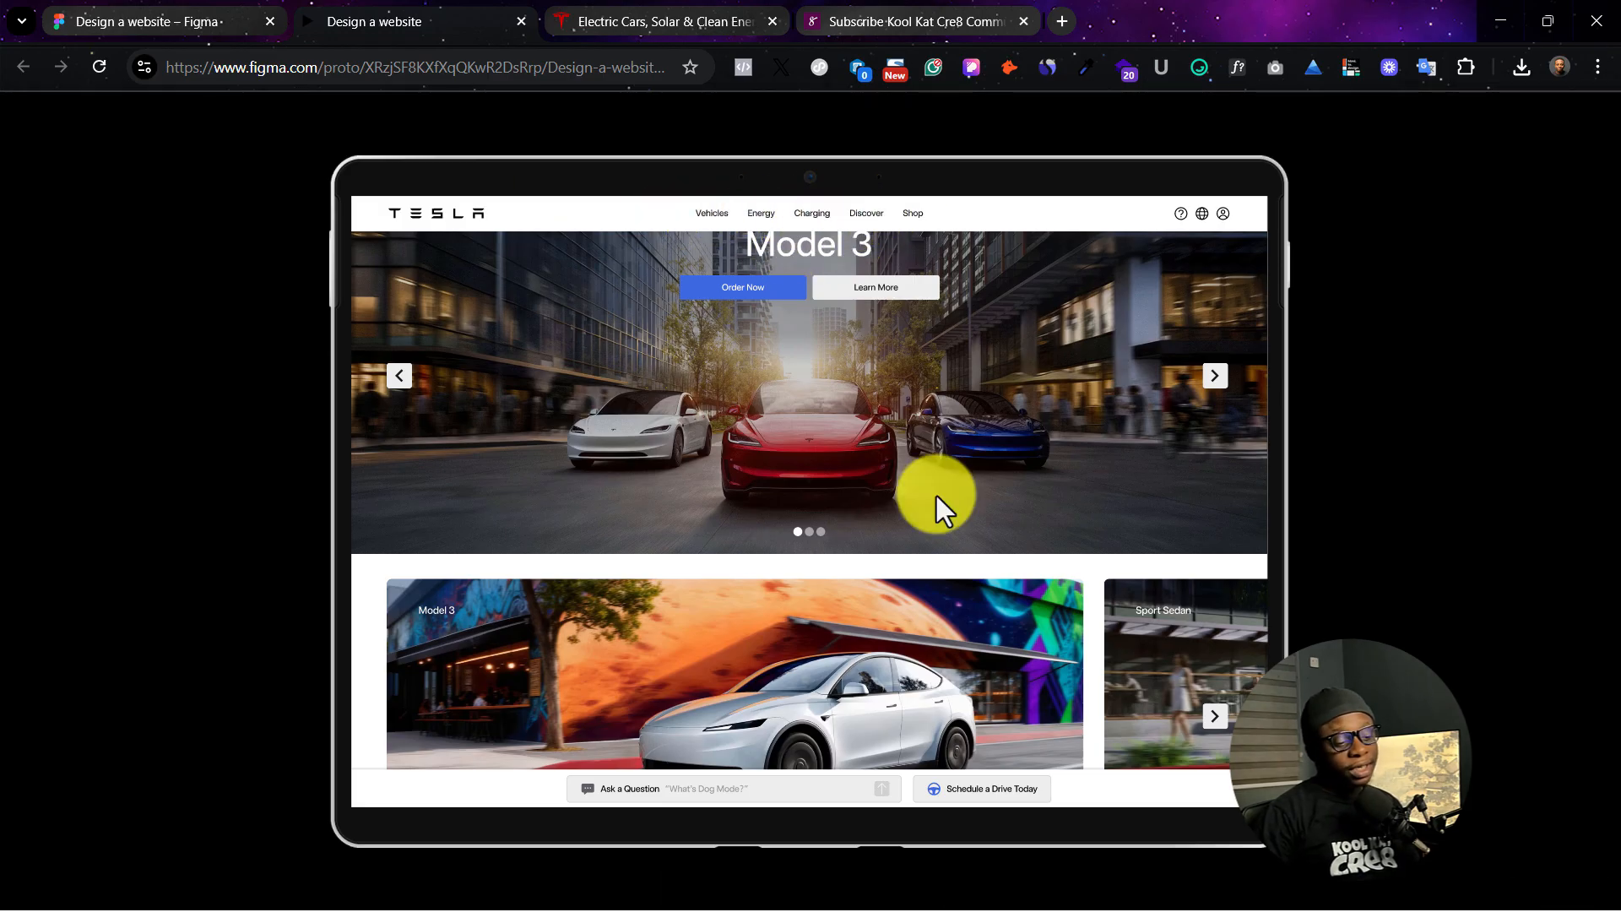
Step: Review the finished Tesla landing page prototype and the Styles section with its text and color styles in the design file
scroll(955, 807, "down", 1)
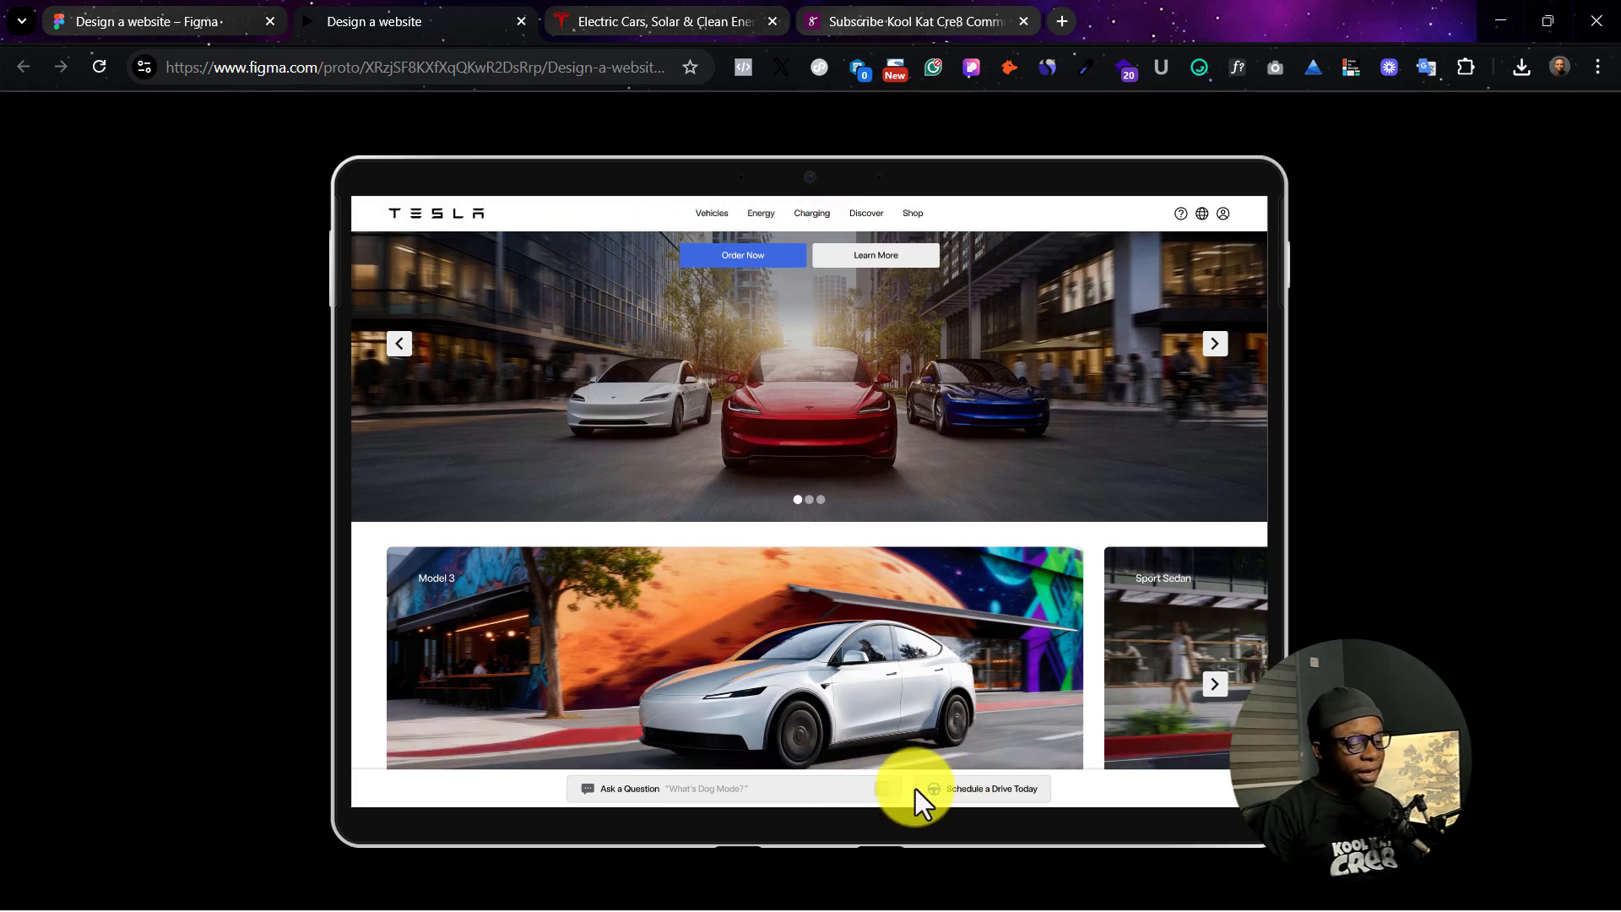
left_click(186, 12)
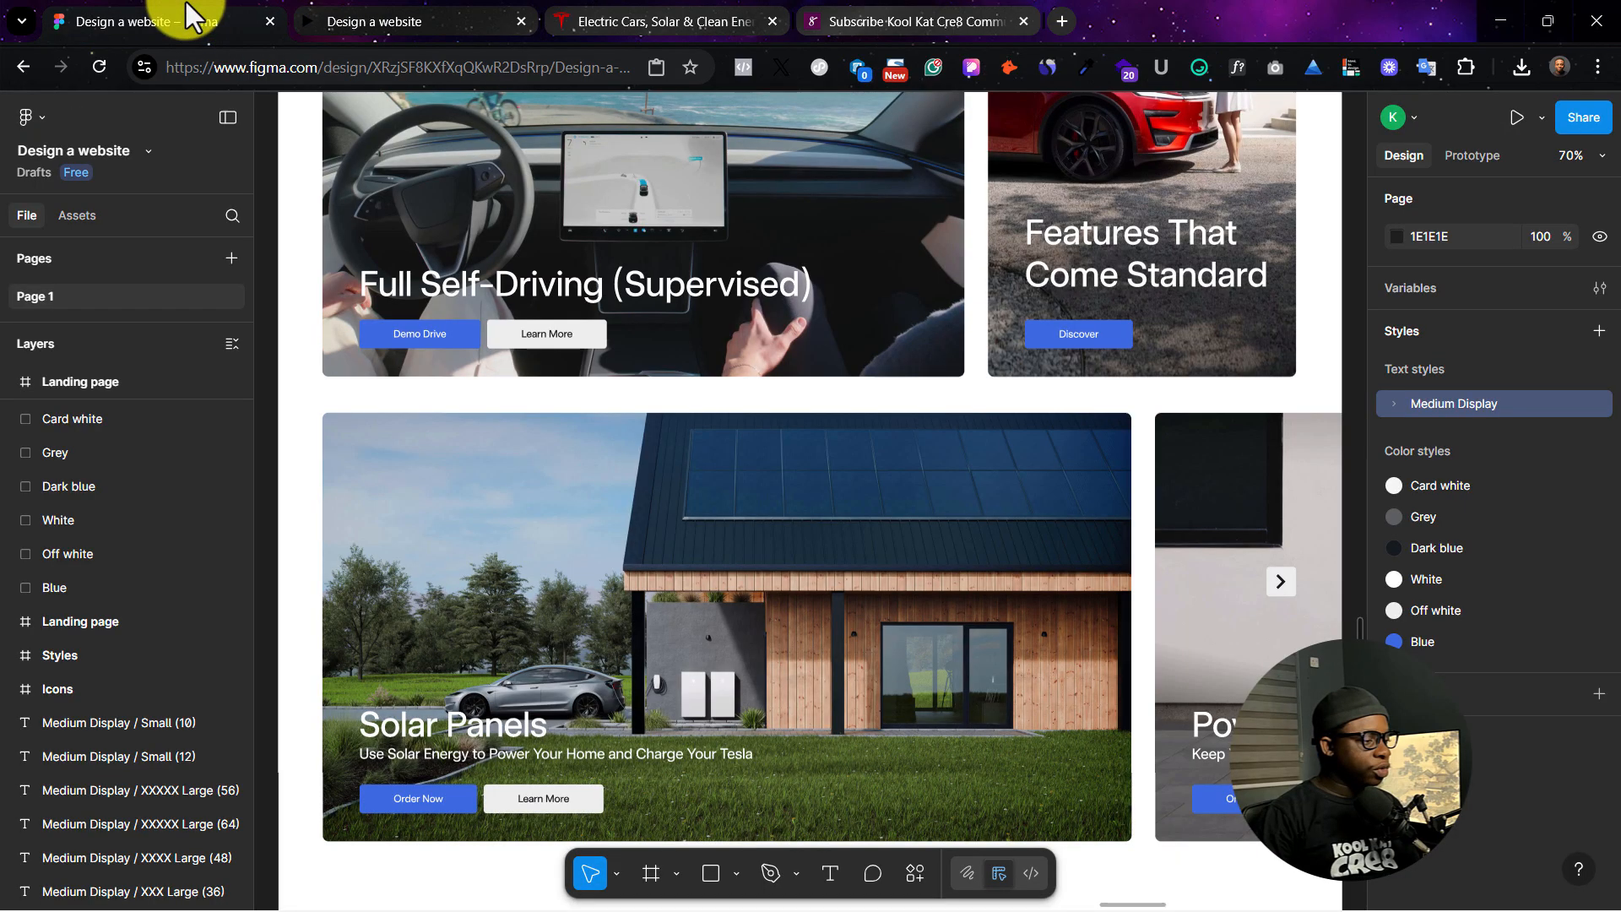
scroll(538, 405, "left", 1)
key("ctrl+minus")
key("ctrl+minus")
key("ctrl+z")
key("ctrl+z")
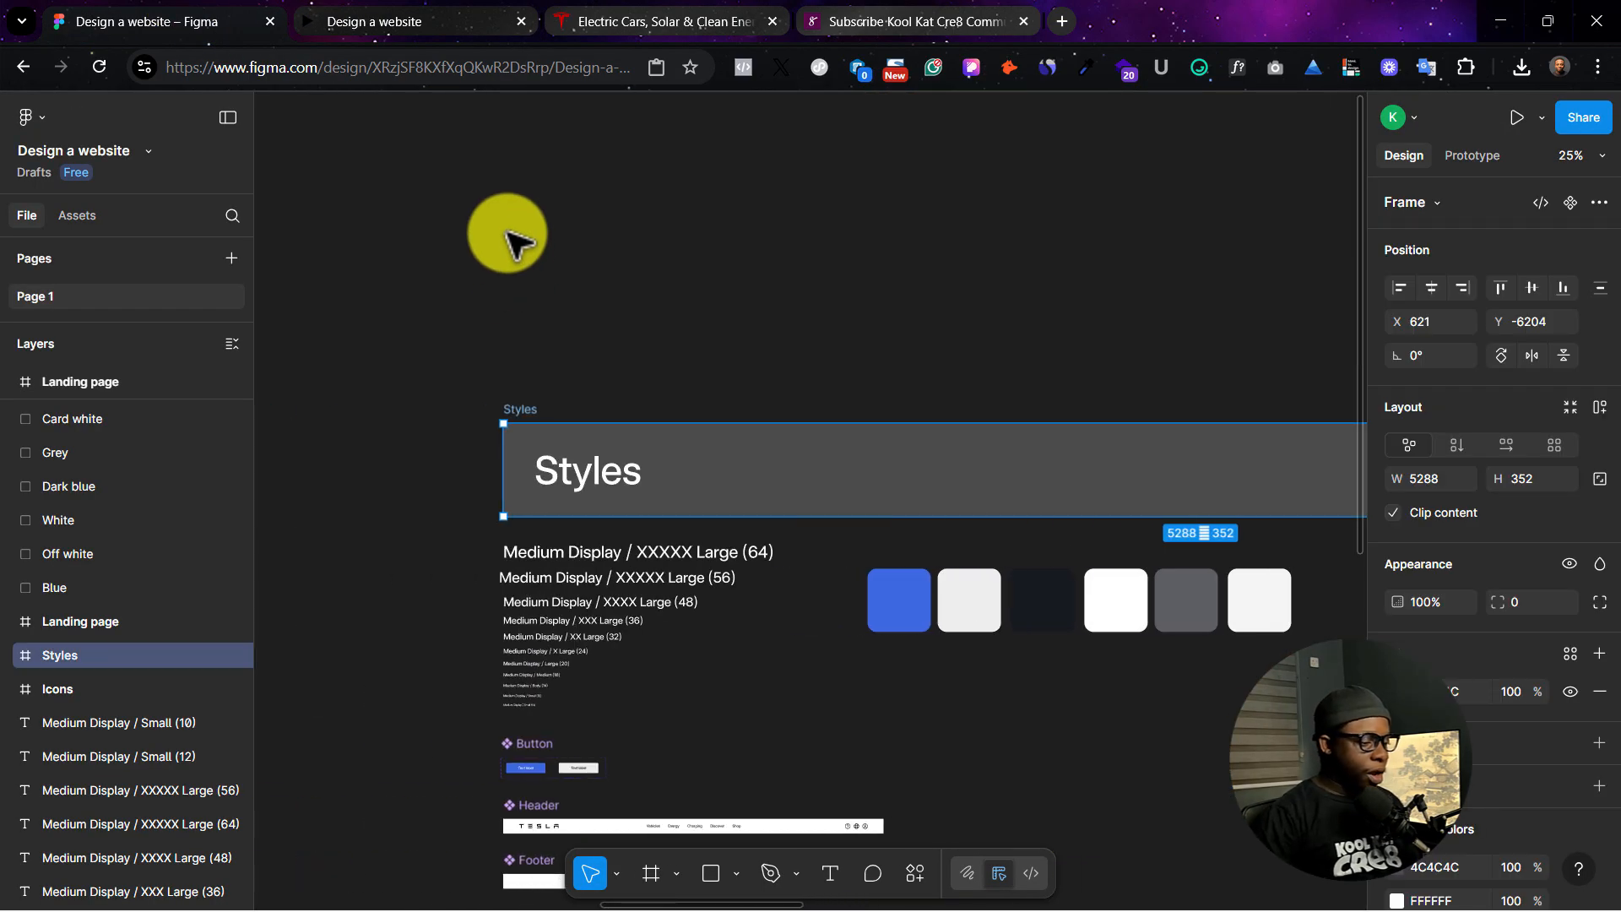
scroll(512, 241, "down", 1)
scroll(675, 405, "down", 2)
scroll(646, 427, "right", 1)
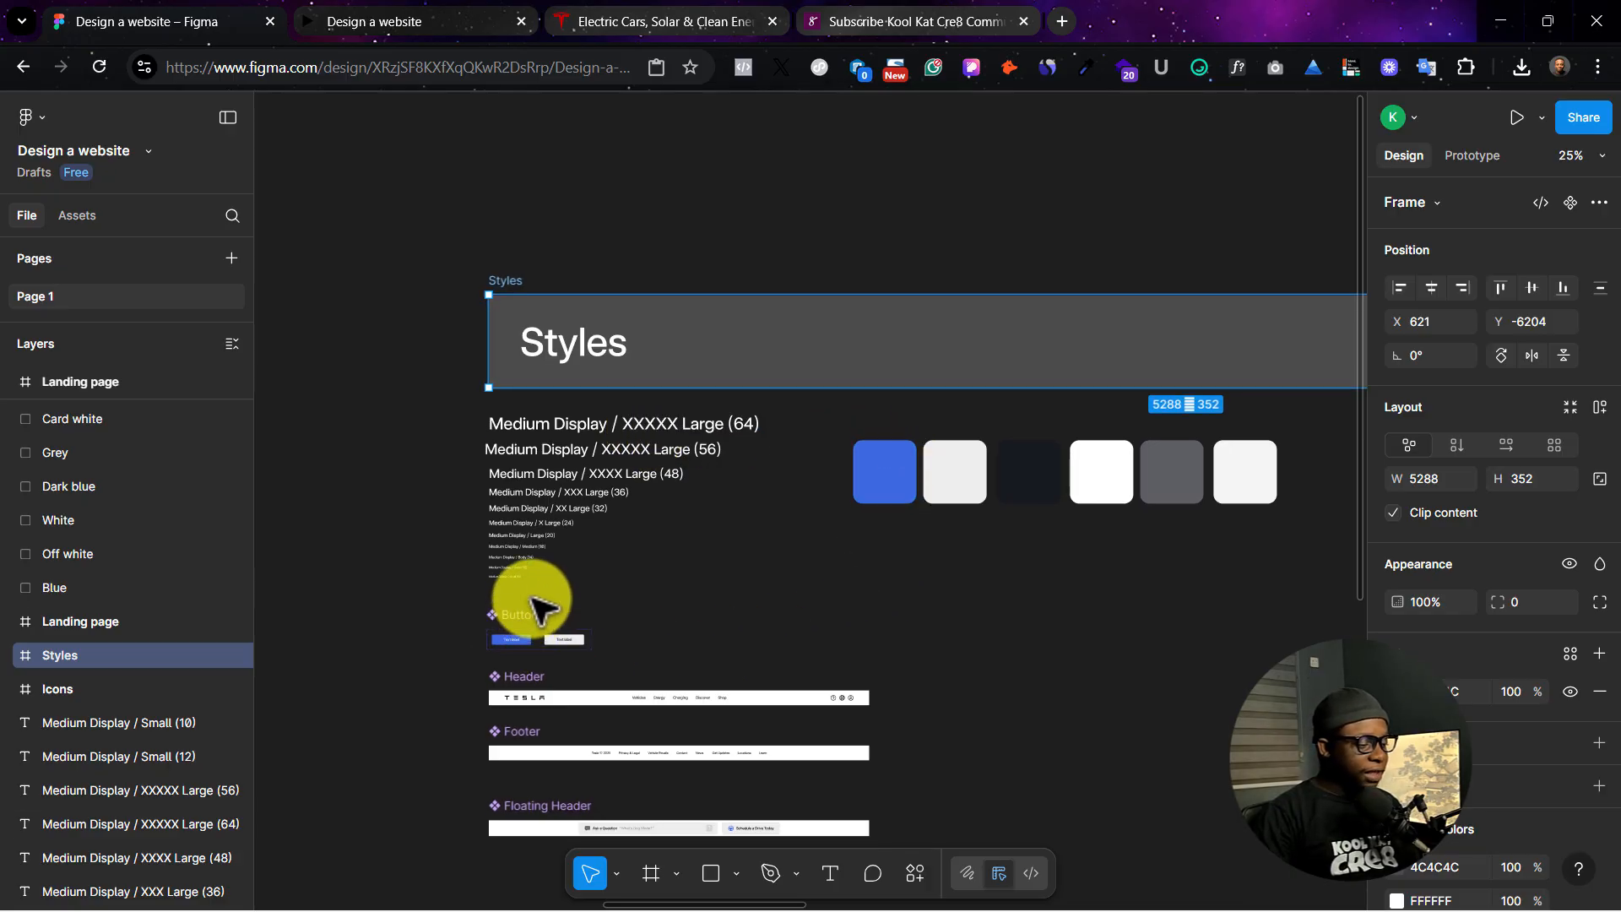
Step: Examine the Button, Header, Footer and Floating Header components below the Styles section up close
scroll(531, 604, "down", 3)
left_click(531, 510)
key("Tab")
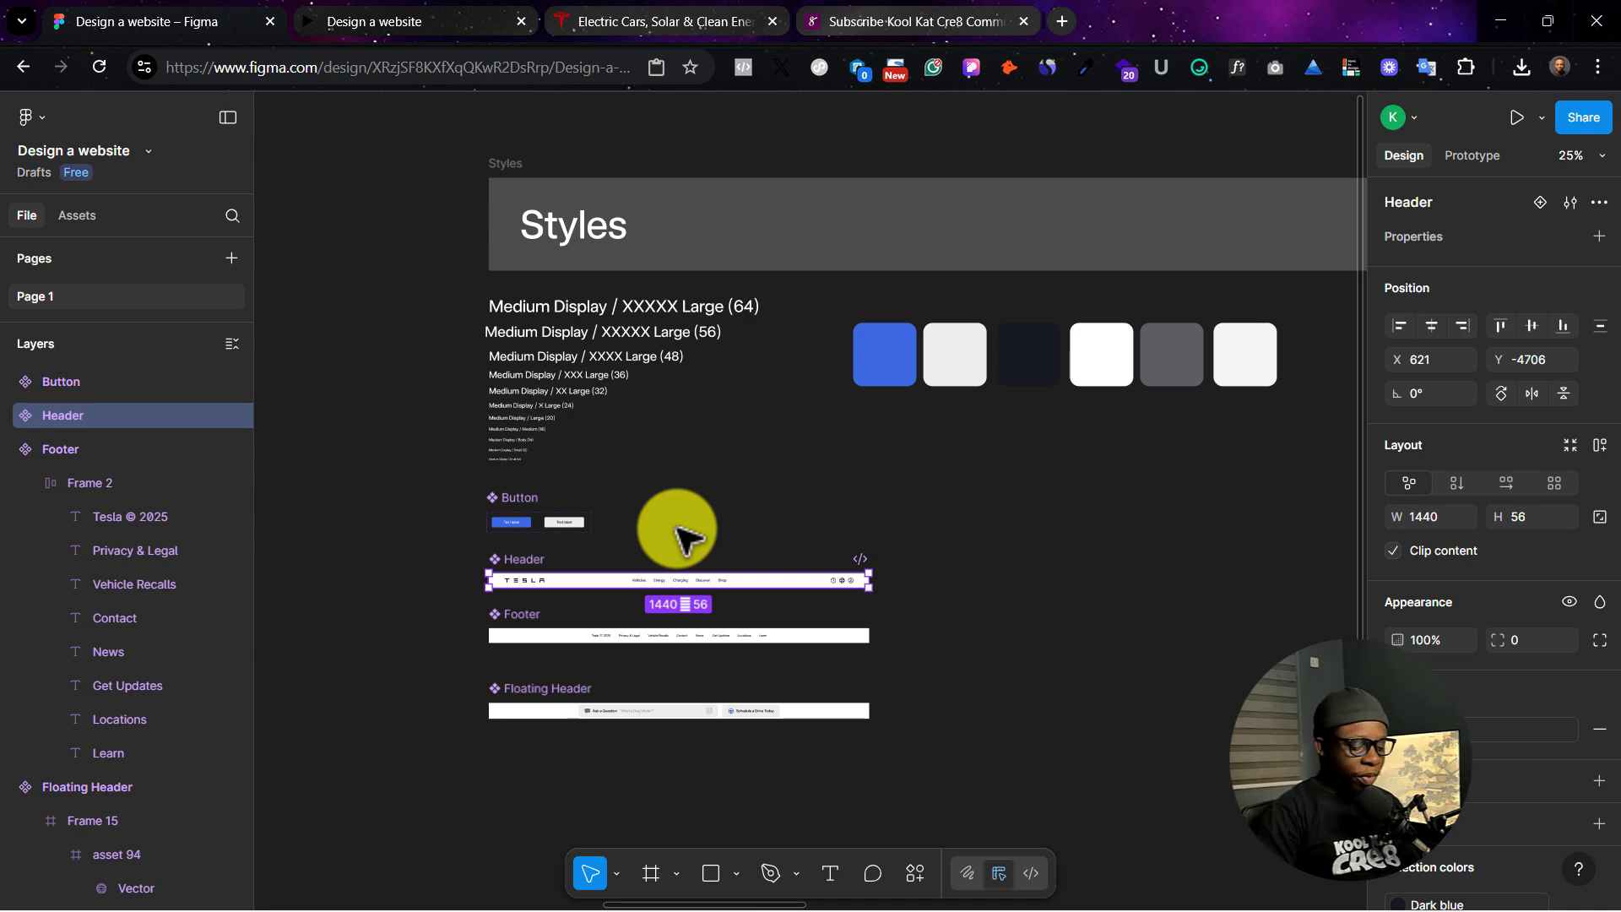
key("ctrl+equal")
key("ctrl+equal")
scroll(676, 528, "left", 4)
scroll(671, 528, "down", 1)
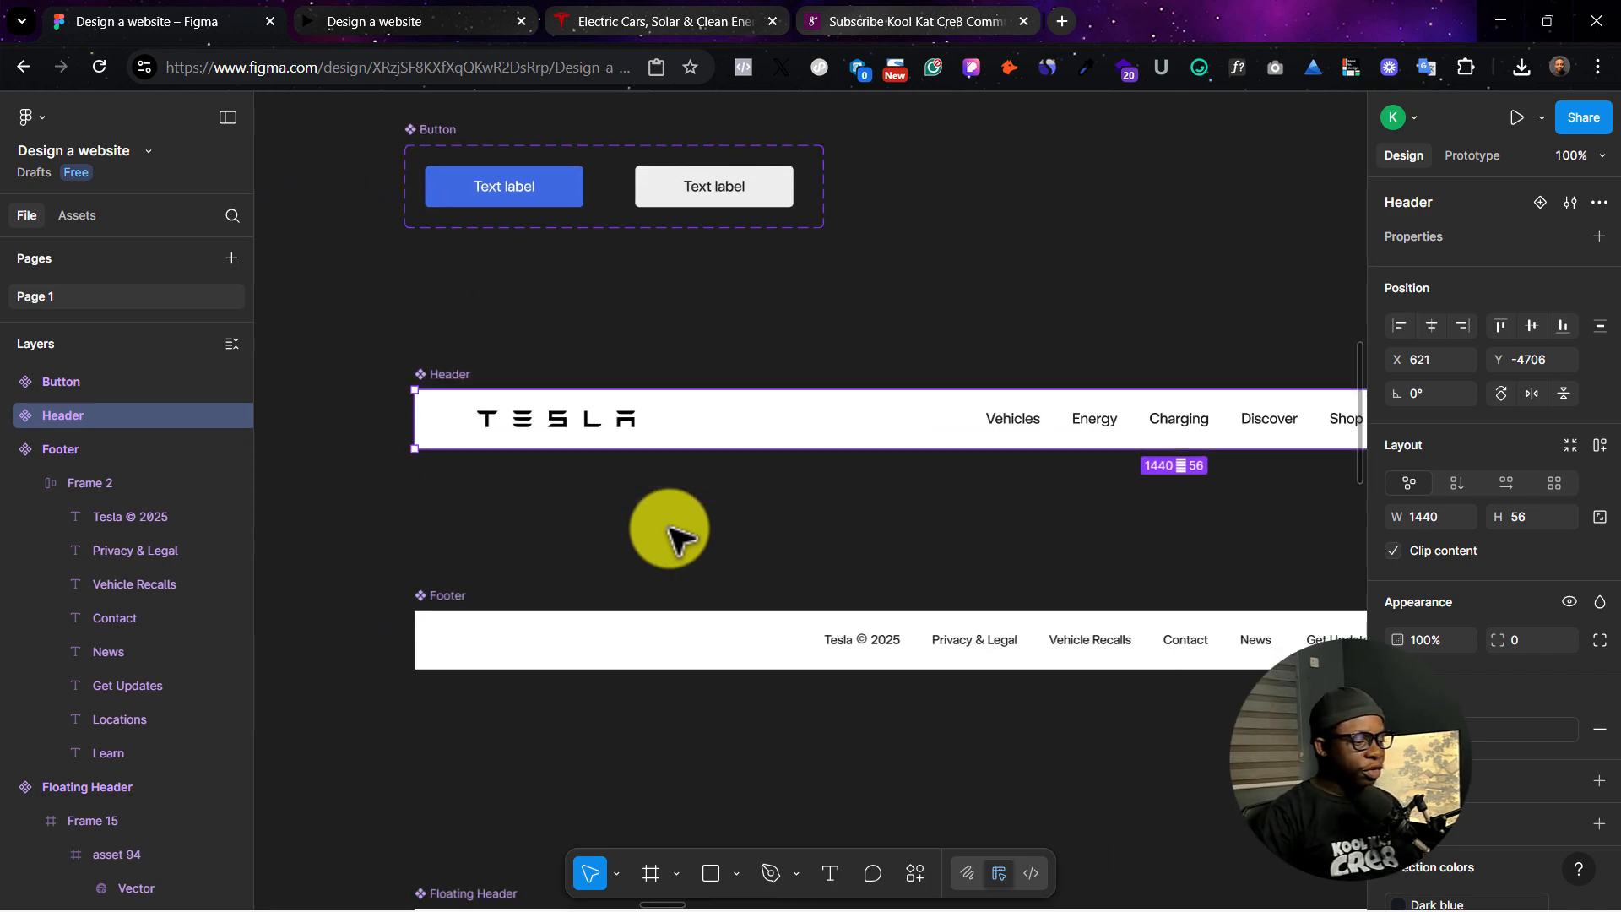
scroll(675, 531, "down", 8)
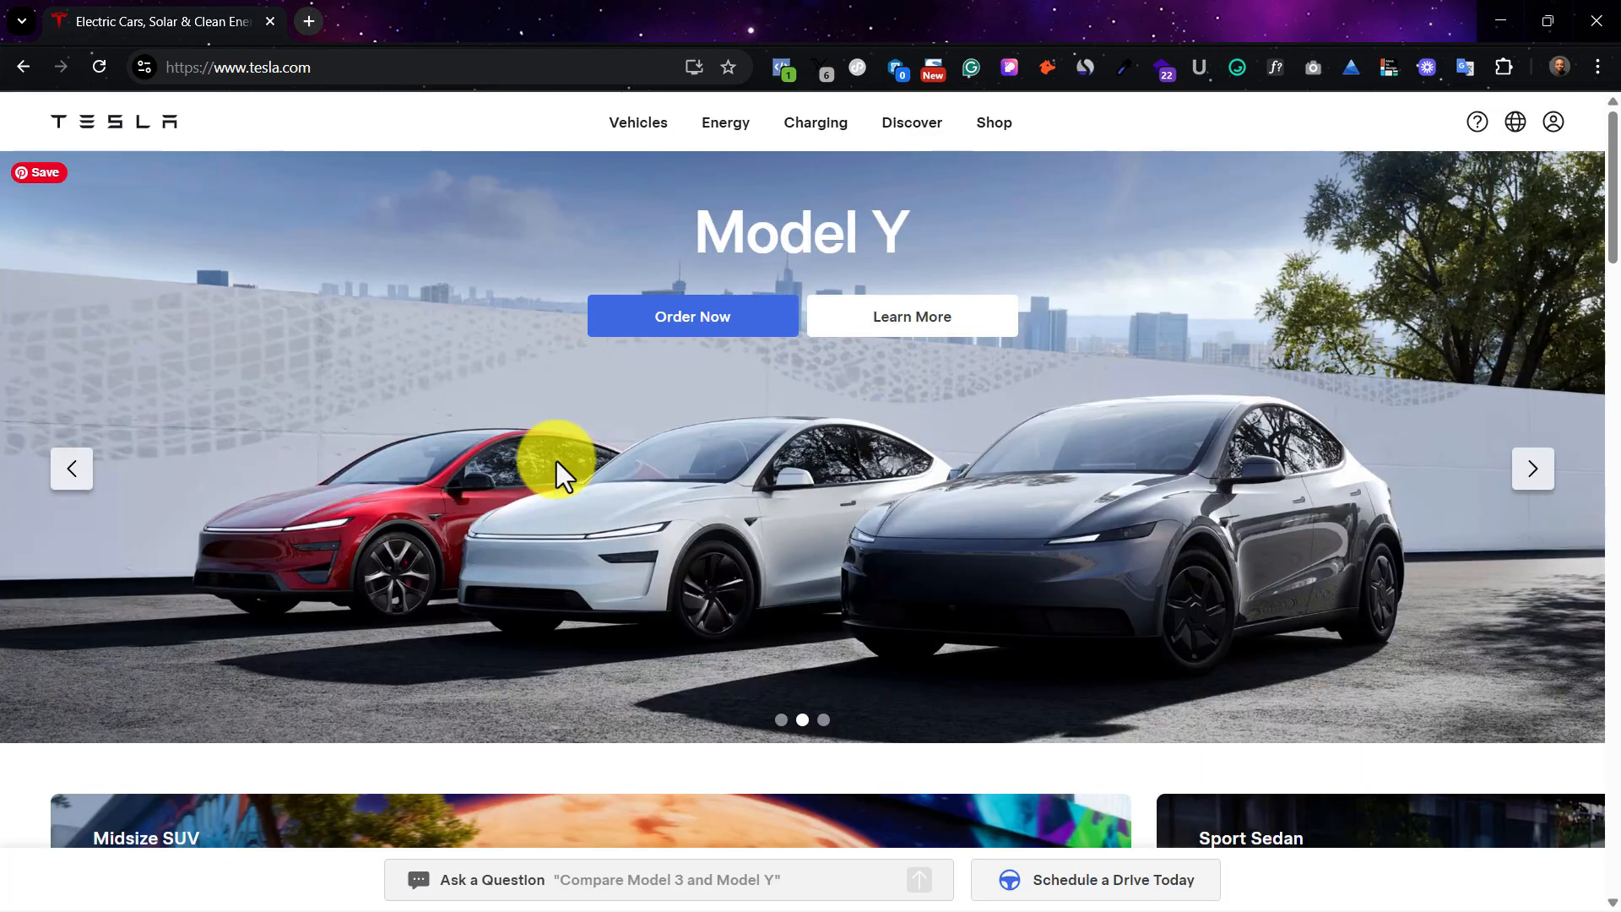
Step: Examine the live Tesla home page in the browser, including its Shop menu, hero carousel, vehicle cards and offer sections
left_click(1013, 127)
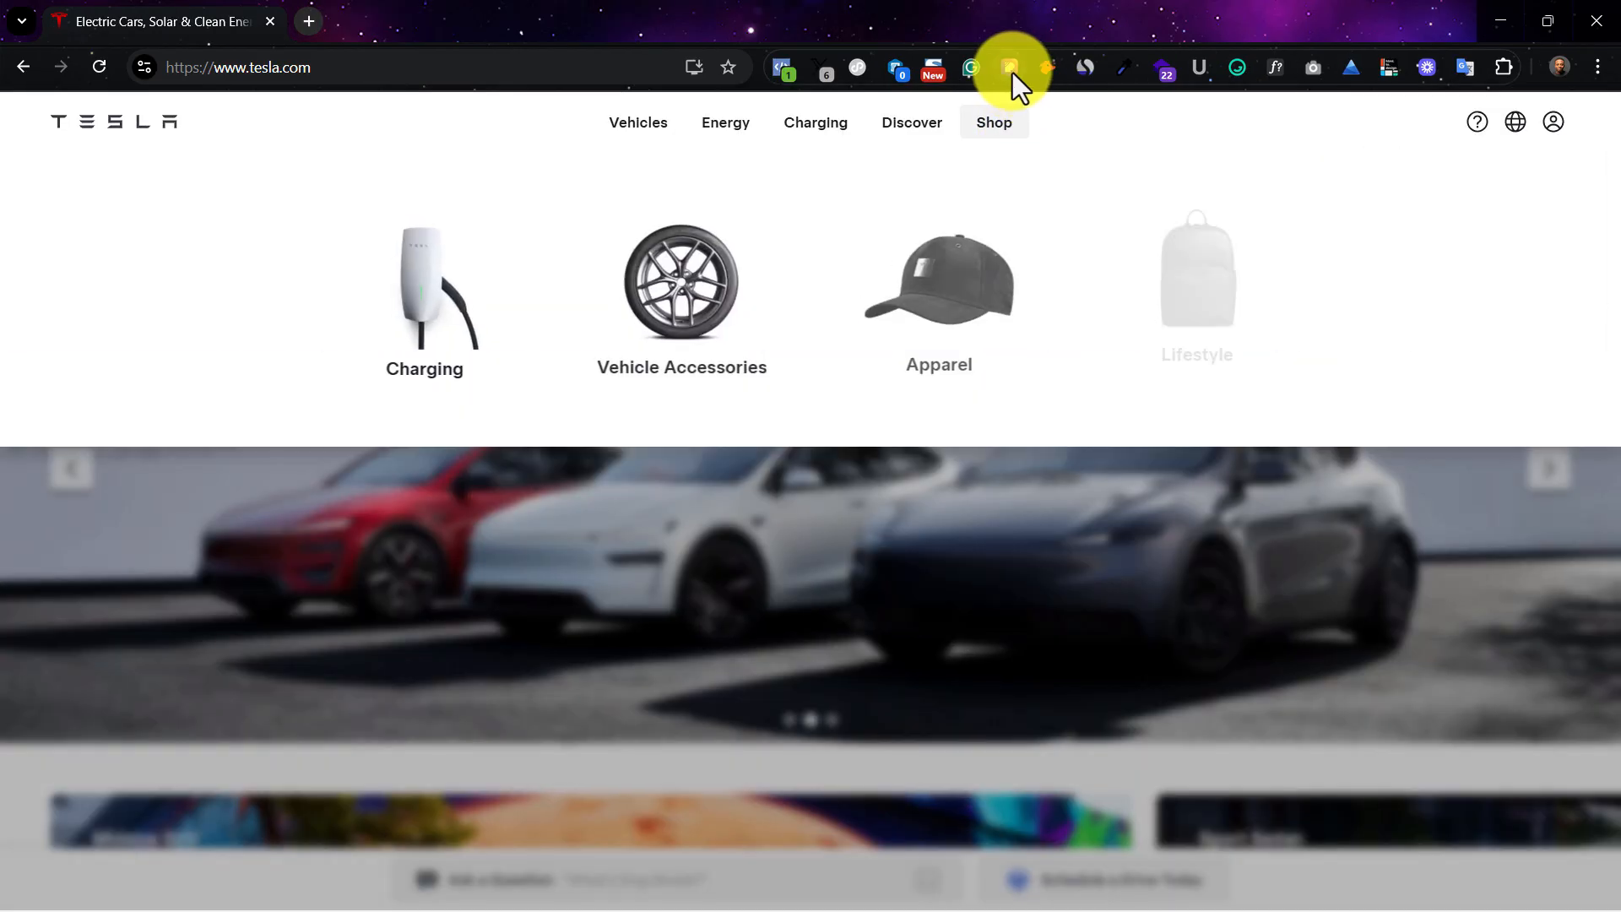
left_click(1457, 680)
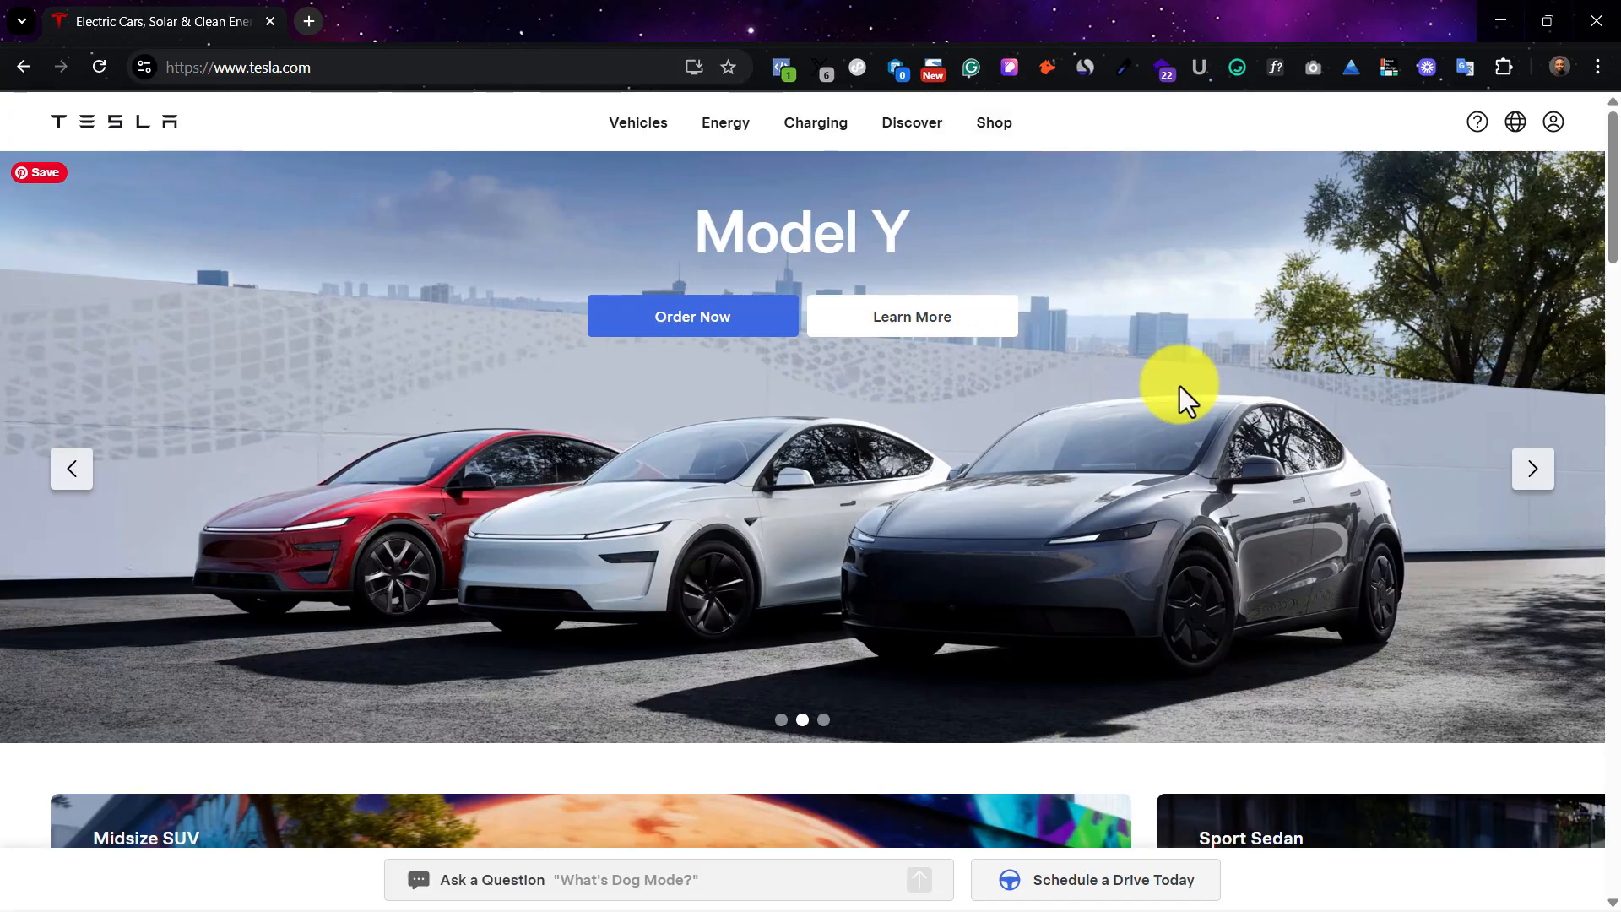
scroll(1178, 394, "down", 2)
scroll(500, 316, "down", 6)
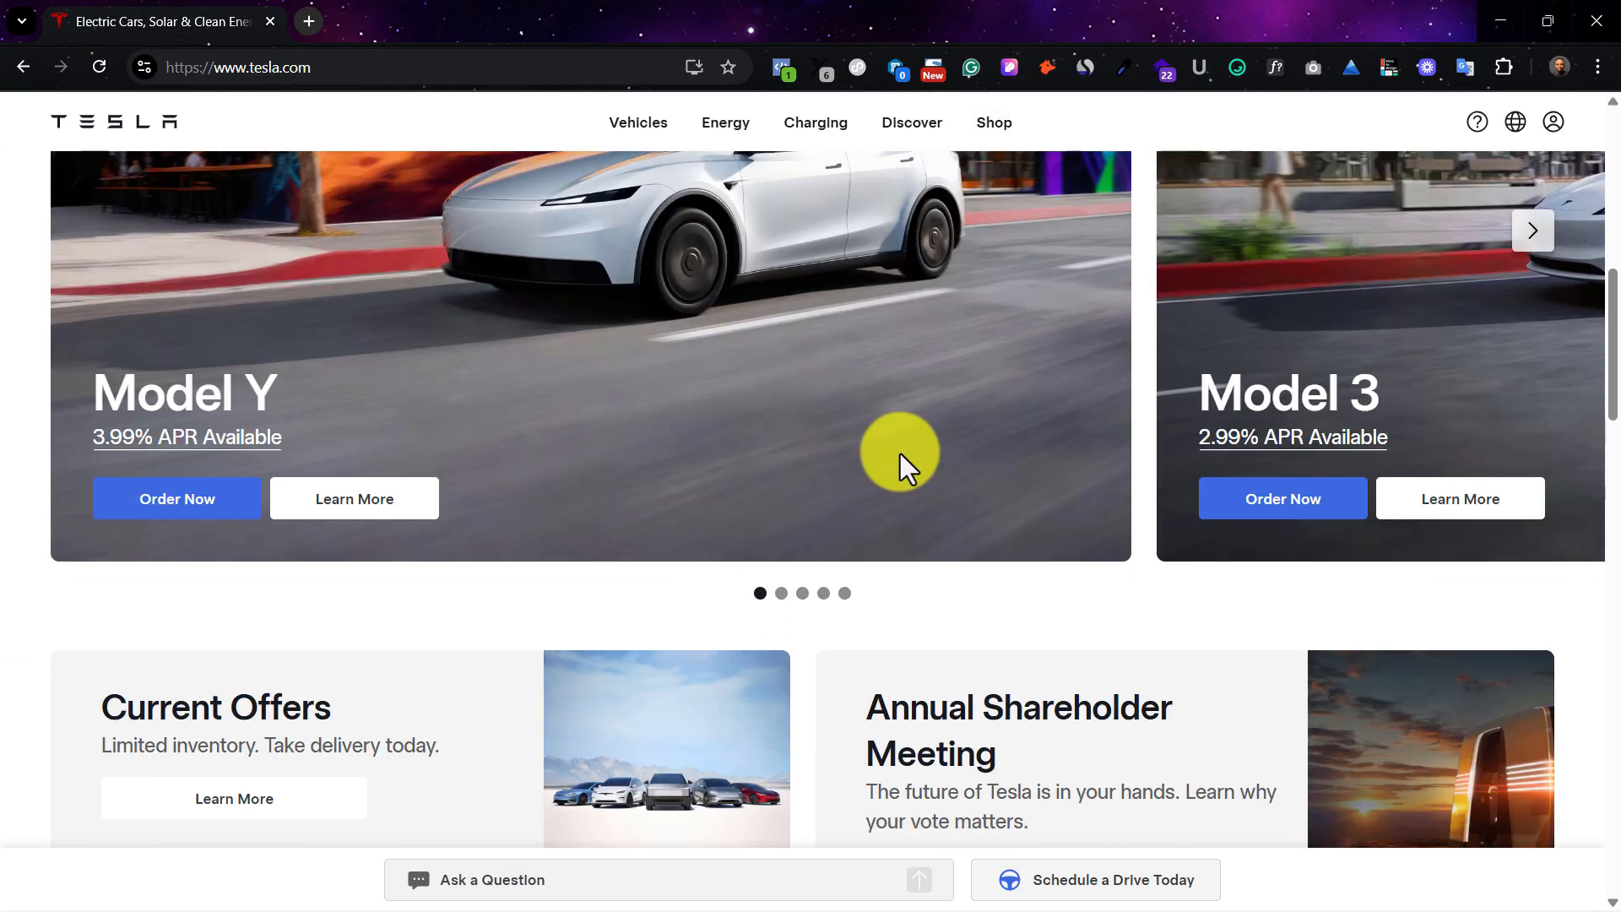
scroll(899, 453, "down", 2)
scroll(888, 432, "up", 9)
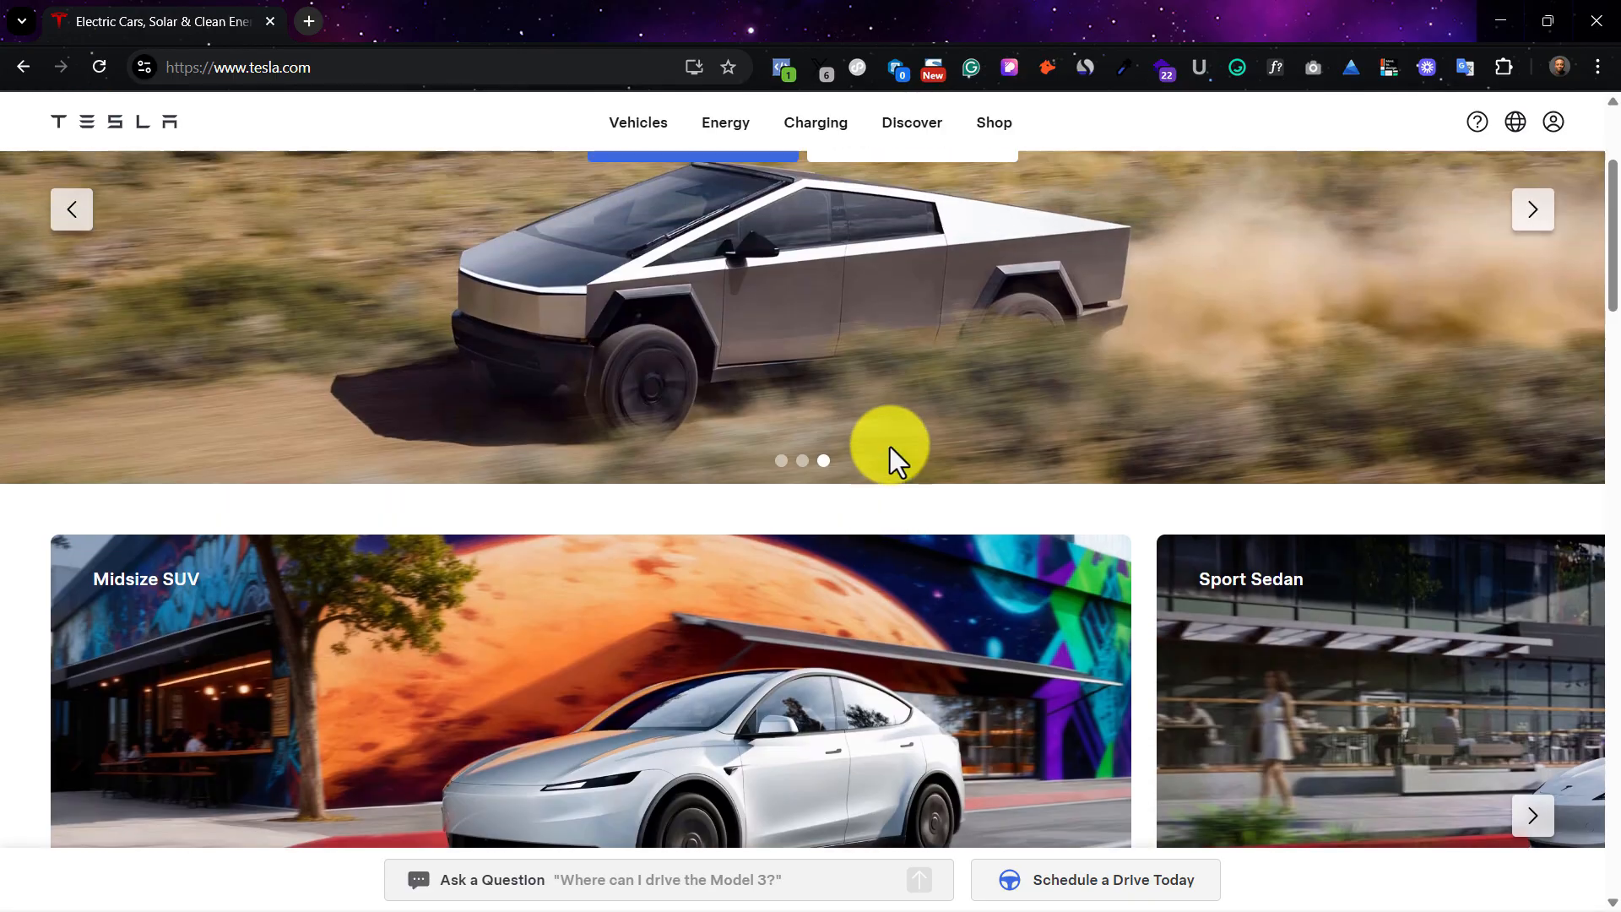
scroll(1224, 687, "down", 3)
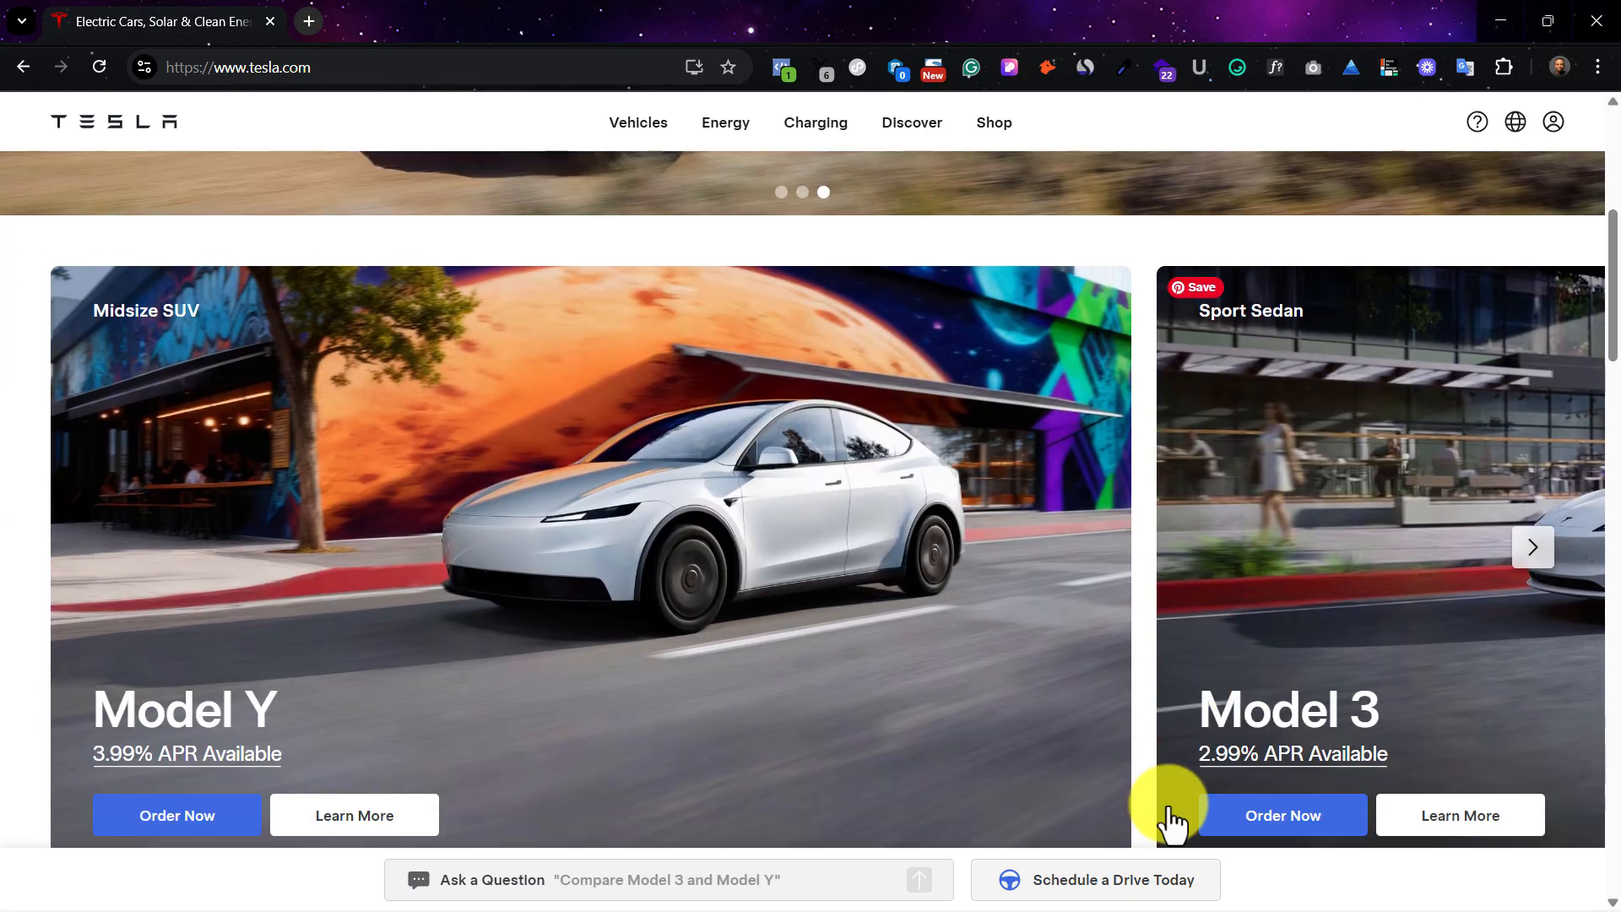
scroll(1173, 823, "down", 4)
scroll(710, 417, "up", 7)
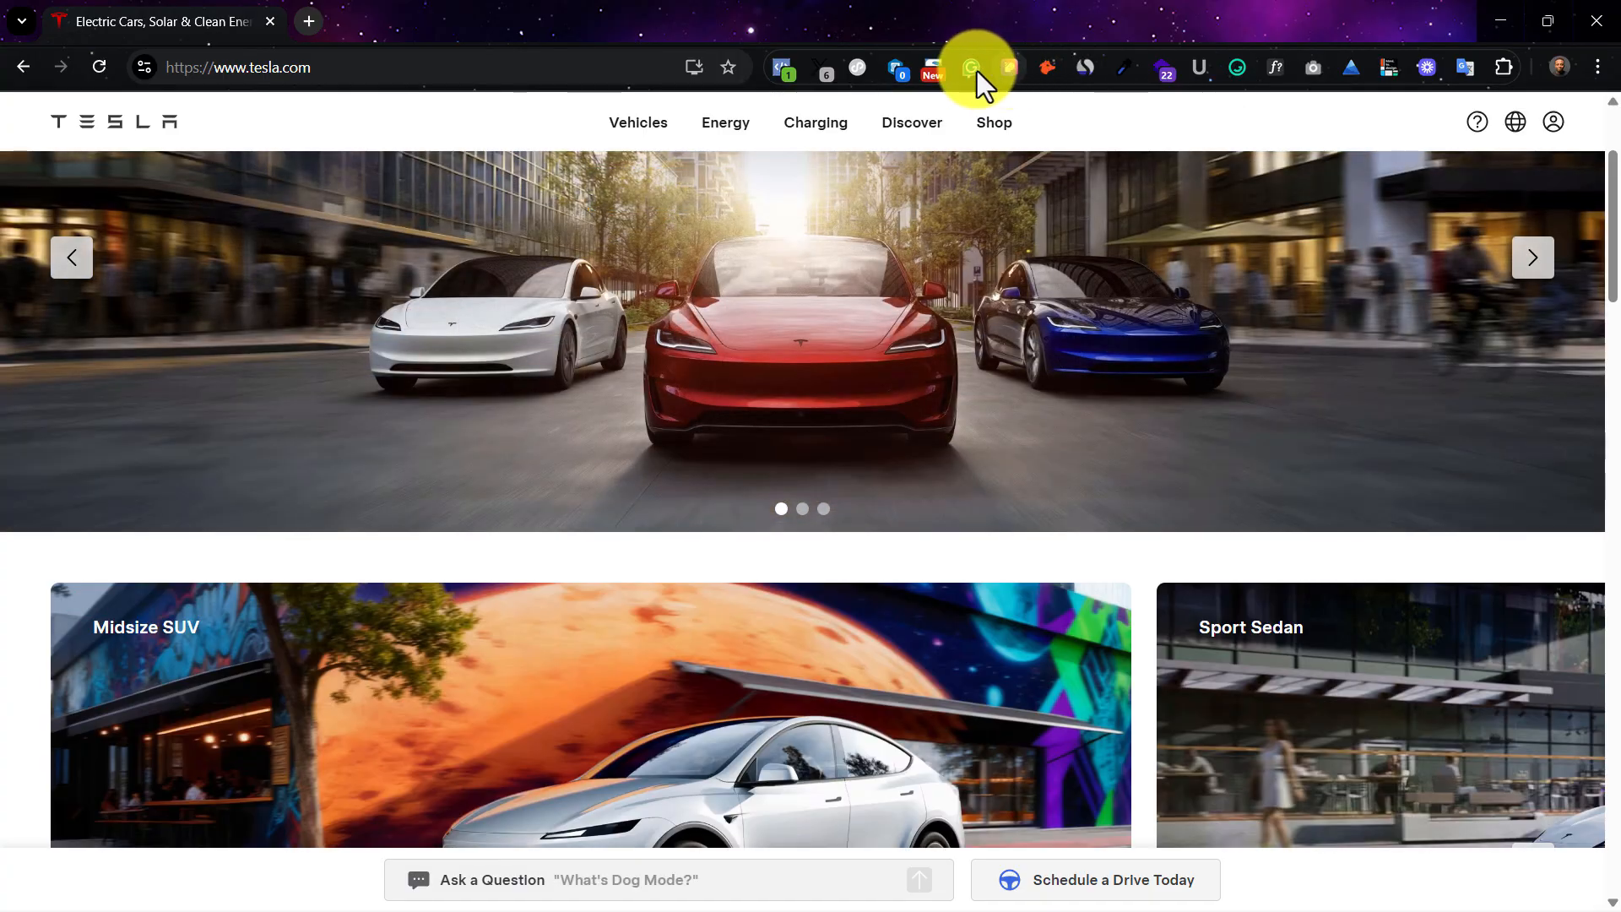
Step: Inspect the Tesla home page with the CSS Peeper extension and look through its complete color palette
left_click(1010, 66)
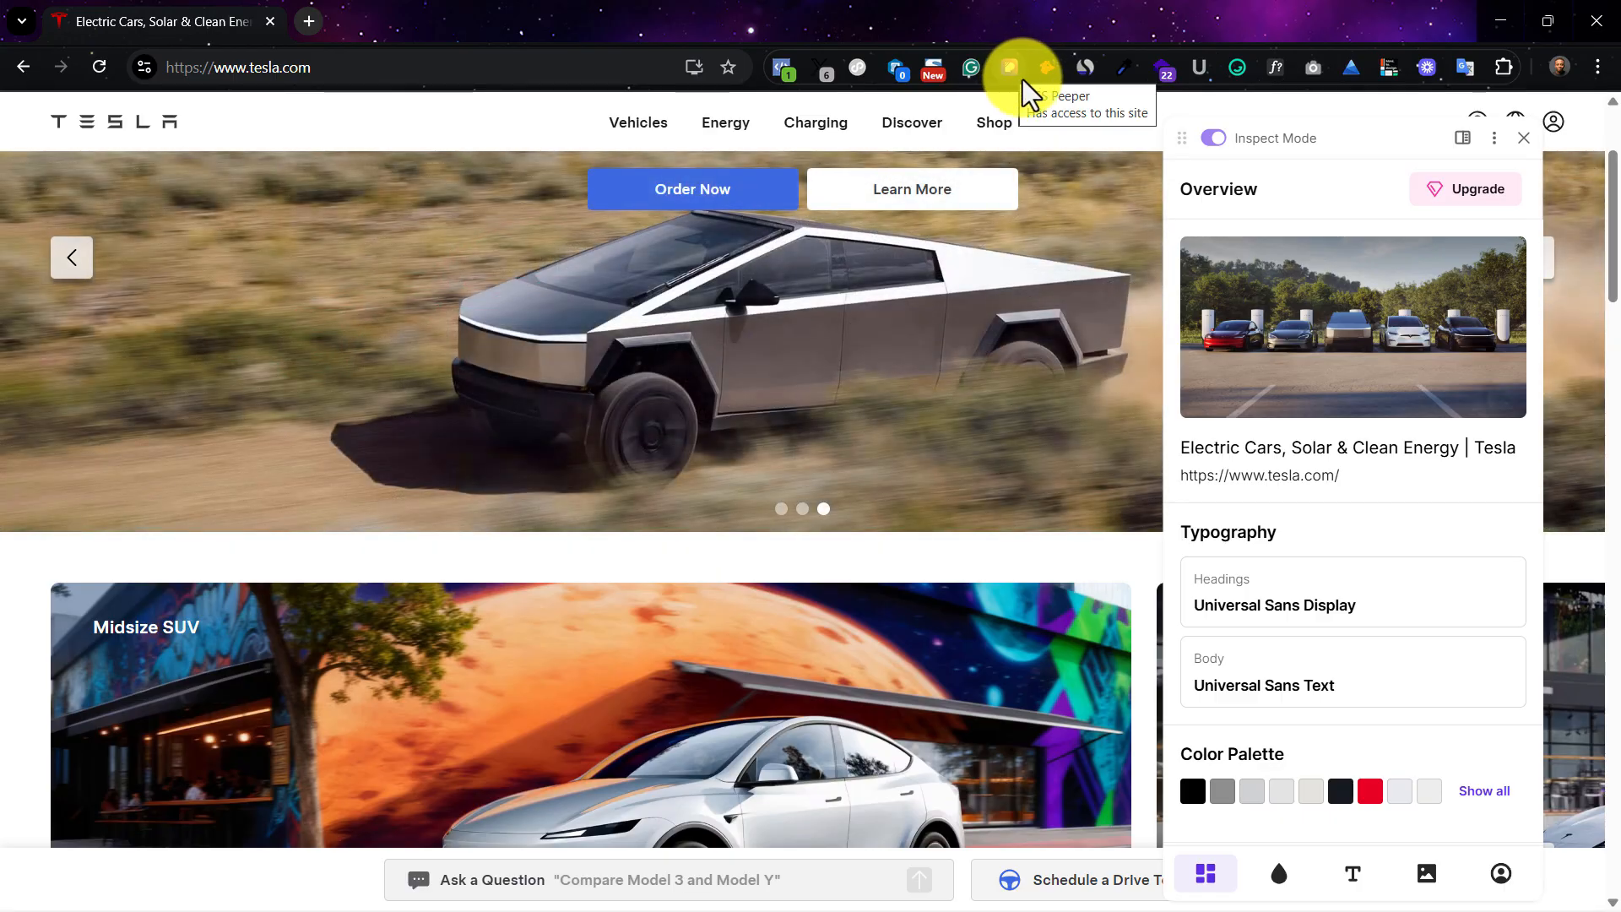
scroll(834, 363, "up", 3)
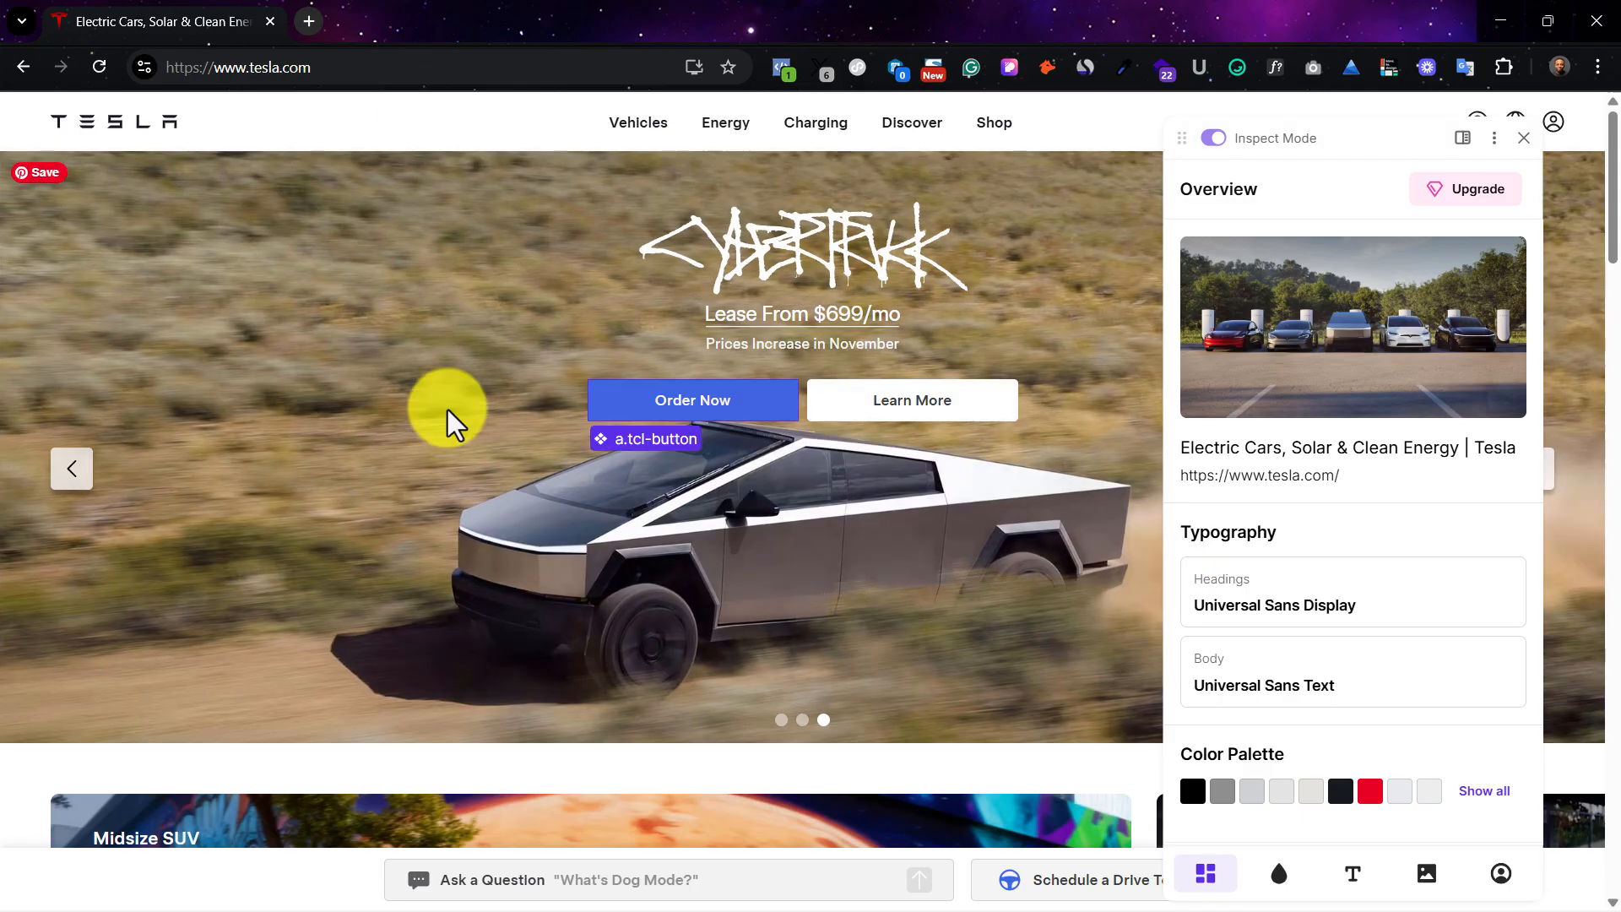
scroll(1260, 618, "down", 1)
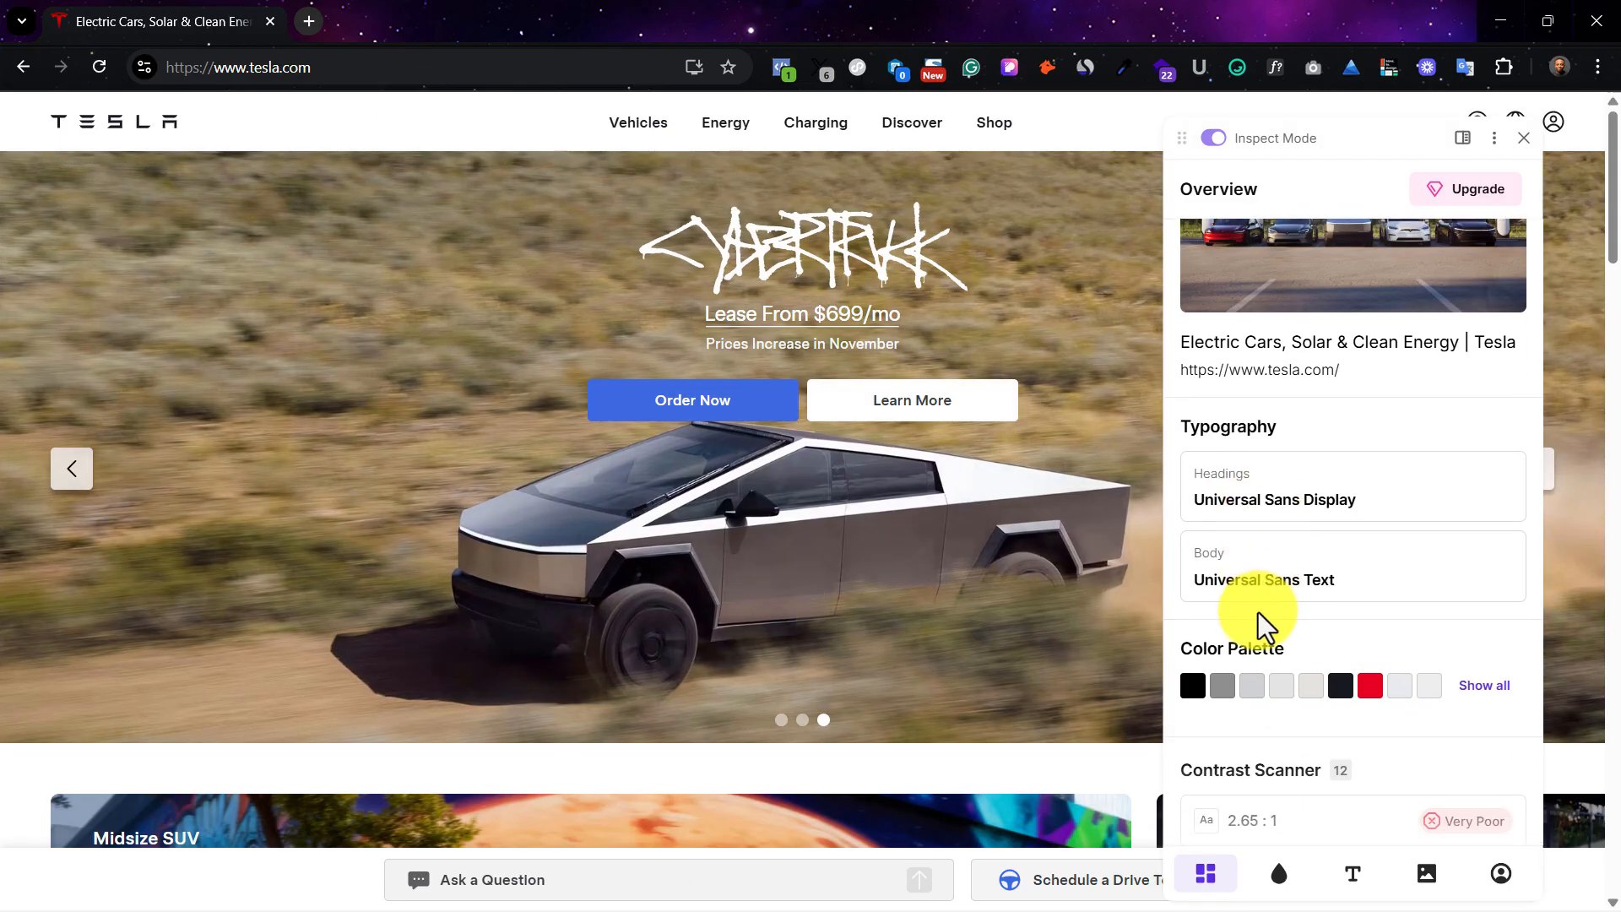
left_click(1466, 703)
scroll(1286, 586, "down", 10)
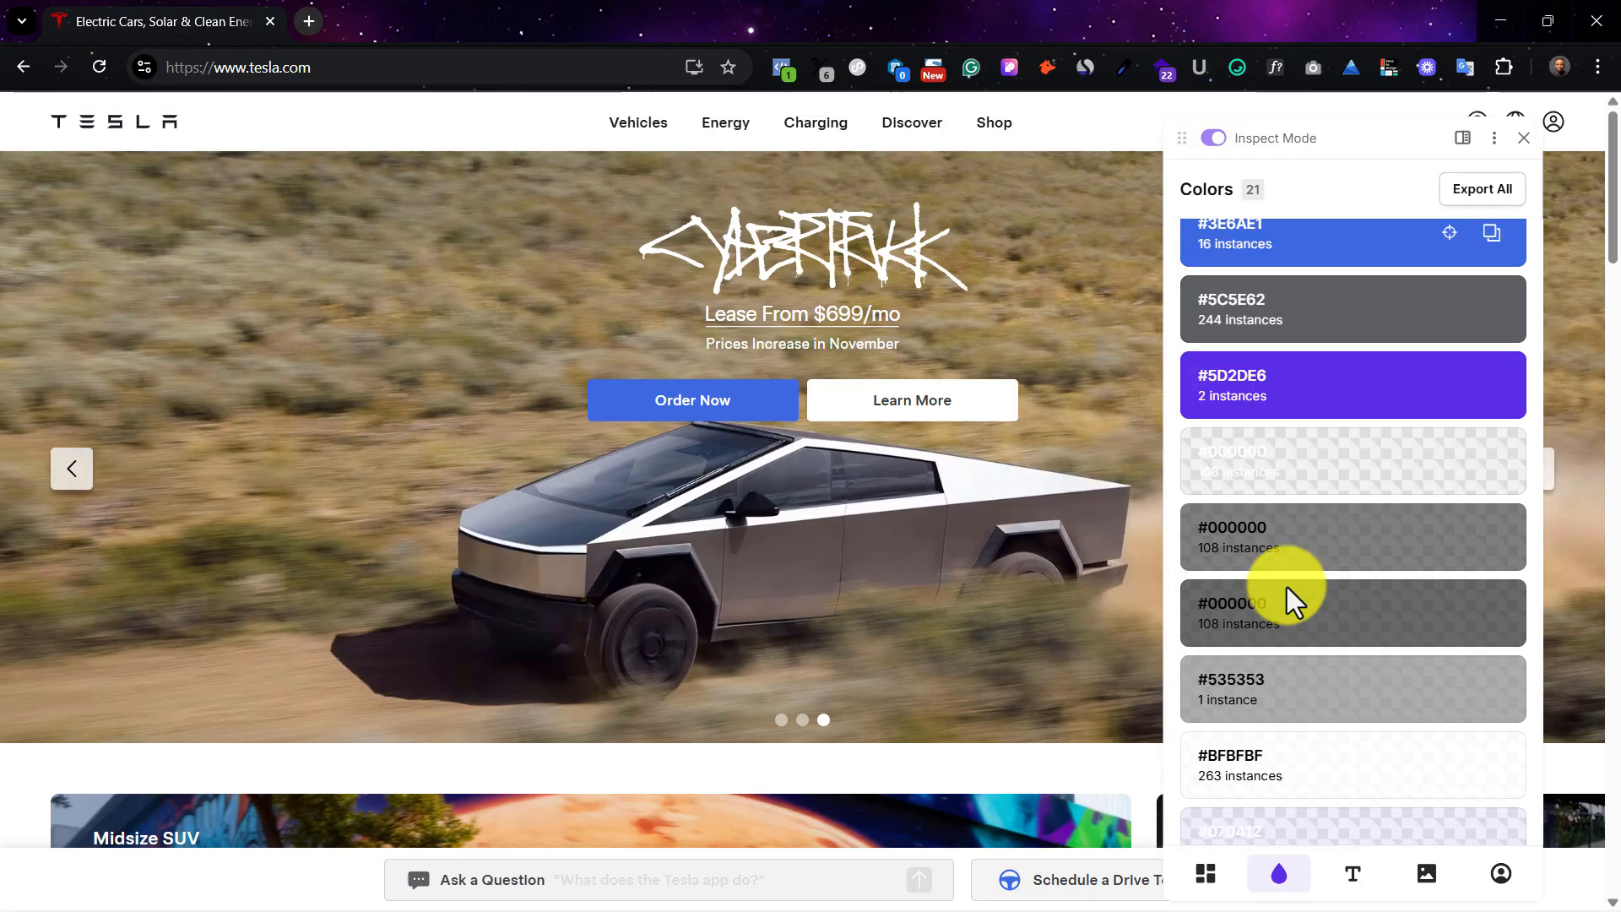
scroll(1287, 586, "up", 4)
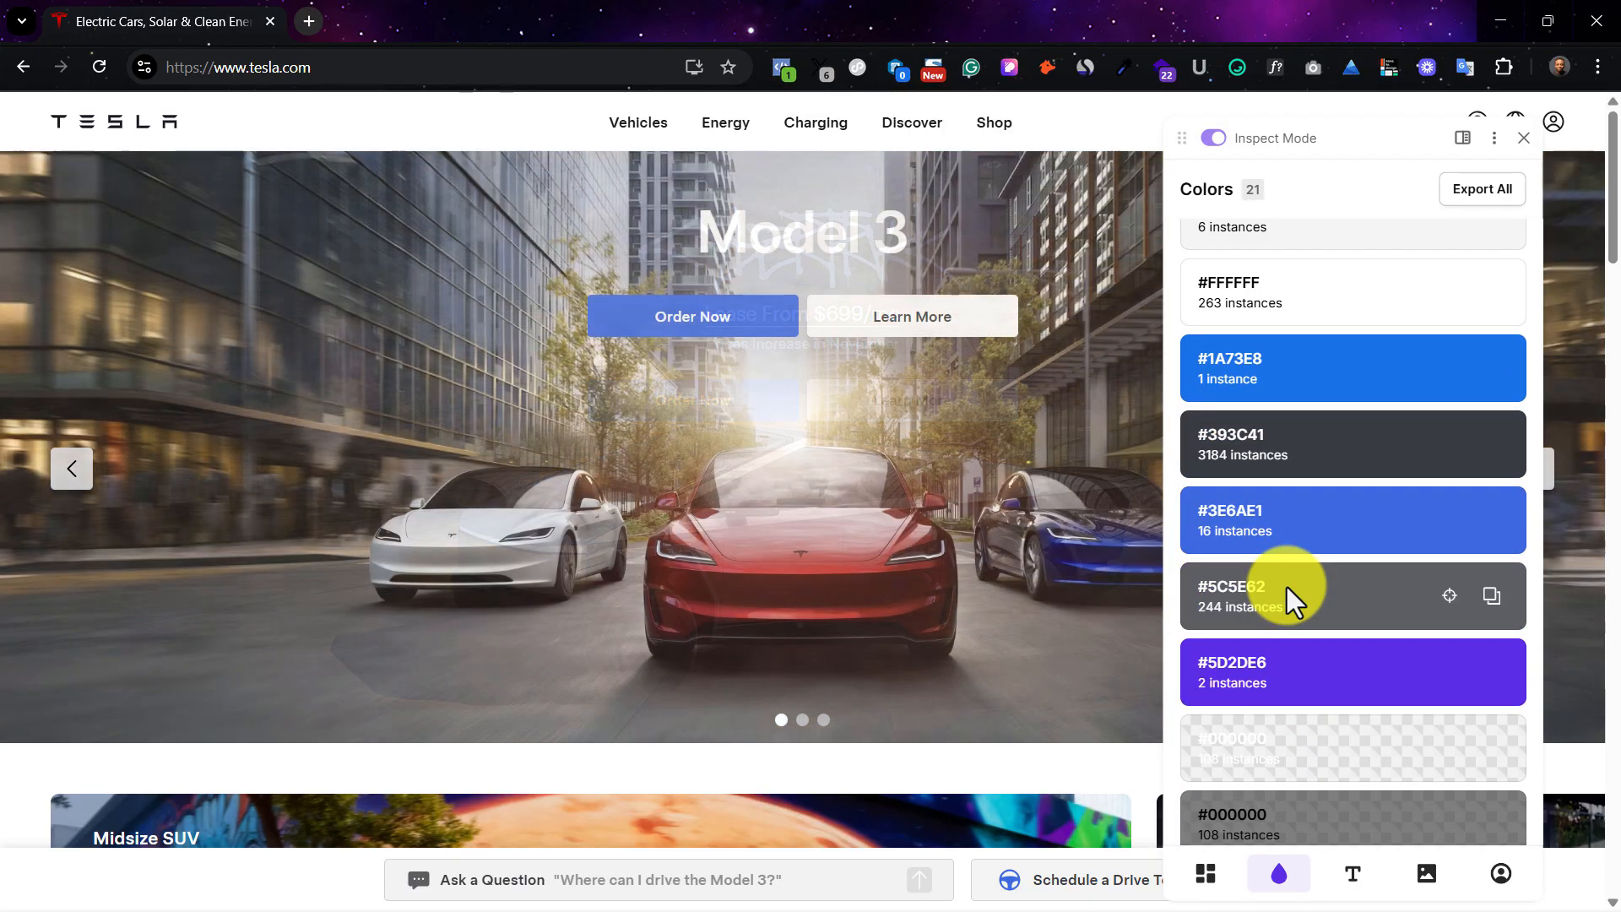
scroll(1287, 585, "up", 6)
scroll(1288, 586, "up", 3)
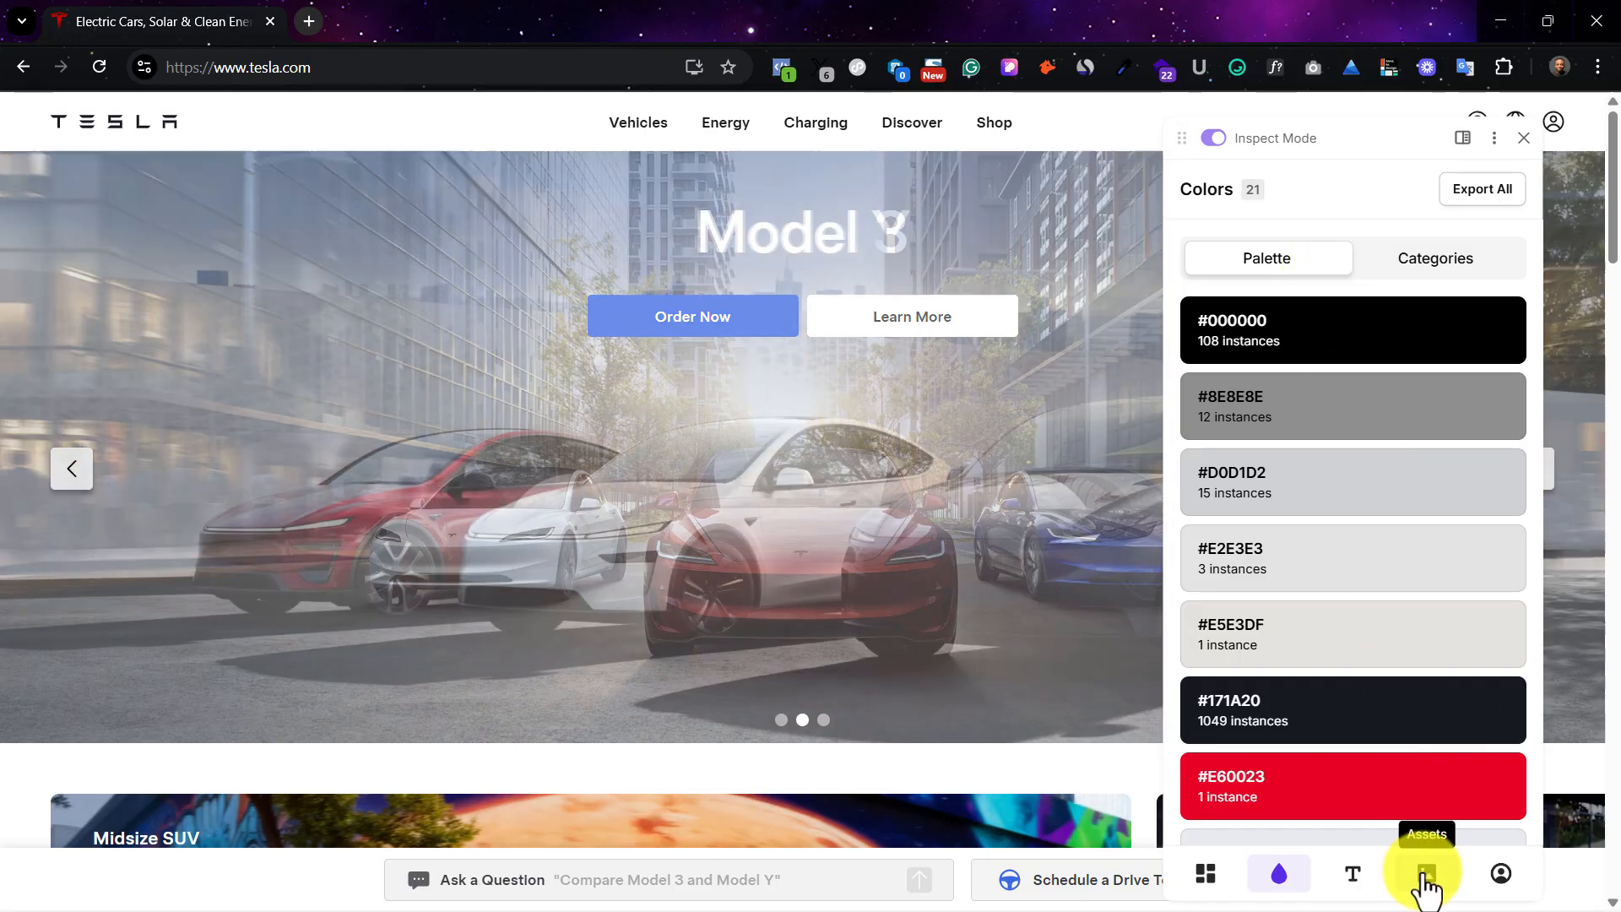
Step: View the page's image assets in CSS Peeper, then close the inspector
left_click(1424, 877)
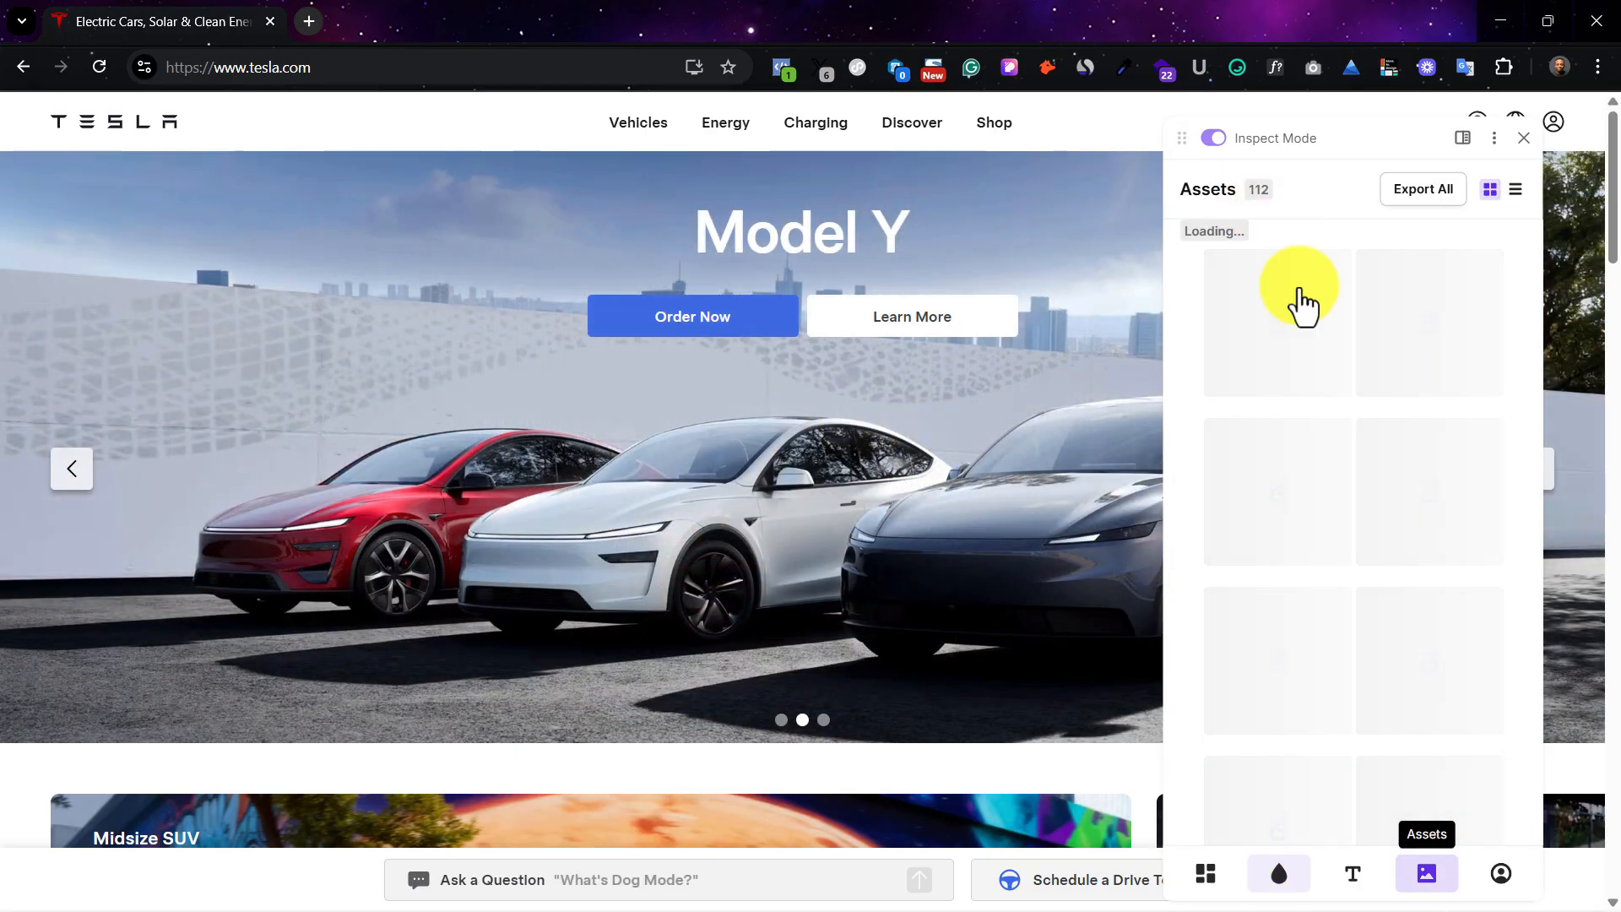
left_click(1204, 878)
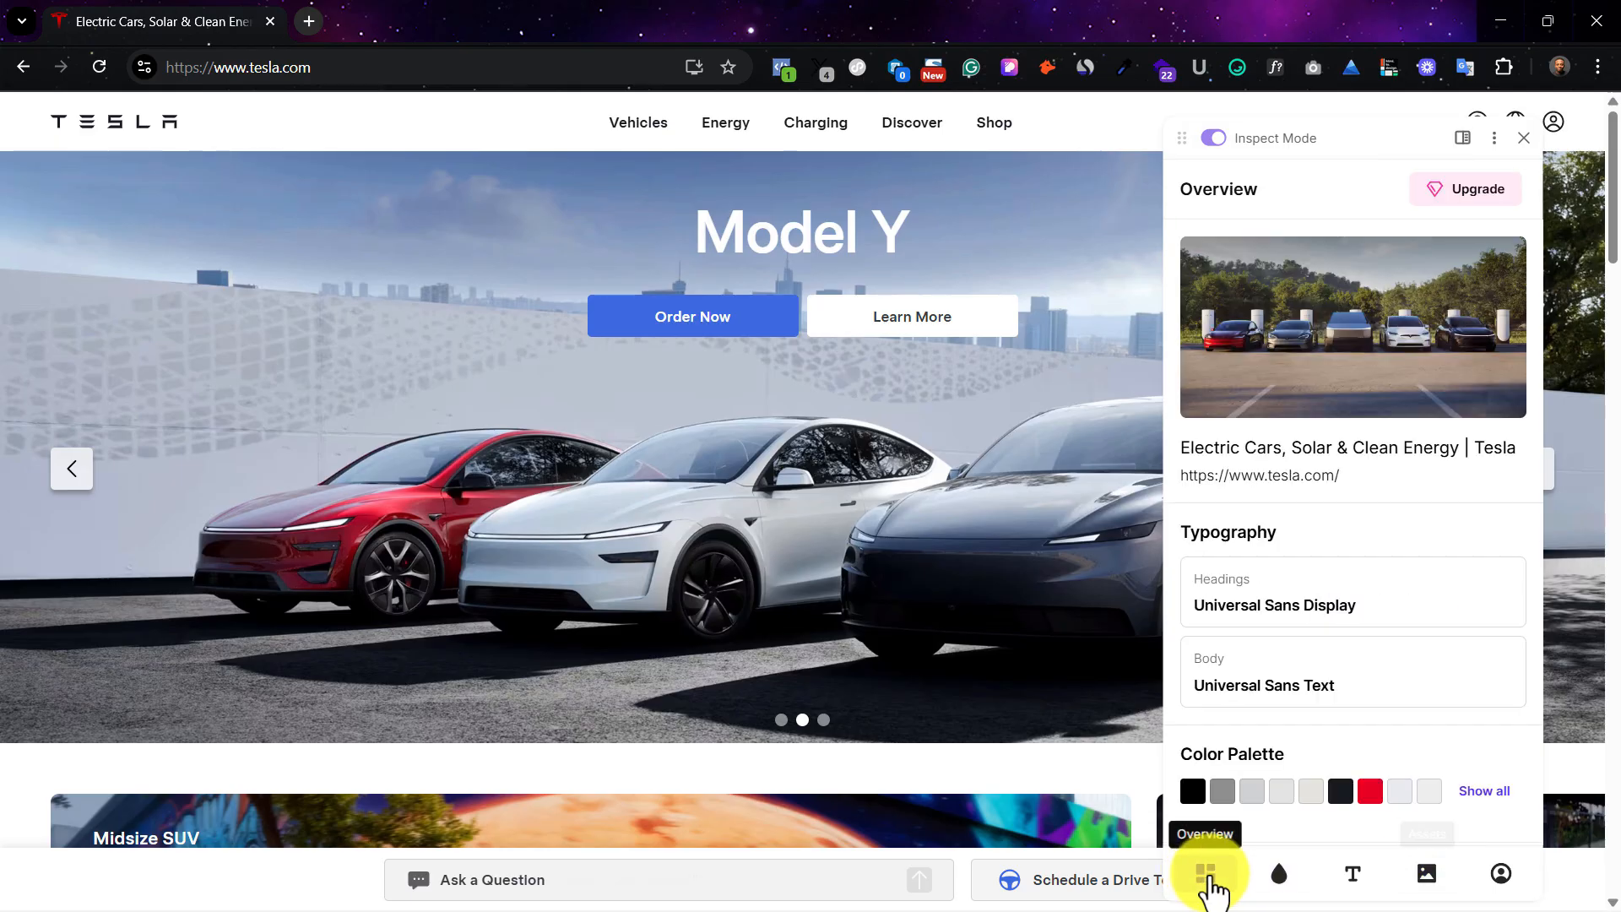
left_click(1427, 878)
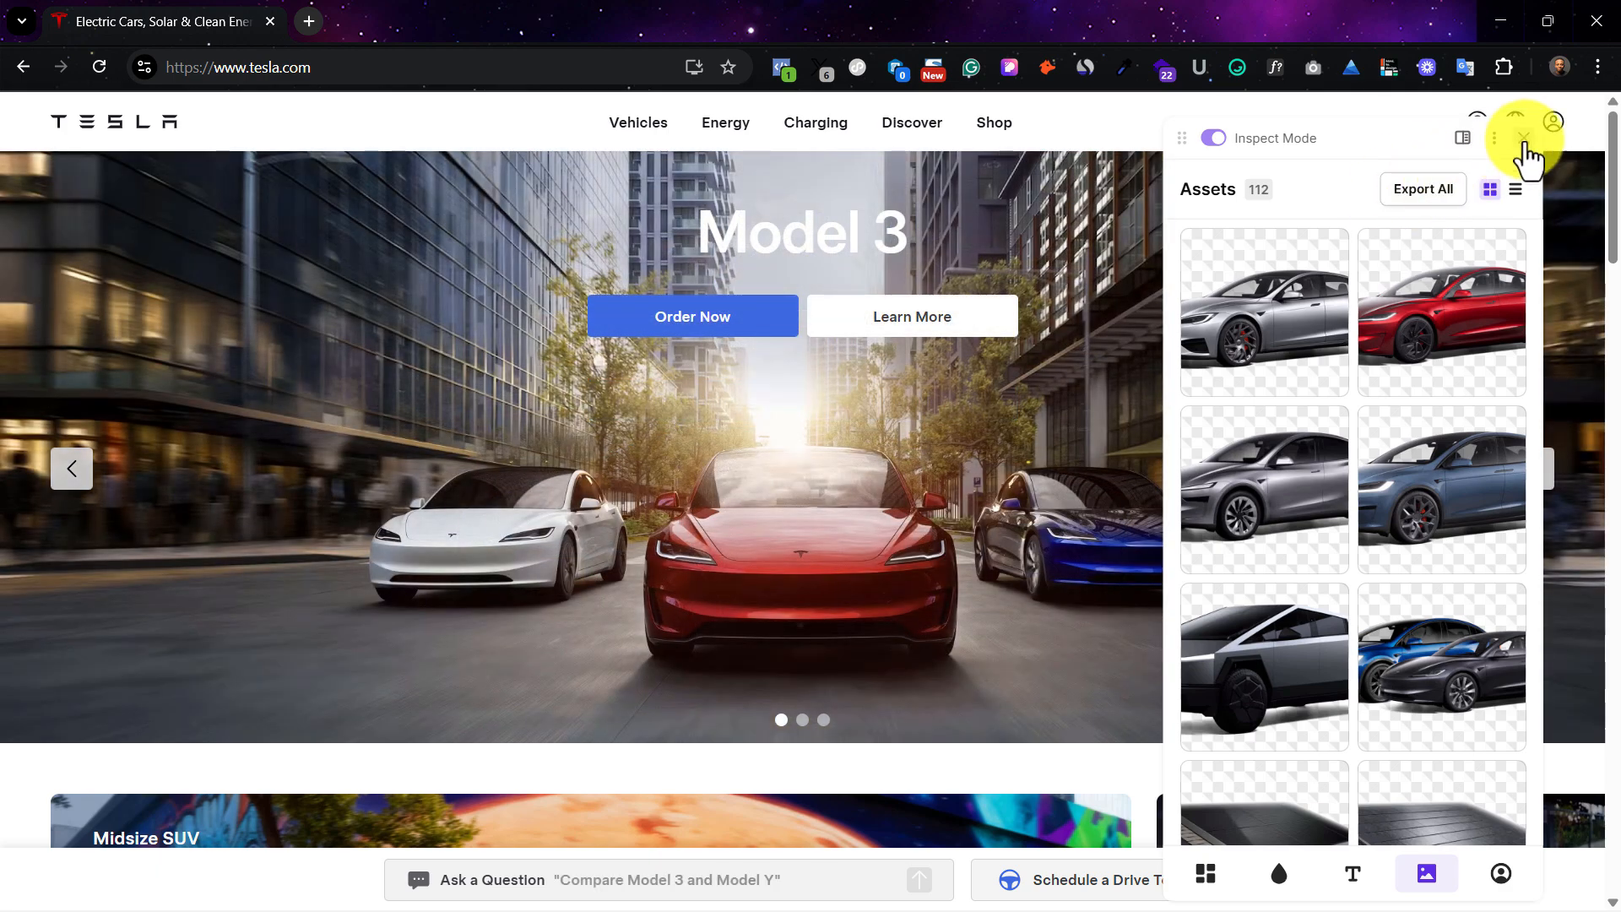
left_click(1523, 139)
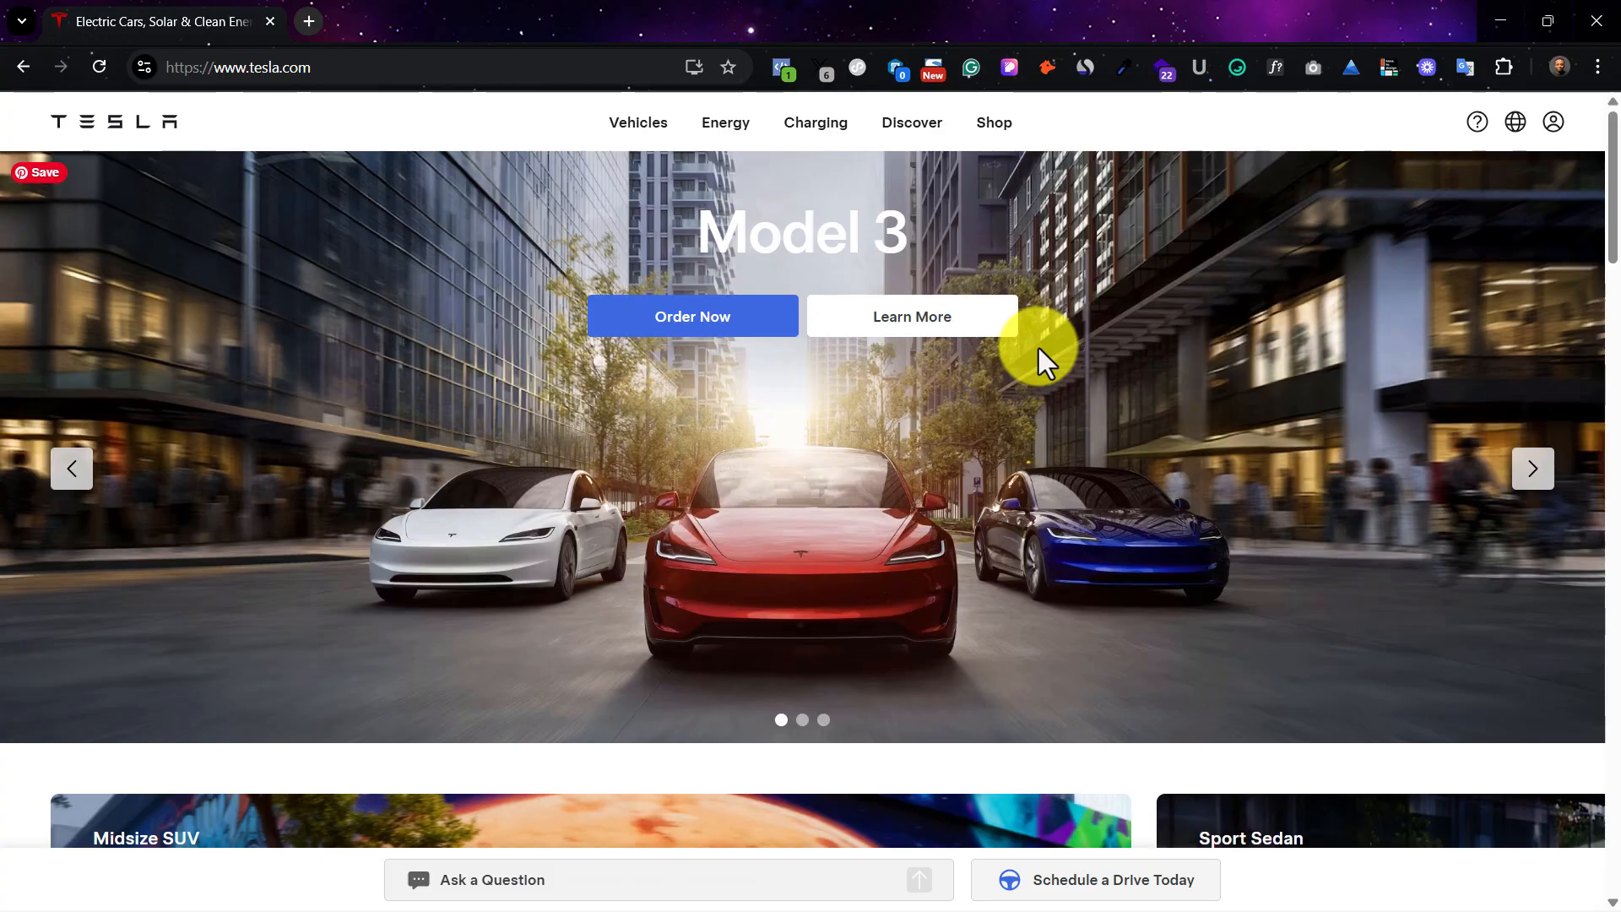
Step: Switch to File Explorer, open the assets (10) folder in Downloads and view asset 22.avif in the image viewer
key("alt+Tab")
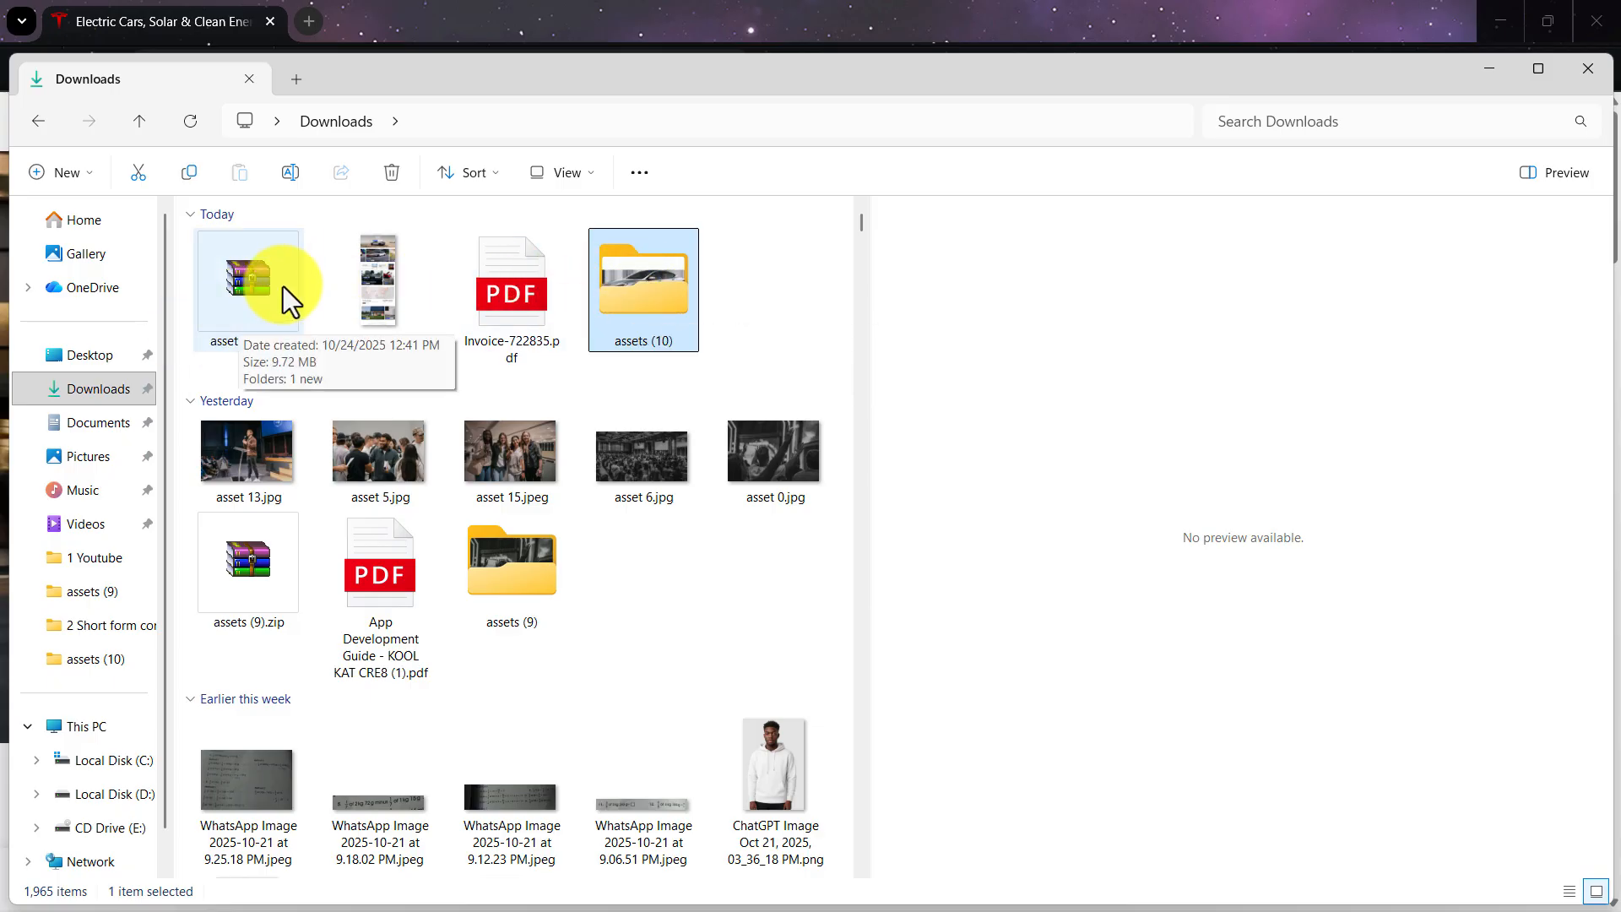
double_click(672, 266)
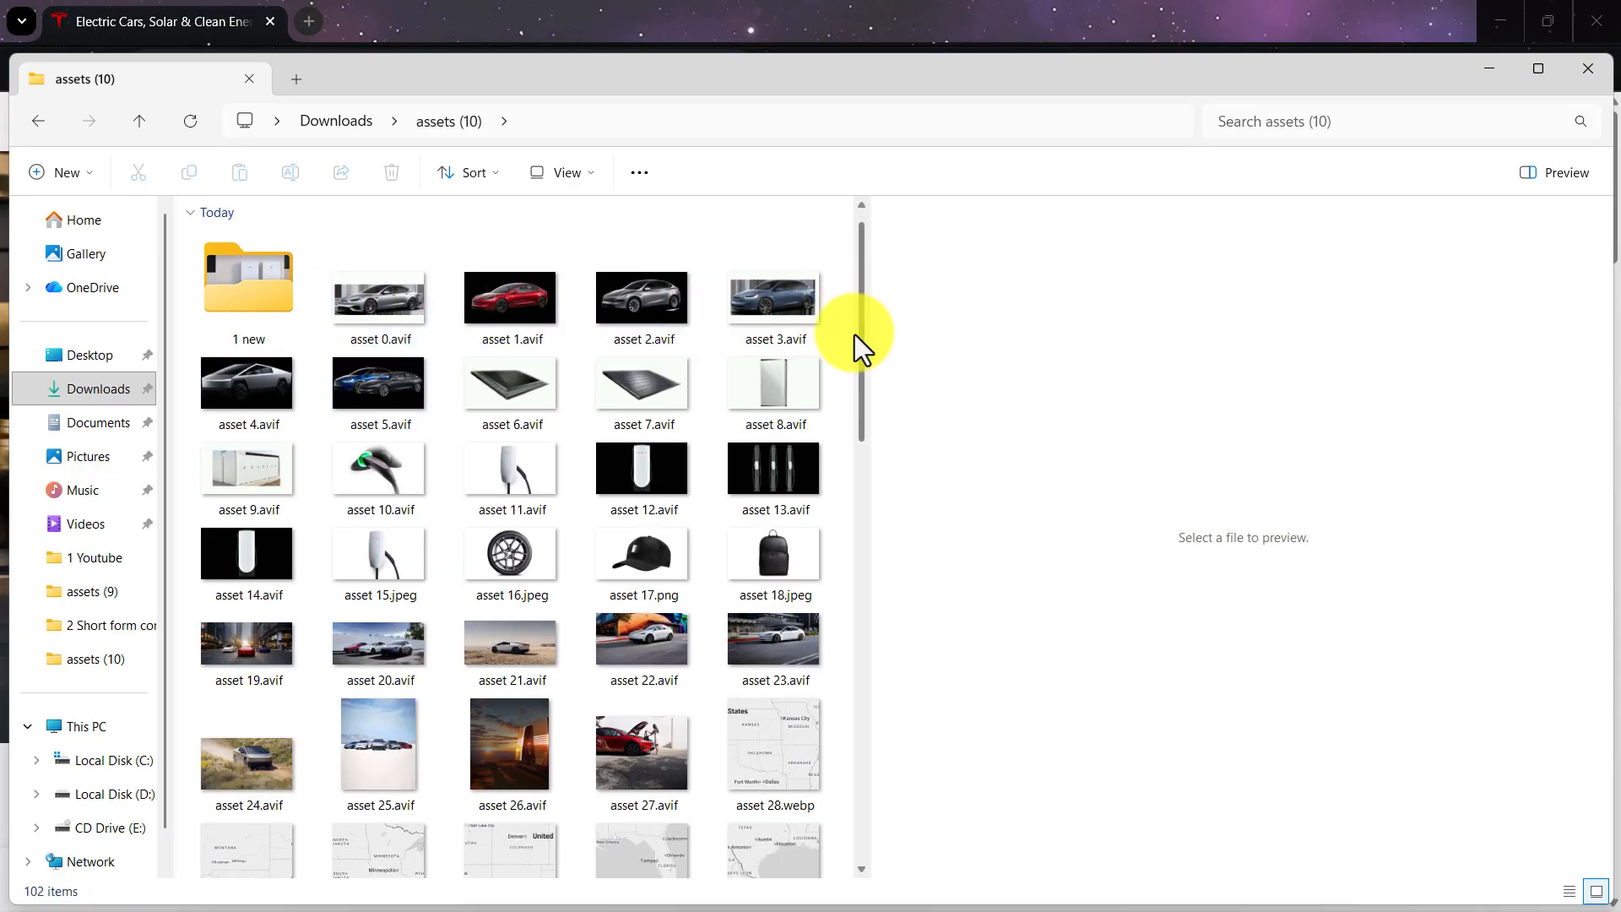
left_click_drag(854, 334, 879, 286)
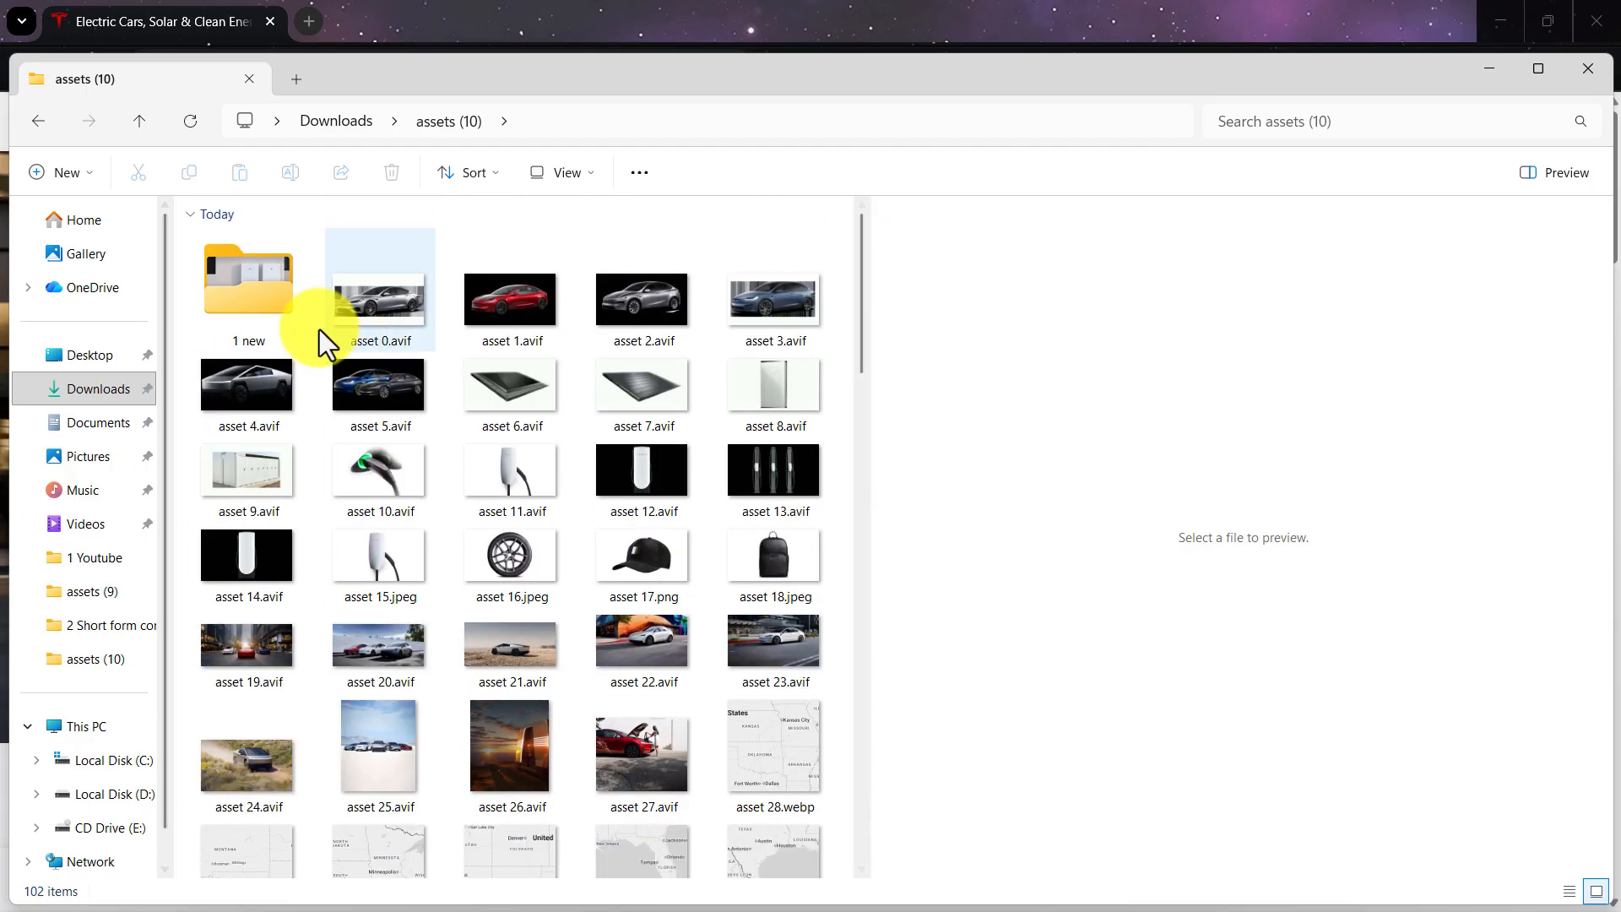
left_click(655, 638)
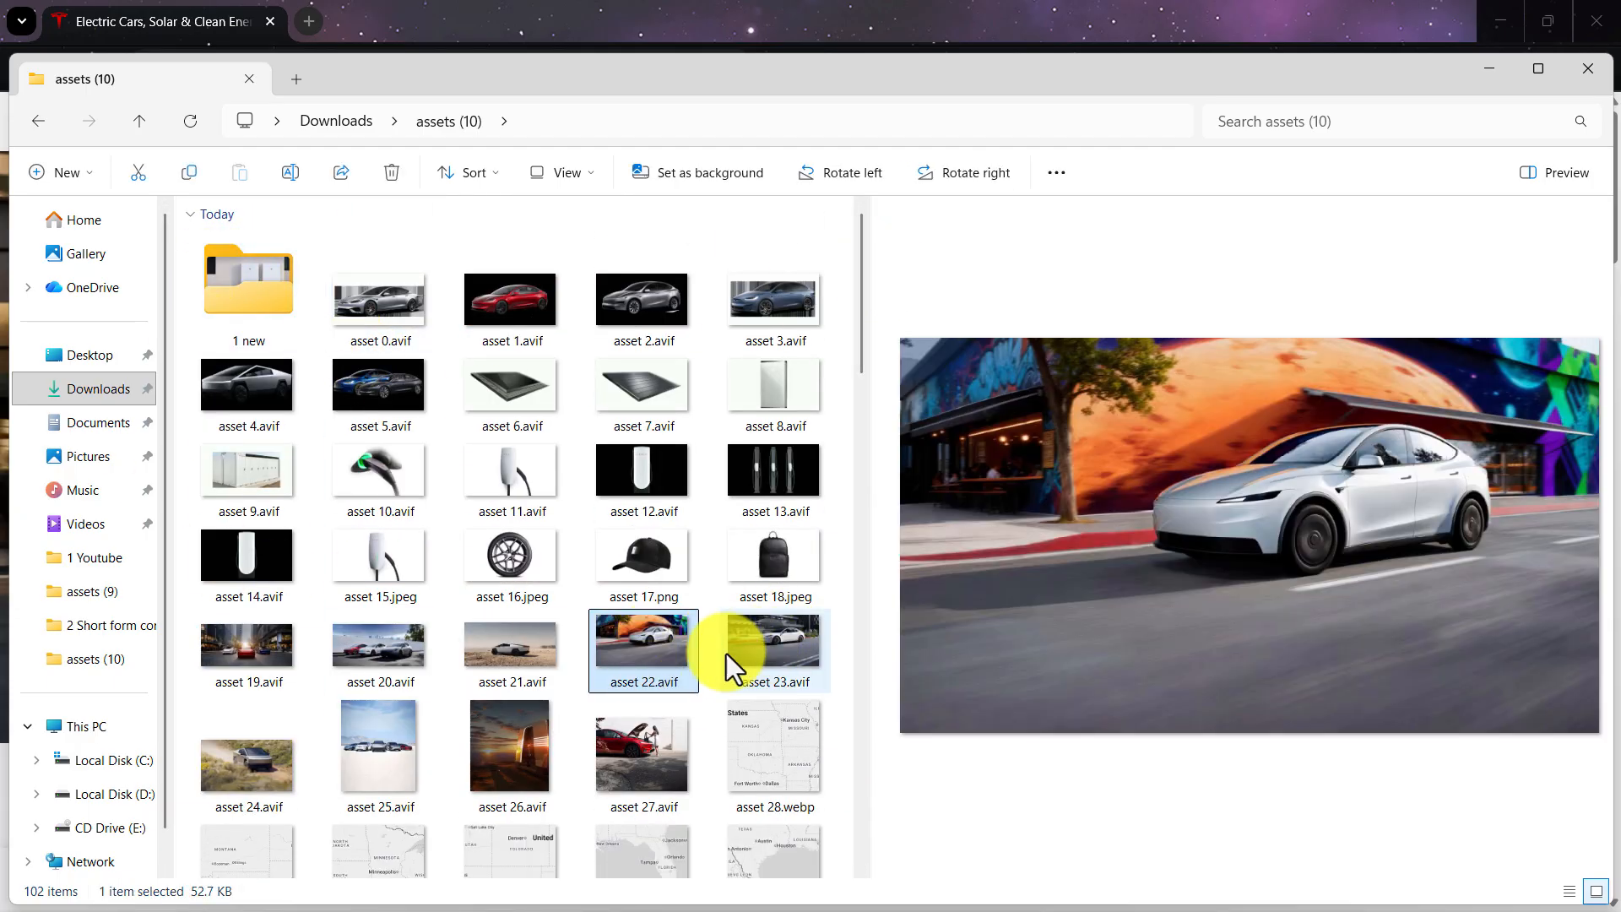
double_click(641, 643)
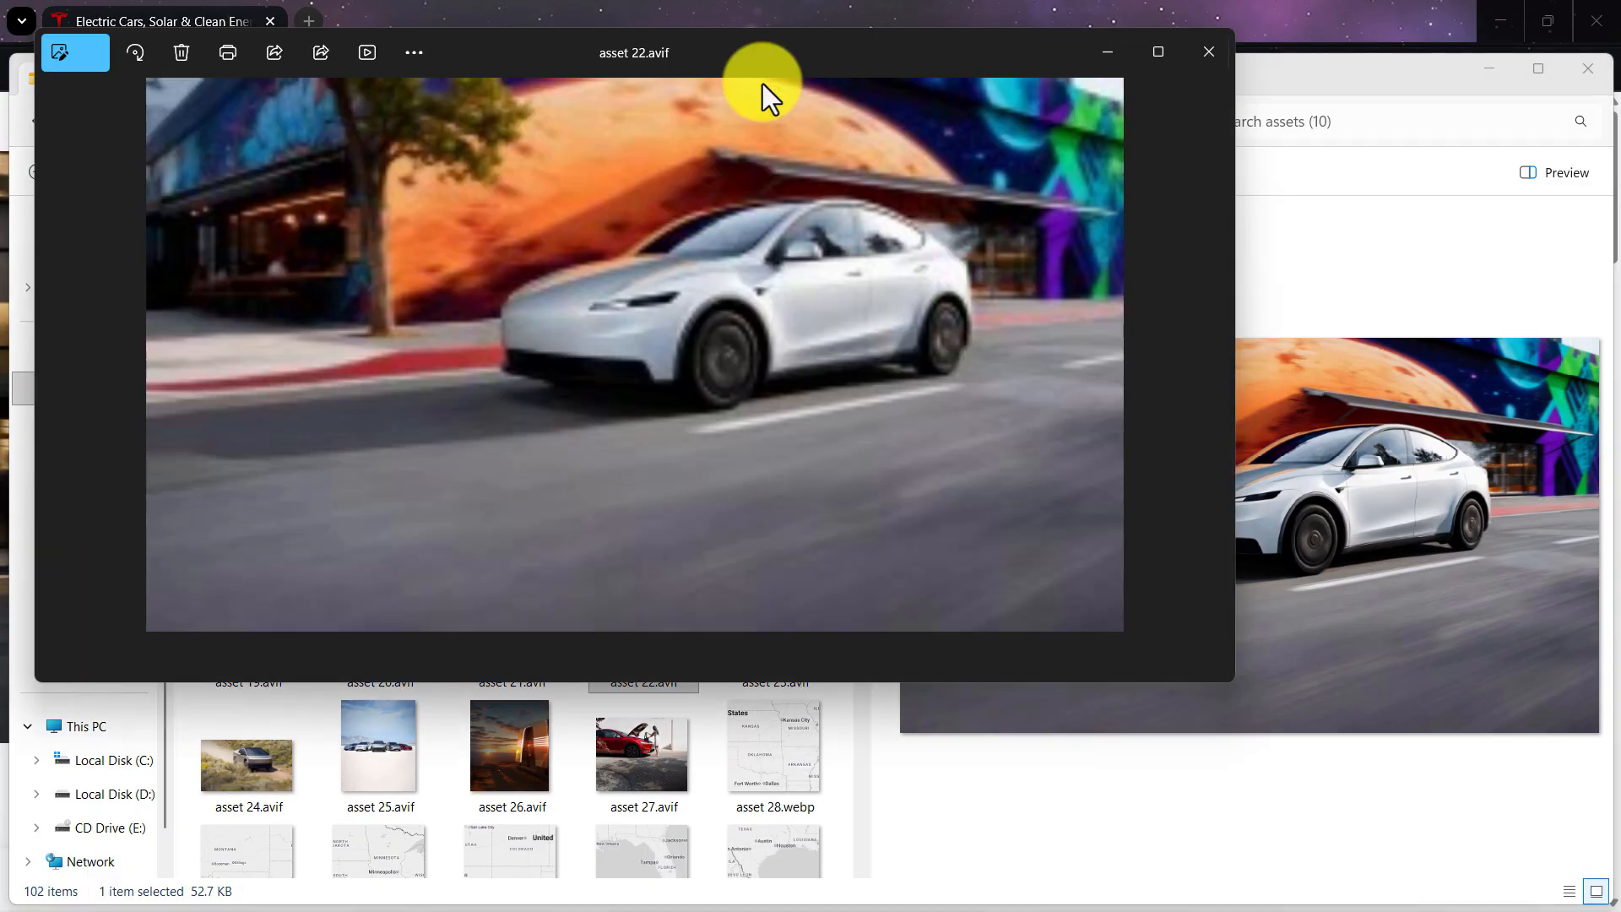
Step: Switch to the Design a website file in Firefox and try to import asset 26.avif from the assets (10) folder onto the canvas
mouse_move(861, 890)
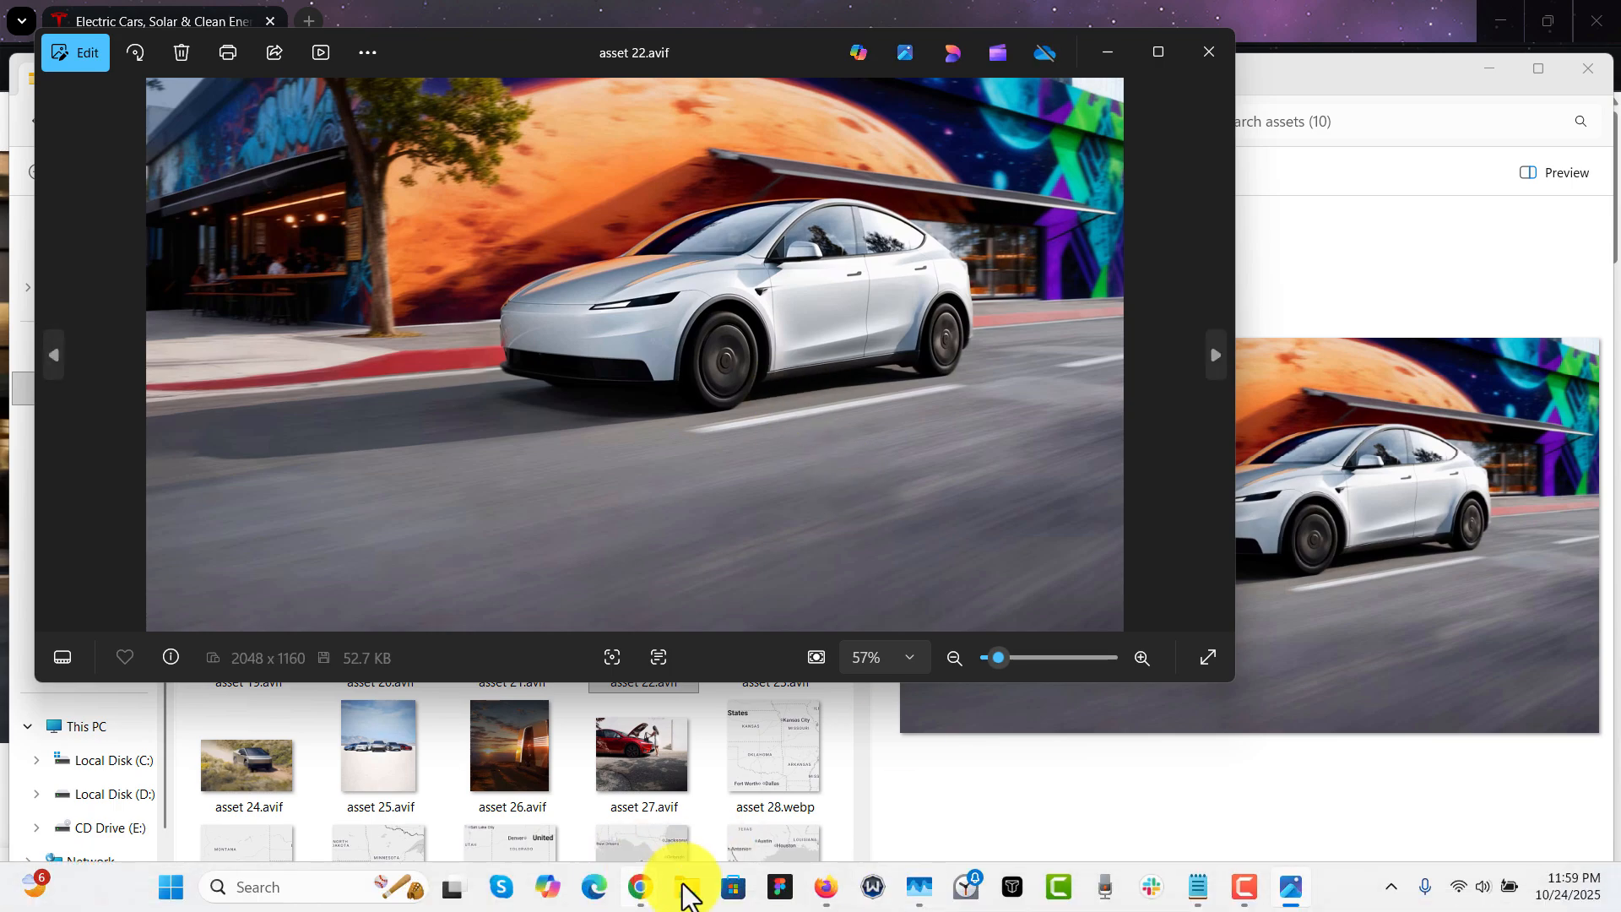
left_click(817, 886)
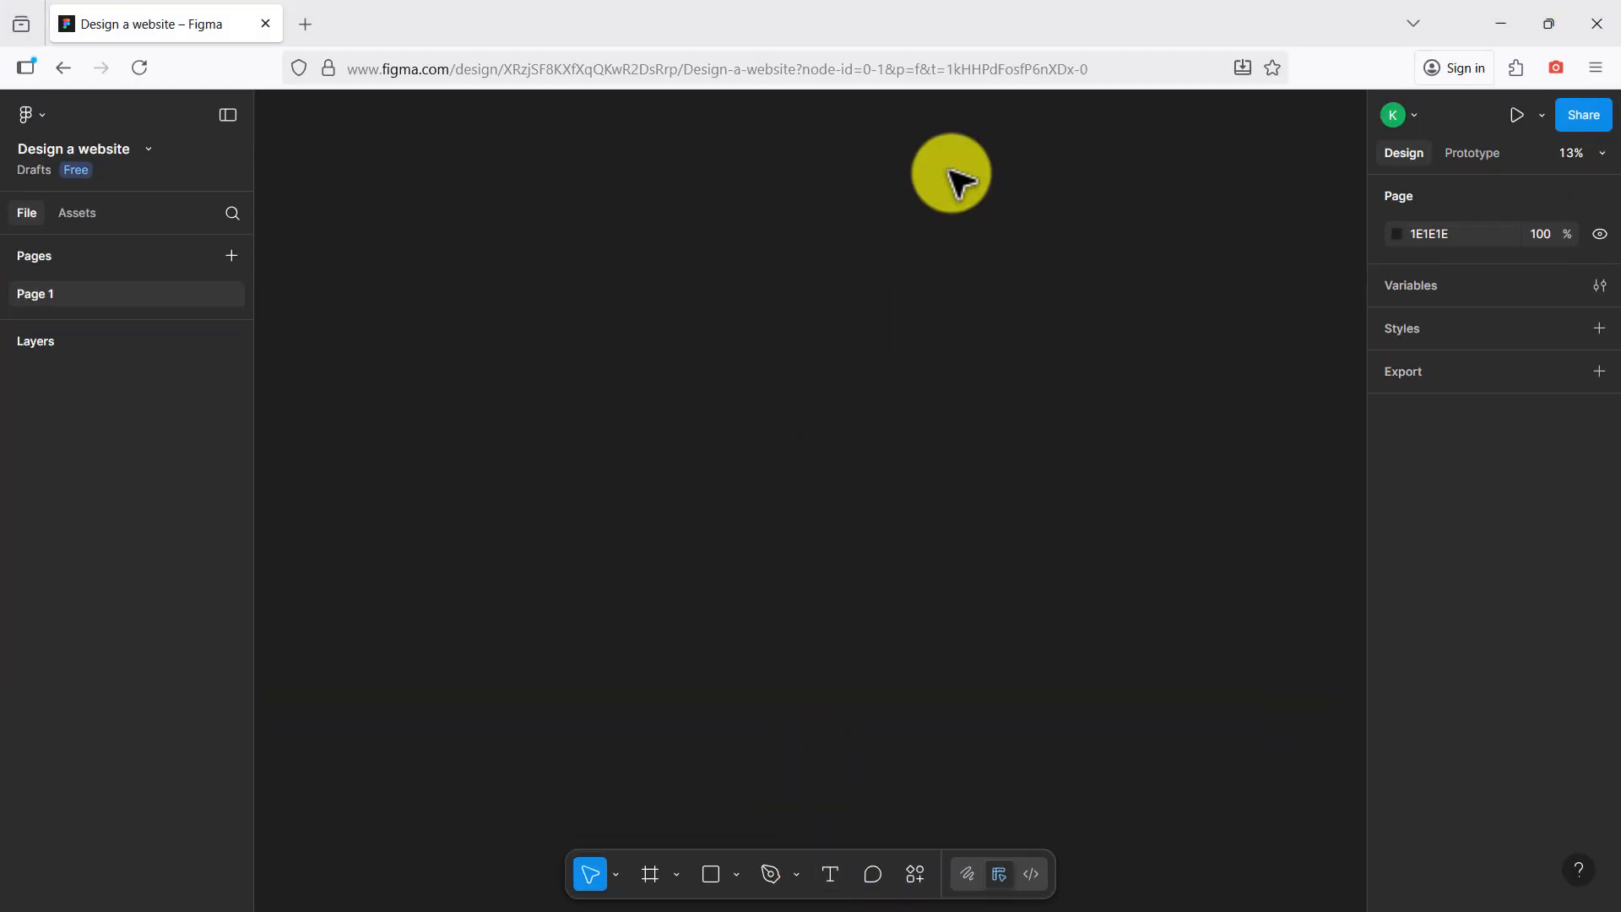
left_click_drag(922, 12, 1177, 239)
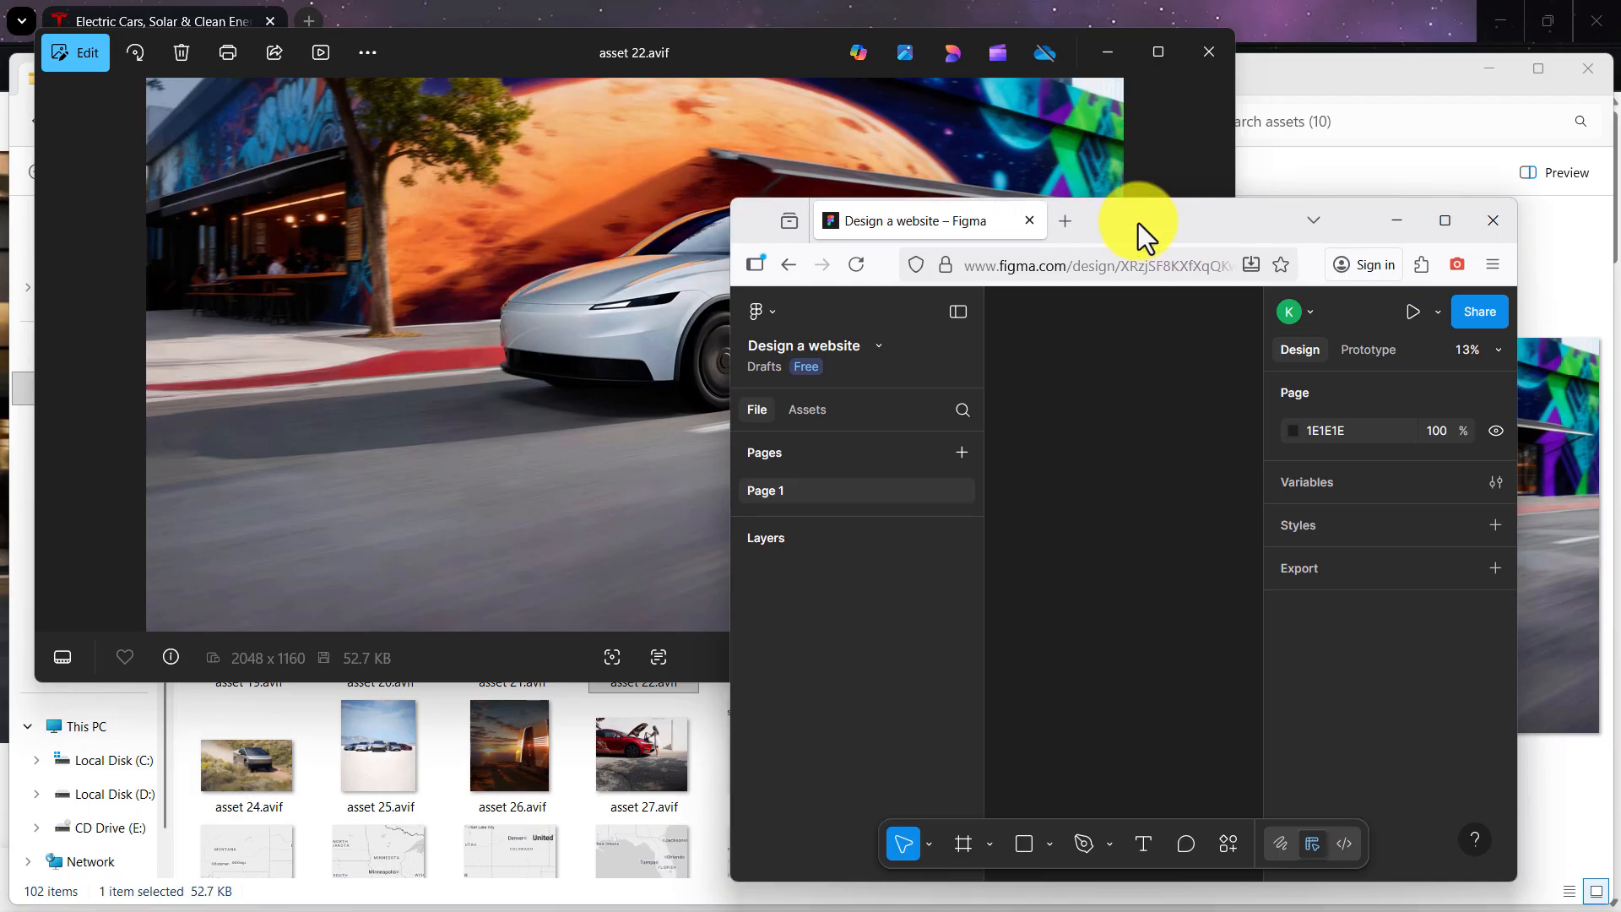
left_click(540, 728)
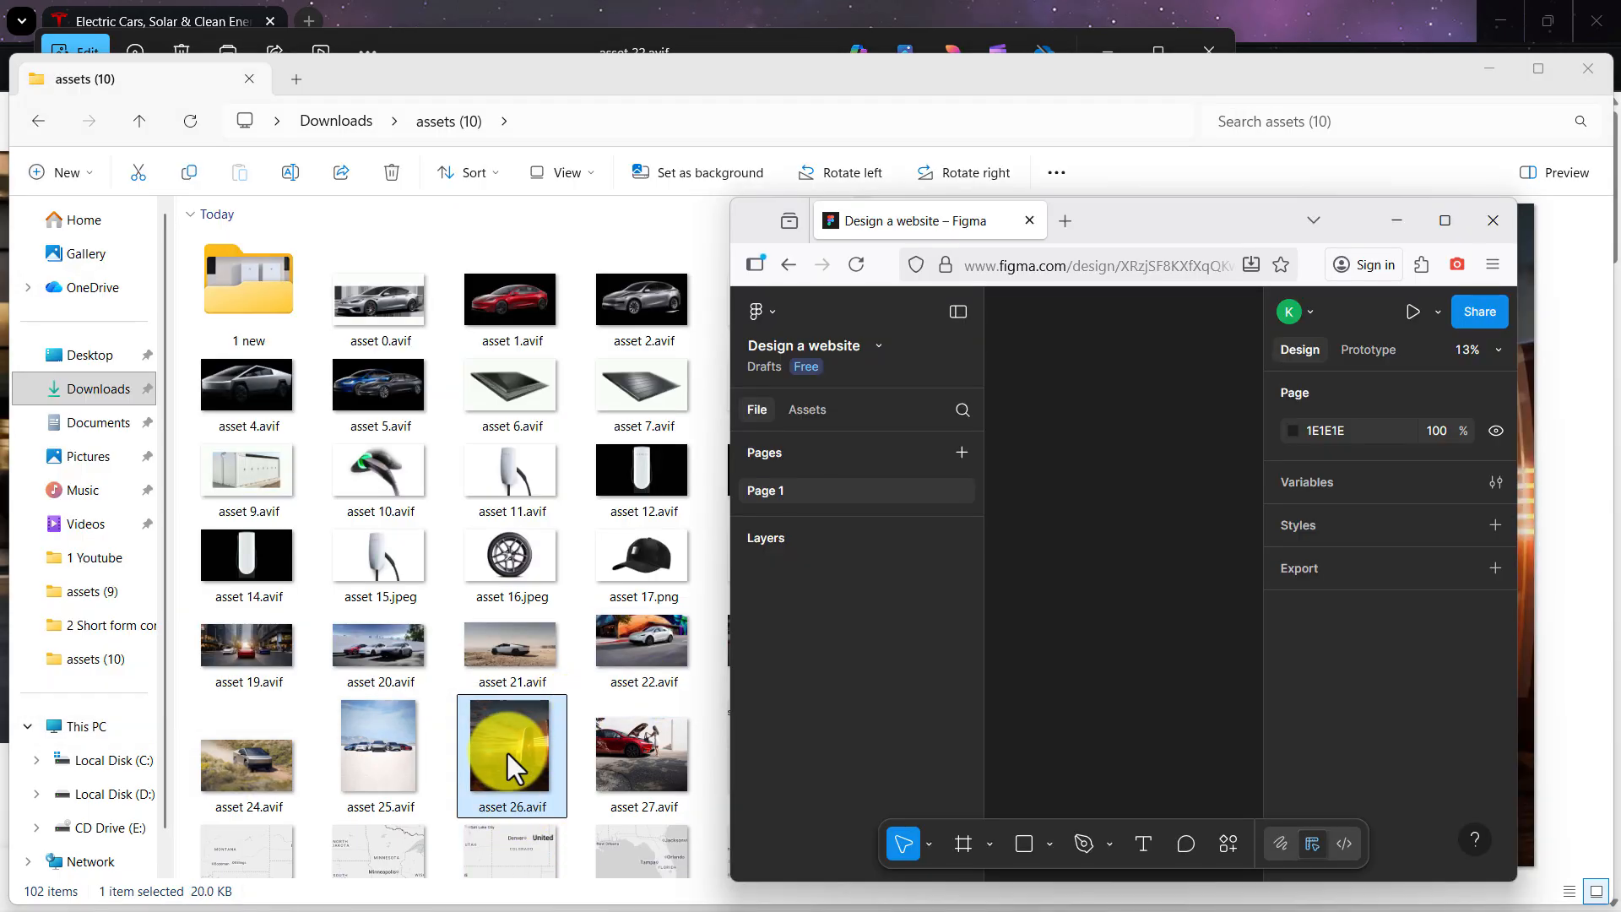
left_click_drag(508, 753, 1072, 534)
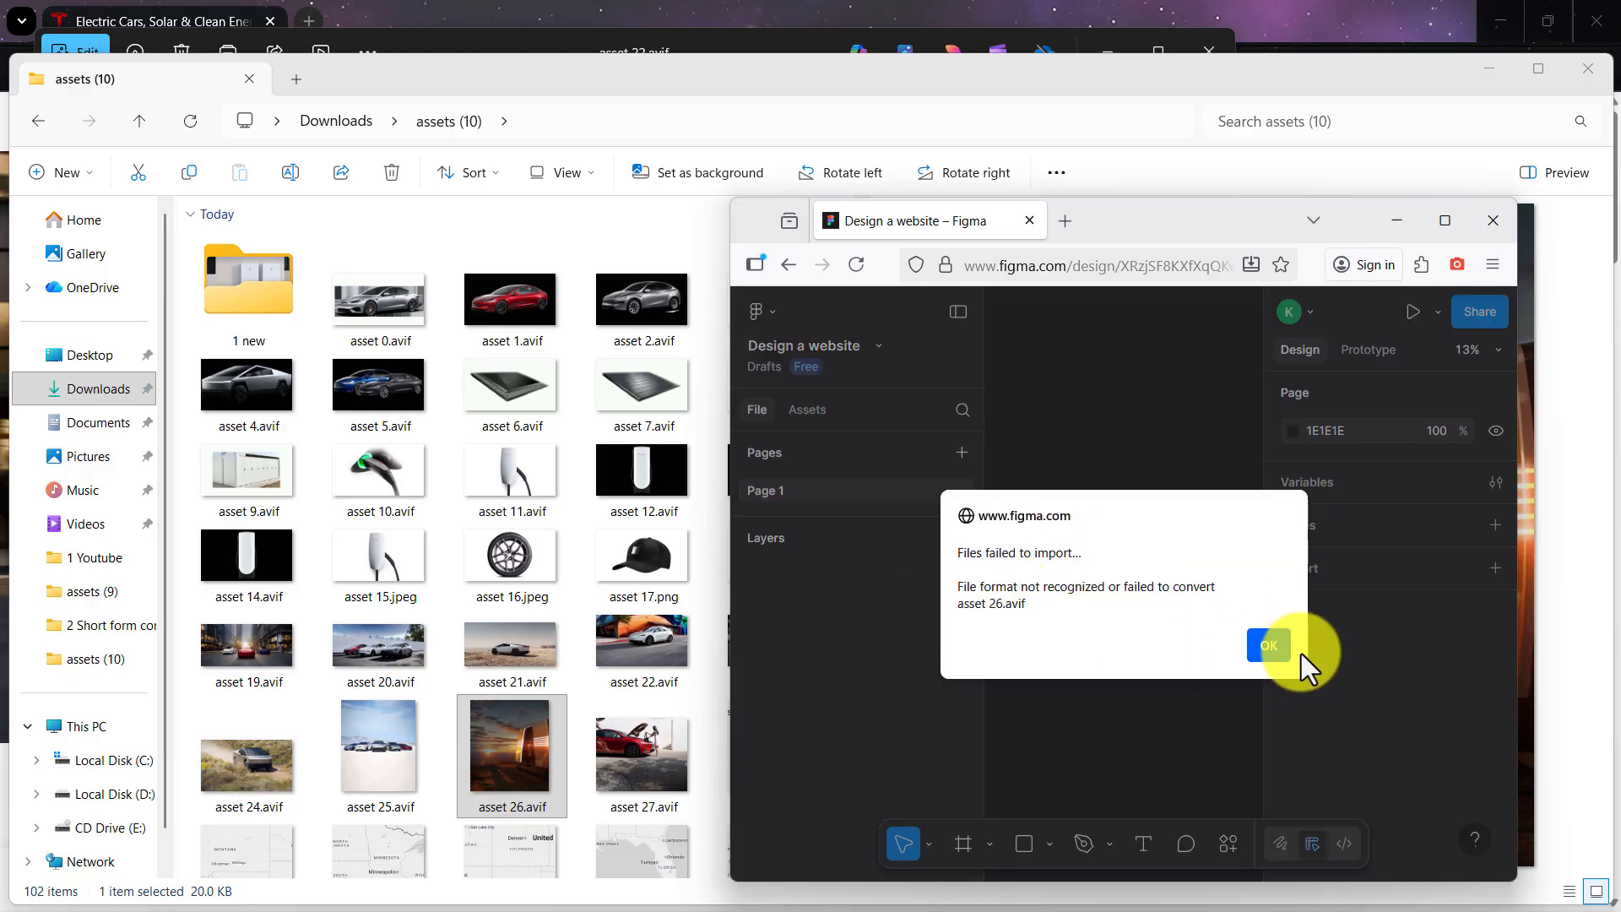
left_click(1271, 647)
left_click(1452, 224)
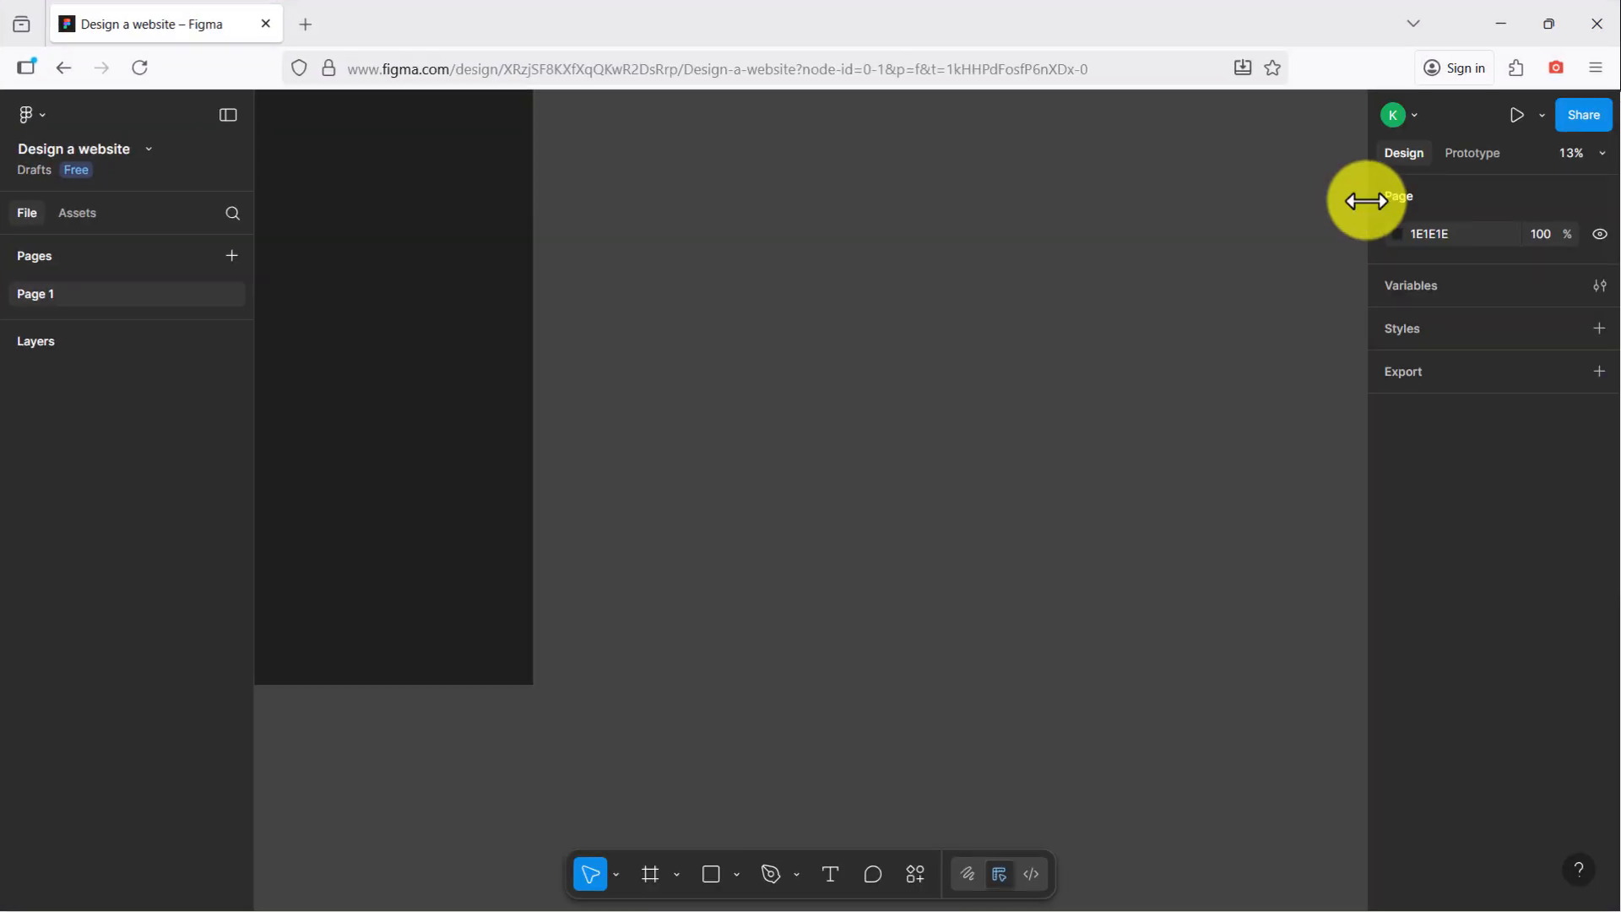
left_click(1486, 14)
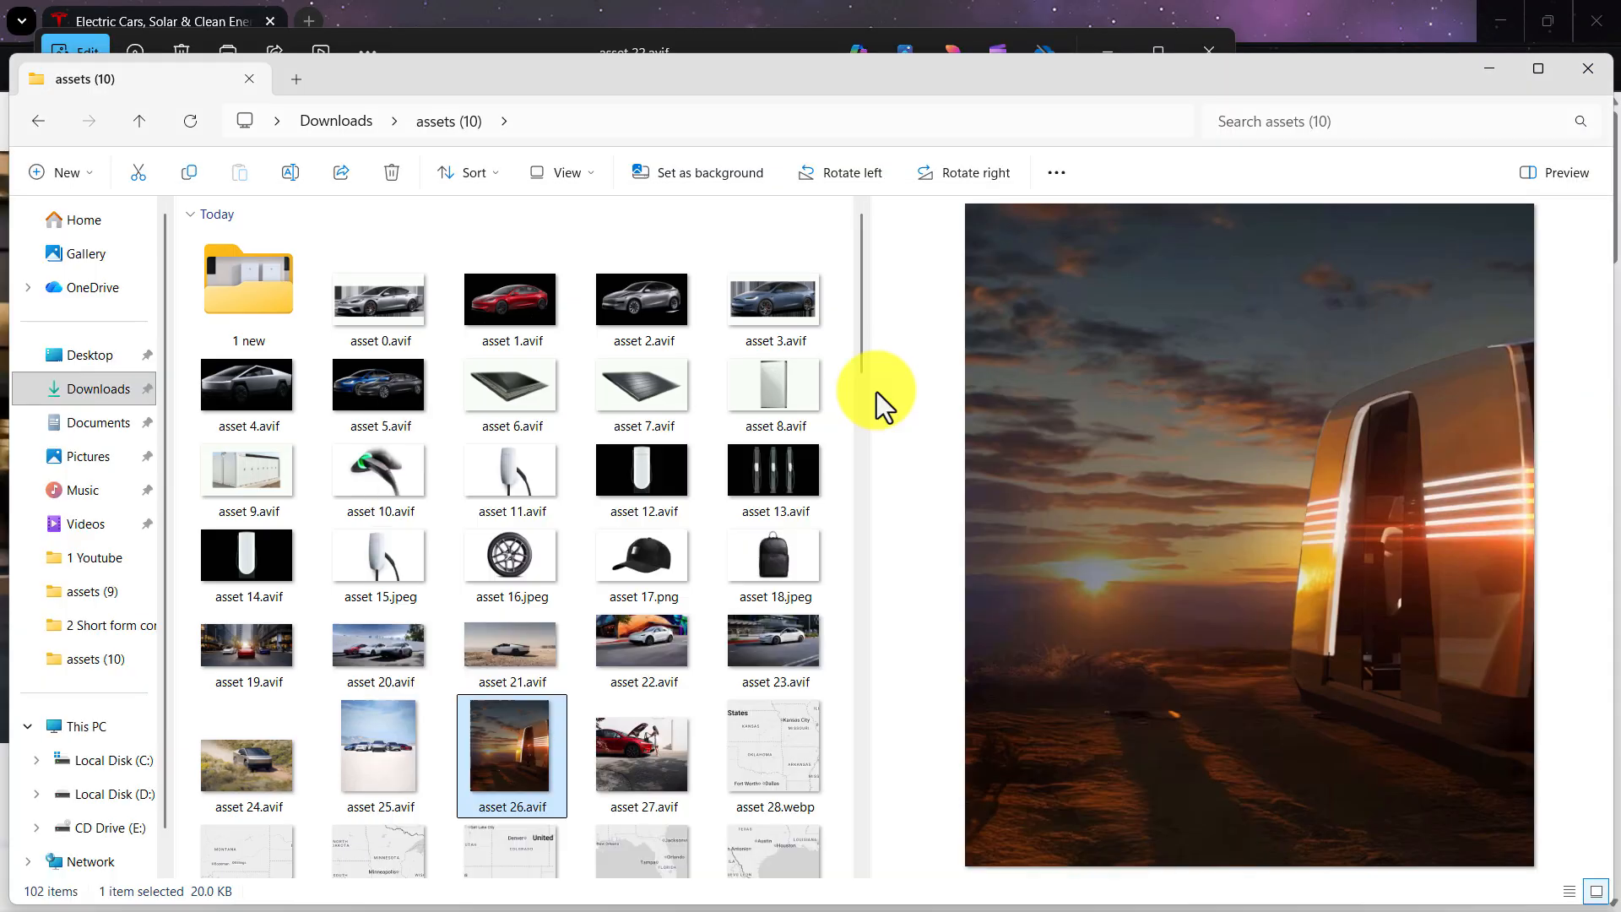
Step: Open asset 26.avif in the image editor and check the .jpg format offered for saving a copy, closing without saving
double_click(499, 731)
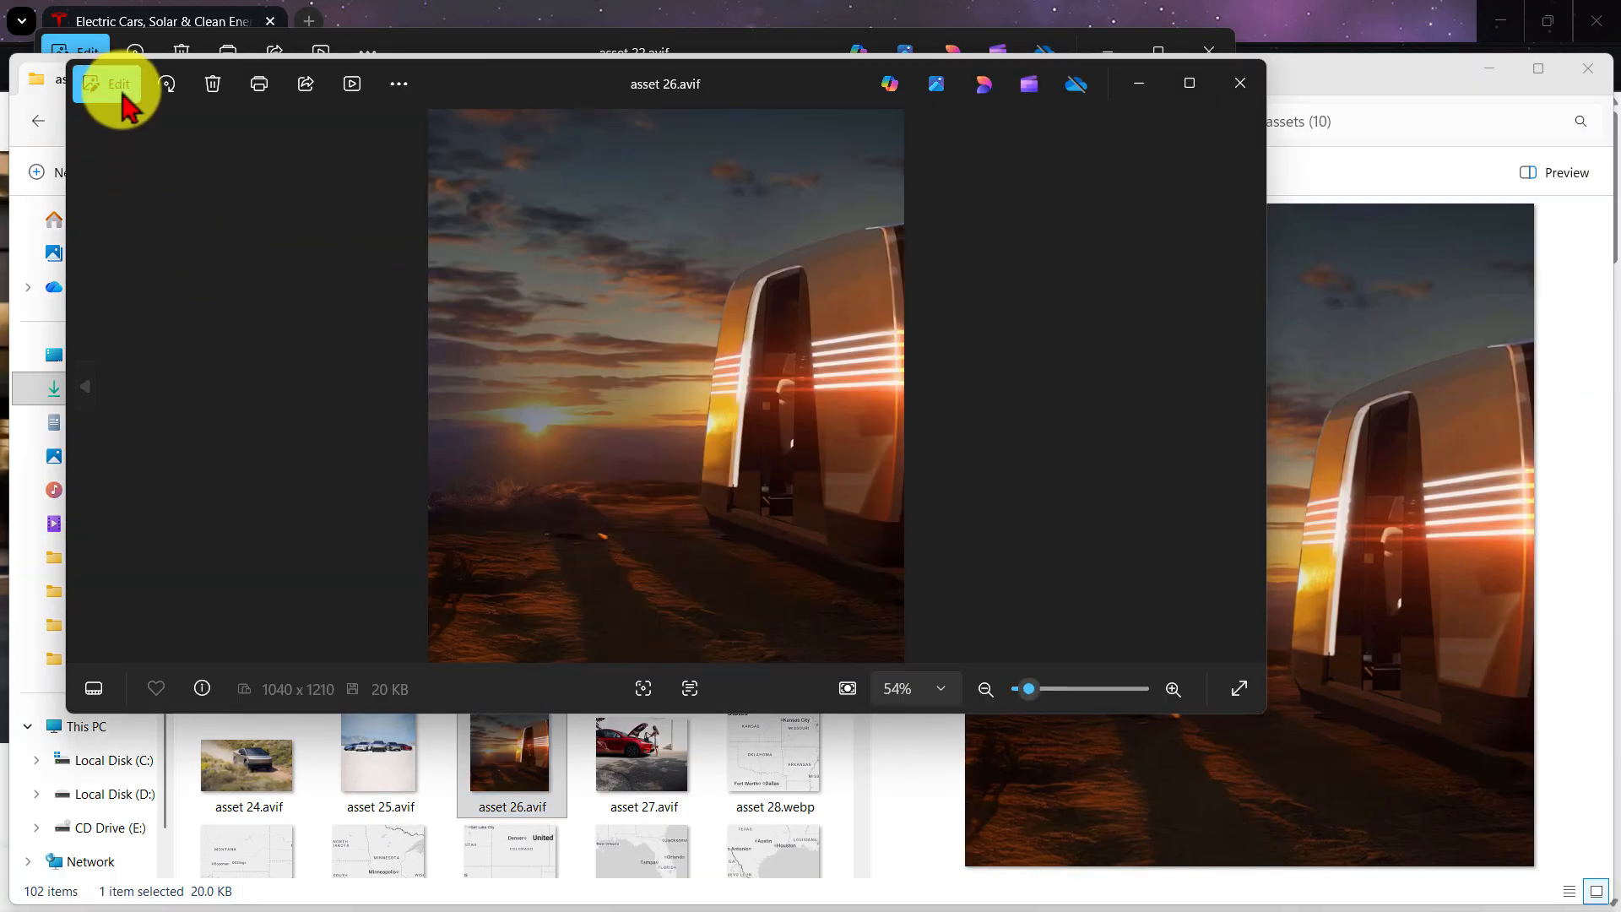
left_click(118, 84)
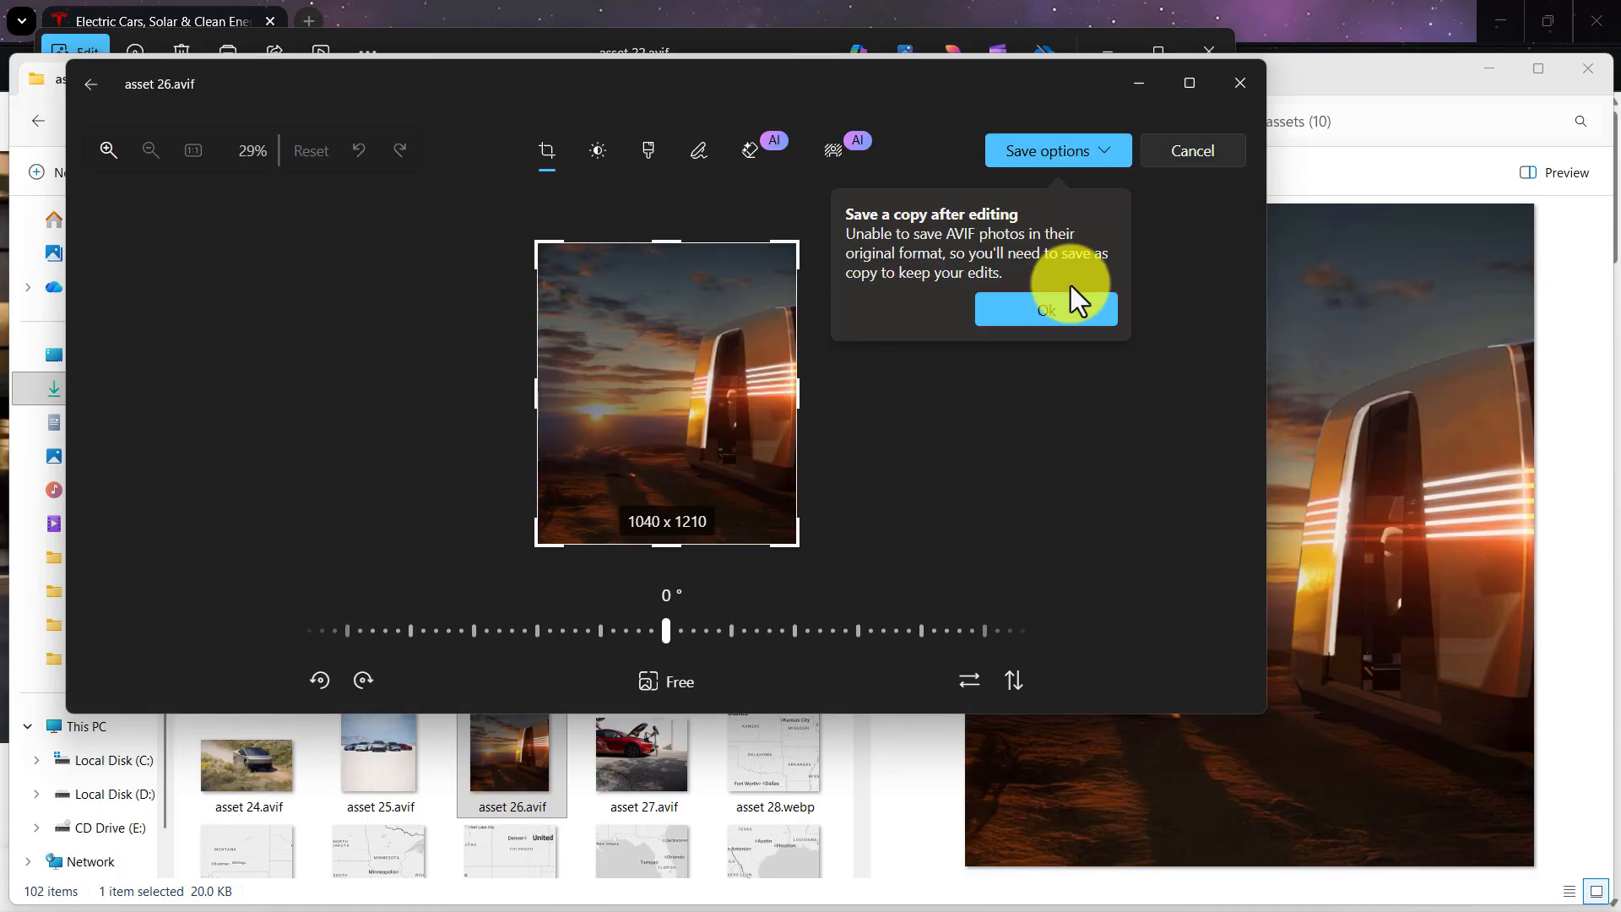
left_click(1065, 329)
left_click(1093, 157)
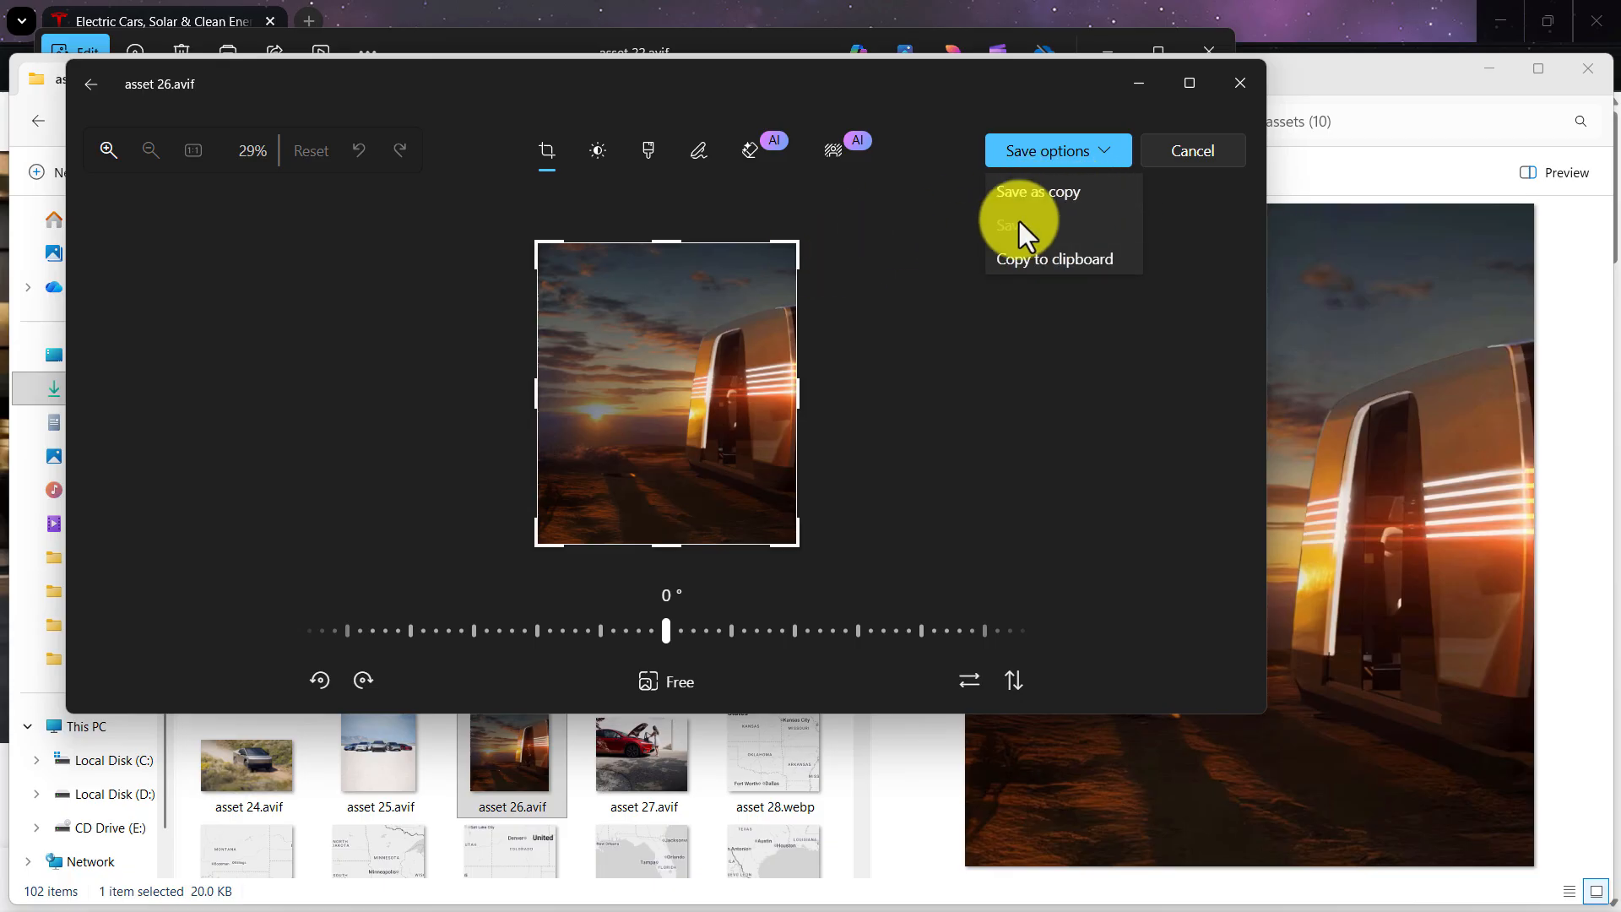
left_click(1047, 193)
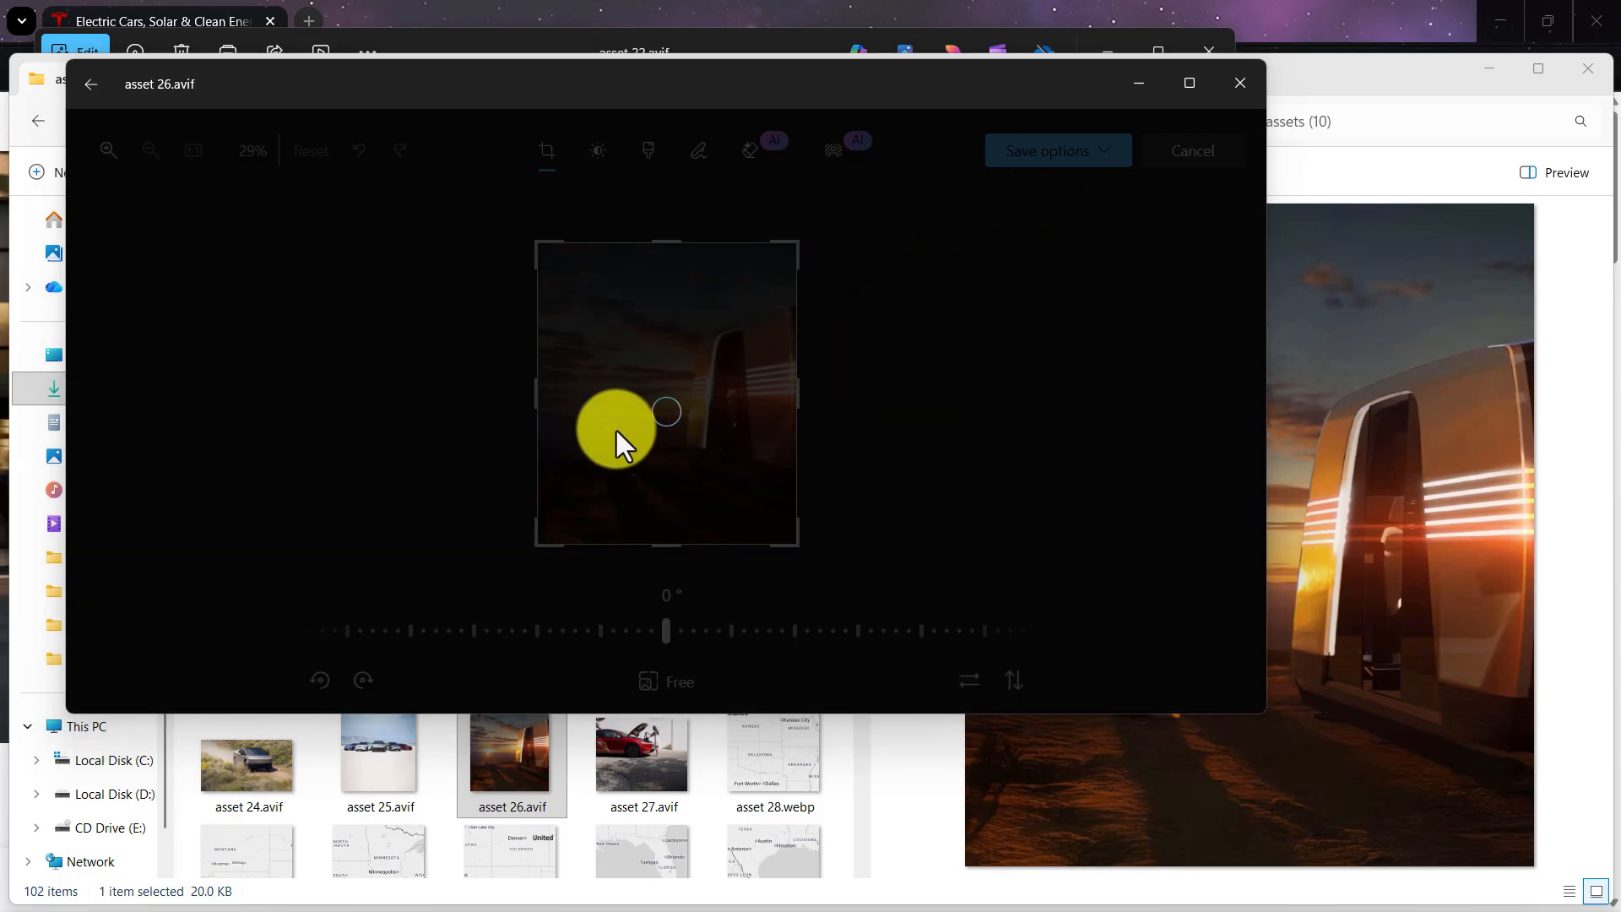
left_click(277, 443)
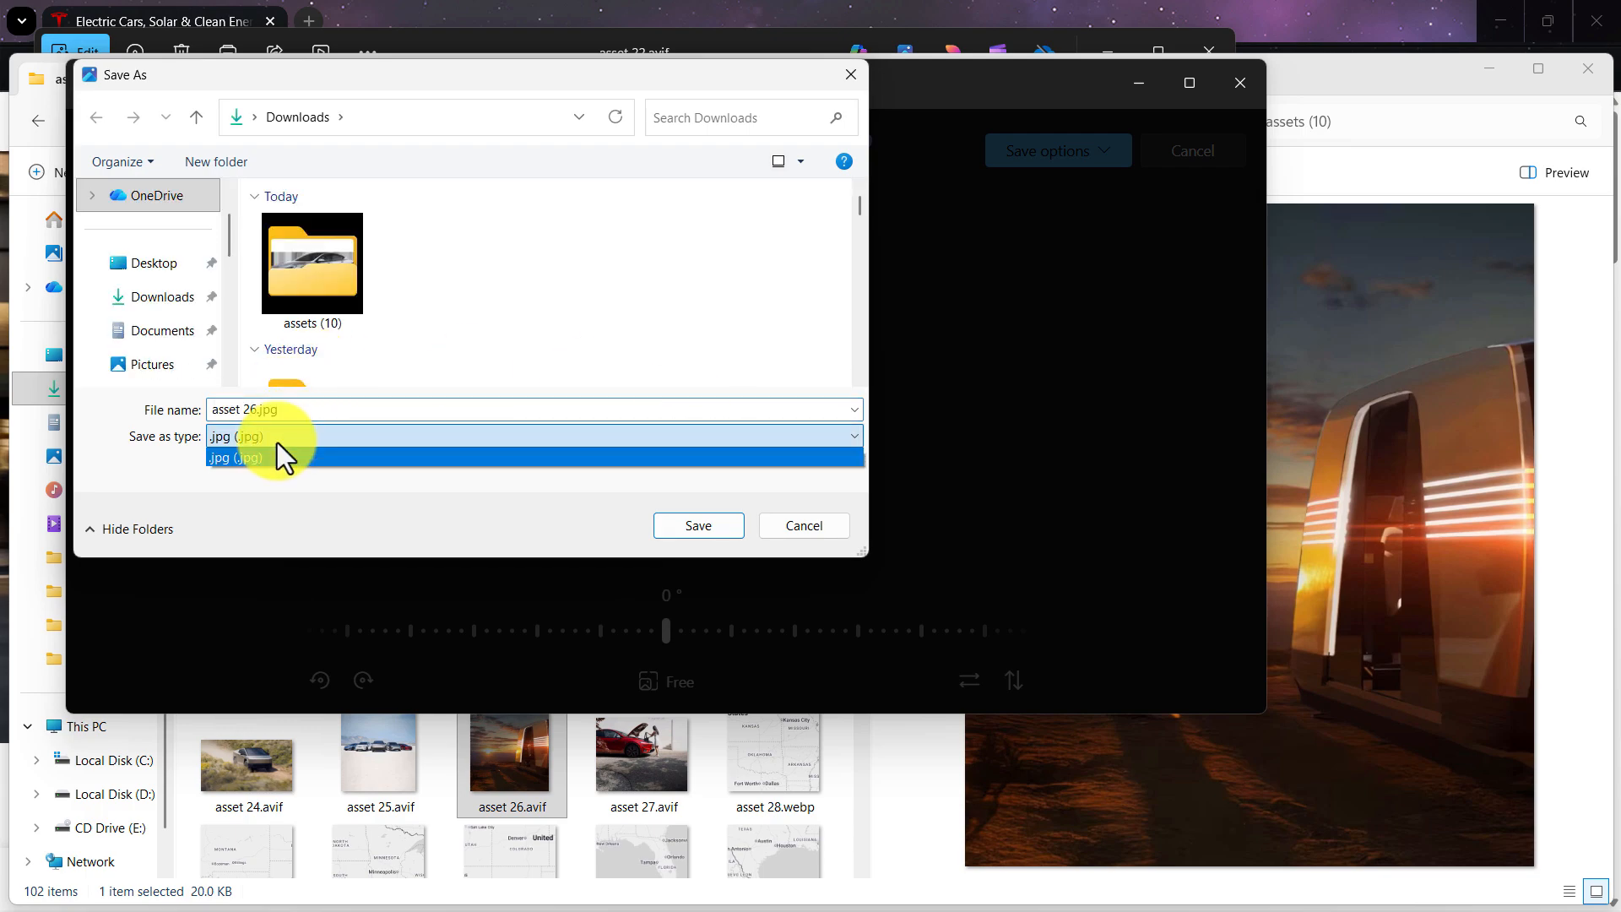
left_click(276, 443)
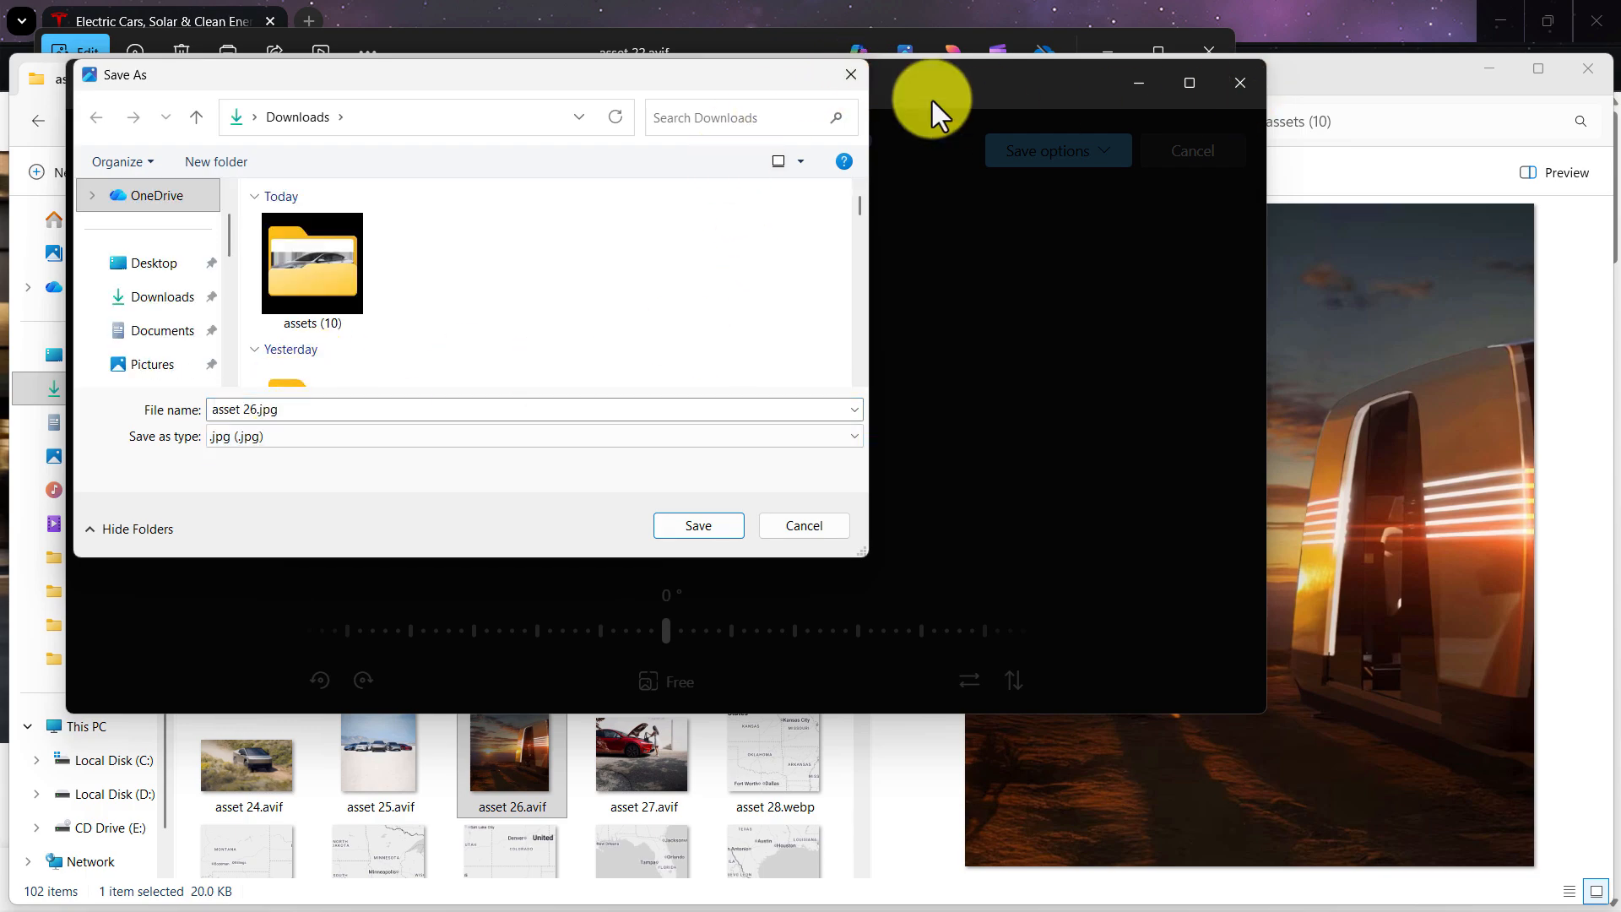
left_click(844, 76)
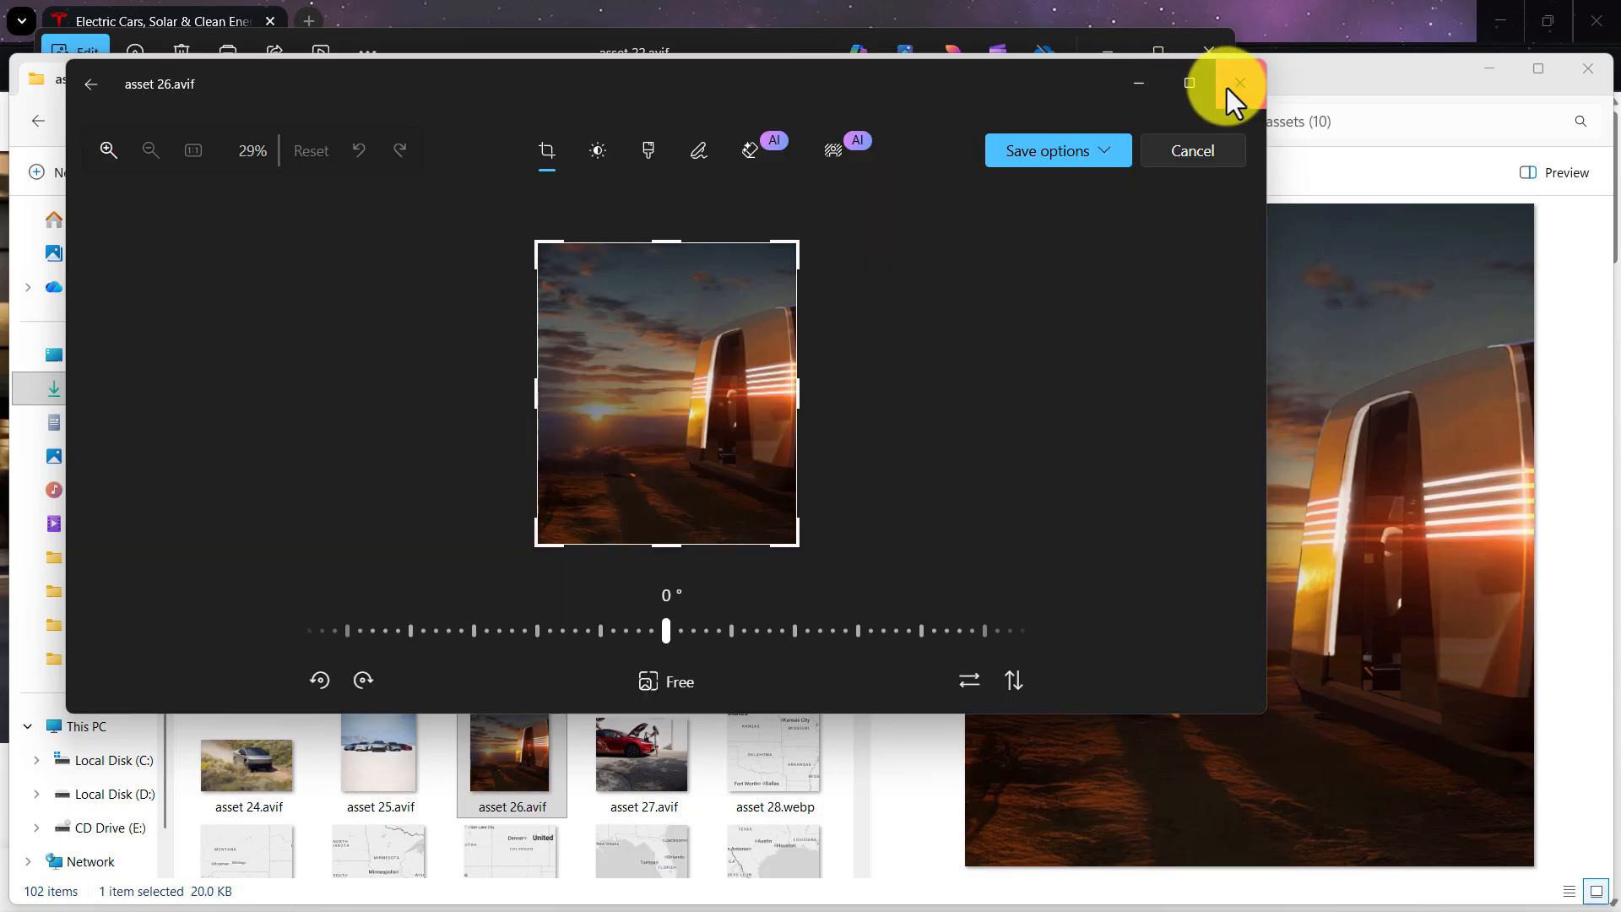
left_click(1239, 83)
Step: View the Tesla JPG images inside the 1 new folder and return to the assets (10) folder
left_click(271, 302)
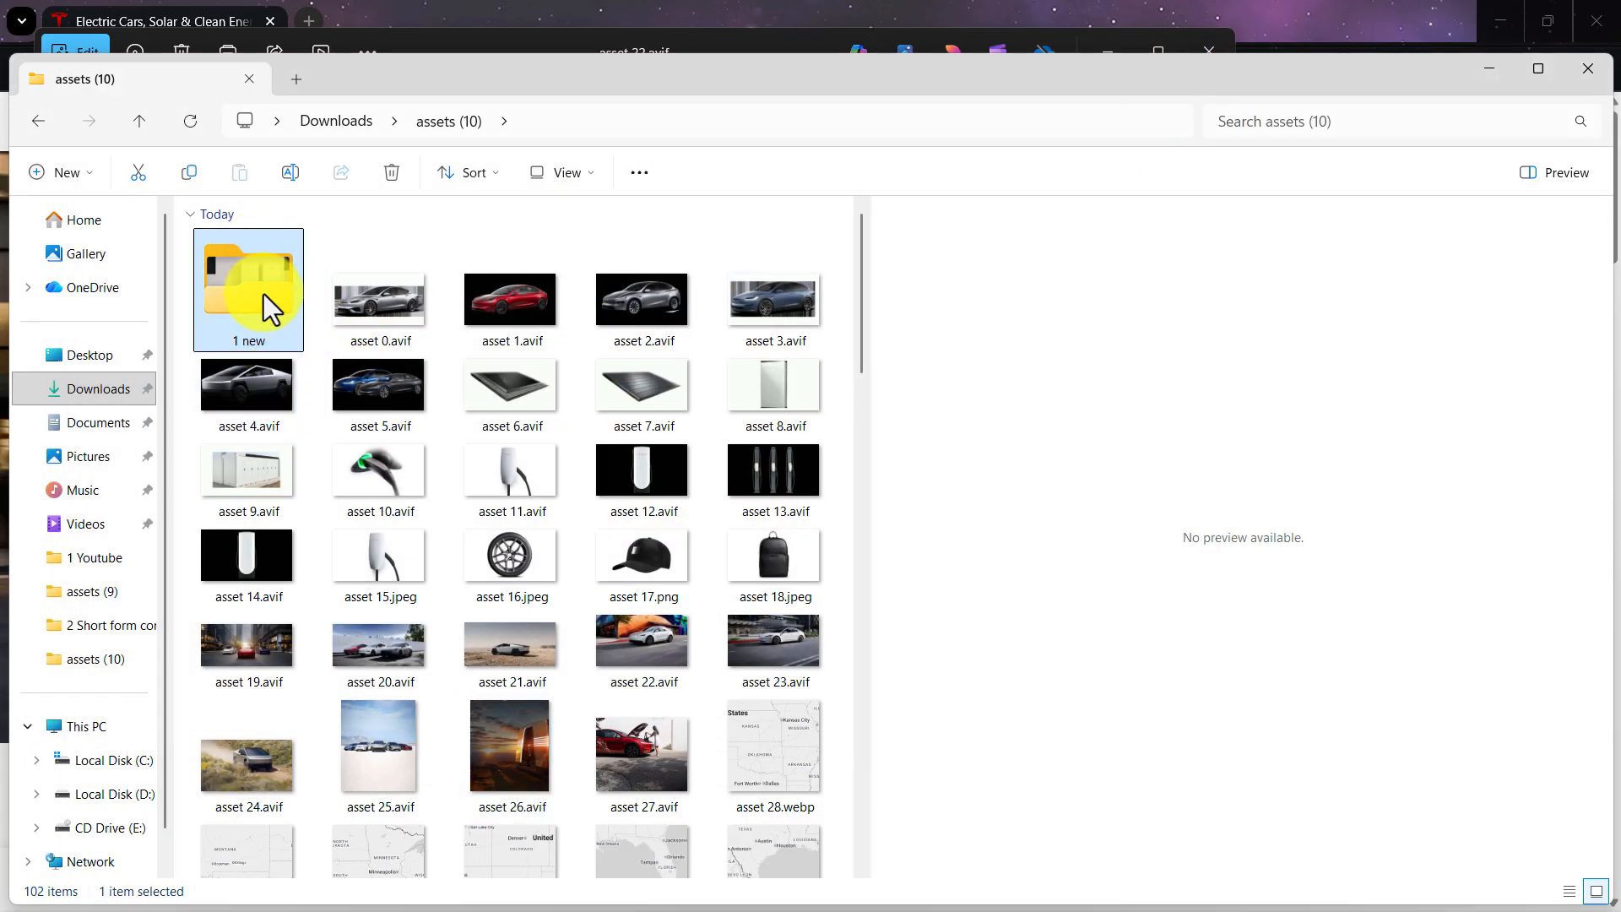
double_click(264, 294)
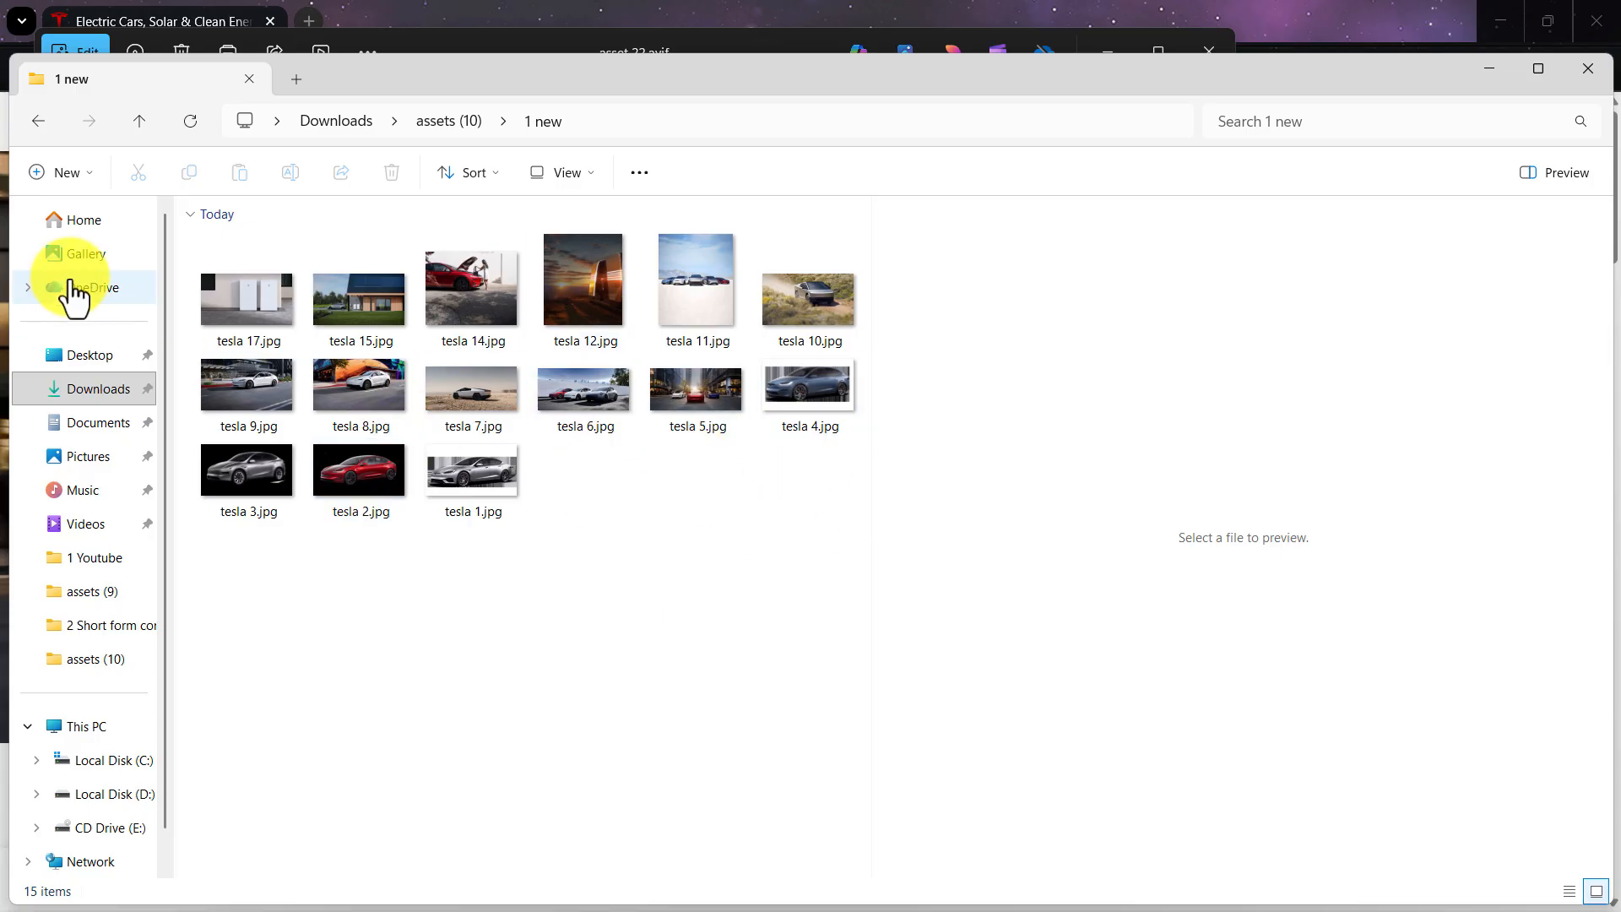
left_click(36, 122)
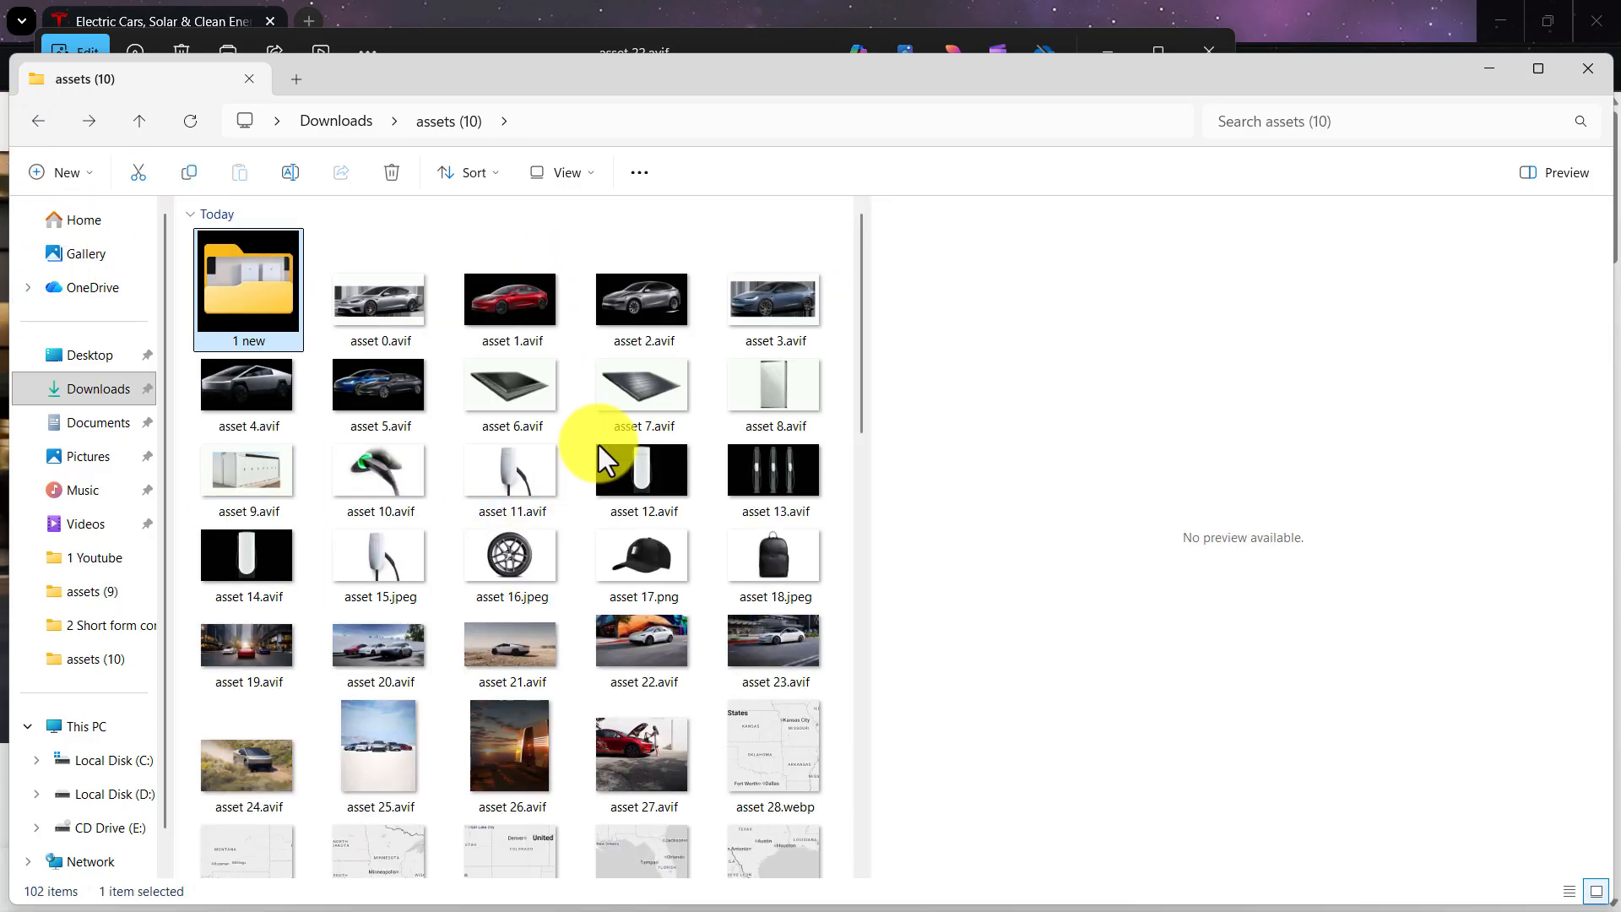
Step: Import asset 52.svg through asset 100.svg from the assets (10) folder onto the Design a website canvas and close File Explorer
left_click_drag(861, 336, 860, 401)
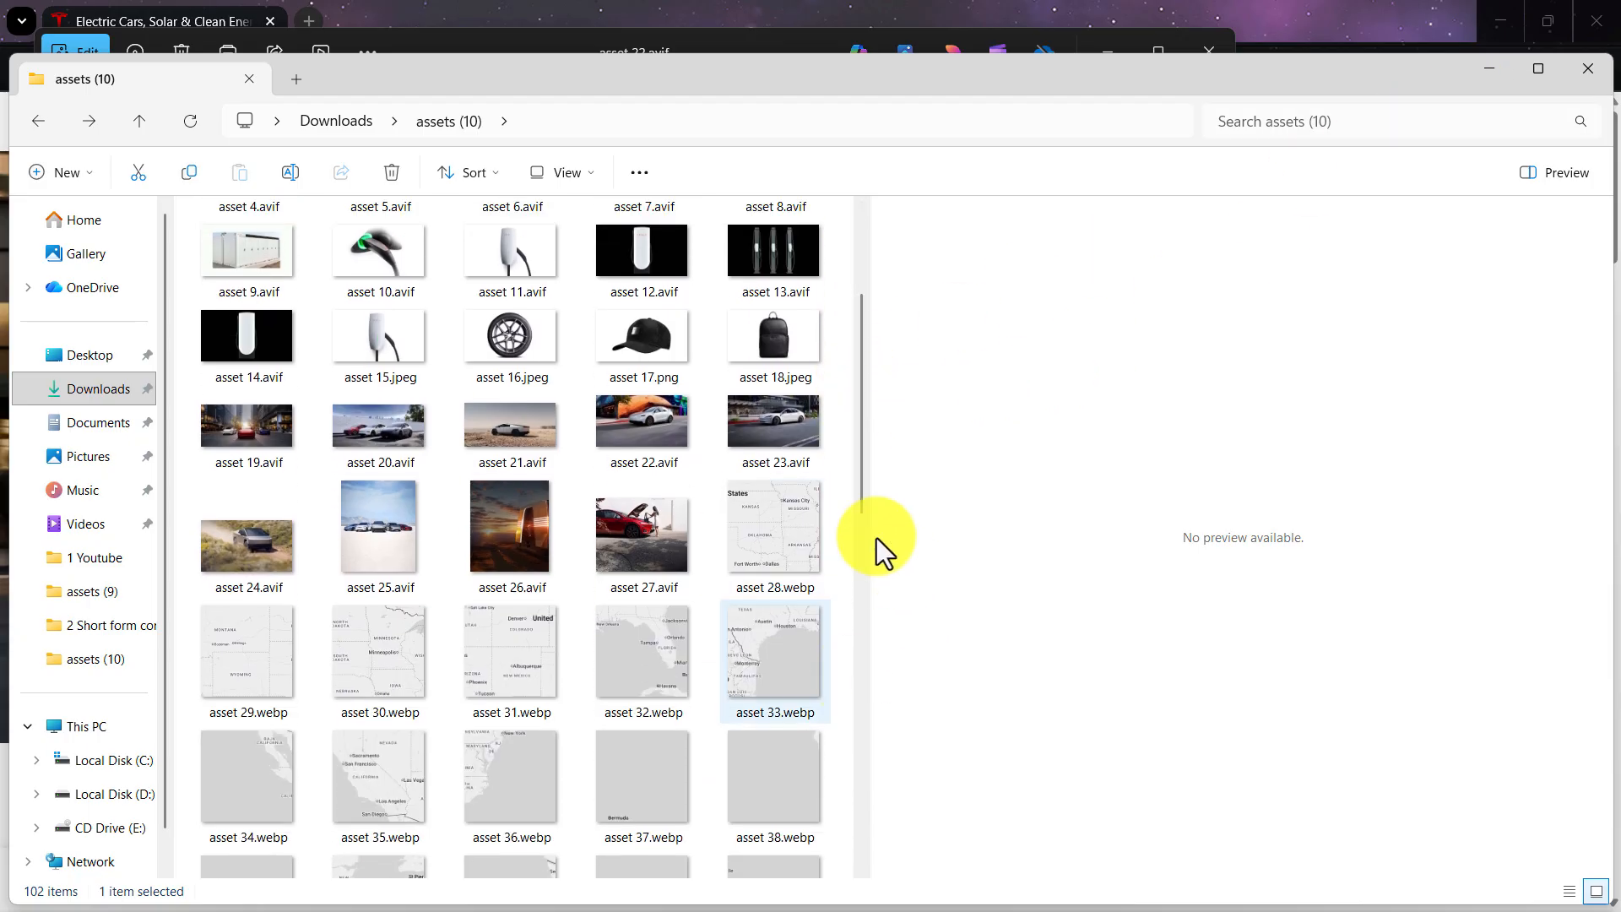
left_click_drag(865, 423, 871, 817)
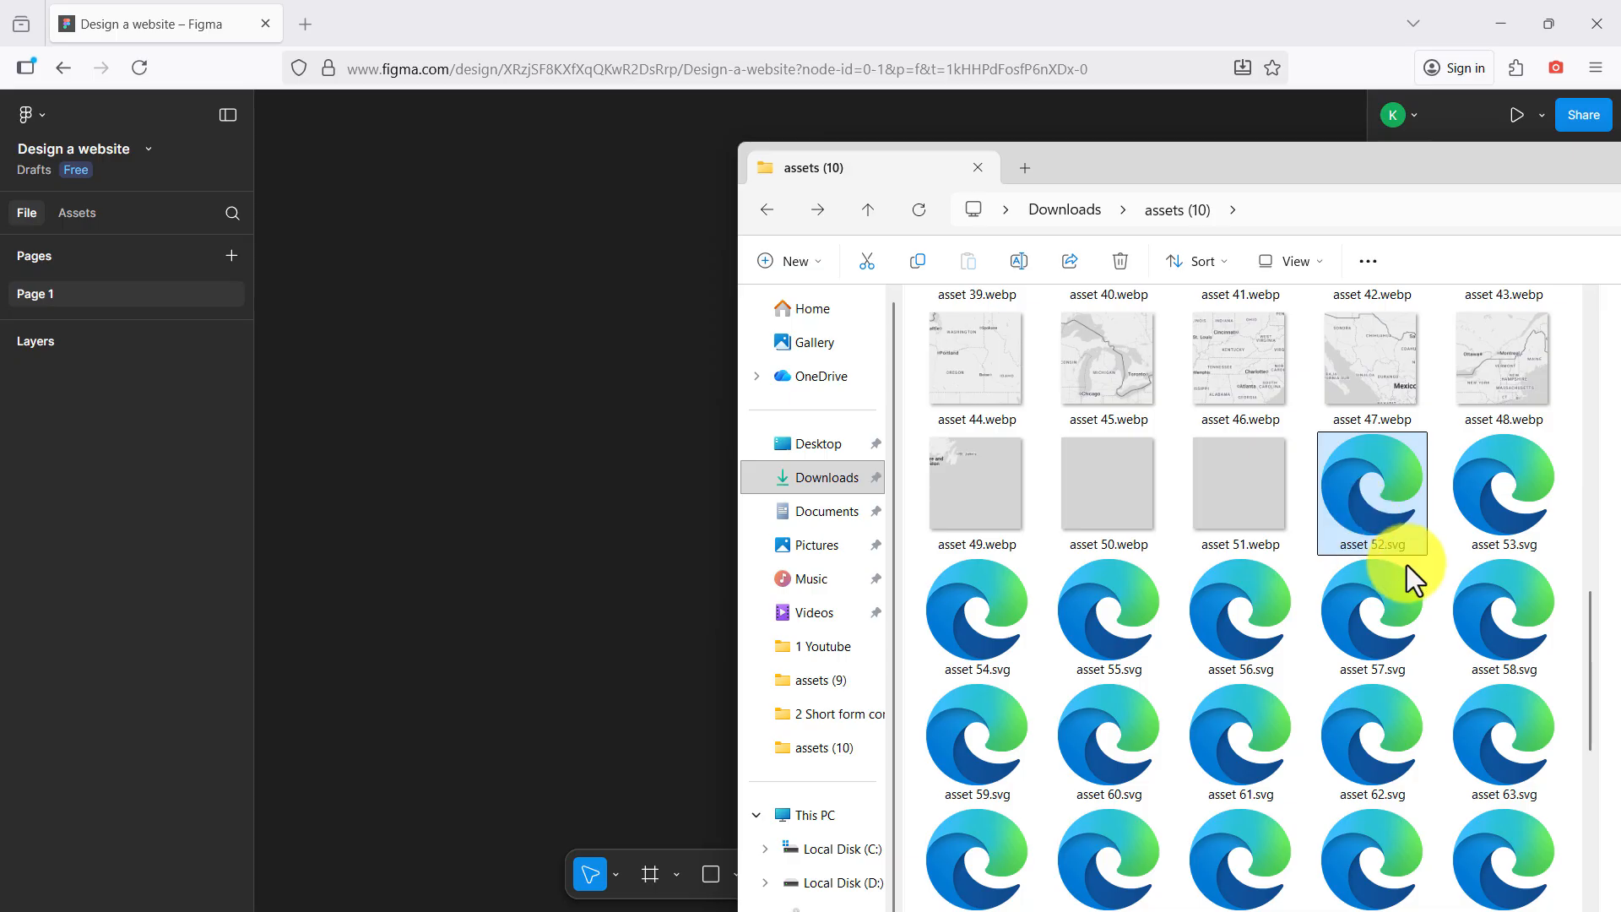
left_click_drag(1591, 667, 1563, 890)
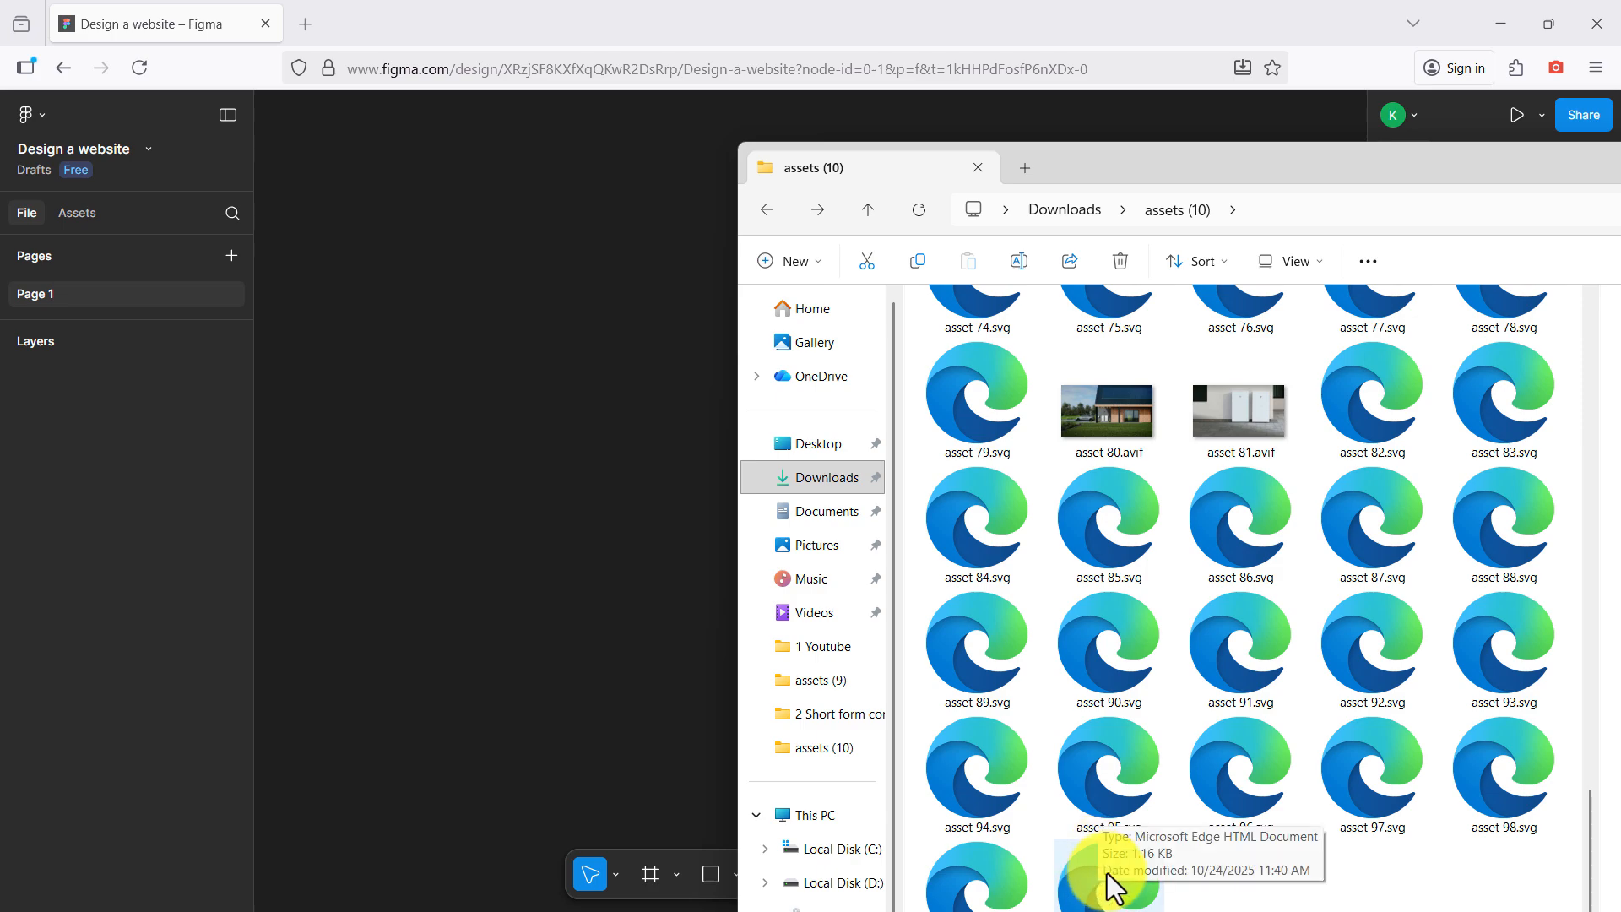
left_click(1143, 880)
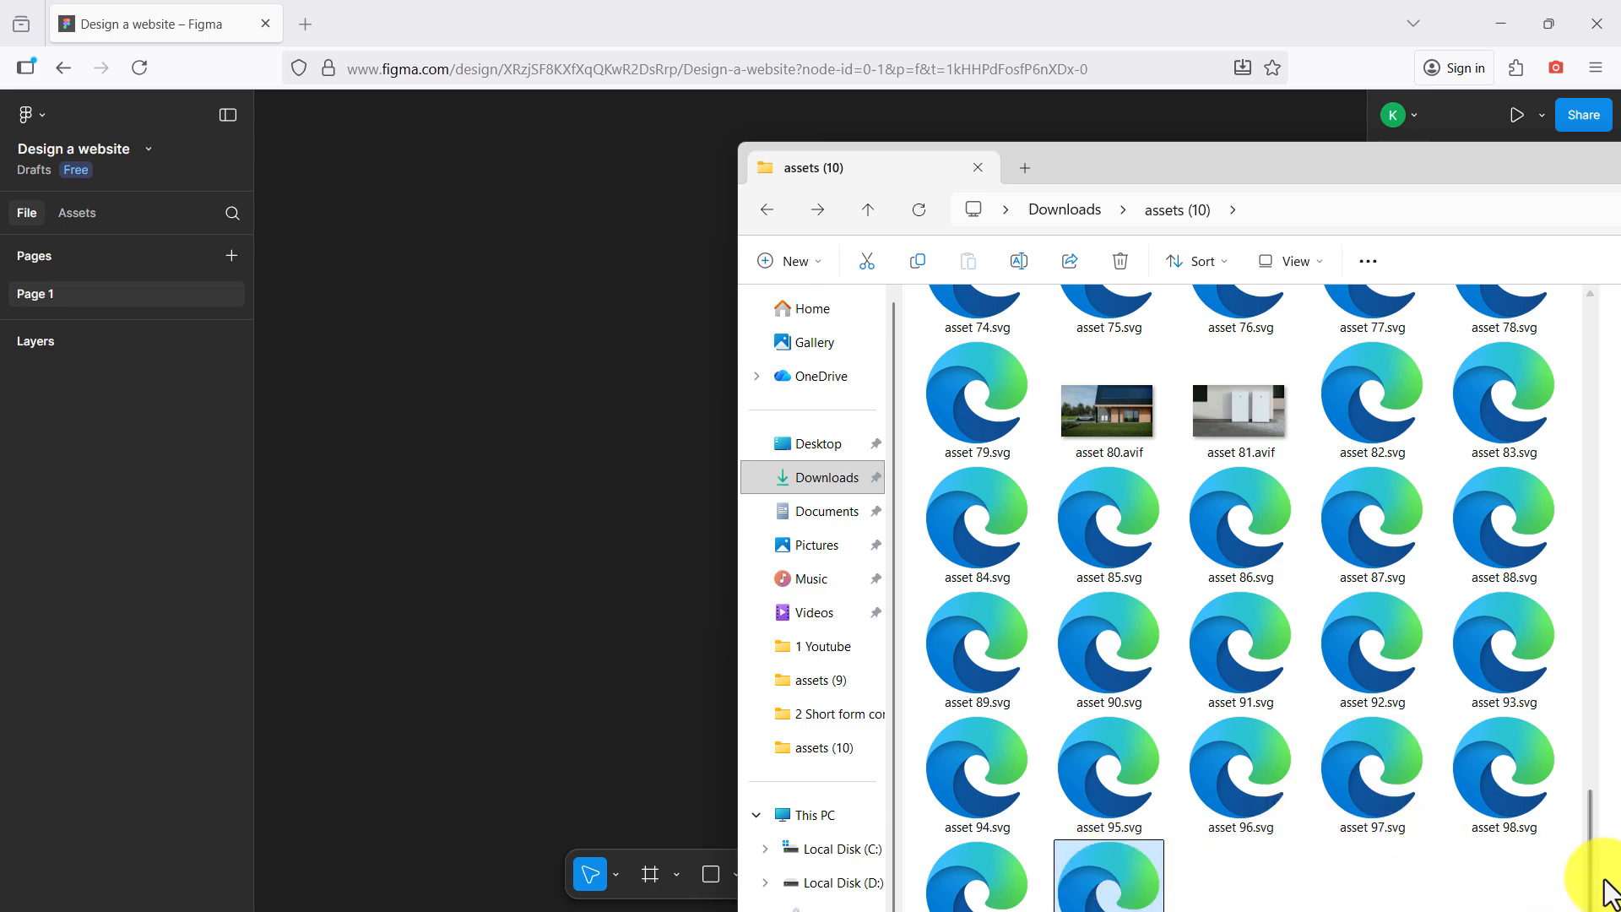
left_click_drag(1586, 864, 1566, 613)
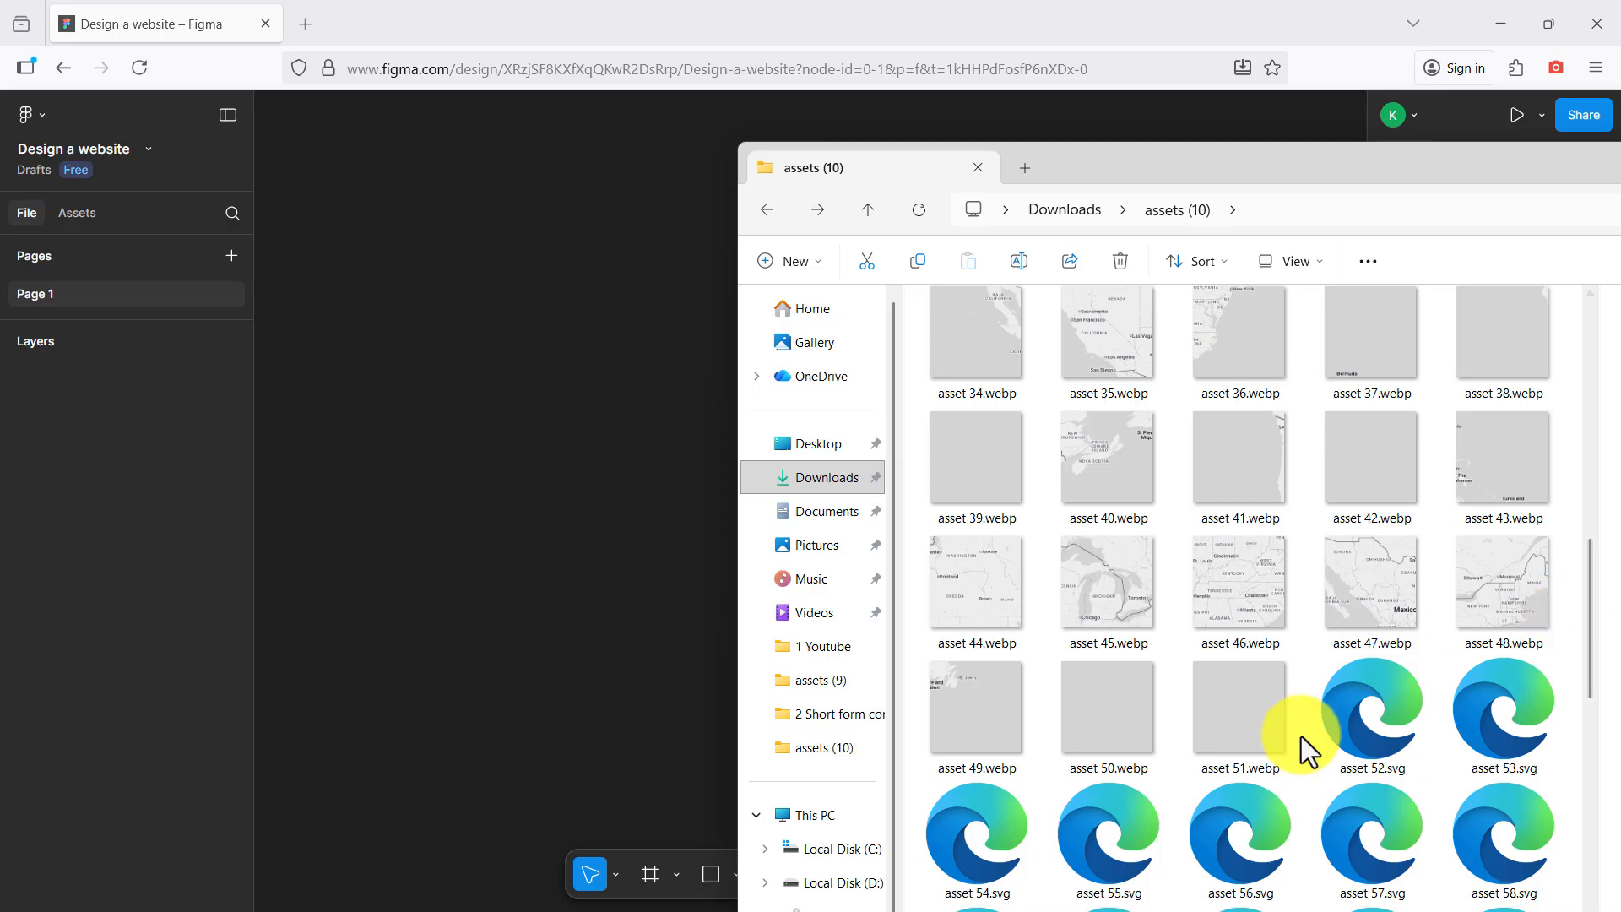
left_click(1350, 709, "shift")
left_click_drag(1350, 709, 407, 371)
left_click_drag(1417, 158, 679, 145)
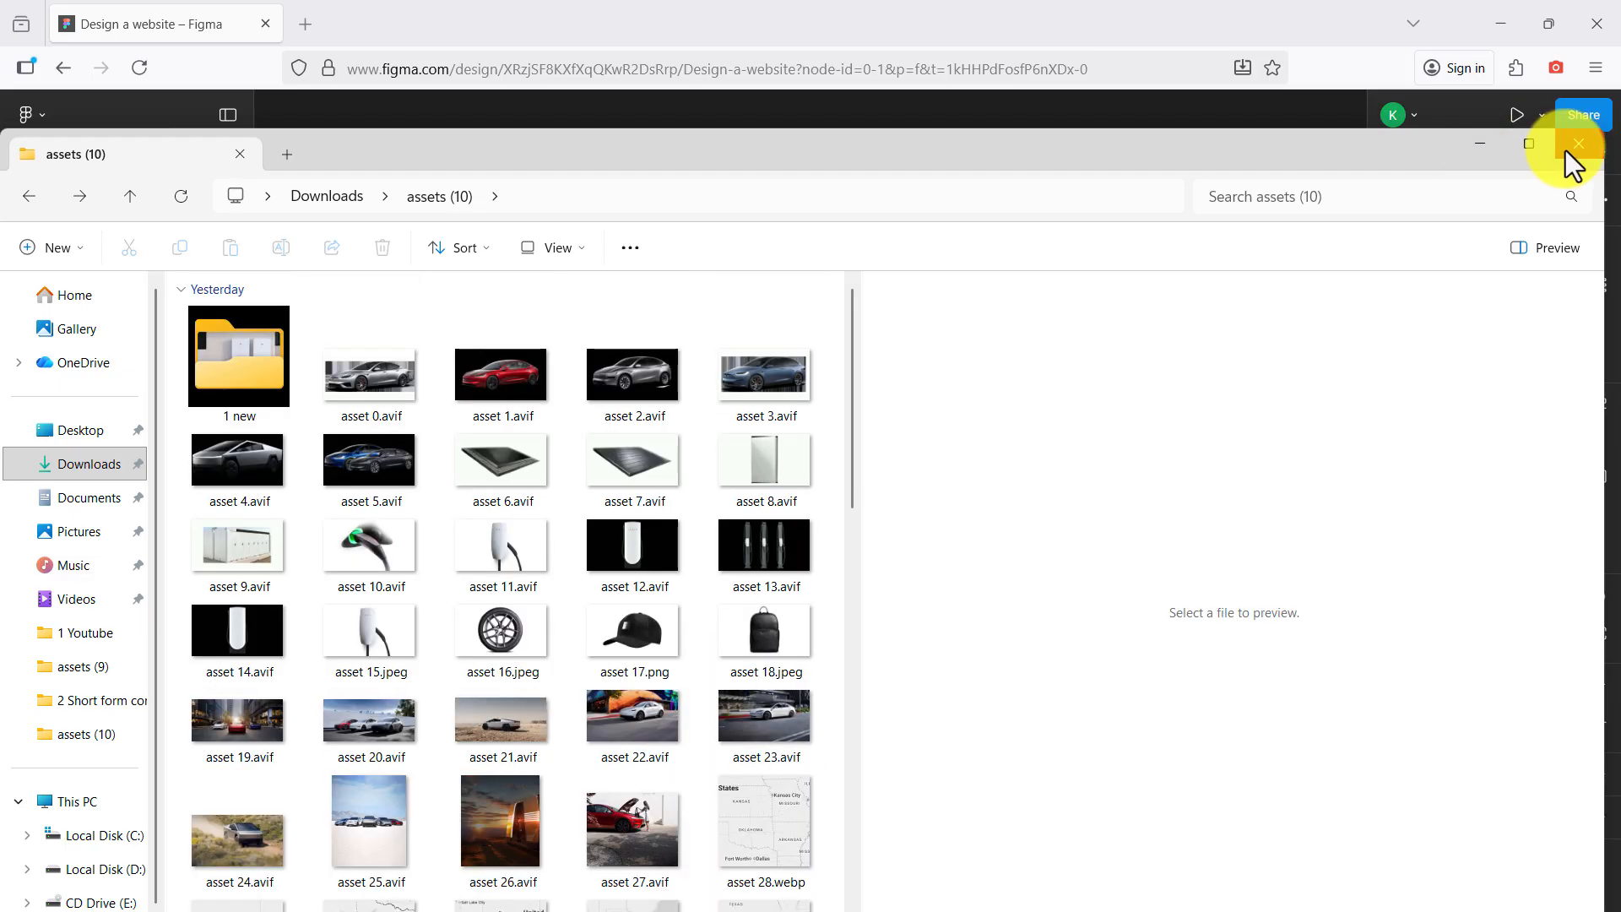
left_click(1568, 149)
Step: Examine the small imported icon frames around asset 54 at close range
scroll(886, 391, "left", 5)
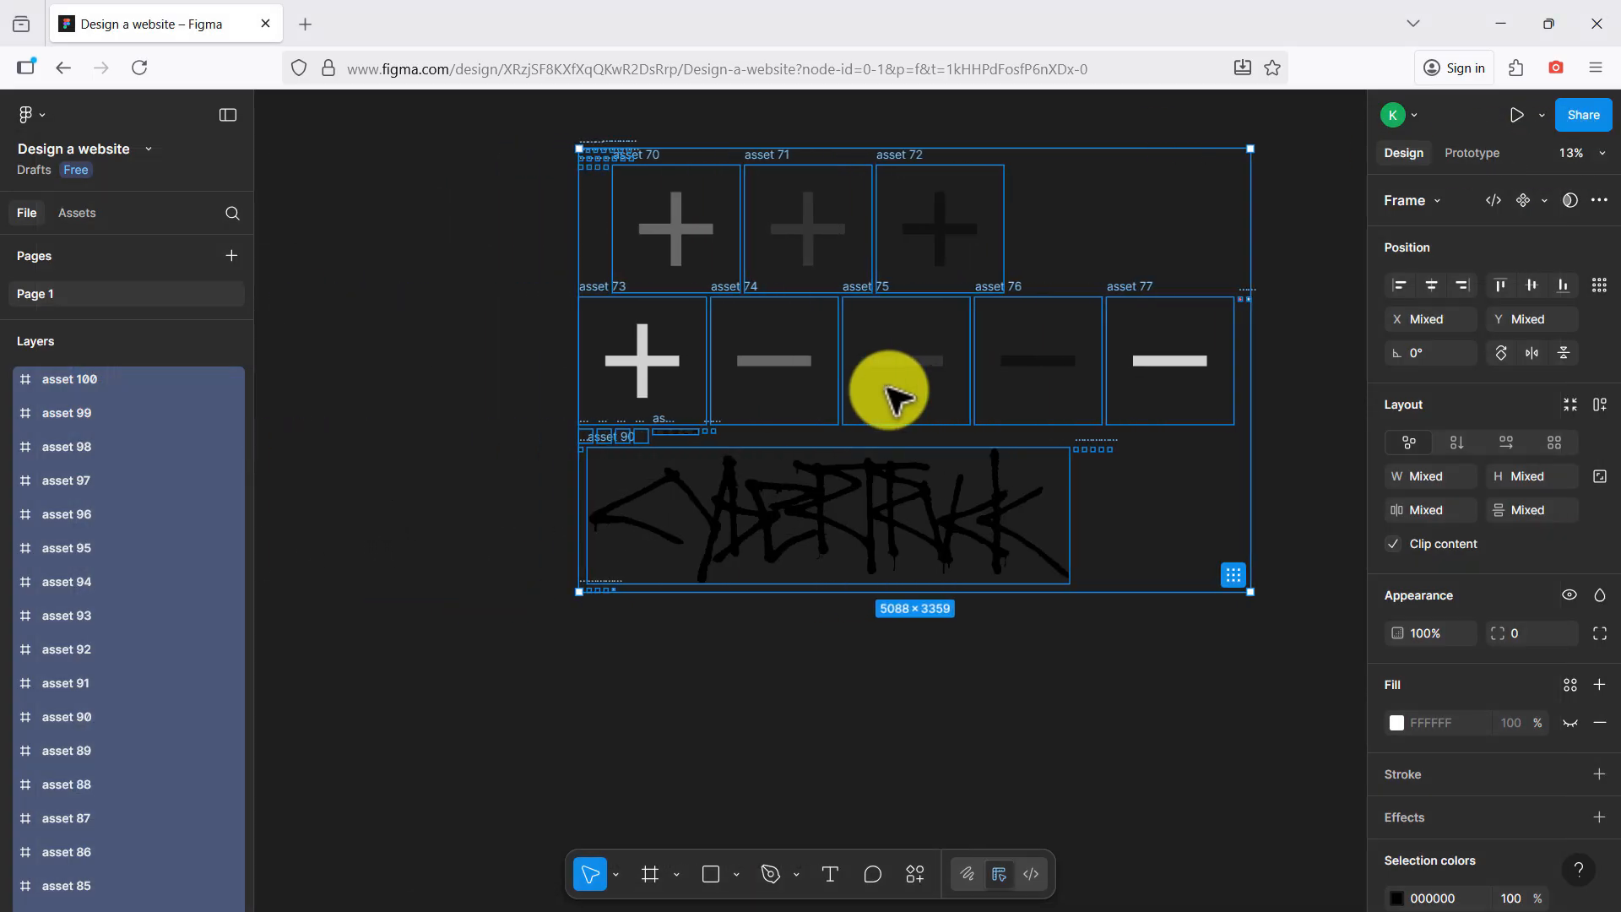
scroll(890, 384, "up", 2)
left_click(641, 253)
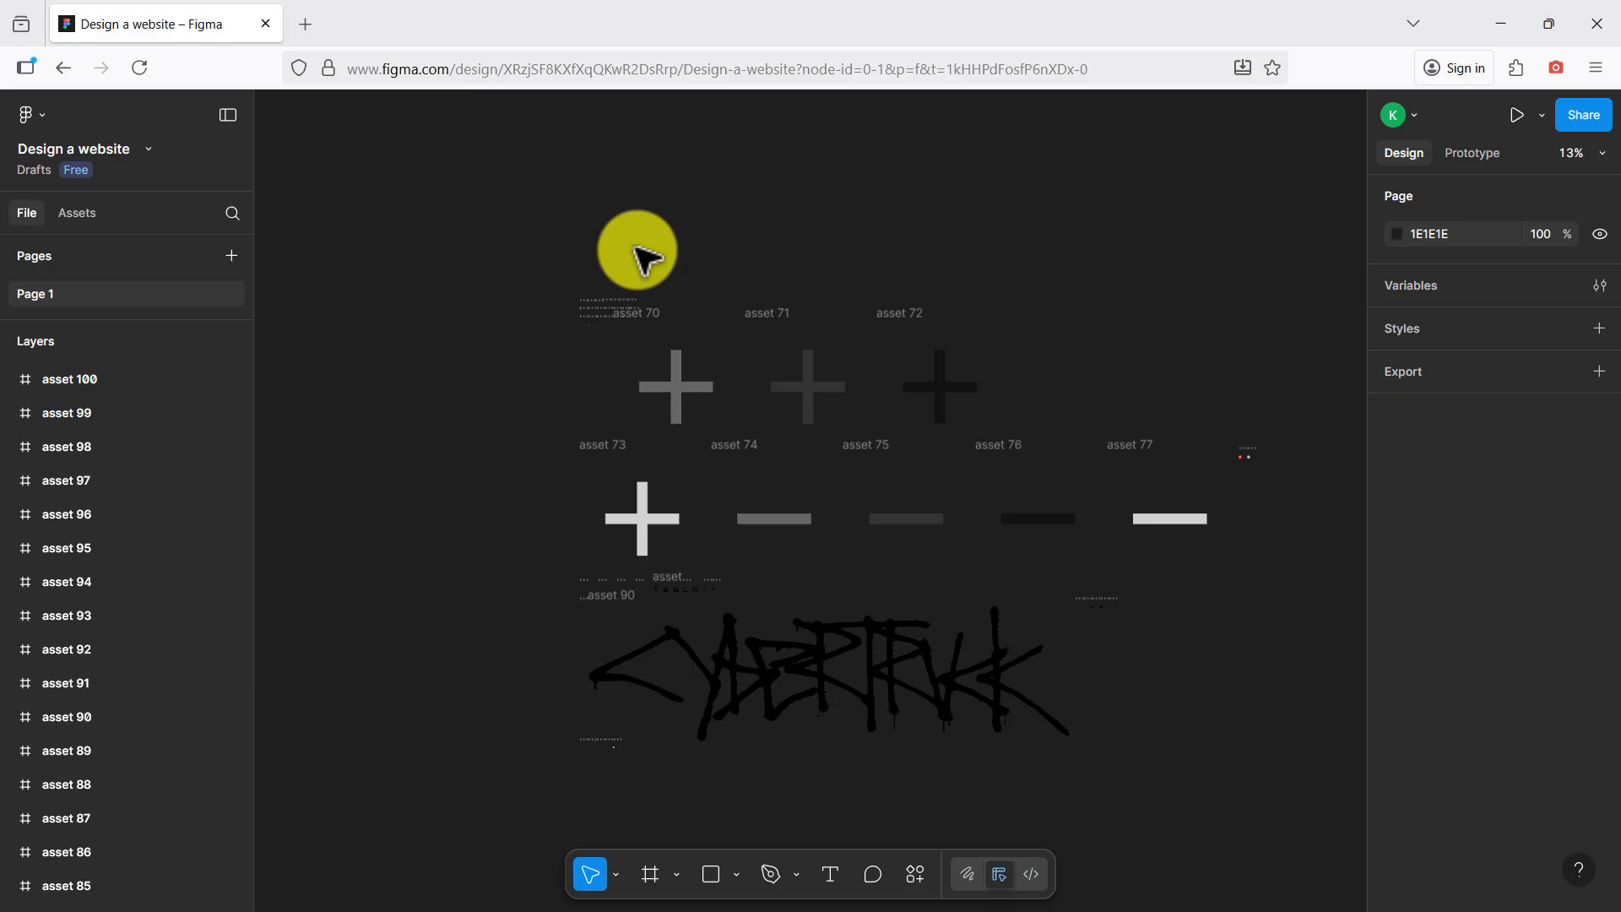
left_click(593, 298)
key("shift+2")
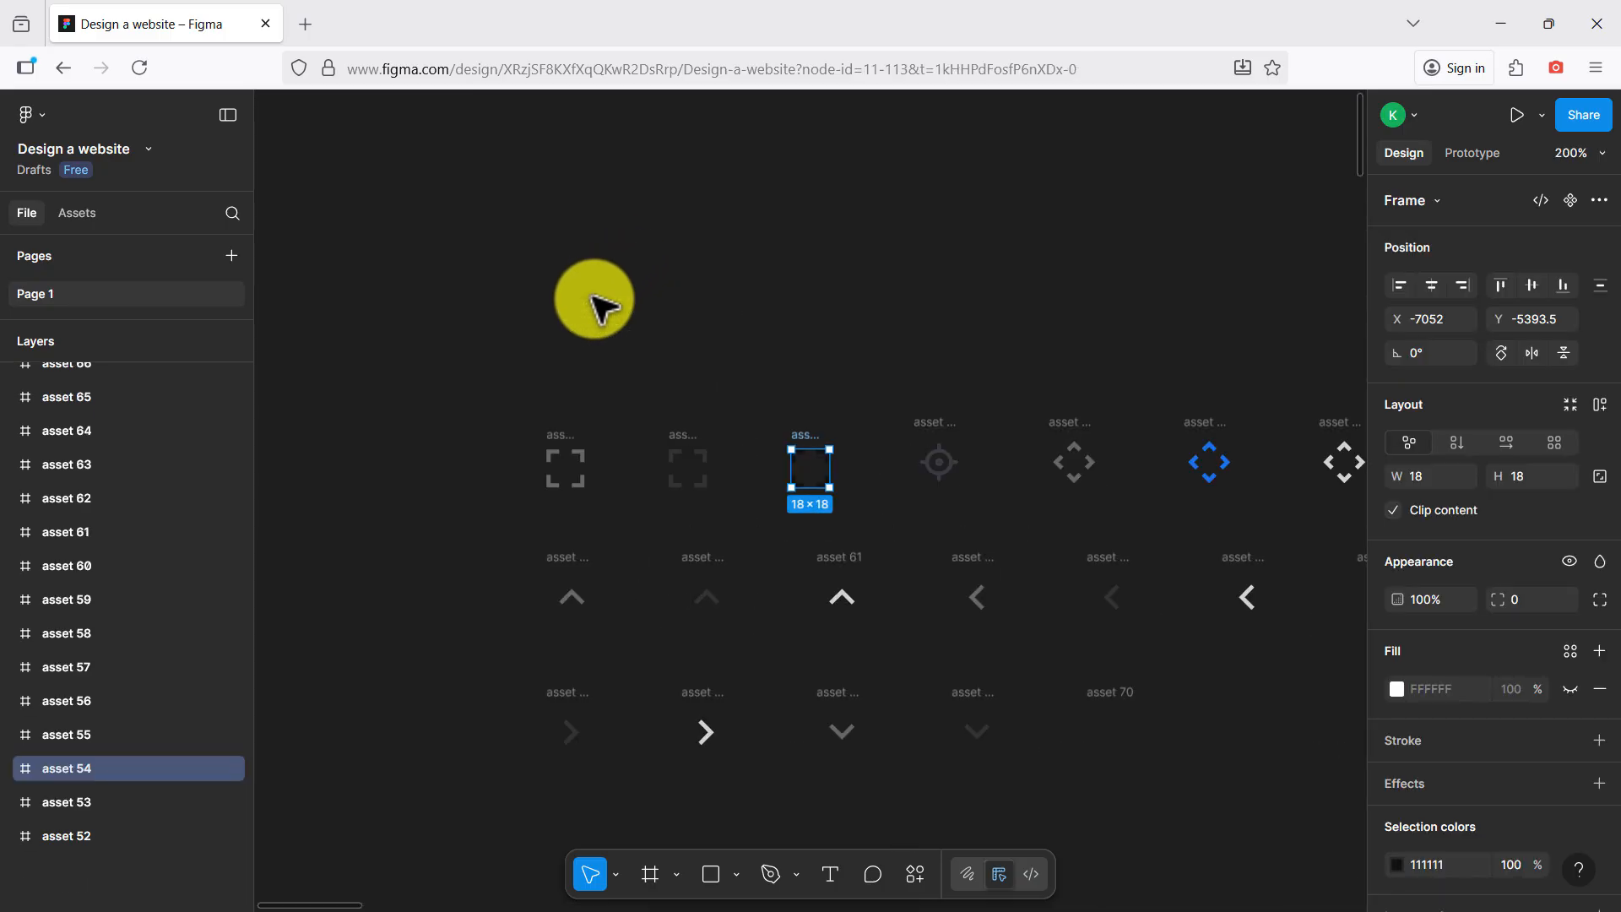
scroll(959, 633, "up", 1)
scroll(958, 633, "right", 5)
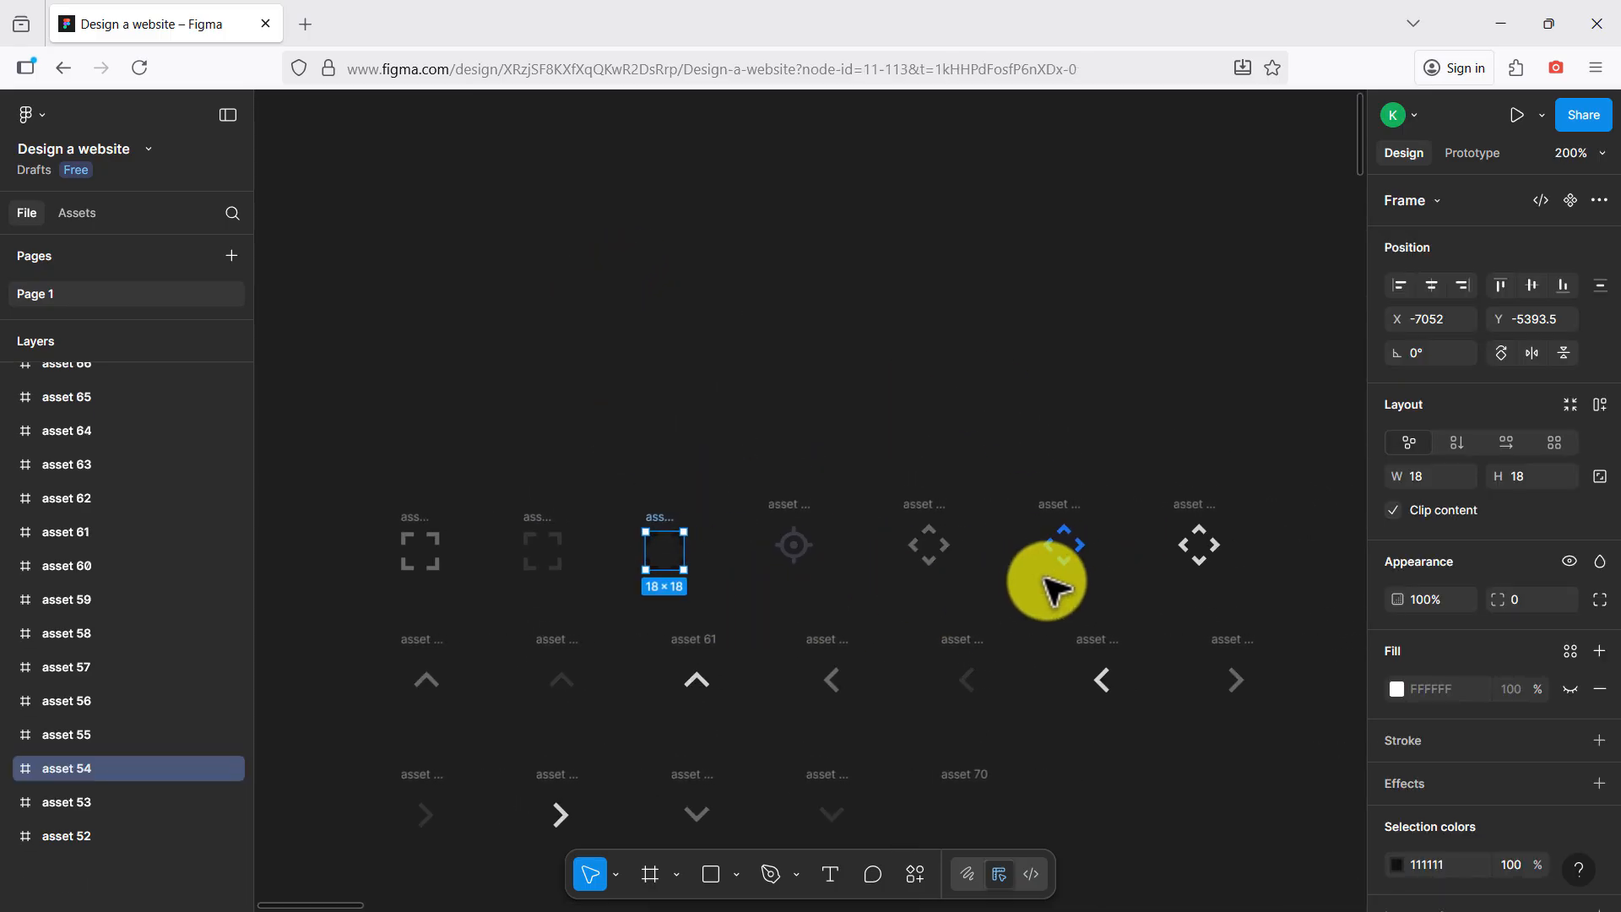
scroll(1013, 705, "down", 5)
scroll(969, 676, "right", 3)
scroll(969, 676, "down", 5)
scroll(969, 677, "right", 10)
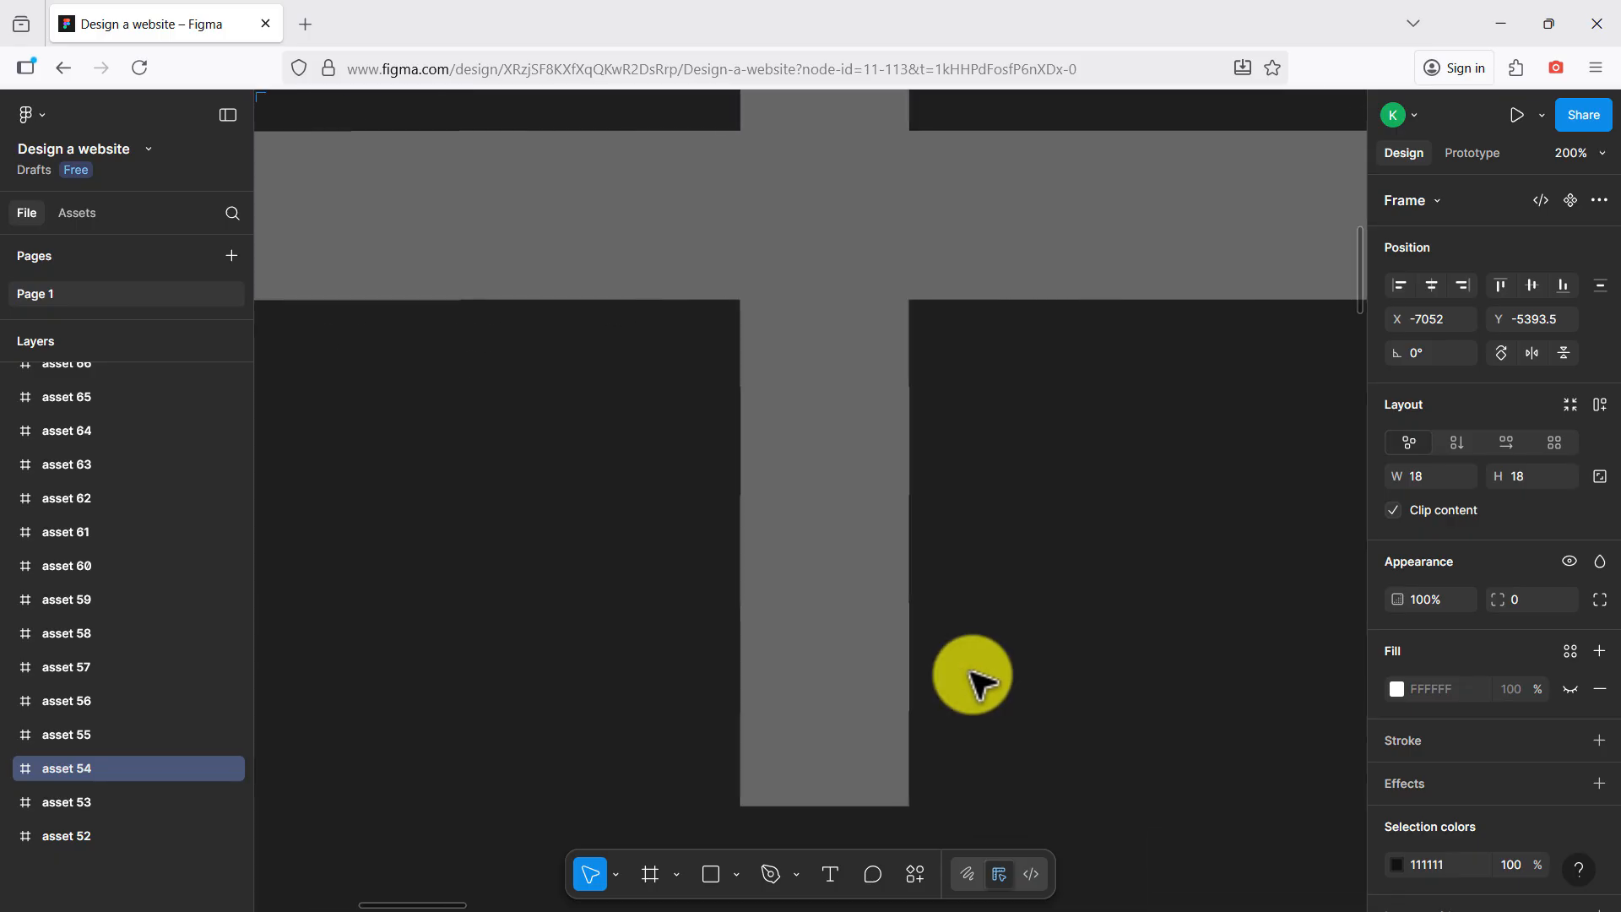
Step: Examine the plus and minus vectors in asset 70 and the neighbouring frames down to the Cybertruck lettering
left_click(718, 221)
key("minus")
key("minus")
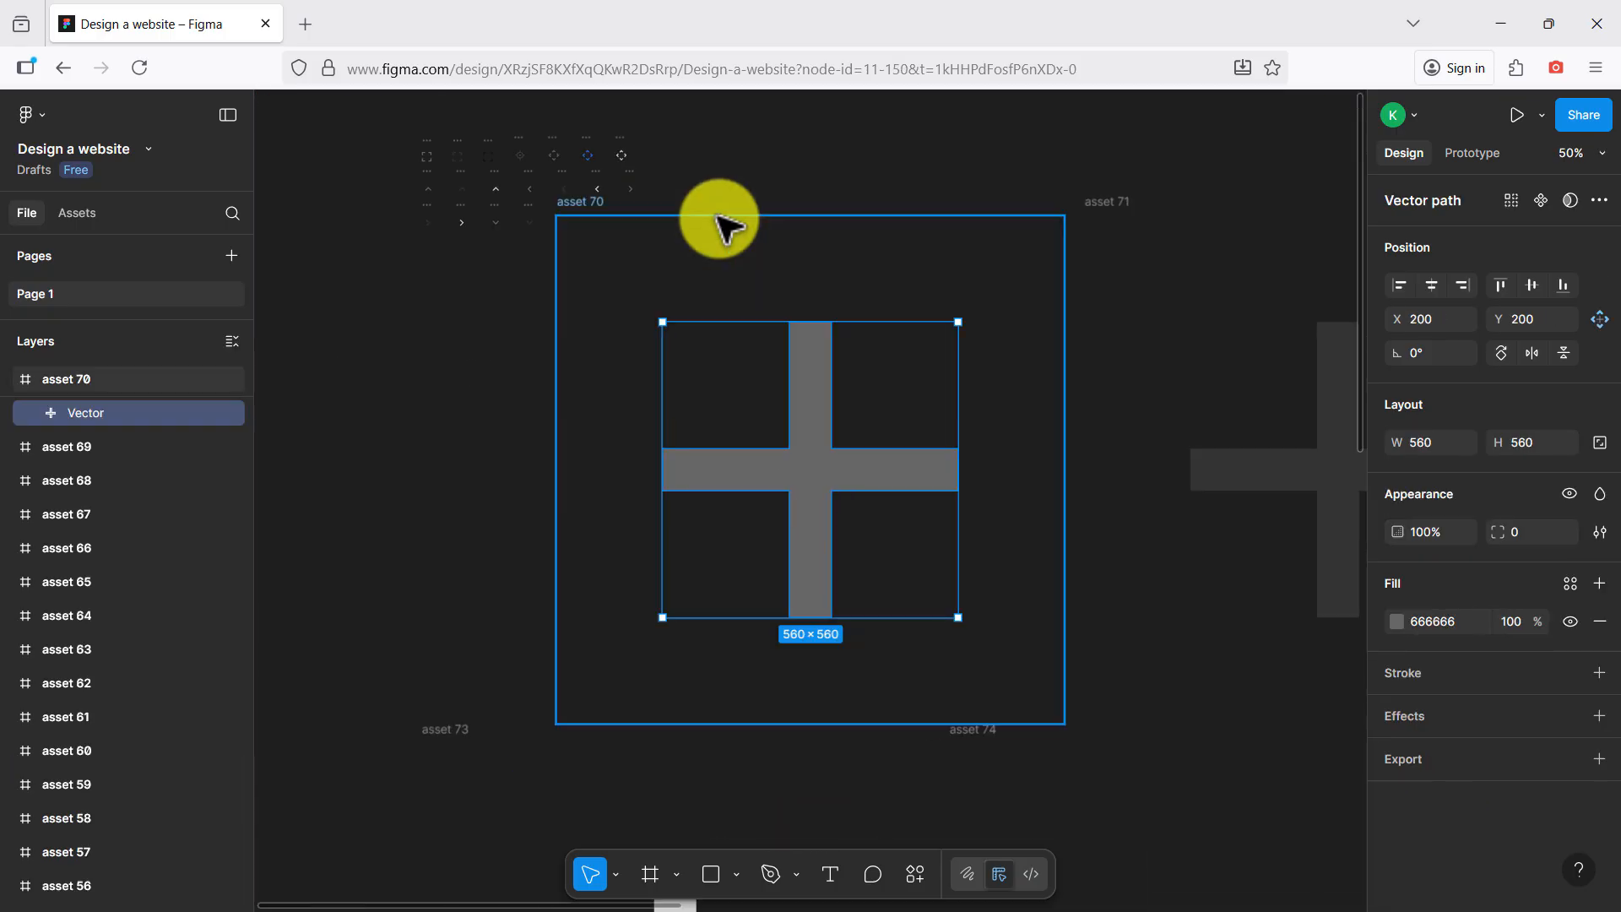
key("minus")
scroll(893, 333, "right", 10)
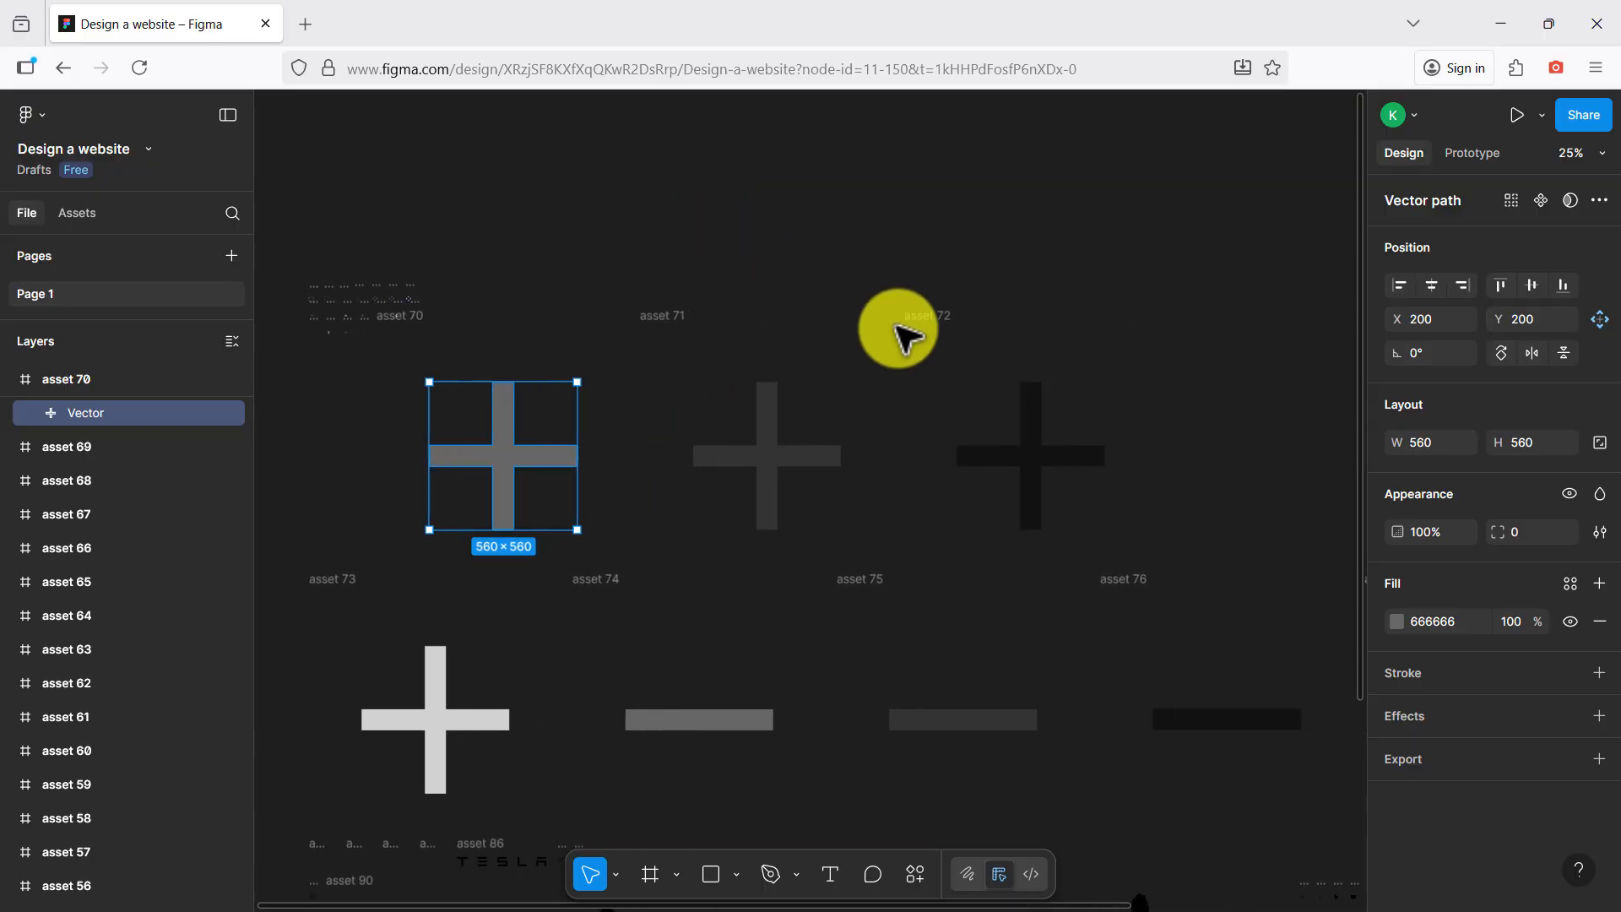
scroll(893, 332, "down", 5)
scroll(754, 396, "left", 2)
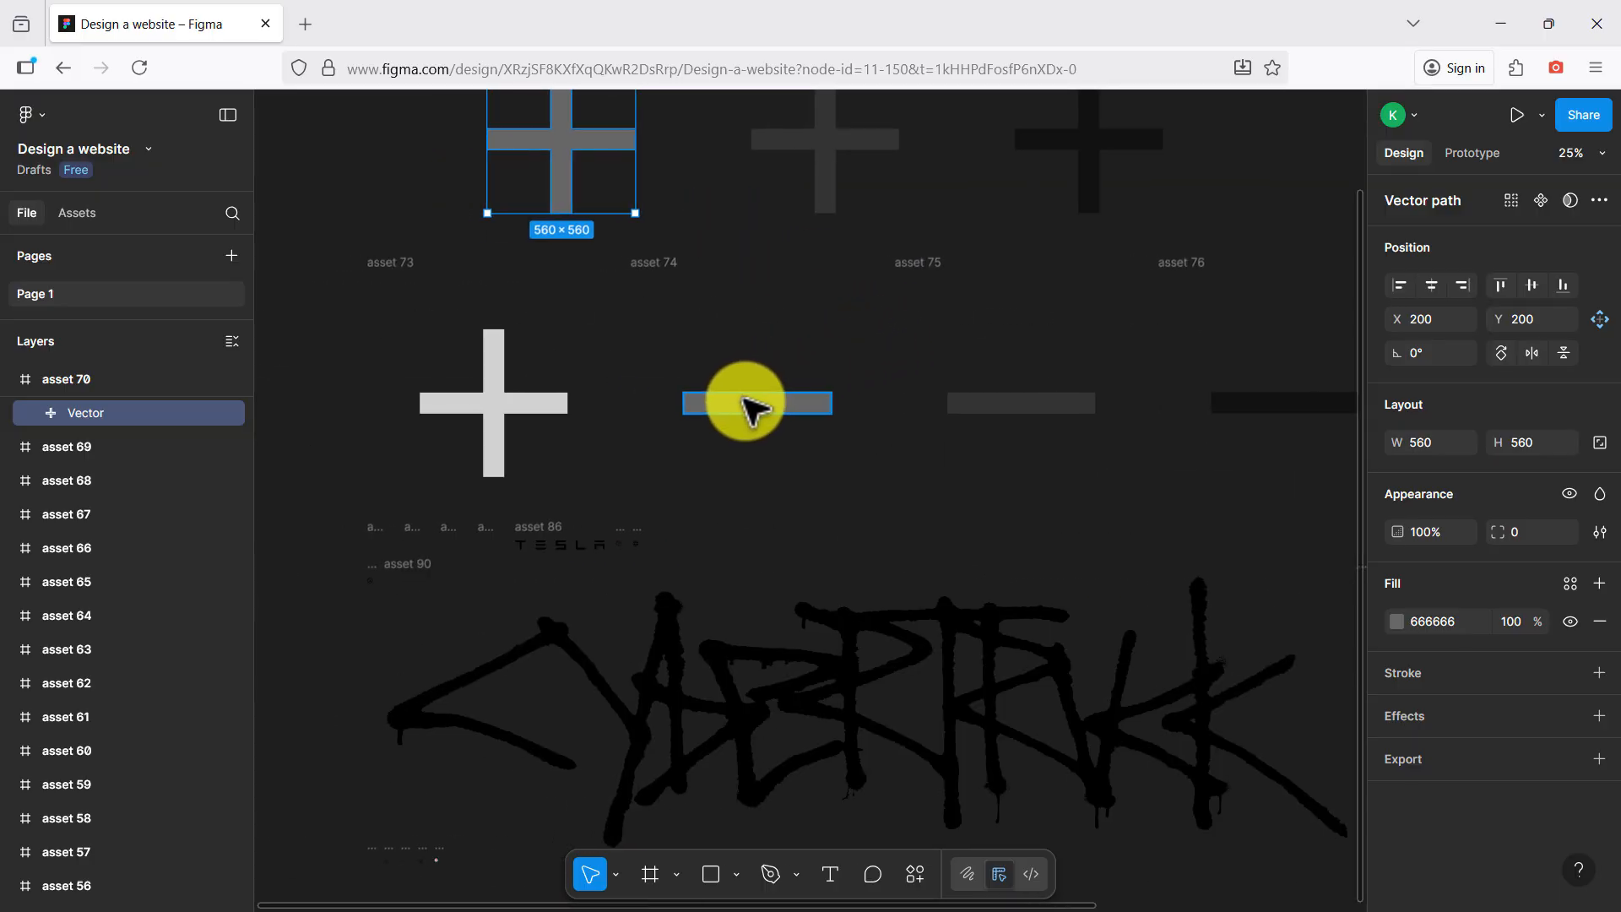
scroll(753, 397, "down", 4)
Step: Inspect the TESLA wordmark in asset 86, review the whole set of imported SVGs and clear the selection
left_click(634, 353)
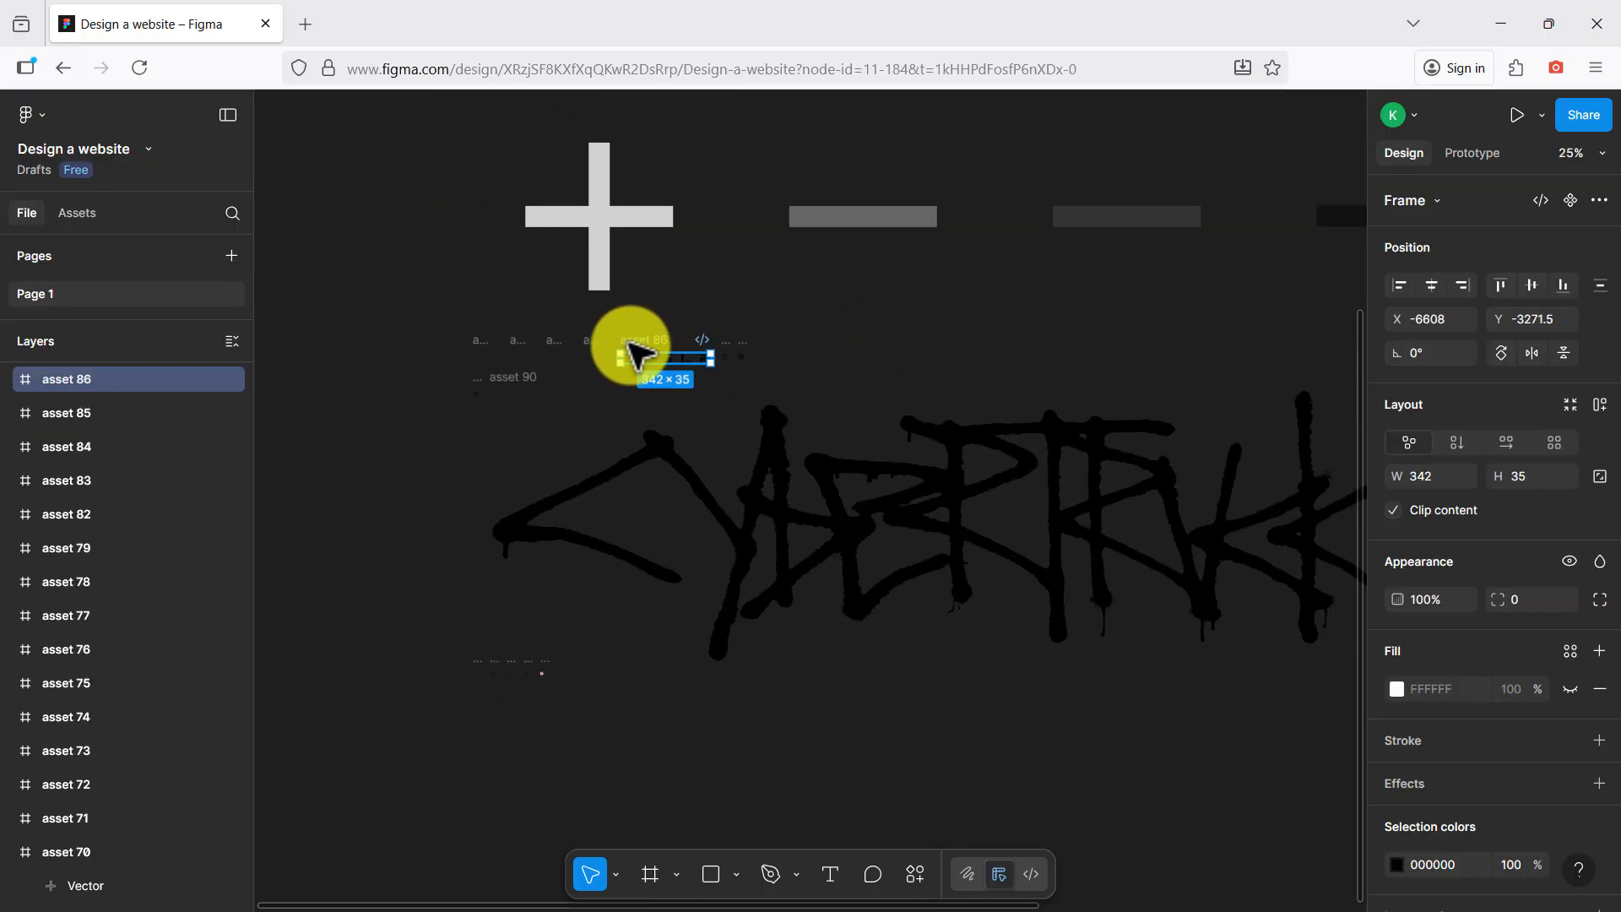
key("shift+2")
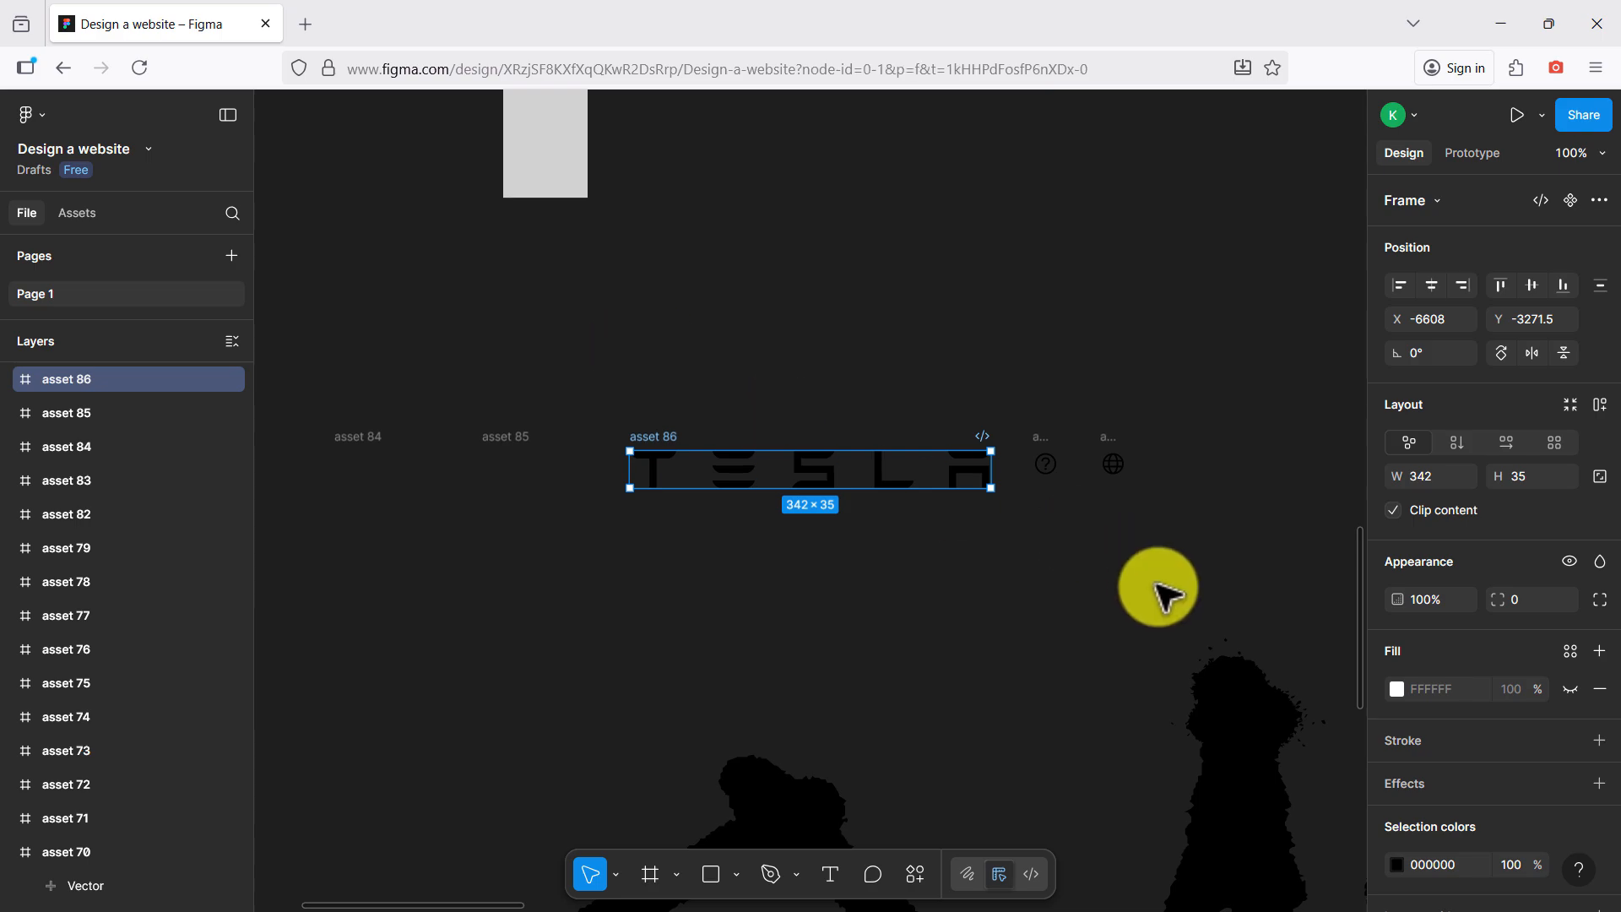
left_click(1158, 586)
scroll(1158, 586, "down", 10)
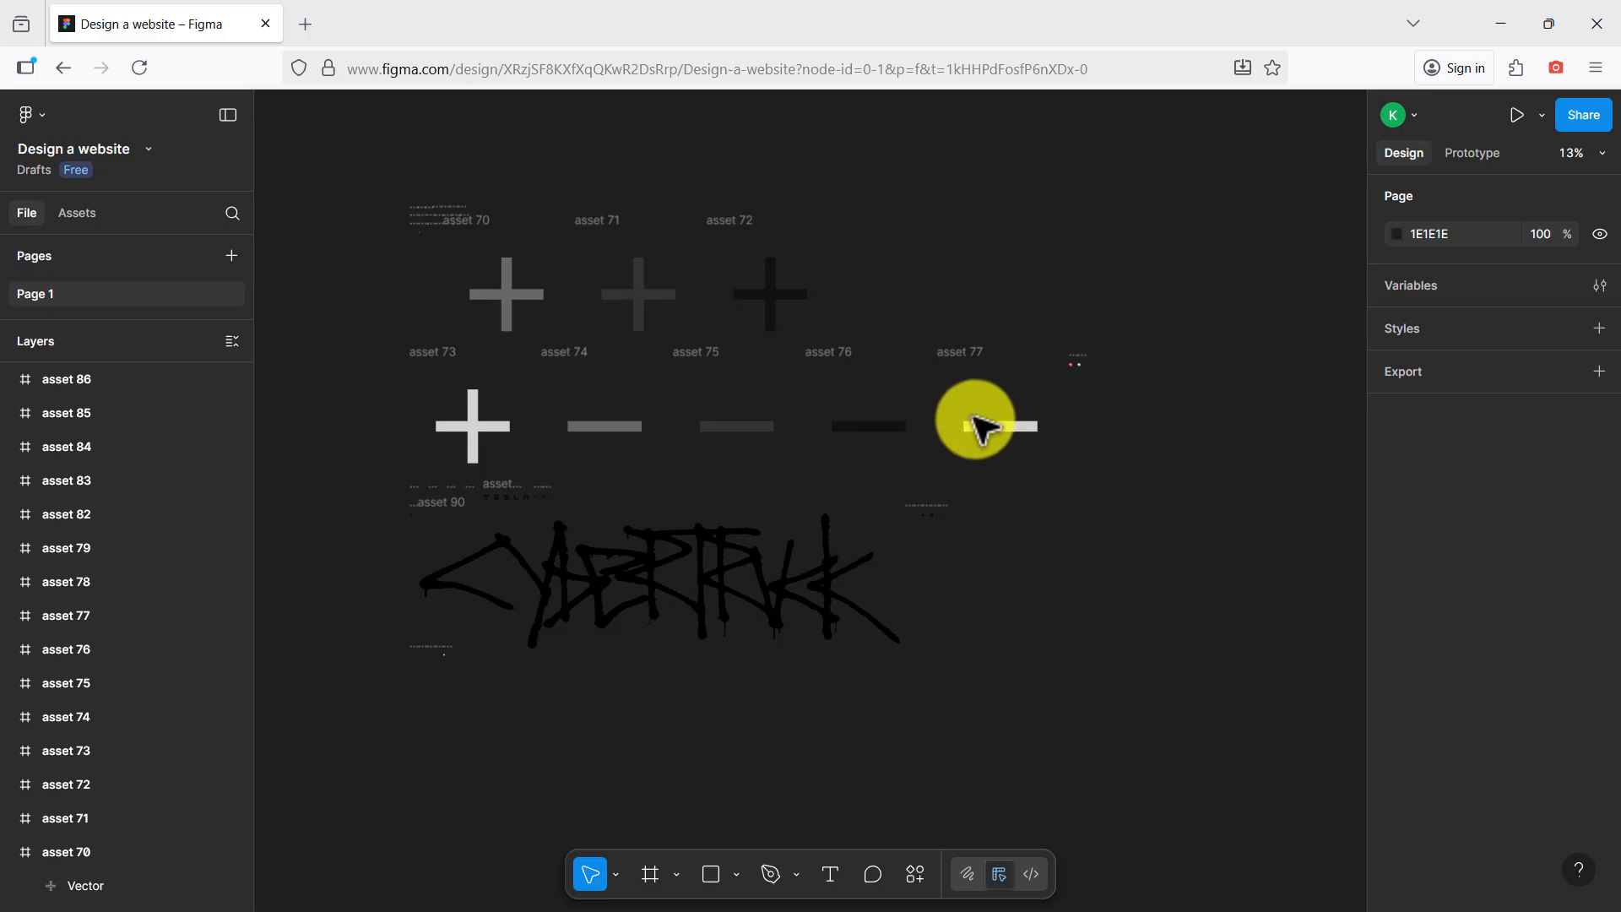
left_click(736, 426)
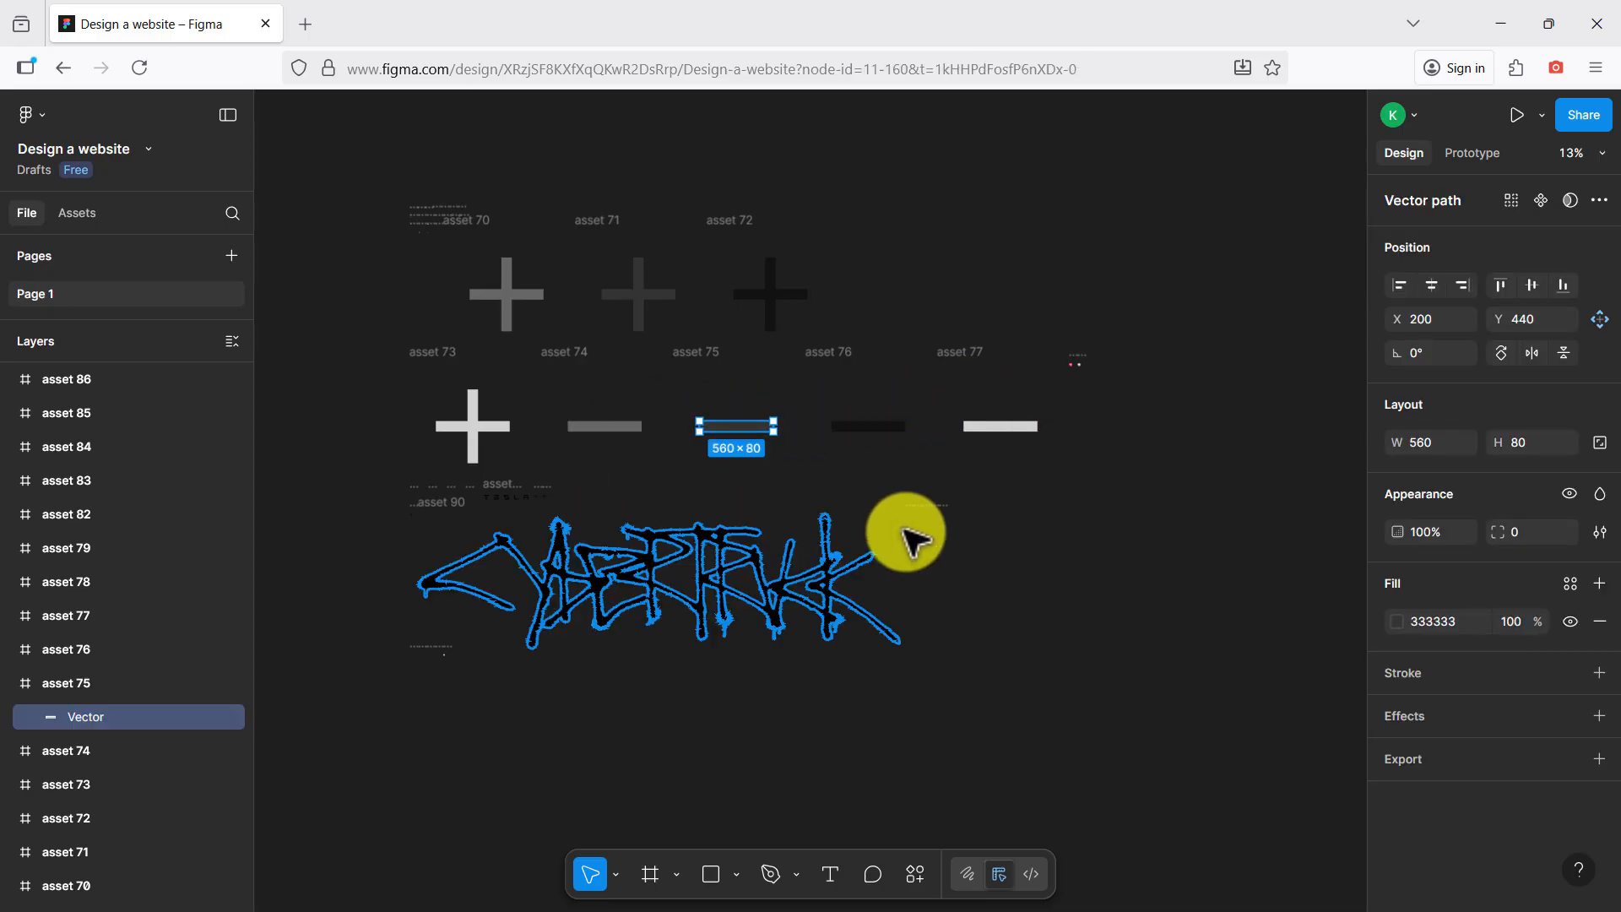
left_click(717, 549)
left_click(1010, 533)
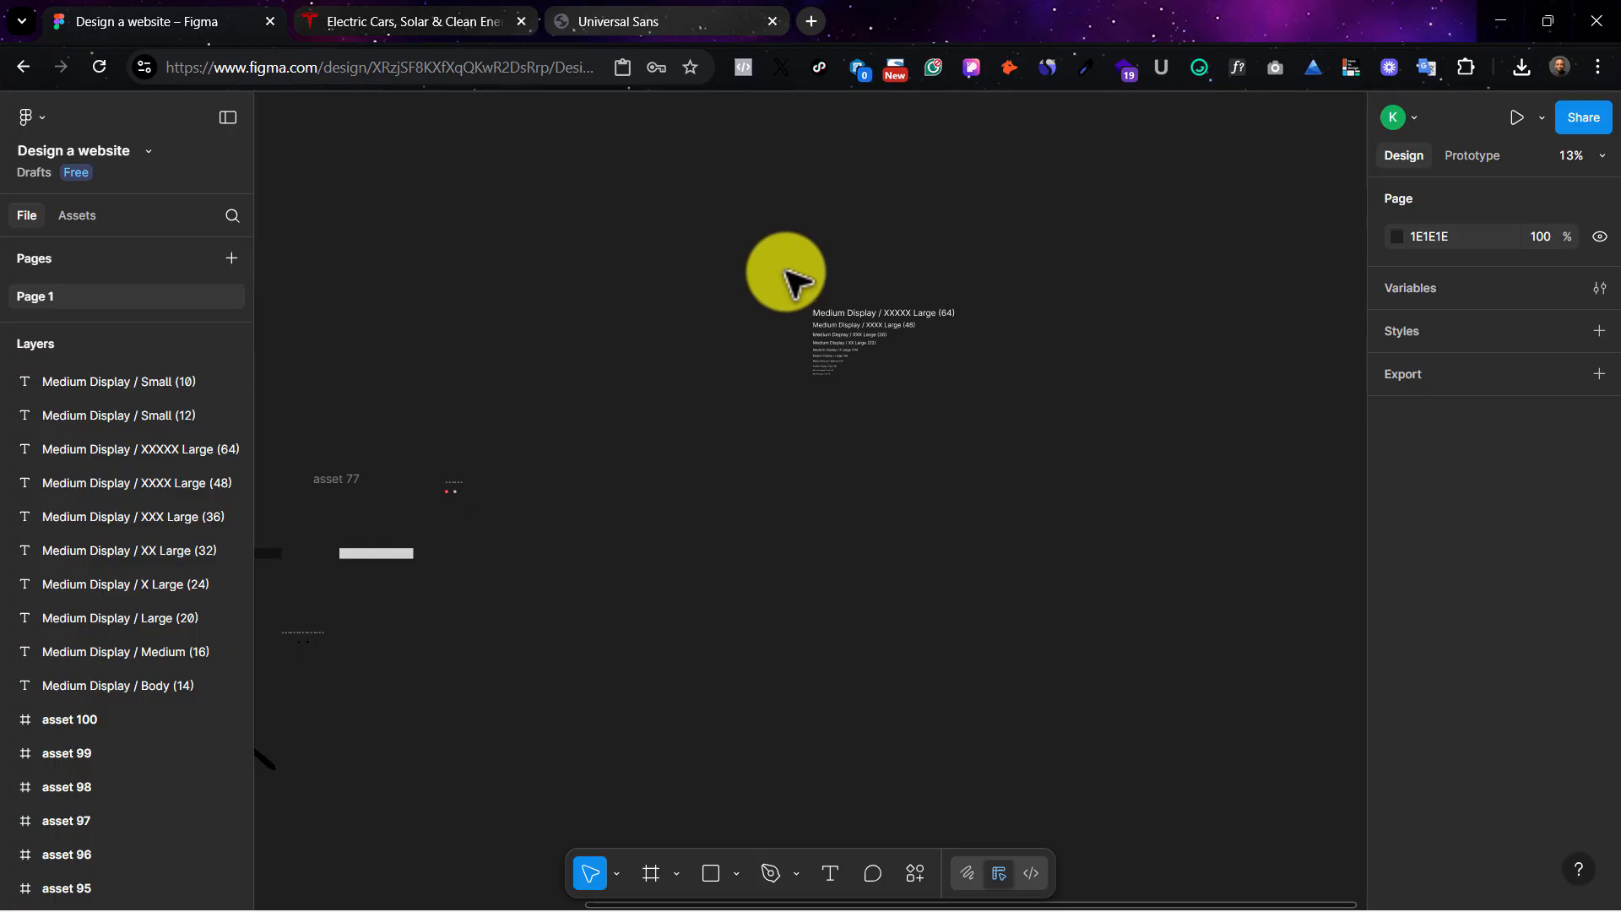
Step: Select all ten Medium Display text samples on the canvas and inspect them at close range
left_click_drag(785, 268, 943, 438)
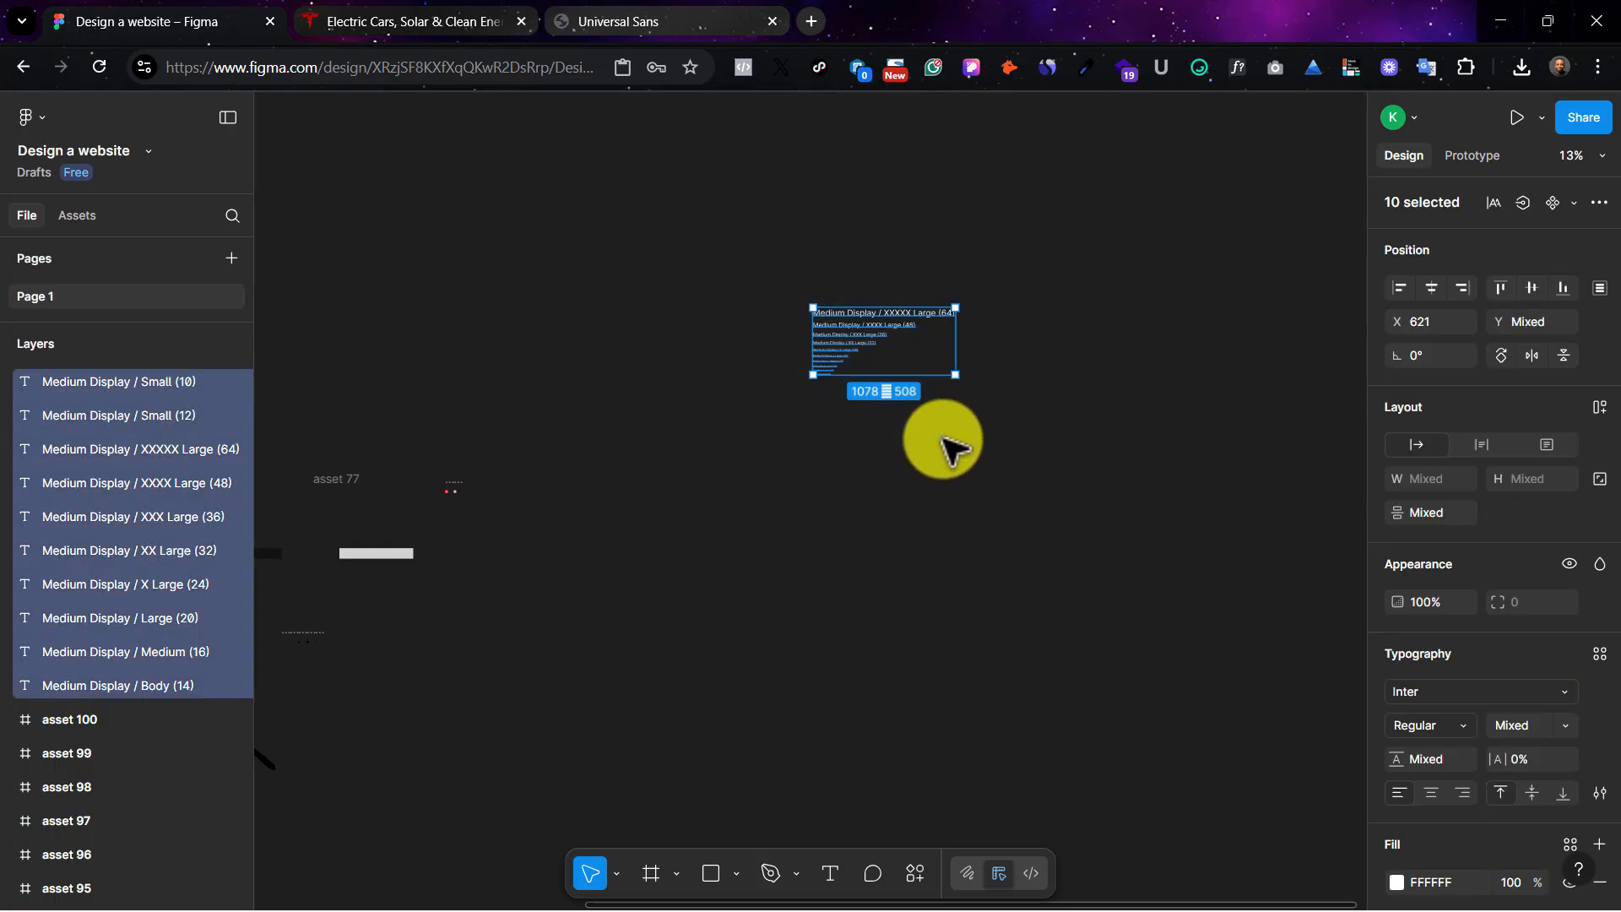
key("shift+2")
scroll(943, 447, "left", 3)
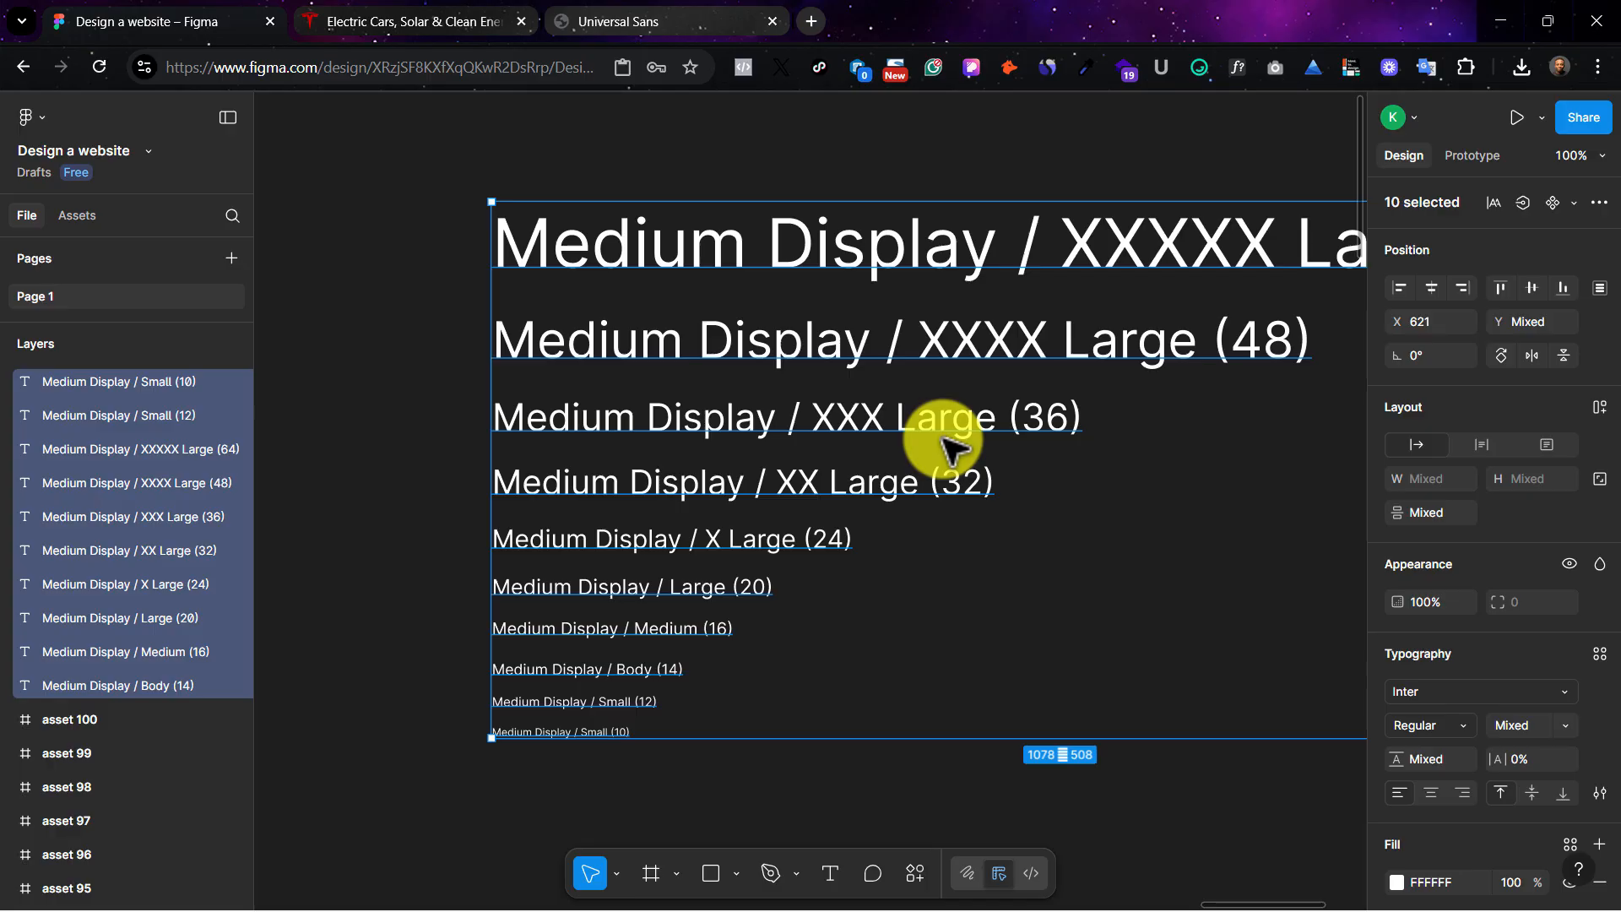
Step: Switch to the Tesla website and identify the Model Y heading's font with WhatFont
left_click(340, 8)
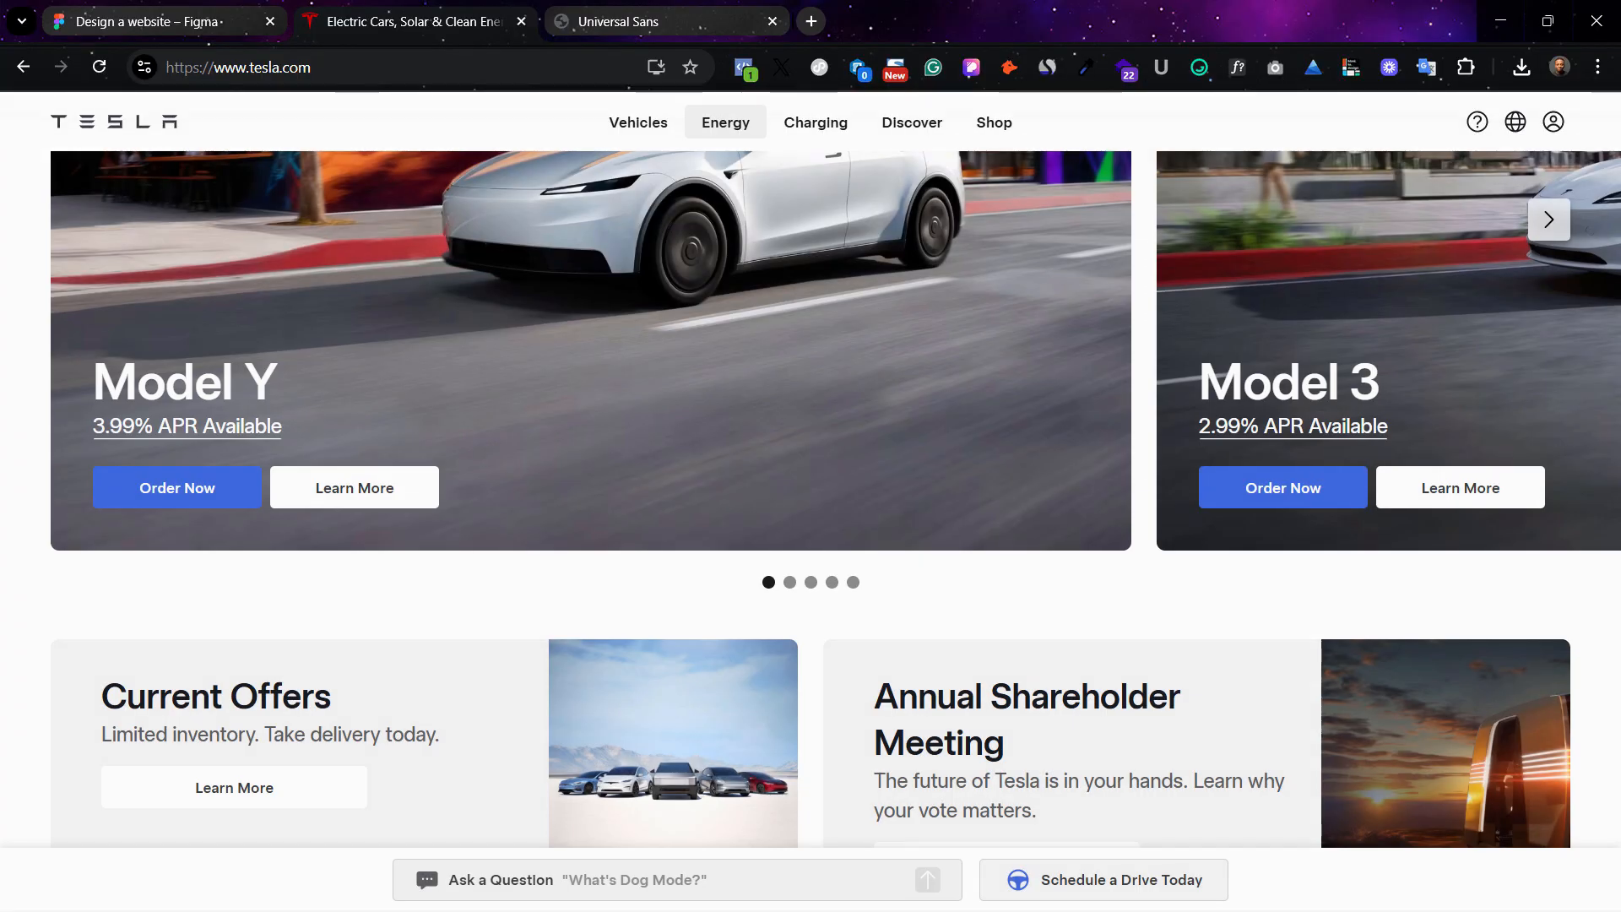
scroll(1348, 372, "up", 4)
scroll(1359, 363, "up", 6)
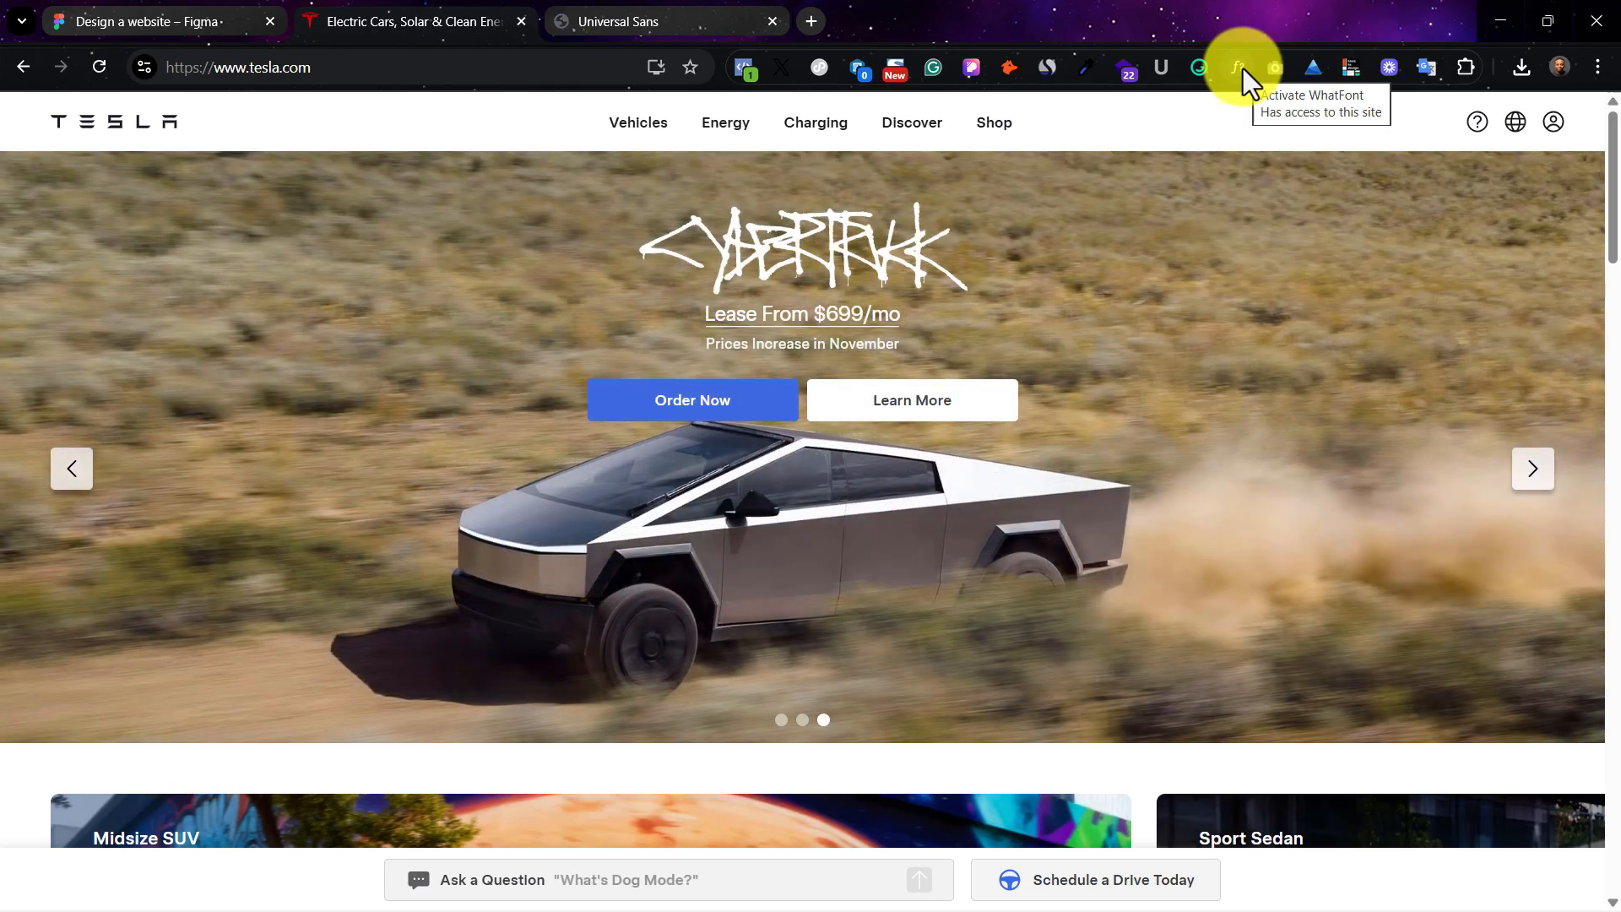
left_click(1240, 67)
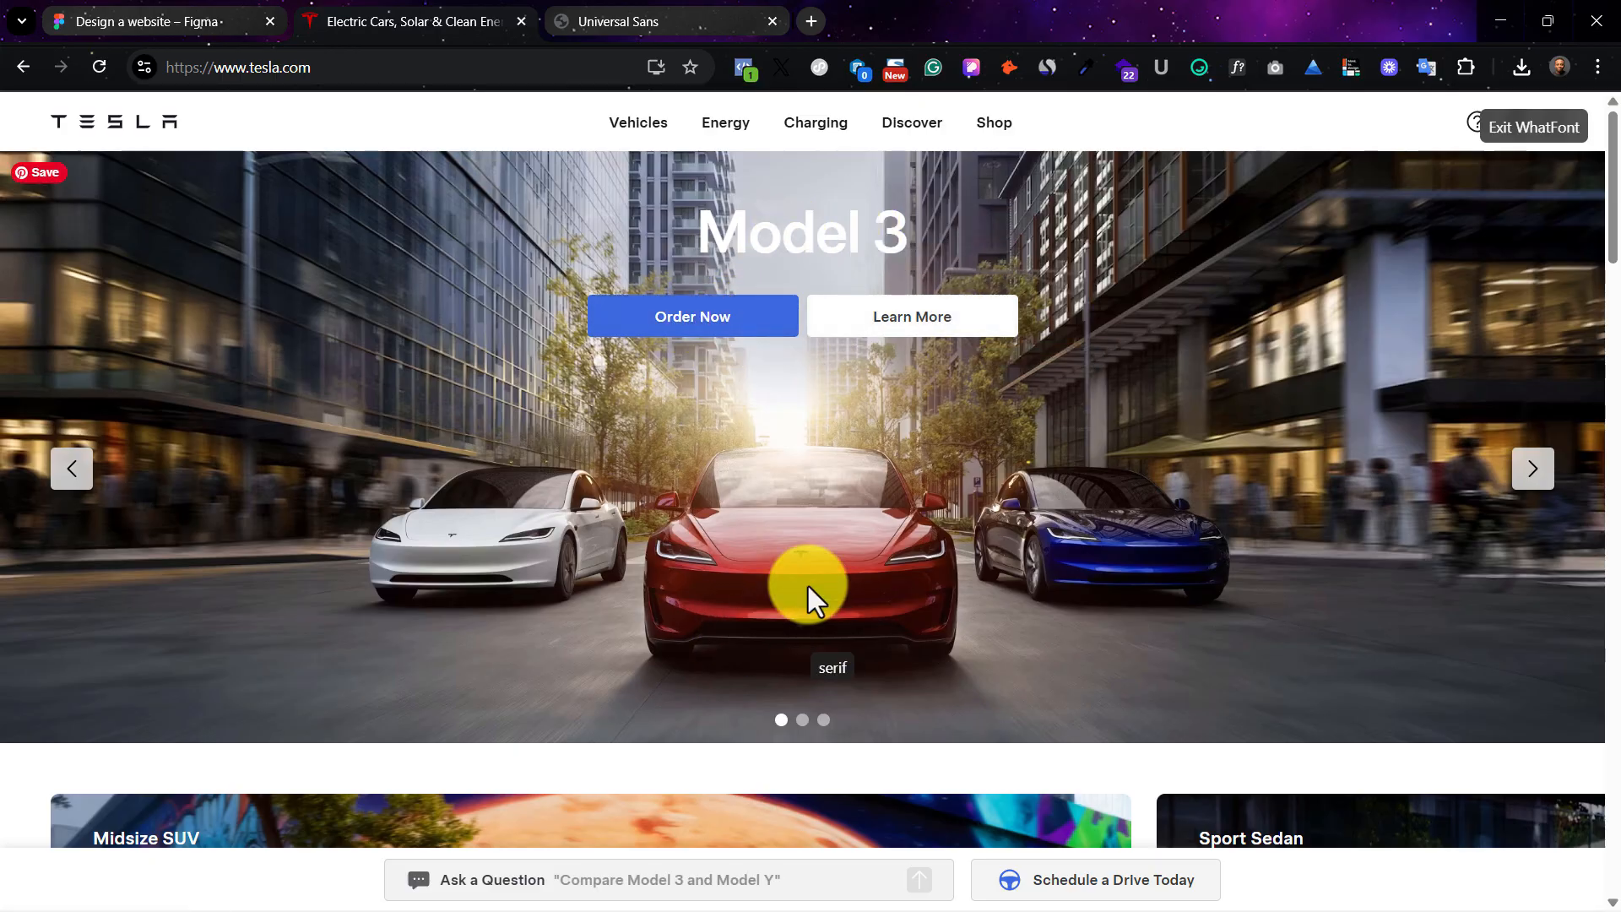
scroll(807, 586, "down", 5)
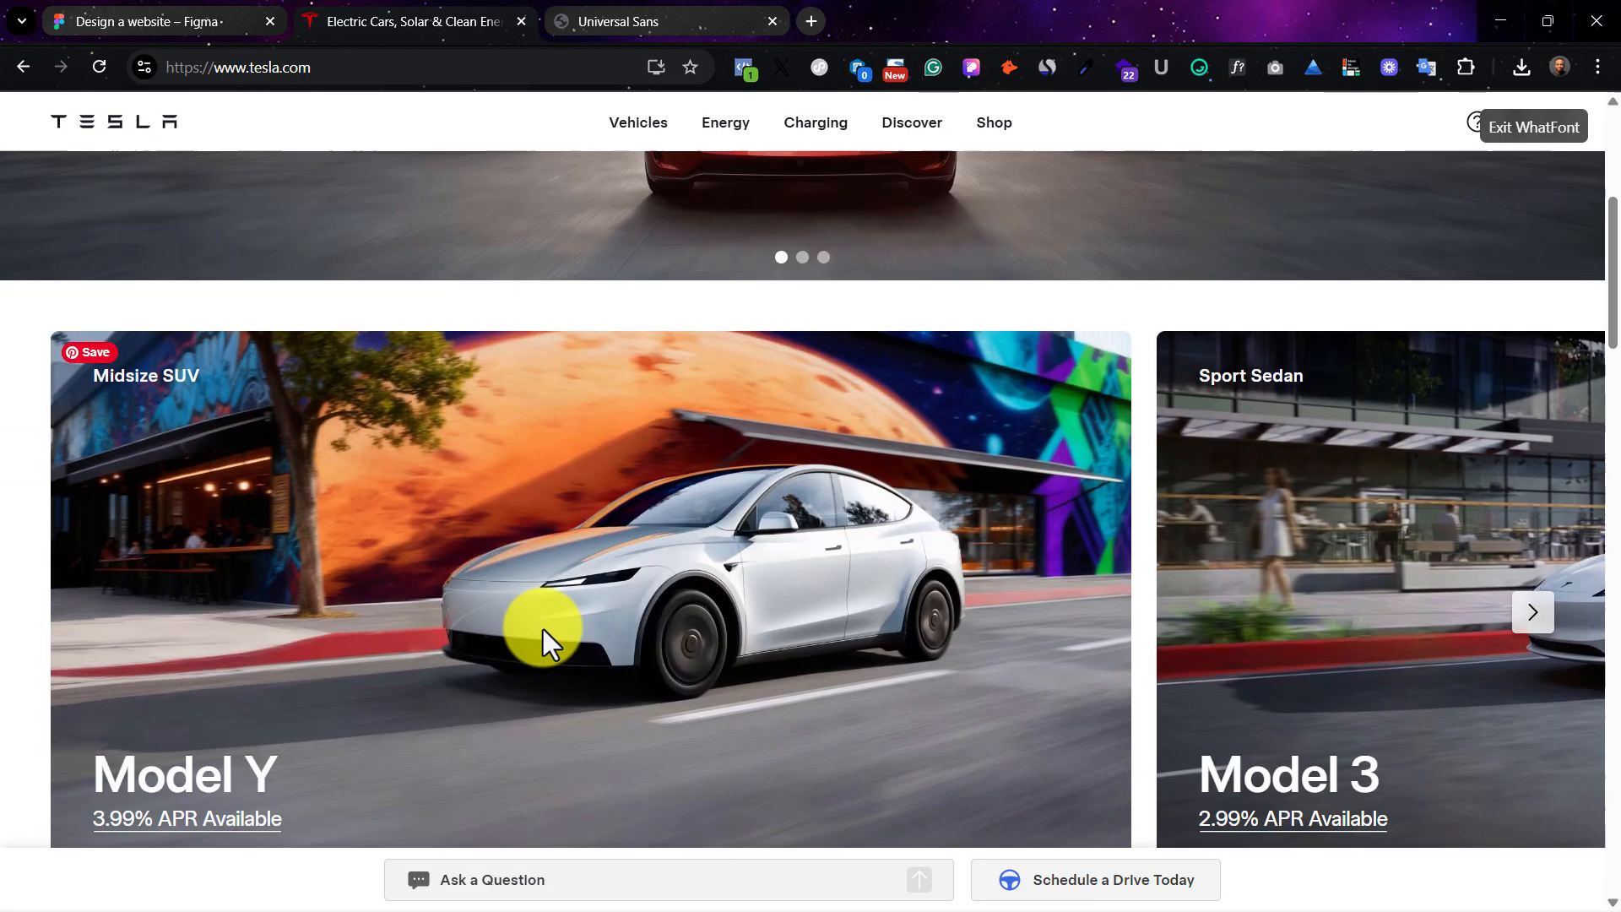
left_click(218, 663)
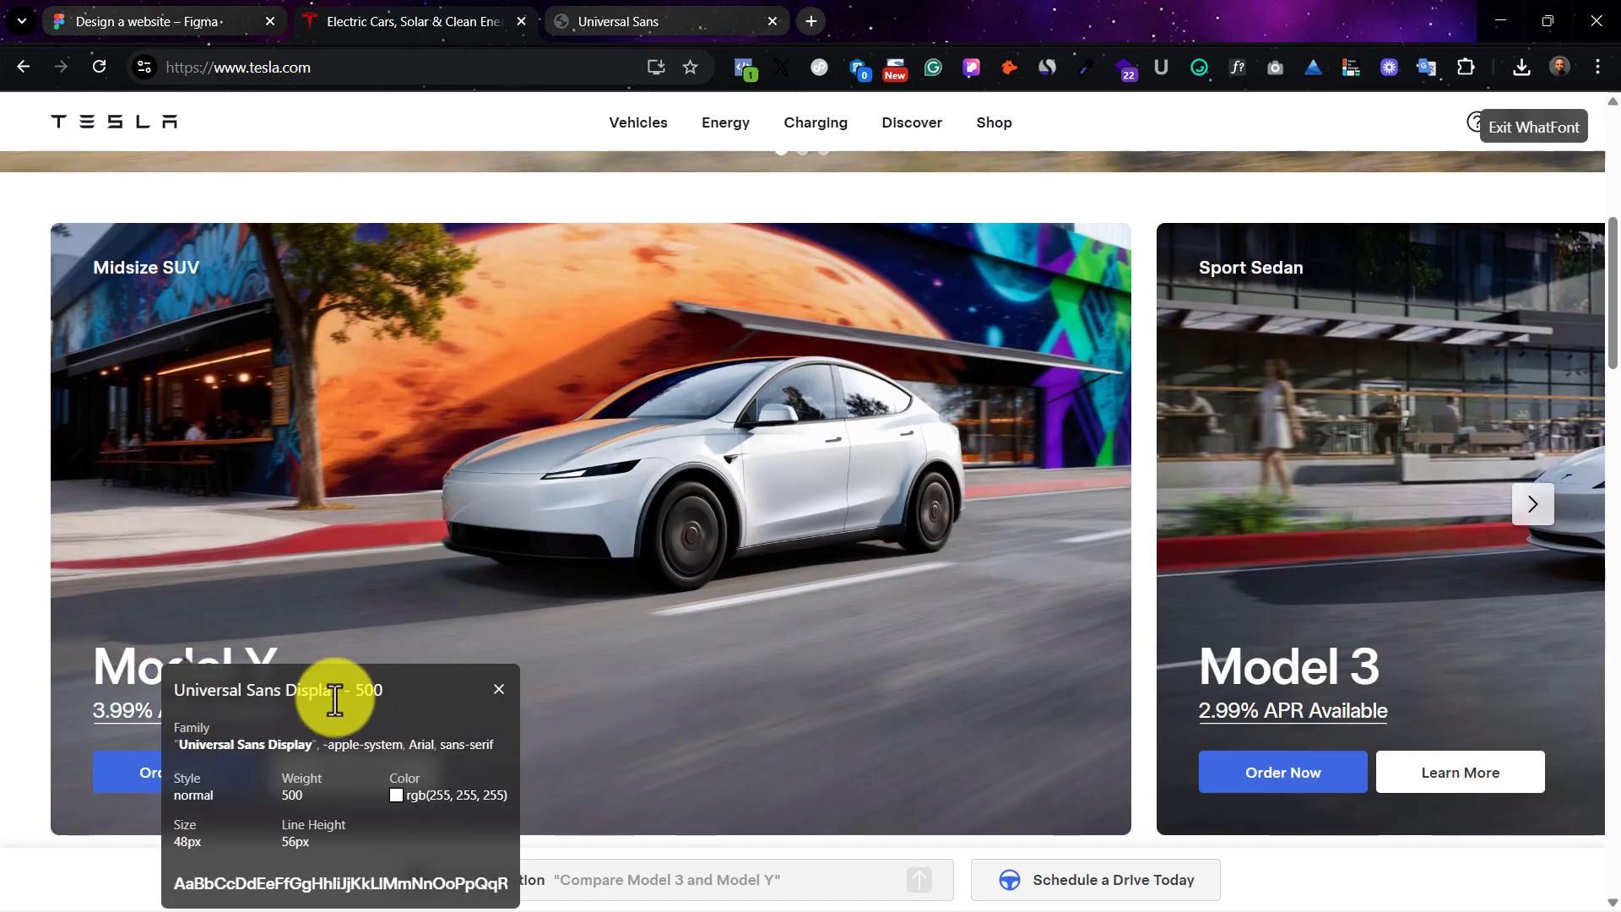
Step: Compare the Tesla page with the Universal Sans site and review its typeface customisation options down to the trial download section
left_click(655, 19)
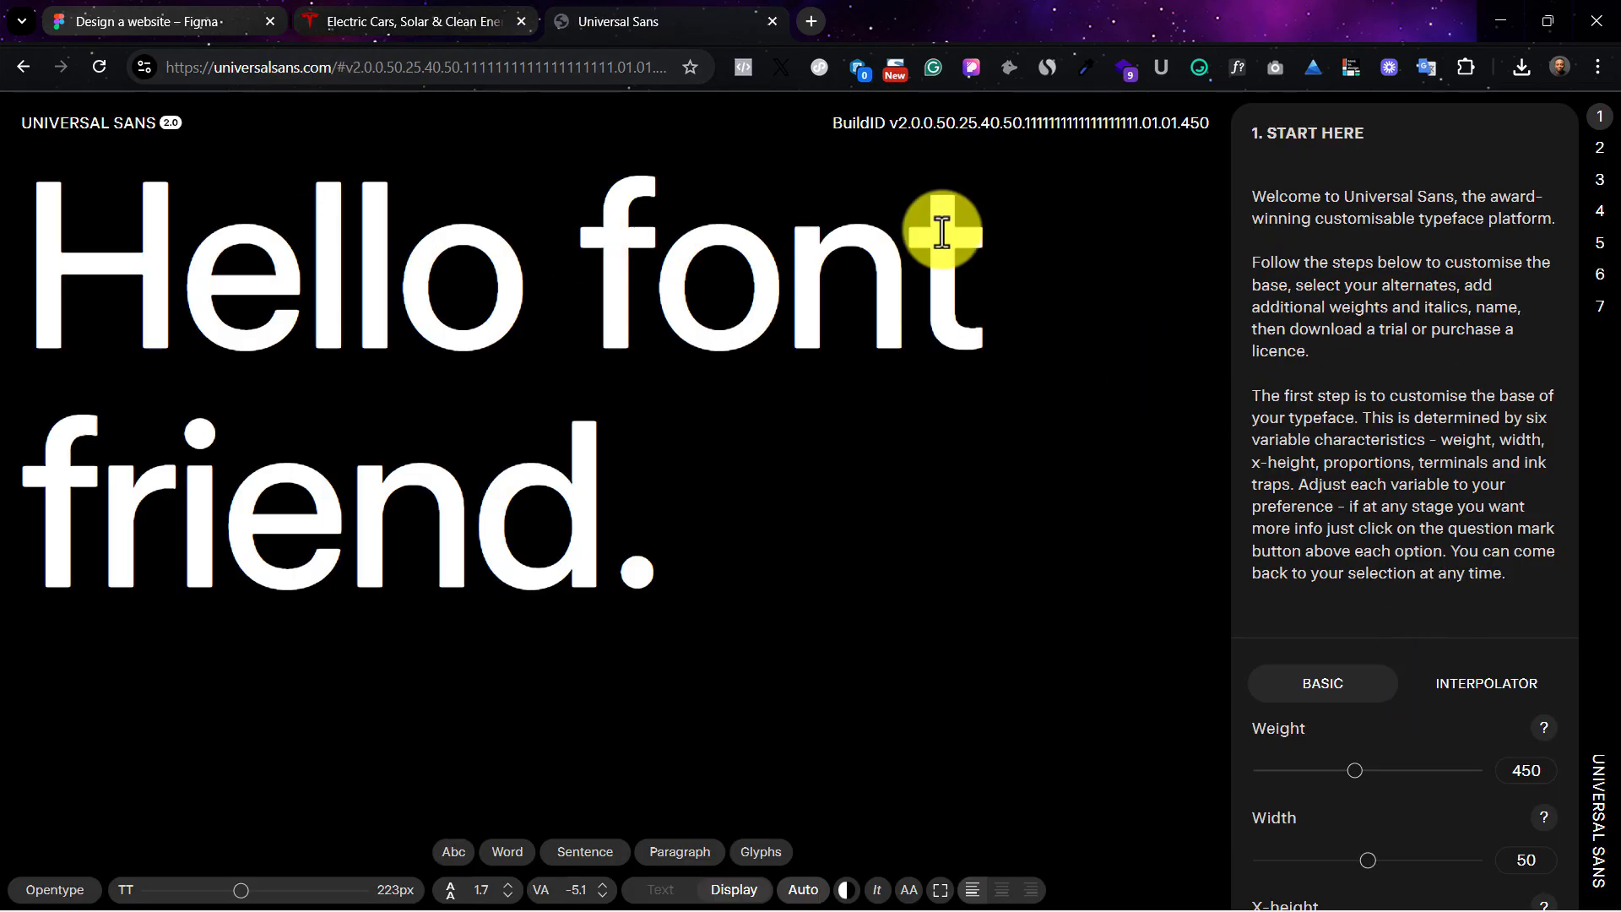
left_click(371, 19)
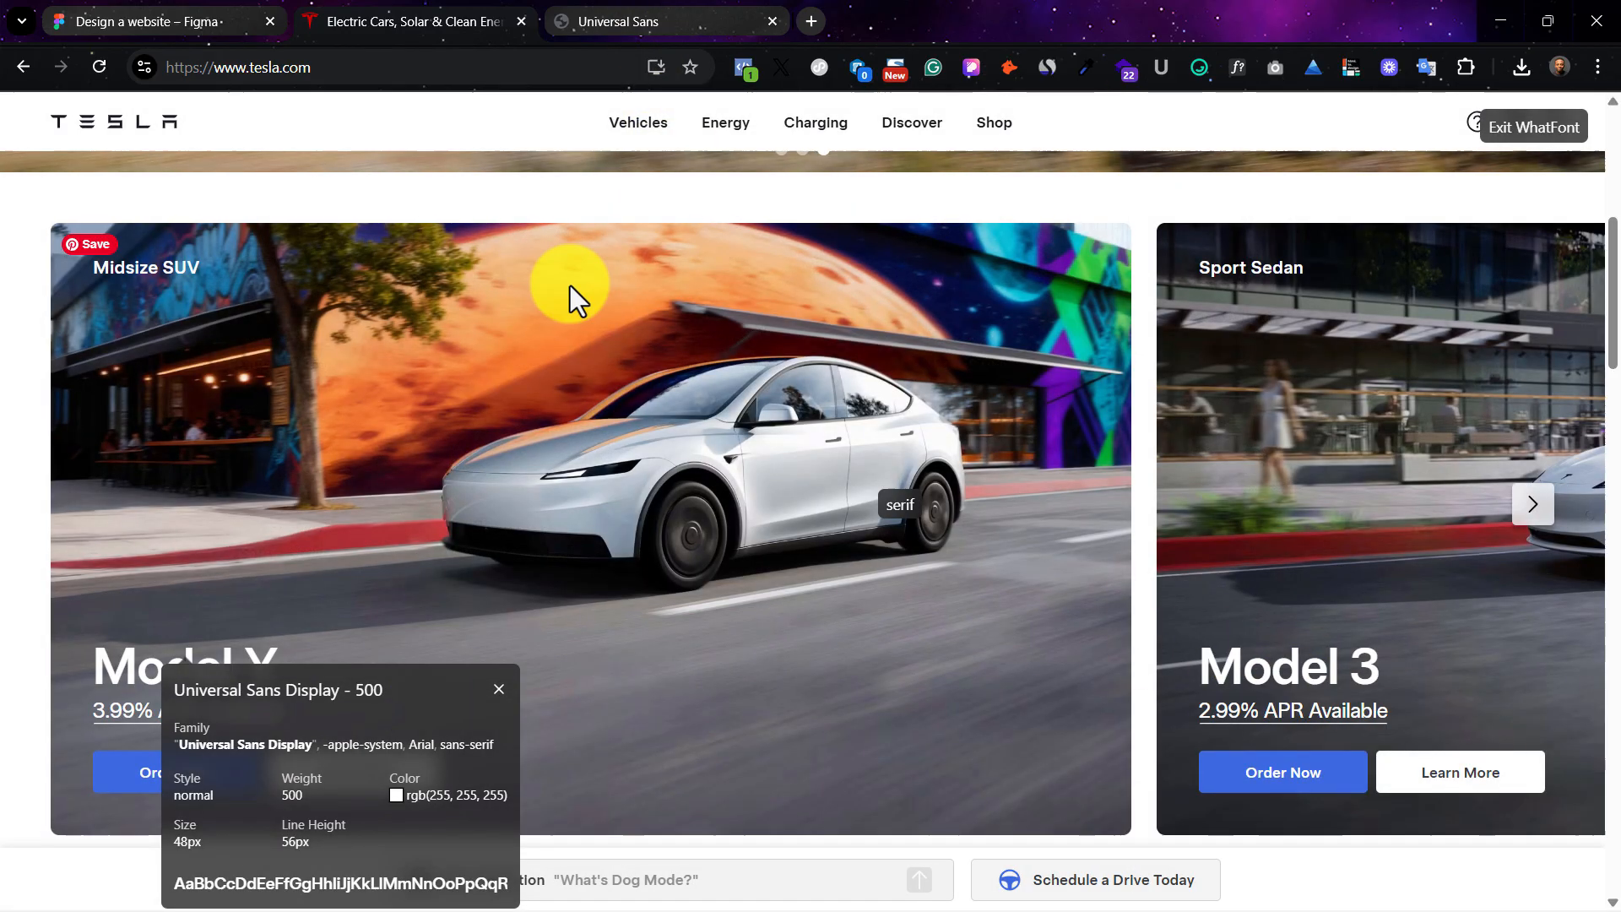
left_click(593, 25)
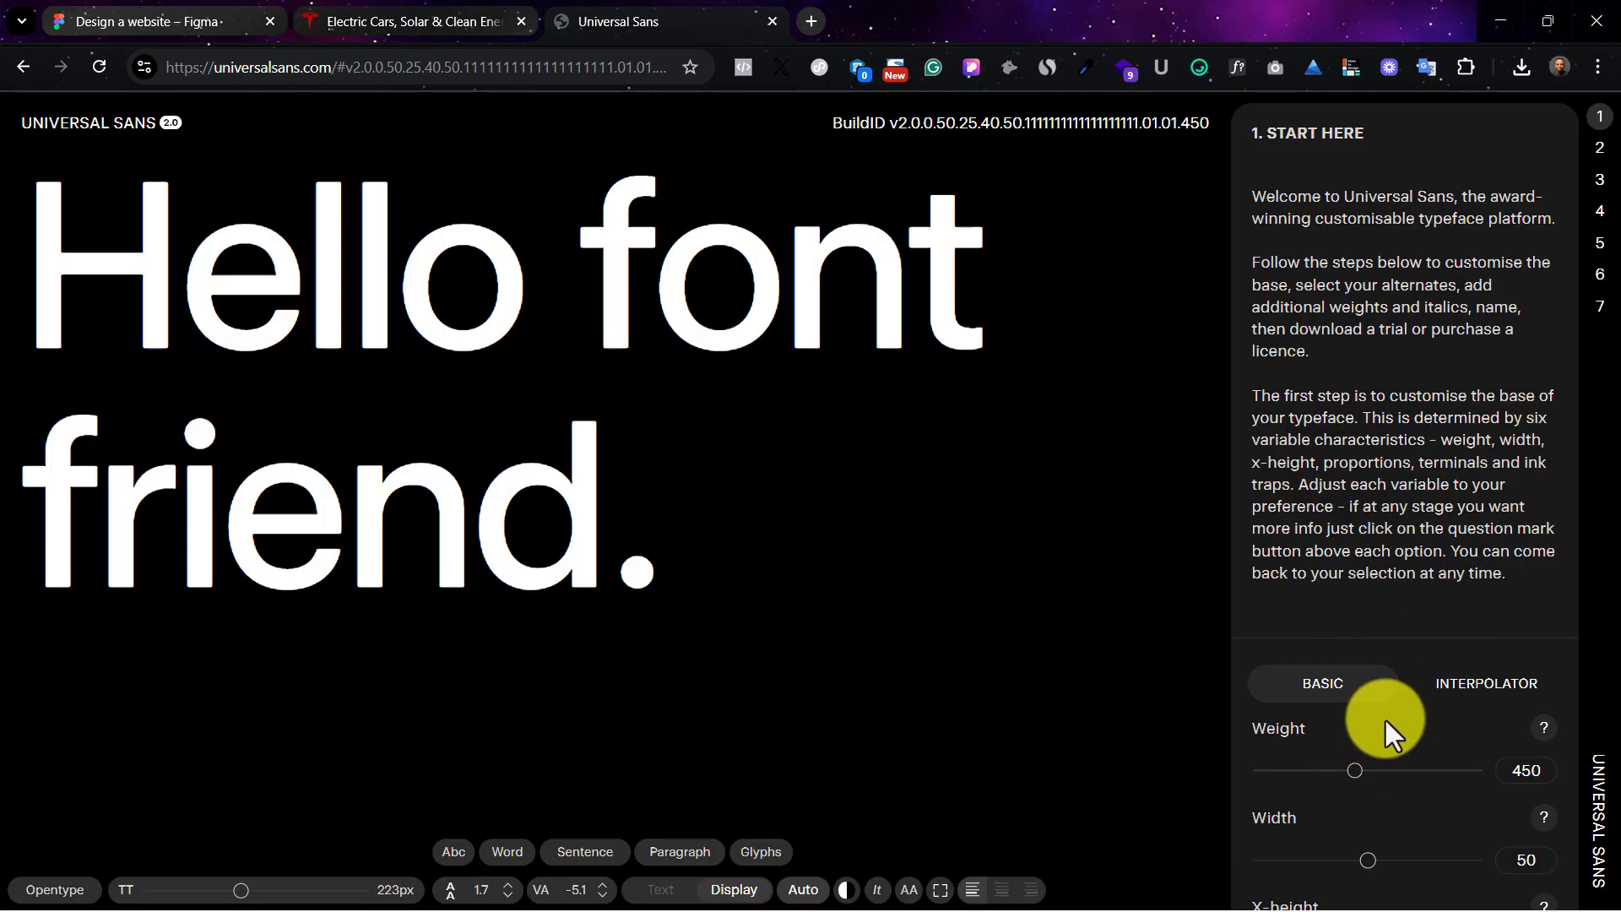
scroll(1385, 720, "down", 15)
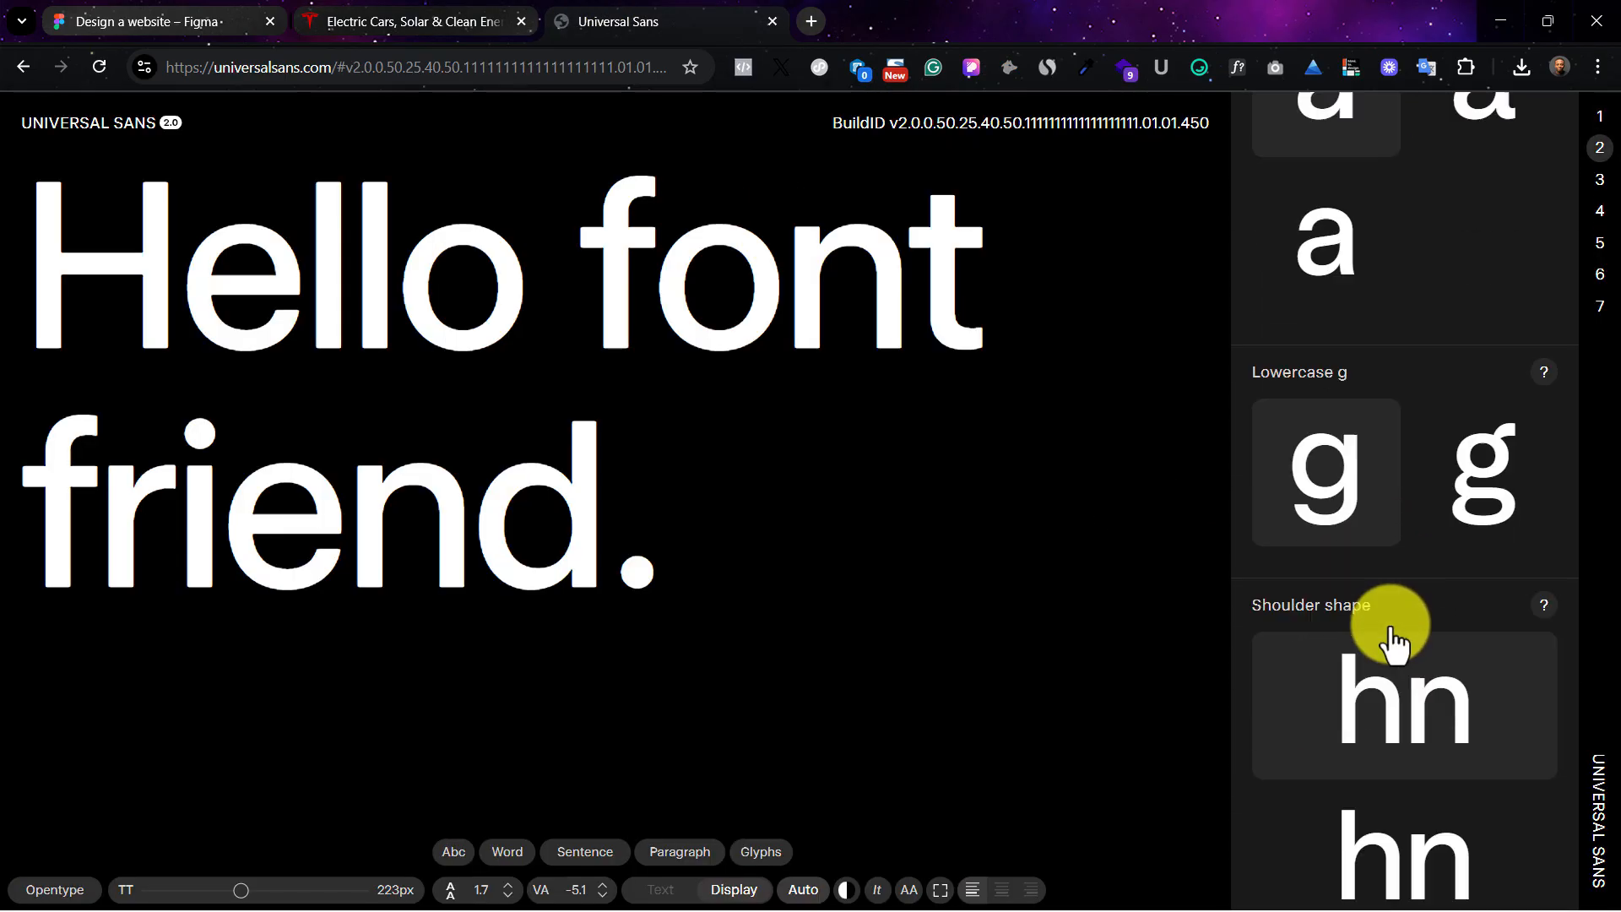
scroll(1393, 643, "down", 20)
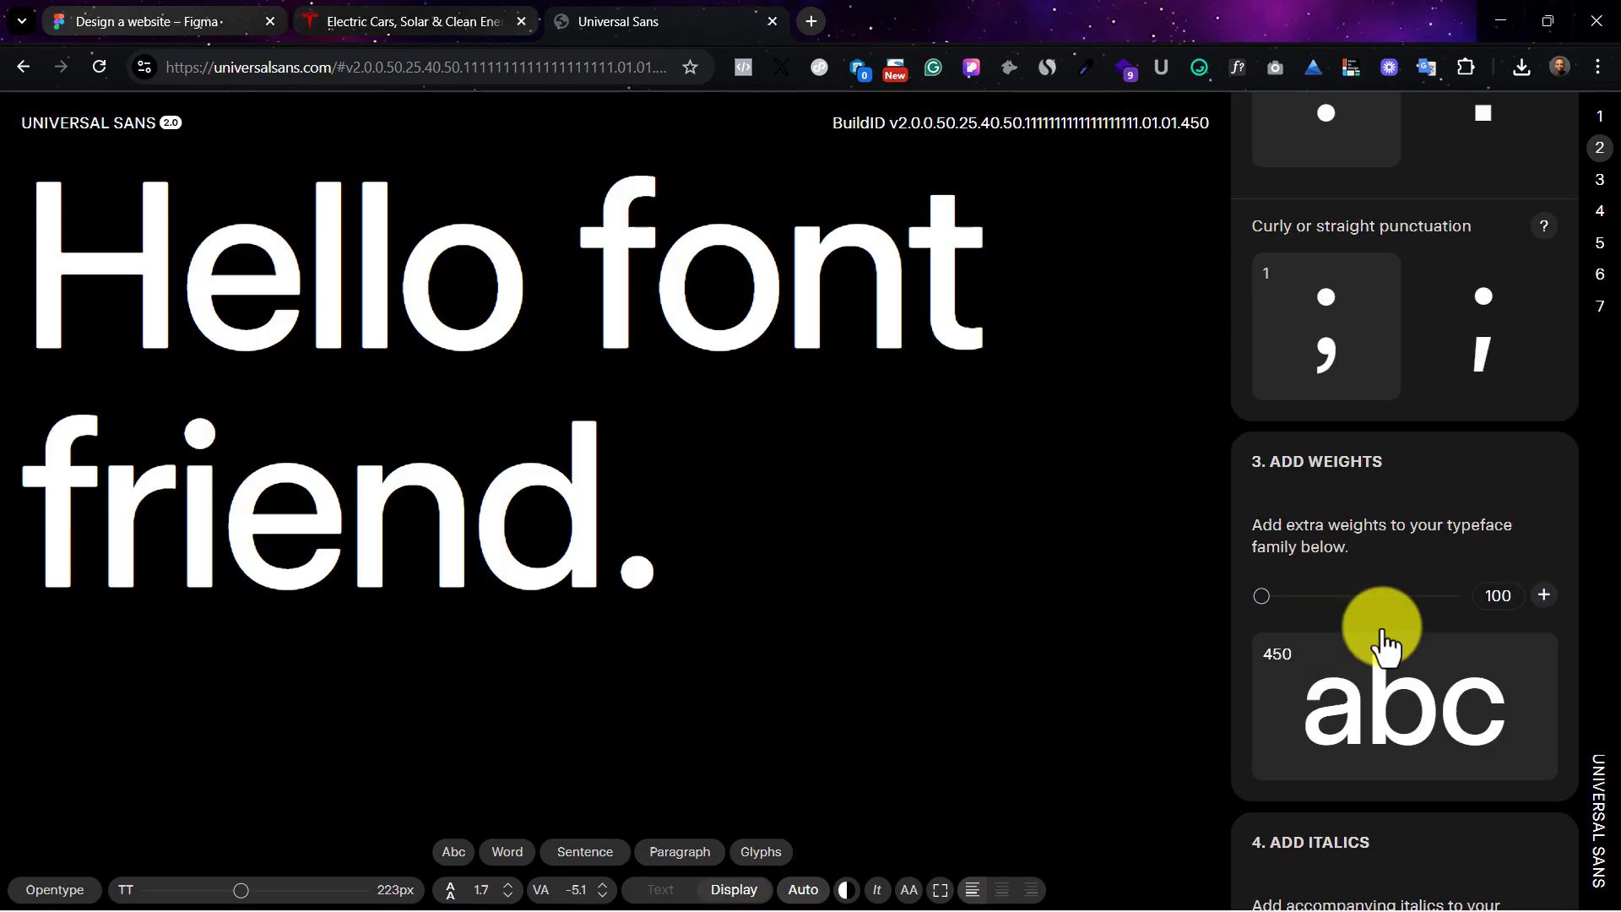
scroll(1385, 646, "down", 15)
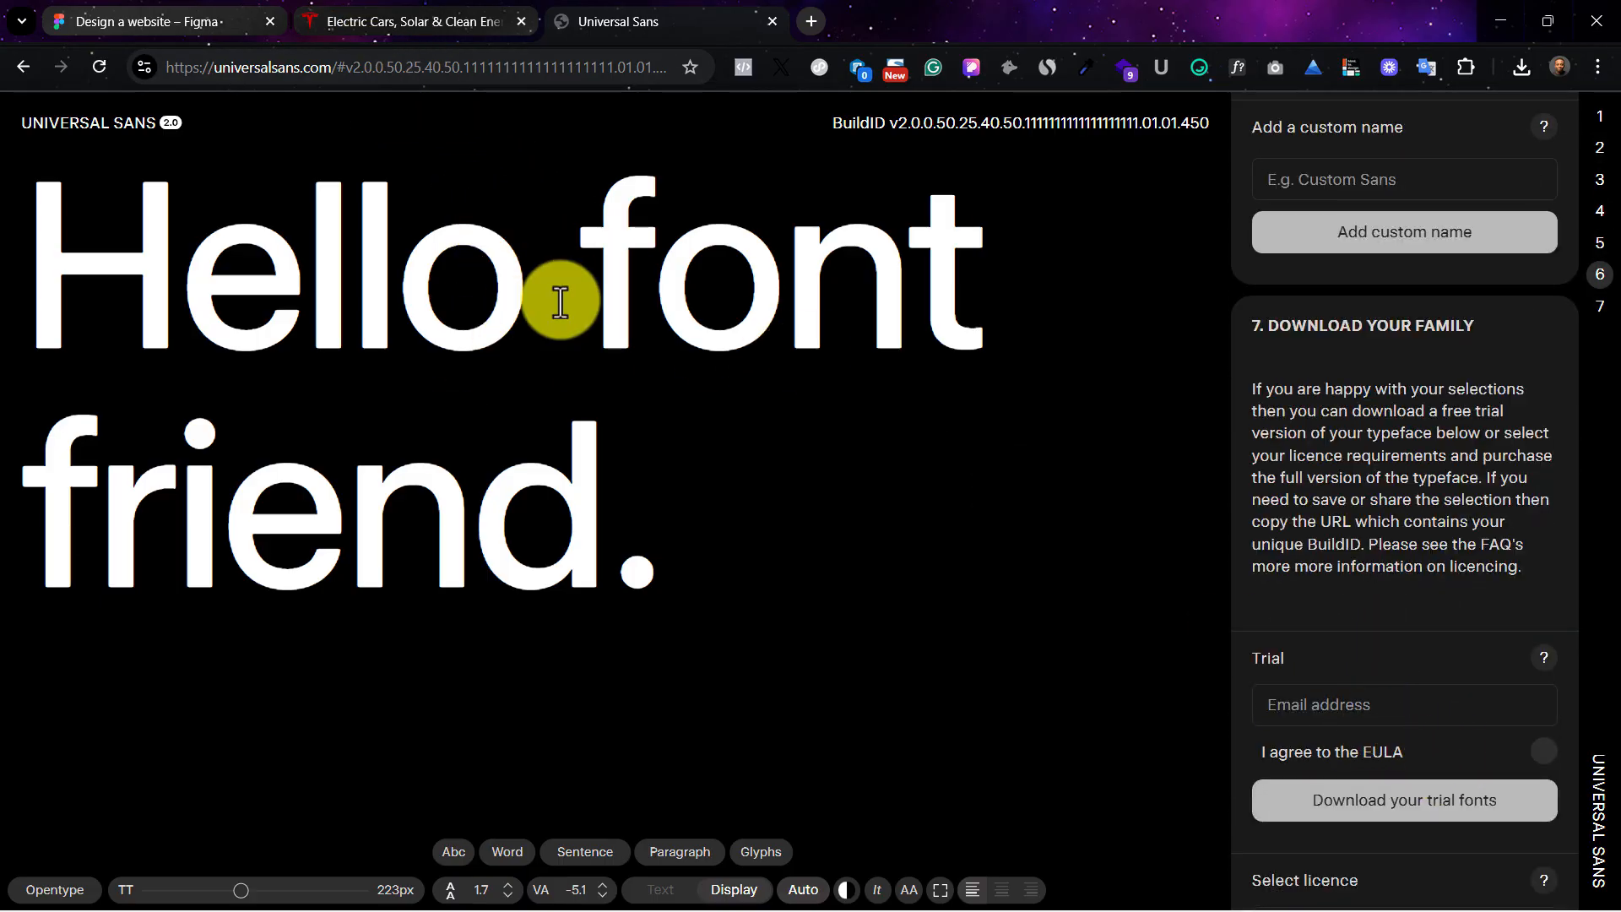
Step: Return to the Figma design file, clear the selection and examine the Medium Display samples across their full width
left_click(440, 10)
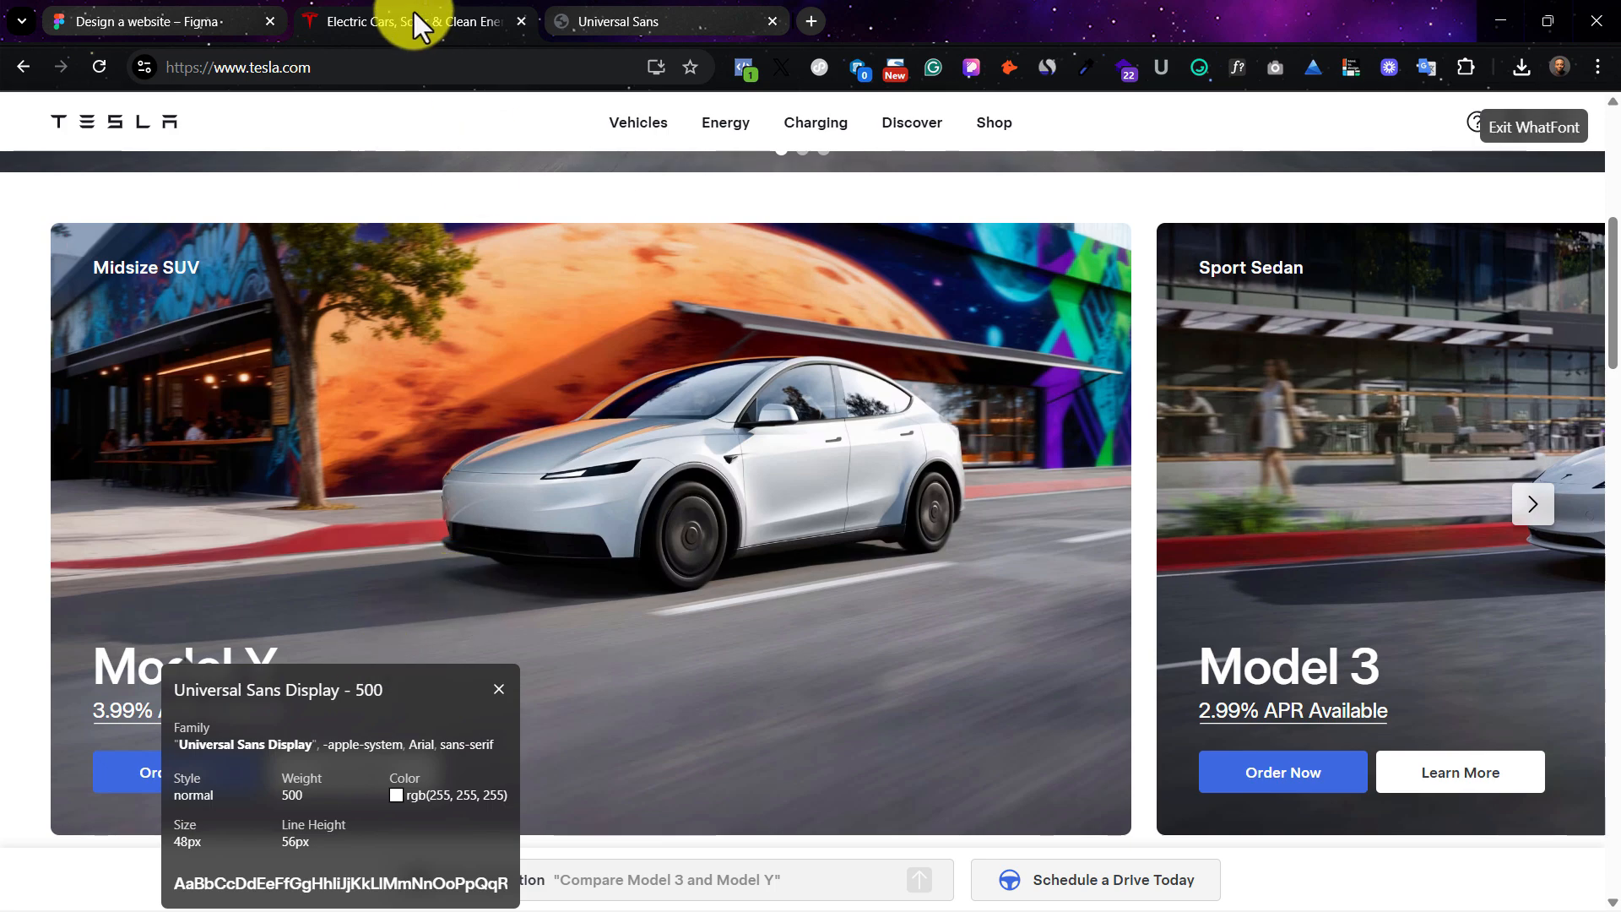
left_click(213, 9)
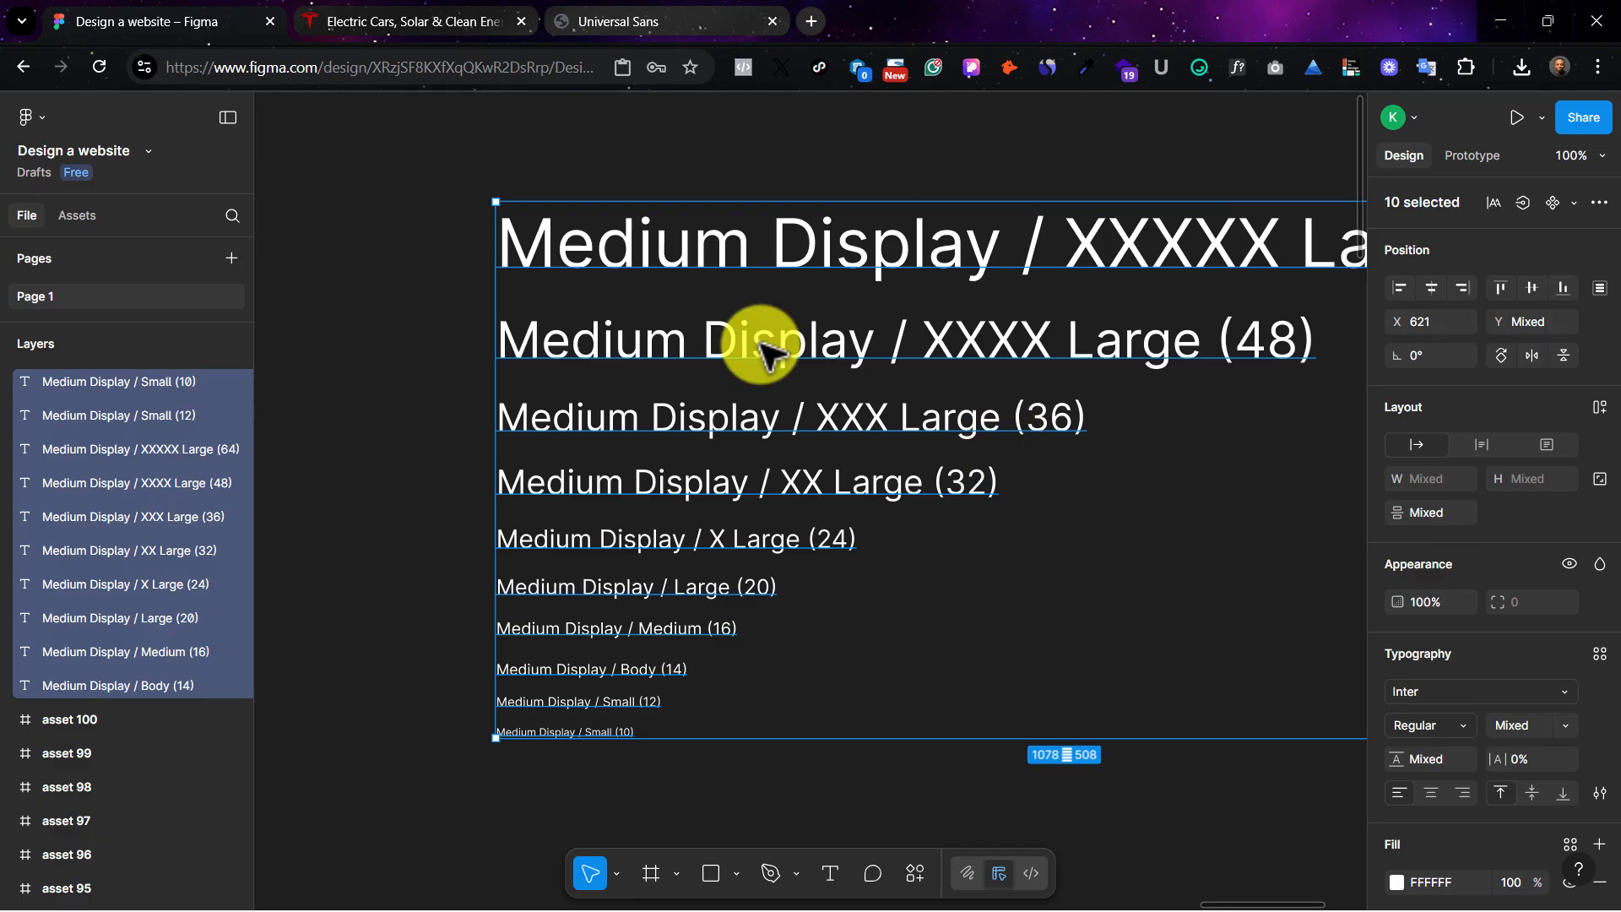
left_click(433, 238)
scroll(549, 161, "right", 3)
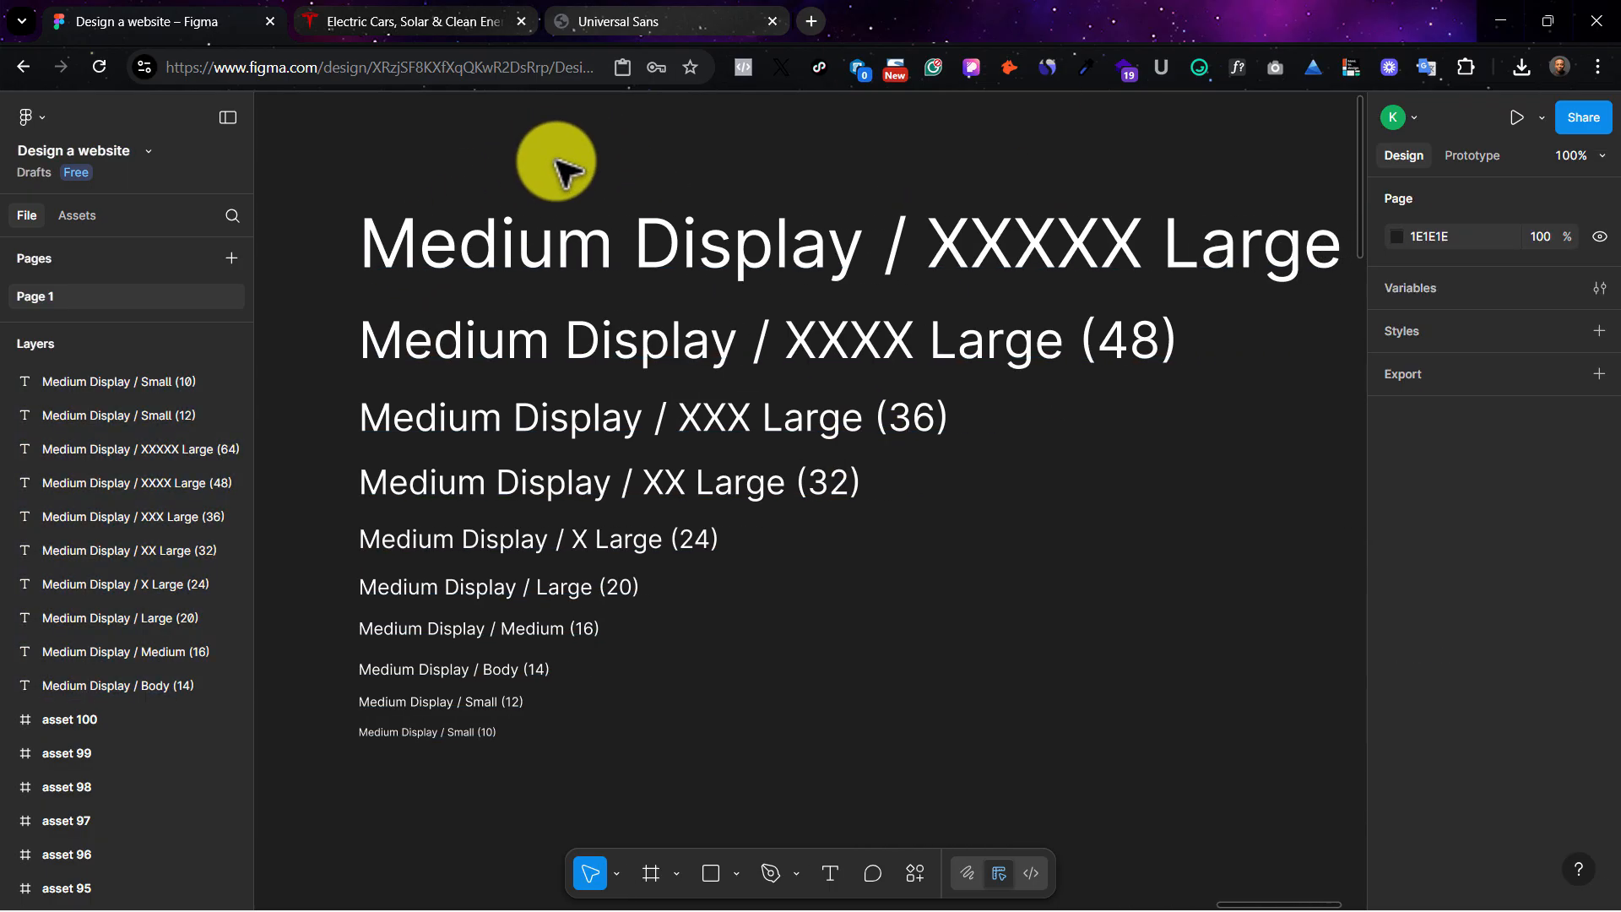
scroll(789, 257, "right", 1)
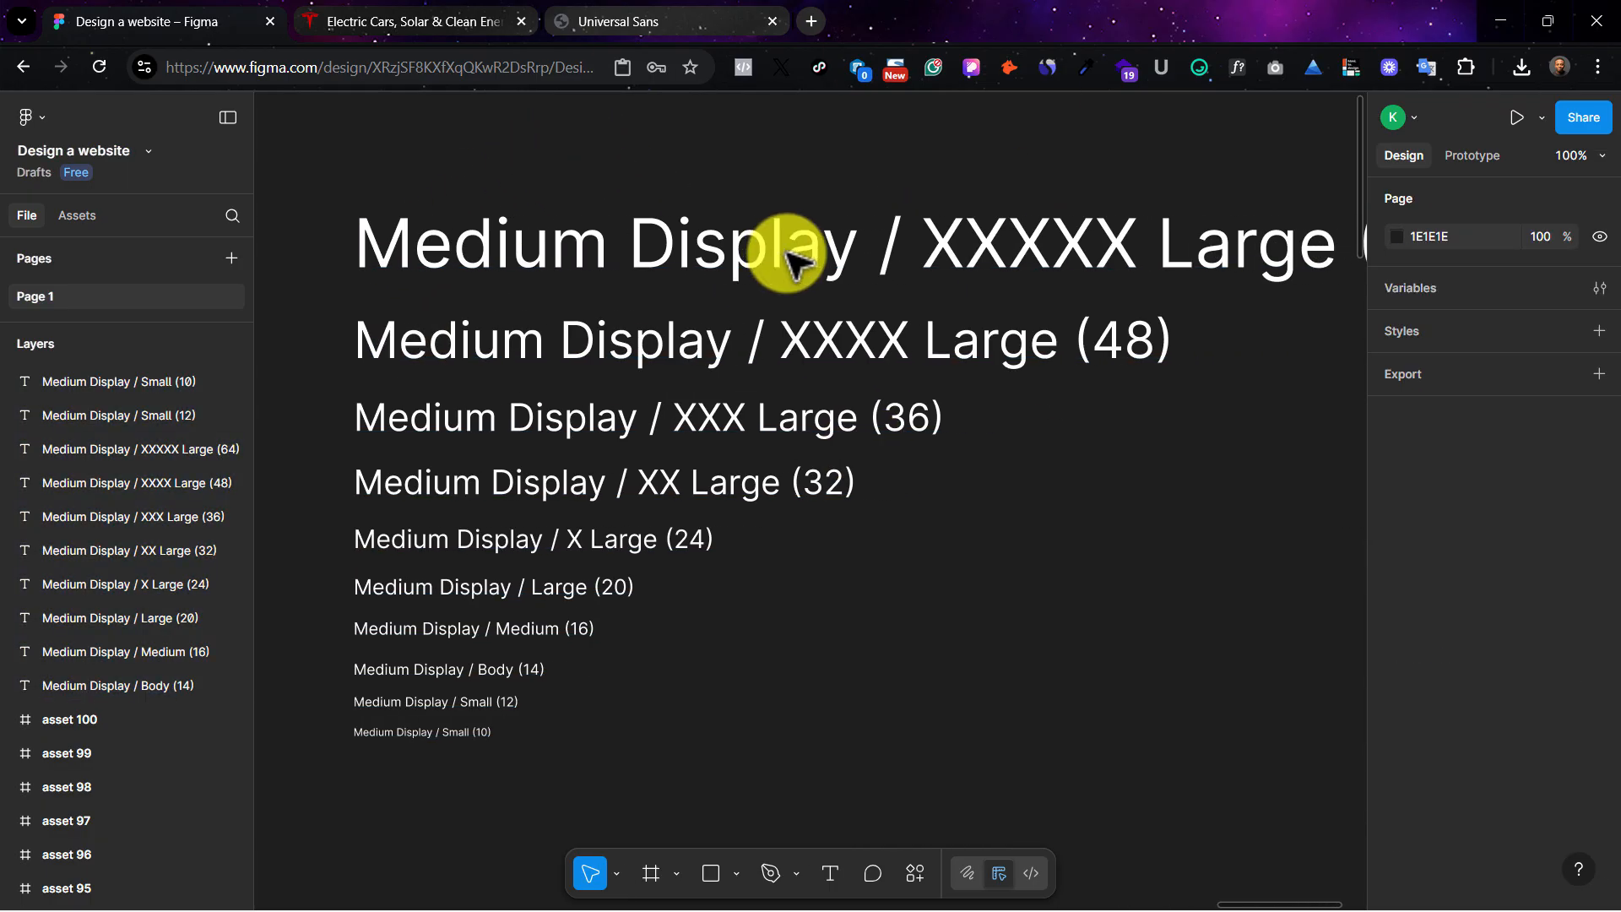
scroll(1181, 321, "right", 3)
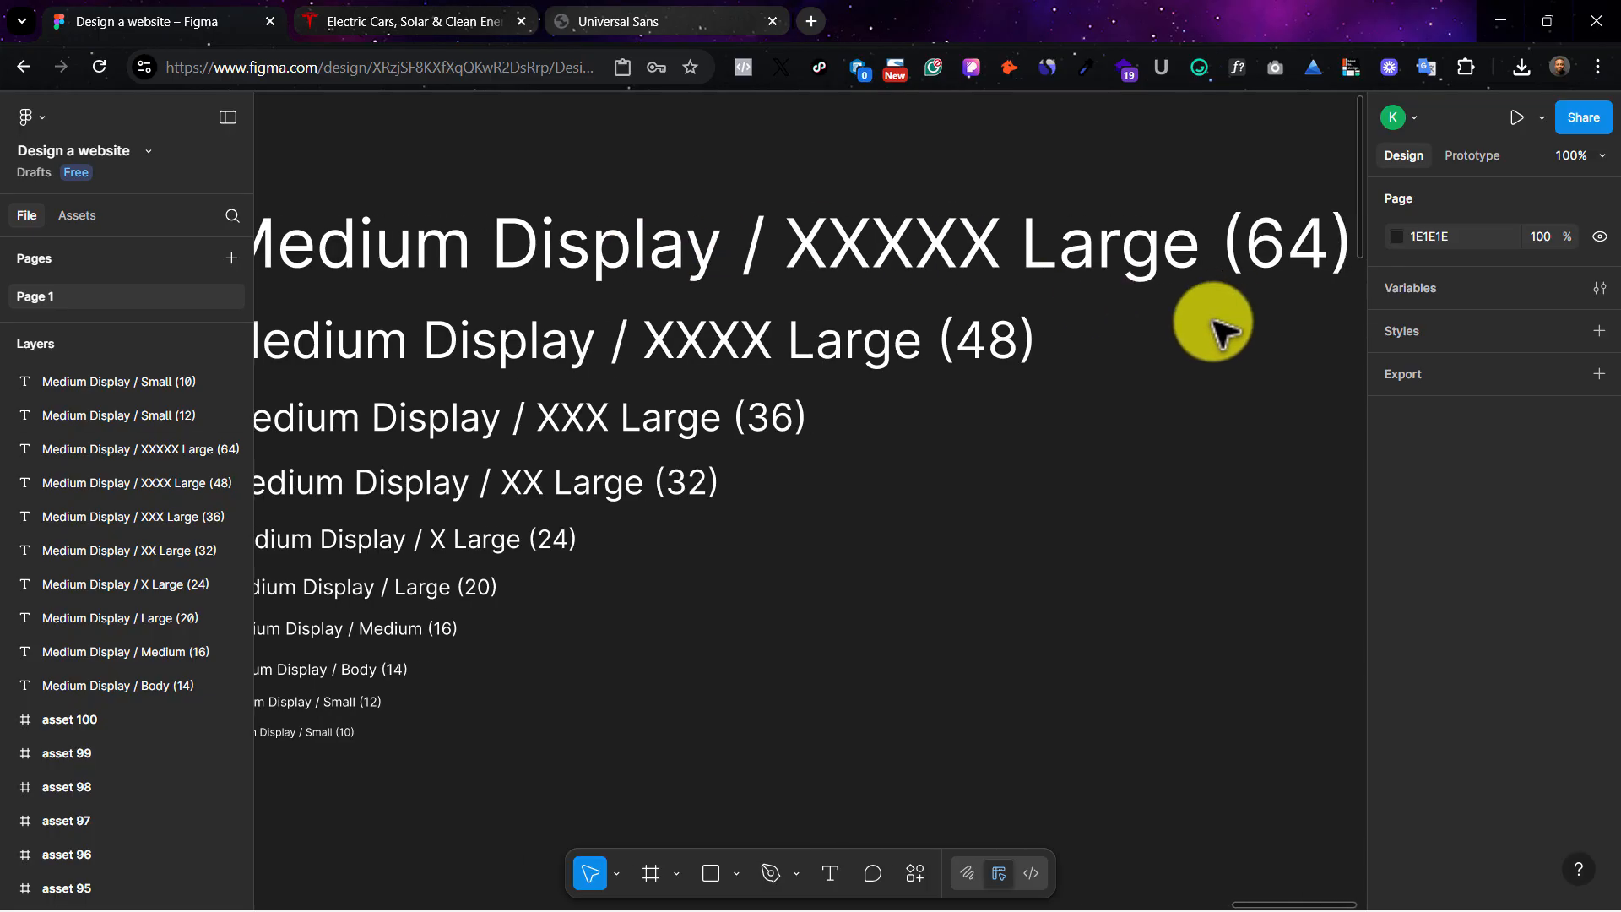
Step: Inspect the typography settings of the XXXXX Large (64) and Small (10) text samples
left_click(1114, 245)
scroll(844, 354, "left", 2)
scroll(802, 384, "left", 3)
scroll(677, 688, "down", 4)
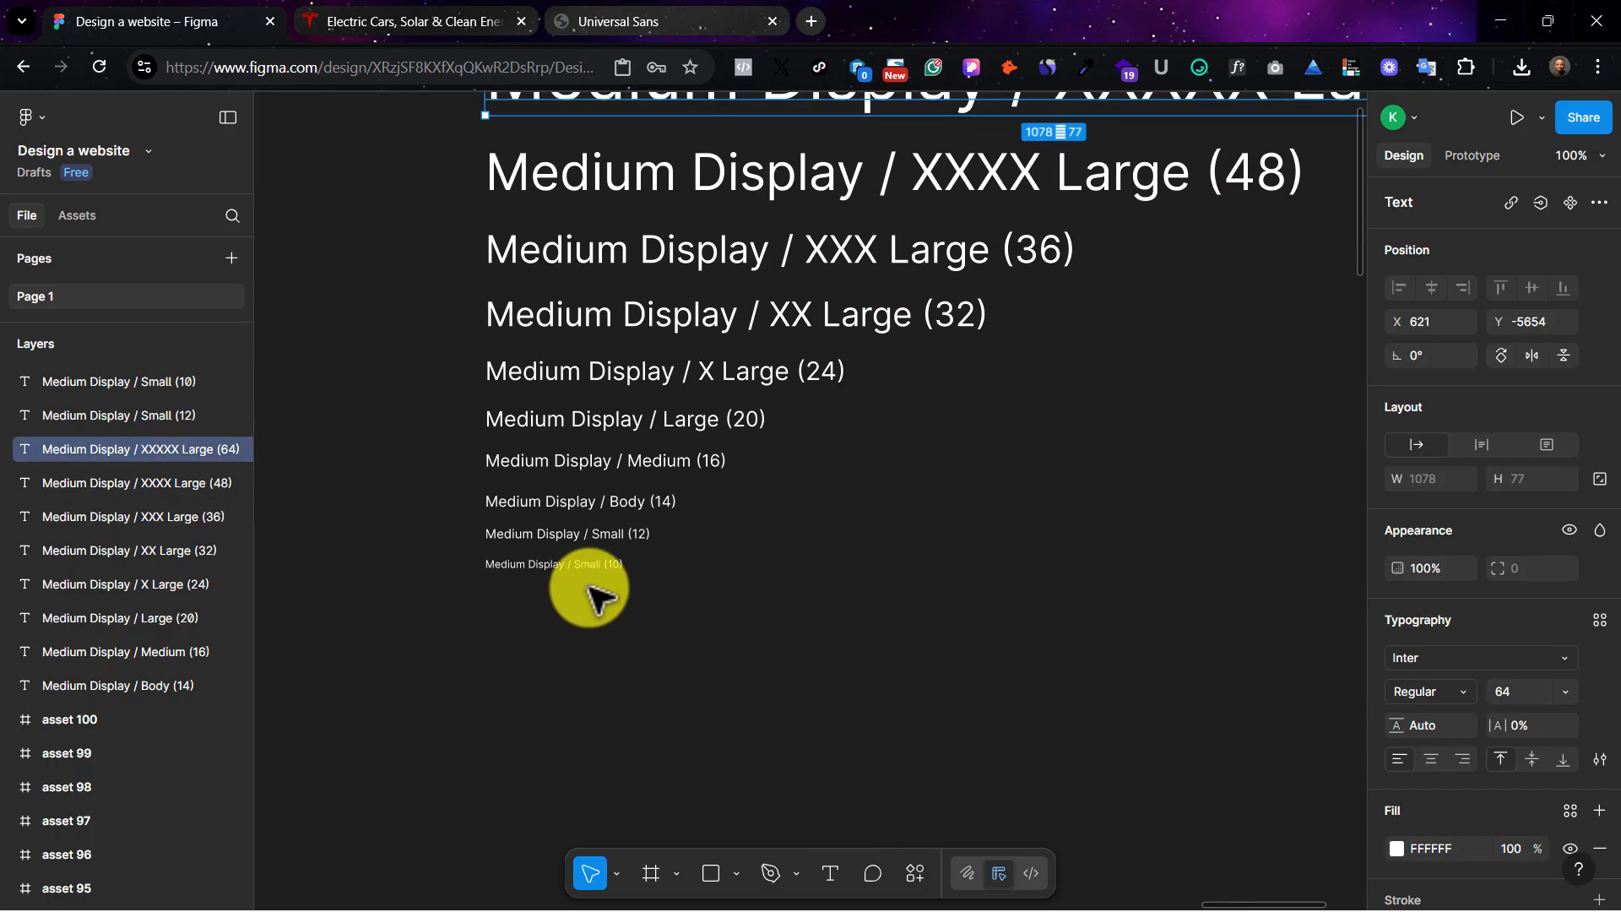
left_click(583, 571)
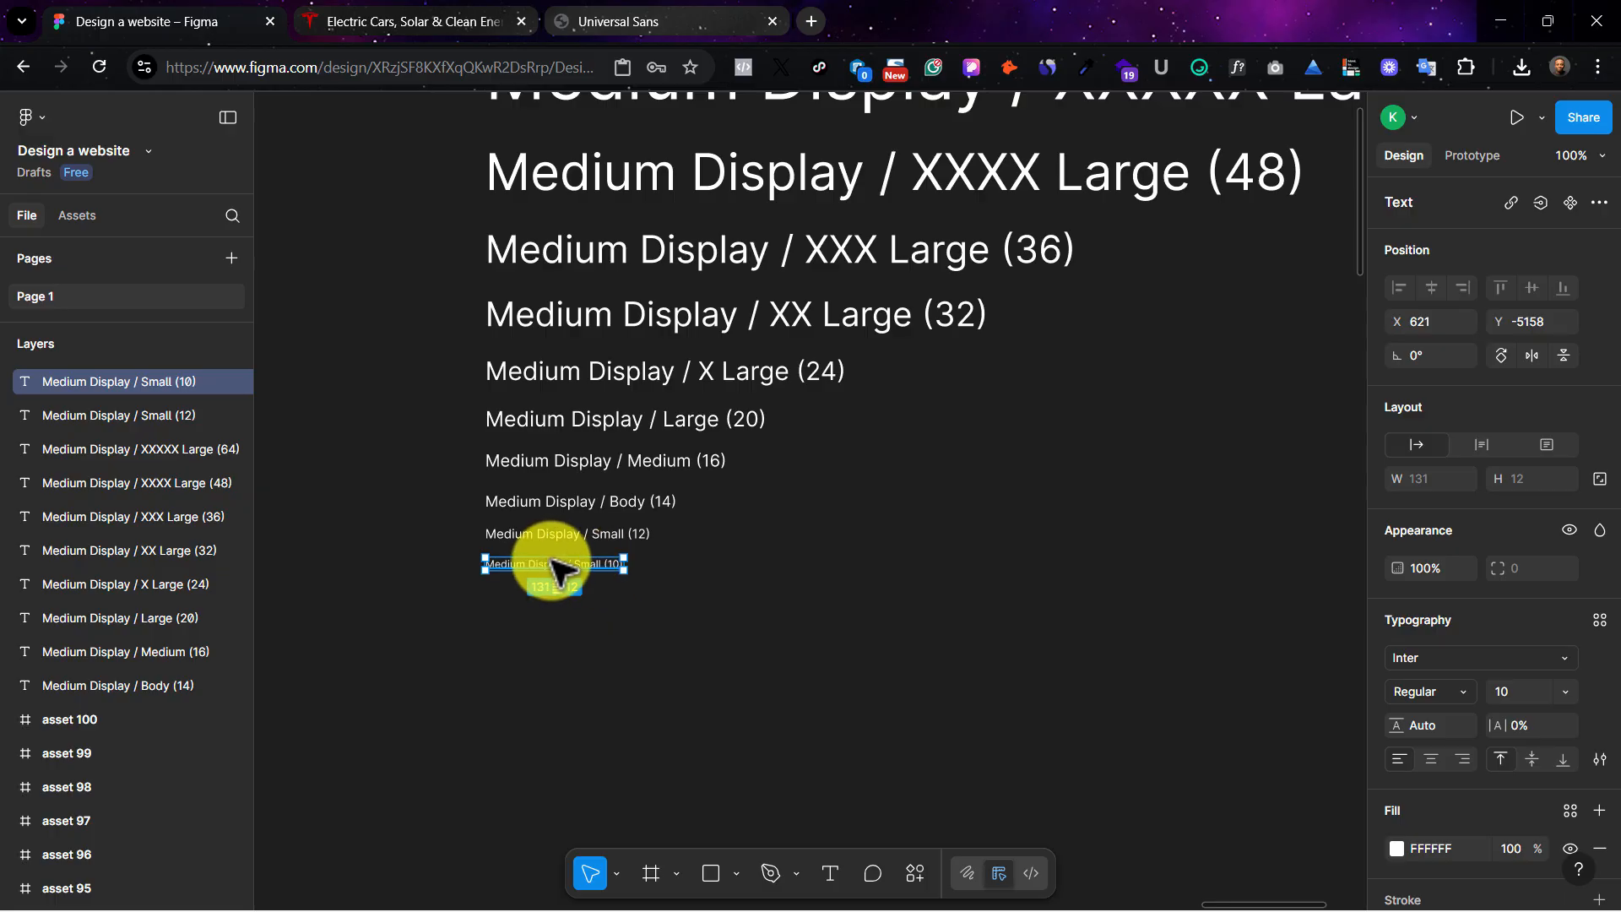
Step: Review the font weights available for the Small (10) sample and check all ten text samples as one selection
left_click(1456, 702)
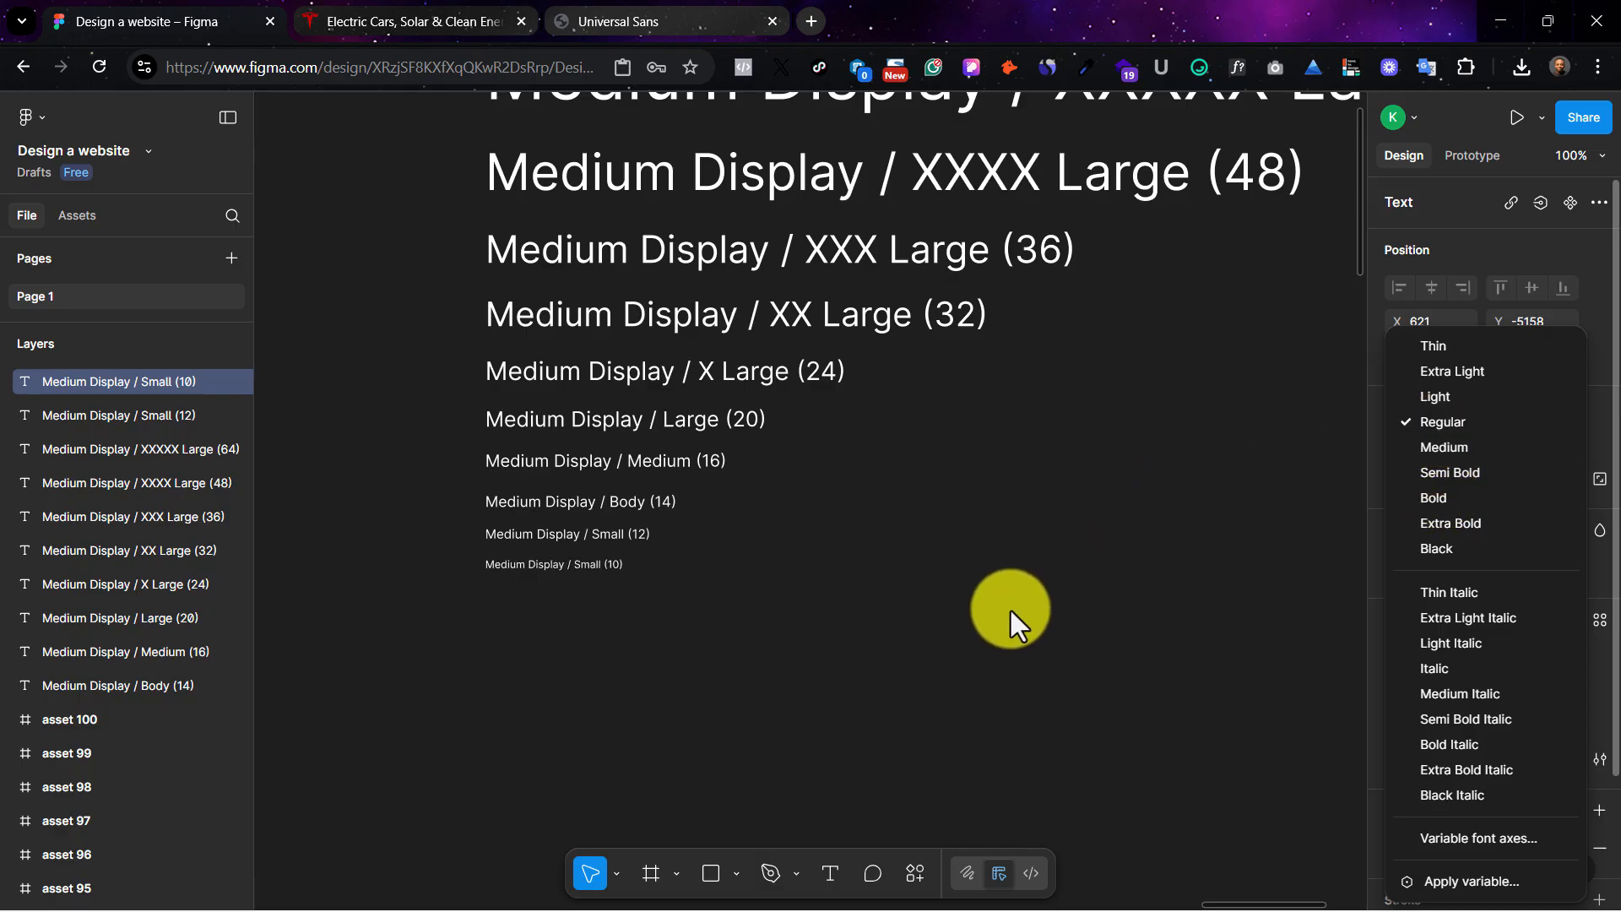
left_click(1010, 610)
left_click(872, 616)
scroll(878, 583, "up", 3)
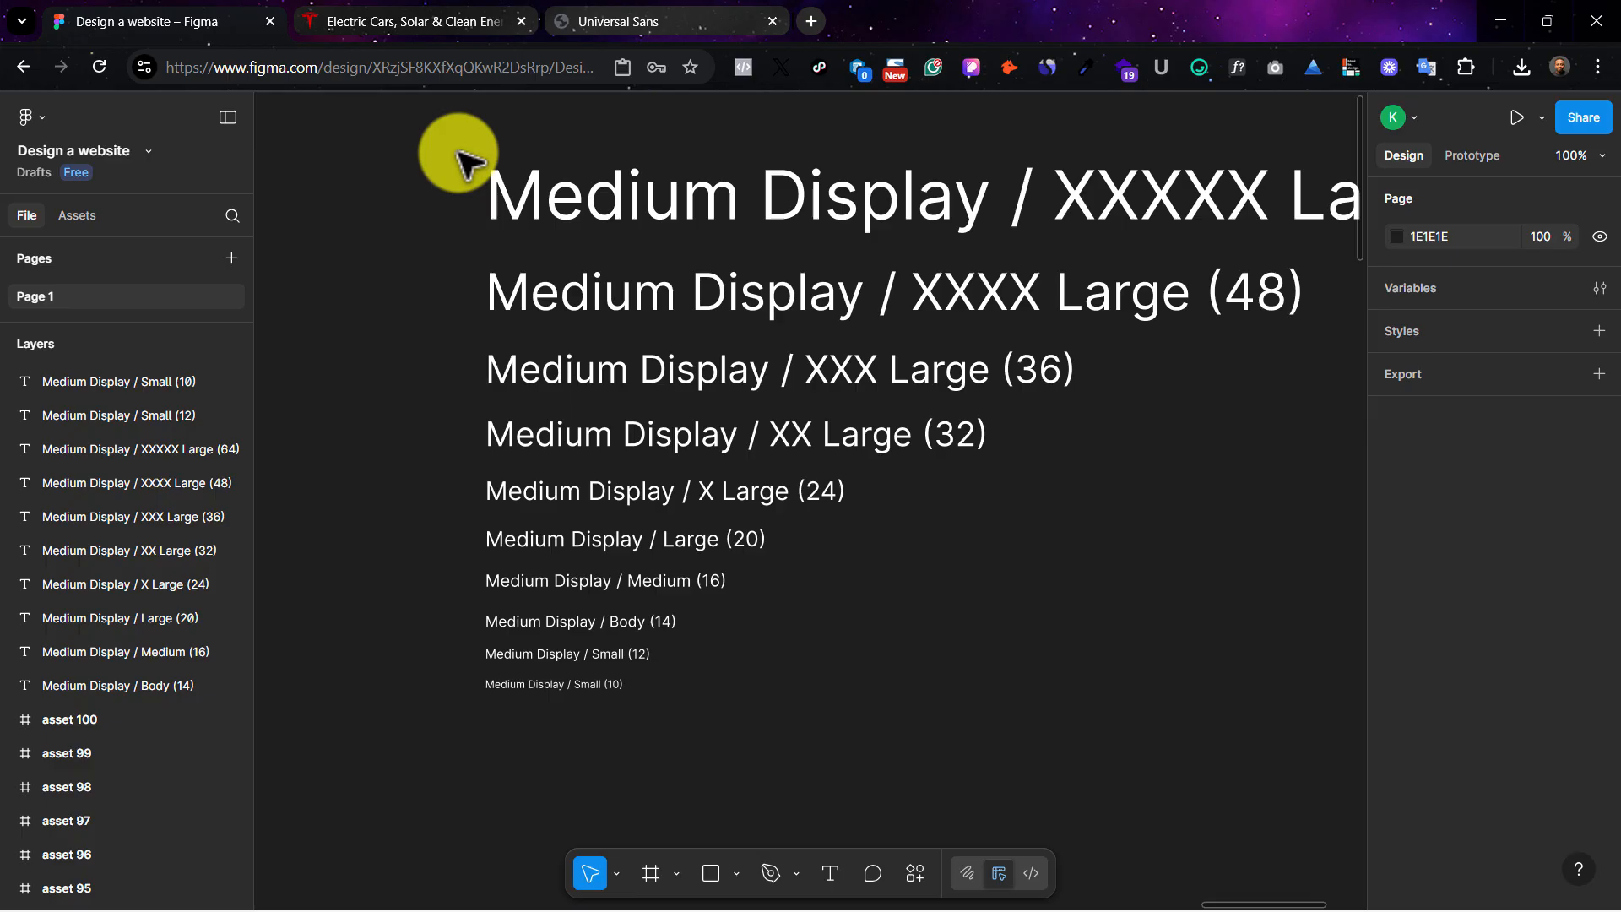
left_click_drag(466, 147, 767, 711)
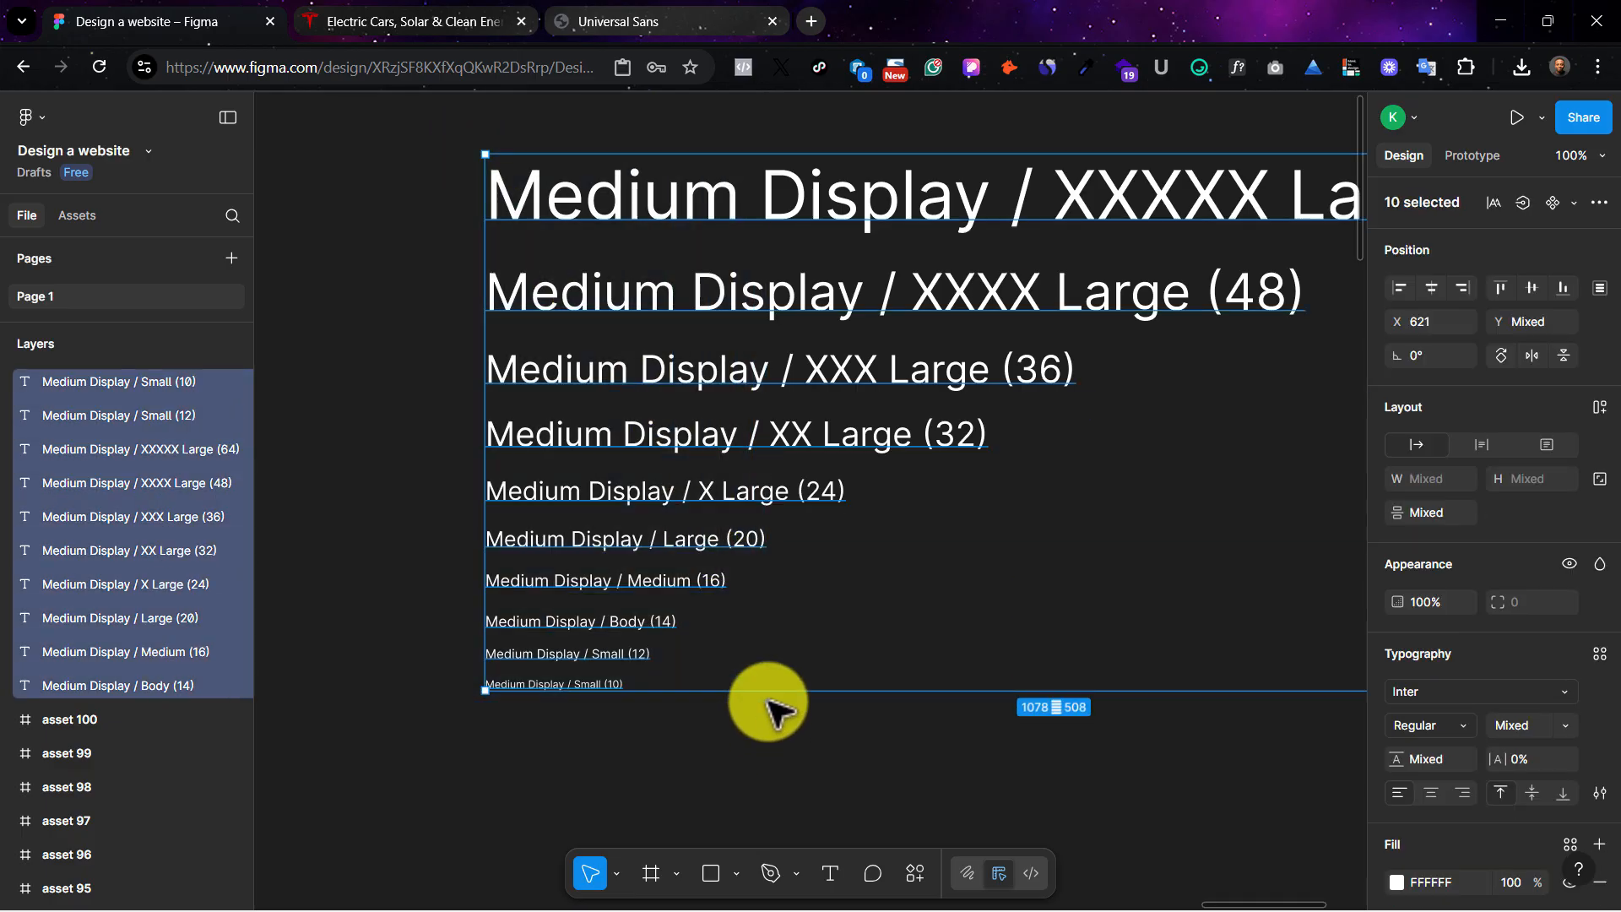
left_click(688, 606)
Step: Duplicate the Medium Display / Small (10) text sample about 25 px below the original
scroll(687, 606, "down", 3)
left_click(580, 535)
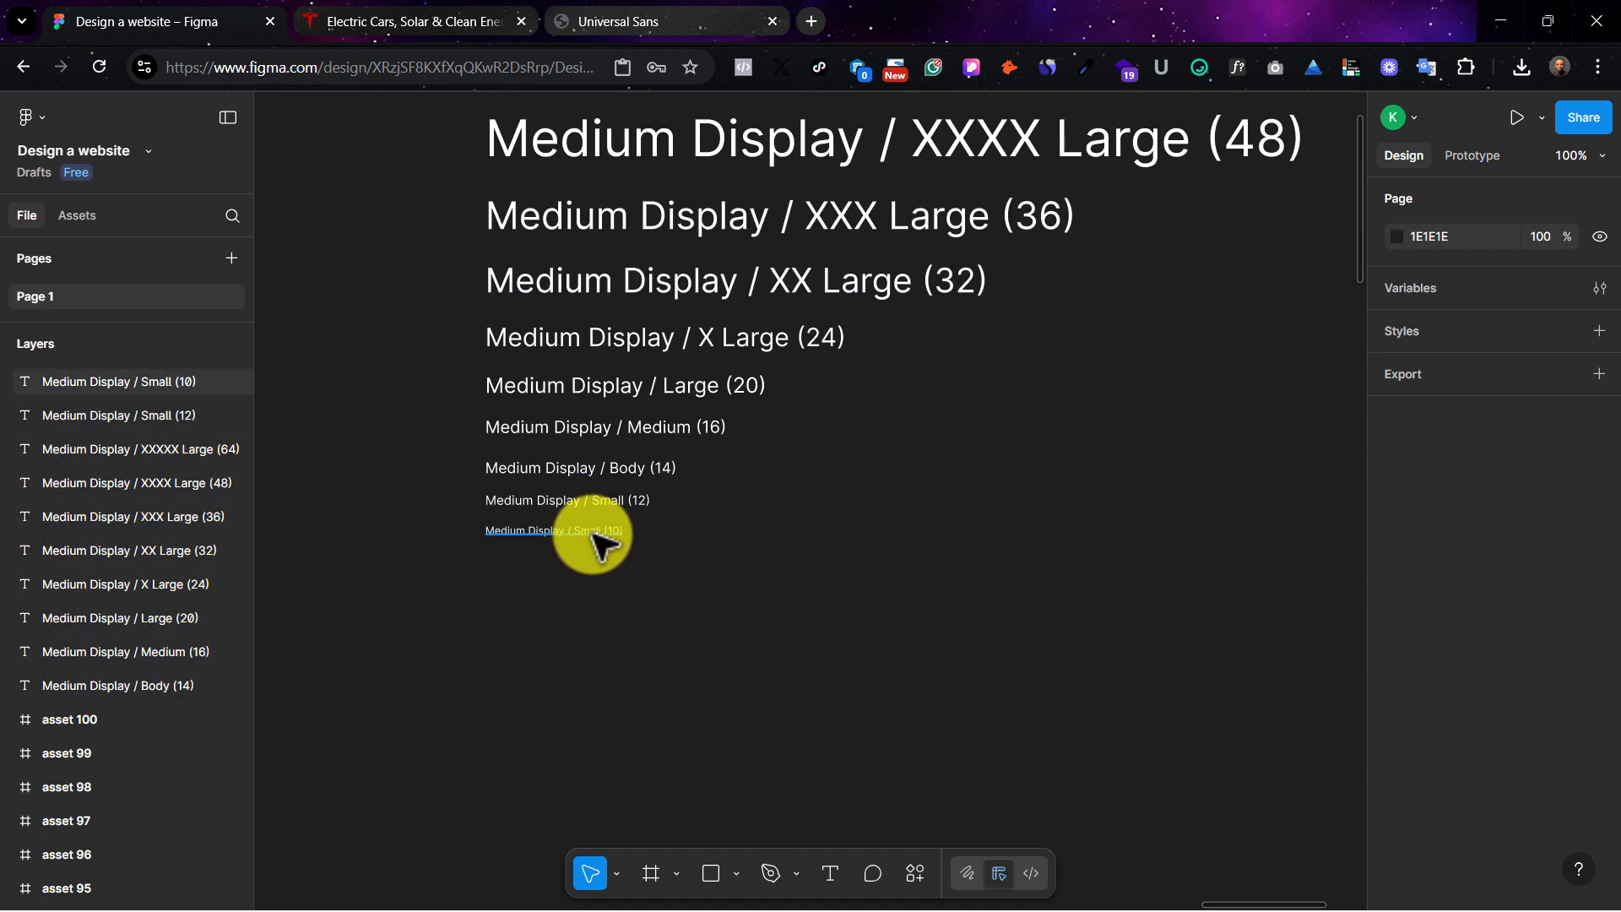
left_click_drag(608, 540, 608, 564)
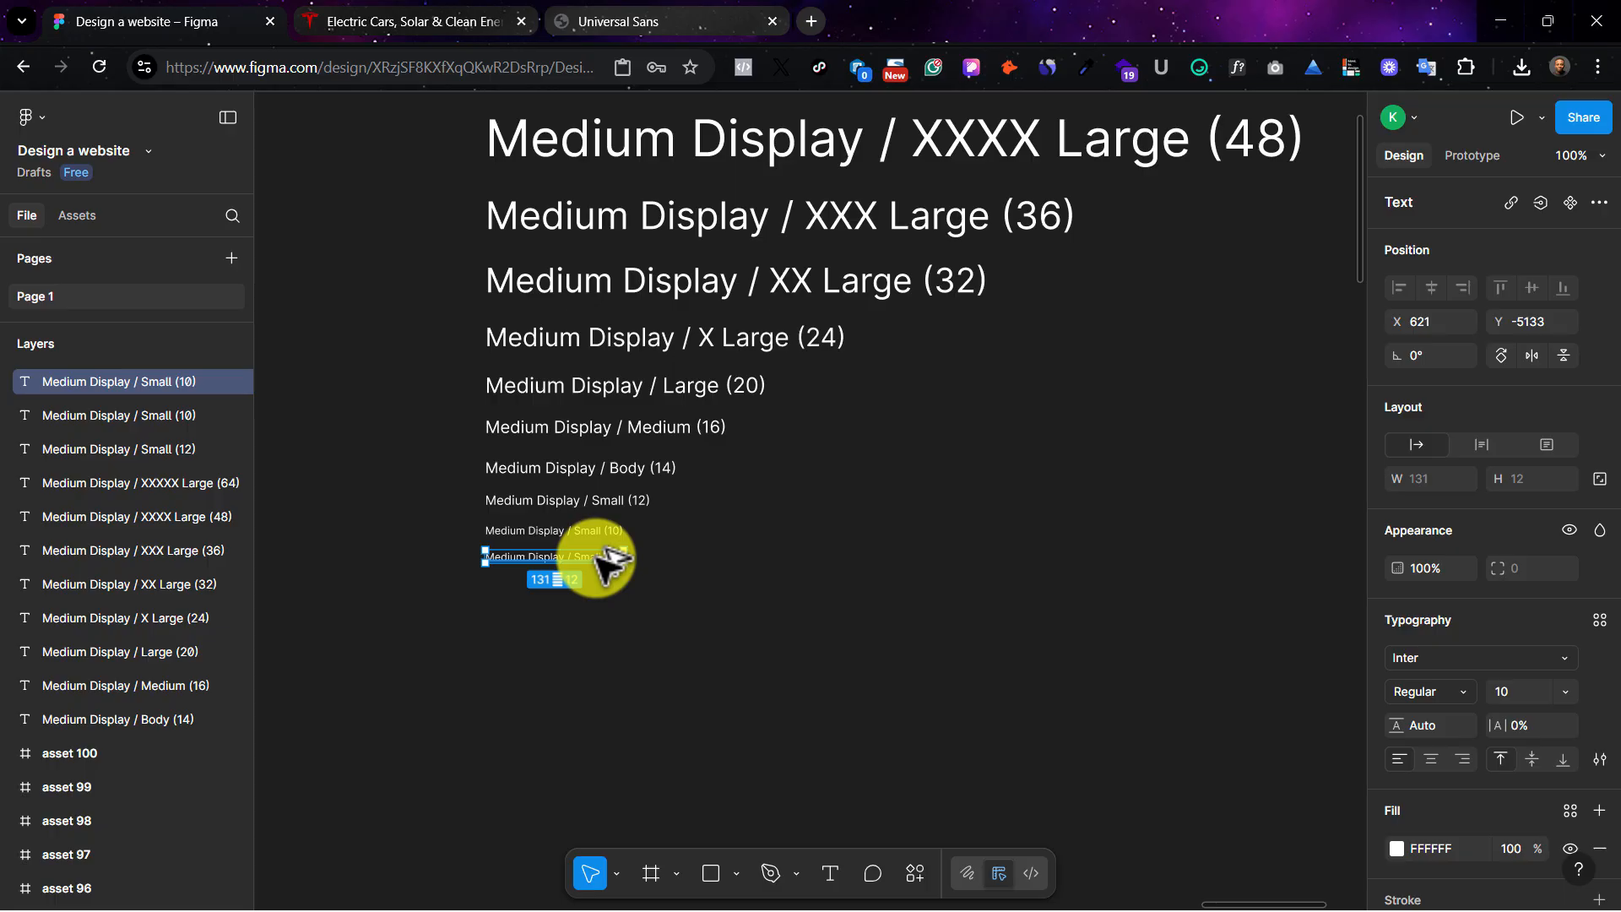
key("shift+2")
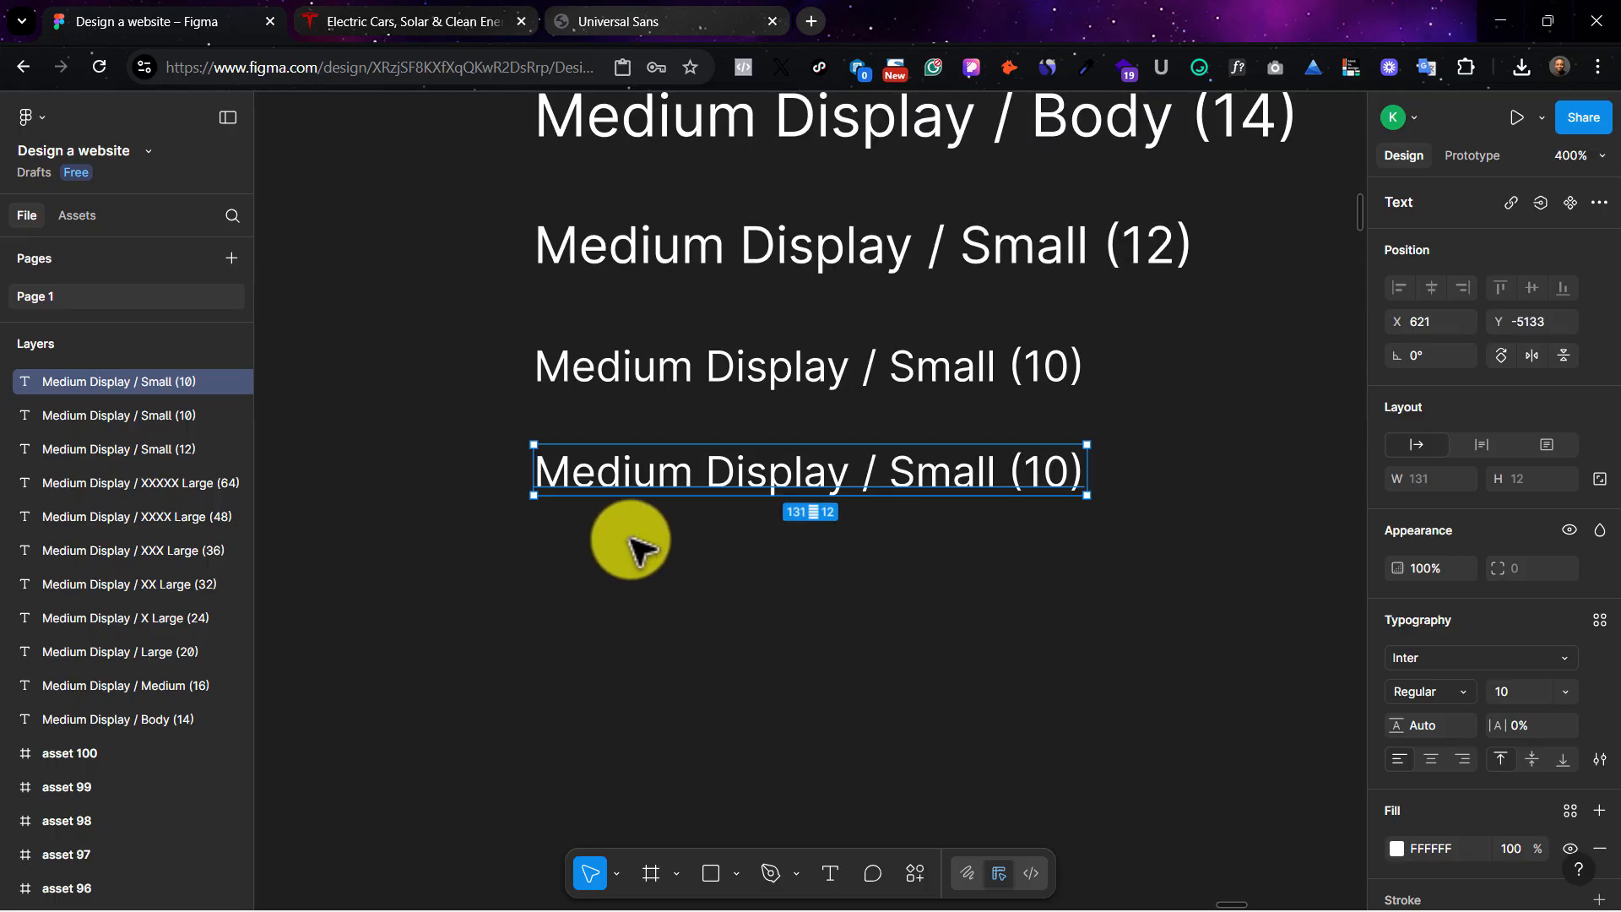
Step: Change the duplicated sample's text to "Medium Display / Small (8)"
double_click(1044, 470)
left_click(1045, 470)
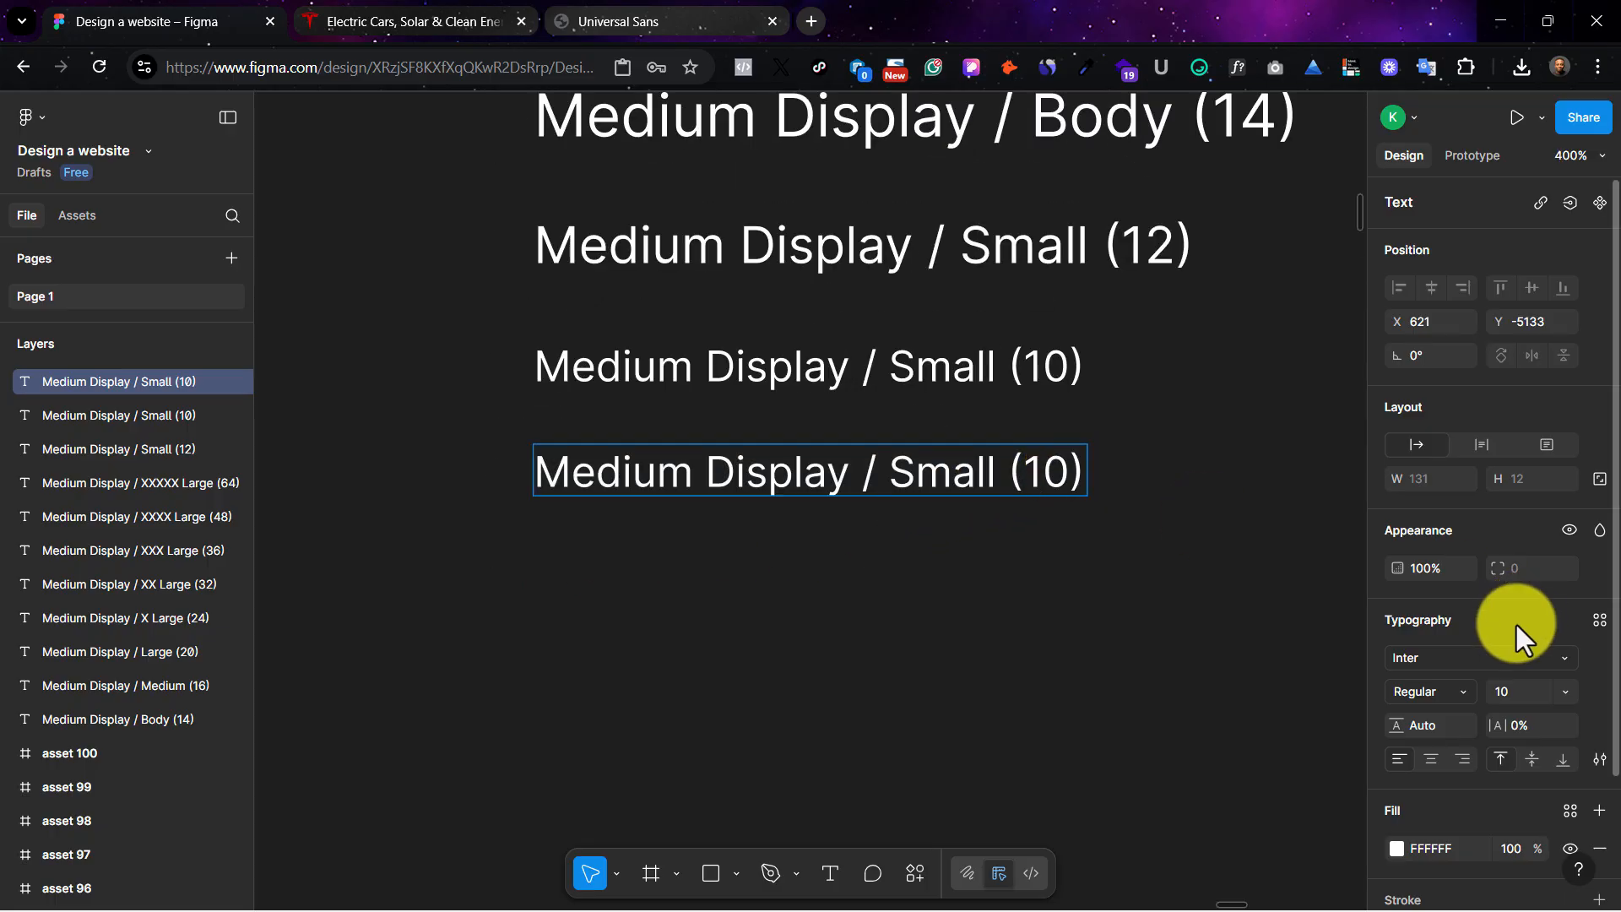
left_click(1520, 661)
key("Escape")
left_click(1566, 692)
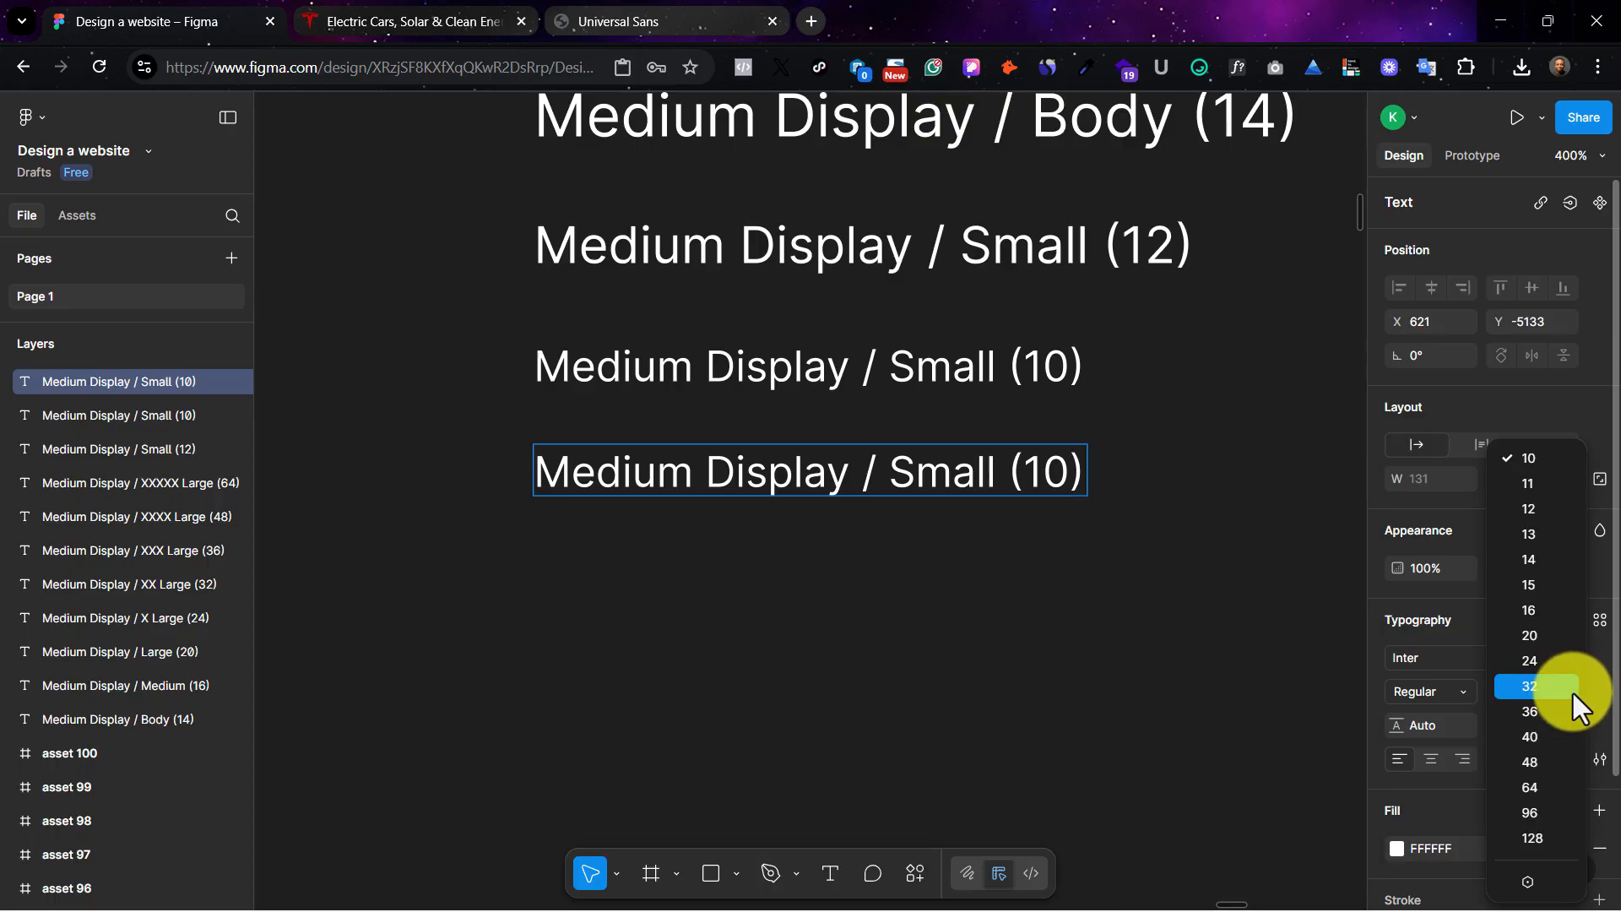
left_click(1041, 478)
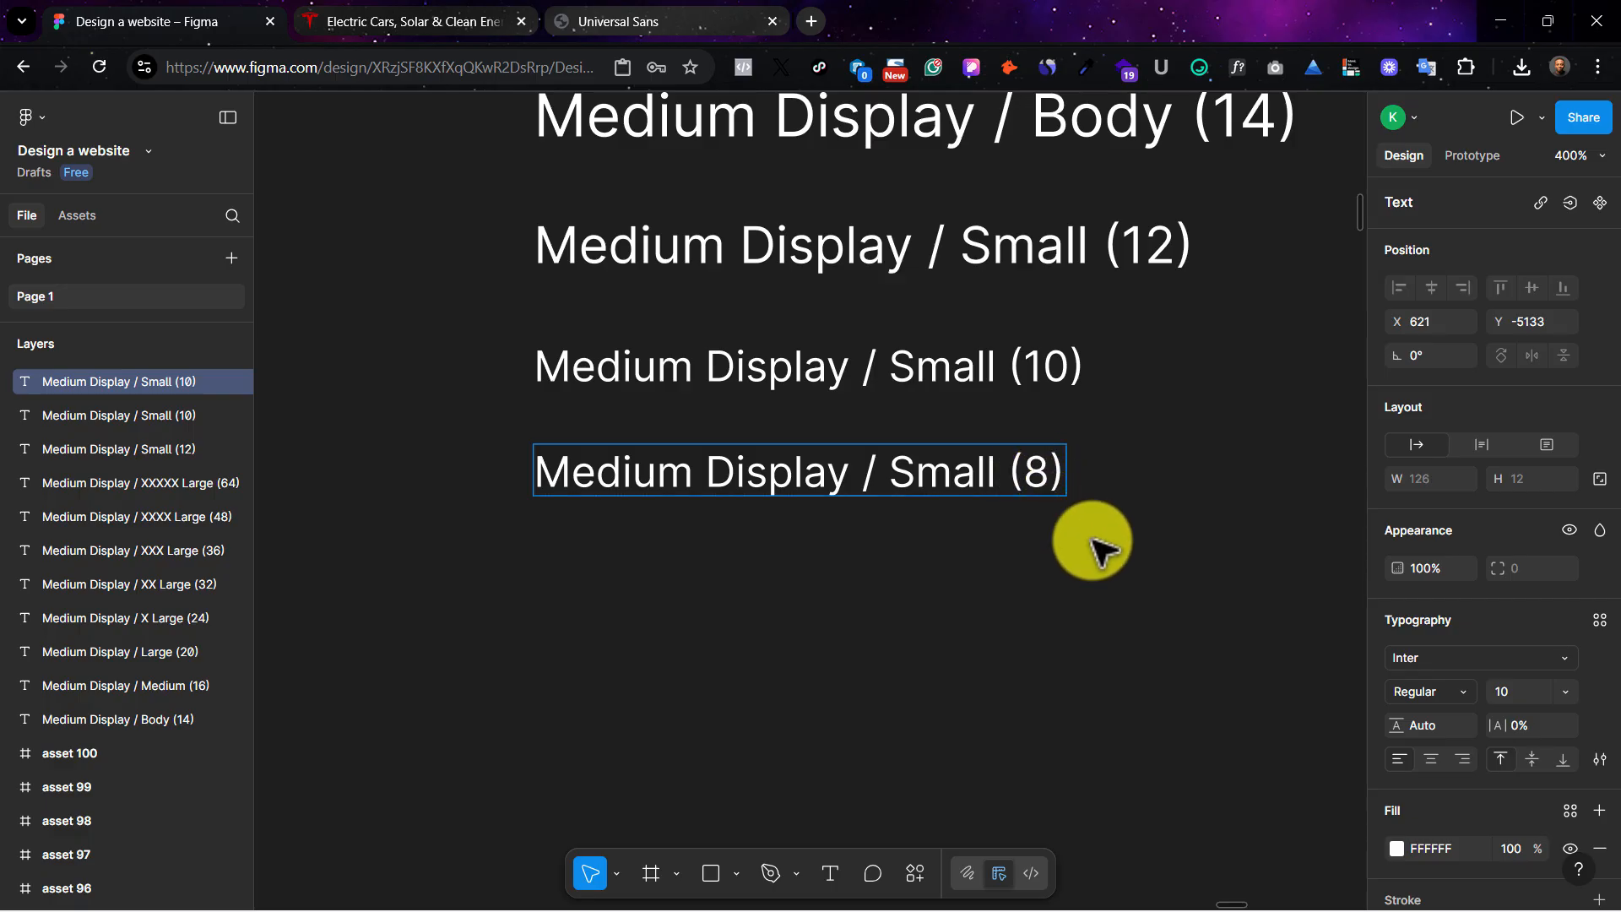
left_click(1043, 488)
Step: Set the Small (8) sample's font size to 8 and clear the selection
left_click(1568, 691)
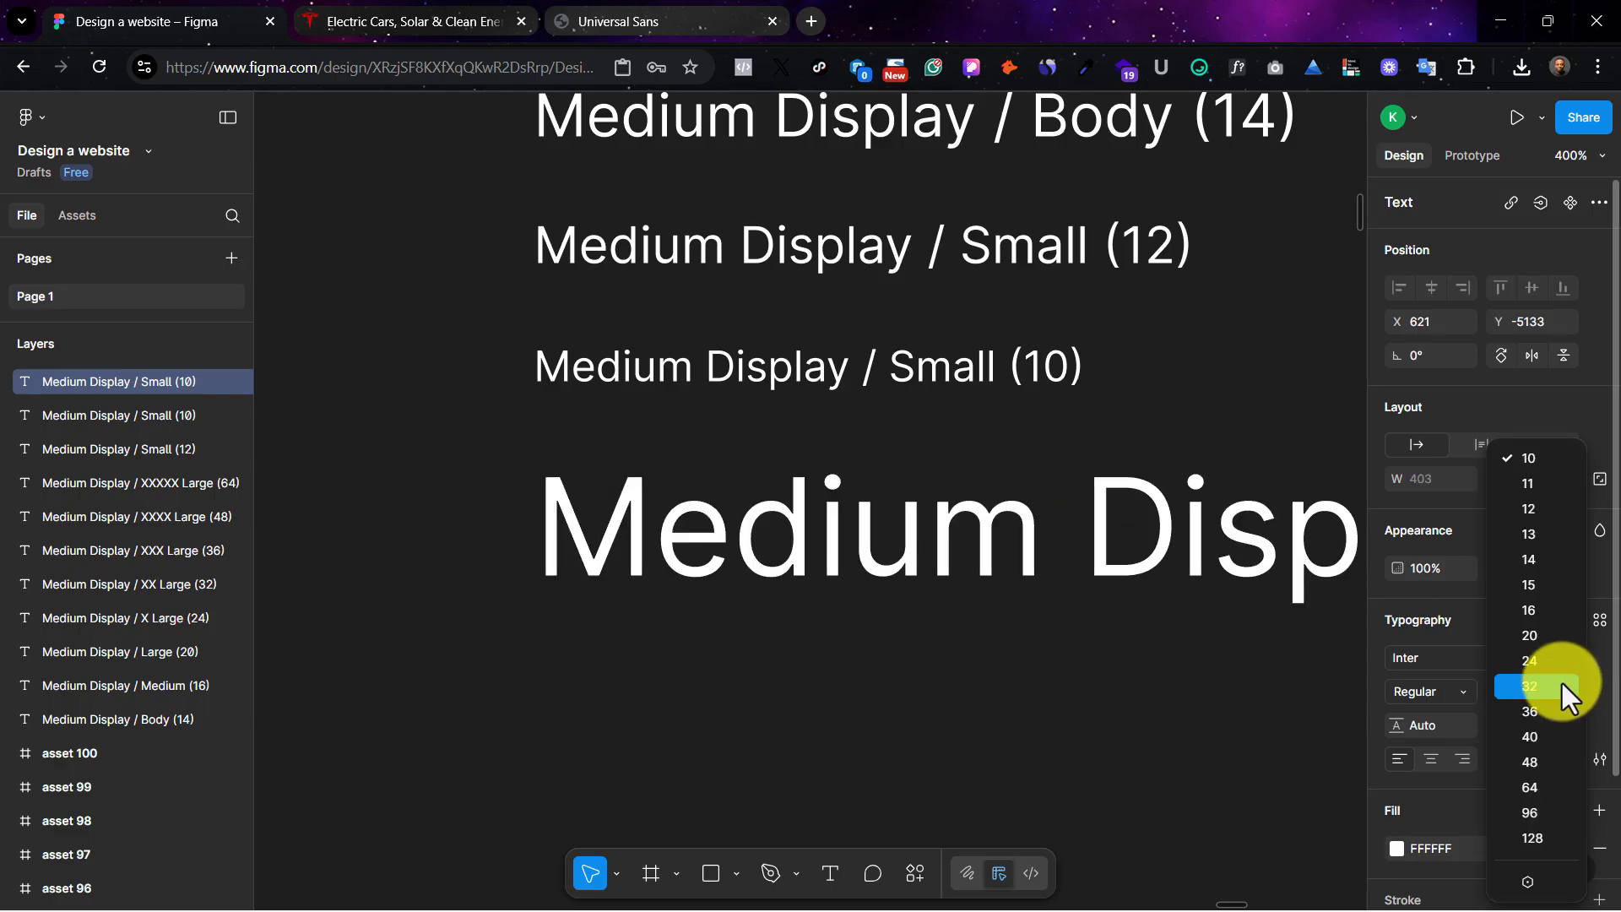
left_click(1619, 677)
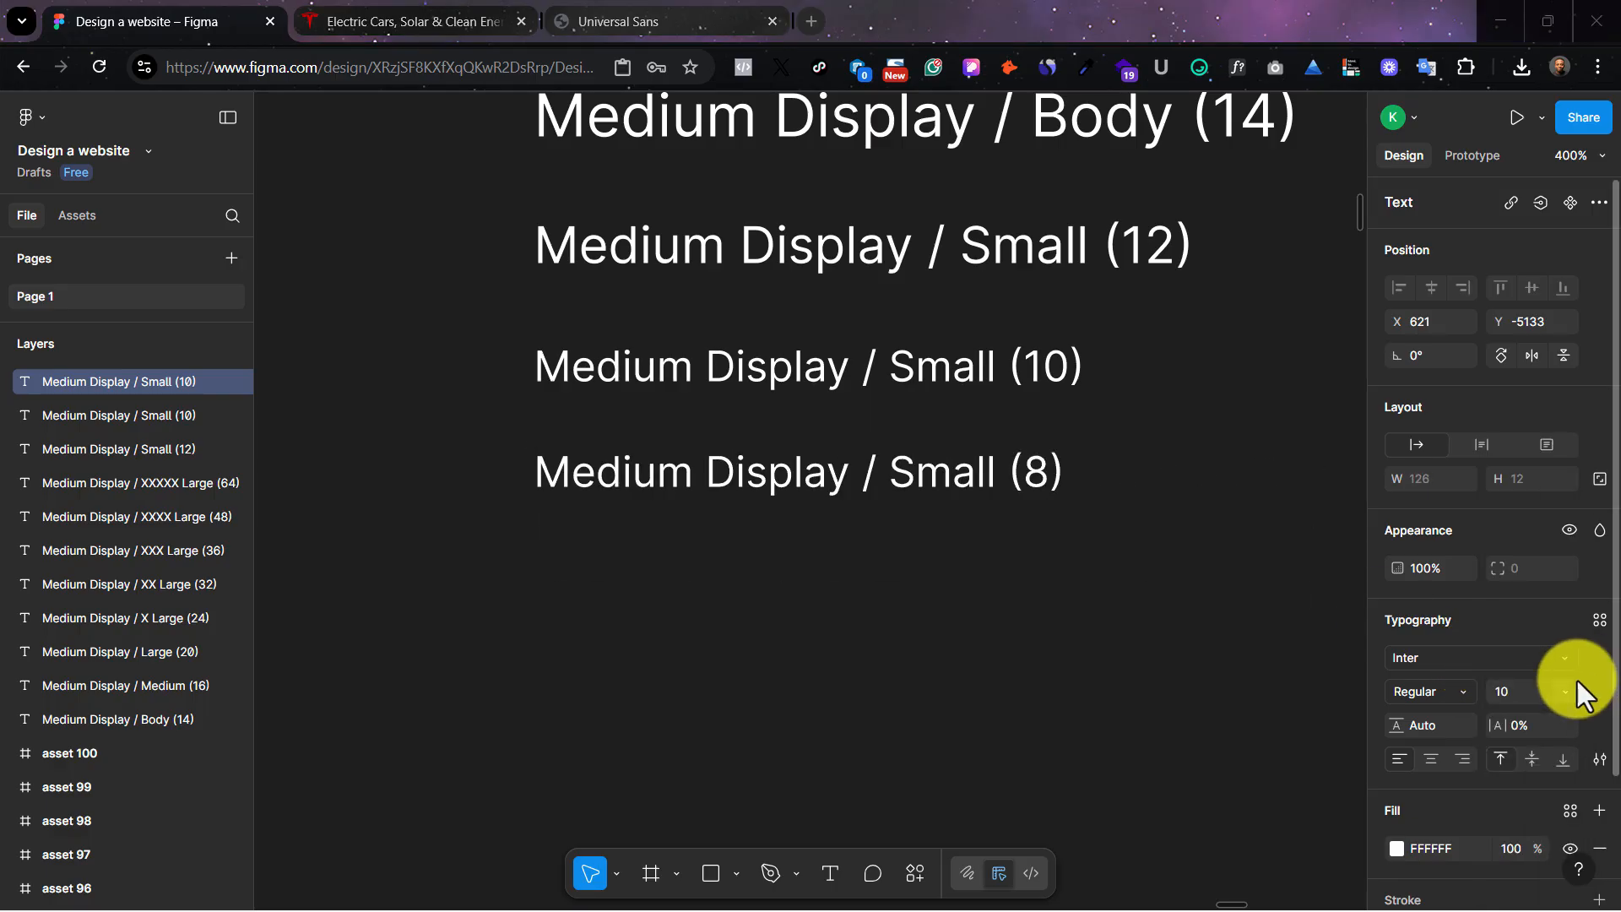
left_click(1511, 686)
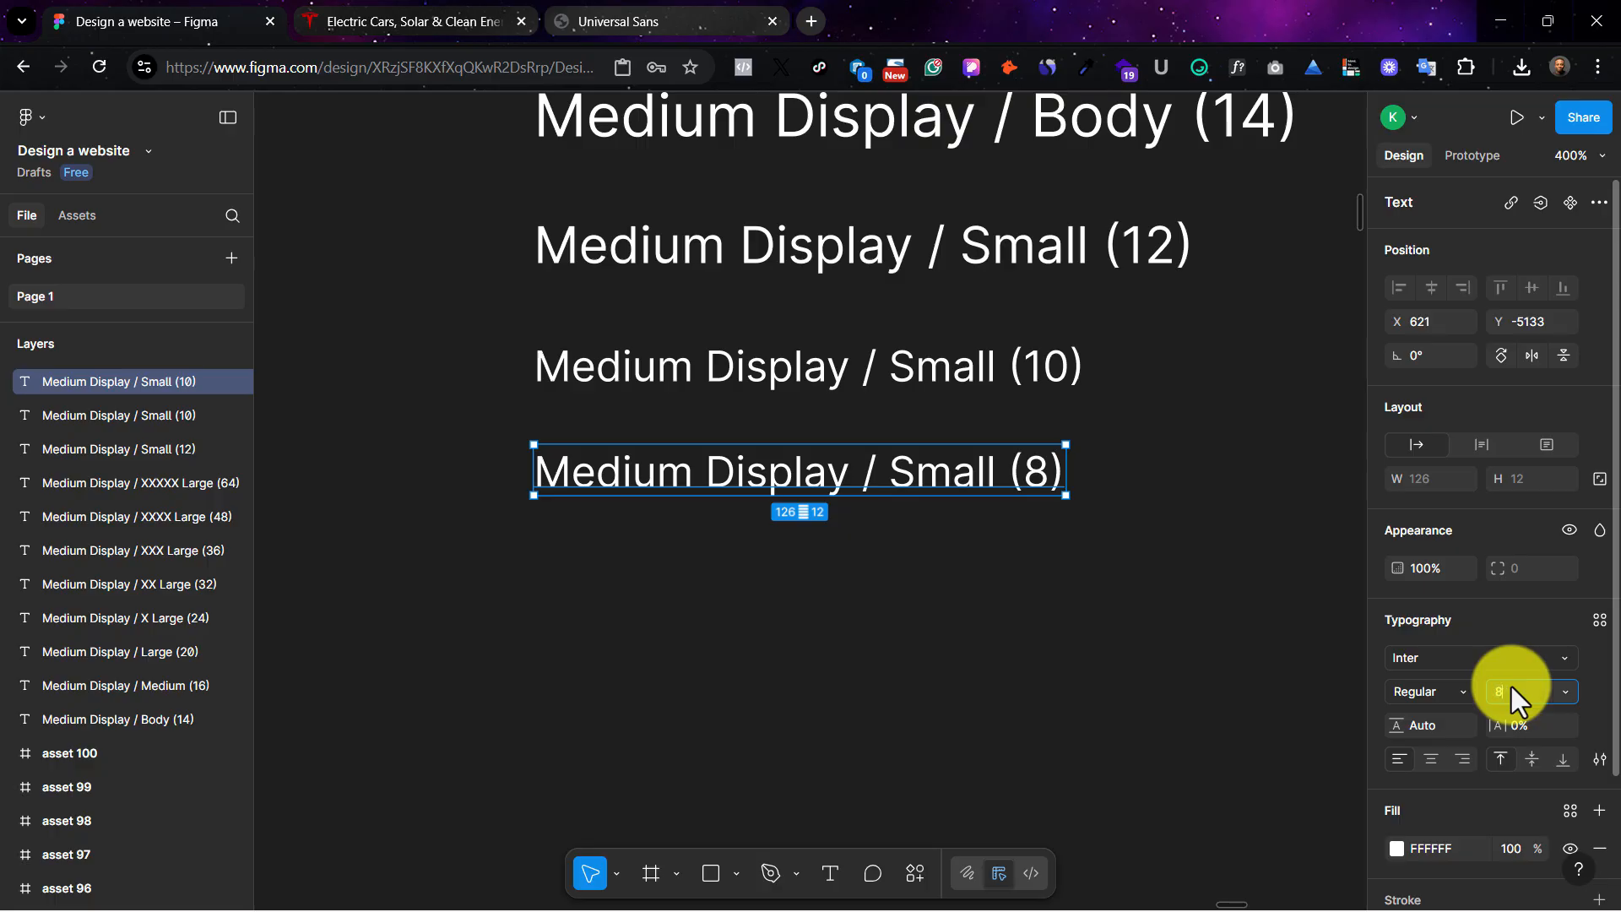
key("Return")
left_click(874, 662)
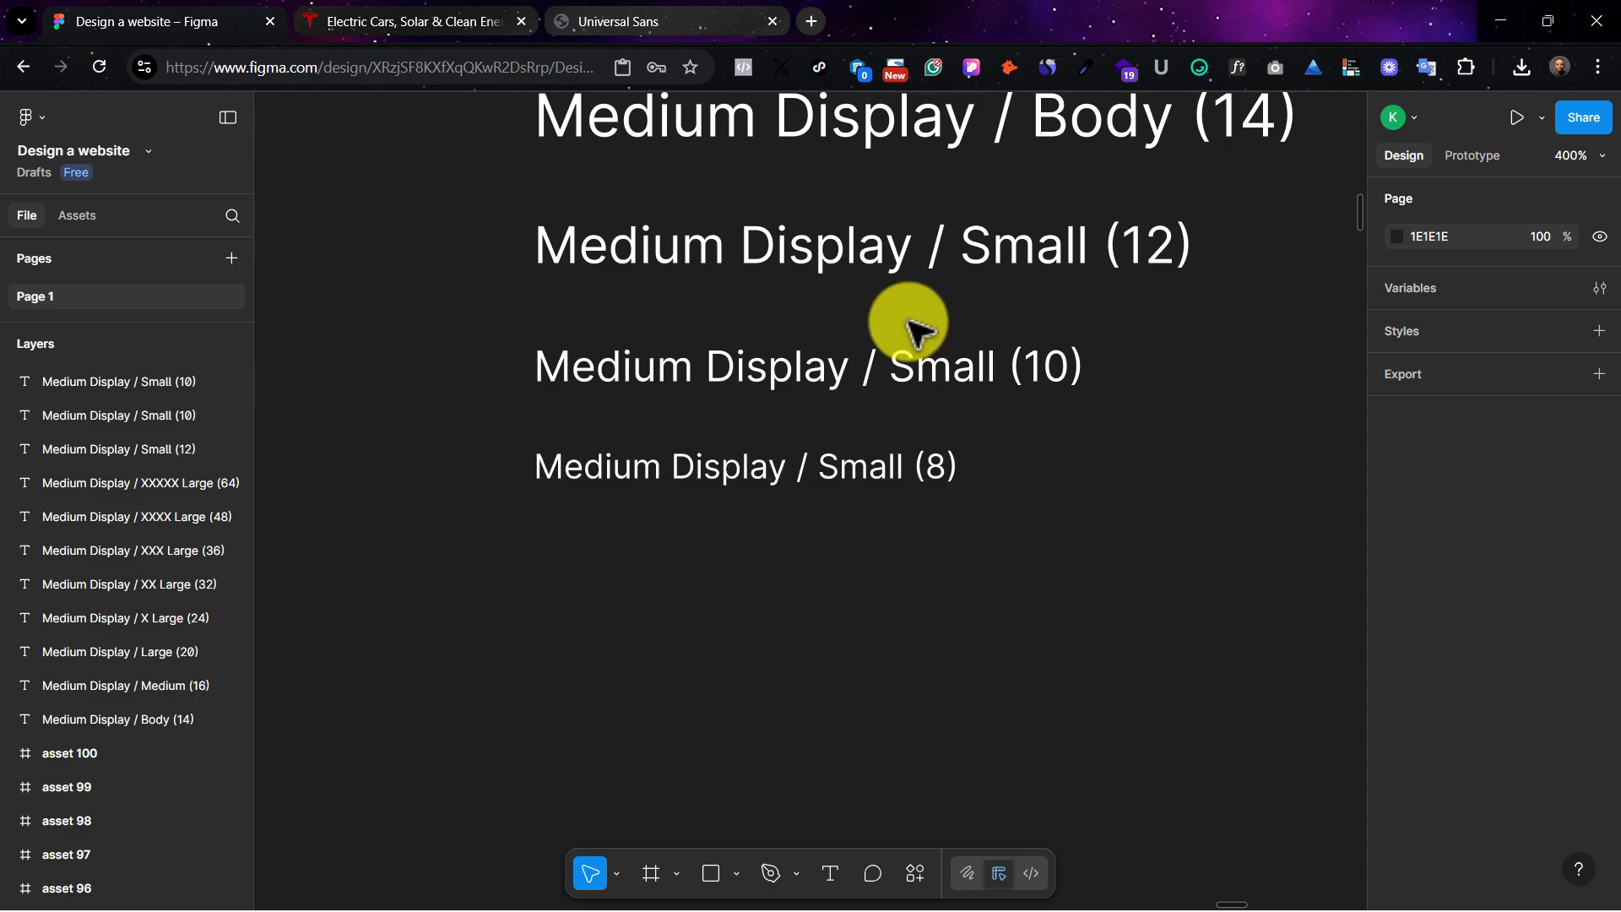
Step: Check the Small (8) sample at close range and compare it with the rest of the type scale
left_click(819, 467)
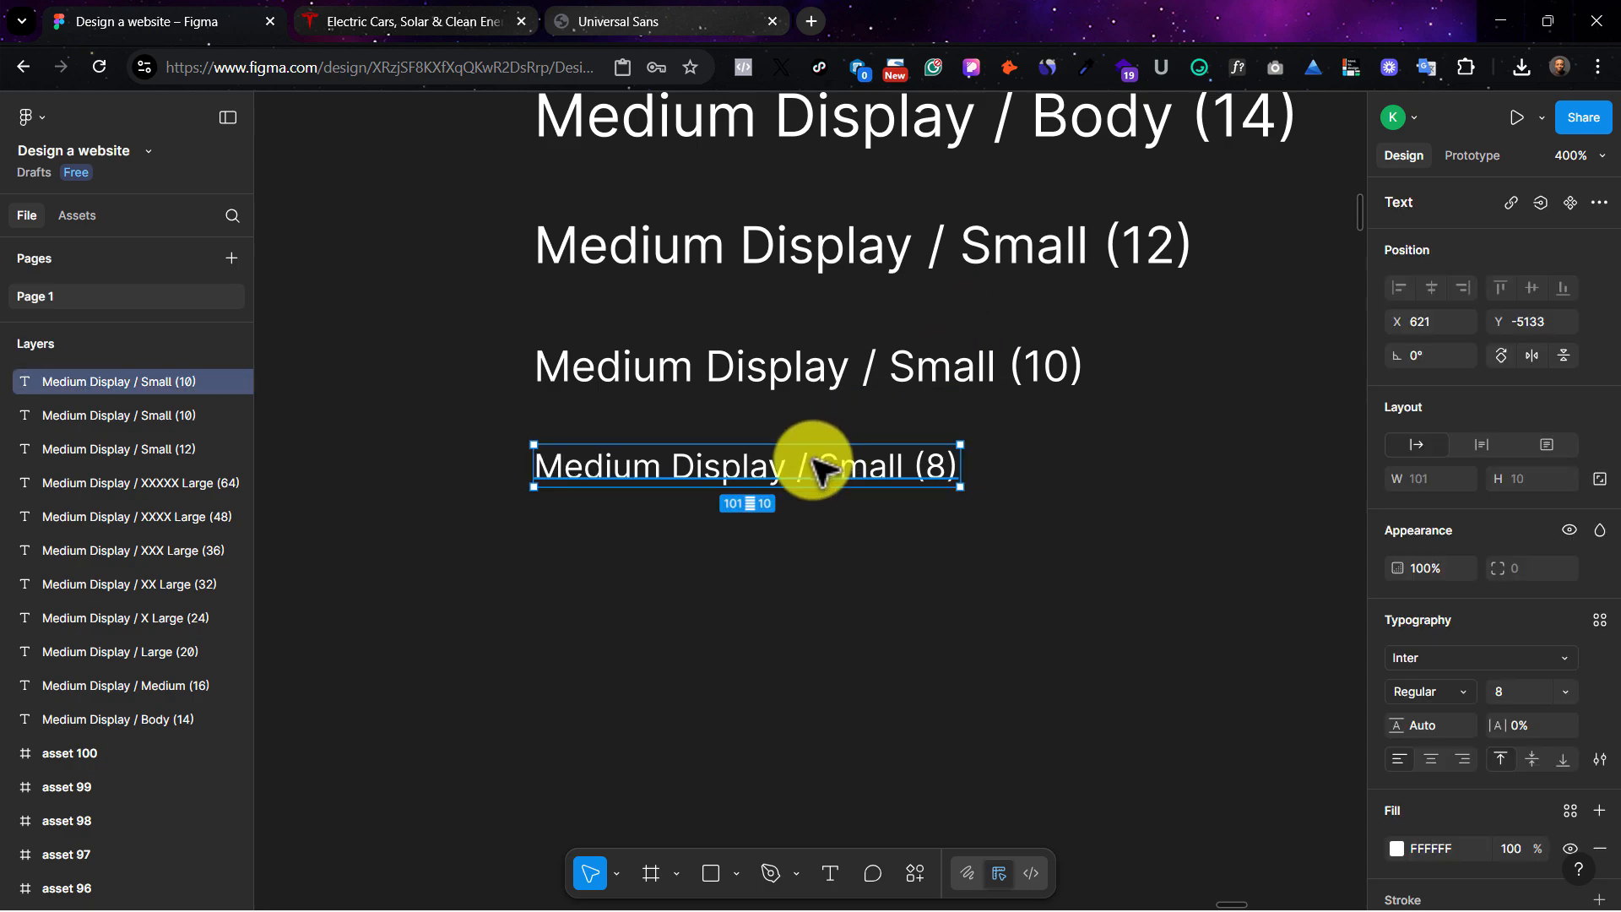
double_click(766, 465)
left_click(760, 467)
key("Escape")
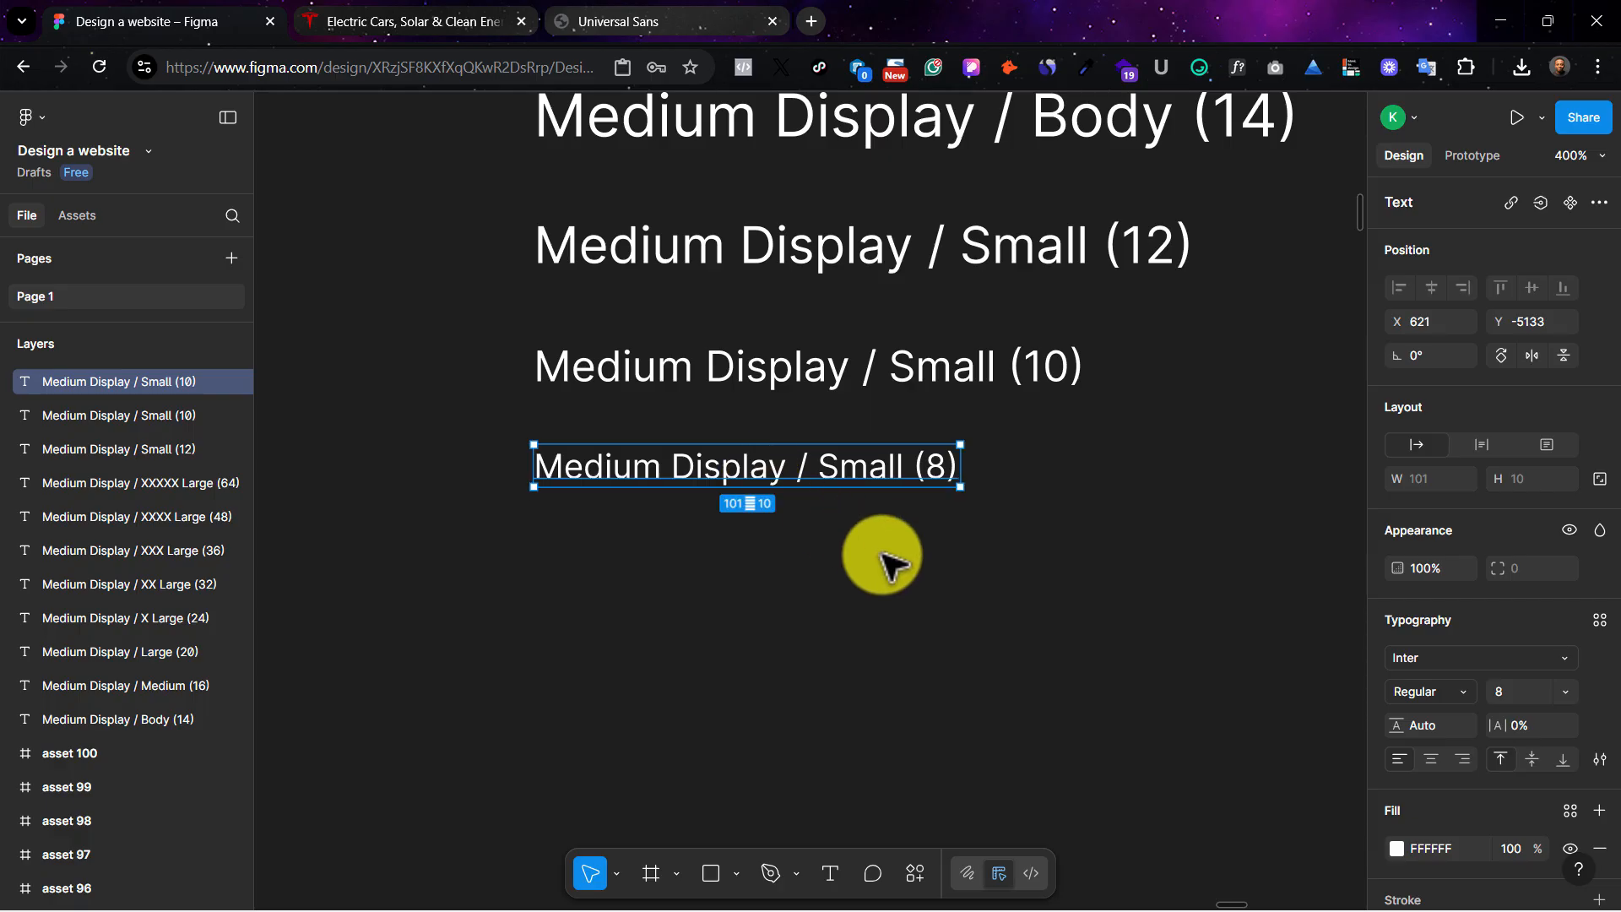
scroll(882, 557, "down", 10)
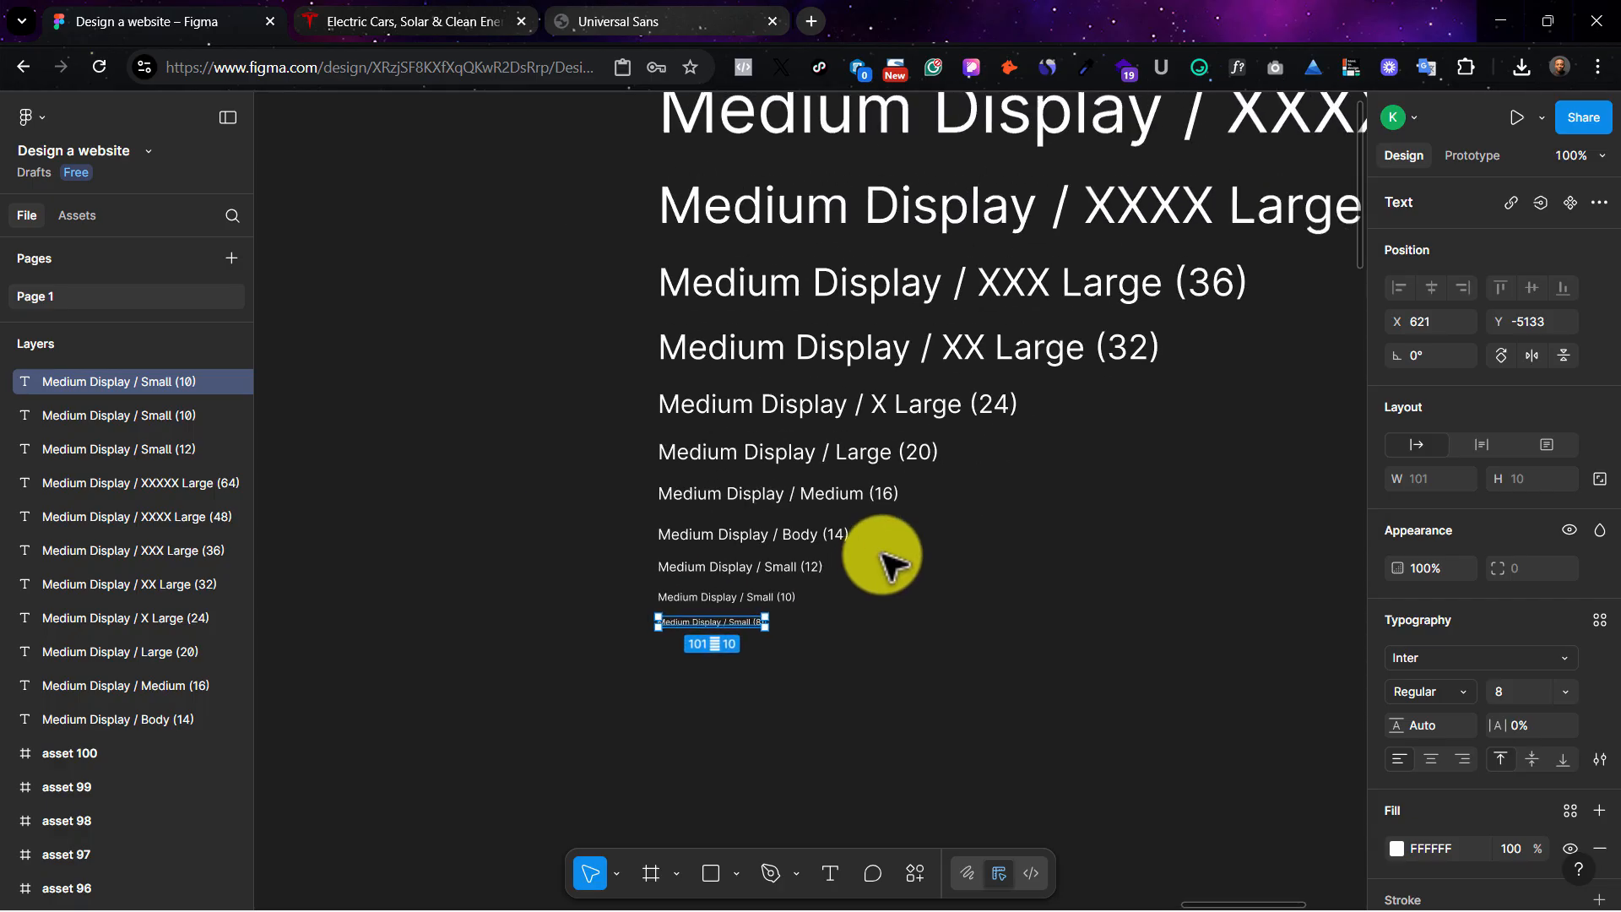
scroll(1032, 342, "right", 3)
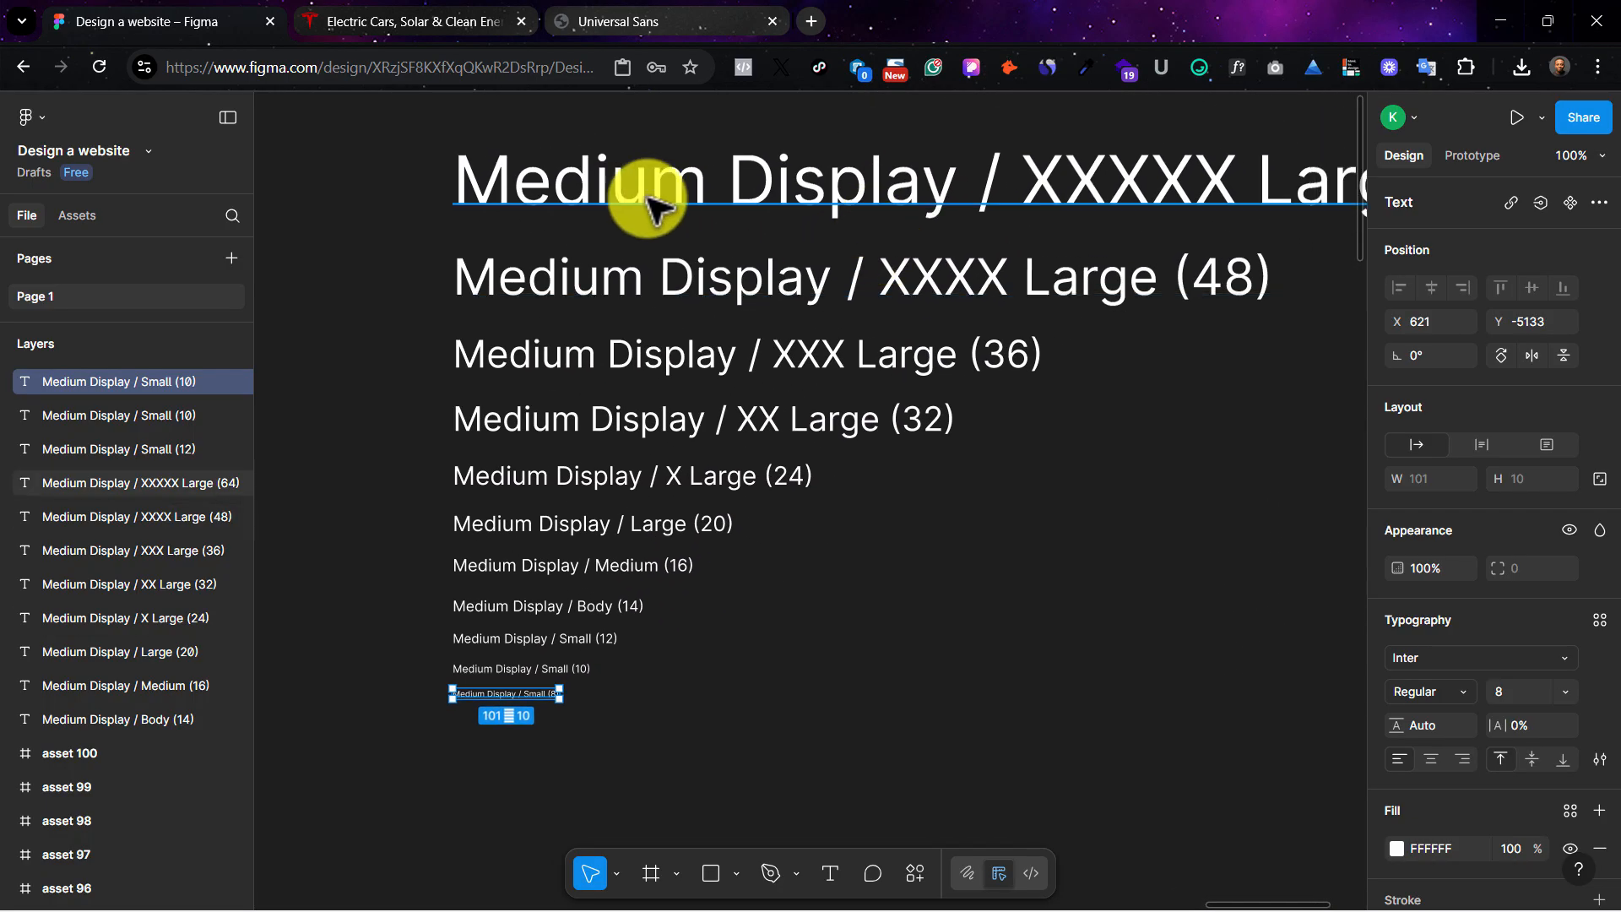
Step: Set the font of all eleven Medium Display text samples to Universal Sans Display Trial
left_click(390, 175)
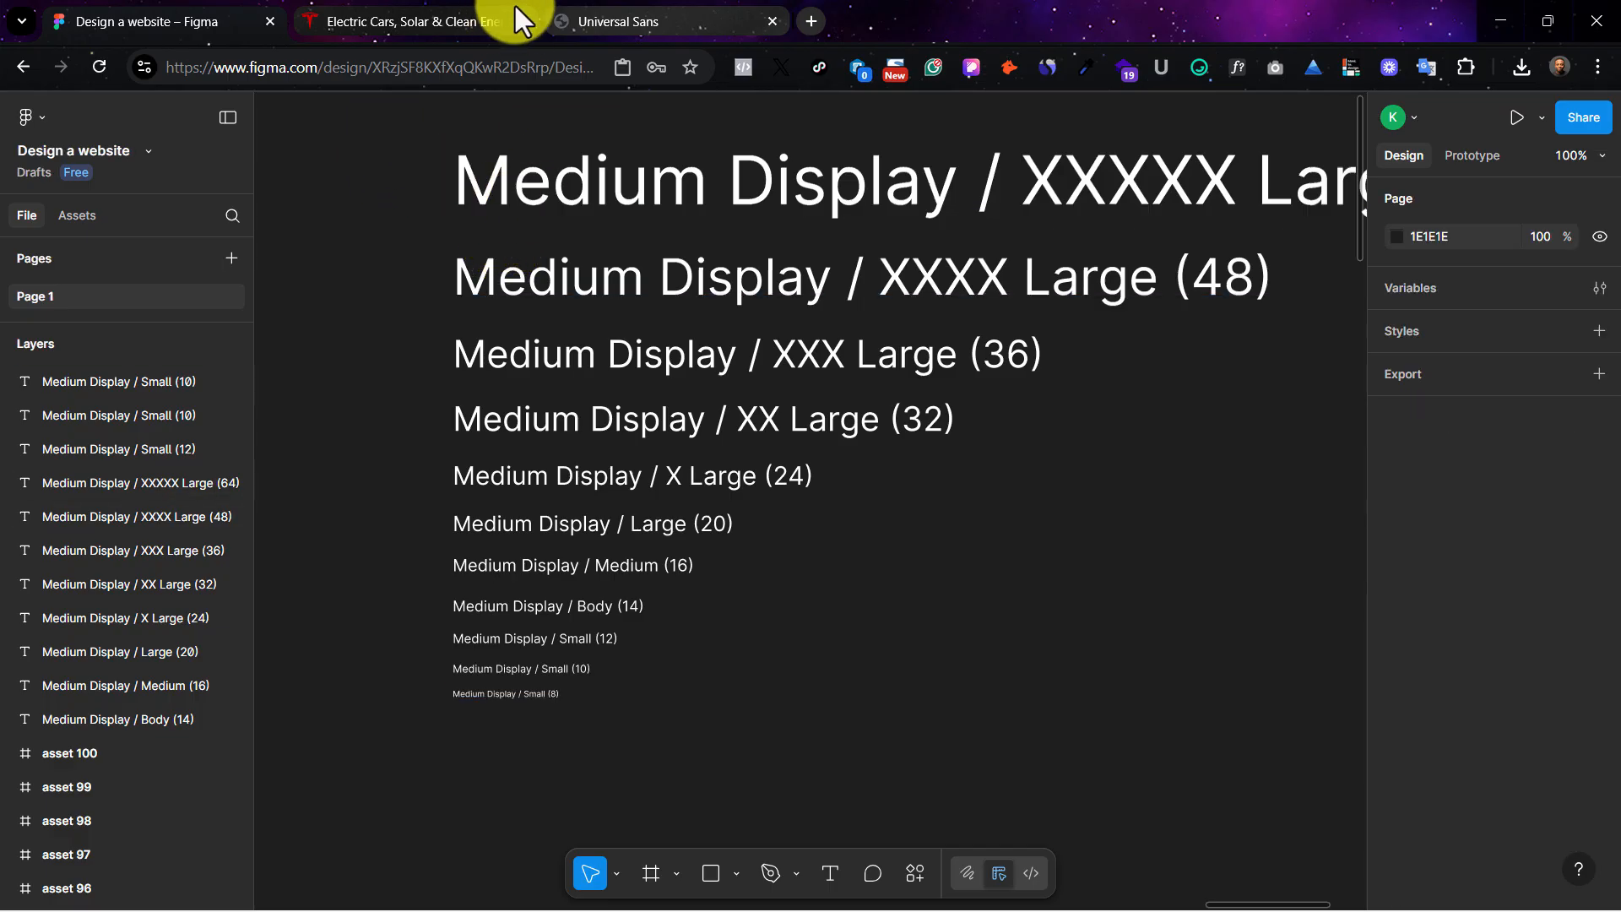
left_click_drag(374, 133, 684, 759)
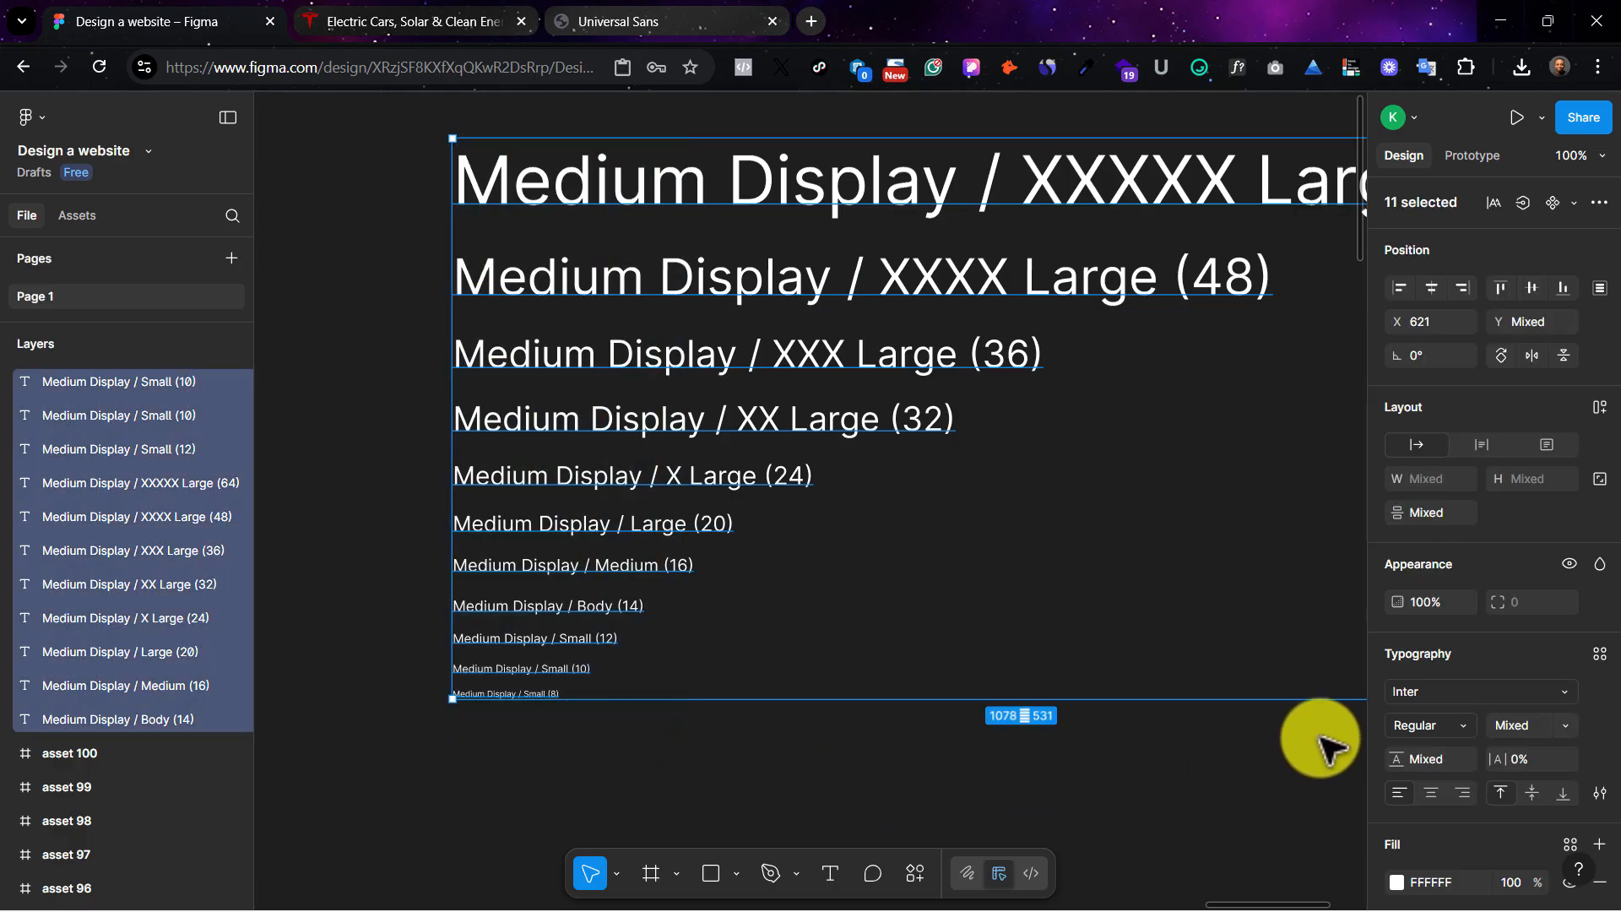
left_click(1459, 690)
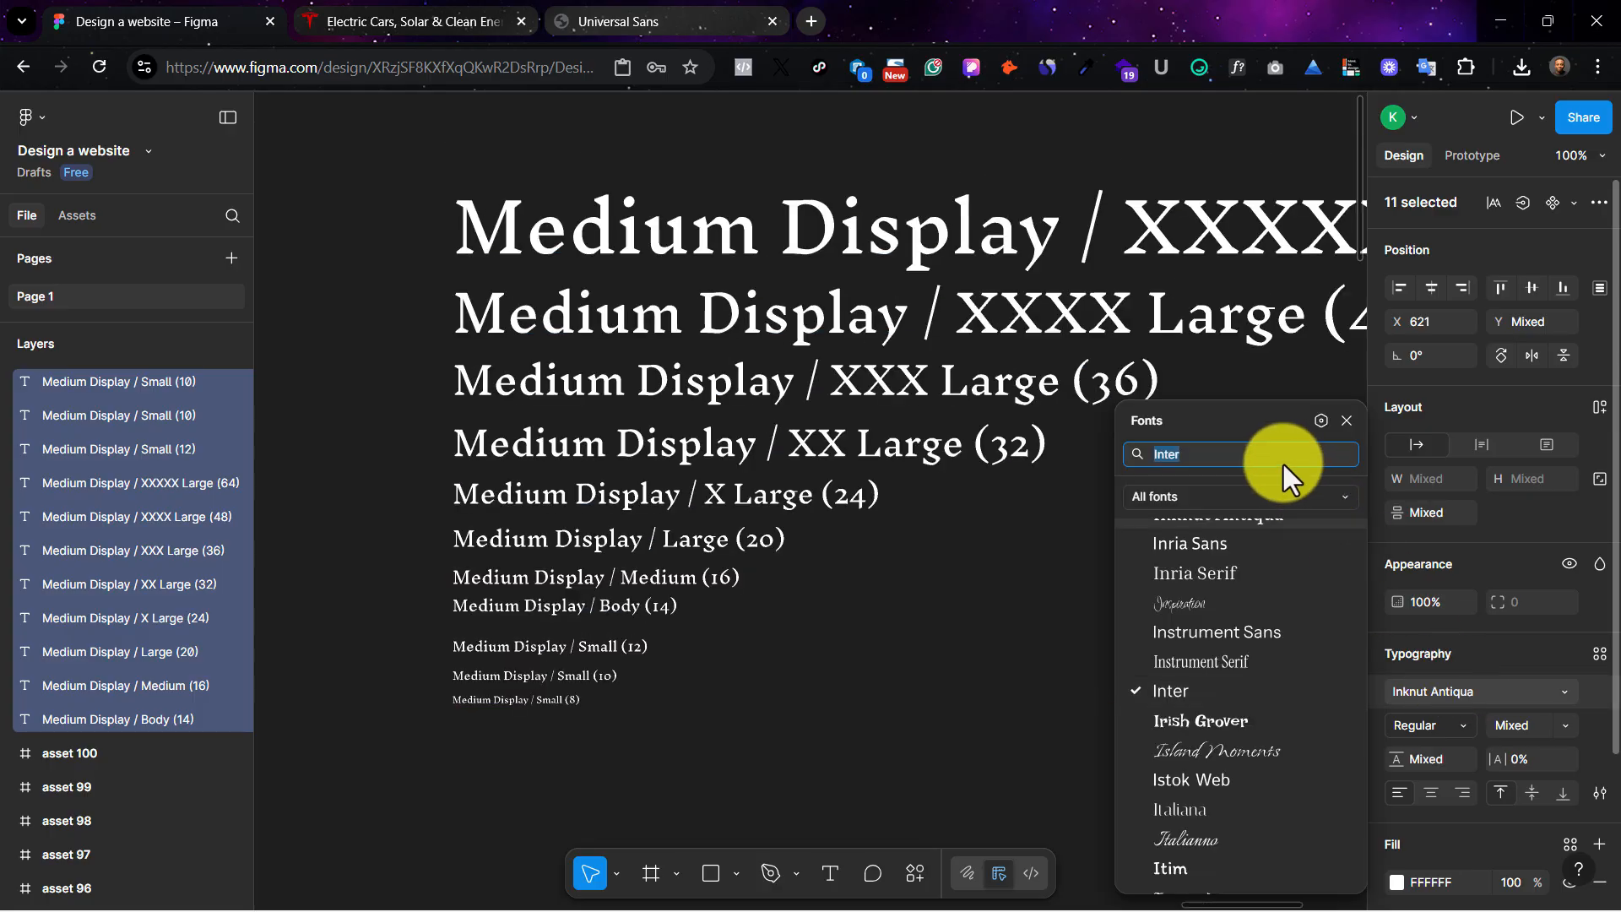
type("UN")
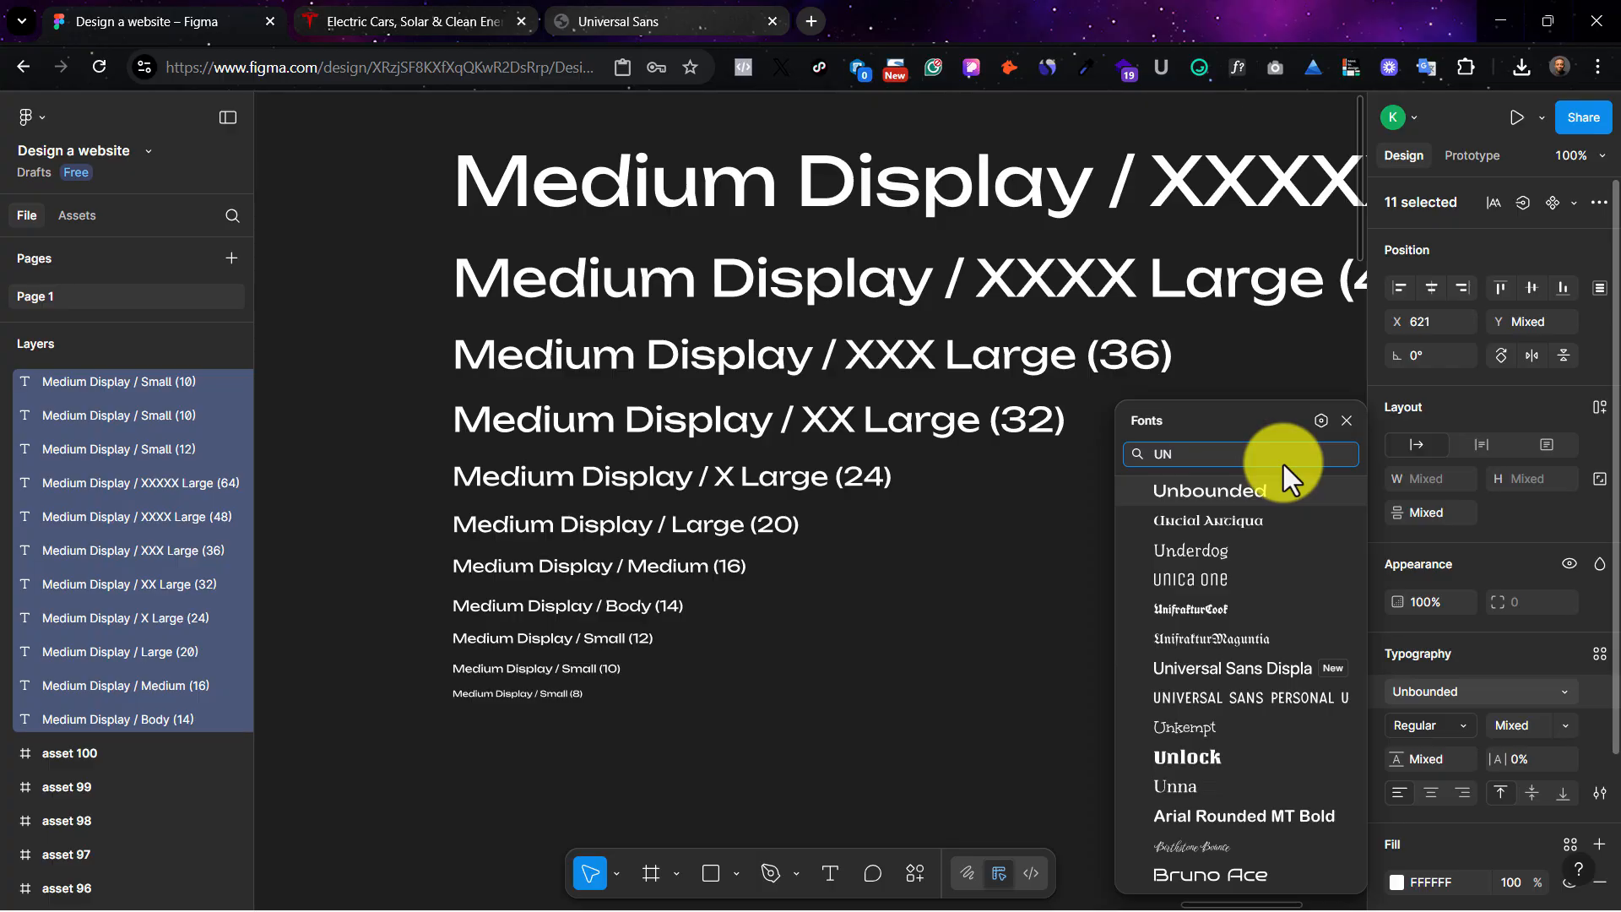
type("I")
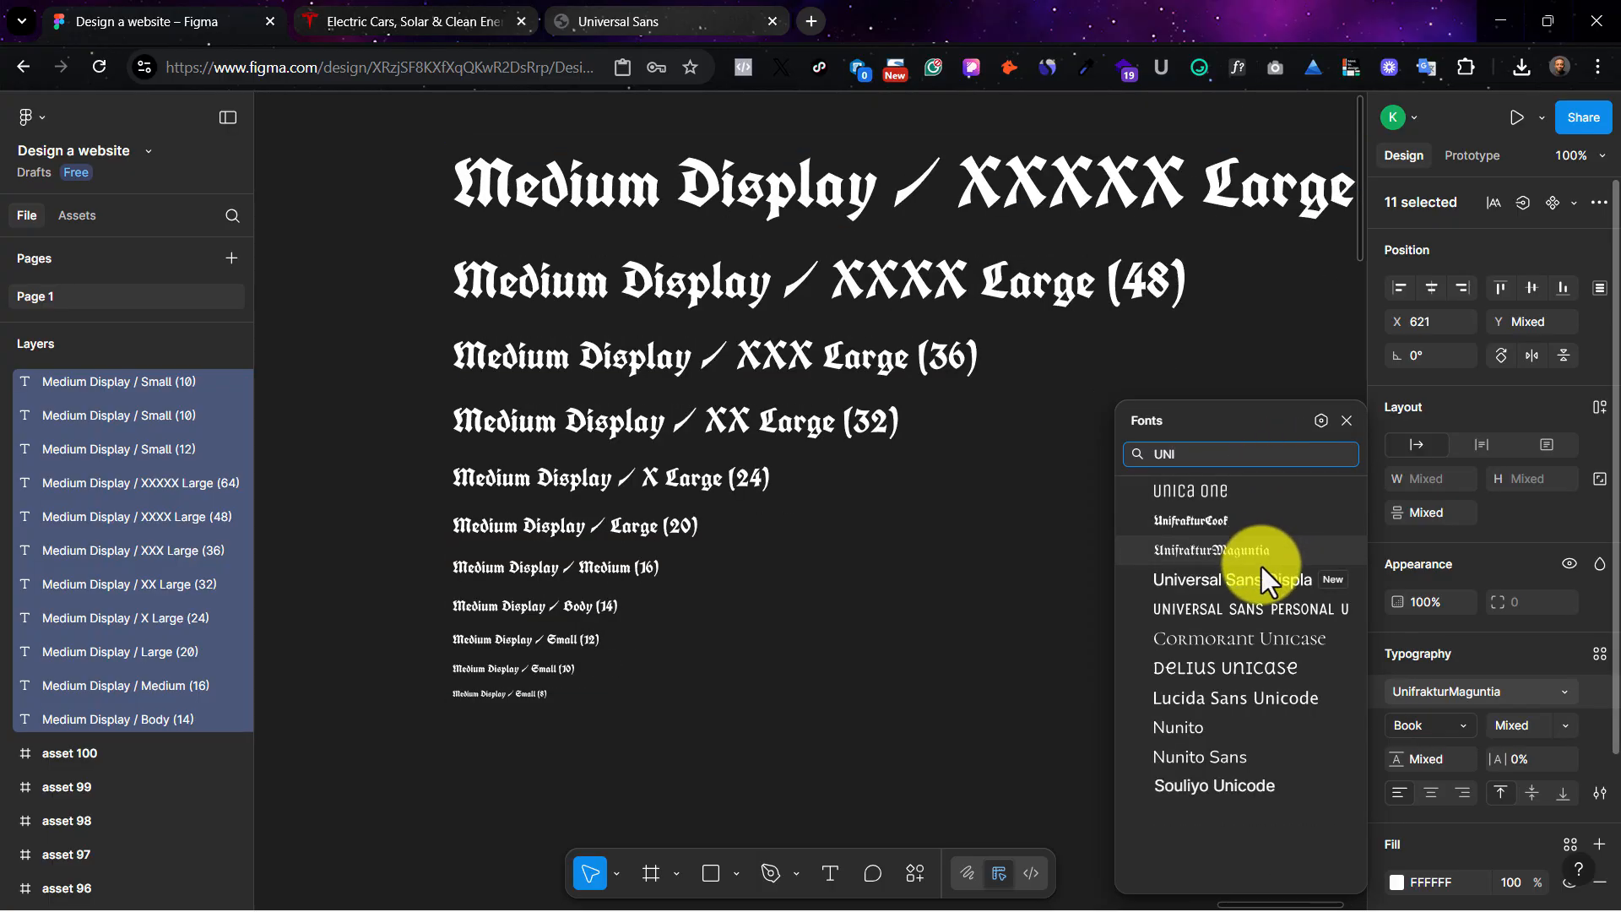
left_click(1262, 577)
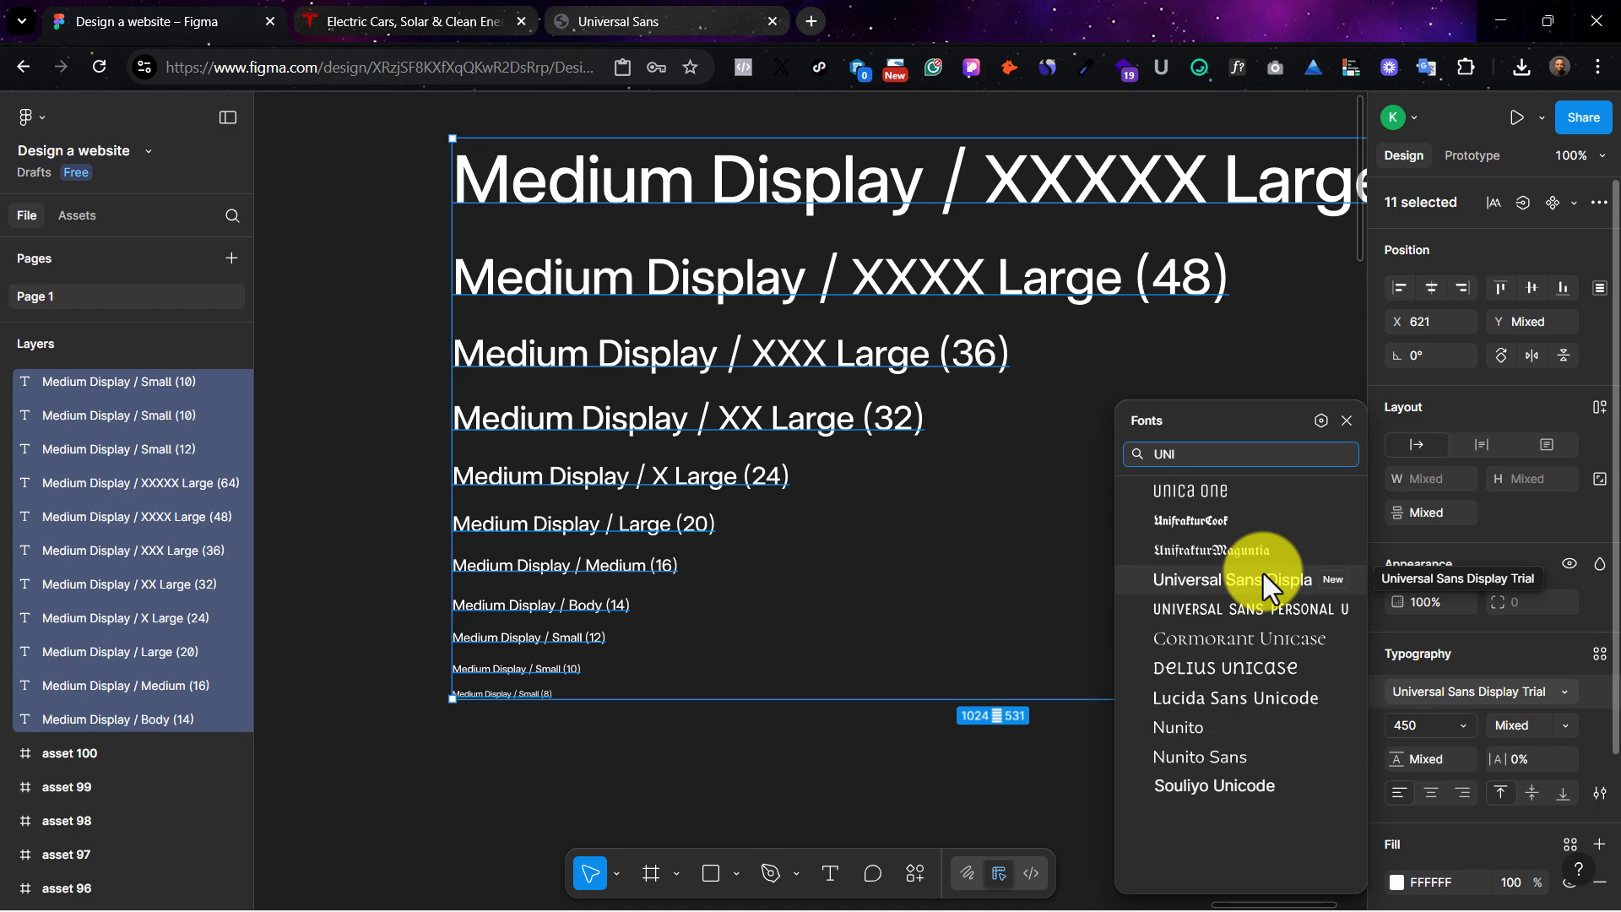
left_click(1262, 575)
left_click(1010, 663)
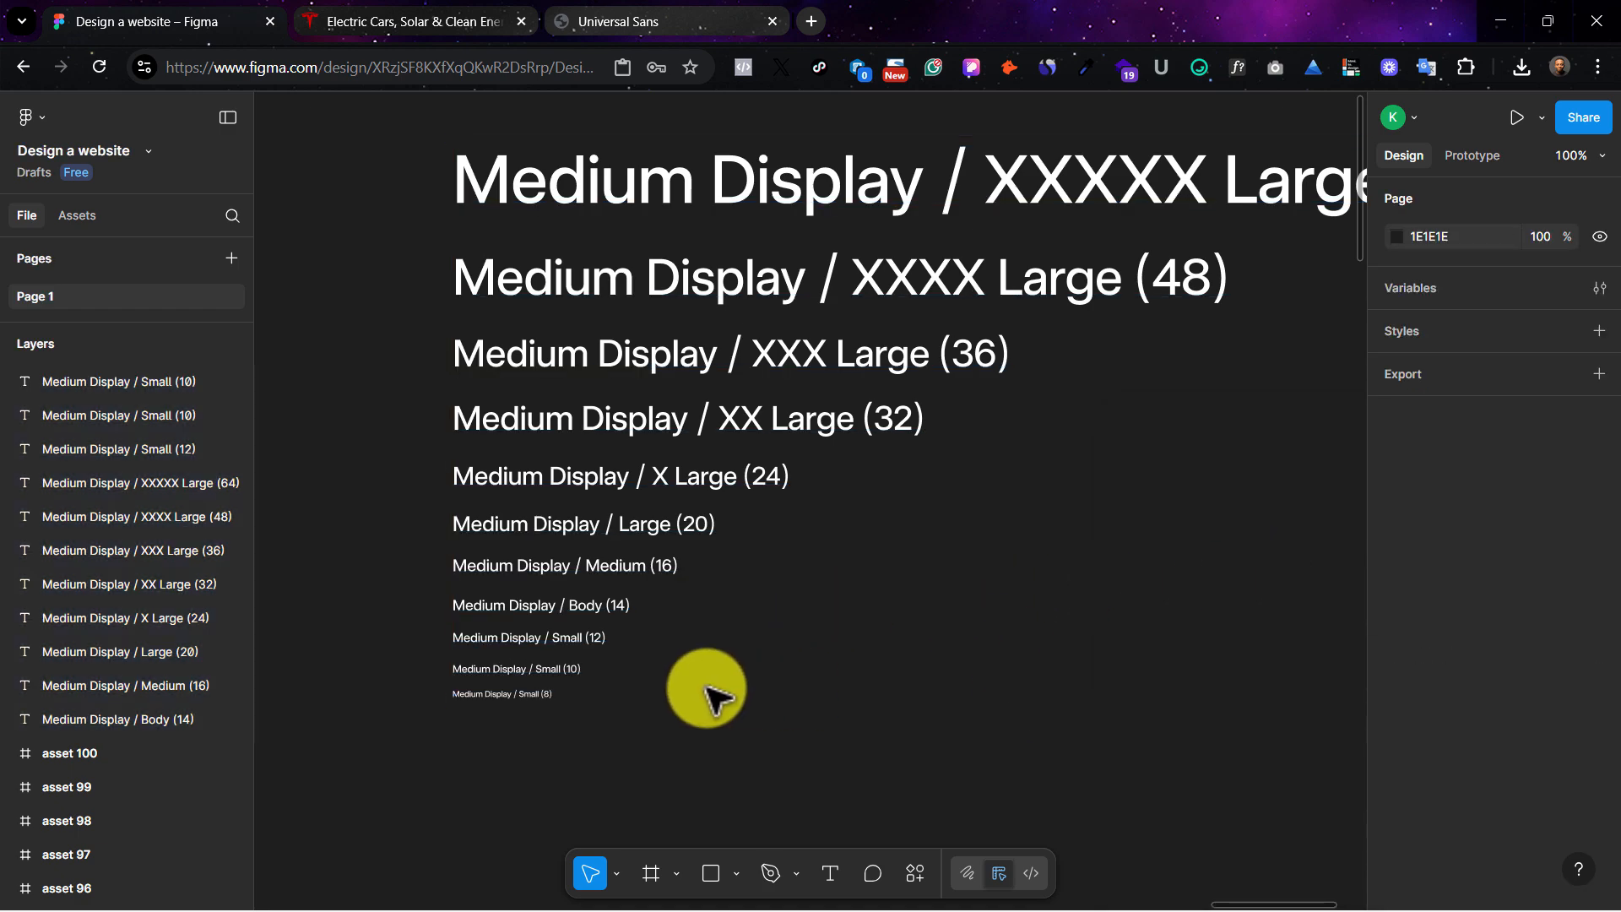
Step: Tidy up the vertical spacing of all eleven text samples and clear the selection
left_click_drag(392, 160, 502, 368)
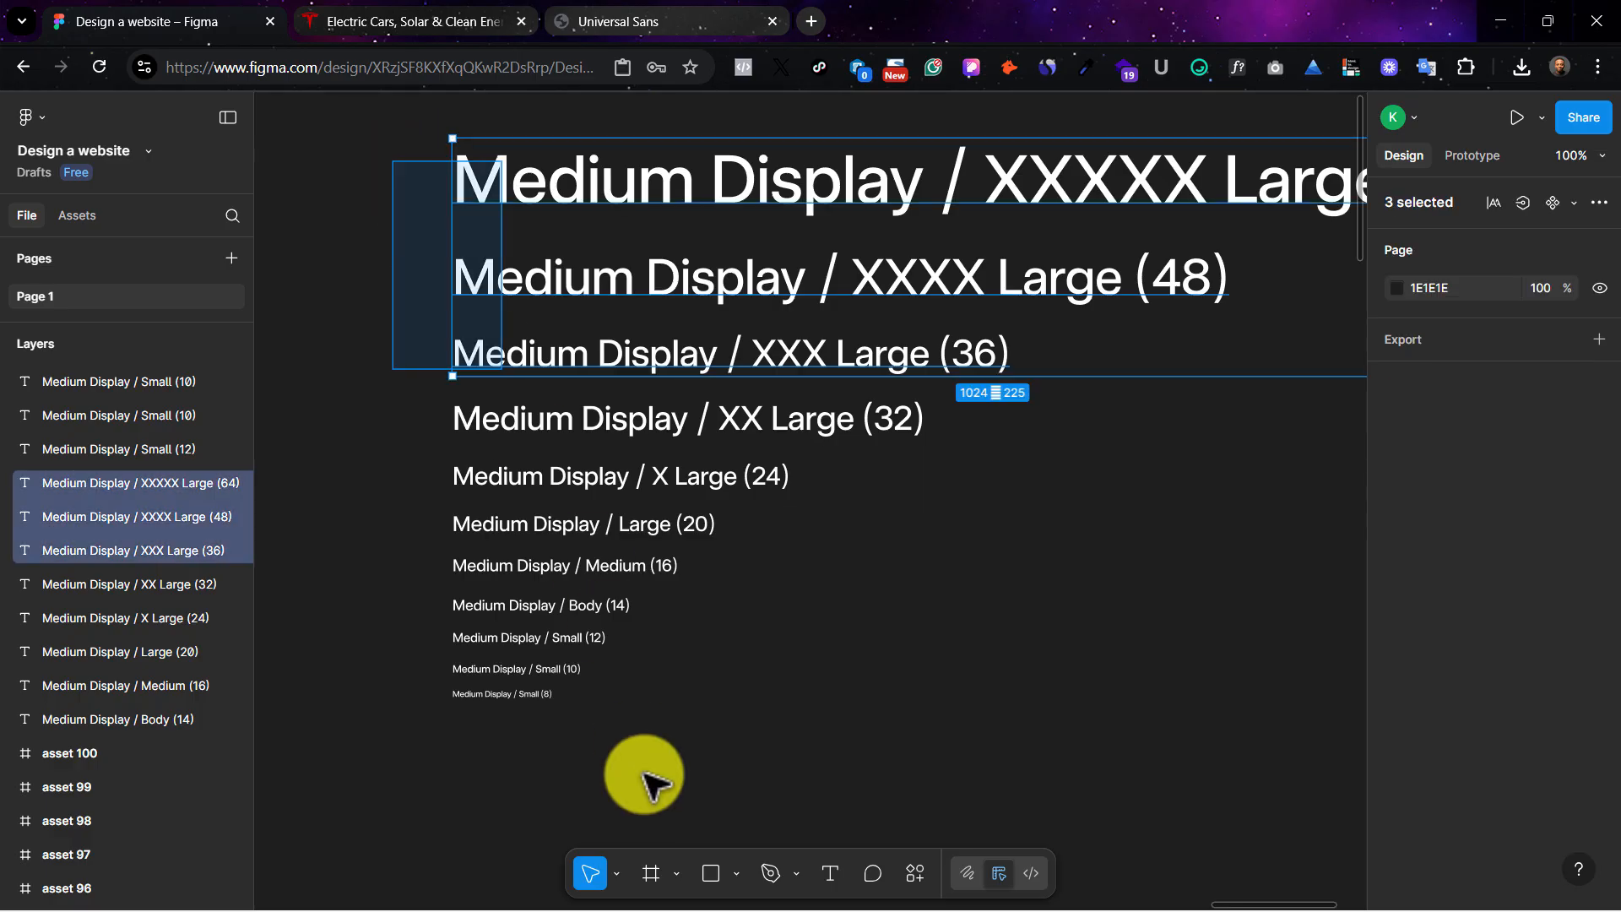
left_click_drag(650, 780, 652, 795)
left_click(1598, 292)
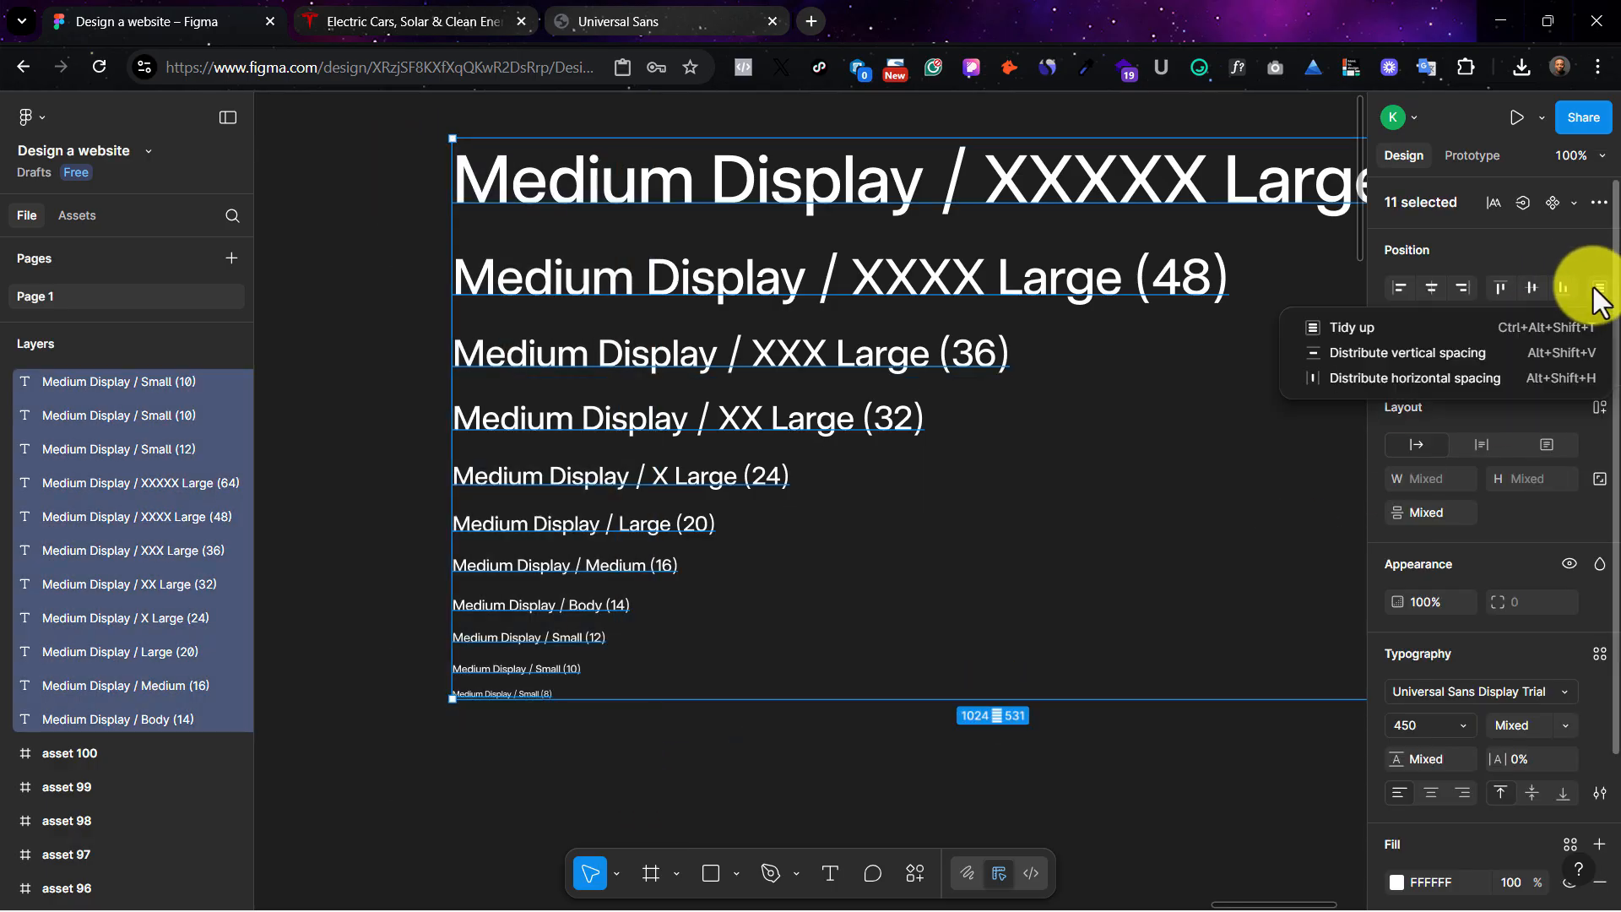
left_click(1340, 332)
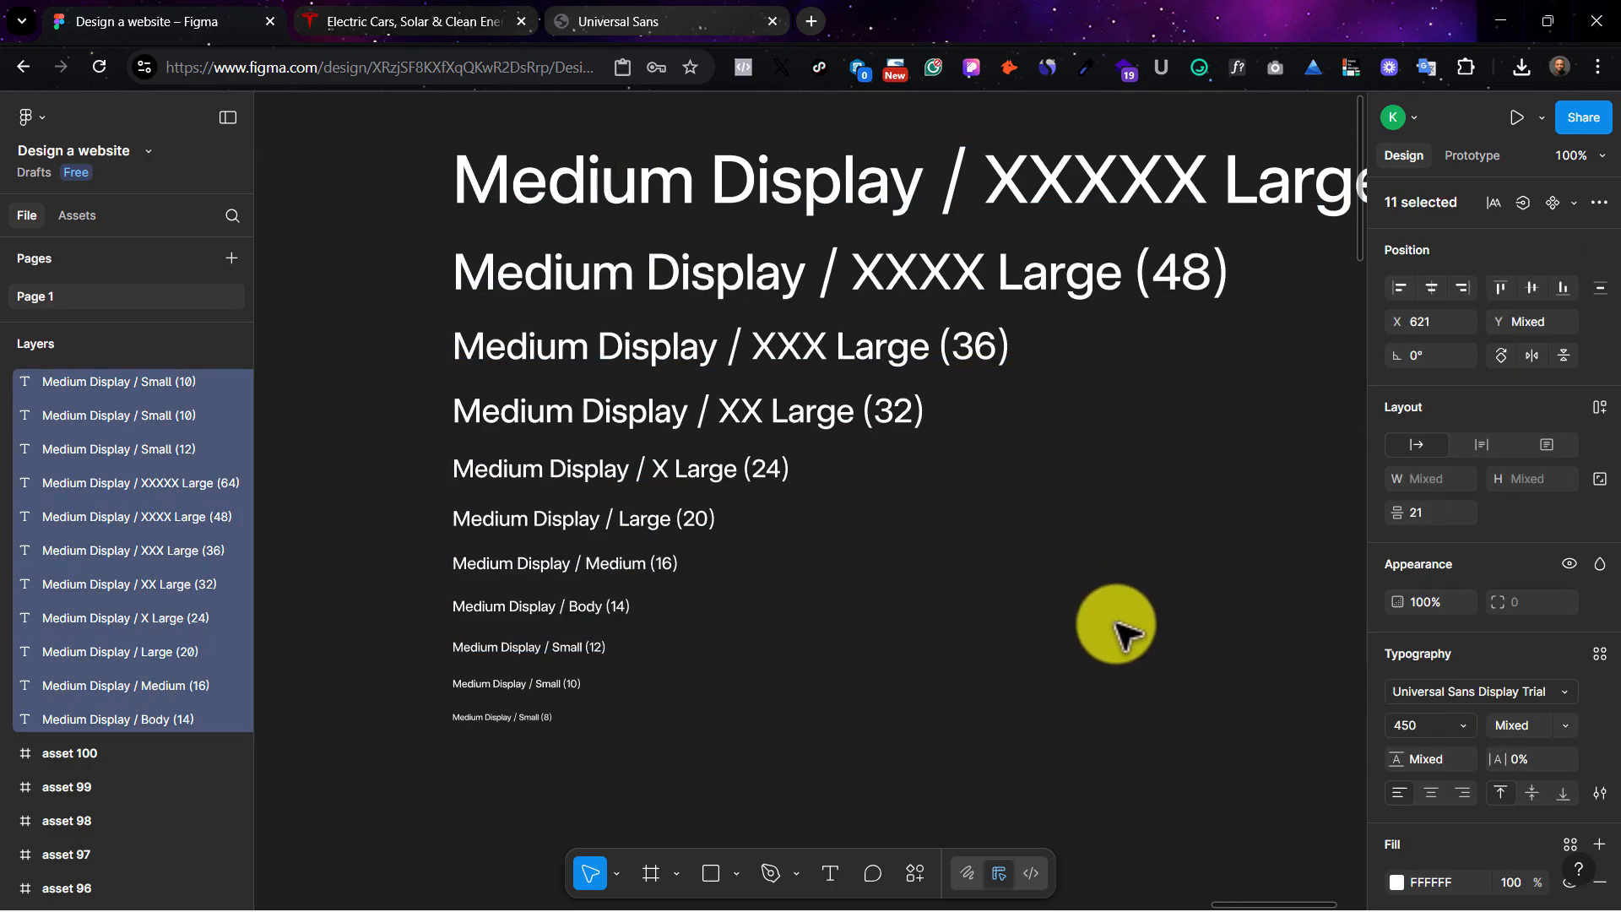
key("shift+2")
scroll(1098, 591, "right", 3)
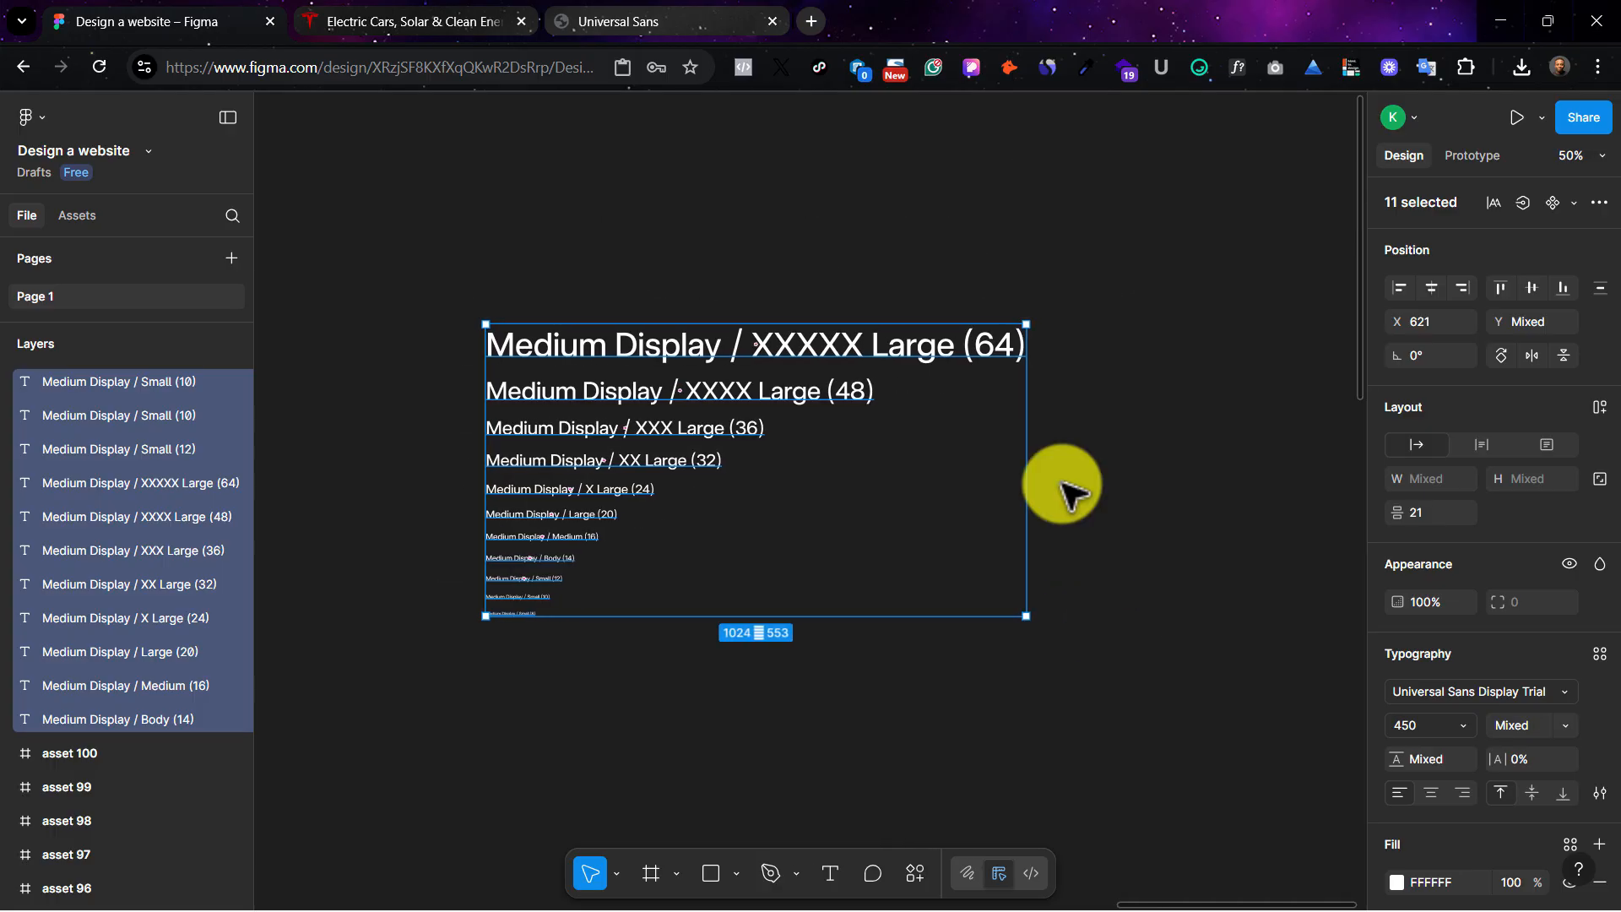
left_click(1170, 365)
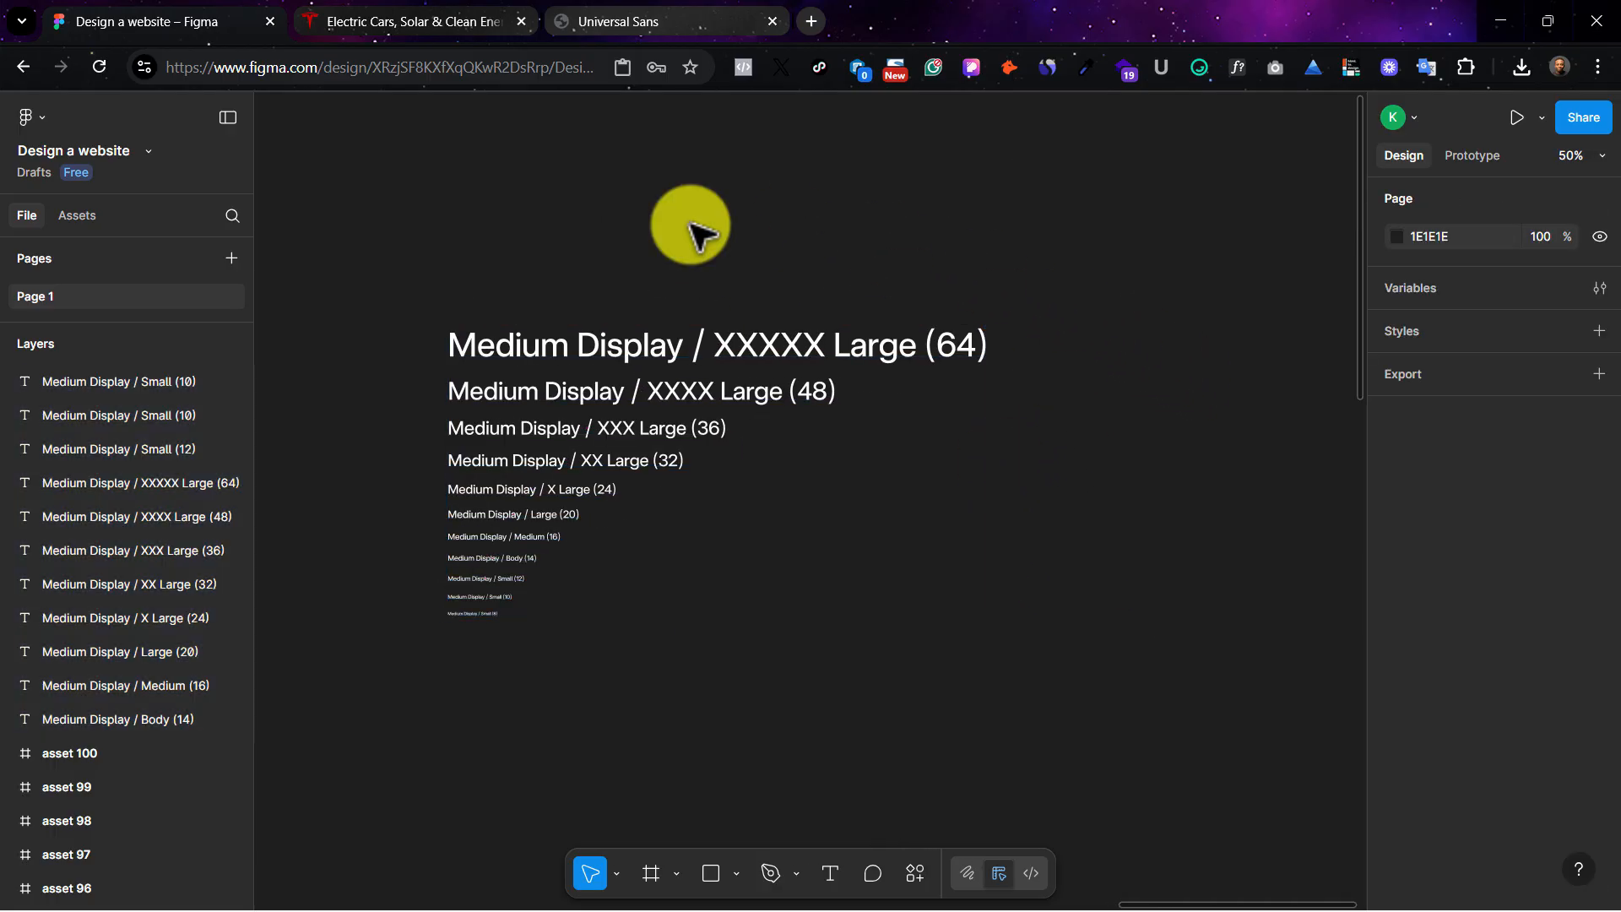
Step: Draw a wide header frame, about 5288 by 352, above the imported asset icons
scroll(971, 341, "right", 3)
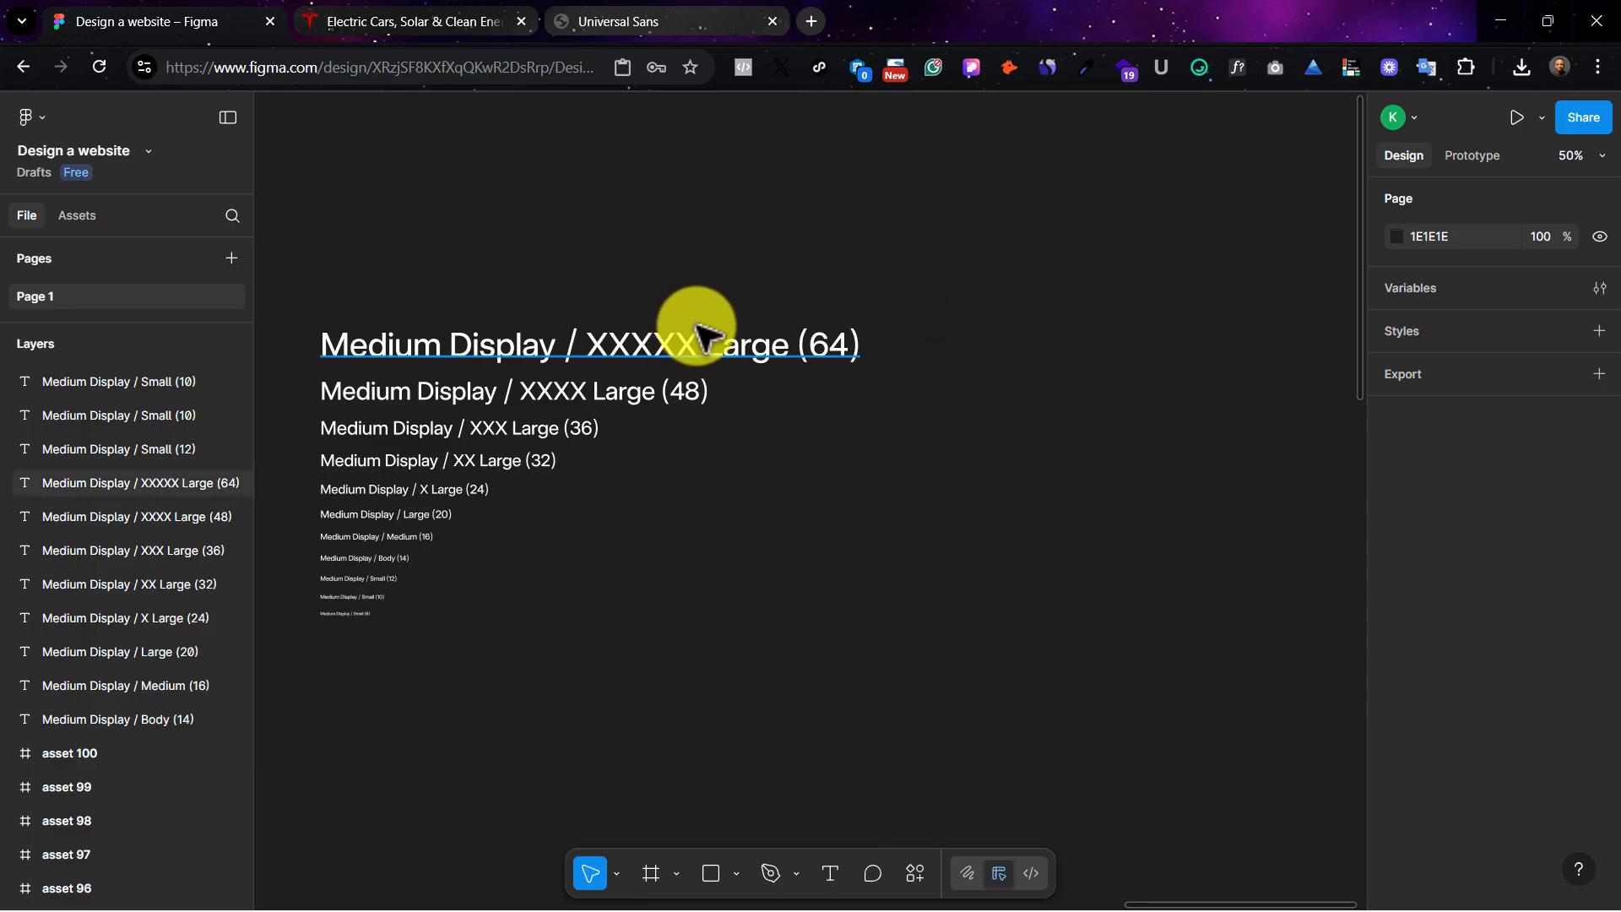
scroll(644, 289, "left", 4)
scroll(644, 289, "down", 1)
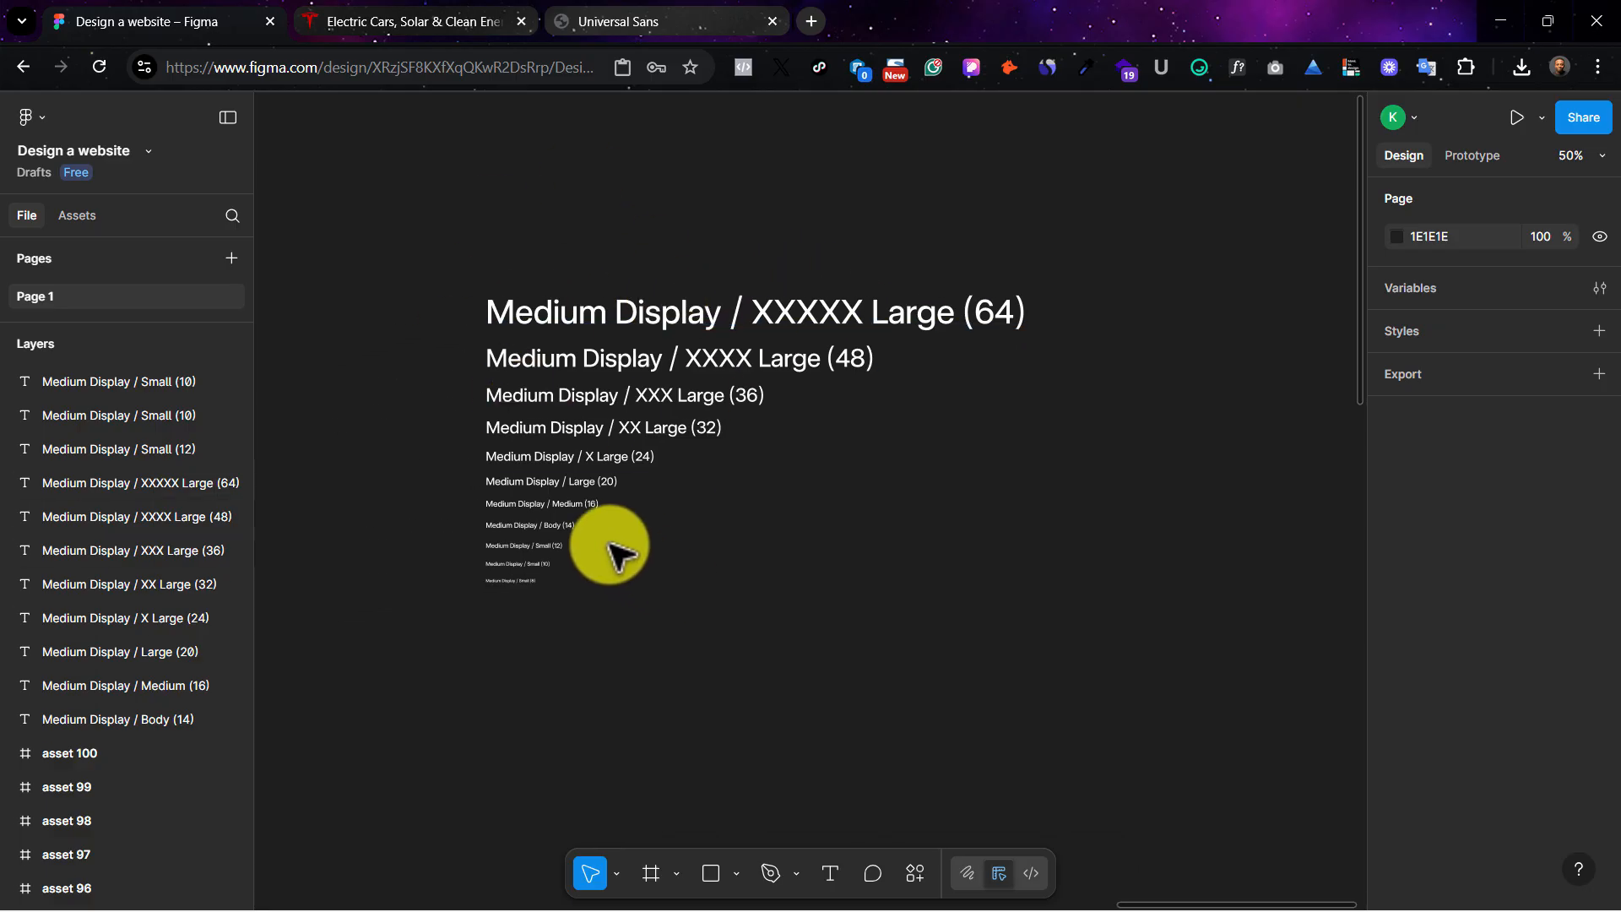
left_click_drag(582, 245, 507, 681)
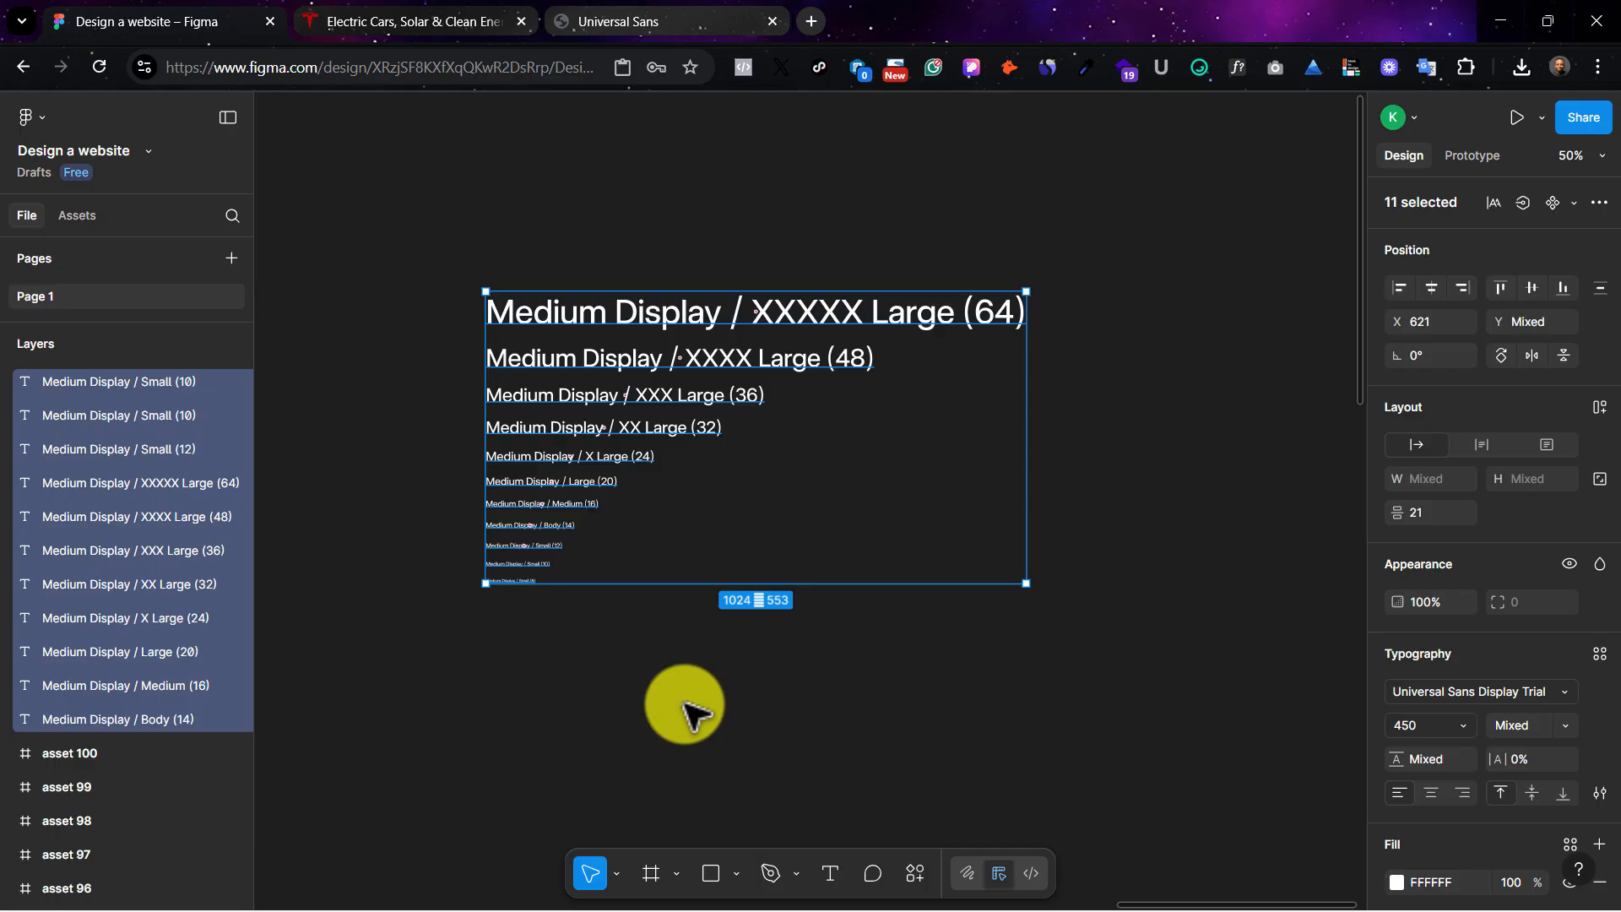
left_click(652, 872)
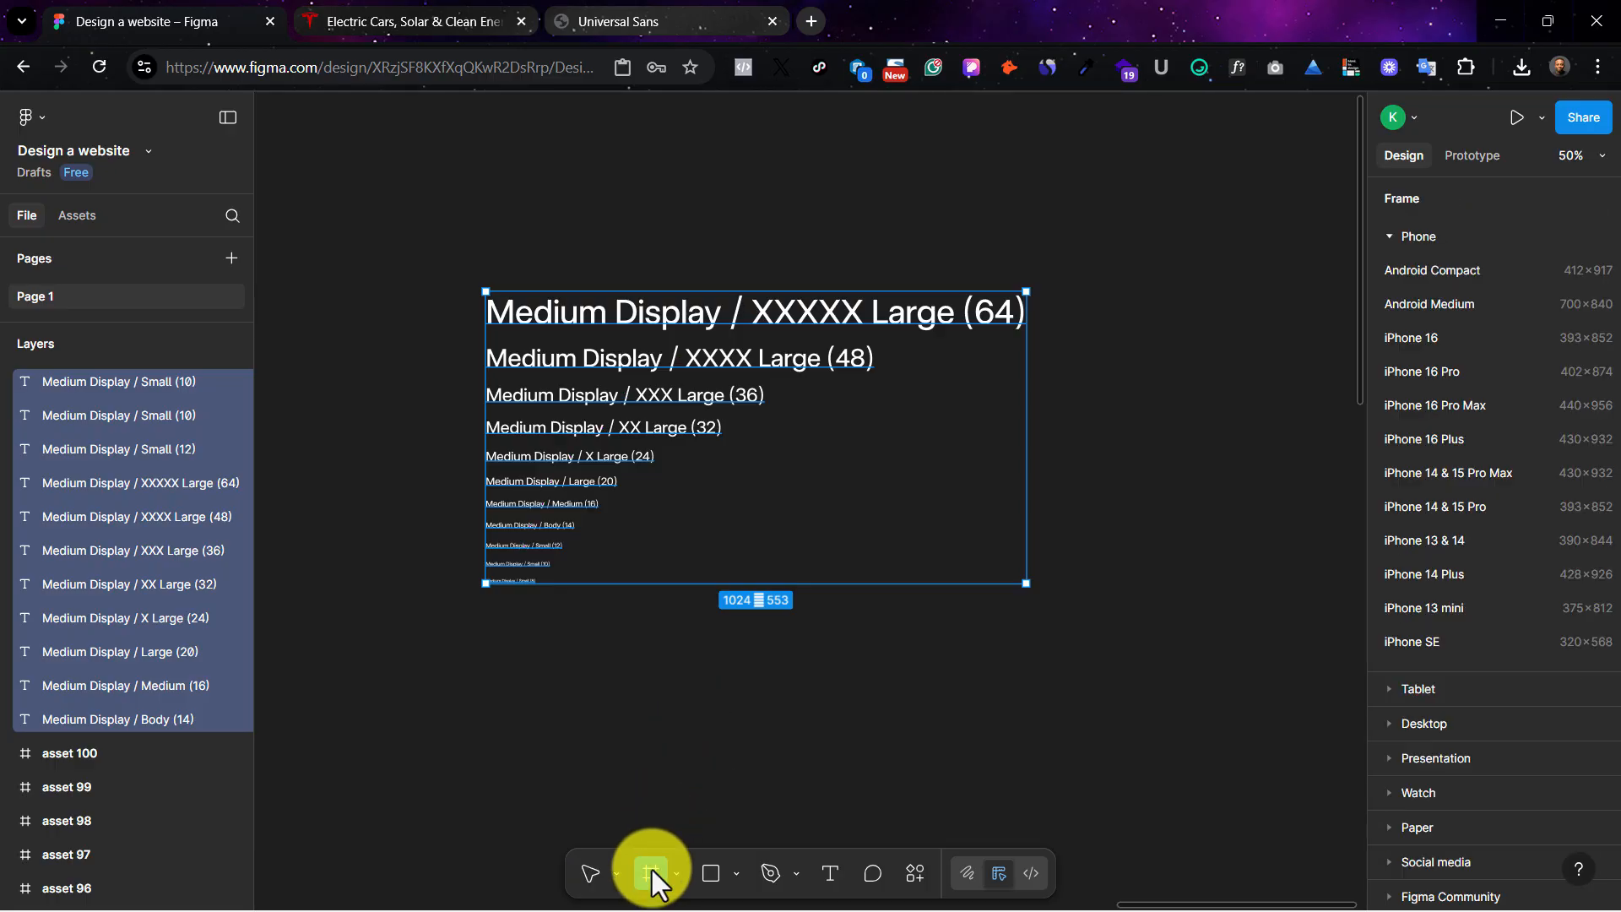
key("ctrl+minus")
key("ctrl+minus")
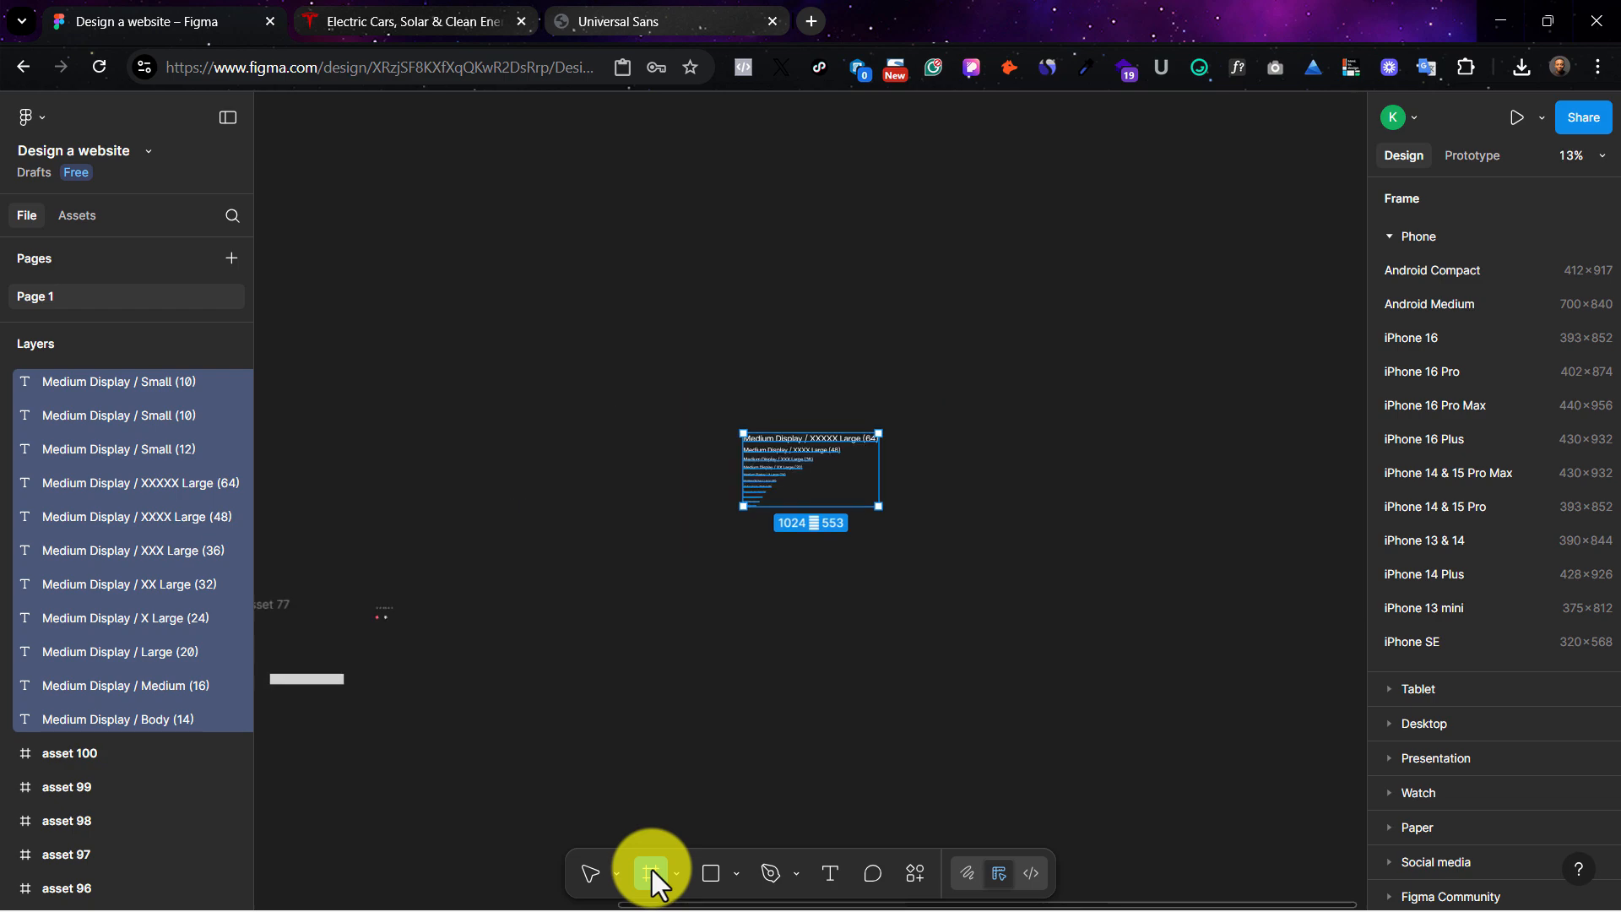
scroll(846, 601, "left", 10)
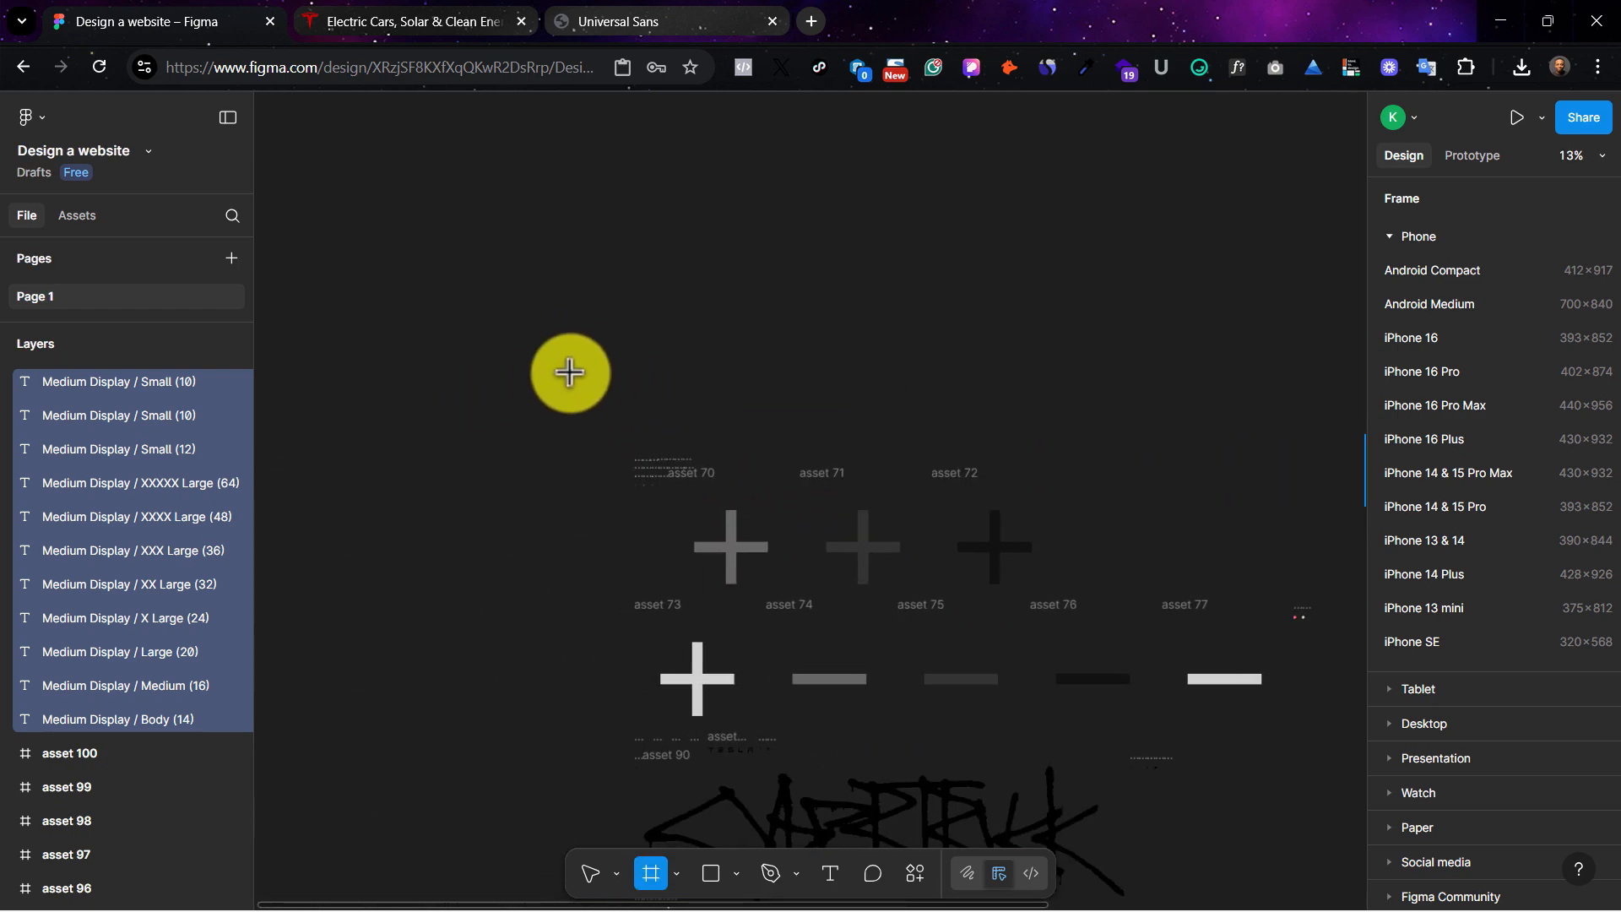
left_click_drag(634, 403, 1332, 449)
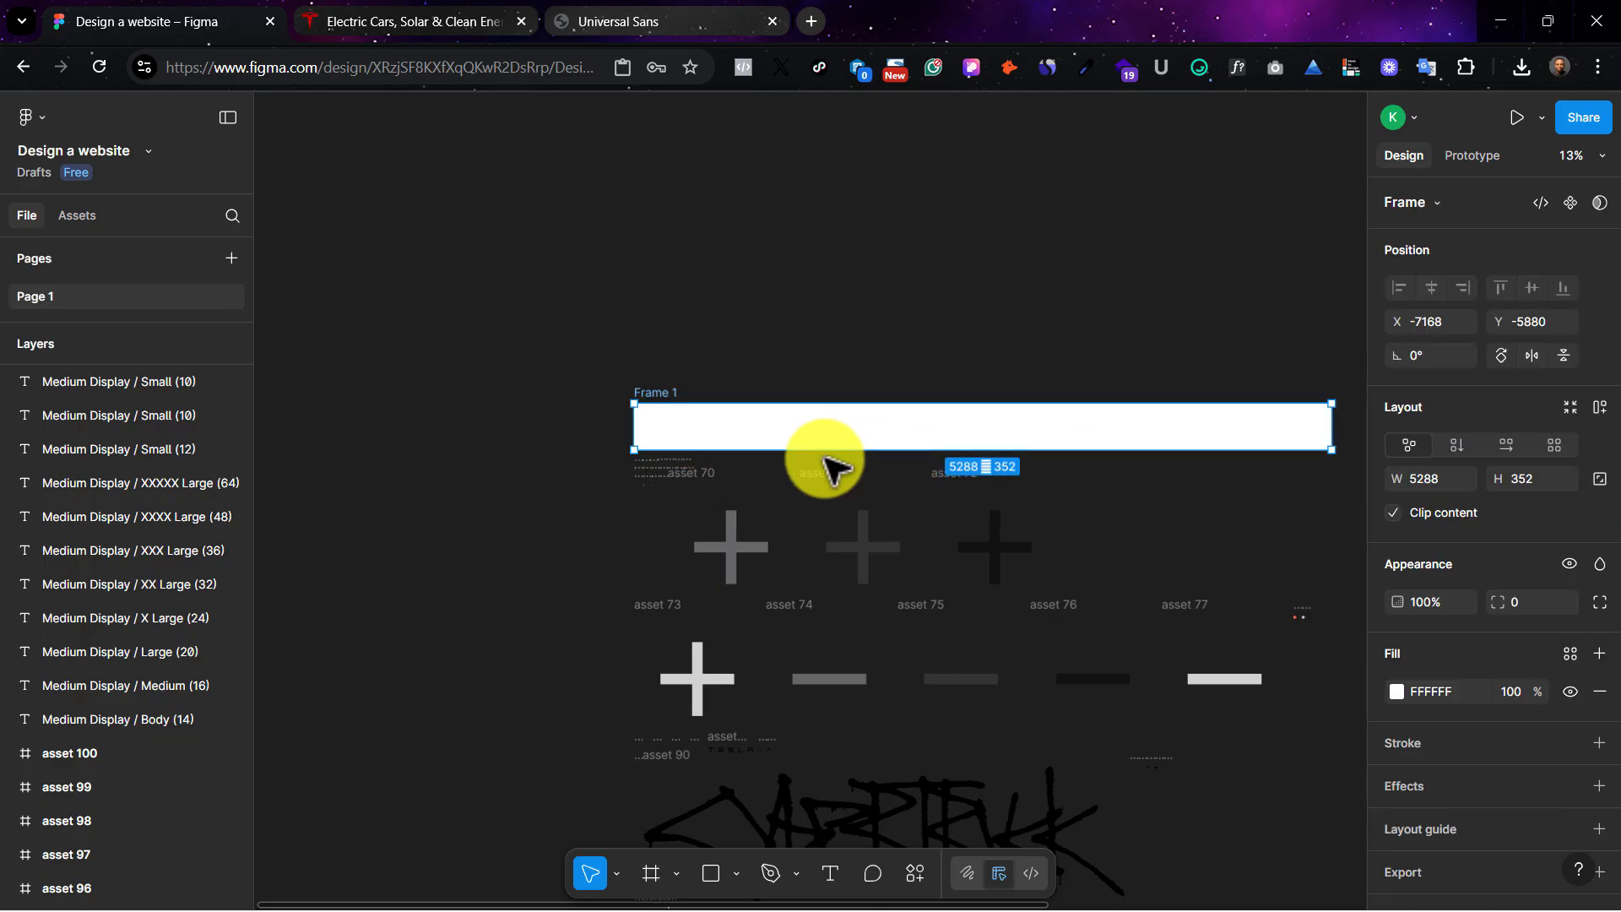
Step: Rename the header frame "Icons" and raise it to about X -7159, Y -6112 above the asset icons
left_click_drag(676, 418, 687, 411)
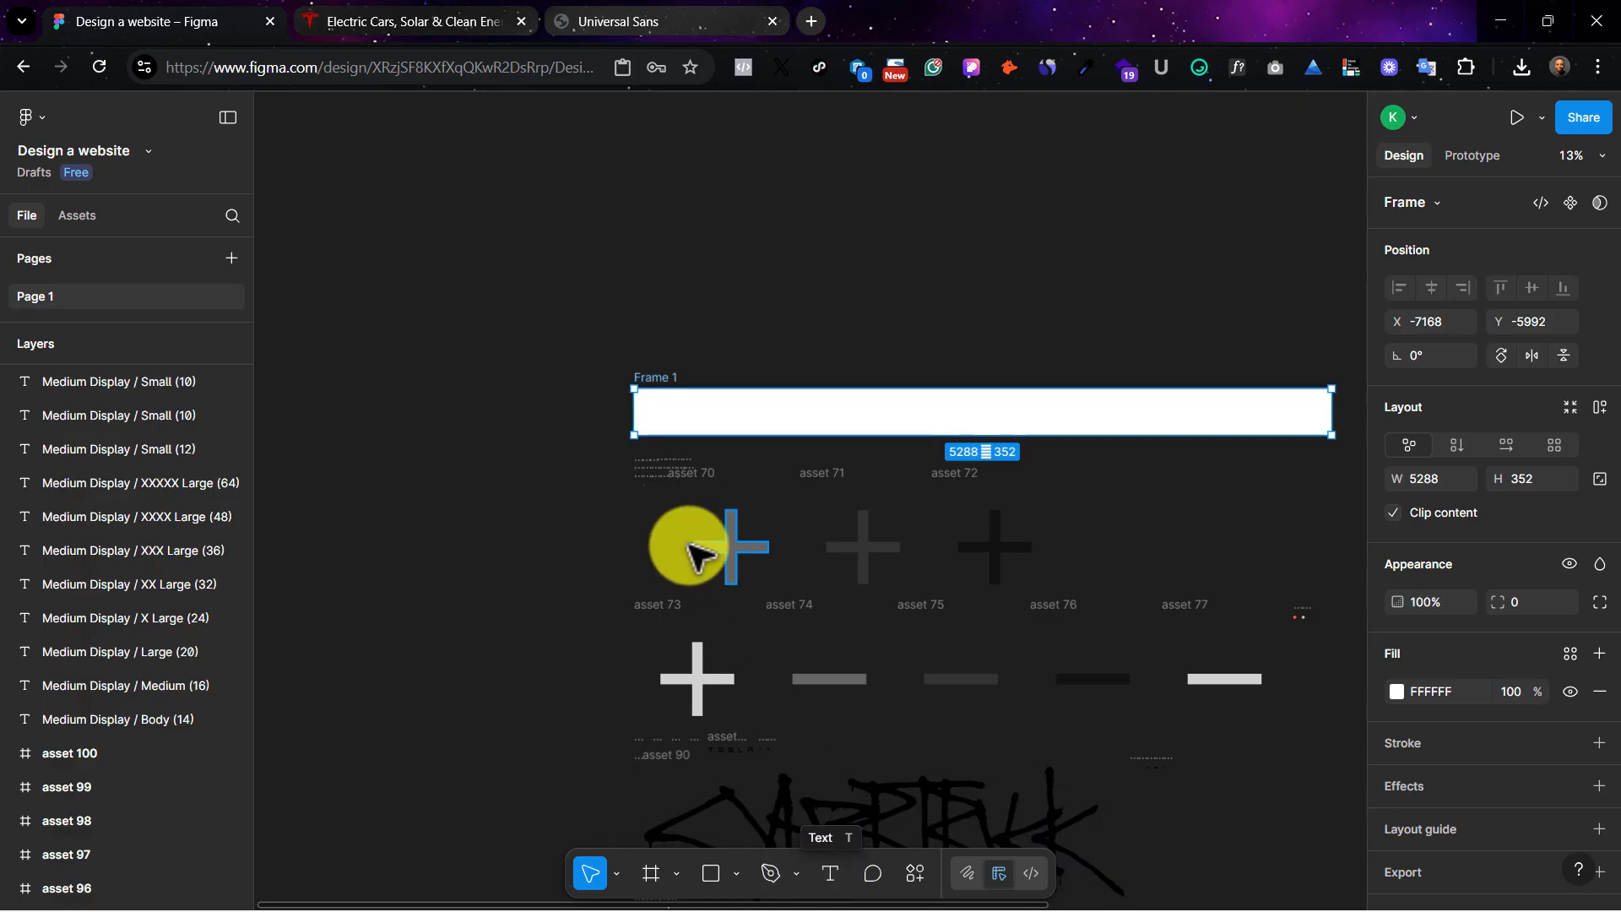
left_click_drag(704, 408, 712, 412)
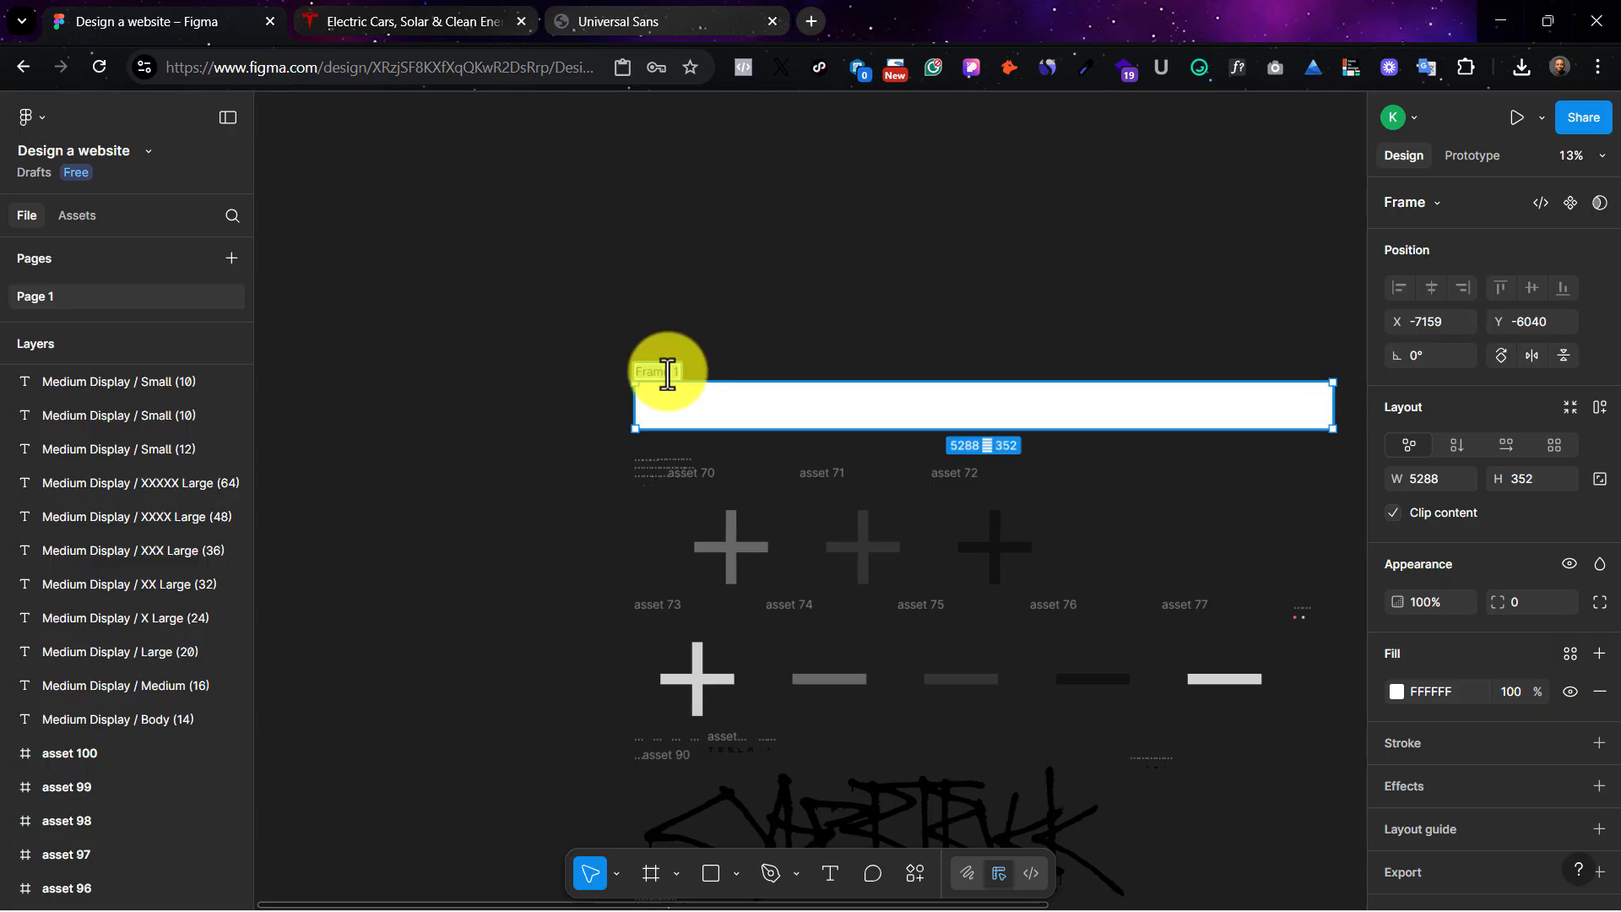
type("Icong")
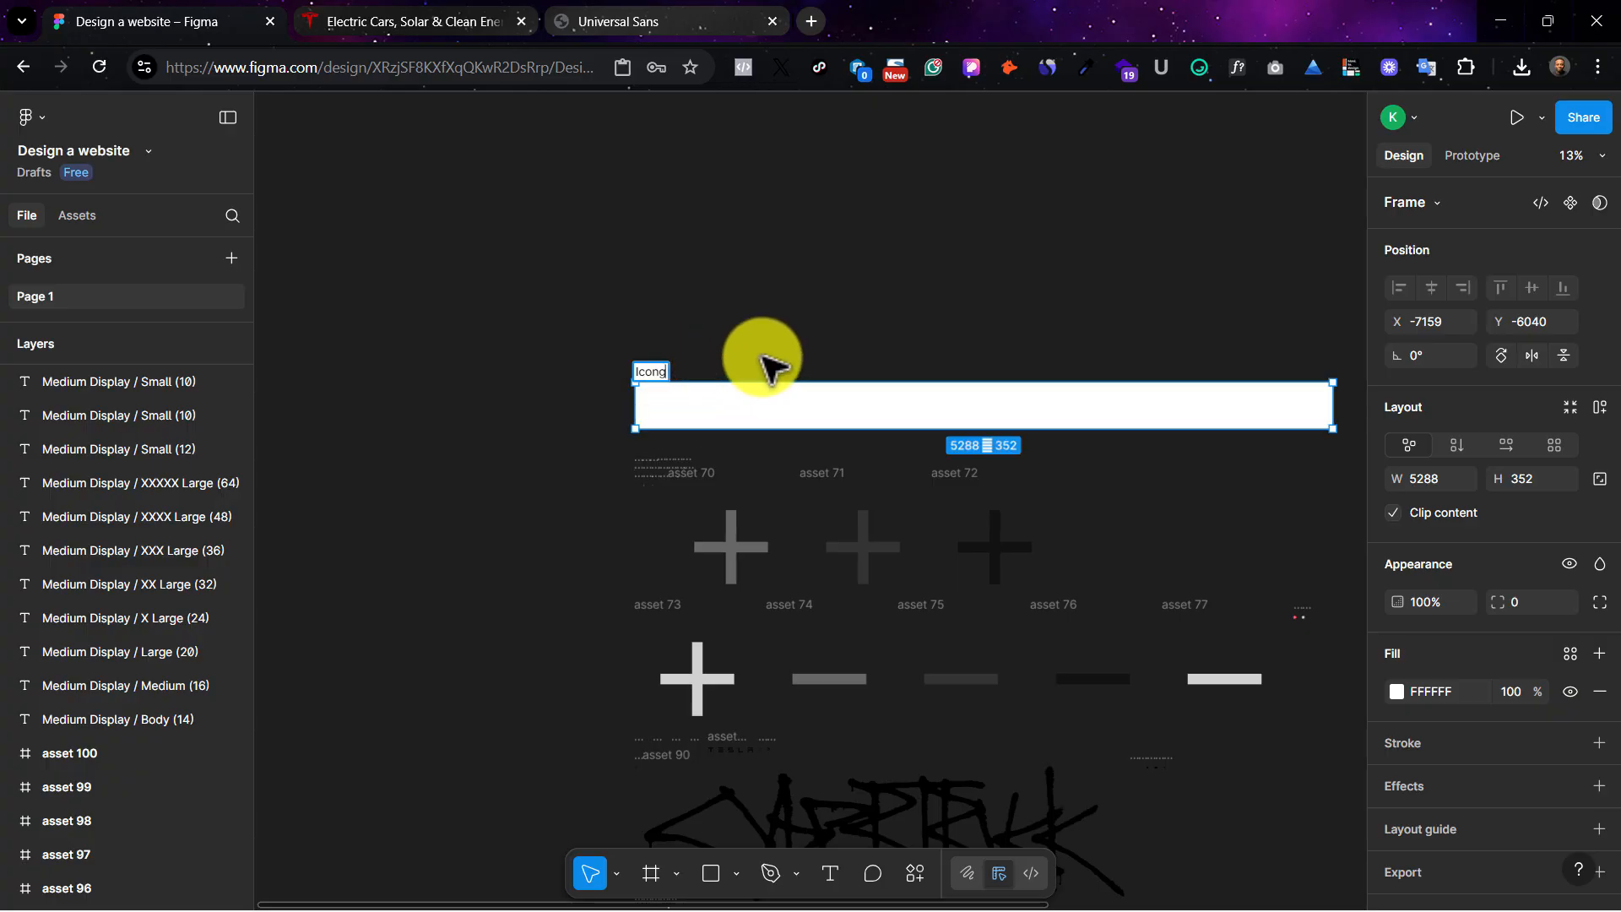
key("BackSpace")
type("s")
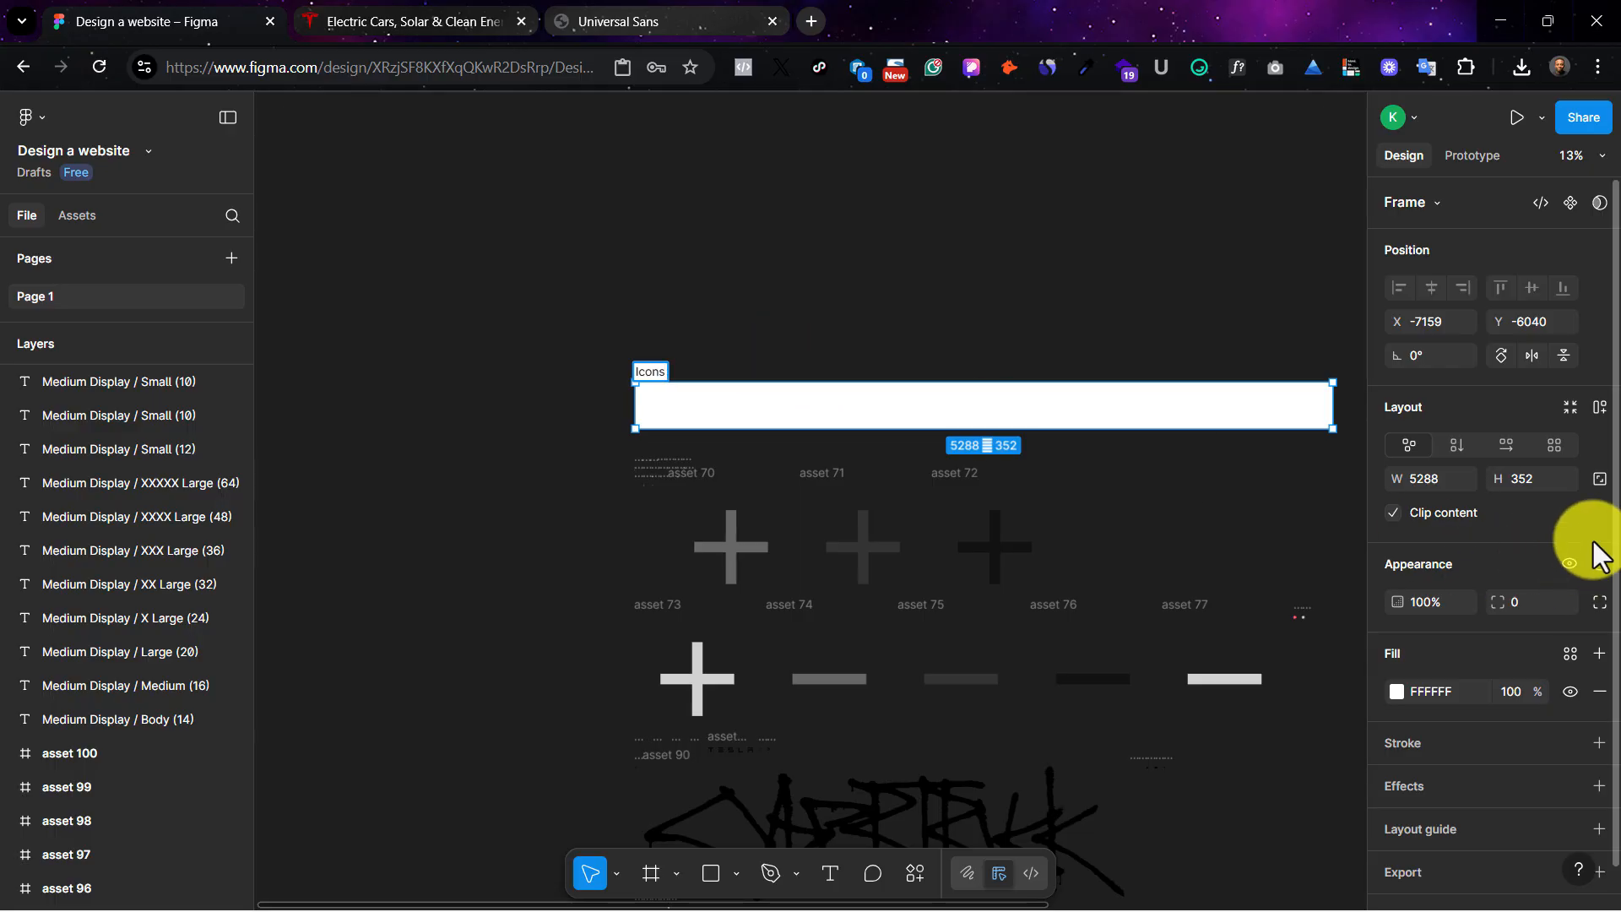
scroll(1013, 321, "down", 3)
scroll(1013, 321, "right", 3)
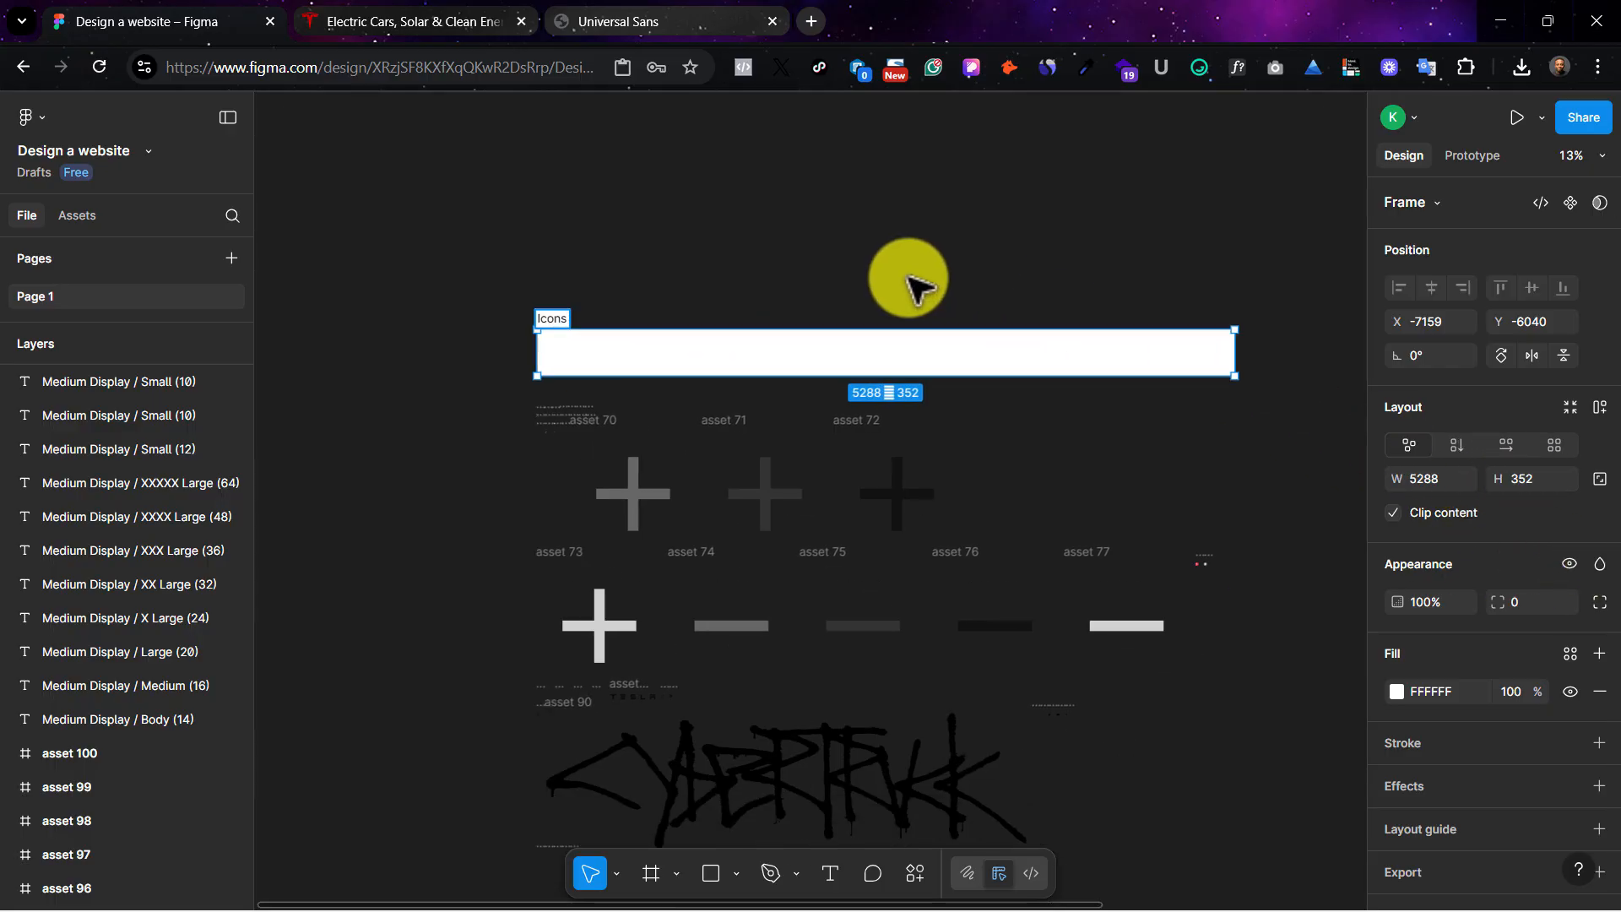
left_click(825, 217)
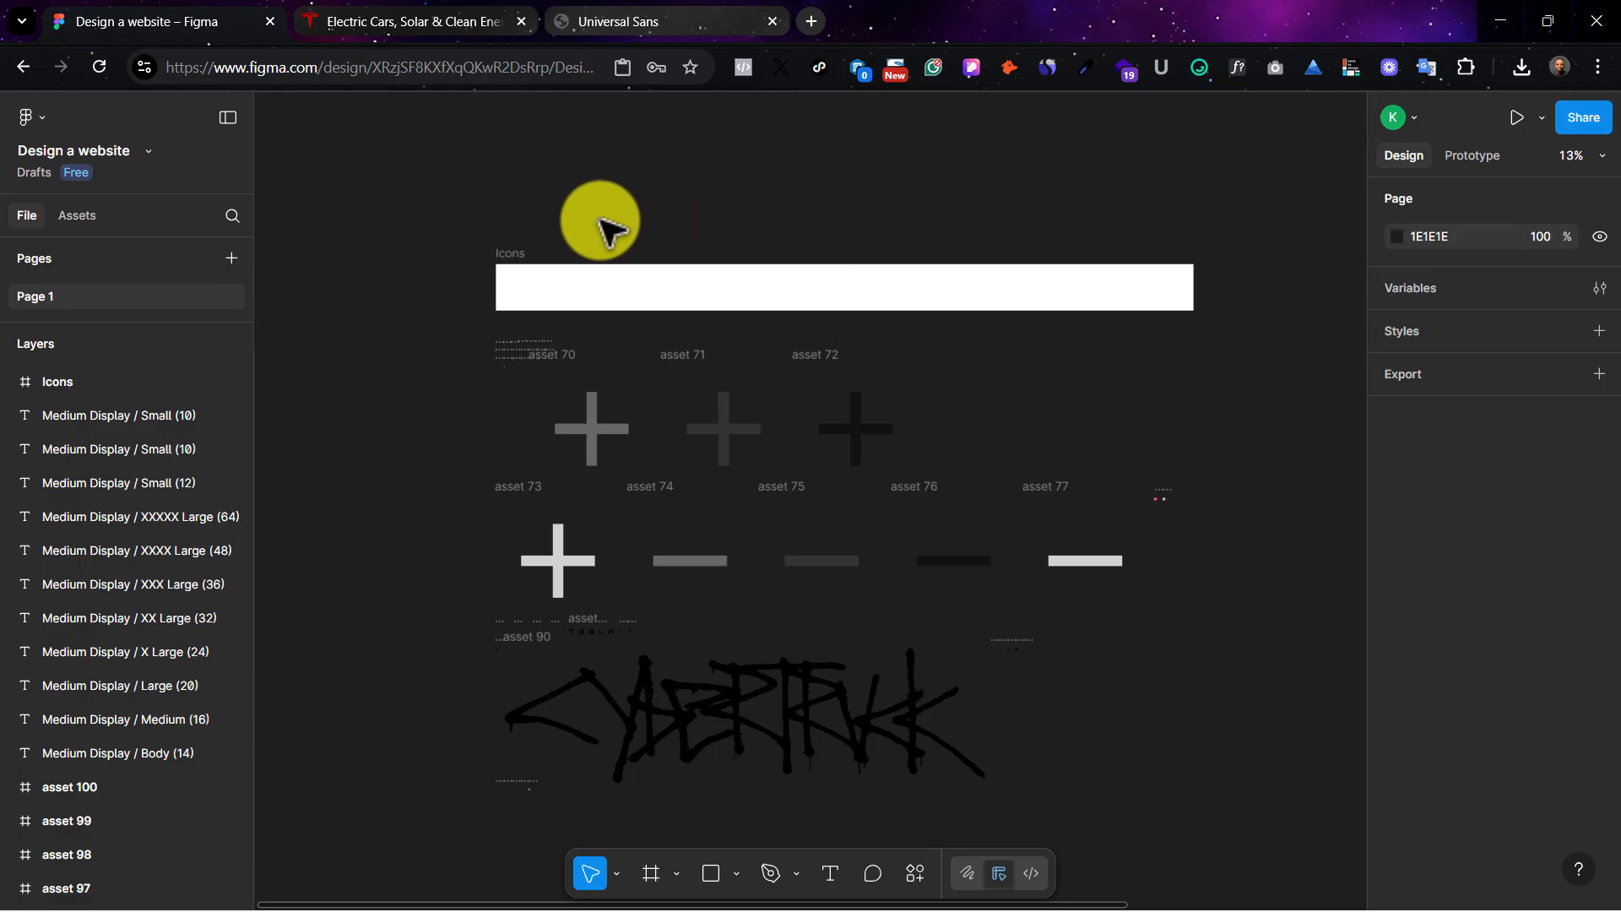
left_click(524, 249)
left_click_drag(524, 249, 524, 239)
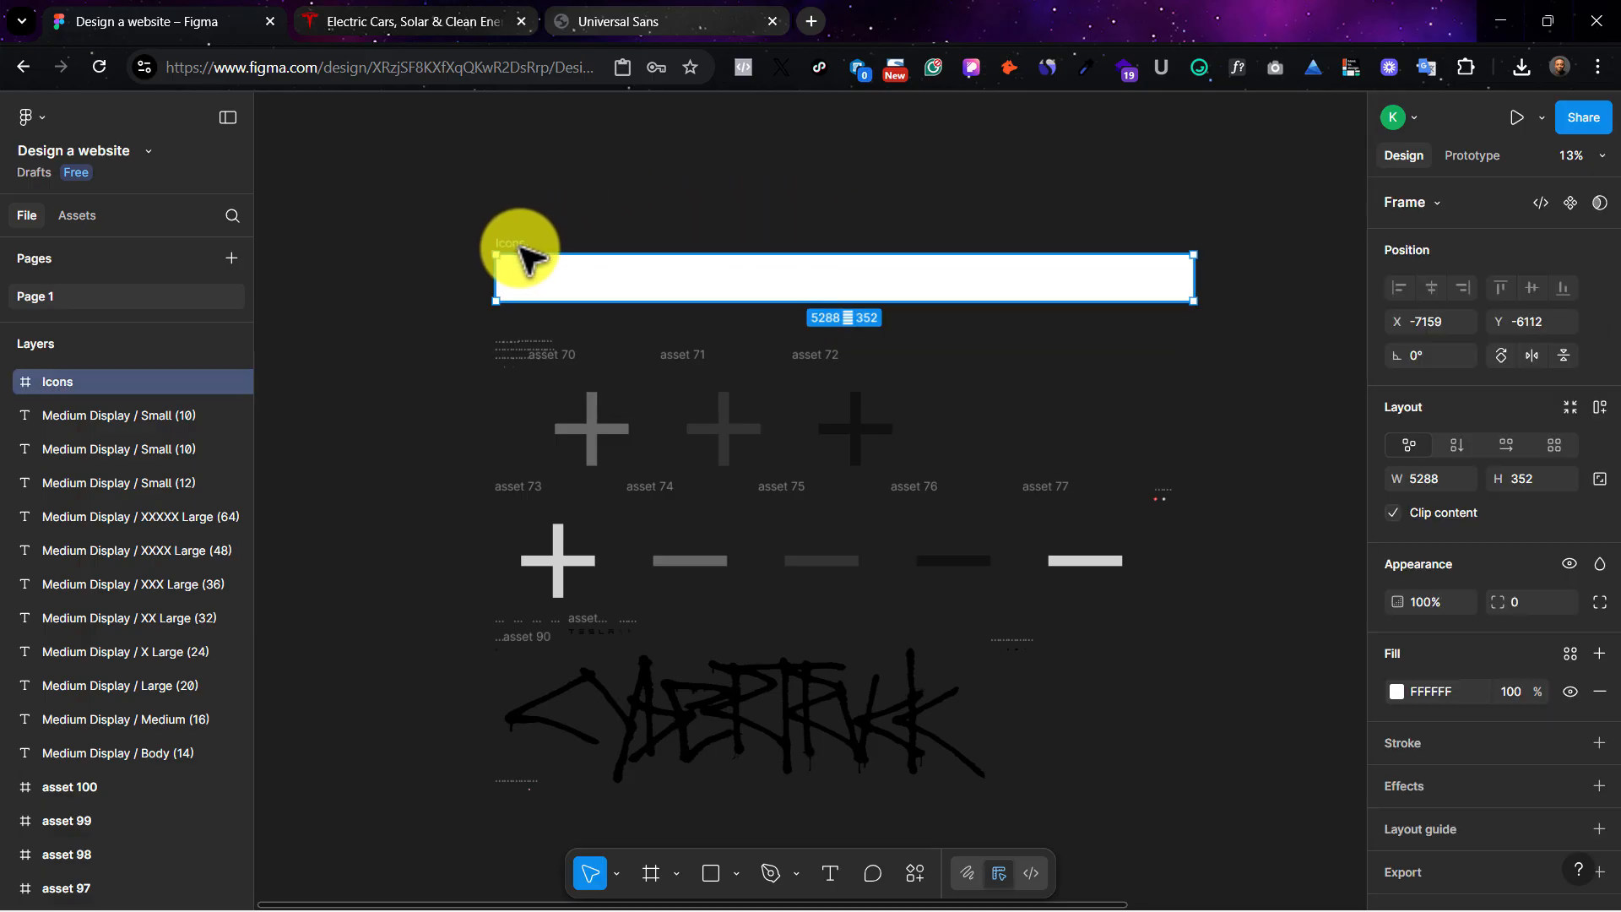
Step: Add the text "Icons" inside the start of the header frame and set the frame's fill to 4C4C4C
left_click(823, 876)
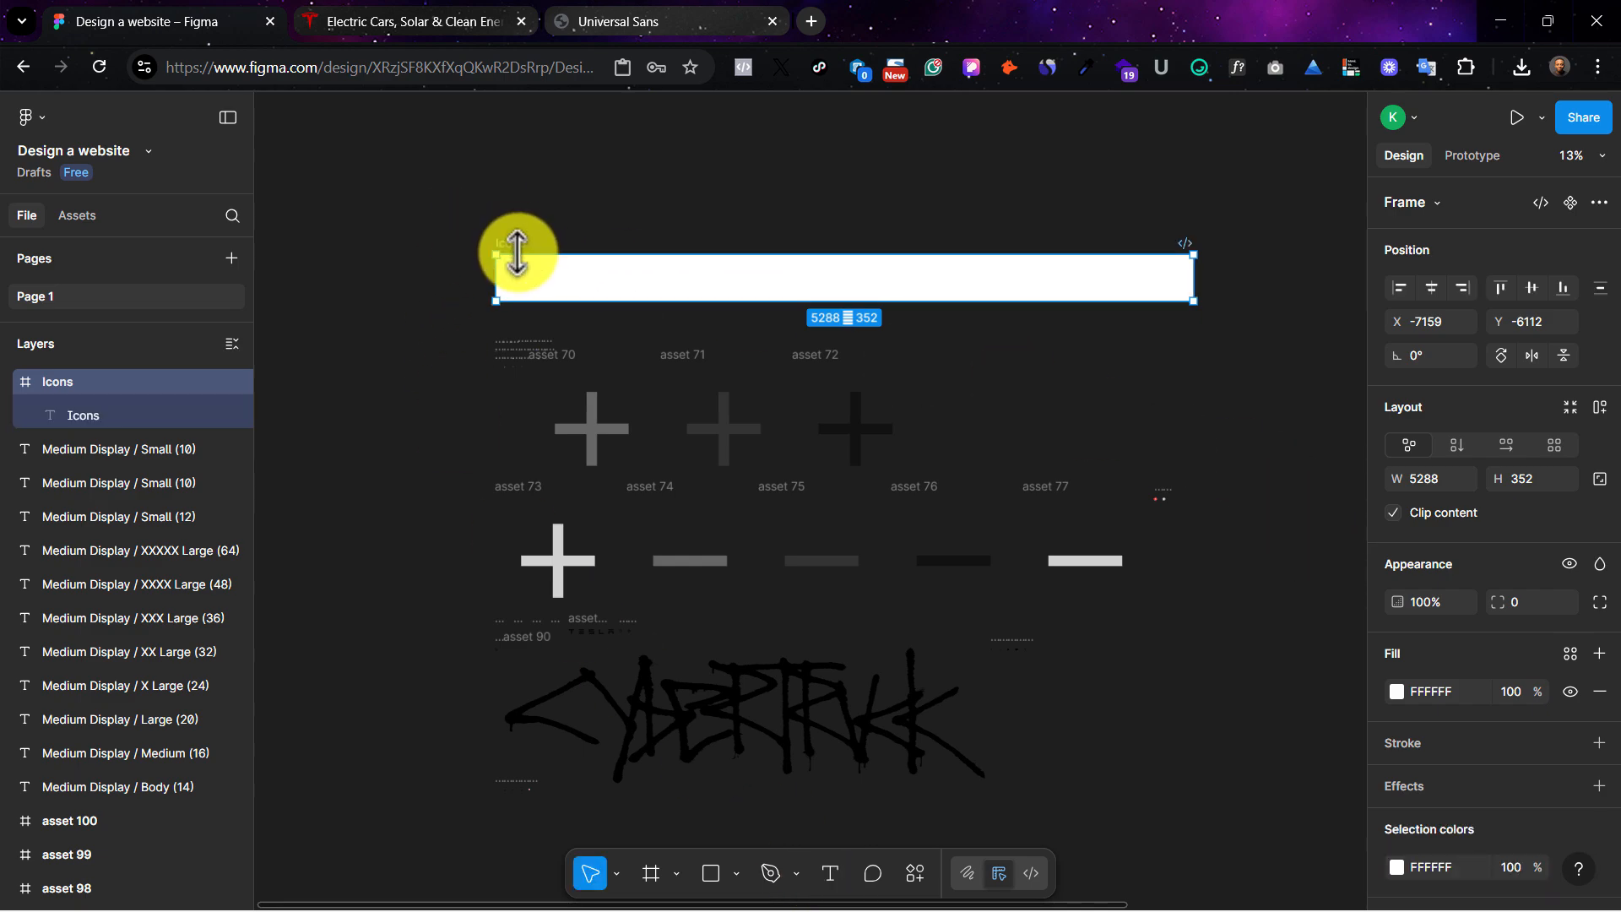
left_click(1394, 691)
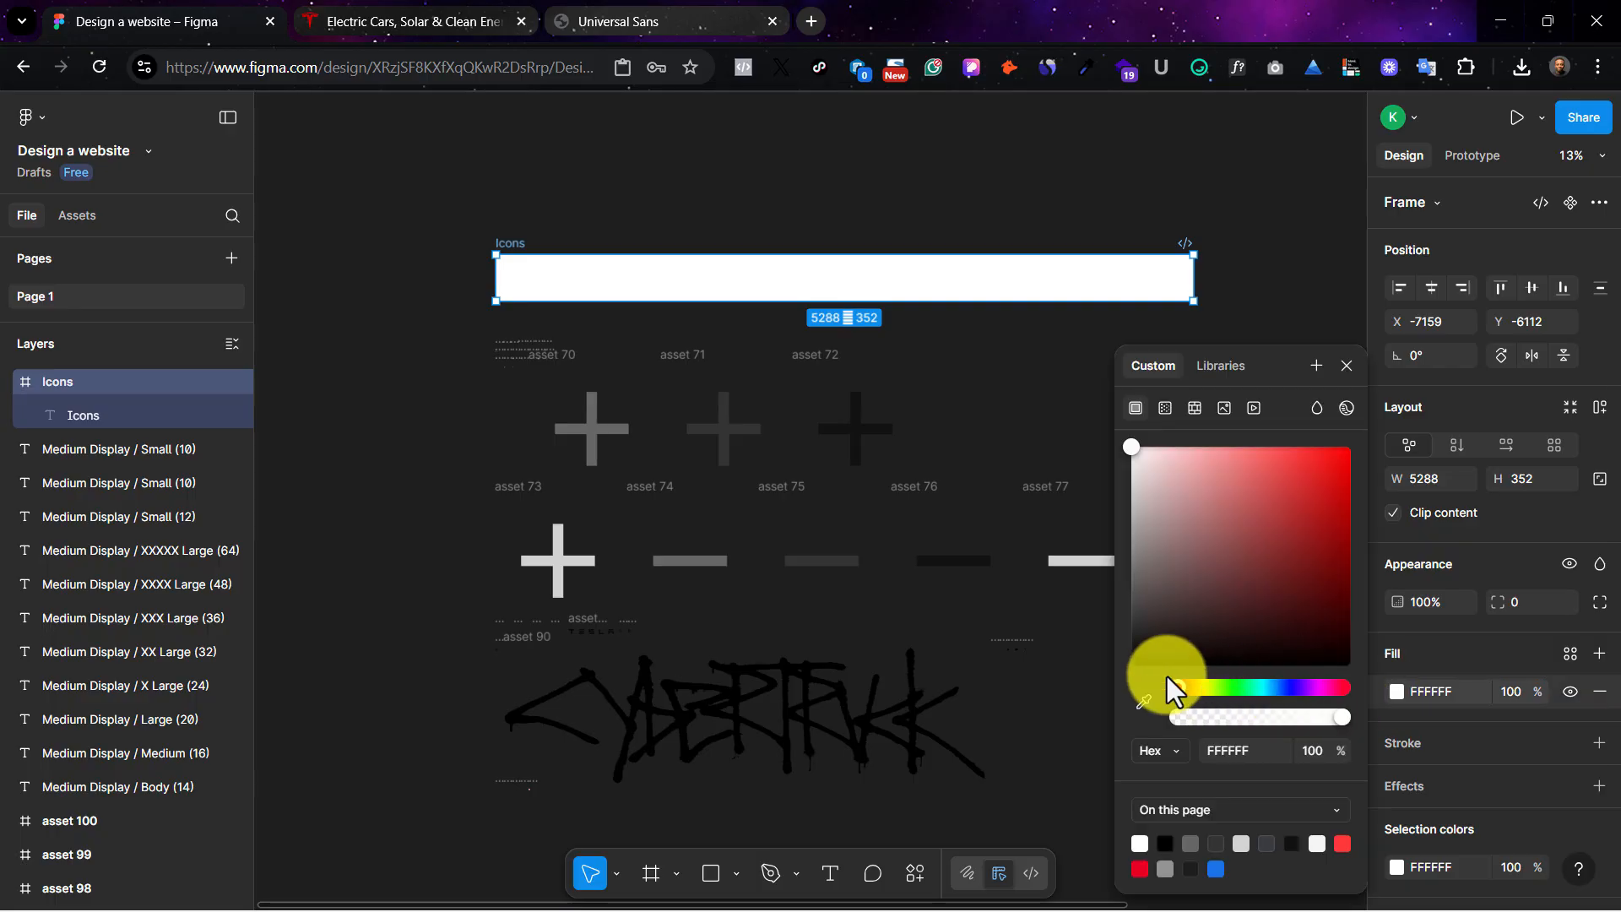
left_click_drag(1151, 635, 1123, 611)
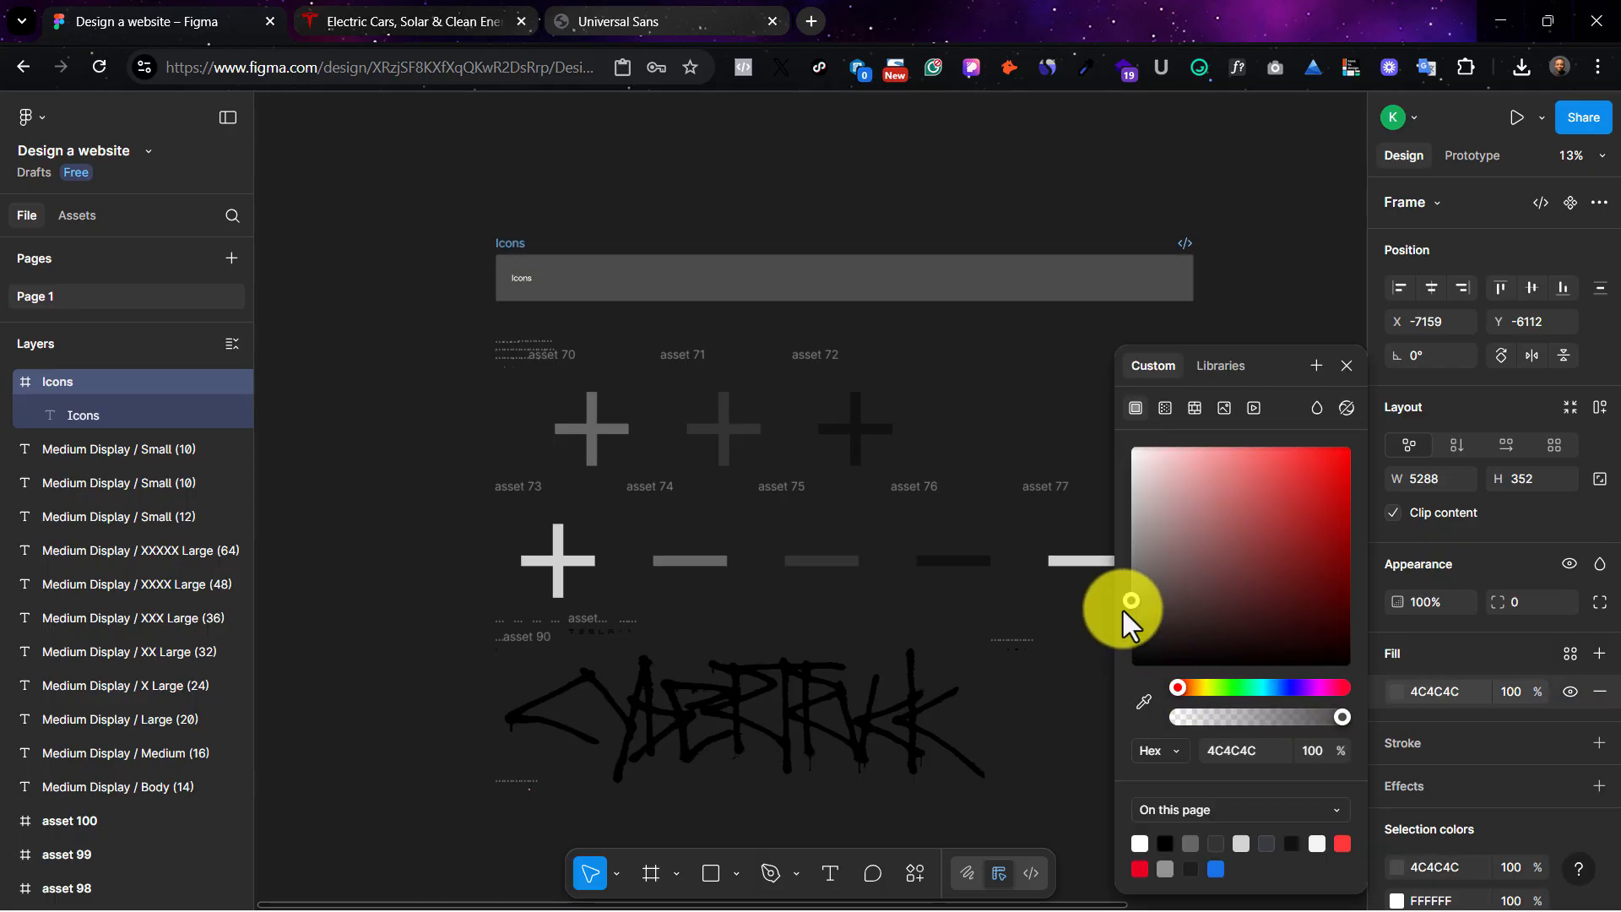
Step: Scale the "Icons" header text up proportionally to a font size of about 152
left_click(525, 279)
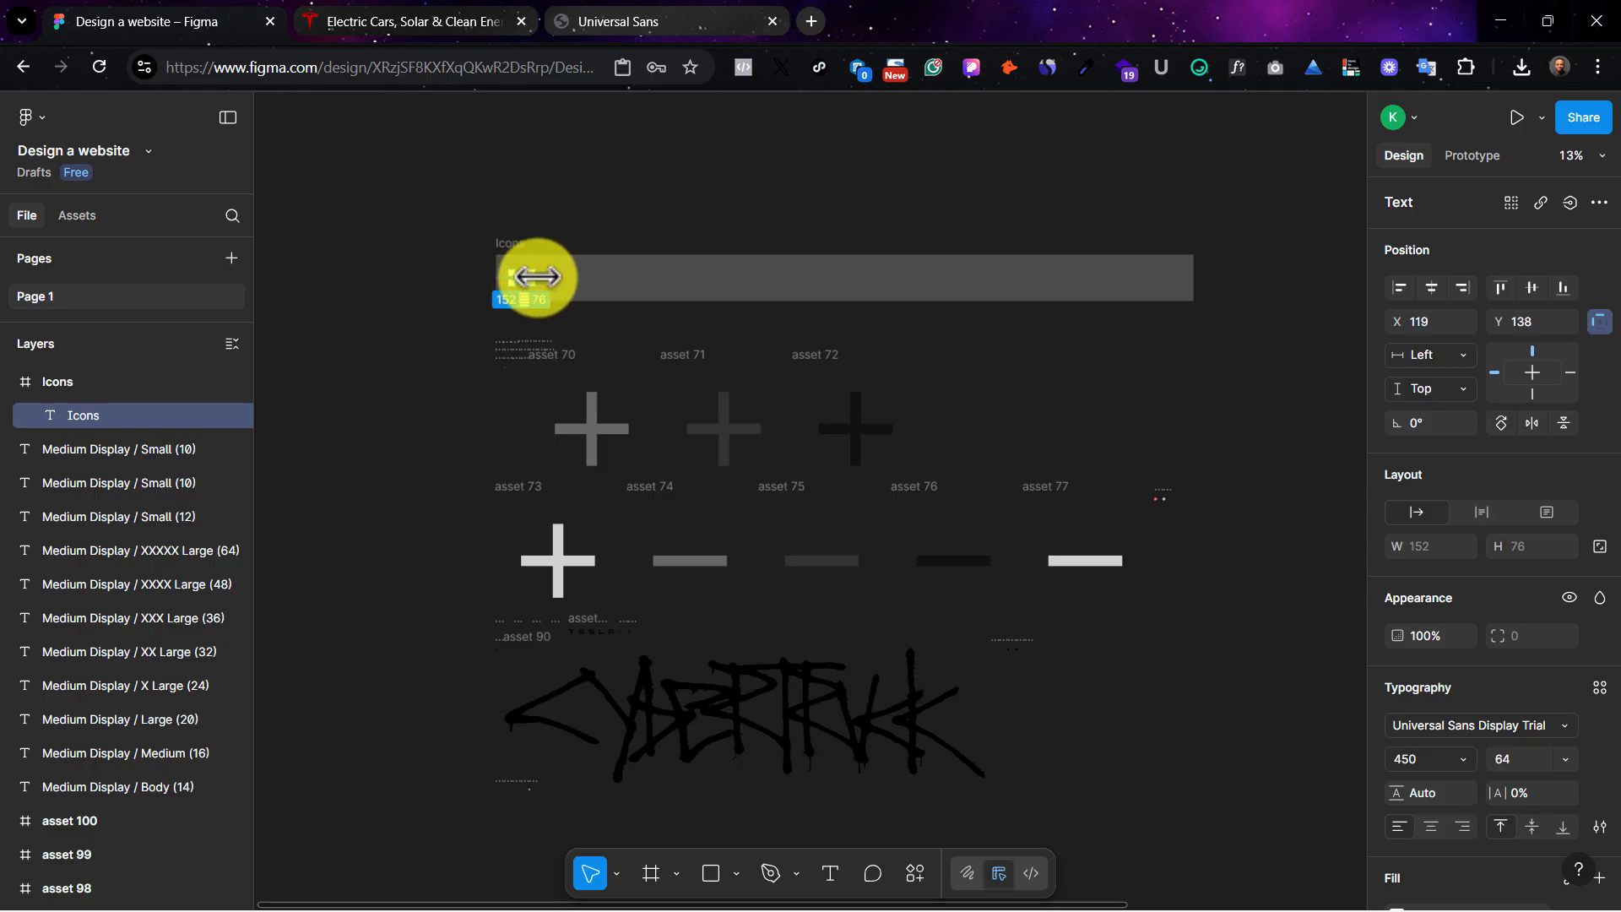
key("k")
left_click_drag(535, 279, 559, 278)
left_click(583, 218)
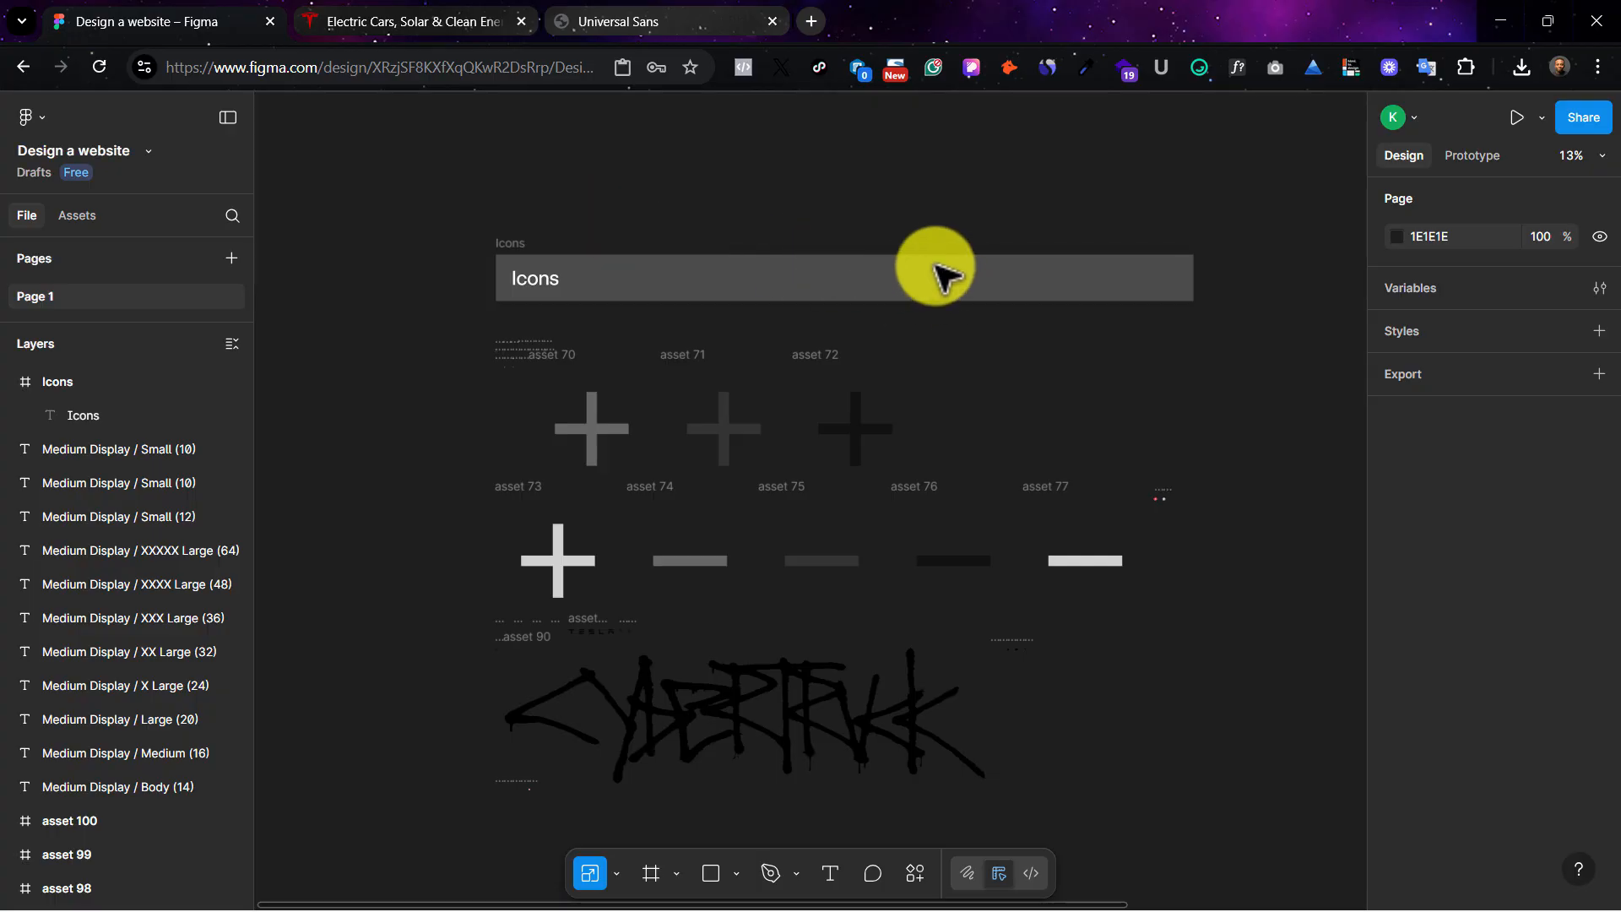
Step: Shift the Icons header to about X -7215 and place a duplicate at about X 621, Y -6204, flush with the type samples
left_click_drag(524, 245, 507, 246)
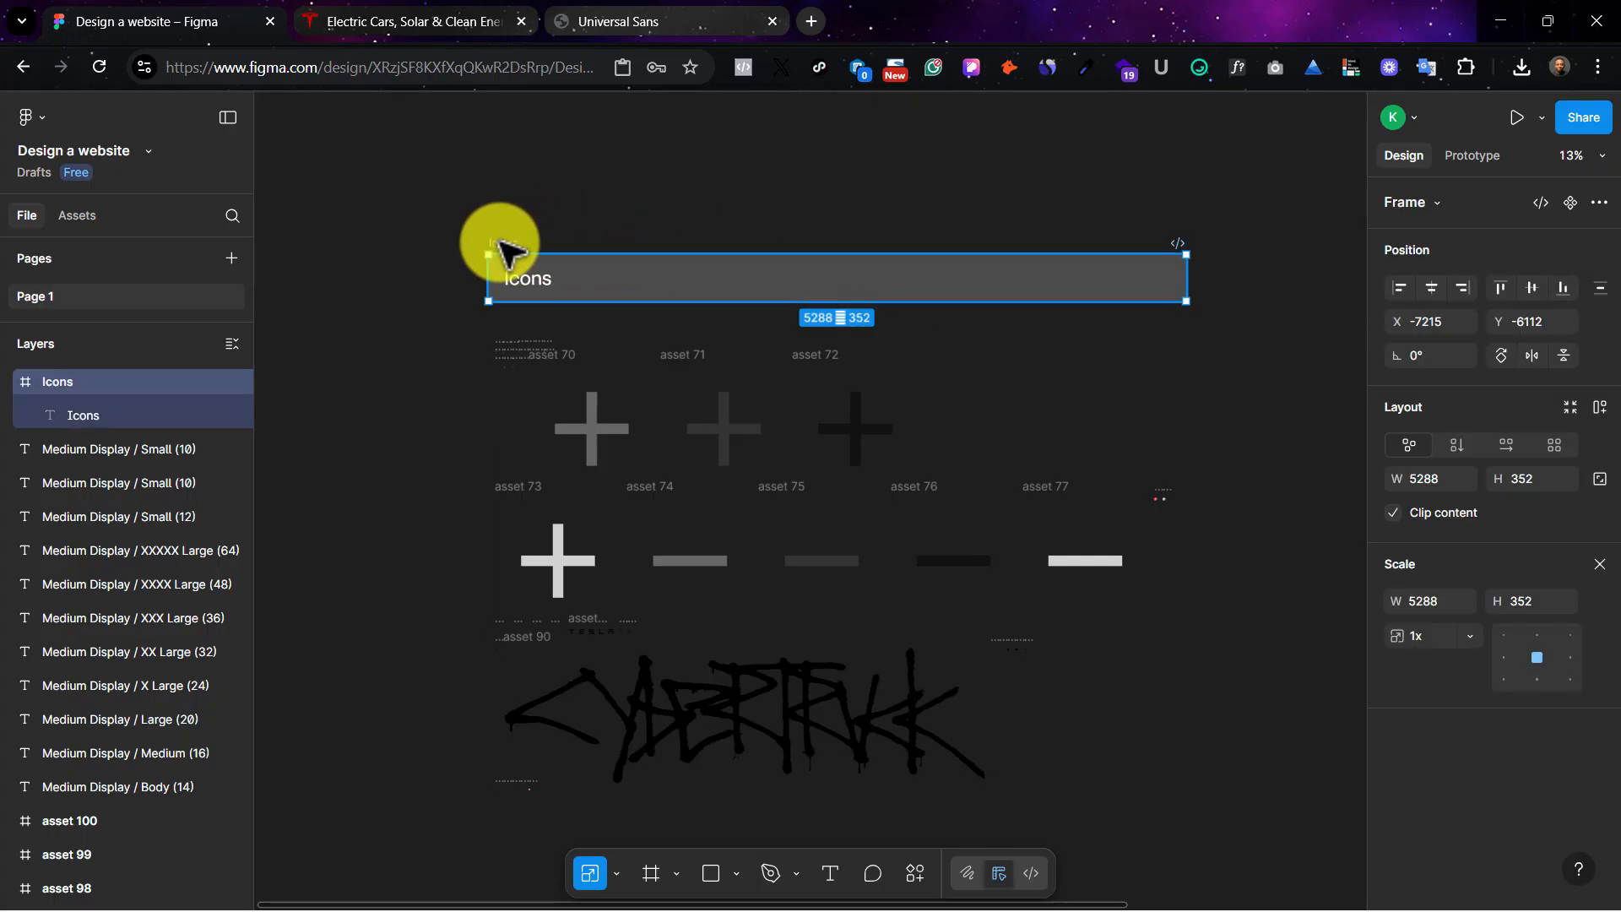
left_click_drag(505, 243, 1296, 216)
scroll(1274, 263, "right", 5)
scroll(1273, 271, "right", 3)
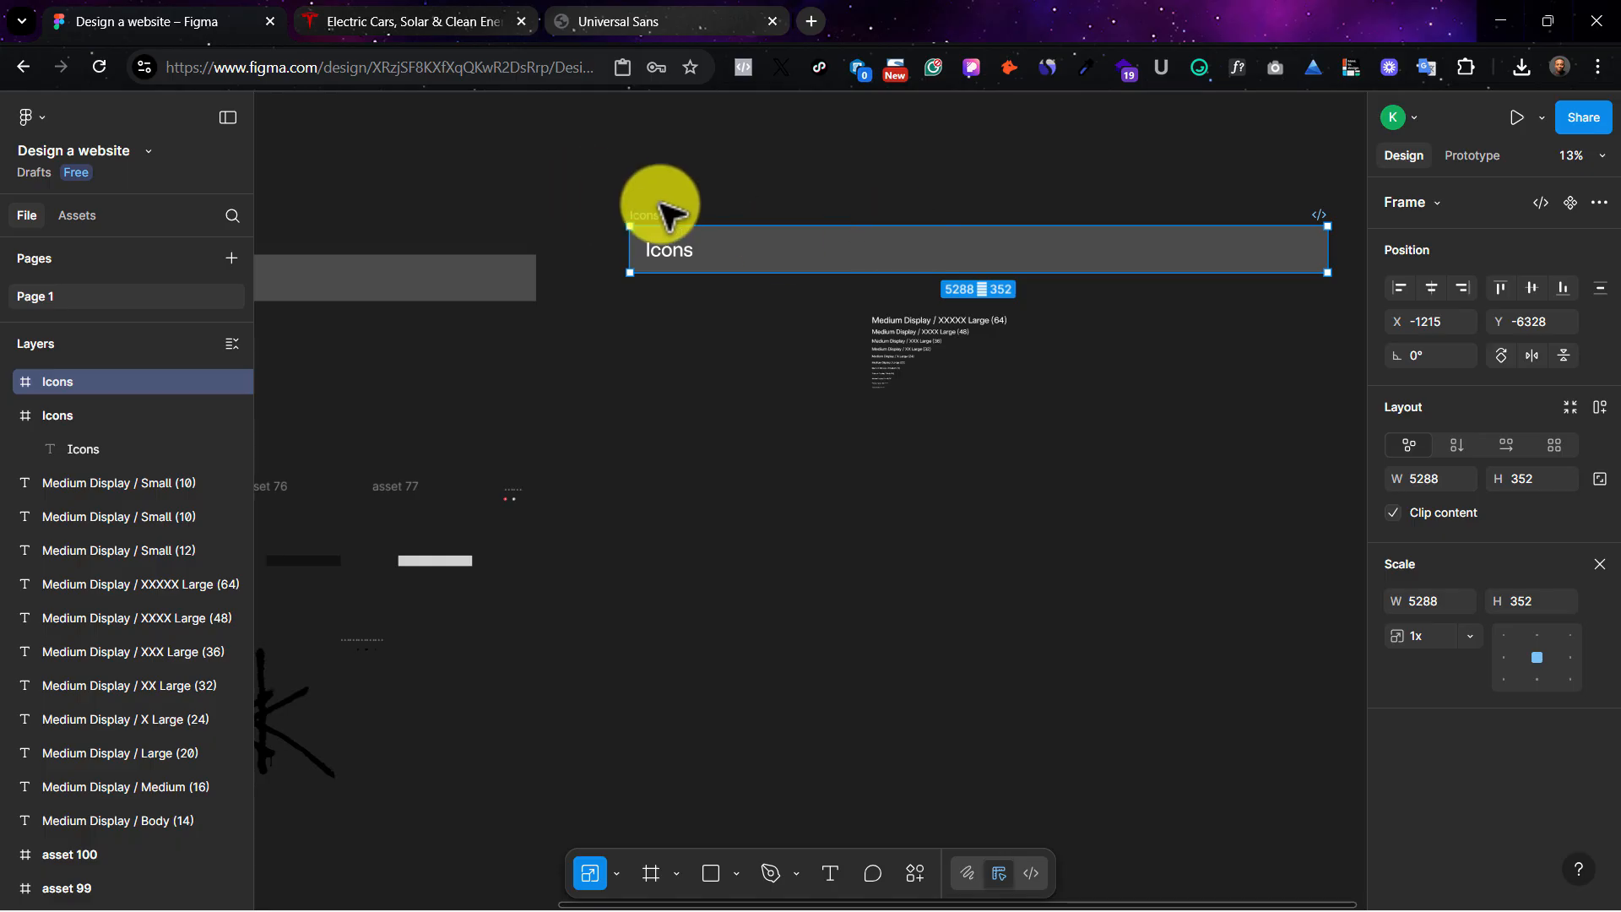
left_click_drag(652, 217, 897, 230)
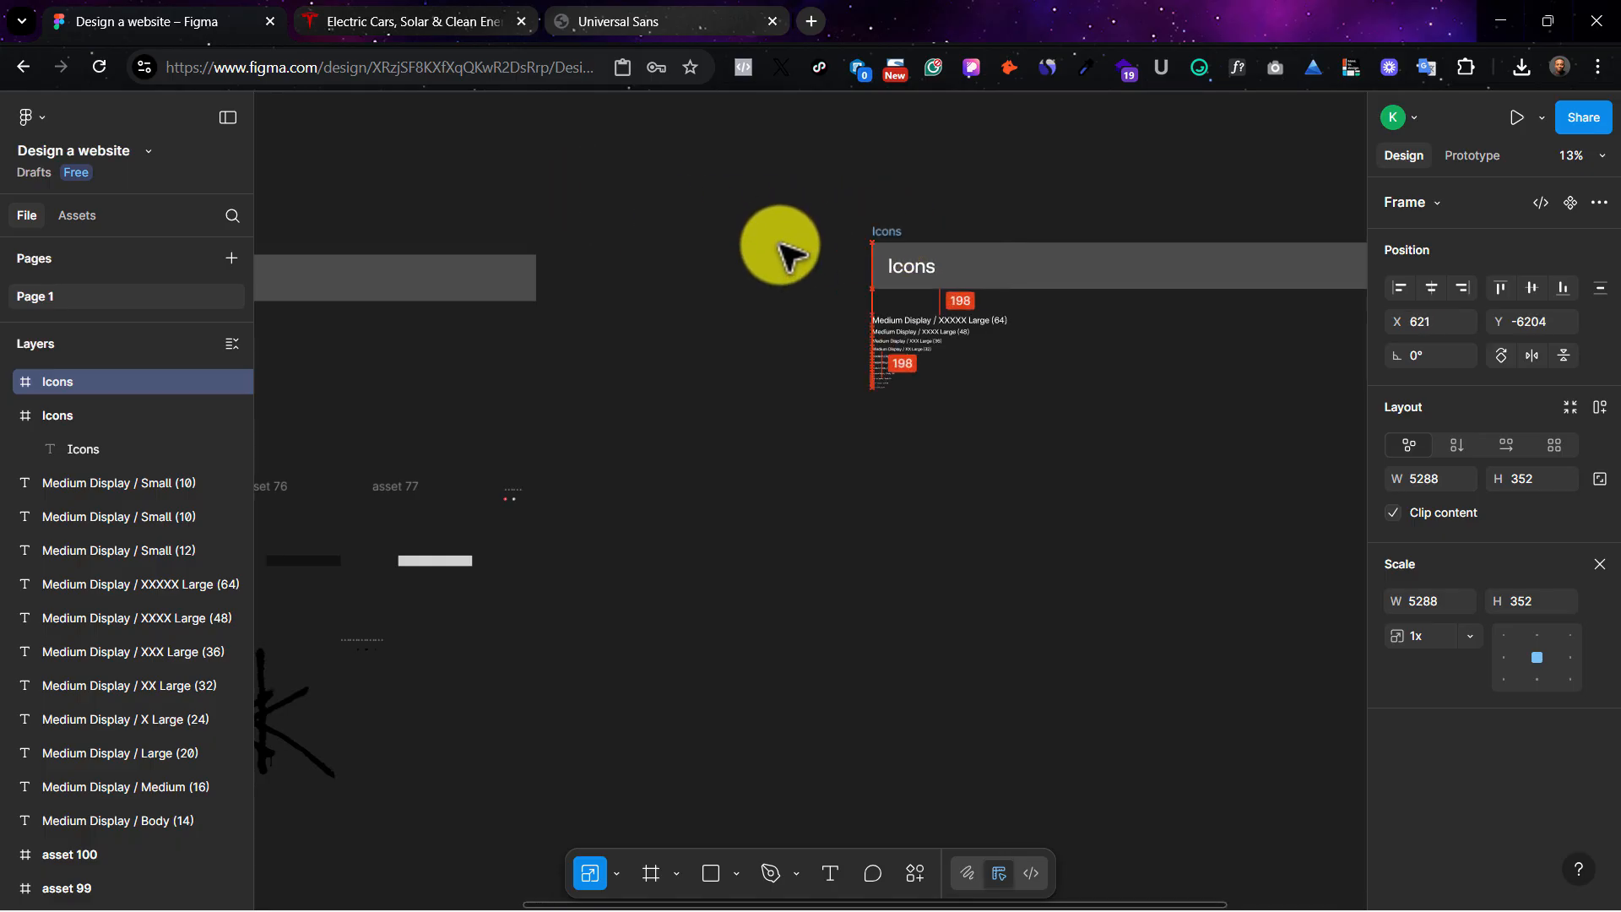
Step: Change the text inside the duplicated header above the type samples to "Styles"
left_click(780, 244)
scroll(780, 245, "right", 4)
double_click(610, 268)
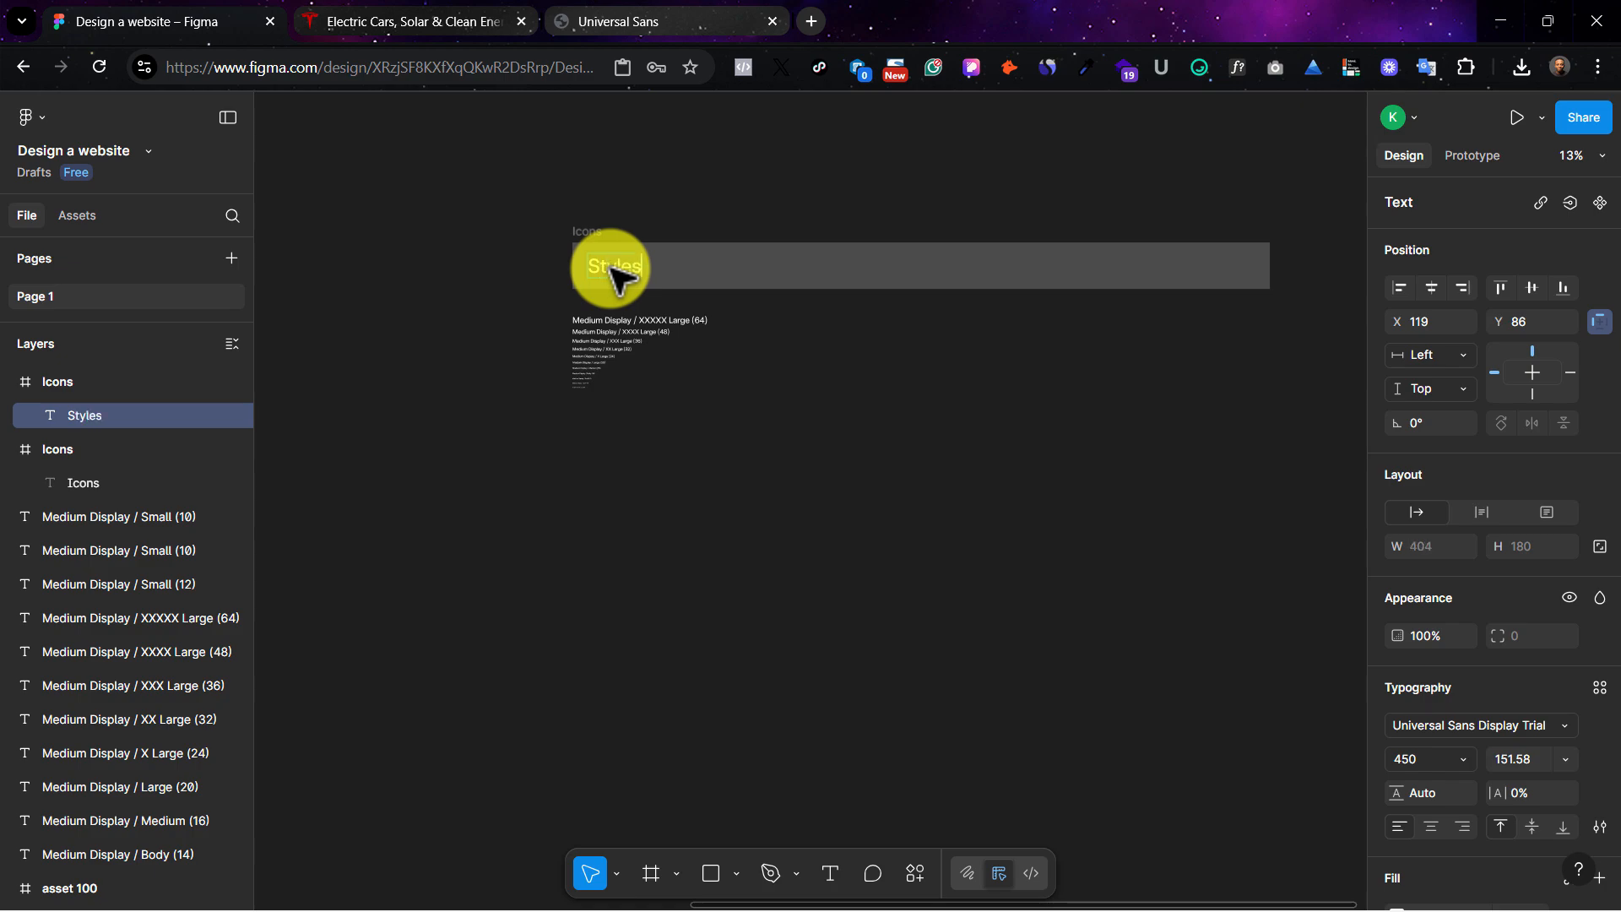
Step: Rename the duplicated header frame above the type samples to "Styles"
double_click(582, 226)
type("Styles")
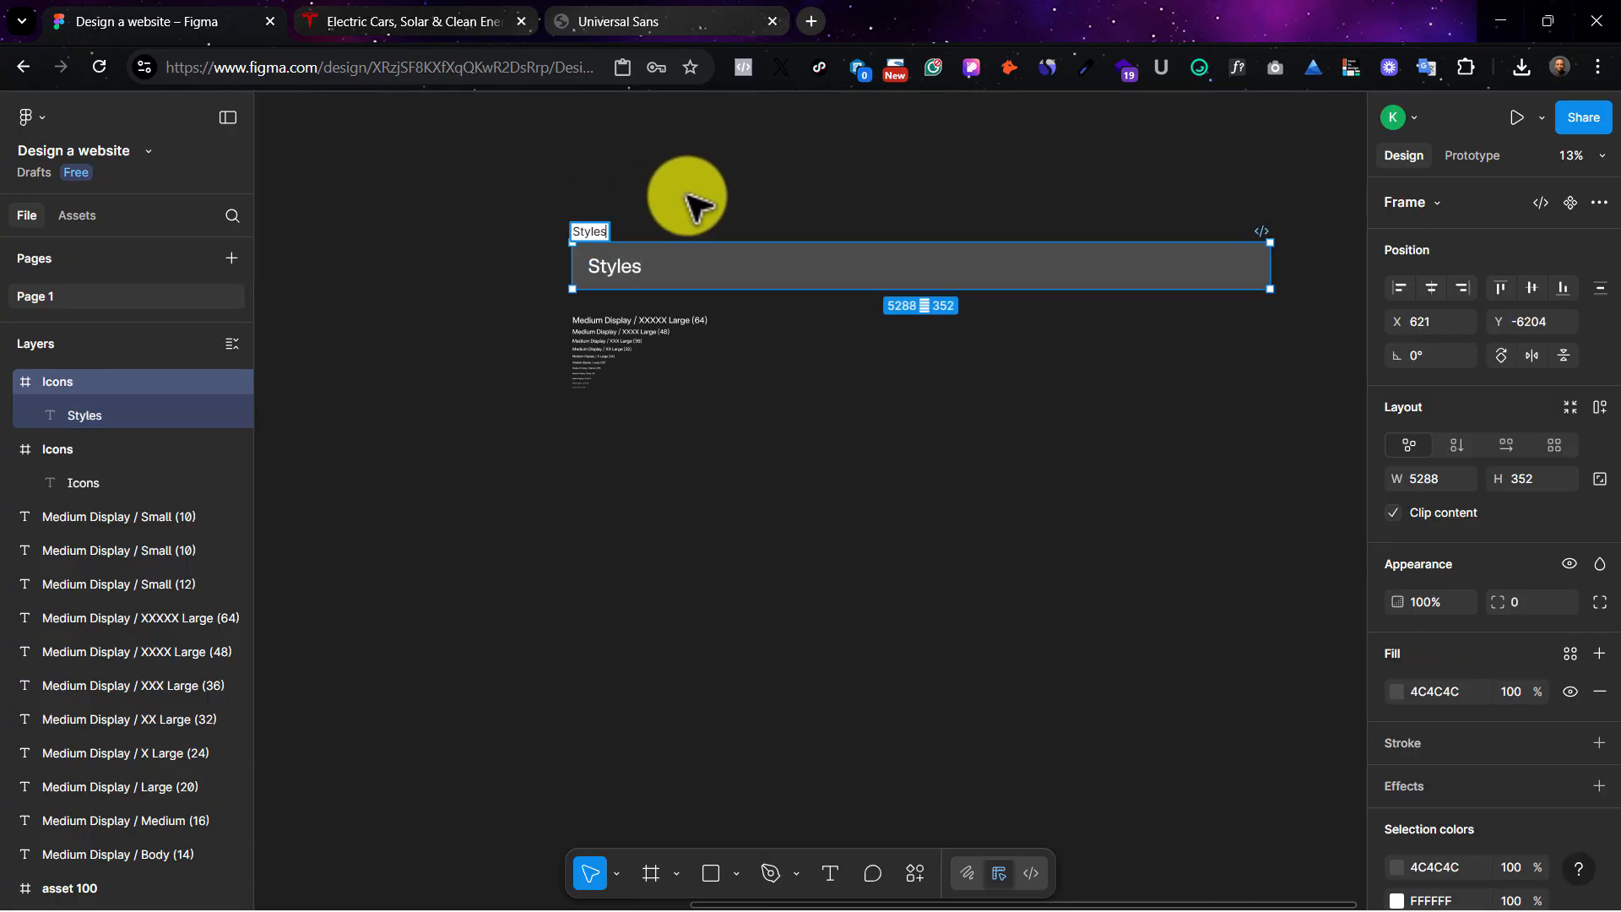
left_click(687, 196)
Step: Select all the Medium Display type samples and try to run the Batch Styler plugin on them
key("shift+1")
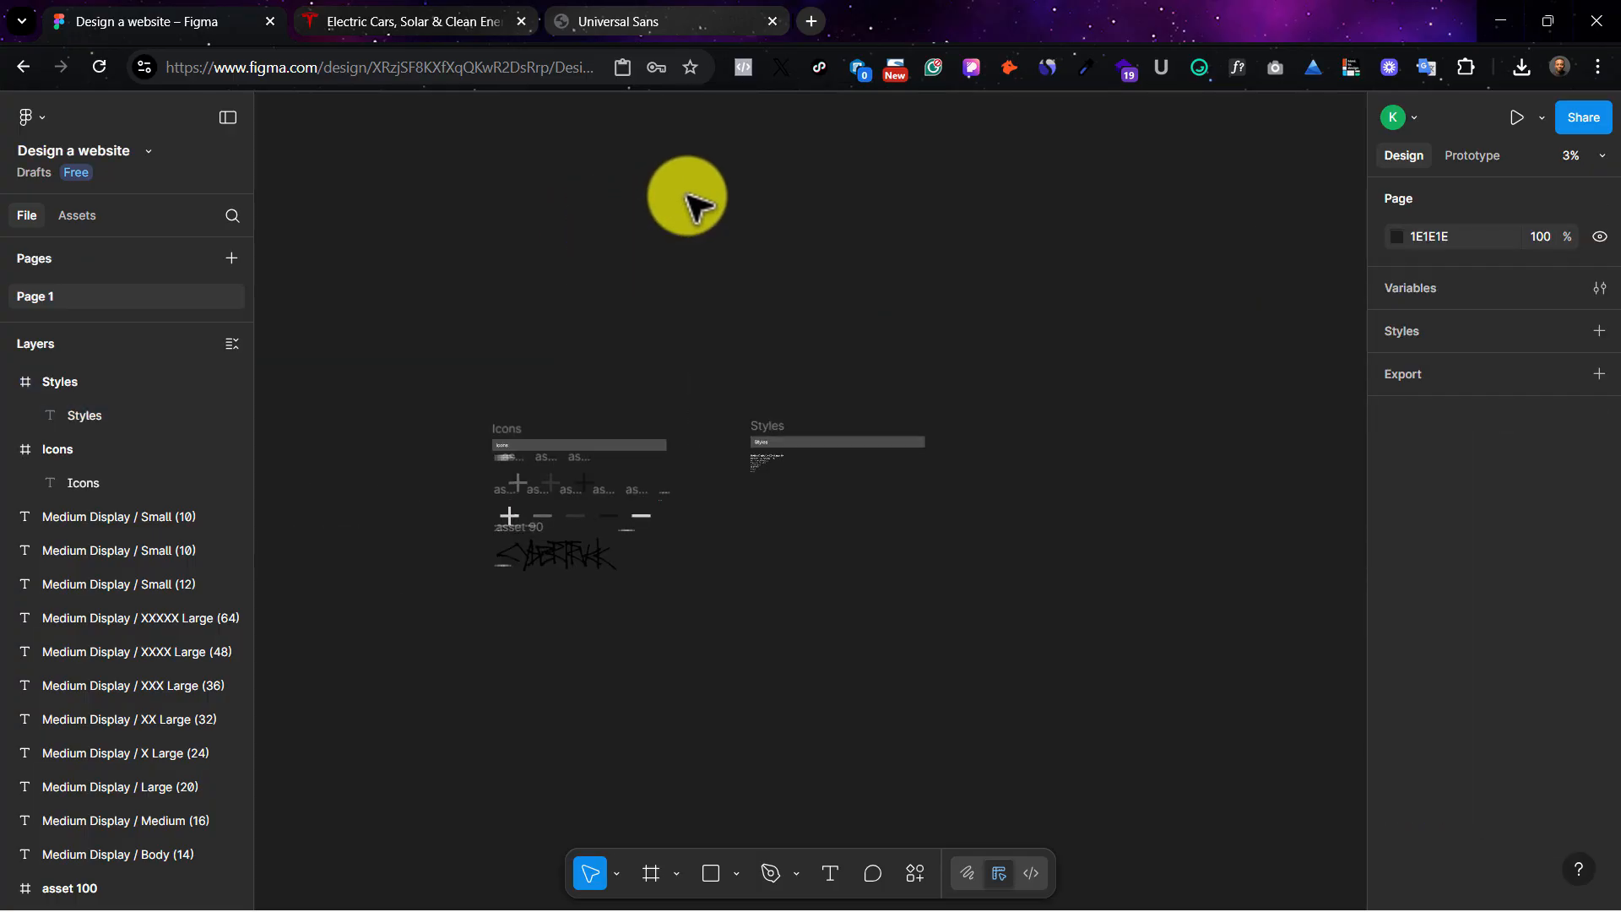
key("ctrl+plus")
key("ctrl+plus")
key("ctrl+plus")
key("ctrl+plus")
scroll(687, 196, "up", 5)
scroll(687, 196, "left", 3)
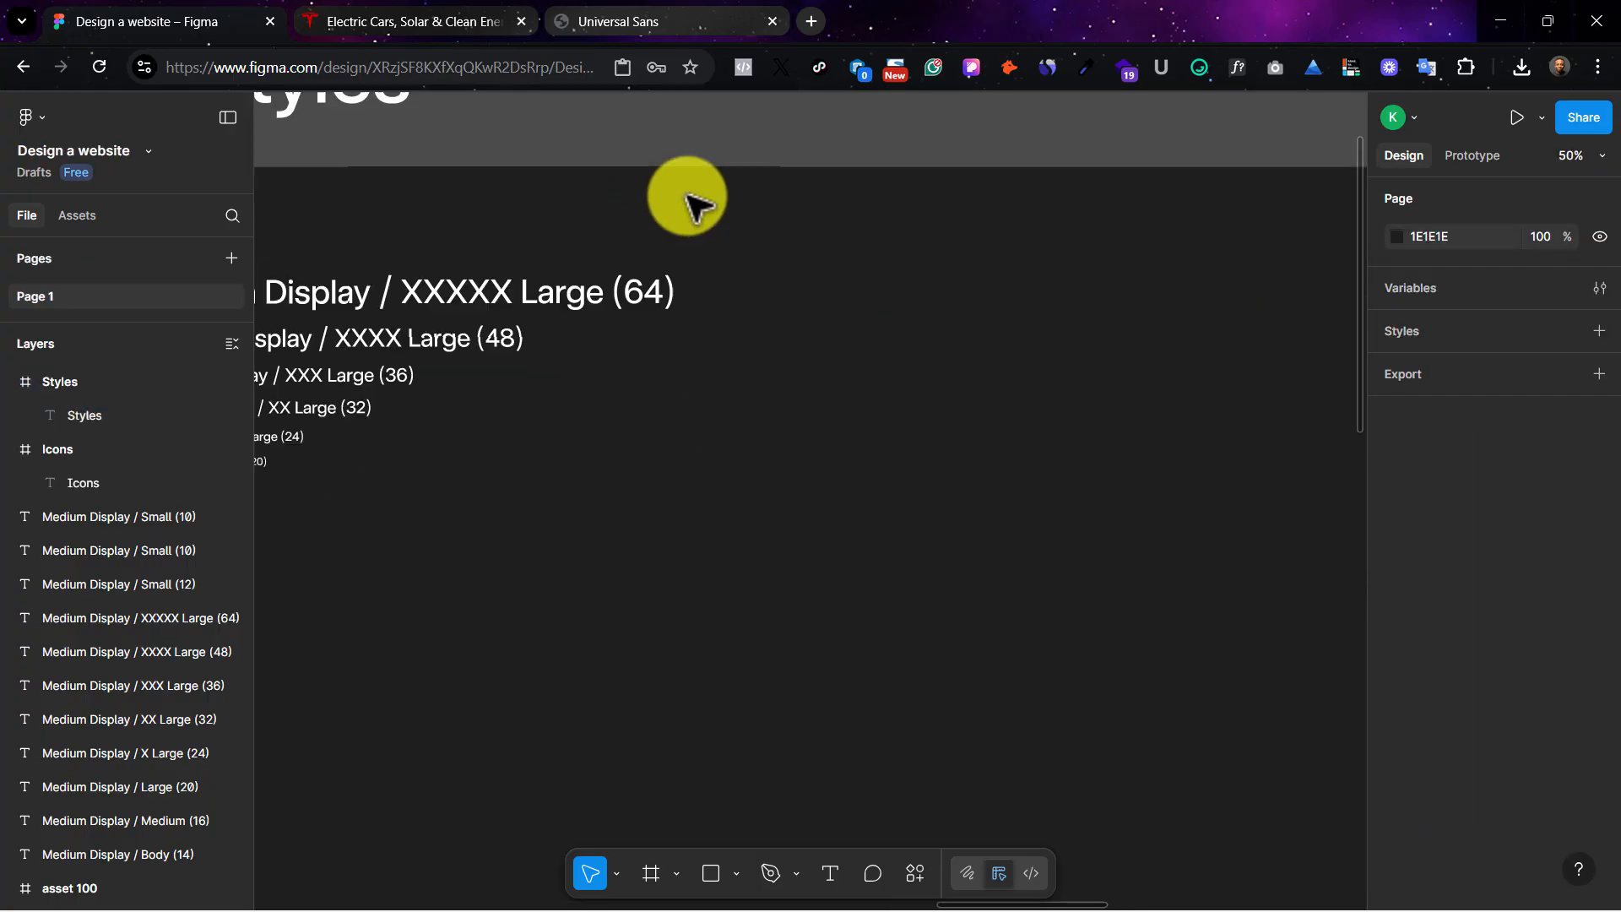
scroll(844, 303, "left", 5)
scroll(844, 304, "up", 4)
scroll(833, 289, "down", 3)
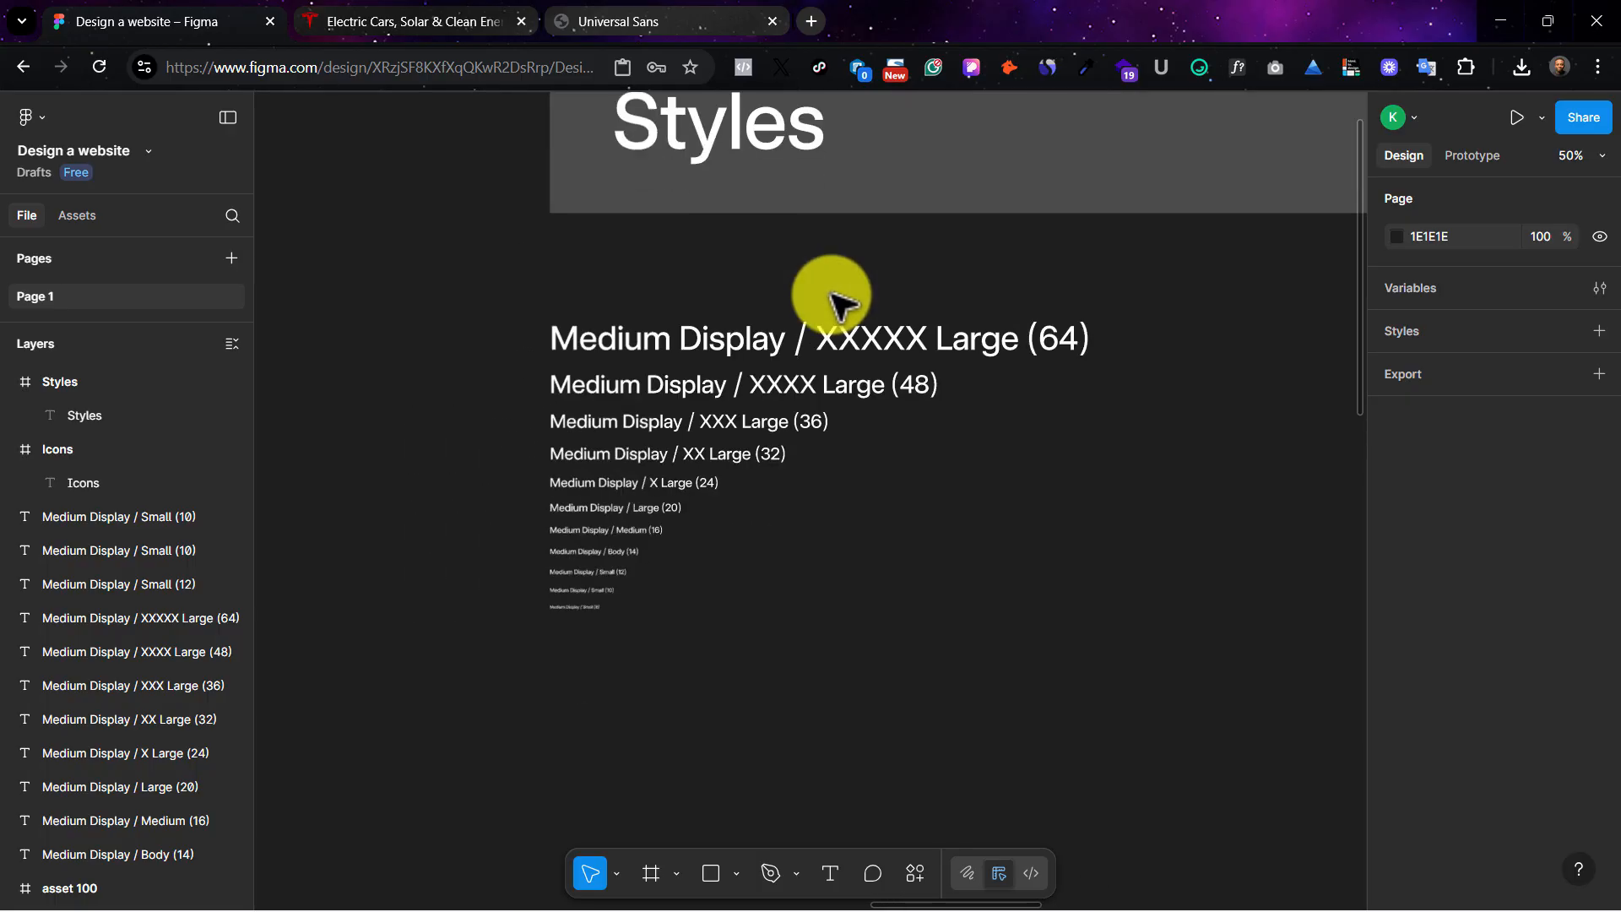
scroll(839, 300, "down", 1)
left_click_drag(798, 701, 560, 289)
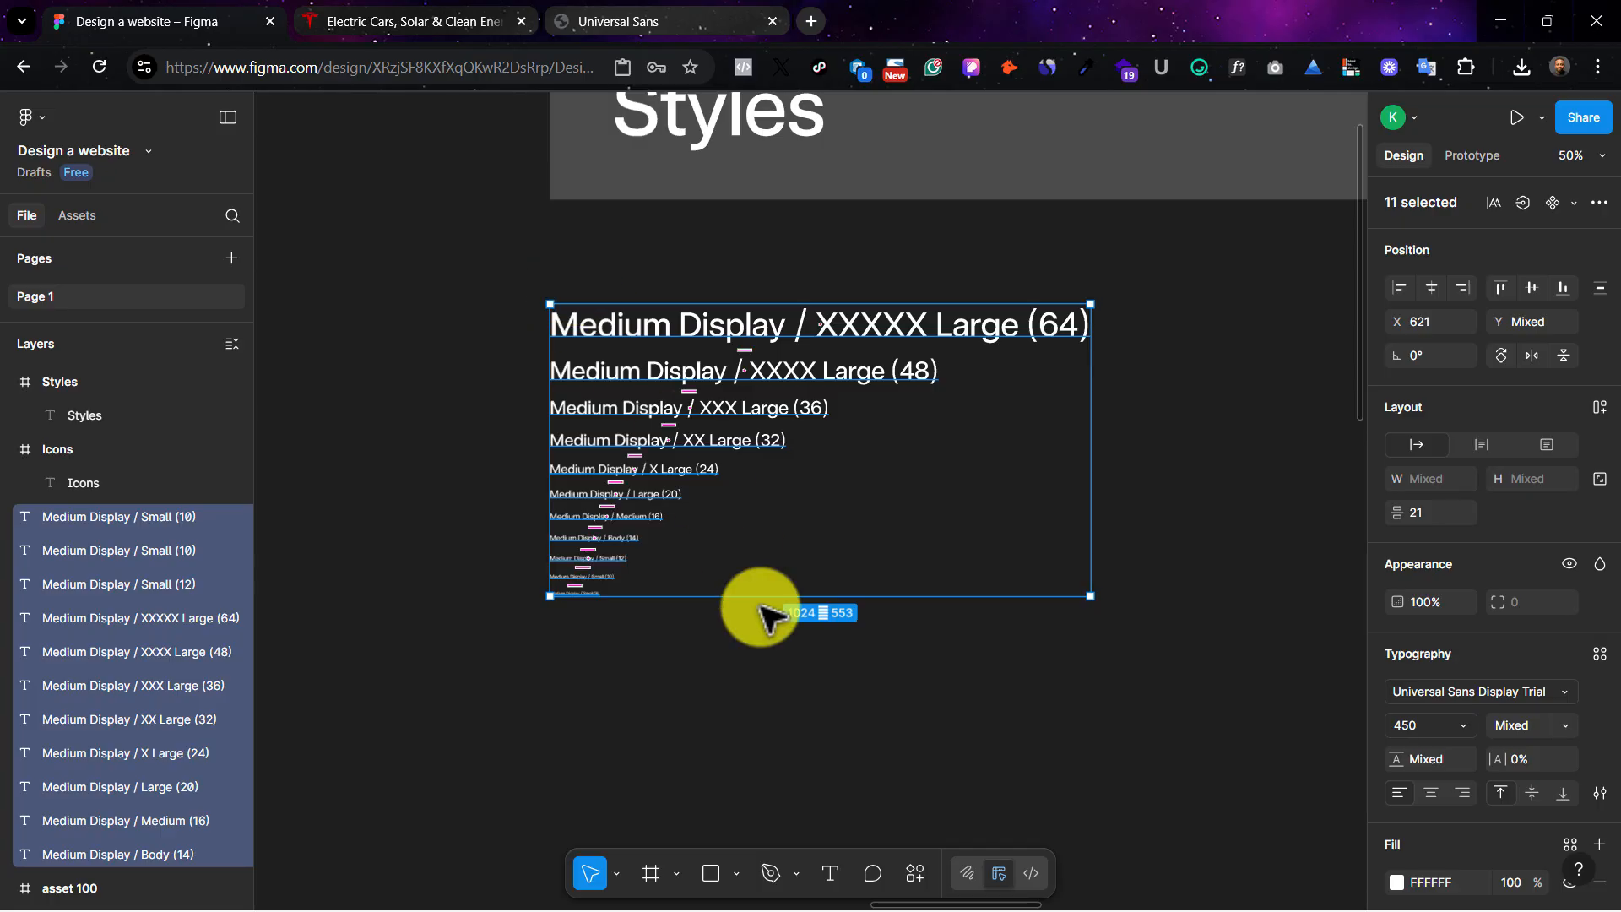
left_click(915, 873)
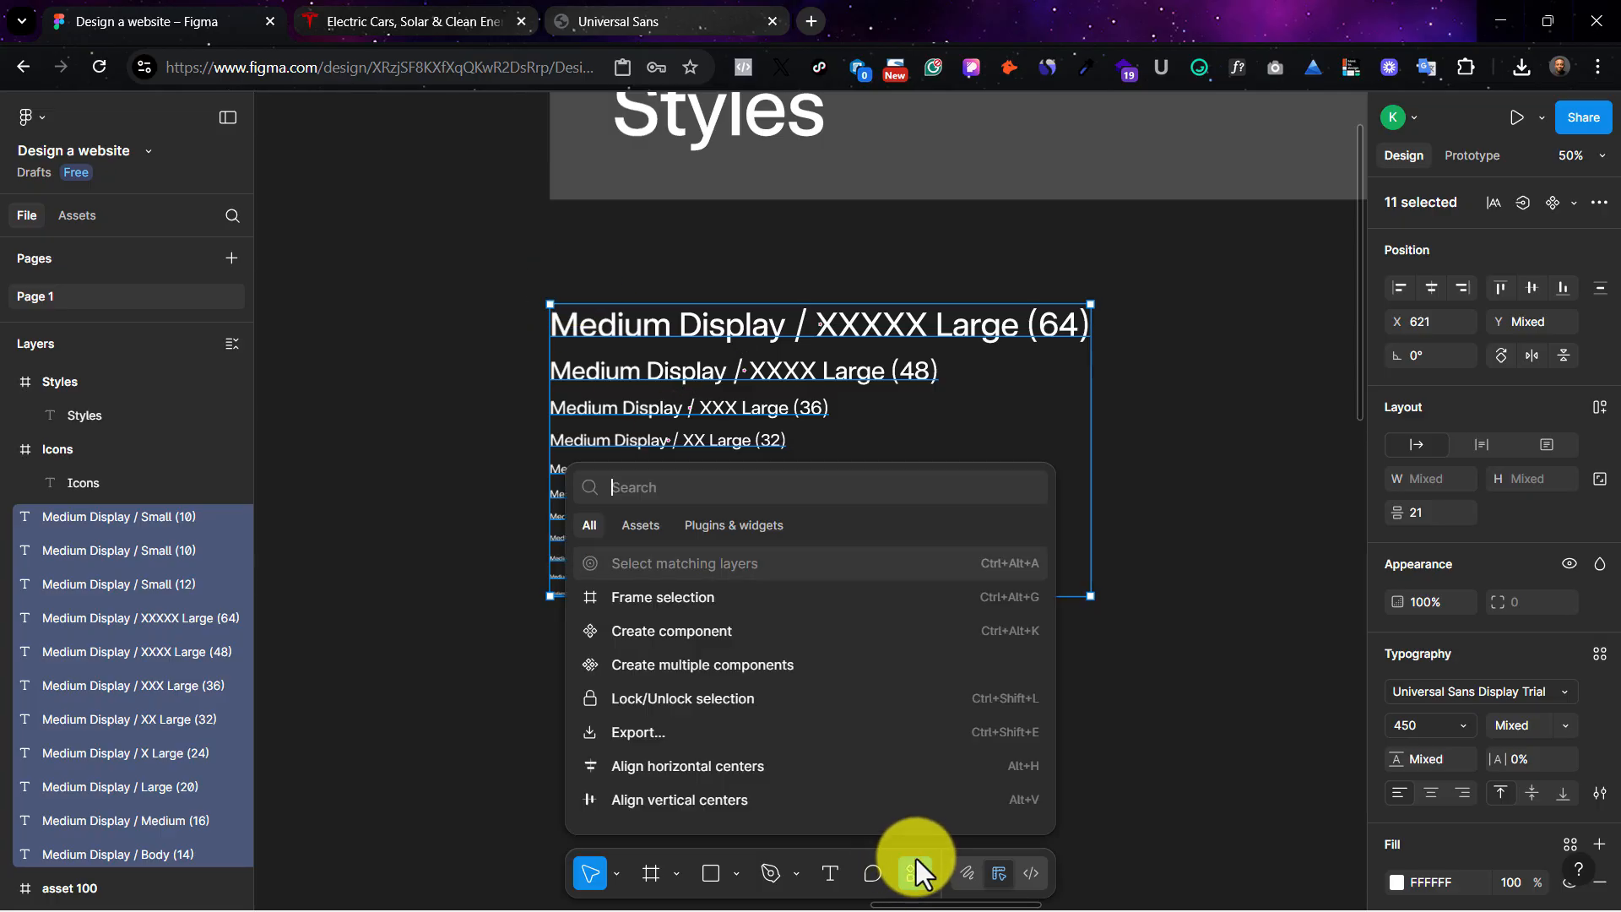
left_click(738, 534)
type("baych")
right_click(935, 590)
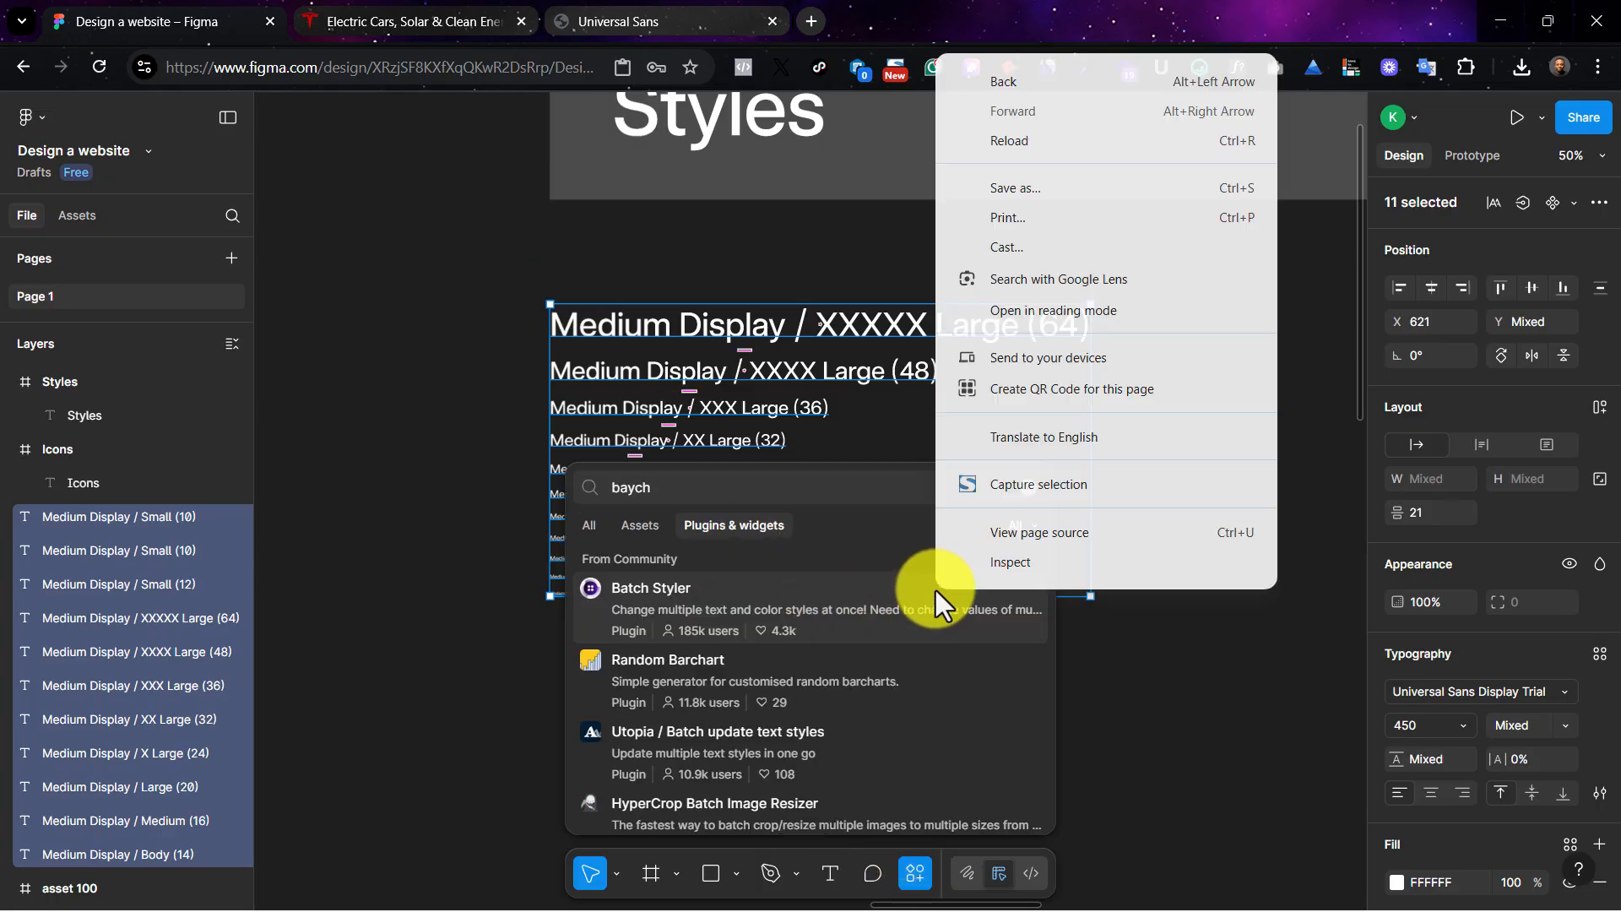
left_click(901, 591)
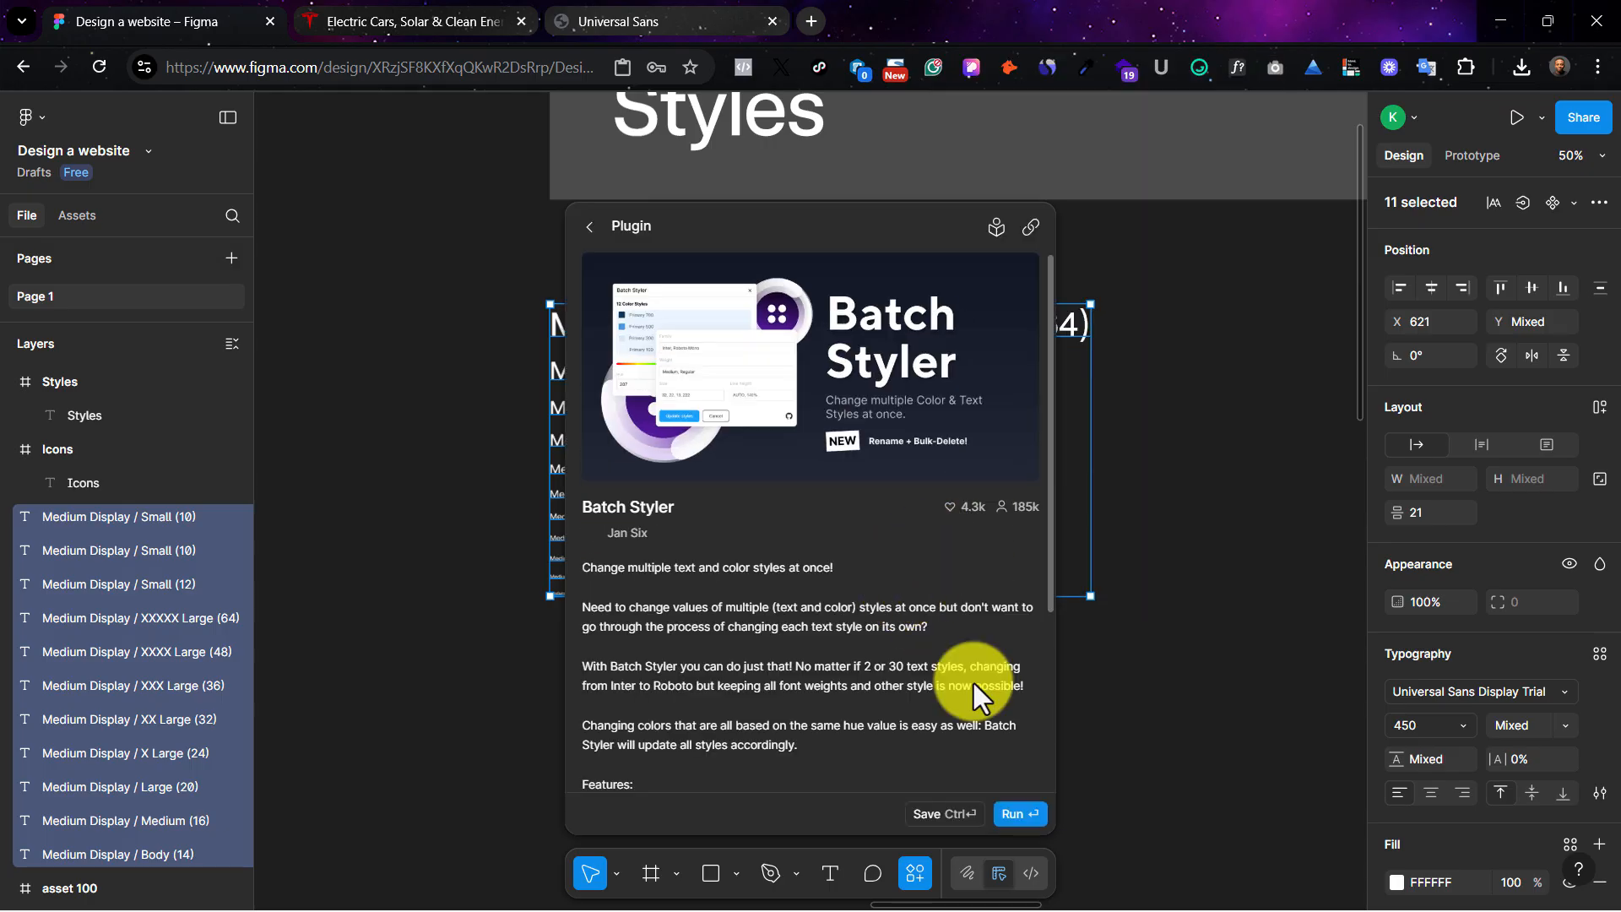
left_click(1023, 812)
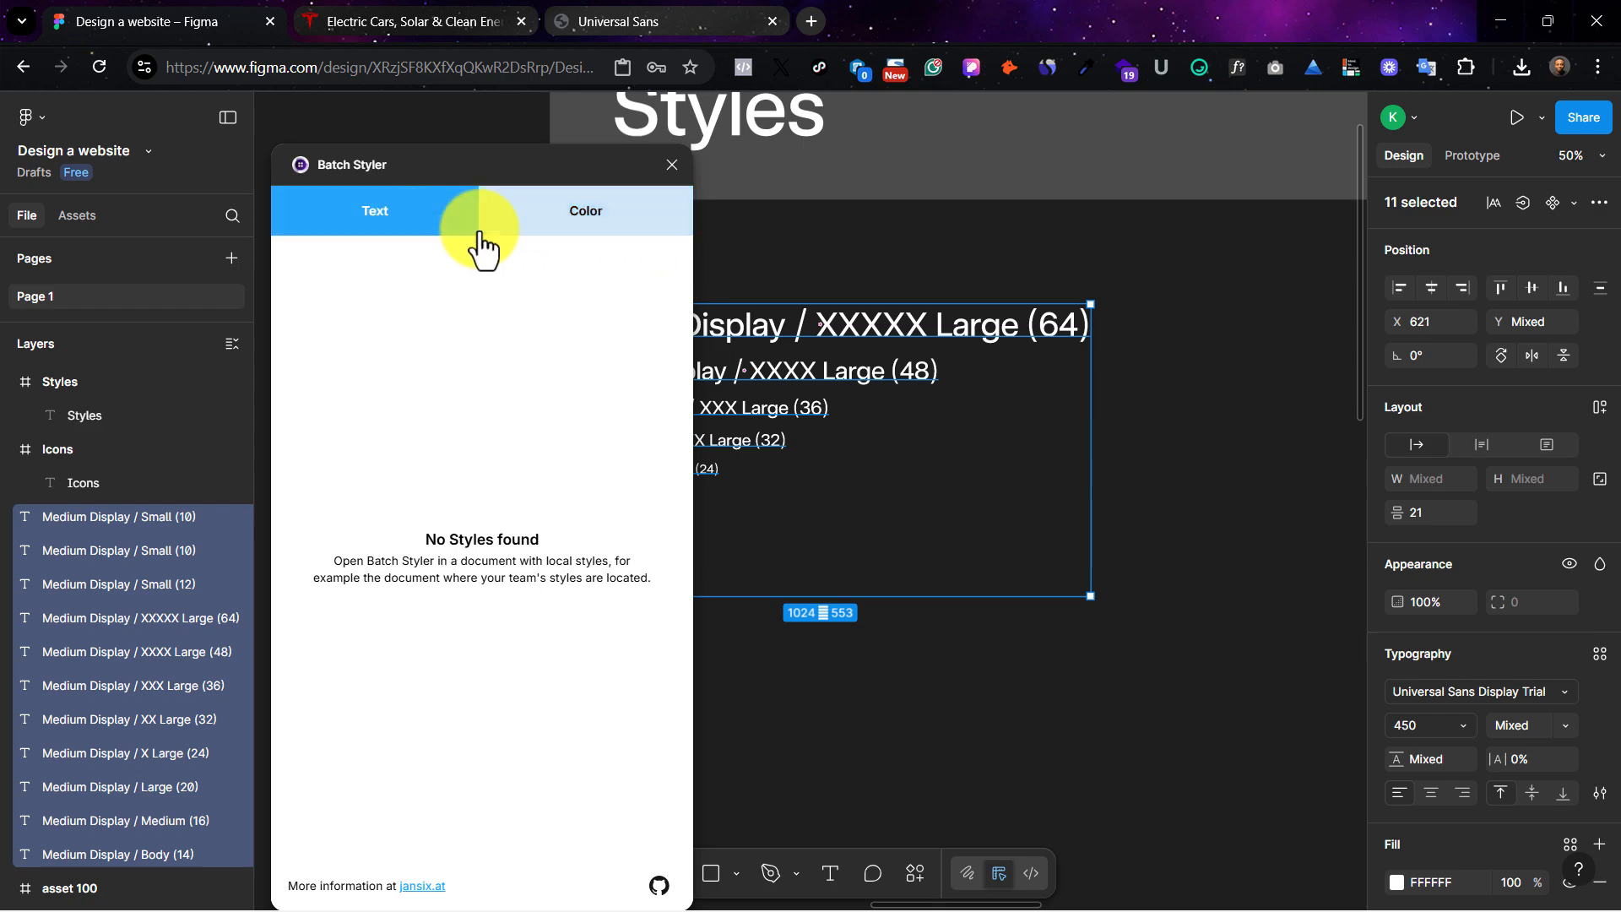
left_click(671, 165)
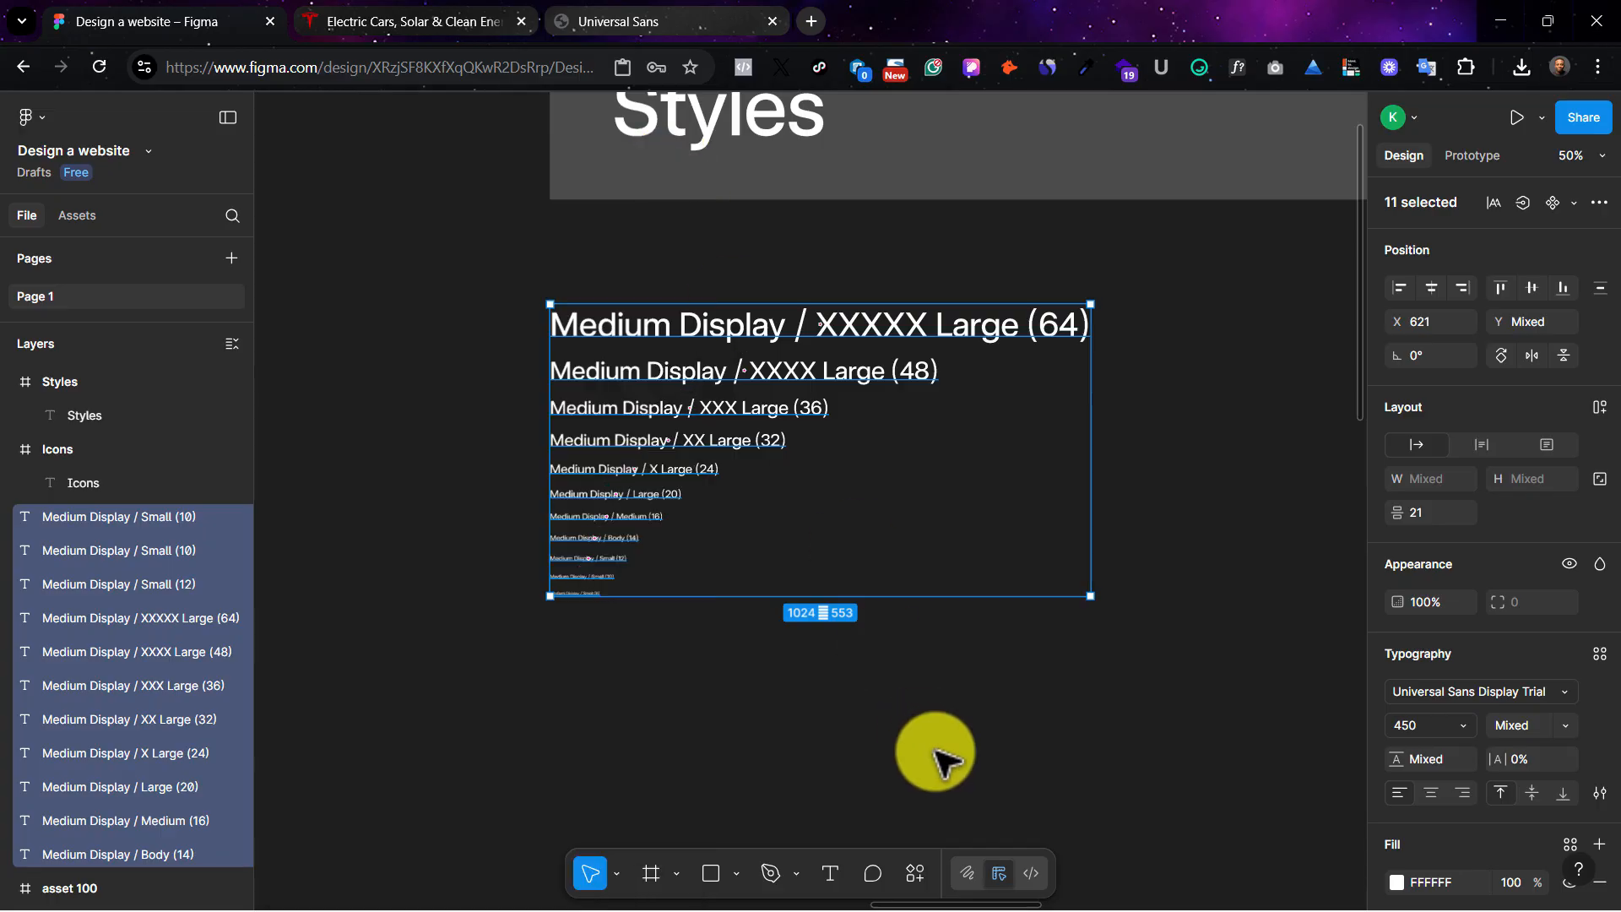
Step: Search the plugins for "styler", open the Styler plugin's page and bring up its run options
left_click(914, 872)
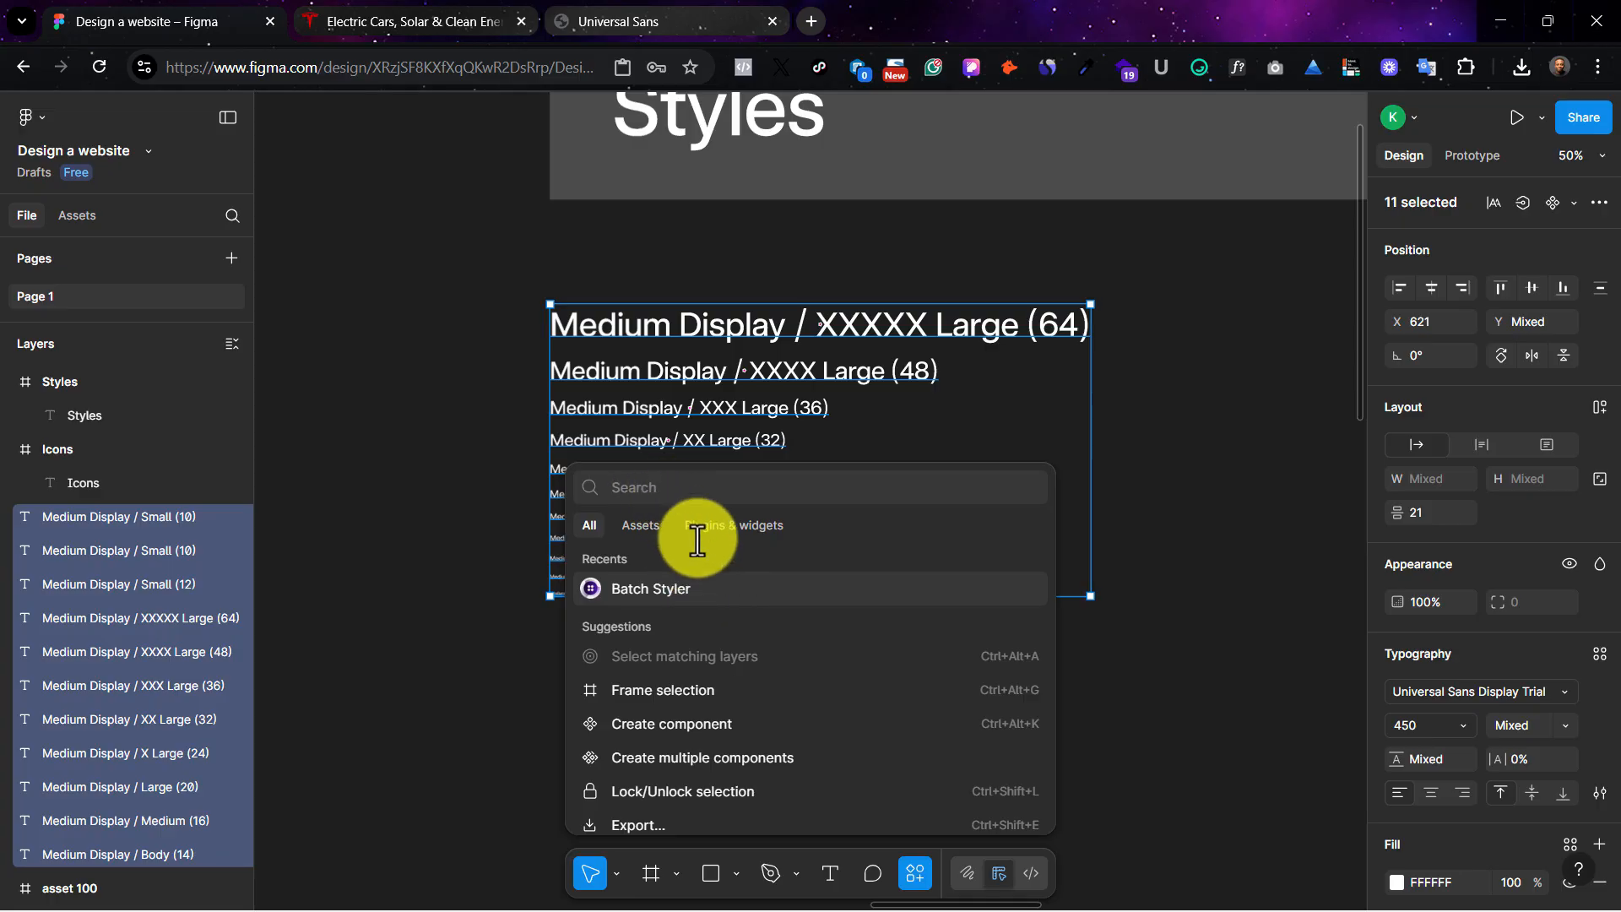
type("styler")
left_click(699, 704)
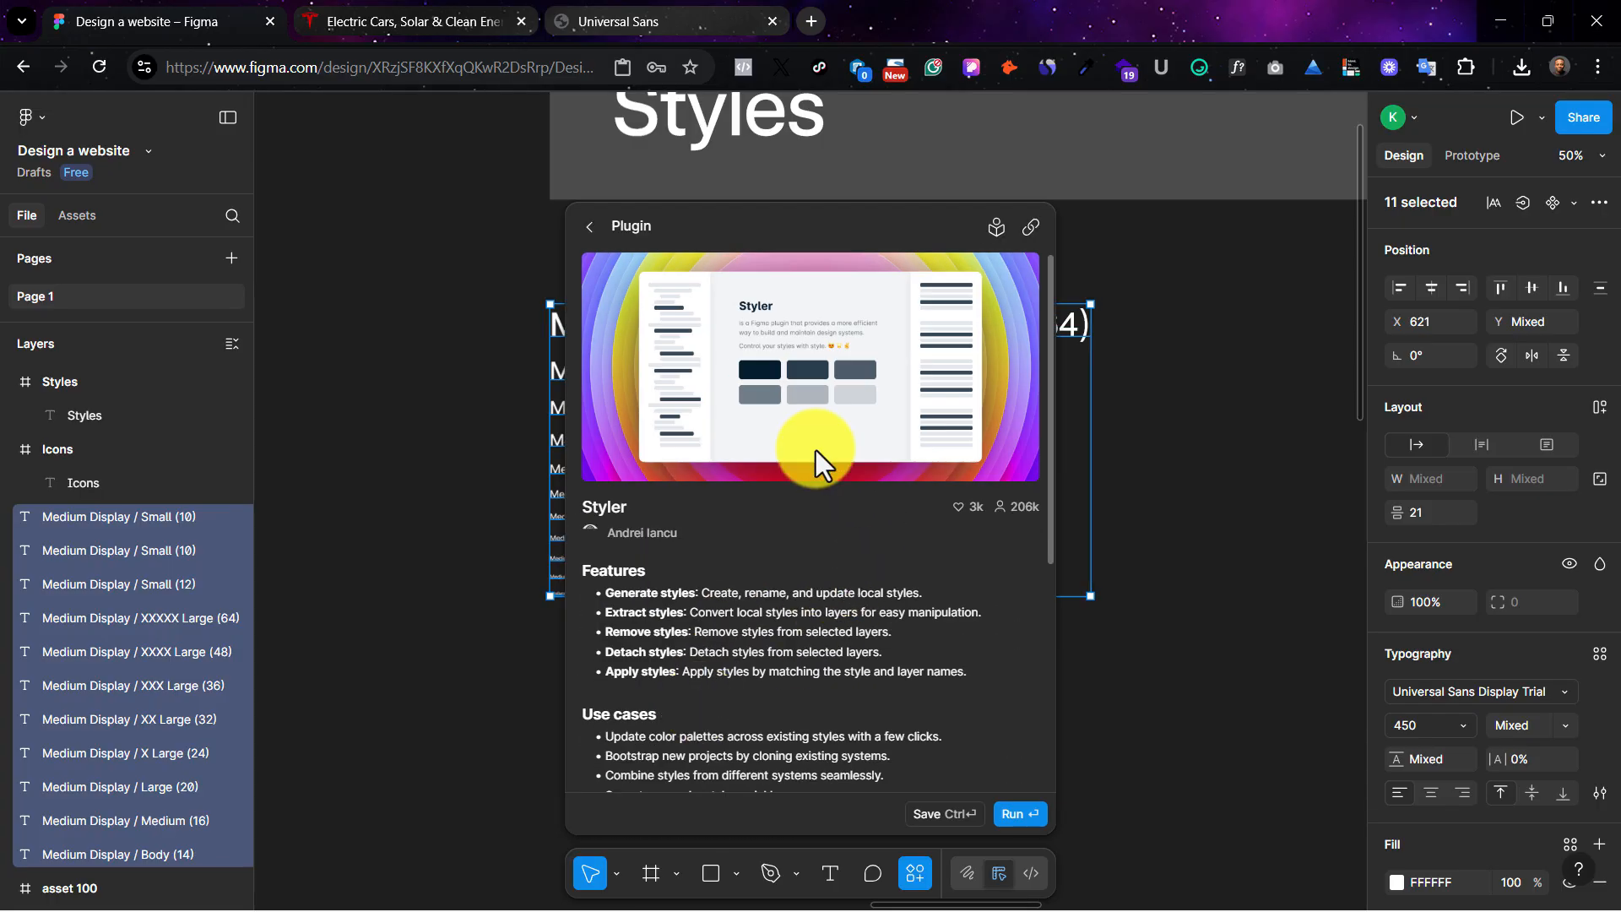
left_click(1010, 815)
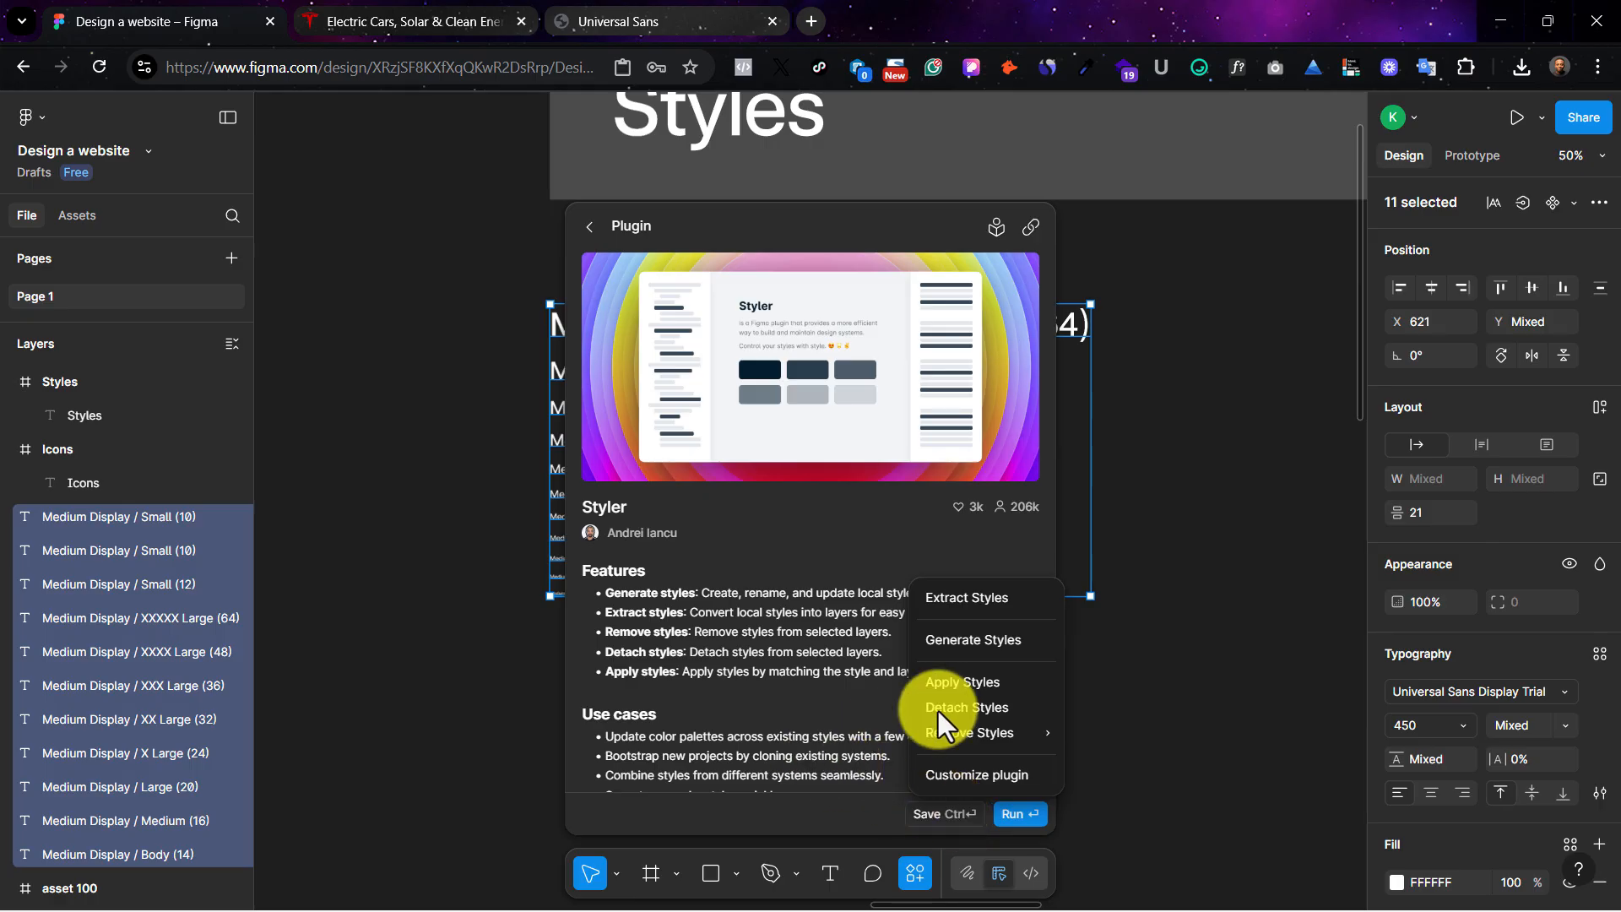
left_click(848, 221)
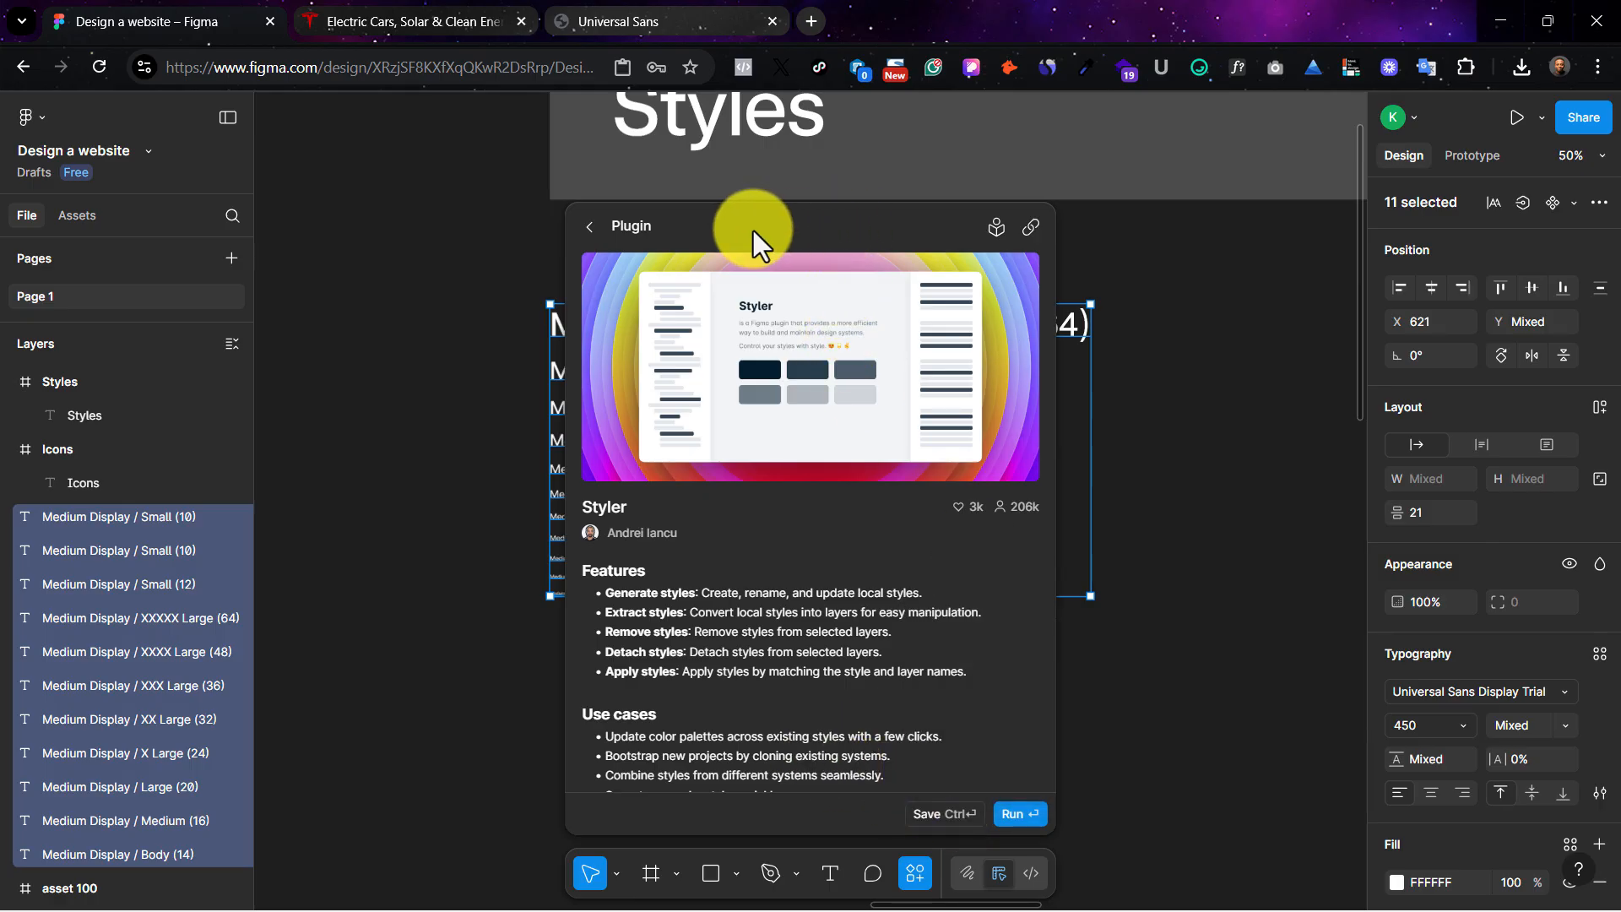
scroll(481, 326, "right", 5)
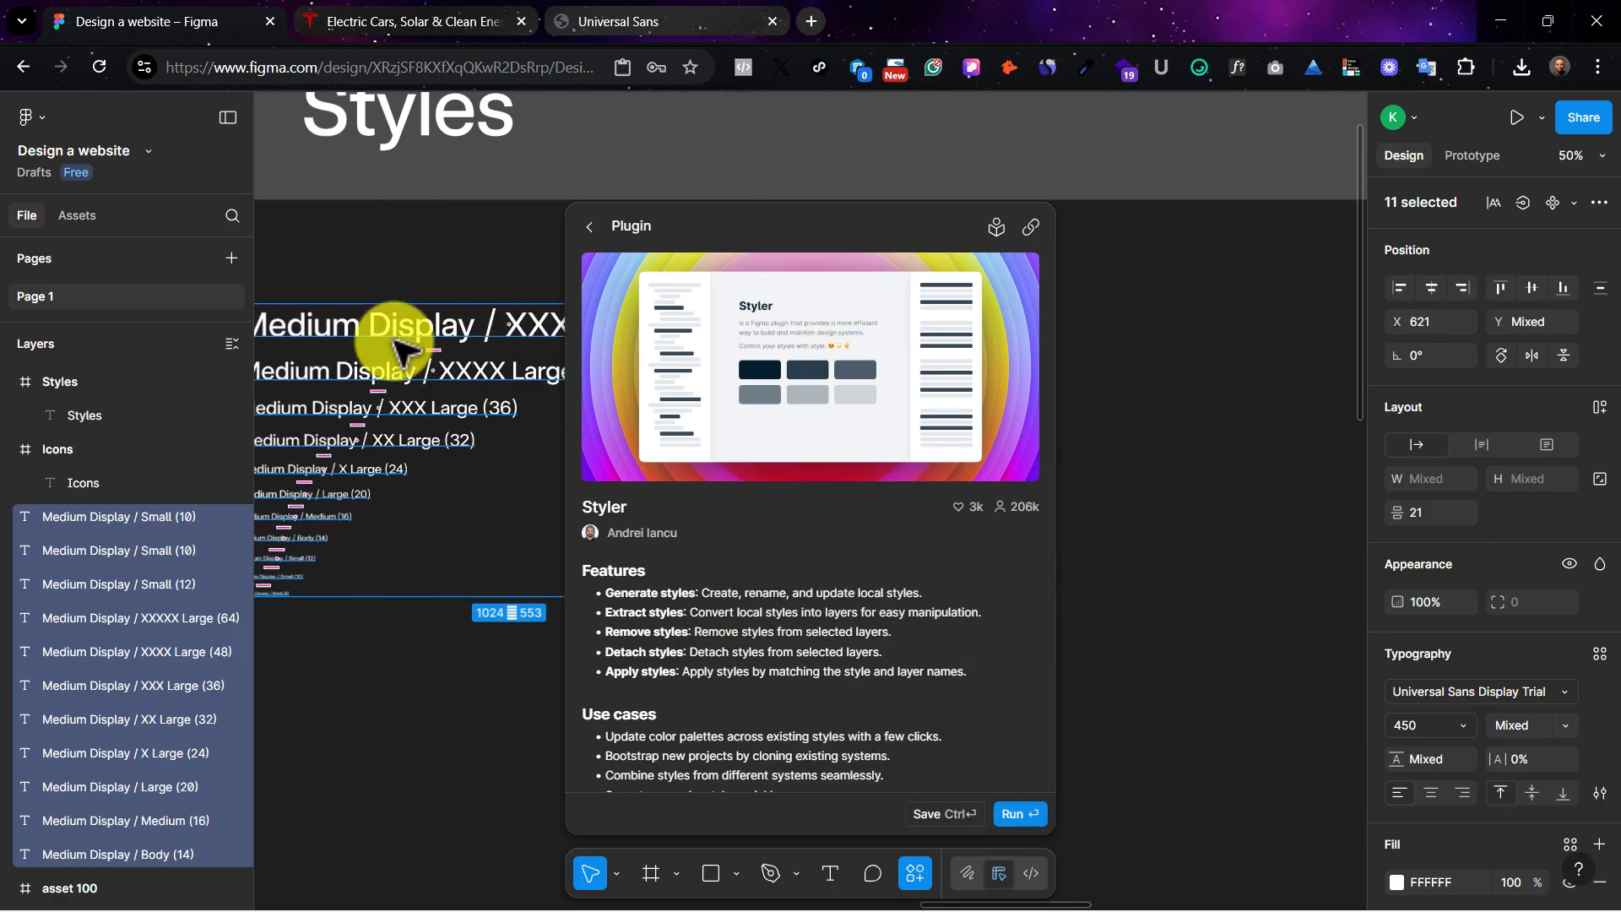
scroll(390, 297, "left", 3)
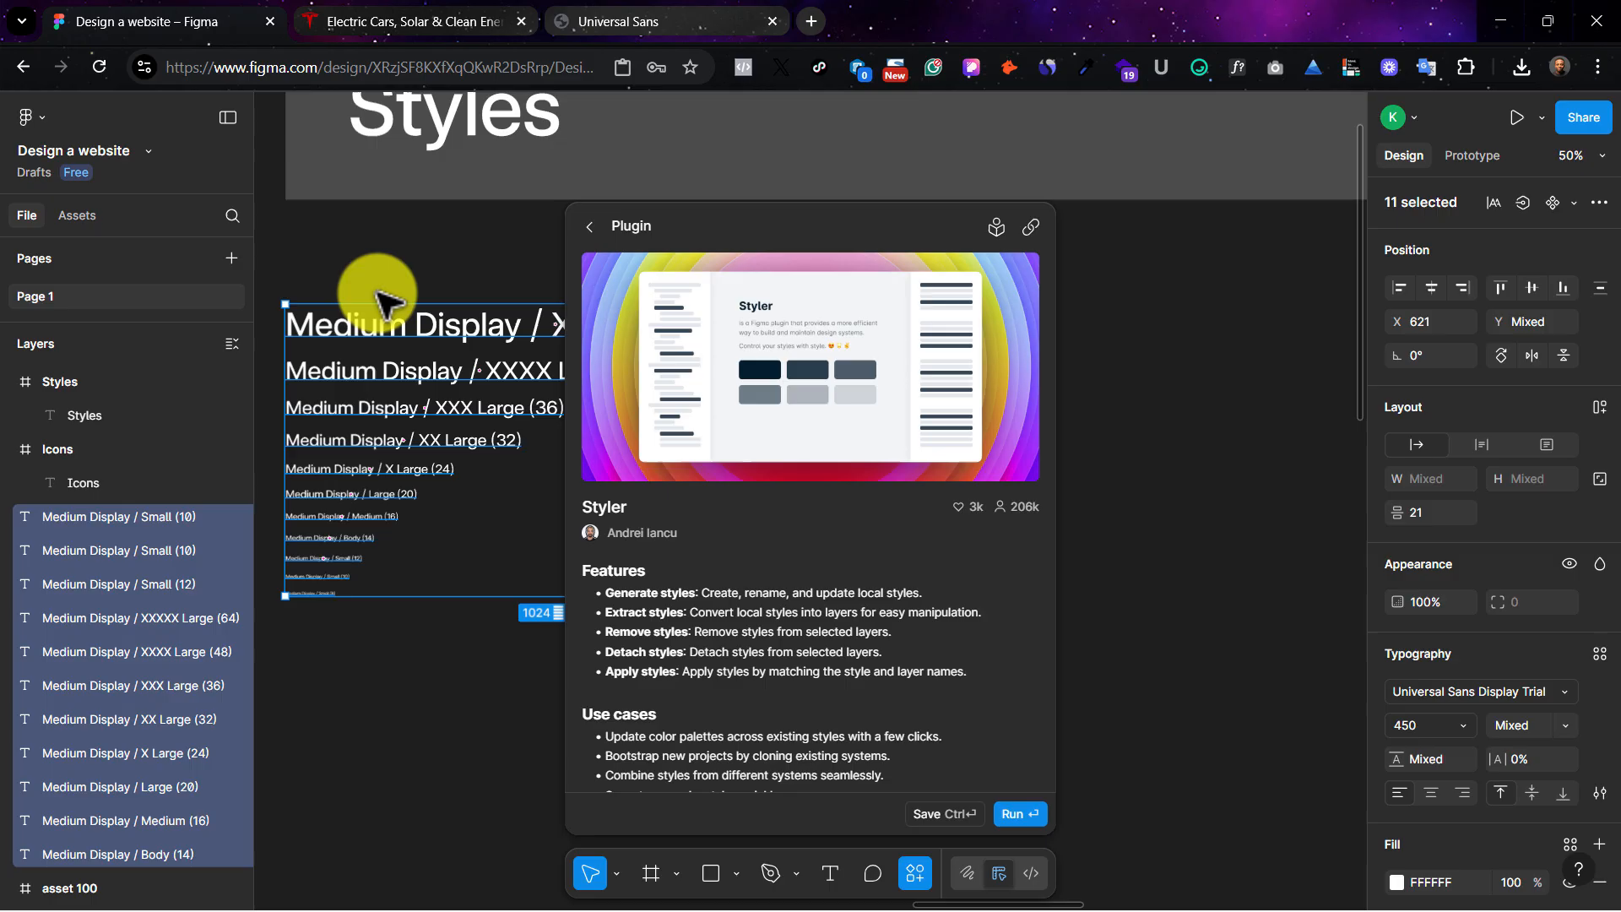
left_click(1139, 405)
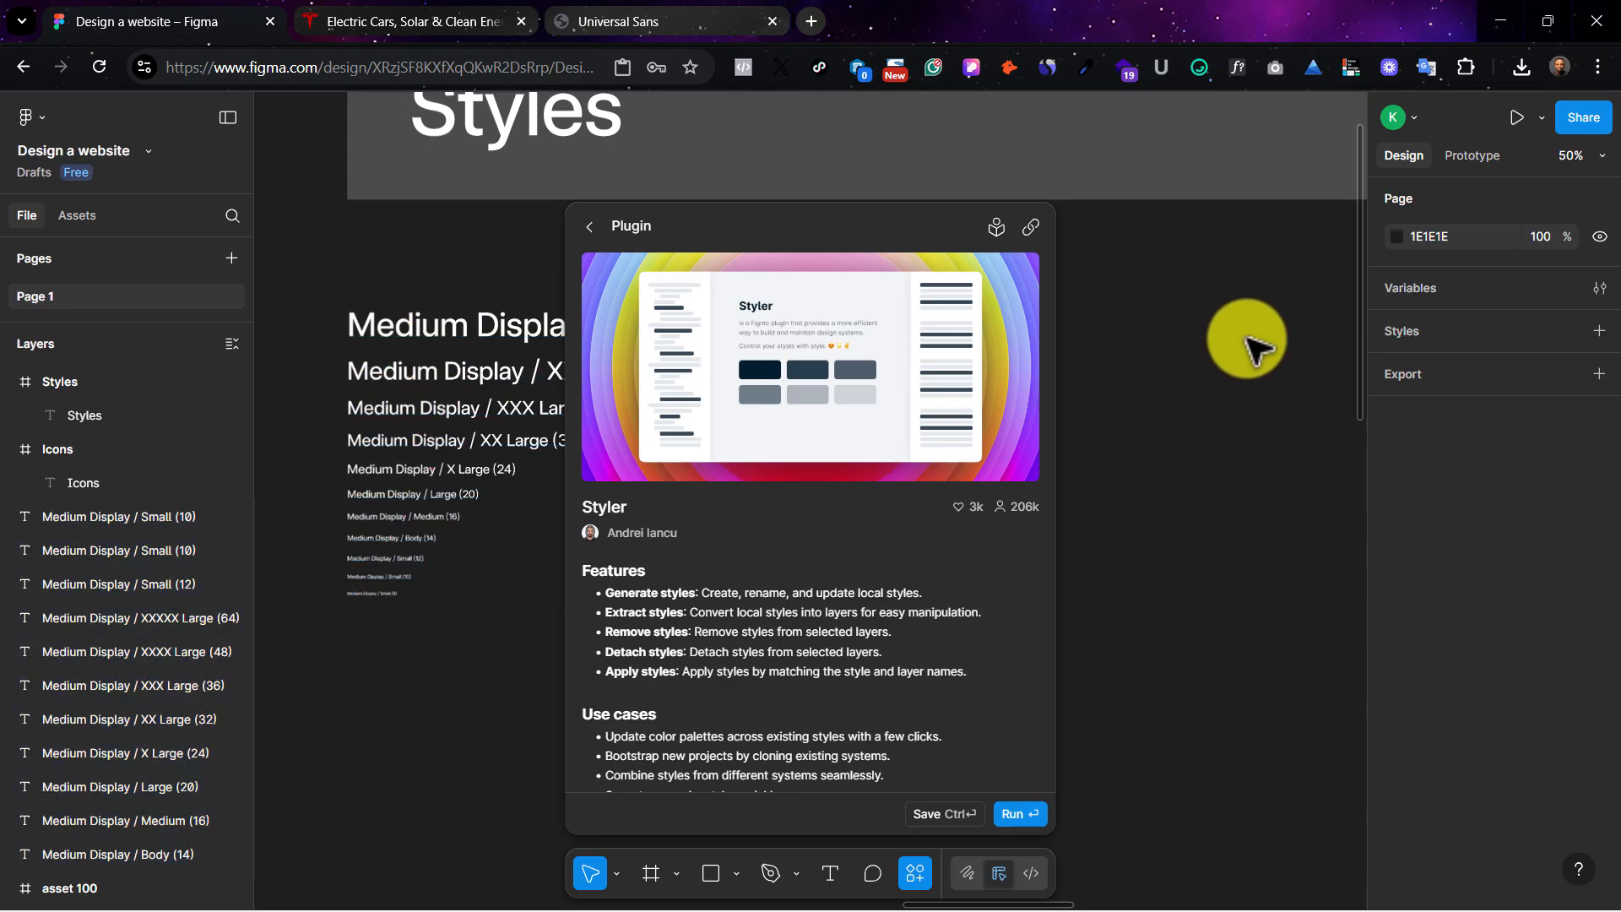
left_click(1175, 395)
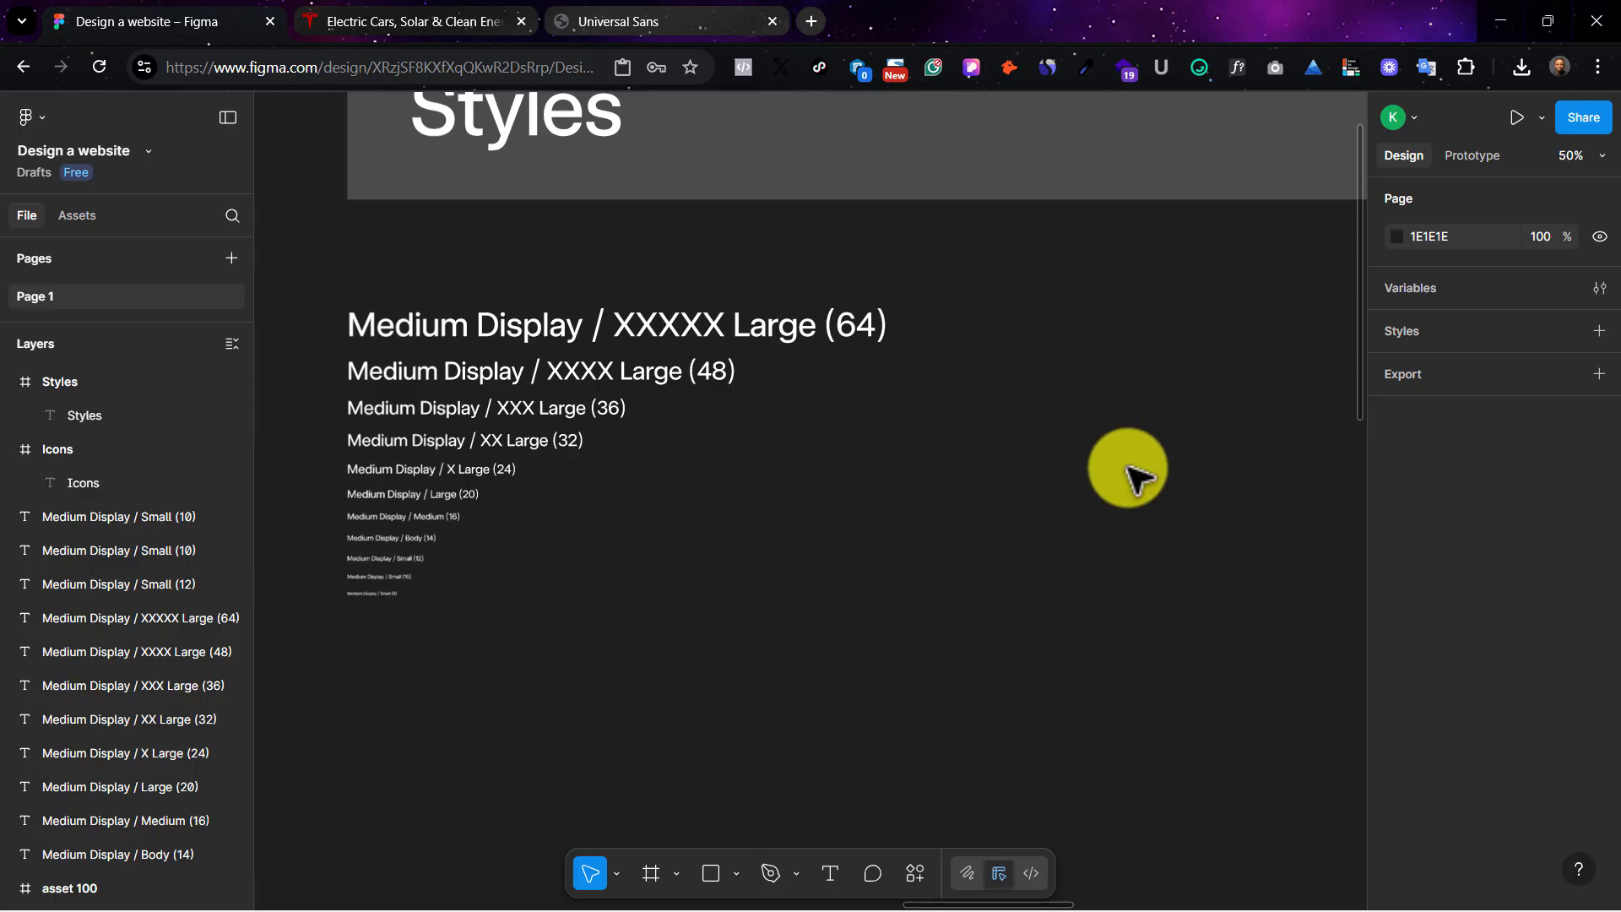
scroll(1097, 456, "up", 2)
scroll(1039, 574, "down", 1)
scroll(1038, 574, "right", 1)
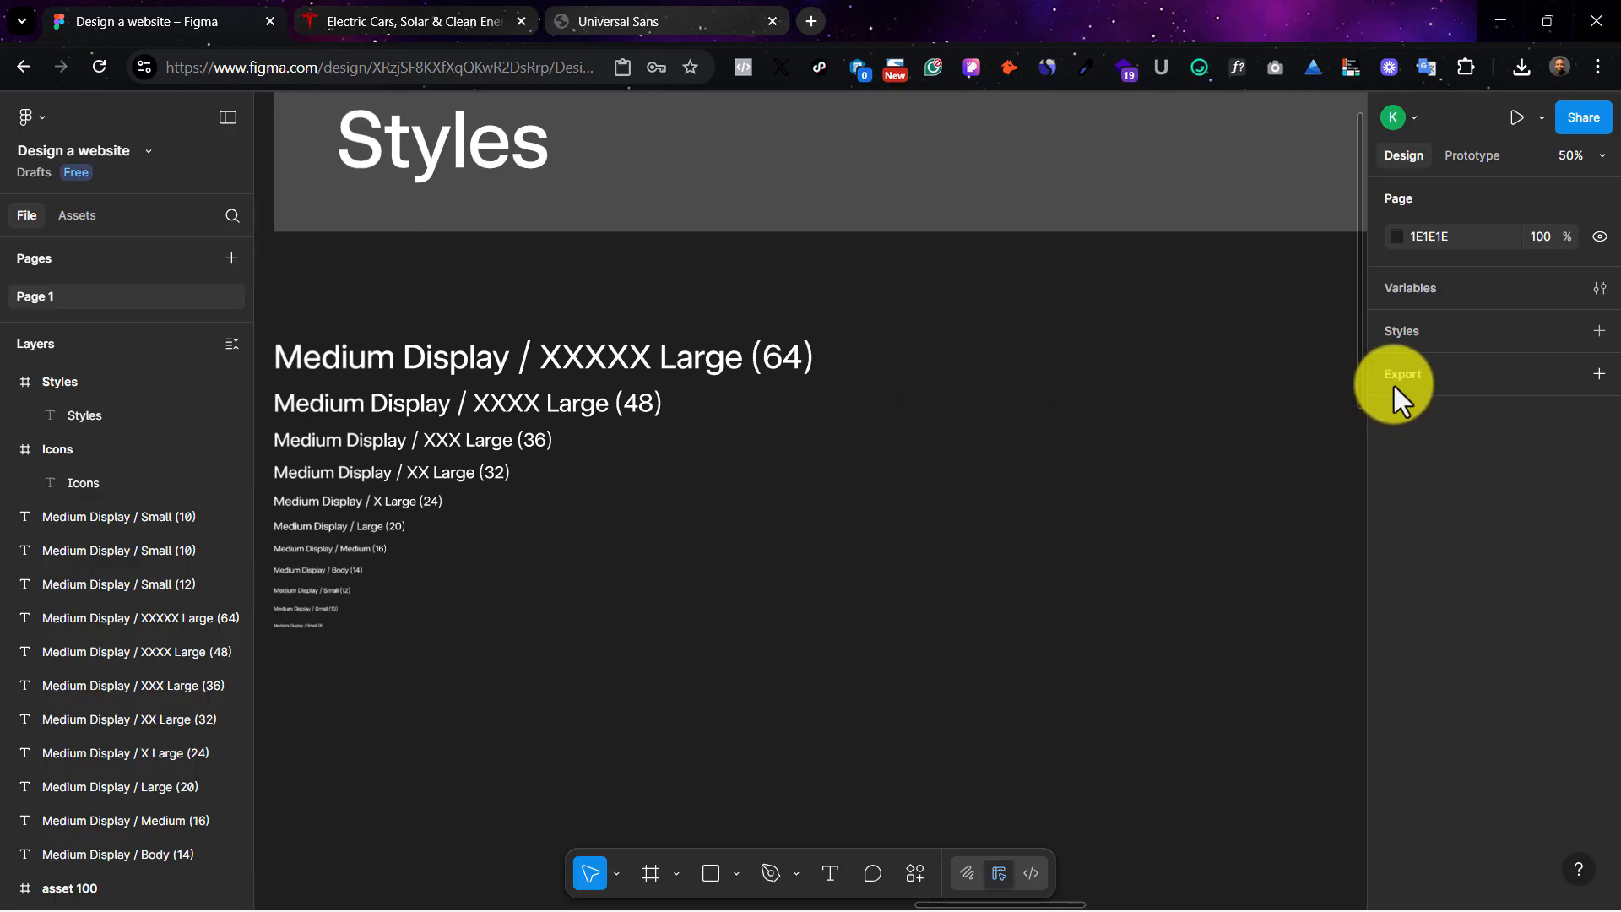
left_click(1598, 332)
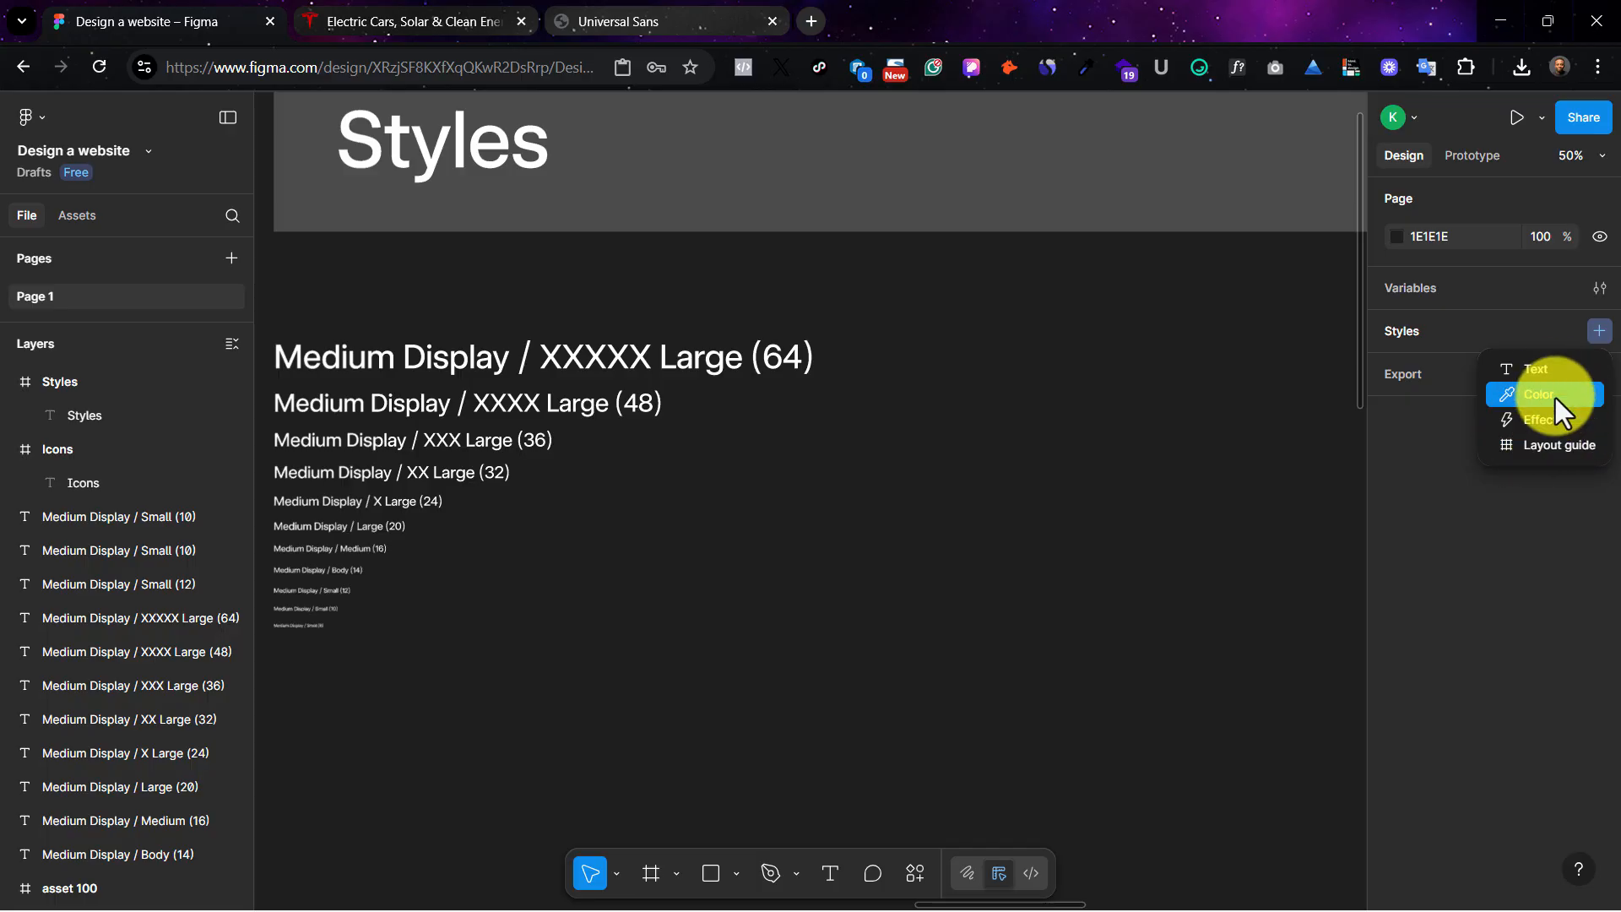
left_click(726, 469)
Step: Select all the Medium Display type samples and generate text styles from them with the Styler plugin's Generate Styles option
scroll(473, 372, "left", 5)
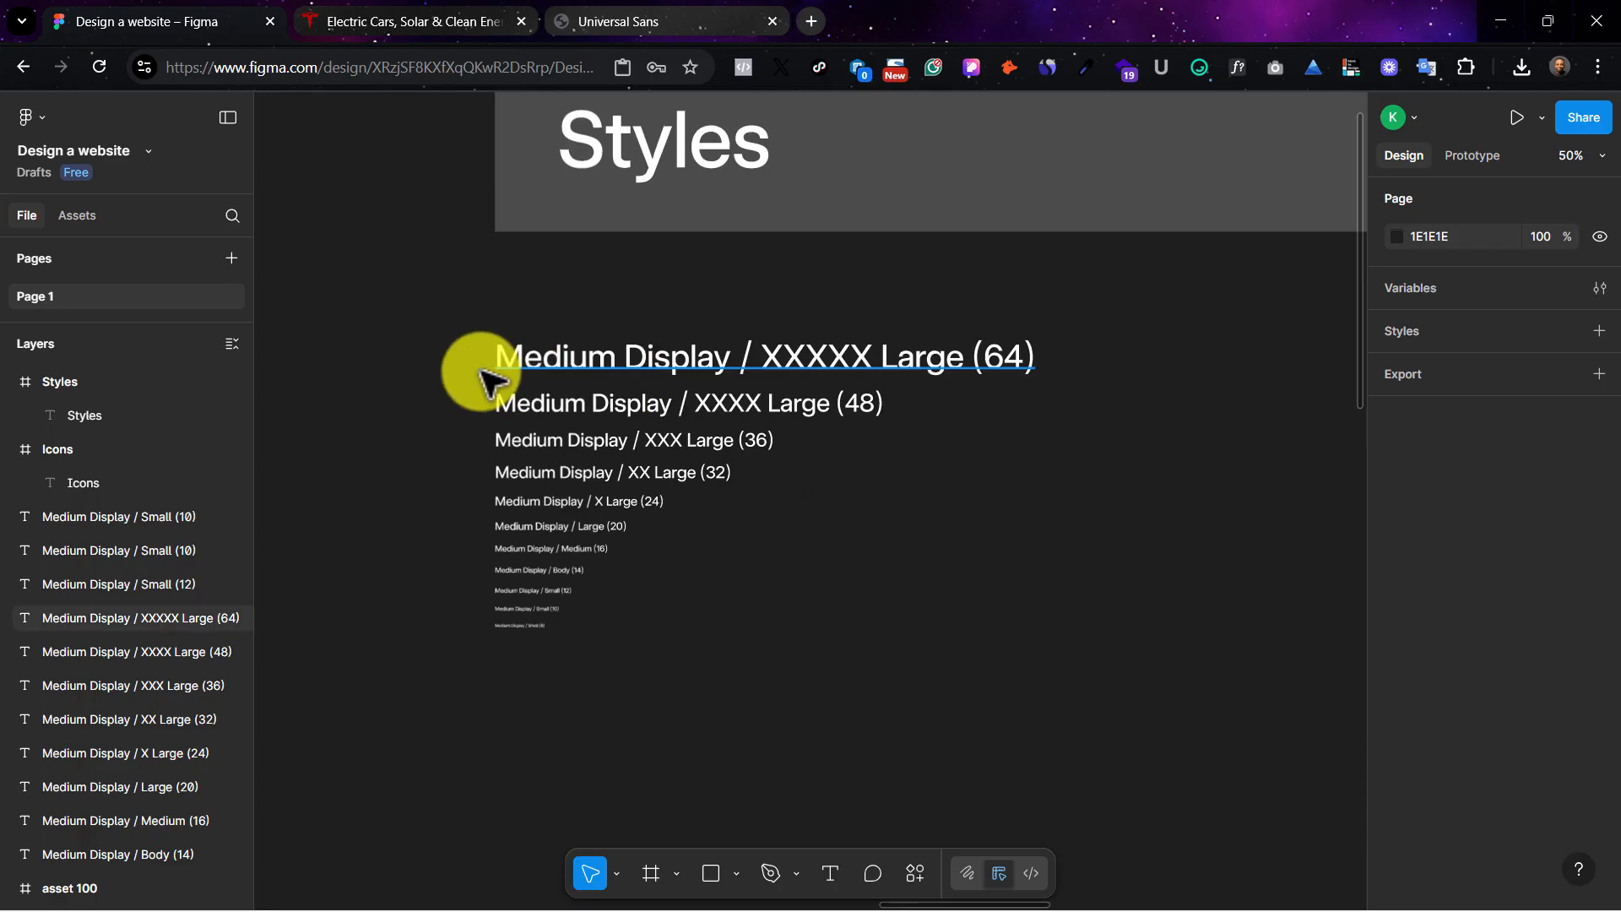
left_click_drag(483, 325, 578, 461)
left_click_drag(701, 637, 698, 687)
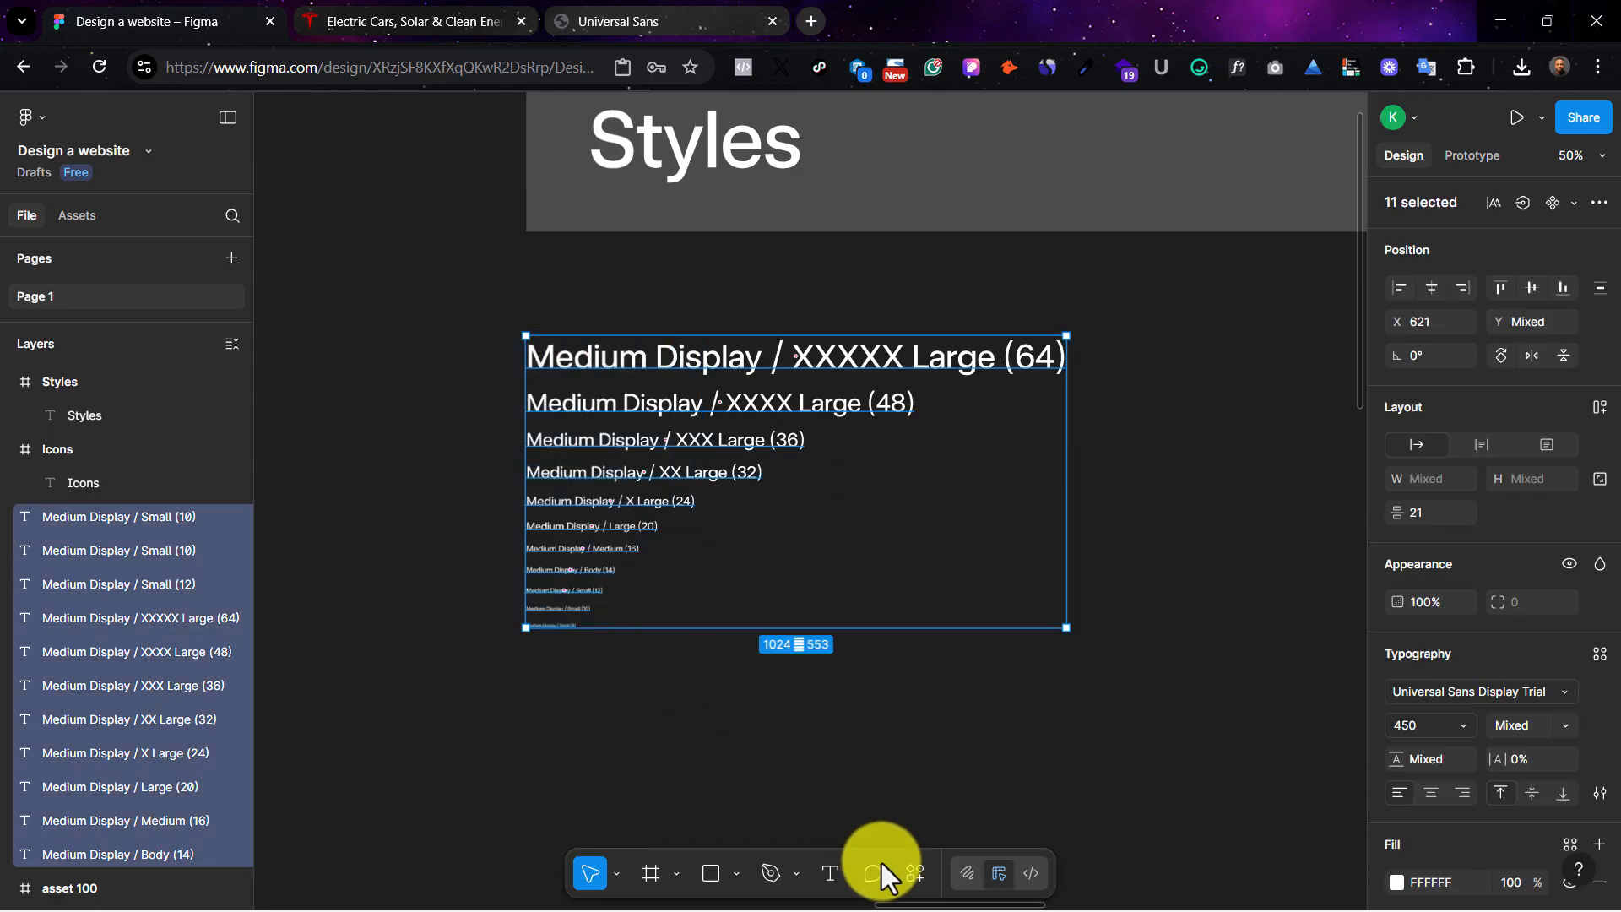
left_click(915, 872)
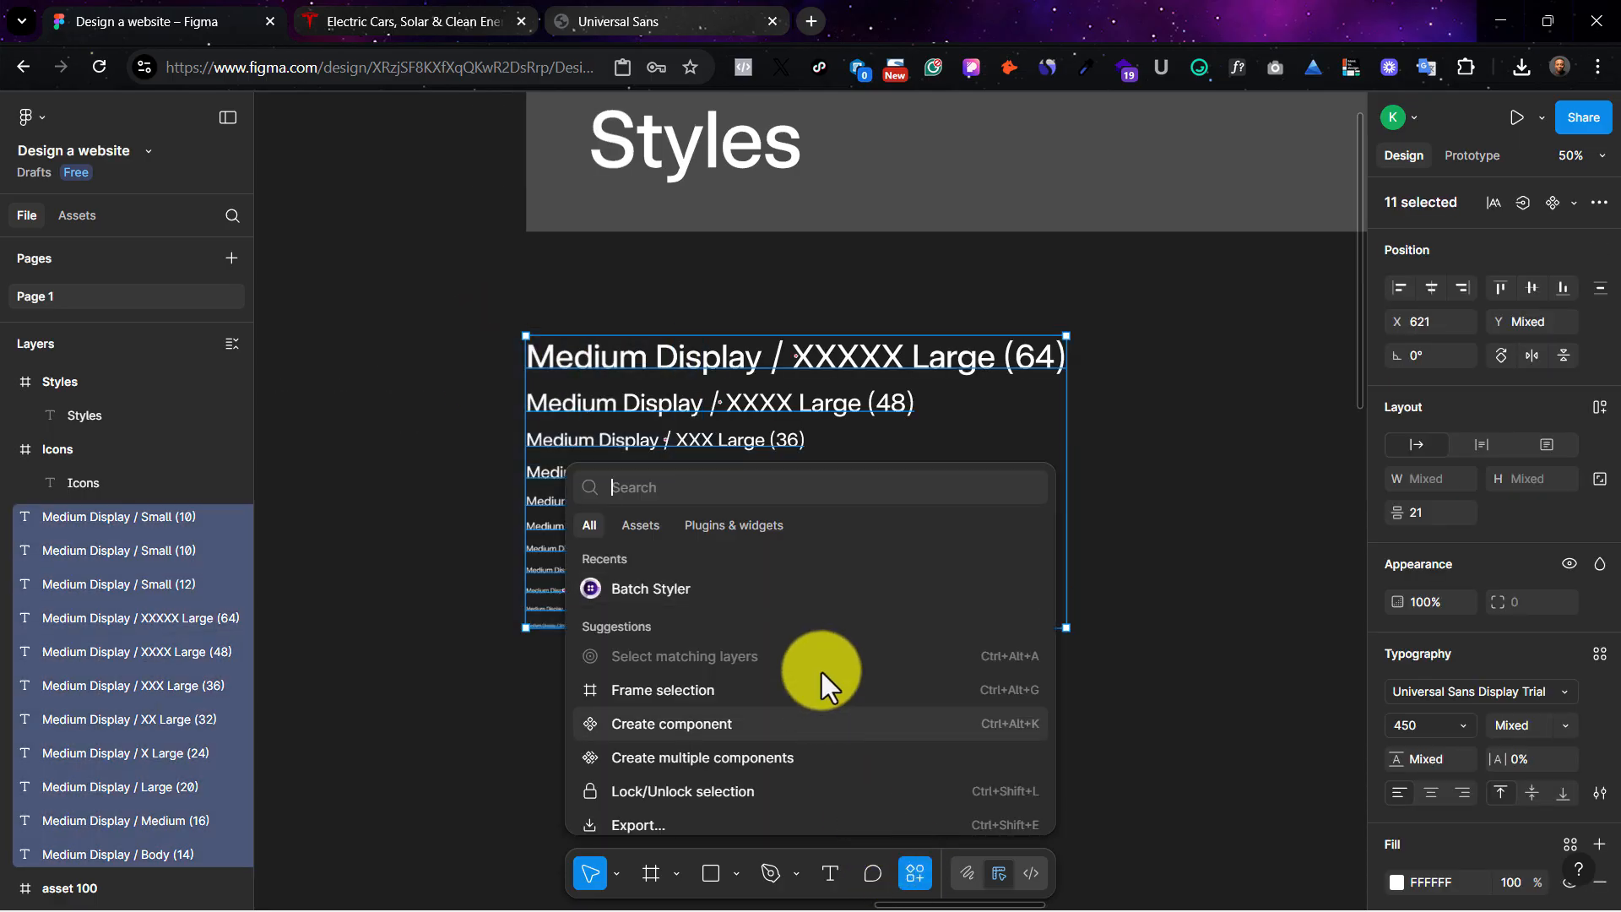
left_click(746, 524)
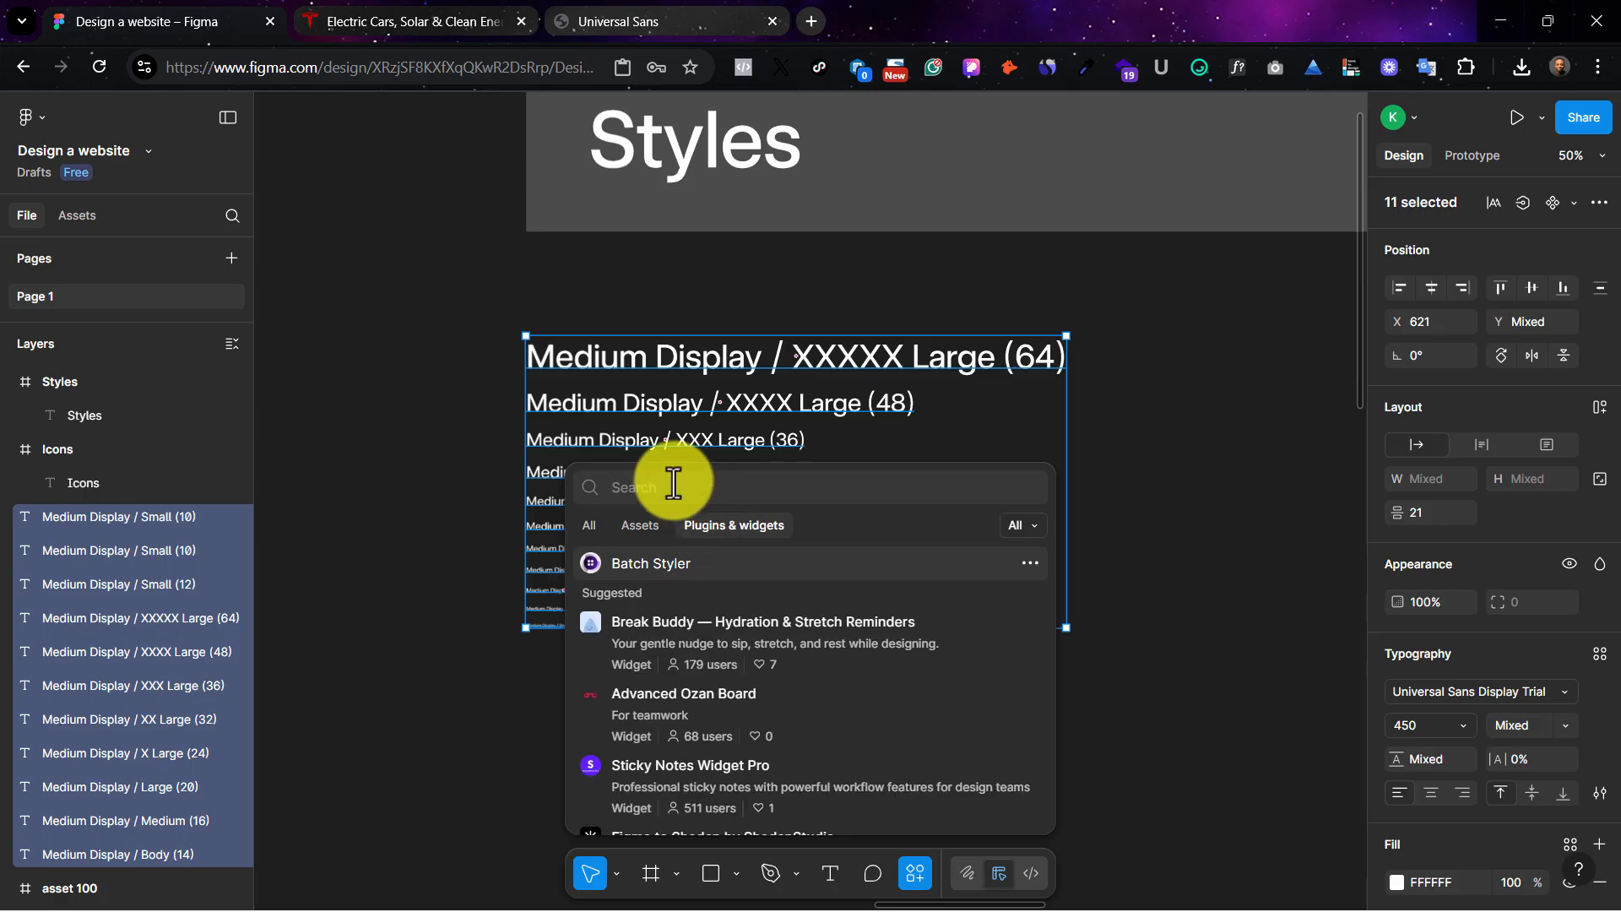
type("s")
left_click(716, 616)
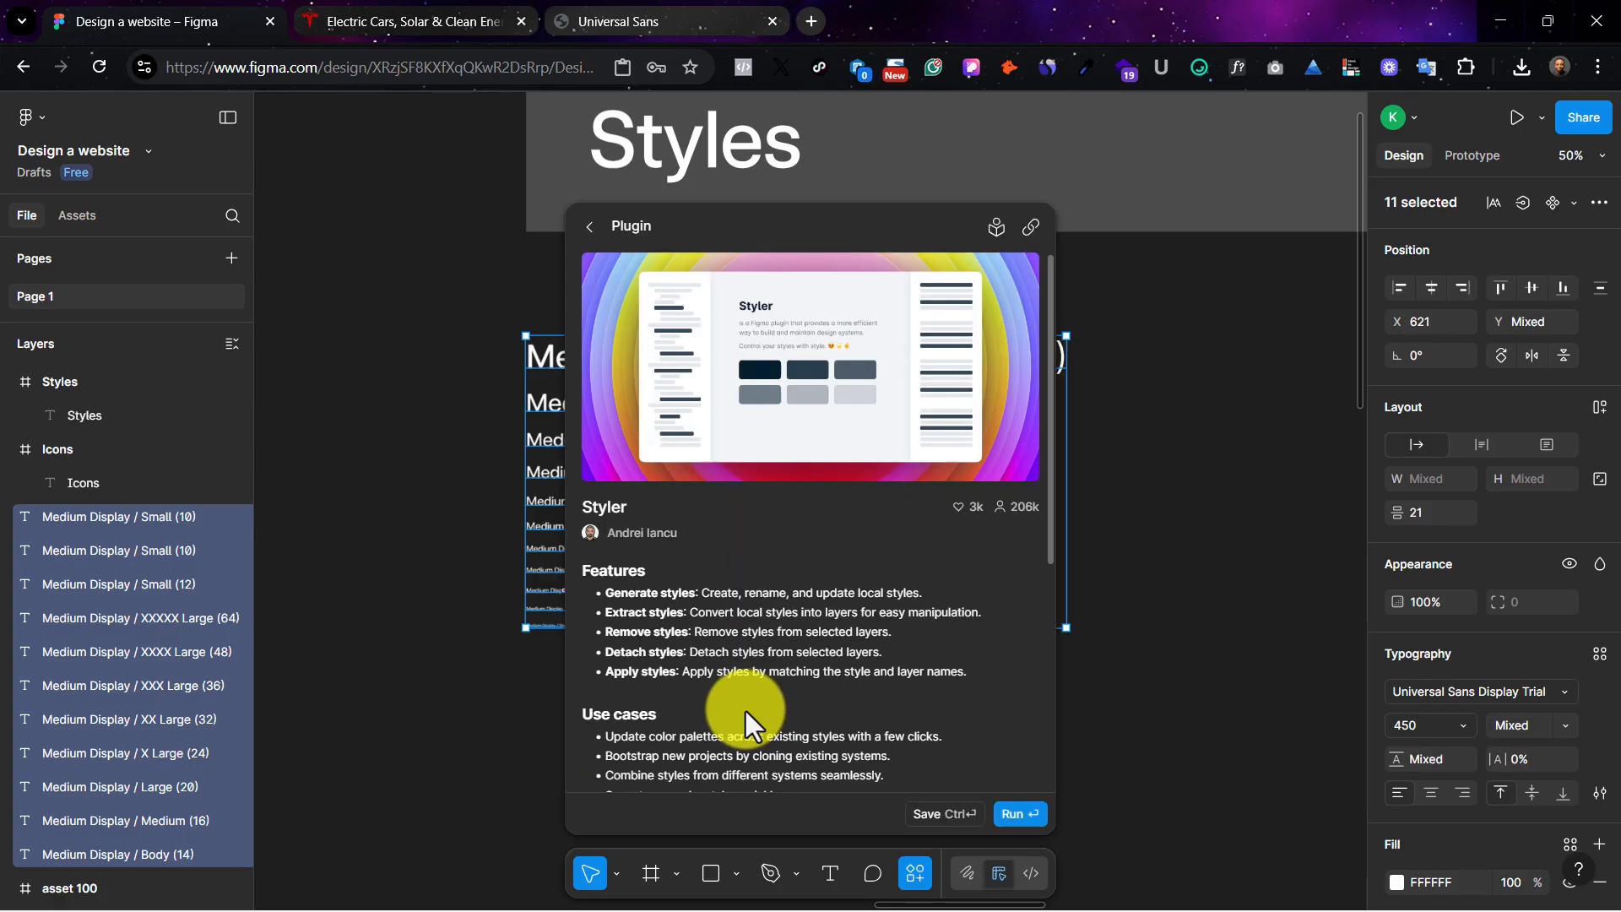
left_click(1015, 816)
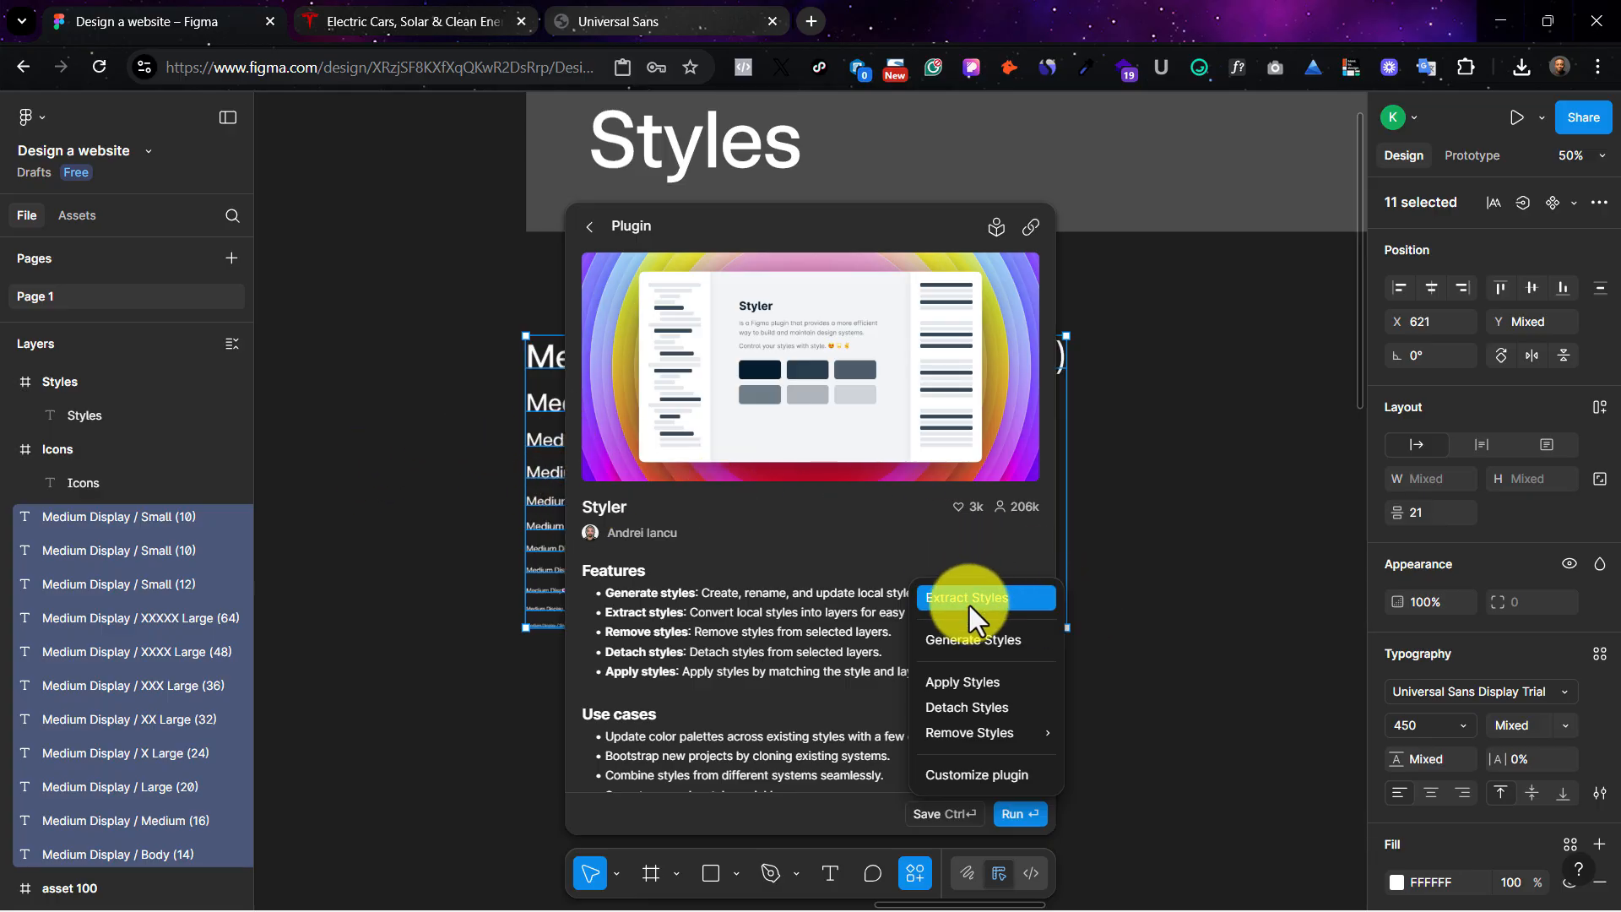
left_click(975, 640)
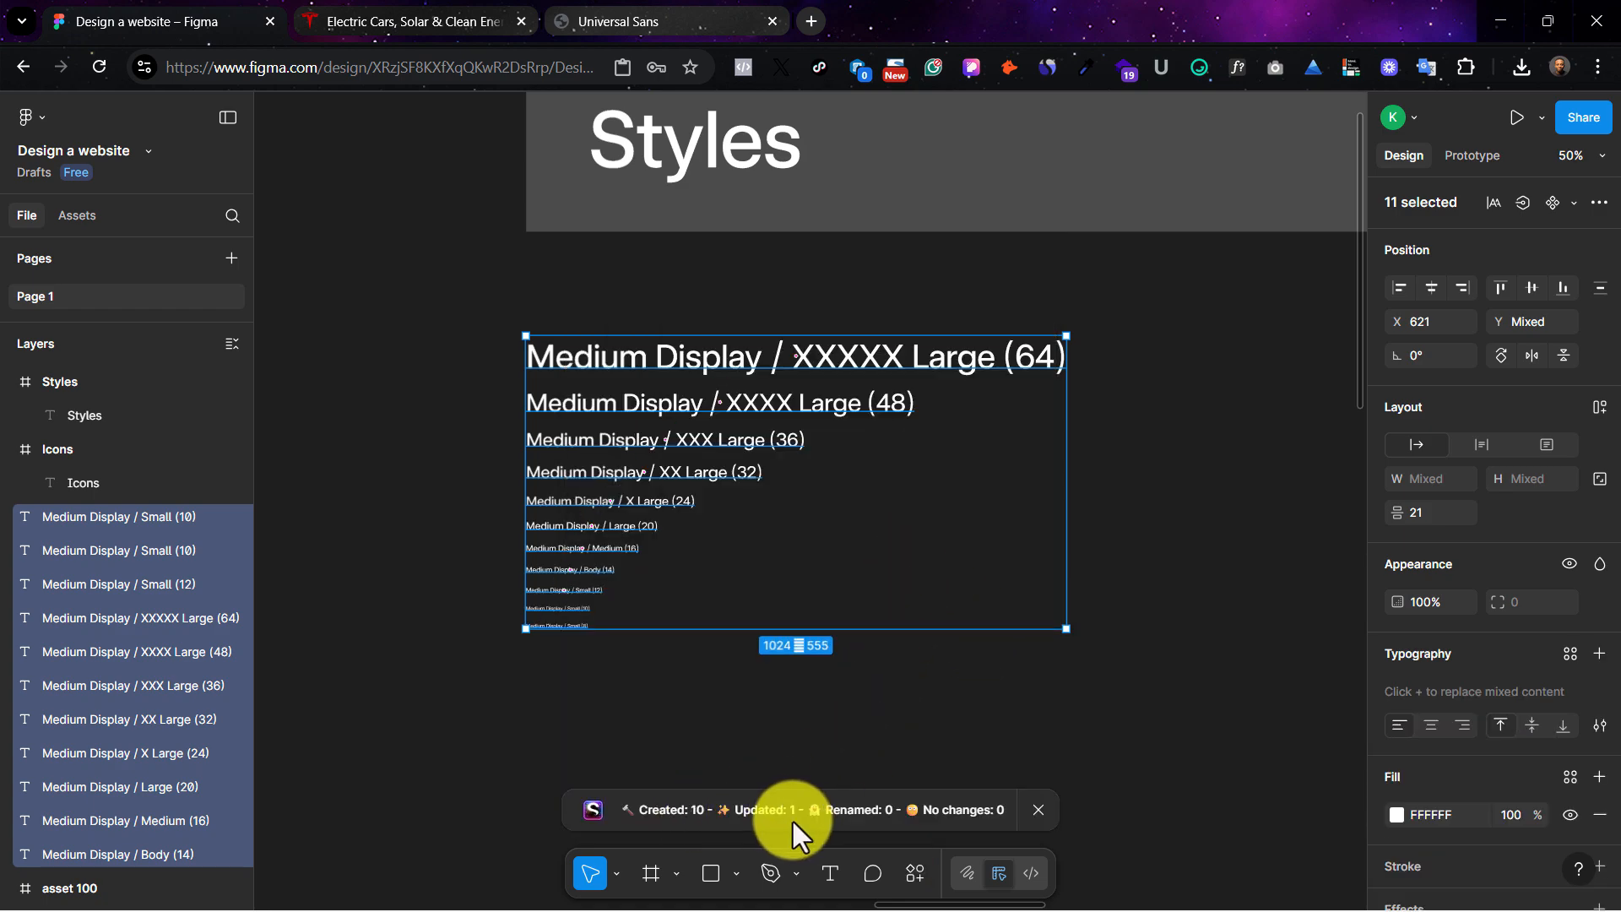
Step: Expand the Medium Display text styles and reorder them so Small (12) and Small (10) follow Body (14) at the end
left_click(1178, 413)
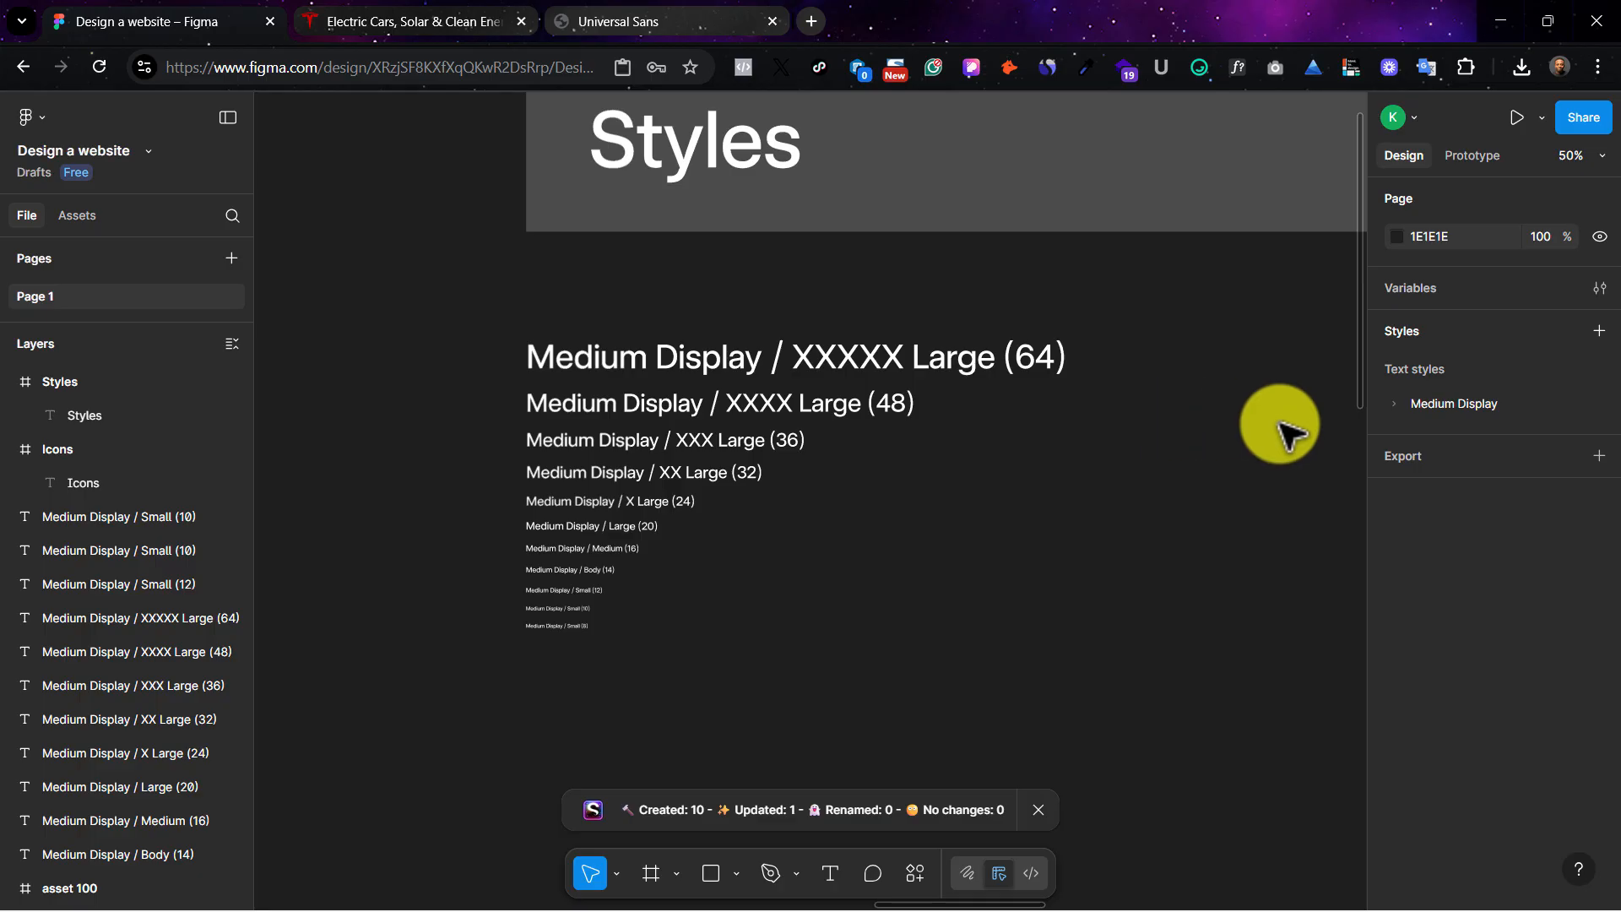
left_click(1393, 404)
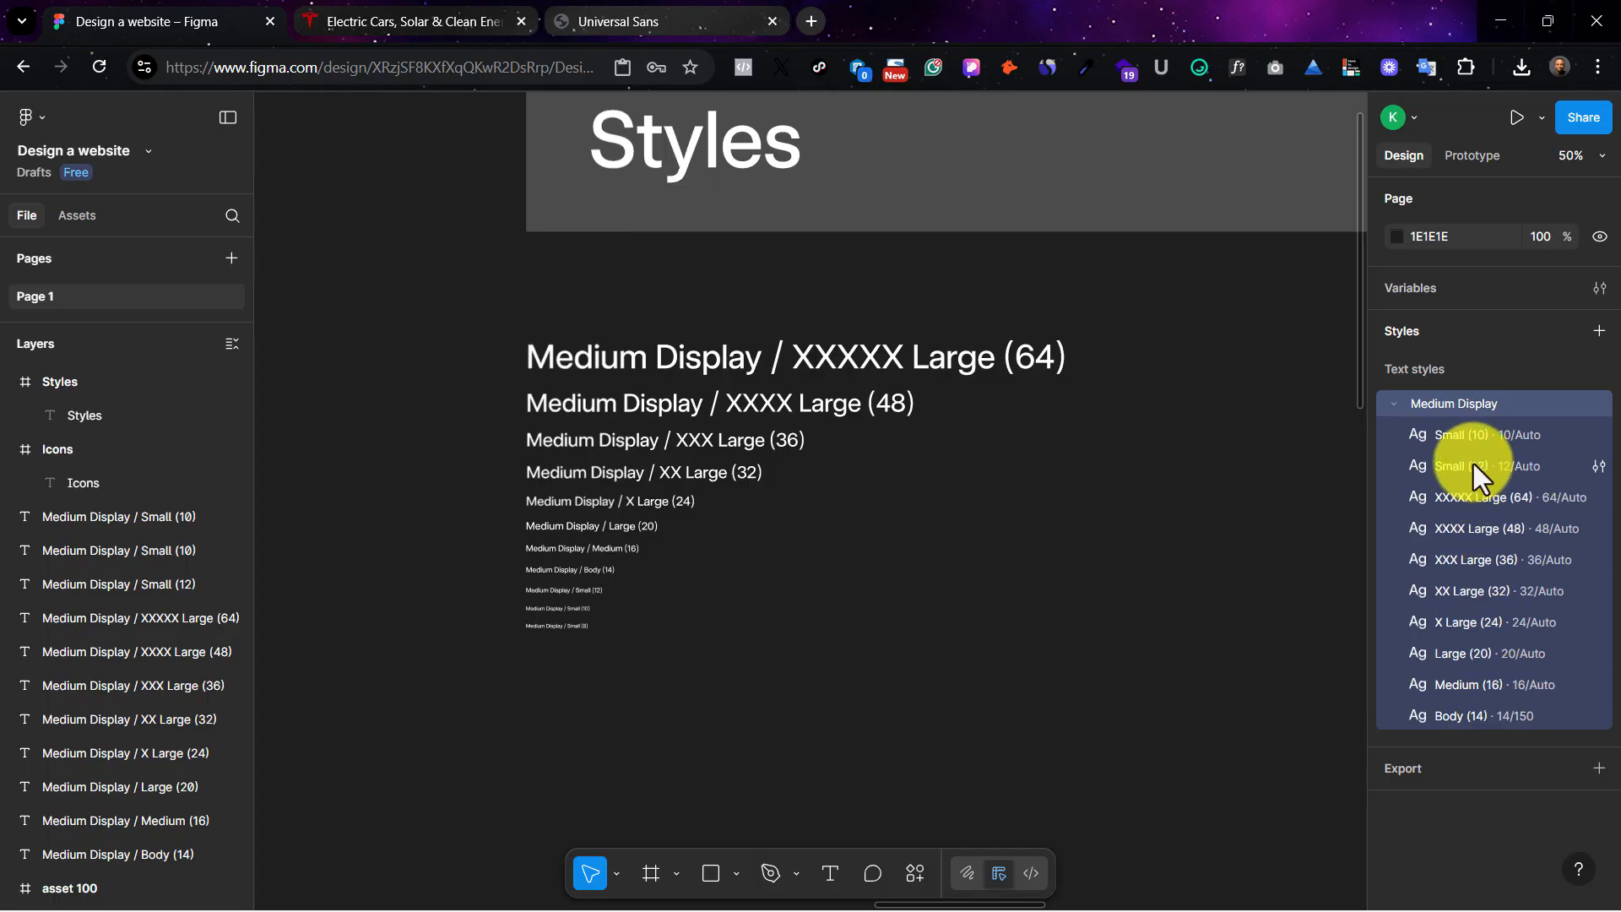
left_click_drag(1473, 464, 1484, 727)
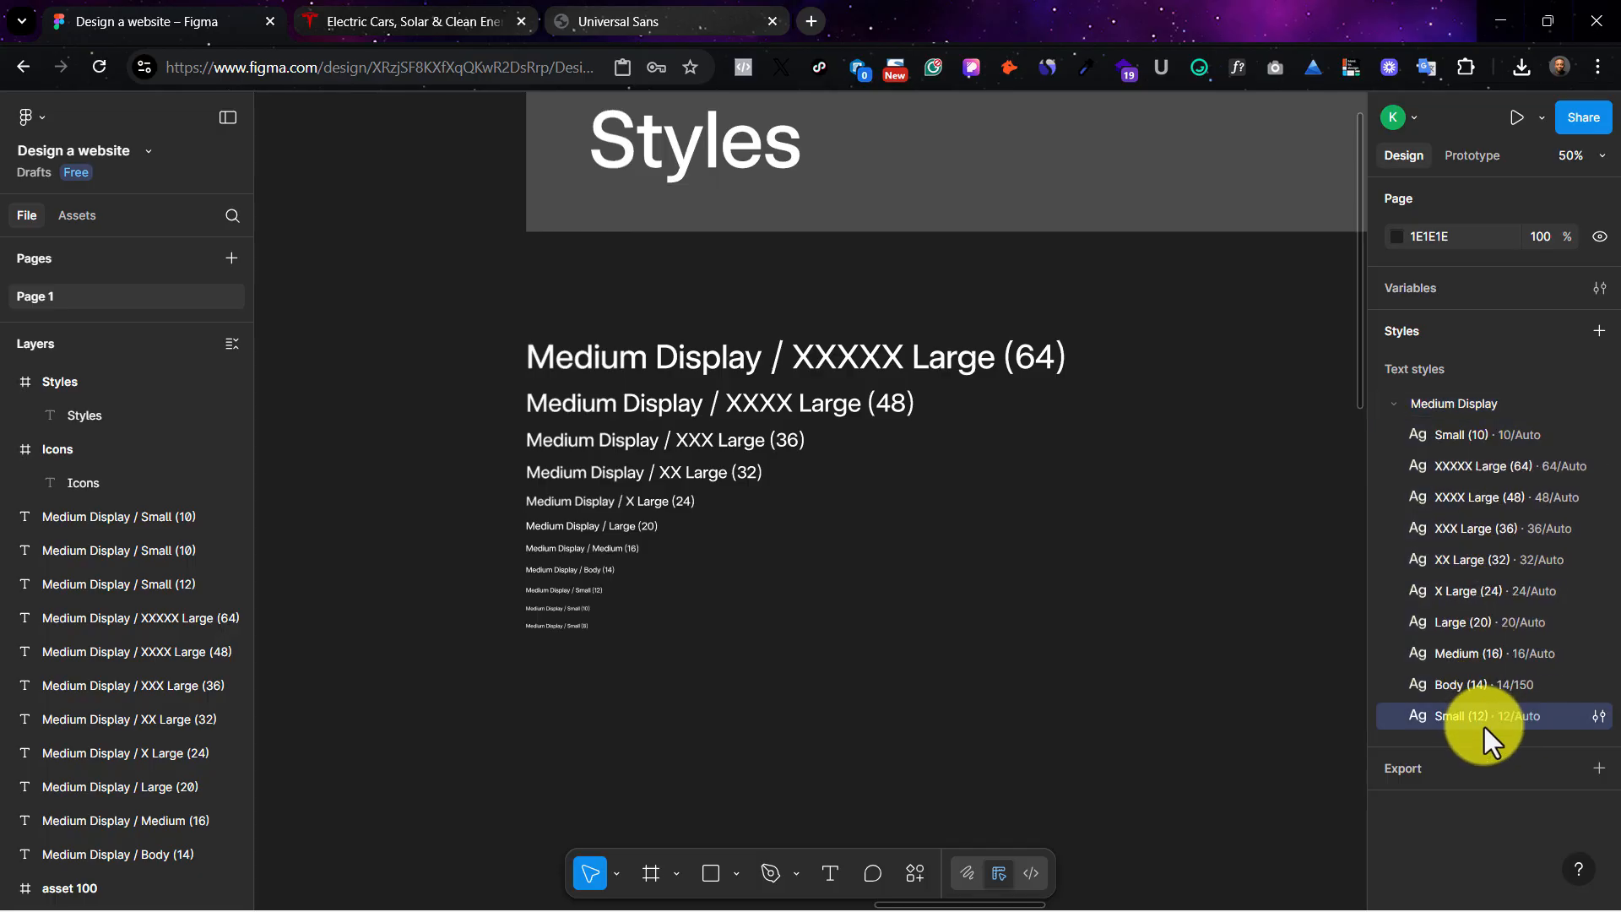
left_click_drag(1475, 430, 1515, 733)
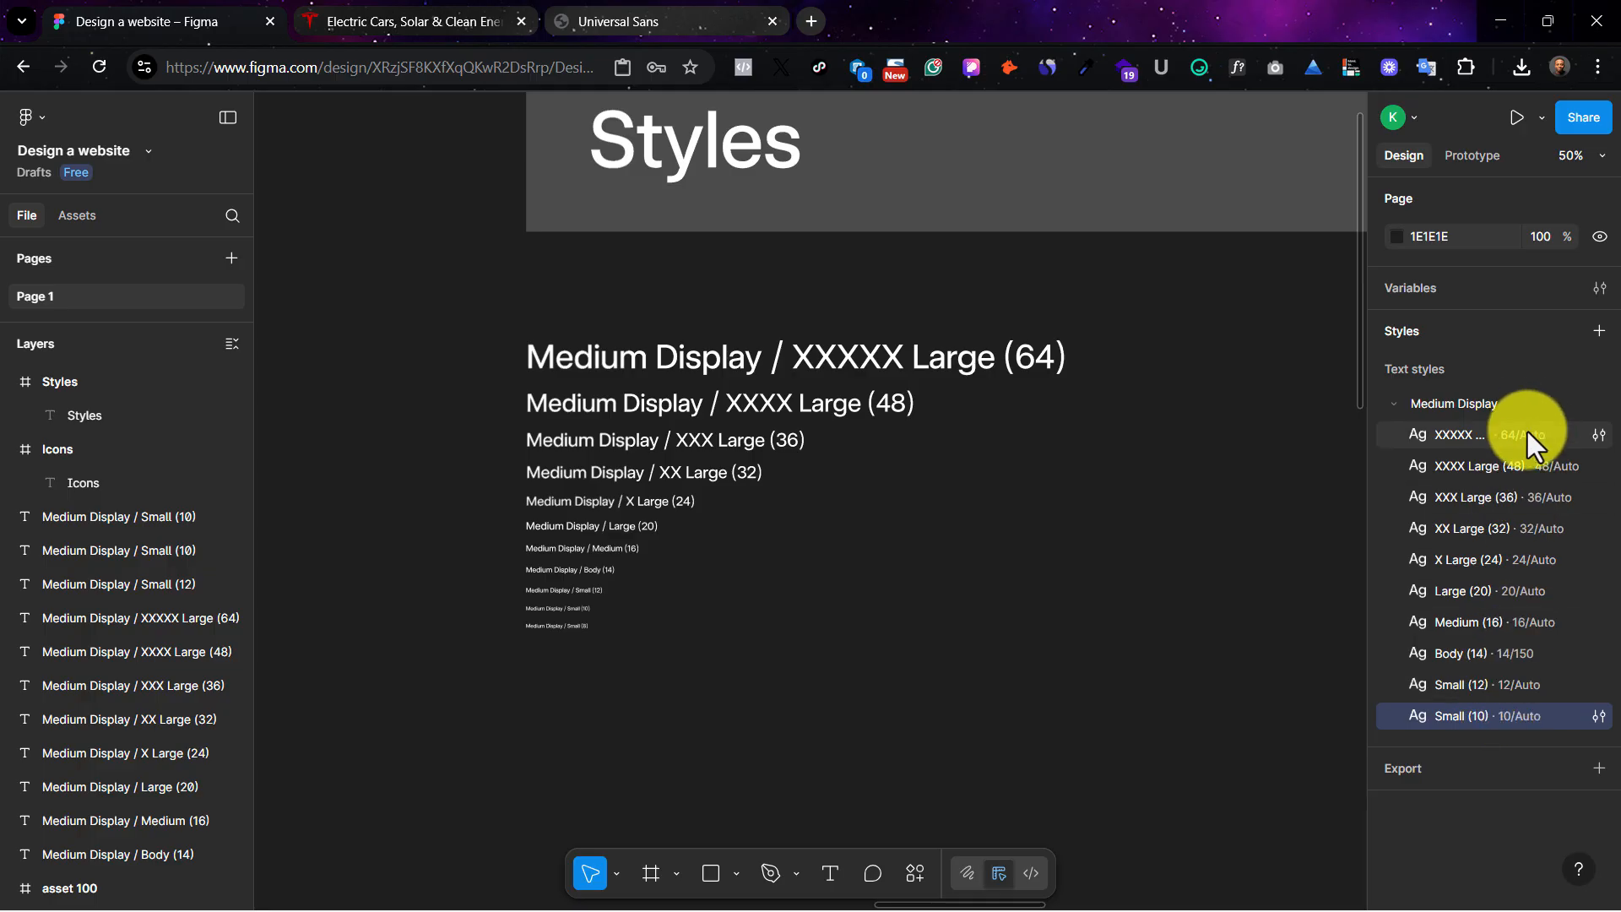
Step: Rename the layer of the smallest type sample to "Medium Display / Small (8)"
left_click(572, 627)
key("shift+2")
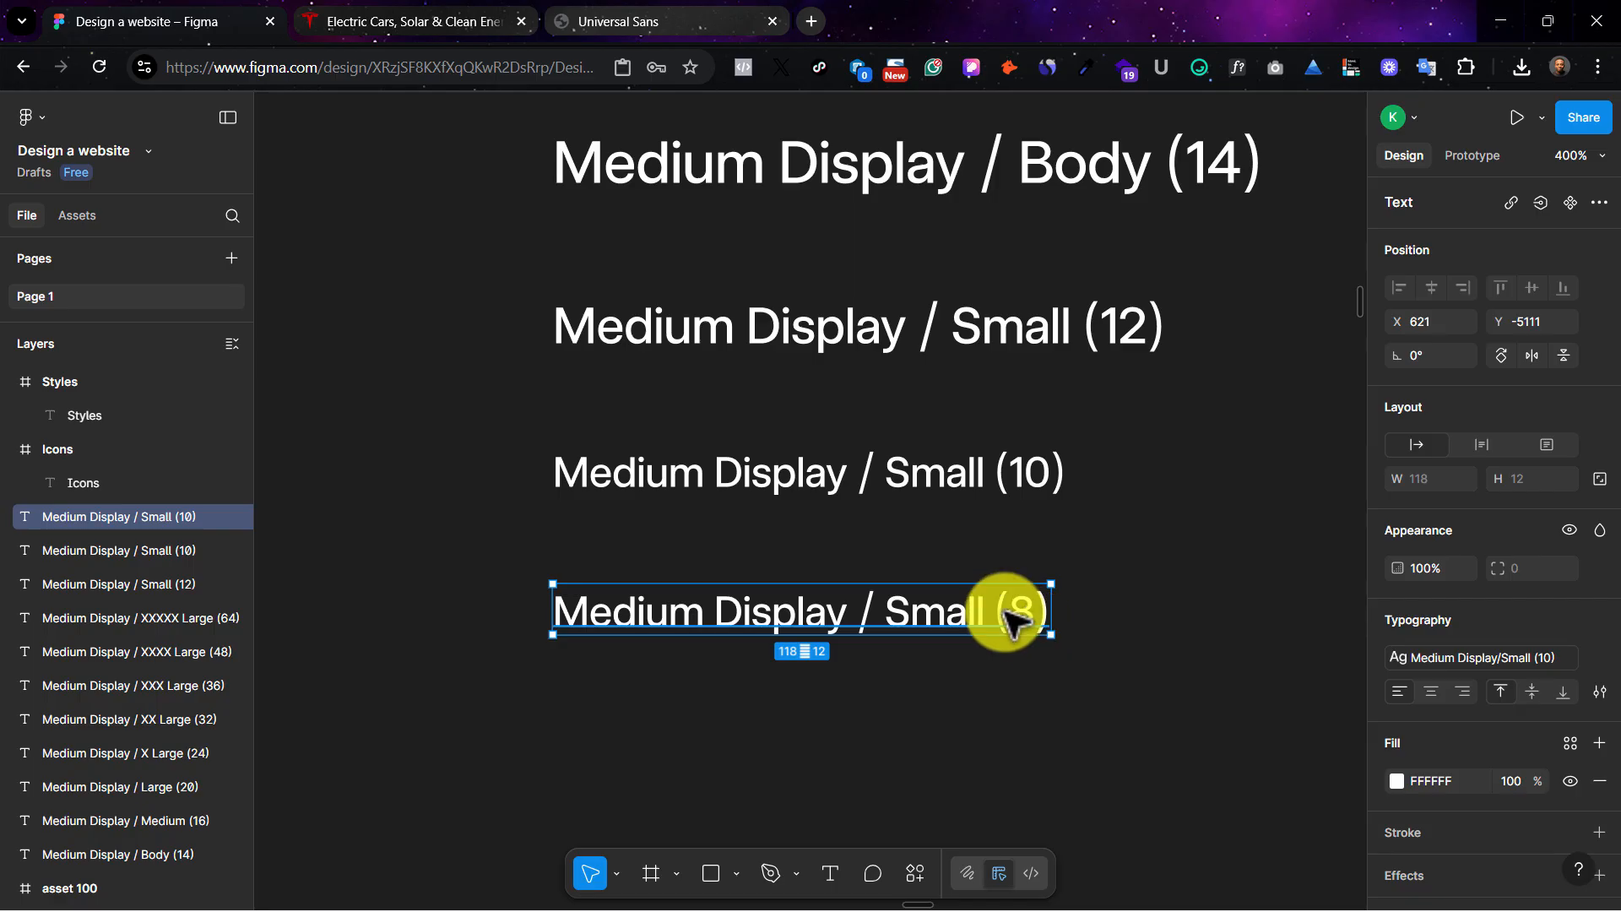
double_click(171, 515)
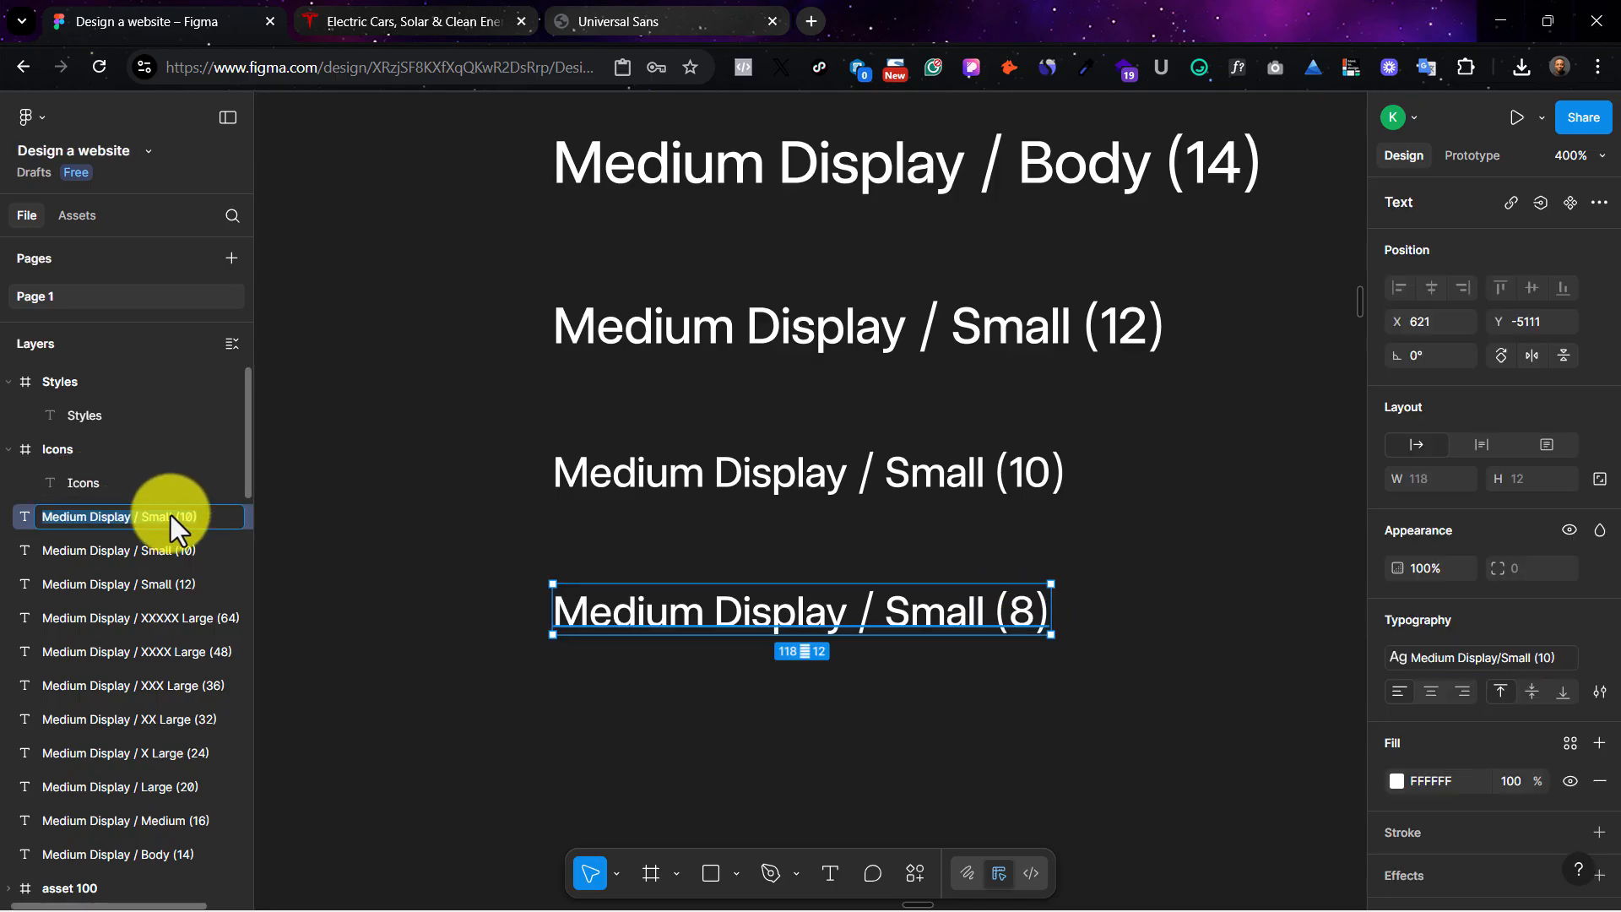
left_click(178, 514)
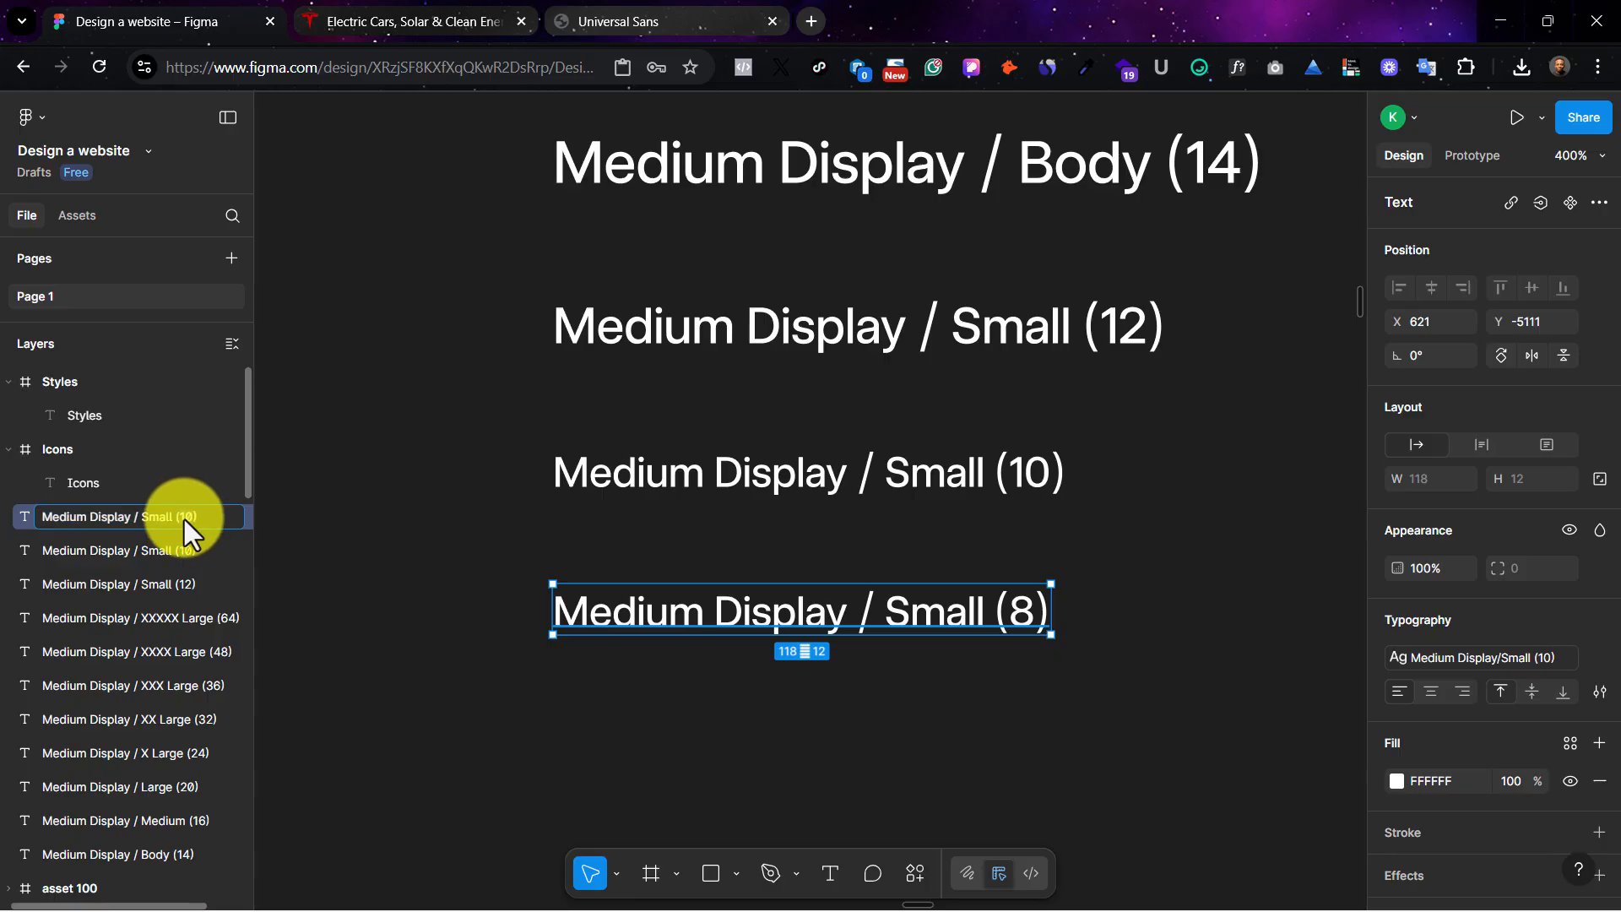
key("BackSpace")
left_click(346, 481)
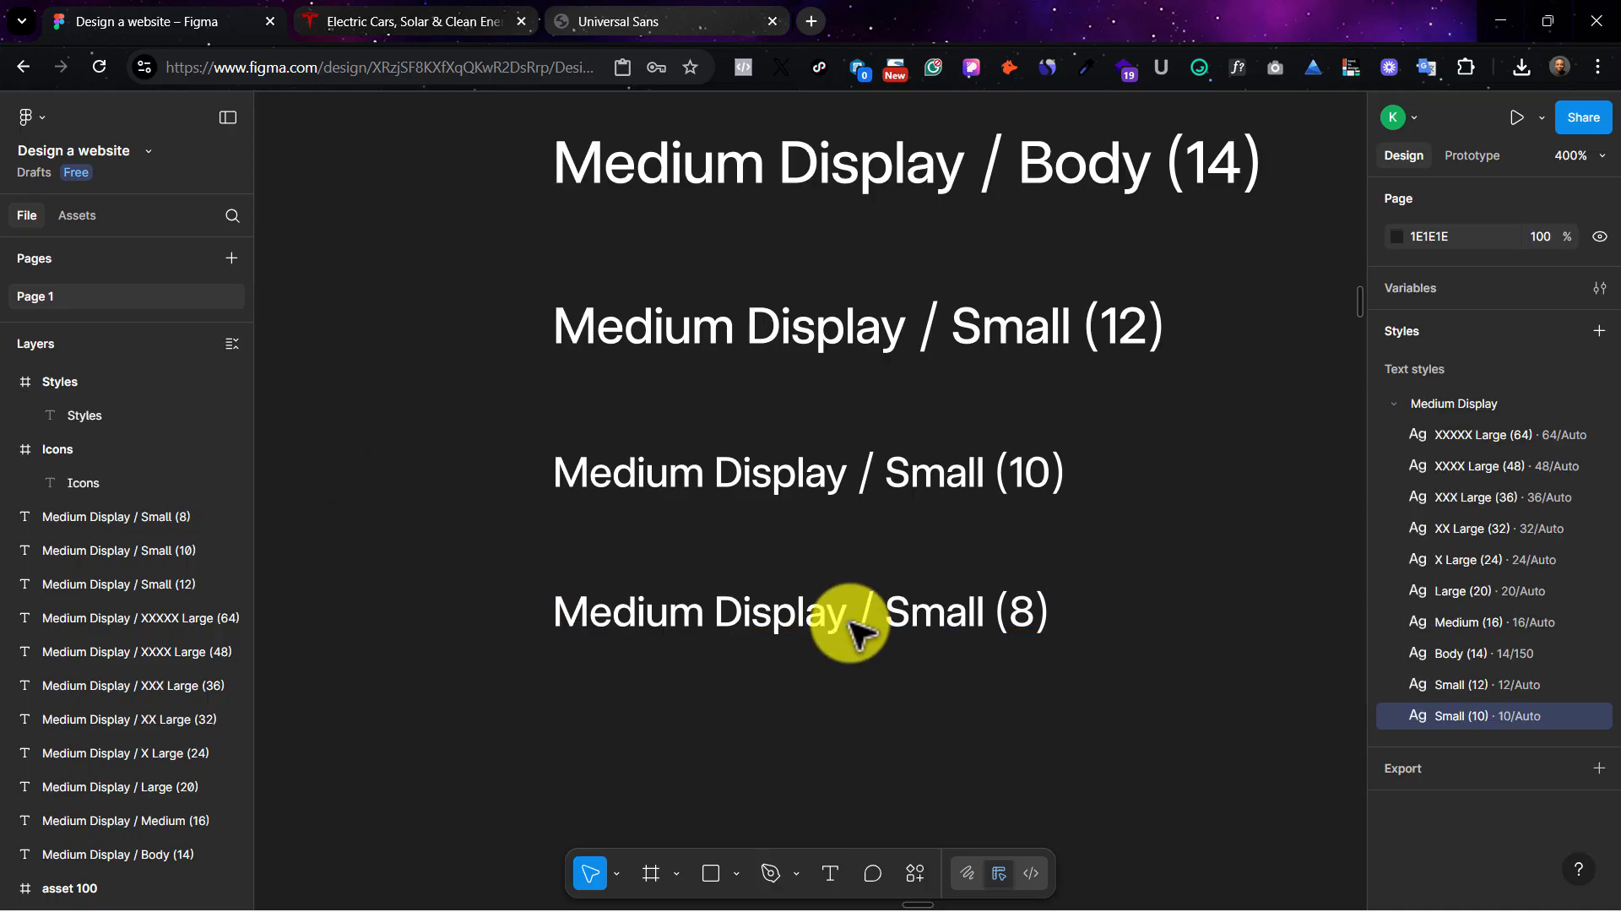
Step: Select all eleven Medium Display type samples, generate text styles from them again with Styler, and clear the selection
left_click(854, 626)
key("ctrl+0")
scroll(994, 672, "up", 2)
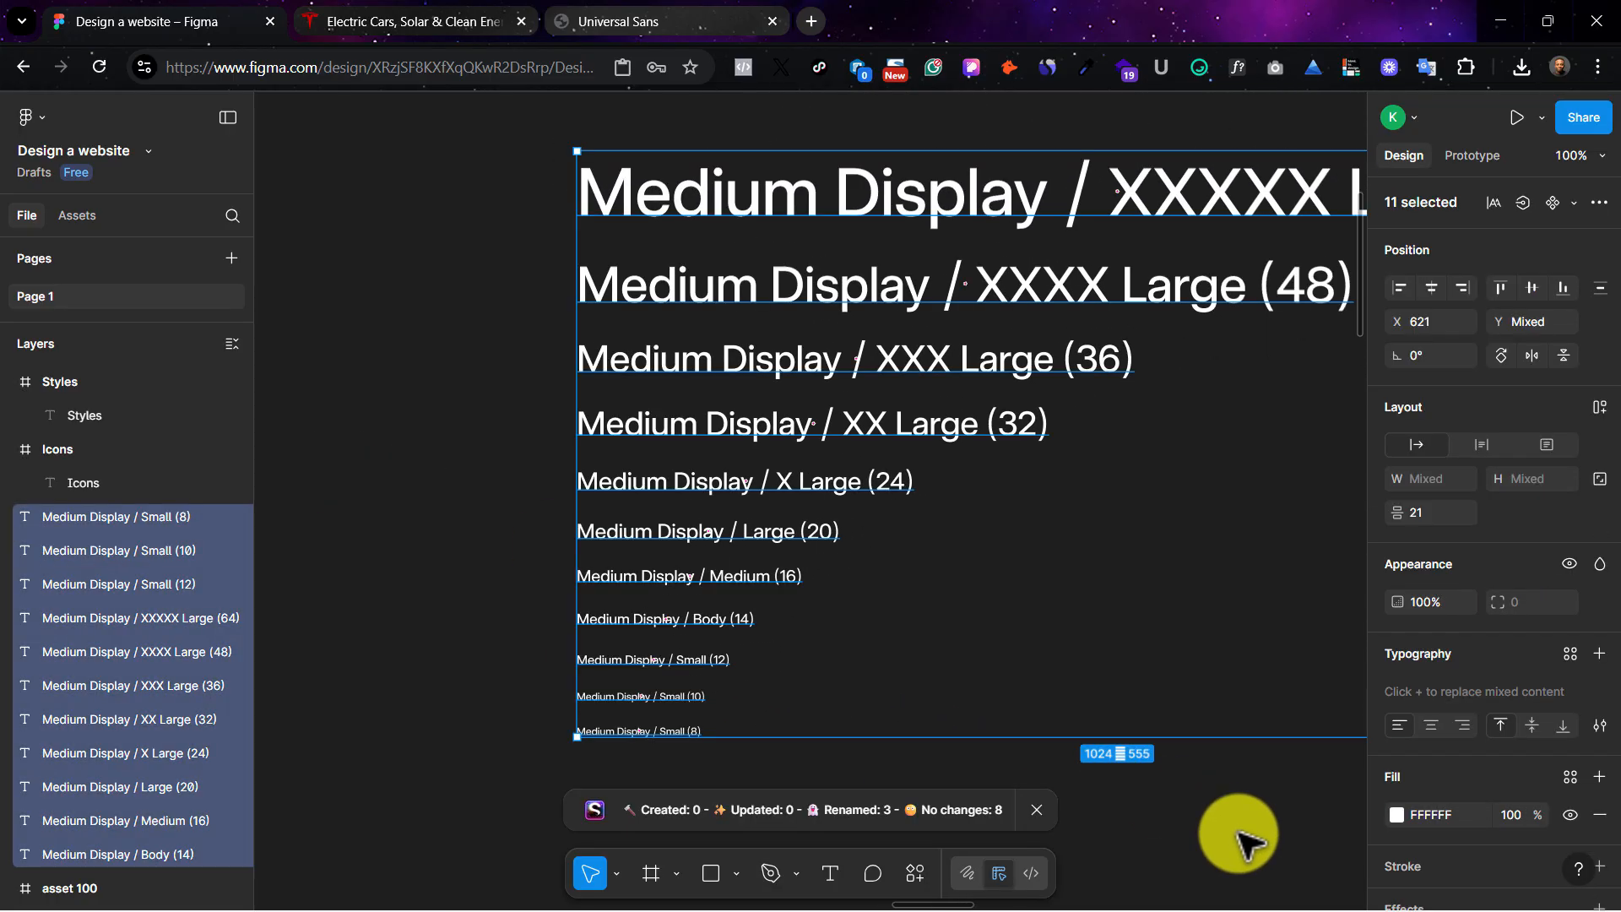
left_click(1239, 832)
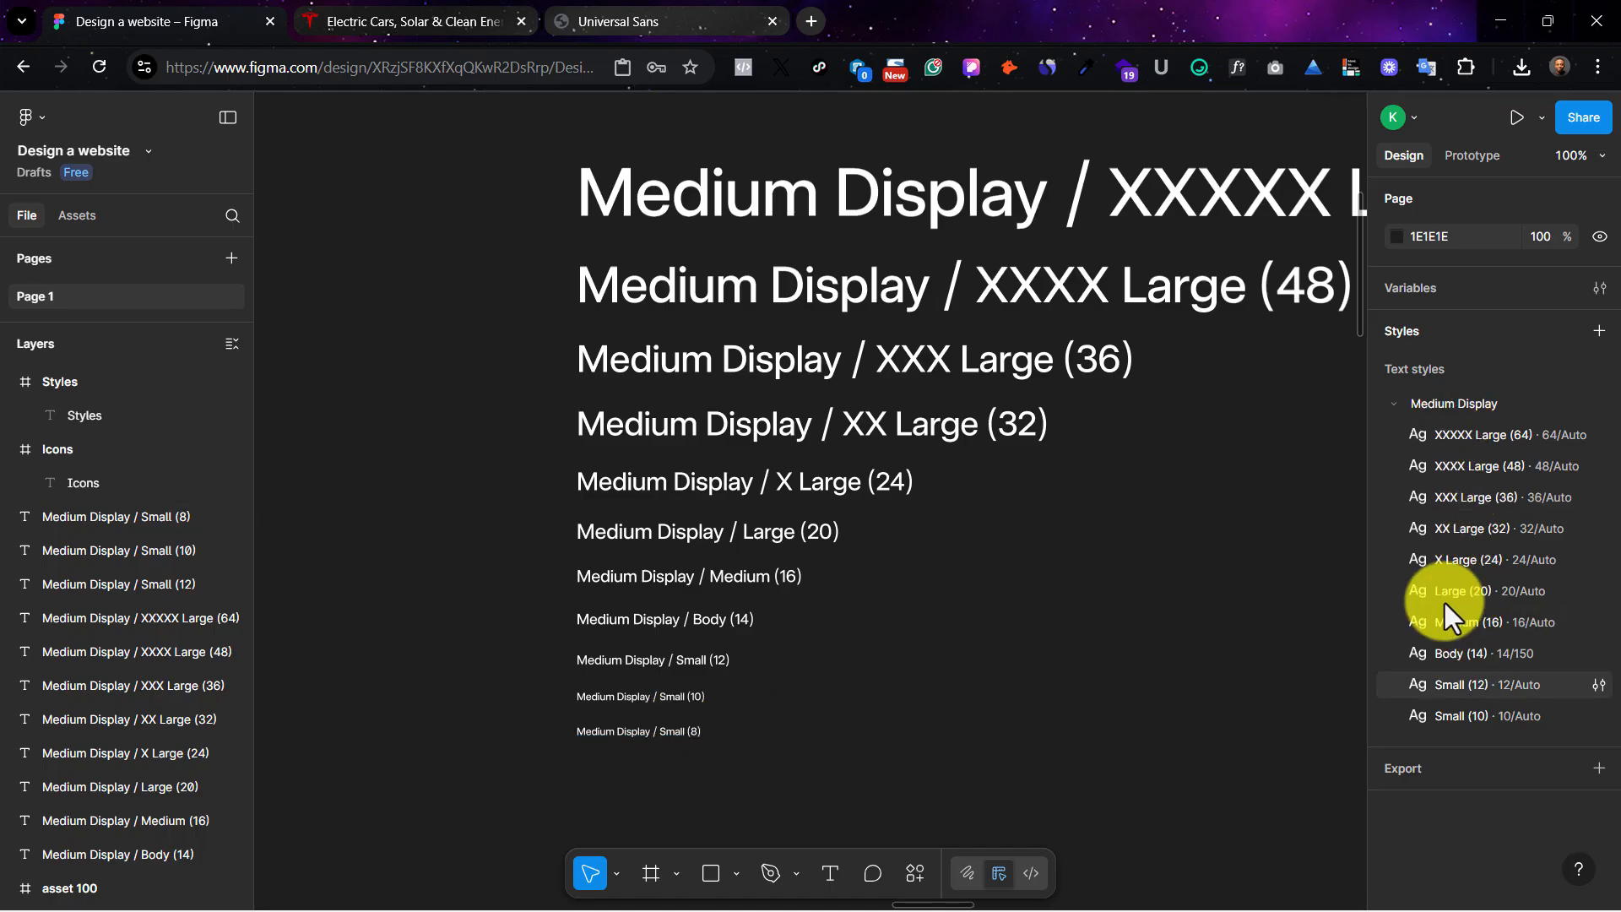
Step: Collapse the Medium Display text style group and delete the "Medium Display / Small (8)" sample from the canvas
left_click(1391, 398)
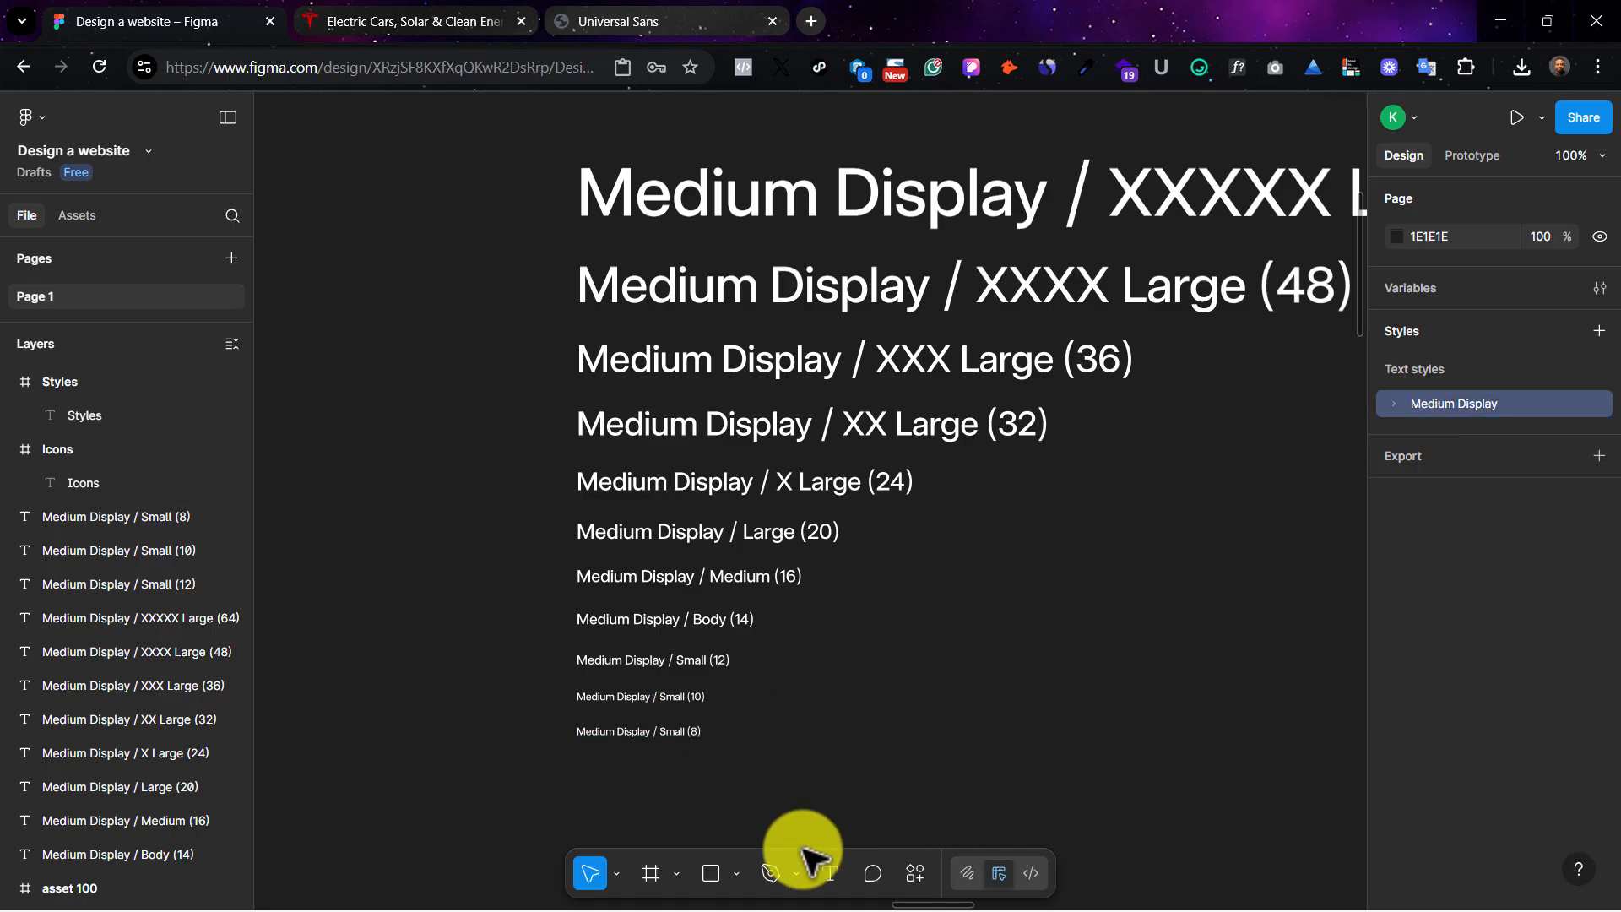
left_click(771, 873)
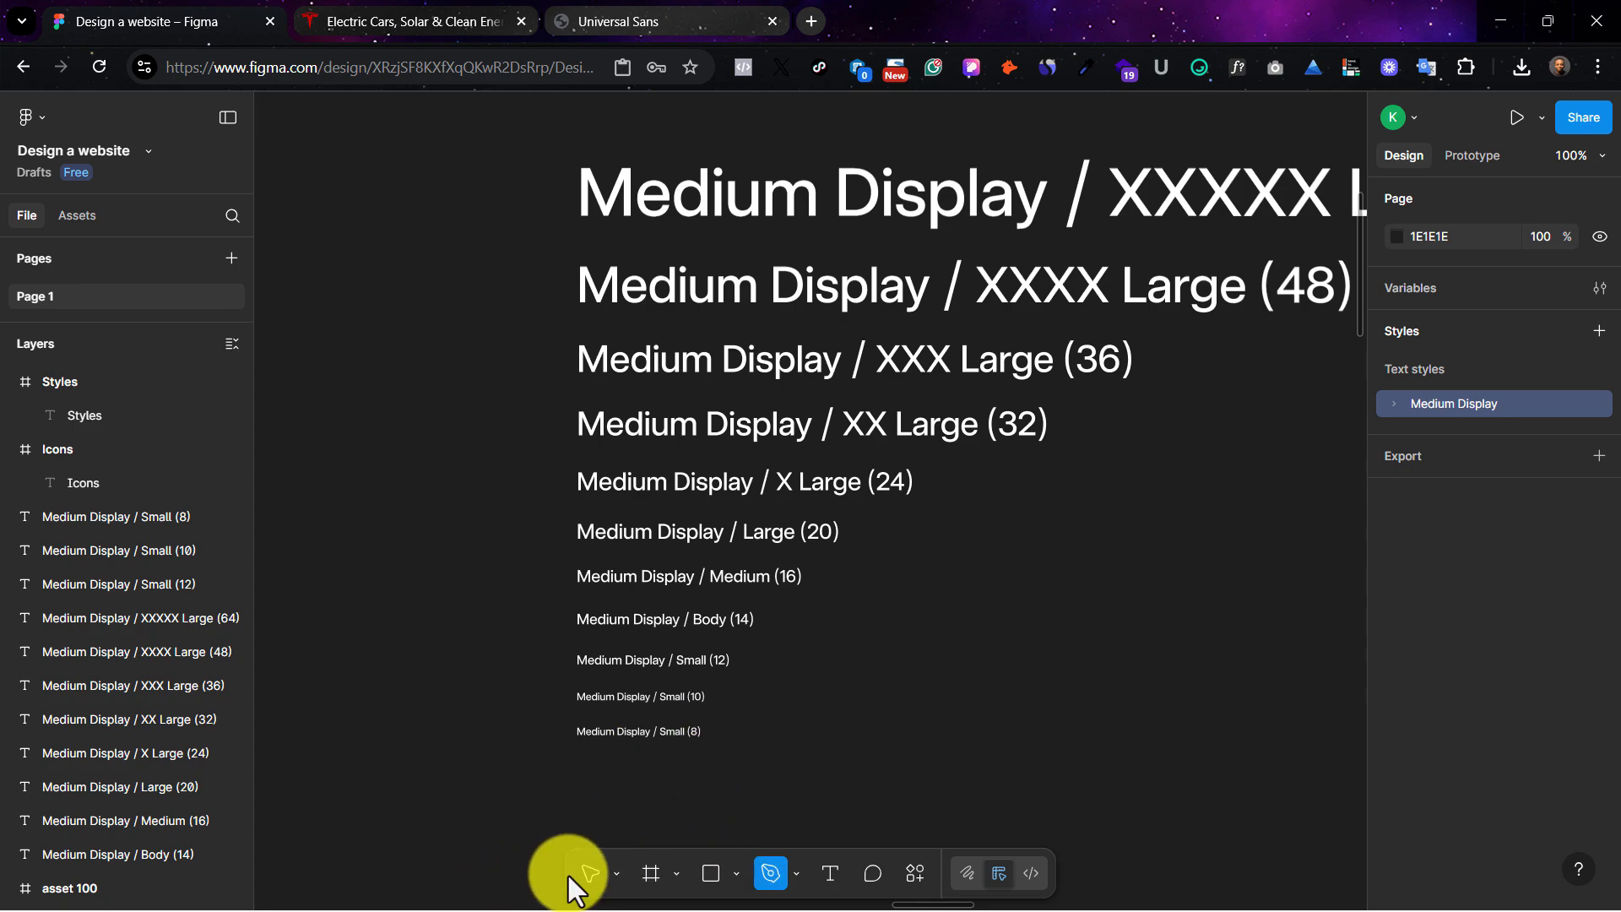
left_click(594, 870)
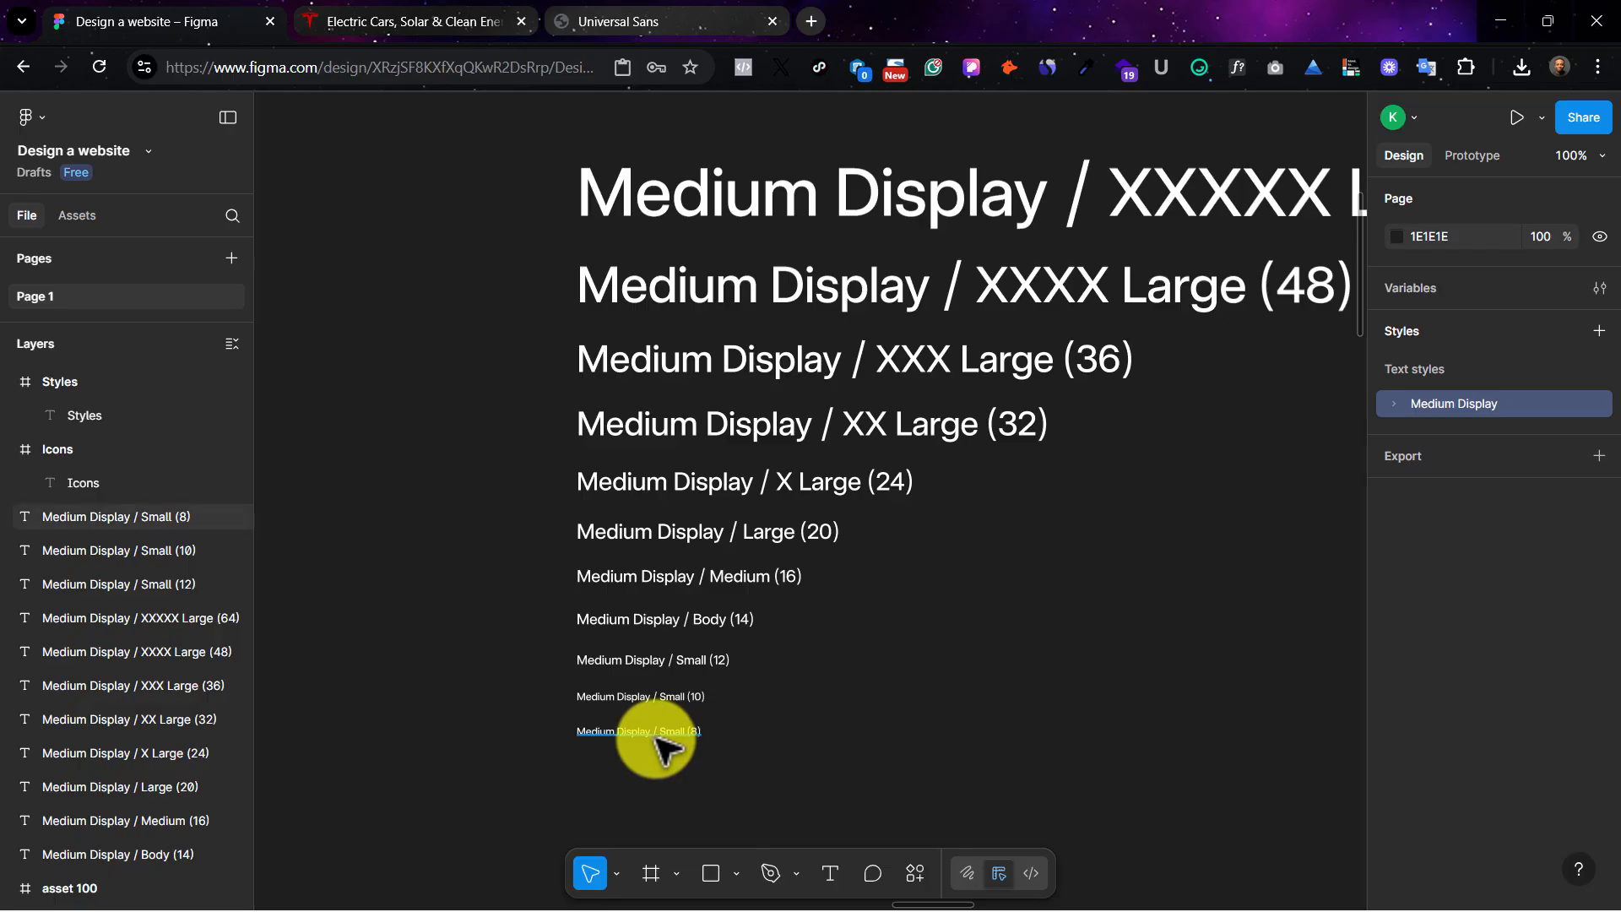
left_click(662, 732)
key("Delete")
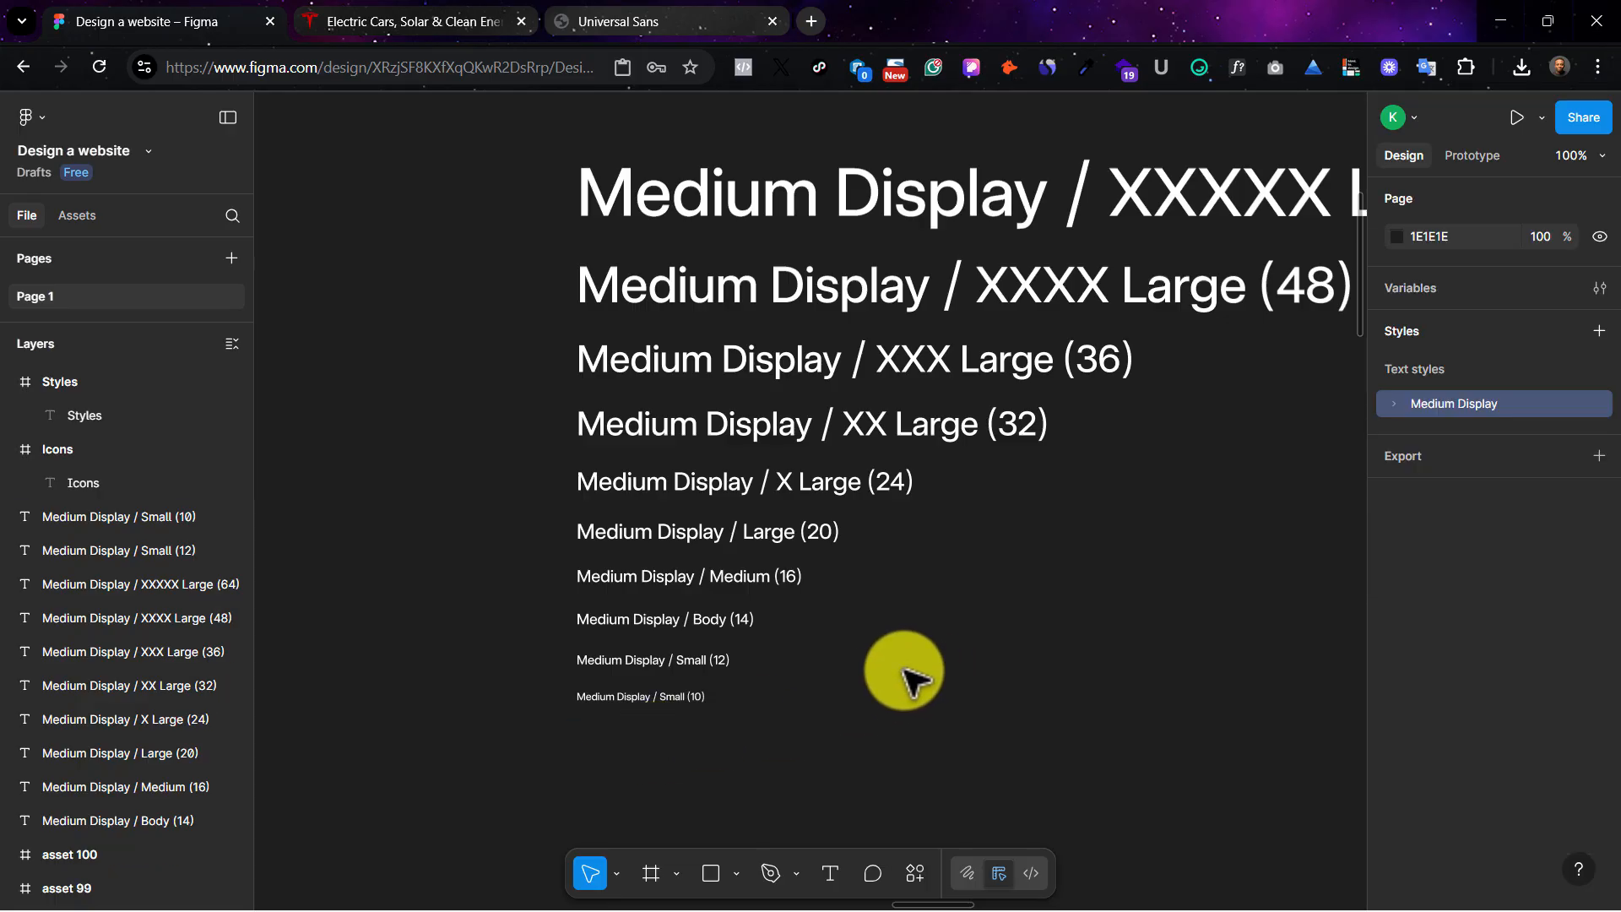
Step: Check which text style is applied to each type sample from XXXXX Large (64) down to Large (20)
key("minus")
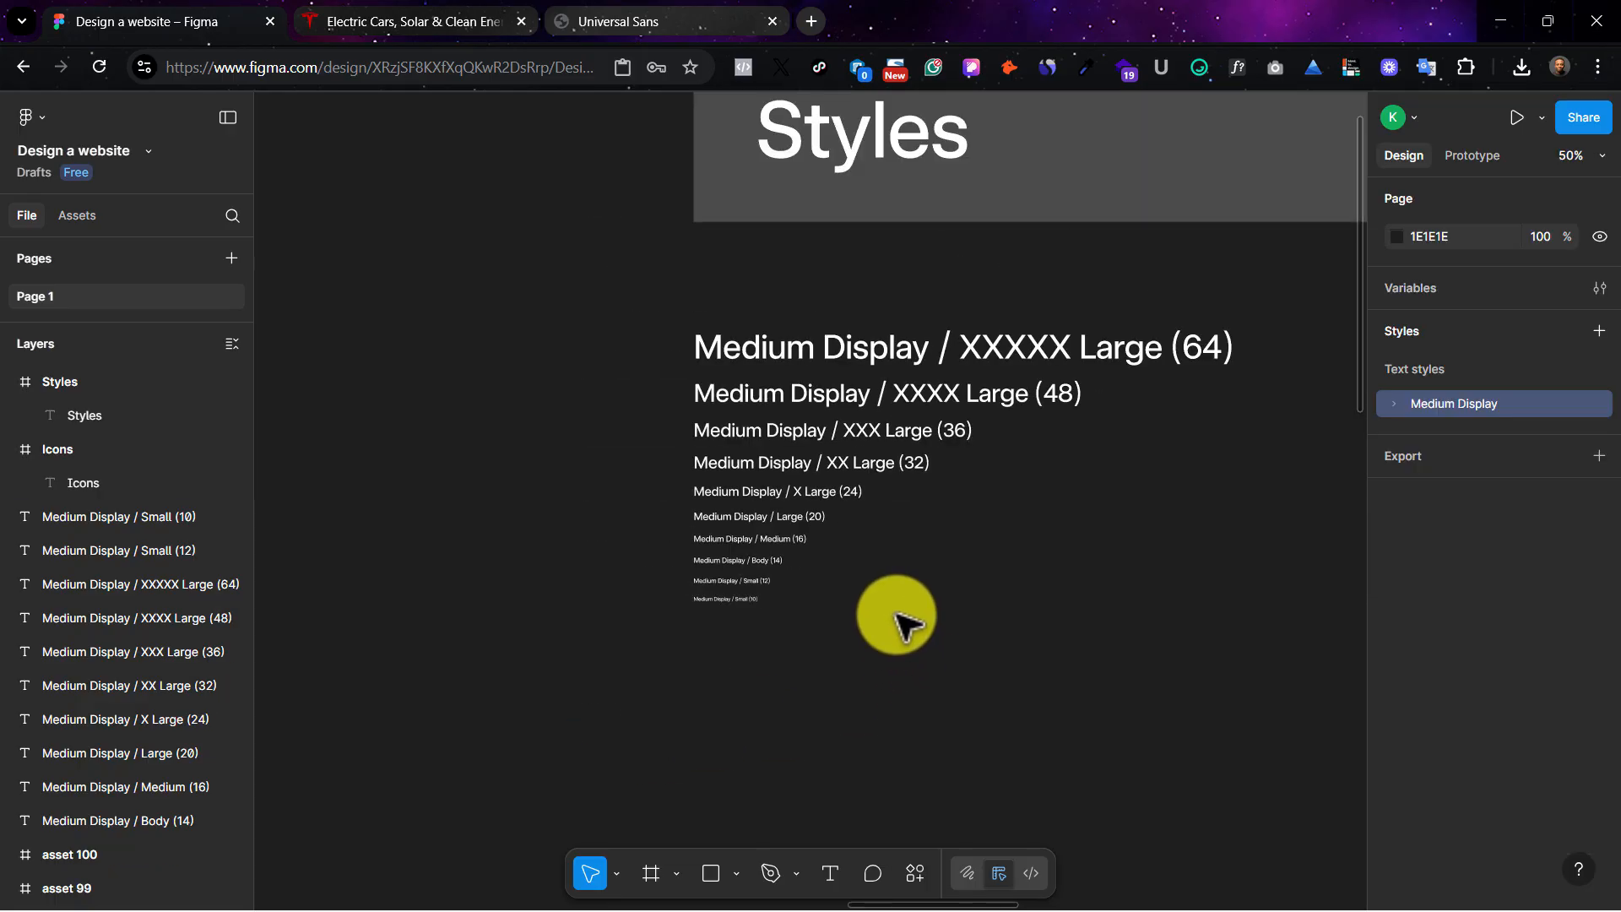
left_click(772, 359)
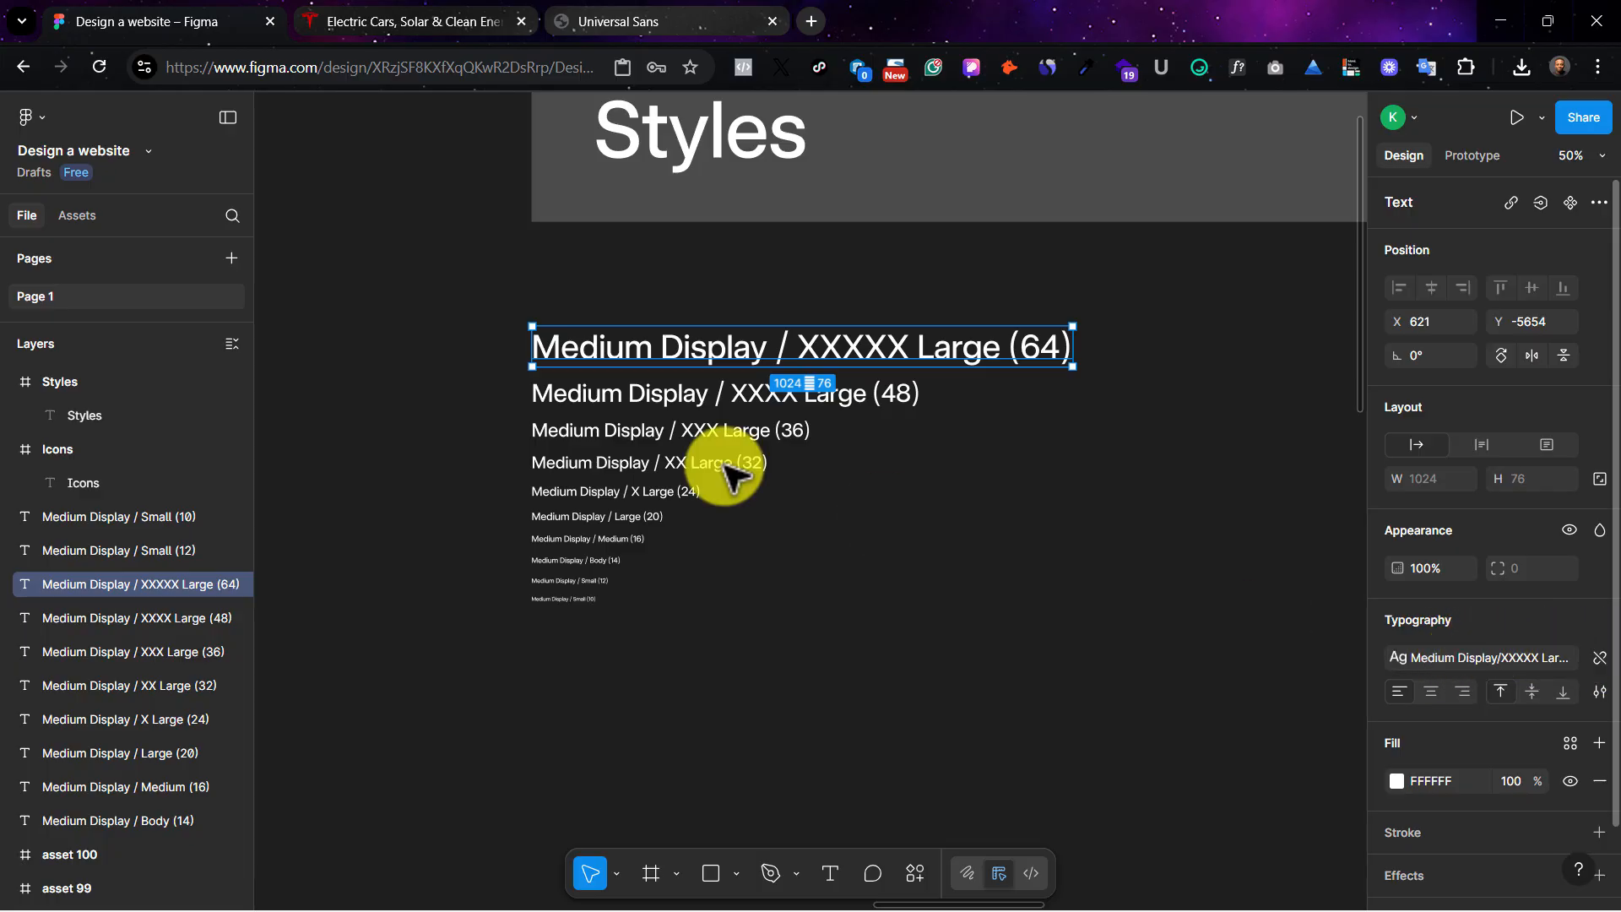
left_click(709, 395)
left_click(724, 458)
left_click(709, 429)
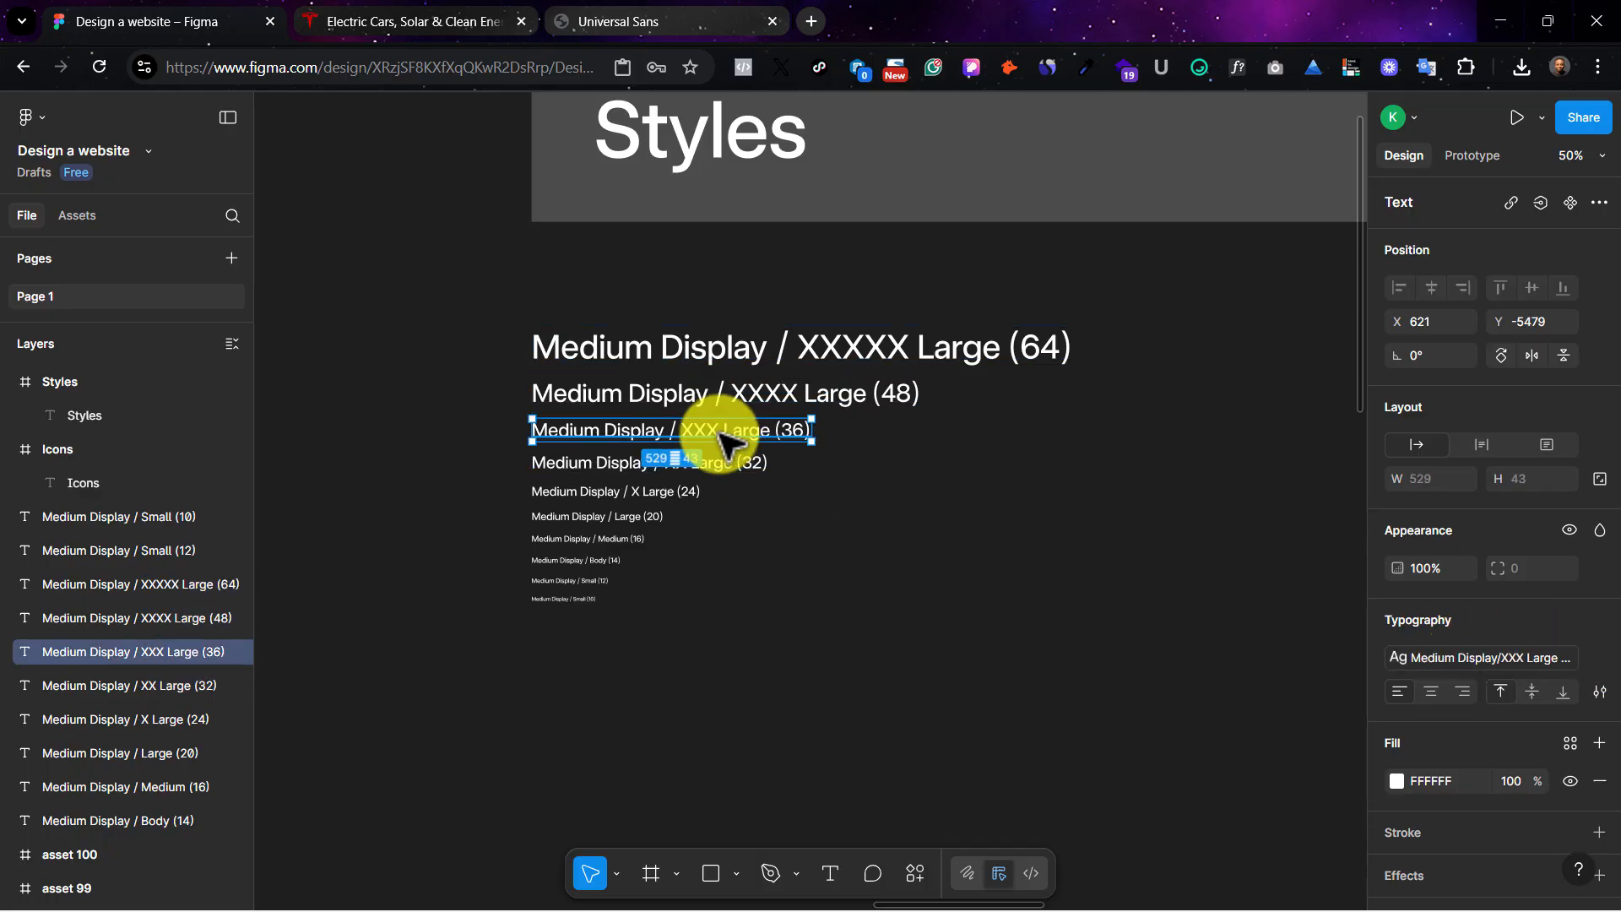
left_click(717, 462)
left_click(667, 492)
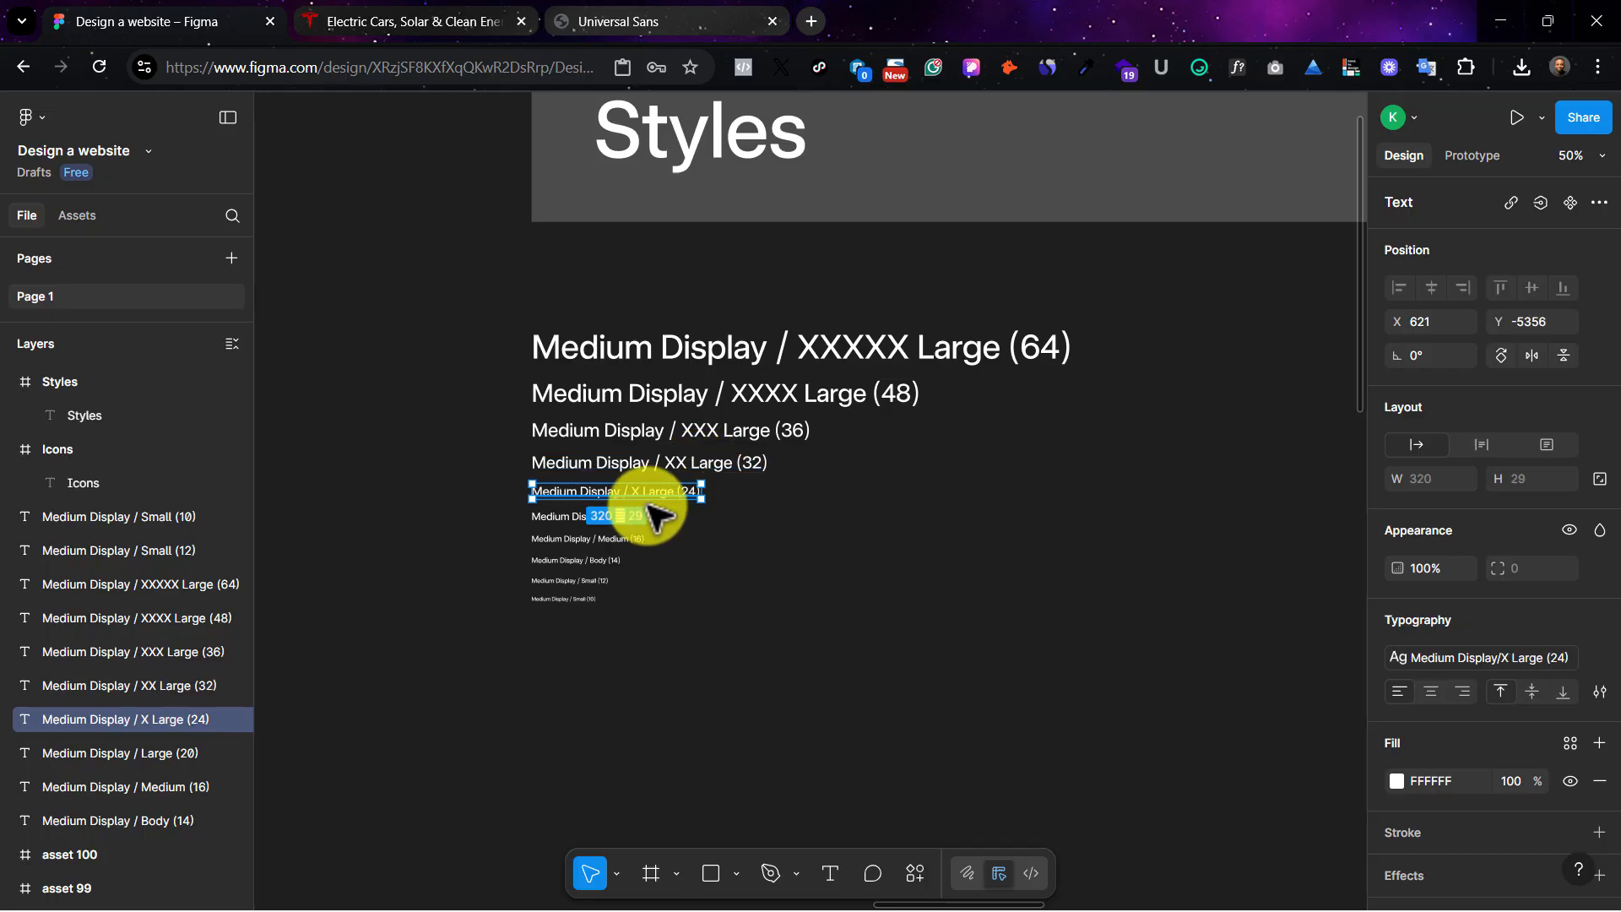
left_click(635, 517)
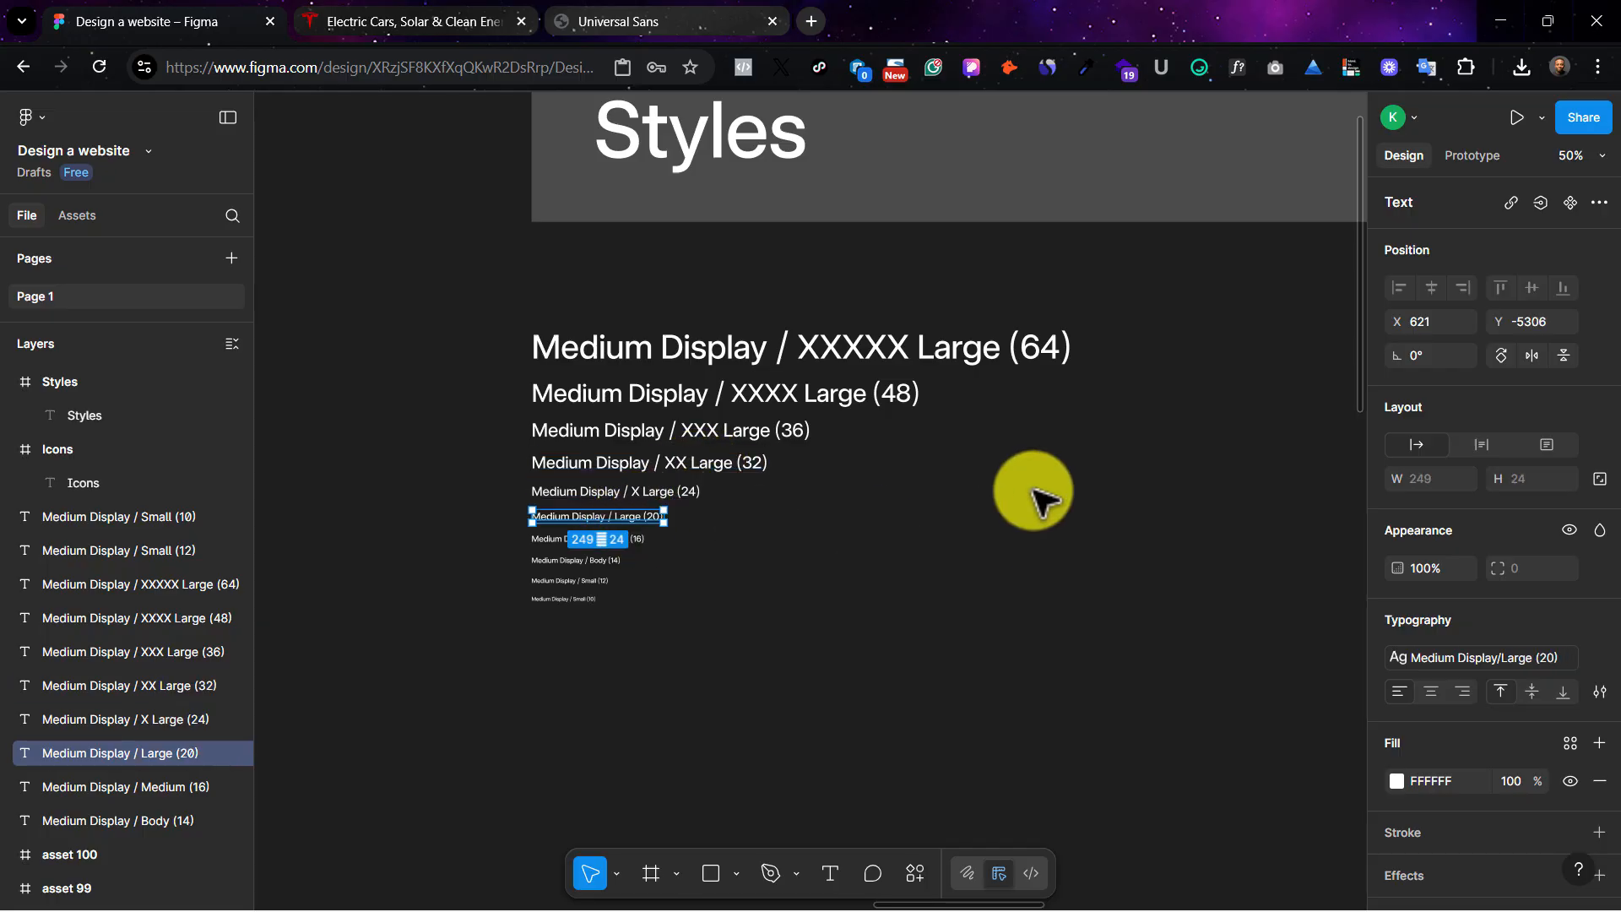
left_click(1042, 536)
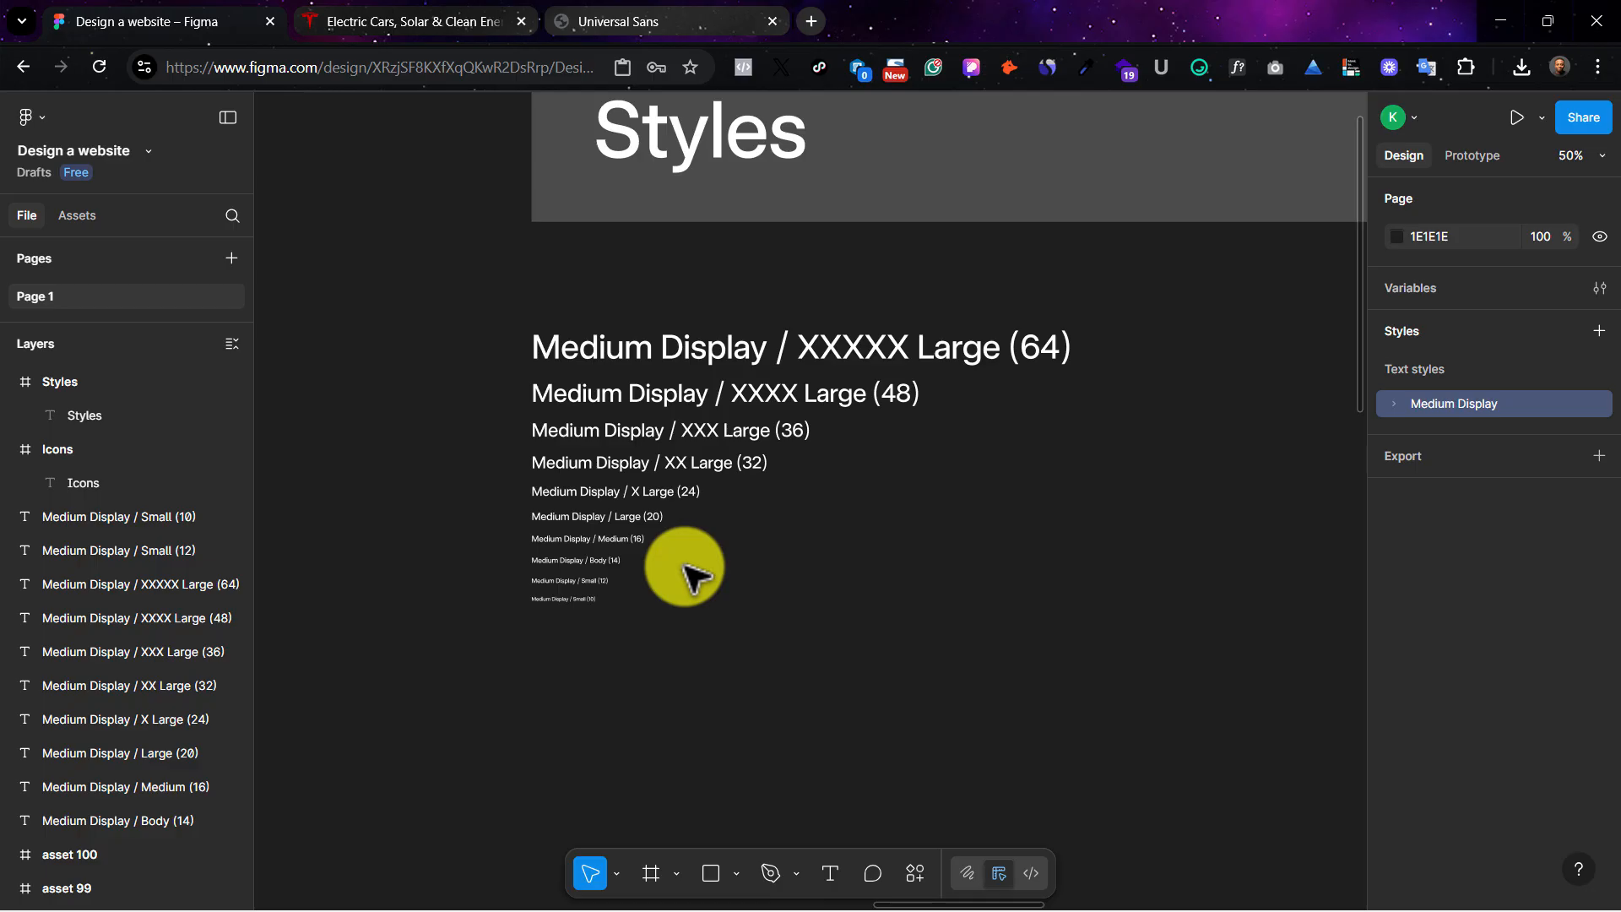
Step: Draw a 240 × 240 square beside the type samples under the Styles header, positioned at X 2000, Y -5654
key("shift+1")
left_click(709, 870)
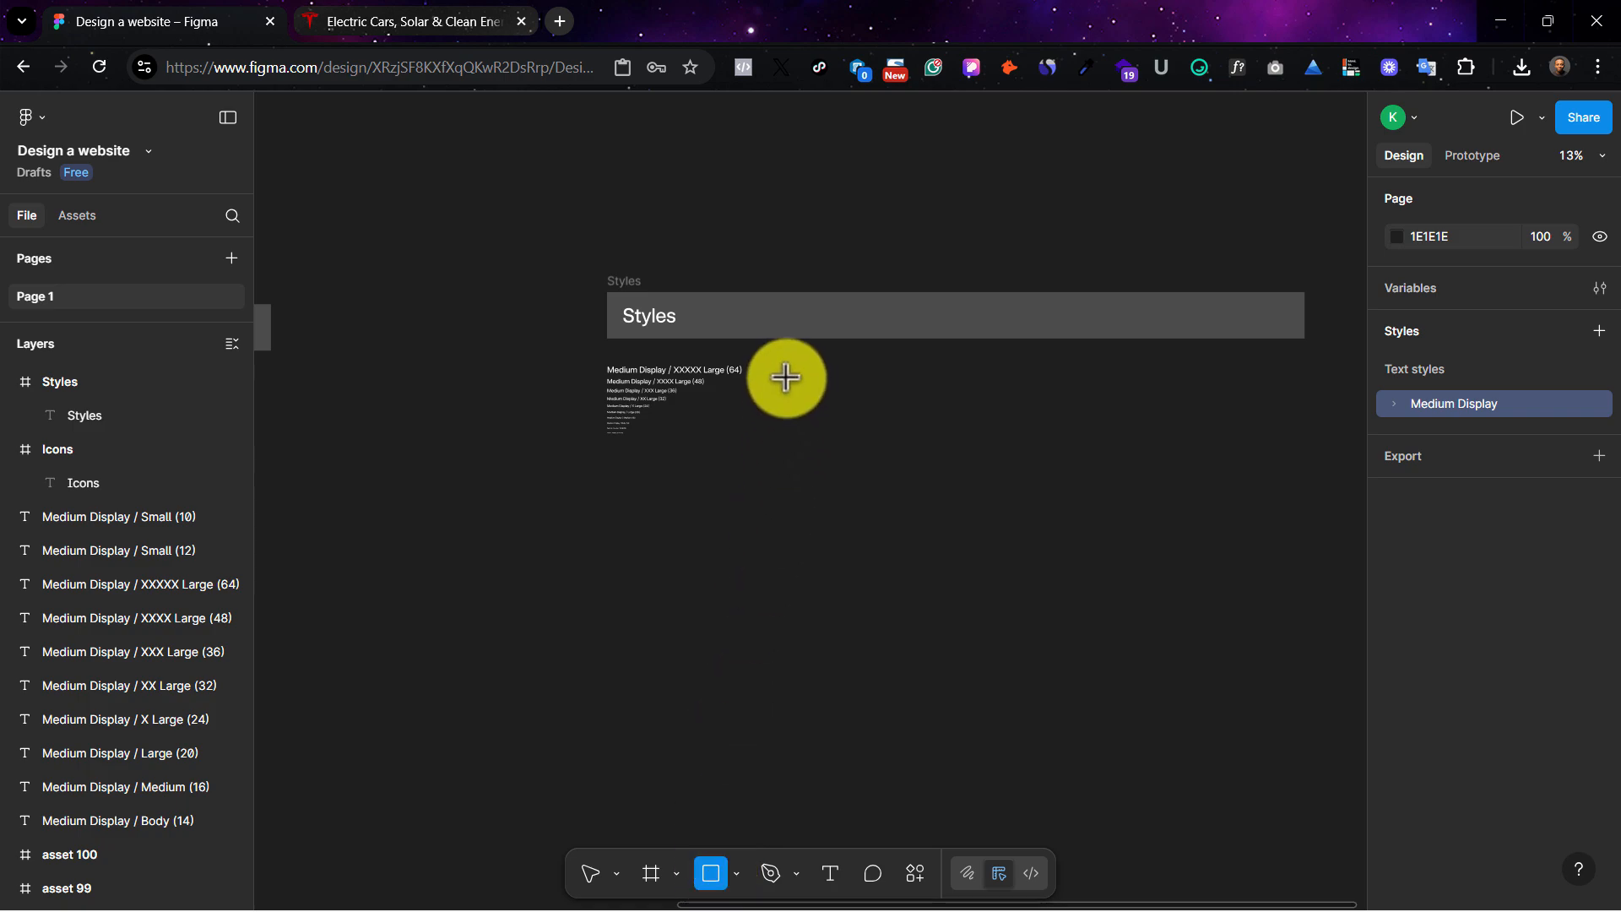
left_click_drag(797, 394, 800, 404)
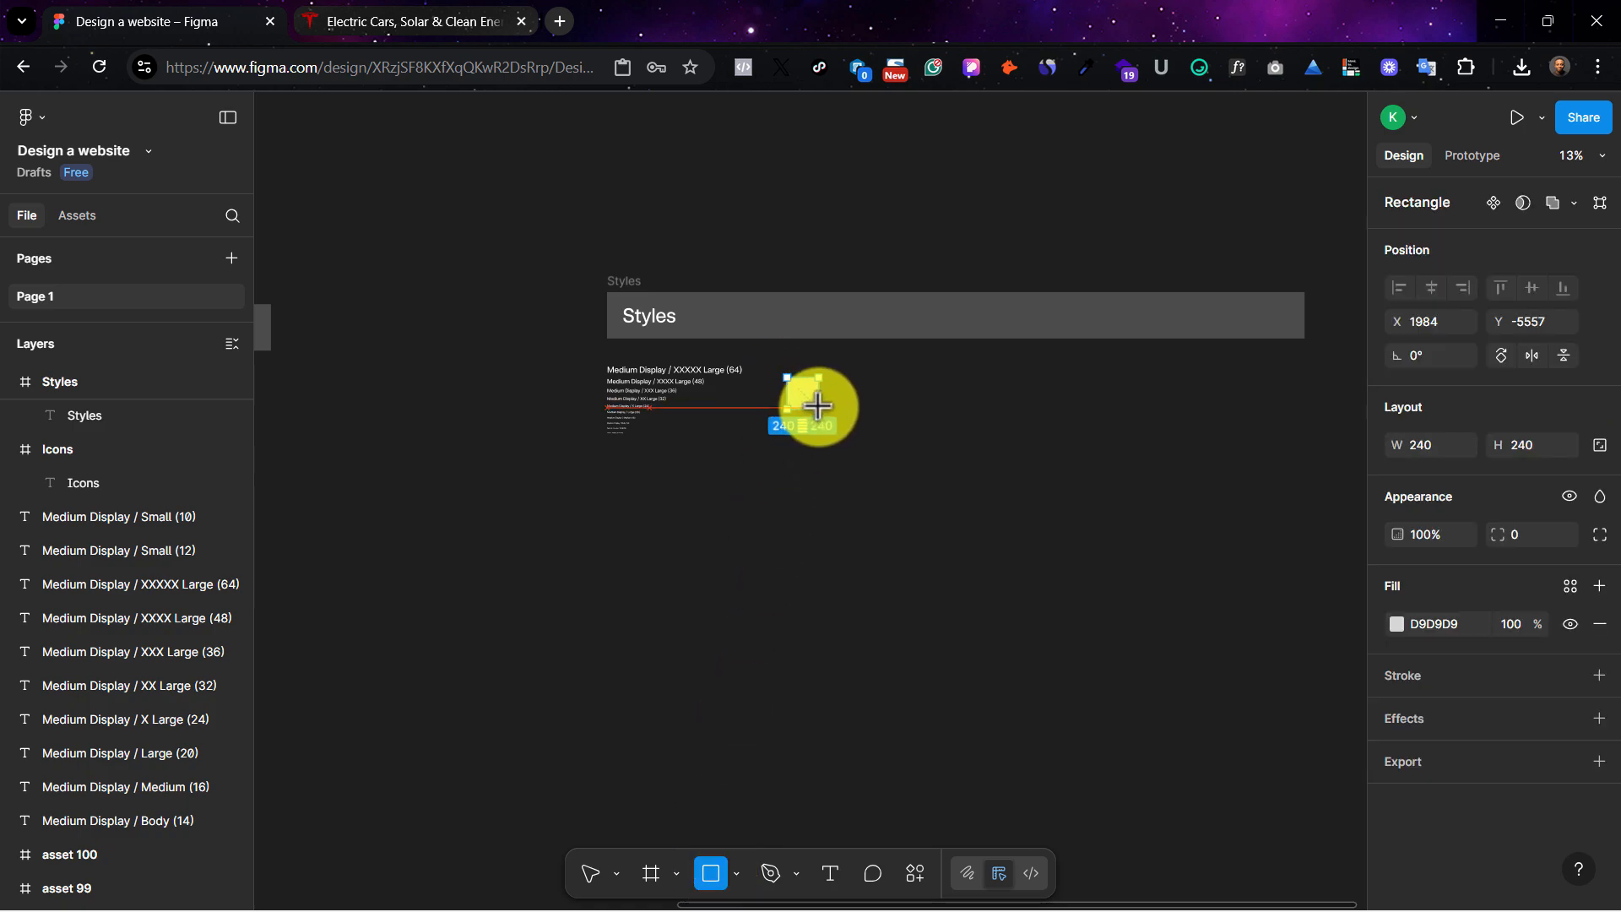
left_click_drag(805, 394, 812, 375)
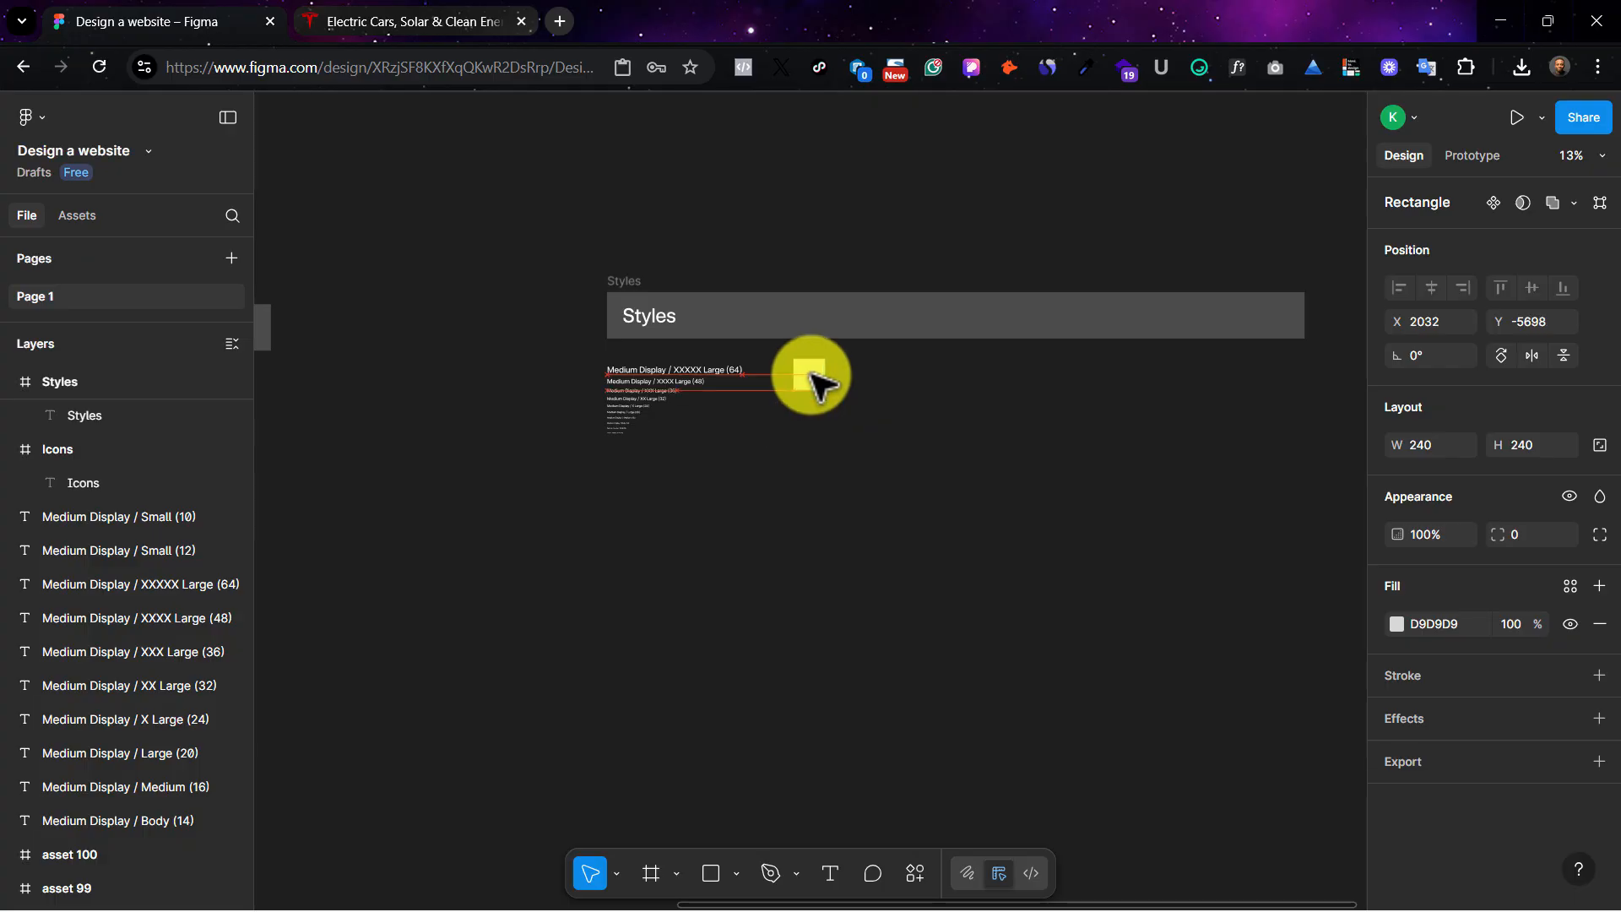
scroll(809, 385, "up", 5)
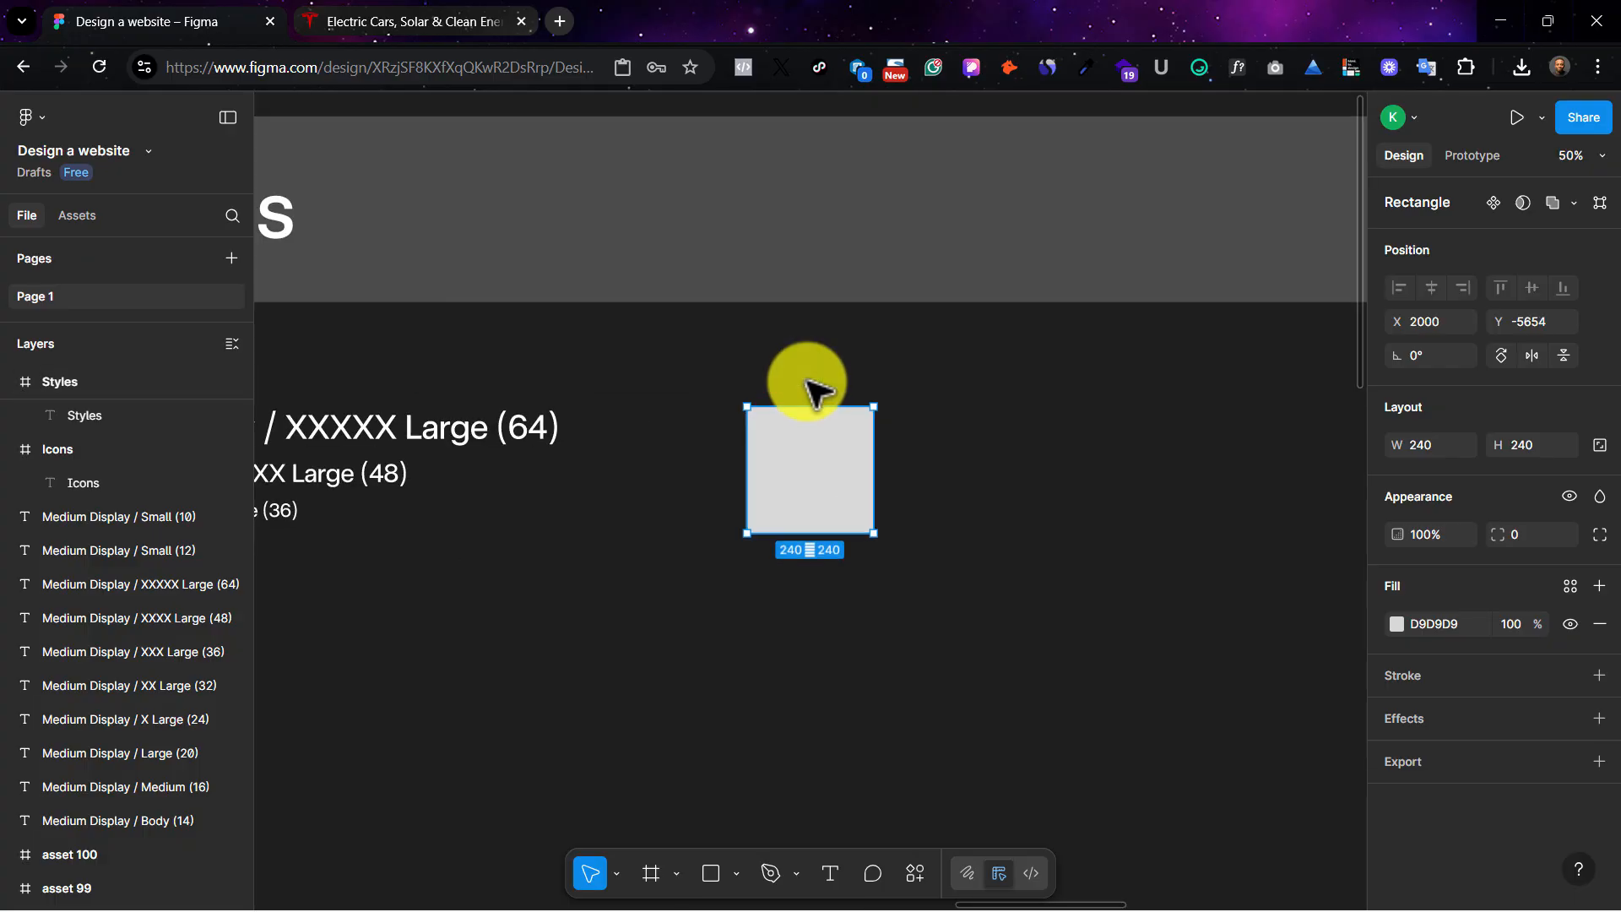
scroll(886, 473, "left", 5)
scroll(946, 525, "right", 5)
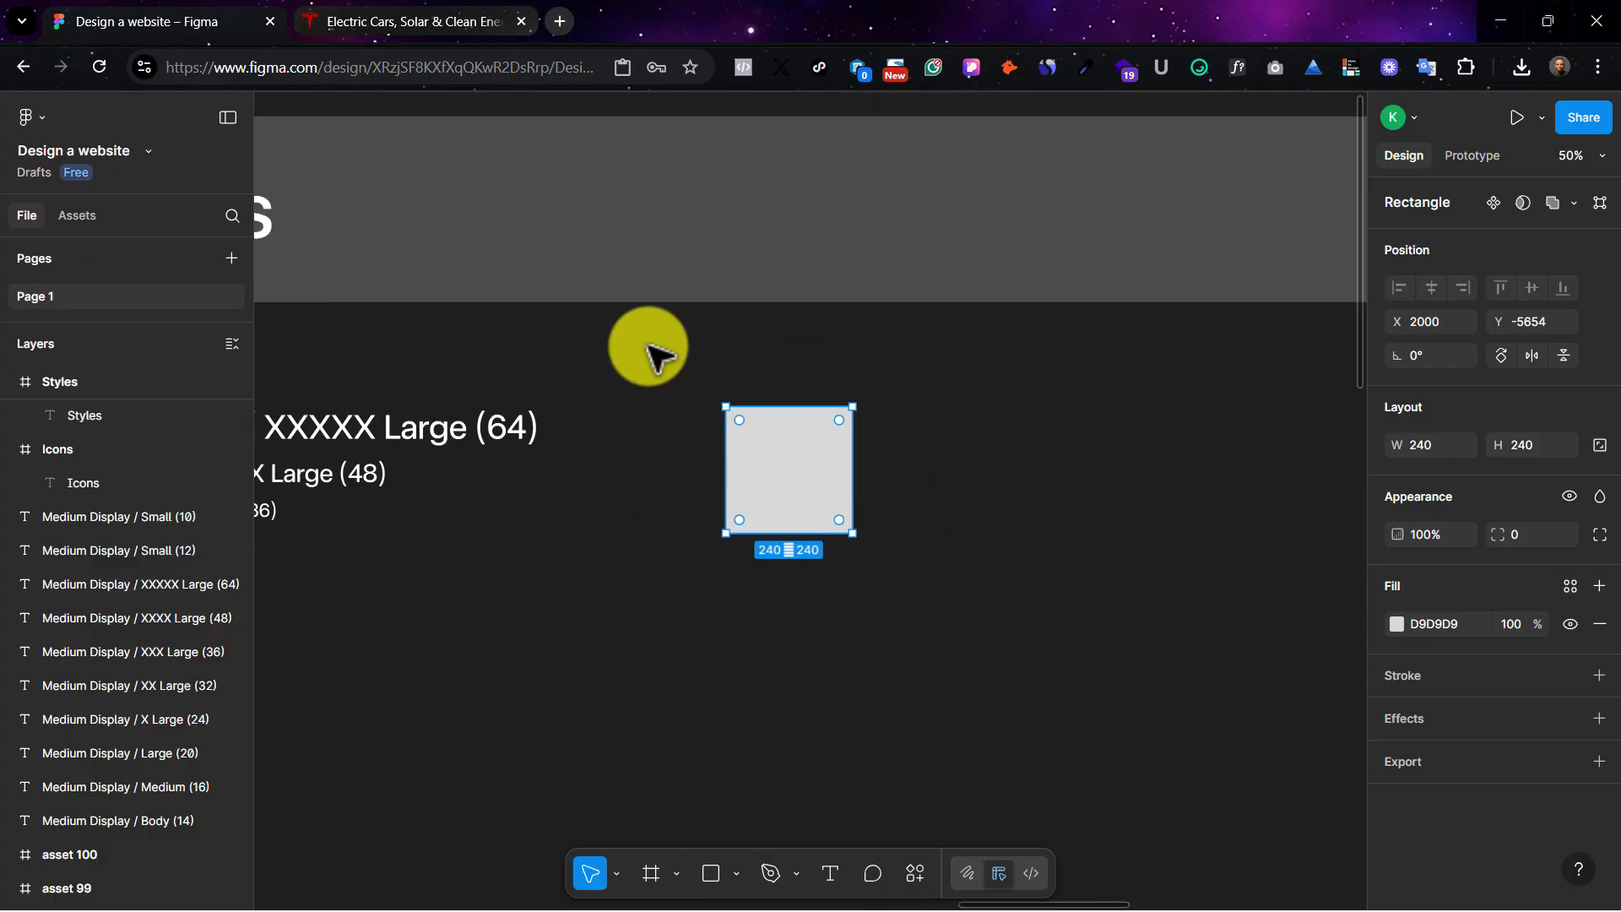
Step: Copy the background color #3E6AE1 of the Model Y Order Now button on the Tesla site and apply it as the square's fill in Figma
left_click(417, 32)
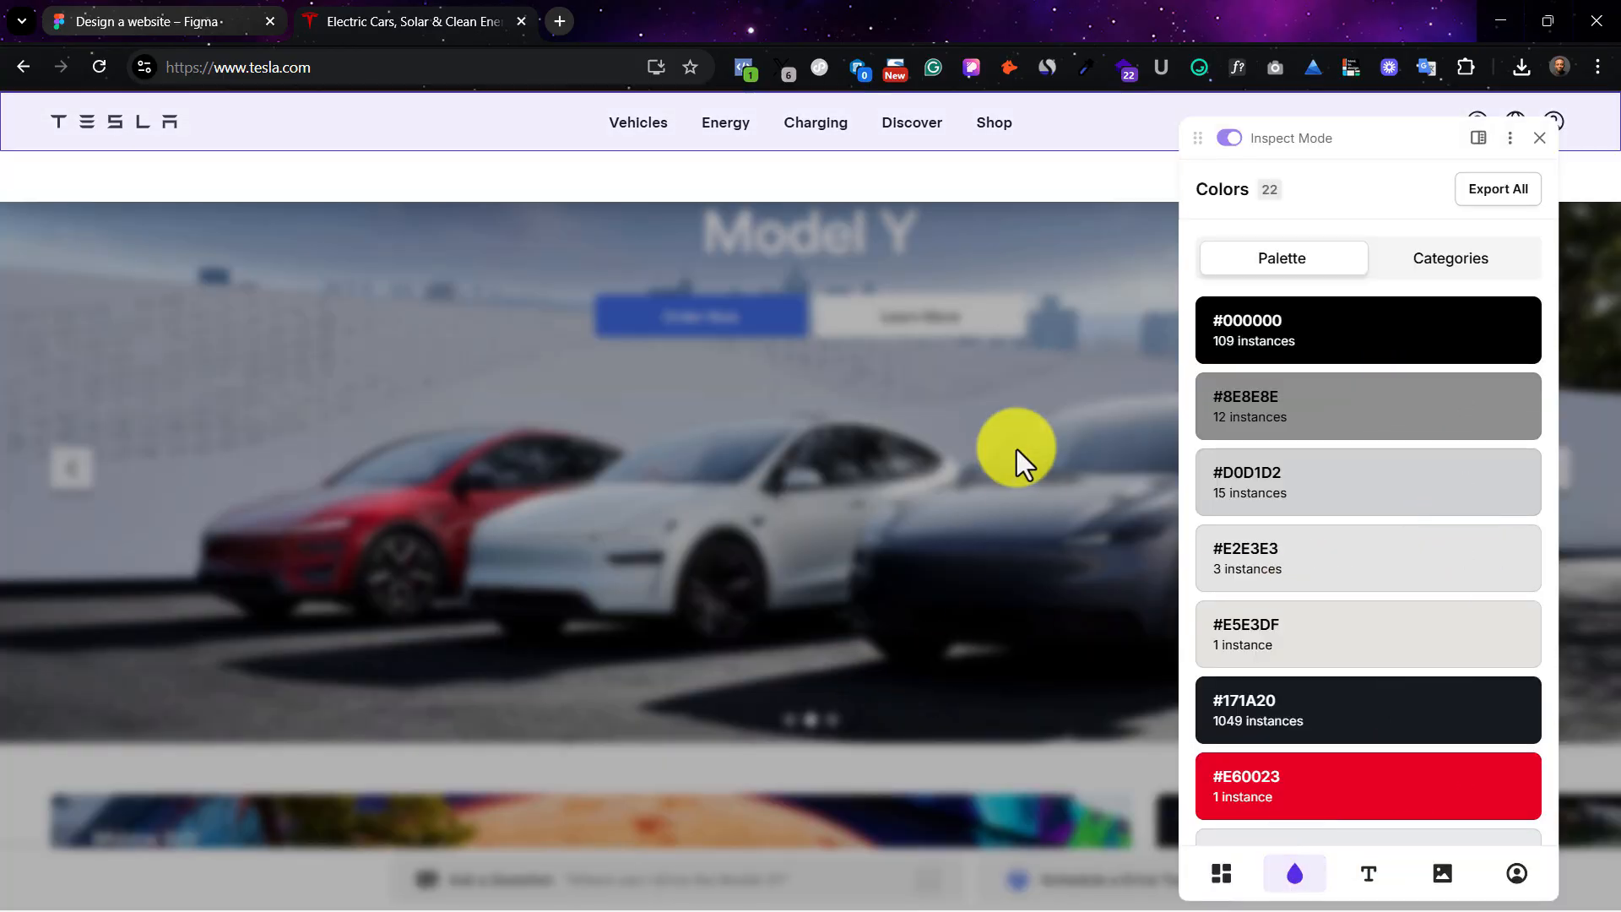
scroll(1415, 675, "down", 10)
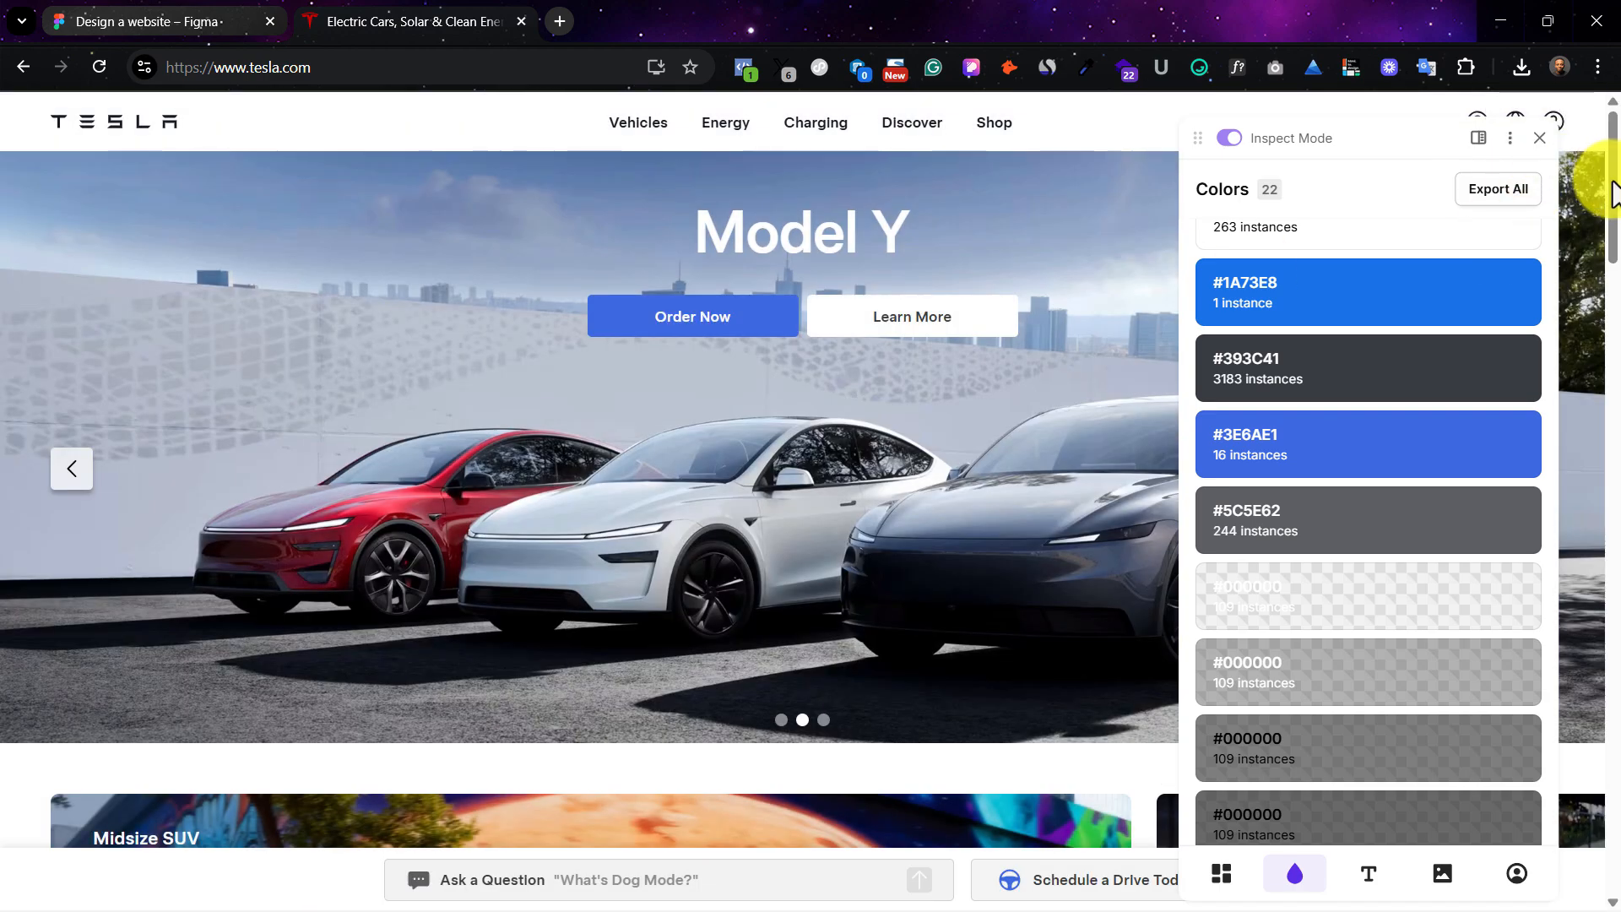
left_click_drag(1613, 180, 1608, 299)
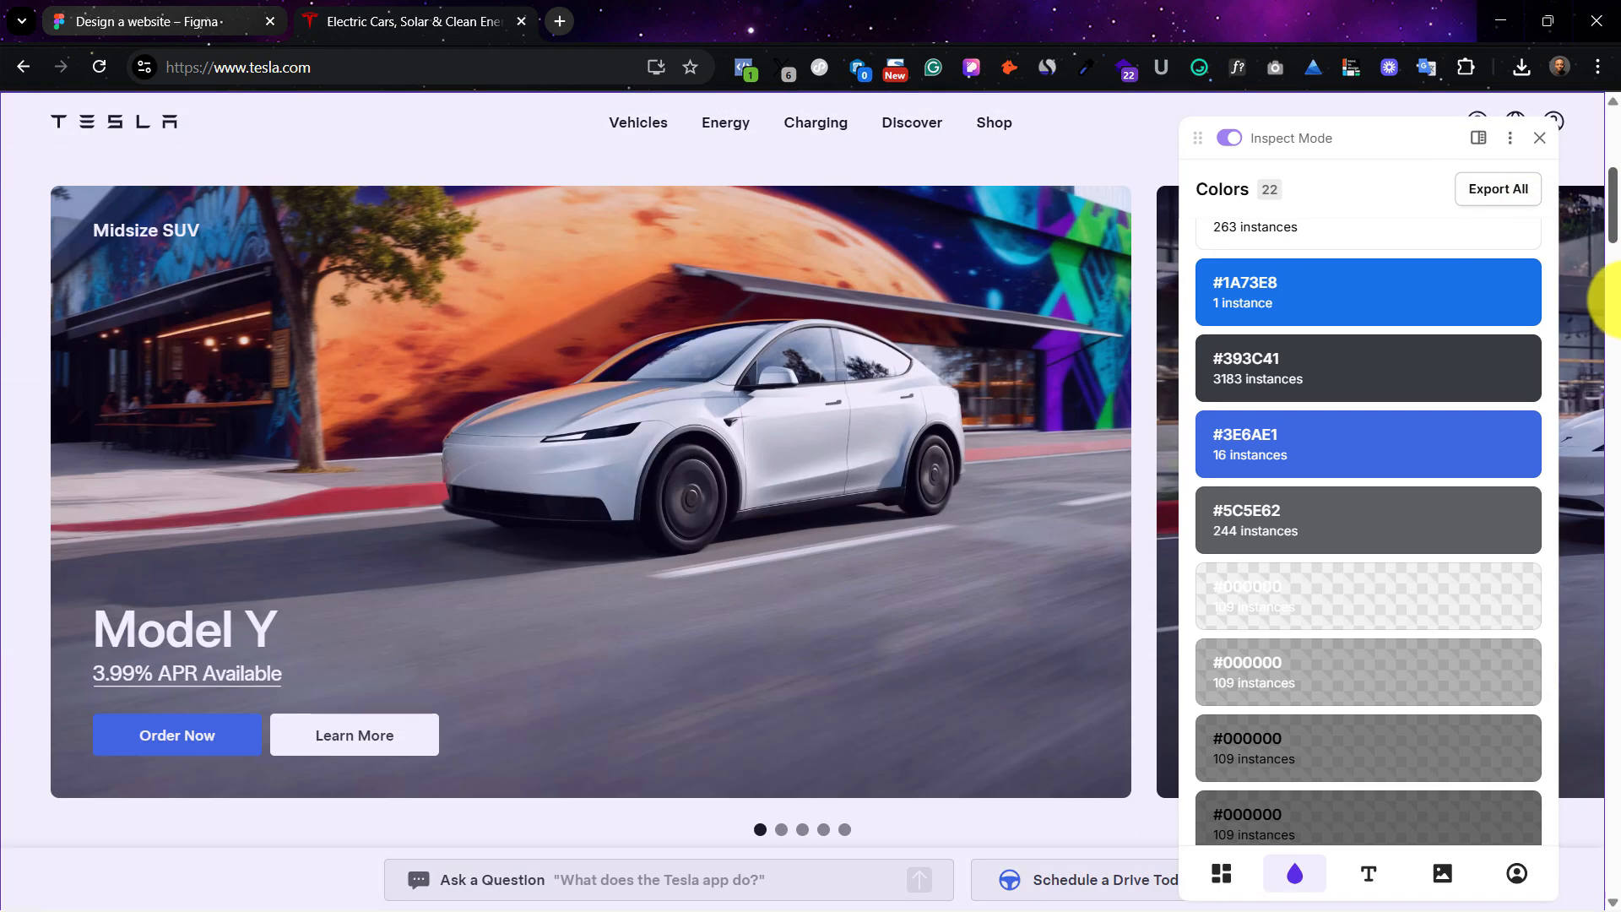
left_click(256, 739)
scroll(1207, 605, "down", 6)
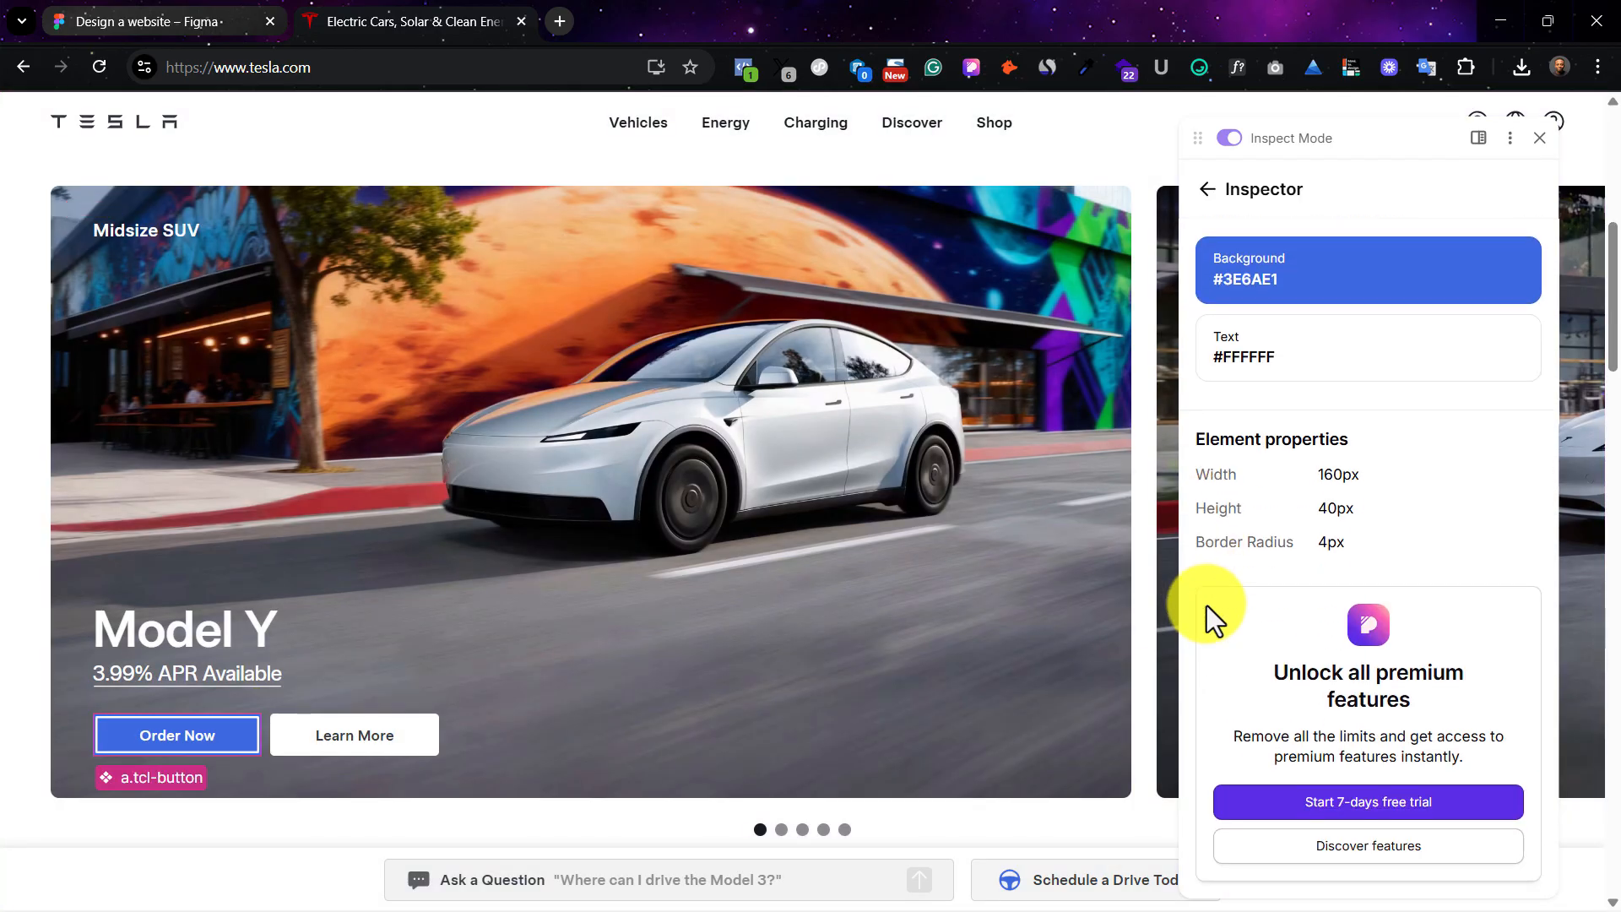
mouse_move(1291, 283)
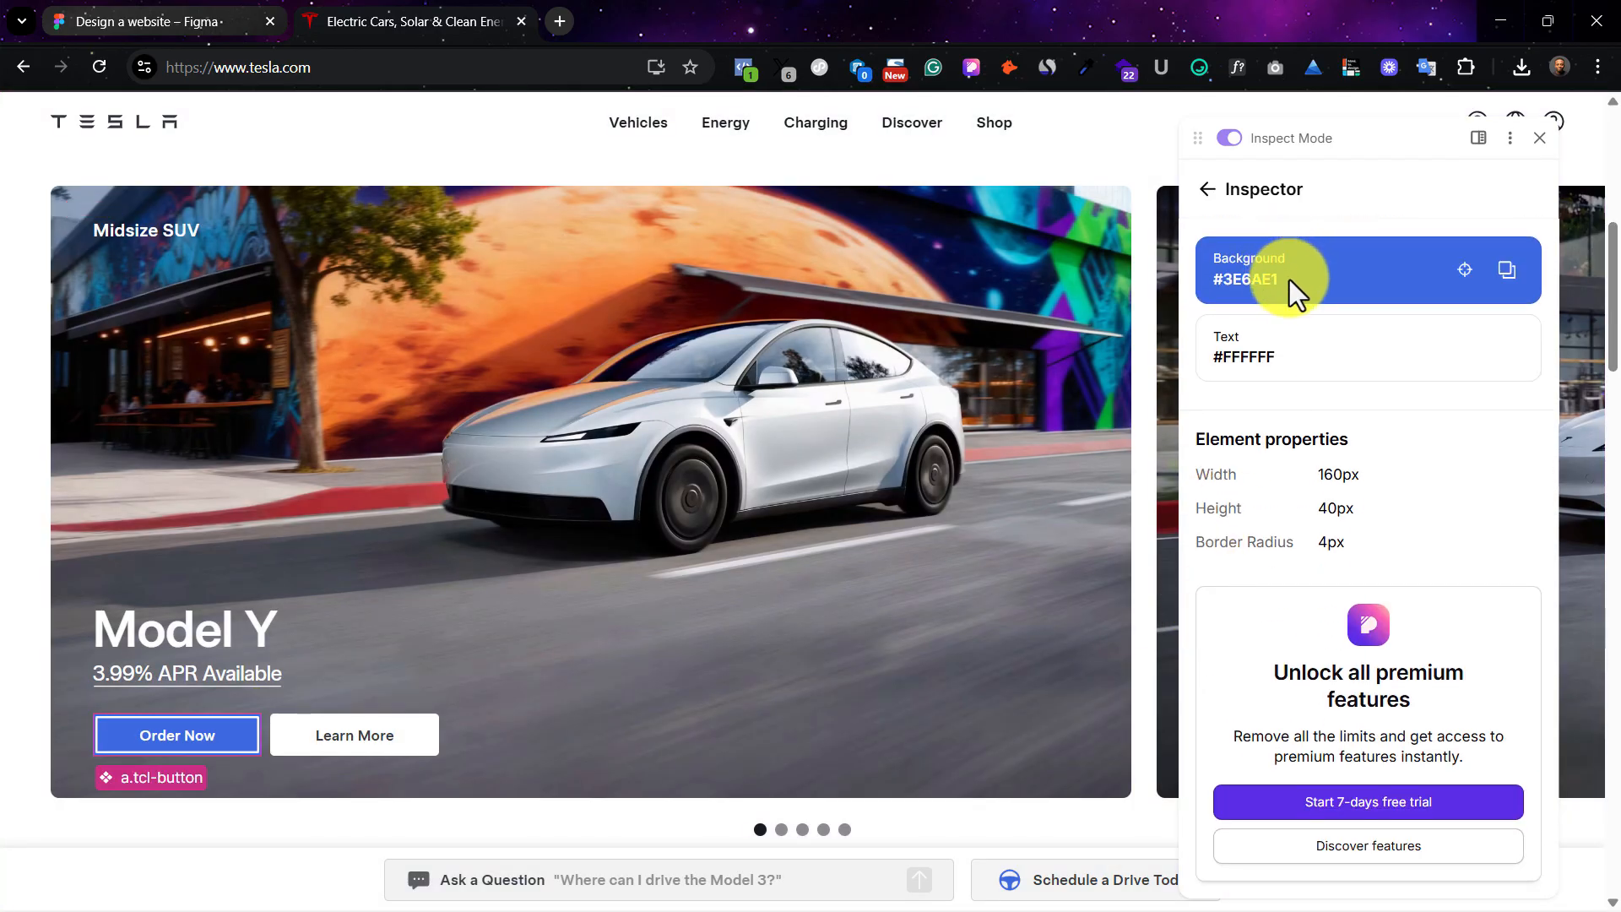
left_click(1509, 272)
left_click(135, 9)
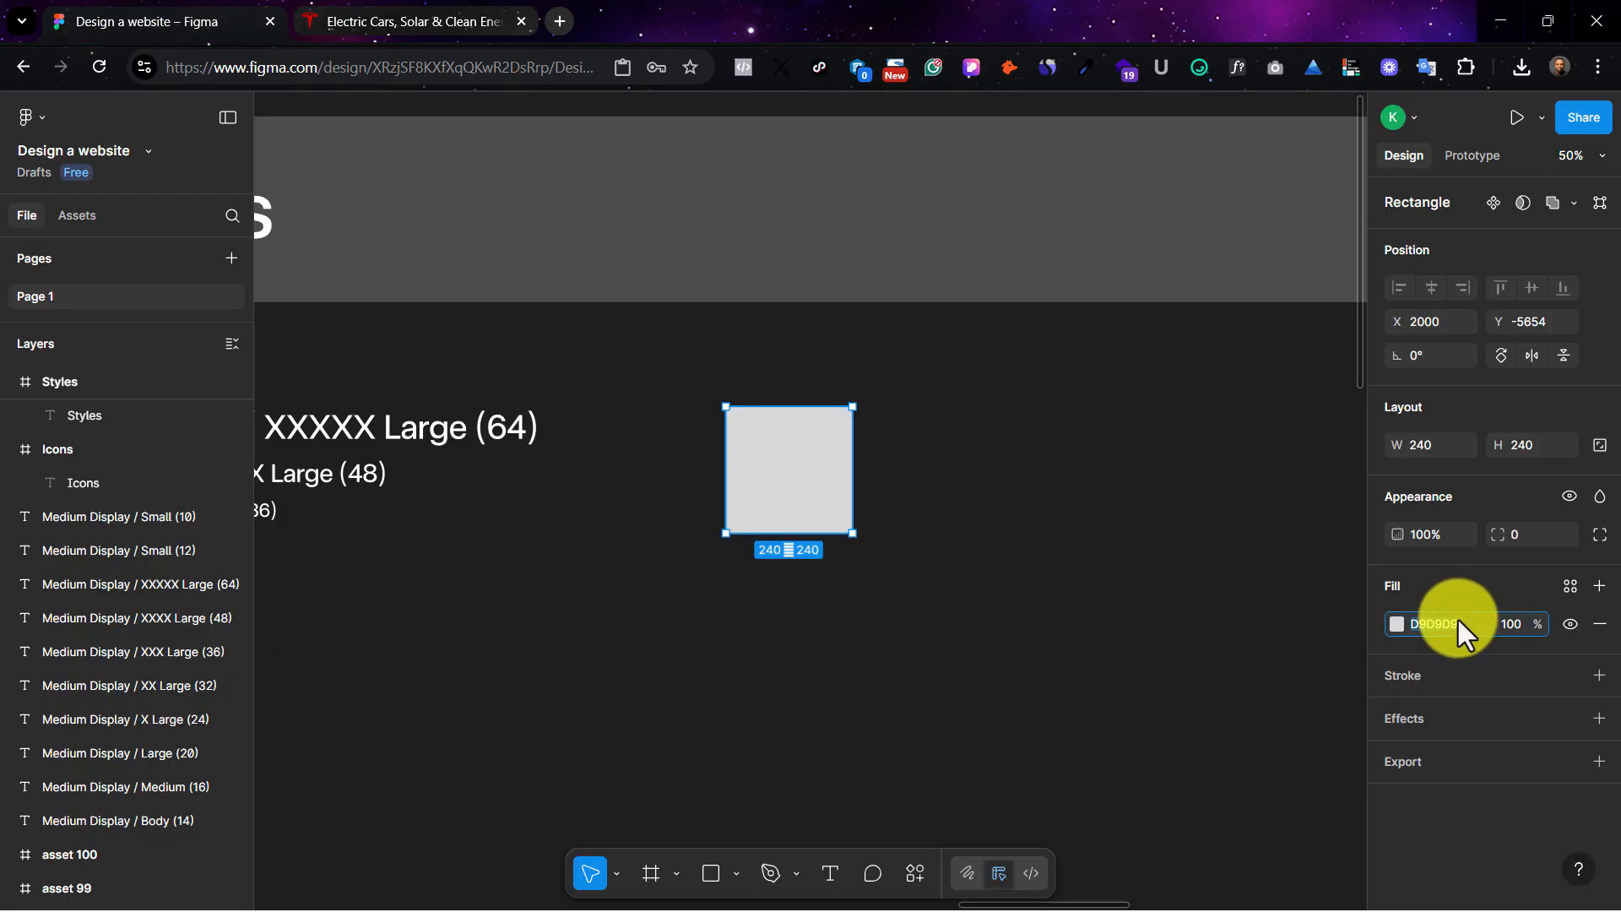
key("ctrl+v")
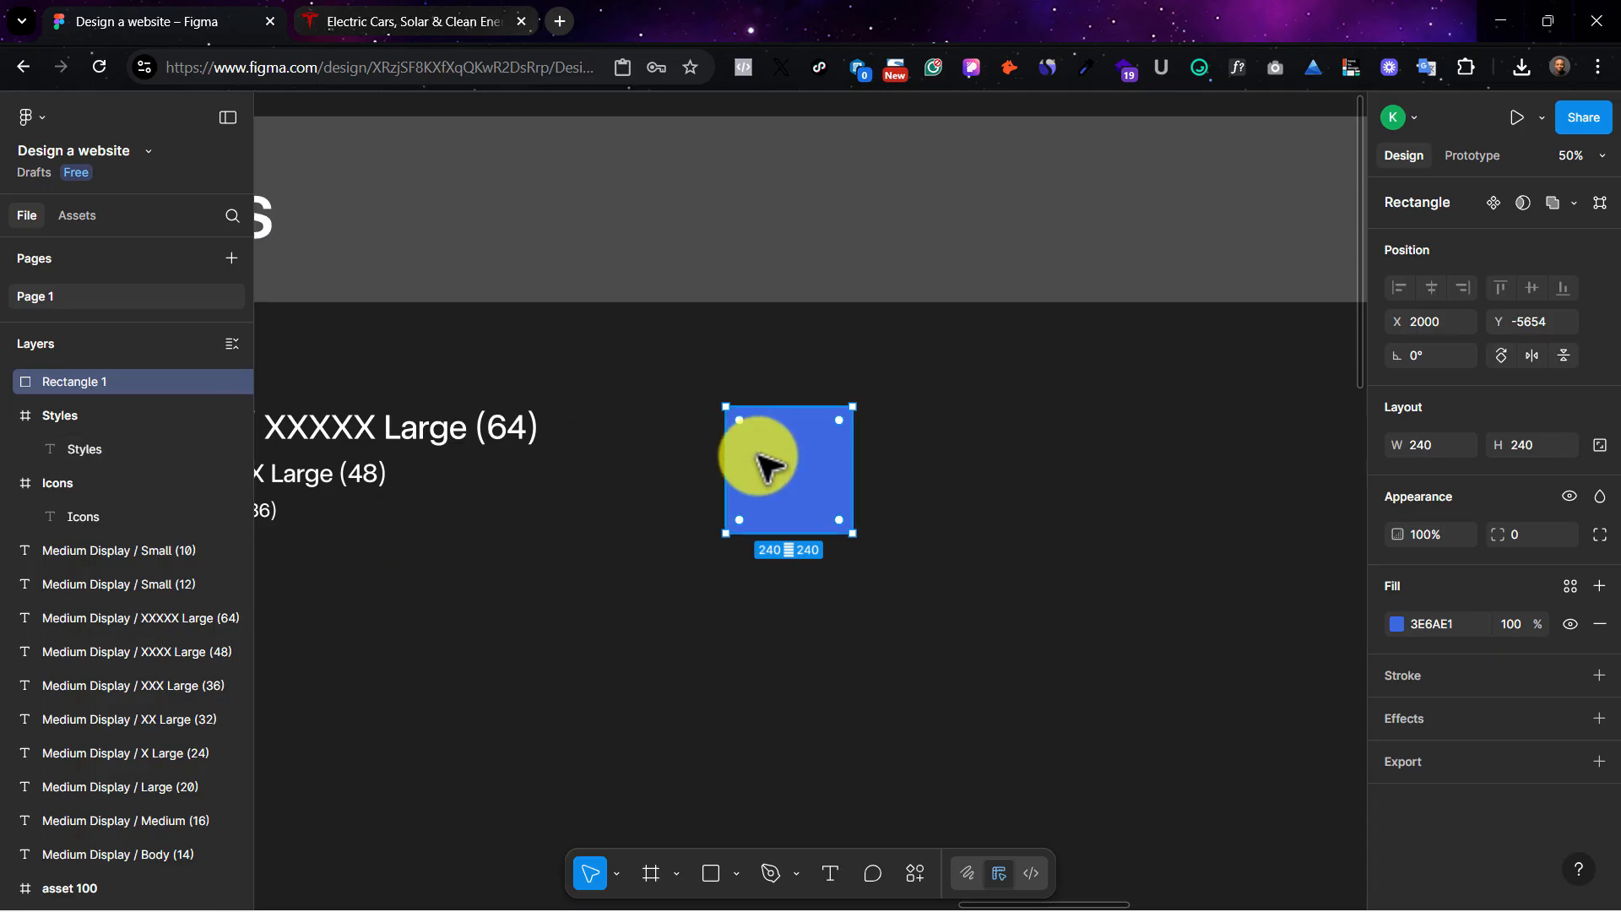
Step: Rename the square's layer to "Blue" and round its corners to a radius of about 35
double_click(57, 385)
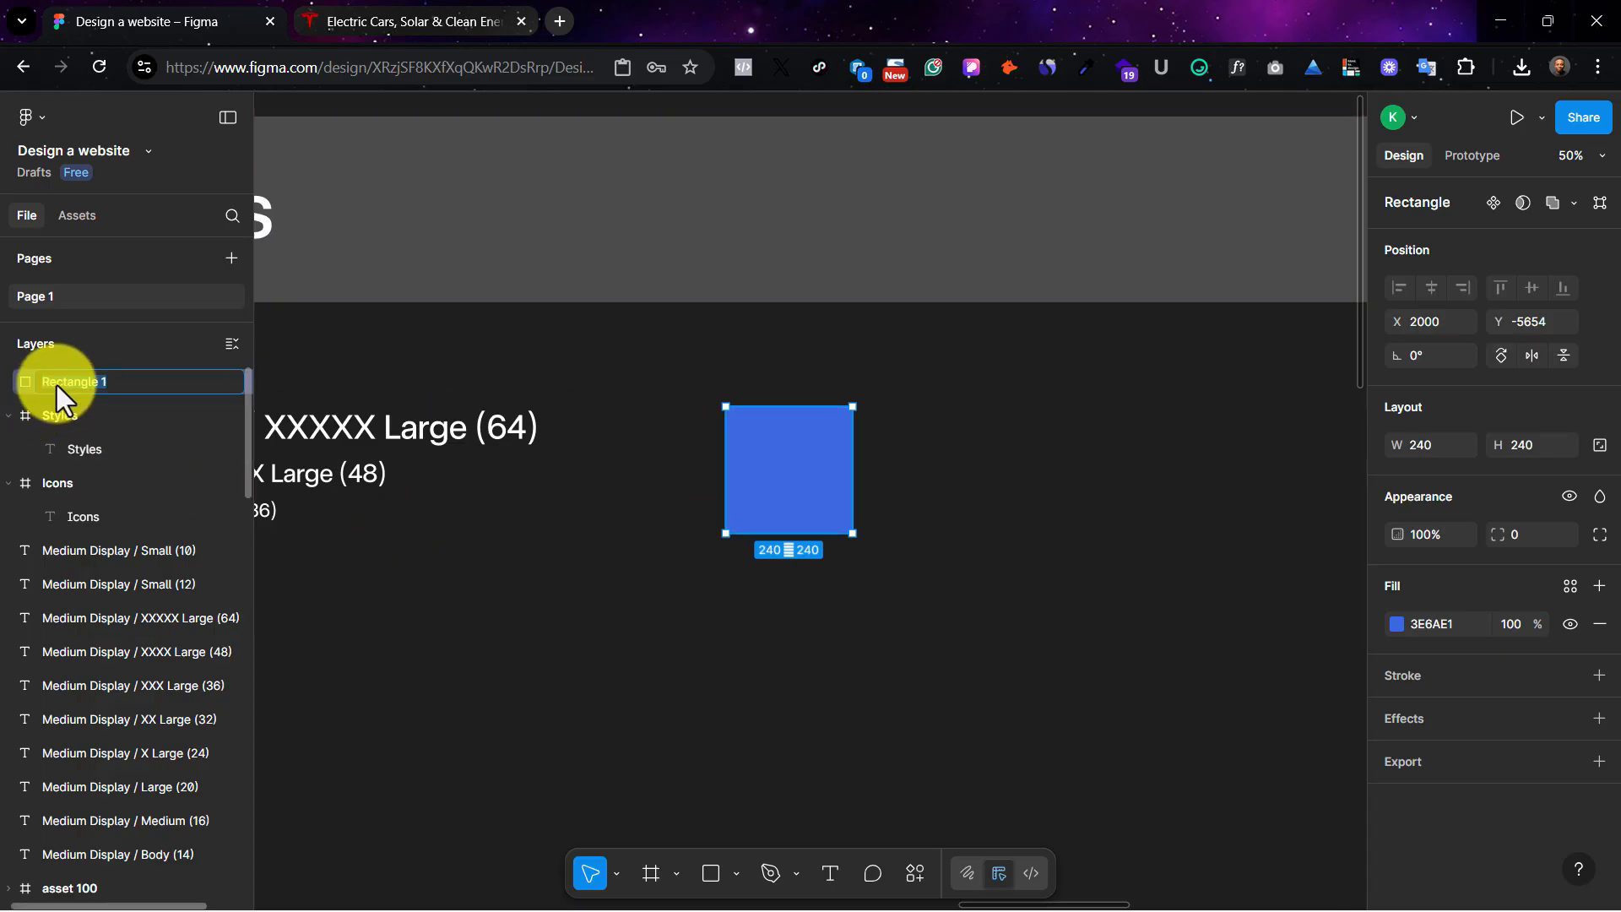
type("Blue")
left_click(858, 498)
left_click(806, 488)
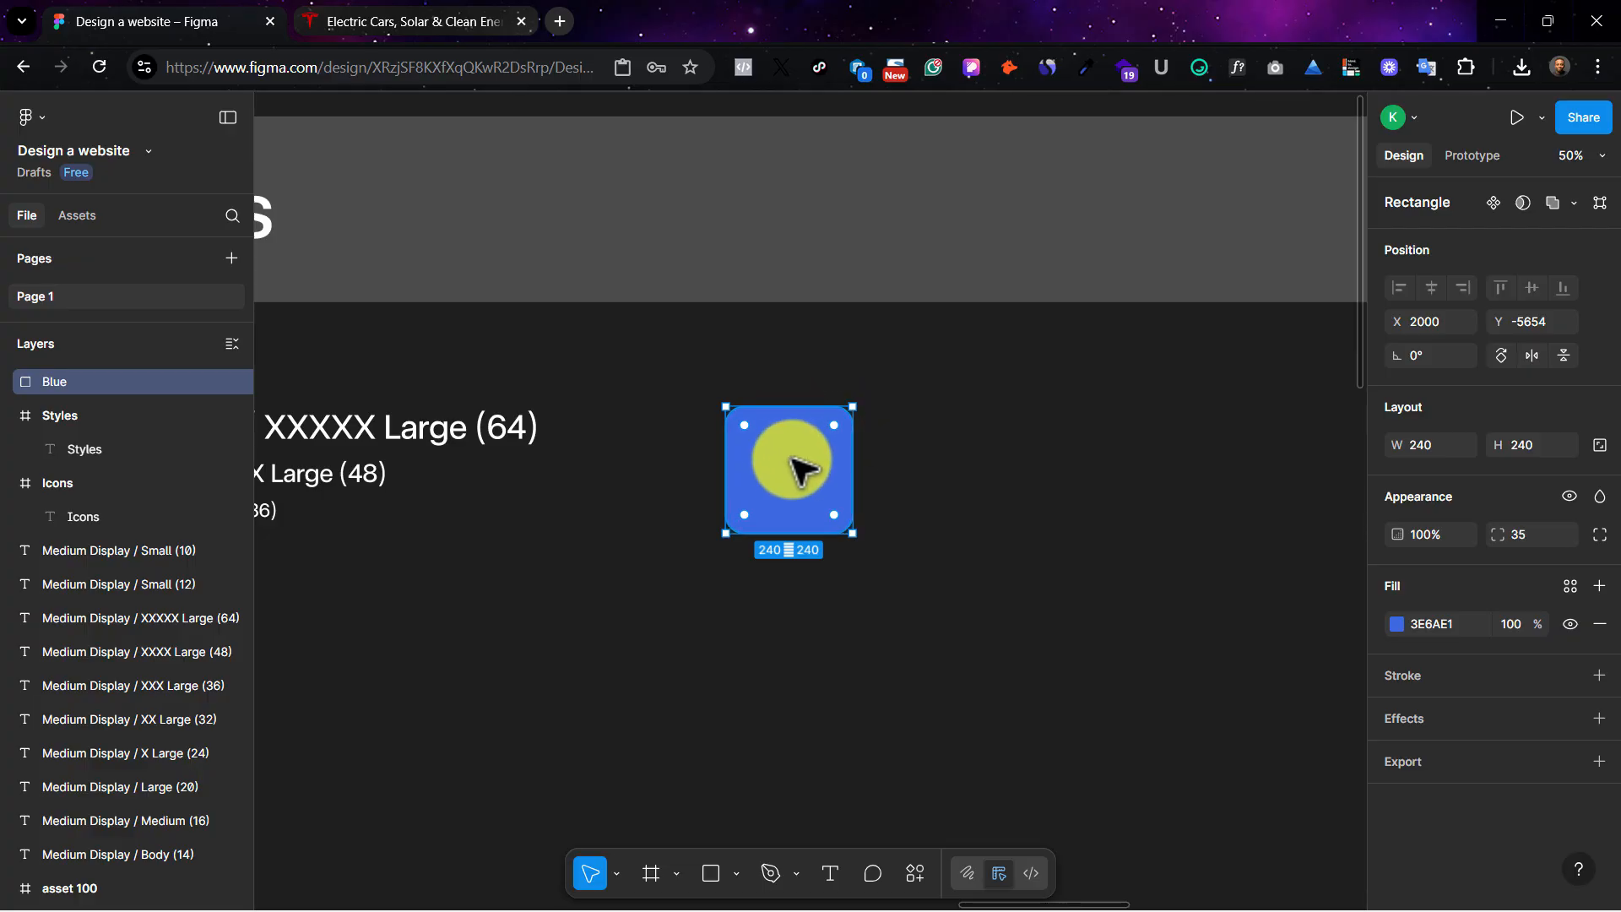
Step: Duplicate the blue square to its right with a gap of 26 and fill the copy with #EEEEEE, copied from Tesla's Learn More button
left_click_drag(832, 460, 926, 463)
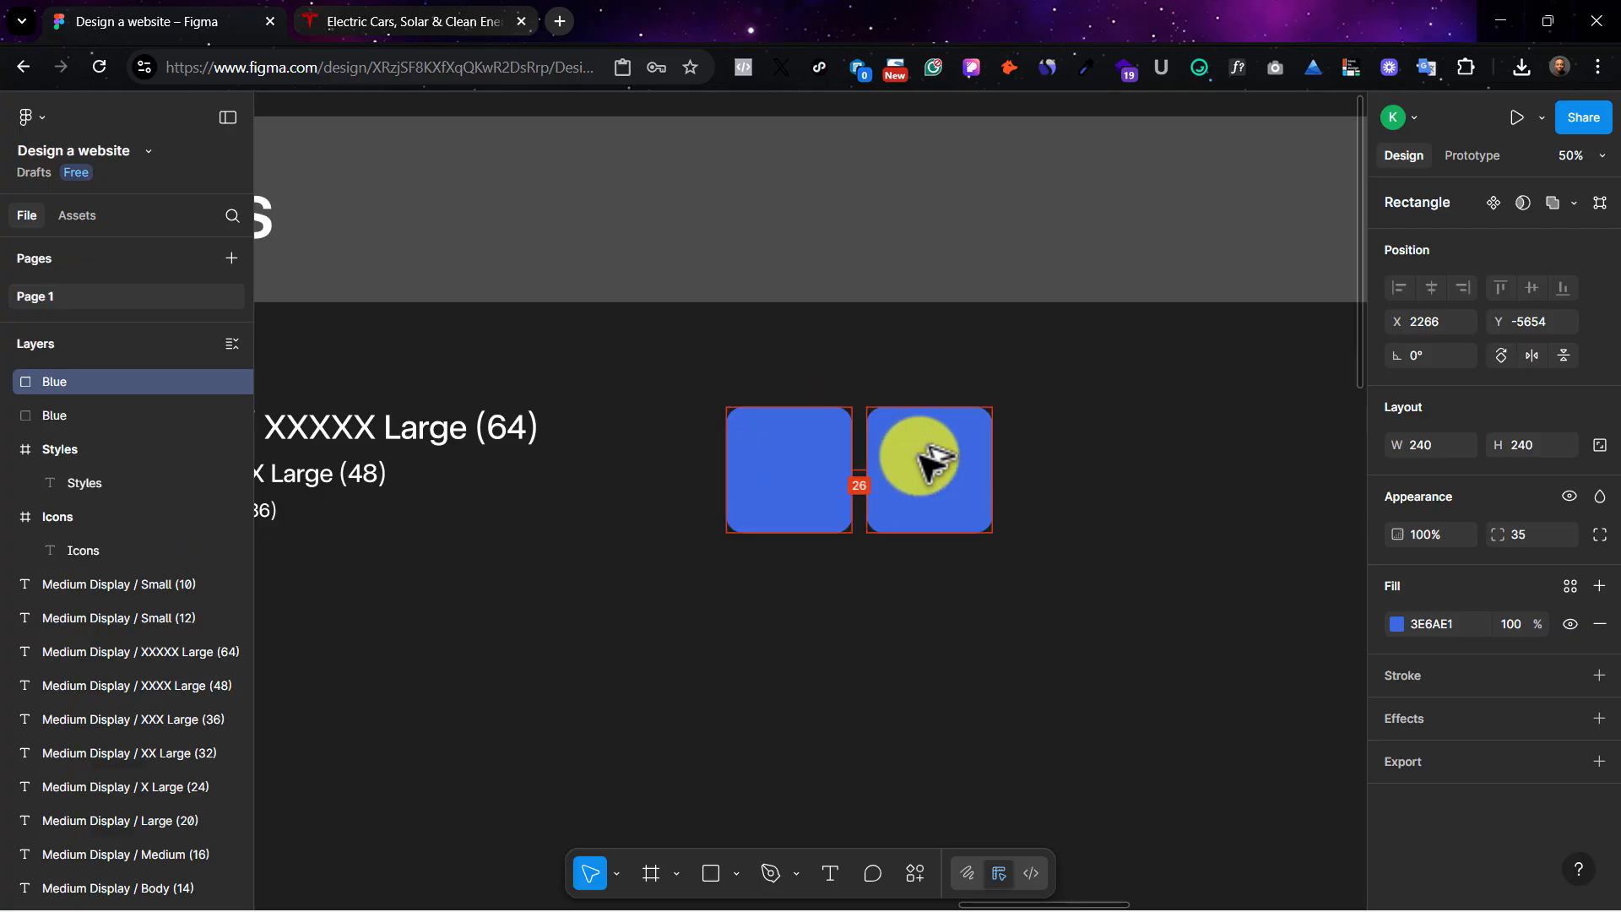
left_click(429, 38)
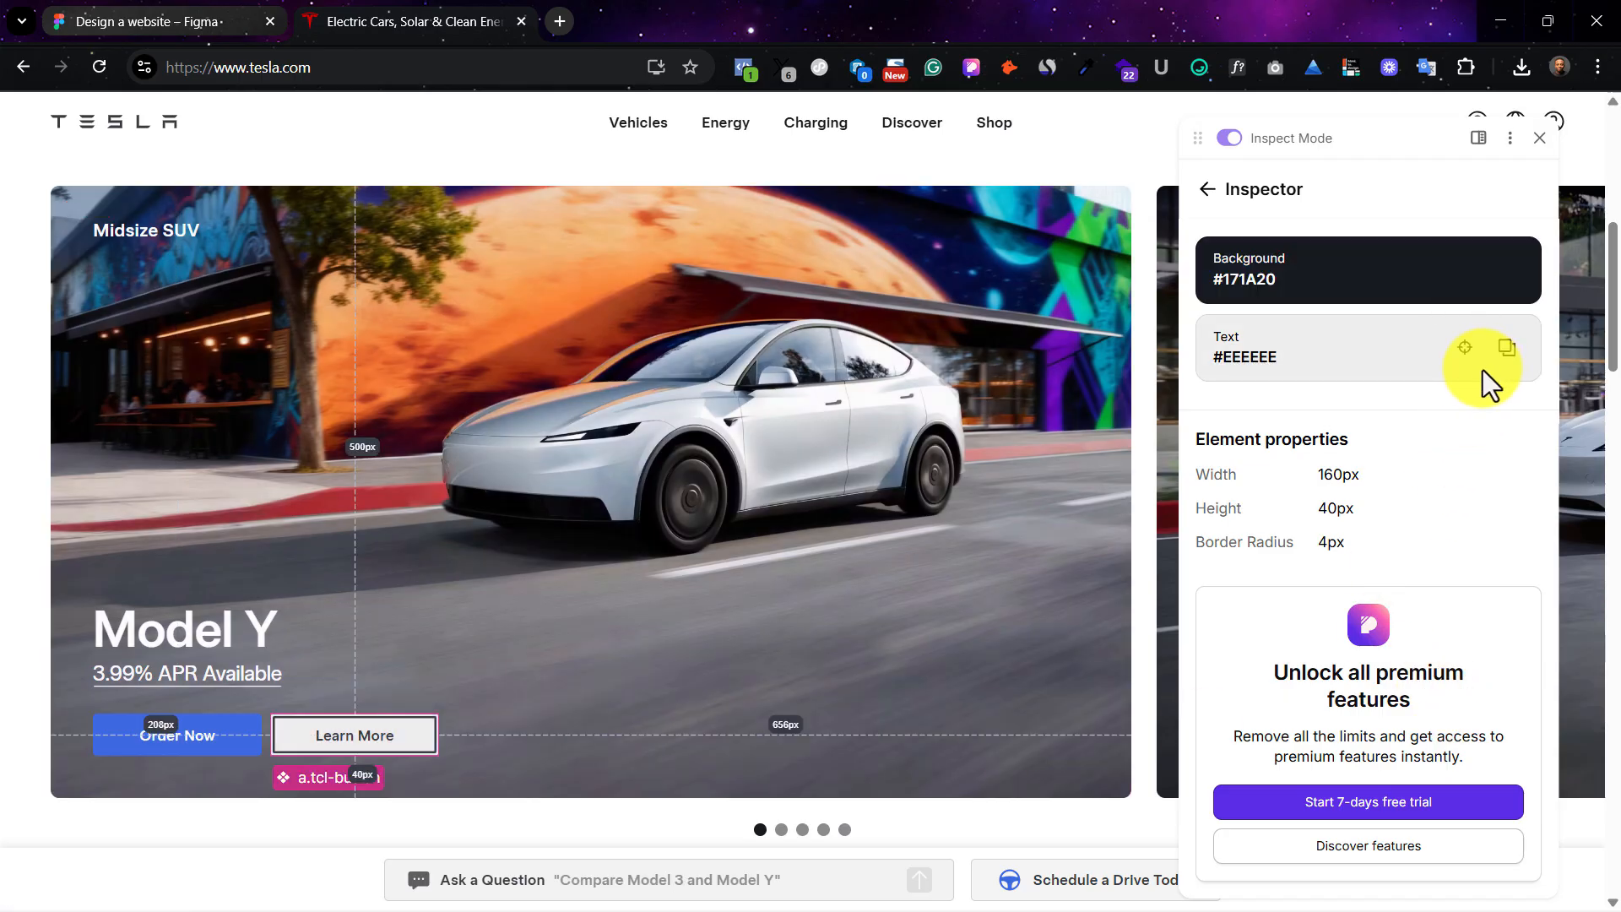
left_click(1506, 347)
left_click(139, 19)
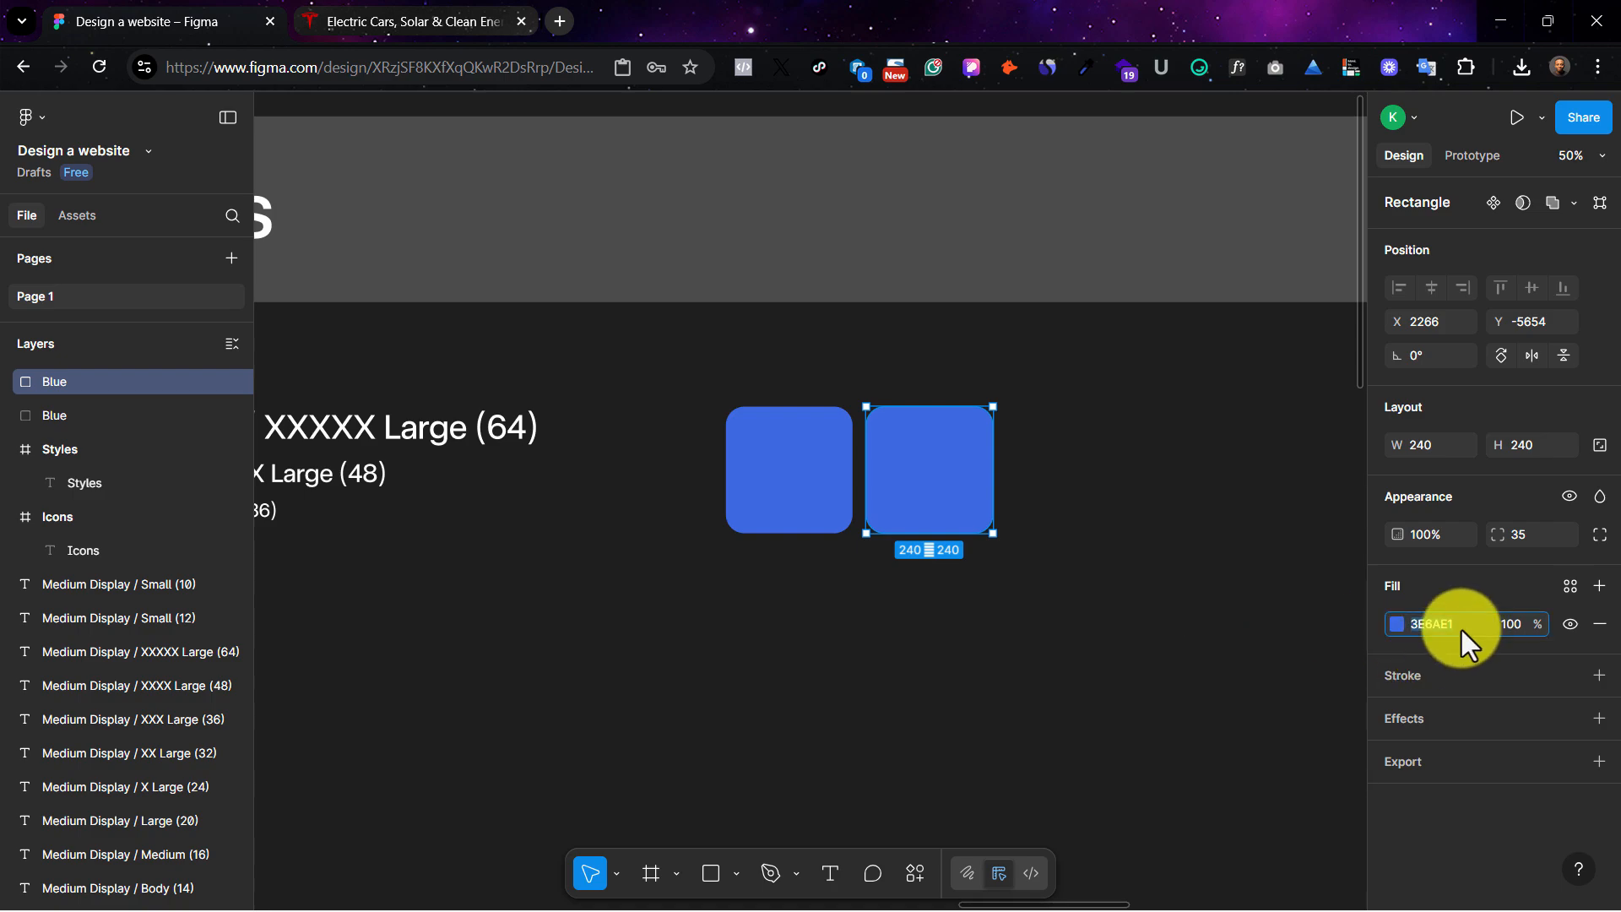
left_click(945, 595)
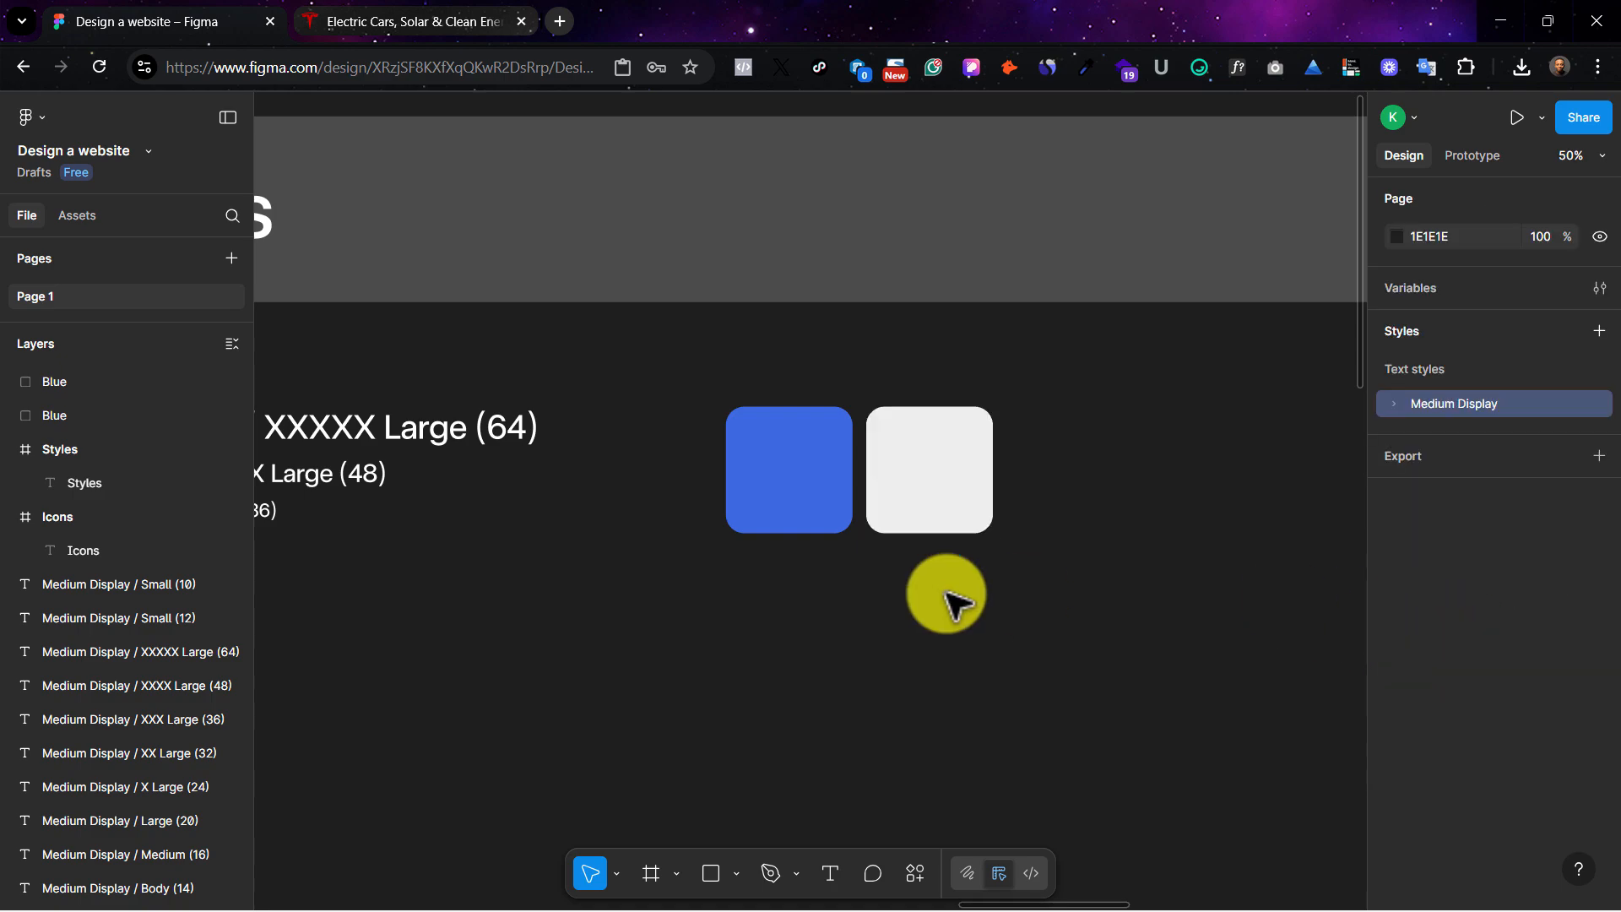
Step: Rename the light gray square's layer to "Off white"
left_click(926, 481)
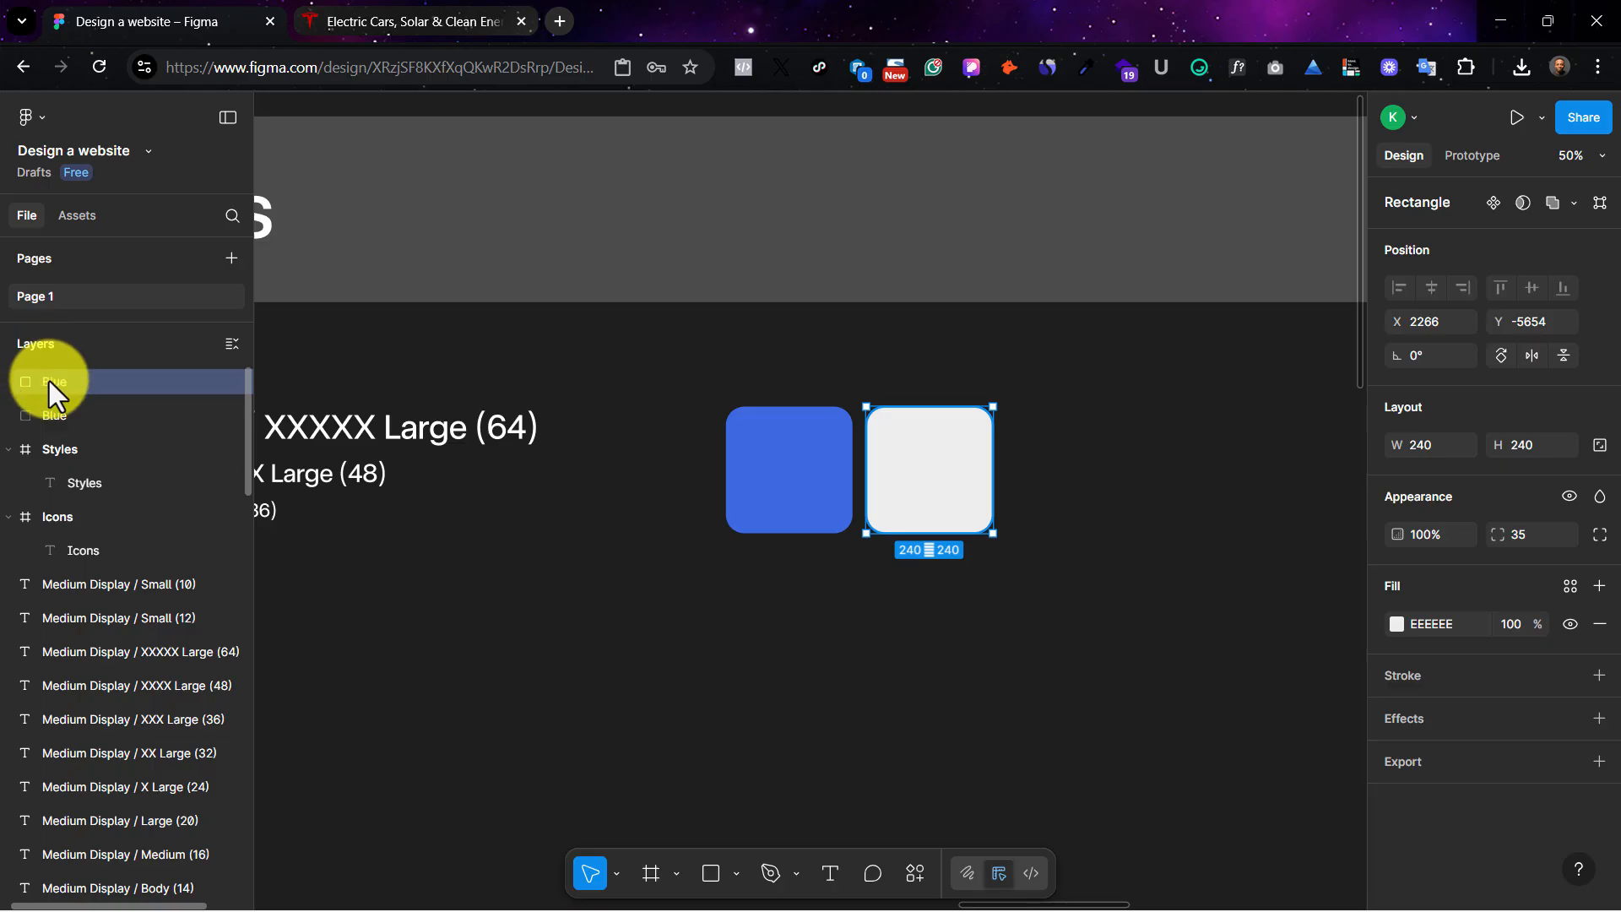
key("Return")
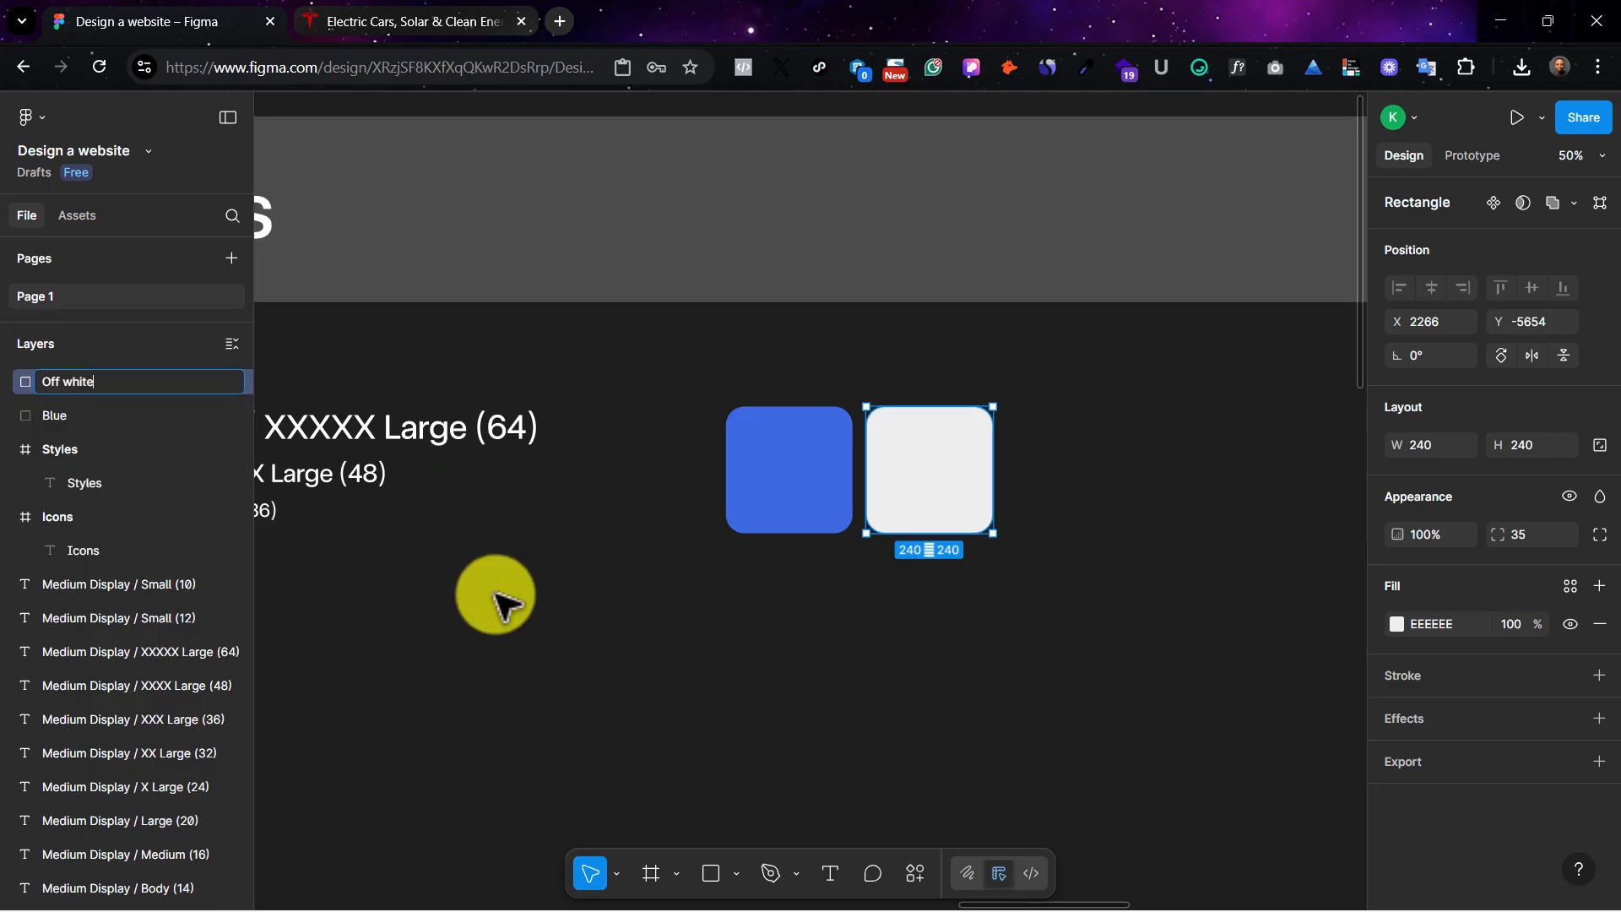
left_click(520, 608)
Step: On the Tesla site, copy the background color #171A20 inspected for the Model Y Learn More button
left_click(416, 14)
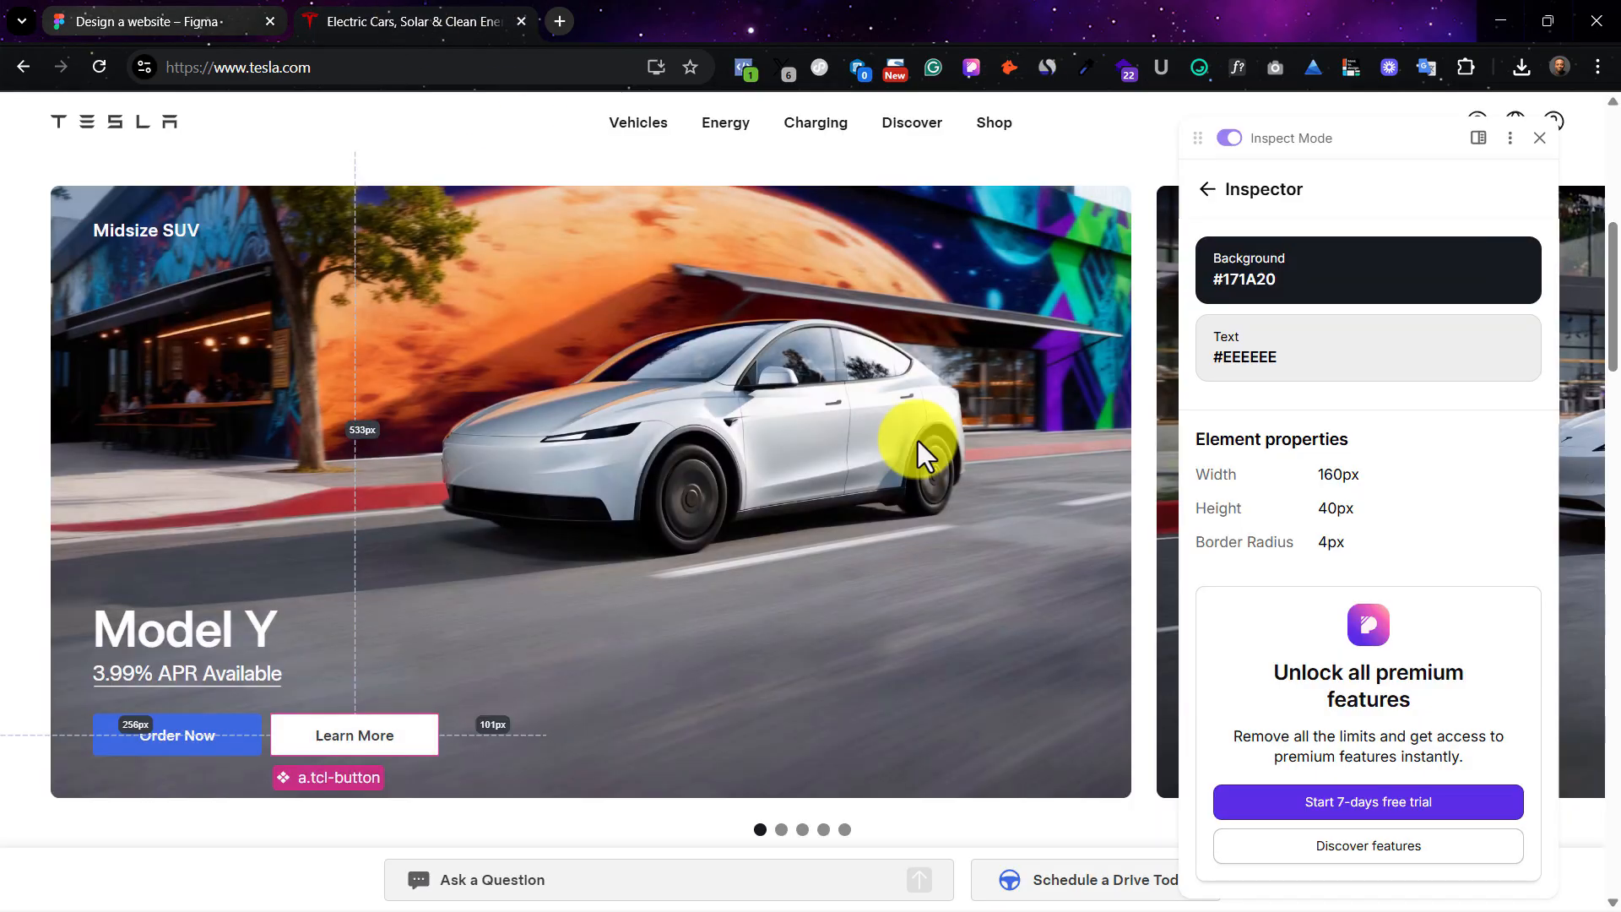
scroll(629, 530, "down", 1)
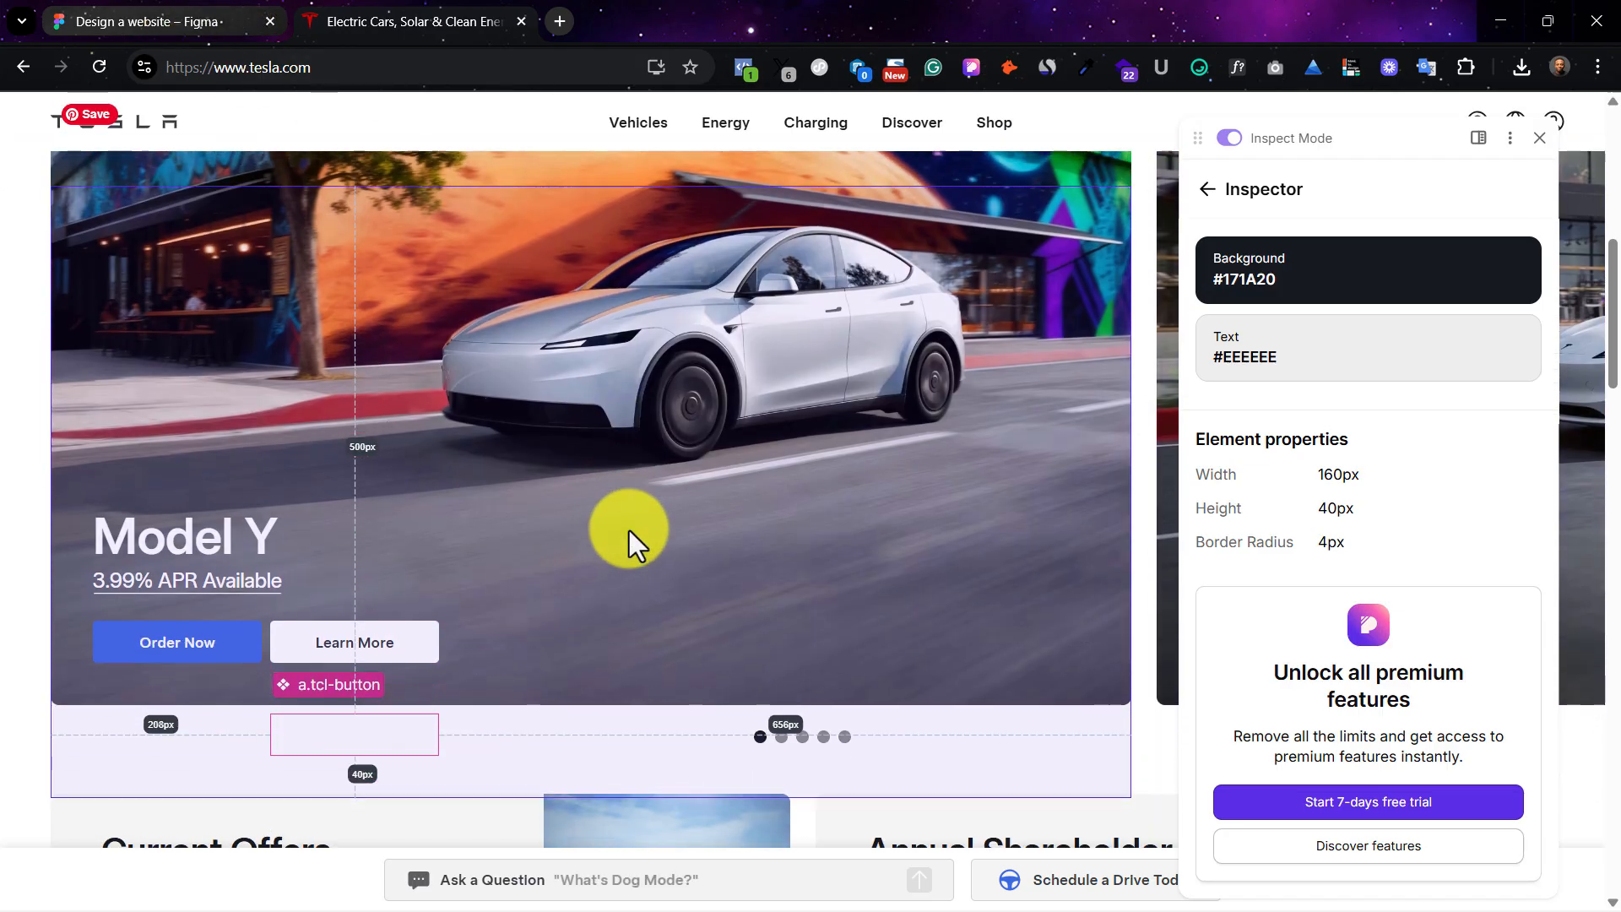
scroll(630, 530, "down", 2)
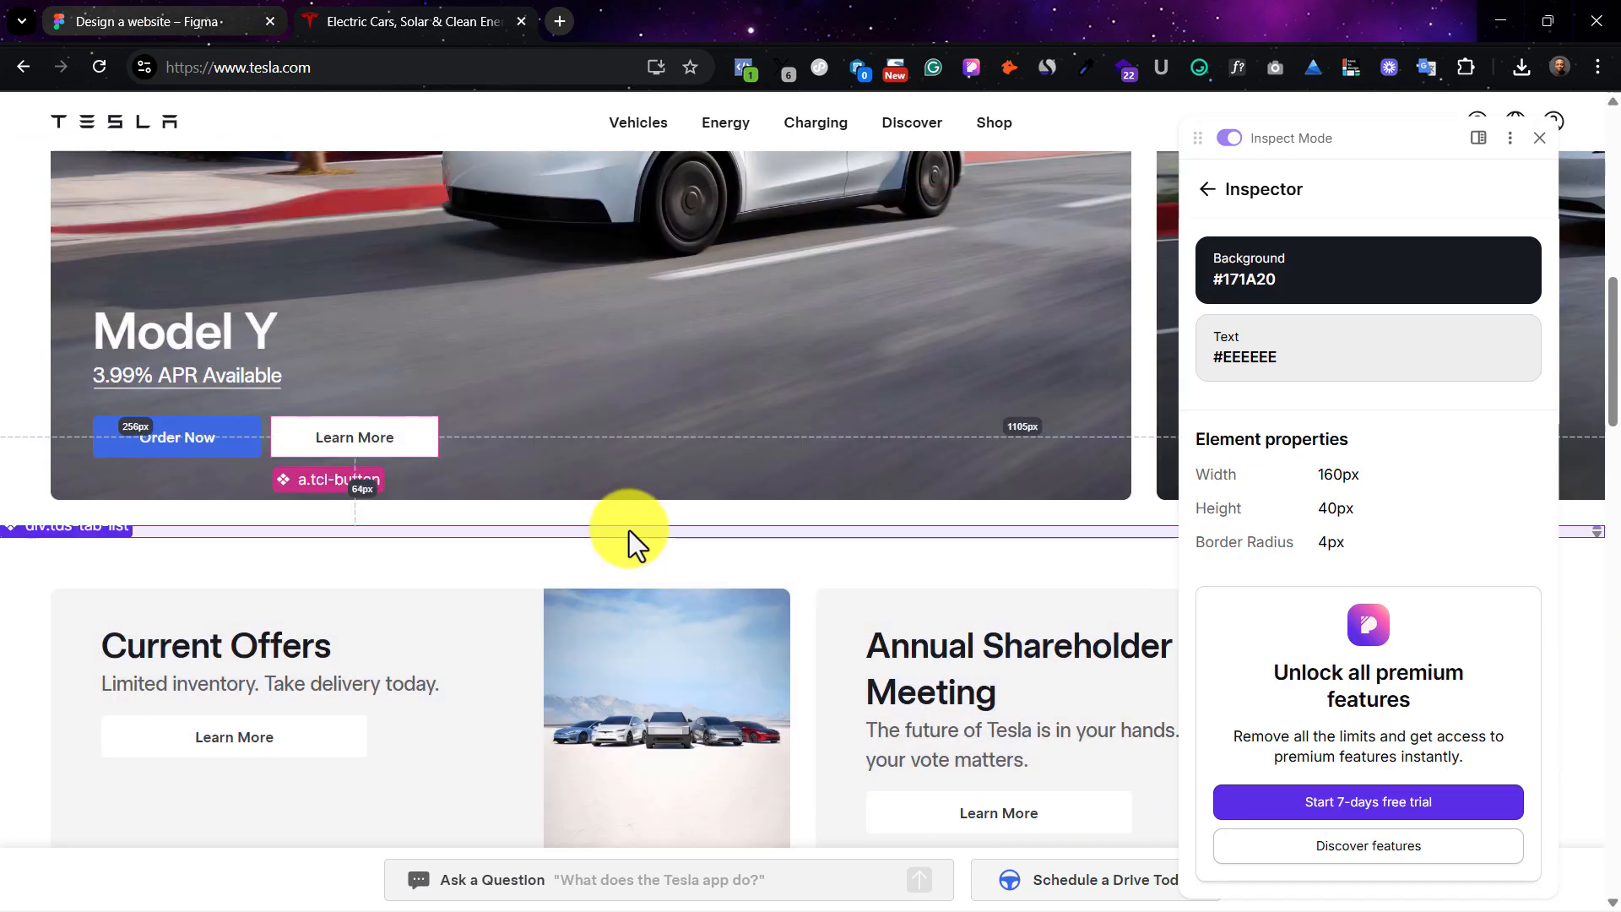
scroll(448, 417, "down", 3)
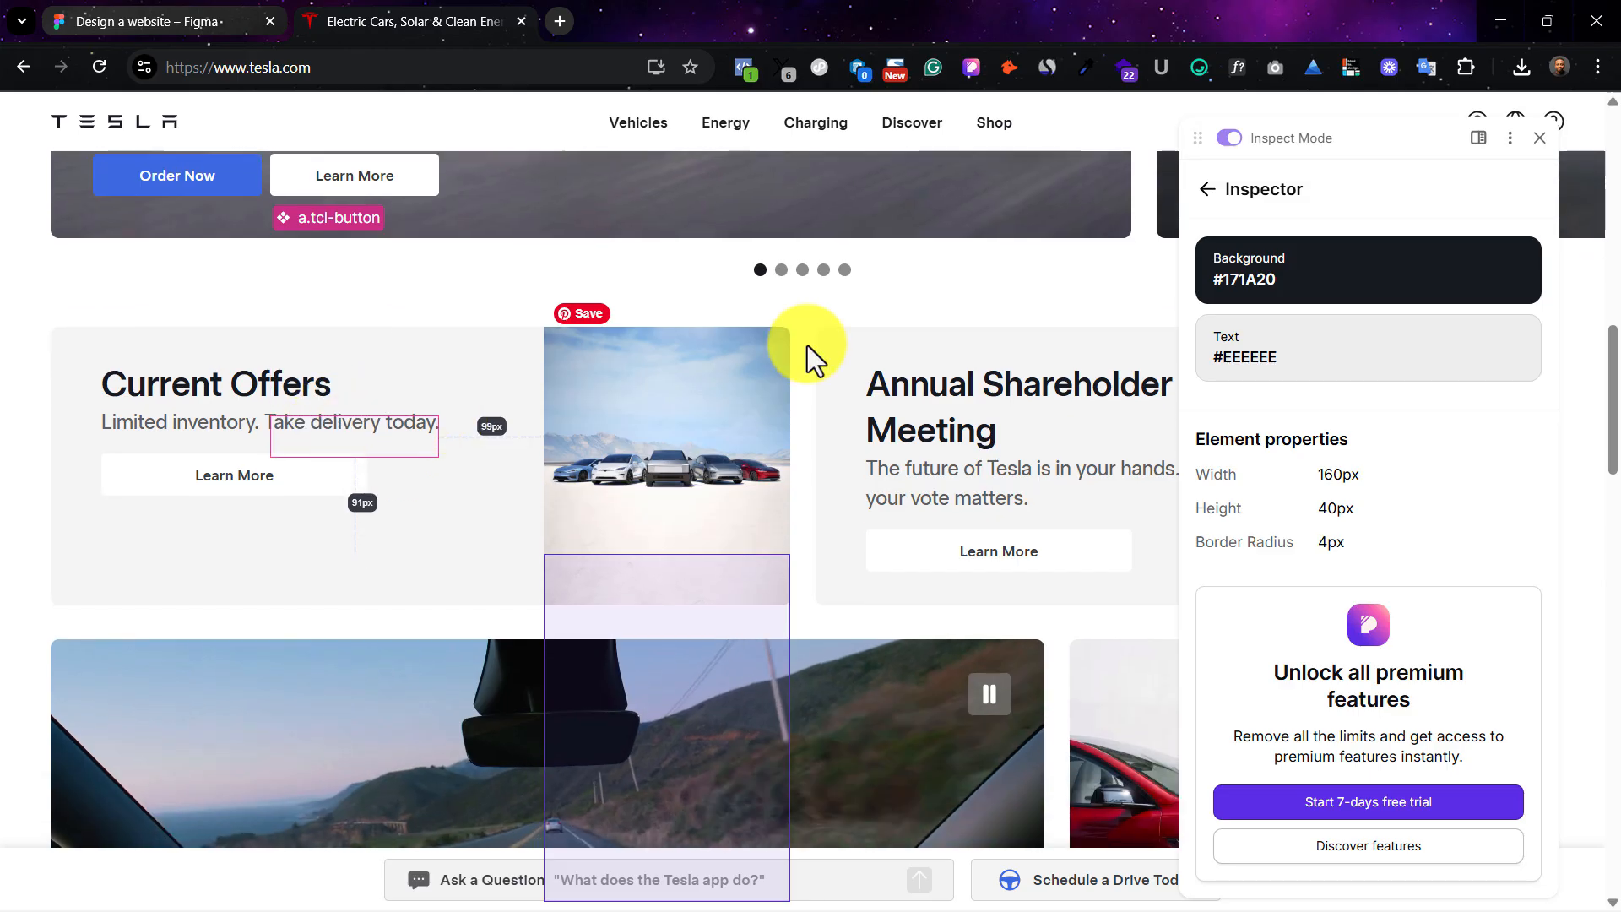
scroll(336, 442, "down", 1)
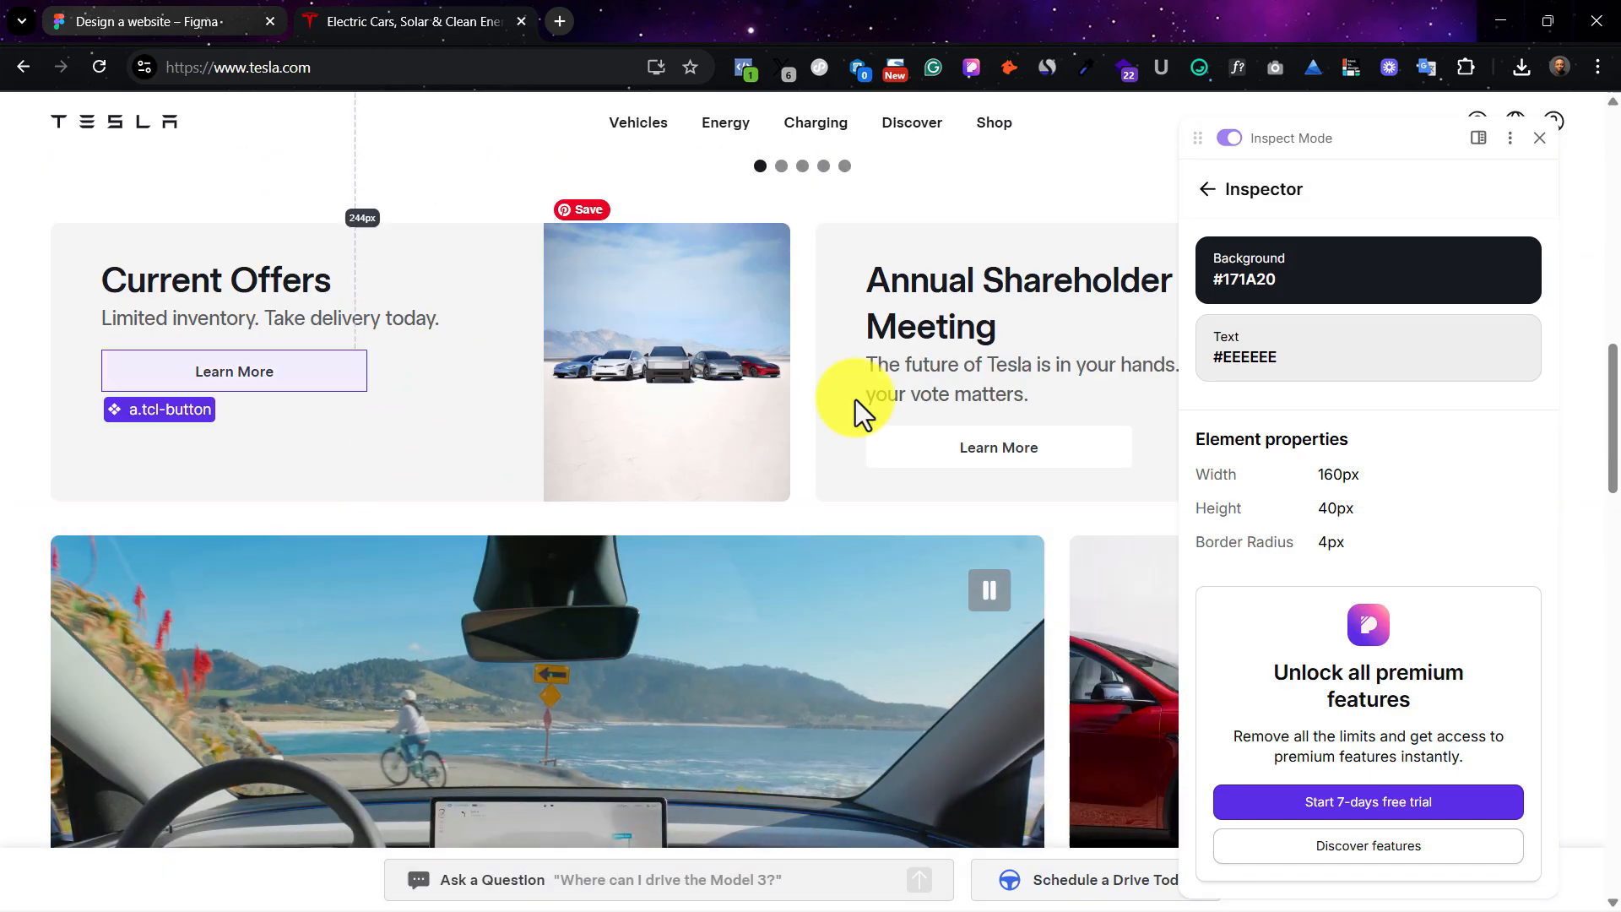
scroll(281, 172, "up", 1)
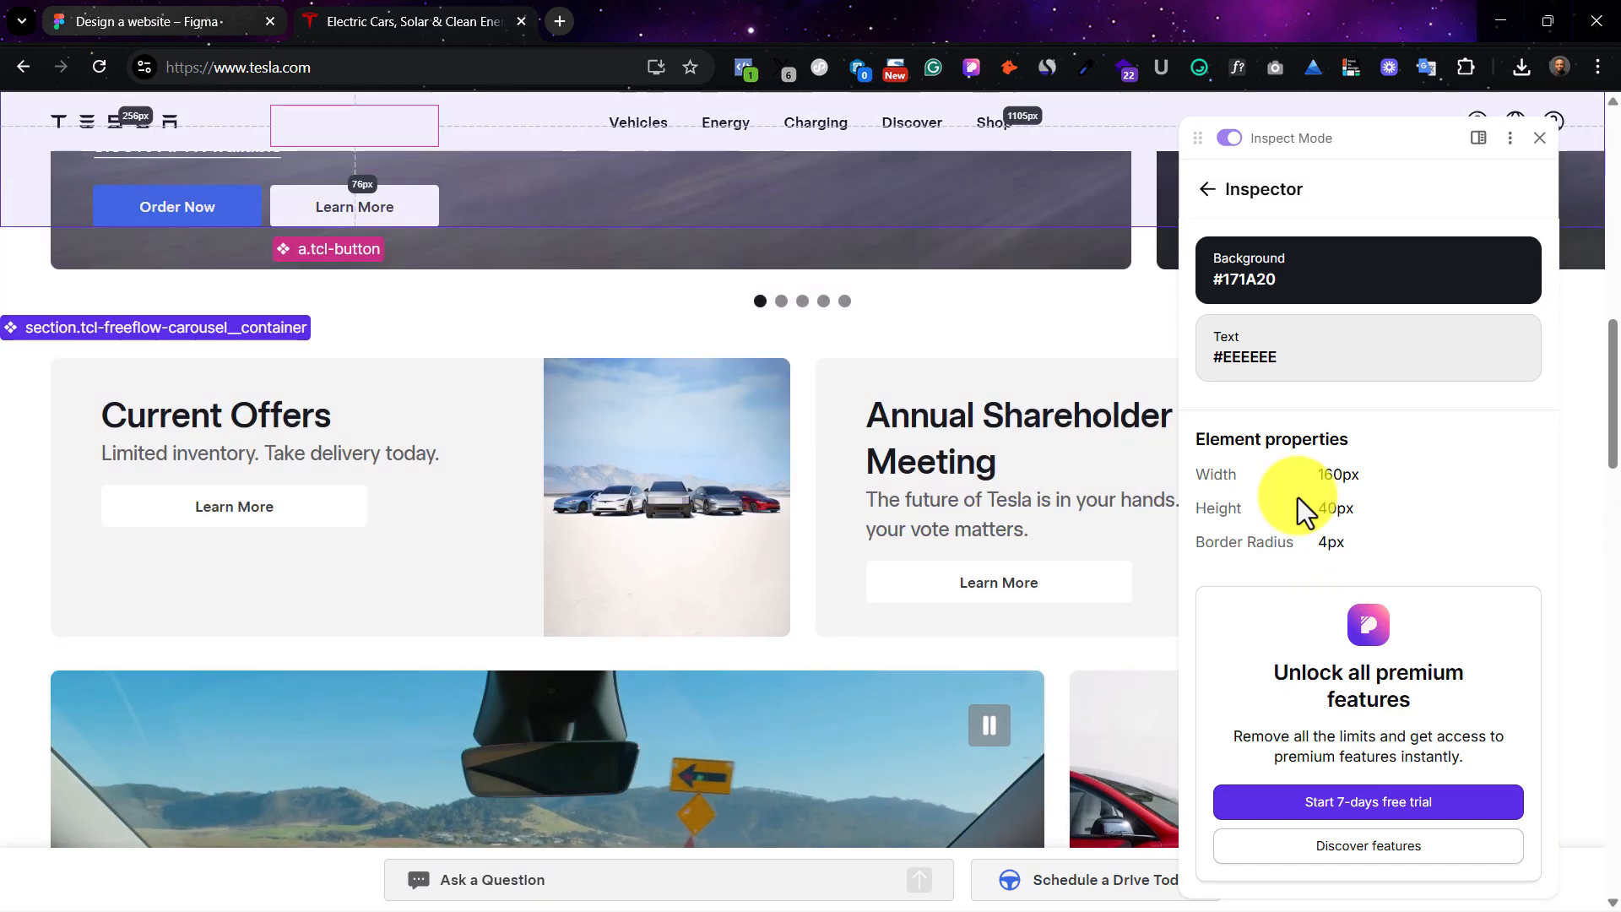
left_click(1506, 269)
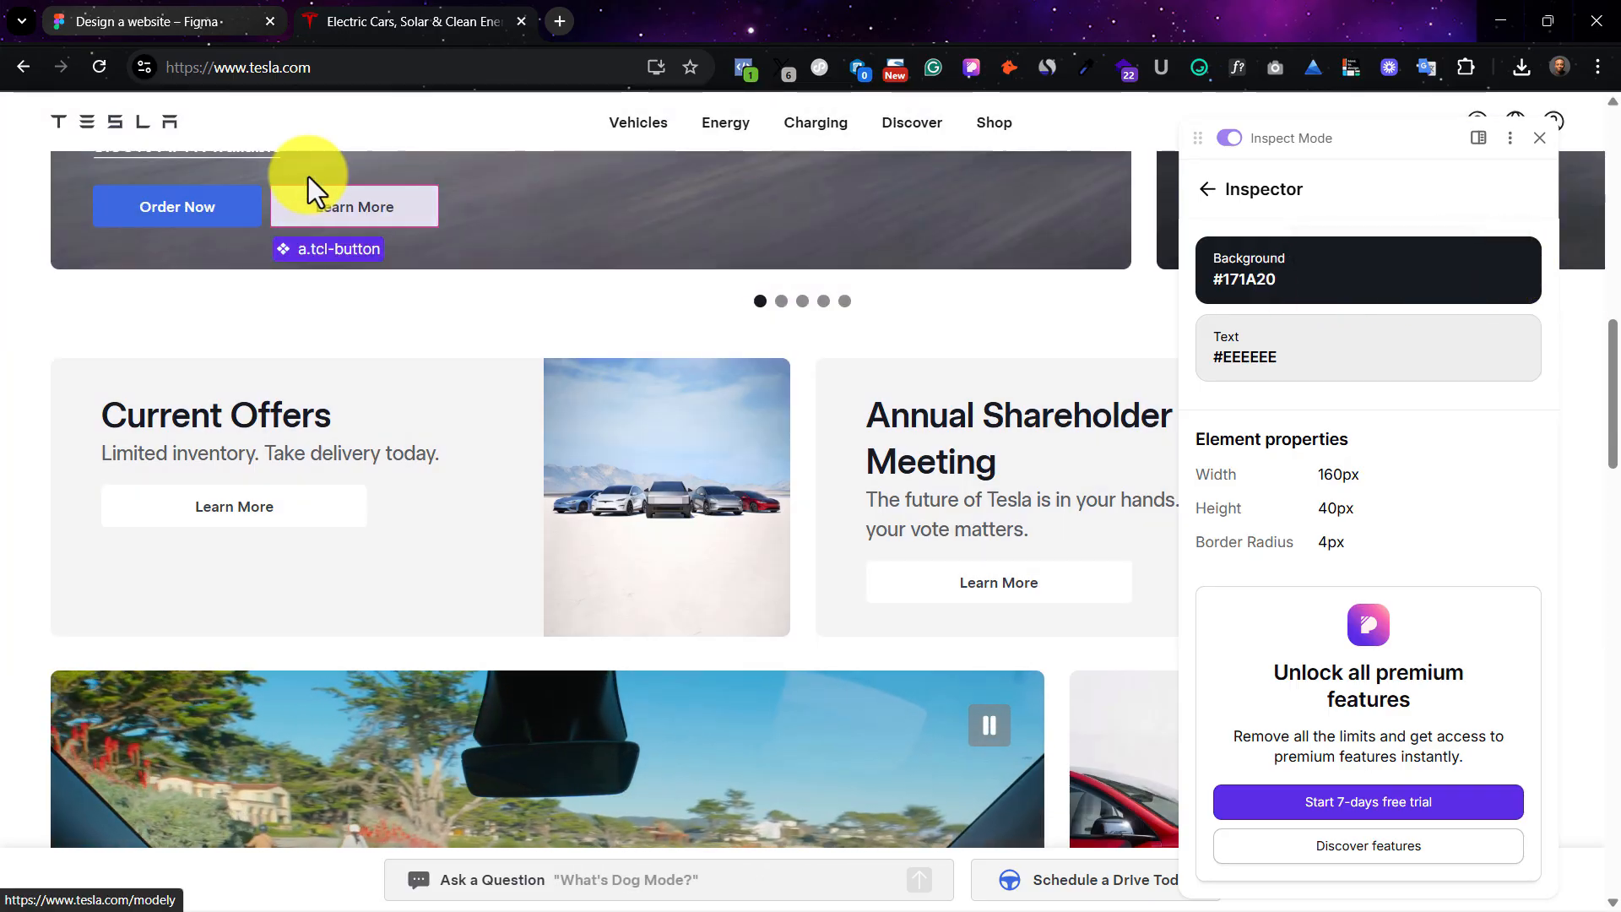
scroll(553, 207, "up", 1)
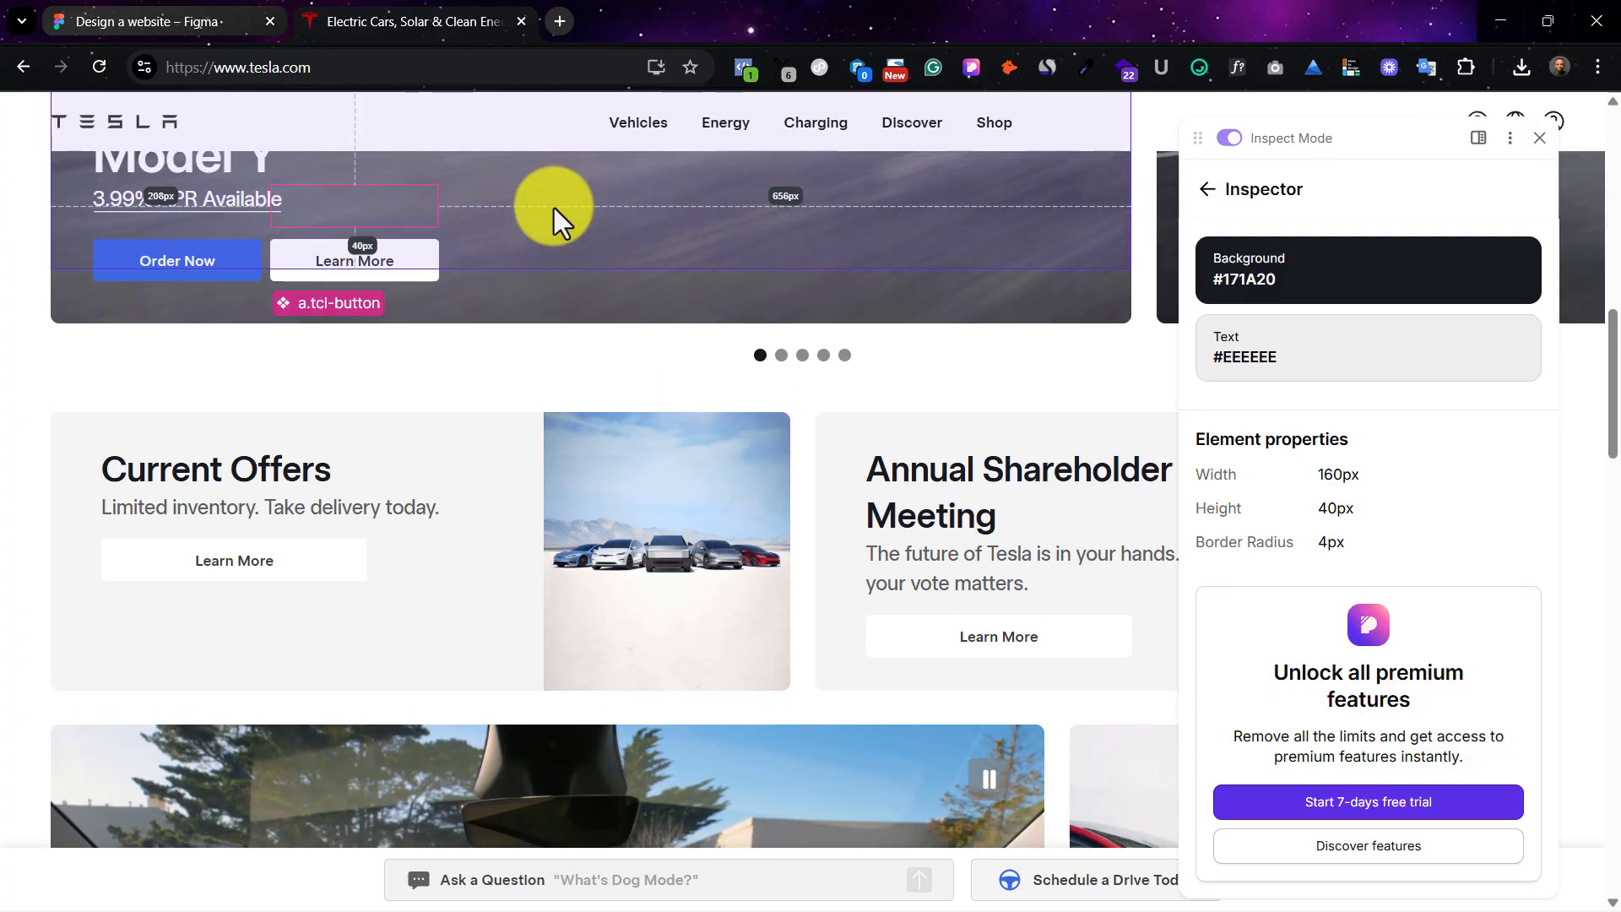
scroll(545, 263, "up", 1)
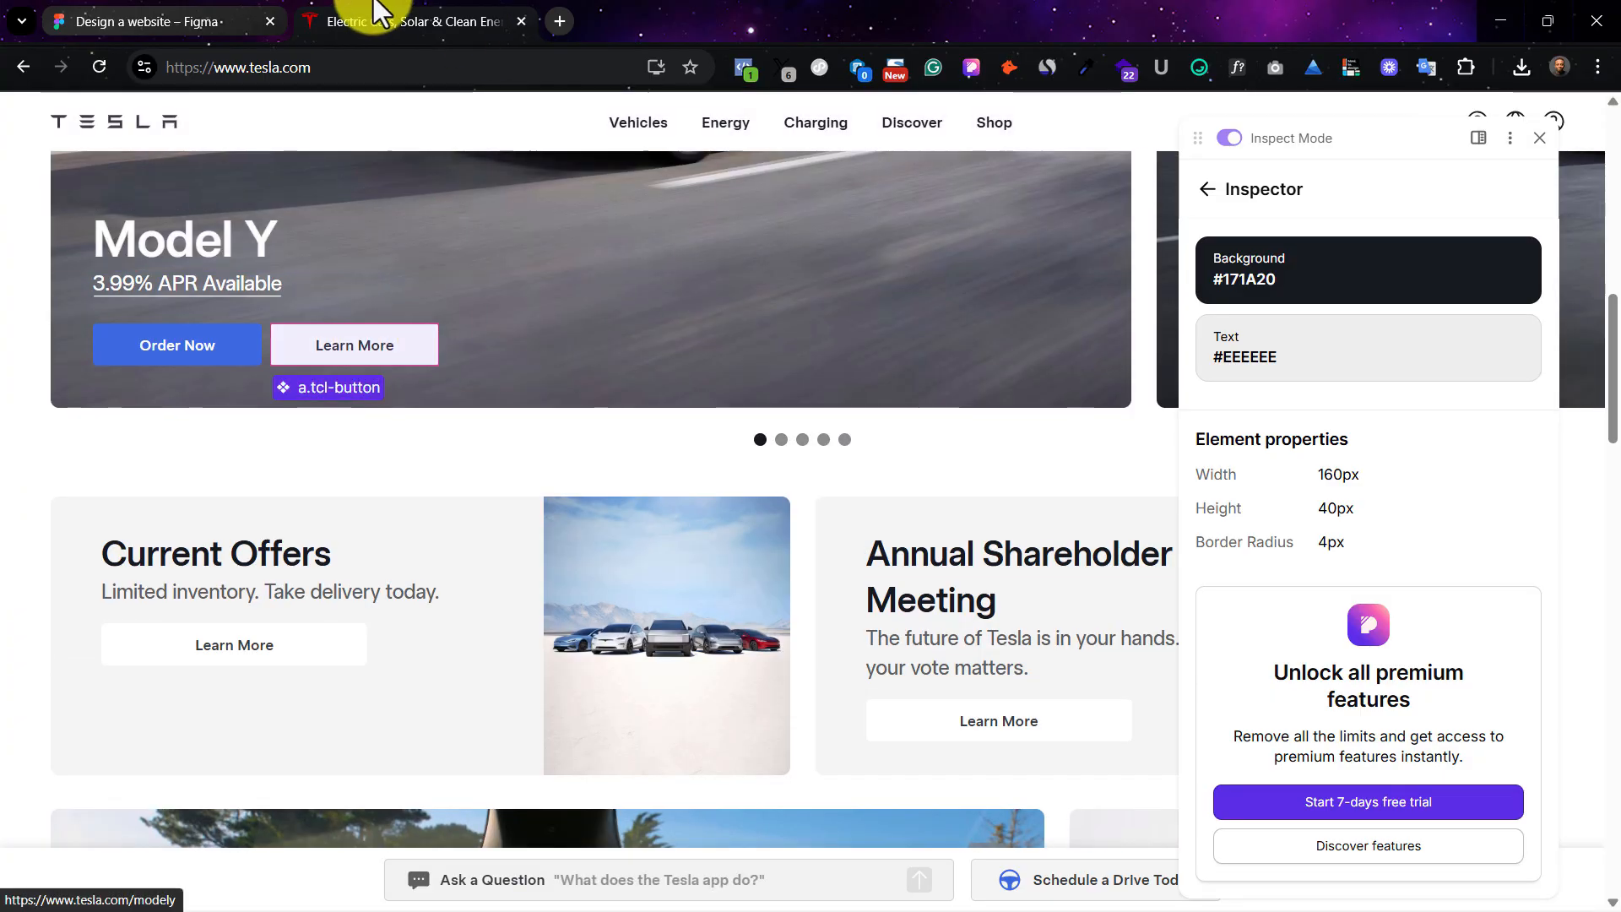
Step: In Figma, duplicate the off-white square to its right with a gap of 38 and fill the copy with #171A20
left_click(203, 19)
left_click(953, 509)
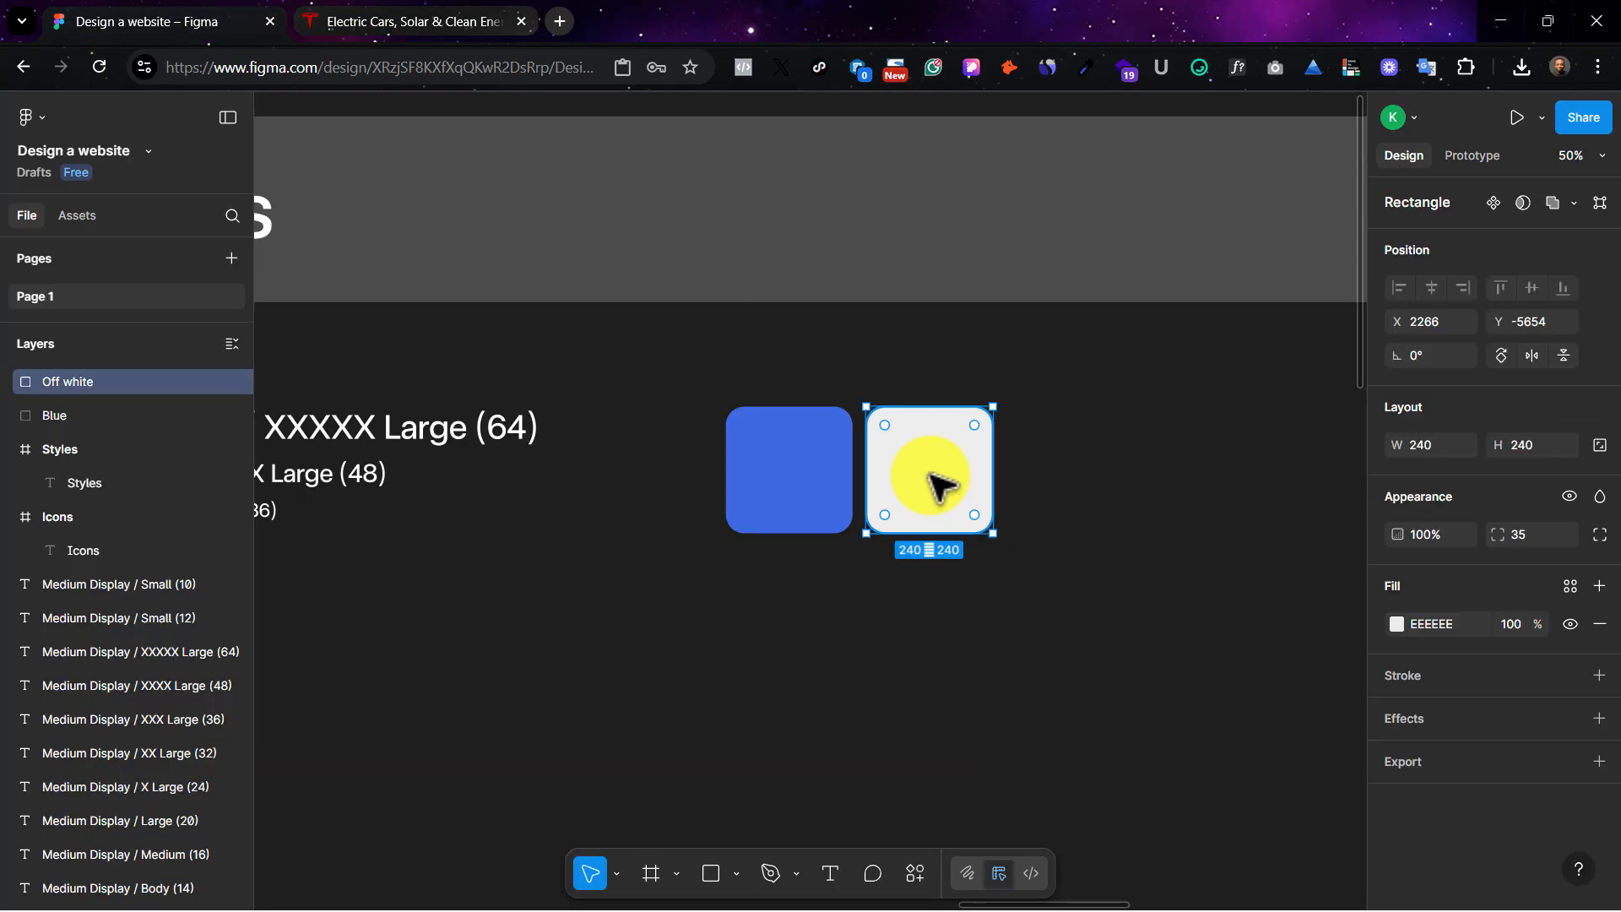
left_click_drag(940, 487, 1080, 474)
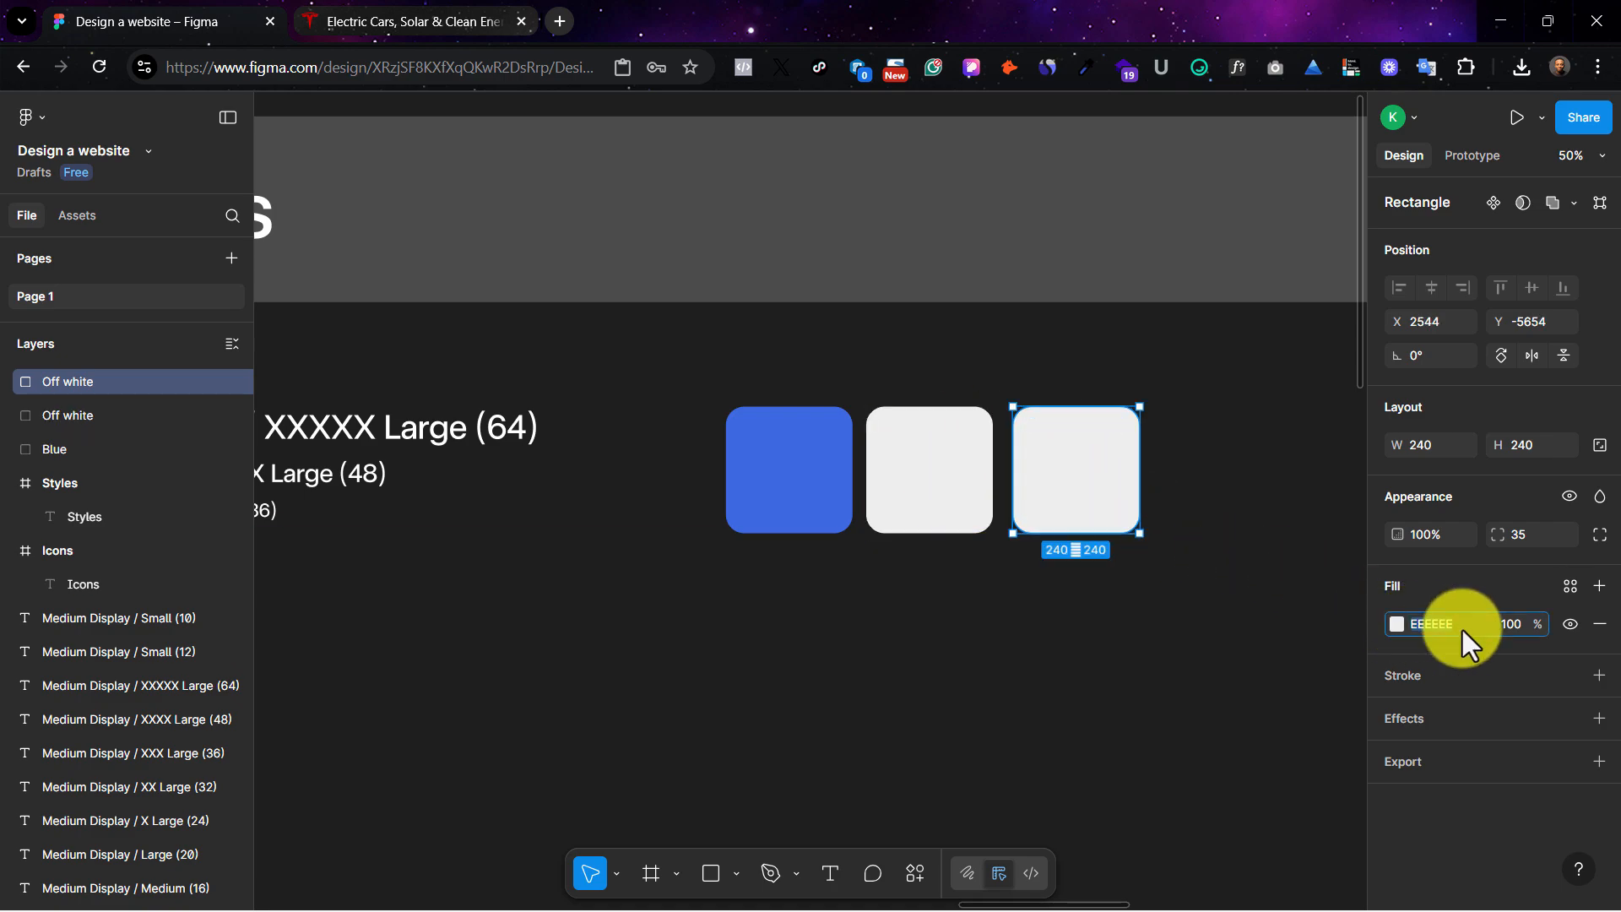
key("ctrl+v")
left_click(1111, 613)
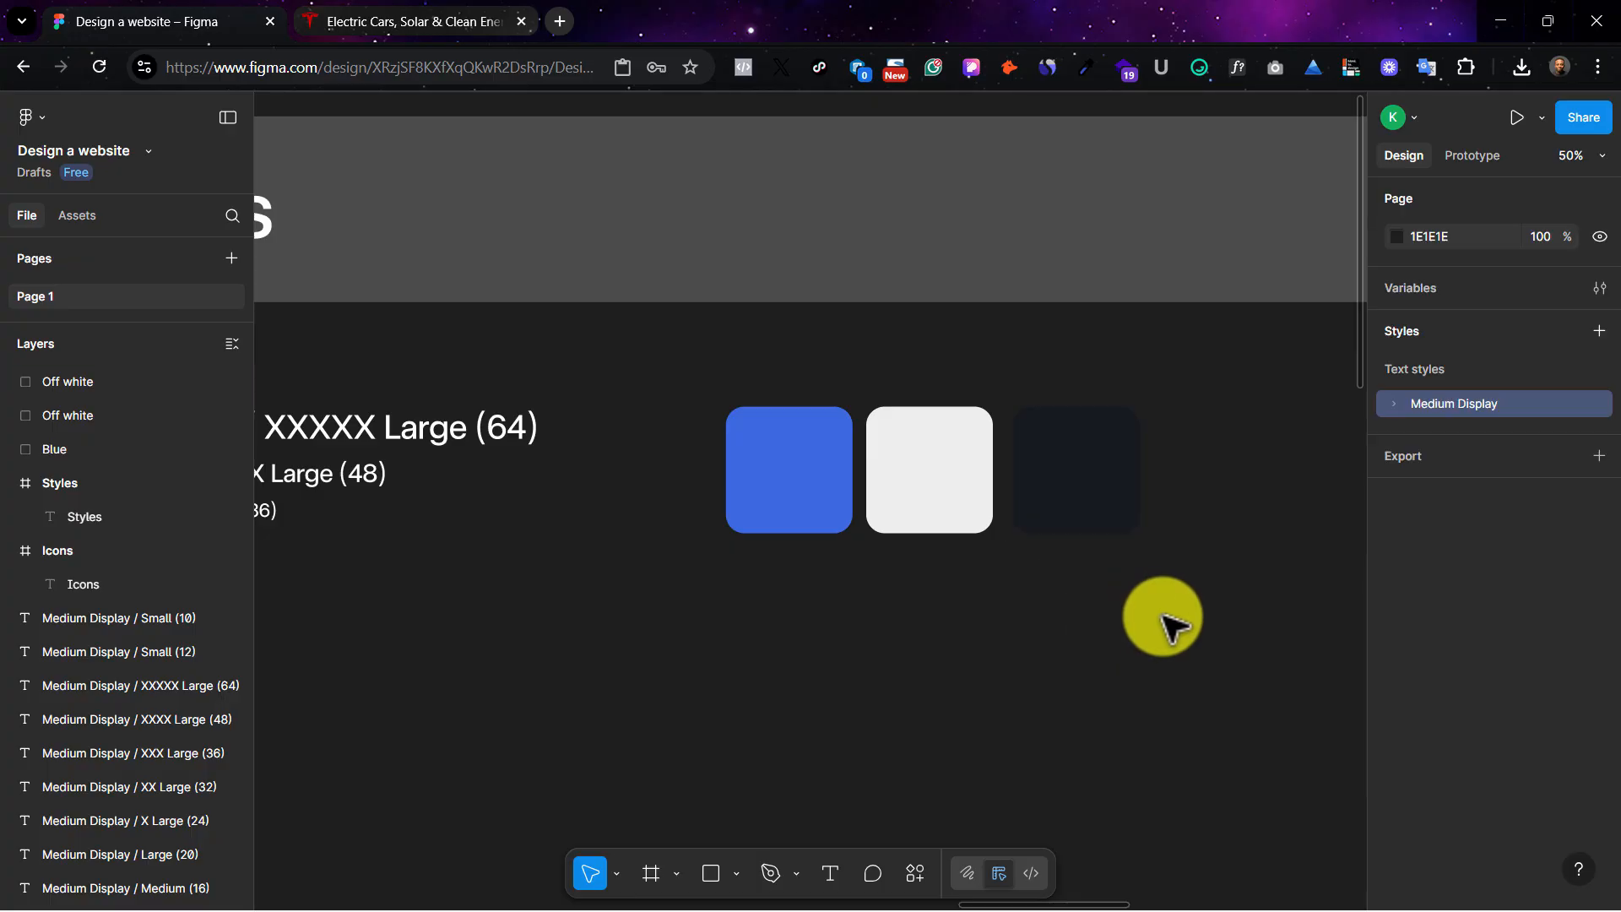
Step: Rename the #171A20 square's layer to "Dark blue"
left_click(1106, 510)
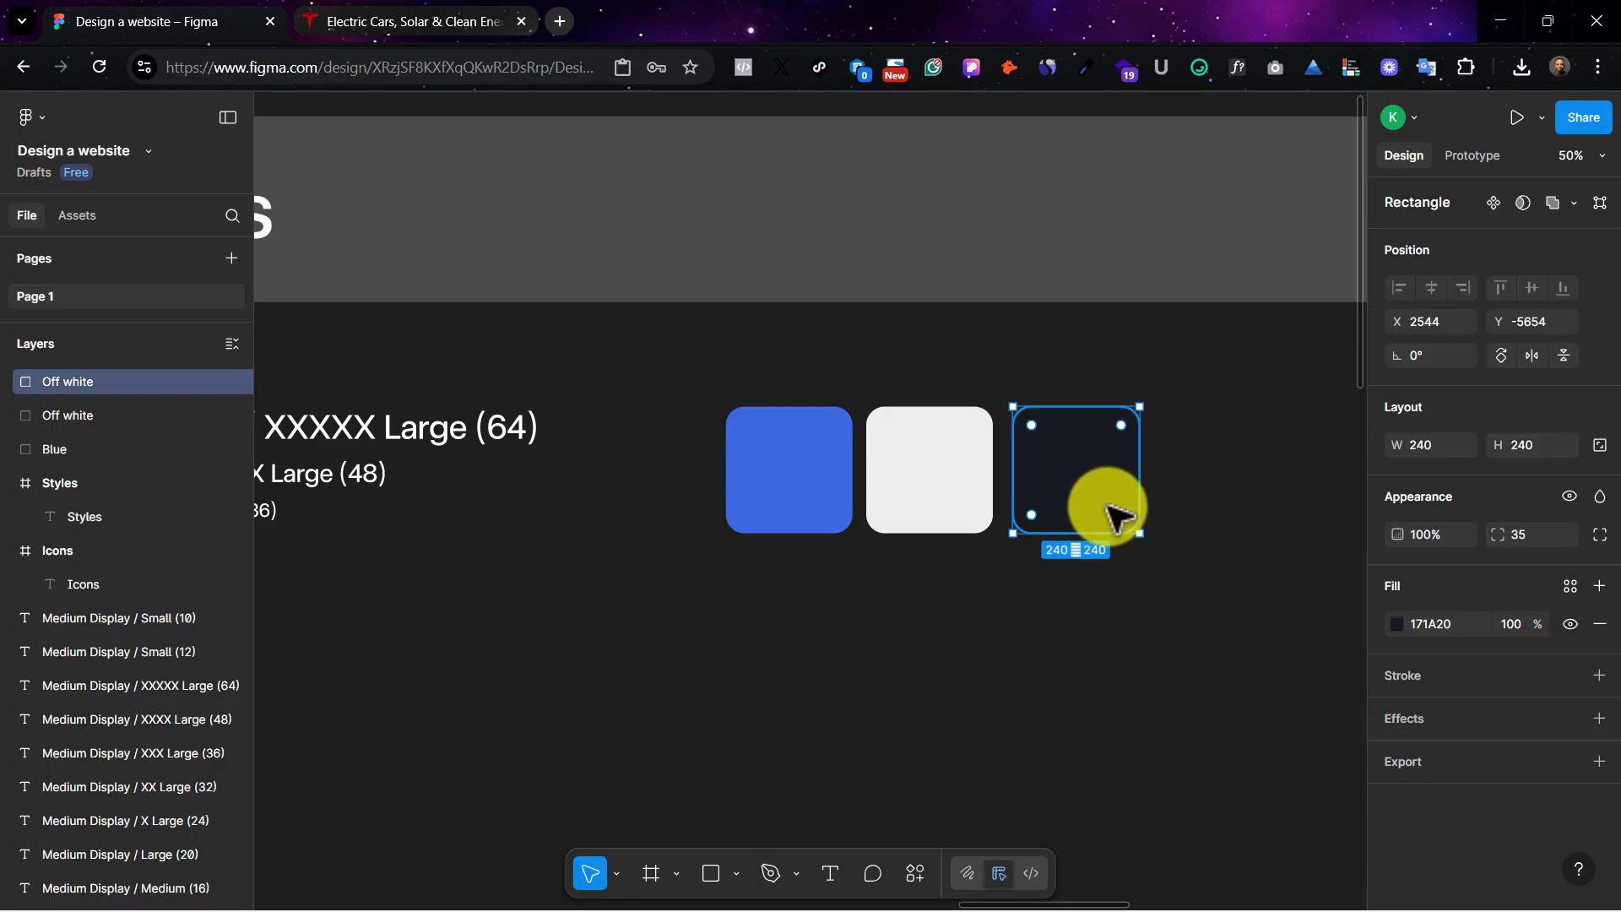
double_click(81, 385)
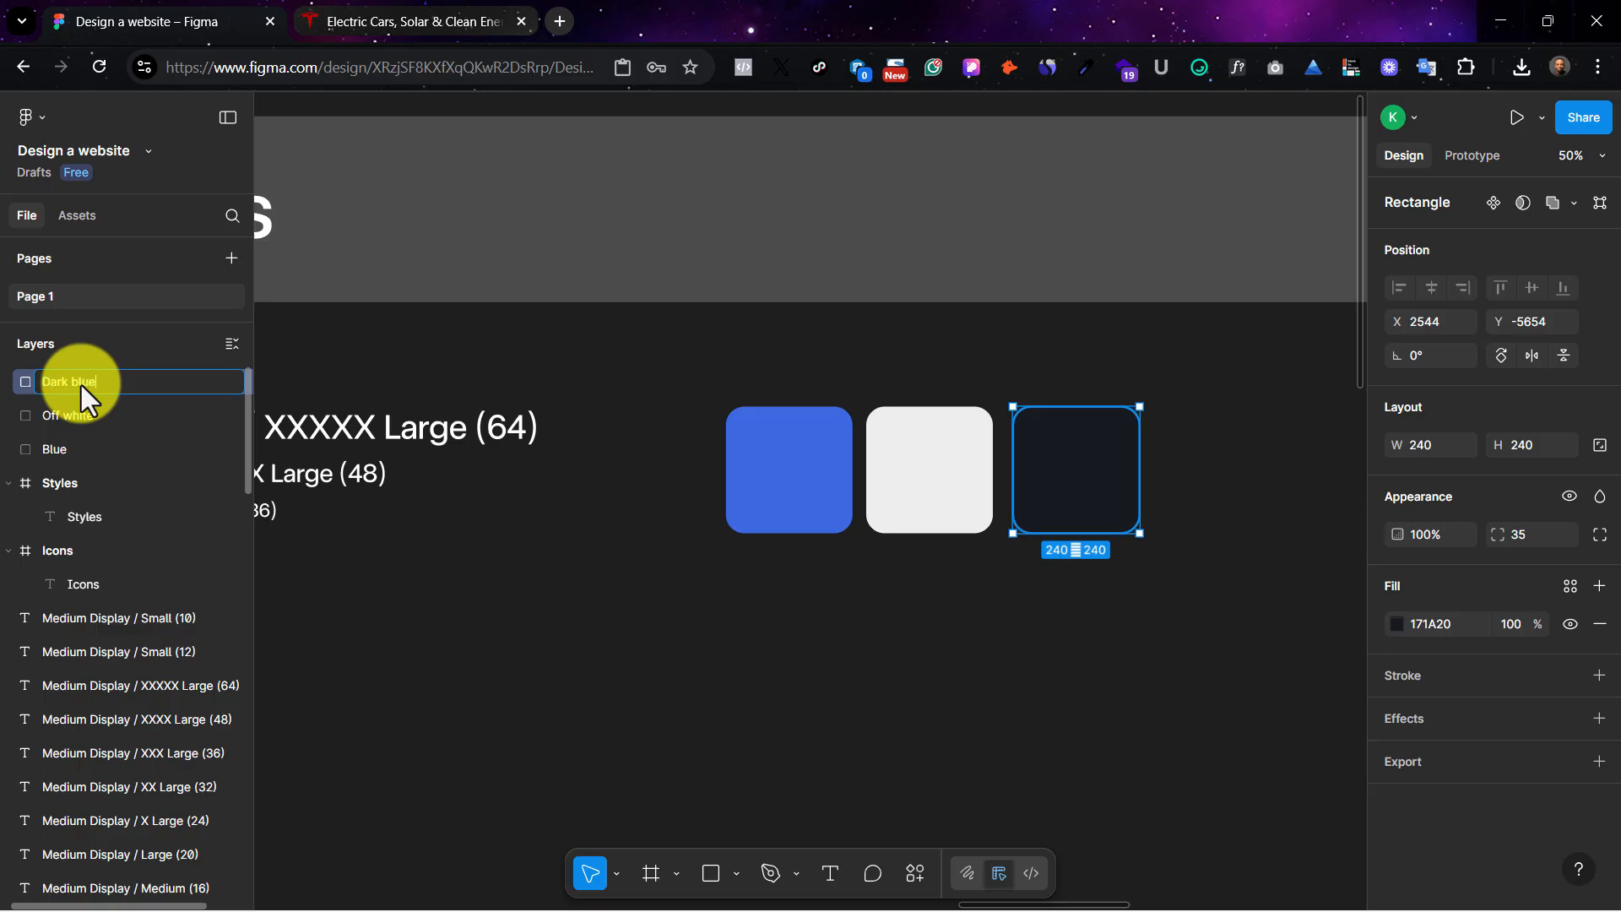
Step: Copy the text color of Tesla's Annual Shareholder Meeting heading and compare it with the dark blue square's fill in Figma
left_click(408, 30)
scroll(856, 569, "down", 3)
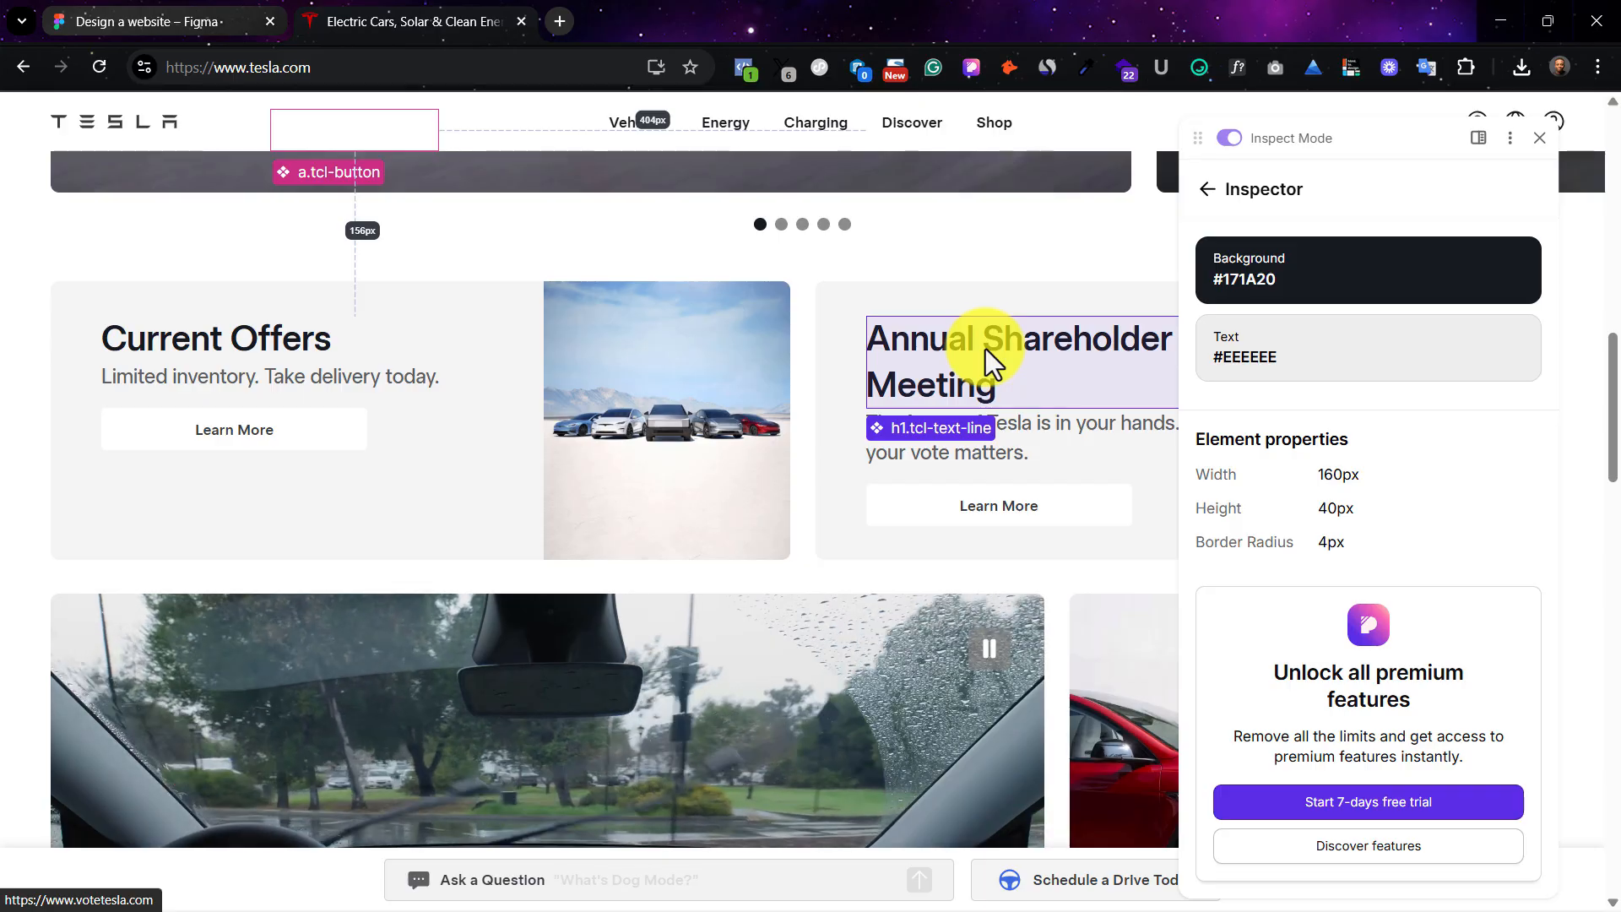
left_click(985, 348)
mouse_move(1284, 369)
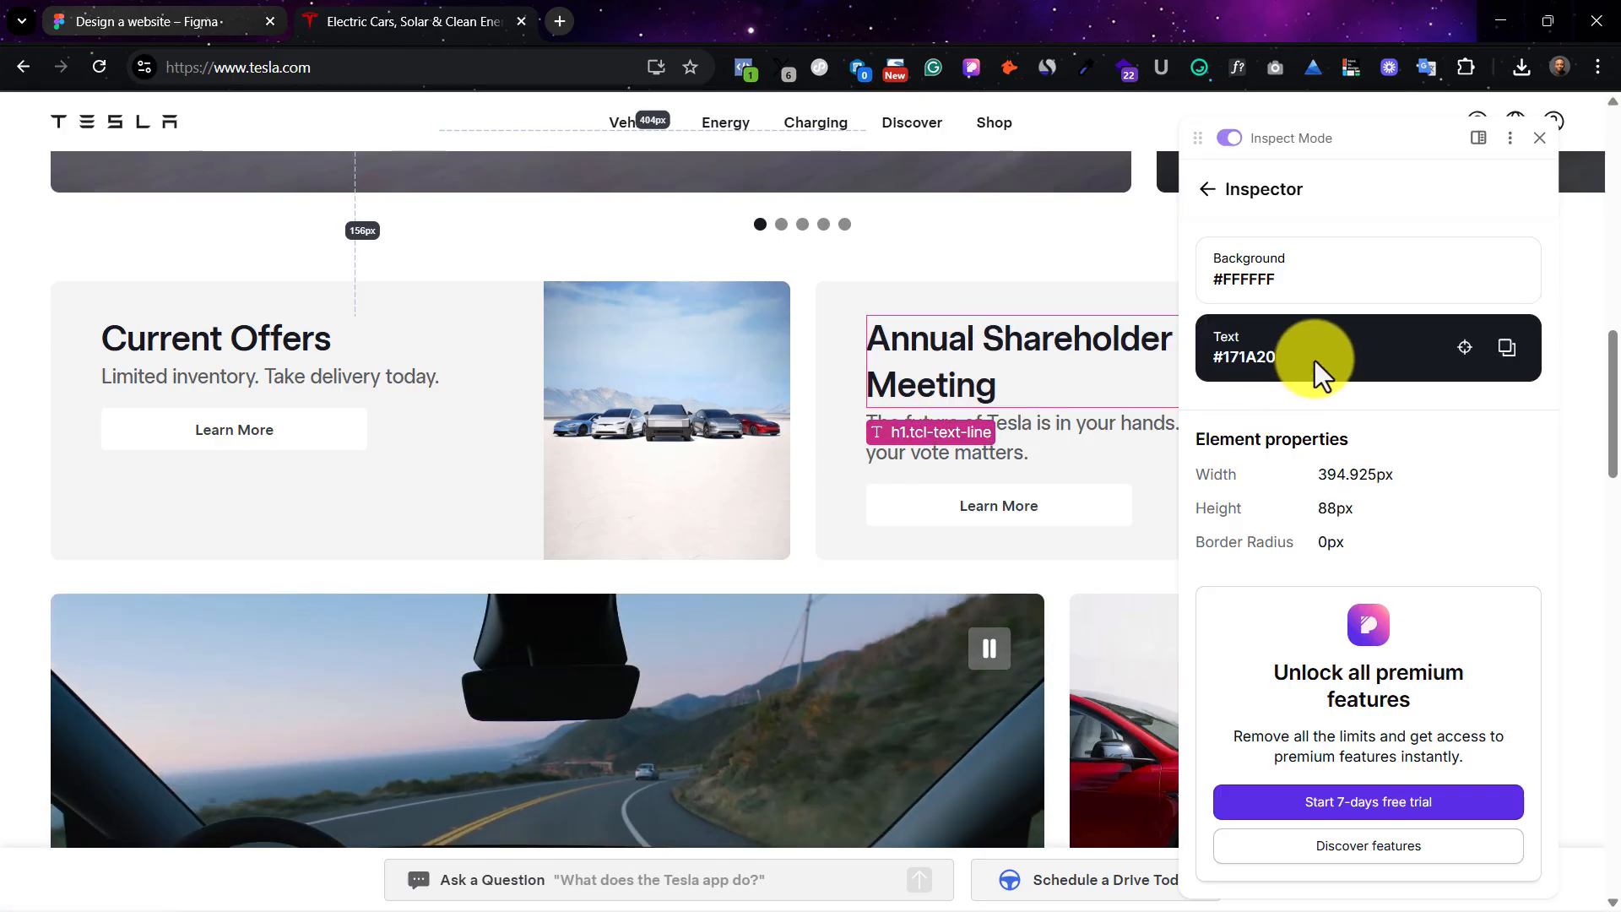
left_click(1510, 350)
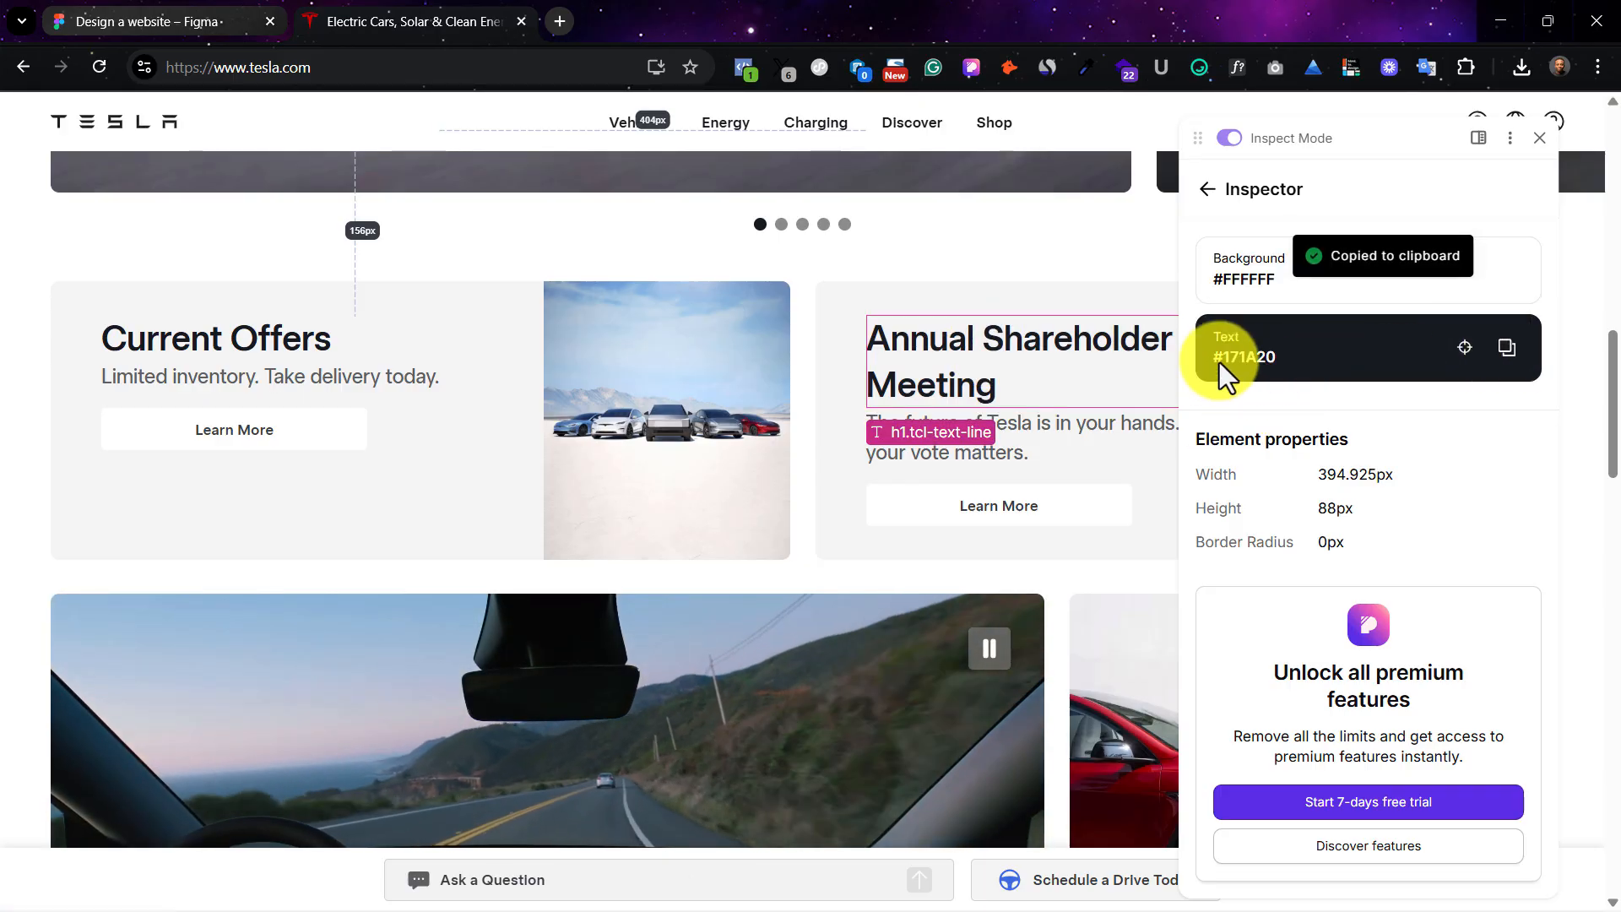
left_click(157, 21)
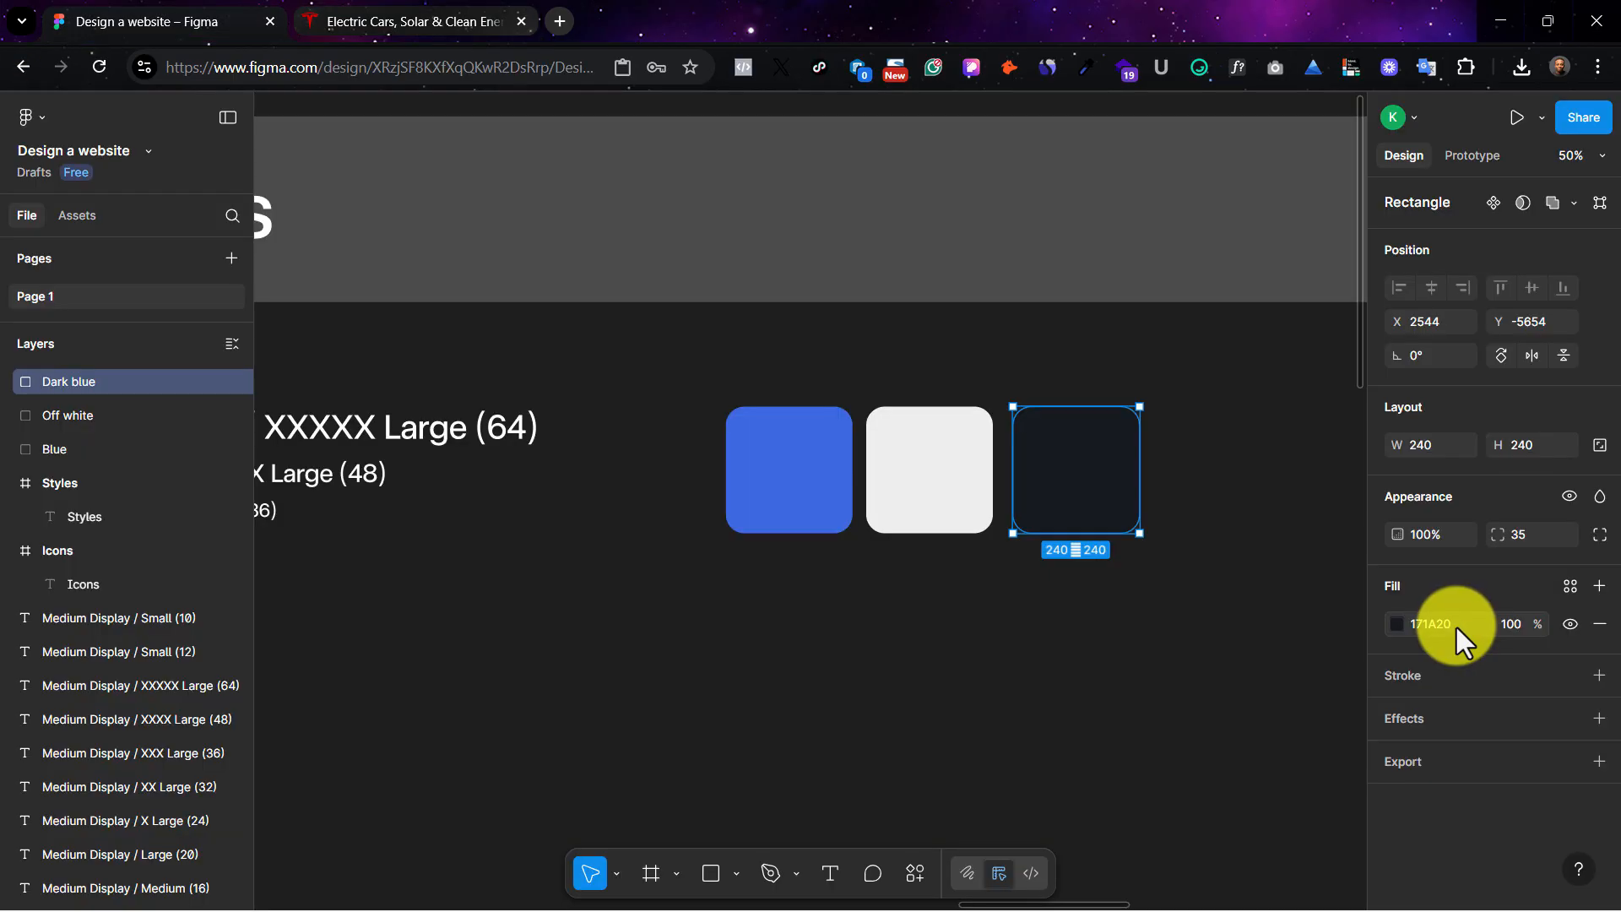
Step: Look through the rest of the Tesla page for further colors and inspect the View Network button's background and text colors
left_click(414, 22)
scroll(800, 567, "down", 4)
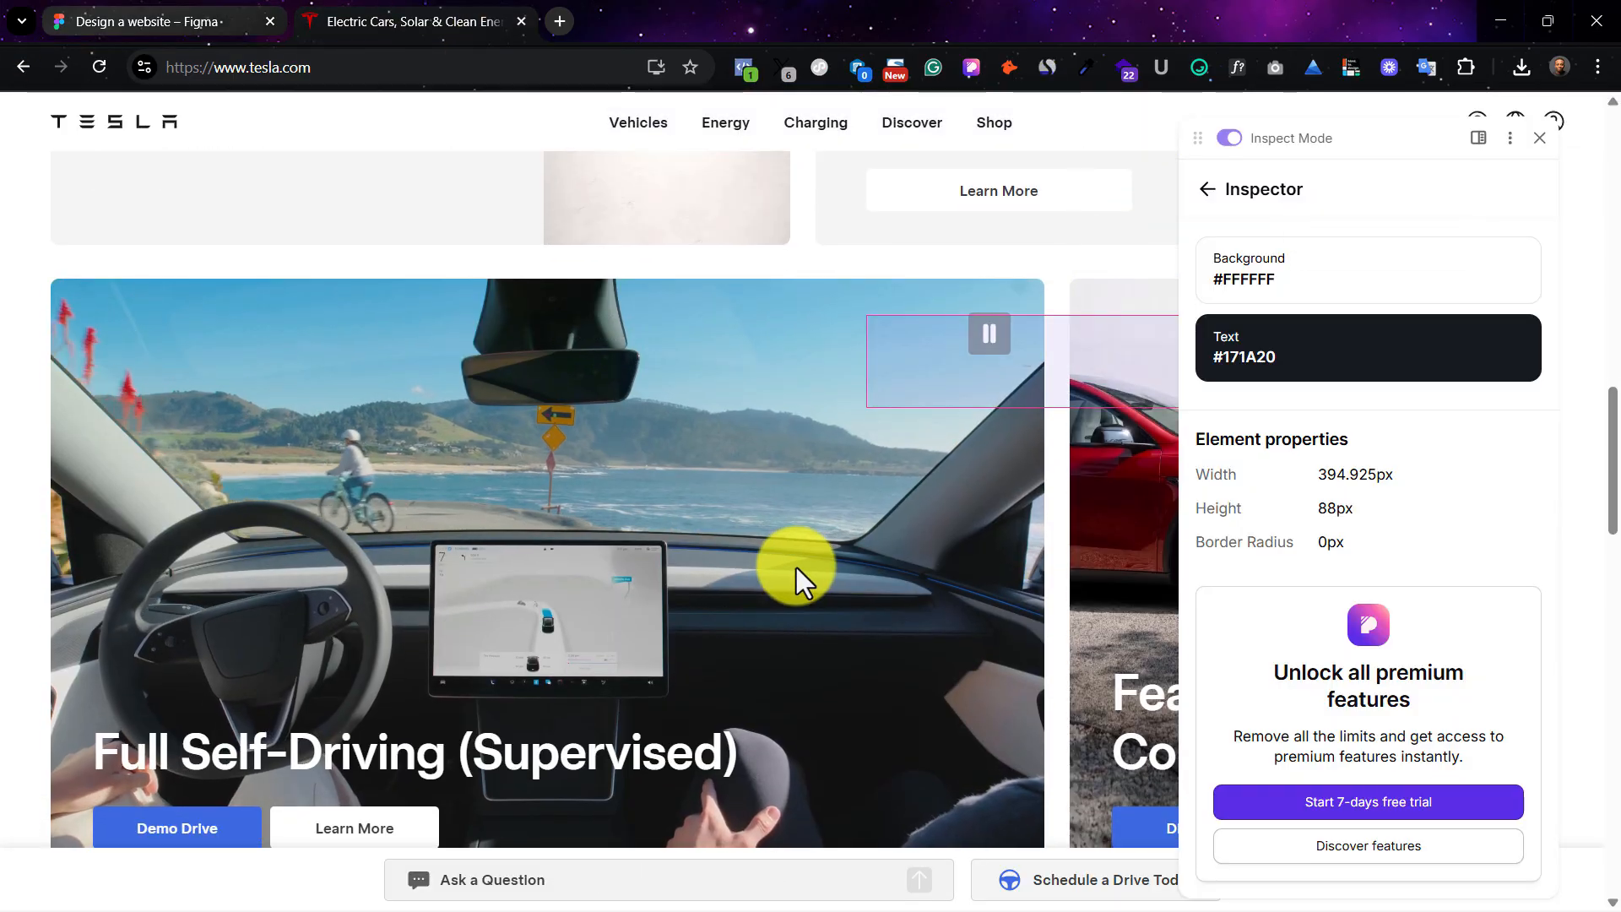
scroll(894, 574, "down", 10)
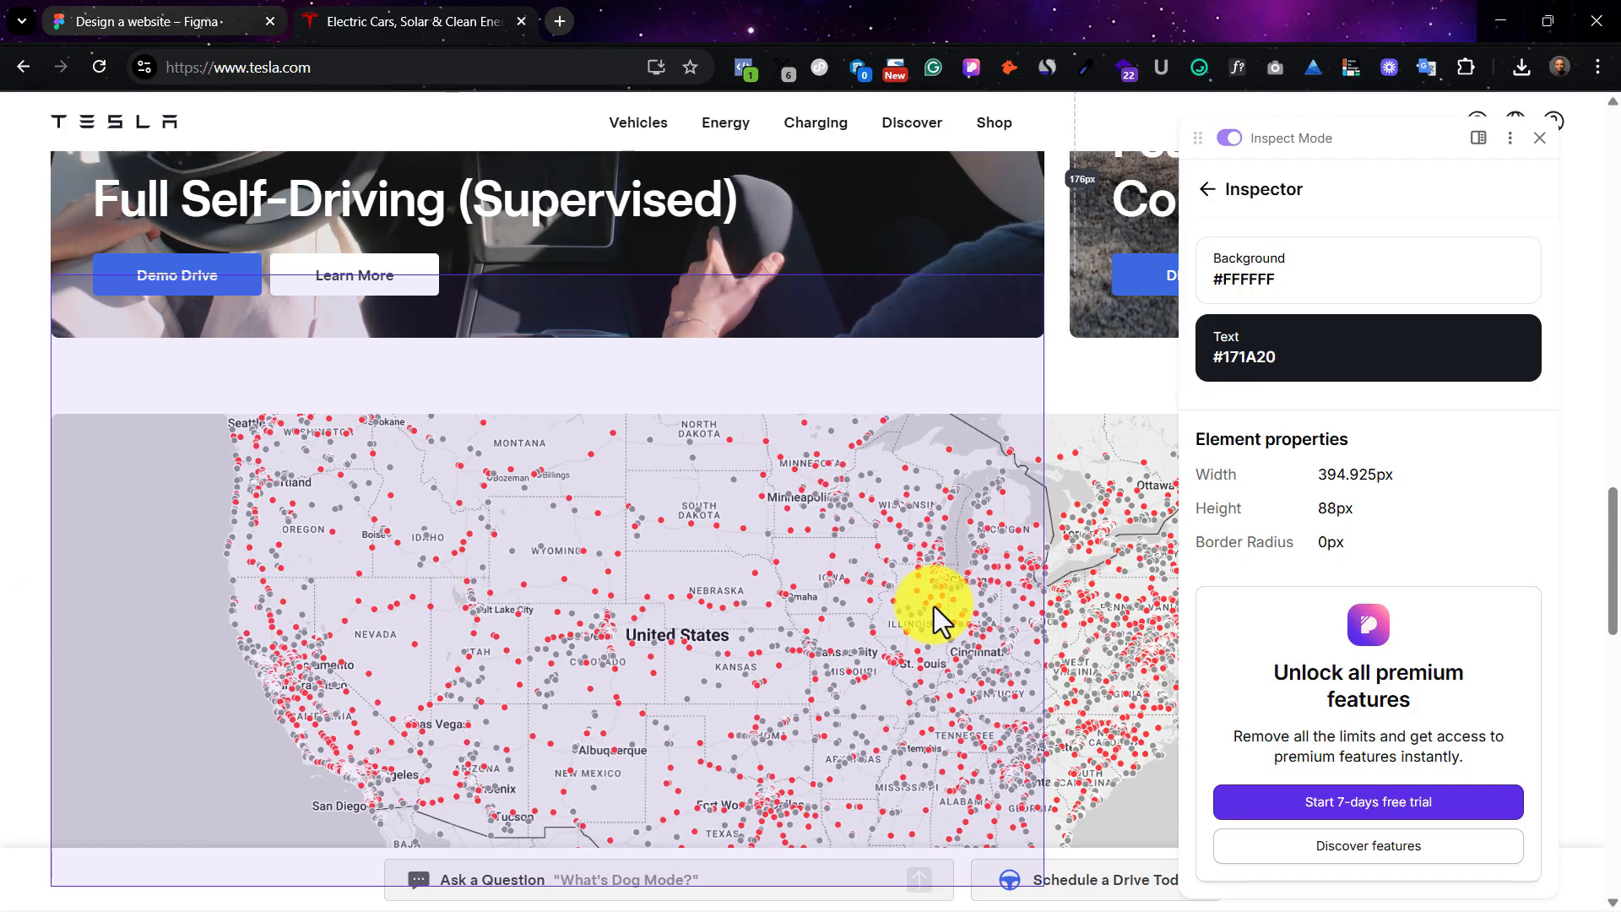
scroll(954, 600, "down", 15)
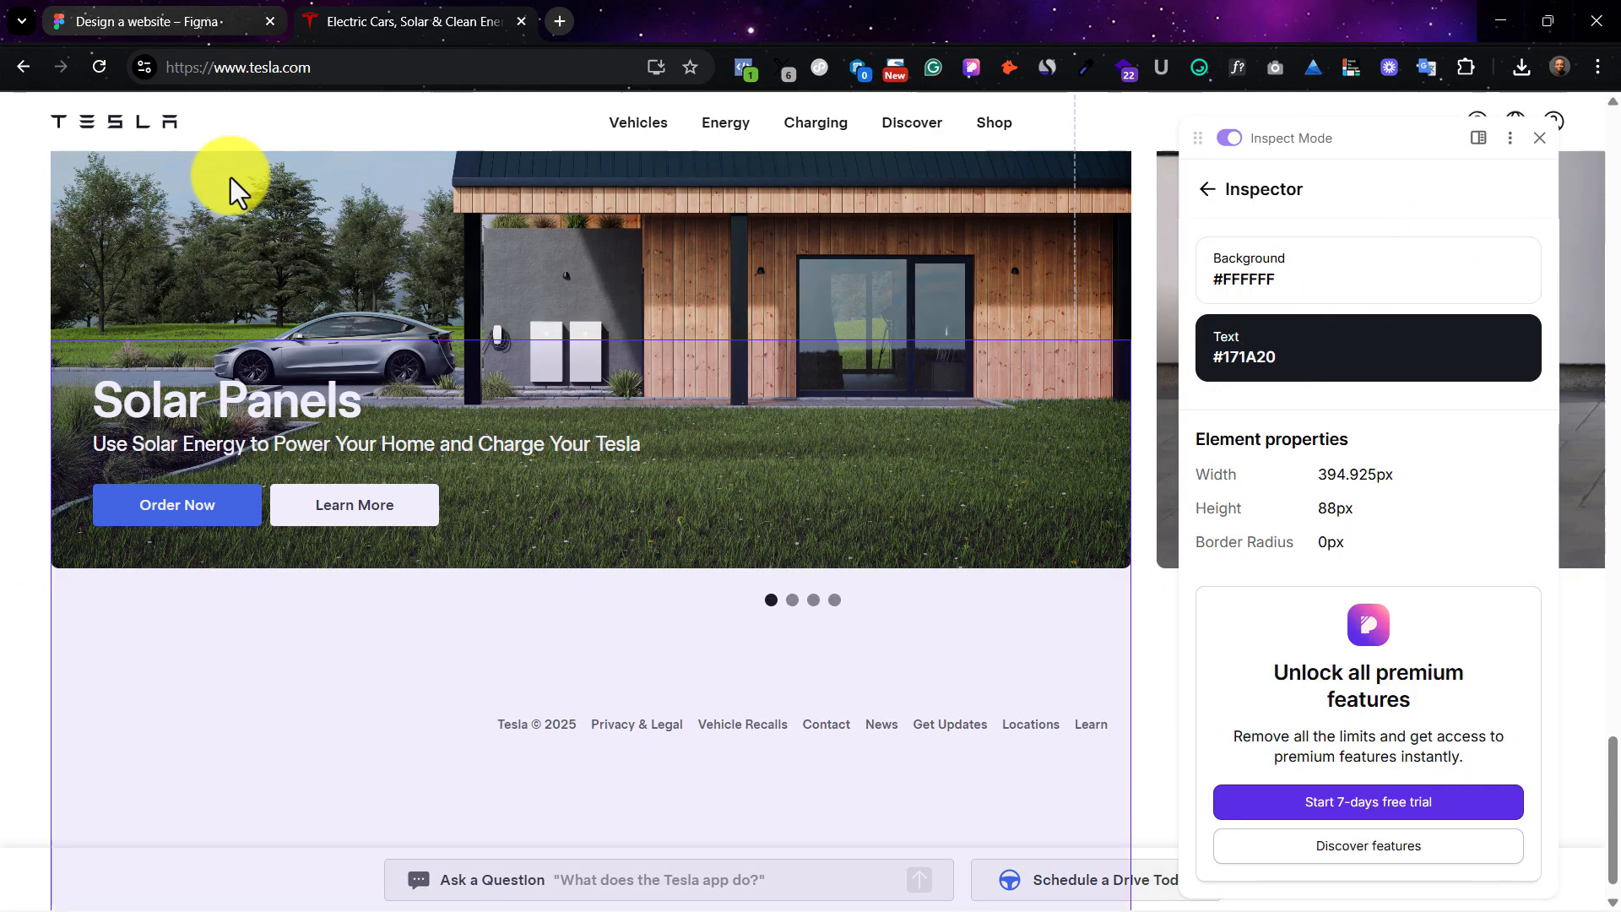
scroll(308, 436, "up", 6)
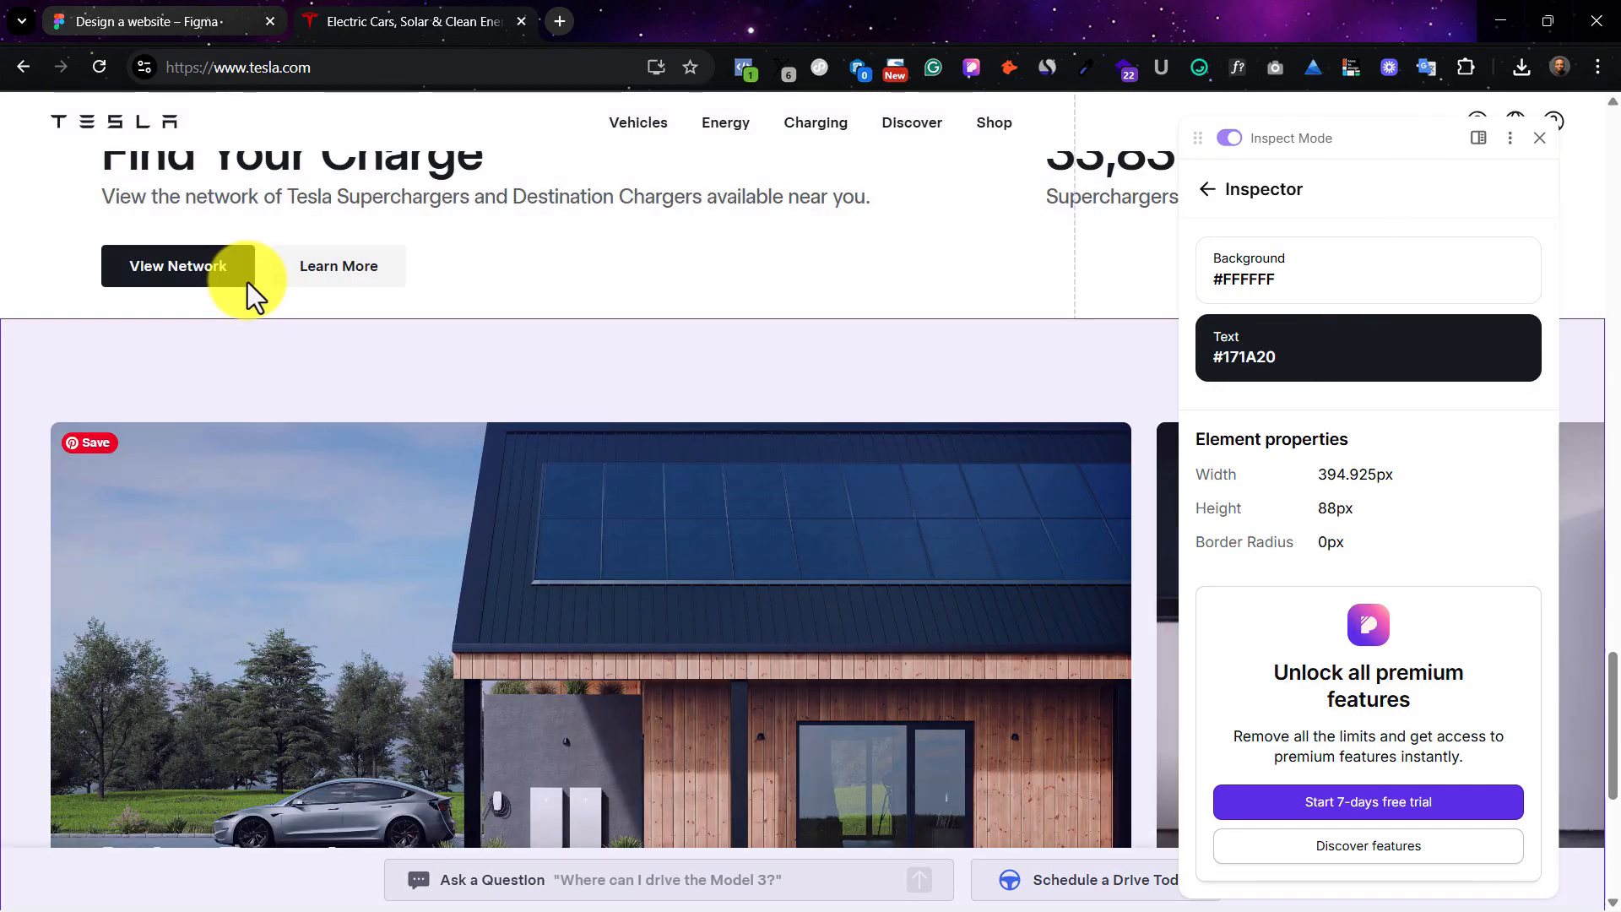
left_click(246, 279)
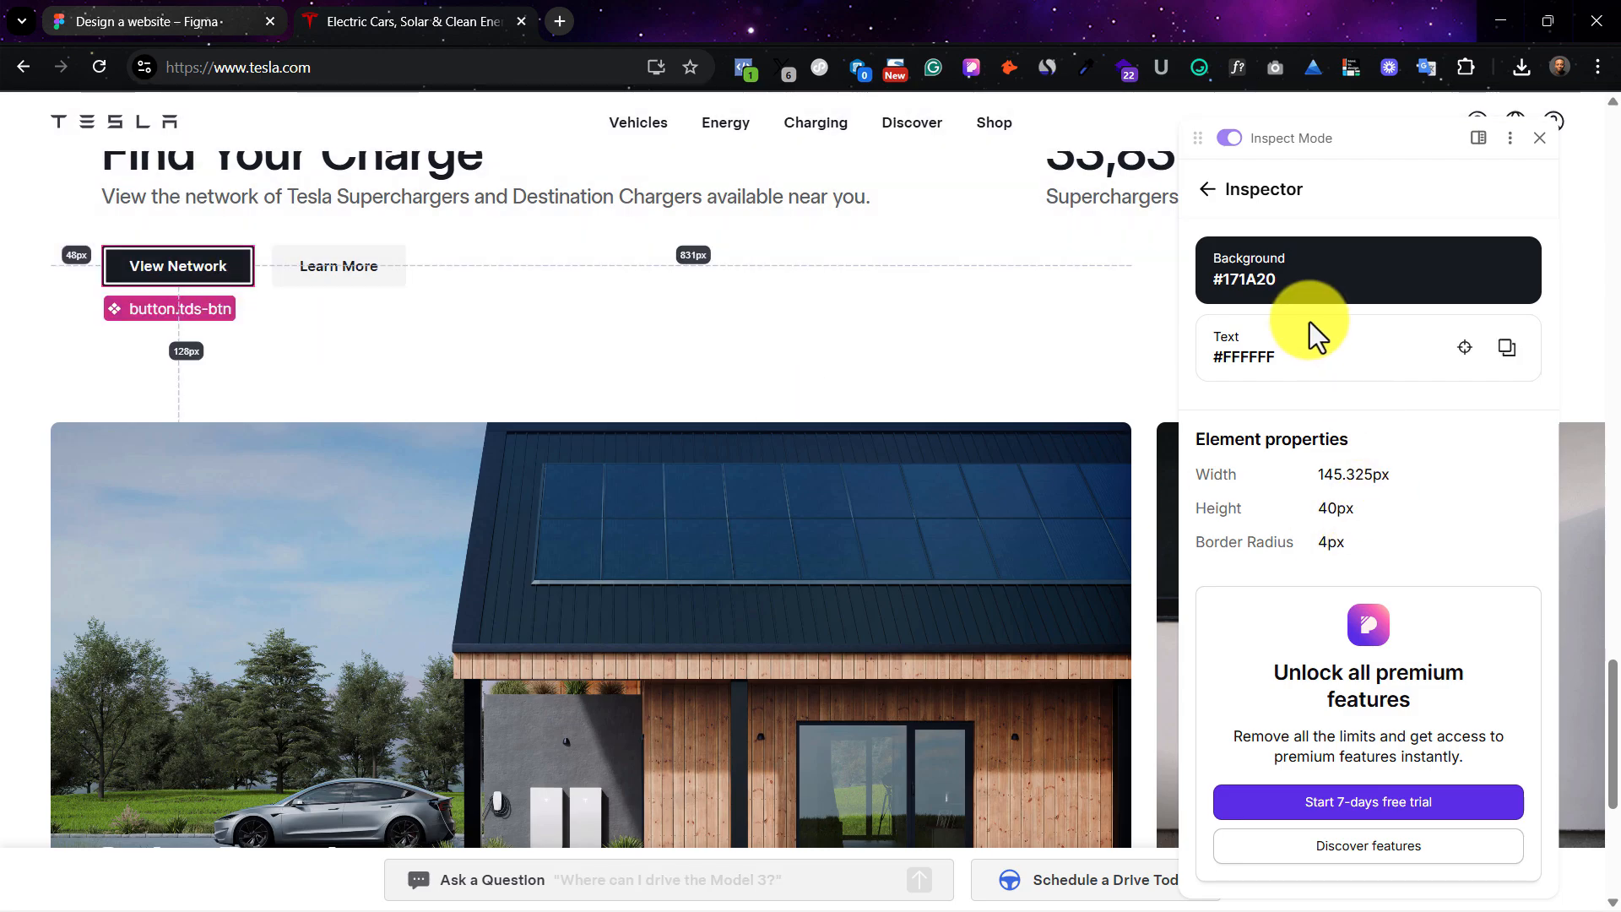
Step: Inspect the white page background beside the Model Y carousel and the Annual Shareholder Meeting description on the Tesla site for their colors
scroll(799, 393, "up", 12)
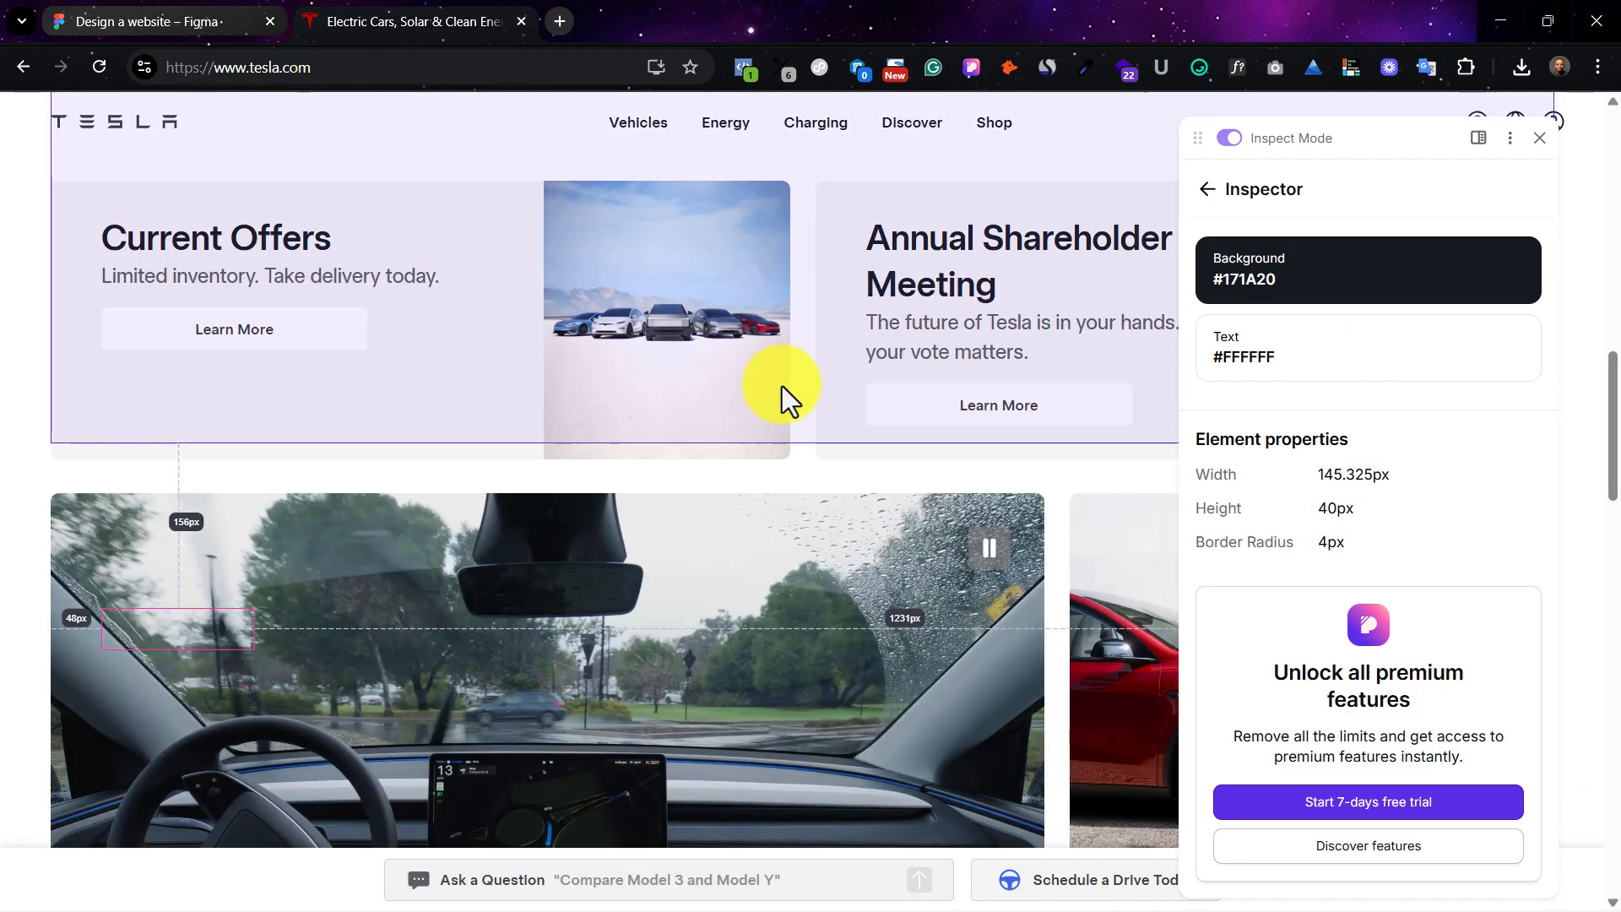
scroll(782, 387, "up", 8)
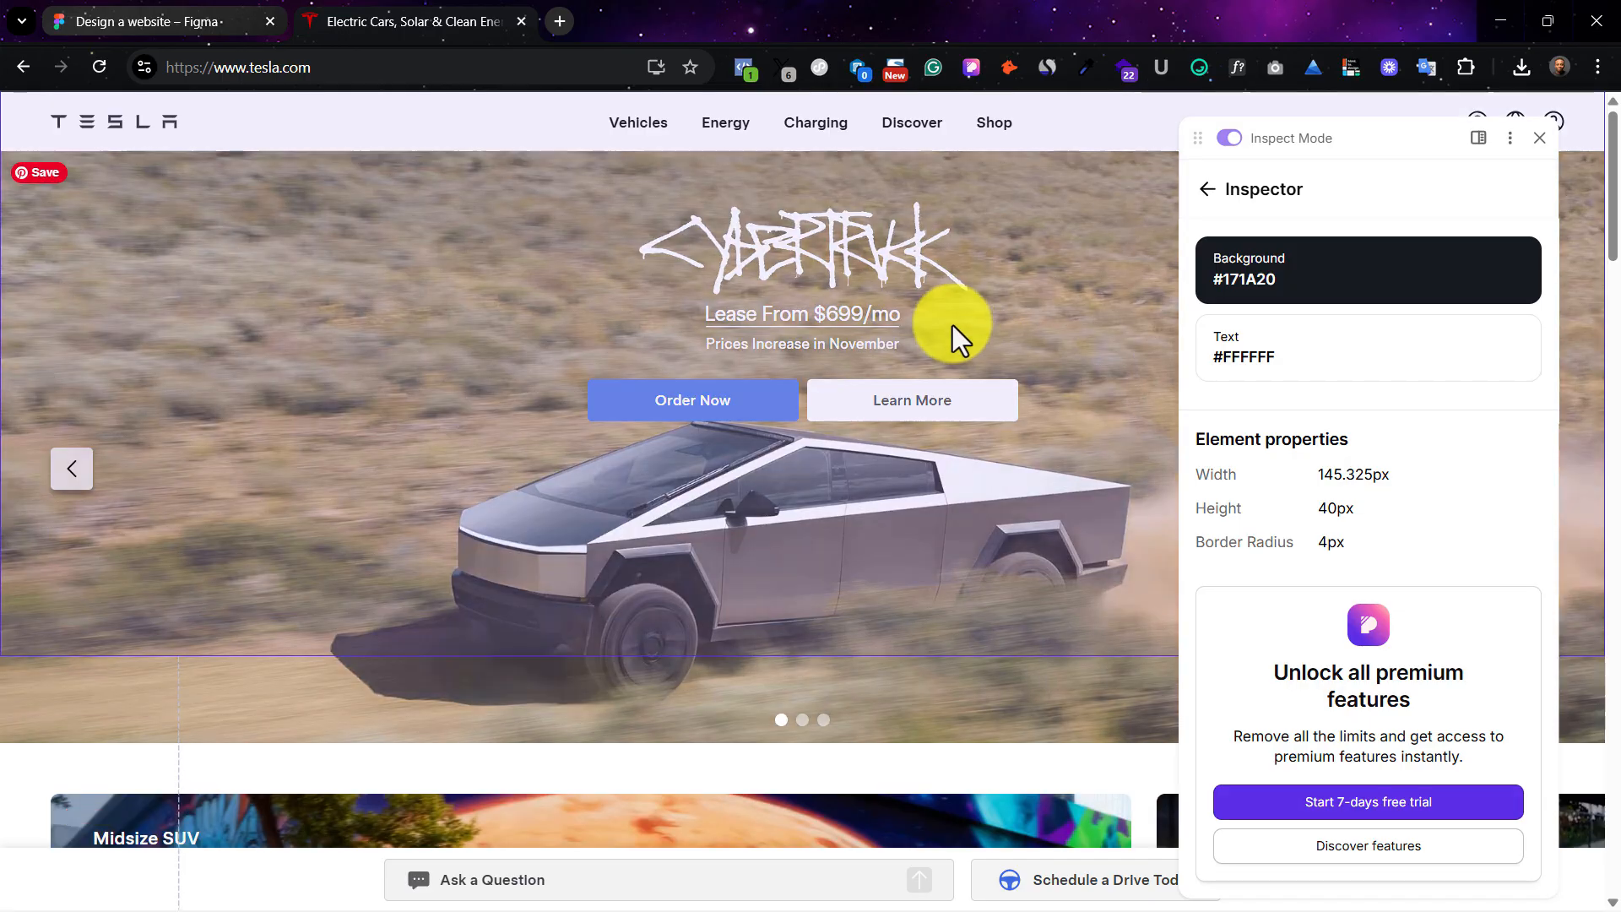
scroll(1028, 733, "down", 7)
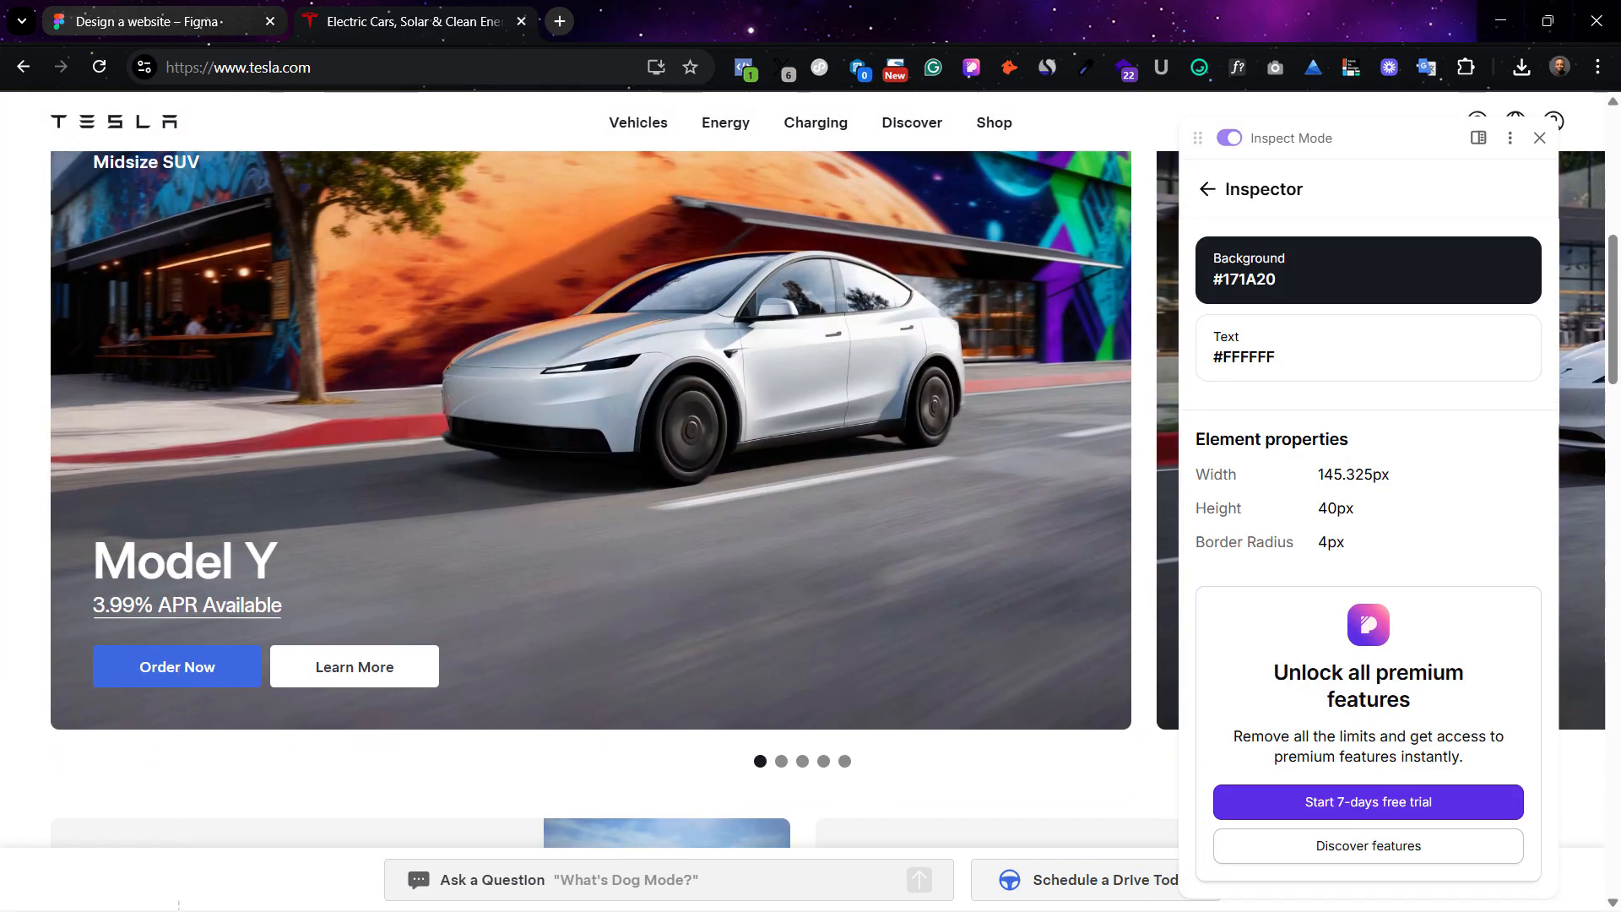
left_click(32, 534)
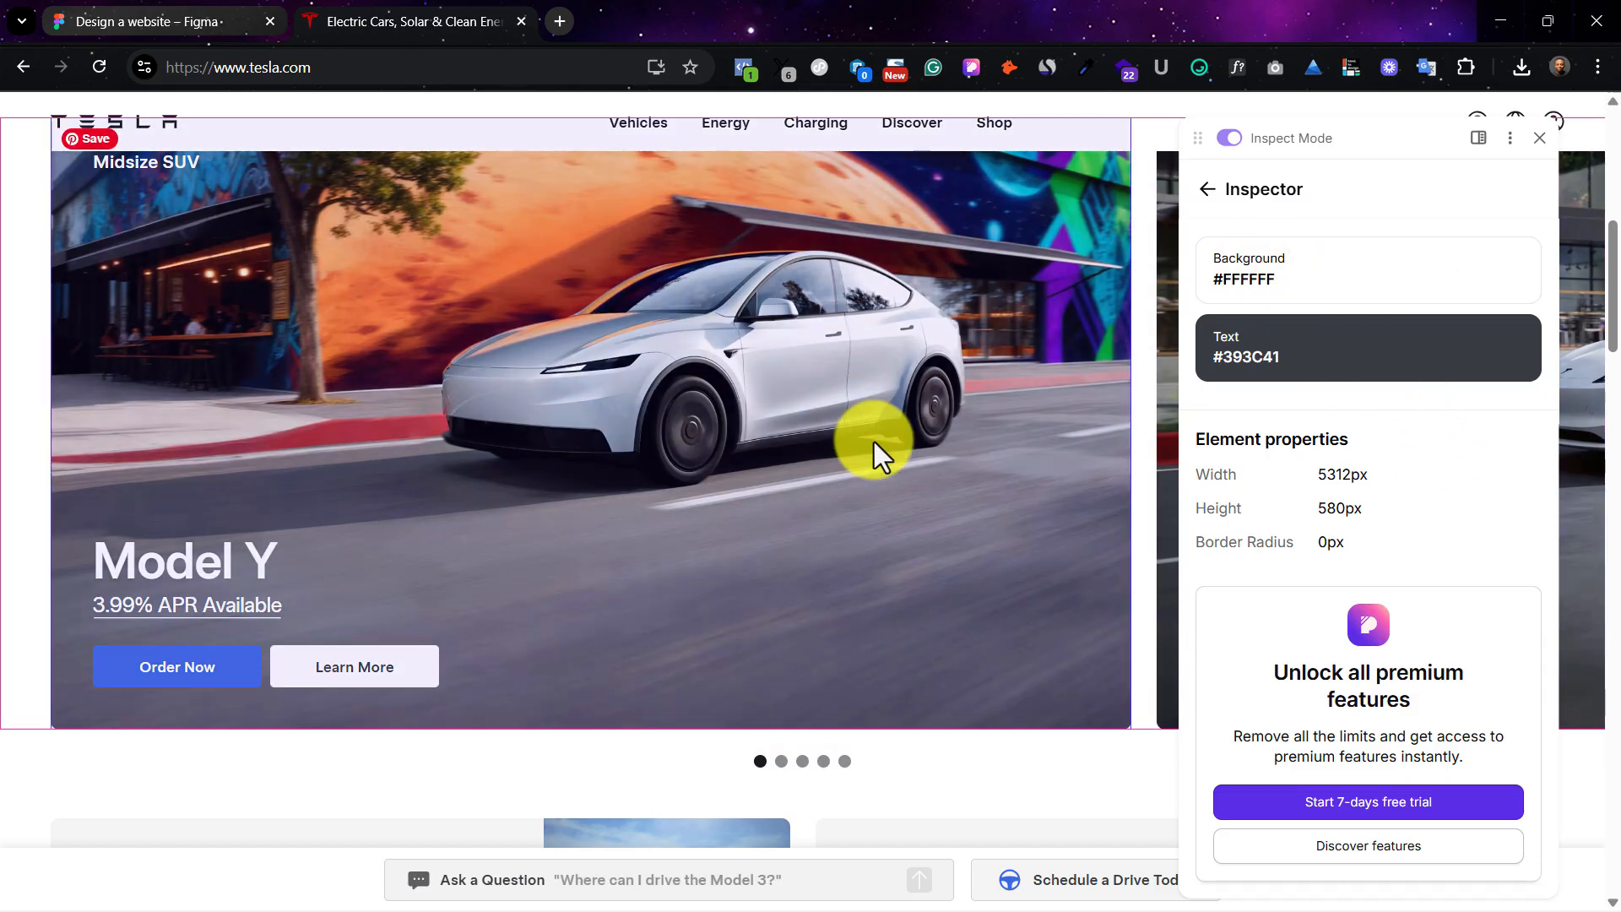
scroll(1035, 480, "down", 2)
key("ctrl+a")
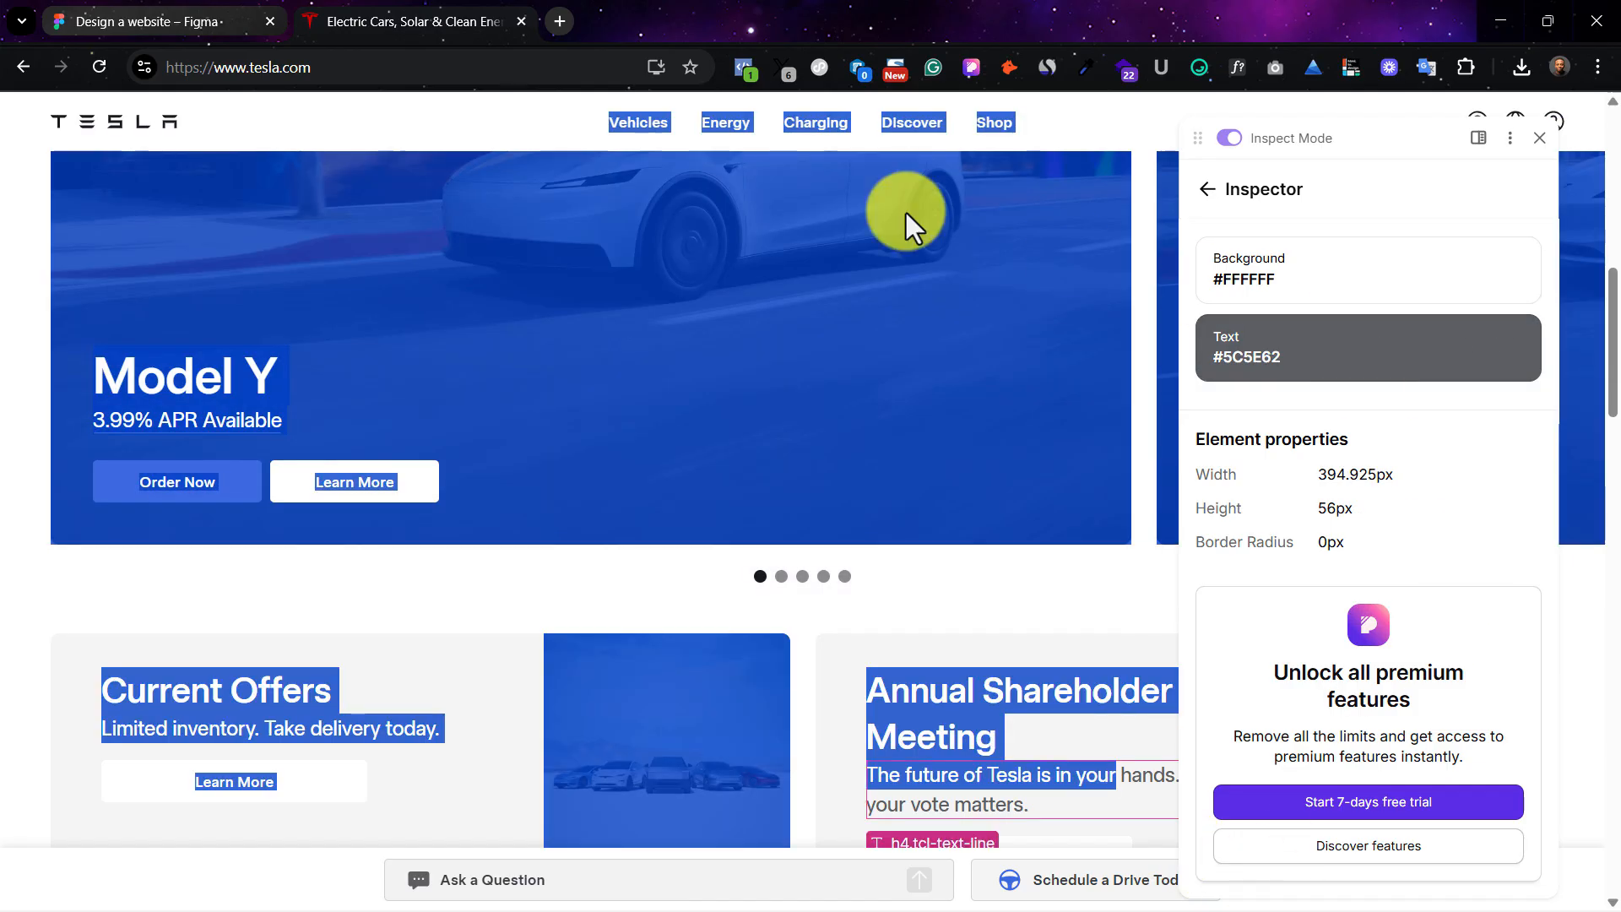
mouse_move(1508, 368)
left_click(1502, 402)
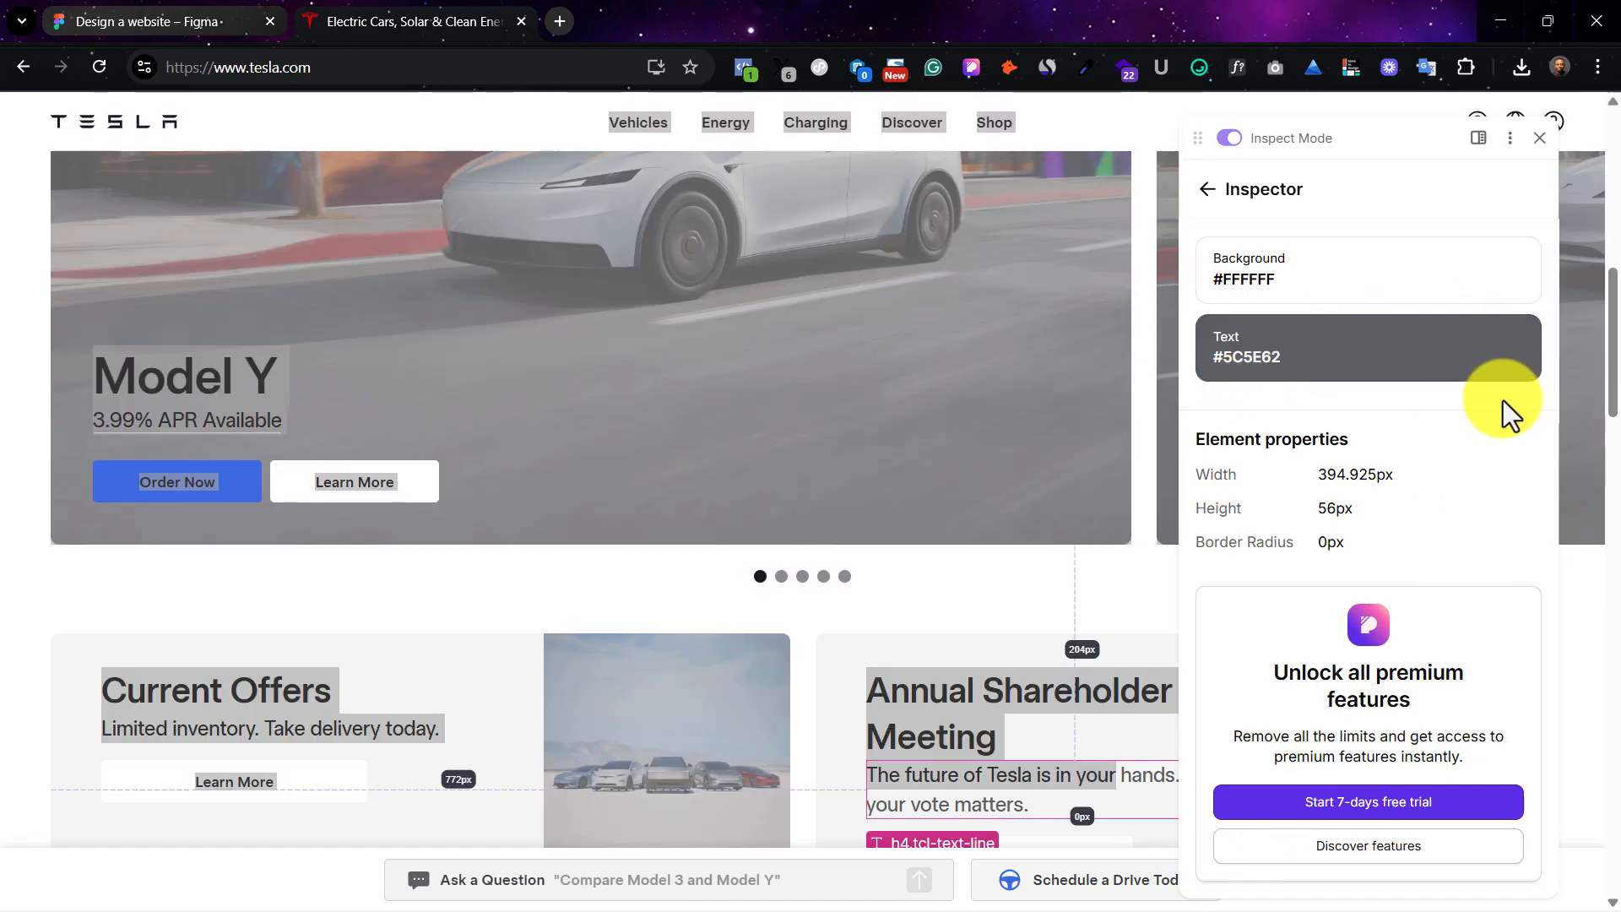
left_click(28, 498)
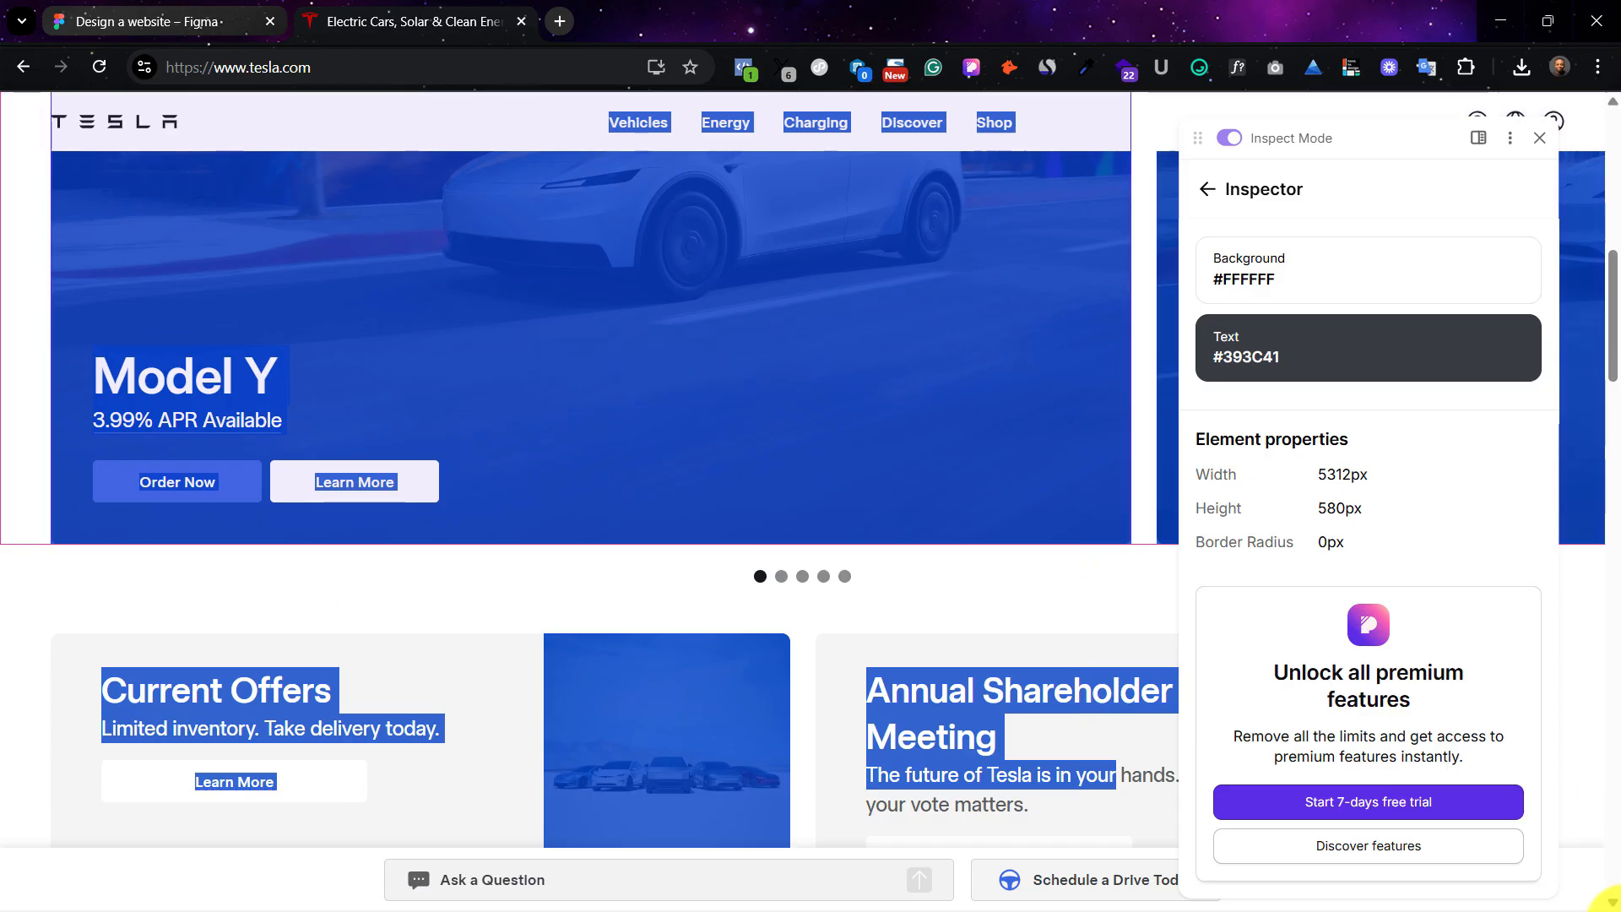
Step: In Figma, copy the off-white square to the right of the dark blue one as a swatch filled with #FFFFFF and named "White"
left_click(125, 12)
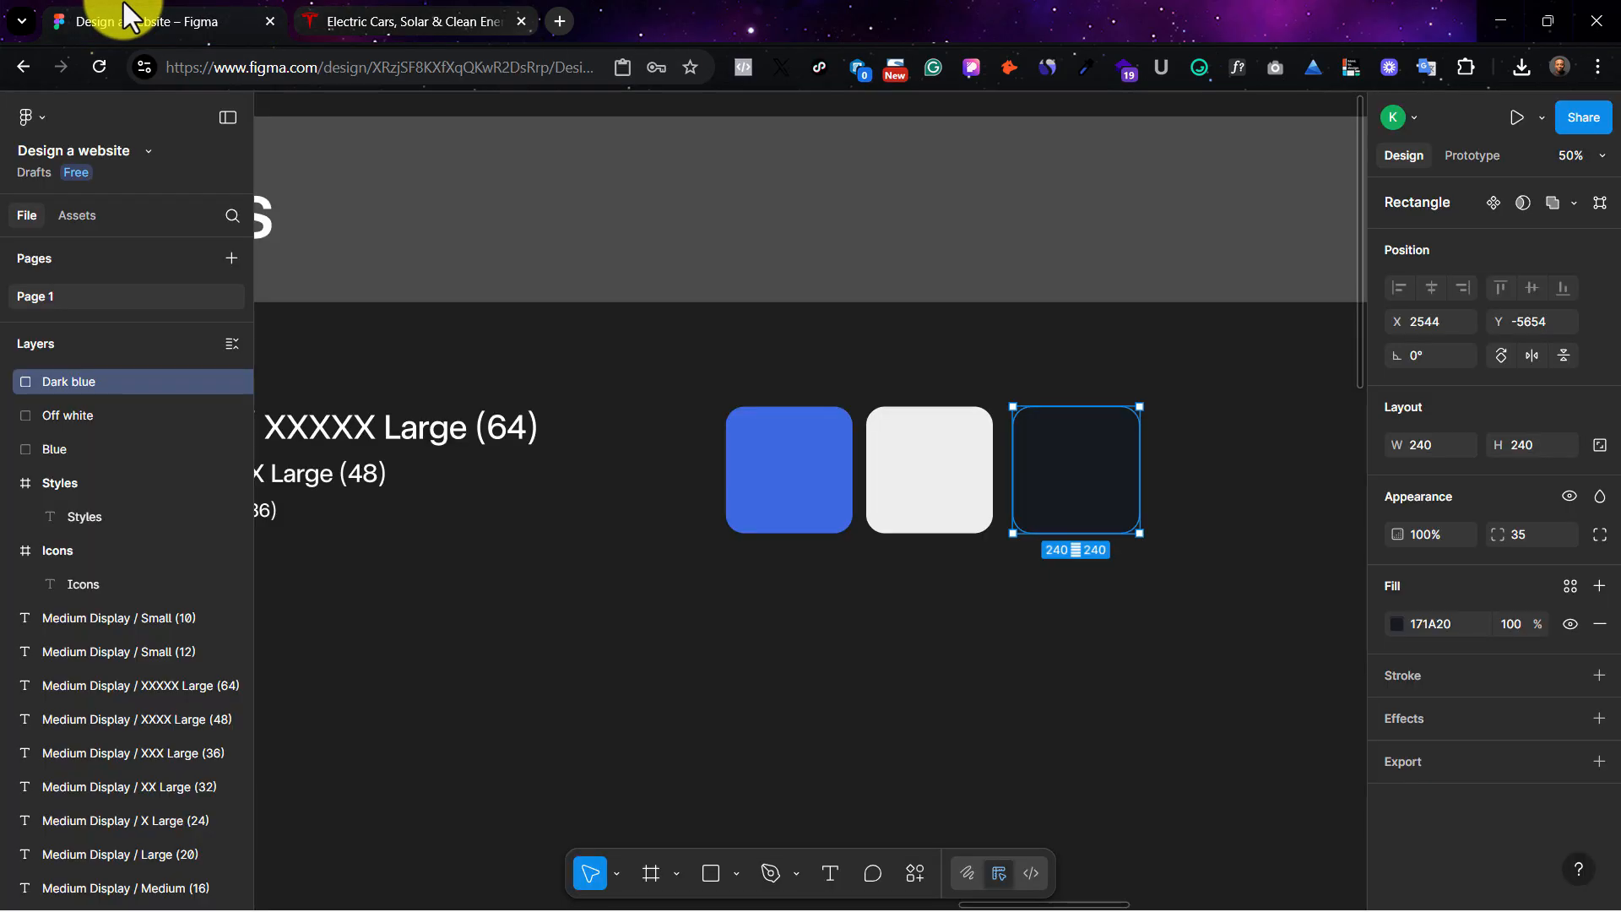
left_click(978, 495)
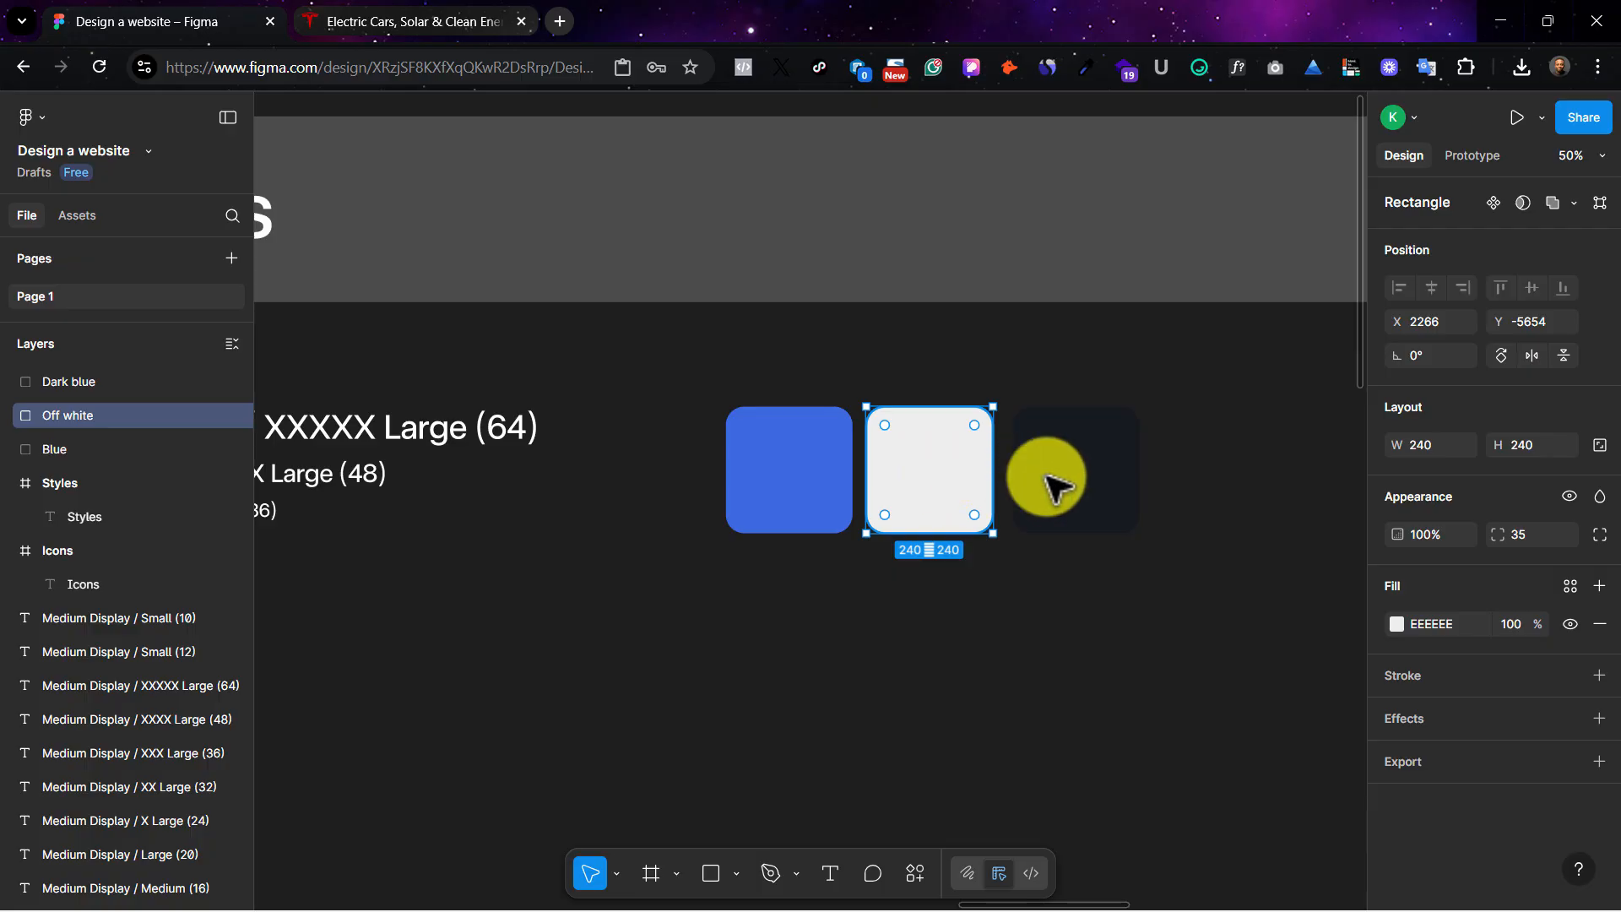
left_click_drag(1049, 487, 1239, 480)
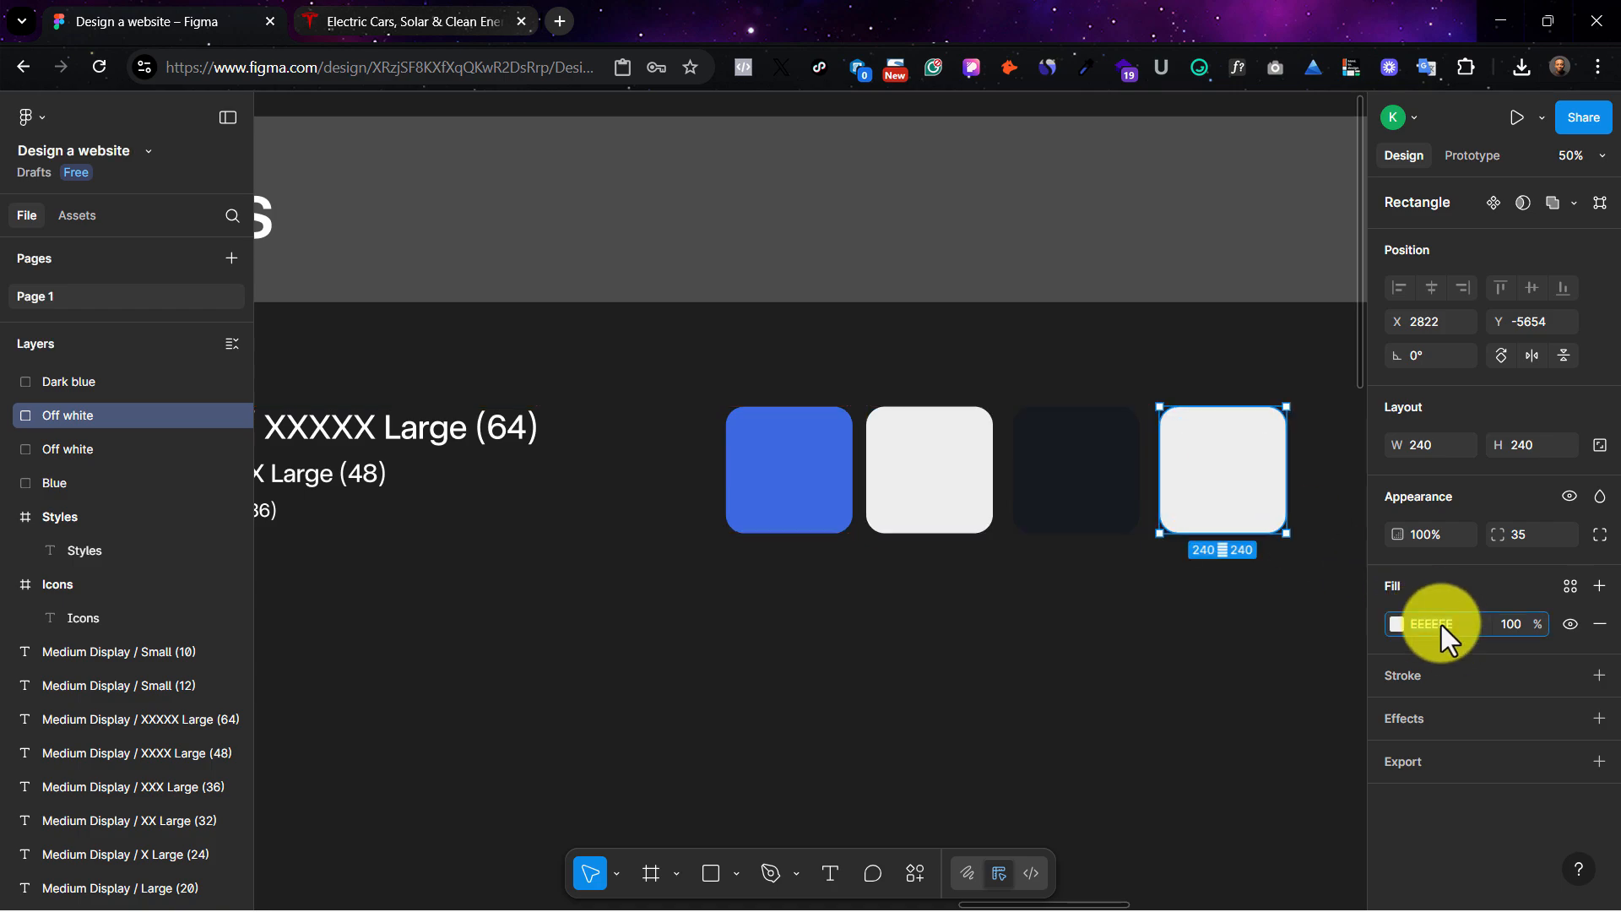
type("ffffff")
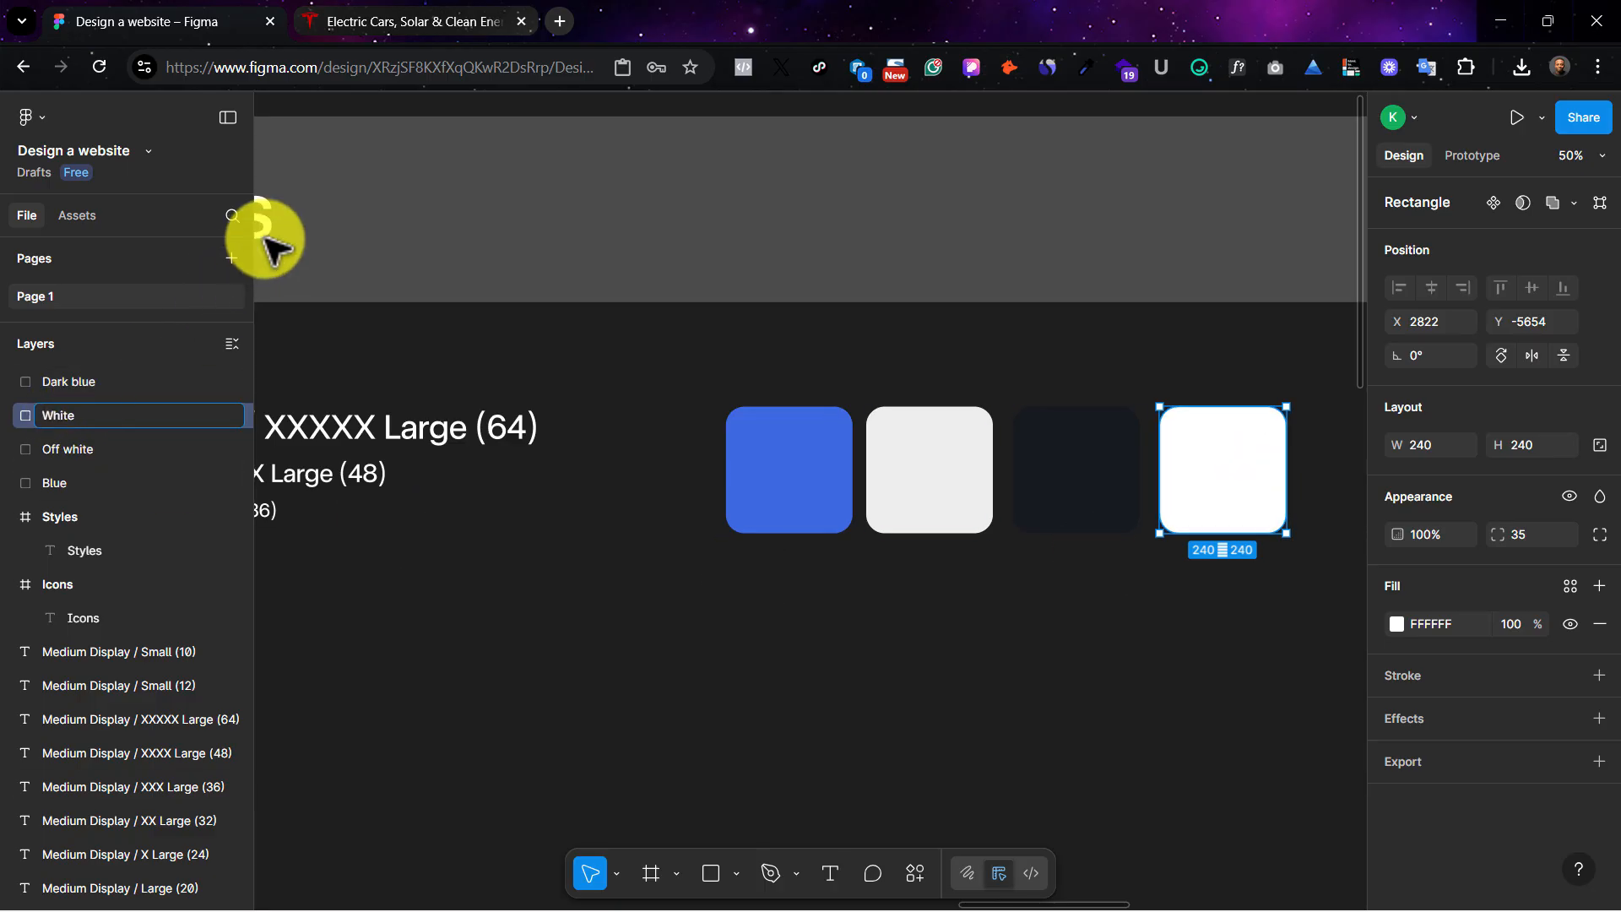
left_click(518, 619)
Step: On the Tesla site, inspect the carousel's page dots and copy their text color #5C5E62
left_click(416, 15)
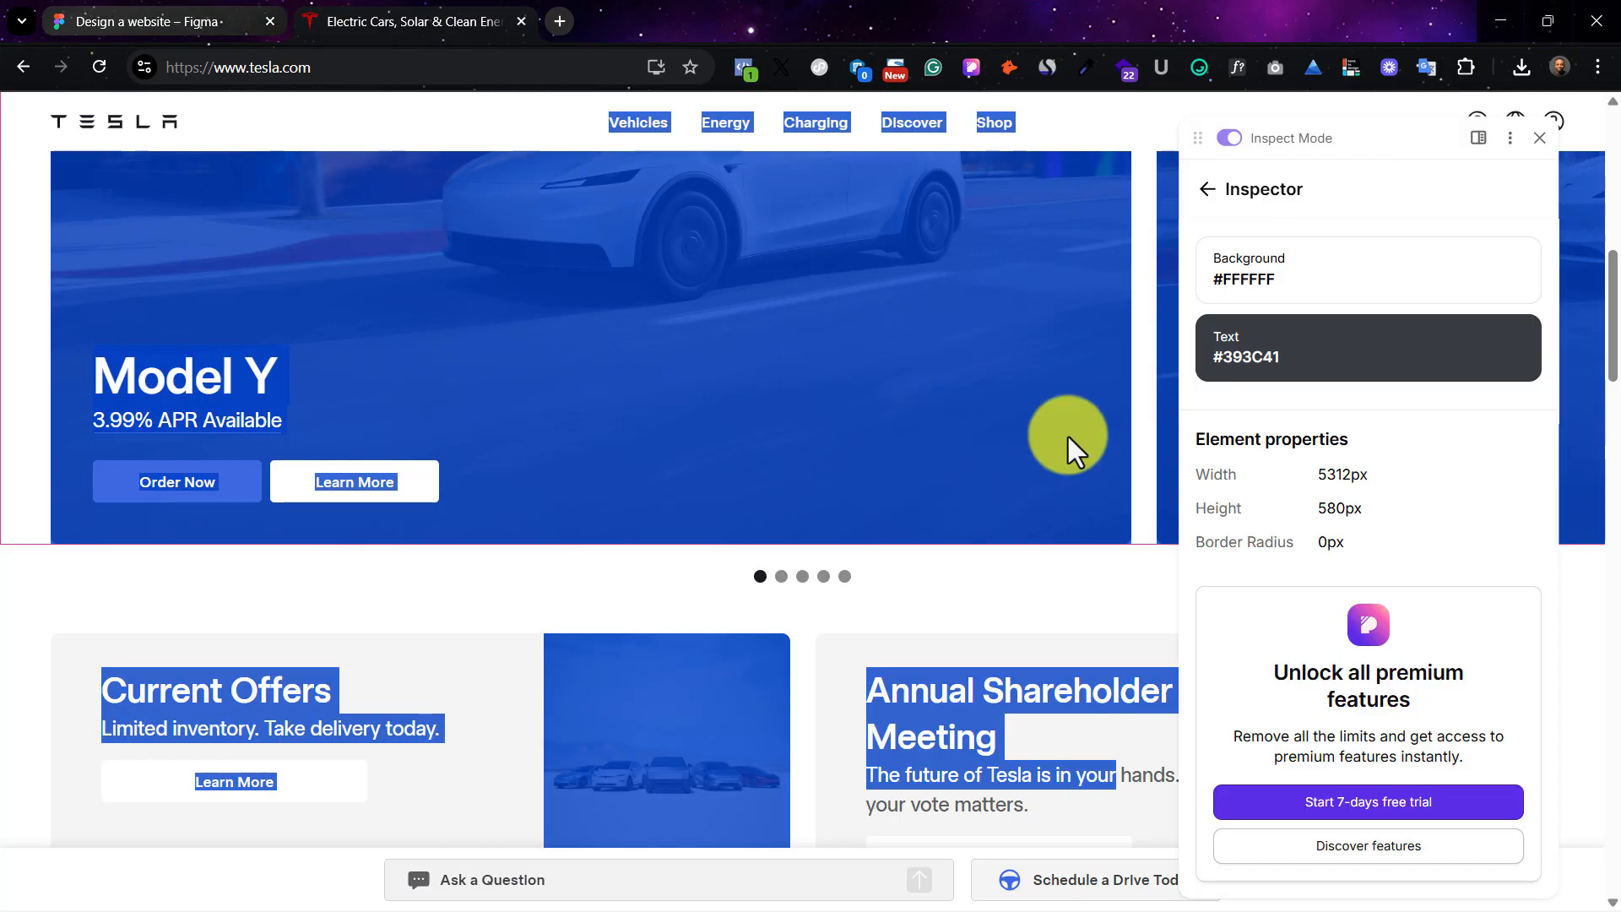
left_click(854, 585)
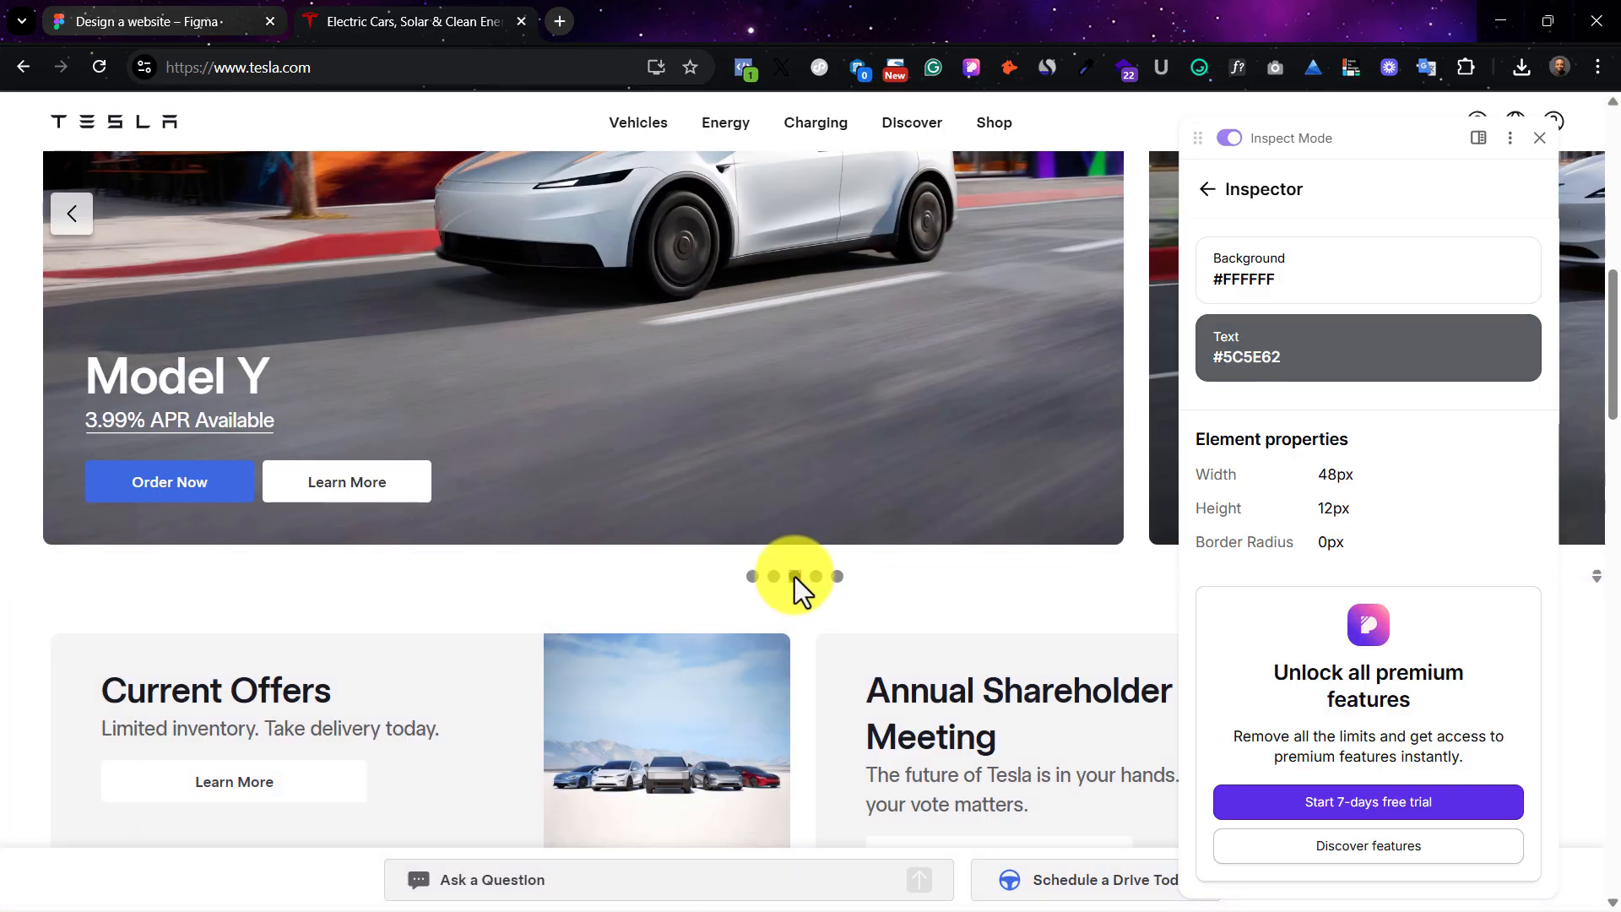
left_click(794, 575)
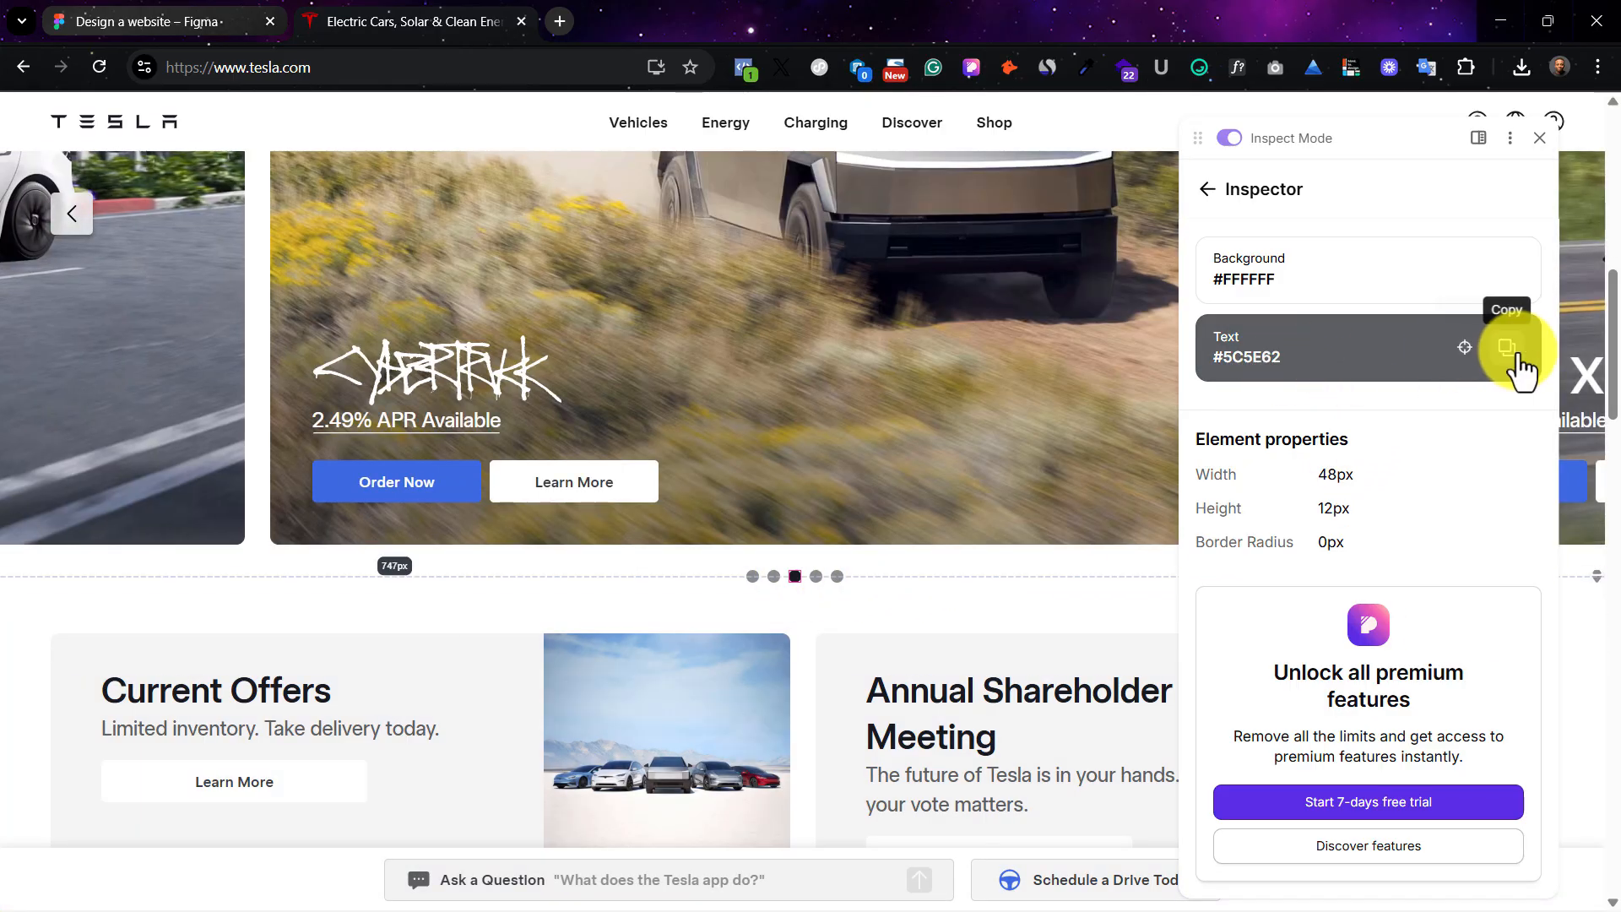
left_click(1507, 349)
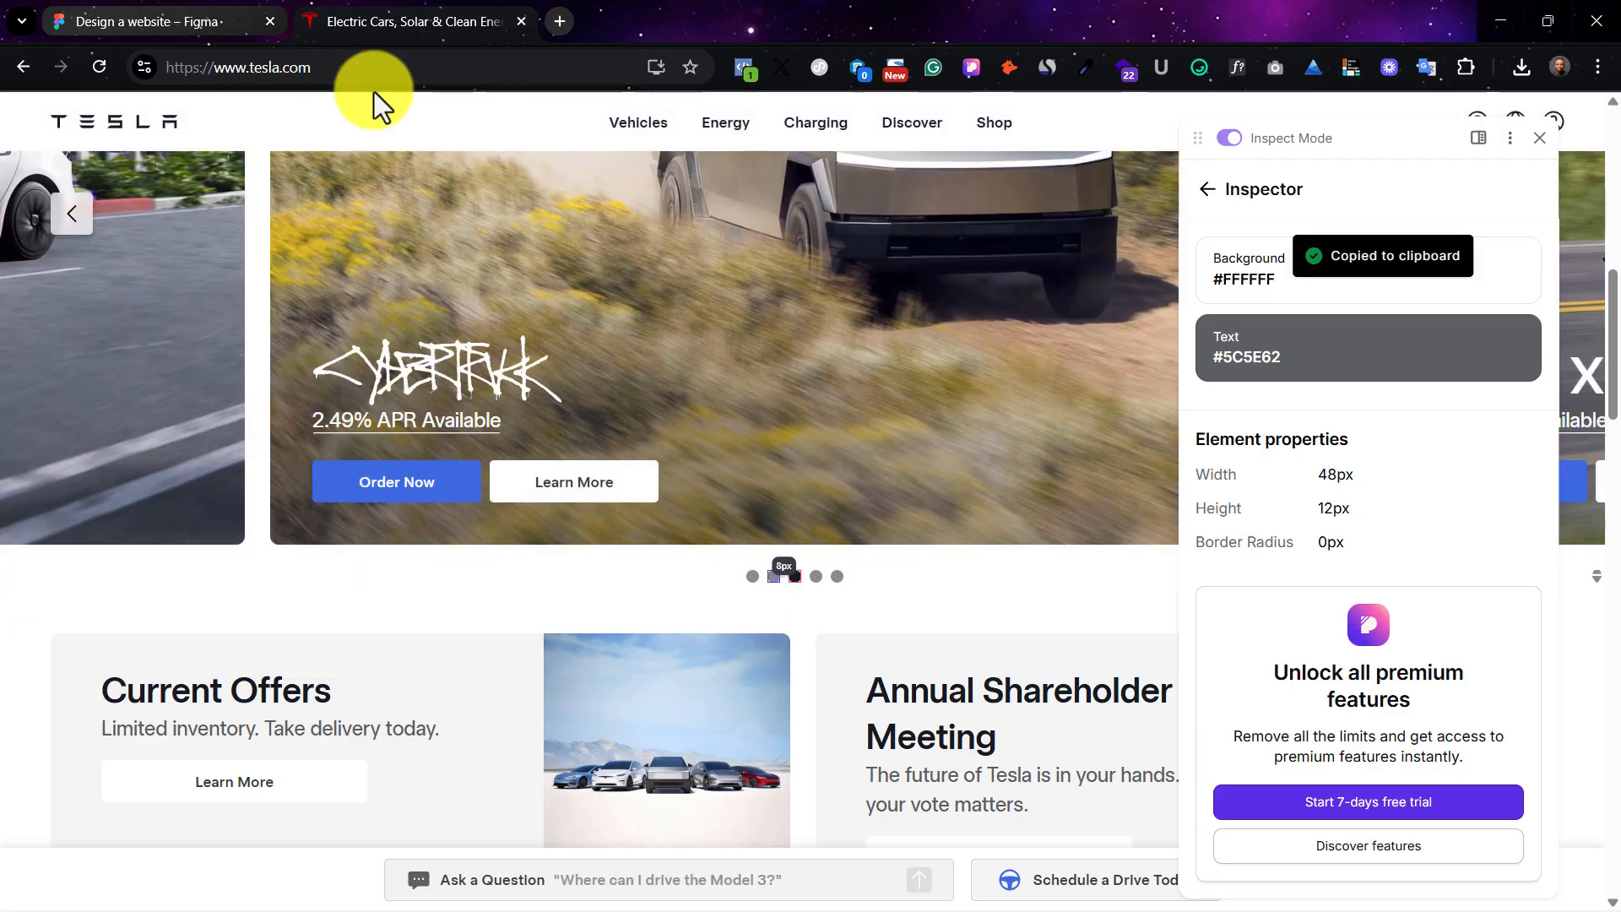
Step: In Figma, copy the dark blue square to the right of the white one as a swatch filled with #5C5E62 and named "Grey"
left_click(161, 21)
left_click_drag(1000, 477, 1013, 473)
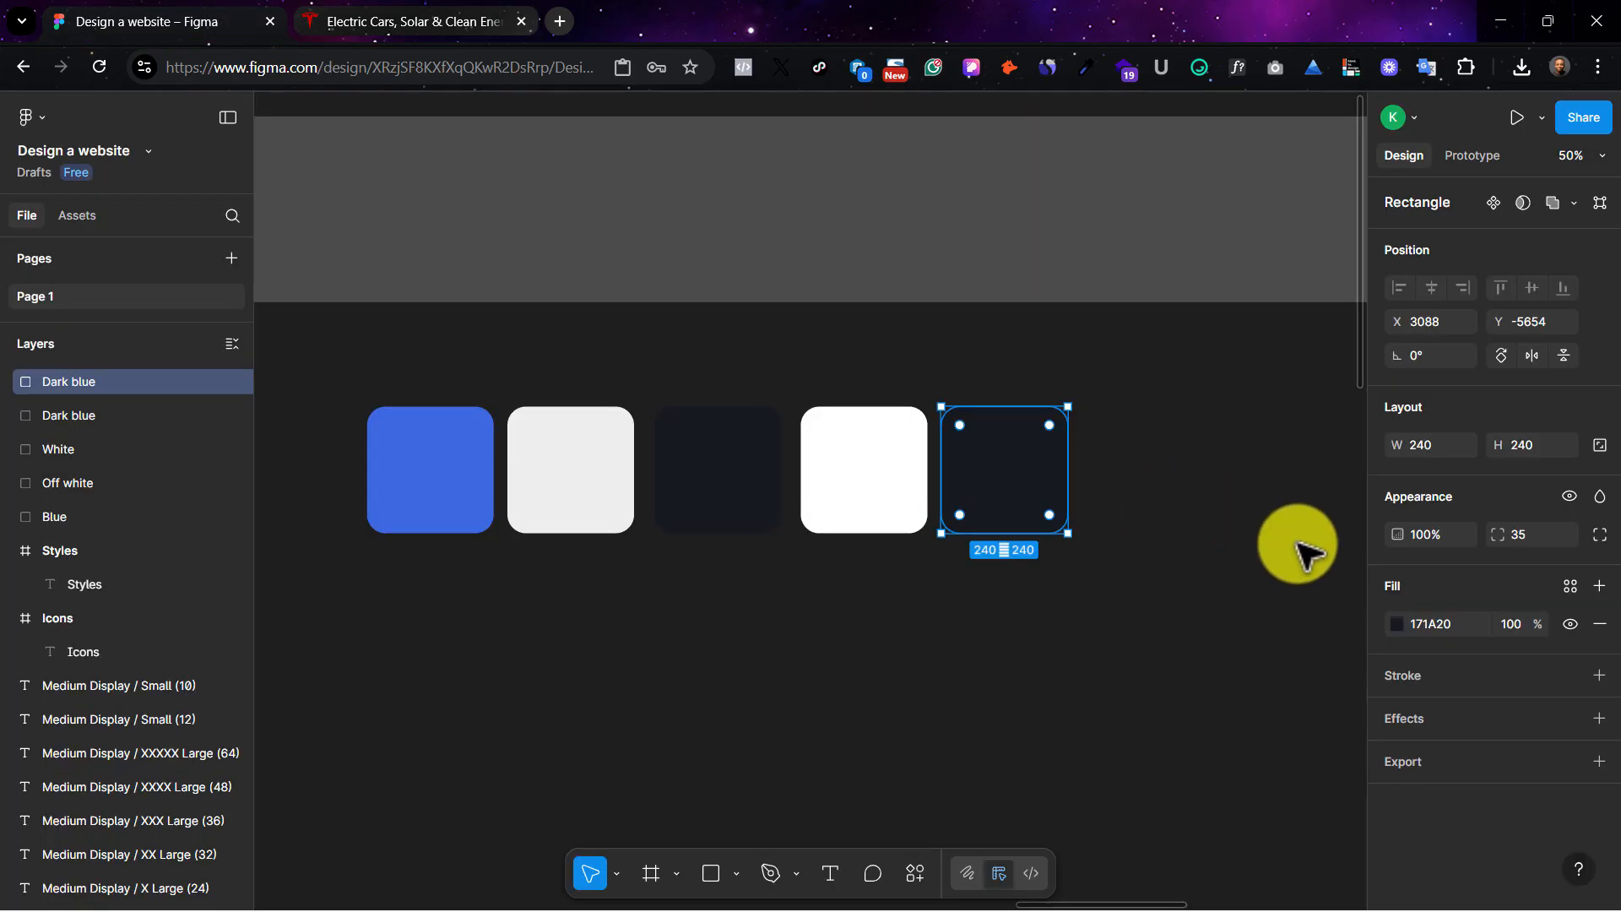
key("ctrl+v")
left_click(1161, 633)
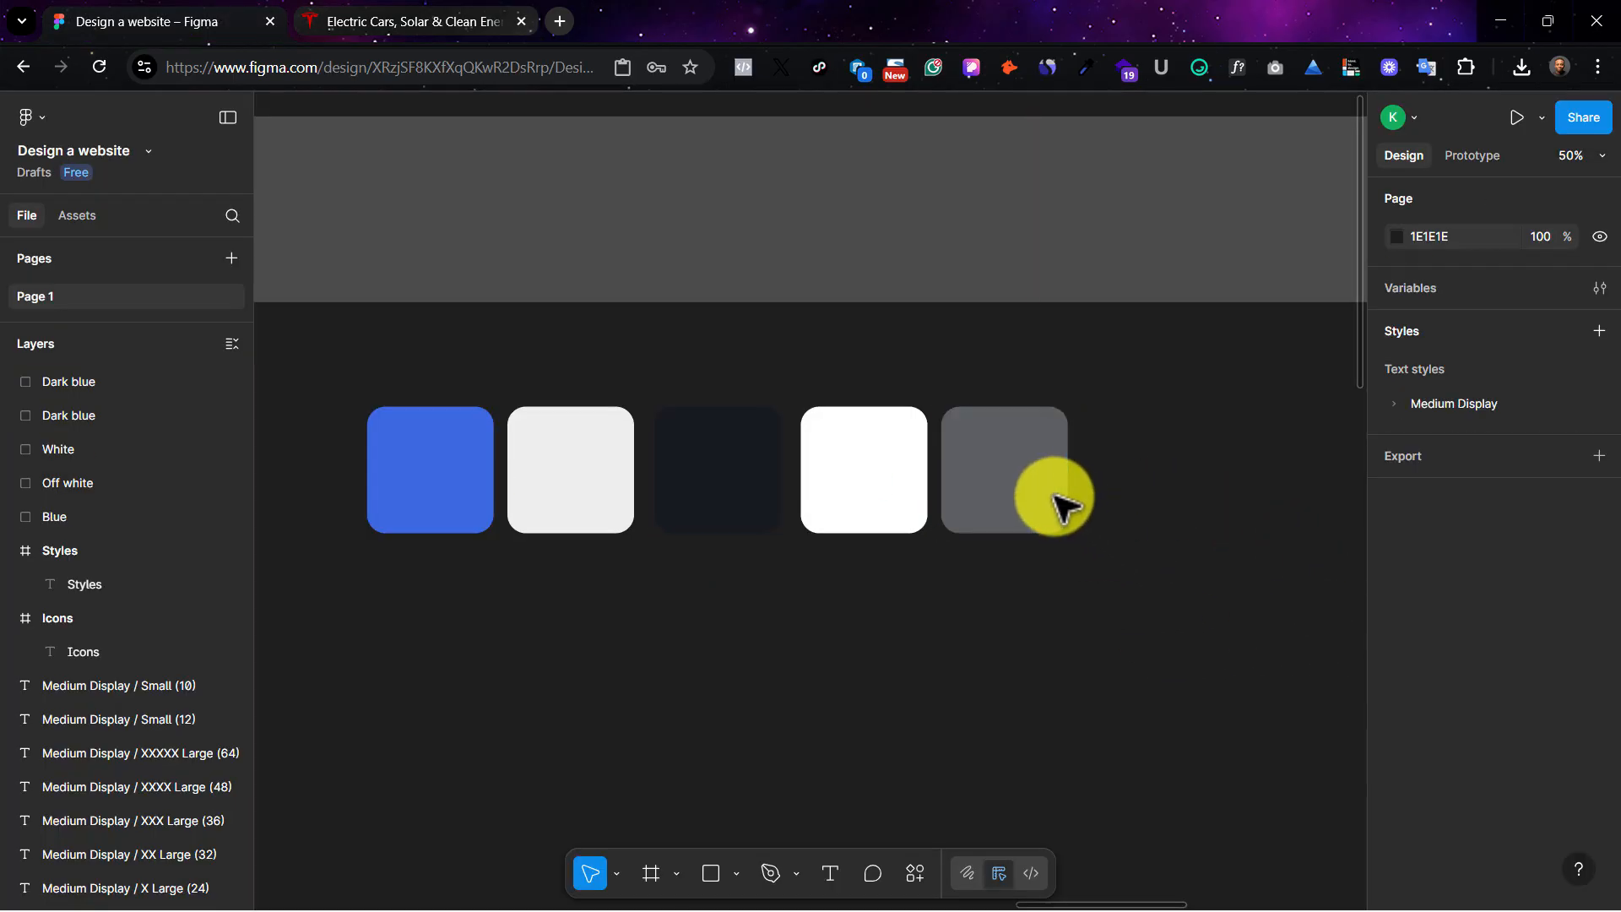
left_click(1053, 505)
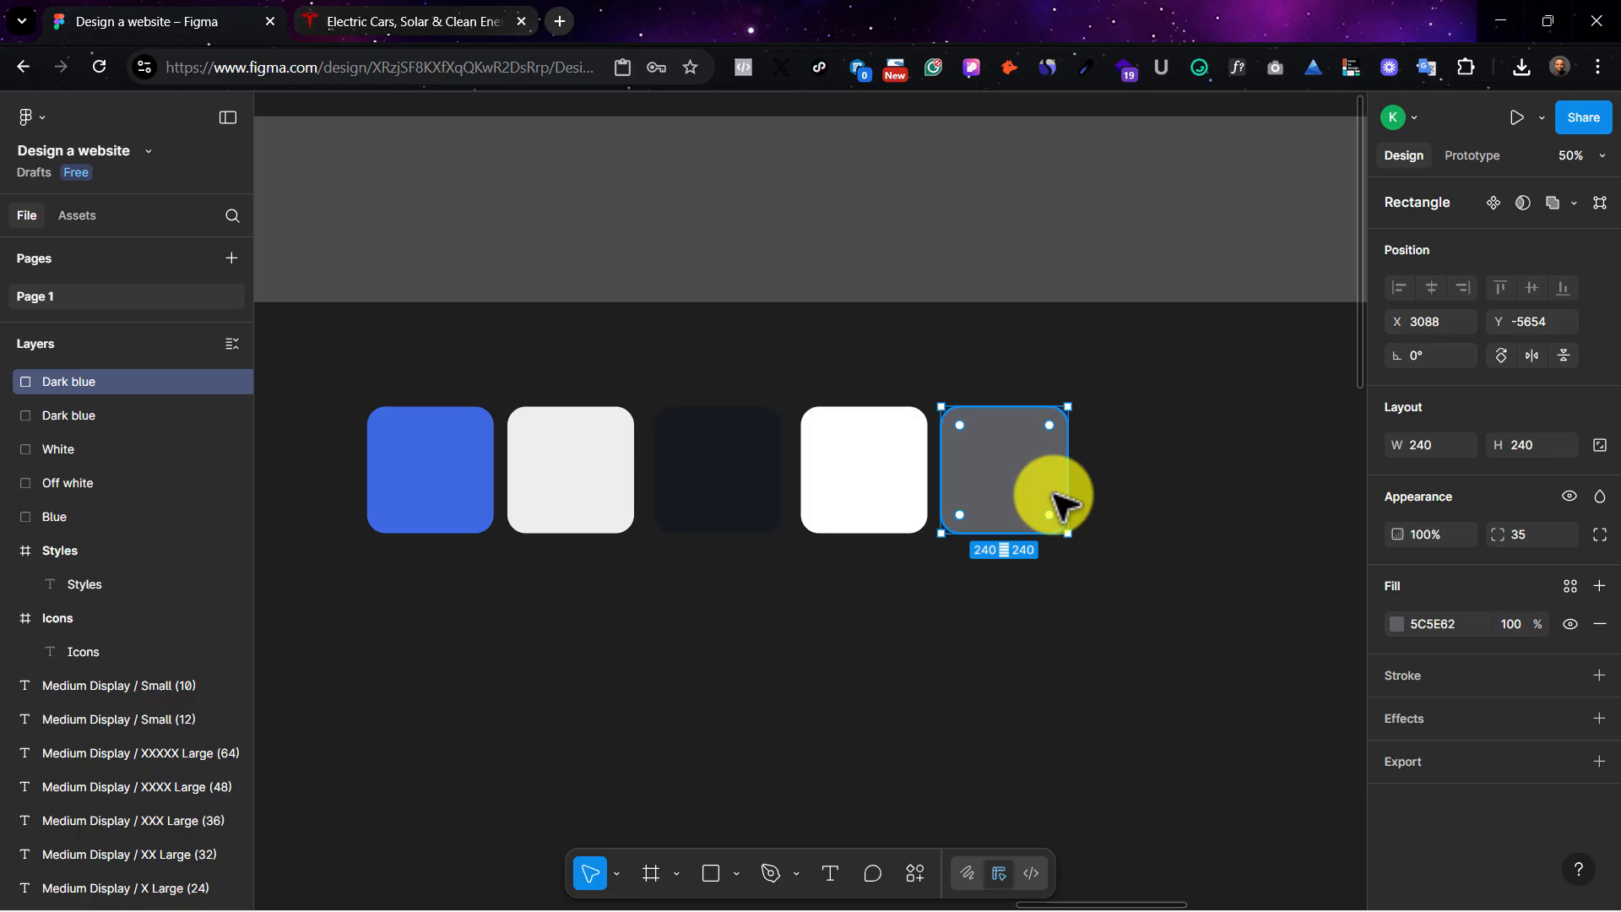
double_click(74, 382)
type("Grey")
left_click(853, 603)
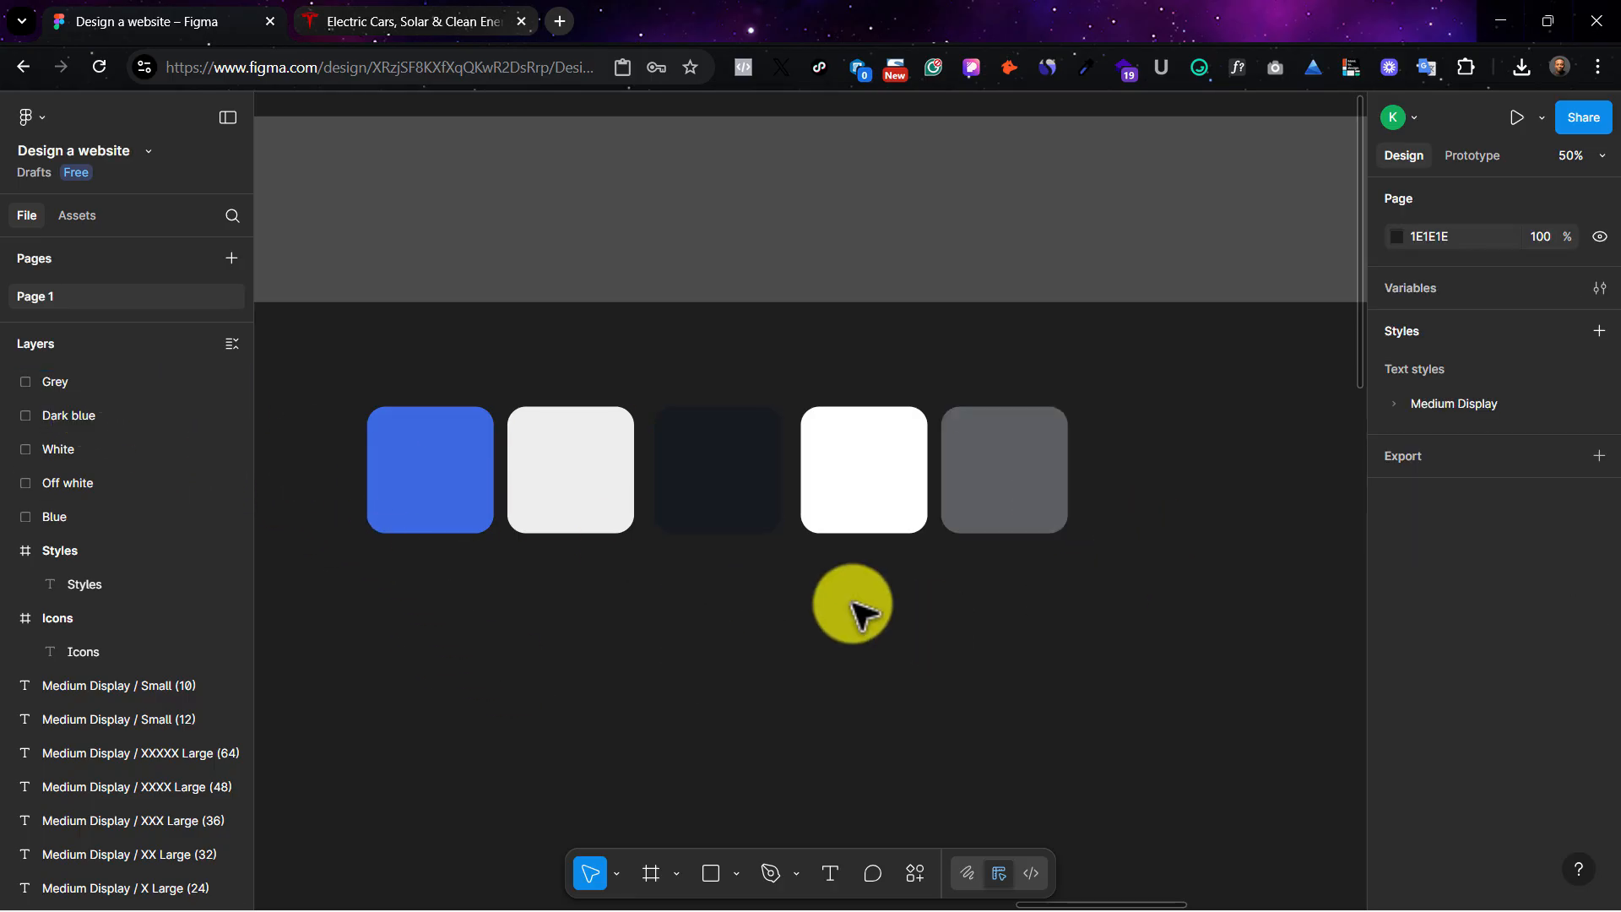
Step: On the Tesla site, look for further colors and inspect the Annual Shareholder Meeting card for its background color
left_click(412, 19)
scroll(922, 616, "down", 4)
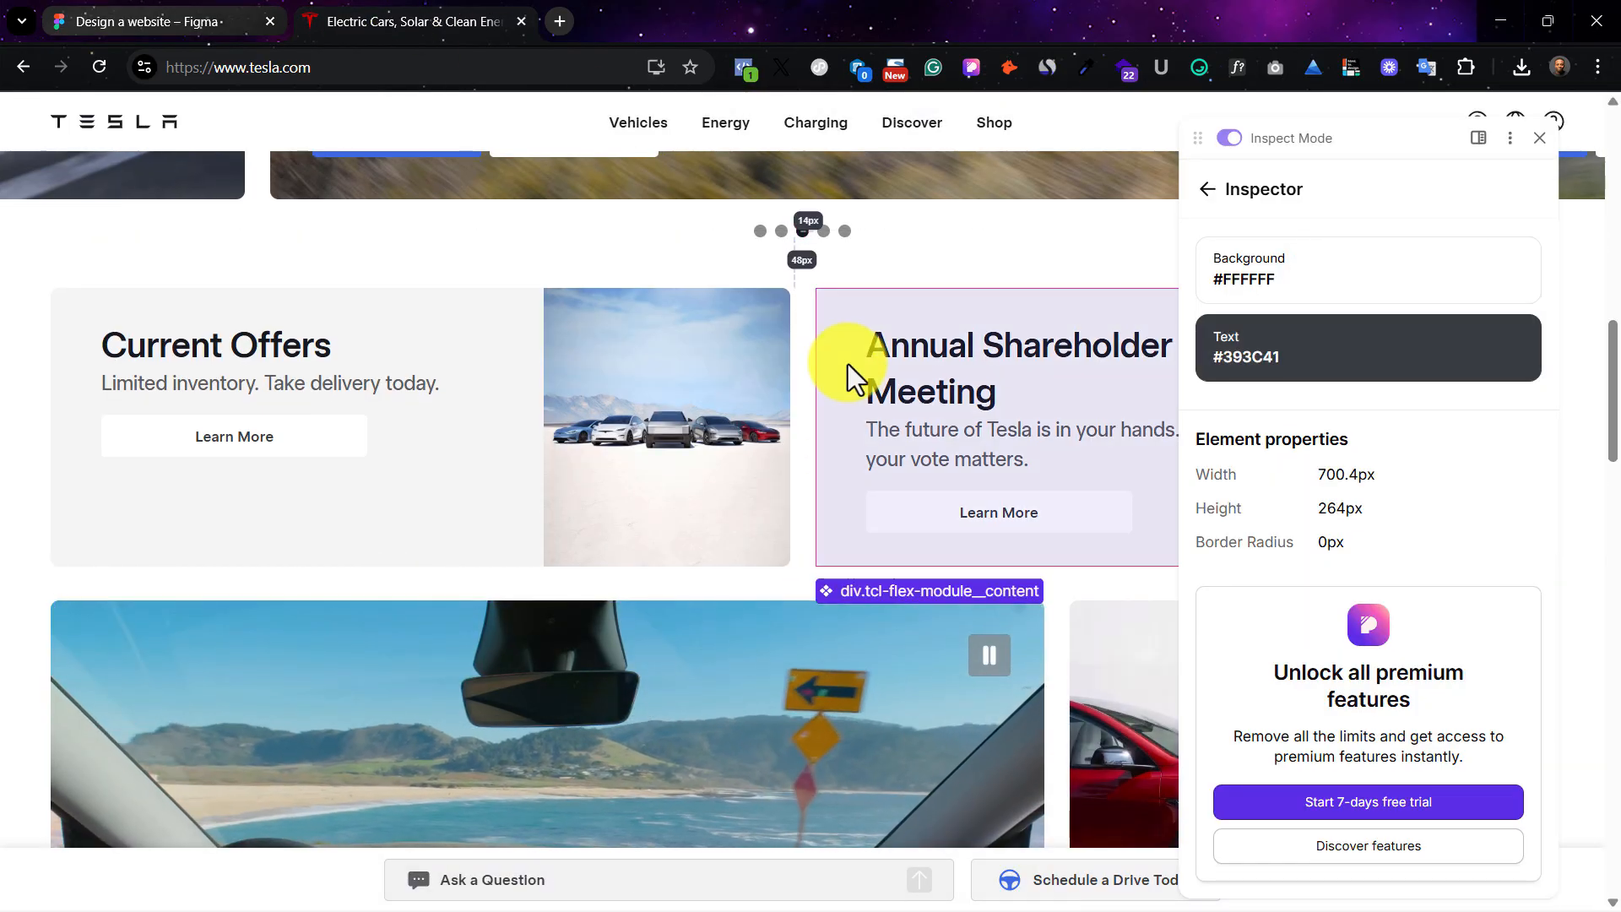
scroll(1456, 447, "up", 3)
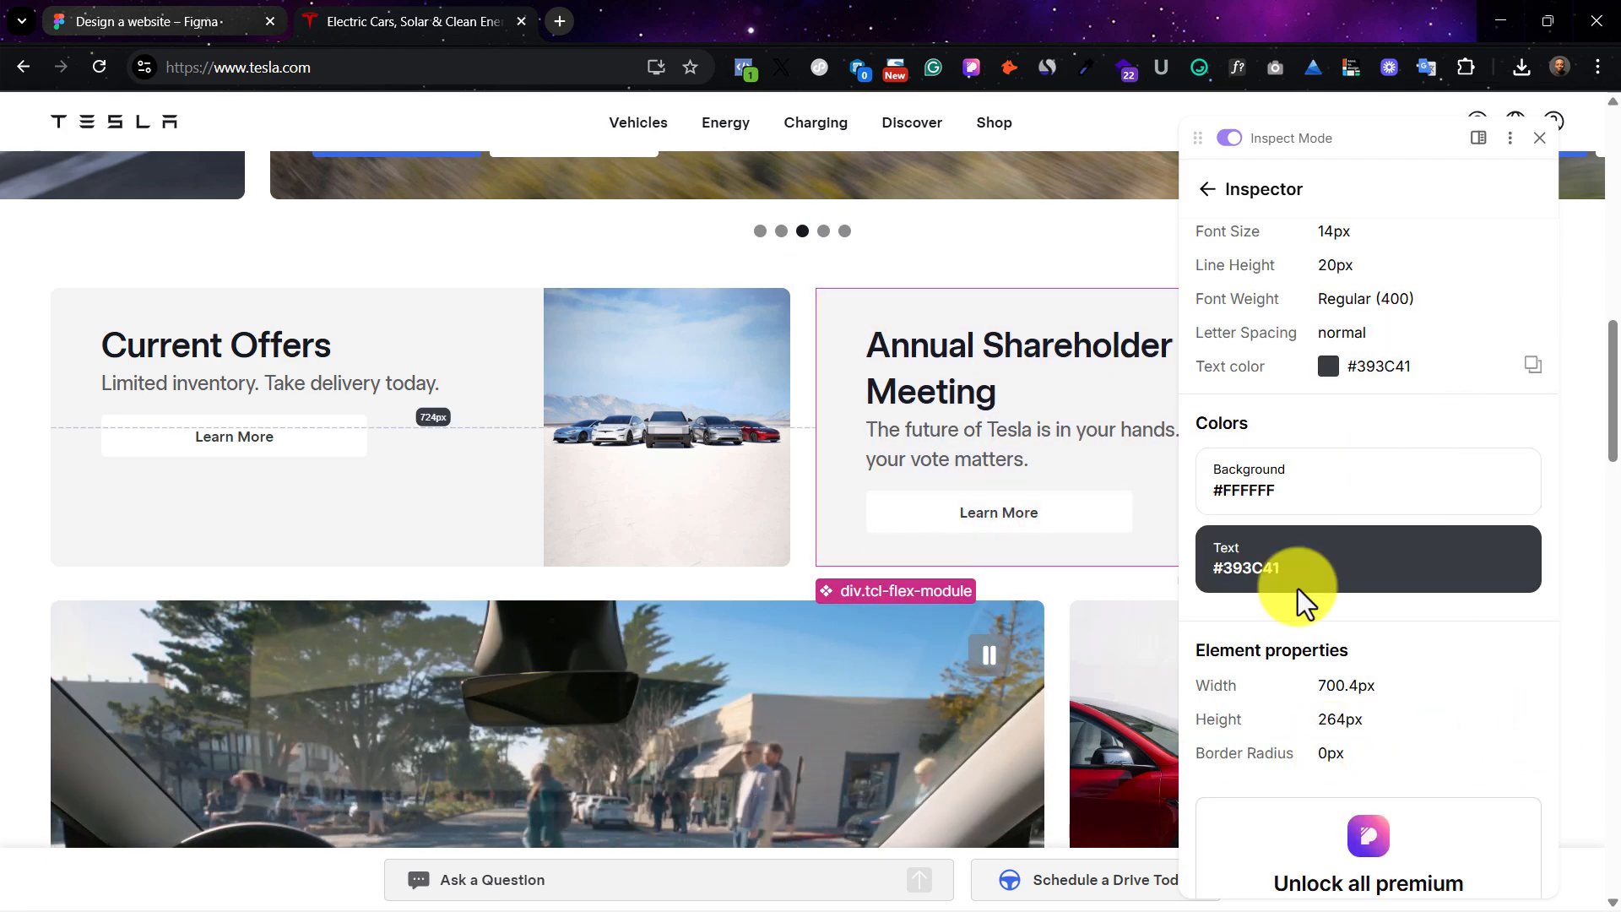
scroll(764, 629, "down", 3)
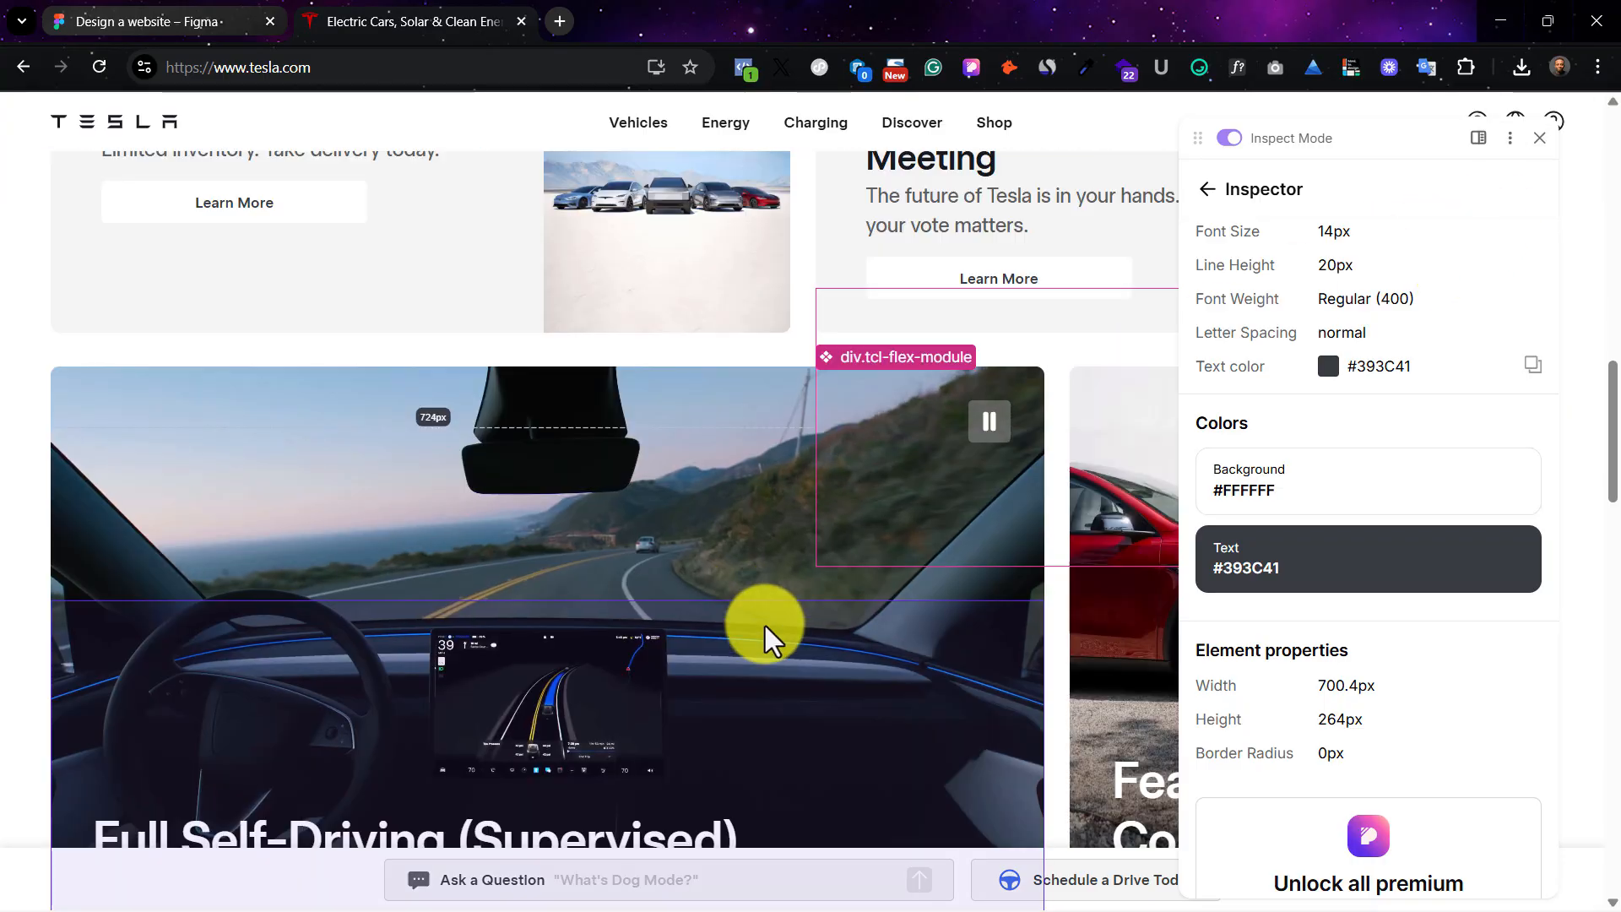
scroll(768, 637, "down", 5)
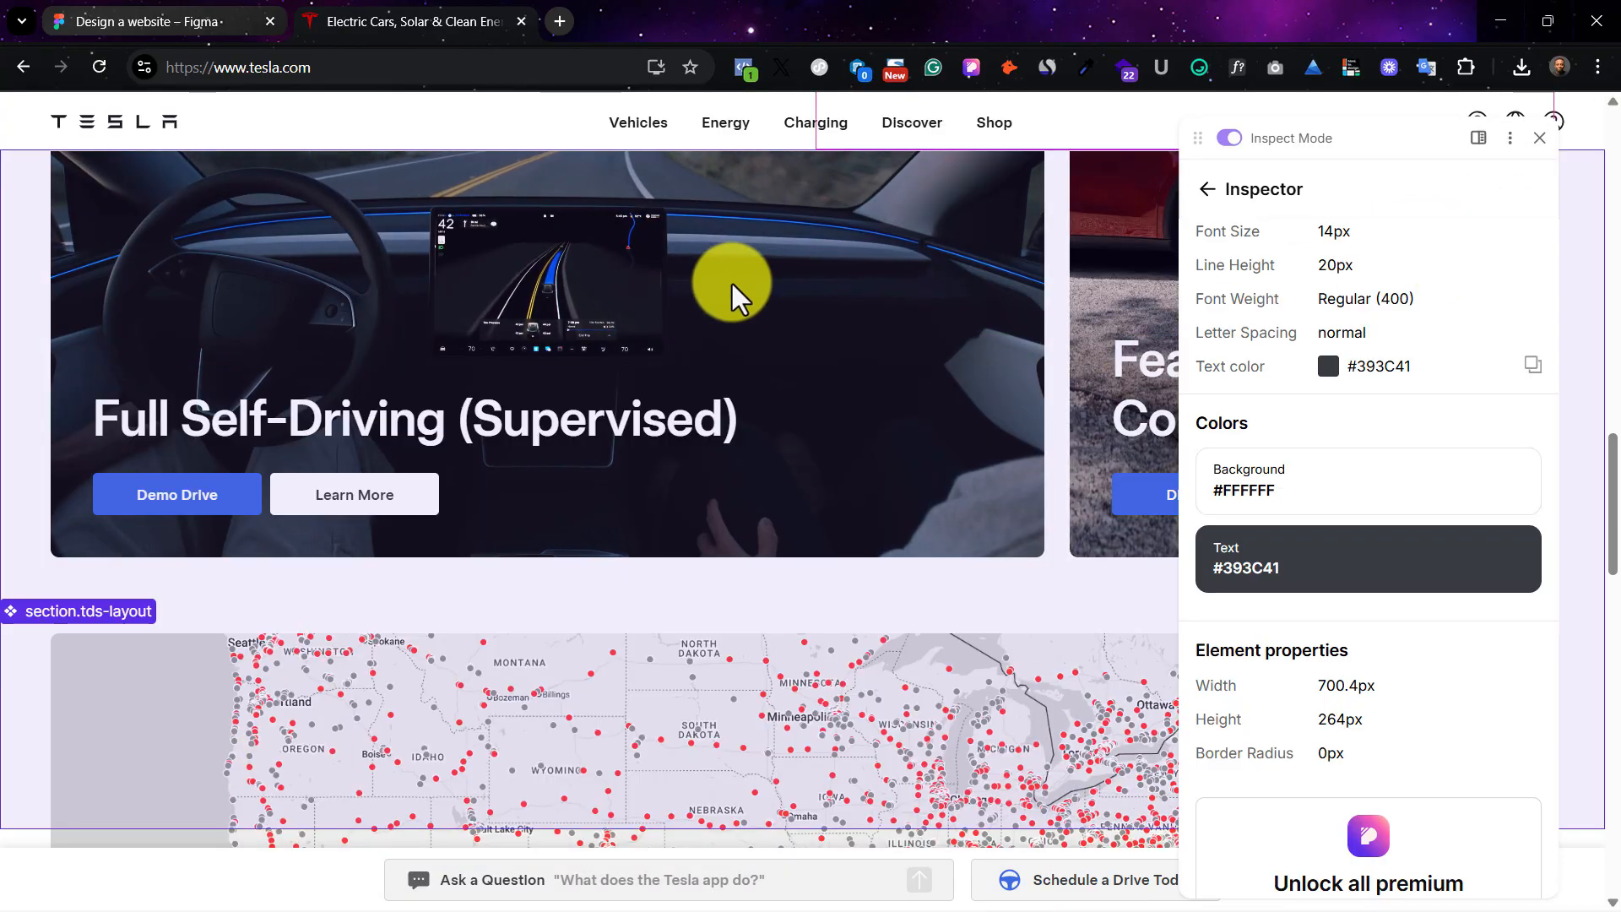
scroll(732, 284, "up", 7)
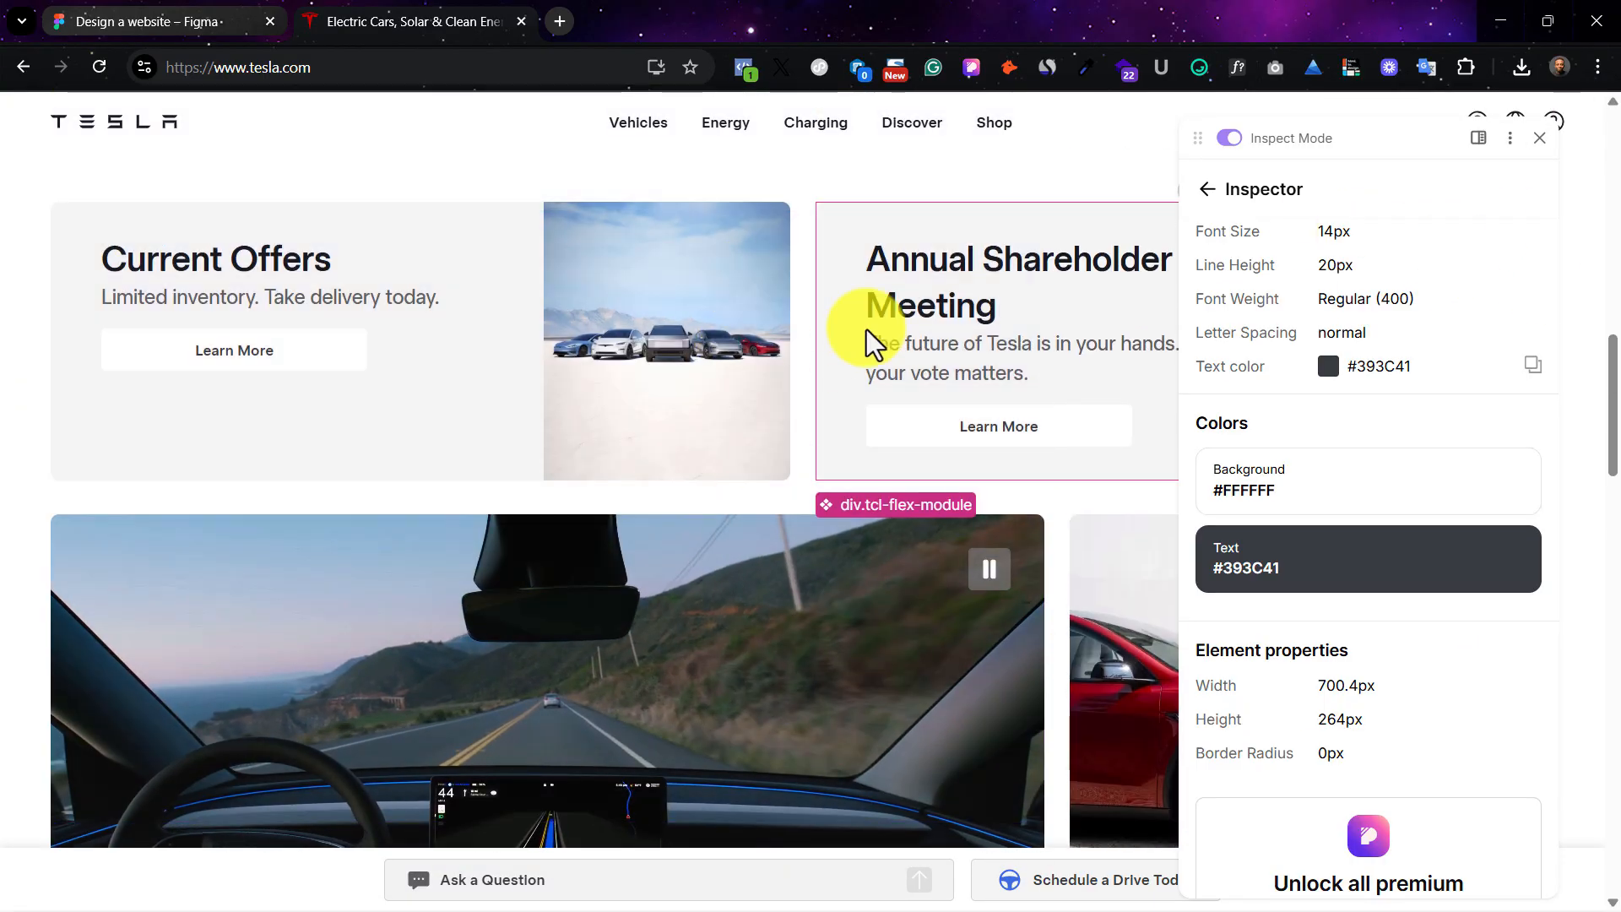
scroll(601, 478, "up", 2)
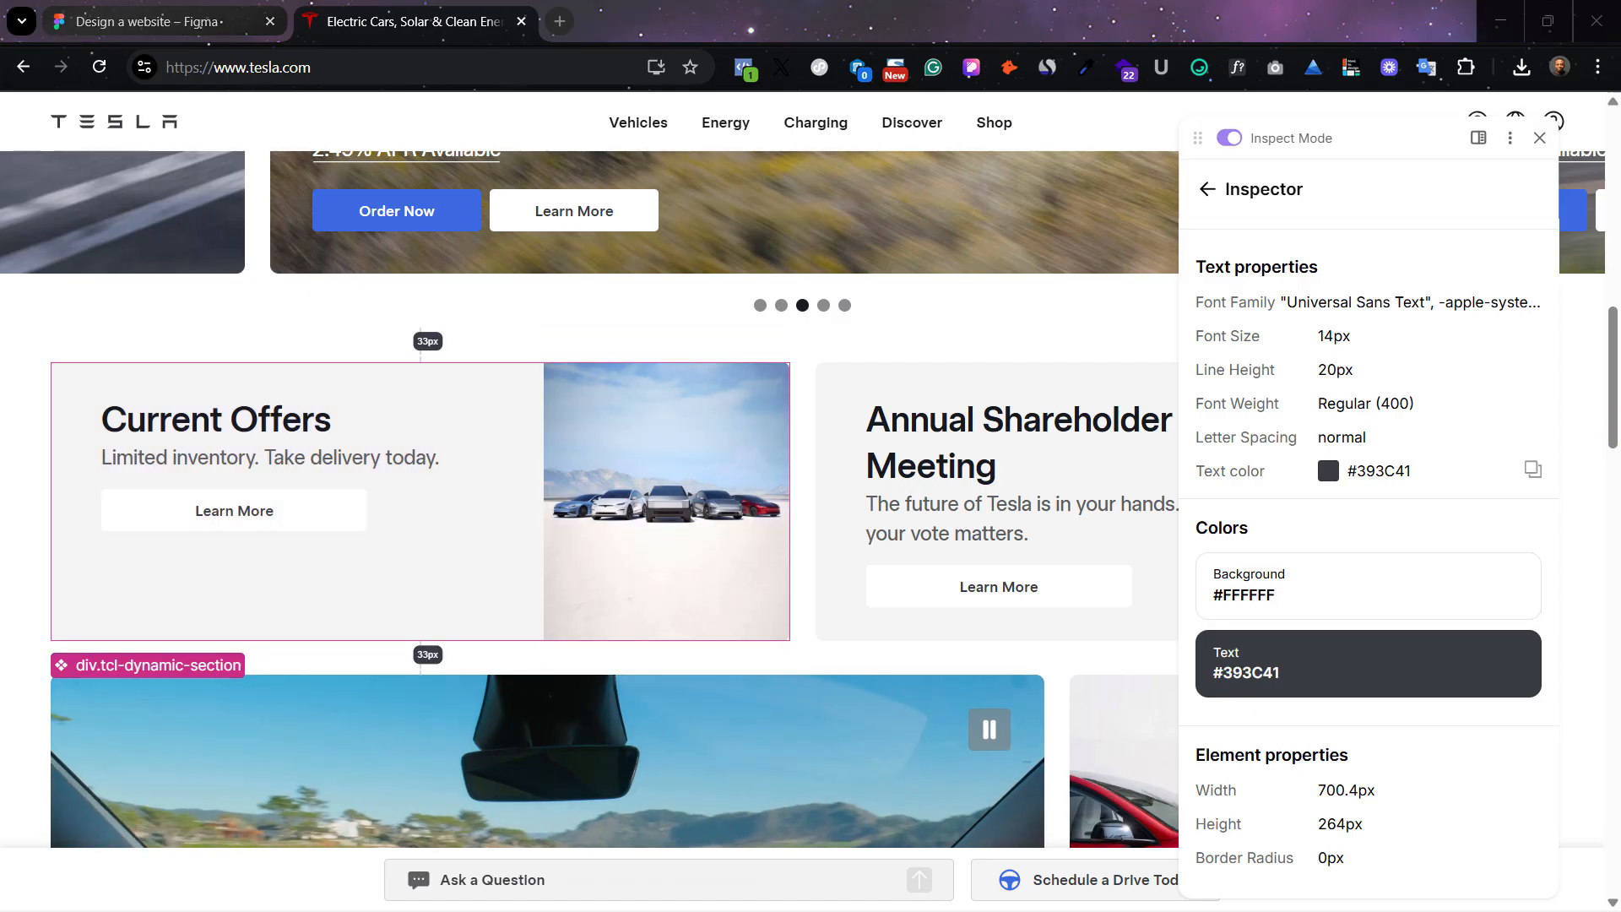
Step: Close the color inspector and take a screen snip of the empty background area in the Current Offers card
key("super+shift+s")
left_click(969, 38)
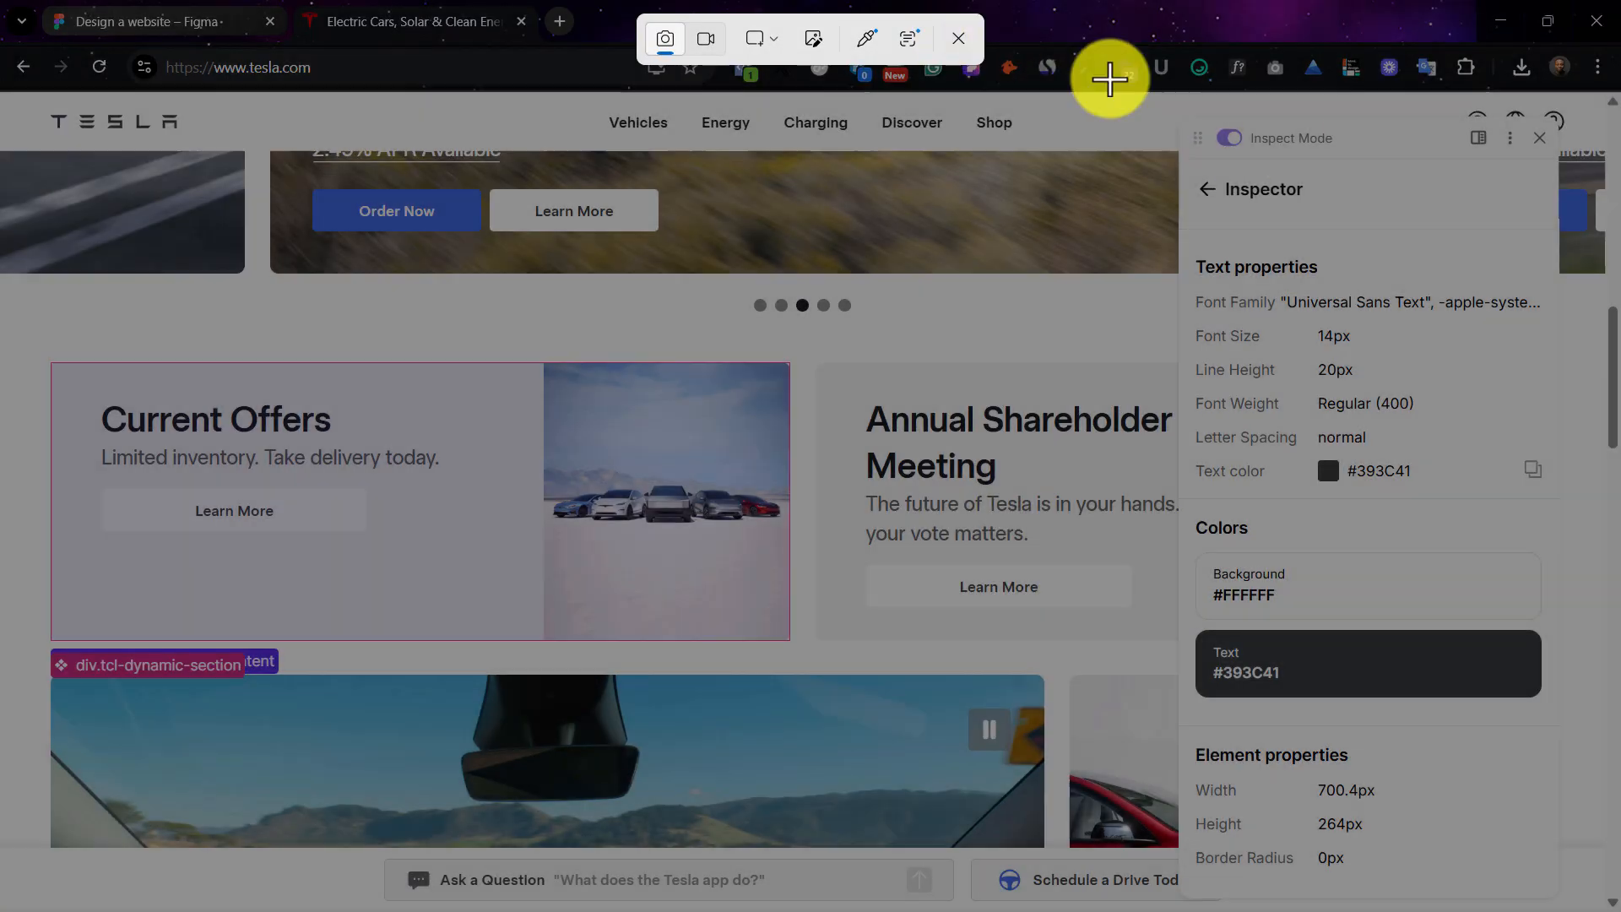
left_click(1539, 138)
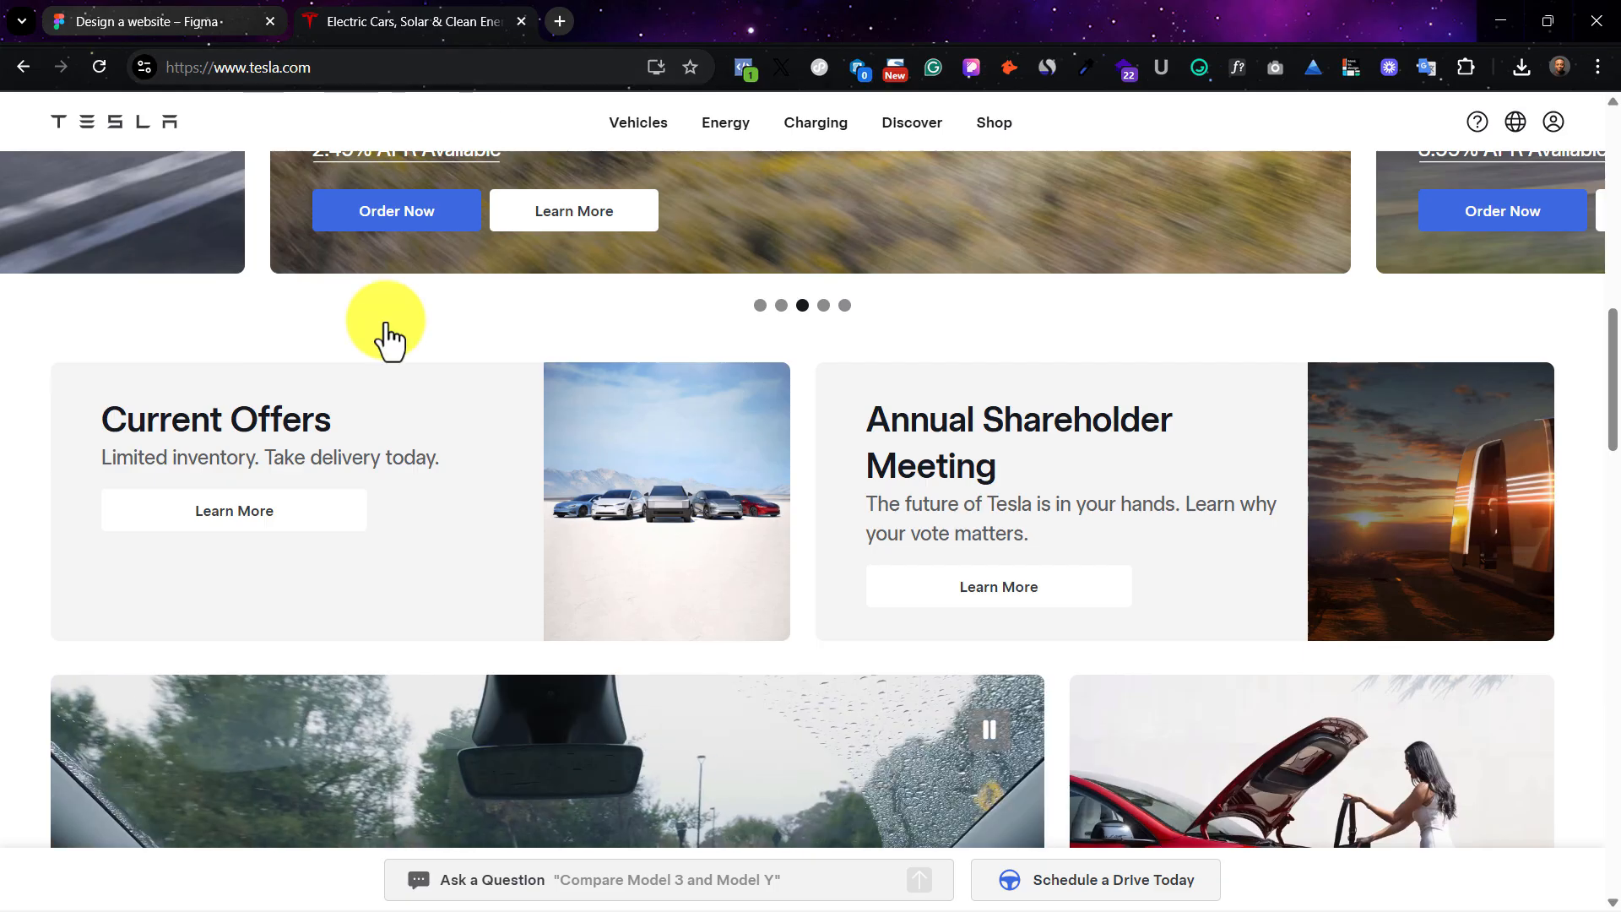
key("super+shift+s")
left_click_drag(391, 486, 524, 627)
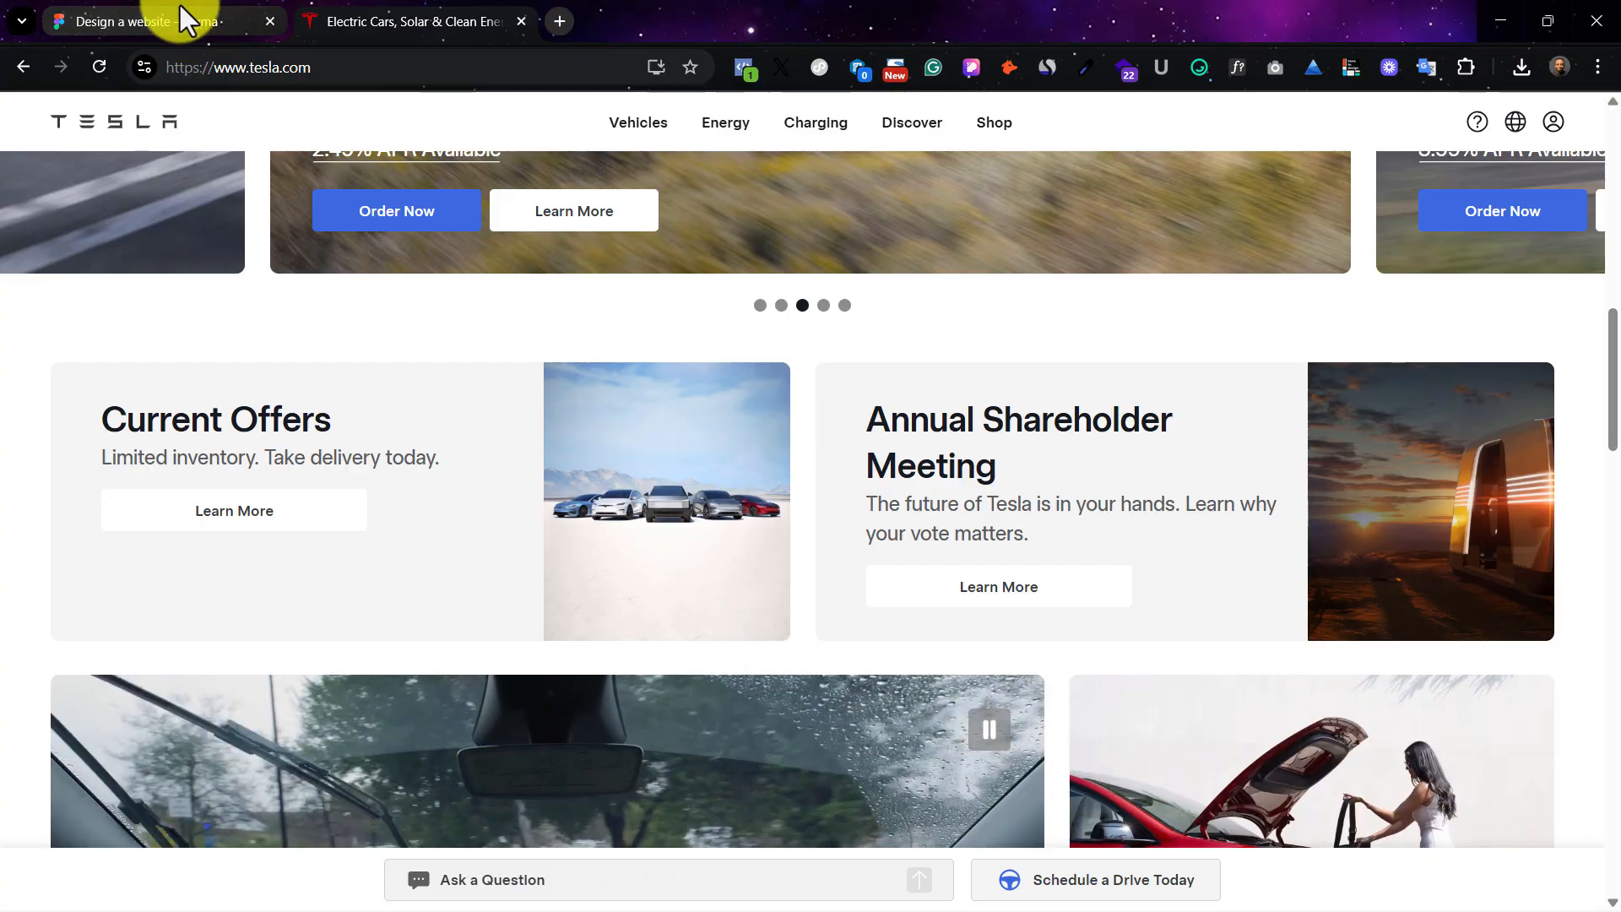
Step: Paste the card background snip into the Figma file and place it below the row of color swatches
left_click(180, 17)
right_click(812, 757)
left_click(911, 633)
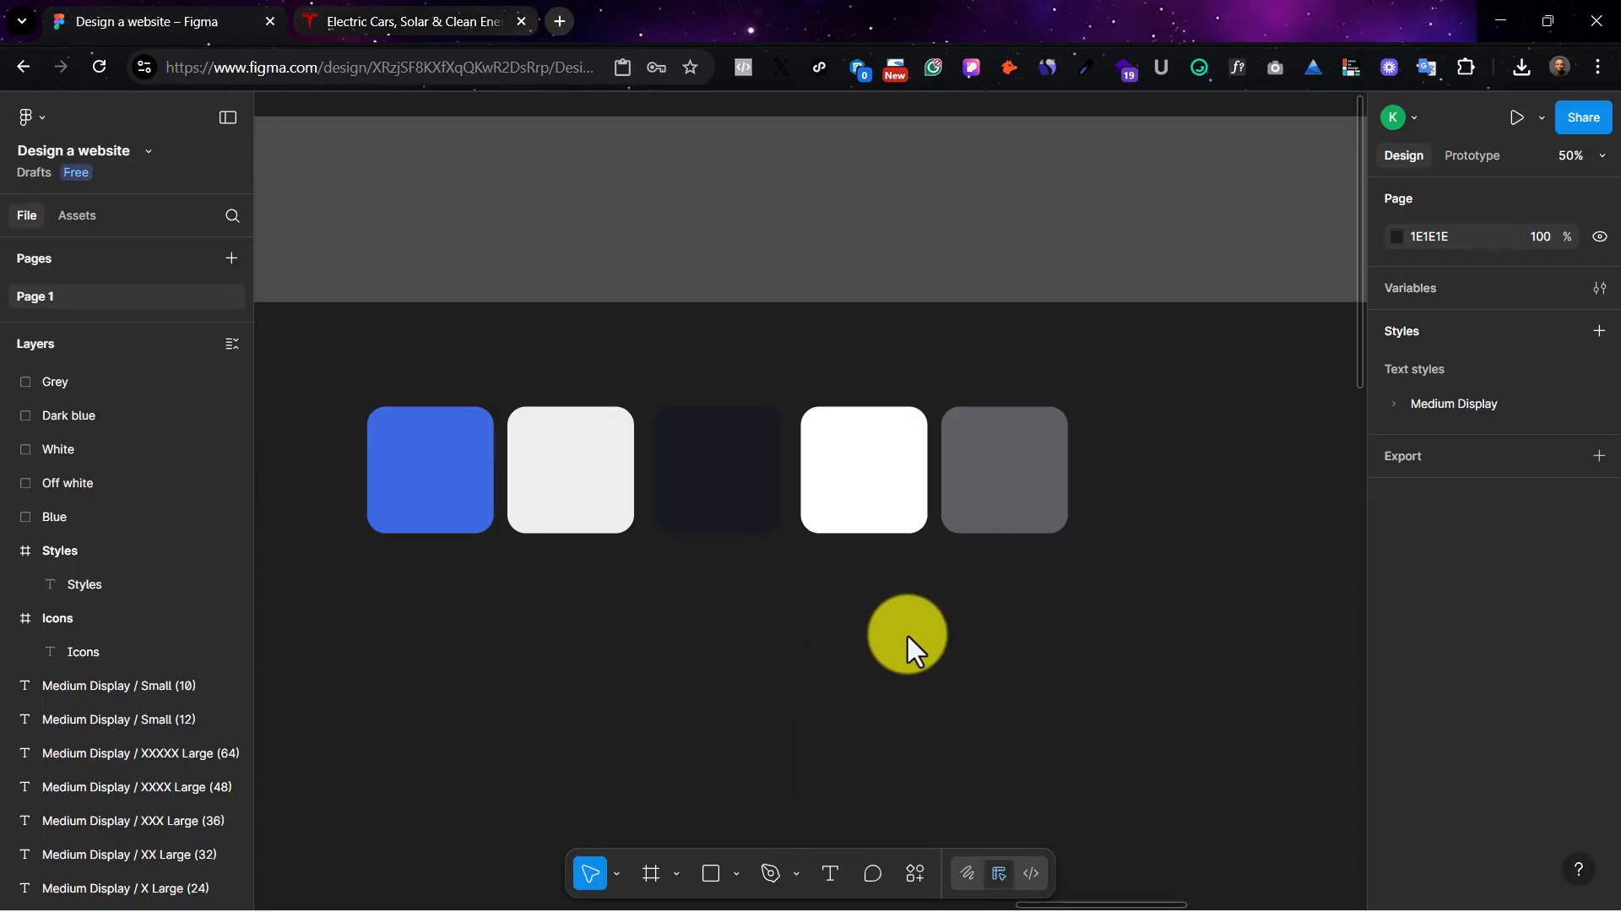
left_click_drag(862, 775, 810, 713)
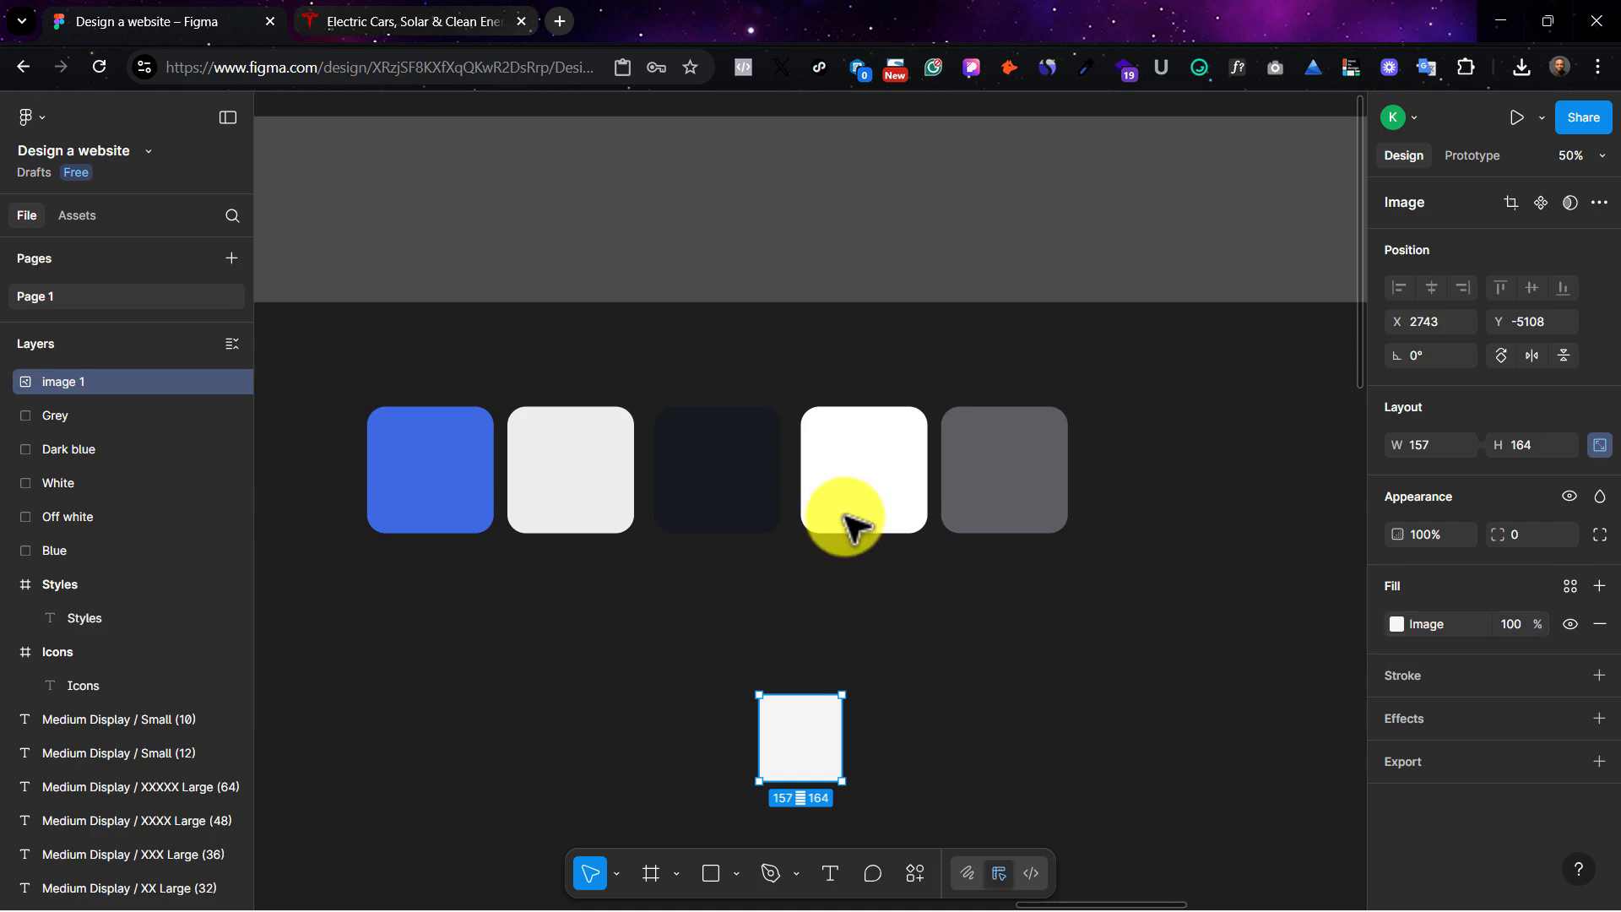
Step: Duplicate the grey swatch below the row and fill the copy with #F4F4F4 sampled from the pasted card snip
left_click(989, 483)
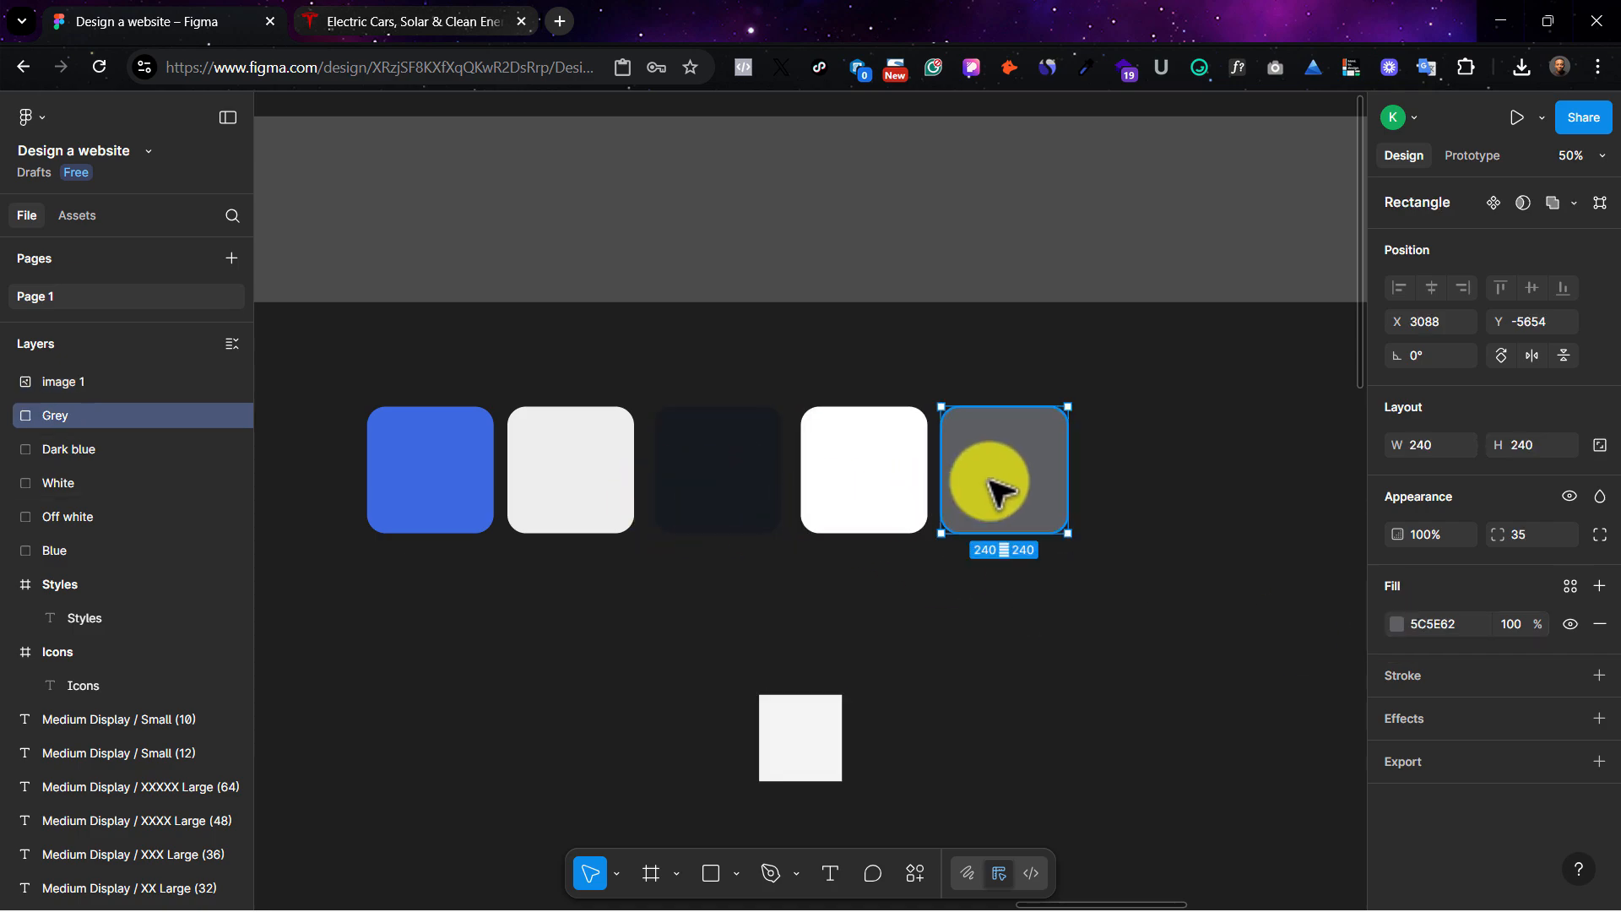
left_click_drag(1034, 481, 1098, 642)
left_click(1416, 624)
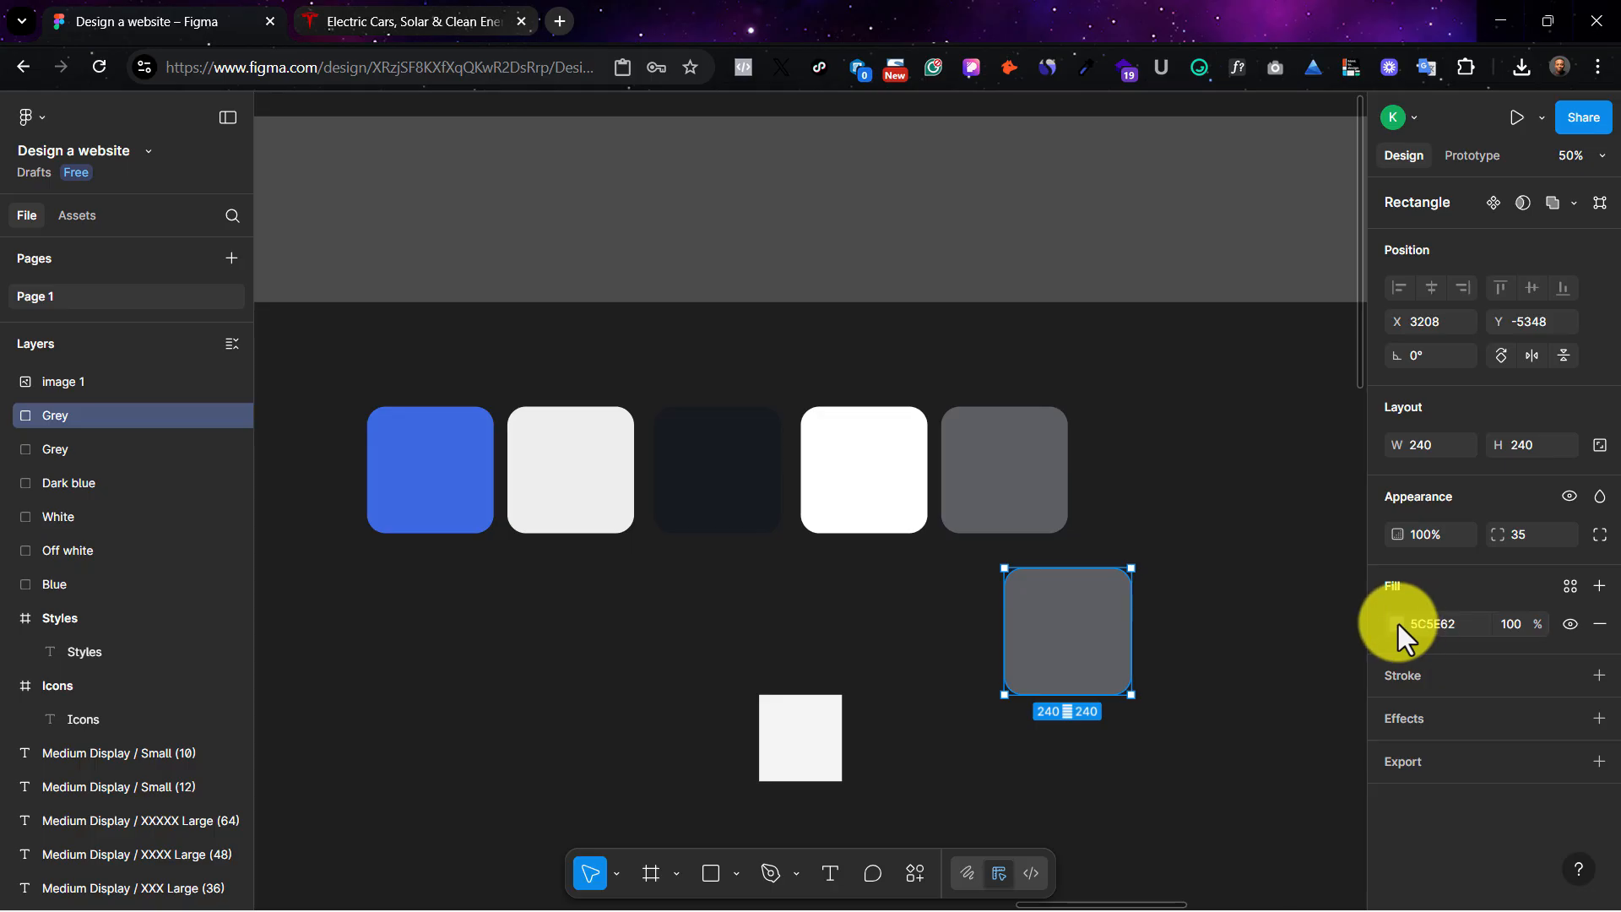
left_click(1397, 624)
left_click(1144, 702)
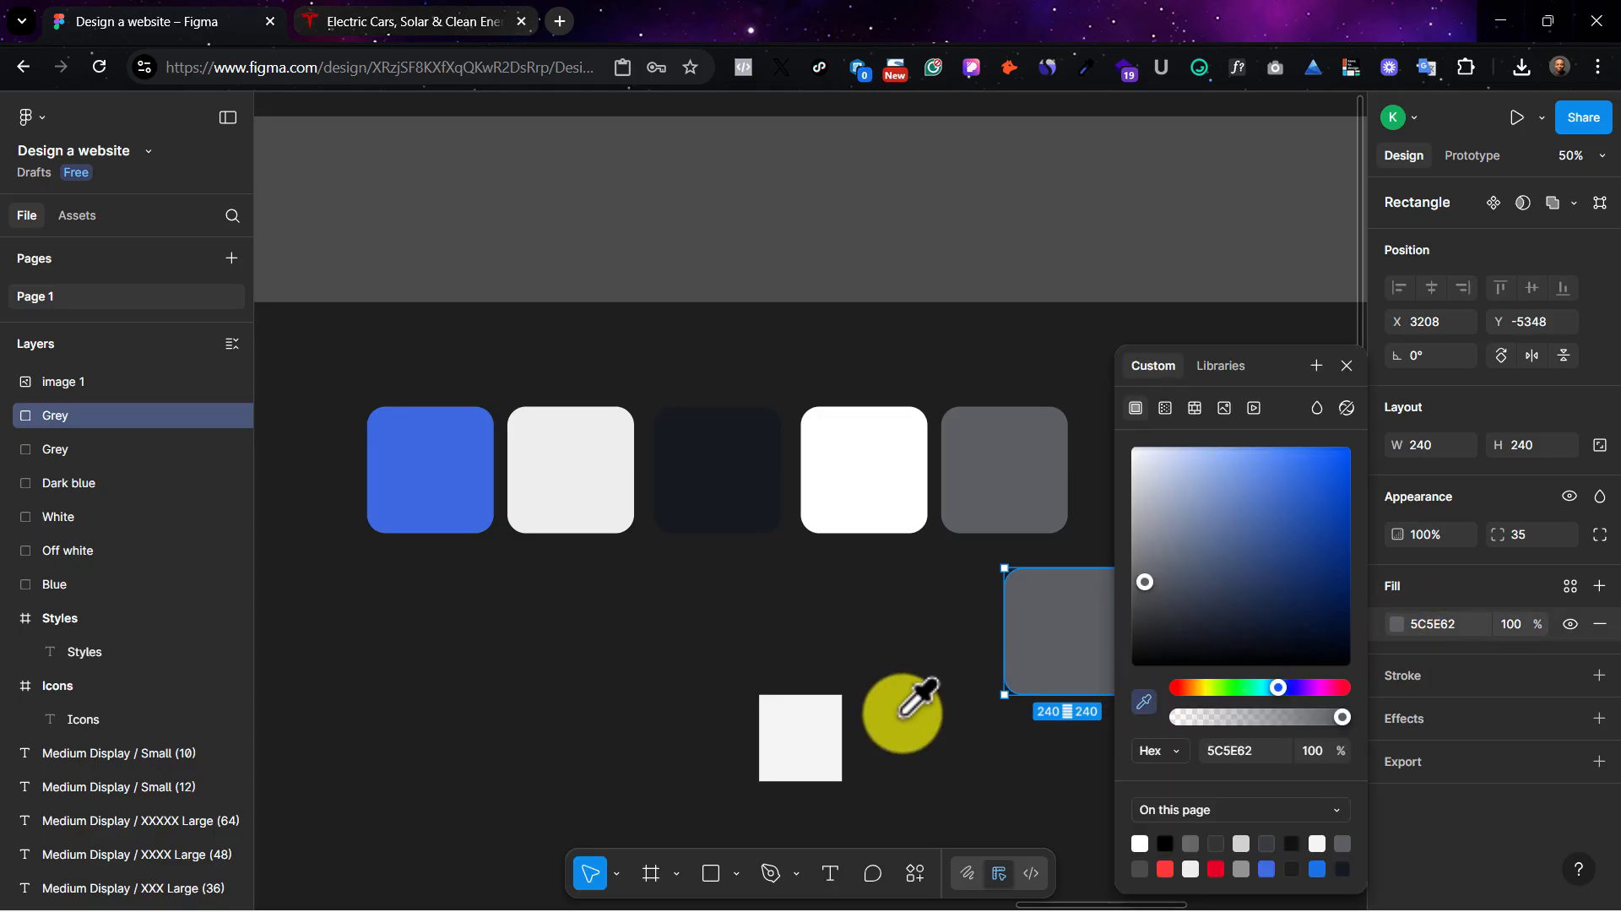
left_click(809, 726)
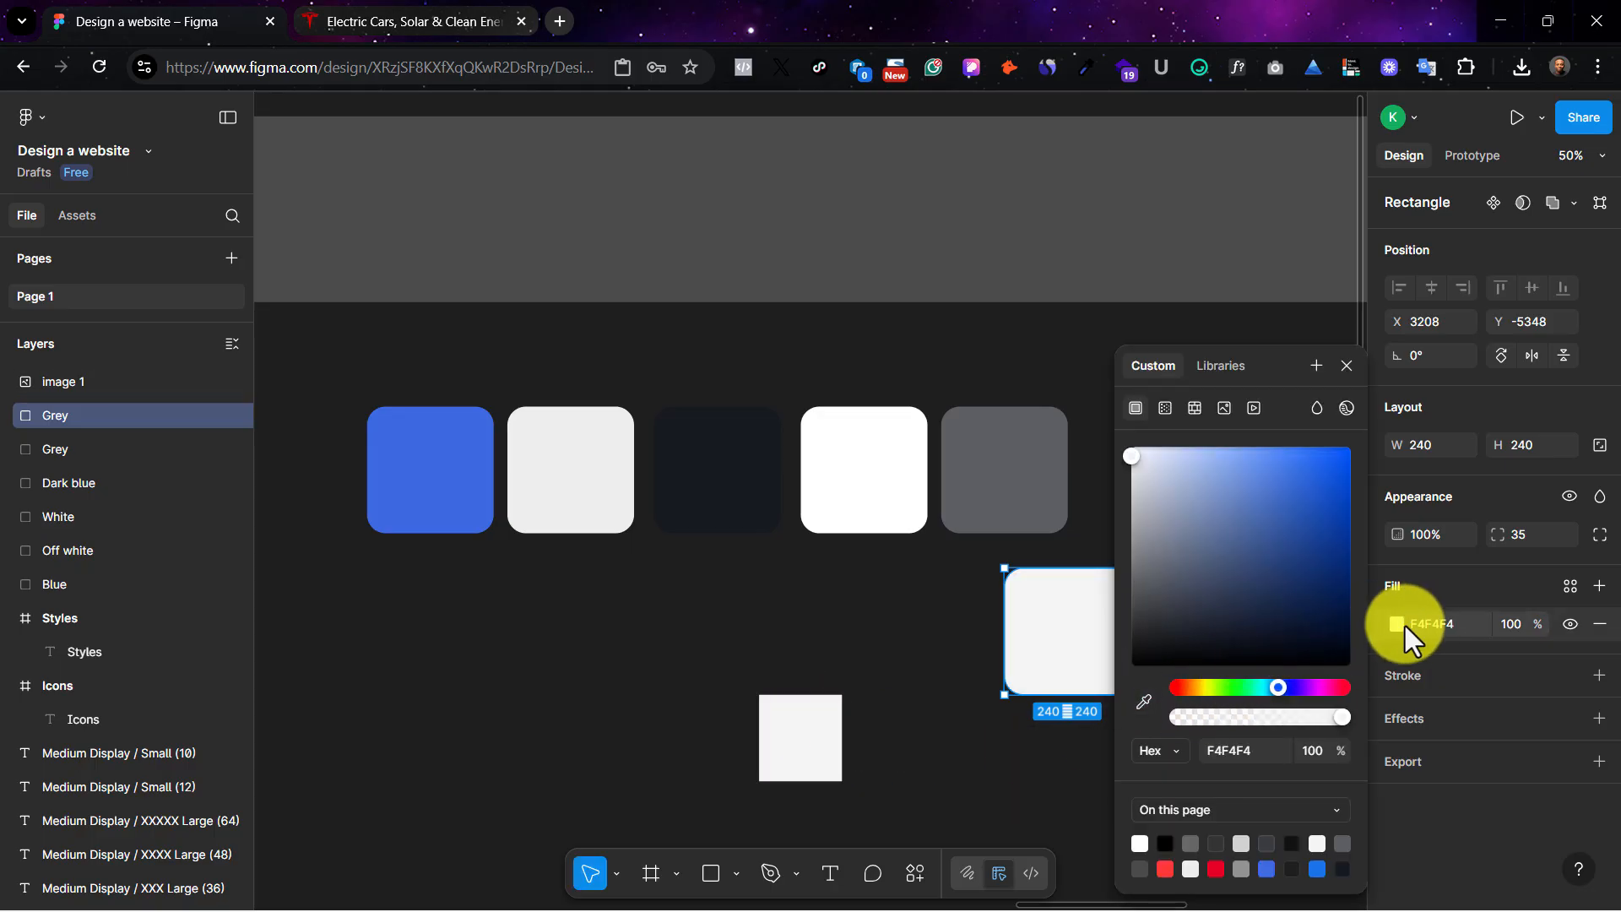
left_click(813, 676)
Step: Compare the off-white swatch's fill with the #F4F4F4 square and check both against the cards on the Tesla page
left_click(574, 509)
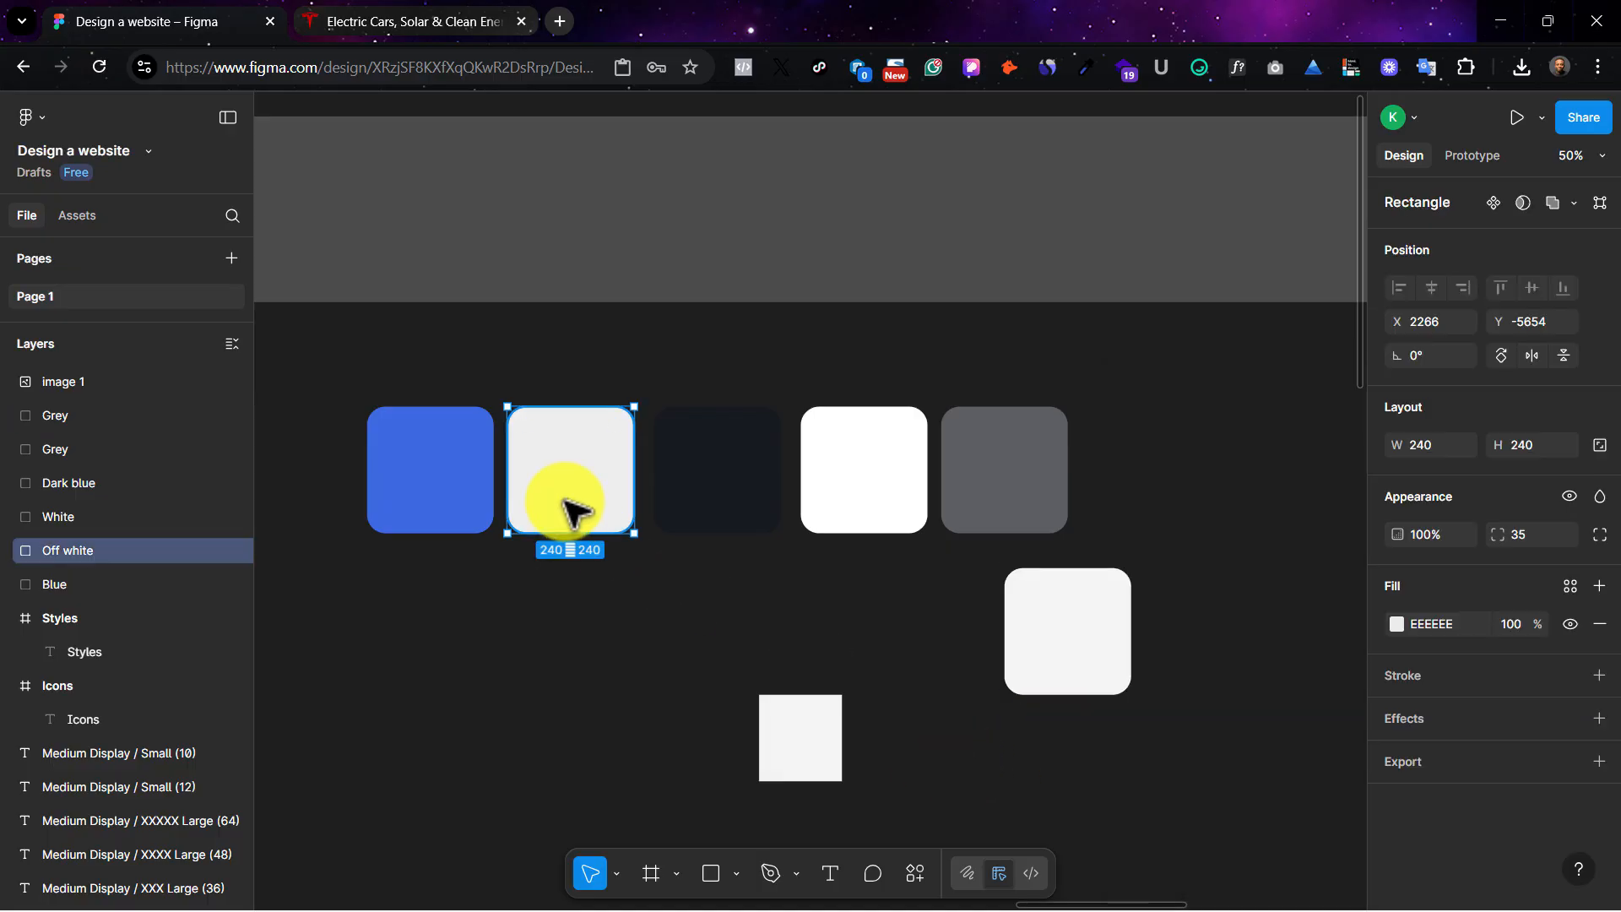
left_click(1082, 648)
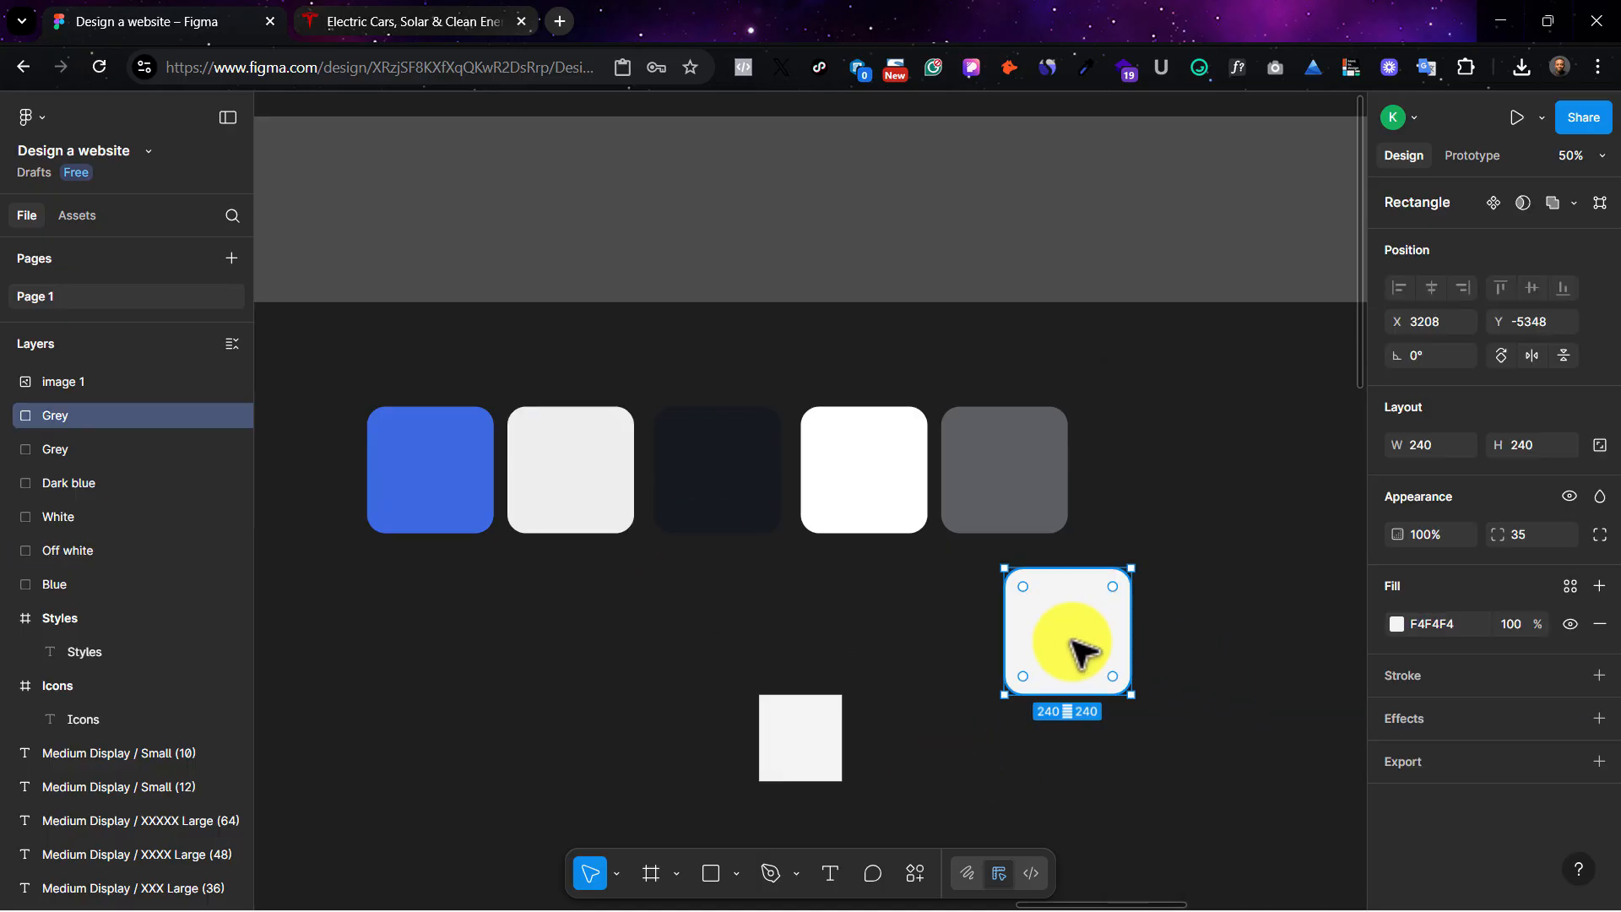
left_click(382, 18)
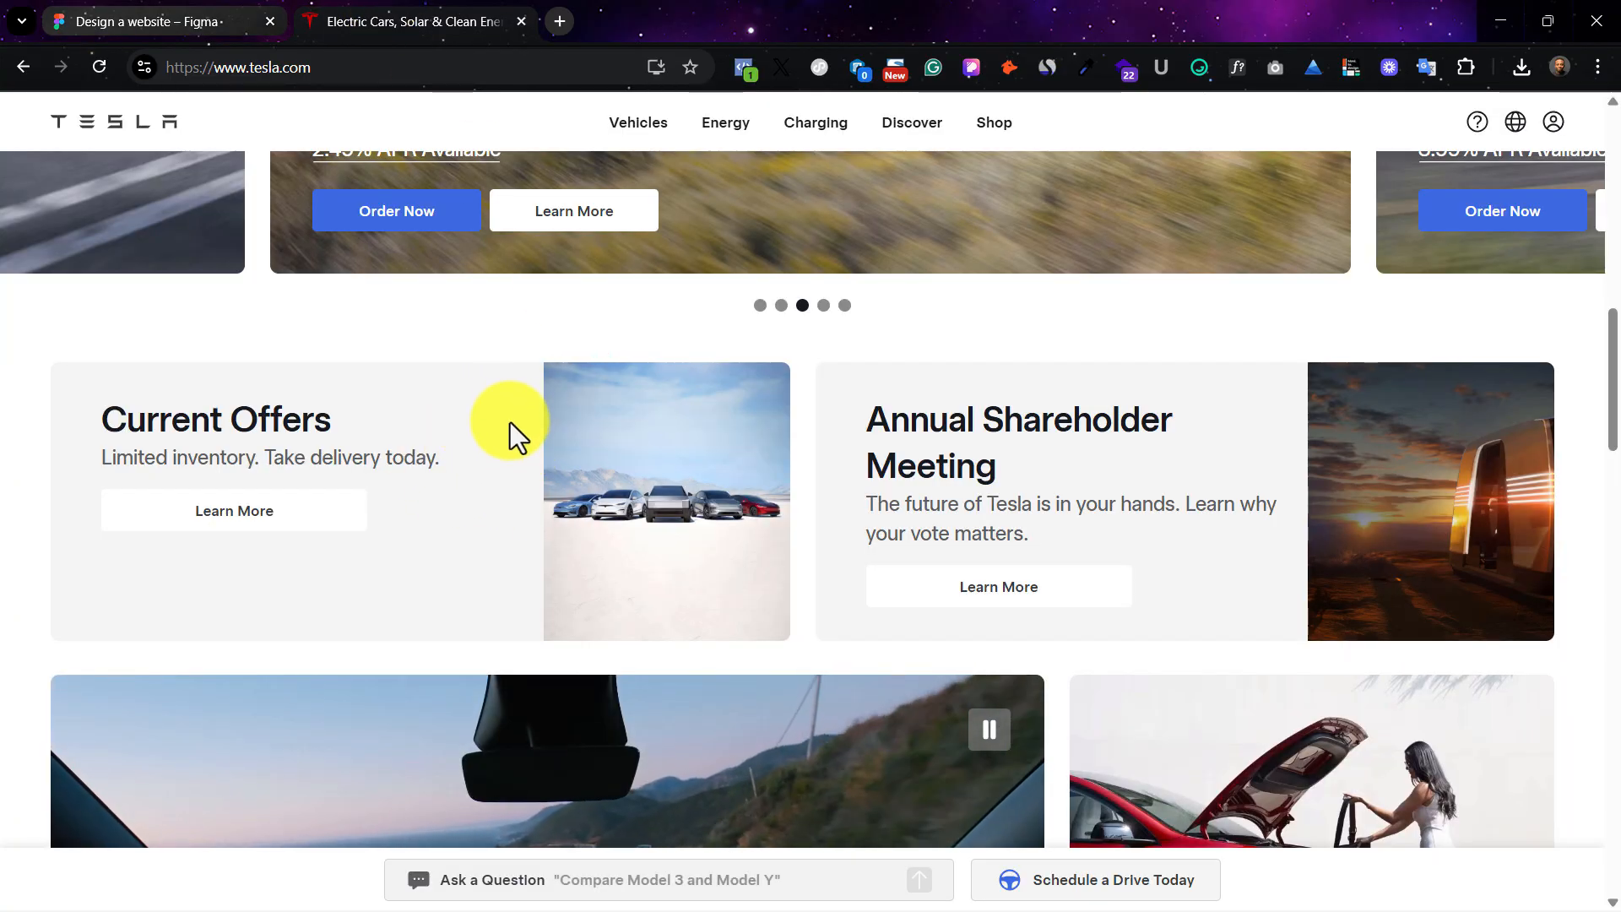
scroll(510, 422, "up", 7)
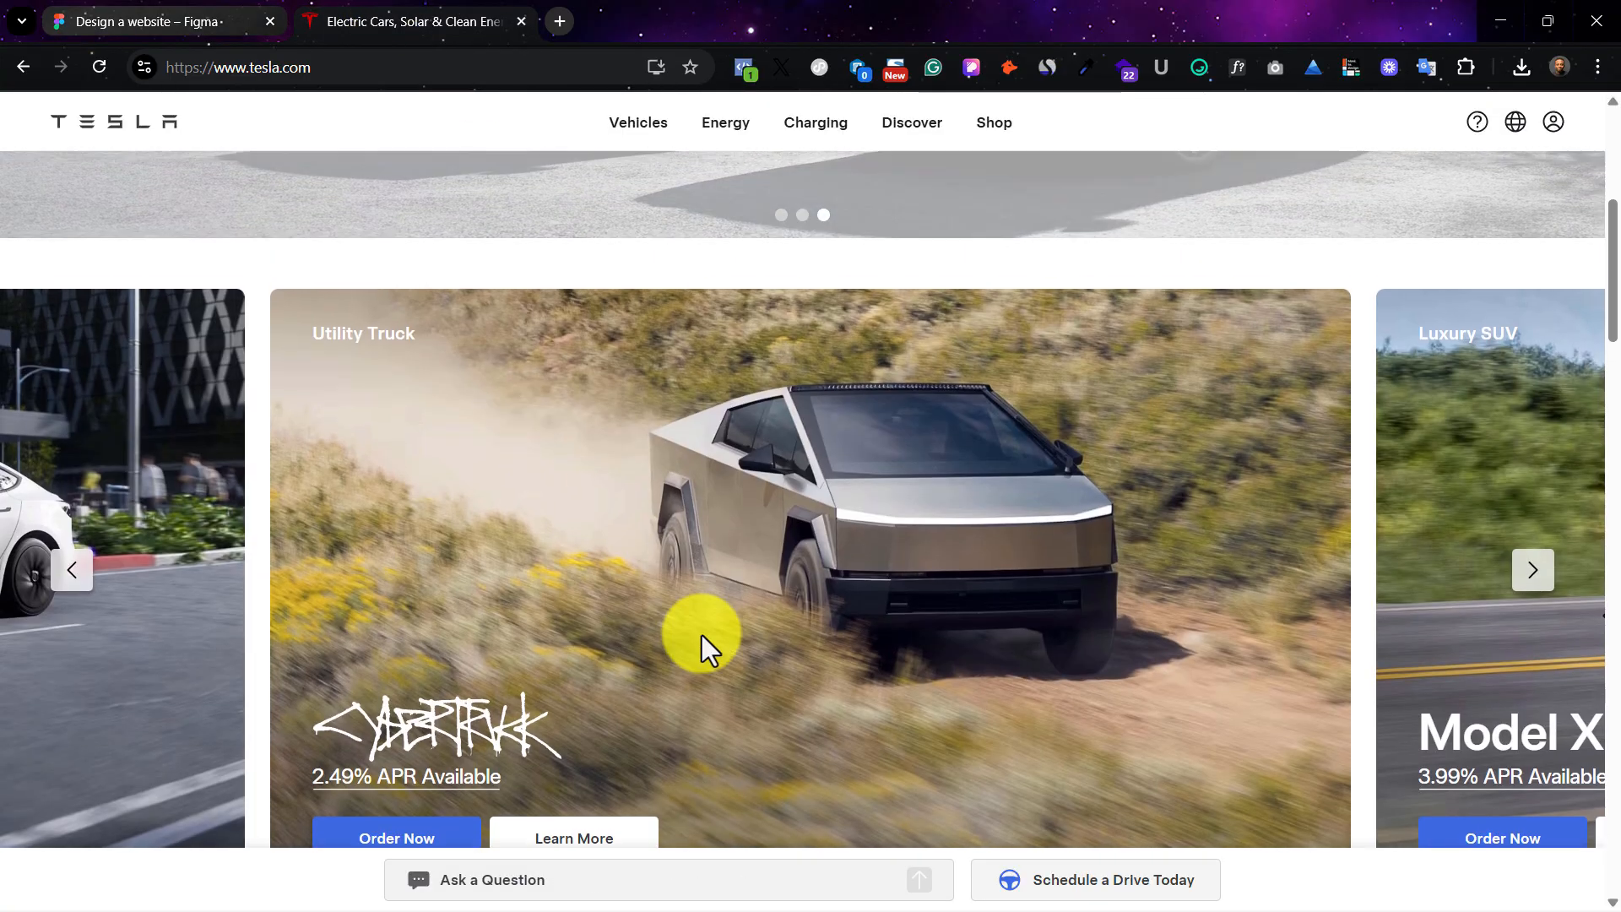
scroll(701, 634, "down", 2)
left_click(179, 19)
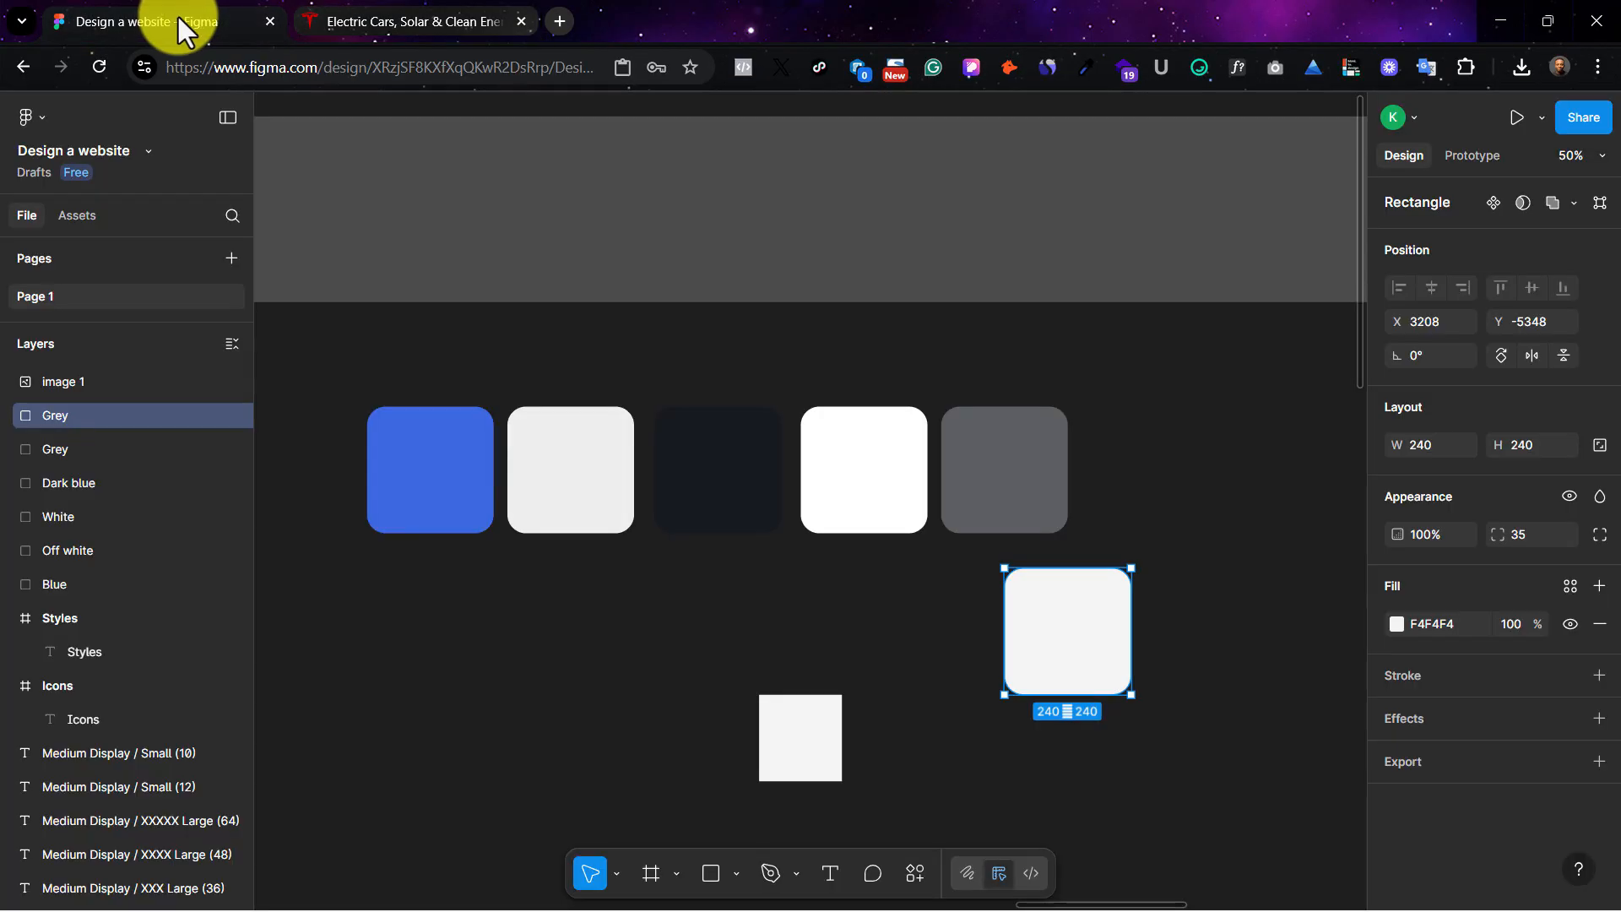
Step: Move the #F4F4F4 square into the swatch row to the right of the grey one and delete the pasted card snip
left_click_drag(1025, 629, 1160, 481)
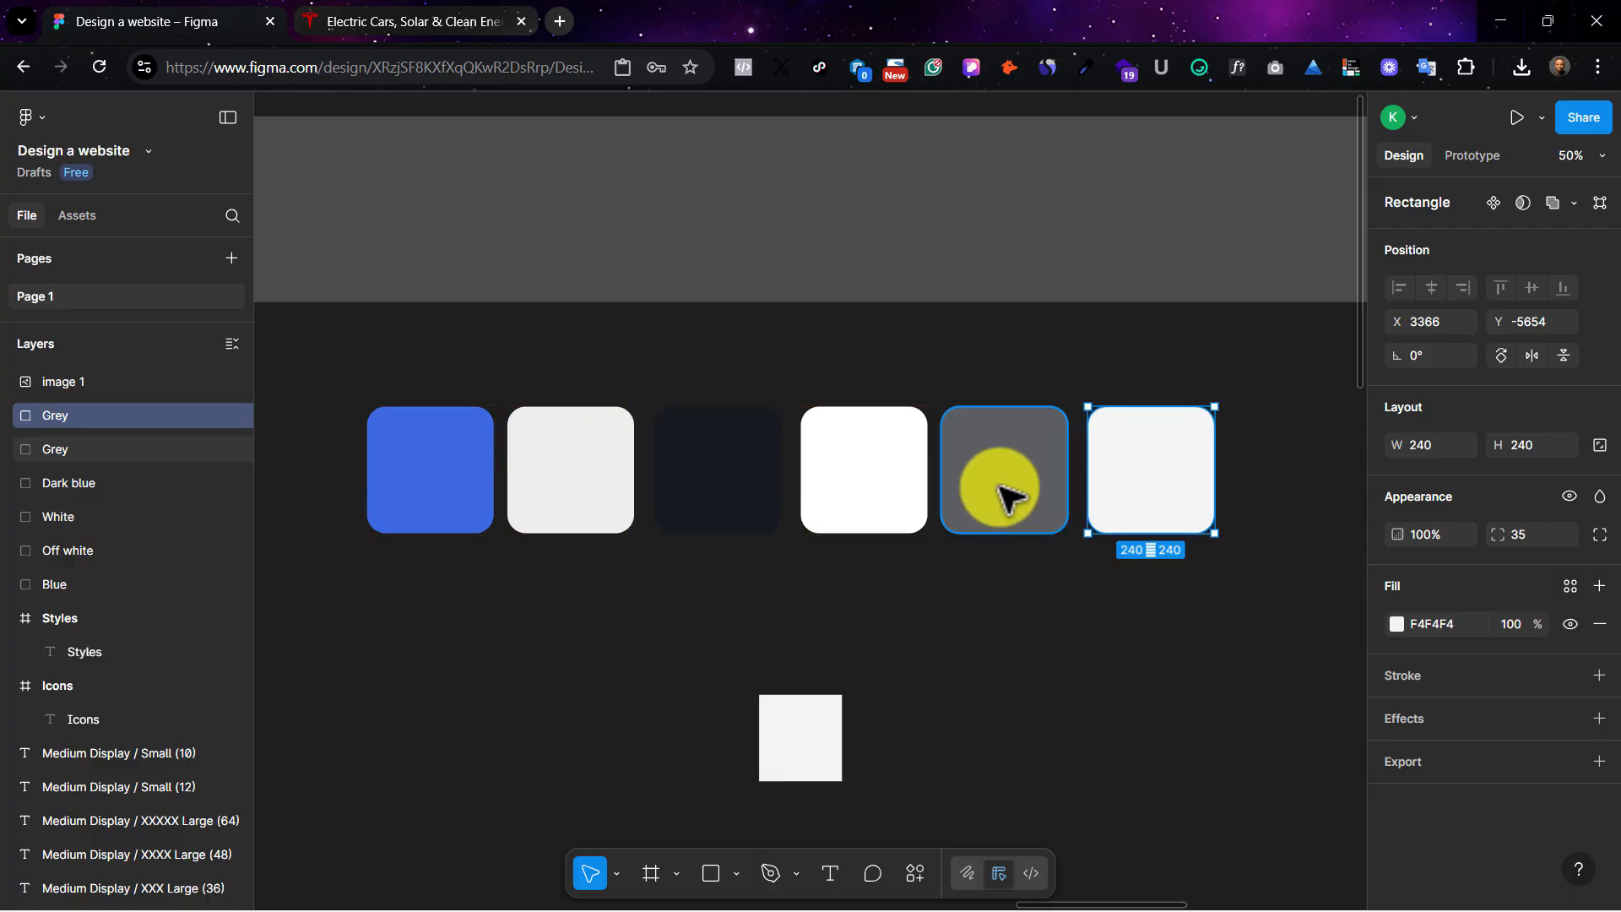
left_click(1021, 662)
left_click(844, 747)
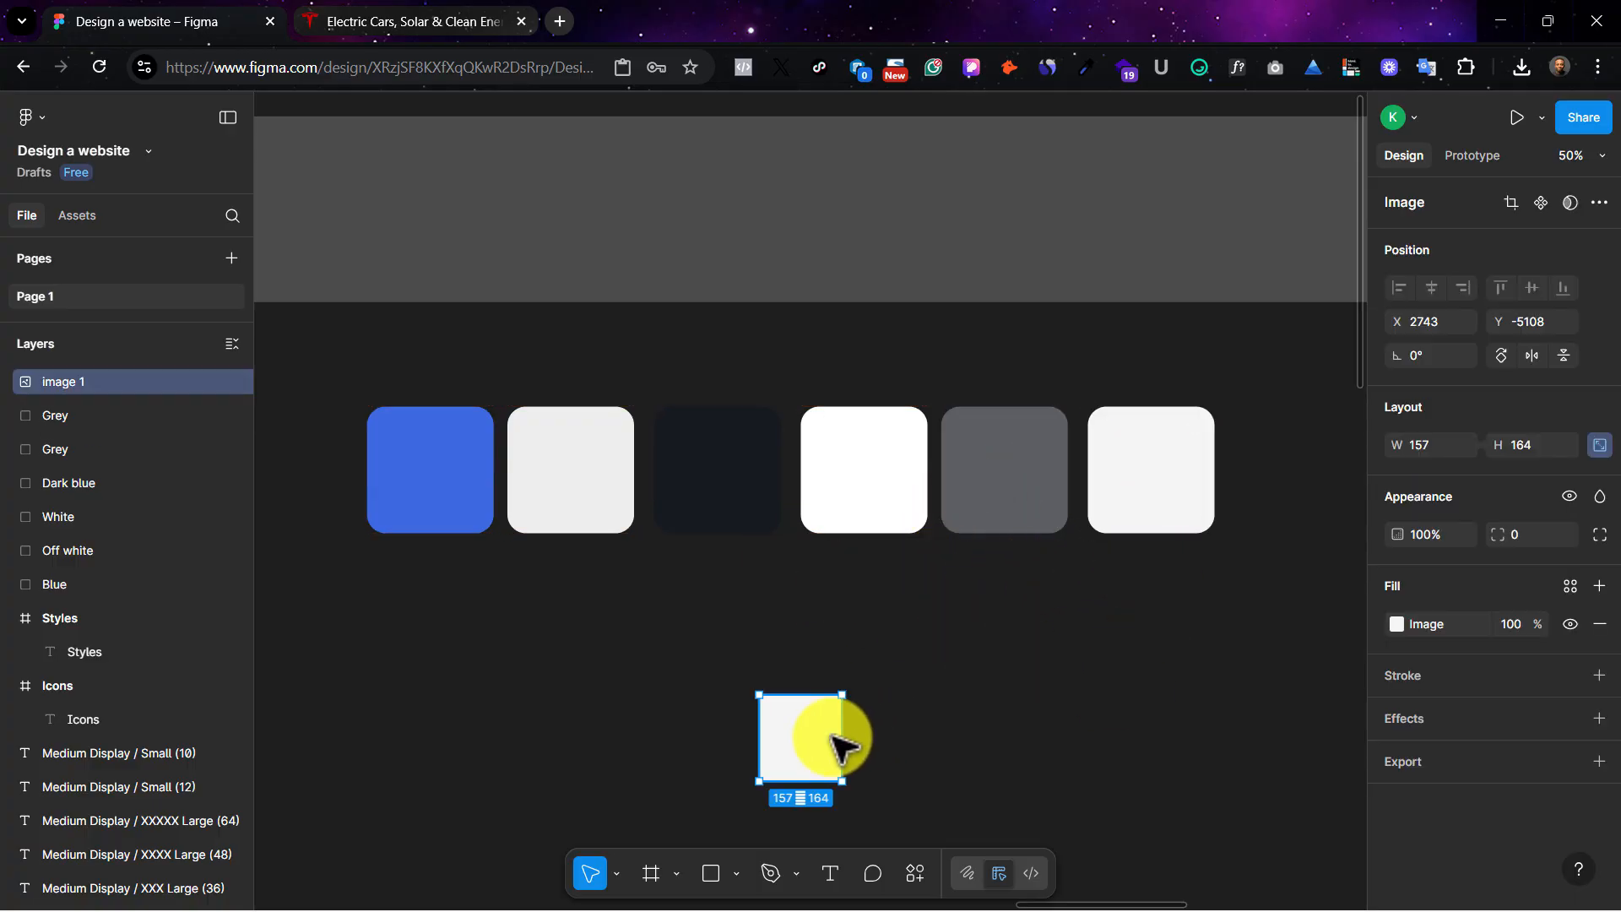
left_click(1131, 503)
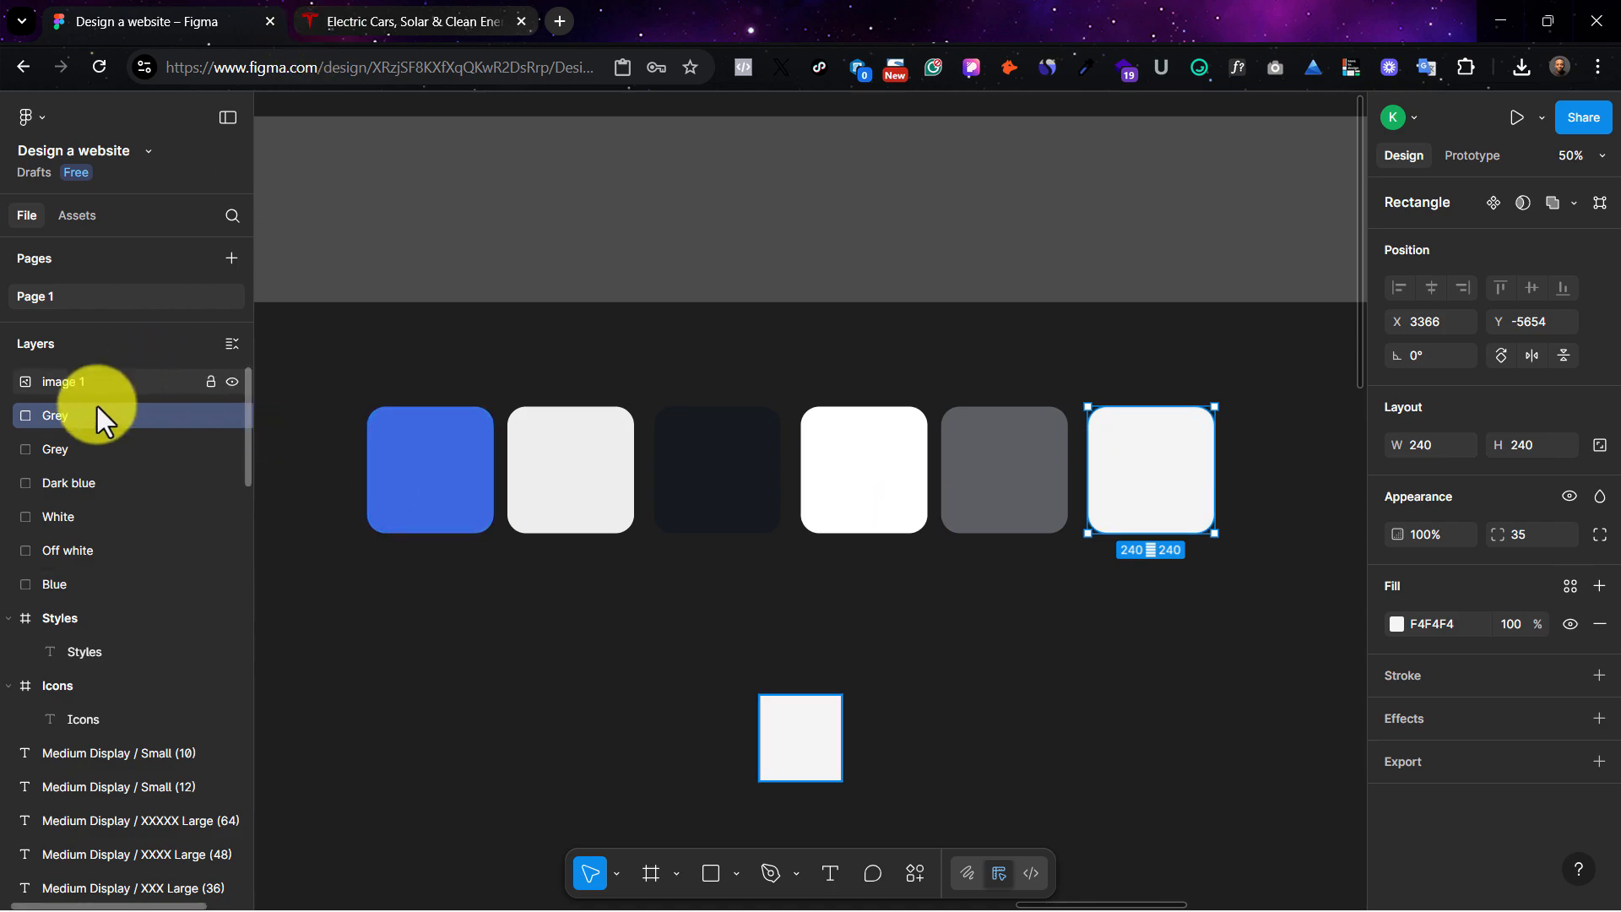
left_click(76, 384)
double_click(66, 382)
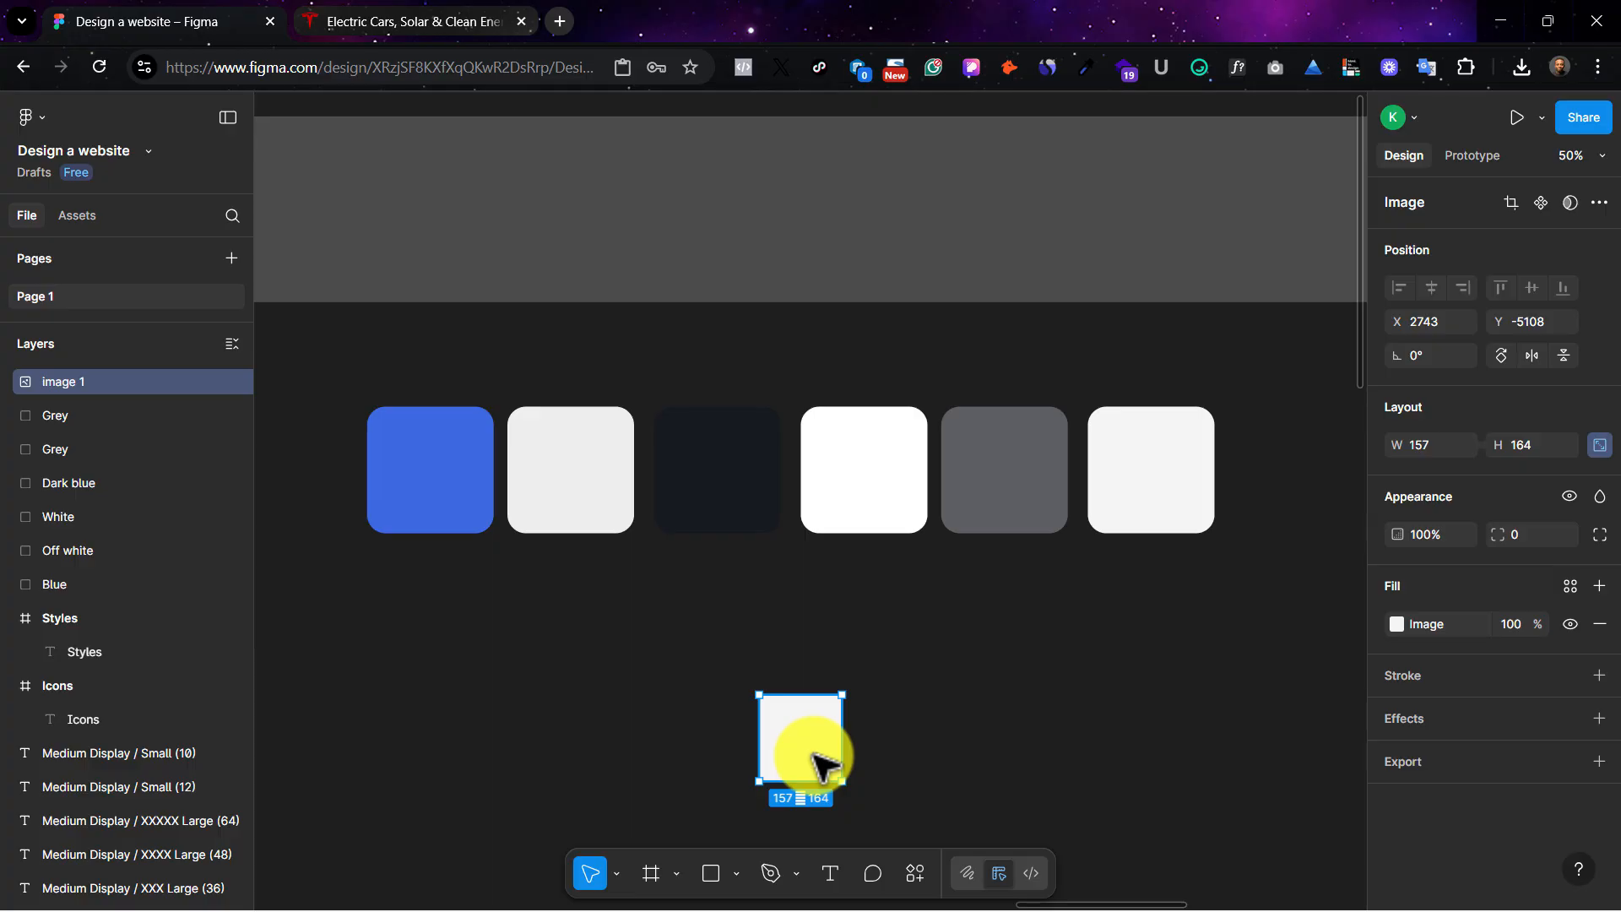
key("Delete")
Step: Rename the #F4F4F4 swatch's layer to "Card white"
left_click(1164, 502)
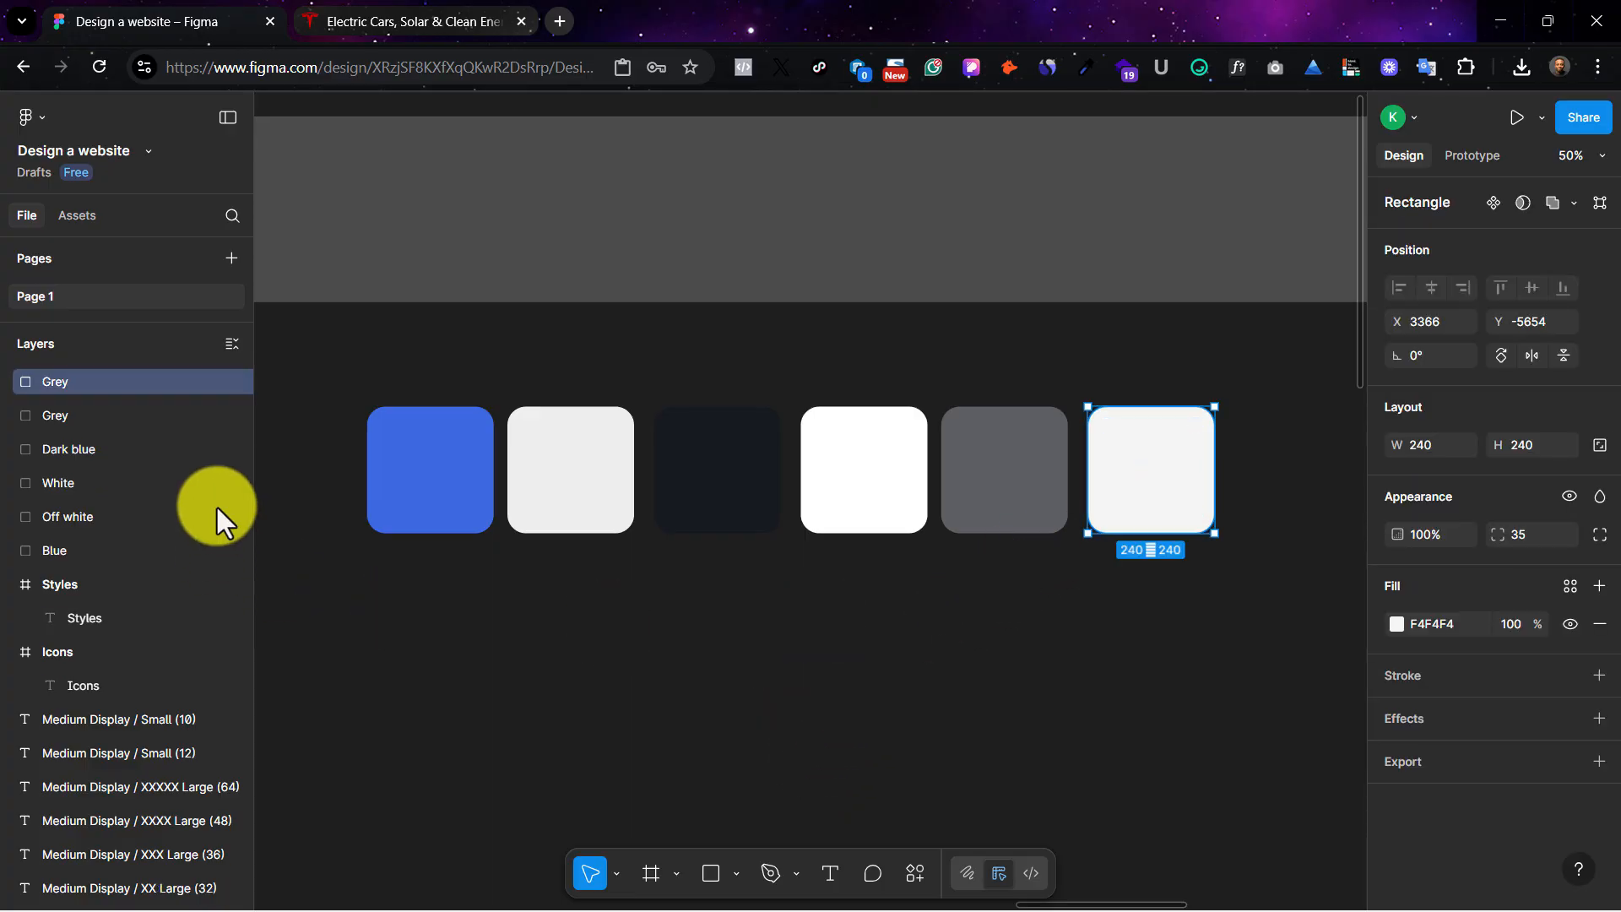
type("Card white")
left_click(658, 735)
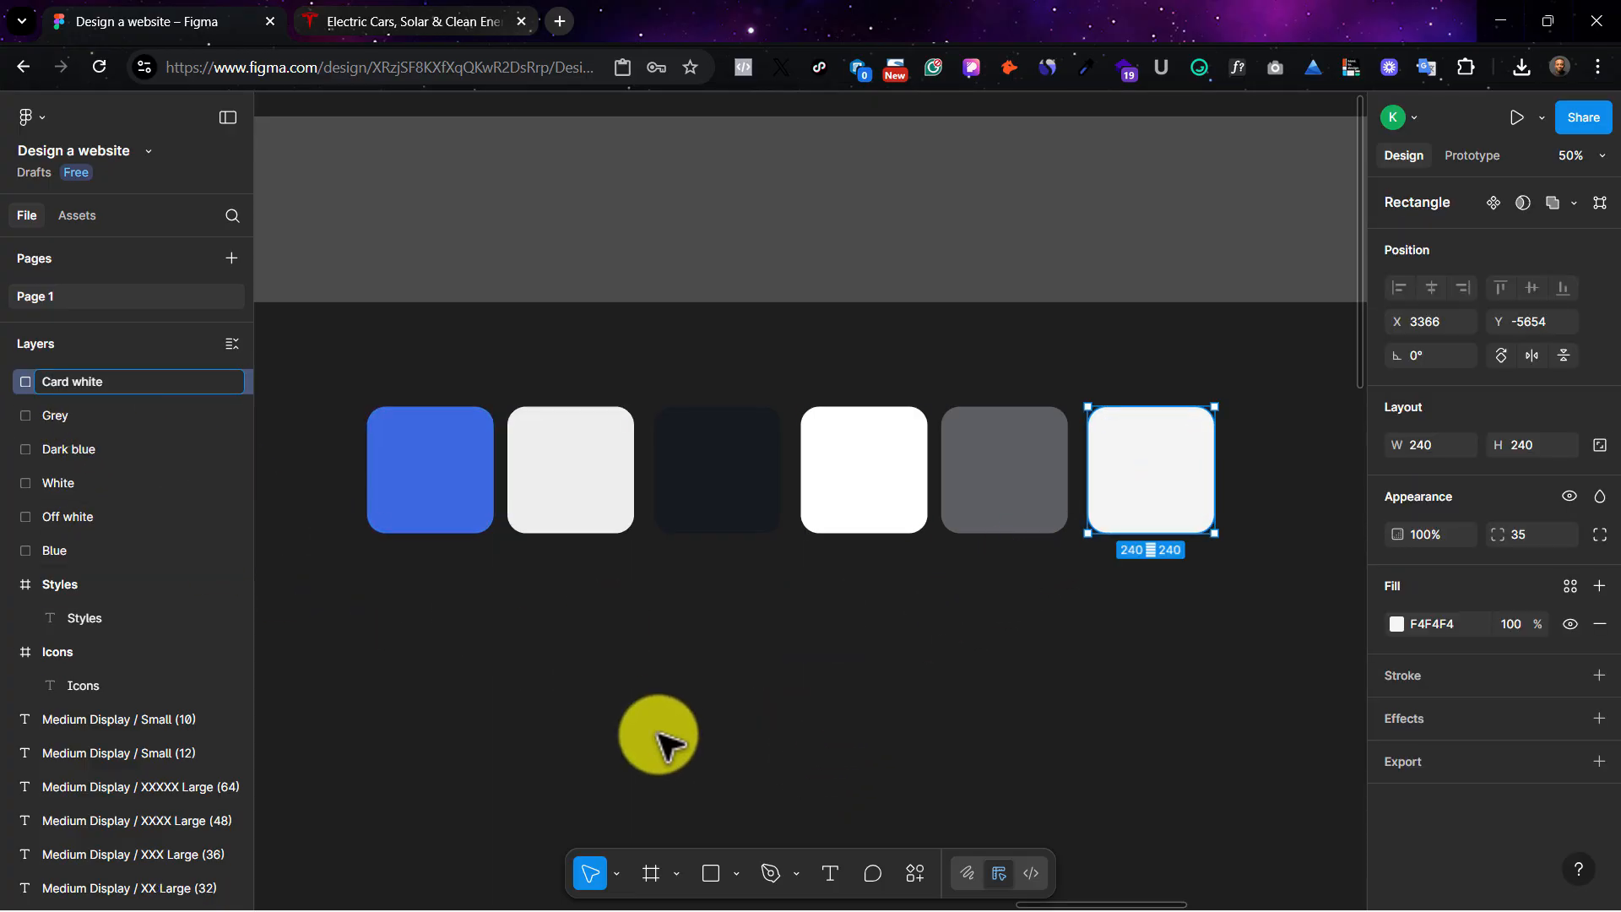
Step: Examine the Tesla page from the offer cards down to the Solar Panels section for colors not yet in the swatch row
left_click(412, 24)
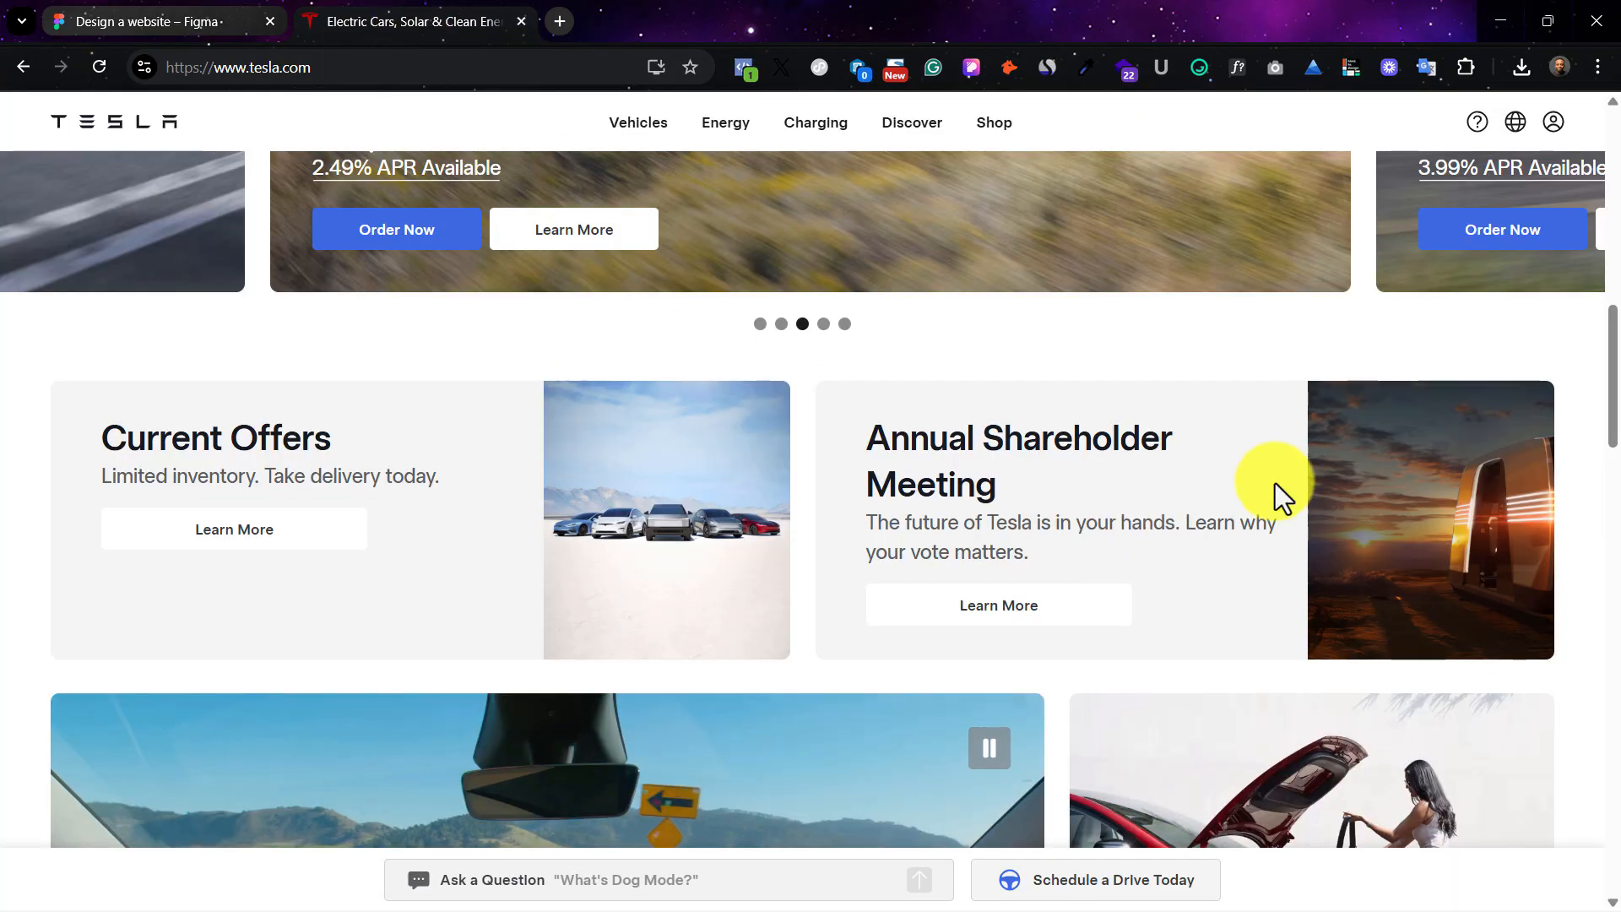
scroll(1367, 524, "down", 2)
scroll(1366, 524, "down", 10)
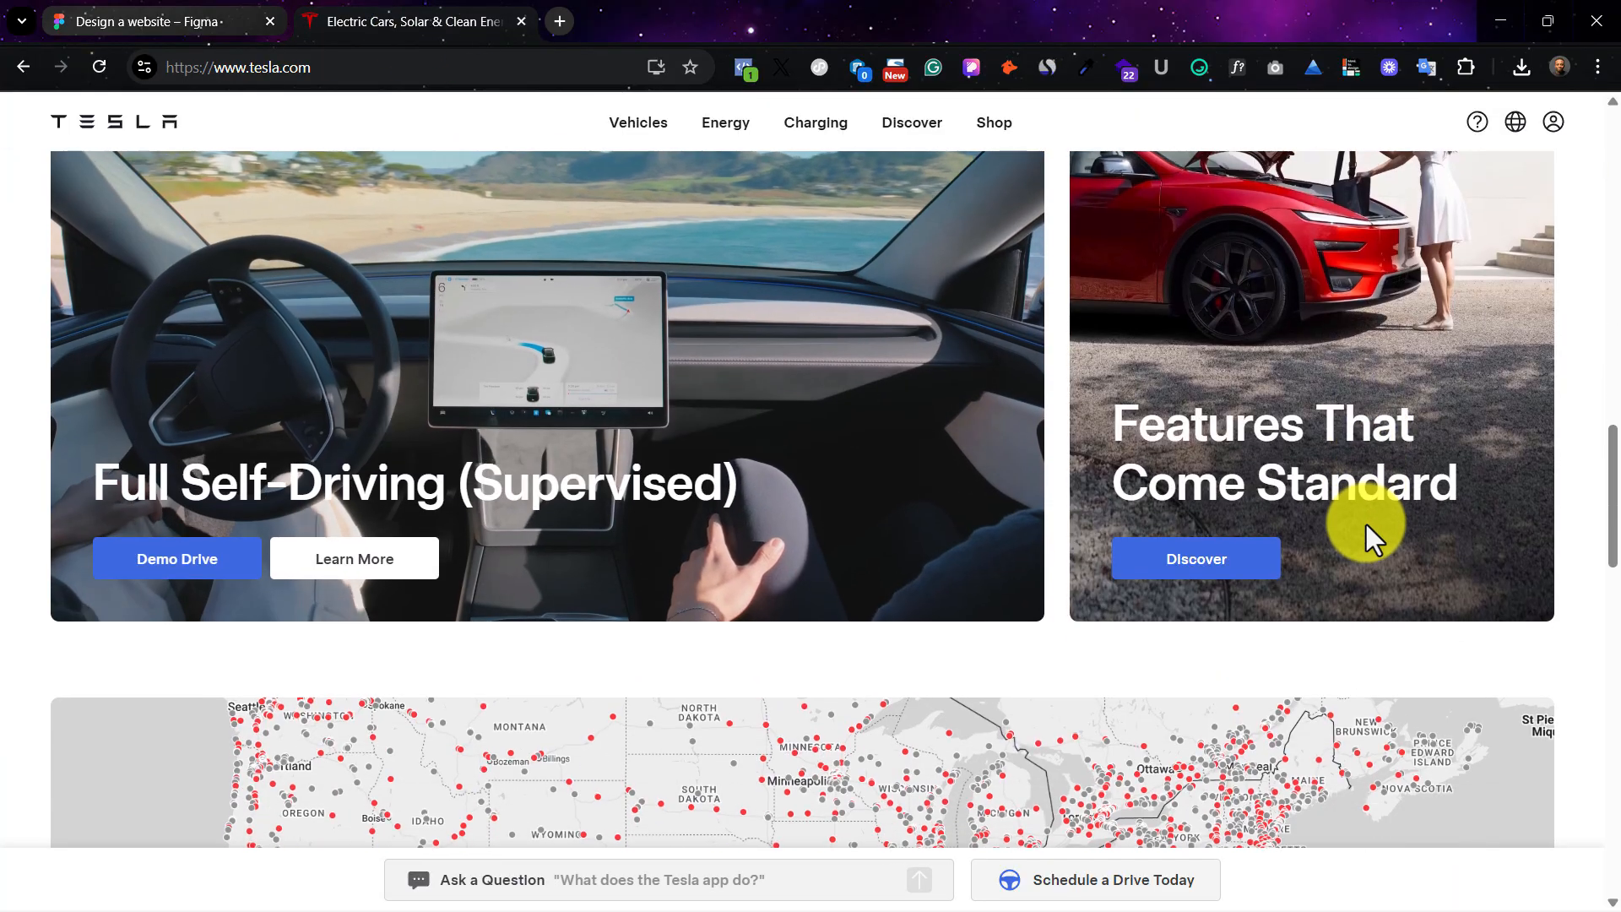
scroll(1482, 586, "down", 10)
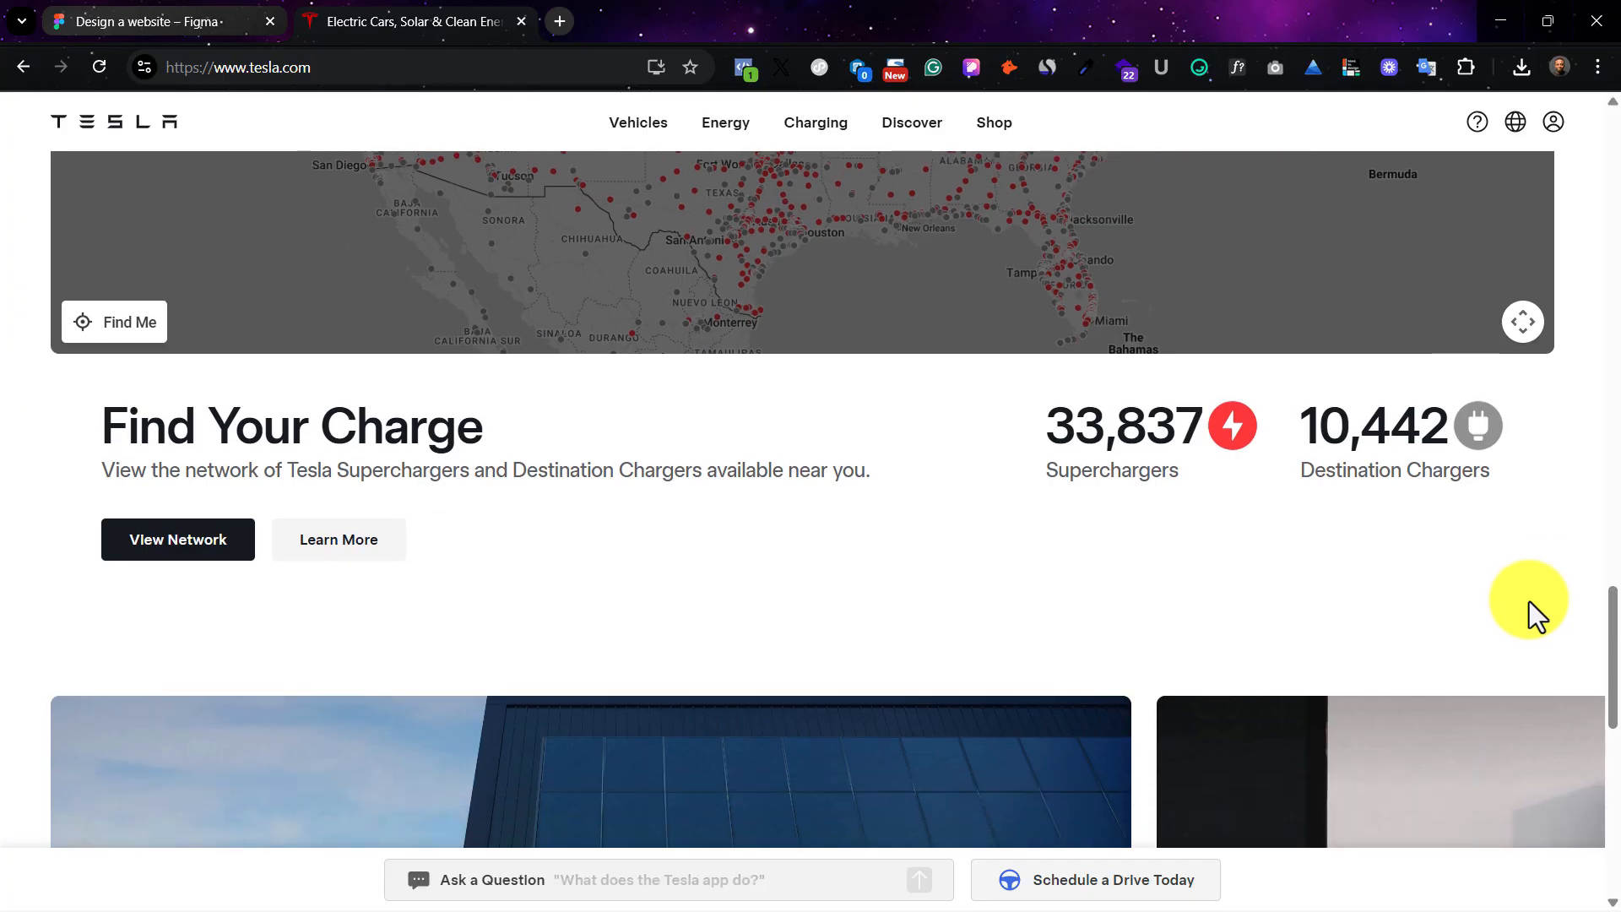
scroll(1342, 499, "down", 2)
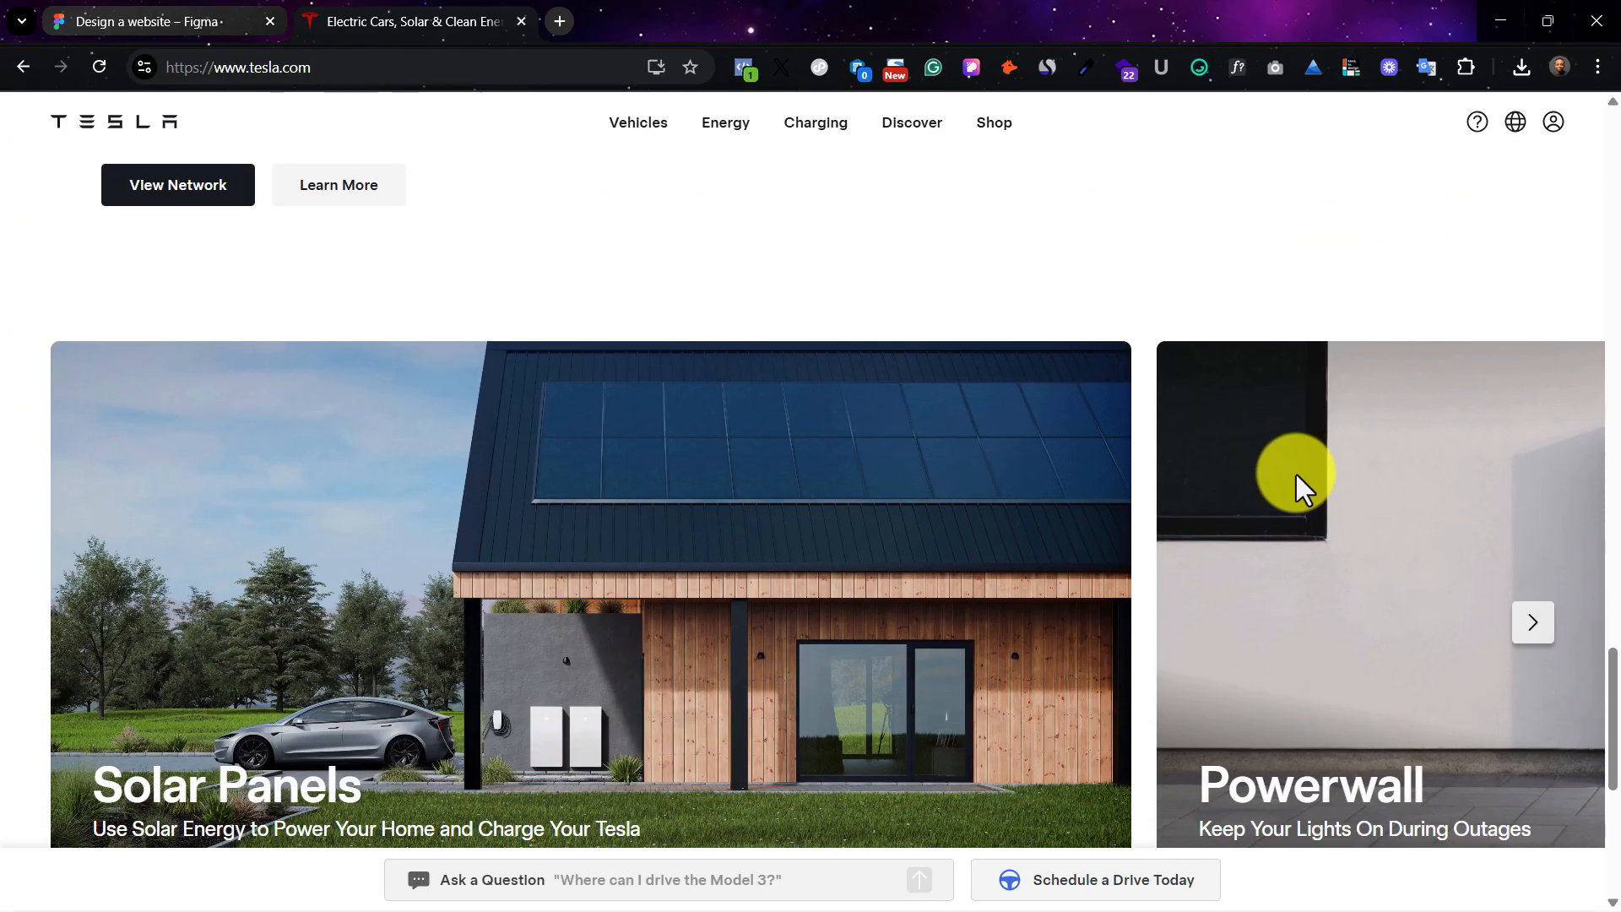
scroll(1266, 438, "up", 4)
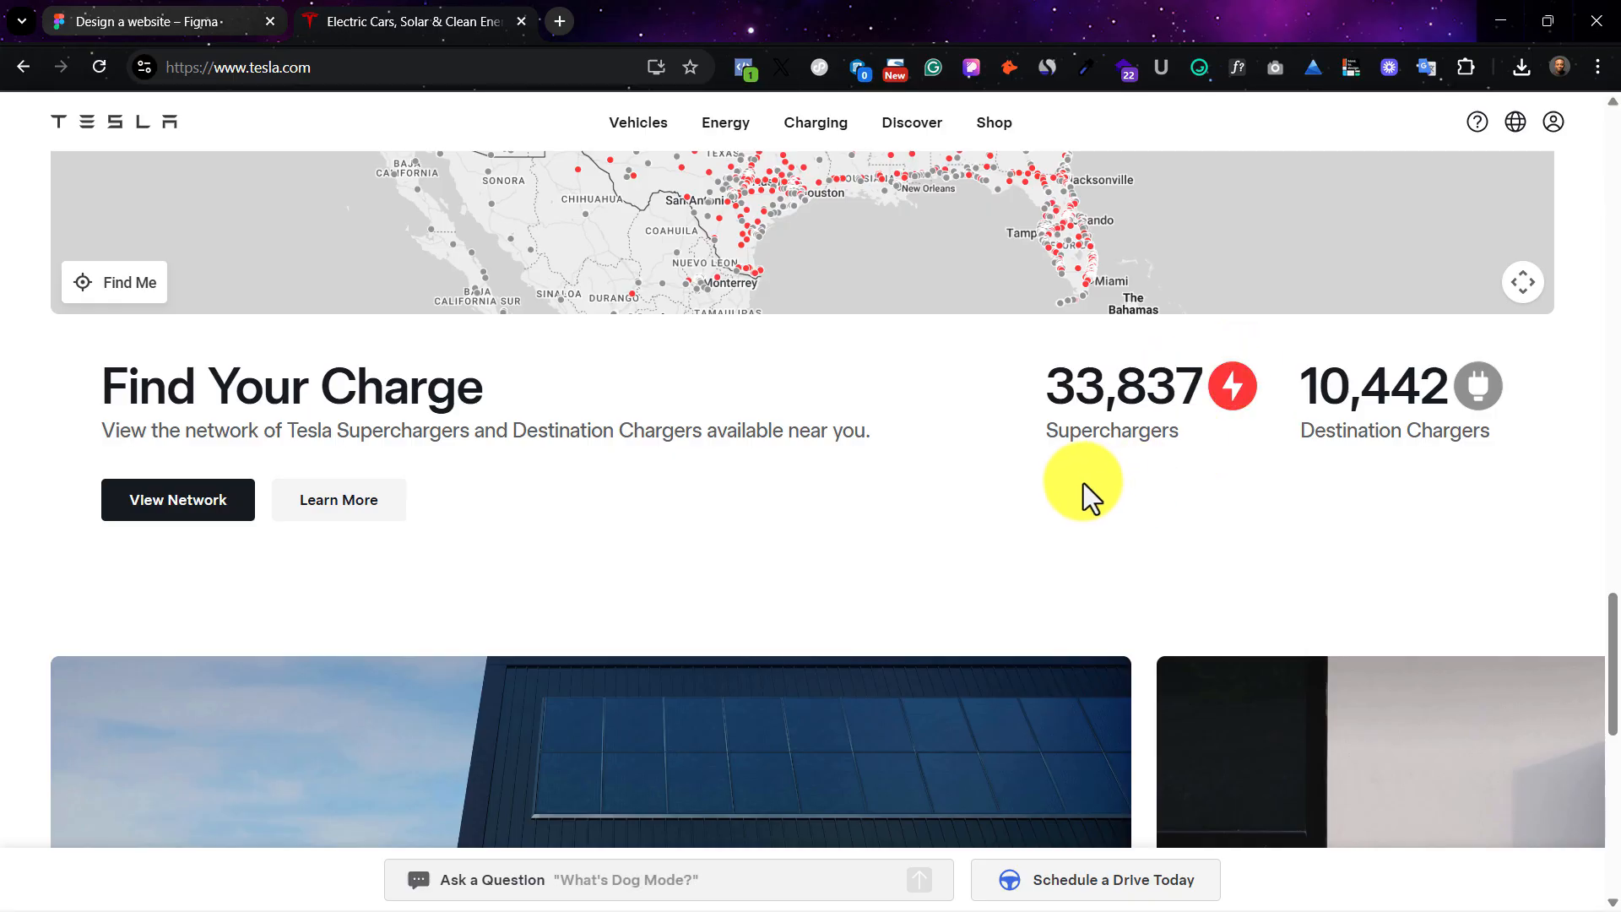
scroll(1039, 462, "down", 1)
scroll(1025, 452, "up", 1)
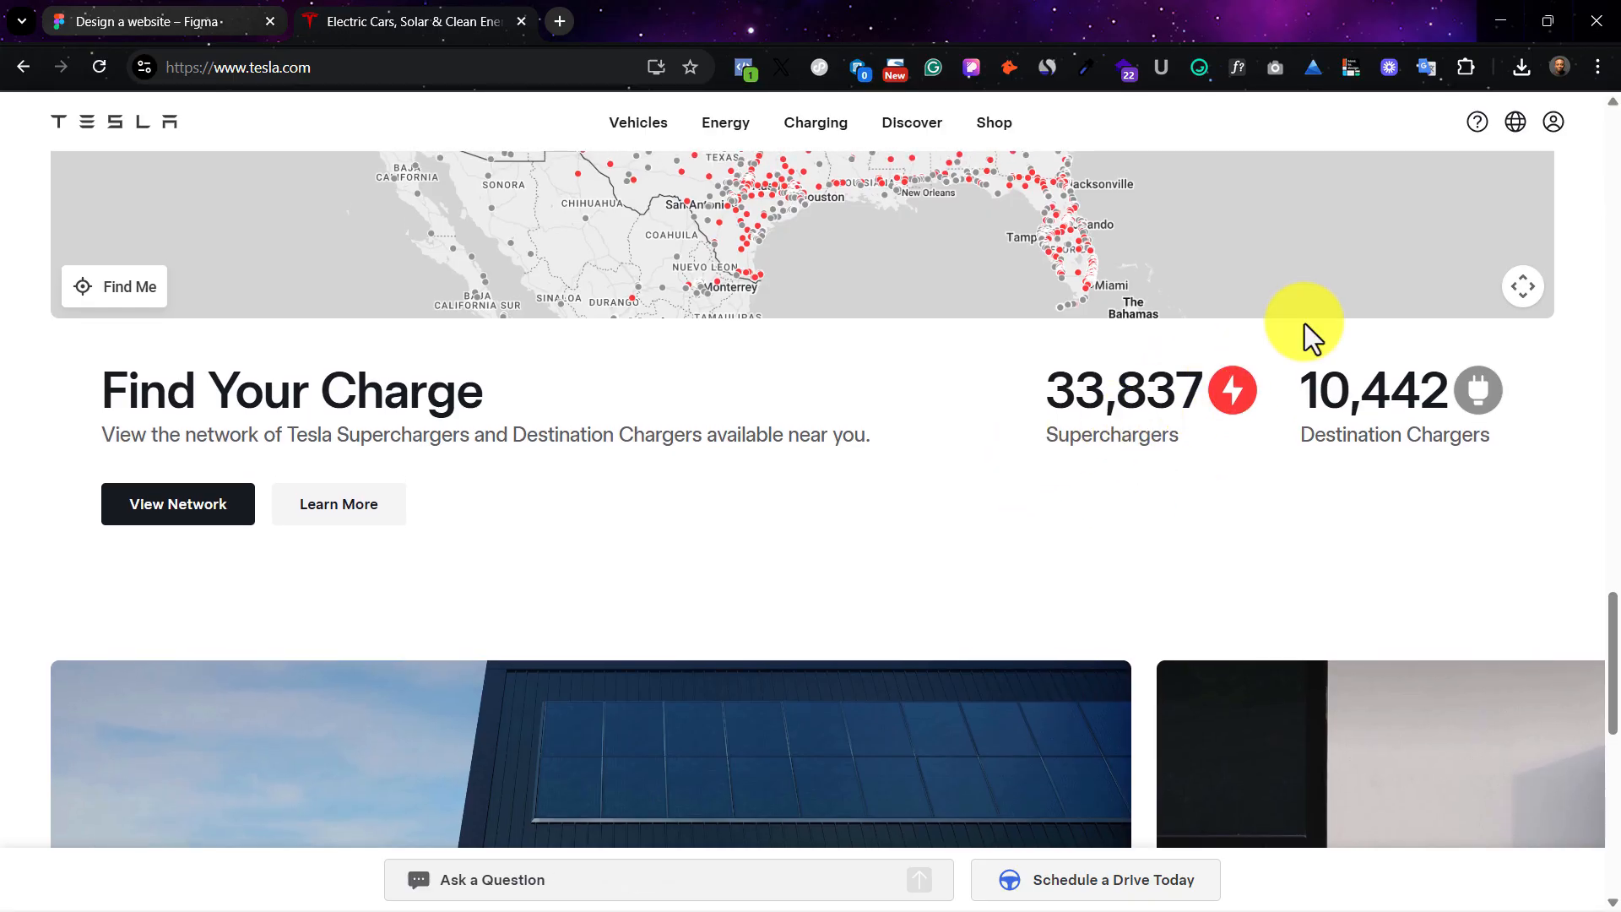
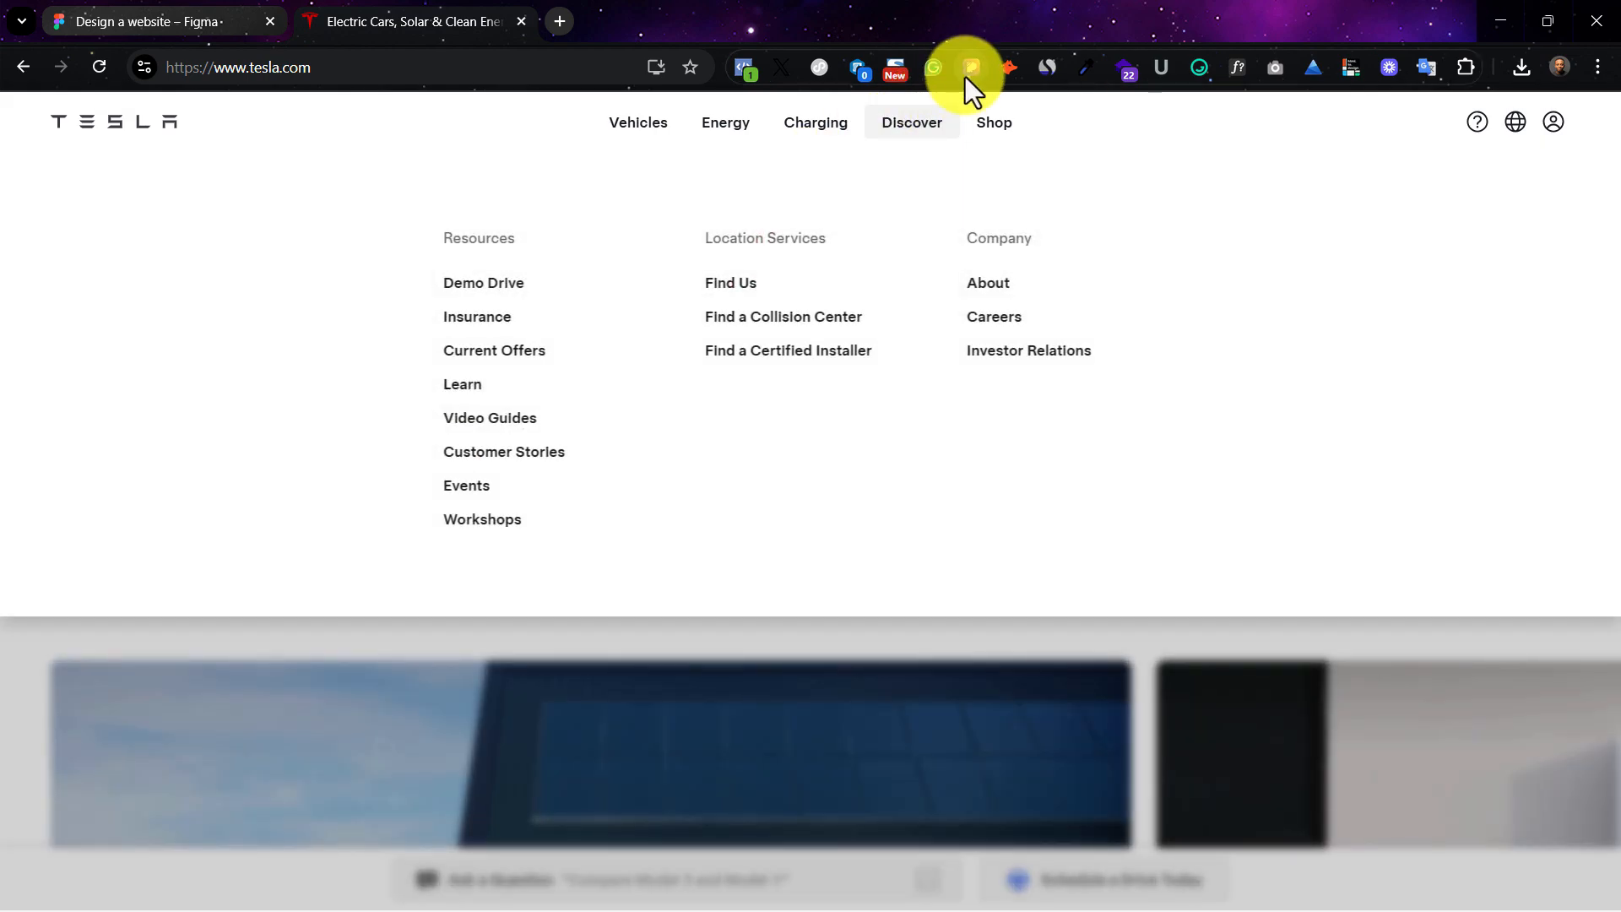
Step: Inspect the red lightning-bolt icon beside the Superchargers count on the Tesla page and download it as an asset
left_click(966, 73)
left_click(1233, 390)
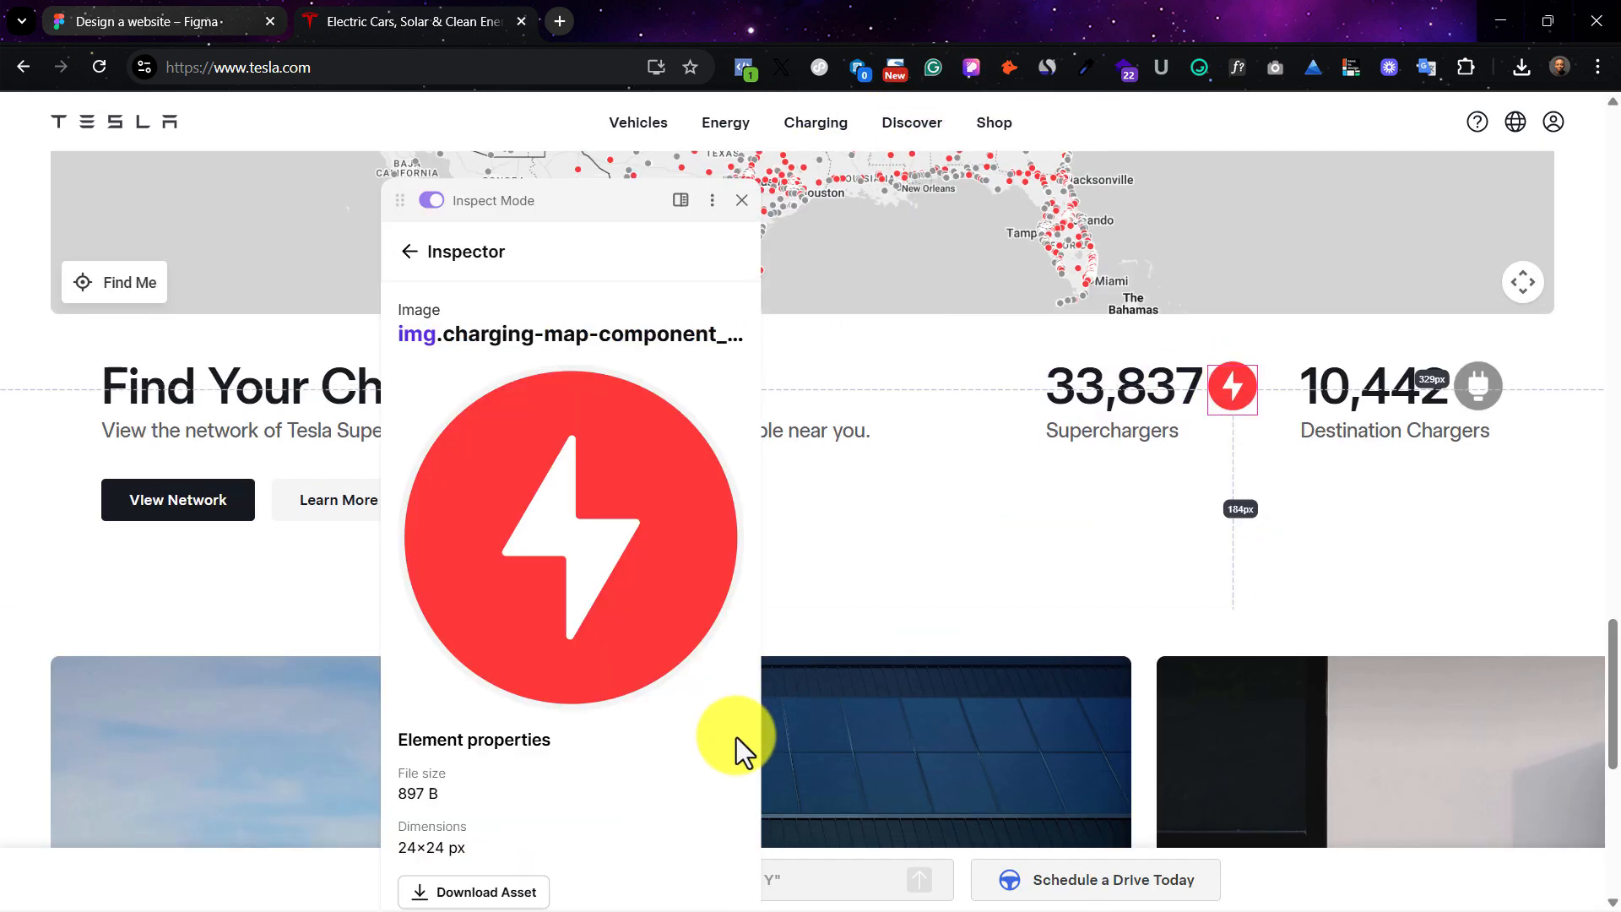
scroll(737, 736, "down", 6)
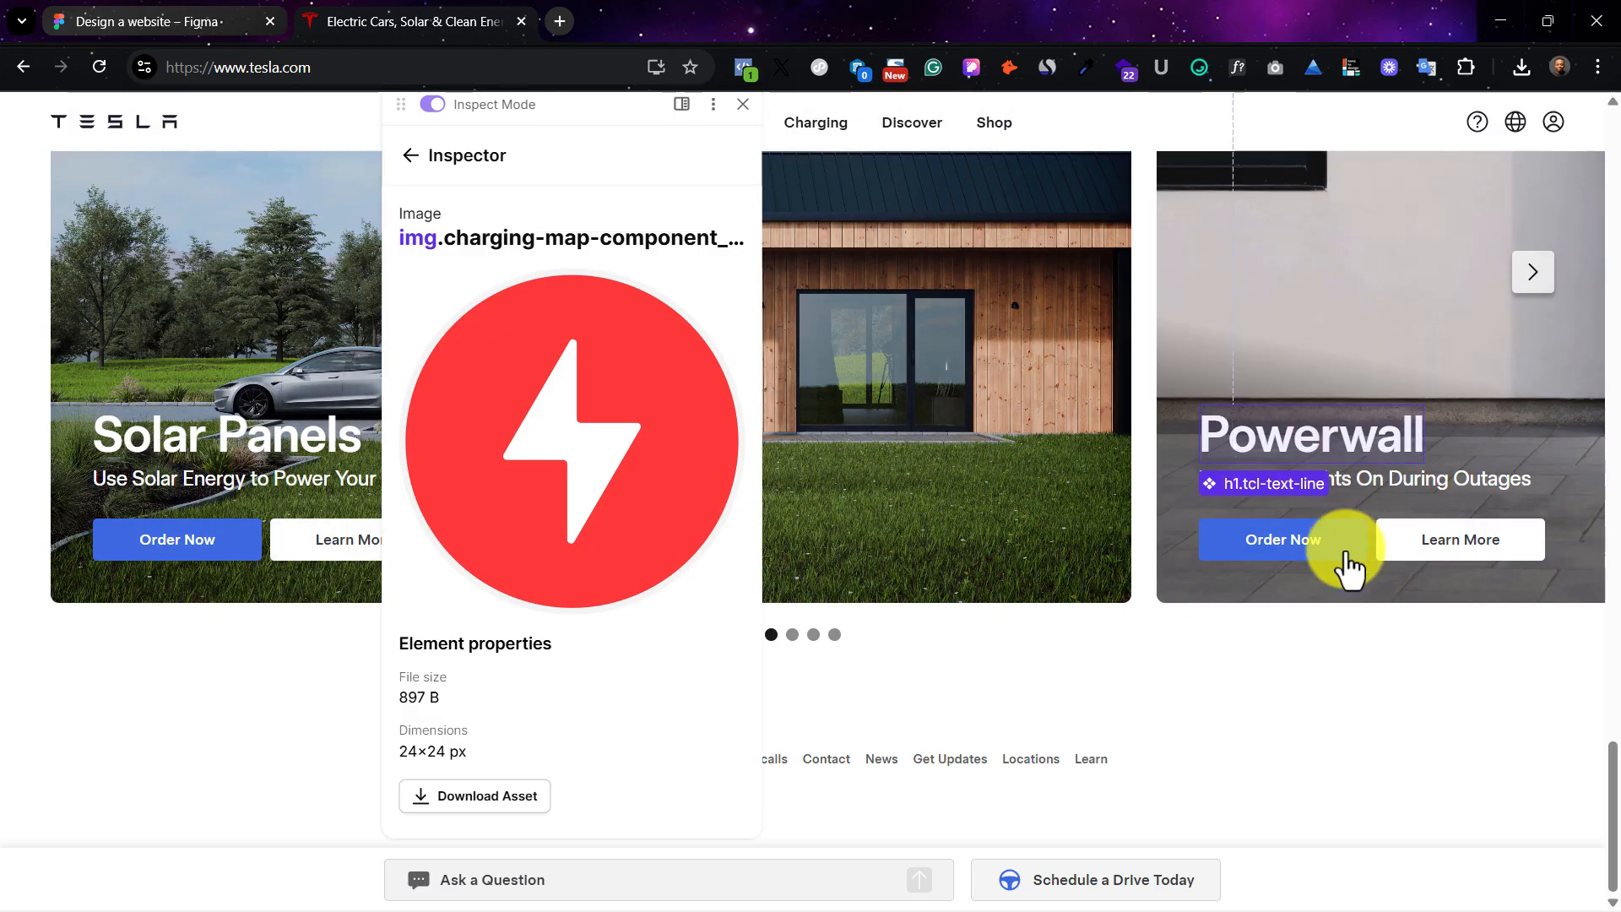
scroll(1266, 422, "up", 2)
scroll(1199, 338, "up", 6)
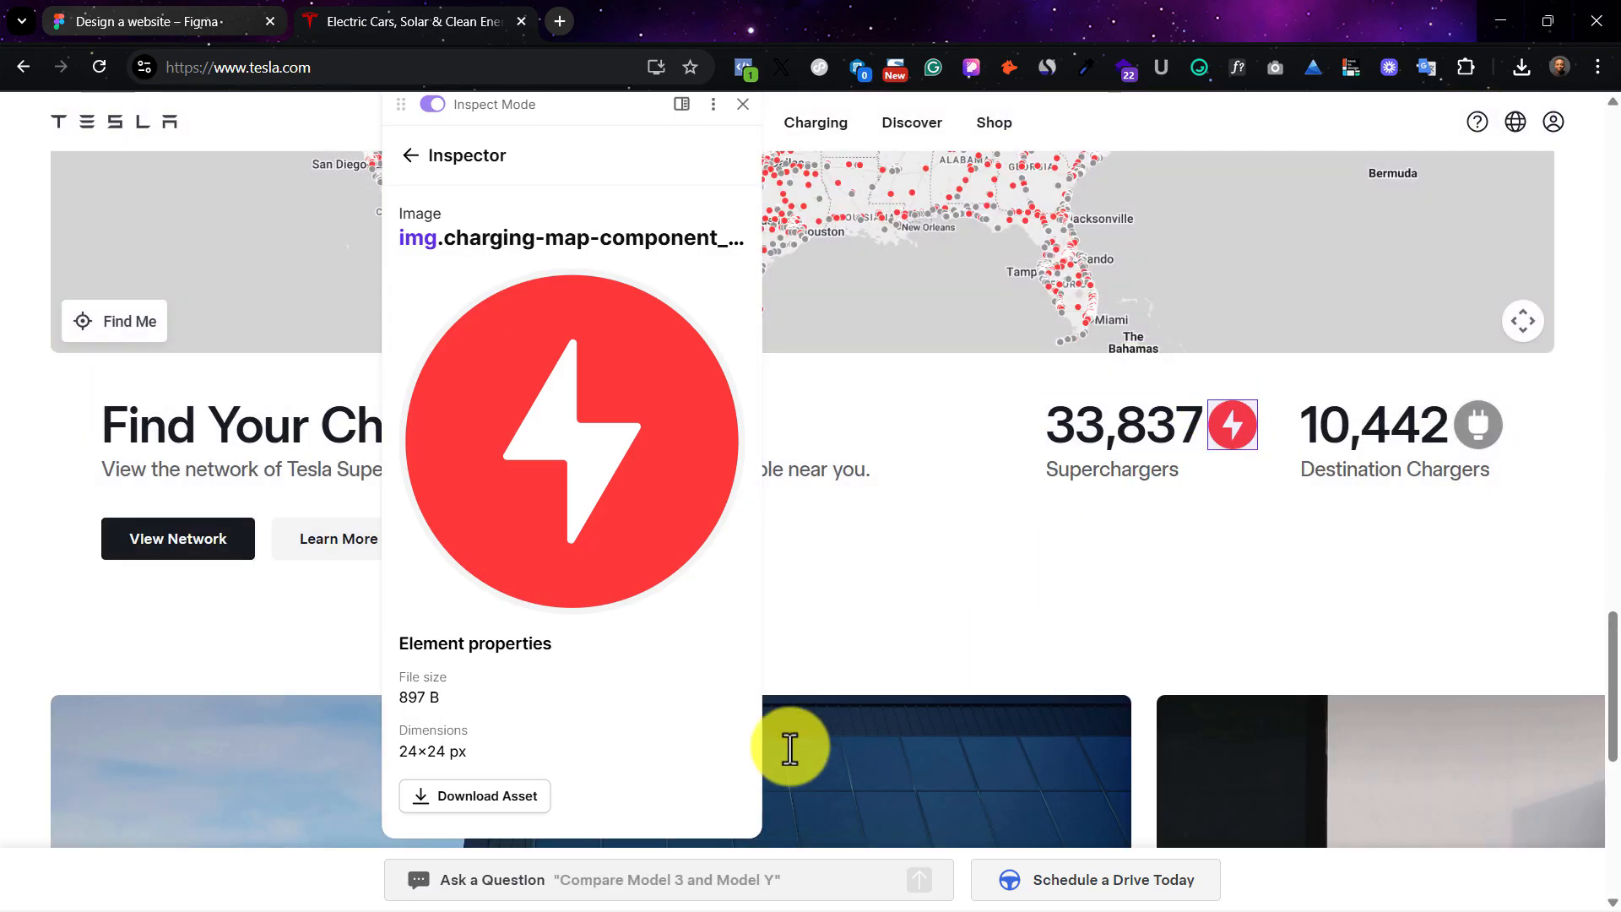
left_click(498, 812)
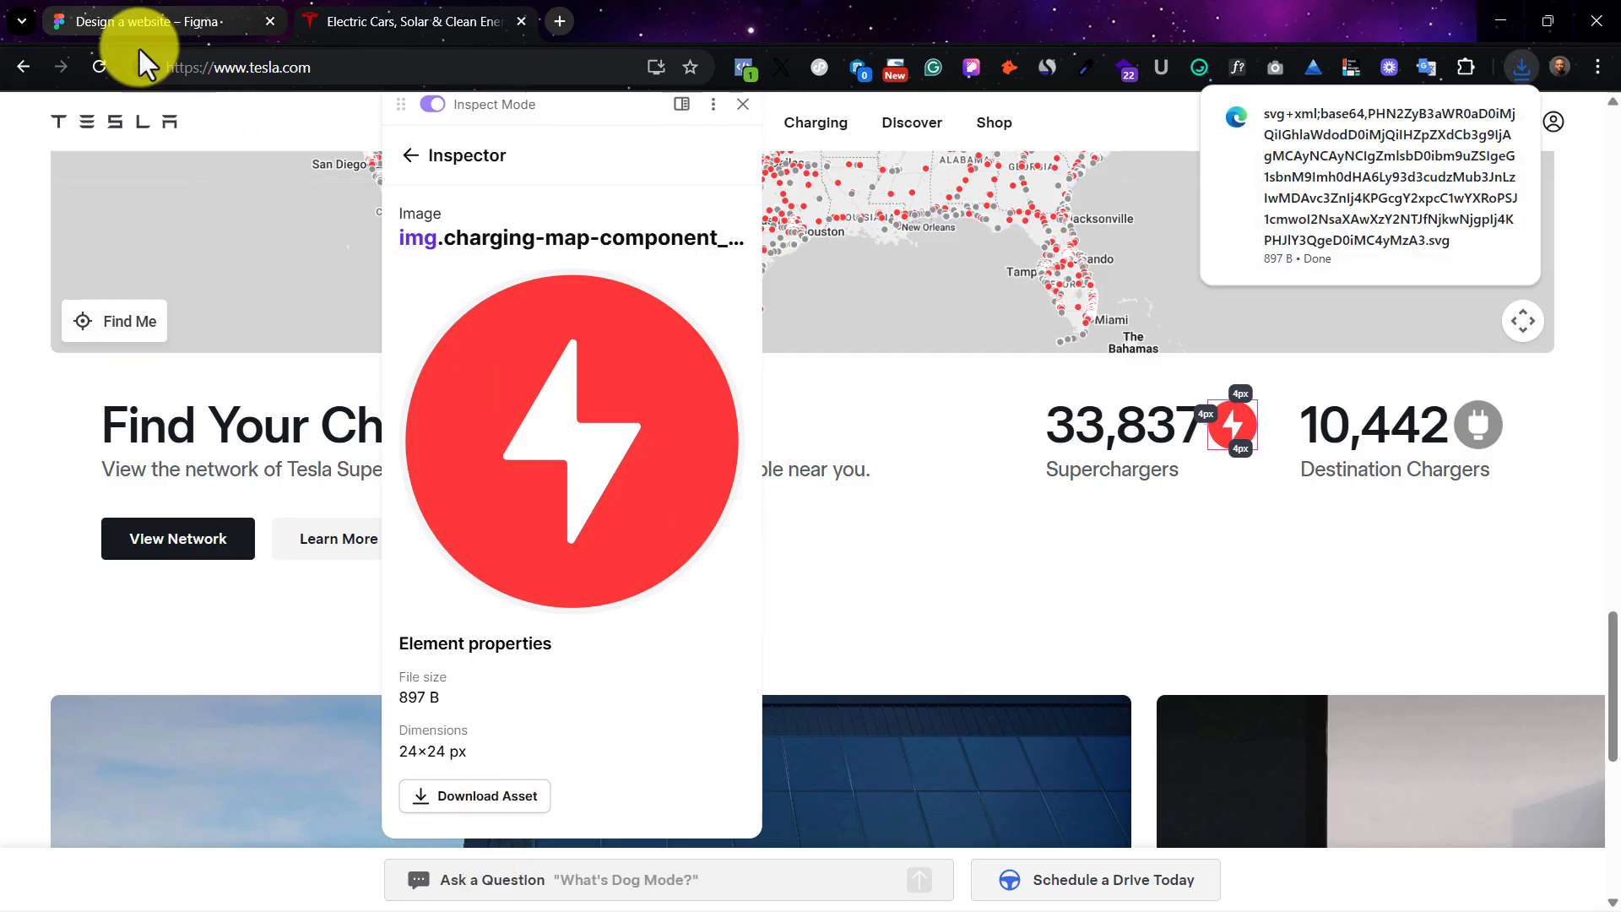
Step: Close the page inspector and review the Tesla page's remaining sections down to the footer
left_click(131, 16)
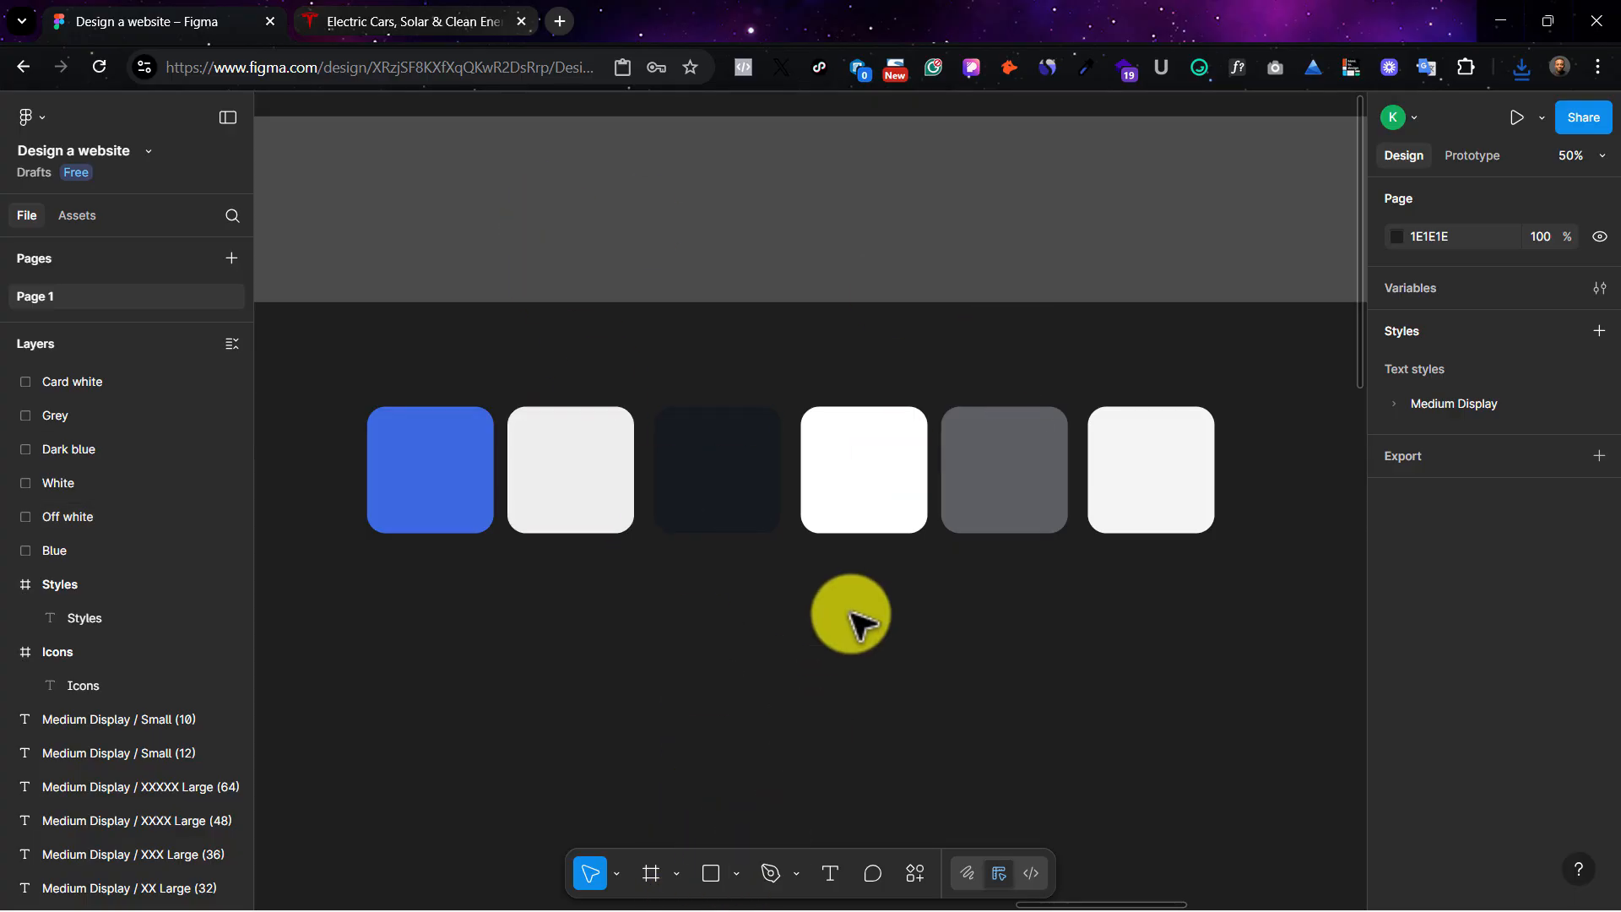
left_click(415, 22)
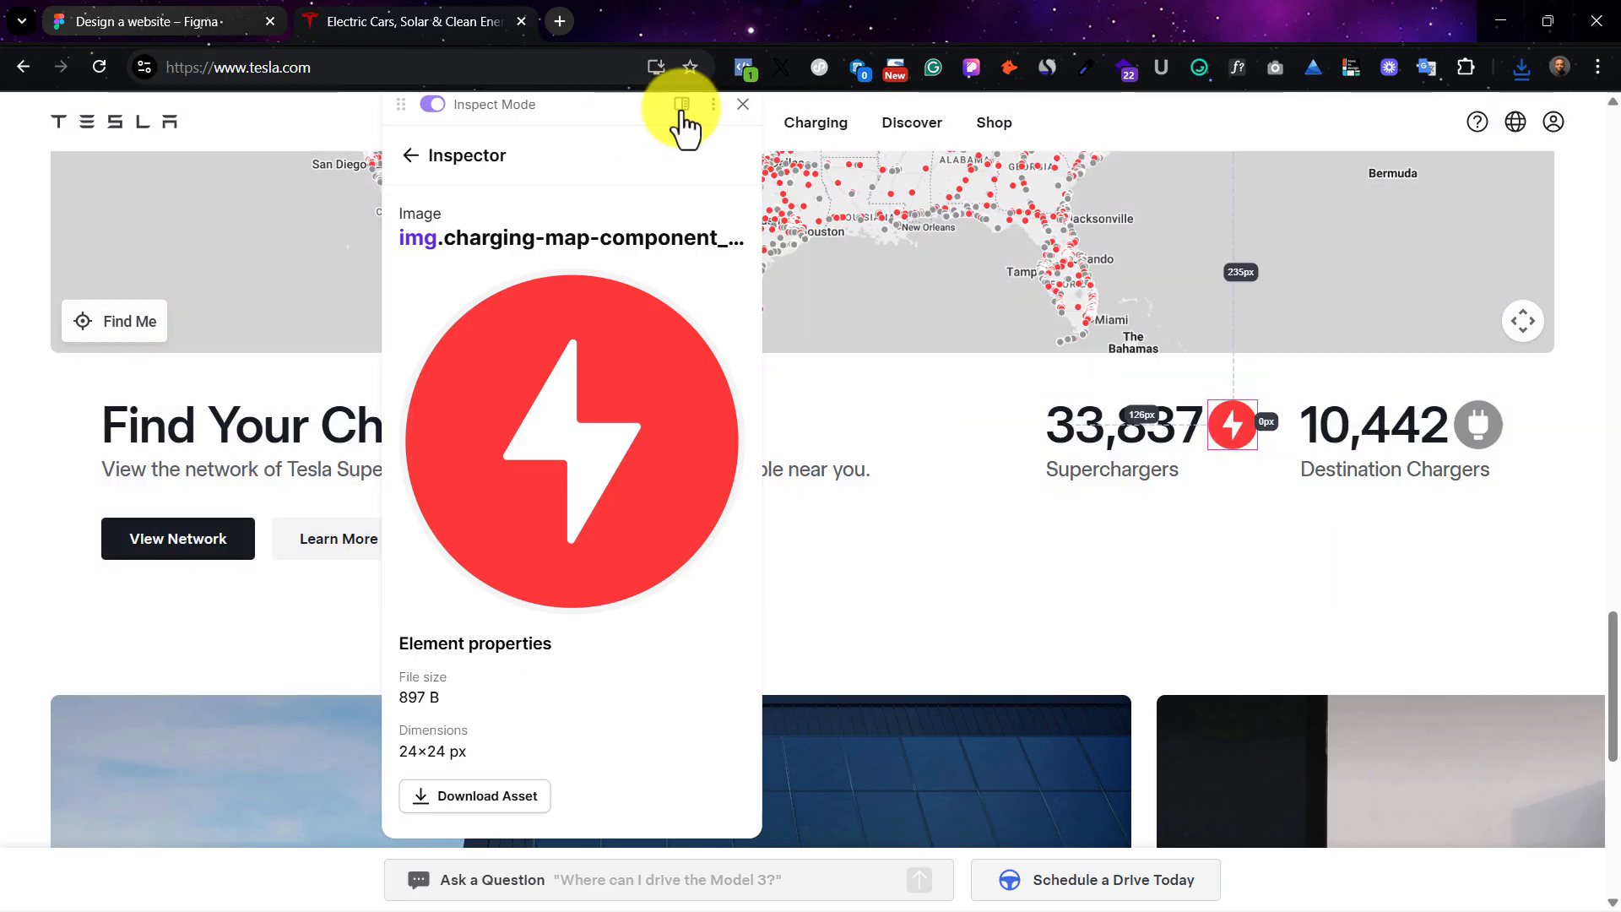
left_click(739, 106)
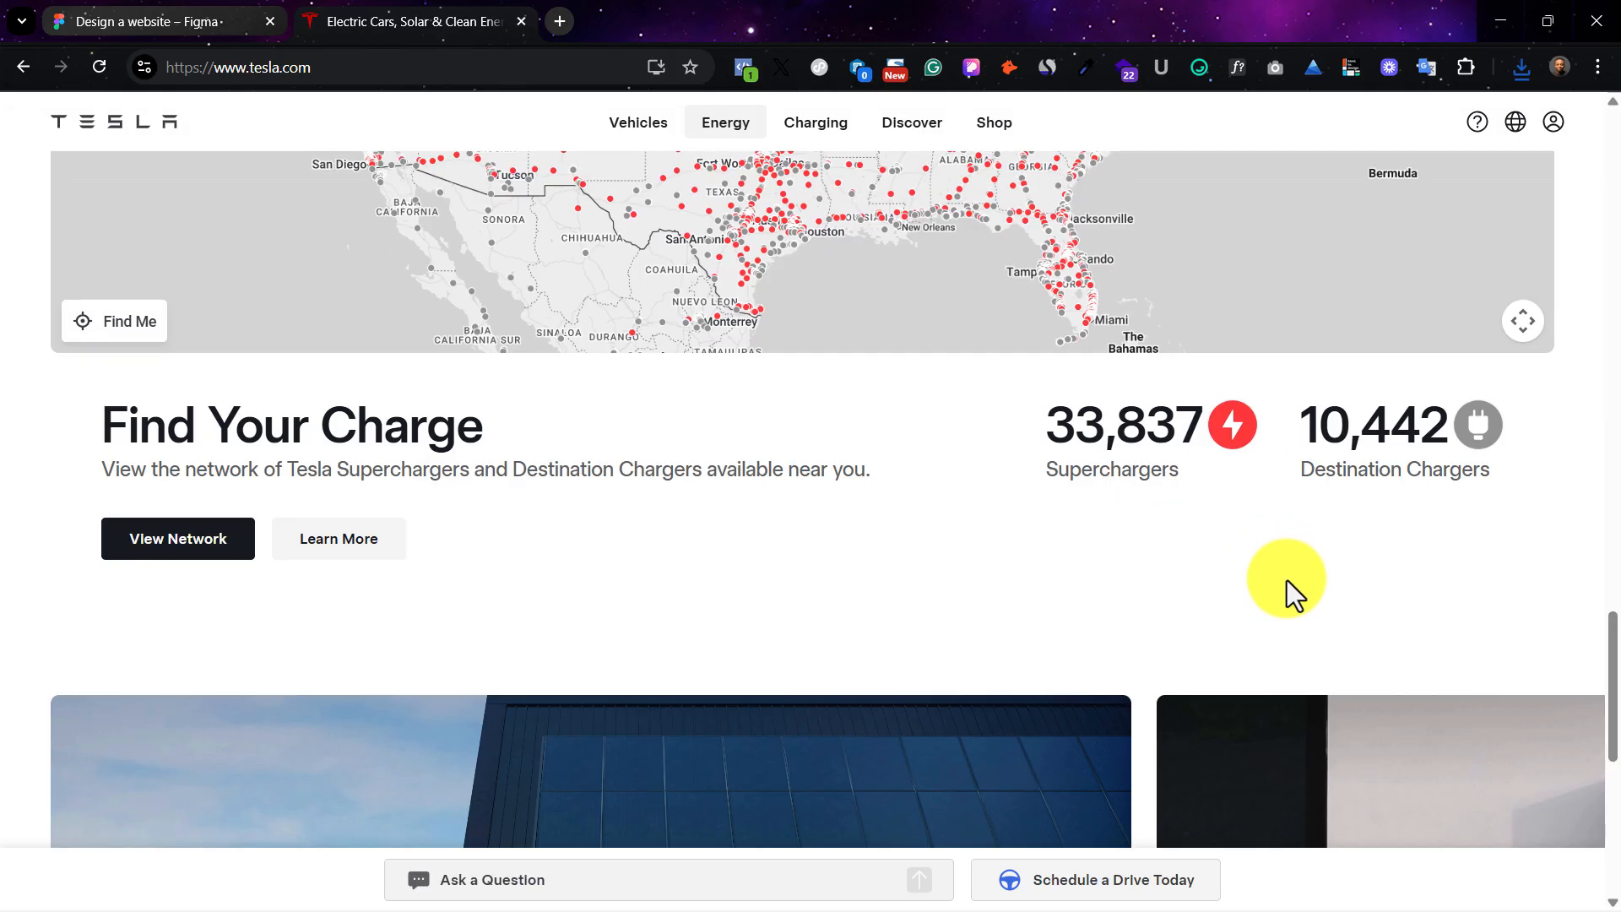
scroll(1276, 579, "down", 5)
scroll(1267, 578, "down", 3)
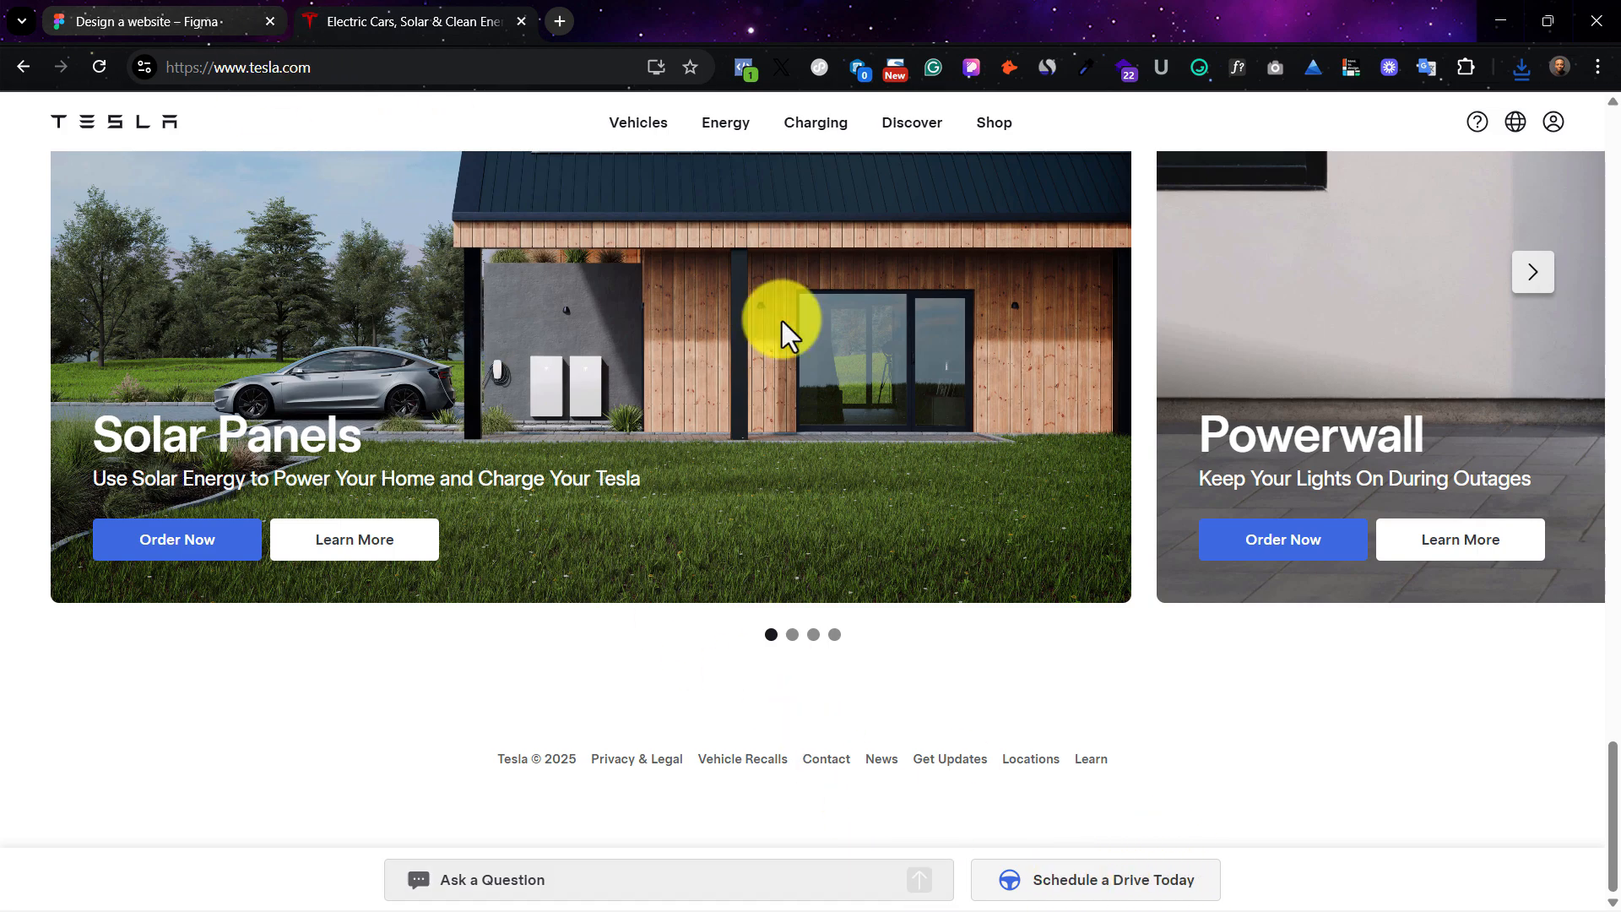
Step: Switch to Figma and generate color styles from all six swatches with the Styler plugin's Generate Styles command
left_click(209, 19)
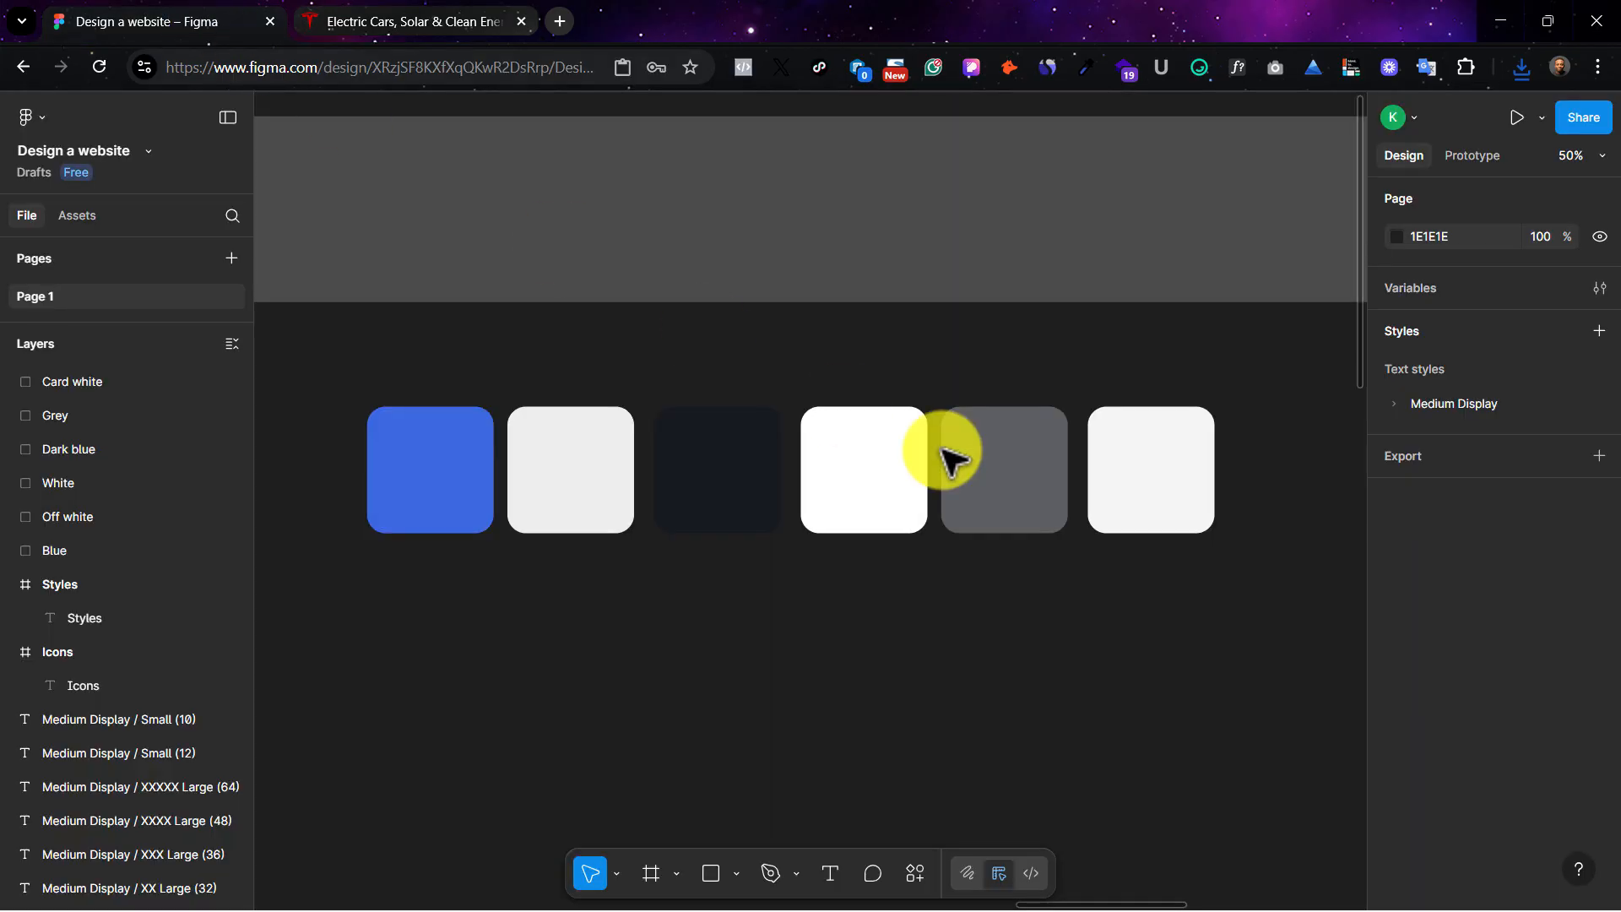
scroll(1240, 557, "right", 1)
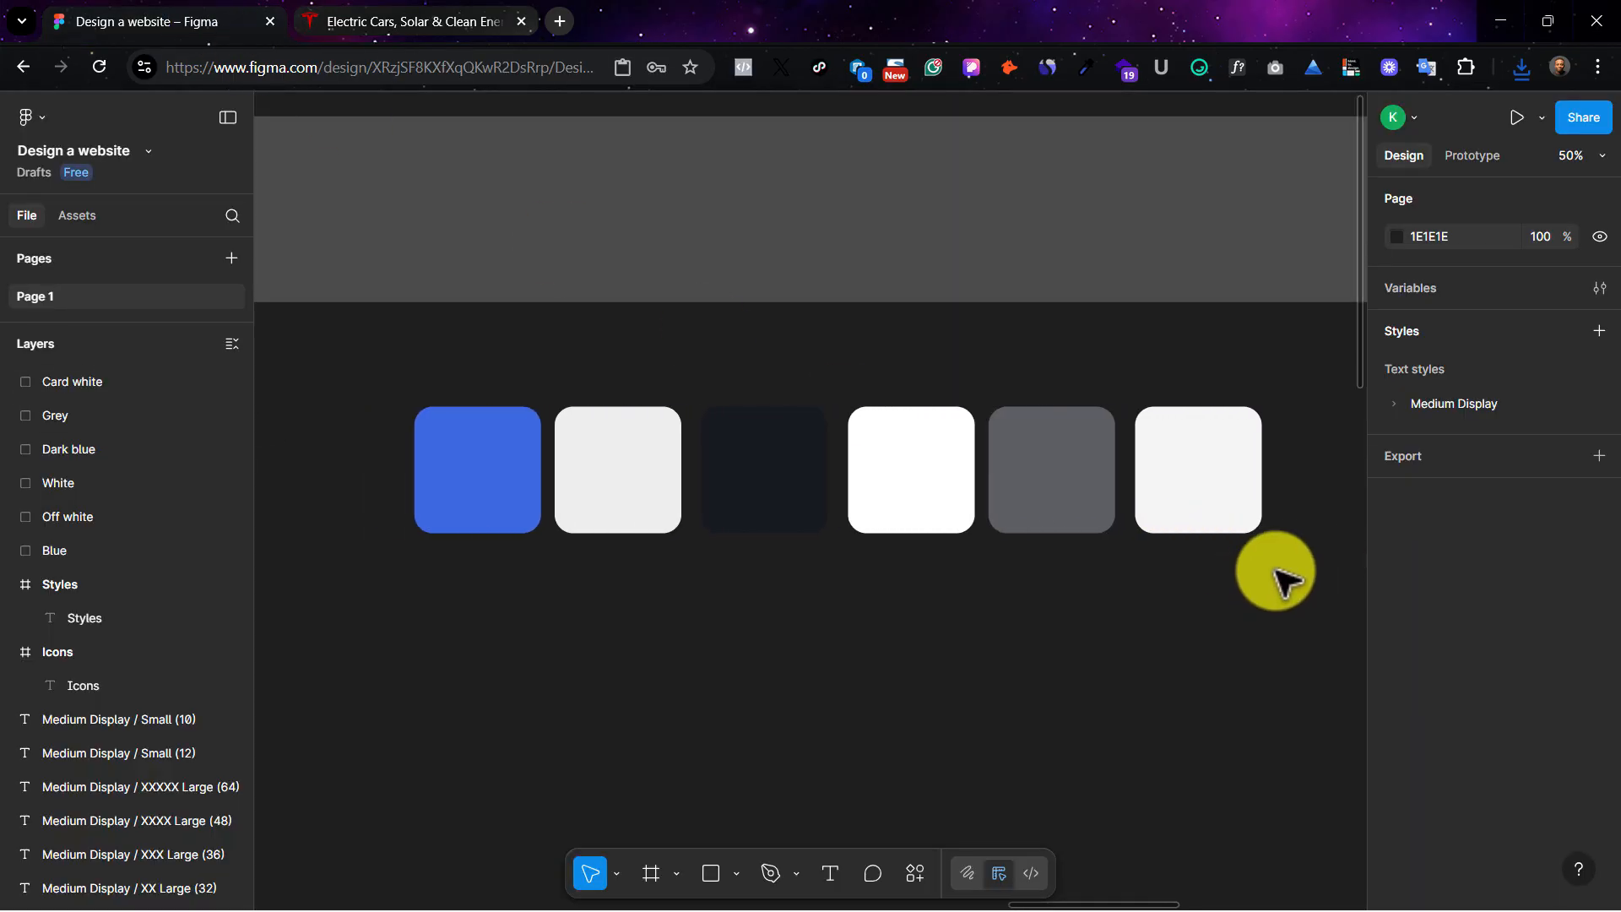
left_click_drag(1274, 570, 405, 365)
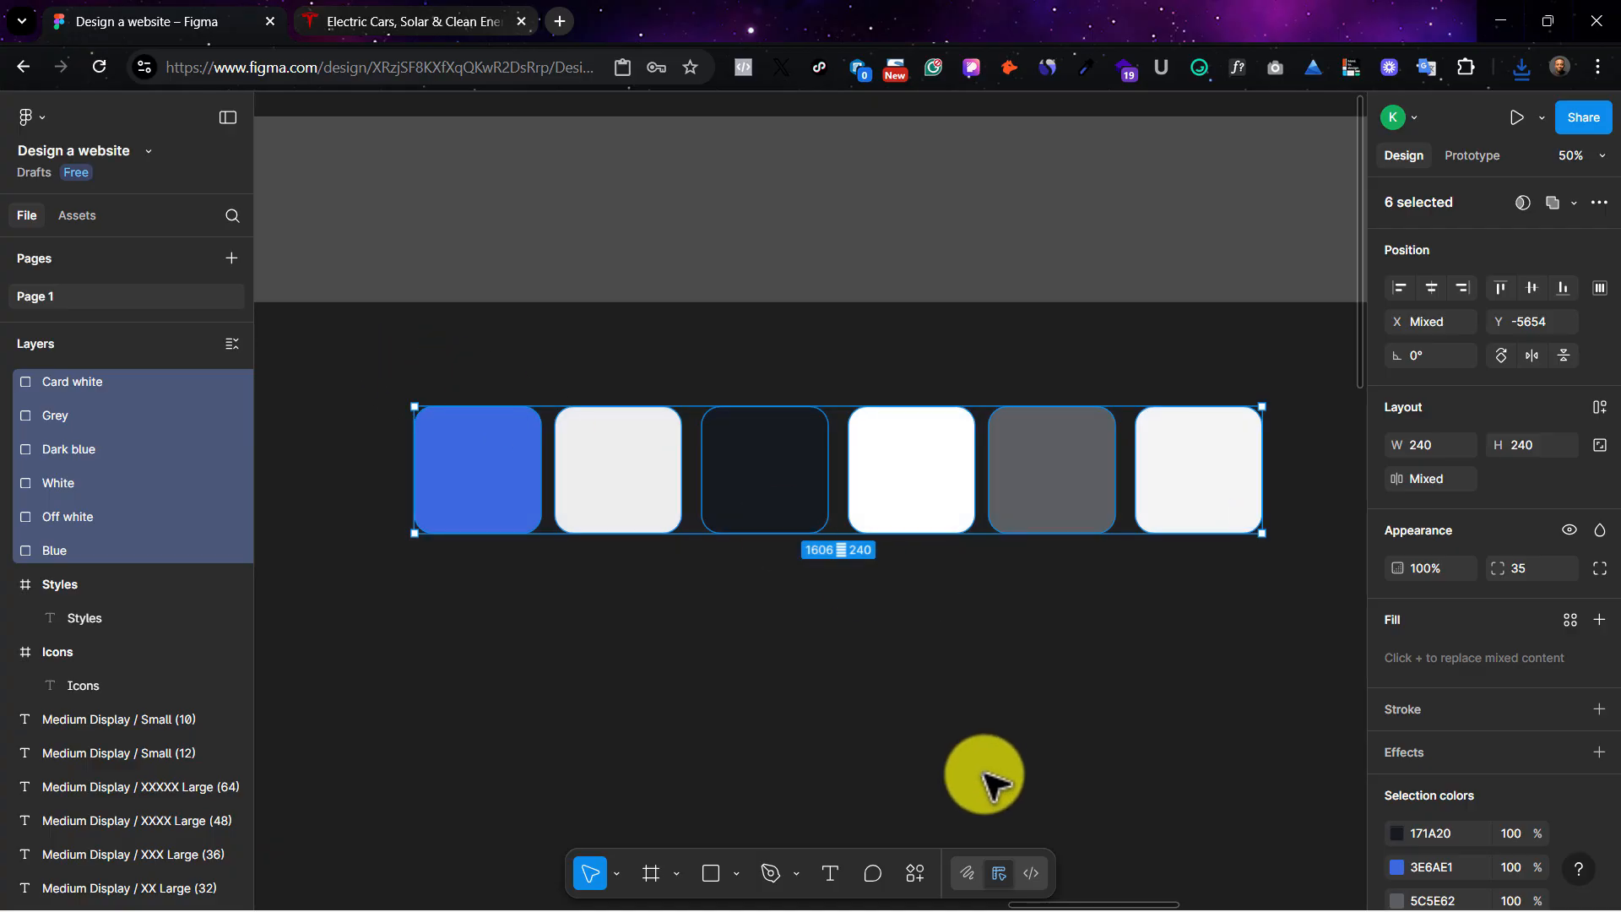
left_click(911, 878)
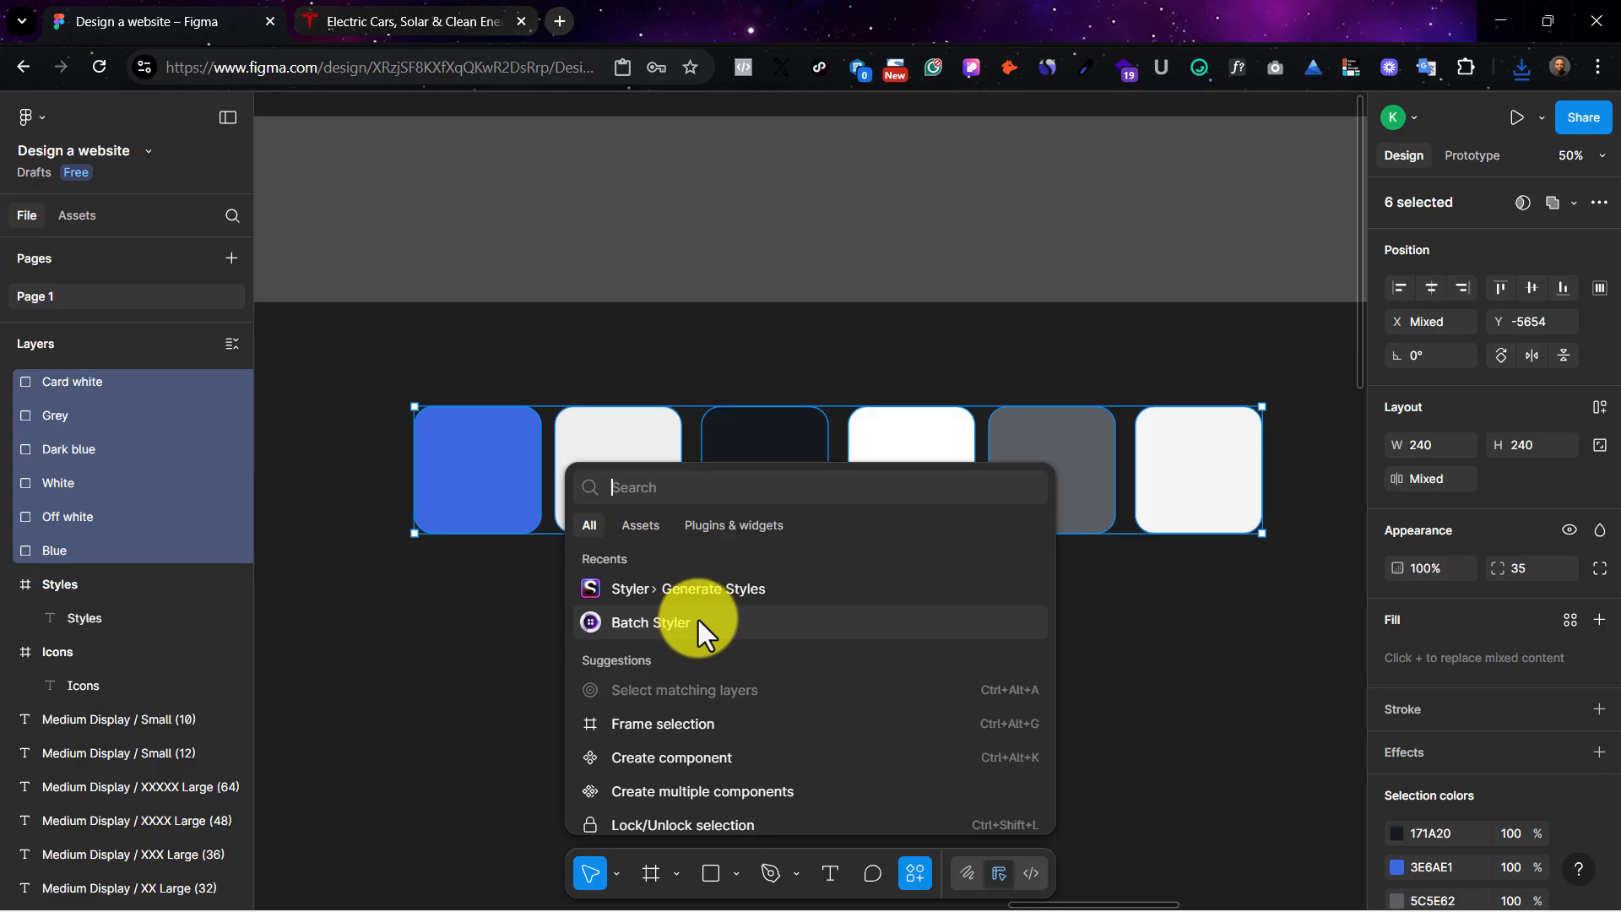
left_click(712, 591)
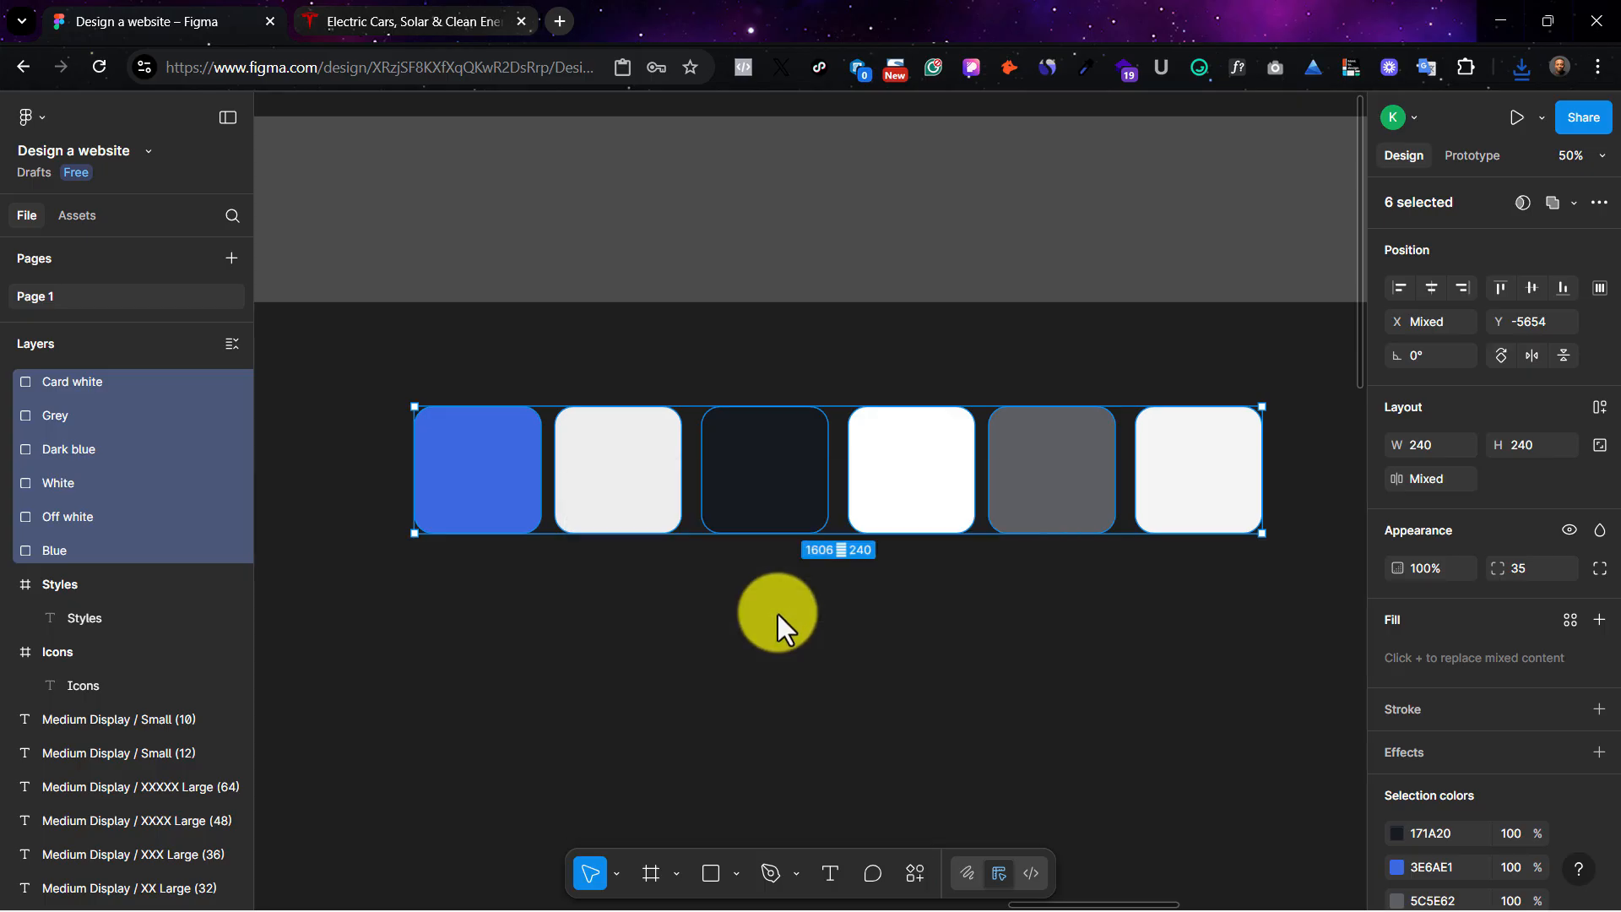
left_click(823, 629)
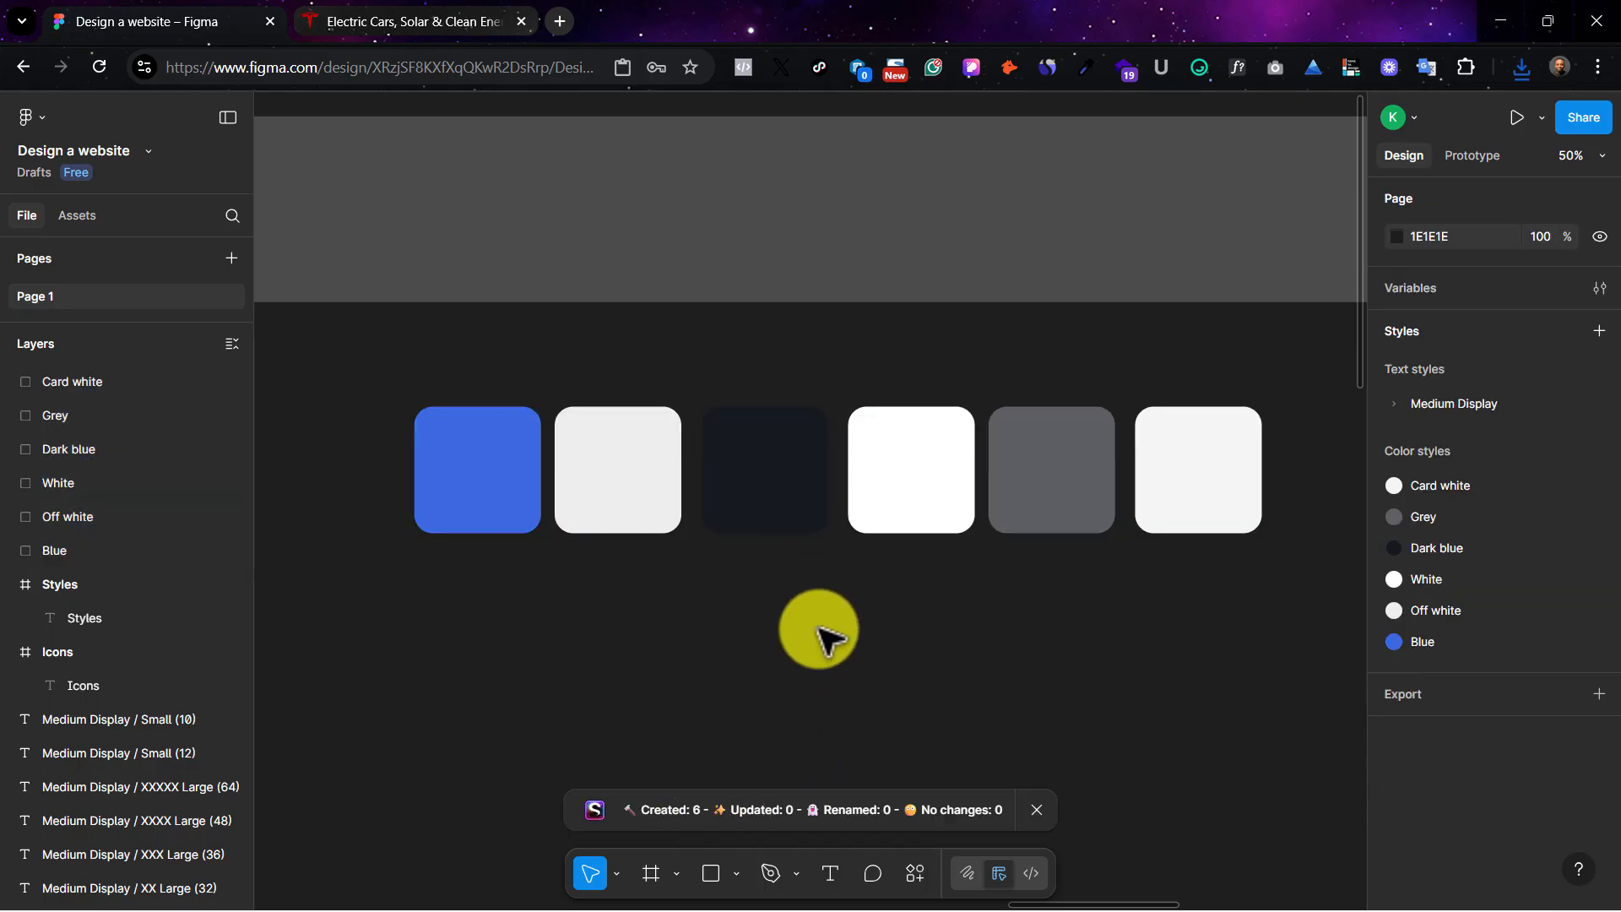
Step: Check the blue swatch's fill style and view the style types available for creation
left_click(496, 500)
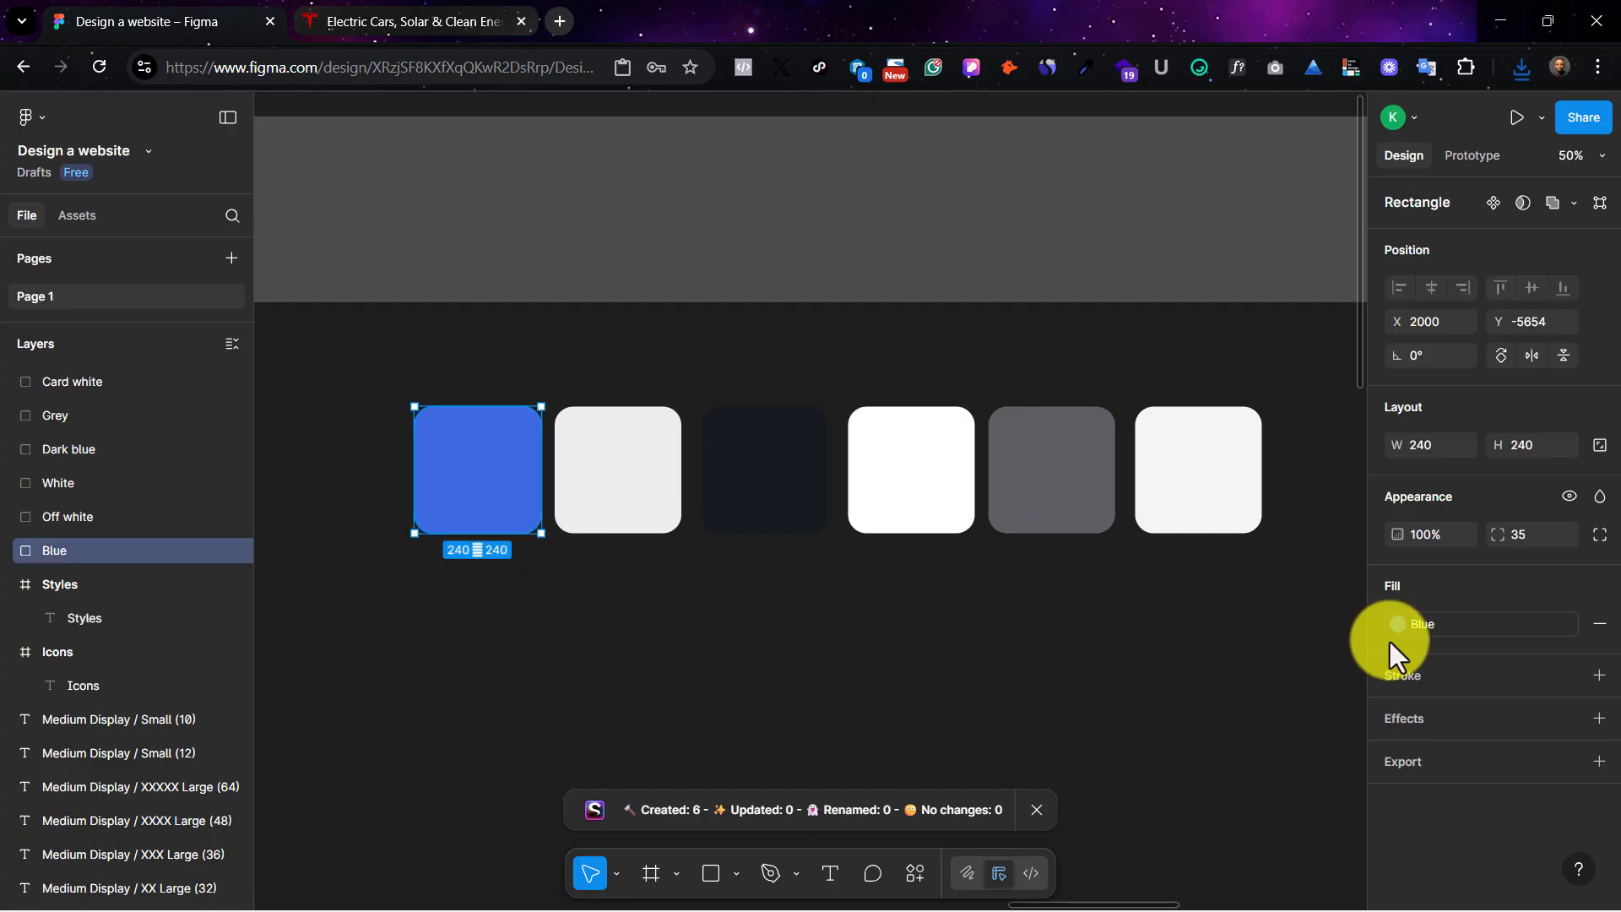
left_click(865, 629)
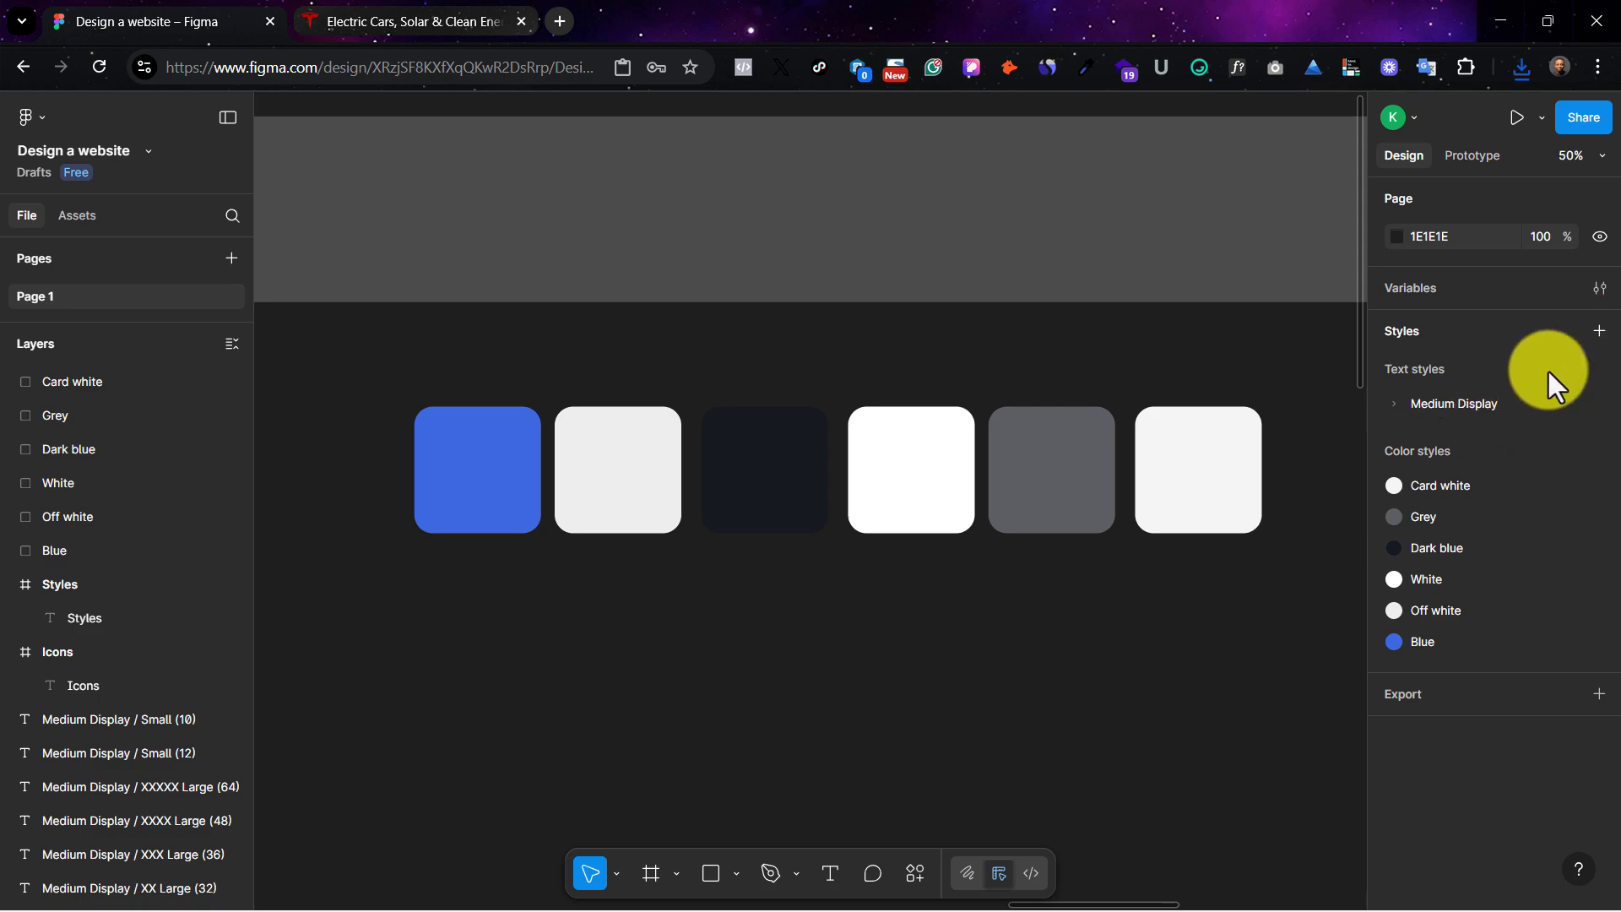
left_click(1598, 331)
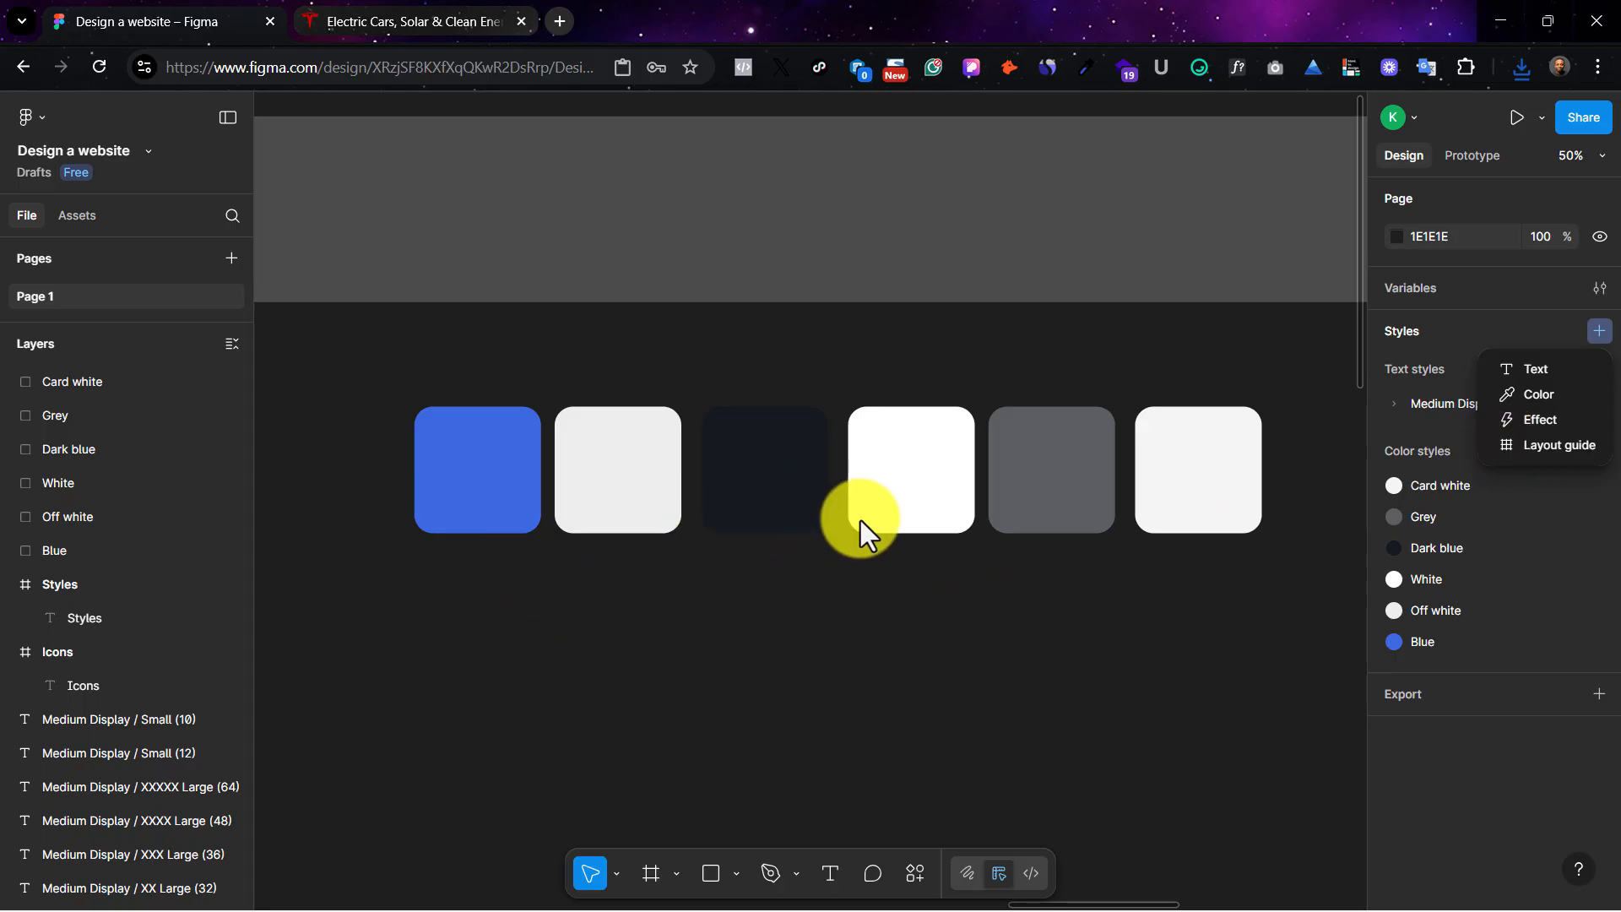
left_click(623, 604)
scroll(625, 604, "down", 5)
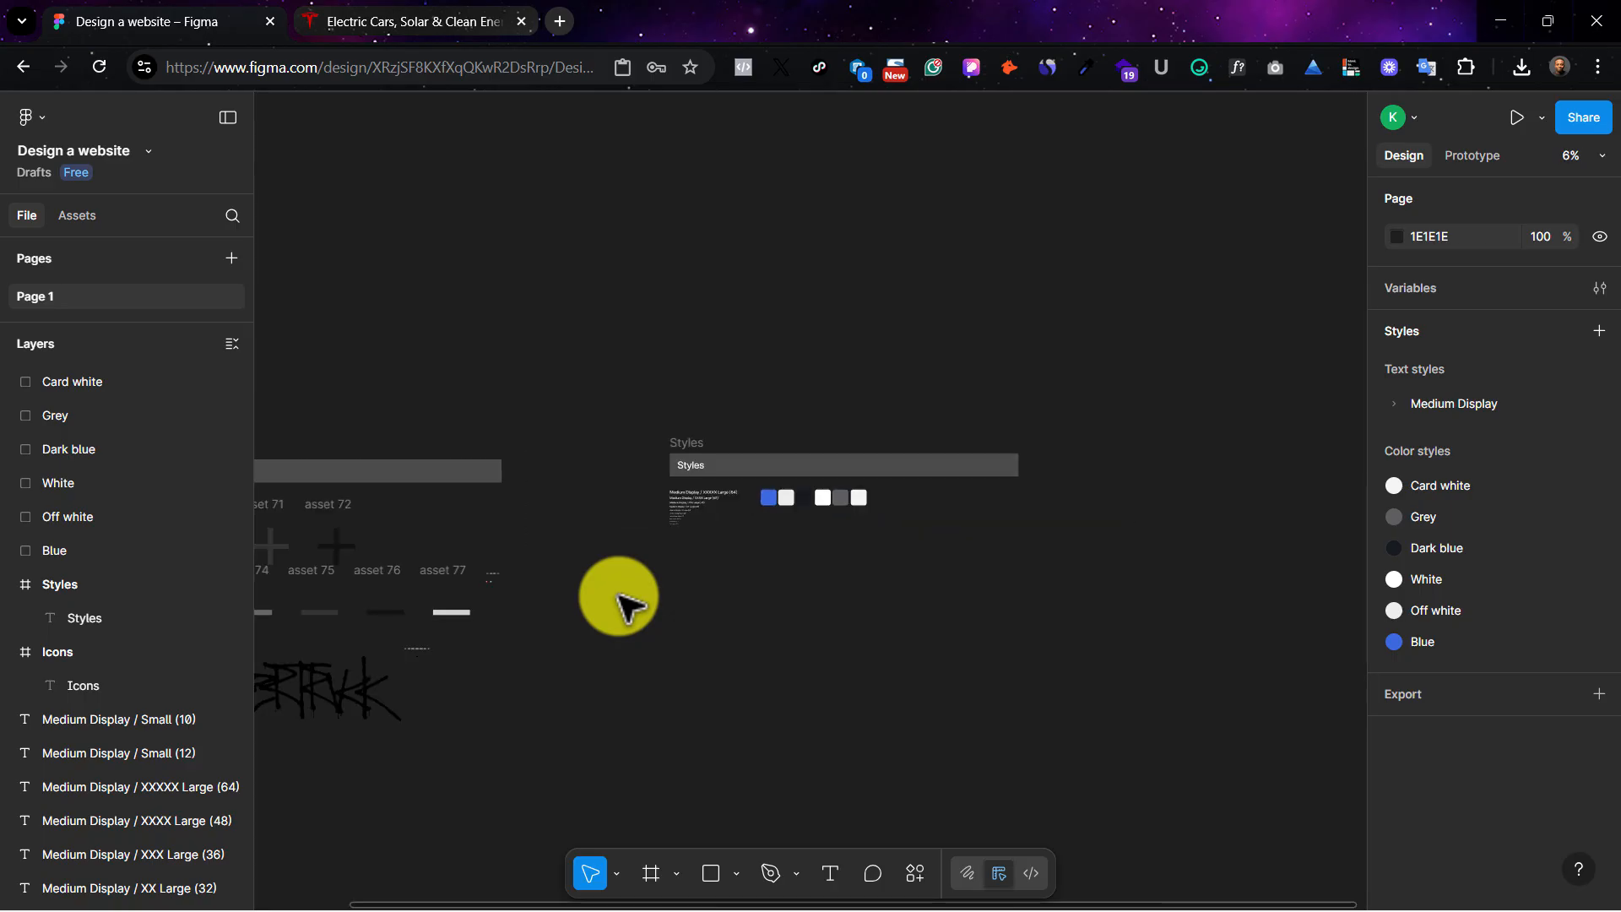
scroll(622, 590, "down", 3)
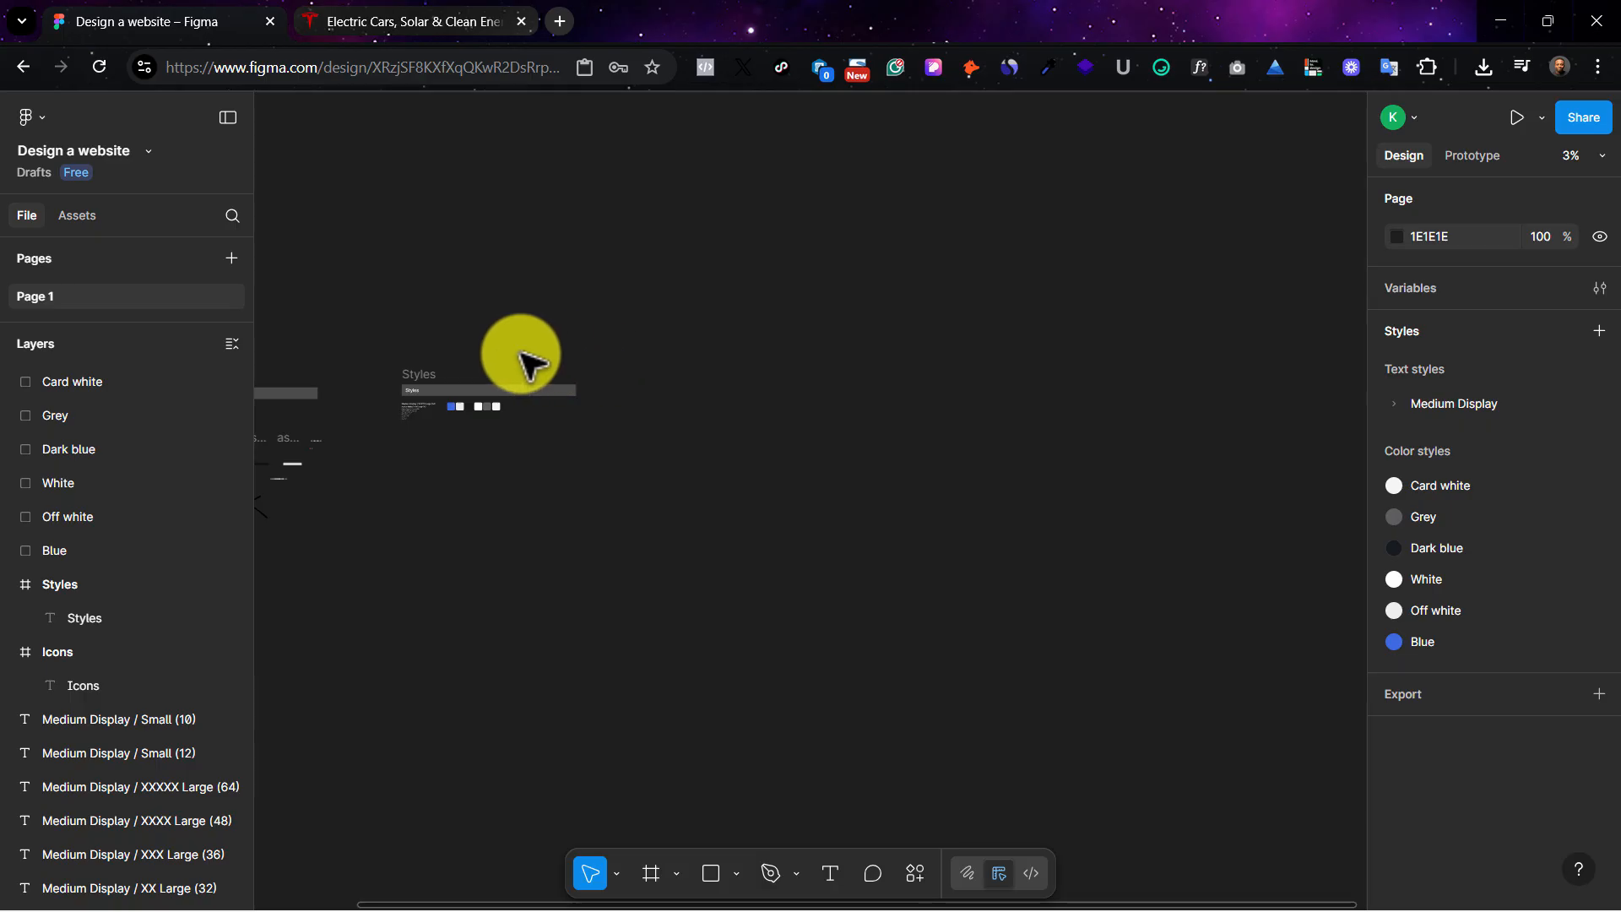
left_click(418, 380)
left_click_drag(419, 384, 672, 384)
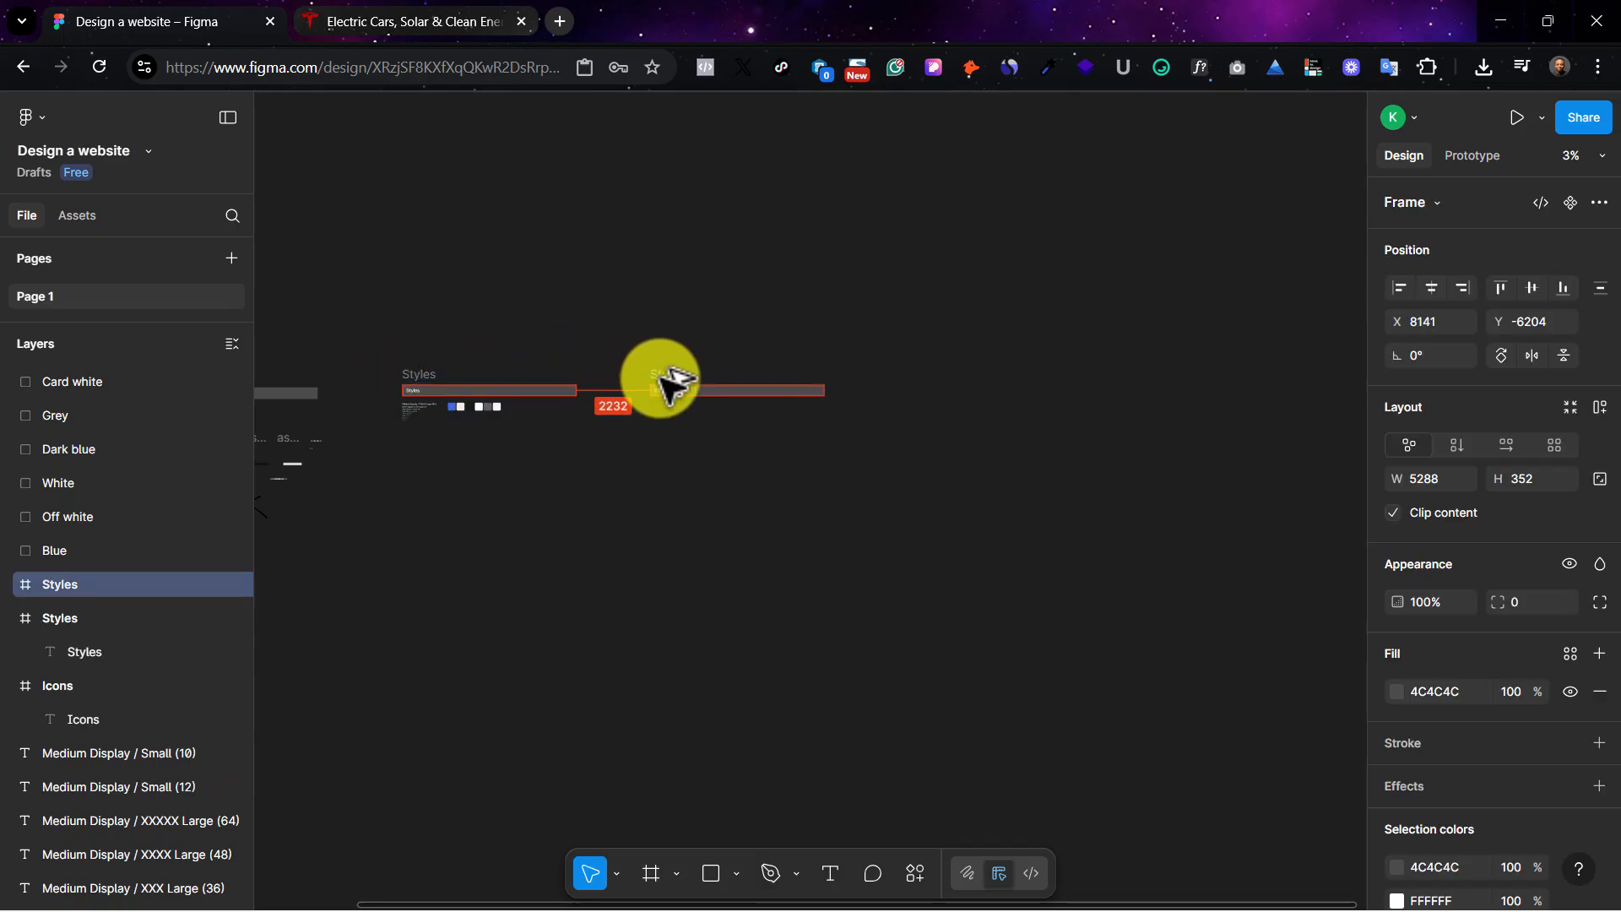
key("shift+2")
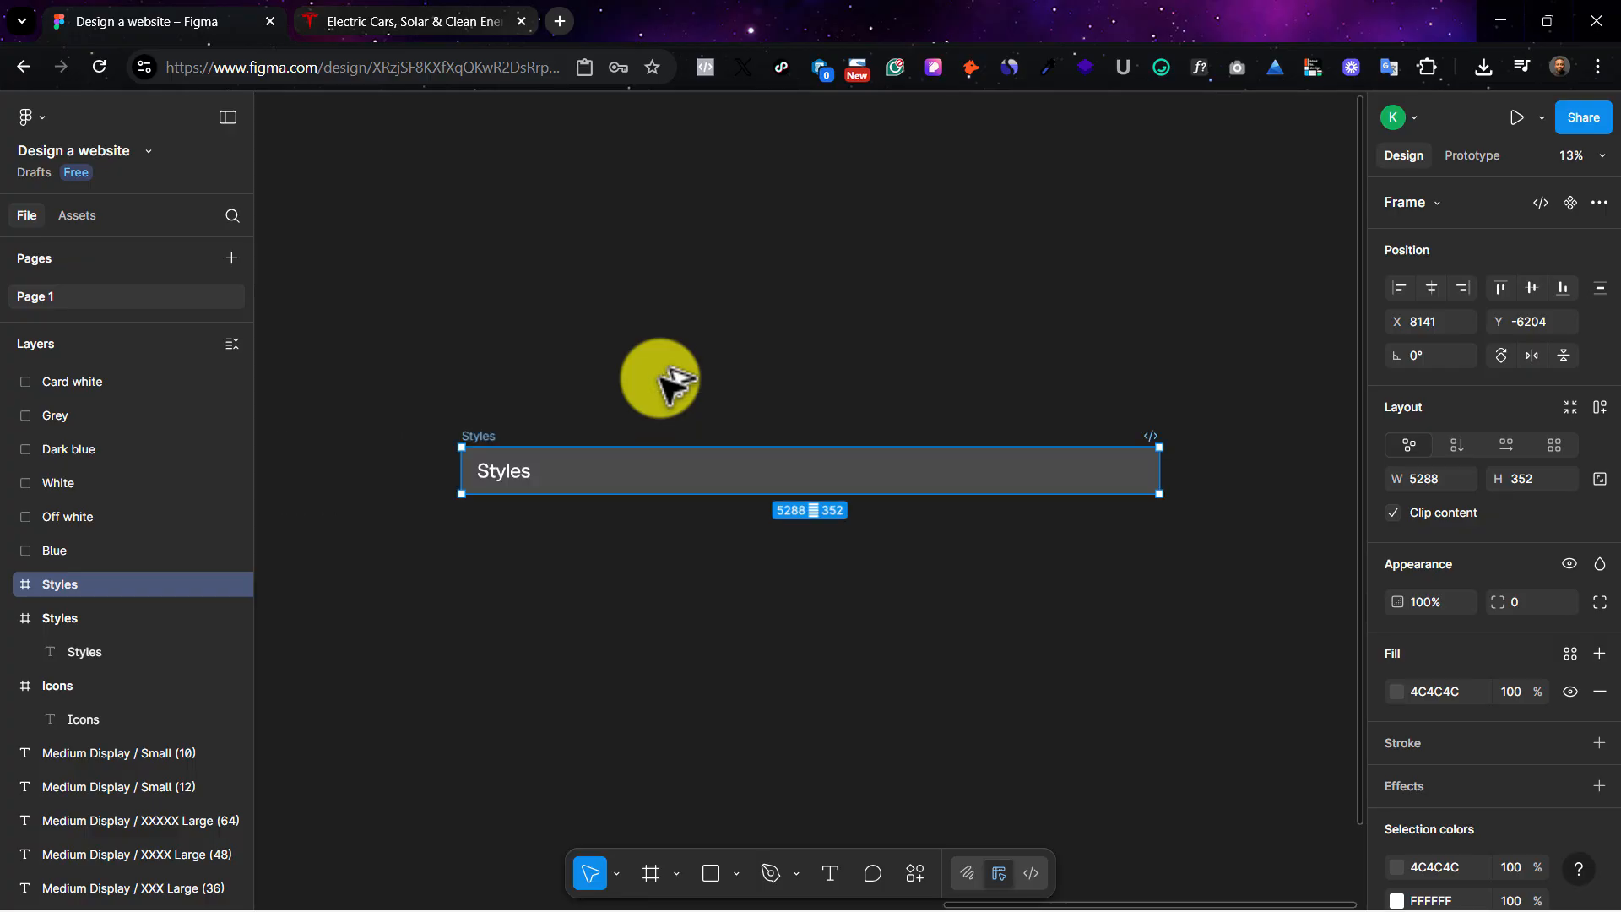
scroll(660, 378, "left", 7)
scroll(645, 390, "right", 1)
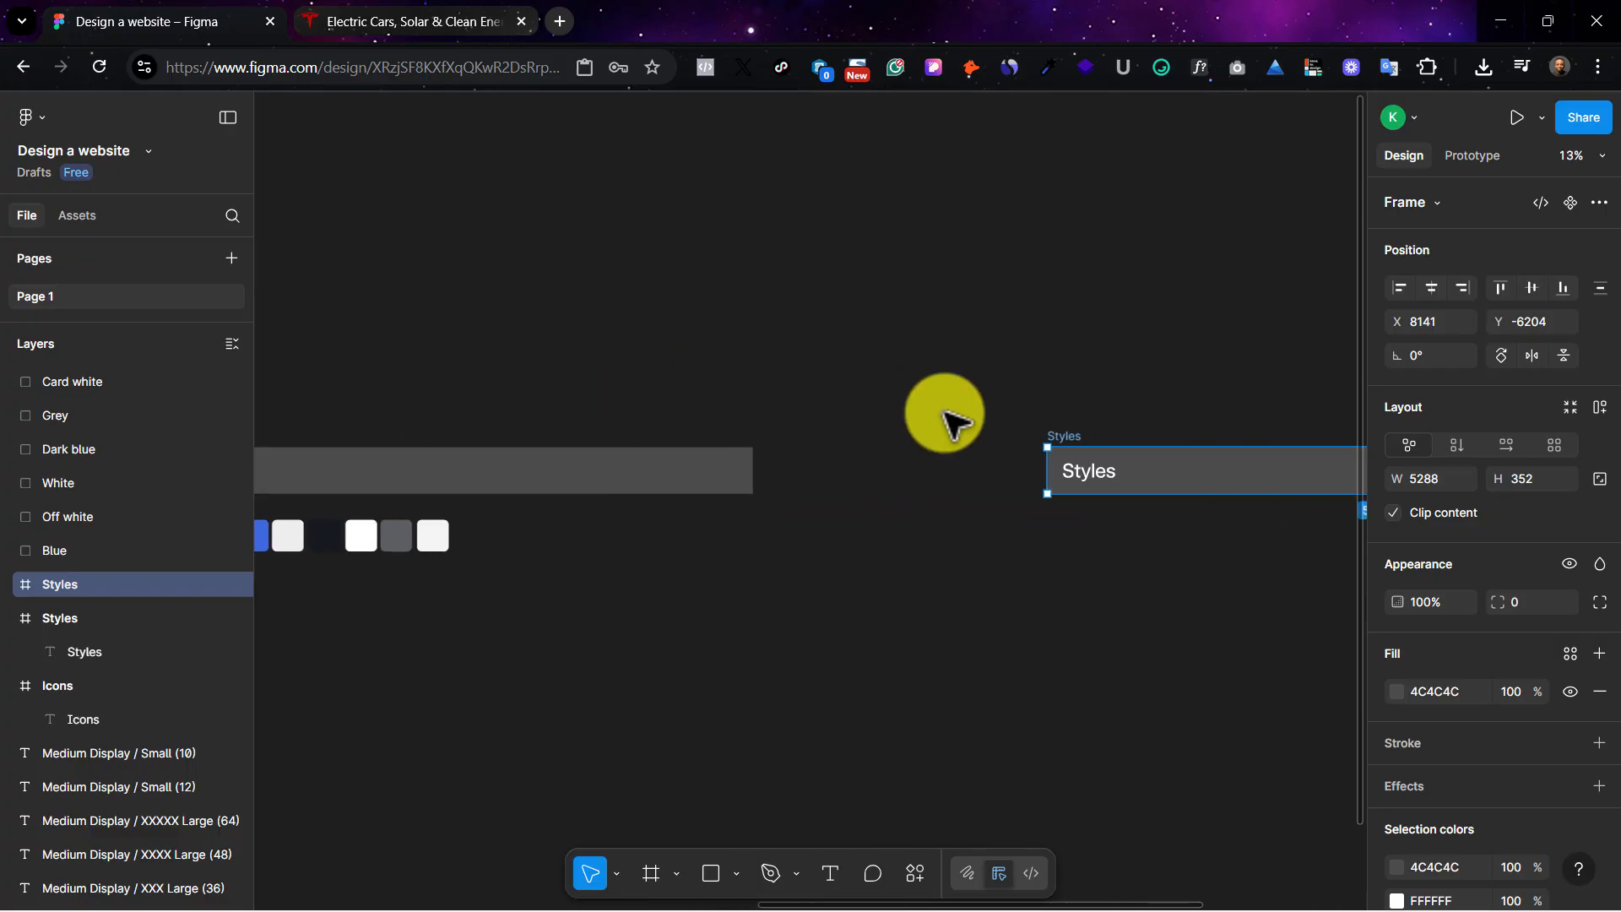
key("Delete")
Step: Duplicate the Styles header bar and place the copy well to the right of the original
scroll(912, 417, "left", 3)
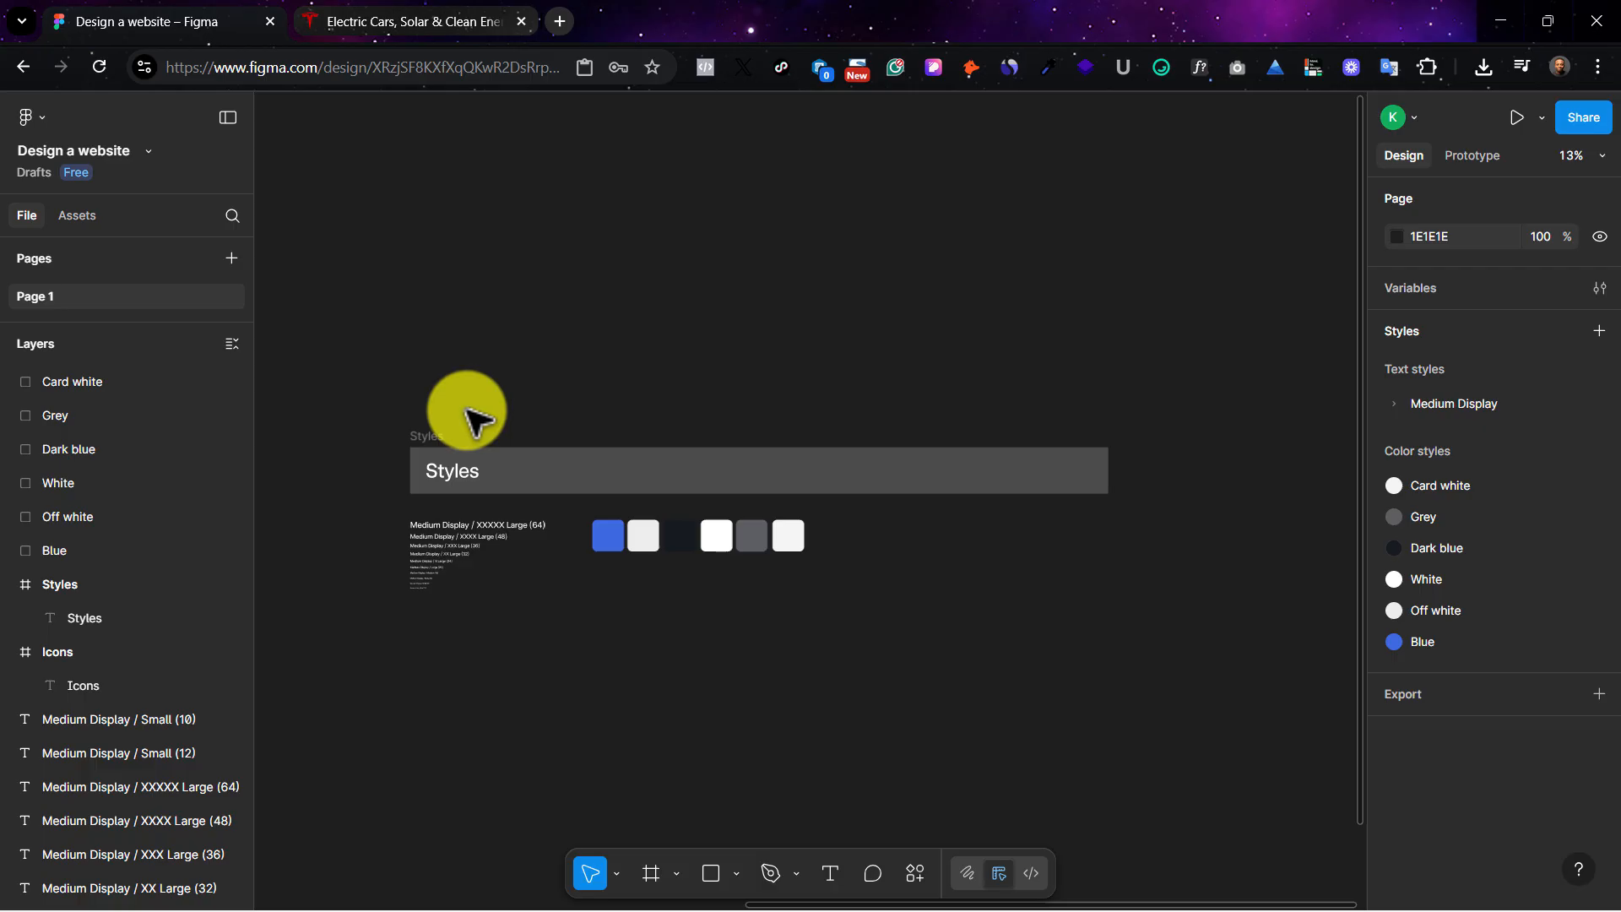
left_click(432, 435)
left_click_drag(433, 426, 610, 429)
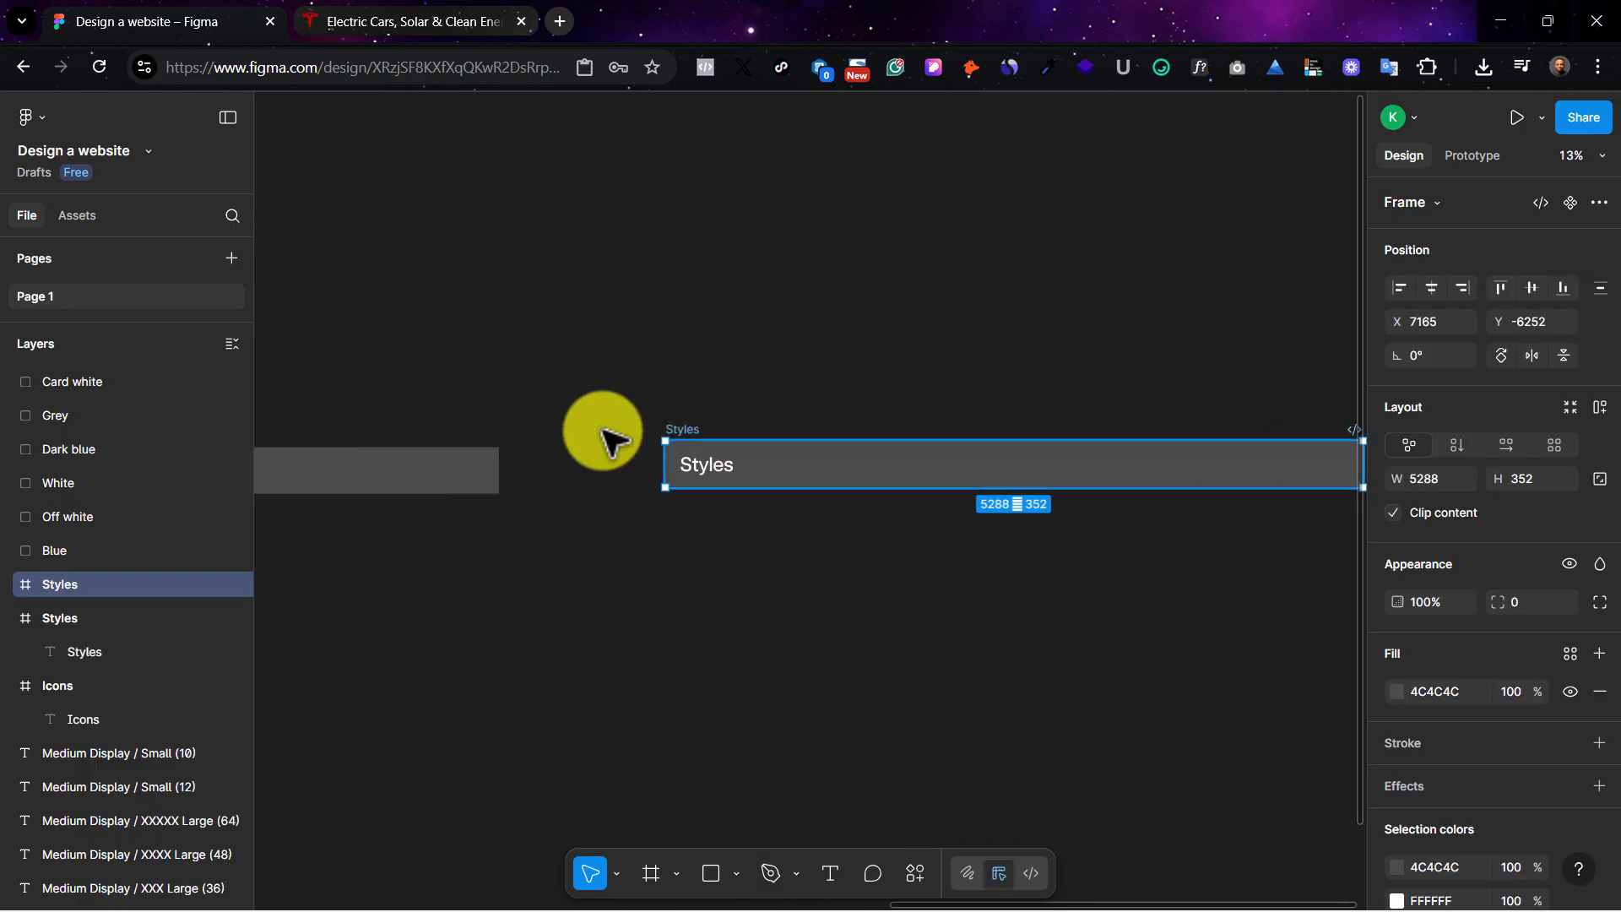
left_click_drag(826, 438, 616, 424)
left_click_drag(415, 382, 1015, 492)
scroll(898, 488, "right", 5)
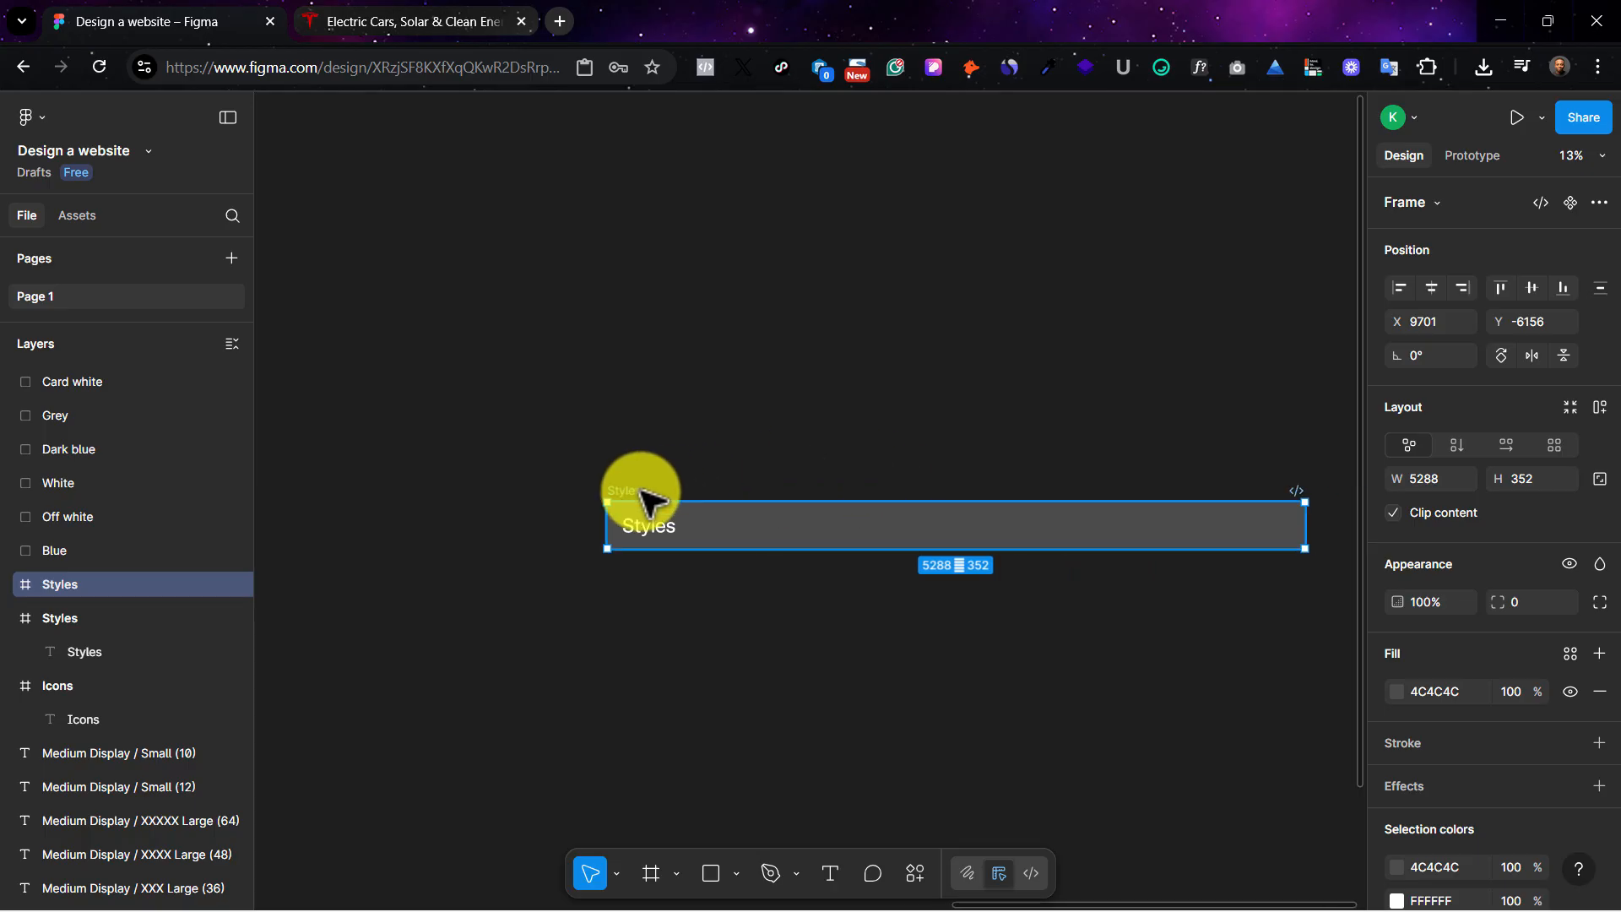
left_click_drag(640, 491, 645, 475)
Step: Change the copied header bar's text to "Landing page"
left_click(658, 517)
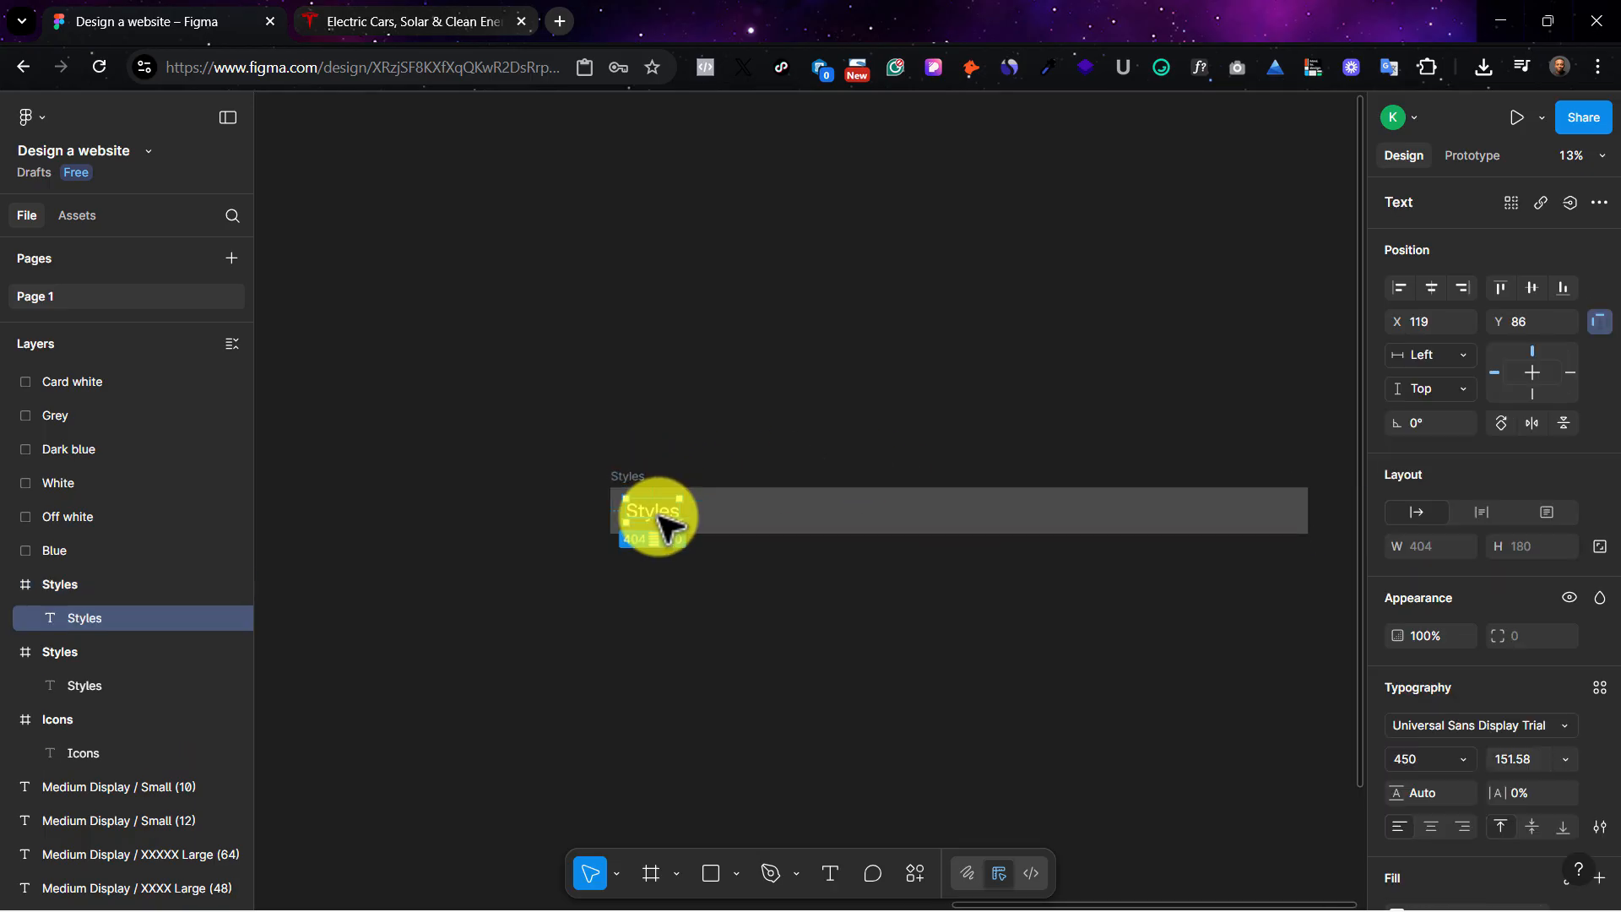
double_click(665, 523)
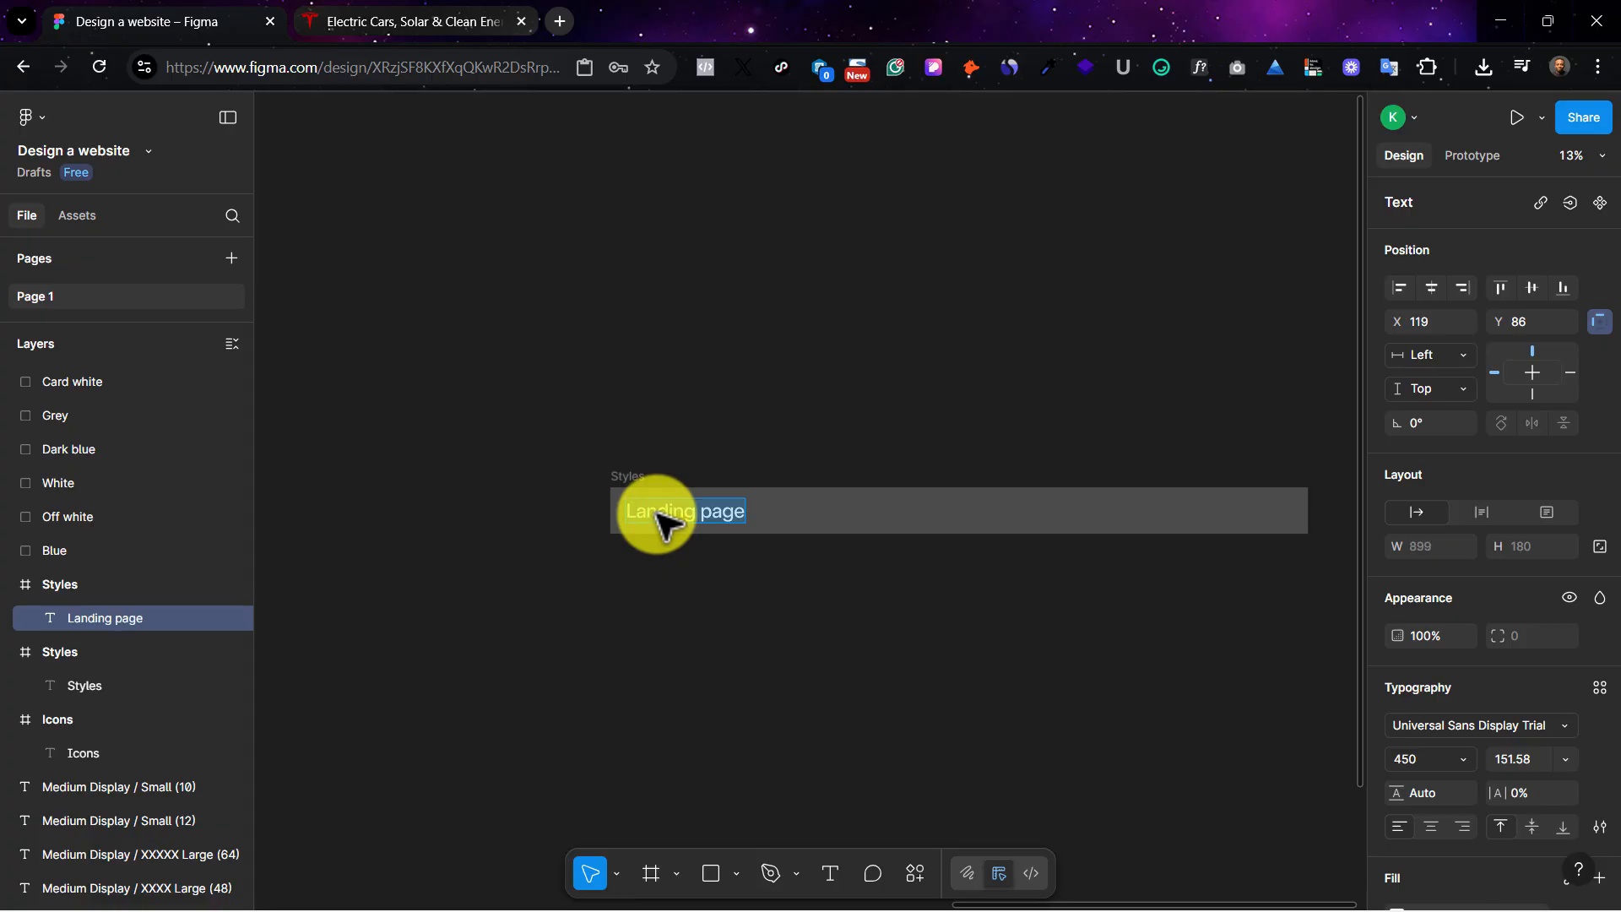
key("Escape")
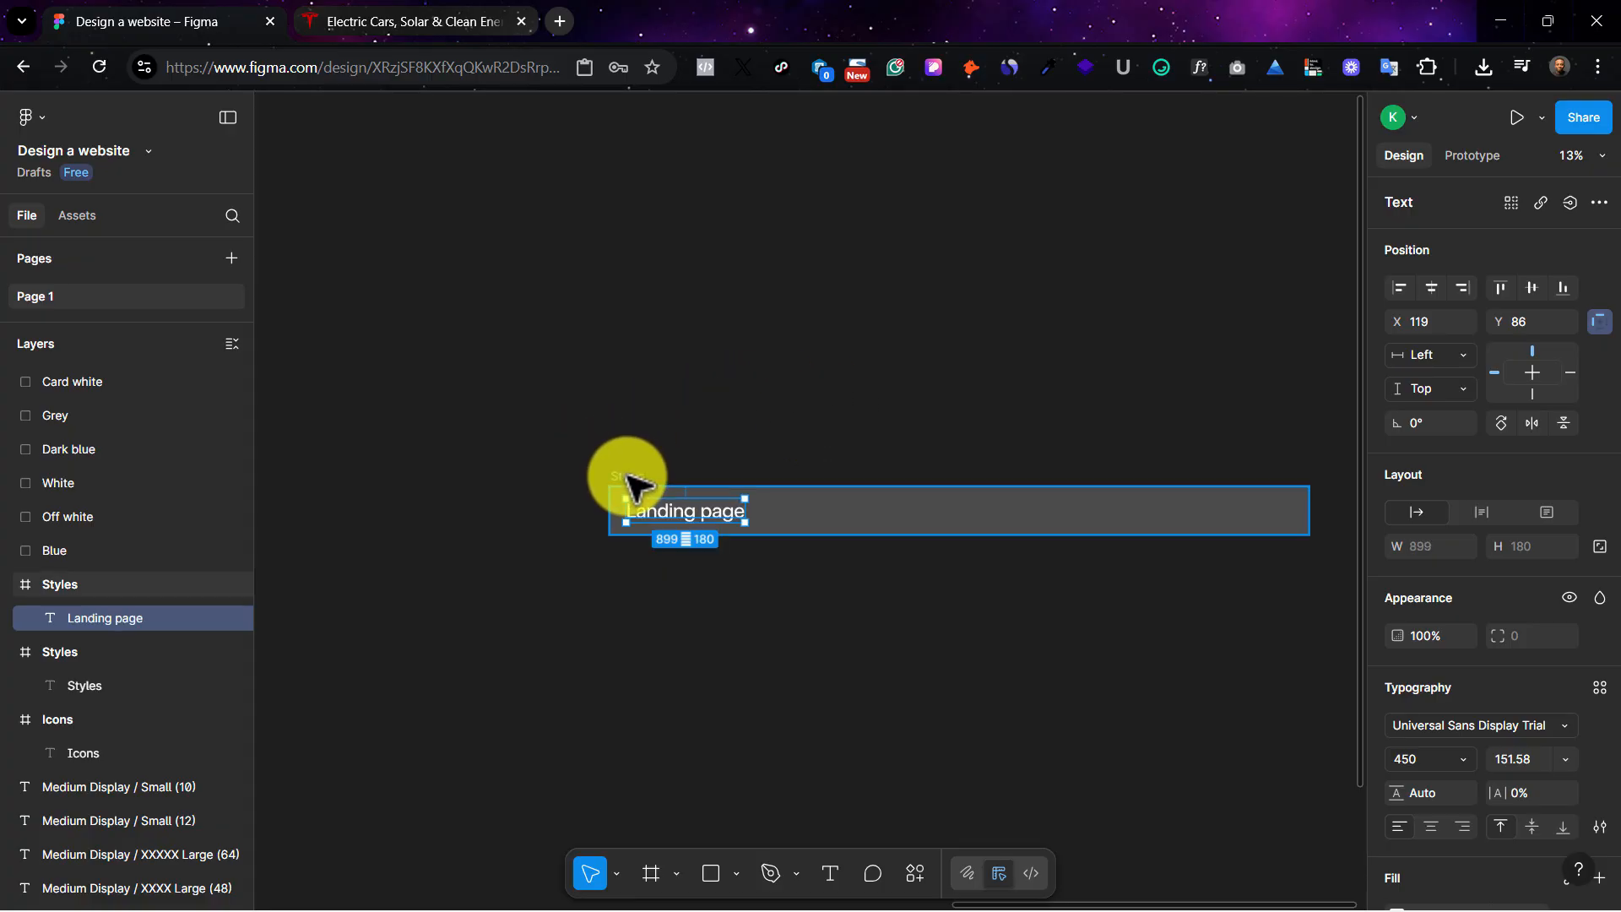
Step: Rename the copied Styles header frame as Landing page
left_click(627, 477)
left_click(770, 441)
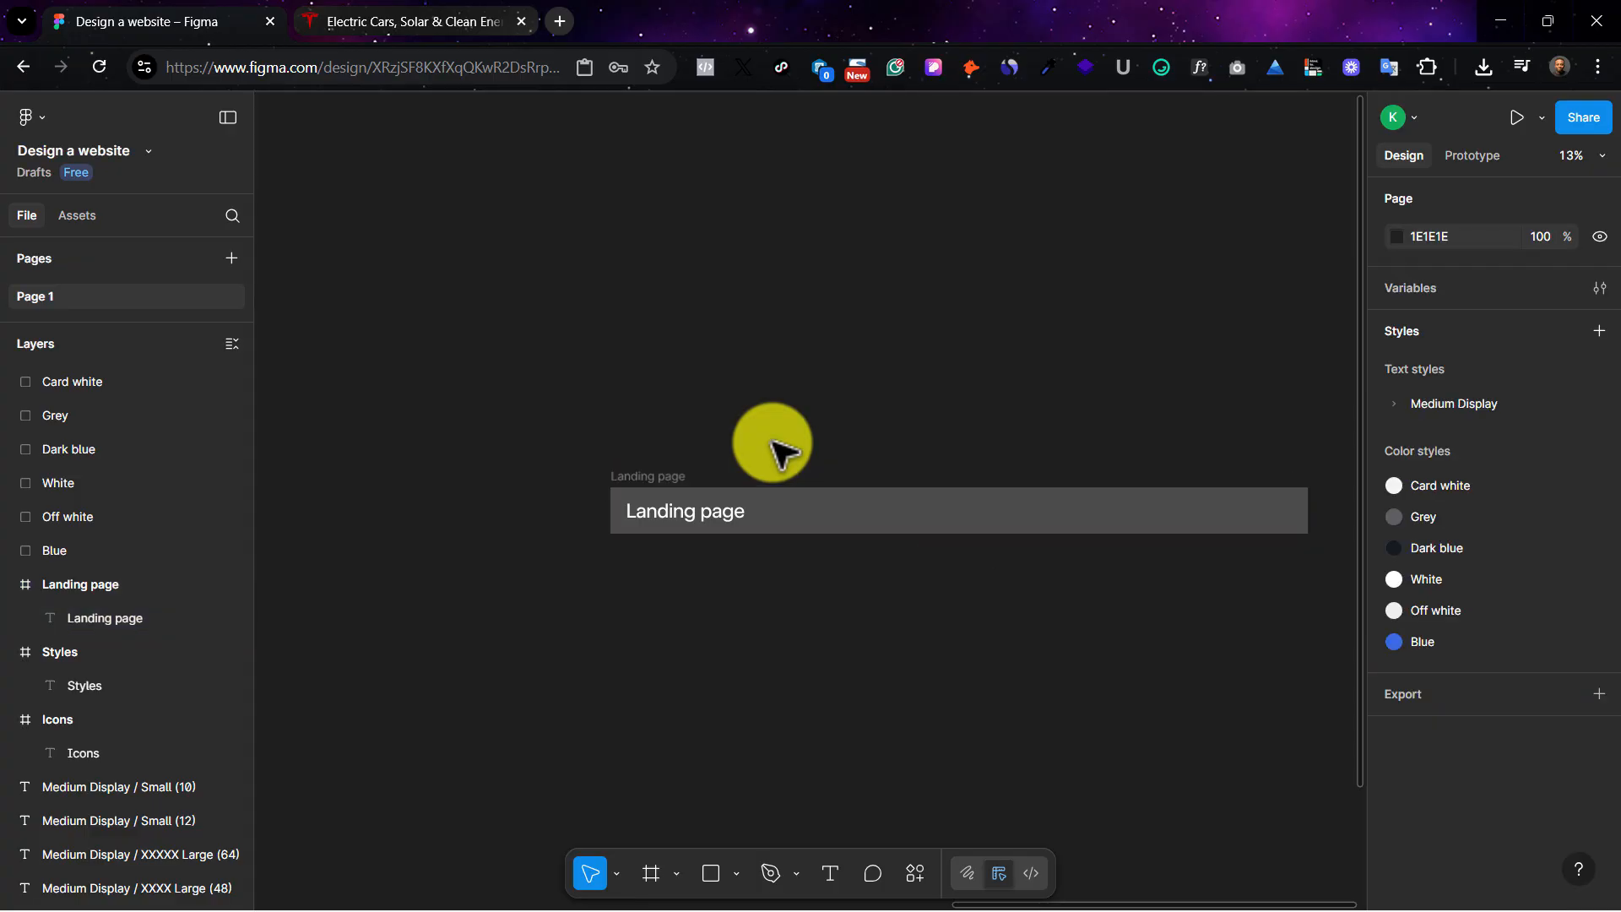
Step: Add a 1440×1024 Desktop preset frame below the Landing page header bar
scroll(920, 631, "down", 2)
scroll(920, 631, "right", 1)
scroll(720, 471, "down", 1)
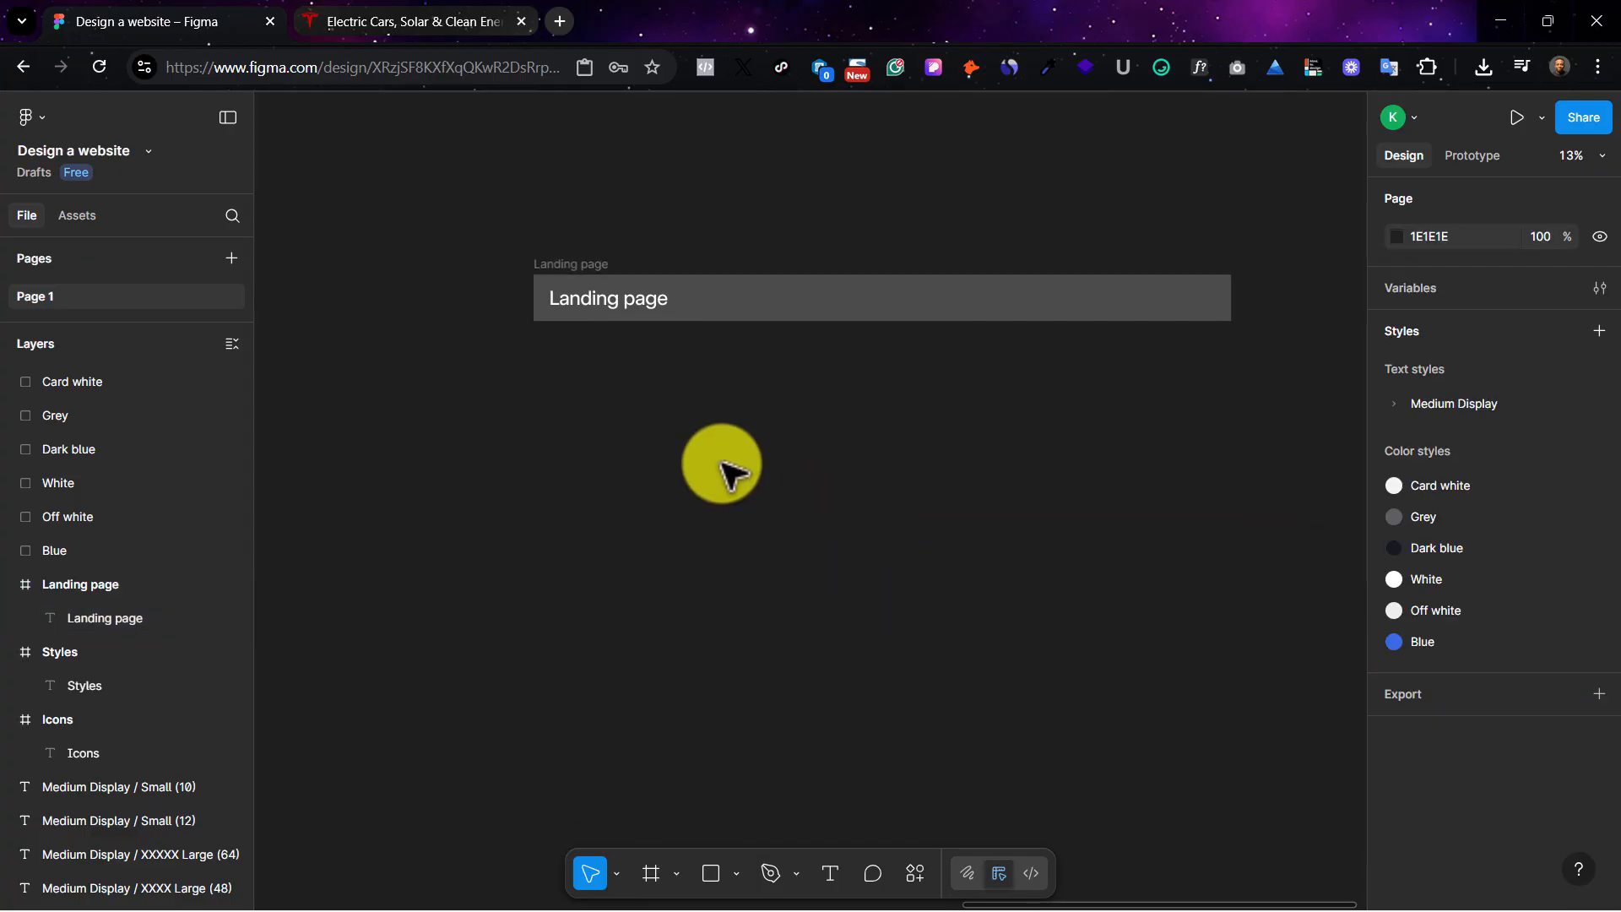
left_click(655, 873)
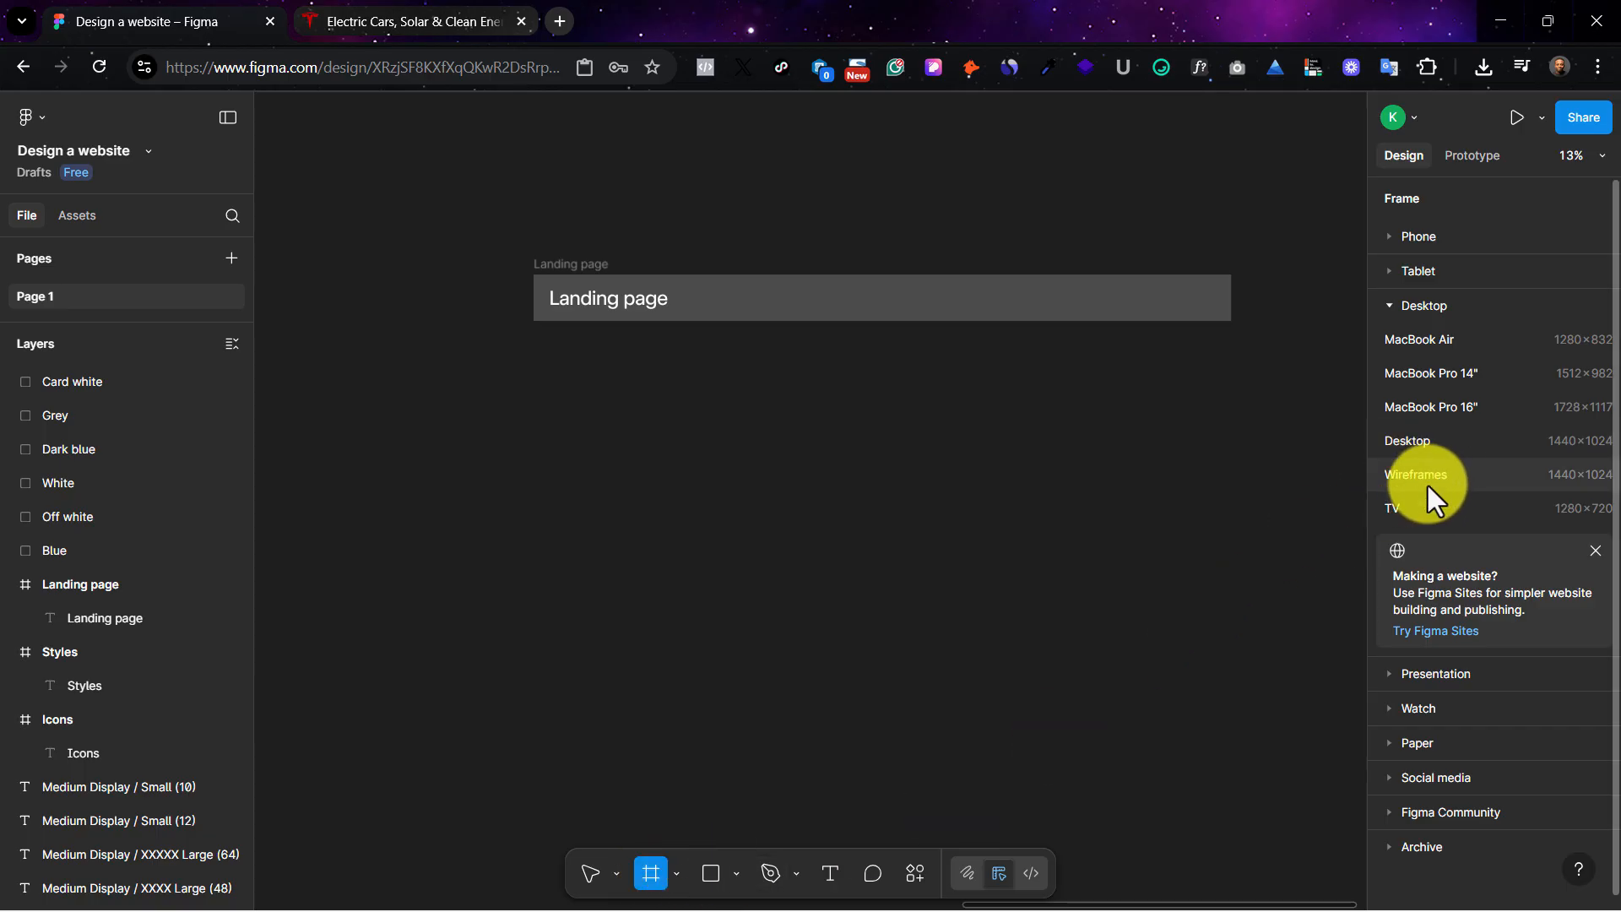
left_click(1442, 442)
left_click_drag(854, 518, 658, 463)
key("shift+2")
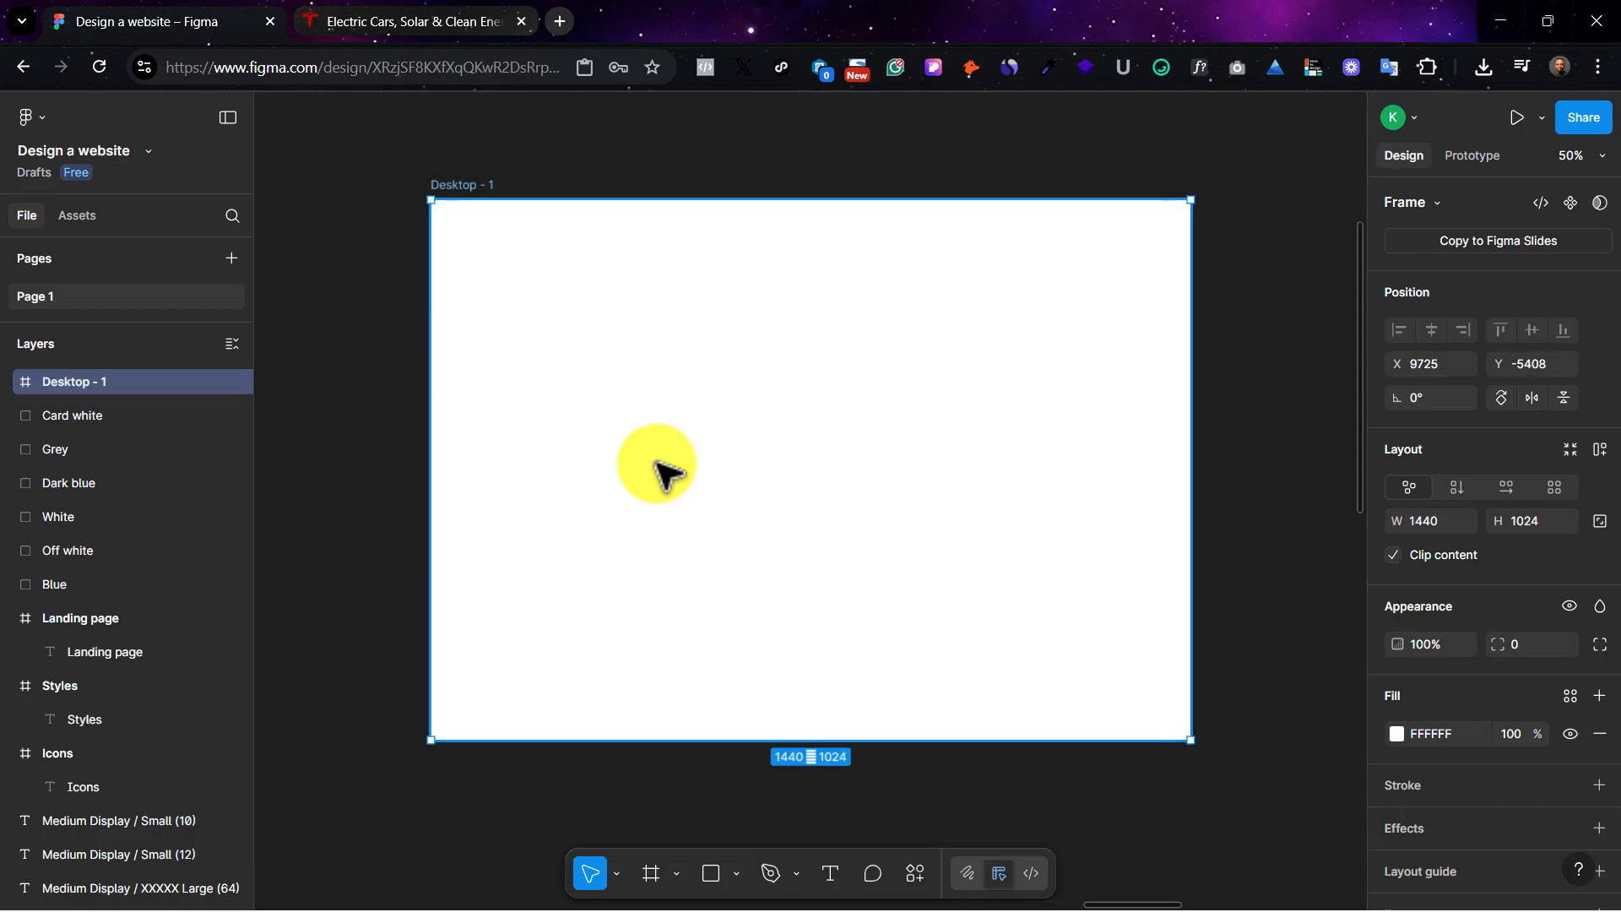
Step: Rename the new desktop frame as Landing page
scroll(657, 458, "up", 1)
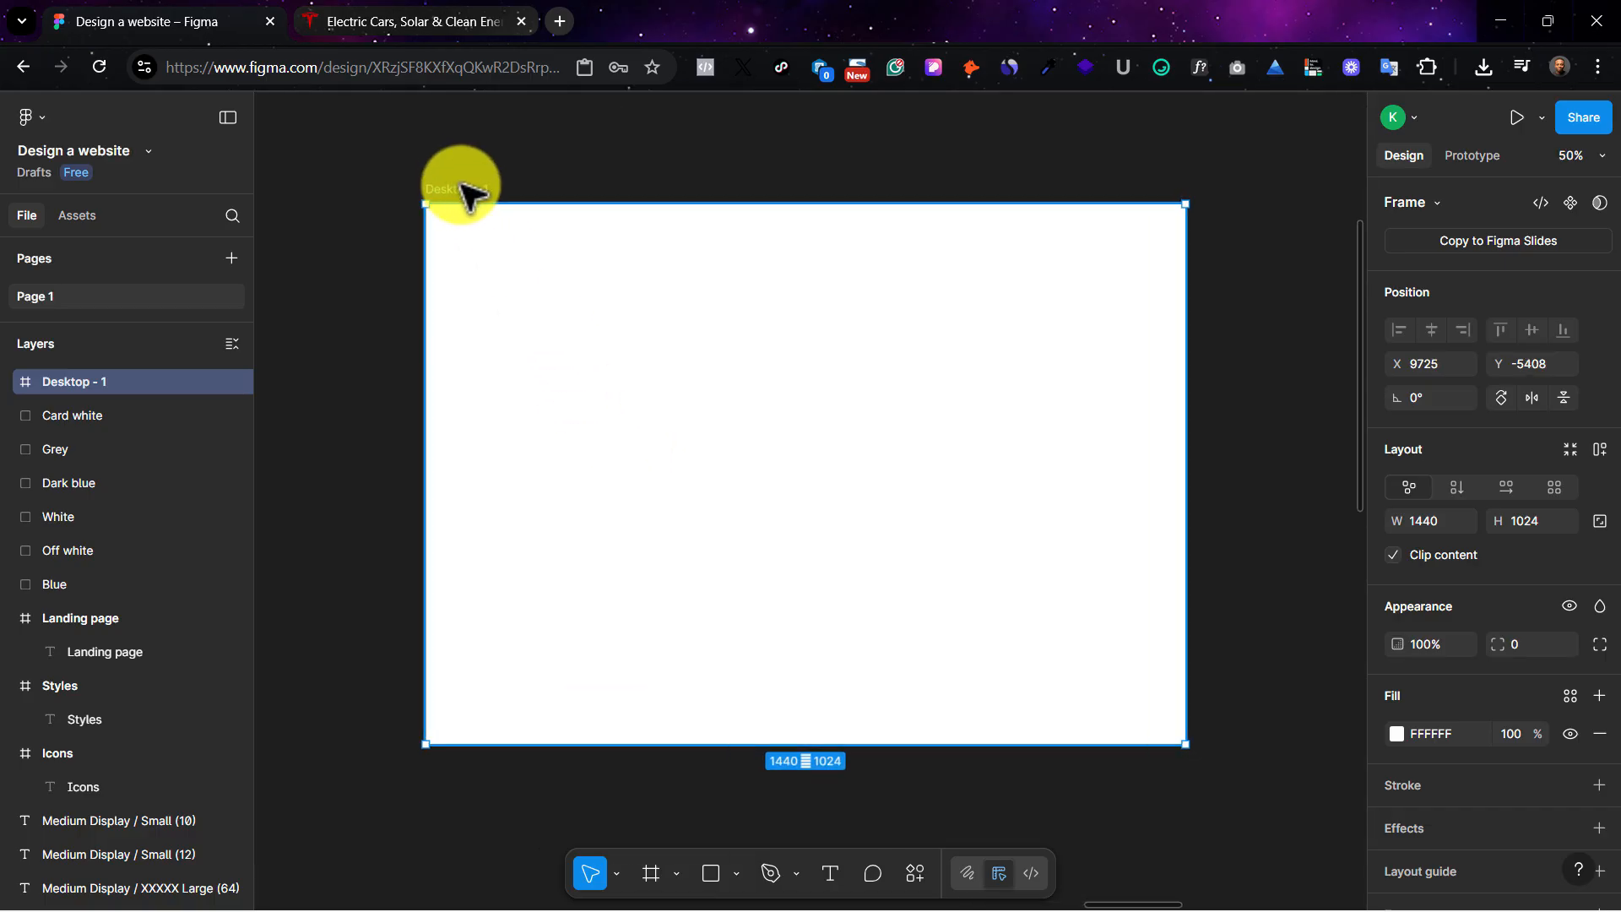
double_click(467, 190)
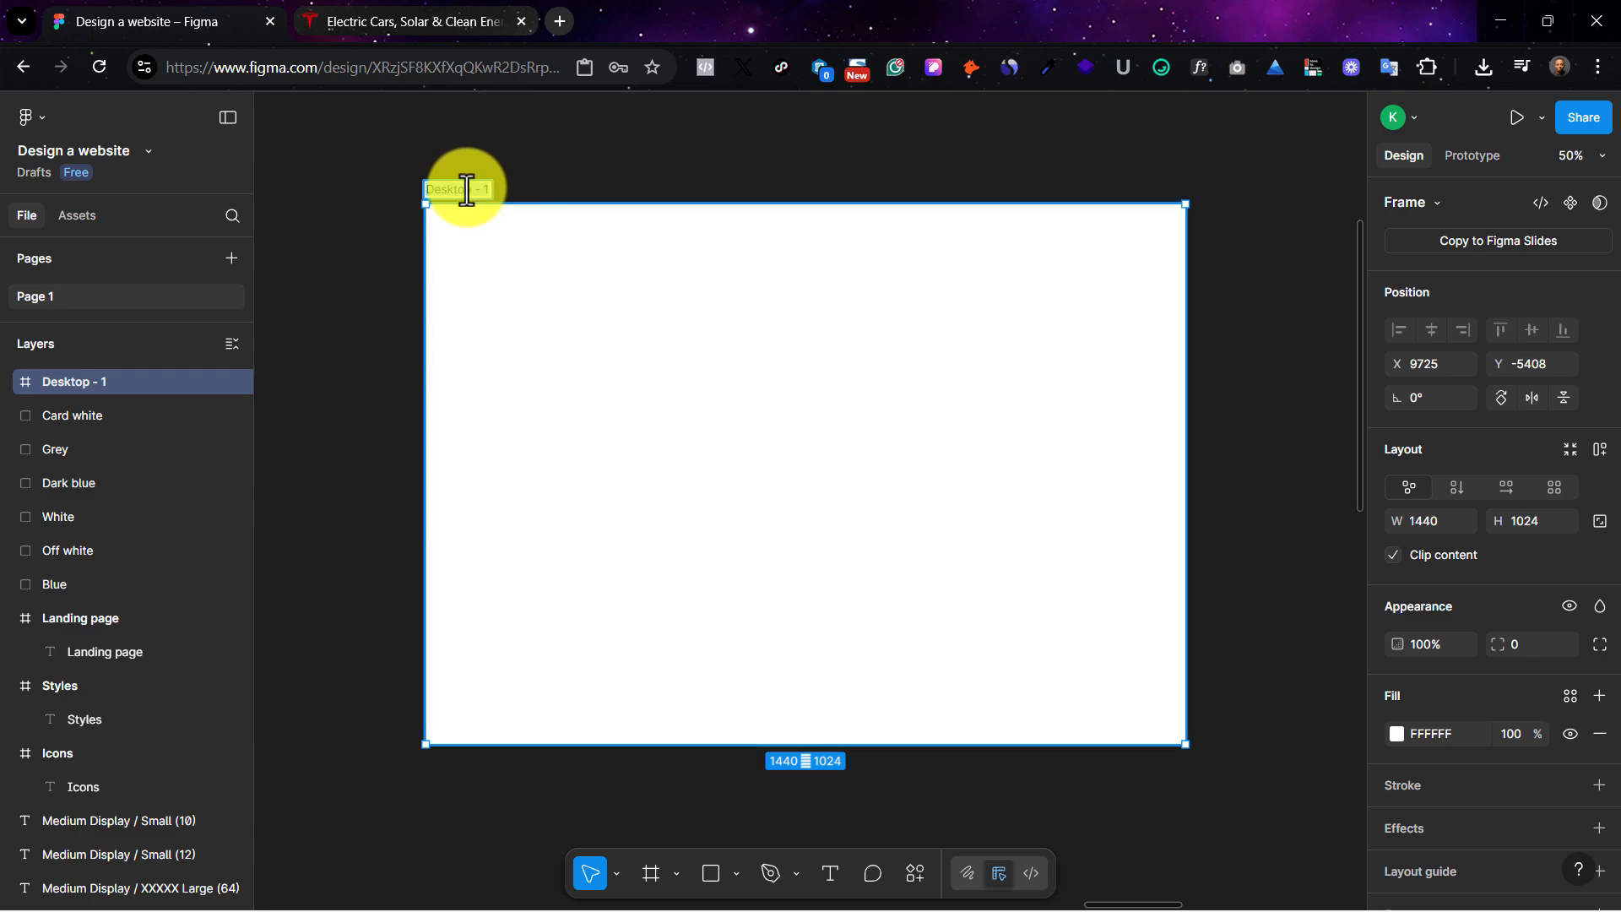
type("Landing page")
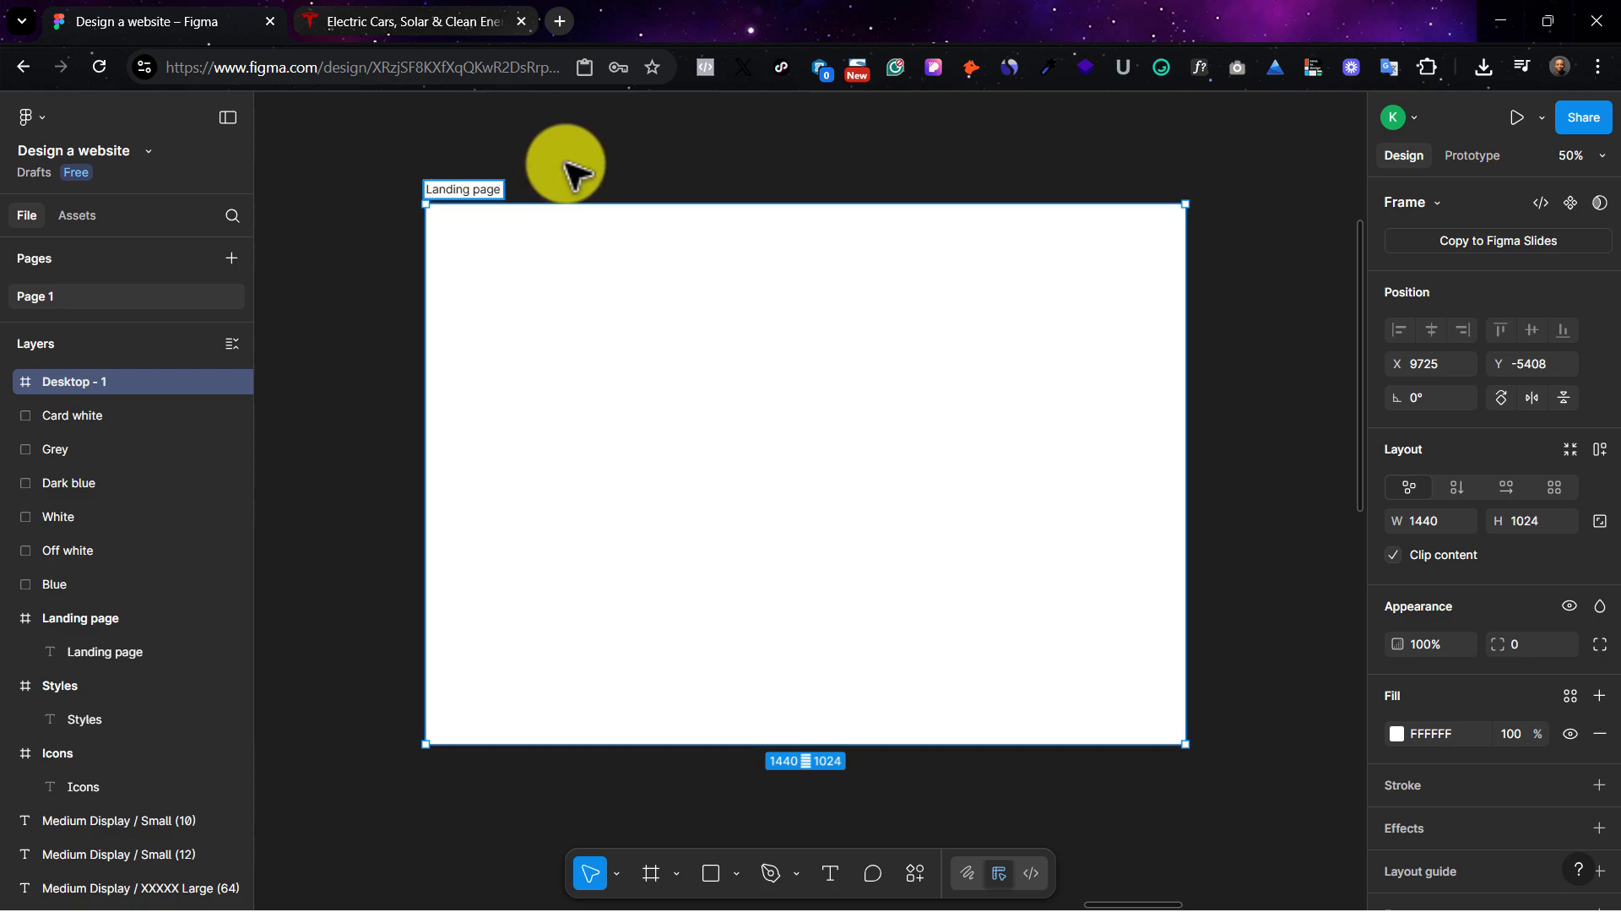
left_click(498, 169)
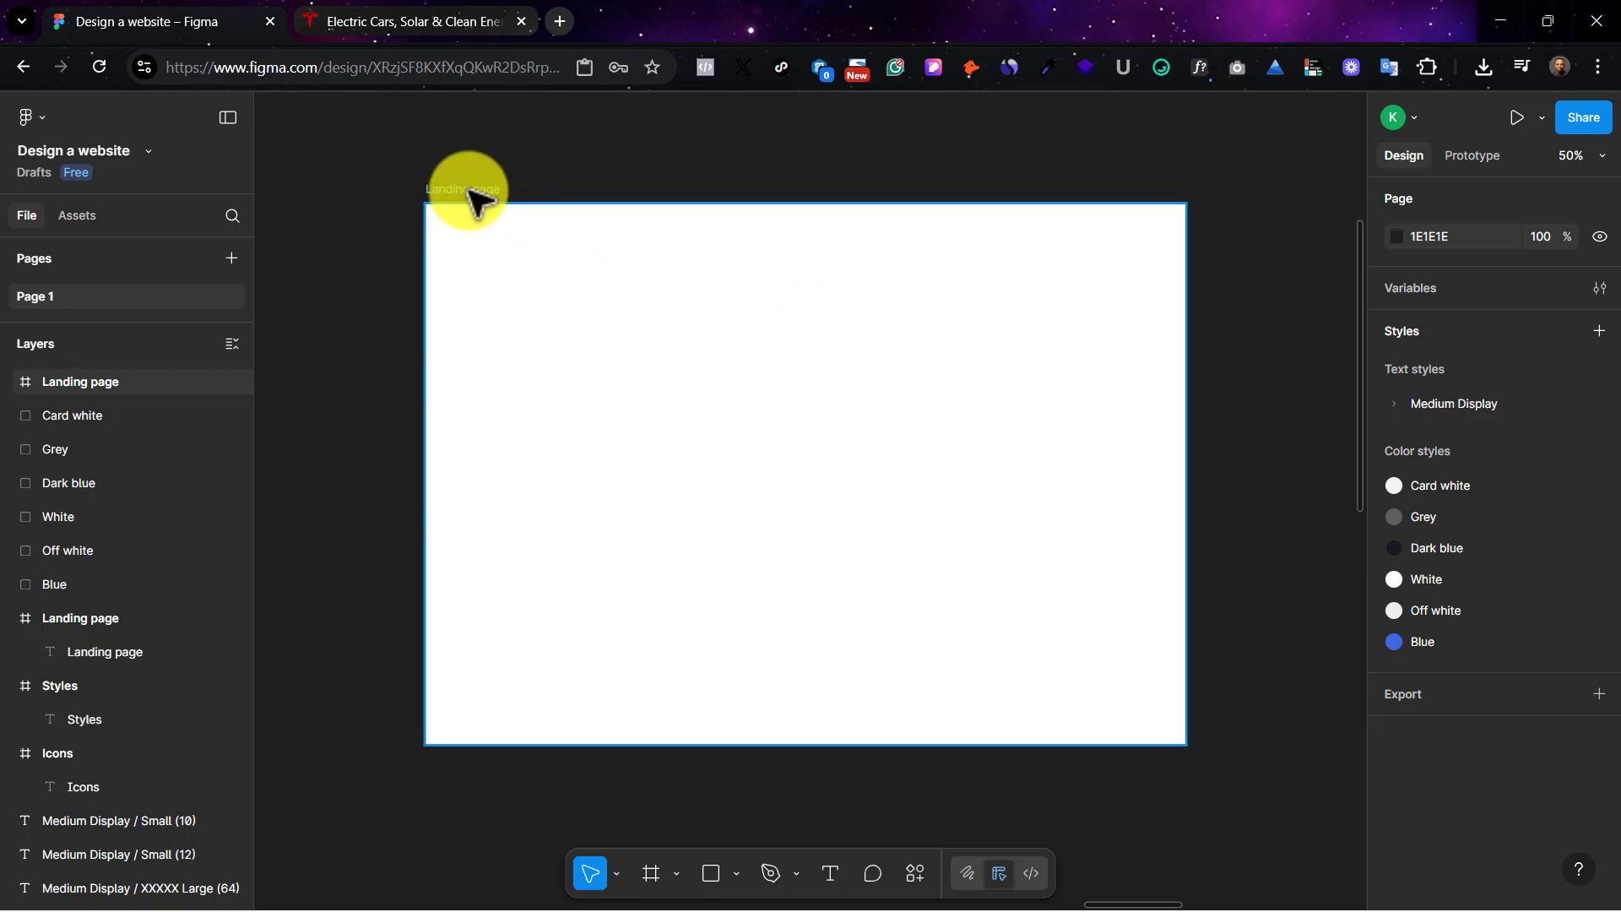
Step: Add a Columns layout guide to the Landing page frame with a count of 12 and the Stretch type
left_click(510, 219)
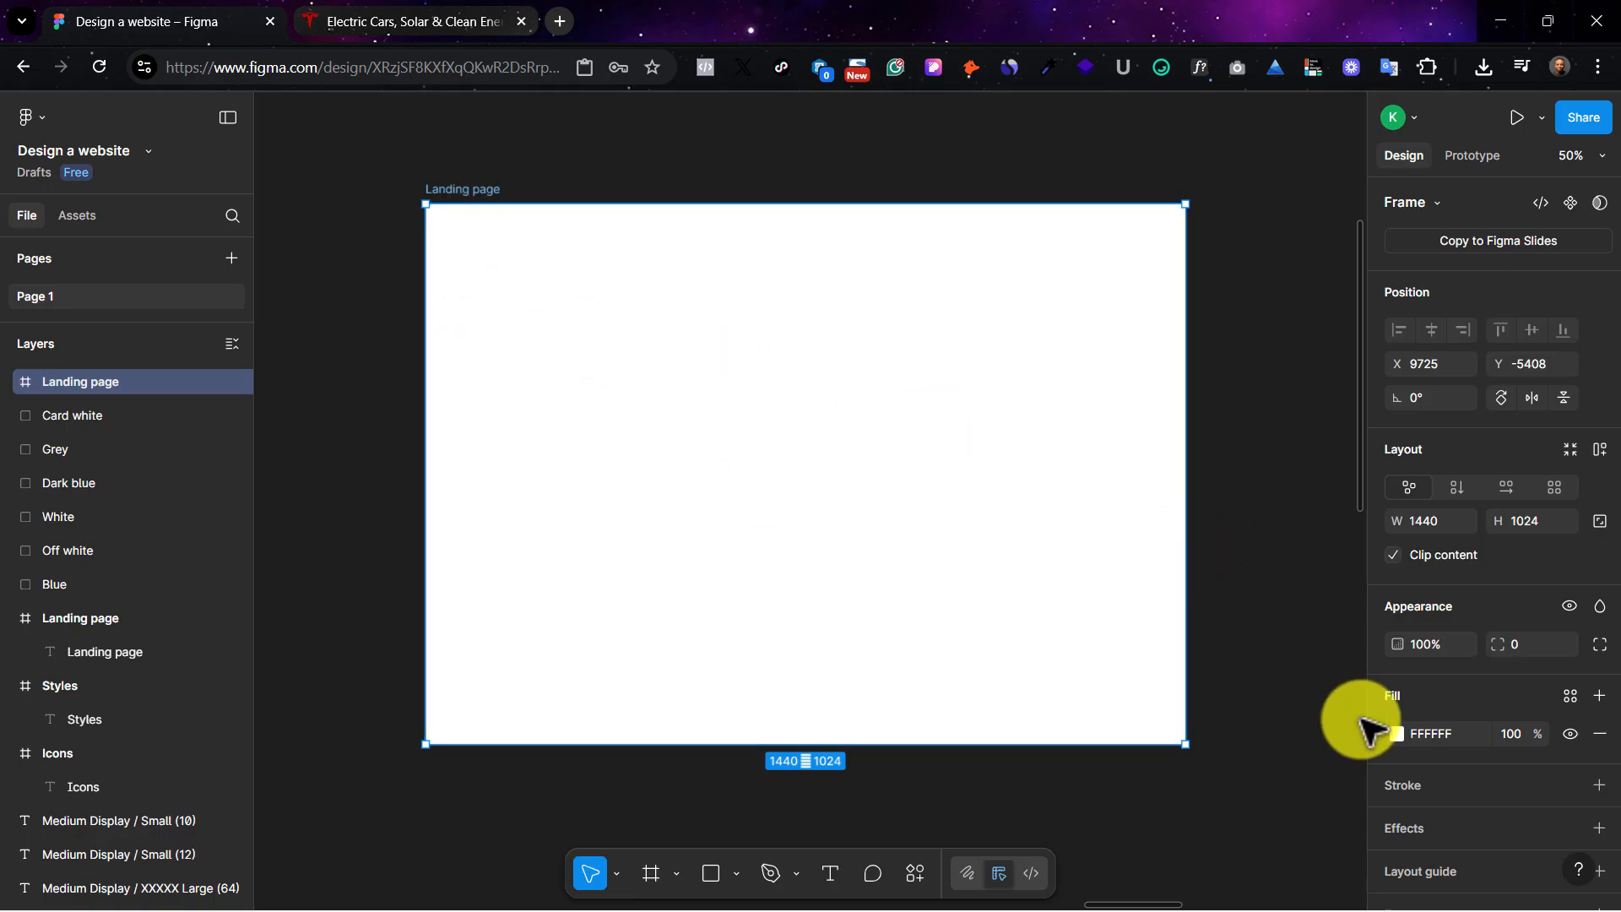
scroll(1442, 799, "down", 1)
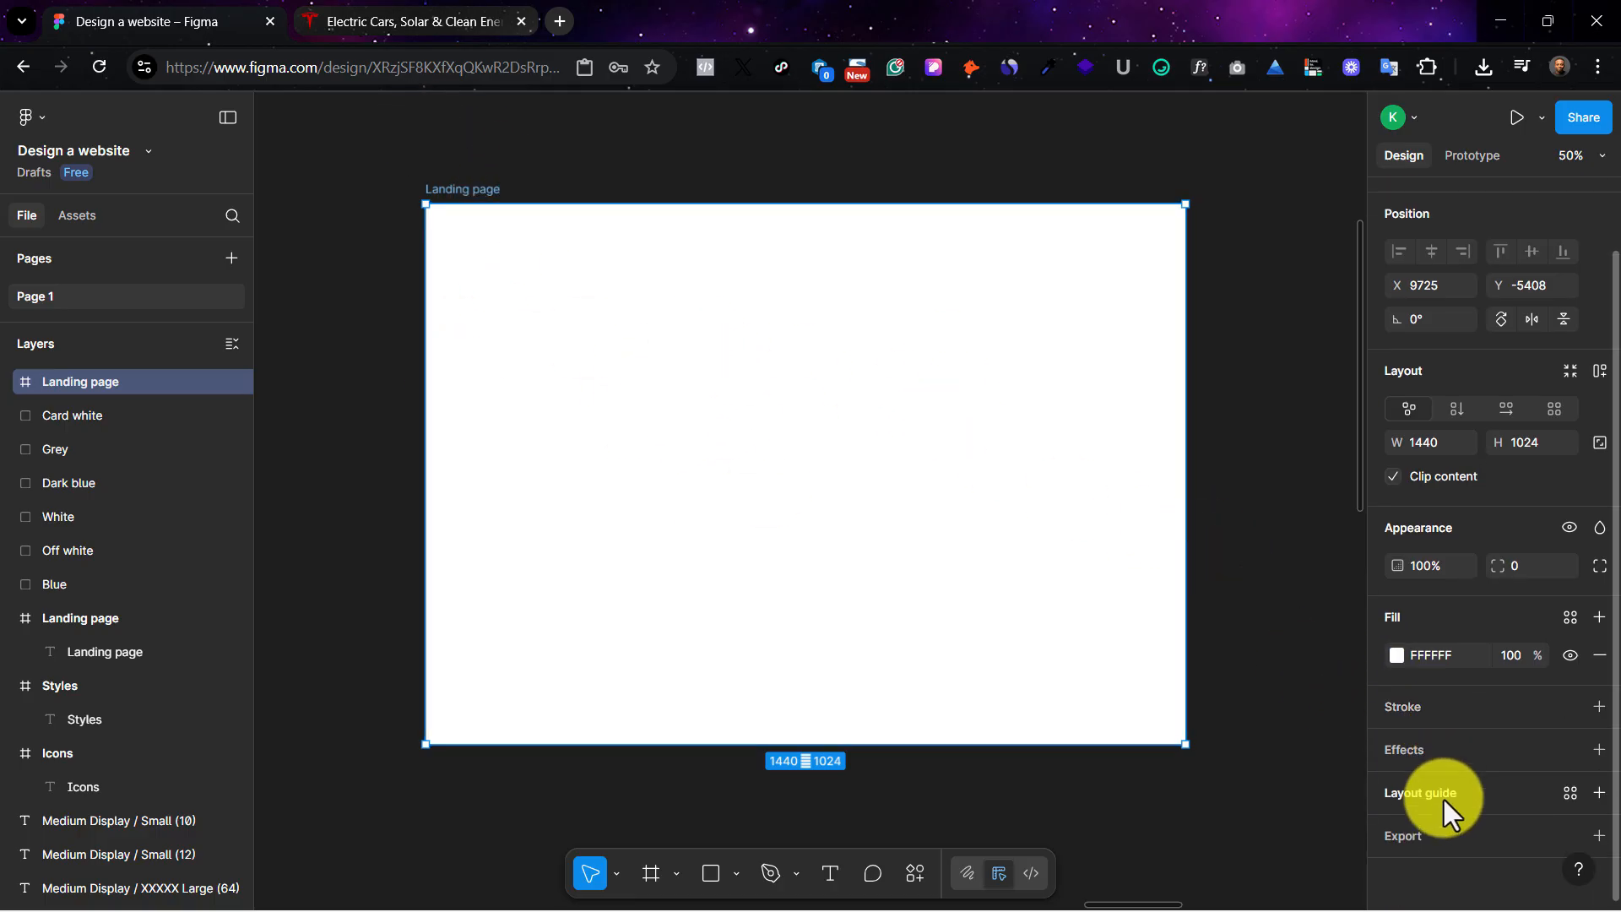
left_click(1590, 796)
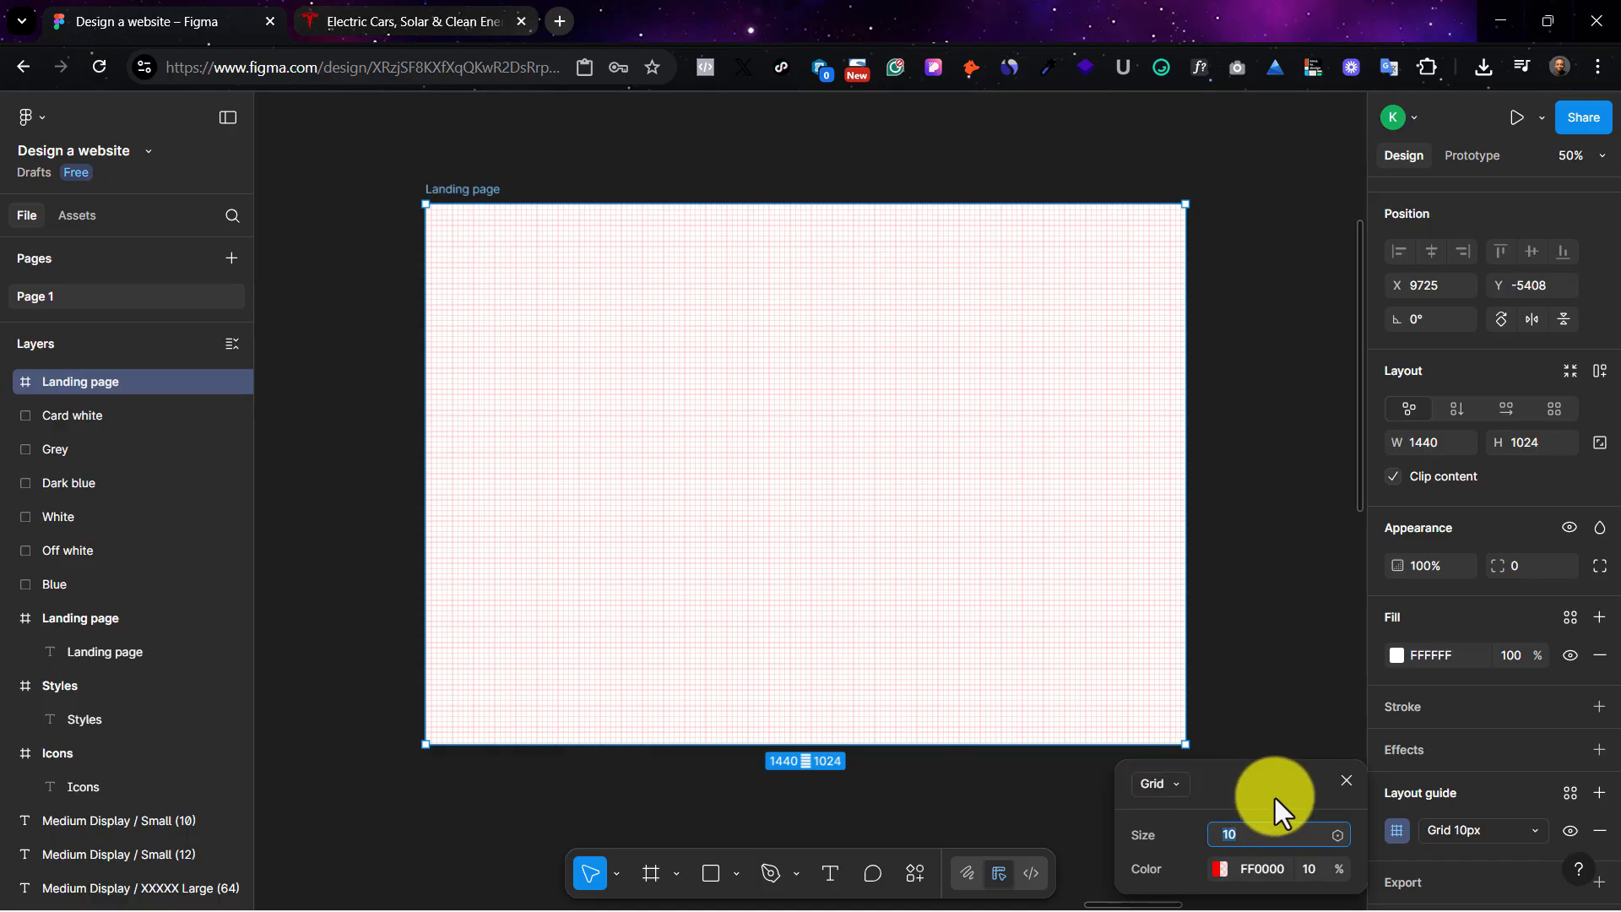
left_click(1165, 778)
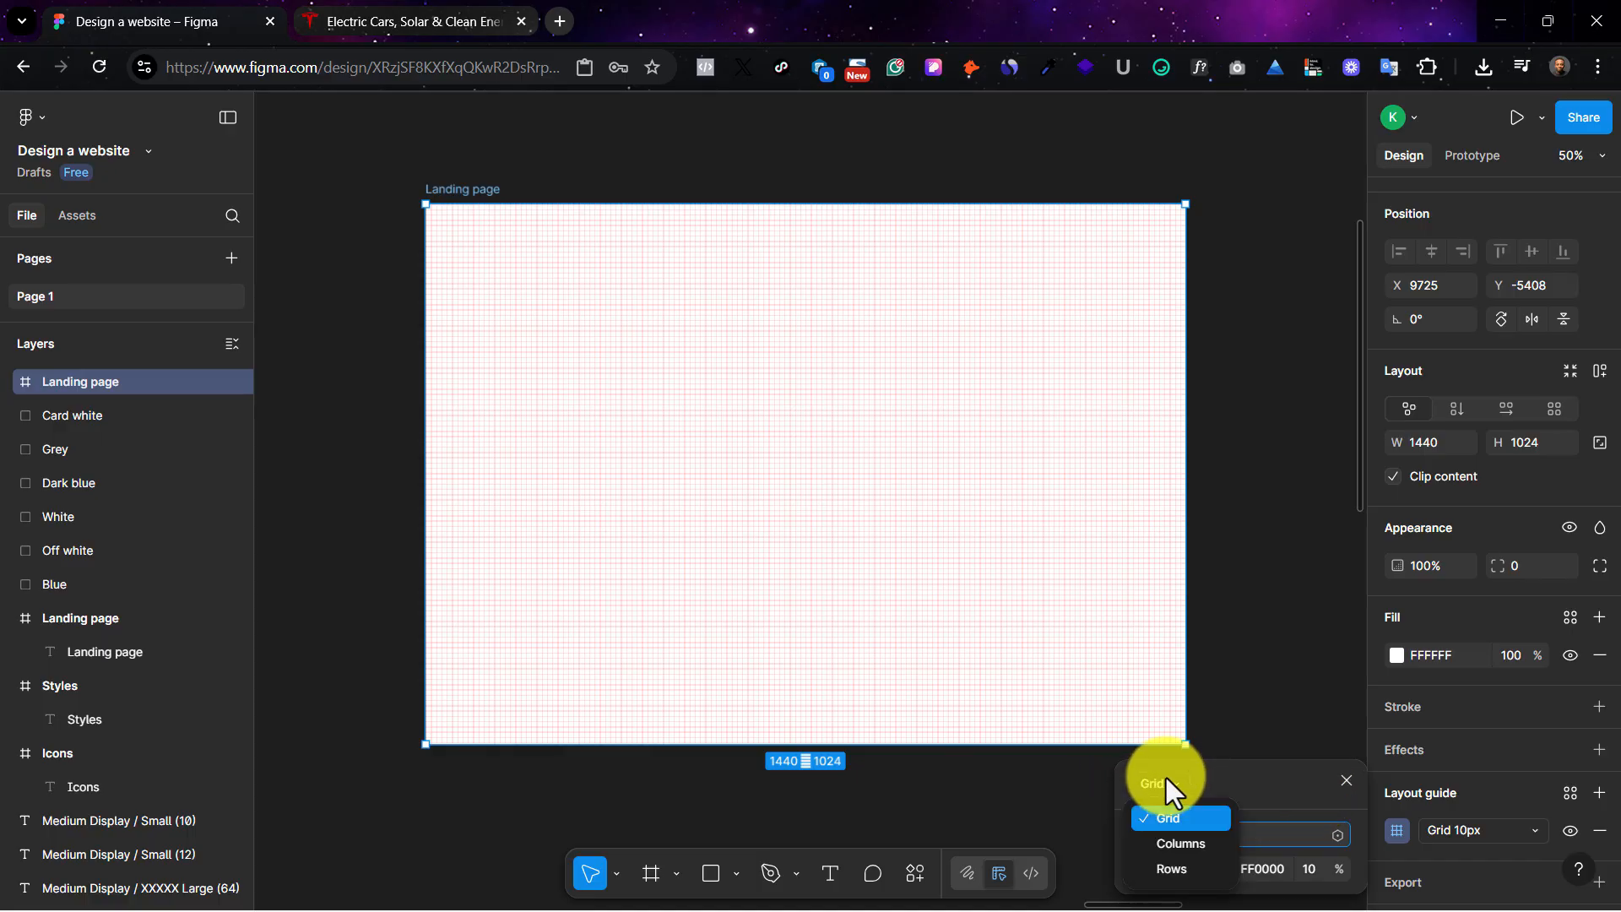
left_click(1177, 847)
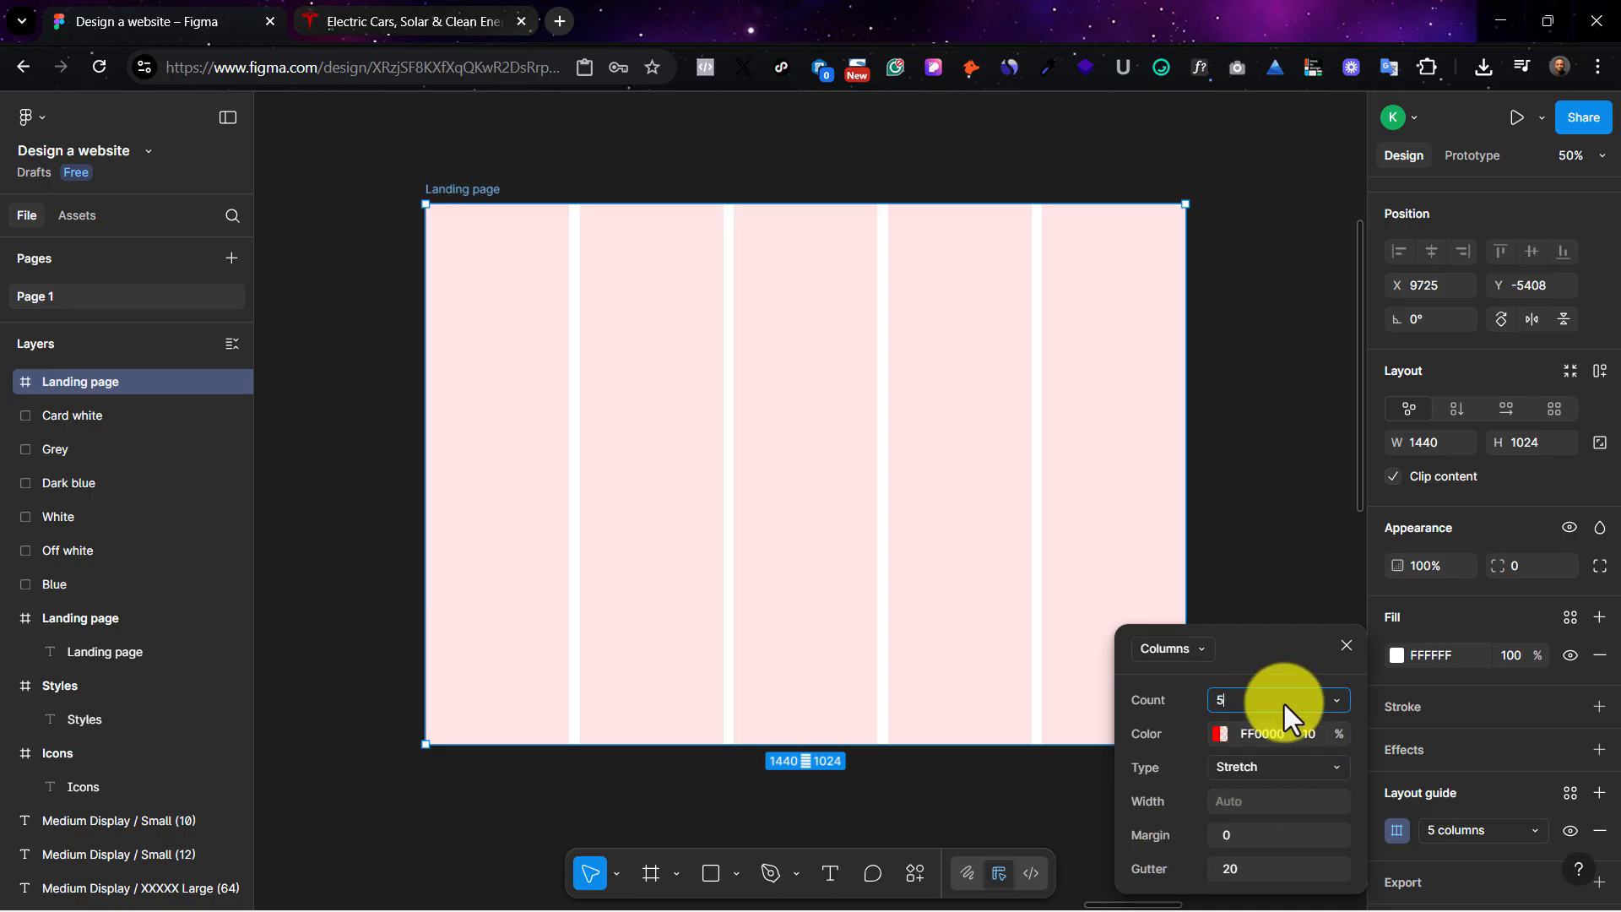
left_click(1336, 700)
left_click(1283, 835)
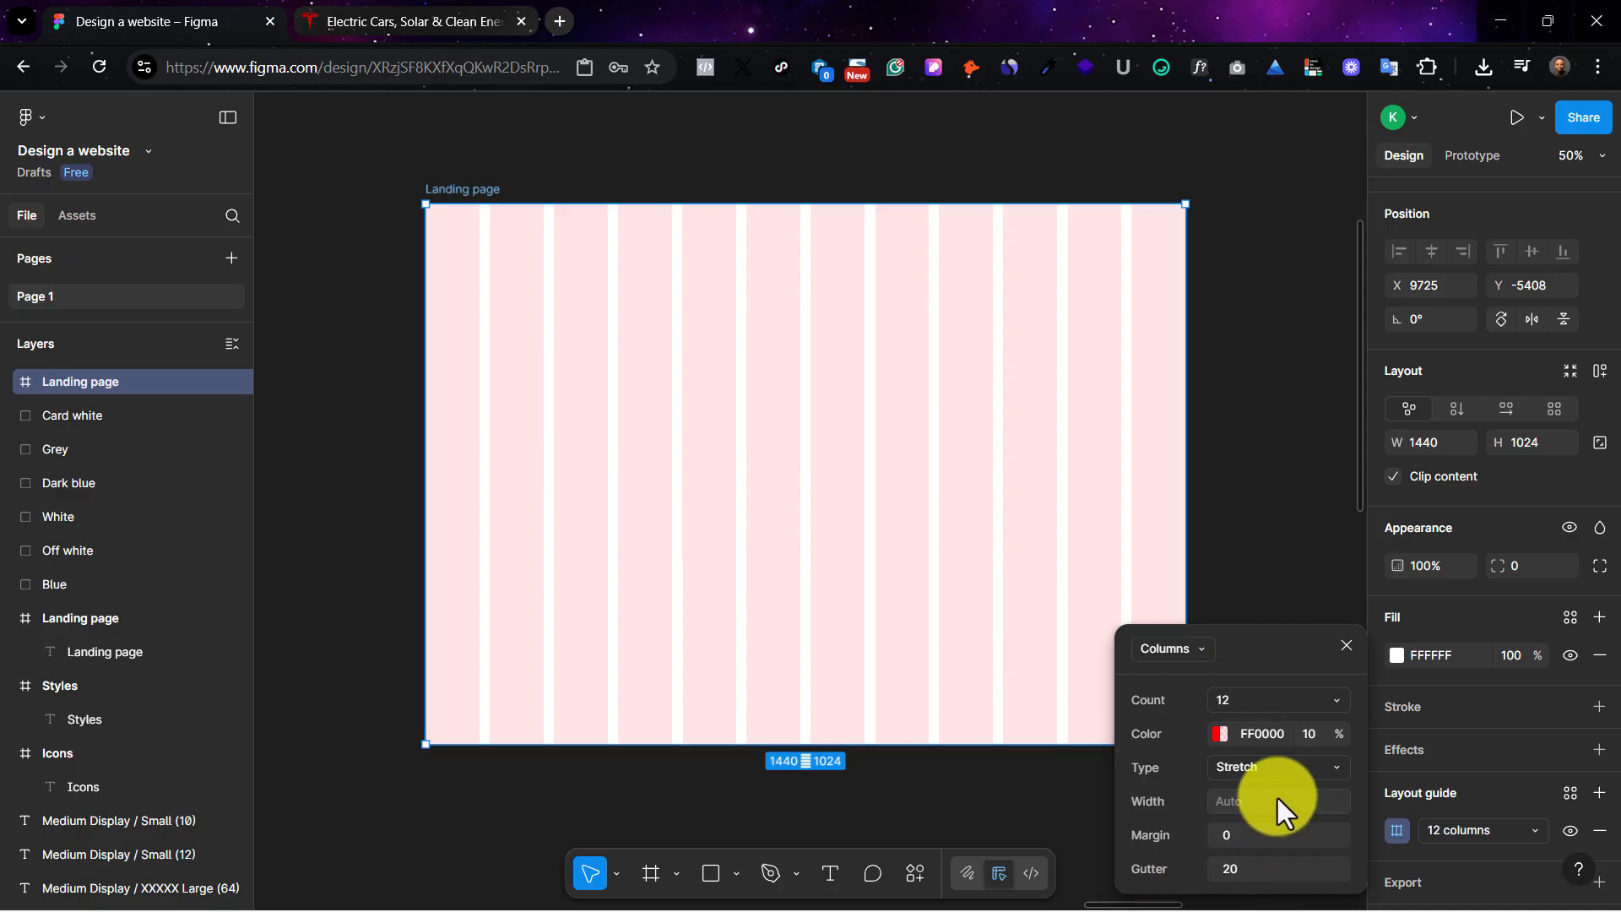
left_click(1285, 767)
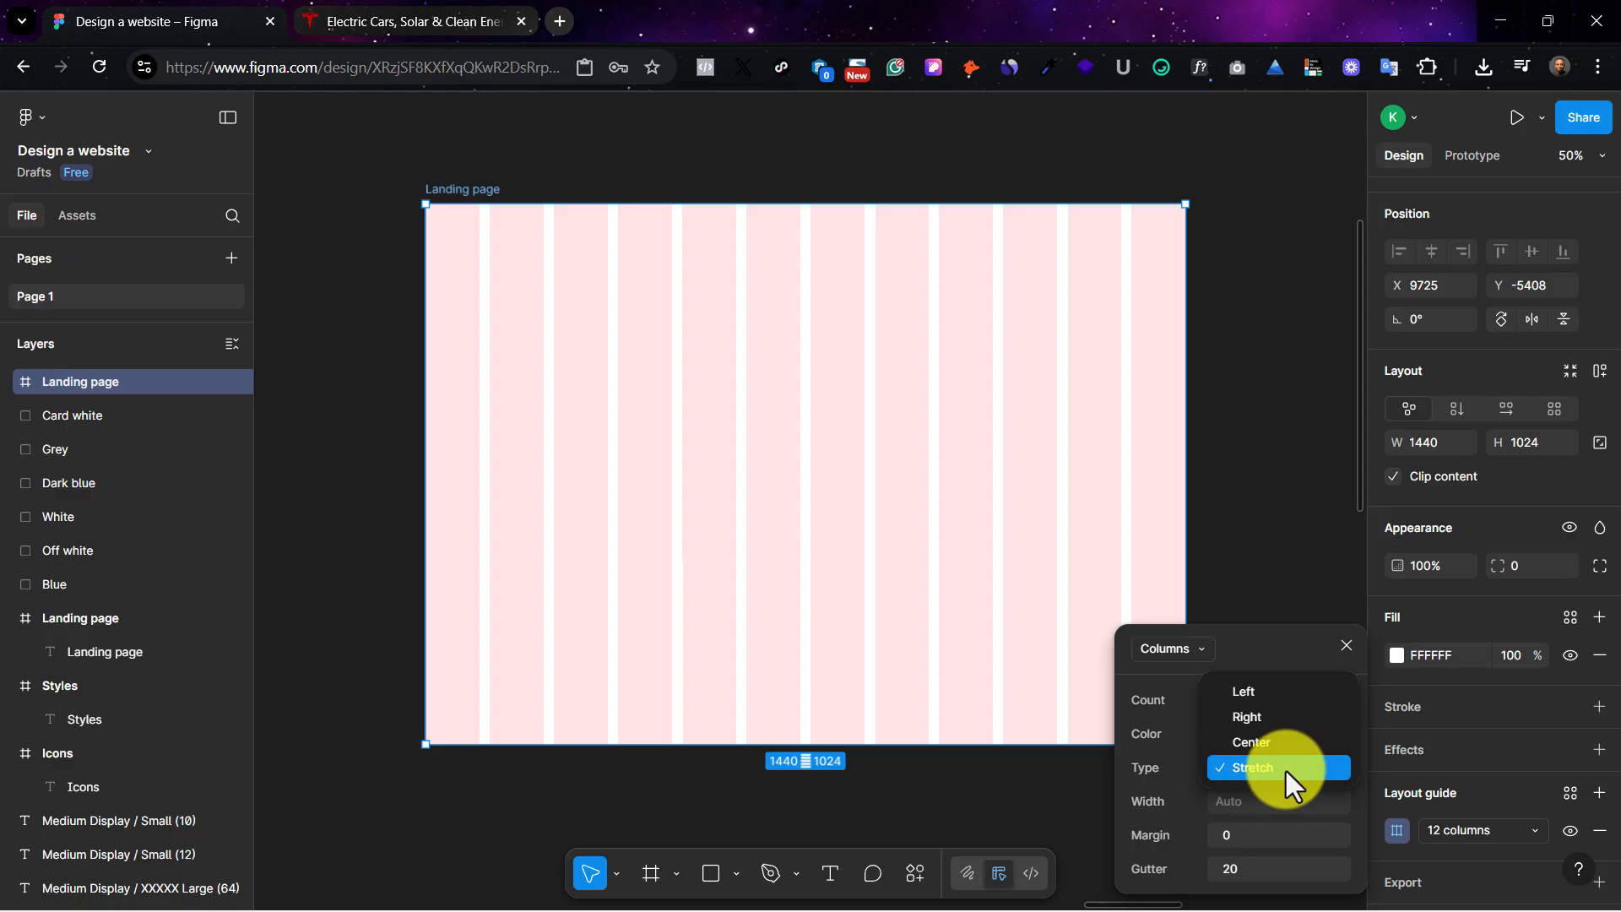
left_click(1285, 768)
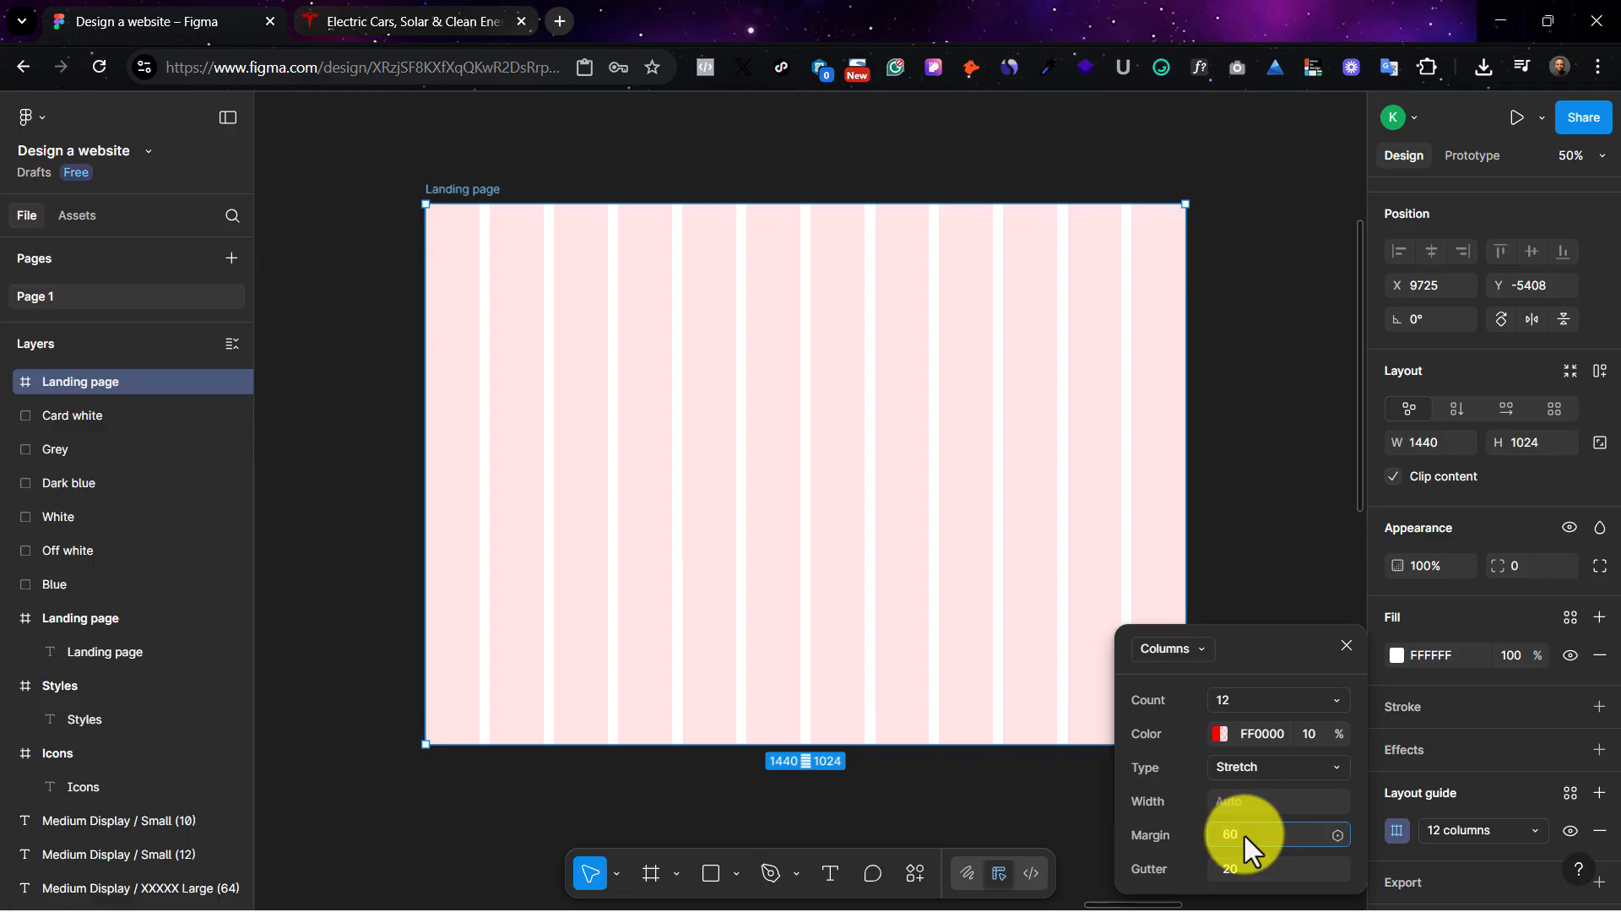
Step: Try a margin of 180 for the column guide and compare it with the Tesla website's side spacing
key("Return")
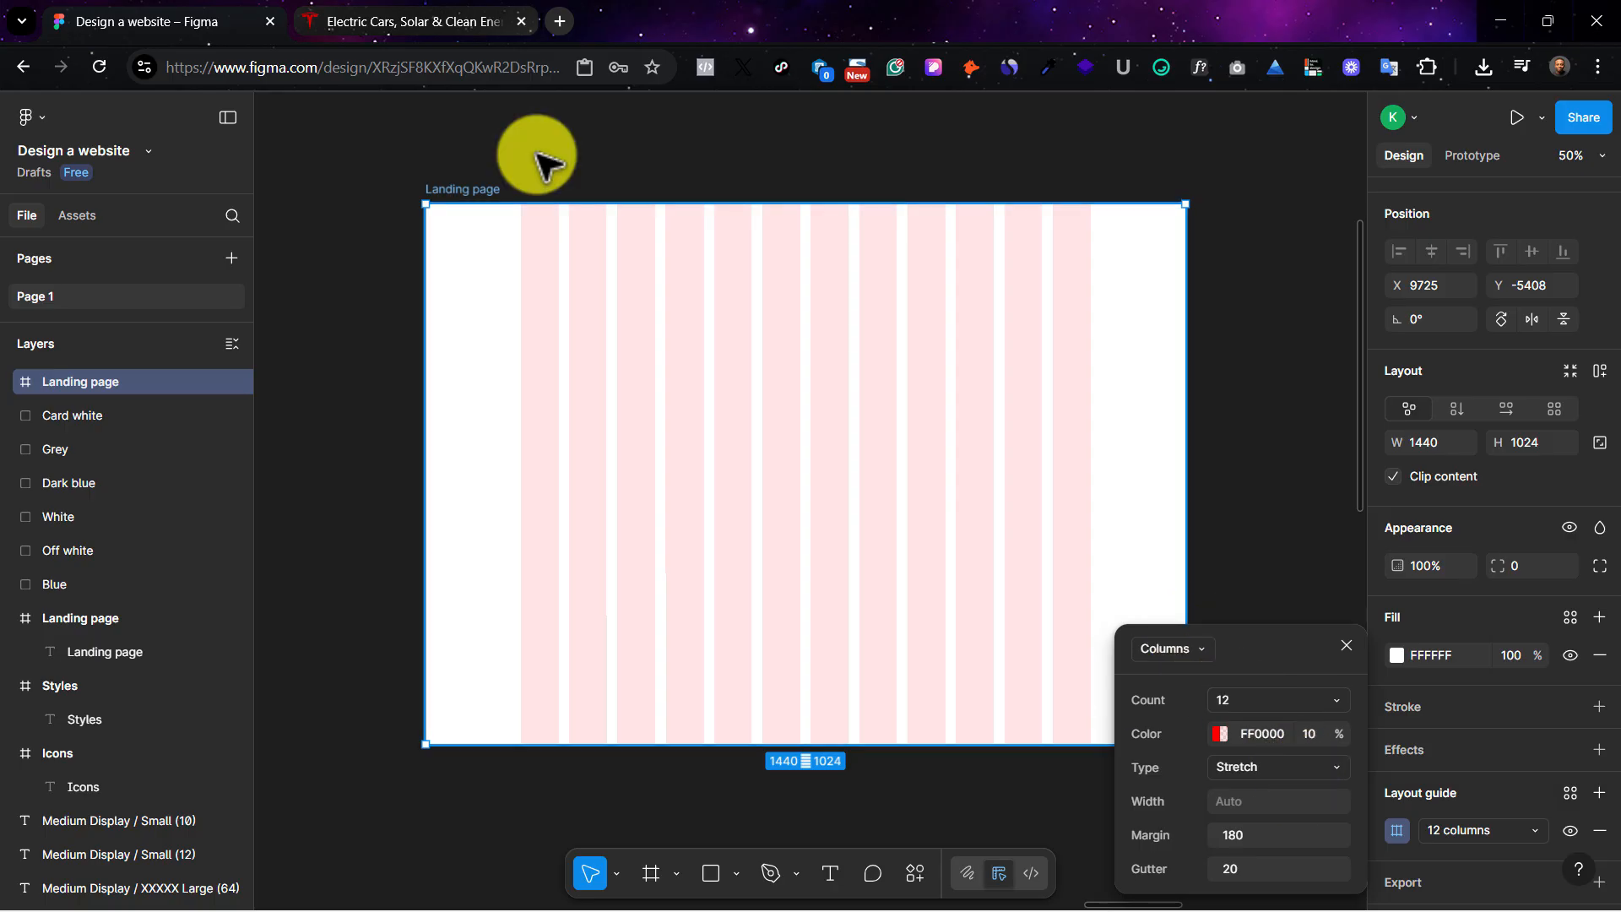
left_click(405, 19)
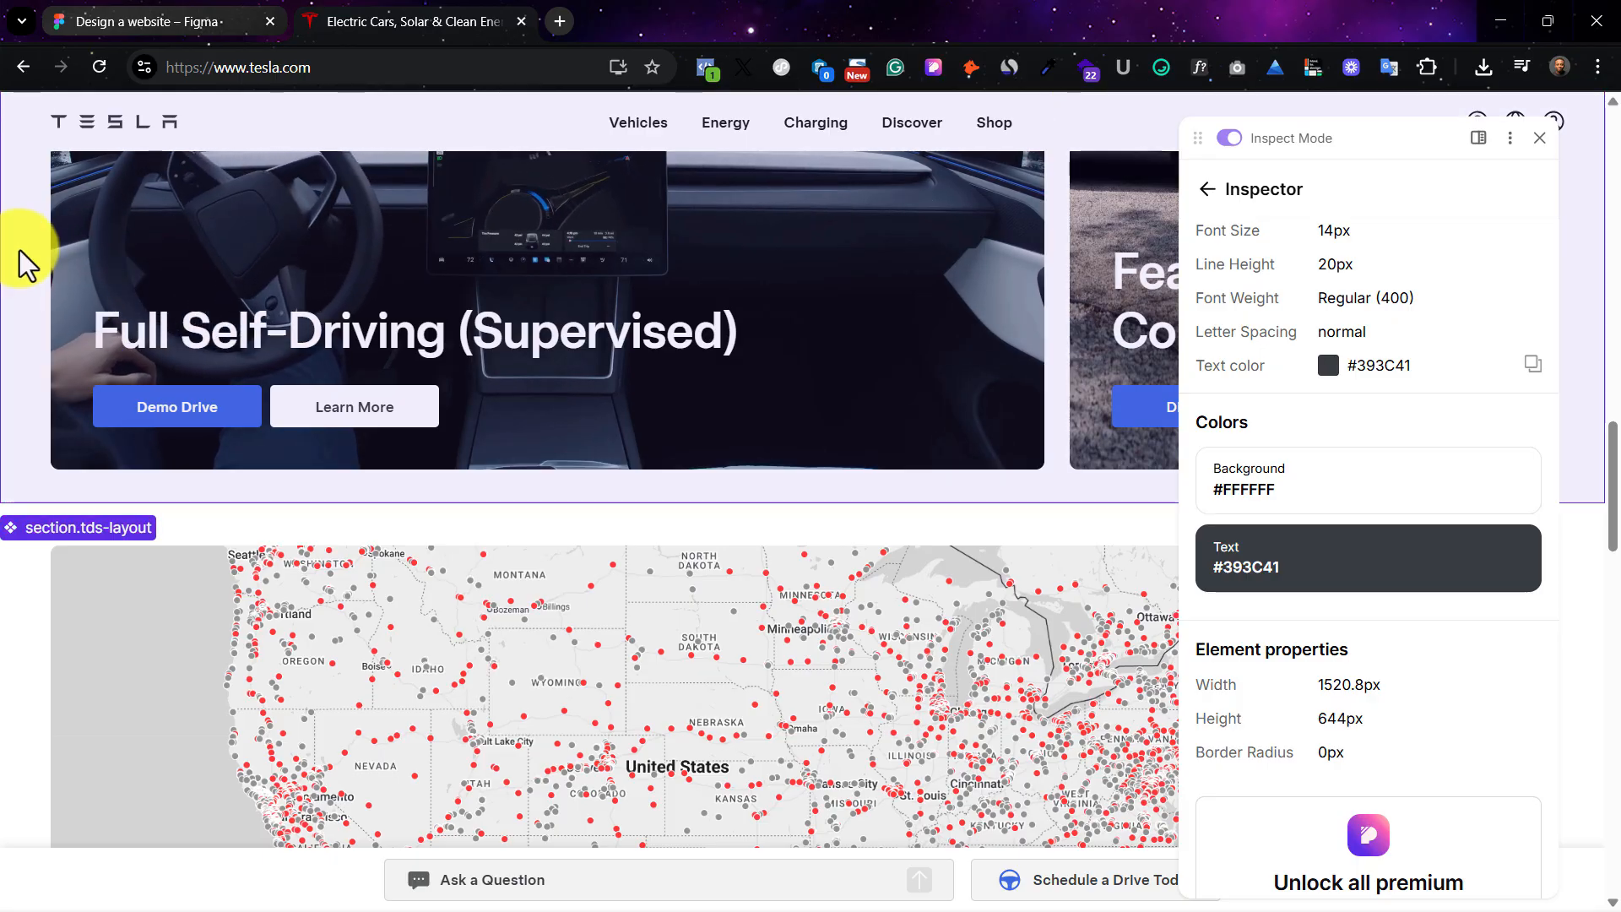
left_click(161, 21)
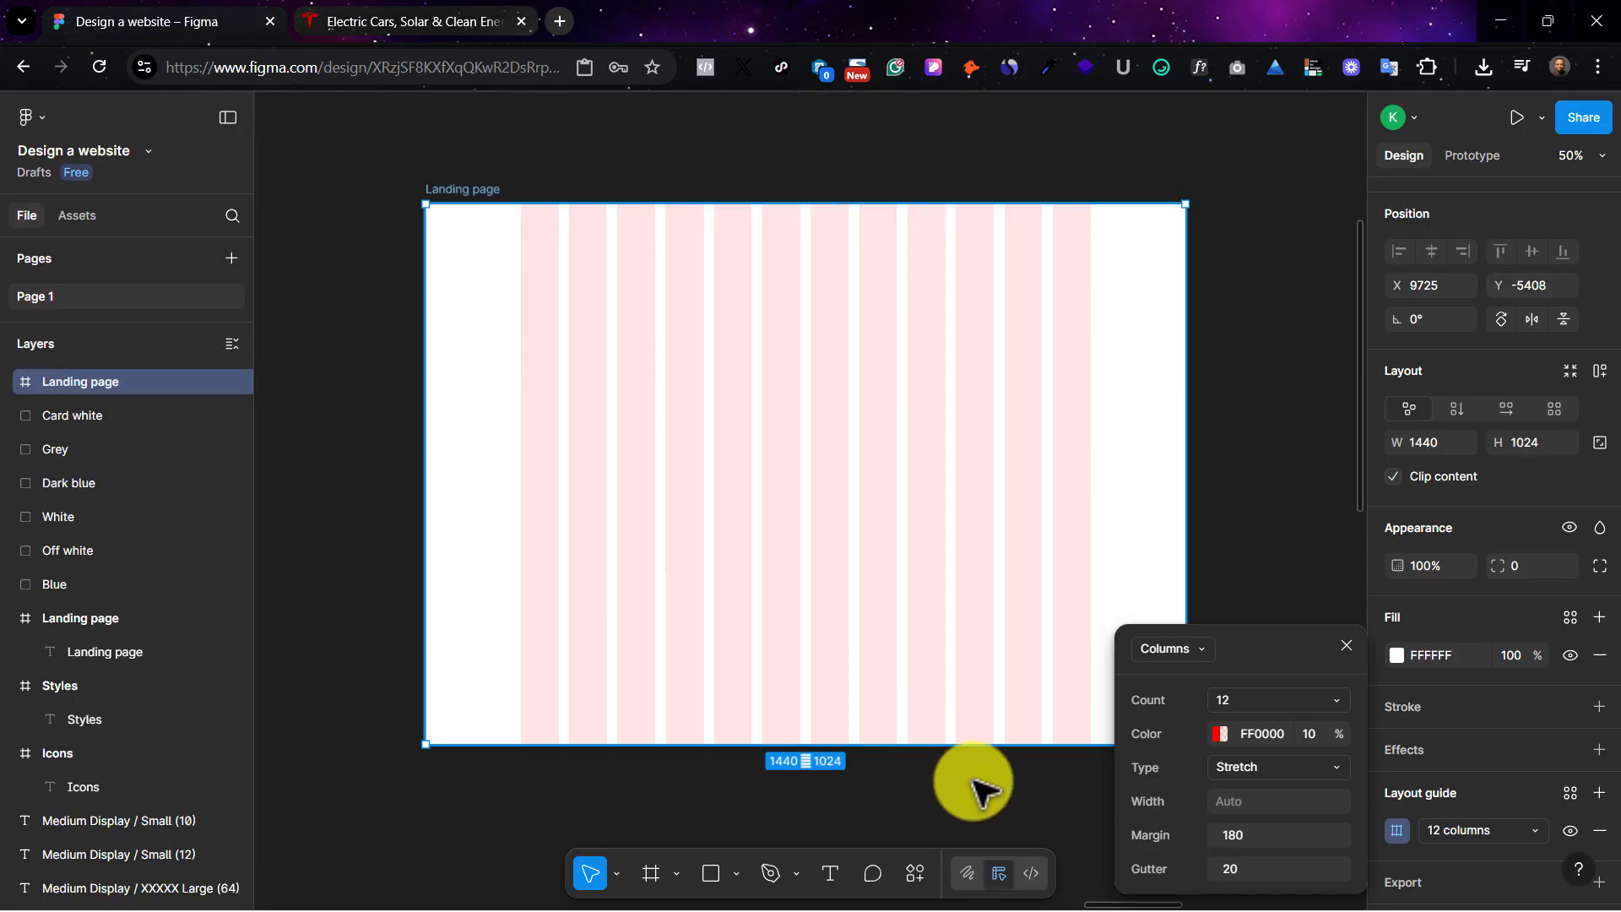
Step: Set the column guide's margin to 60 and its gutter to 32
left_click(1254, 836)
type("60")
key("Return")
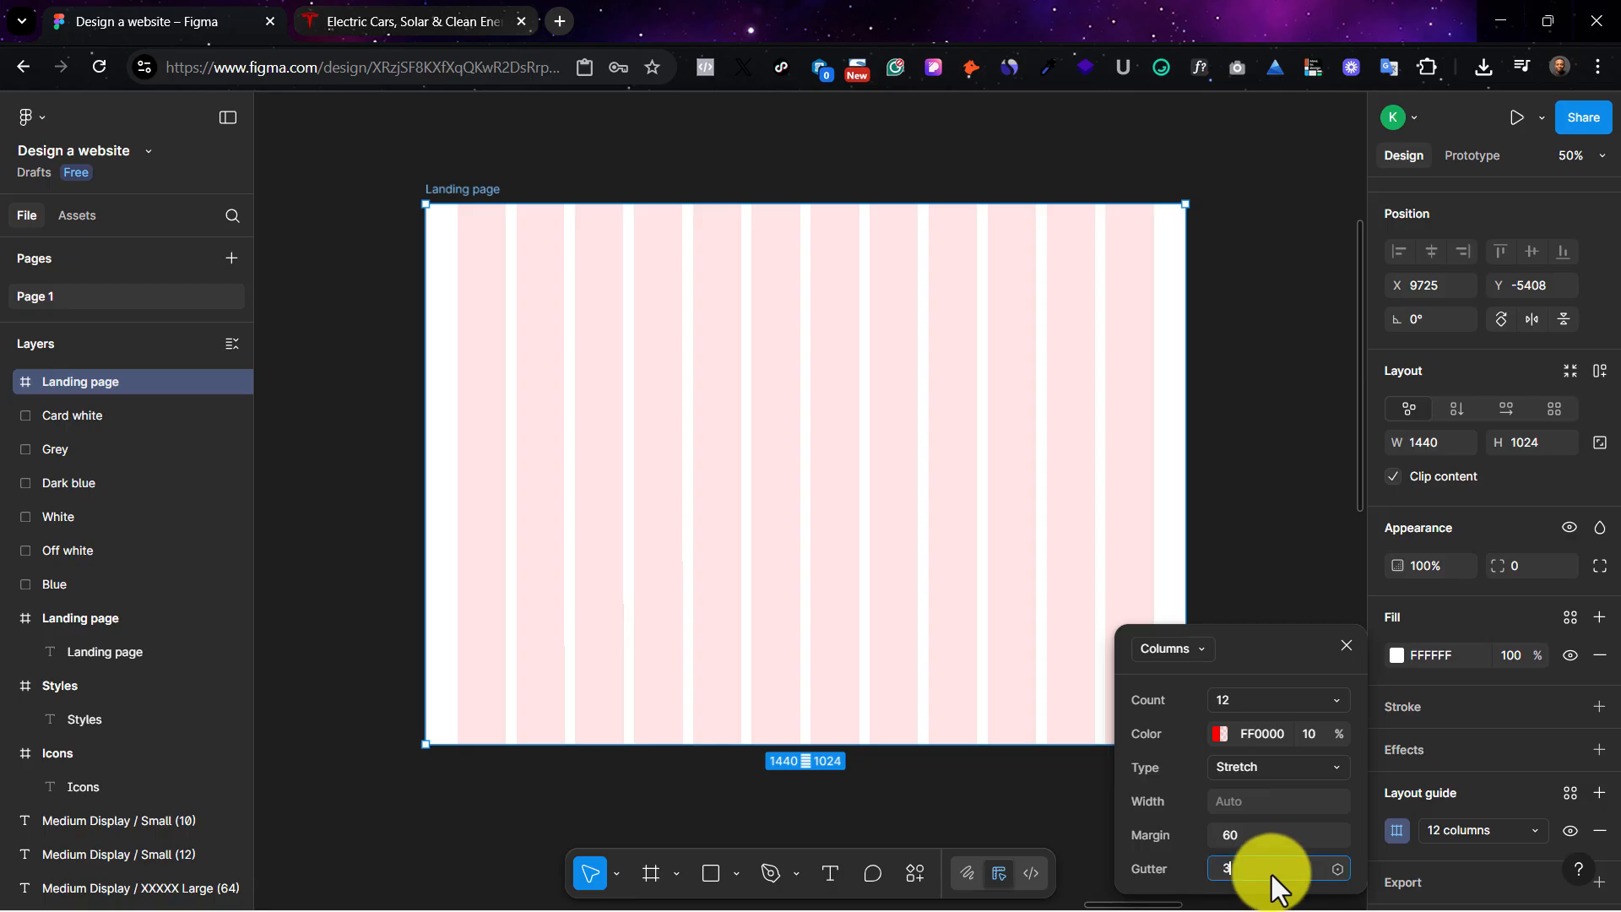
type("2")
key("Return")
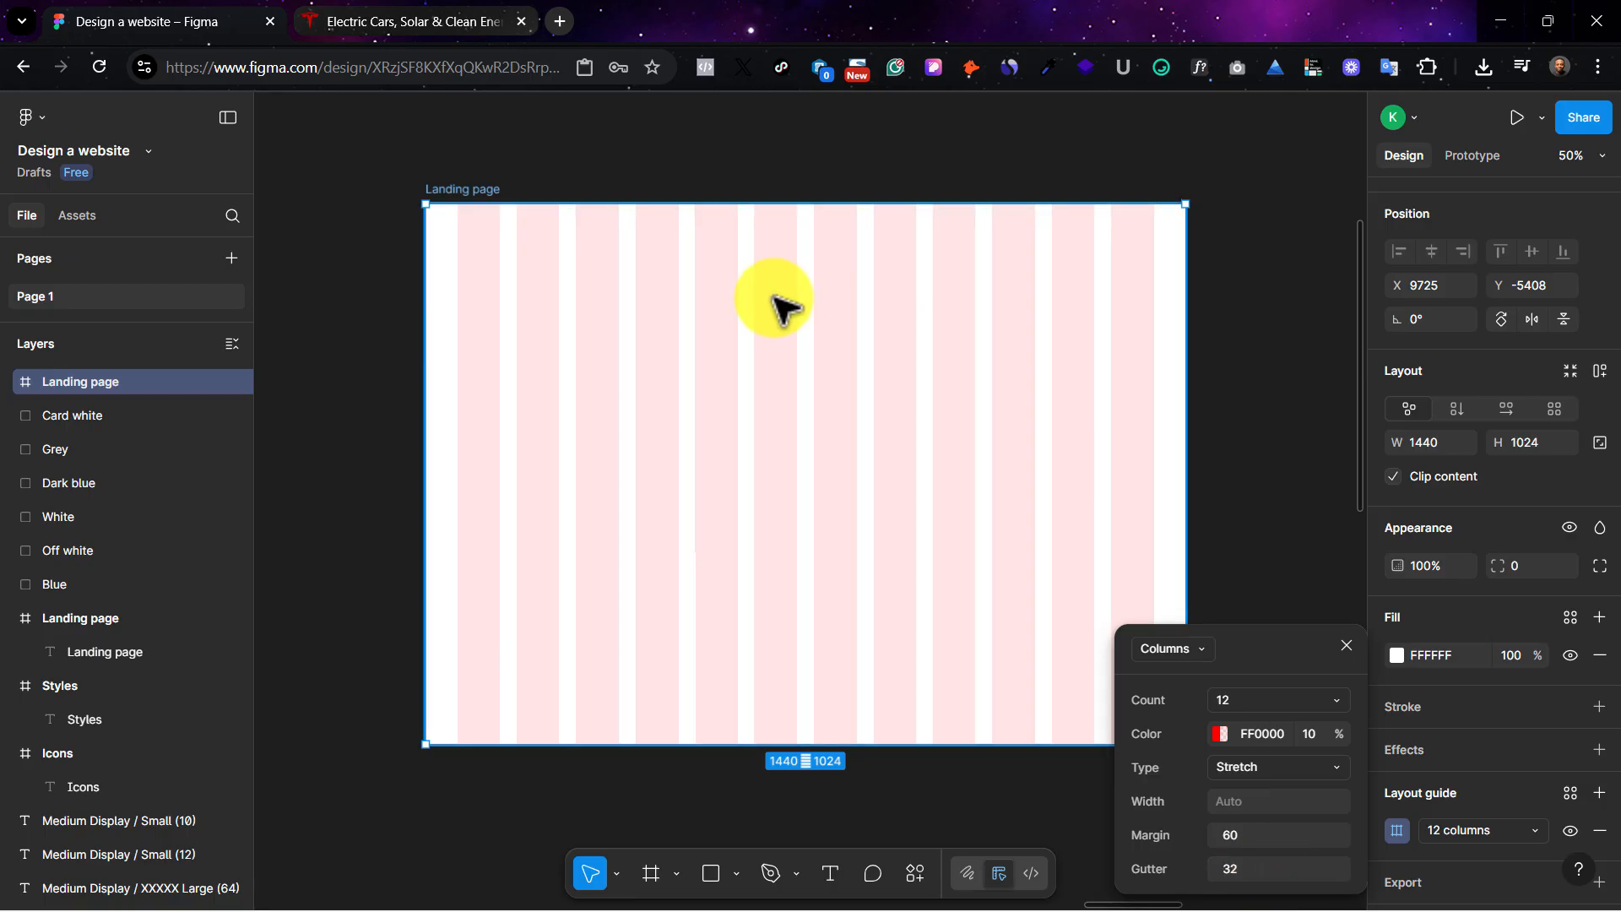
Step: Add a second layout guide to the Landing page frame, set it to Rows and give it a count of 1000
left_click(1170, 646)
left_click(1184, 731)
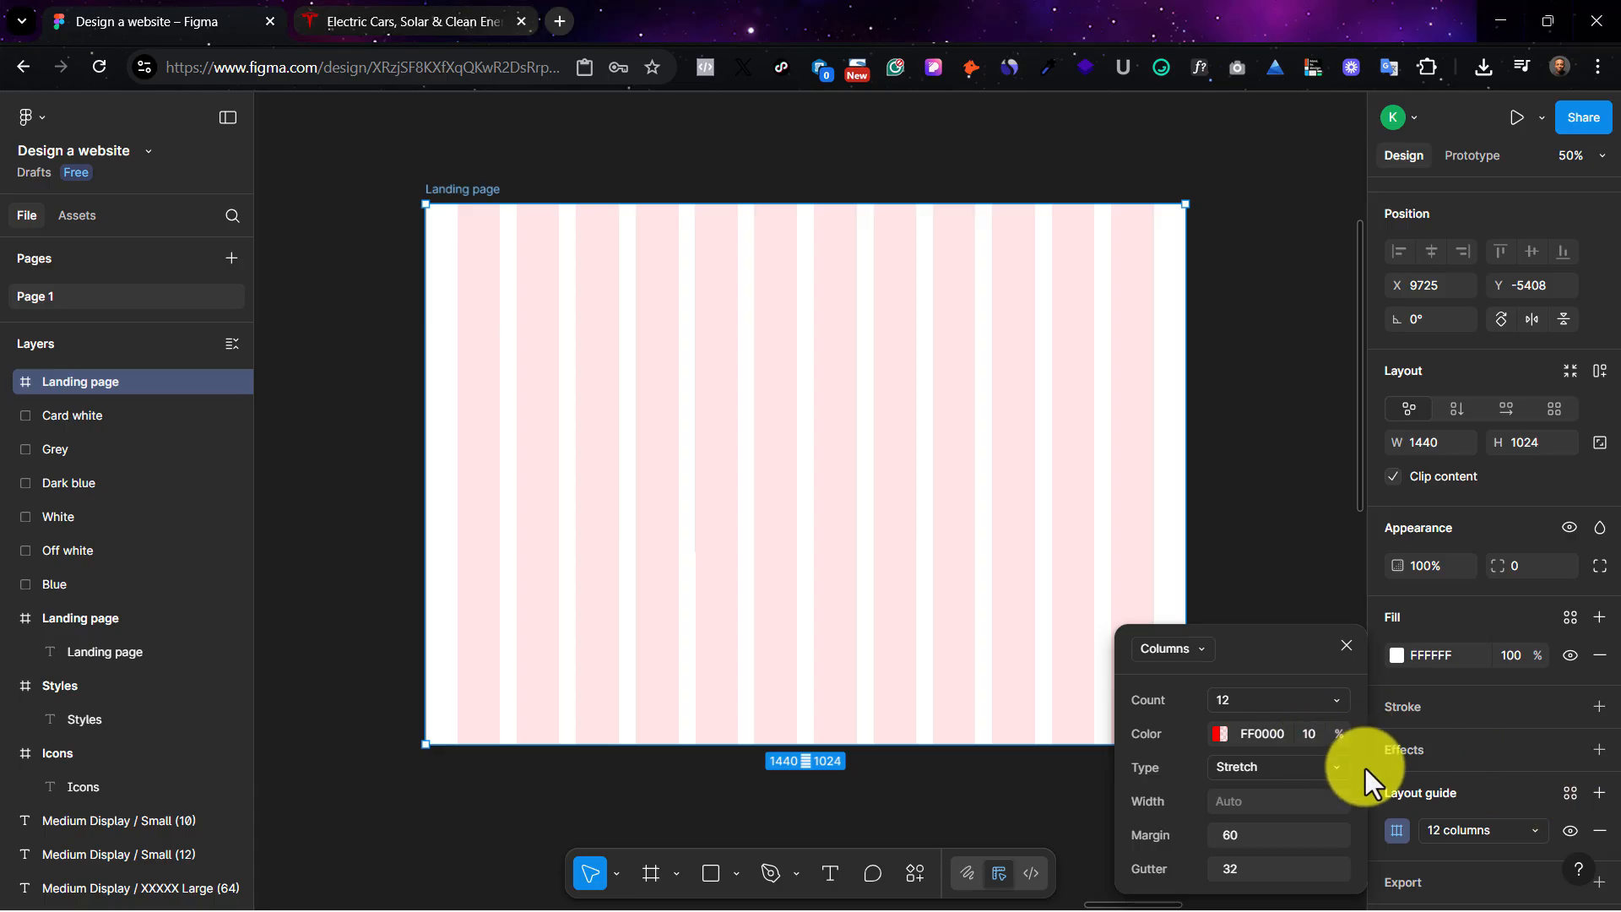
left_click(1599, 792)
left_click(1518, 823)
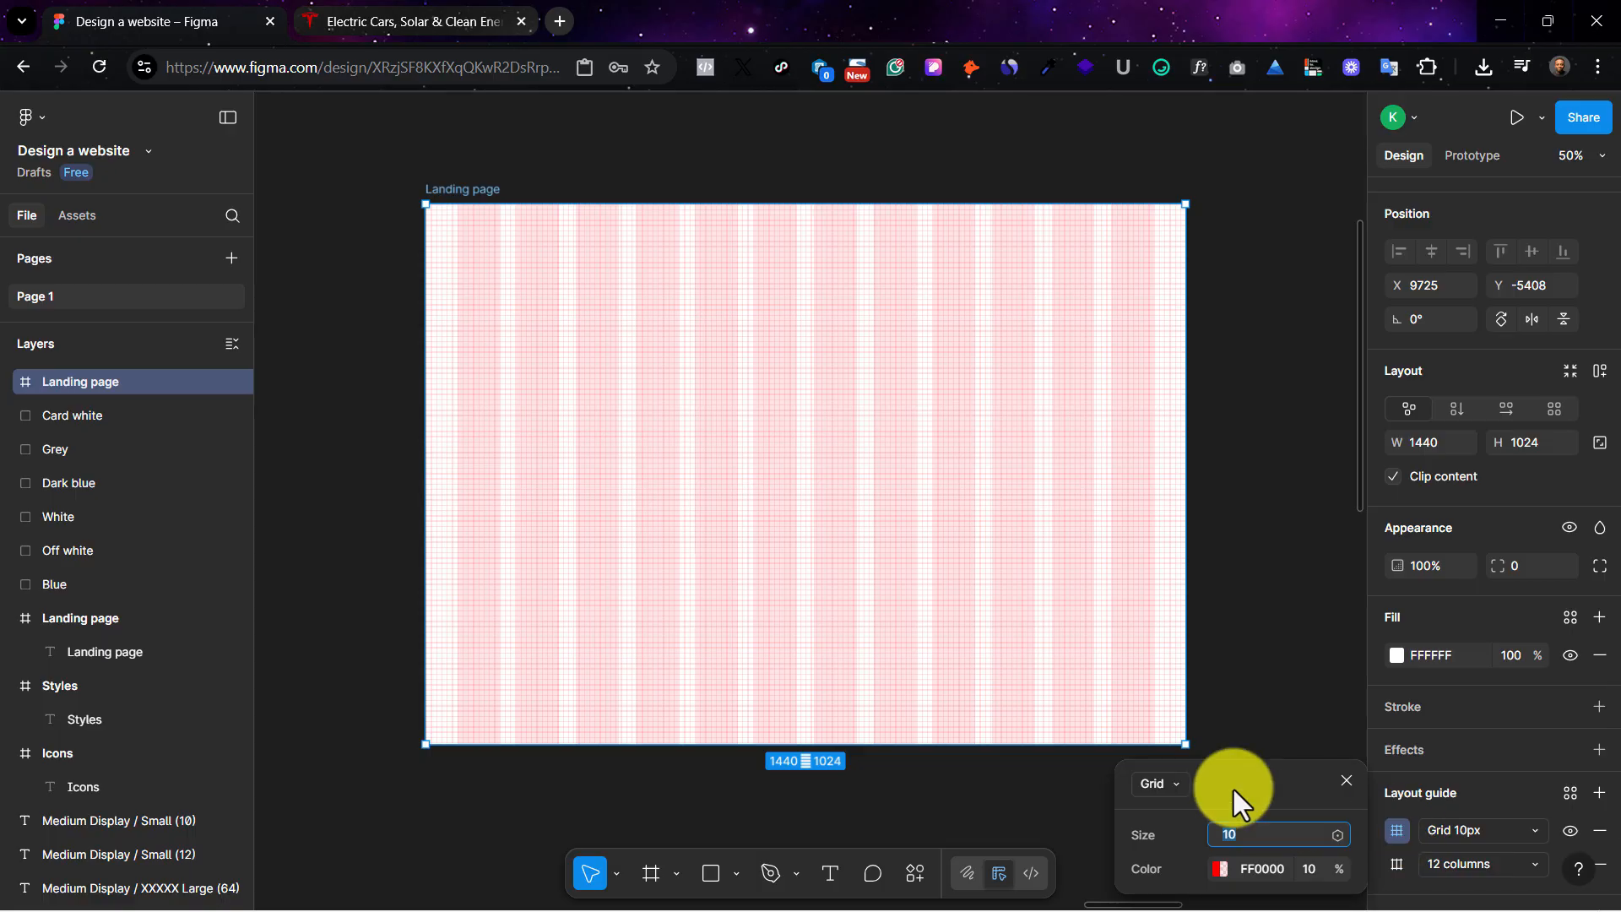
left_click(1156, 778)
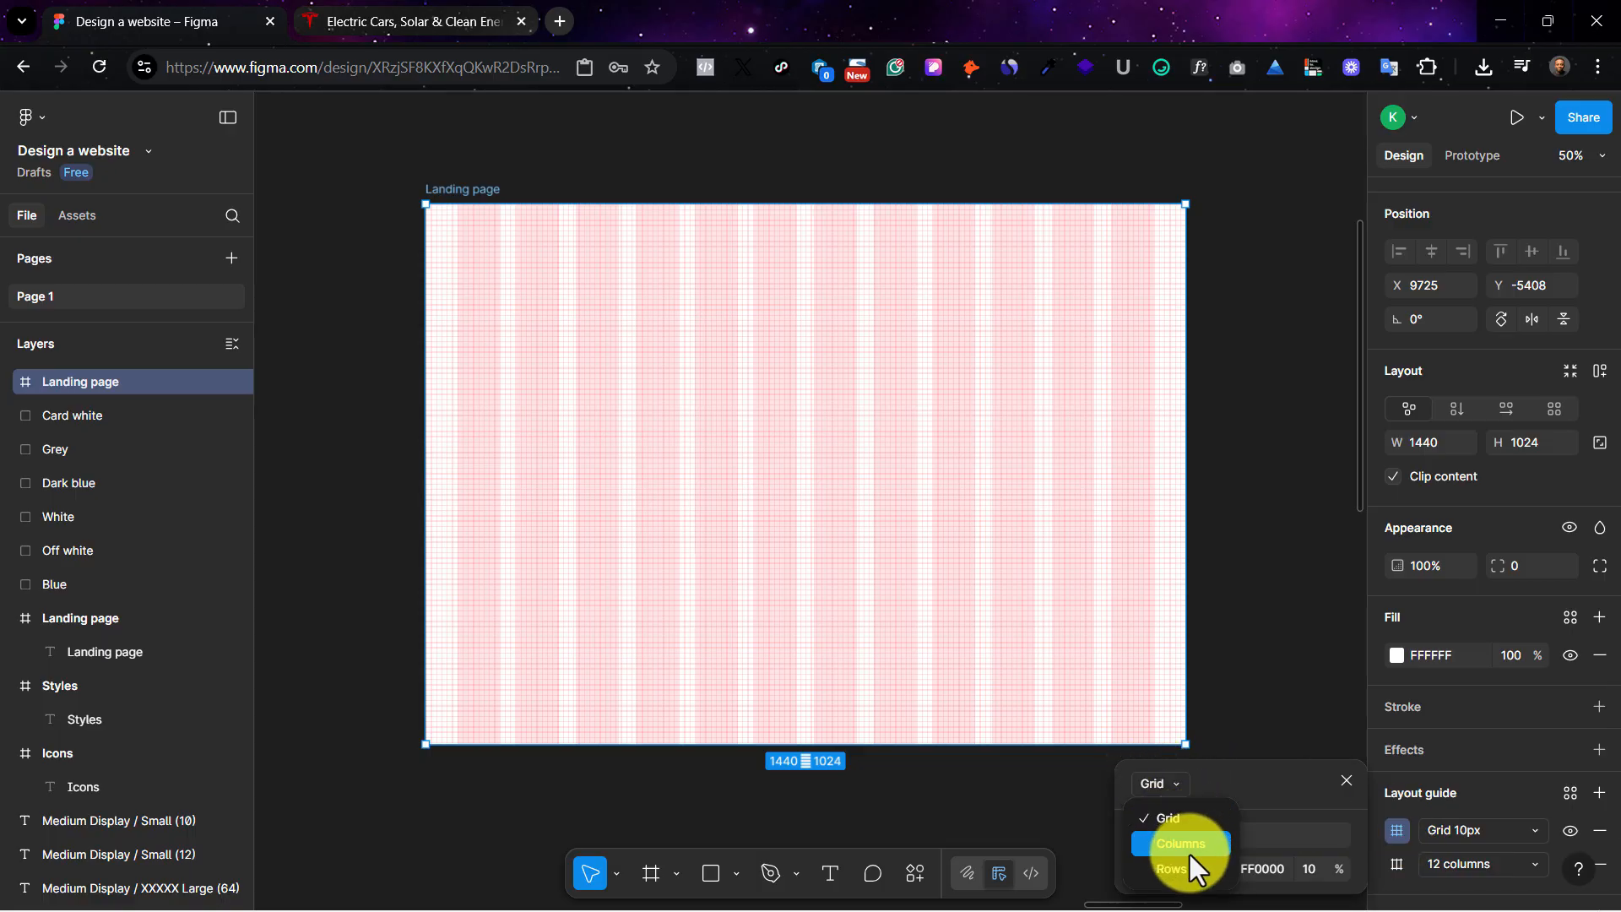
left_click(1188, 856)
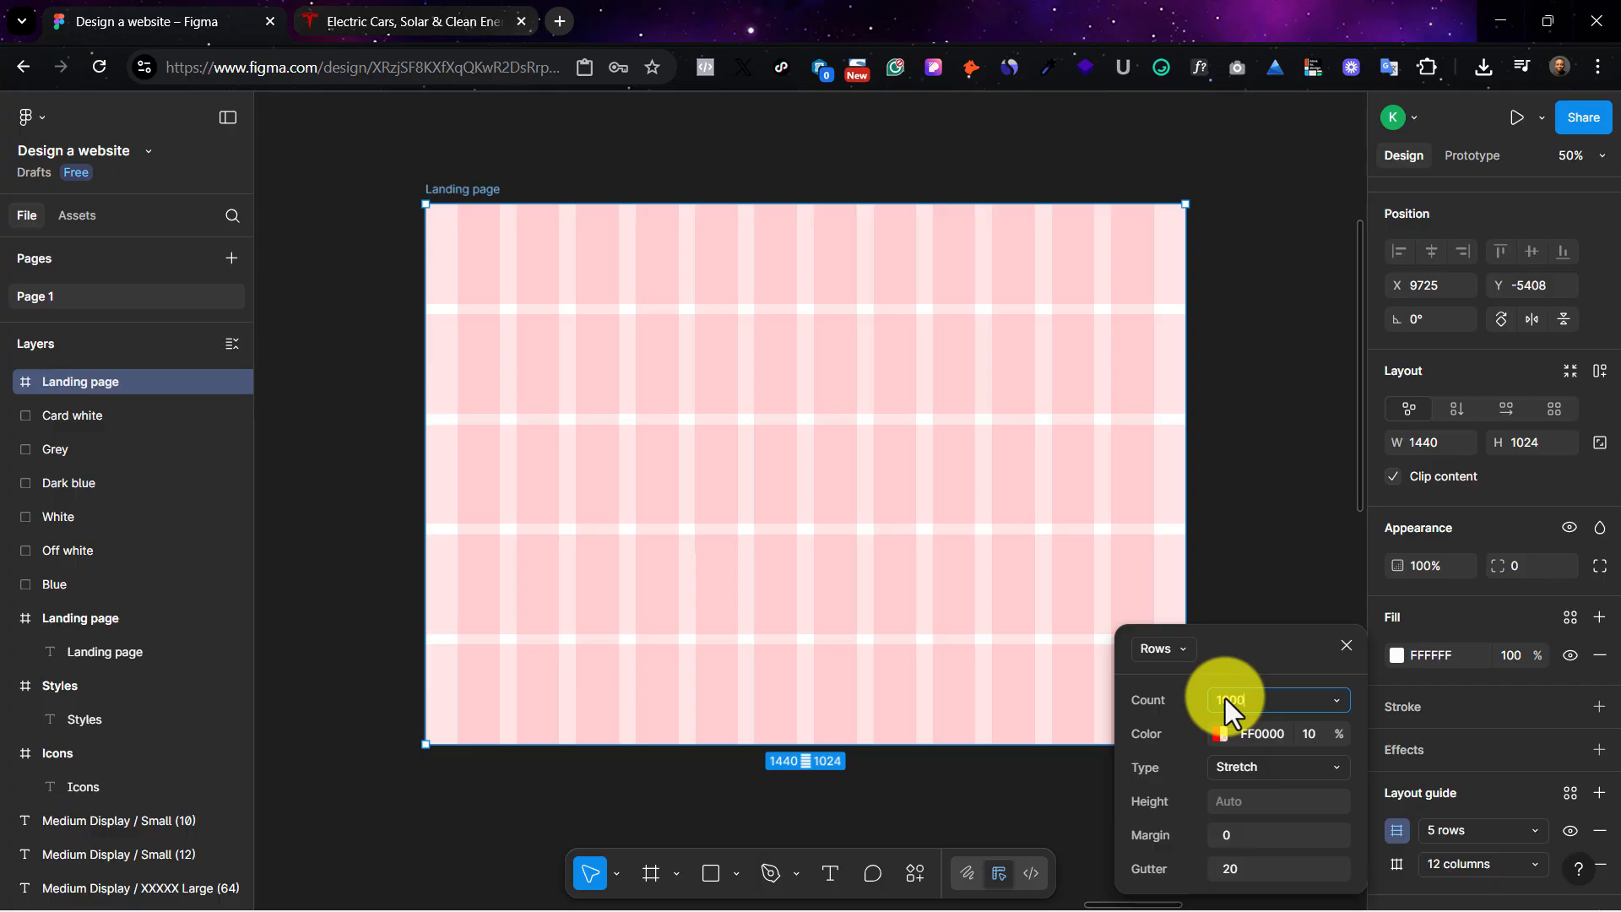
key("Return")
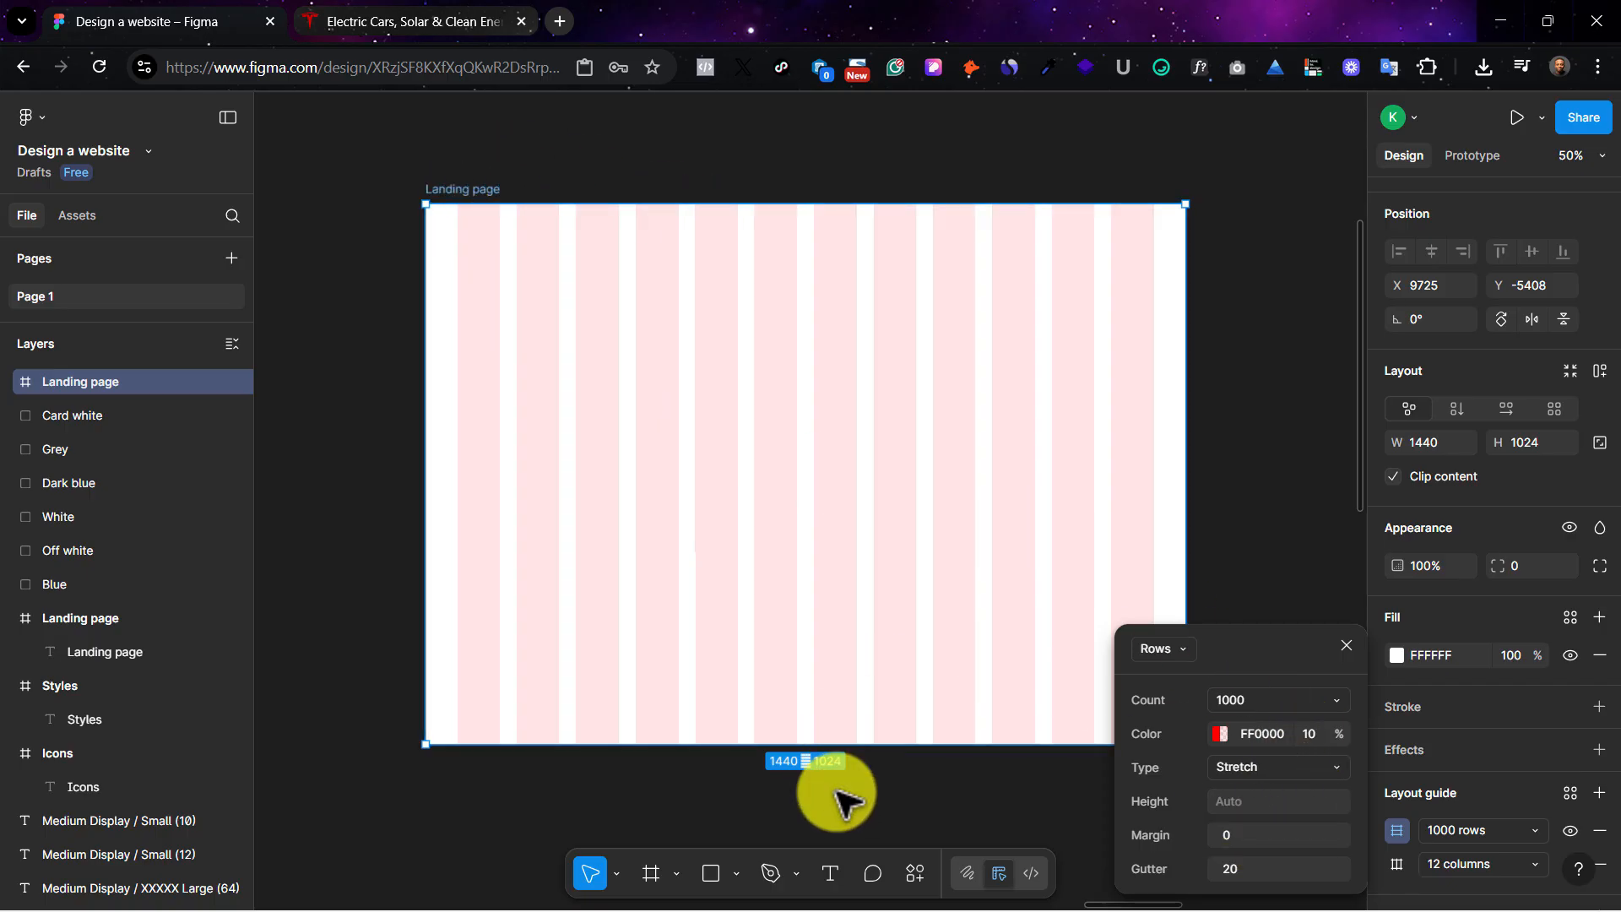
Step: Change the row guide's type to Top and set its row height to 8
left_click(1254, 832)
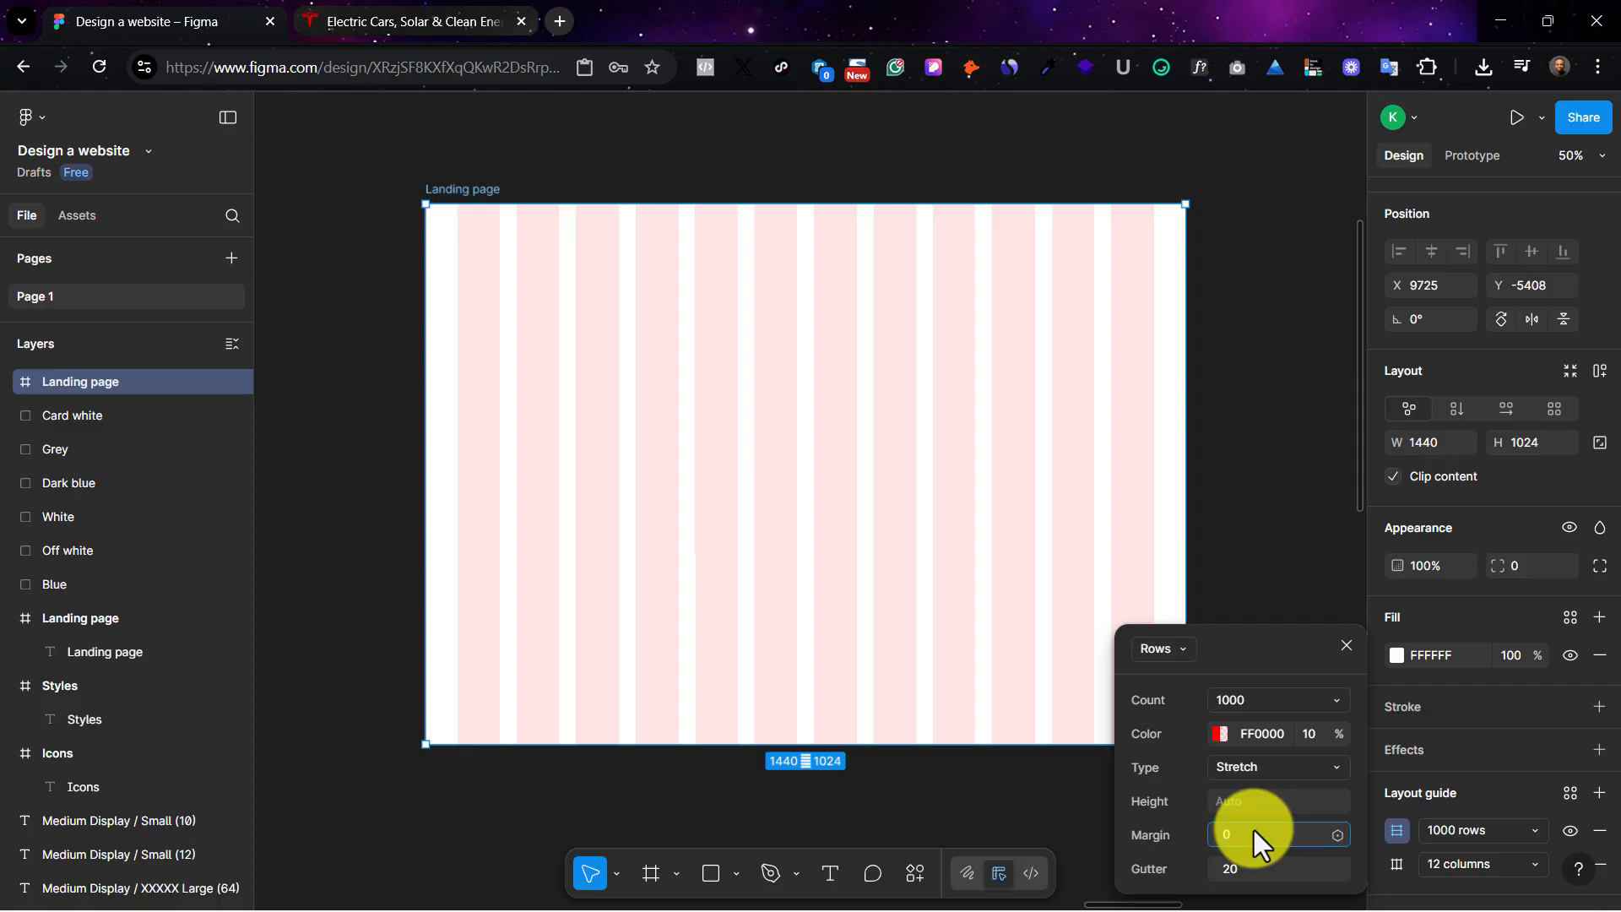
left_click(1244, 807)
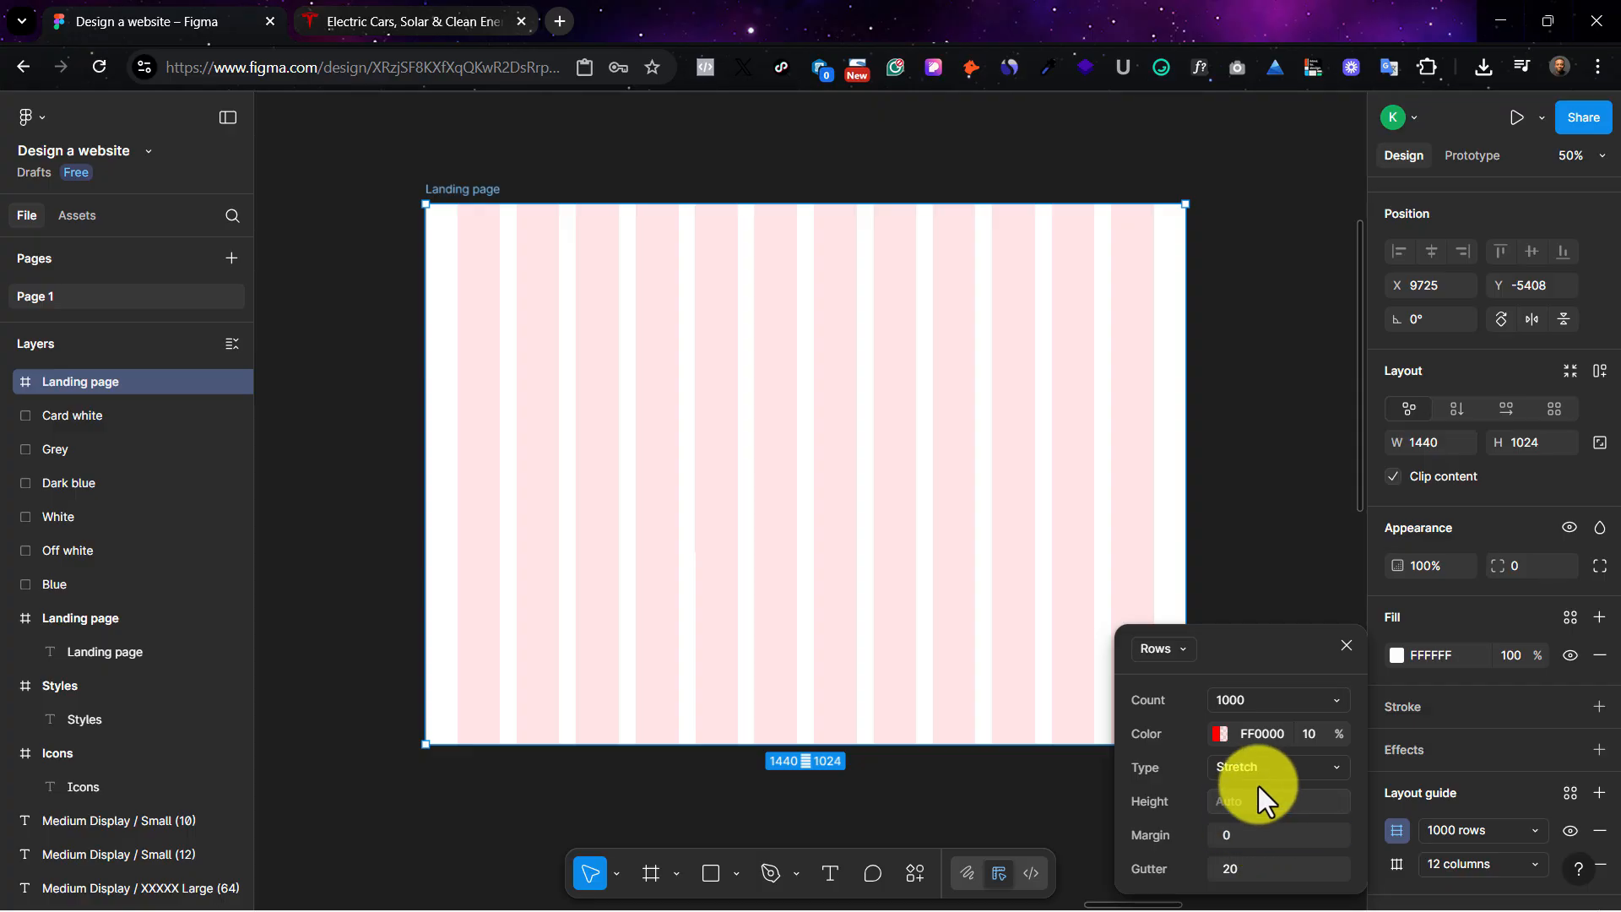
left_click(1256, 771)
left_click(1206, 805)
left_click(1259, 764)
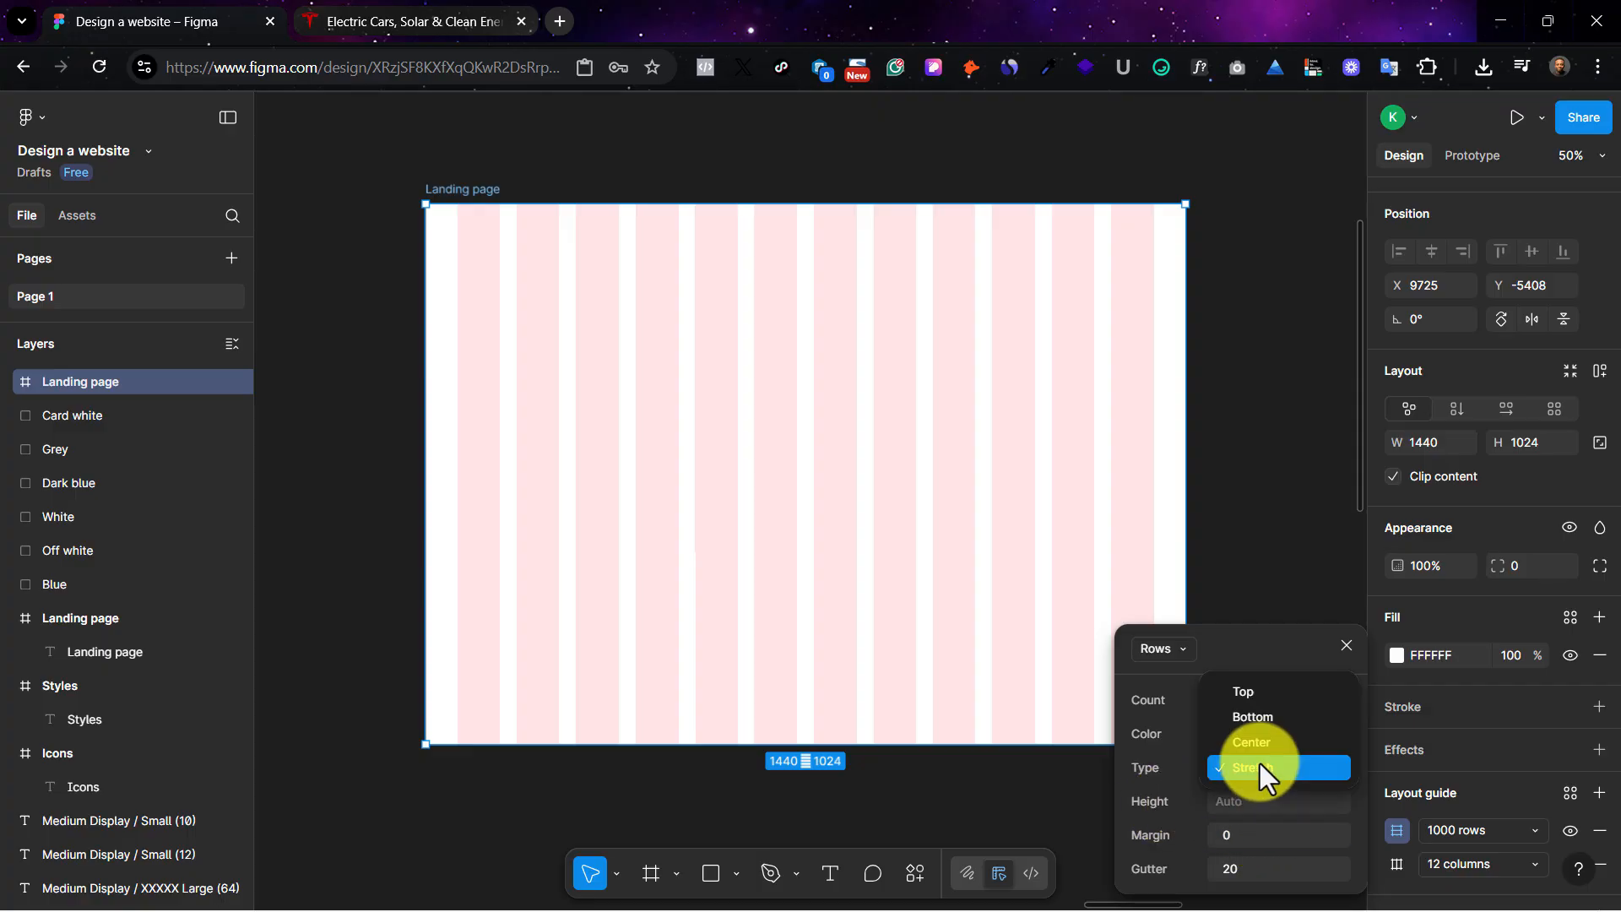
left_click(1274, 688)
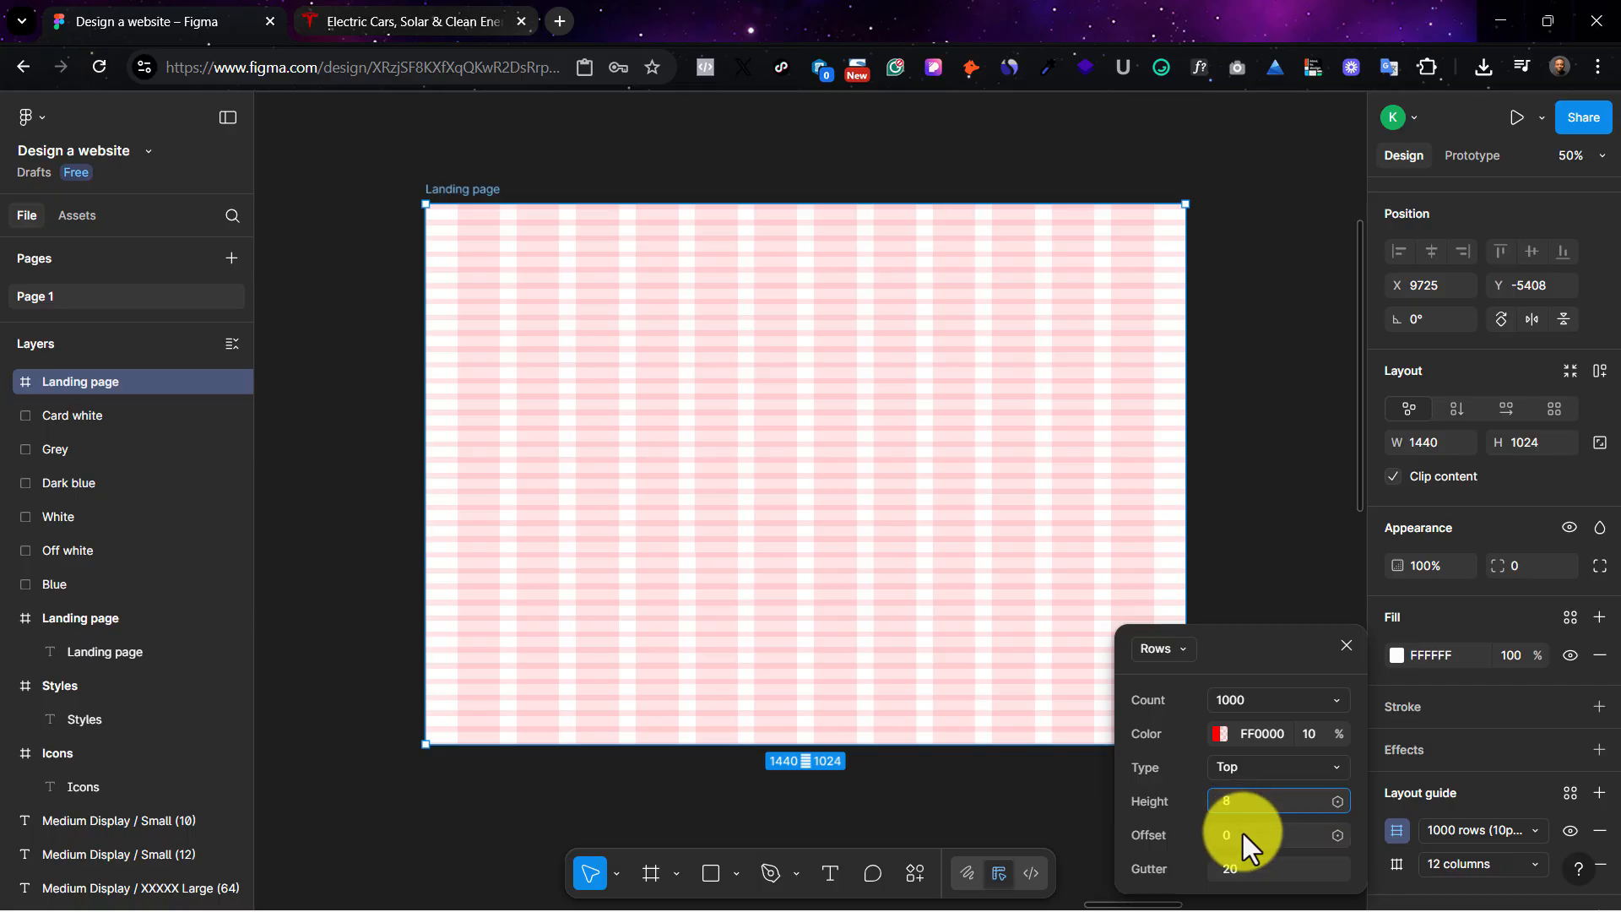
left_click(1219, 866)
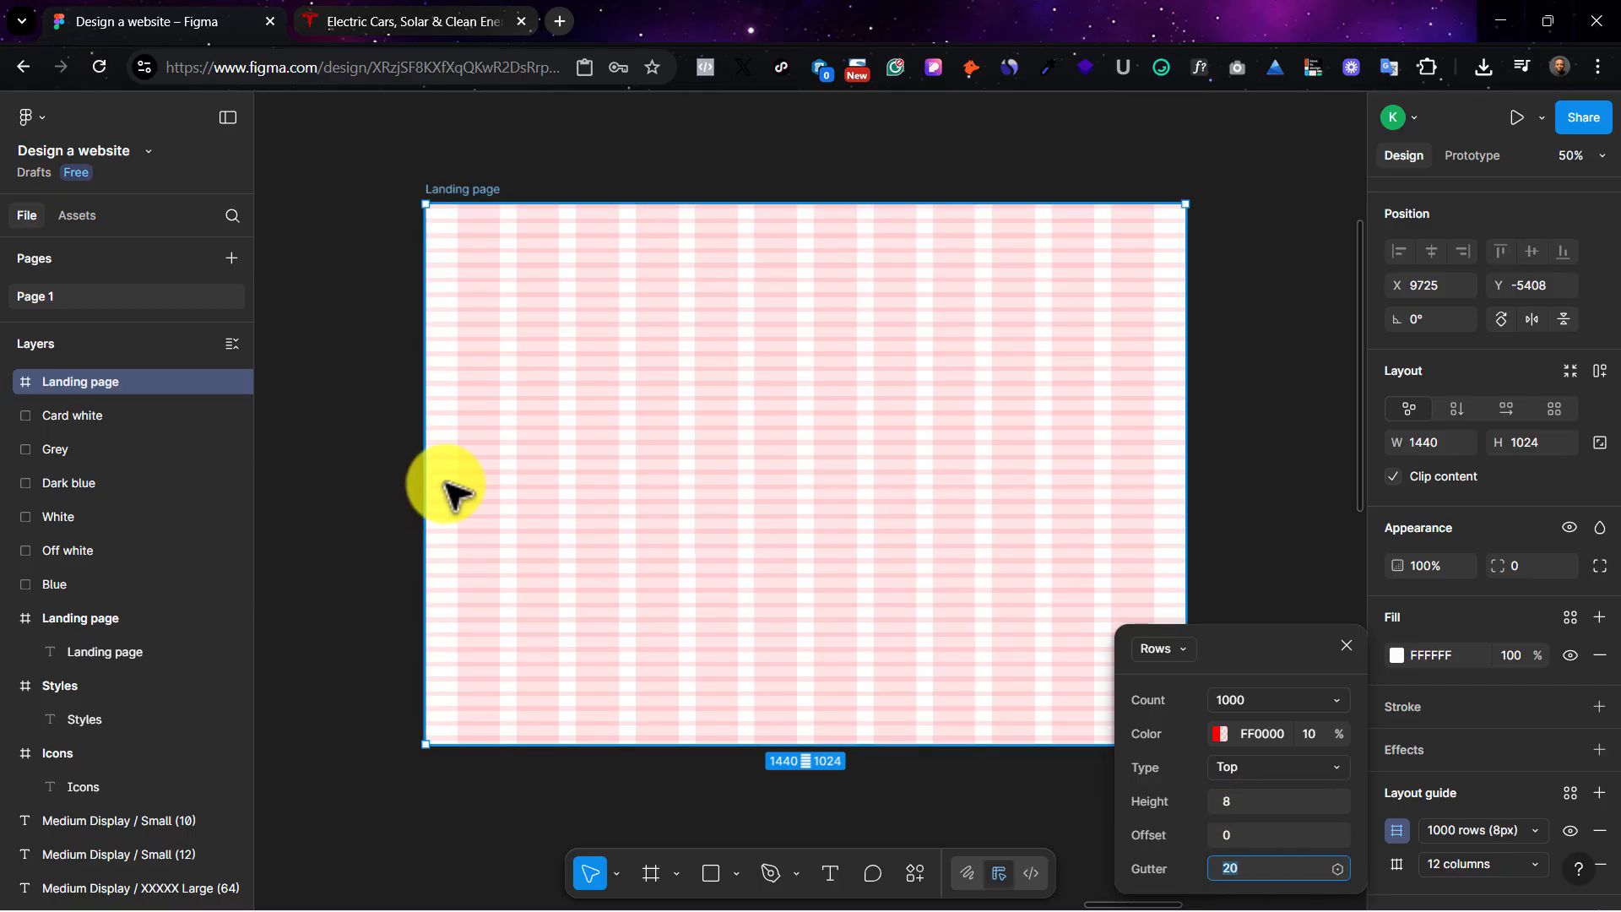
left_click(667, 263)
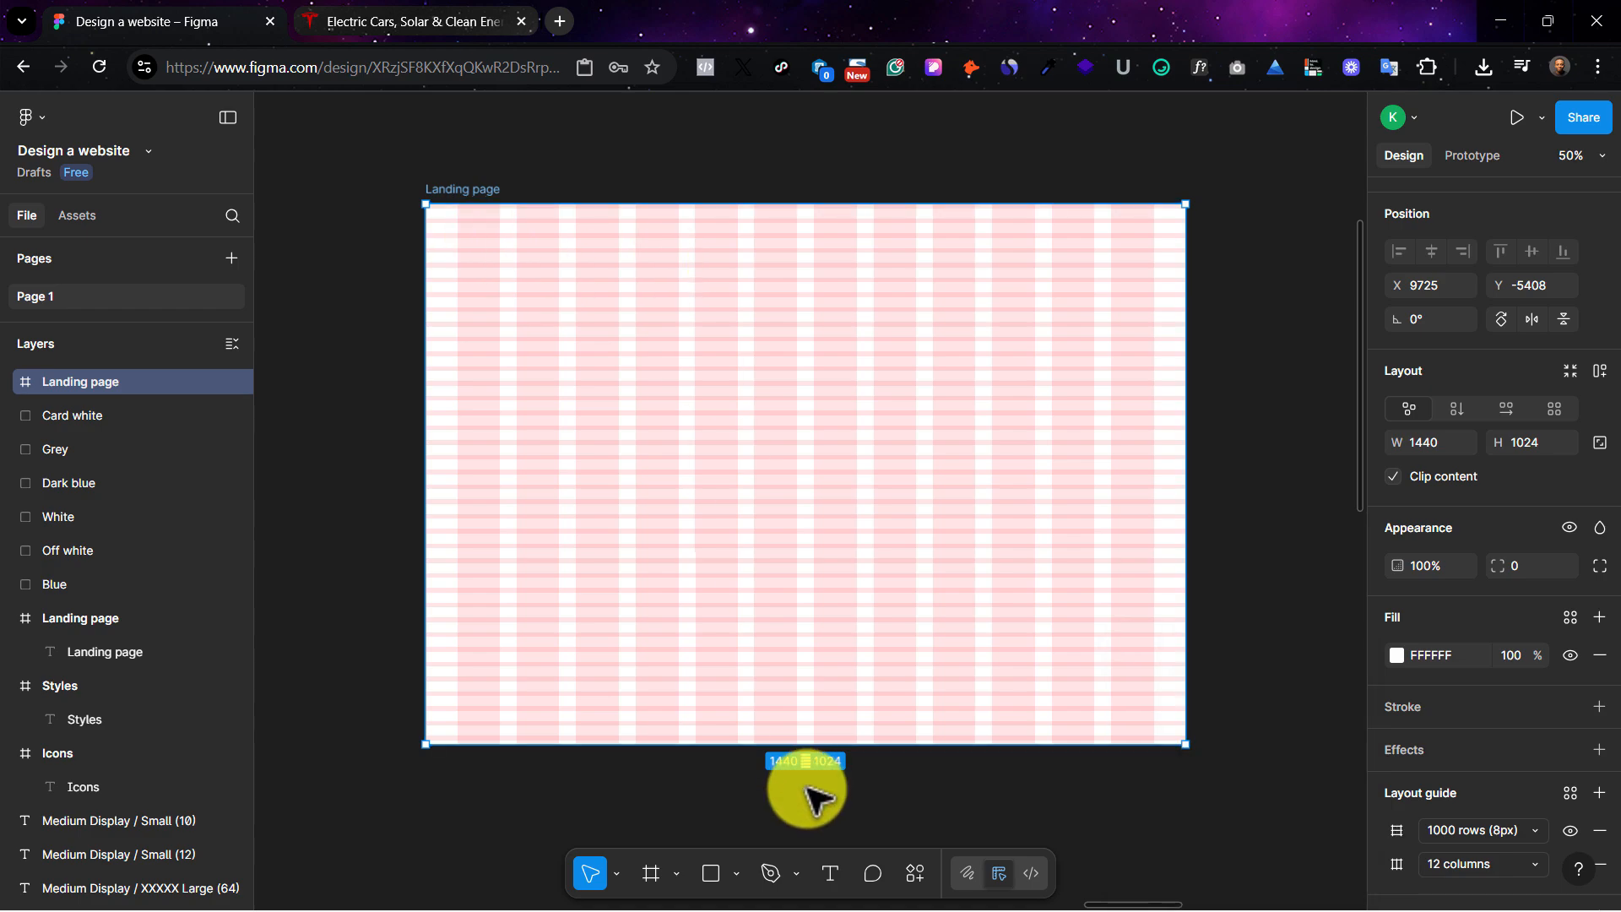
Step: Draw a test rectangle over the guides in the upper part of the Landing page frame and delete it
left_click(718, 871)
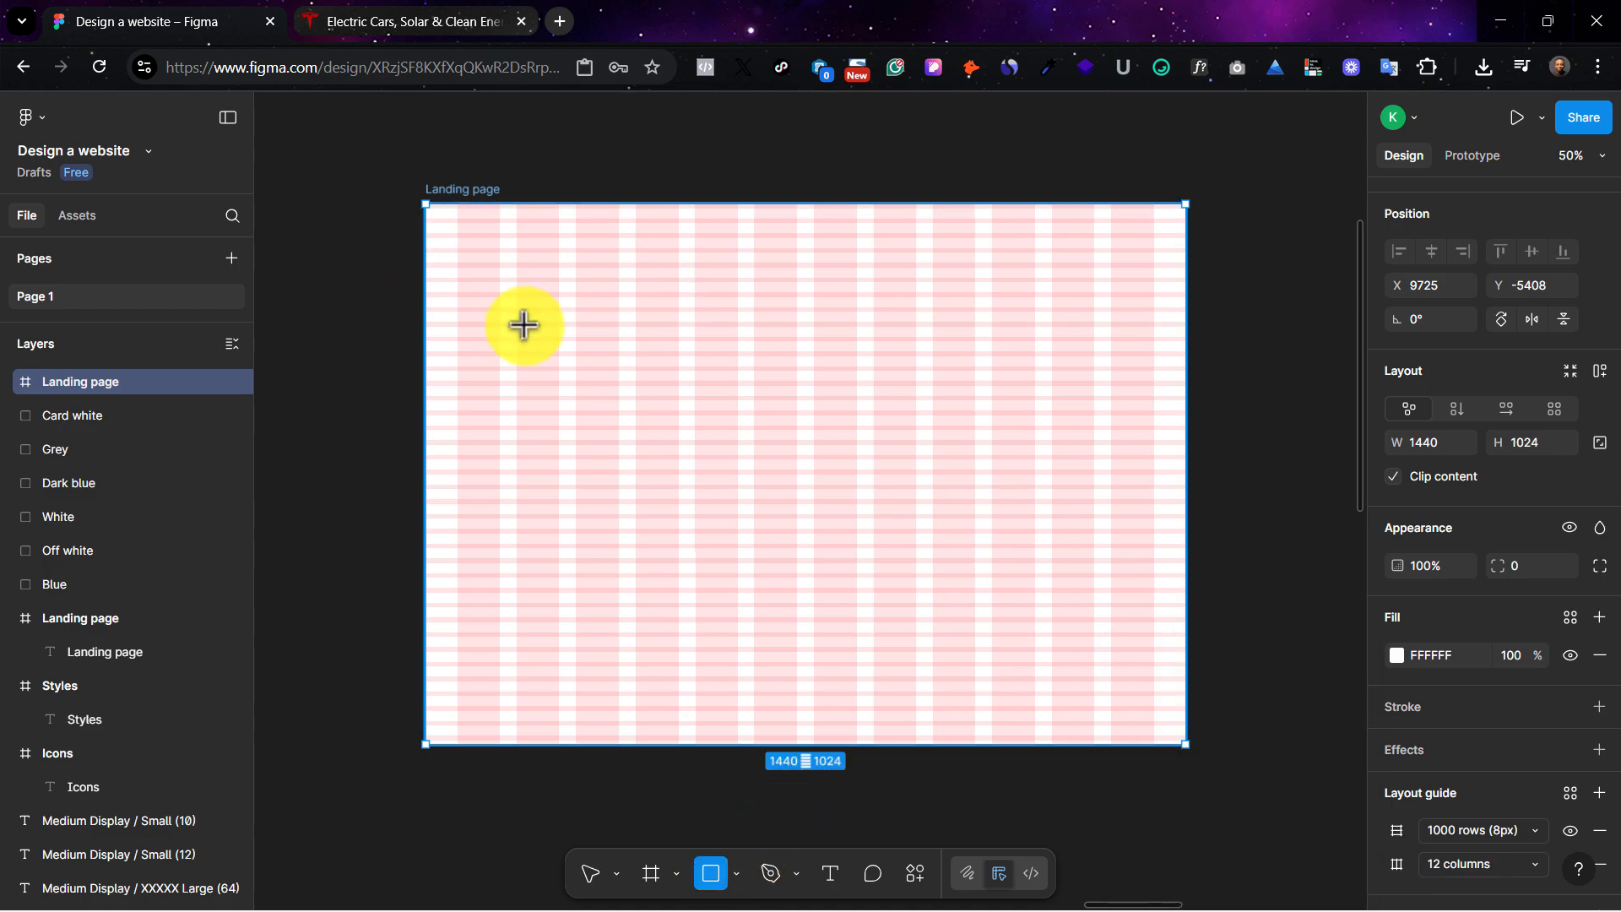
mouse_move(500, 238)
left_mouse_down()
mouse_move(675, 339)
mouse_move(782, 304)
mouse_move(828, 253)
mouse_move(774, 267)
mouse_move(770, 282)
mouse_move(790, 281)
left_mouse_up()
key("Delete")
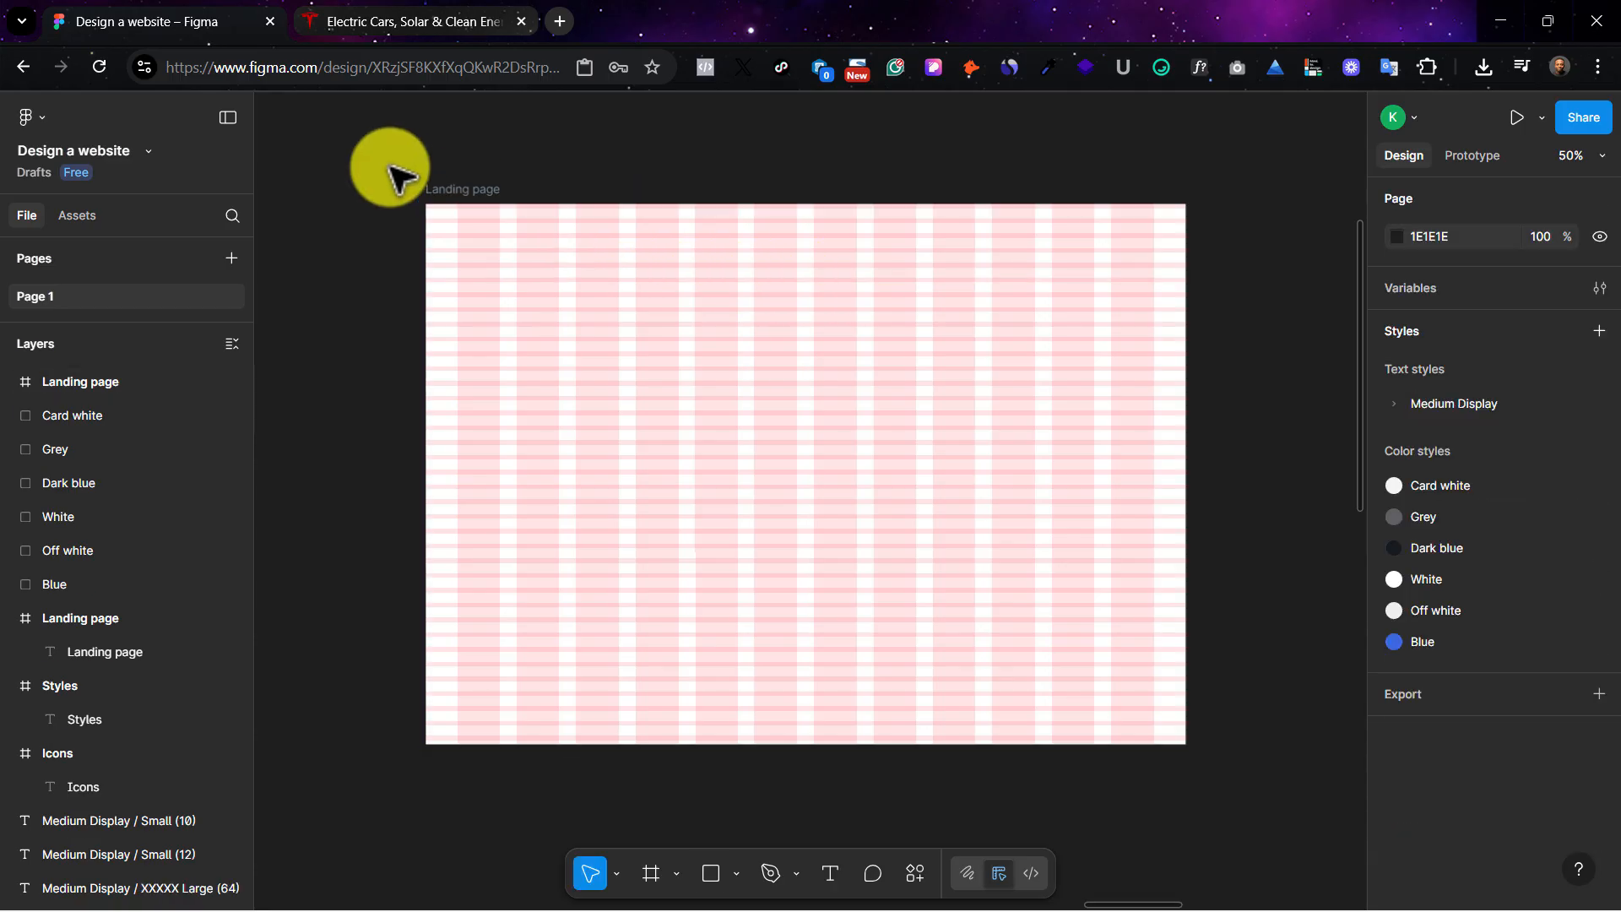
Step: Switch to the Tesla website, close the page inspector and examine the page layout as reference for the Landing page frame
left_click(470, 194)
left_click(397, 15)
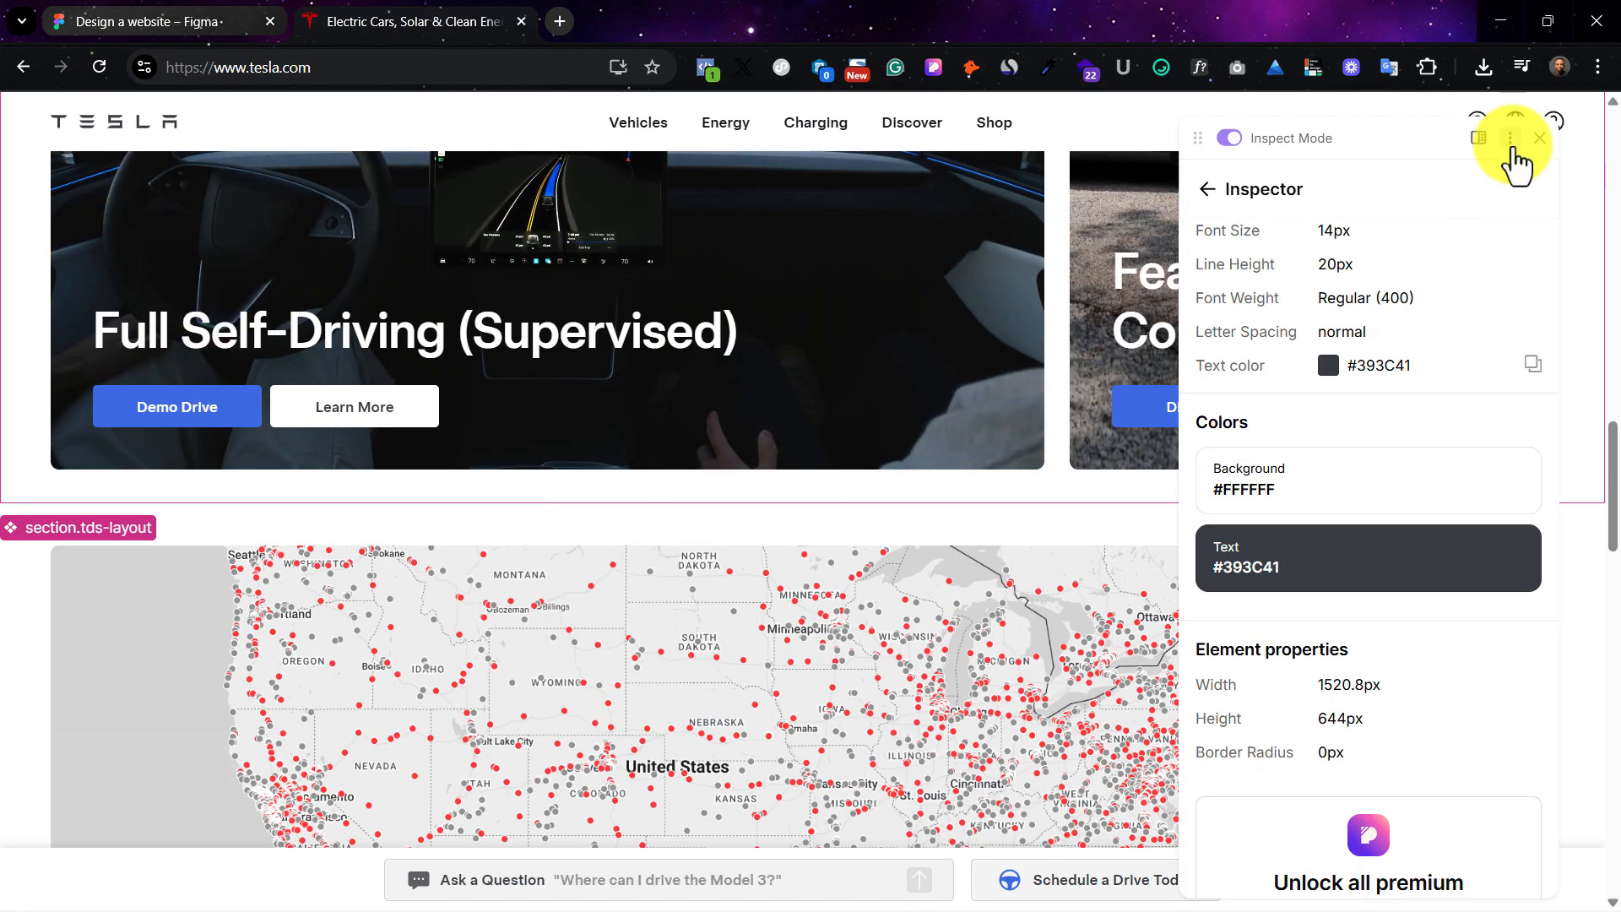
left_click(1538, 140)
scroll(235, 292, "up", 1)
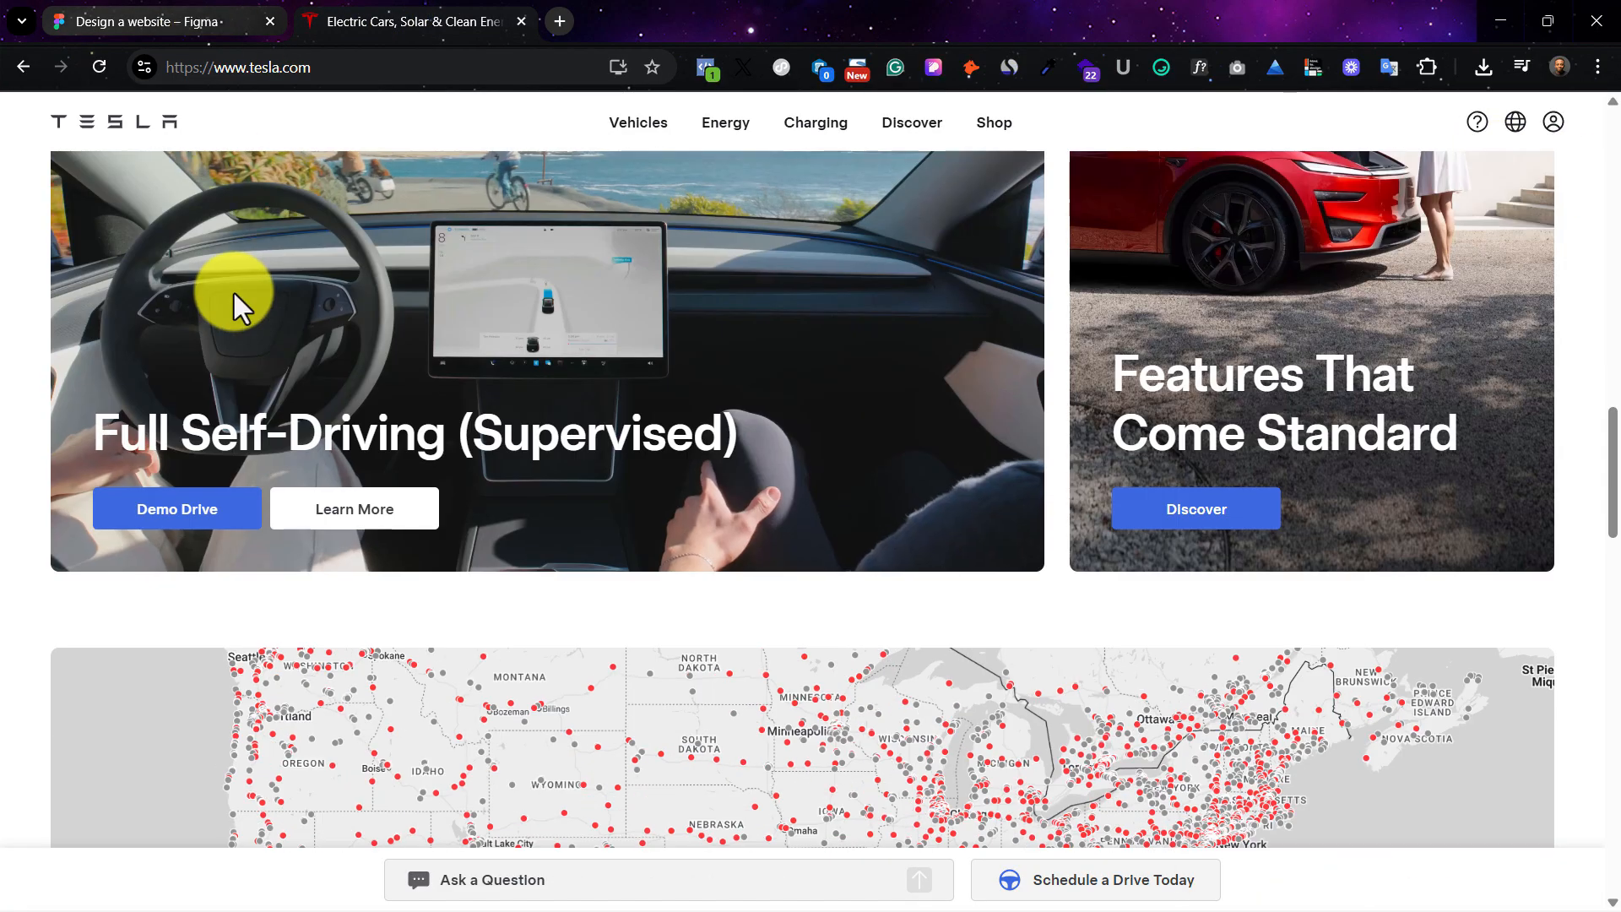
scroll(241, 245, "up", 6)
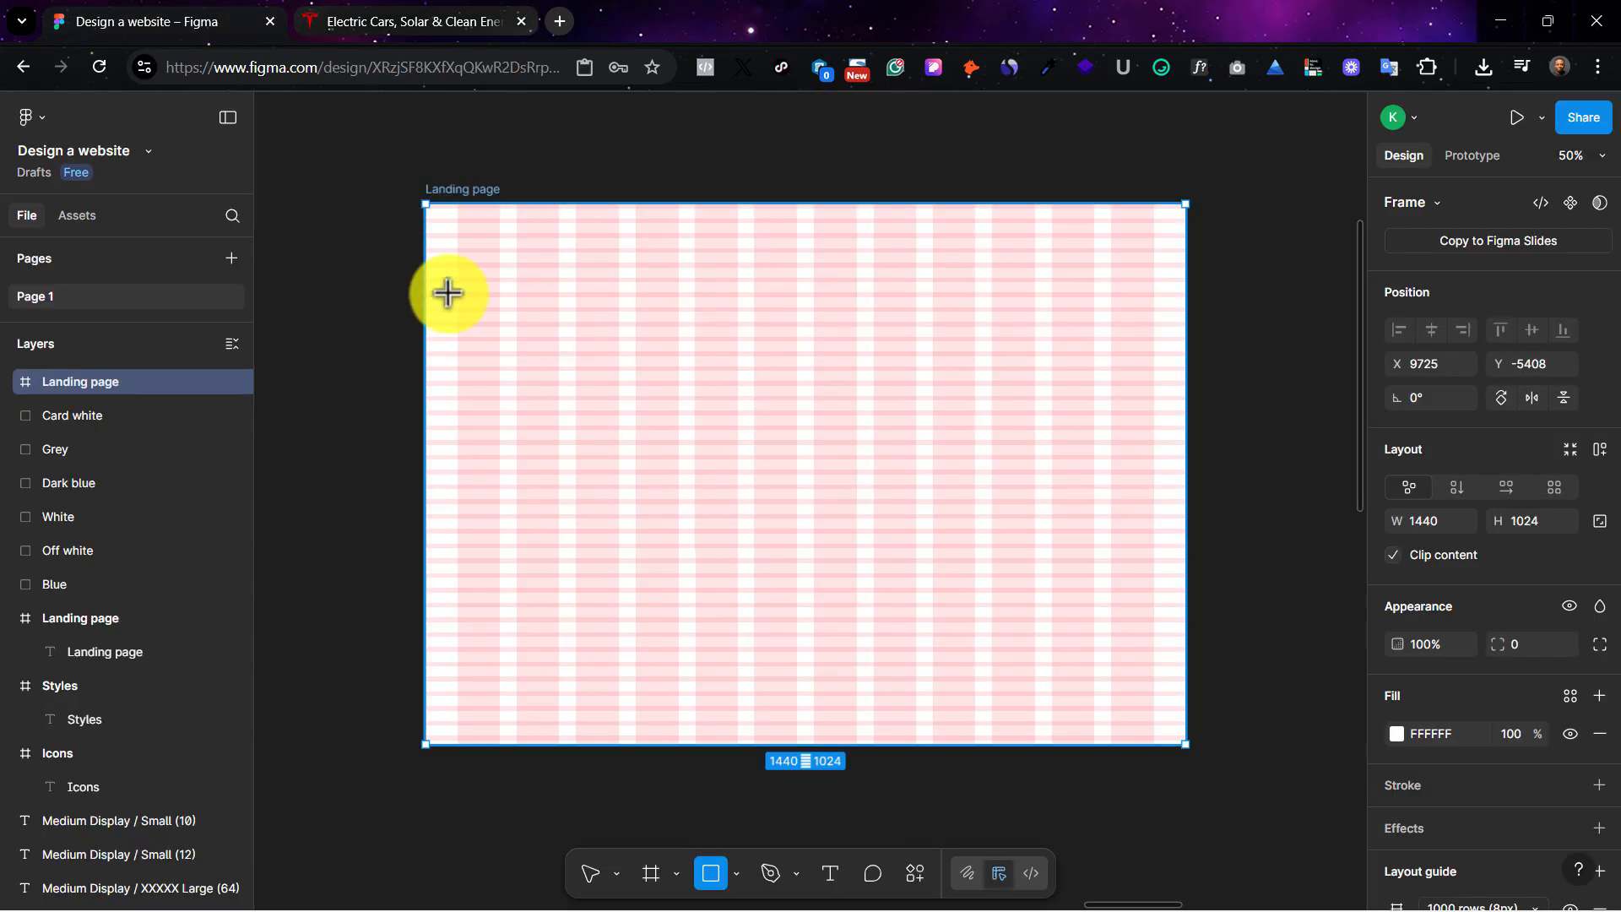
Step: Draw a full-width rectangle about 1440 × 102 across the upper part of the Landing page frame and undo it
mouse_move(432, 207)
left_mouse_down()
mouse_move(637, 298)
mouse_move(1038, 230)
mouse_move(1178, 243)
mouse_move(1185, 259)
left_mouse_up()
left_click_drag(432, 233, 426, 232)
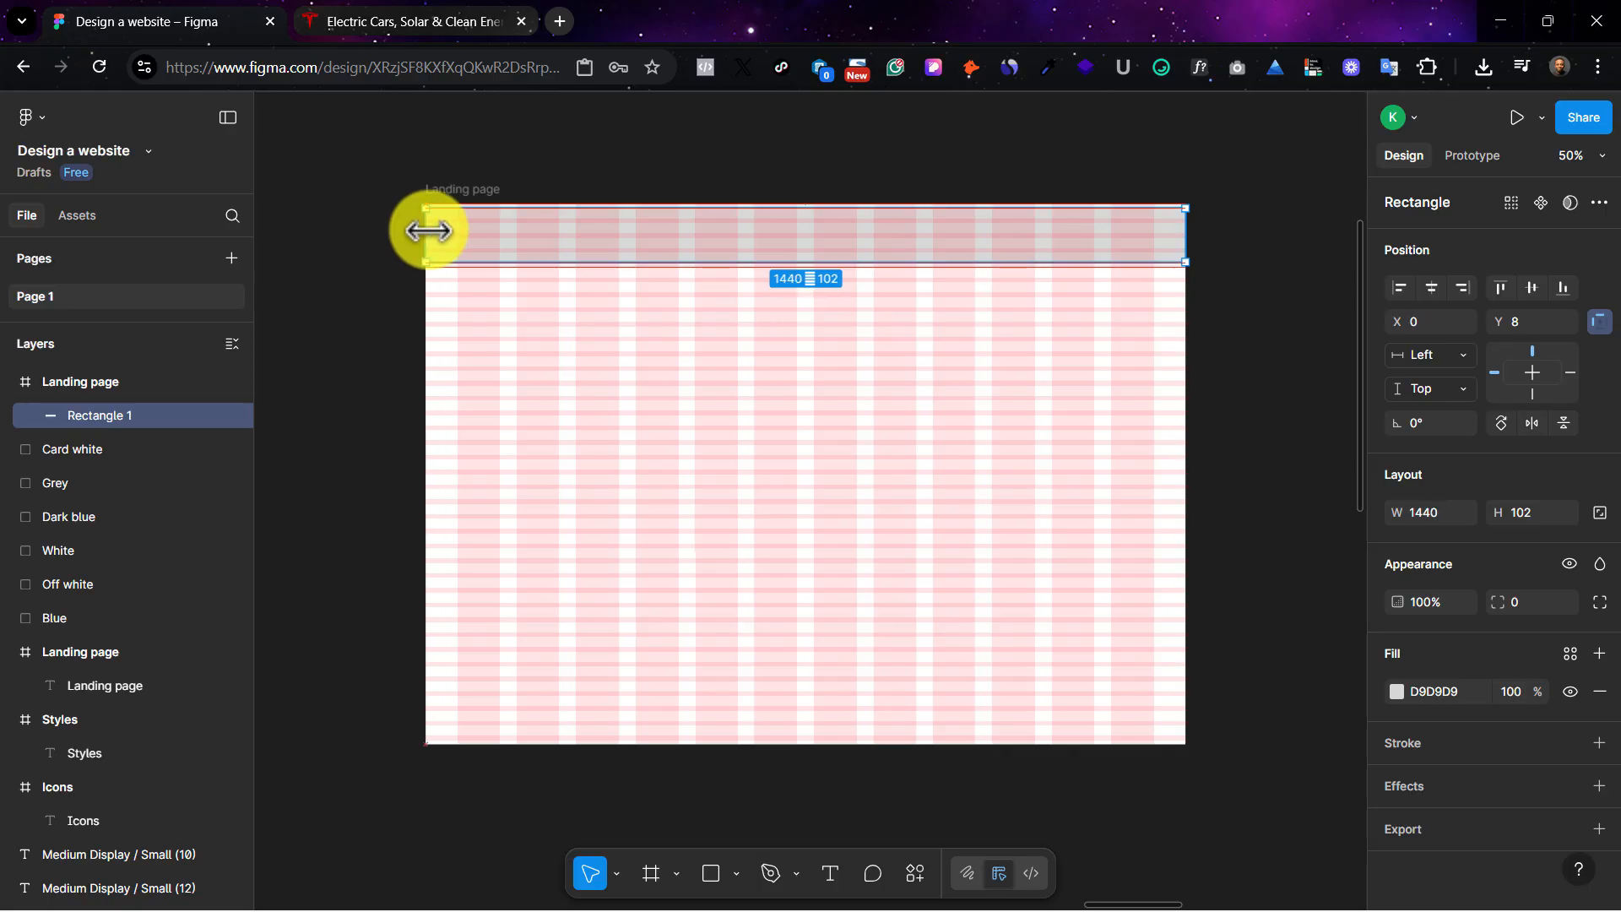
double_click(709, 245)
key("ctrl+z")
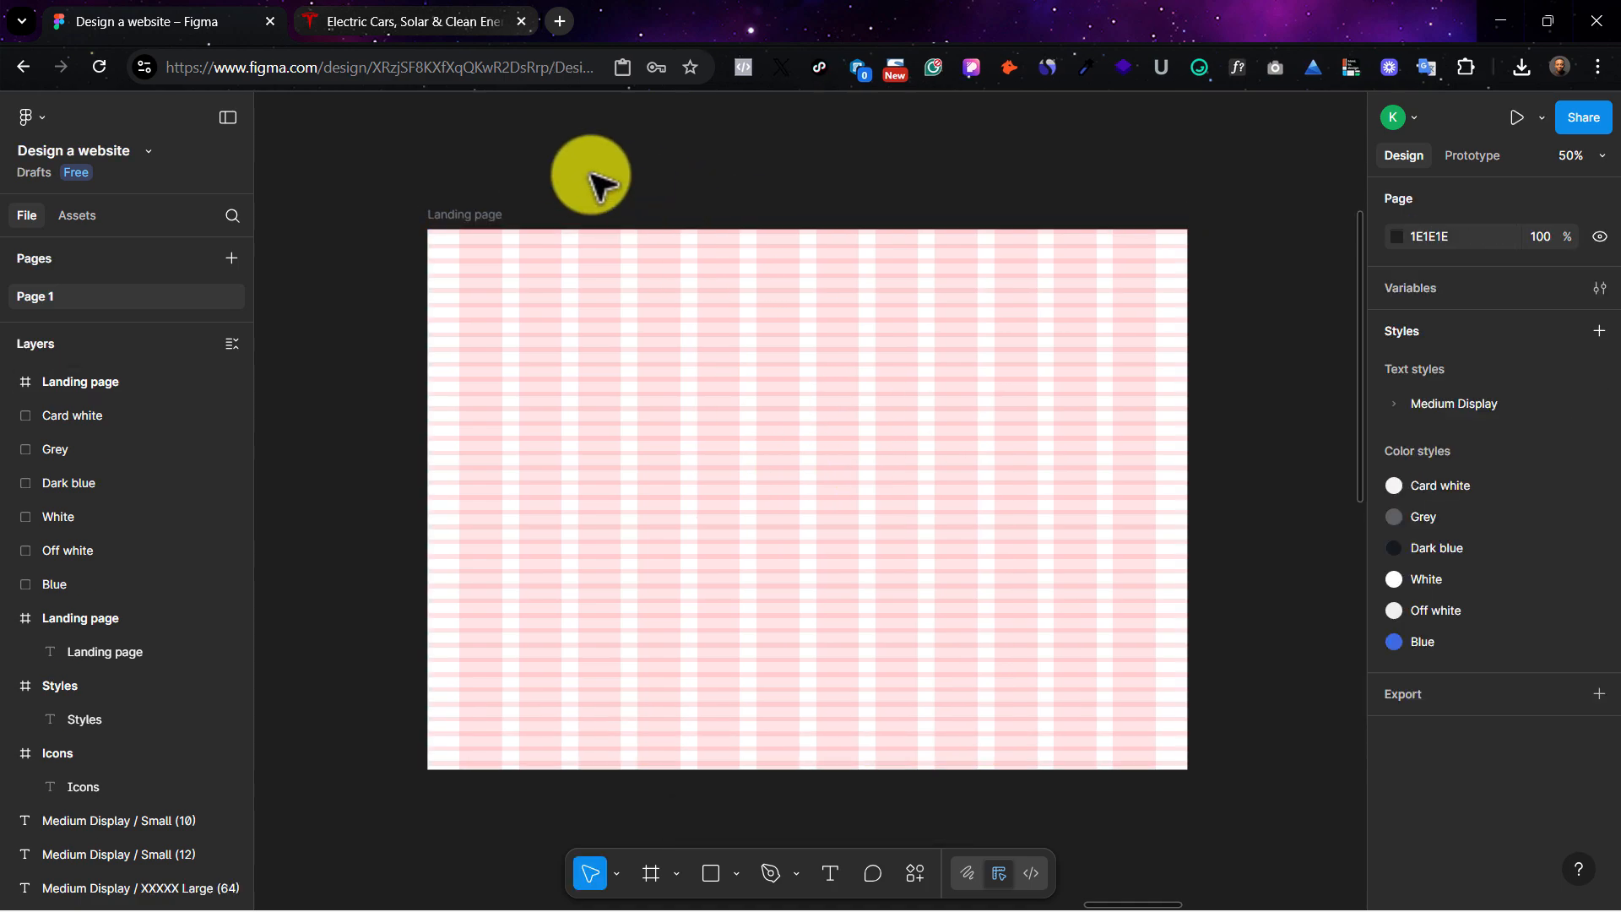
Step: Hide the layout guides on the Landing page frame
left_click_drag(484, 211, 484, 225)
left_click(487, 226)
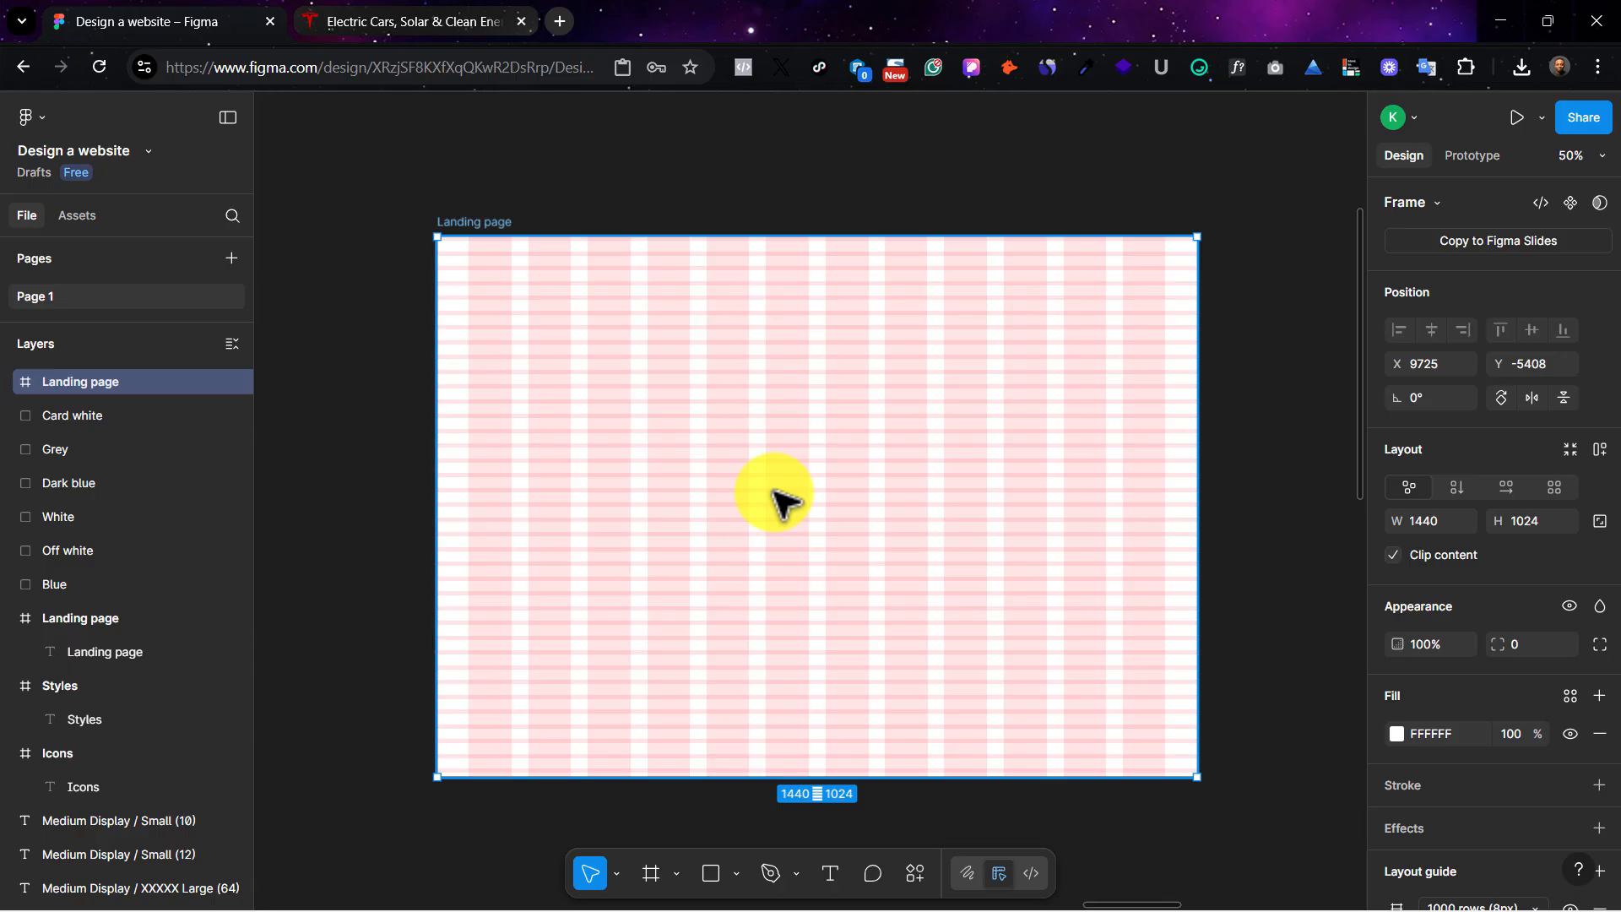
key("ctrl+shift+4")
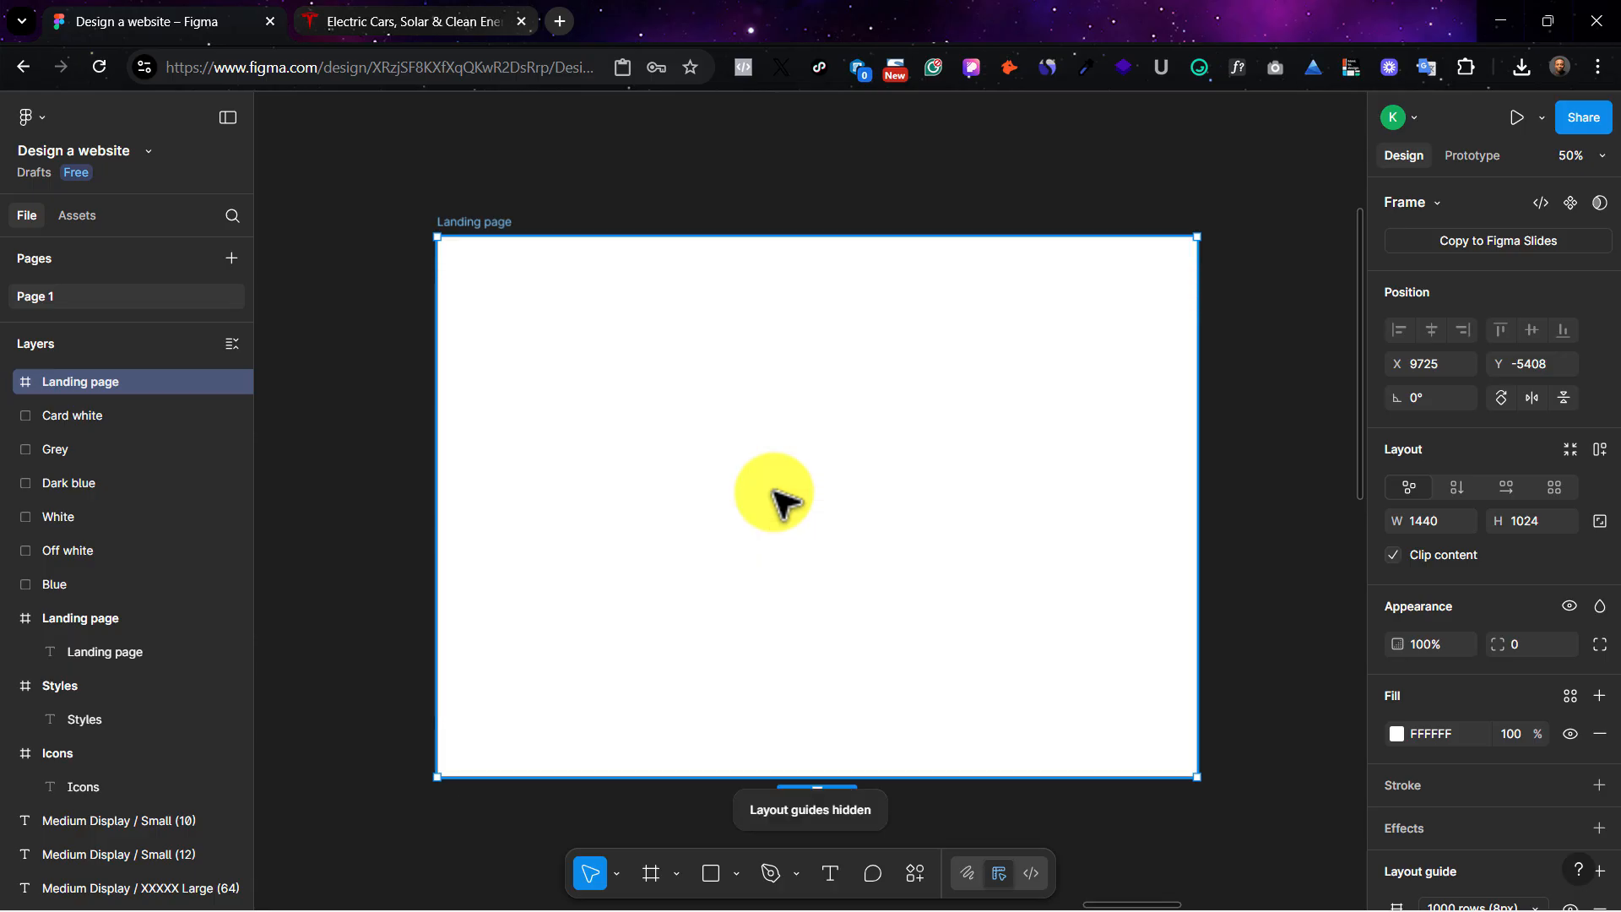
key("ctrl+shift+4")
key("ctrl+shift+4")
left_click(886, 209)
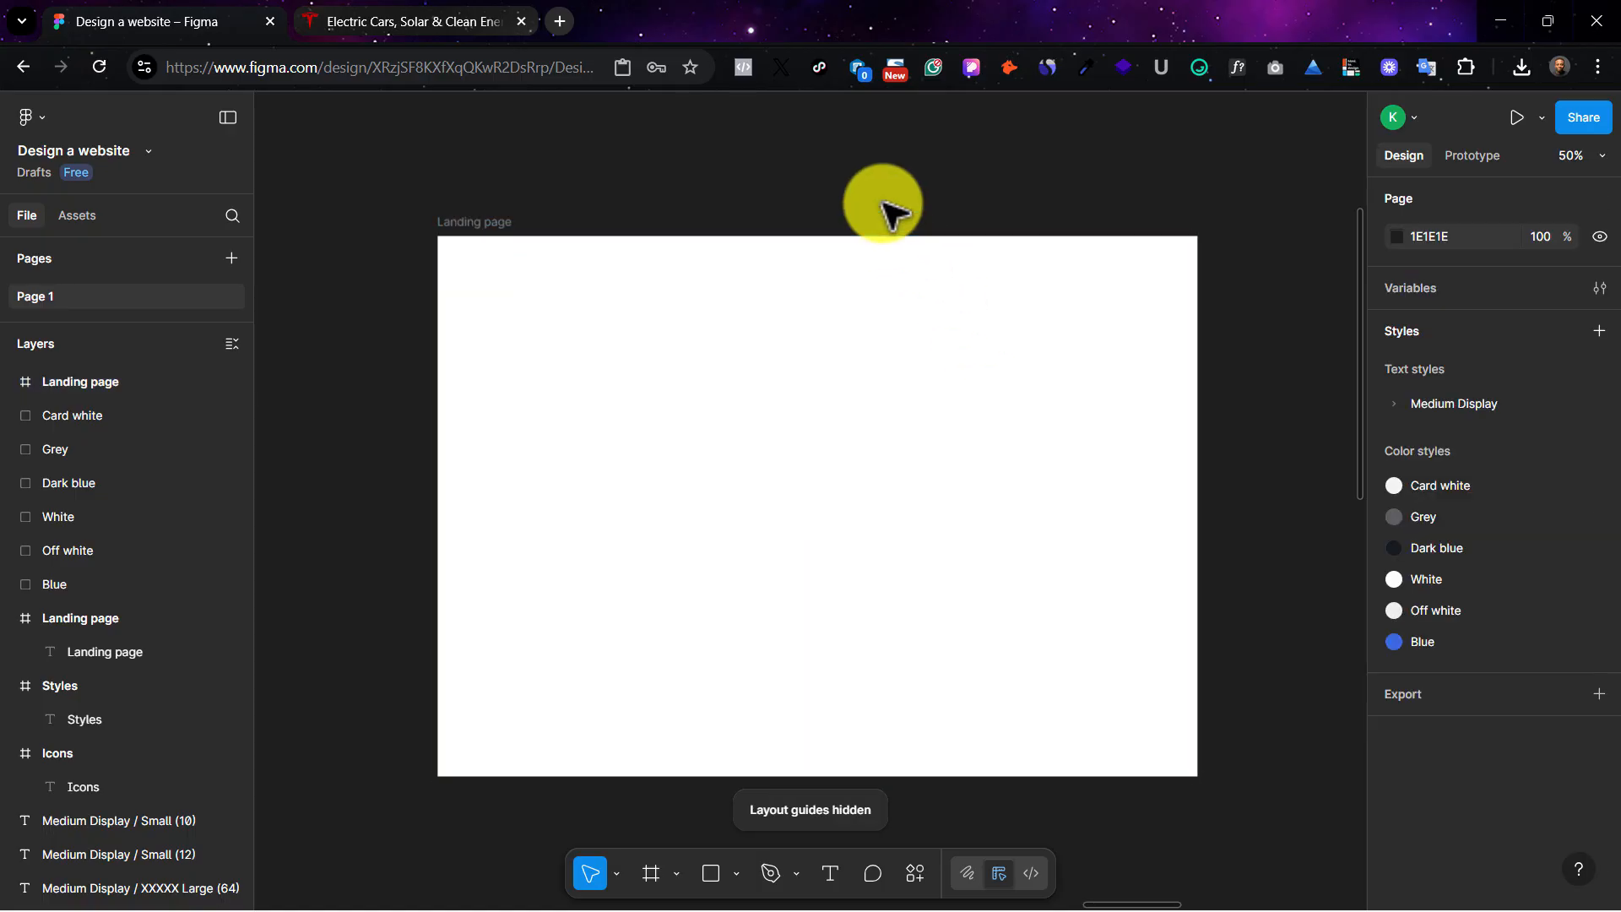
Step: View the Styles section's colour swatches, and examine the buttons in the Tesla website's Cybertruck slide and offer cards
key("ctrl+minus")
key("ctrl+minus")
scroll(886, 209, "left", 10)
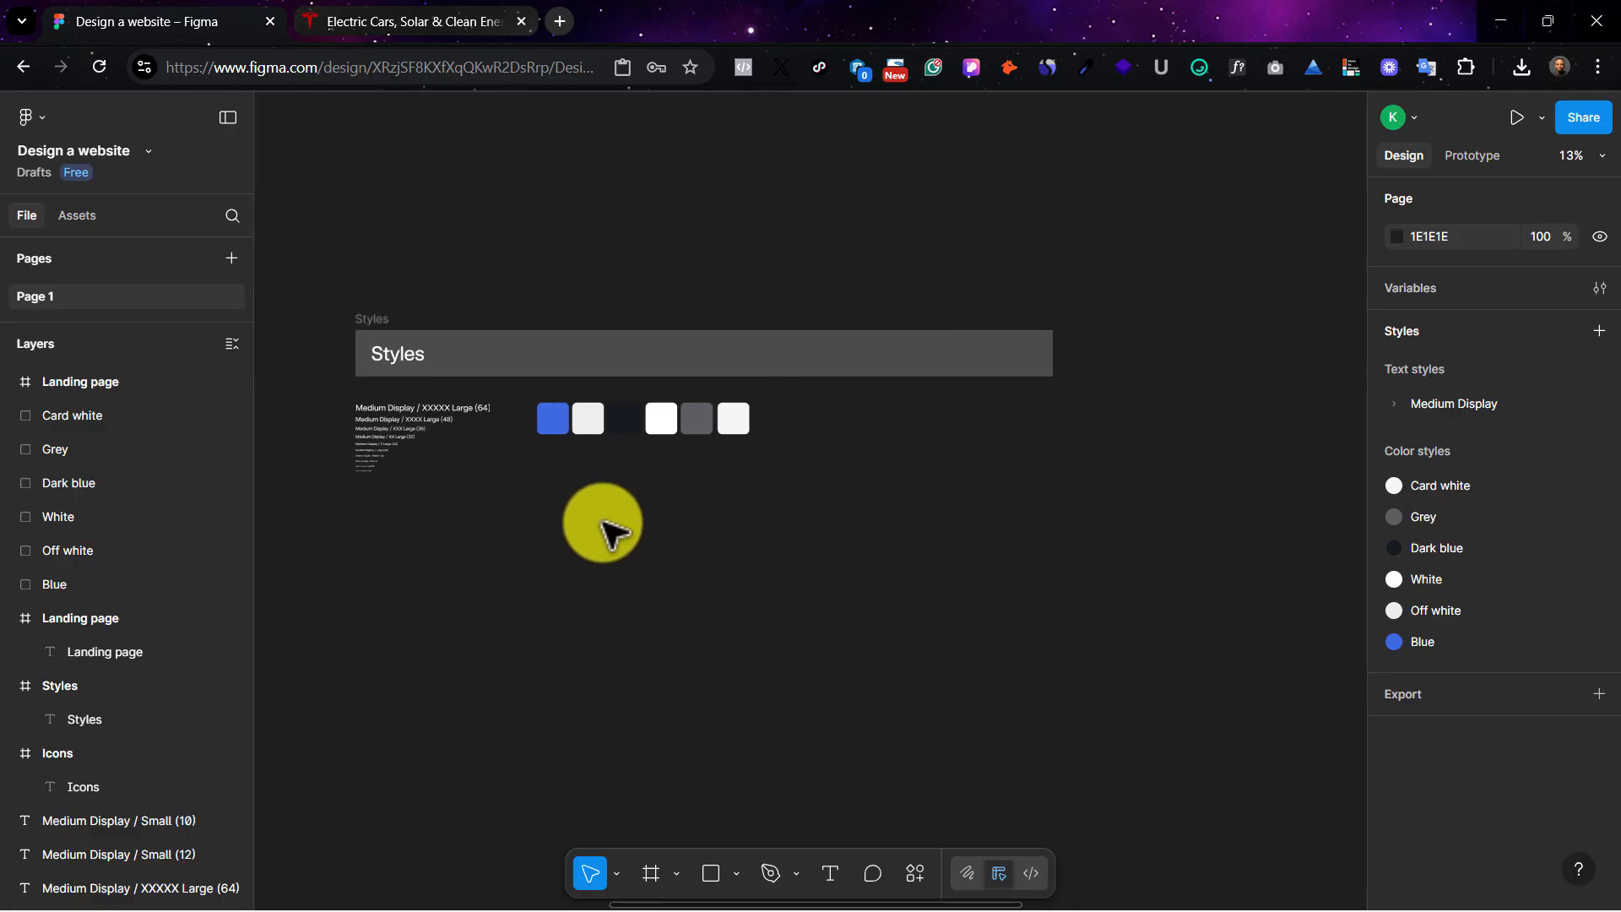
key("ctrl+plus")
scroll(601, 527, "left", 4)
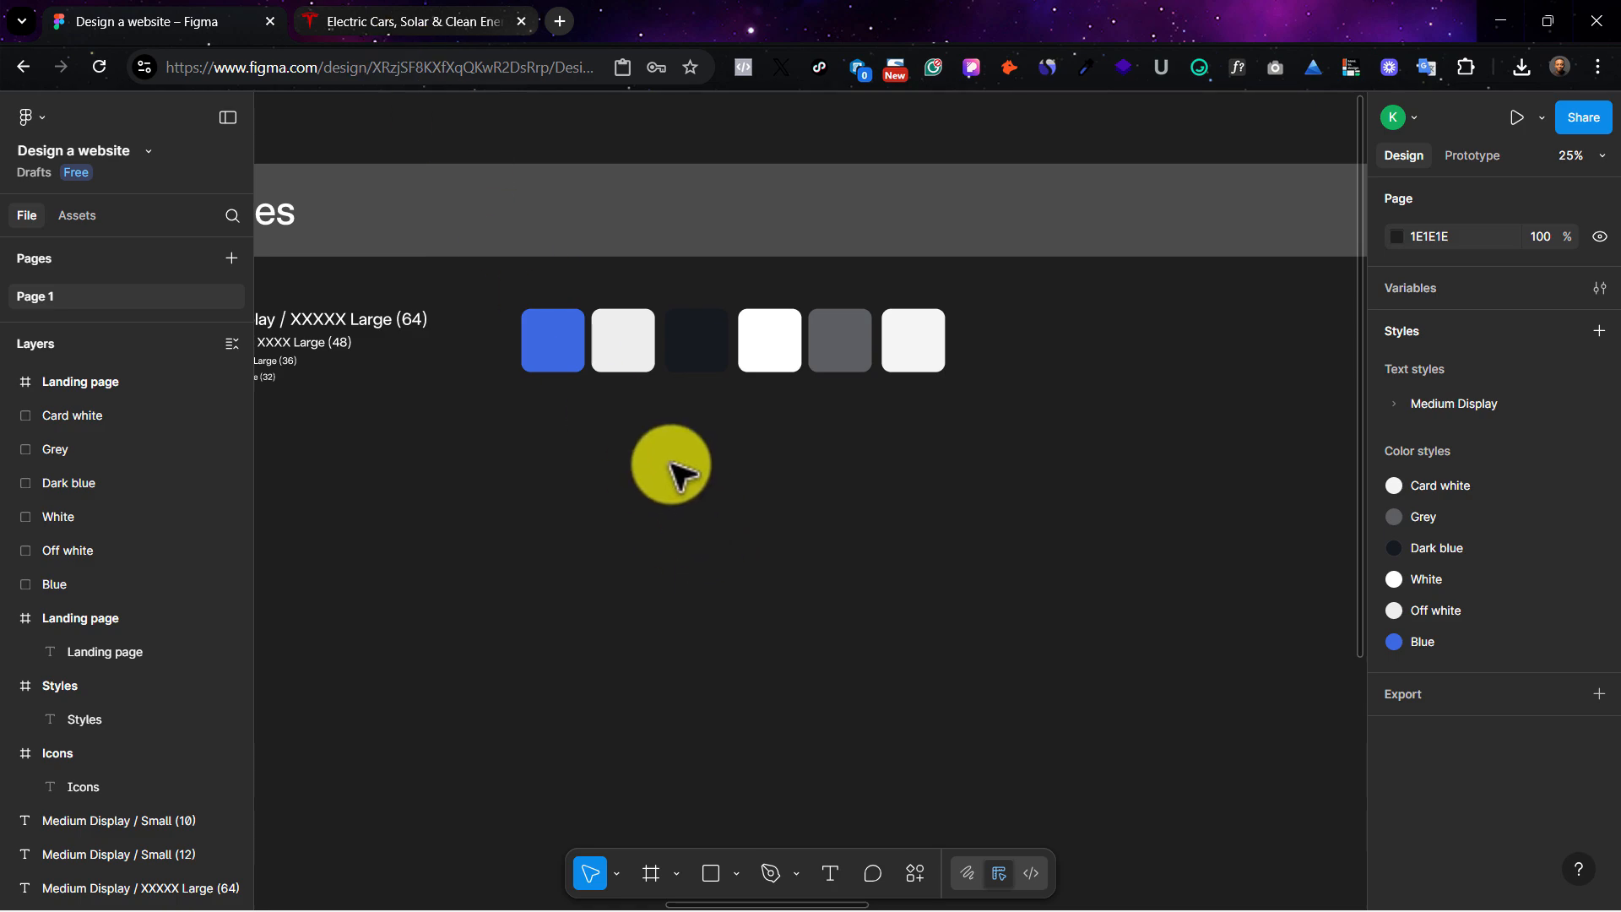
left_click(406, 14)
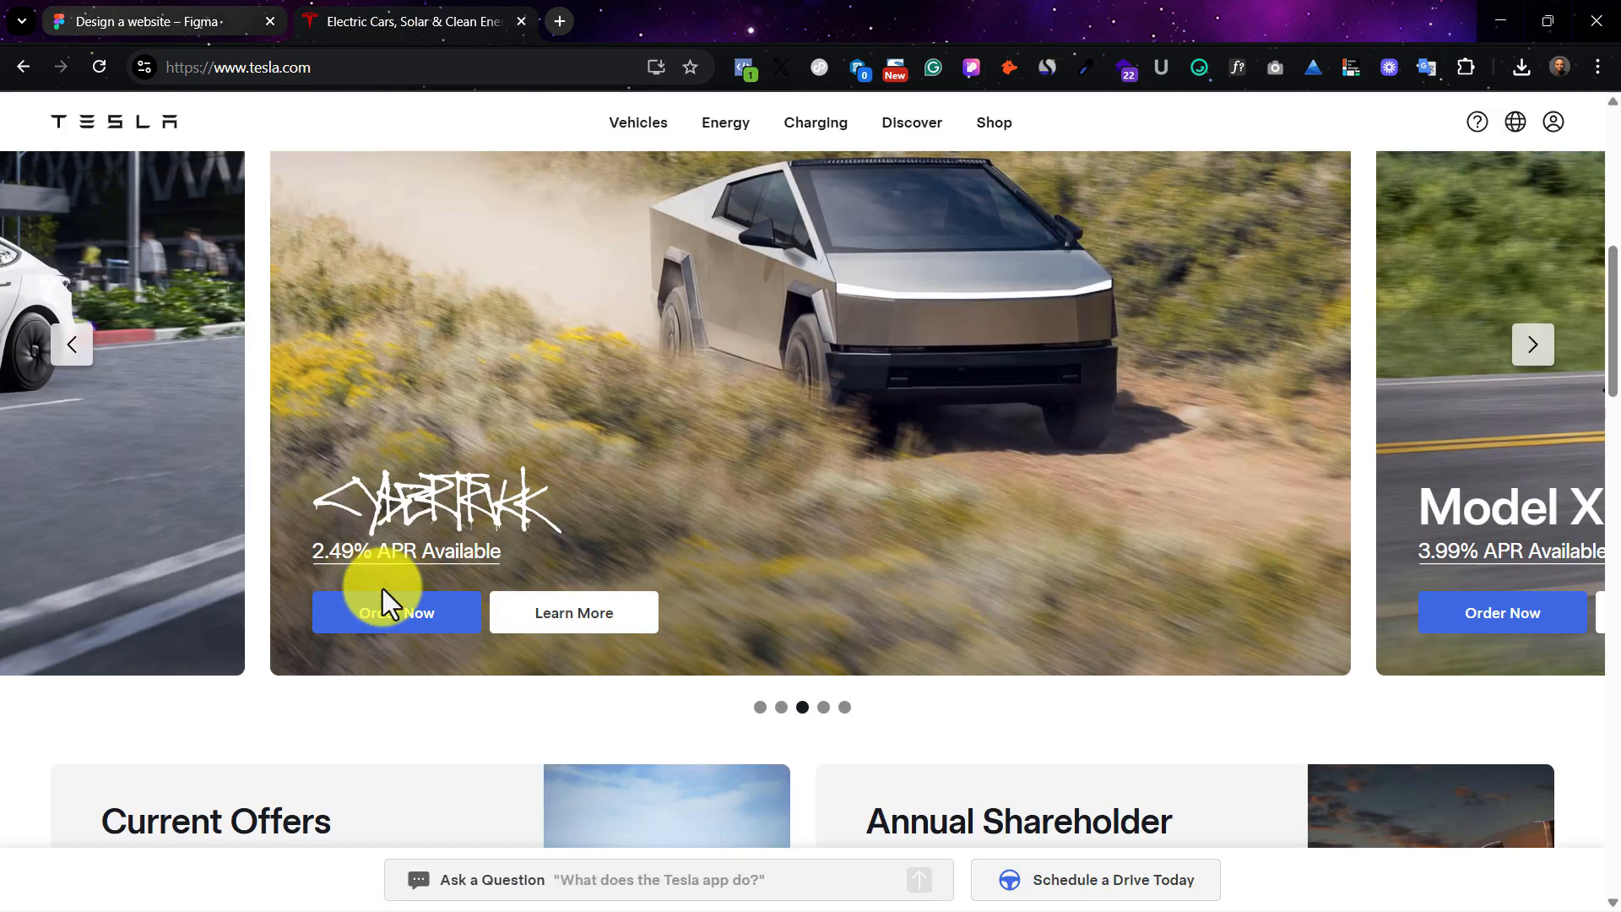
scroll(465, 464, "down", 3)
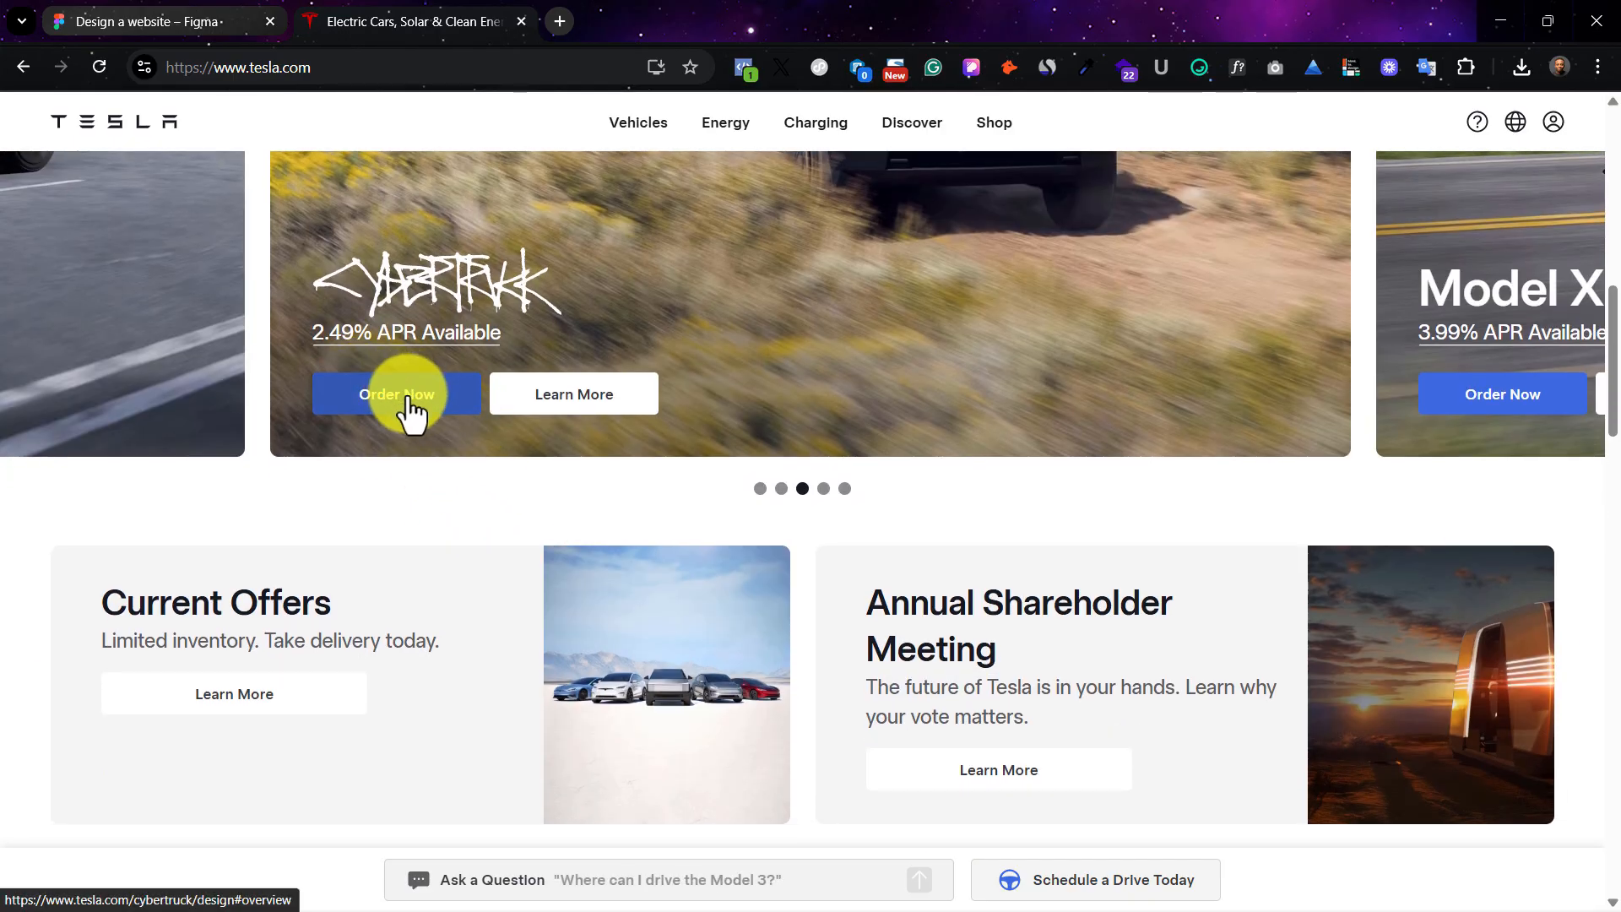
scroll(564, 219, "down", 4)
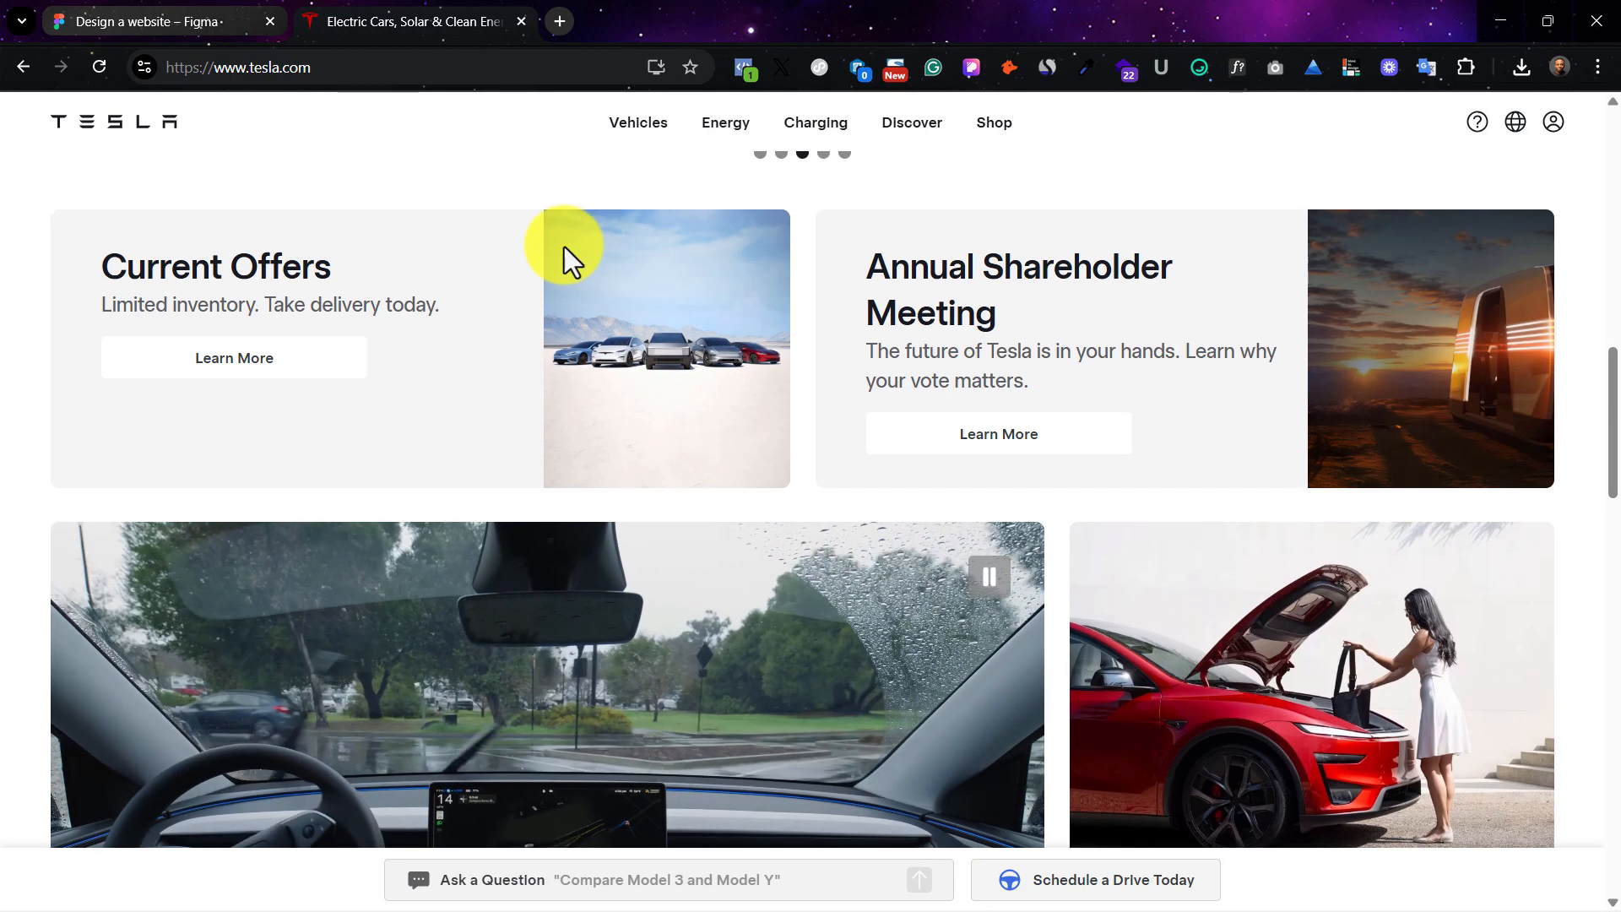
scroll(539, 289, "up", 5)
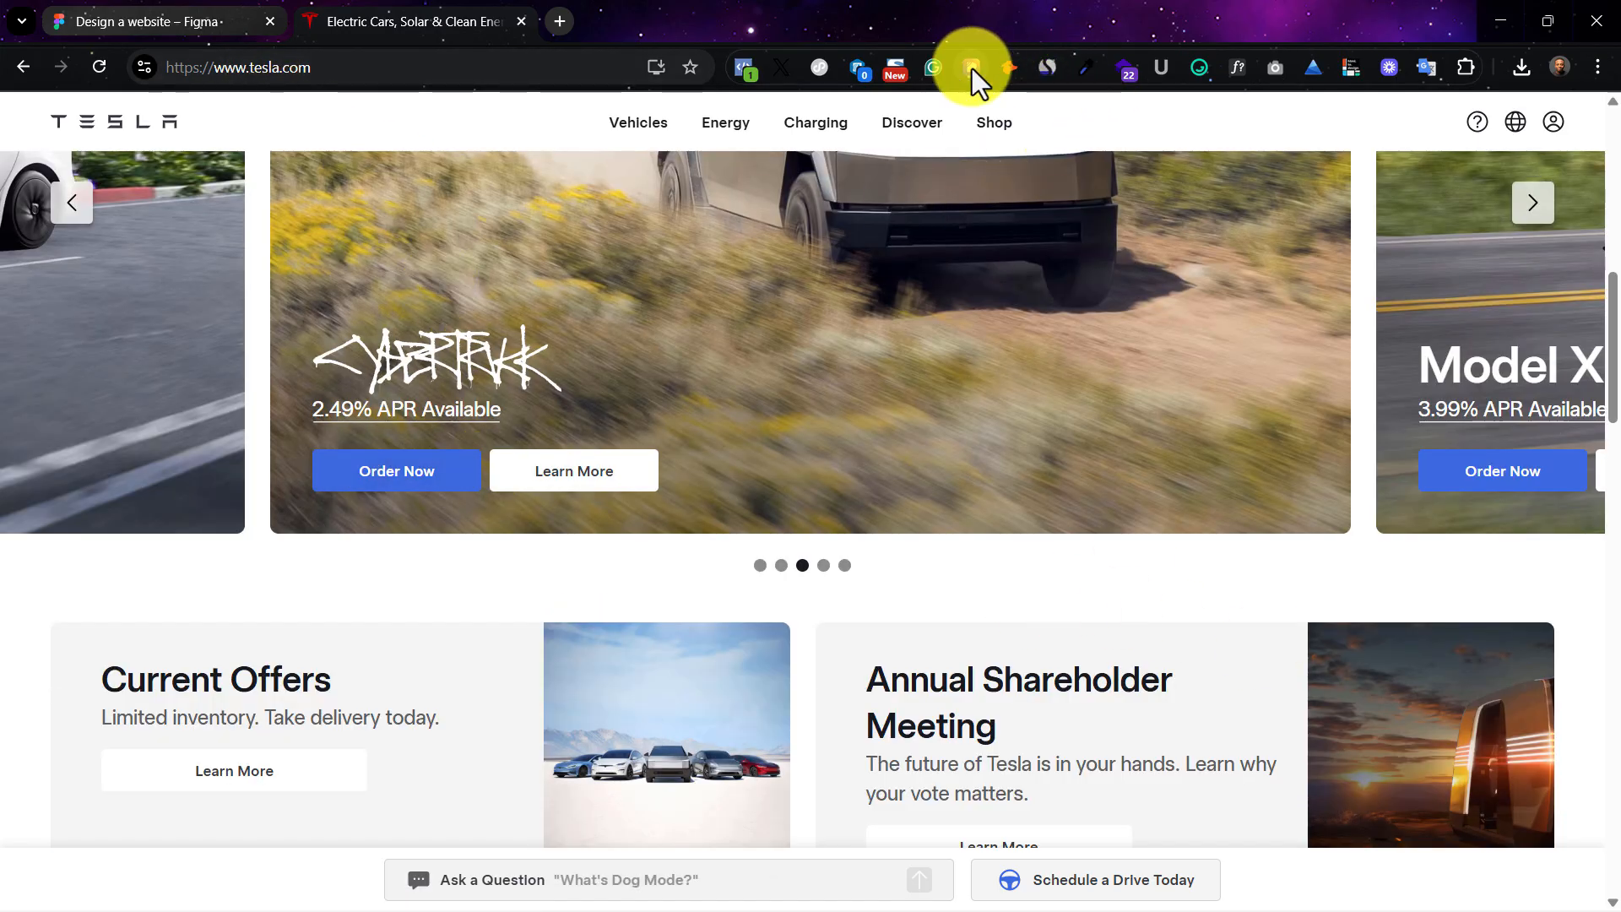
Step: Inspect the Cybertruck slide's Order Now button for its text properties, colours, width, height and border radius
left_click(971, 68)
left_click(457, 469)
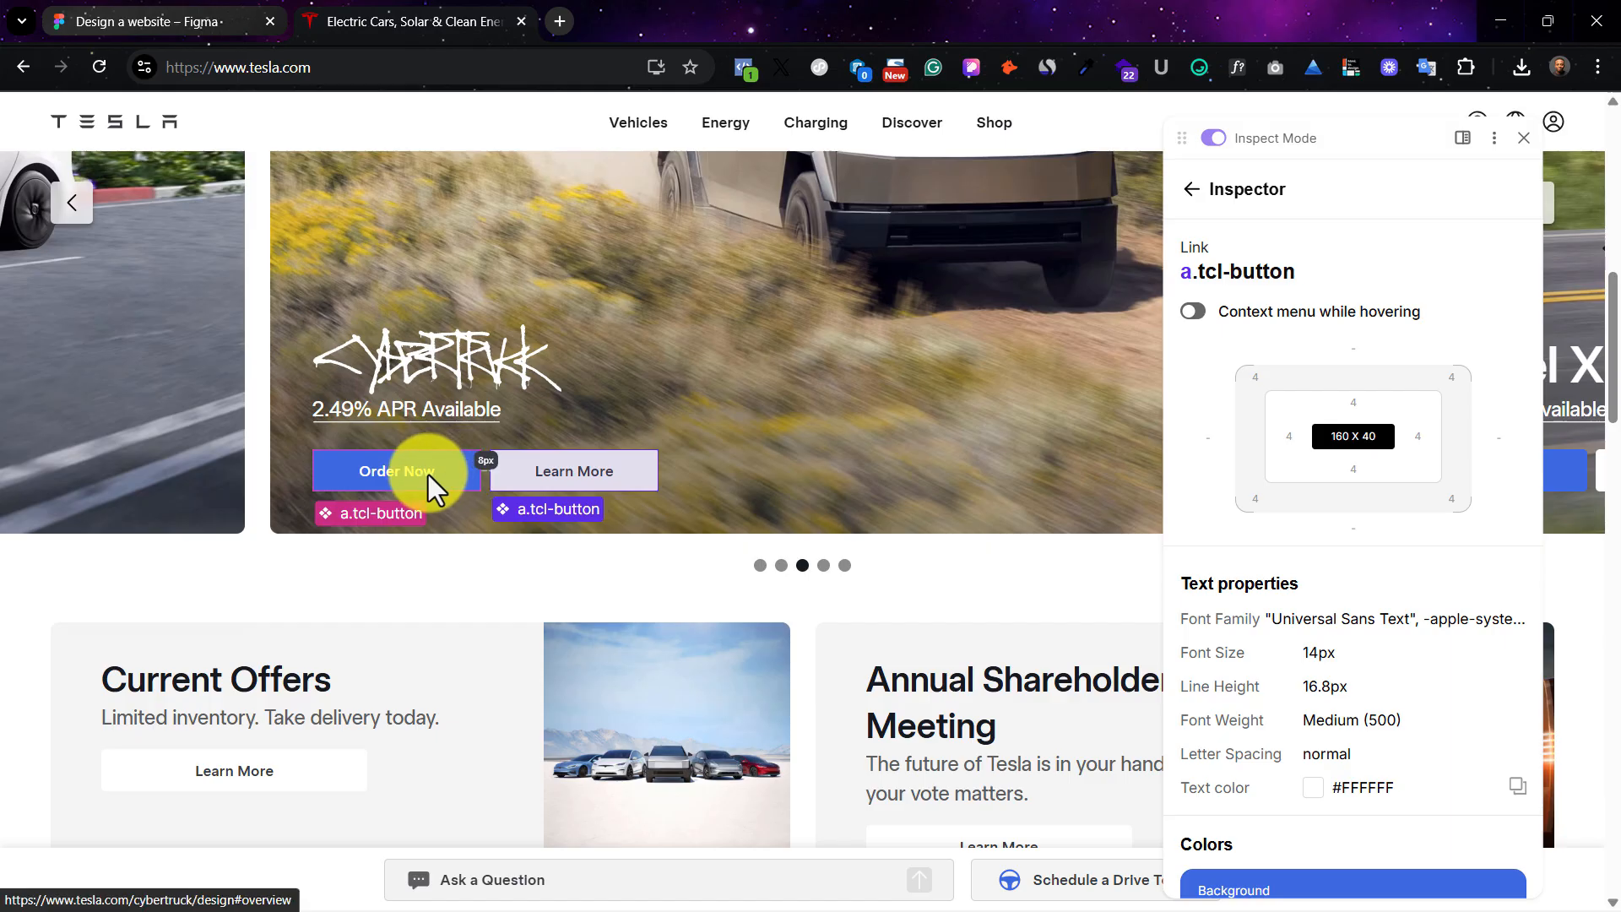
left_click(444, 474)
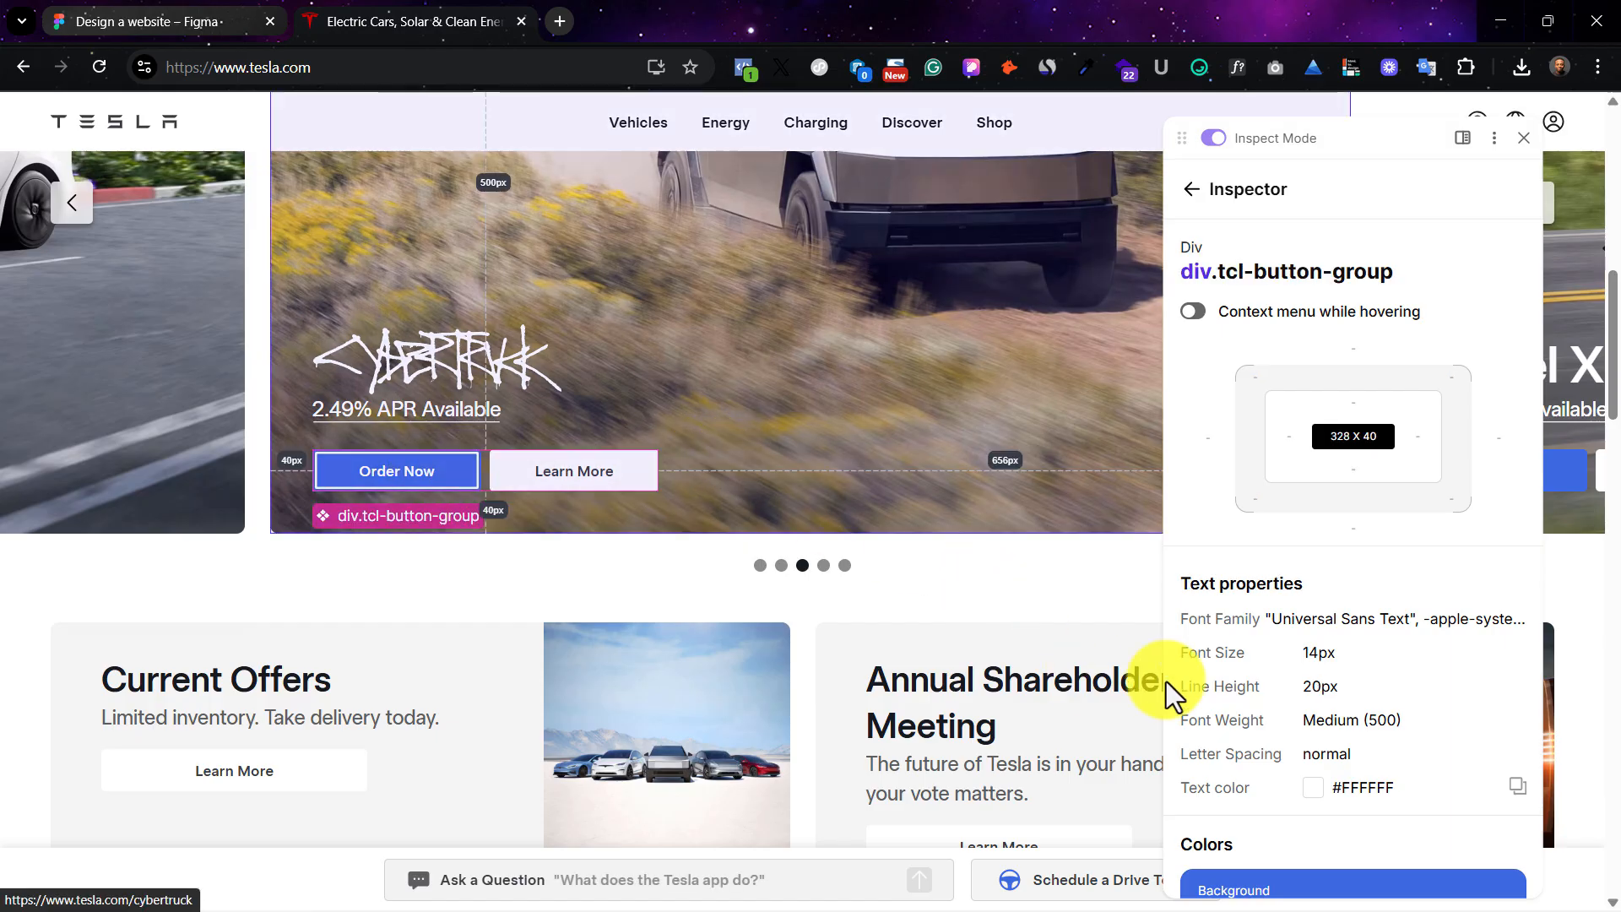
scroll(1272, 677, "down", 1)
scroll(766, 596, "down", 2)
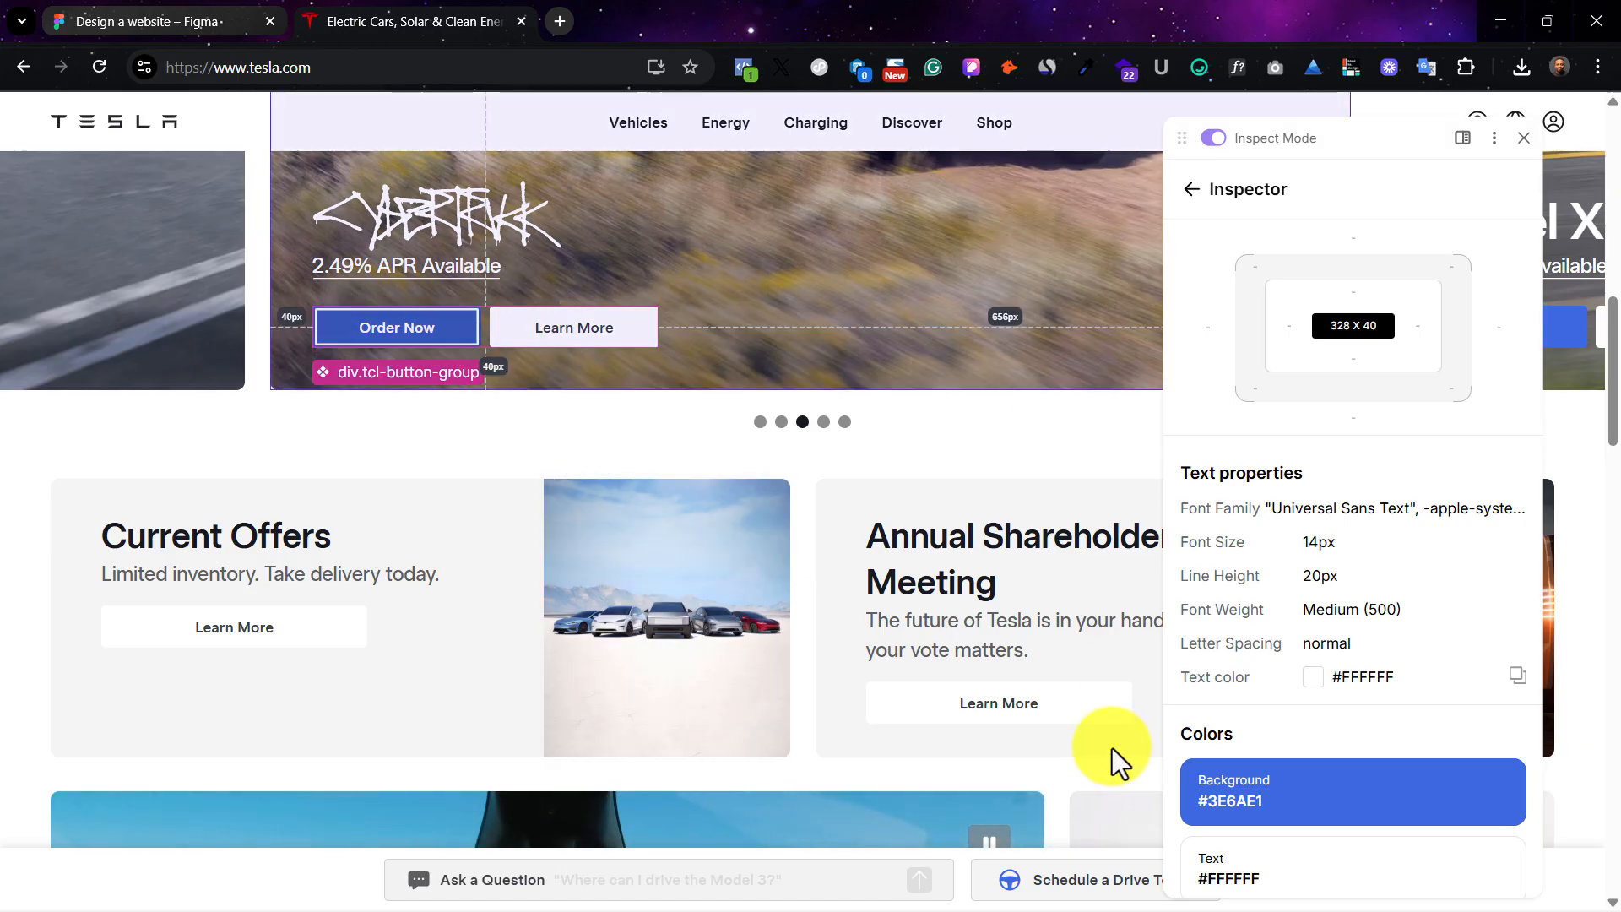
scroll(1405, 642, "down", 2)
scroll(1418, 775, "down", 2)
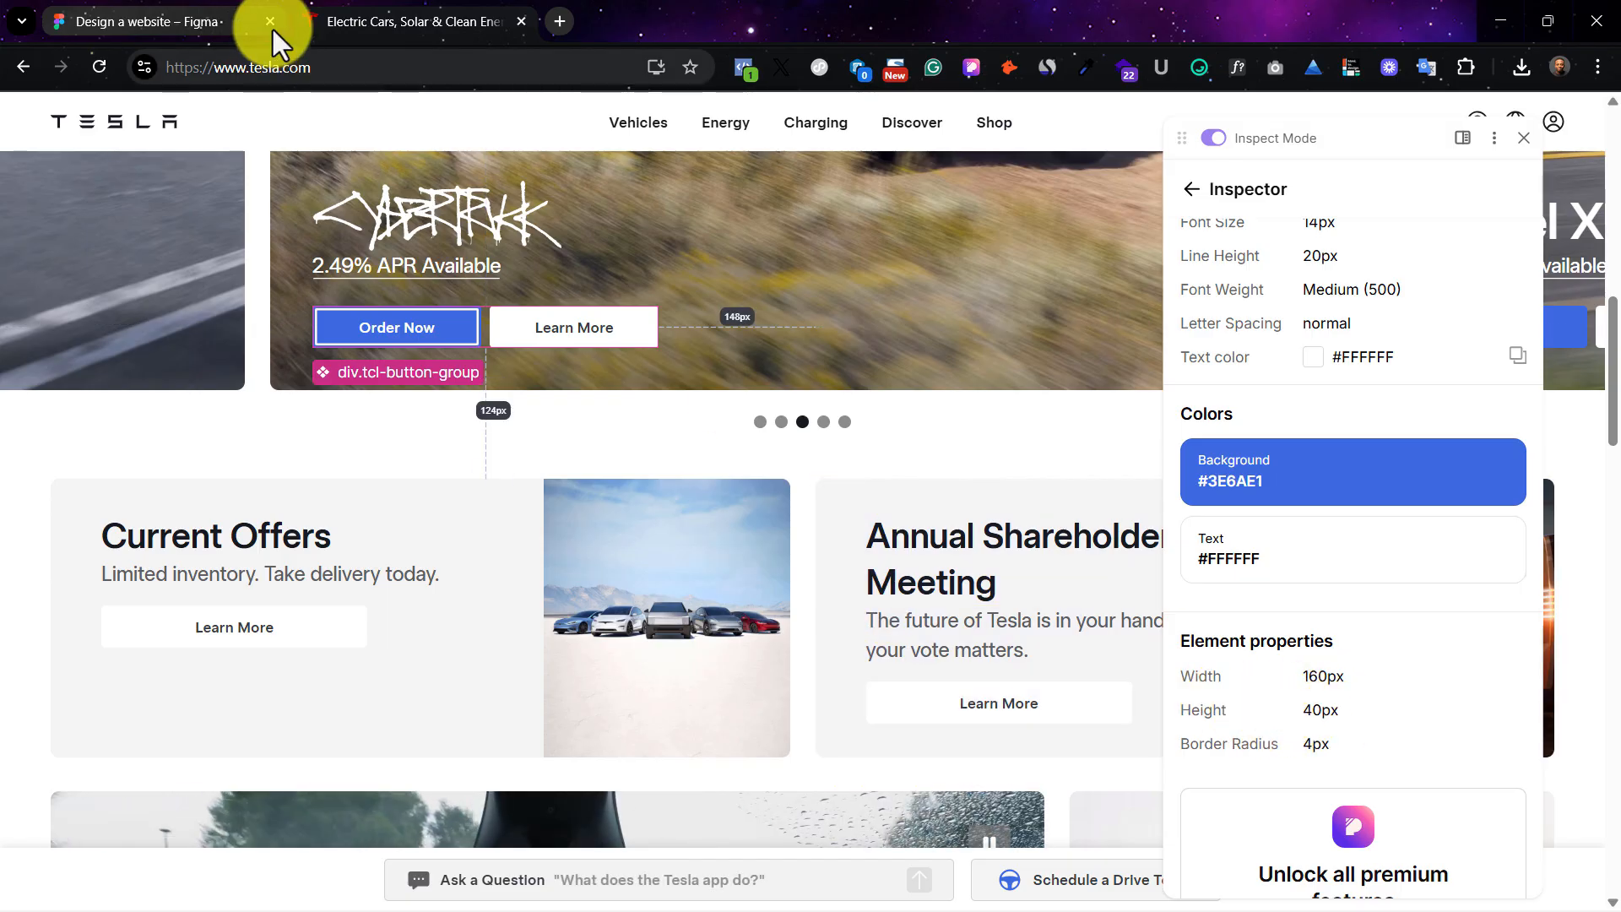
Step: Back in Figma, draw a frame below the colour swatches in the Styles section and set its size to 160 × 40
left_click(146, 18)
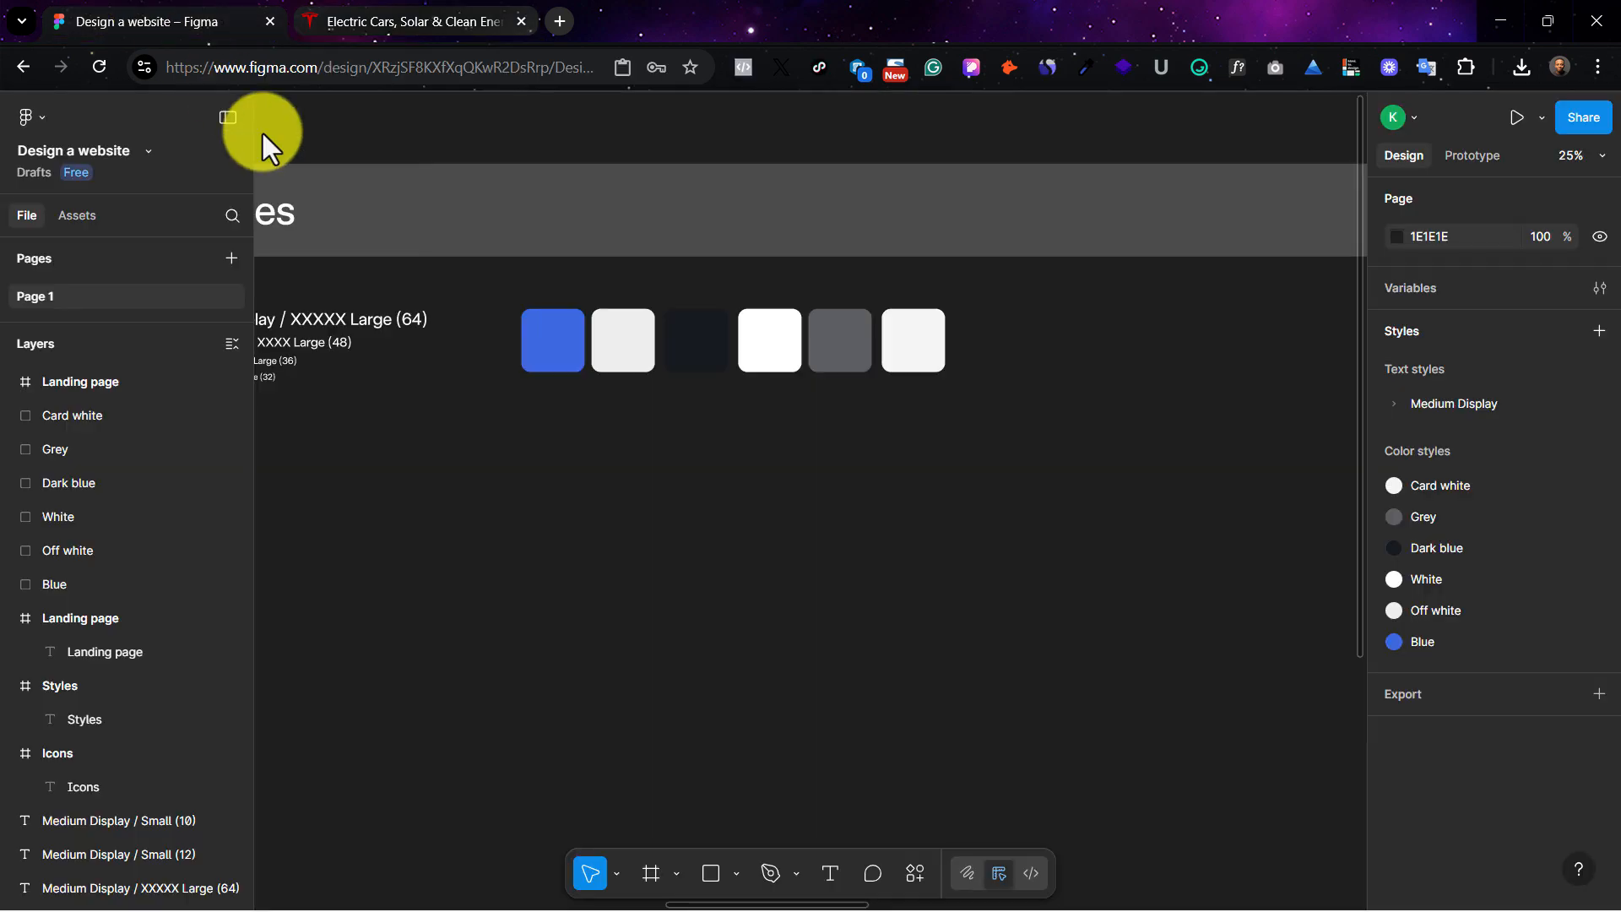
left_click(651, 872)
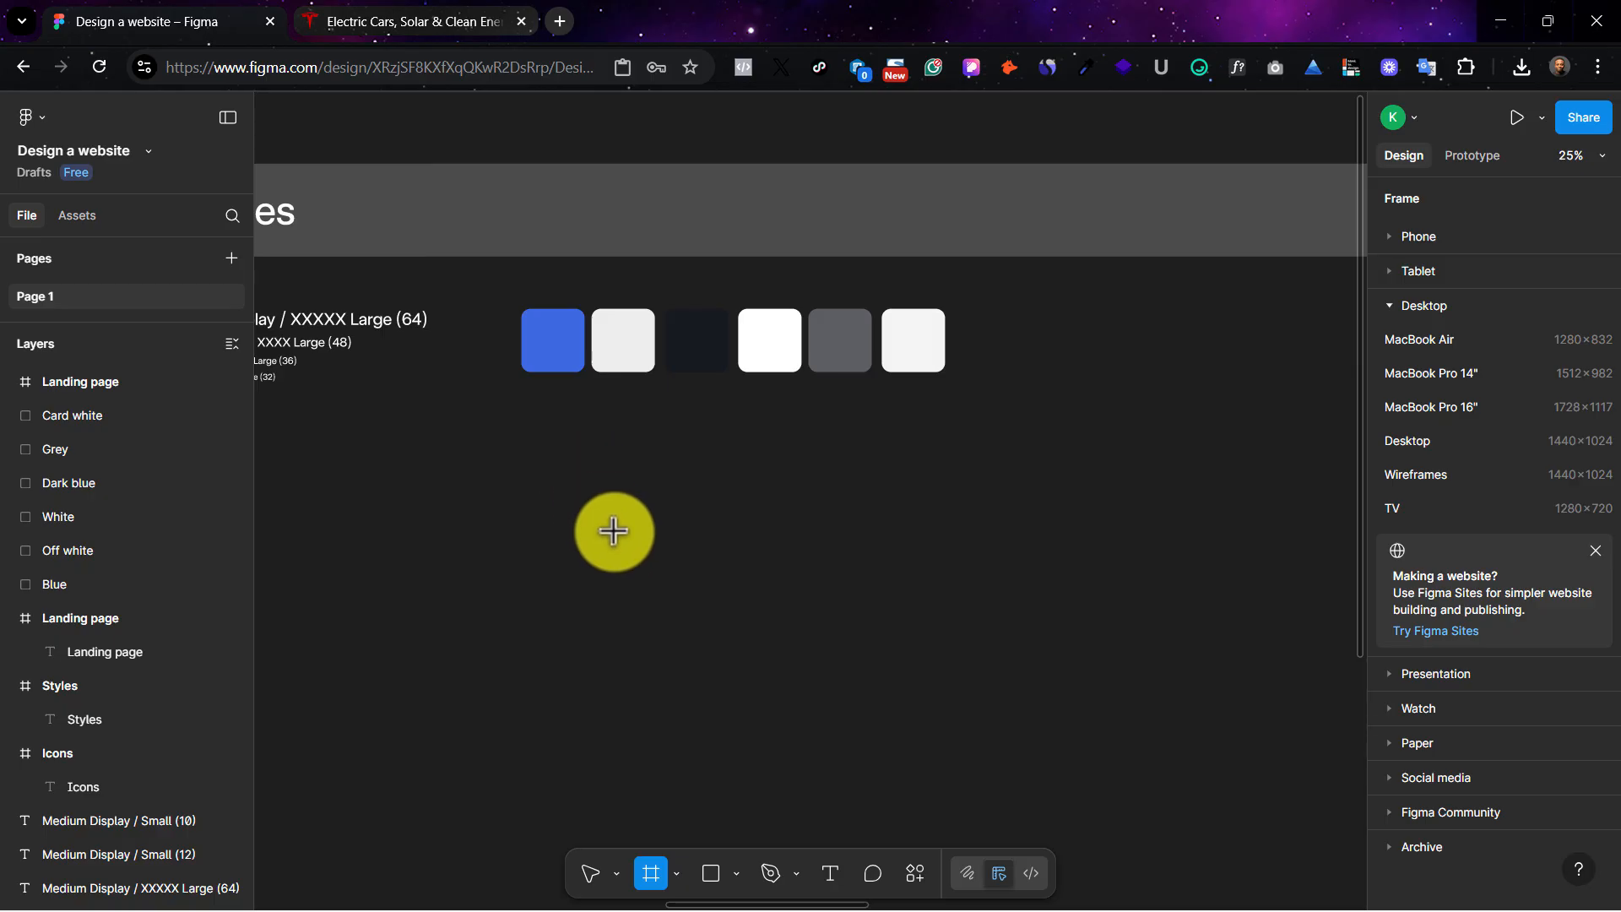
left_click_drag(584, 463, 790, 511)
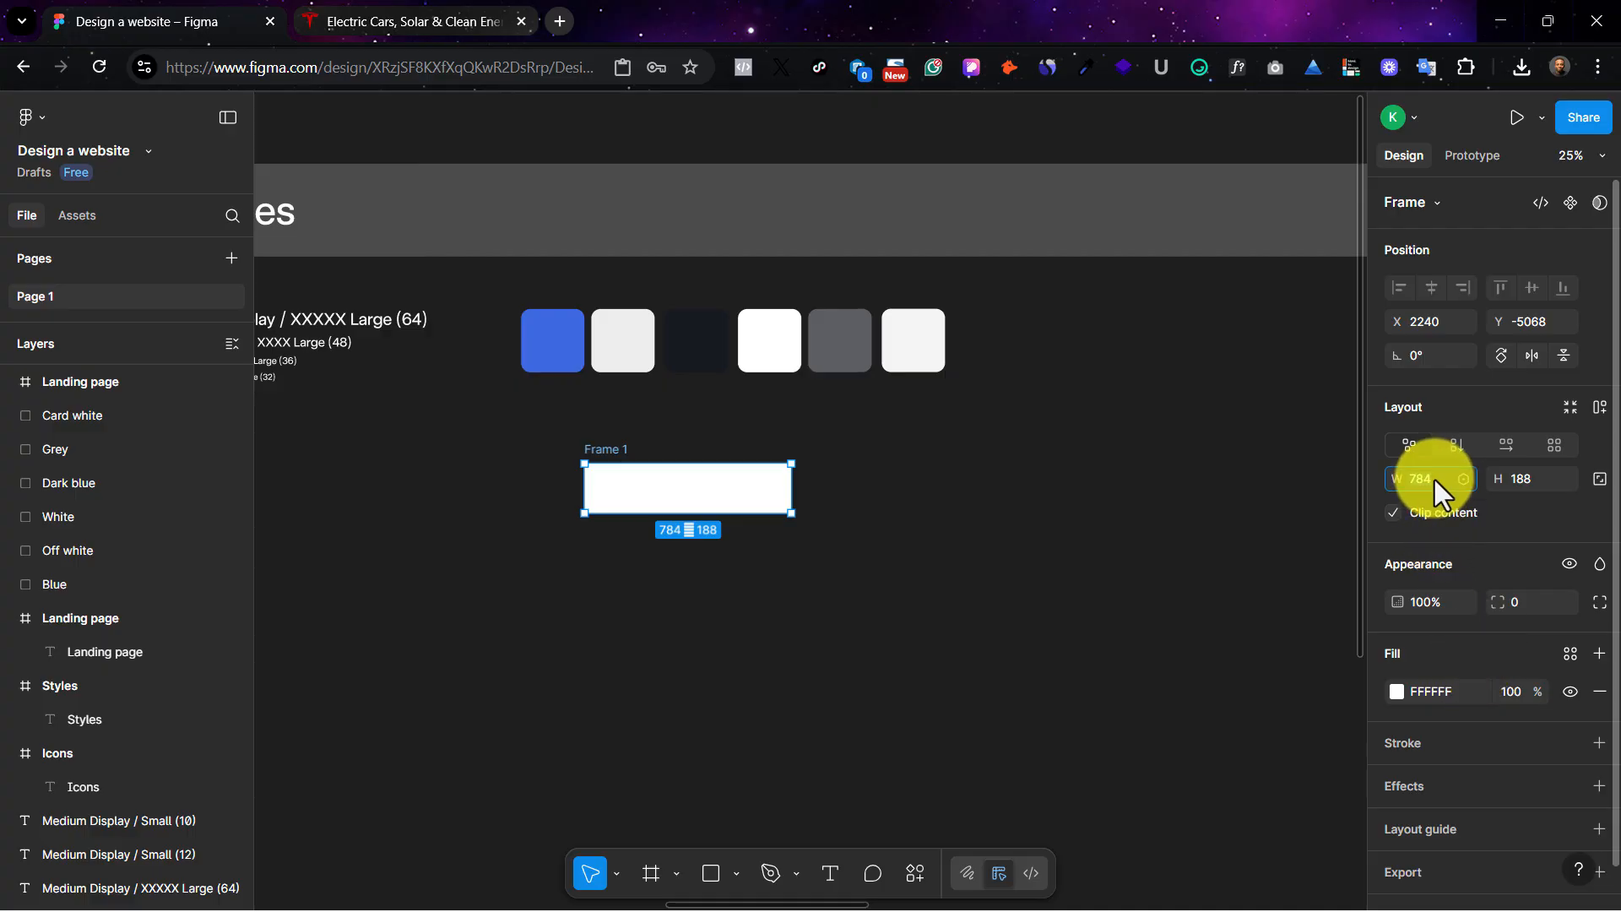
type("160")
left_click(1520, 478)
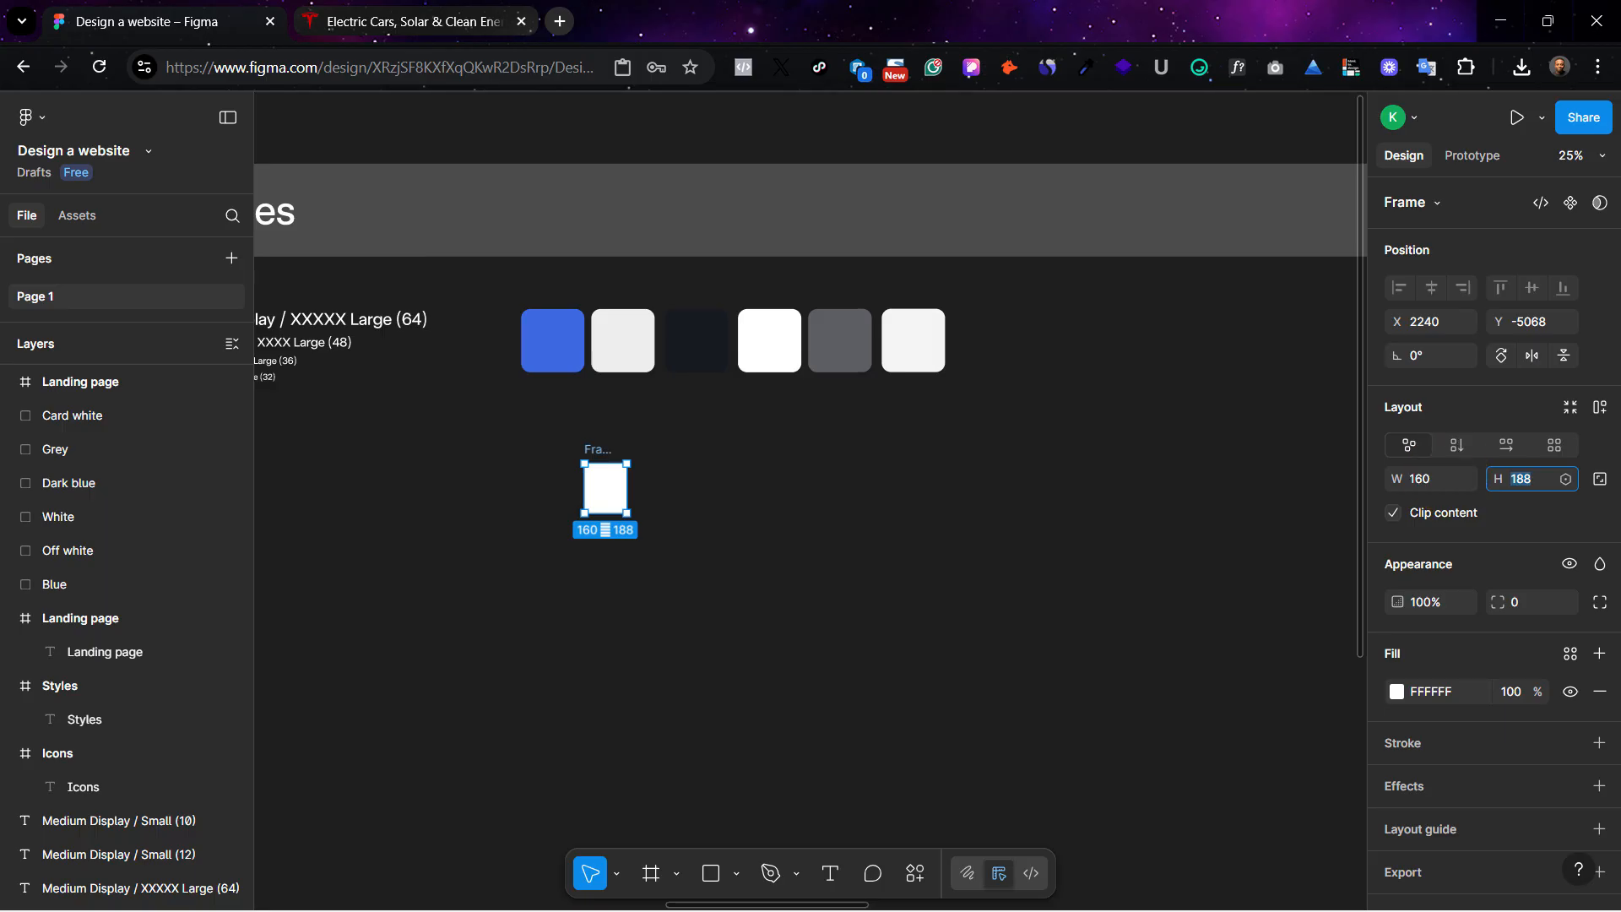
type("40")
key("Return")
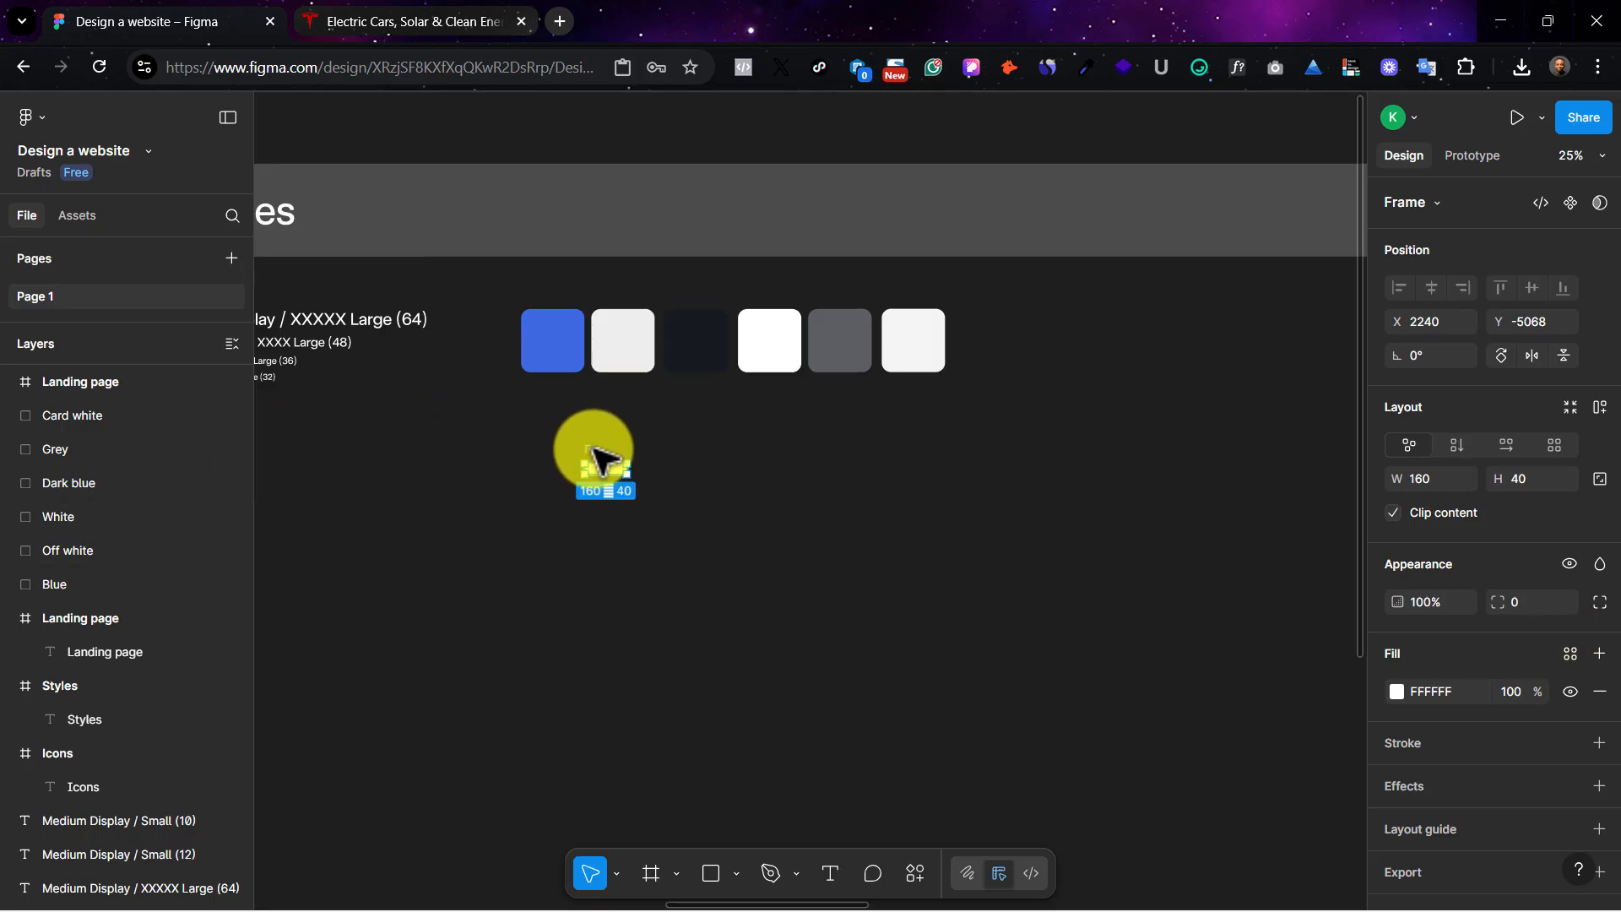
Step: Move the 160 × 40 frame into the Landing page frame, placing it at X 60, Y 196
left_click_drag(595, 452, 1351, 469)
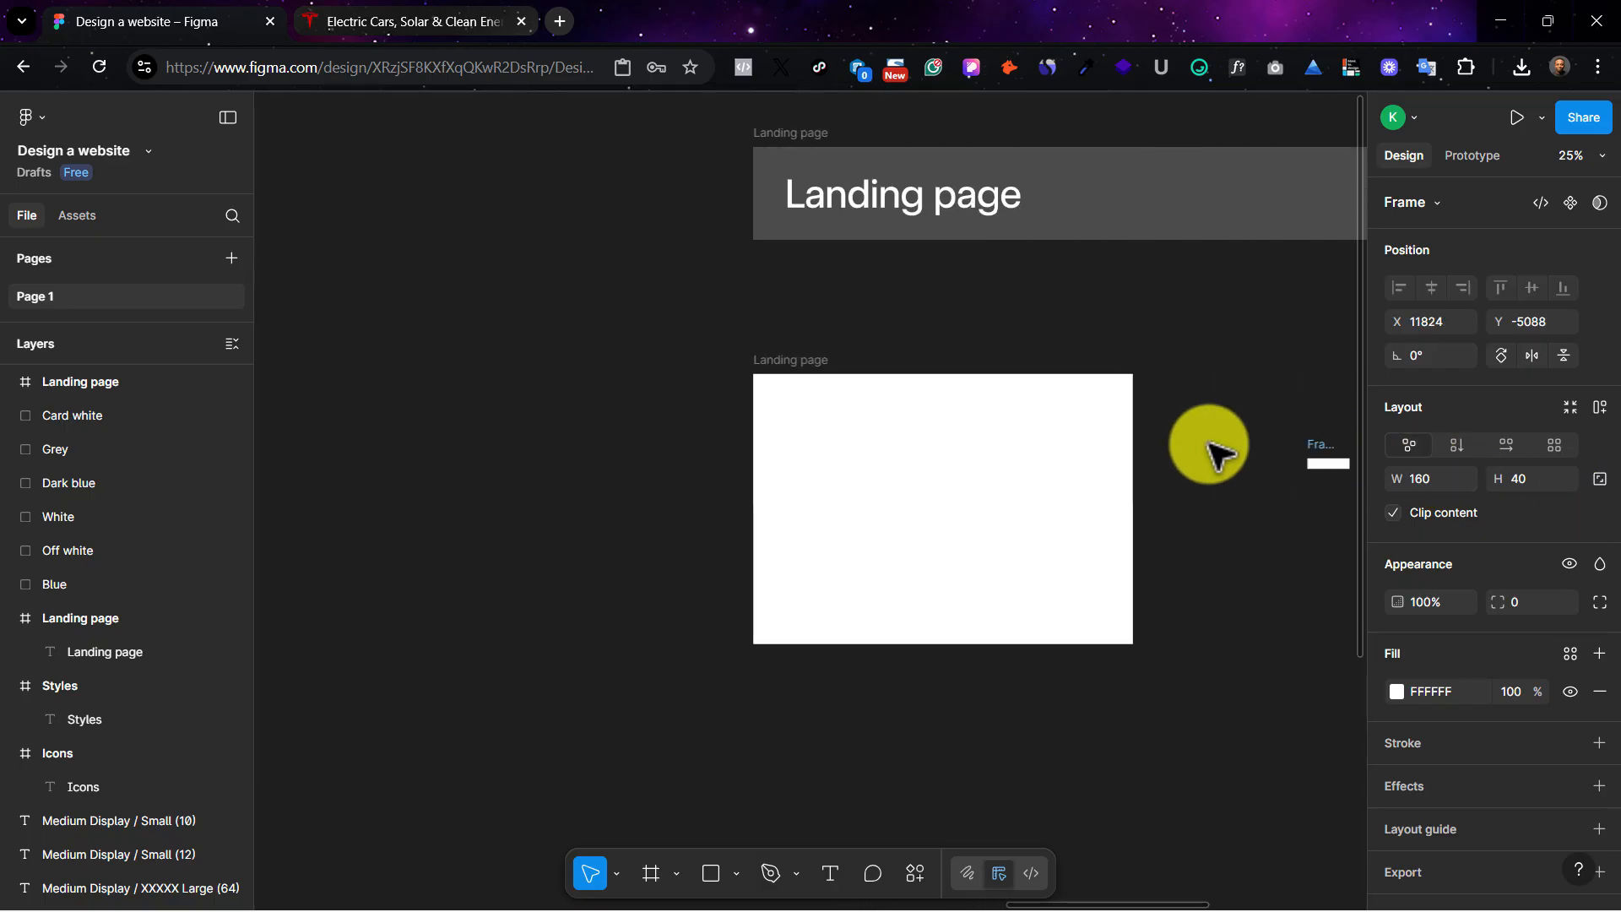
left_click_drag(1215, 447, 781, 411)
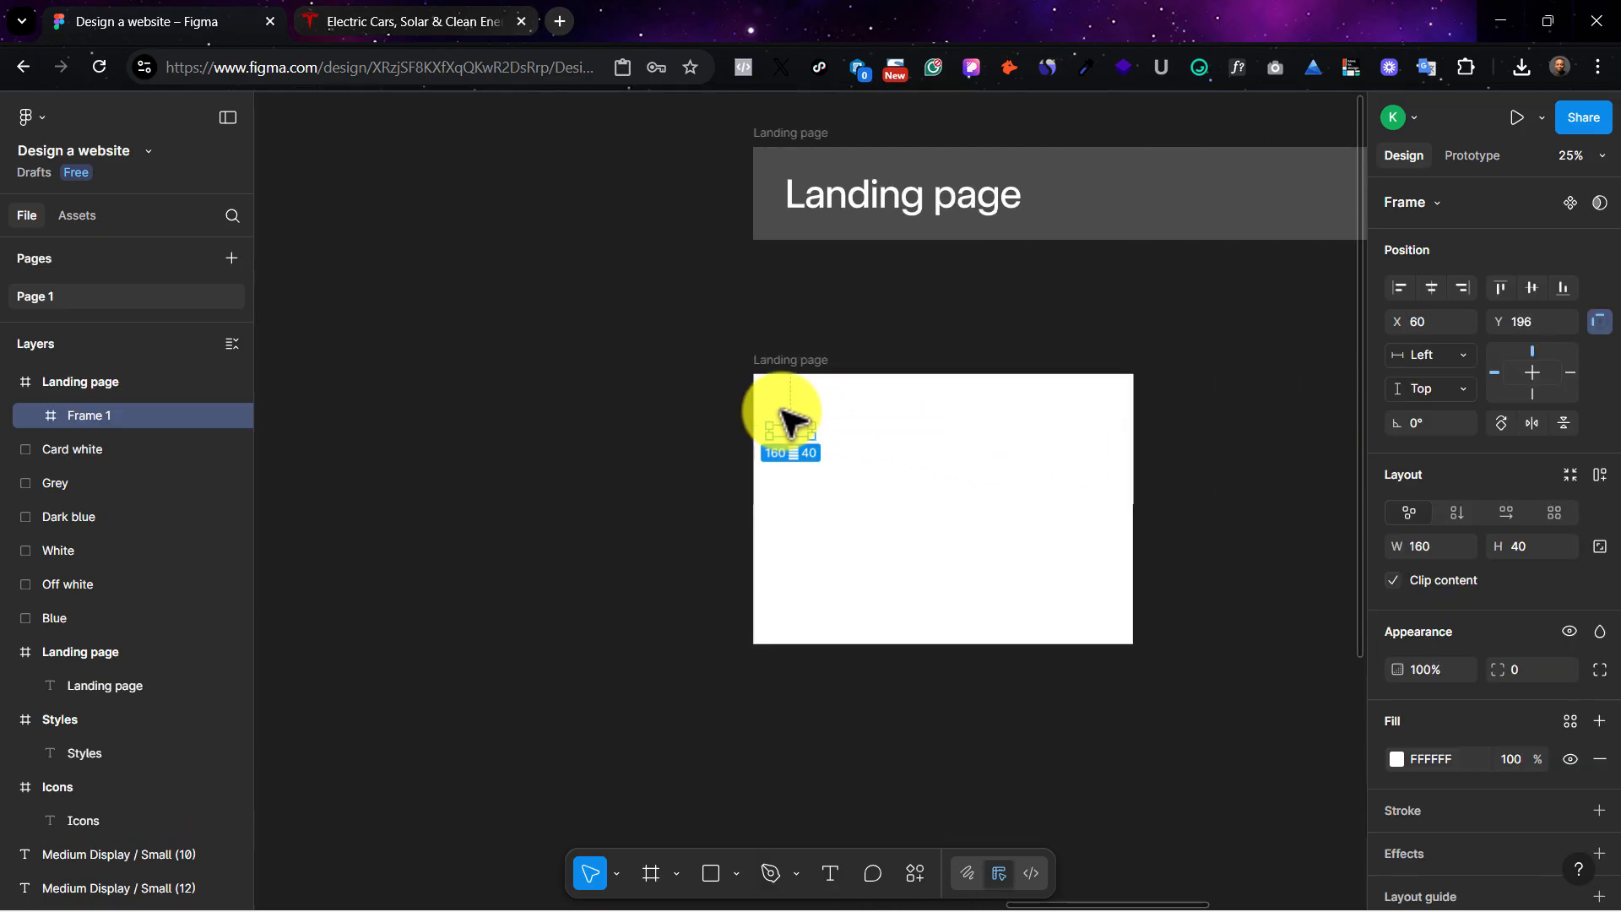
key("ctrl+plus")
key("ctrl+plus")
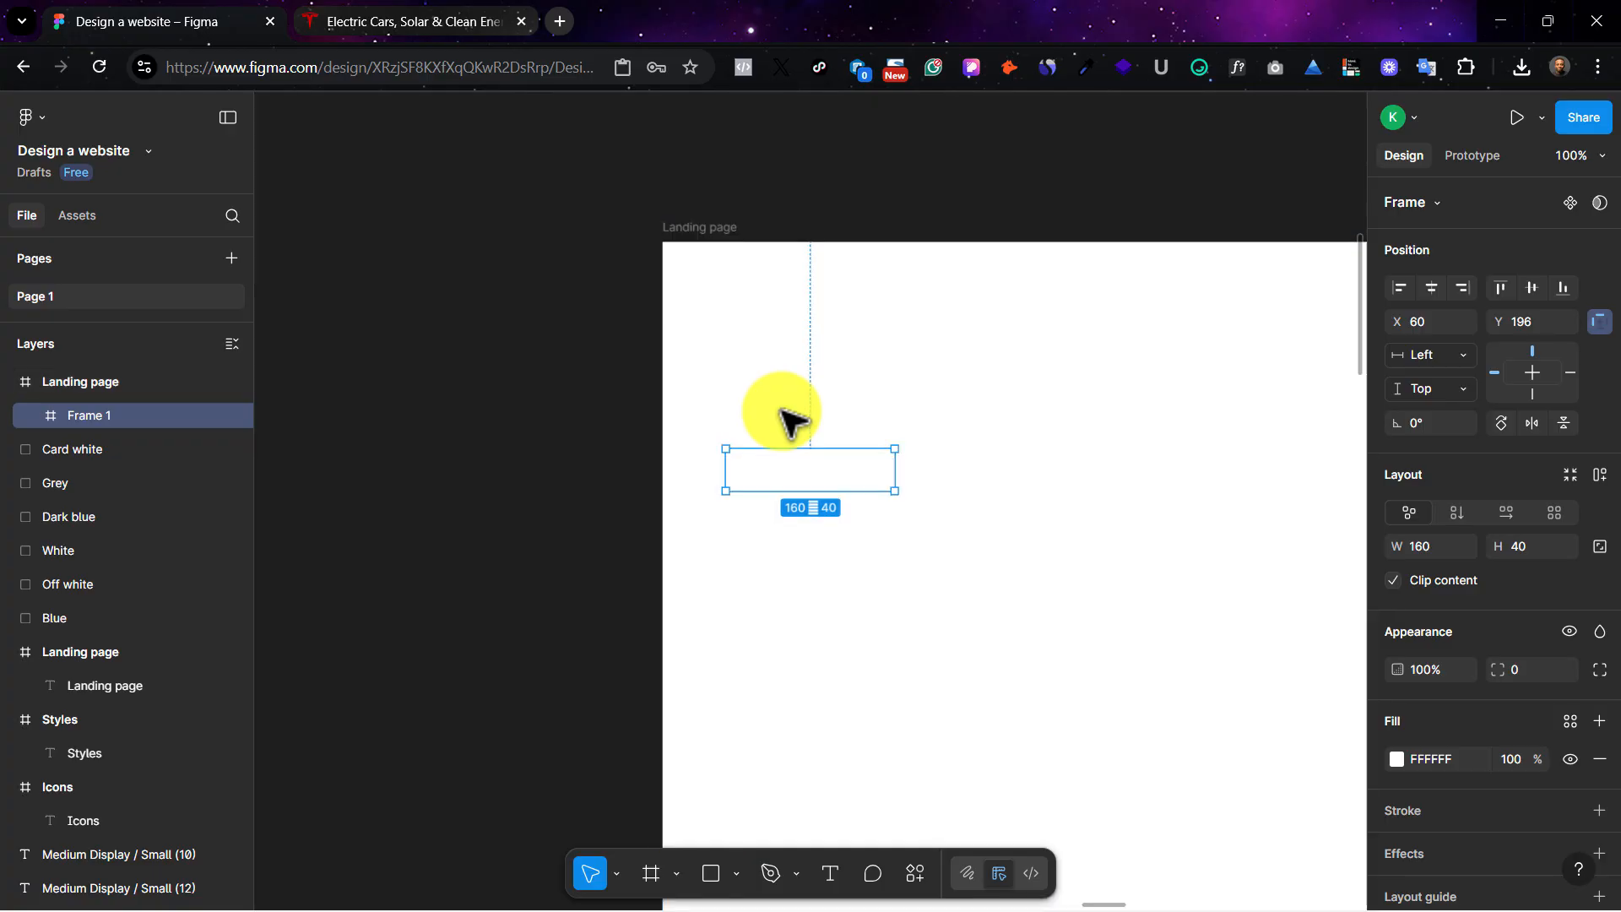
scroll(781, 411, "right", 5)
scroll(832, 389, "left", 5)
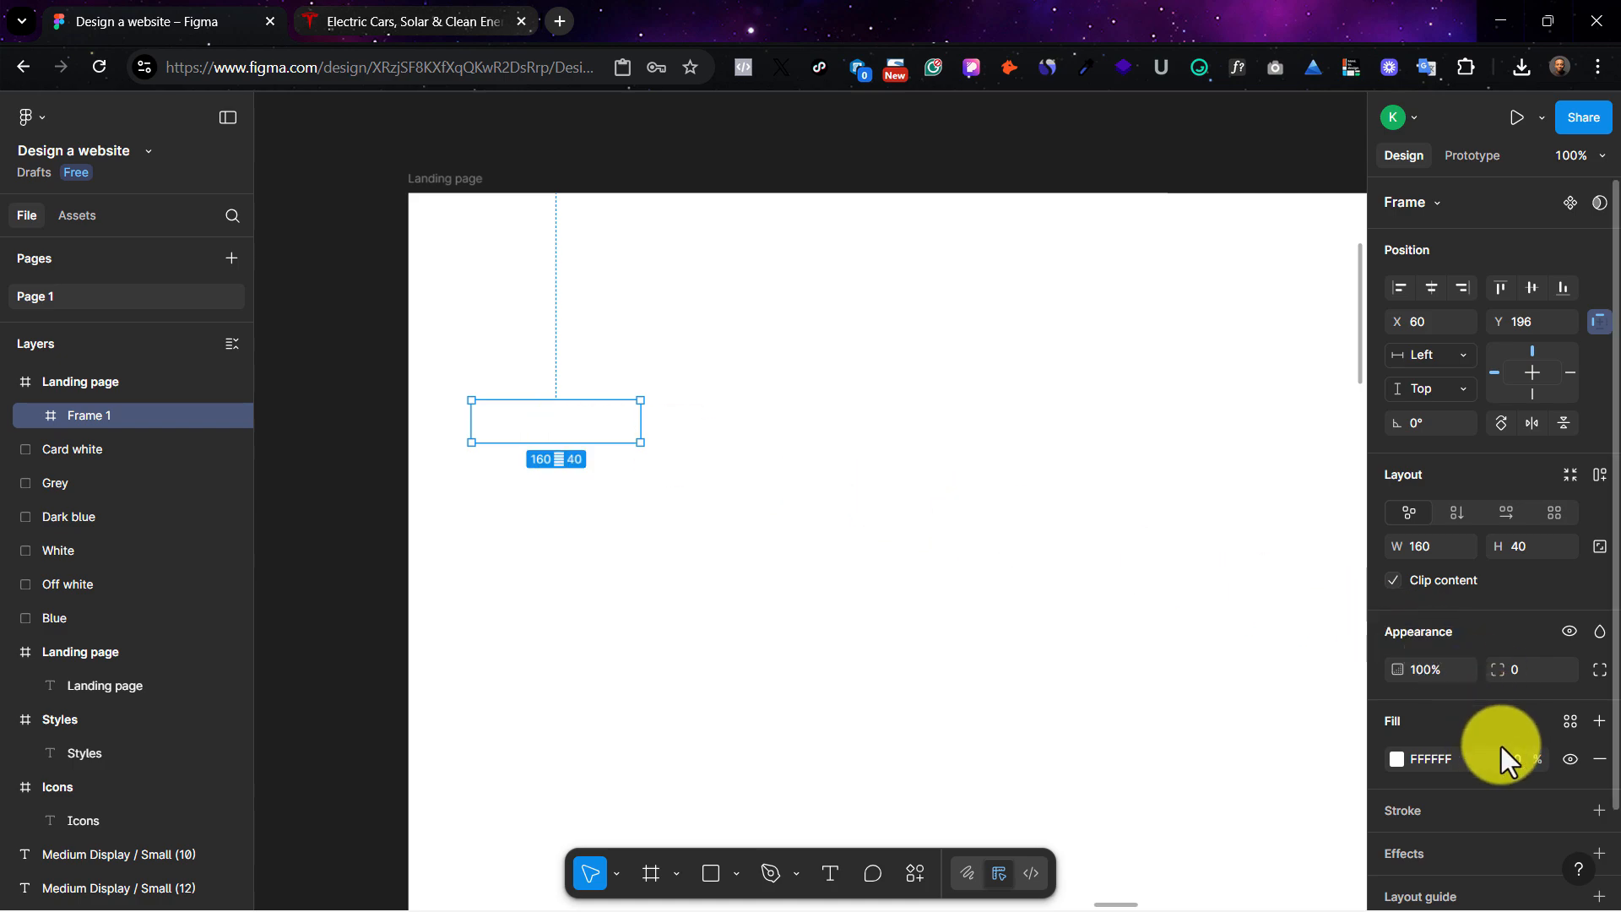
Step: Examine the fill colour options and library styles for the 160 × 40 frame, and the available asset libraries
left_click(1396, 758)
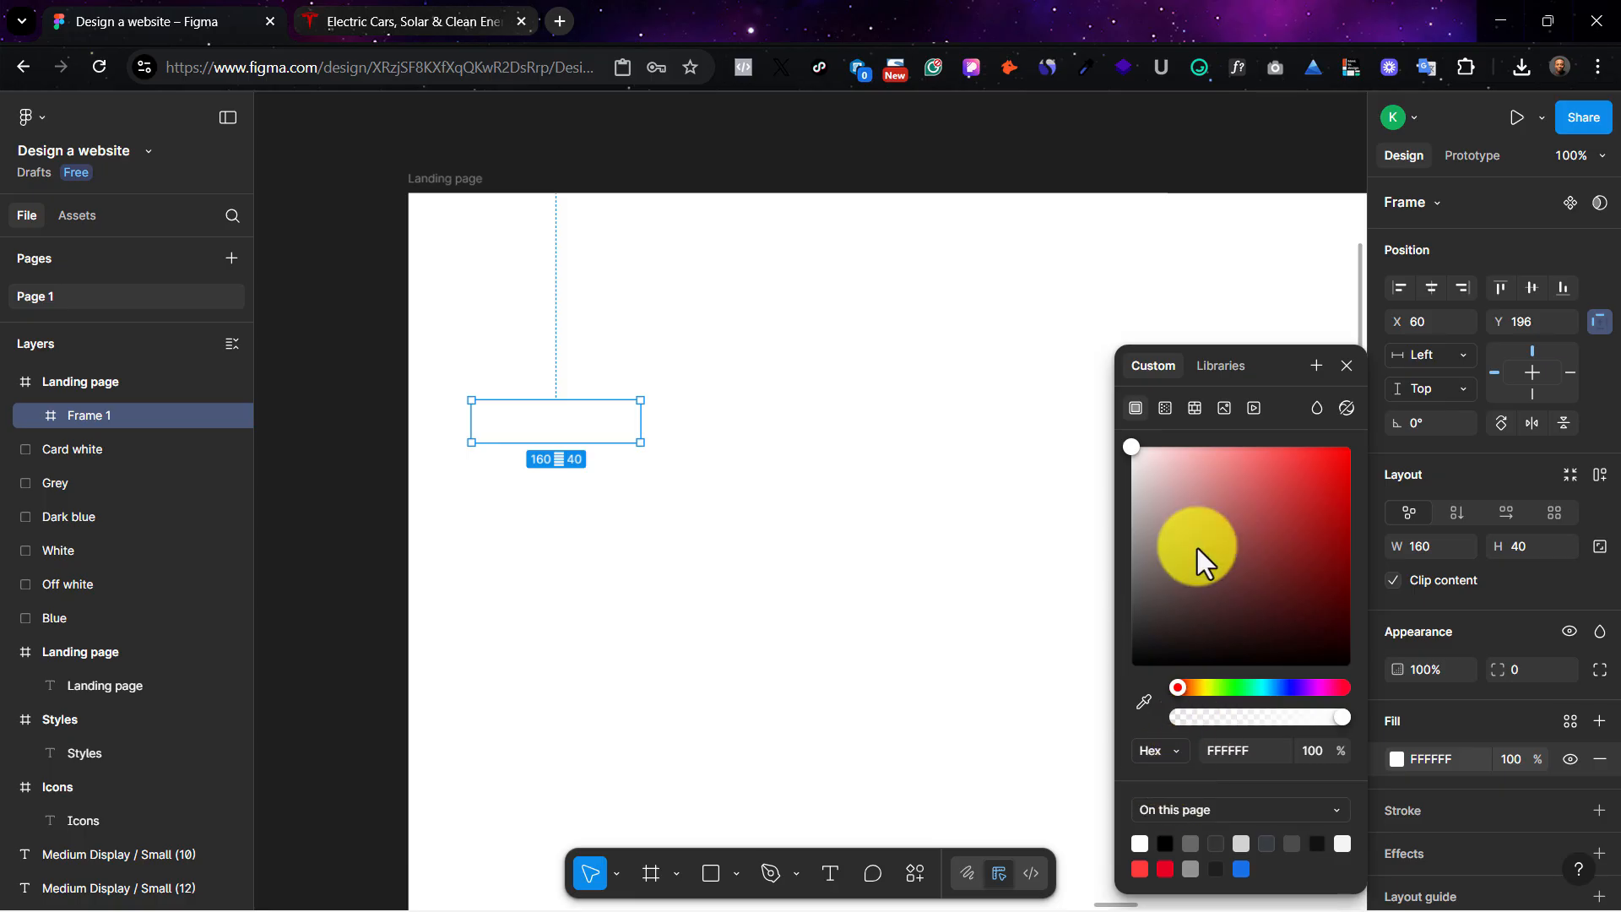
left_click(1445, 711)
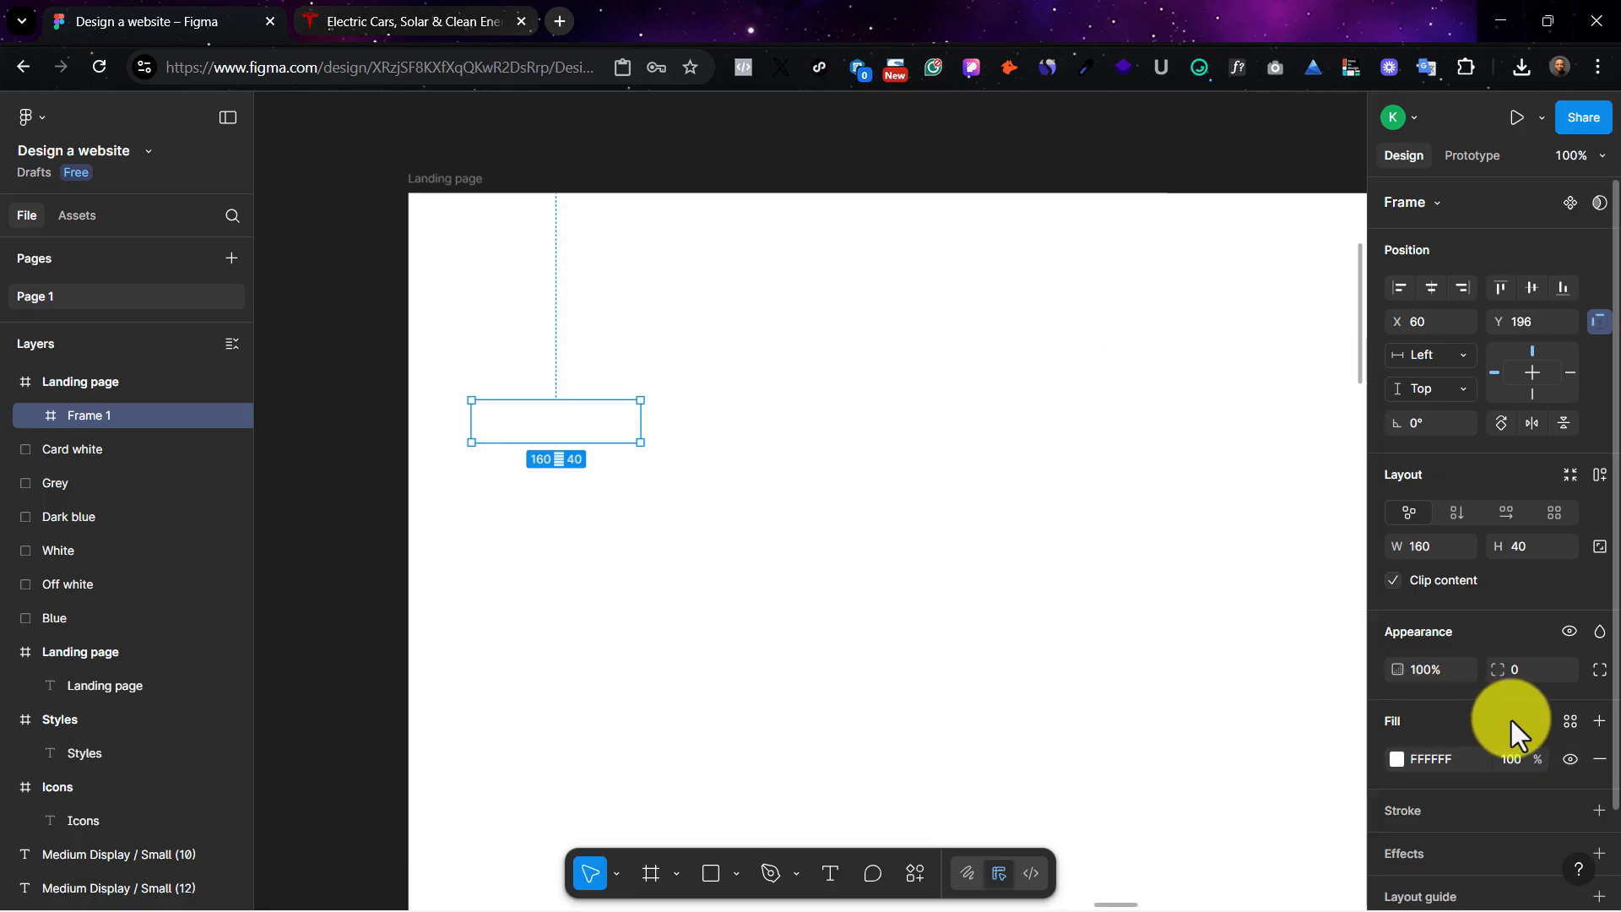
left_click(1567, 720)
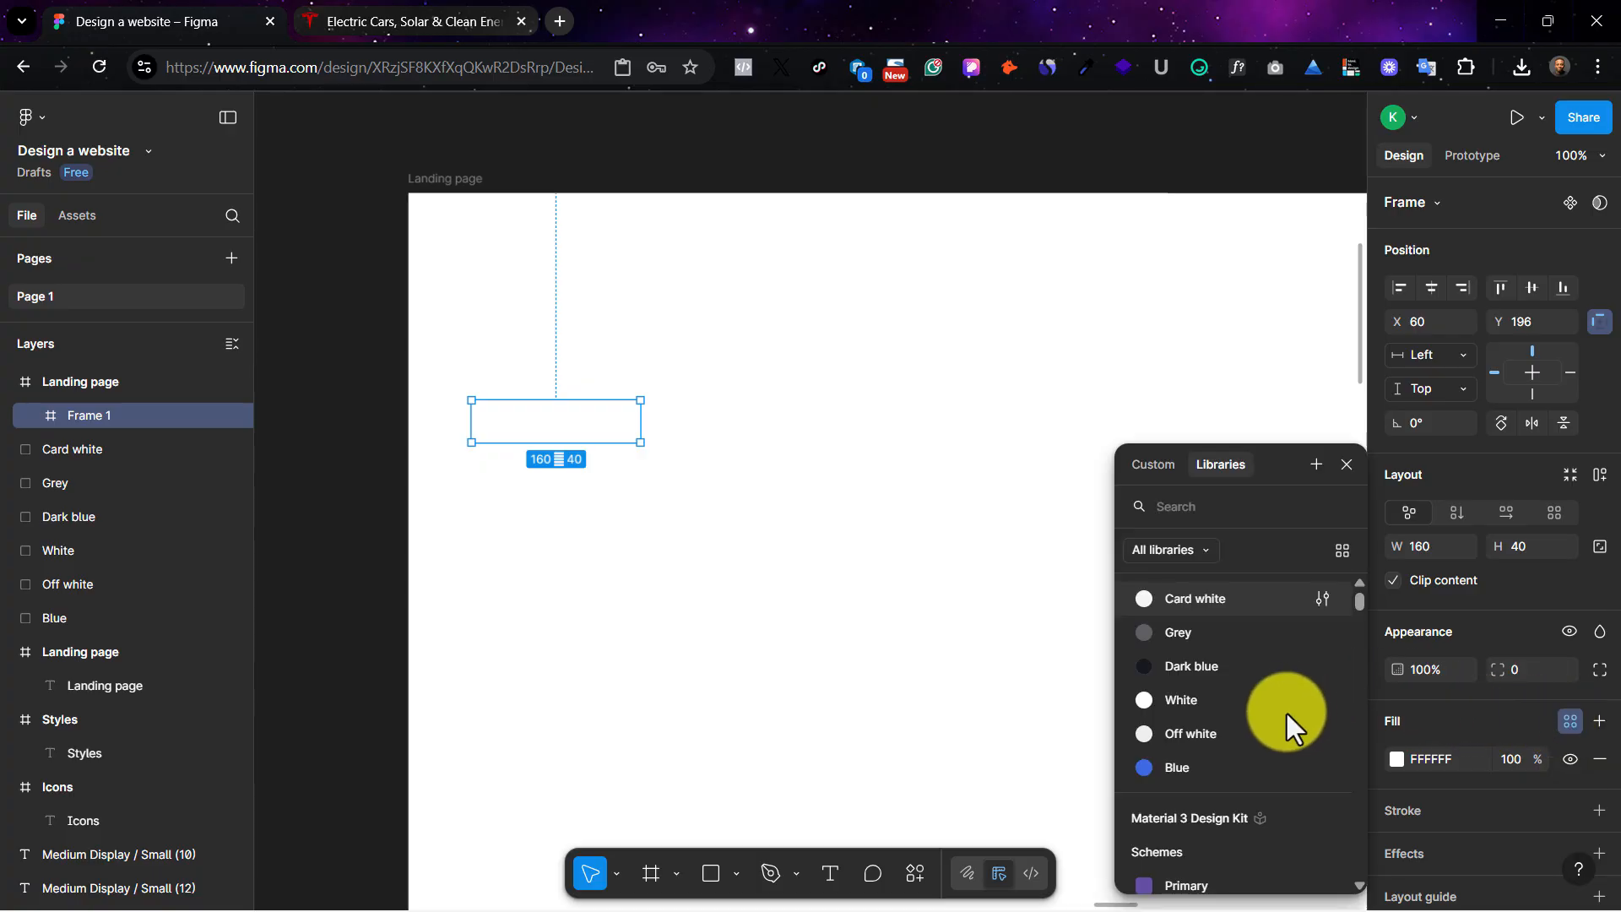
scroll(1257, 798, "down", 3)
scroll(1264, 803, "down", 5)
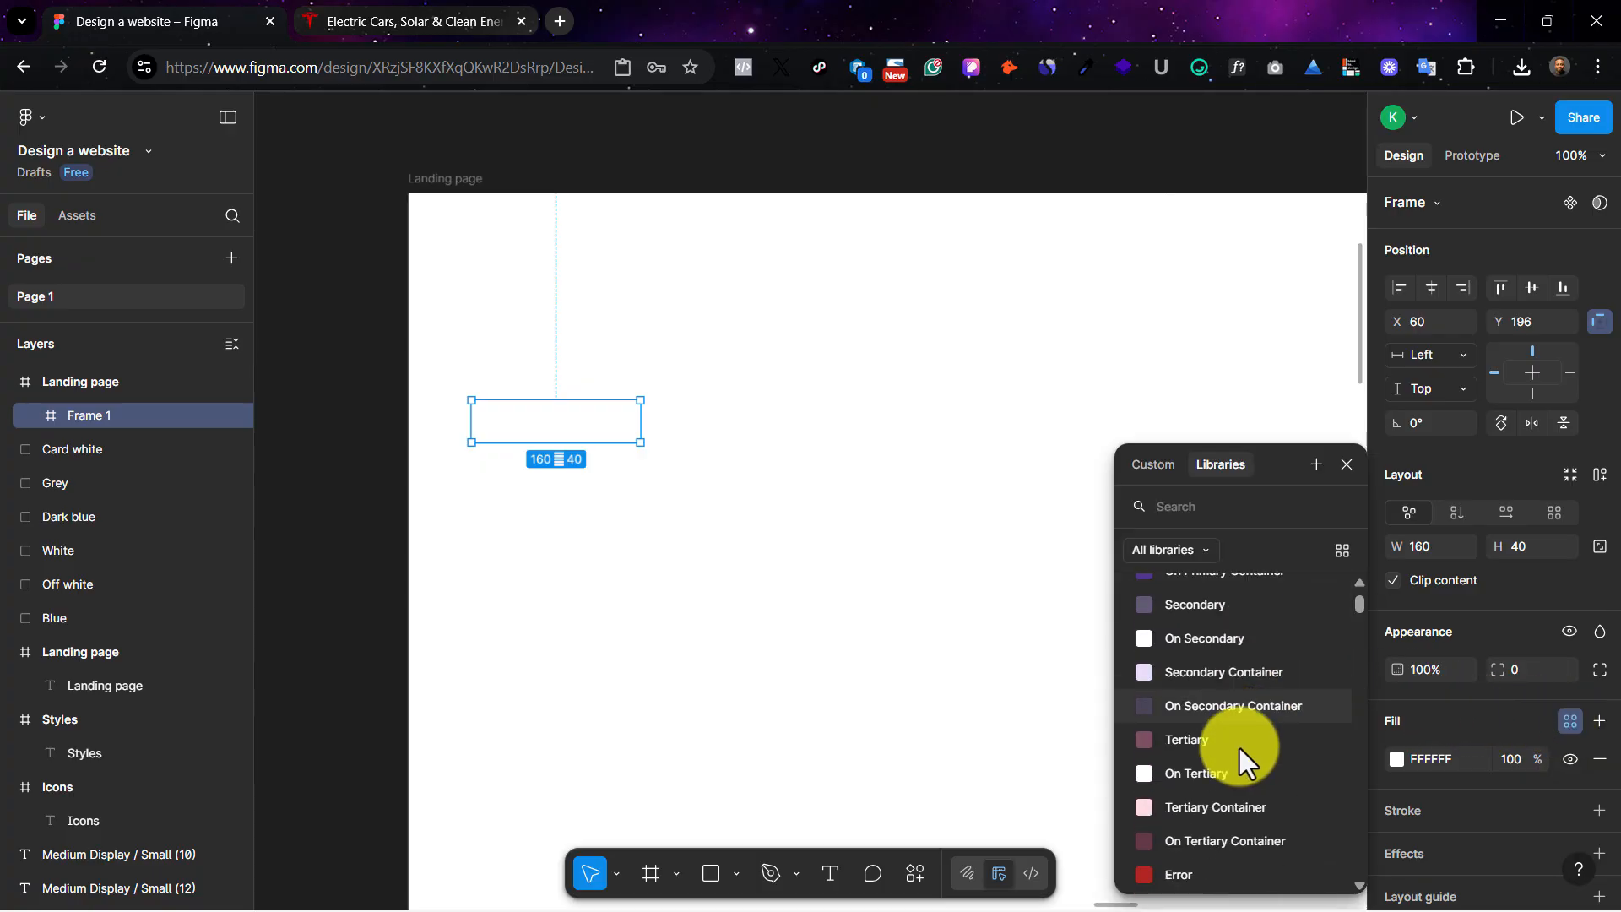
scroll(1283, 611, "up", 10)
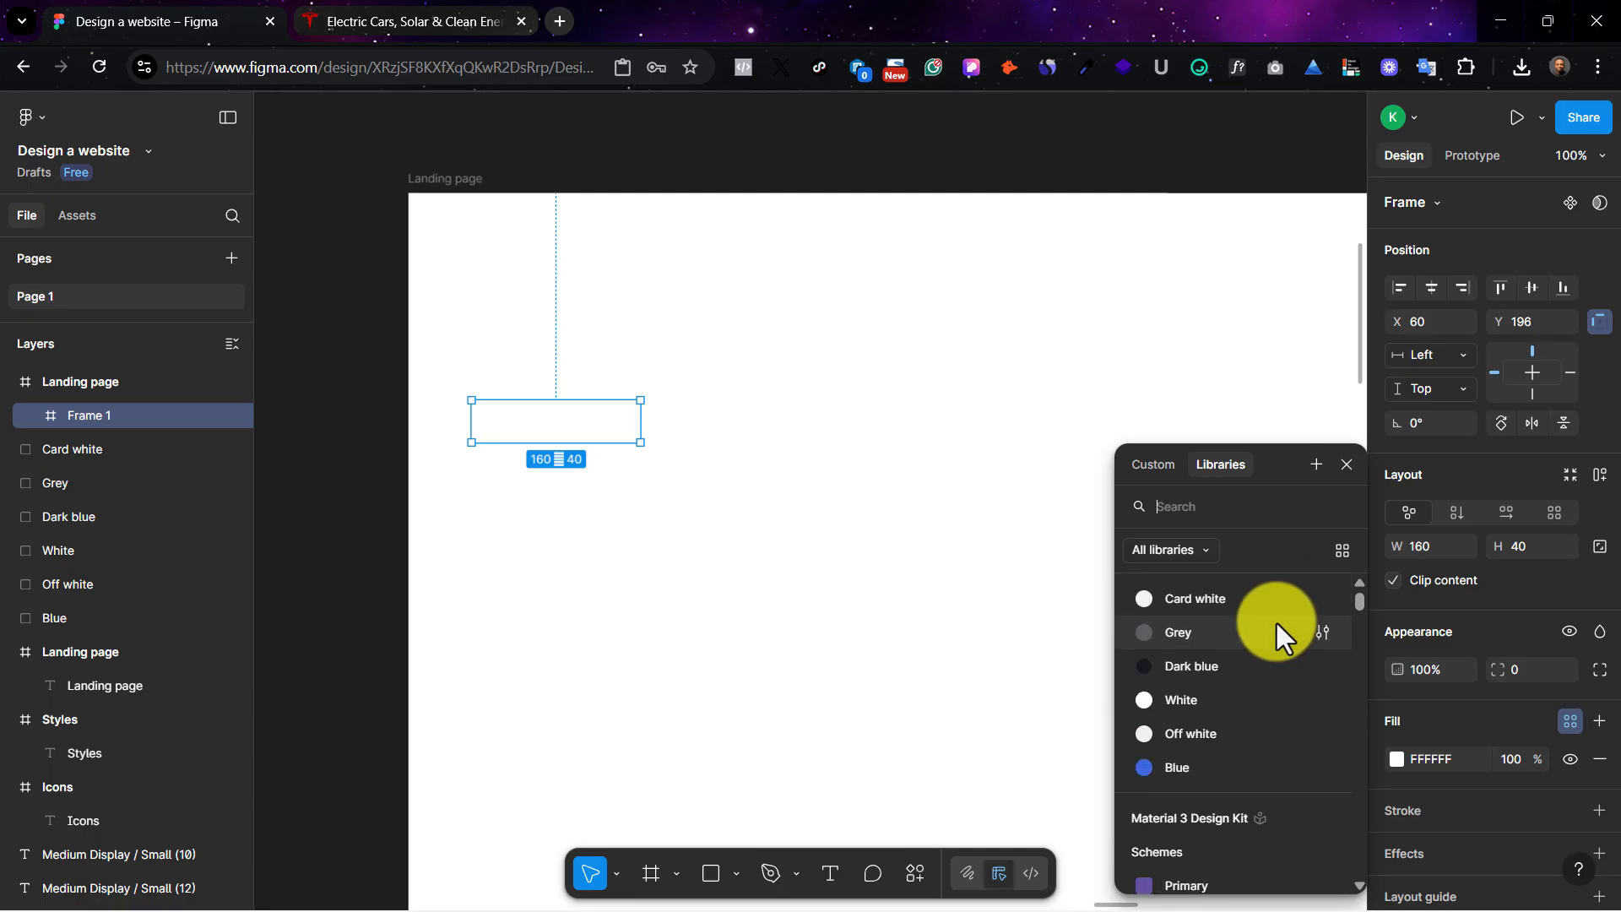
left_click(1347, 464)
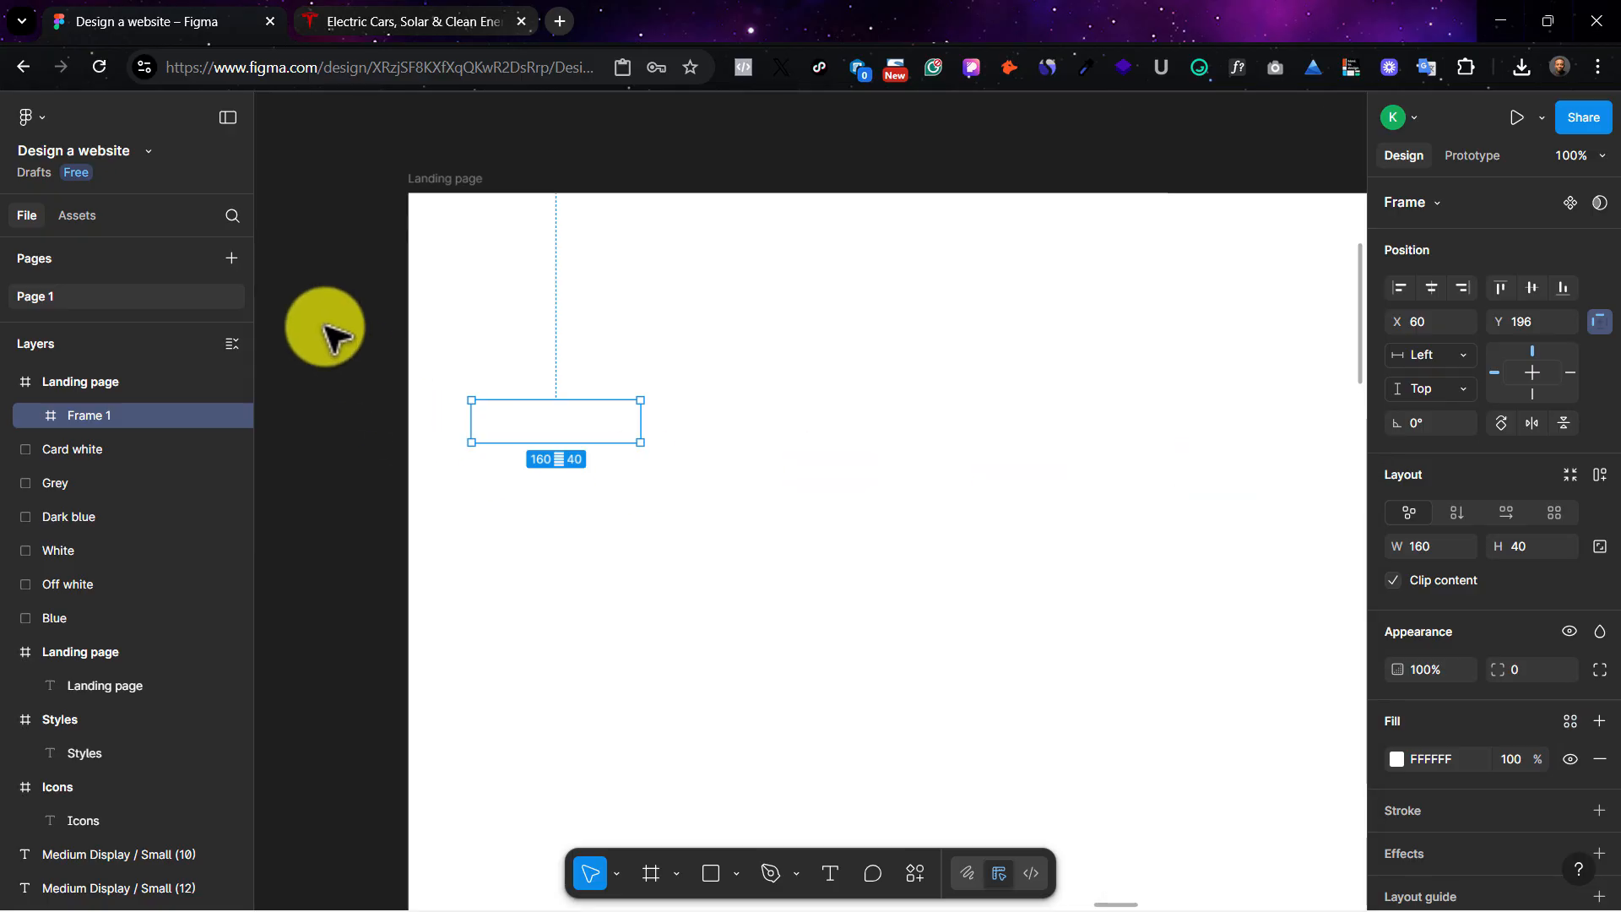
left_click(88, 214)
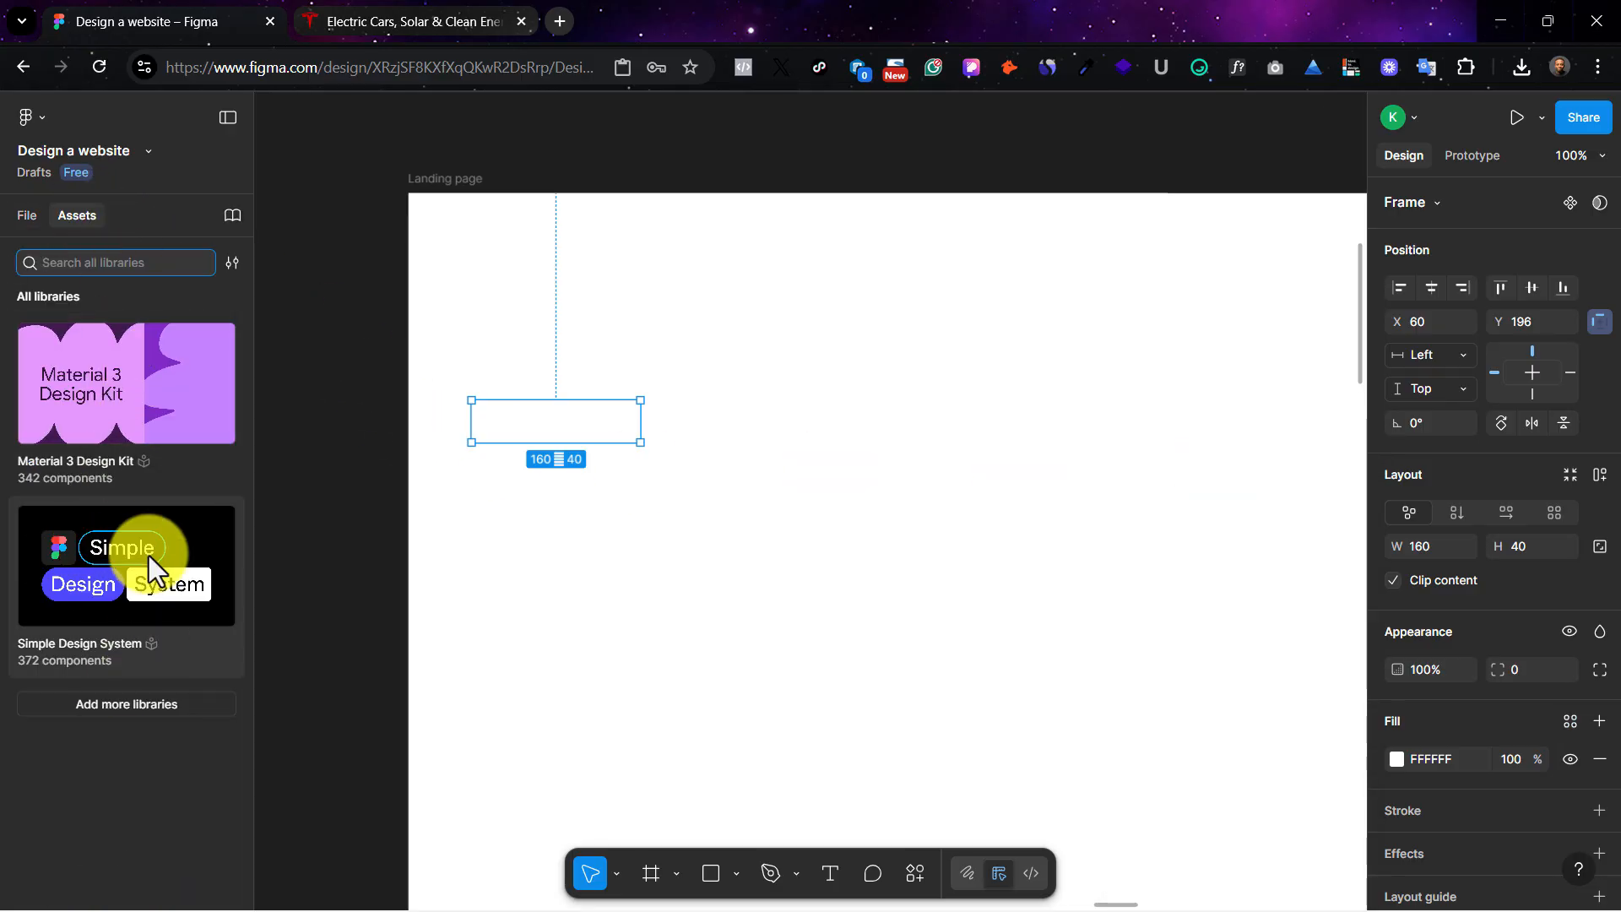
left_click(28, 219)
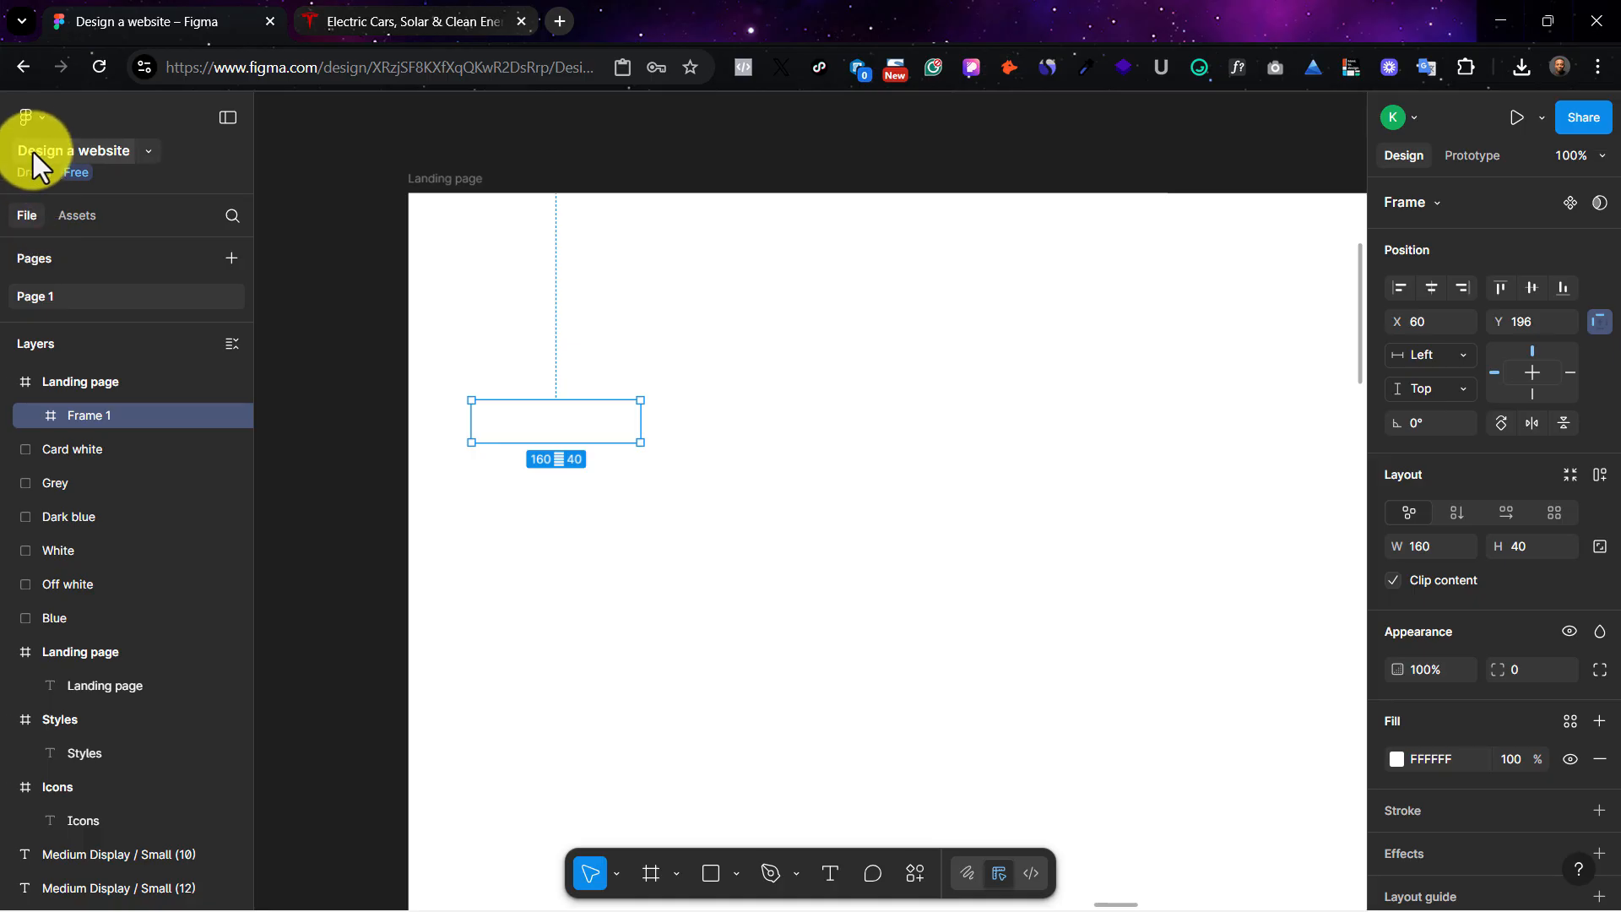
Step: Remove the Material 3 Design Kit and Simple Design System libraries from the file and browse the library updates and UI kits
left_click(36, 117)
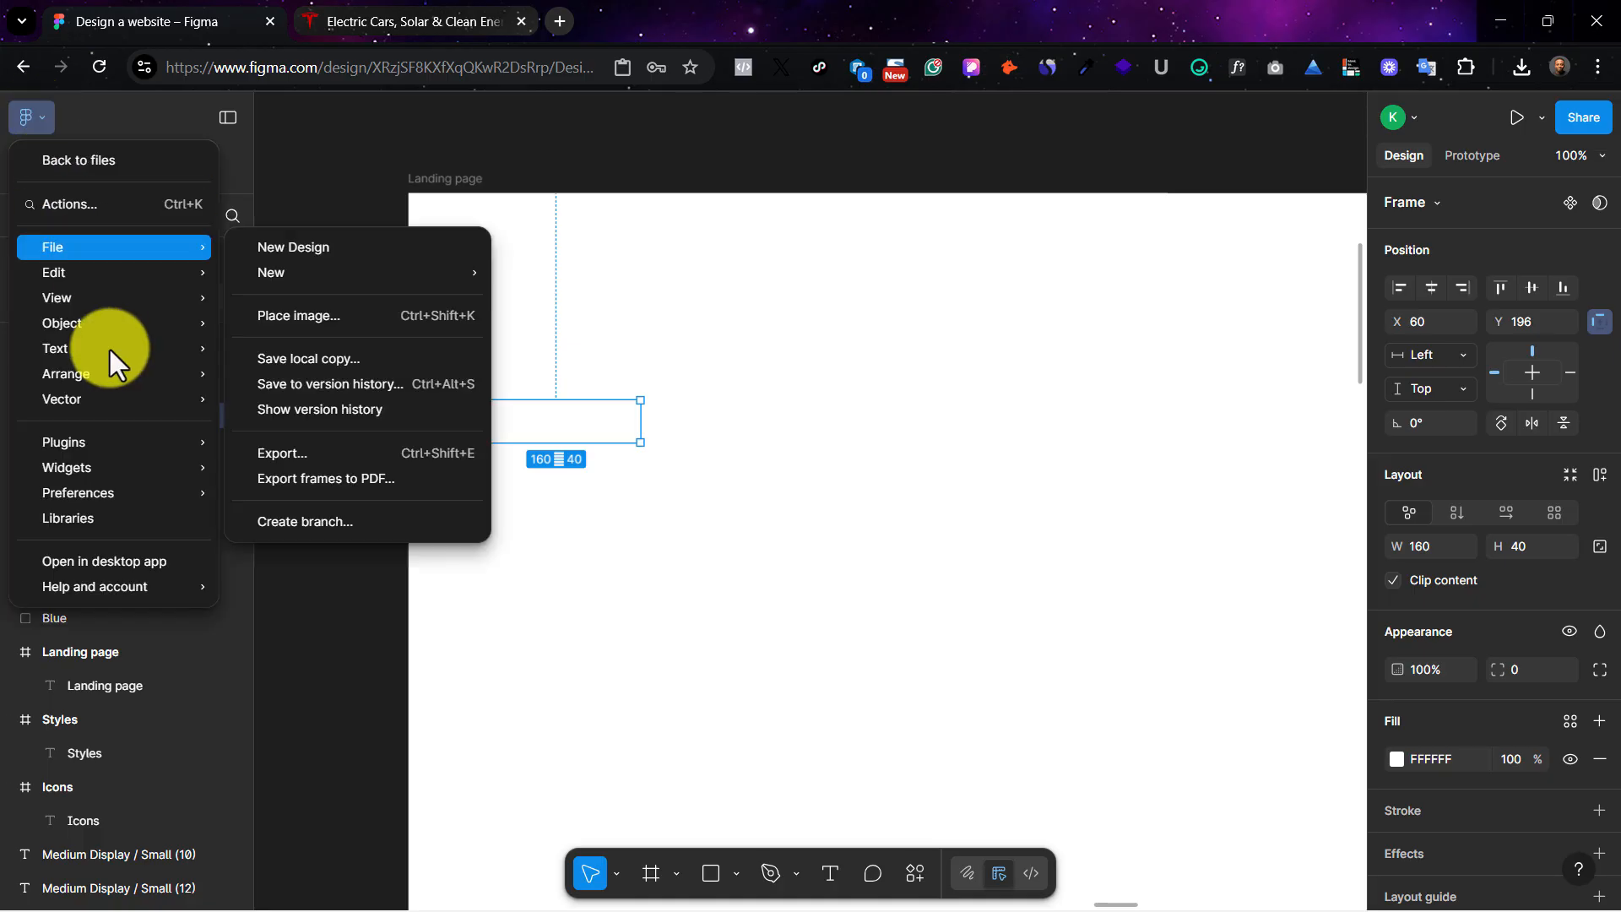
left_click(118, 521)
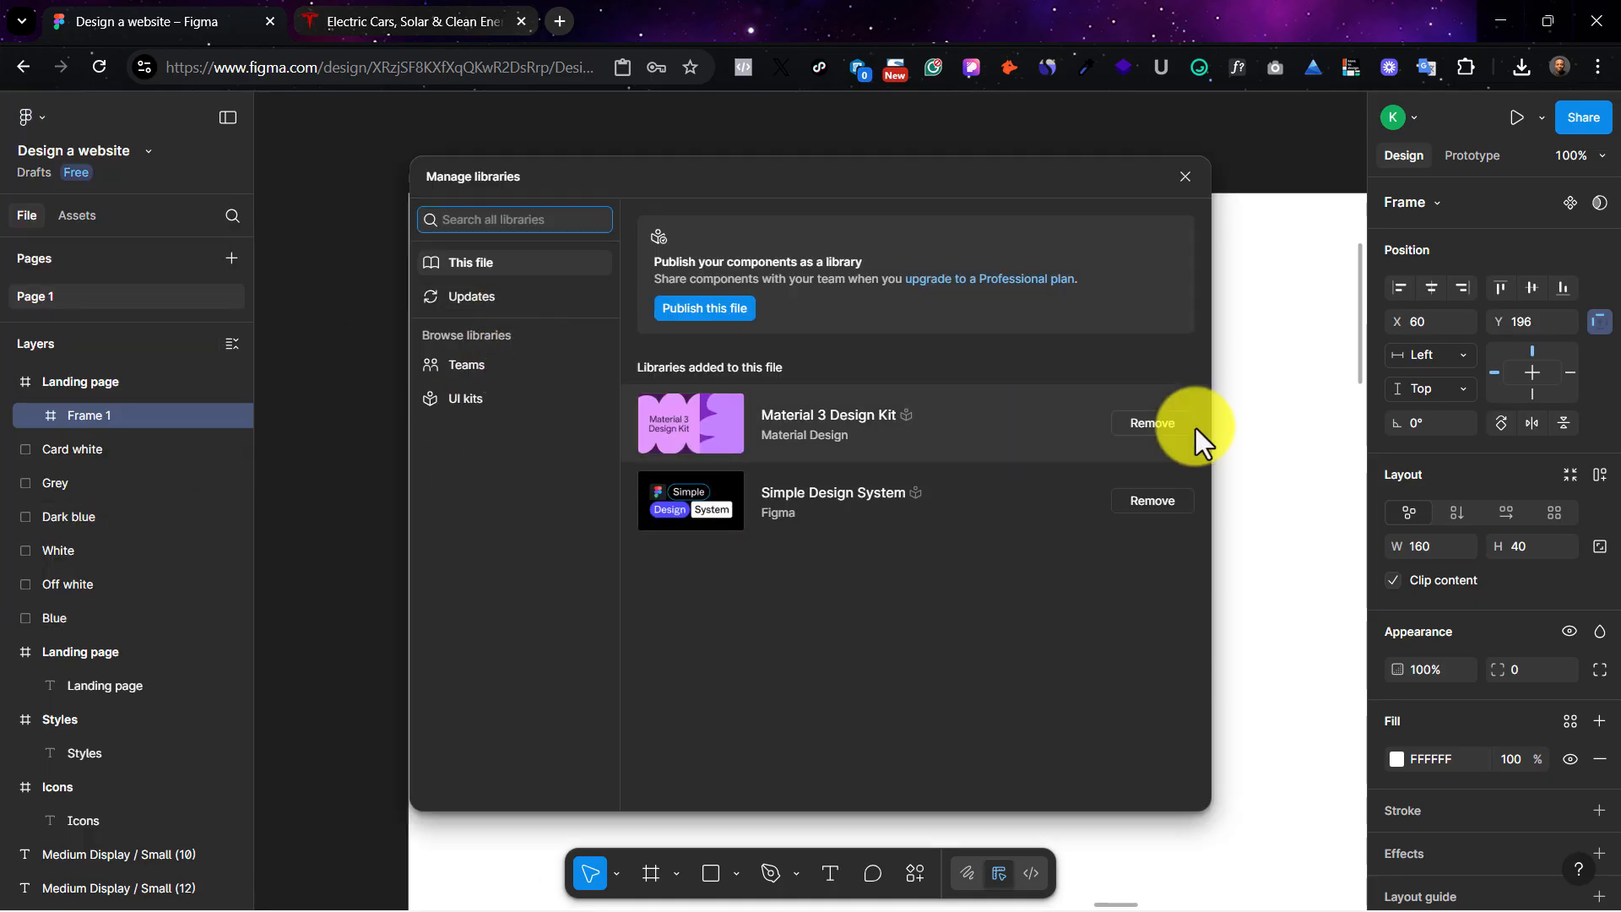
left_click(1170, 424)
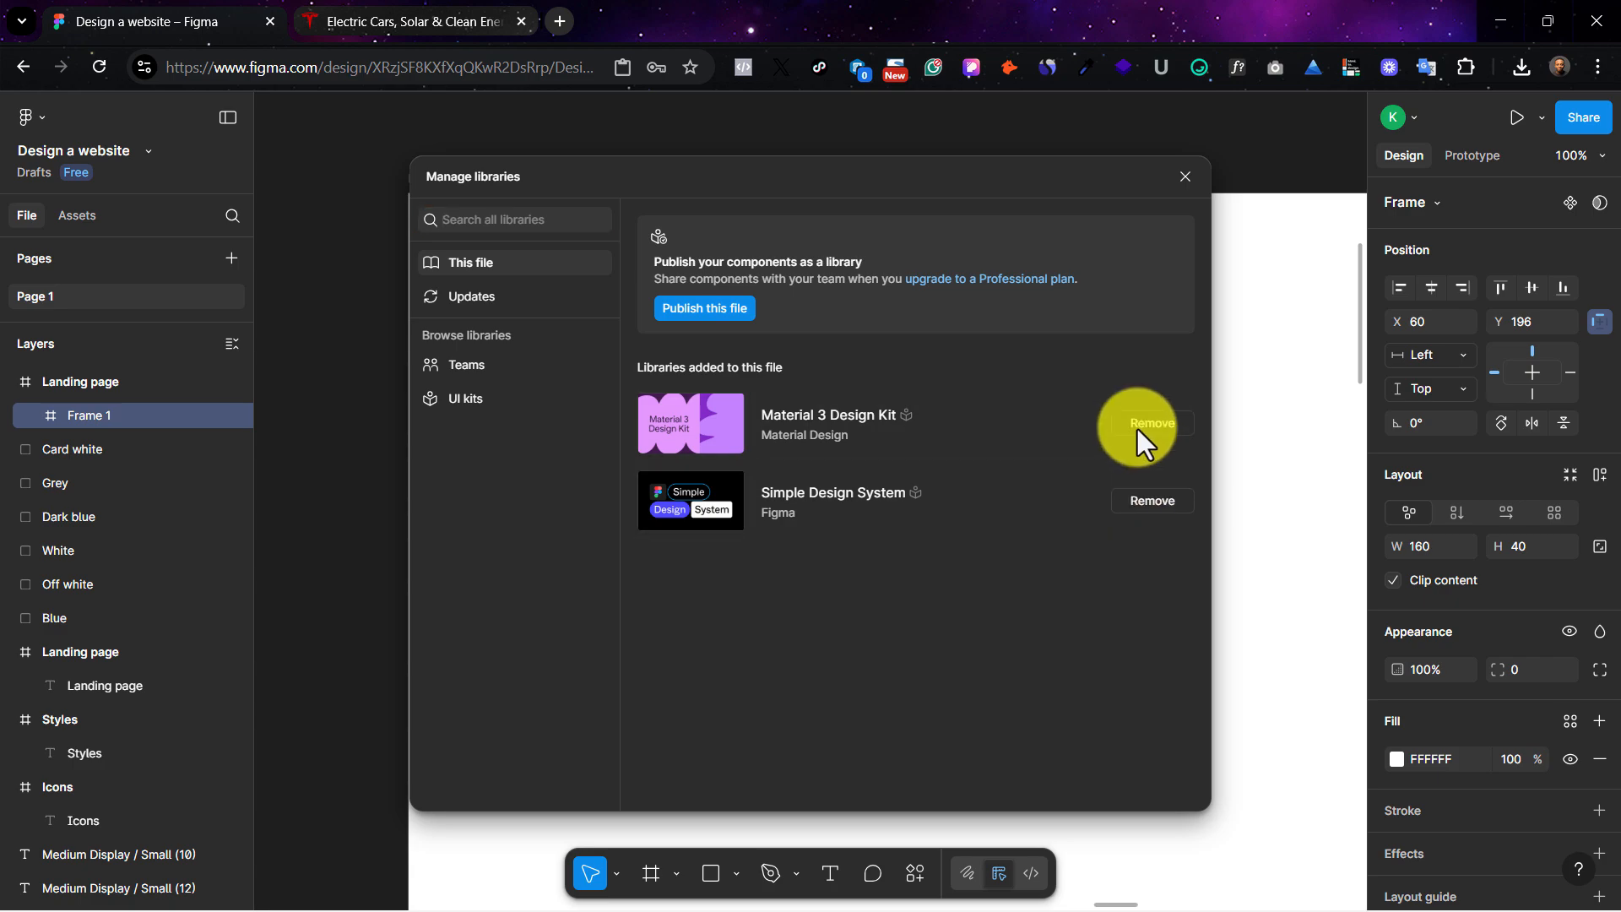
left_click(1145, 428)
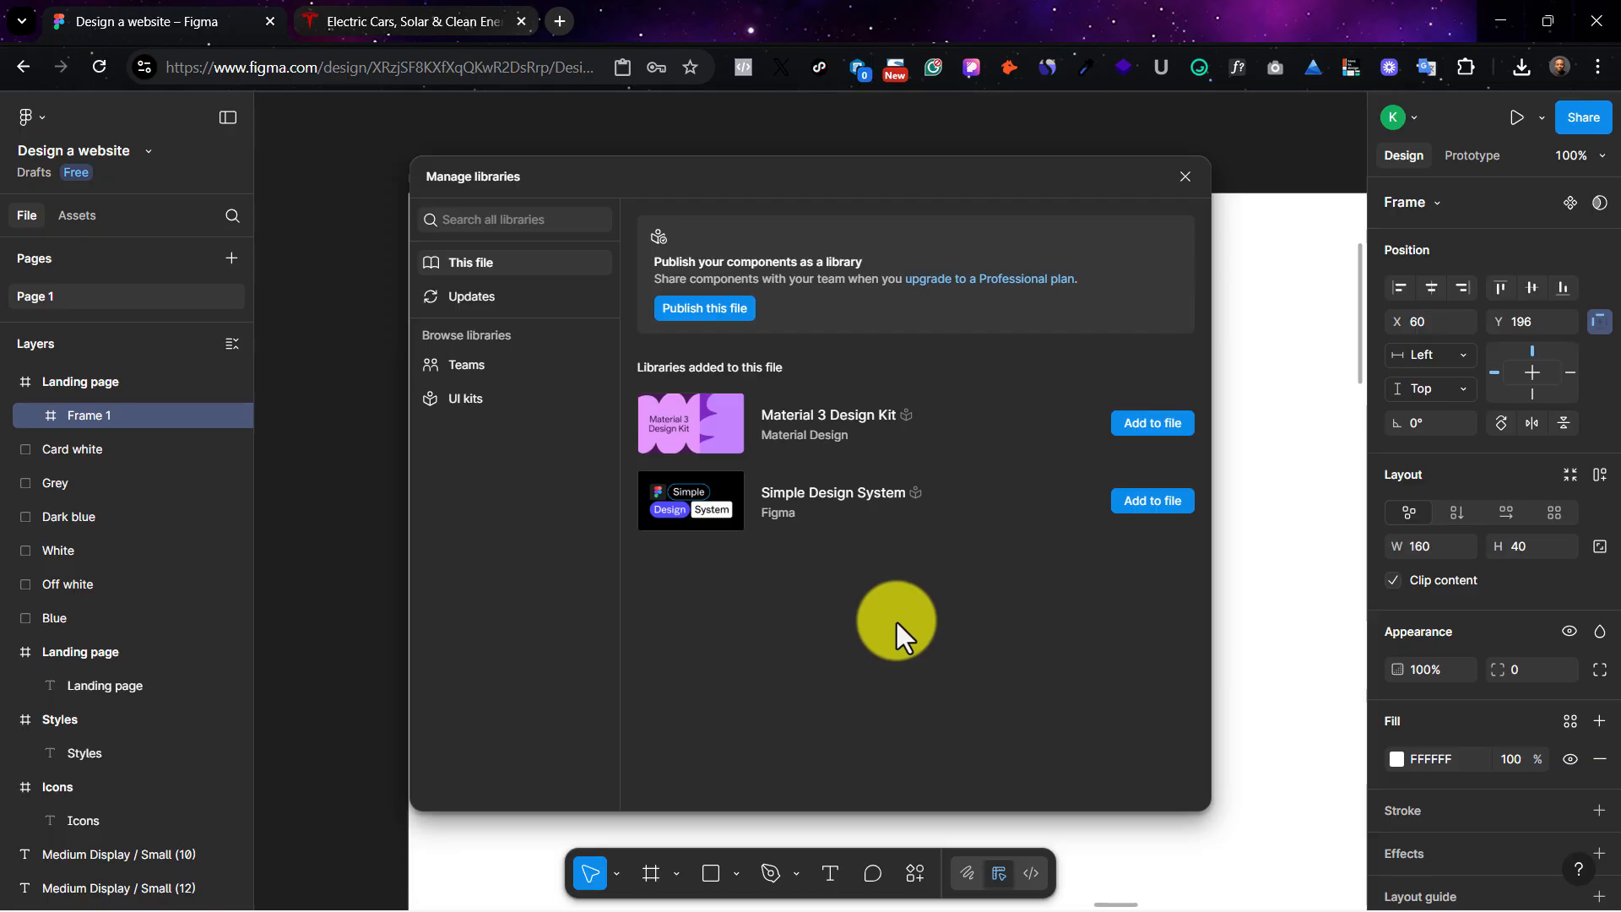
left_click(500, 300)
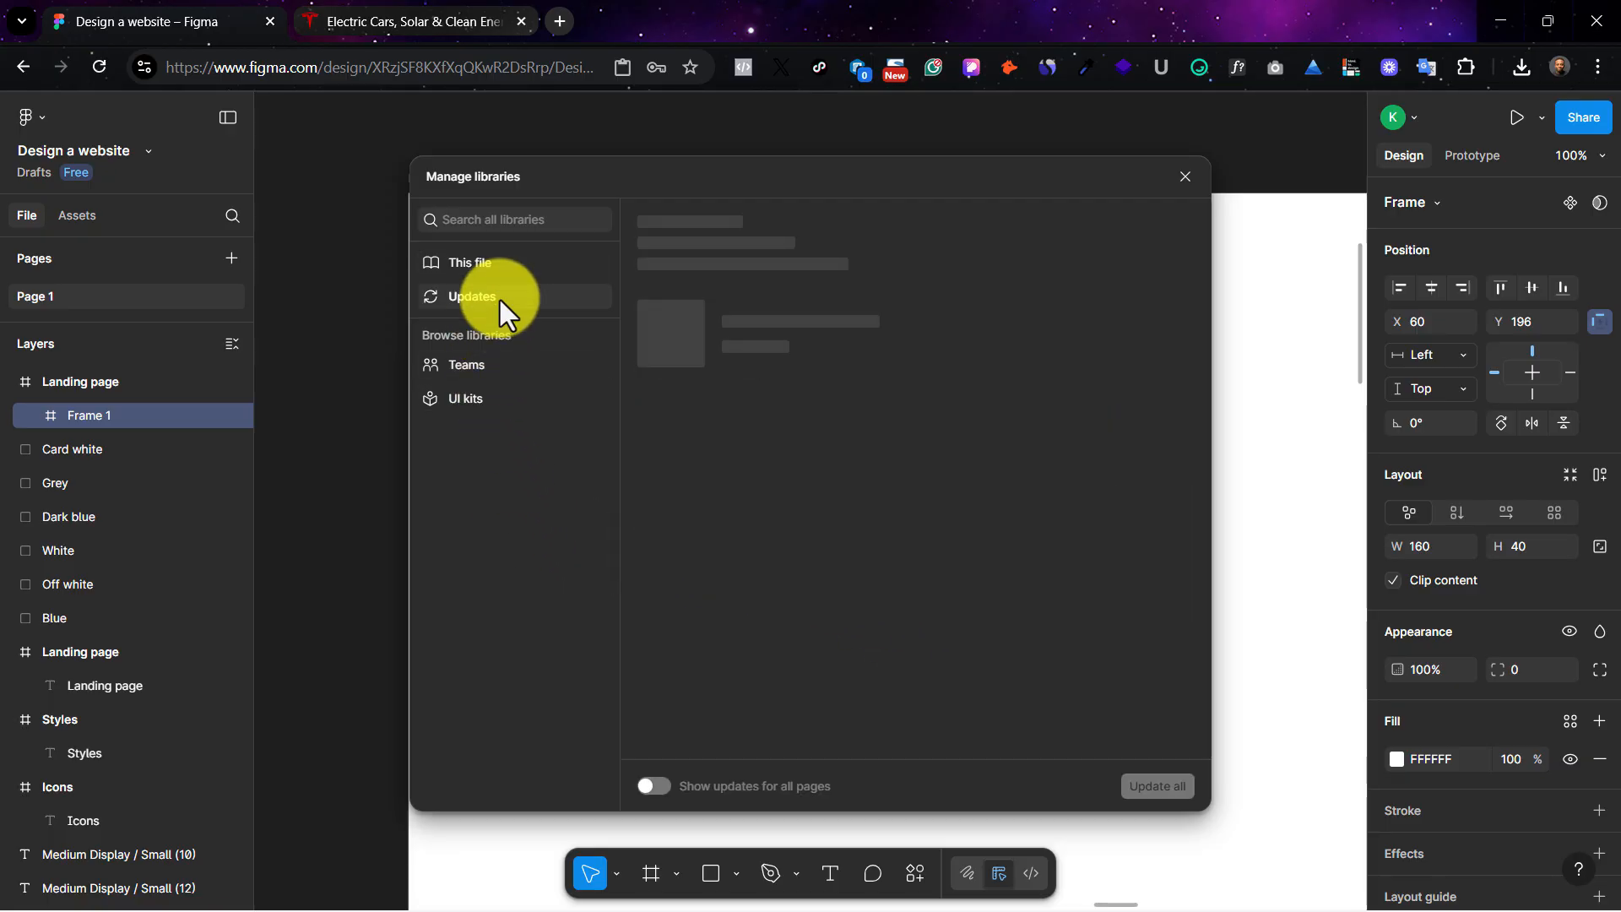
left_click(505, 404)
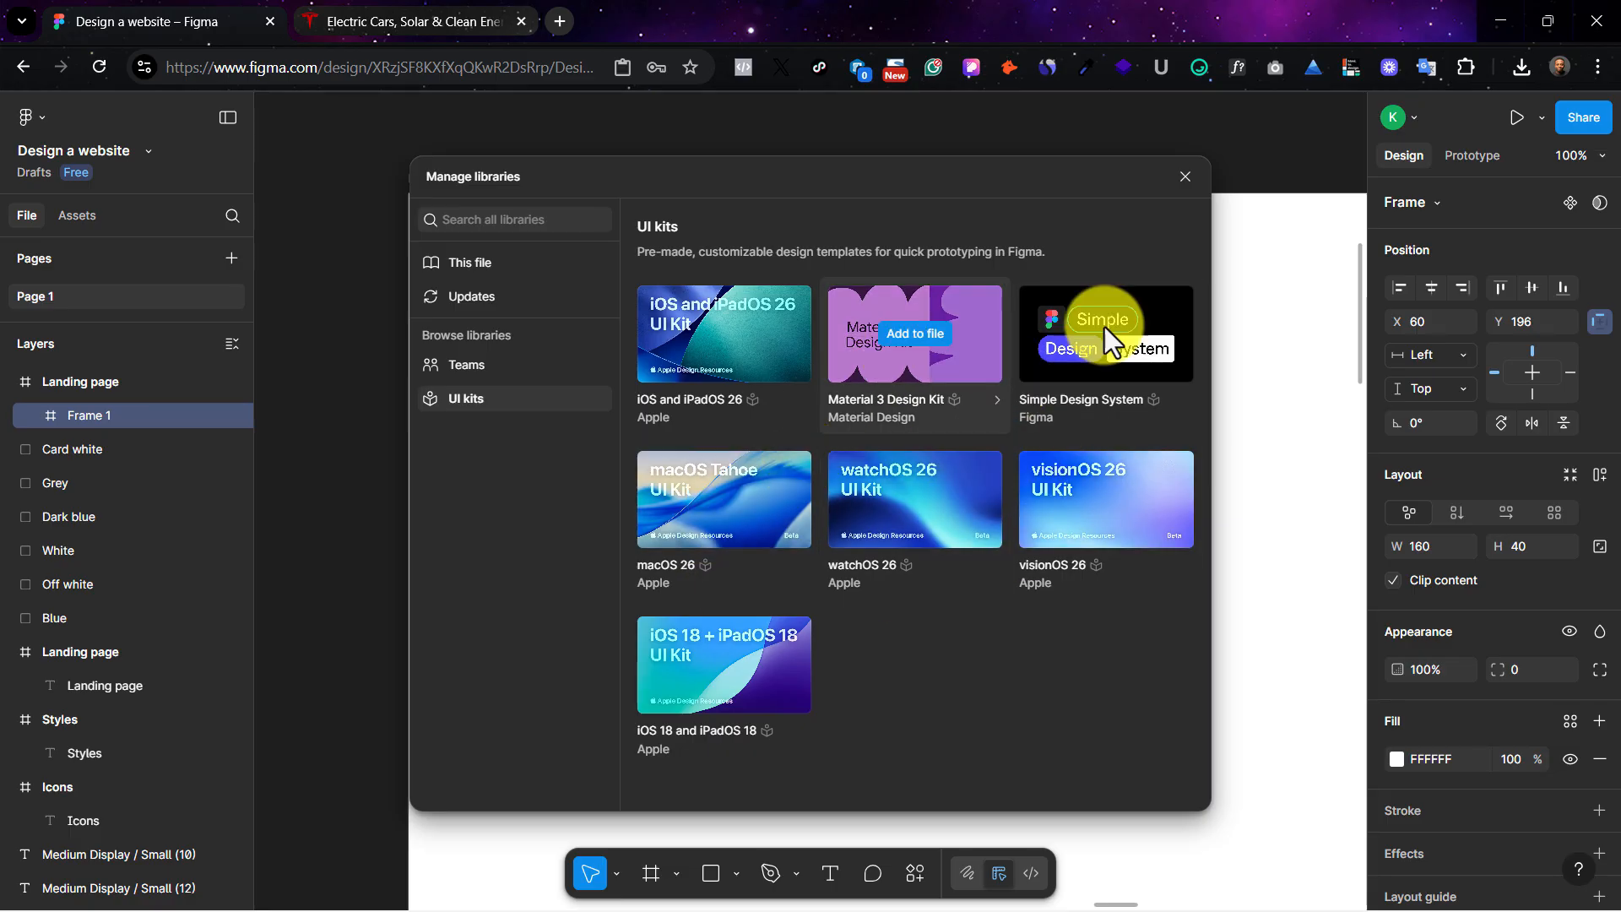
left_click(1185, 177)
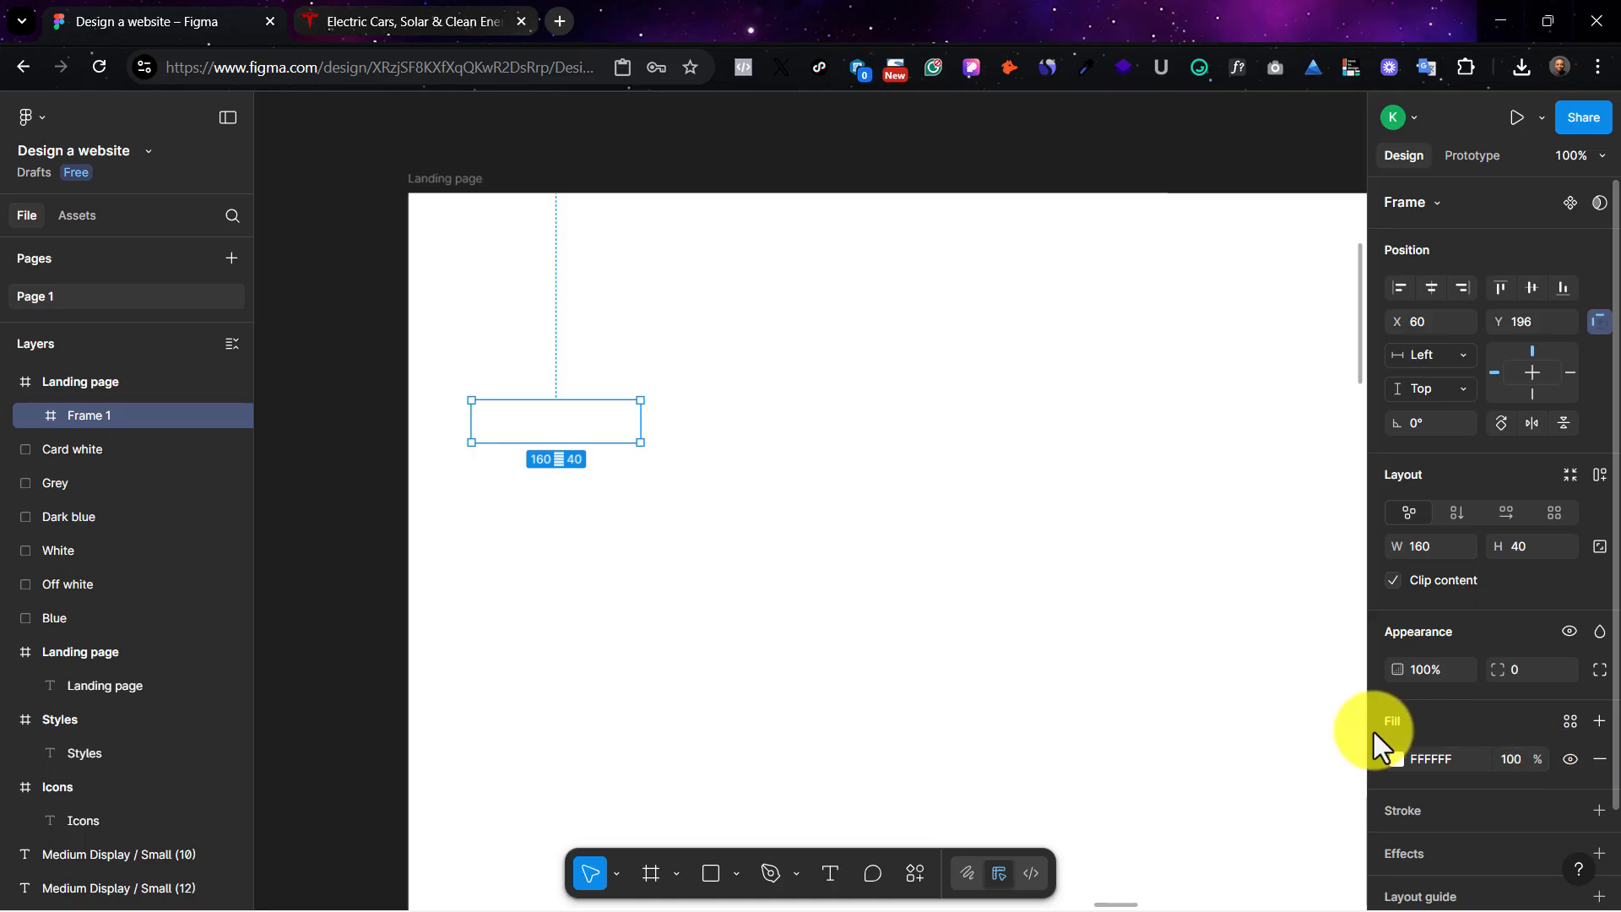
Step: Fill the 160 × 40 frame with the Blue colour style and move it to X 340, Y 157 in the Landing page frame
left_click(1570, 721)
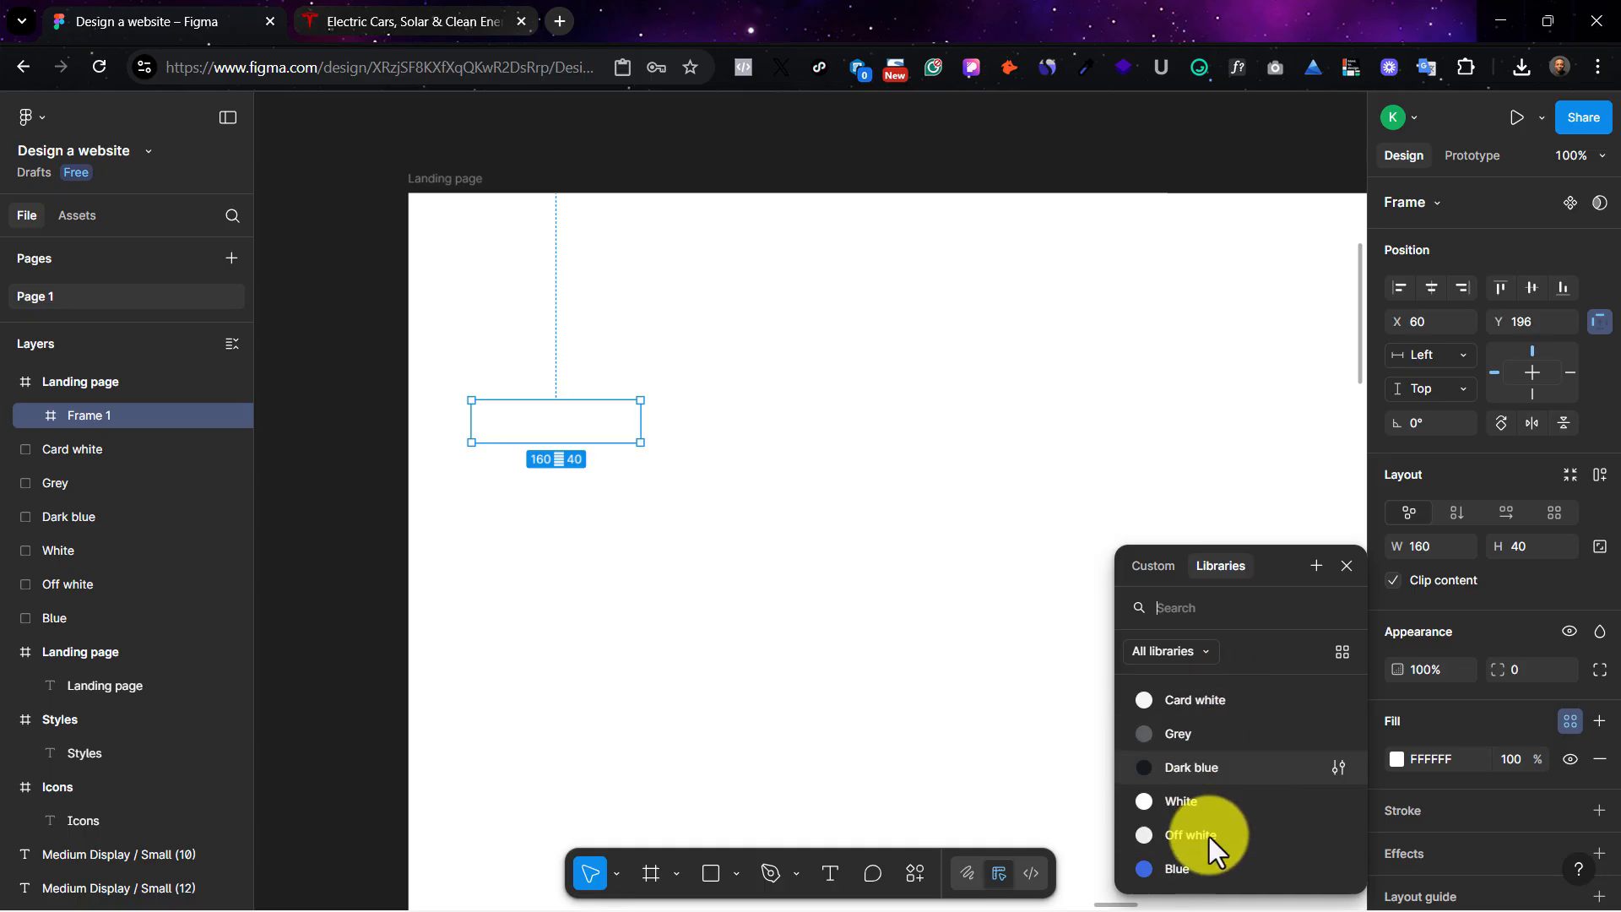
left_click(1196, 868)
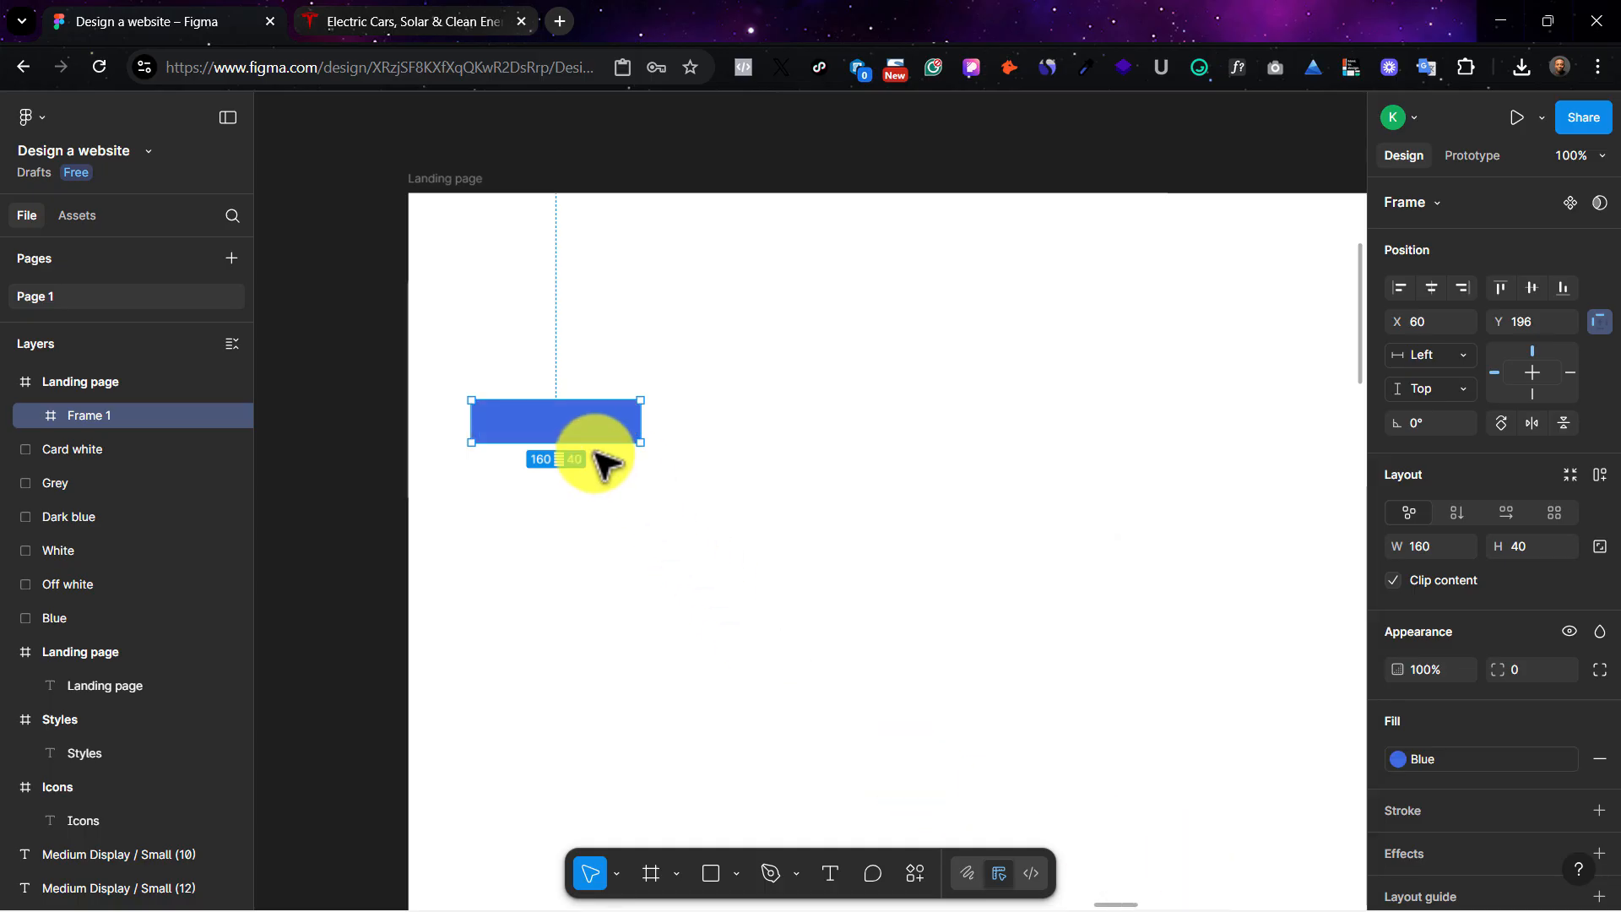
left_click_drag(589, 423, 882, 382)
scroll(882, 381, "right", 2)
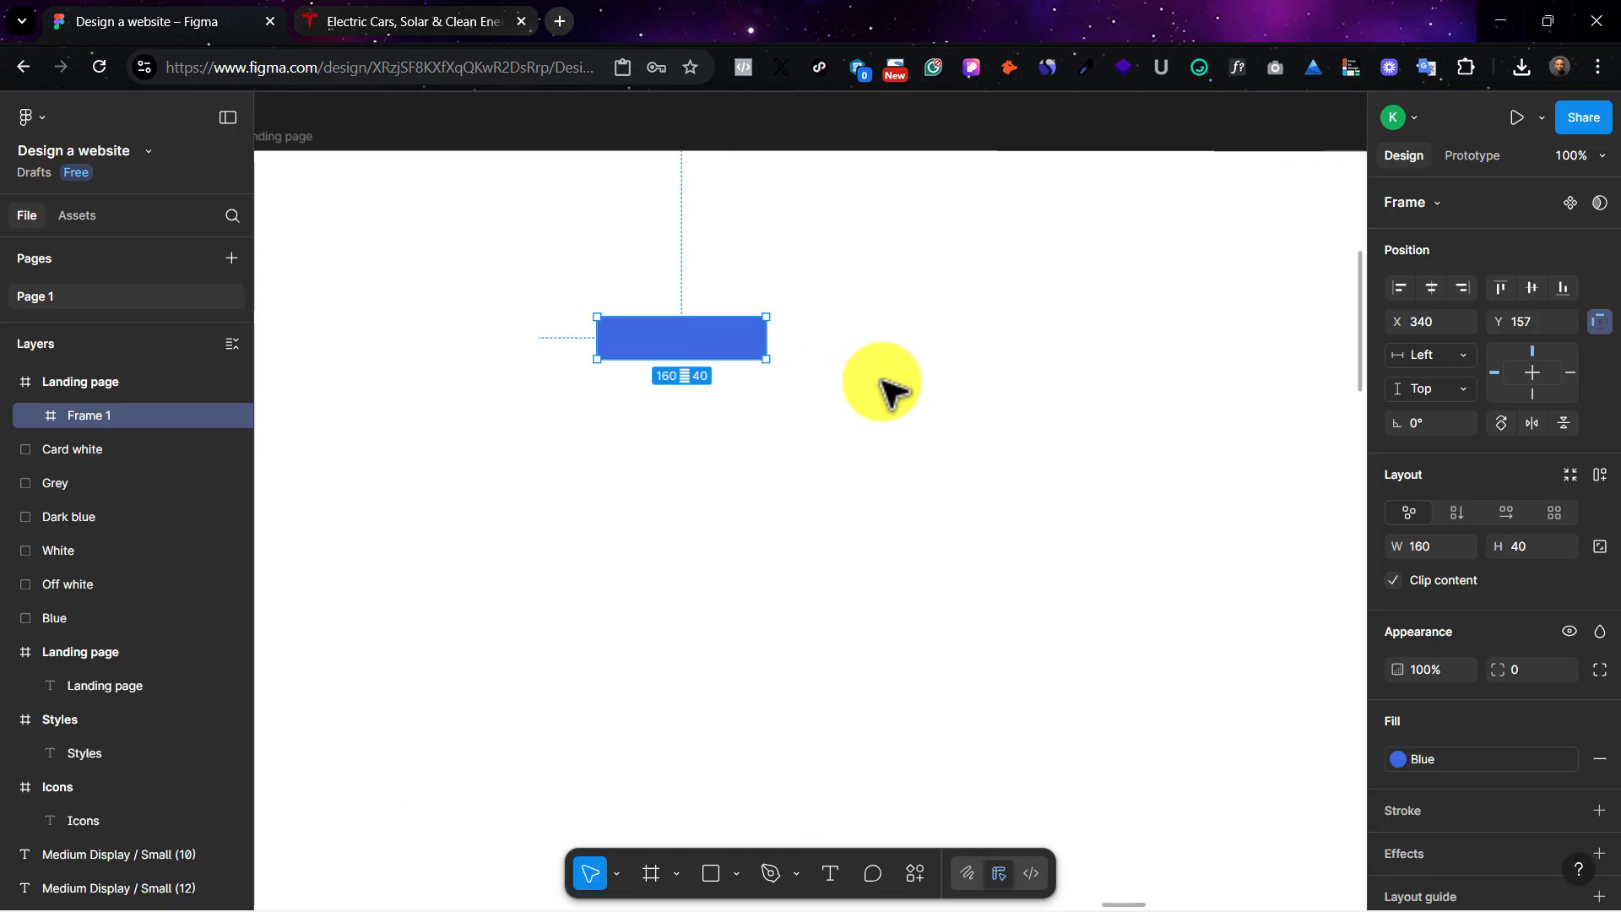
key("ctrl+minus")
scroll(885, 373, "down", 2)
scroll(886, 373, "right", 3)
scroll(657, 310, "left", 2)
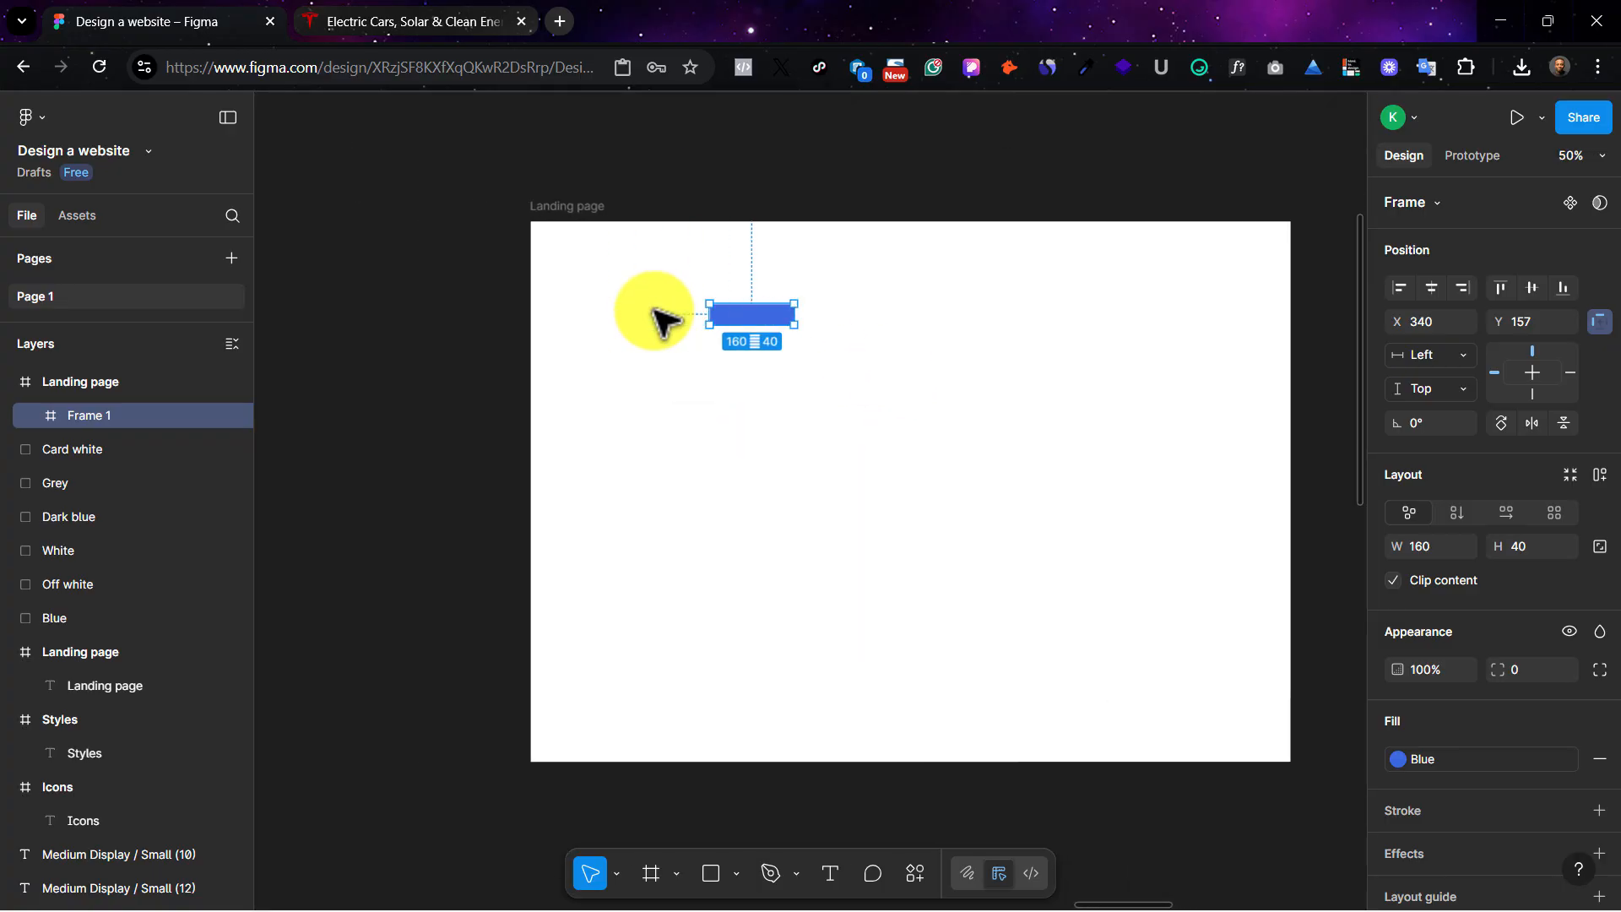
Step: Move the blue 160 × 40 frame out of the Landing page frame onto the empty canvas just above it
key("ctrl+plus")
scroll(655, 319, "right", 2)
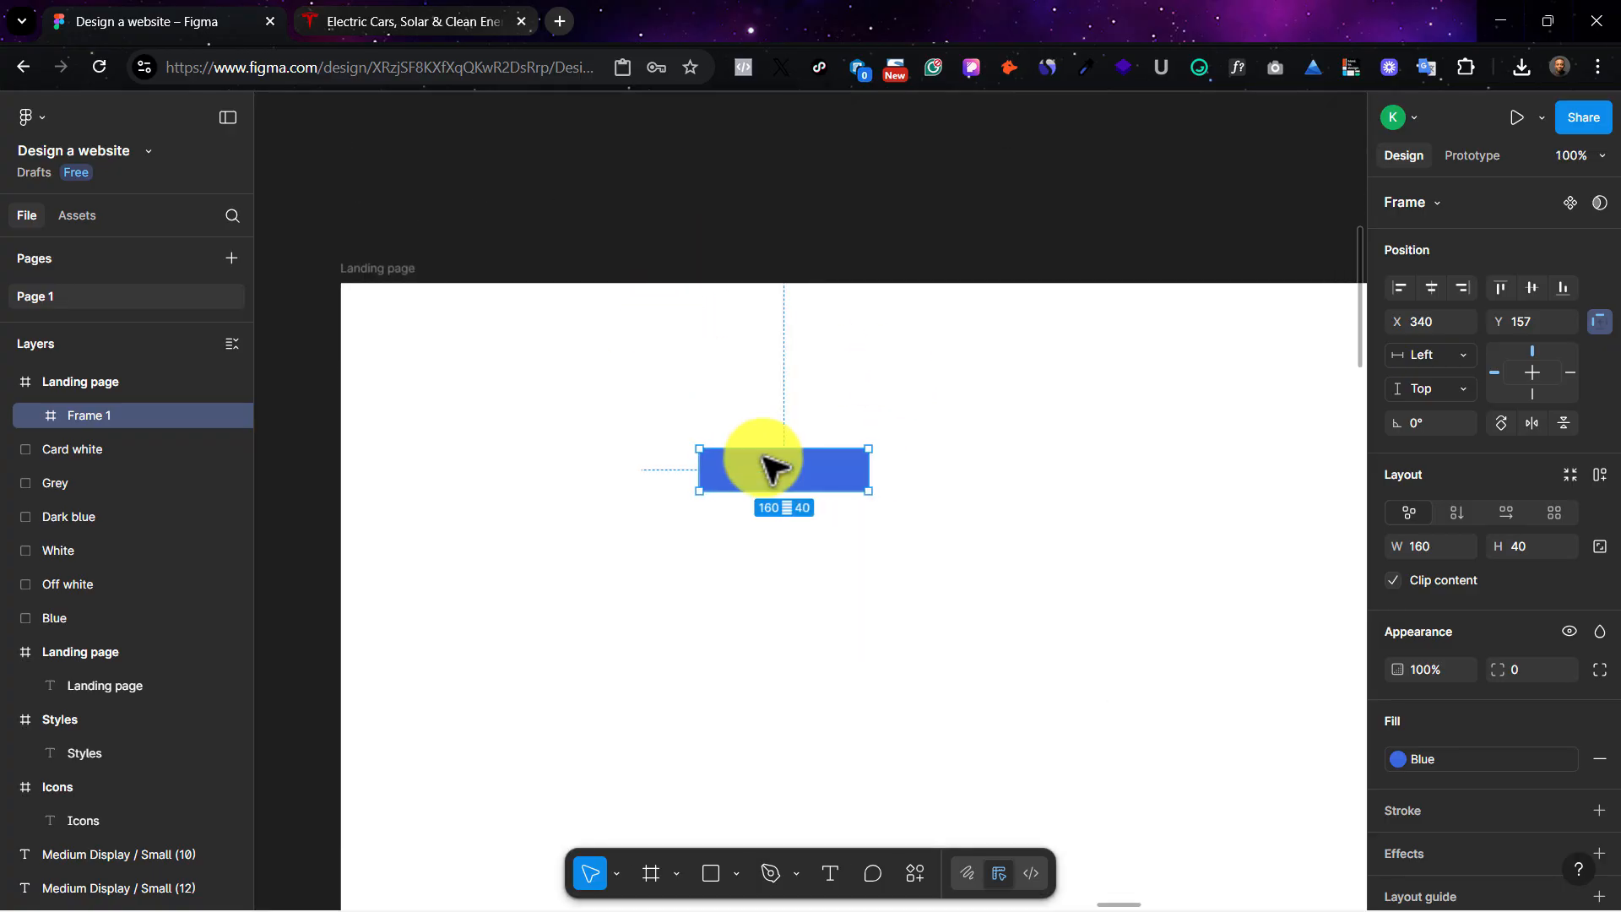
left_click_drag(803, 481, 788, 187)
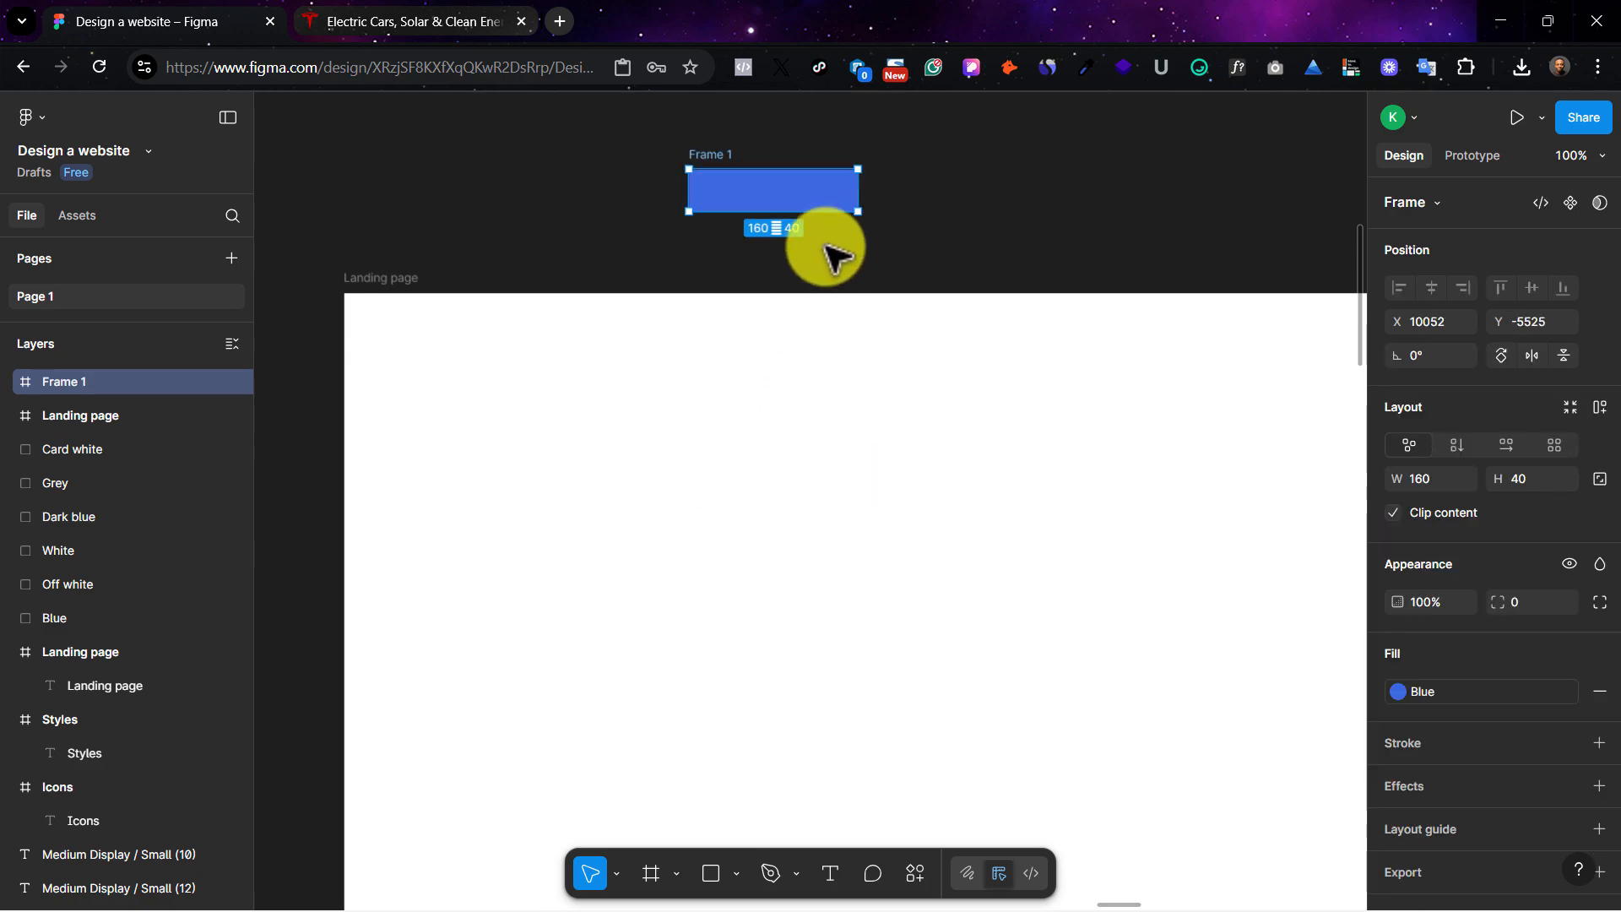
key("ctrl+plus")
key("ctrl+plus")
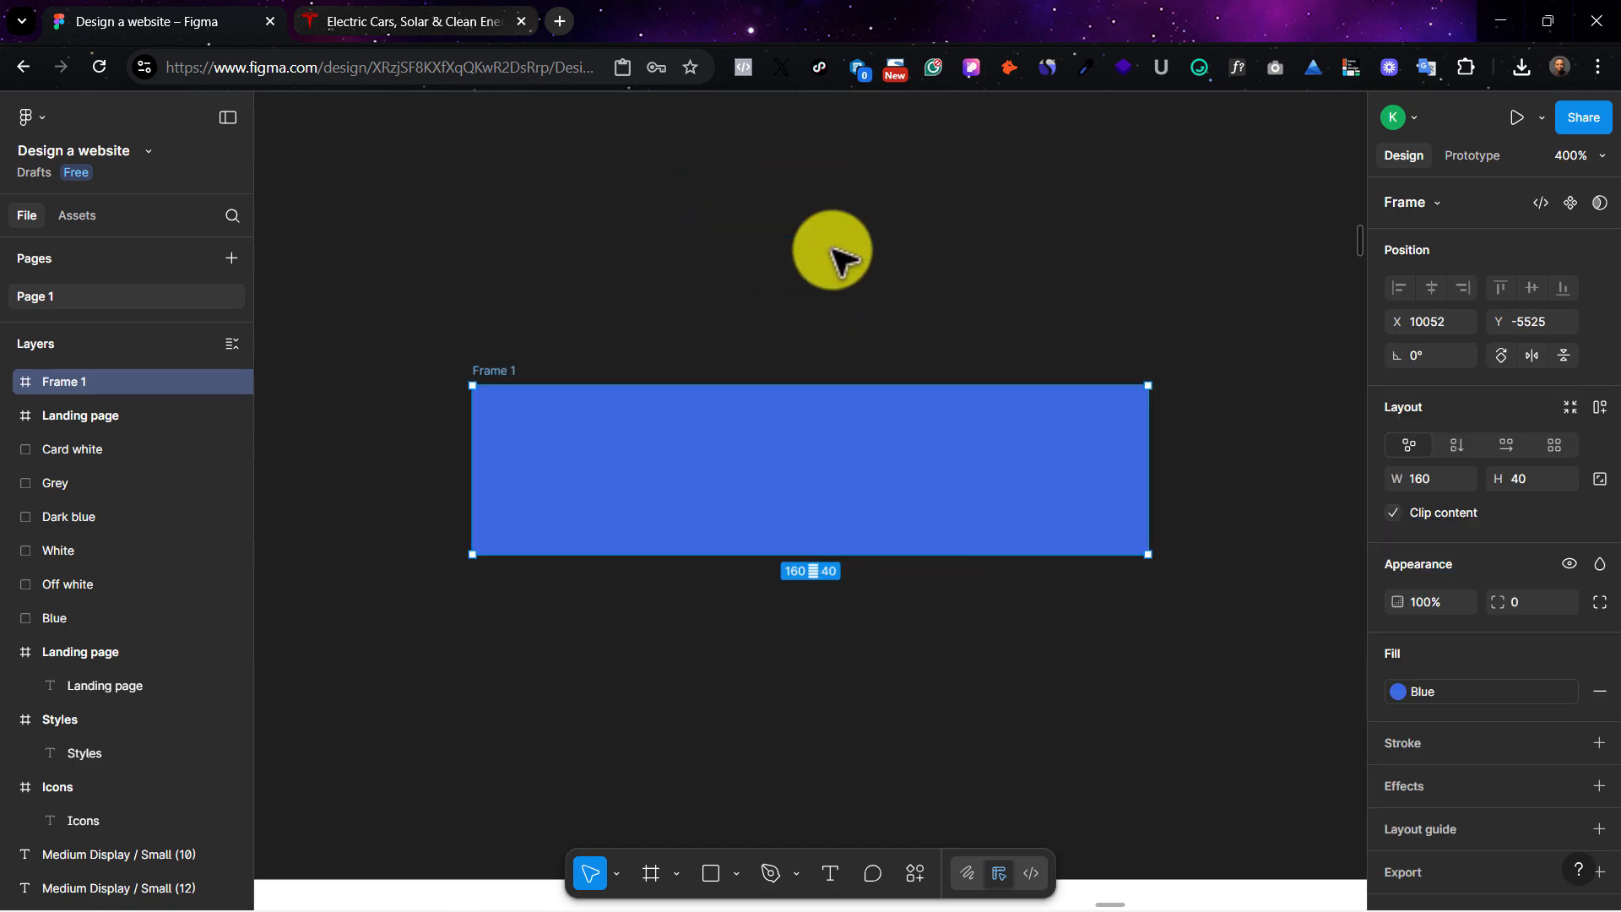
scroll(833, 251, "down", 1)
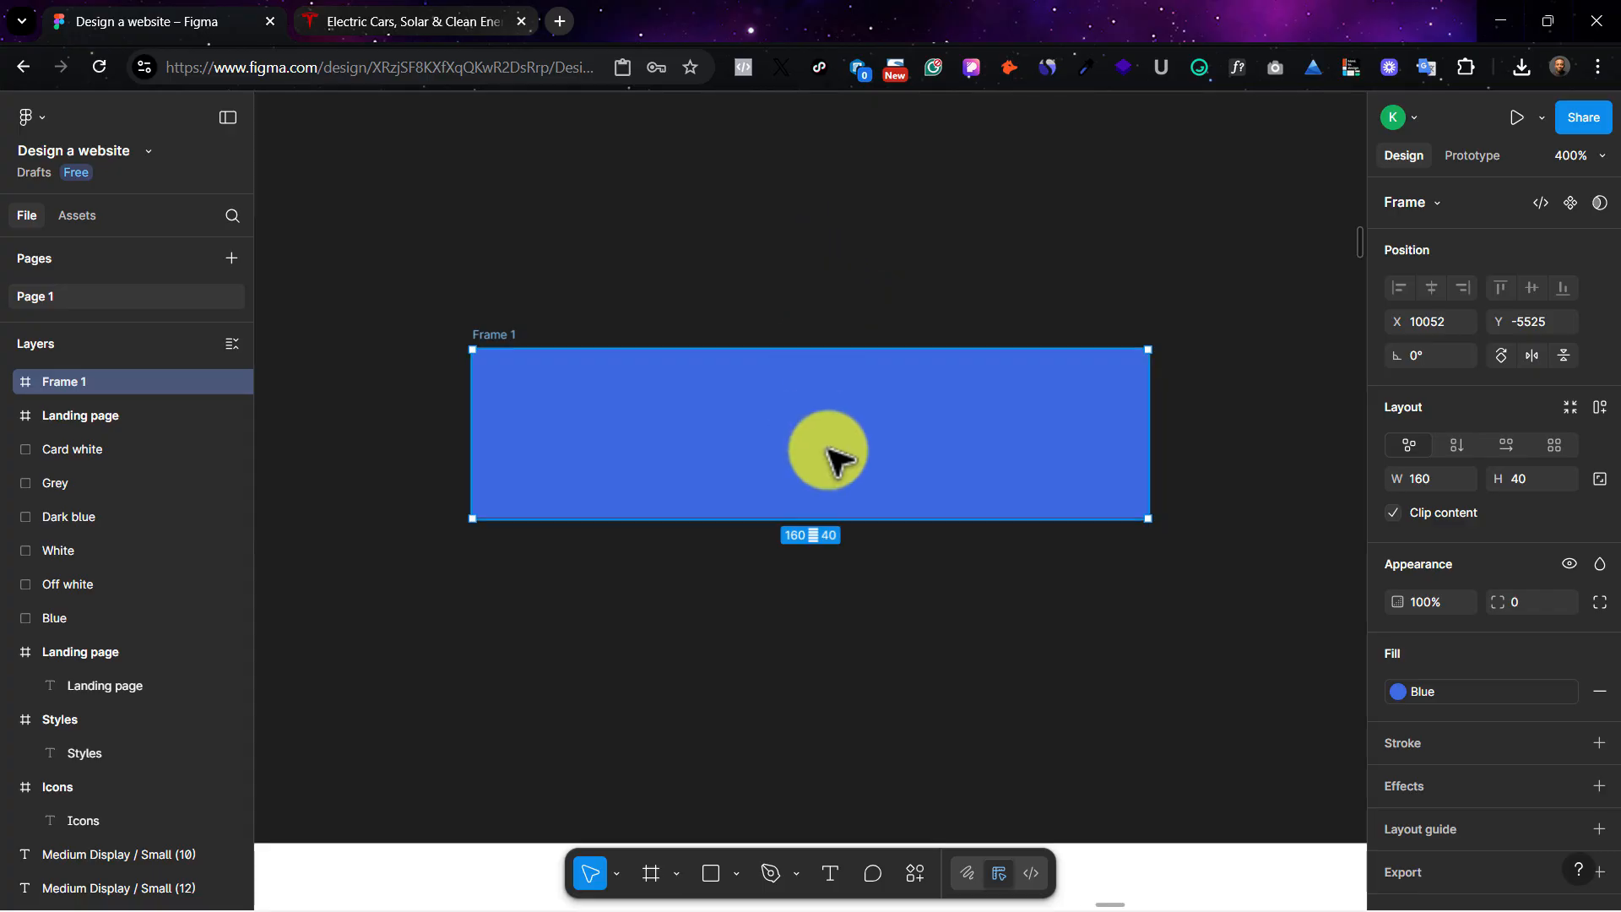
Step: Switch to the Tesla website and review the Order Now button's size, text, colour and border radius properties in the inspector
left_click(376, 19)
scroll(1397, 432, "up", 5)
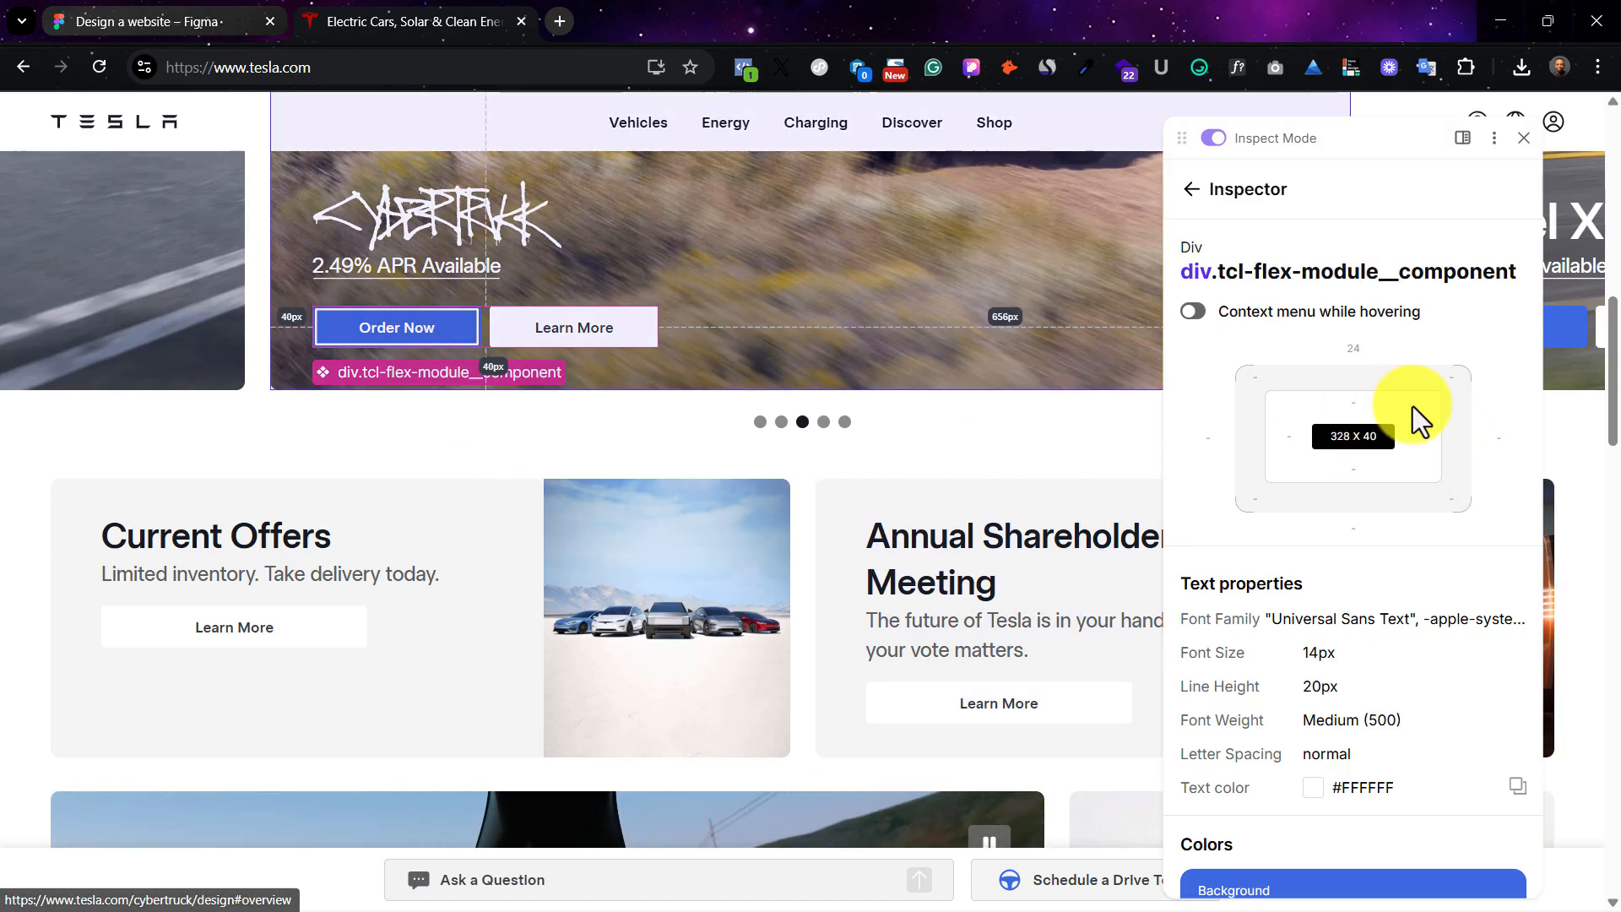
scroll(1413, 665, "down", 1)
scroll(1414, 666, "down", 4)
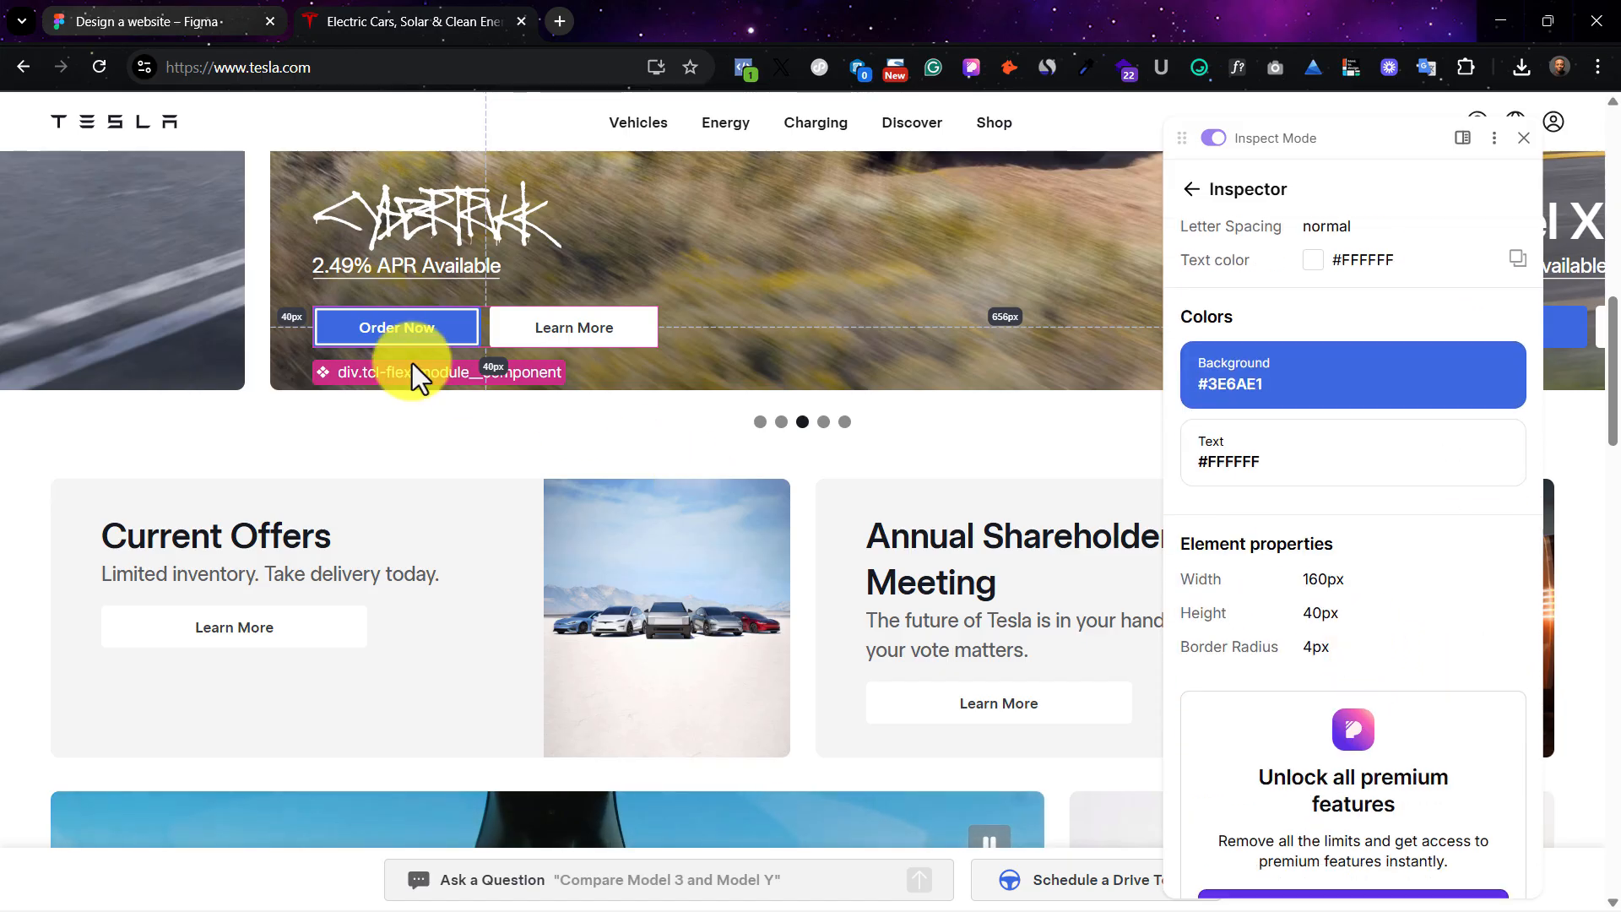
scroll(1357, 431, "up", 5)
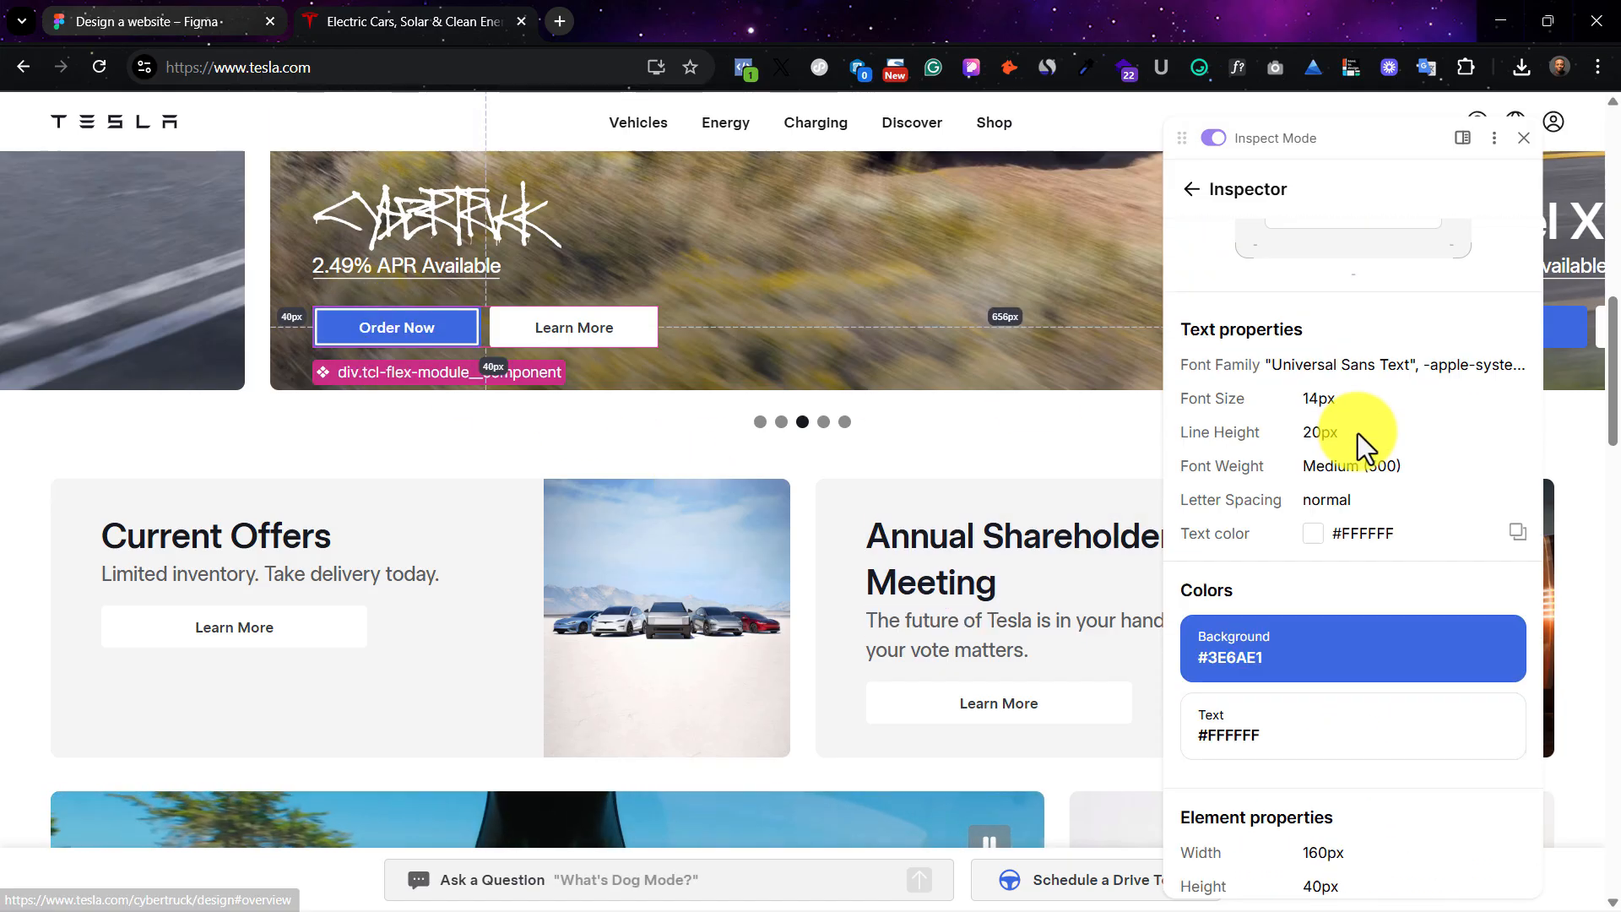
scroll(318, 320, "up", 3)
scroll(324, 322, "up", 6)
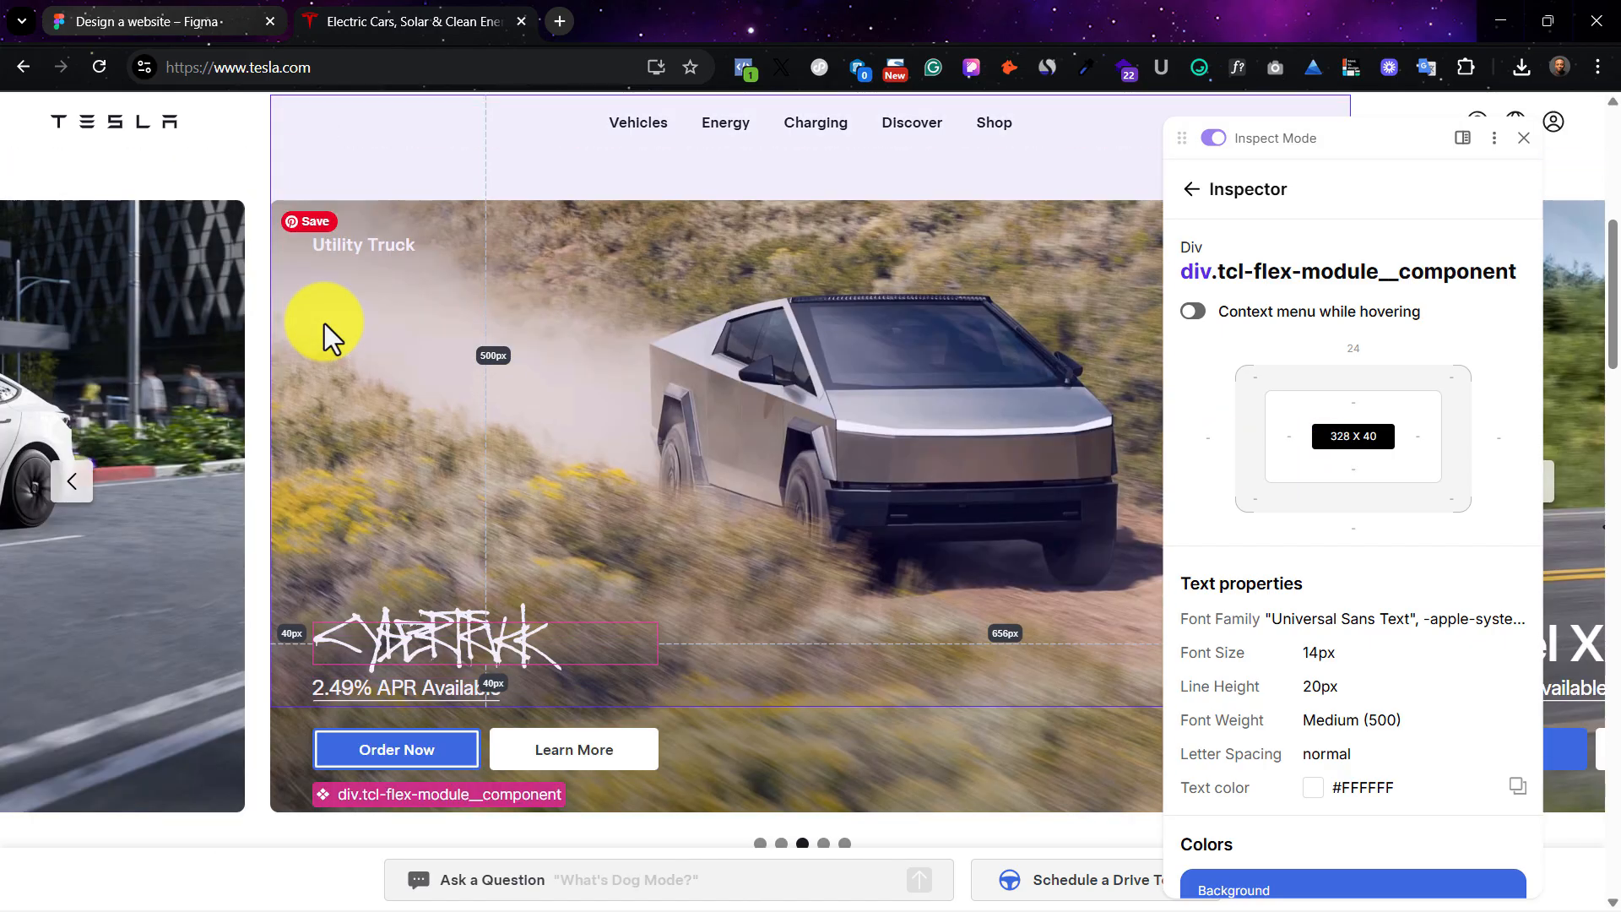
Step: Find the Demo Drive button in the Full Self-Driving section and inspect its size, padding and text properties
scroll(582, 498, "down", 7)
scroll(589, 508, "down", 7)
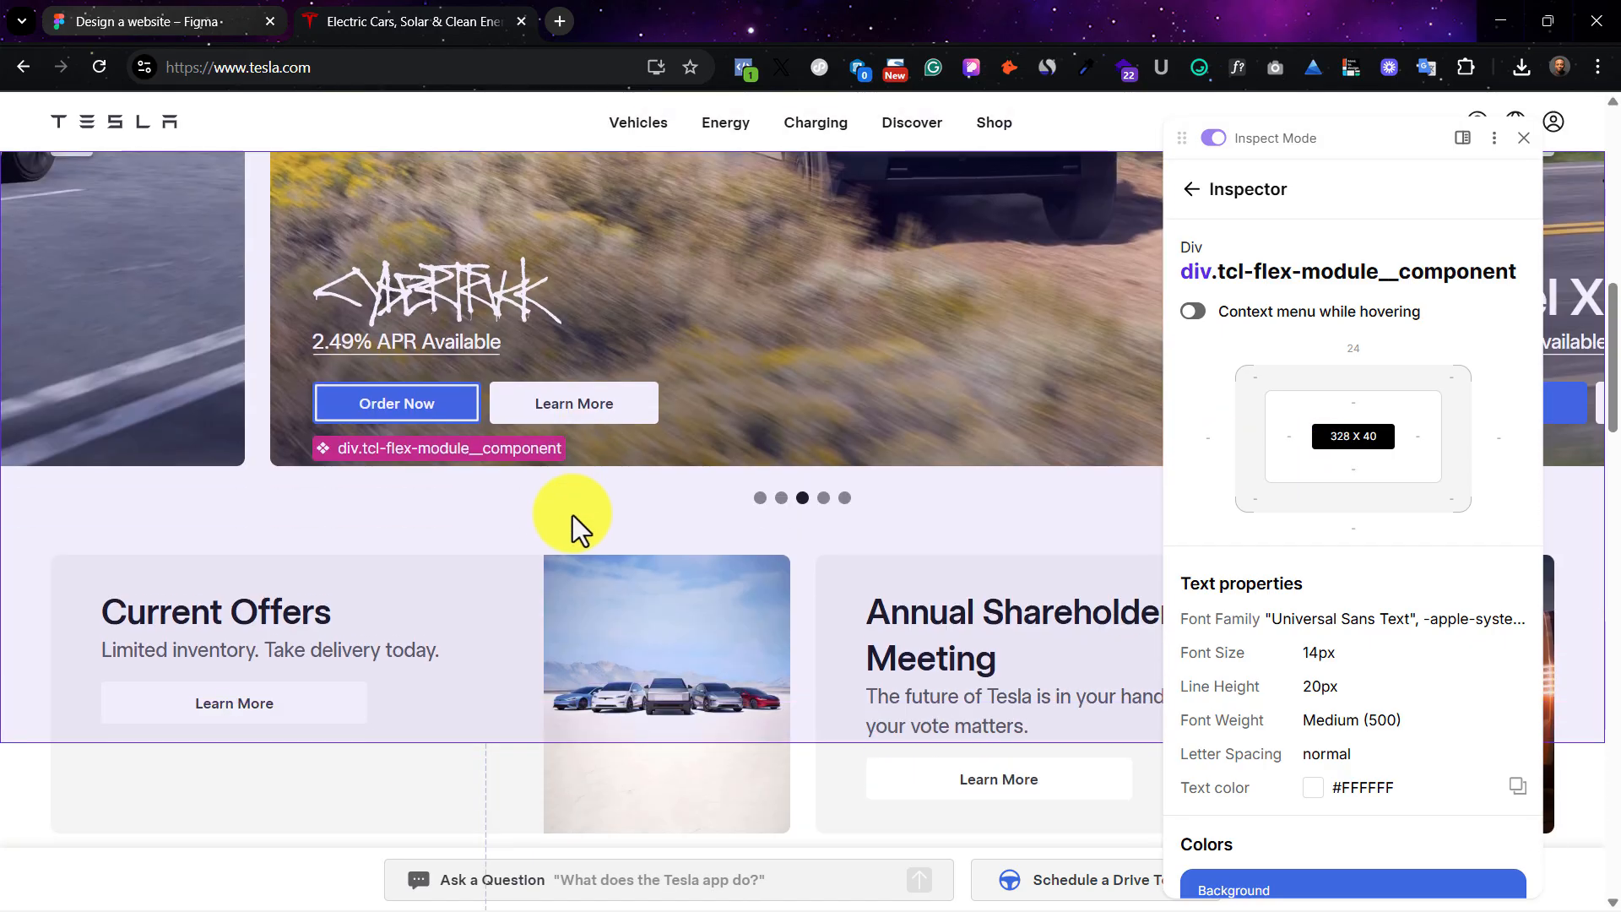
scroll(672, 621, "down", 3)
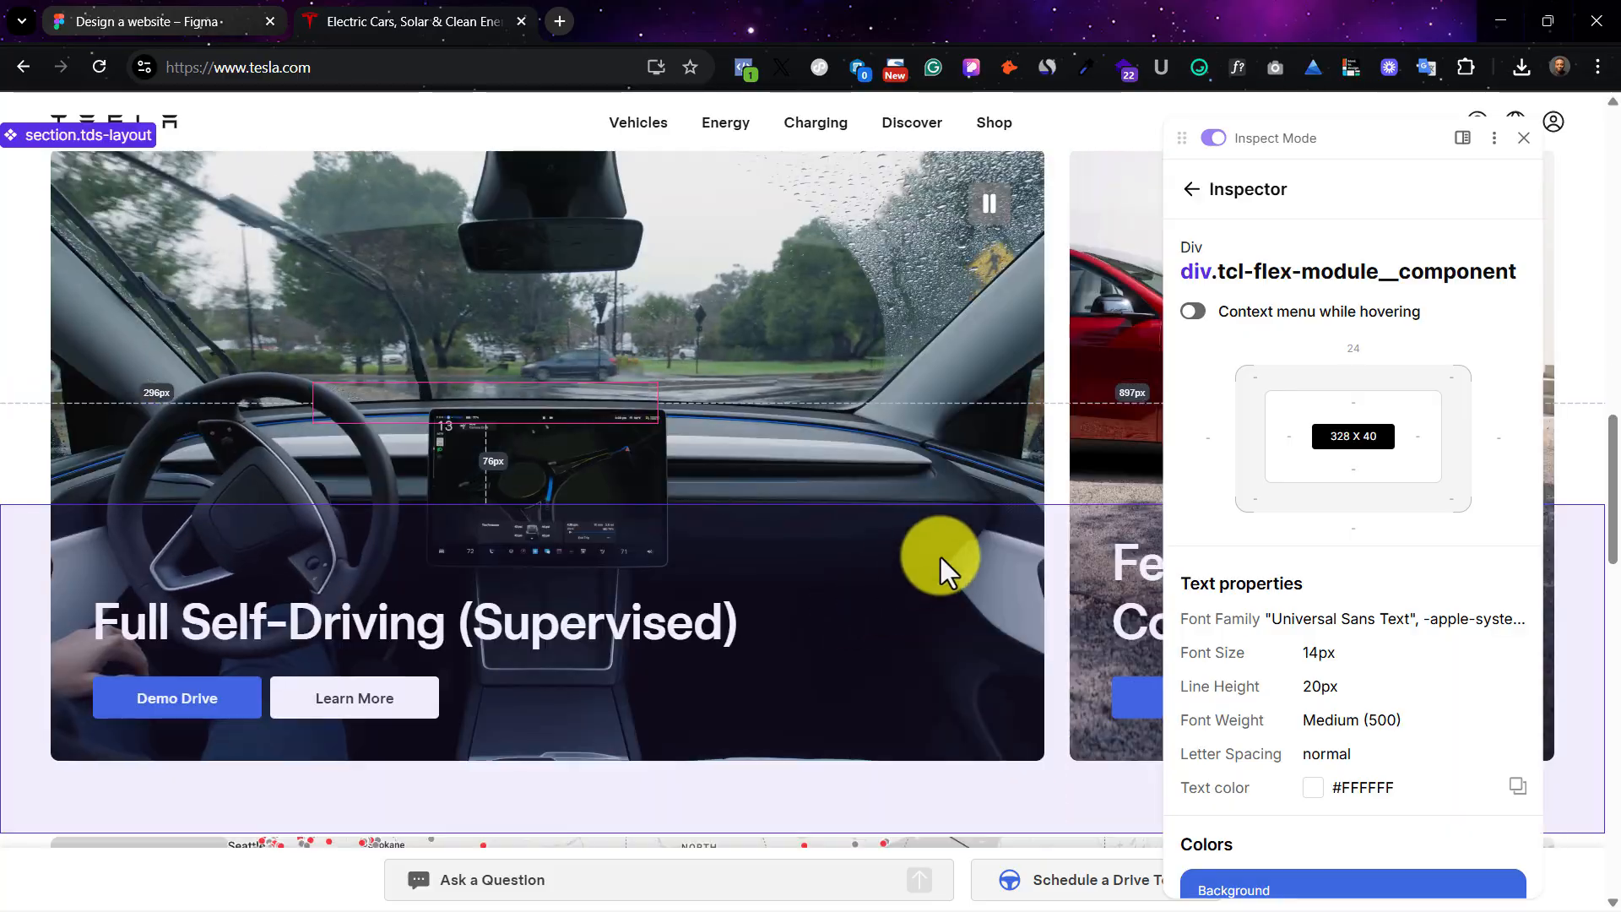
scroll(679, 712, "down", 3)
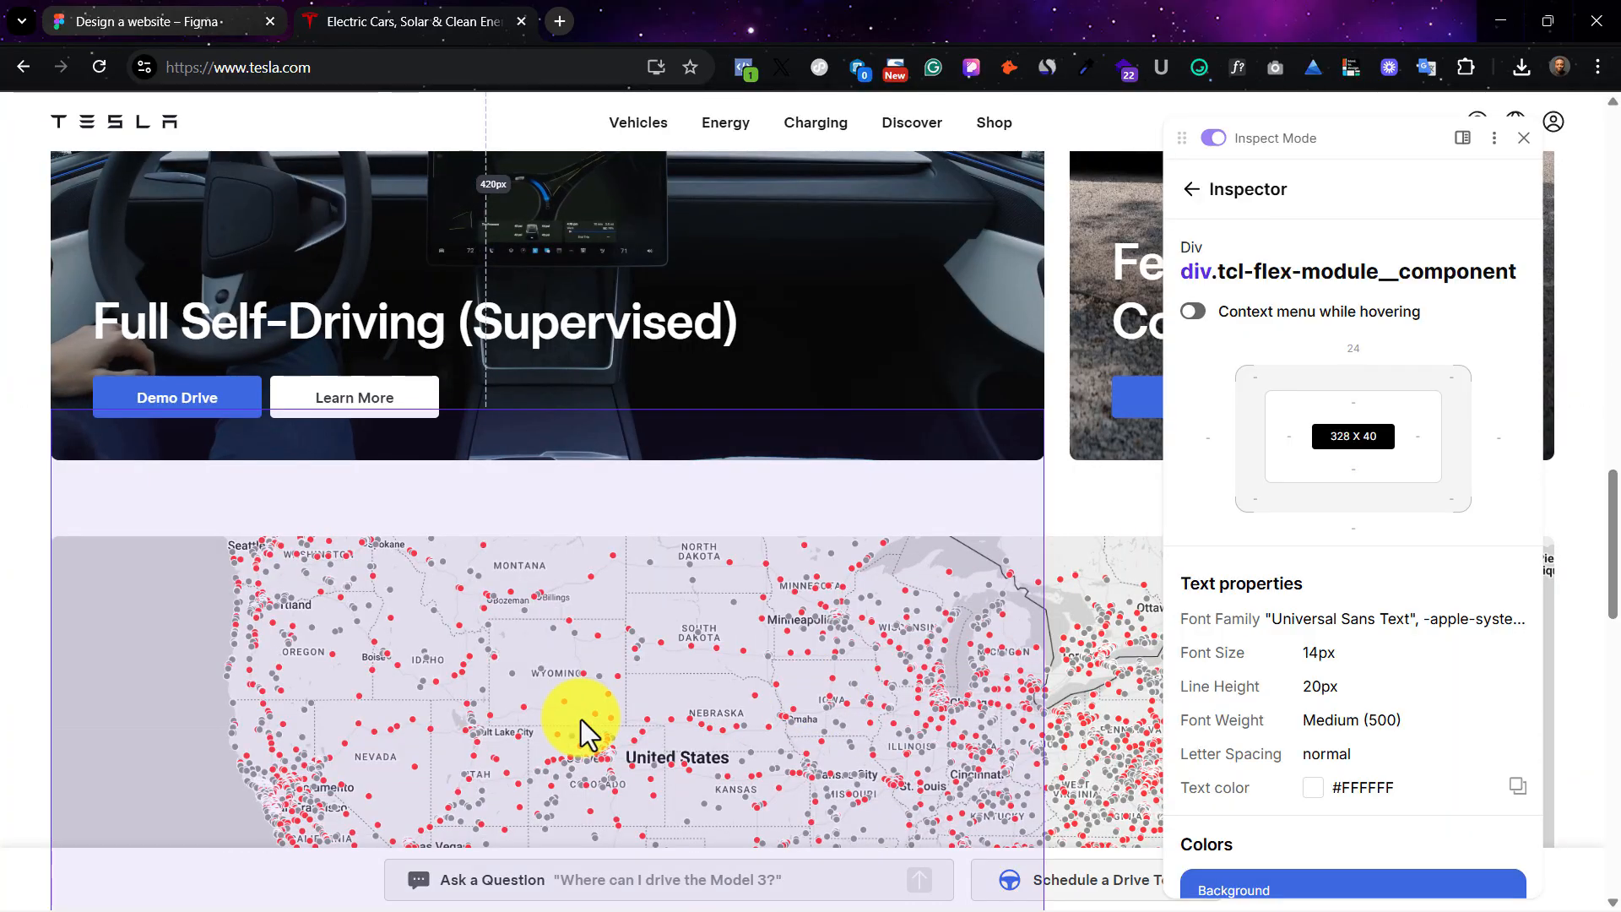
scroll(253, 489, "down", 3)
scroll(199, 423, "up", 3)
left_click(186, 403)
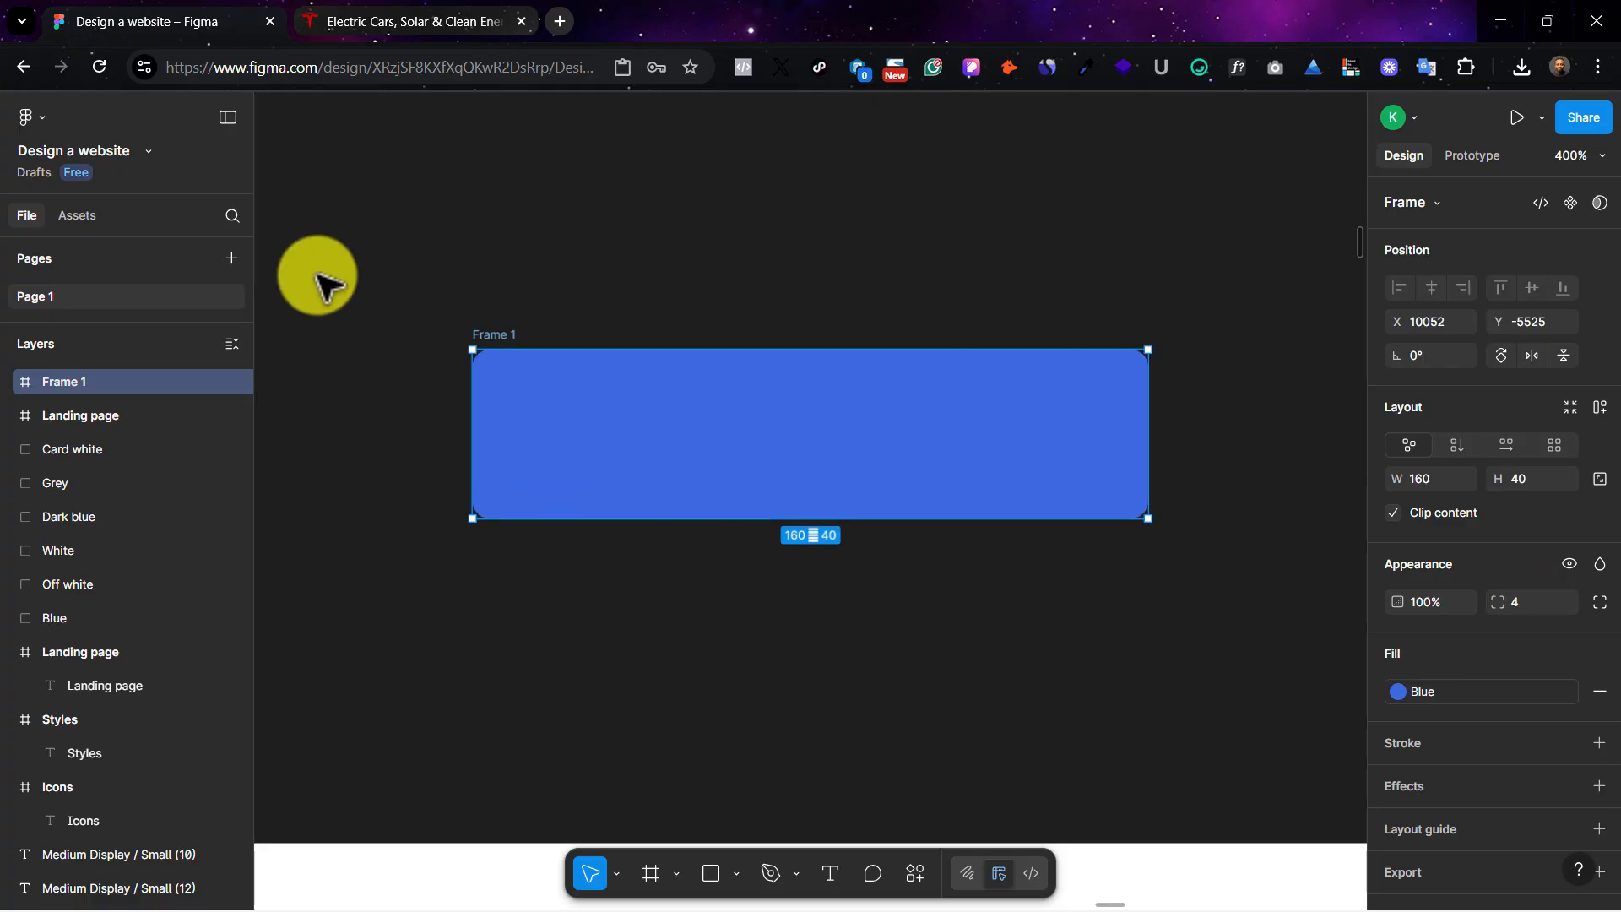
left_click(375, 27)
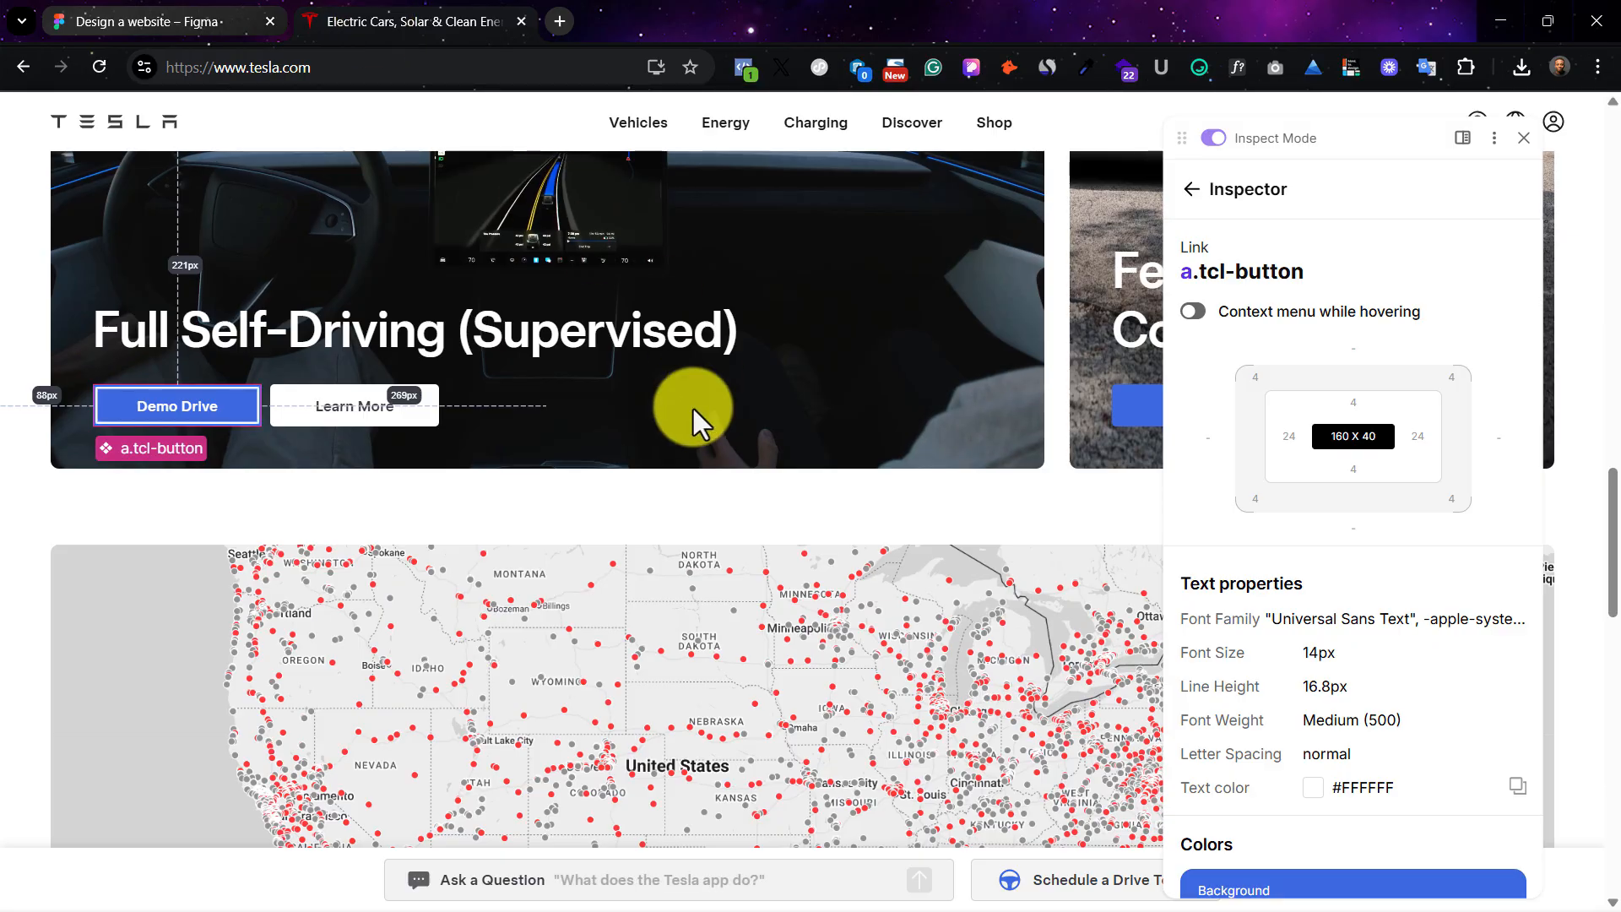
left_click(213, 405)
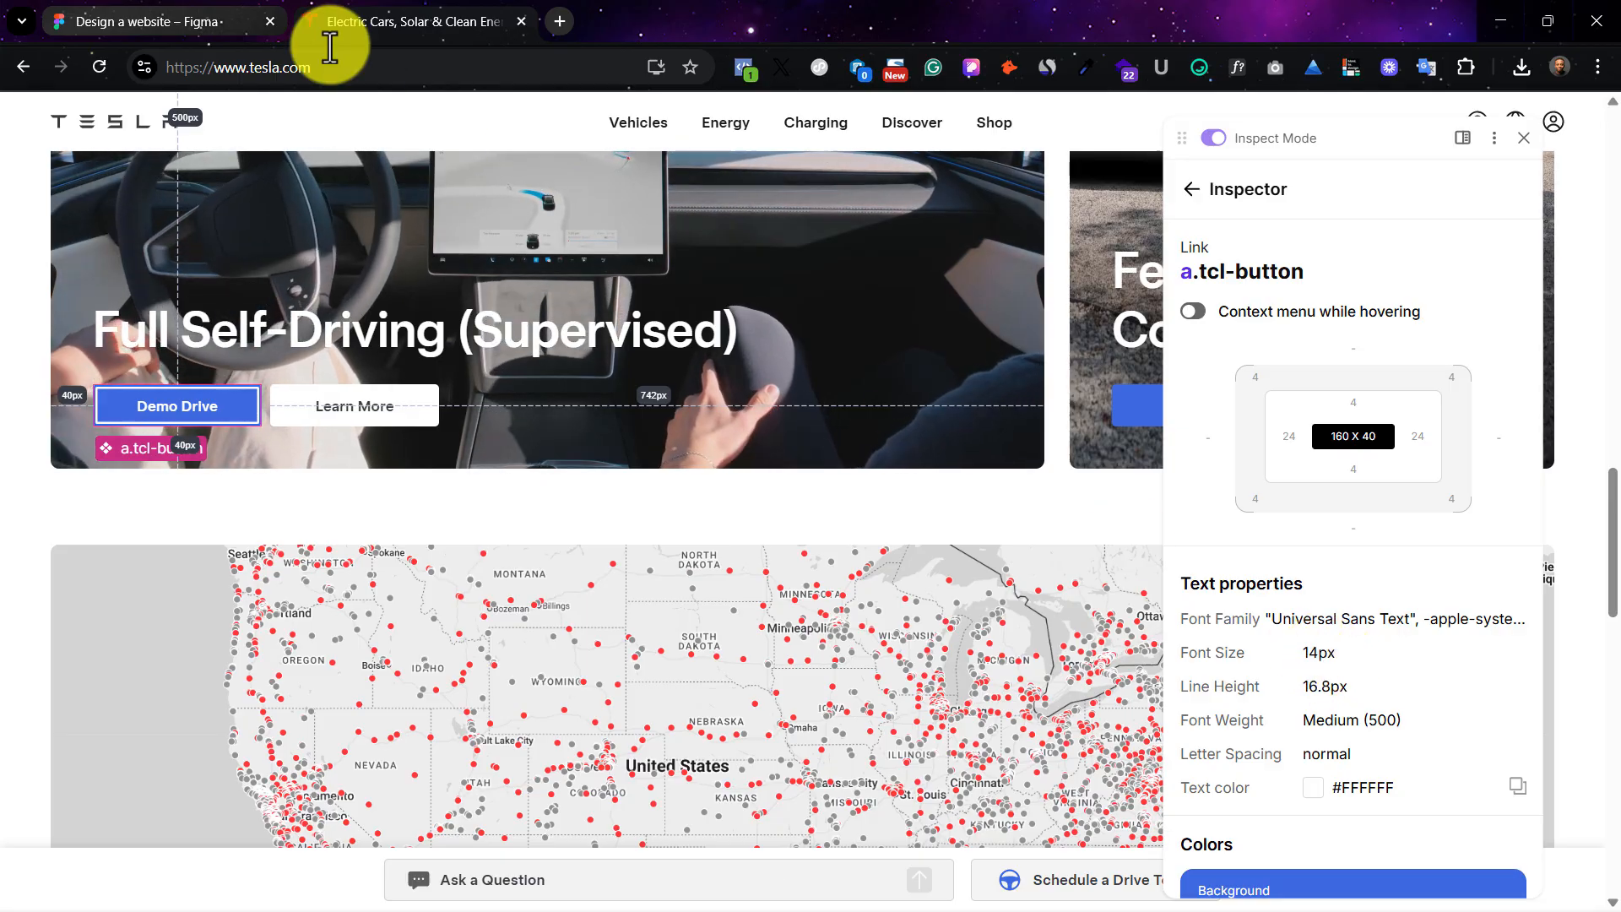
left_click(97, 13)
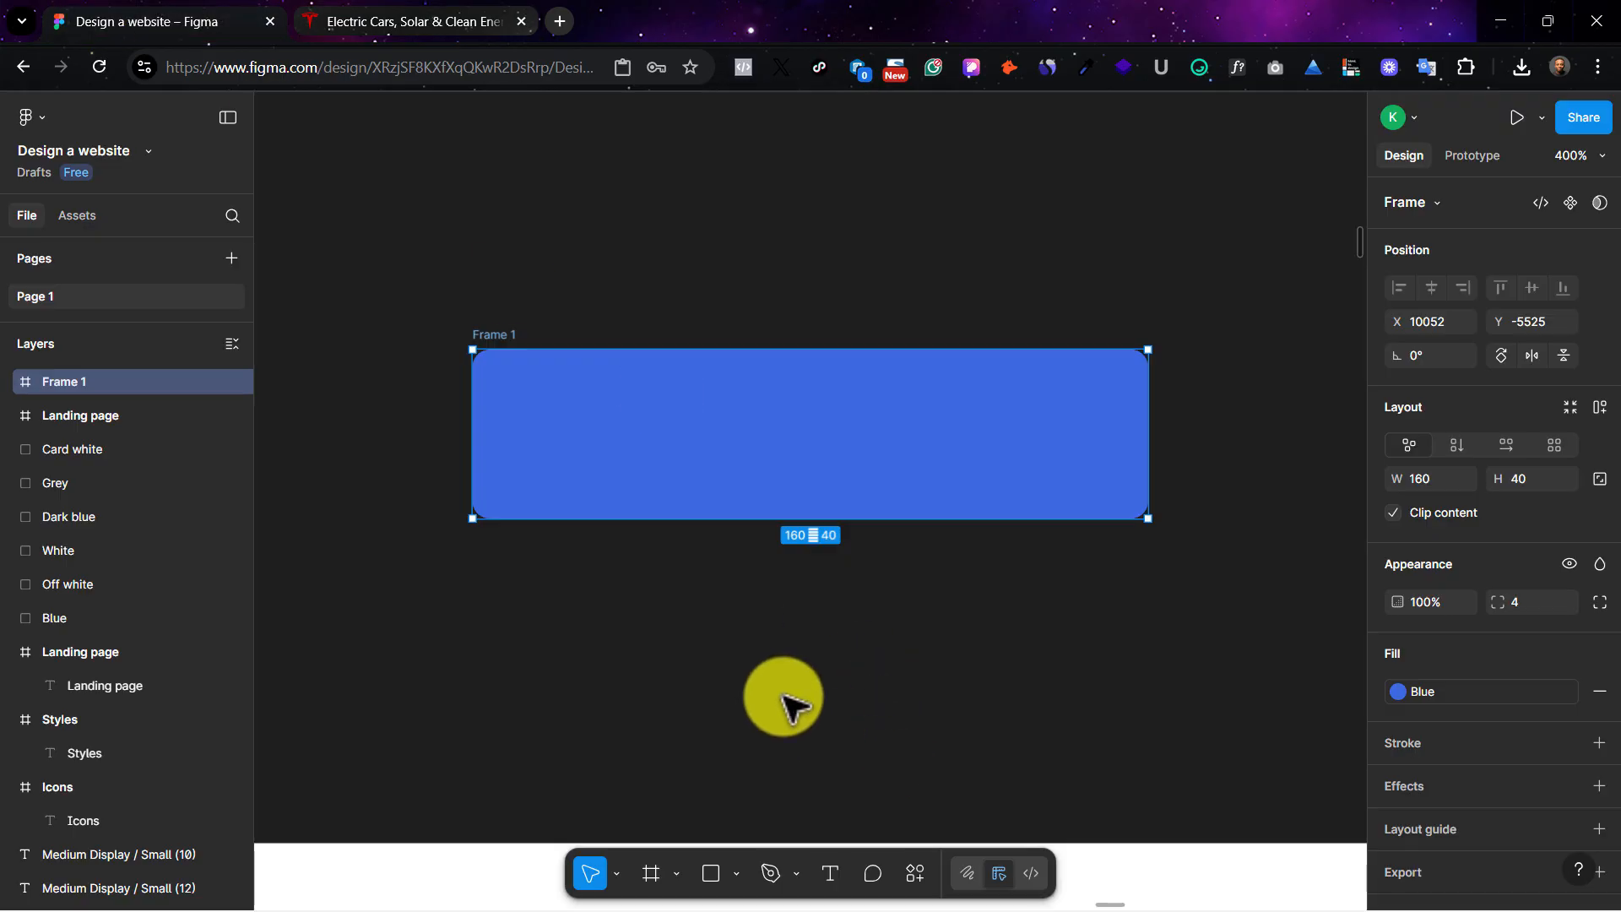
Step: Add the label "Order Now" as a text layer below the blue frame, matching the Tesla site's Cybertruck button
left_click(789, 726)
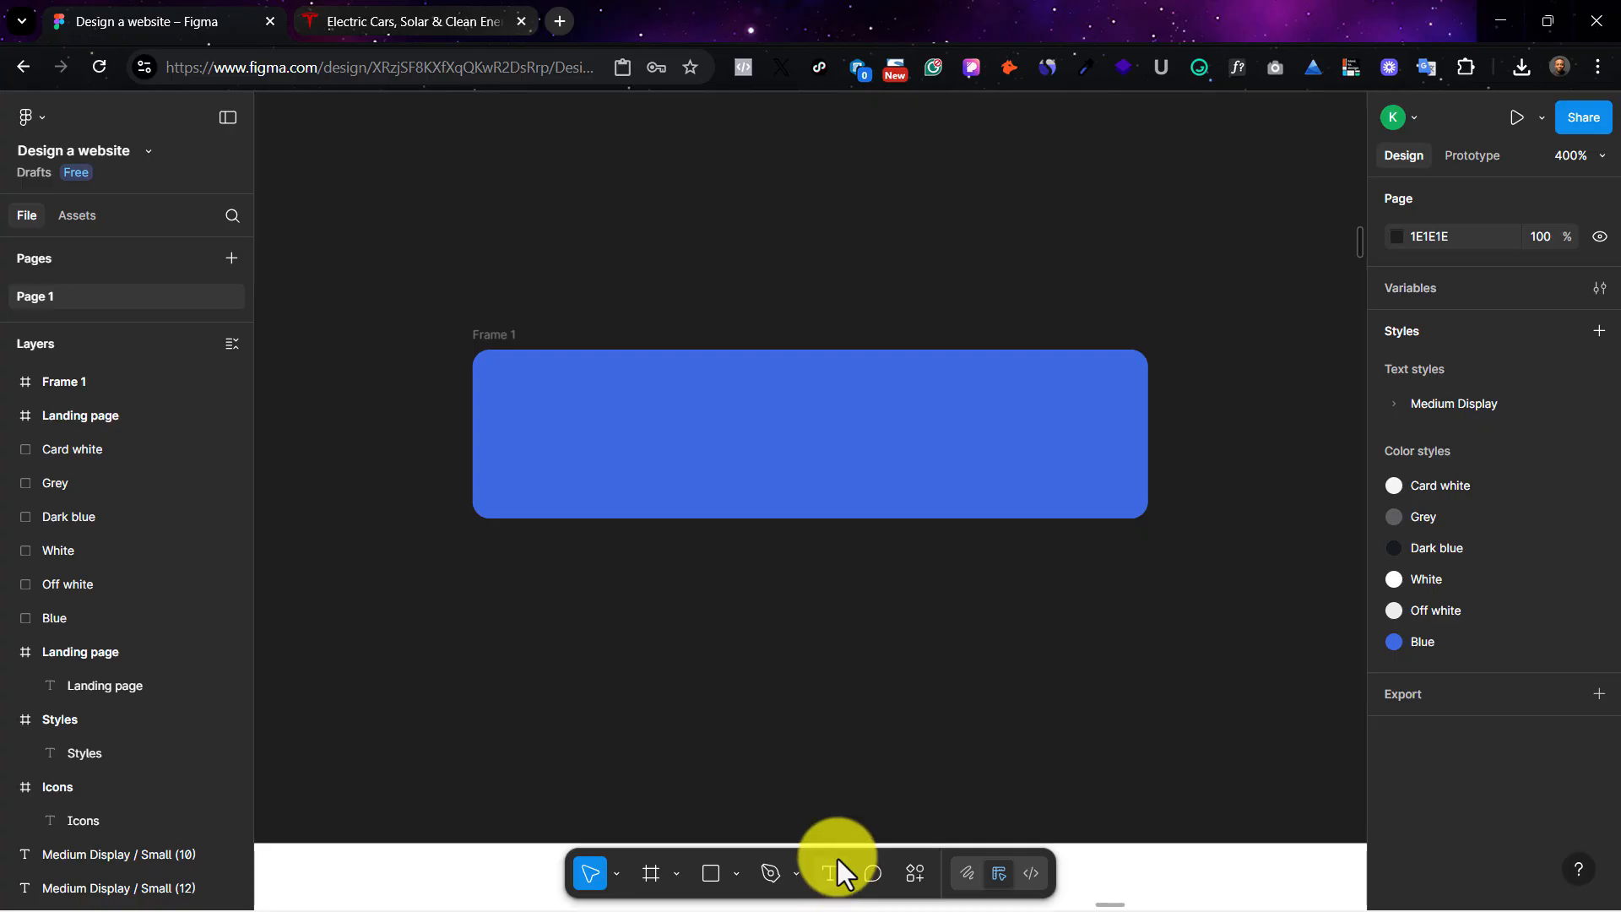
left_click(380, 3)
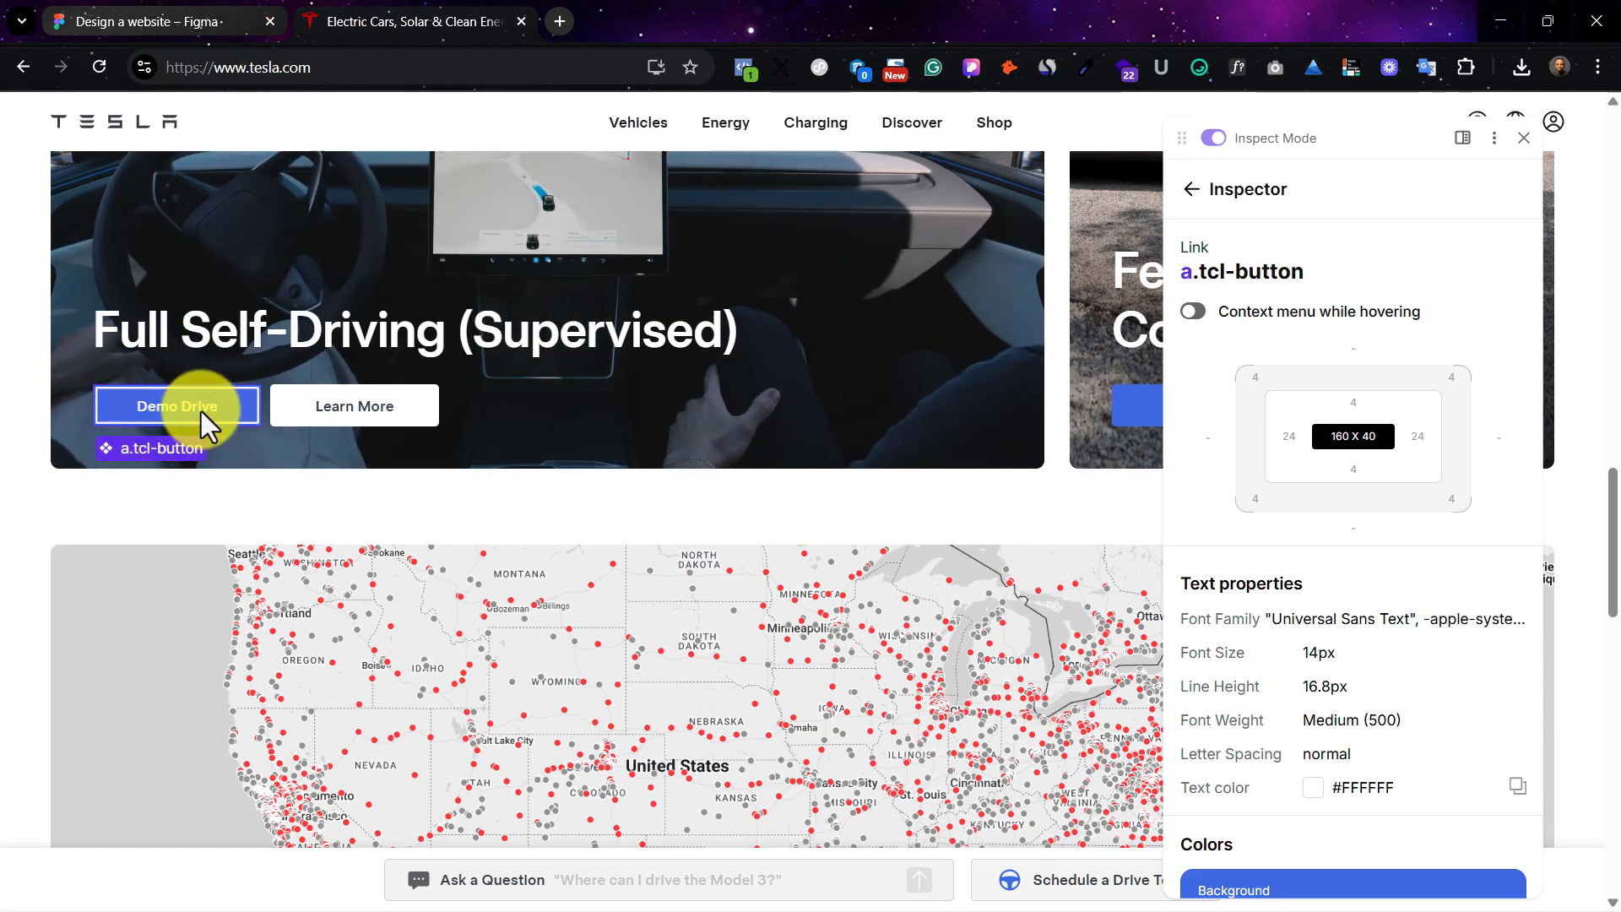
scroll(318, 485, "up", 5)
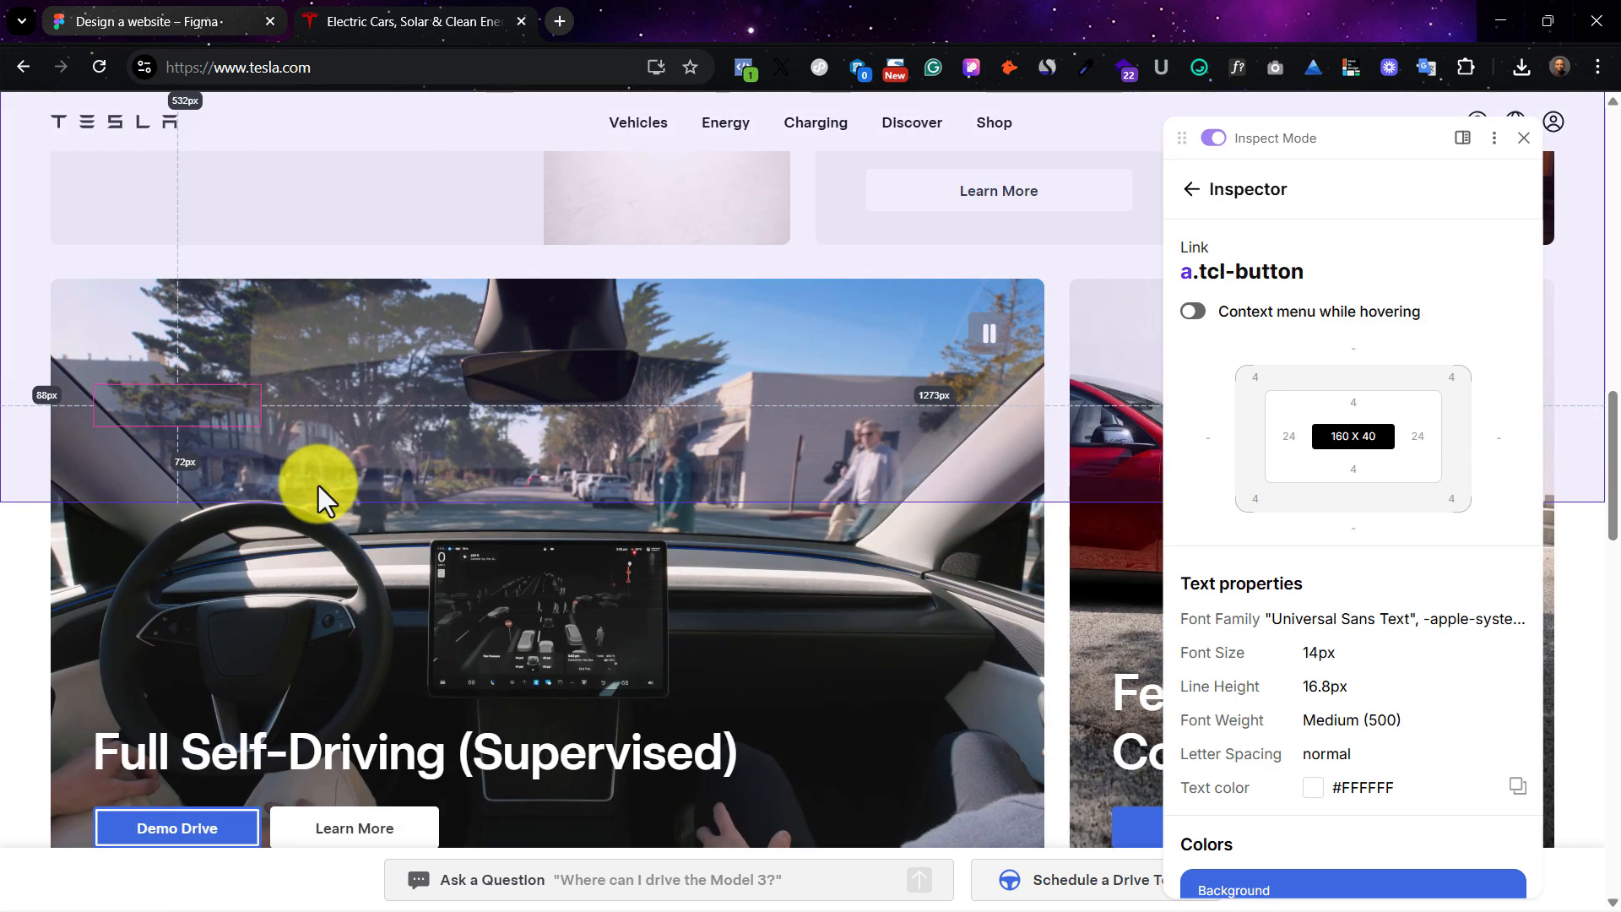
scroll(318, 485, "up", 3)
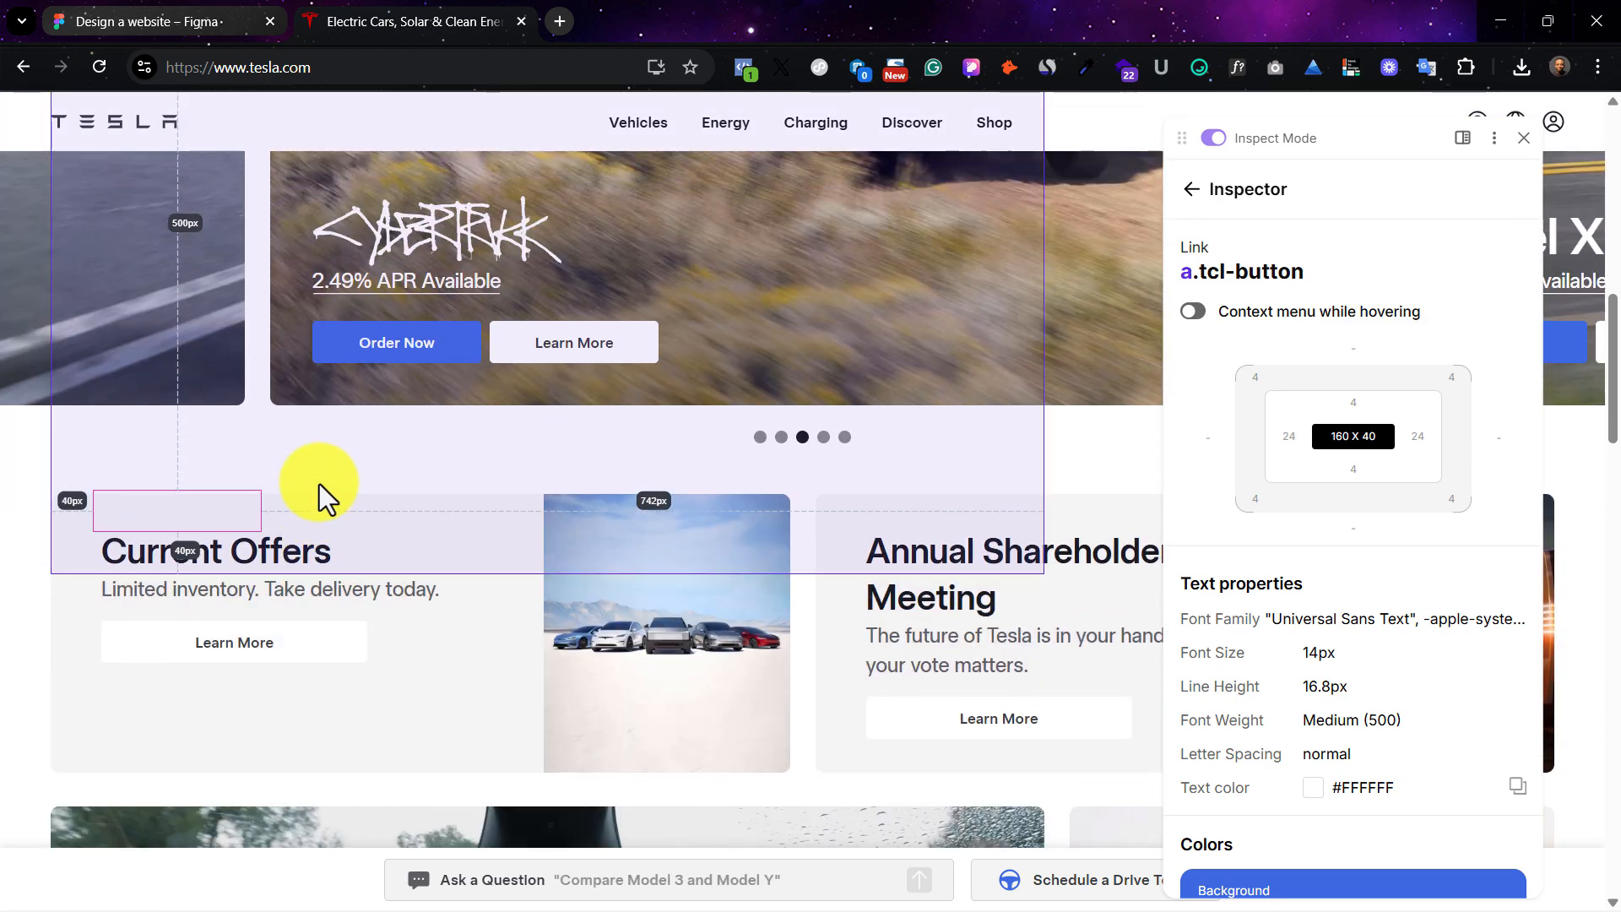
scroll(319, 484, "up", 3)
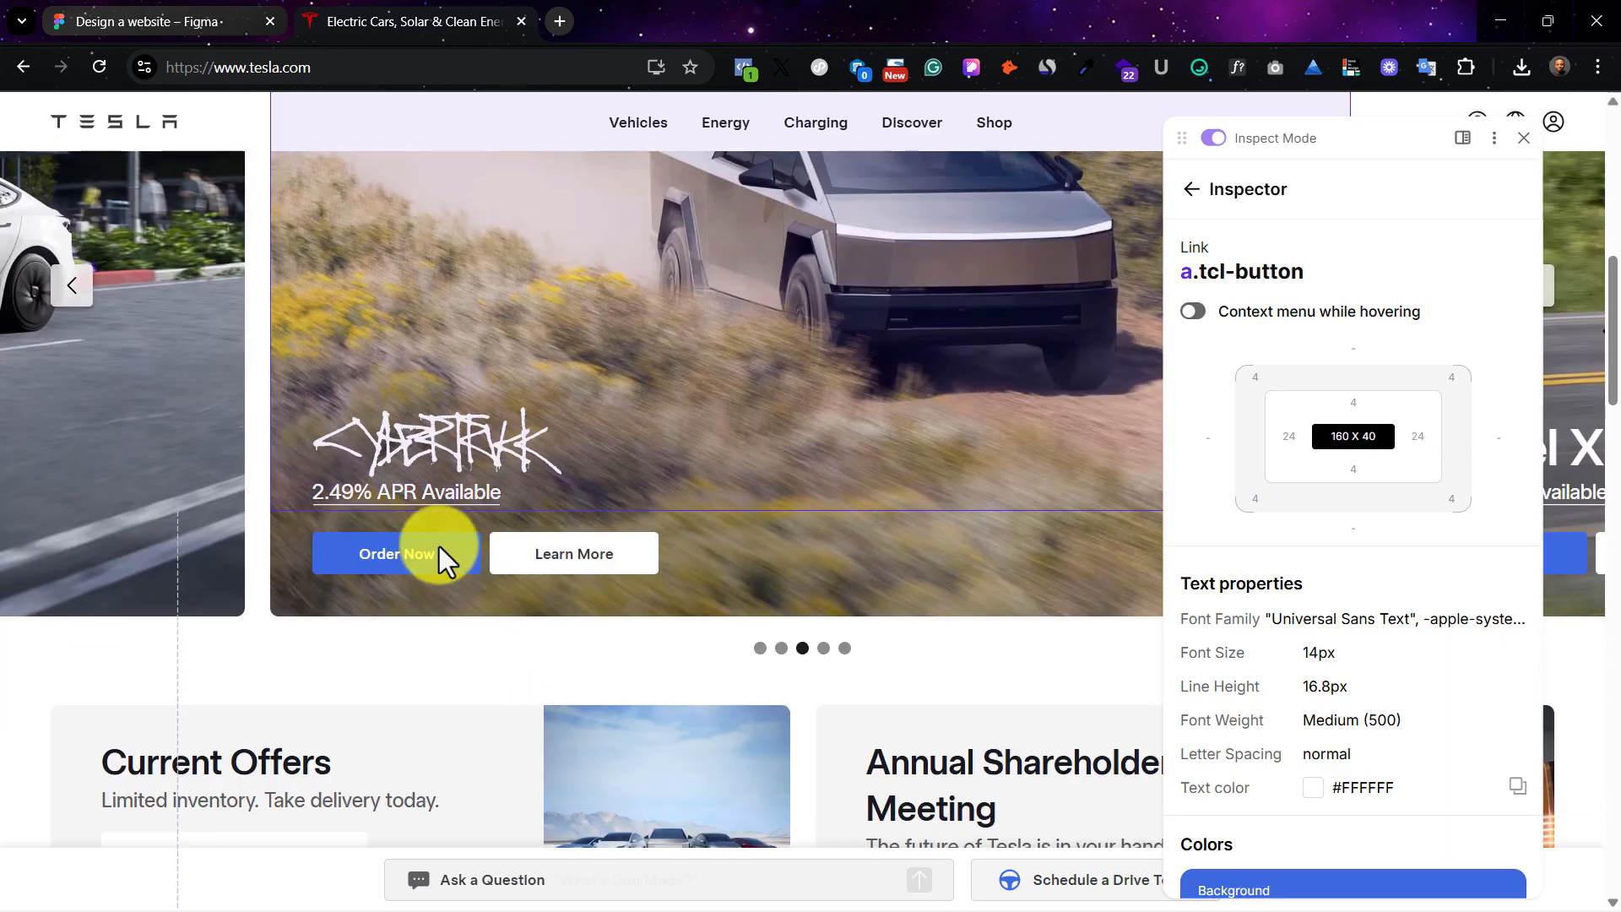
left_click(121, 16)
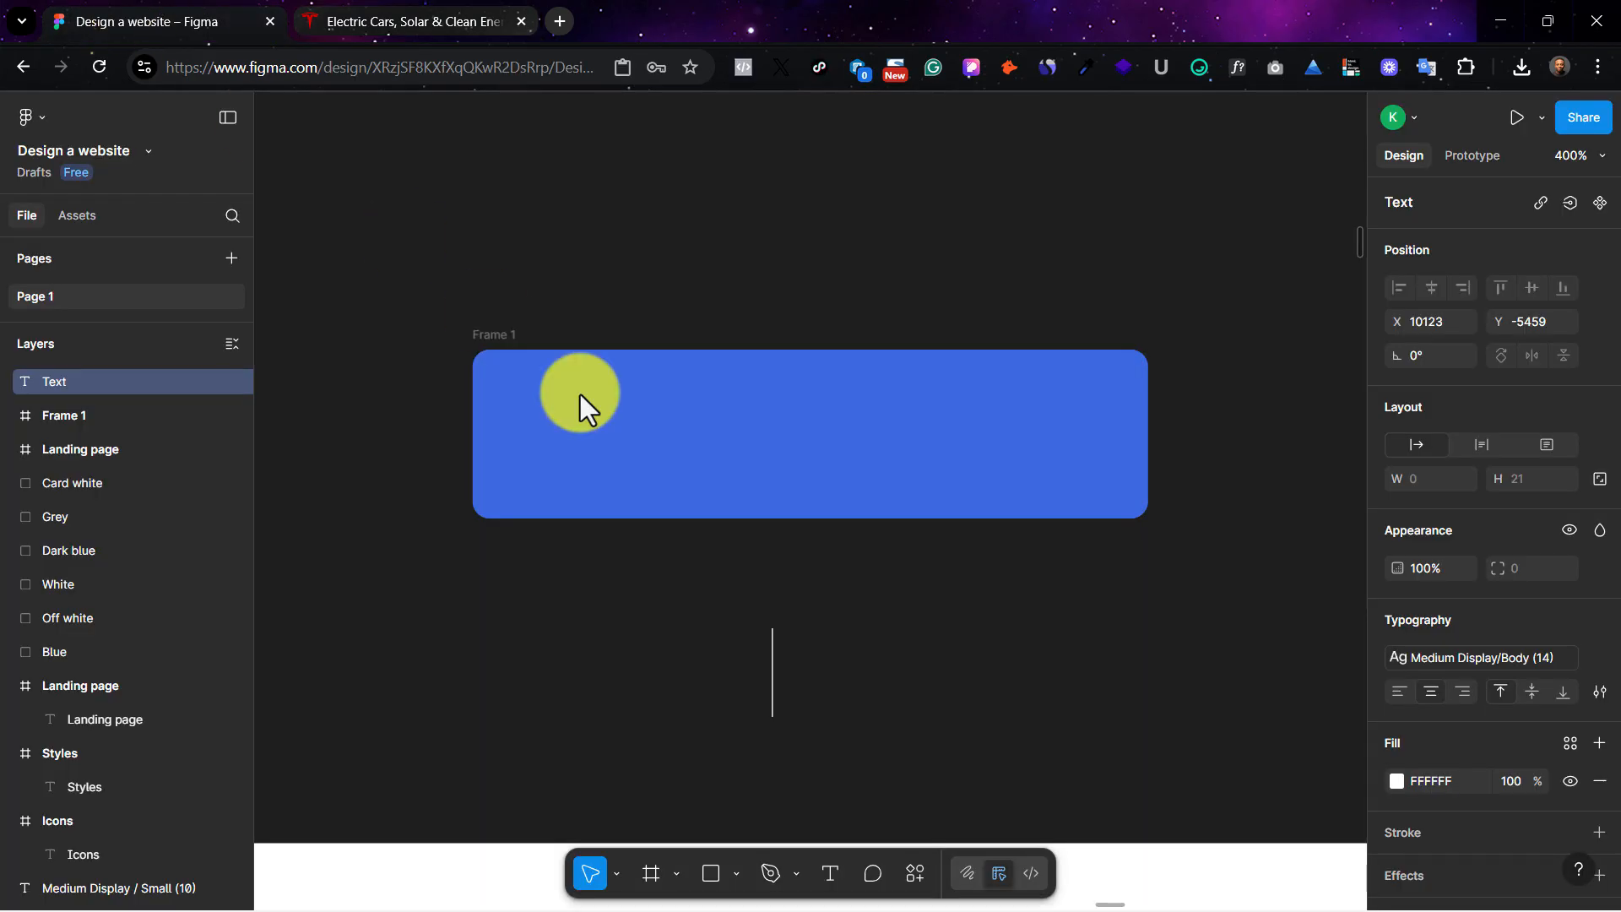
key("ctrl+v")
key("Escape")
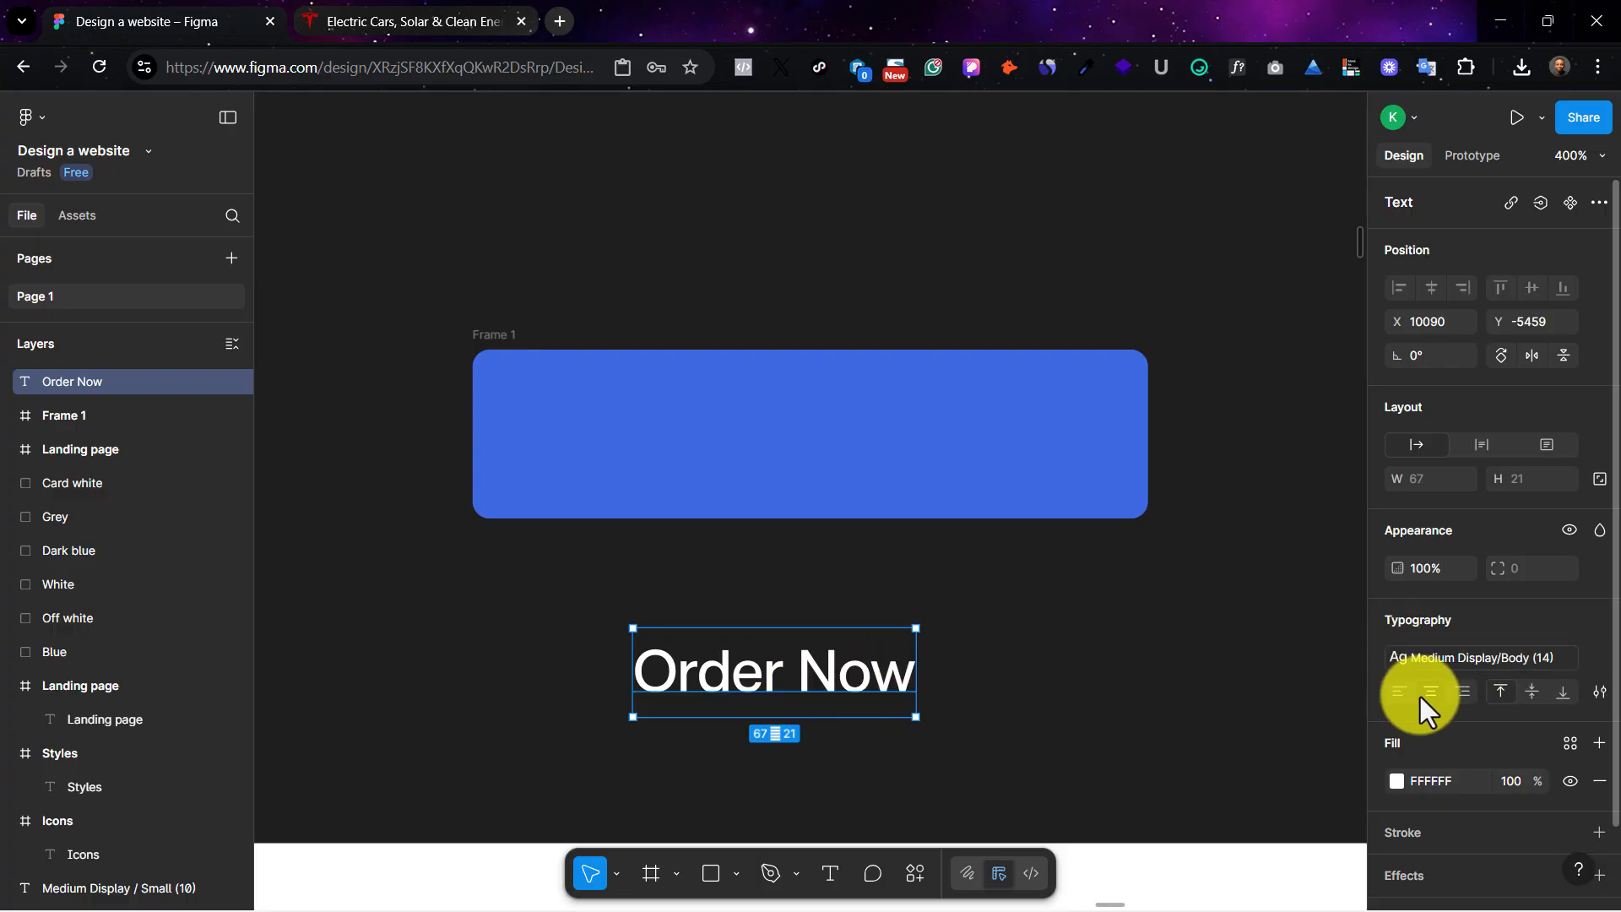
Step: Detach the text style from the Order Now text and reapply the Medium Display style Body (14)
left_click(1013, 677)
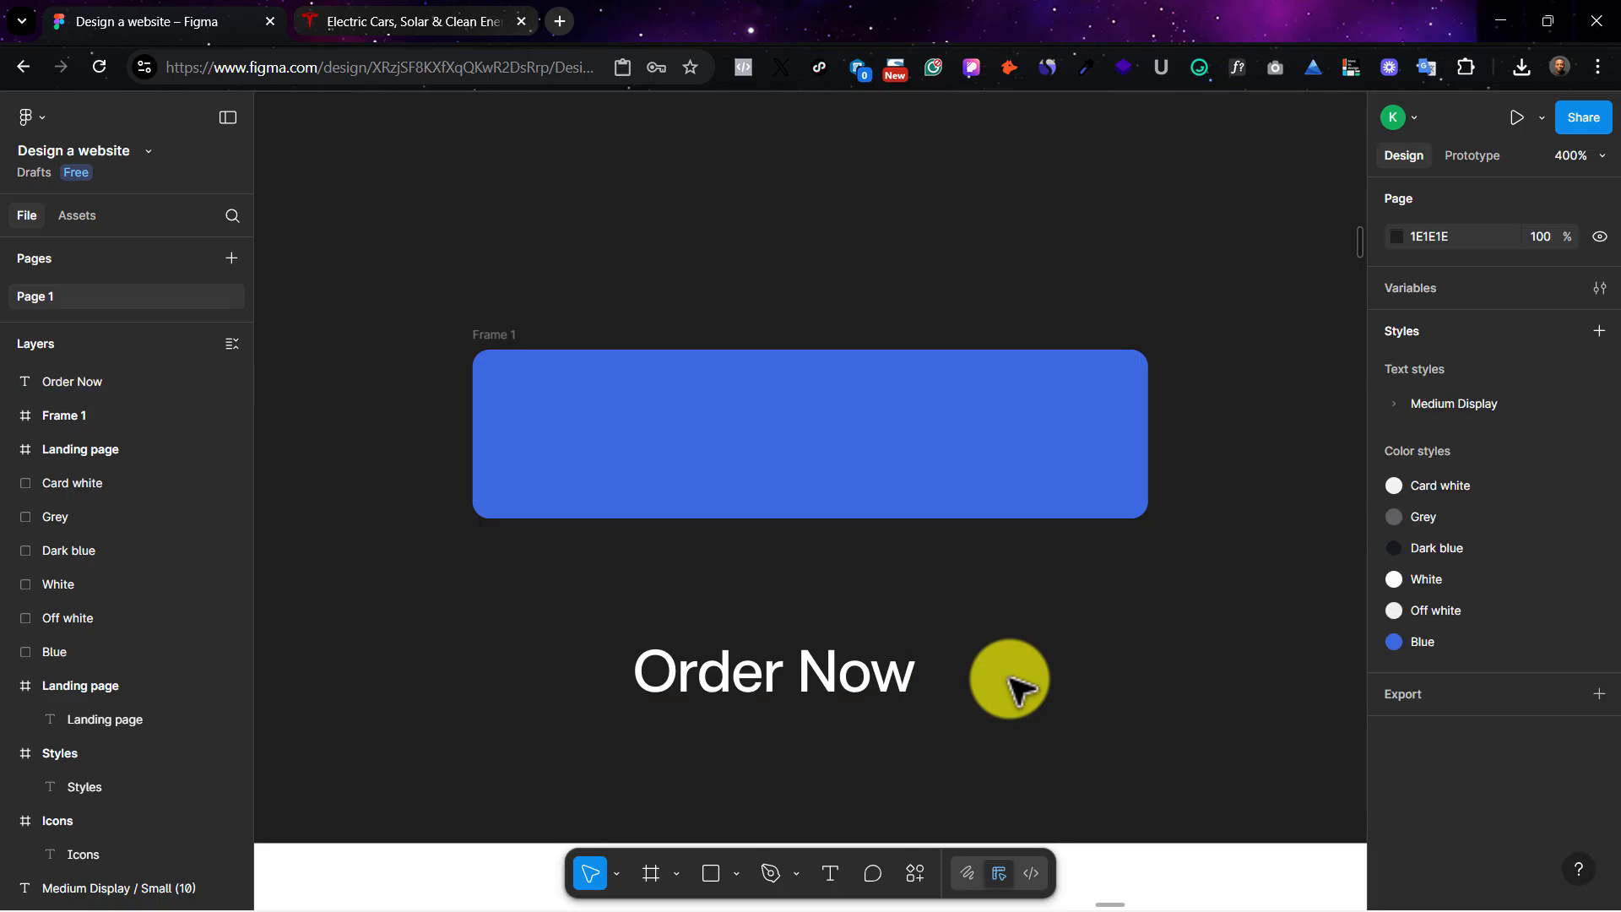
left_click(839, 679)
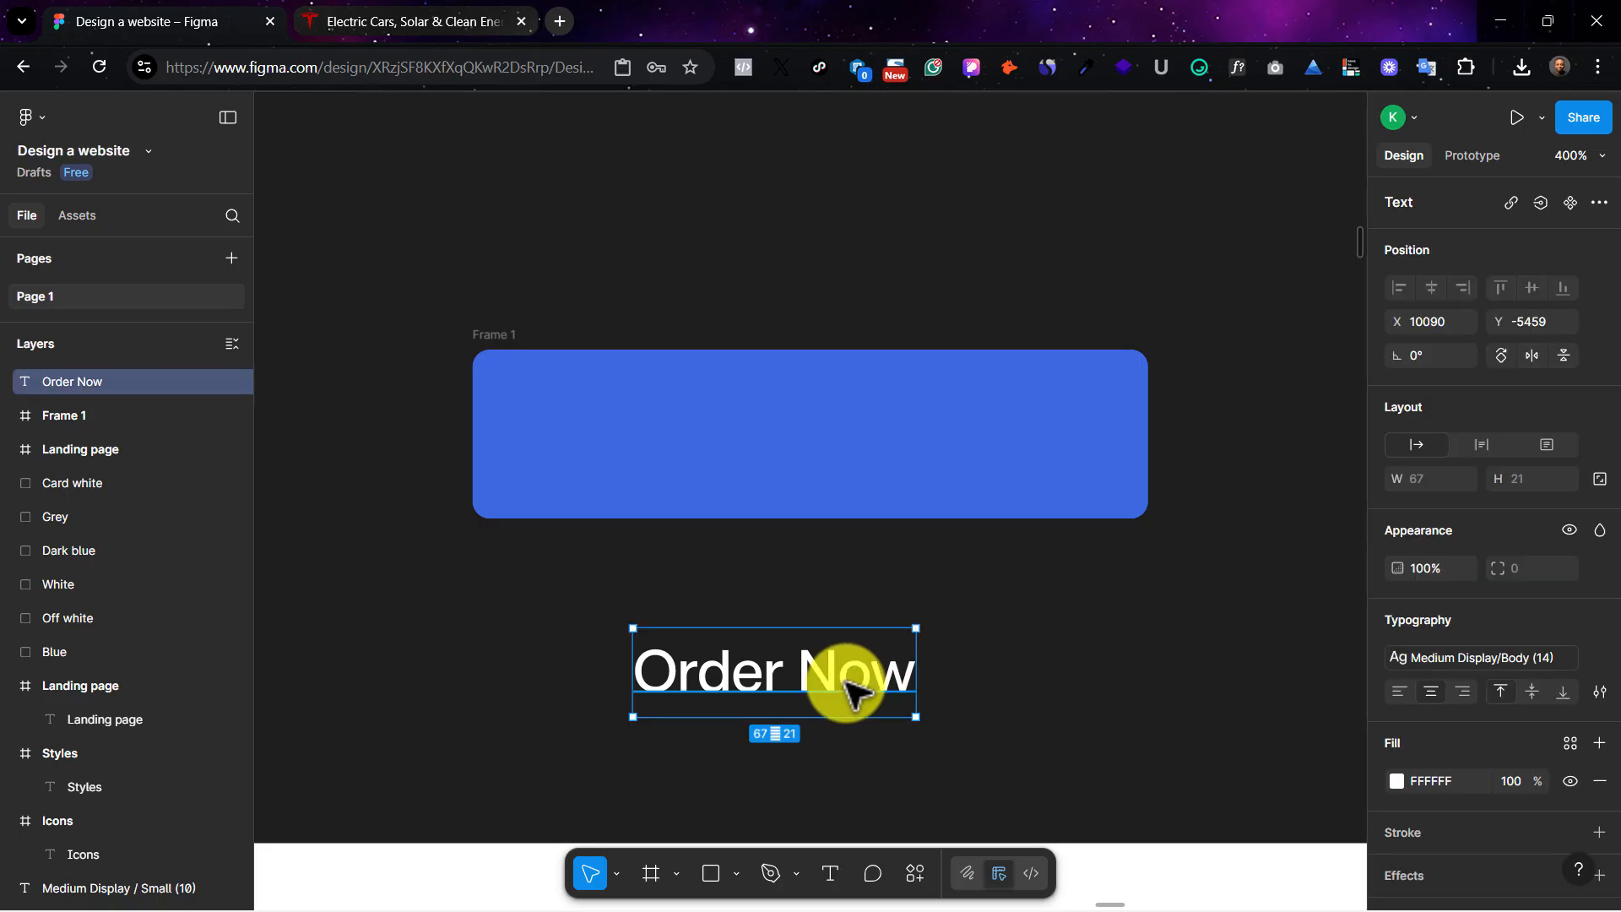
left_click(1595, 657)
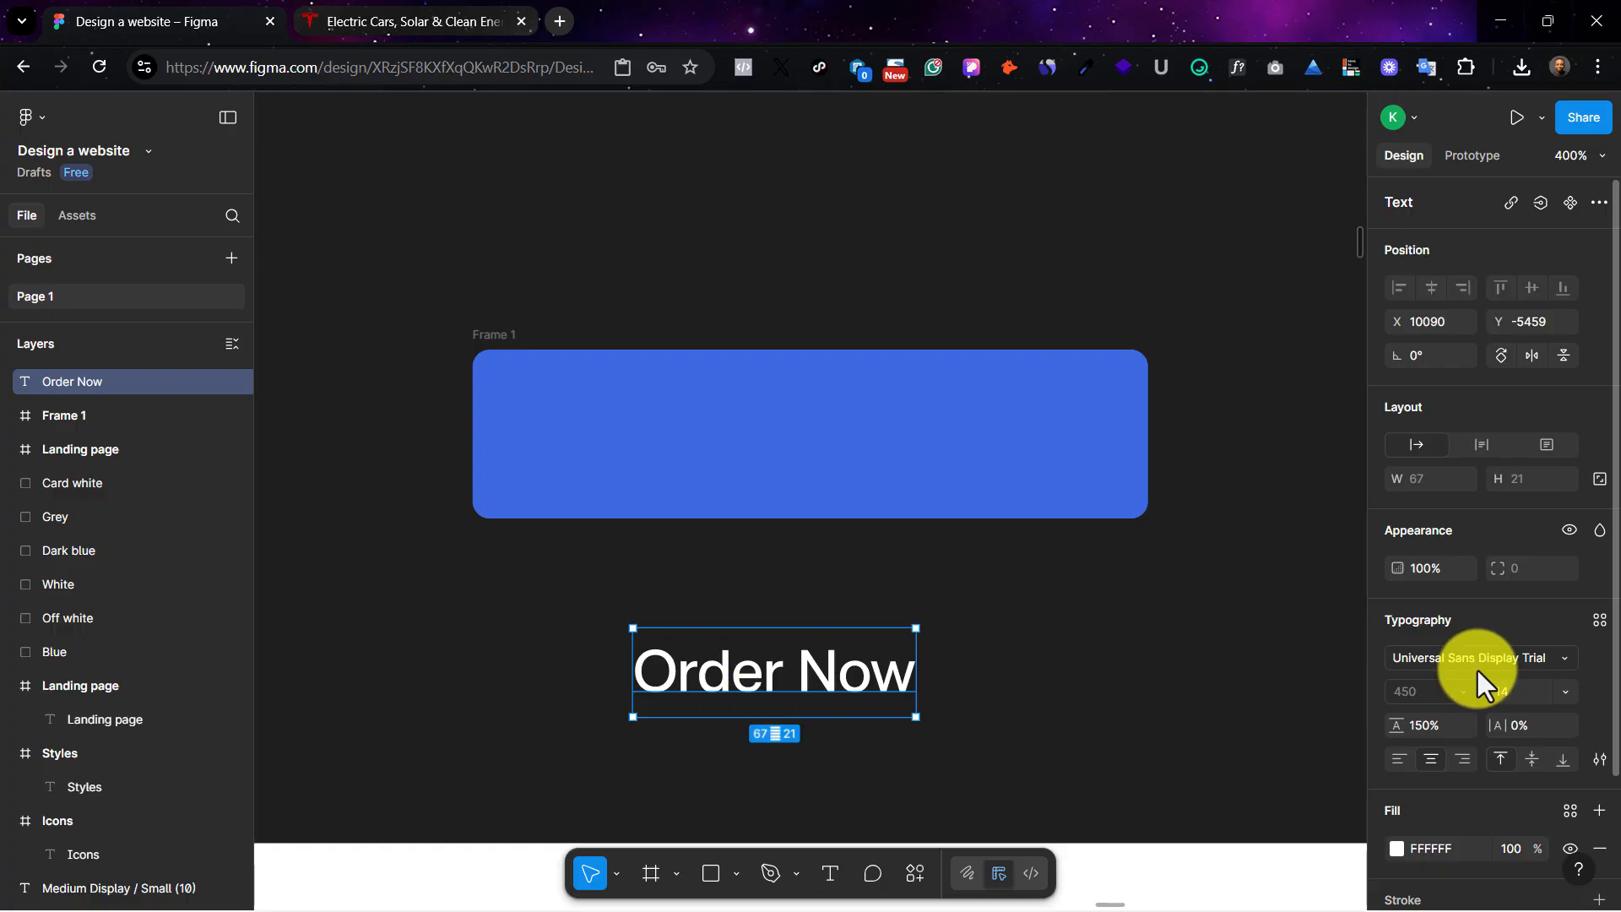
left_click(1599, 620)
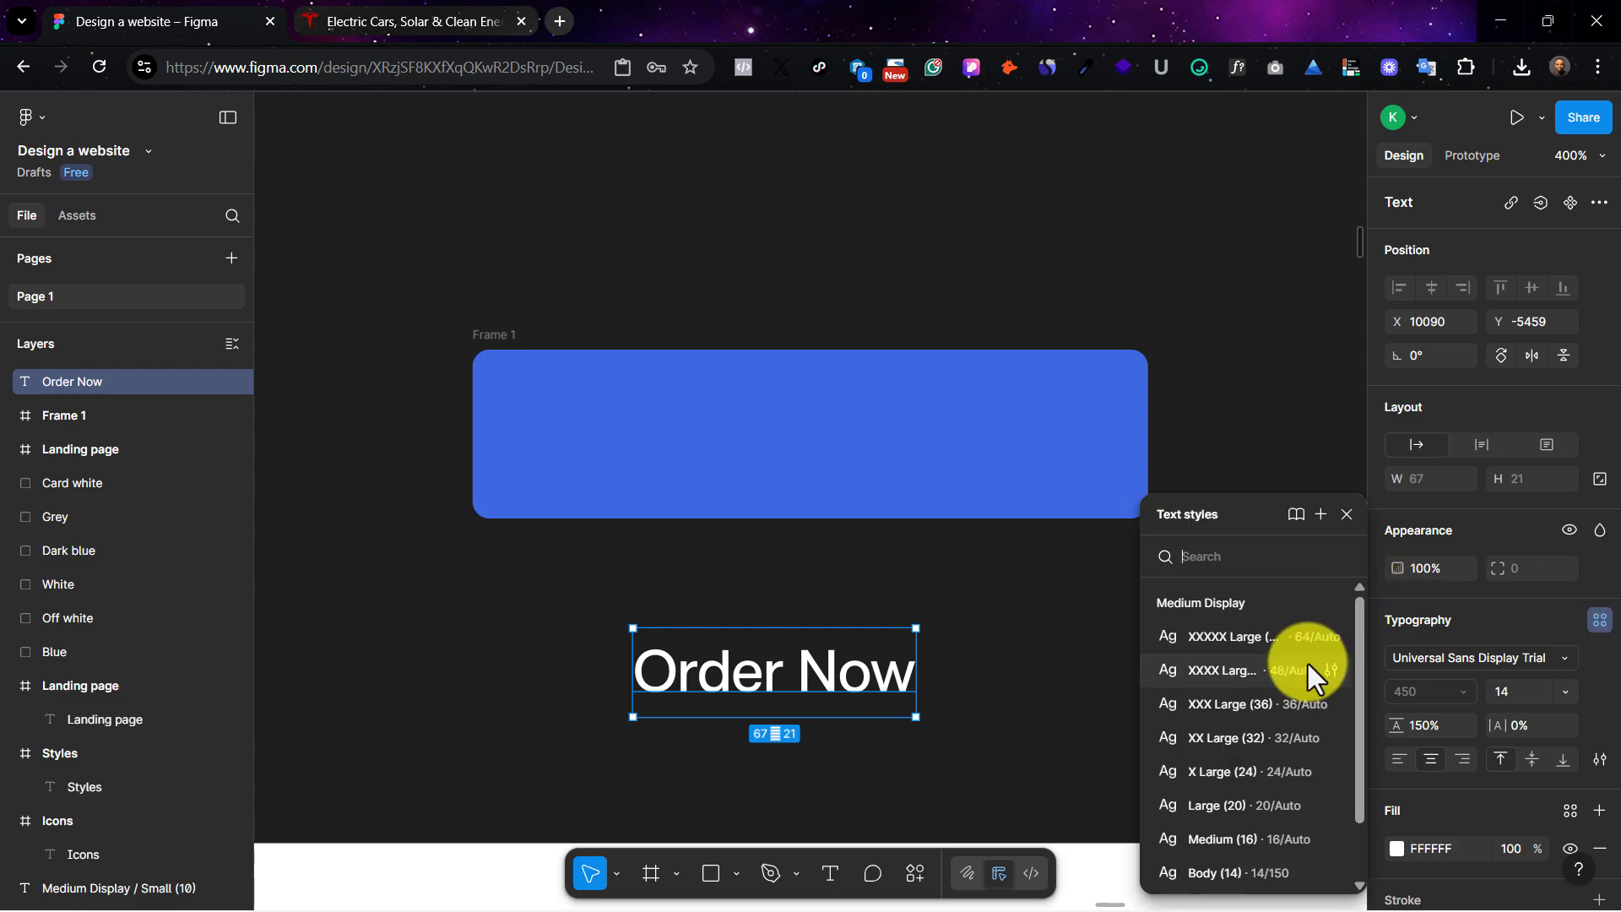
scroll(1304, 665, "down", 2)
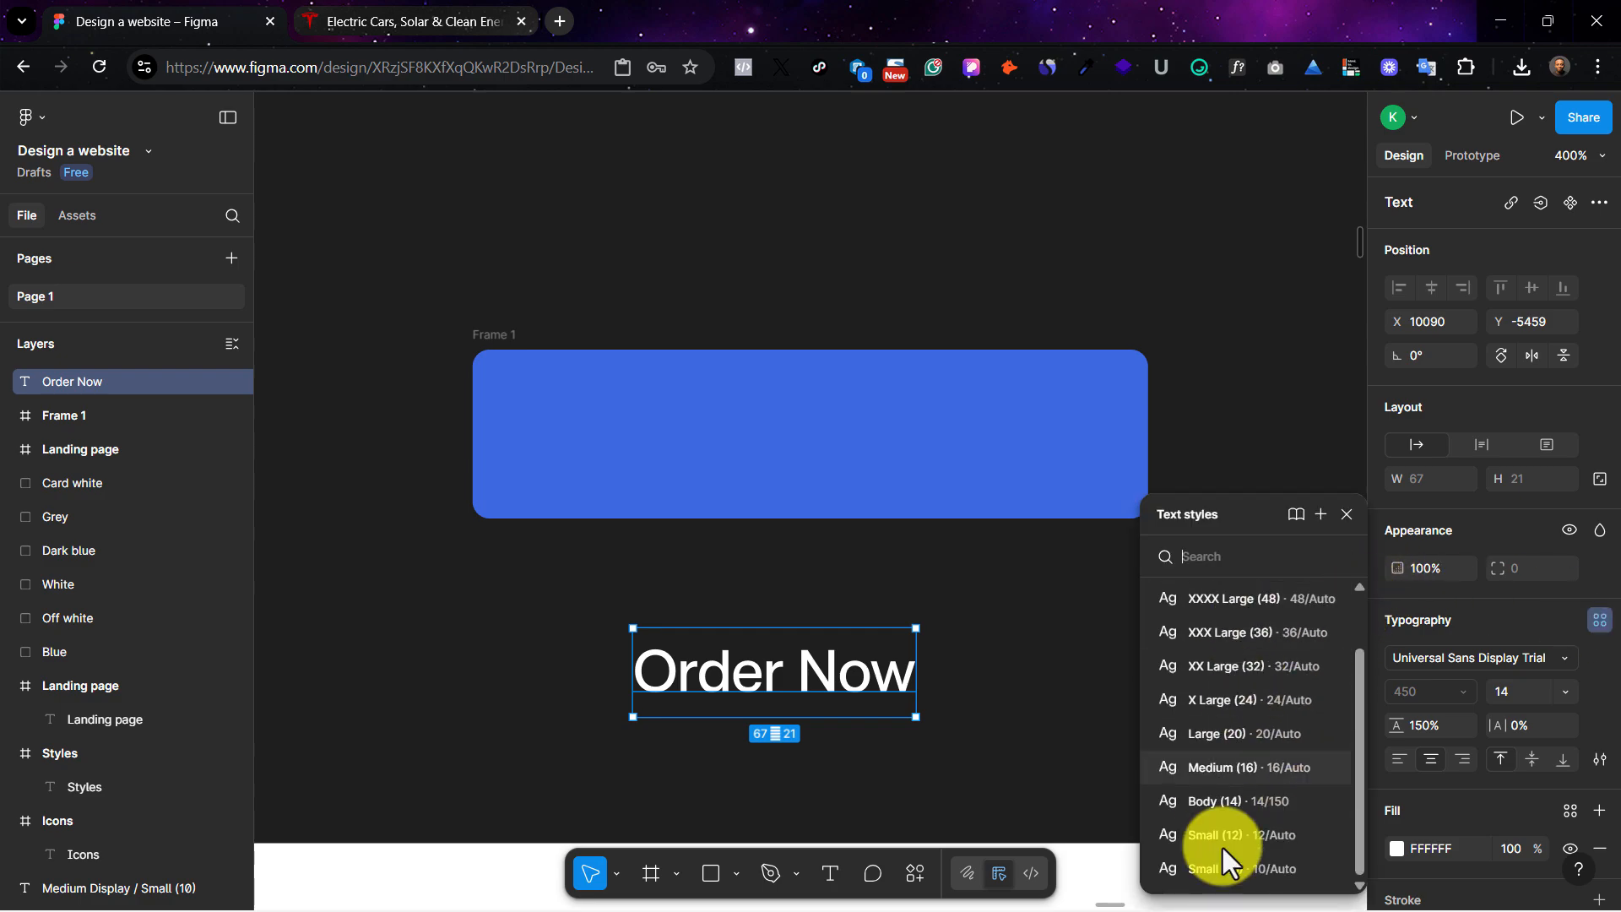
left_click(1249, 799)
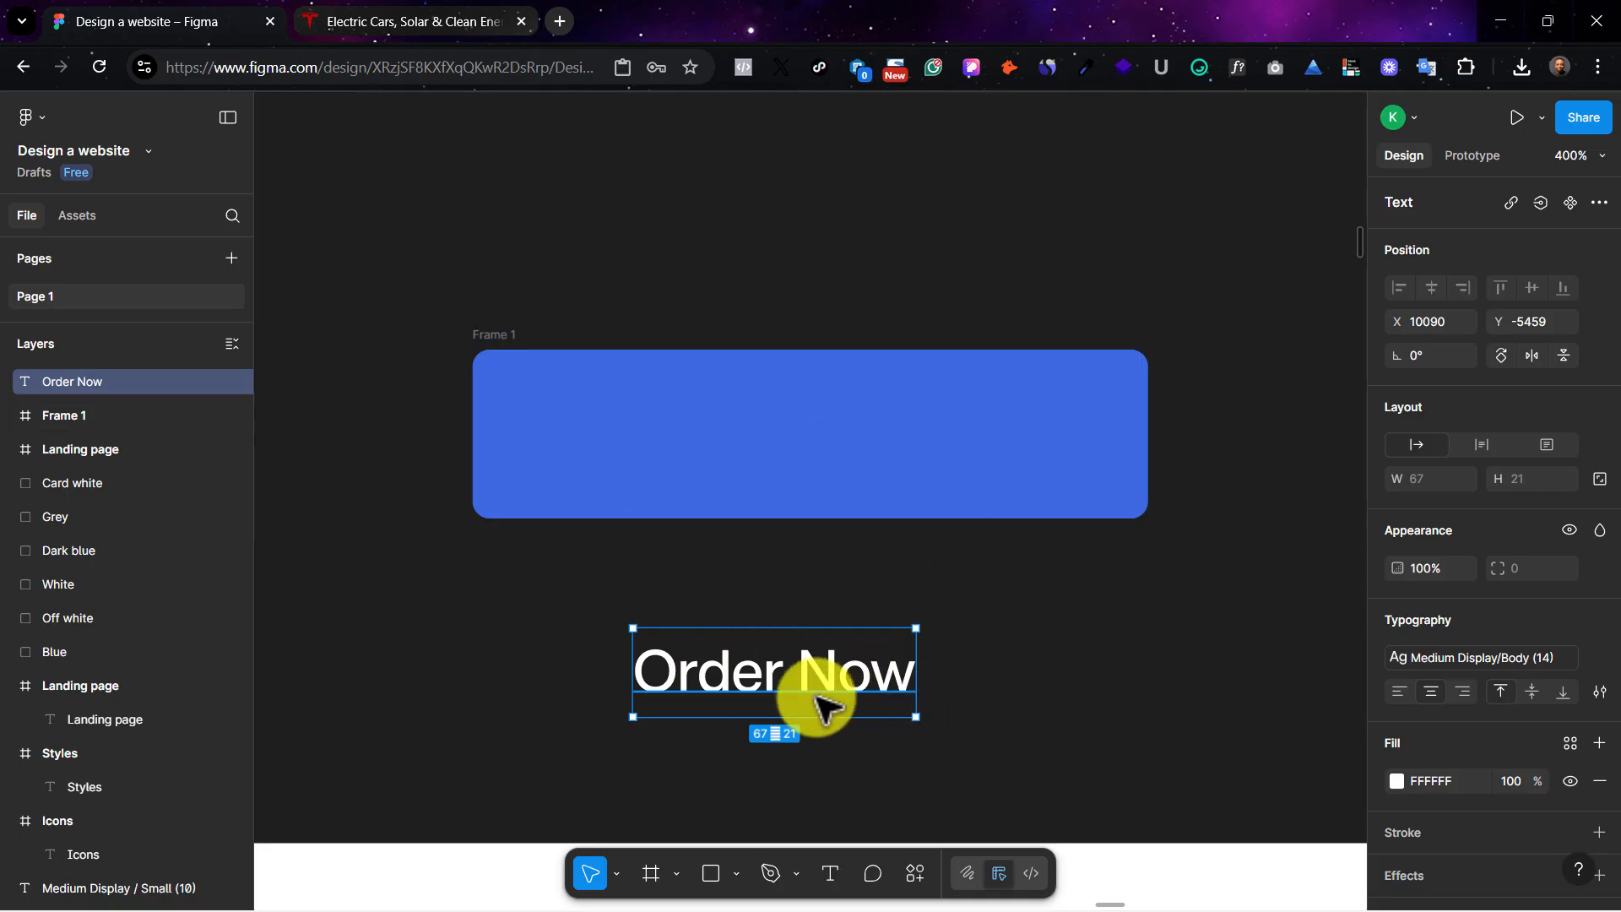
Step: Move the Order Now text into the middle of the blue frame
left_click_drag(814, 696, 823, 684)
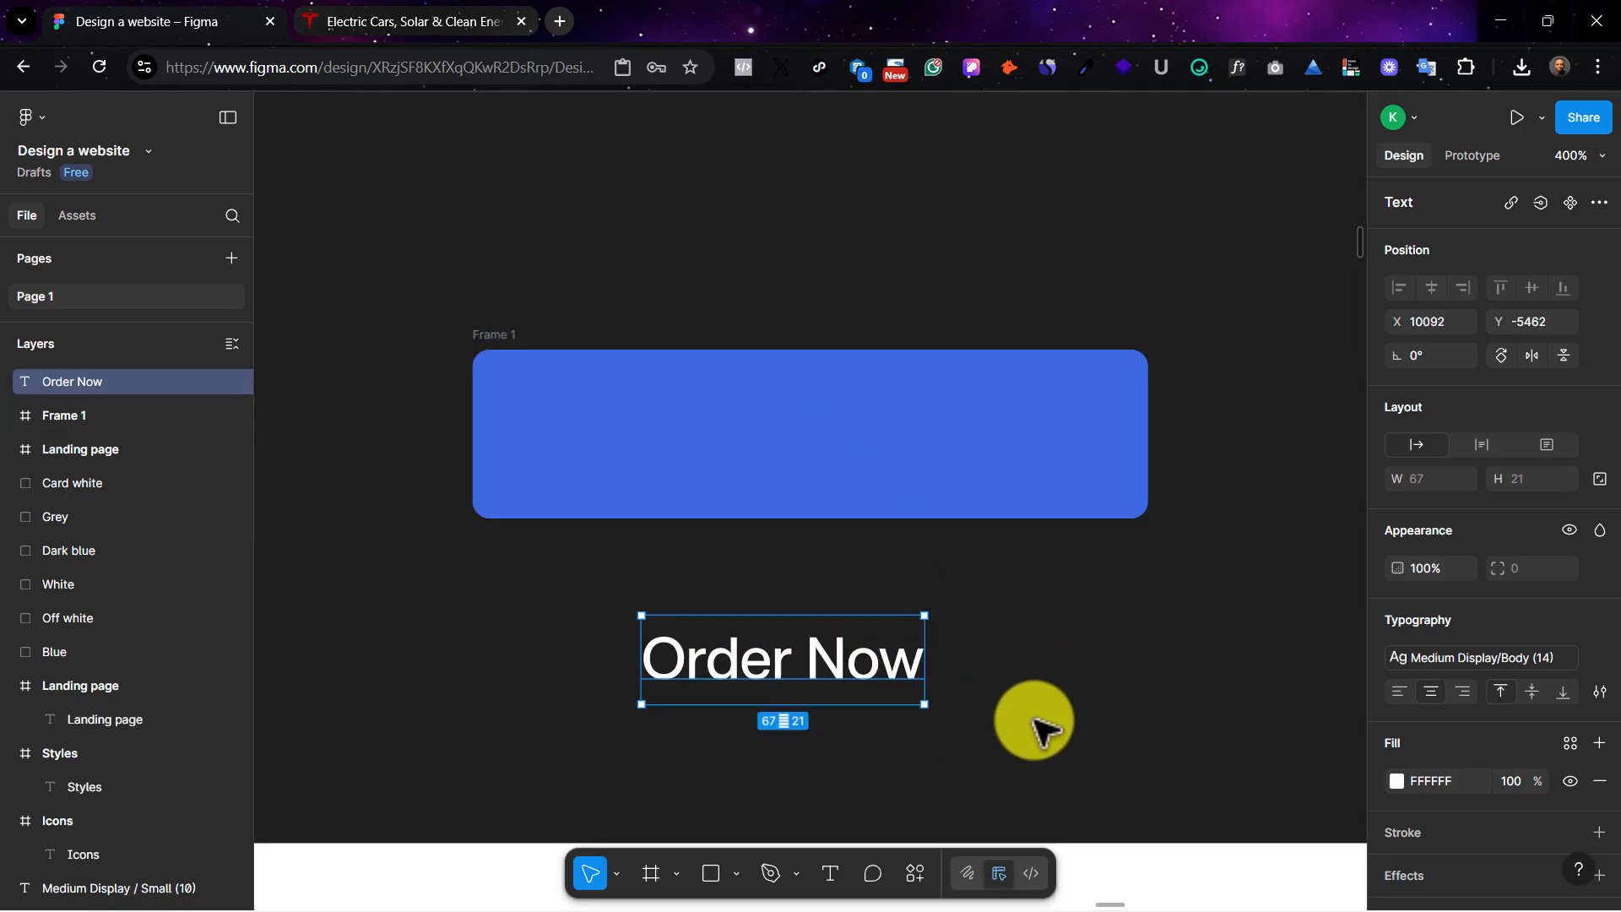
scroll(959, 582, "down", 5)
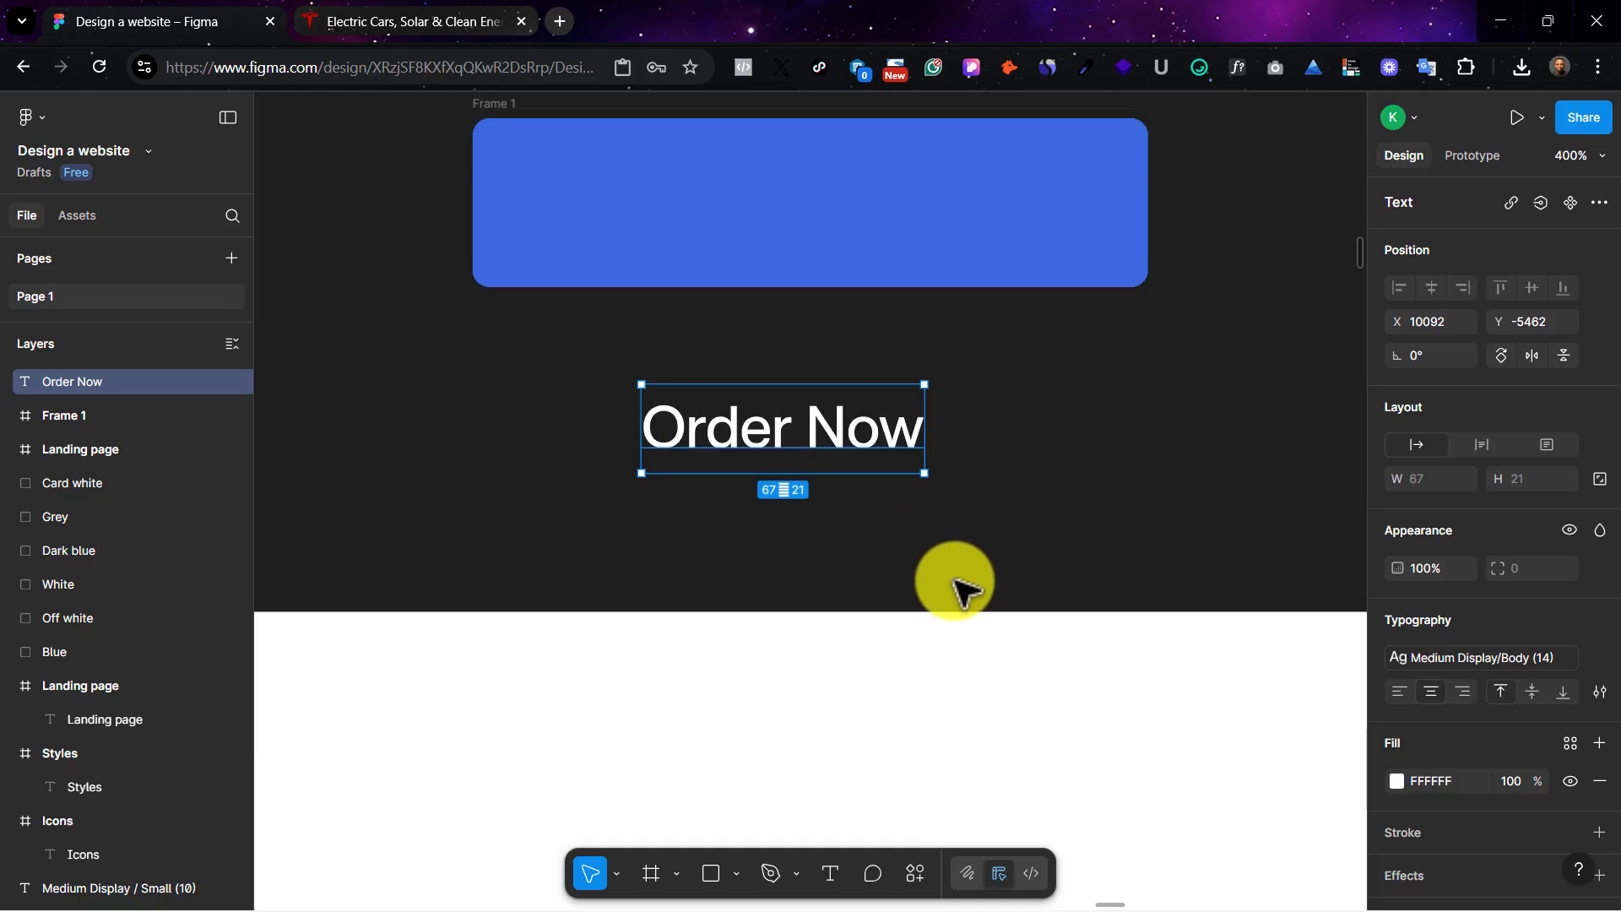
scroll(770, 271, "up", 3)
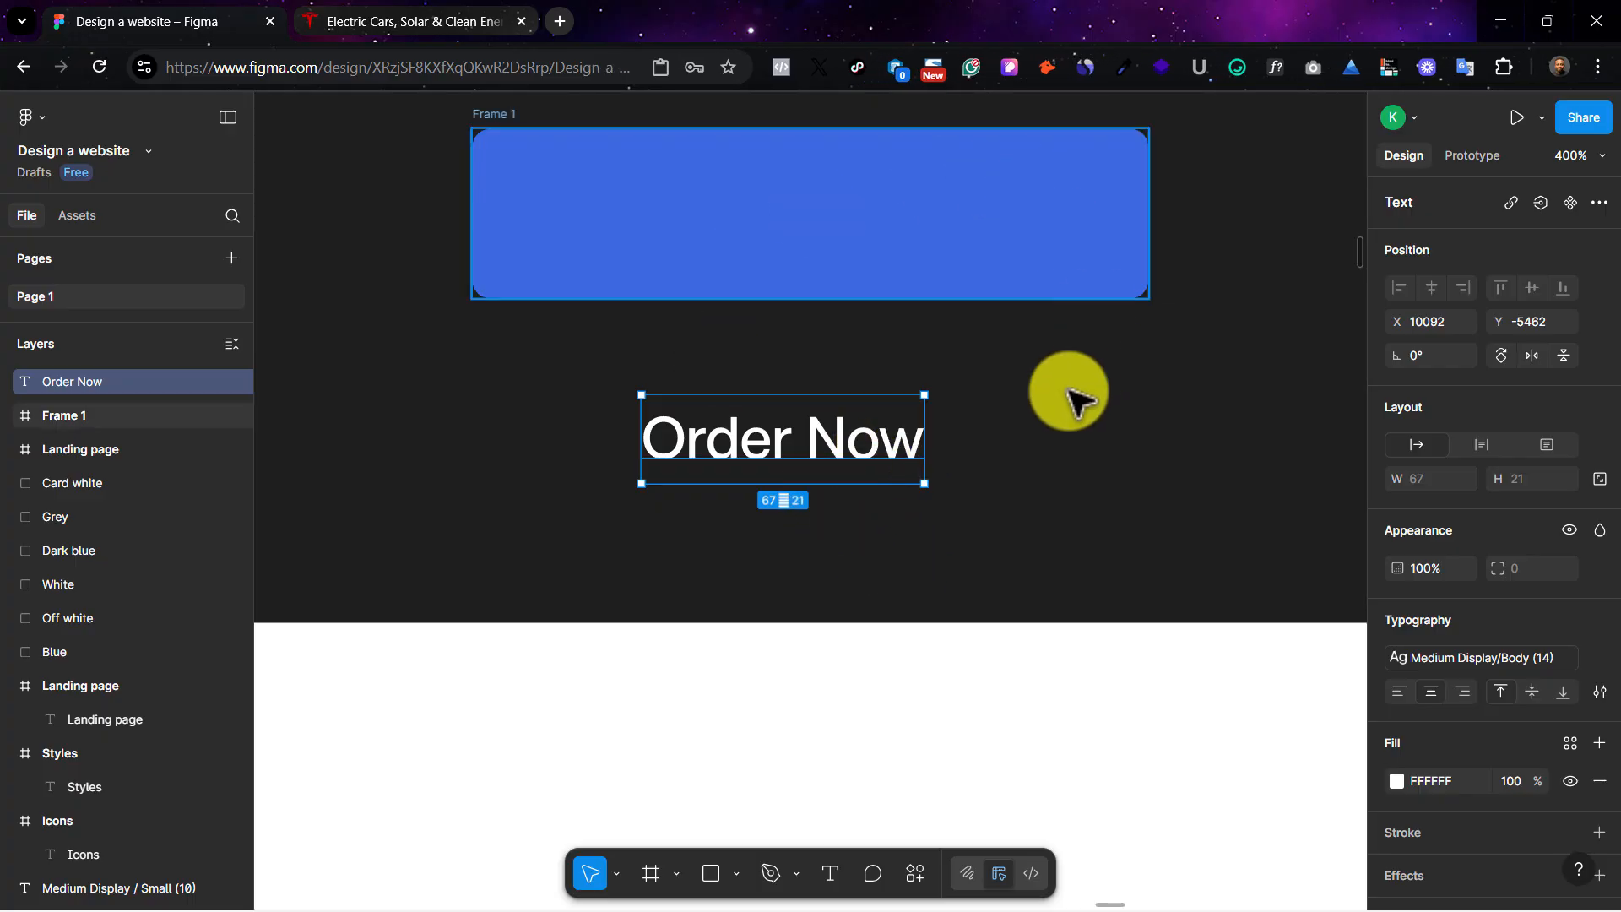
scroll(996, 498, "up", 1)
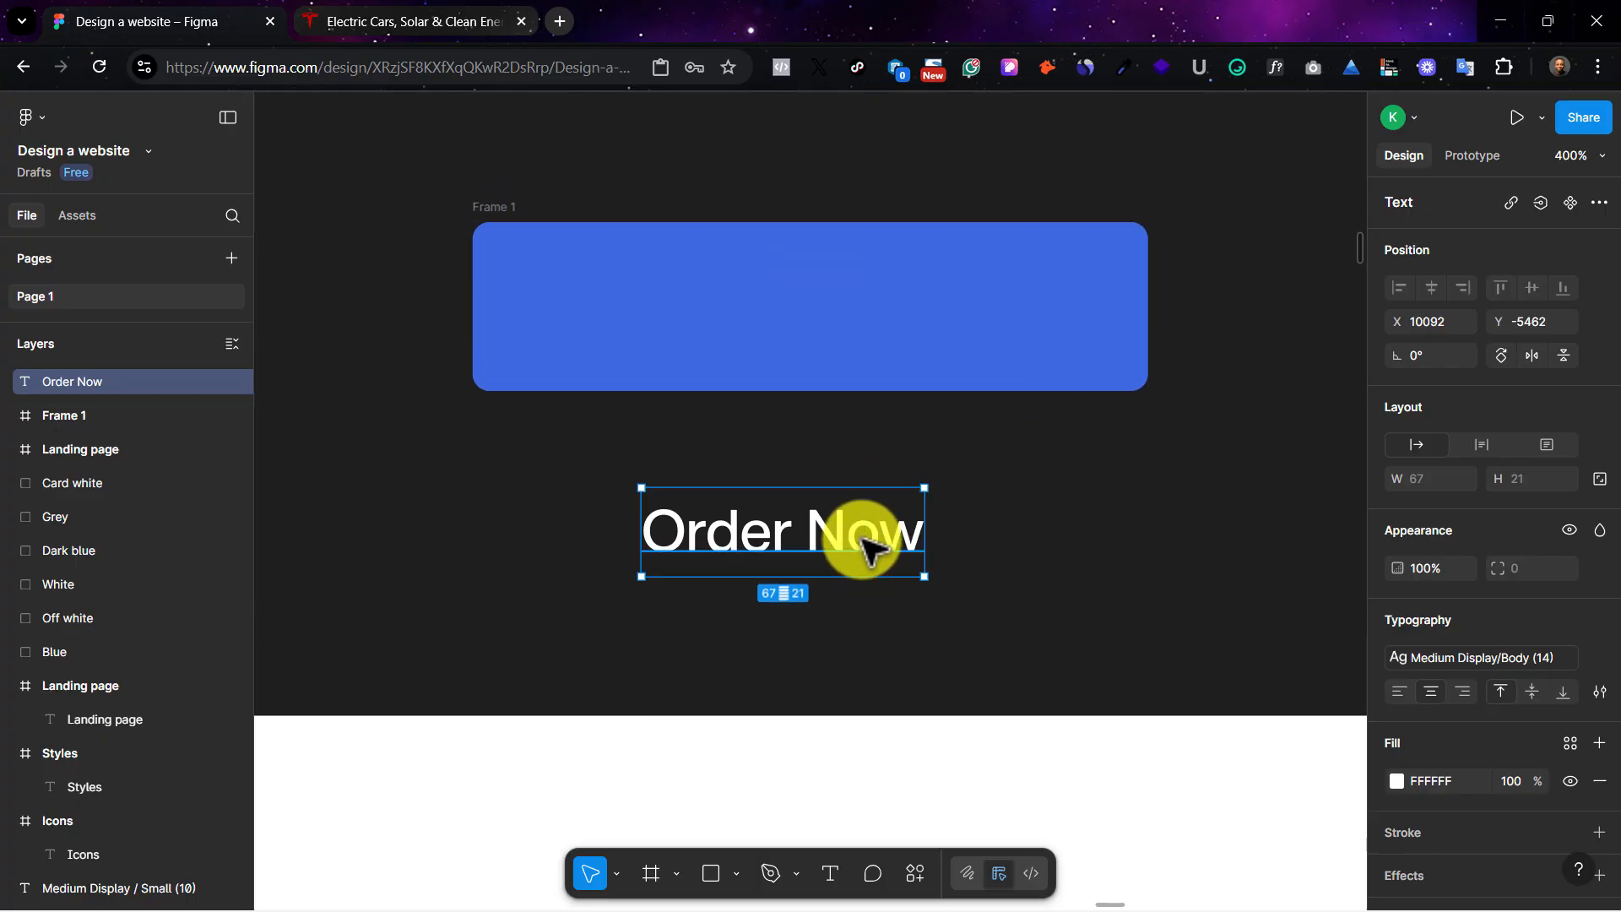
left_click_drag(869, 550, 898, 307)
left_click(1193, 240)
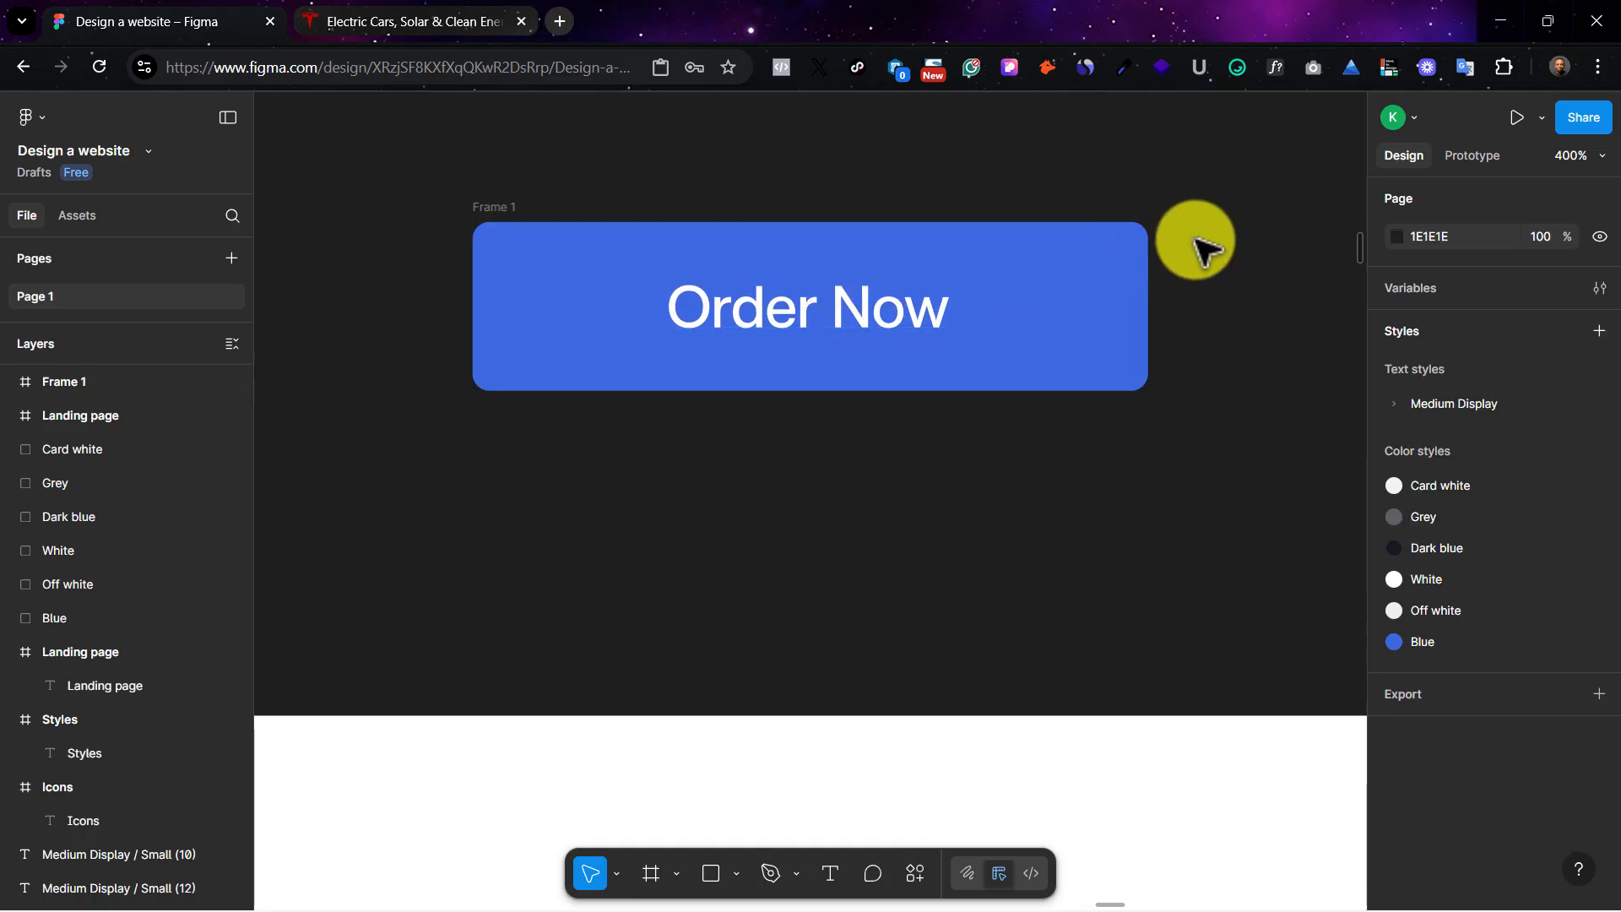
Step: Rename the blue button frame as "Primary Button"
left_click(500, 207)
type("Primary Button")
left_click(613, 189)
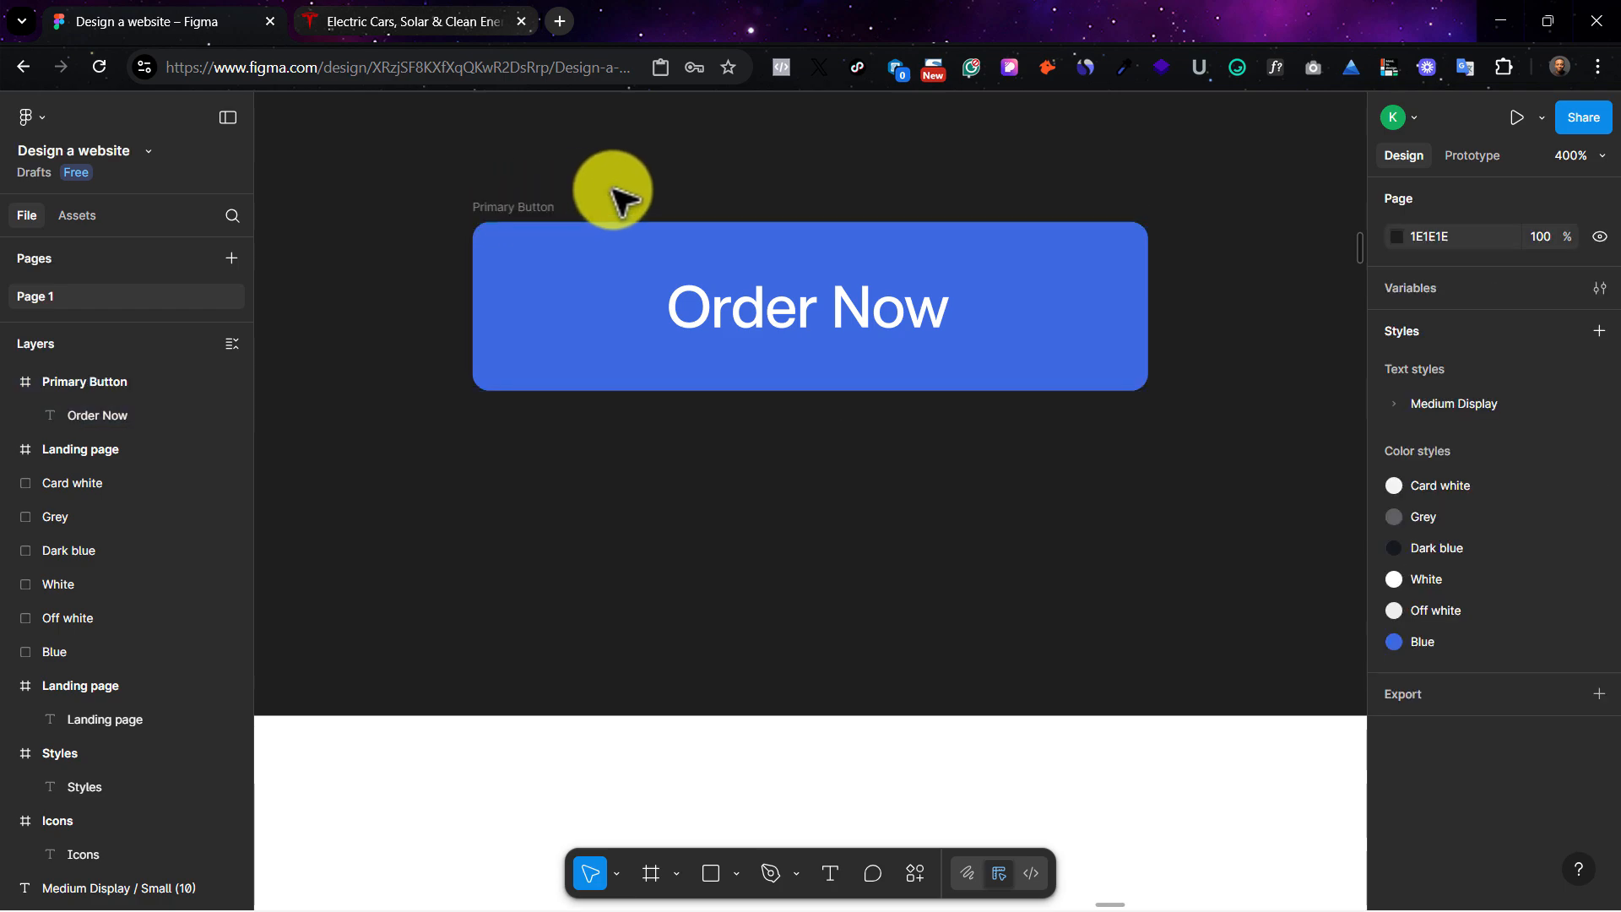
Step: Apply auto layout to the Primary Button frame so it hugs its Order Now text
left_click(889, 310)
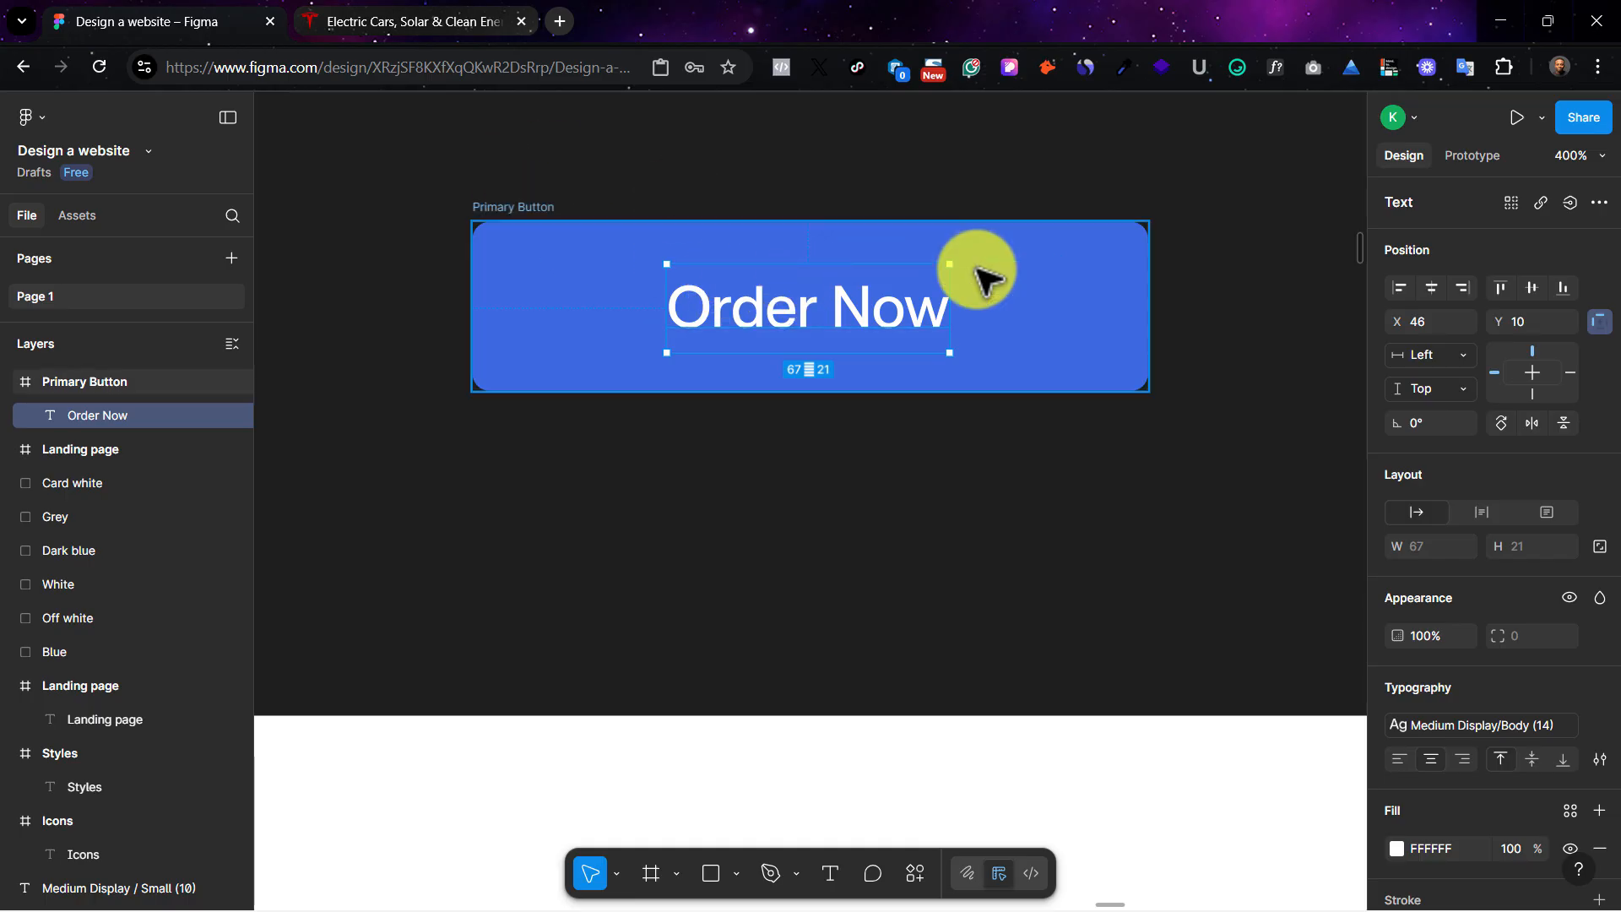
left_click(501, 207)
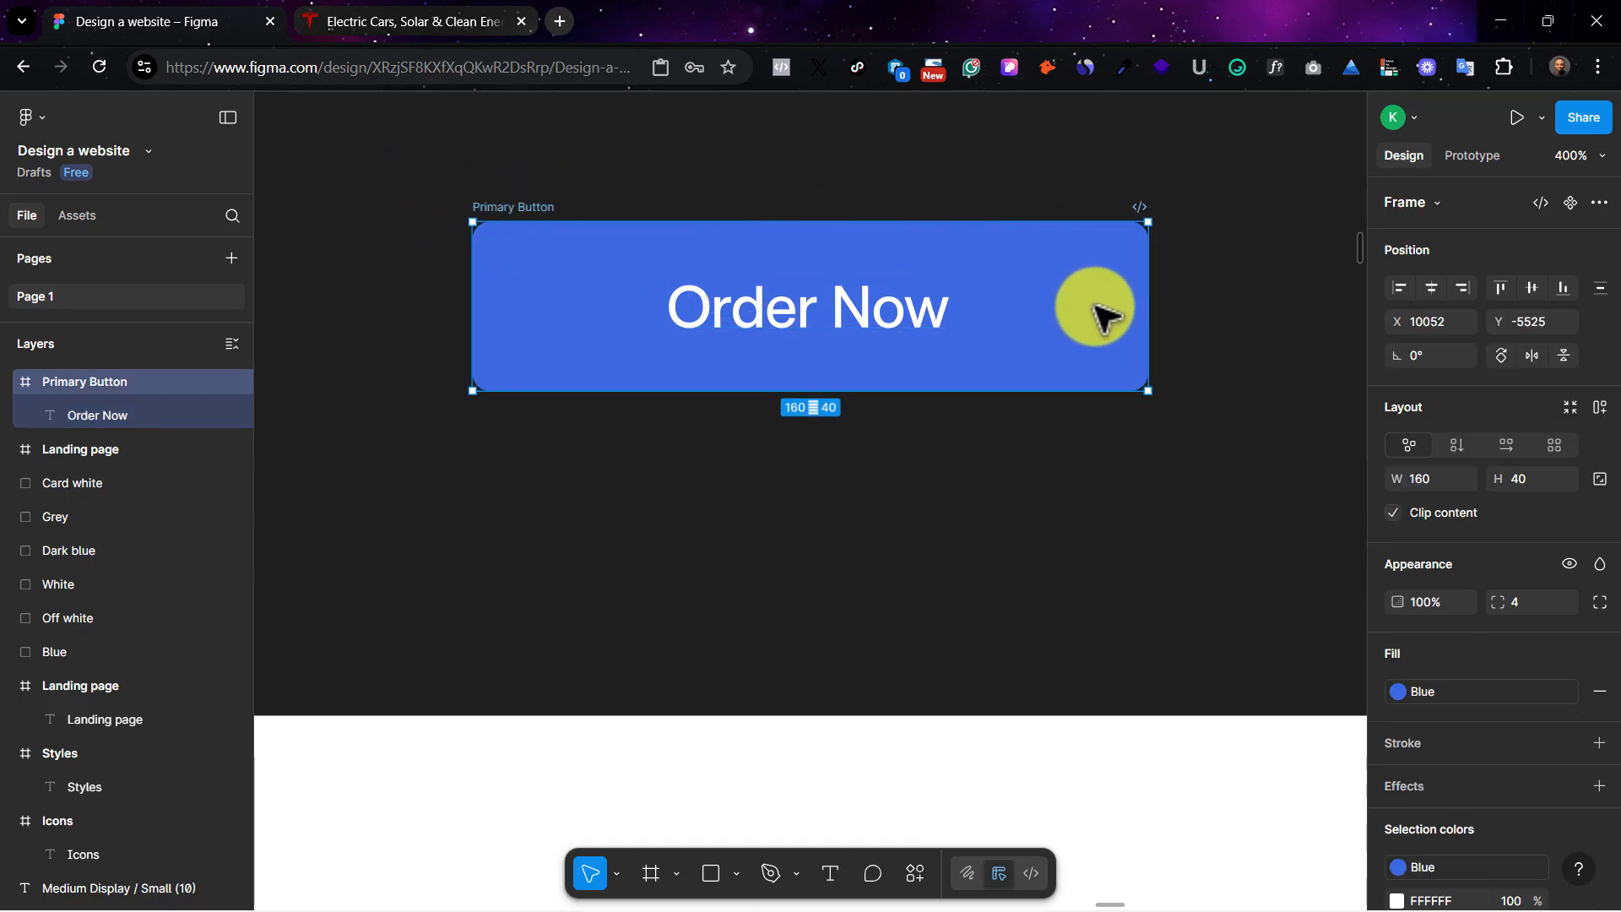
scroll(1517, 434, "down", 1)
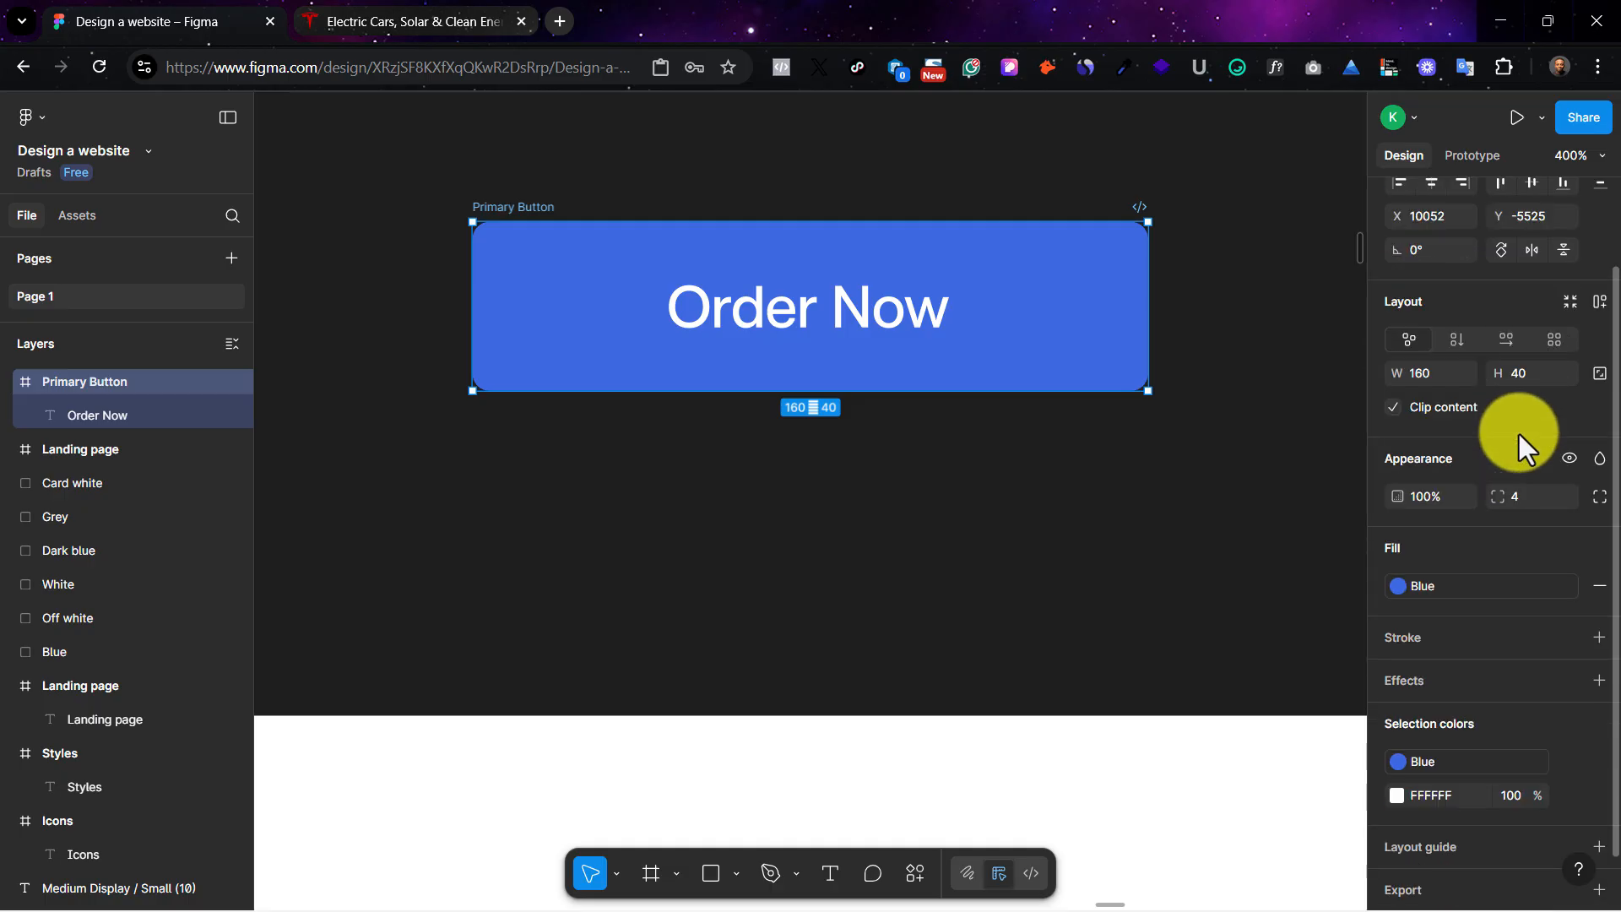
left_click(1598, 304)
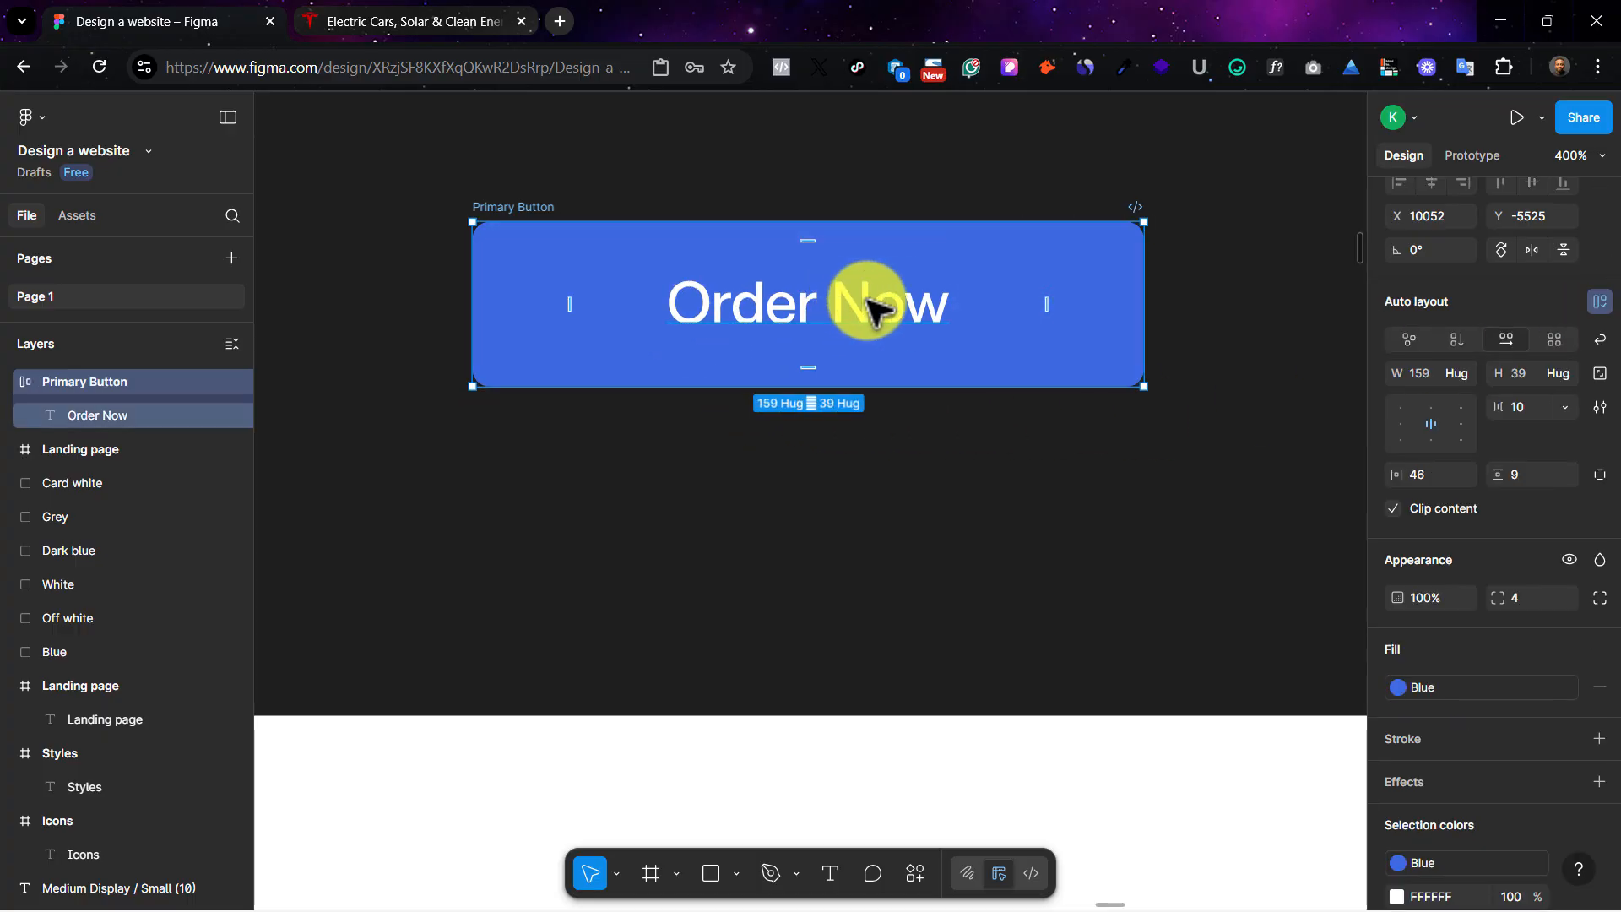
Step: Test the Primary Button's auto layout by appending filler text to the Order Now label, and delete the extra characters
double_click(909, 304)
left_click(937, 302)
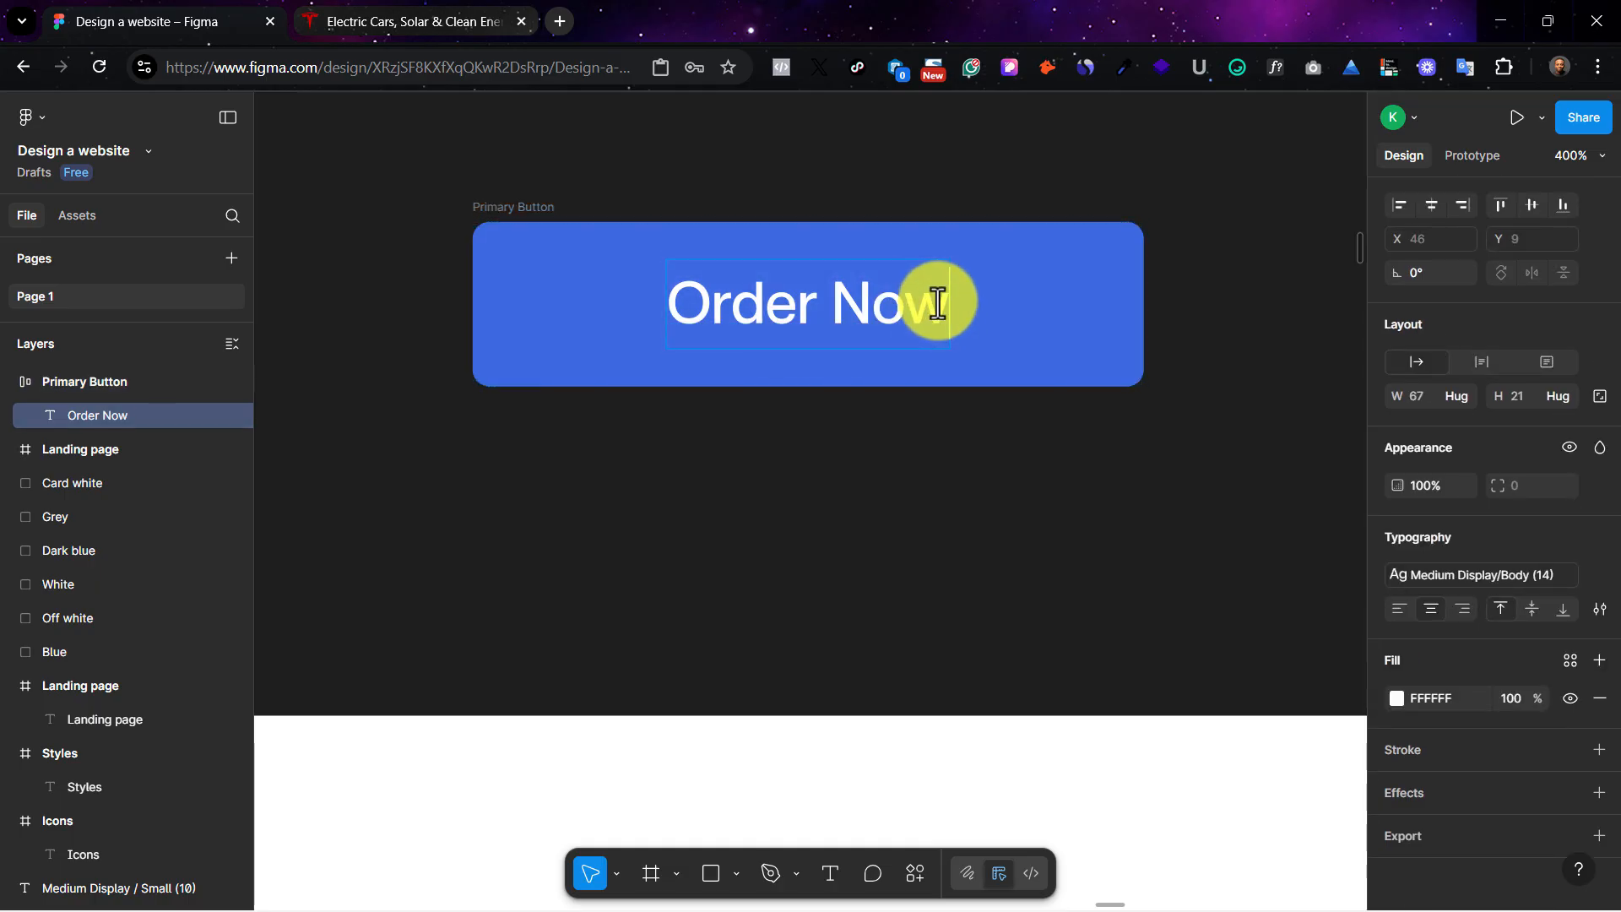
type("fjjfjfjgg")
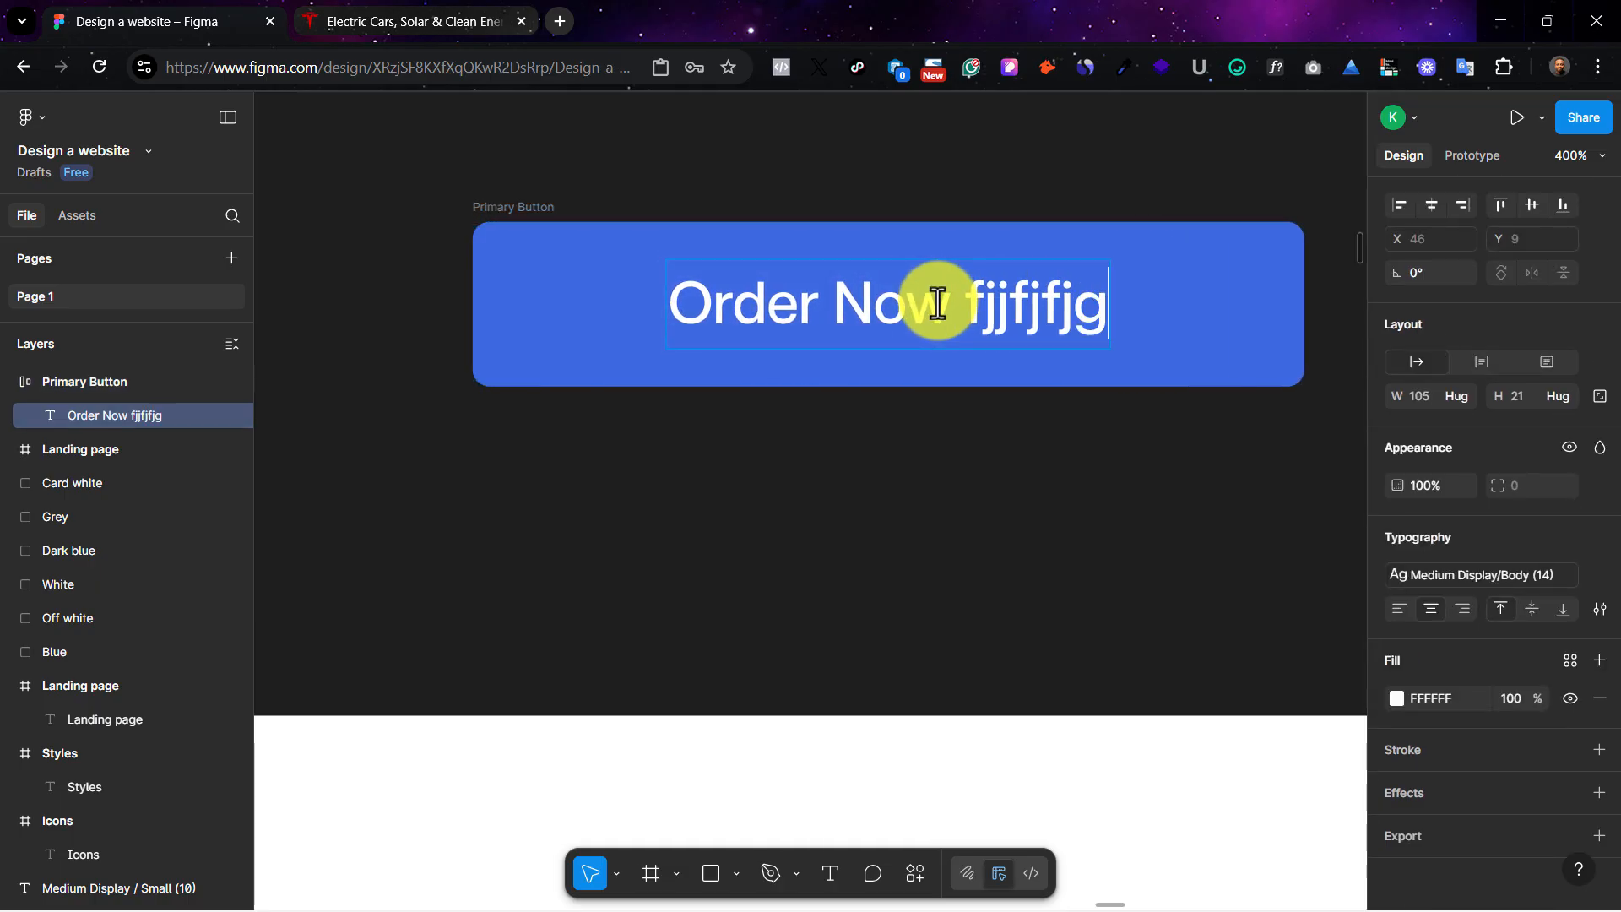
key("BackSpace")
key("BackSpace")
key("BackSpace")
key("BackSpace")
key("BackSpace")
key("BackSpace")
key("BackSpace")
key("BackSpace")
key("BackSpace")
key("BackSpace")
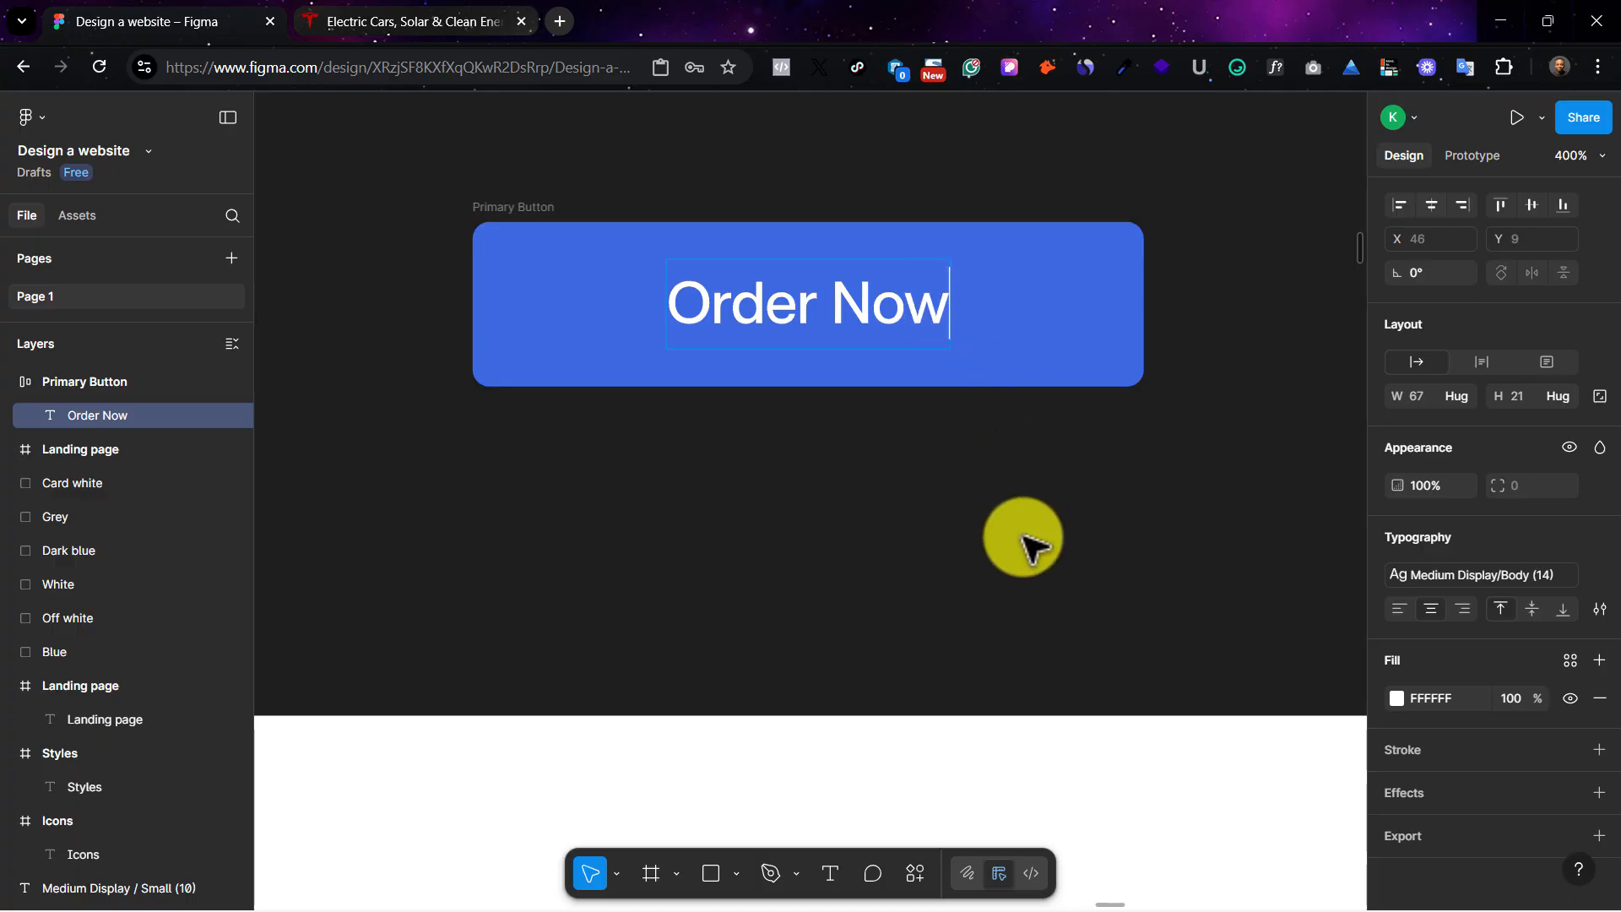
left_click(1023, 540)
Step: Examine the Primary Button's auto layout padding against the spacing of the Order Now button on the Tesla website
left_click(512, 224)
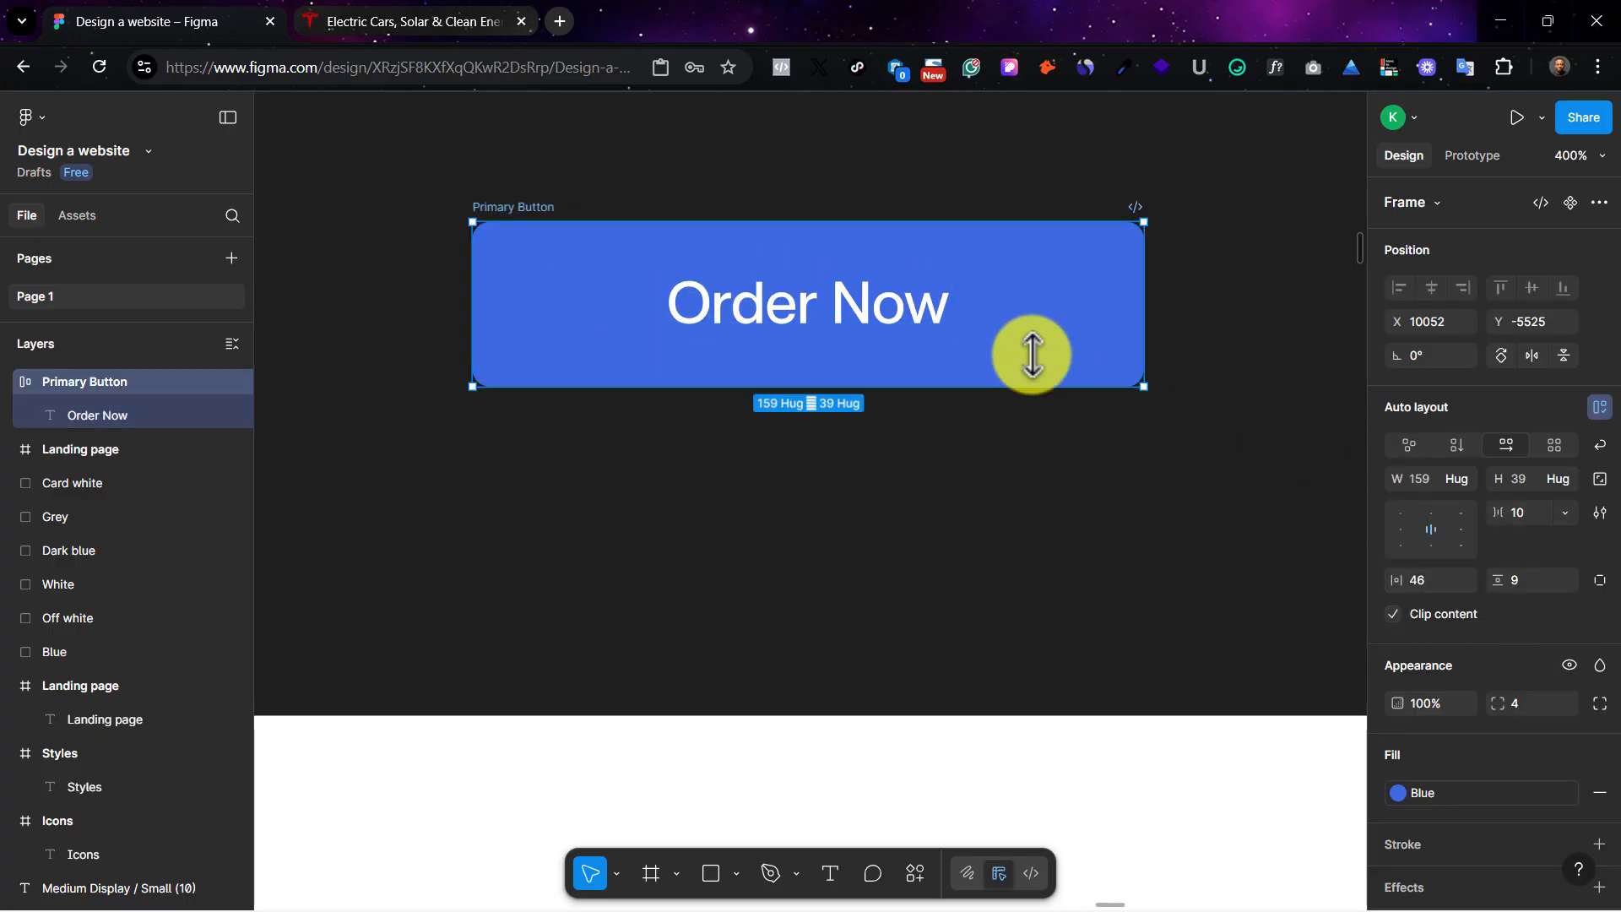
left_click(686, 253)
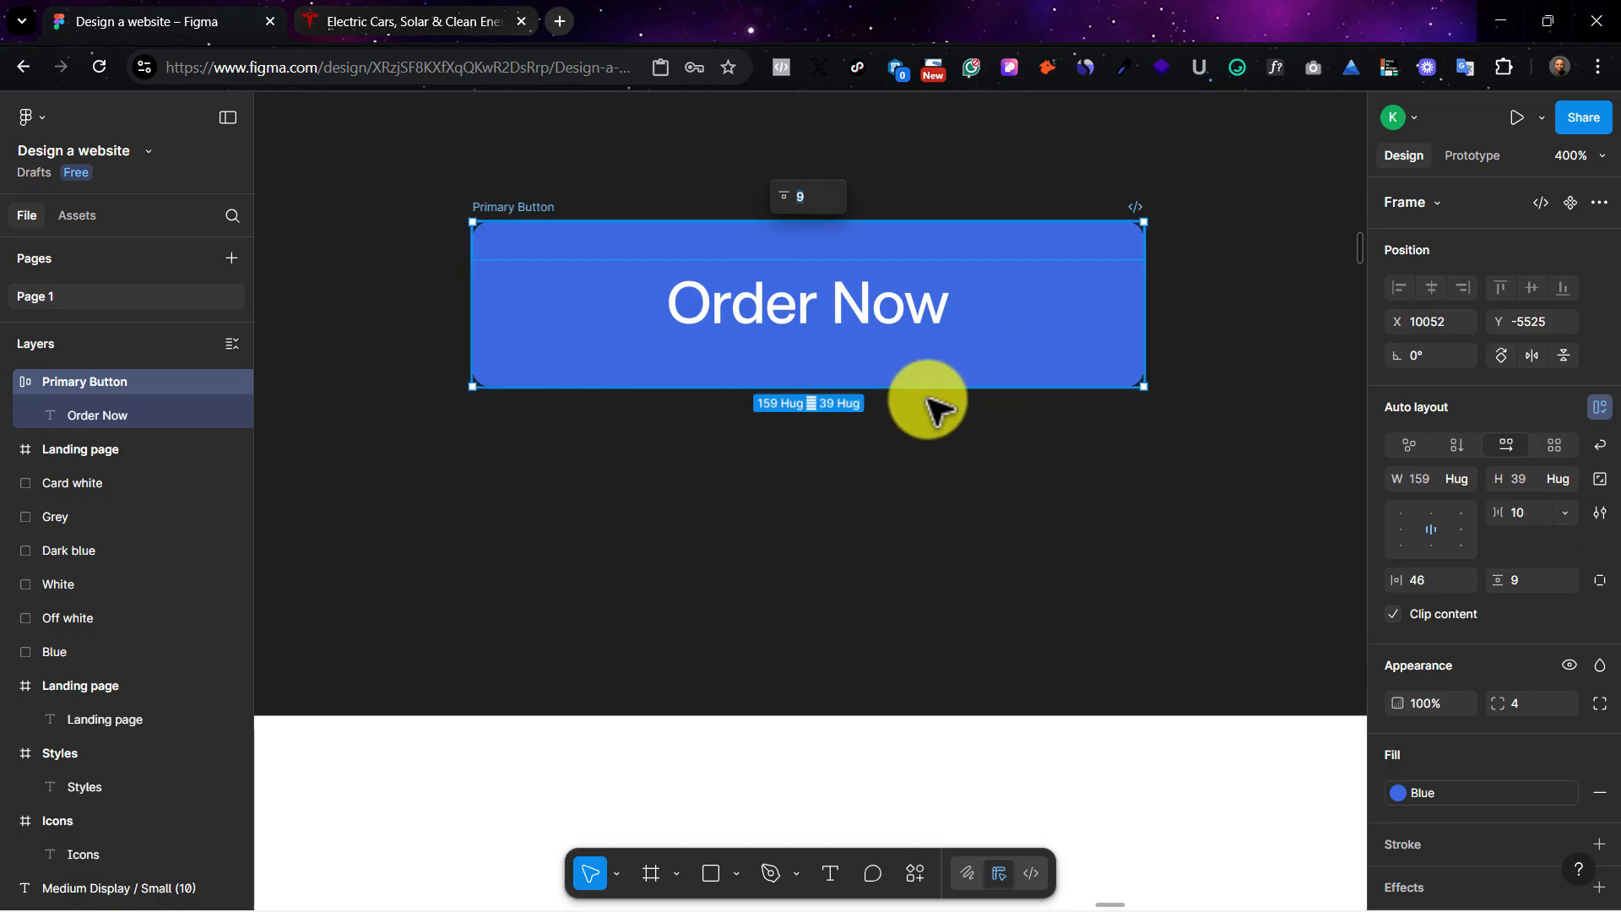
left_click(954, 418)
left_click(698, 296)
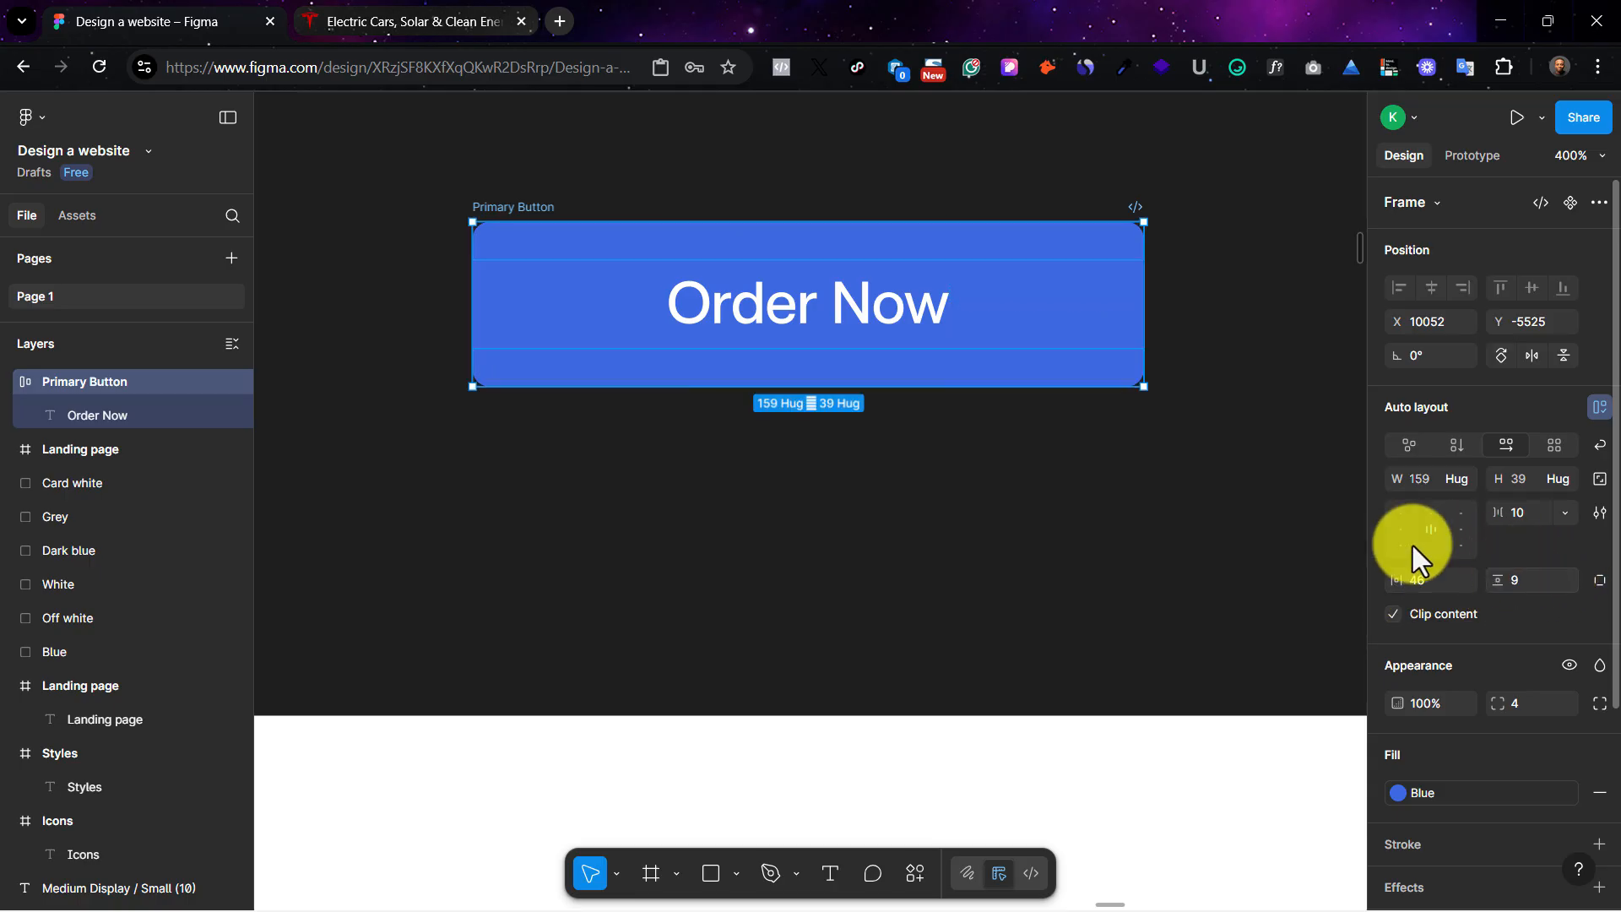
left_click(312, 15)
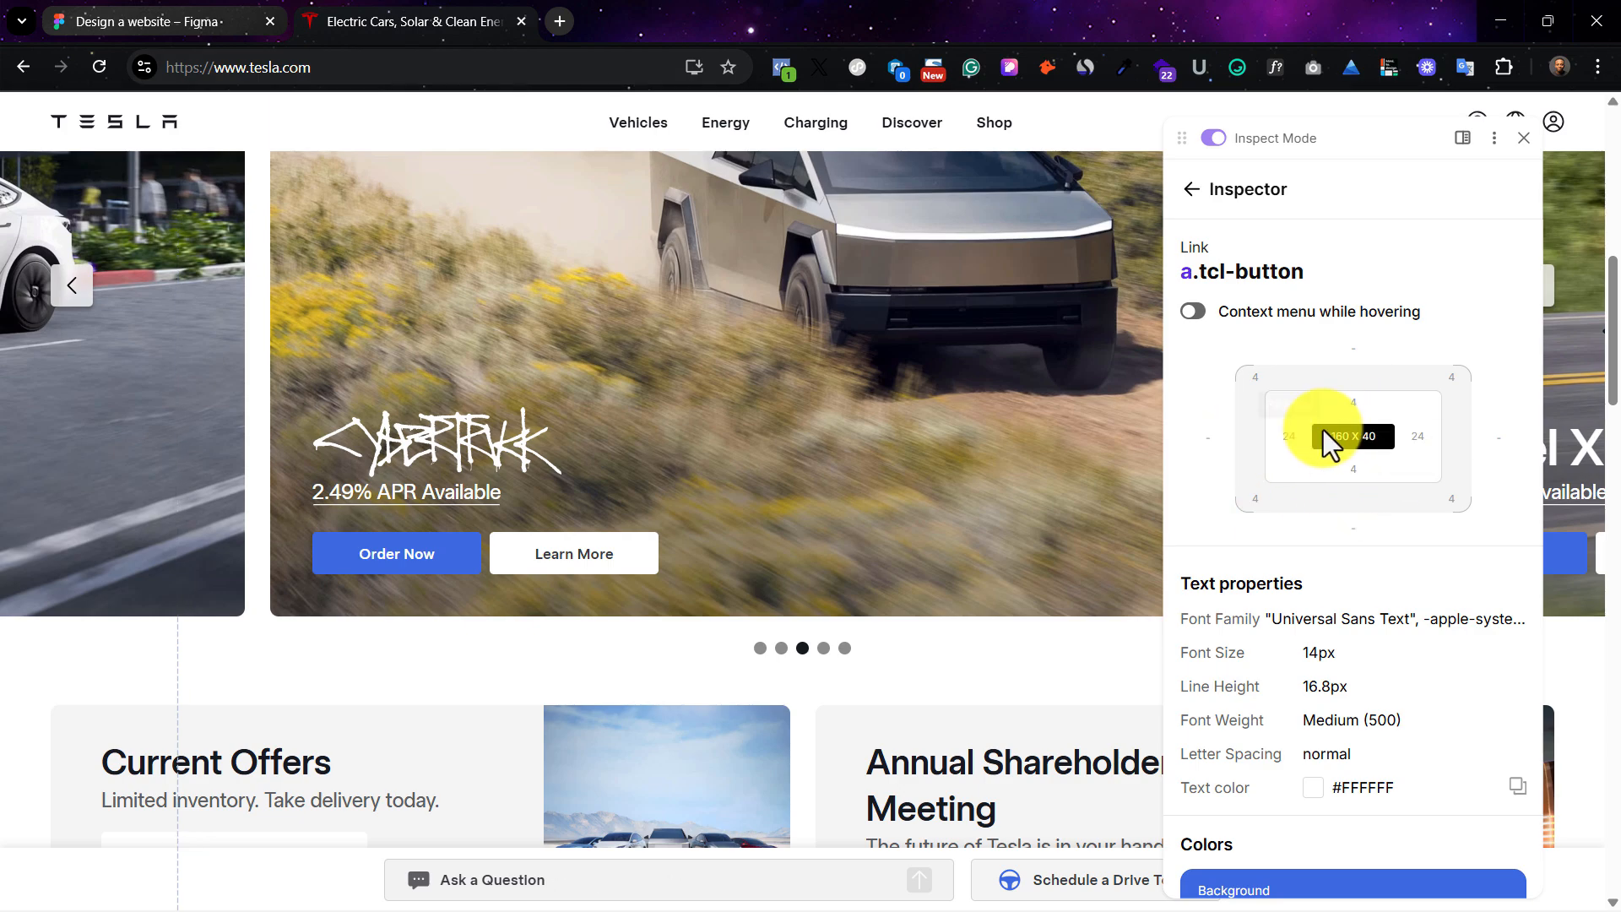
left_click(138, 12)
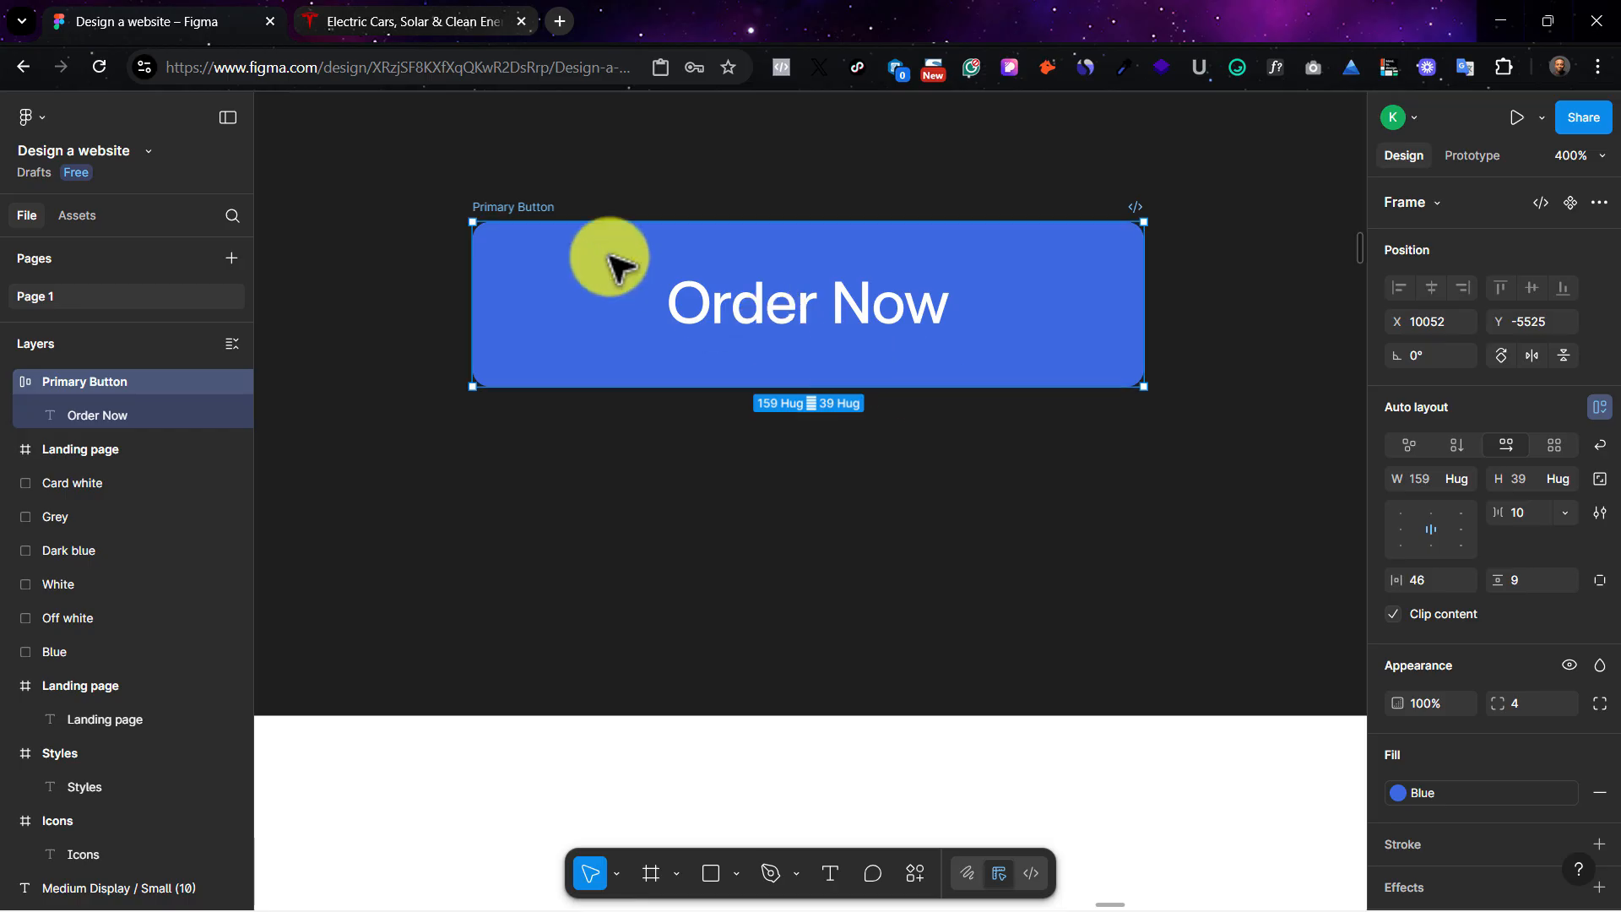
Step: Move the Primary Button frame about 33 px to the left and duplicate it beside itself
left_click_drag(507, 205, 368, 212)
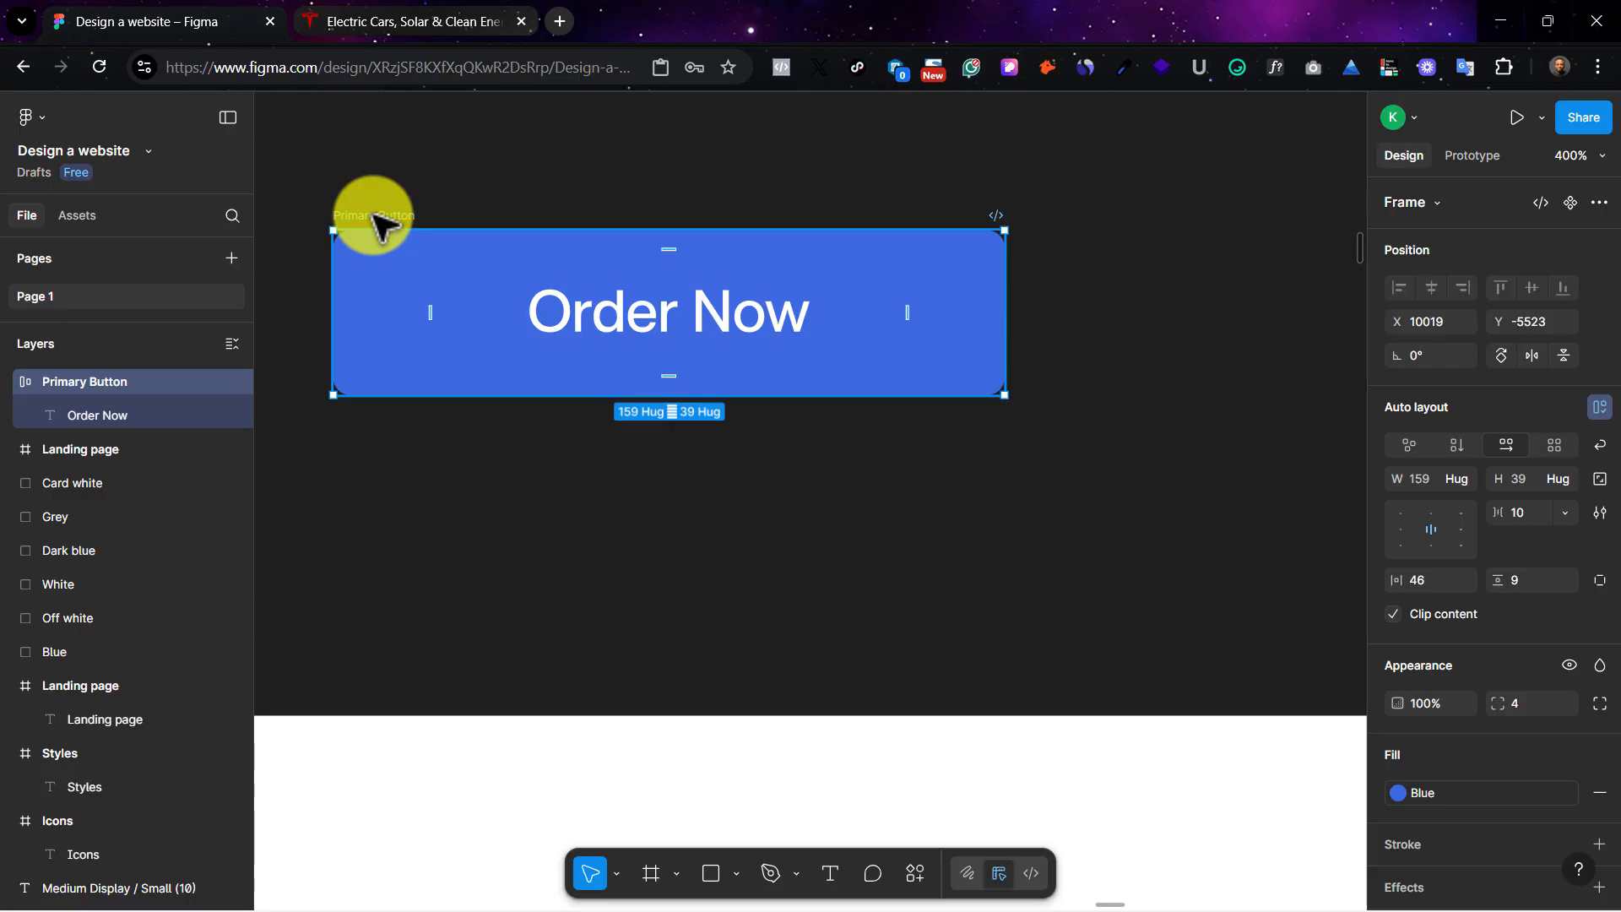
key("ctrl+d")
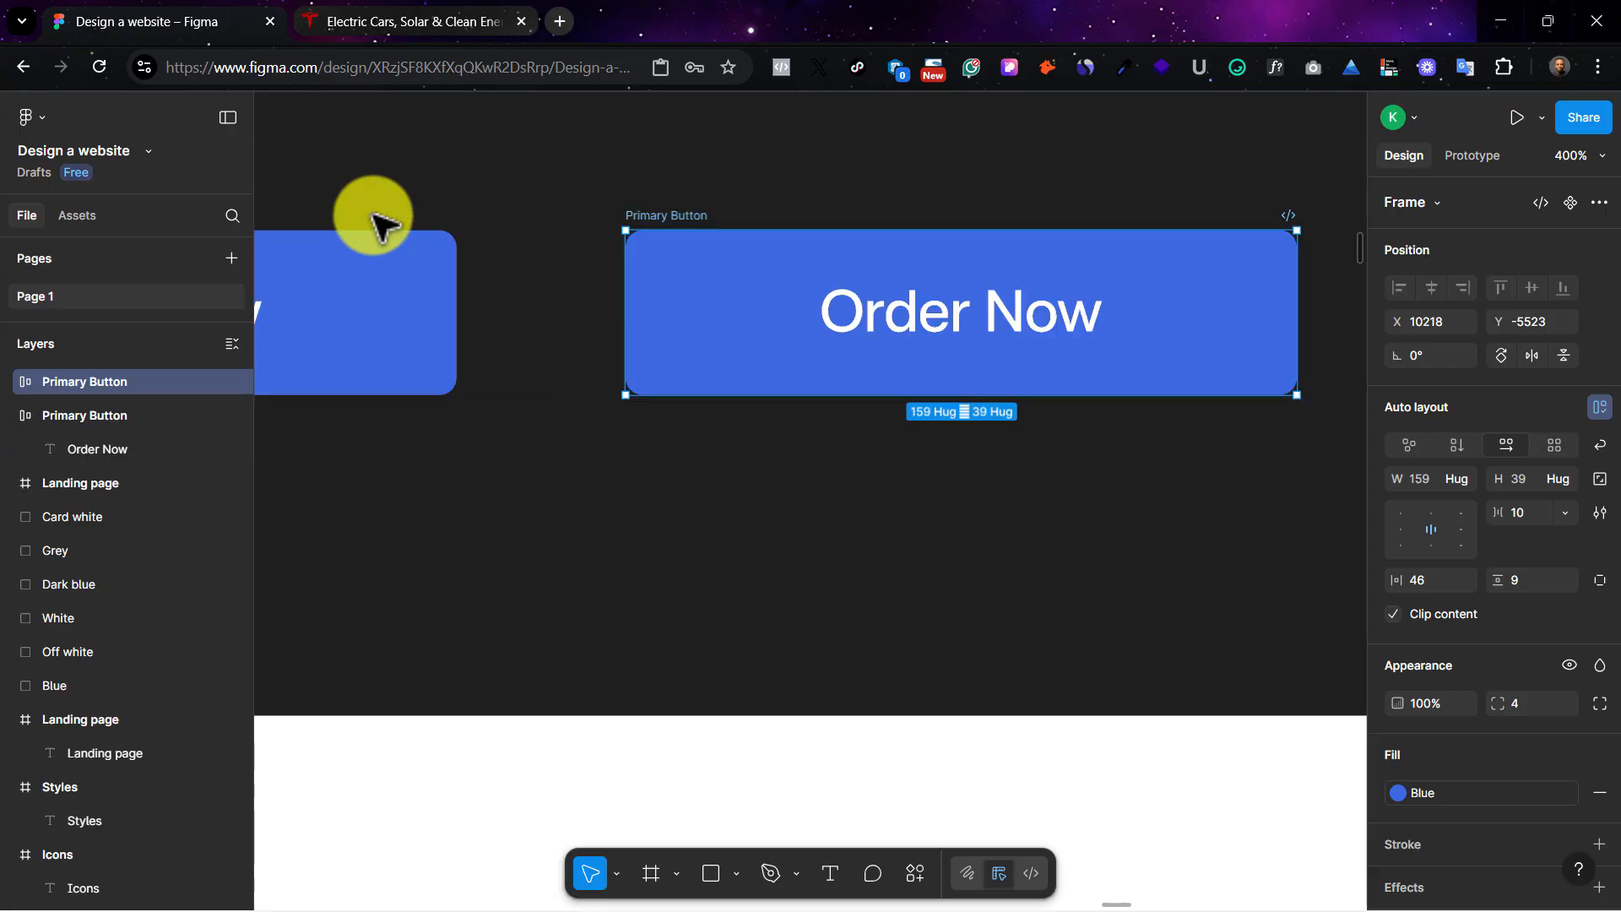
scroll(738, 258, "left", 2)
scroll(731, 253, "left", 4)
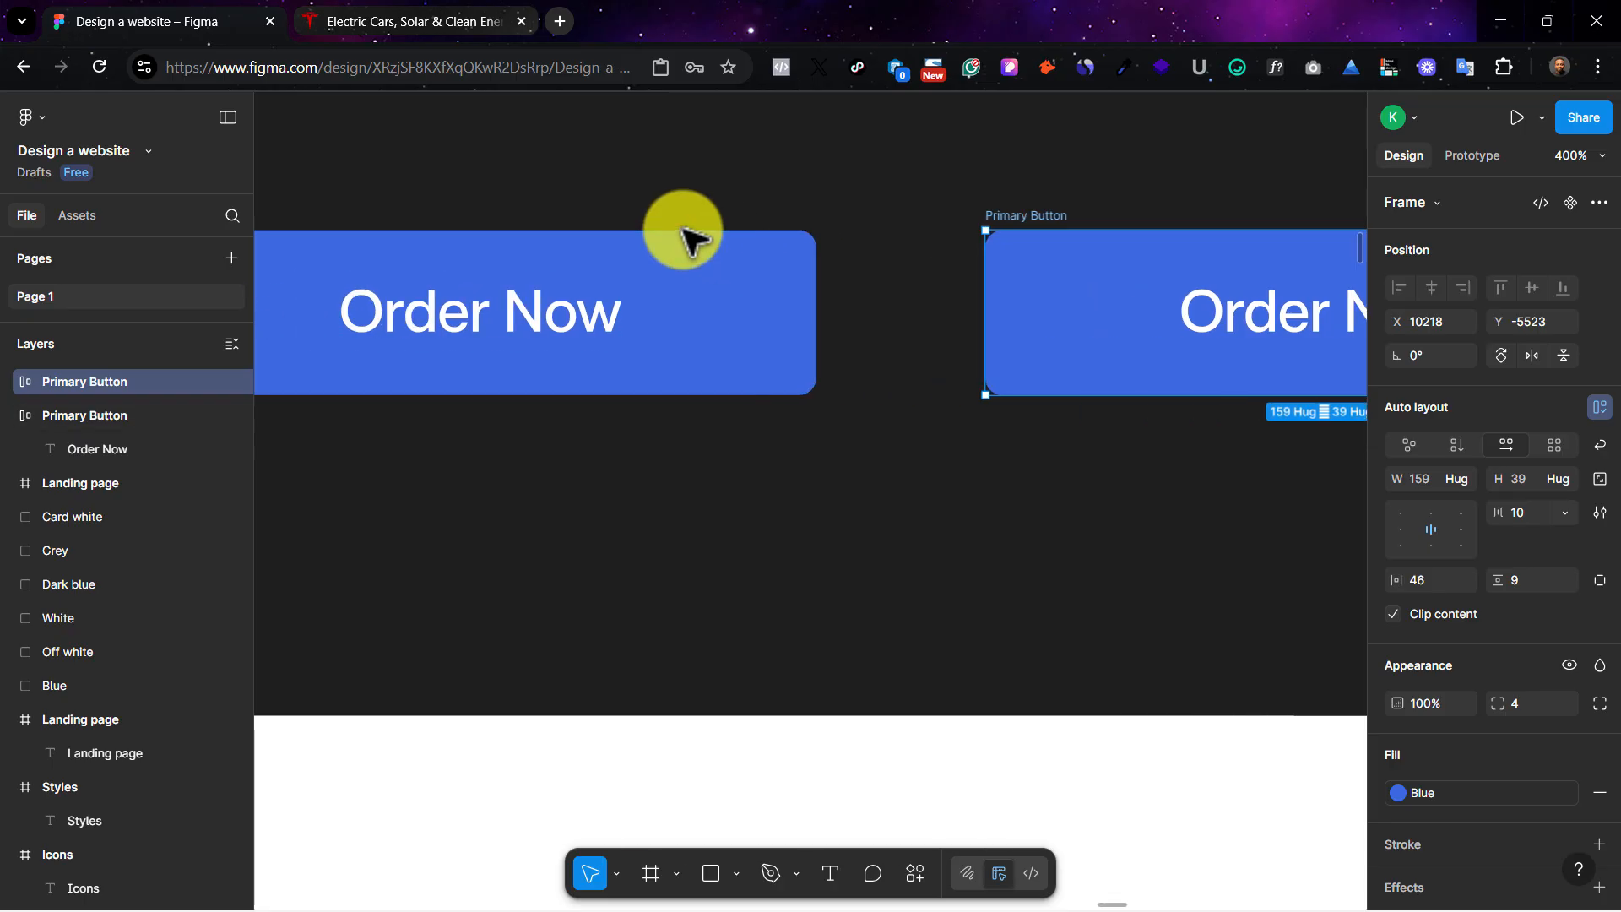
Step: Rename the duplicated button frame as "Secondry Button"
scroll(680, 237, "right", 6)
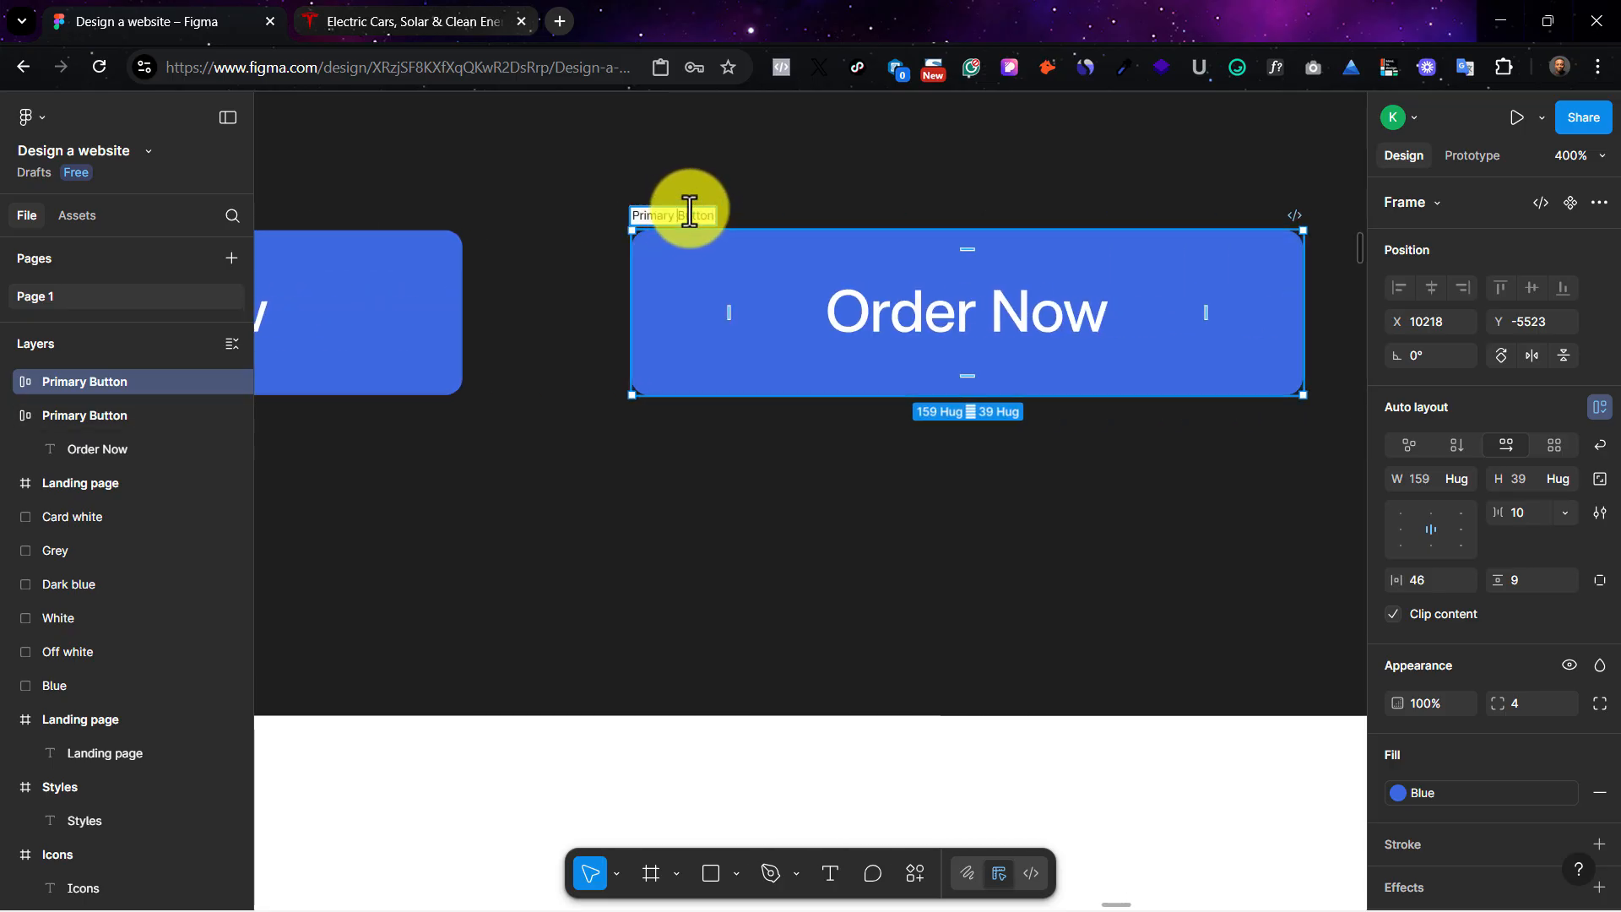
type("Secondry Button")
left_click(743, 207)
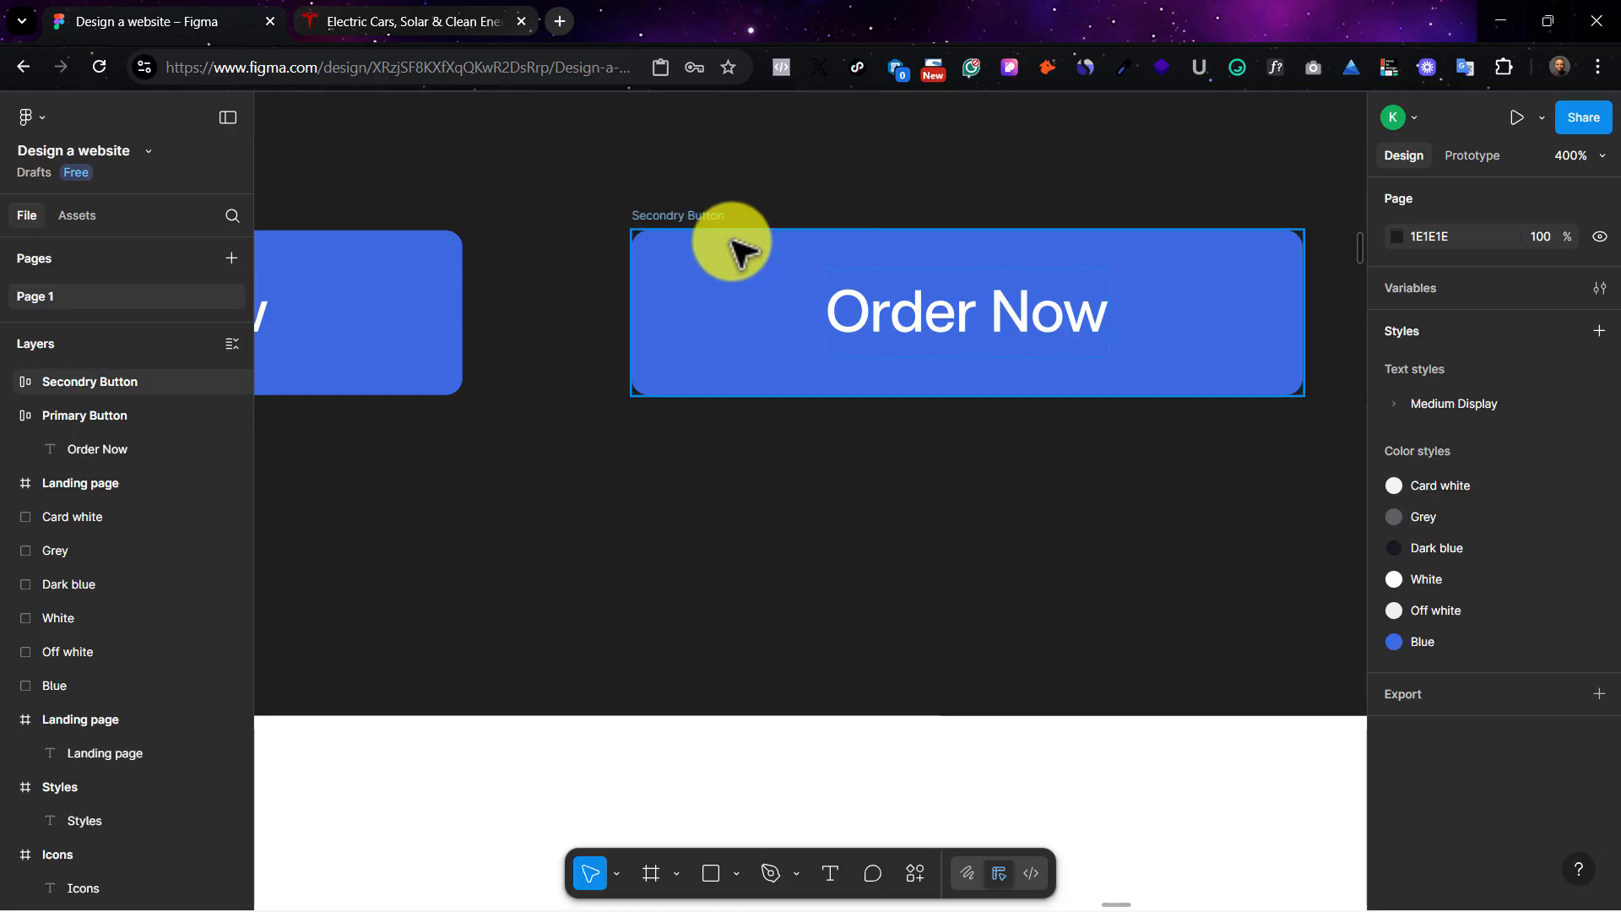
Step: Change the Secondry Button frame's fill to the Off white color style
left_click(679, 228)
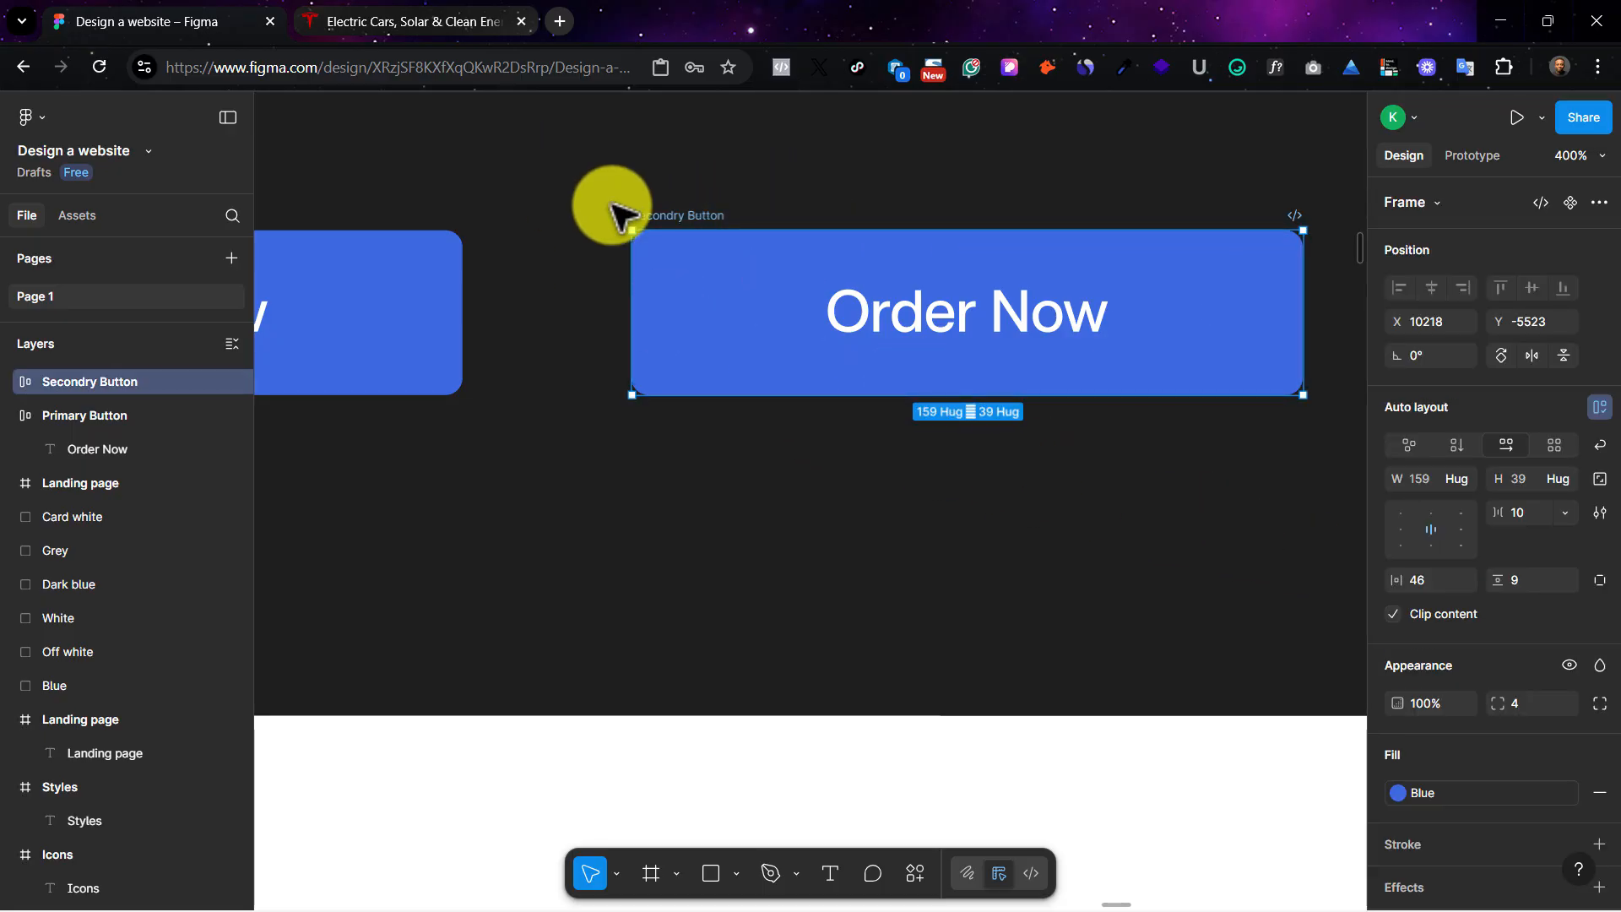
left_click(1435, 791)
left_click(1217, 831)
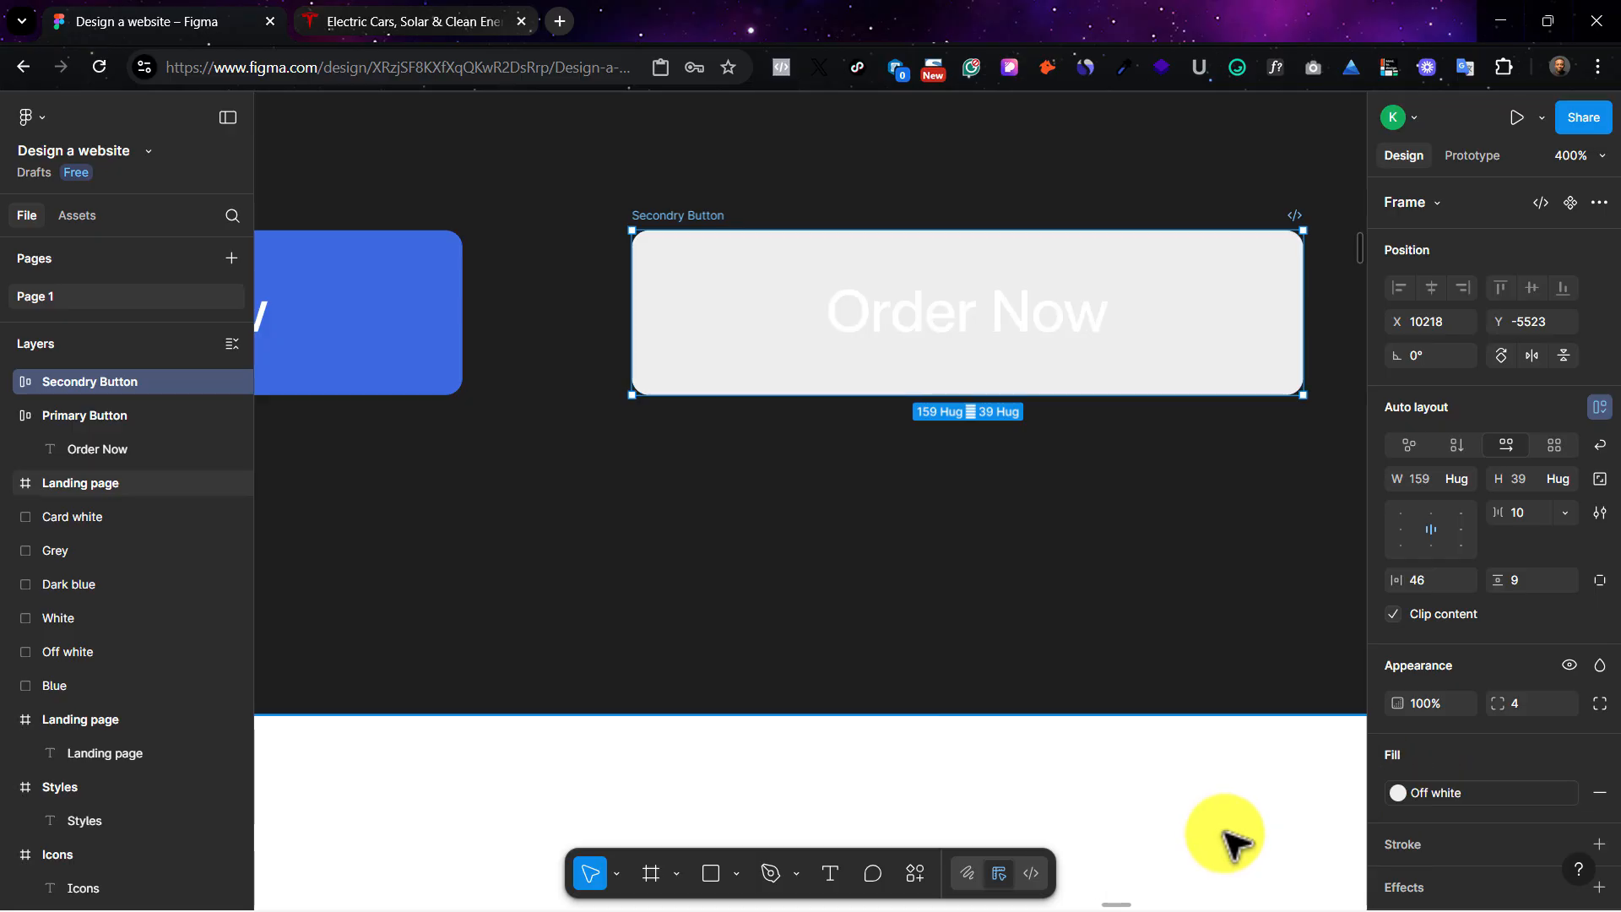
Step: Apply the Dark blue color style to the Order Now text inside the Secondry Button
left_click(975, 318)
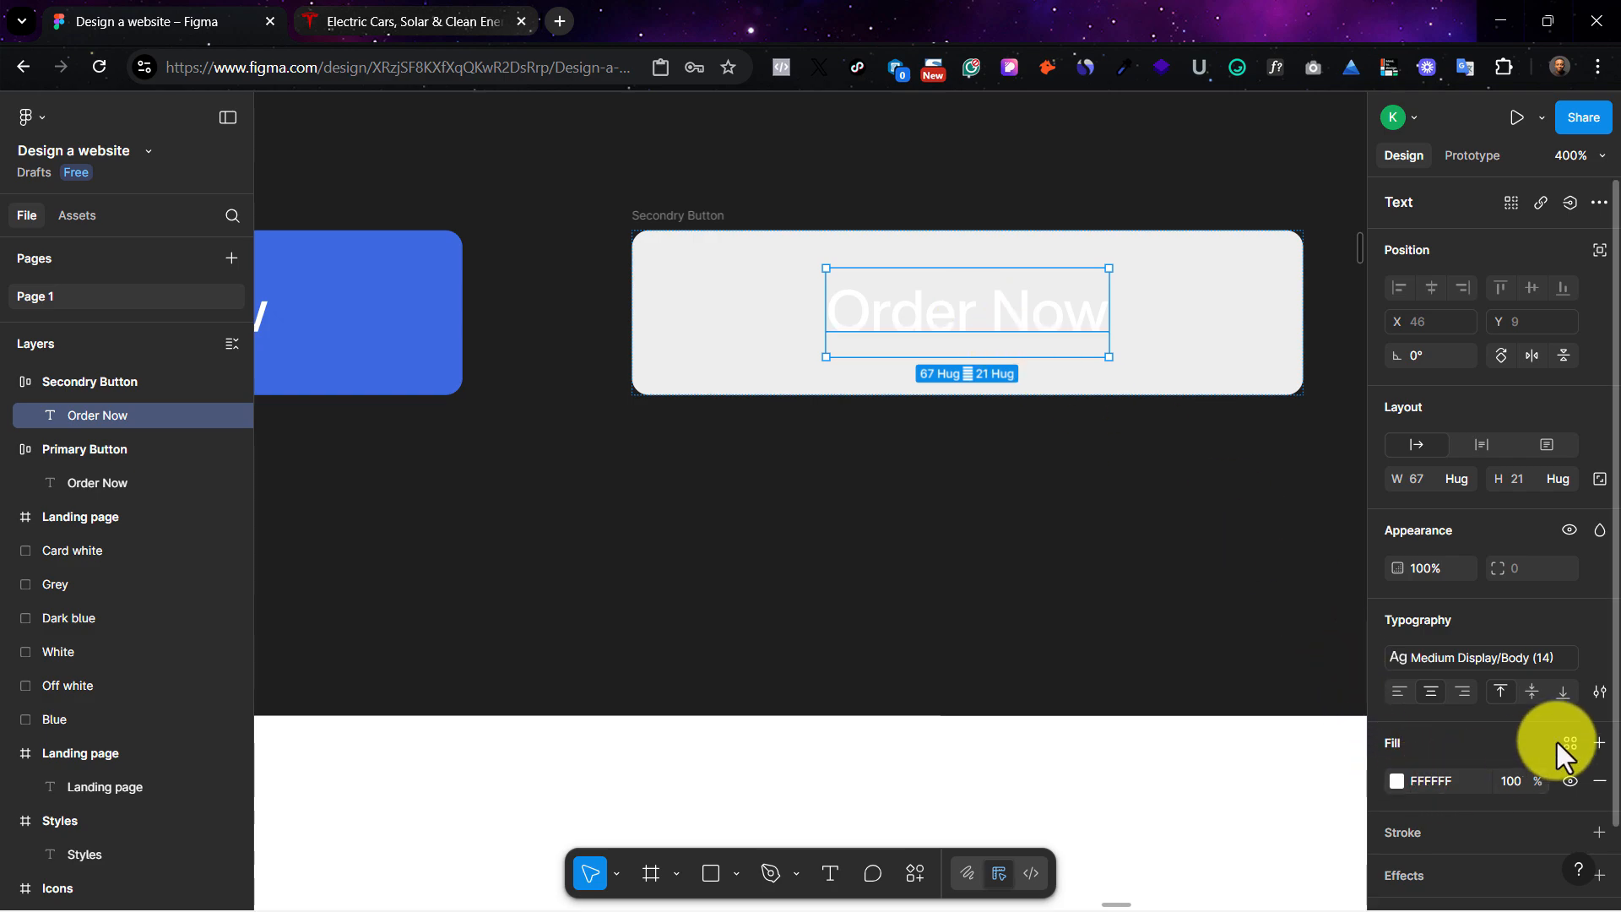
scroll(940, 499, "left", 5)
scroll(911, 478, "right", 5)
scroll(915, 477, "left", 5)
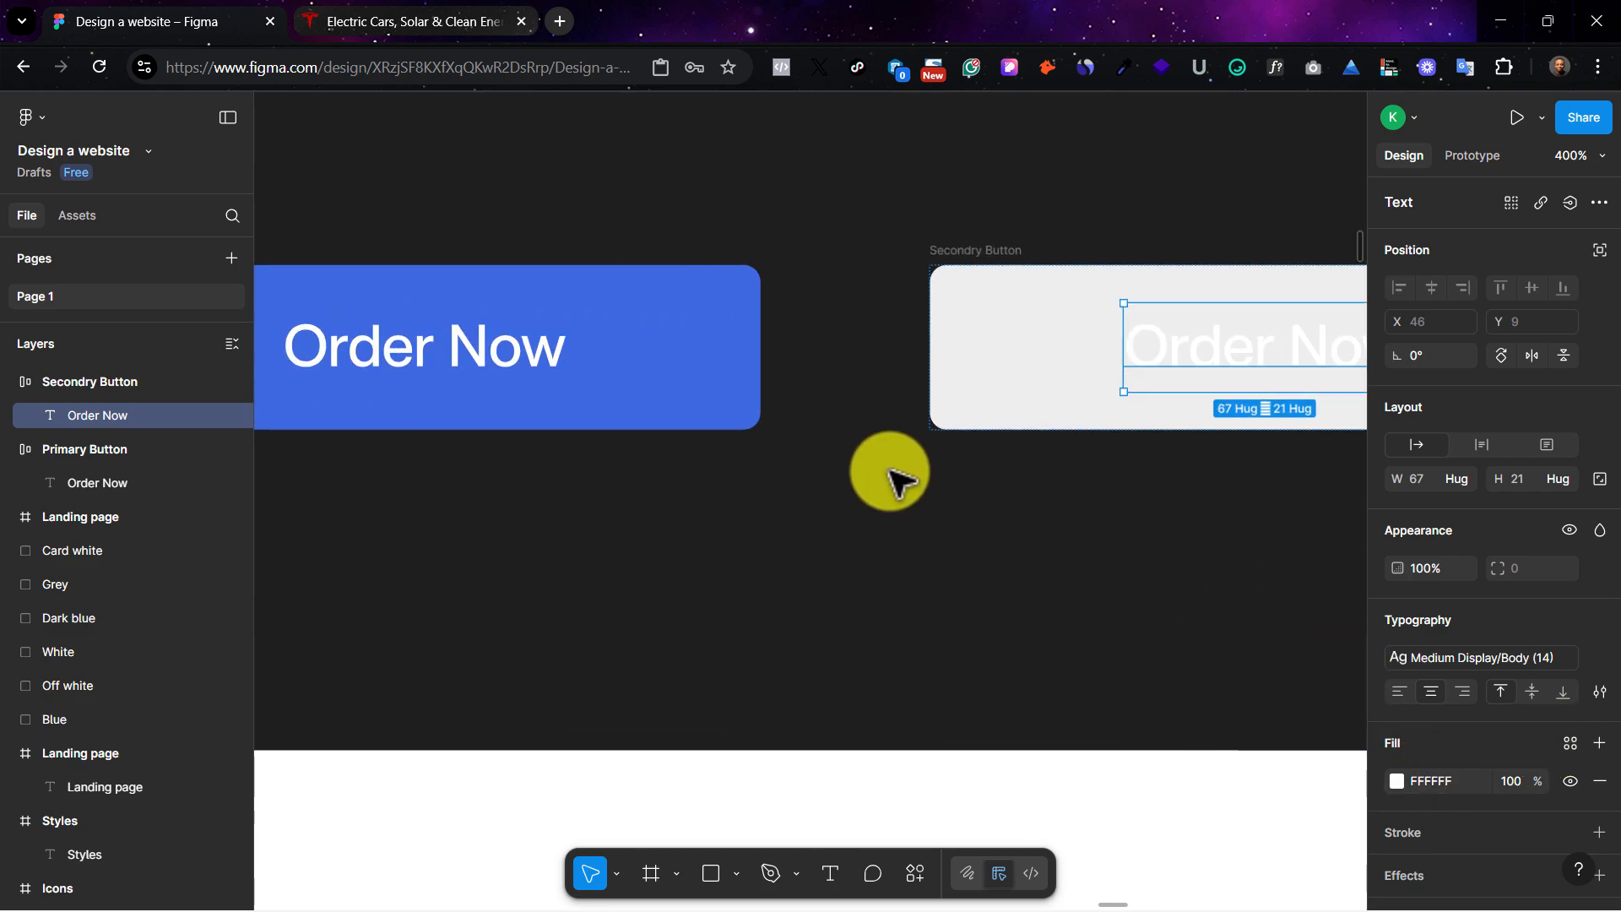
scroll(897, 481, "left", 2)
scroll(1006, 506, "right", 5)
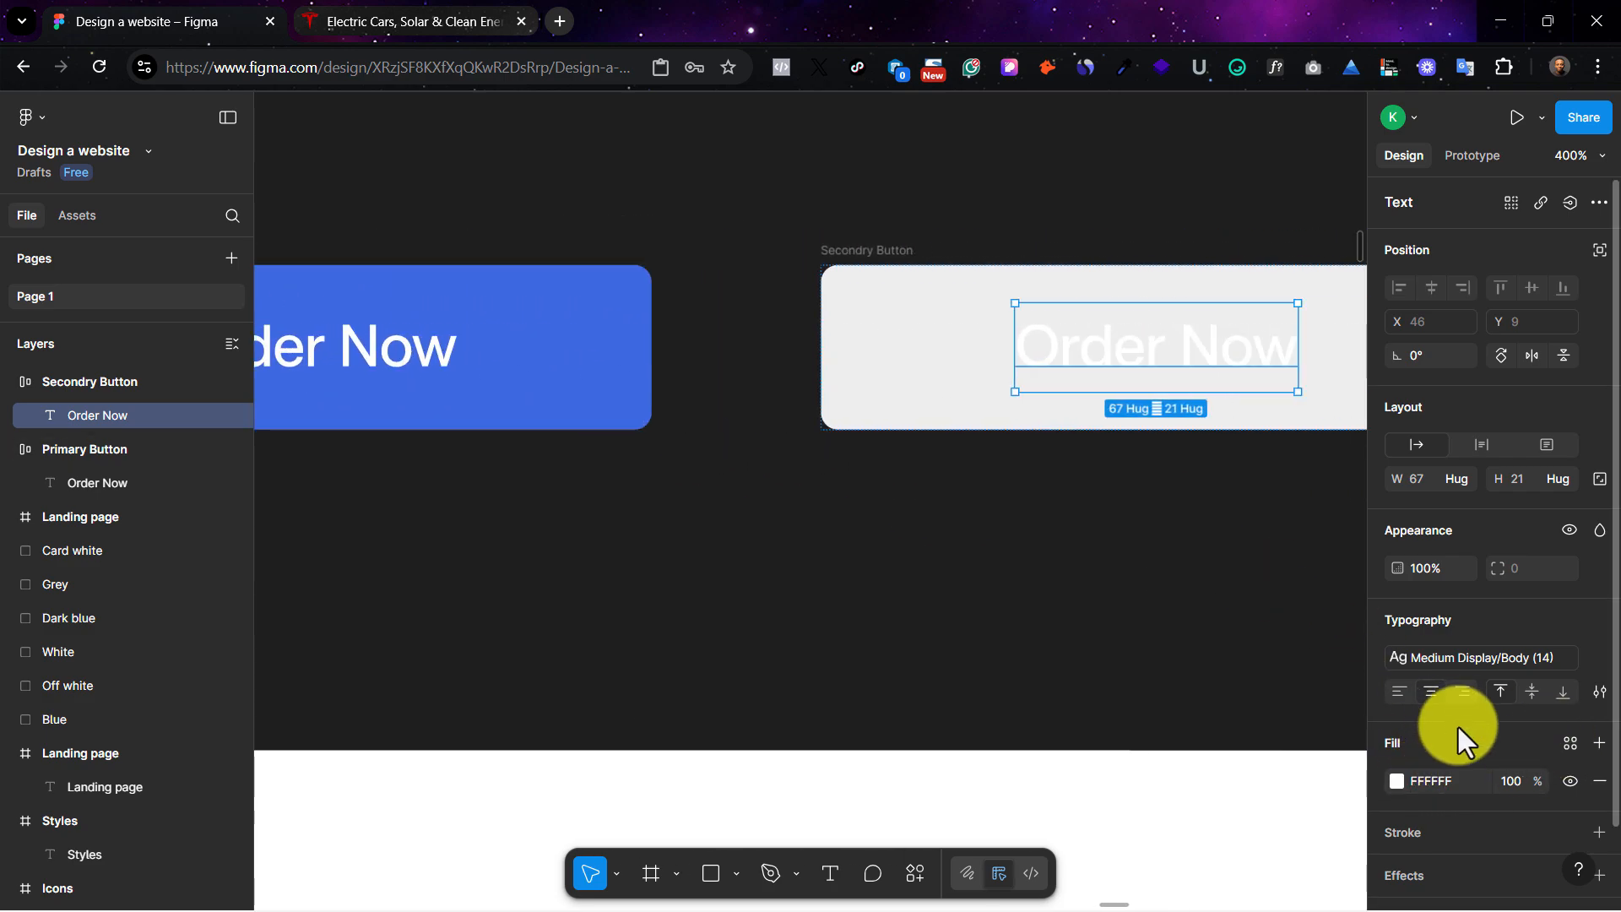
left_click(1570, 742)
left_click(1224, 766)
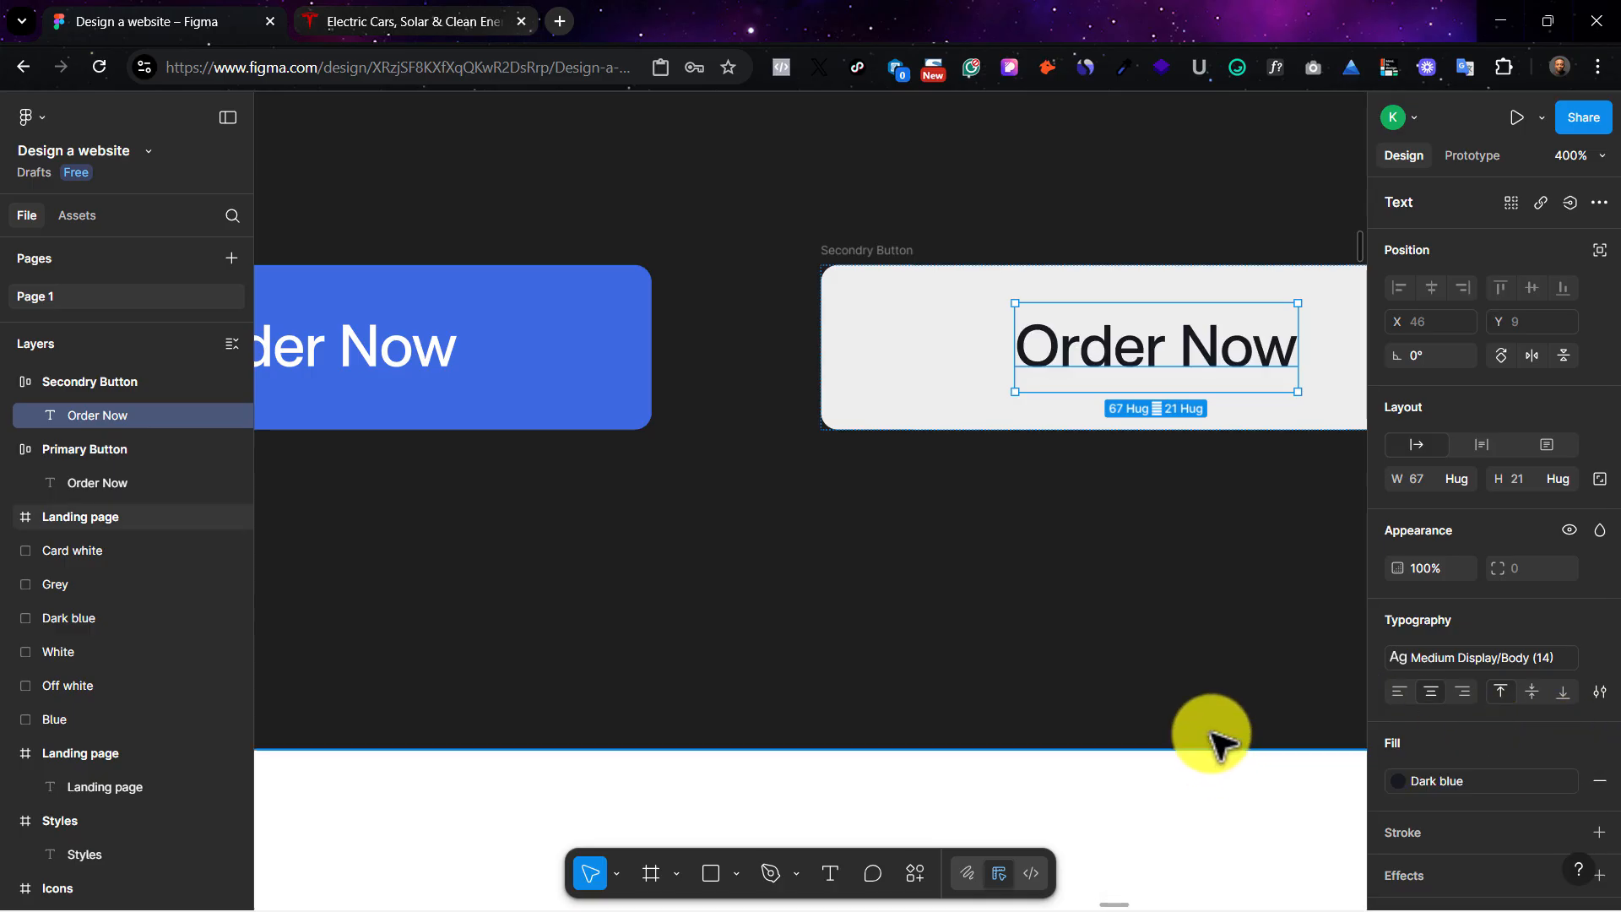
Step: Try the Dark blue color style on the Primary Button's Order Now text and undo it
scroll(970, 565, "left", 5)
left_click(614, 340)
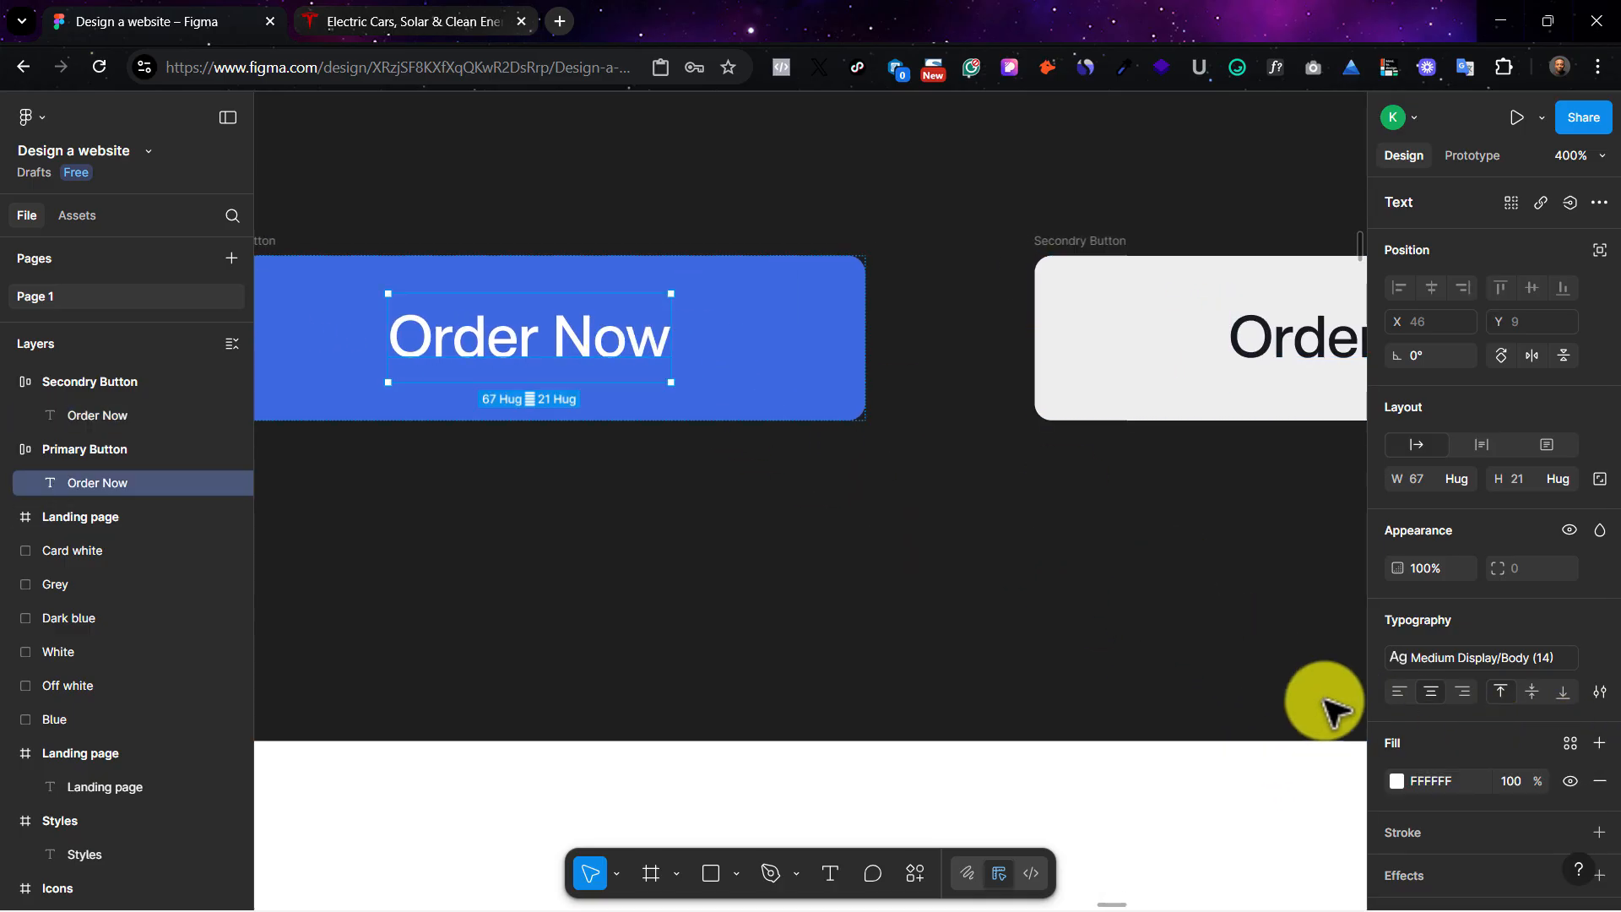
left_click(1569, 742)
left_click(1280, 774)
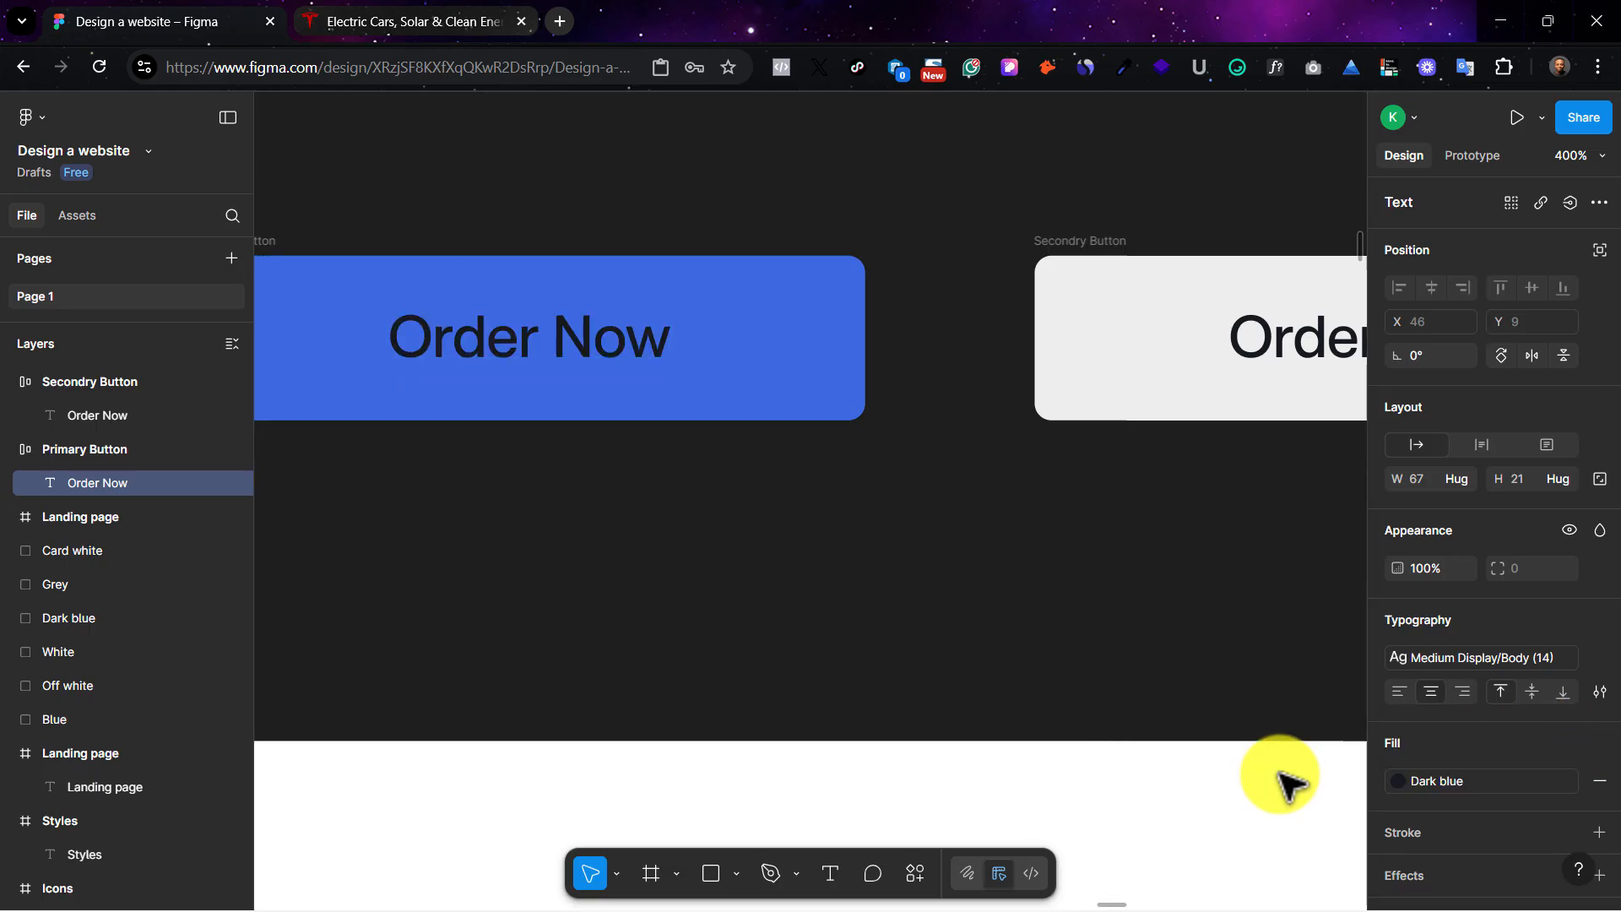
key("ctrl+z")
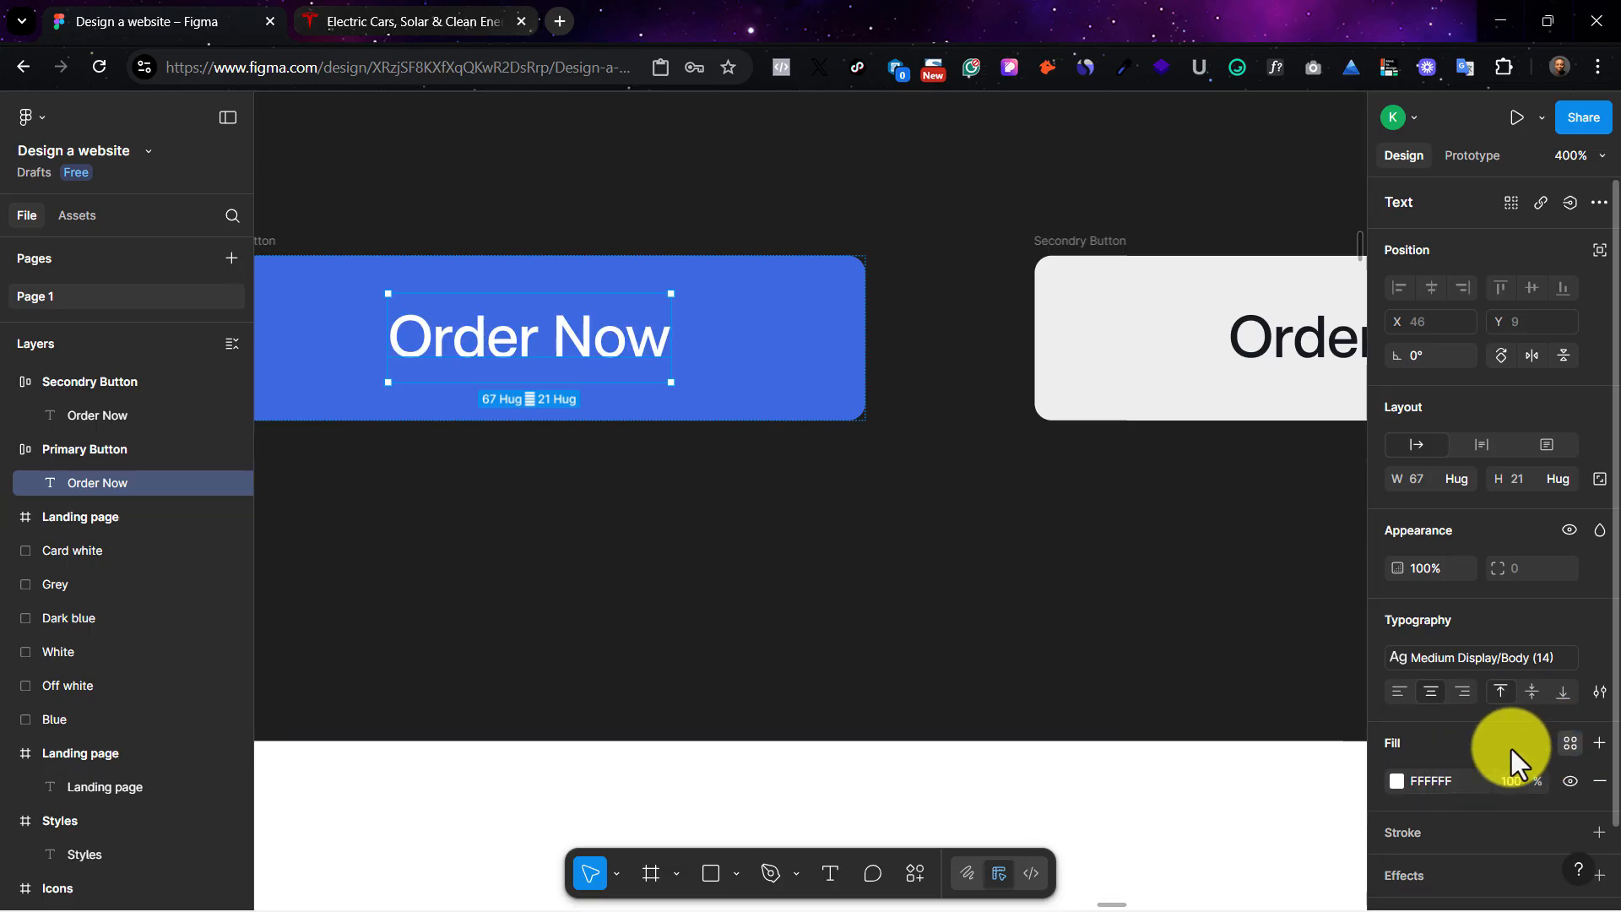
Step: Apply the Off white color style to the Primary Button's Order Now text
left_click(1569, 741)
left_click(1263, 831)
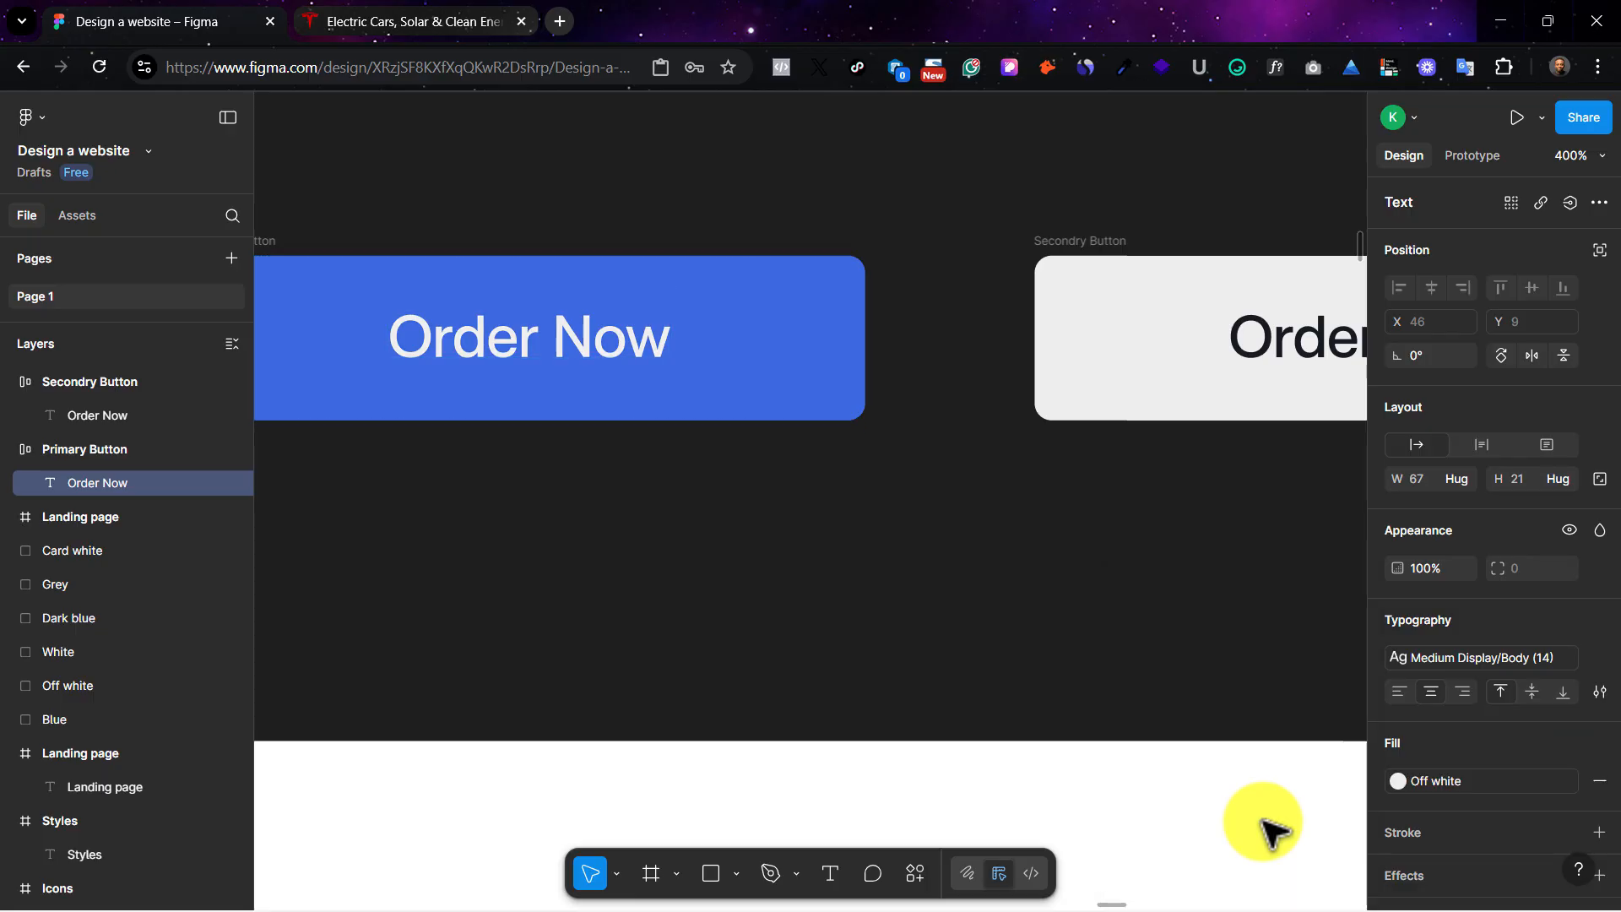
left_click(970, 623)
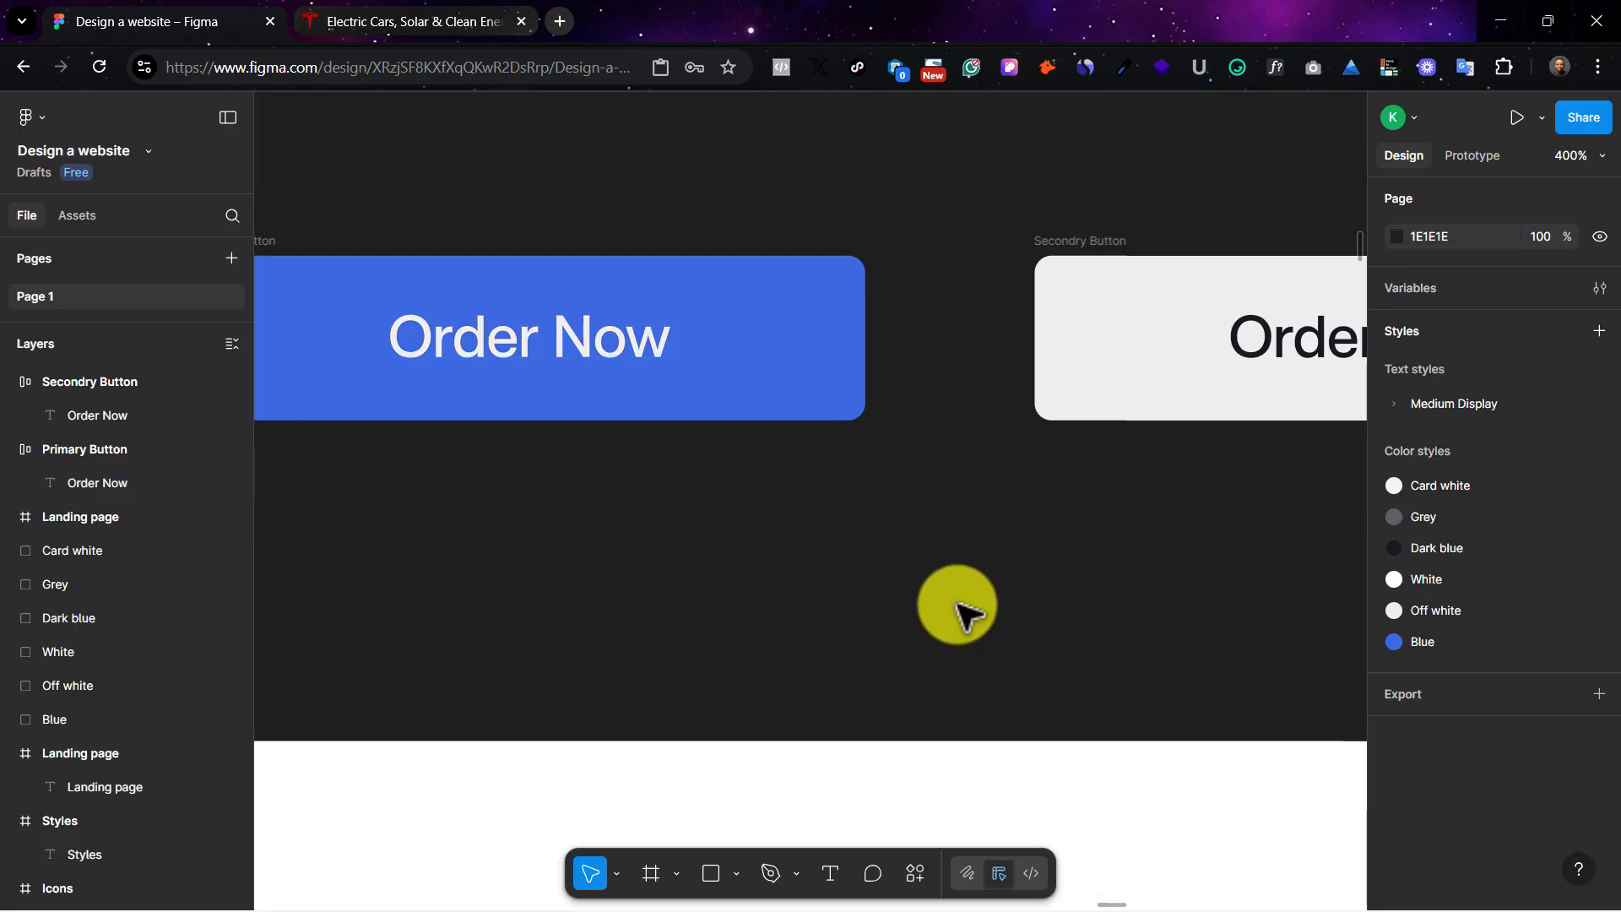
Step: Set the fill of the Primary Button's Order Now text to the White color style
left_click(517, 332)
left_click(1469, 773)
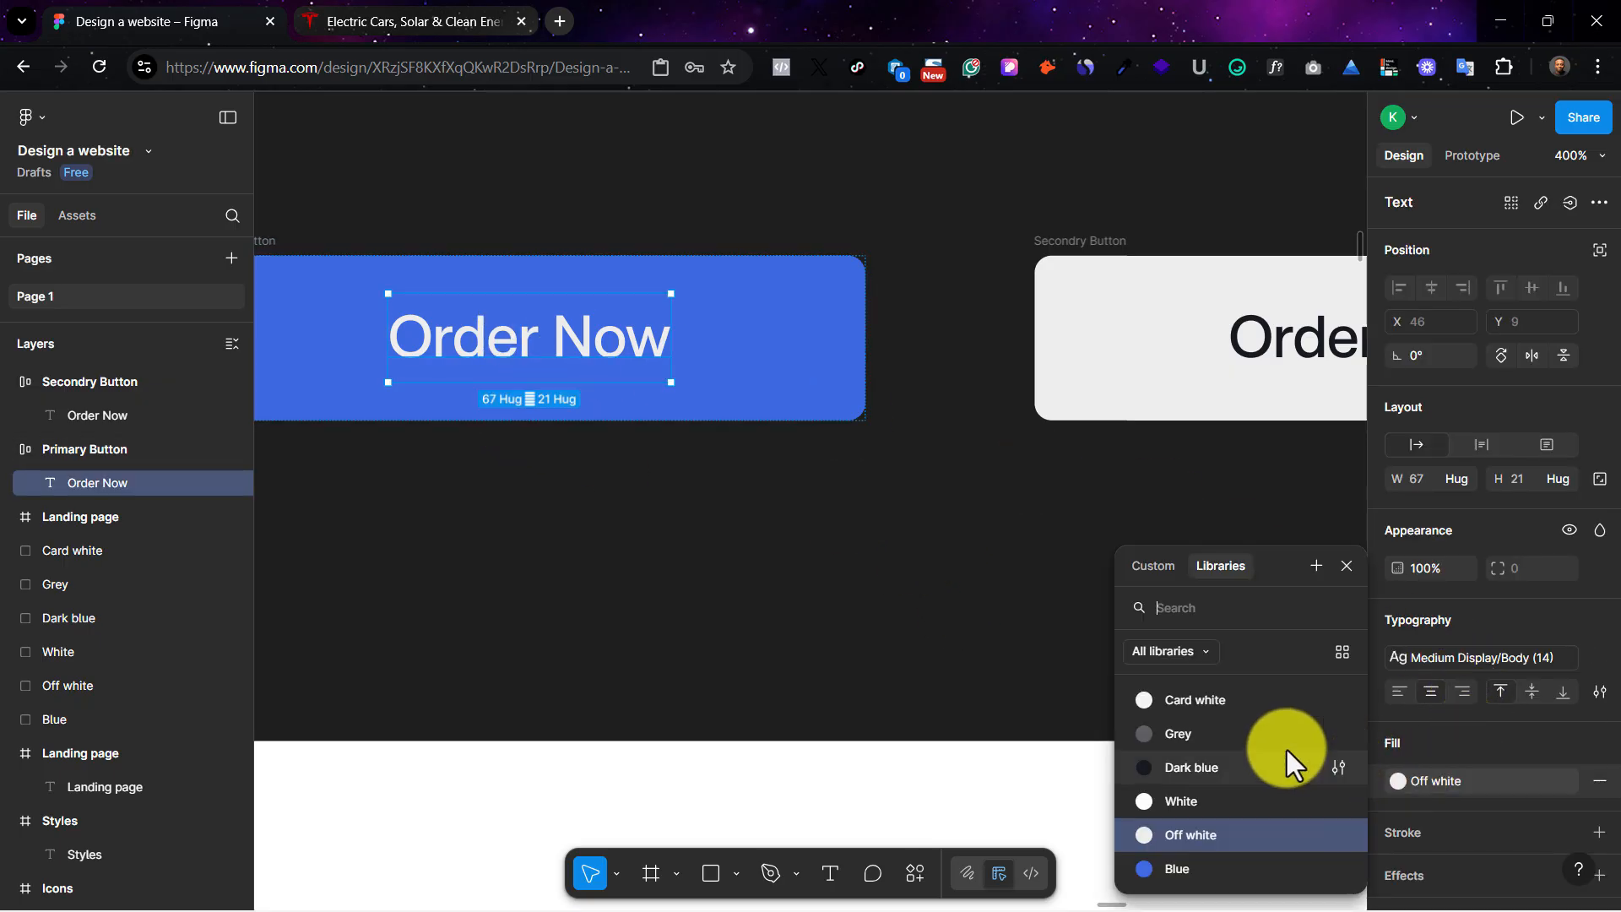
left_click(1182, 794)
left_click(976, 628)
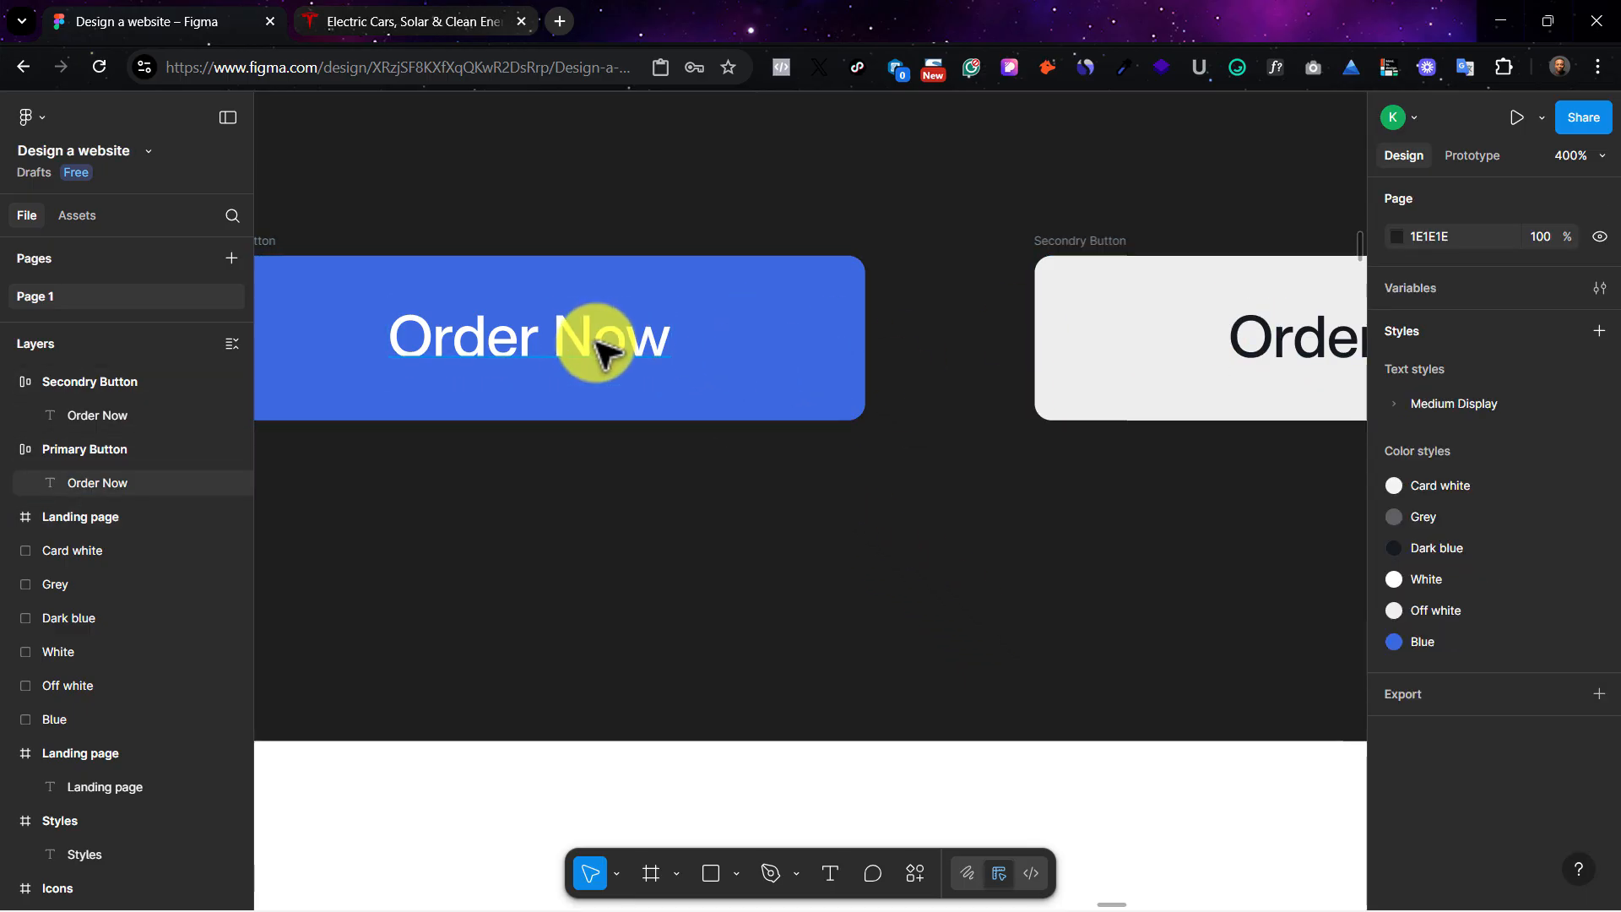
Step: Compare the look of the Primary Button and the Secondry Button on the canvas
scroll(817, 369, "left", 2)
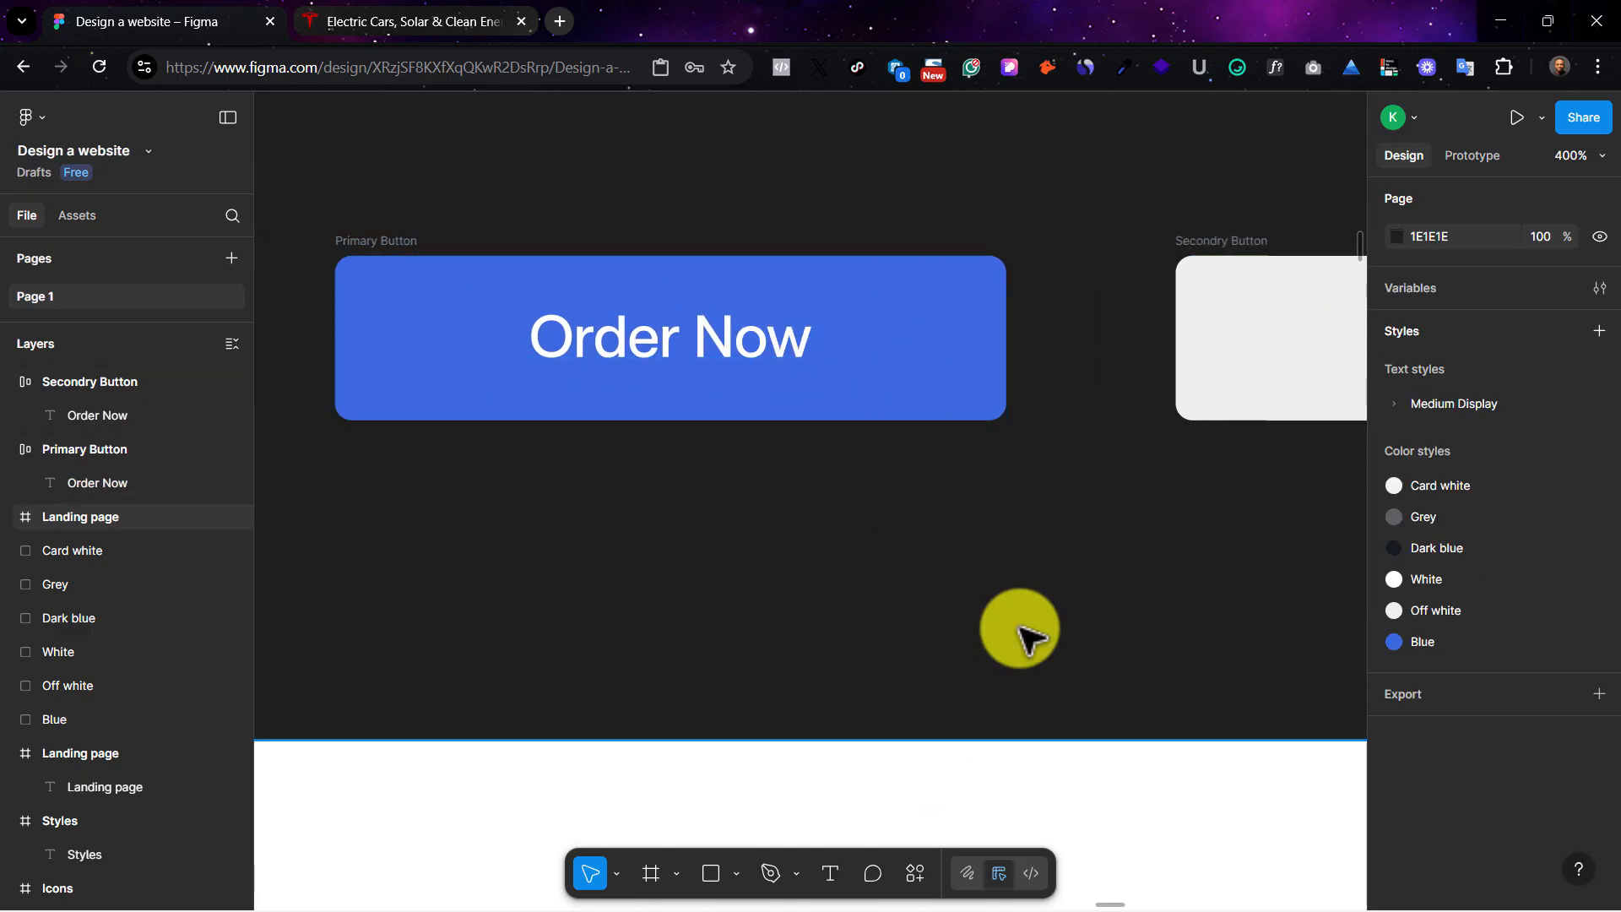
scroll(1049, 373, "right", 3)
scroll(813, 384, "right", 1)
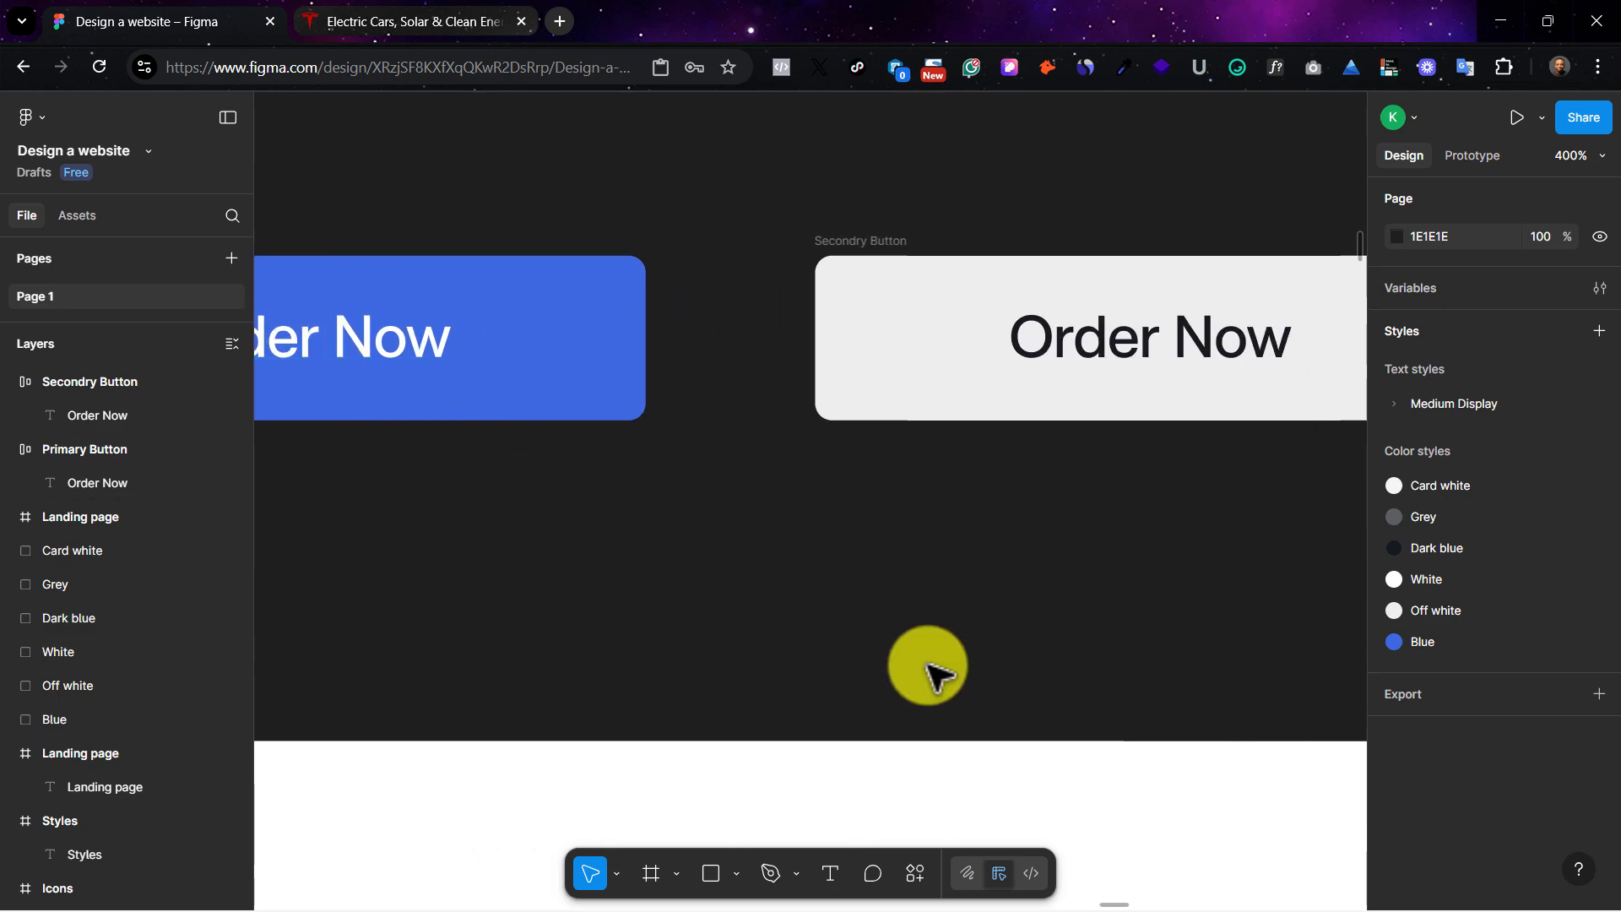
scroll(675, 481, "left", 2)
scroll(700, 492, "right", 3)
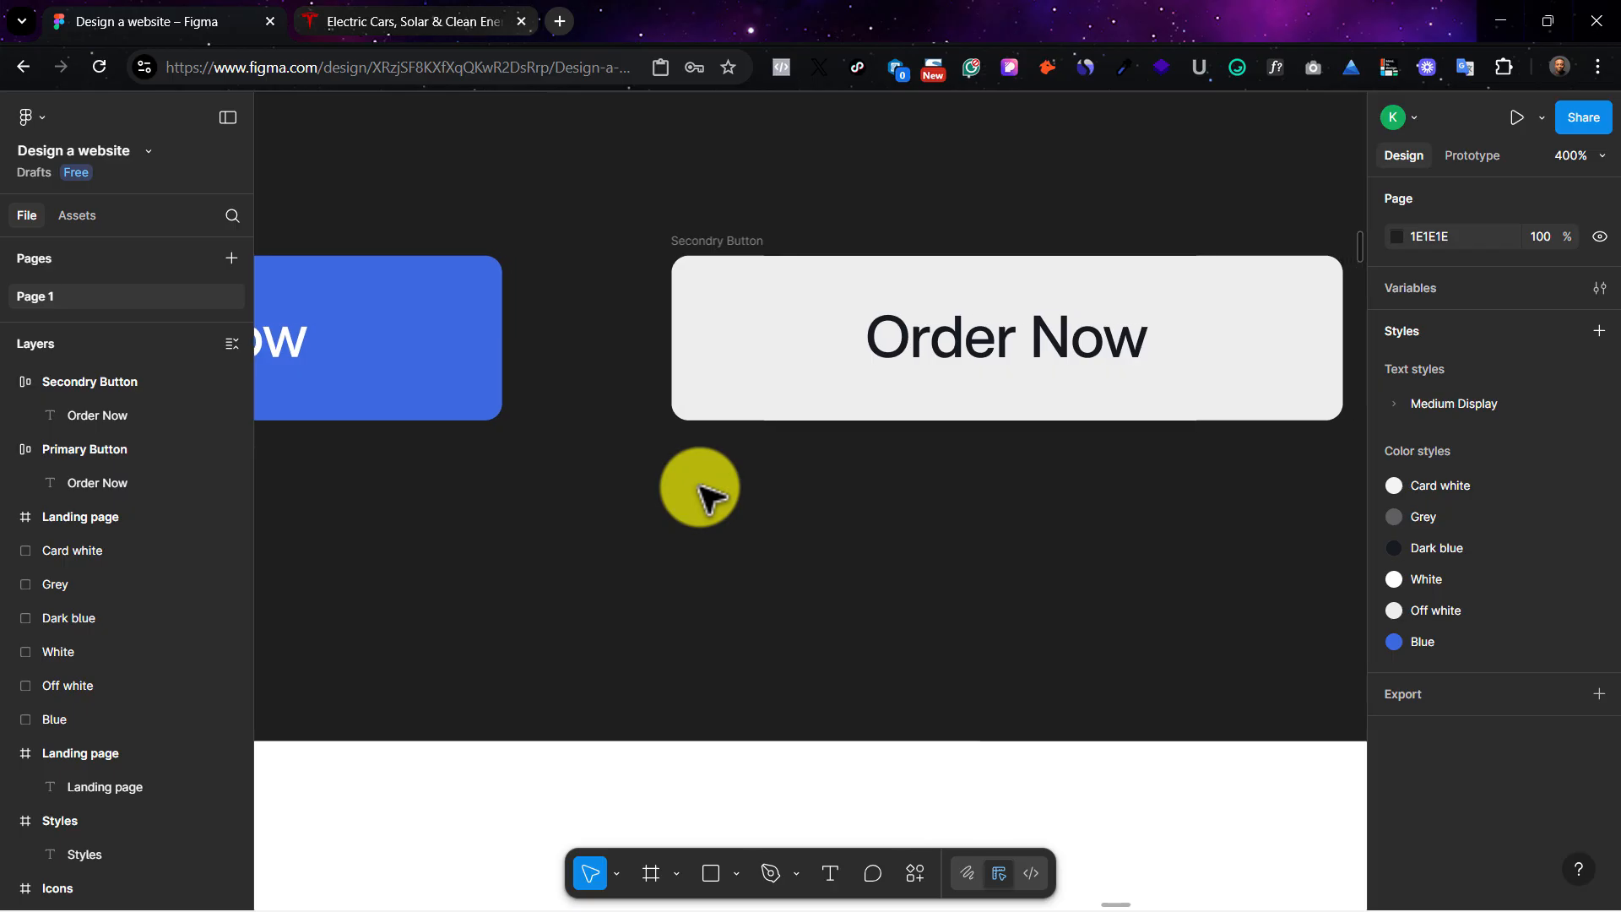
scroll(698, 488, "left", 5)
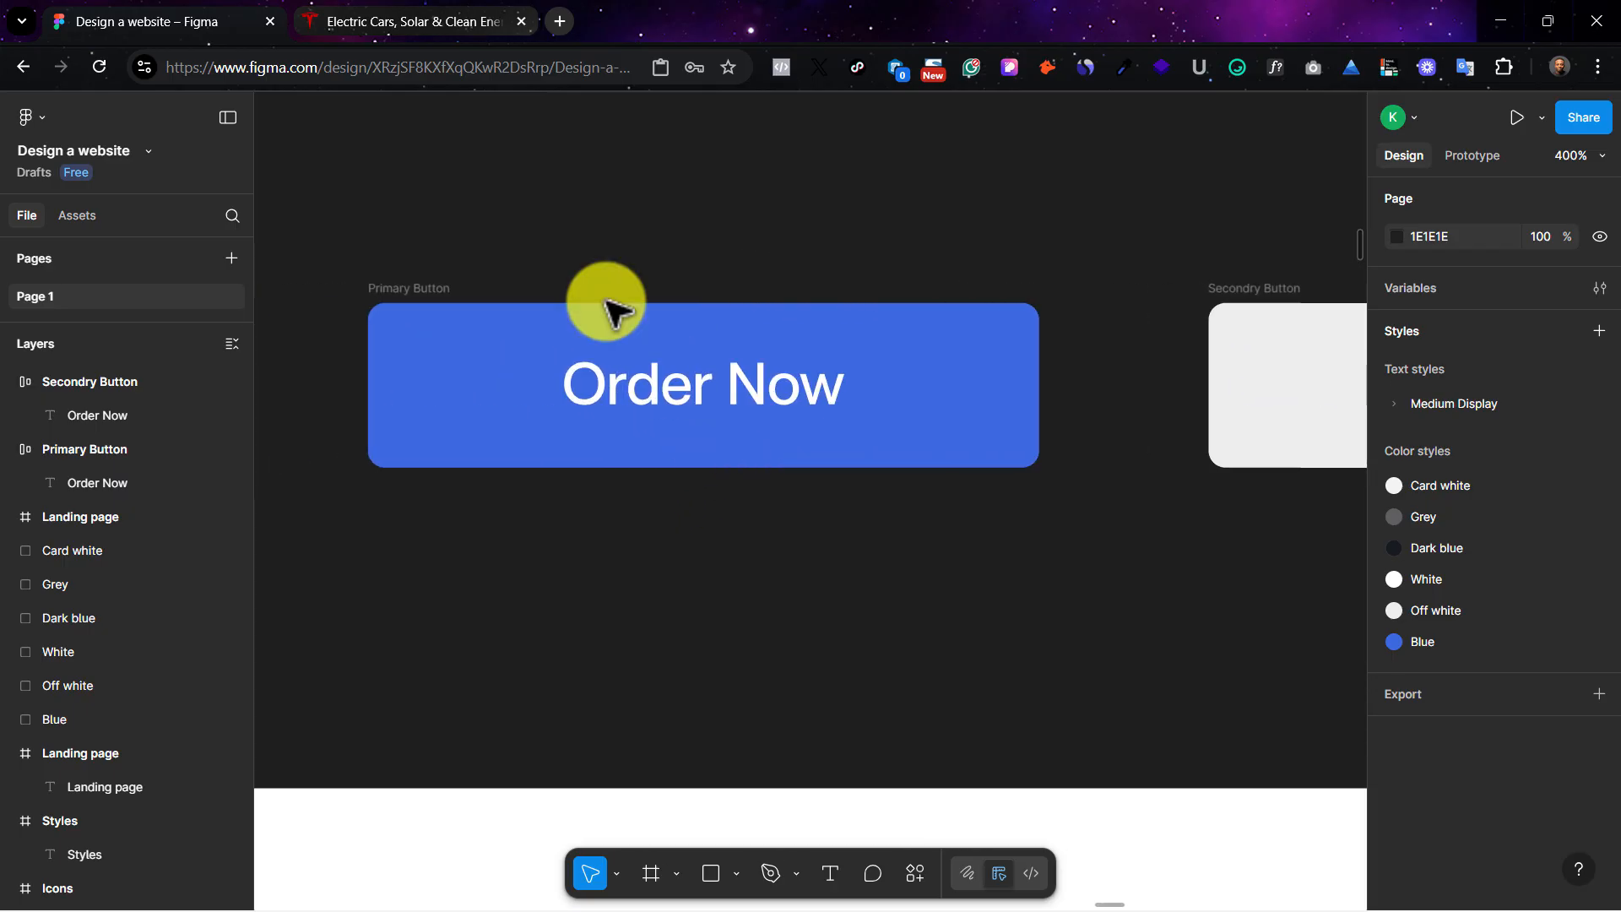
scroll(878, 285, "right", 5)
scroll(879, 285, "left", 4)
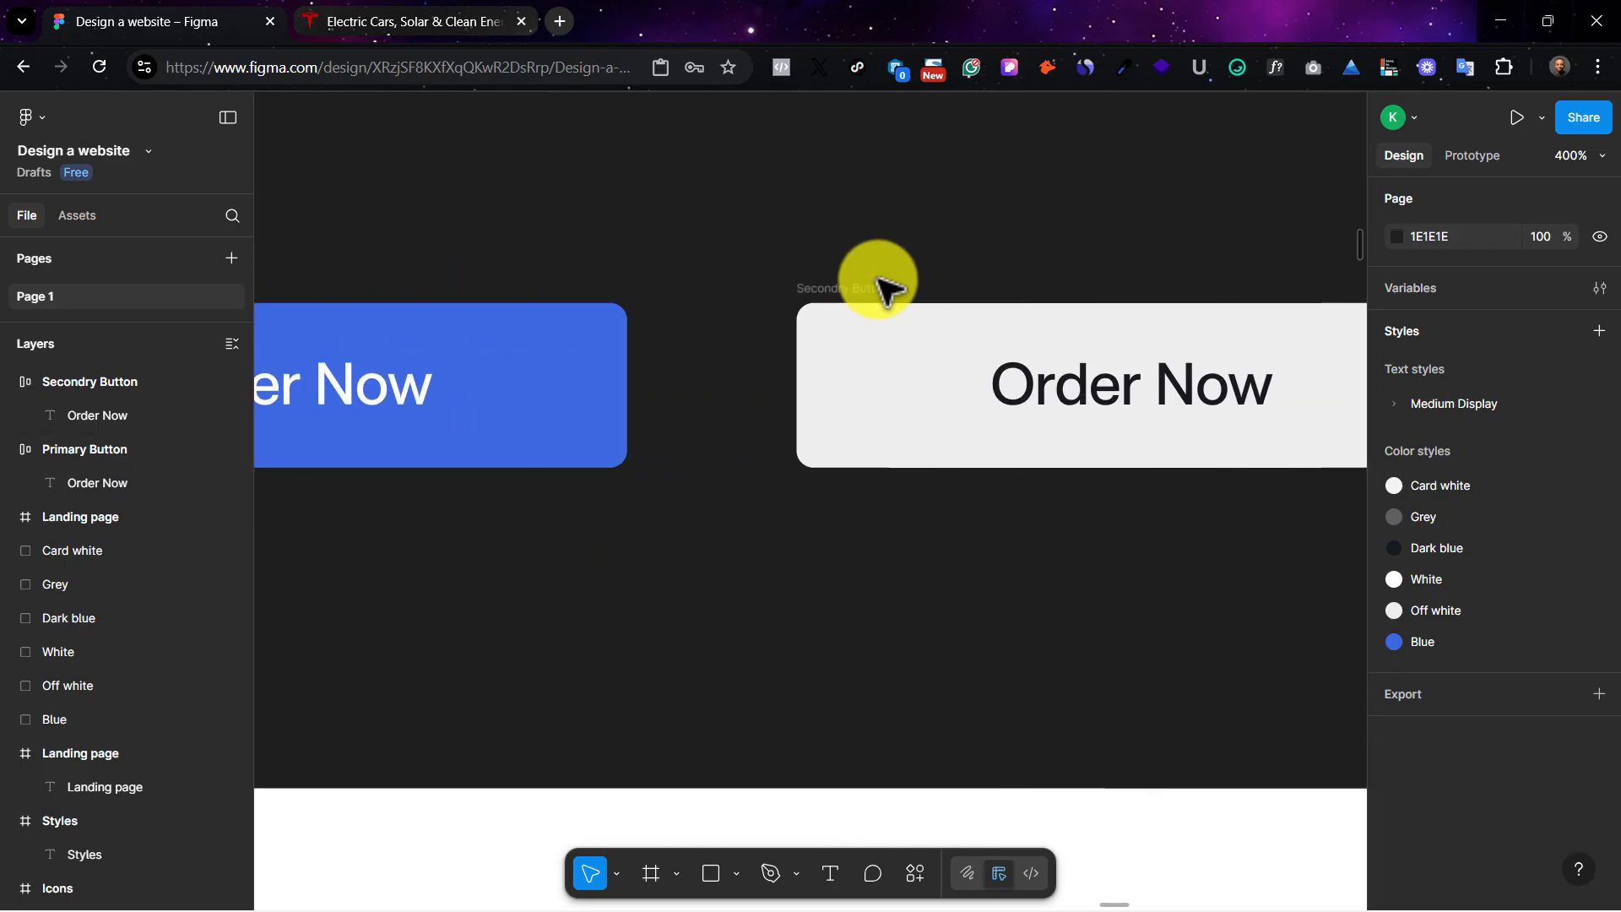
left_click(1118, 294)
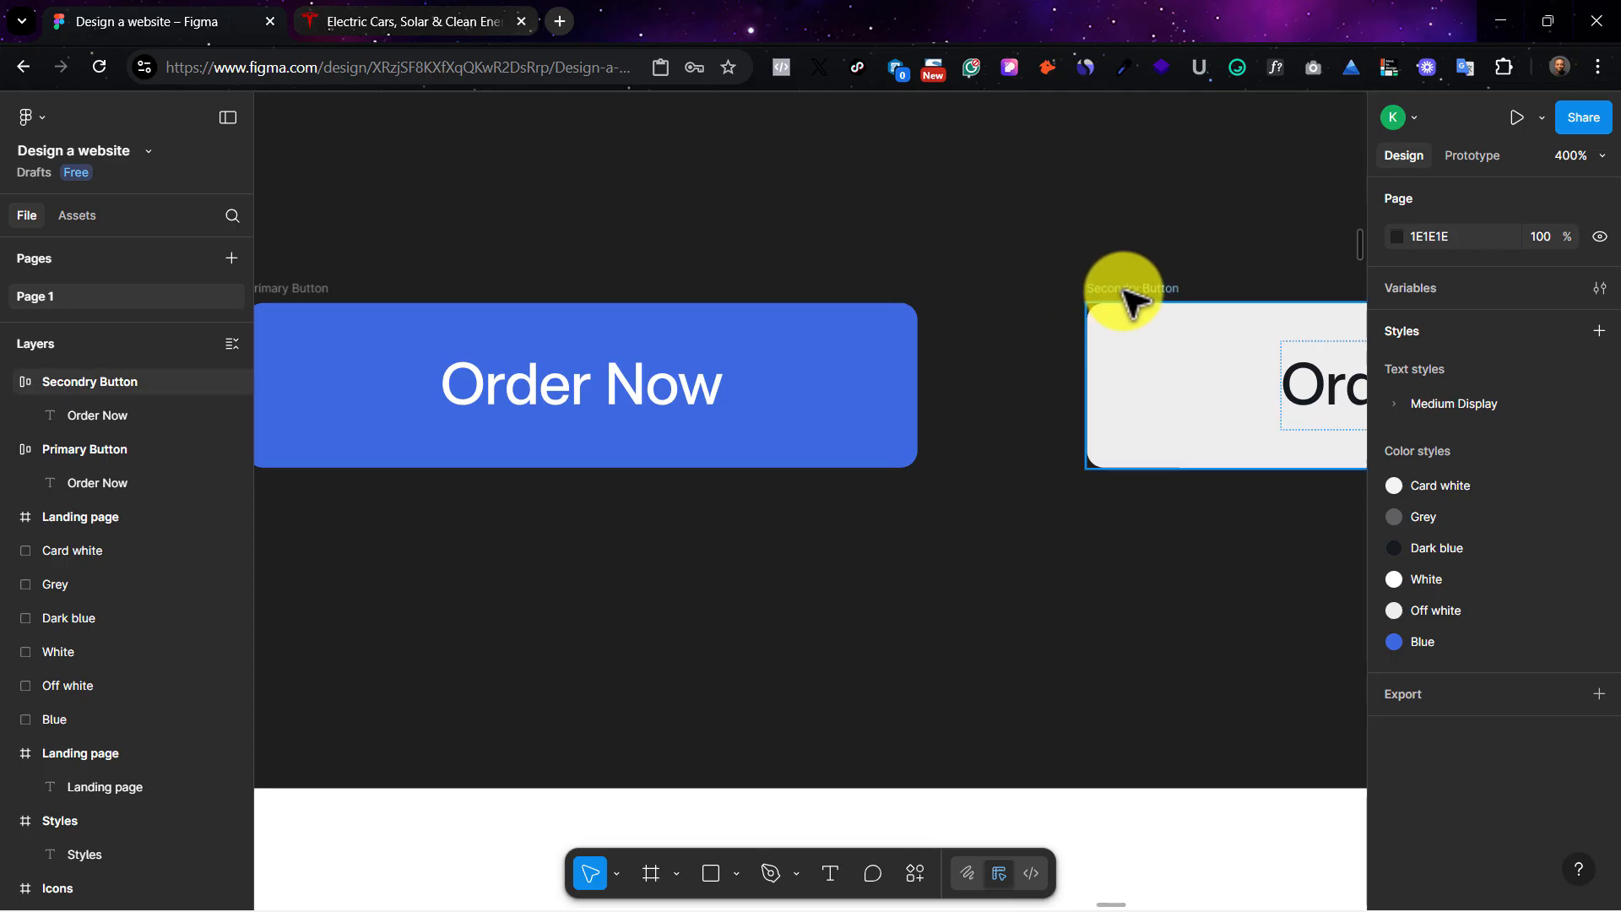
left_click(331, 294, "shift")
key("shift+2")
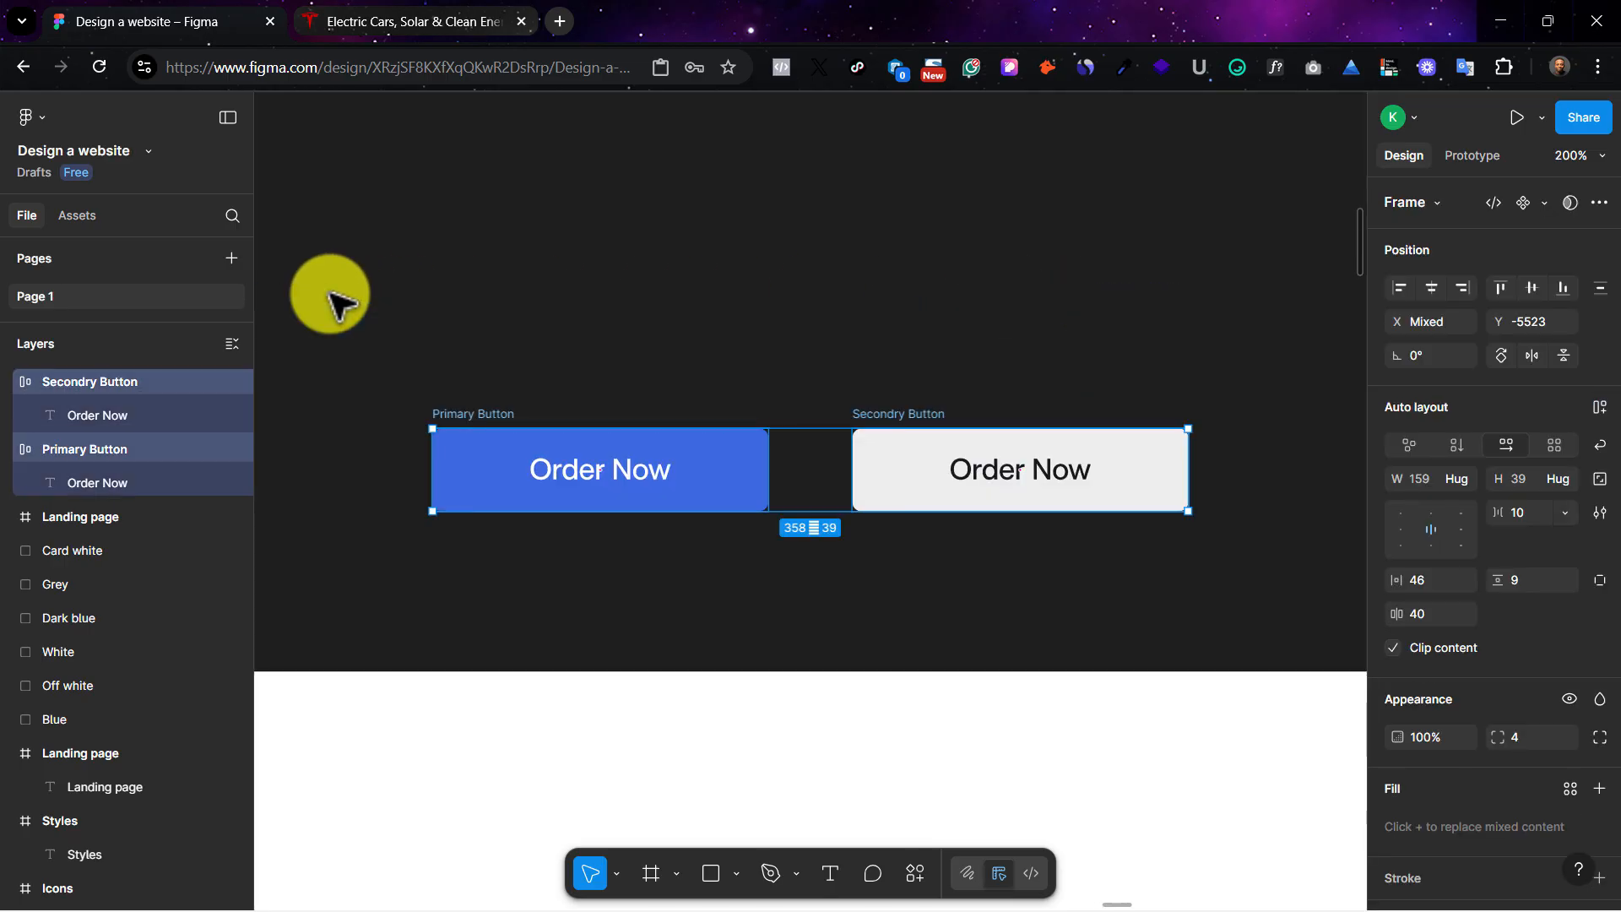
scroll(832, 362, "down", 3)
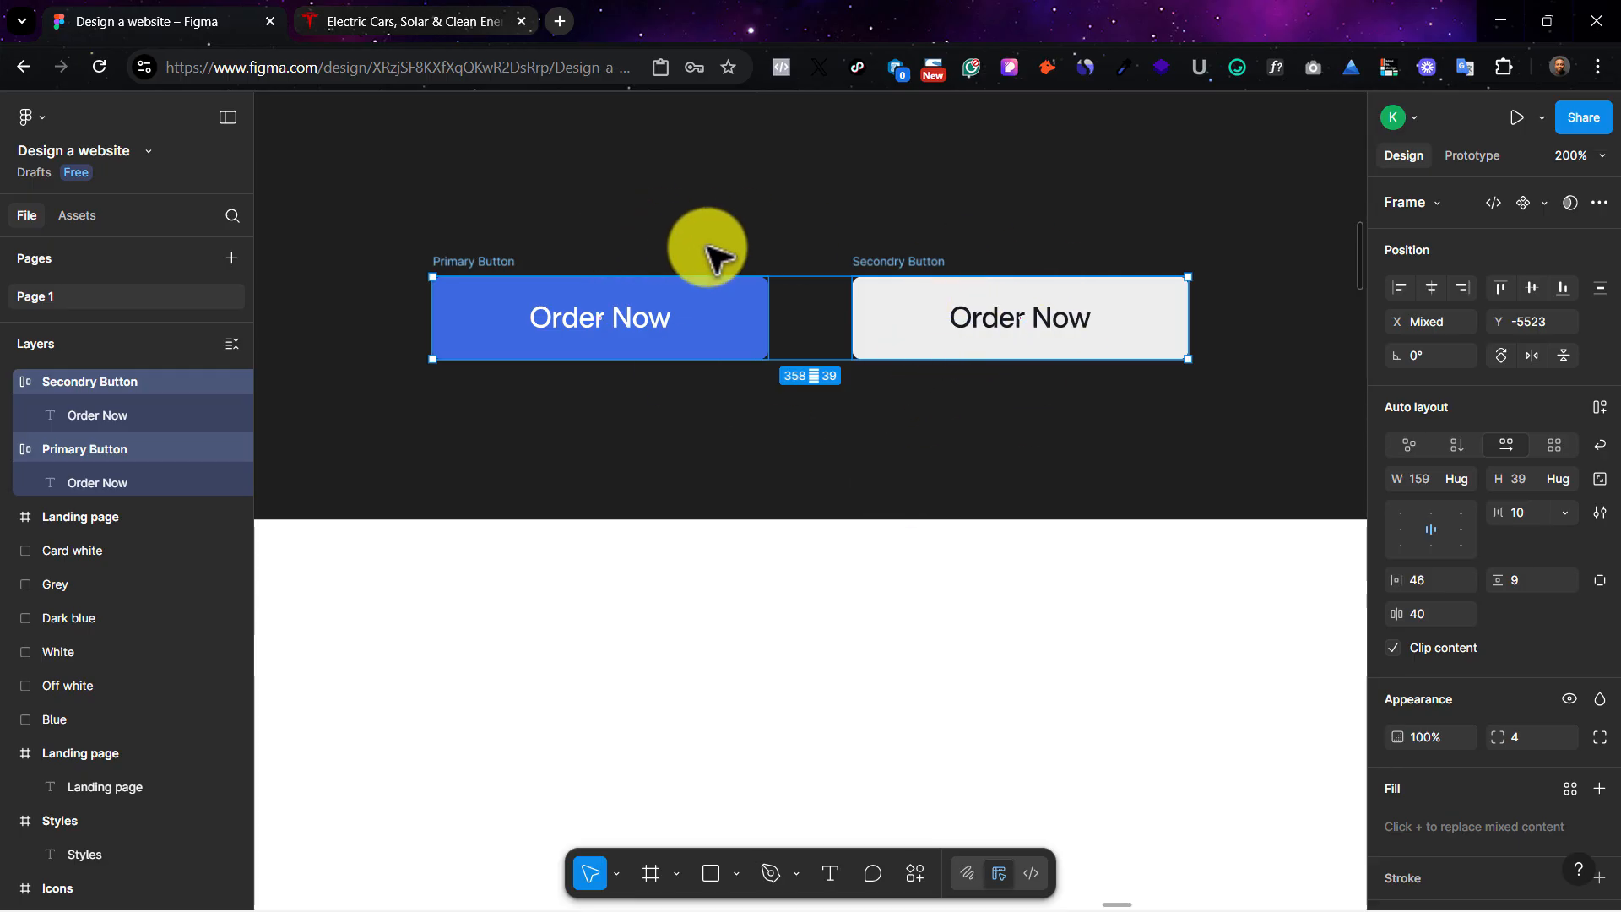
left_click(825, 252)
left_click(463, 260)
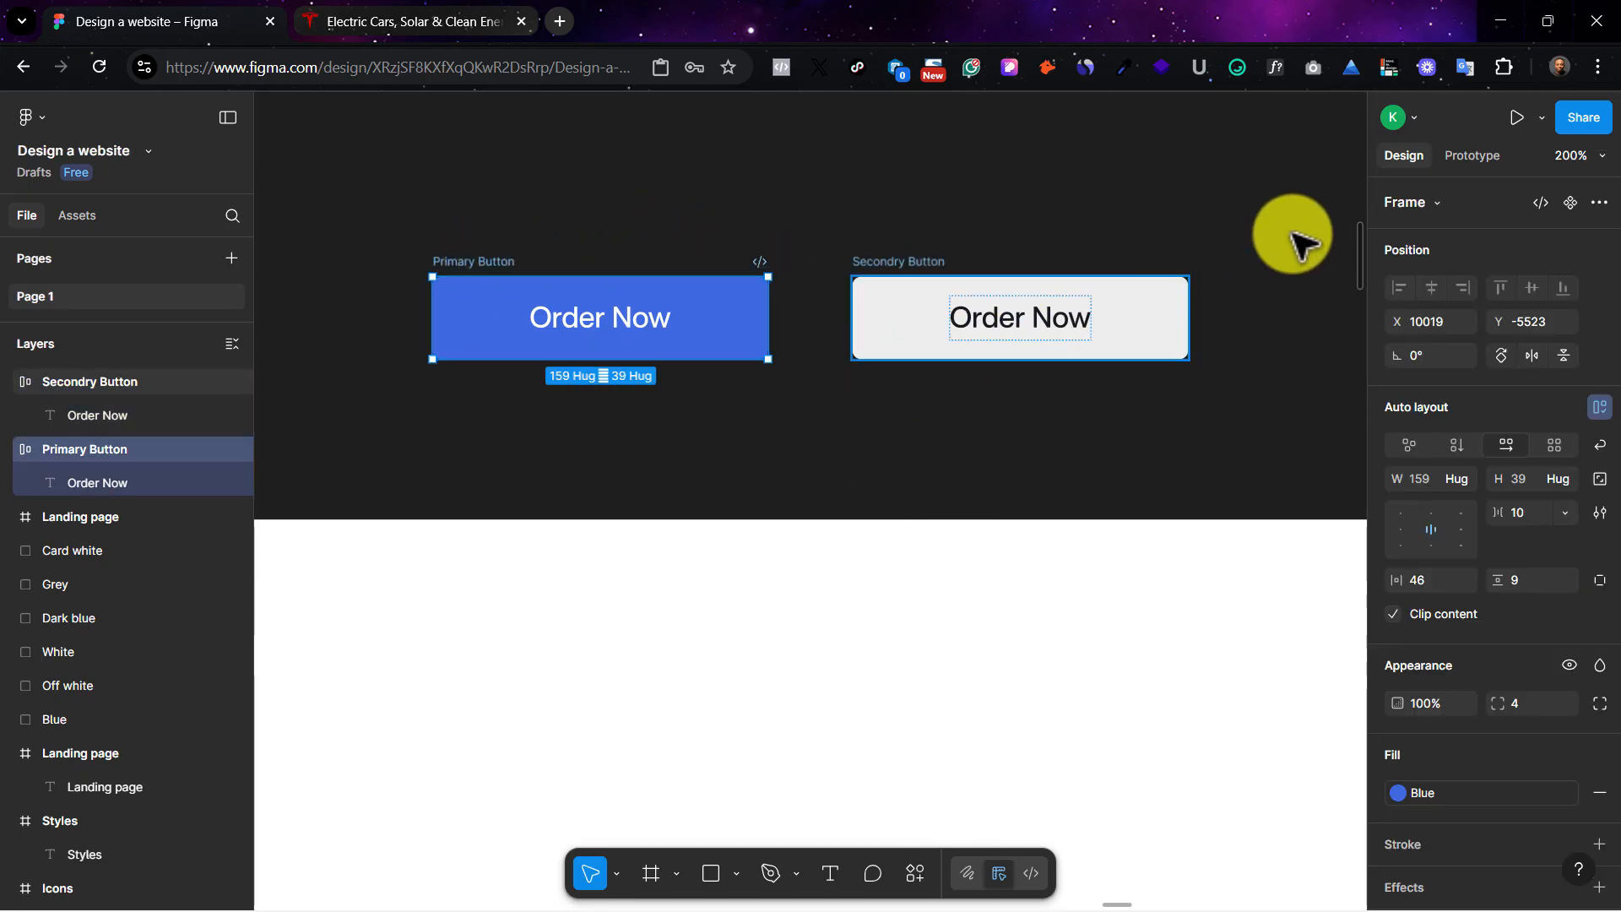
left_click(1598, 203)
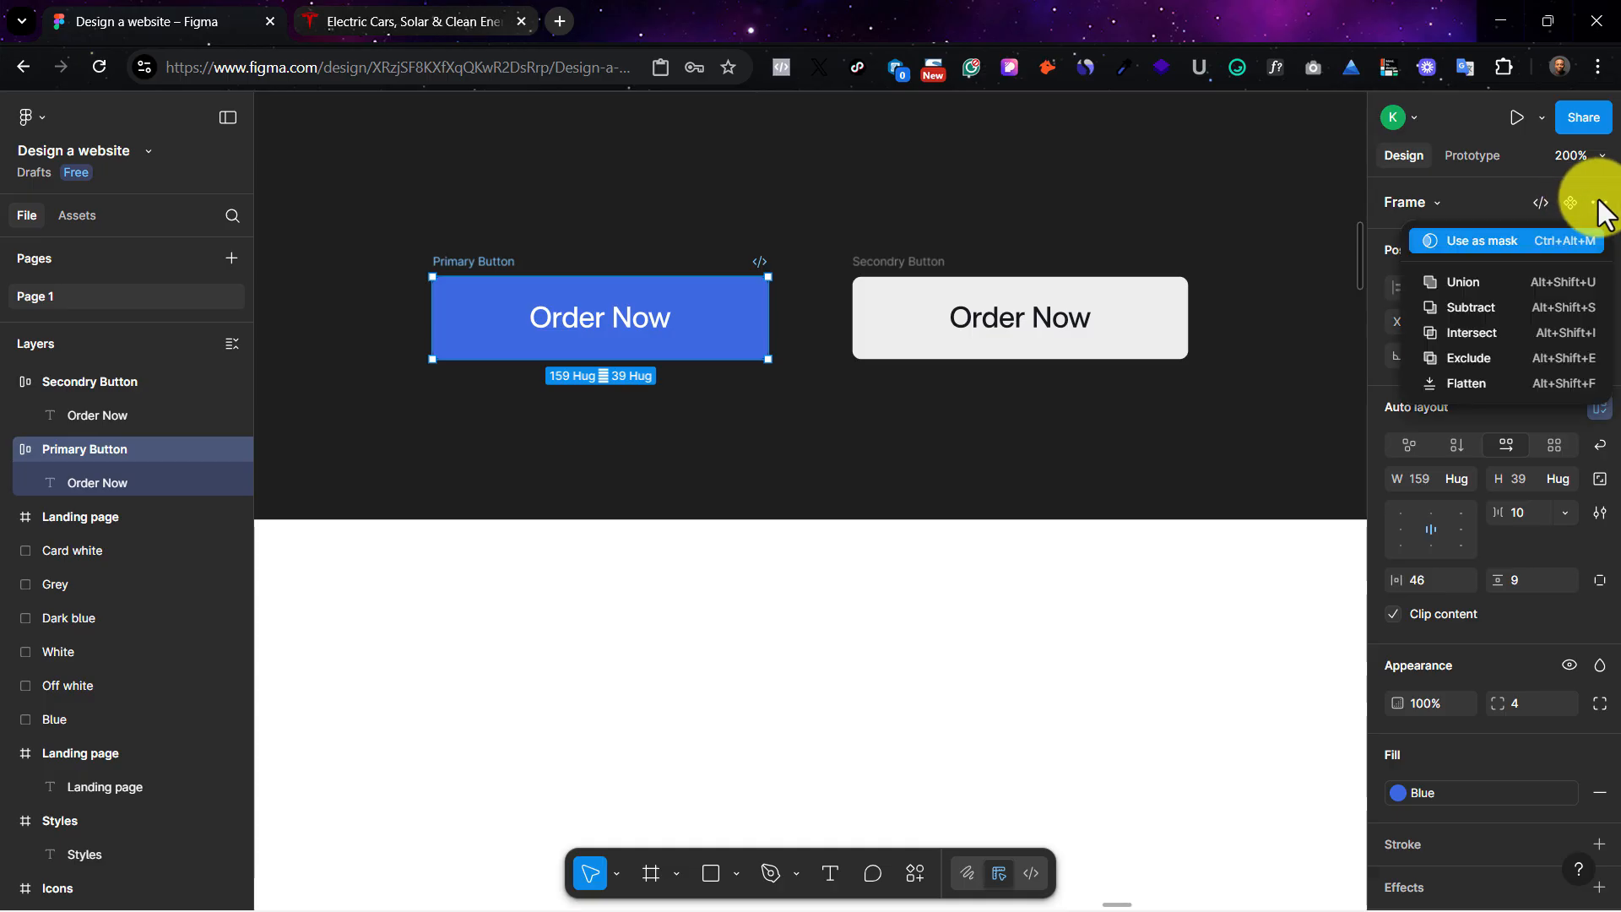
left_click(1456, 202)
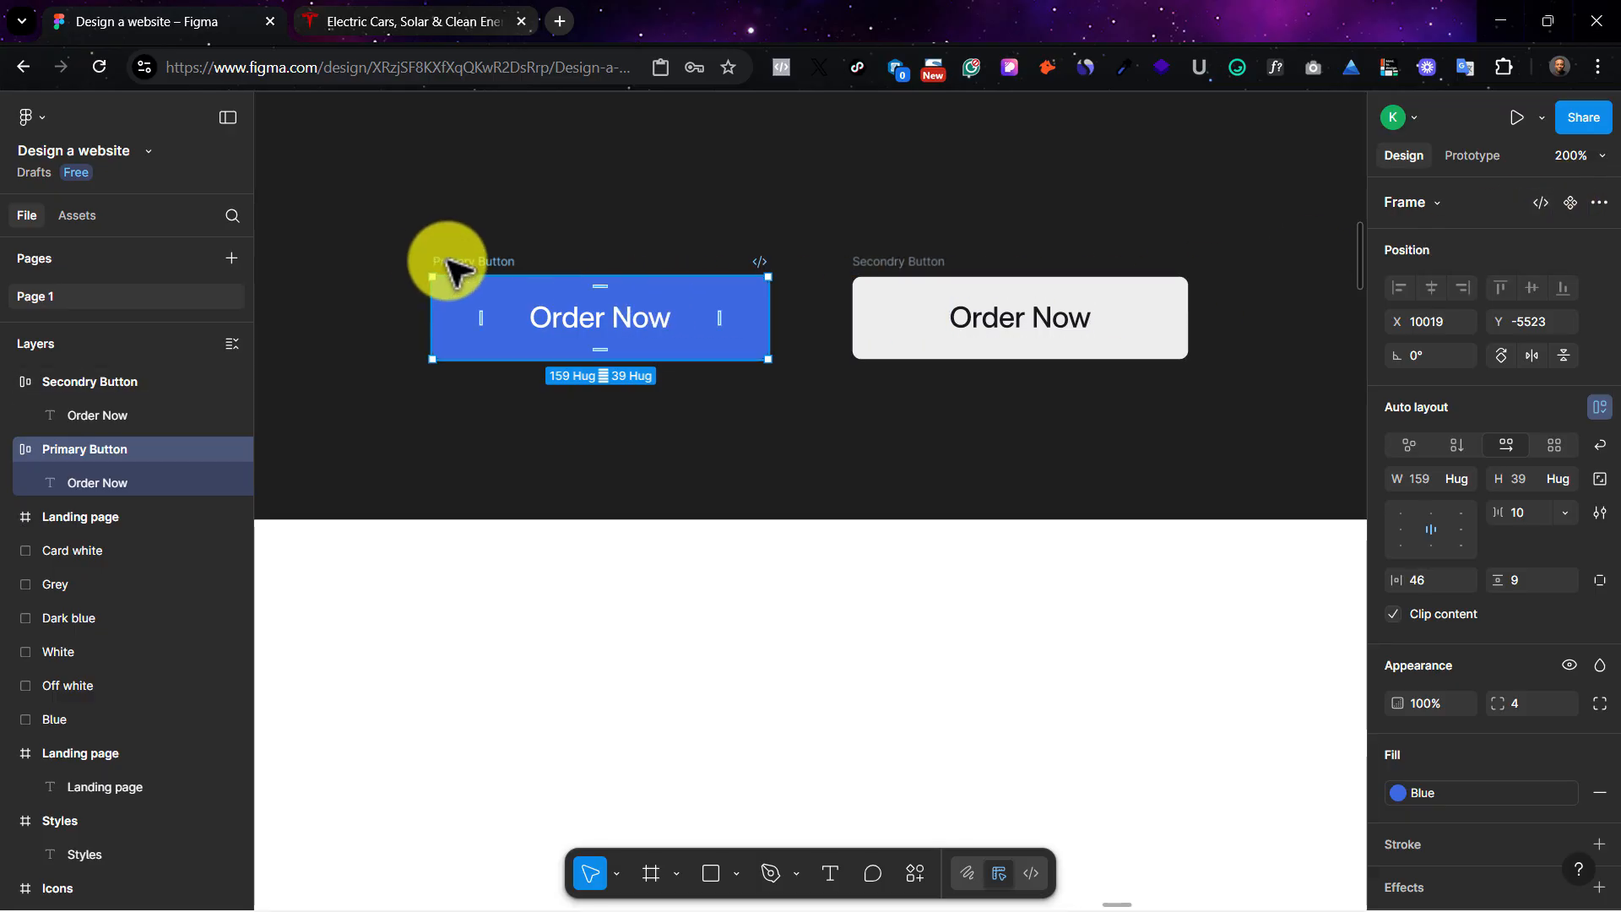
left_click(742, 224)
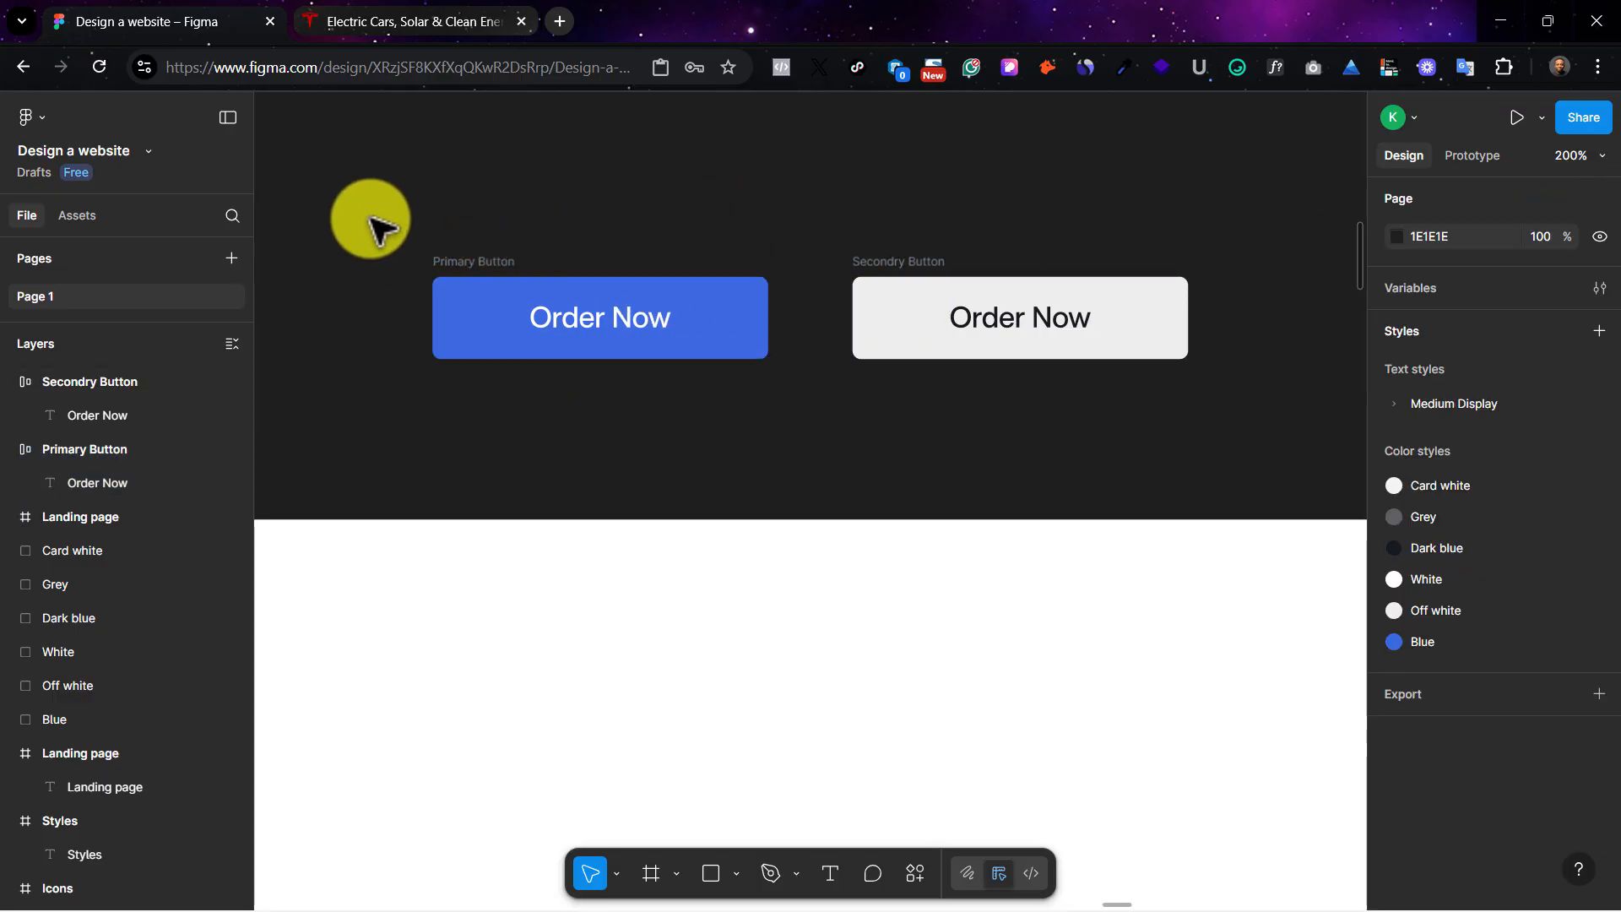
Step: Combine the Primary Button and Secondry Button into one component set and name it Button
mouse_move(372, 221)
left_mouse_down()
mouse_move(579, 351)
mouse_move(849, 432)
mouse_move(1231, 444)
left_mouse_up()
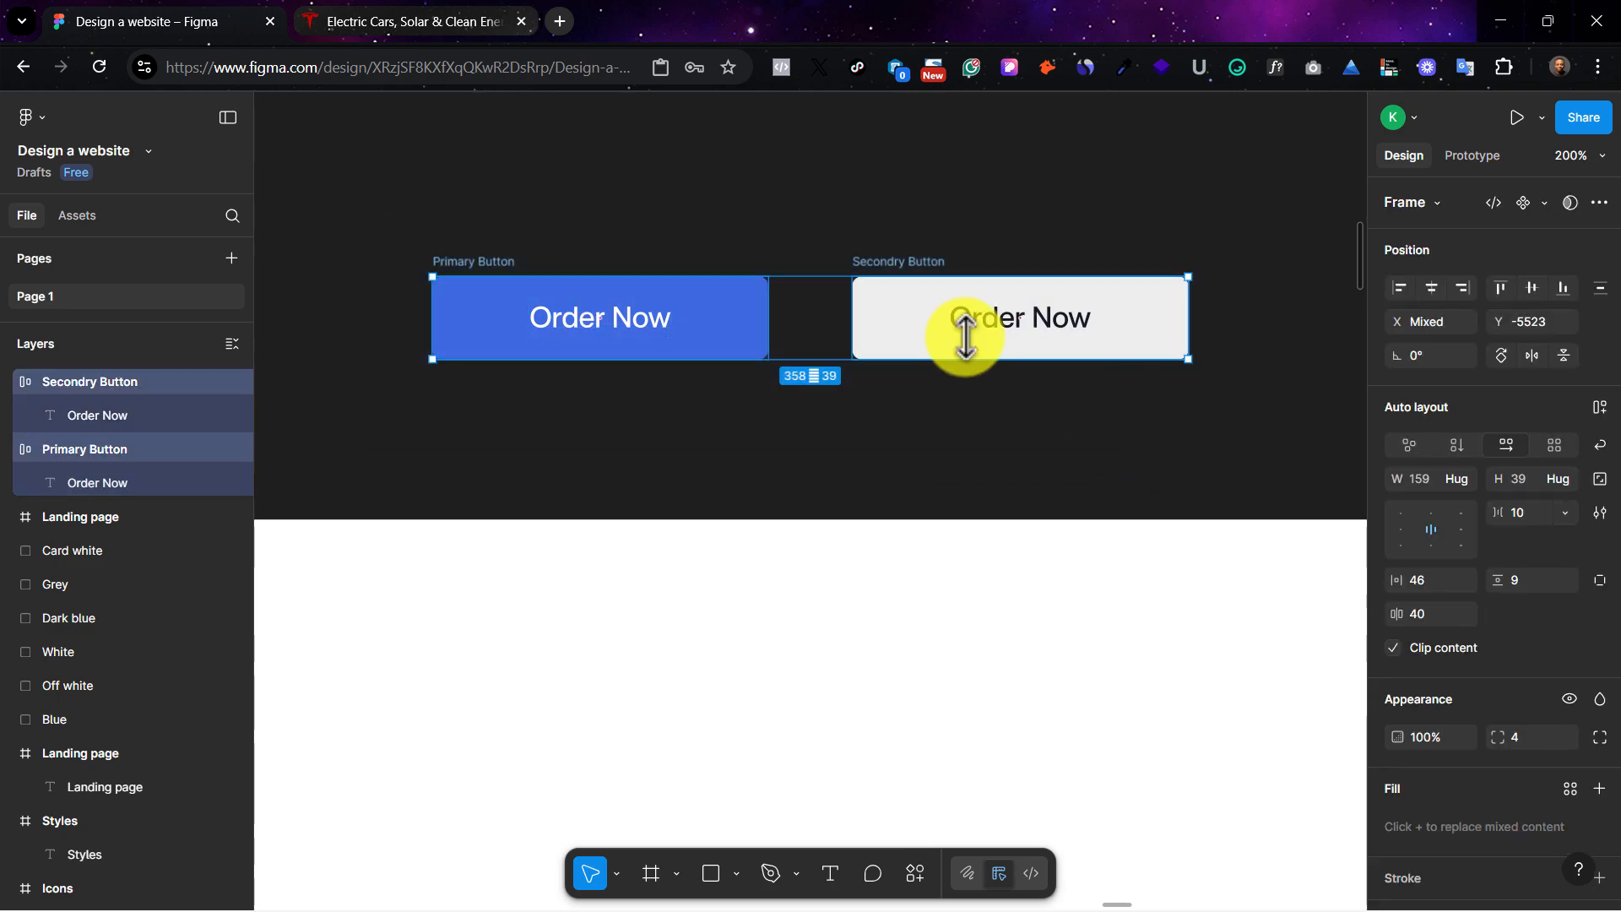
left_click(1543, 203)
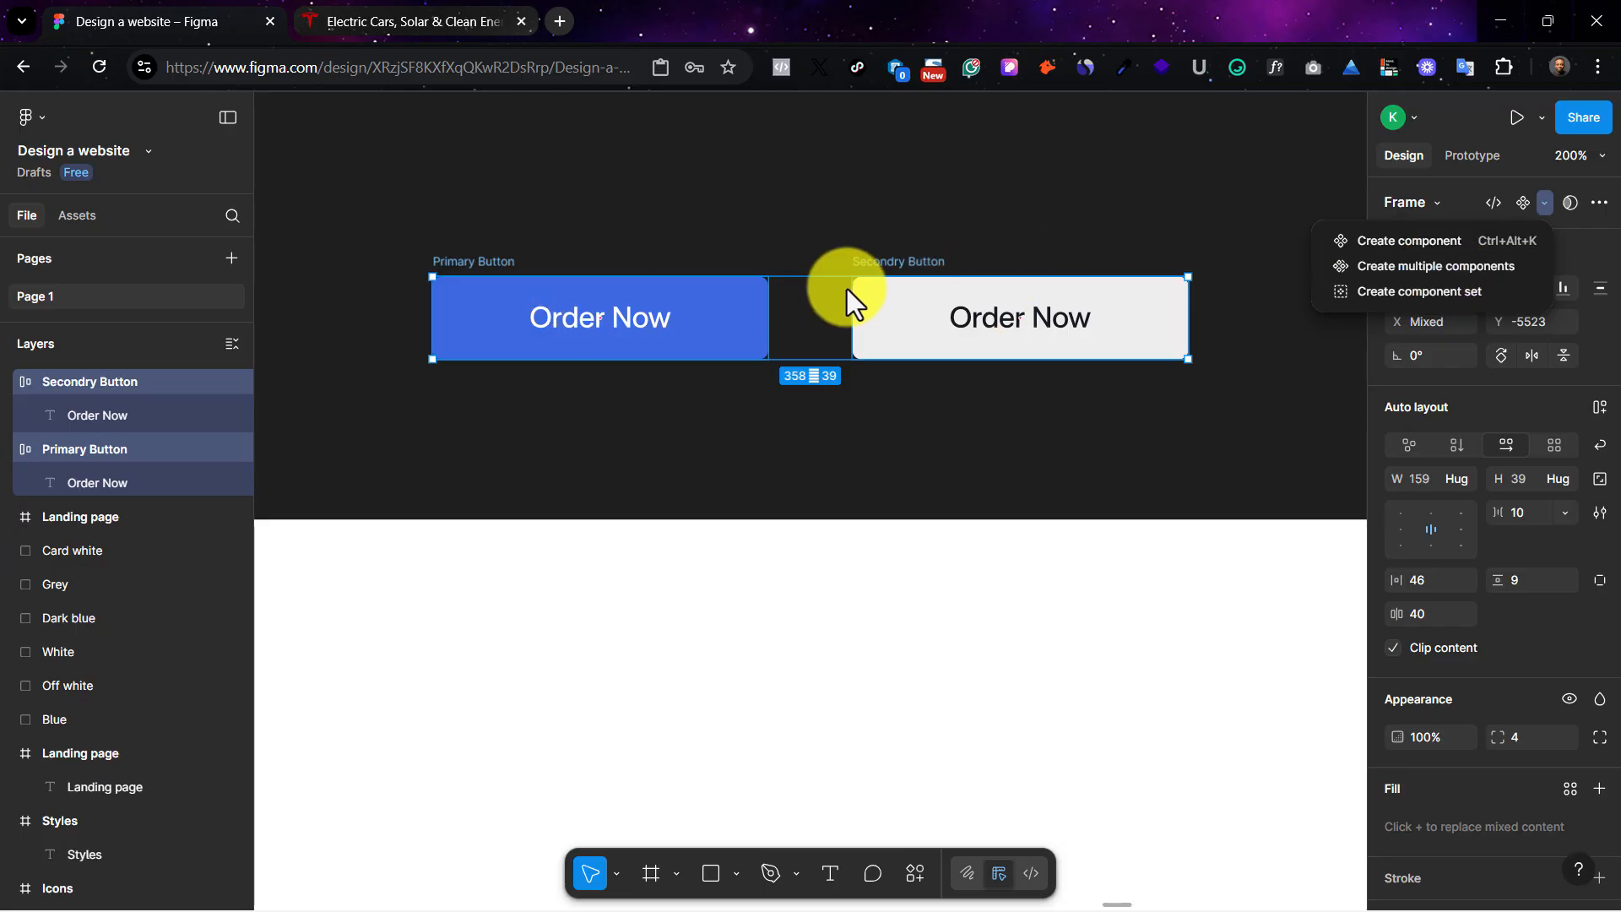
left_click(1380, 291)
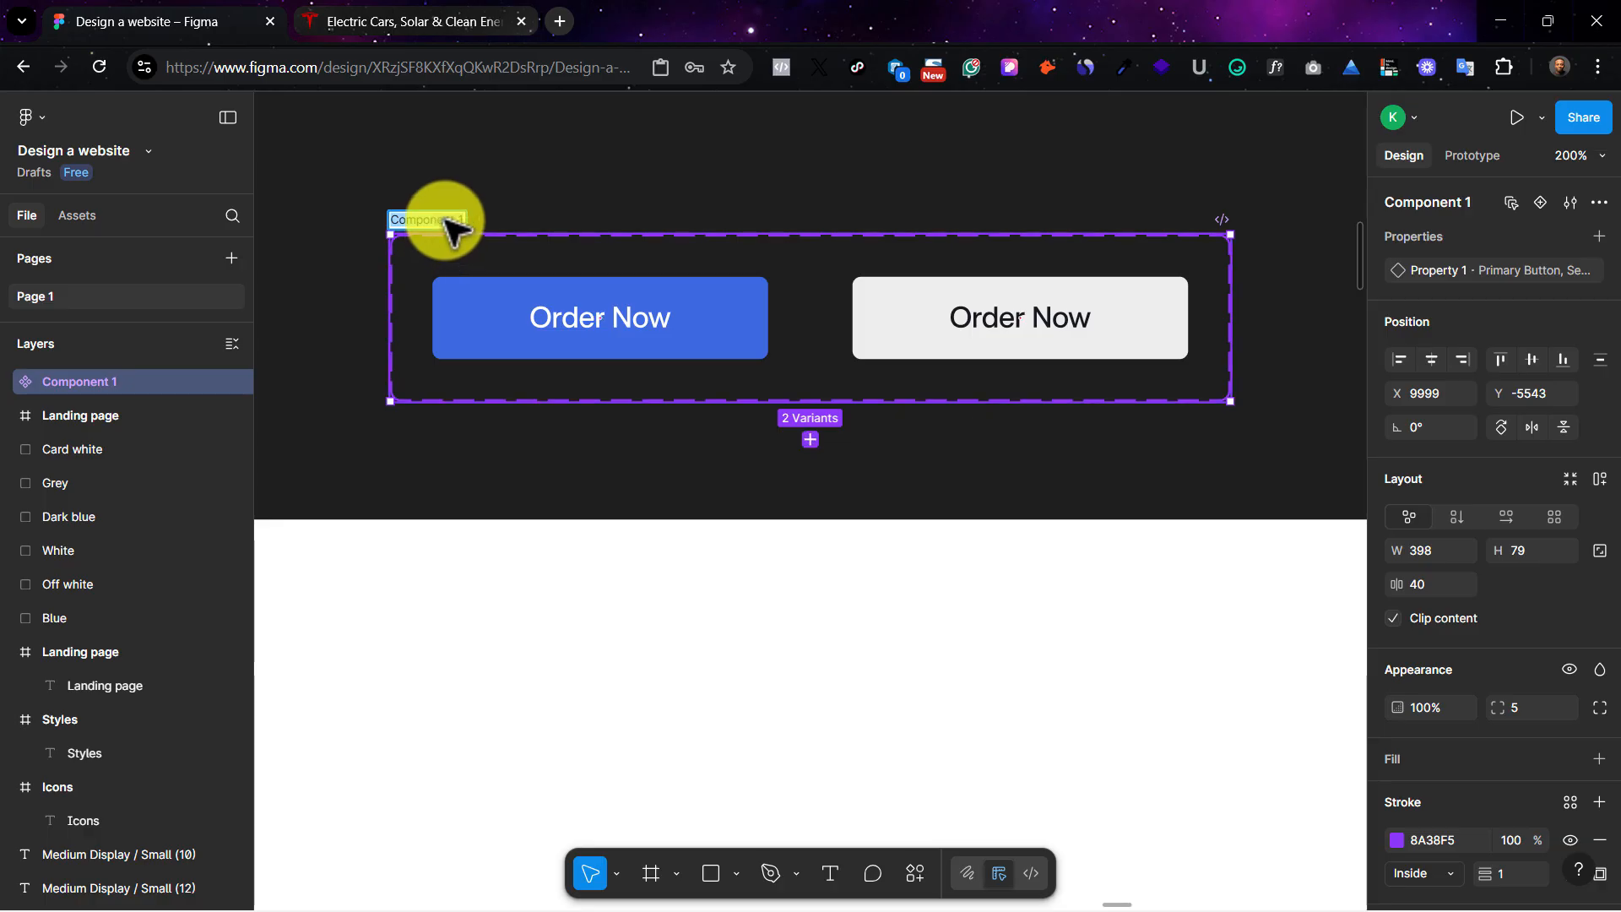
type("Button")
key("Return")
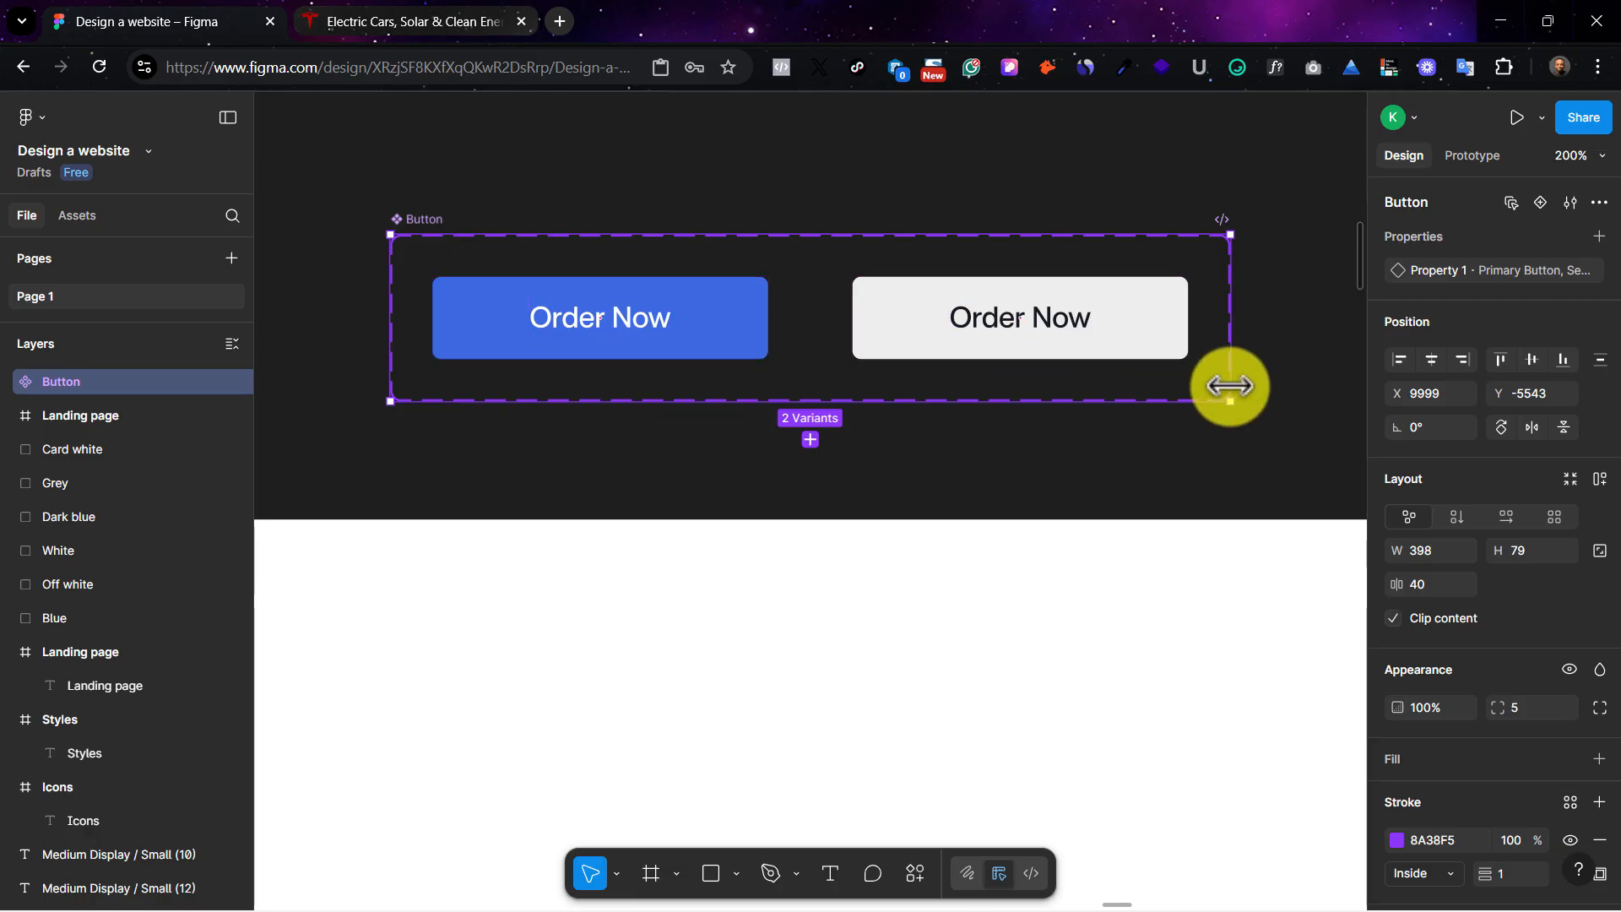
left_click(1048, 346)
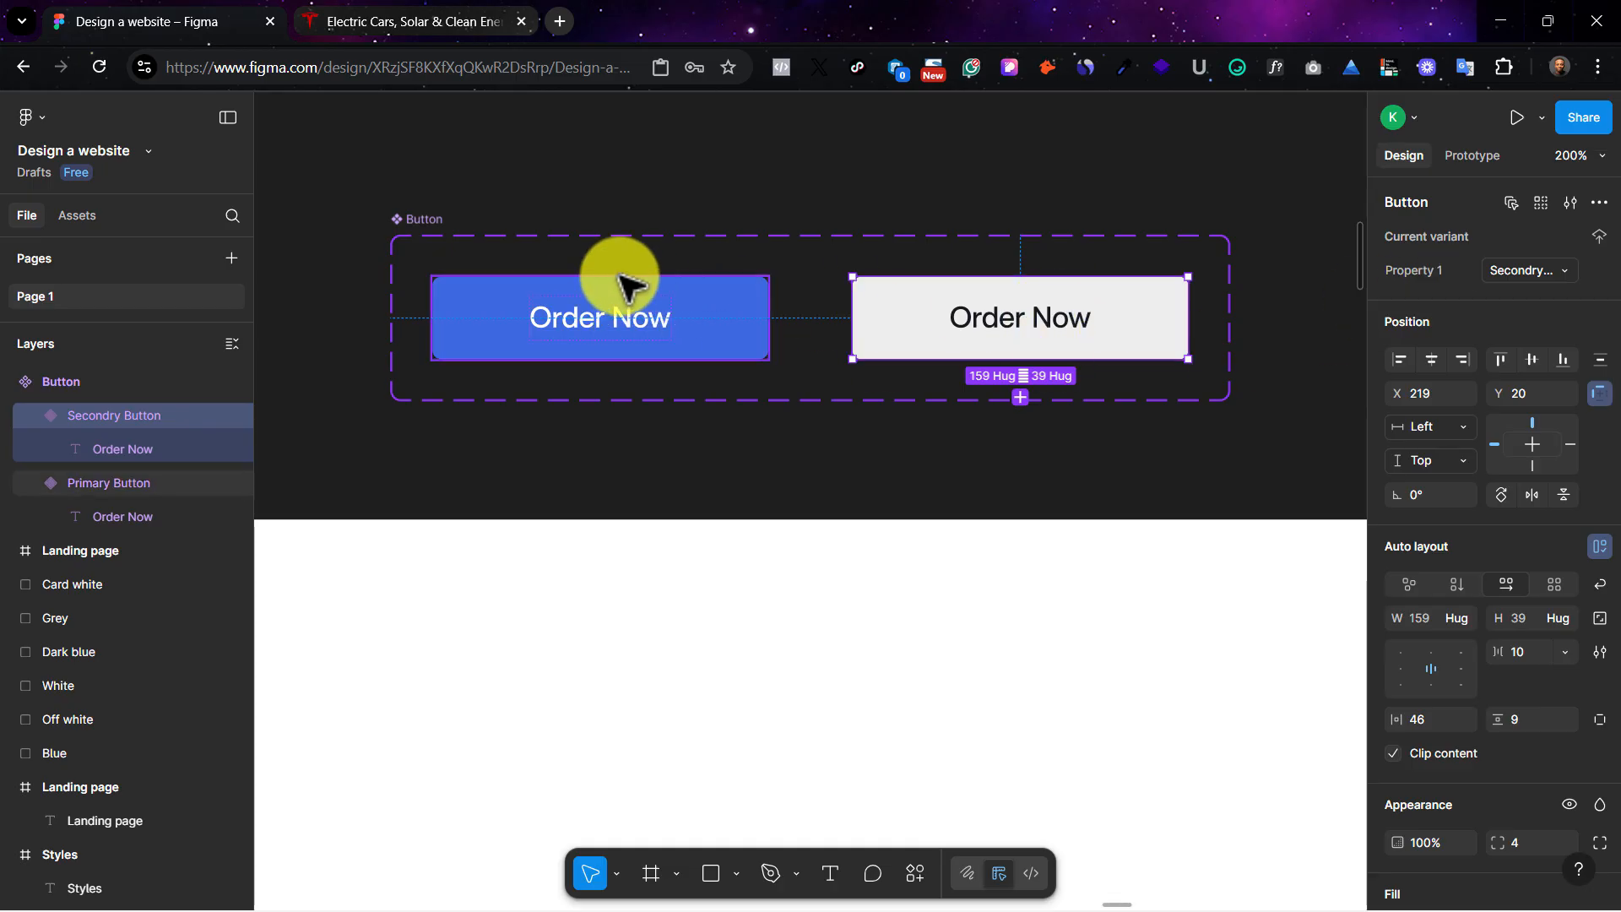
left_click(415, 238)
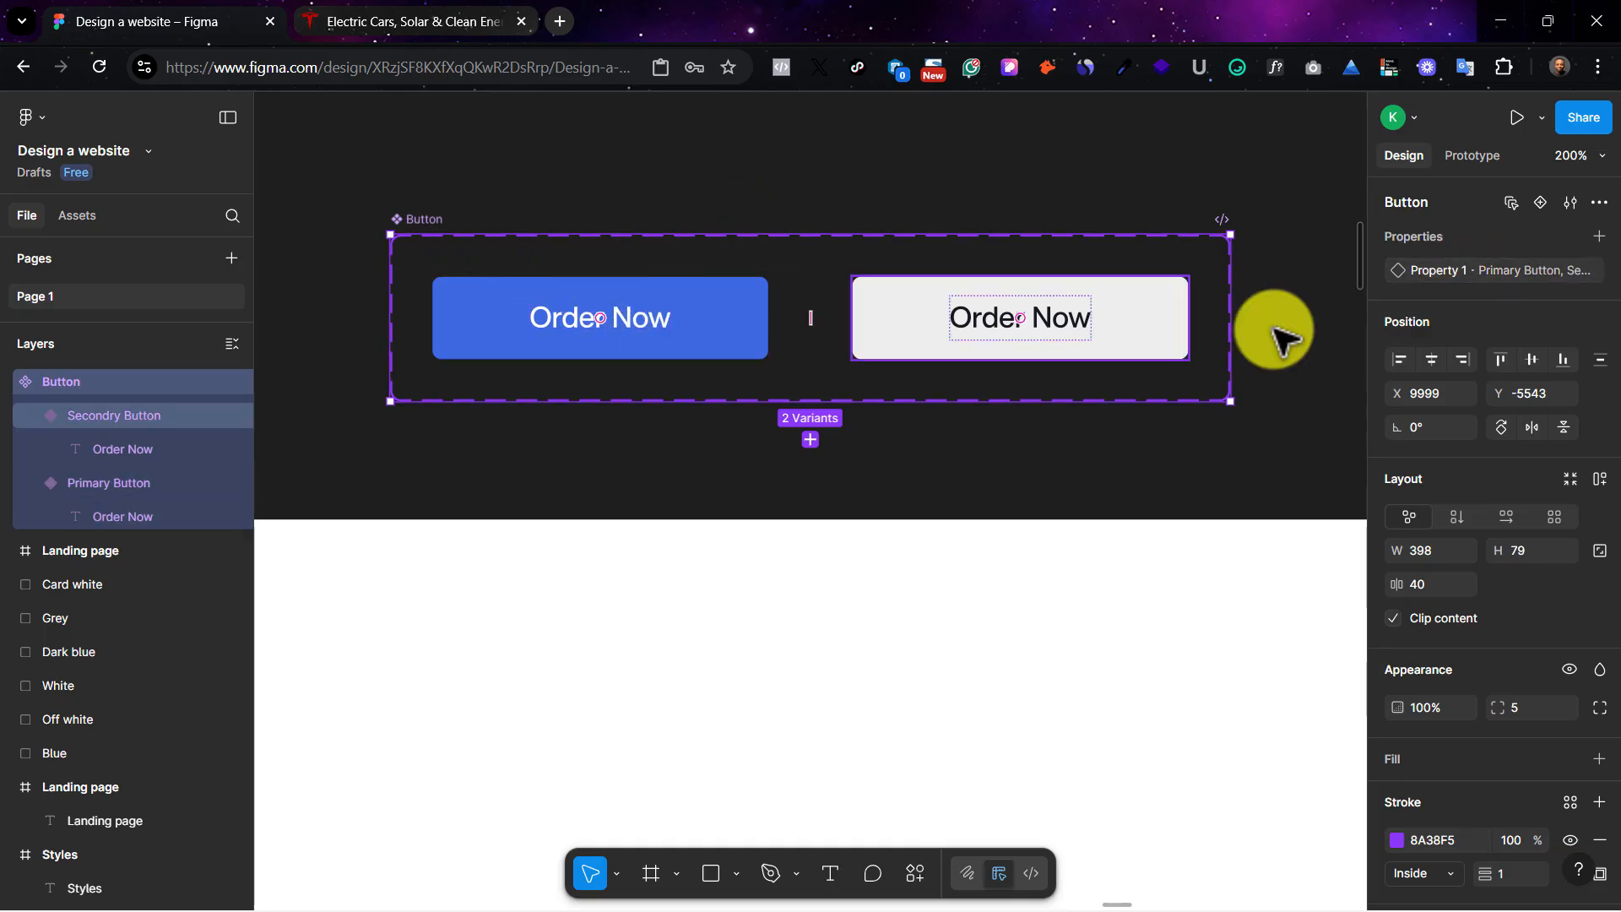
left_click(1596, 239)
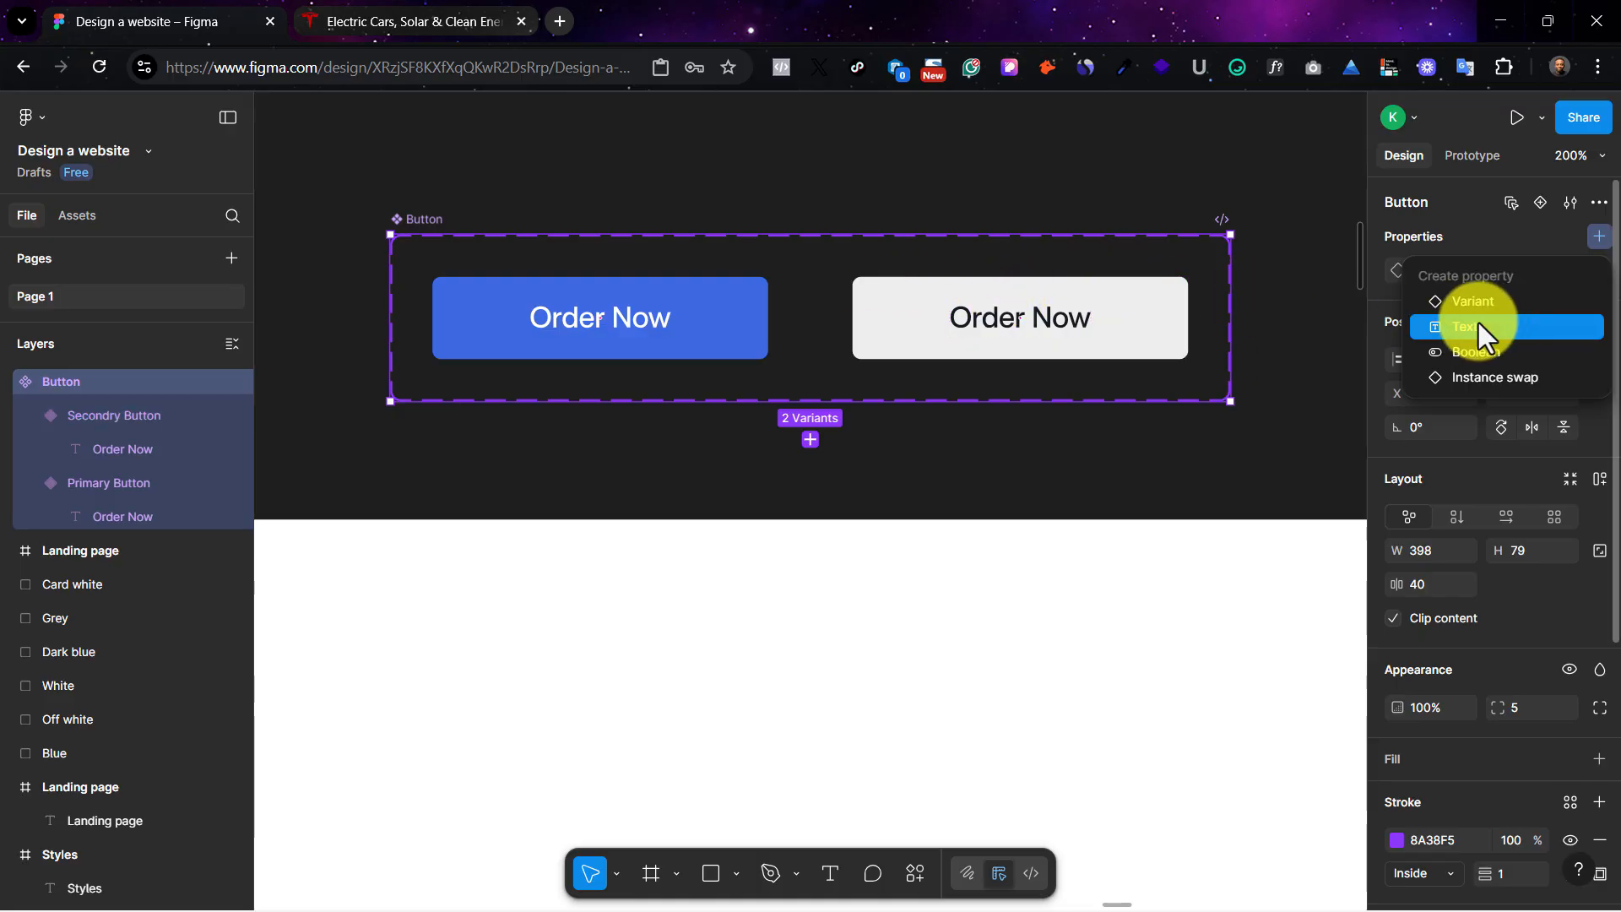
left_click(728, 179)
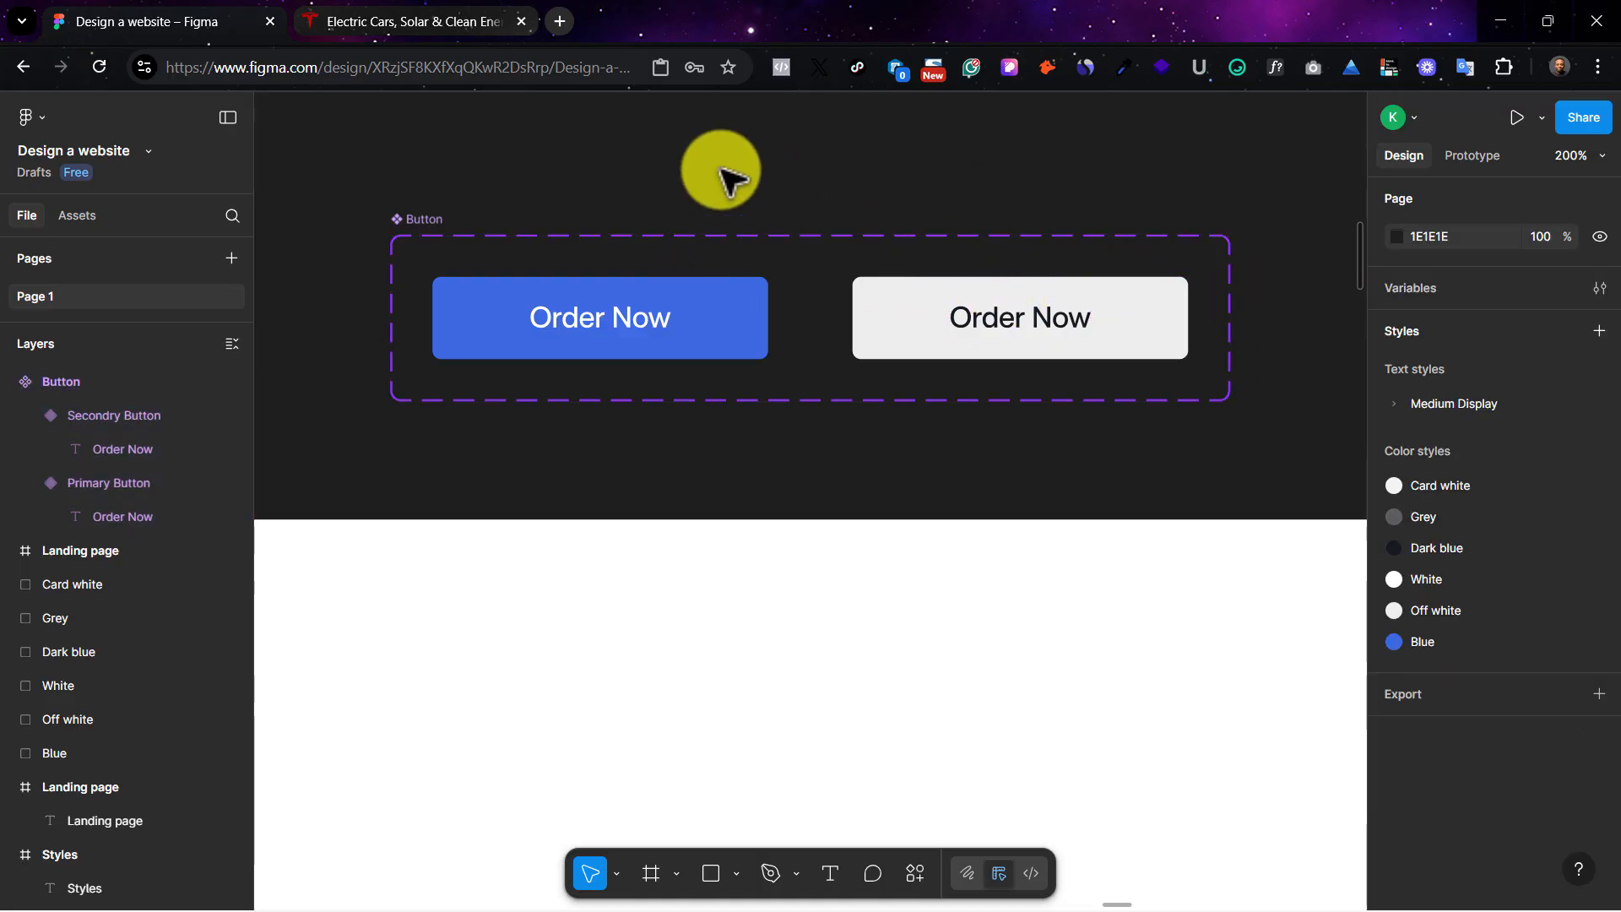
Step: Create a component property named Text with the value "Text label" from the Primary Button variant's Order Now text
double_click(644, 321)
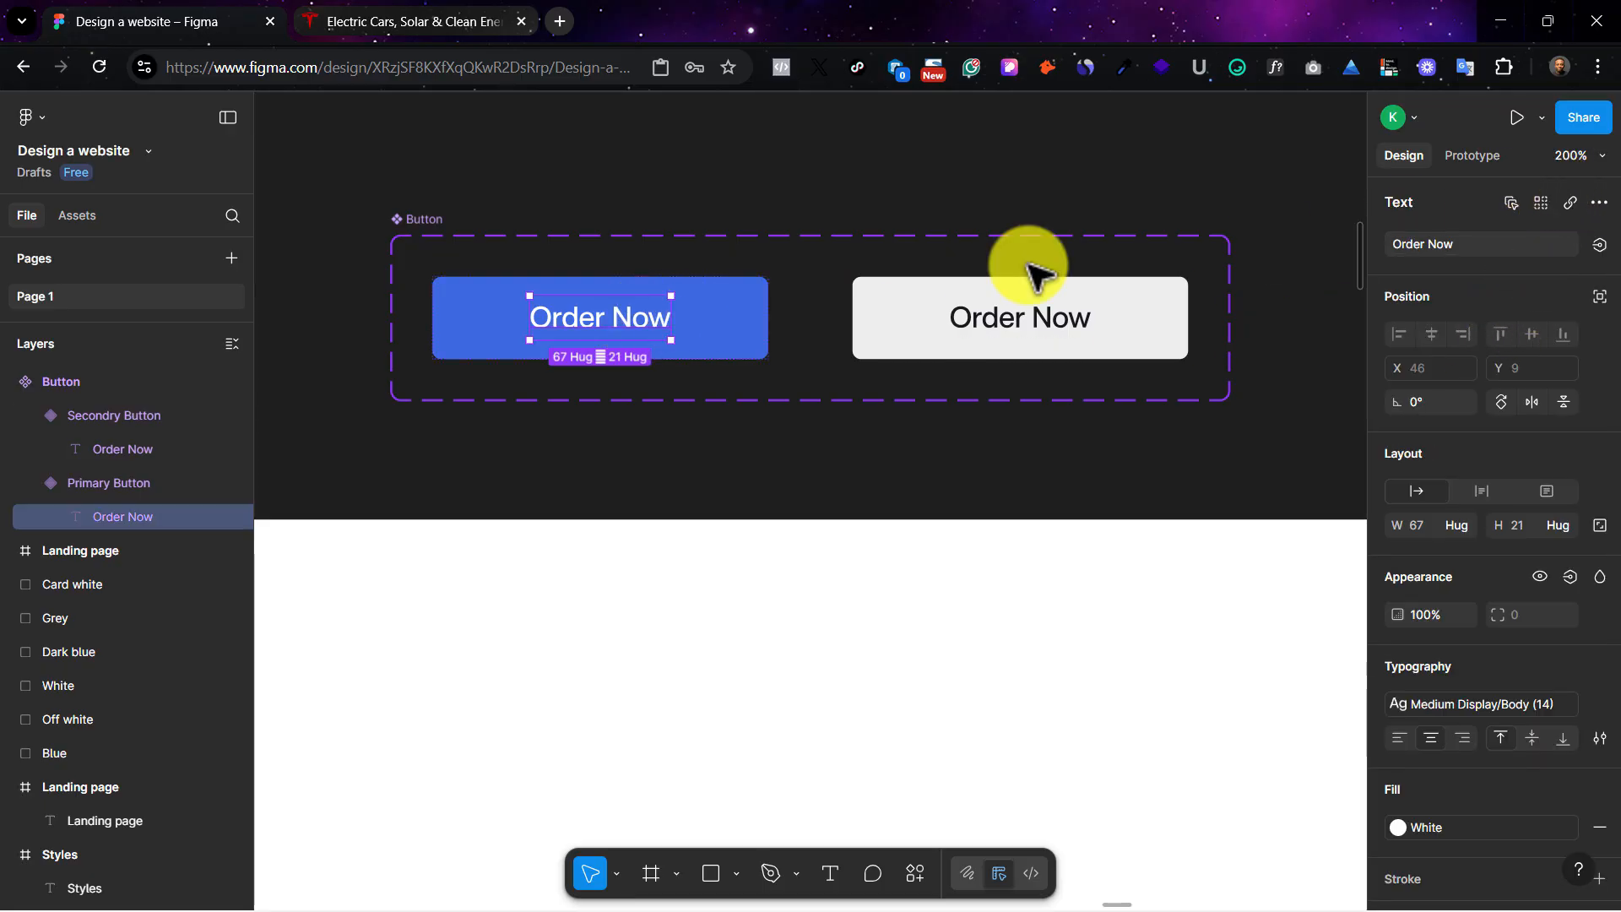
left_click(1598, 246)
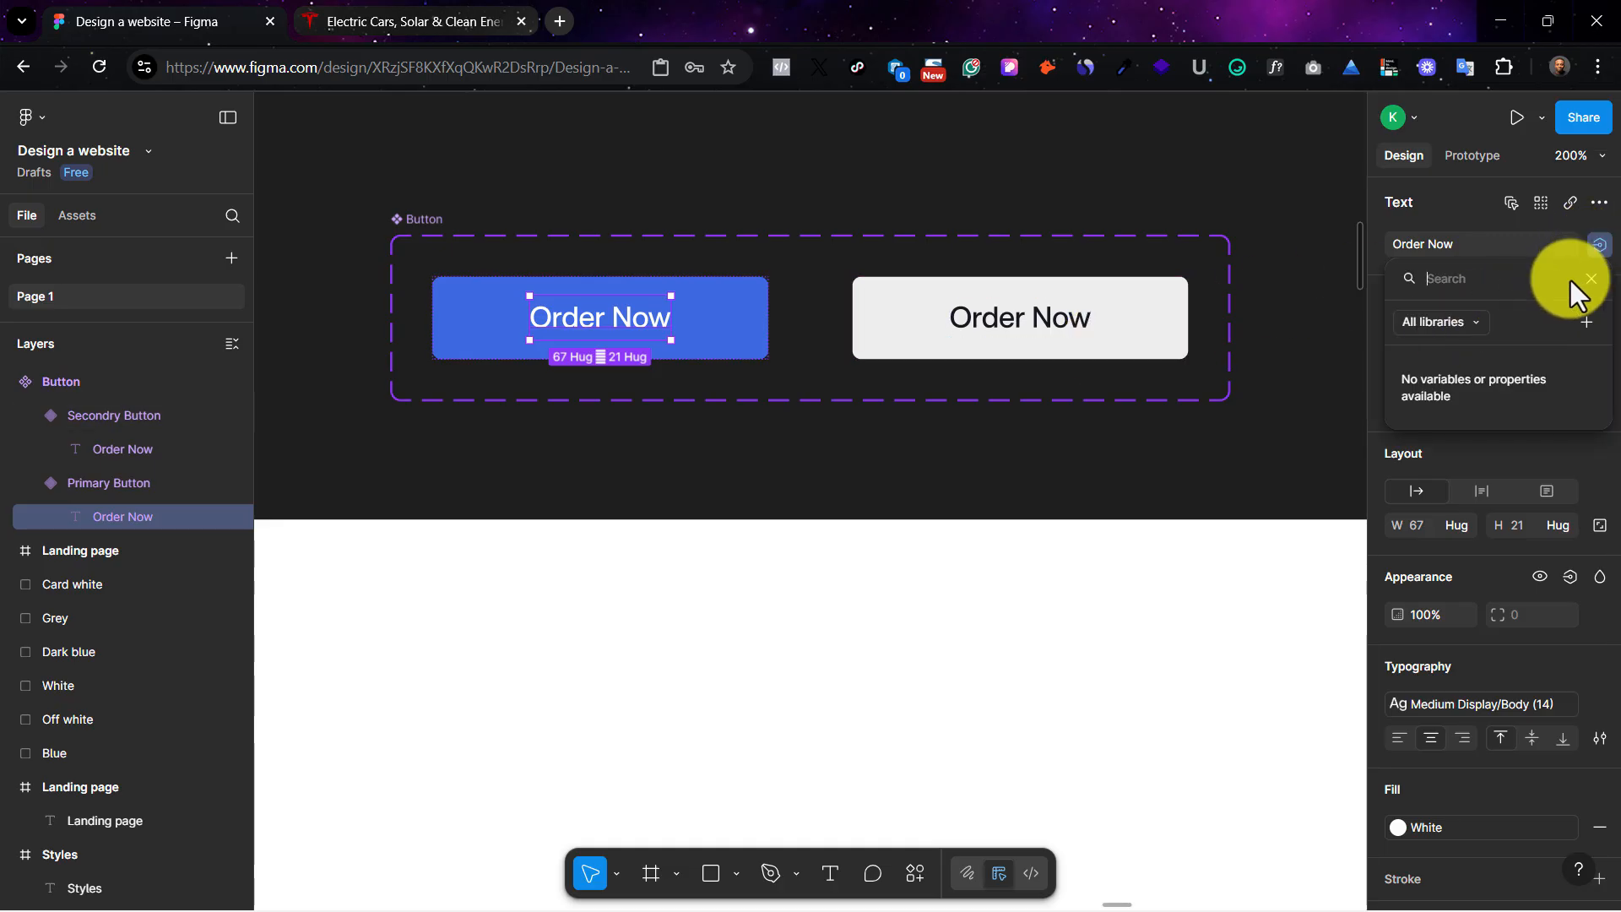
left_click(1587, 323)
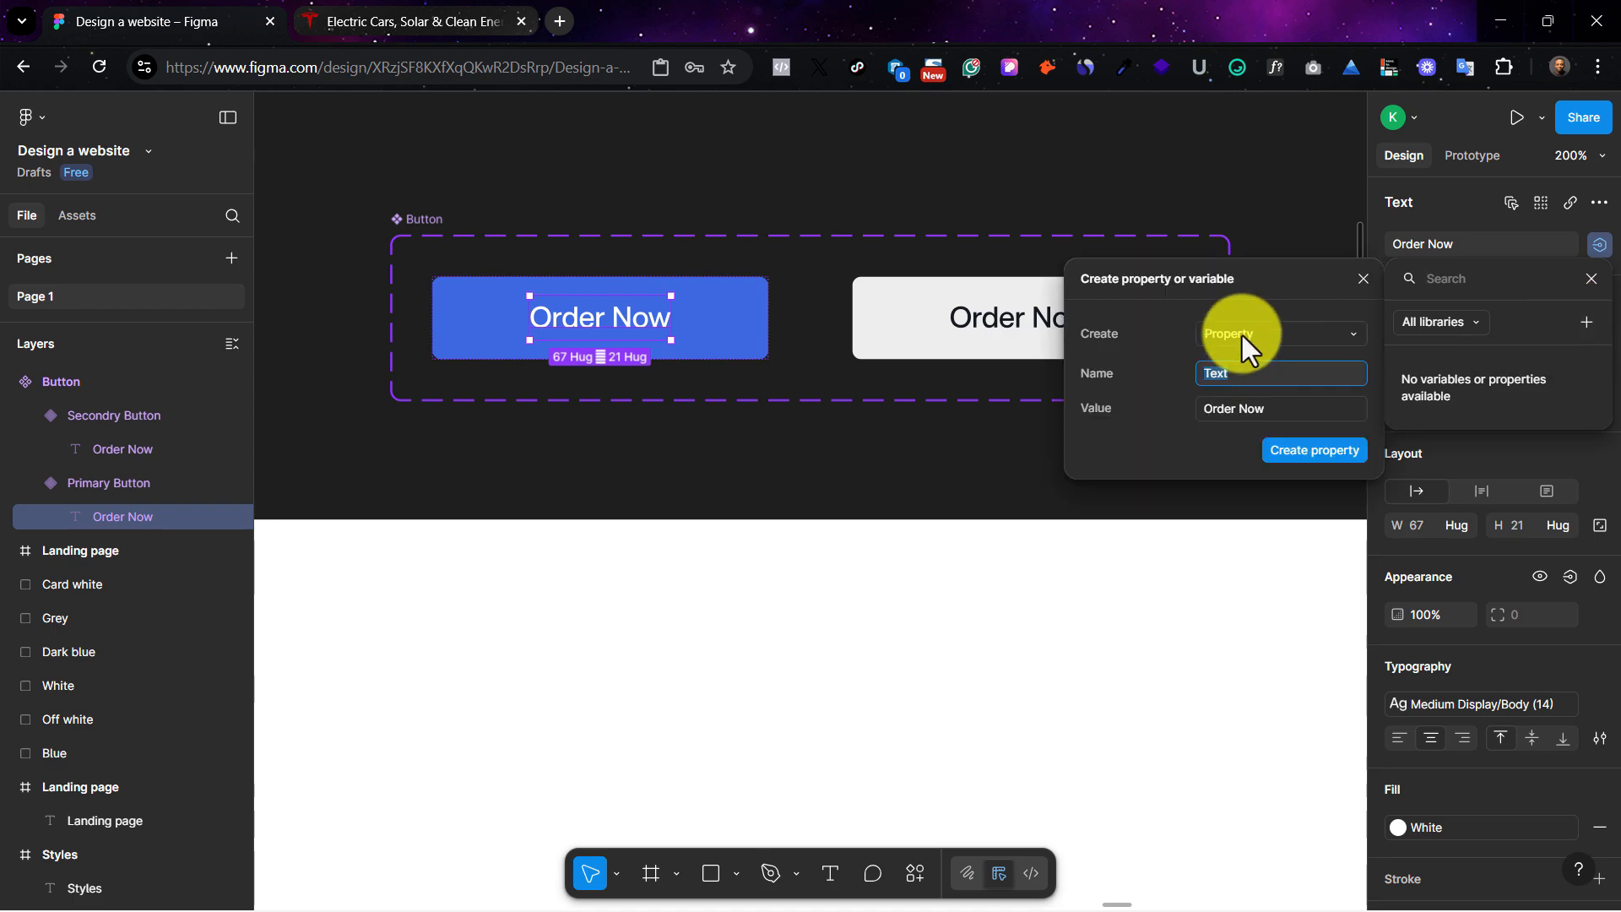
left_click(1269, 336)
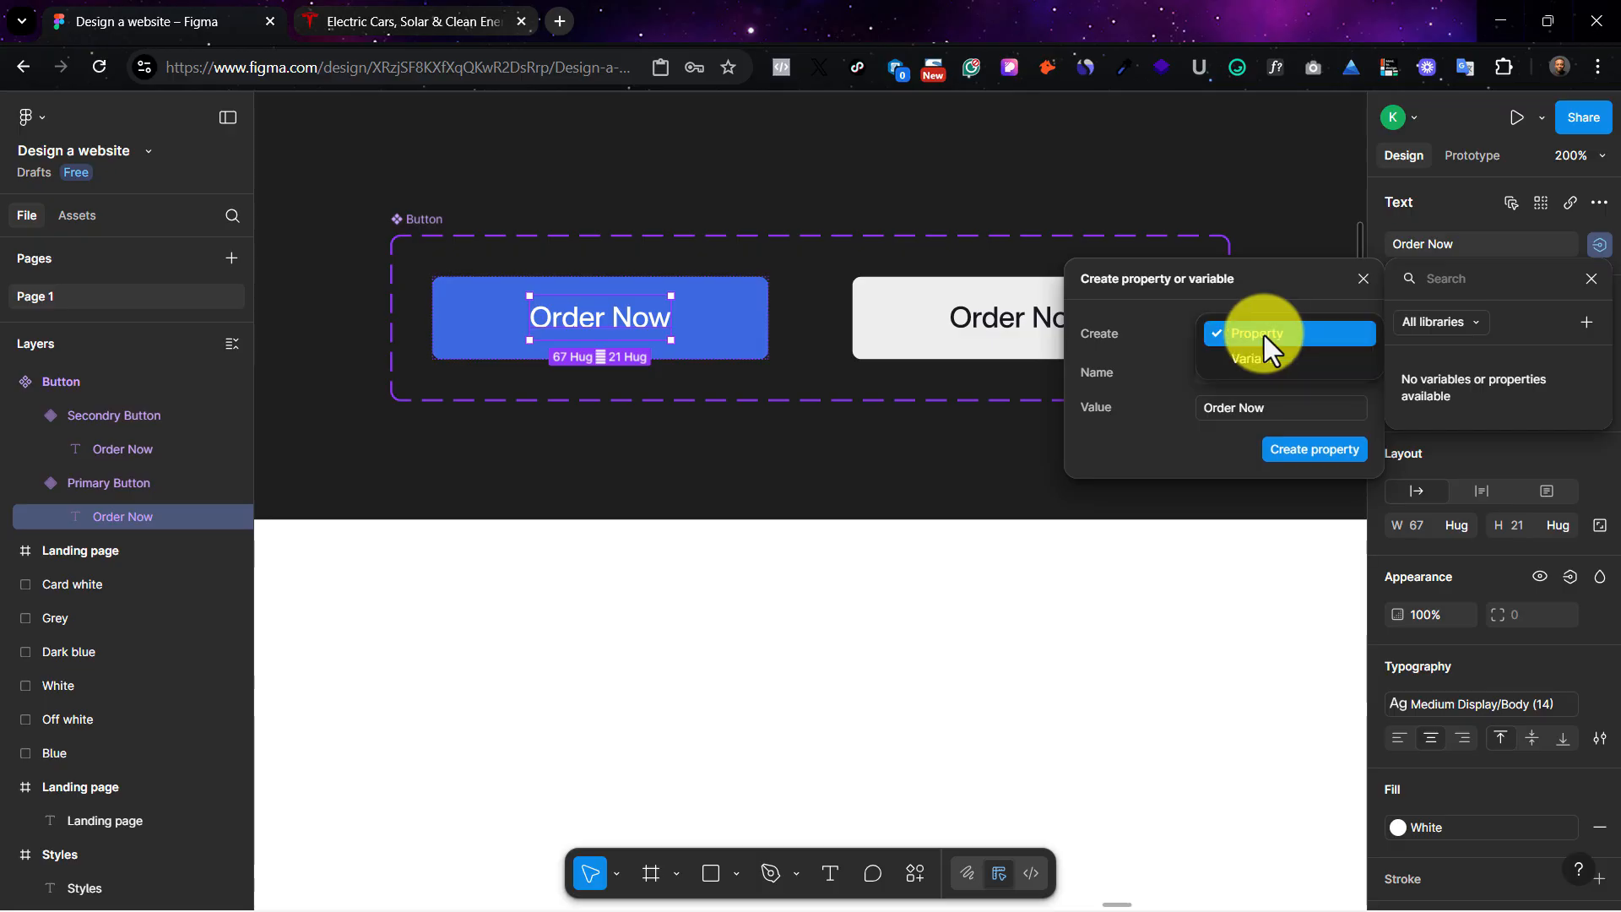
left_click(1148, 342)
left_click(1271, 408)
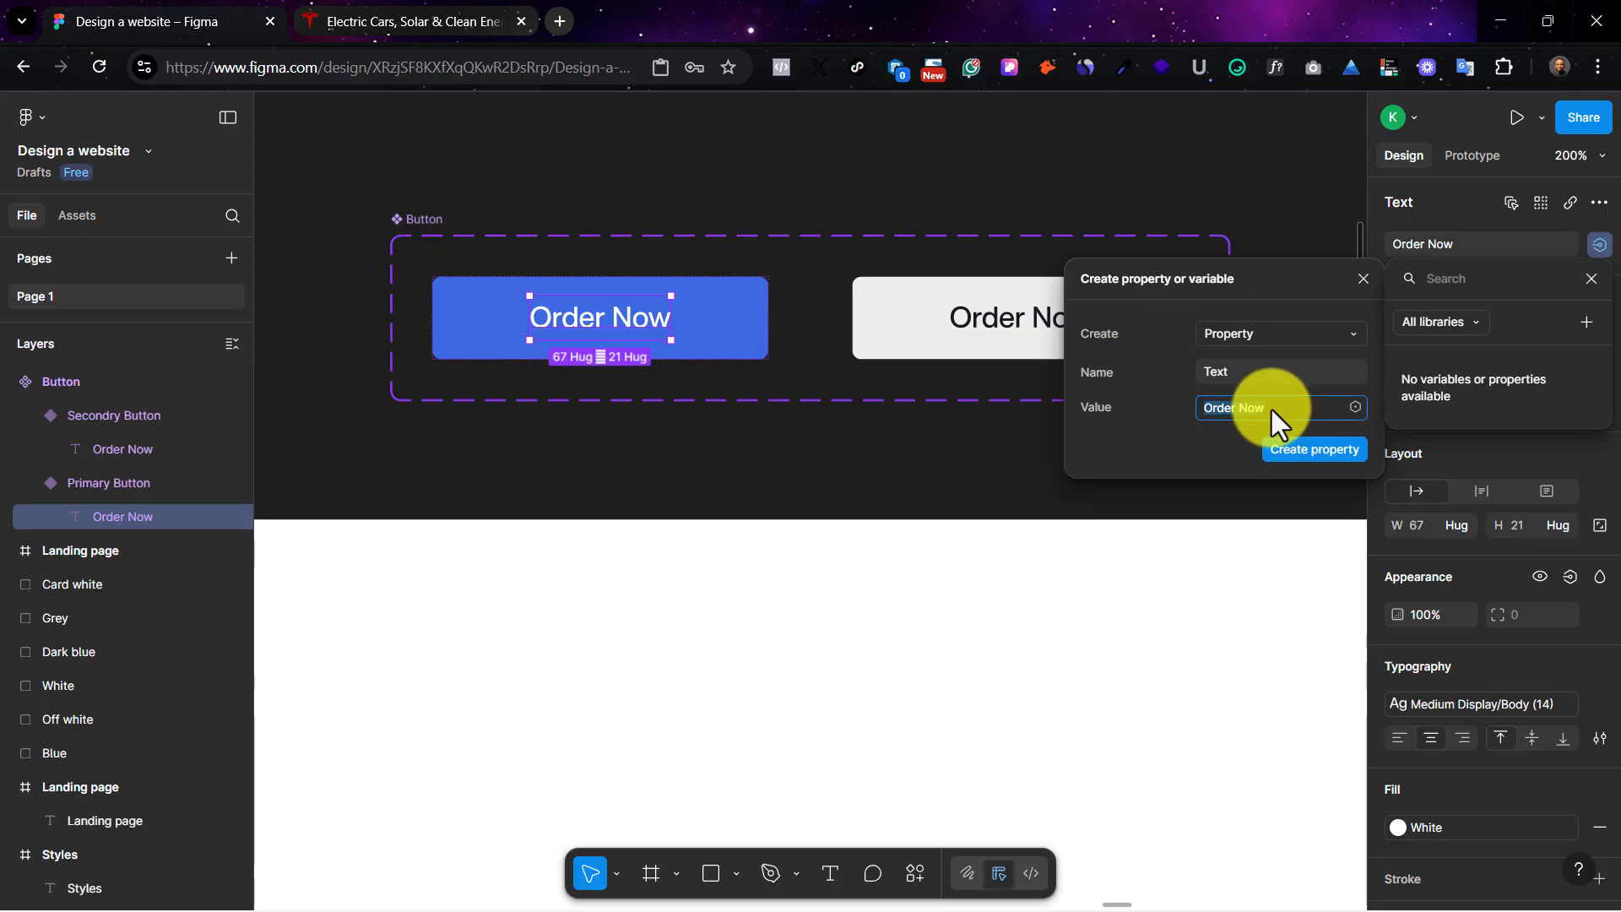
type("Text lebel")
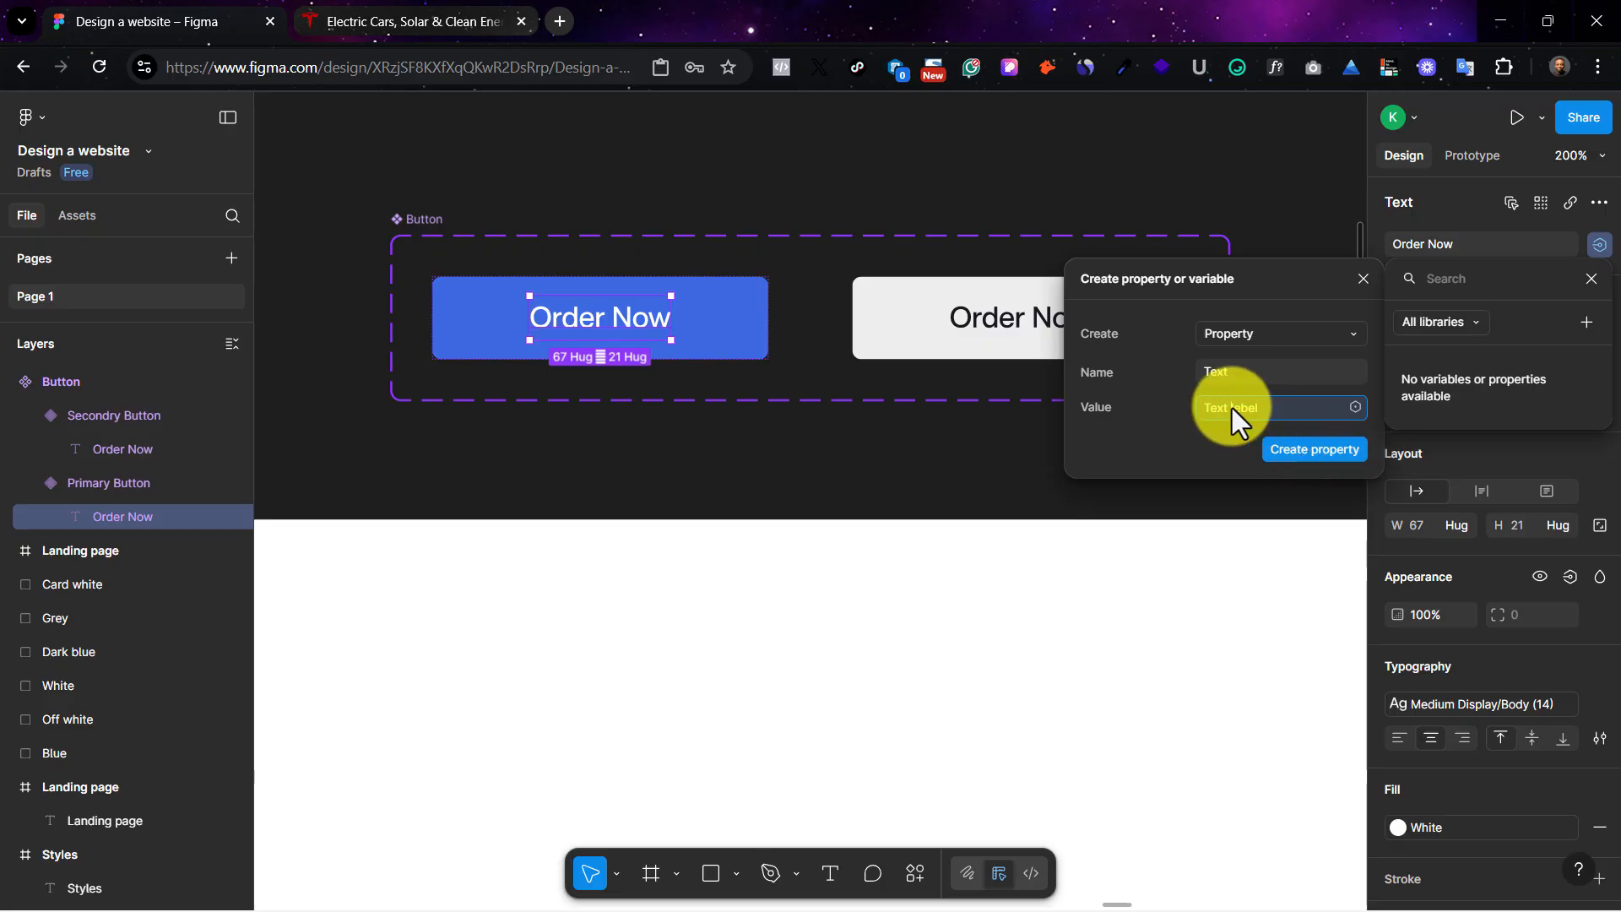
key("BackSpace")
type("a")
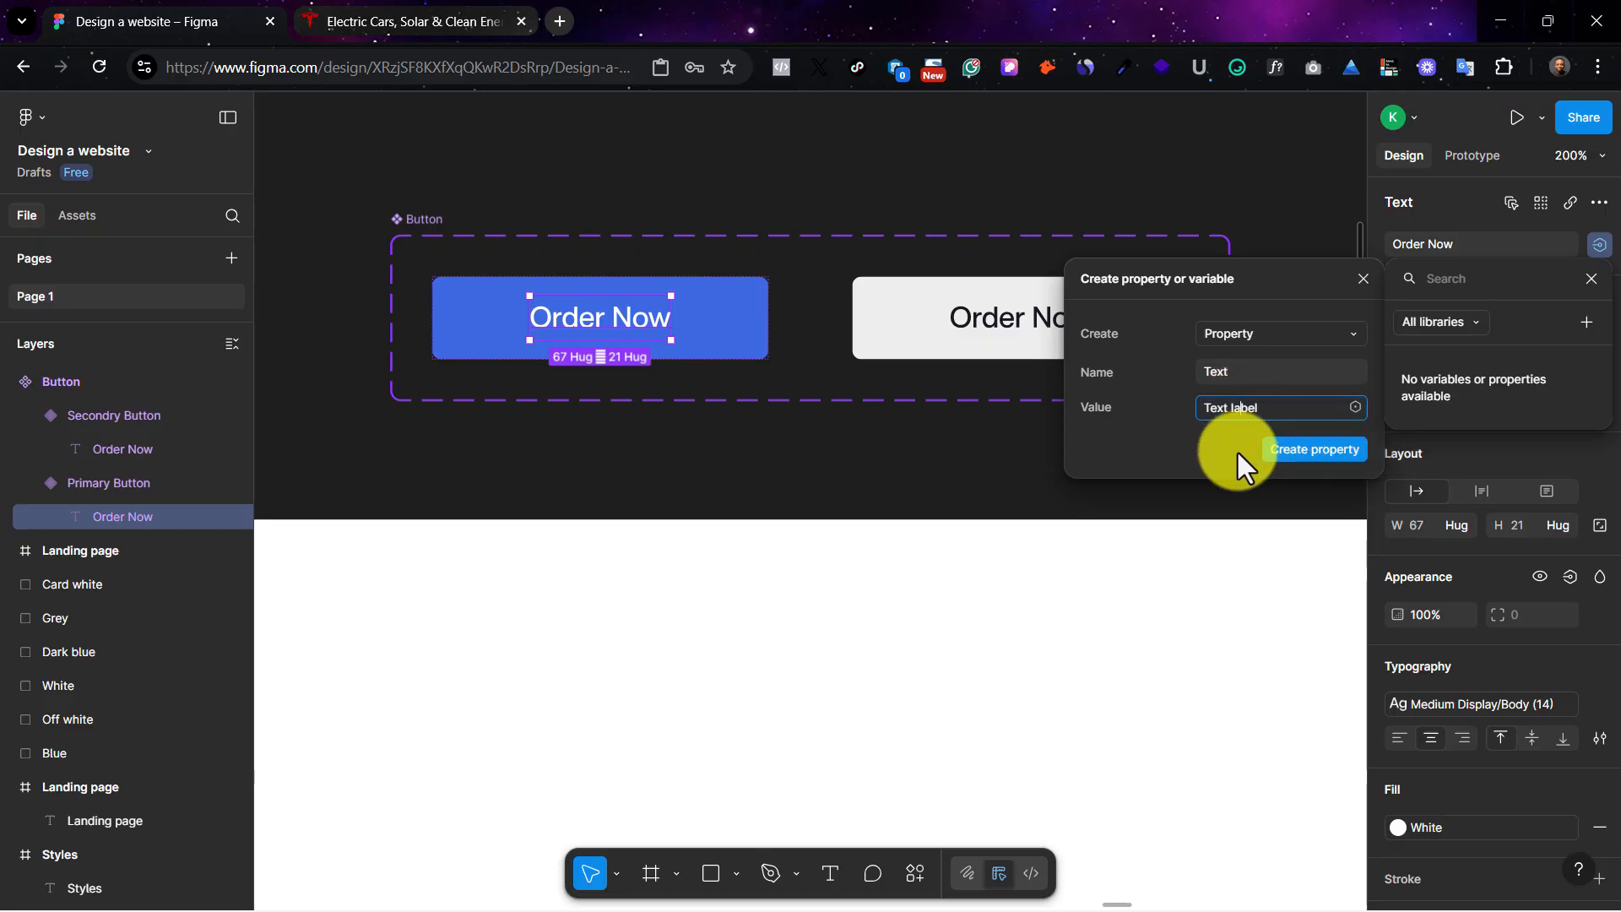
left_click(1202, 438)
left_click(1334, 452)
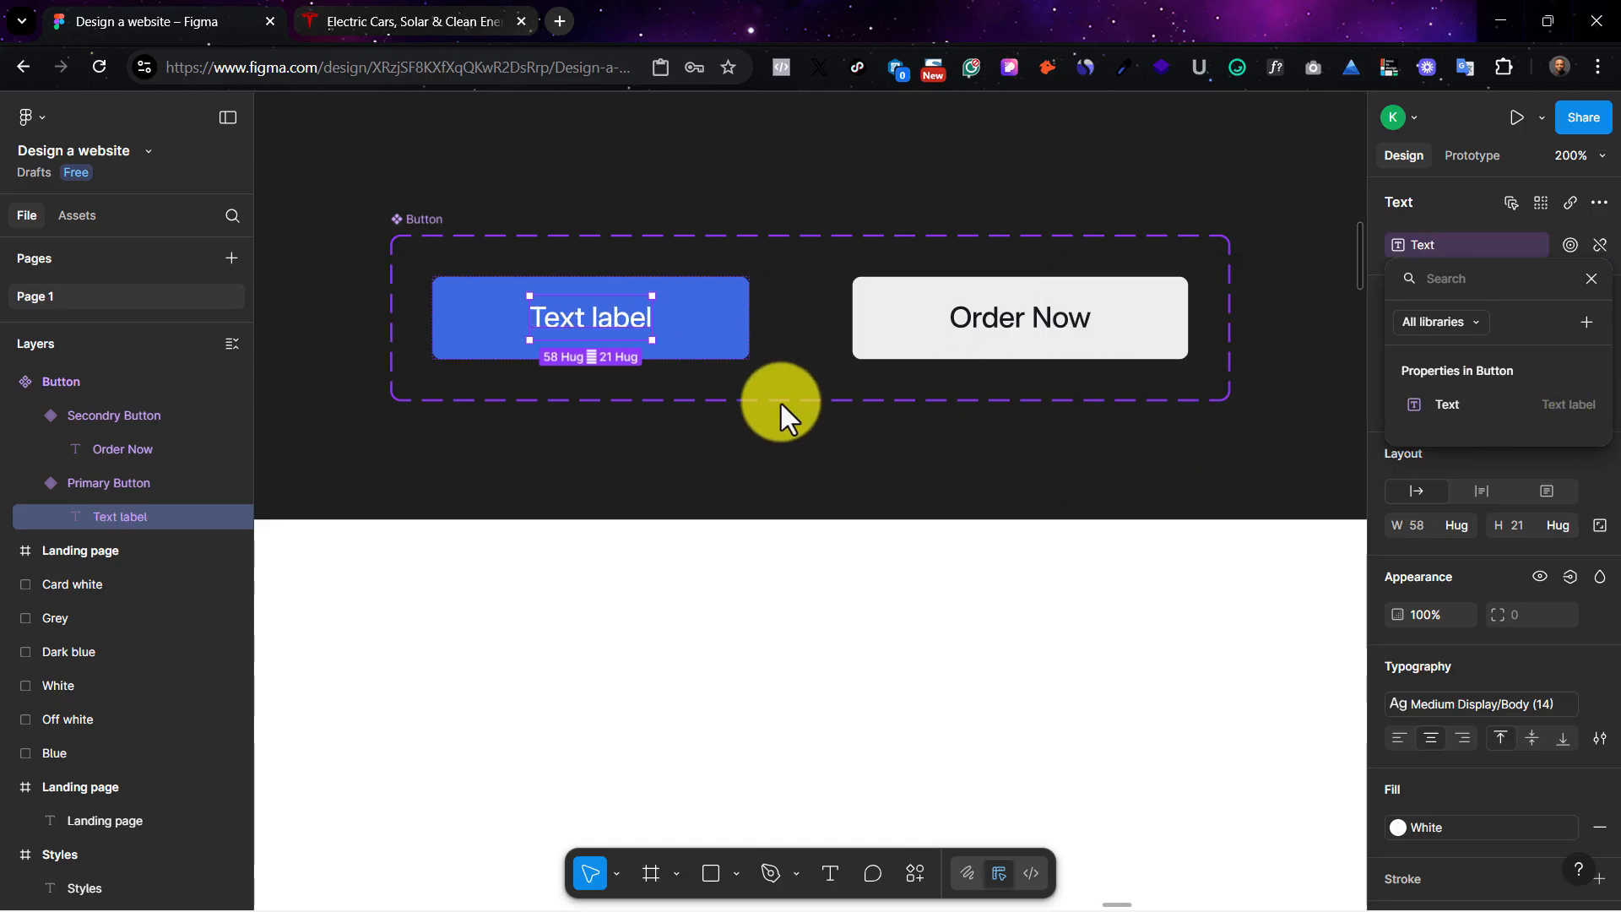
left_click(763, 352)
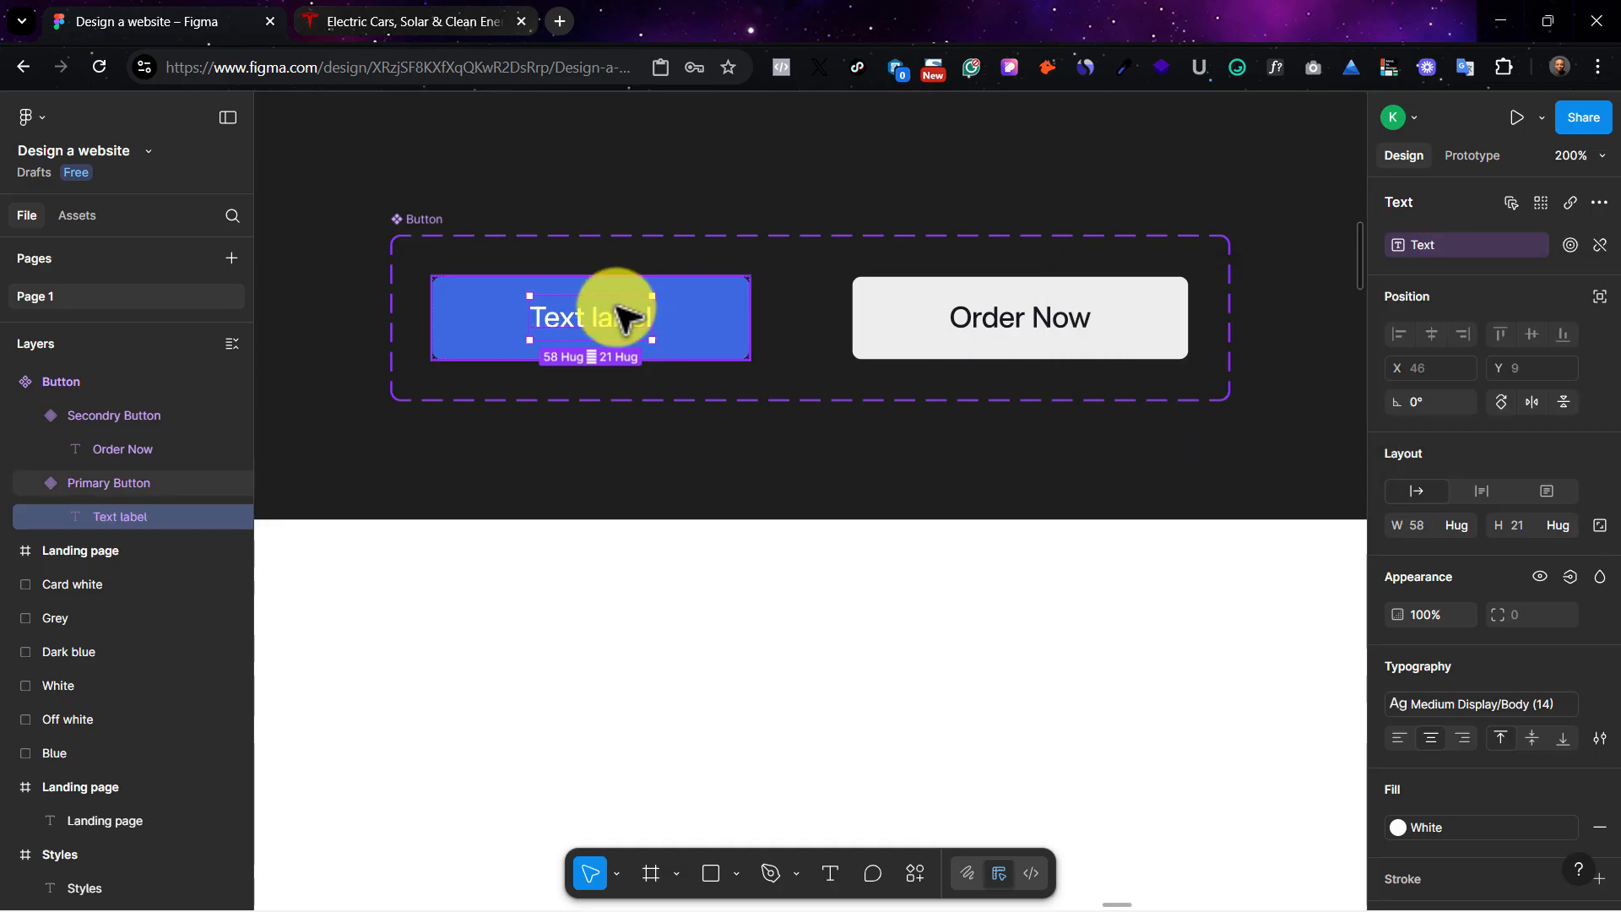
left_click(770, 314)
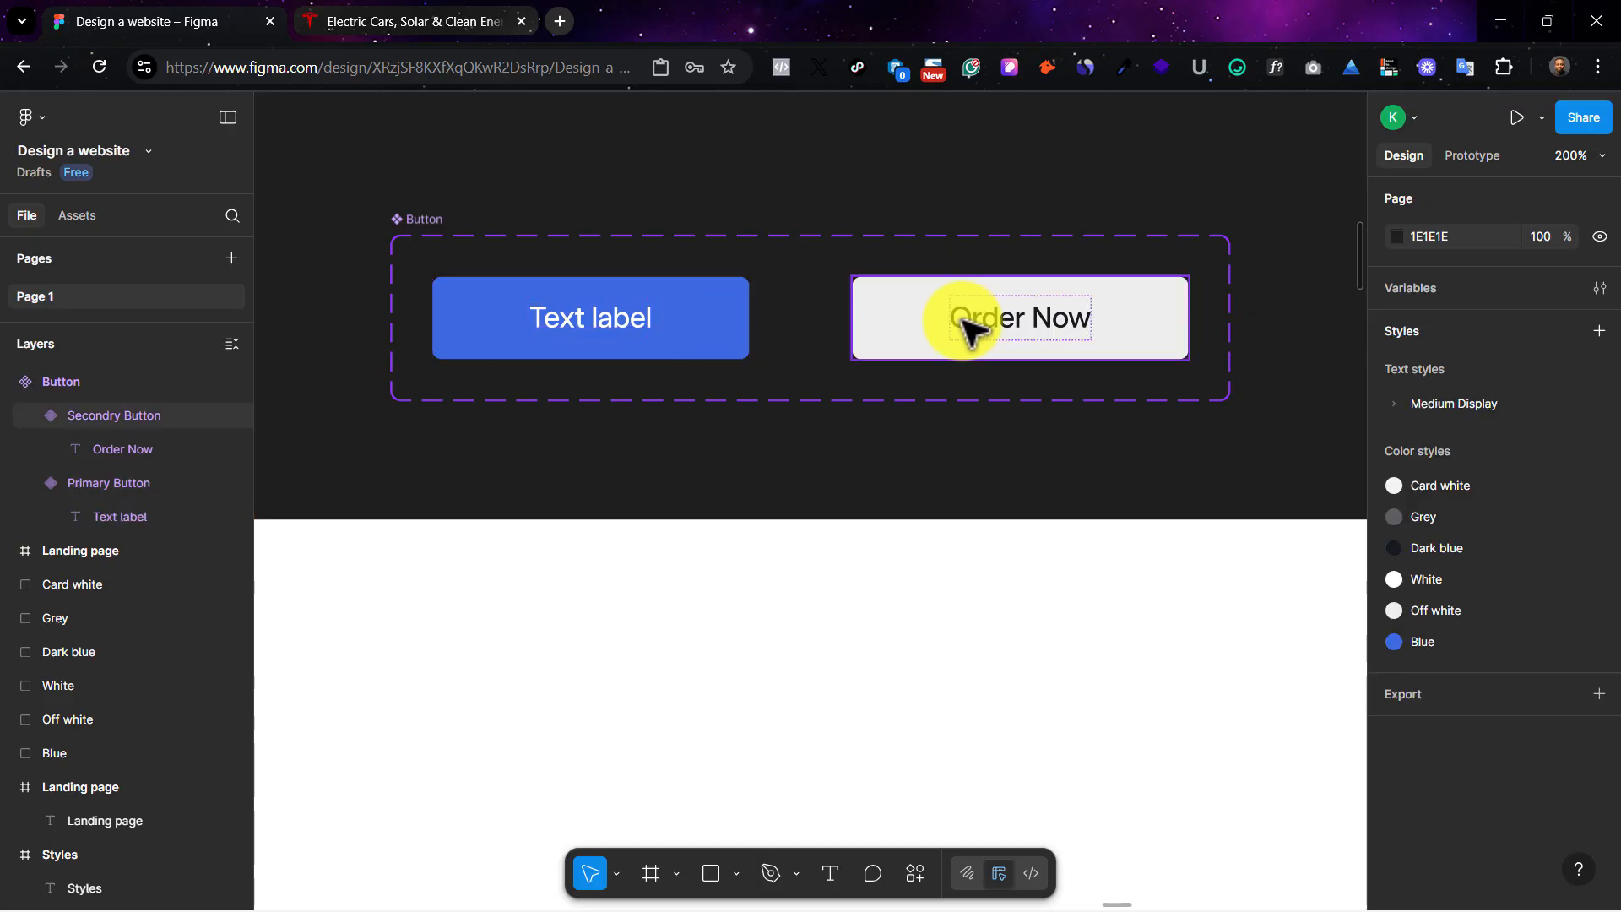
Step: Link the Secondry Button variant's Order Now text to the existing Text property of the Button component set
left_click(1009, 319)
left_click(1013, 318)
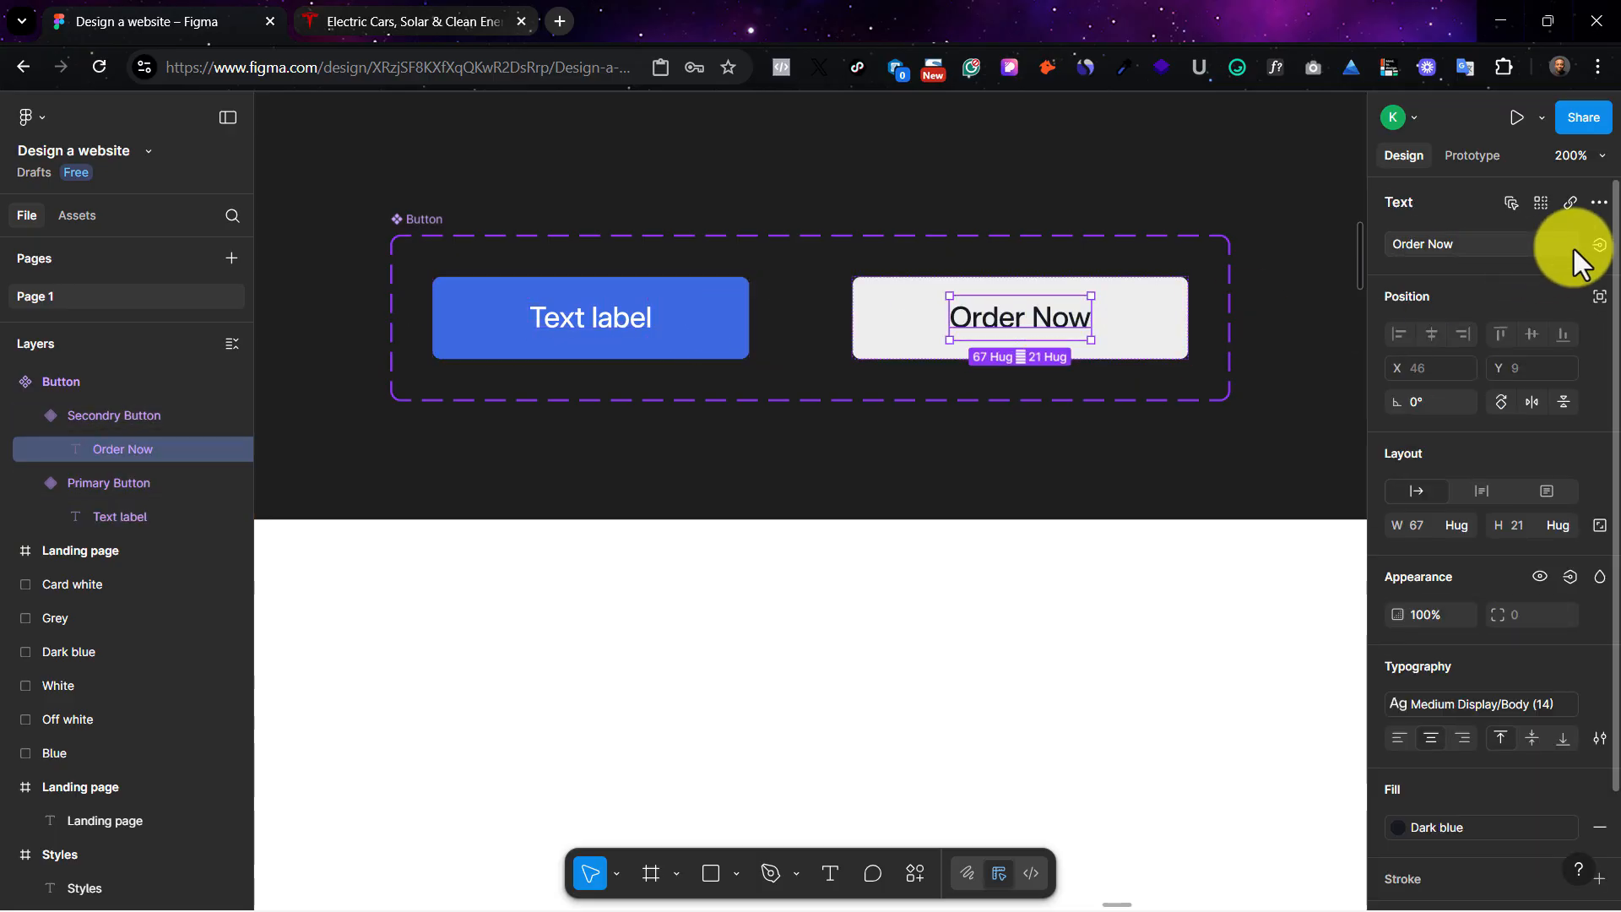
left_click(1598, 245)
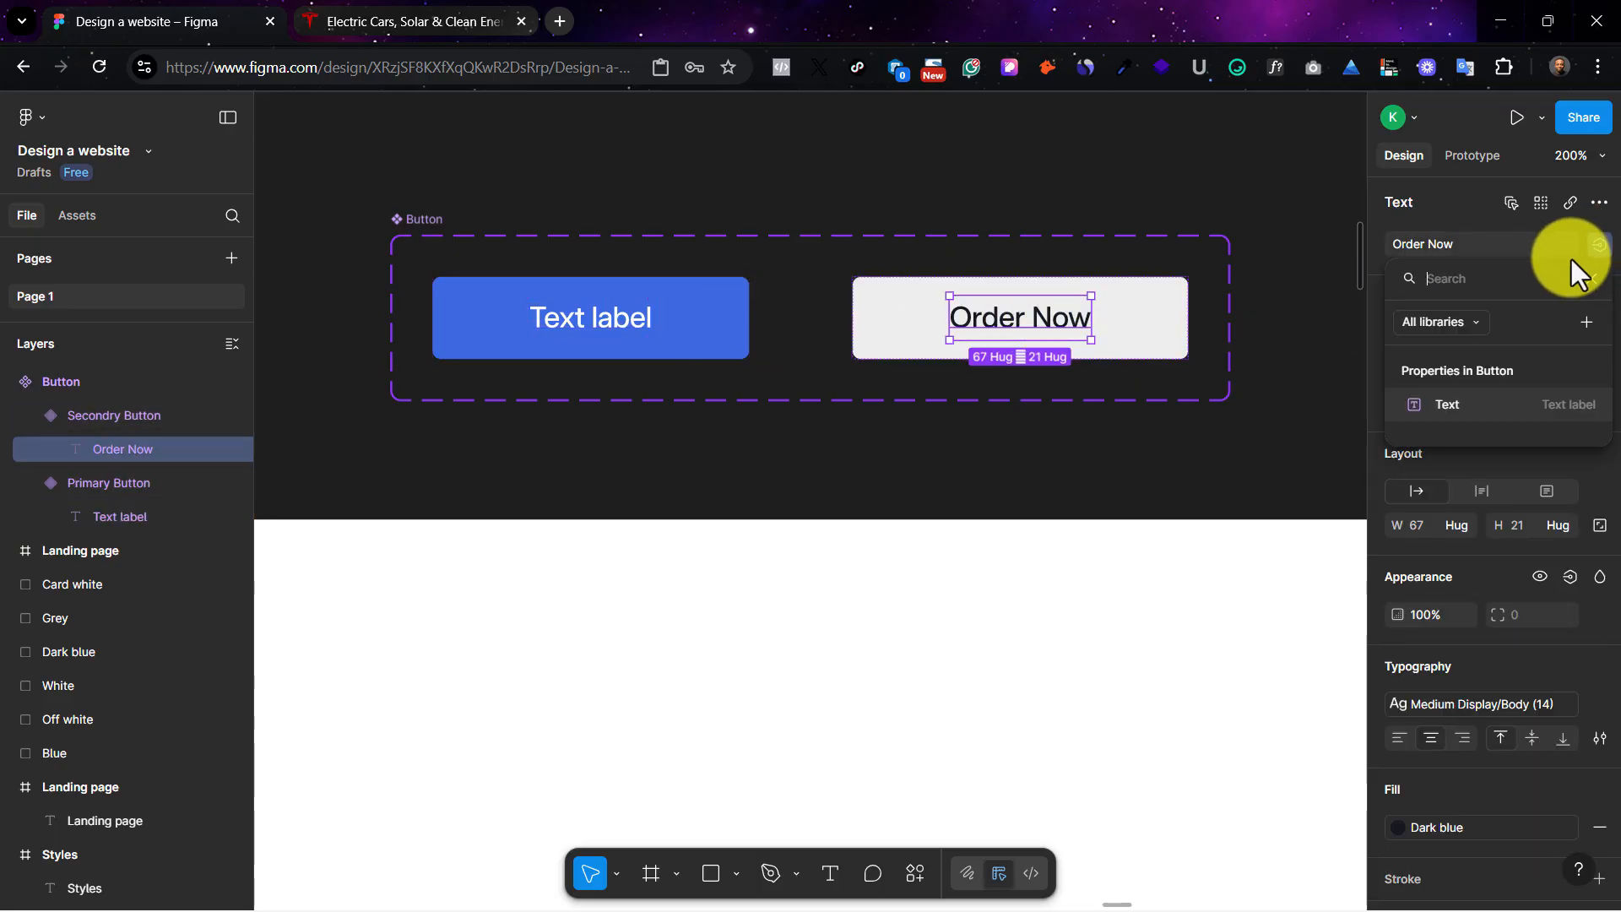
left_click(1480, 402)
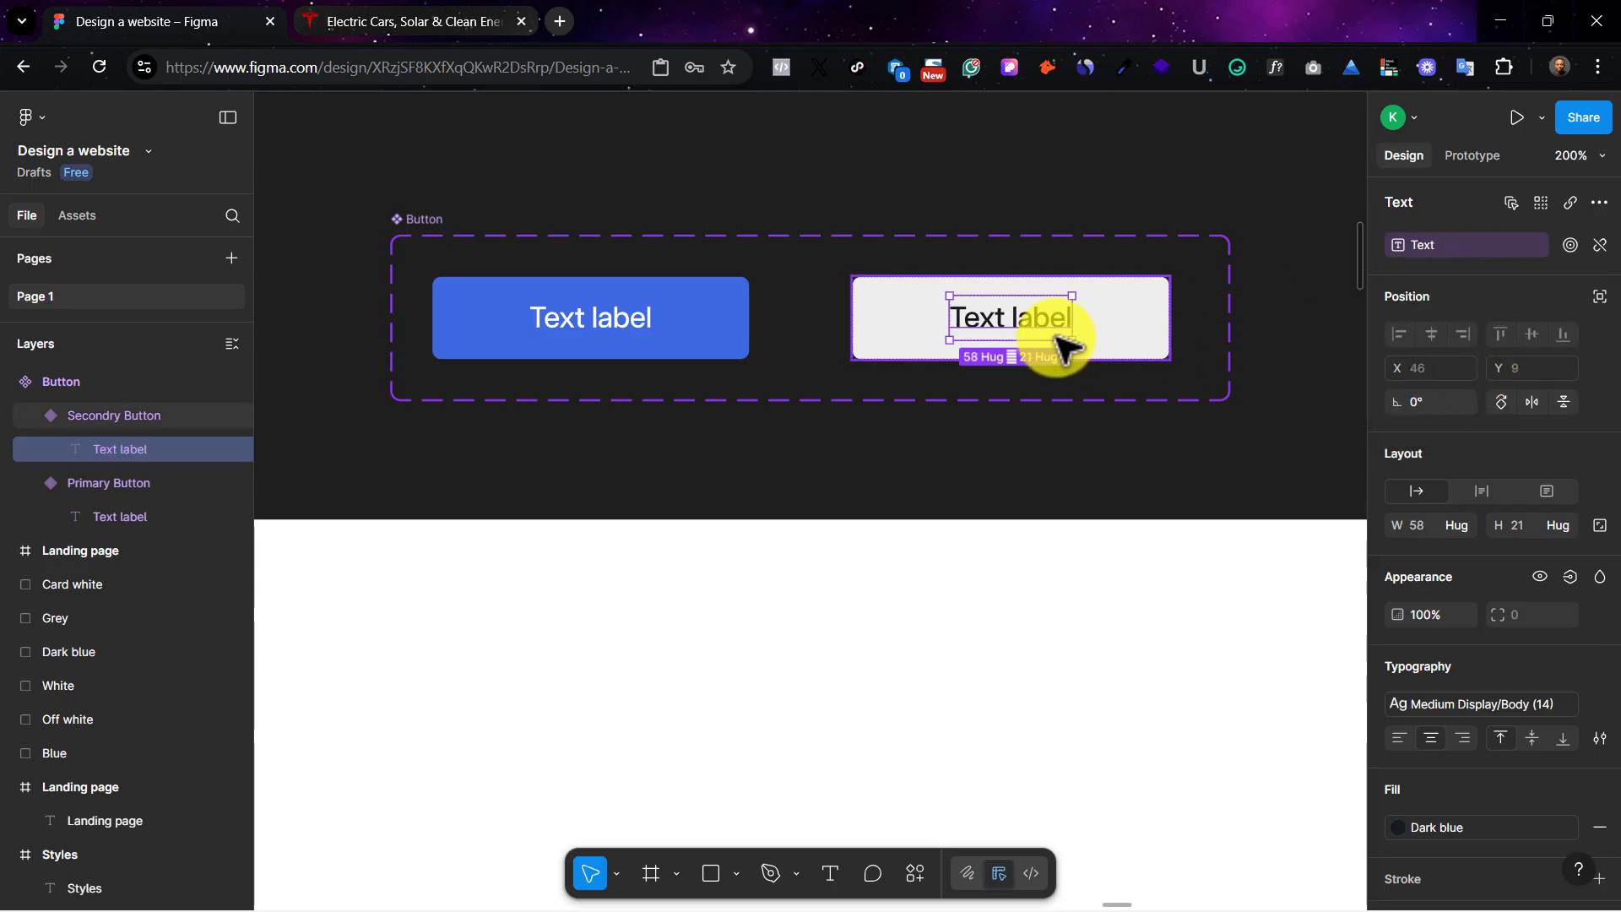
left_click(591, 325)
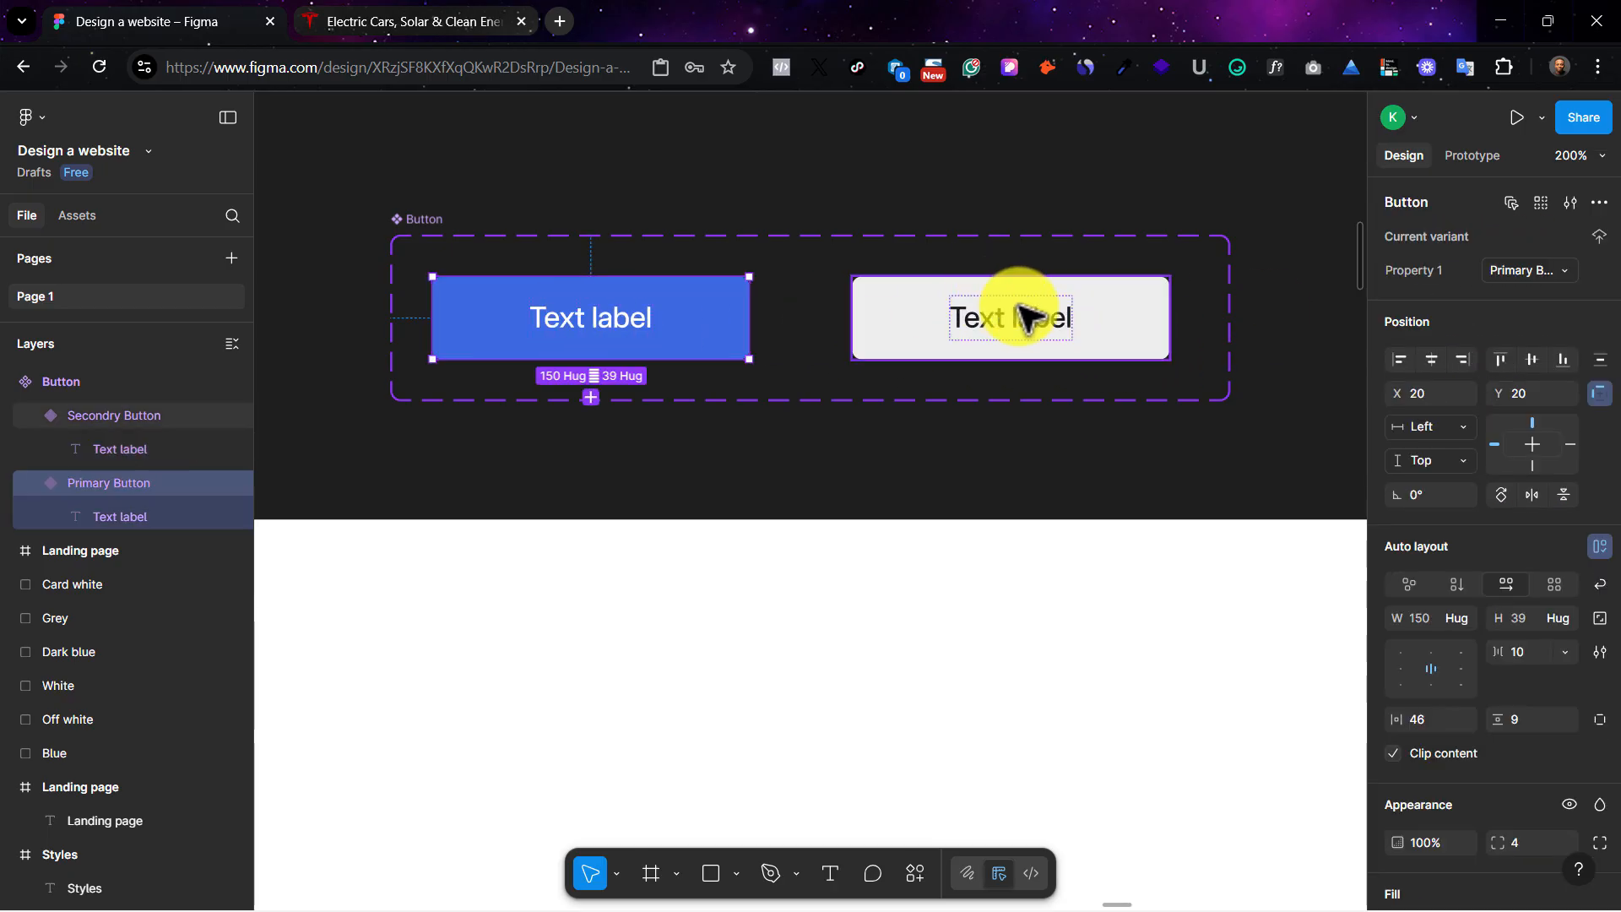
left_click(467, 228)
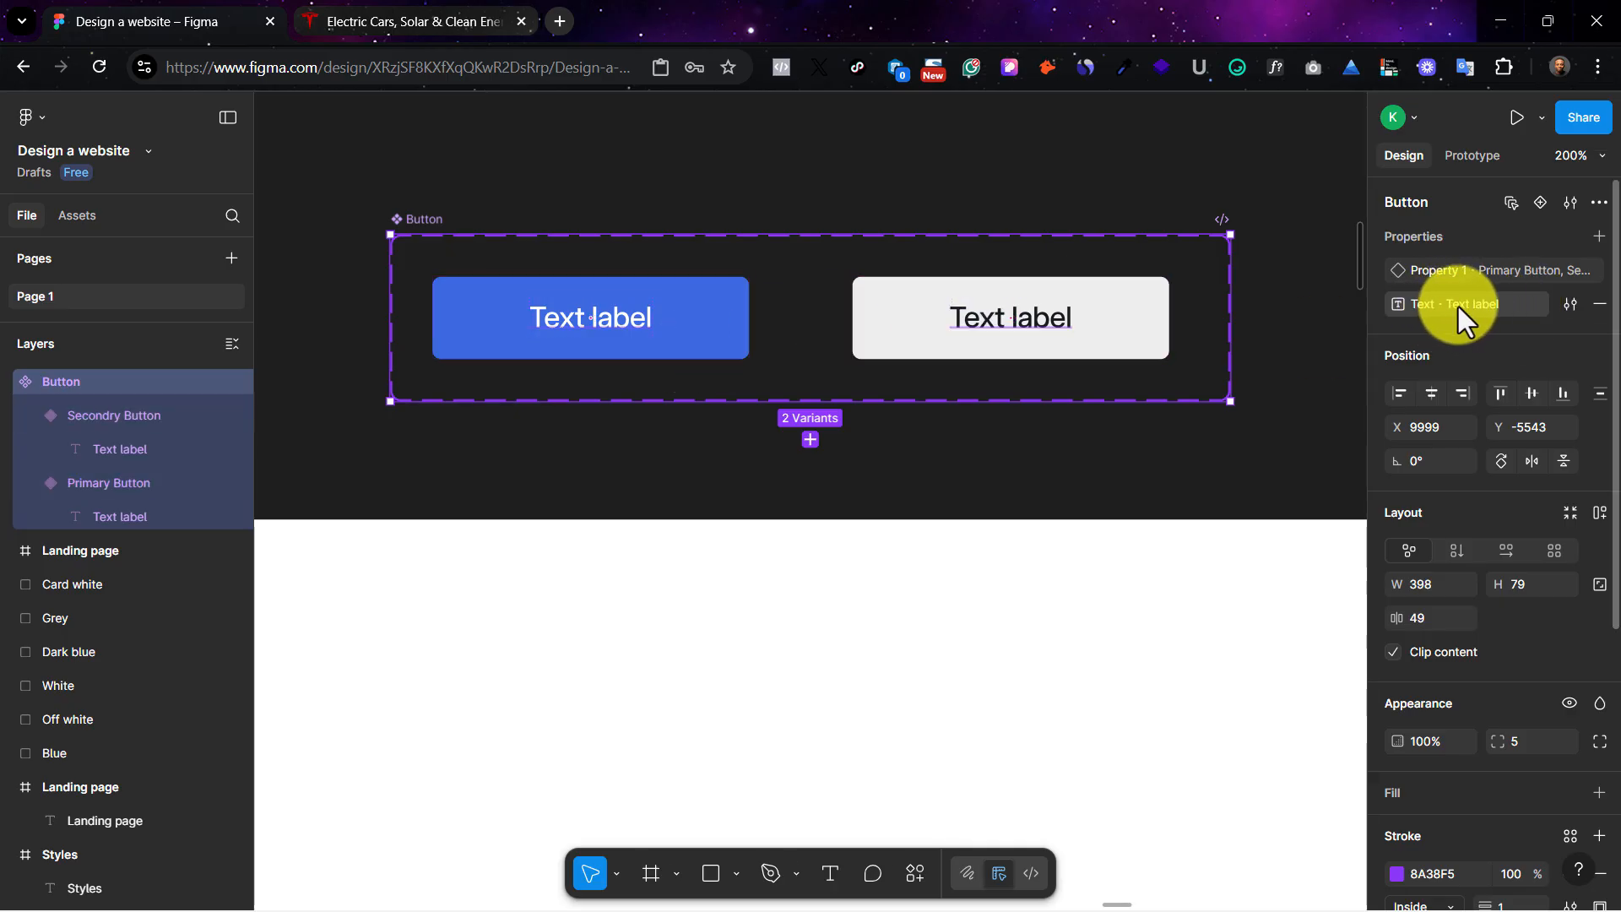
left_click(1565, 303)
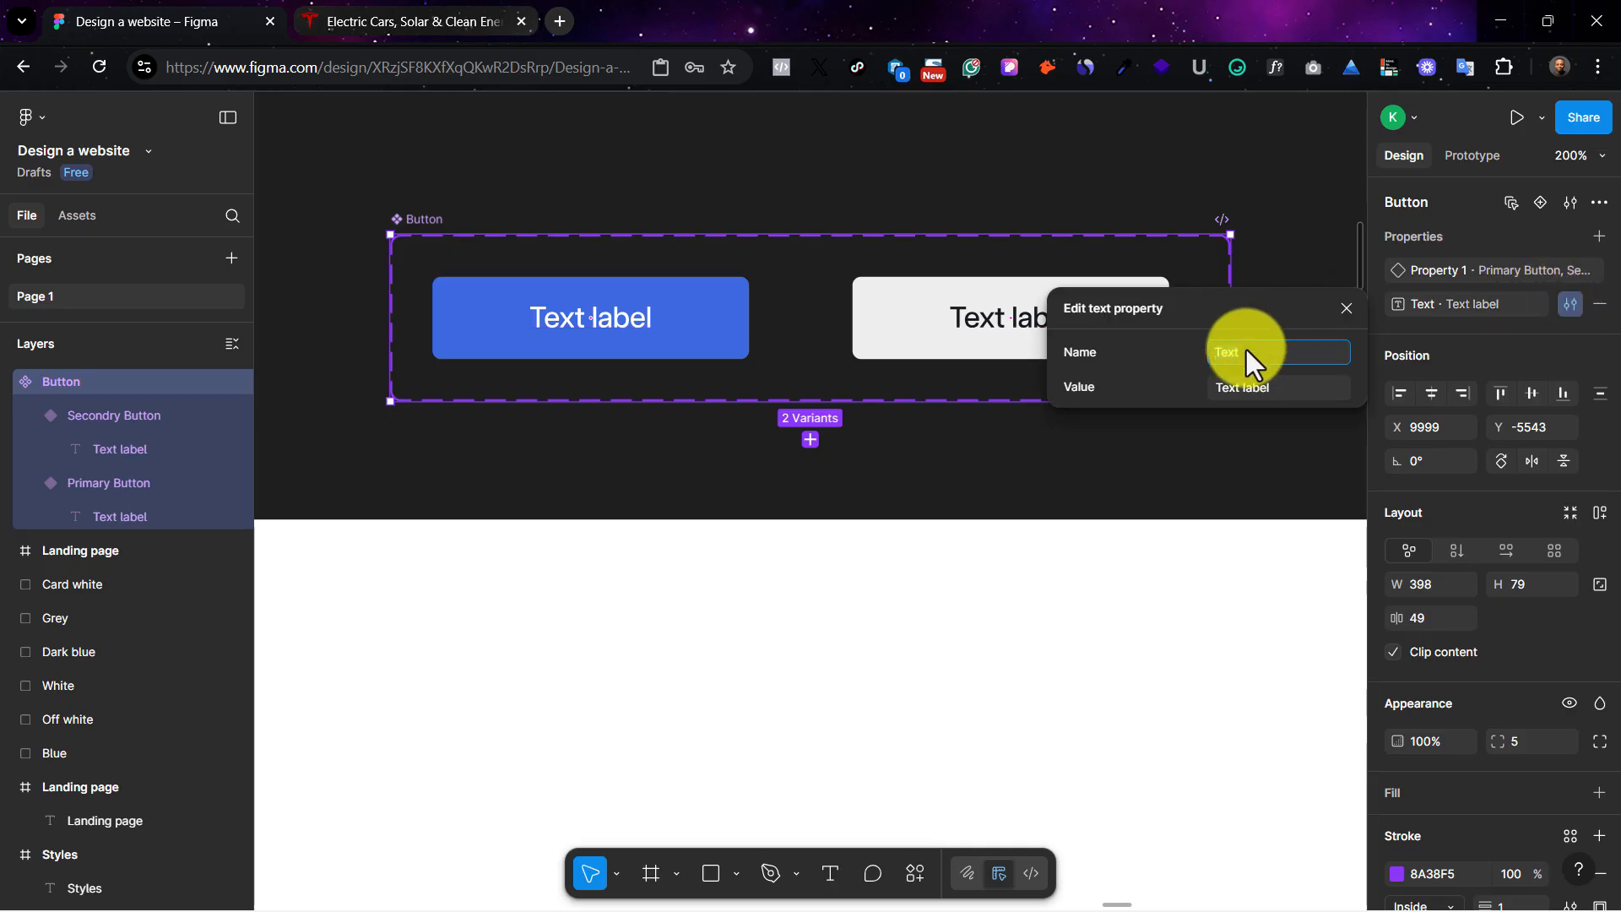
left_click(1504, 336)
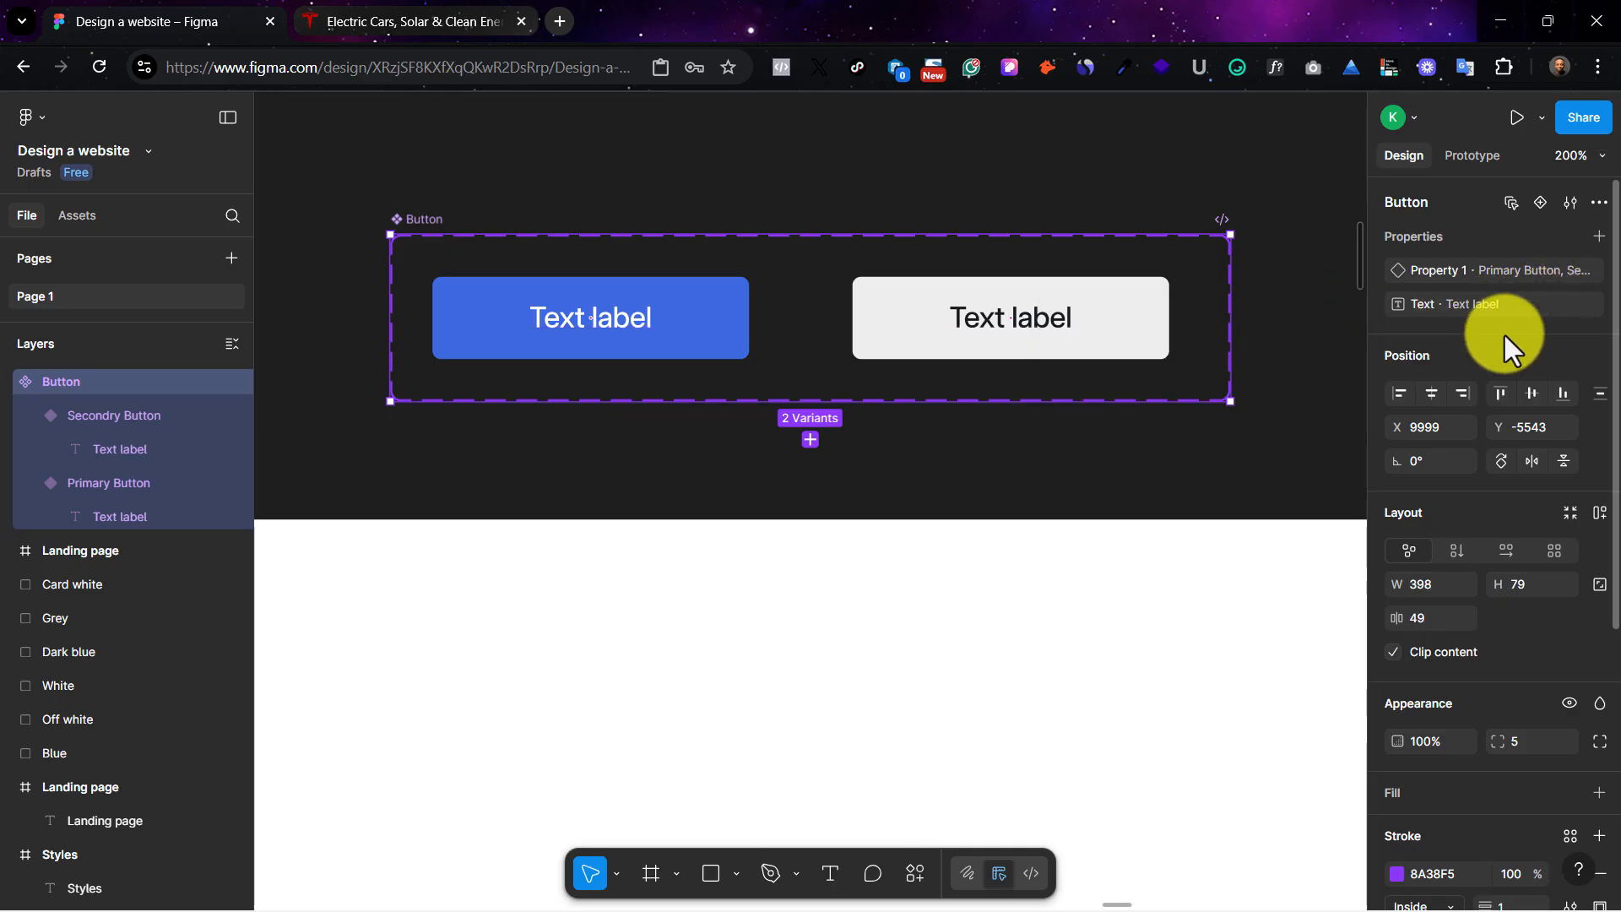
left_click(960, 312)
Step: Place an instance of the blue Primary Button variant on the white Landing page frame below the component set
scroll(935, 351, "up", 2)
scroll(935, 351, "right", 2)
left_click(550, 403)
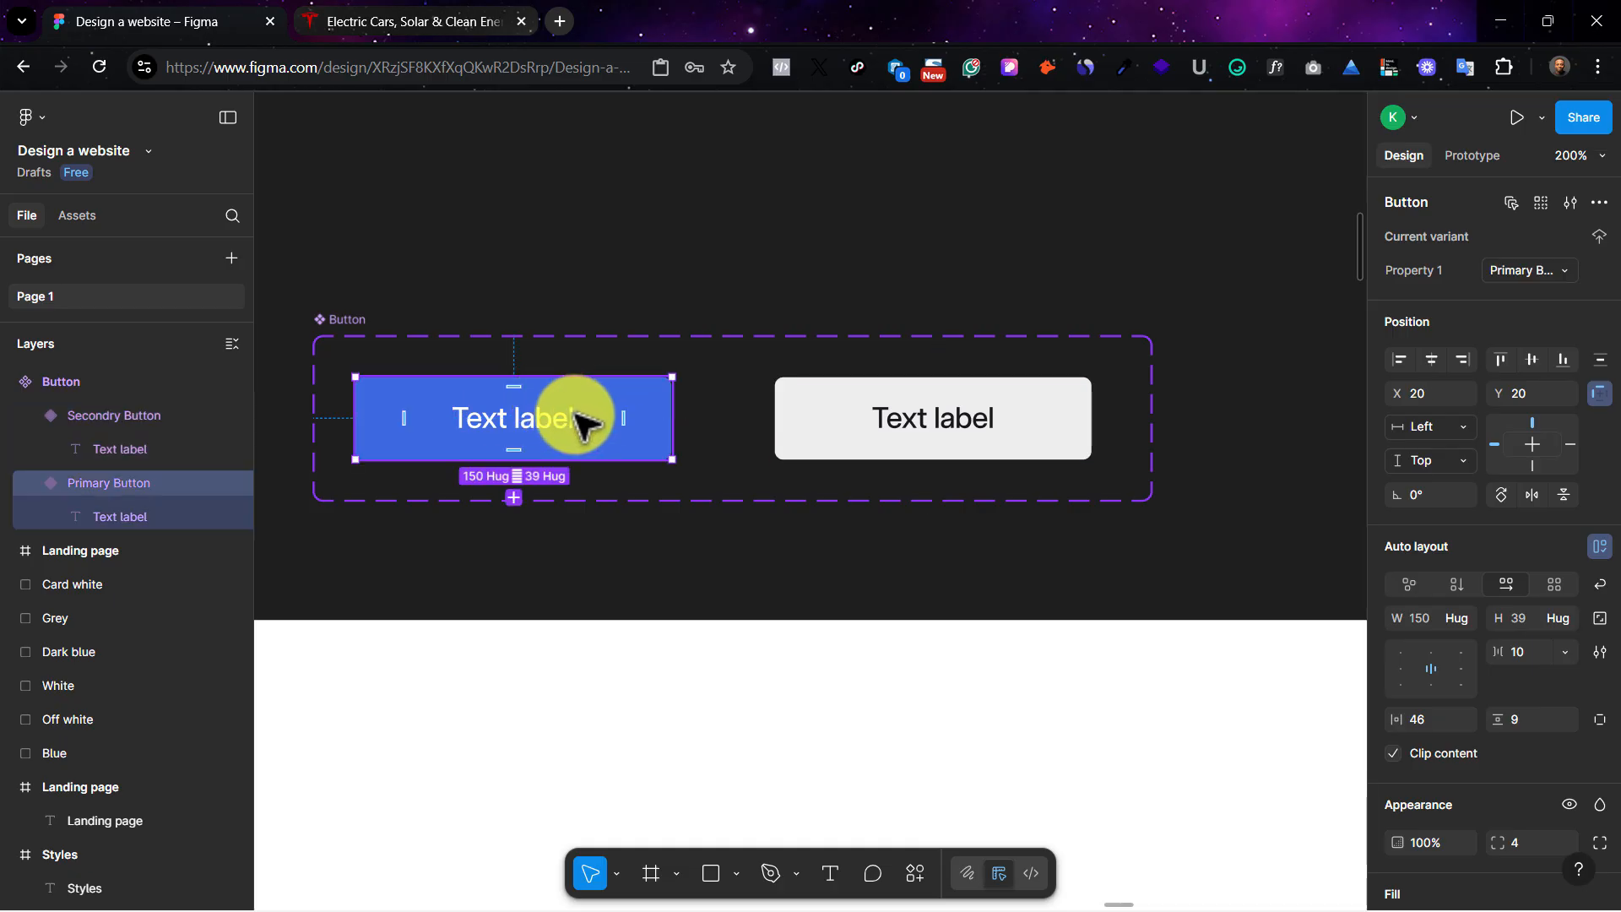
left_click_drag(596, 412, 823, 727)
left_click(788, 713)
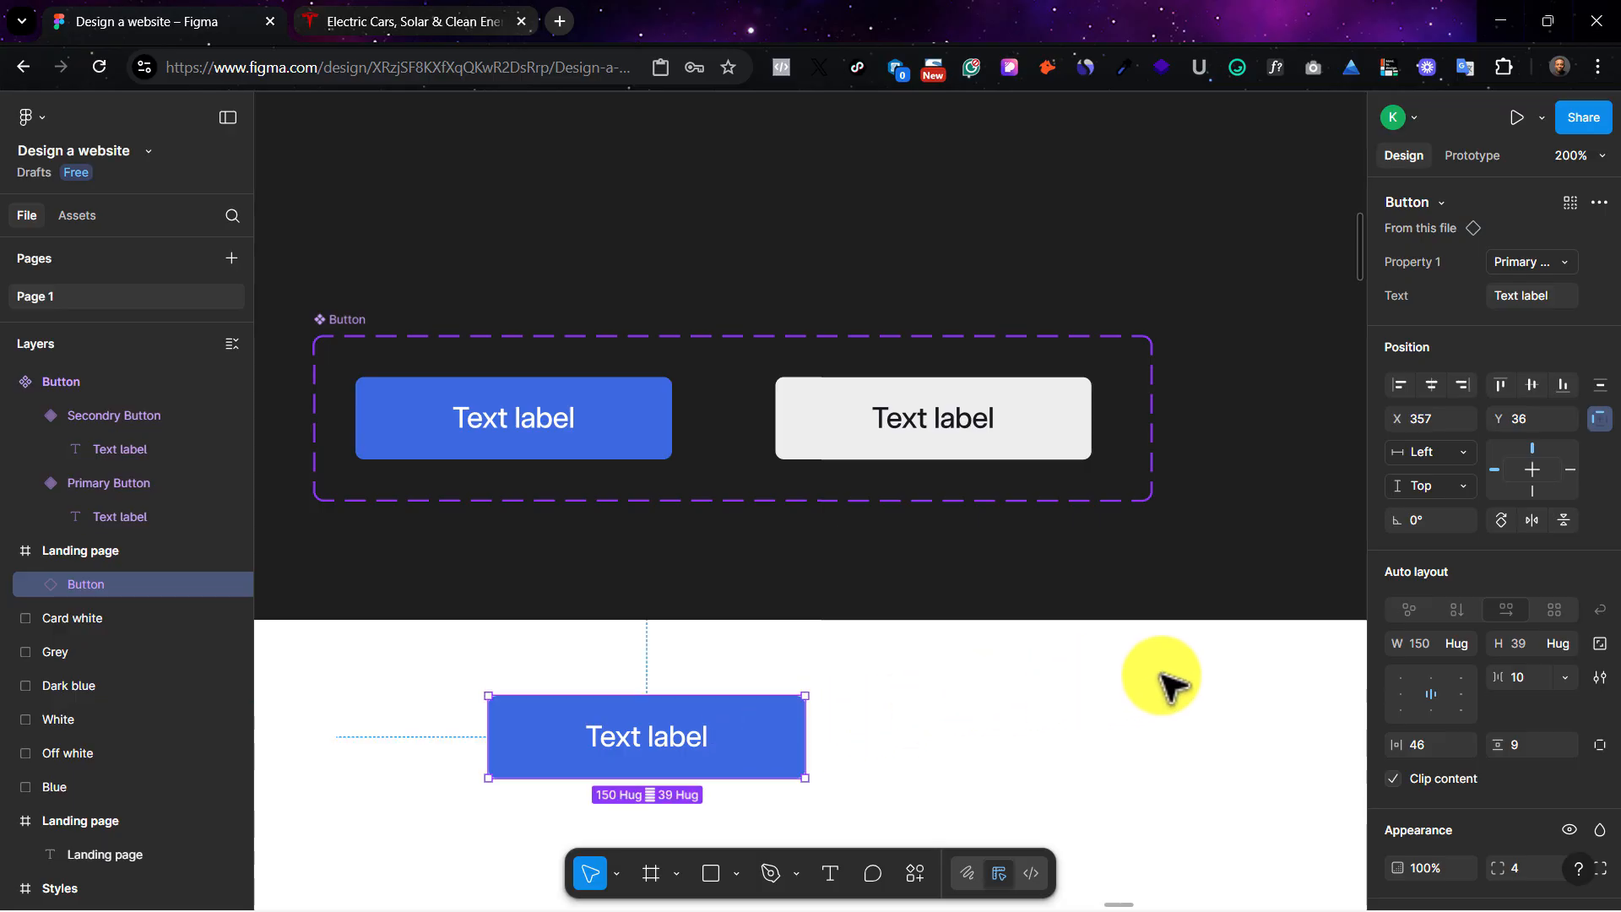
Step: Set the Text property of the Button instance on the Landing page frame to "Order now"
left_click(1511, 296)
type("Order  now")
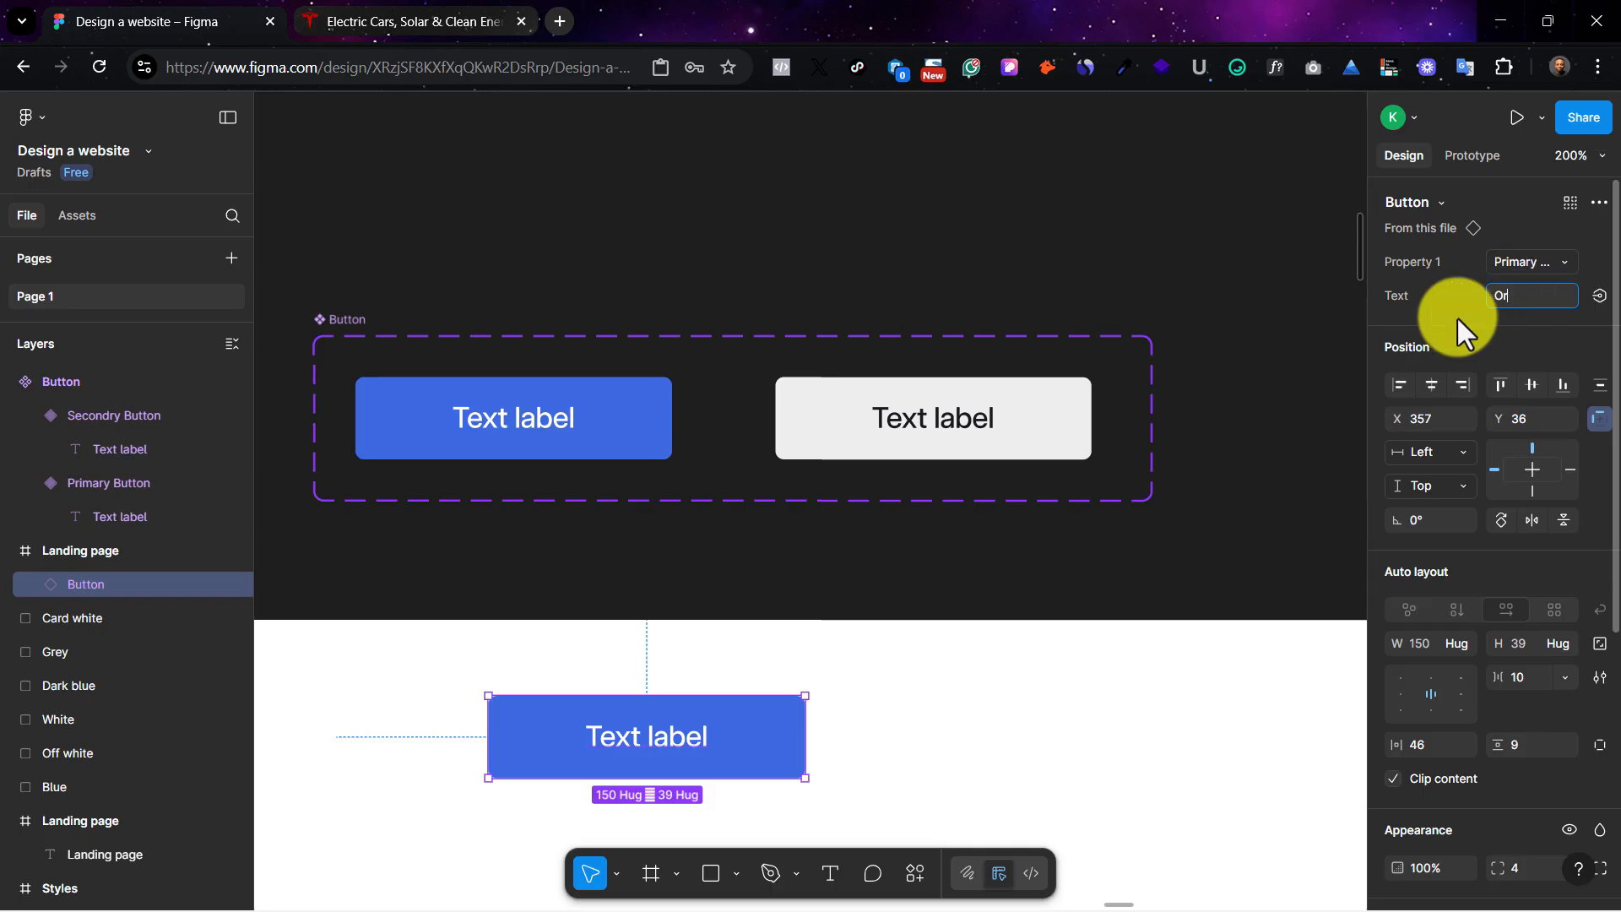
key("Return")
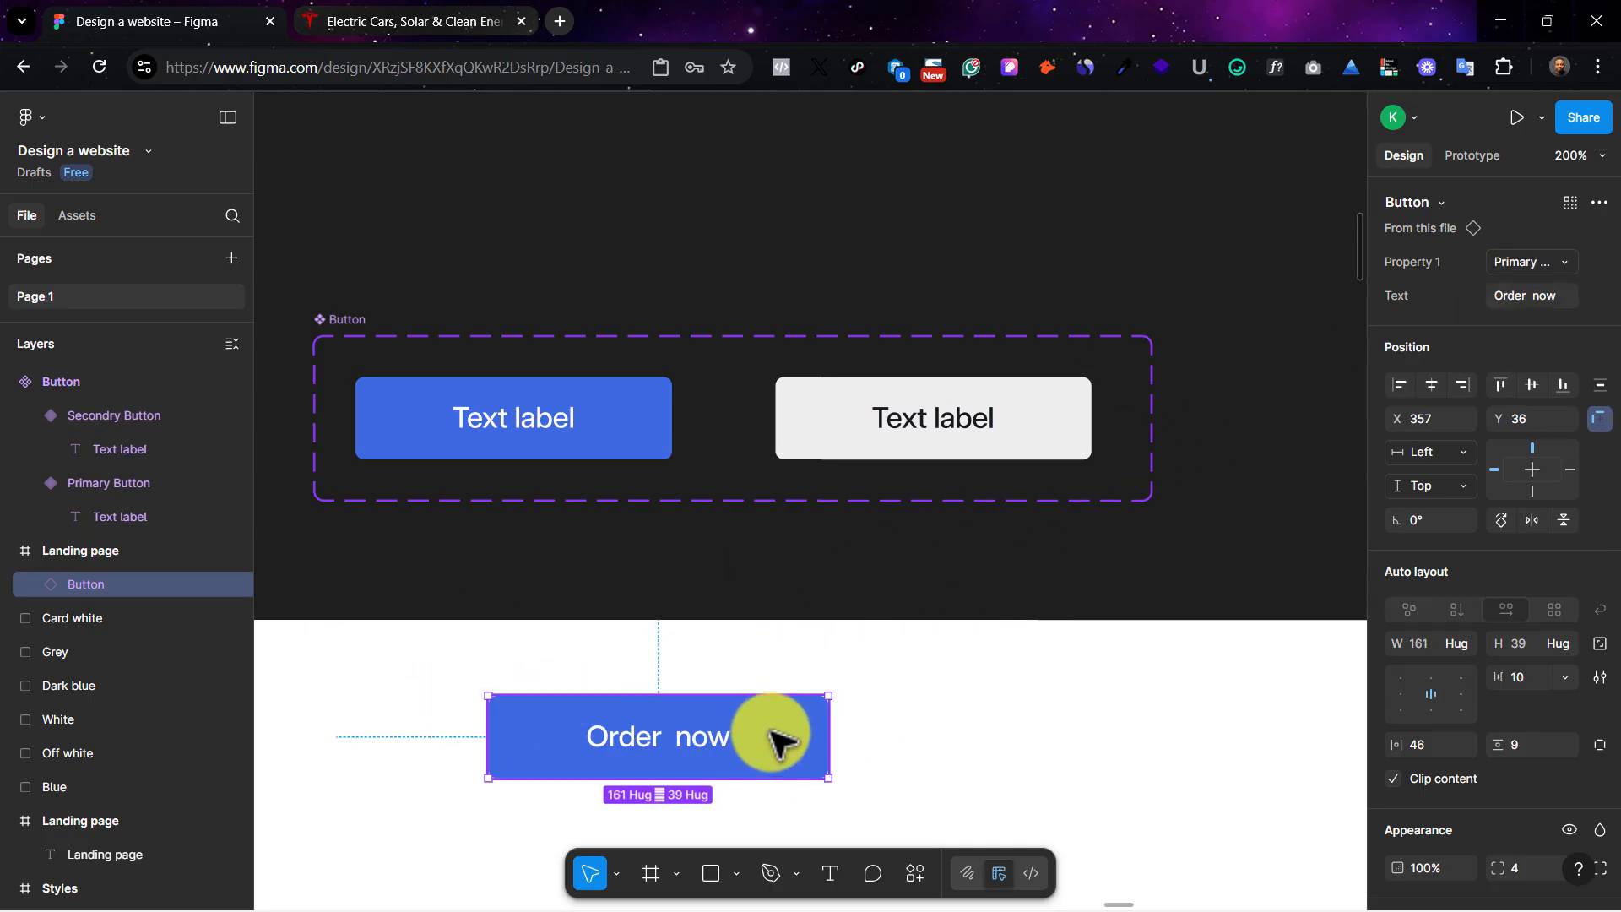
Step: Delete the Button instance from the white Landing page frame
left_click(730, 687)
left_click(748, 740)
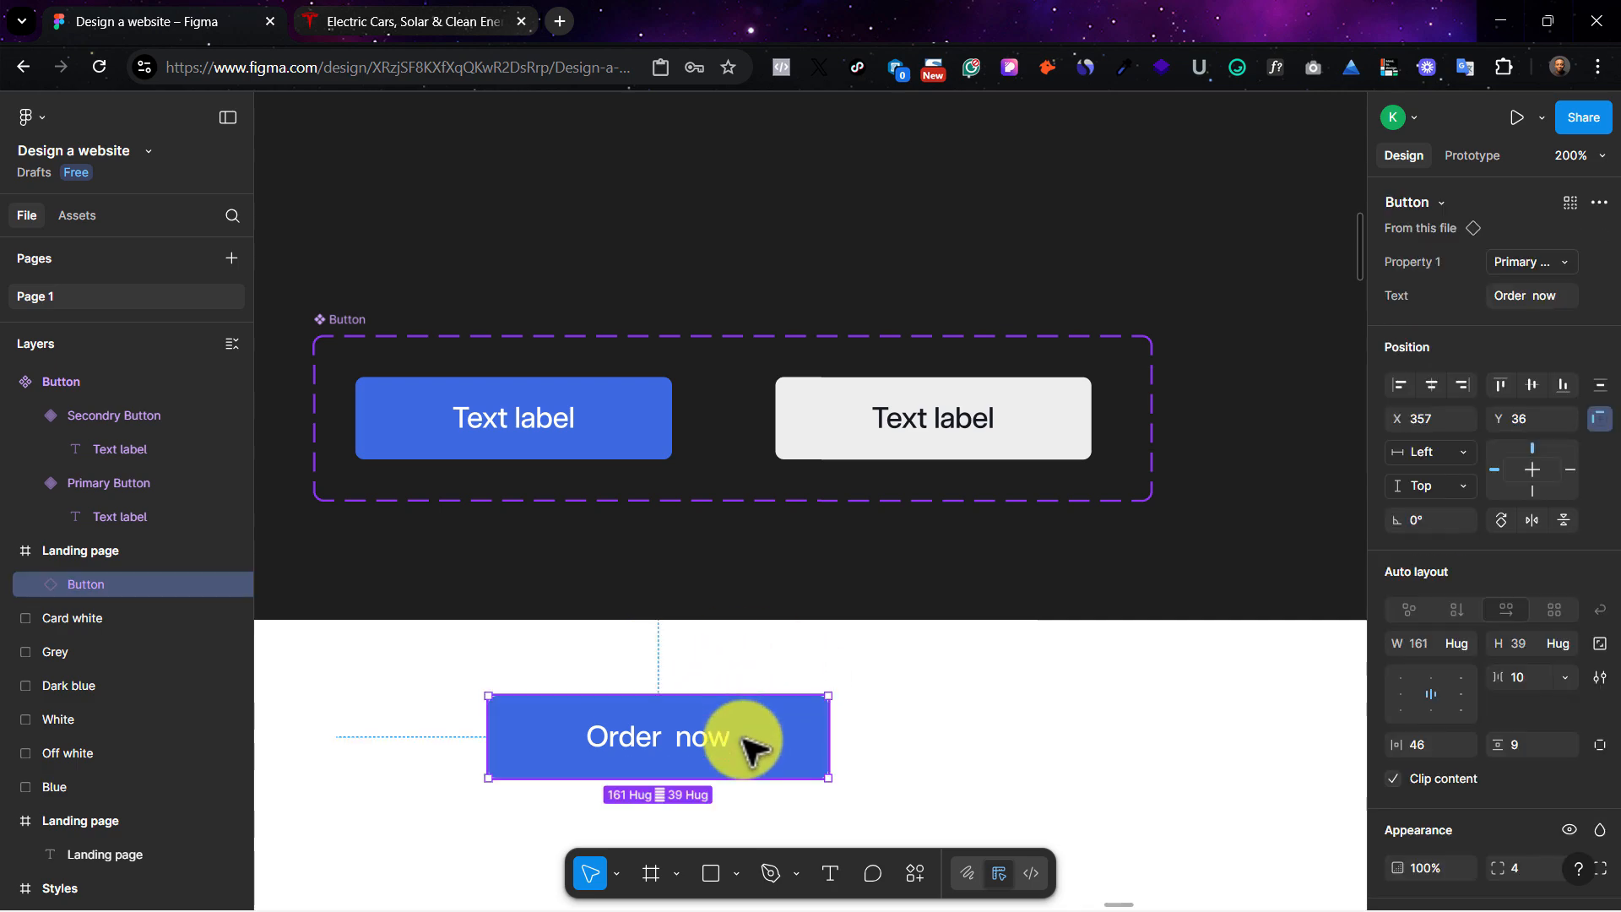
key("Delete")
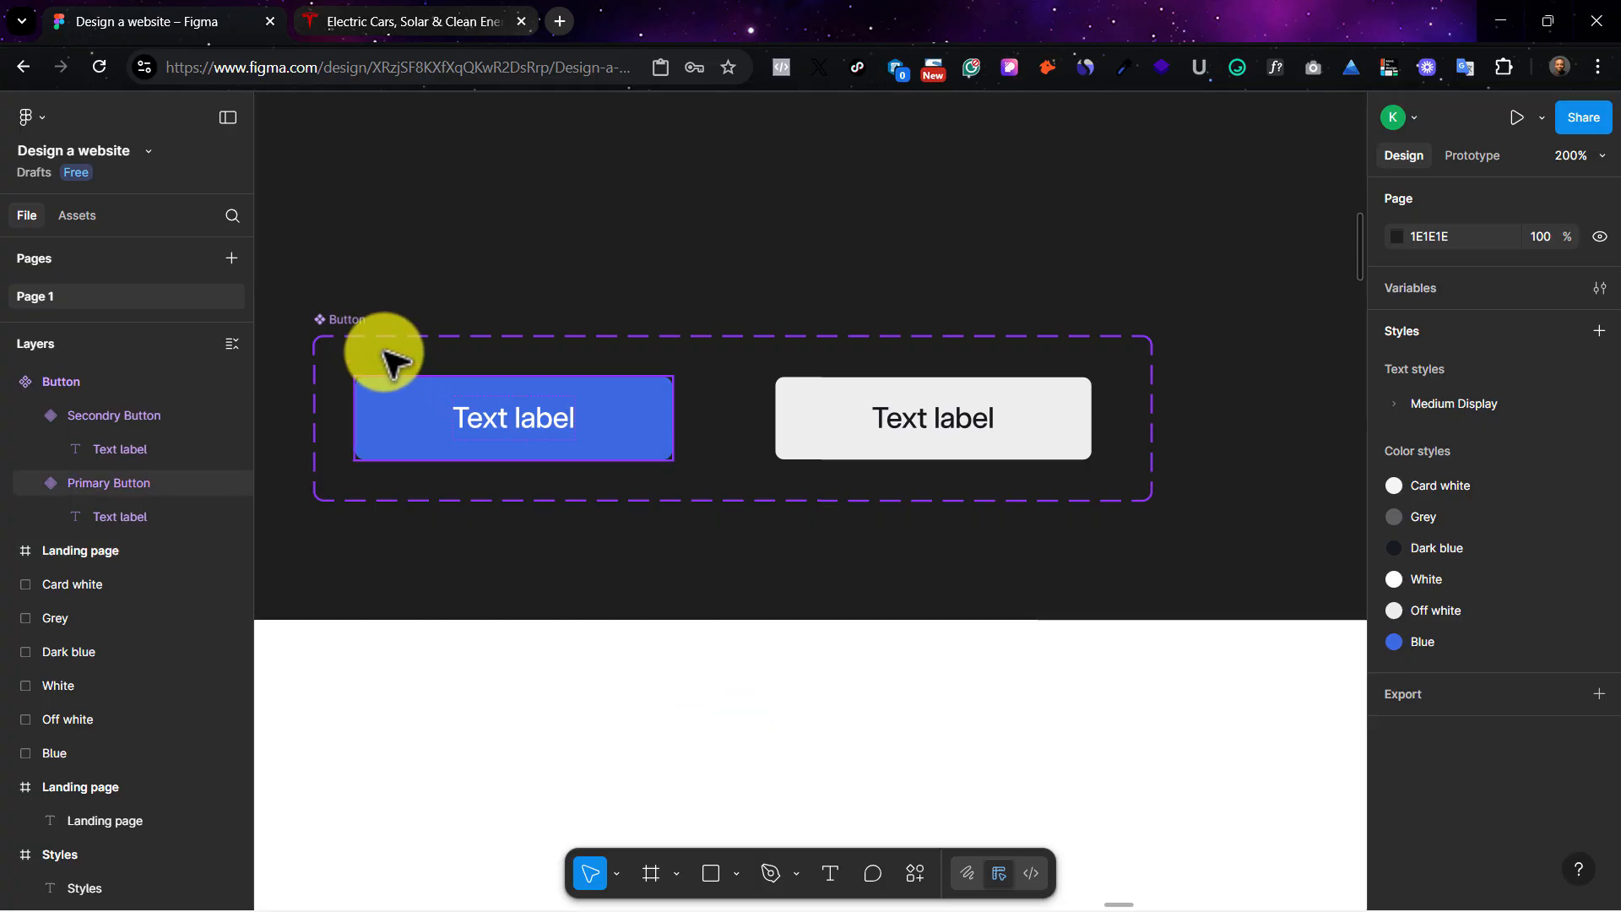
Step: Move the Button component set below the Medium Display type samples in the Styles section, aligned with their left edge
left_click(359, 327)
key("ctrl+minus")
key("ctrl+minus")
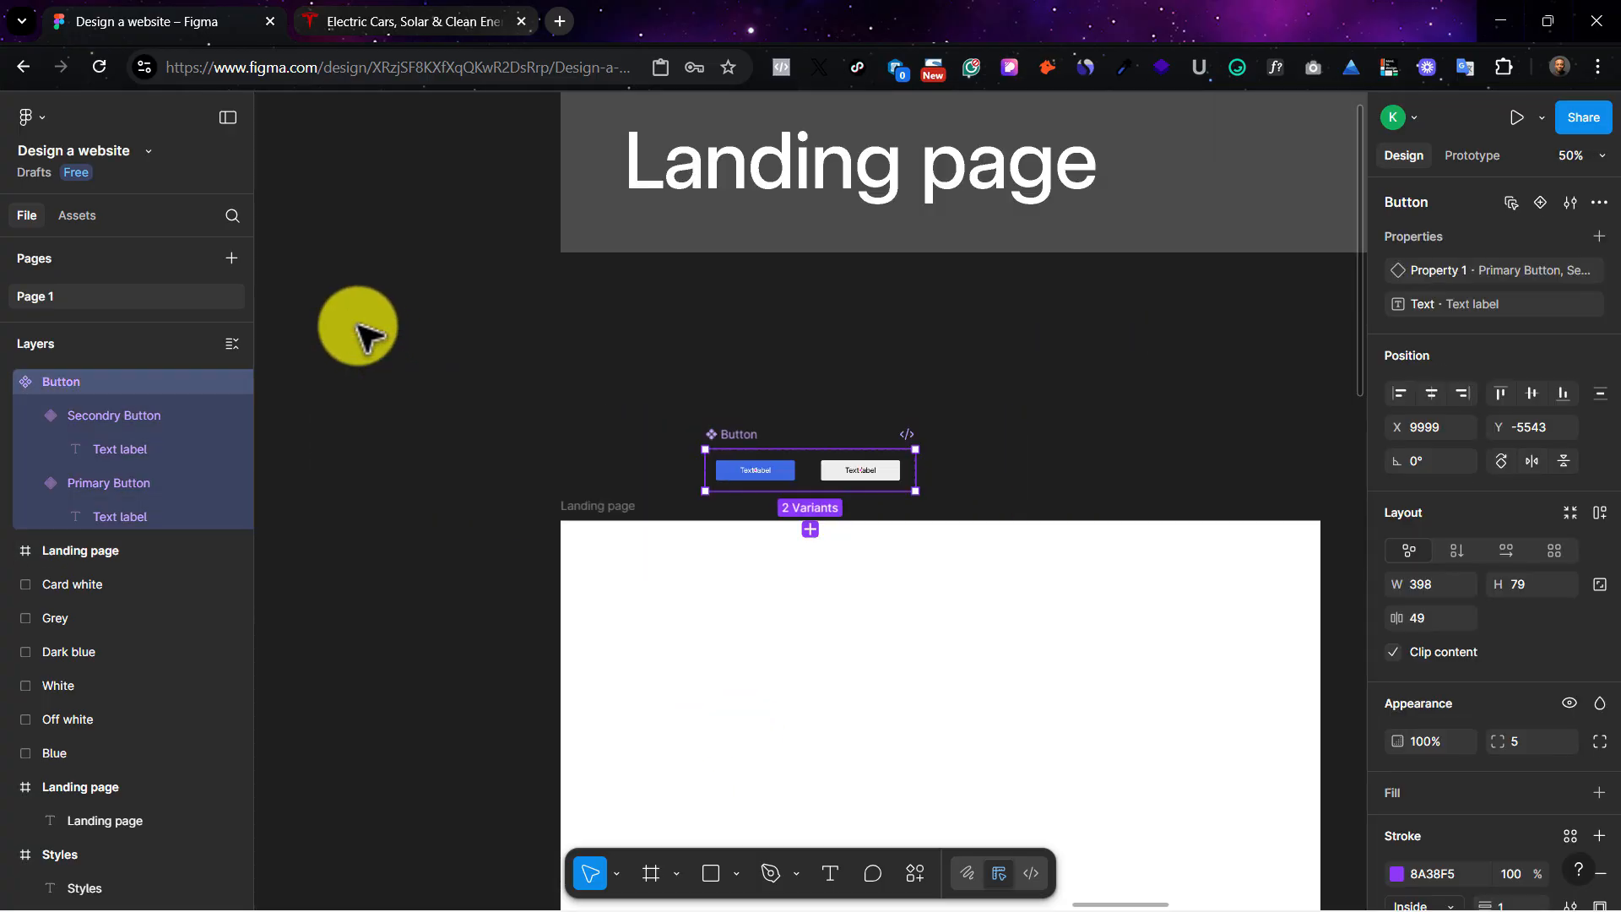
scroll(803, 391, "left", 5)
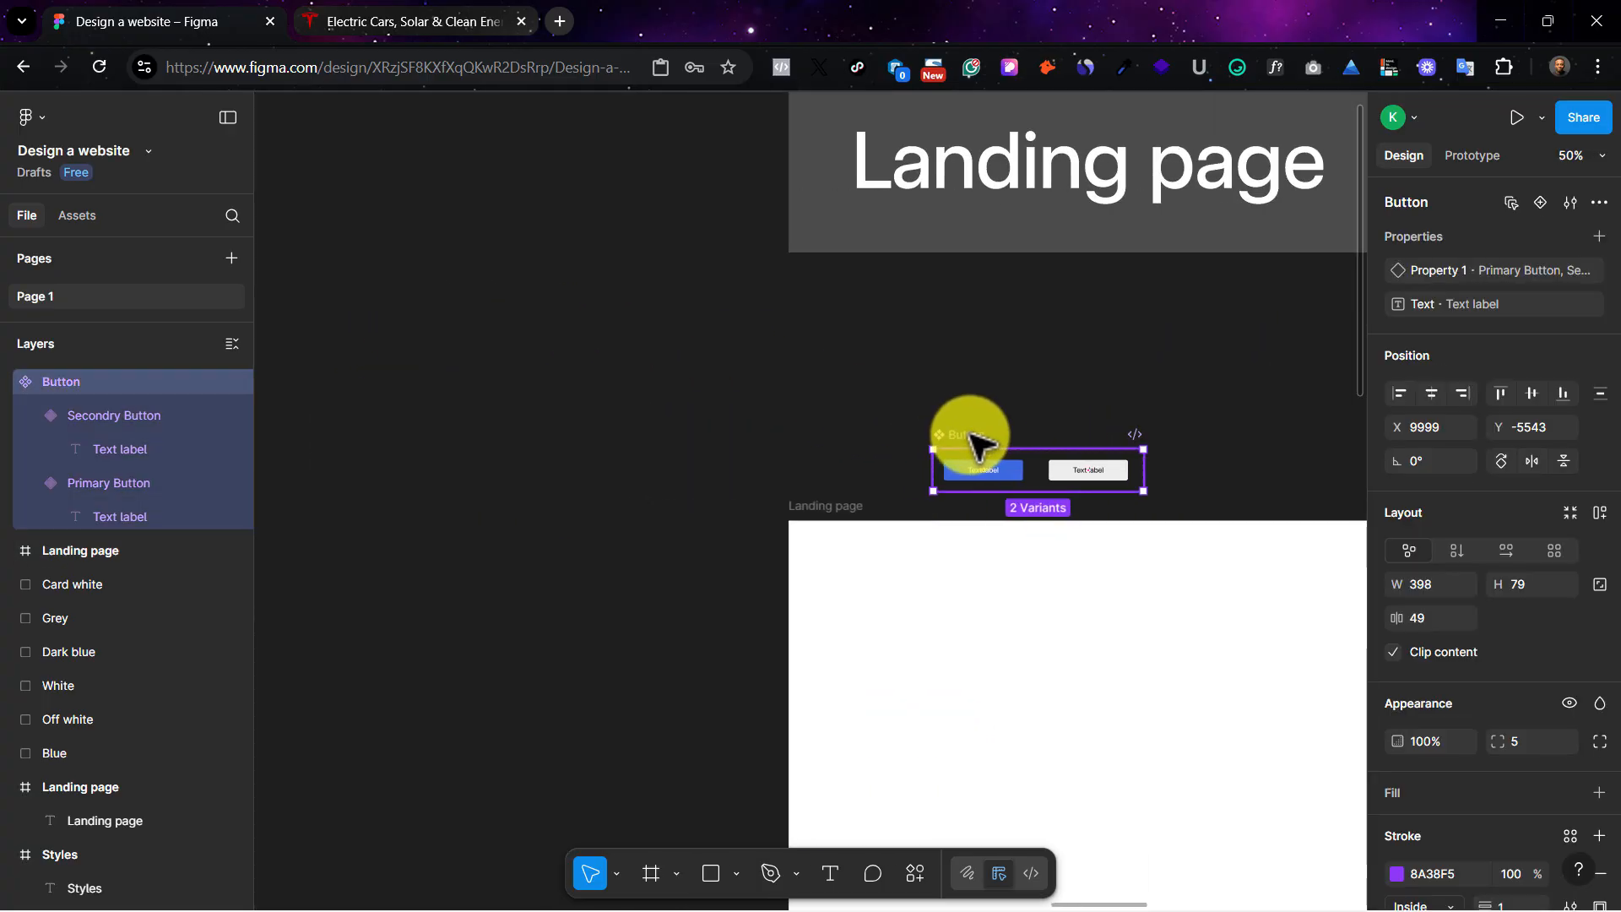
left_click_drag(970, 434, 553, 746)
left_click(654, 709)
scroll(644, 666, "down", 4)
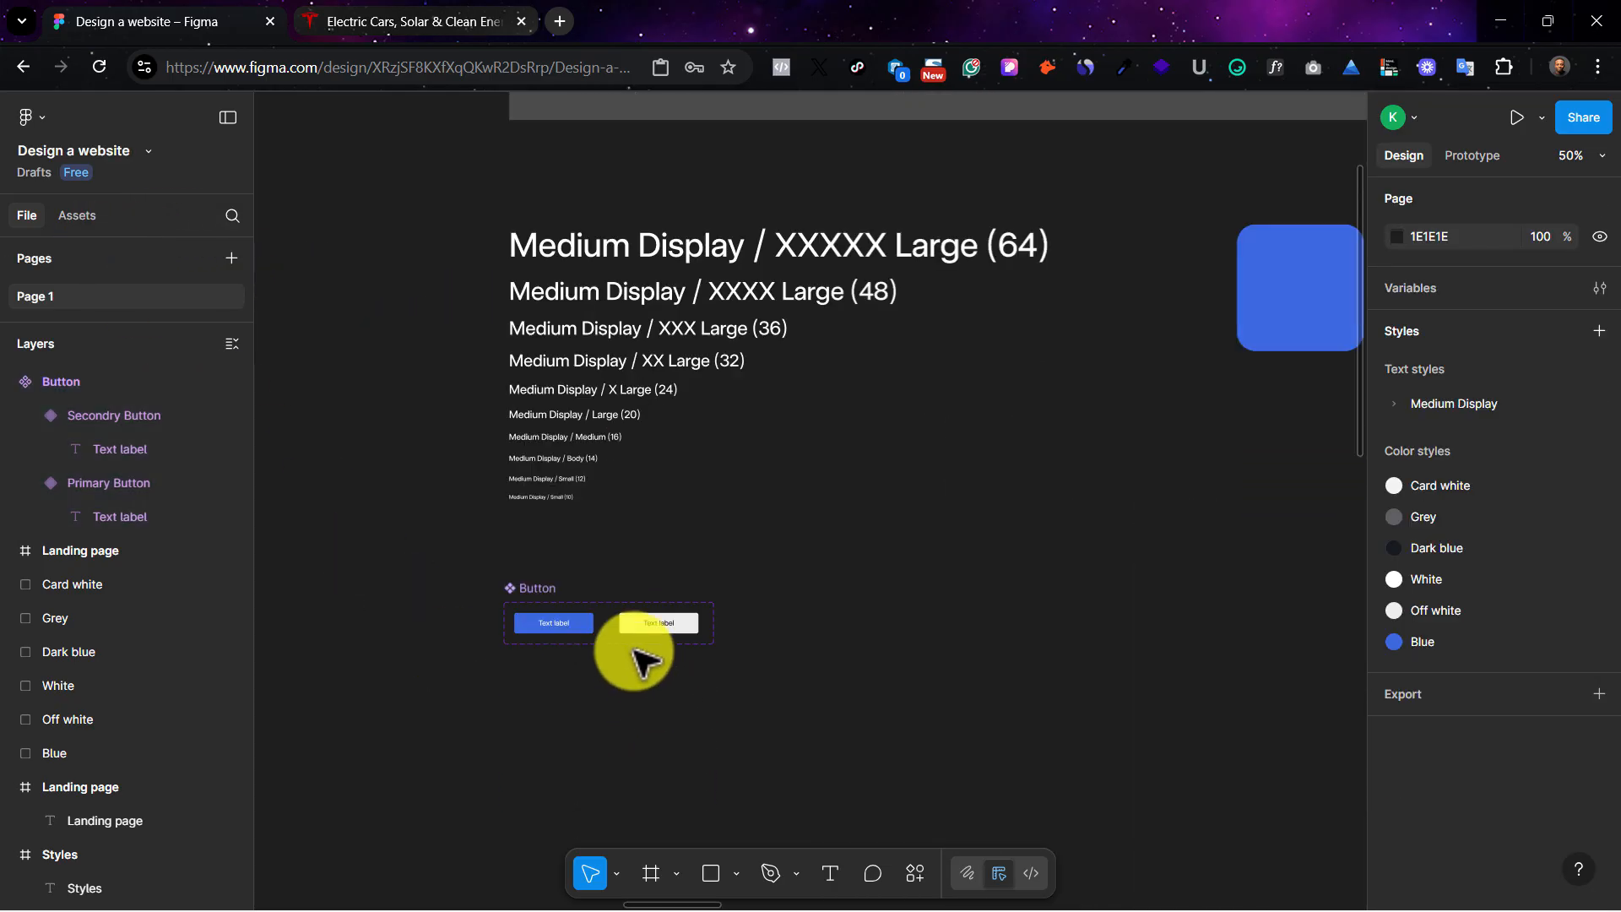
left_click(583, 629)
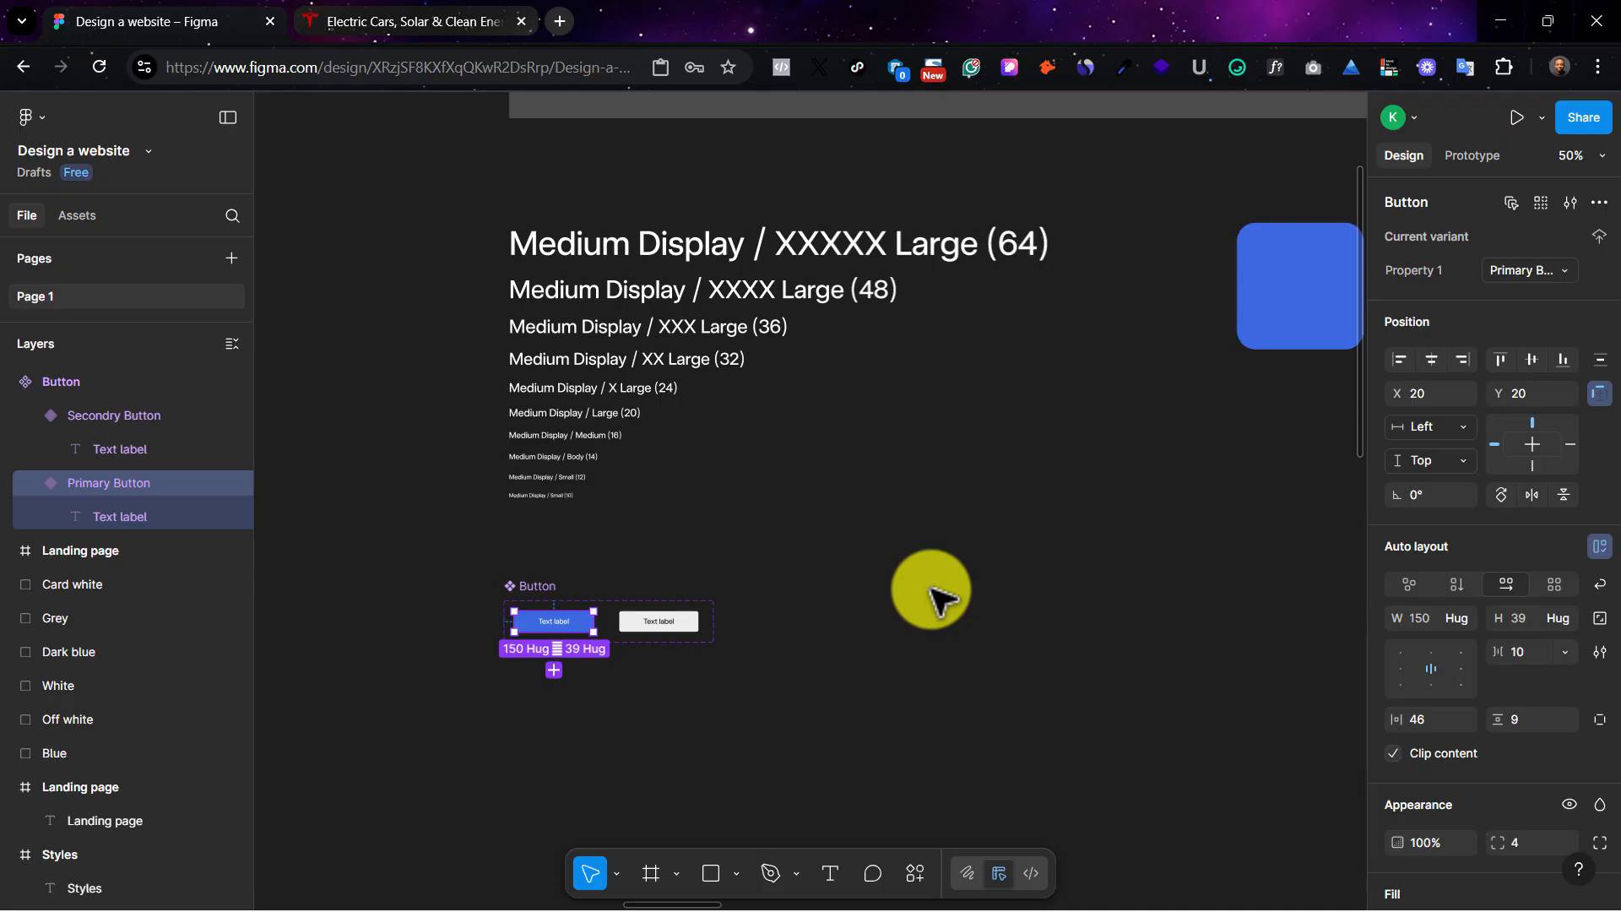
left_click(931, 589)
key("ctrl+minus")
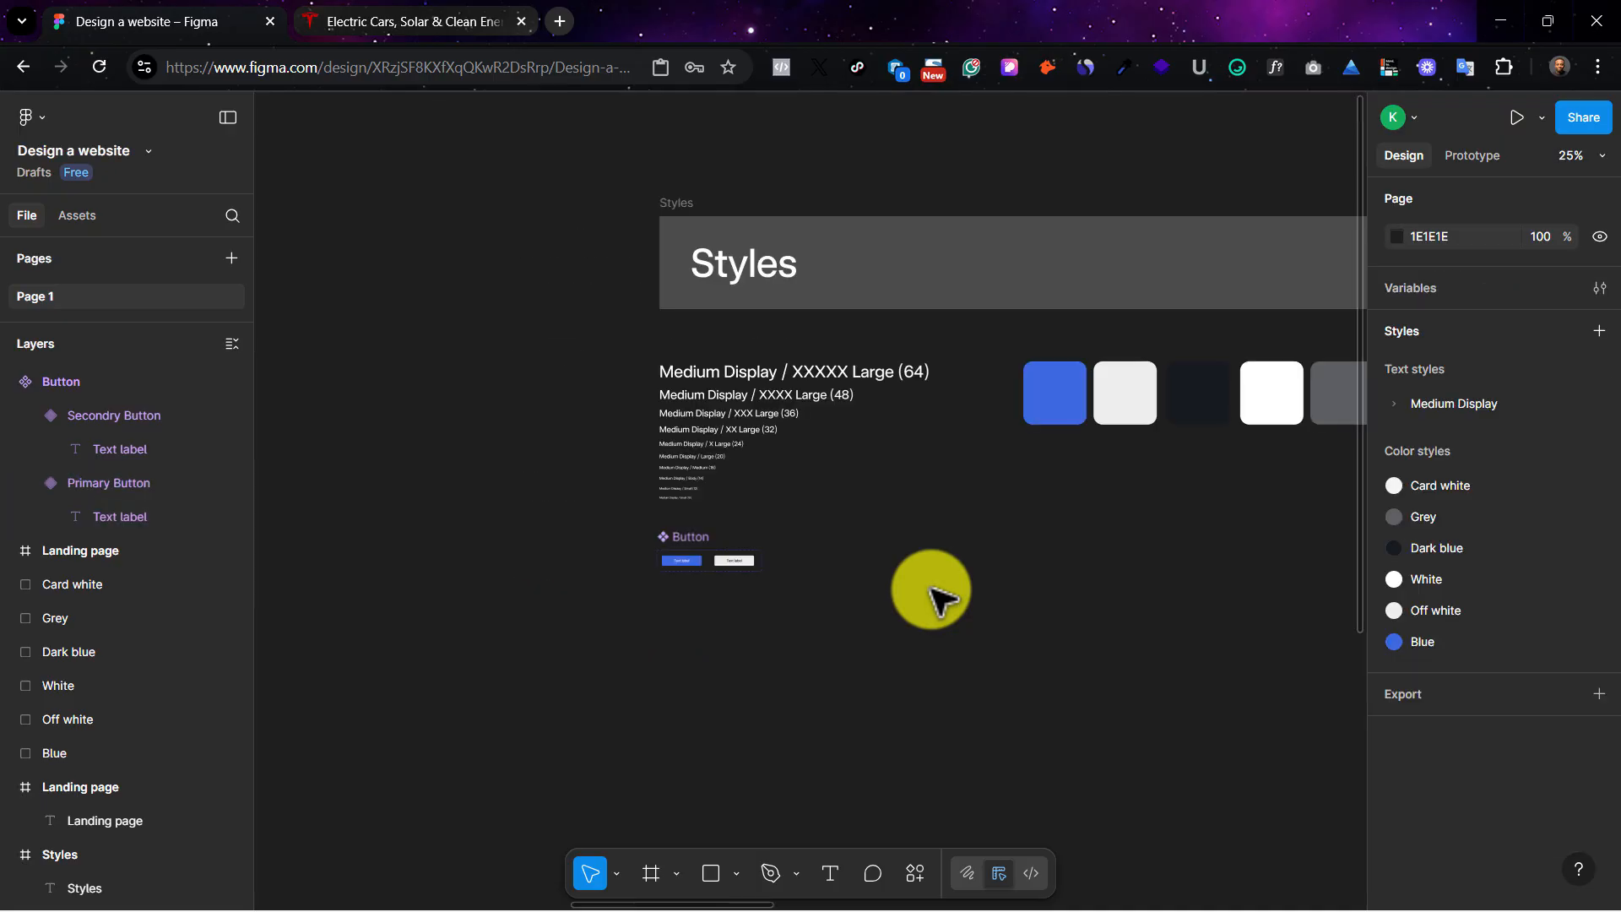
Step: Insert the Button component from the file's assets into the white Landing page frame and place the instance slightly below the frame's centre
scroll(931, 589, "right", 2)
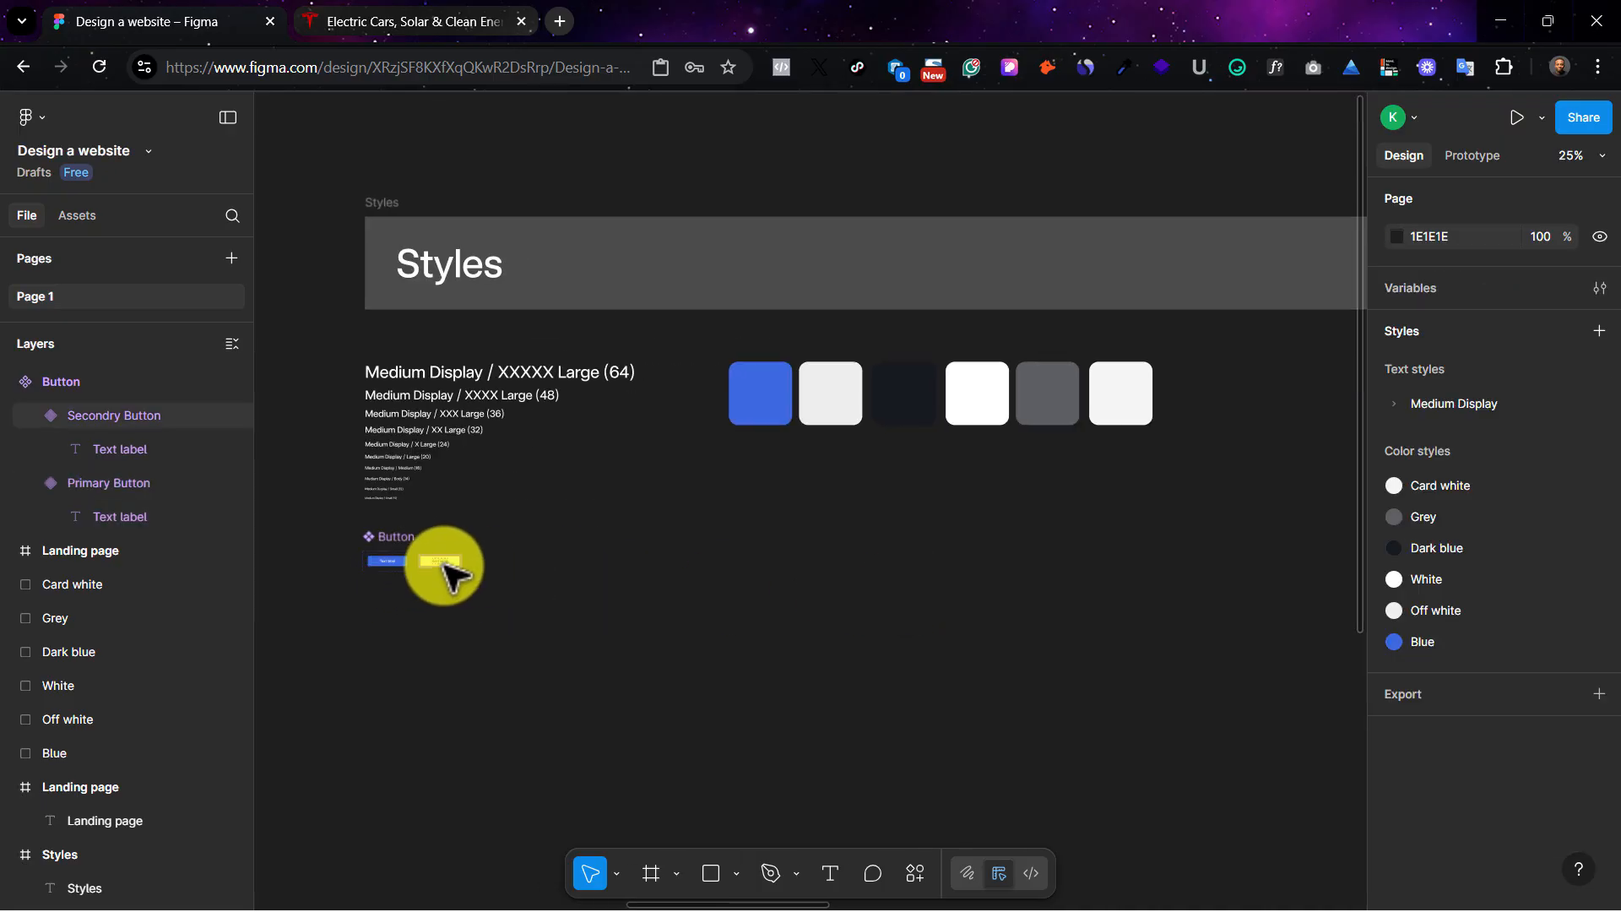
scroll(879, 561, "right", 5)
scroll(879, 561, "right", 8)
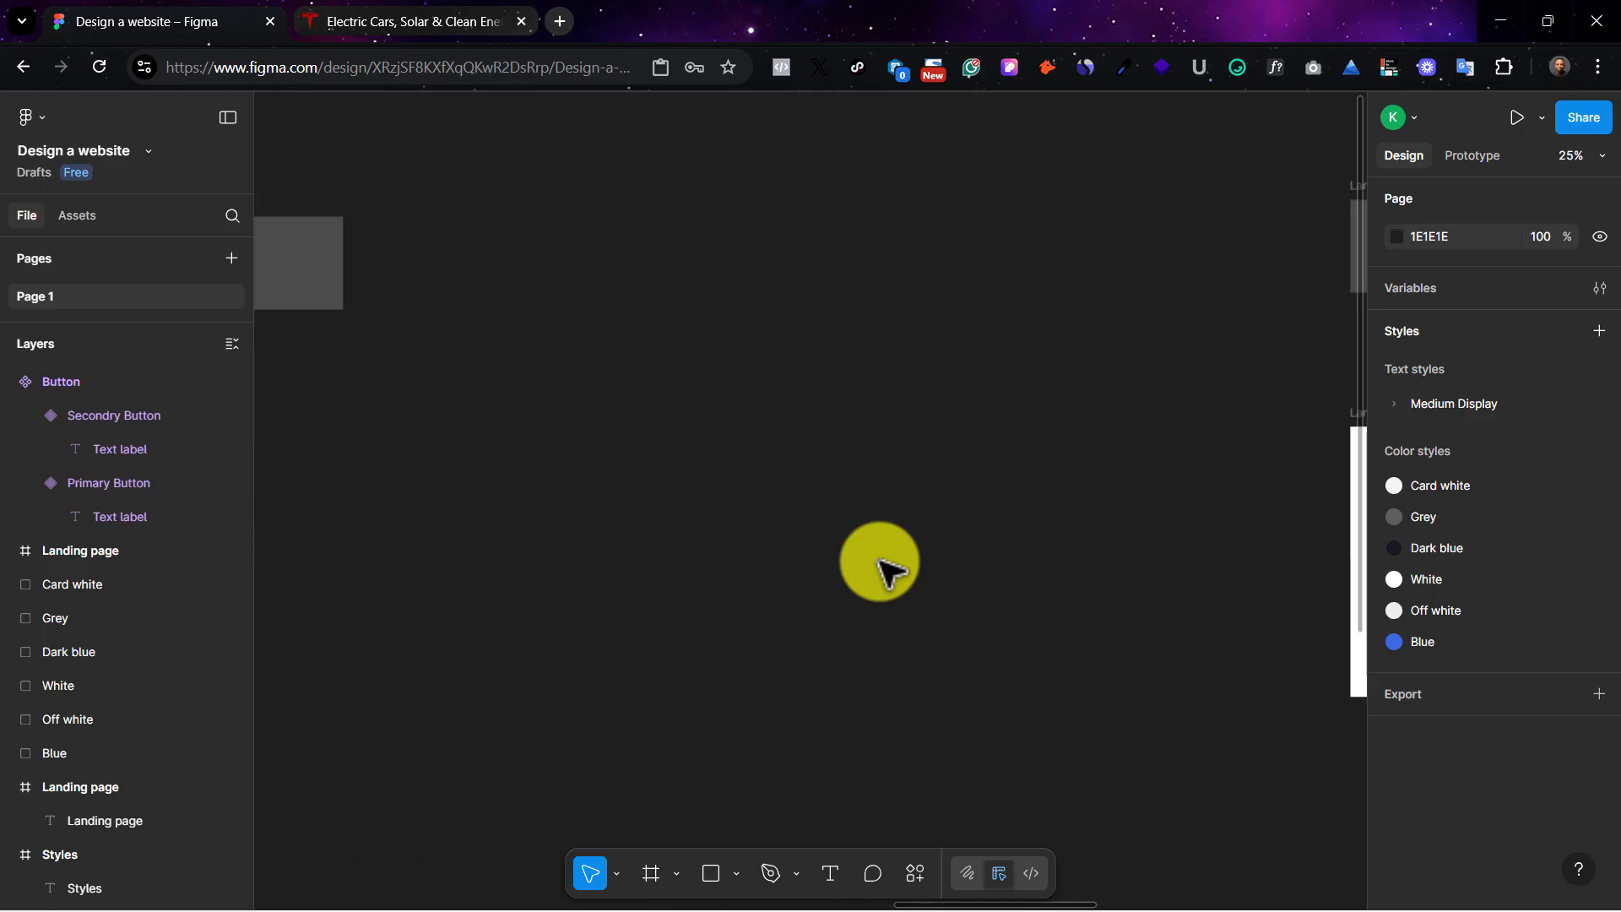
left_click(845, 413)
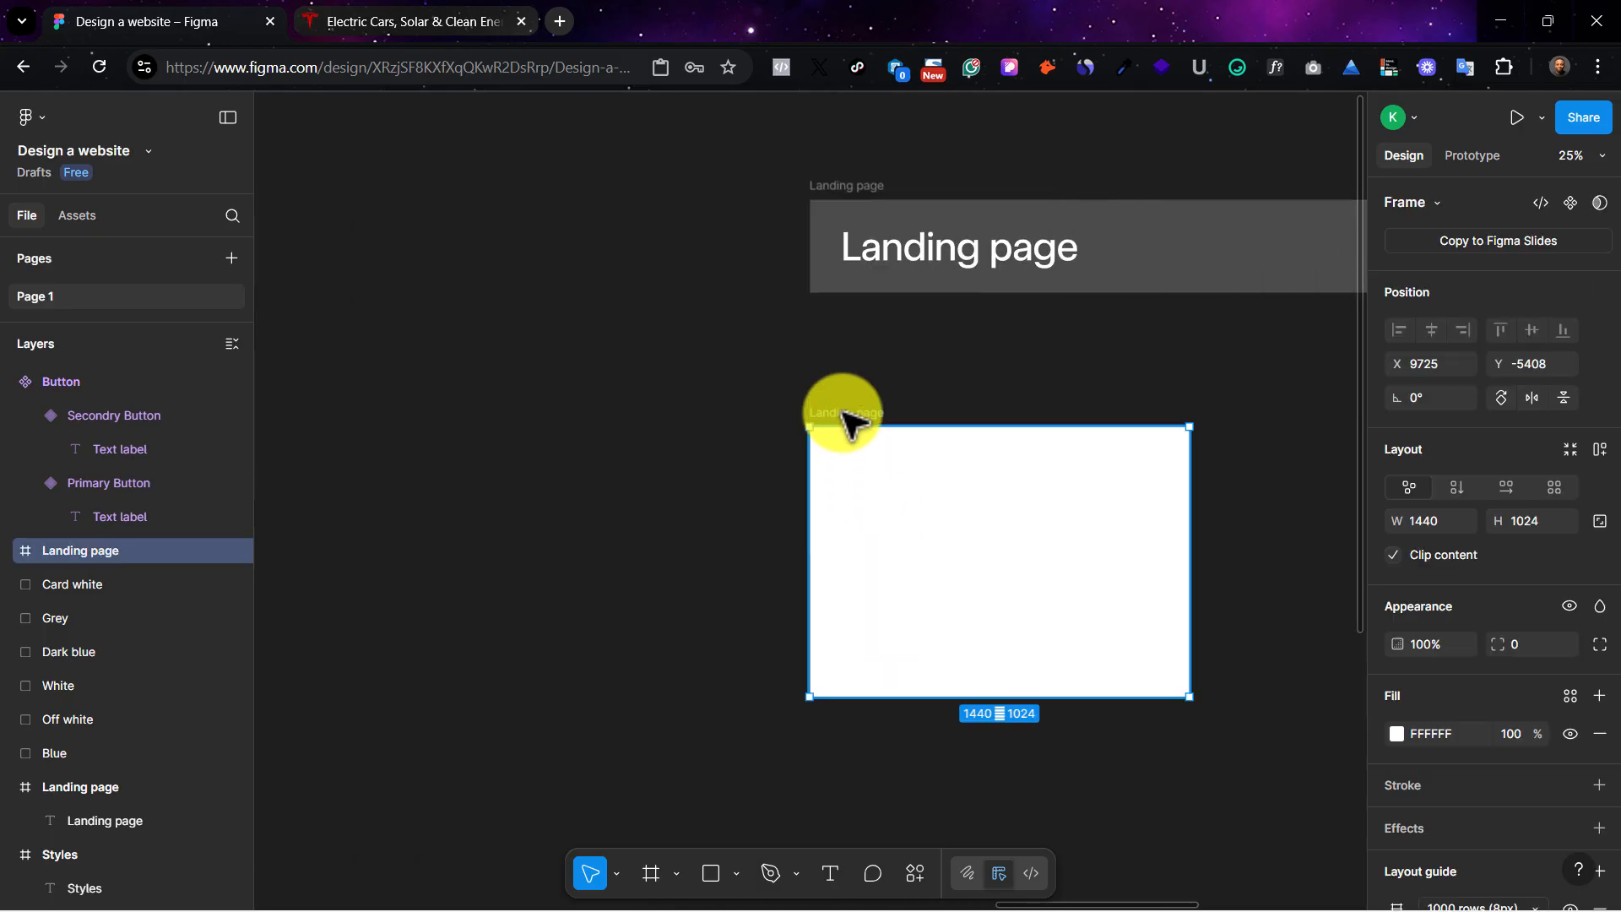
key("shift+2")
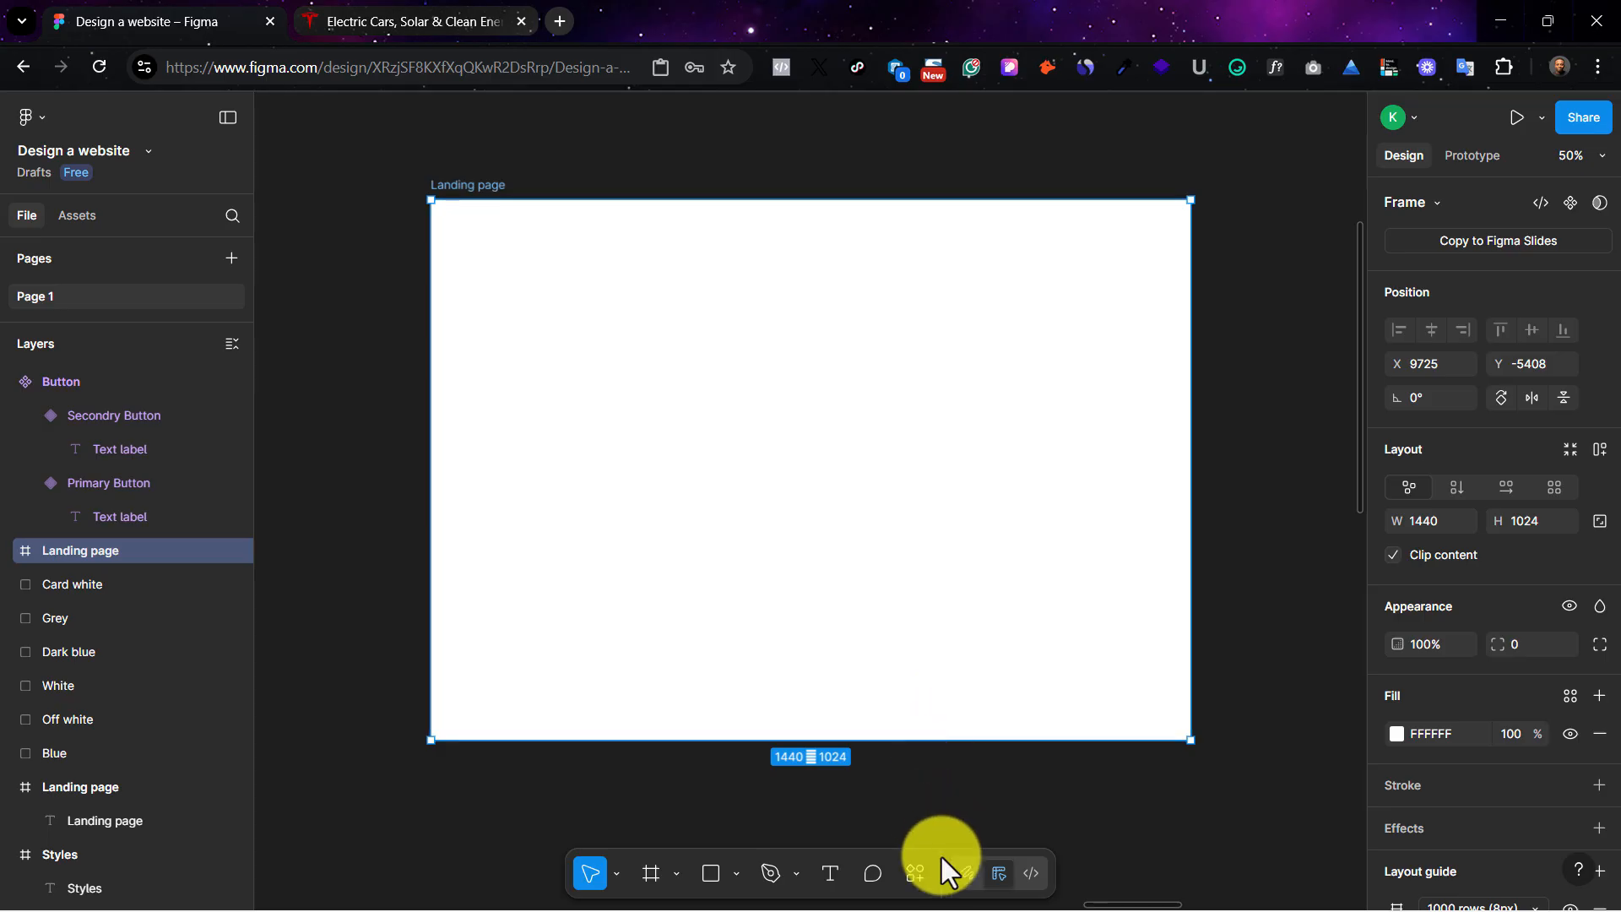
left_click(915, 875)
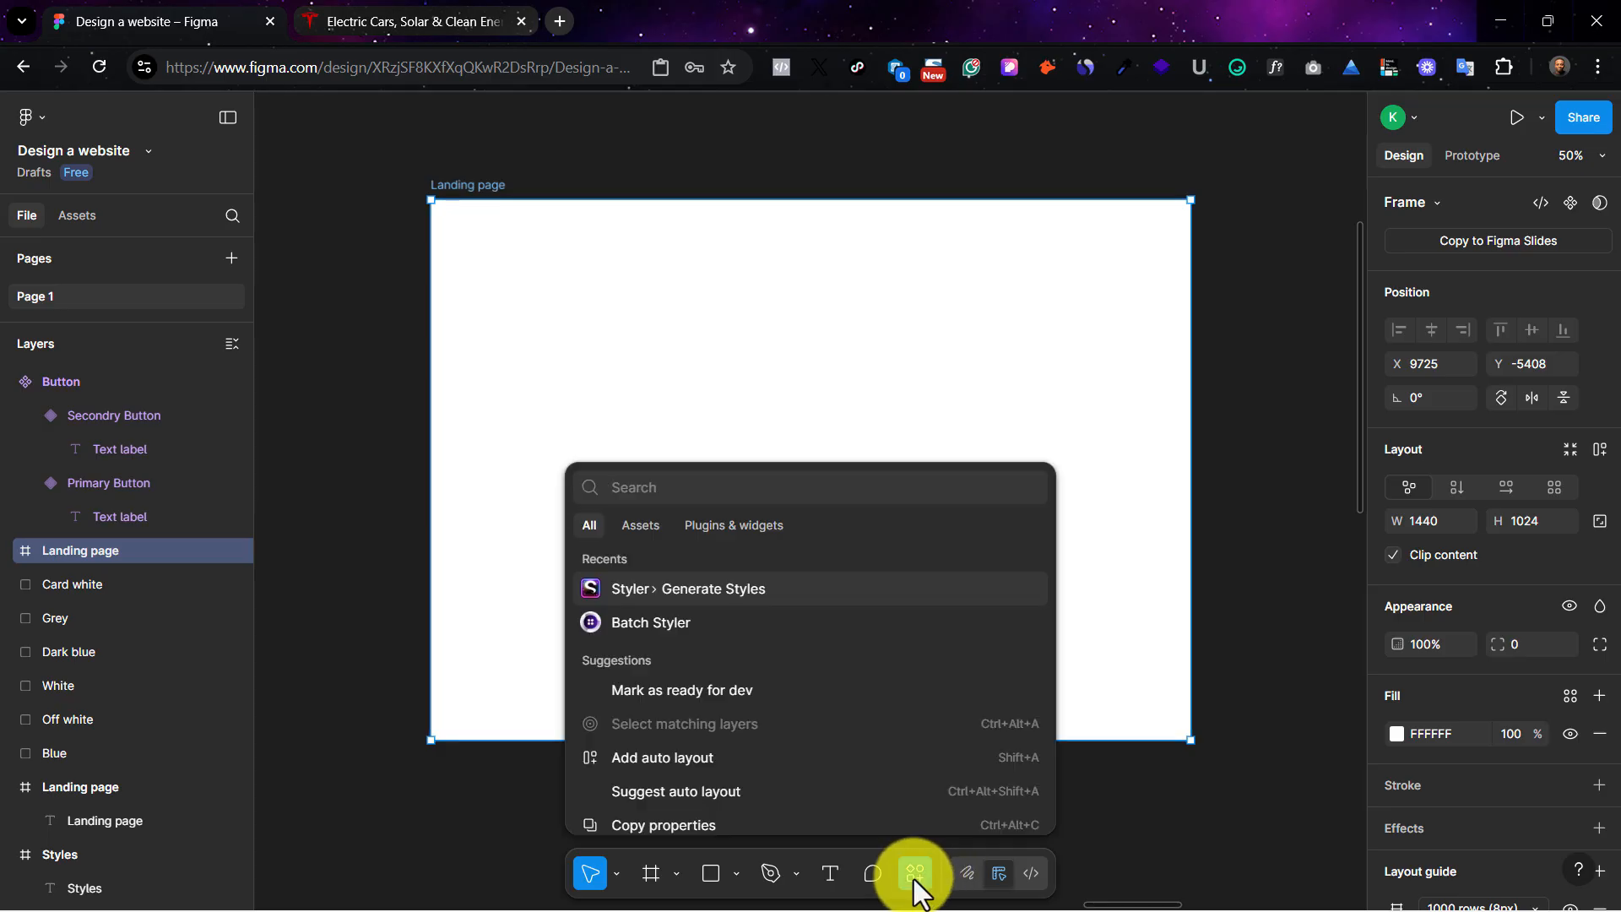
left_click(643, 525)
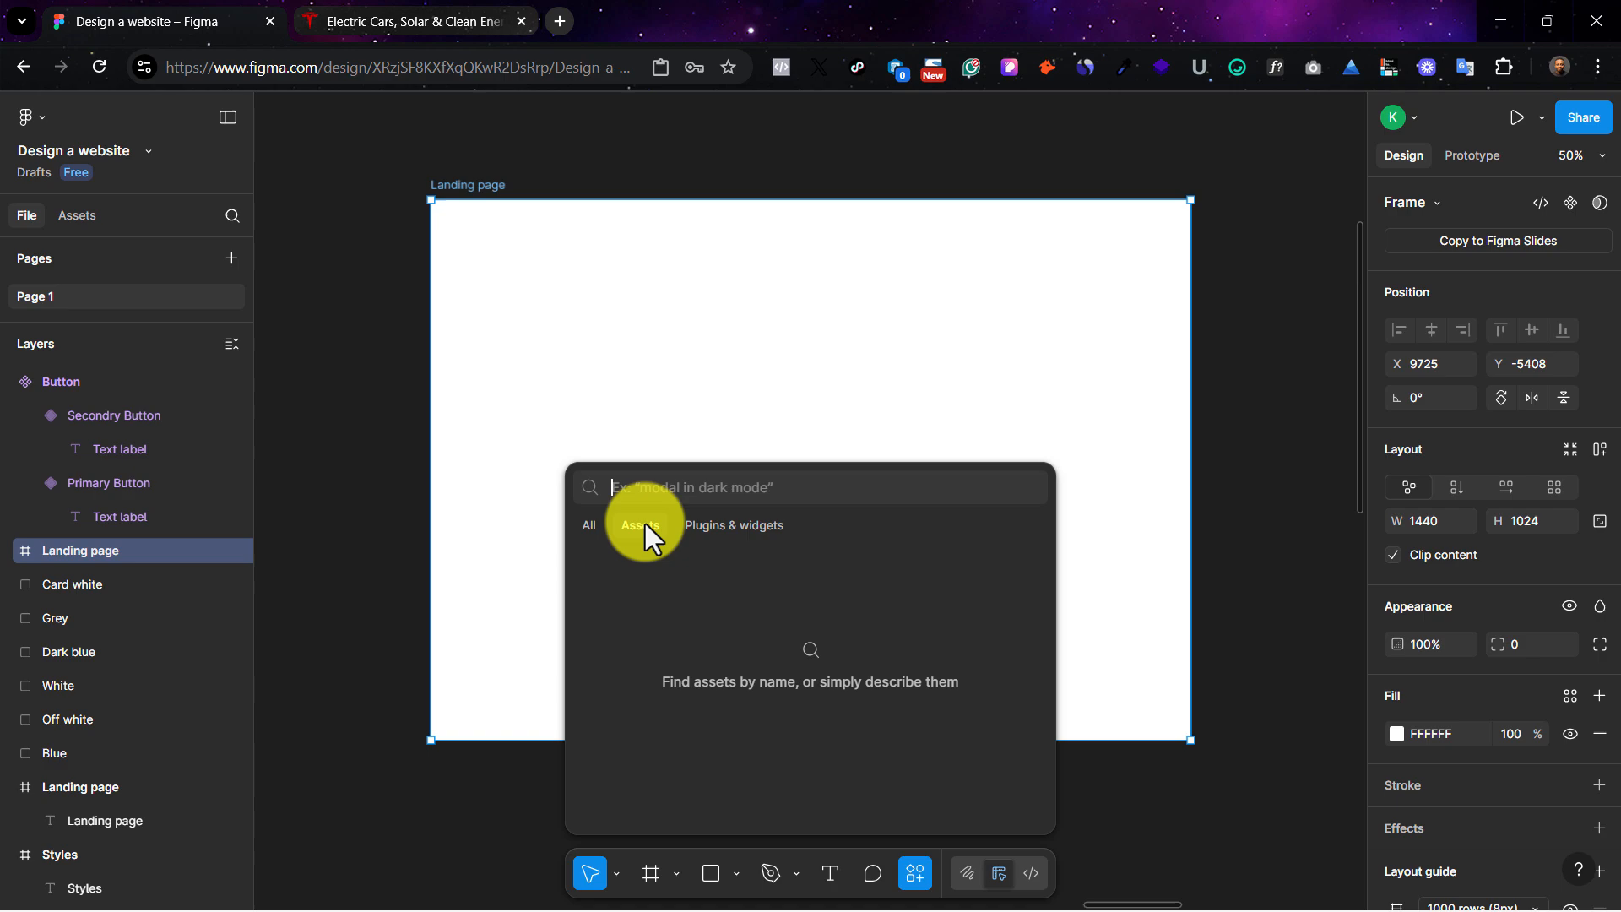
left_click(589, 525)
type("button")
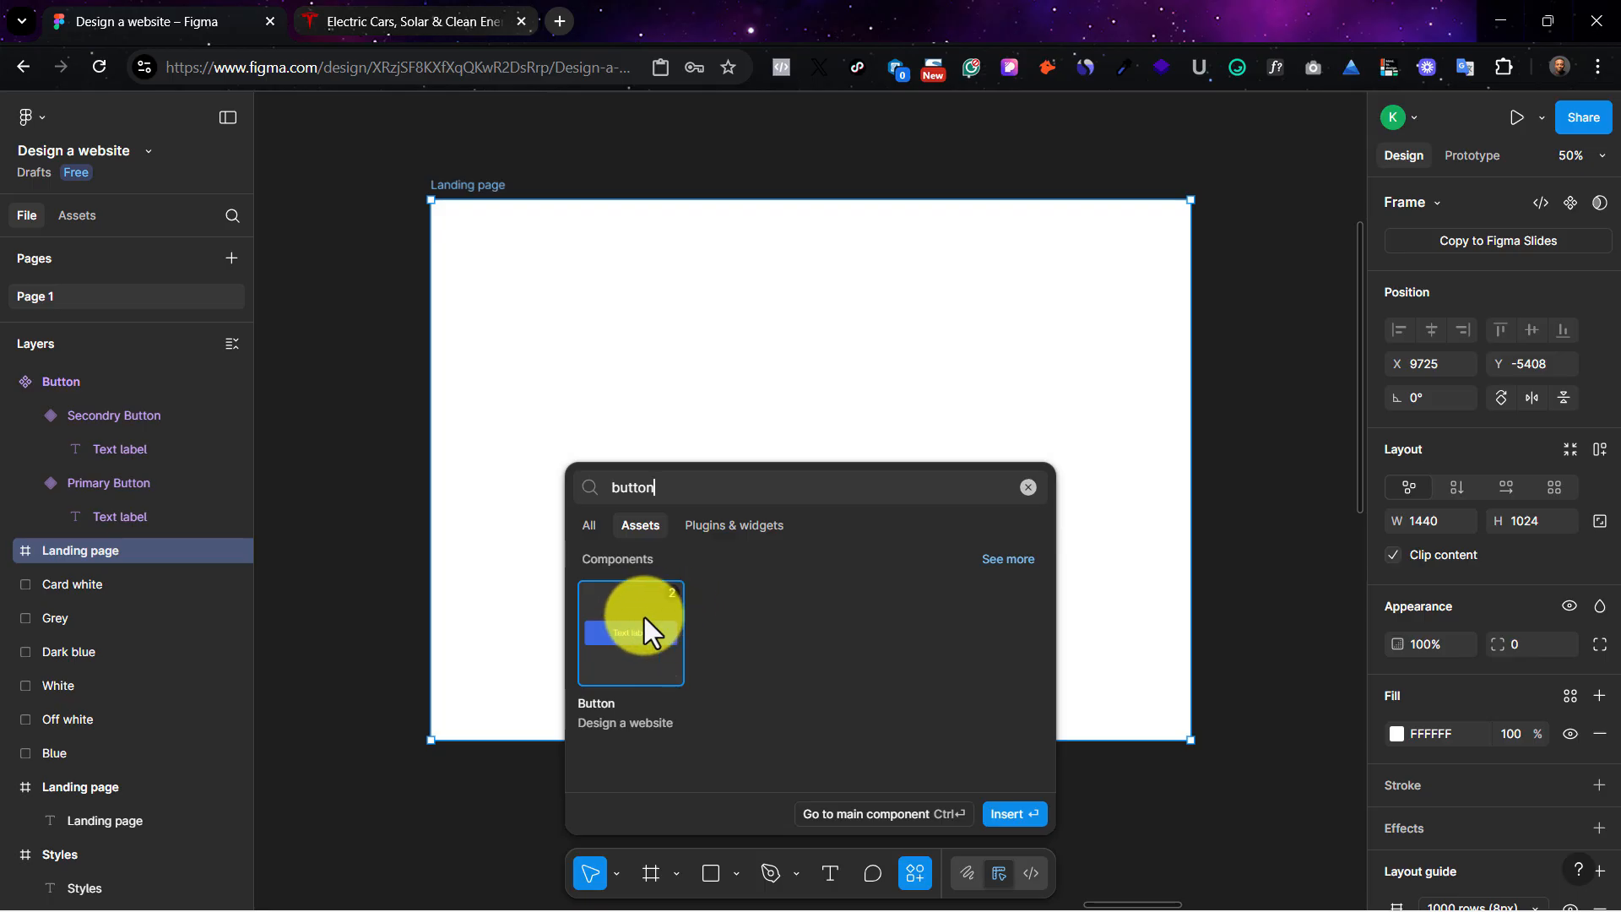
left_click(1030, 823)
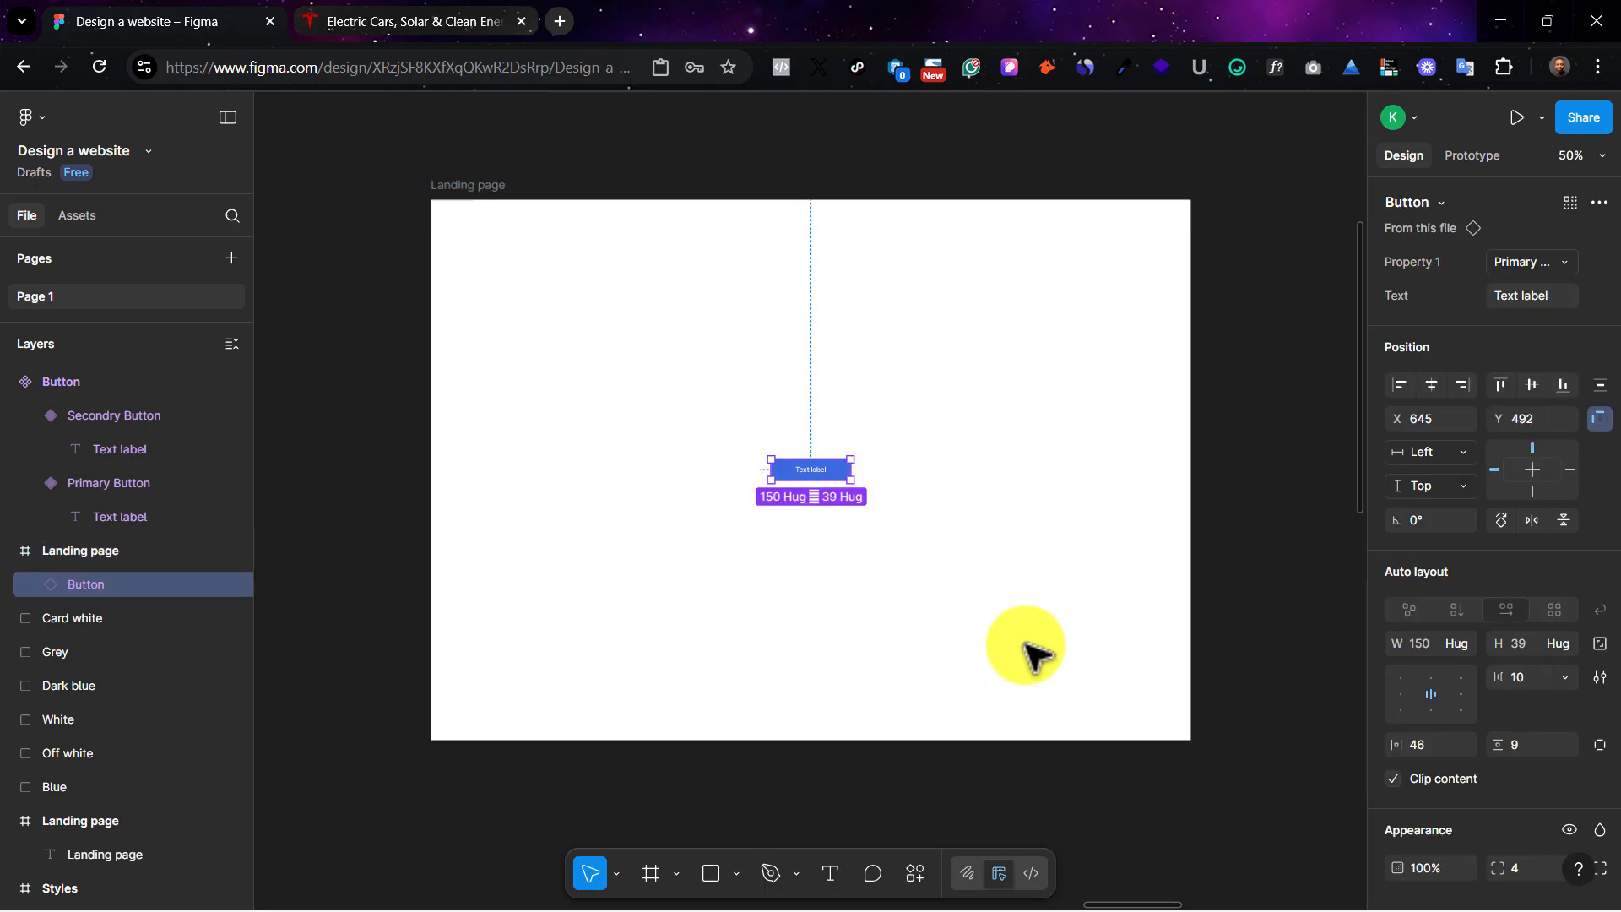
left_click_drag(842, 487, 579, 282)
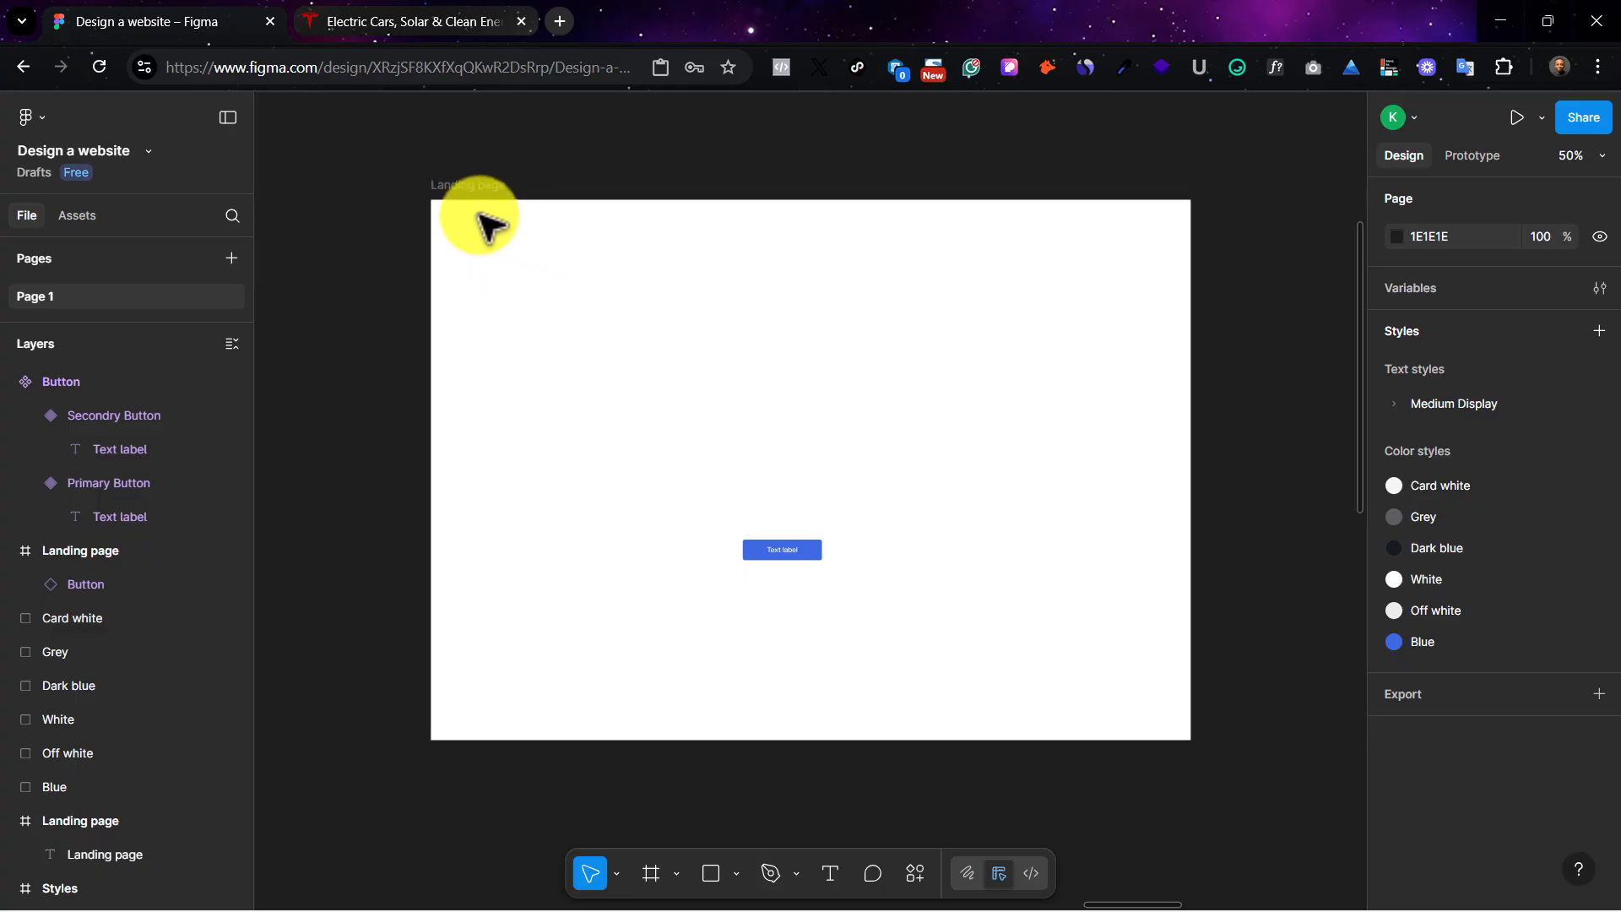
Step: Switch to the Tesla website and inspect the site header's text, colours, height and border radius
left_click(417, 18)
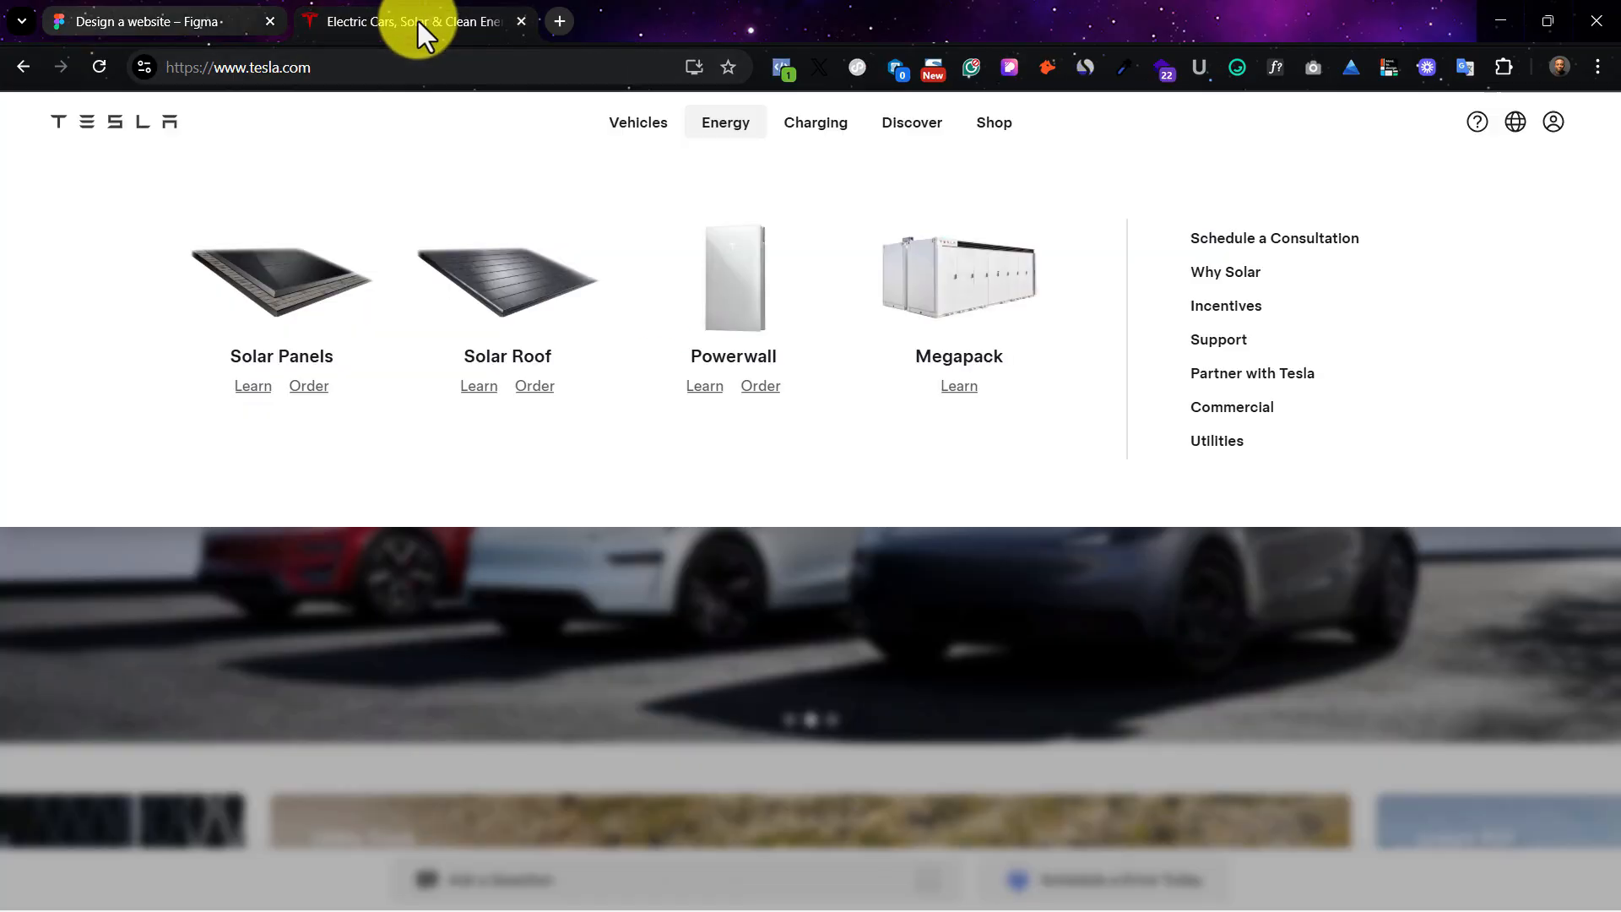
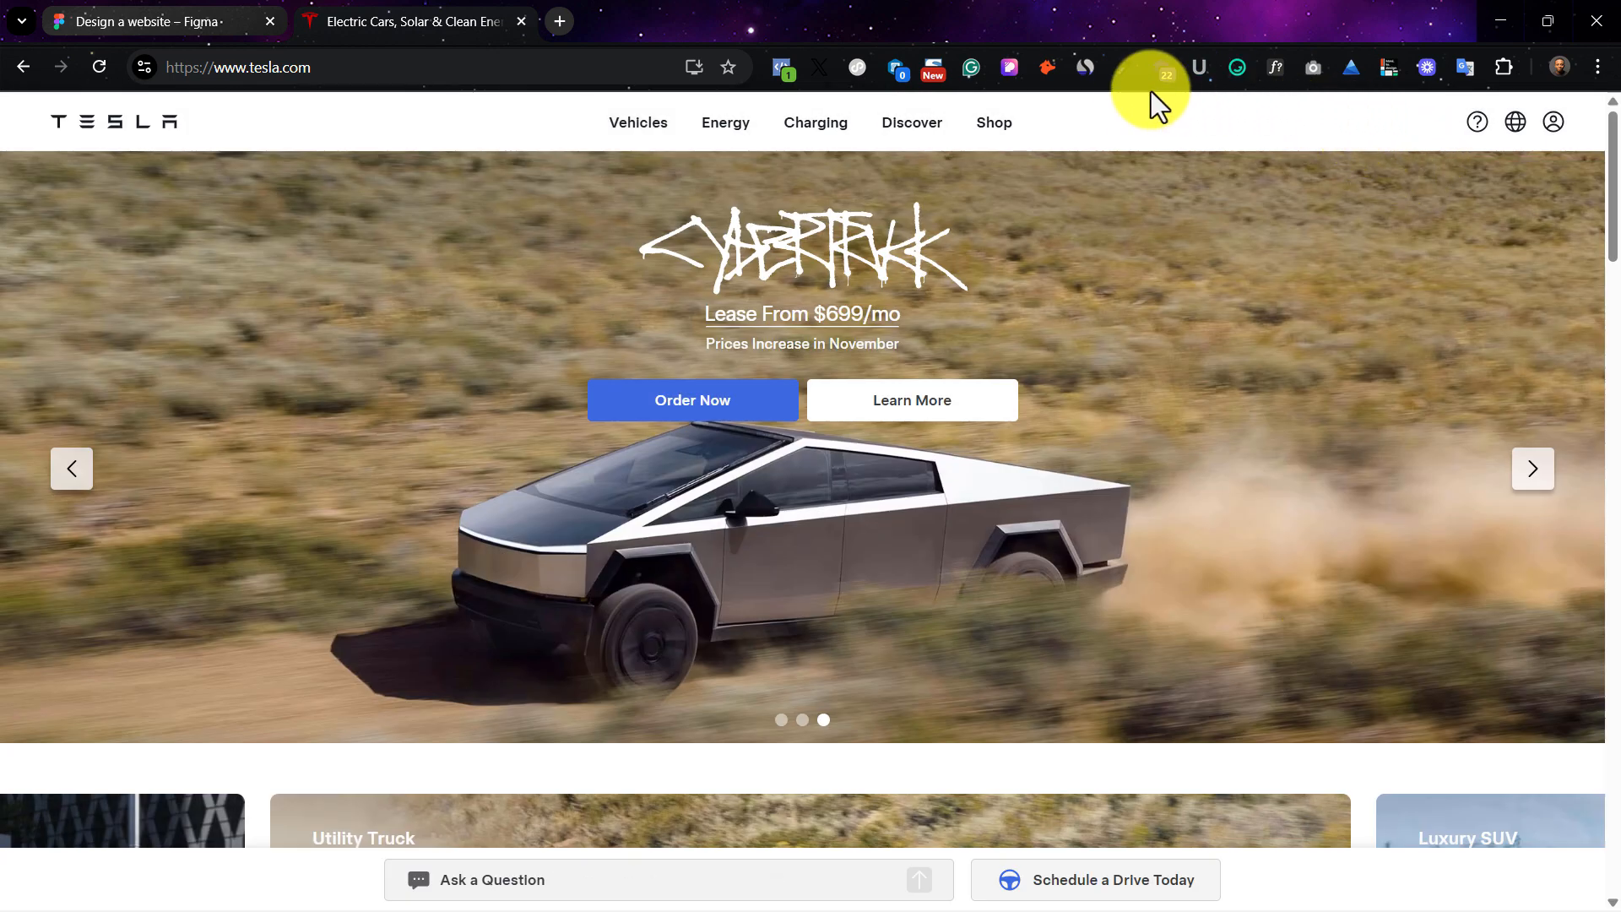
left_click(1002, 64)
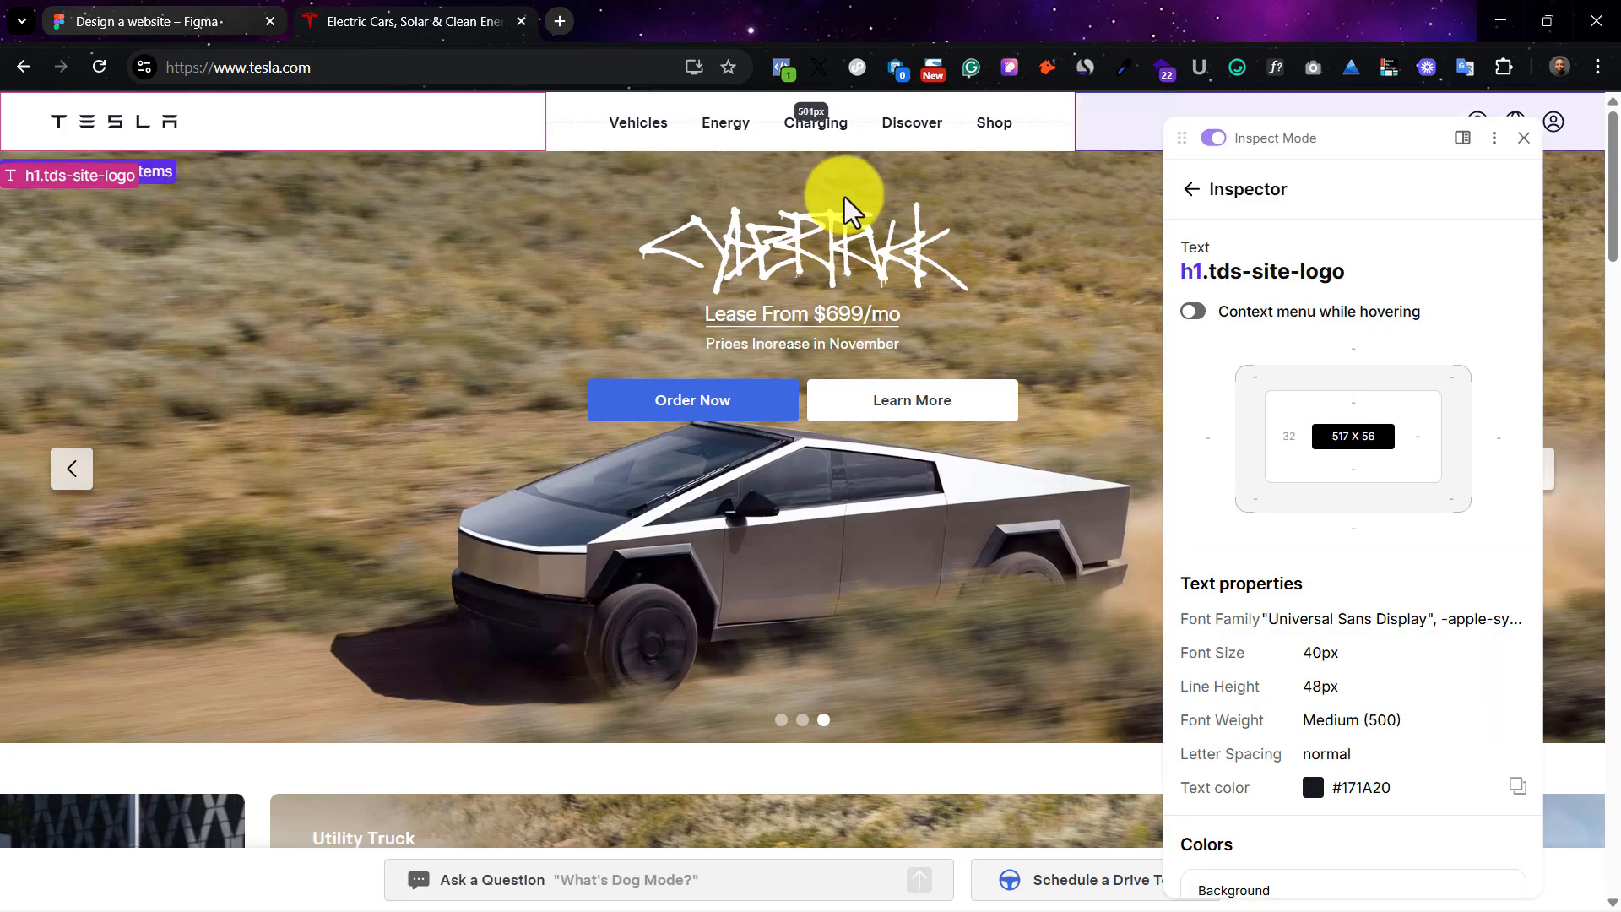
left_click(321, 142)
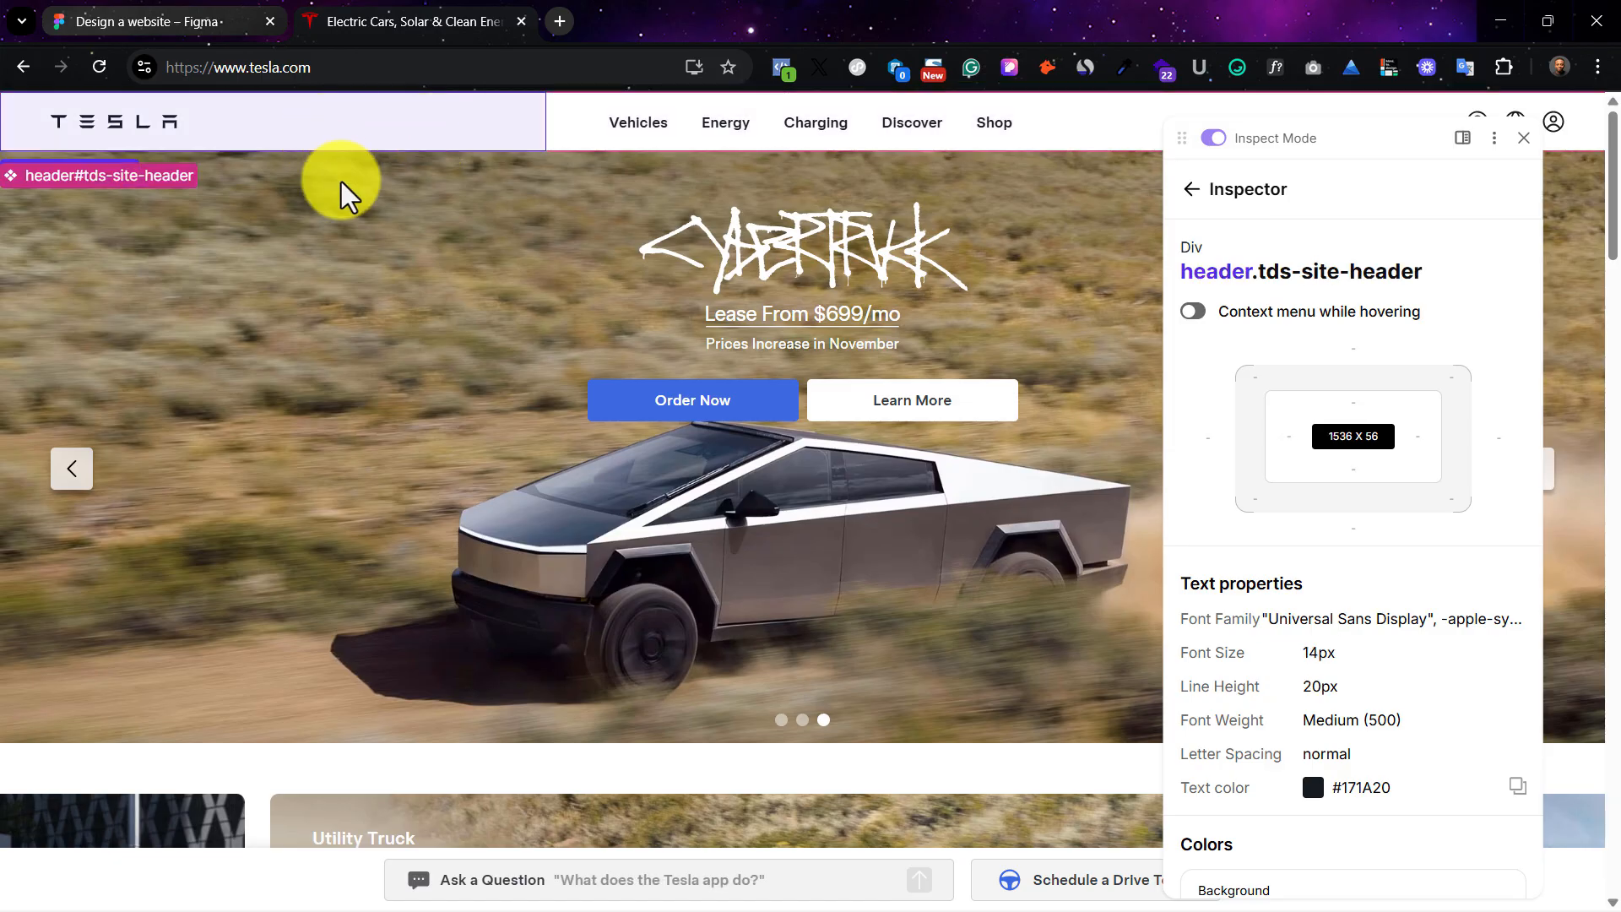
scroll(1481, 728, "down", 3)
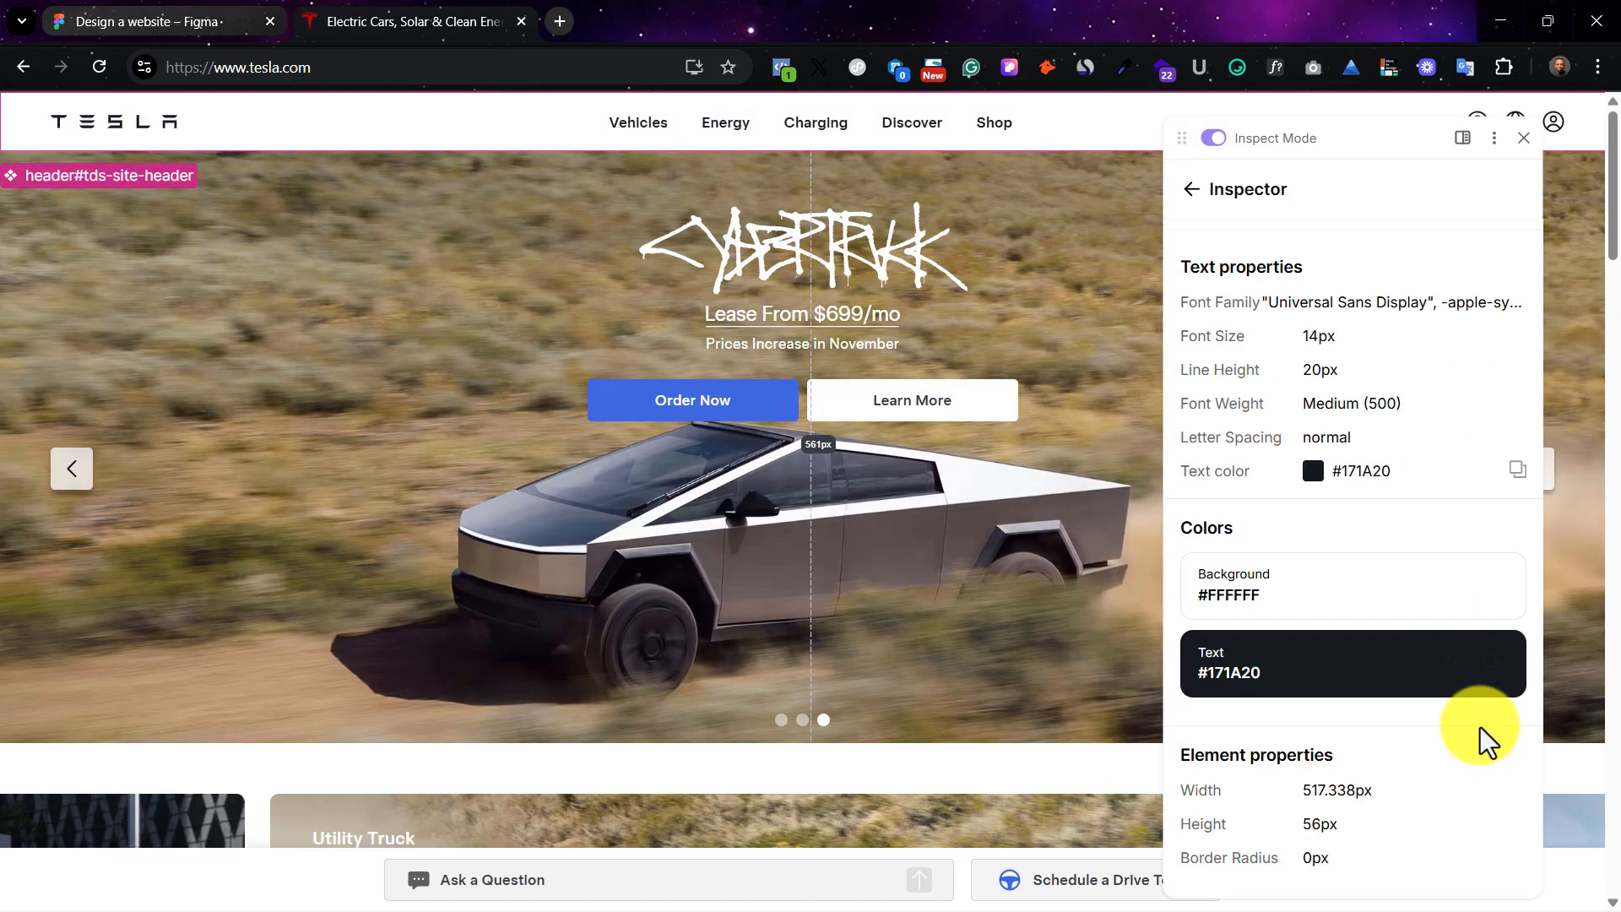
scroll(1480, 727, "down", 3)
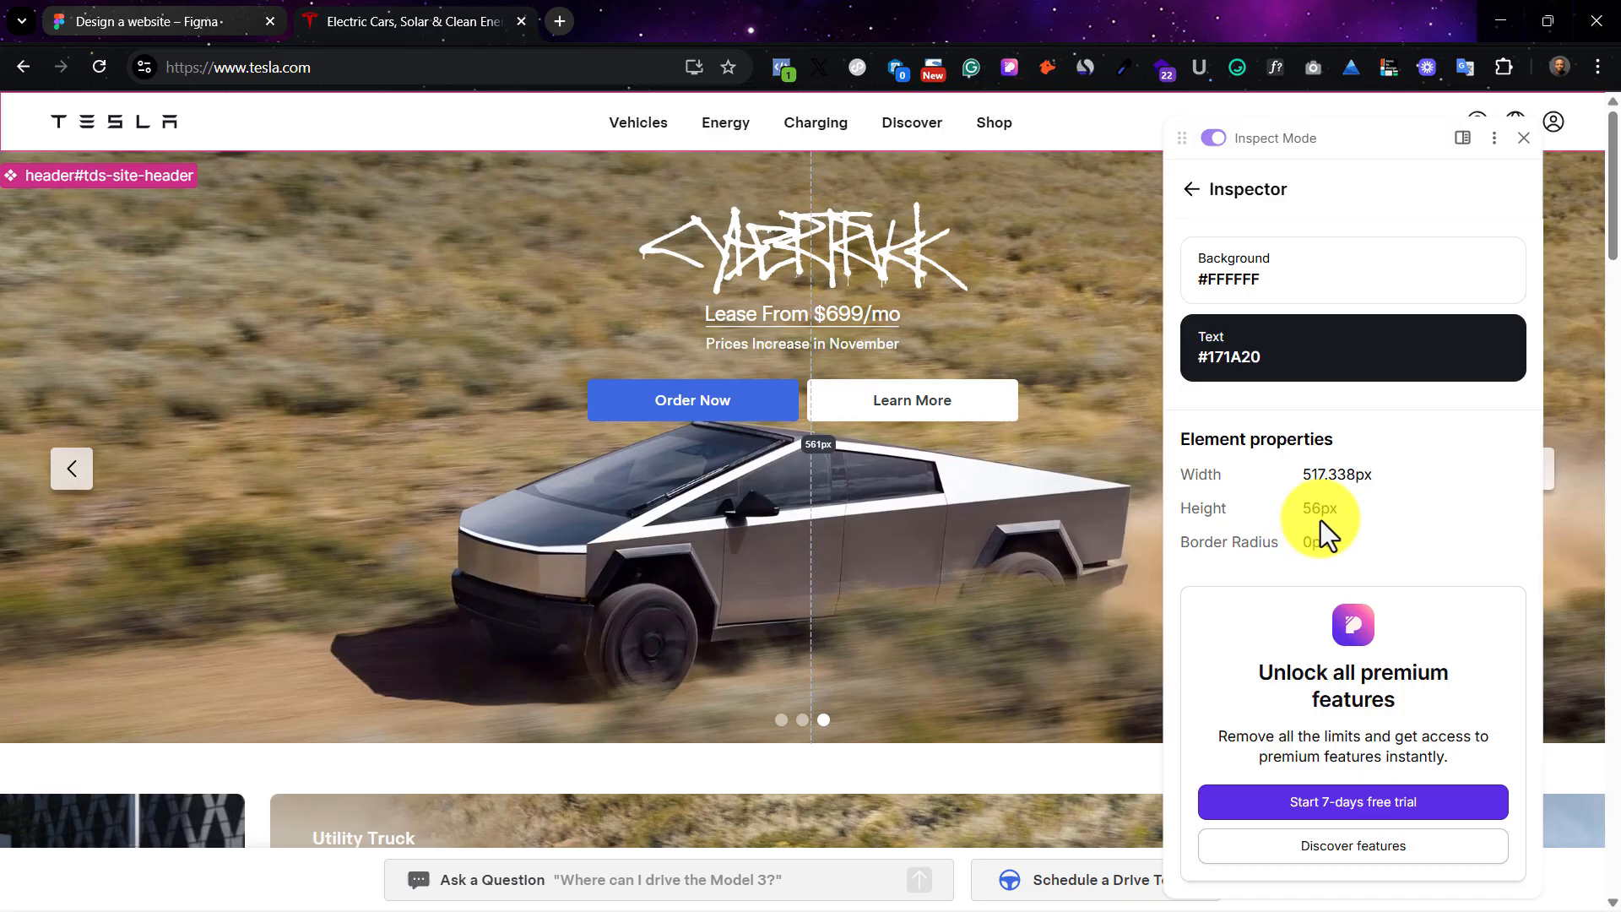
Step: Switch to Figma, draw a 1440 px wide frame along the top edge of the Landing page frame, and set its height to 56
left_click(166, 14)
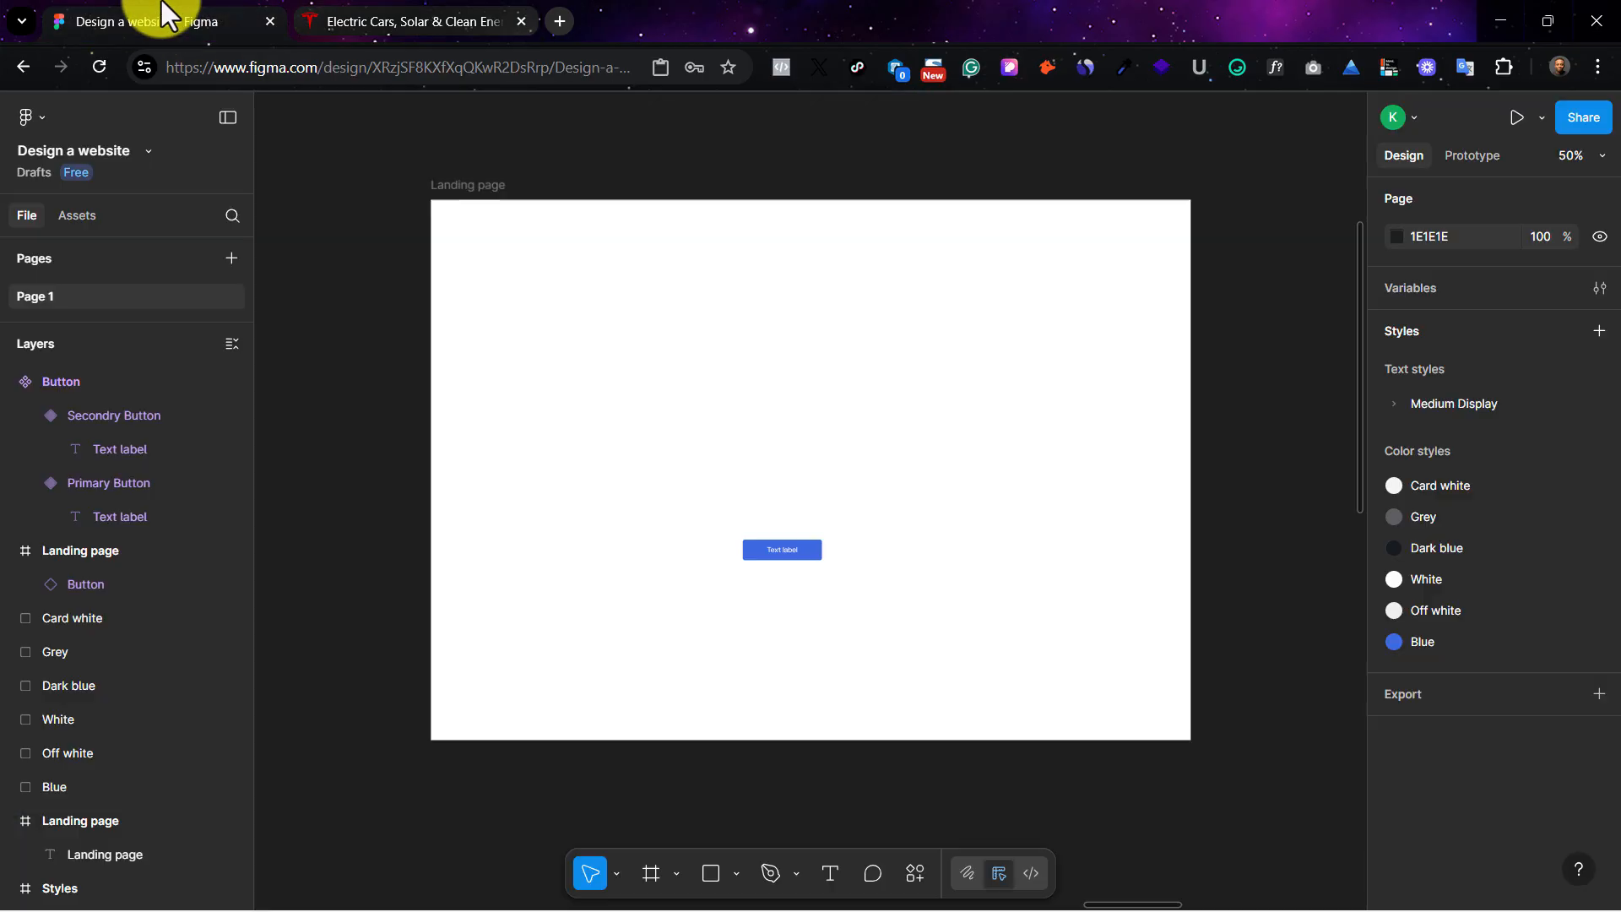
left_click(652, 875)
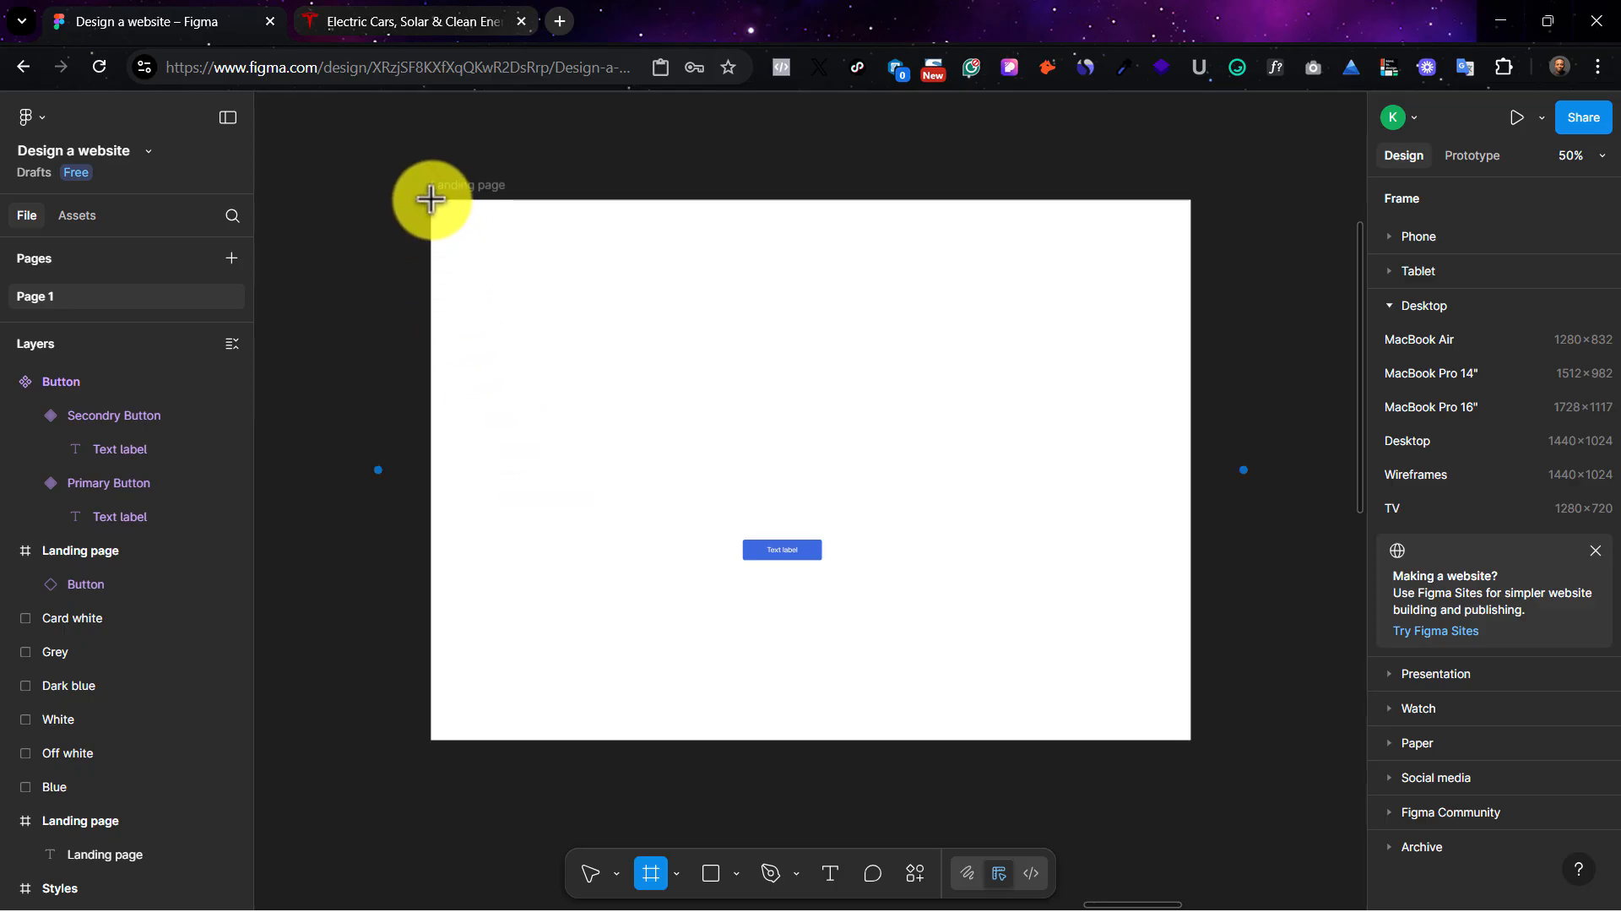
left_click_drag(430, 200, 1193, 260)
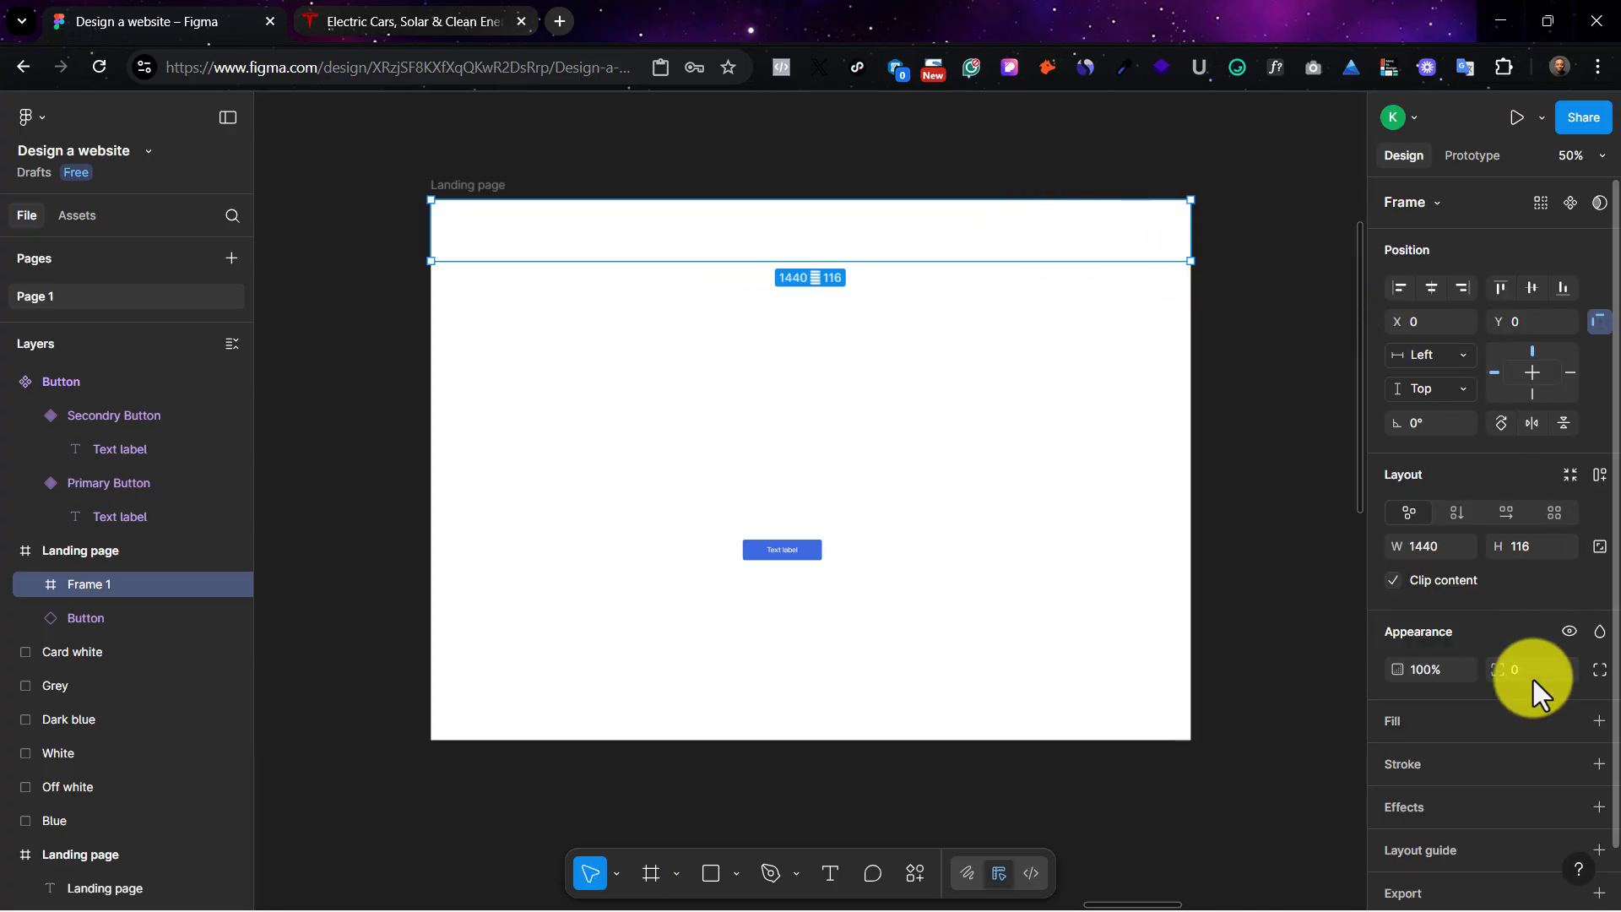
left_click(1522, 545)
type("56")
key("Return")
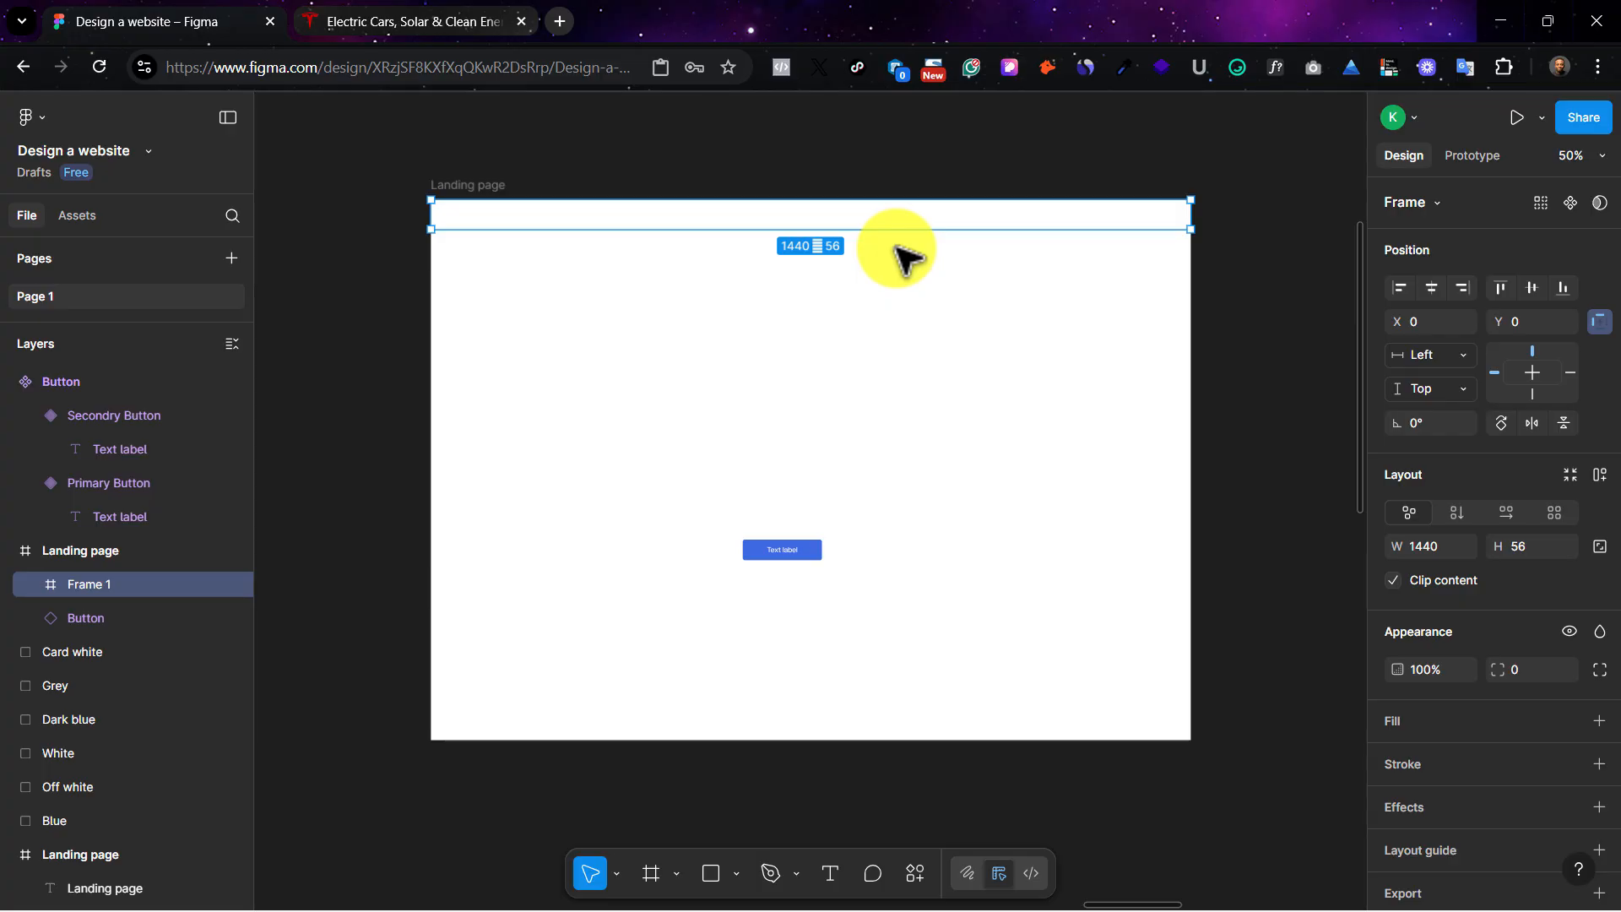
Step: Check the Tesla site header again and examine whether the new top frame meets both side edges of the Landing page frame
key("shift+0")
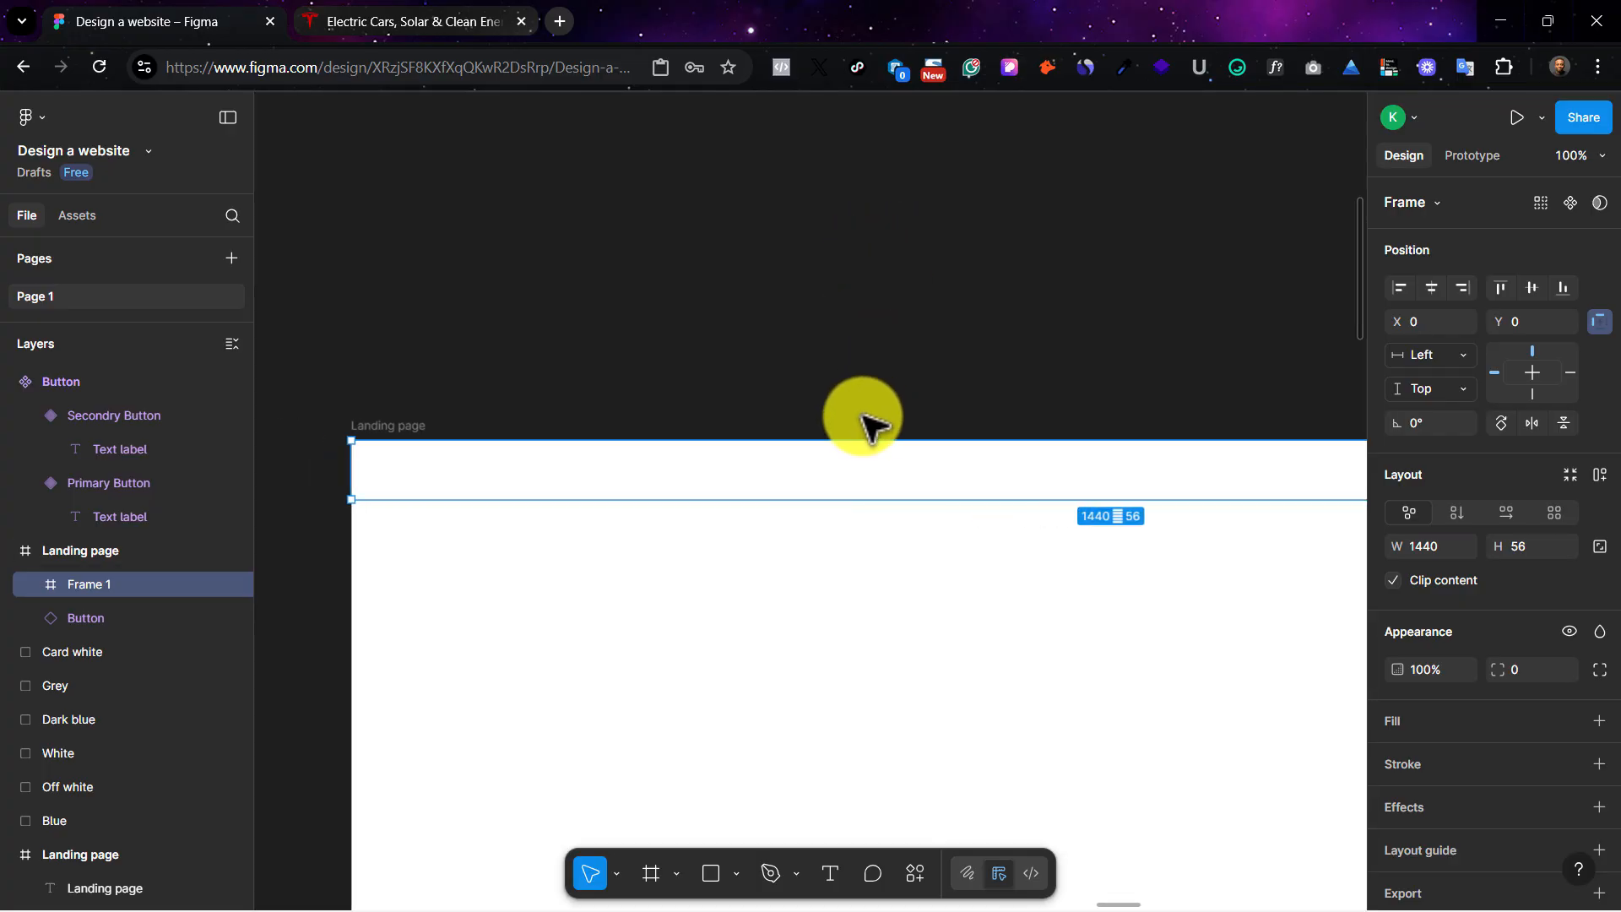
left_click(381, 20)
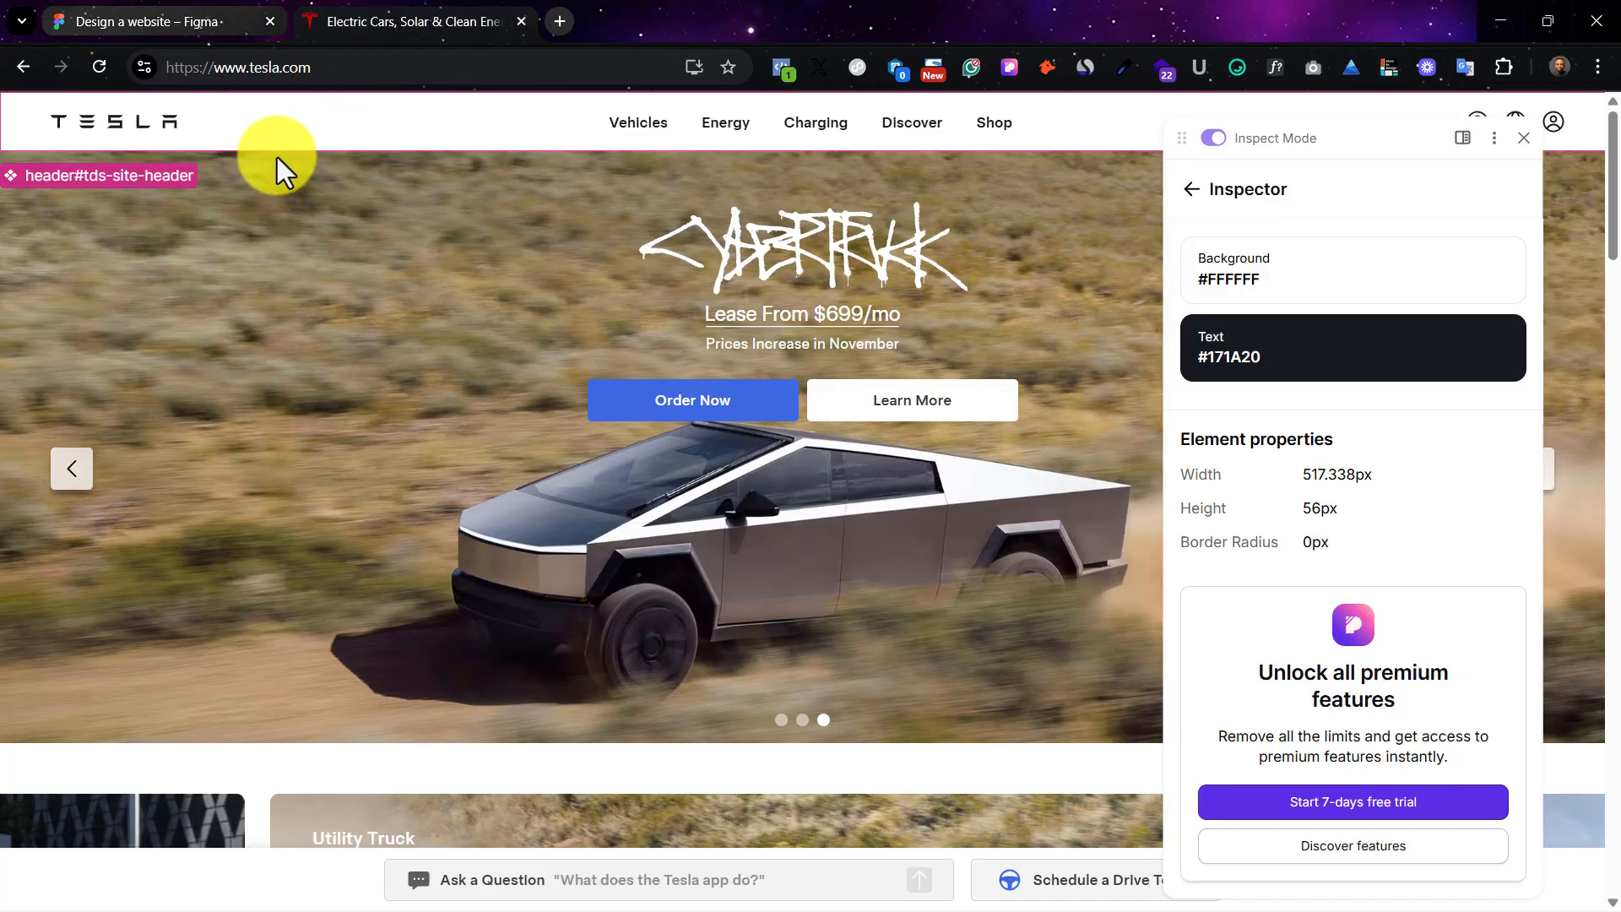
left_click(180, 19)
scroll(979, 662, "down", 1)
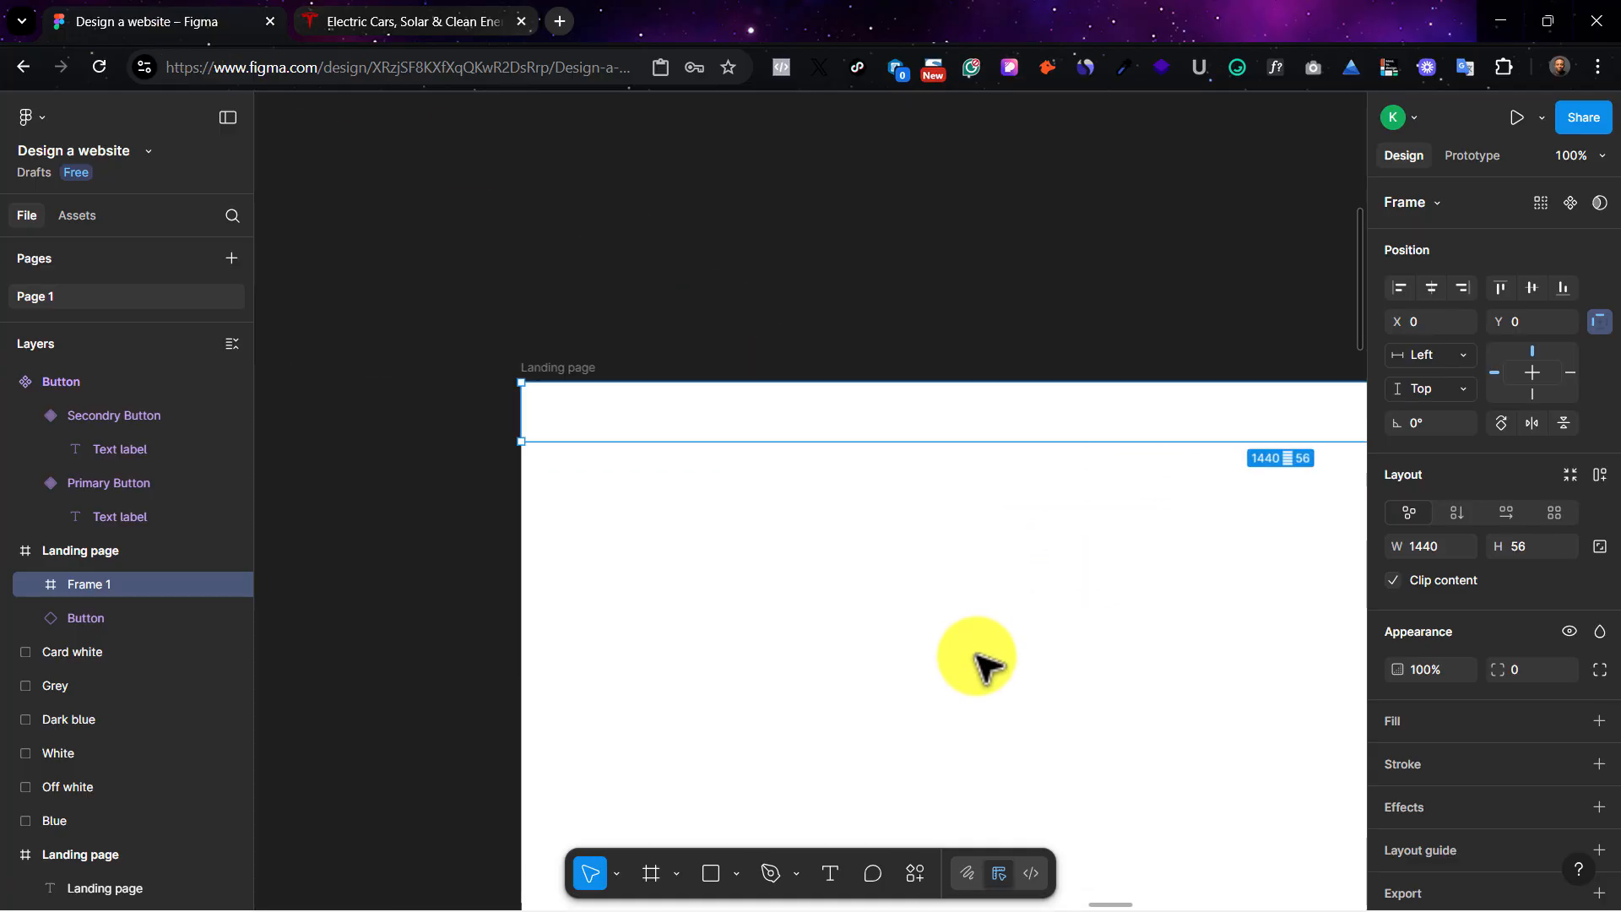
scroll(979, 663, "left", 3)
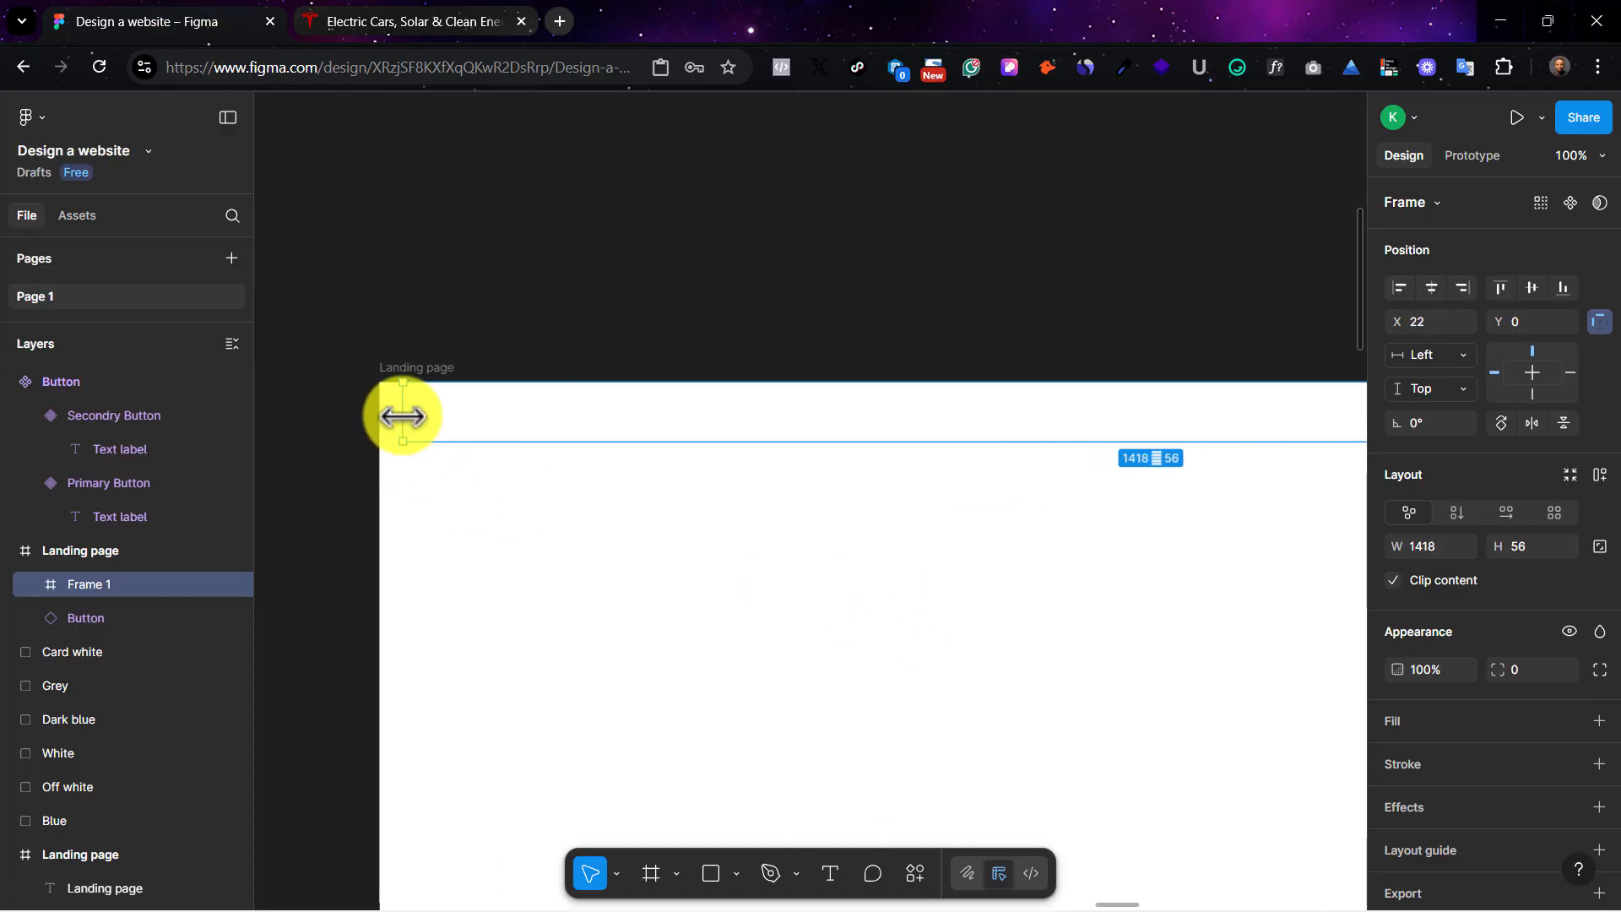
left_click_drag(403, 416, 366, 405)
scroll(778, 471, "right", 10)
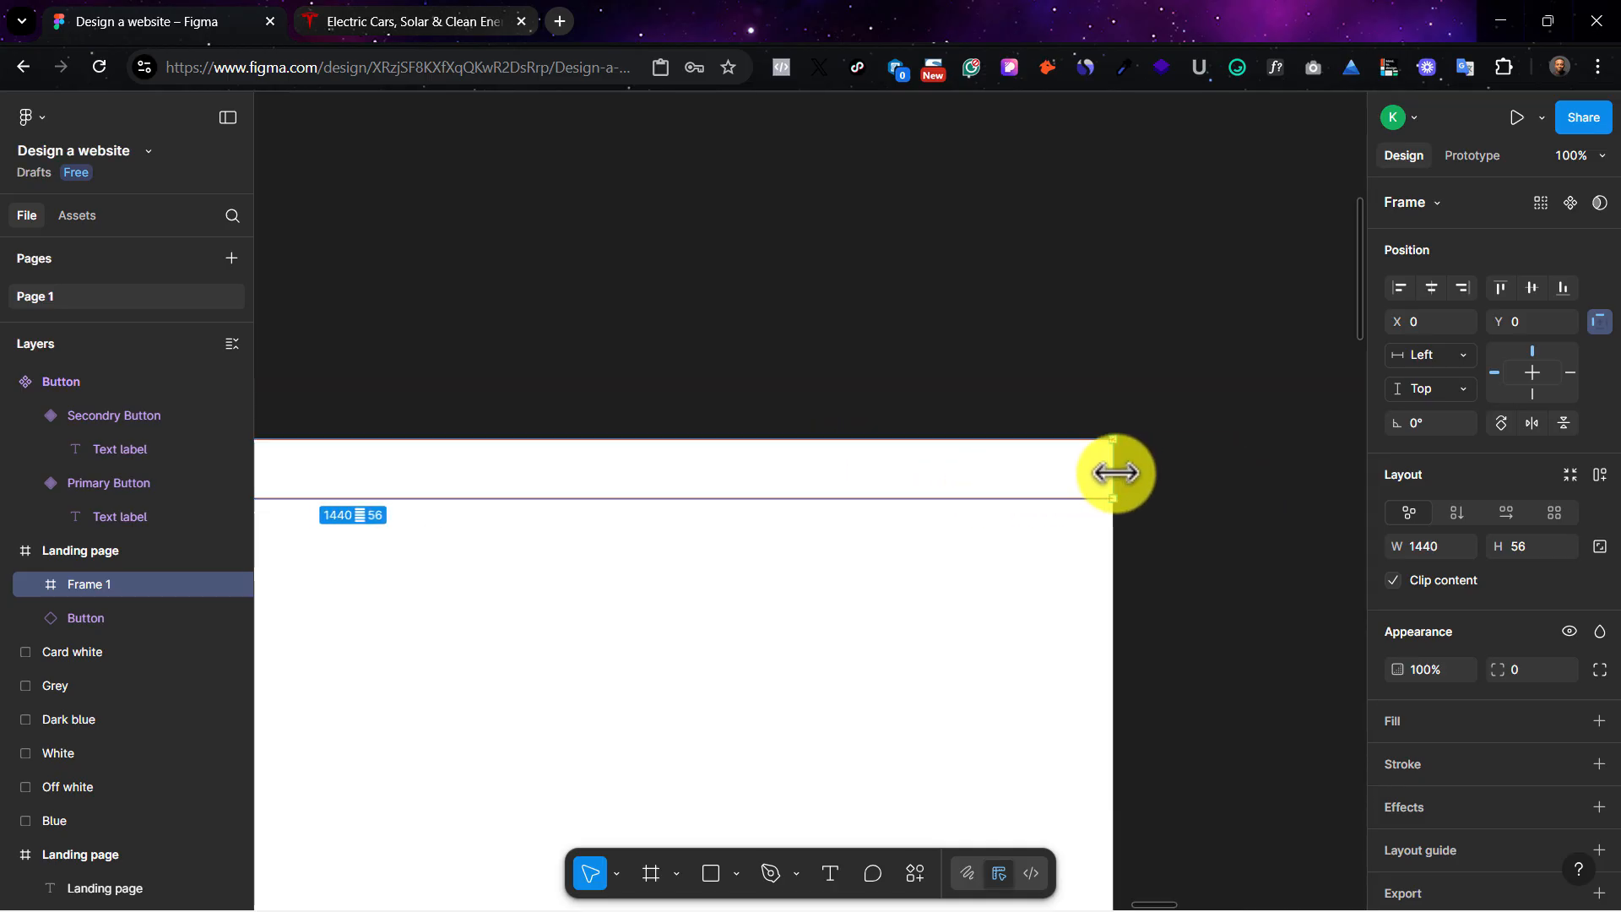
Step: Show the layout guides on the Landing page frame around the new top frame's left end
scroll(992, 570, "left", 5)
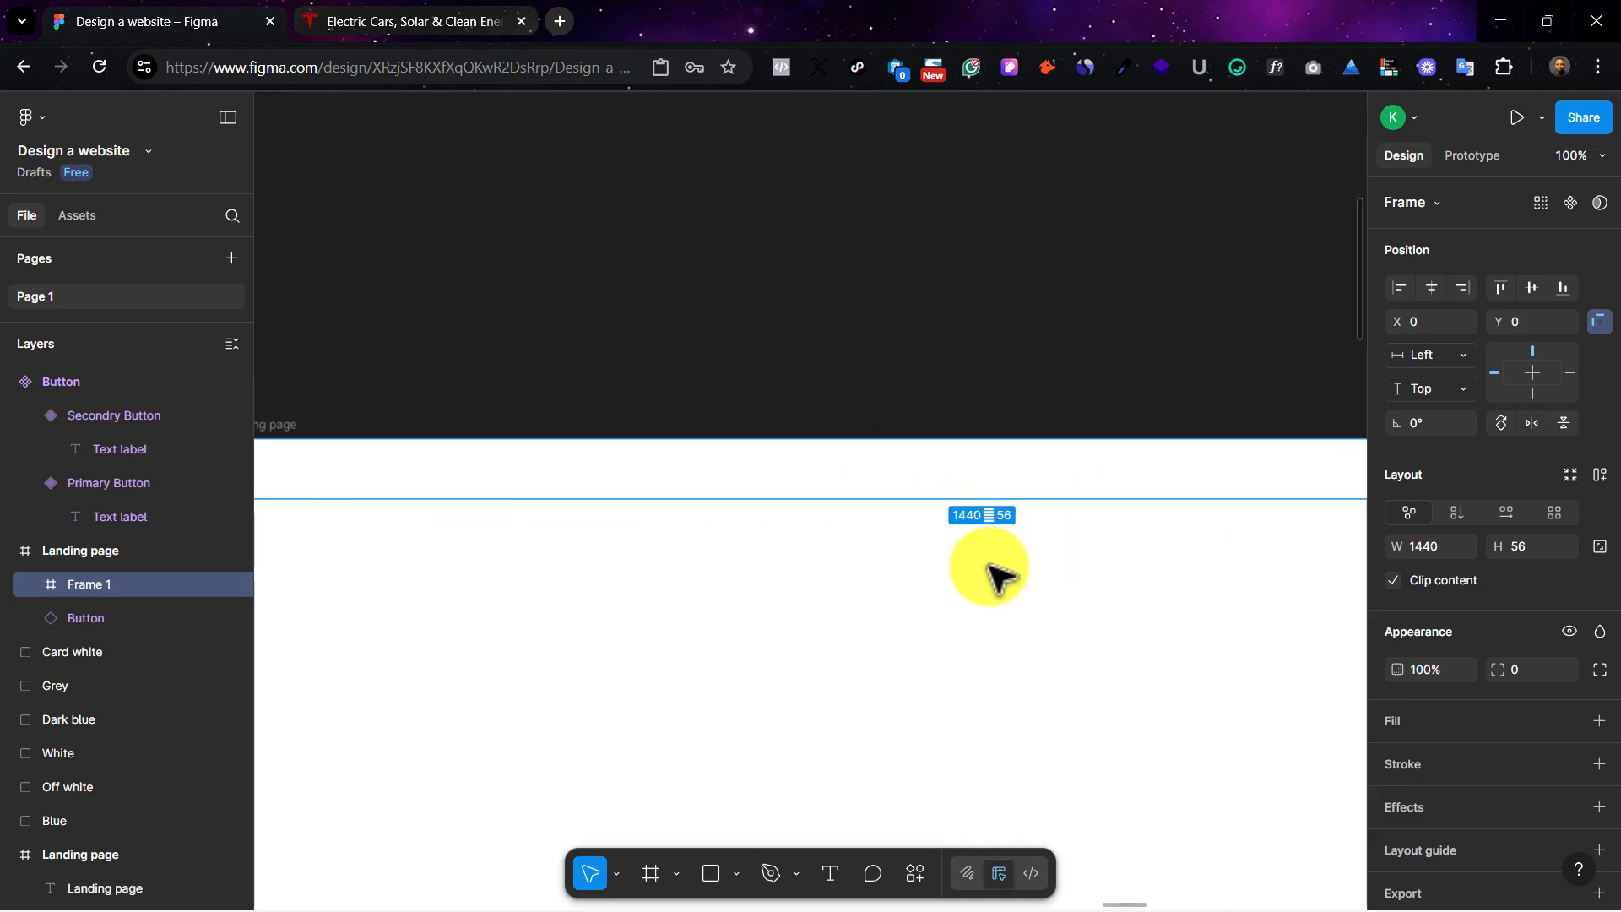
key("shift+g")
scroll(987, 571, "left", 5)
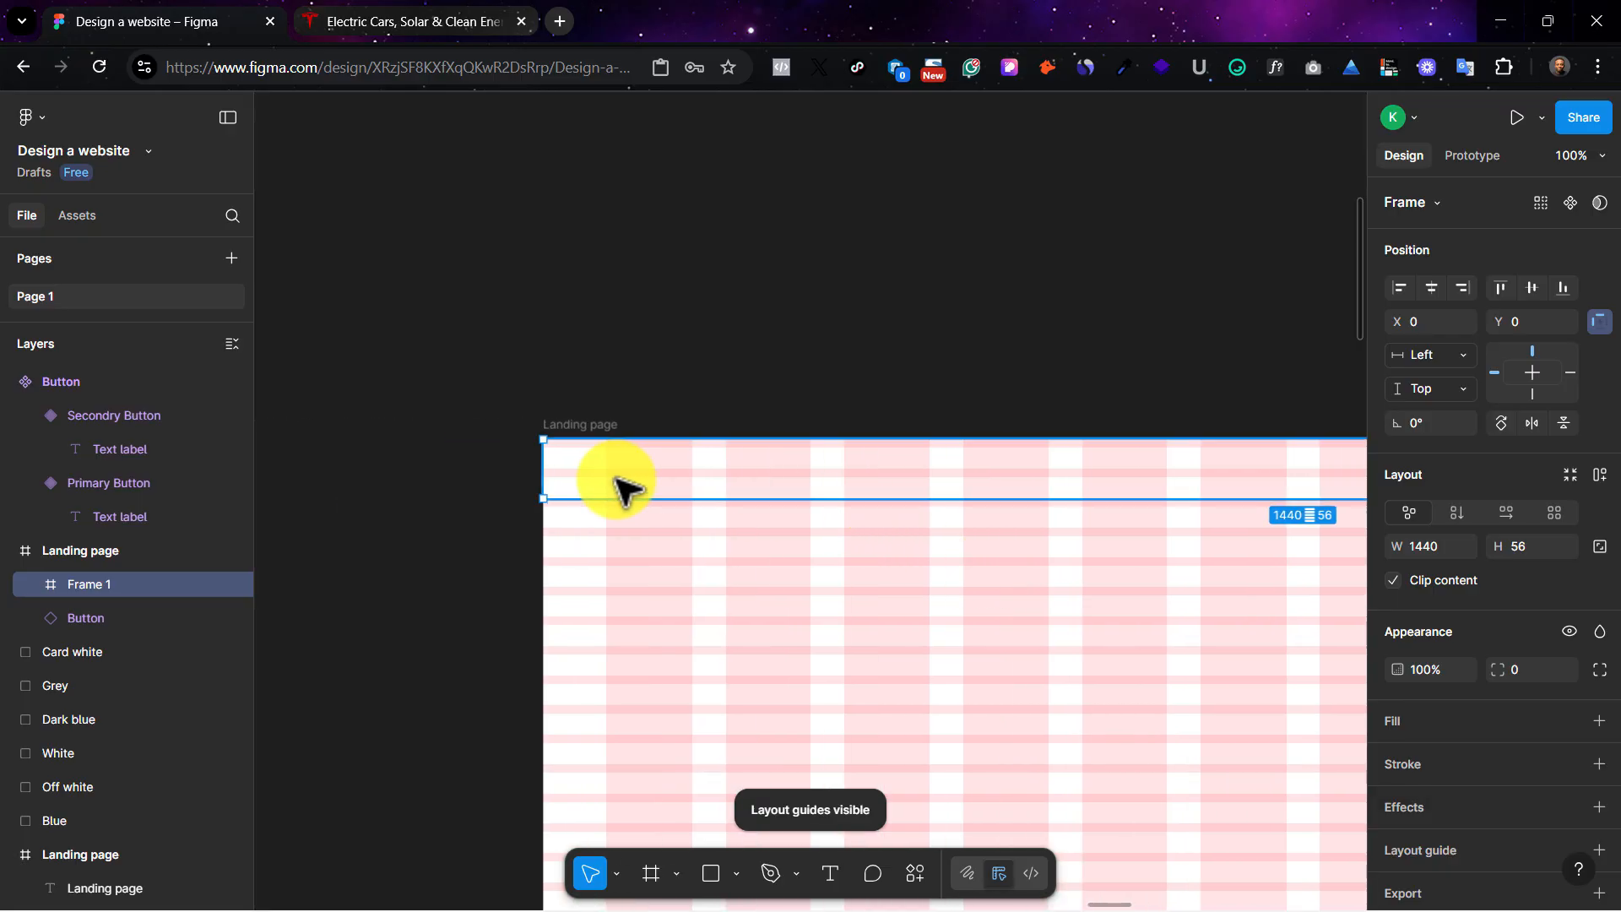
Step: Switch to the Tesla website, close the element inspector and inspect the Shop menu item's font with WhatFont
scroll(929, 470, "right", 10)
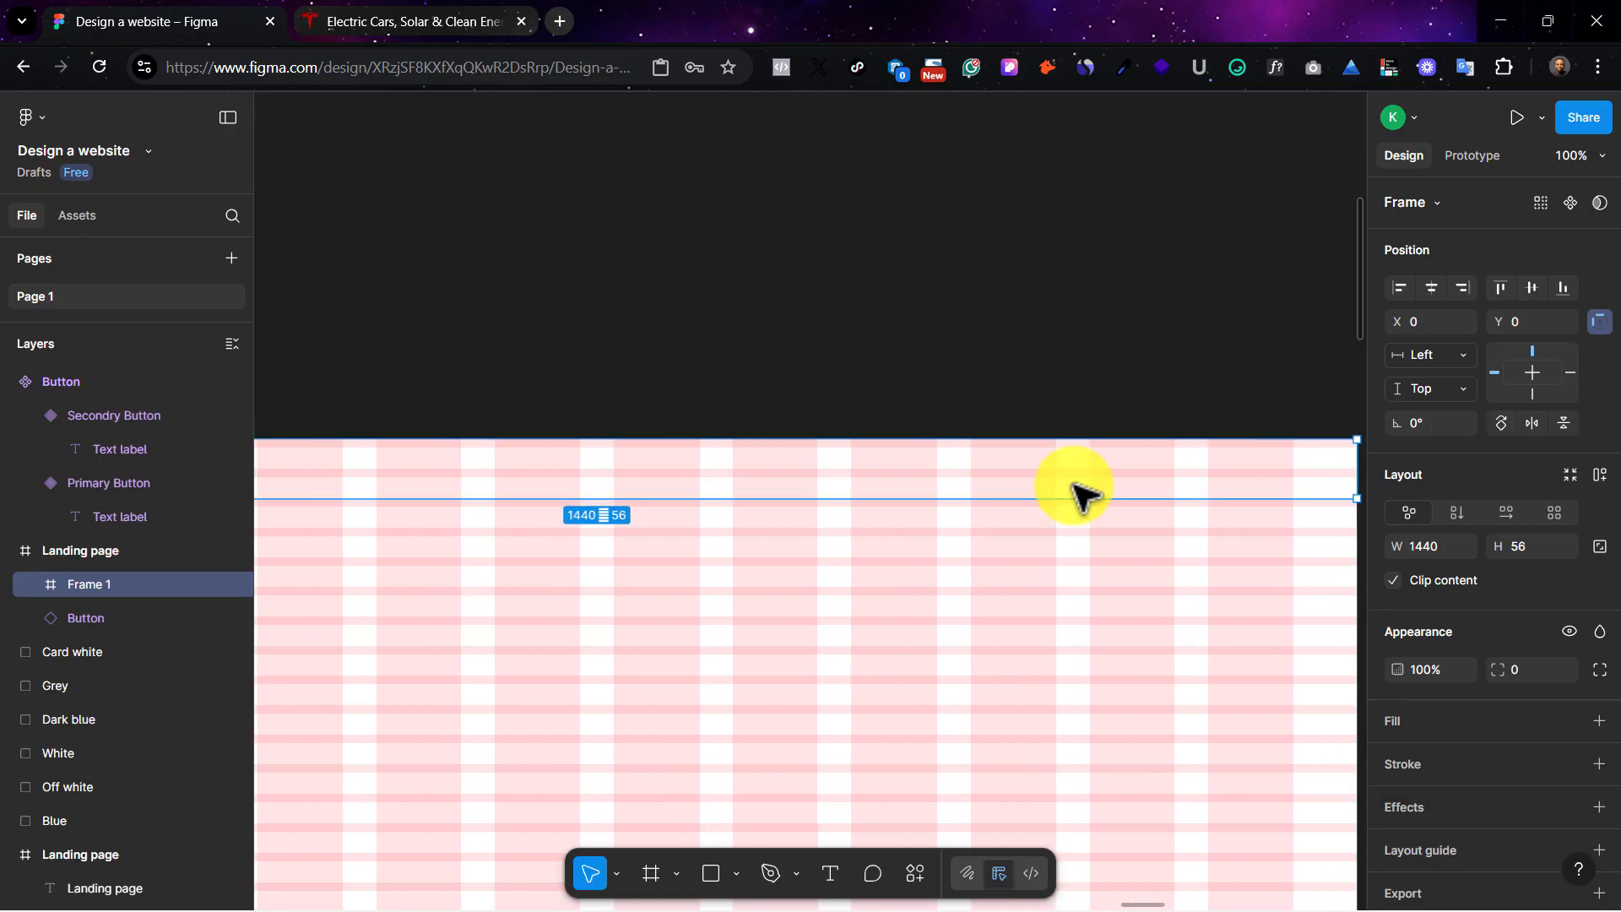
scroll(1027, 427, "left", 2)
left_click(397, 19)
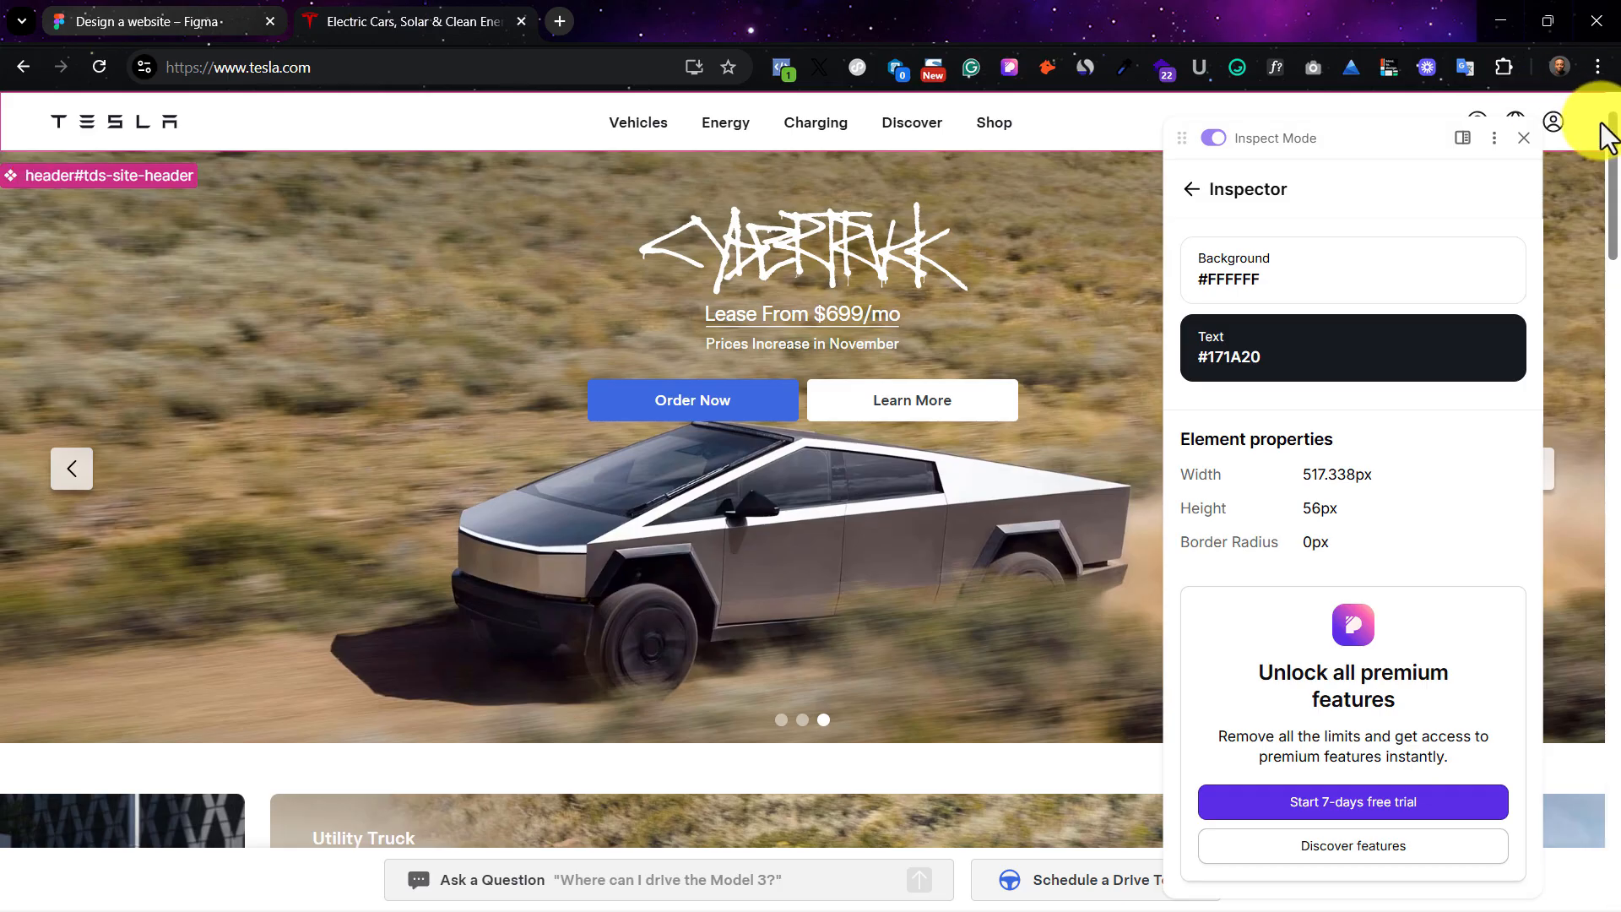
left_click(1524, 137)
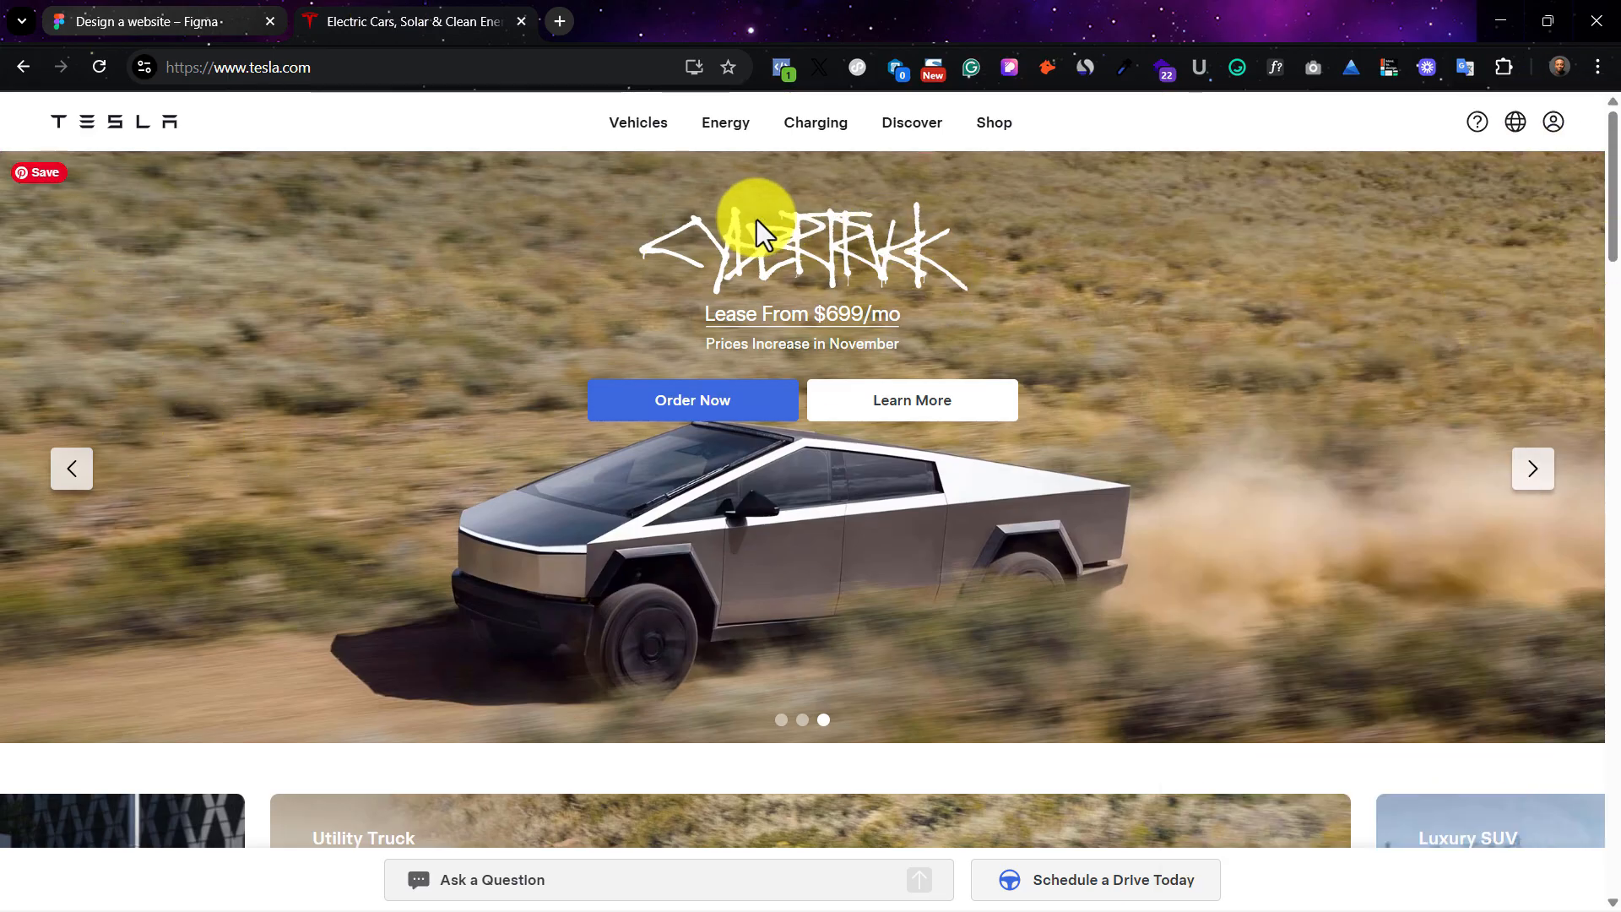
left_click(1284, 68)
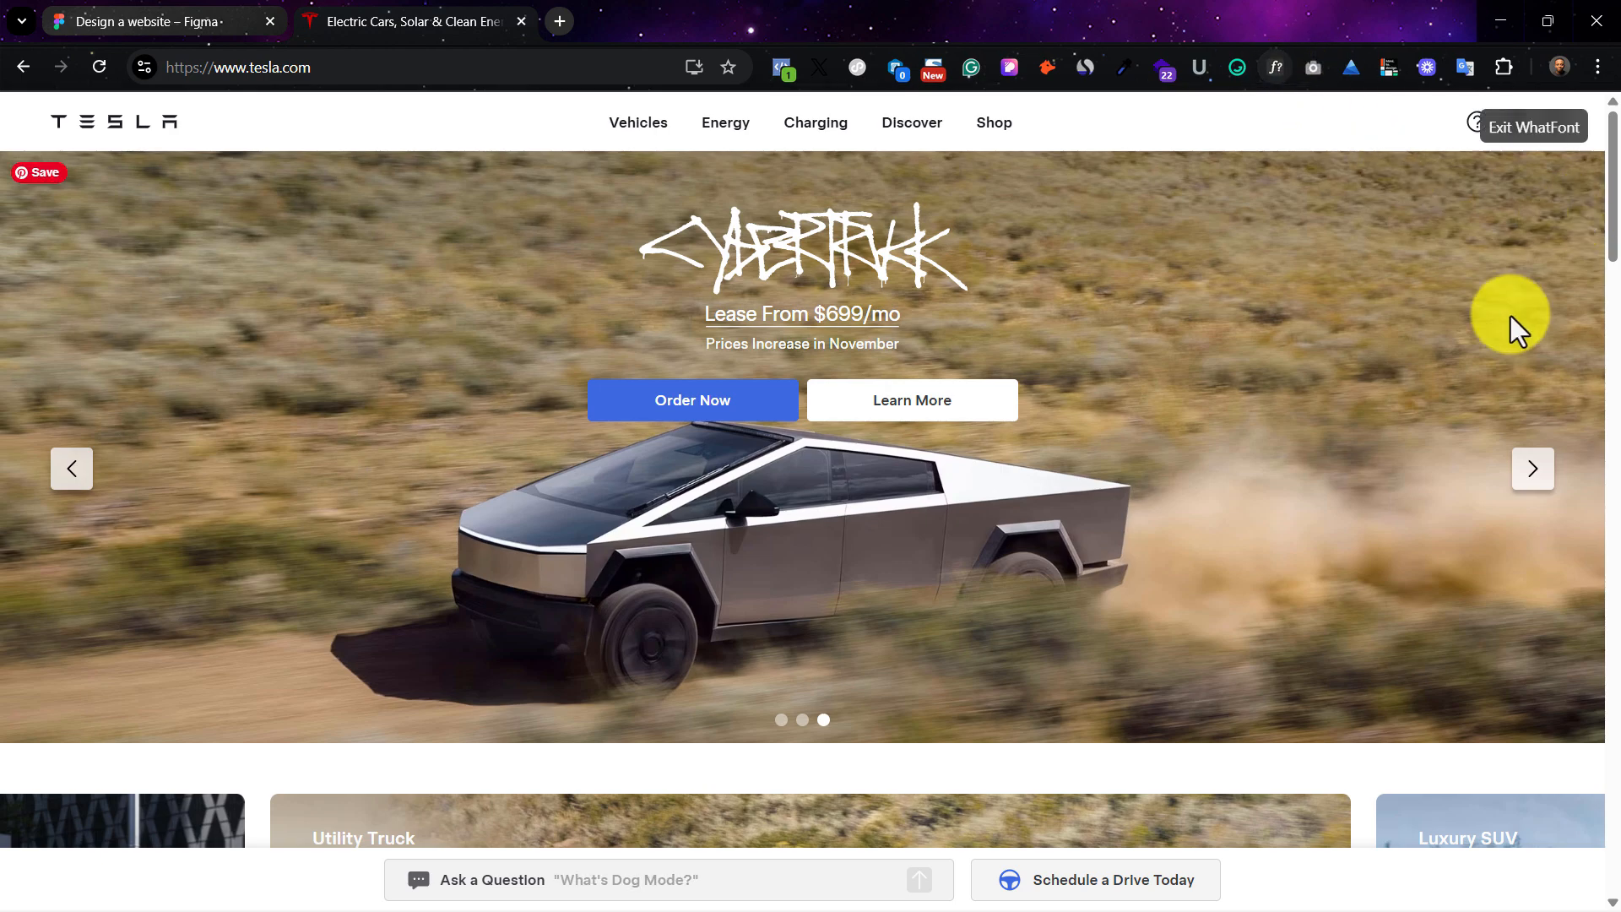
left_click(992, 126)
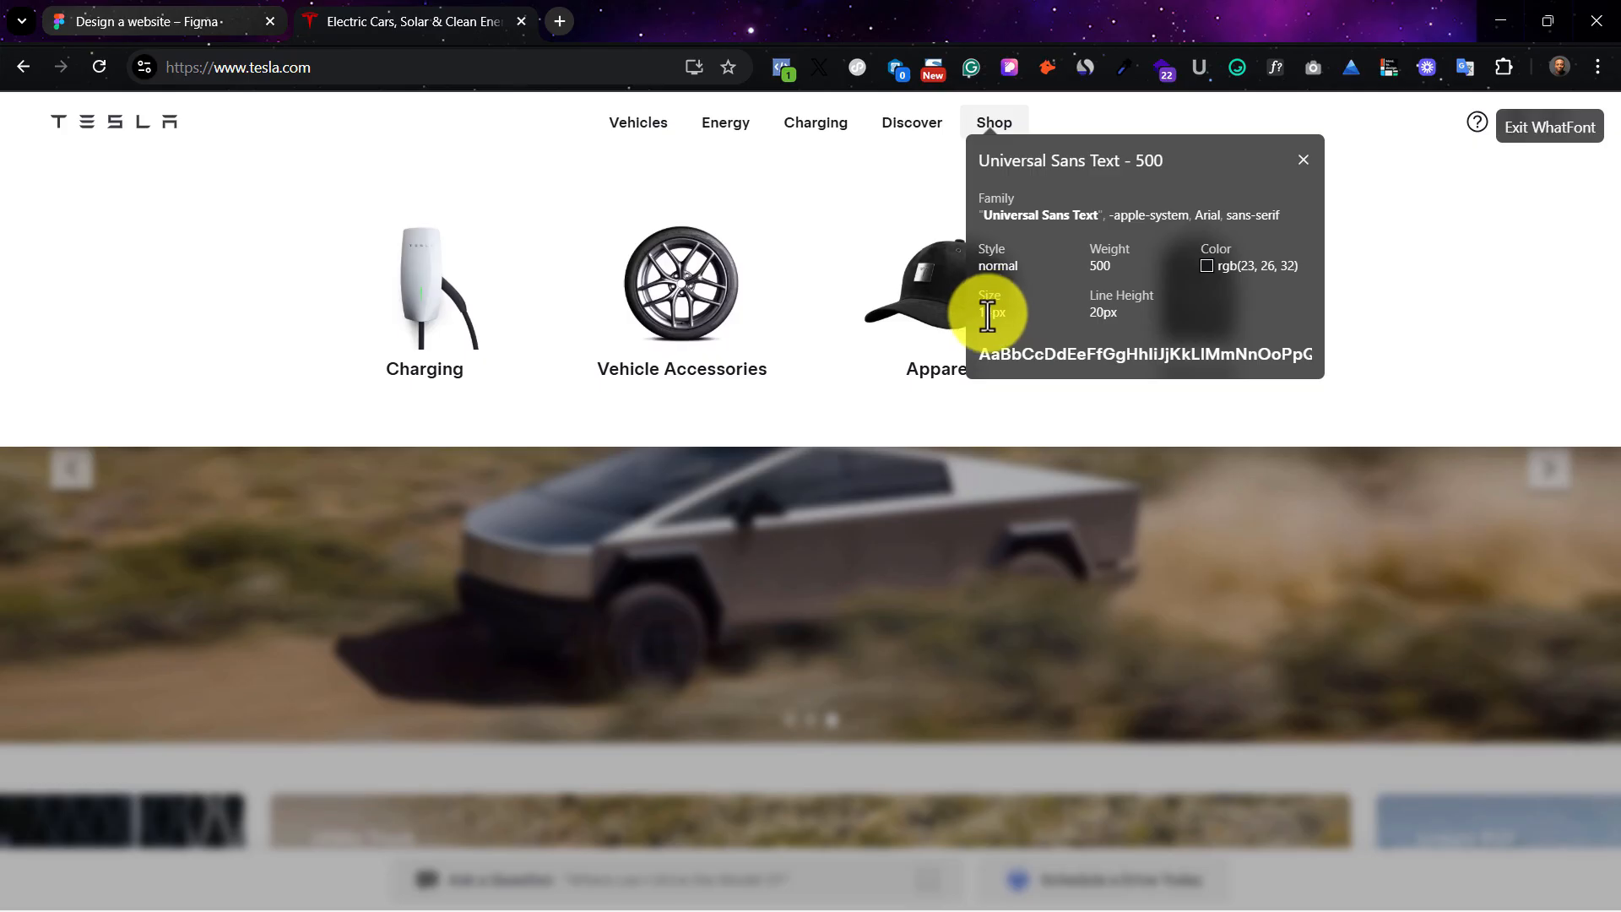
left_click(1302, 160)
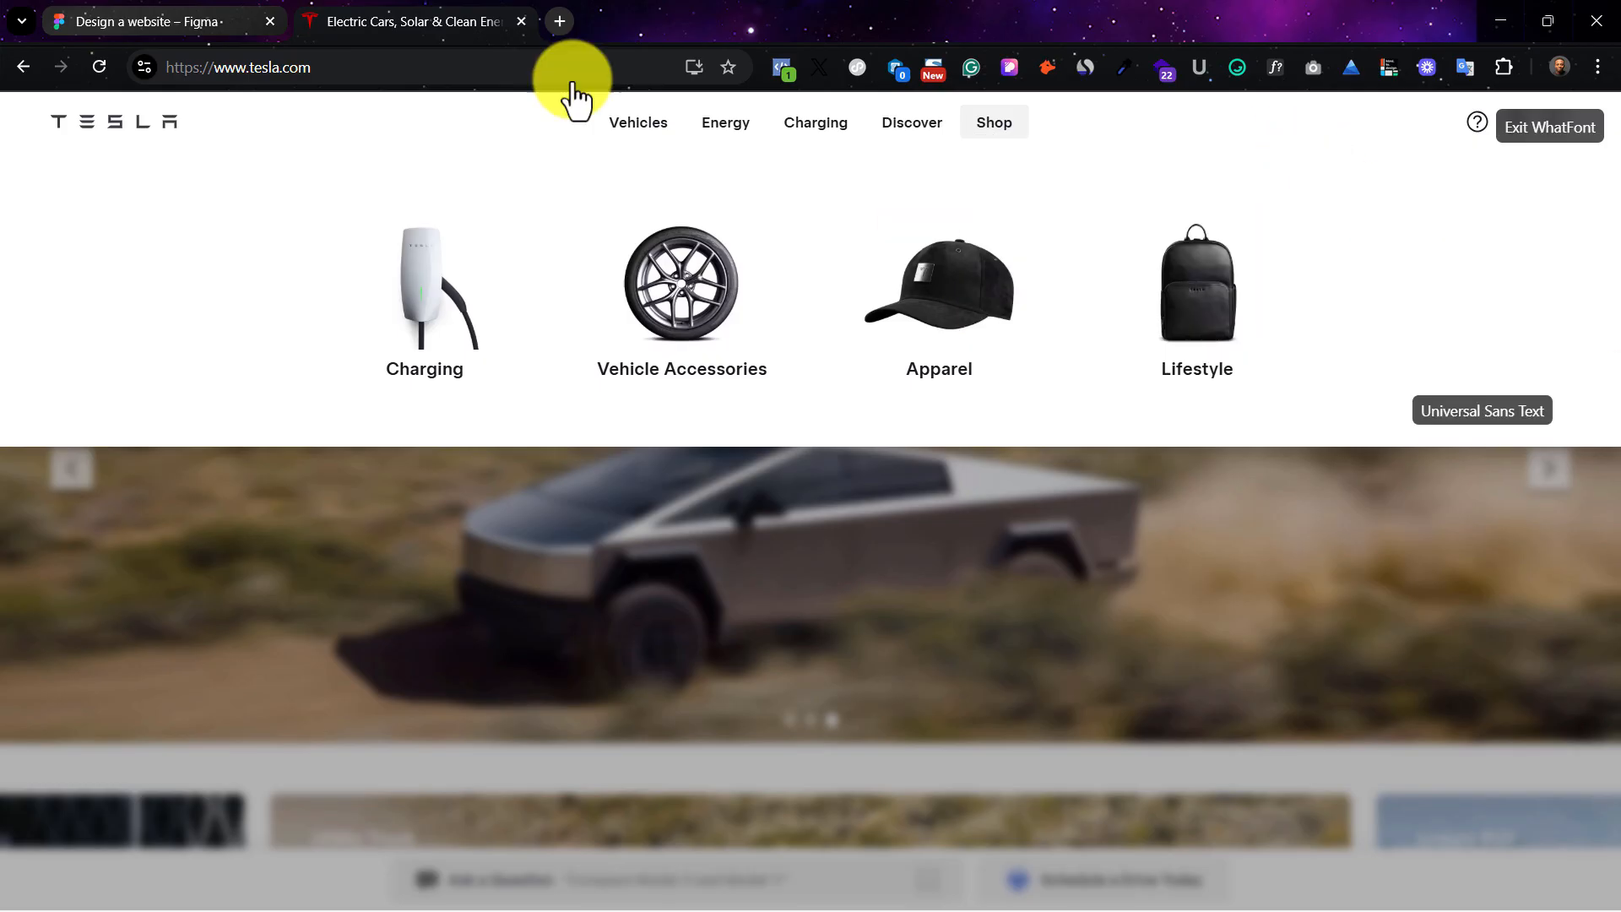
Step: View the header frame in Figma again, then return to the Tesla website and exit WhatFont
left_click(136, 12)
scroll(725, 439, "left", 5)
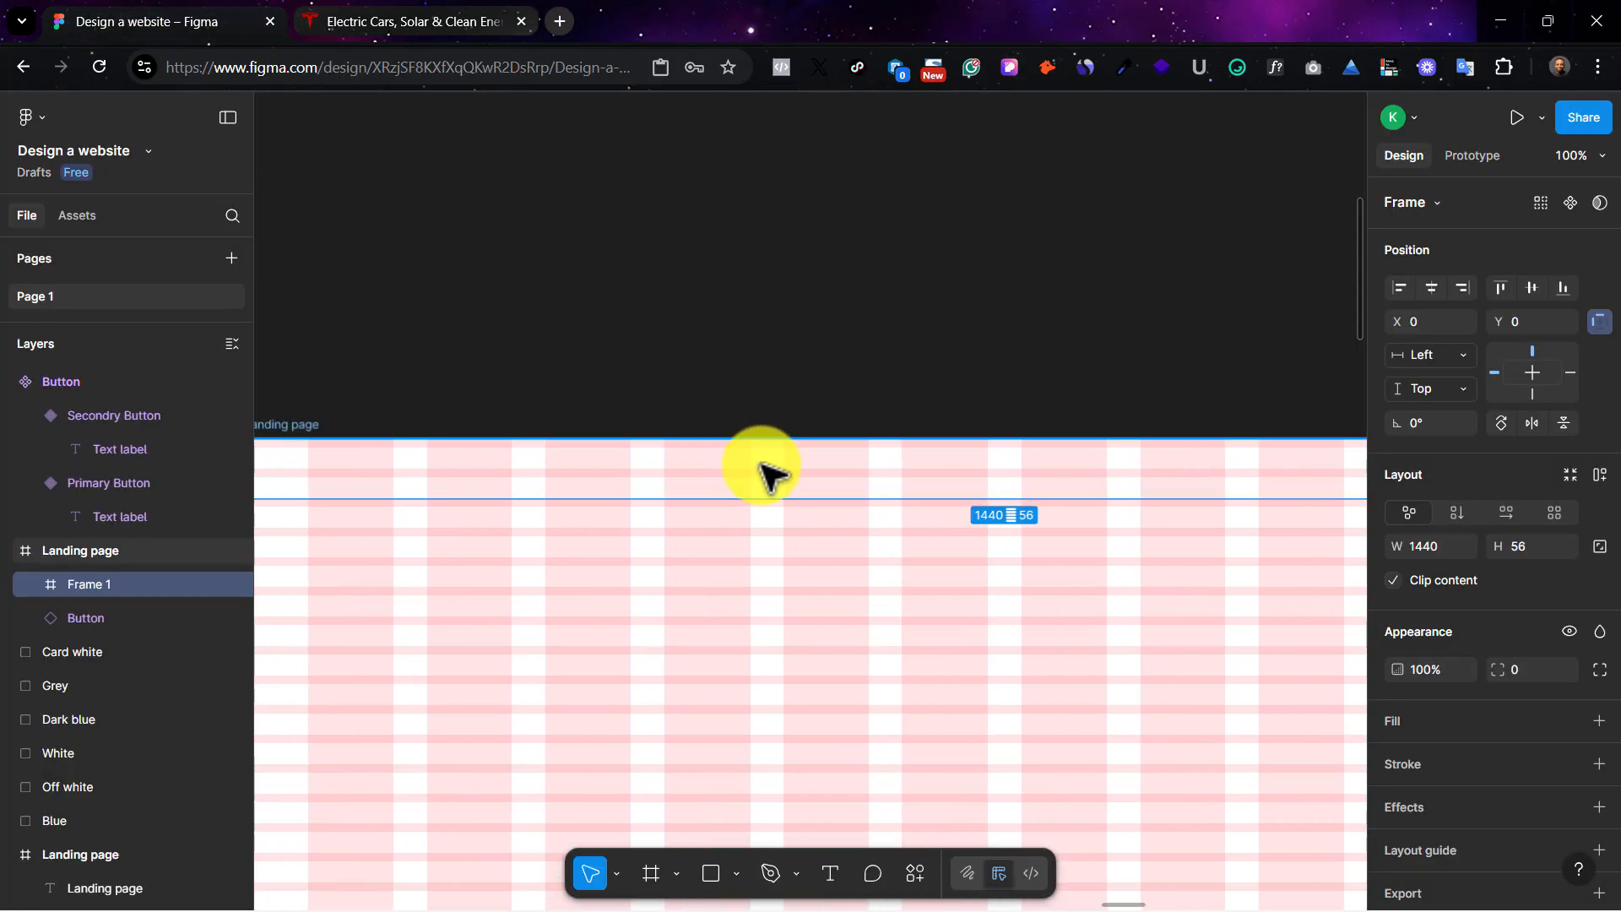
scroll(768, 473, "down", 3)
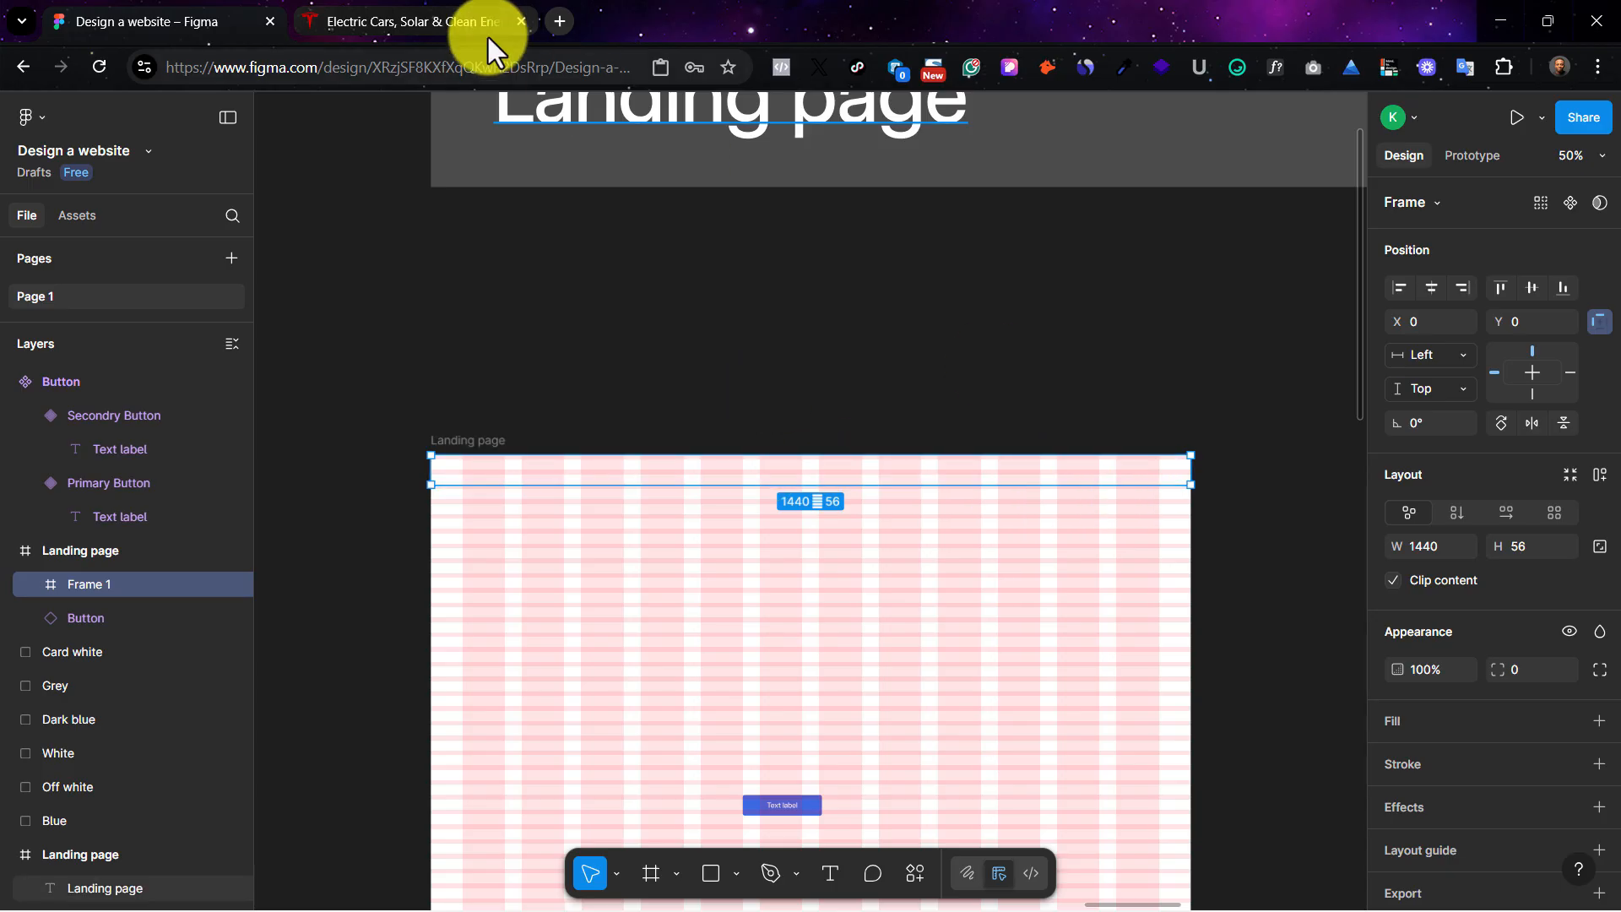
left_click(447, 21)
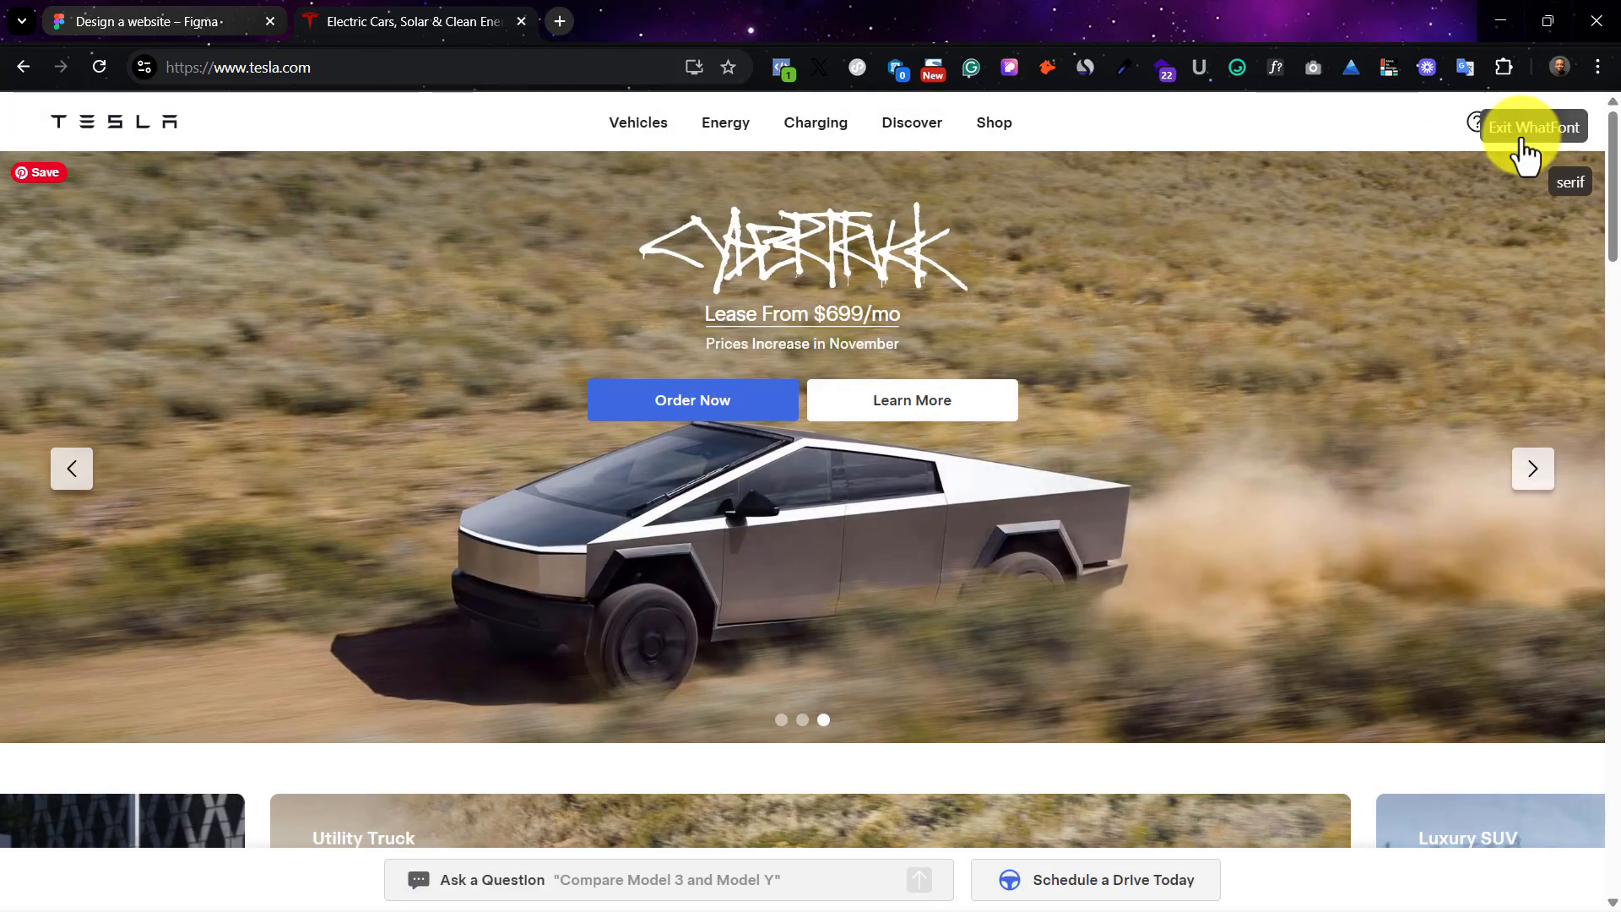
left_click(1519, 137)
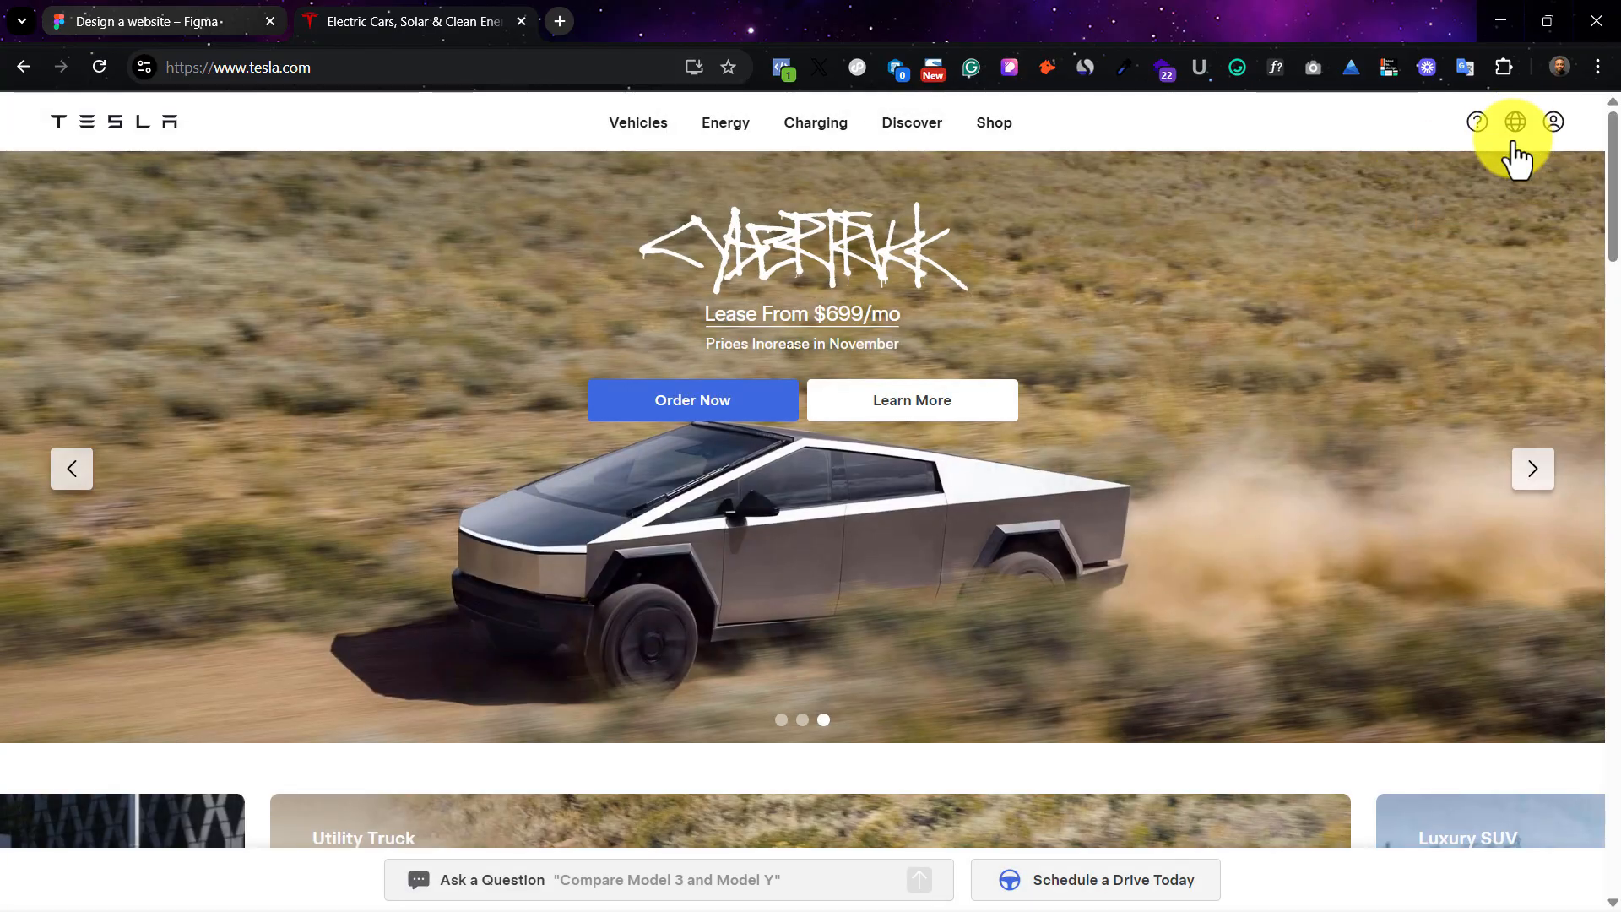
Step: Switch to Figma and look for the Tesla logo and header icons among the imported assets in the Icons section
left_click(156, 15)
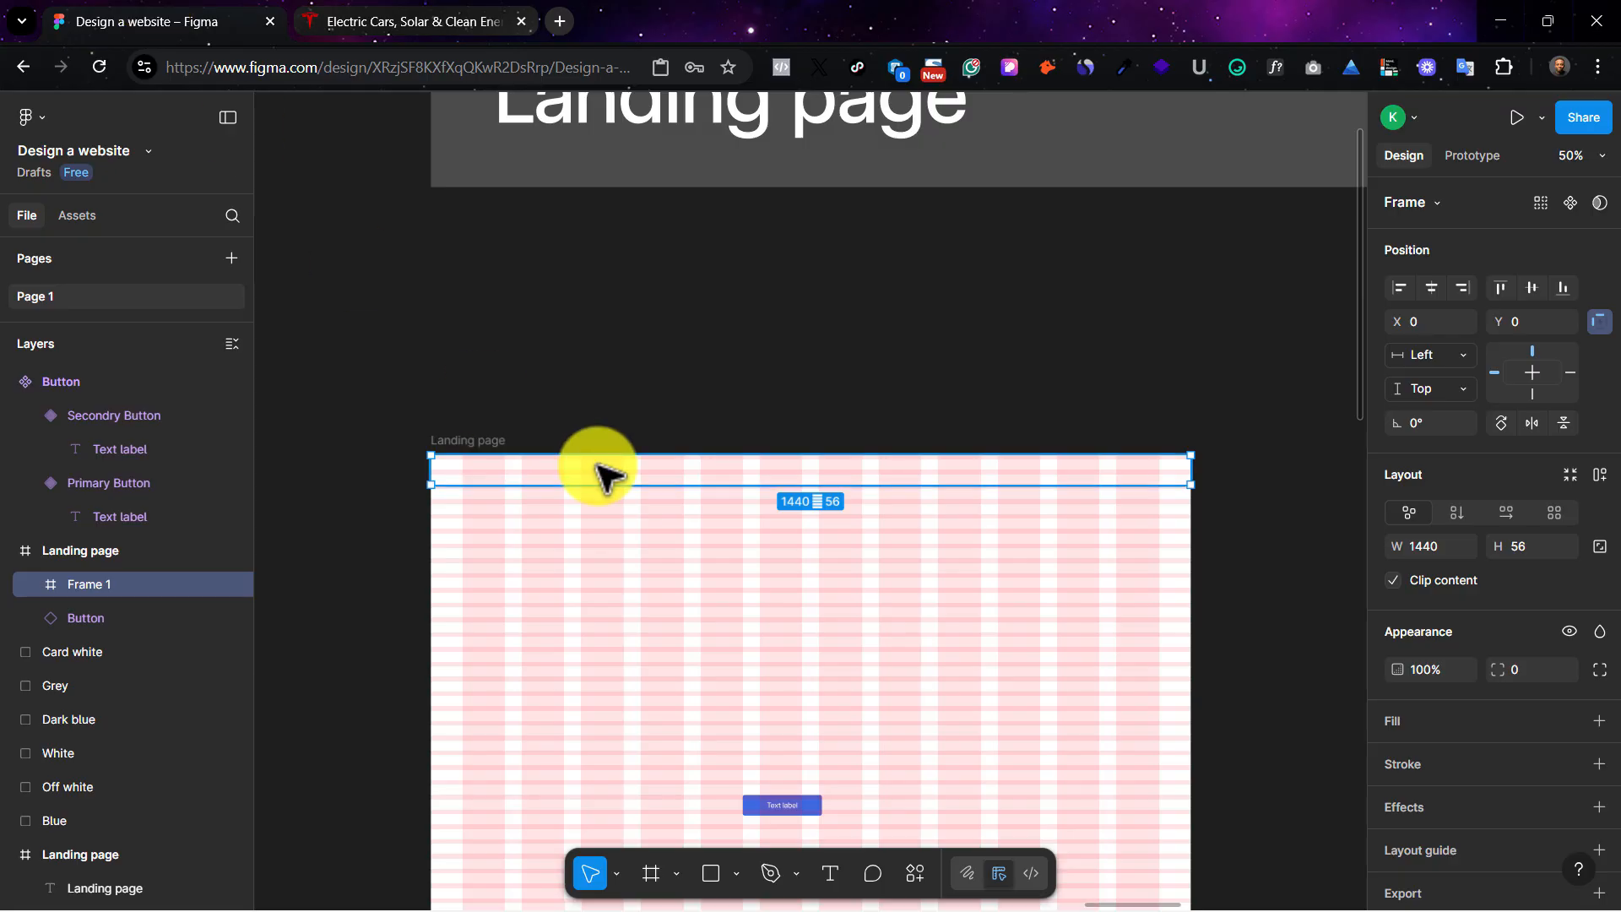
scroll(597, 464, "down", 5)
scroll(597, 466, "right", 5)
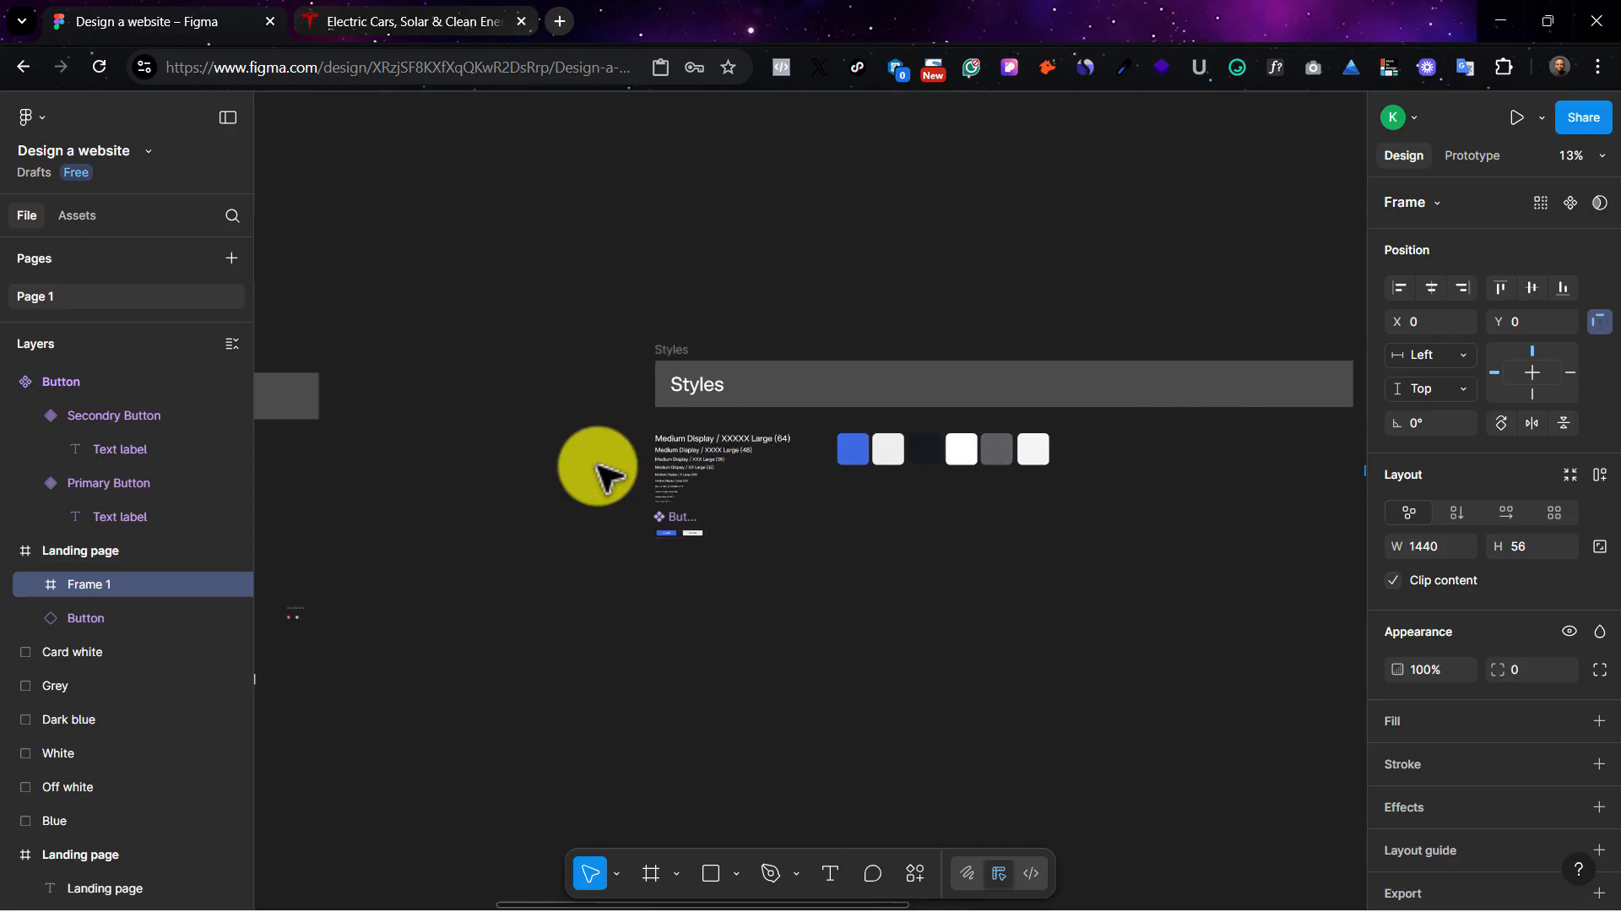
scroll(591, 465, "left", 8)
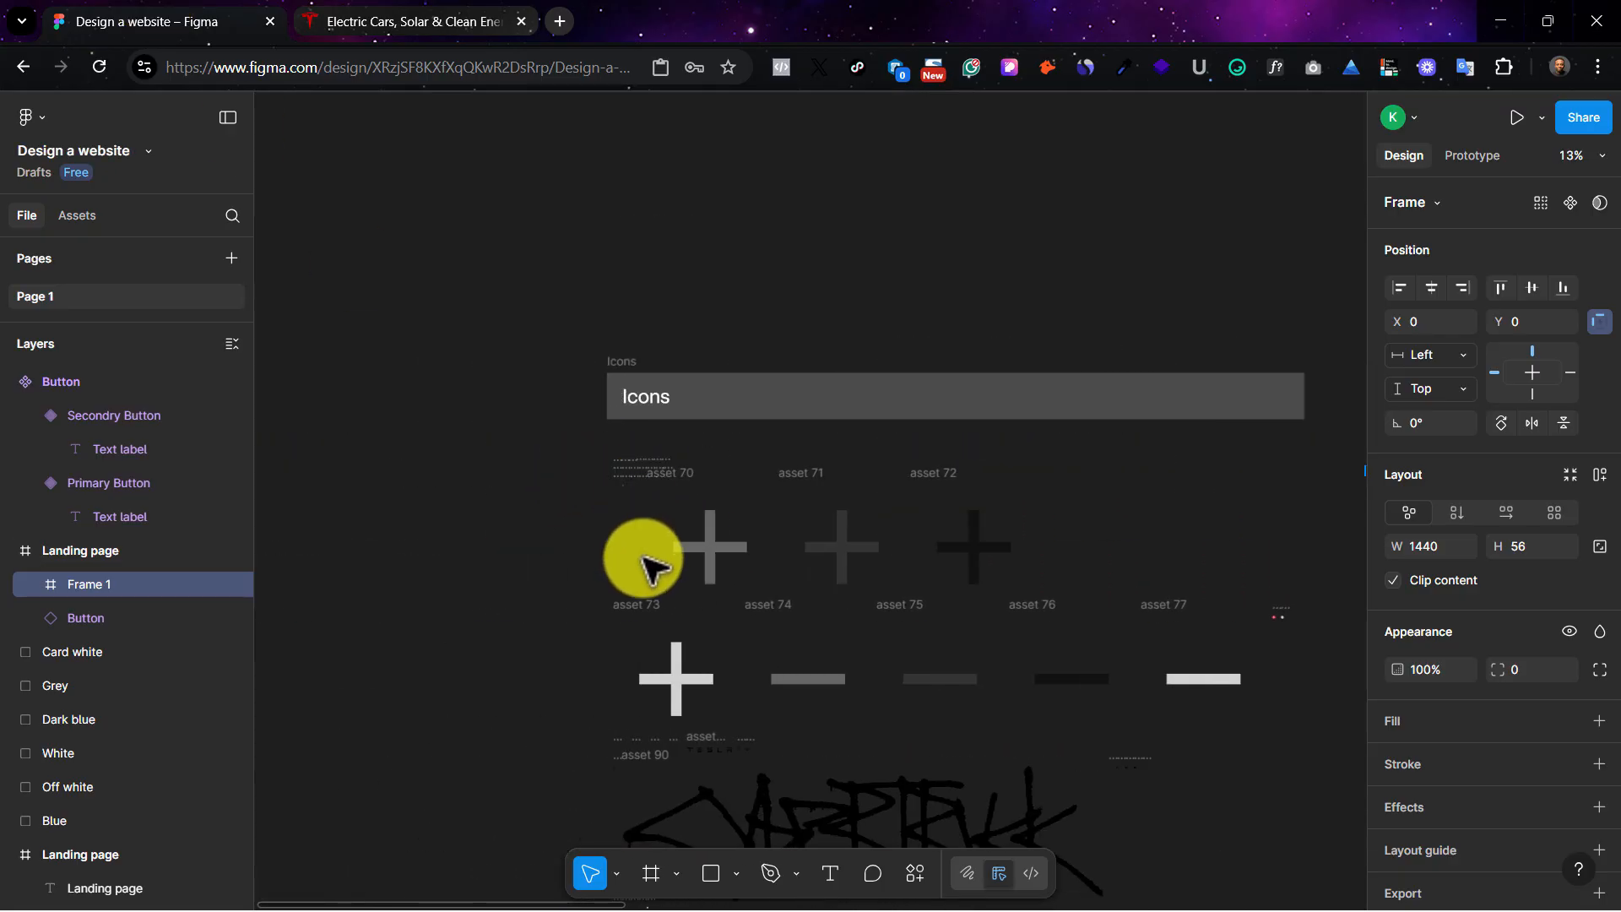
key("shift+2")
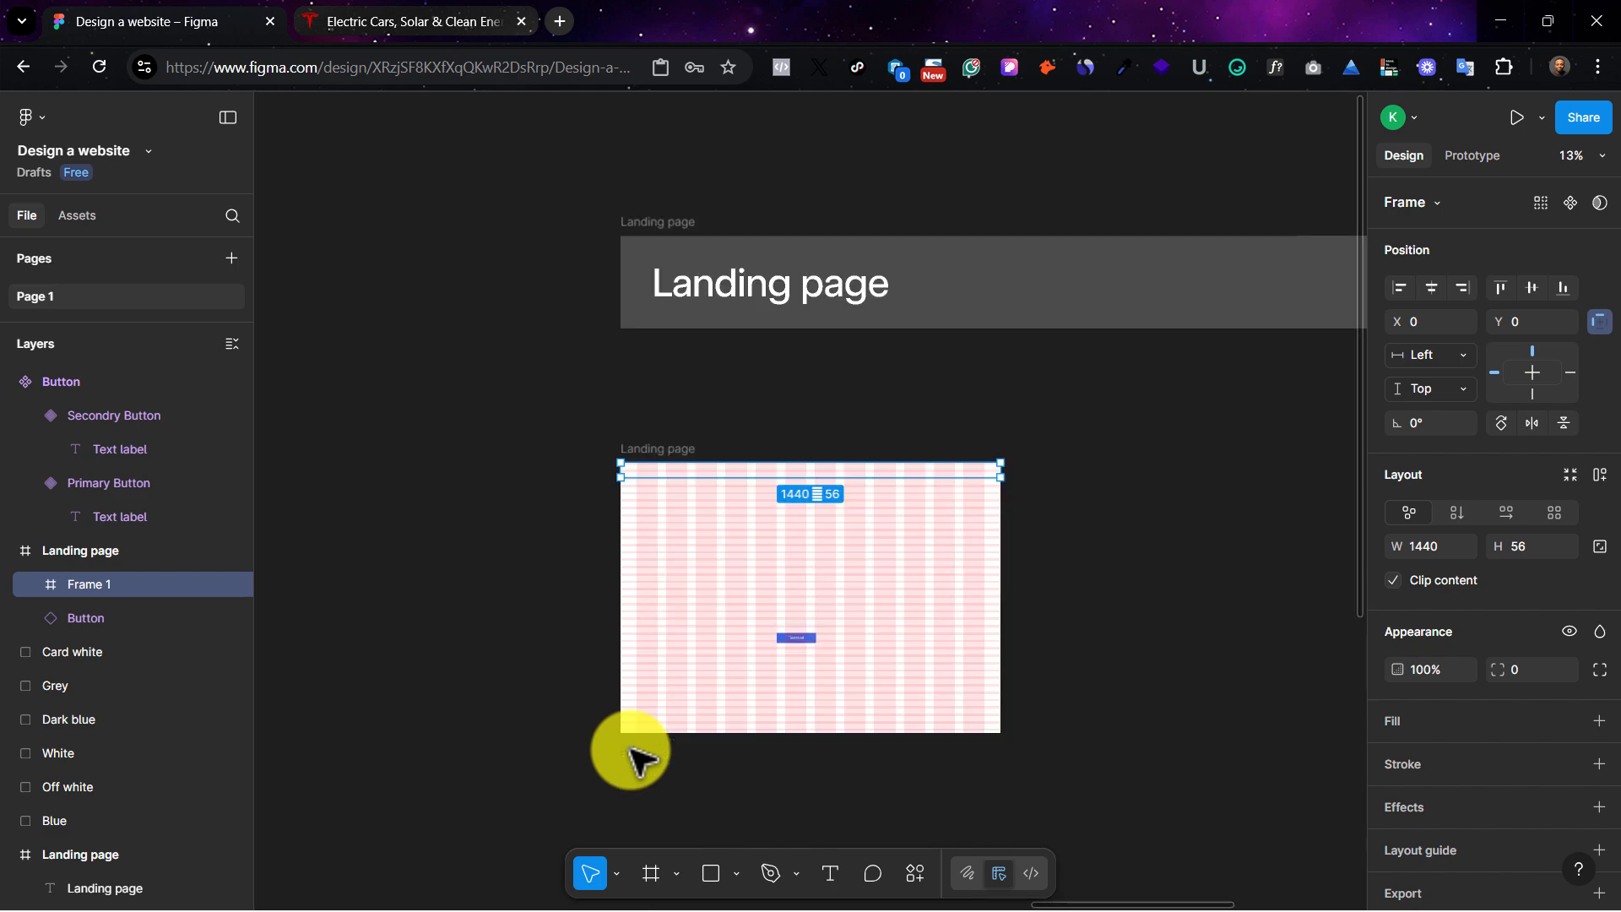
key("ctrl+minus")
key("ctrl+minus")
key("ctrl+minus")
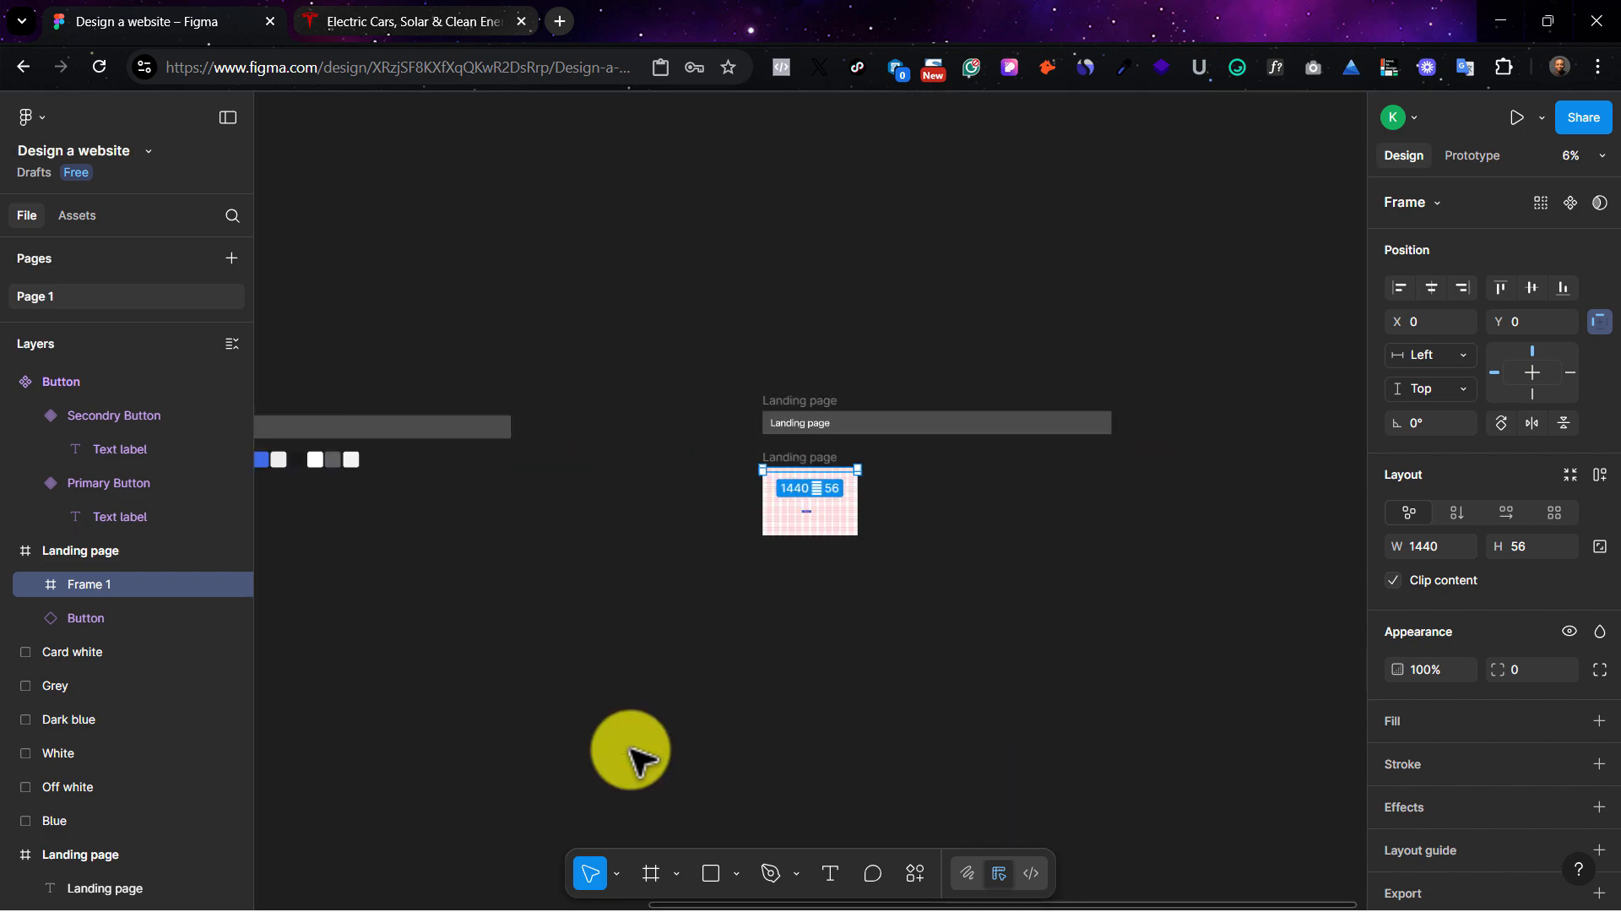
scroll(630, 751, "left", 9)
left_click(515, 671)
key("ctrl+plus")
key("ctrl+plus")
key("ctrl+plus")
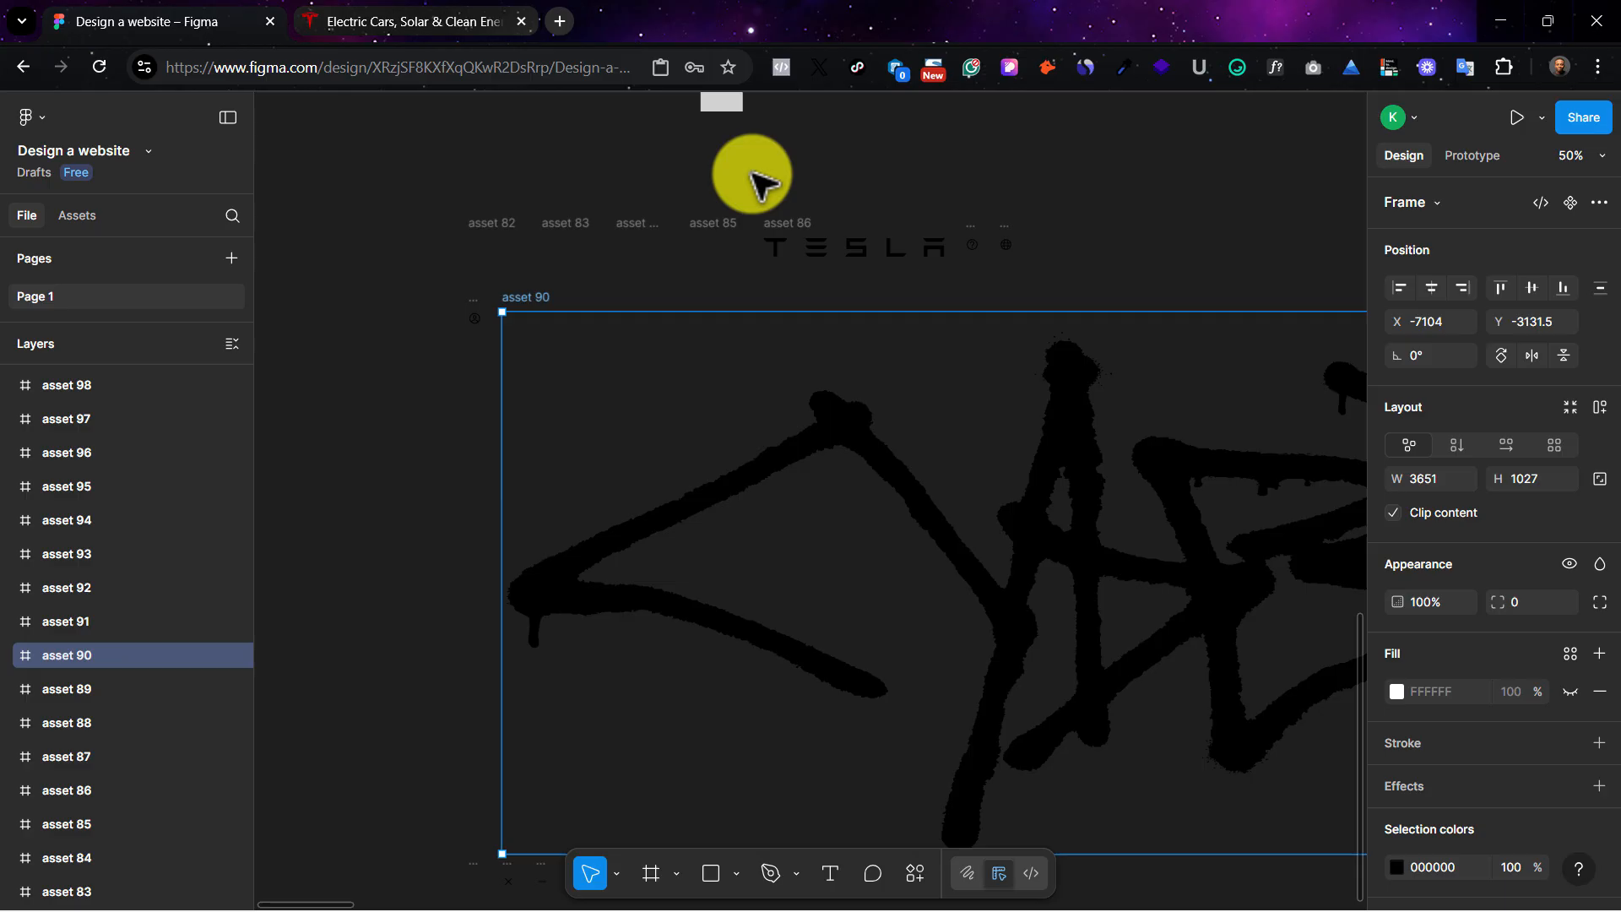
Step: Move the TESLA logo away from its row of assets to the empty area above the Cybertruck artwork
left_click(774, 234)
left_click_drag(799, 214, 1046, 165)
left_click(972, 228)
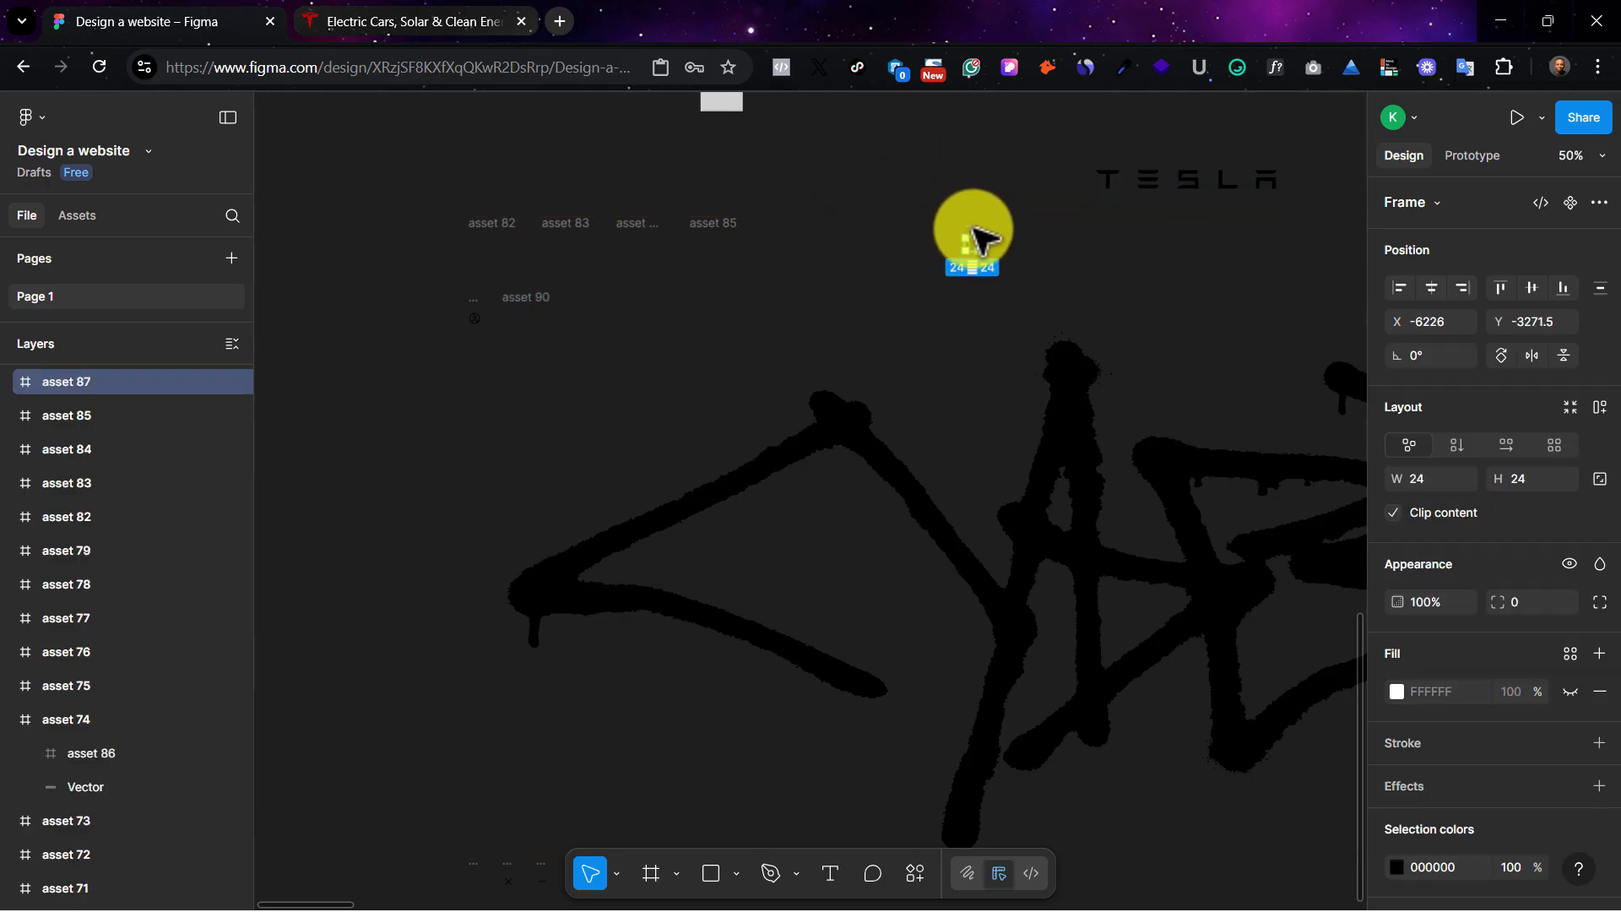
Step: Locate the help, globe and account icons and move the account icon directly beside the globe icon
left_click(972, 228)
key("ctrl+plus")
key("ctrl+plus")
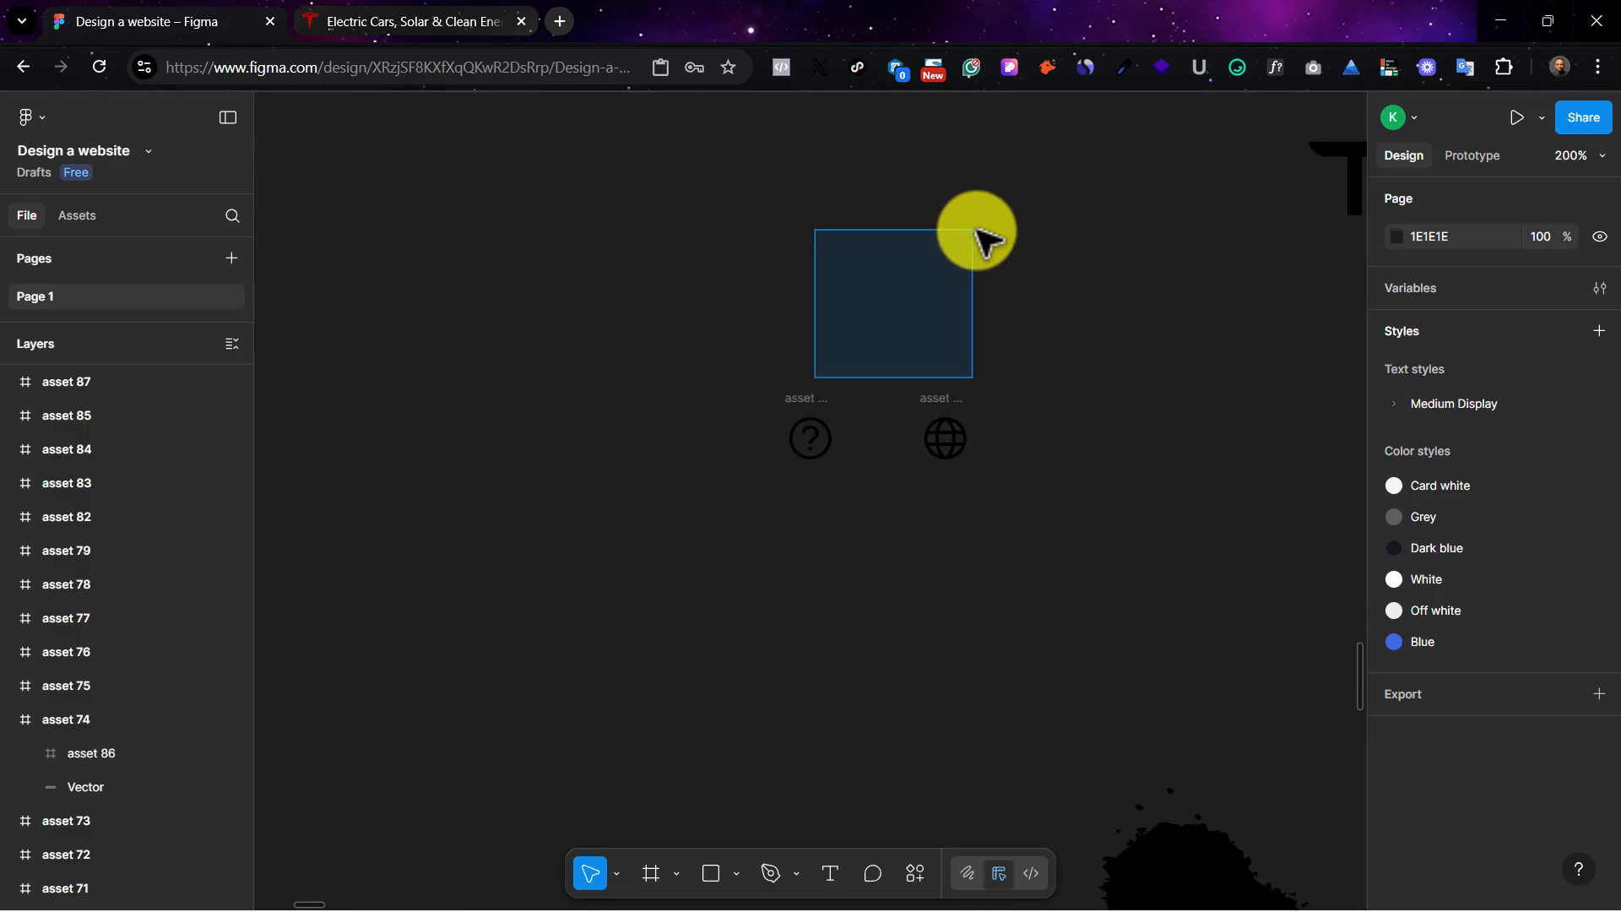
left_click(811, 397)
left_click(951, 397)
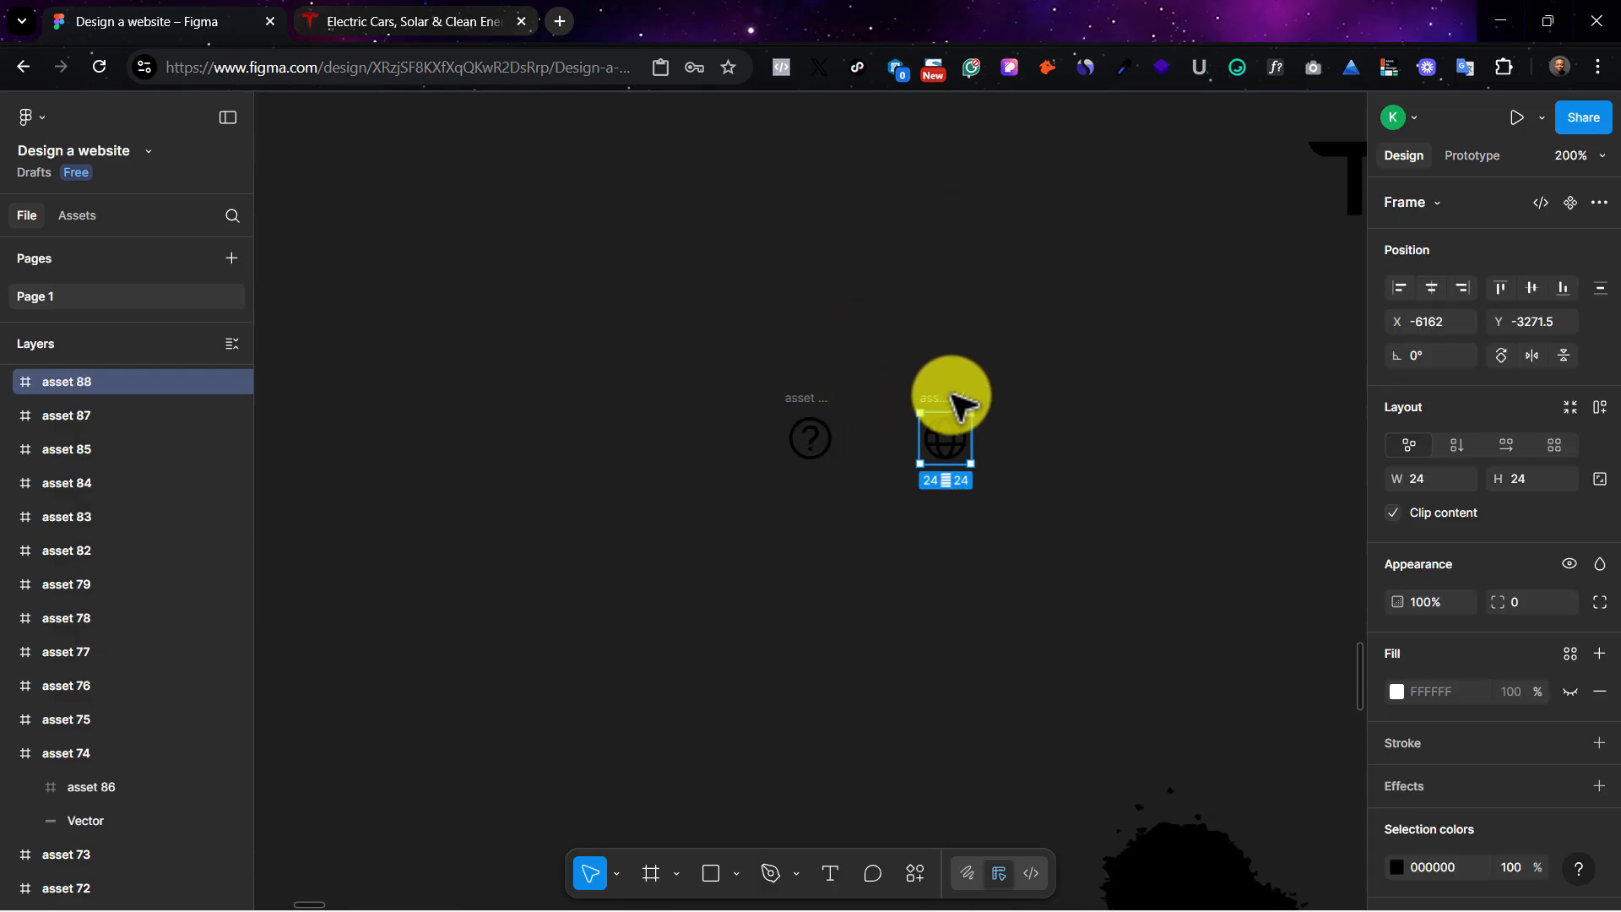
scroll(933, 441, "left", 5)
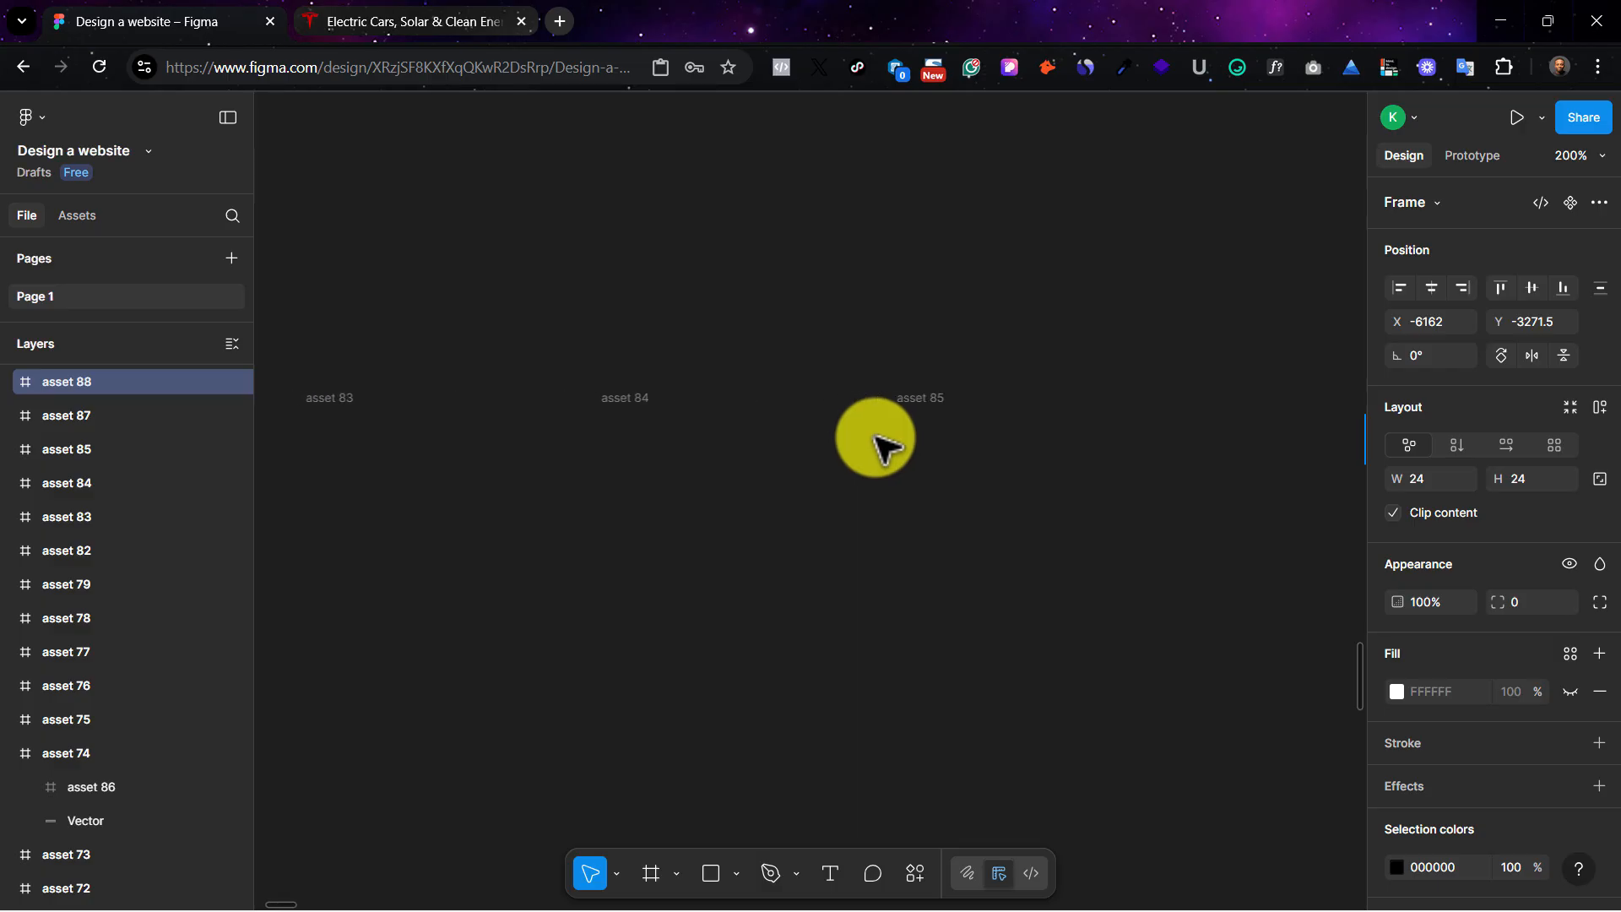
scroll(874, 440, "left", 5)
left_click(515, 695)
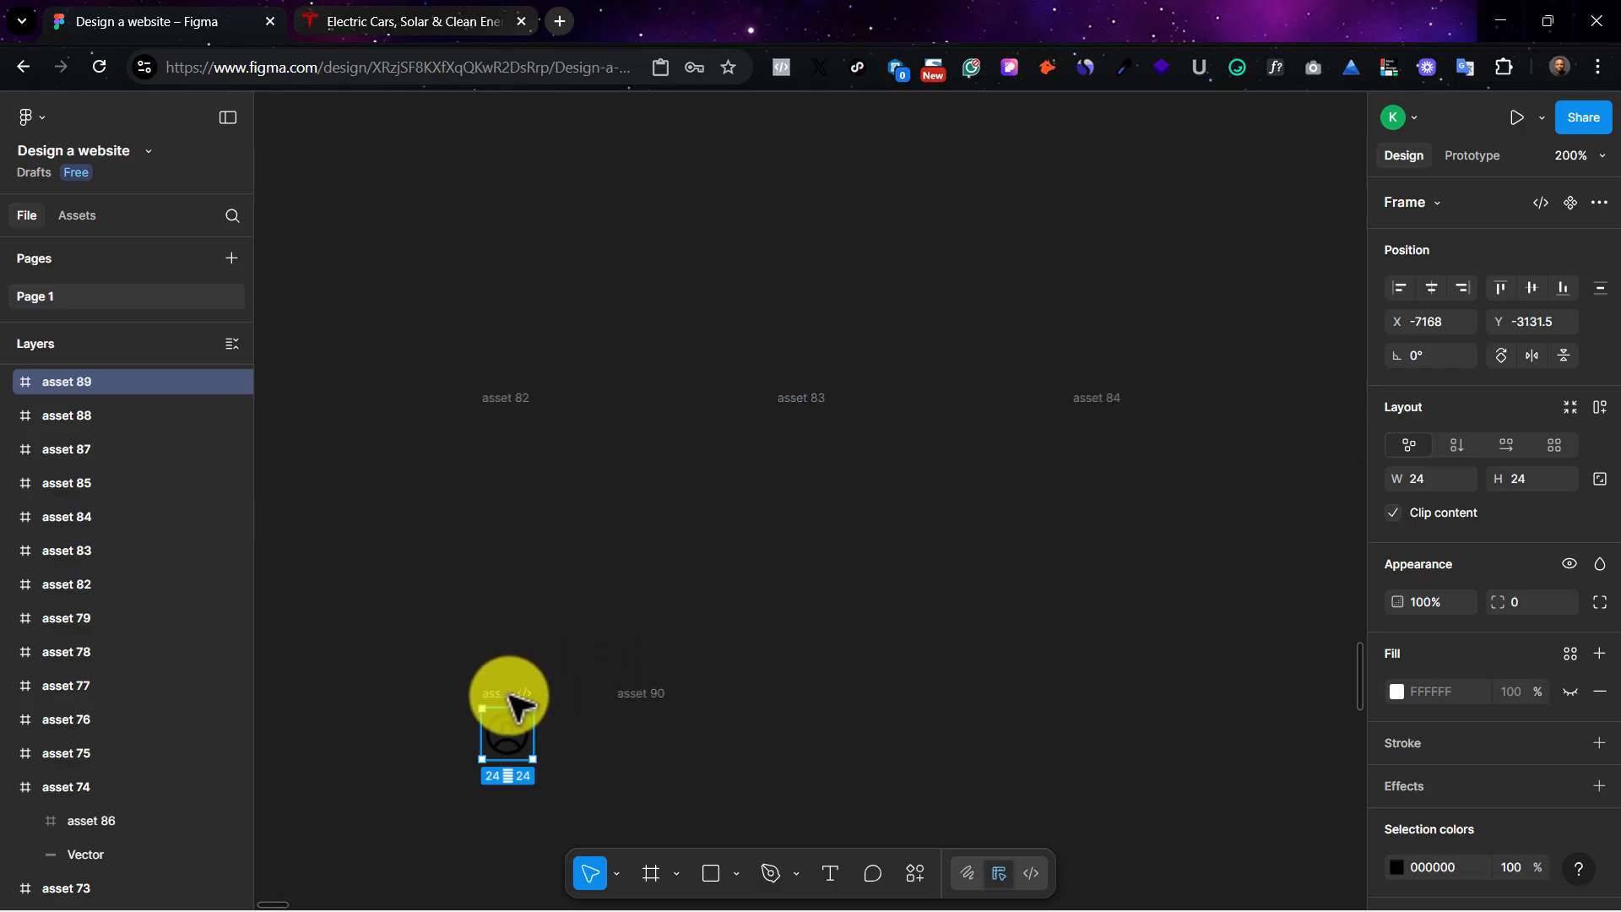
left_click_drag(528, 700, 1061, 406)
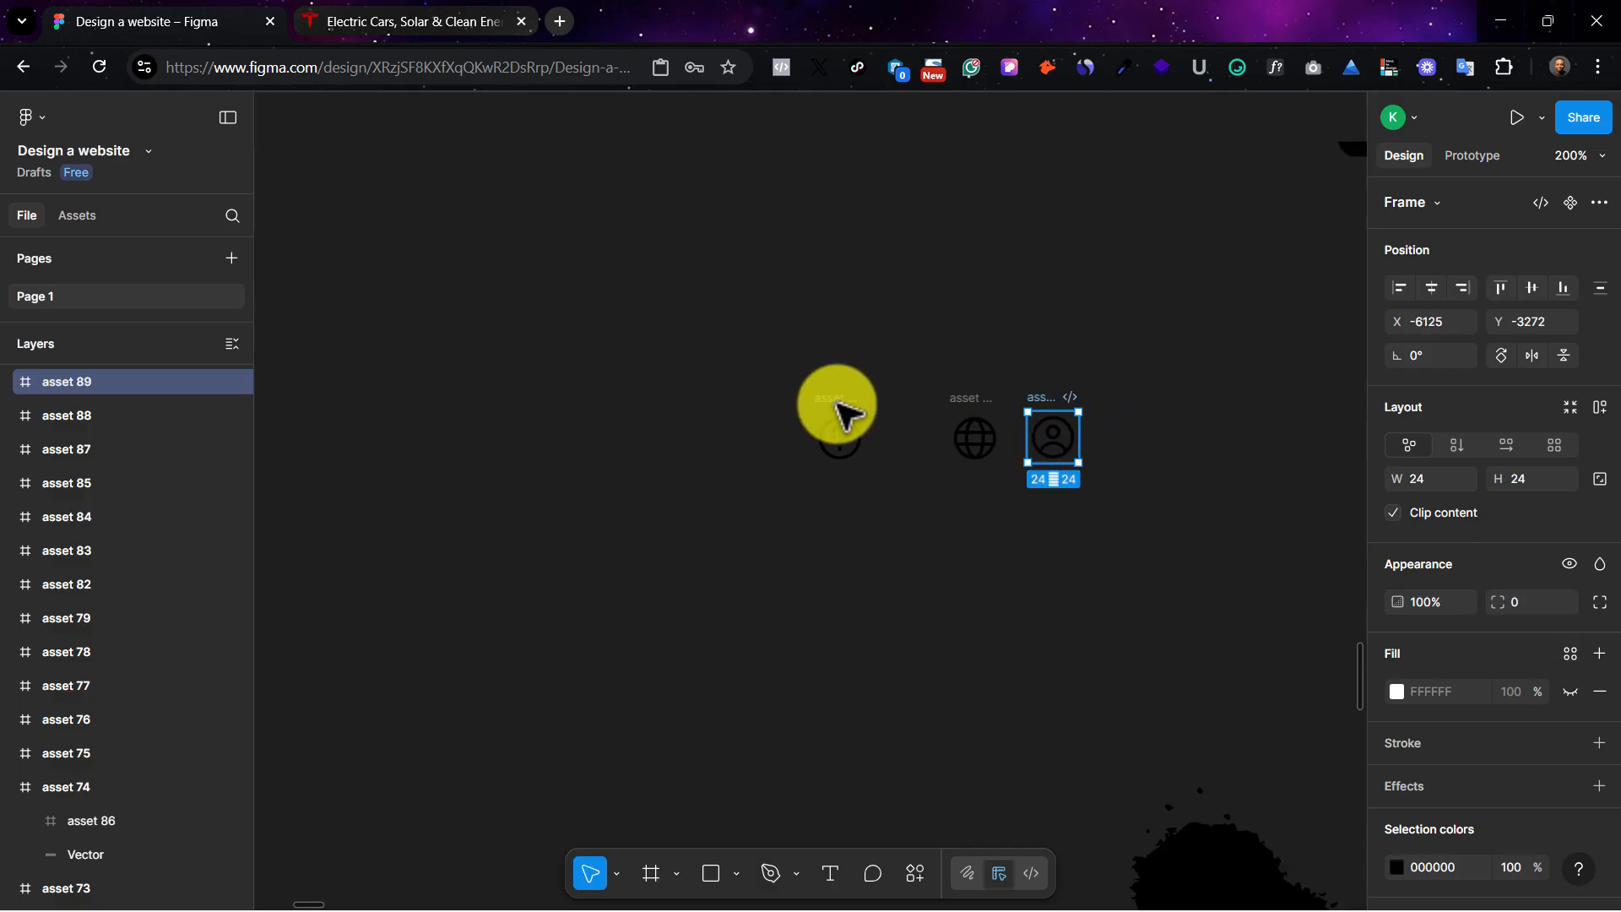
Step: Move the TESLA logo directly beneath the row of help, globe and account icons
scroll(836, 408, "up", 2)
scroll(836, 408, "right", 10)
scroll(675, 312, "left", 3)
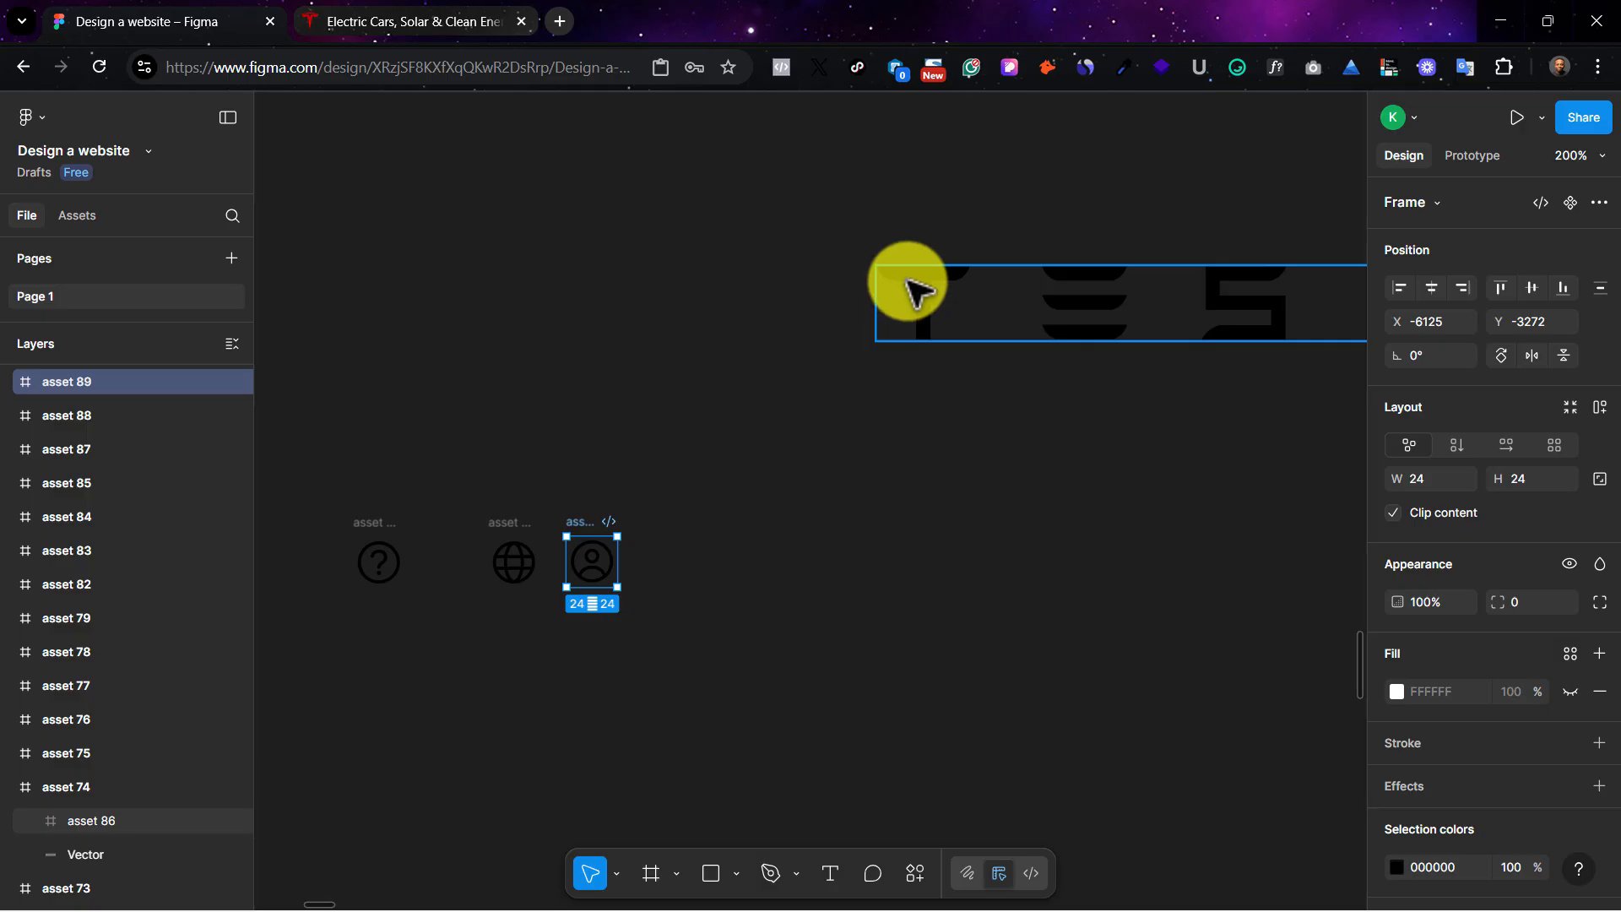
left_click(907, 281)
left_click_drag(968, 293, 762, 577)
scroll(761, 577, "left", 4)
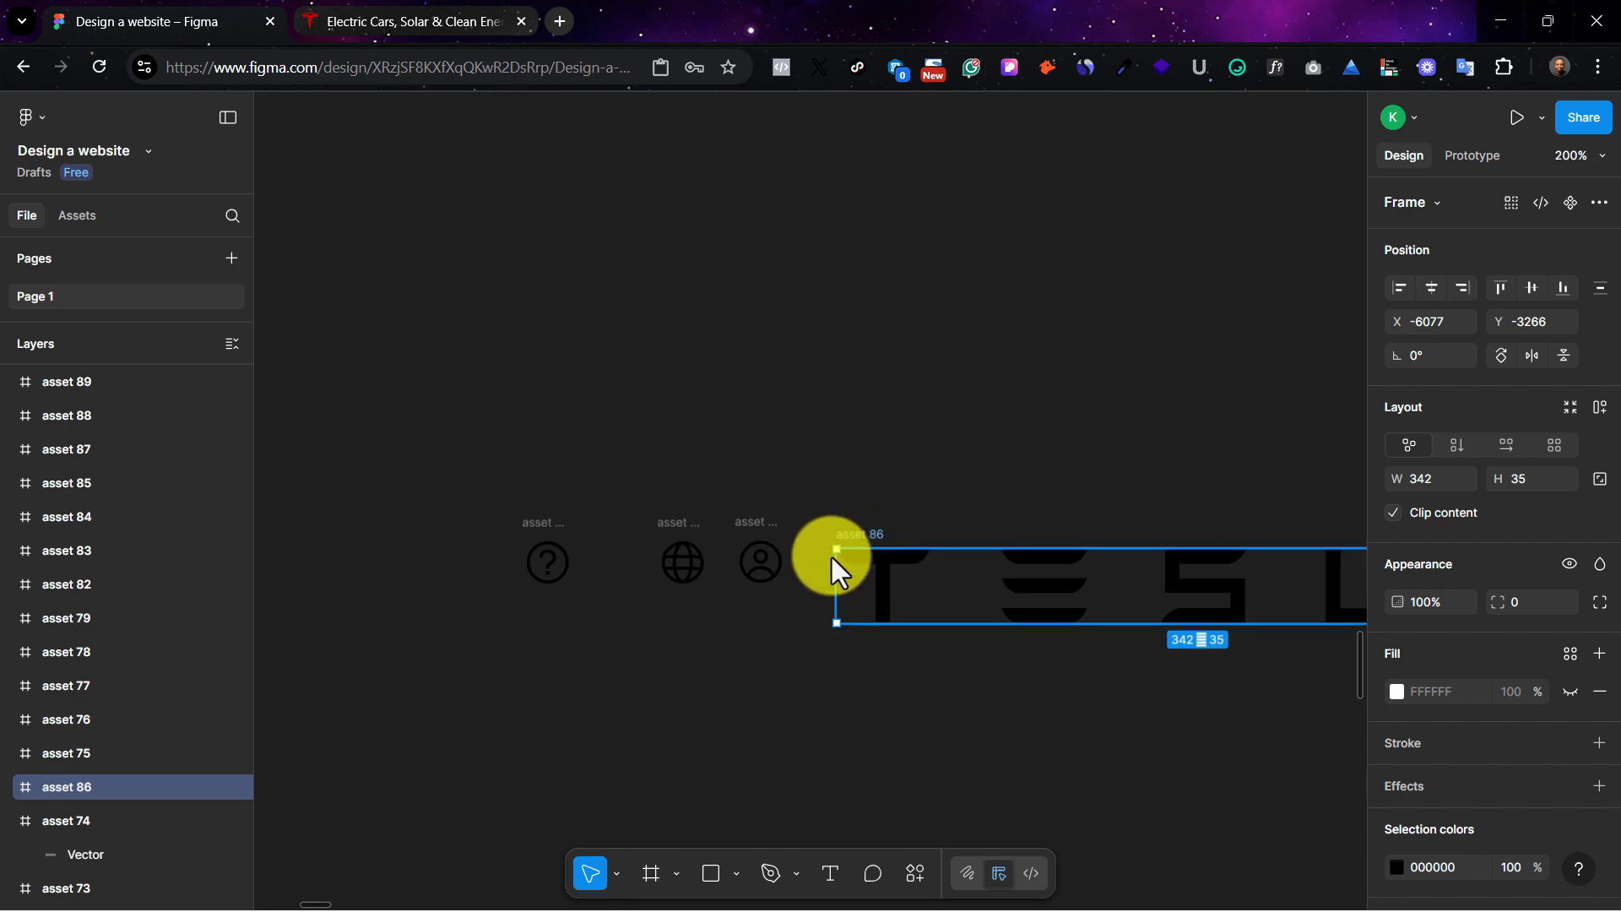
left_click_drag(871, 533, 515, 609)
left_click(424, 489)
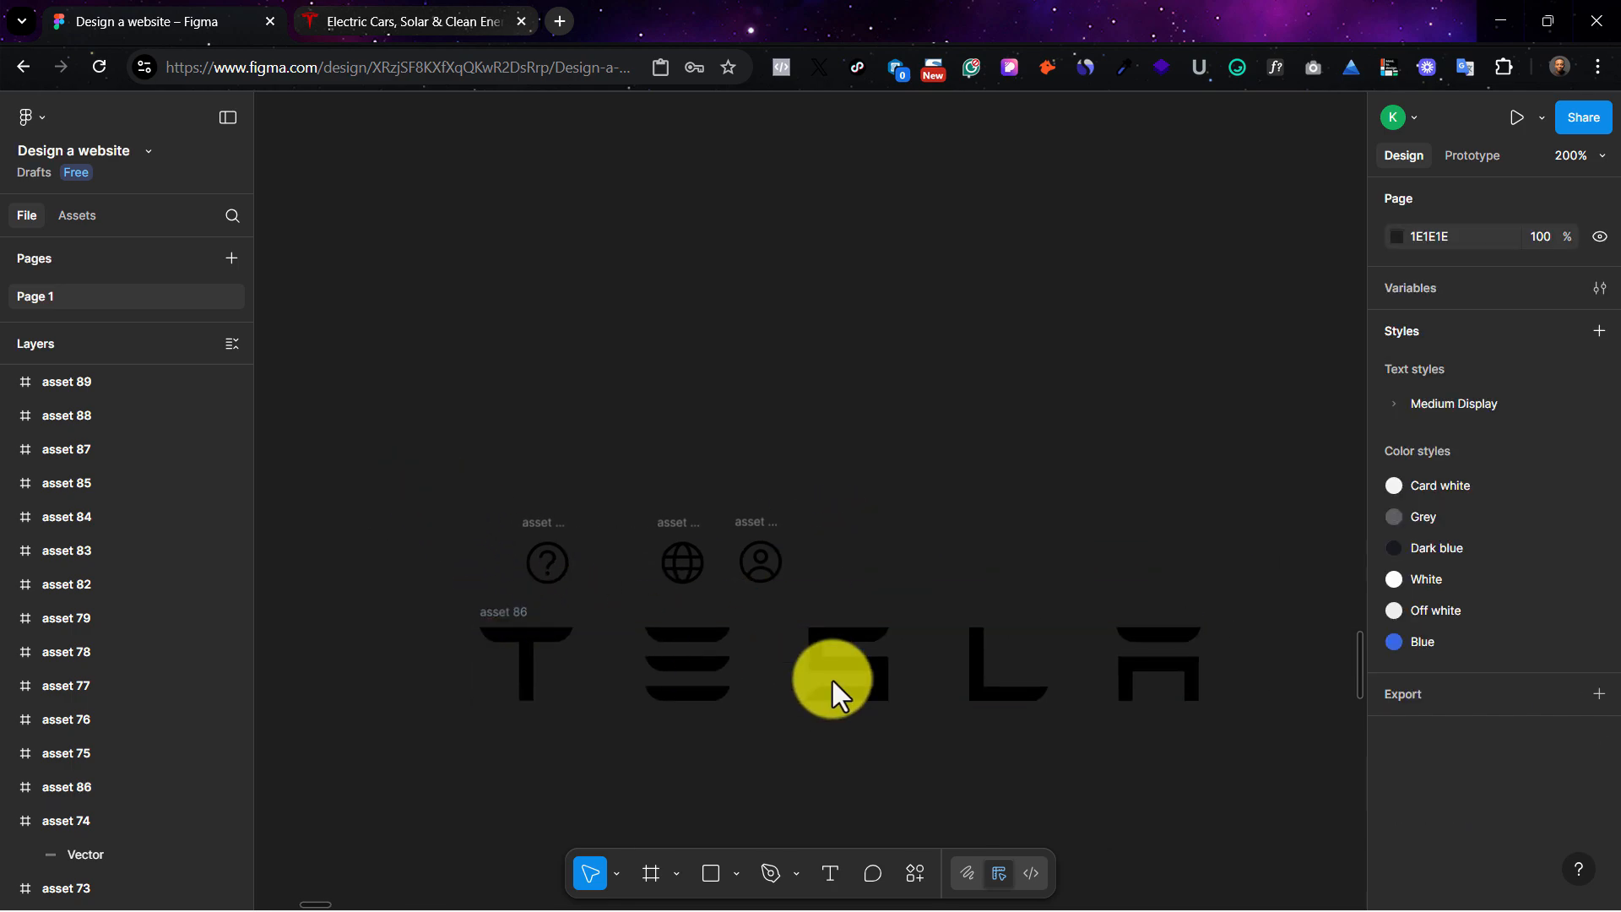
Step: Copy the three header icons and the TESLA logo and paste them just above the white Landing page frame
left_click_drag(419, 481, 1238, 741)
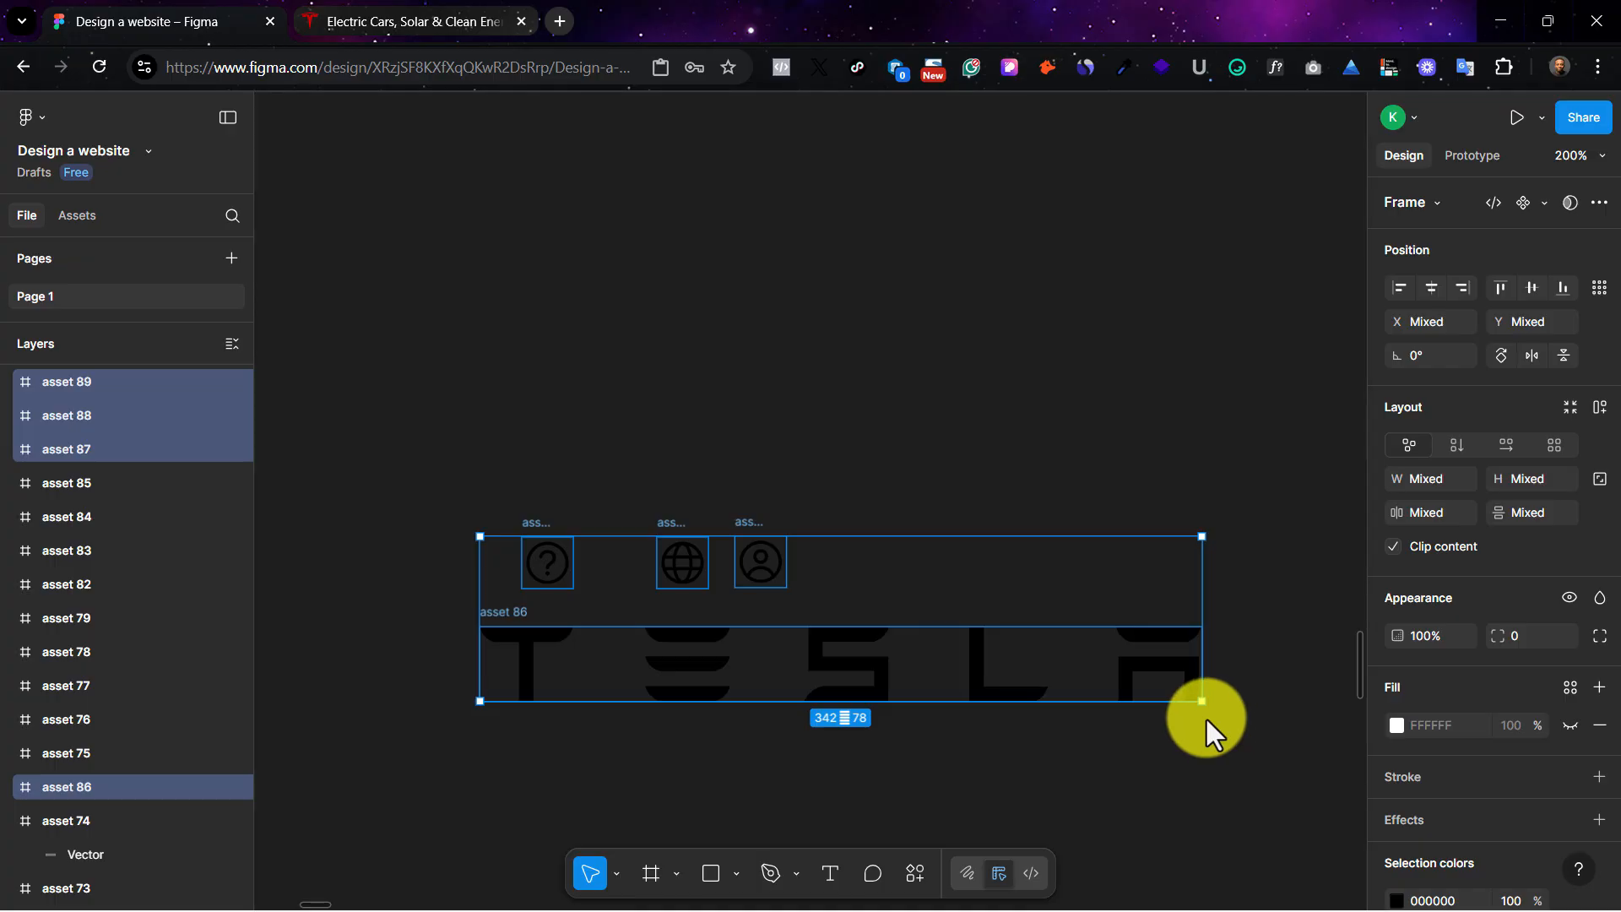
left_click(1207, 719)
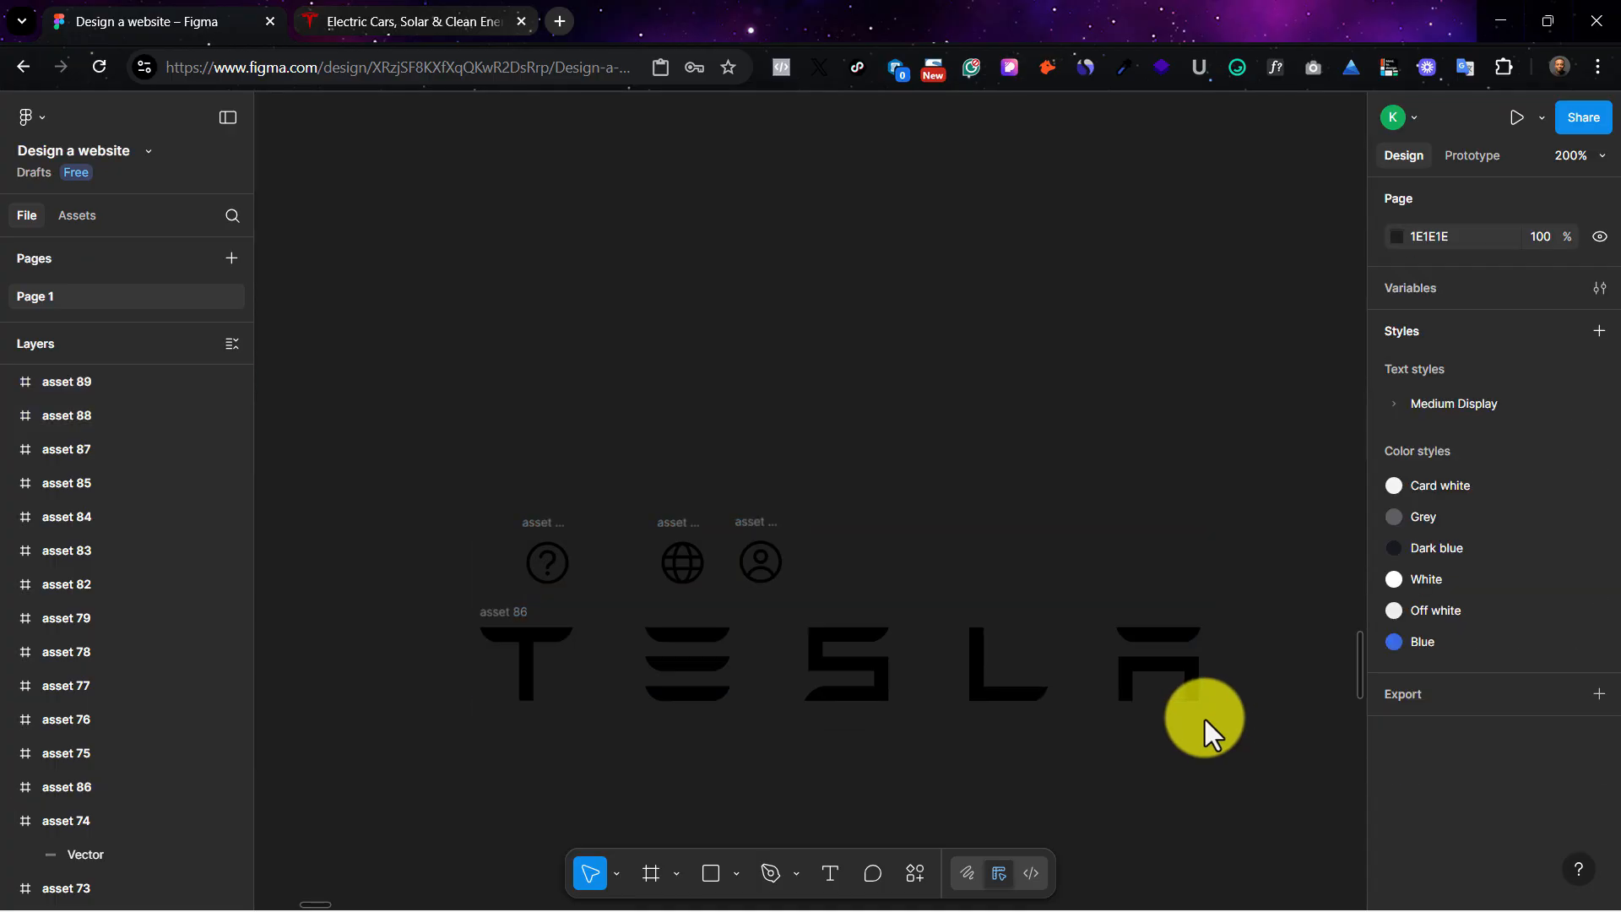
key("ctrl+minus")
key("ctrl+minus")
key("ctrl+minus")
scroll(1202, 714, "right", 15)
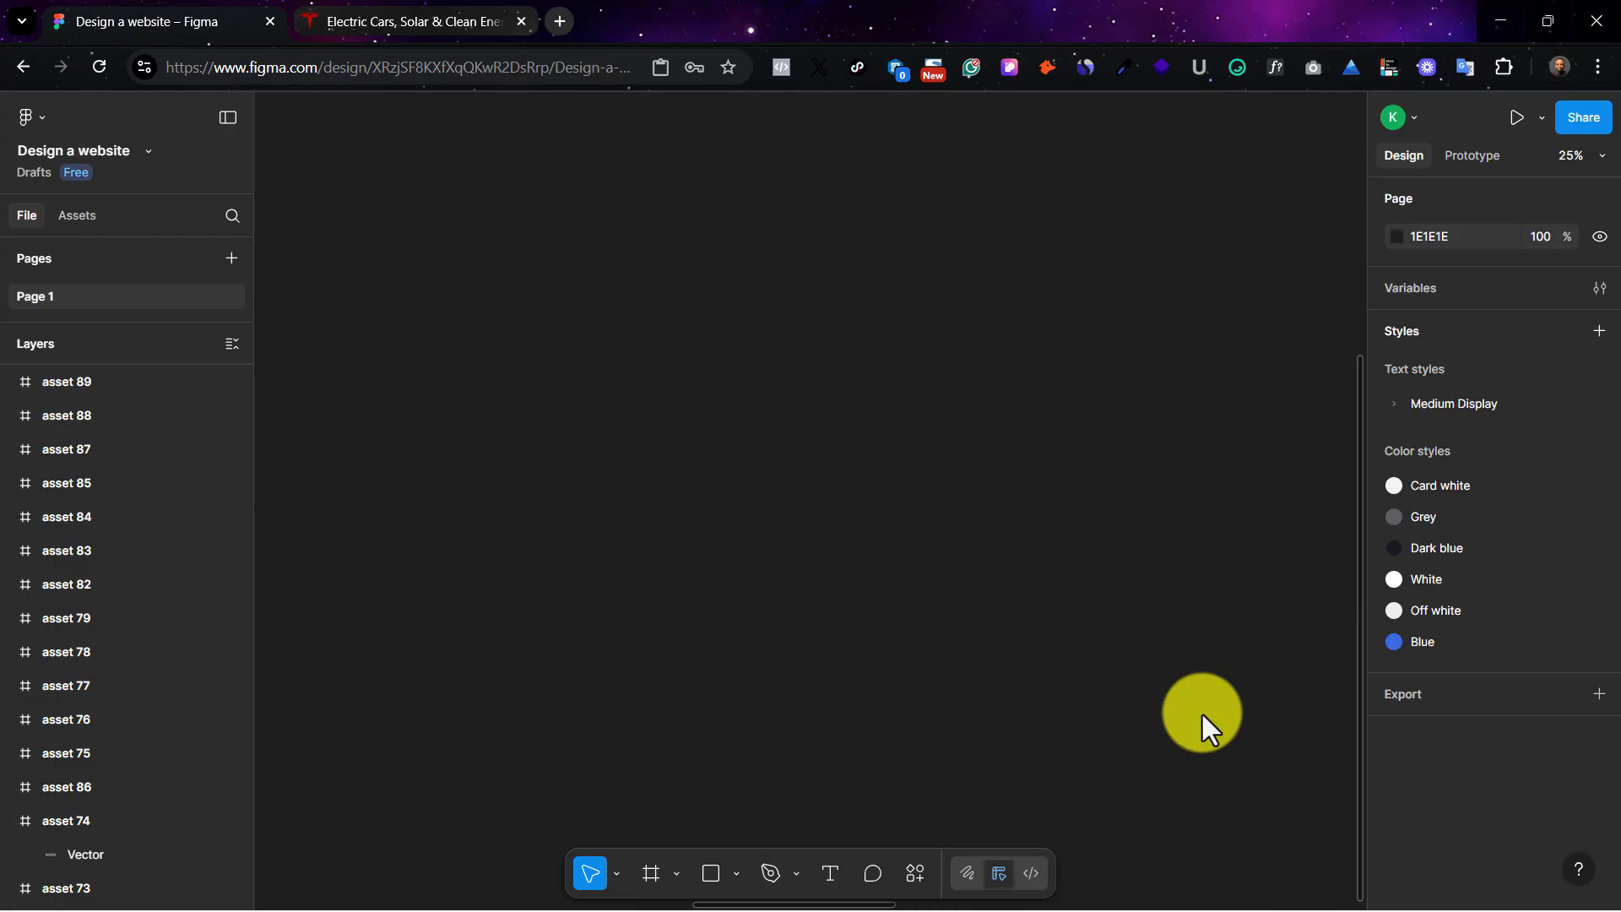
scroll(1202, 714, "up", 10)
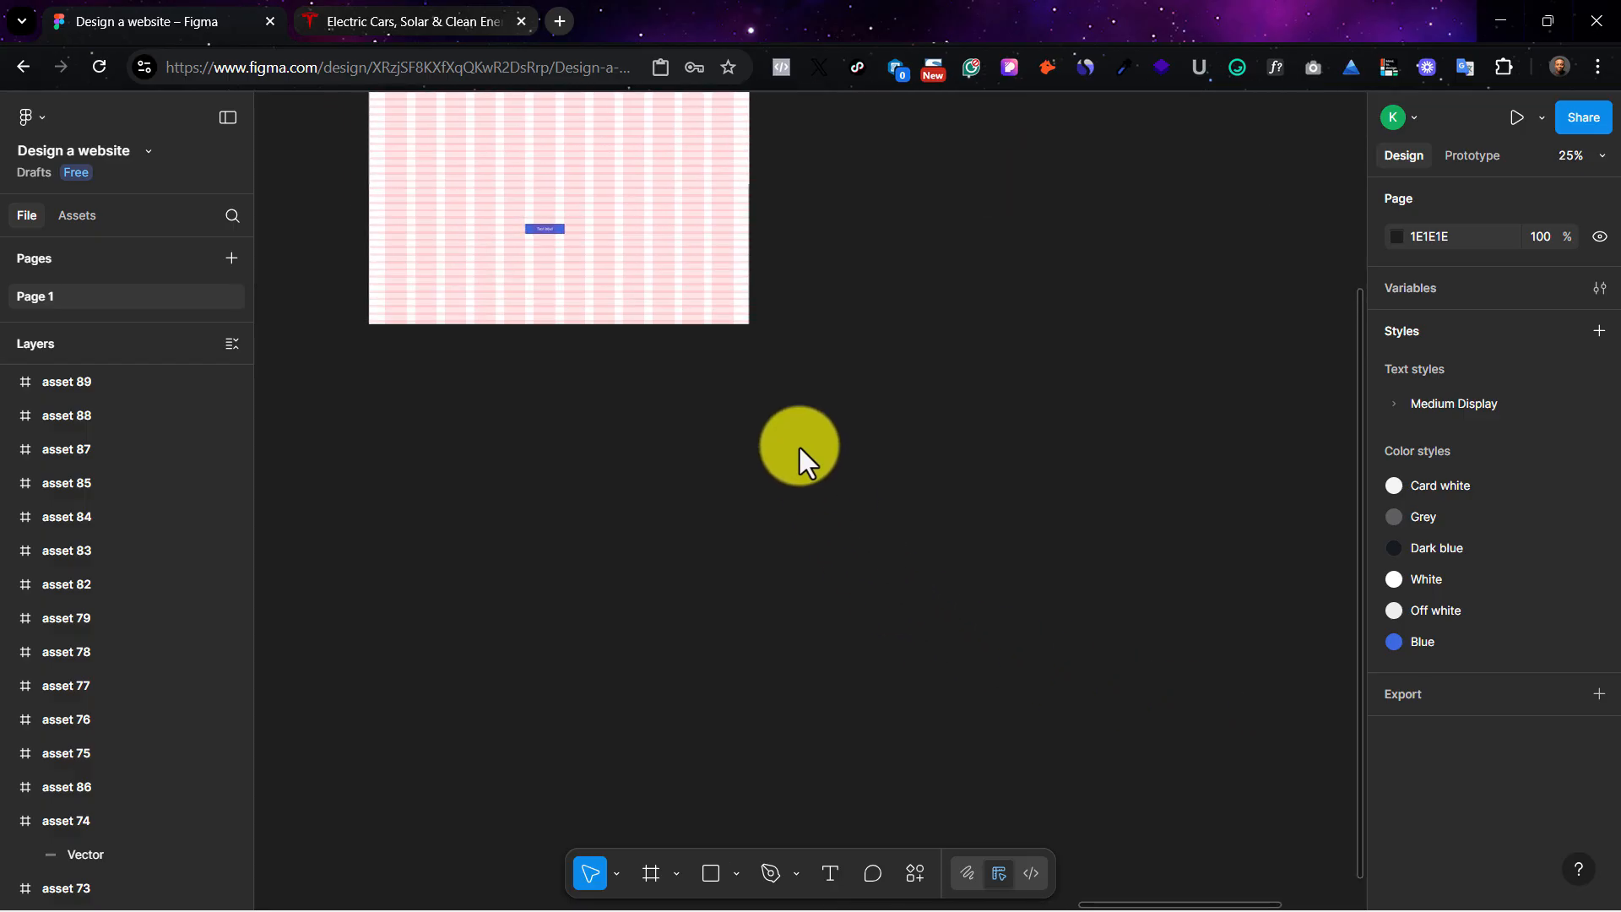
right_click(524, 417)
left_click(555, 428)
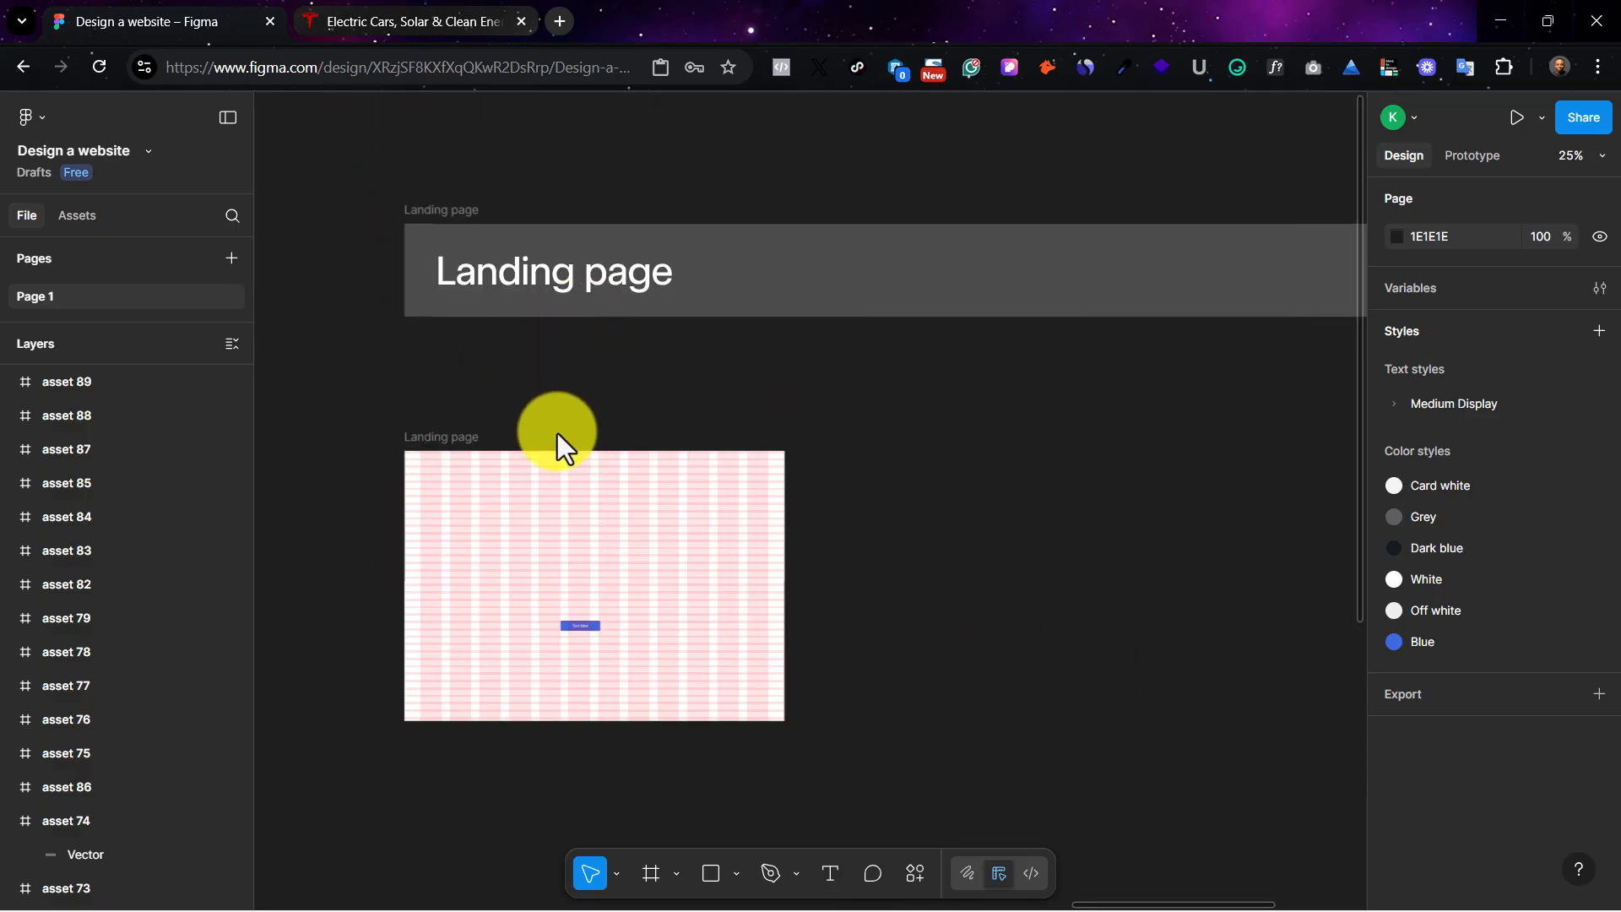
key("ctrl+plus")
key("ctrl+plus")
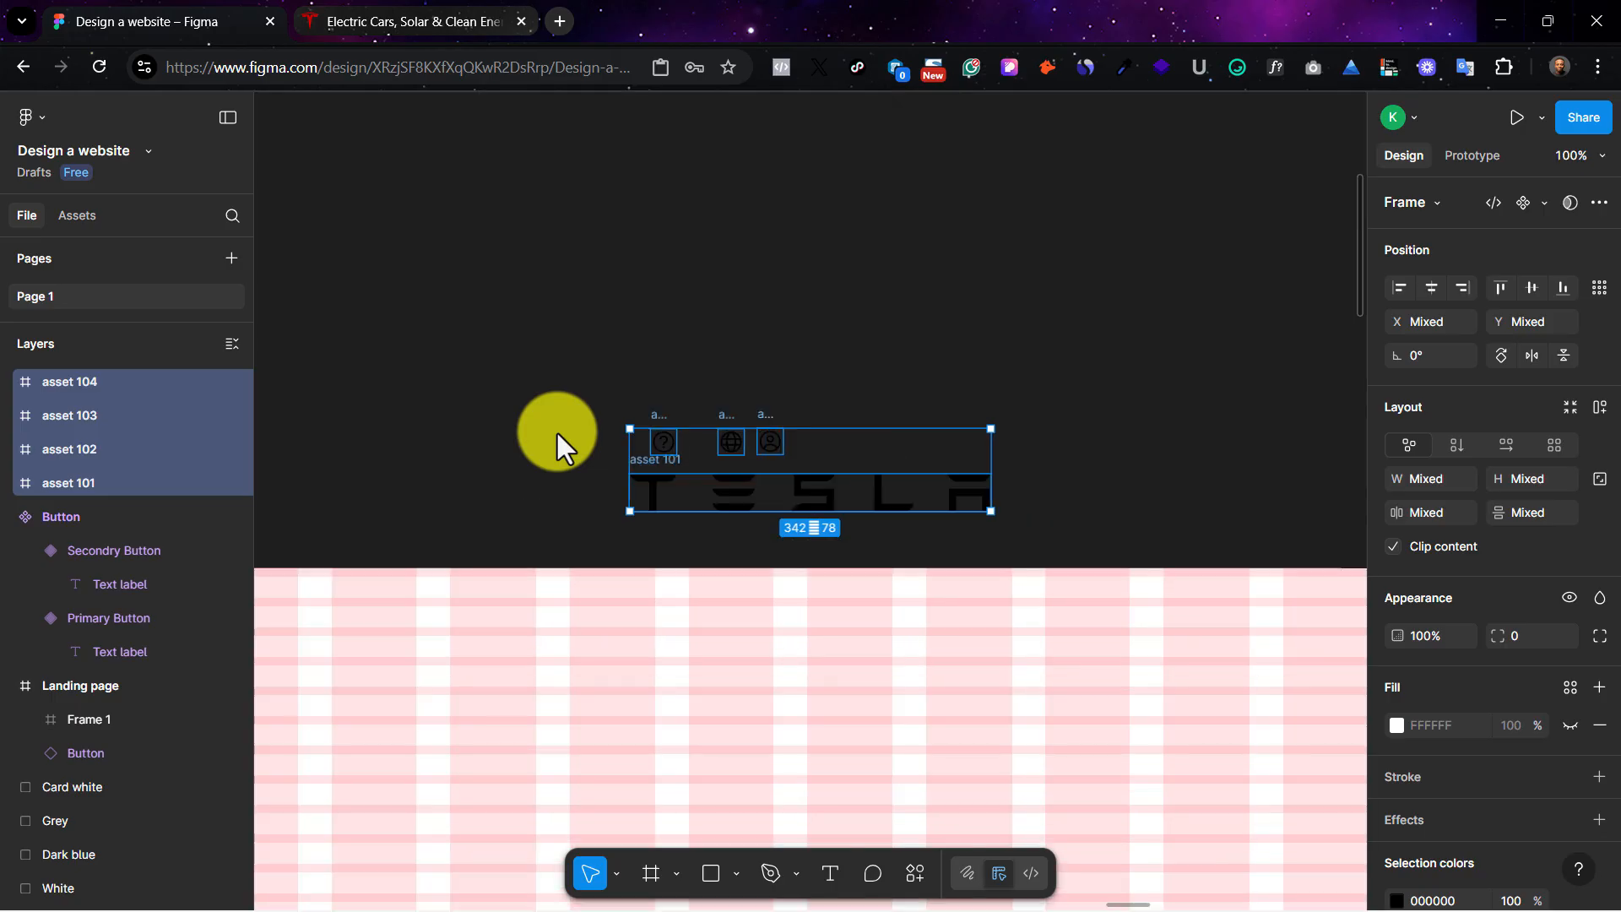
Step: Move the pasted icons and TESLA logo into the Landing page frame, below the header frame
scroll(557, 433, "down", 2)
scroll(557, 433, "down", 1)
left_click_drag(796, 267, 659, 662)
scroll(1093, 636, "left", 4)
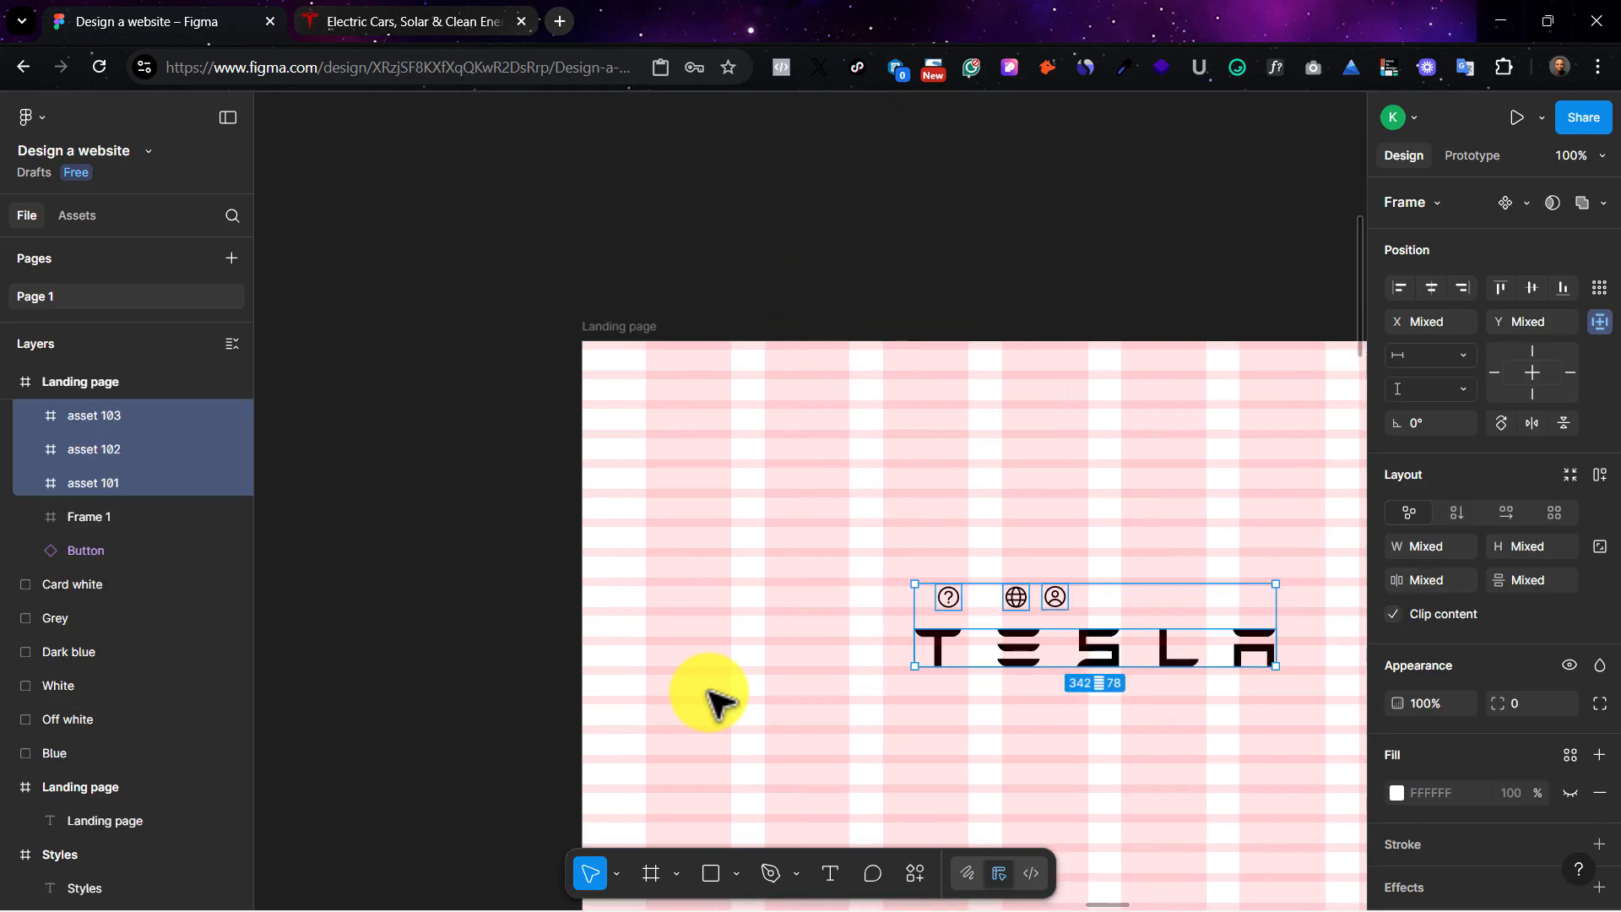
left_click(662, 359)
left_click(682, 391)
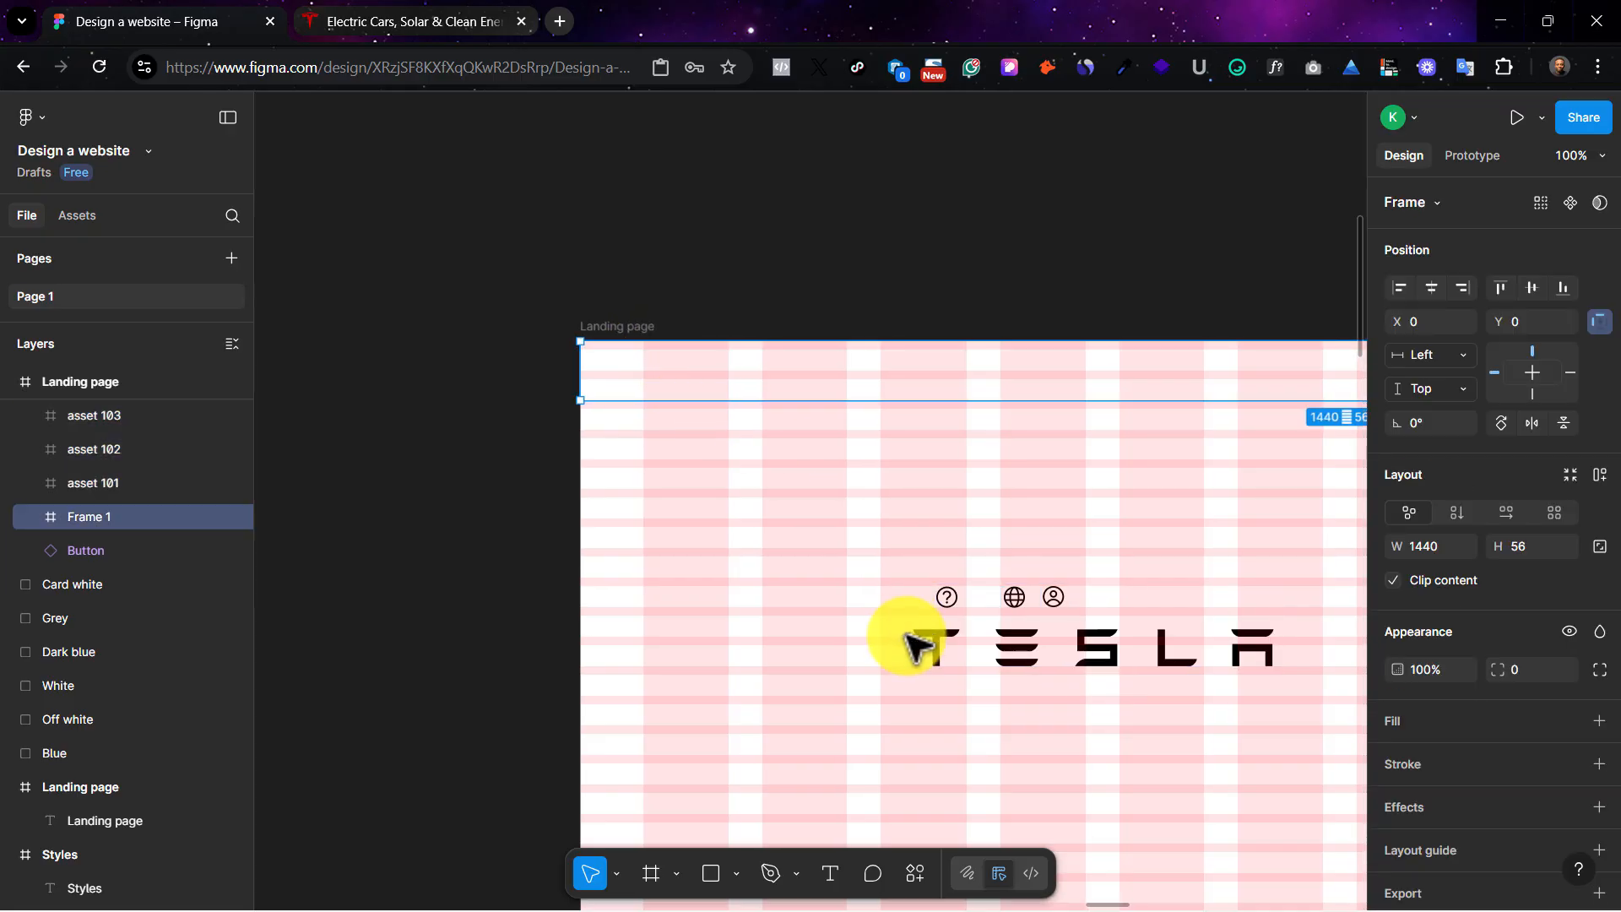
scroll(920, 644, "left", 3)
left_click(965, 641)
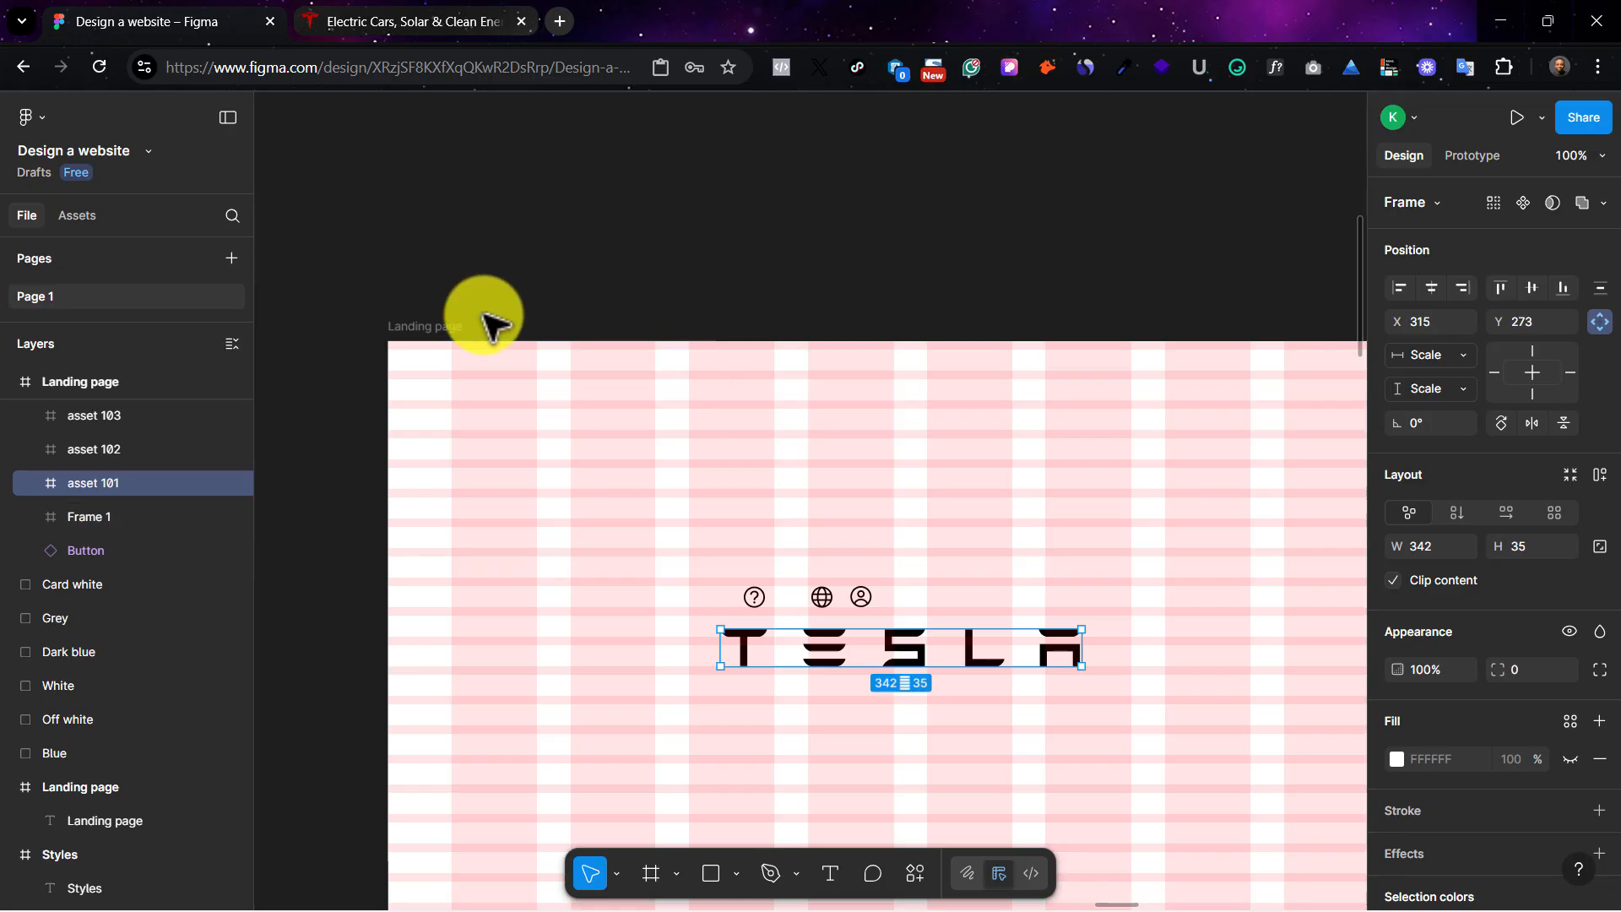
left_click(511, 372)
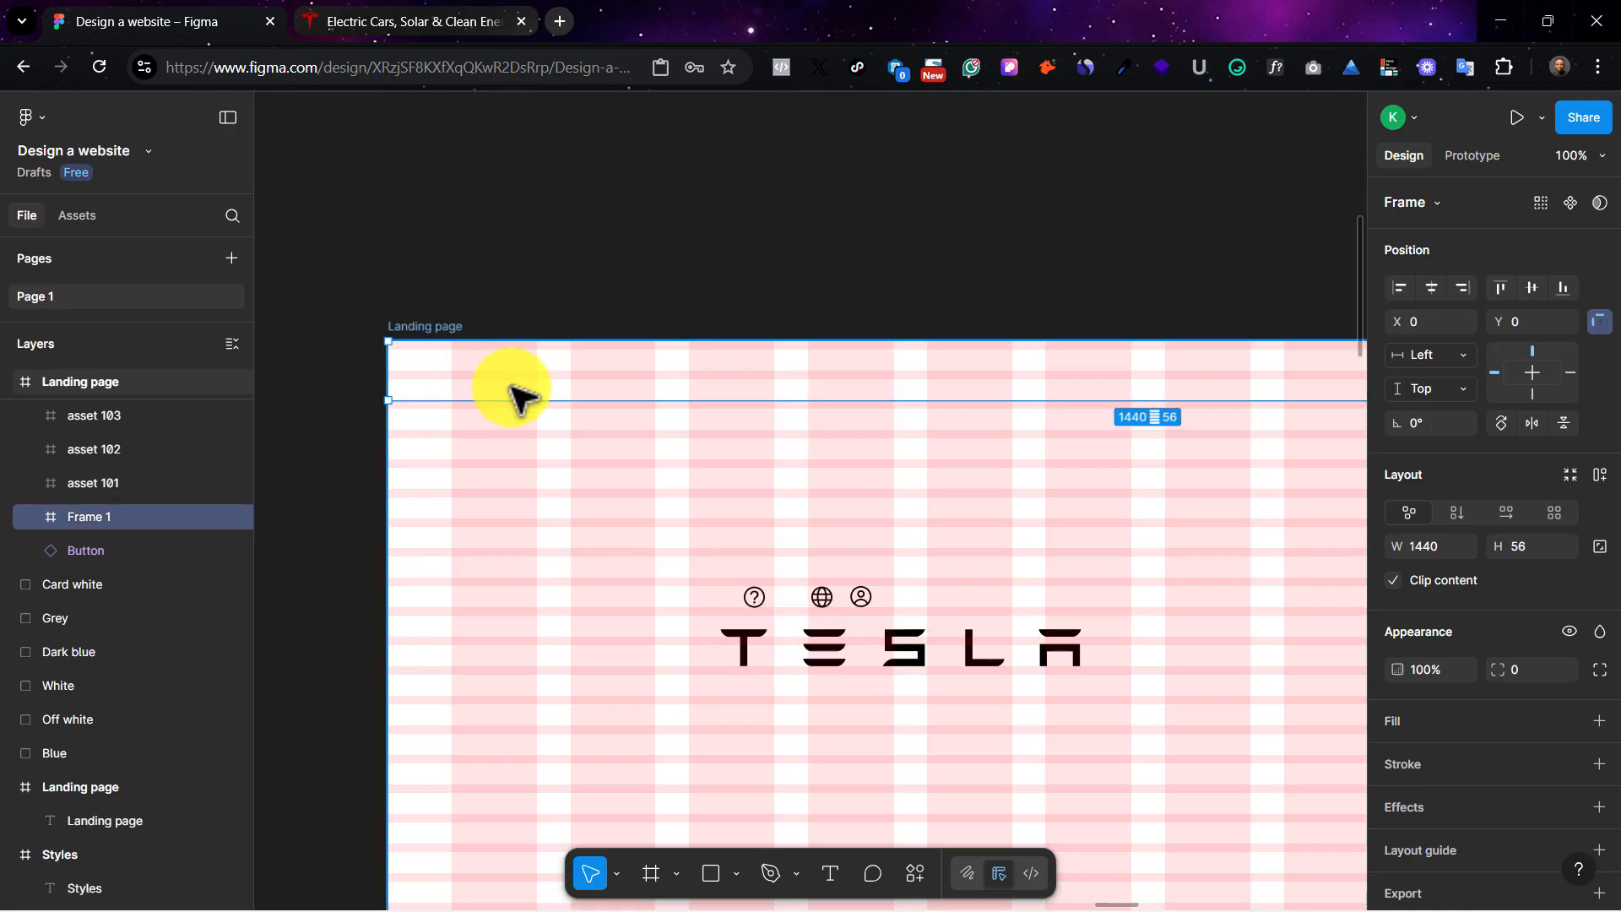
Step: Hide the layout guides and fill the Landing page frame with the Dark blue colour style
key("ctrl+shift+4")
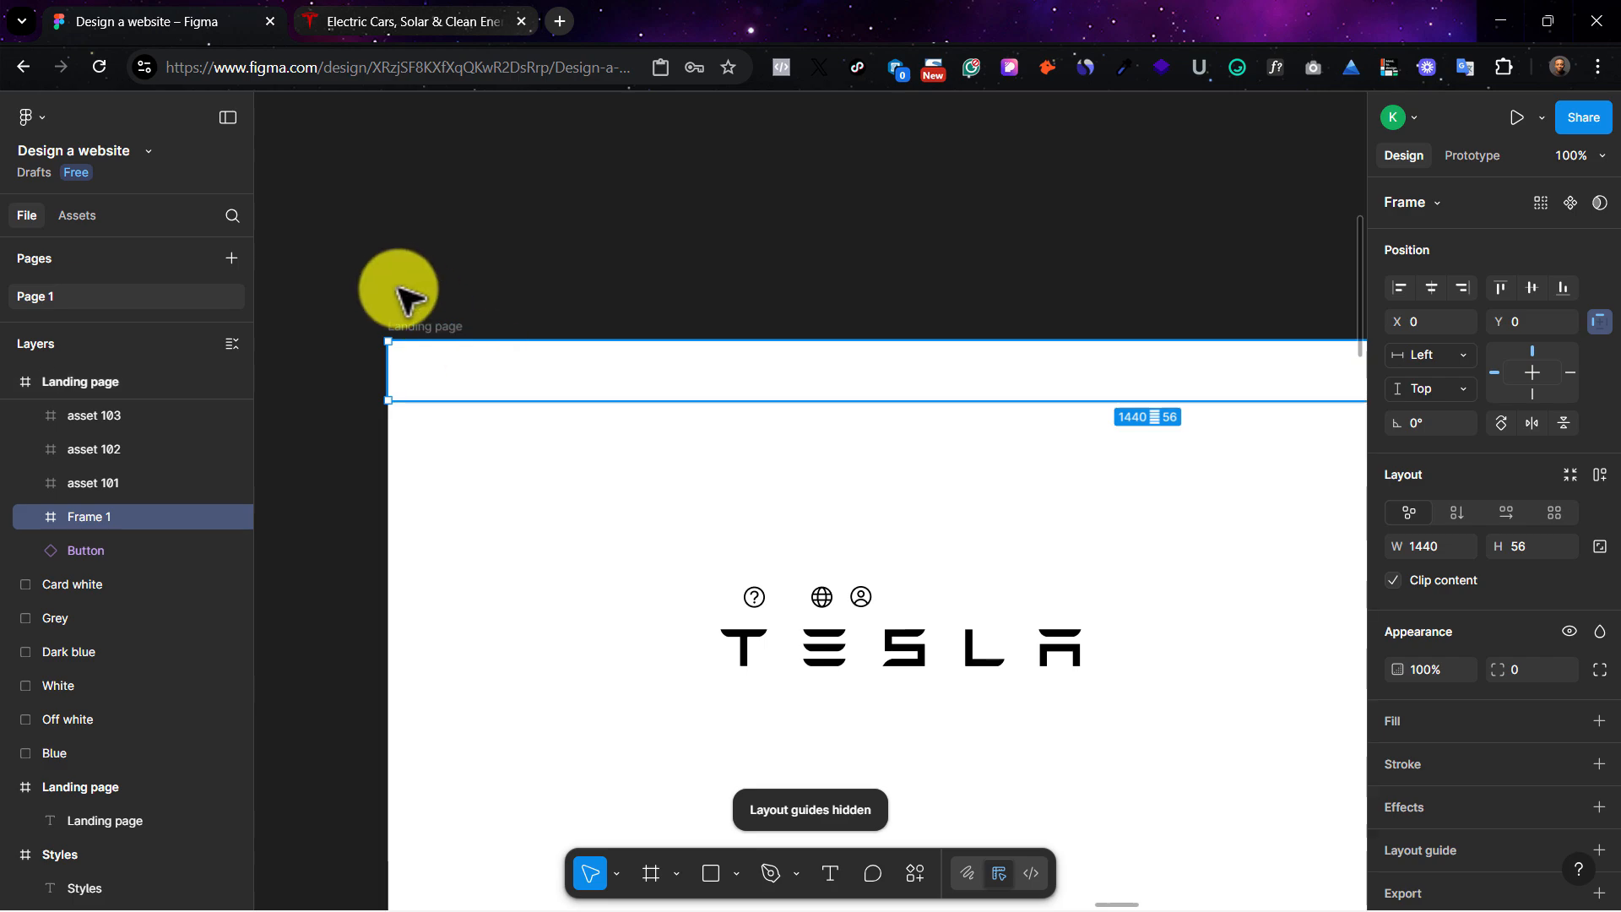
left_click(426, 328)
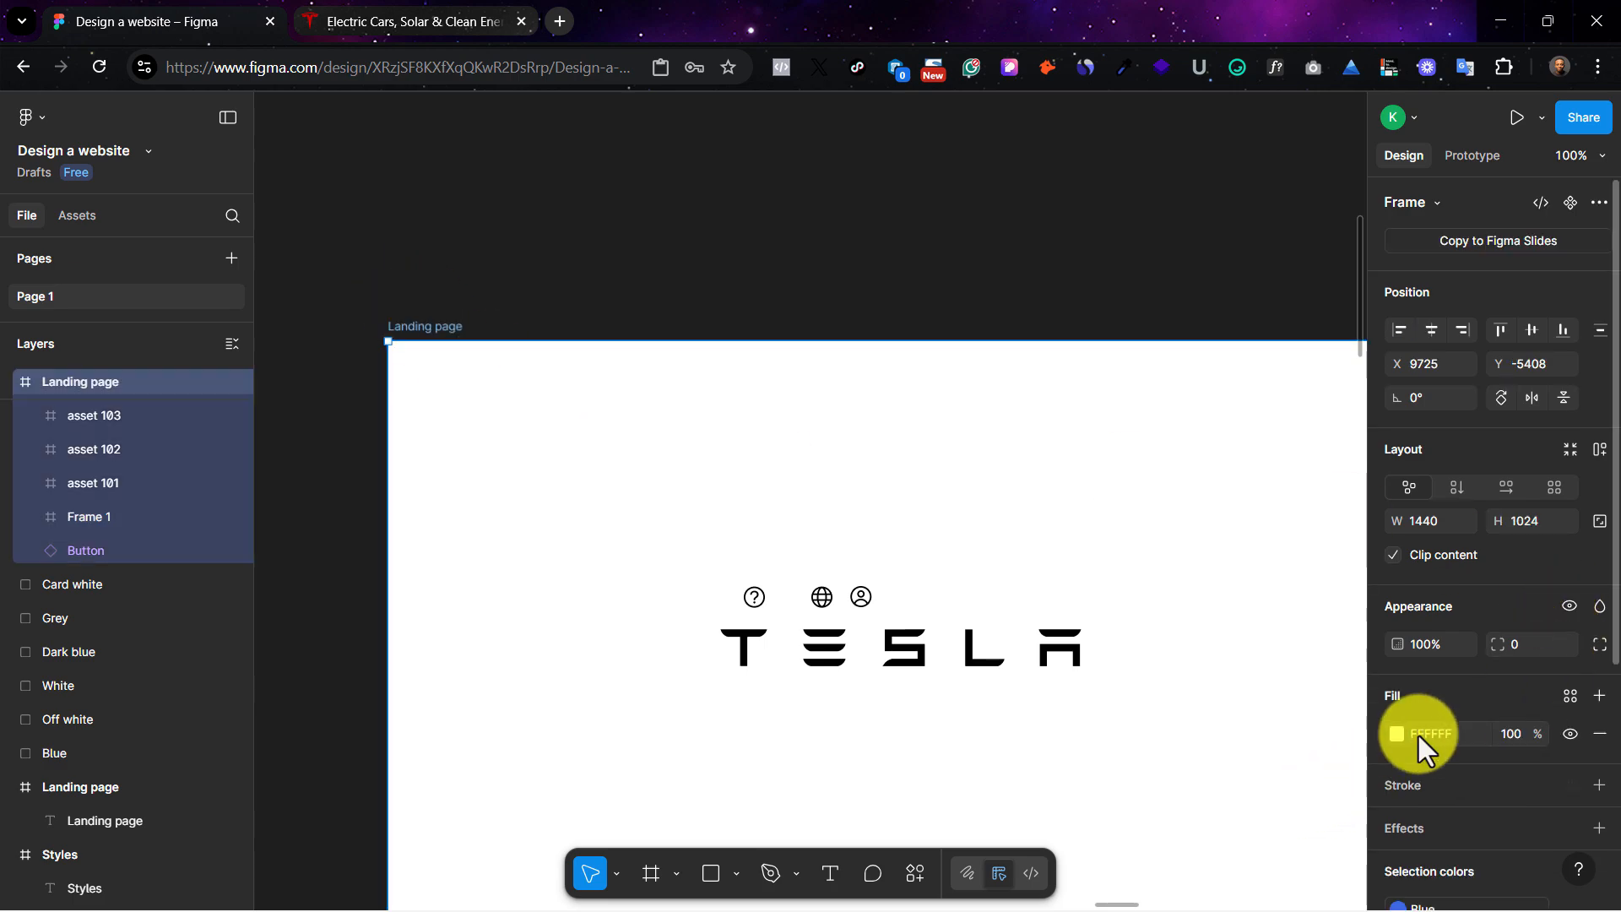
left_click(1570, 694)
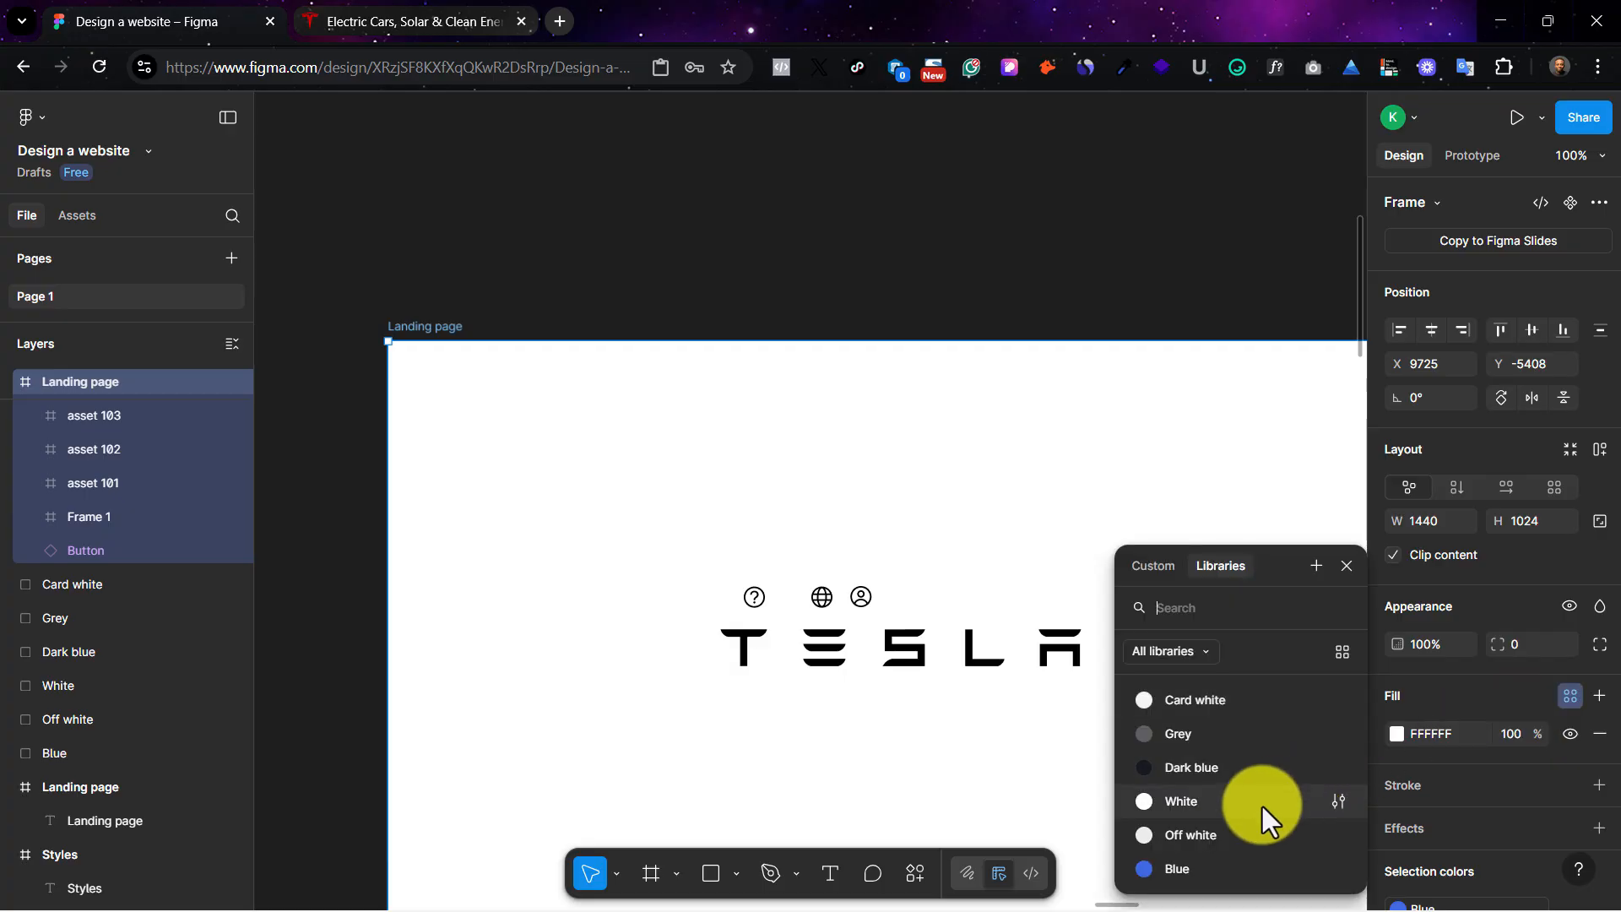
left_click(1254, 768)
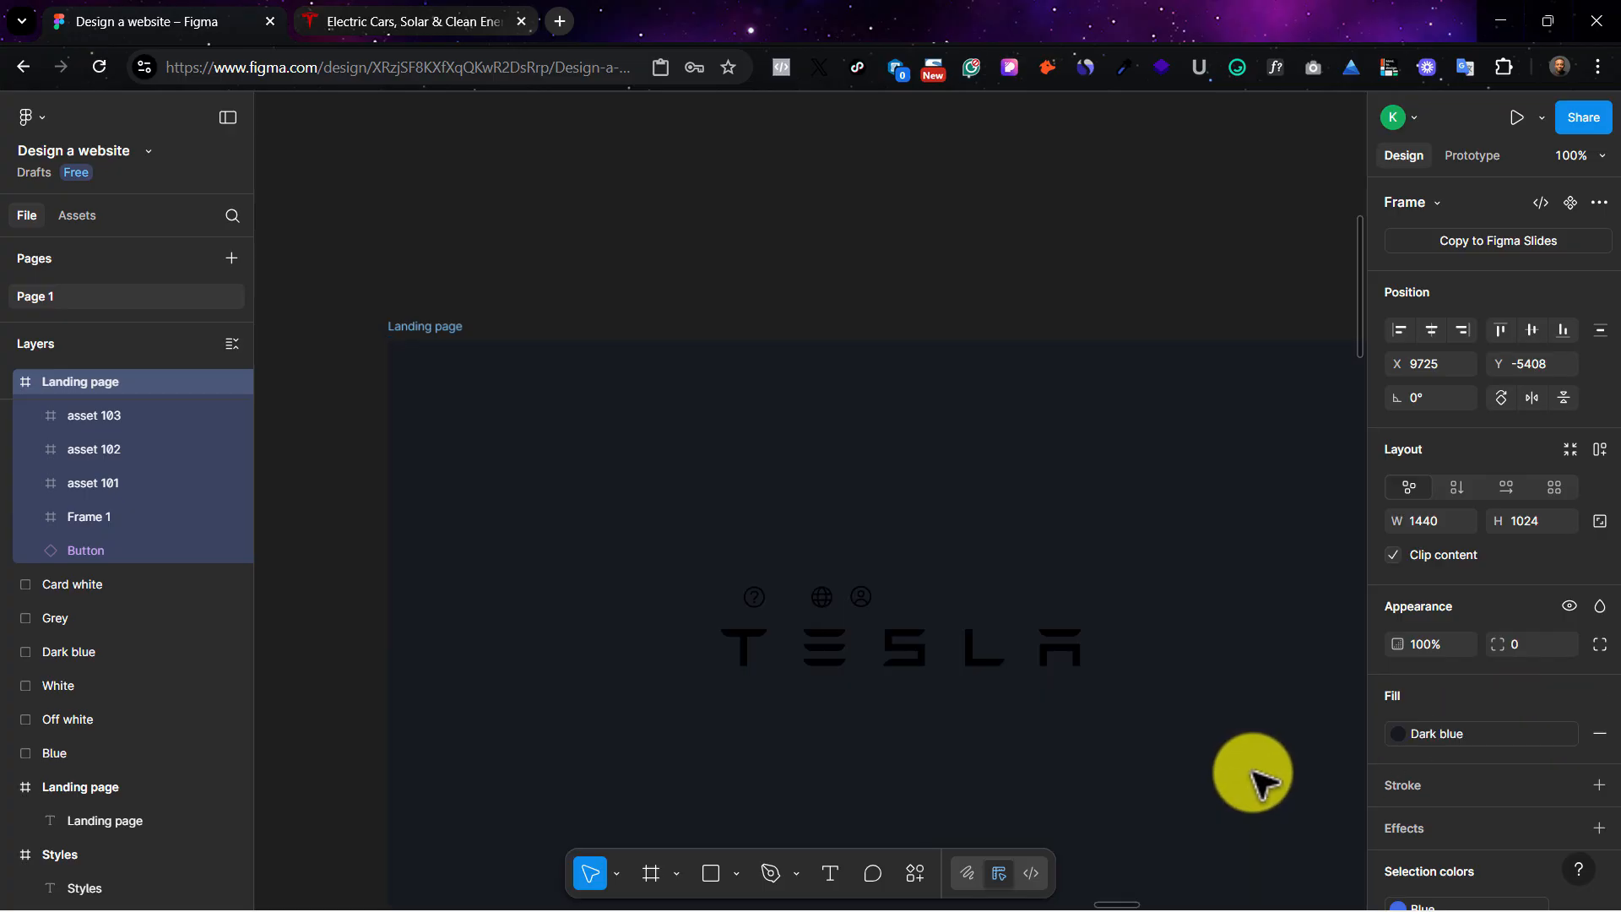
Step: Bring the 1440 × 56 header frame to the front and fill it with the White colour style
left_click(615, 386)
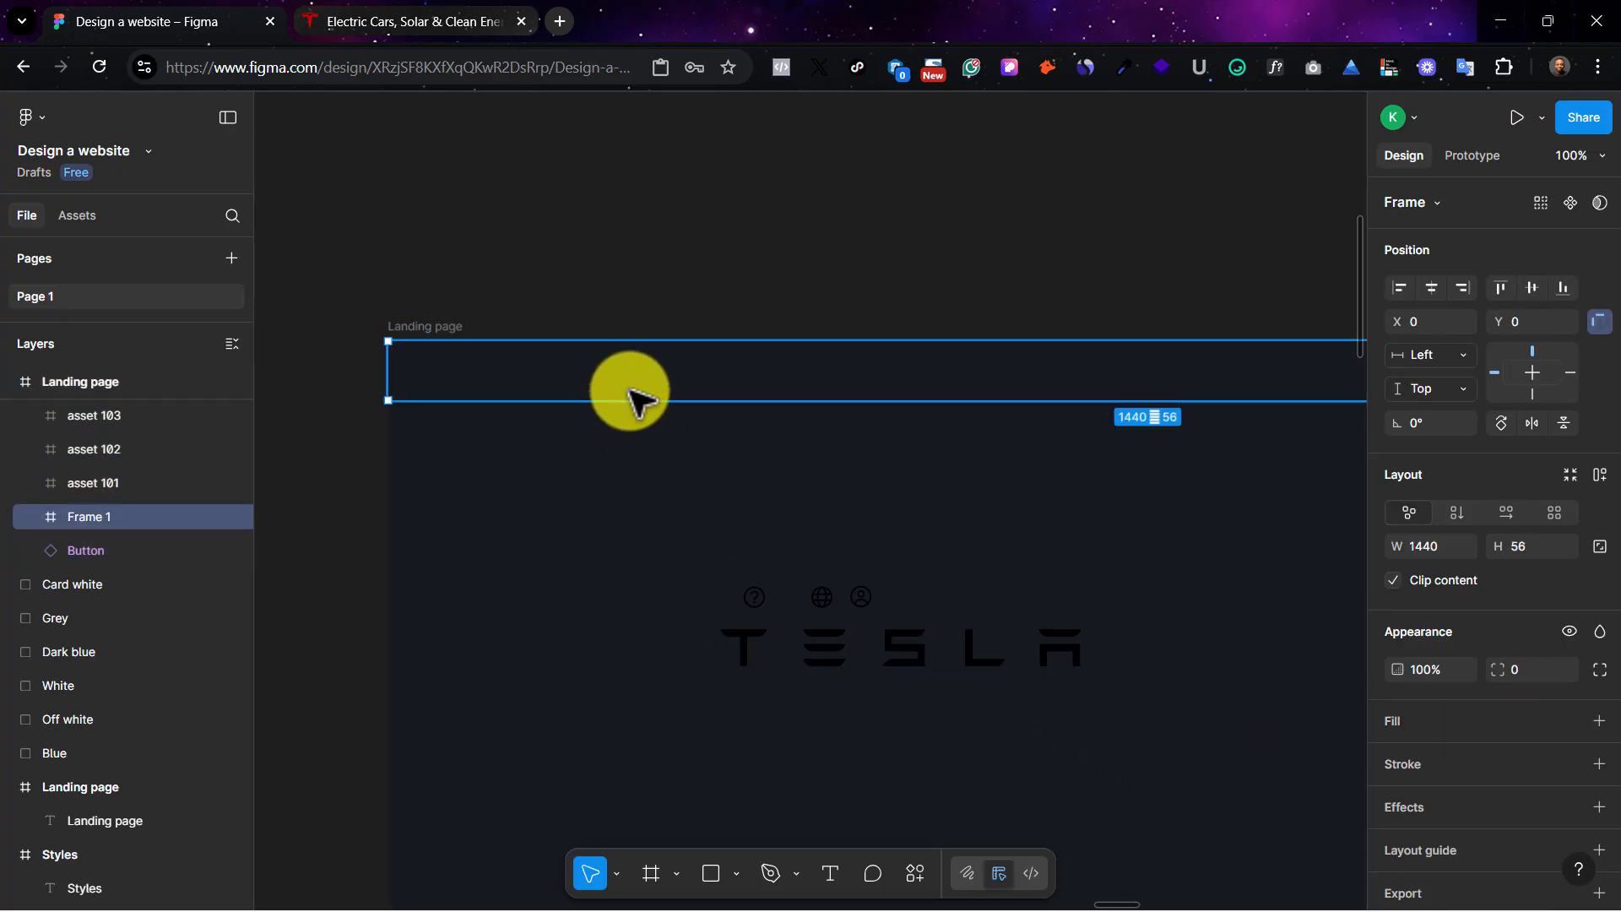
right_click(647, 369)
left_click(736, 369)
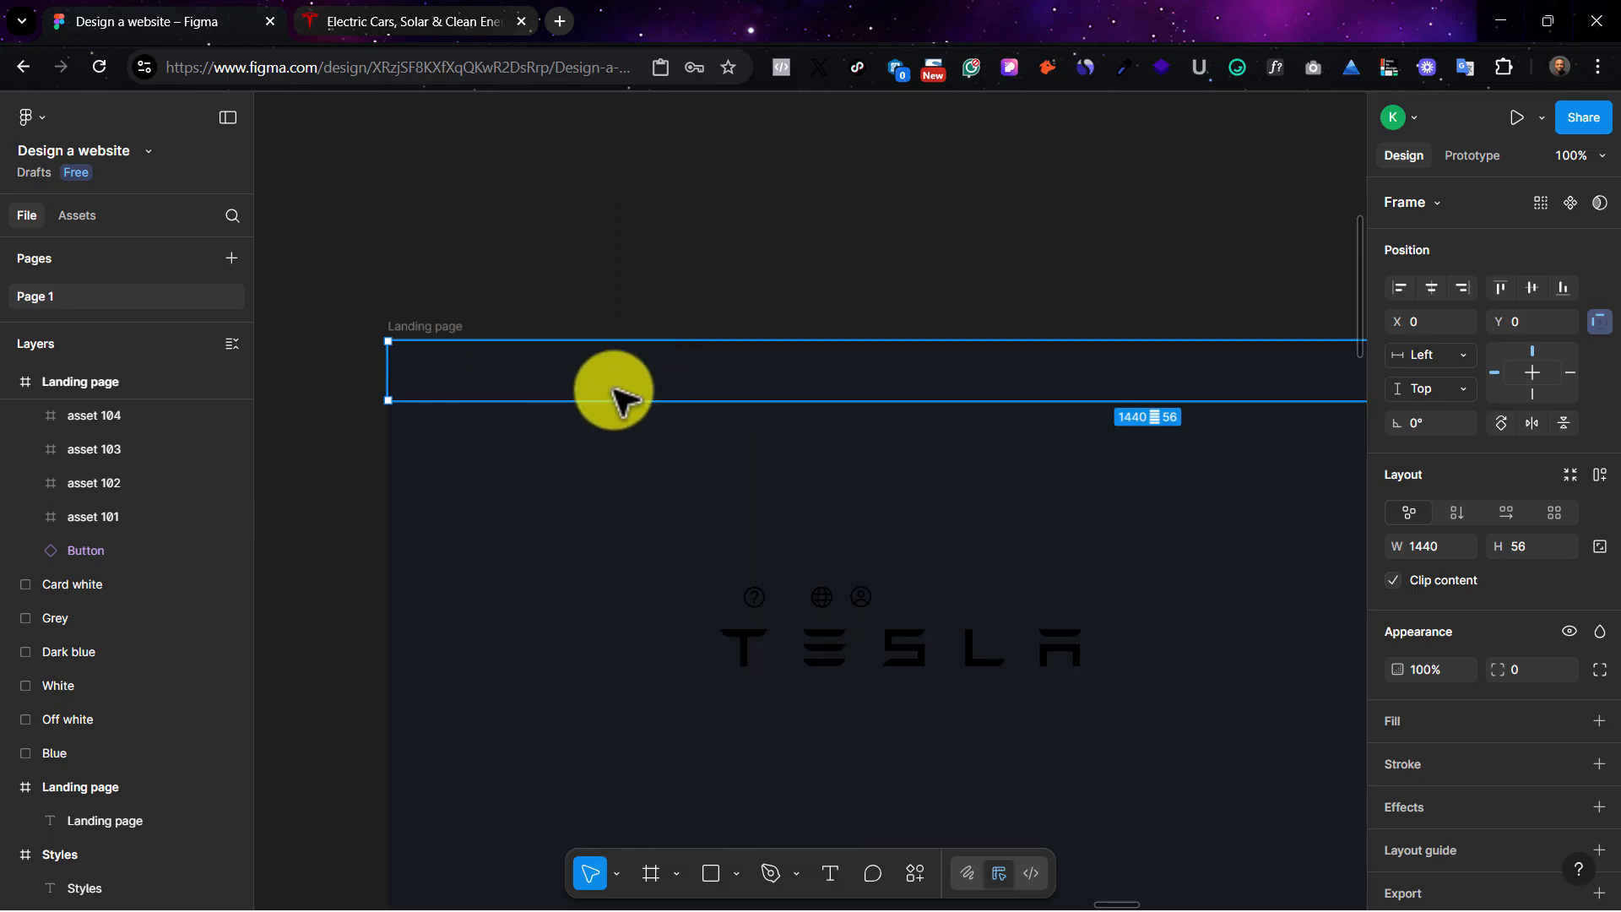
scroll(771, 379, "right", 5)
scroll(733, 364, "left", 2)
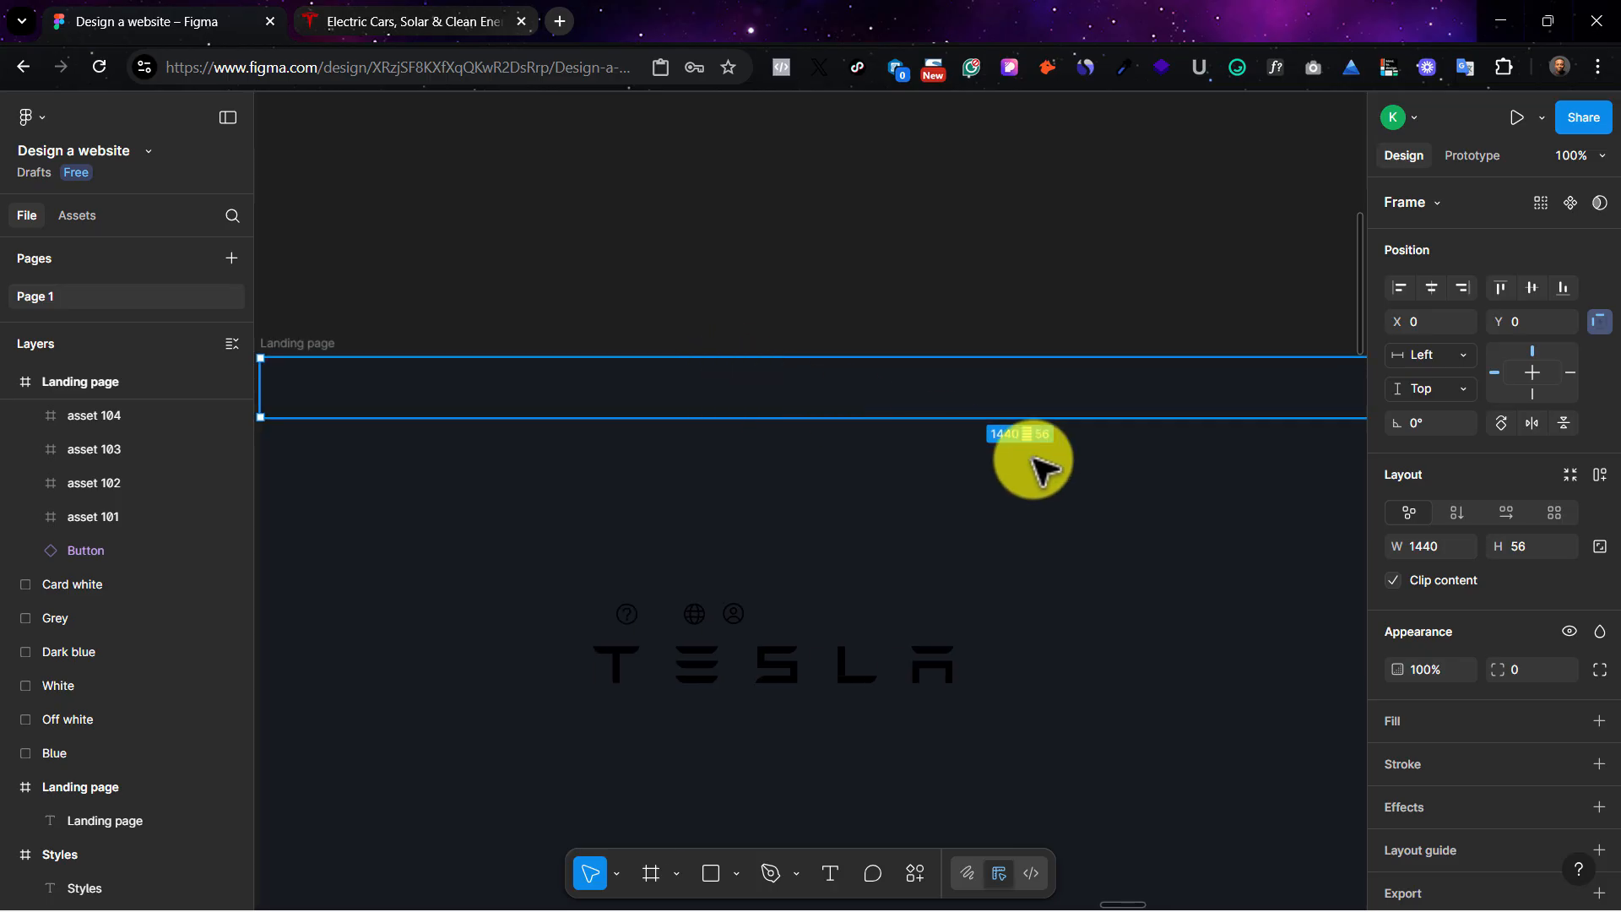
left_click(1598, 722)
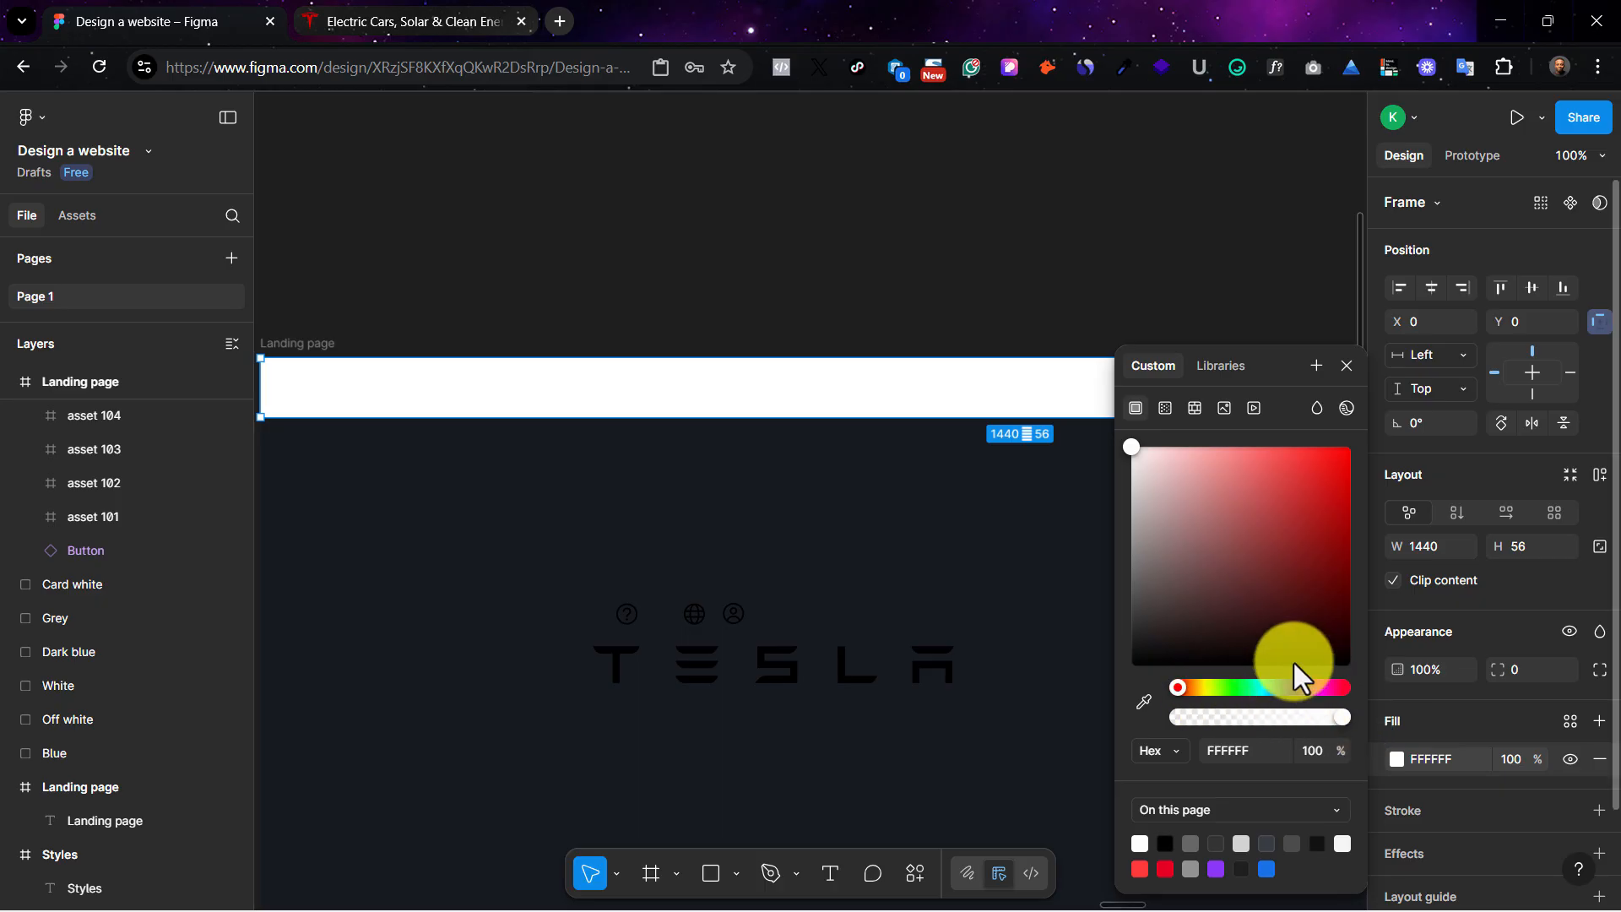
left_click(1570, 722)
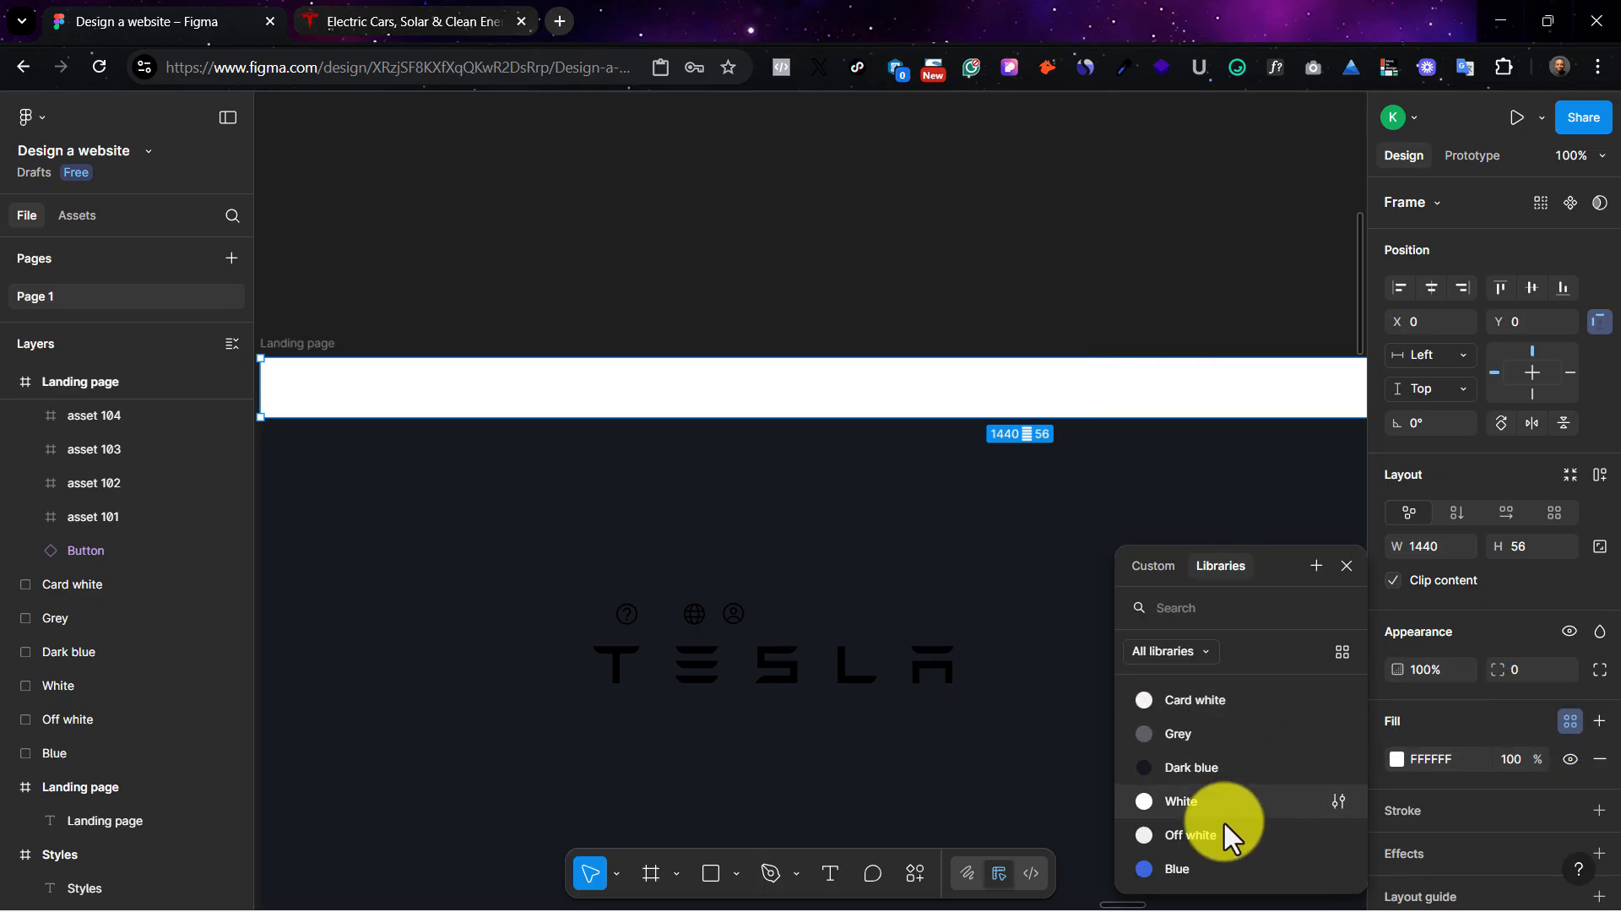
left_click(1228, 799)
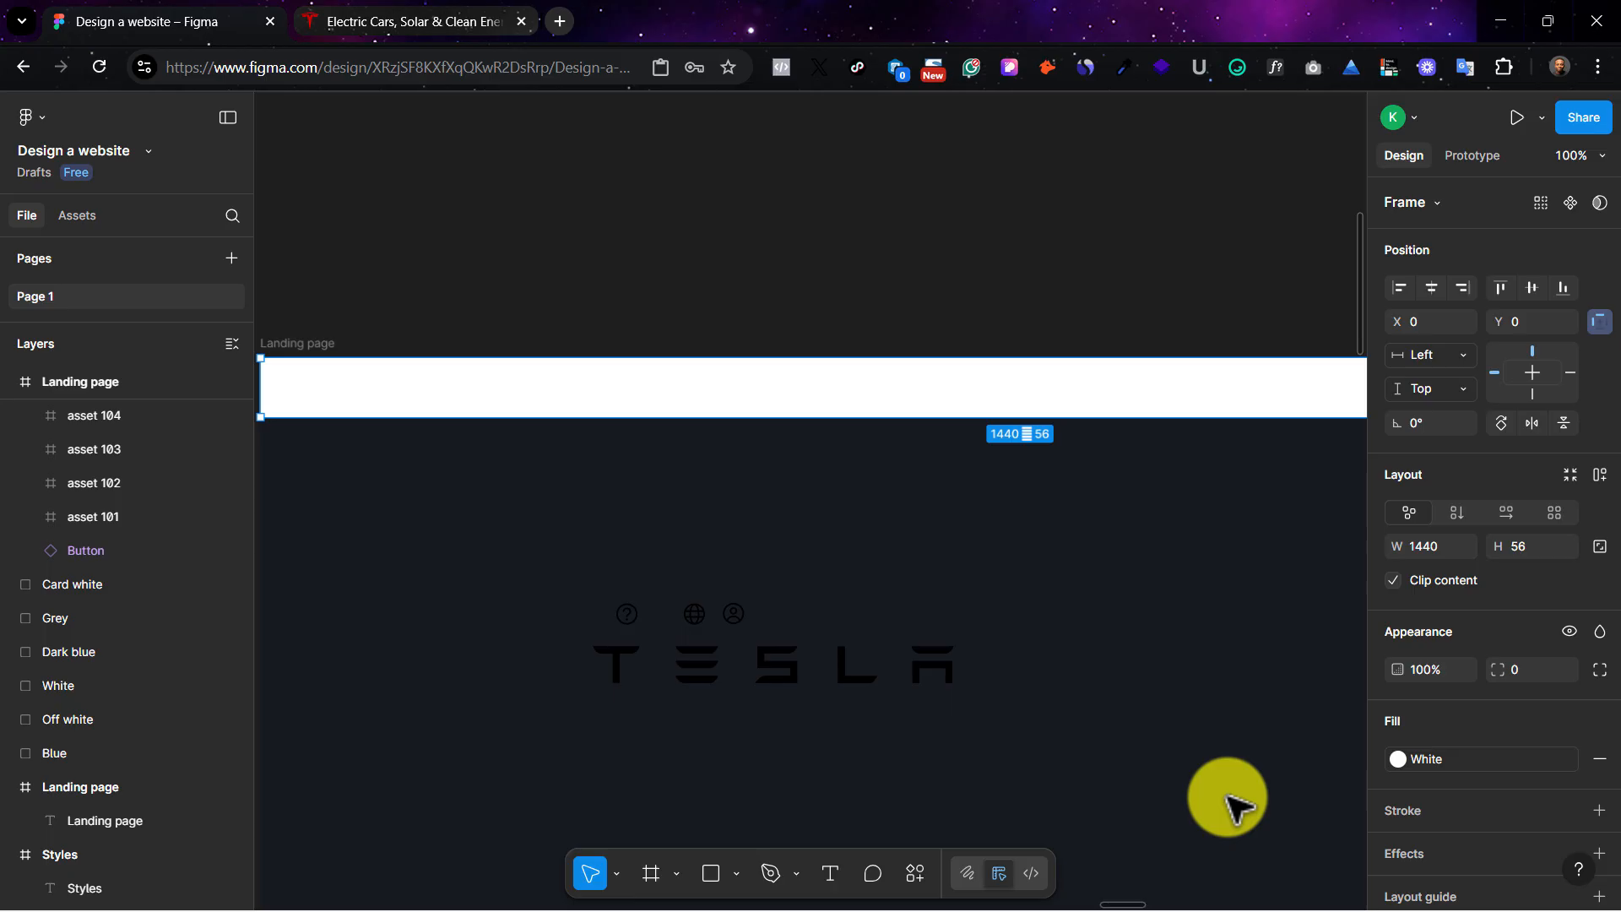
Step: Show the layout guides and move the TESLA logo into the header frame, at about X 59, Y 11
scroll(971, 675, "left", 4)
left_click(1037, 680)
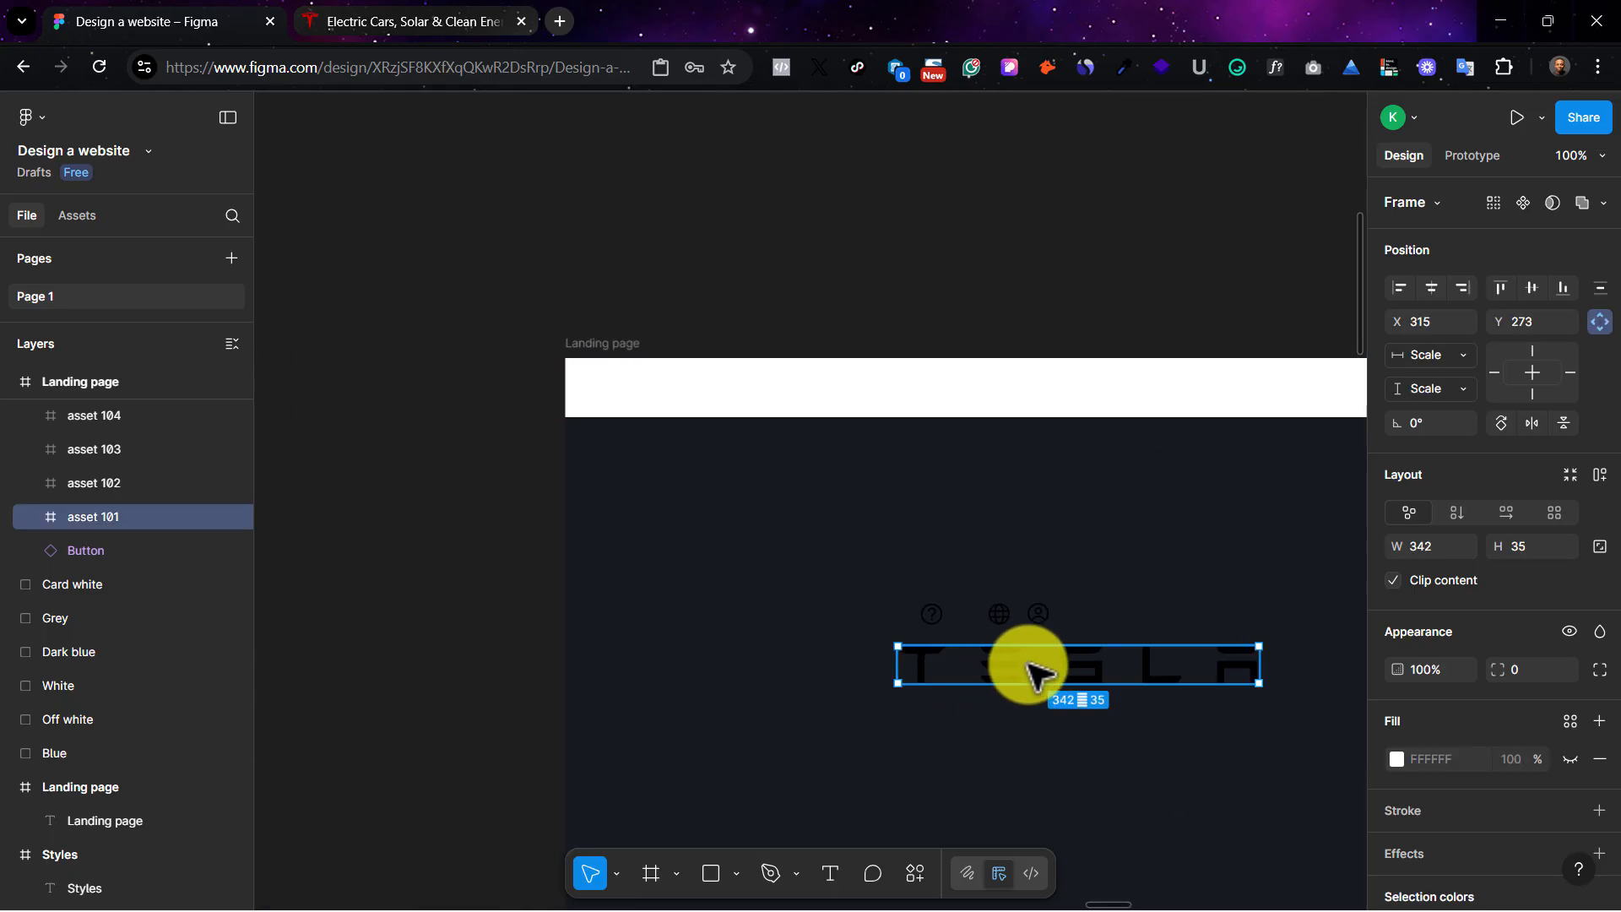
key("shift+g")
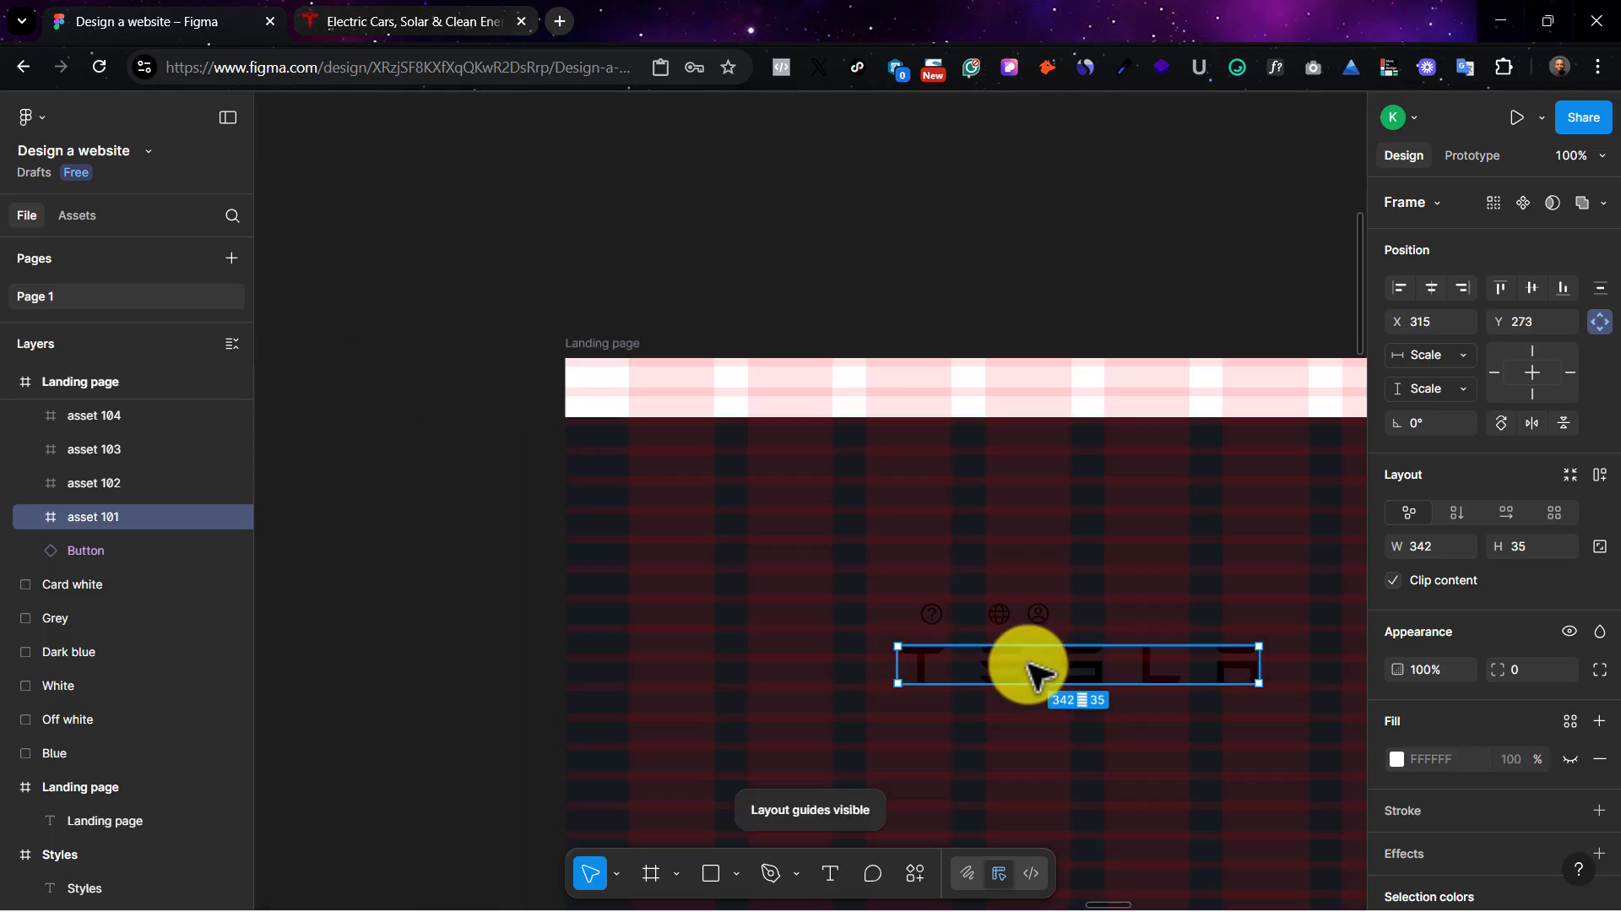
left_click_drag(1033, 660, 779, 398)
Step: Examine the TESLA logo's fit in the header and against the layout guides at close range
key("k")
key("ctrl+minus")
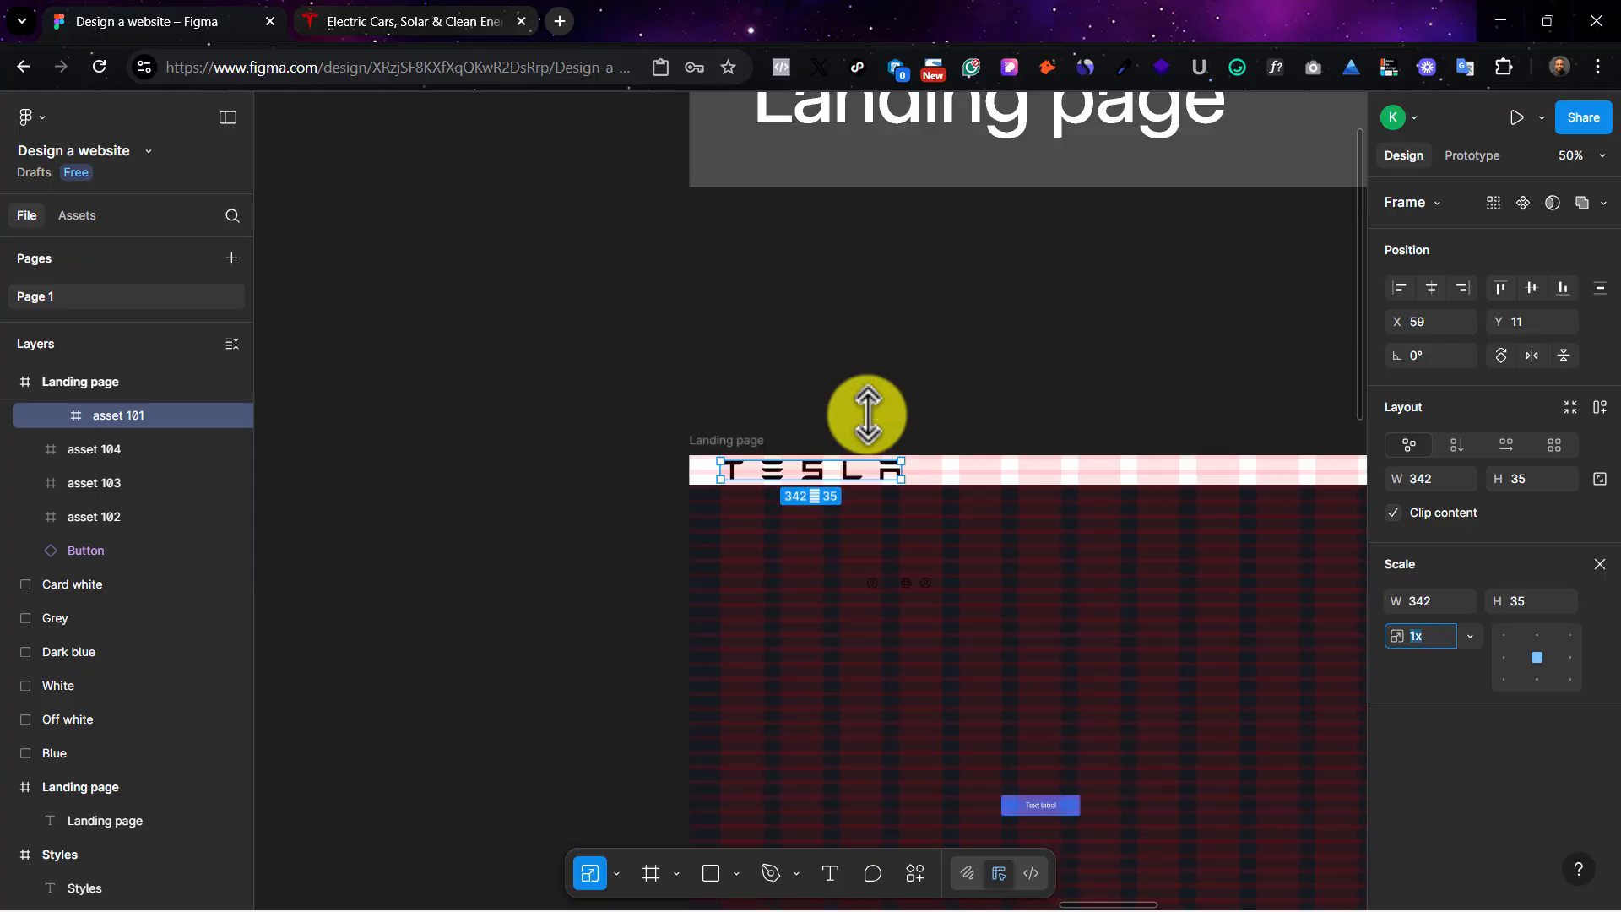
key("ctrl+plus")
key("ctrl+plus")
key("ctrl+plus")
scroll(1131, 443, "right", 3)
left_click(1081, 703)
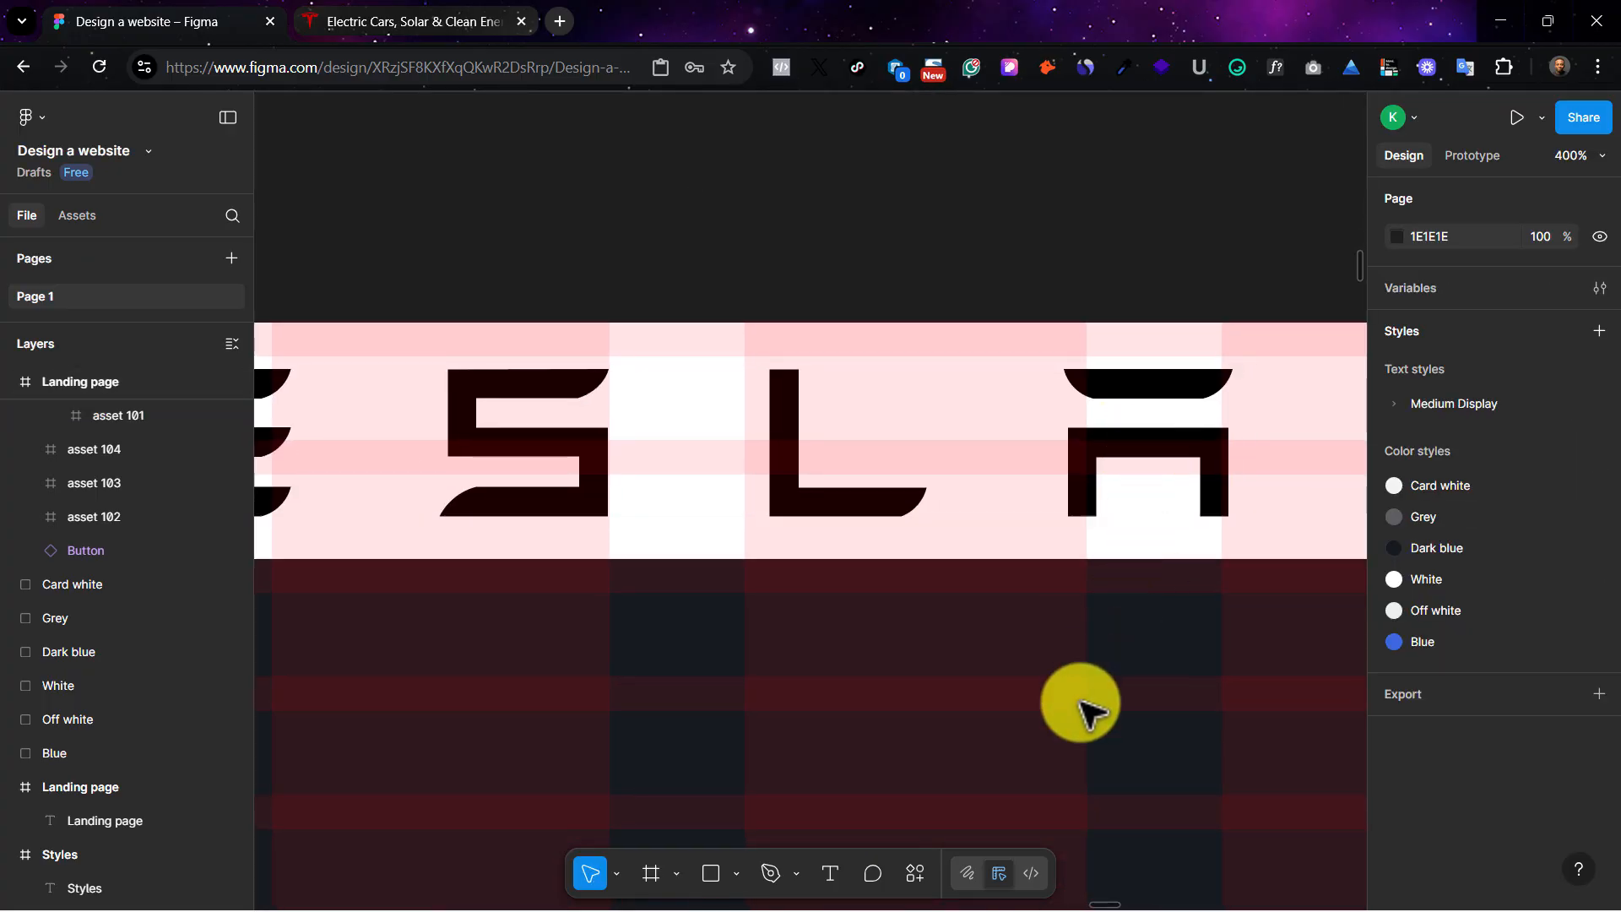
left_click(1074, 437)
scroll(966, 427, "left", 5)
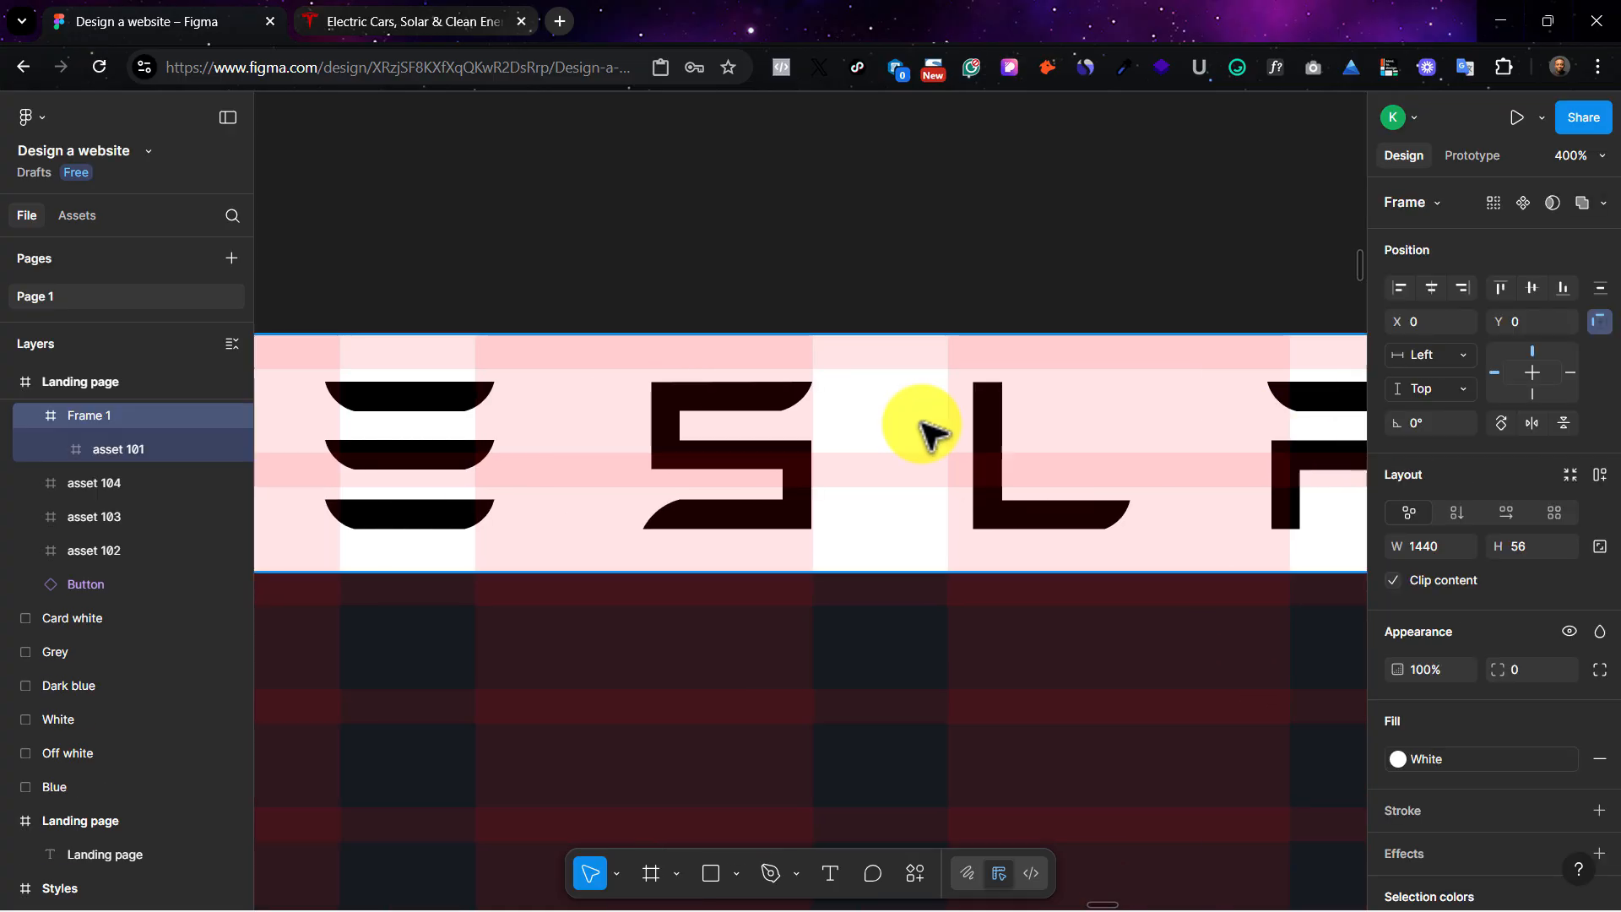
key("shift+0")
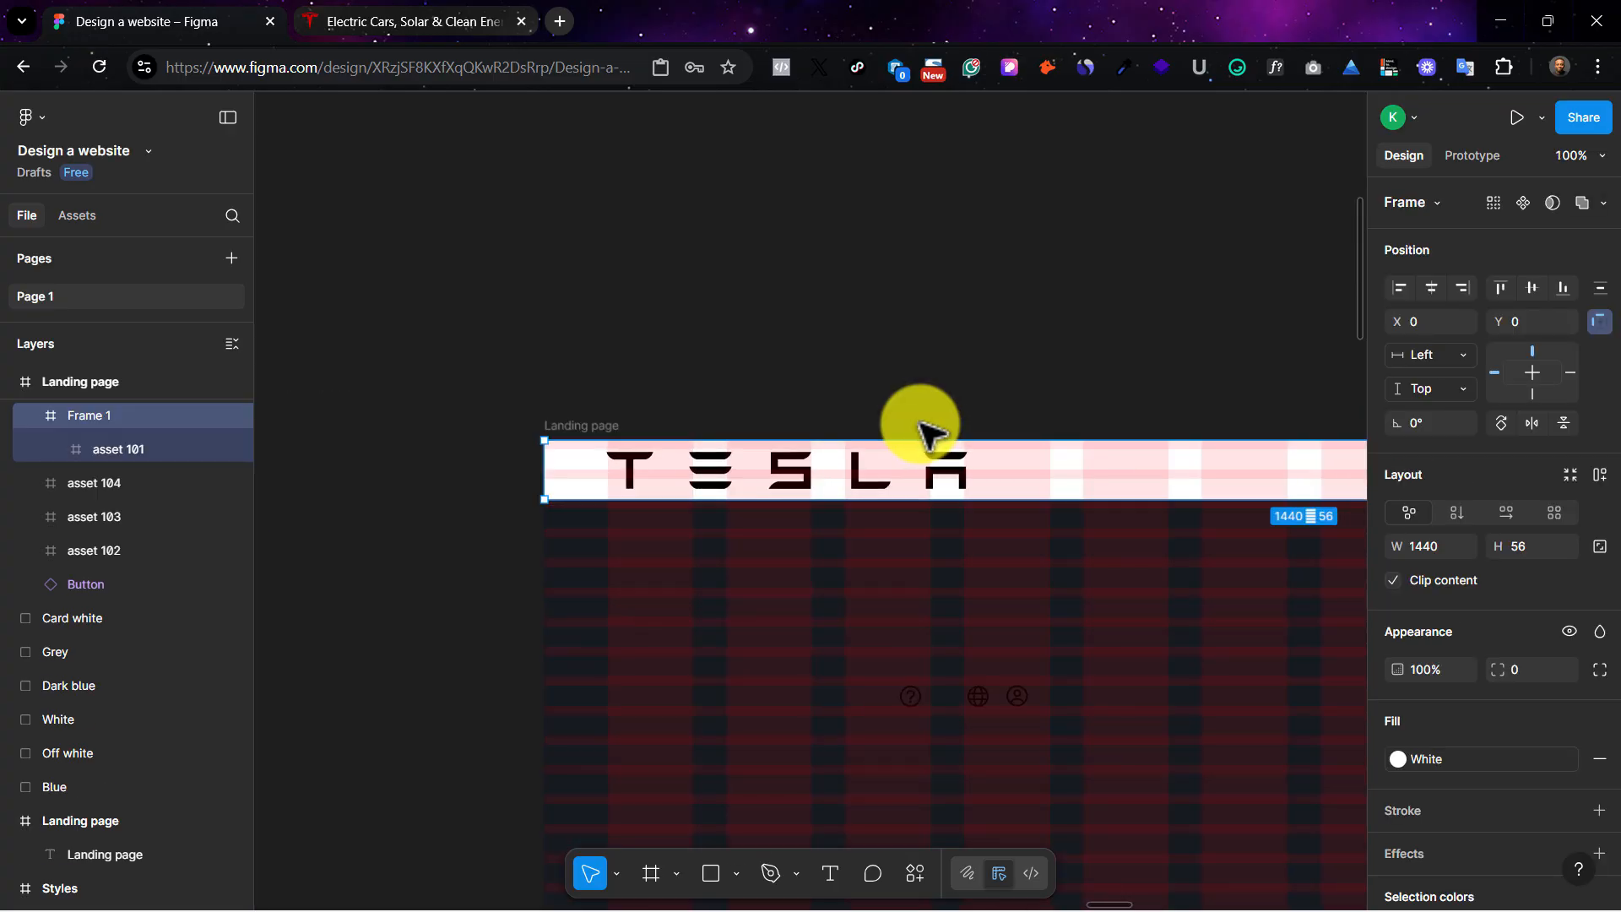
Step: Scale the TESLA logo down proportionally to about 182 × 19, keeping its left edge in place and centring it vertically in the header
left_click(946, 460)
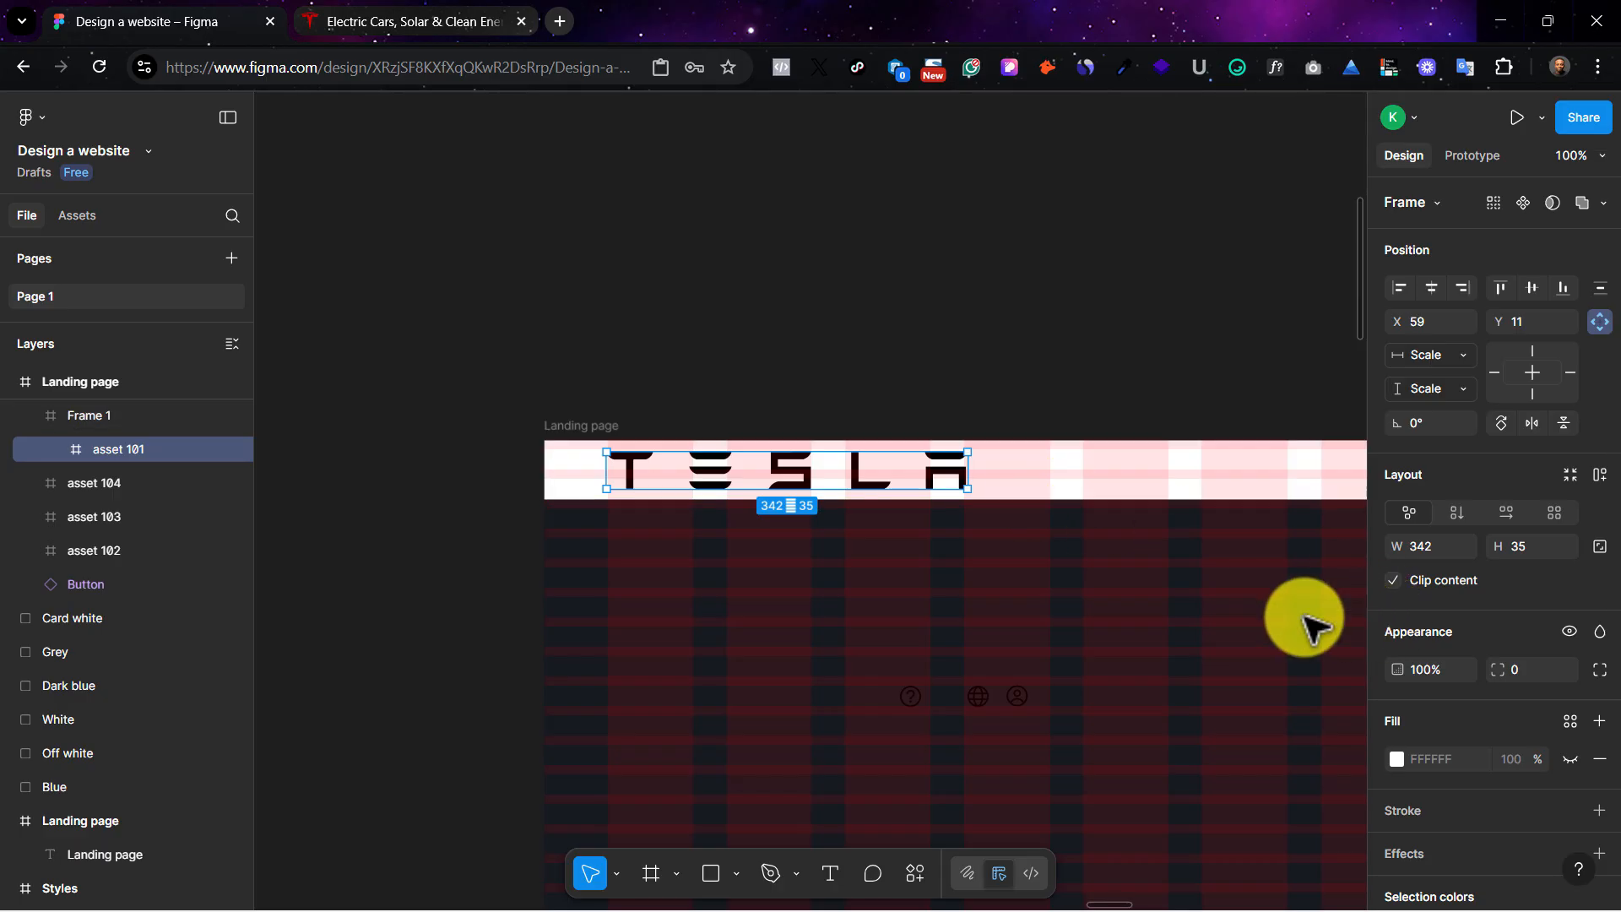
left_click_drag(969, 475, 829, 469)
key("ctrl+z")
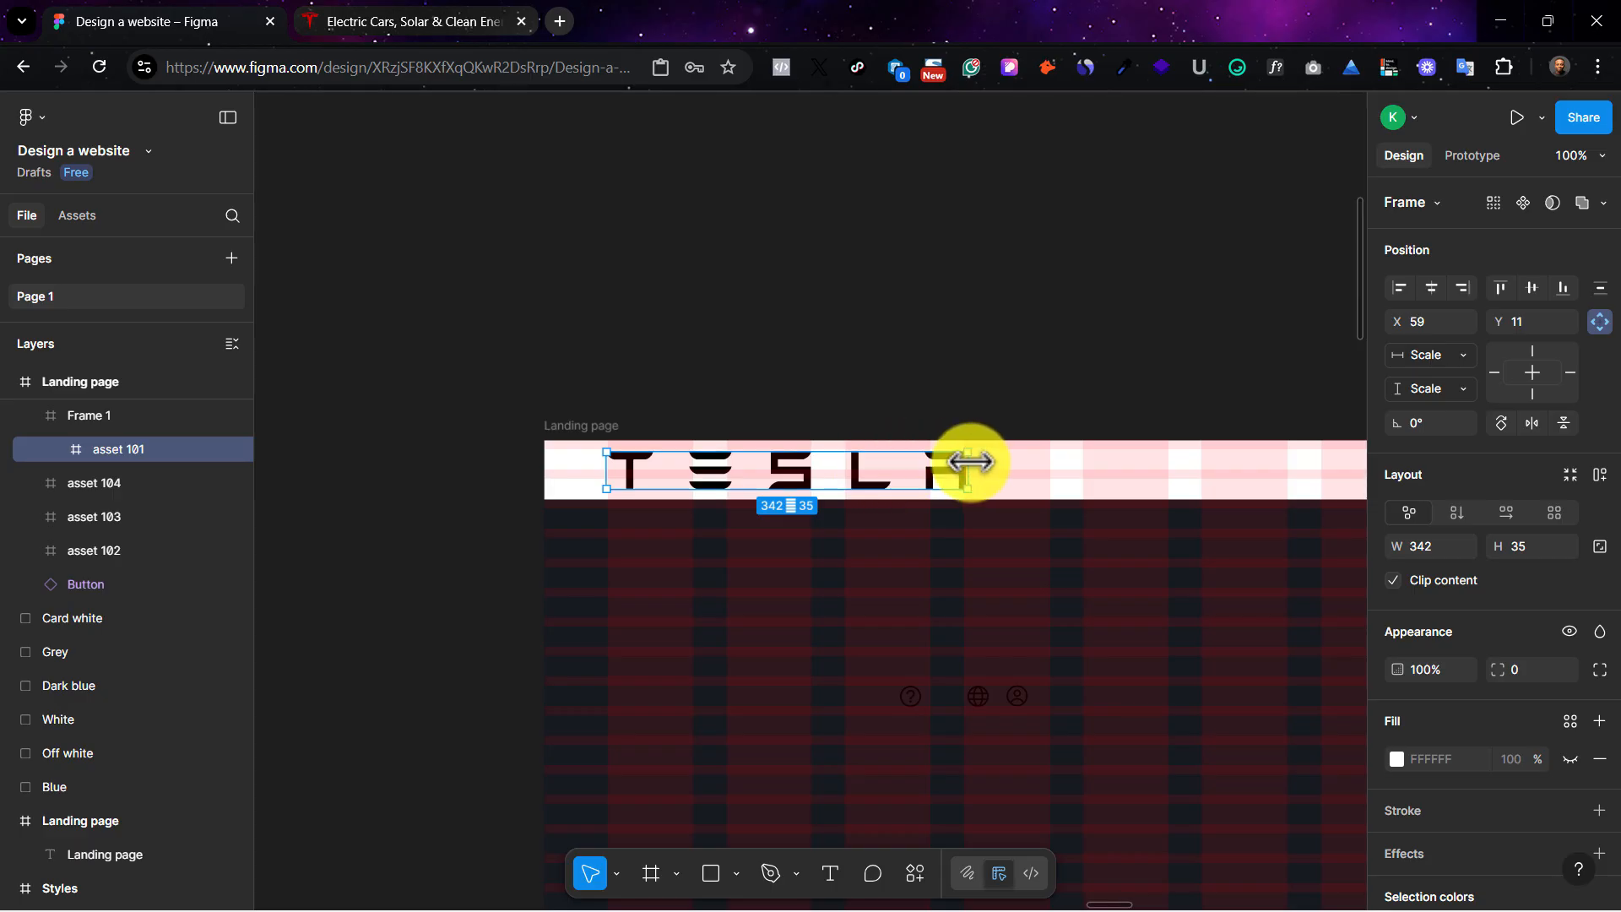
key("k")
left_click(1423, 678)
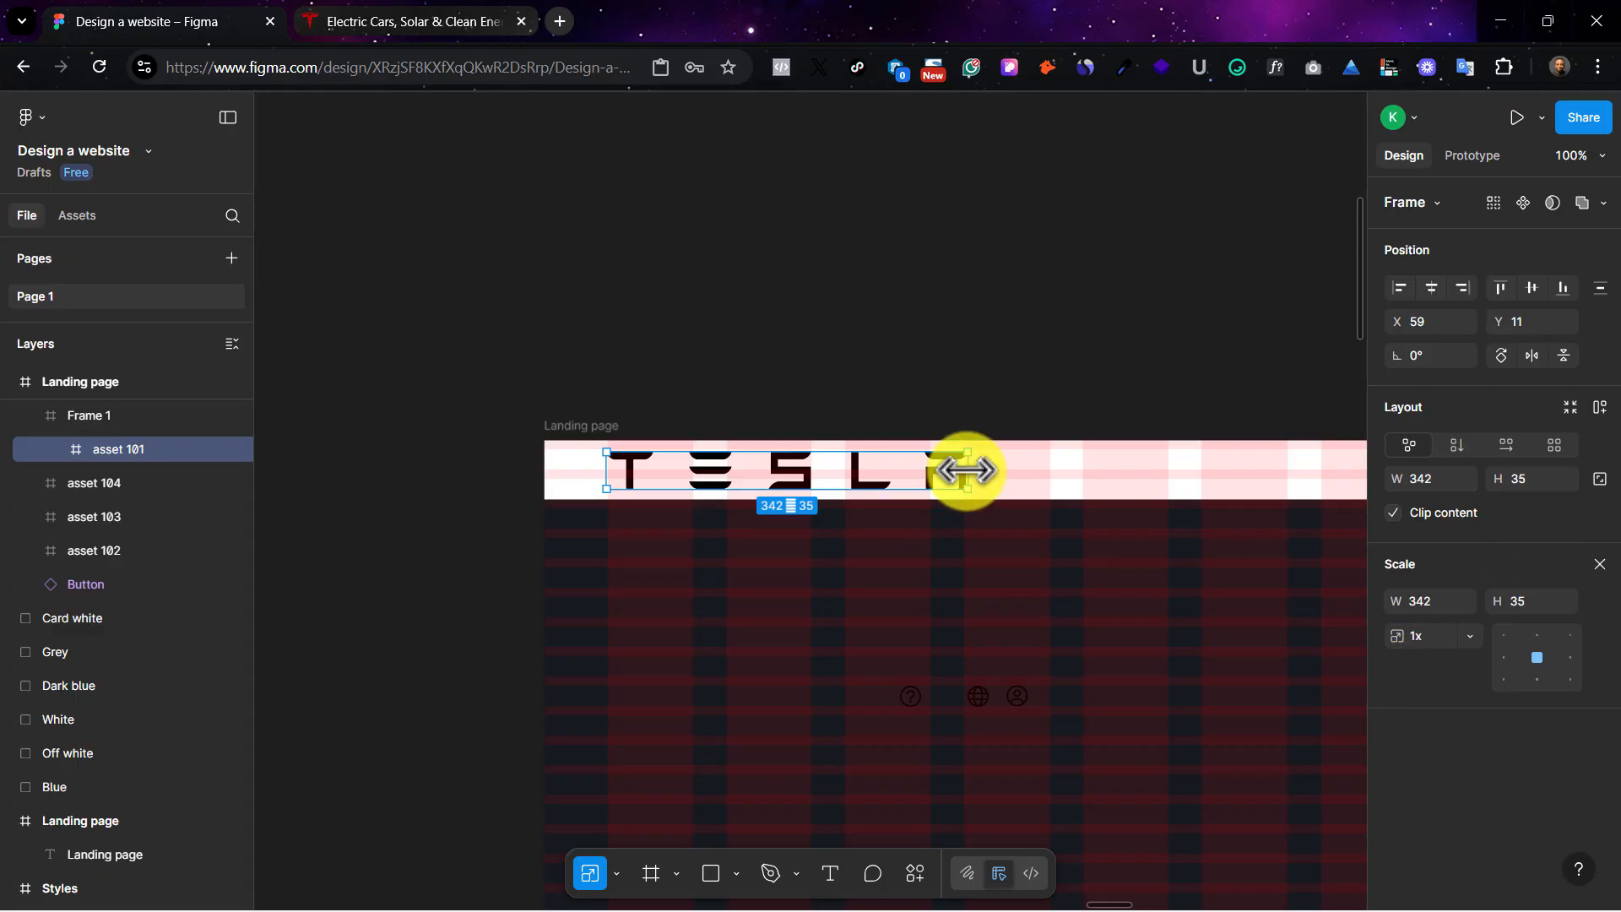
left_click_drag(938, 479, 750, 475)
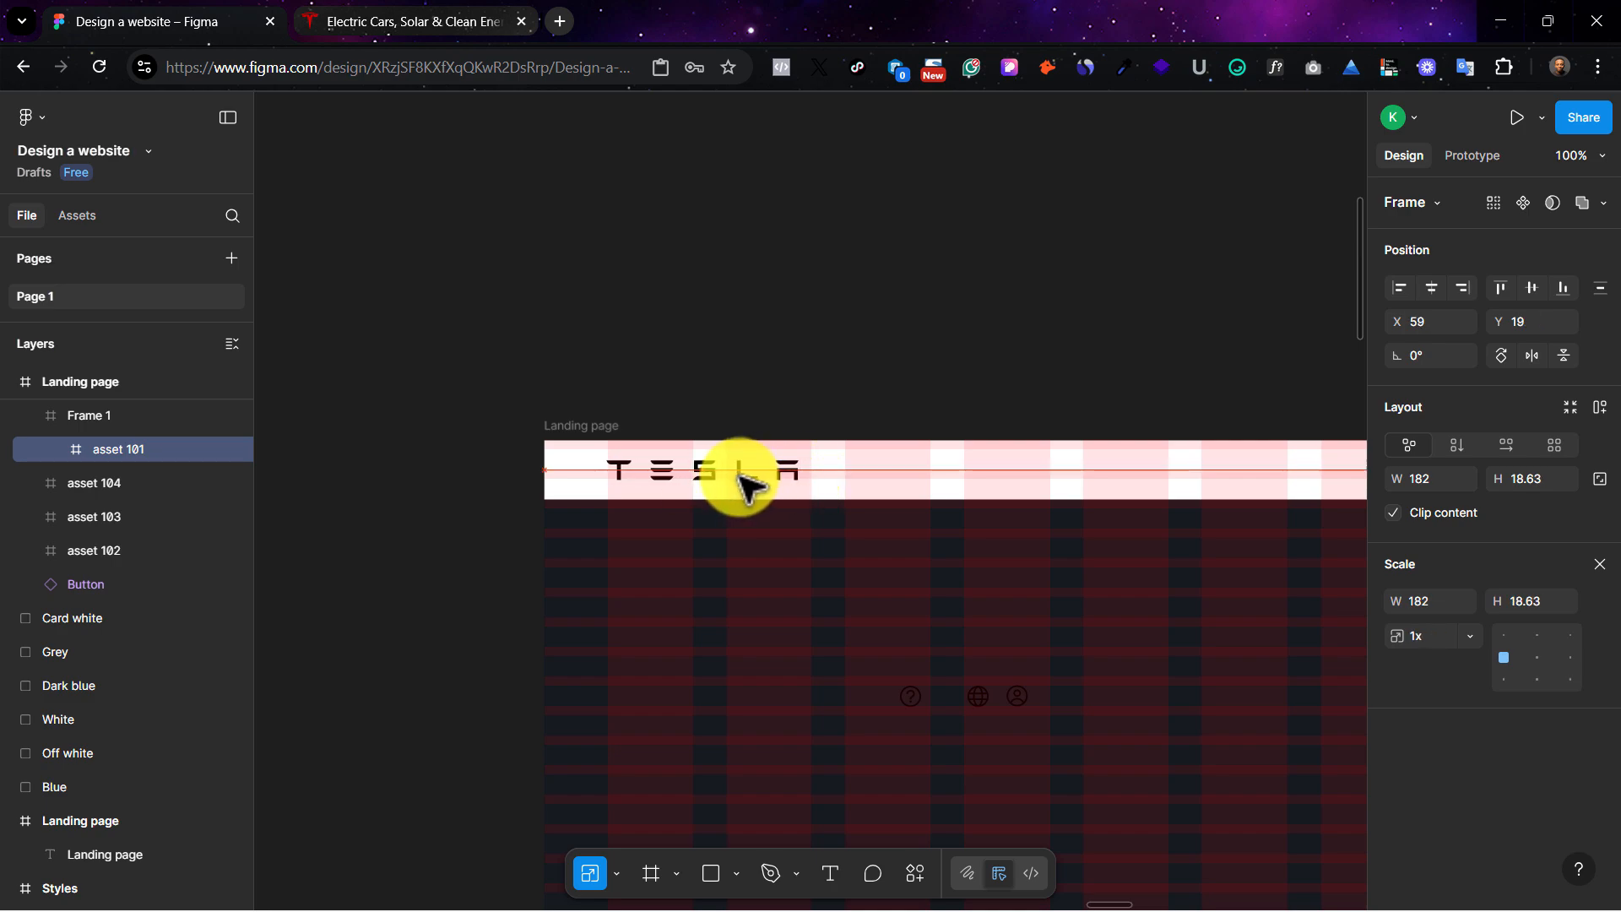
Step: Move the help, globe and account icons together into the header frame, near its far right end
left_click(911, 696)
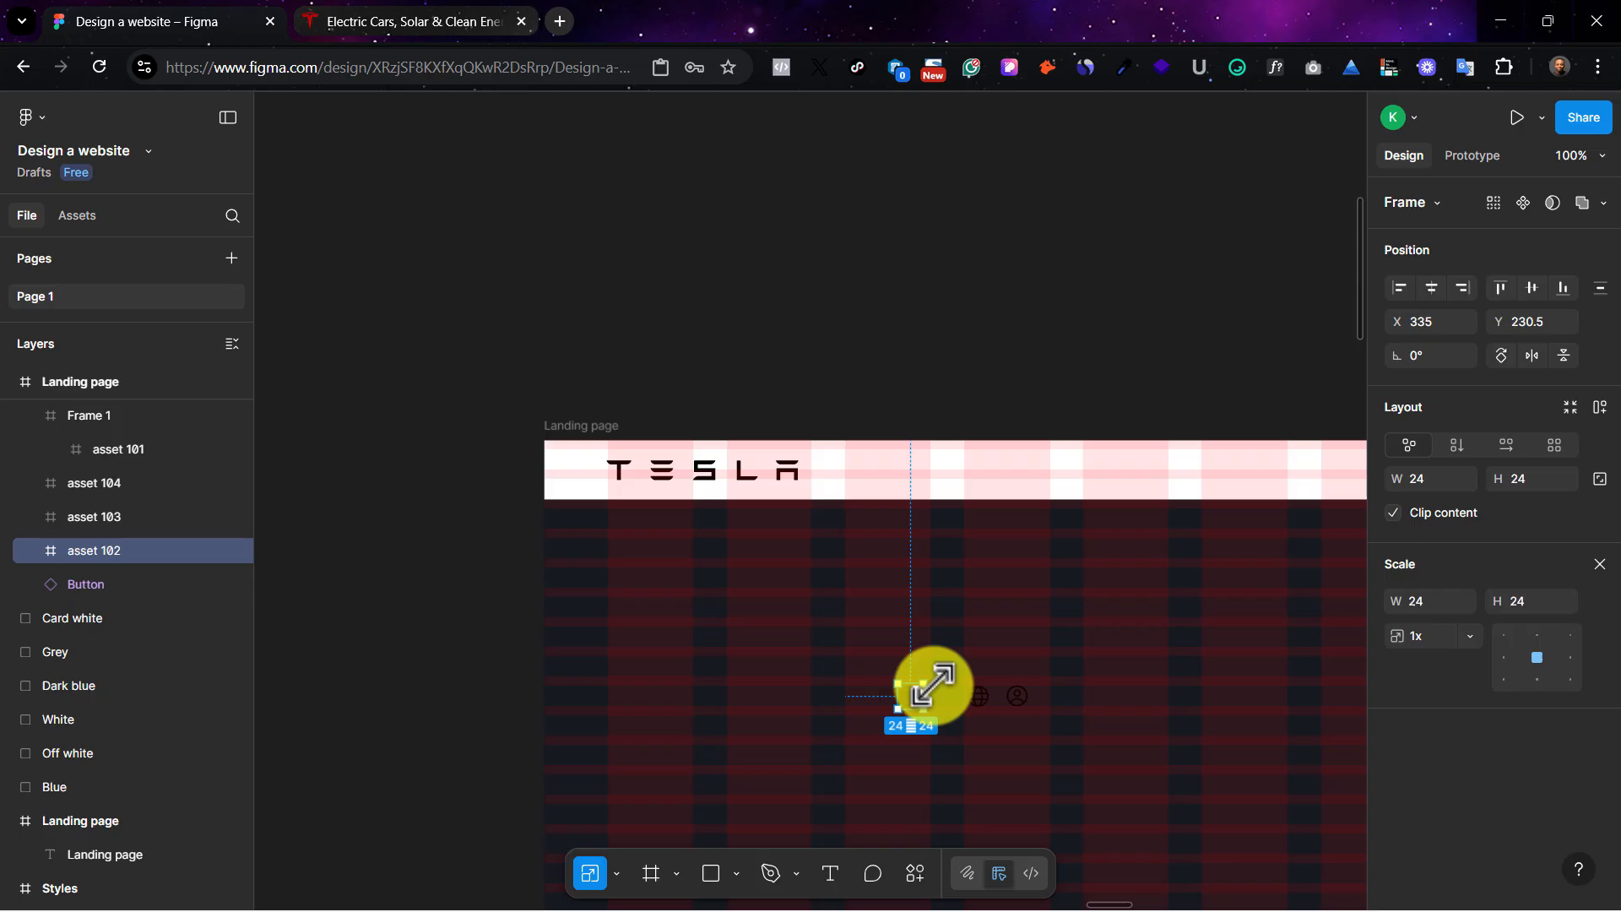
left_click(976, 694, "shift")
left_click(1013, 696, "shift")
scroll(1001, 701, "right", 10)
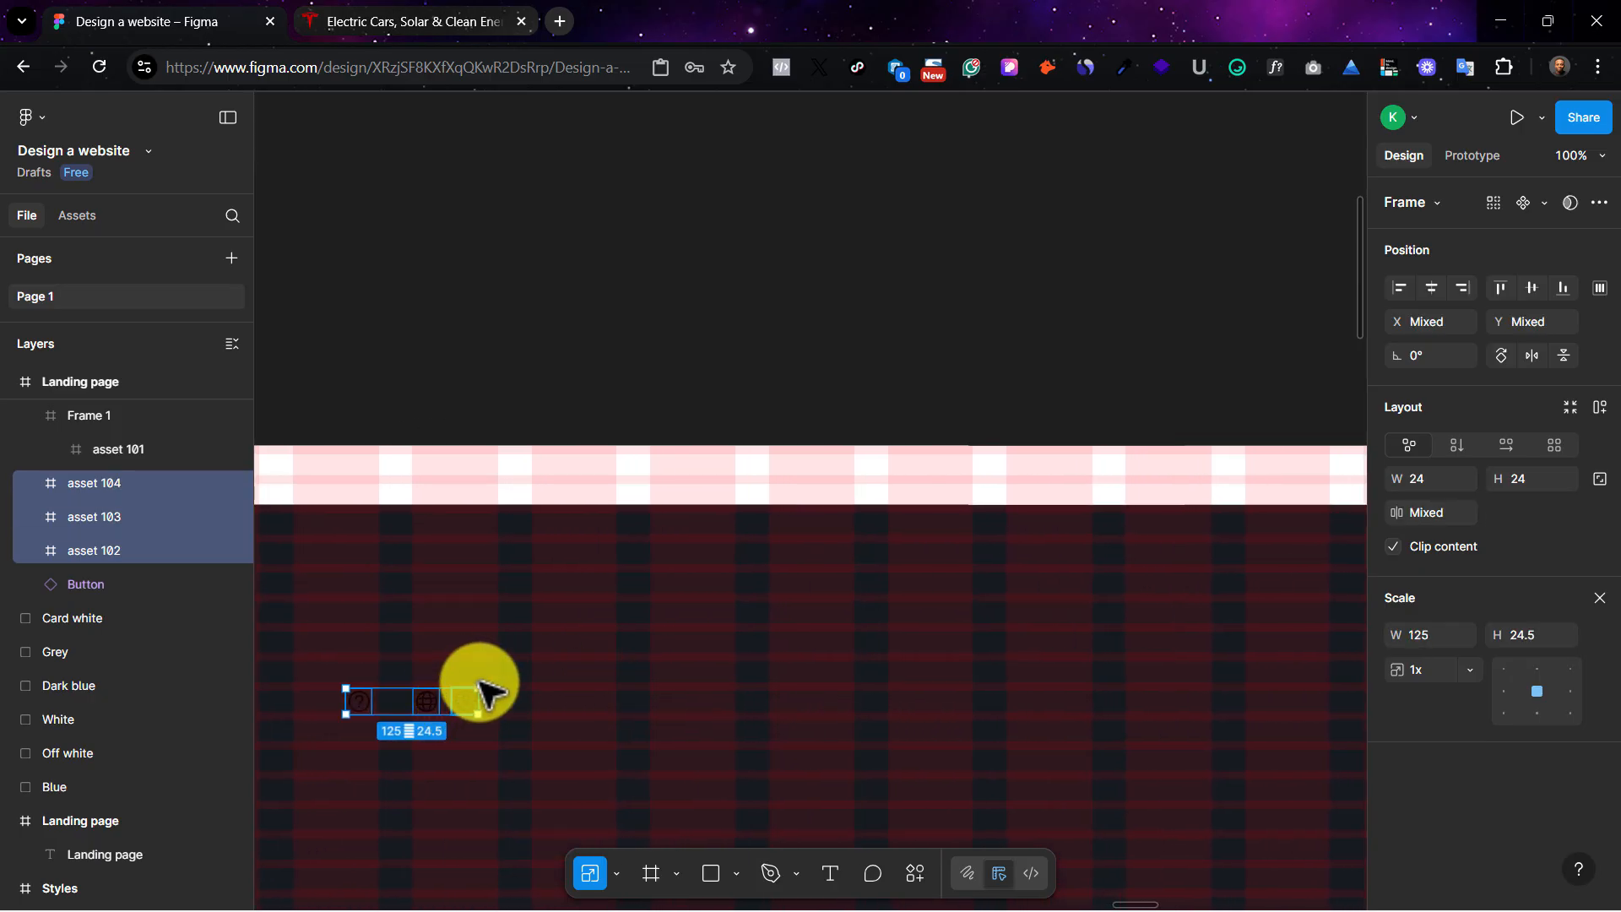
left_click_drag(475, 694, 1306, 476)
key("shift+2")
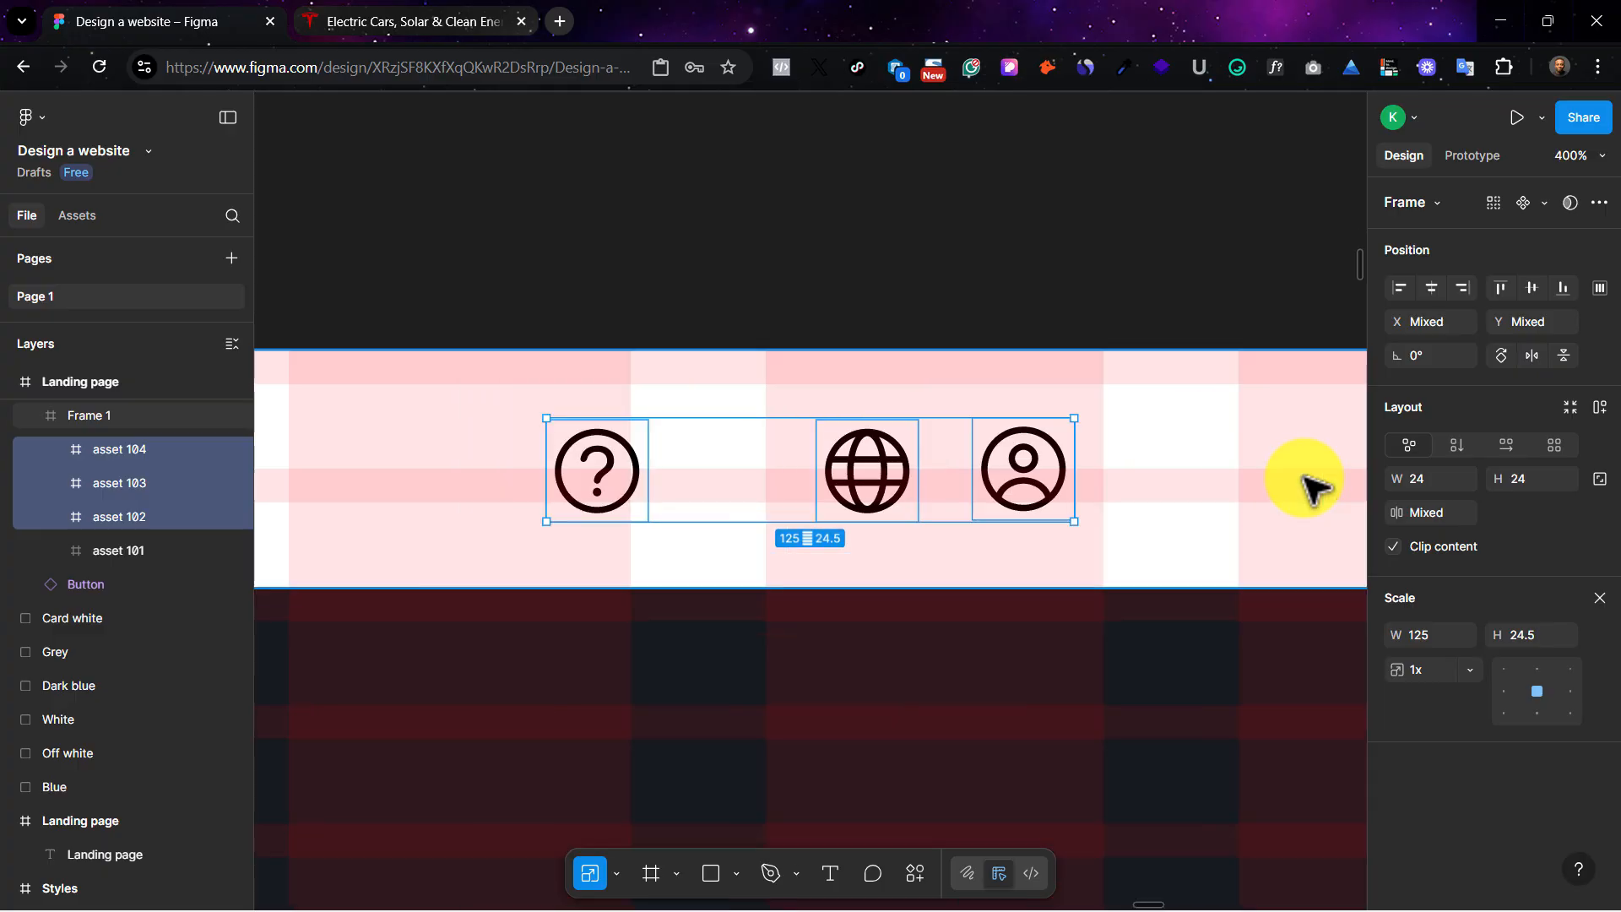
Step: Check the icon spacing on the Tesla website and move the header's help icon to a 13 px gap from the globe icon
left_click(459, 18)
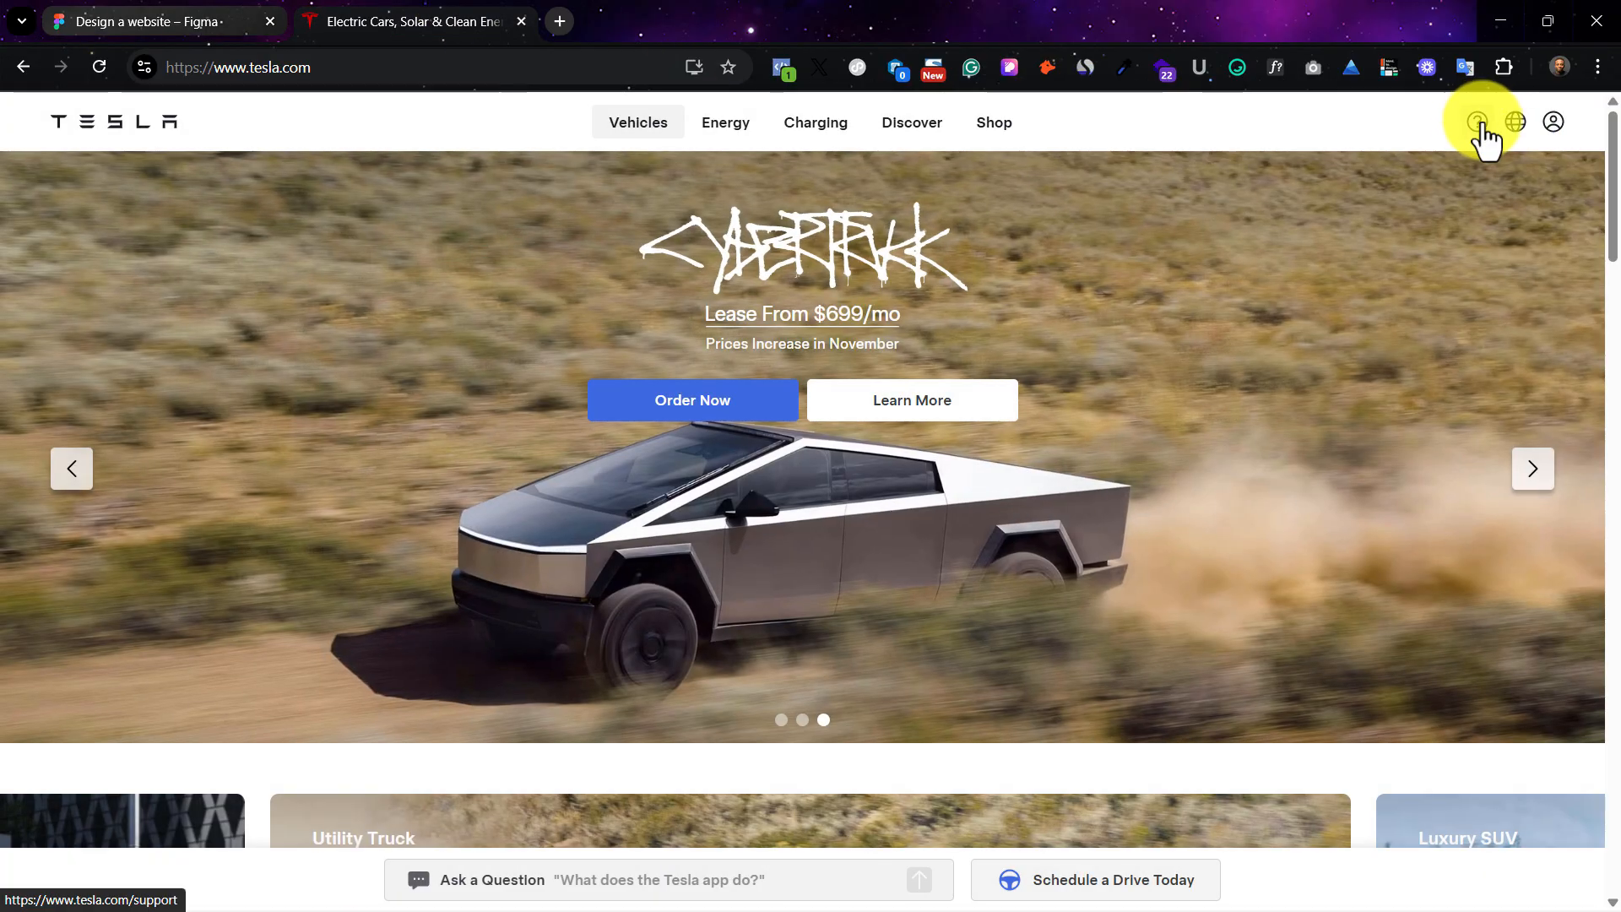
left_click(190, 21)
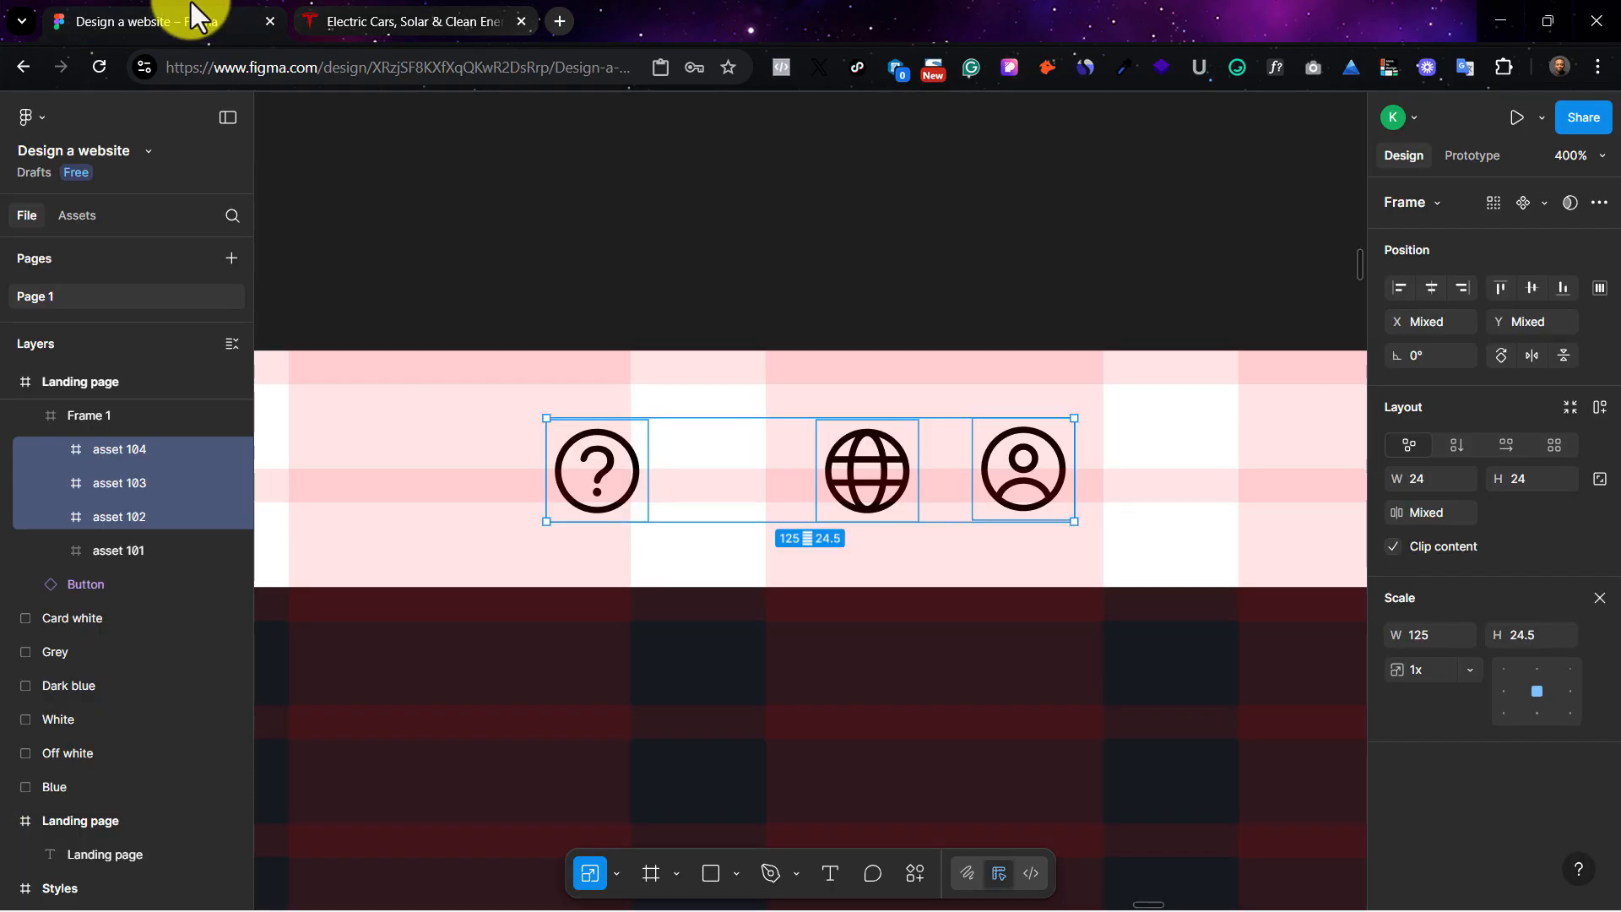
left_click(599, 467)
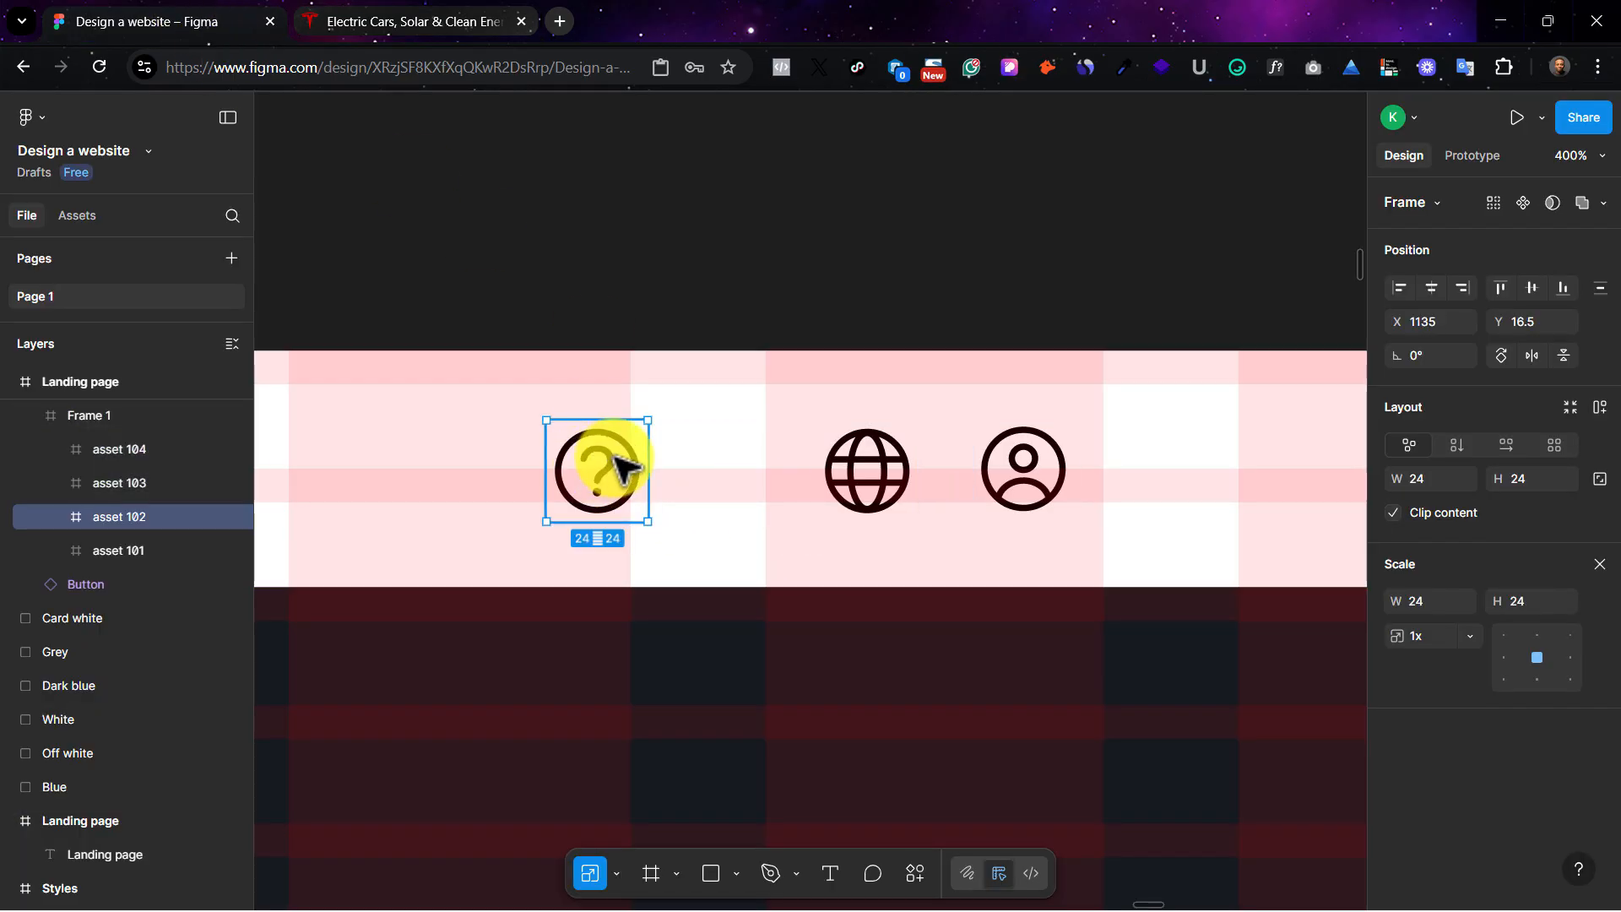
left_click_drag(623, 469, 737, 467)
left_click(857, 477, "shift")
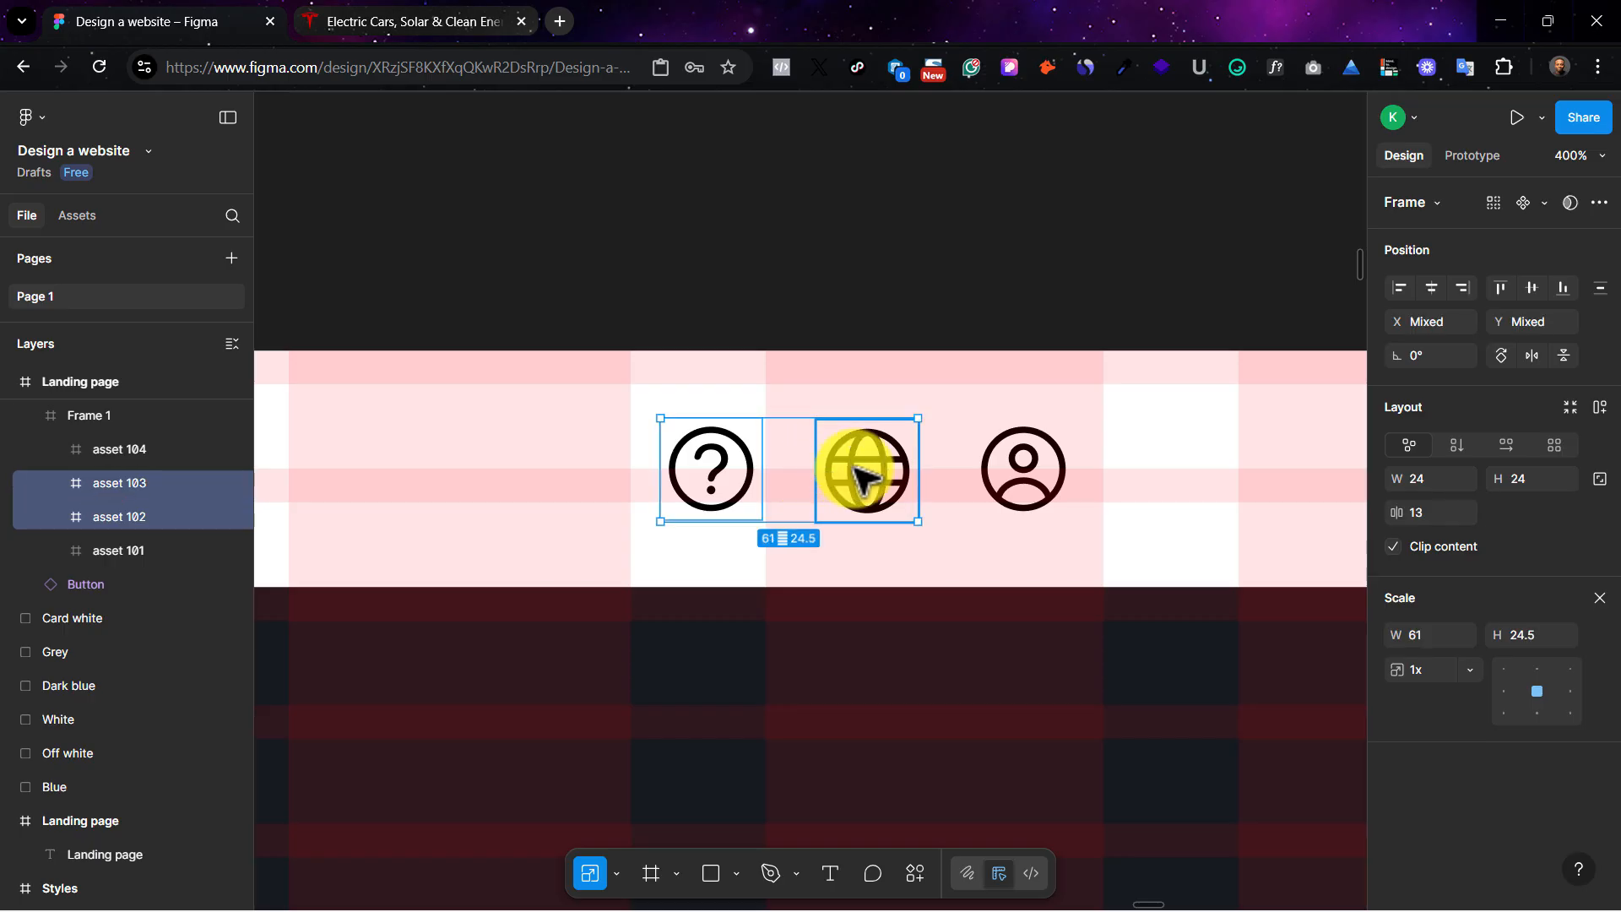
left_click(1016, 466, "shift")
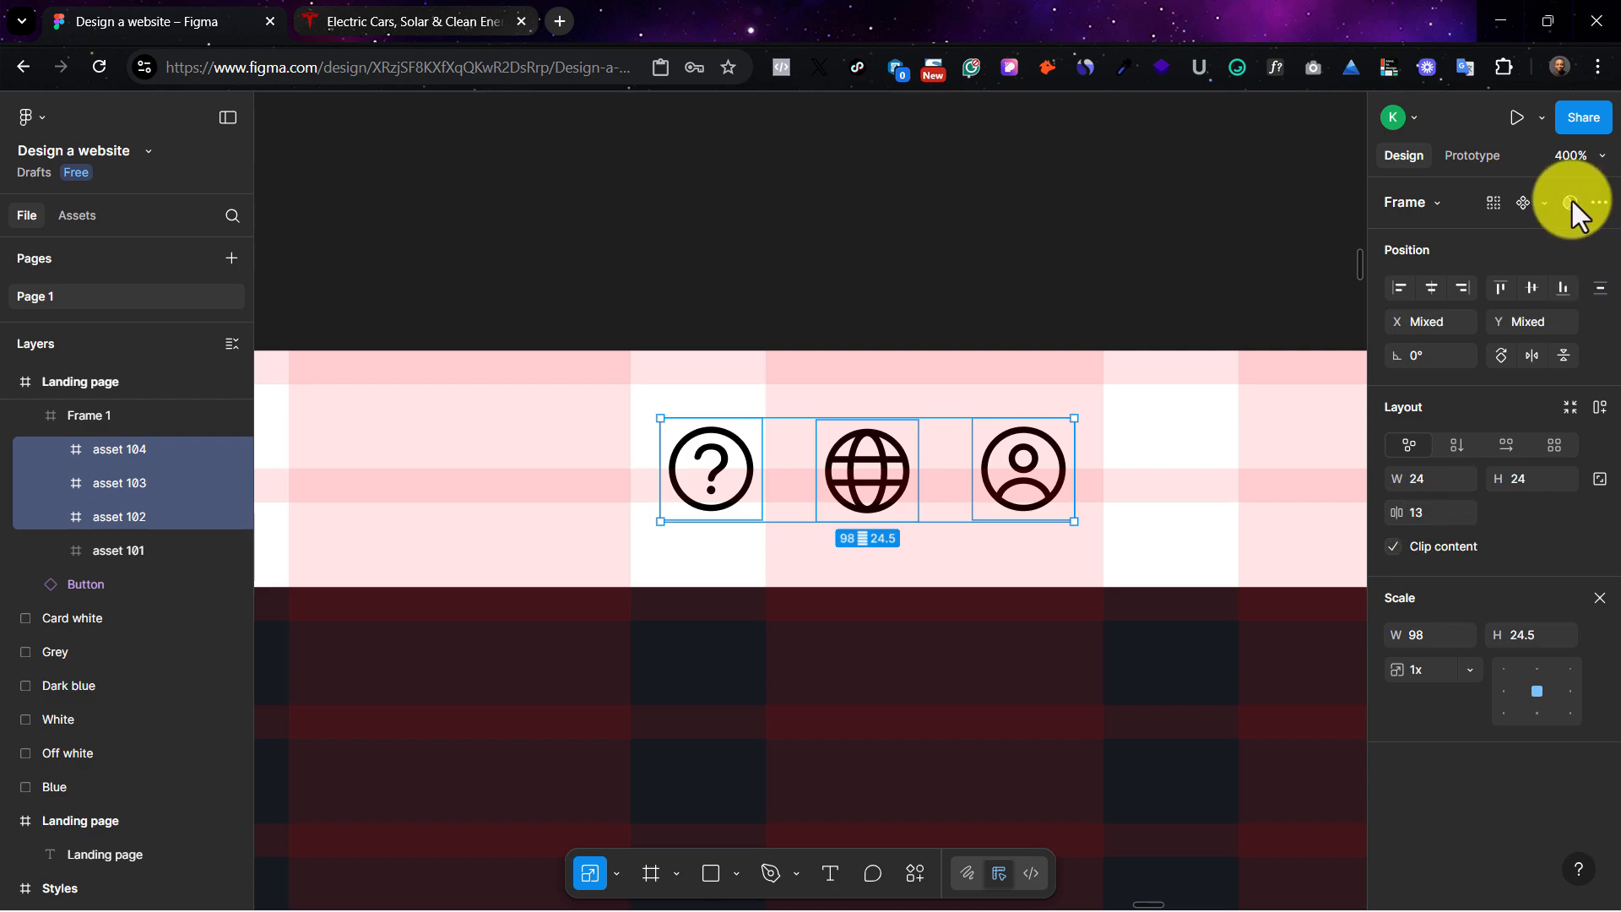
Step: Tidy up the help, globe and account icons into an even row and set their horizontal spacing to 9 px
left_click(712, 470)
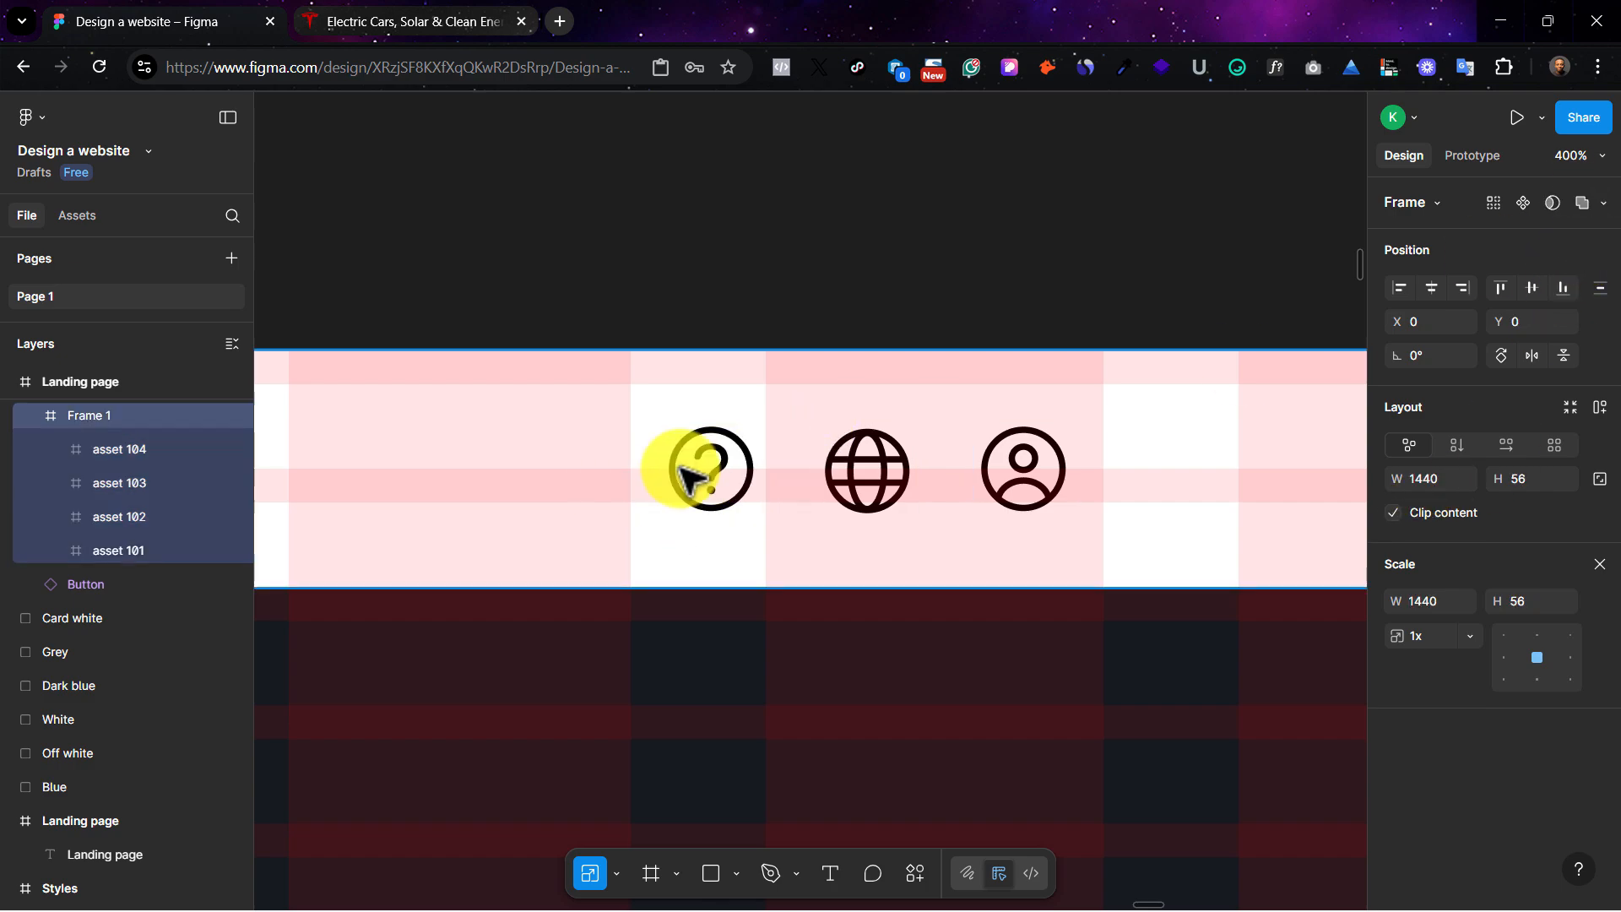
left_click(713, 471)
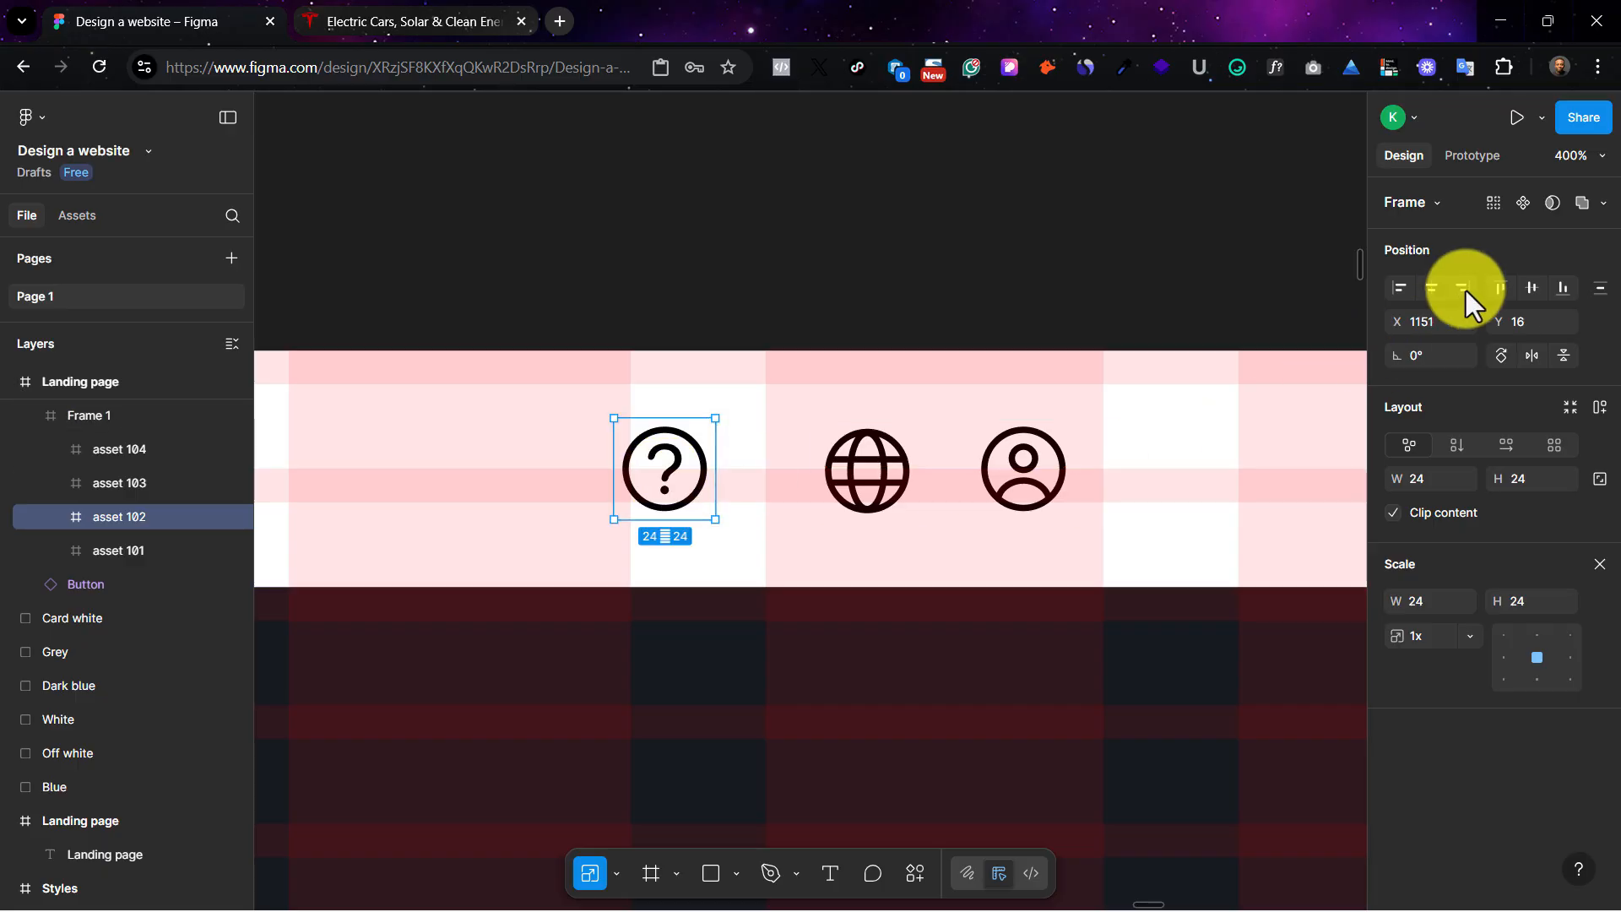
left_click(894, 469, "shift")
left_click(1018, 468, "shift")
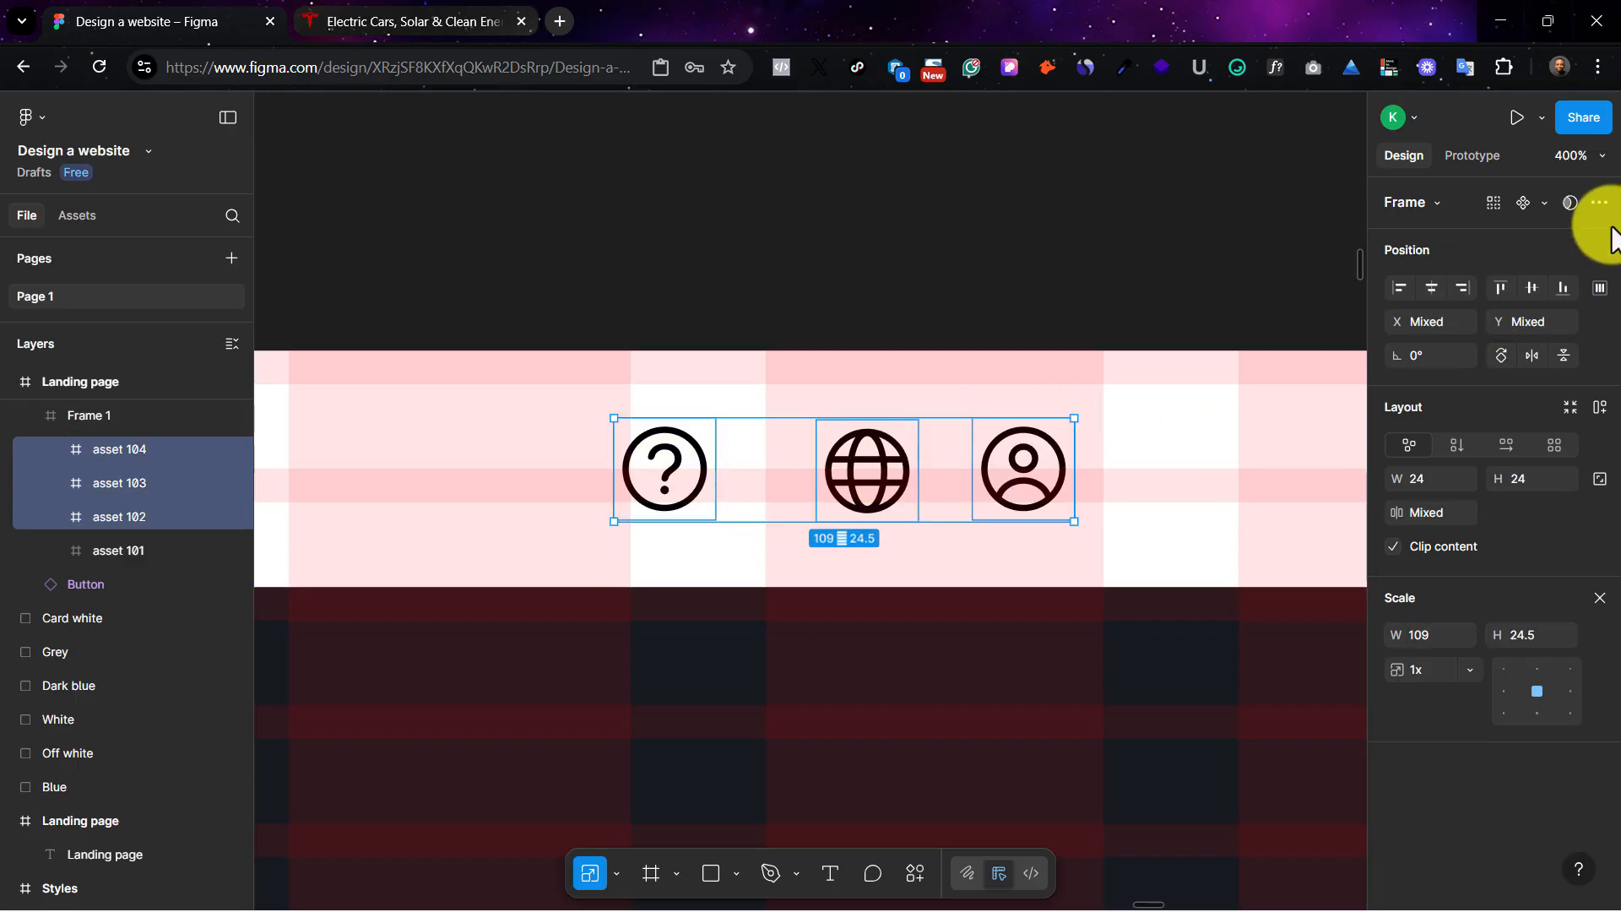
left_click(1598, 291)
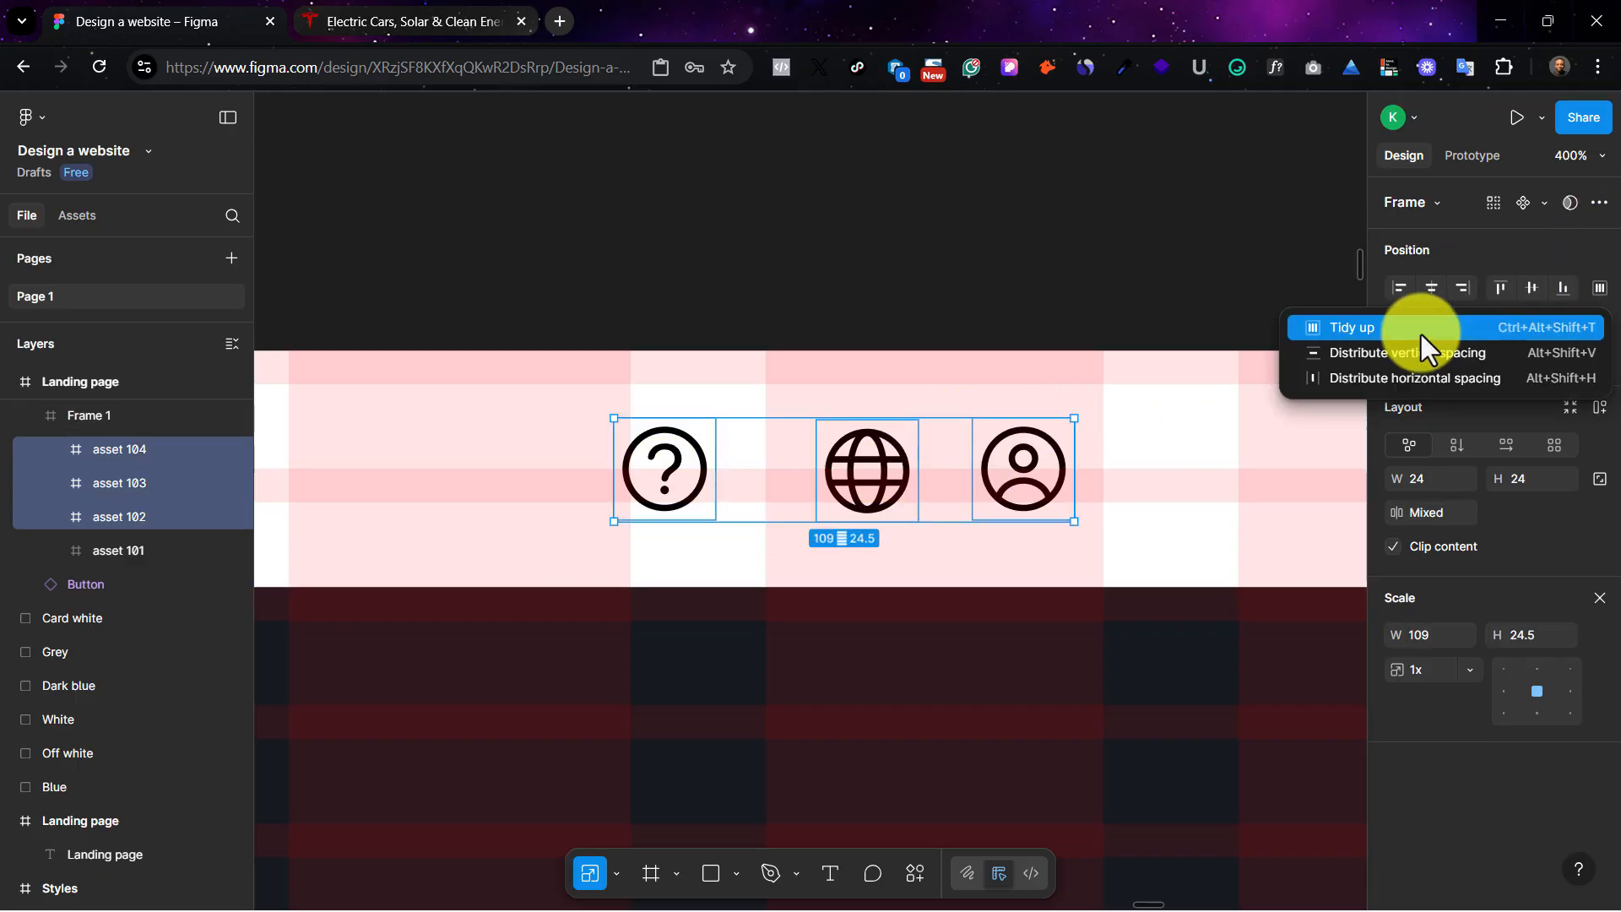
left_click(1416, 336)
left_click(1420, 515)
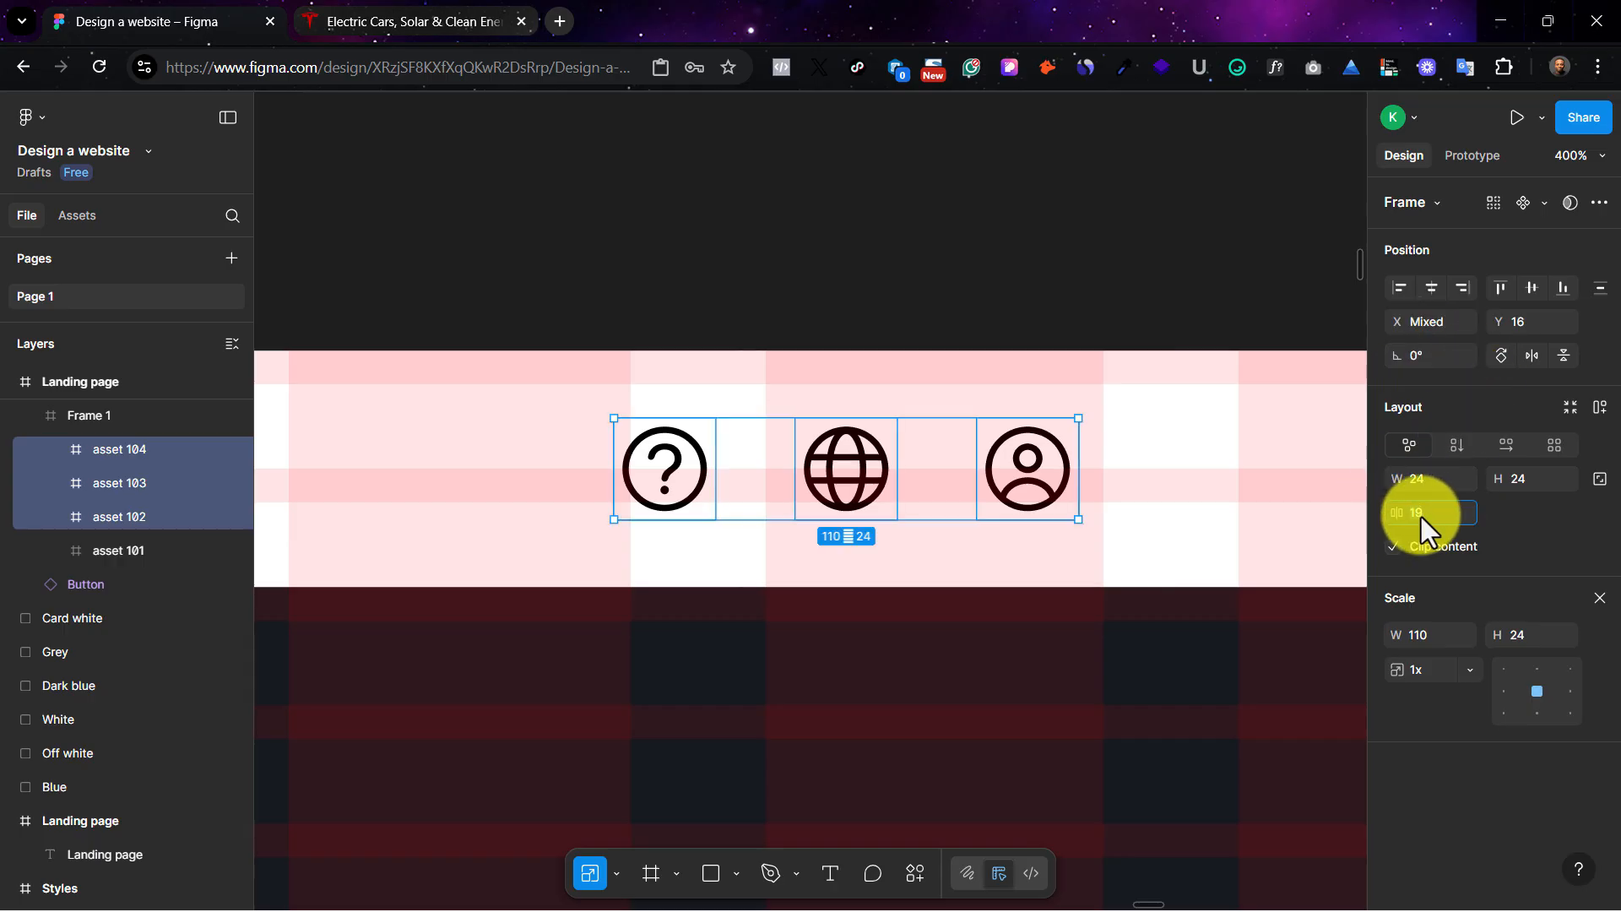
mouse_move(1397, 514)
left_mouse_down()
mouse_move(1356, 515)
mouse_move(1378, 515)
left_mouse_up()
Step: Move the three icons together towards the header's far right end, aligned with the last column guide and vertically centred at Y 16
scroll(877, 507, "right", 5)
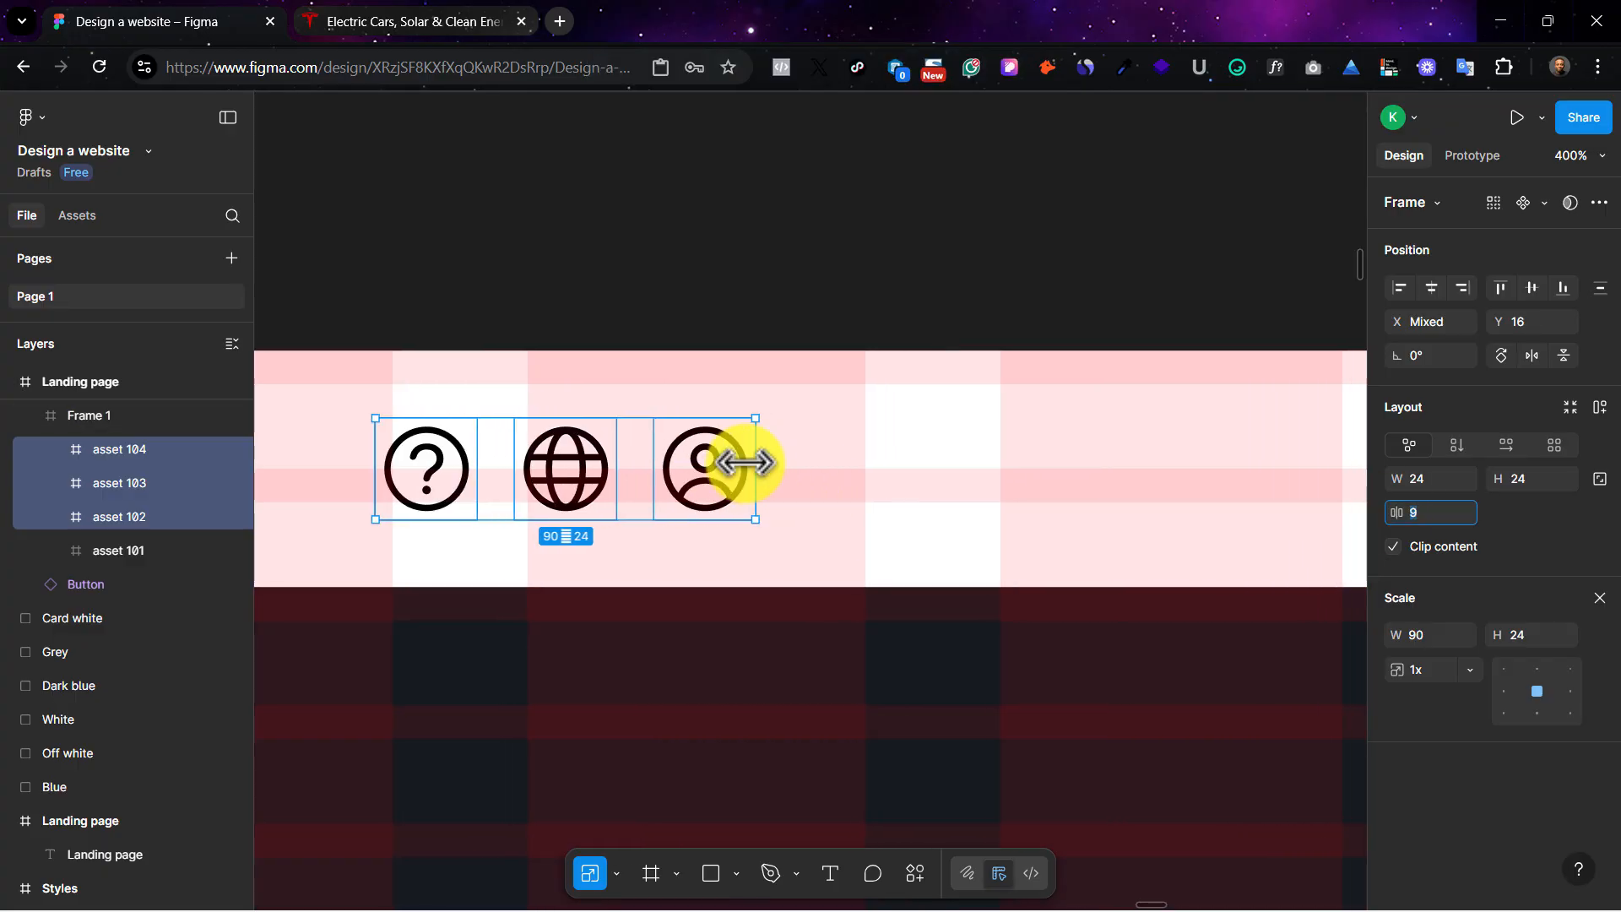
scroll(726, 466, "right", 2)
scroll(948, 497, "left", 6)
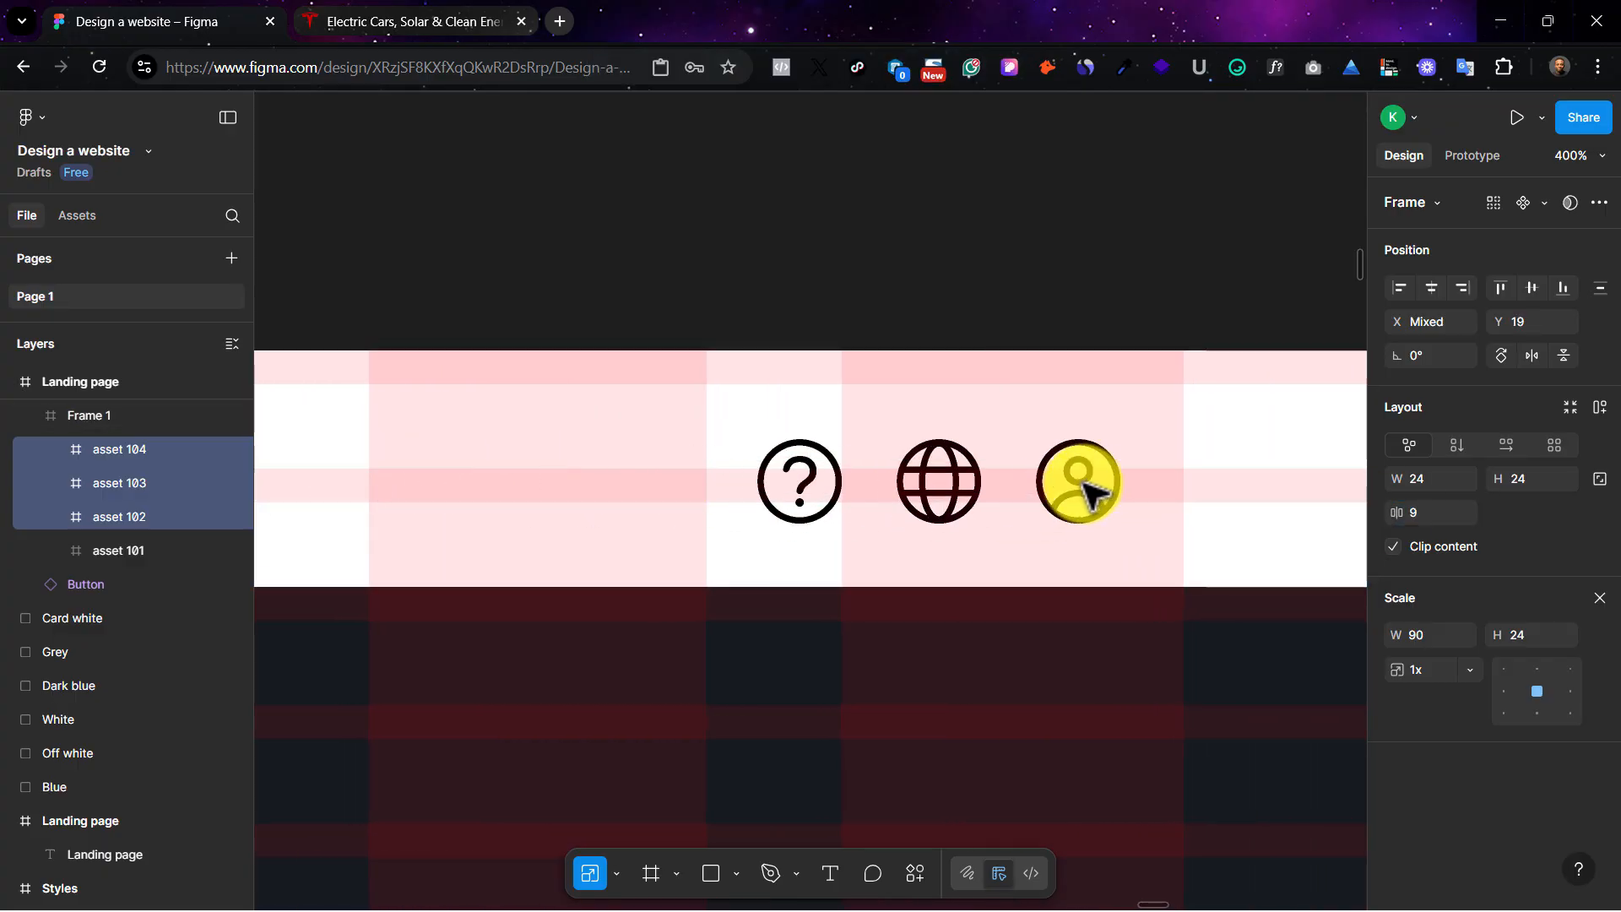
left_click_drag(1085, 484, 1144, 468)
left_click(1289, 394)
scroll(1280, 391, "left", 2)
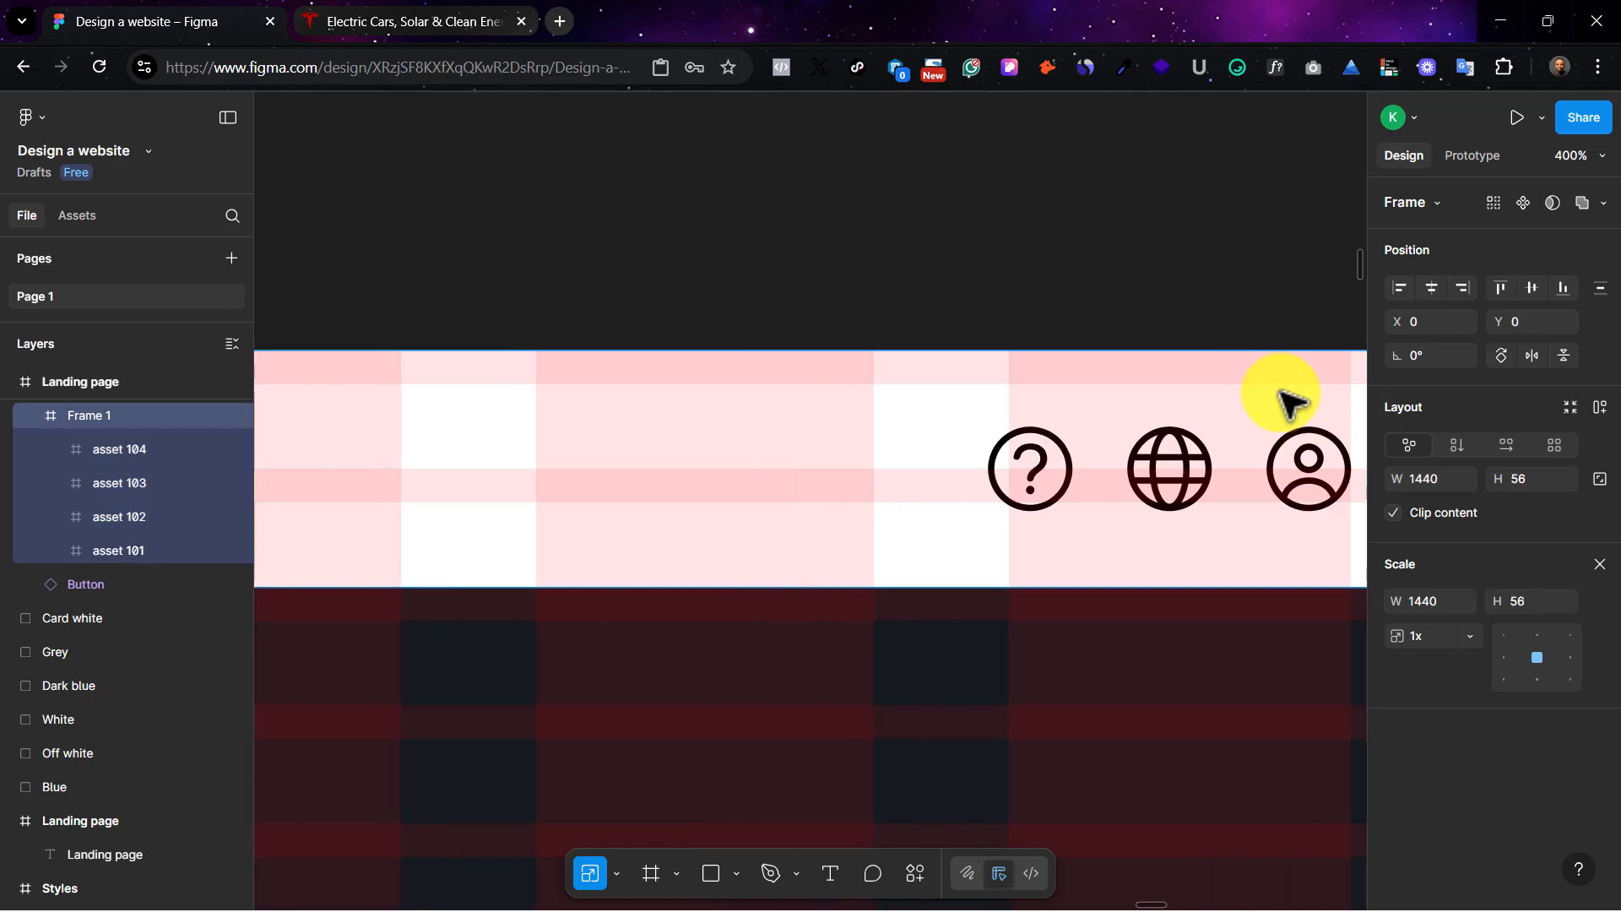
Step: Examine the header at 100% zoom, comparing the TESLA logo's placement with that of the icons at the opposite end
key("shift+0")
scroll(1266, 414, "left", 4)
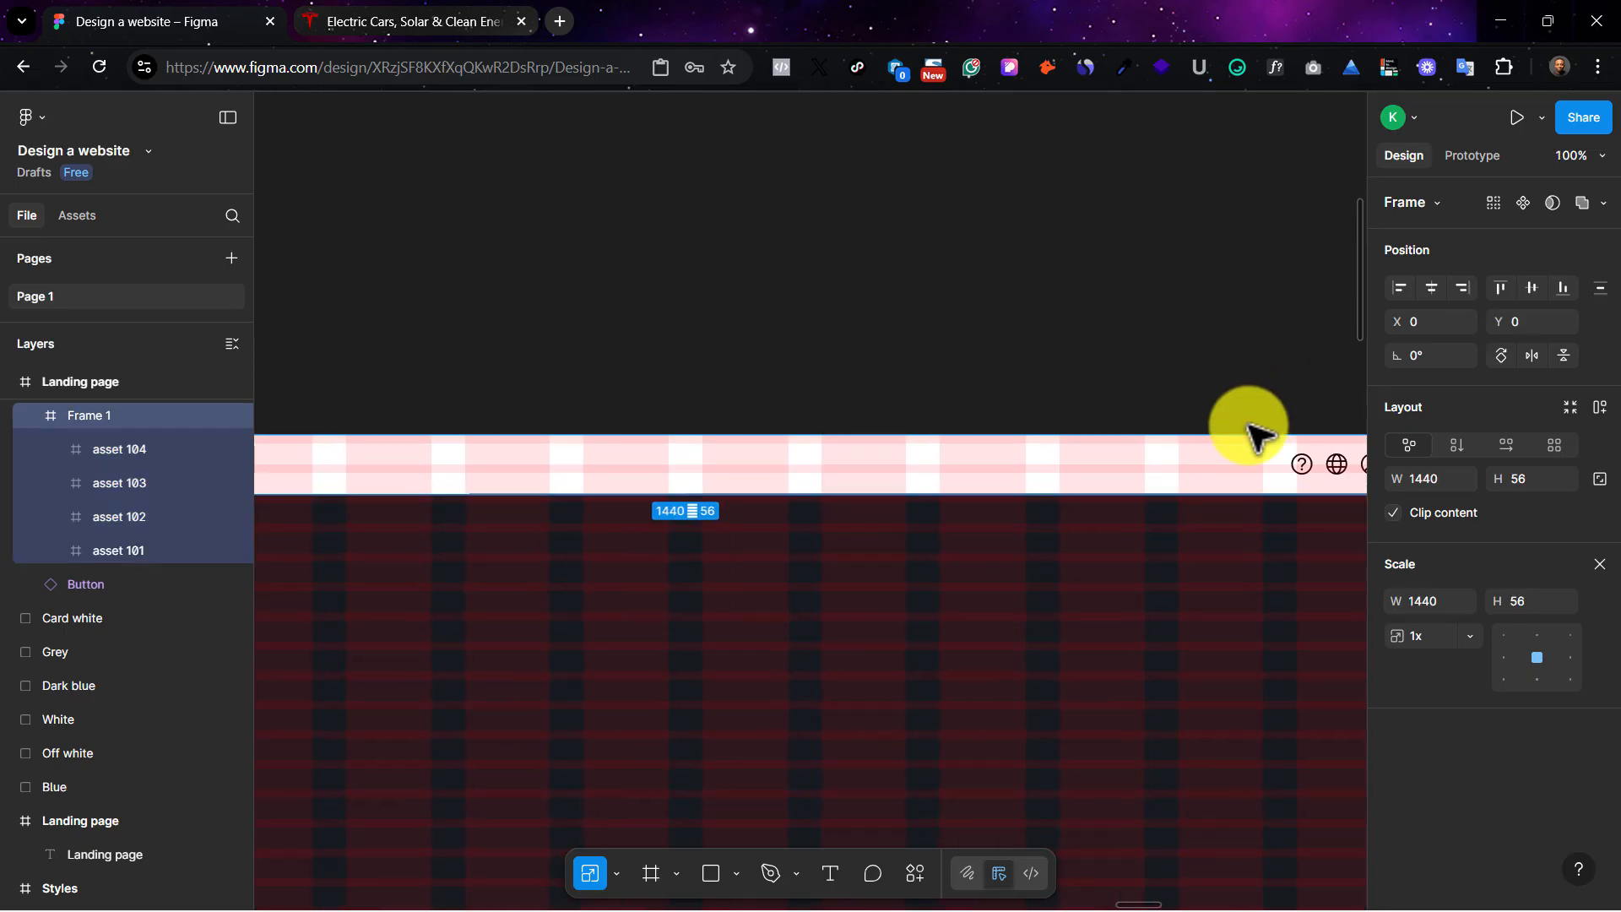
scroll(1249, 430, "left", 4)
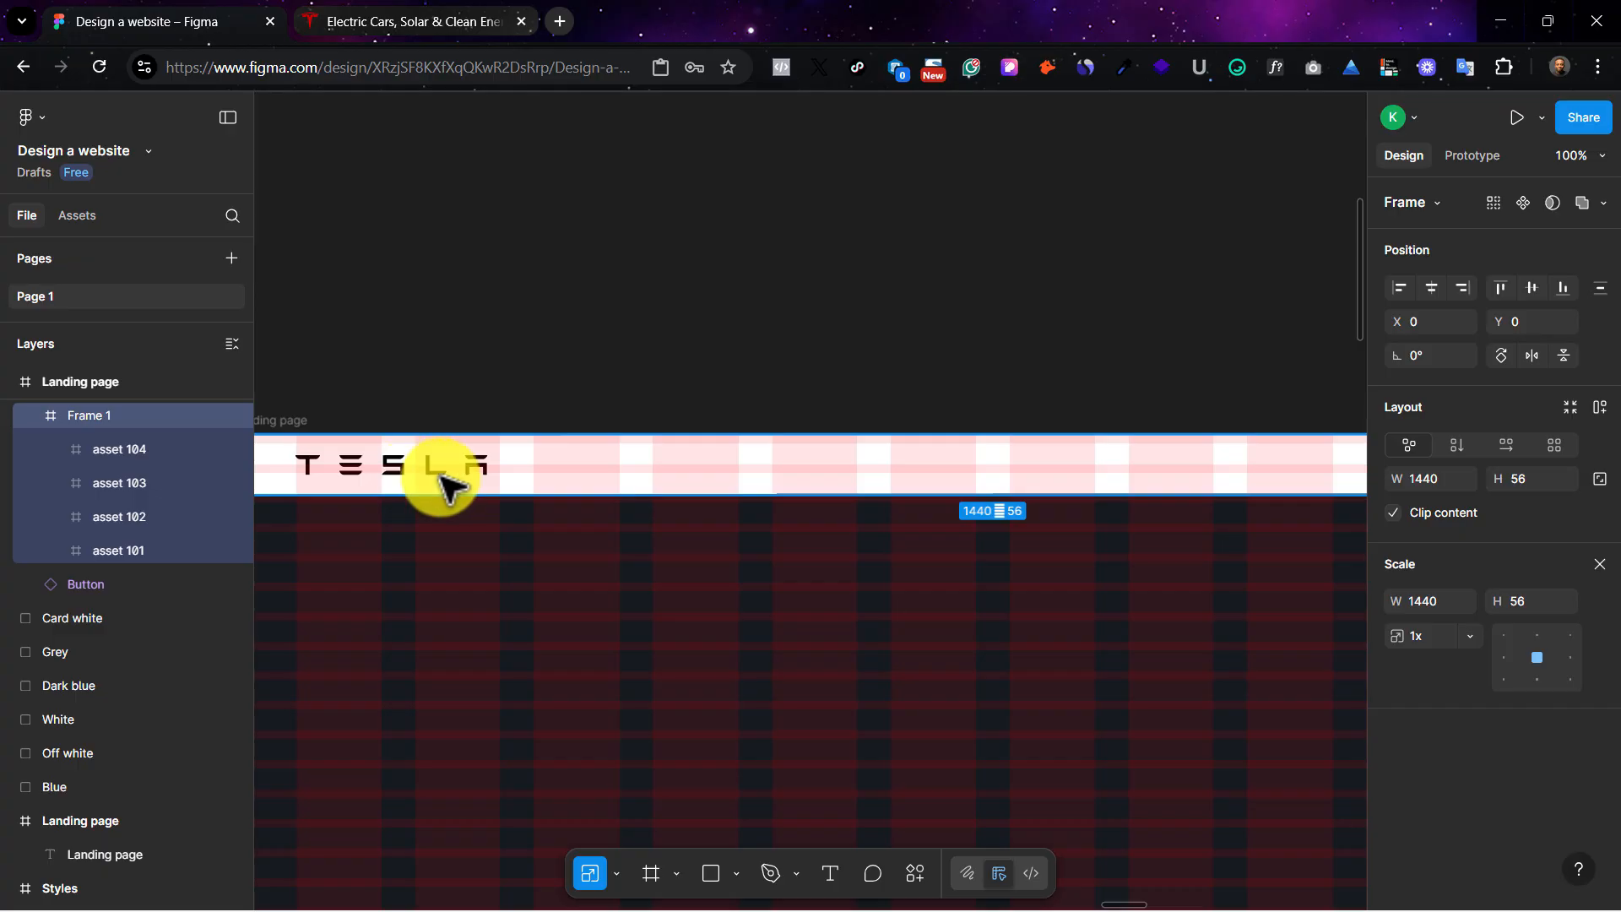
scroll(789, 506, "right", 4)
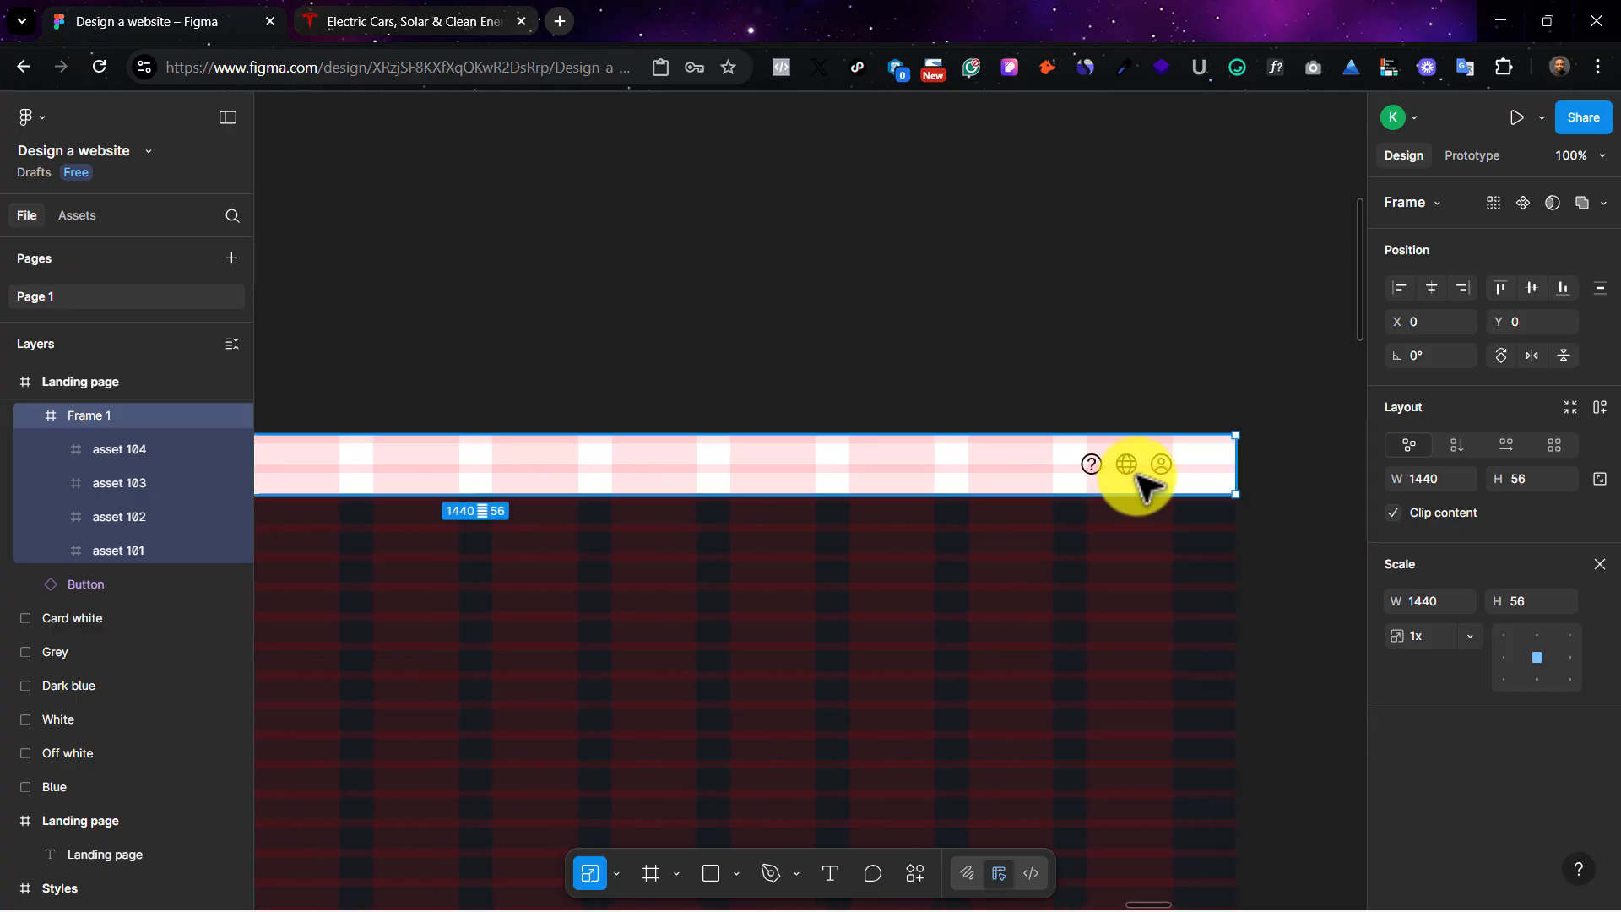
scroll(1135, 481, "left", 4)
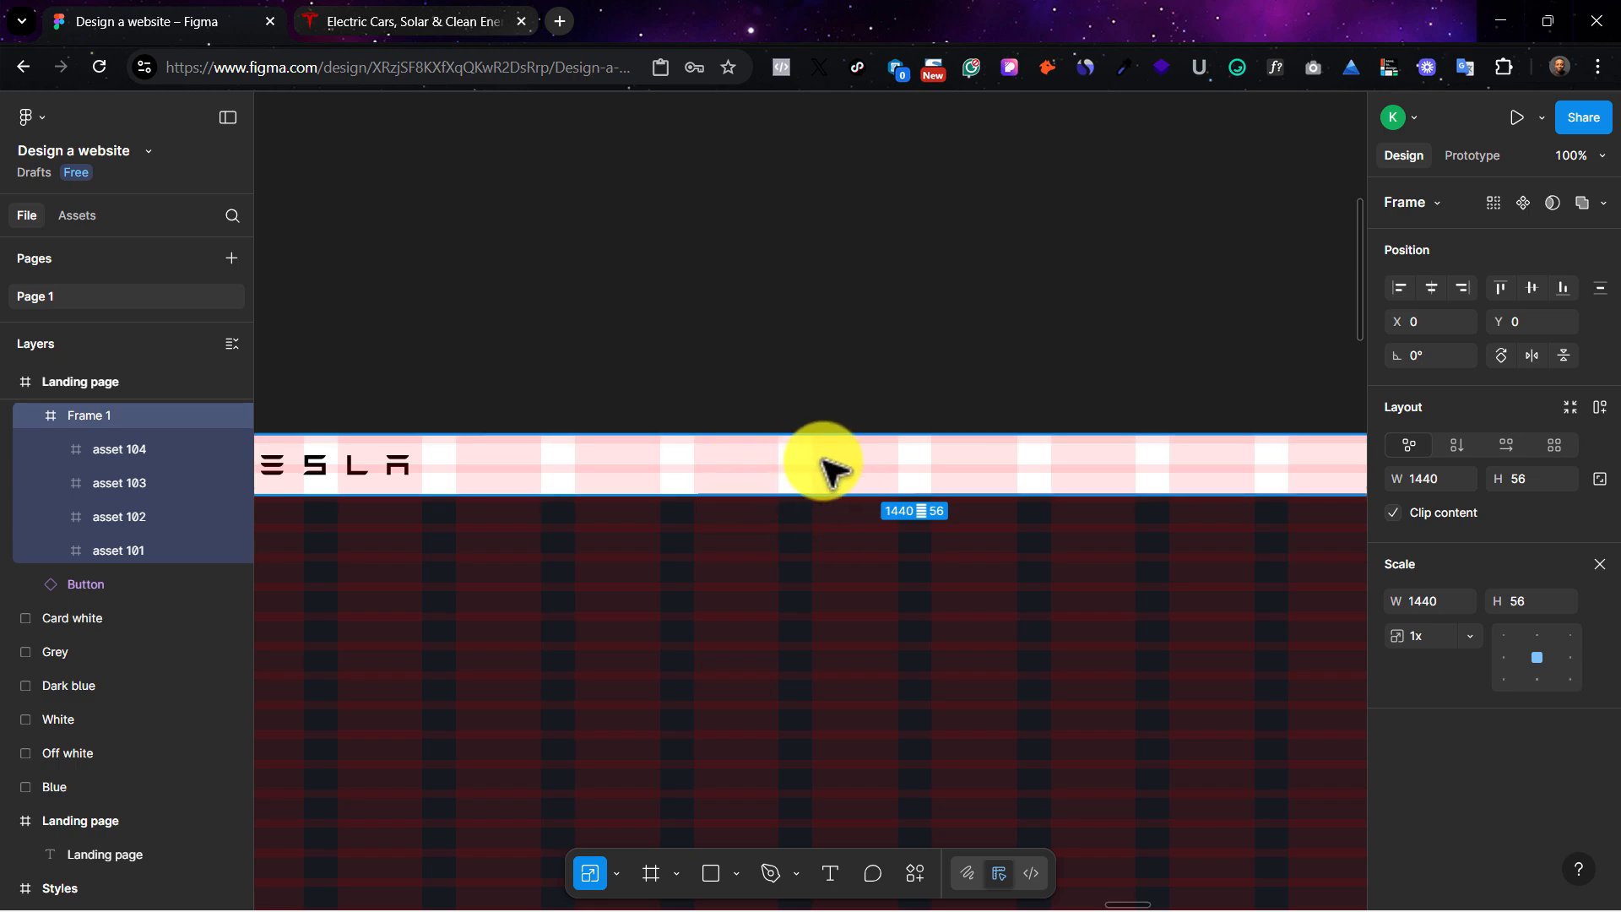
left_click(830, 875)
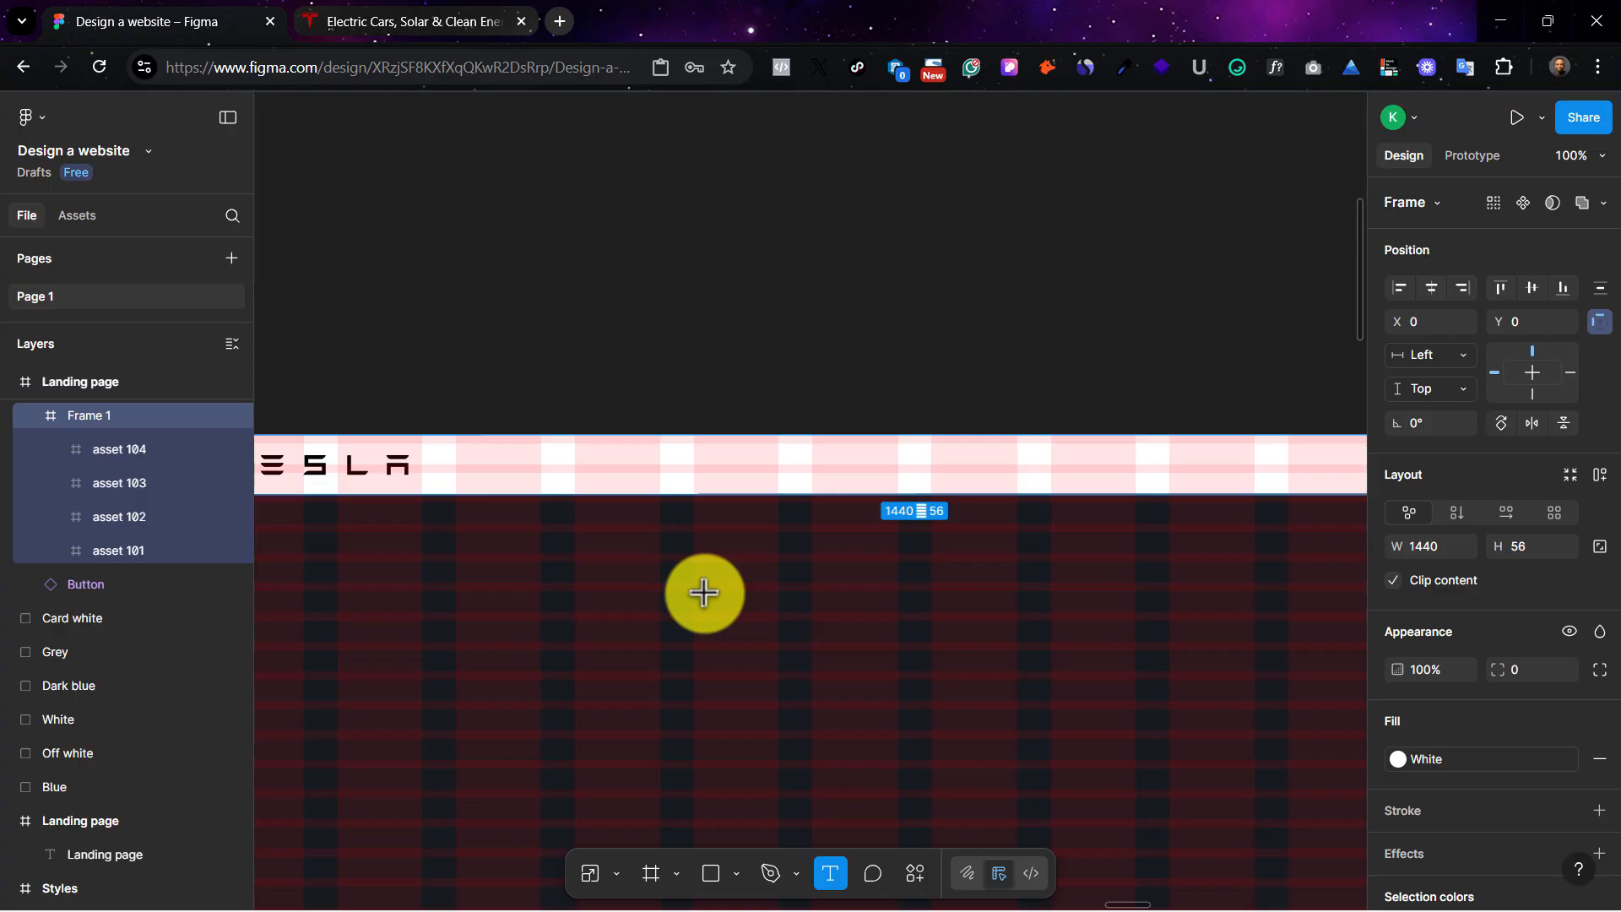
scroll(703, 592, "right", 6)
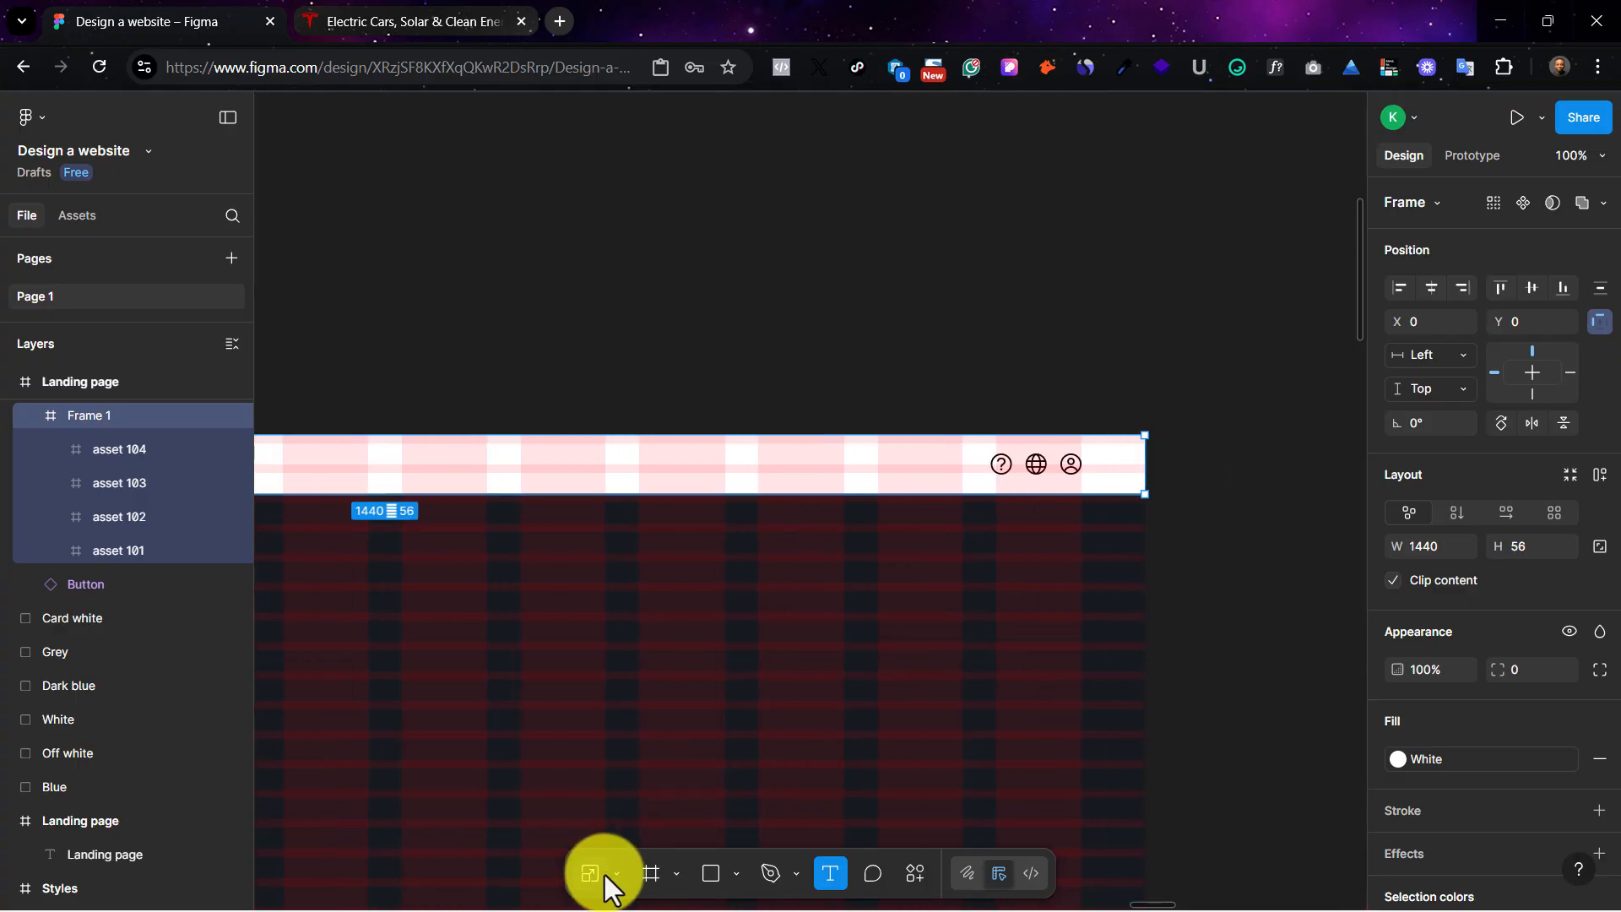
key("v")
Step: Group the help, globe and account icons in the header
left_click(1006, 470)
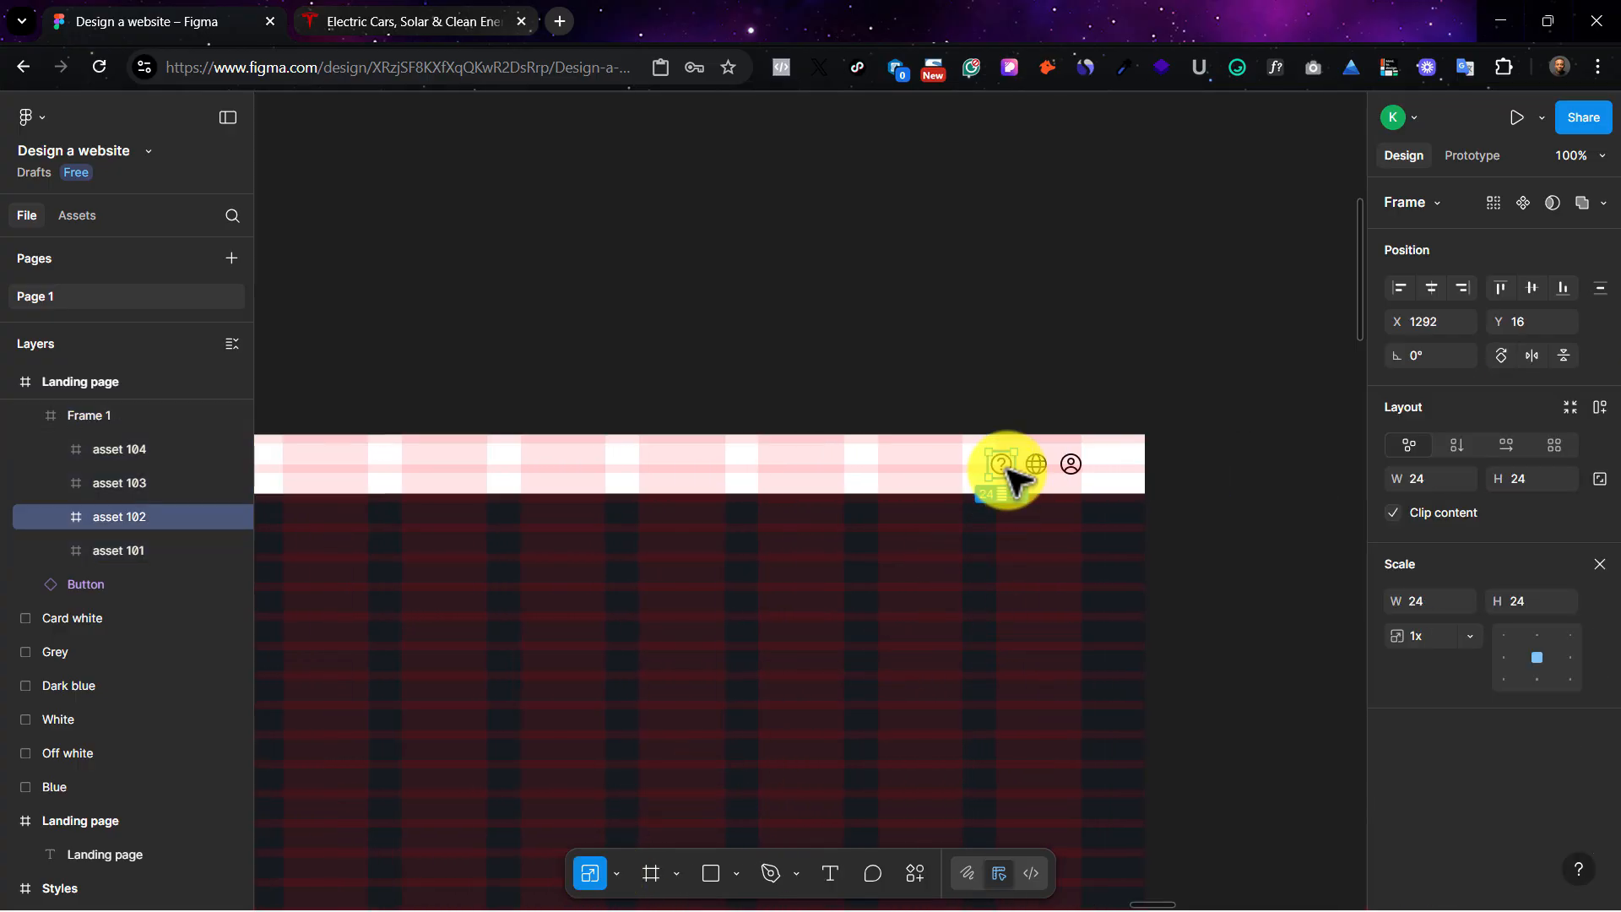
left_click(1033, 467, "shift")
left_click(1069, 466, "shift")
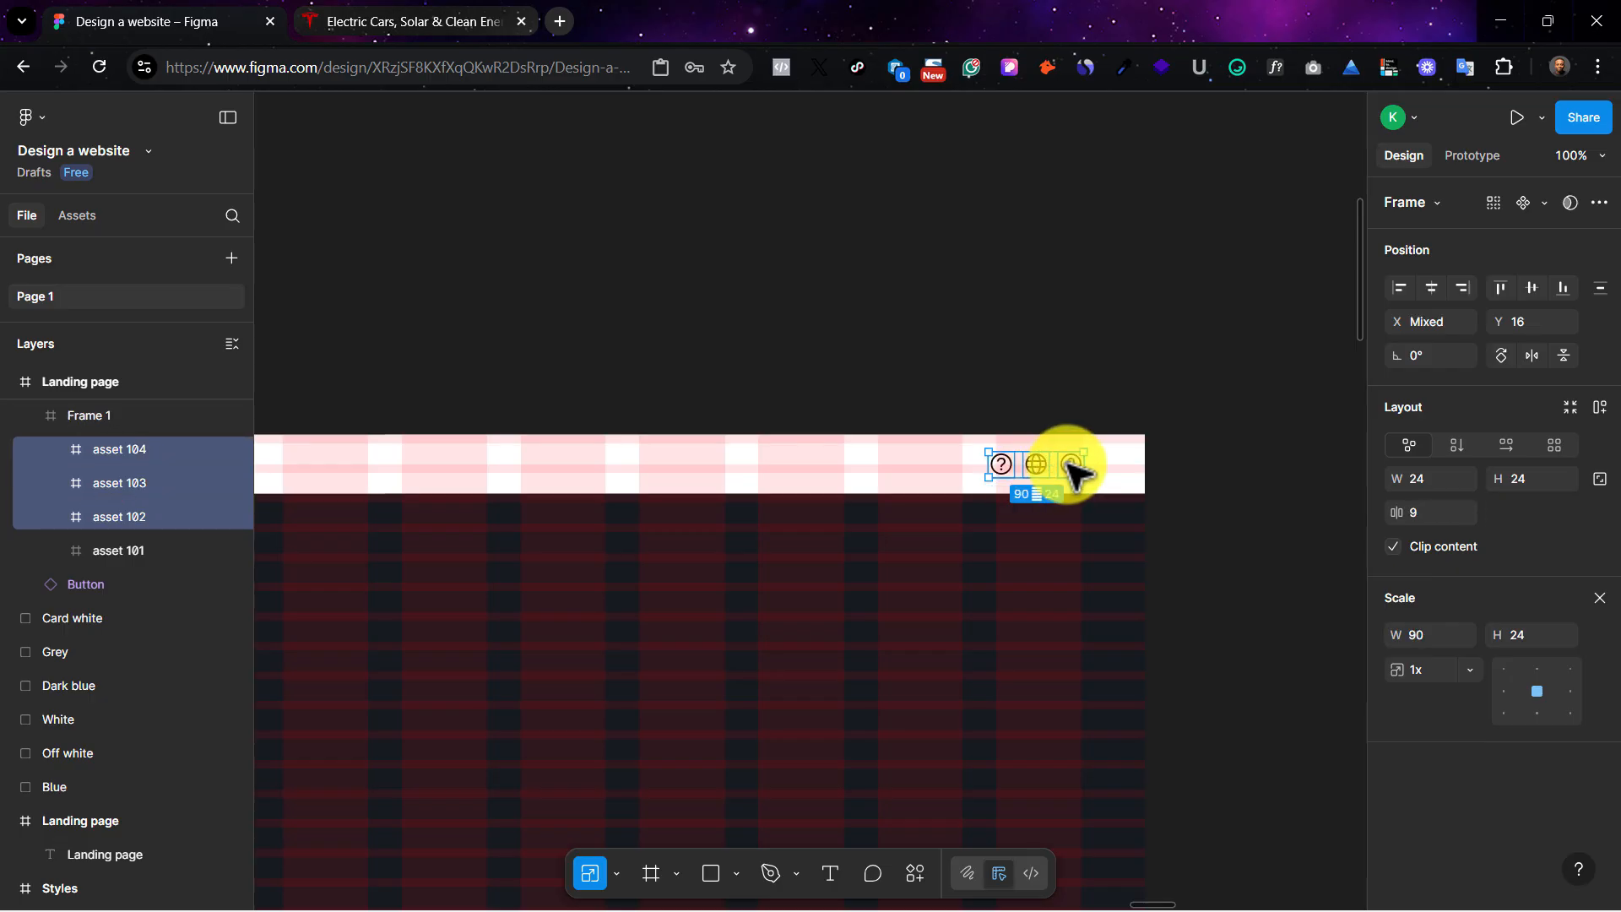
key("ctrl+g")
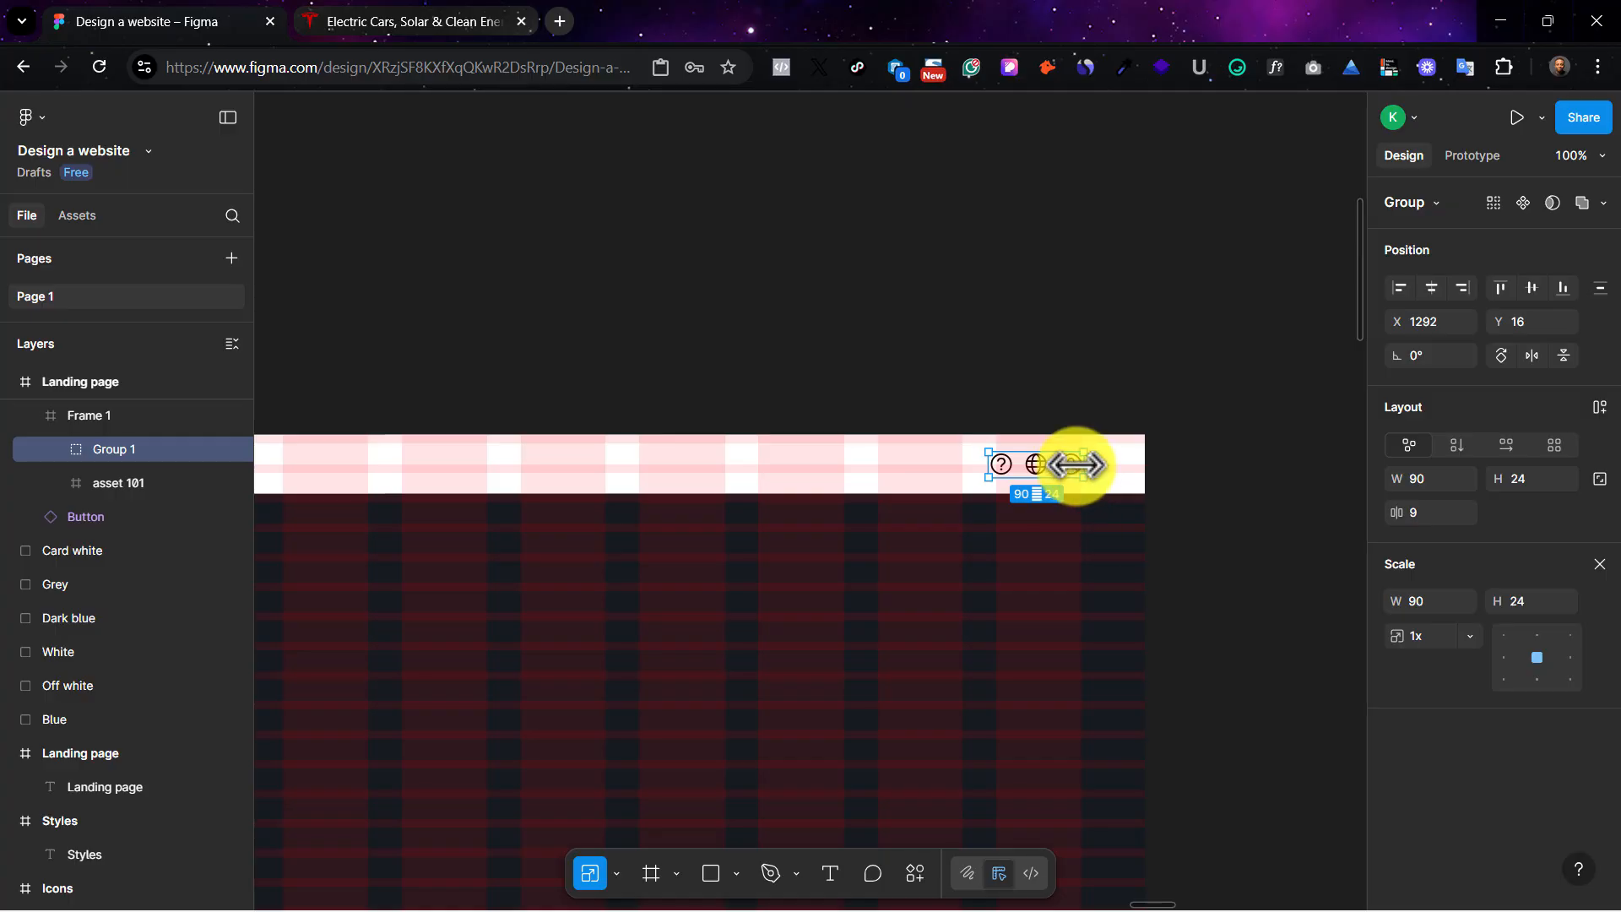
Step: Place a new text layer in the landing page below the header, near the middle of its width
scroll(992, 686, "left", 5)
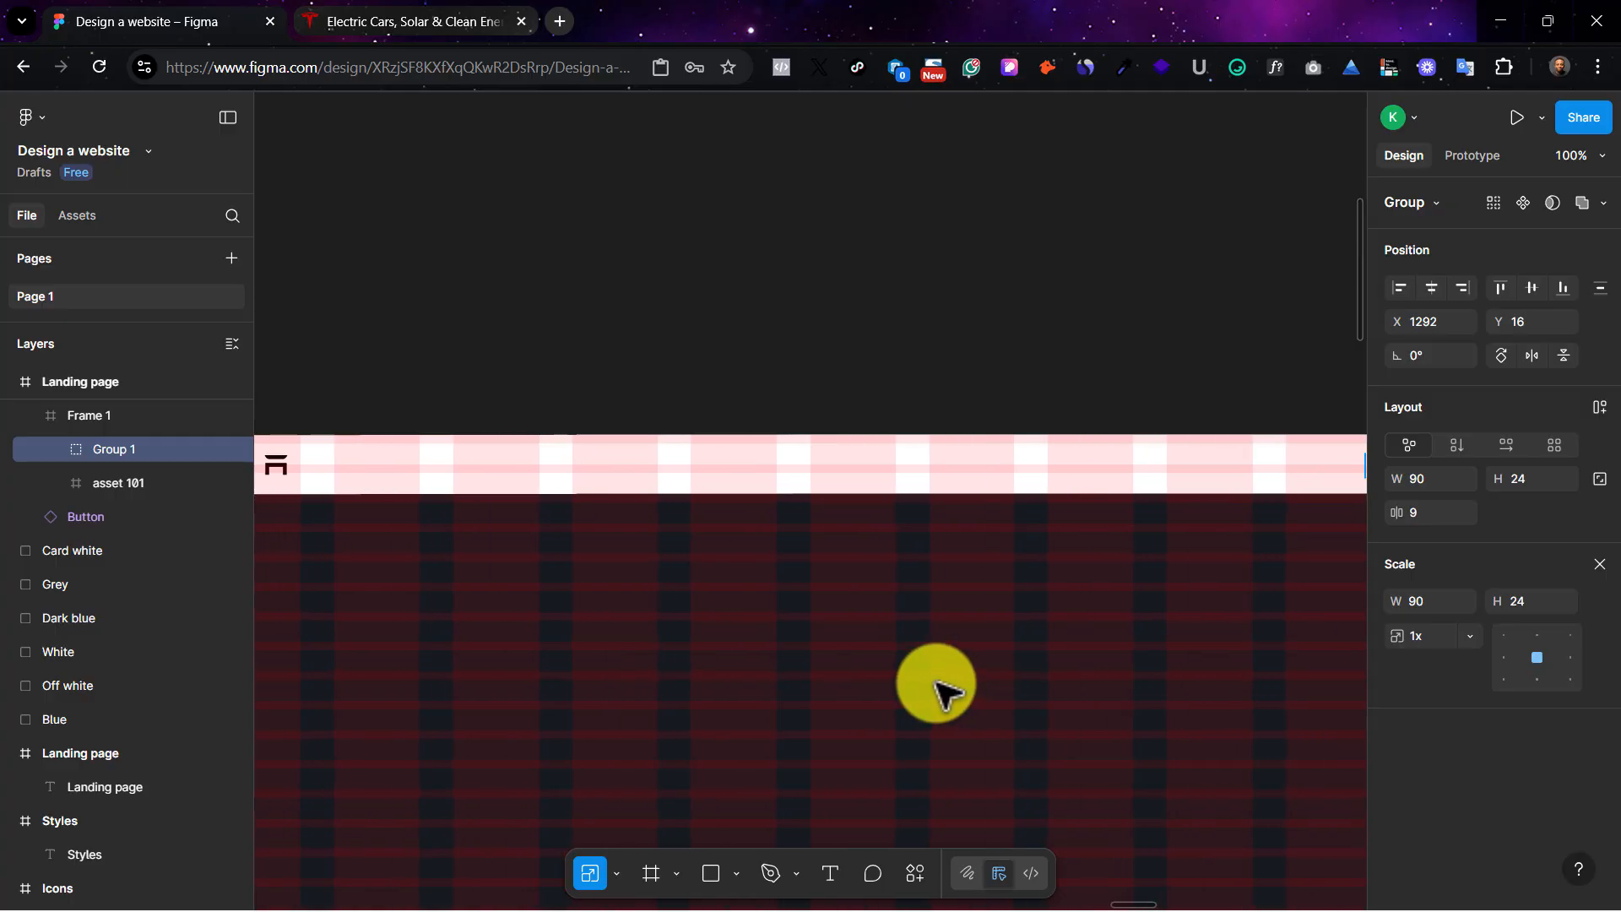
left_click(829, 876)
left_click(729, 601)
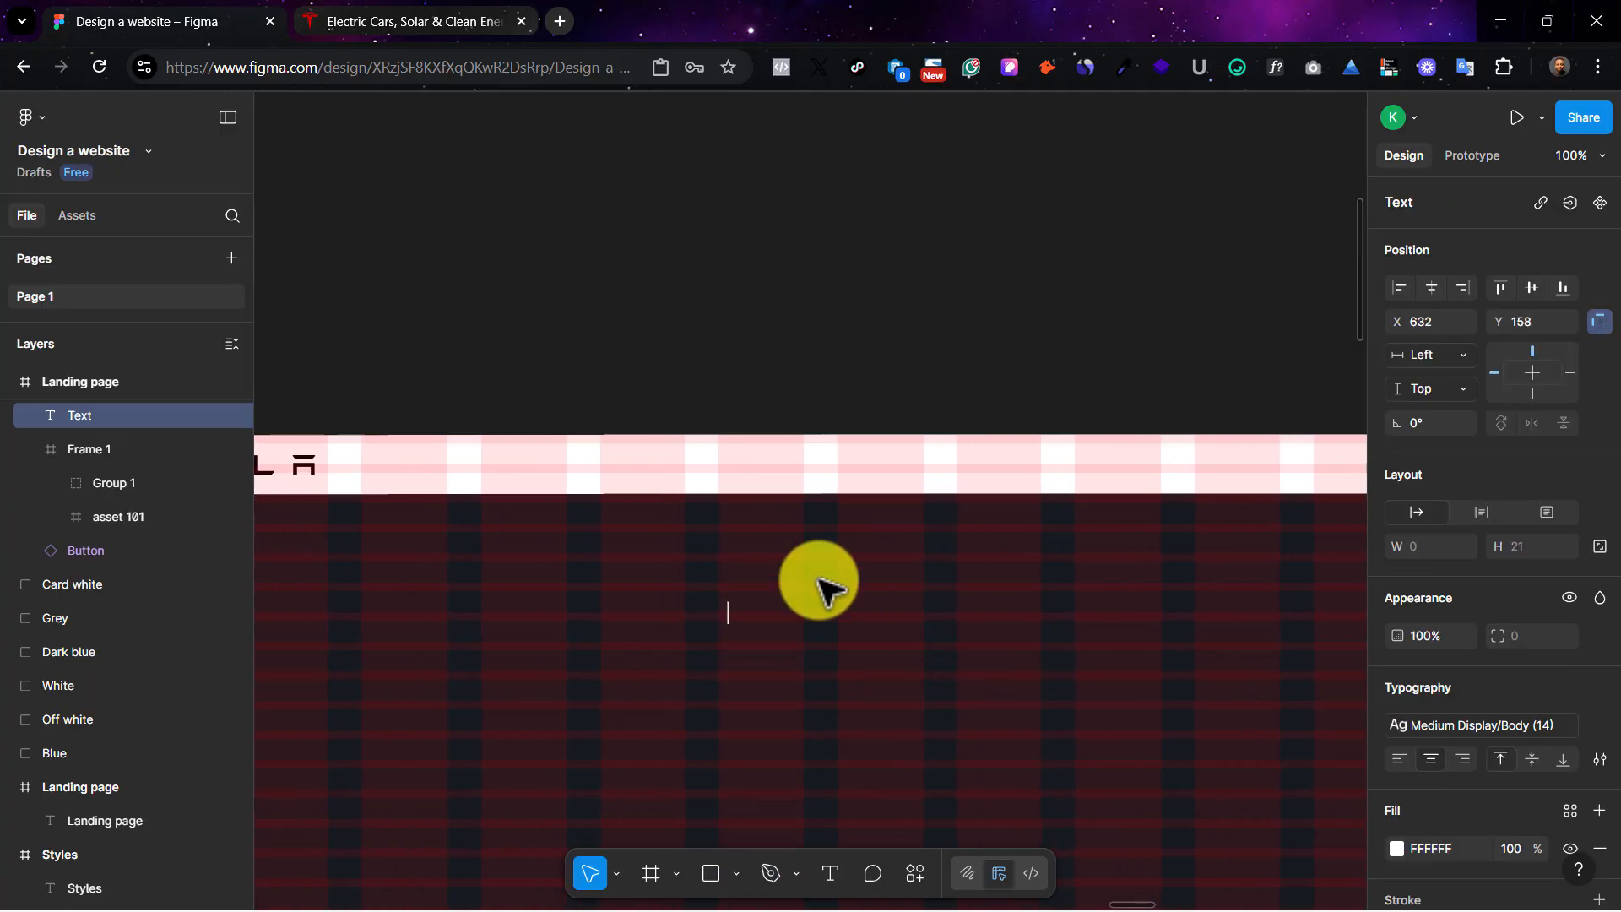
Step: Check the header's navigation labels and their arrangement on the Tesla website, and return to the Figma file
left_click(436, 13)
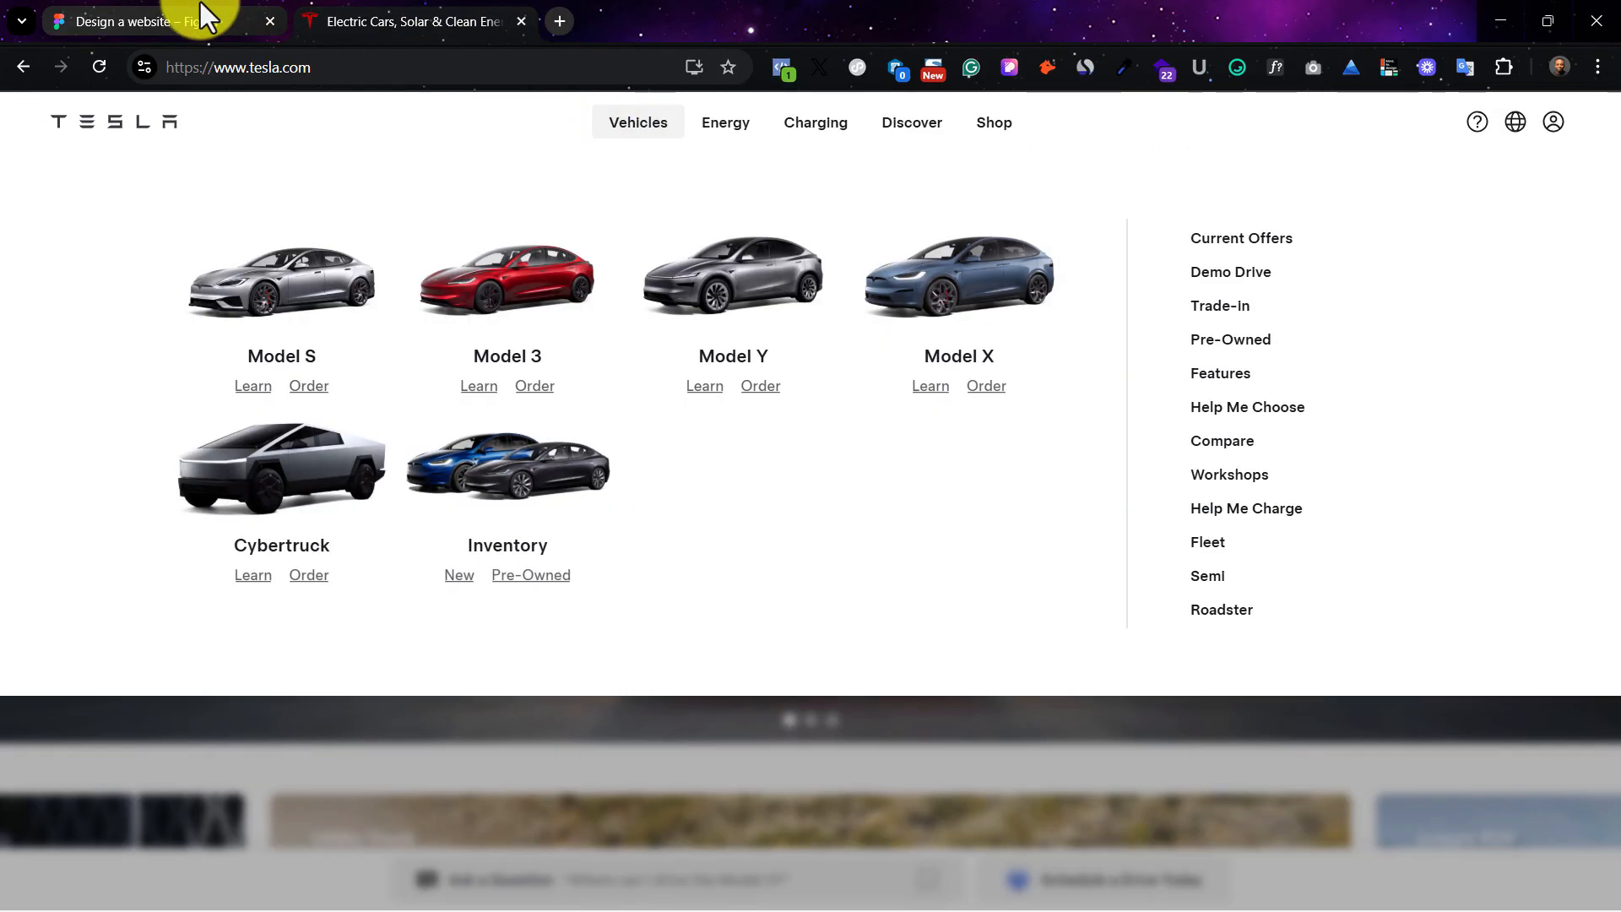
left_click(202, 13)
left_click(364, 13)
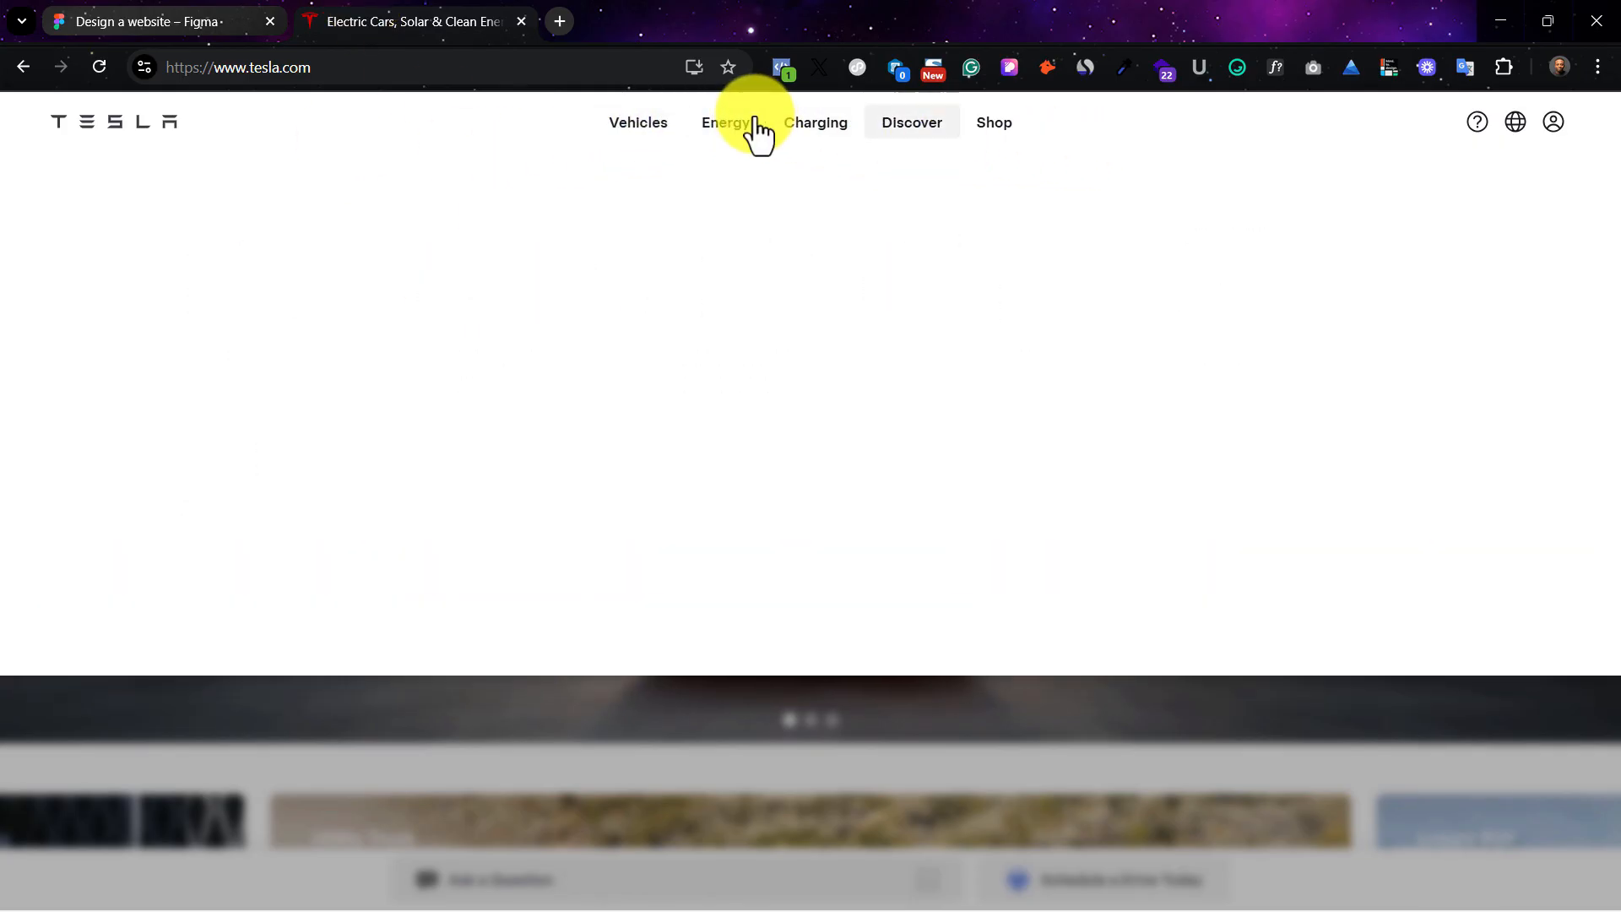
mouse_move(716, 131)
mouse_move(601, 134)
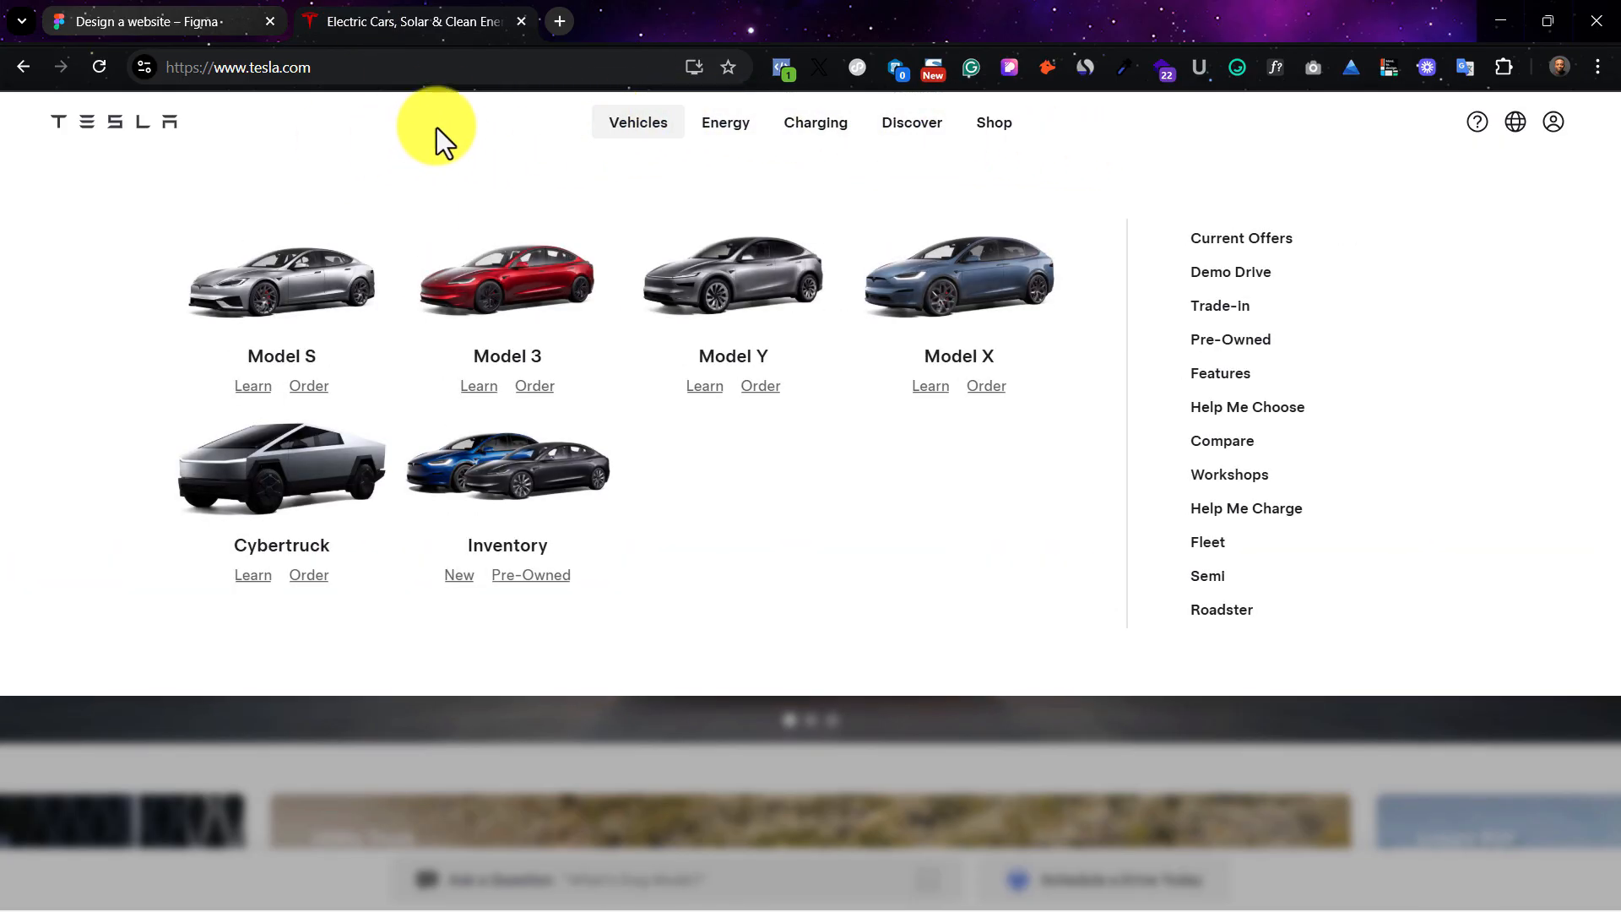
key("ctrl+Tab")
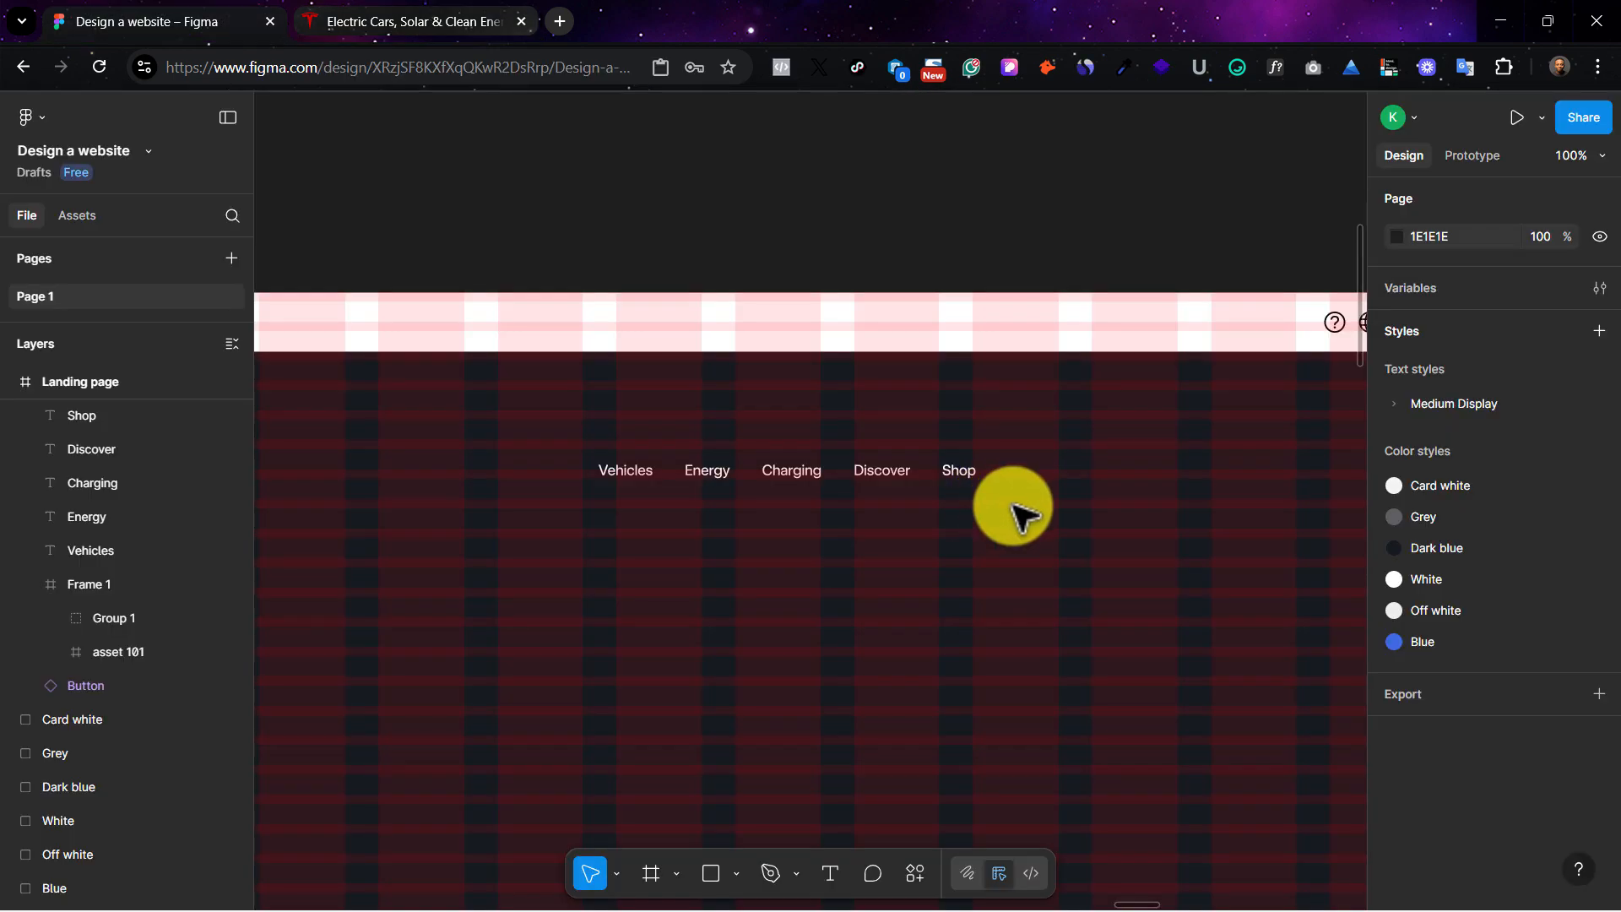
Step: Wrap the Vehicles, Energy, Charging, Discover and Shop labels in a horizontal auto layout frame
left_click_drag(1020, 496, 608, 449)
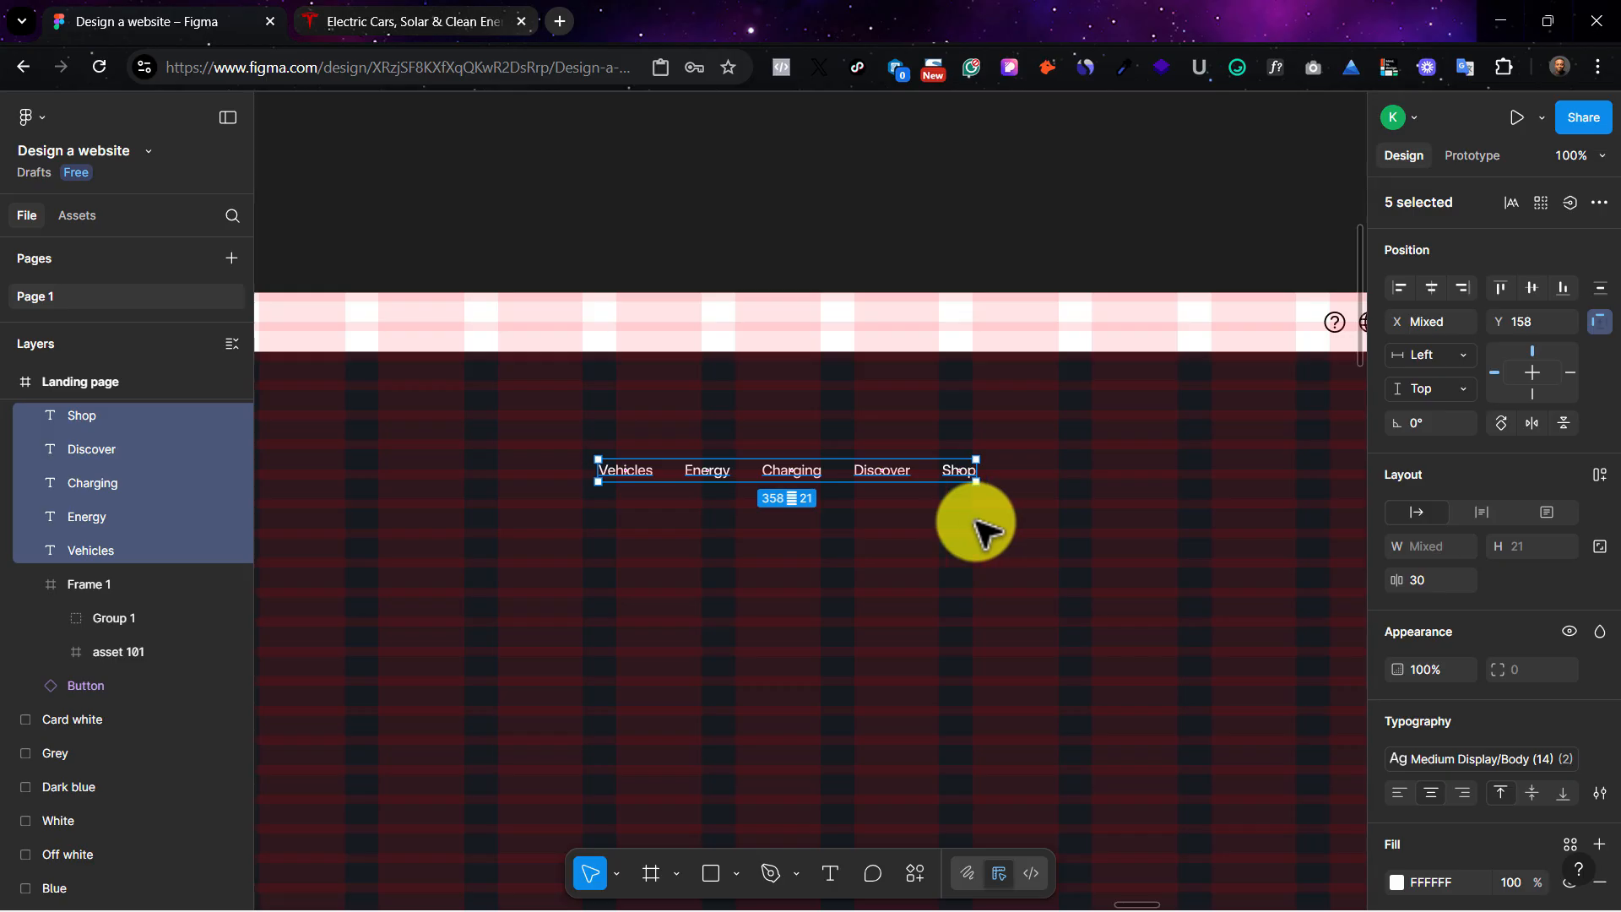
left_click(1600, 479)
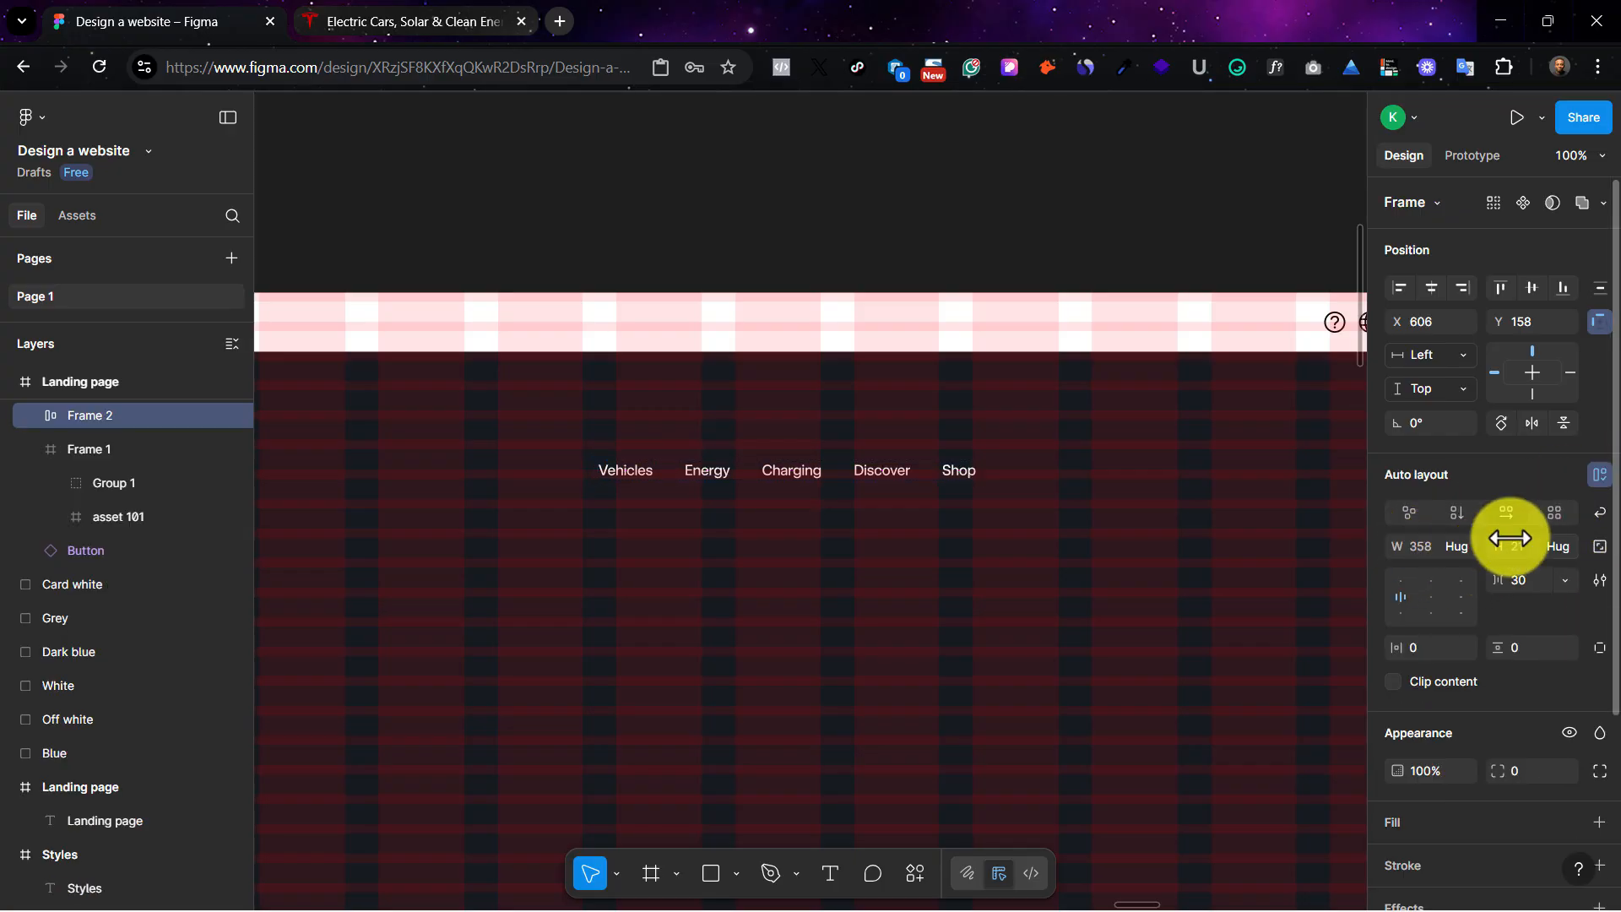
Step: Try duplicating the Charging label inside the auto layout row and undo the duplication
left_click(795, 478)
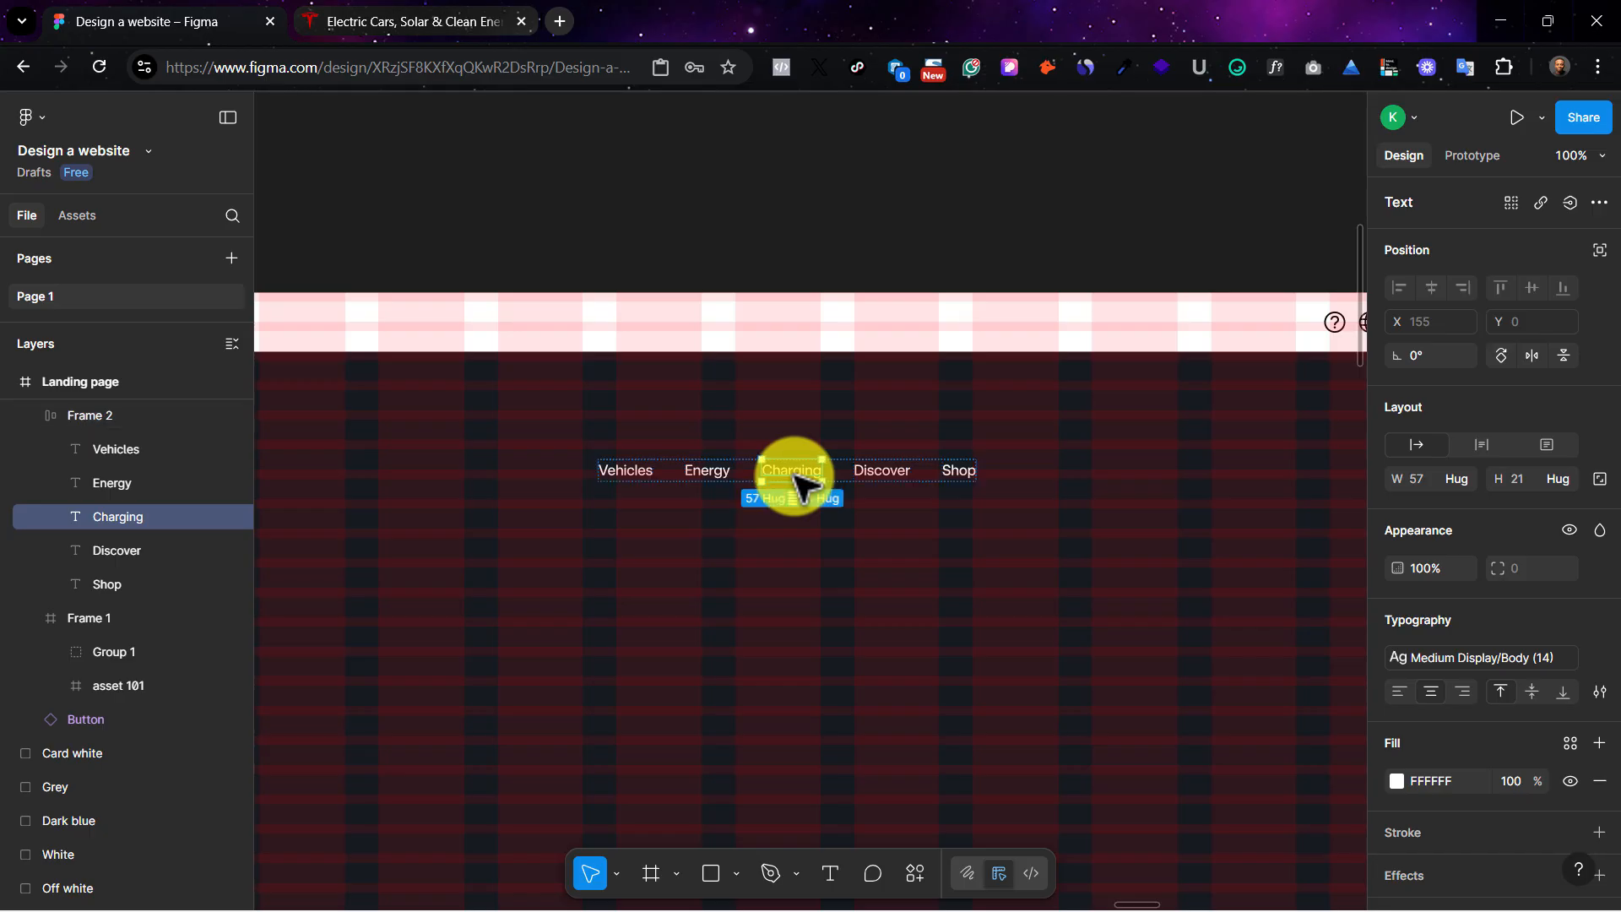
key("ctrl+d")
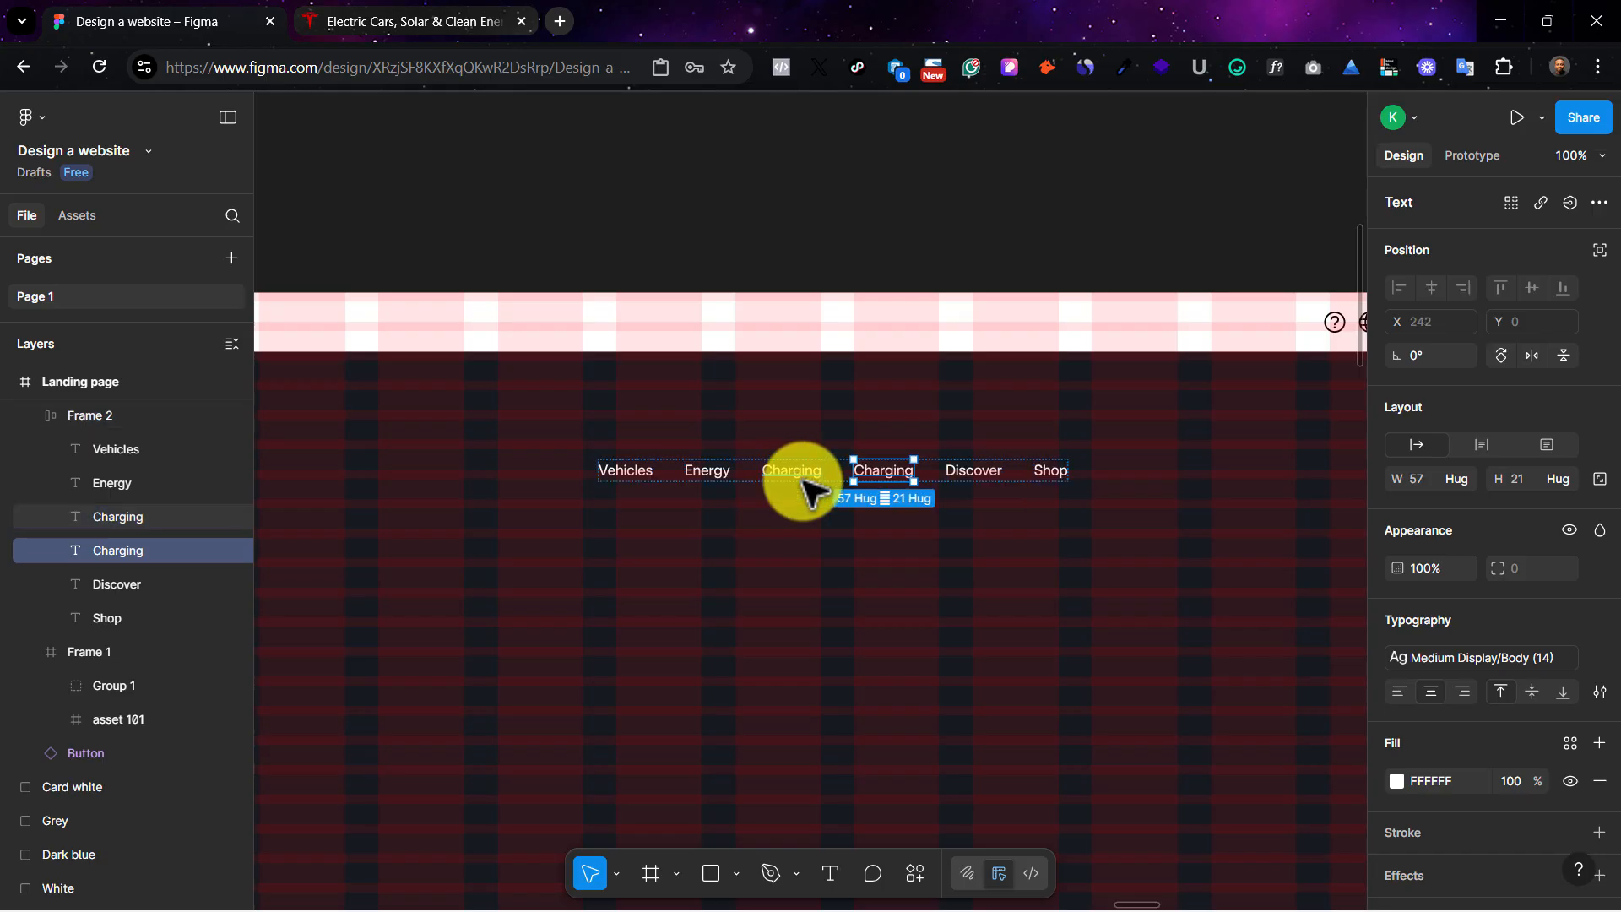
key("ctrl+z")
left_click(961, 479)
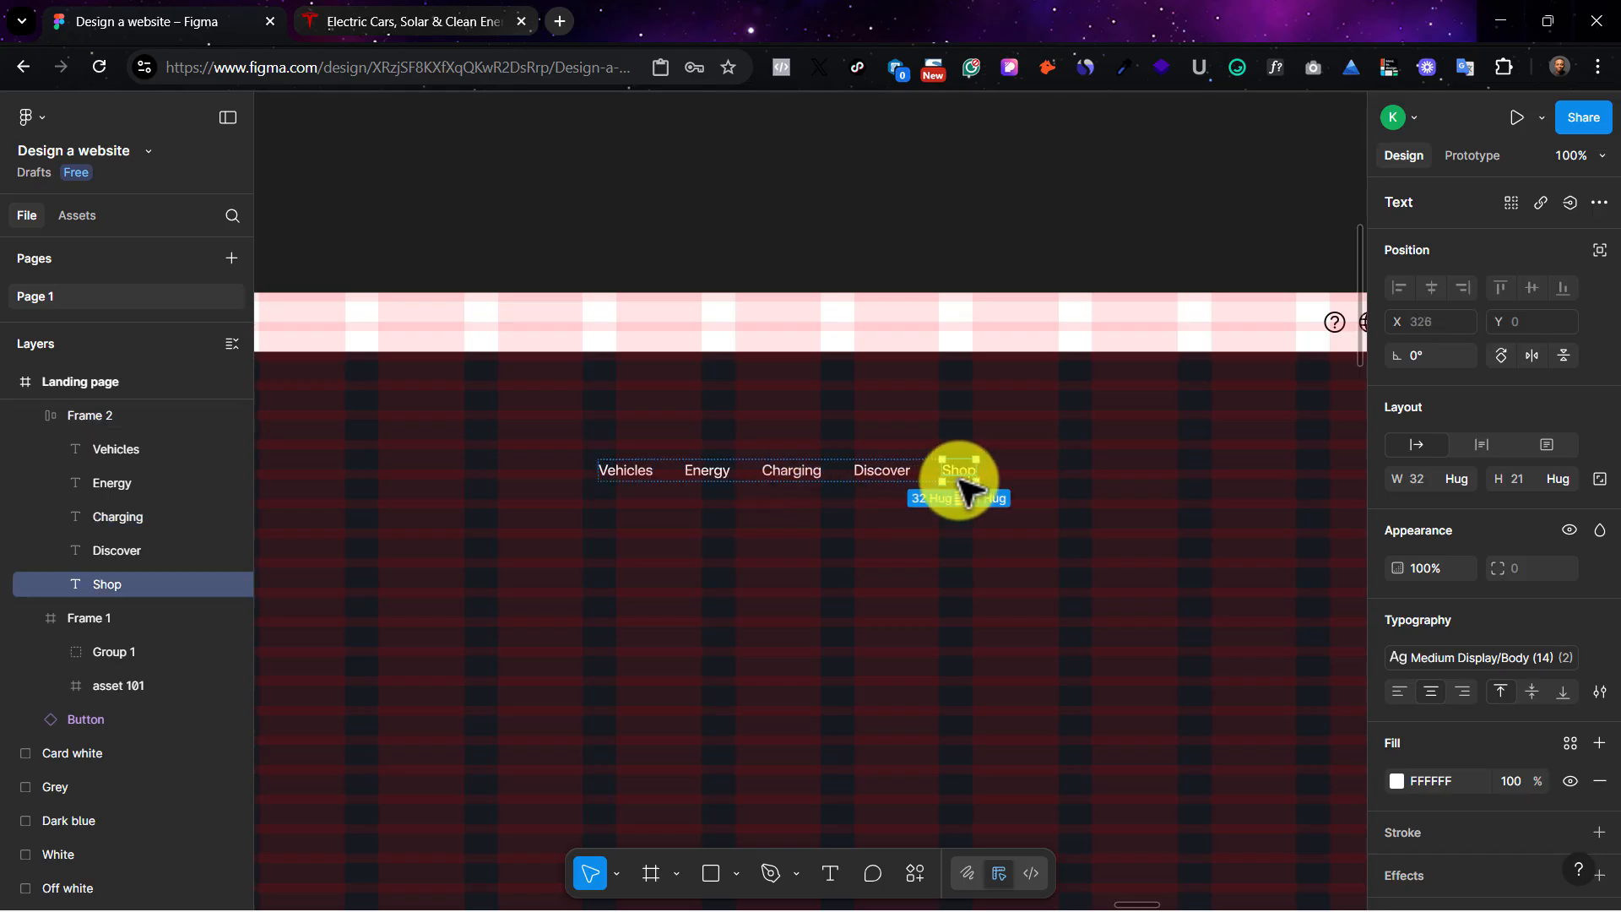
left_click(999, 535)
Step: Move the navigation row into the header frame, near its middle at X 579, Y 17
left_click(845, 485)
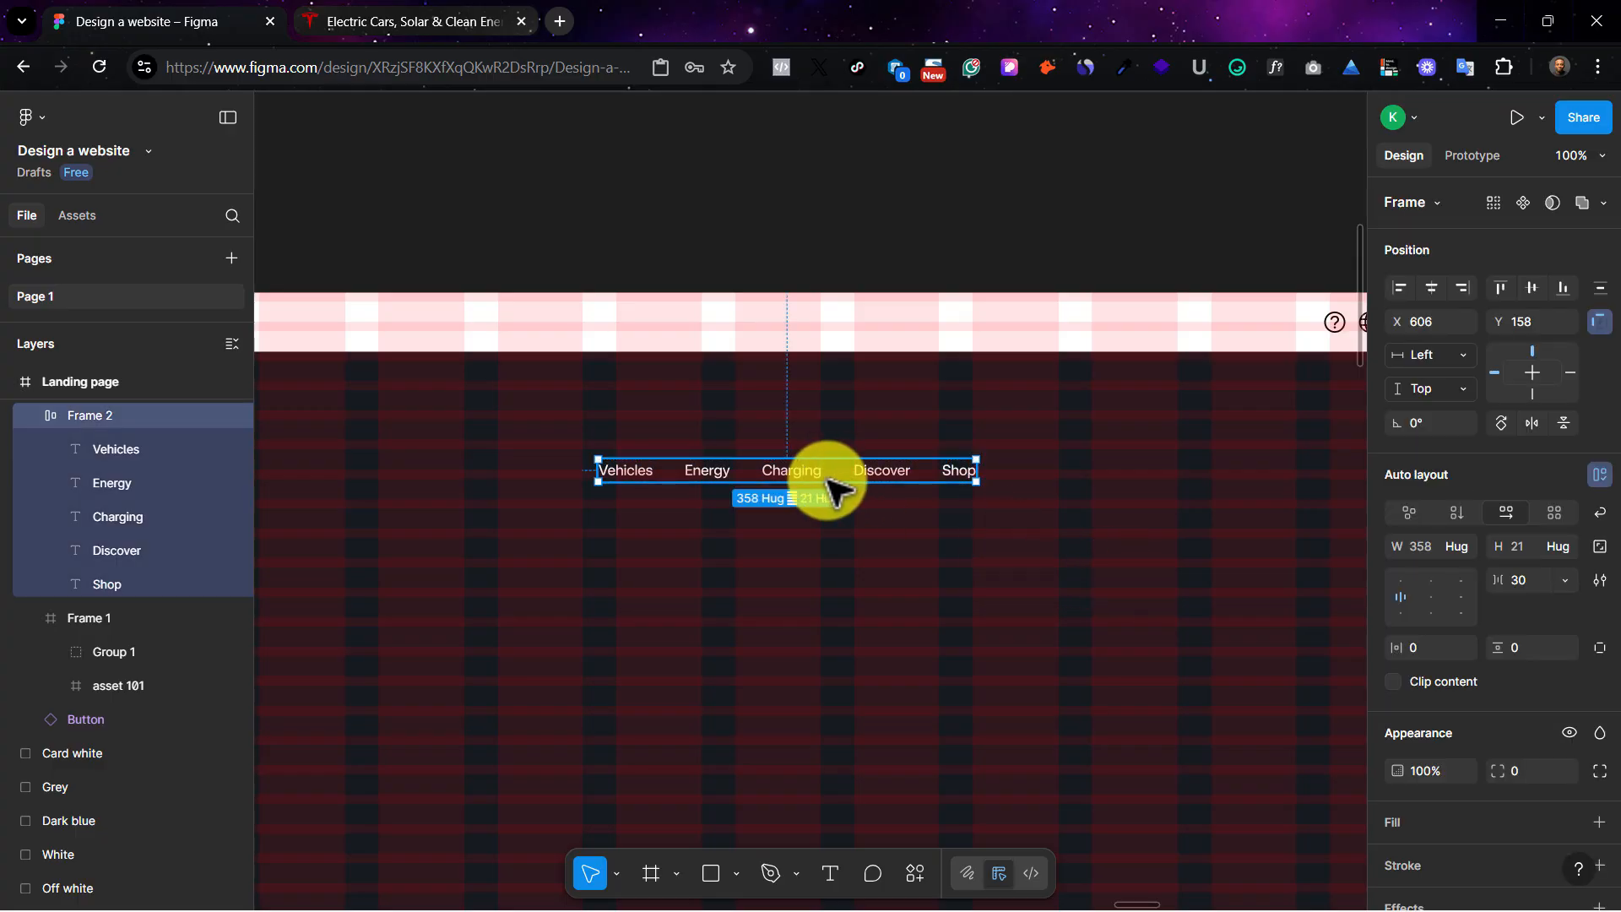
left_click_drag(844, 485, 810, 327)
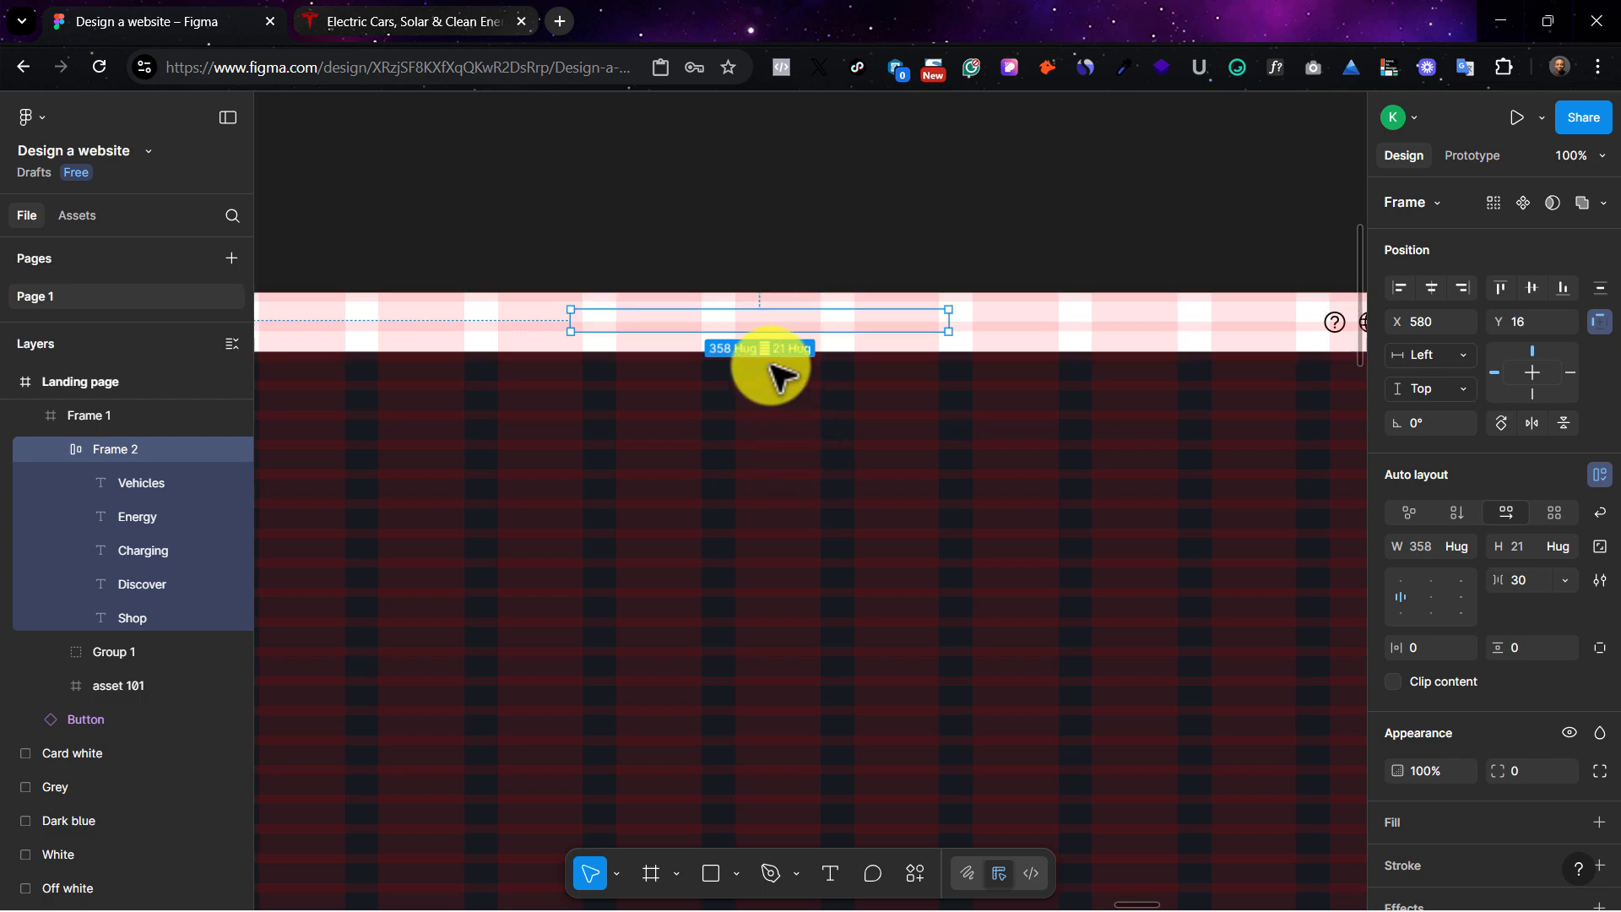
left_click_drag(823, 331, 821, 328)
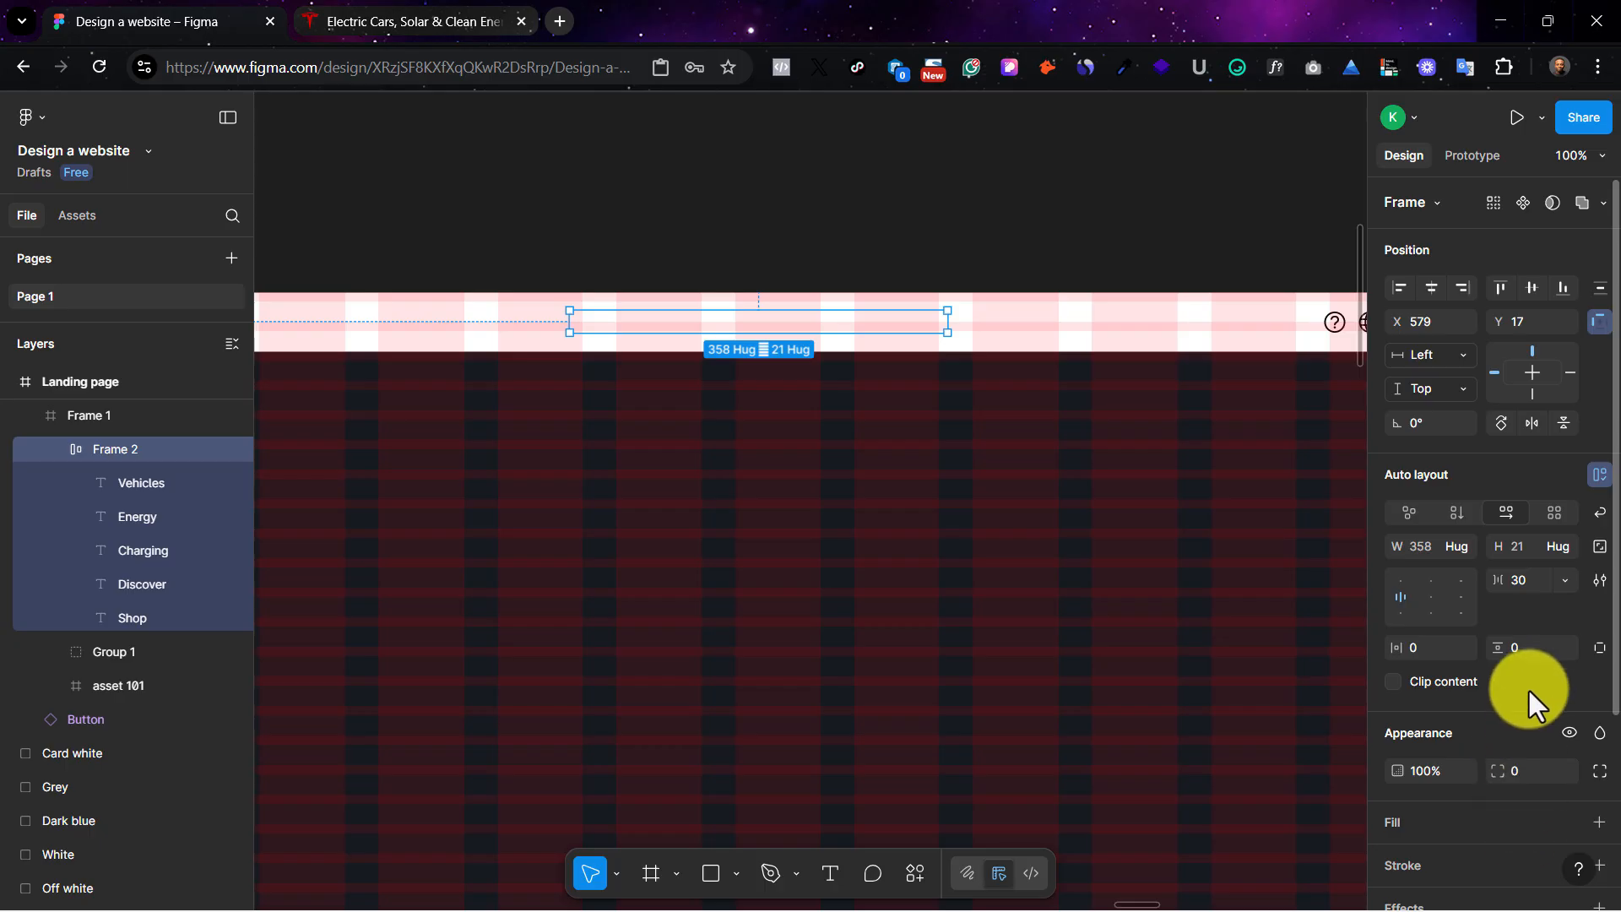
Step: Apply the Dark blue color style to all labels in the header's navigation row
scroll(1528, 690, "down", 3)
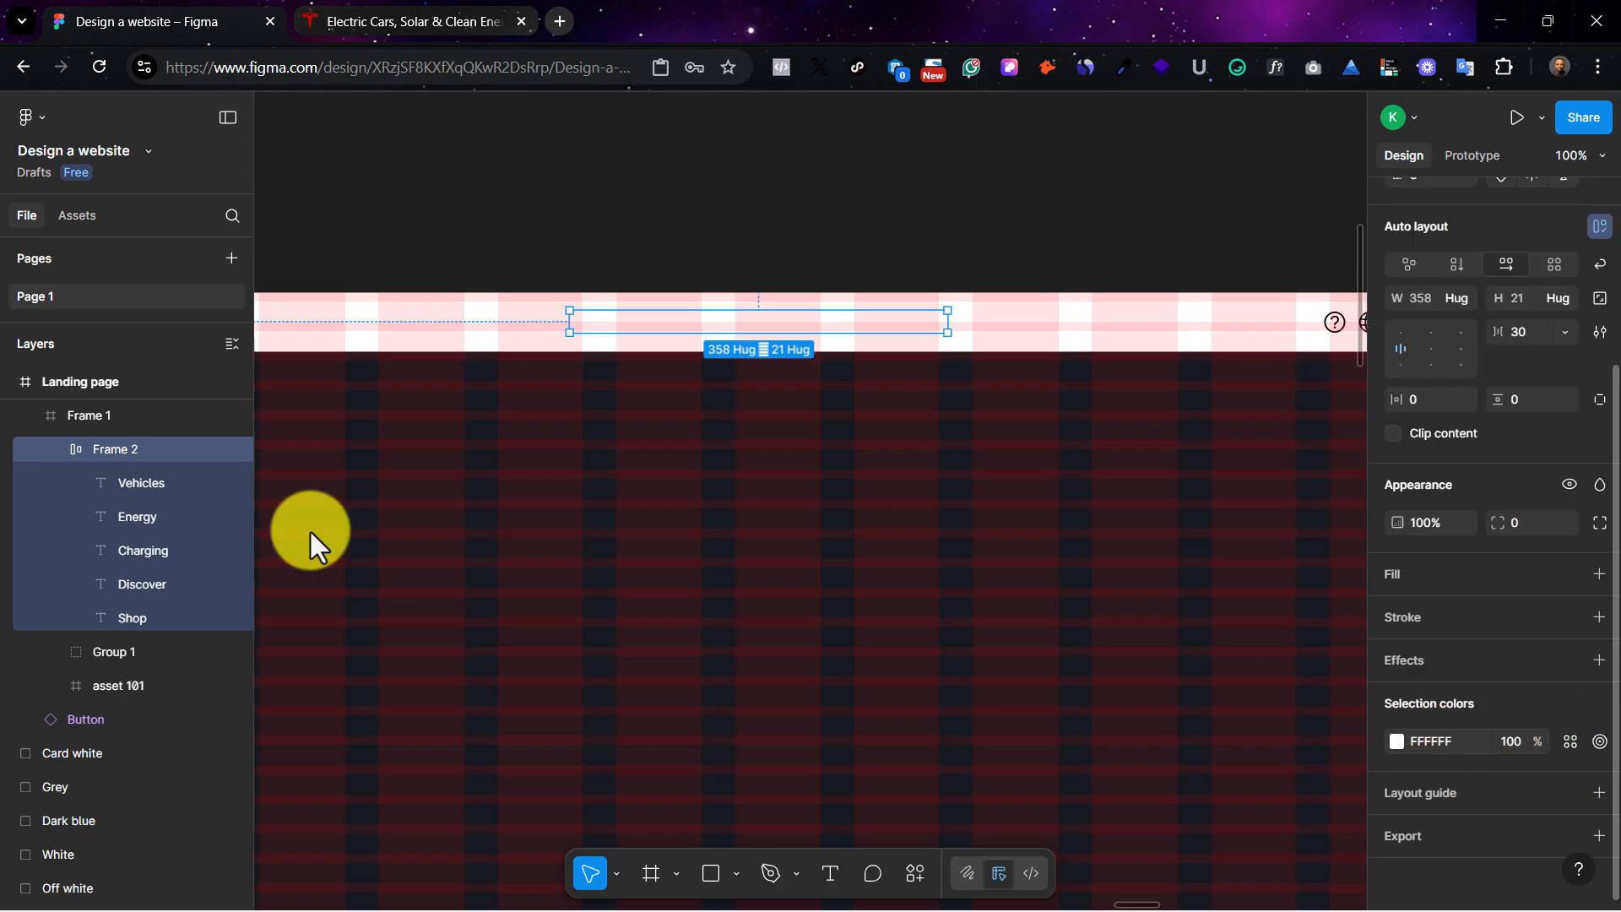
left_click(129, 484)
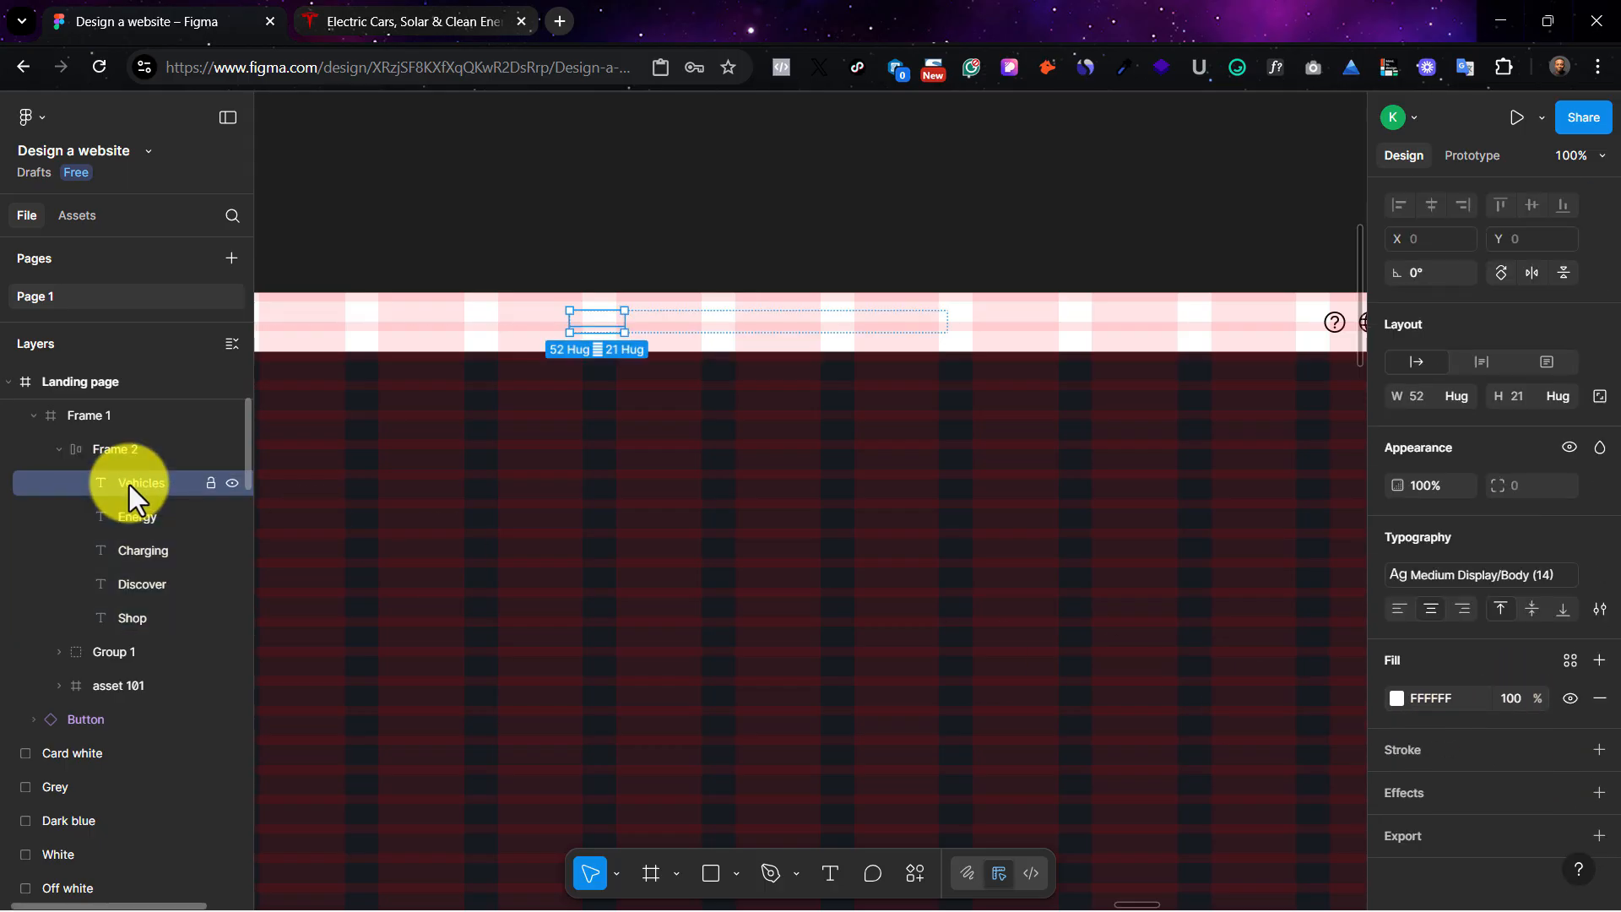
left_click(134, 458)
scroll(1435, 717, "down", 2)
left_click(1397, 741)
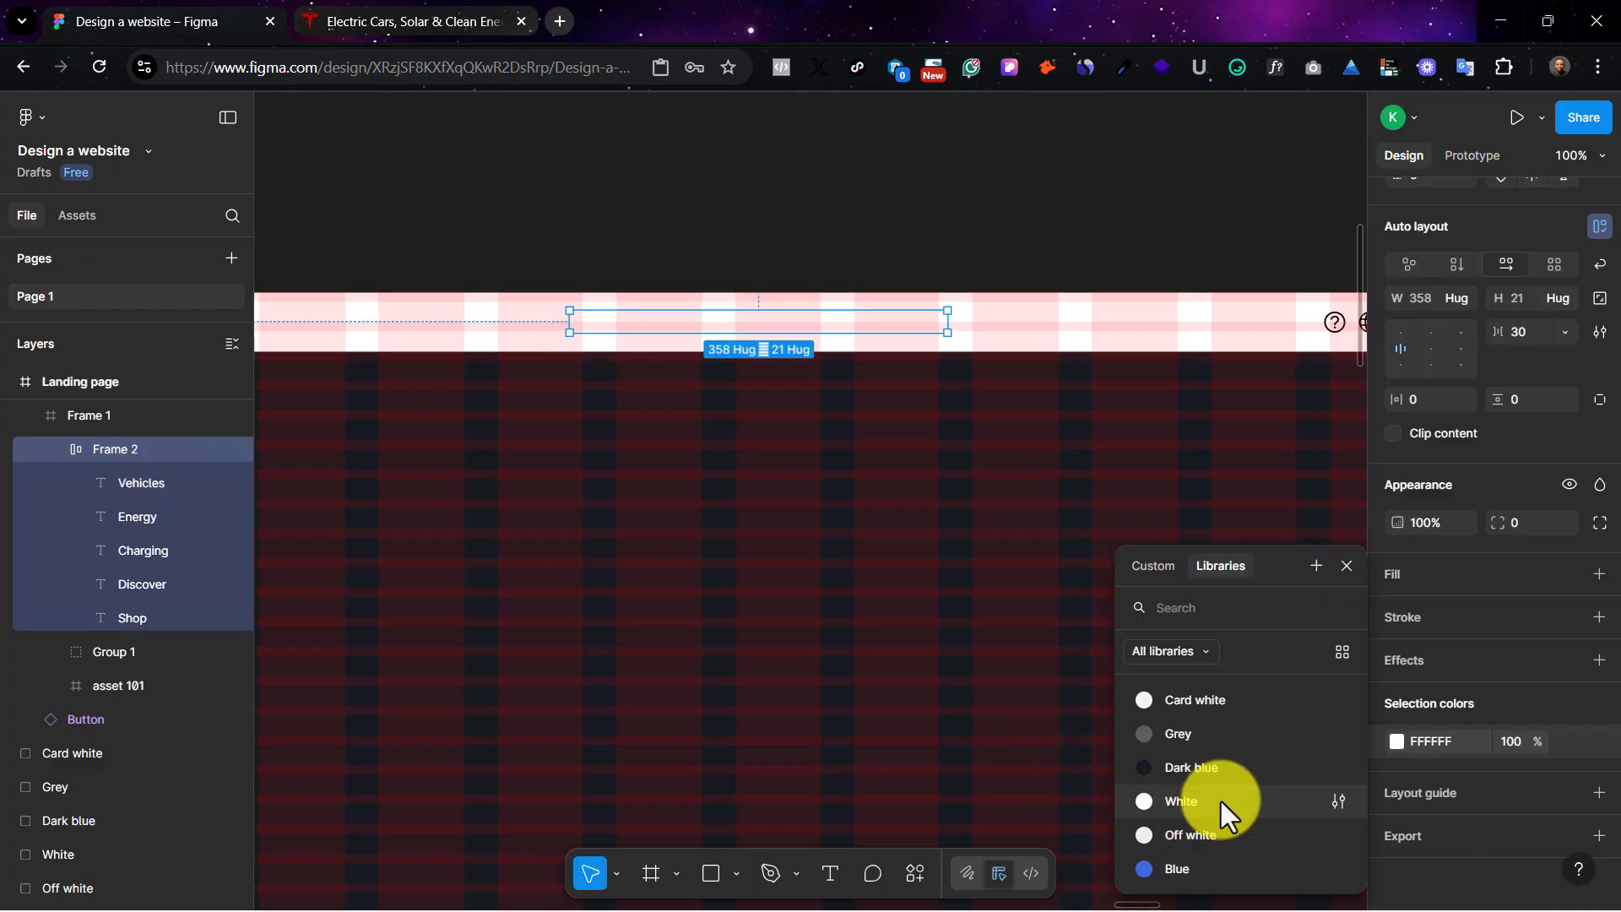
left_click(1207, 768)
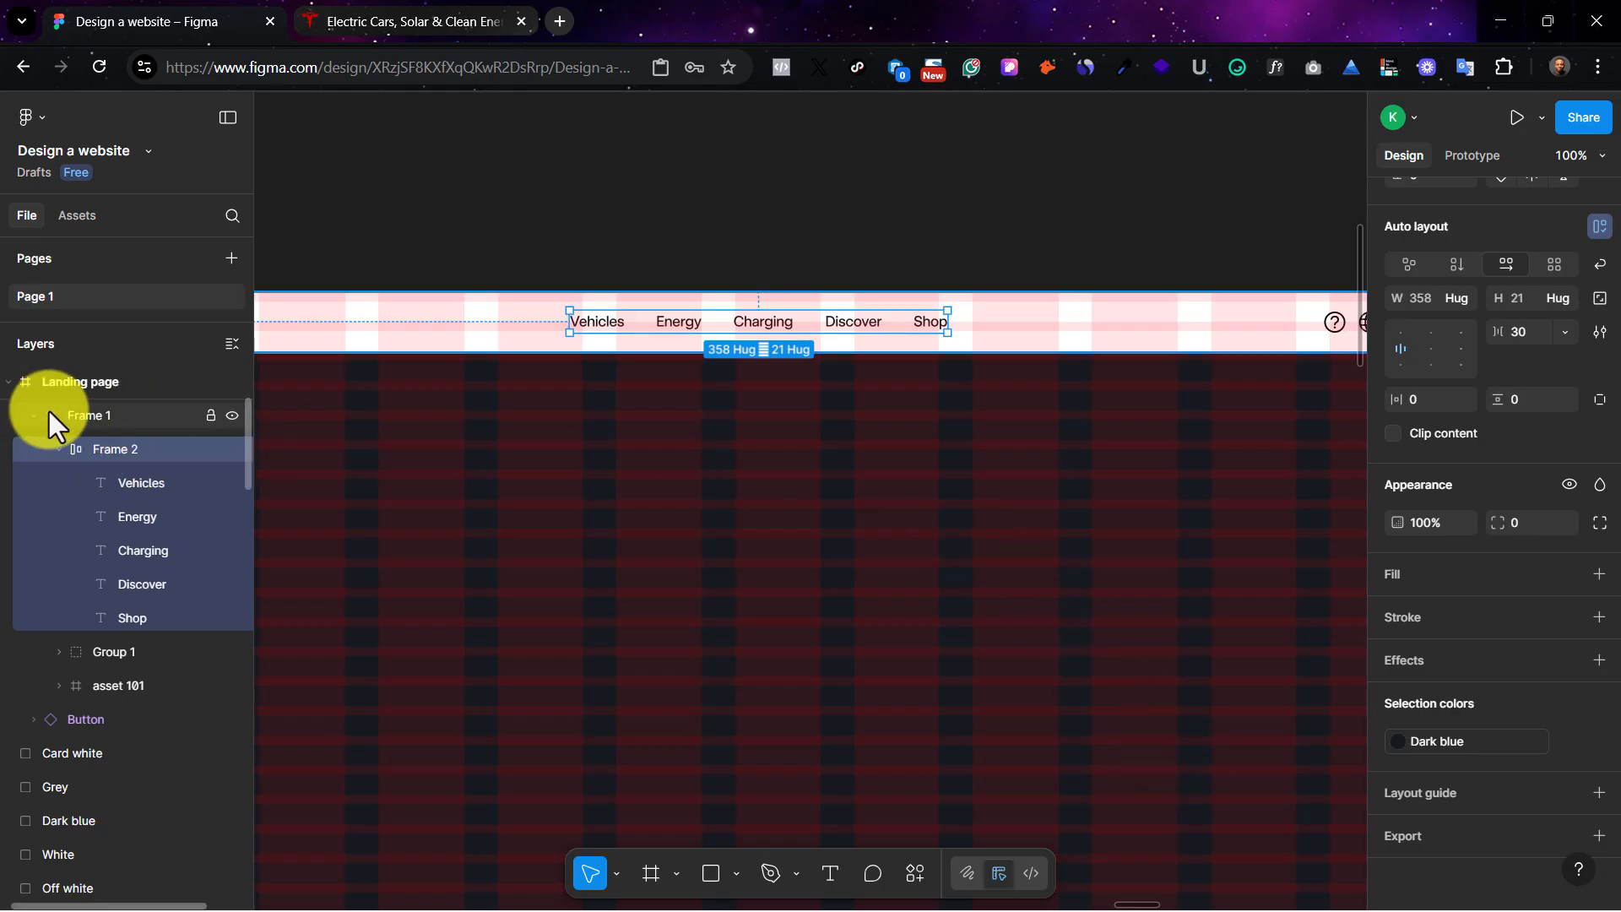
Step: Move the navigation row to the horizontal center of the header frame, at X 541, Y 17
left_click(59, 449)
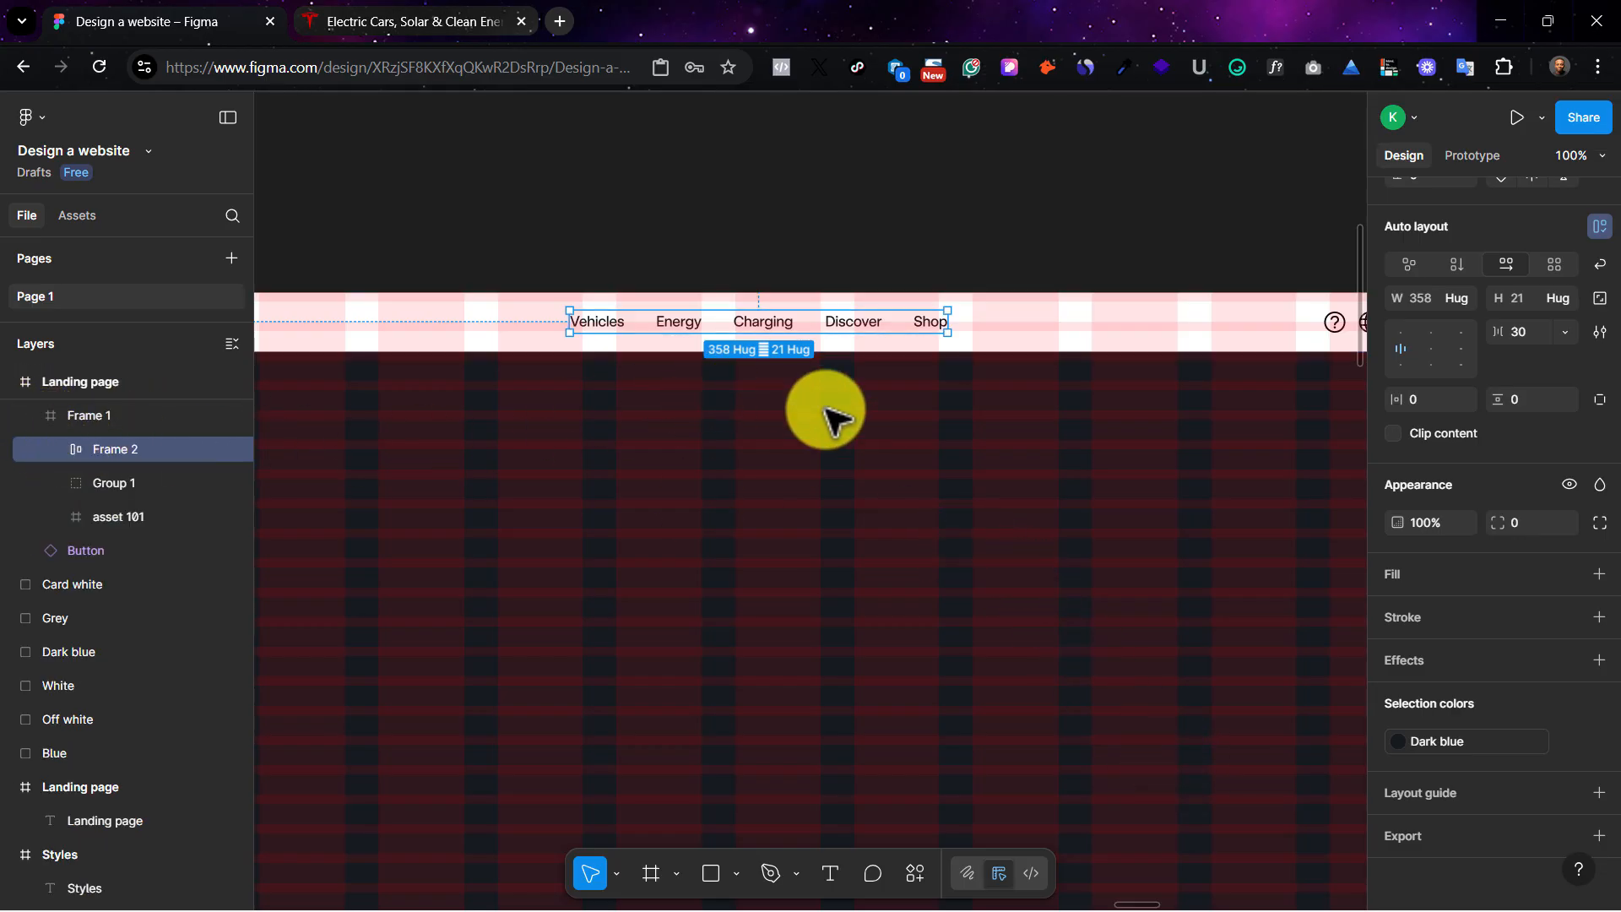
key("Escape")
left_click(1024, 332)
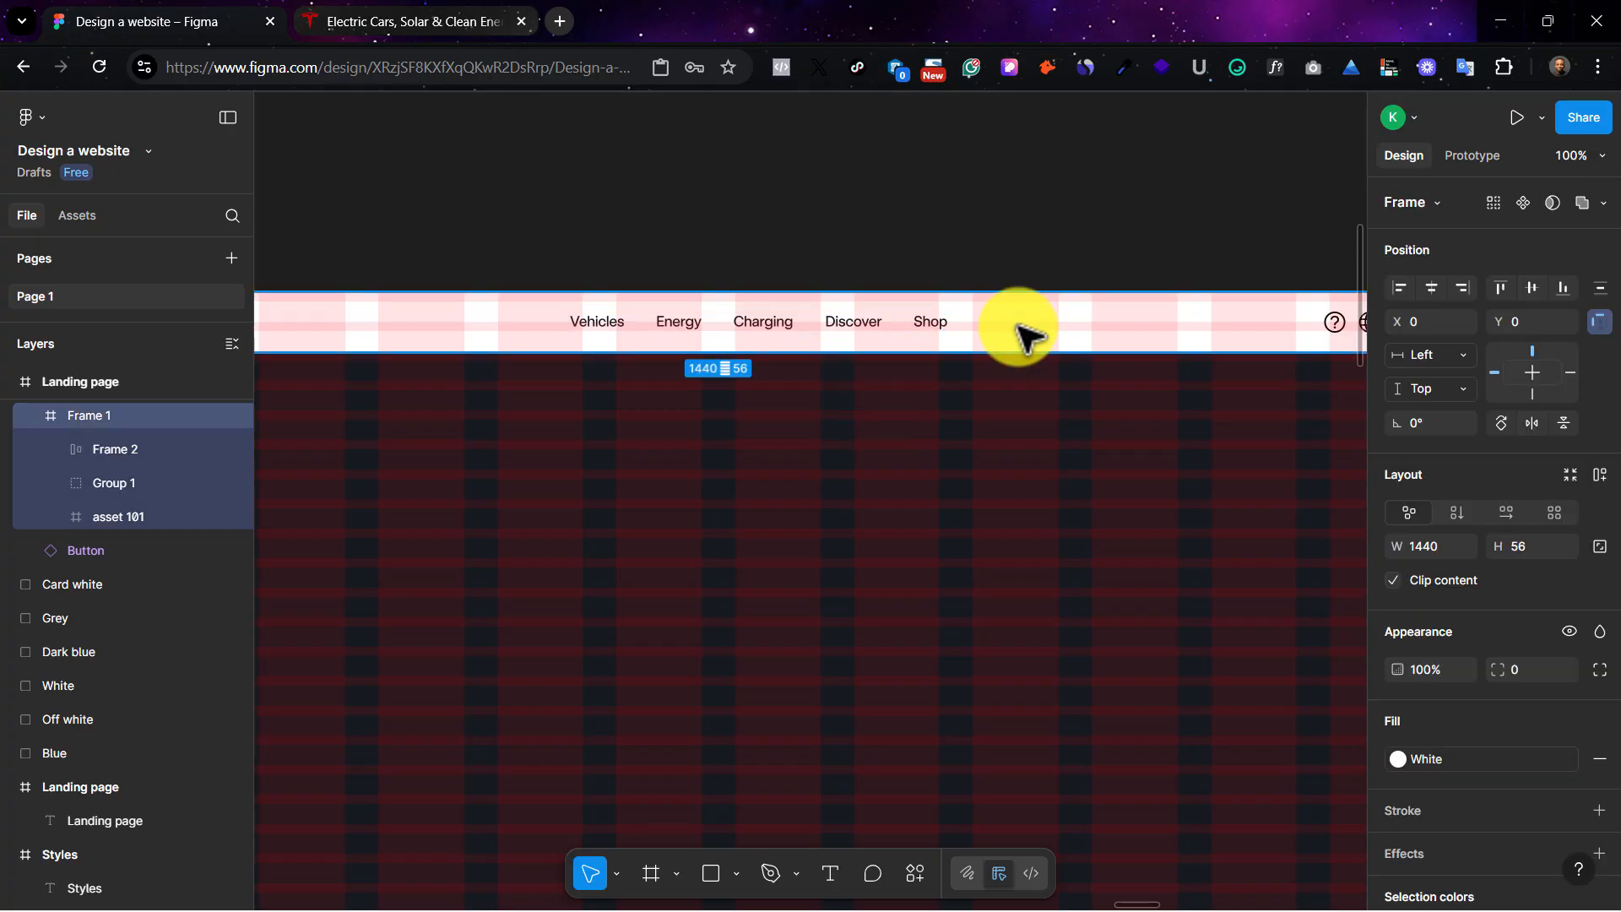
key("minus")
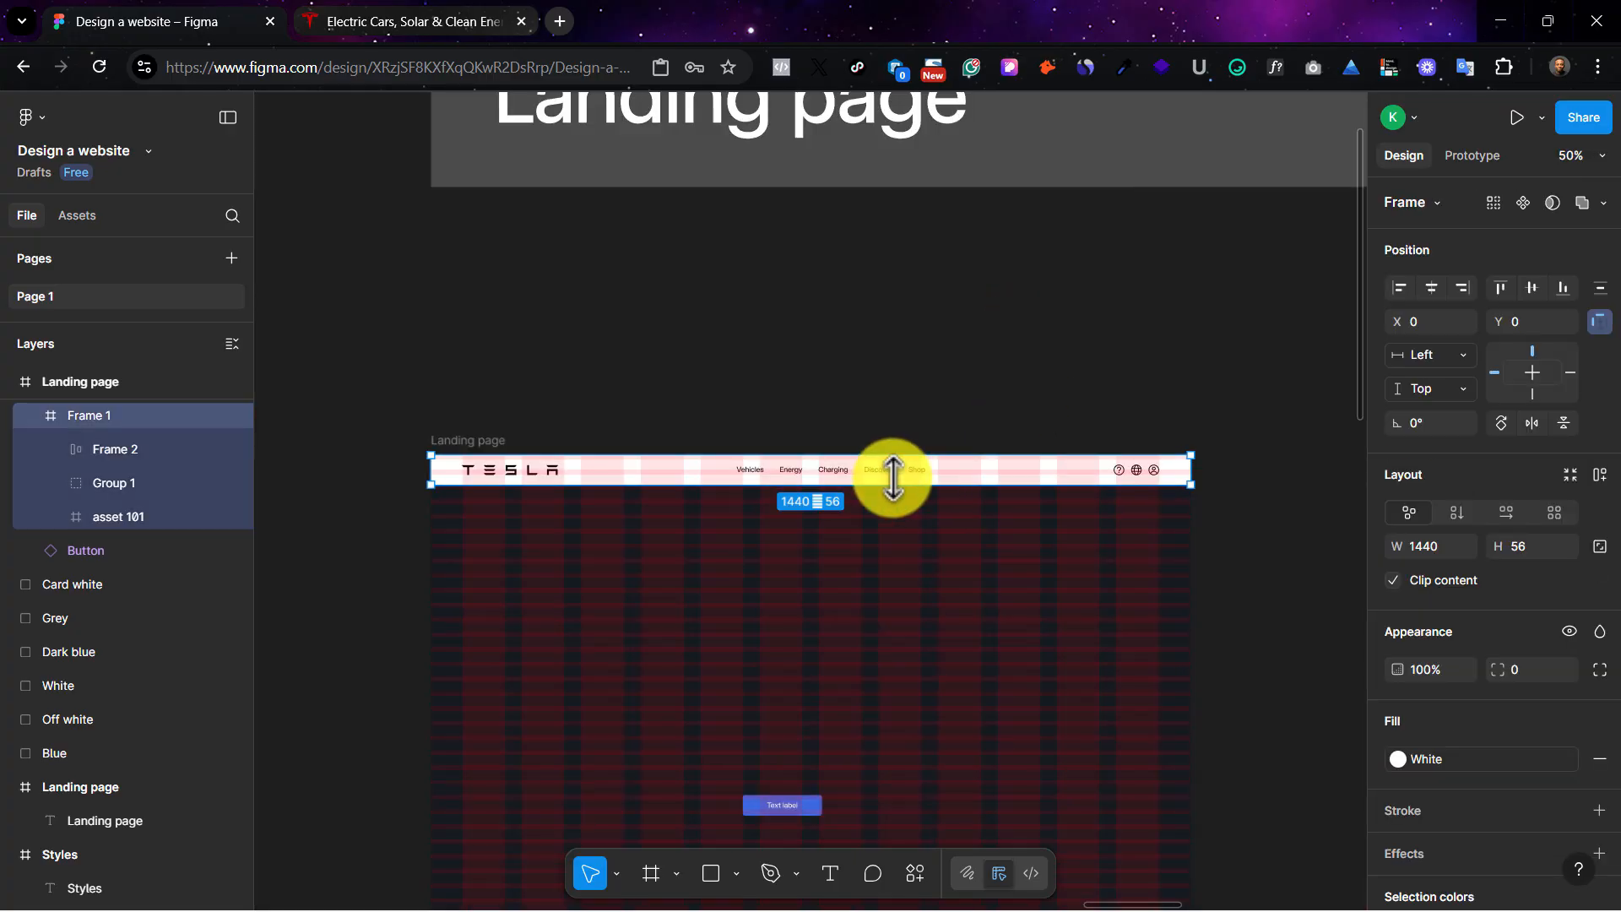
left_click(844, 472)
left_click_drag(869, 477, 843, 474)
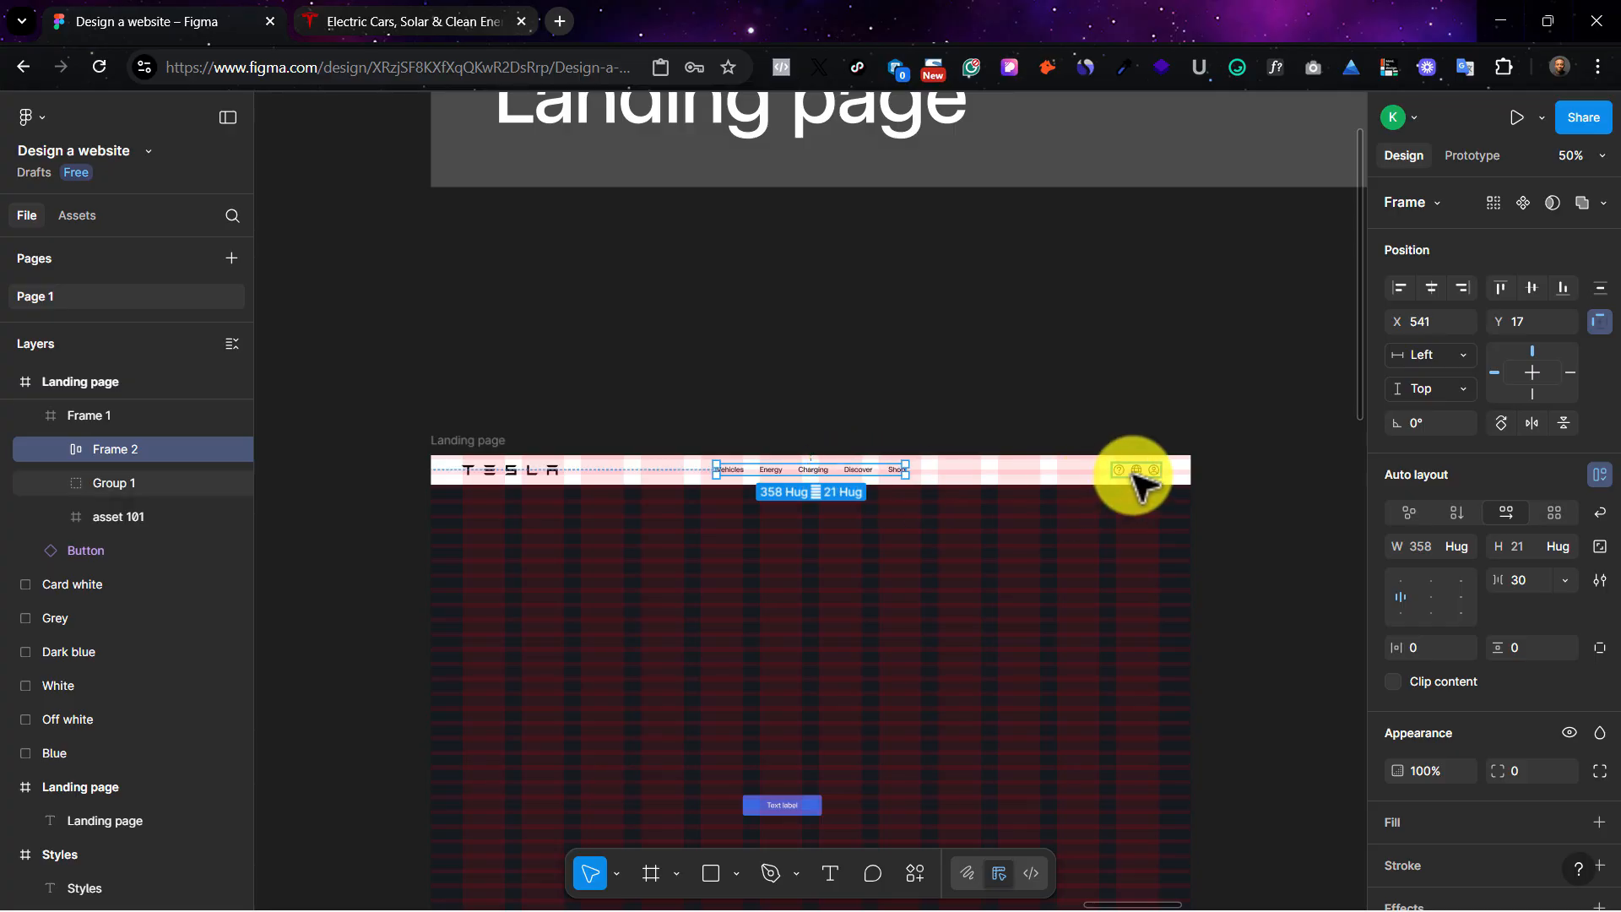
Step: Scale the TESLA logo in the header proportionally down to 150 wide using the Scale tool
left_click(497, 474)
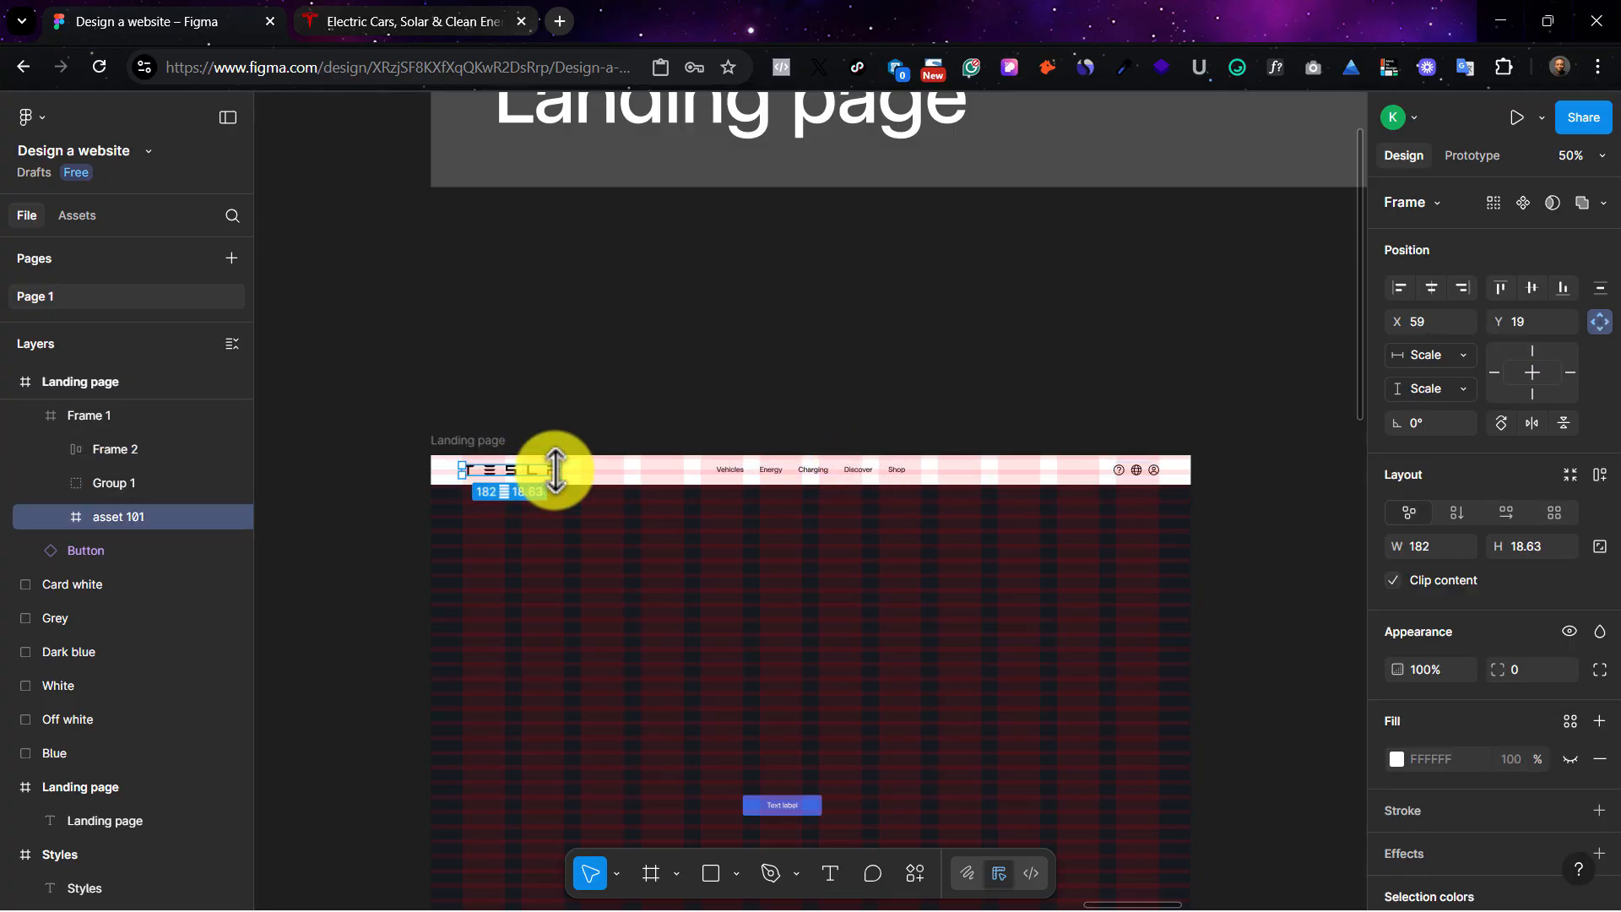
key("k")
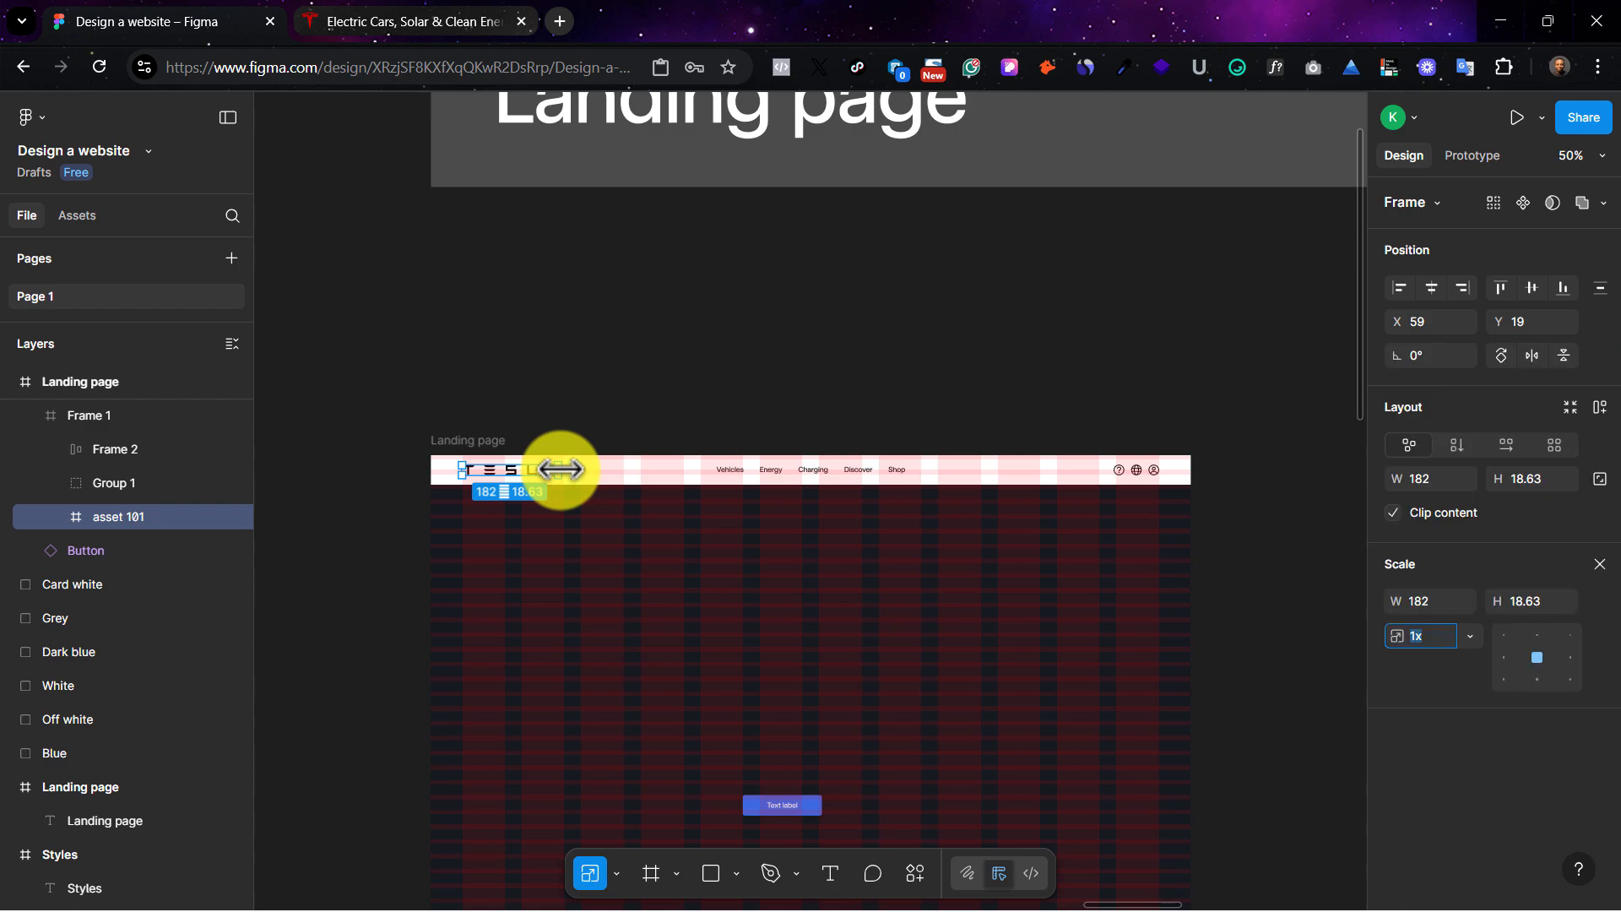
left_click_drag(560, 469, 537, 470)
left_click(641, 612)
Step: Align the TESLA logo, navigation row and icon group to each other's vertical centers in the header
left_click(521, 473)
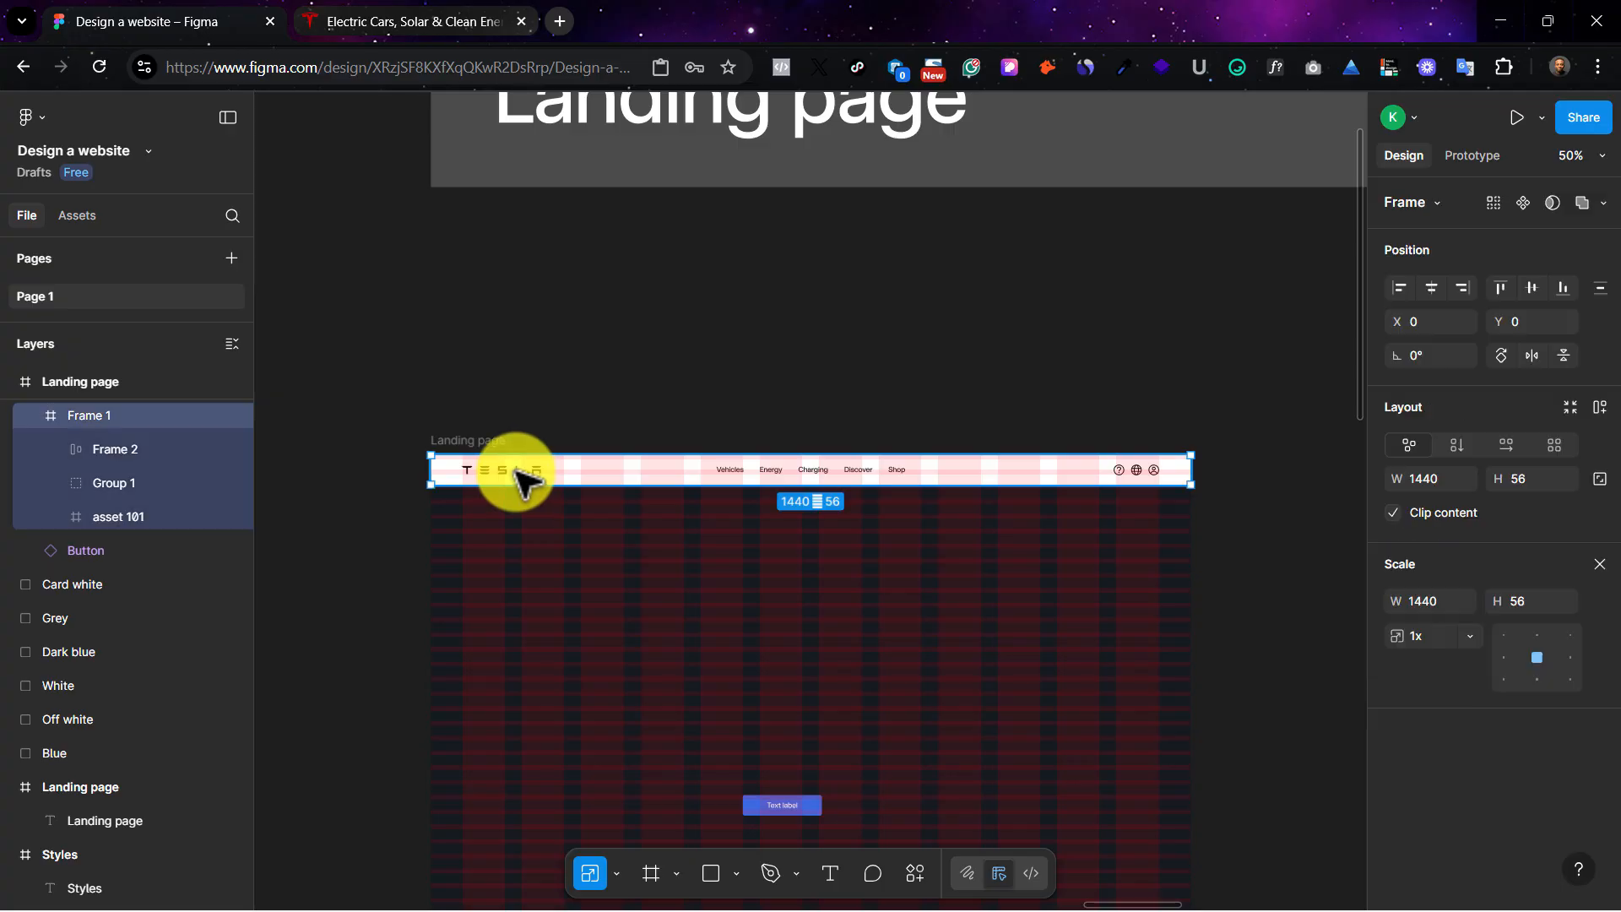
left_click(521, 473)
left_click(770, 471, "shift")
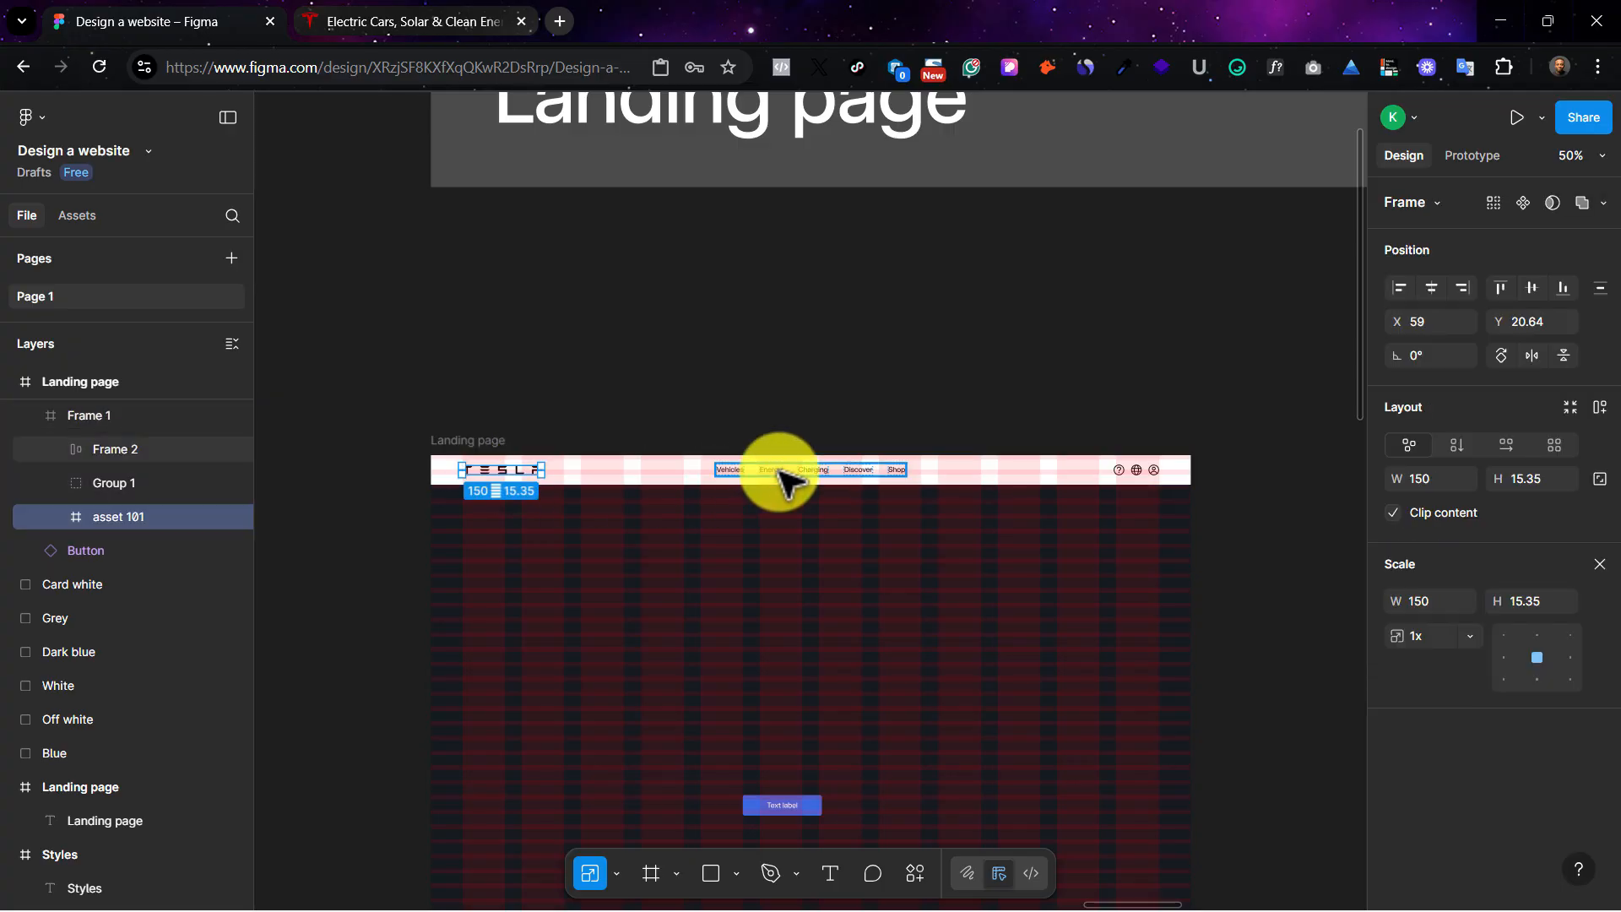
left_click(1132, 472, "shift")
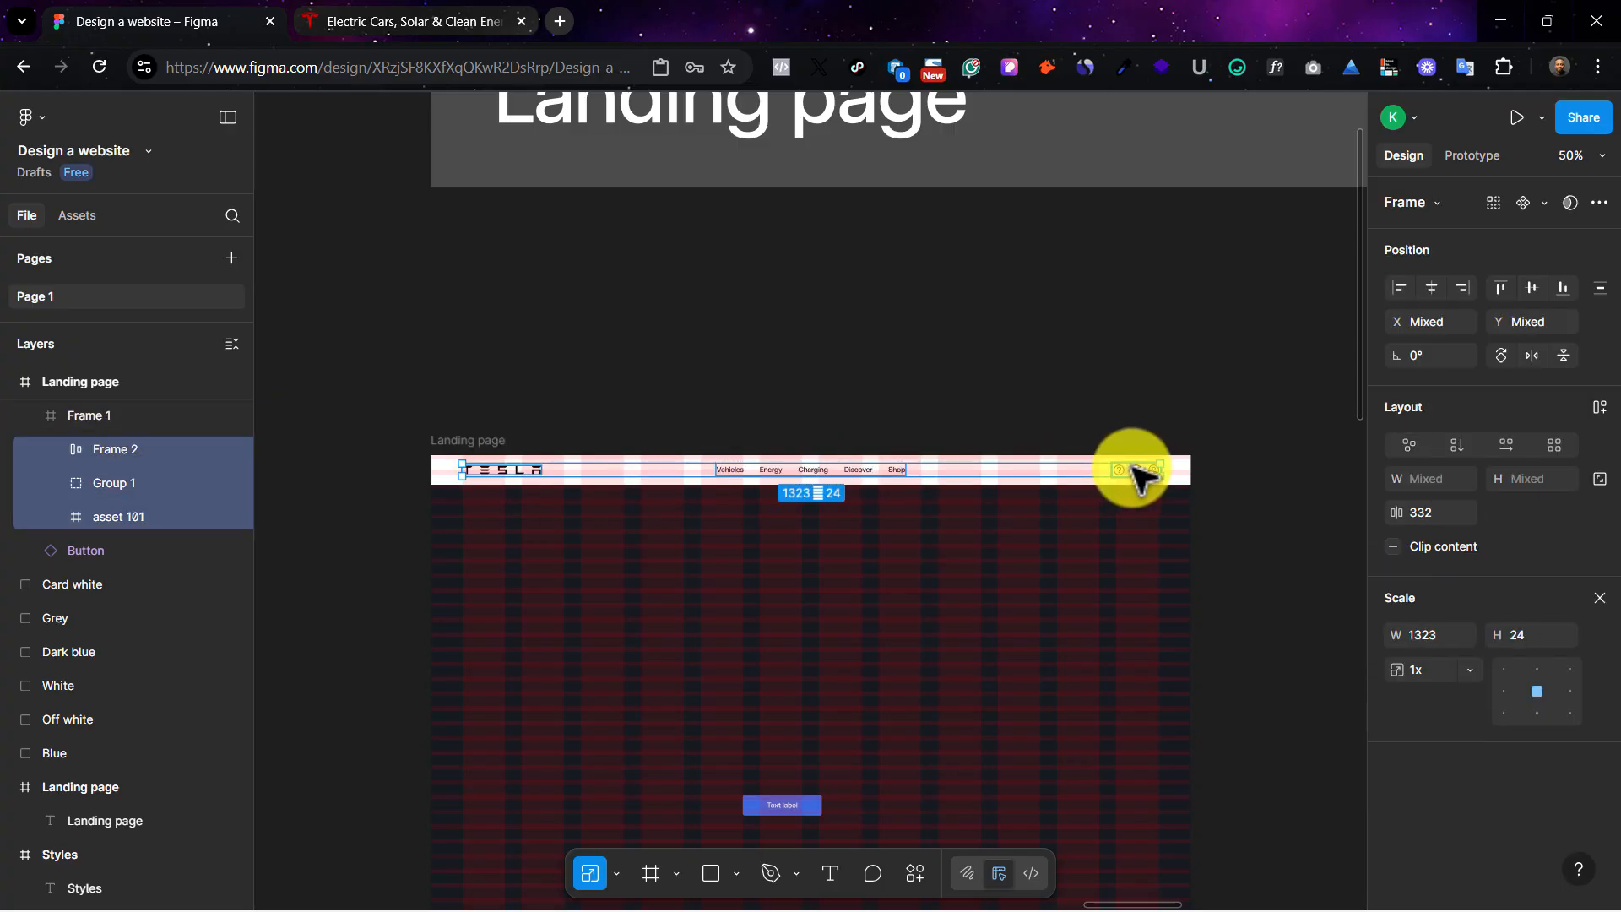
left_click(1528, 285)
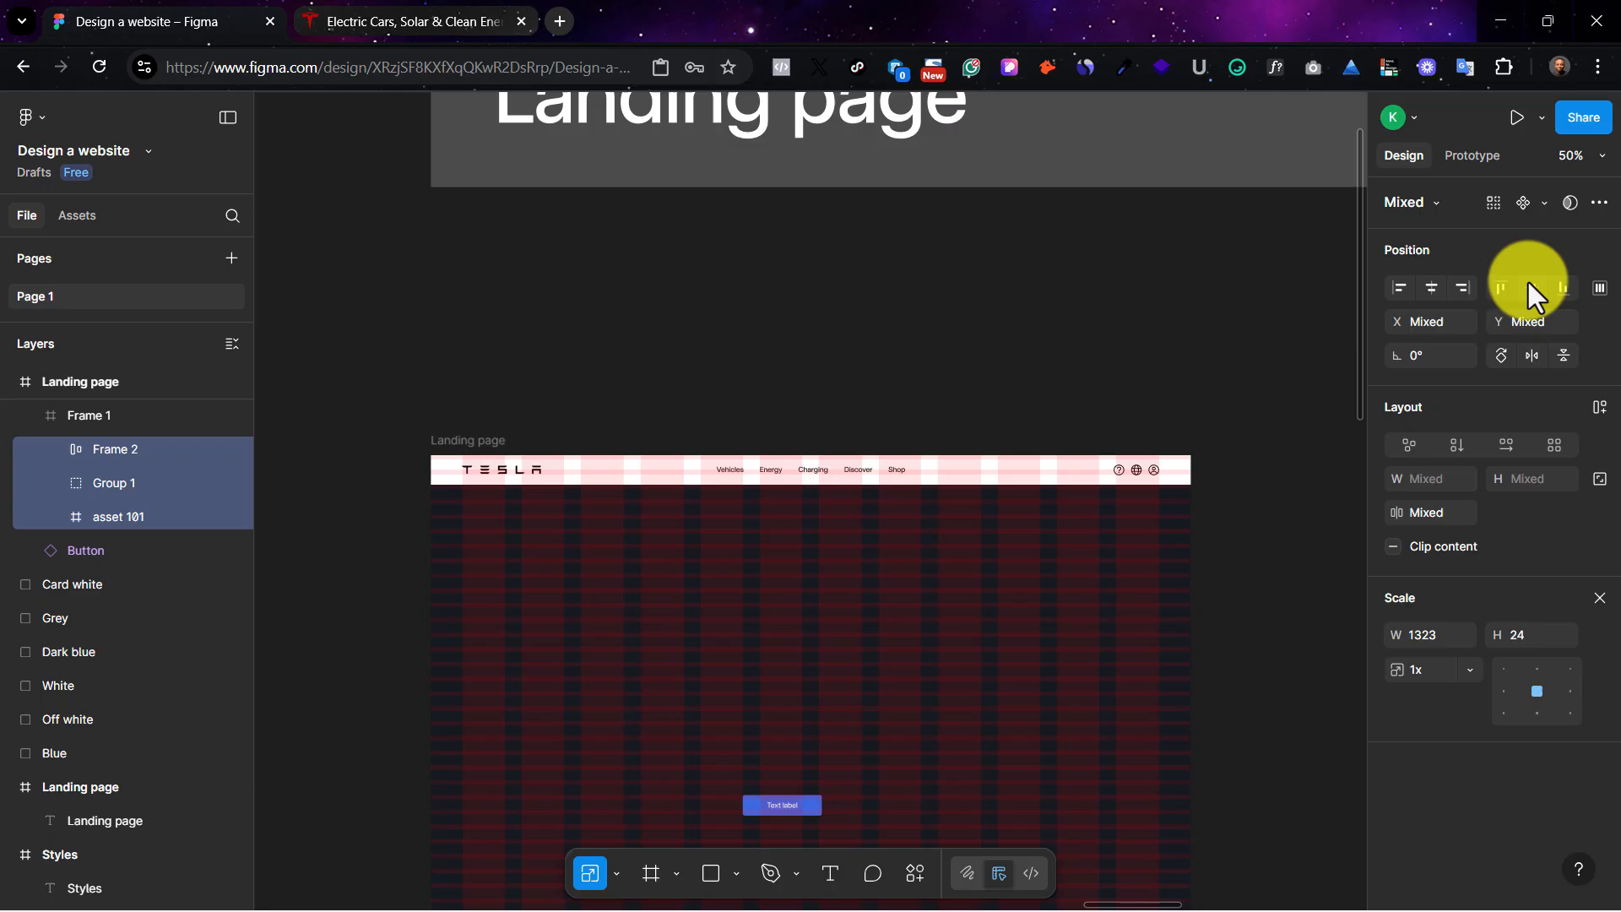
Step: Hide the layout guides and check the header from the logo to the icons at 100% zoom
left_click(902, 591)
key("shift+g")
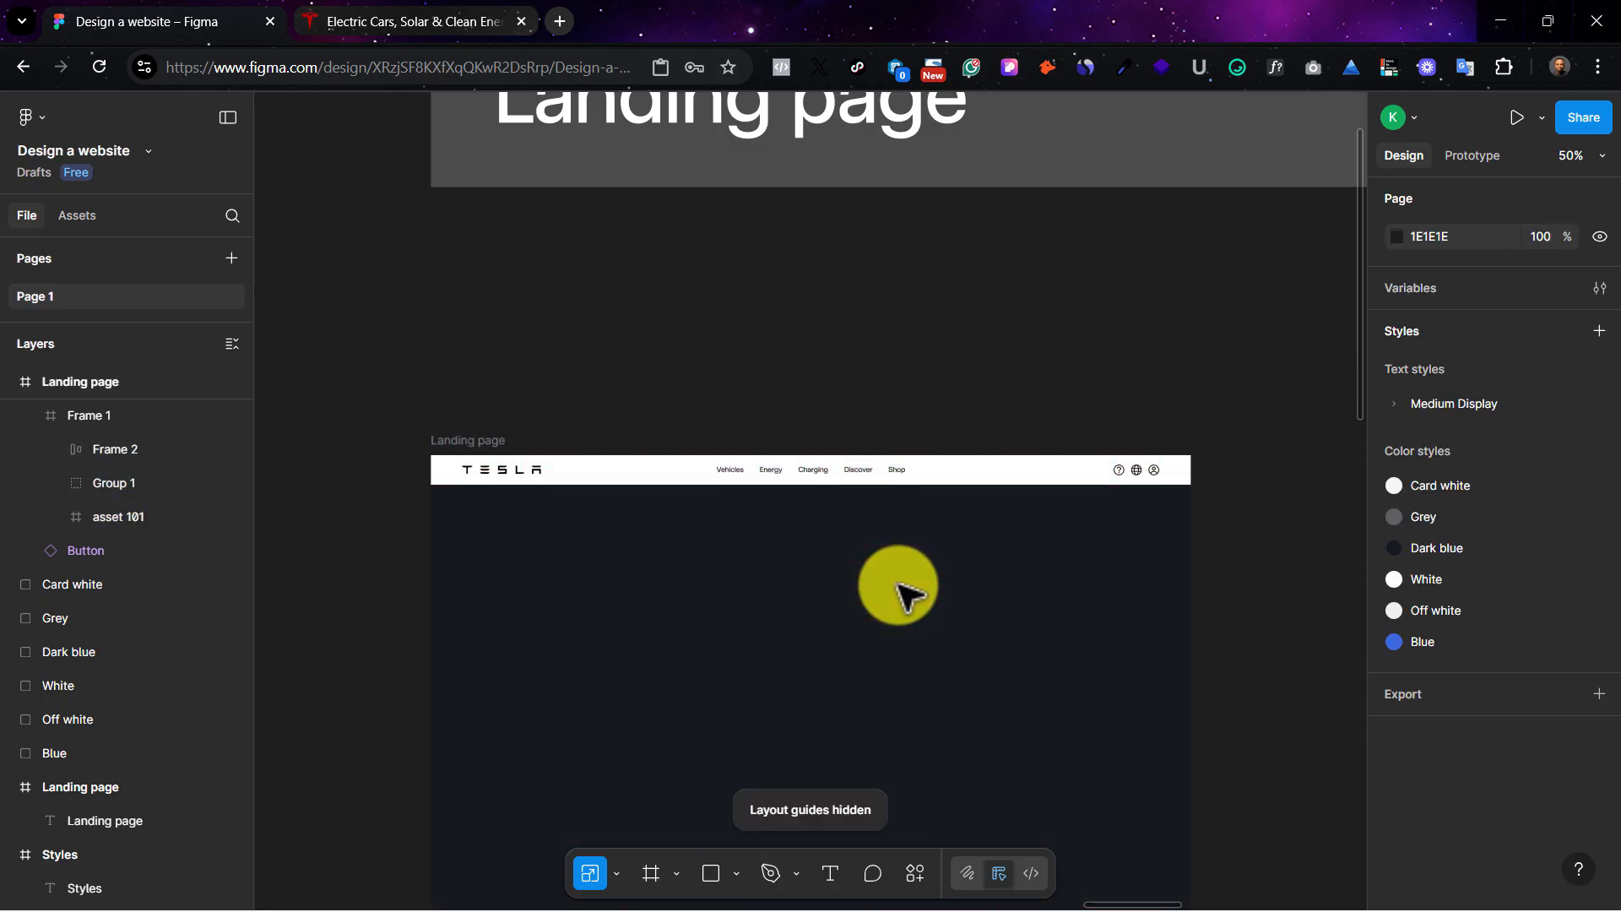
left_click(1013, 478)
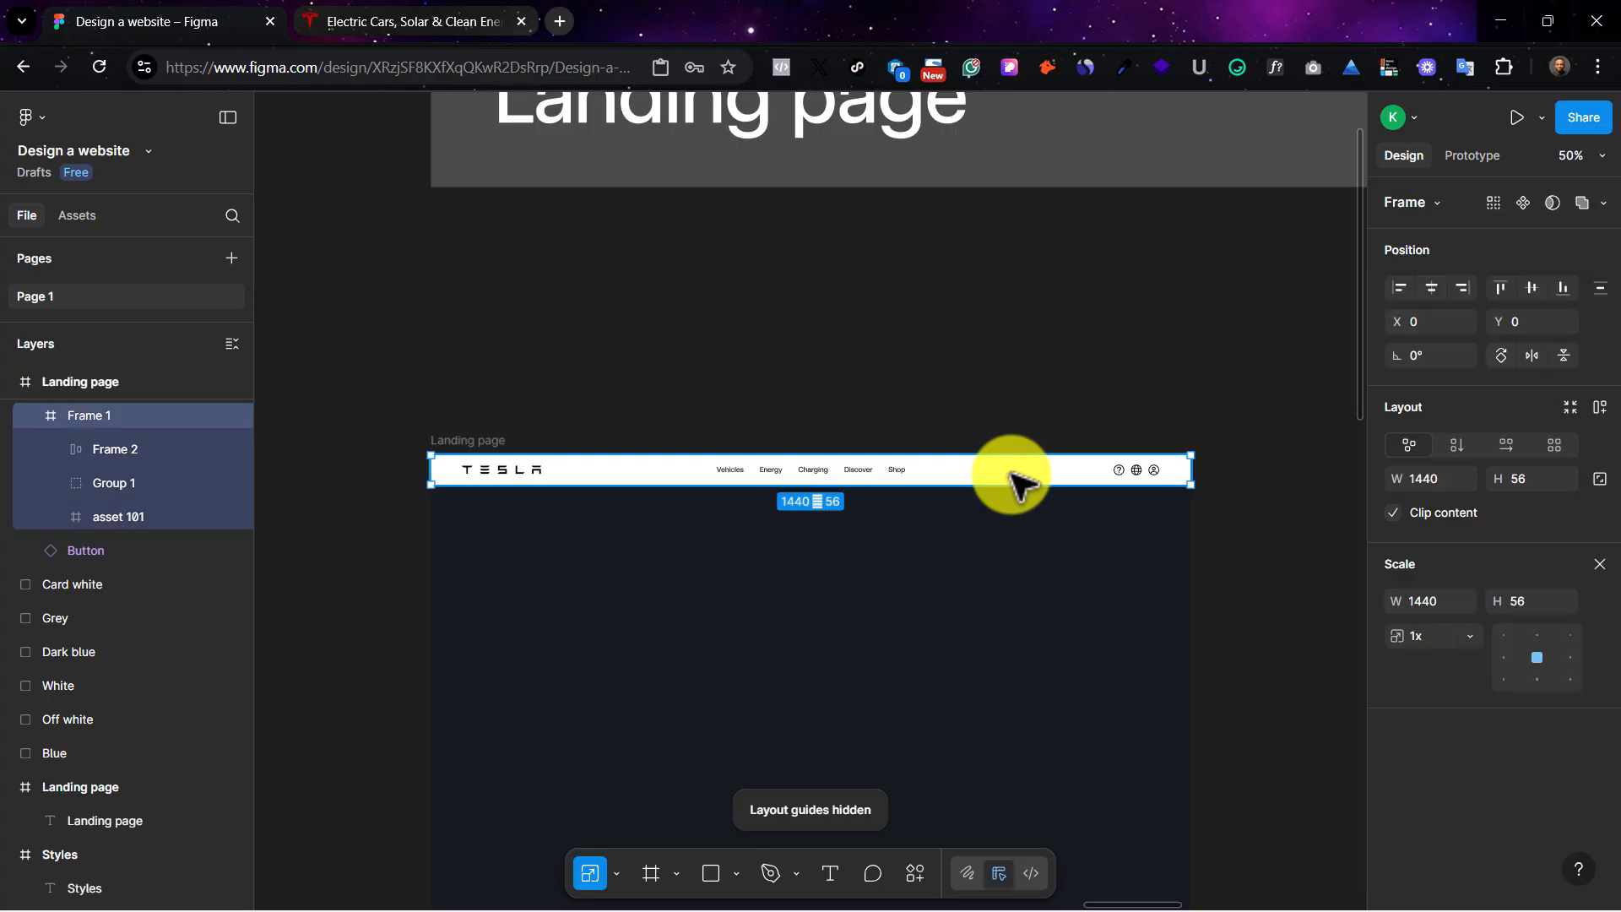
key("shift+0")
left_click(1122, 572)
scroll(1127, 578, "left", 3)
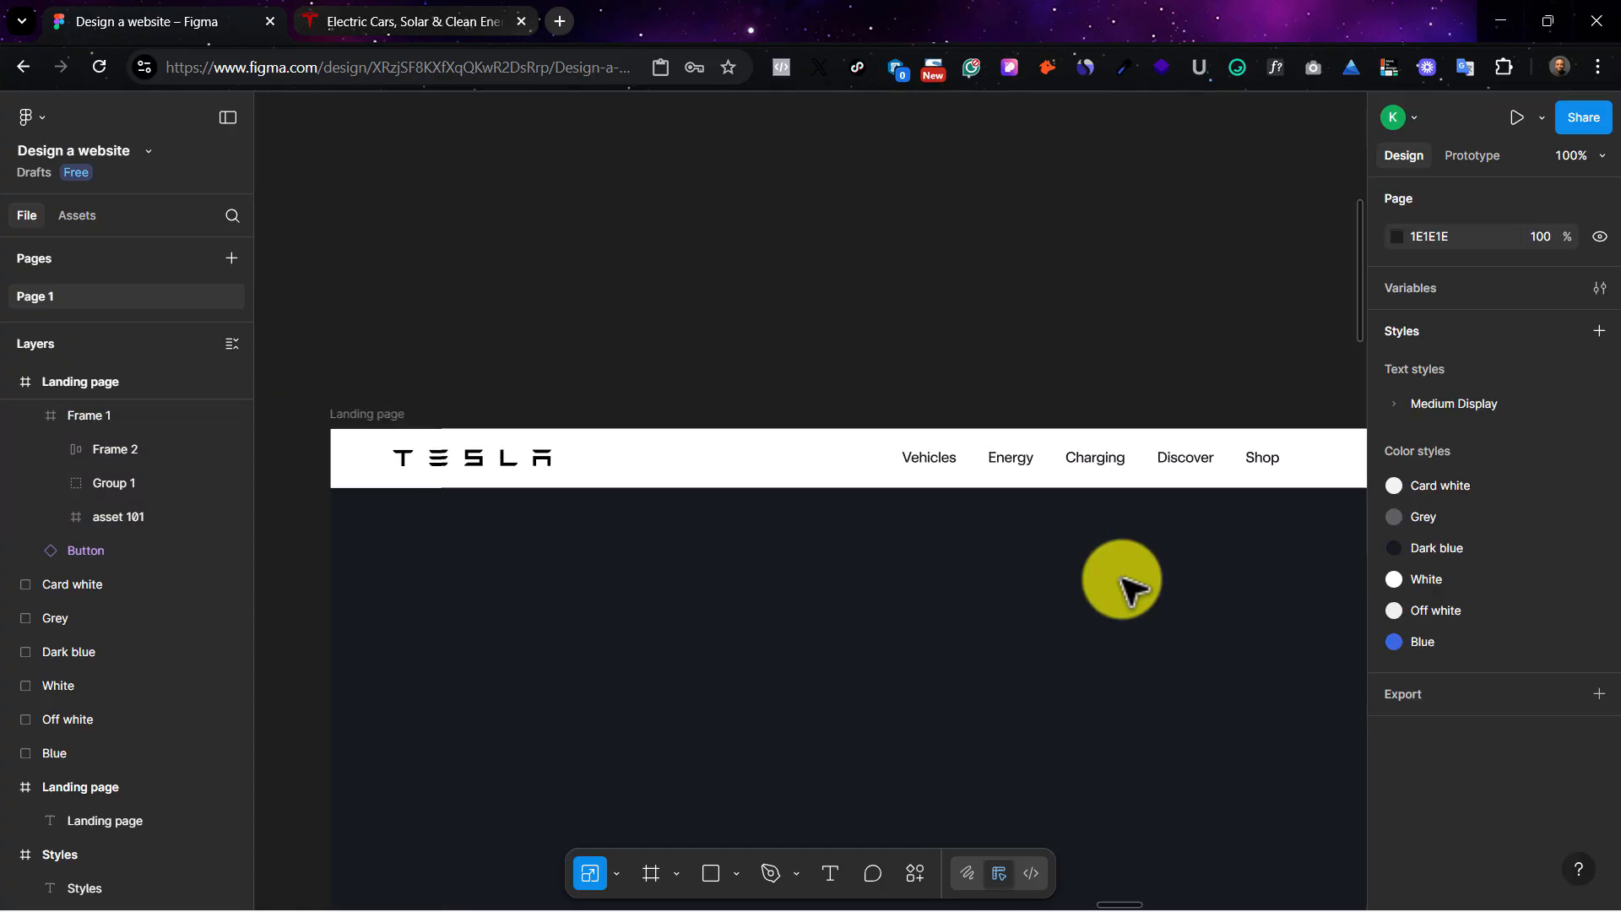
scroll(1131, 588, "right", 5)
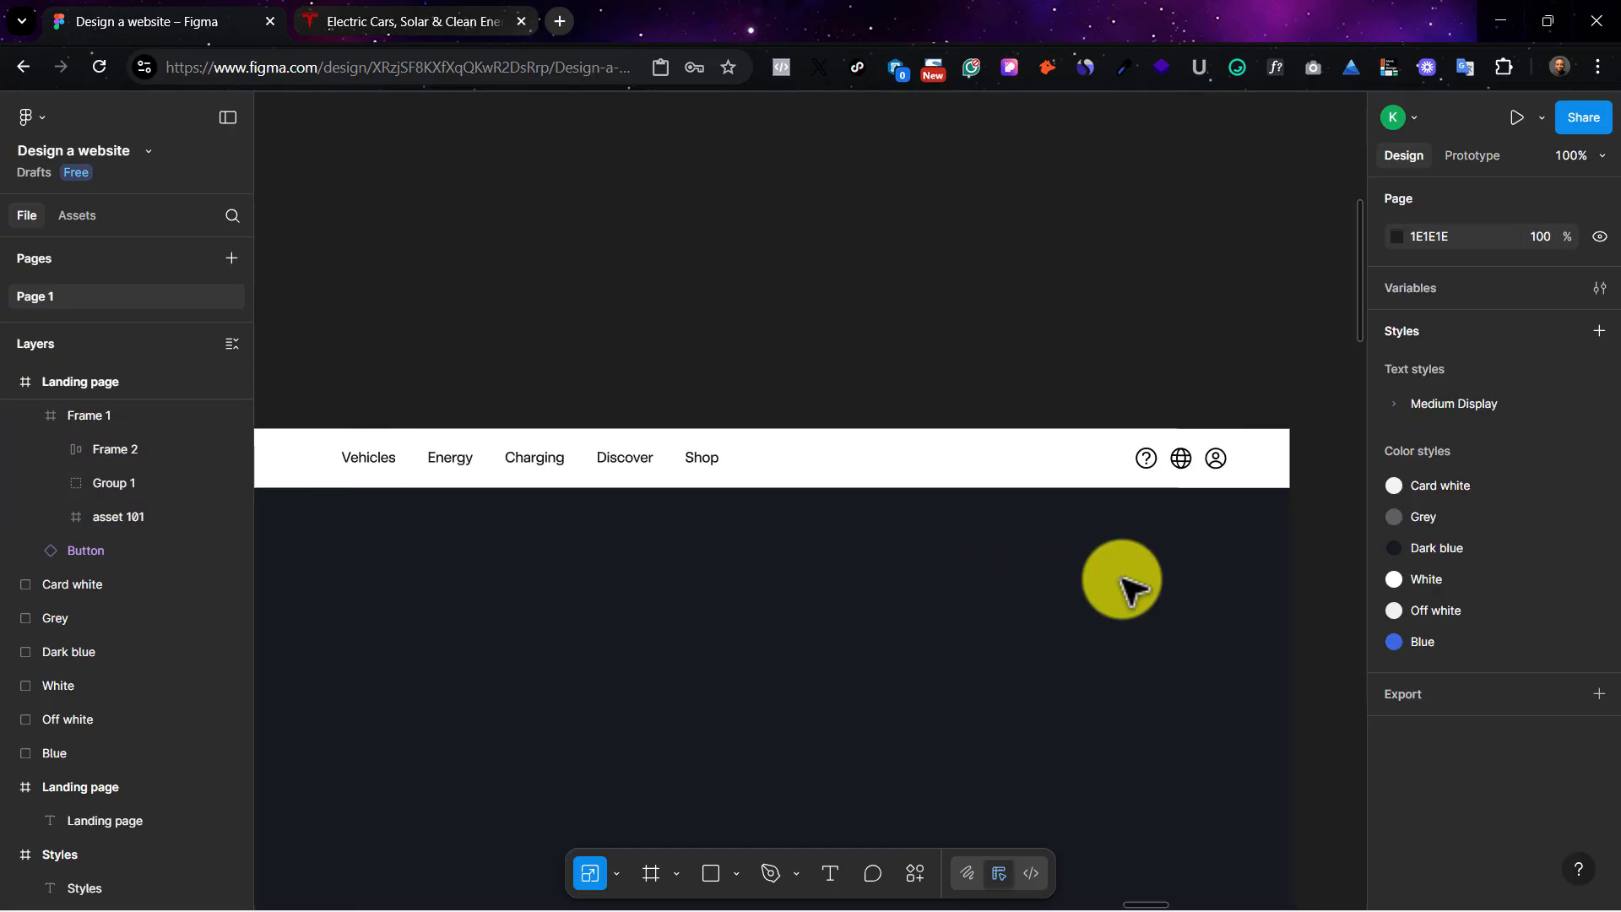
scroll(1080, 549, "left", 2)
Step: Duplicate the header frame onto the empty canvas beside the landing page and rename the copy Header
left_click(1038, 474)
scroll(1043, 481, "down", 5)
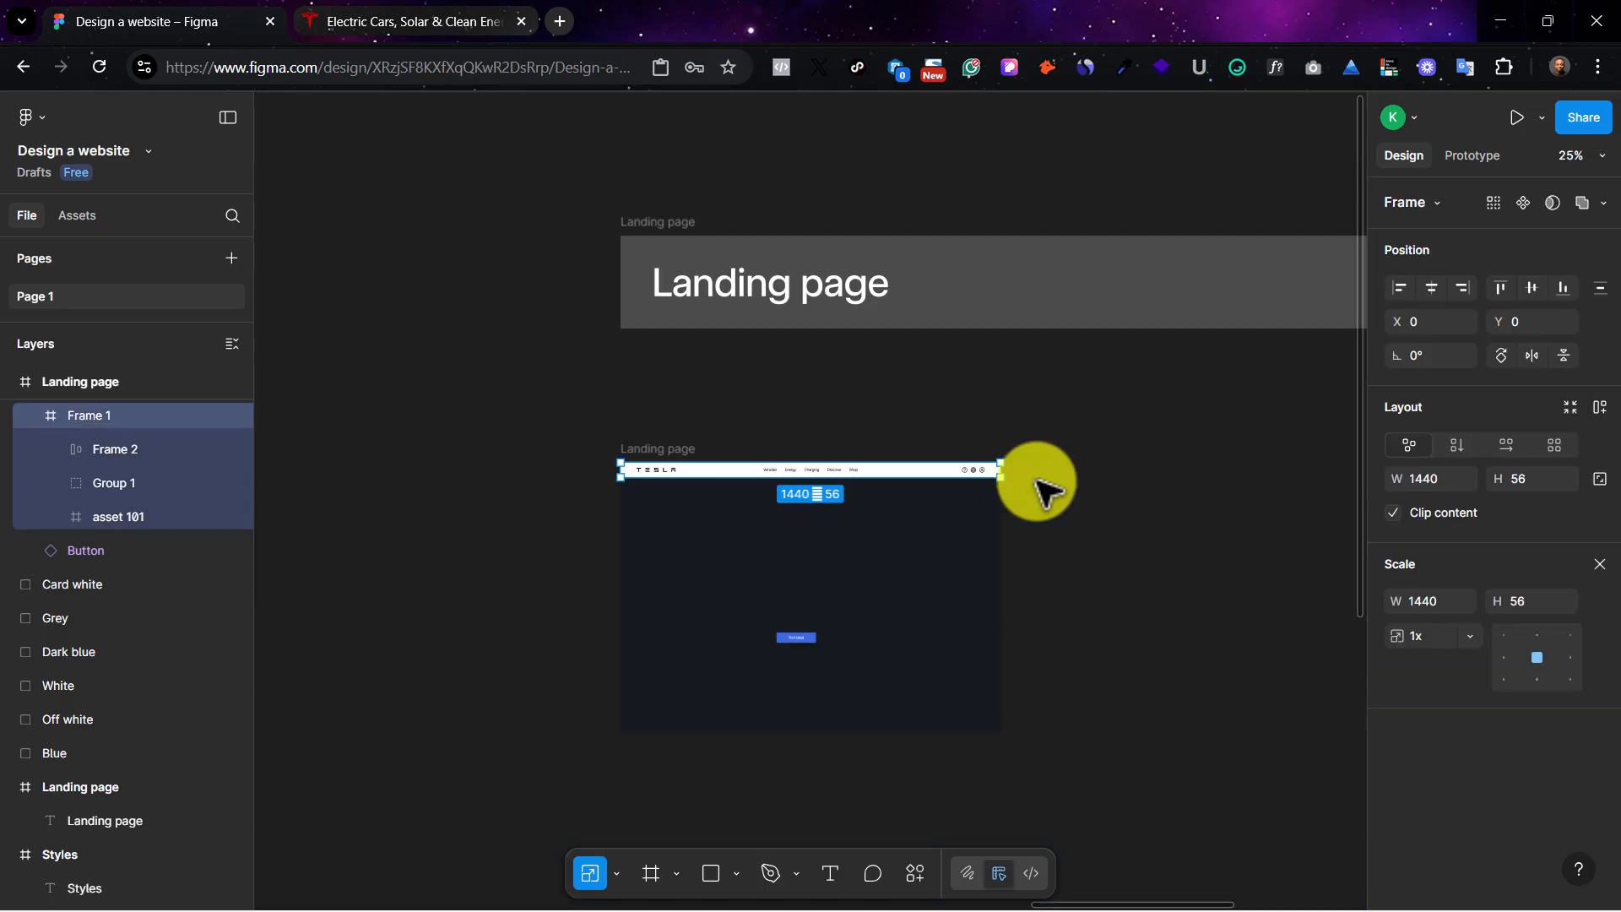
left_click_drag(958, 483, 535, 405)
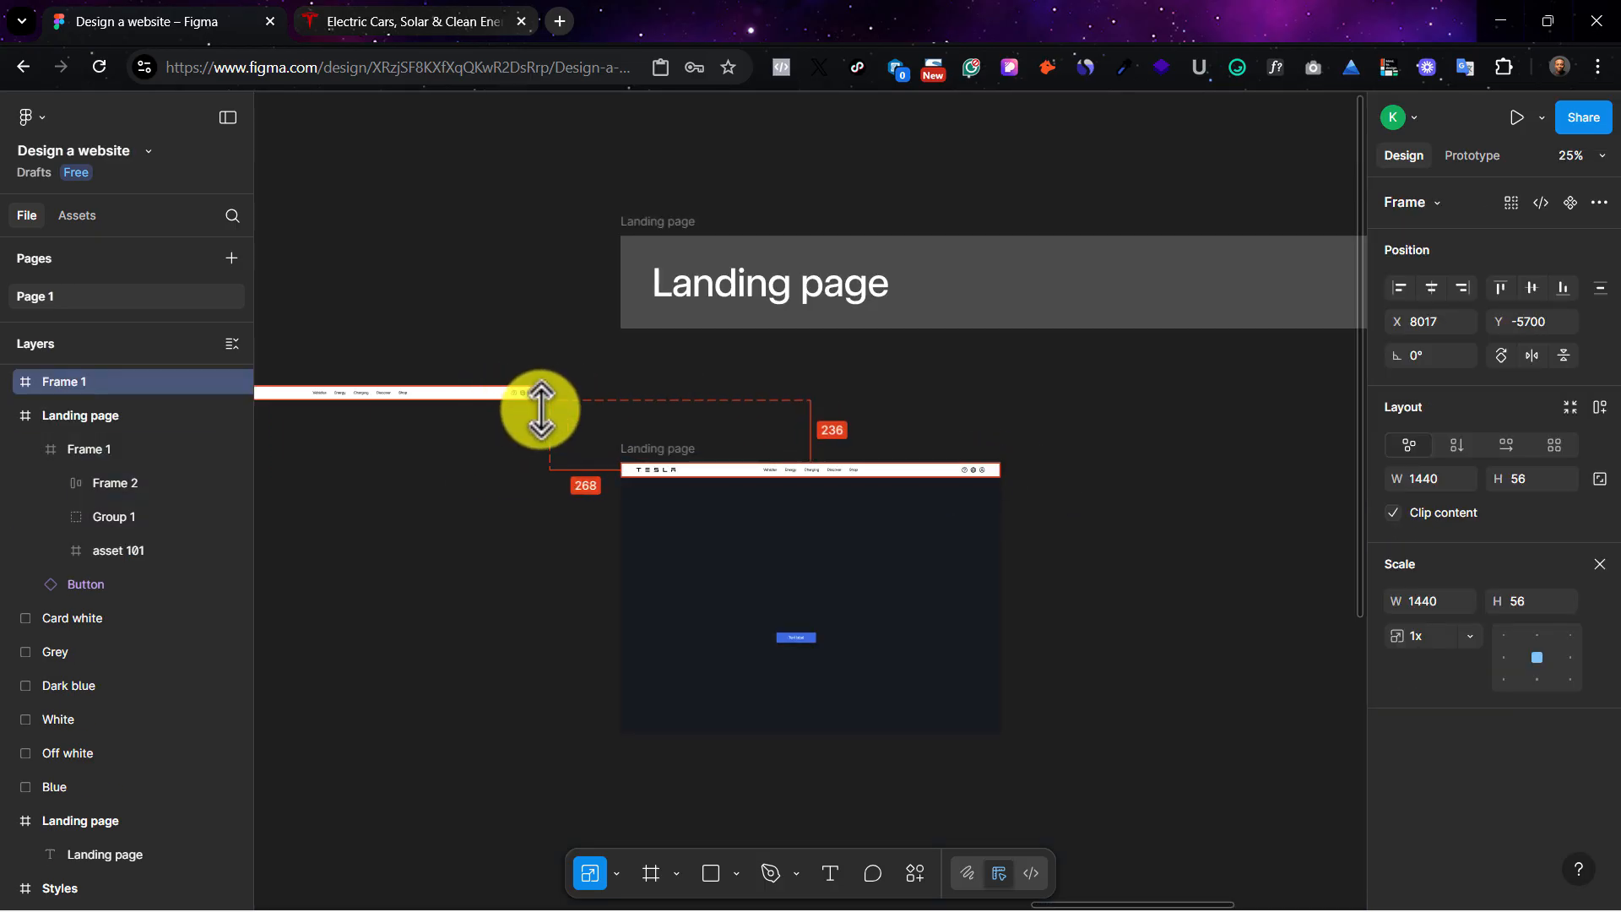
scroll(770, 383, "left", 4)
scroll(624, 395, "left", 3)
scroll(625, 395, "up", 2)
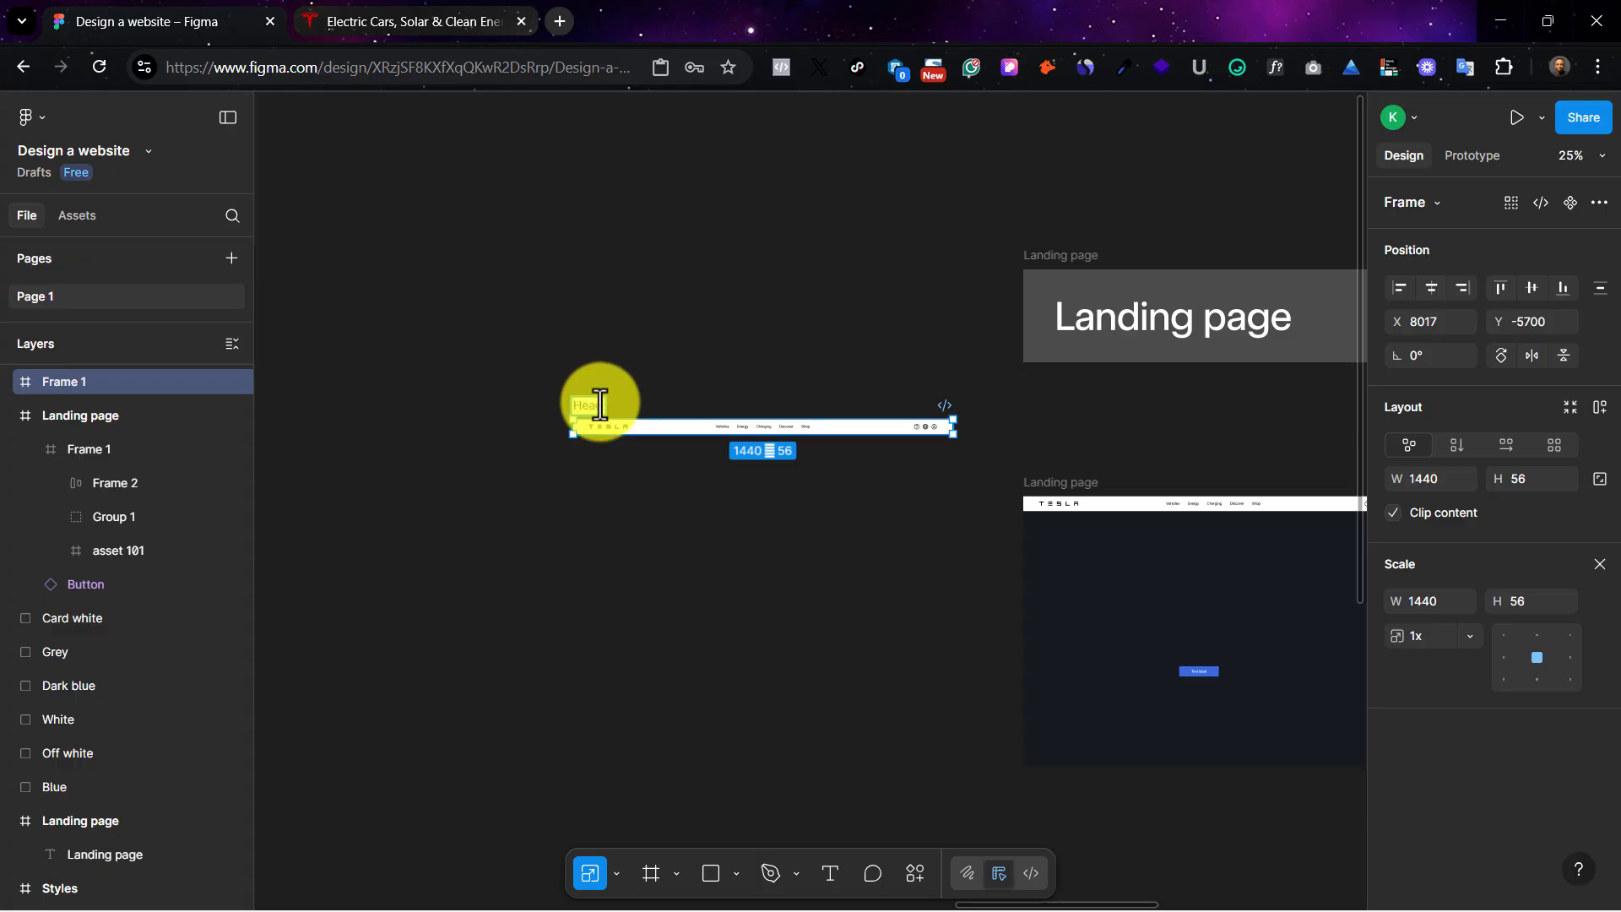
type("r")
left_click(651, 405)
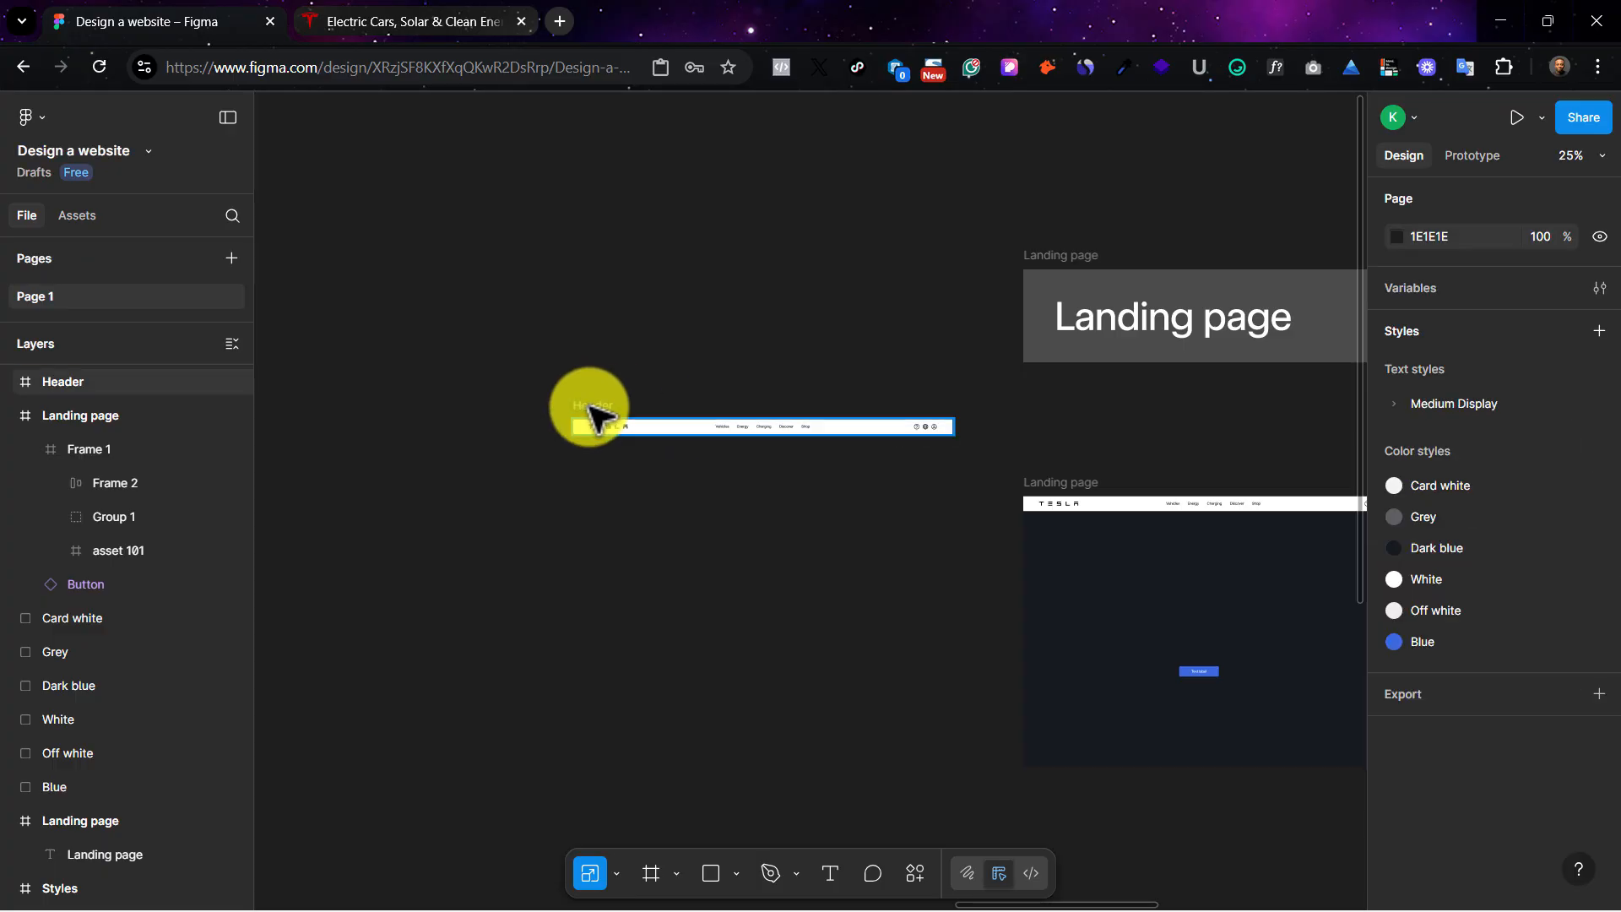
Step: Turn the duplicated Header frame into a component
left_click(590, 418)
key("ctrl+plus")
key("ctrl+plus")
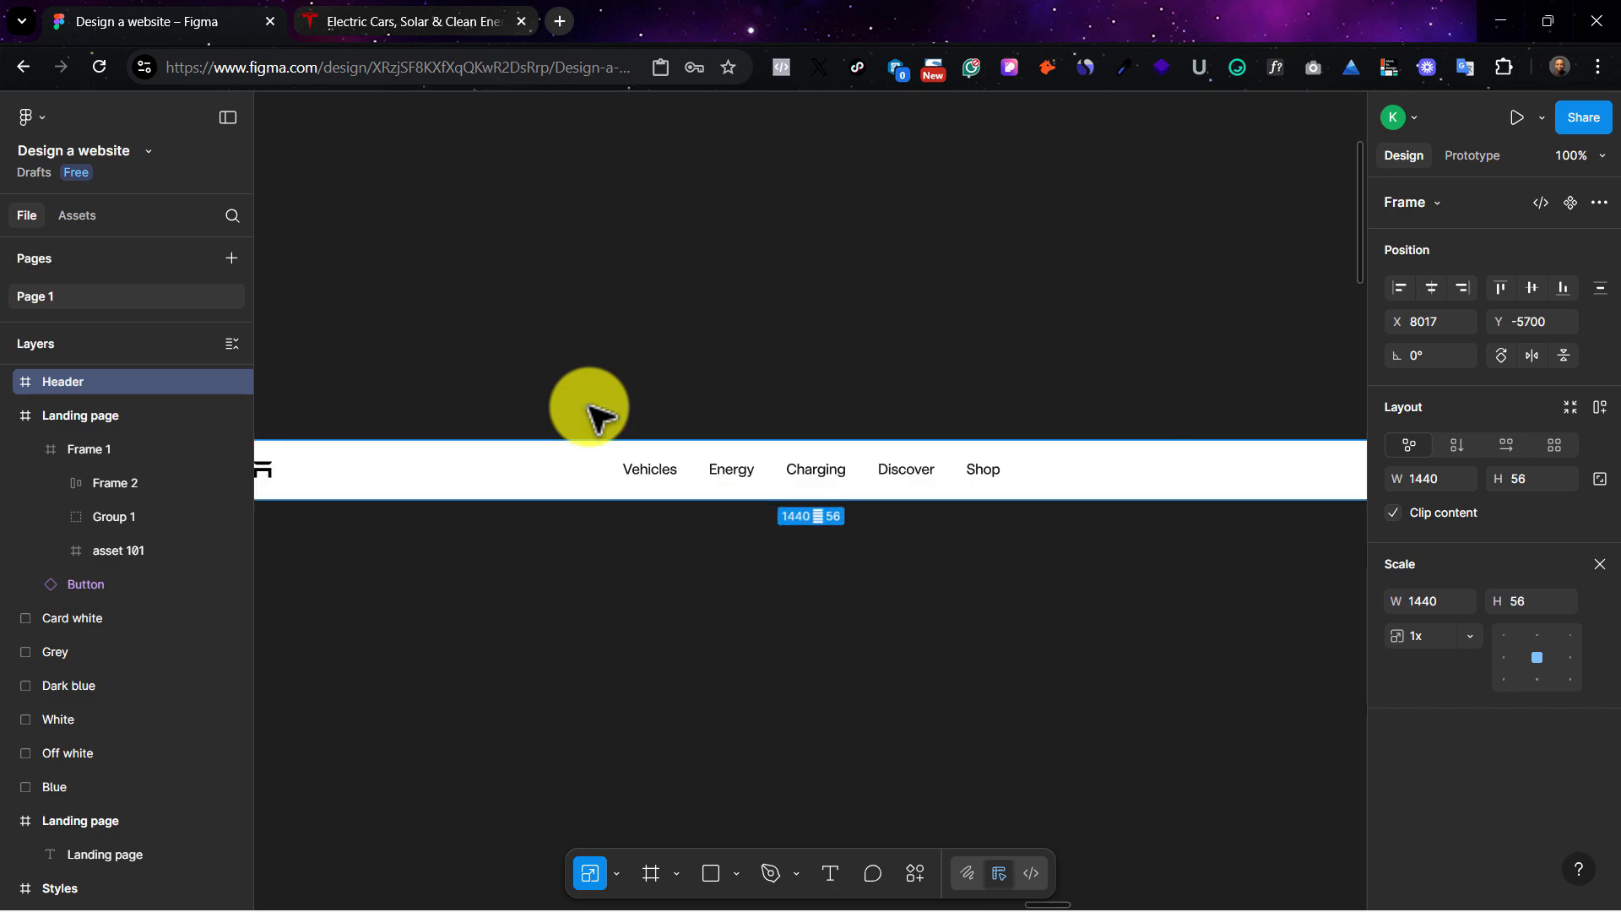
scroll(681, 489, "left", 4)
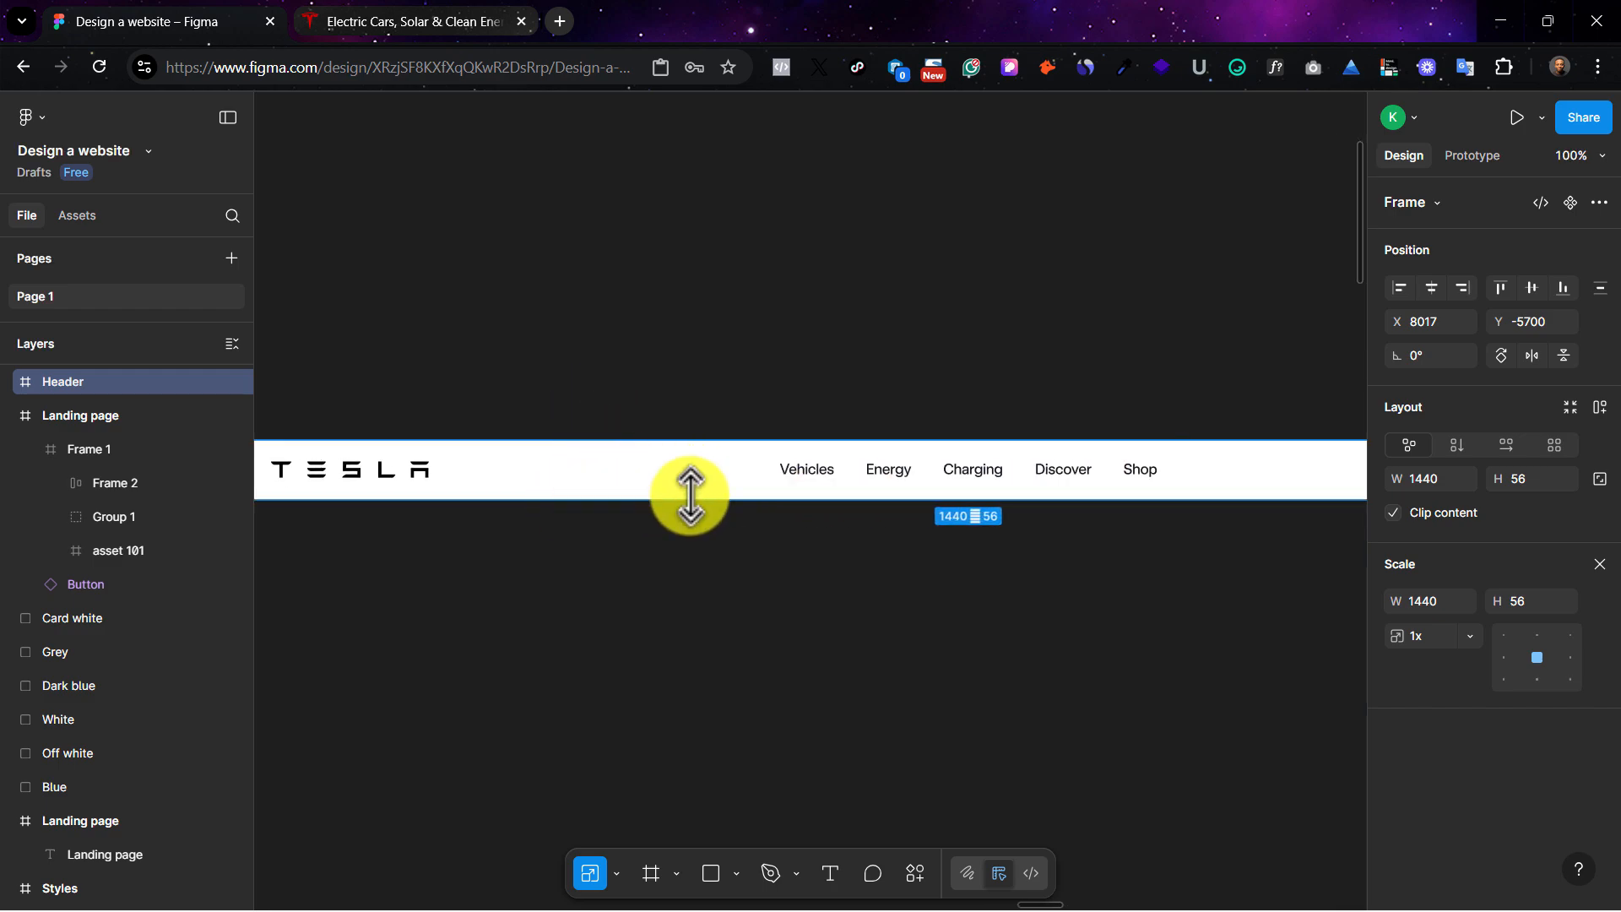
scroll(398, 438, "left", 10)
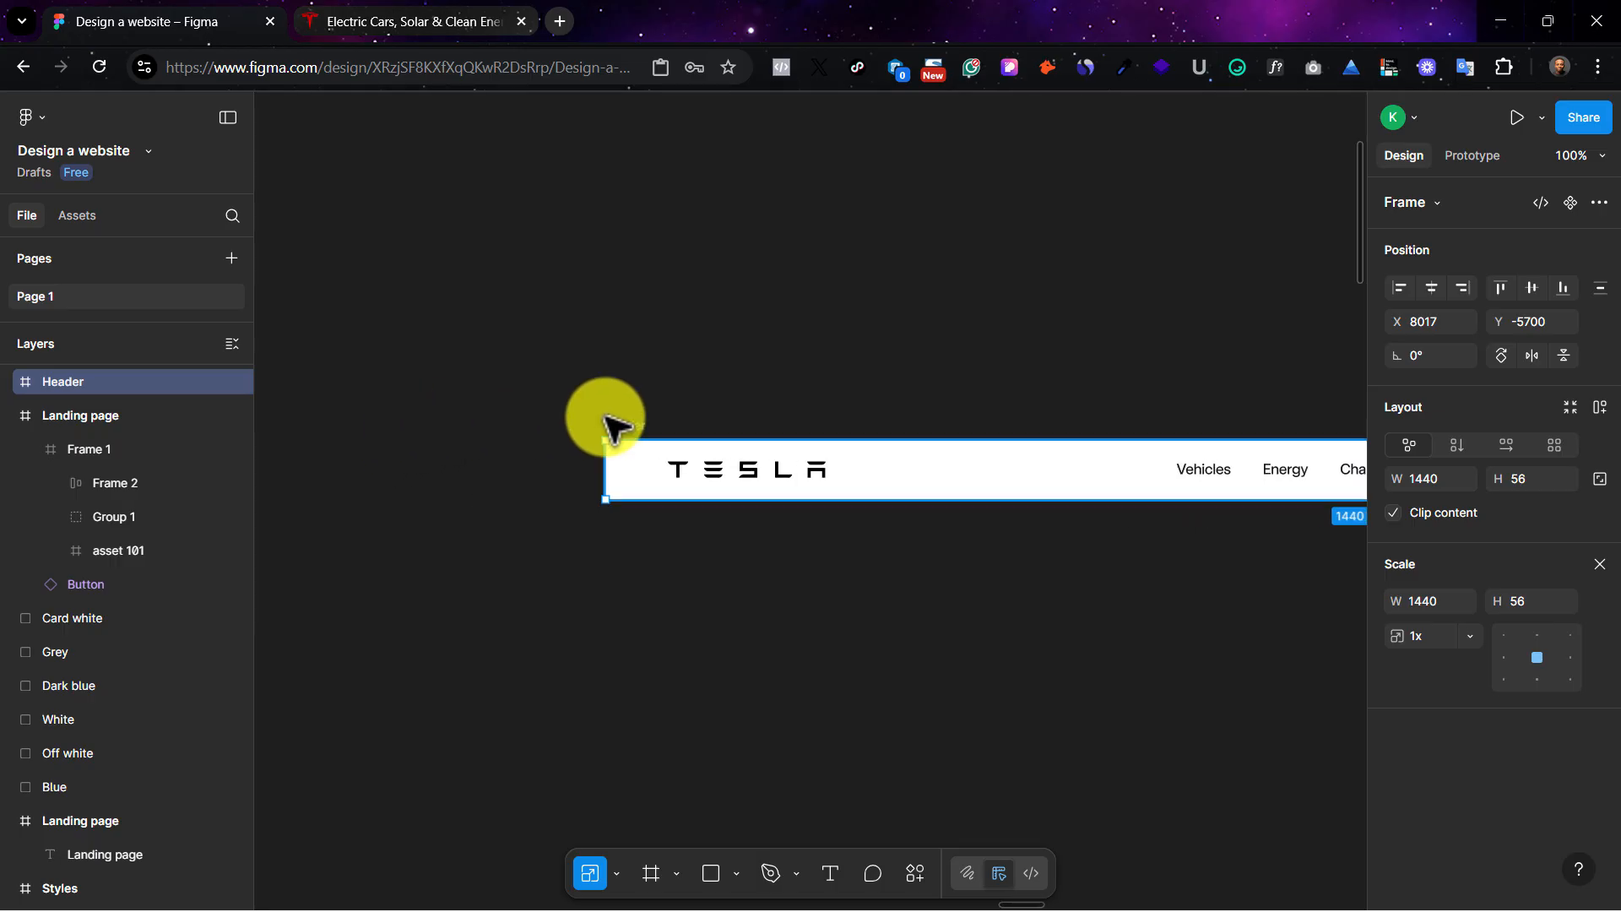
scroll(1274, 499, "right", 7)
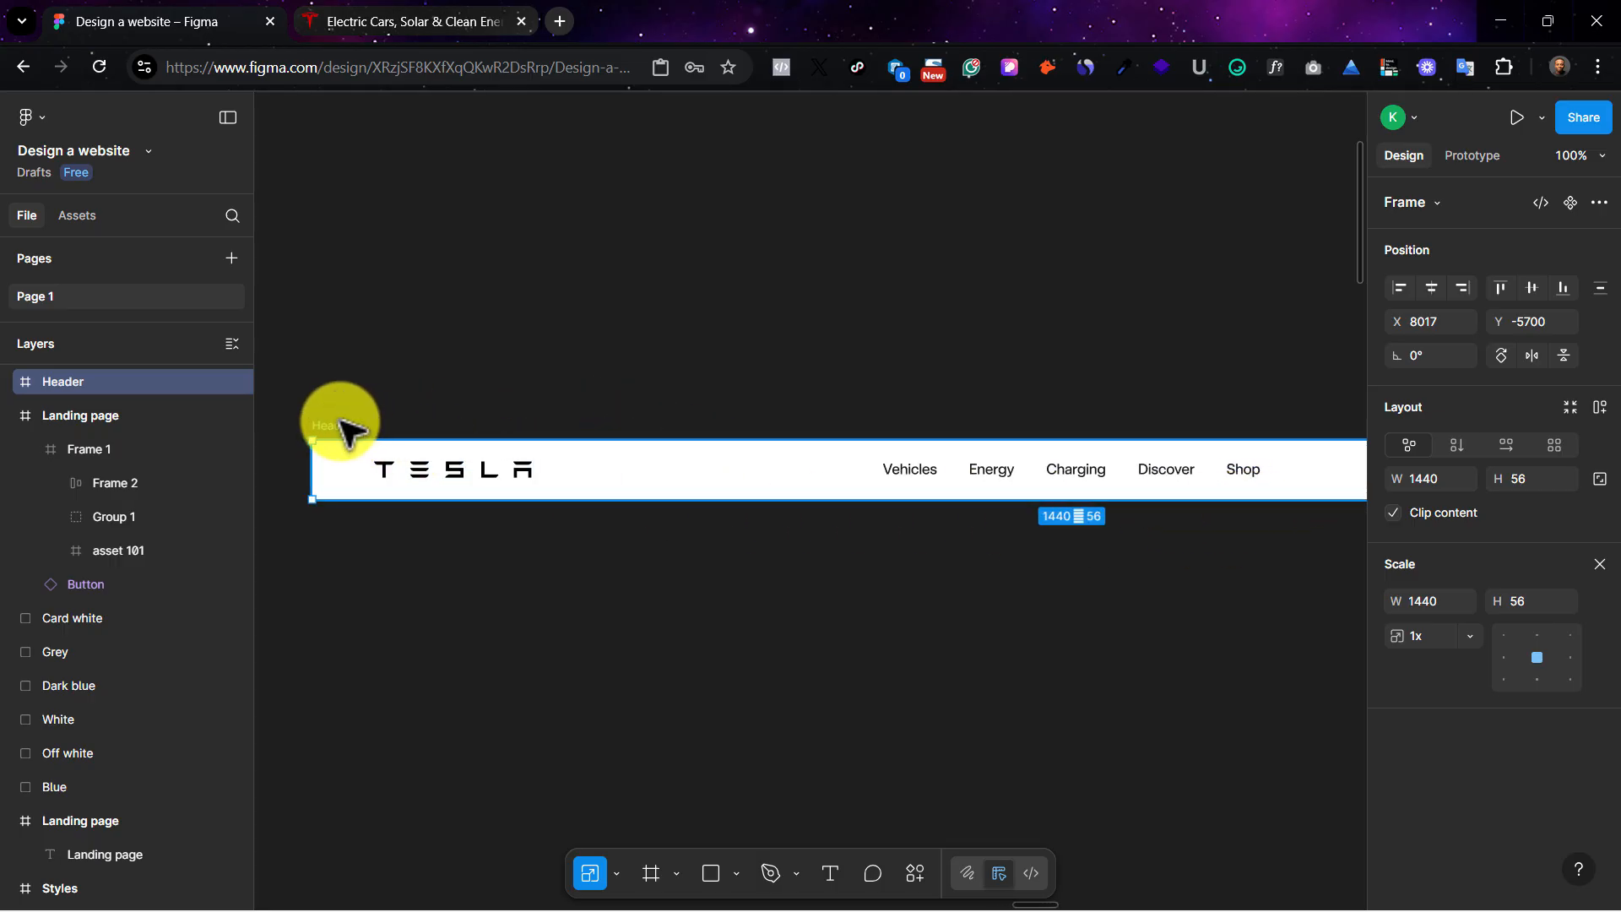
key("minus")
key("minus")
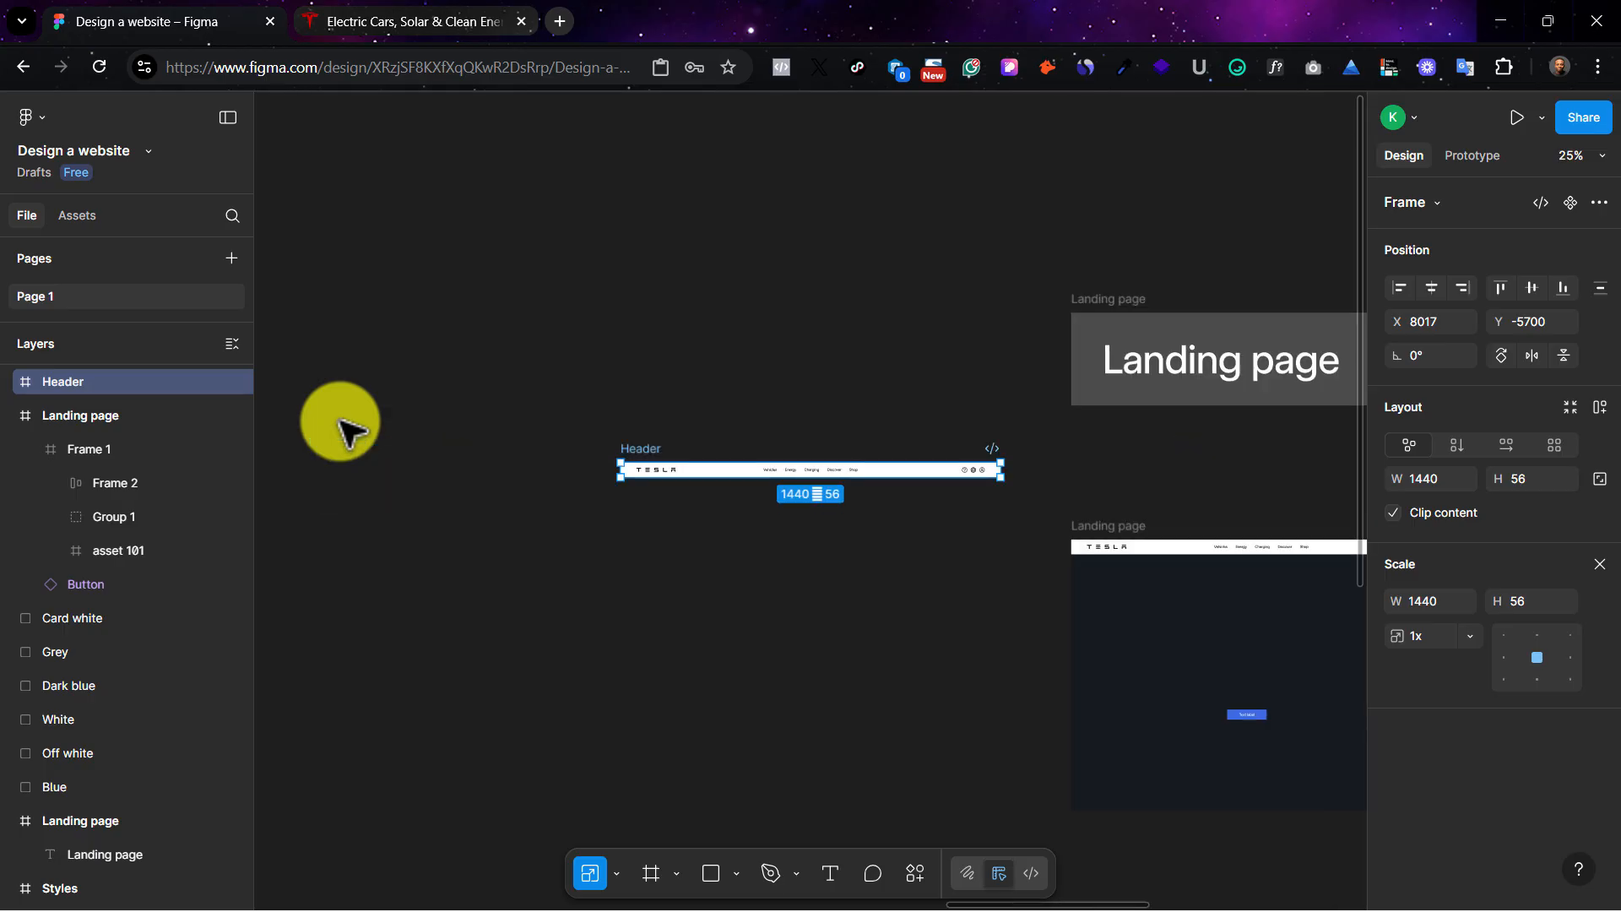
left_click(1568, 209)
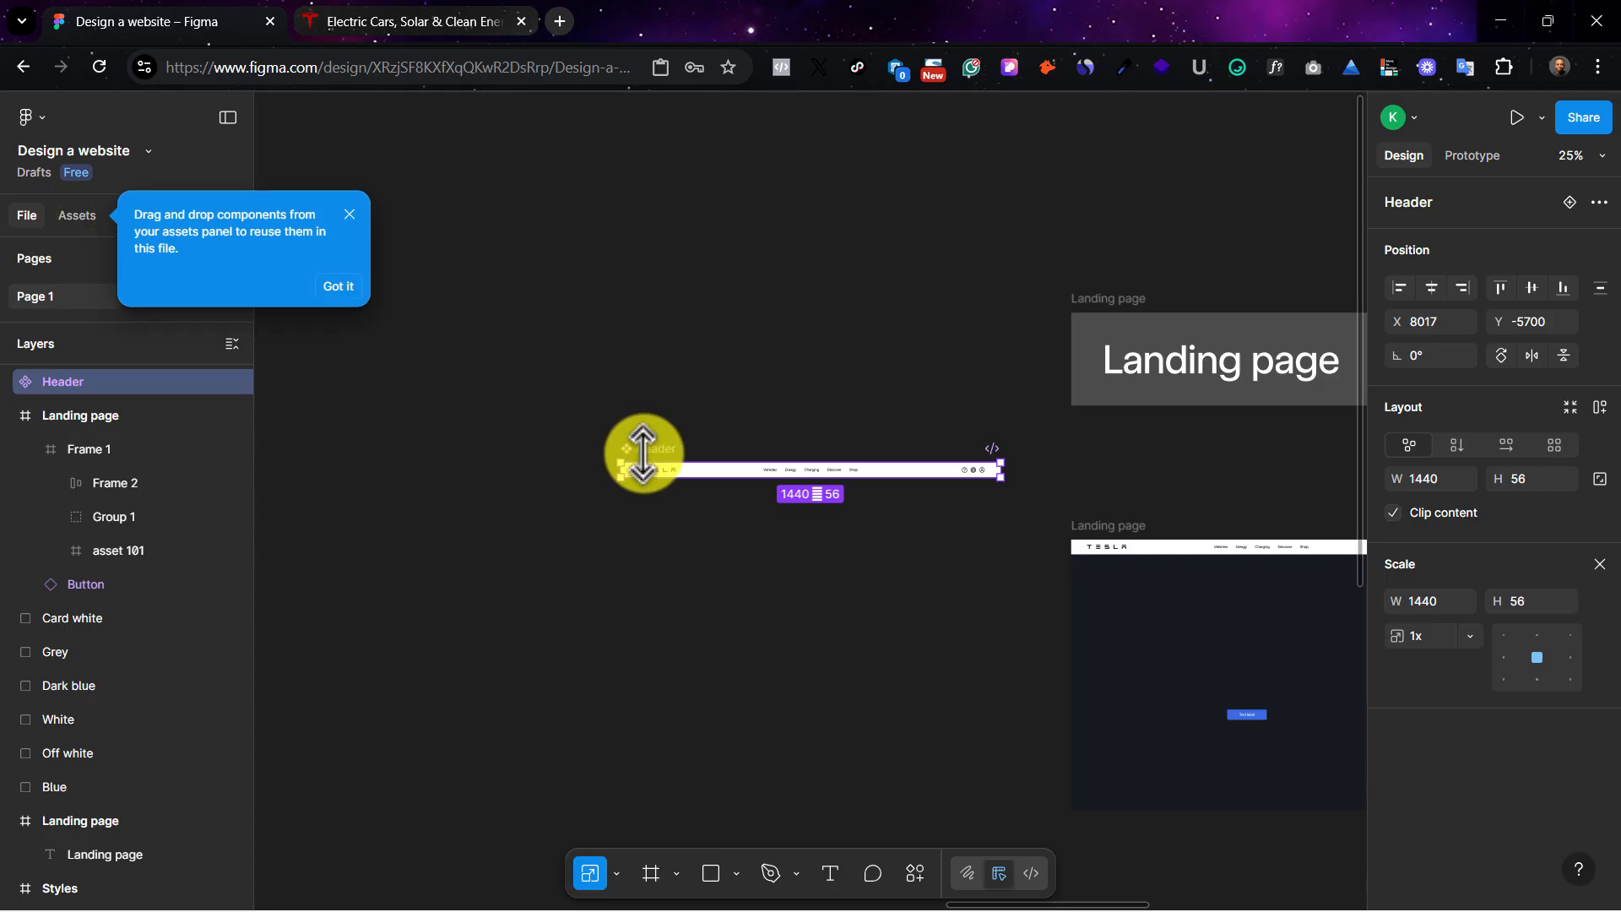
Step: Move the Header component beneath the Button component in the Styles area, at X 621, Y -4706, and copy it
left_click_drag(642, 454, 397, 426)
scroll(1083, 330, "left", 3)
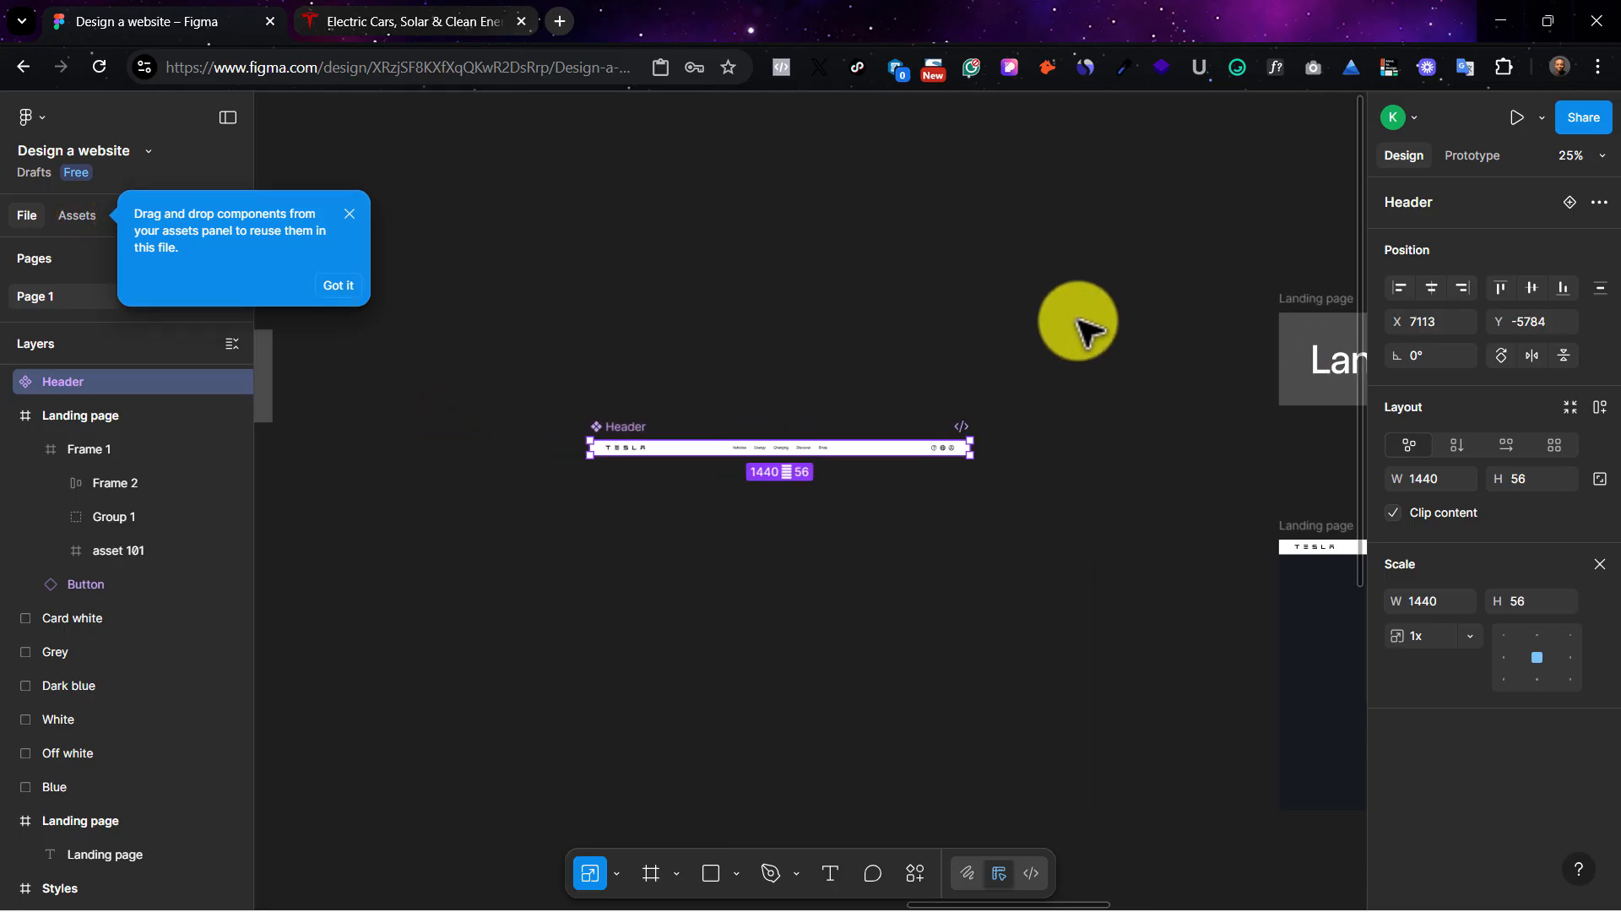
scroll(1083, 330, "left", 5)
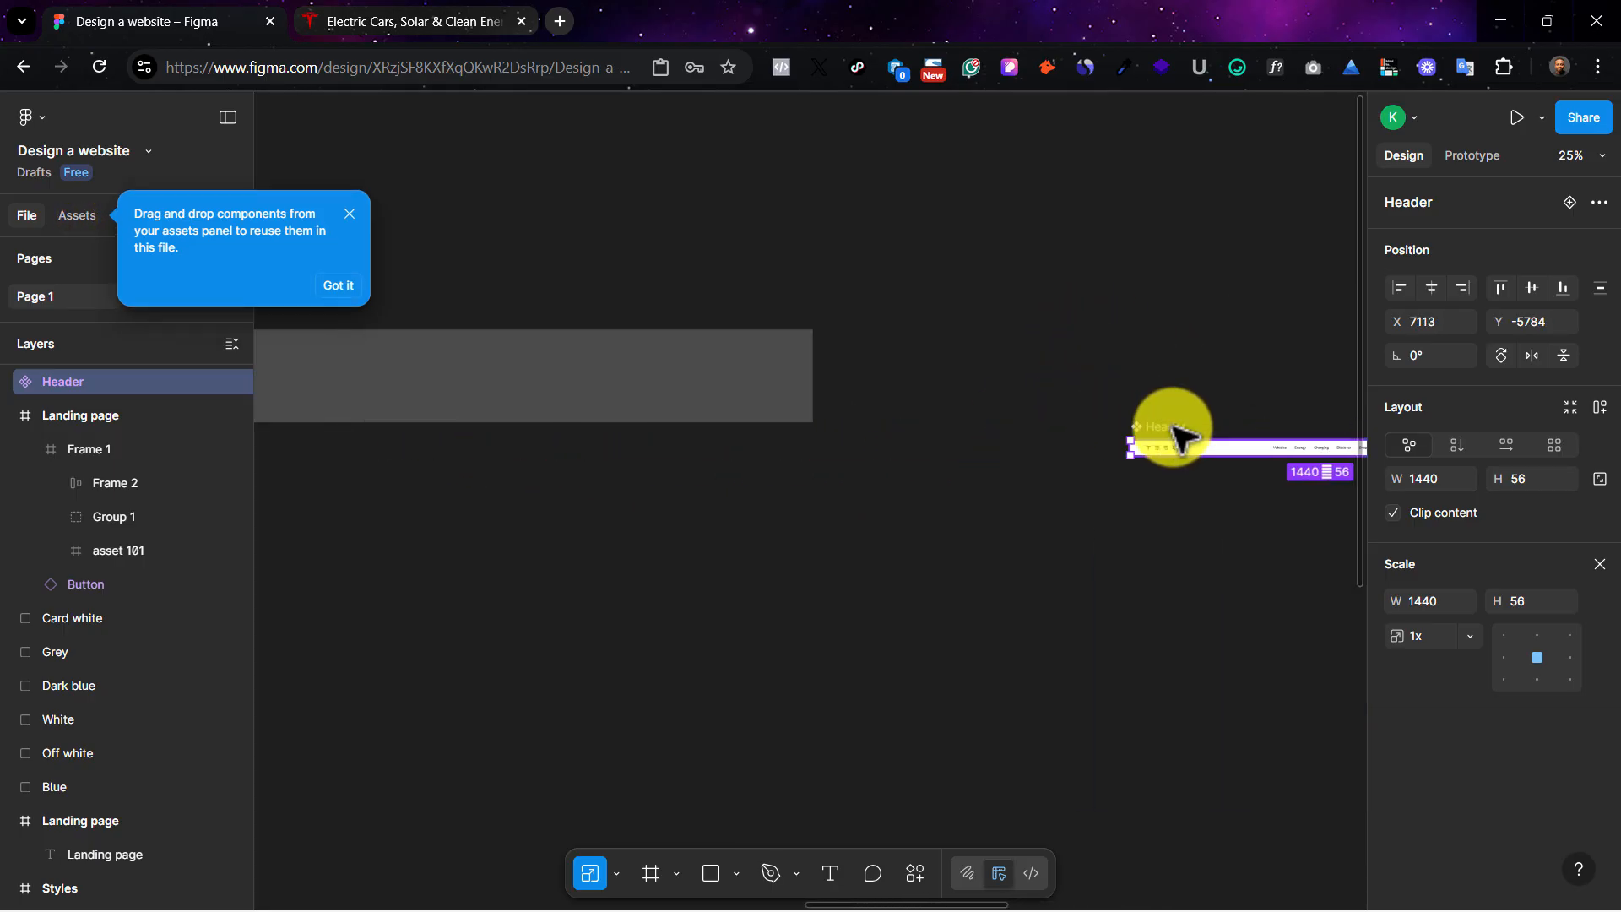
left_click_drag(1177, 437, 623, 722)
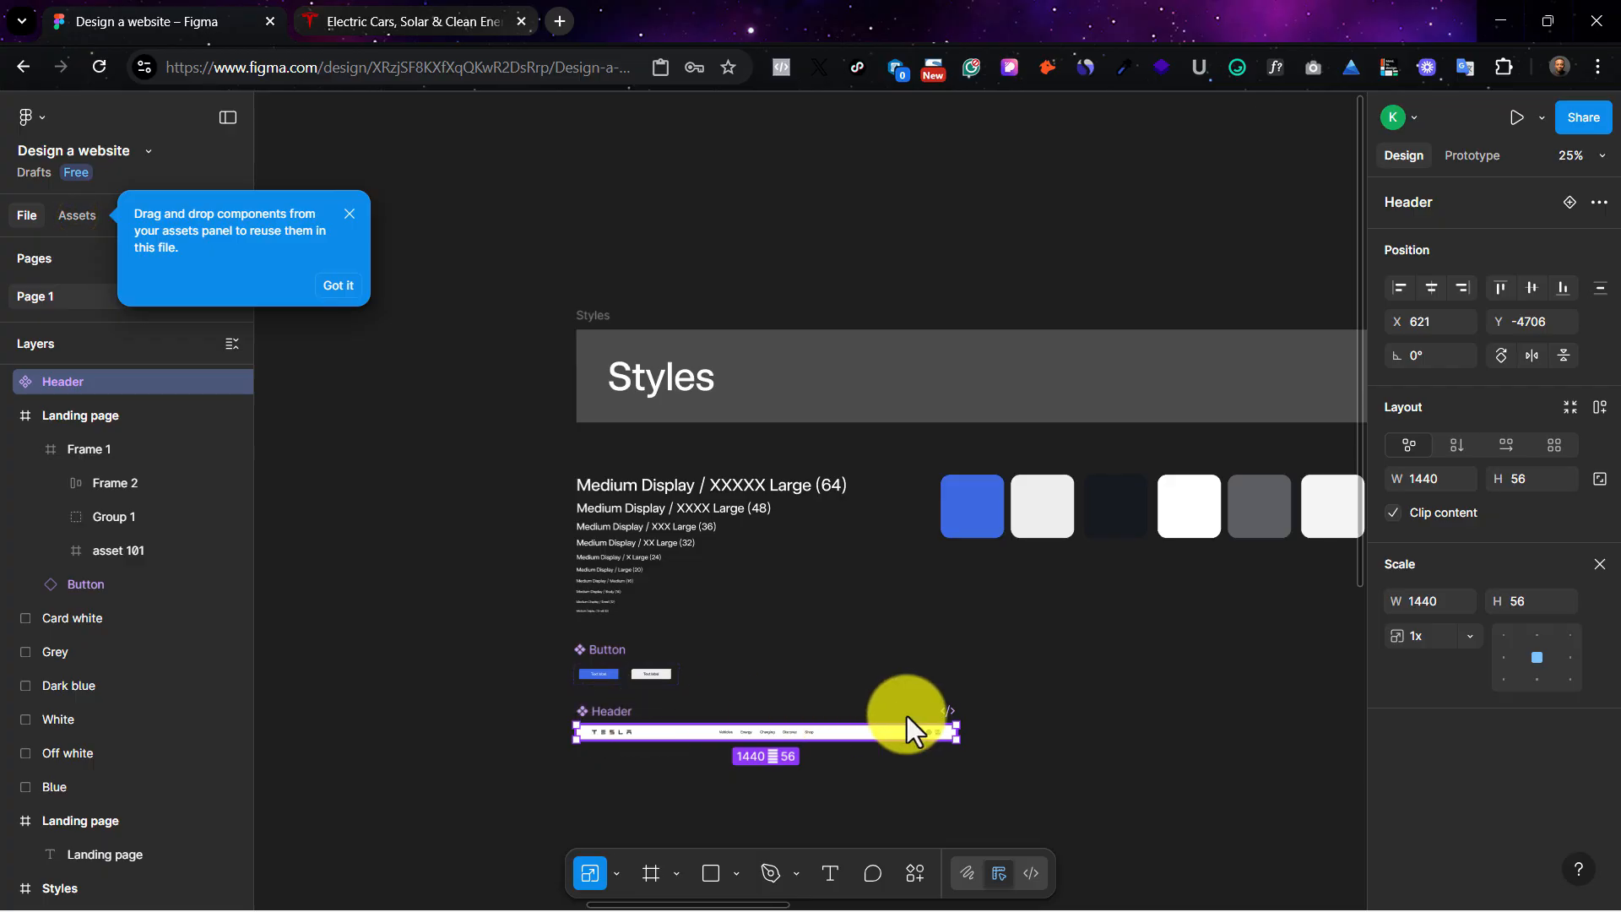
key("ctrl+c")
Step: Try placing a Header instance beside the main component and delete that instance
key("ctrl+v")
left_click(1136, 786)
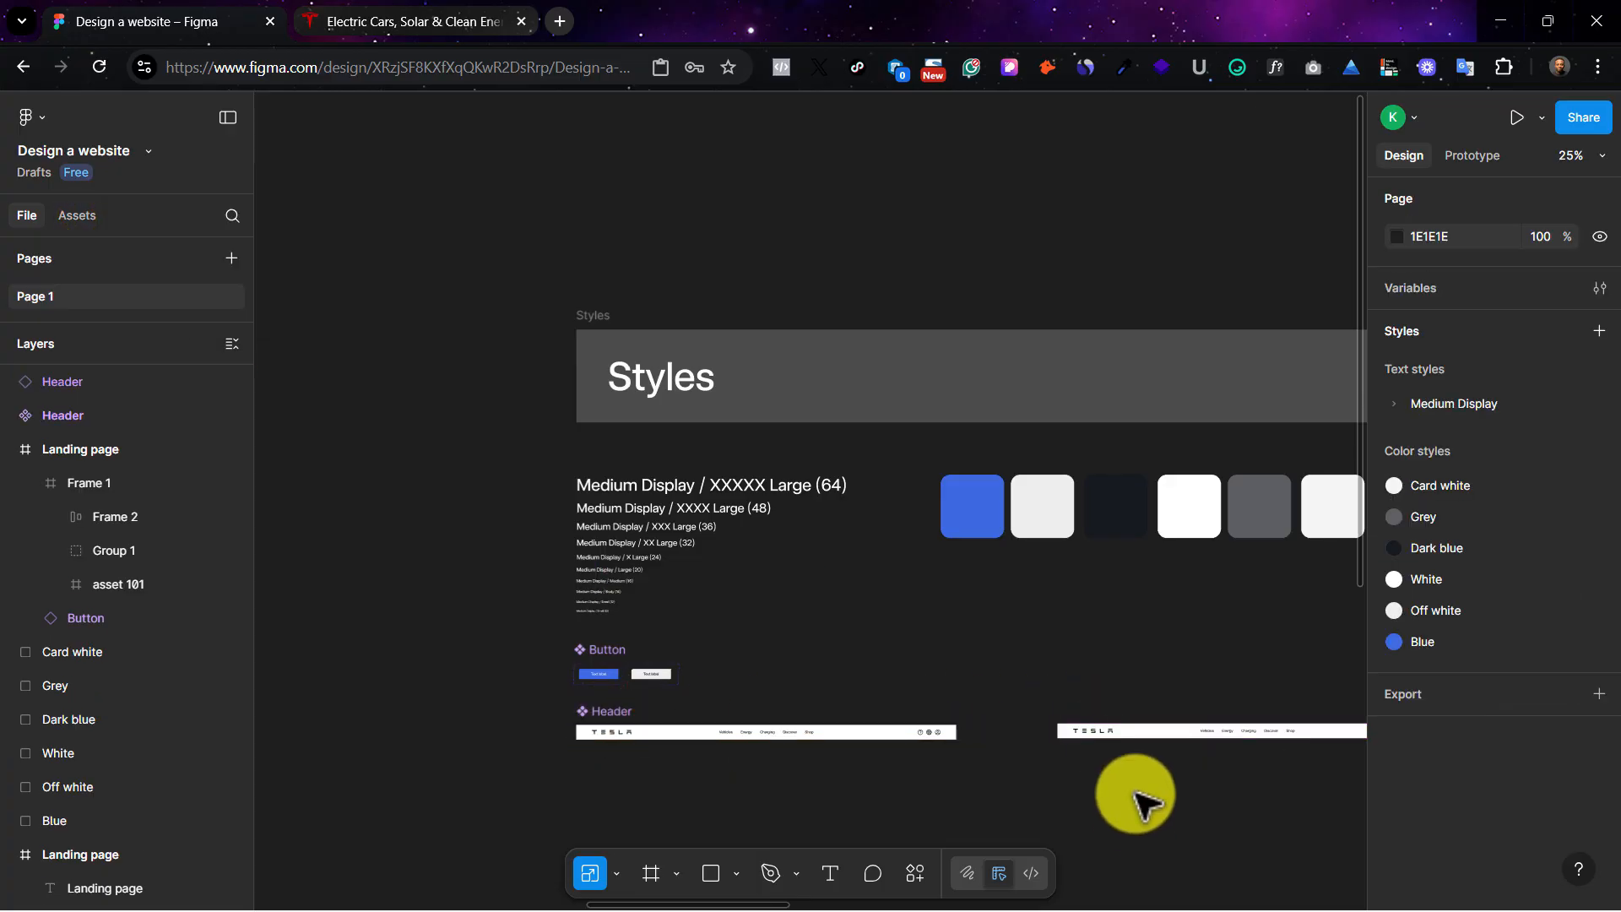
left_click(1167, 735)
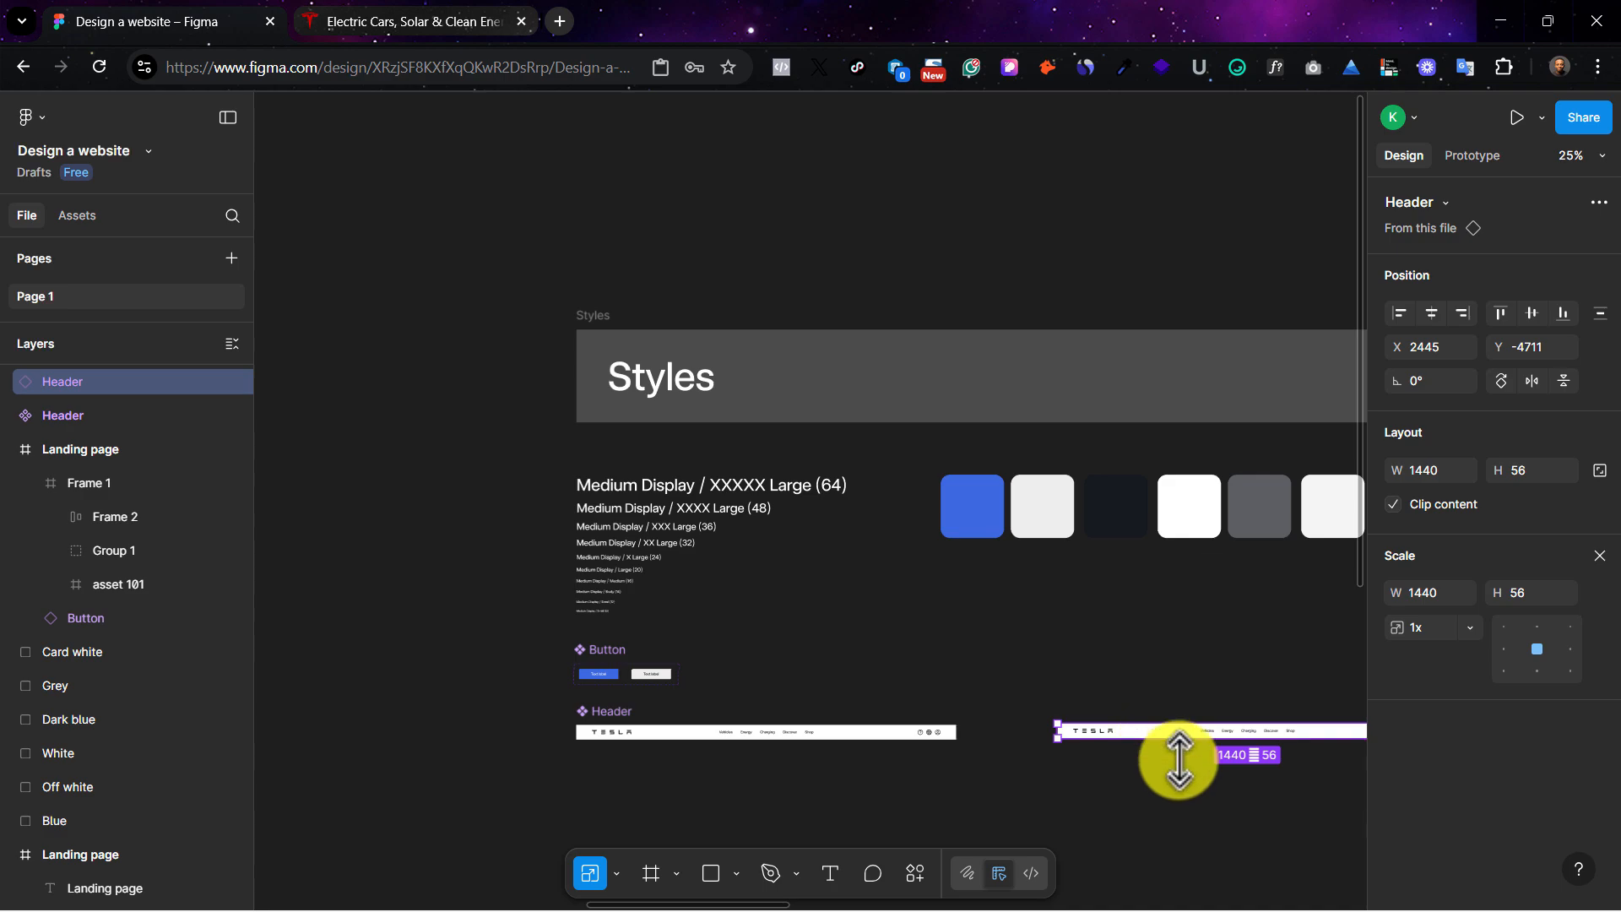
key("Delete")
Step: Replace the landing page's original header frame with the copied Header component instance, and select the Landing page frame
scroll(1165, 748, "right", 10)
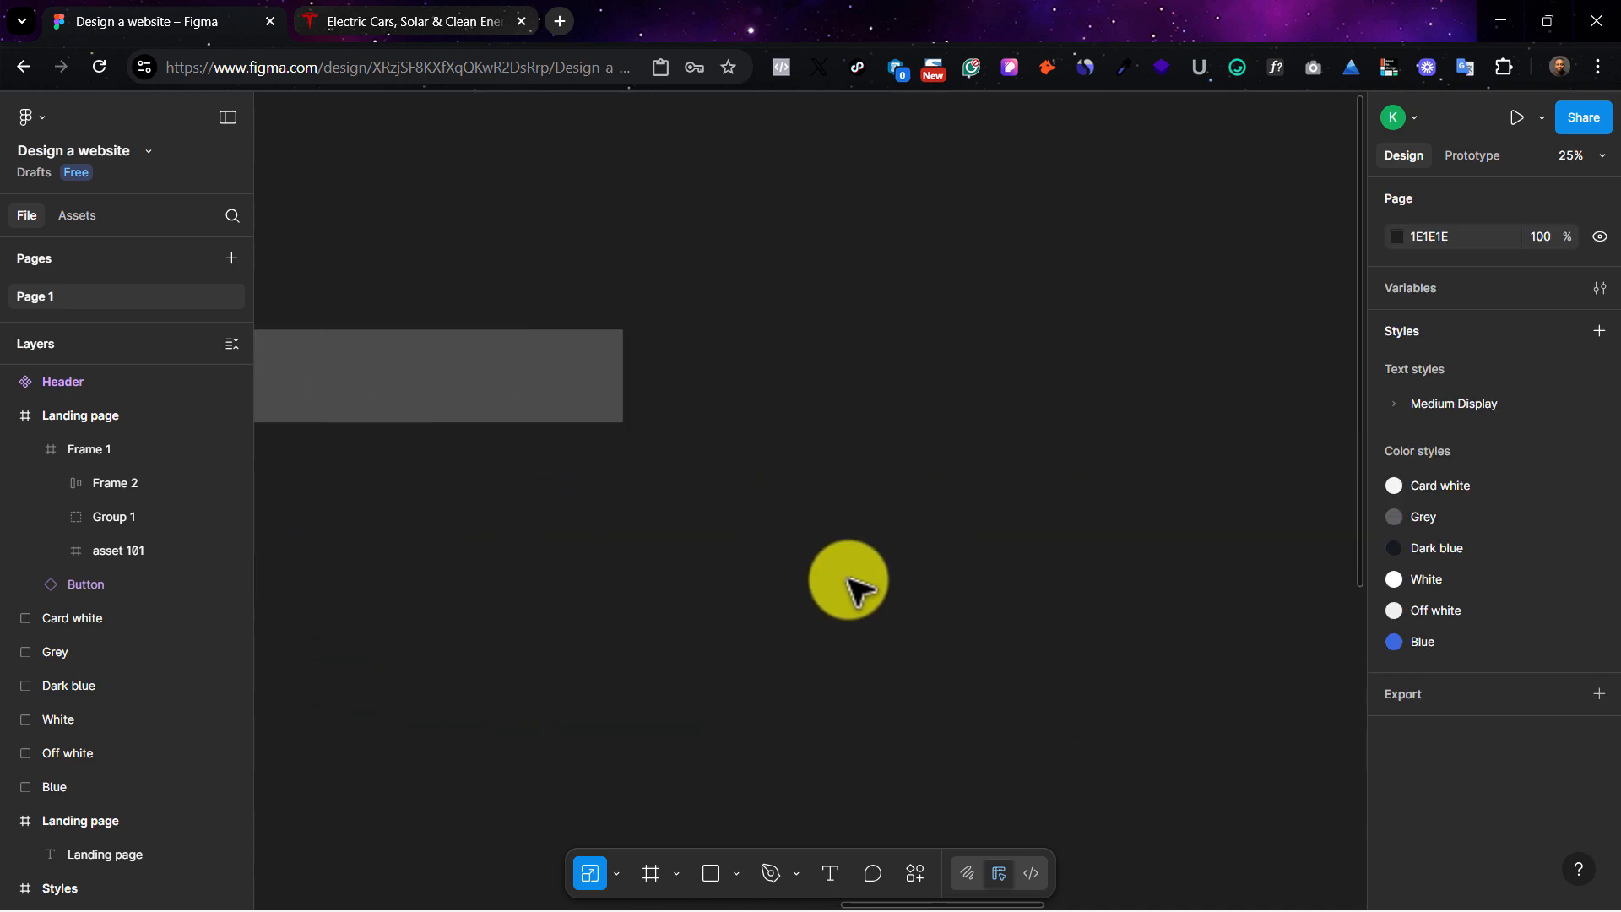
scroll(848, 583, "left", 3)
left_click(787, 549)
scroll(790, 549, "up", 5)
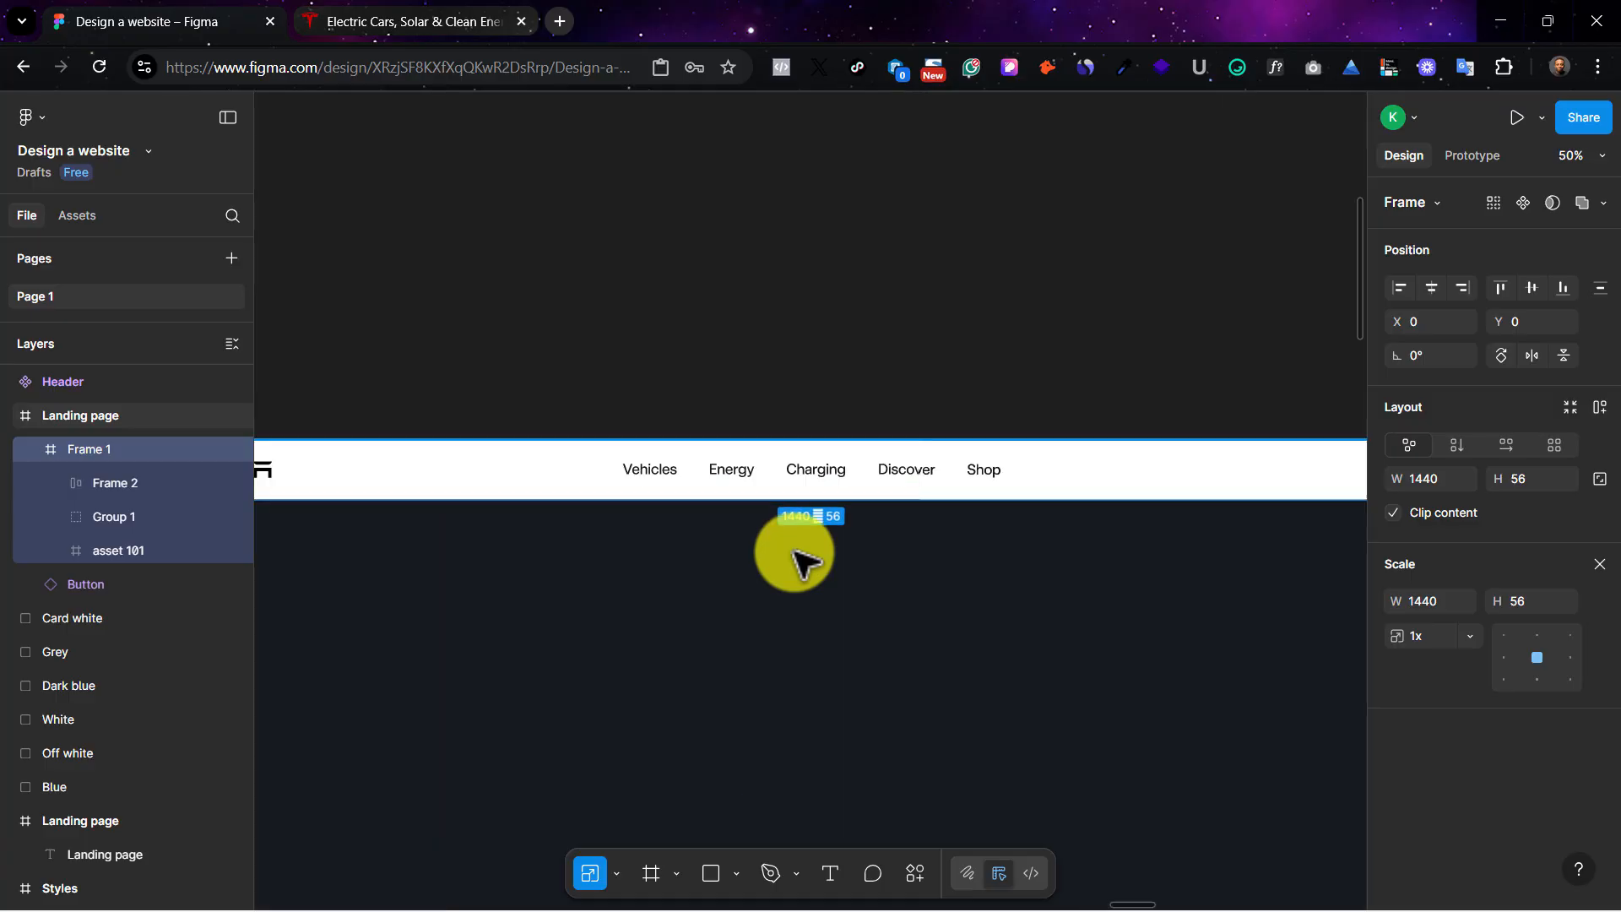
right_click(778, 430)
left_click(645, 468)
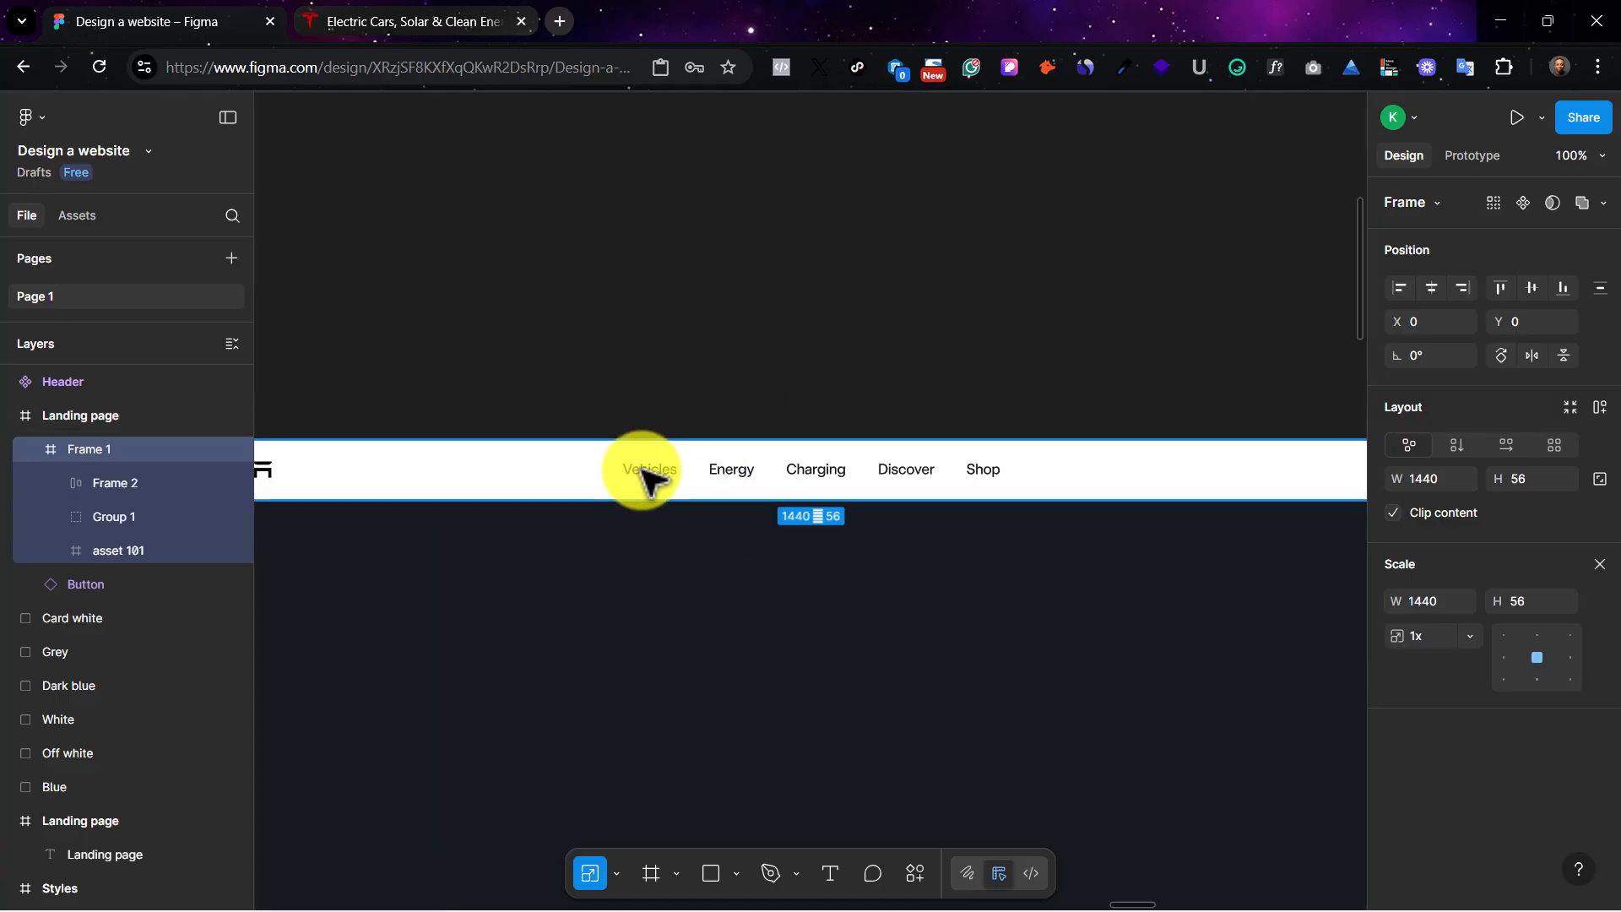
right_click(643, 473)
left_click(783, 230)
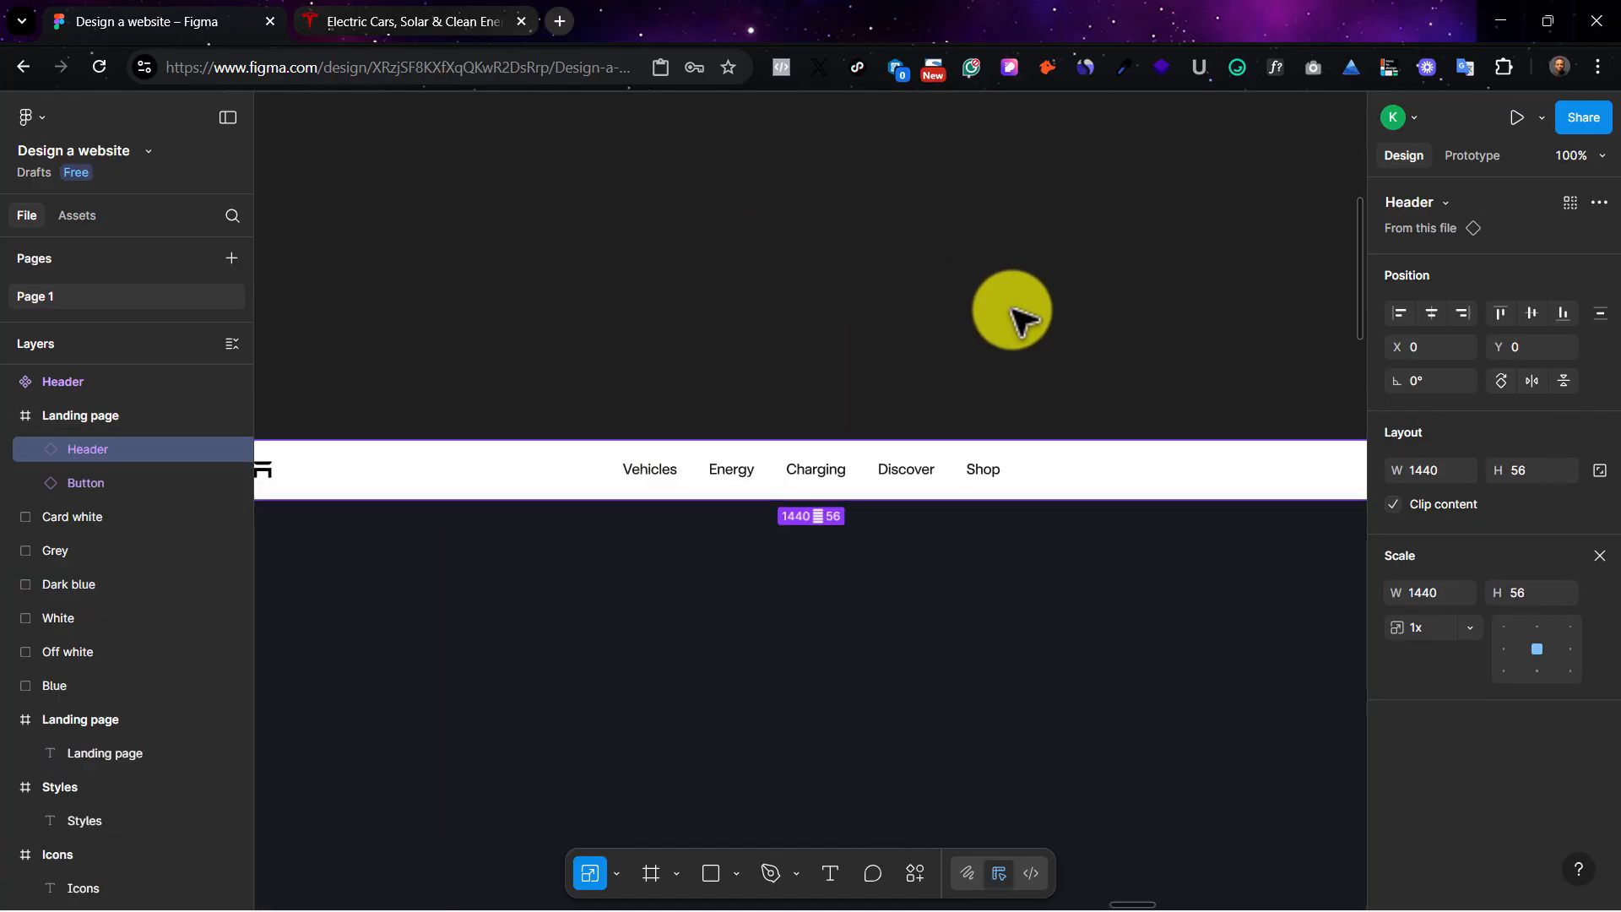
scroll(1047, 464, "down", 5)
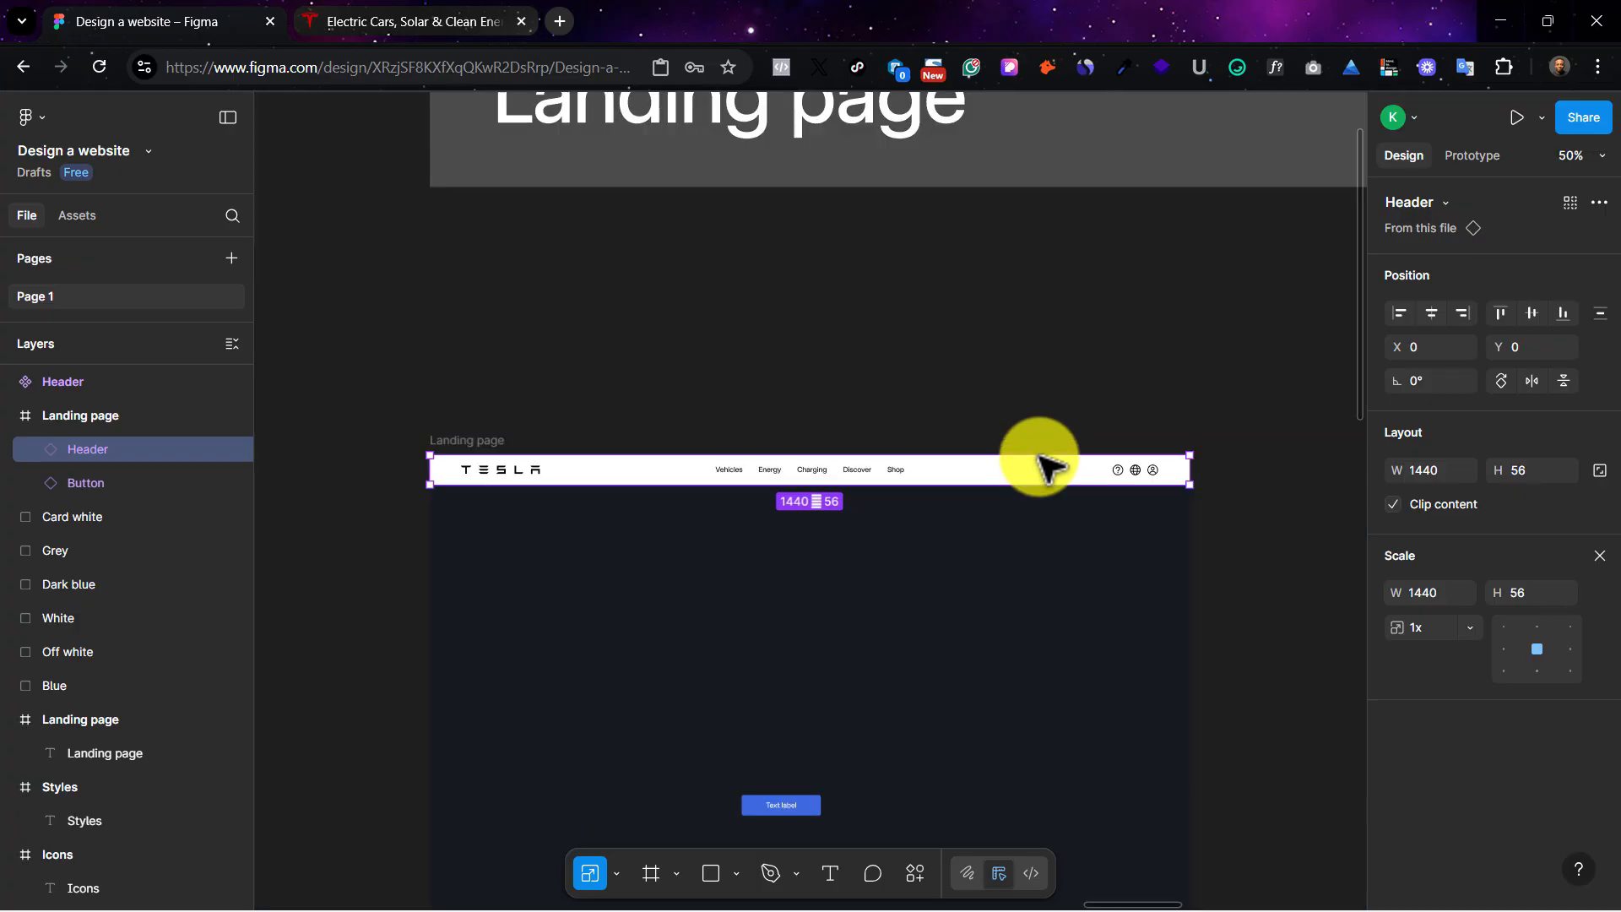
left_click(471, 440)
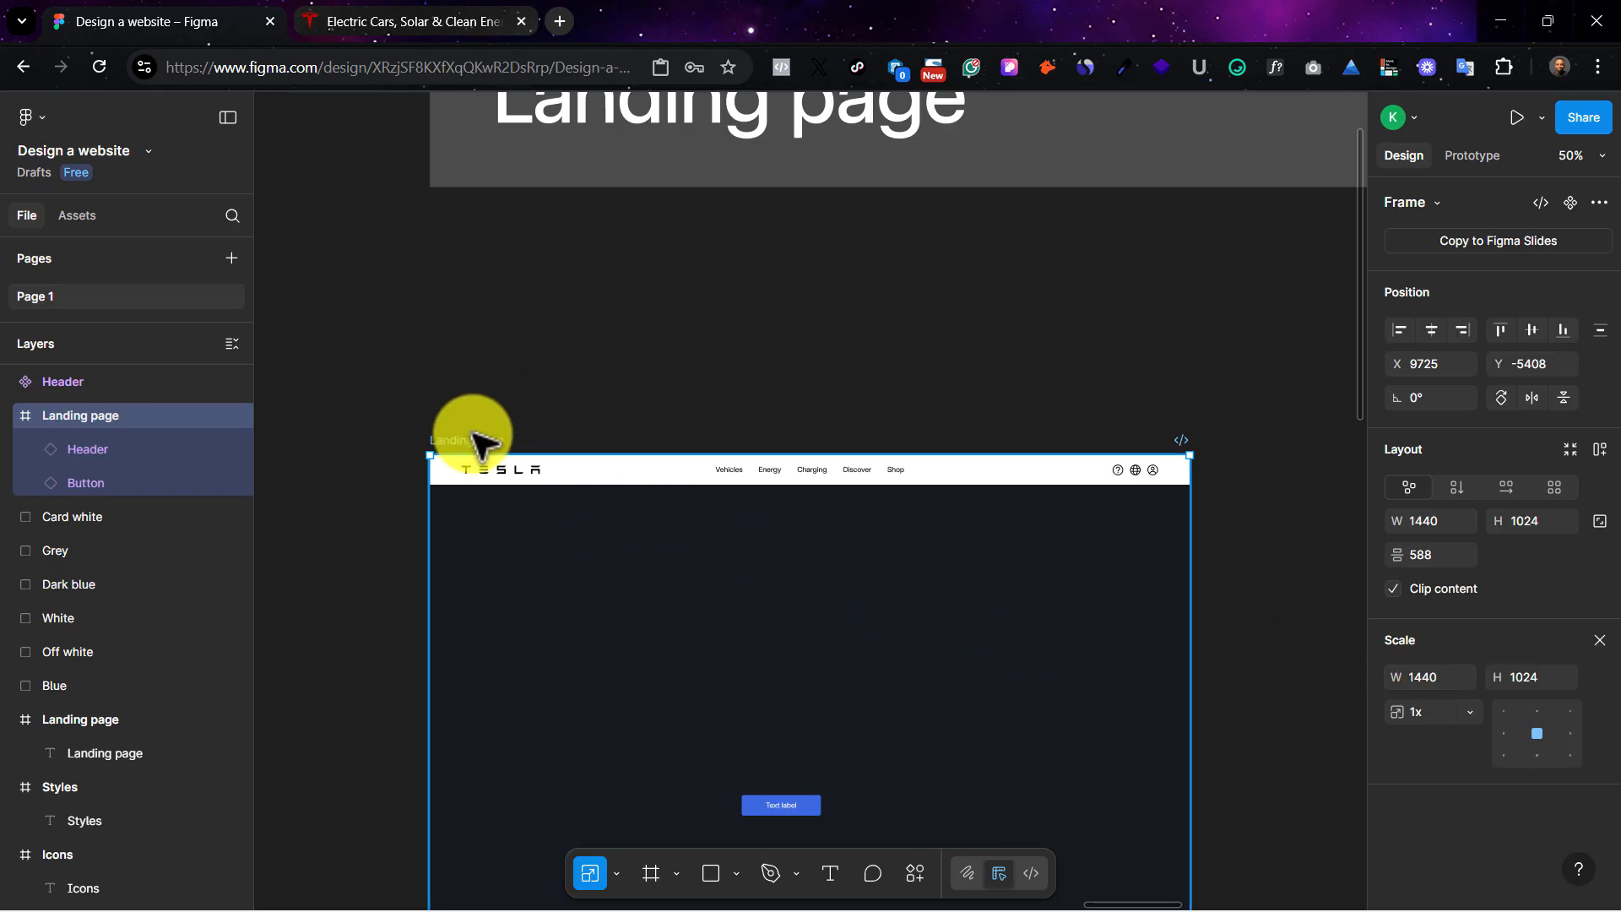
Step: Change the Landing page frame's fill to the White color style and clear the selection
key("v")
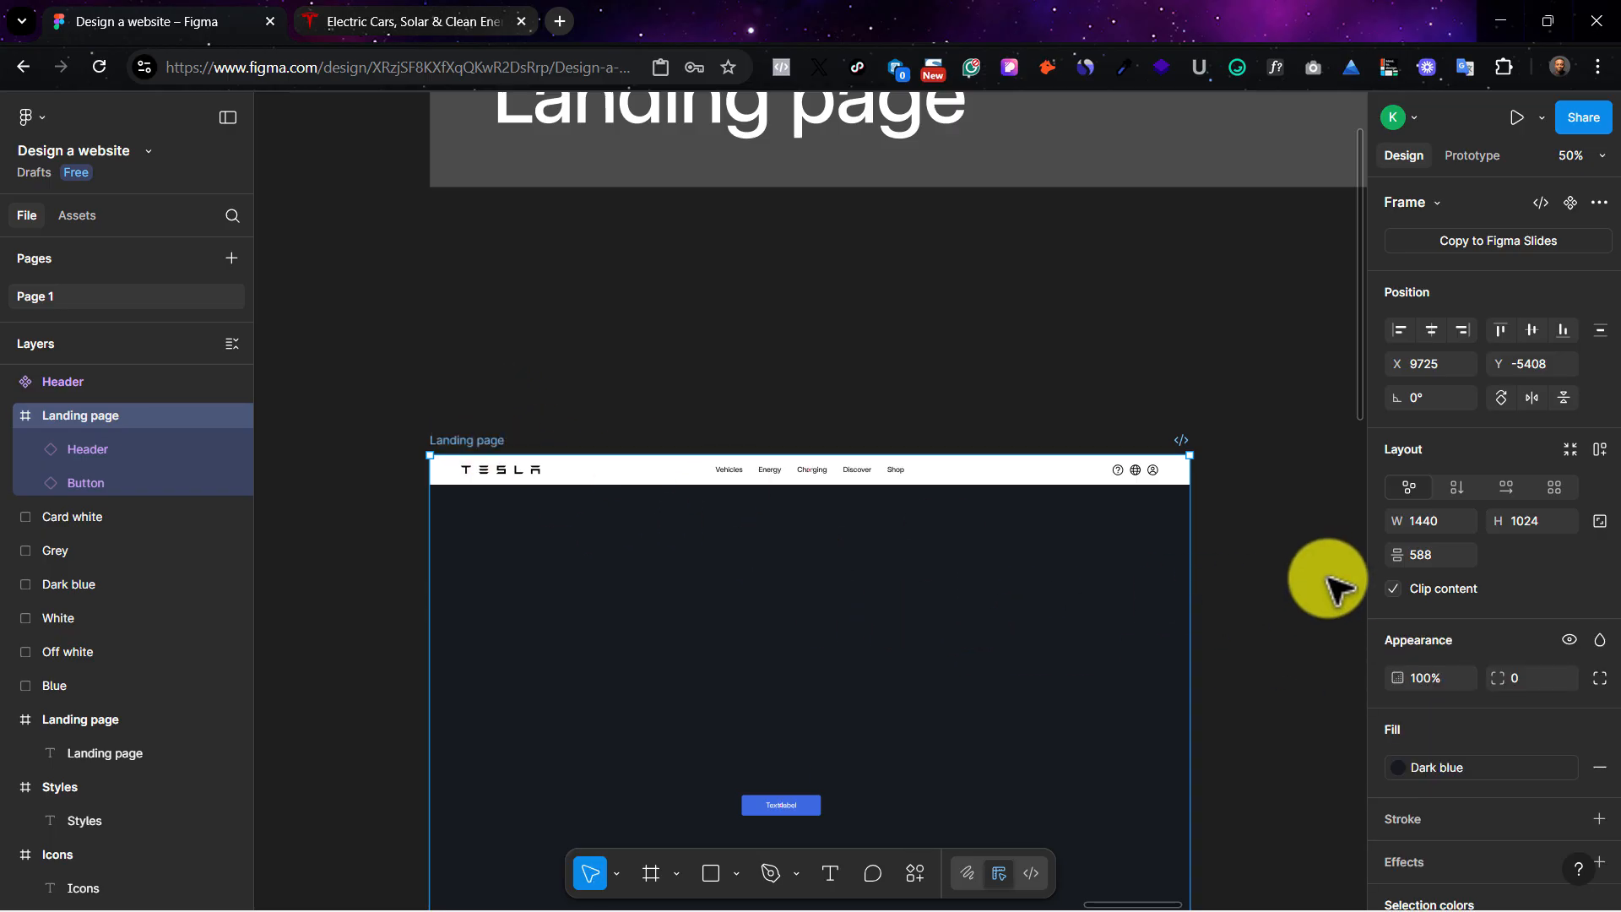
left_click(1401, 763)
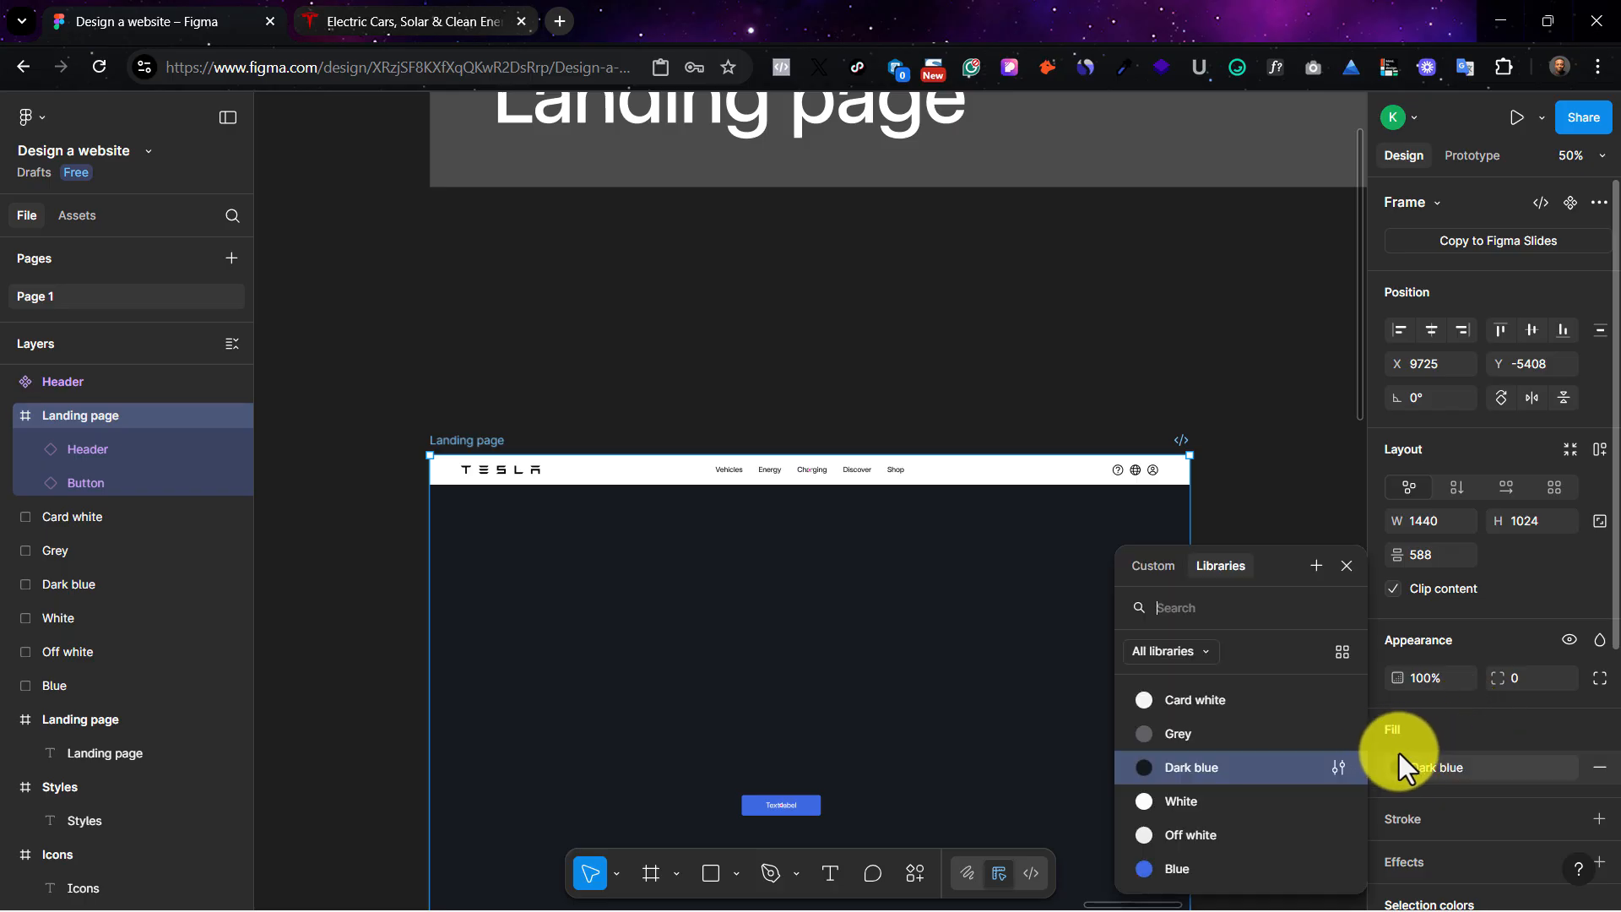
left_click(1222, 802)
left_click(1240, 584)
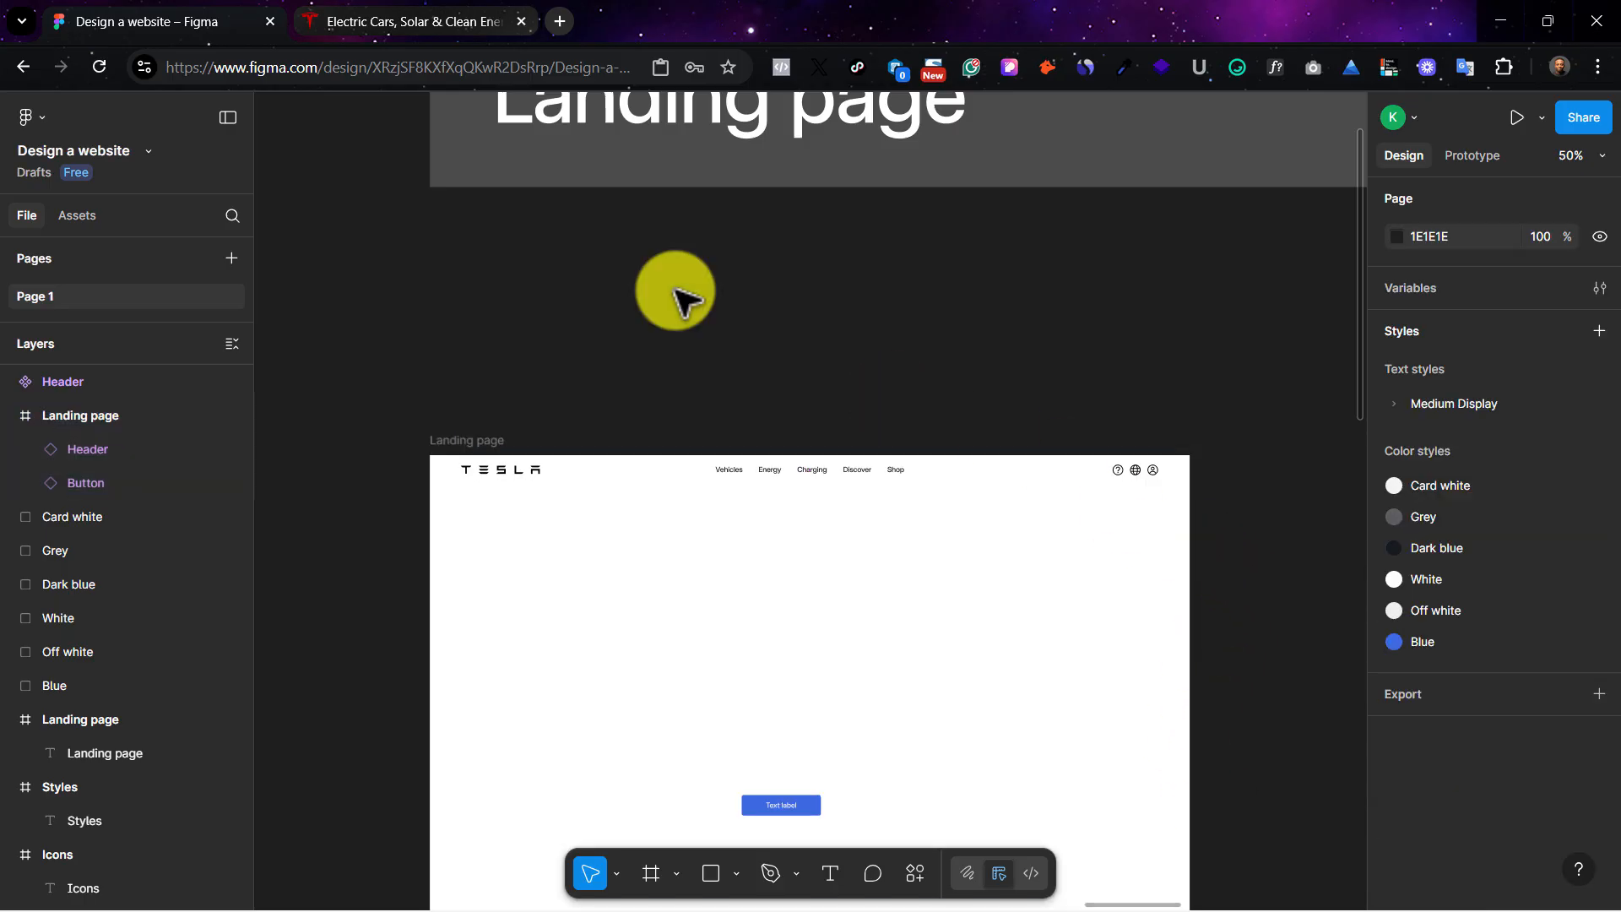
Step: Compare the landing page's Header instance at 100% zoom with the header on the Tesla website, ending back in Figma
left_click(358, 12)
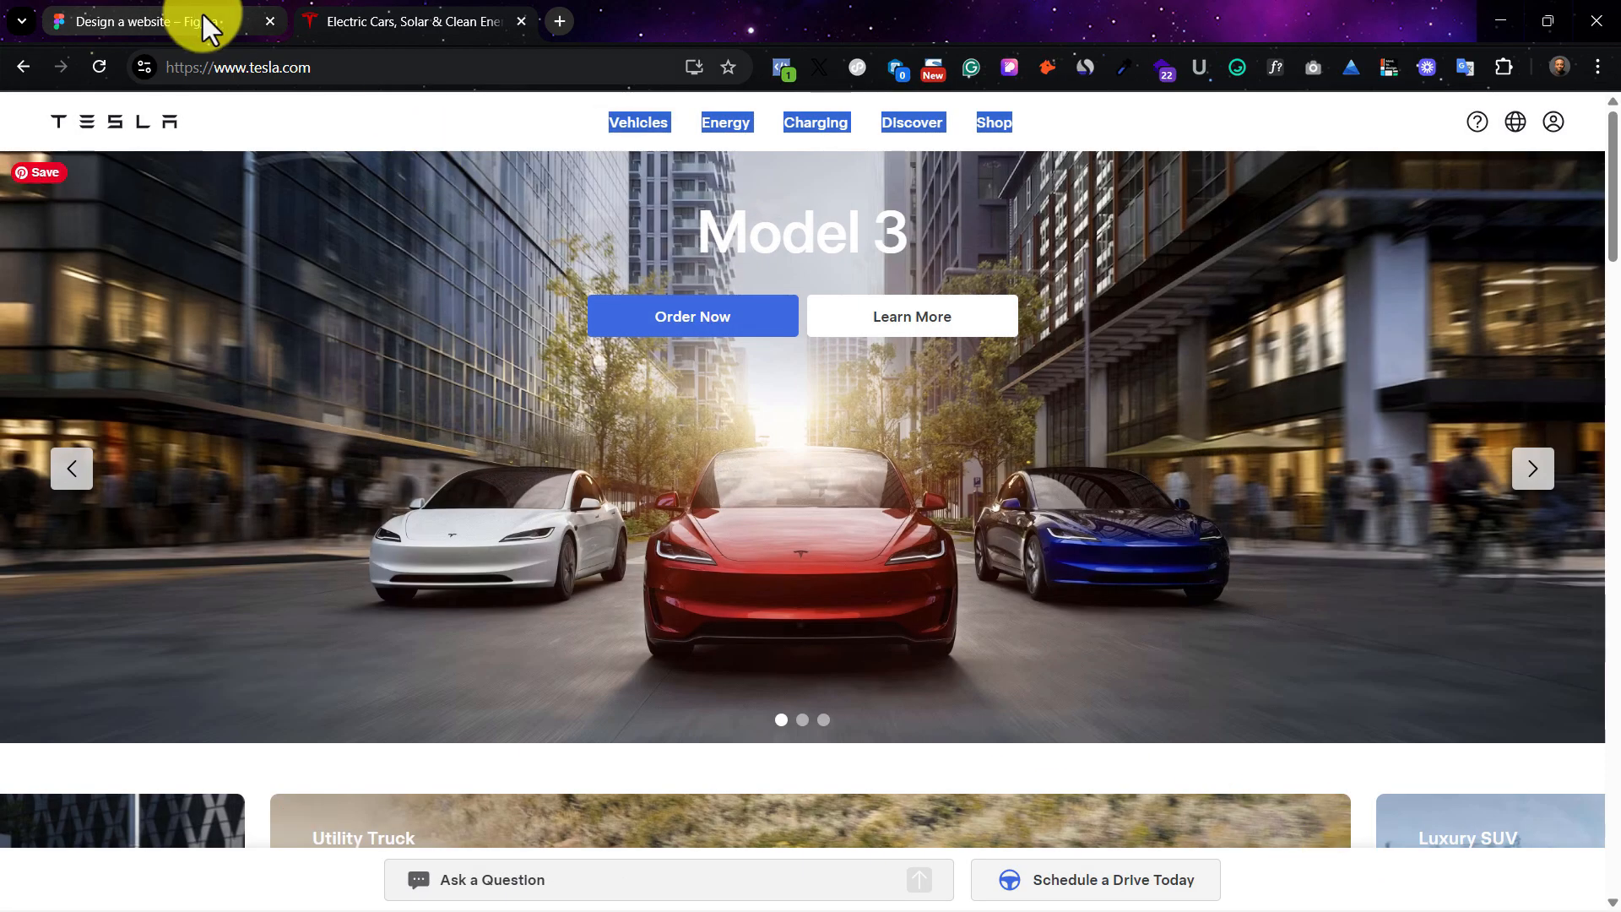
left_click(189, 12)
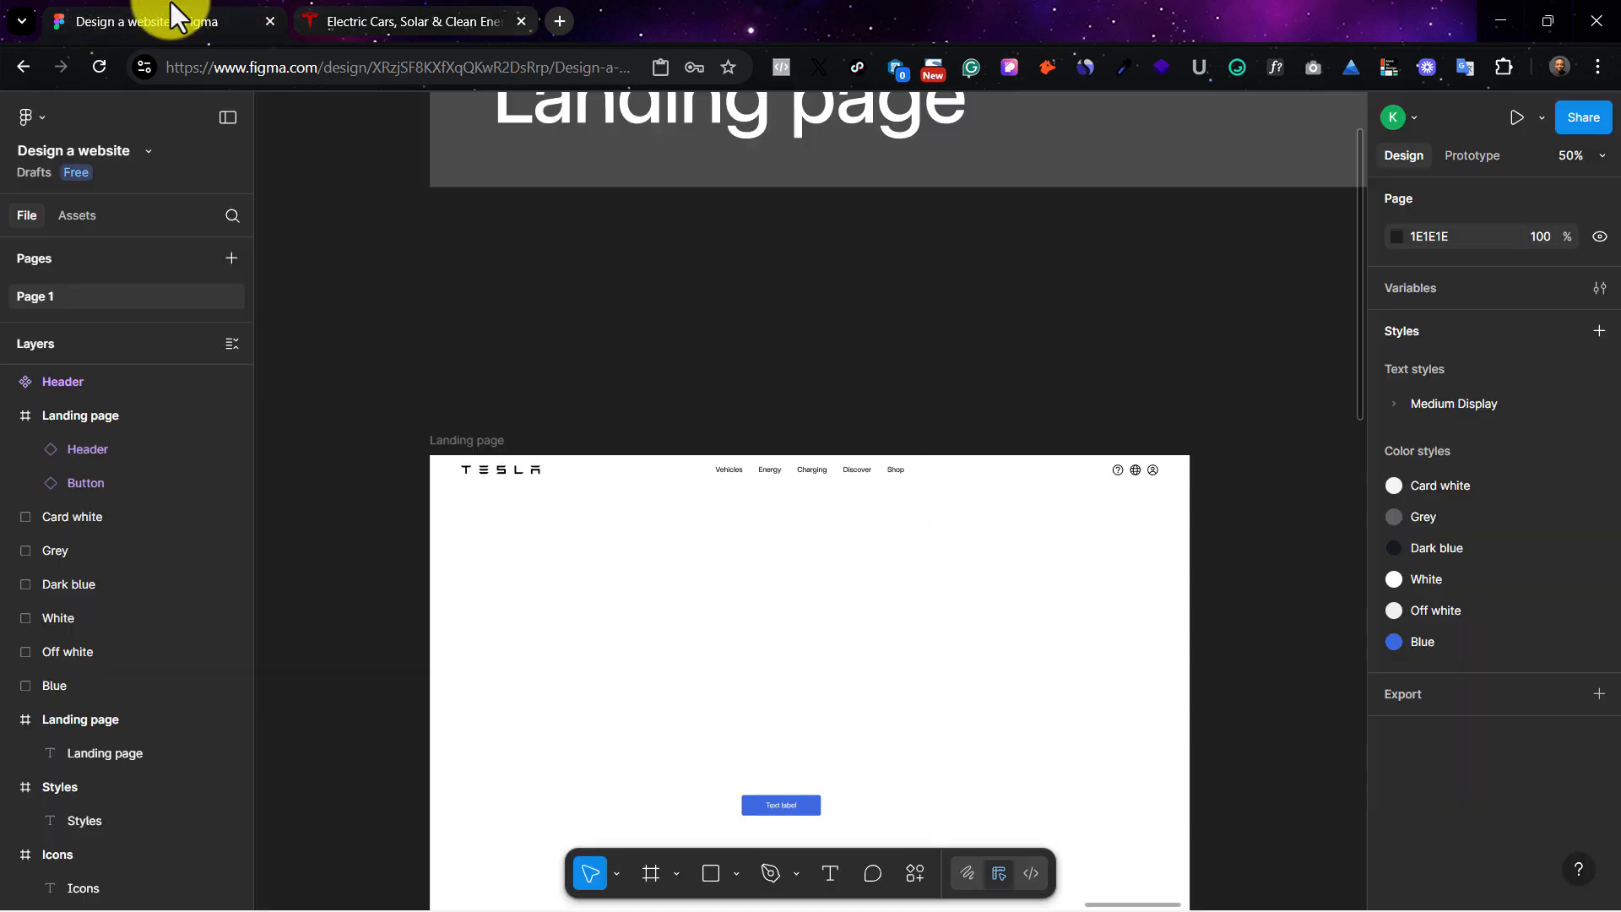
left_click(886, 477)
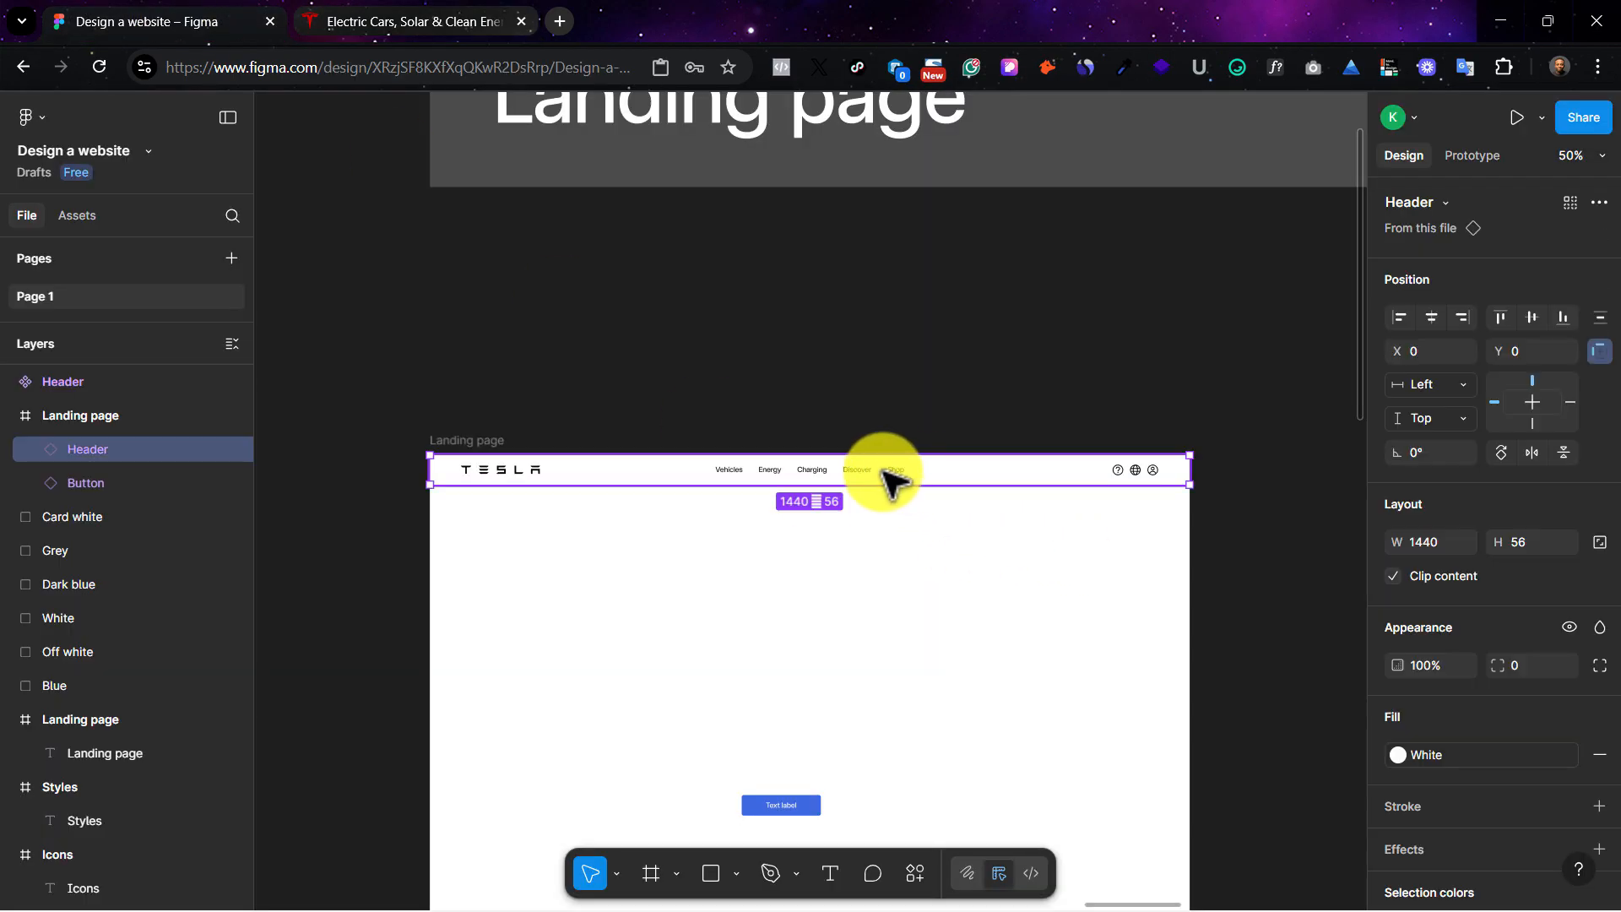
key("shift+0")
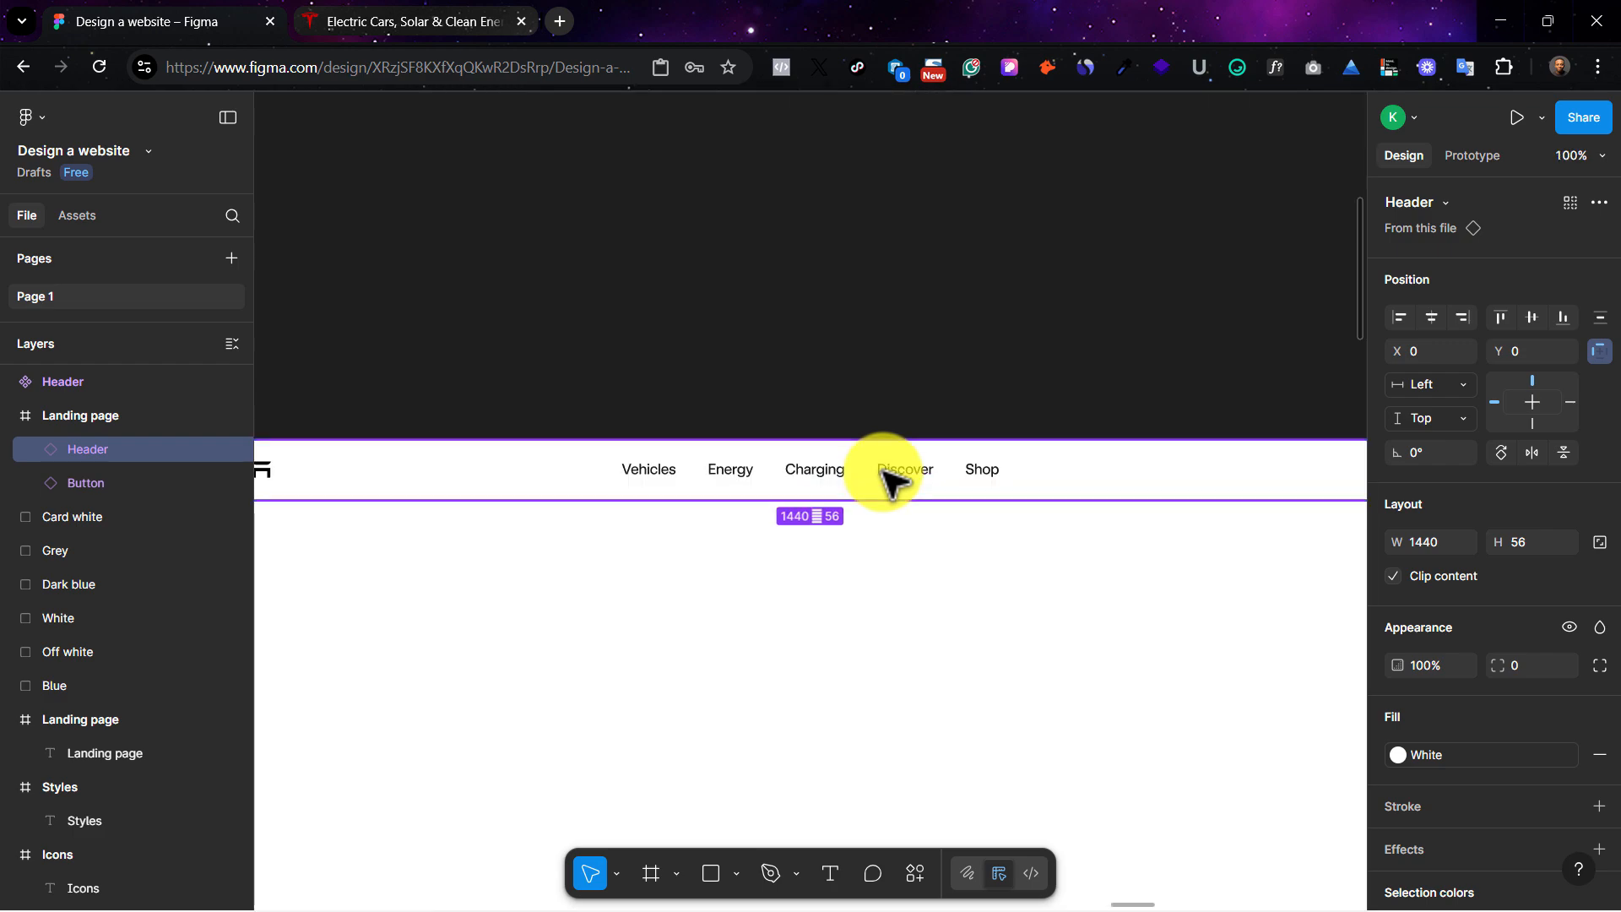
scroll(1037, 509, "left", 5)
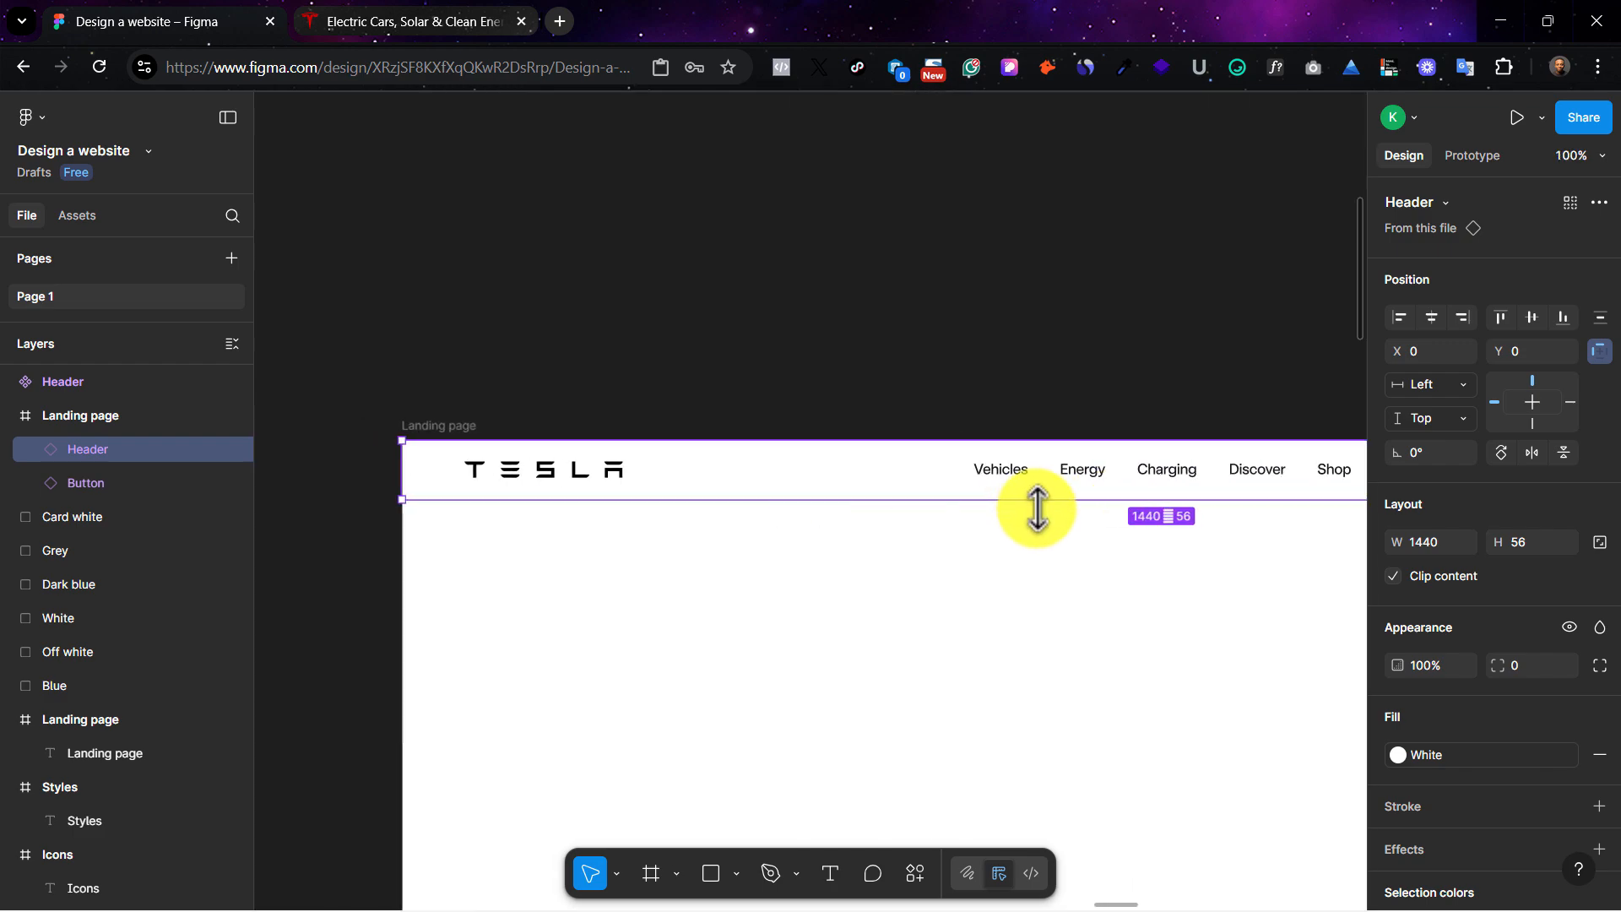
left_click(422, 15)
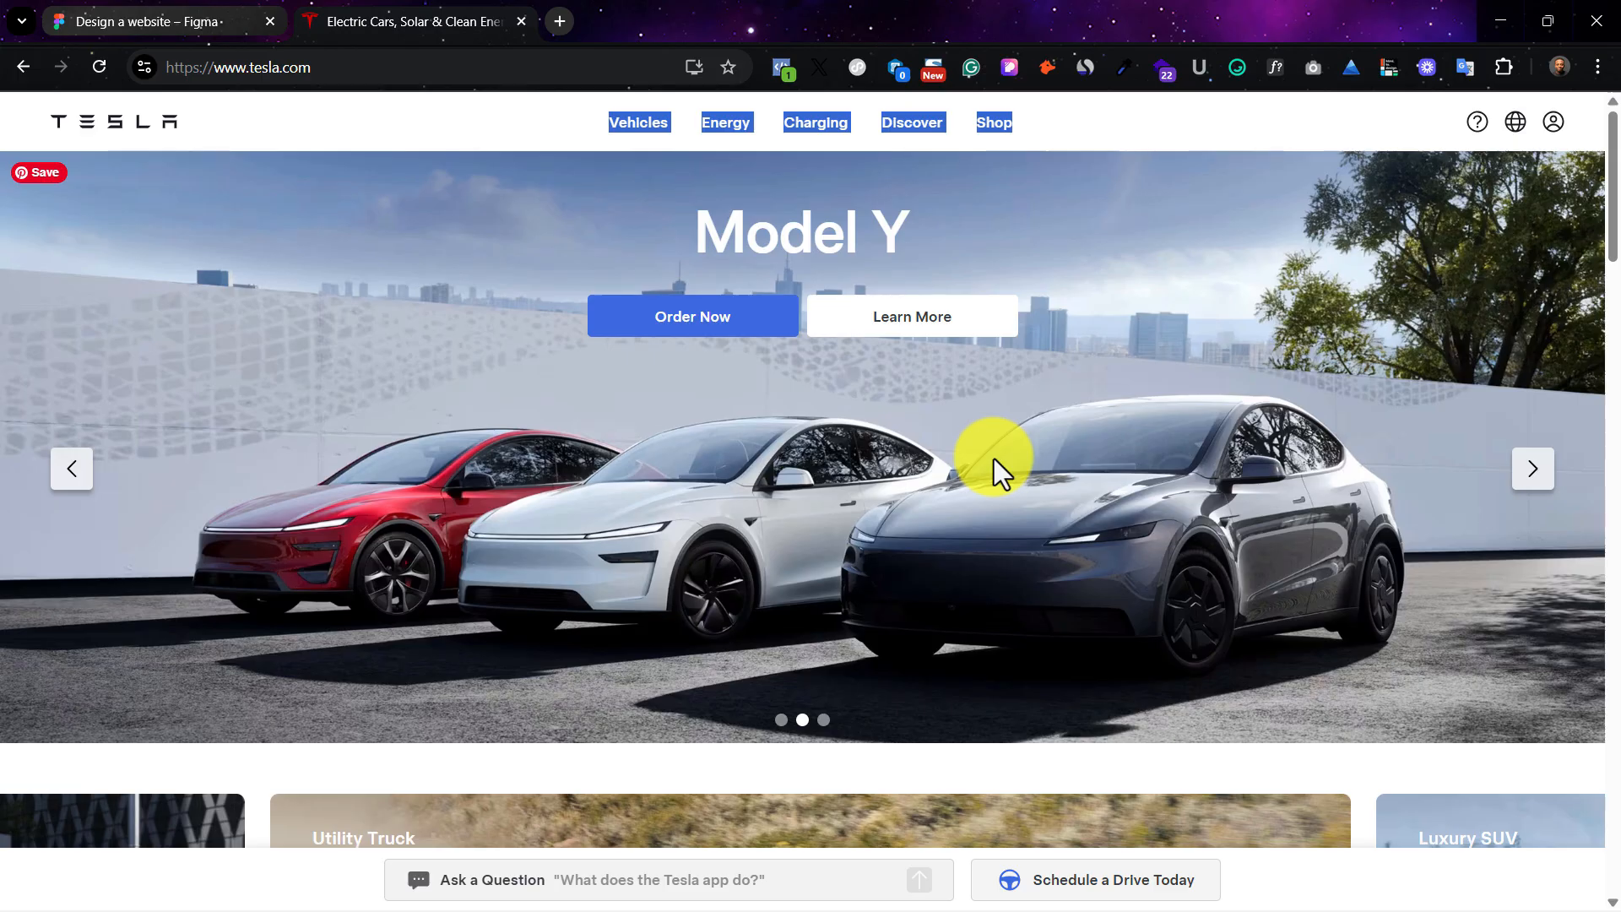
key("ctrl+Tab")
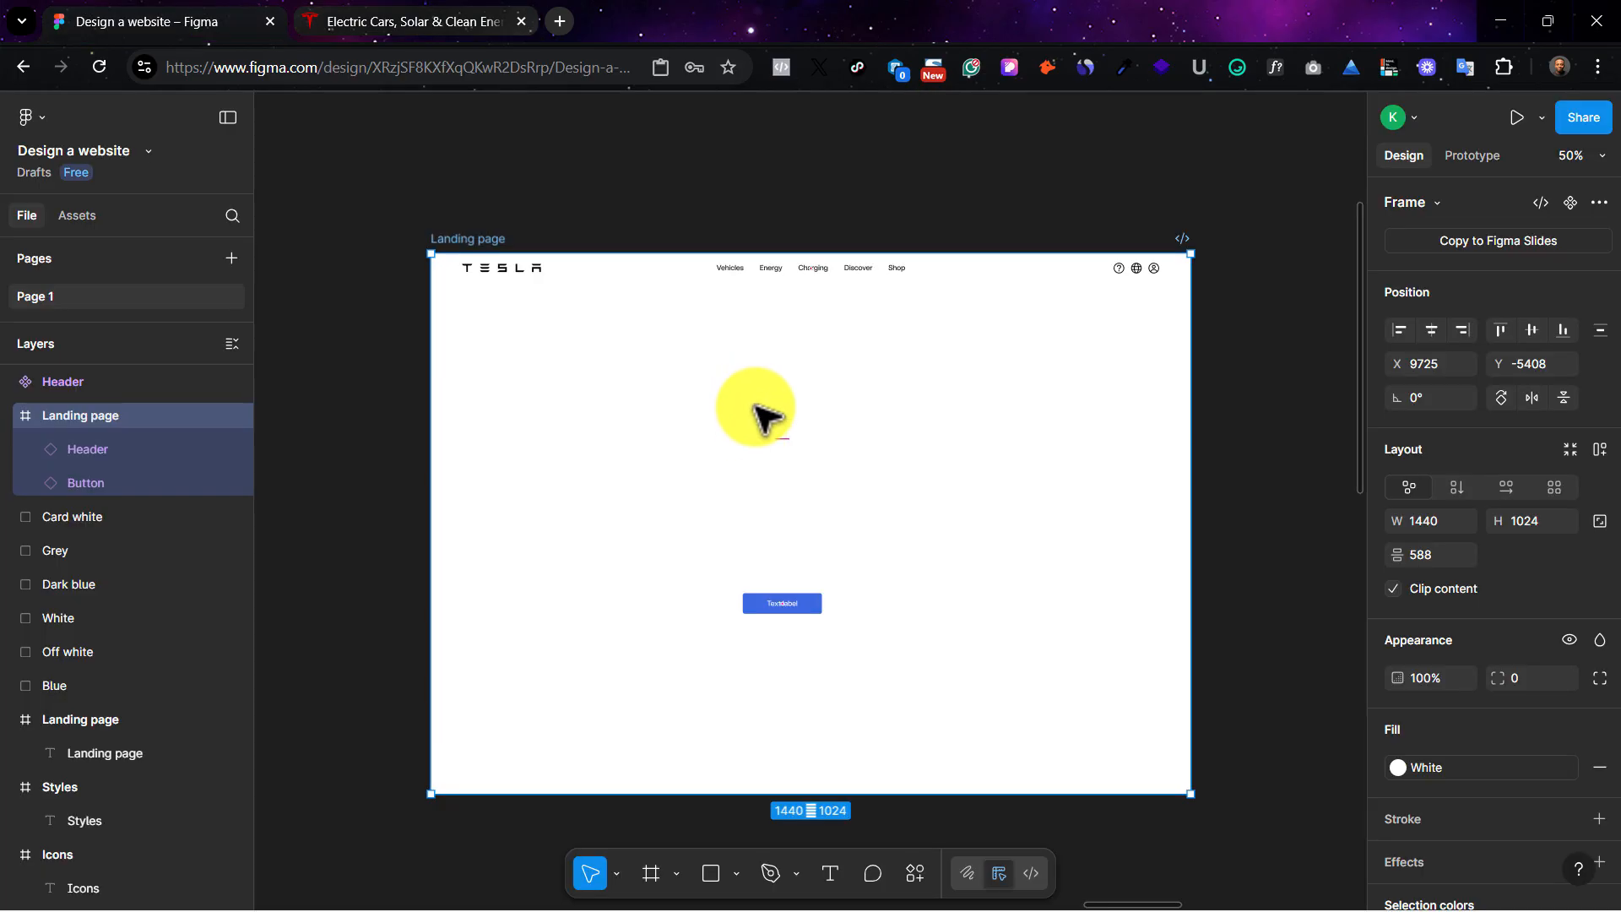
Step: Switch to the Tesla website and review its hero banner and the vehicle card carousel below it
left_click(402, 22)
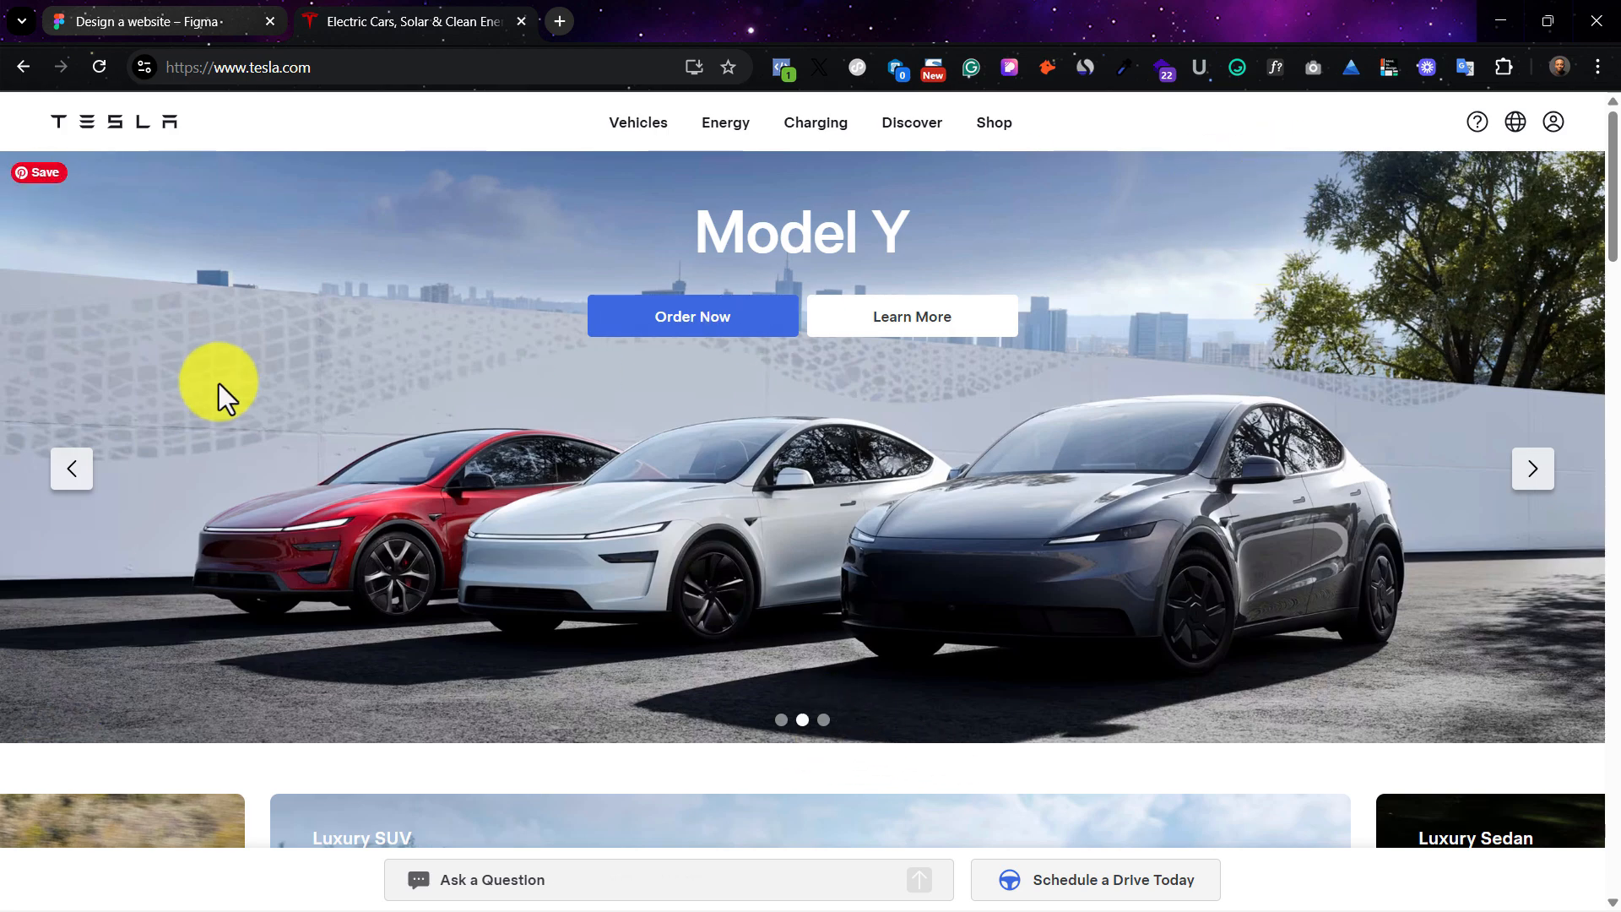
scroll(1124, 461, "down", 7)
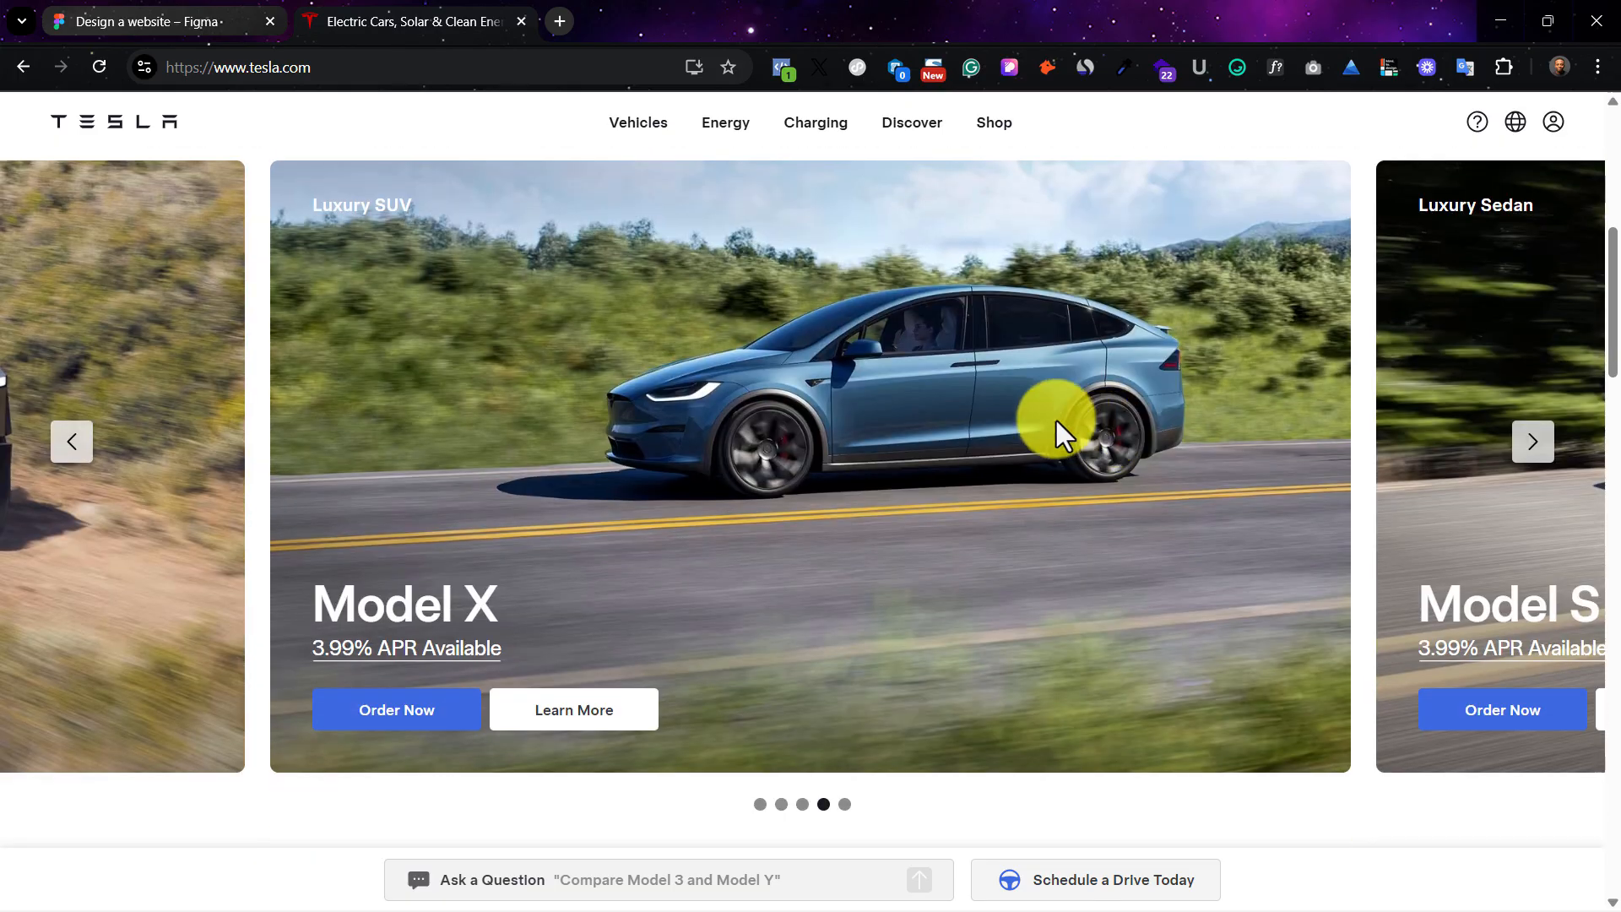
right_click(778, 747)
left_click(767, 806)
left_click(764, 805)
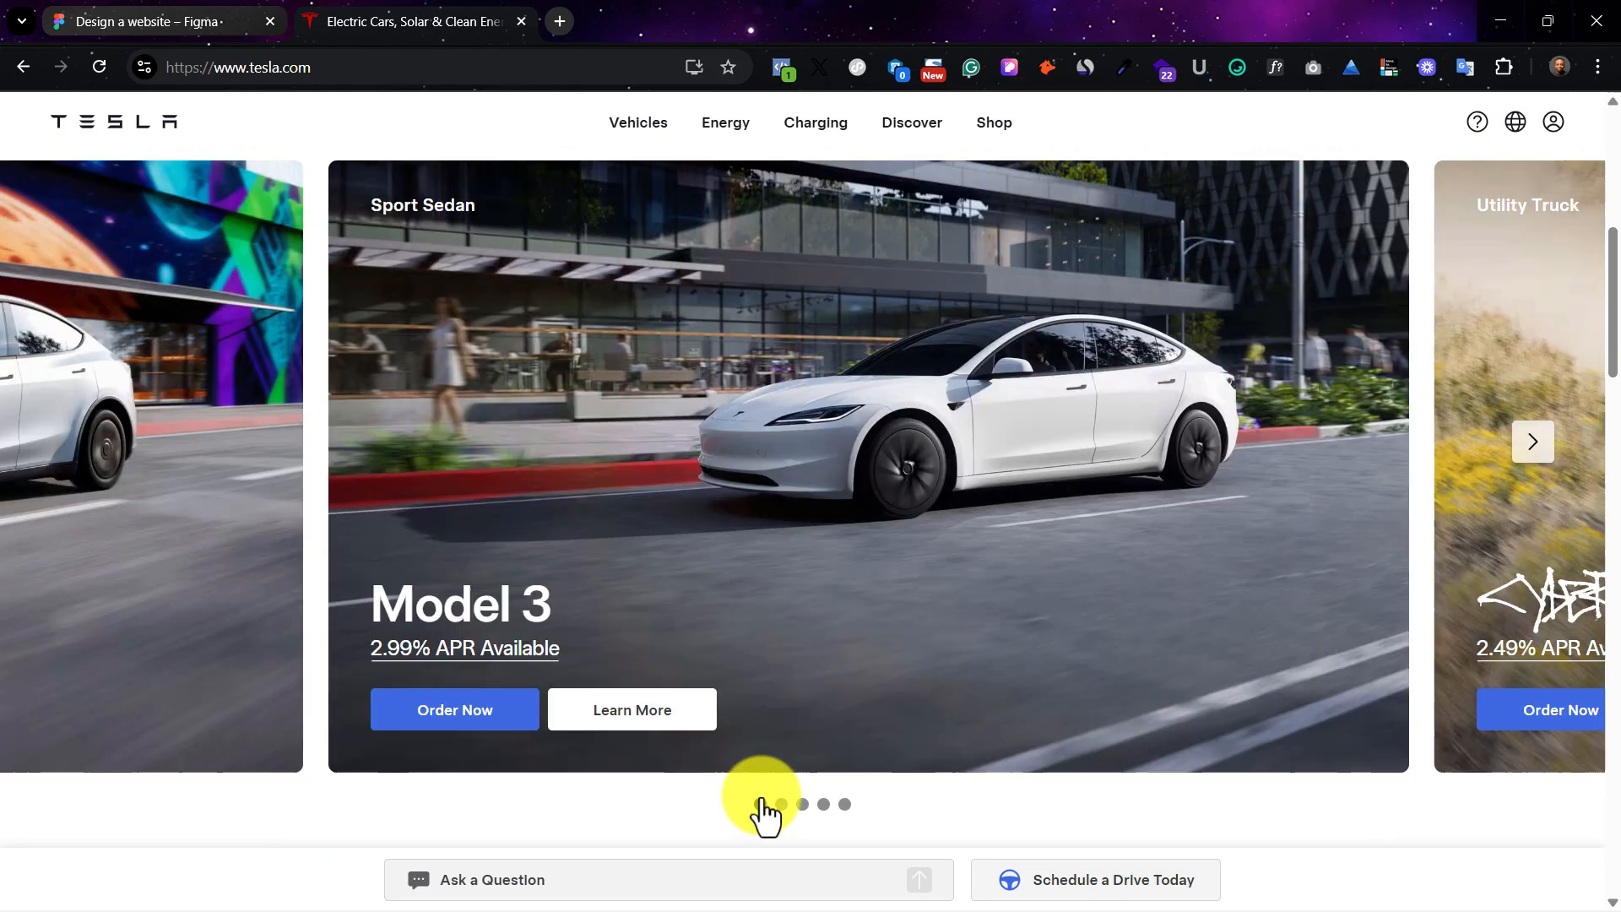
scroll(782, 495, "up", 1)
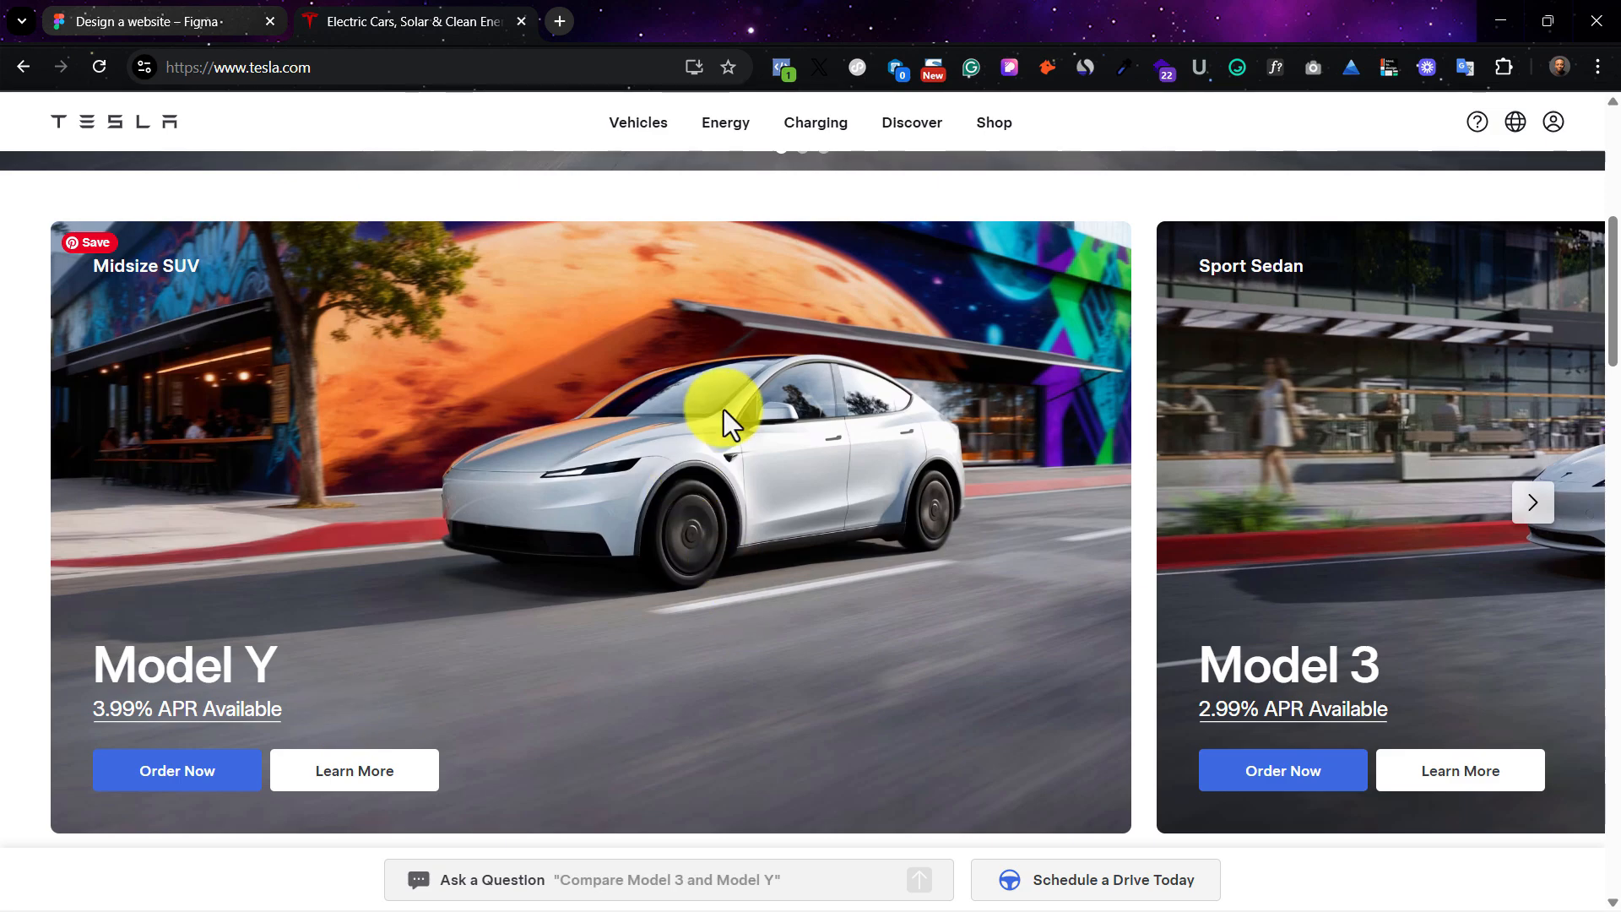
scroll(722, 409, "up", 7)
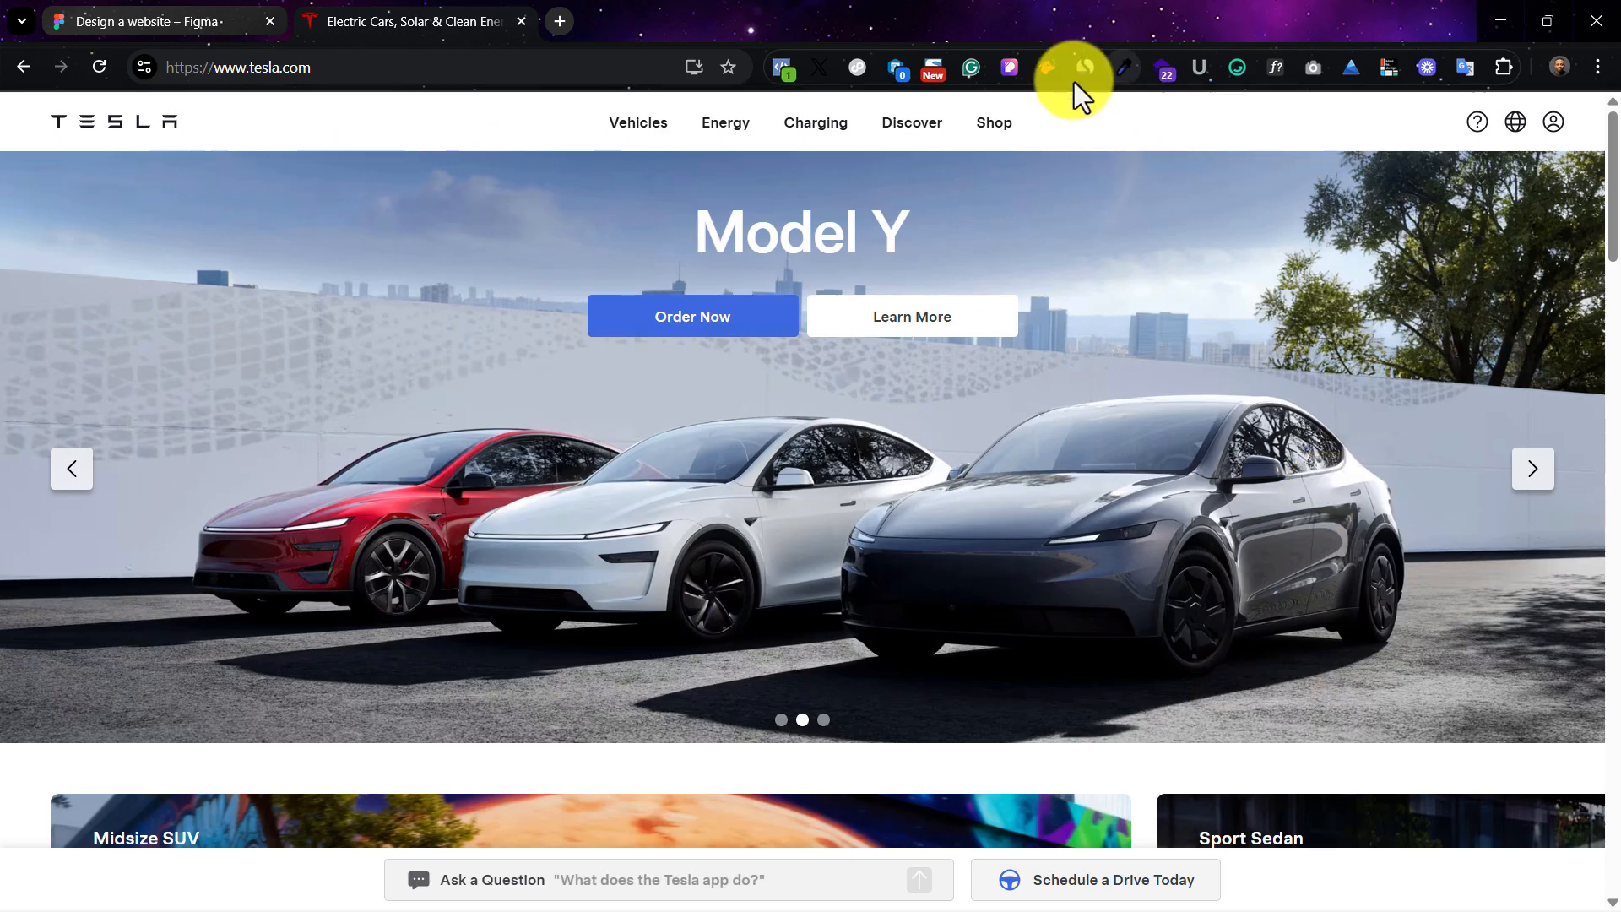
Step: Inspect the Tesla hero image with the inspector extension to read its element width and height
left_click(1009, 68)
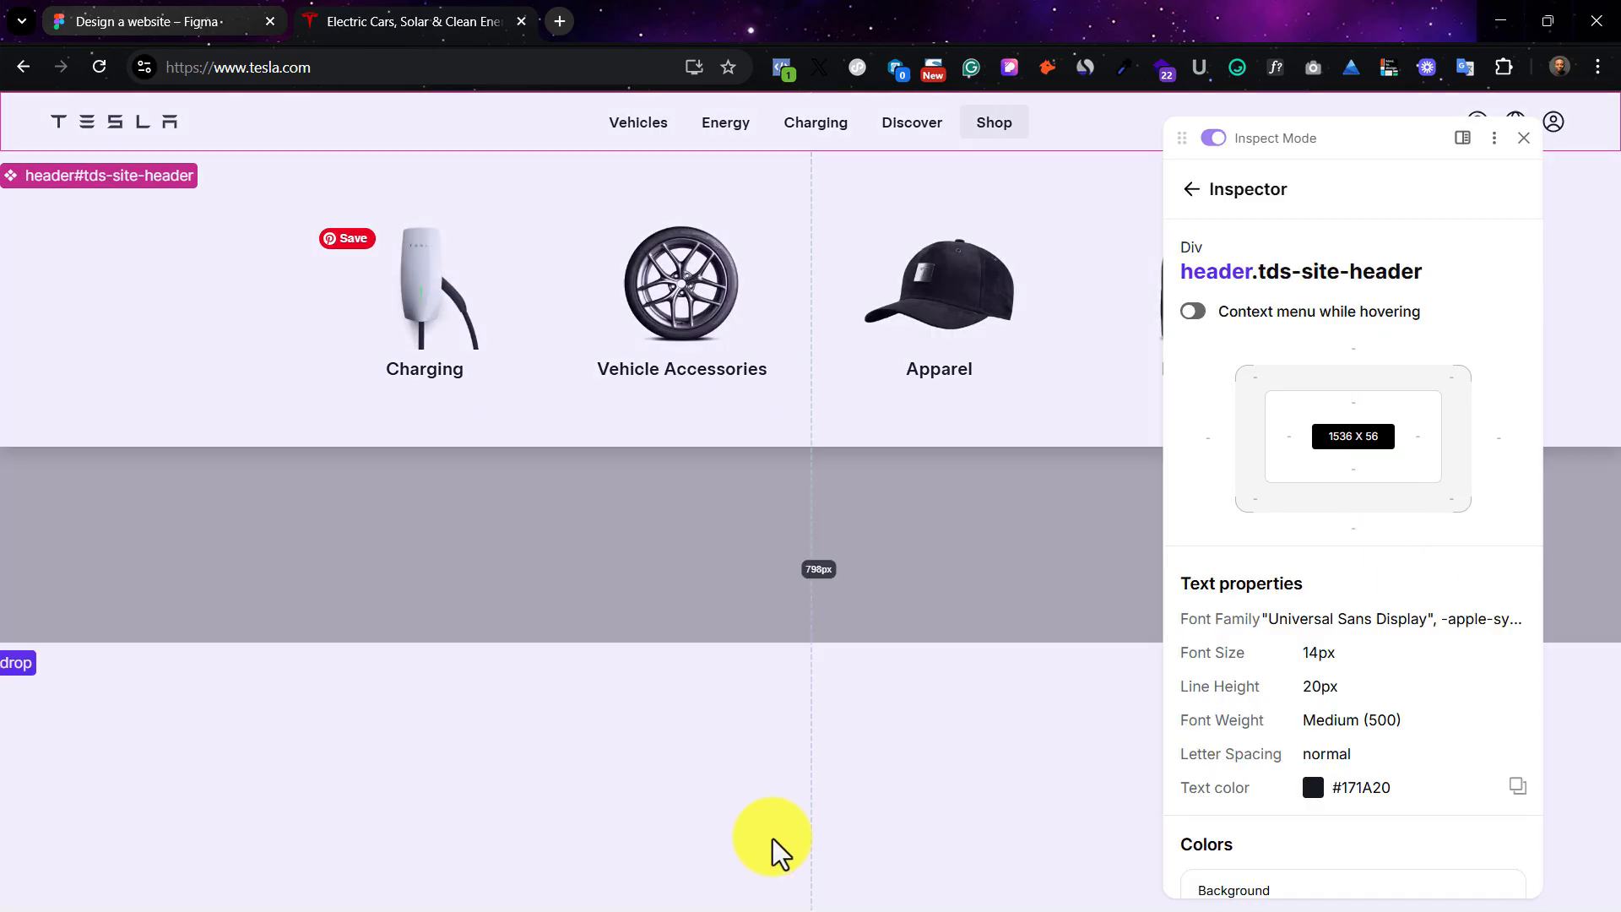
left_click(322, 596)
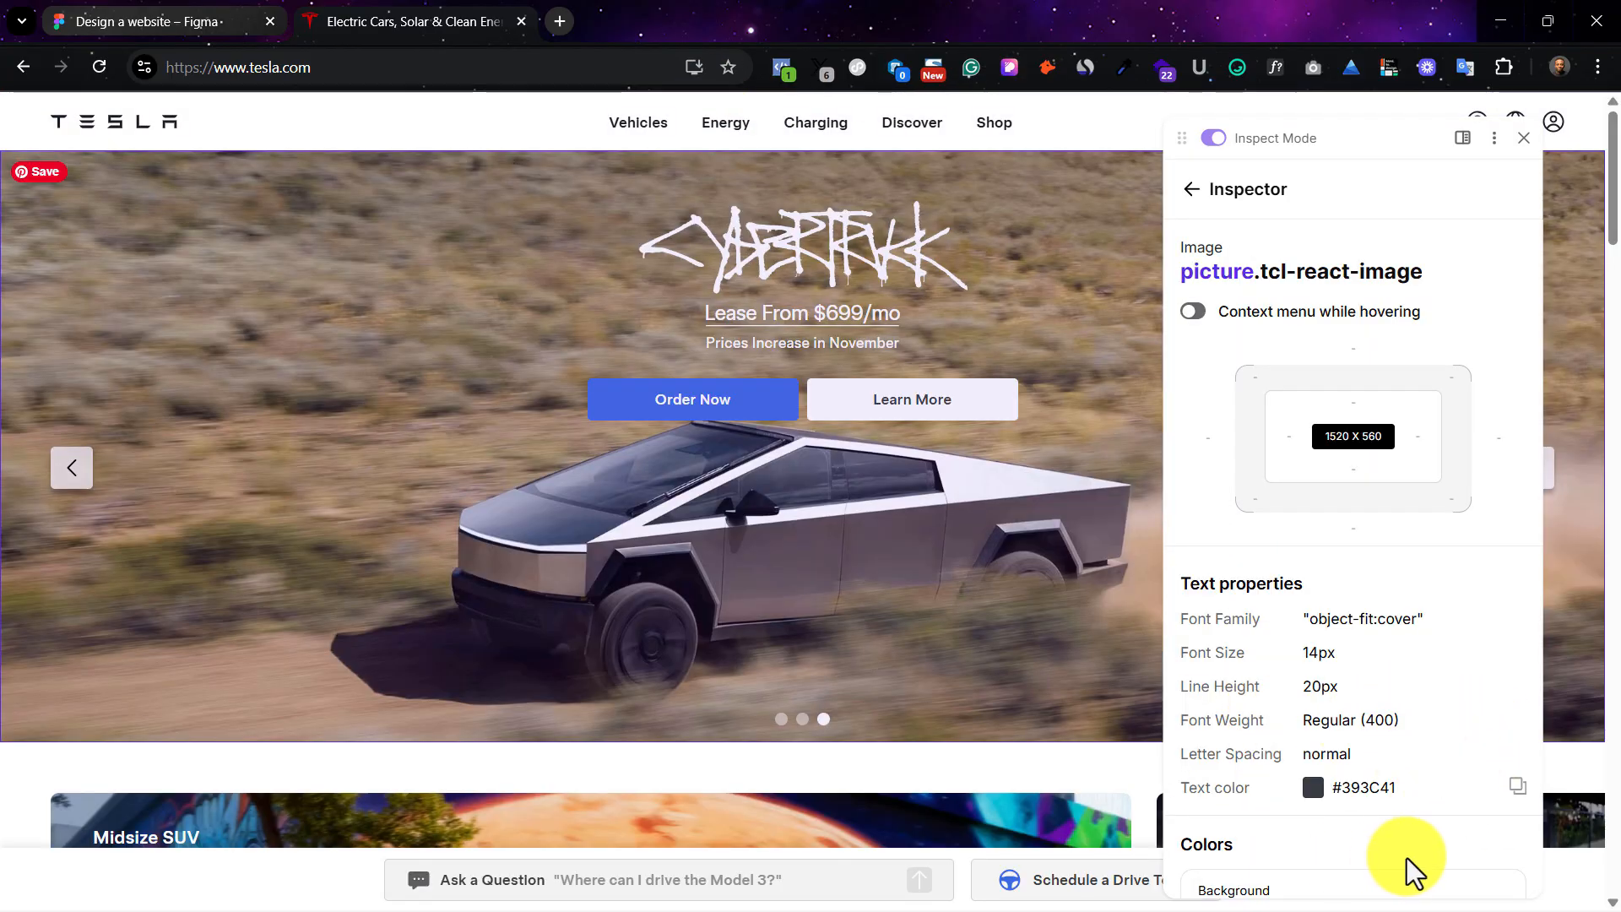
scroll(1362, 753, "down", 6)
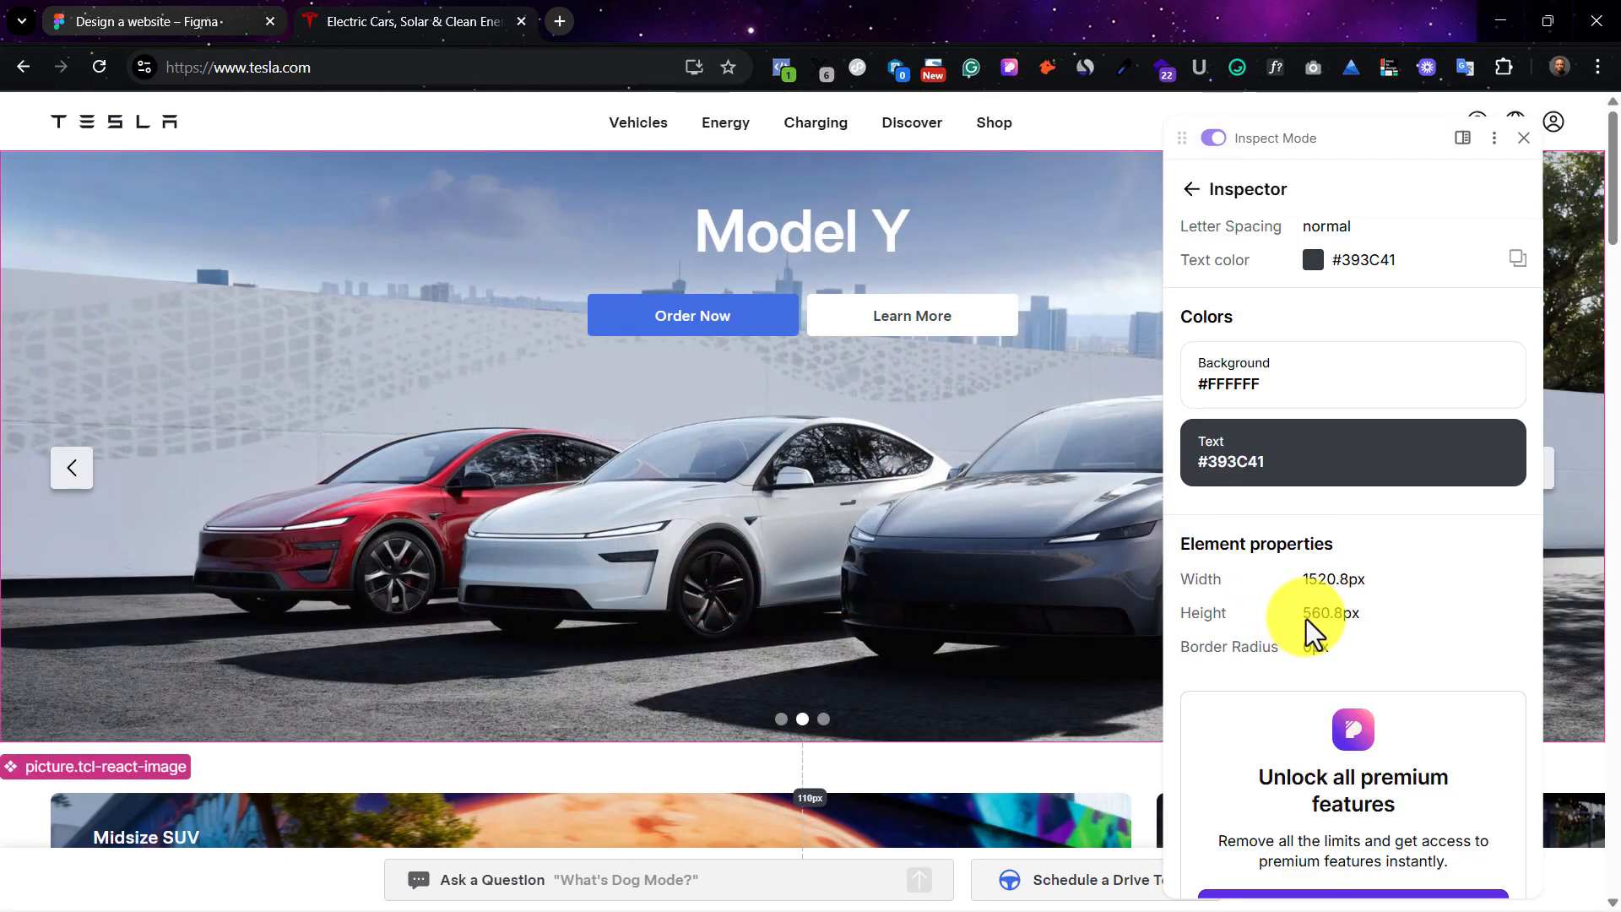
Step: Return to Figma and move the Button instance out of the landing page to just above the frame, about X 10338, Y -5526
left_click(166, 18)
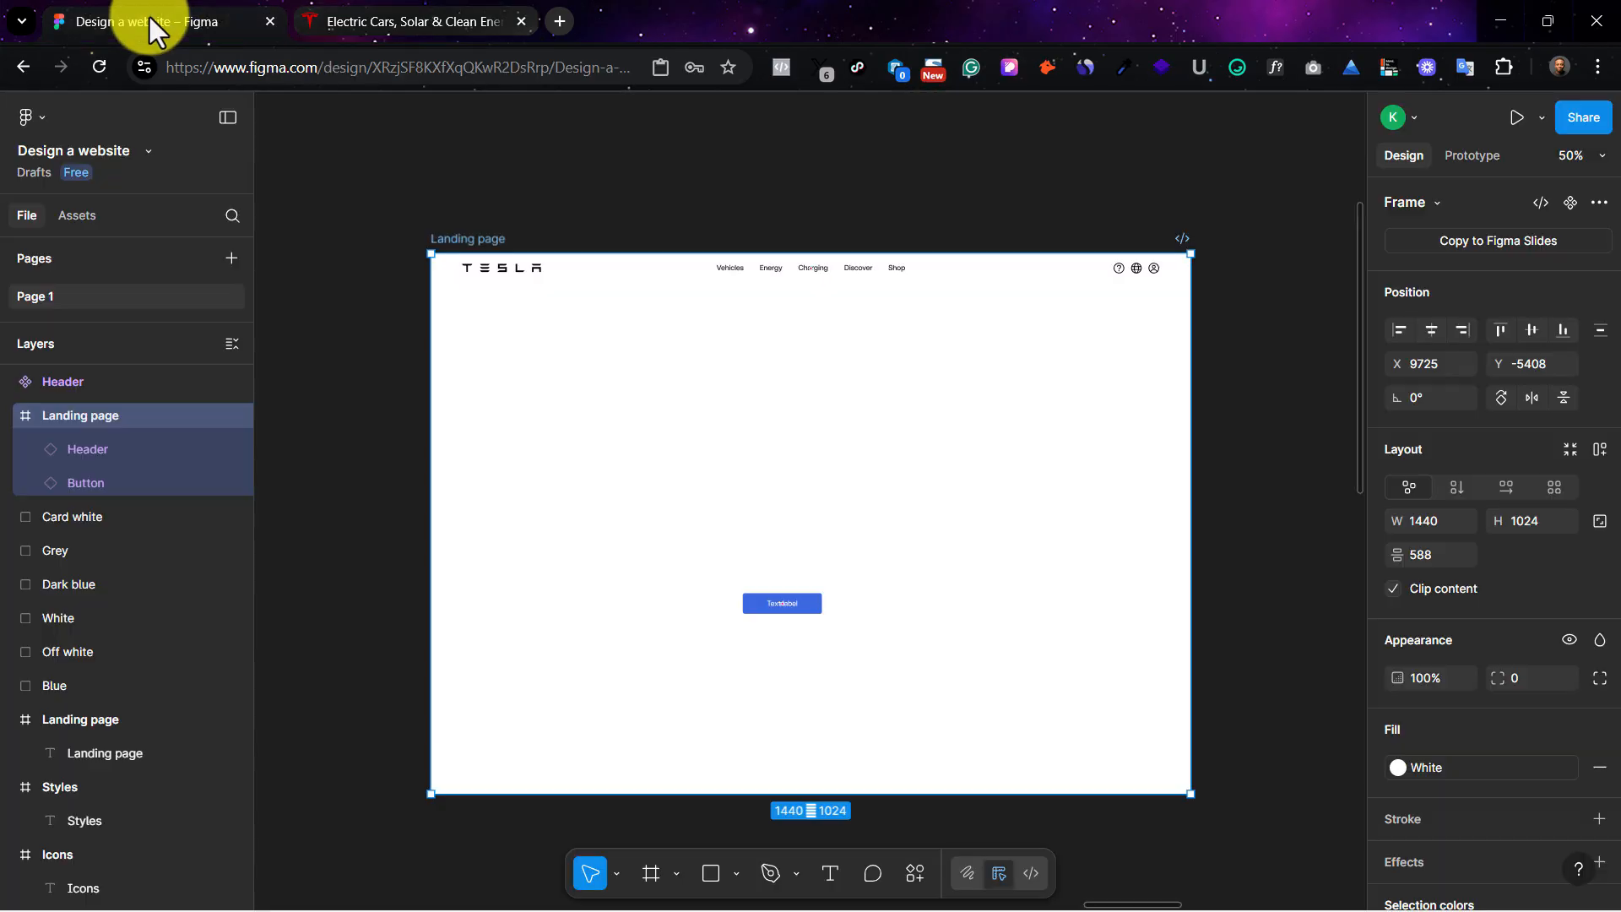
scroll(779, 616, "down", 3)
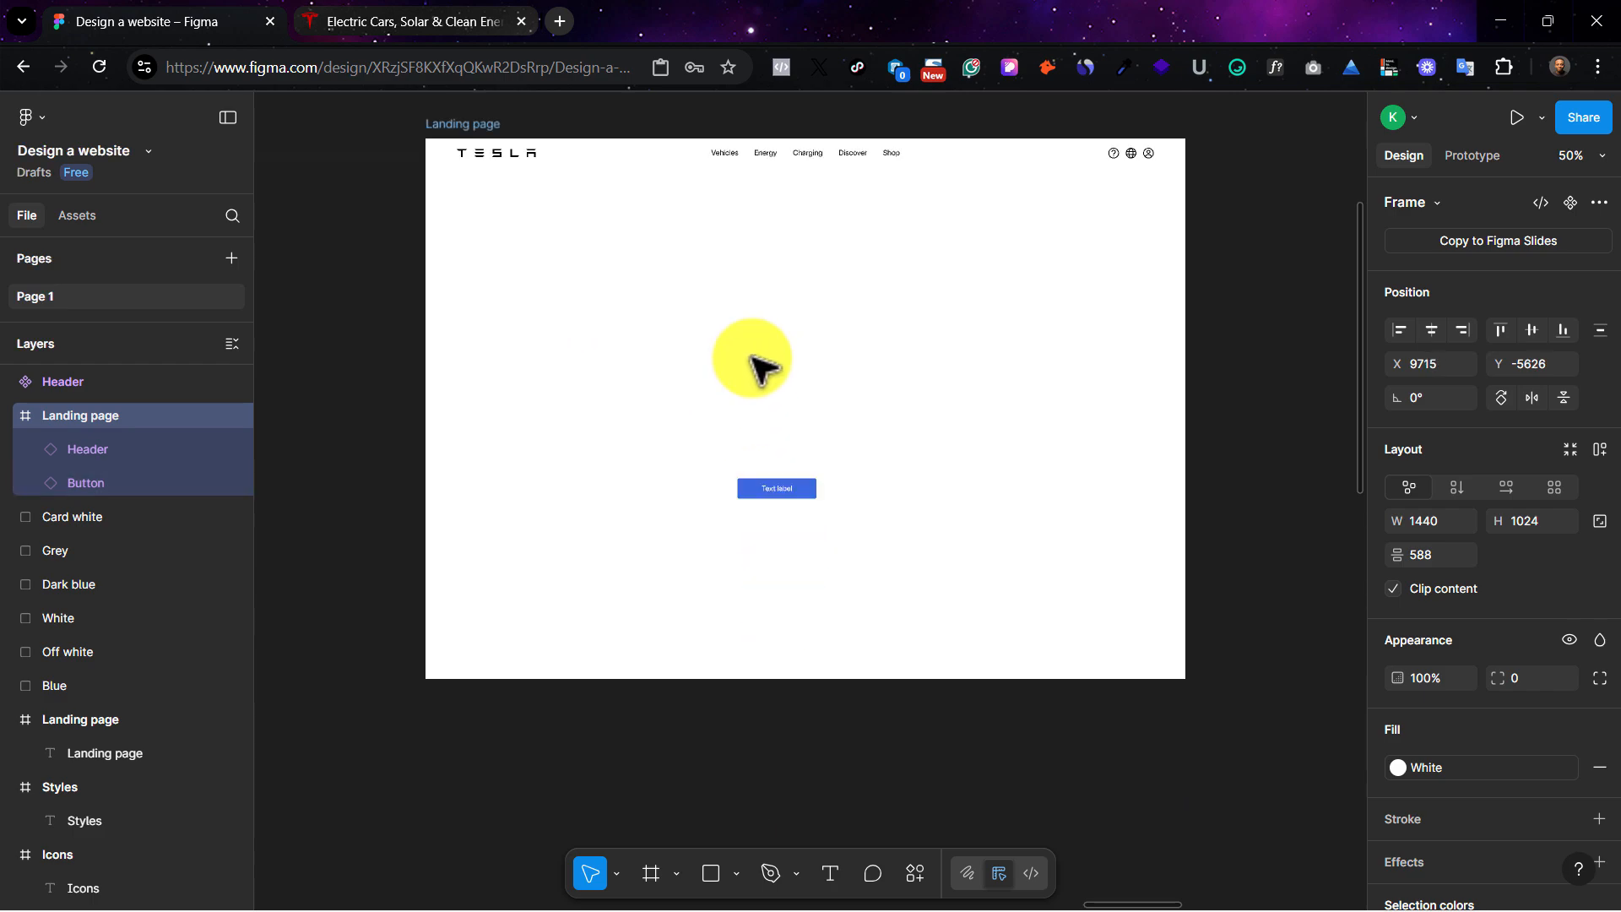
scroll(770, 460, "up", 3)
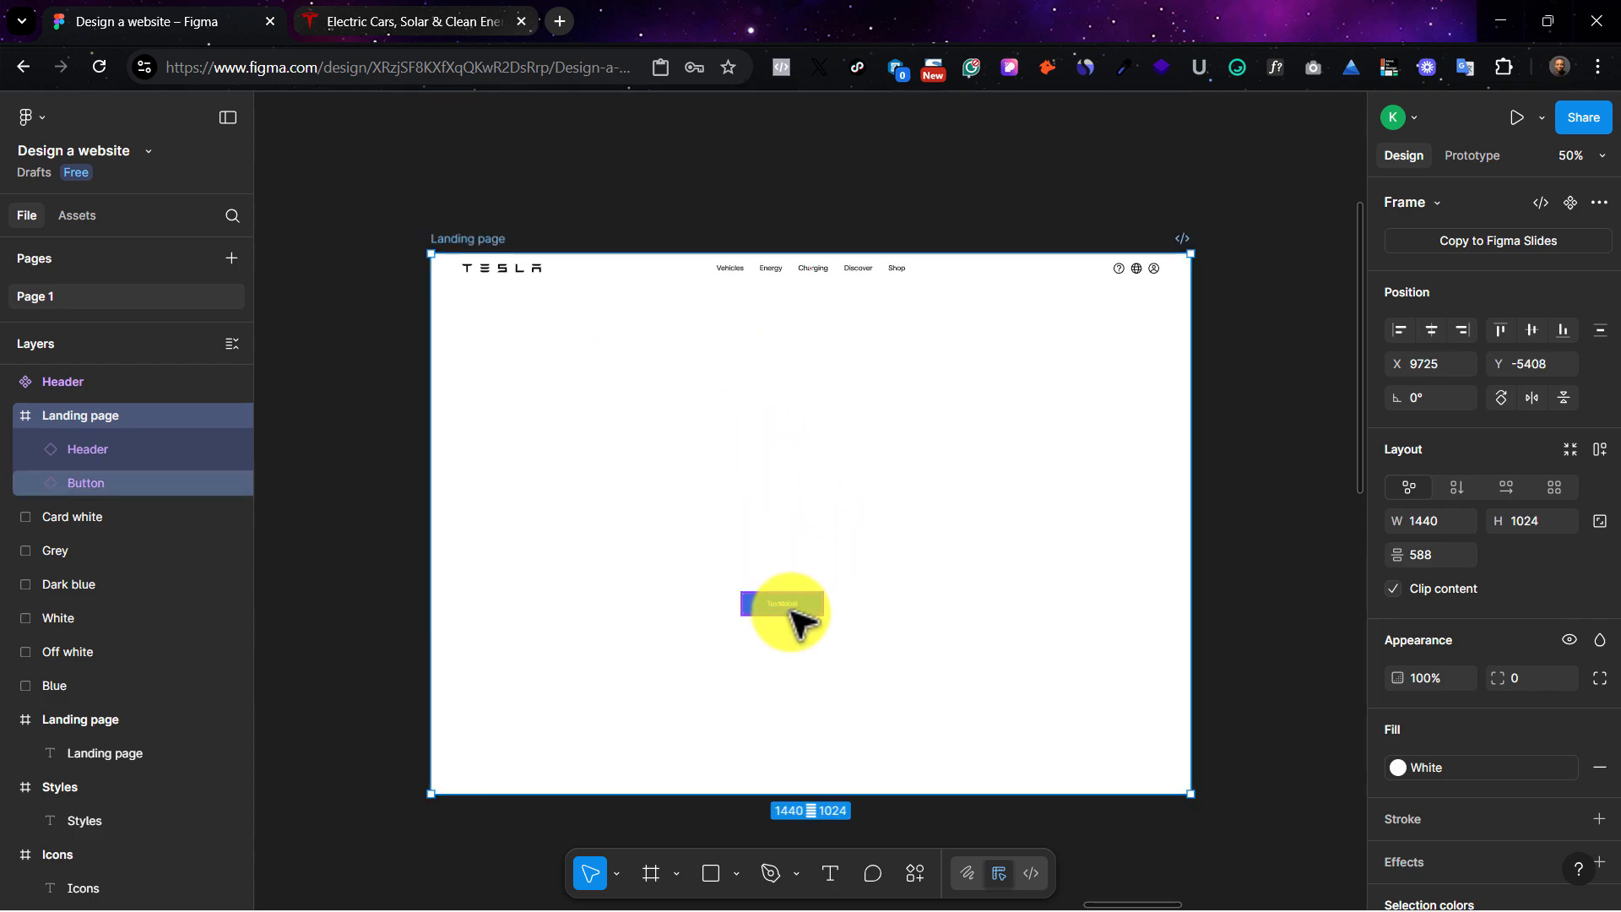
left_click_drag(785, 606, 818, 201)
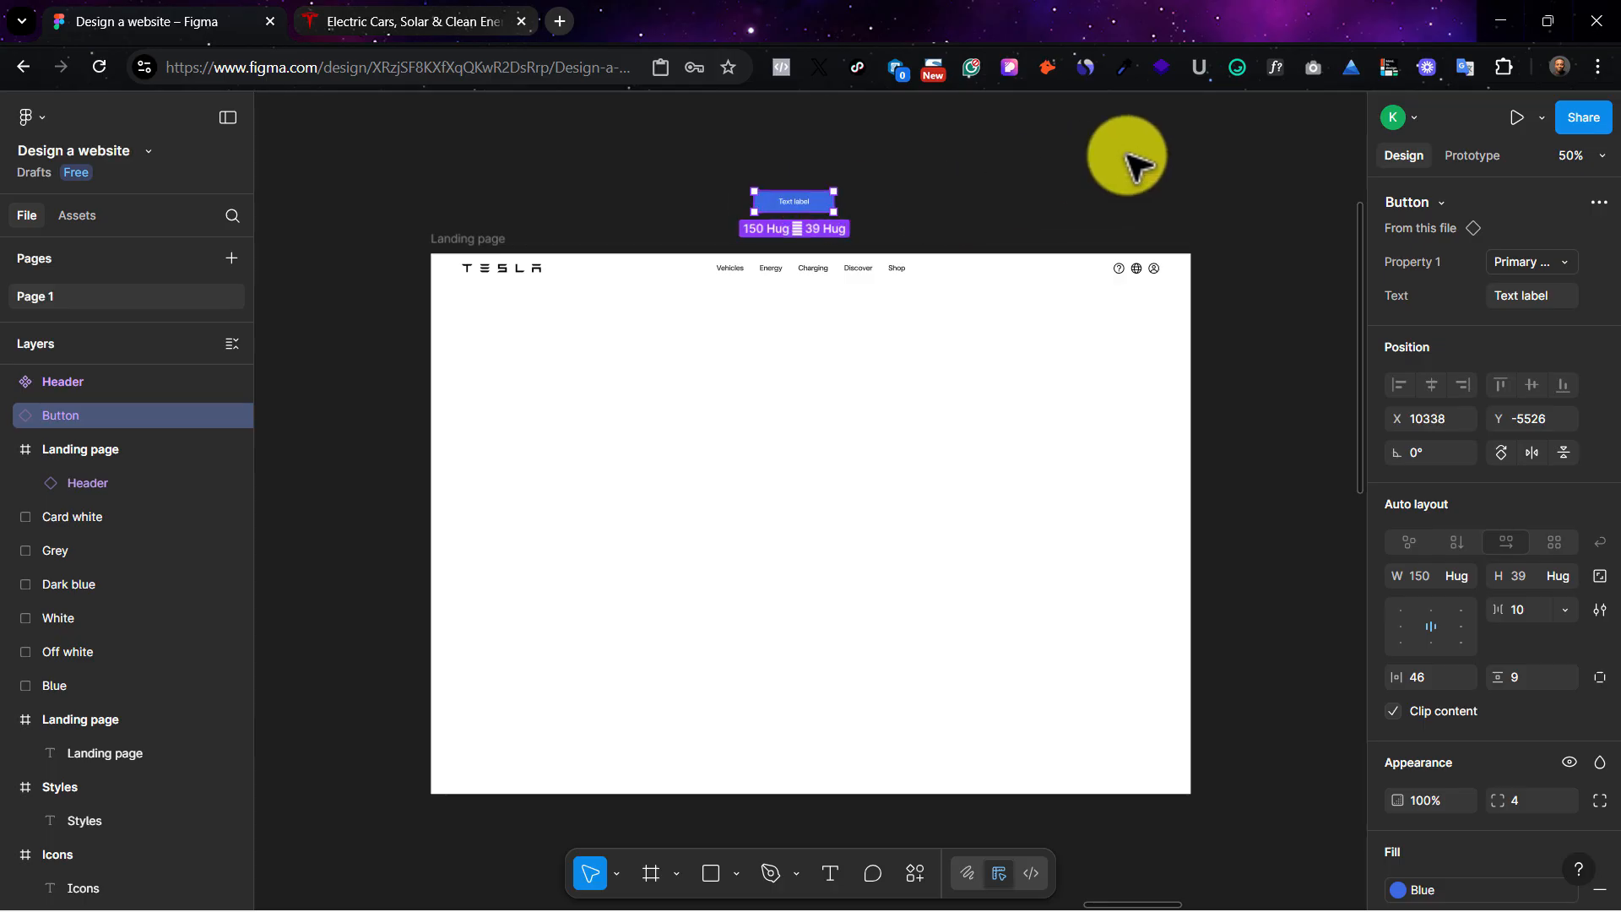
Step: Set the canvas zoom to 65% after trying 60%, and clear the selection
left_click(1572, 154)
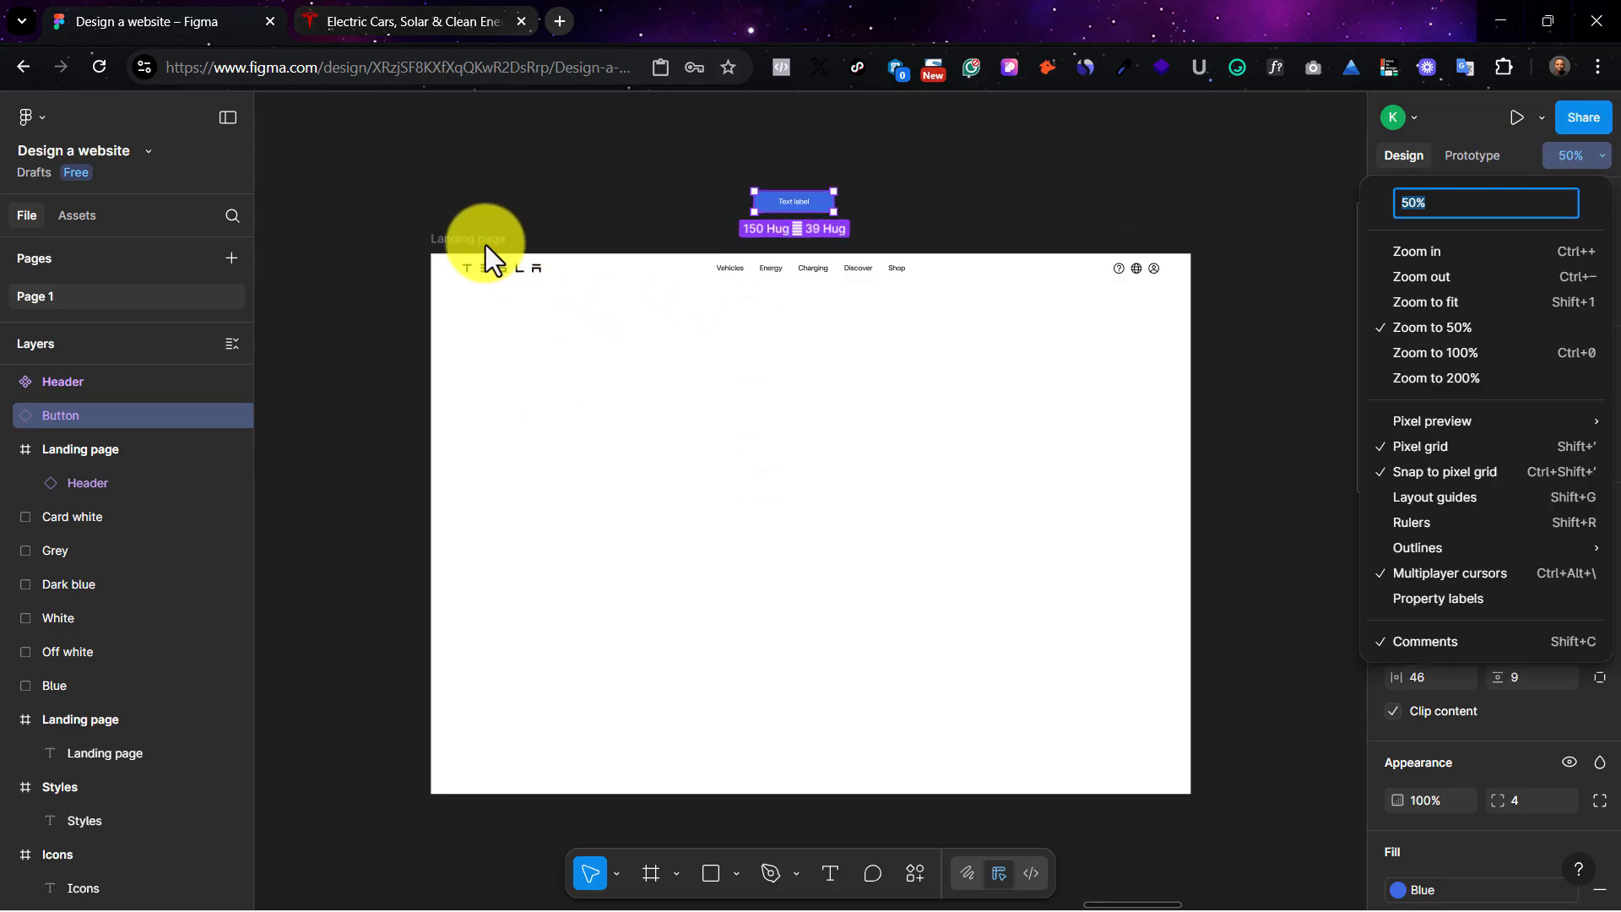
type("60")
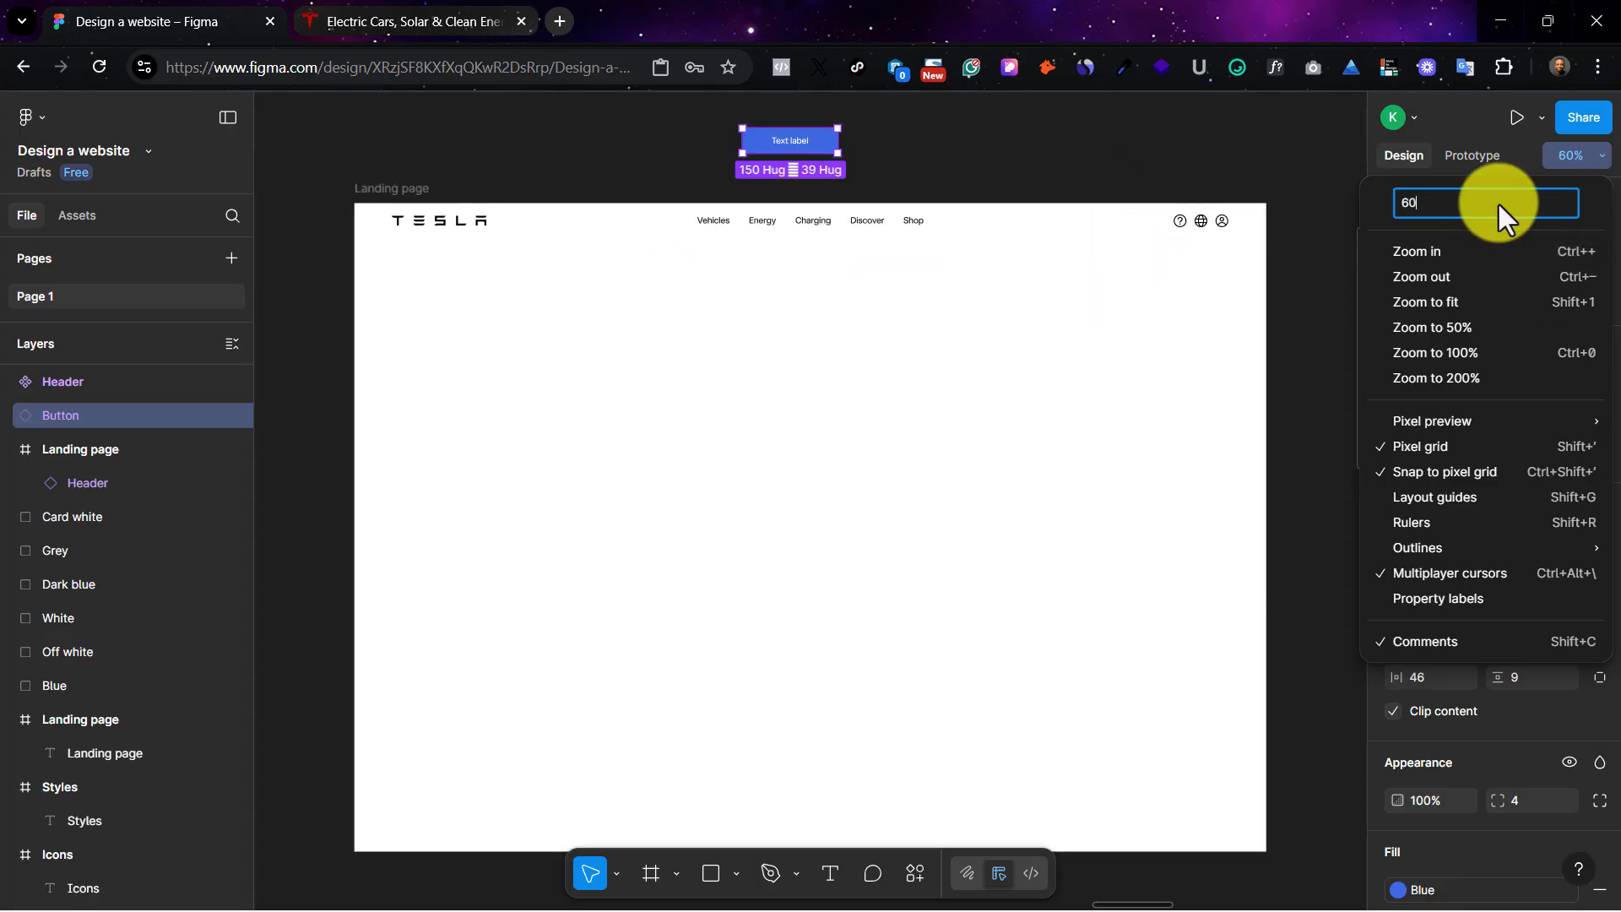
type("65")
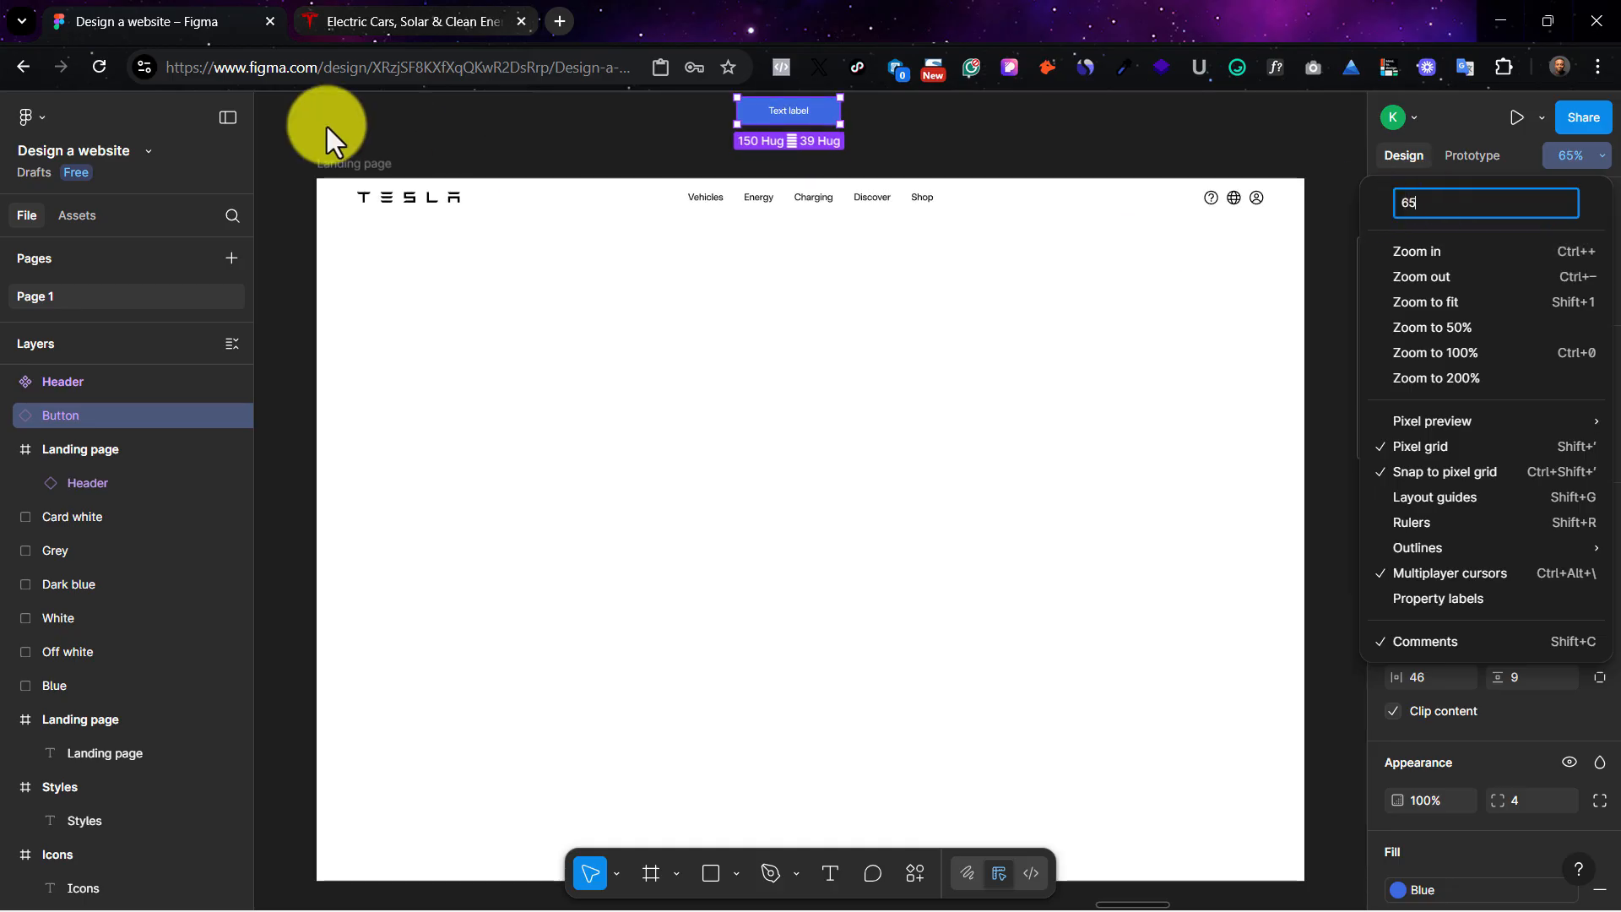
left_click(430, 121)
left_click(487, 132)
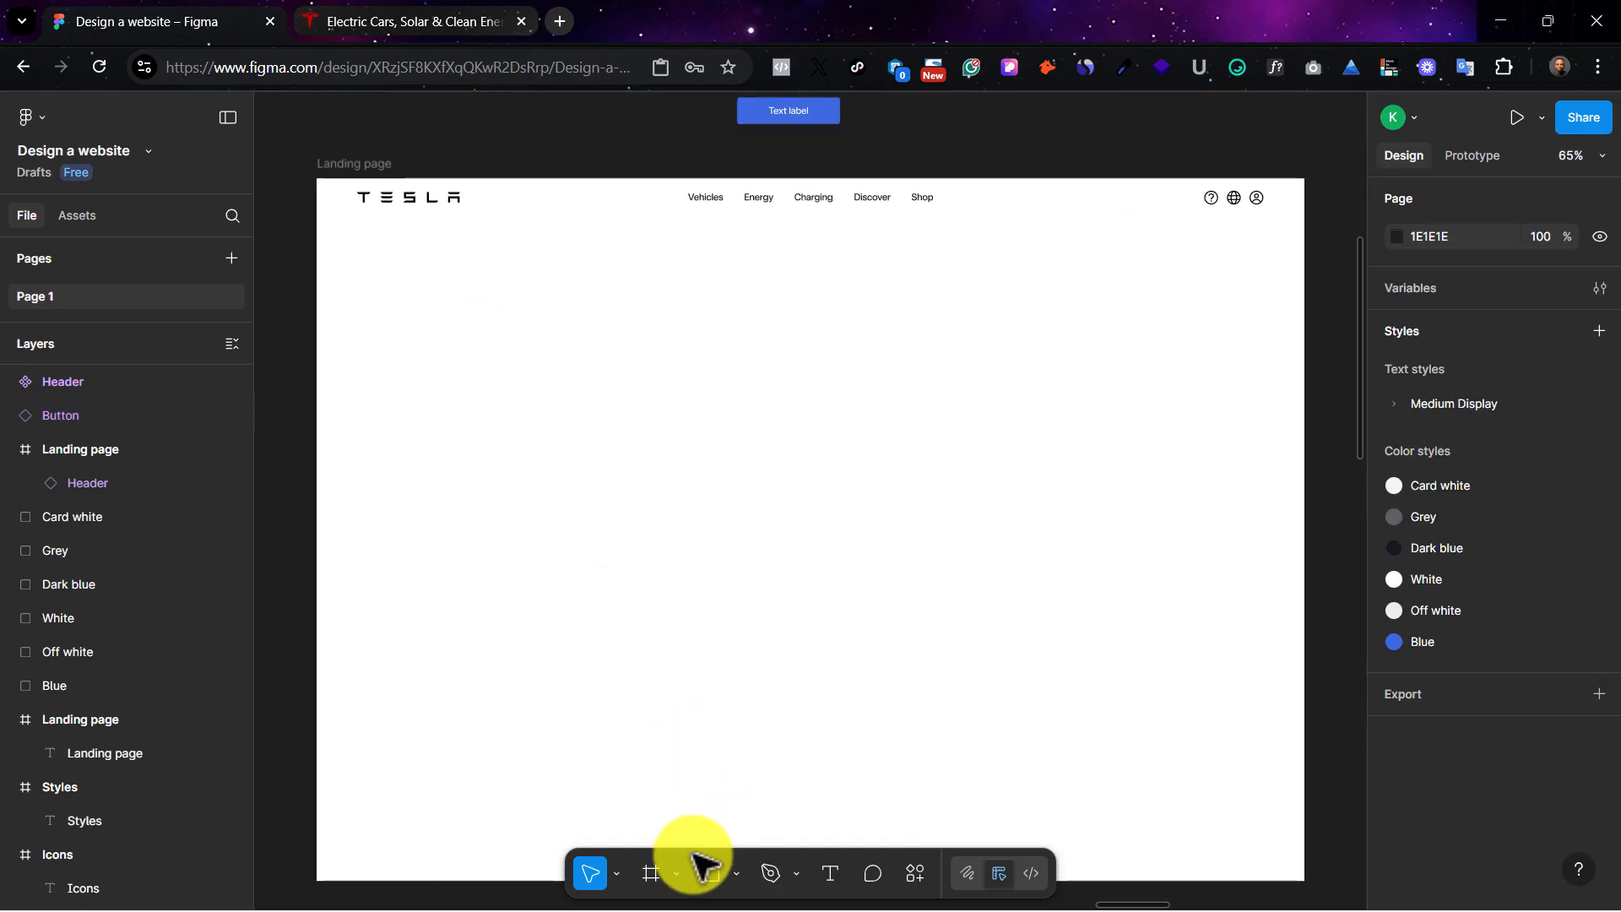
Step: Draw a frame beneath the landing page header and fit it to 1440 × 469 at X 0, Y 56
left_click(657, 871)
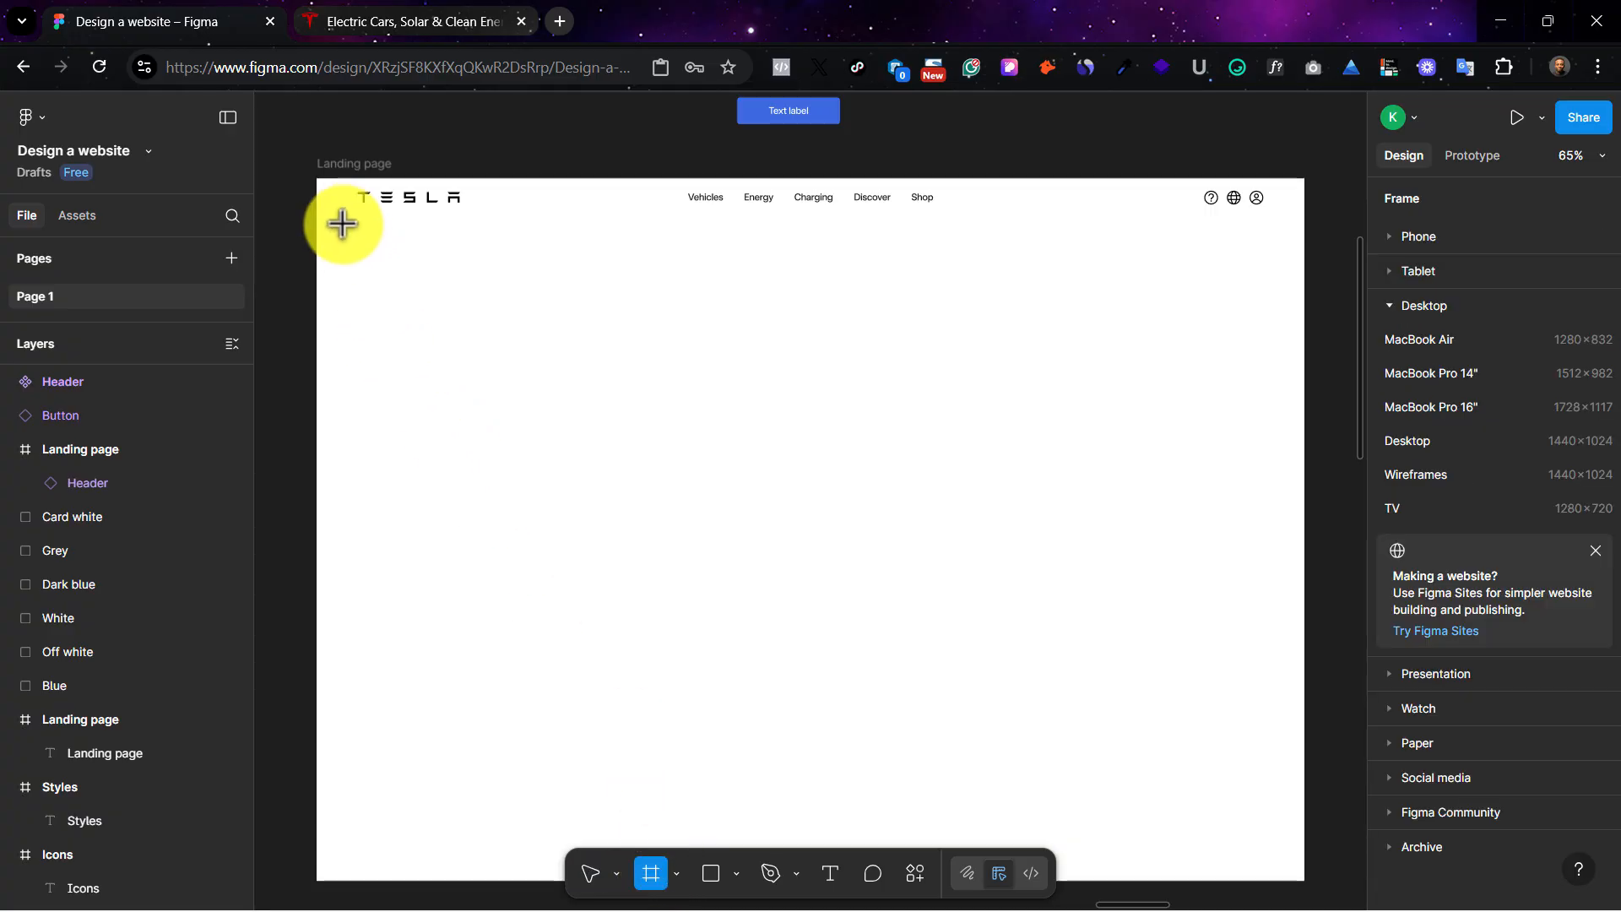
left_click_drag(334, 230, 1301, 552)
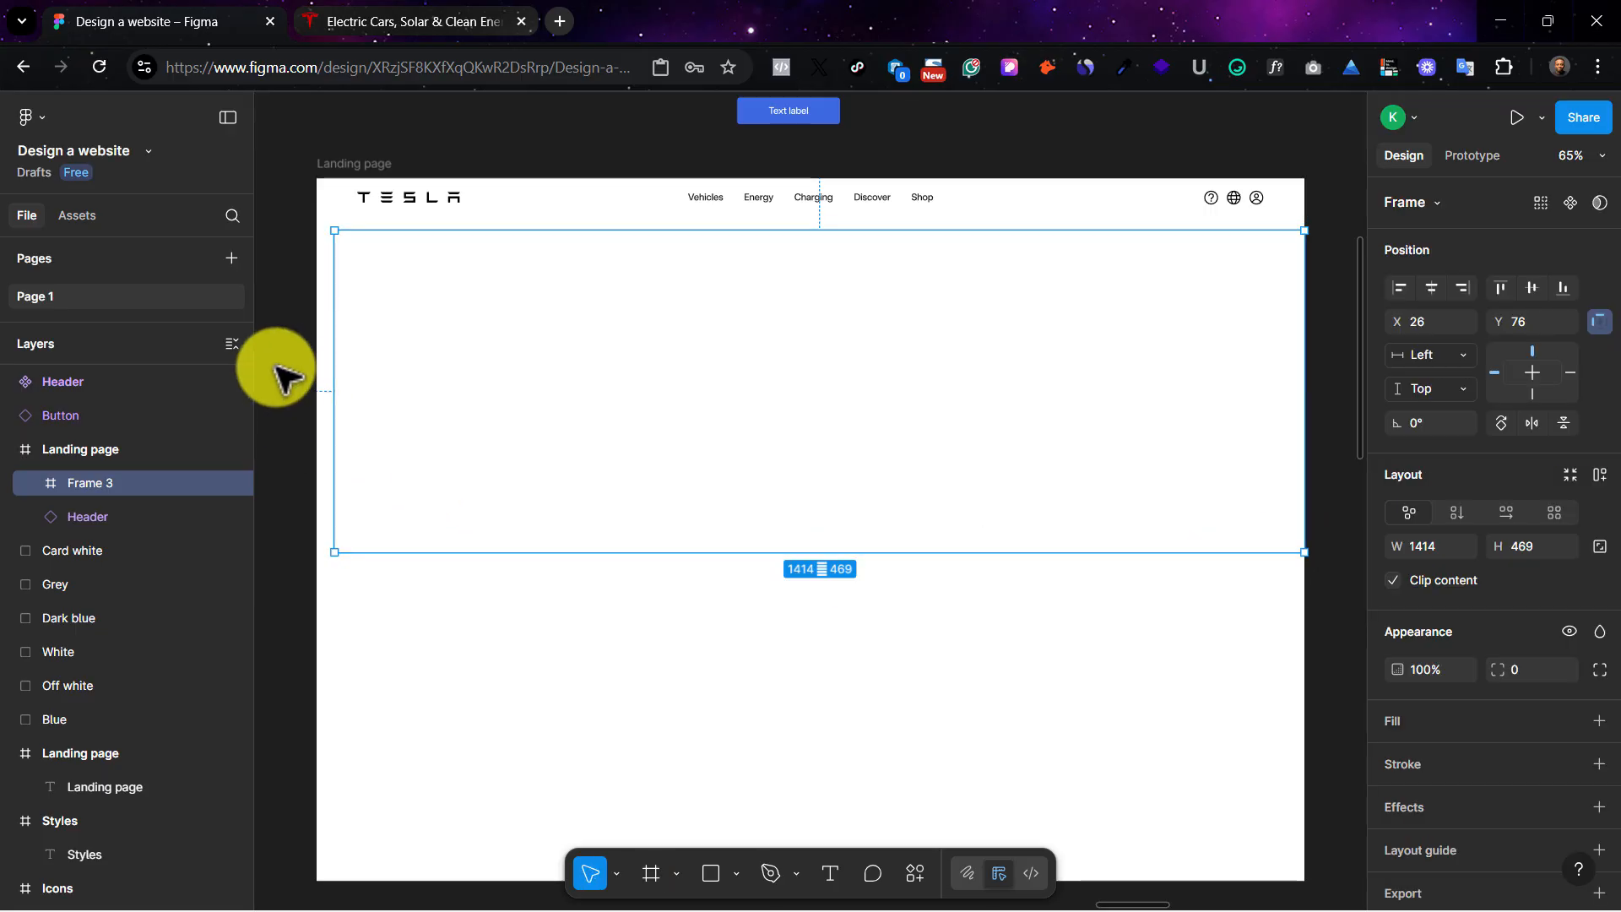
left_click_drag(334, 358, 317, 358)
left_click_drag(931, 413, 959, 408)
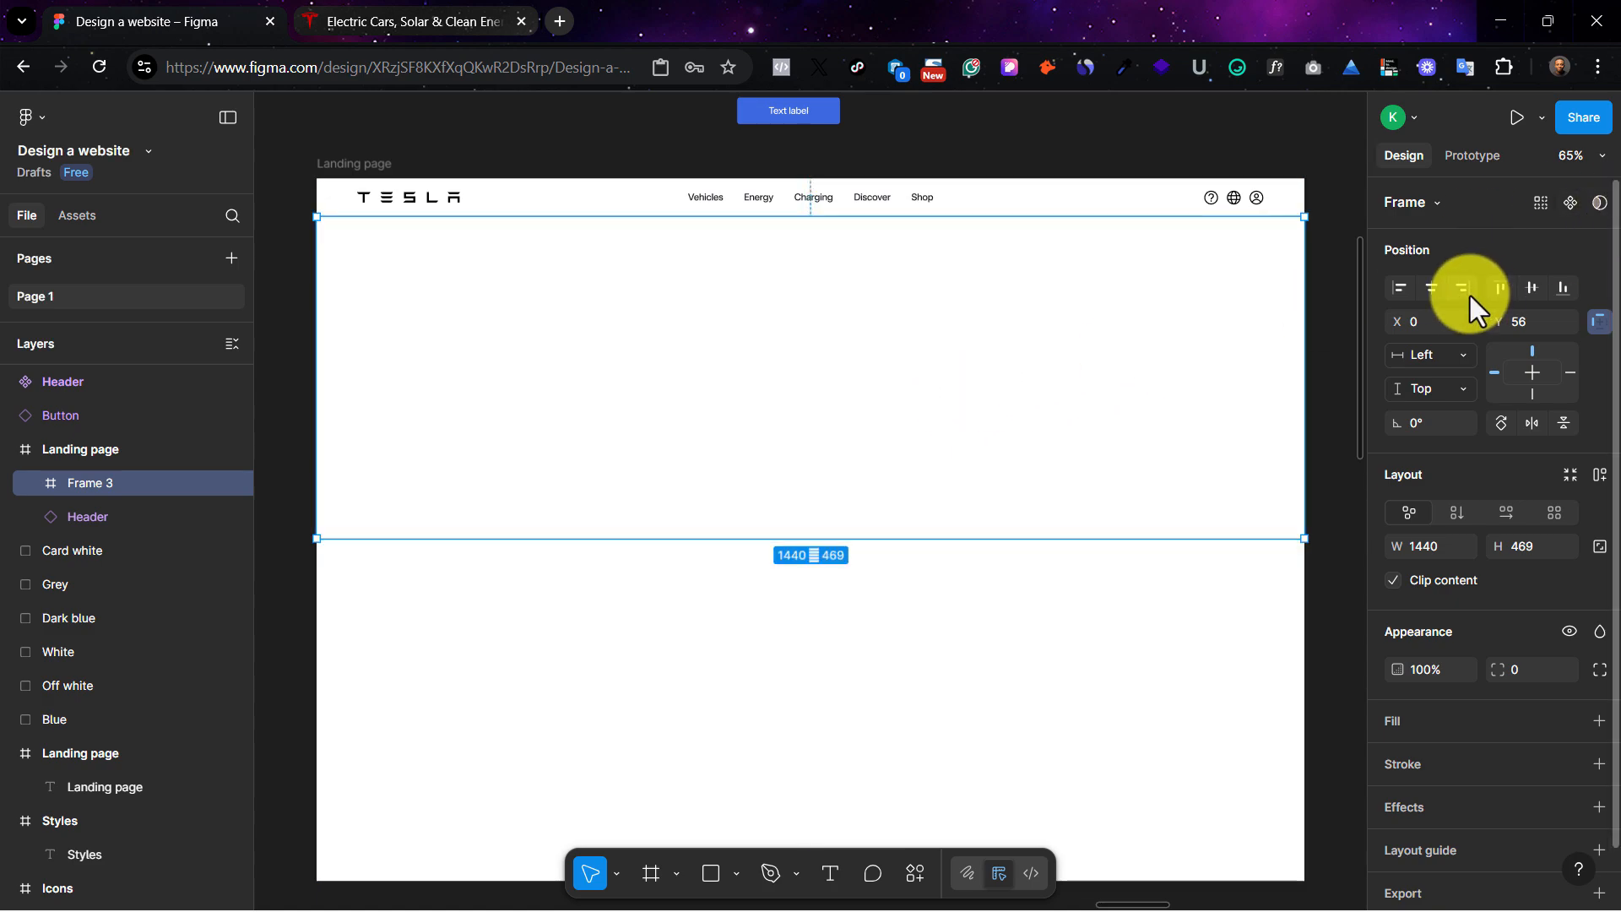
Step: Try the new frame off-center, align it horizontally to the landing page's center, and move it to Y 63 below the header
left_click_drag(1038, 344, 1067, 355)
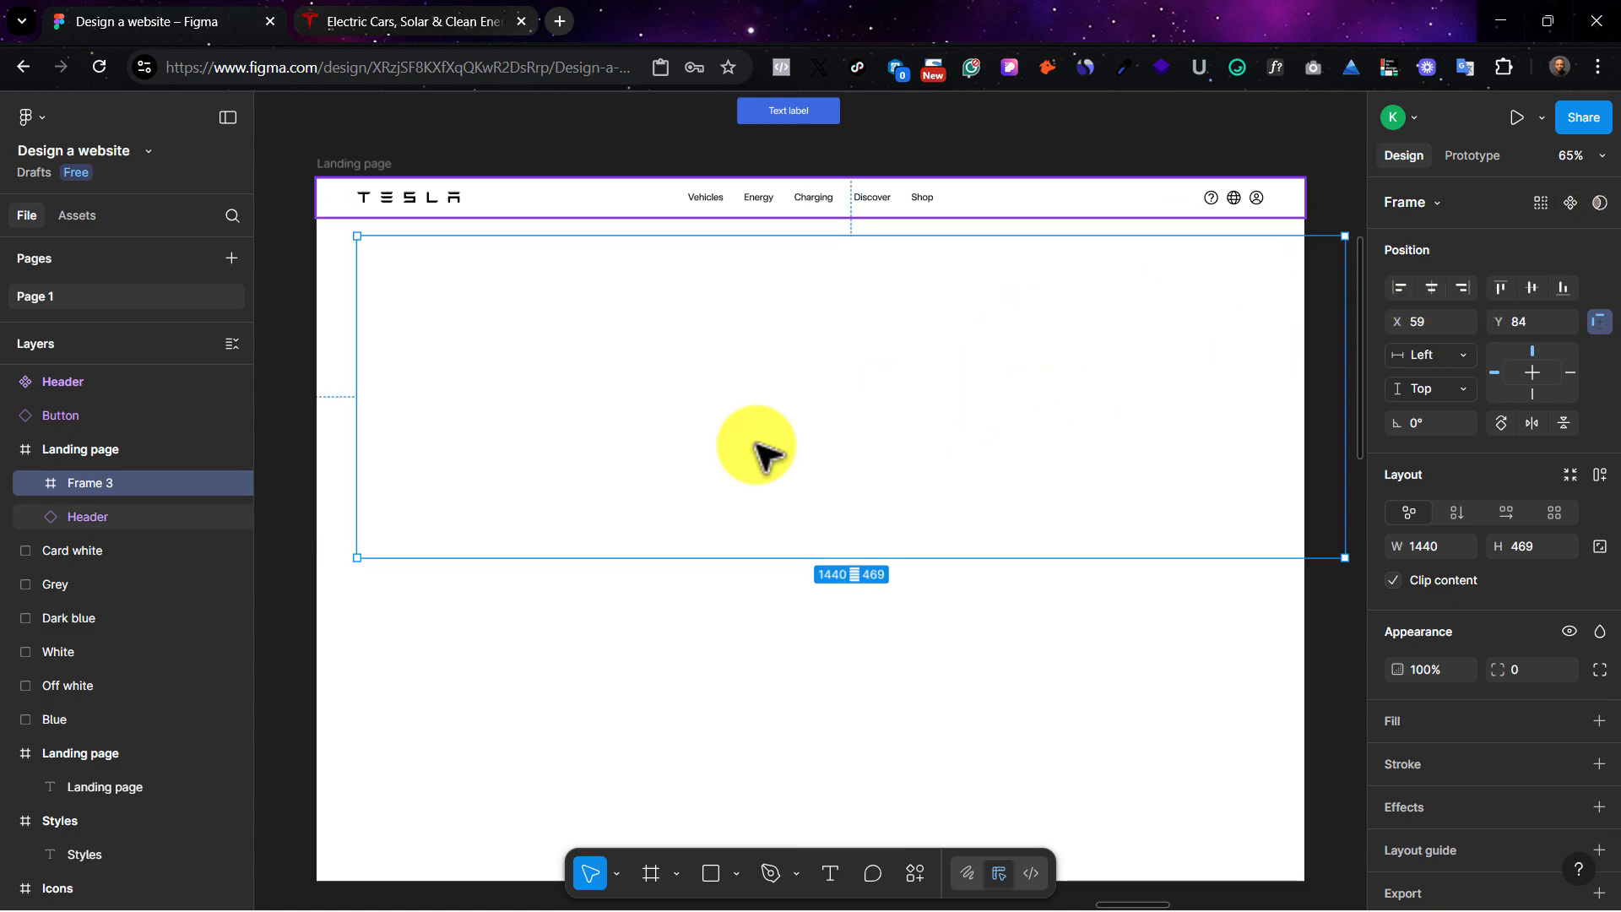
left_click(1427, 289)
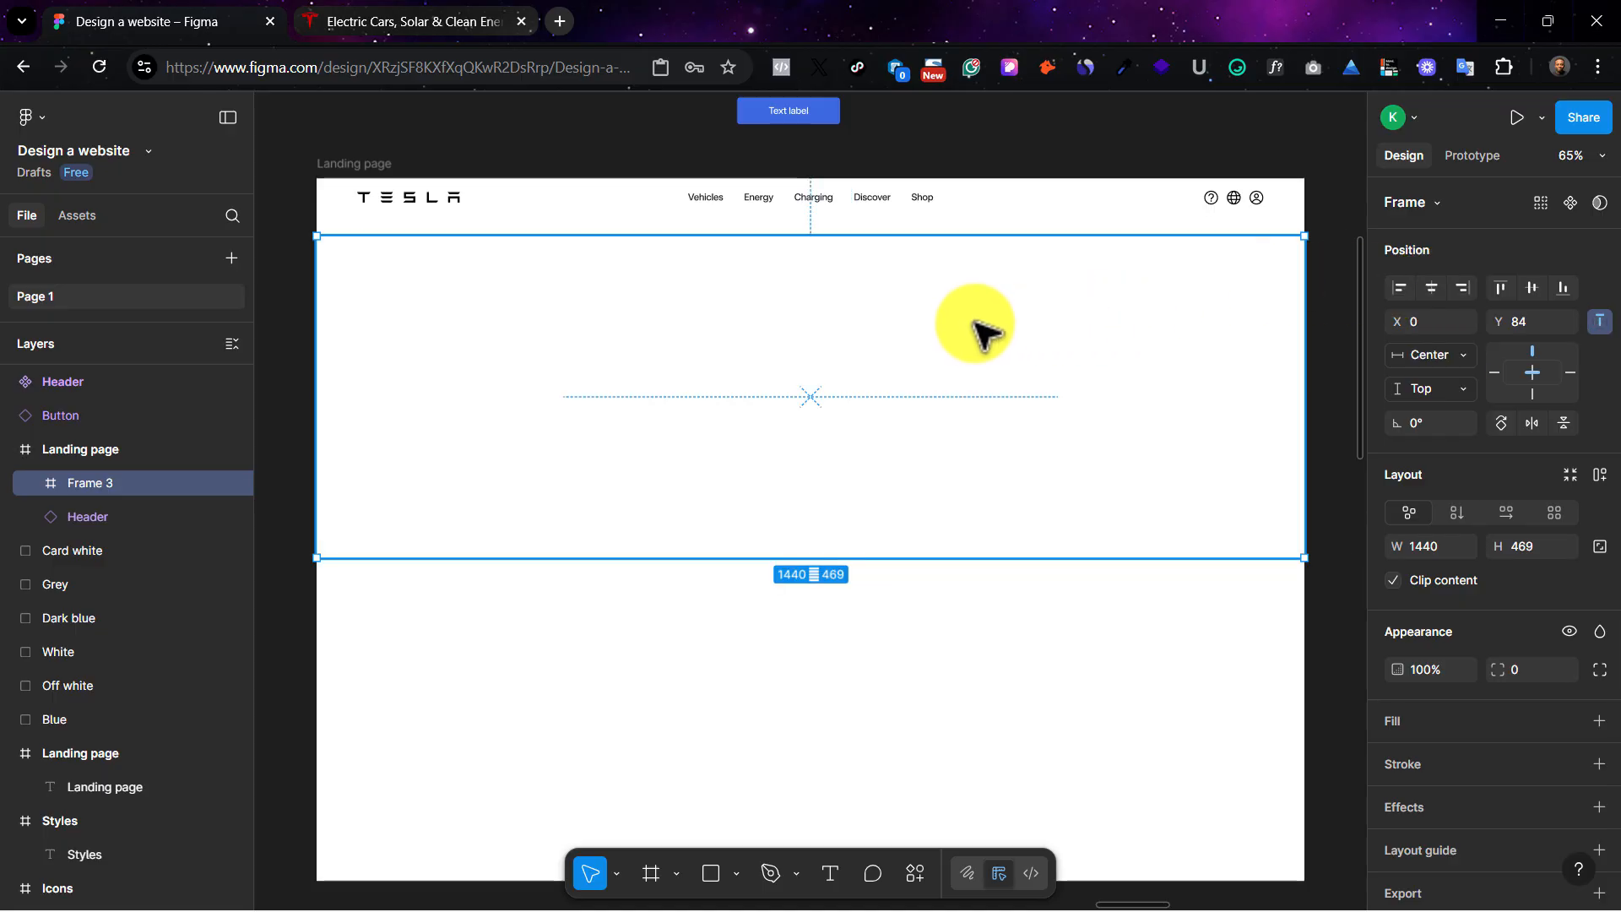
left_click_drag(979, 331, 836, 324)
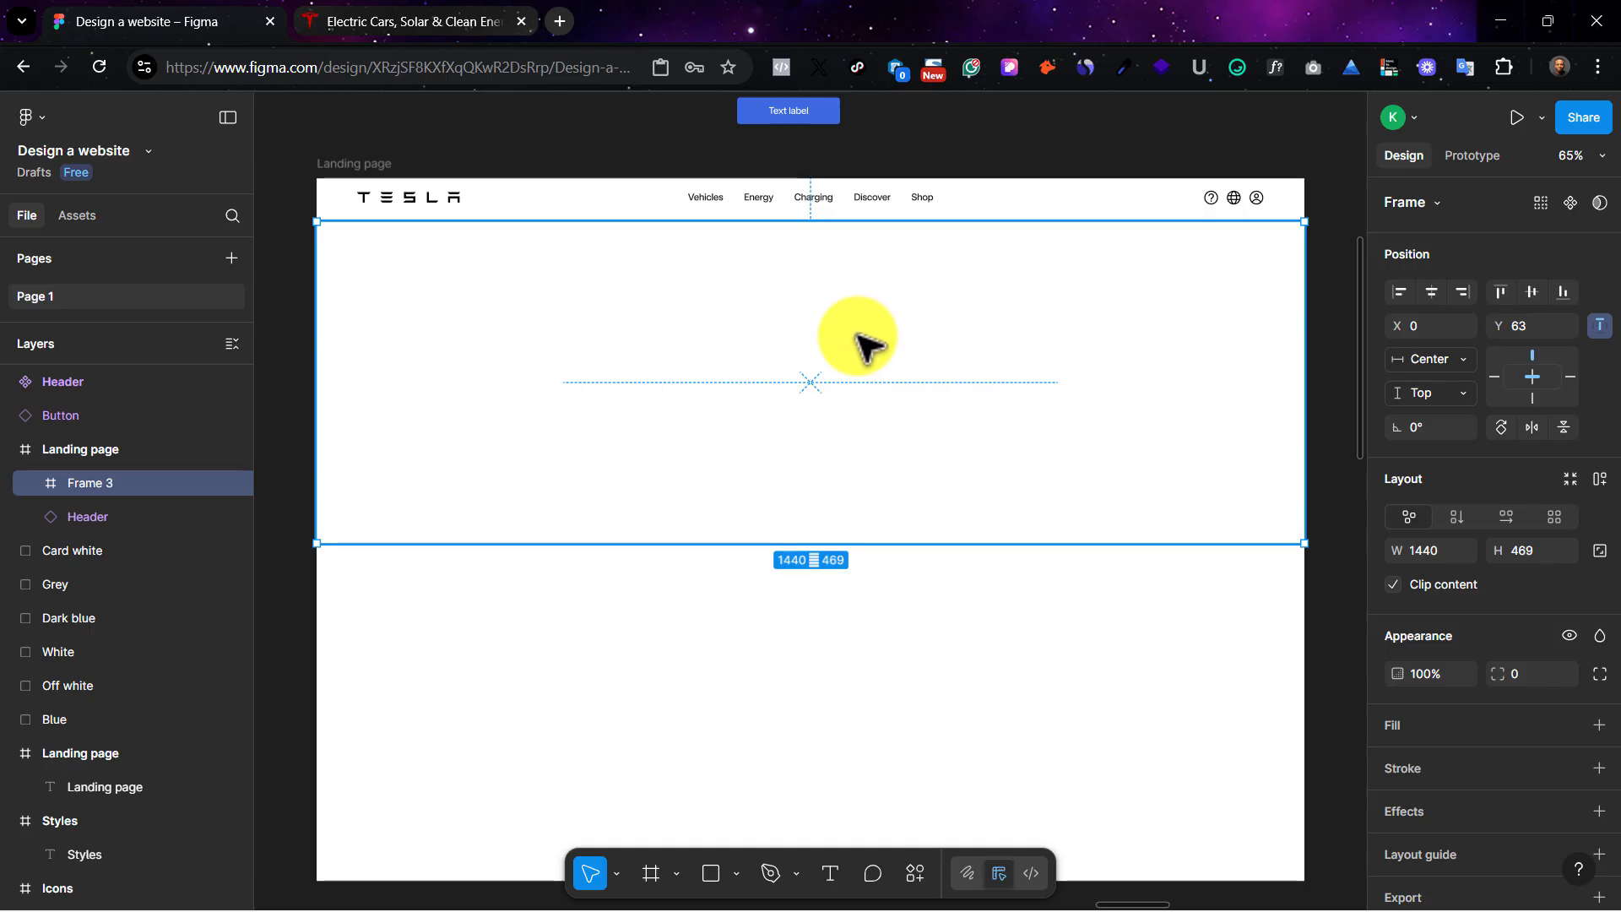
Step: Set the new hero frame's height to 560
type("0")
key("Return")
right_click(1533, 559)
left_click(730, 564)
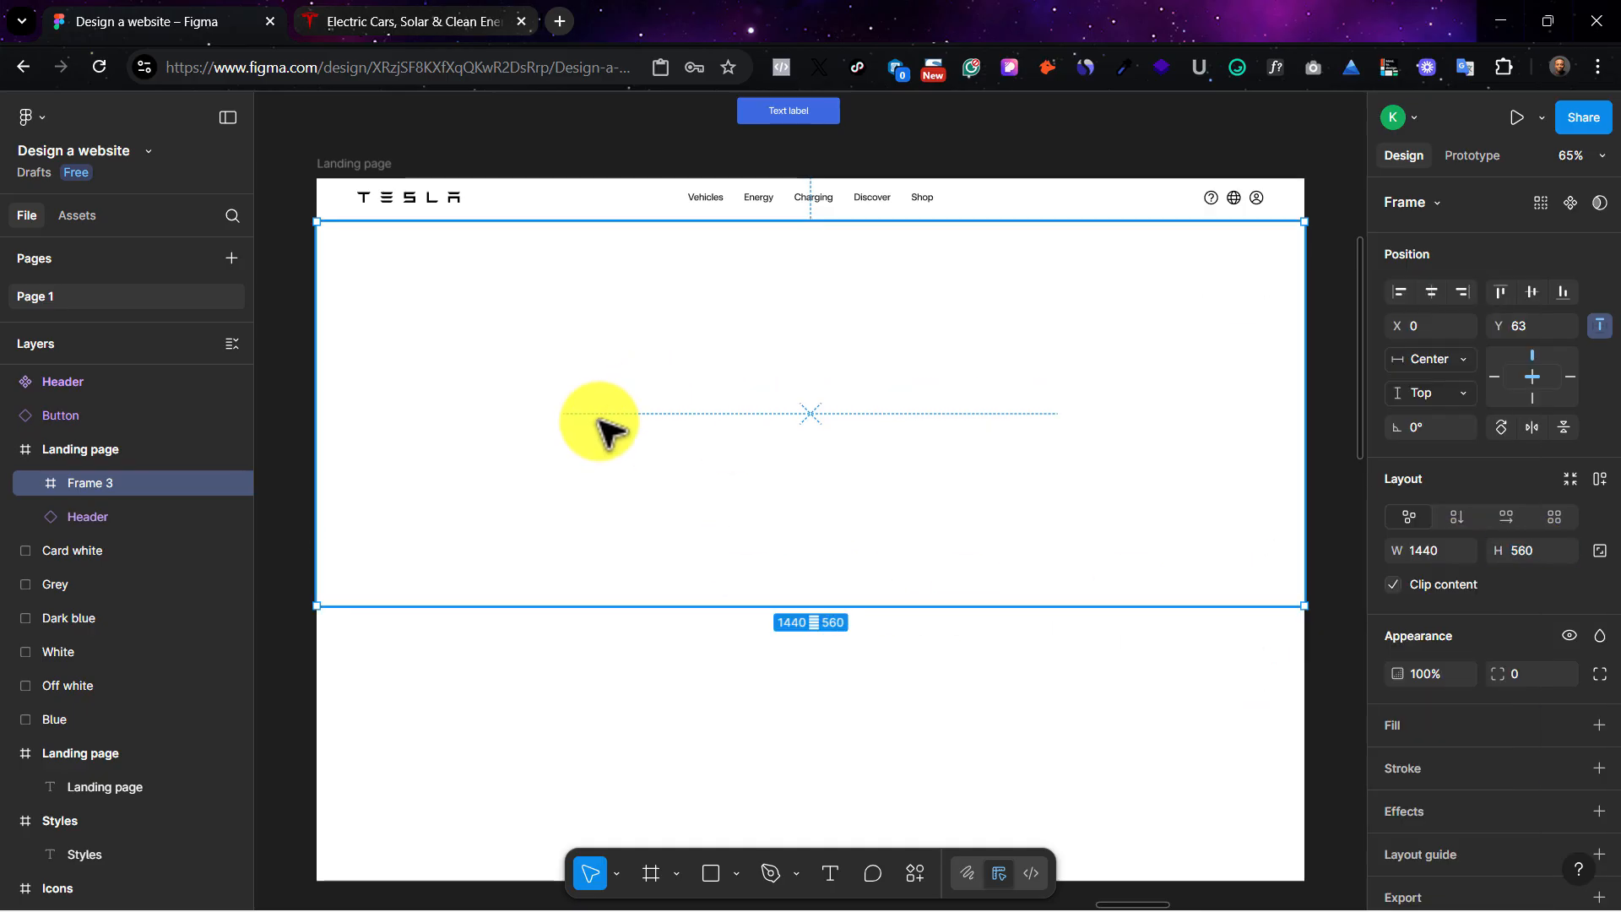
Step: Switch to the Tesla website and close the inspector panel
left_click(407, 21)
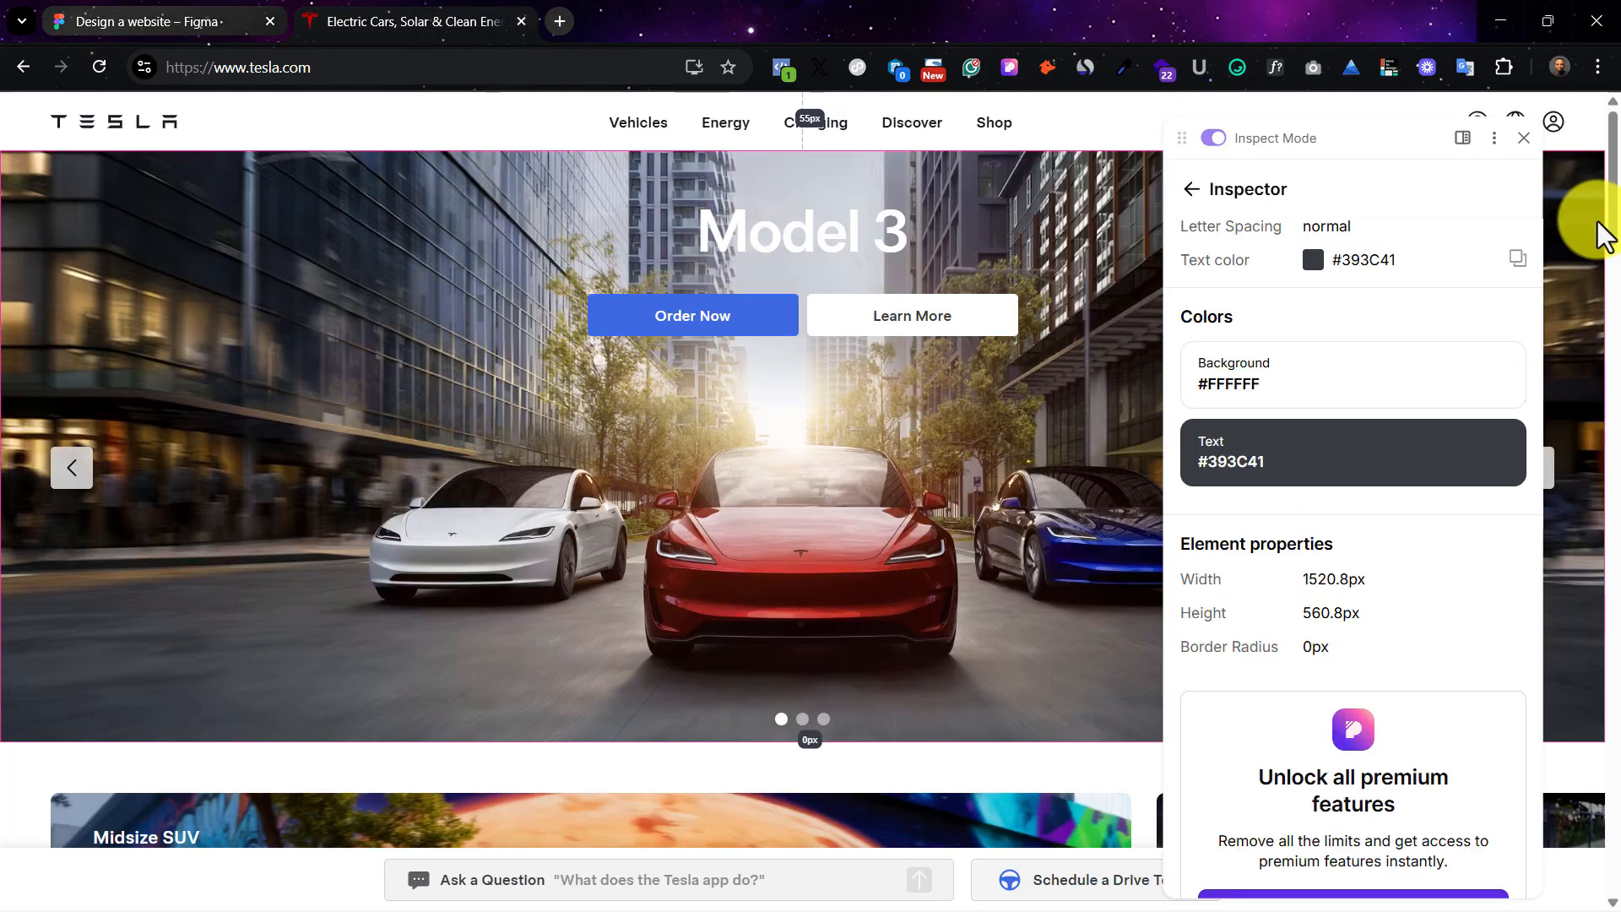
left_click(1536, 141)
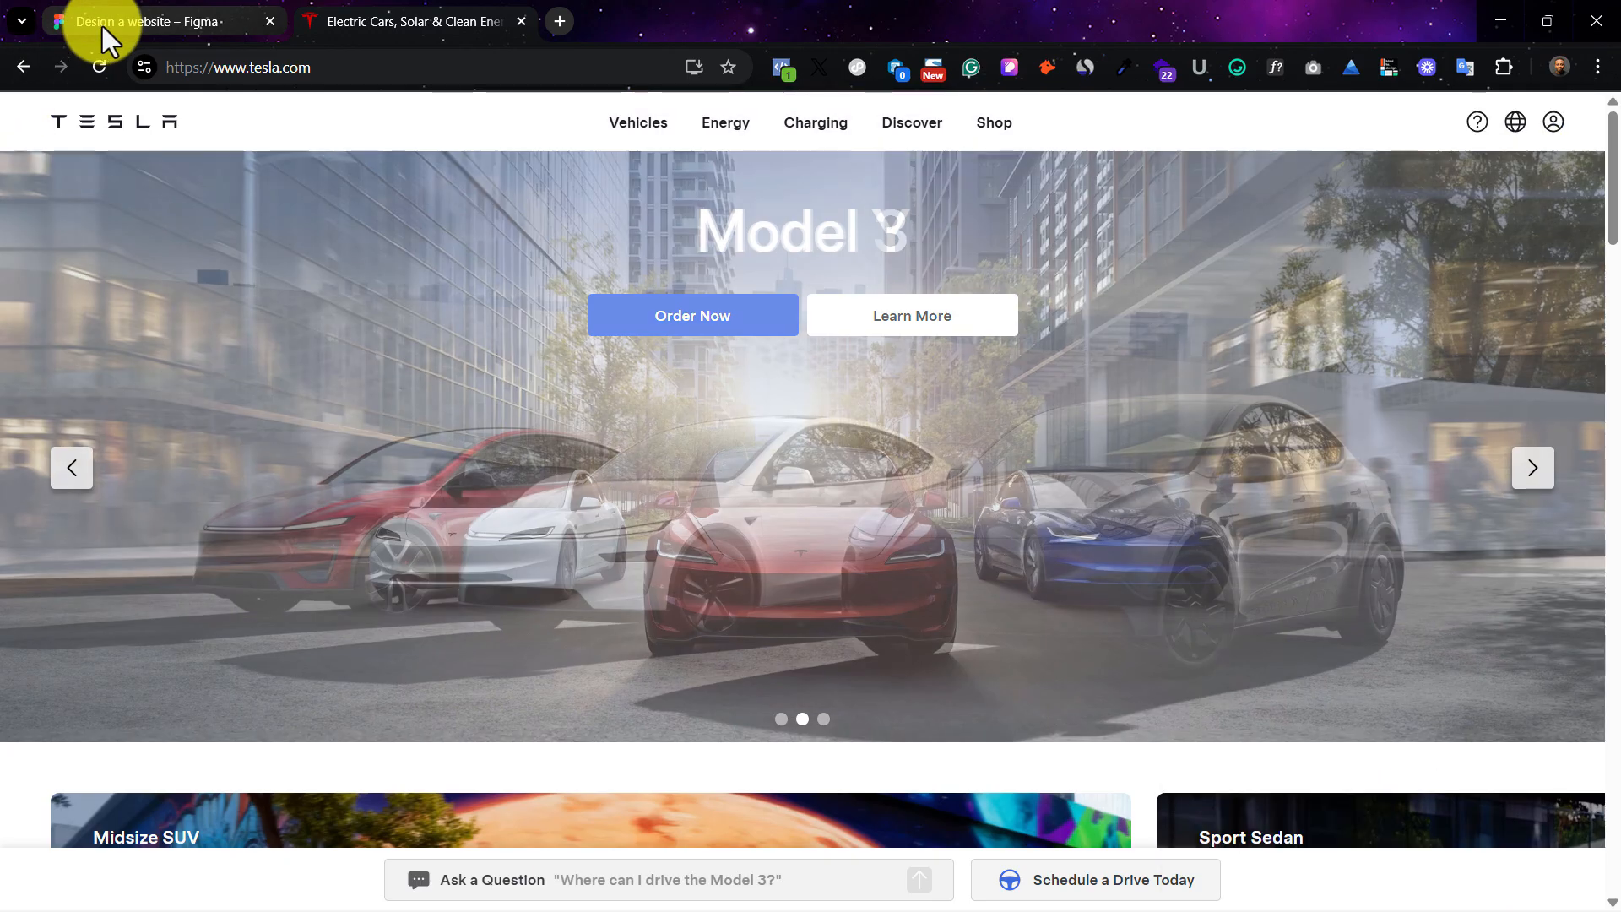
Step: Switch back to Figma, give the hero frame an image fill and start uploading a picture from the computer
left_click(103, 25)
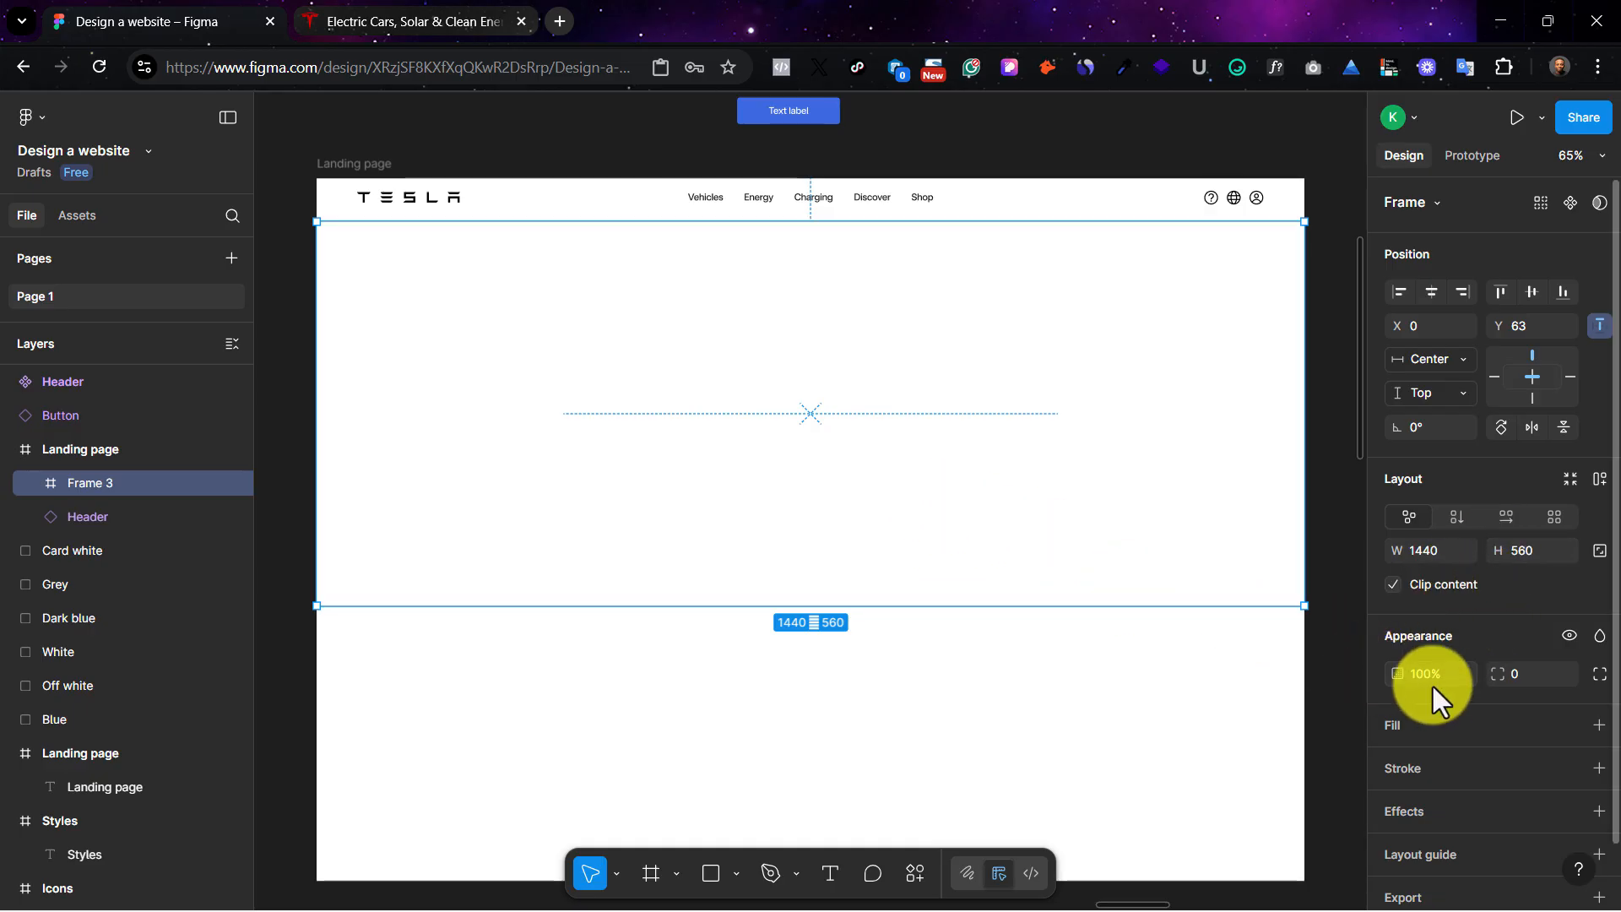
left_click(1572, 726)
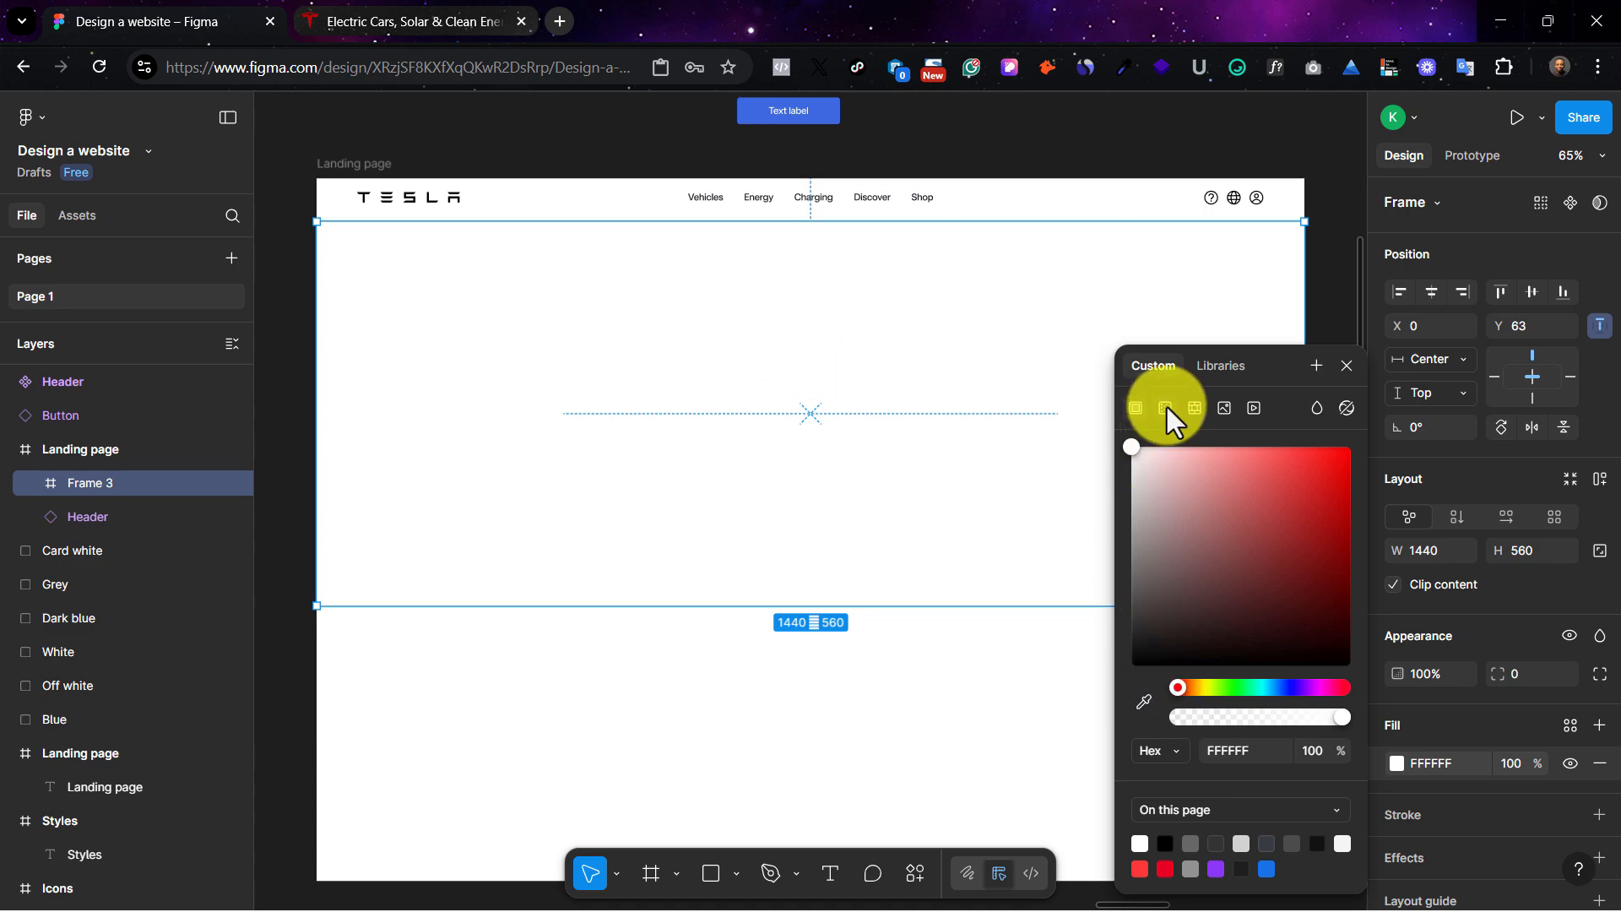
left_click(1228, 409)
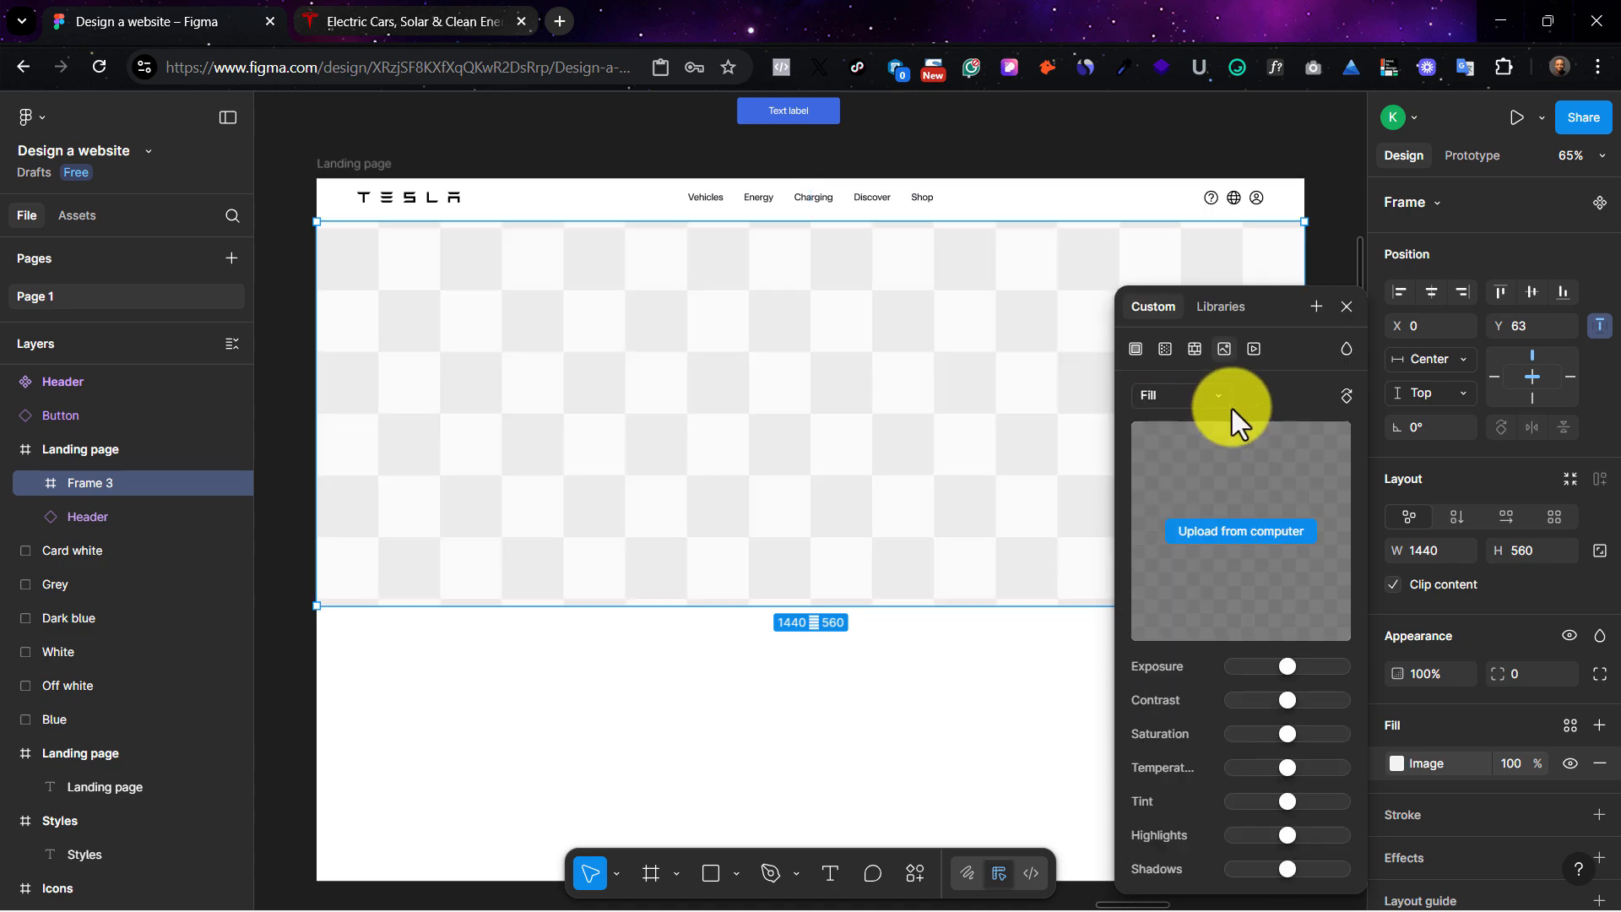
left_click(1256, 537)
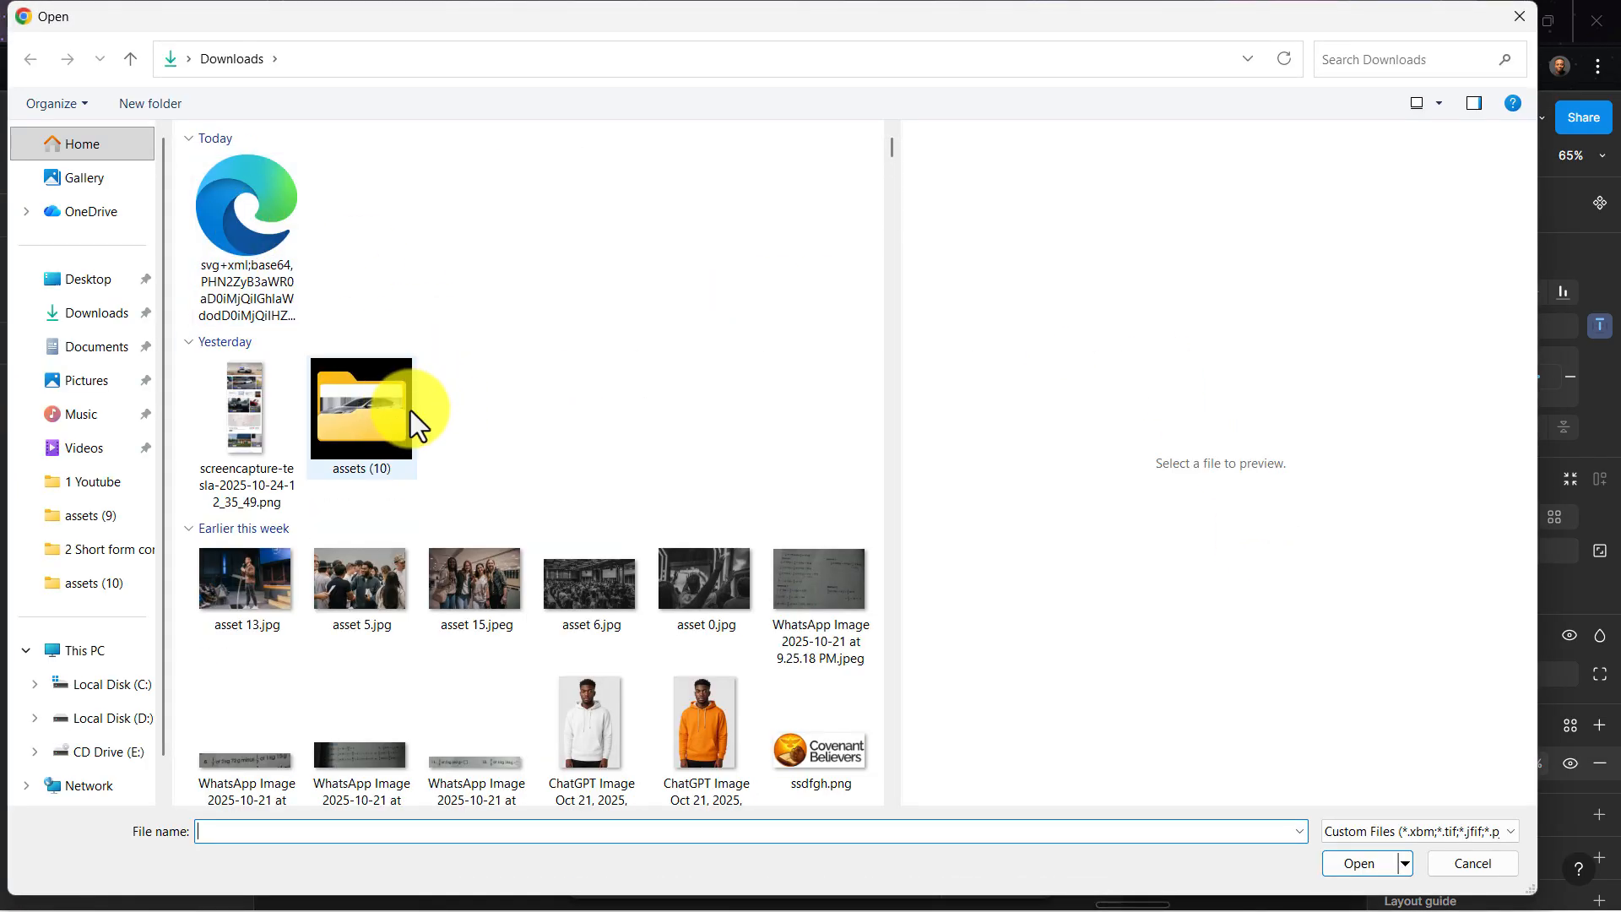
Step: Load tesla 5.jpg from the "1 new" subfolder of "assets (10)" as the hero frame's image fill
double_click(411, 414)
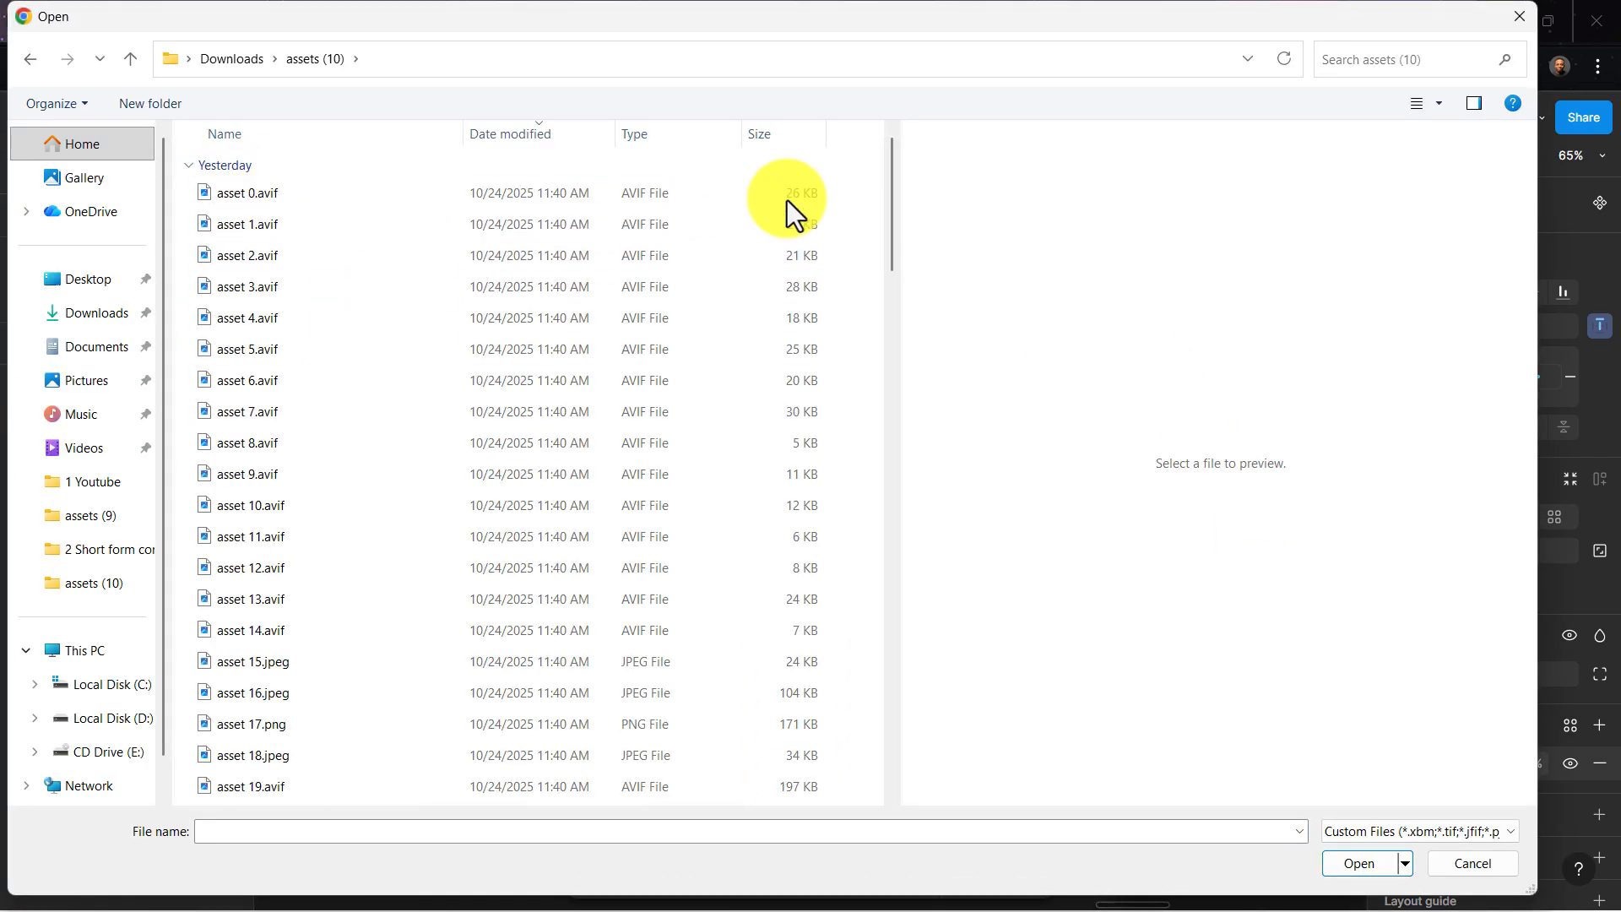
left_click_drag(880, 199, 919, 828)
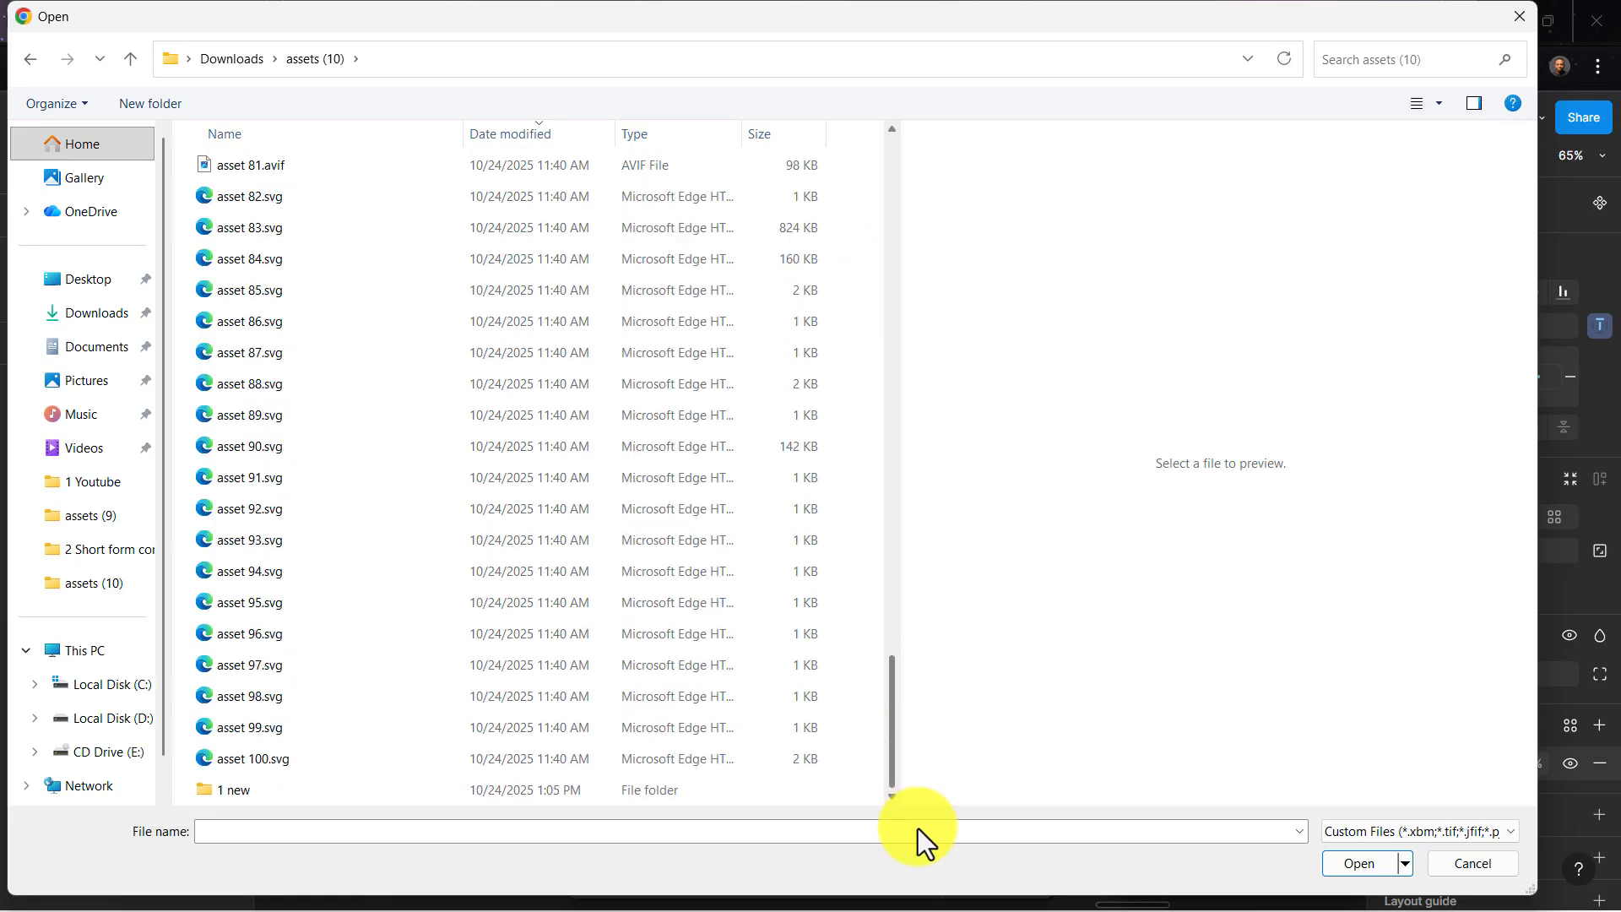
left_click(330, 787)
double_click(280, 798)
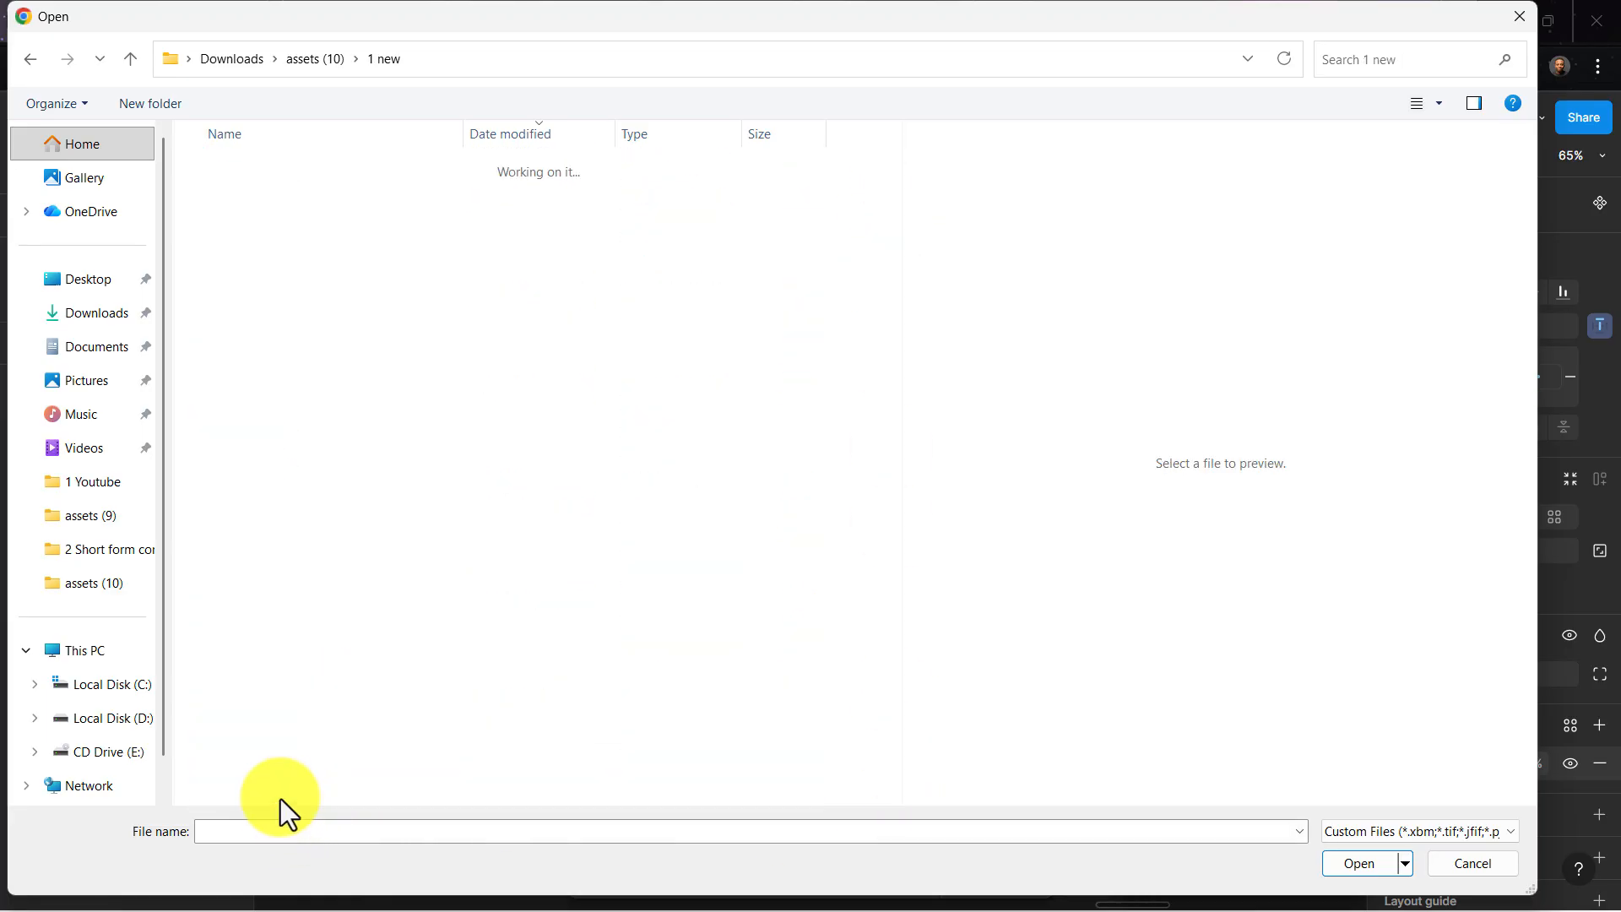
left_click(711, 361)
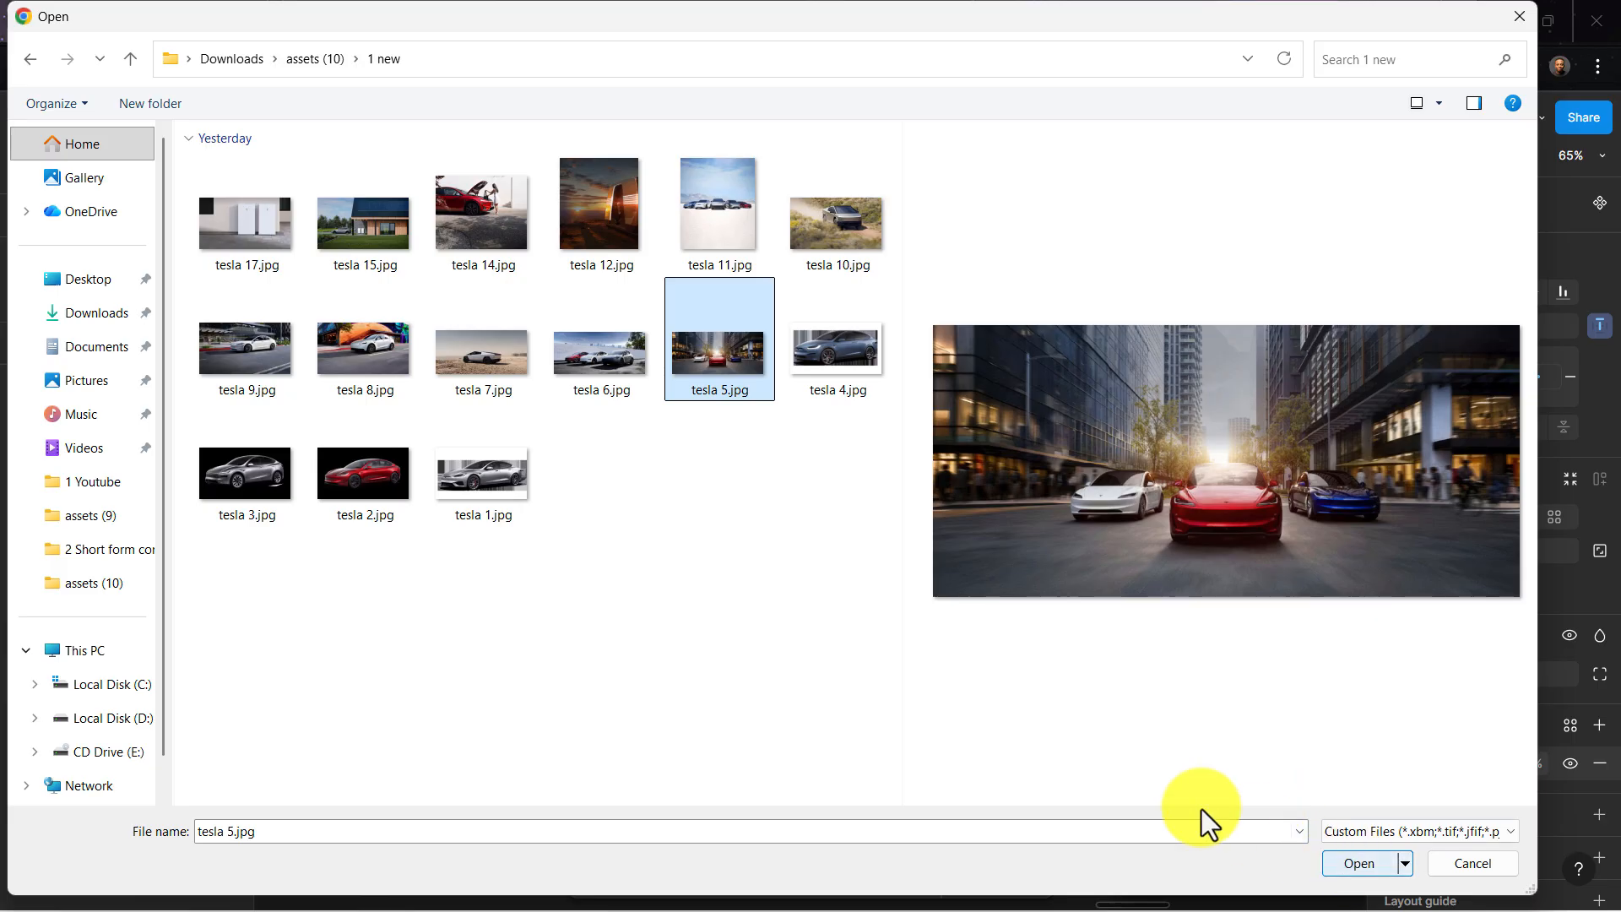
key("Return")
left_click(836, 678)
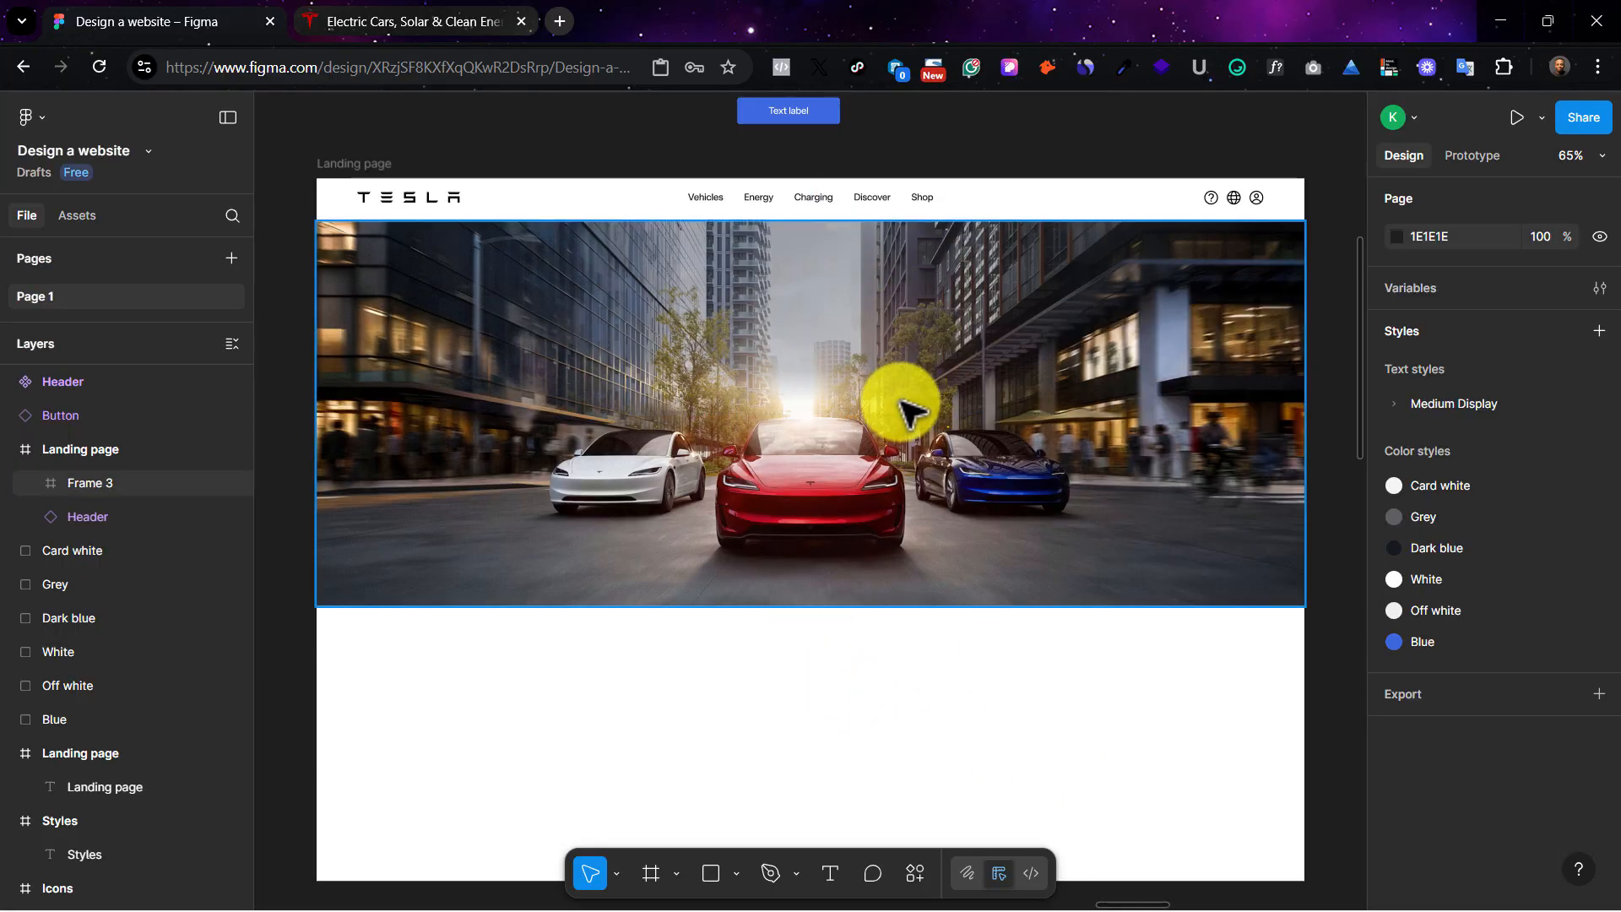
Step: Switch to the Tesla website and inspect the font of the "Model 3" hero heading with WhatFont
left_click(410, 12)
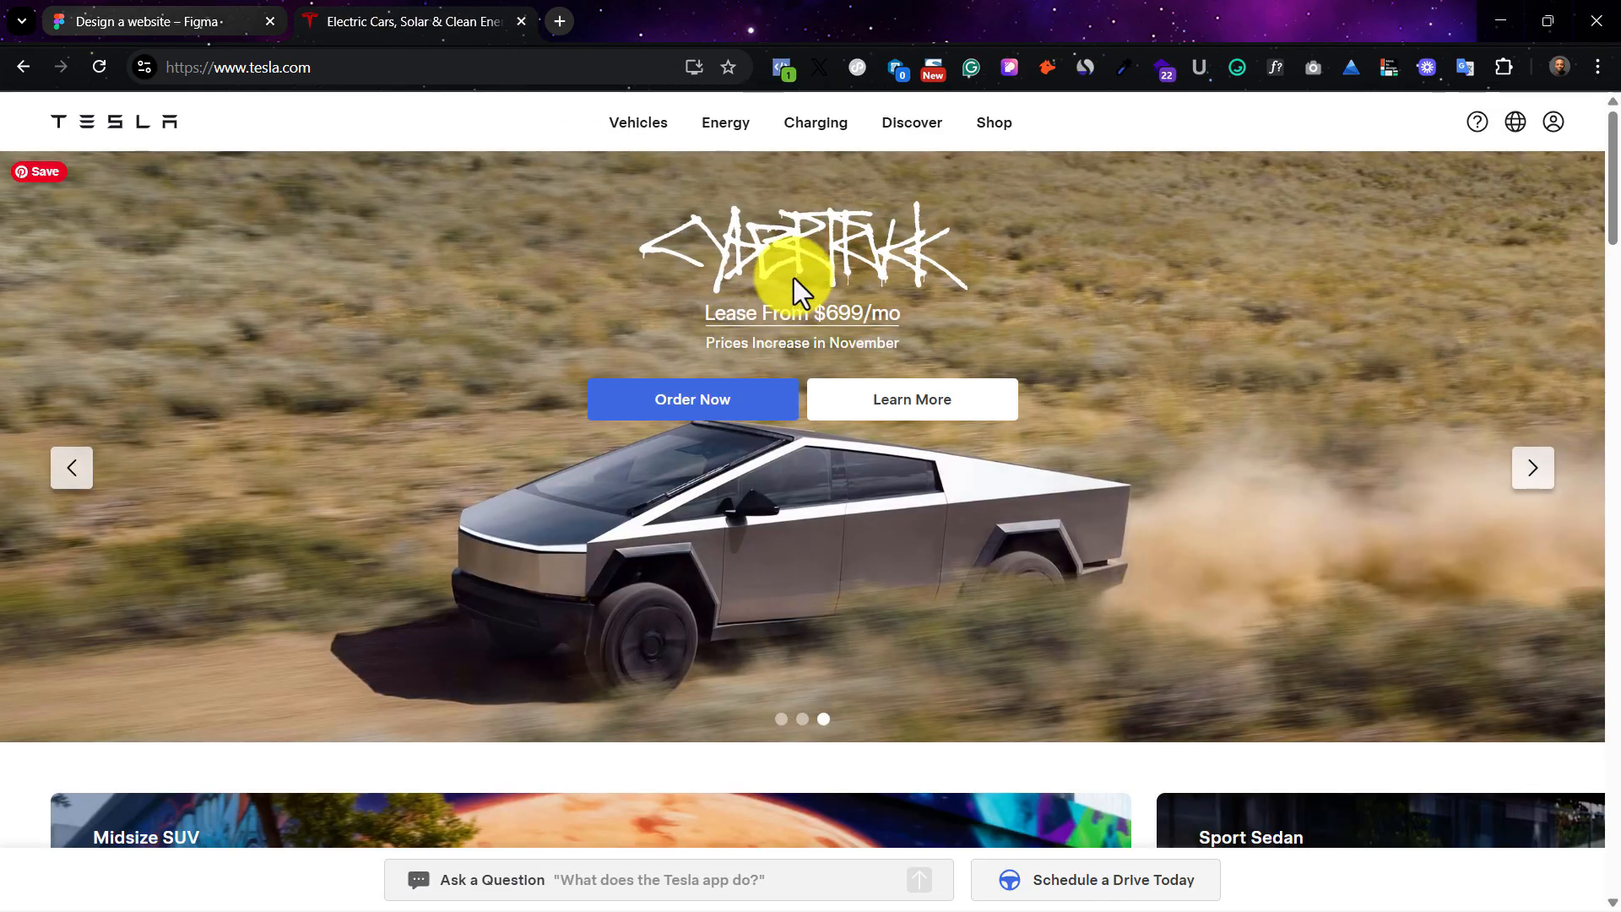
left_click(68, 471)
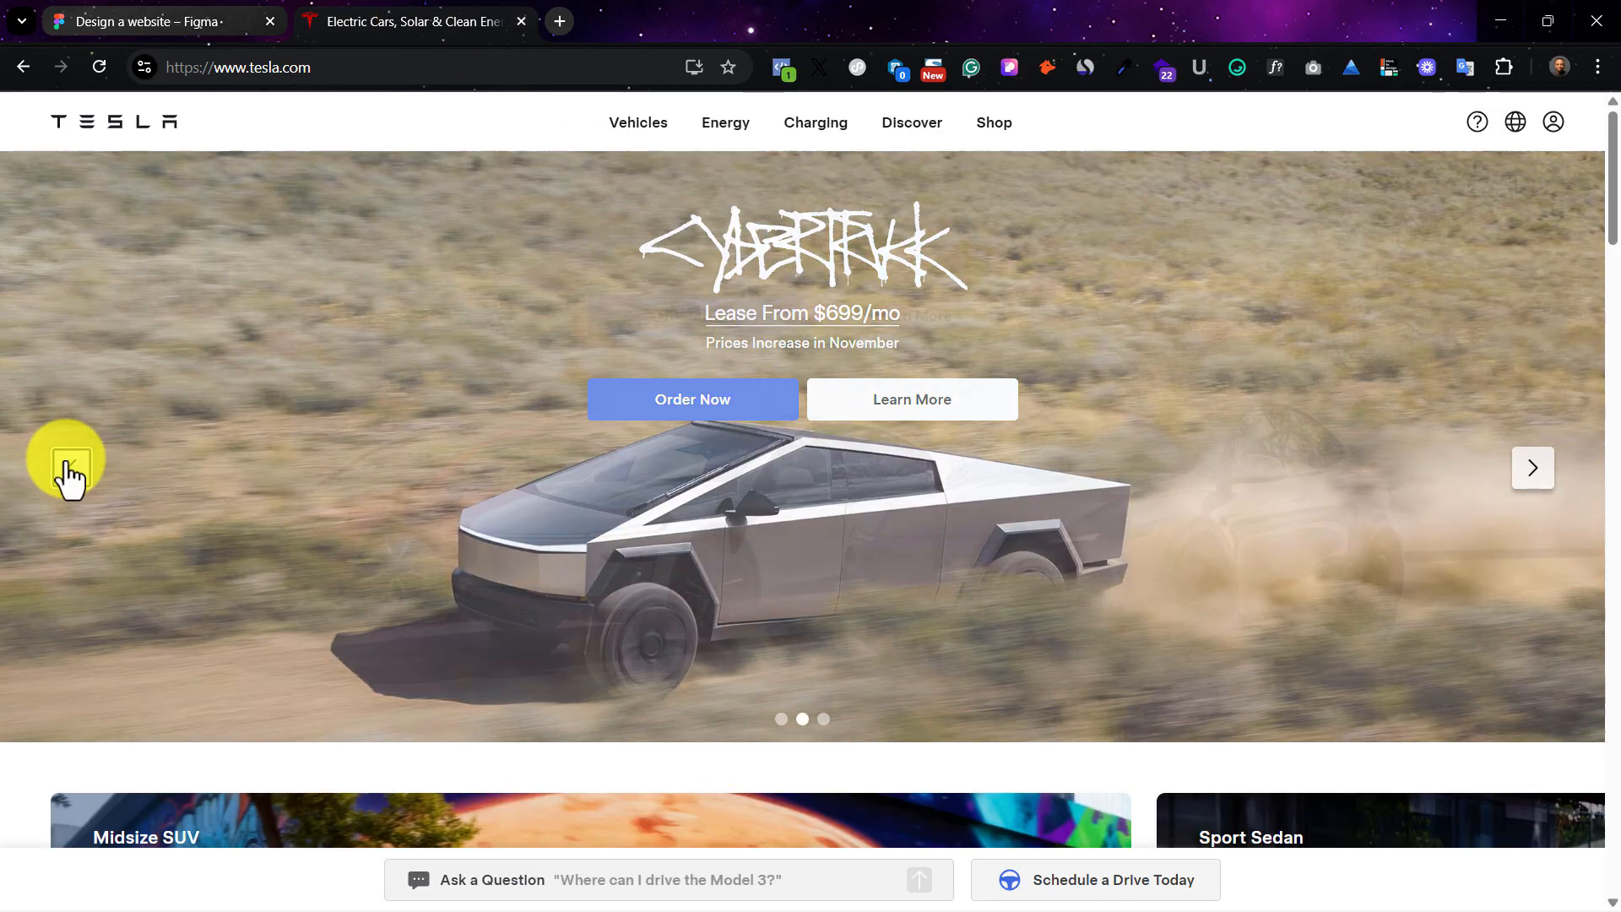
left_click(64, 470)
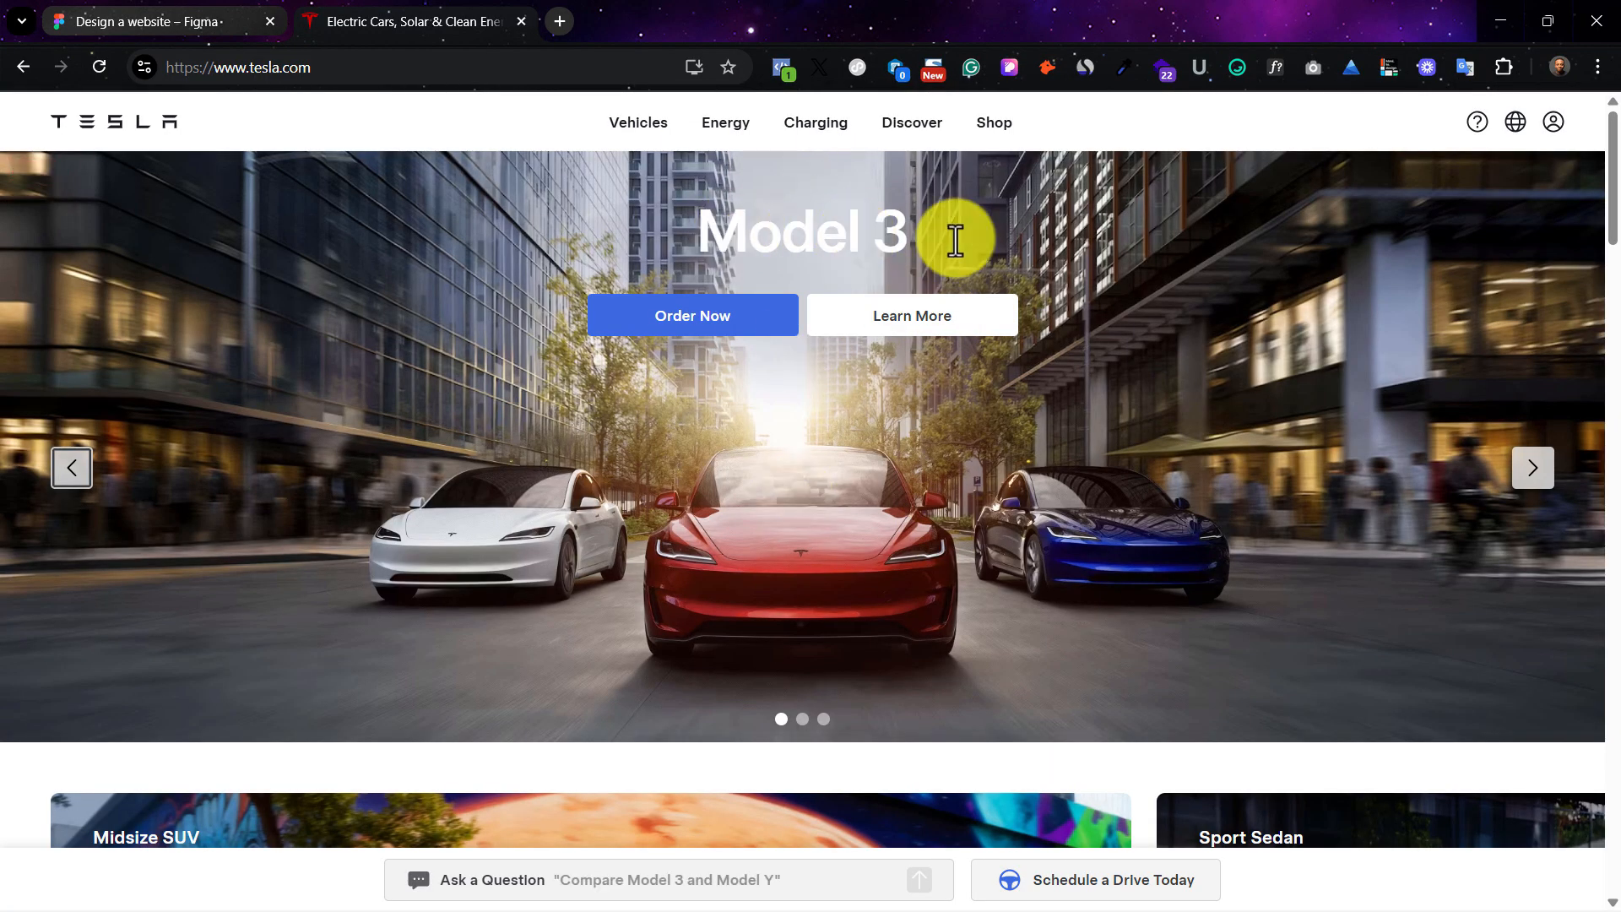
left_click(1276, 67)
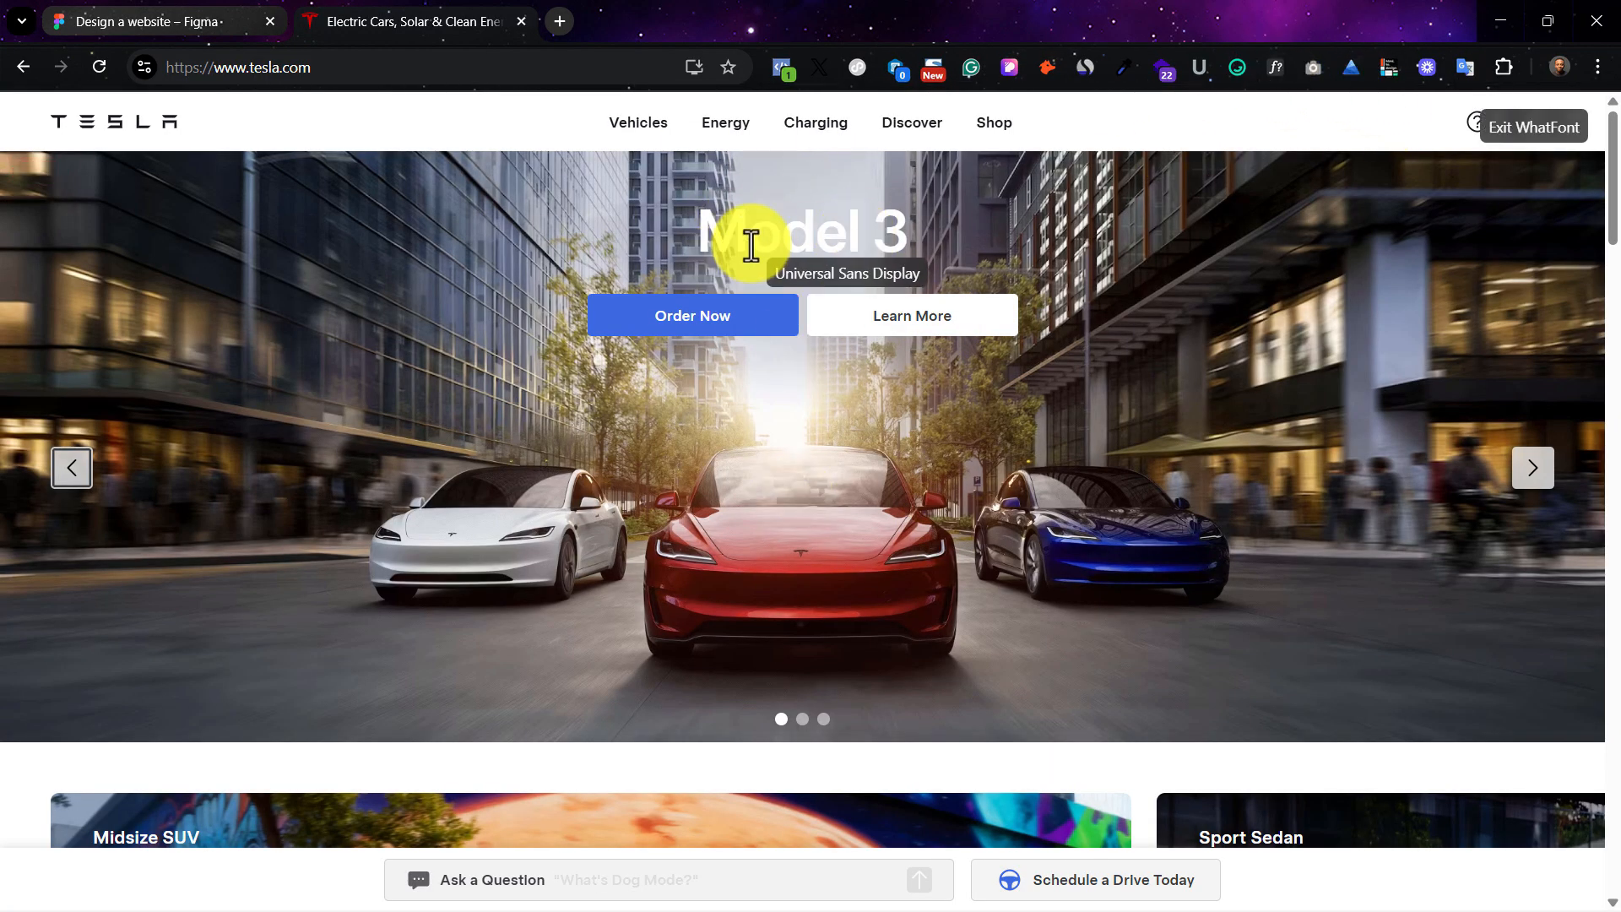
left_click(747, 240)
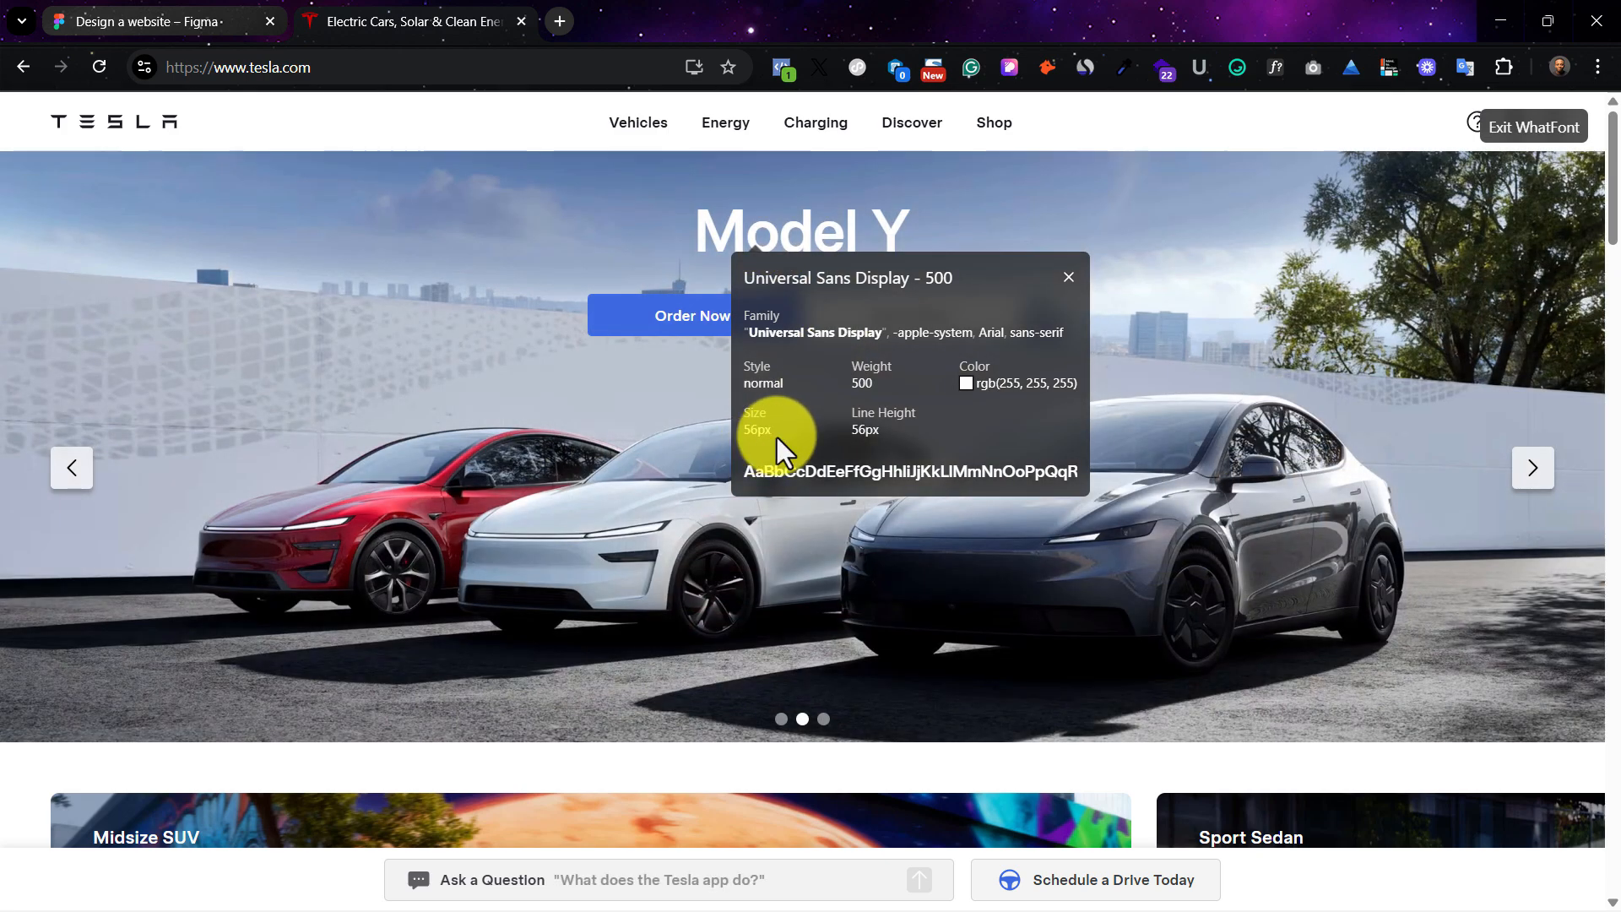
left_click(945, 184)
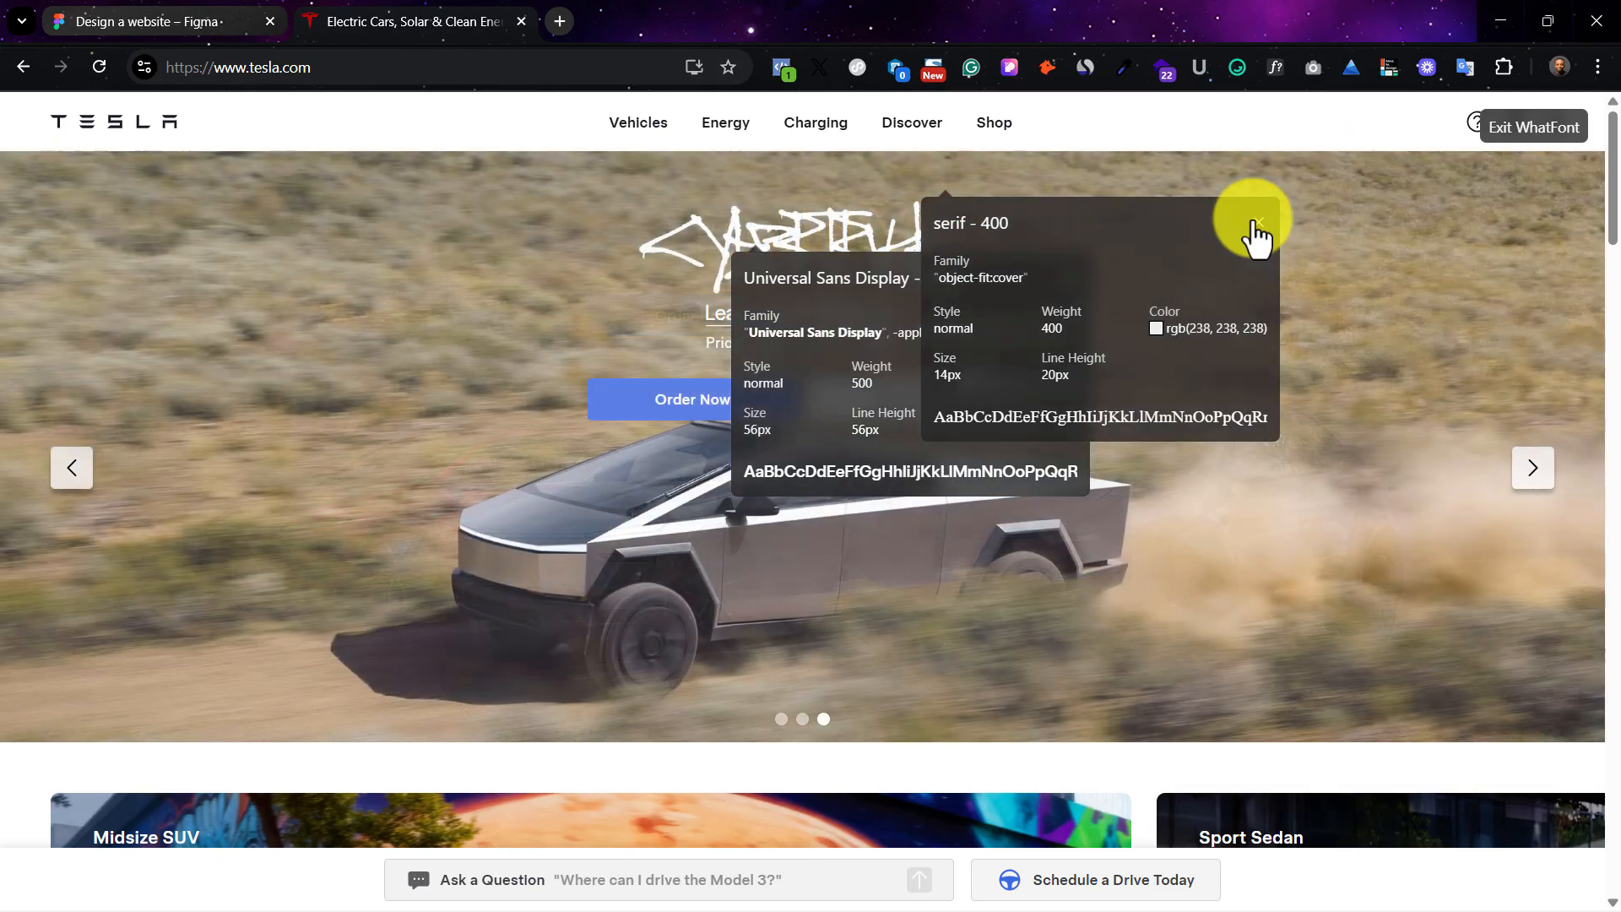
left_click(1258, 222)
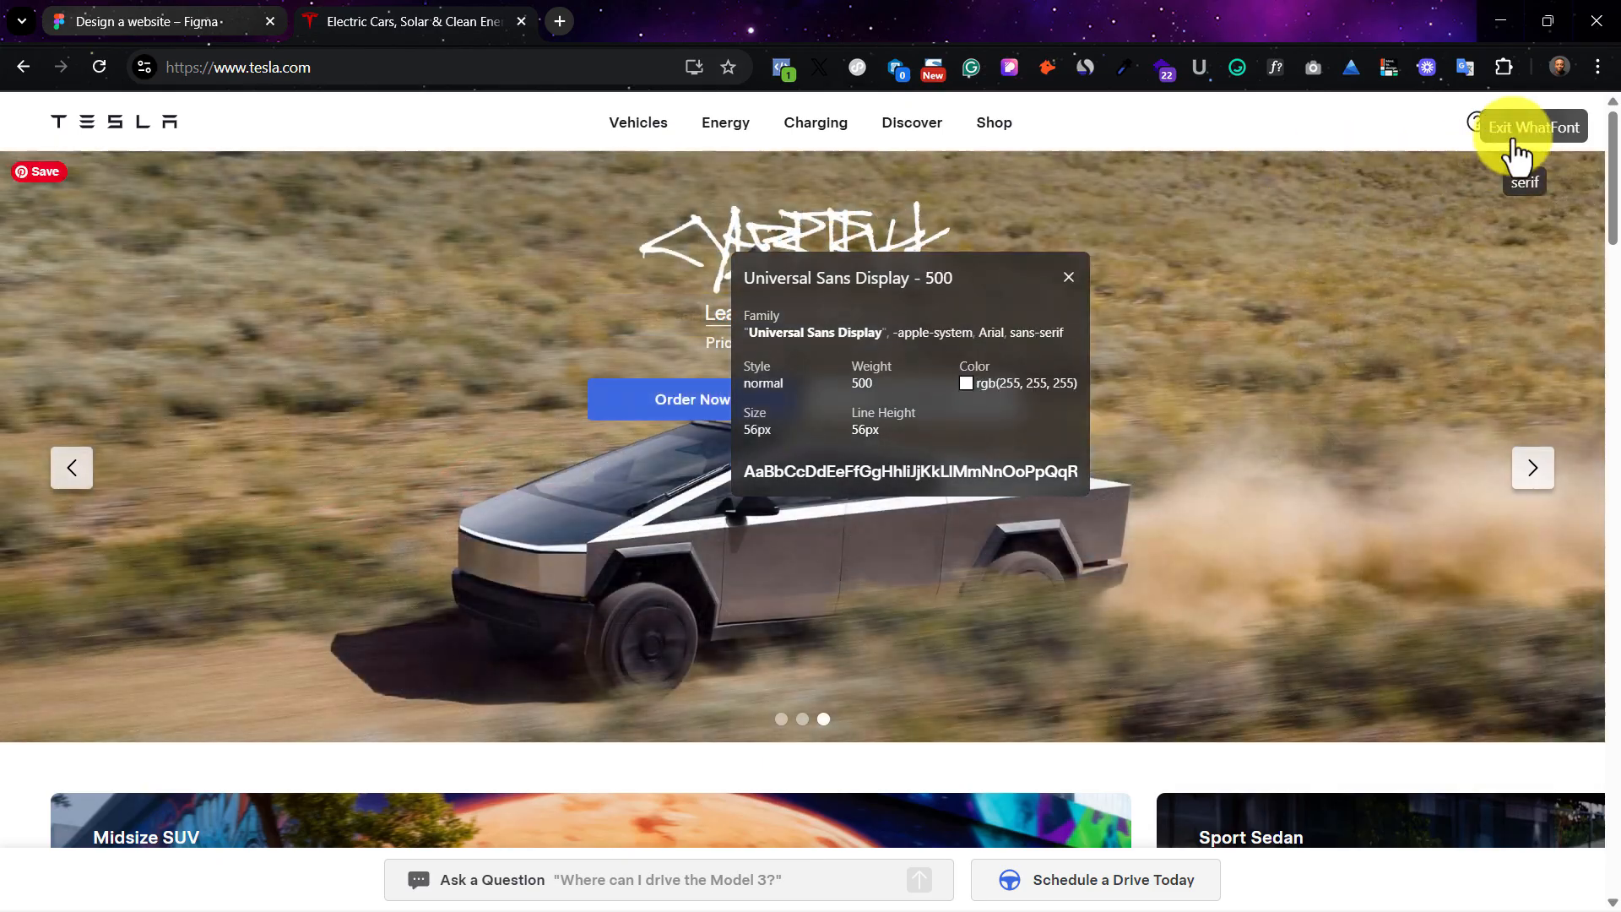
left_click(1524, 131)
left_click(60, 486)
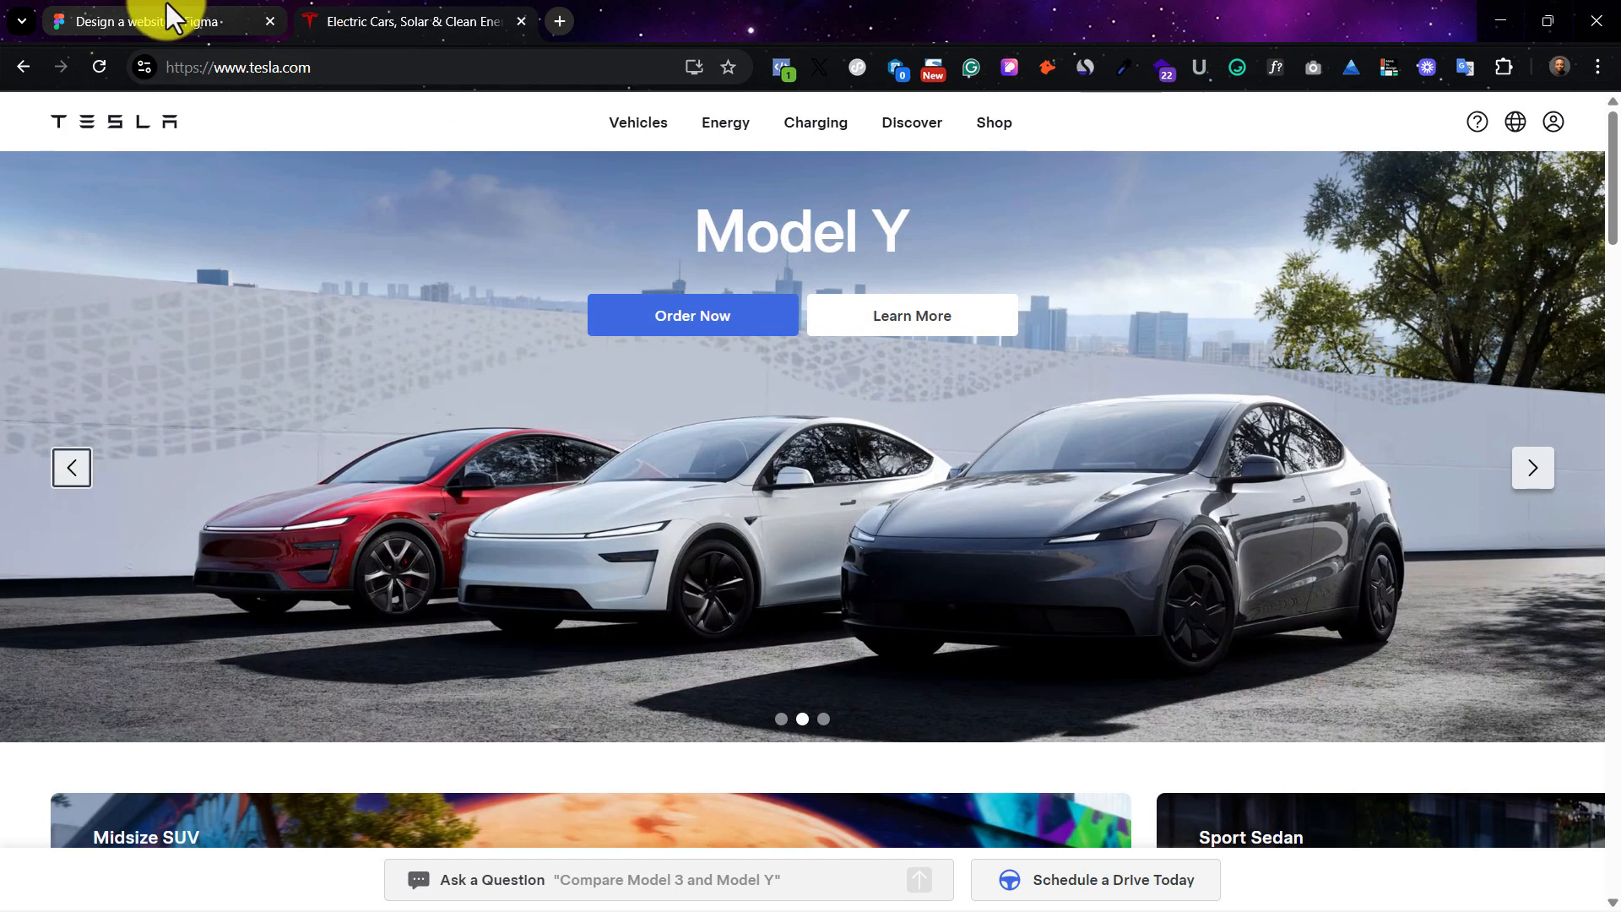
Step: Switch to Figma and add the text "Model 3" below the hero image, checking the wording on the Tesla website
left_click(167, 16)
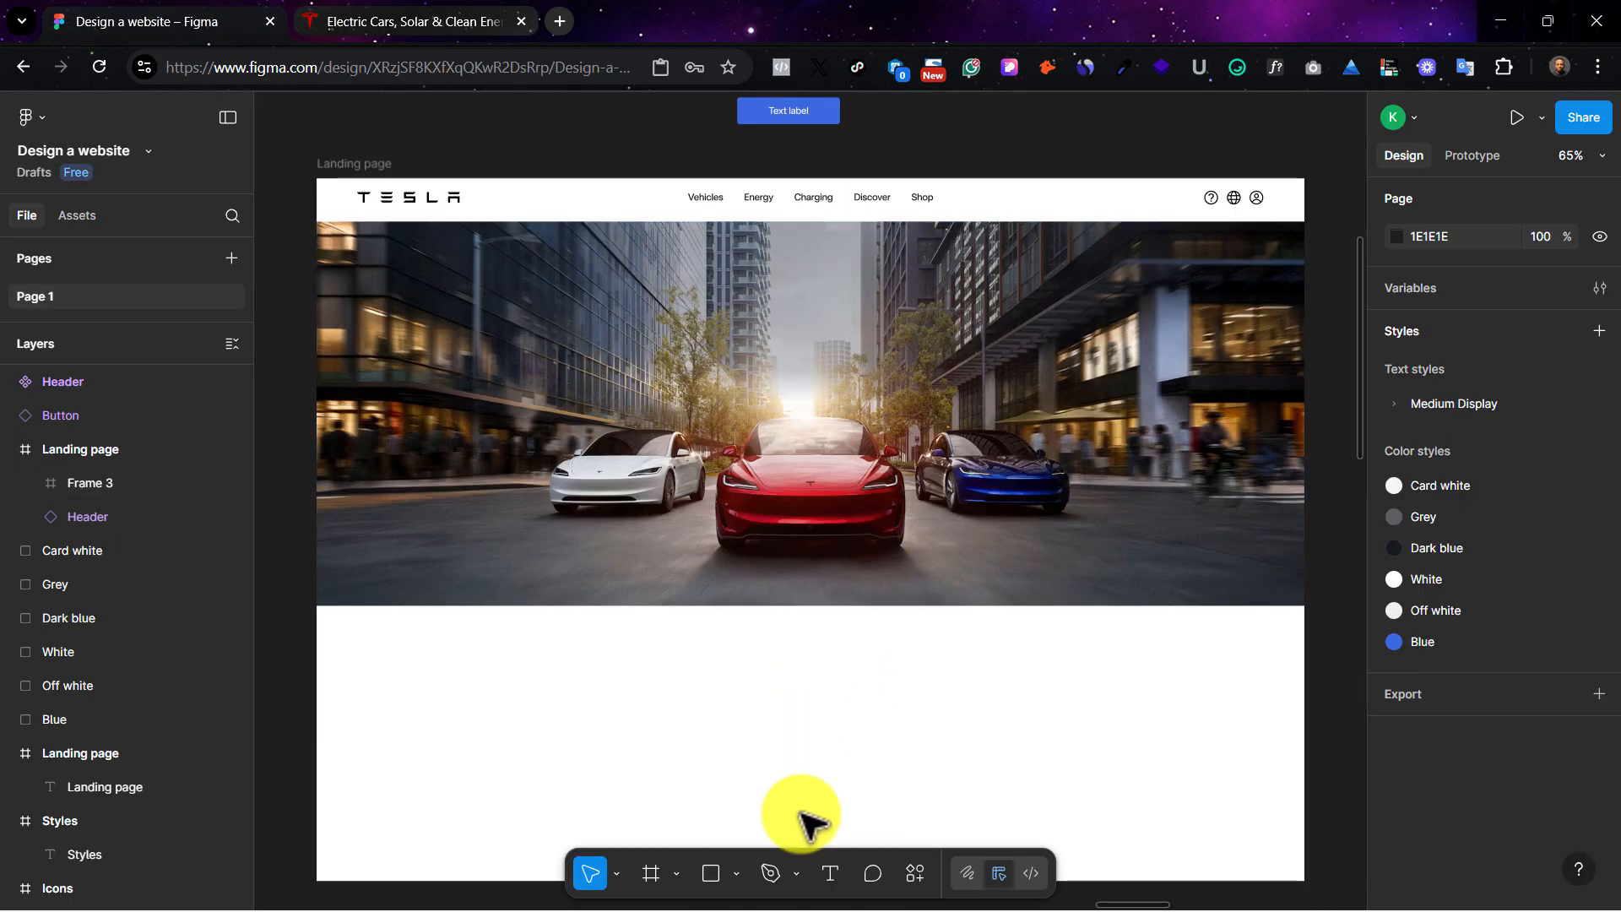
left_click(827, 872)
left_click(825, 688)
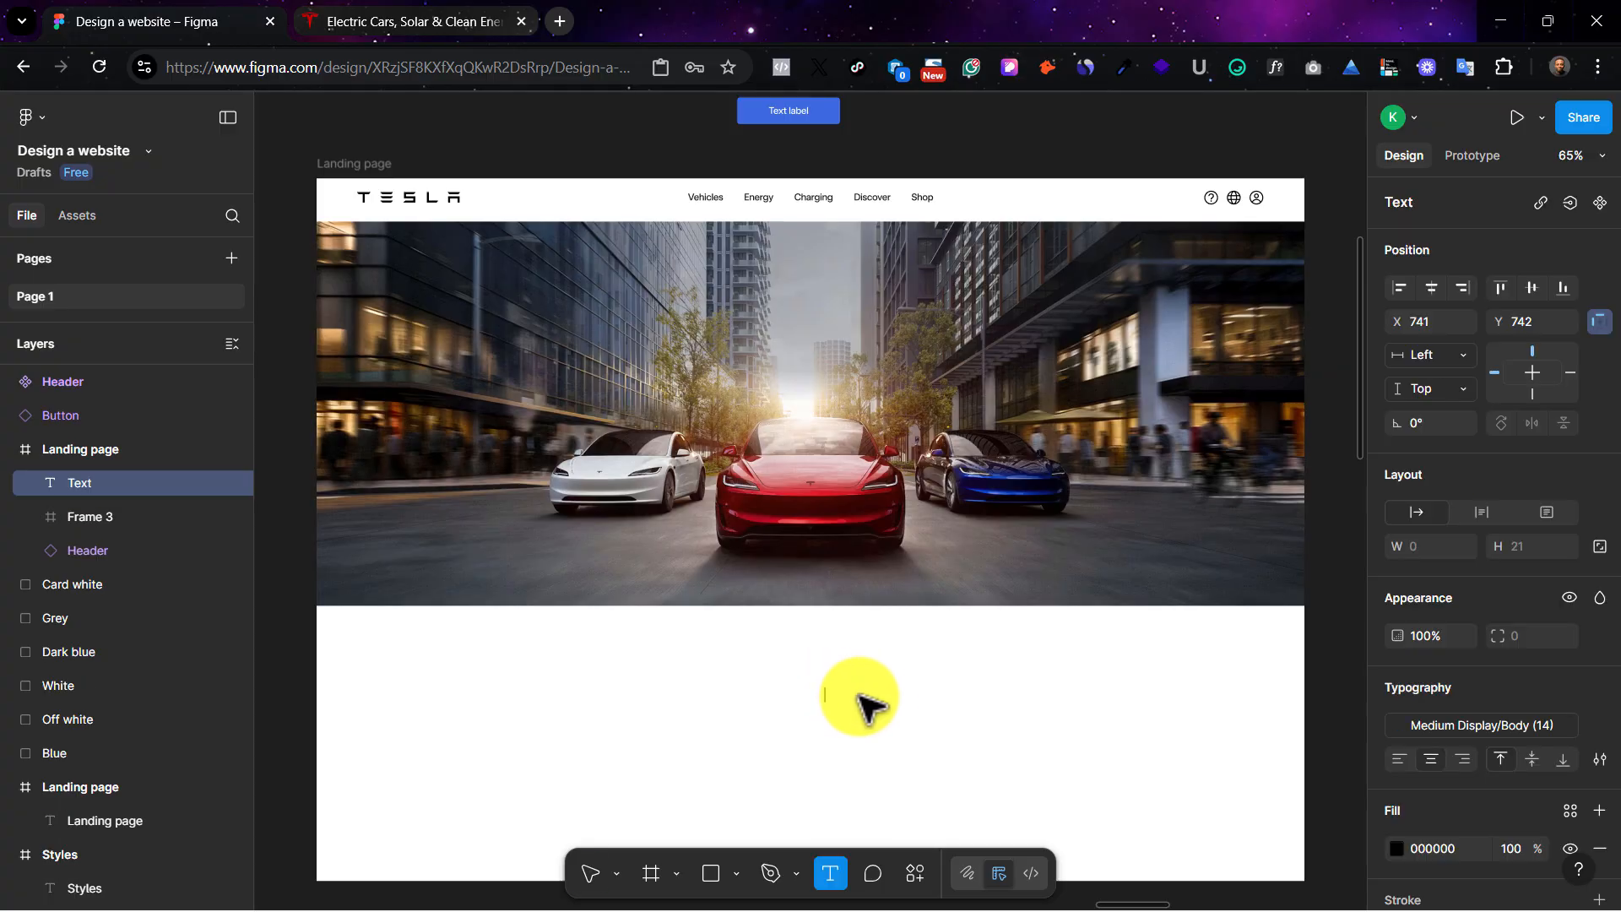
left_click(383, 15)
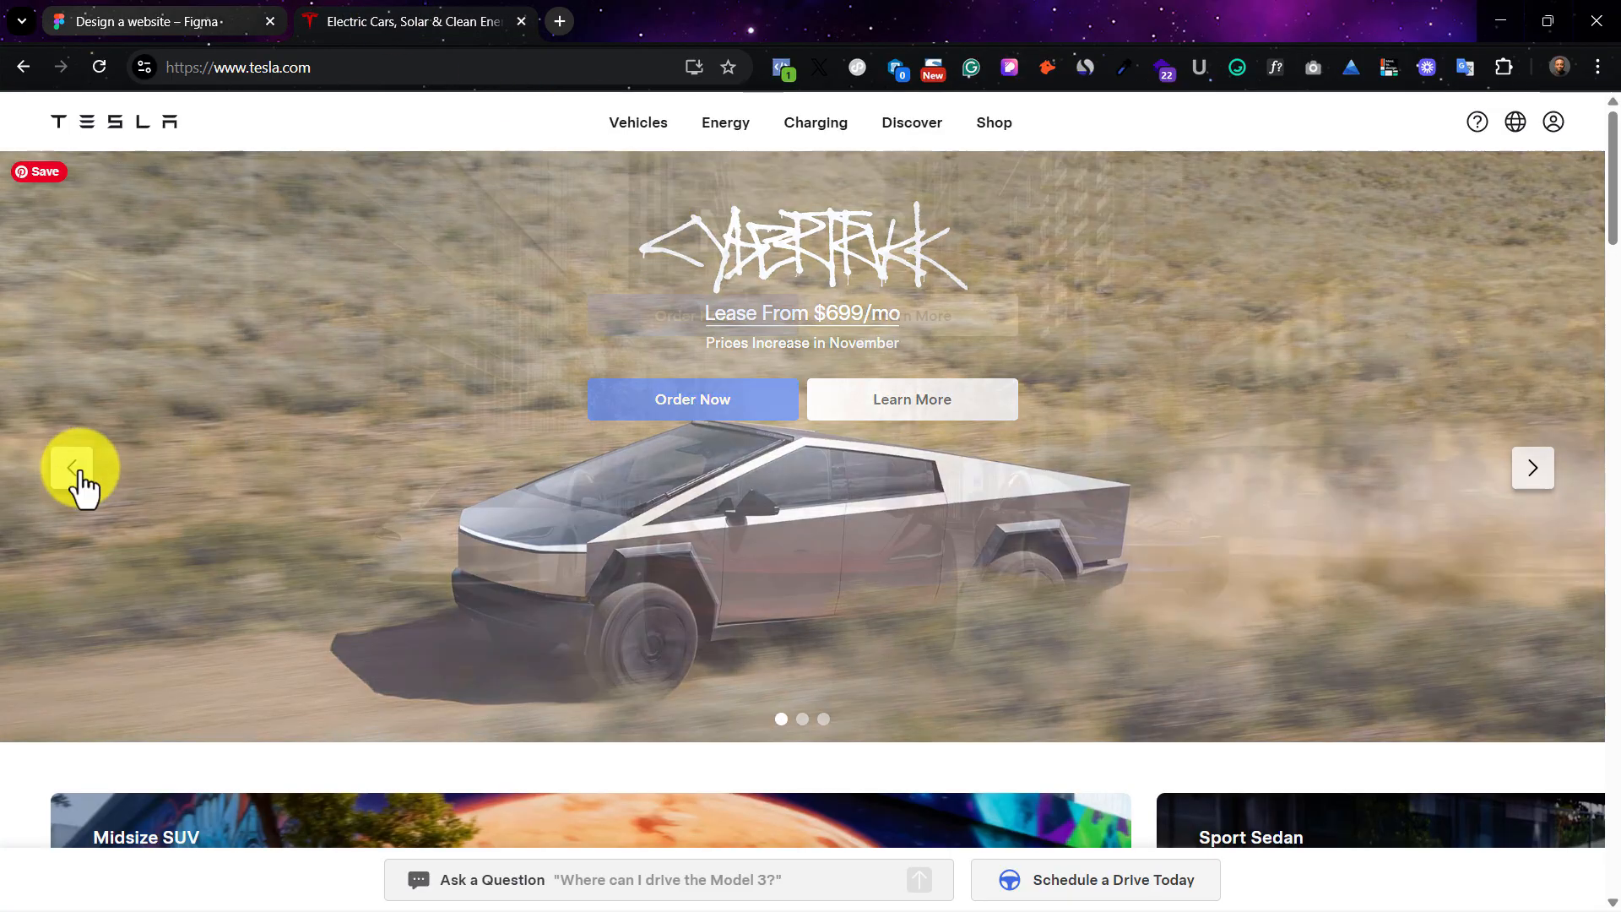
key("ctrl+shift+Tab")
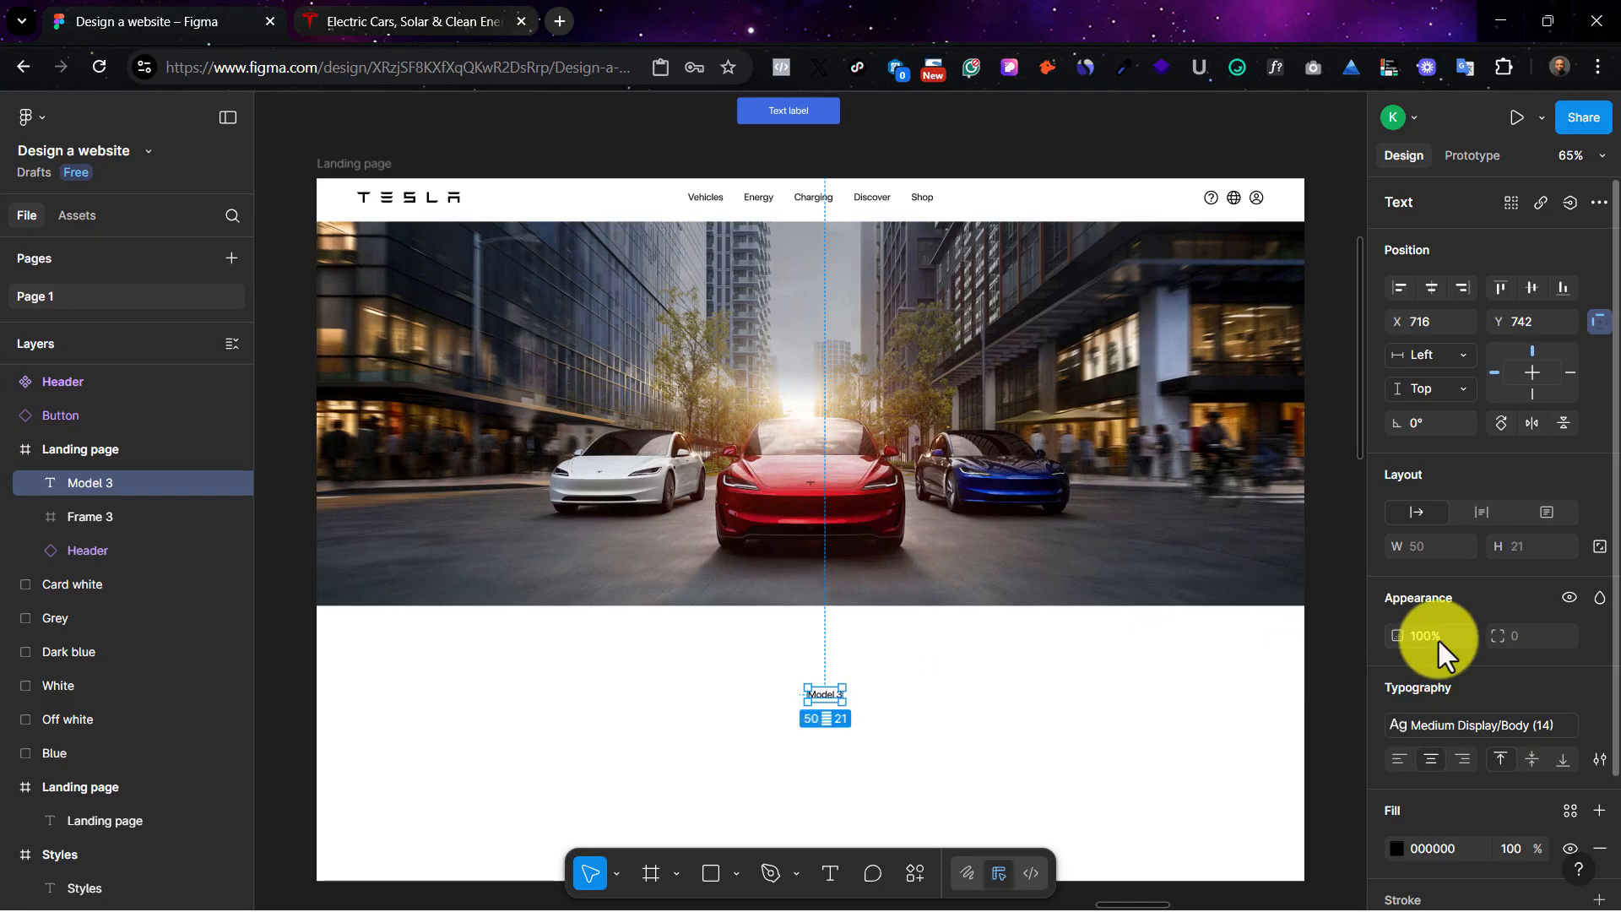
Step: Apply the Medium Display XXXX Large (48) text style to the "Model 3" text
left_click(1522, 725)
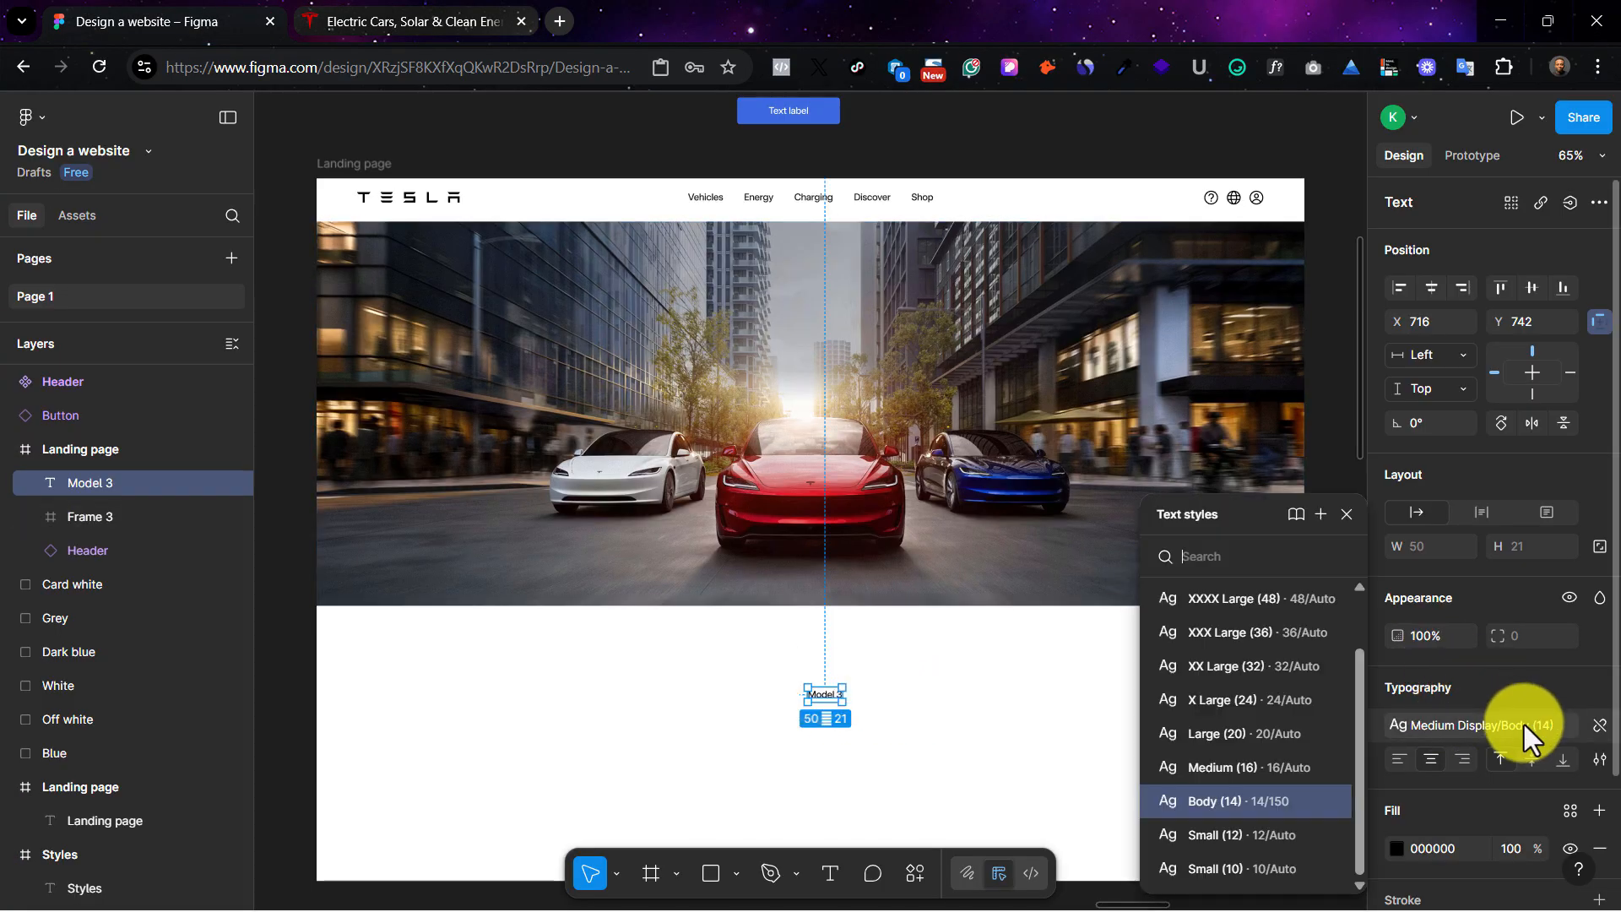
scroll(1273, 643, "up", 2)
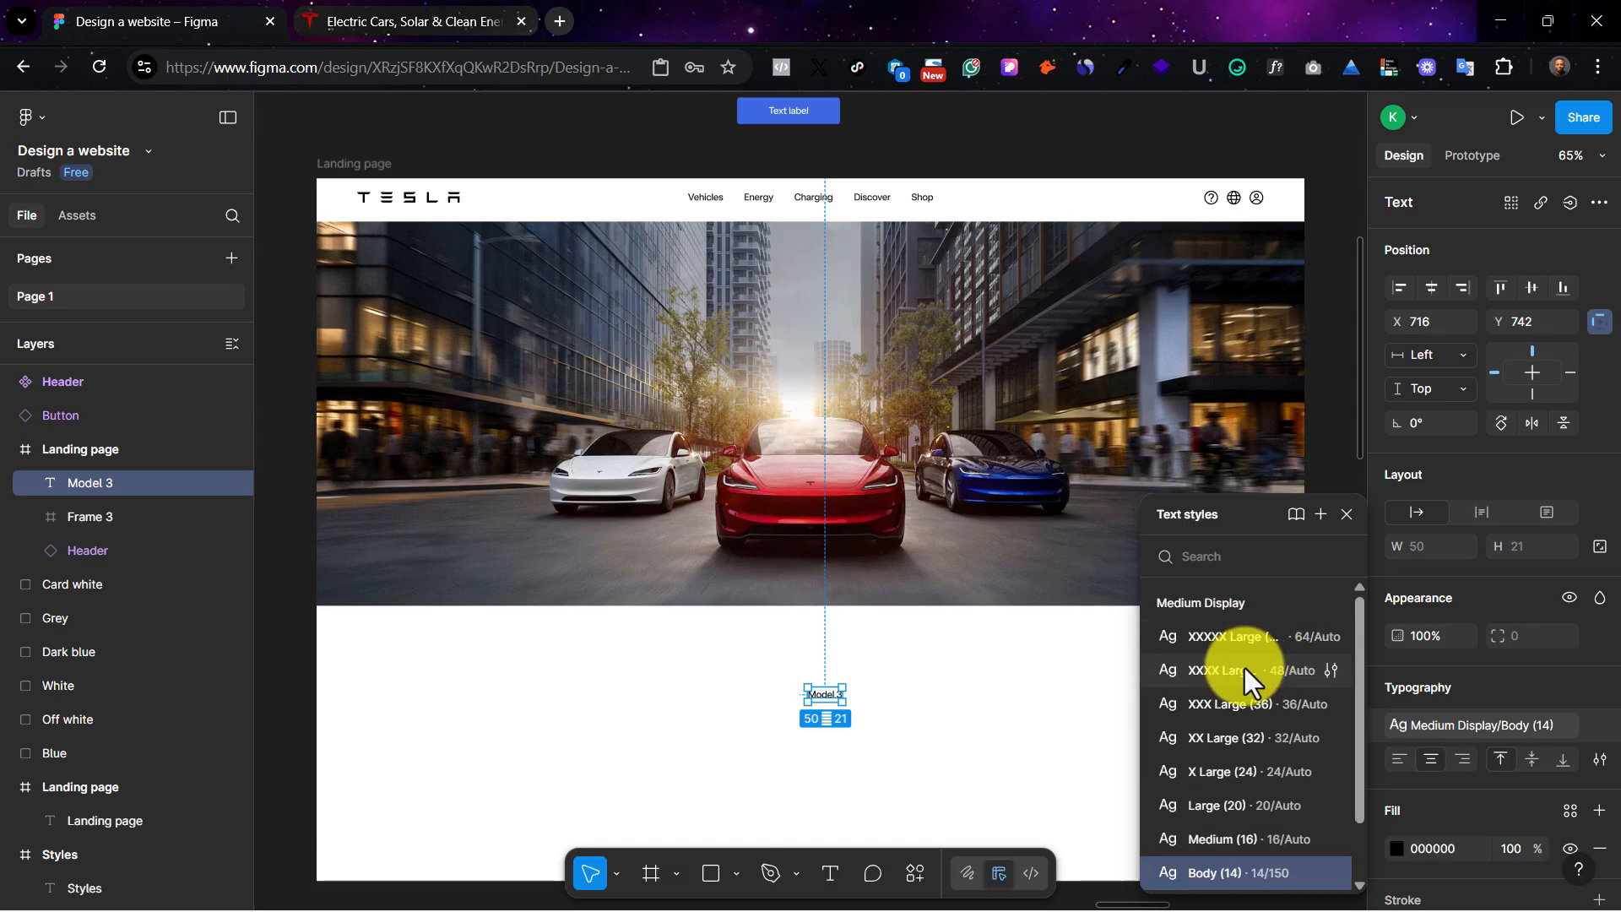
left_click(1244, 669)
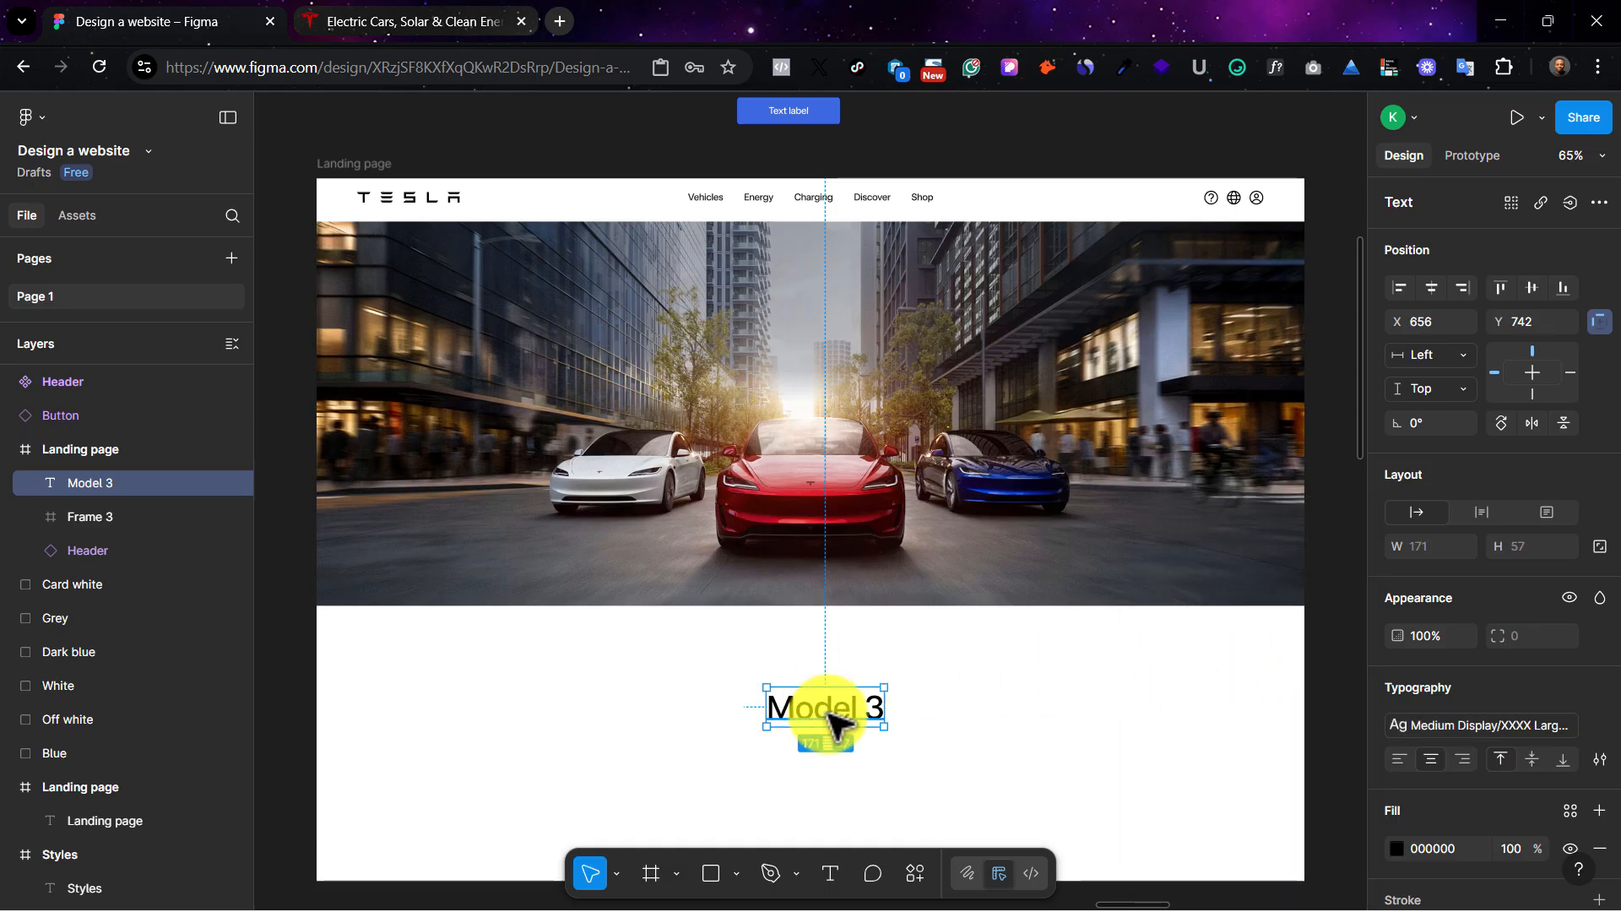
Step: Move the "Model 3" text into the hero frame's upper center and apply the Medium Display XXXXX Large (64/Auto) text style
left_click_drag(828, 713, 815, 272)
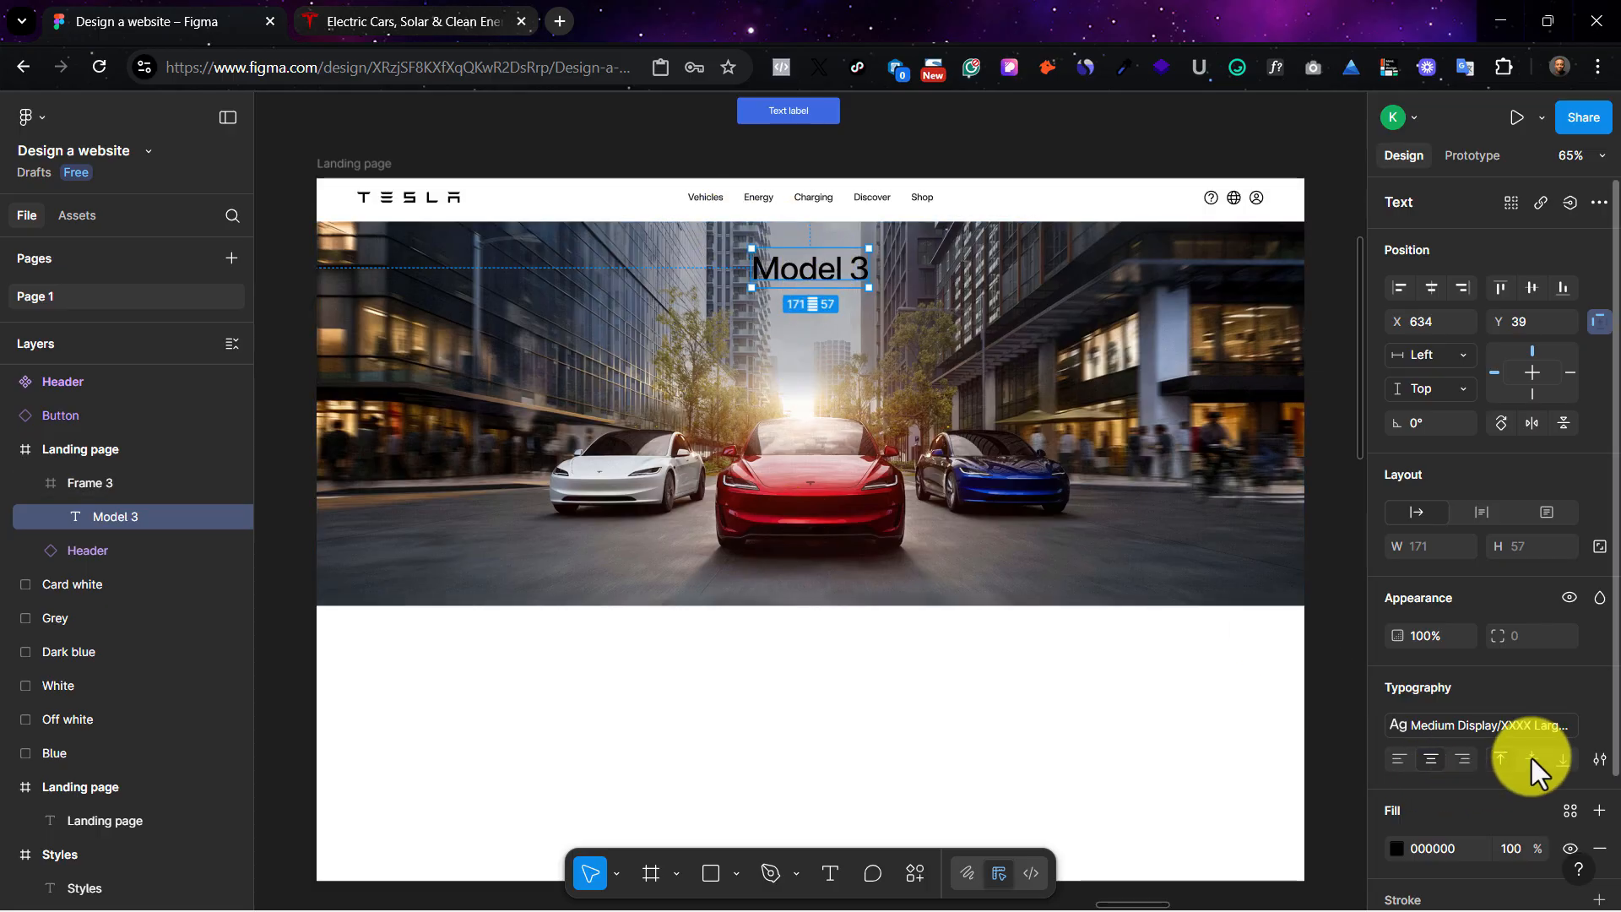
left_click(1506, 726)
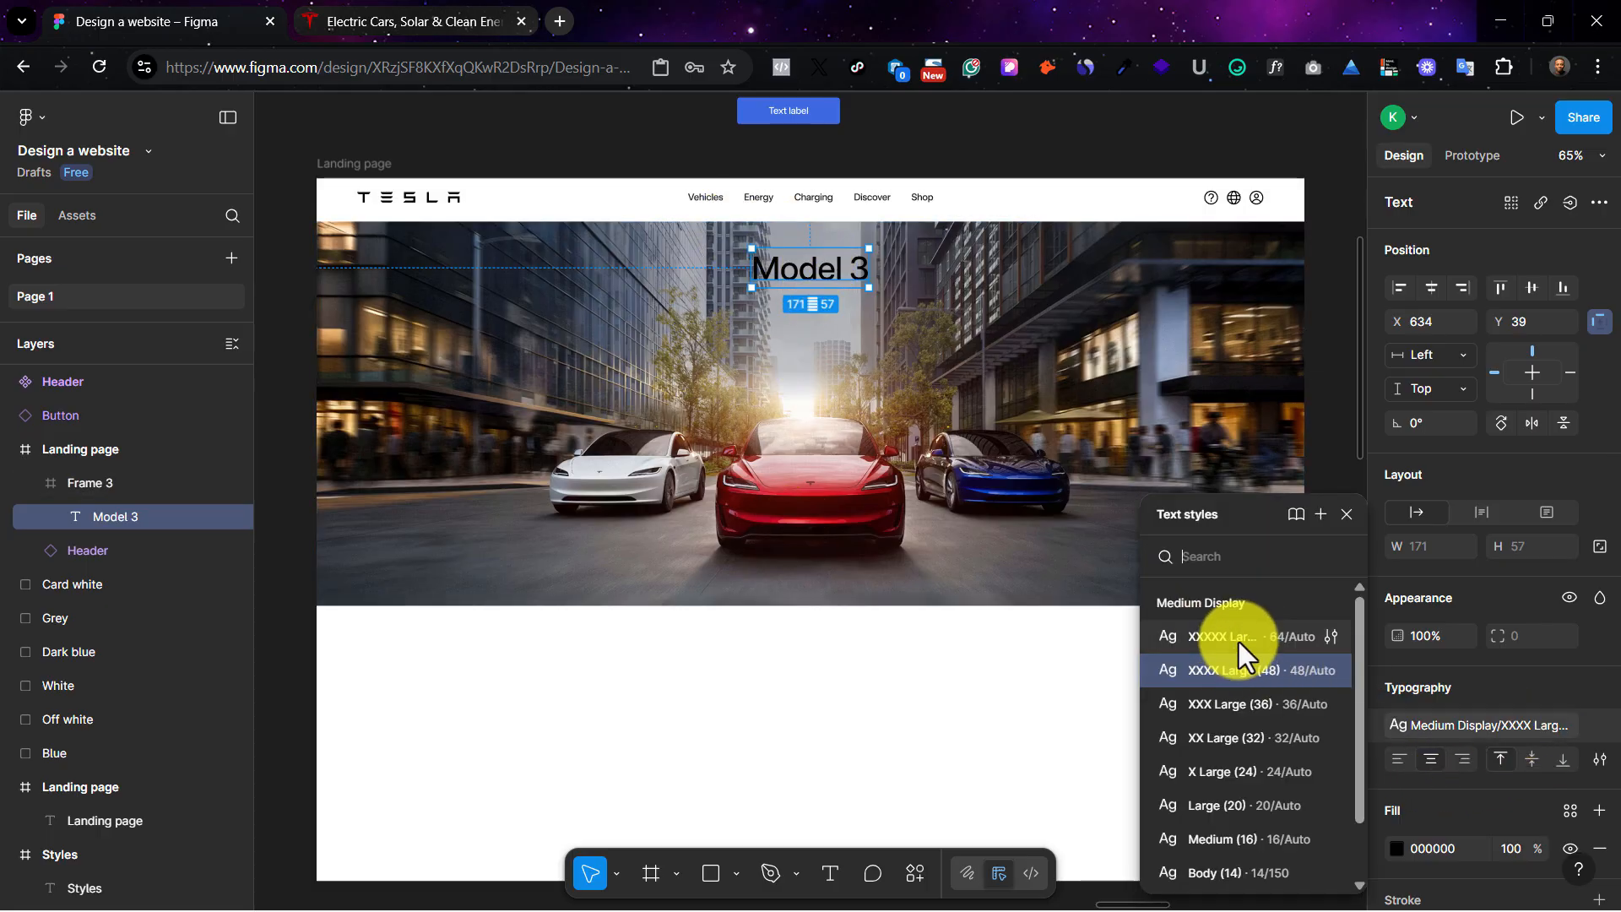
left_click(1239, 639)
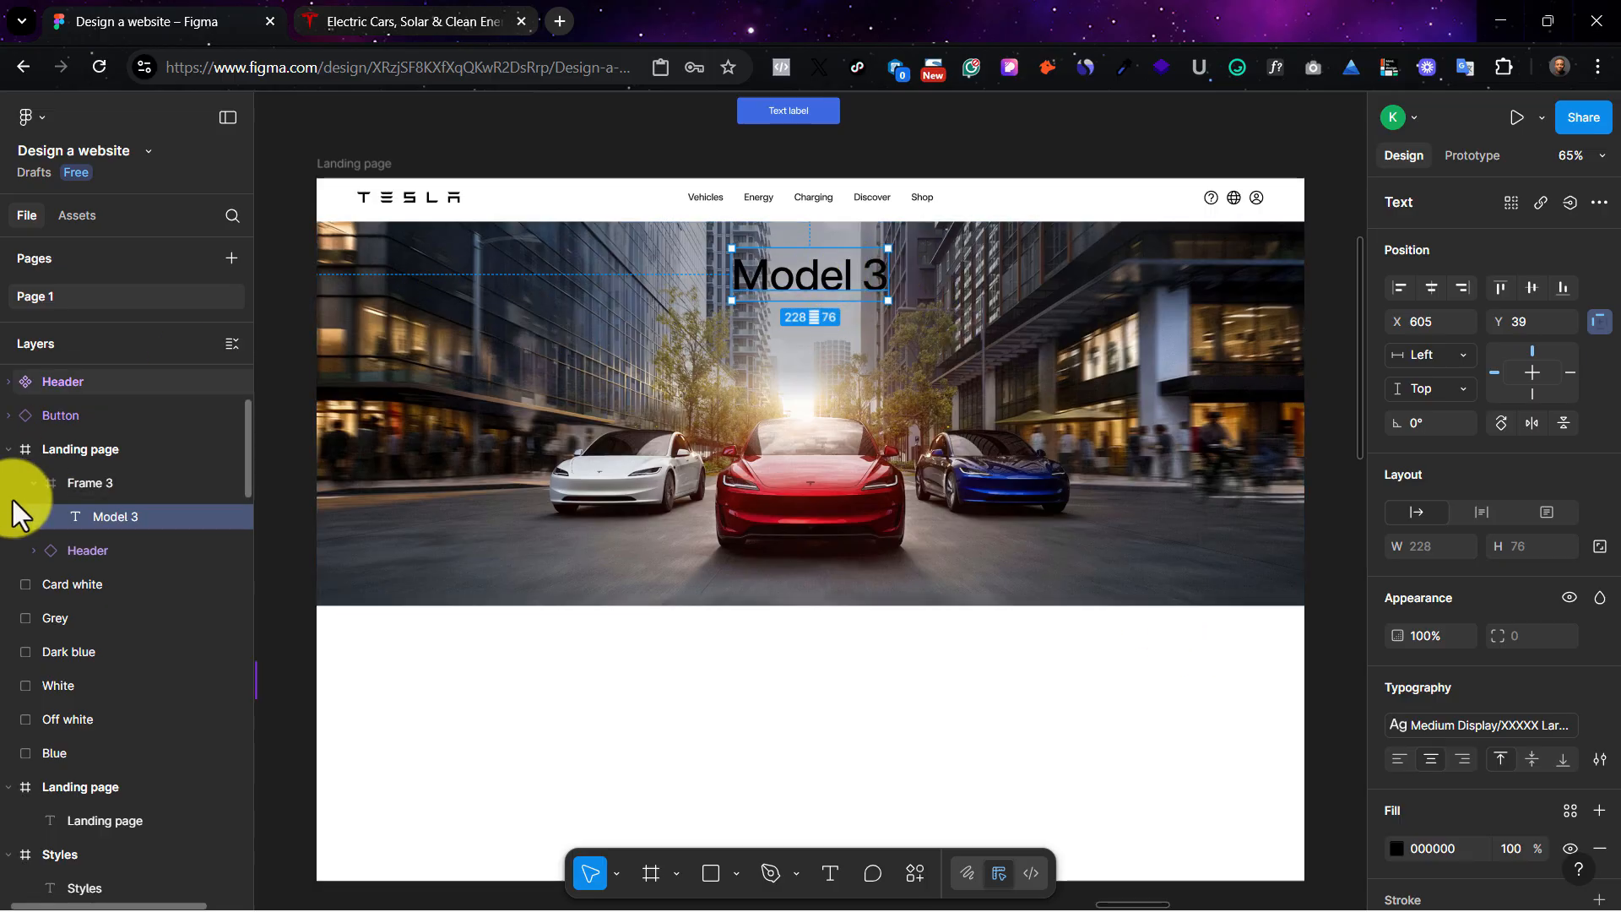
Step: Rename the image frame inside the landing page from Frame 3 to "Hero" and clear the selection
left_click(79, 449)
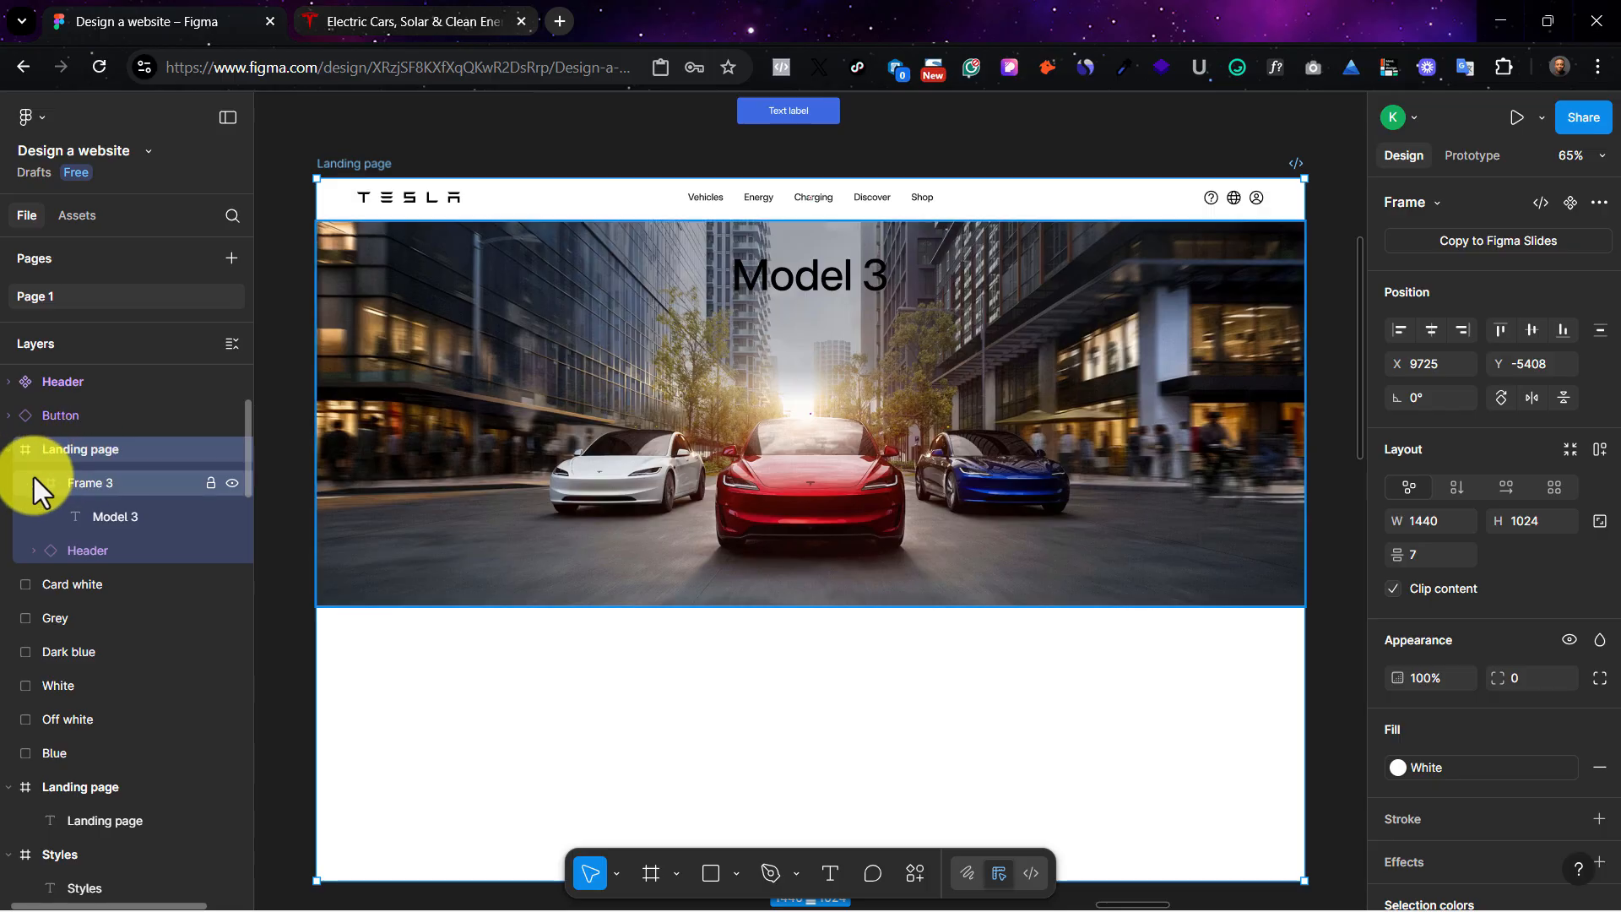
left_click(34, 482)
left_click(84, 487)
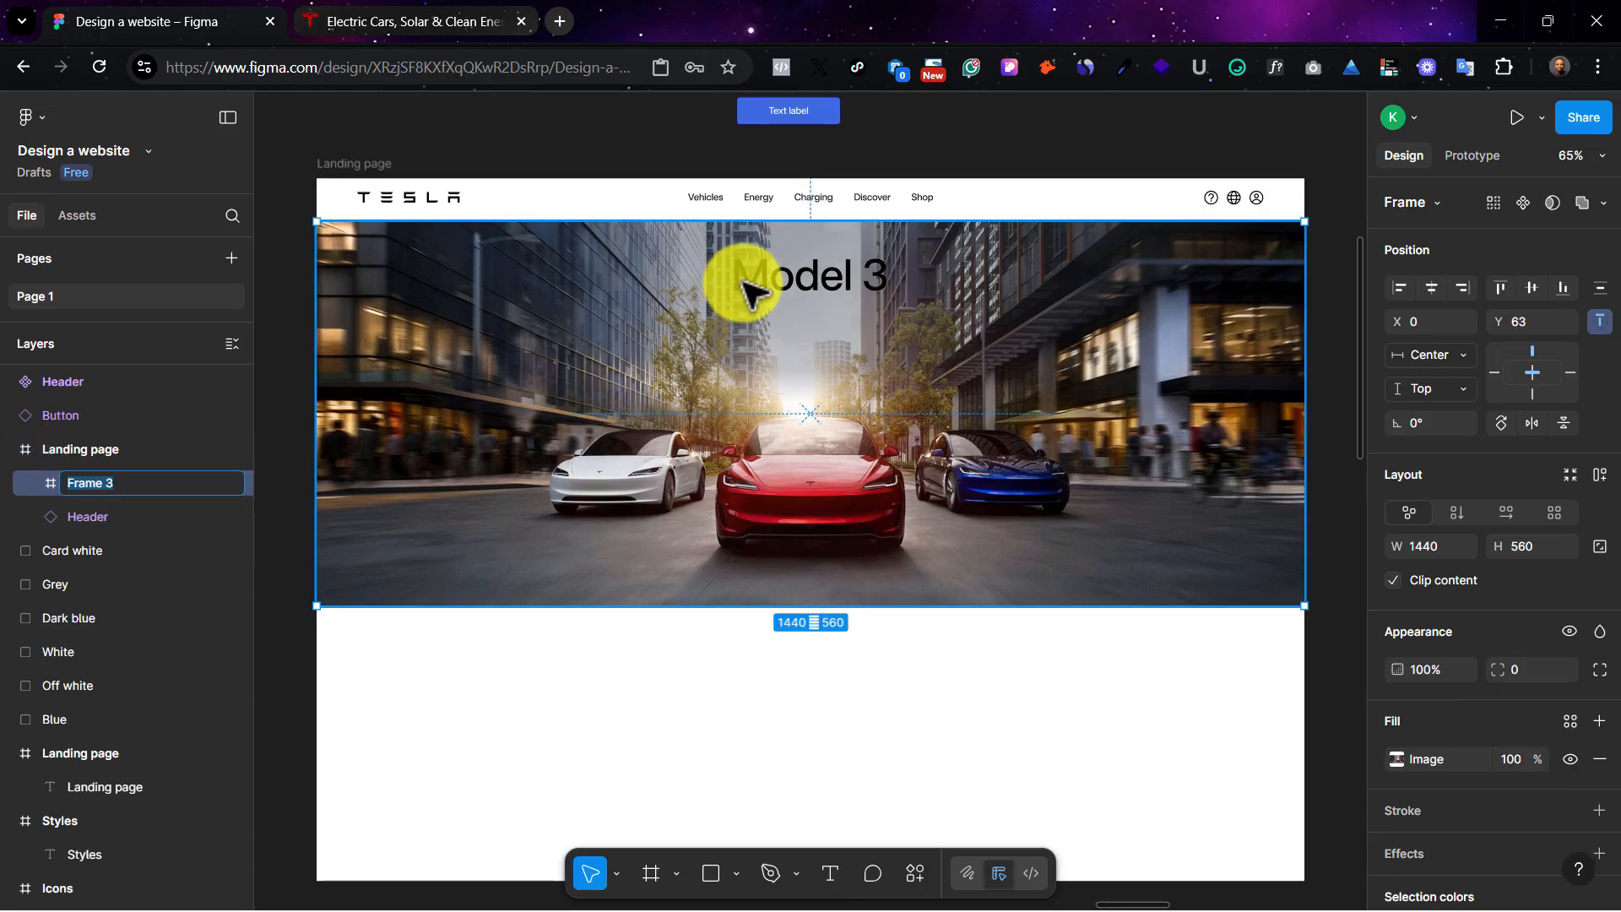
double_click(186, 474)
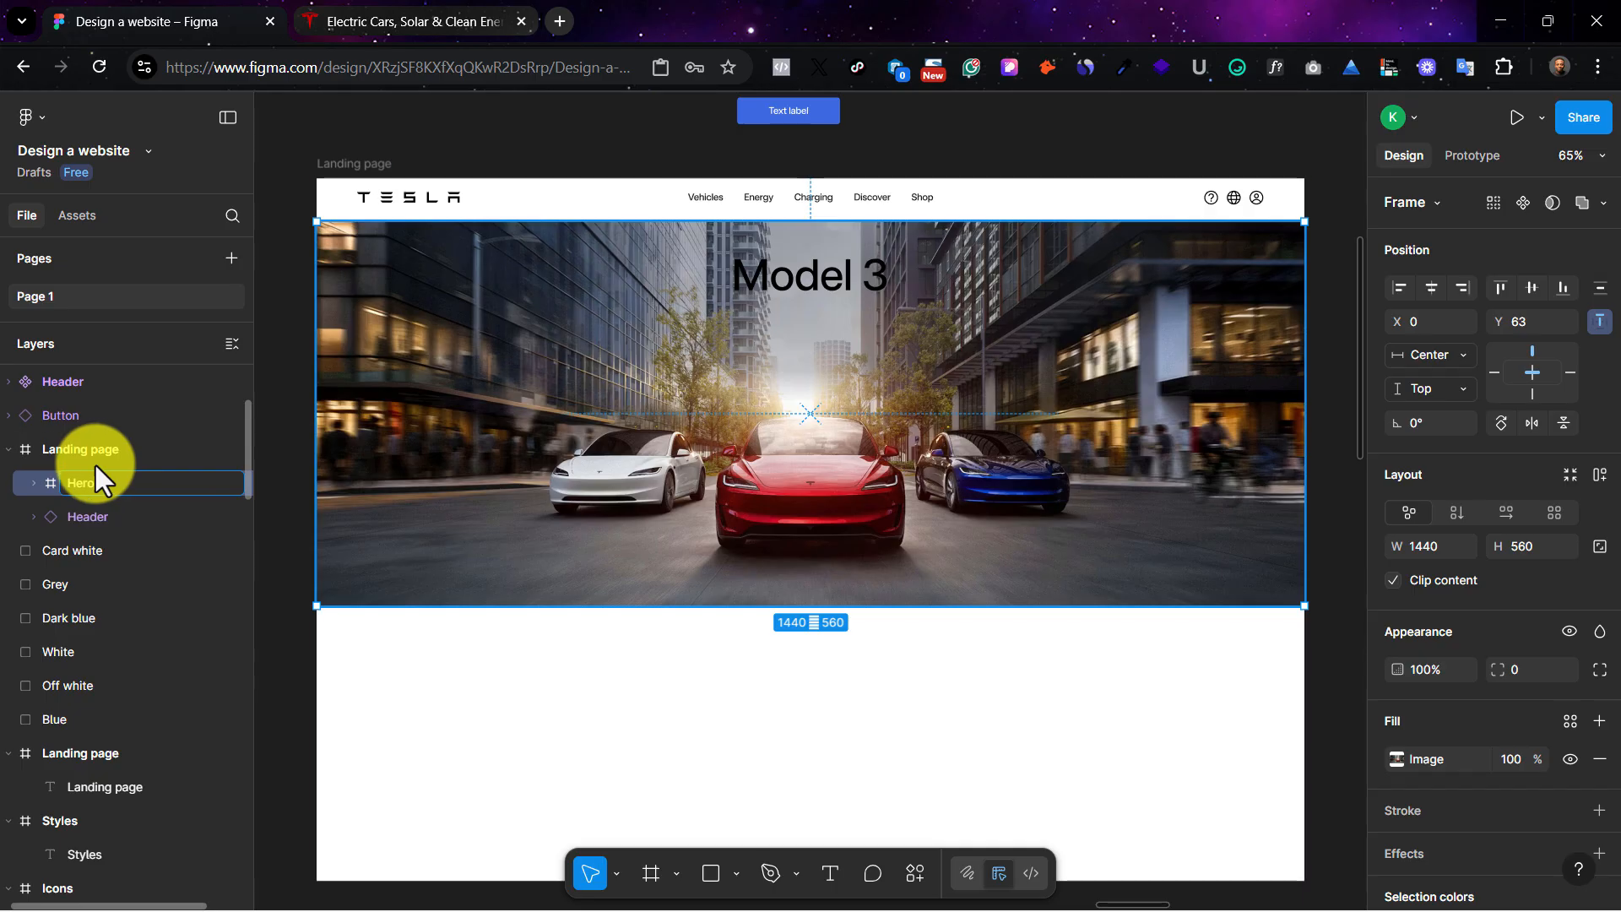
key("Return")
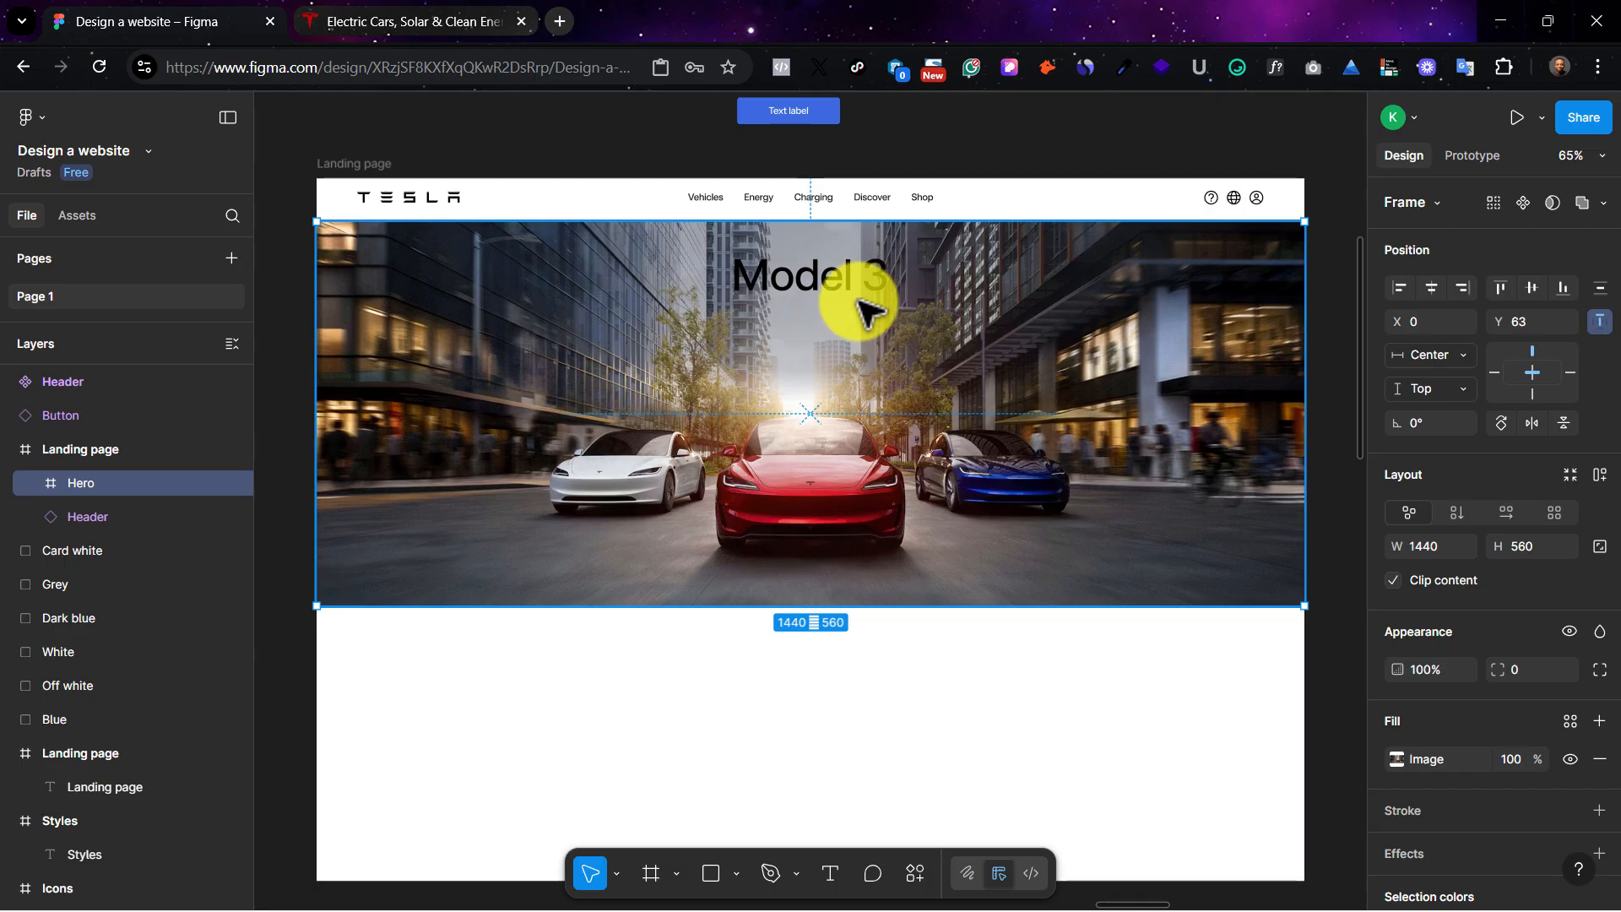
left_click(463, 128)
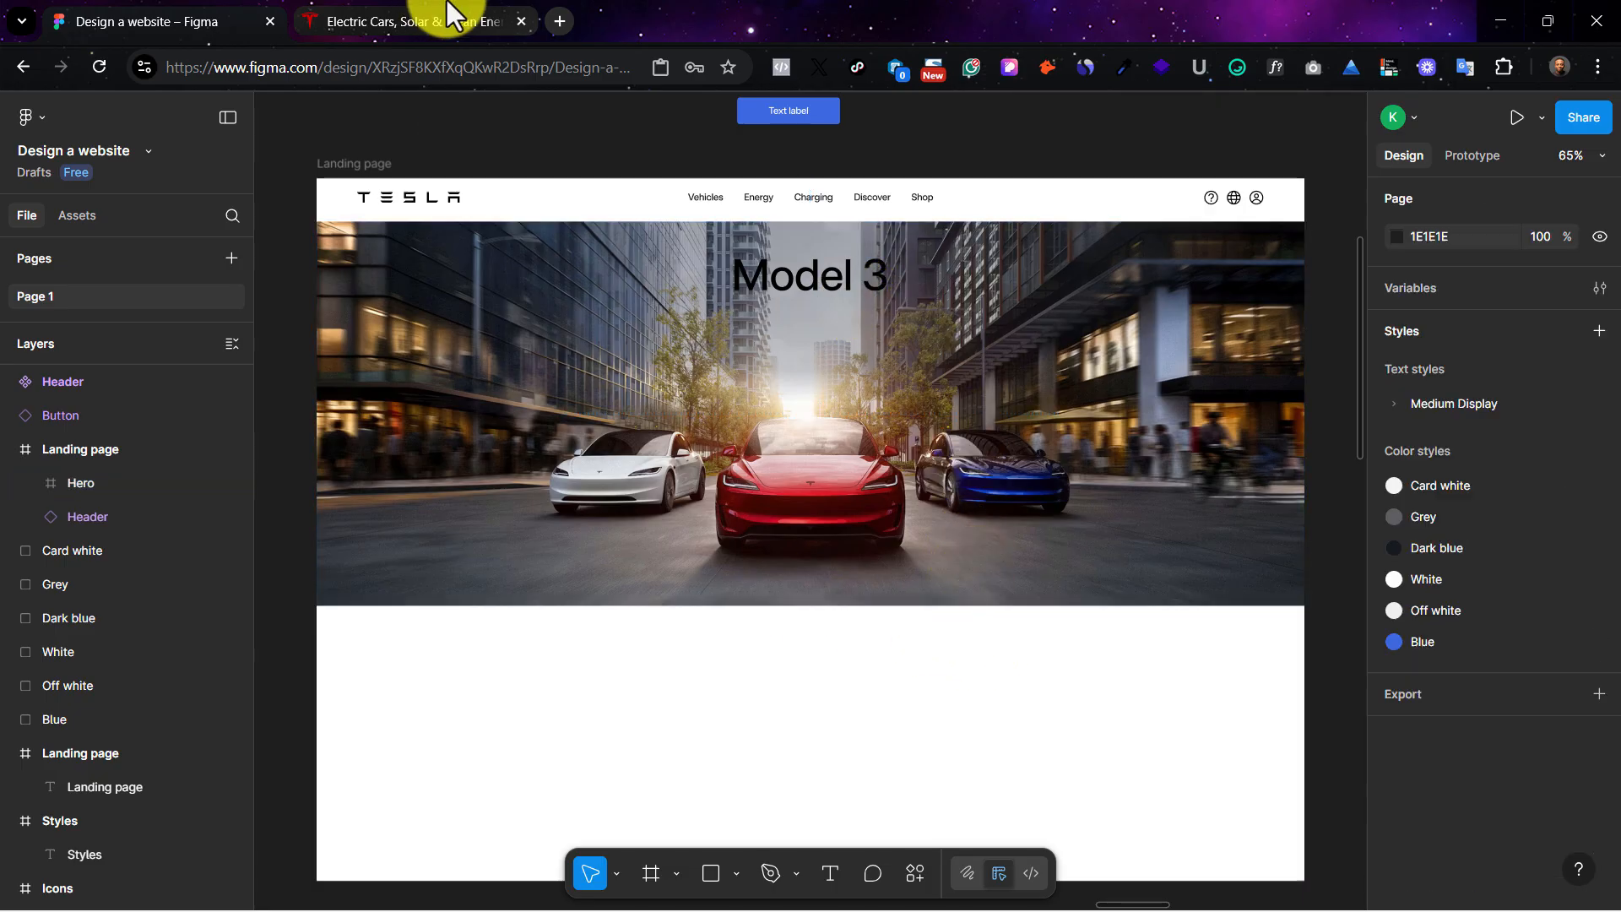
Step: Change the "Model 3" heading's fill to white, checking the heading color on the Tesla website
left_click(448, 12)
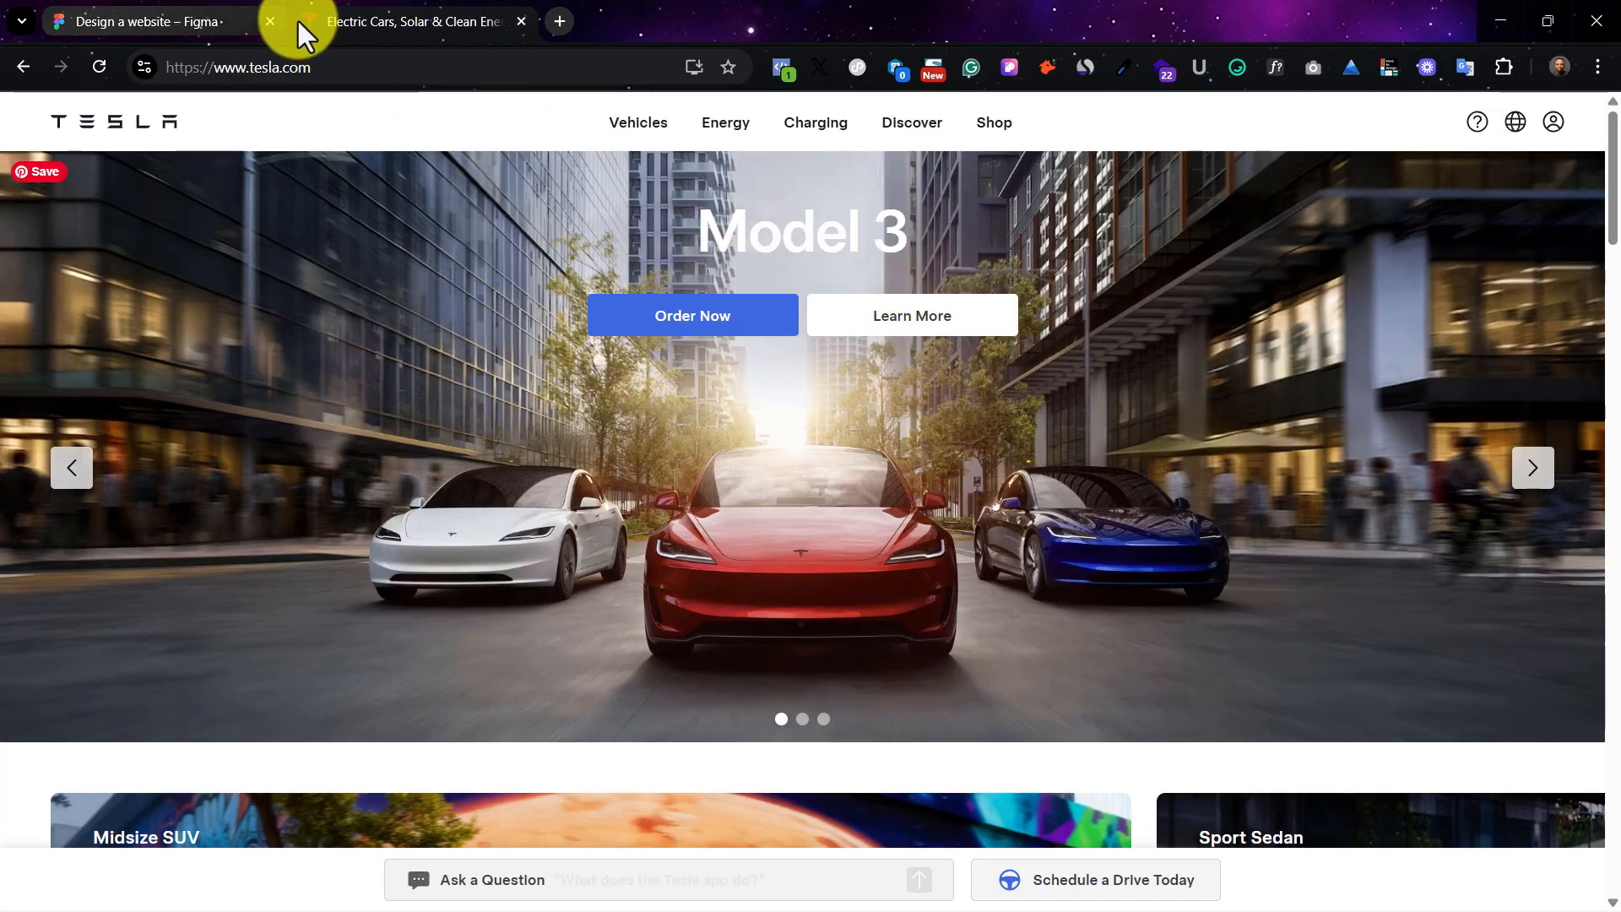
left_click(196, 12)
left_click(817, 287)
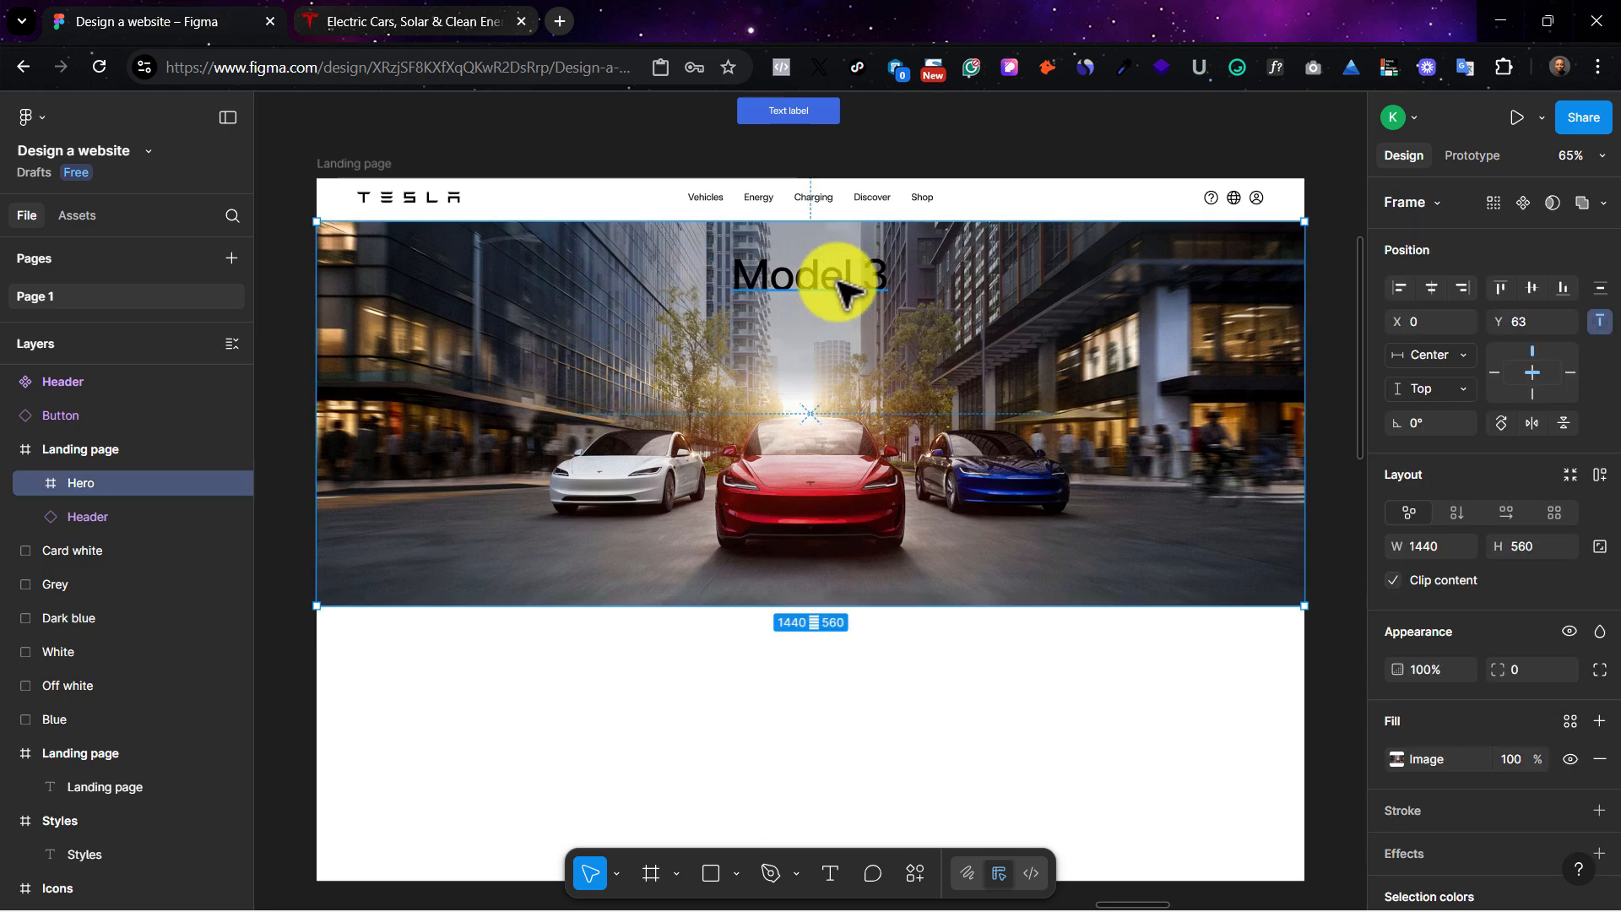
left_click(844, 291)
left_click(1396, 848)
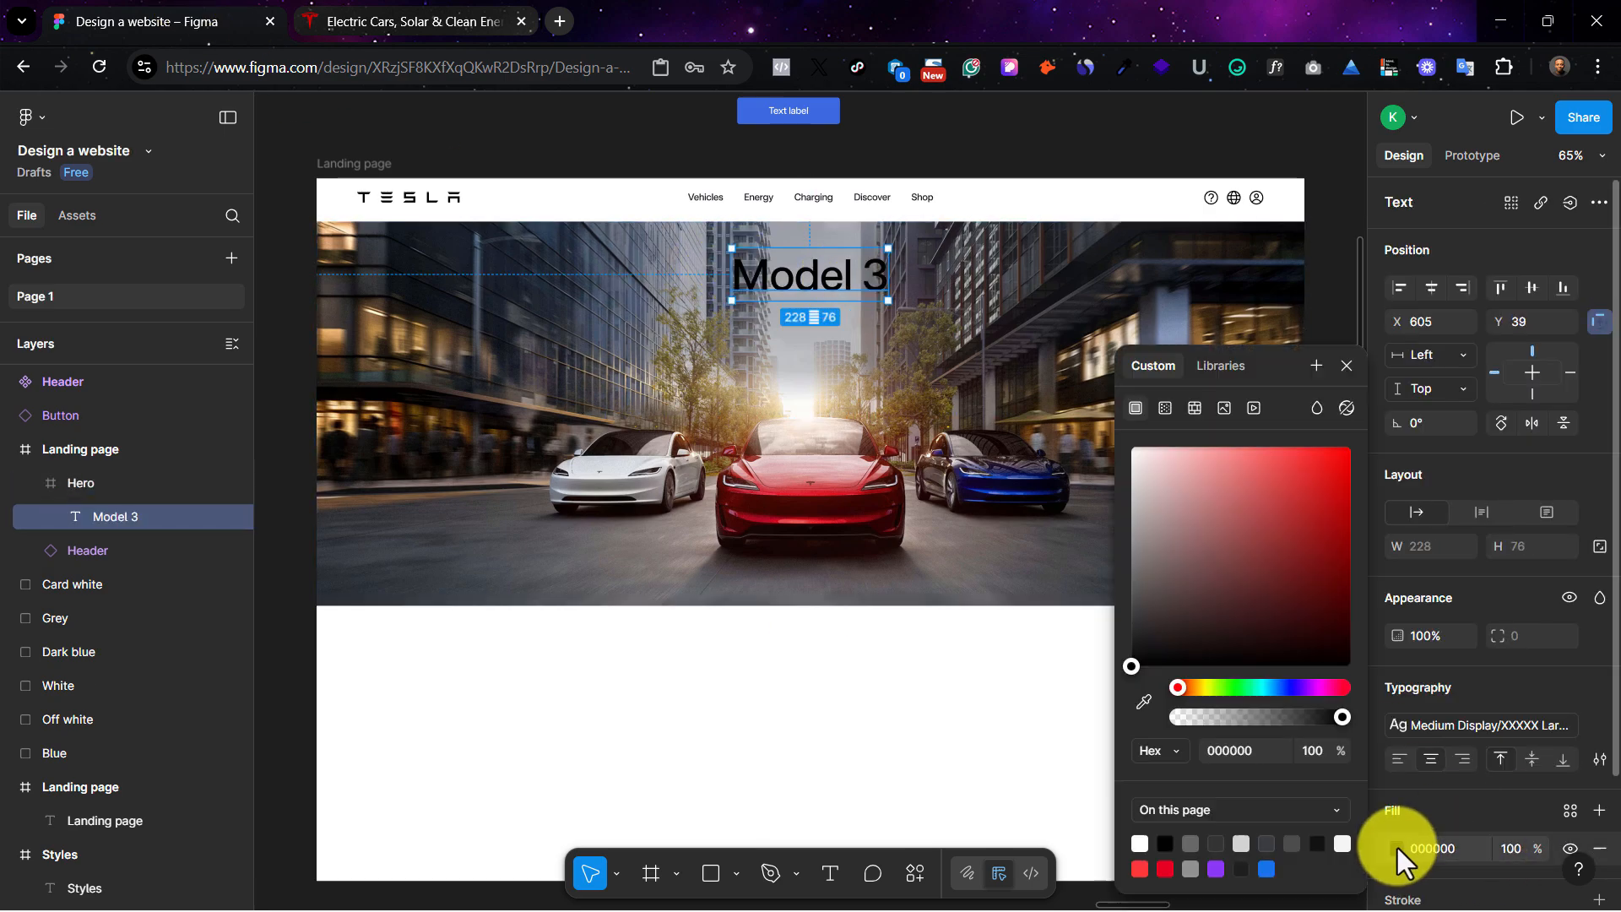
left_click_drag(1231, 573, 1106, 425)
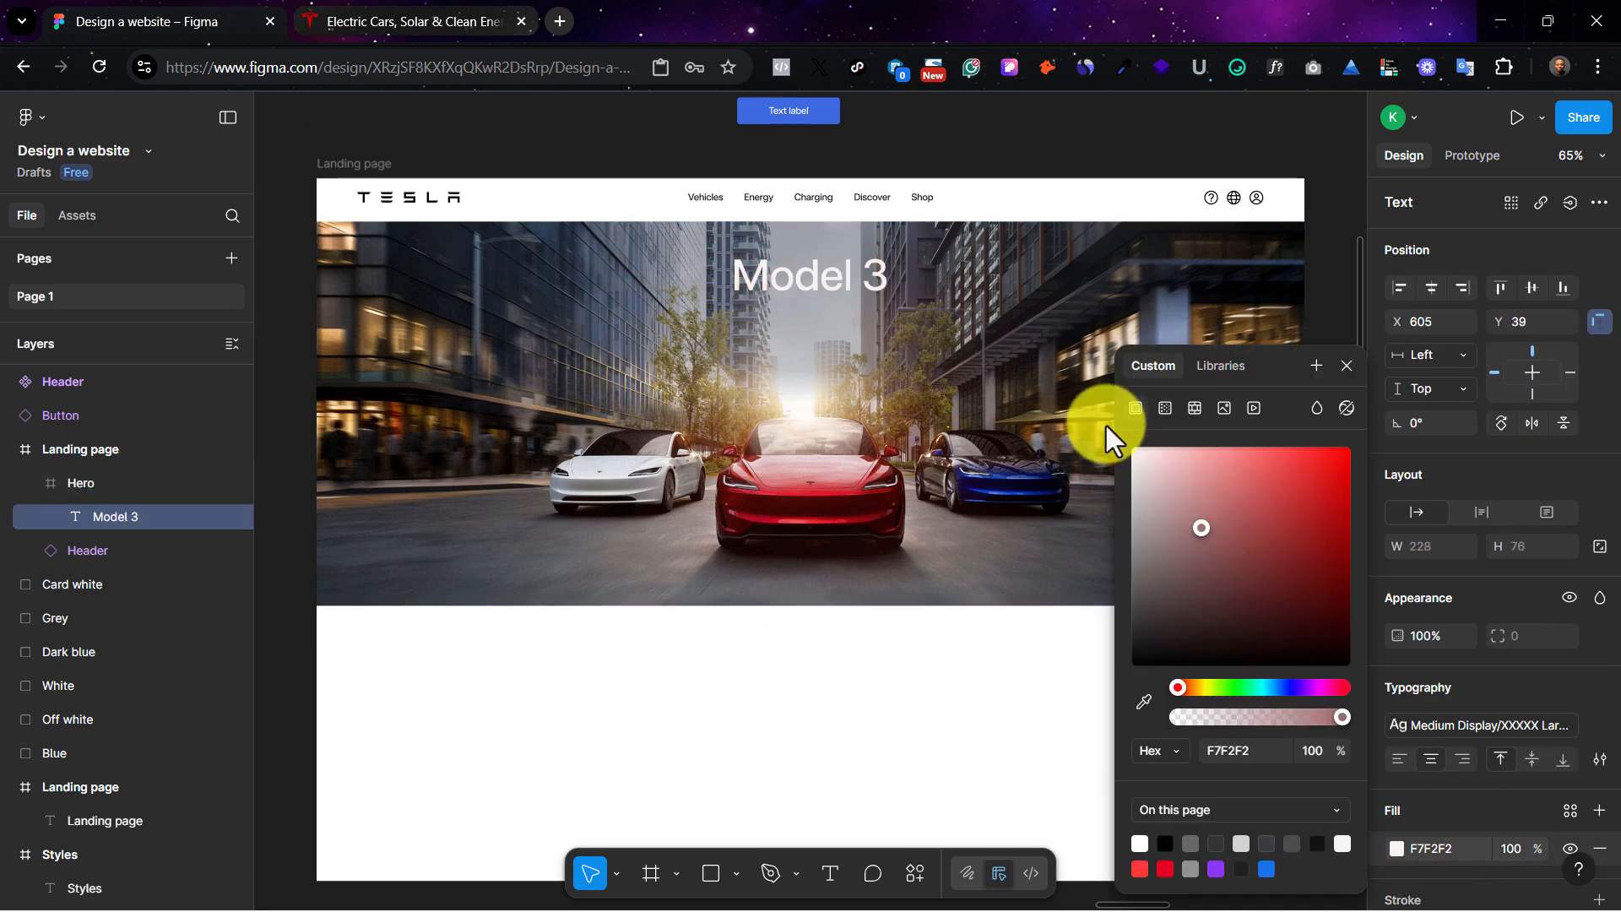
left_click(901, 724)
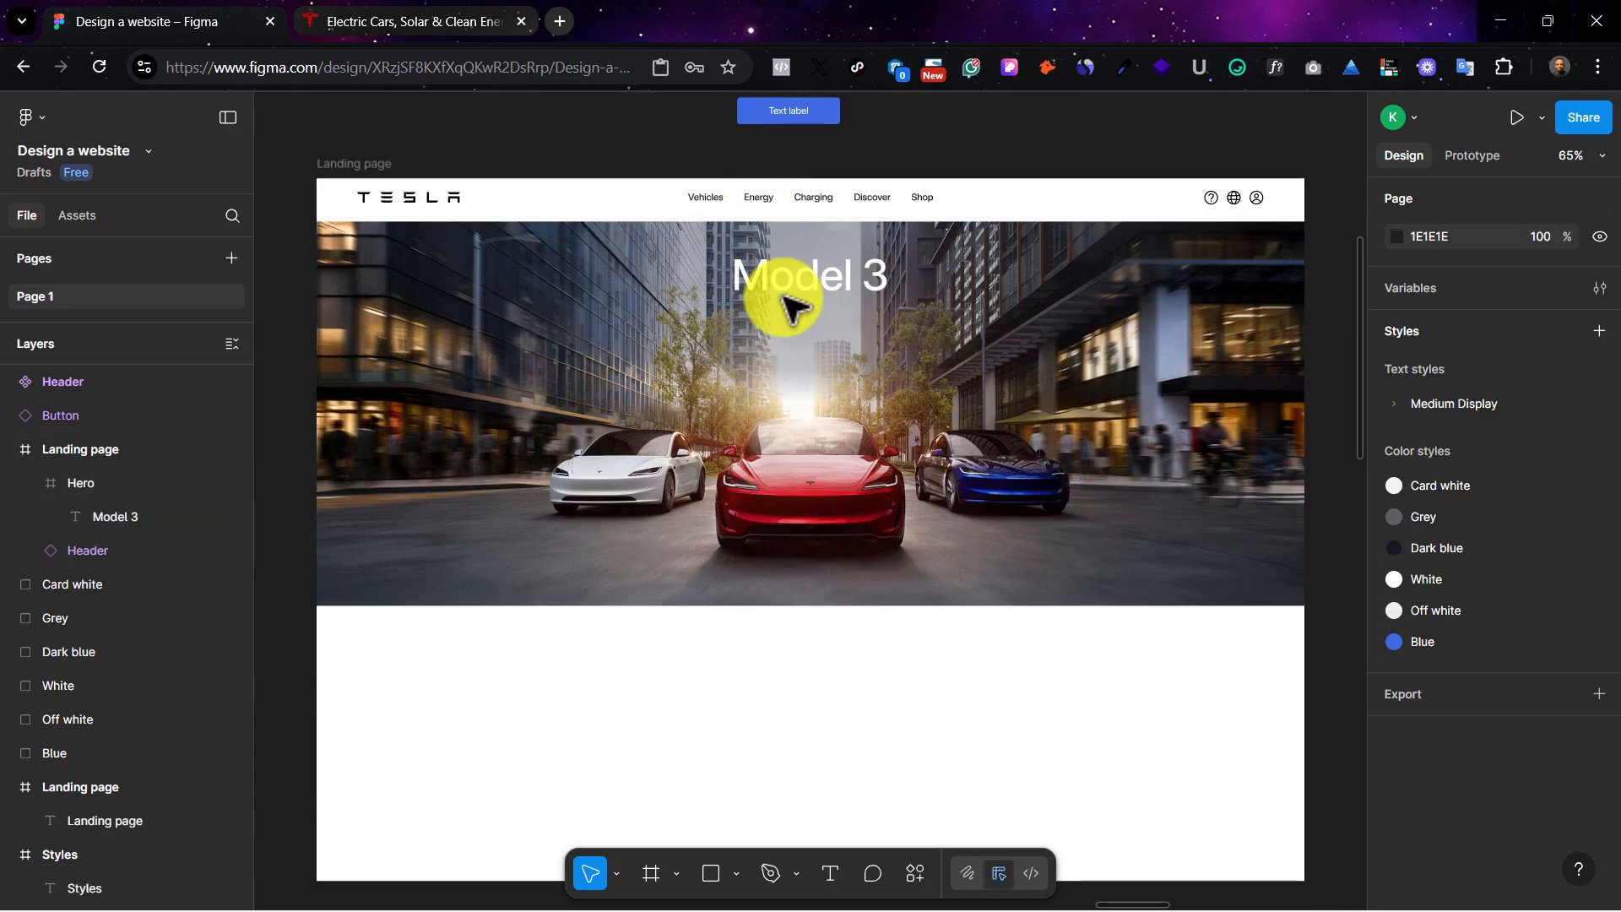
Step: Move the blue button into the hero below the "Model 3" heading and duplicate it alongside, checking the layout against the Tesla website
left_click(800, 103)
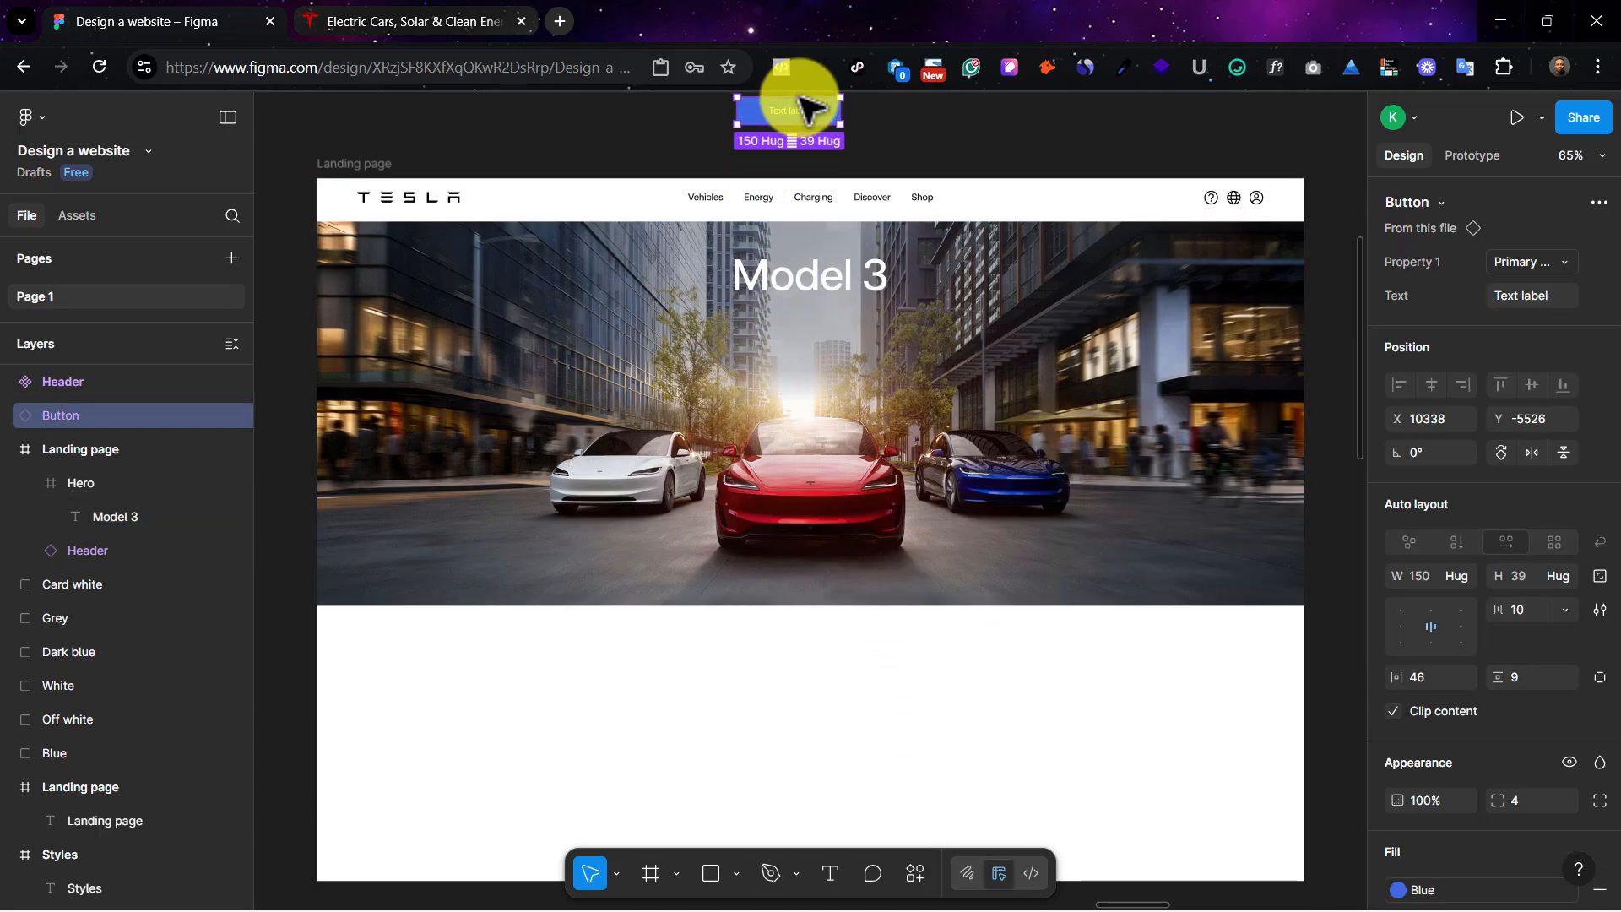
left_click_drag(801, 110, 886, 319)
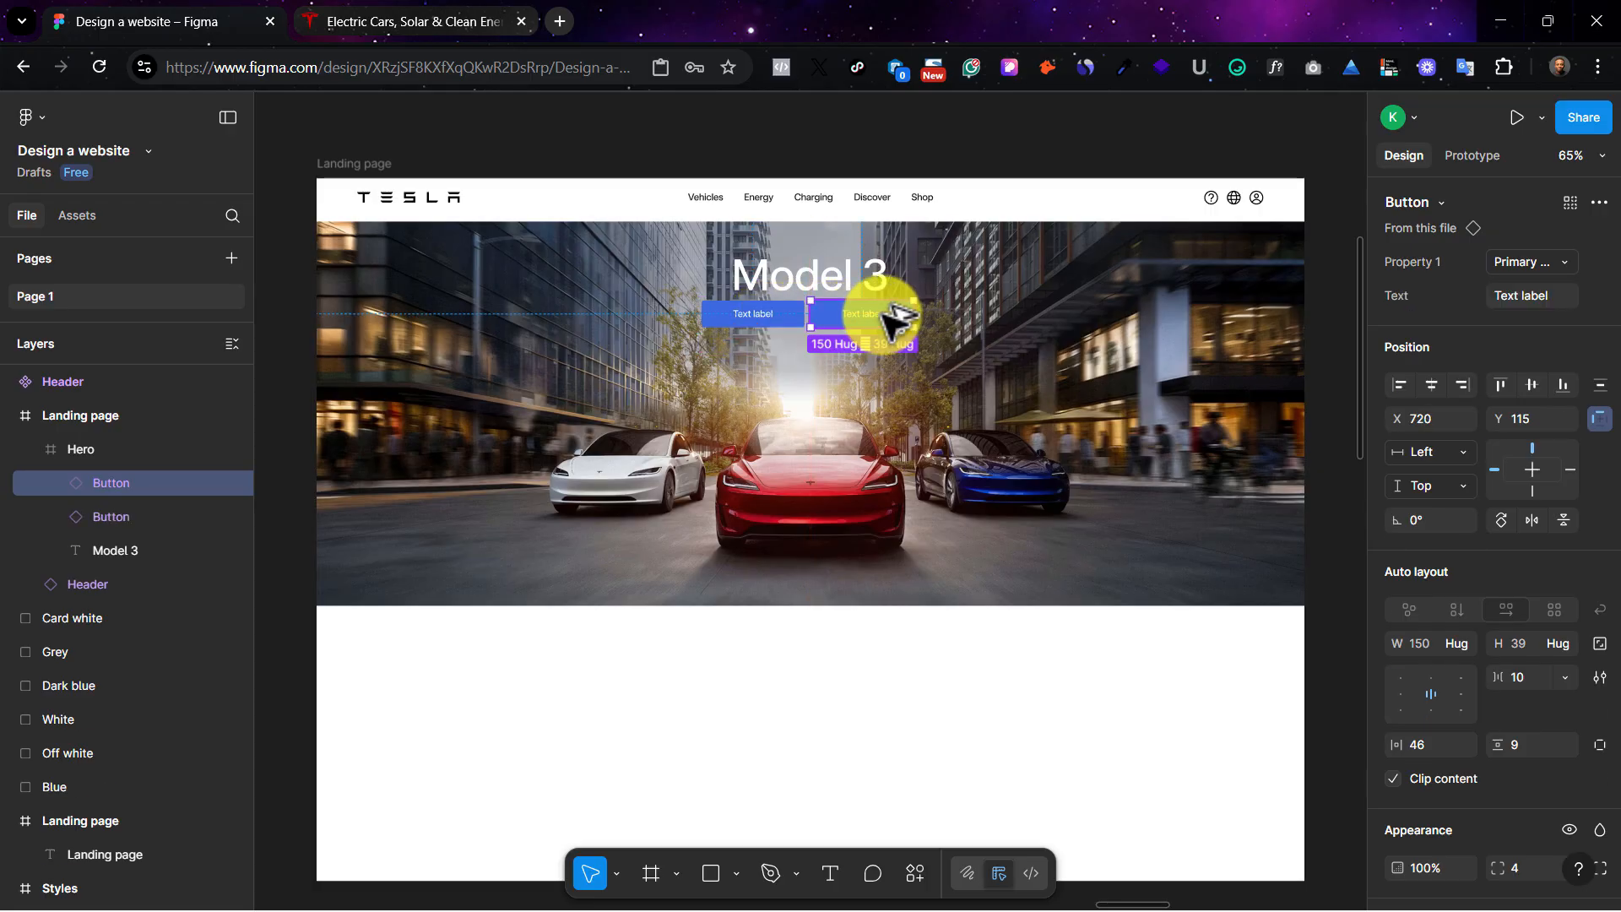
left_click(407, 21)
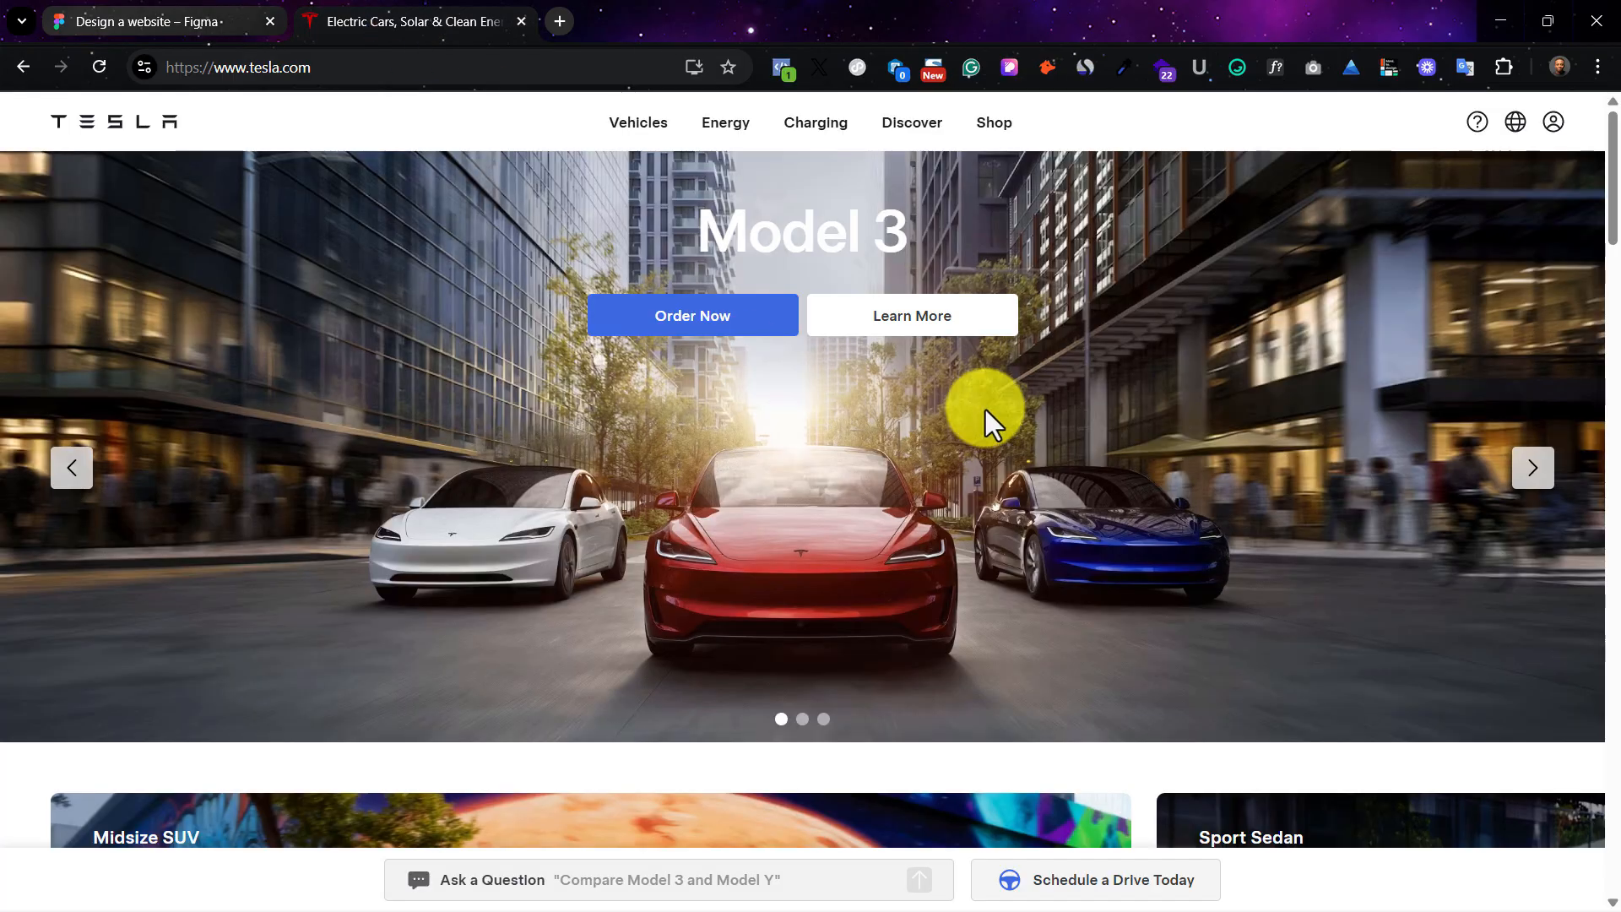
left_click(142, 22)
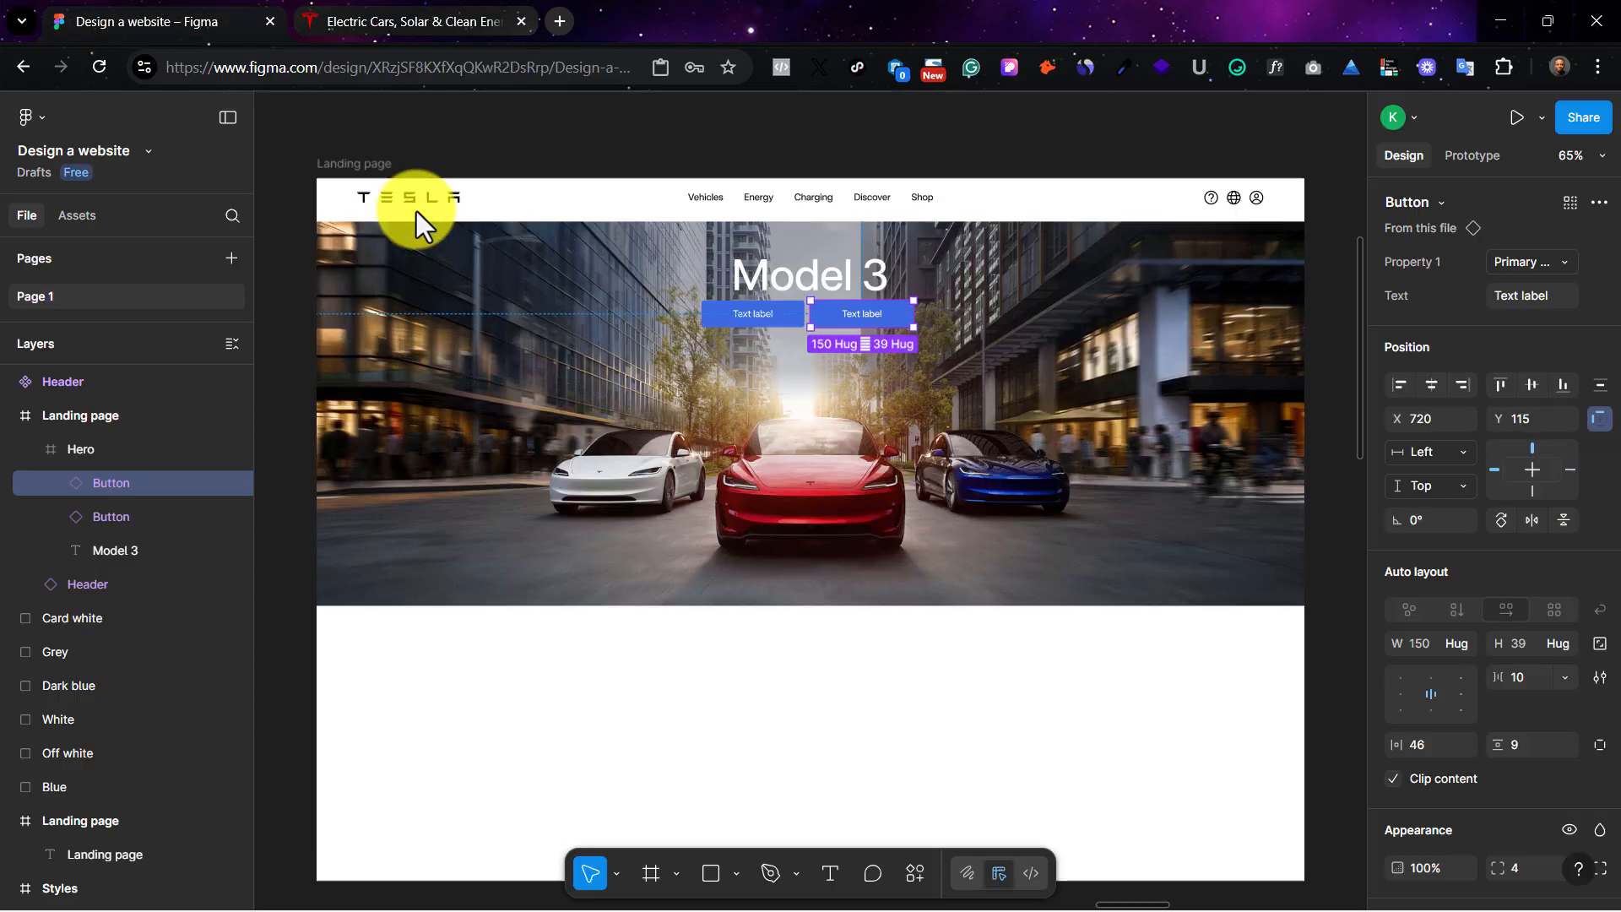
Step: Move both hero buttons down together to Y 133, leaving more space below the heading
left_click(720, 321)
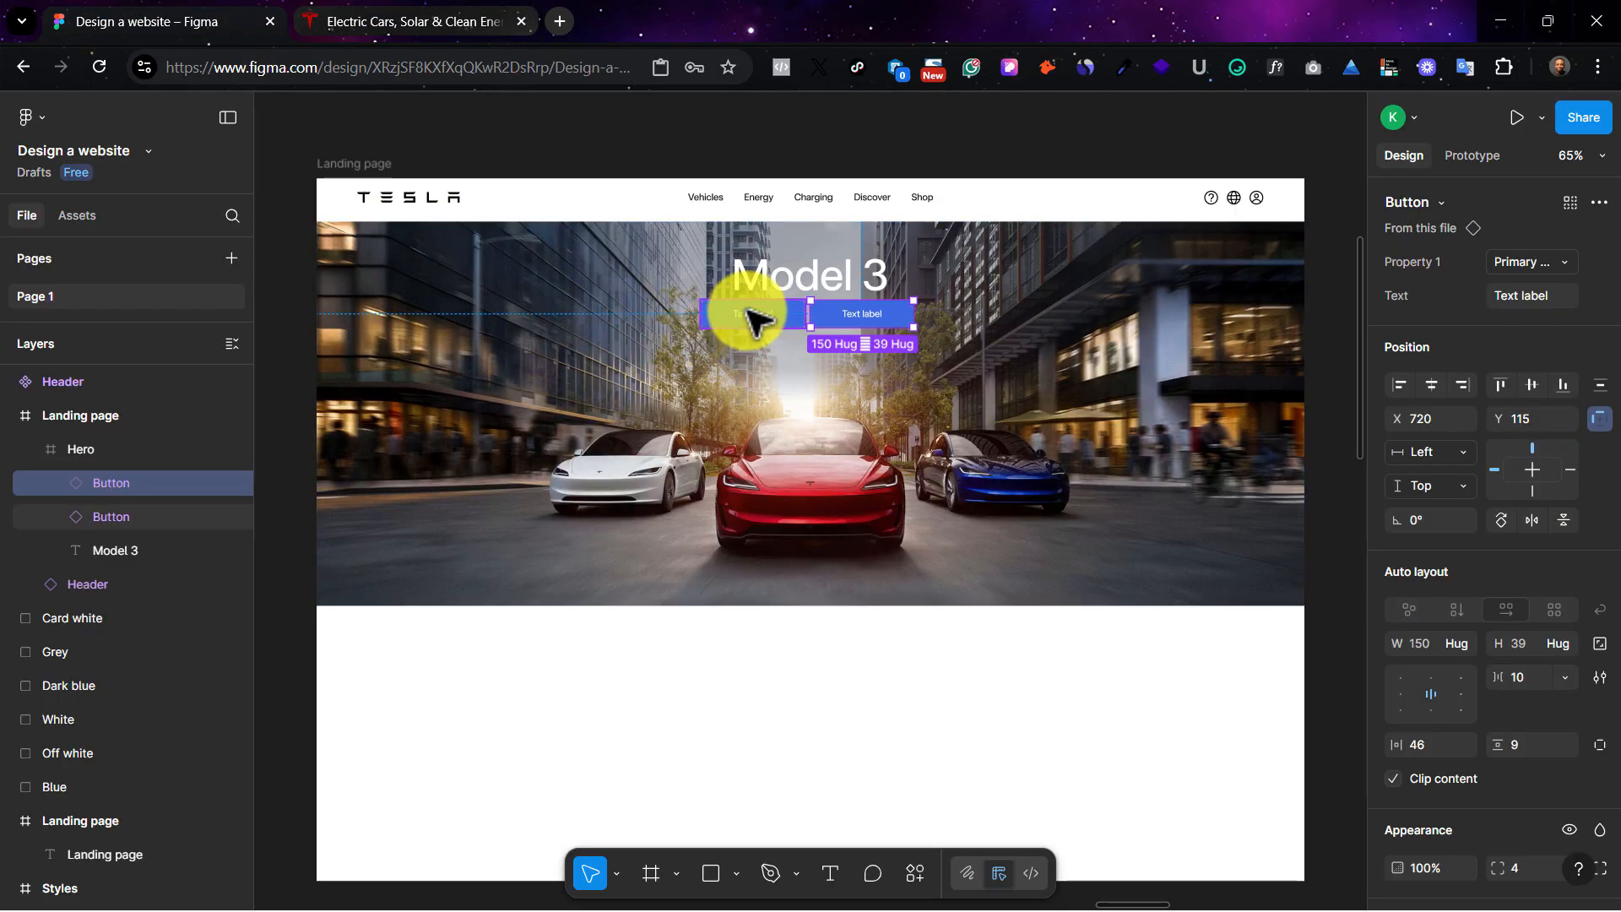
left_click(862, 321, "shift")
left_click_drag(862, 321, 891, 338)
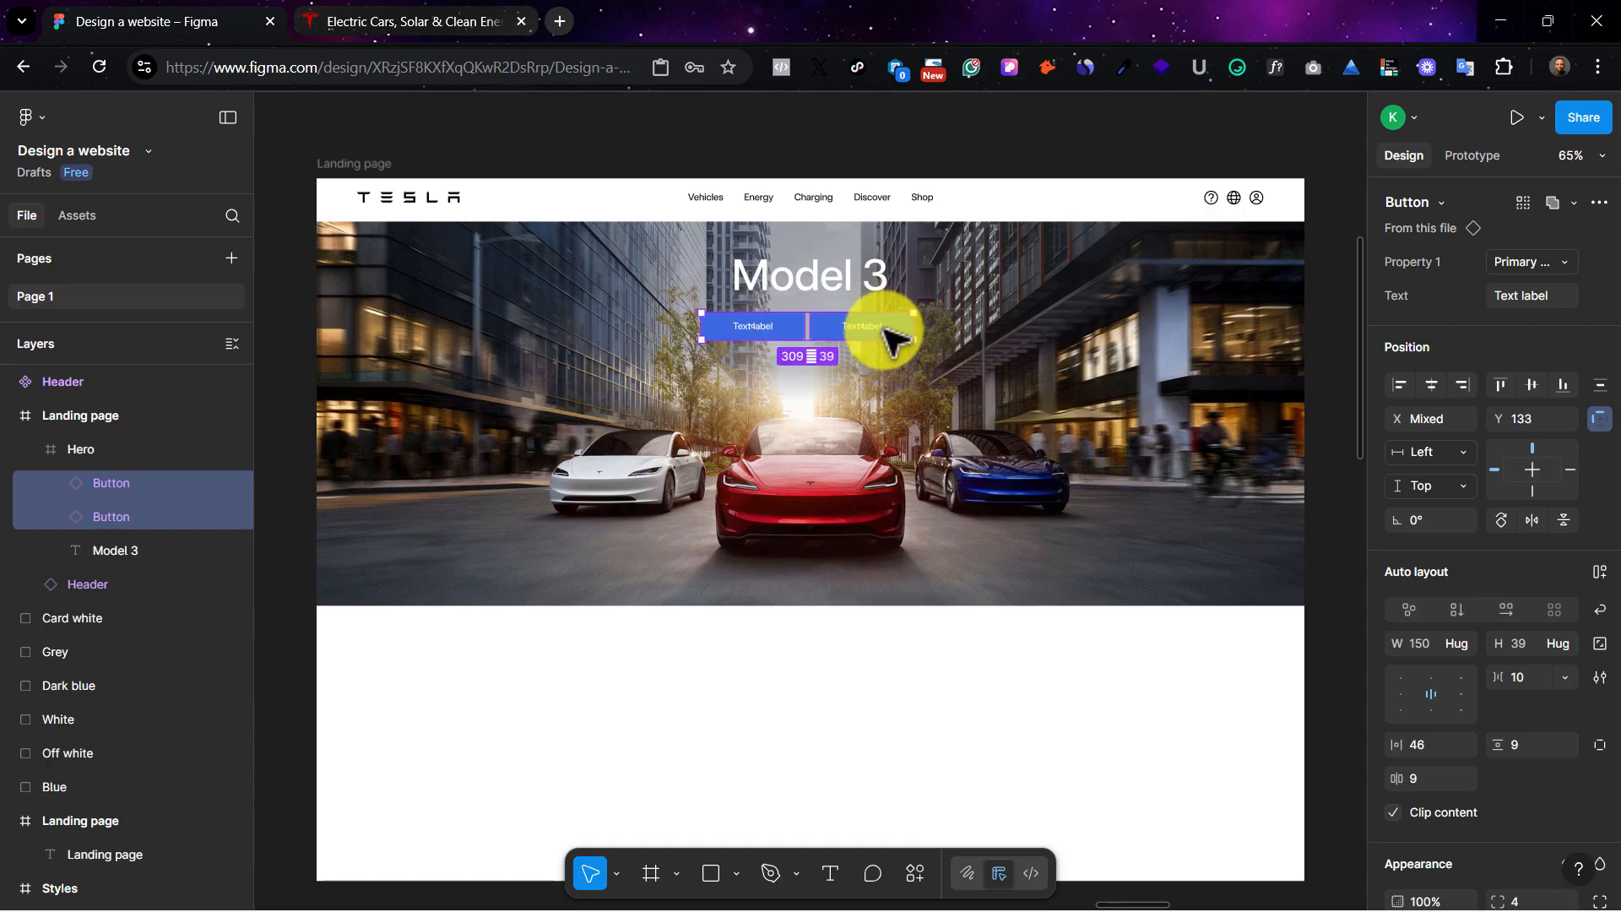
Step: Switch the second hero button to the Secondry Button variant and clear the selection
left_click(887, 327)
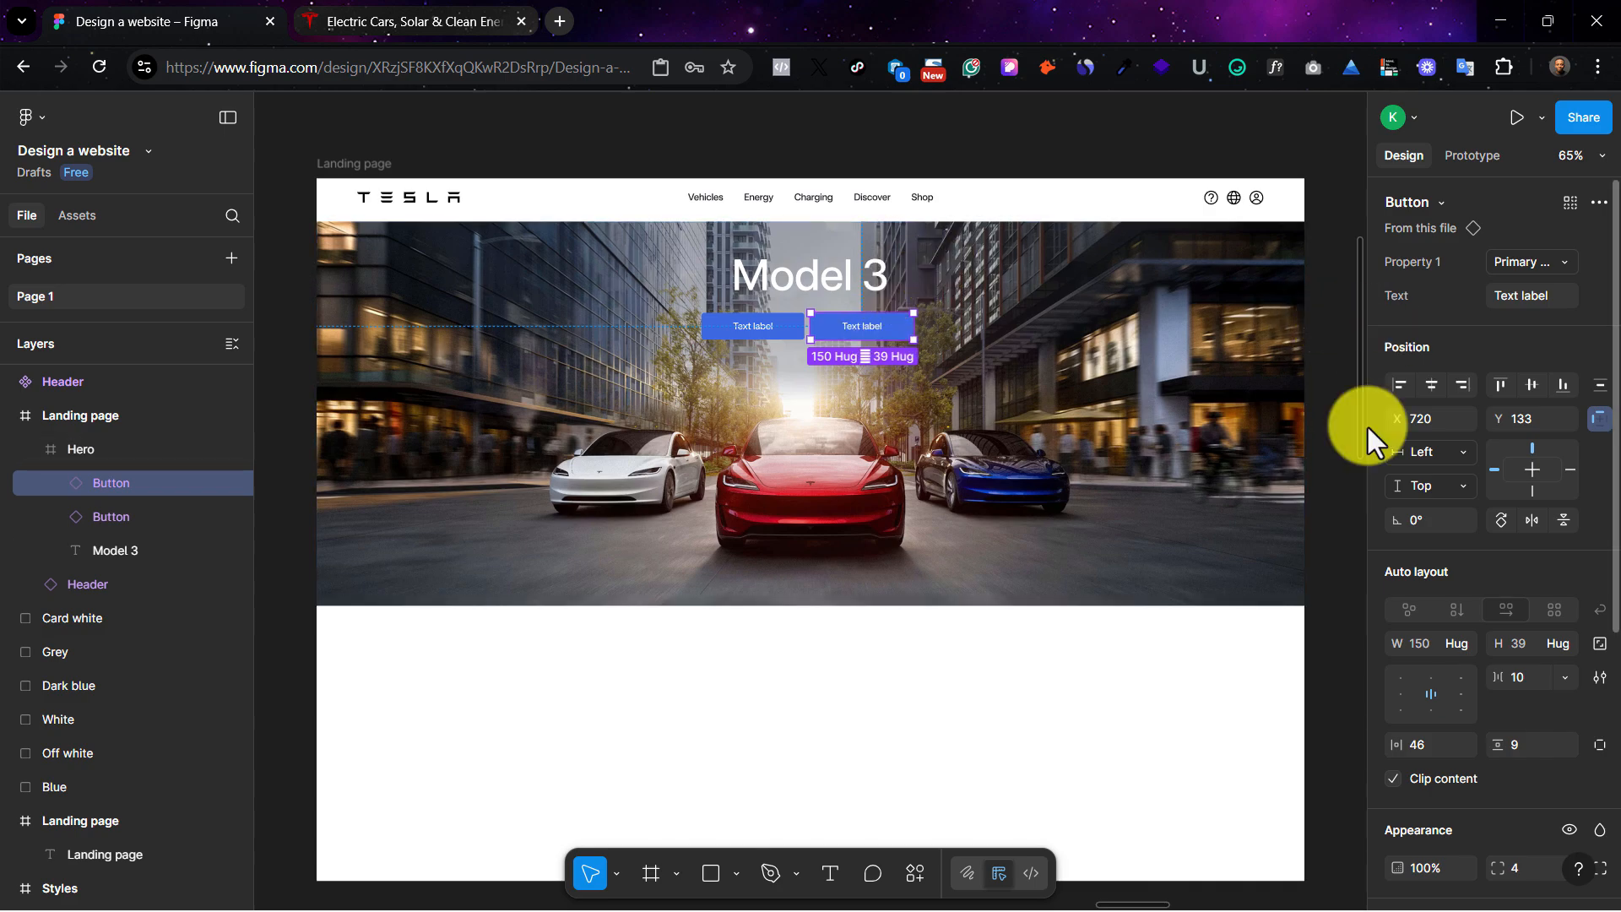
left_click(1558, 252)
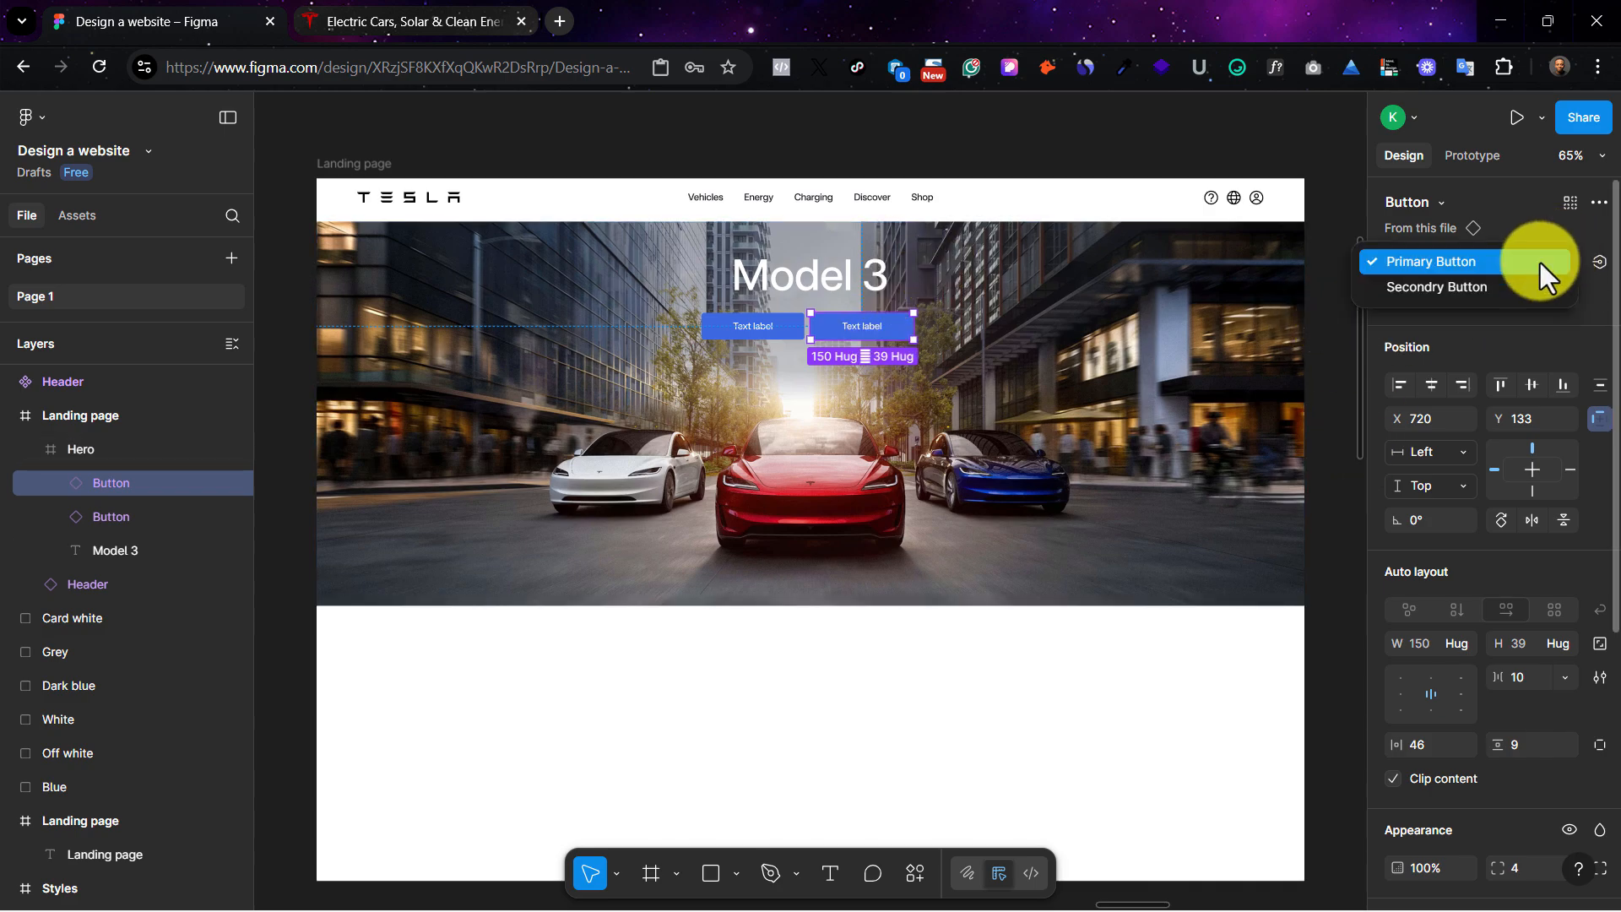
left_click(1521, 282)
left_click(1096, 409)
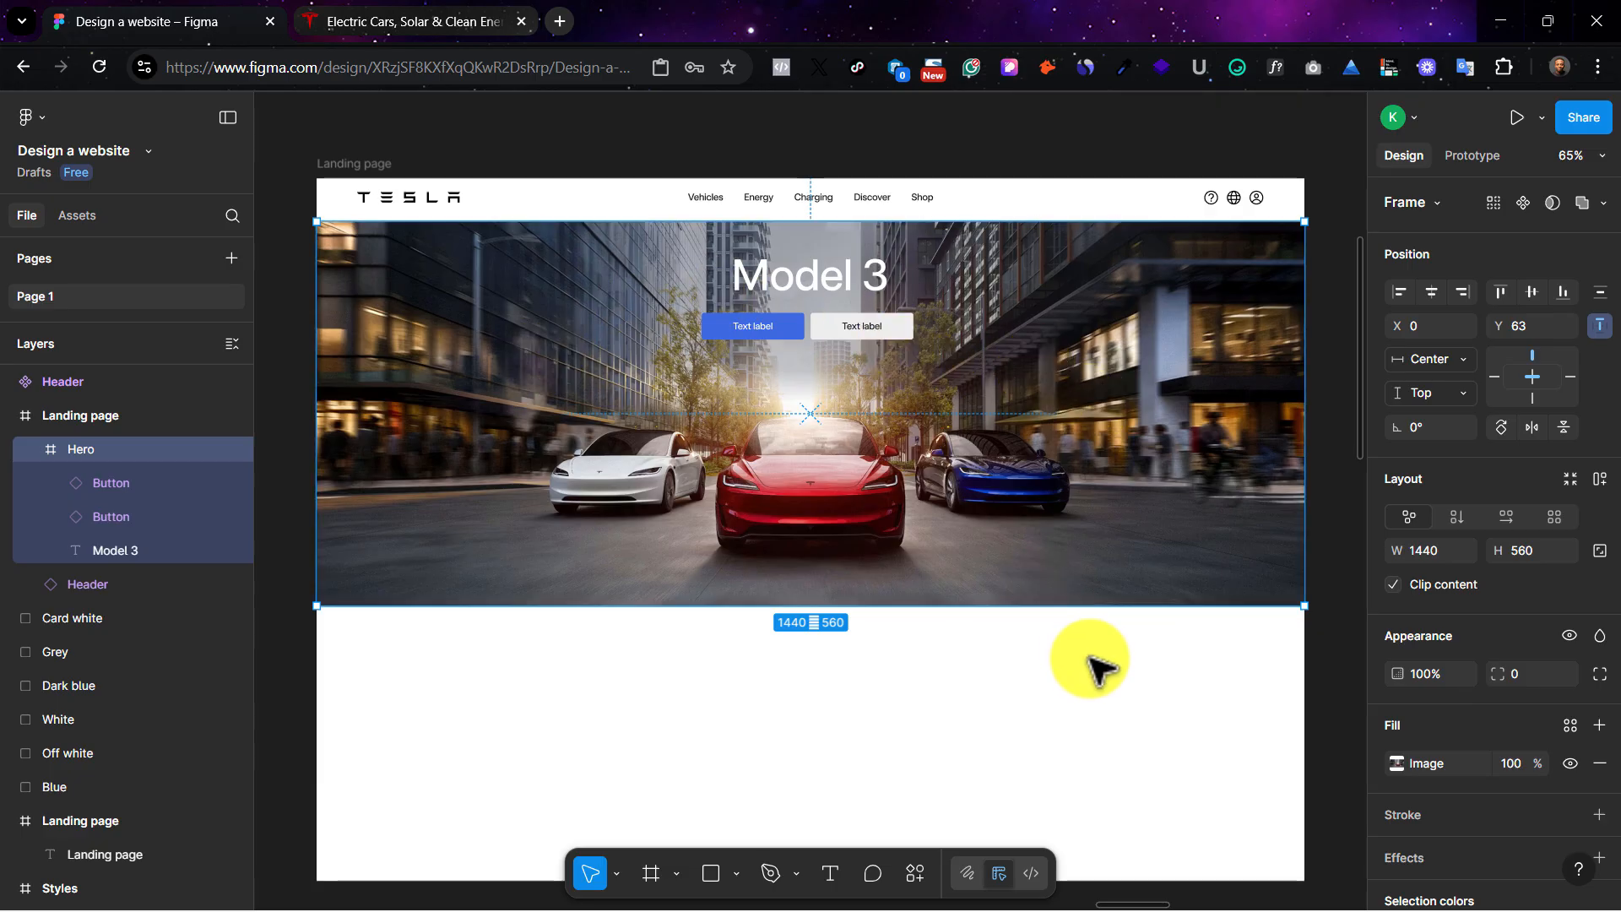
left_click(1150, 724)
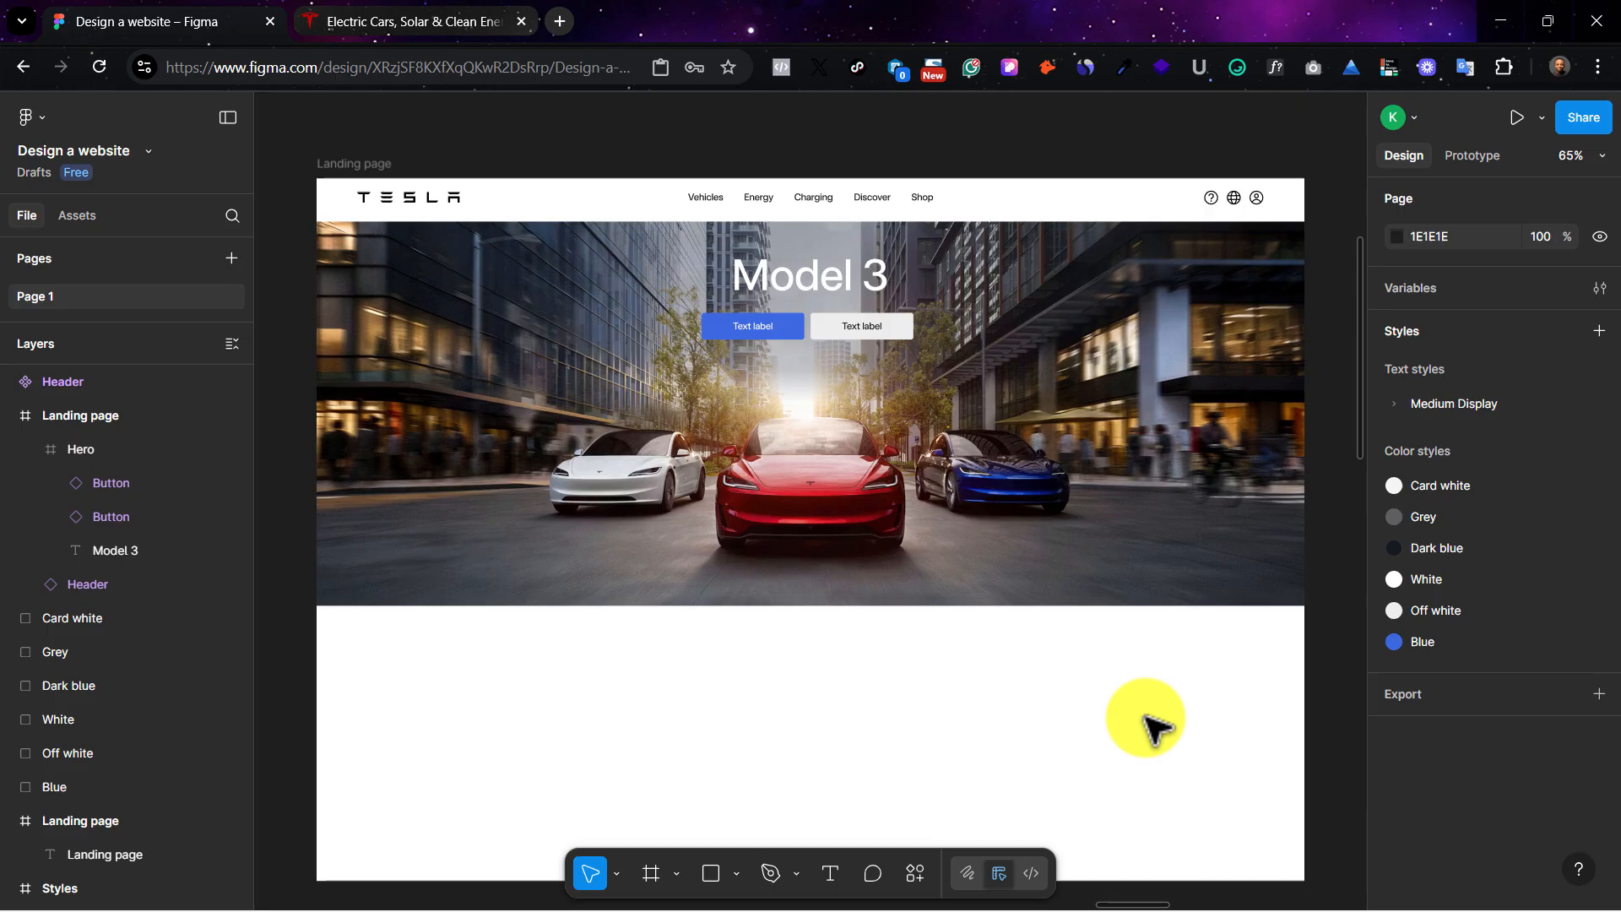
Step: Compare the hero's heading and buttons at 100% zoom with the hero carousel slides on the Tesla website
left_click(861, 333)
left_click(861, 334)
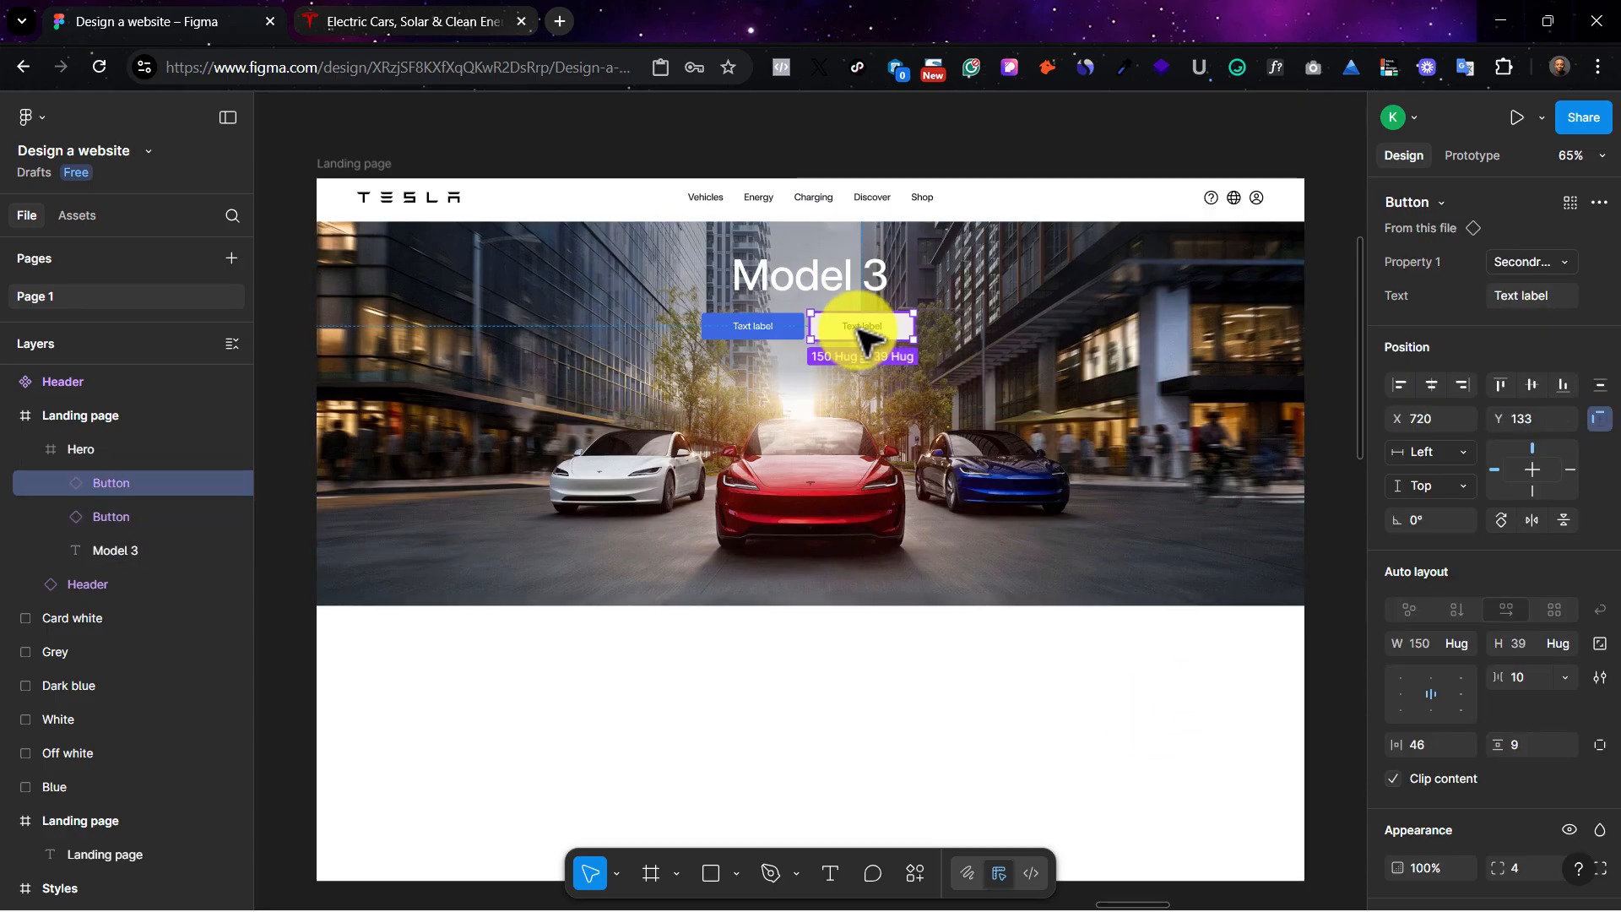
key("shift+0")
scroll(928, 270, "down", 2)
scroll(929, 270, "left", 3)
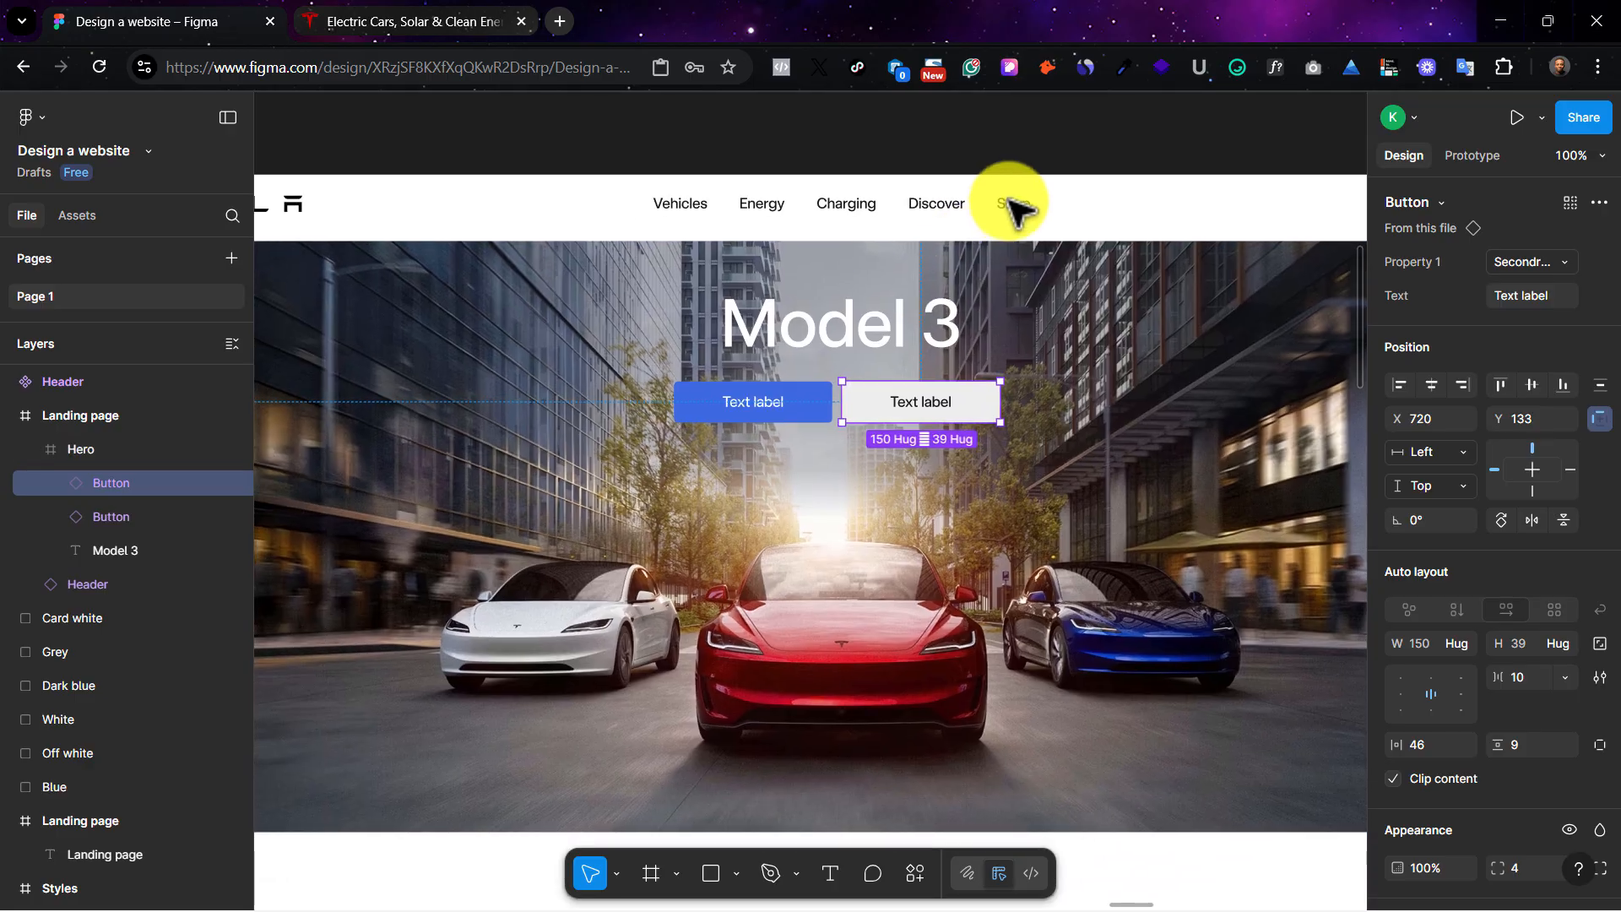
left_click(1050, 163)
left_click(1126, 550)
scroll(844, 355, "left", 1)
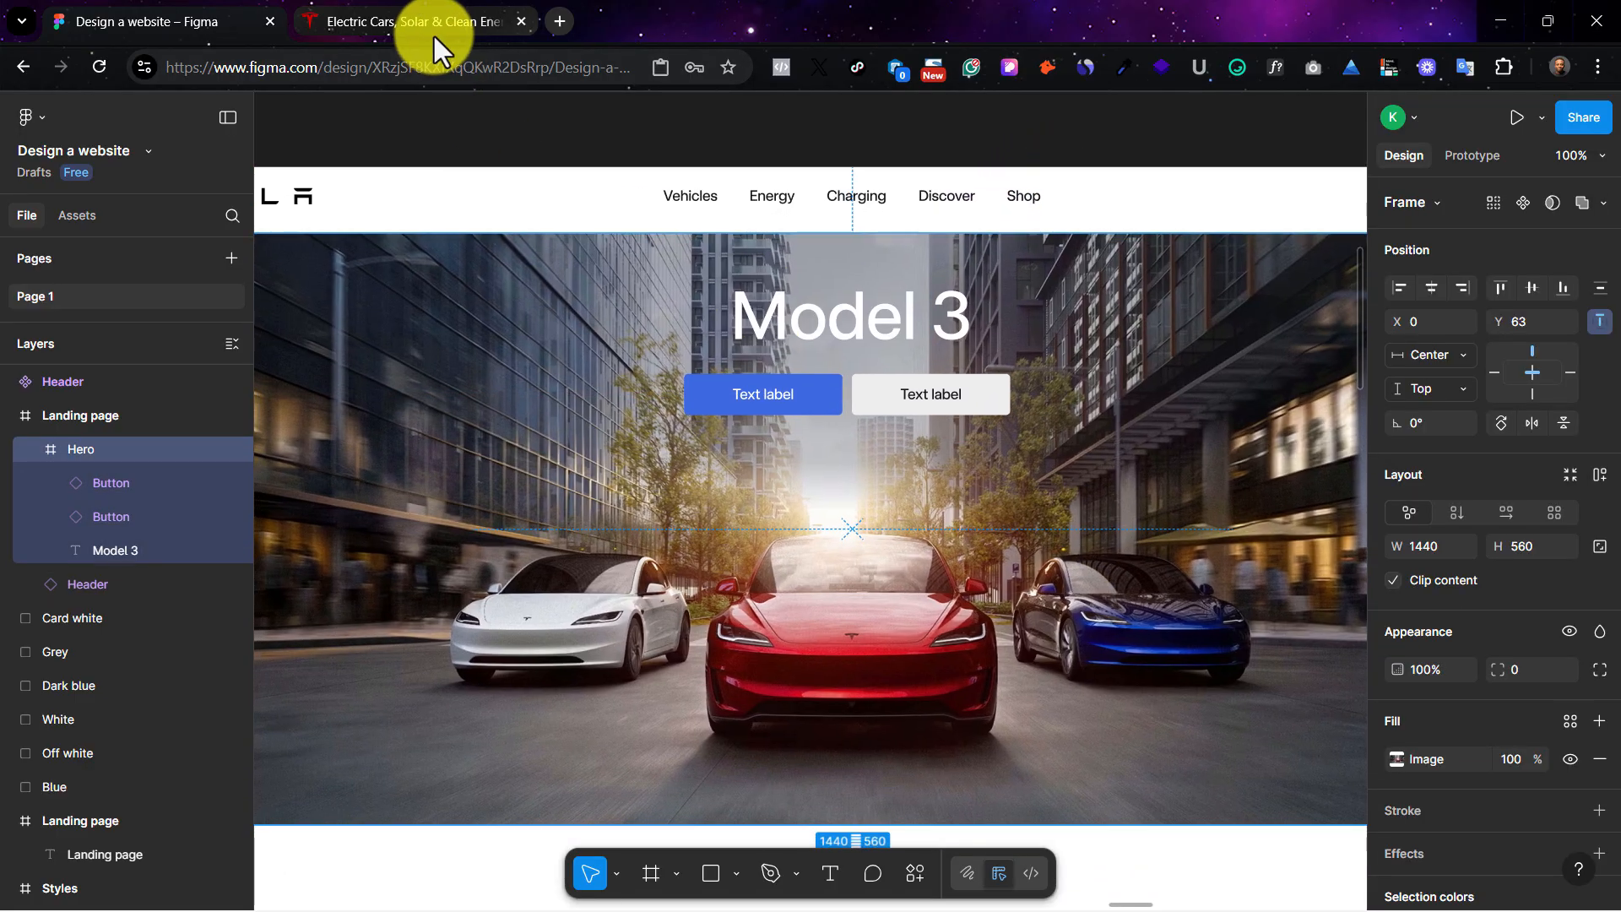
left_click(434, 34)
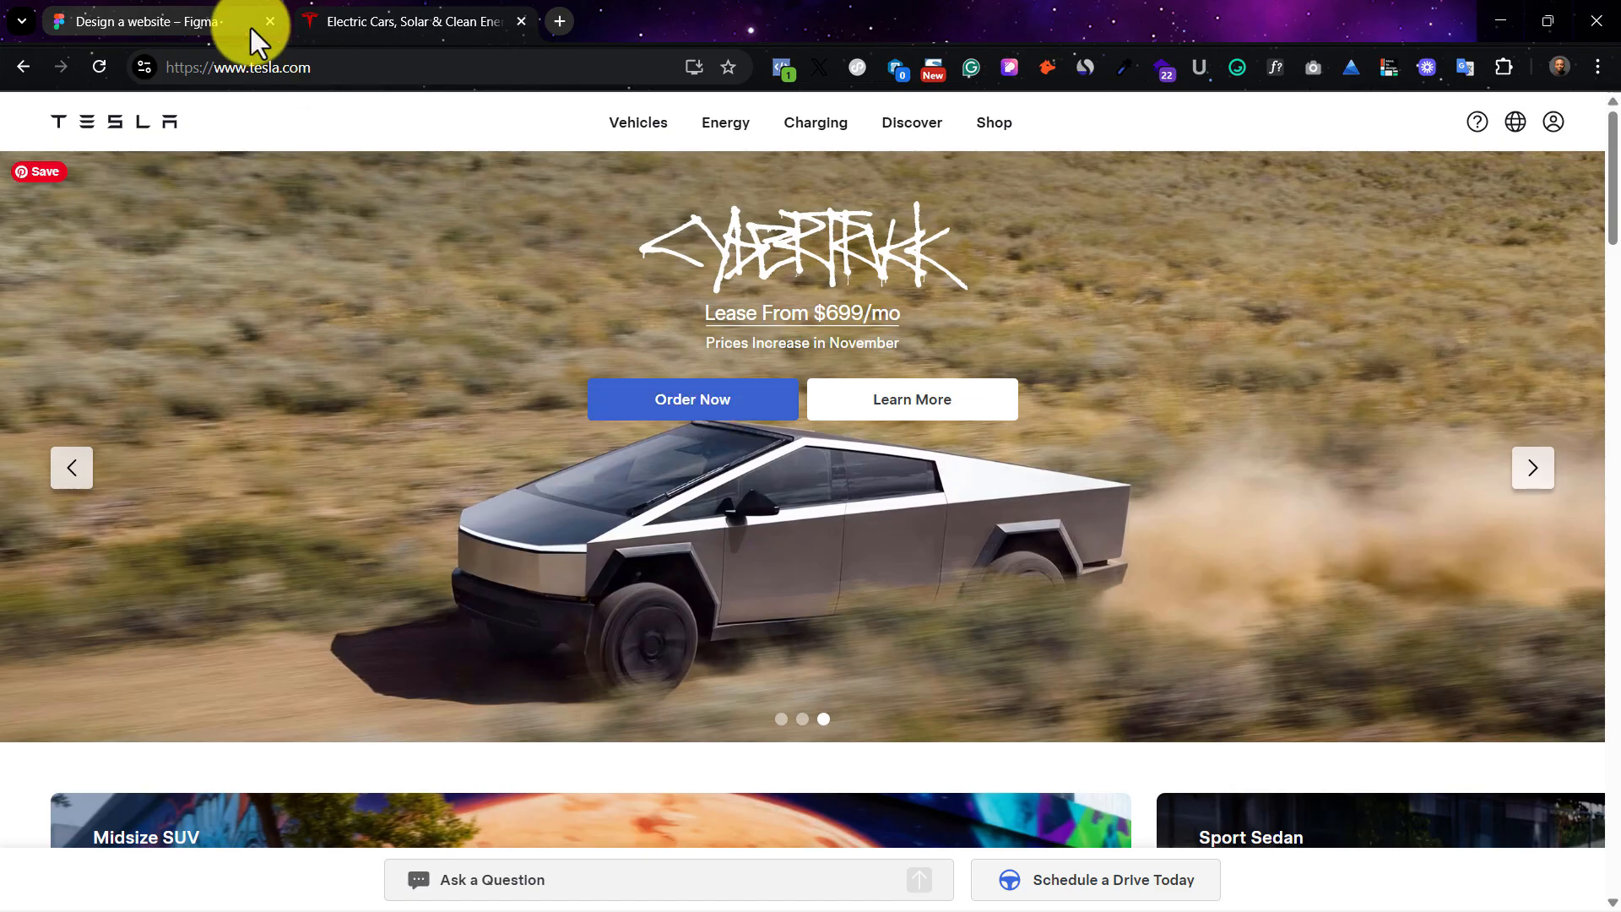
left_click(191, 17)
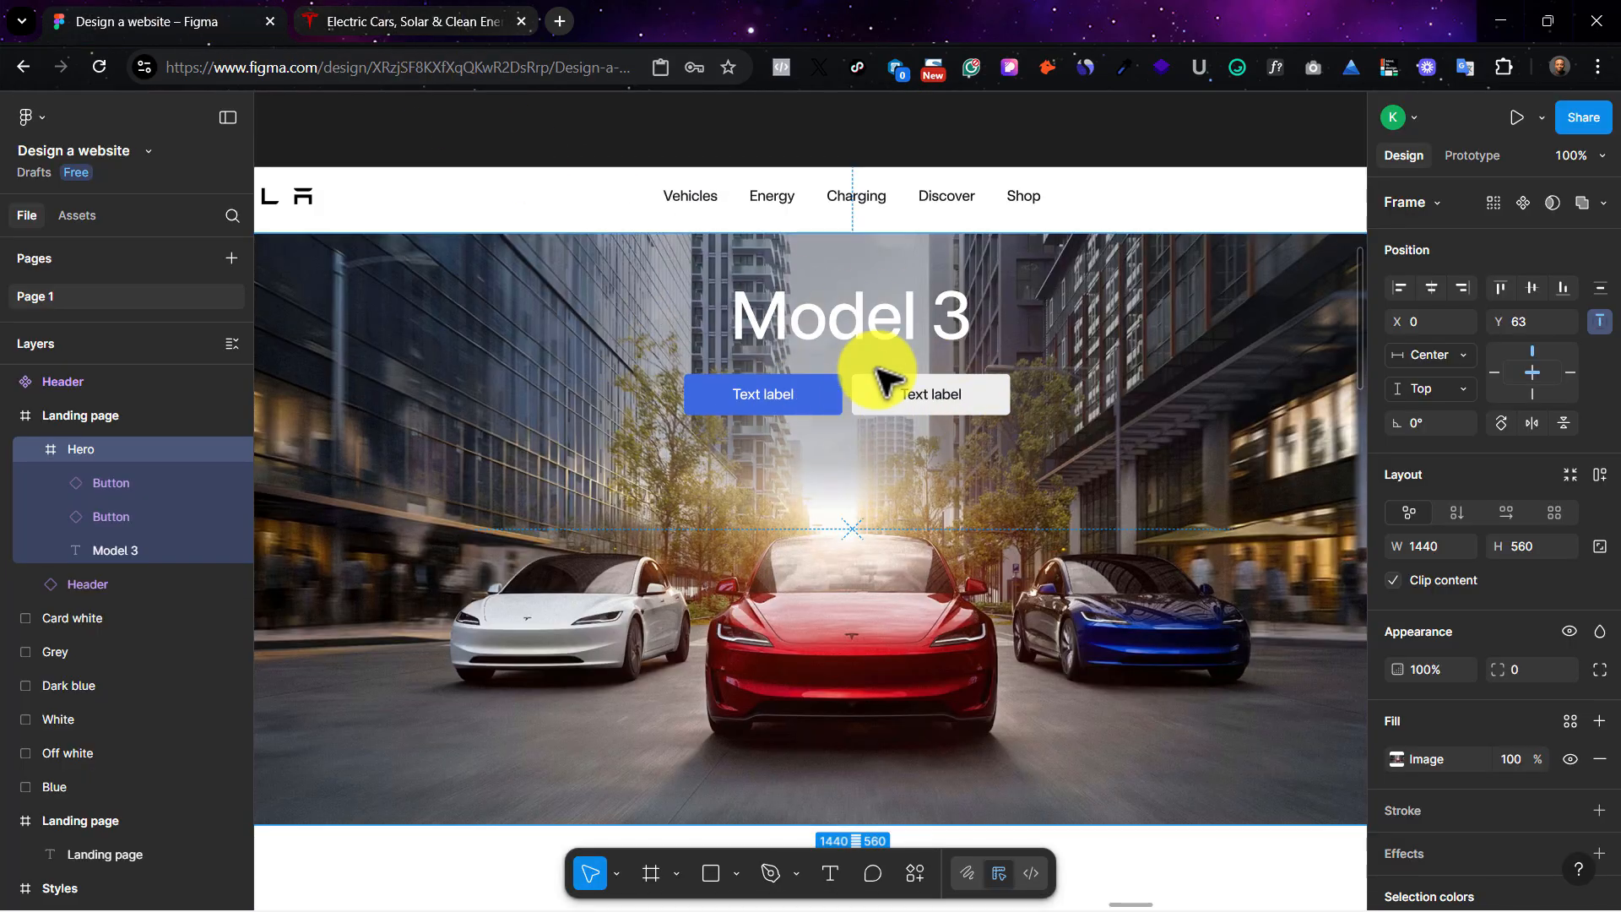
left_click(470, 15)
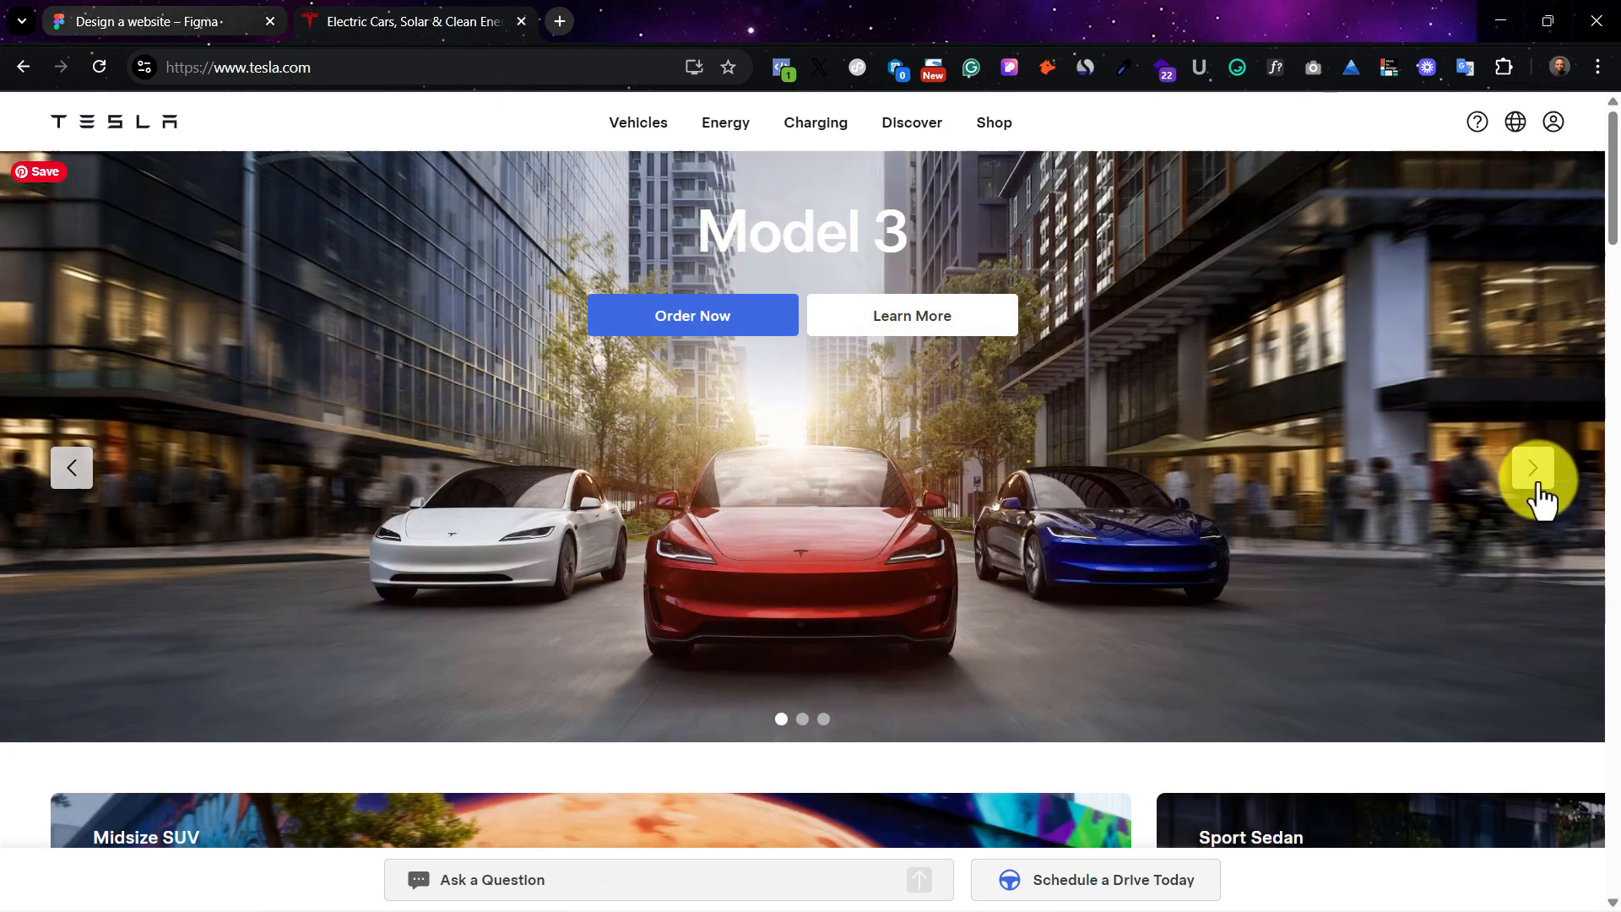
left_click(1535, 472)
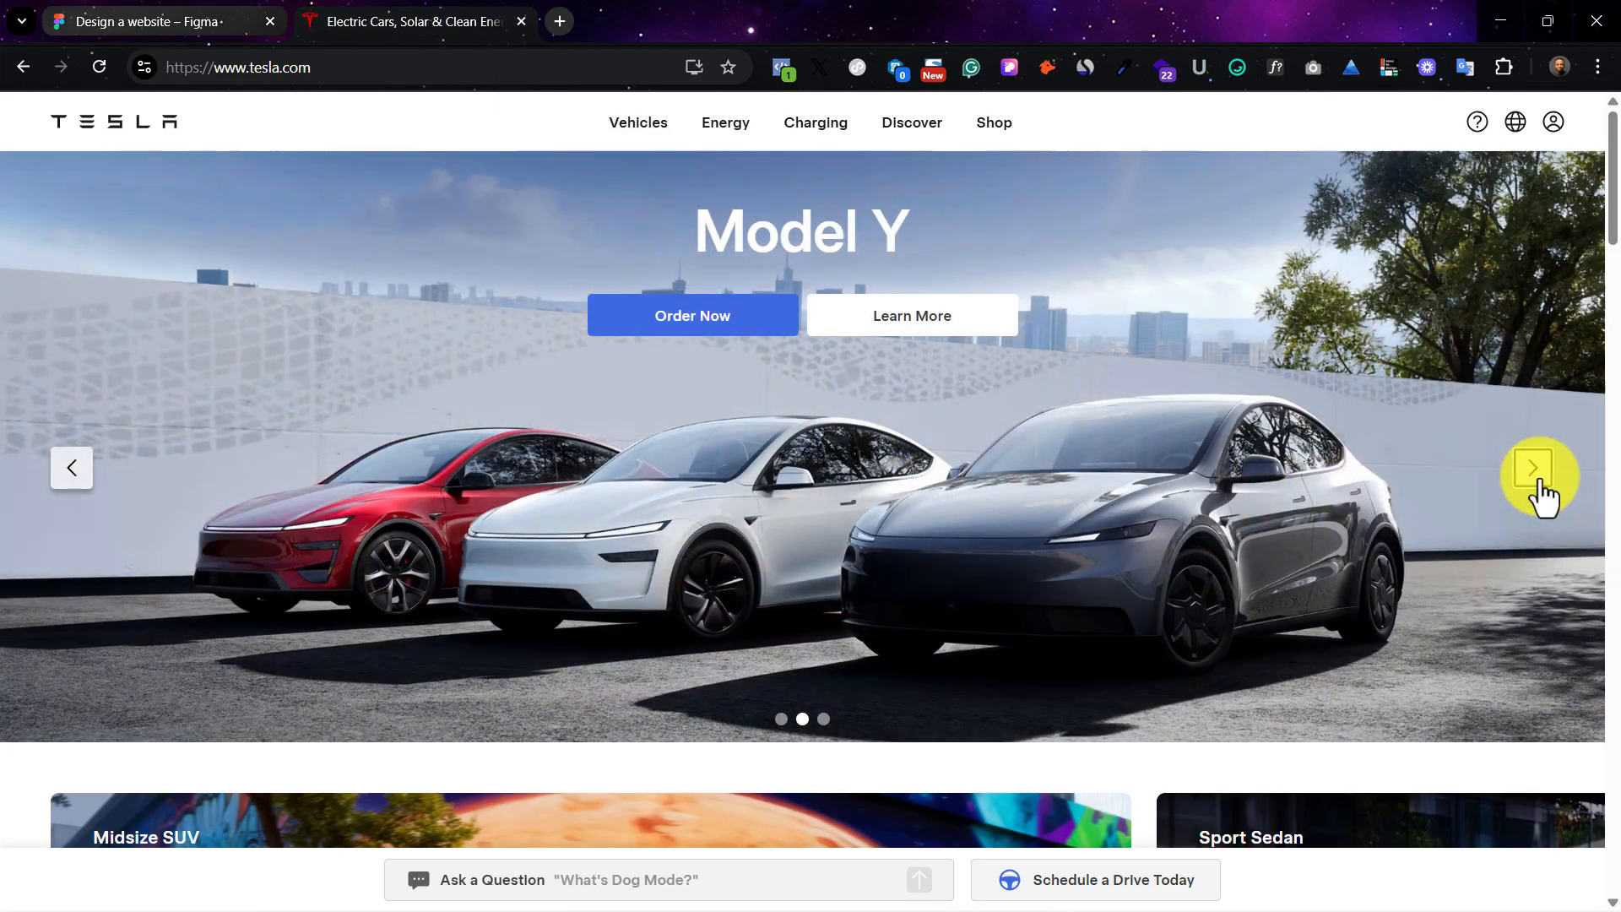
left_click(88, 27)
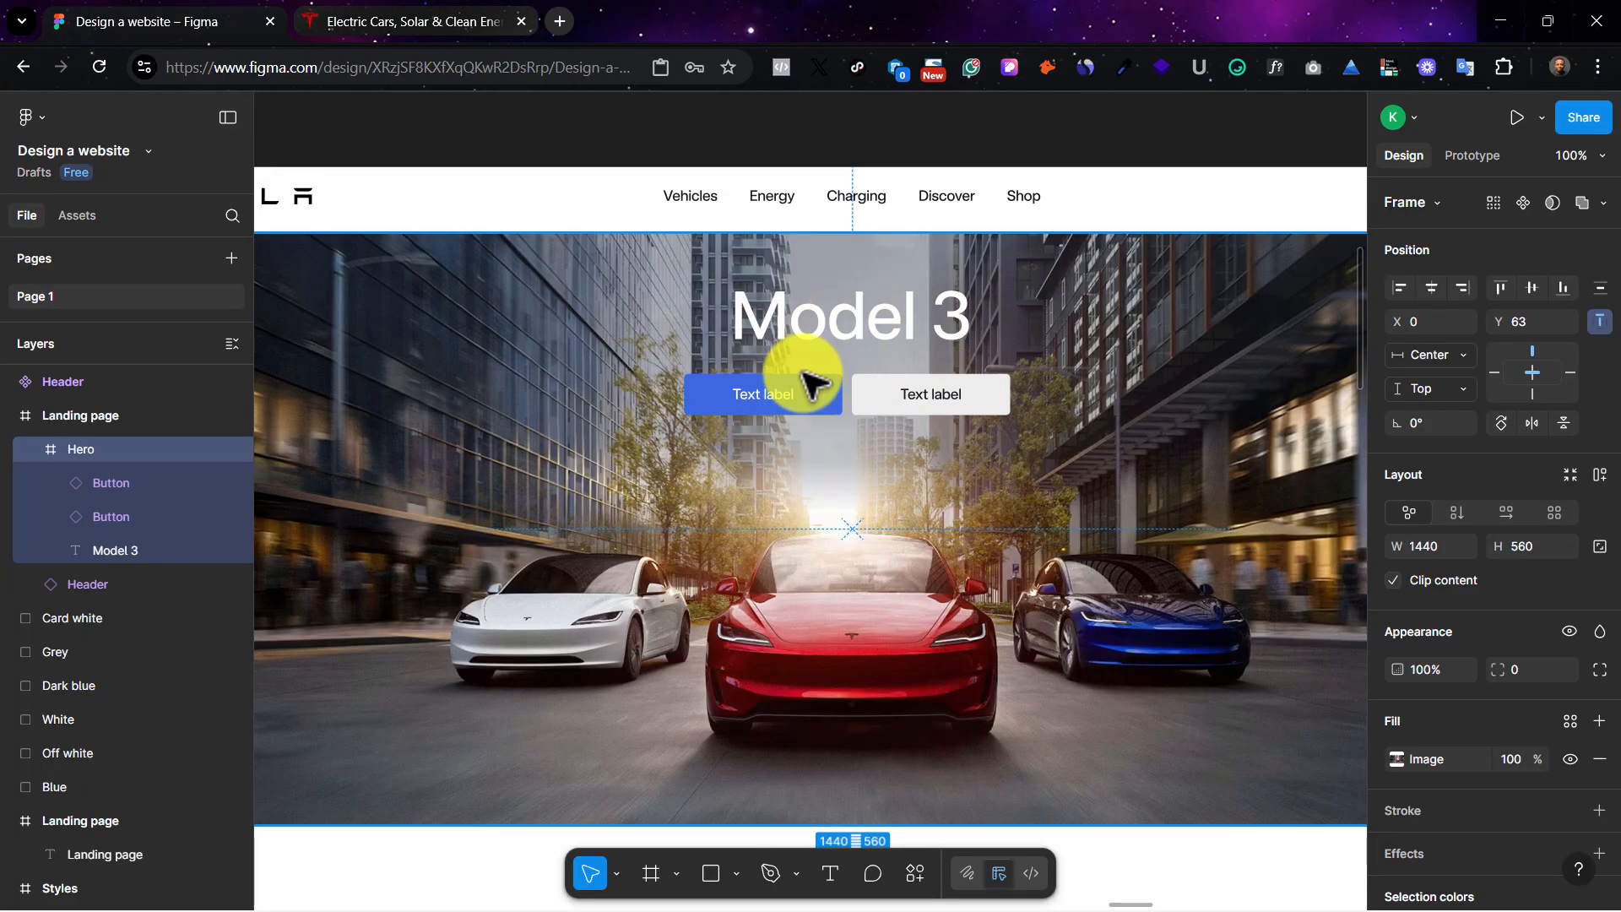
Step: Inspect the size of the Order Now button on the Tesla website with the page inspector extension
left_click(363, 18)
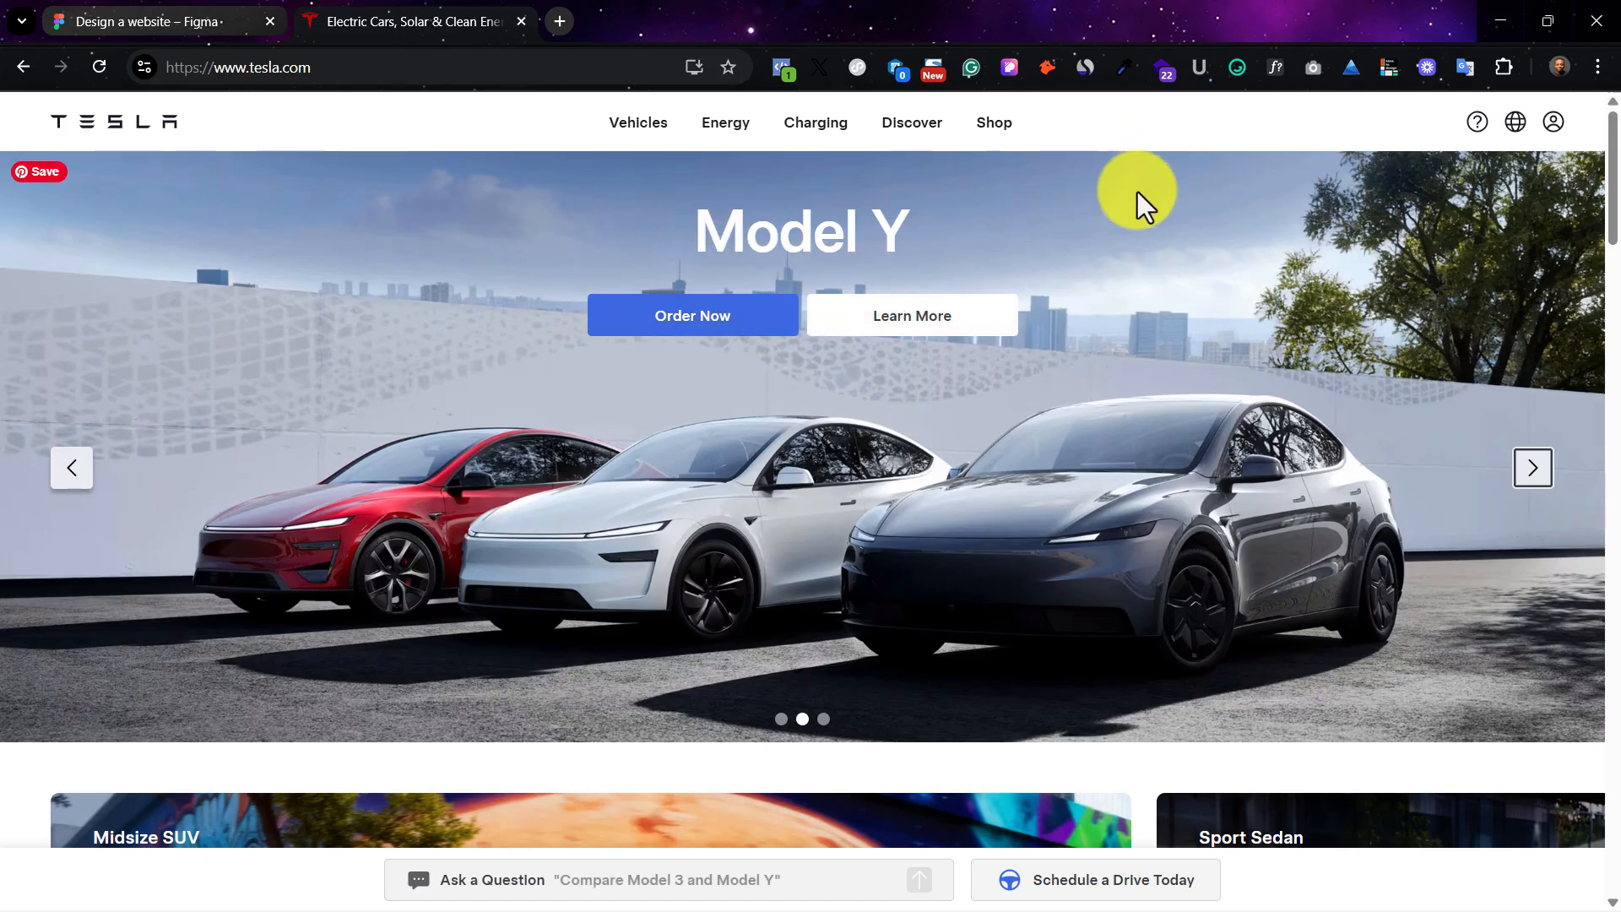
left_click(913, 123)
left_click(1010, 67)
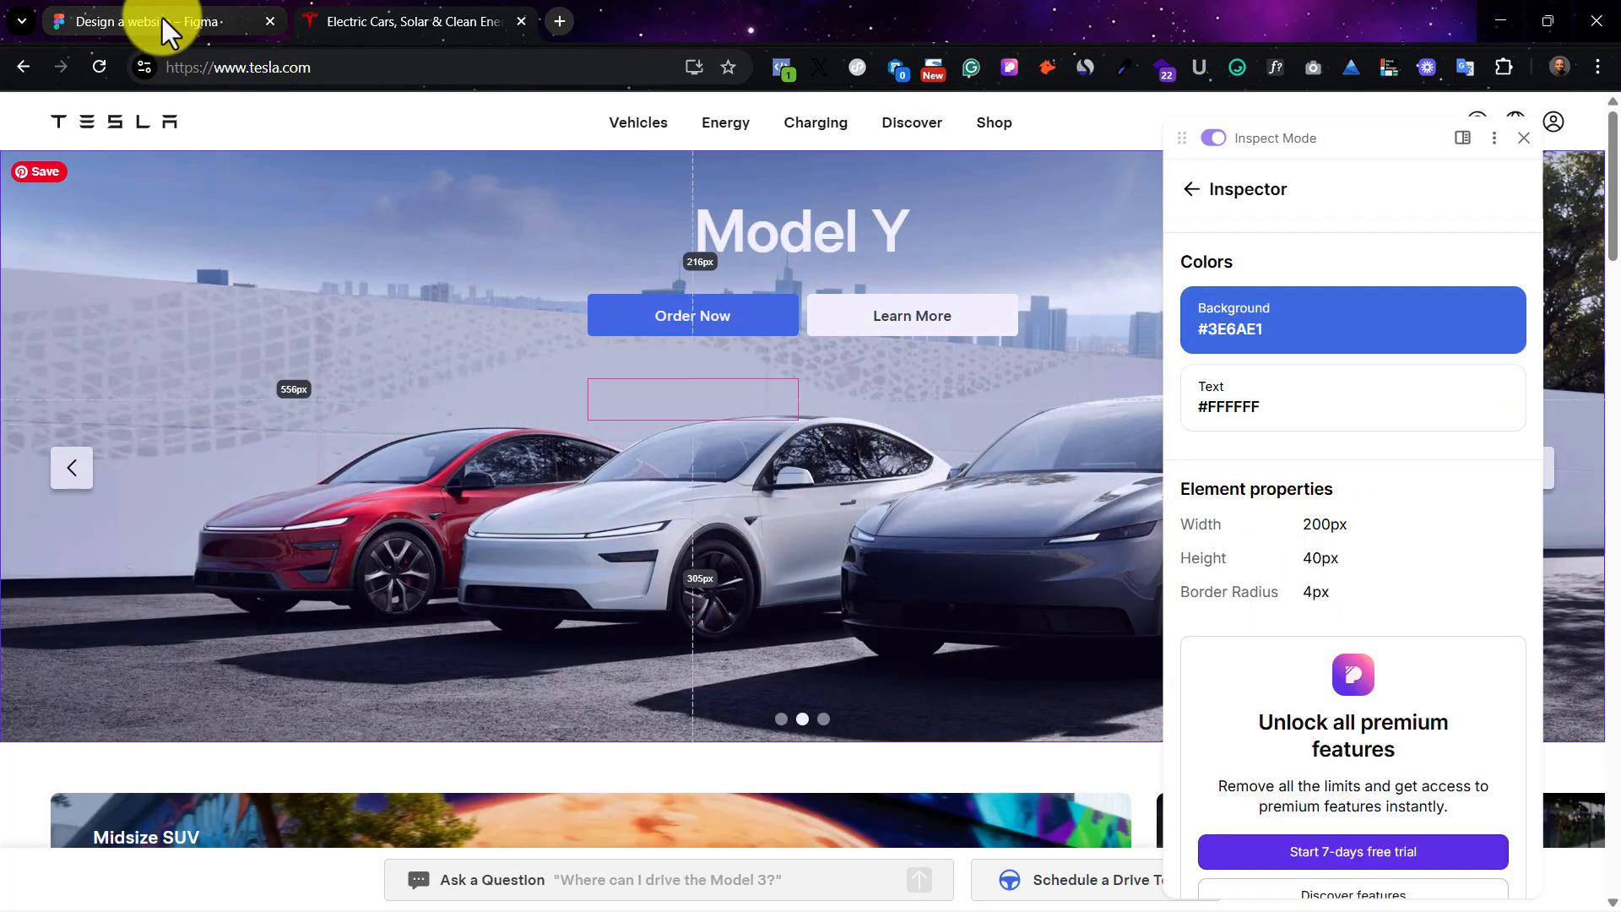
Step: Close the website inspector and set the width of both hero buttons to 200 in Figma
left_click(162, 18)
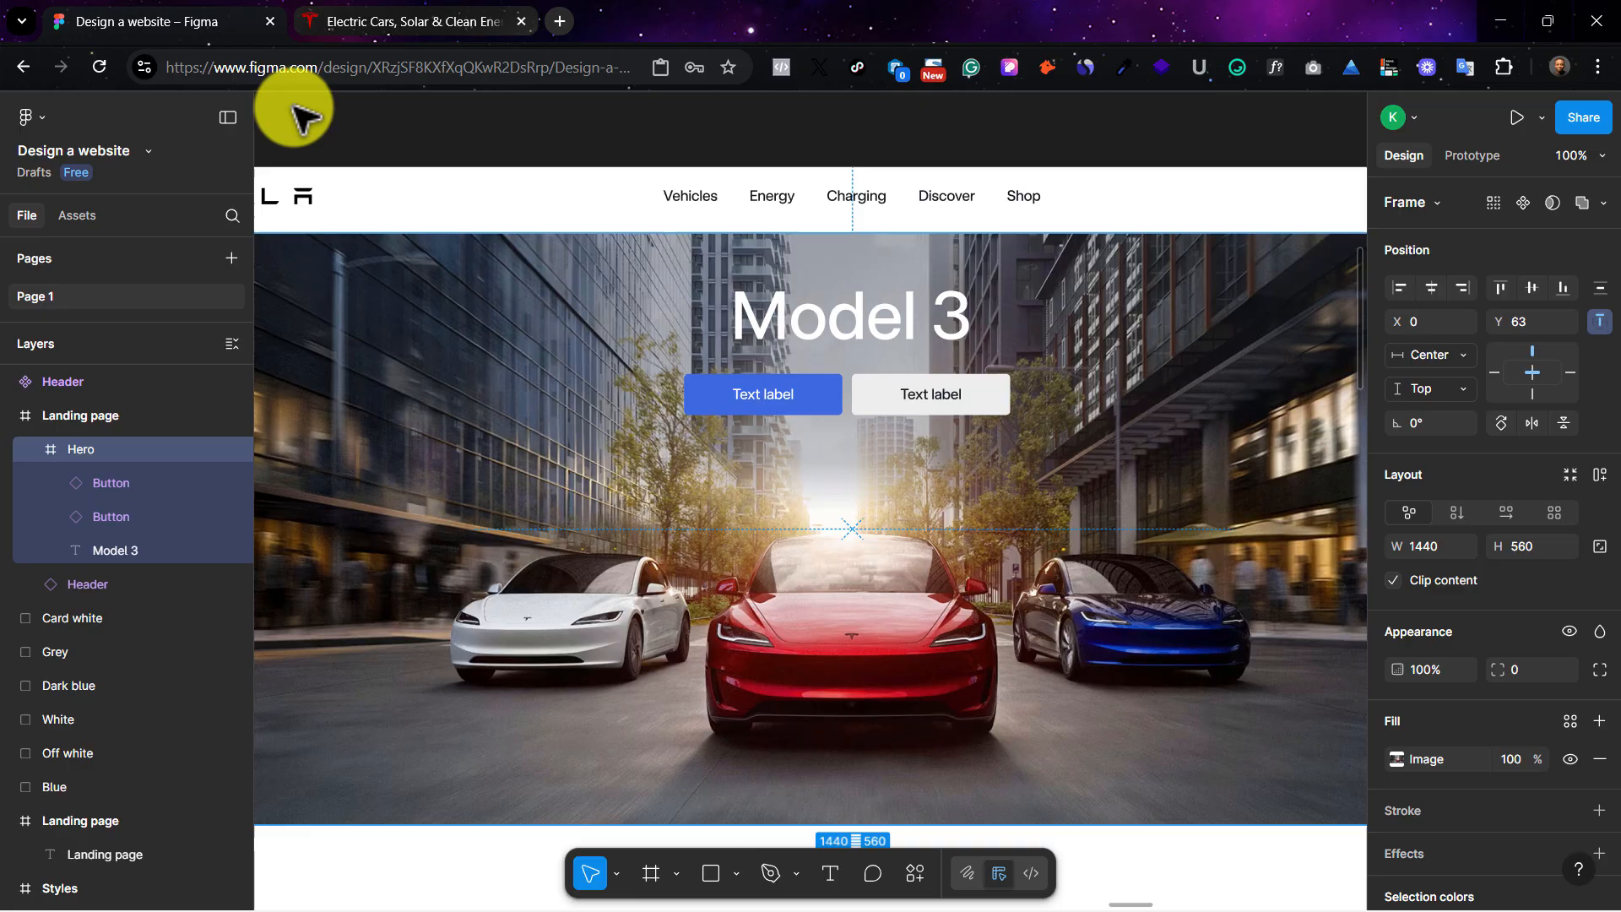
left_click(823, 398)
left_click(933, 401, "shift")
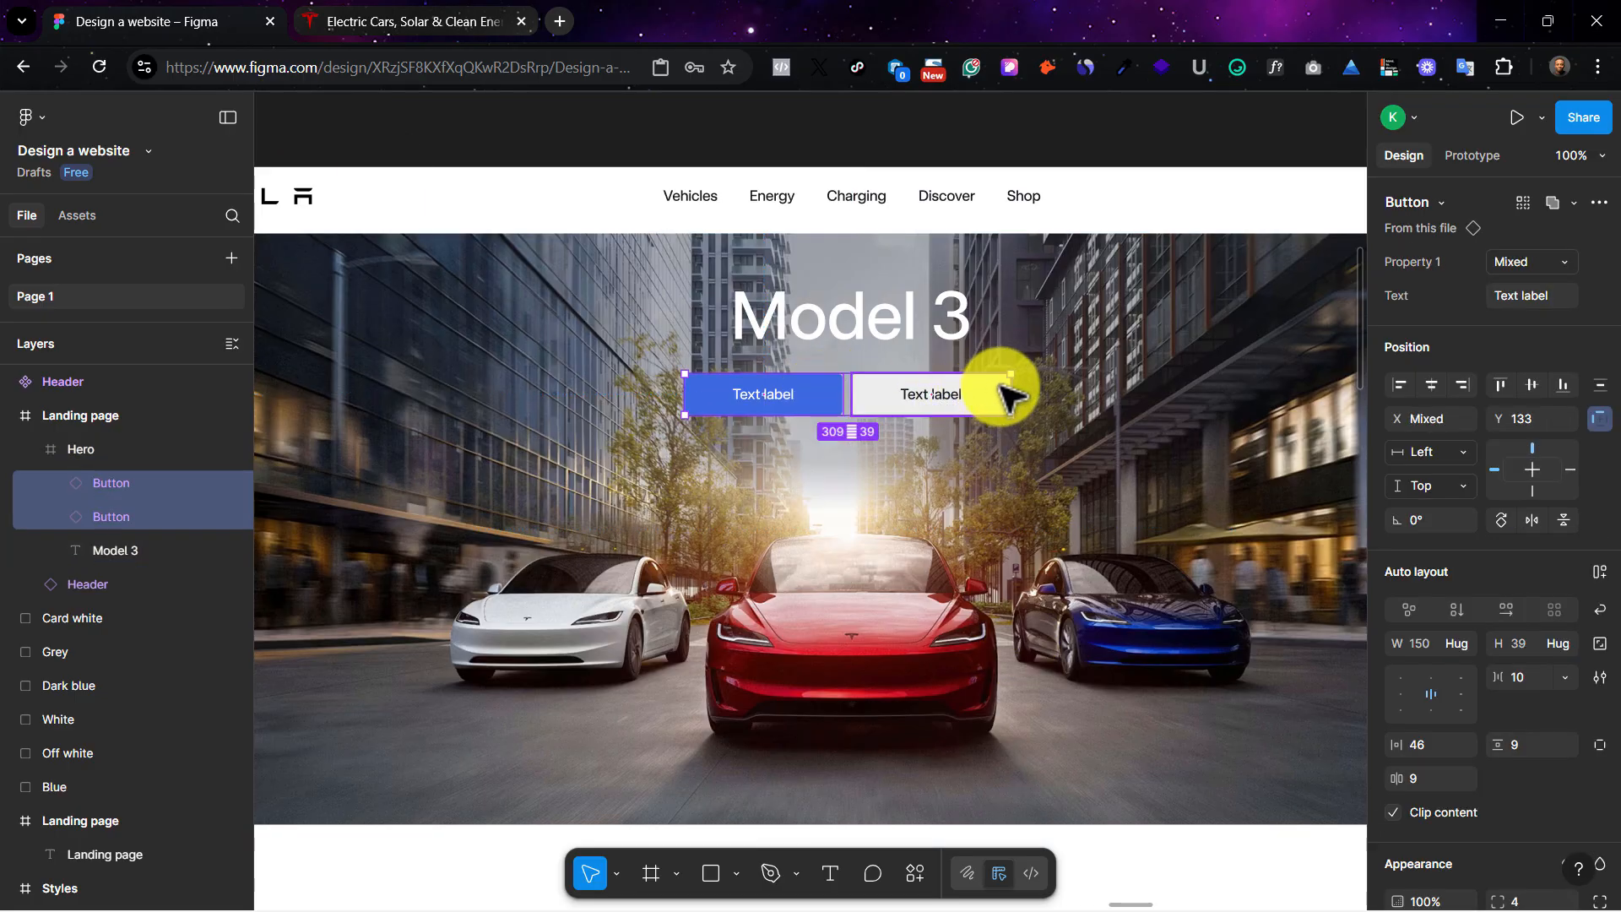
left_click(354, 19)
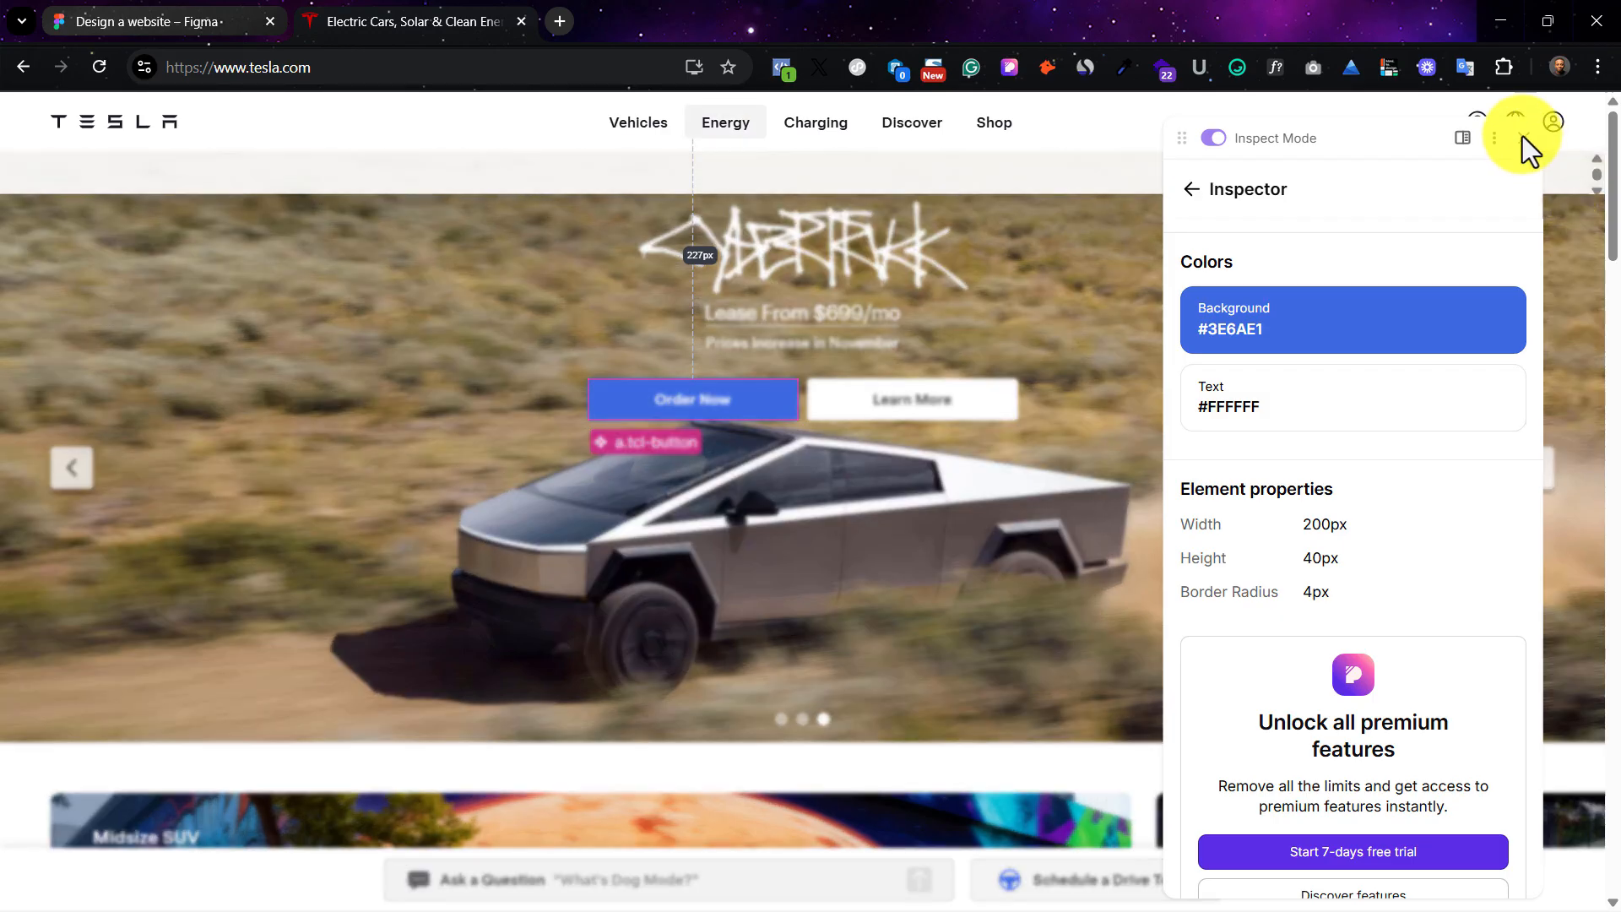
left_click(1522, 135)
left_click(162, 19)
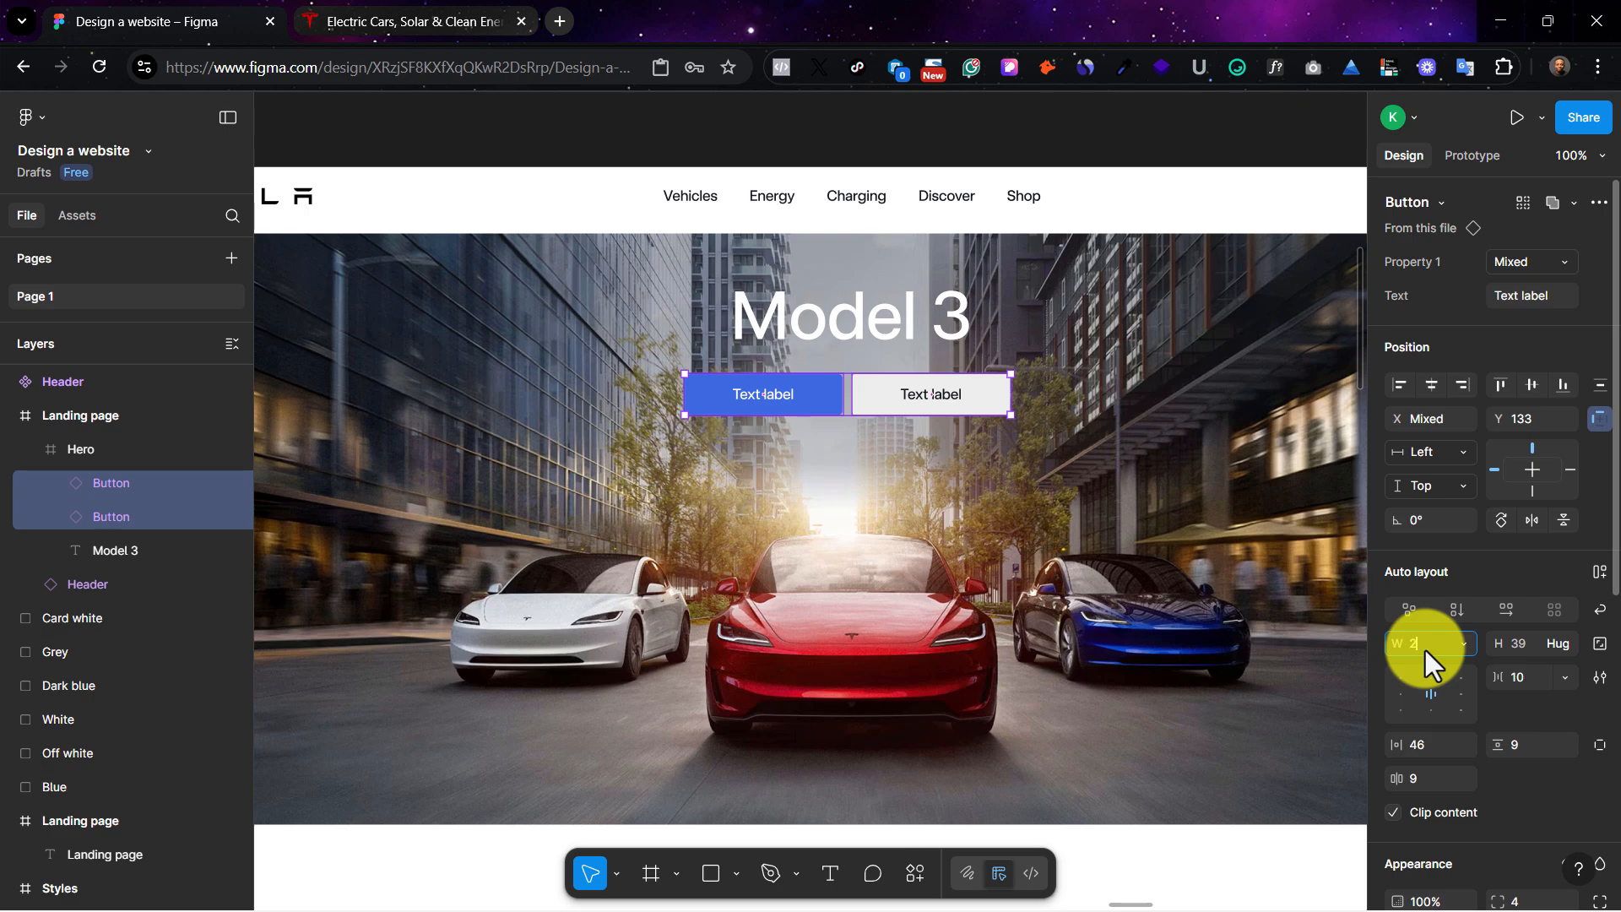
type("00")
key("Return")
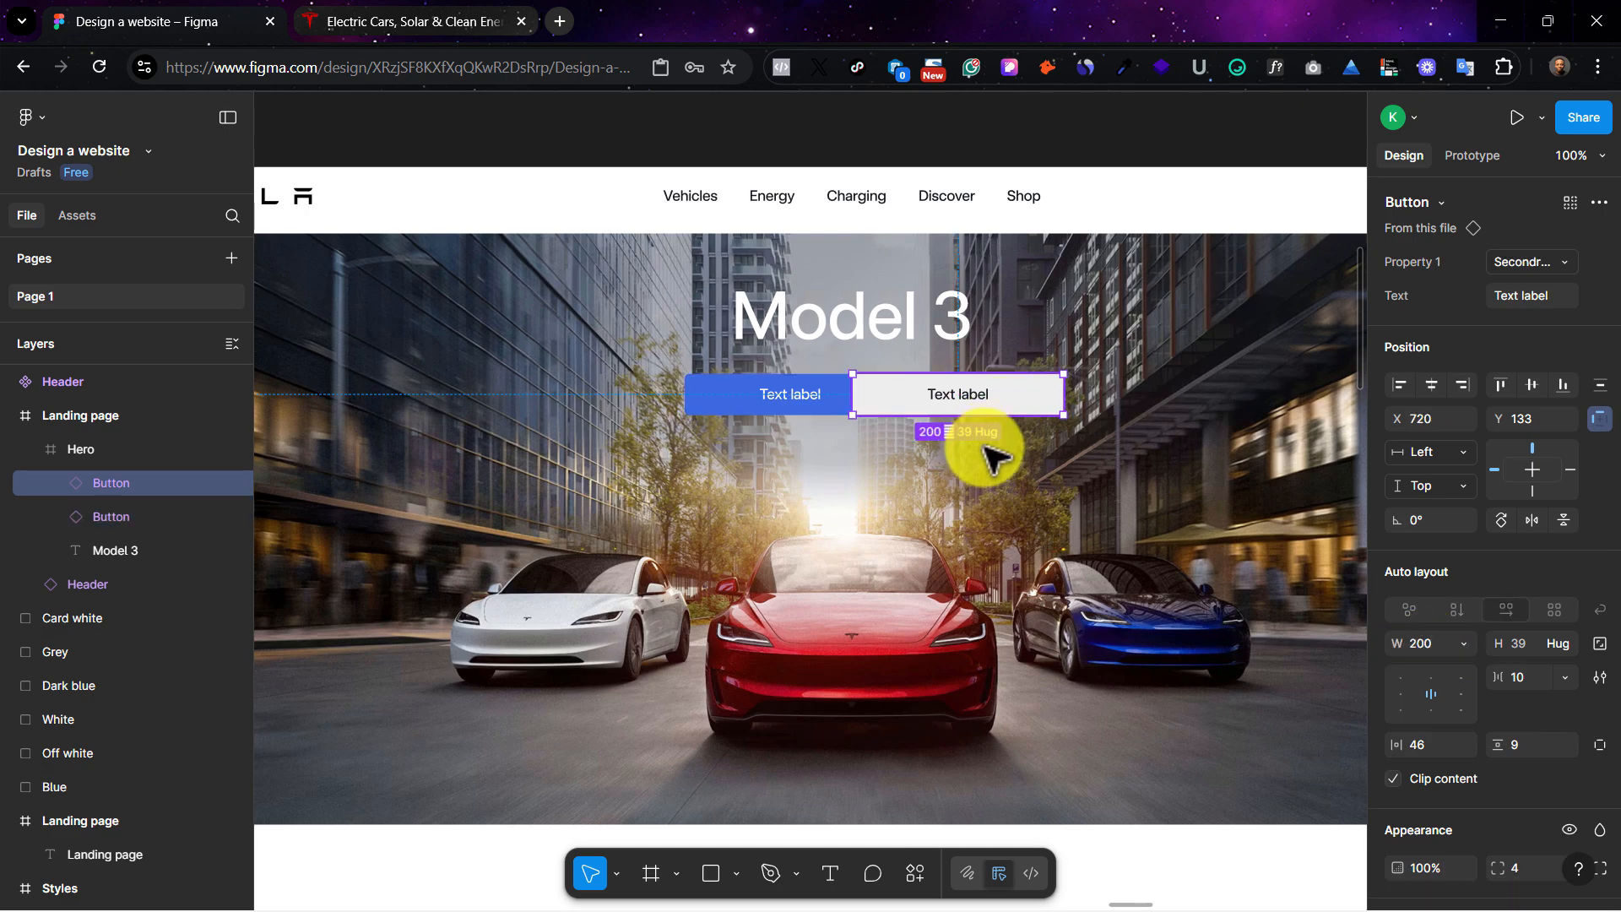
Step: Space the two widened buttons 9 px apart, centered below the "Model 3" heading, and compare the result with the Tesla website
left_click(963, 401)
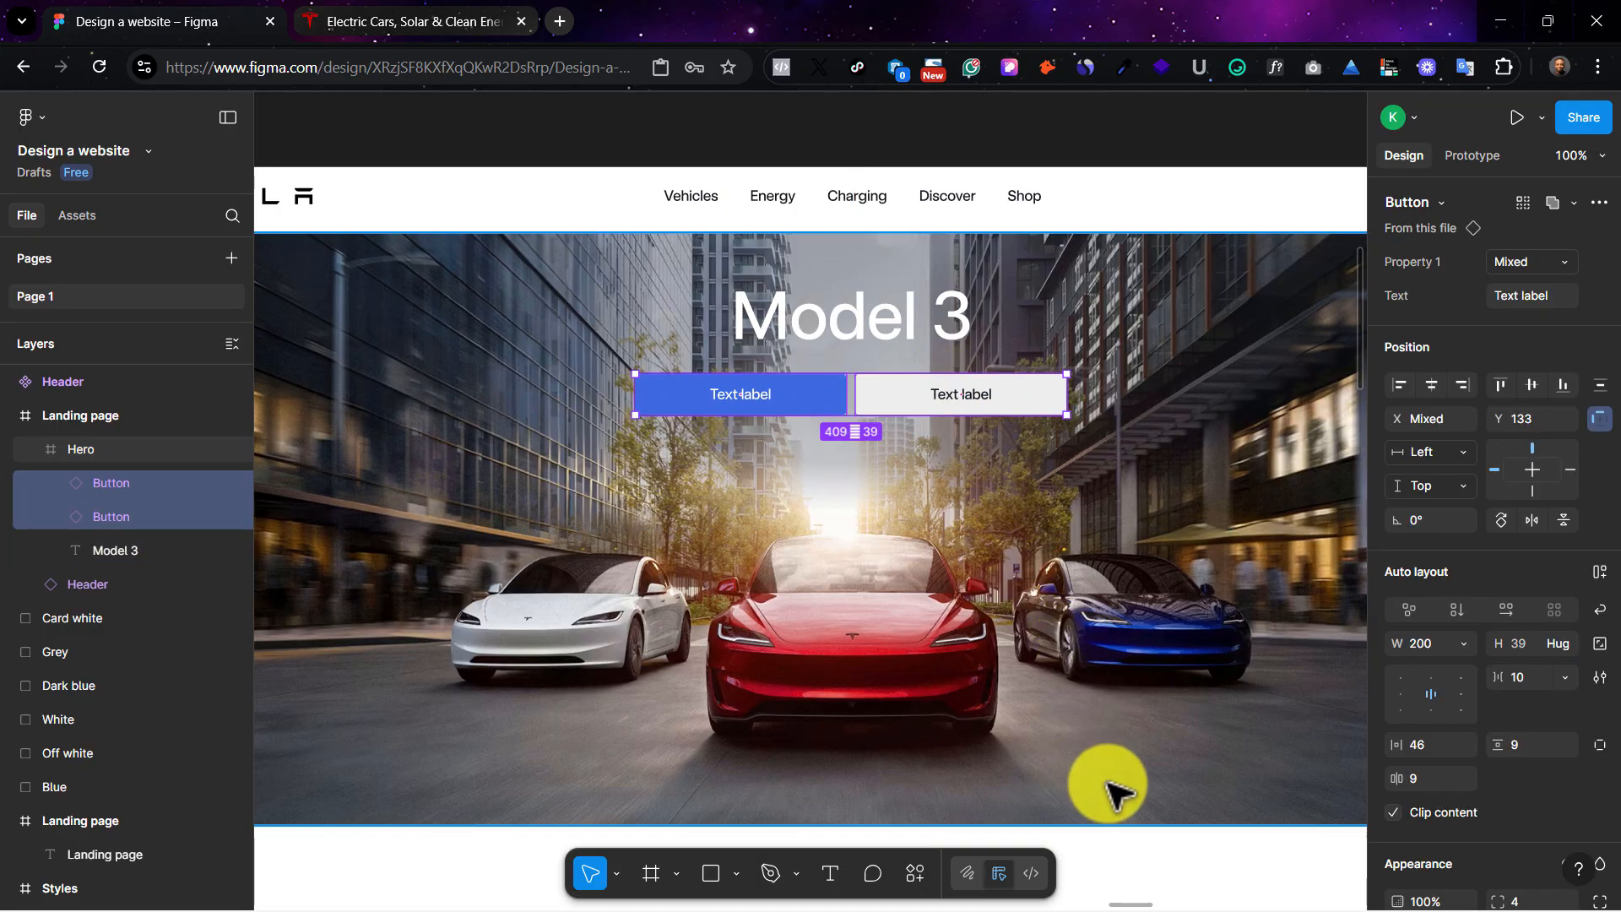
left_click(1186, 859)
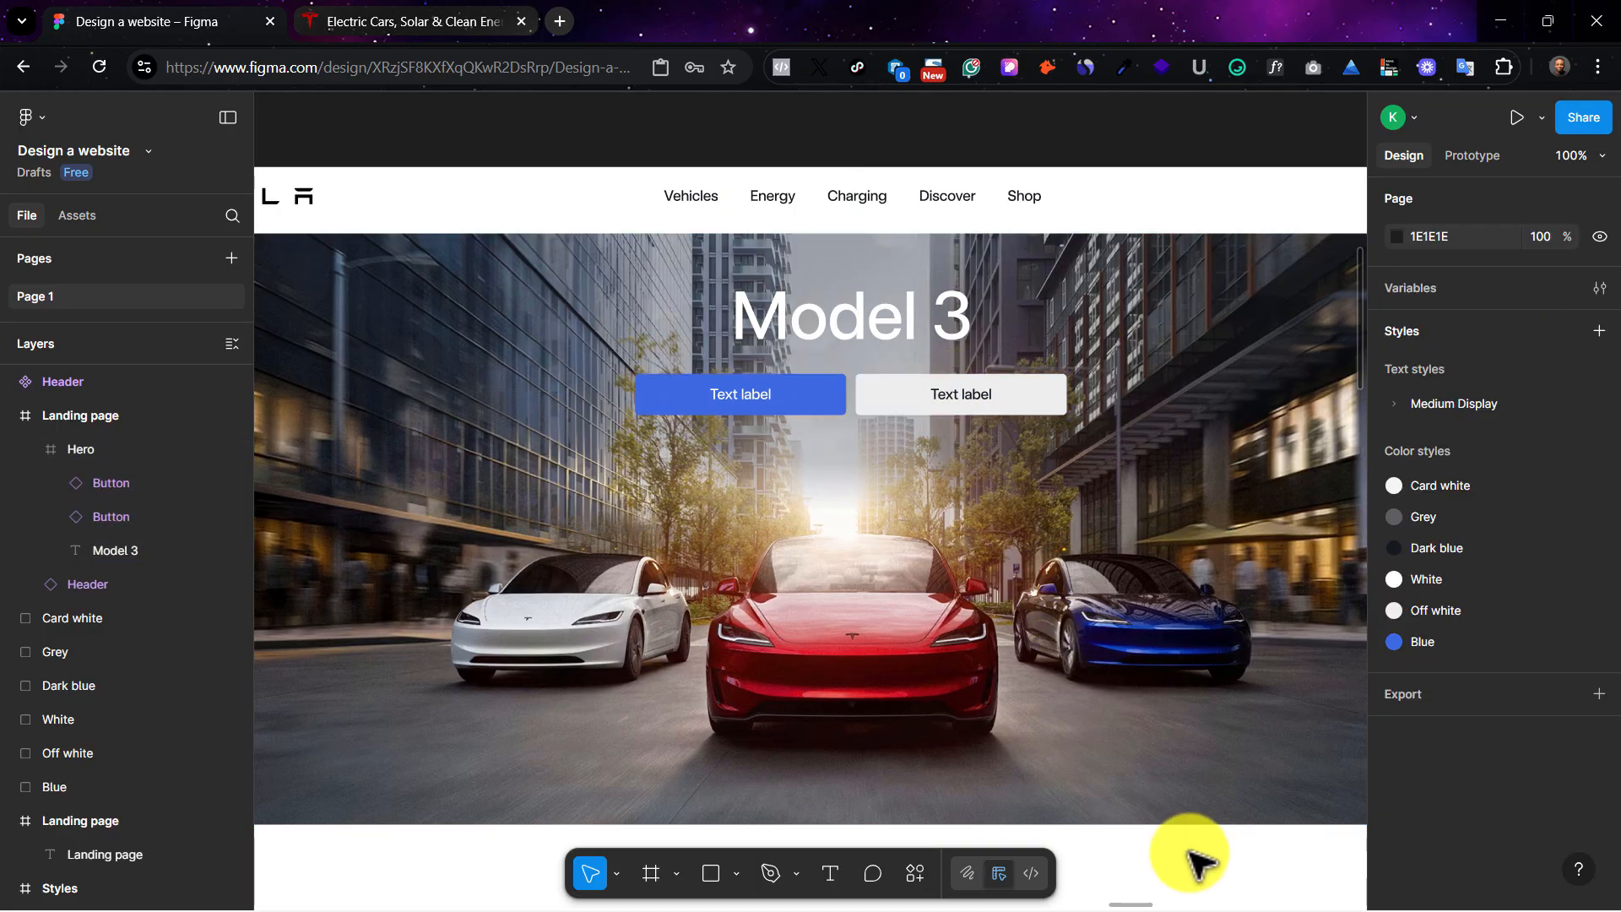
left_click(1128, 688)
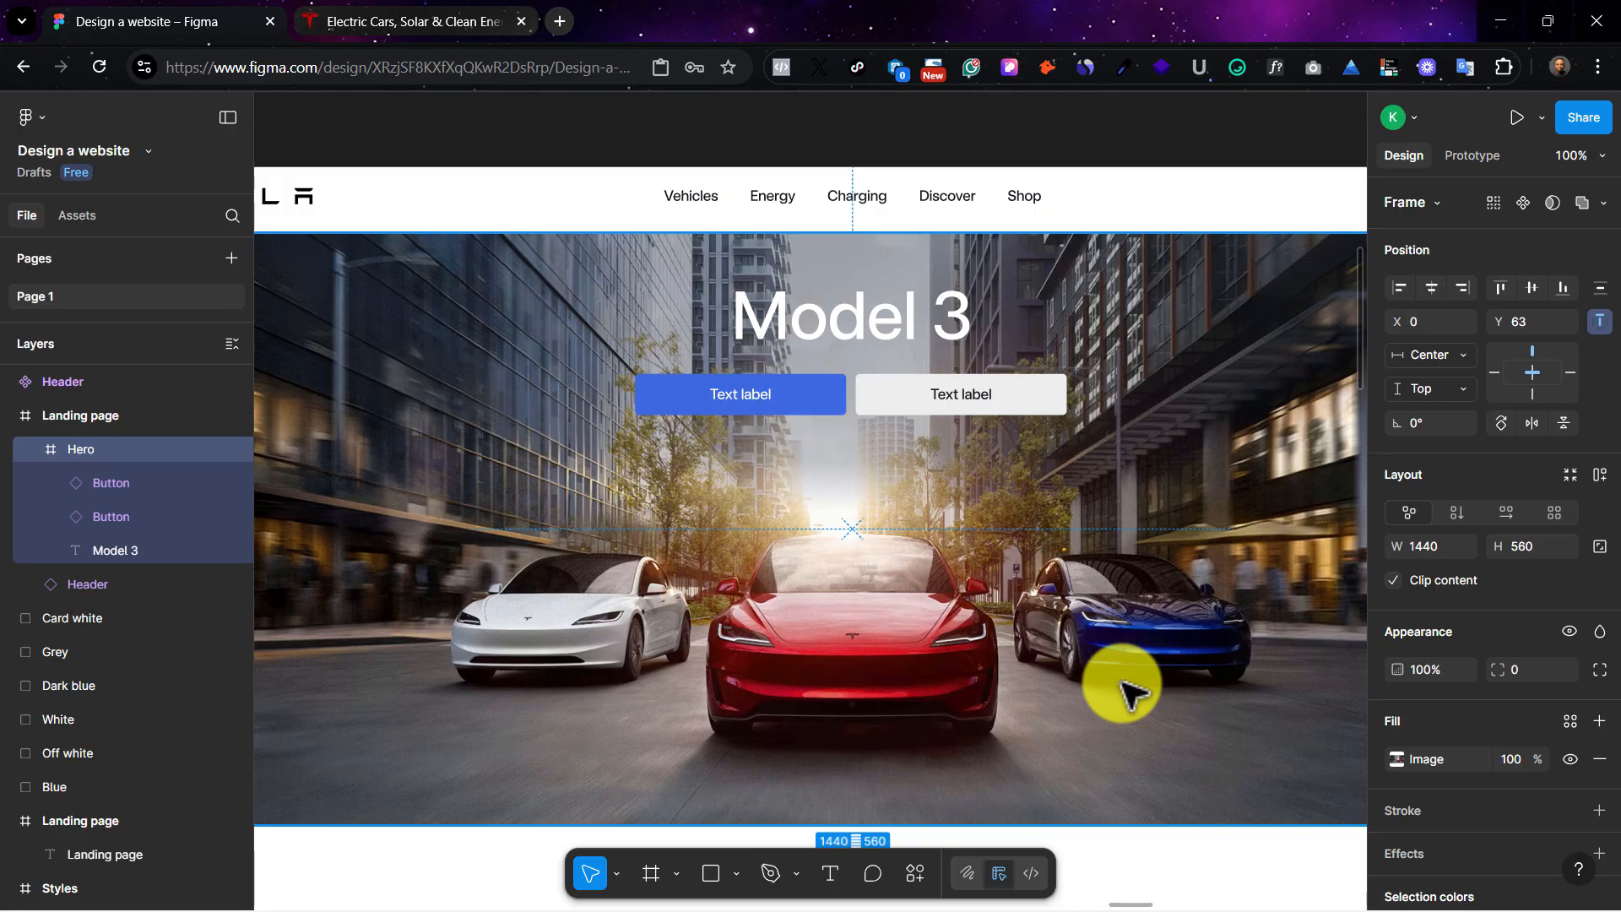
left_click(407, 18)
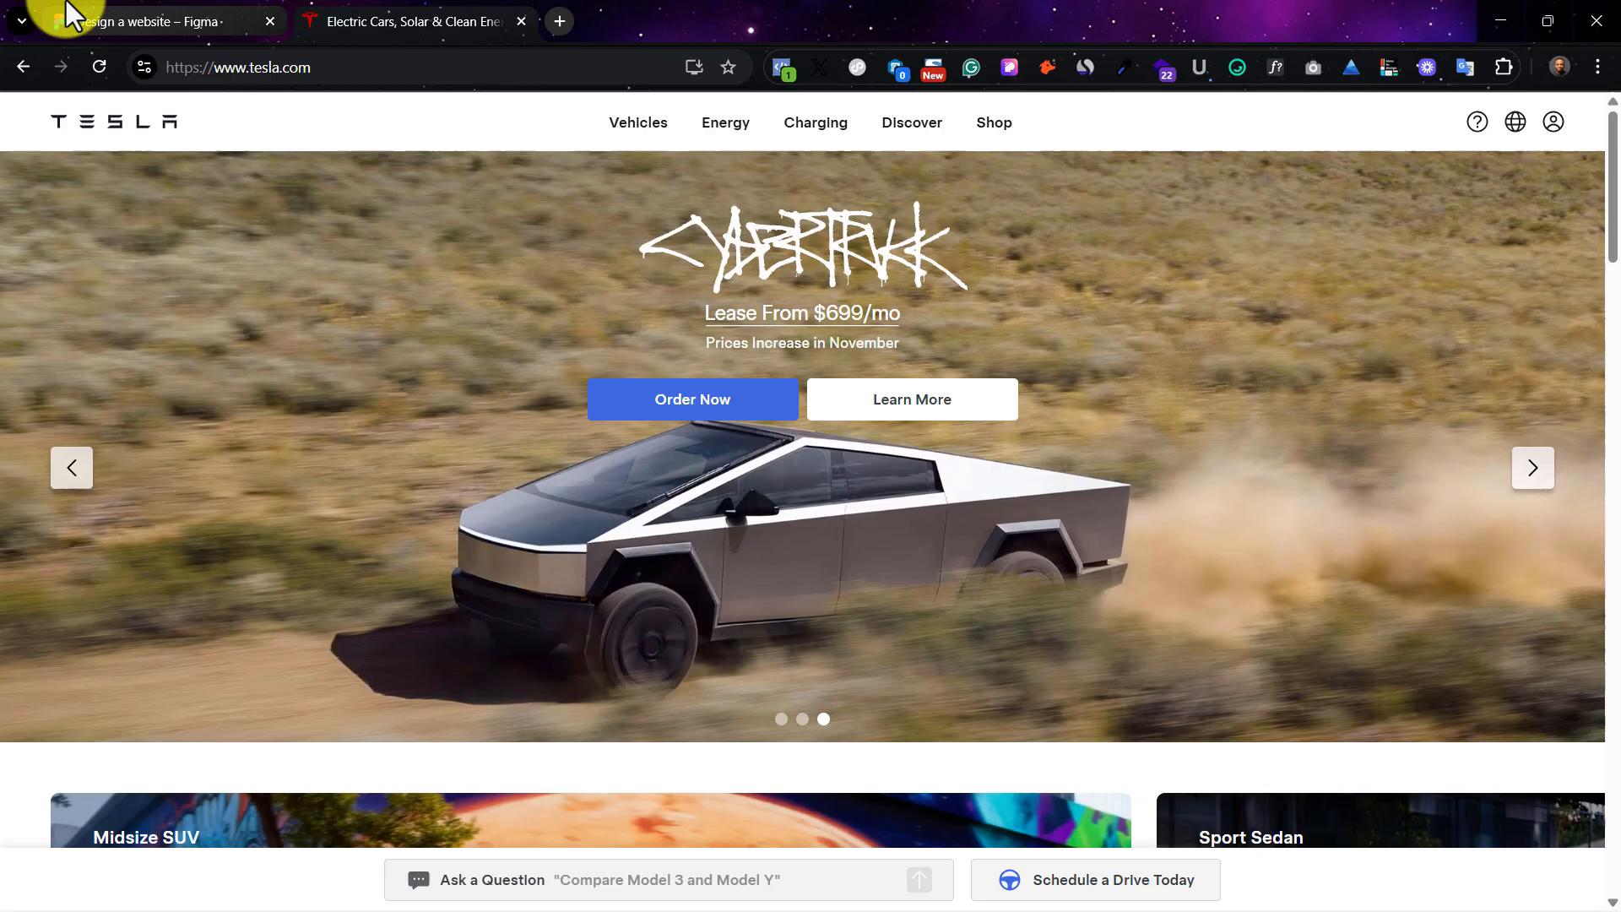
left_click(84, 18)
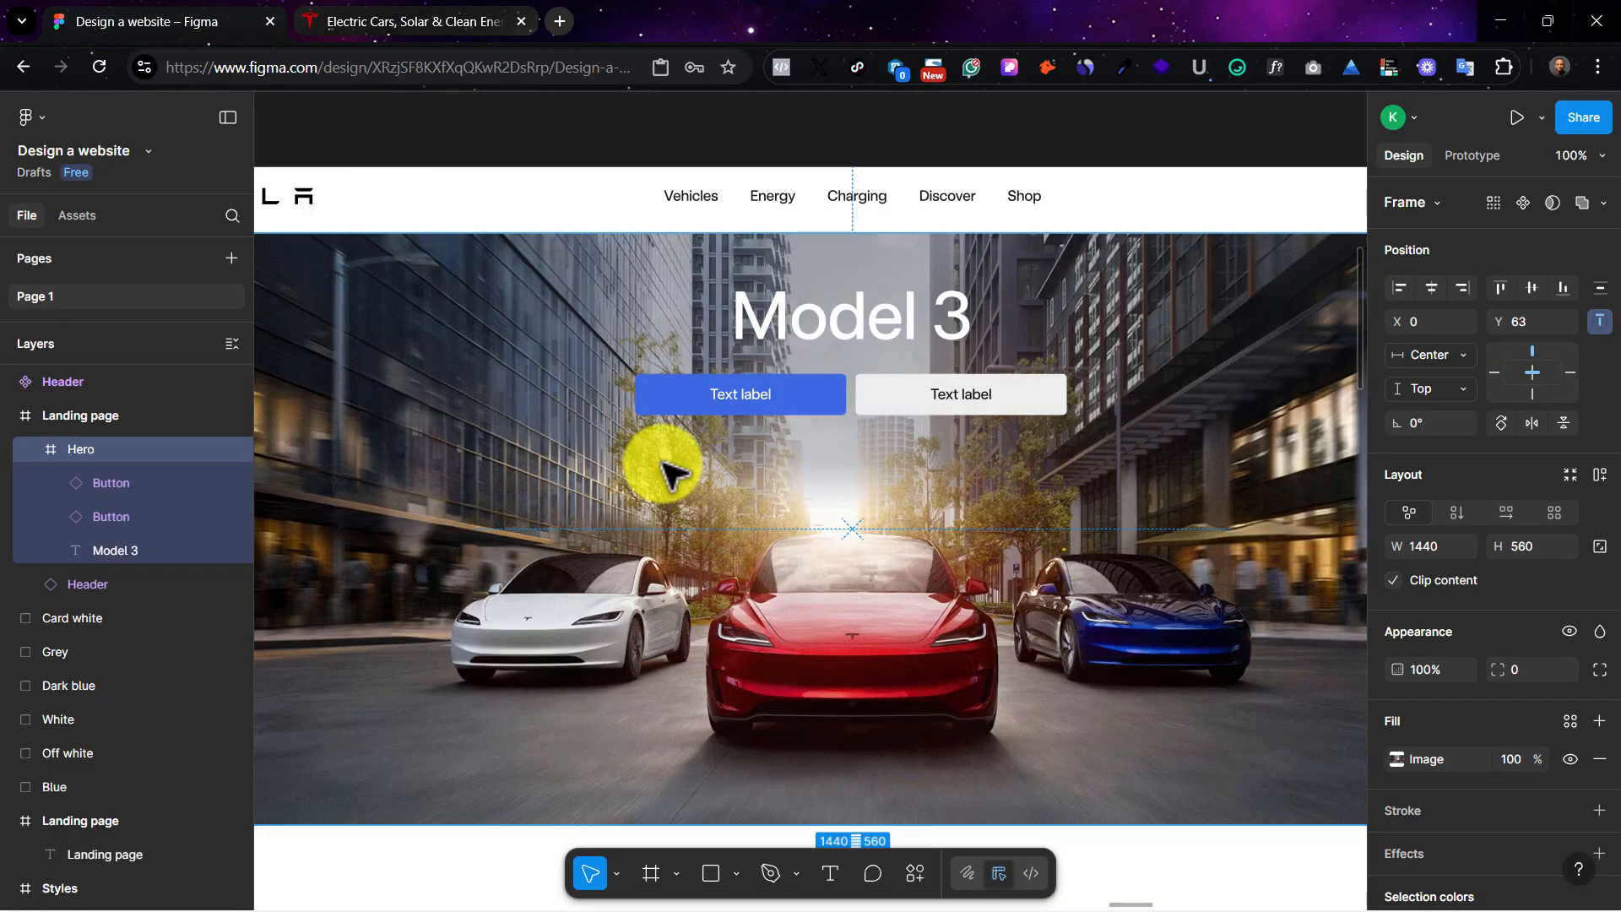
Step: Add a black 000000 fill at 20% opacity over the Hero frame's car image to darken it
scroll(1046, 720, "down", 3)
scroll(1046, 720, "up", 3)
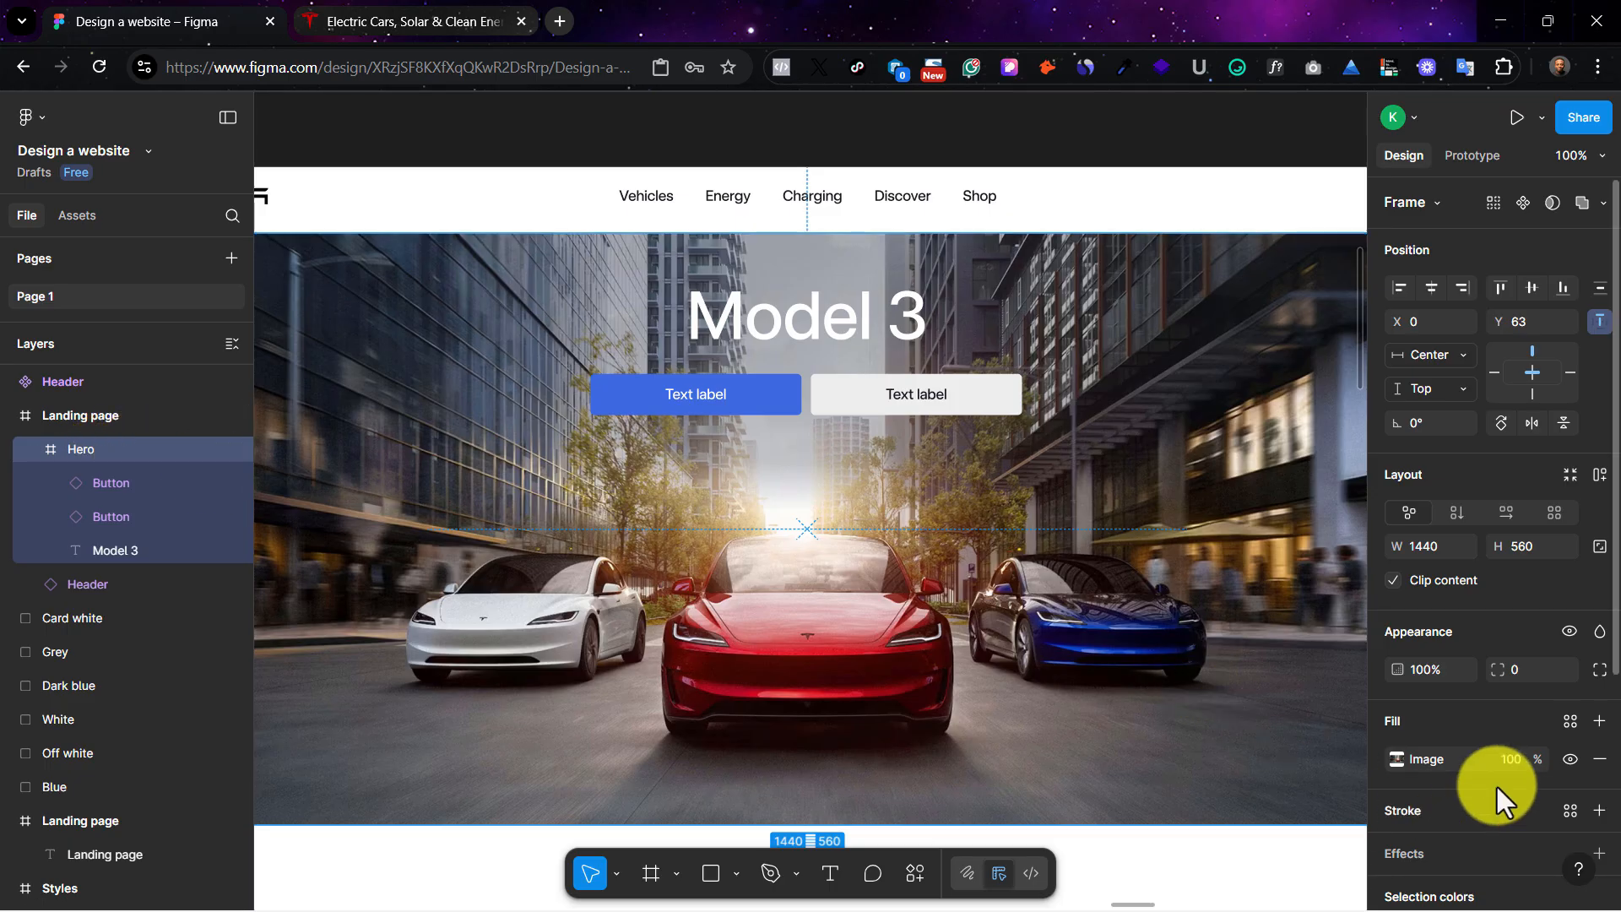
left_click(1598, 721)
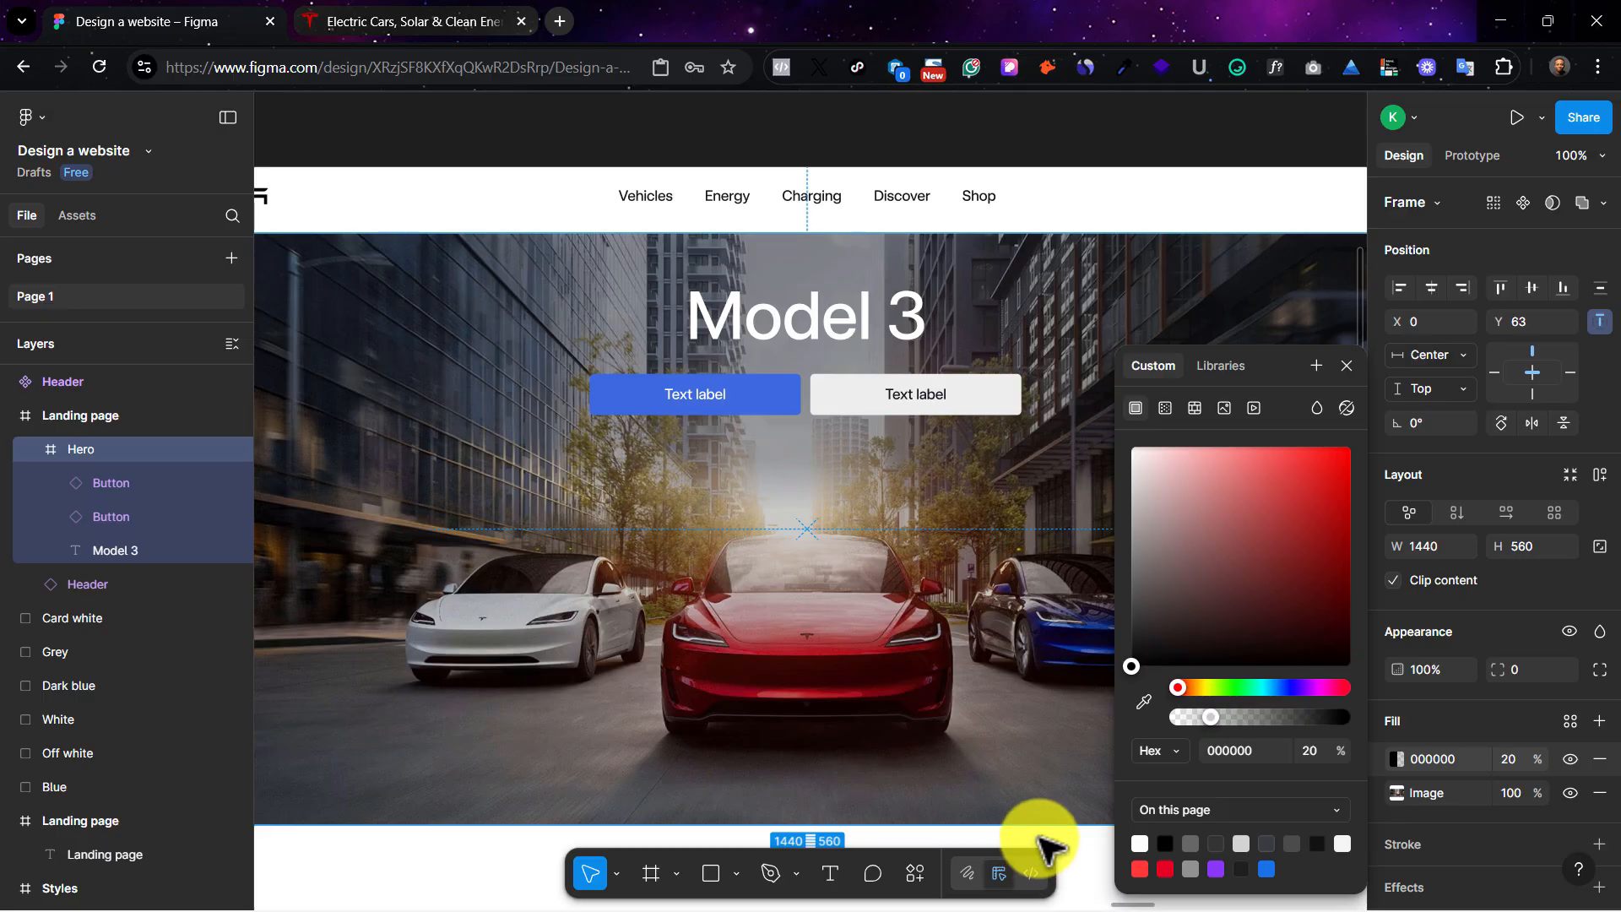
left_click(1074, 841)
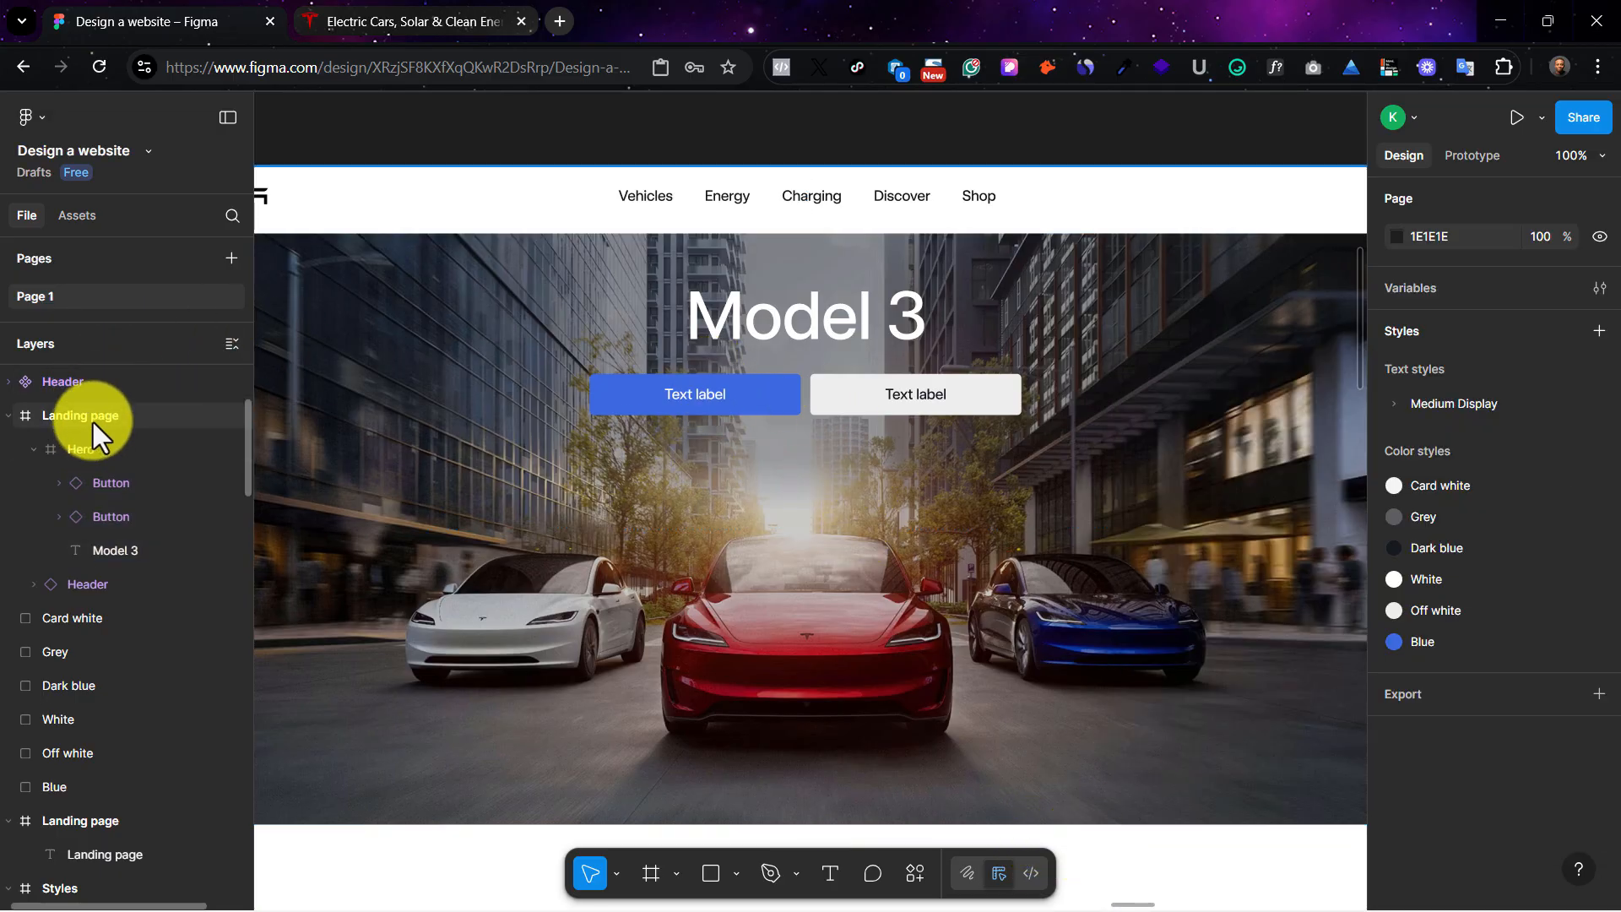
left_click(94, 447)
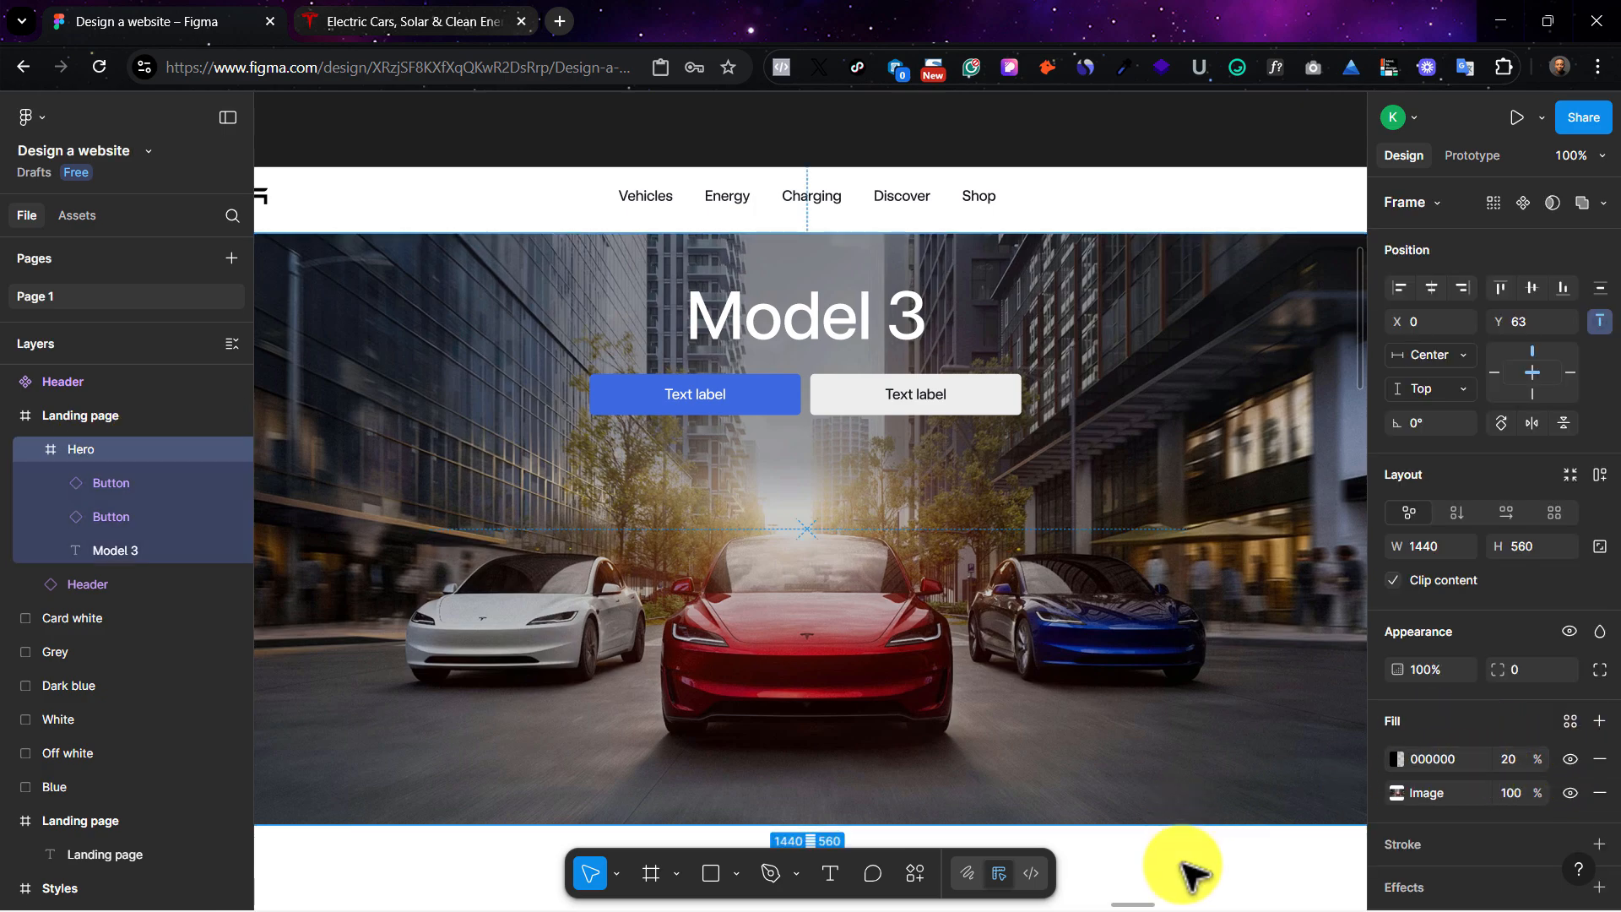
left_click(1166, 836)
scroll(1157, 827, "down", 3)
scroll(1114, 751, "up", 1)
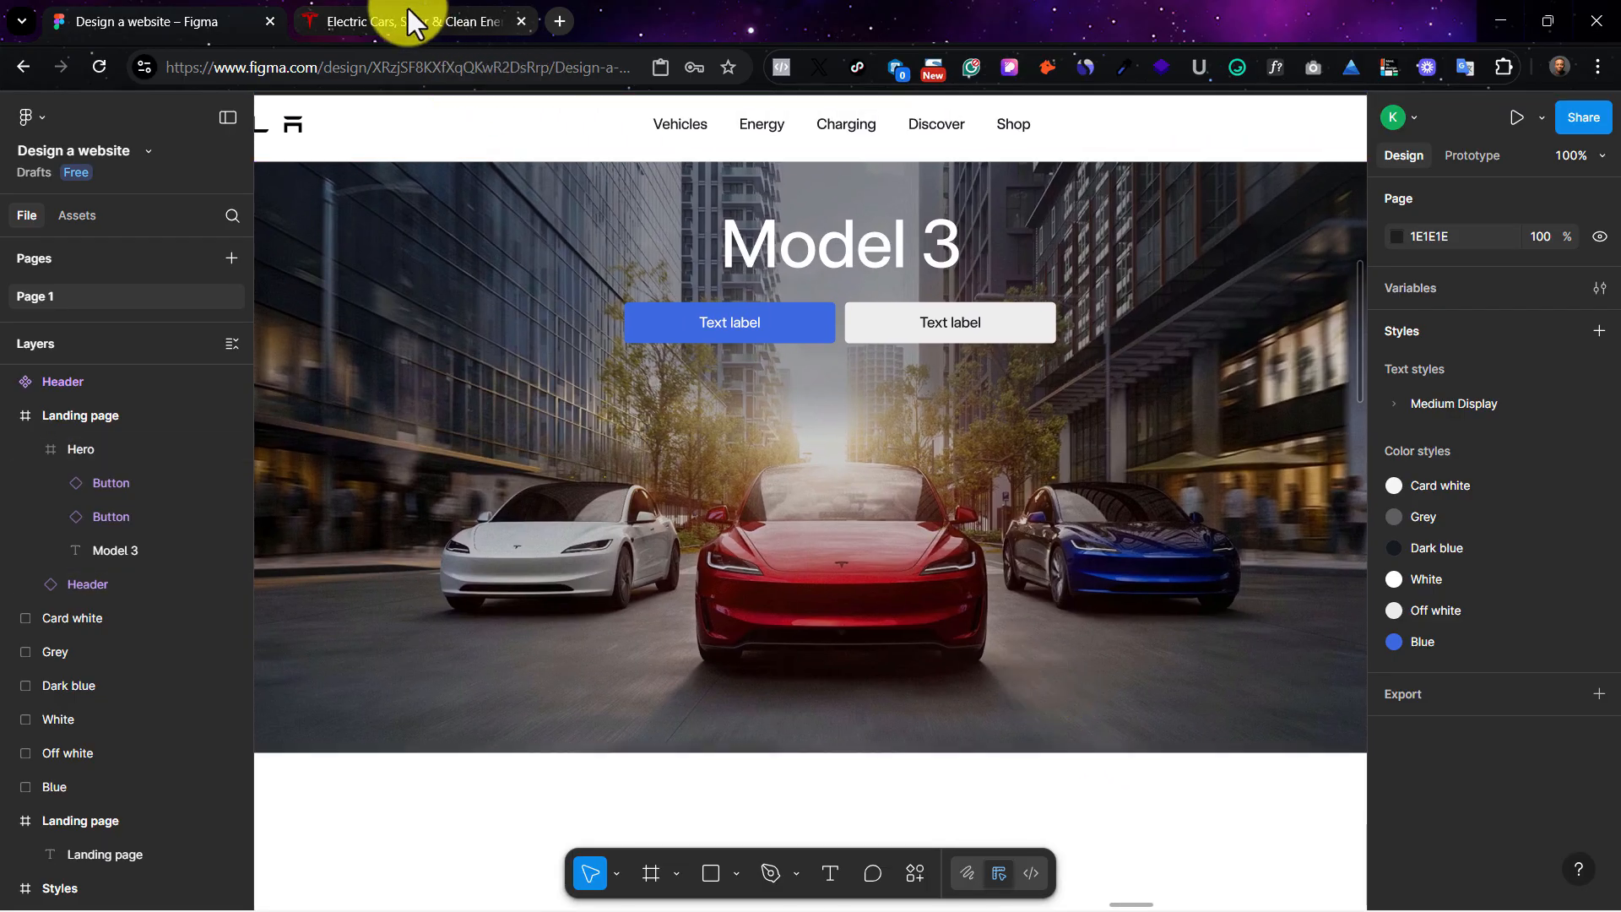
Step: Label the hero's blue primary button "Order Now" and the light secondary button "Learn More"
left_click(408, 12)
left_click(85, 18)
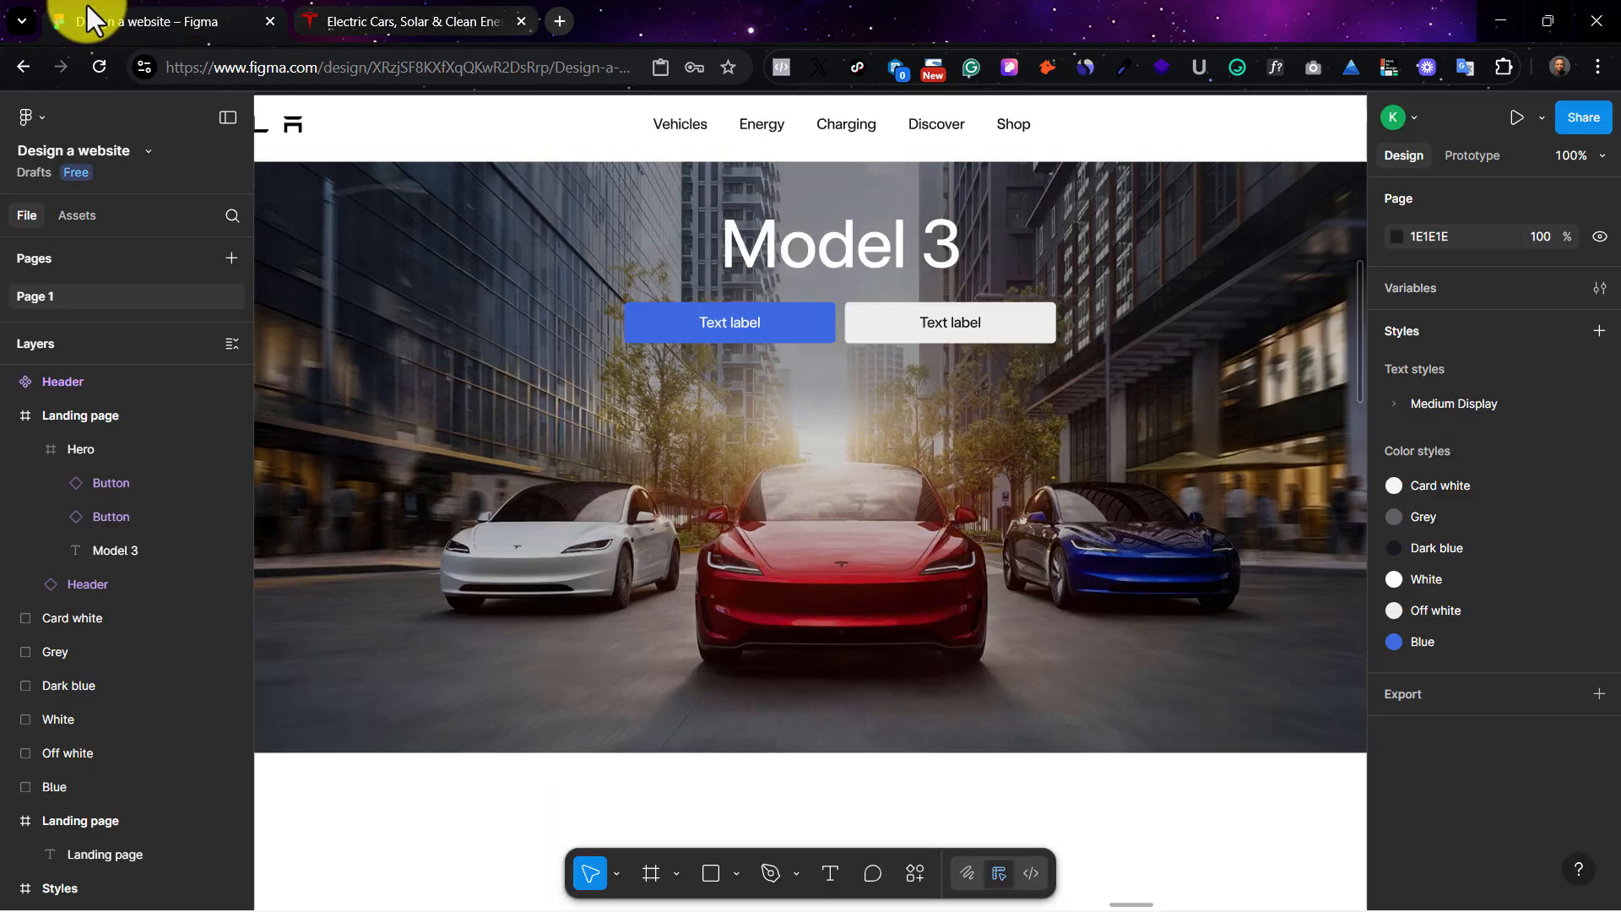
double_click(742, 323)
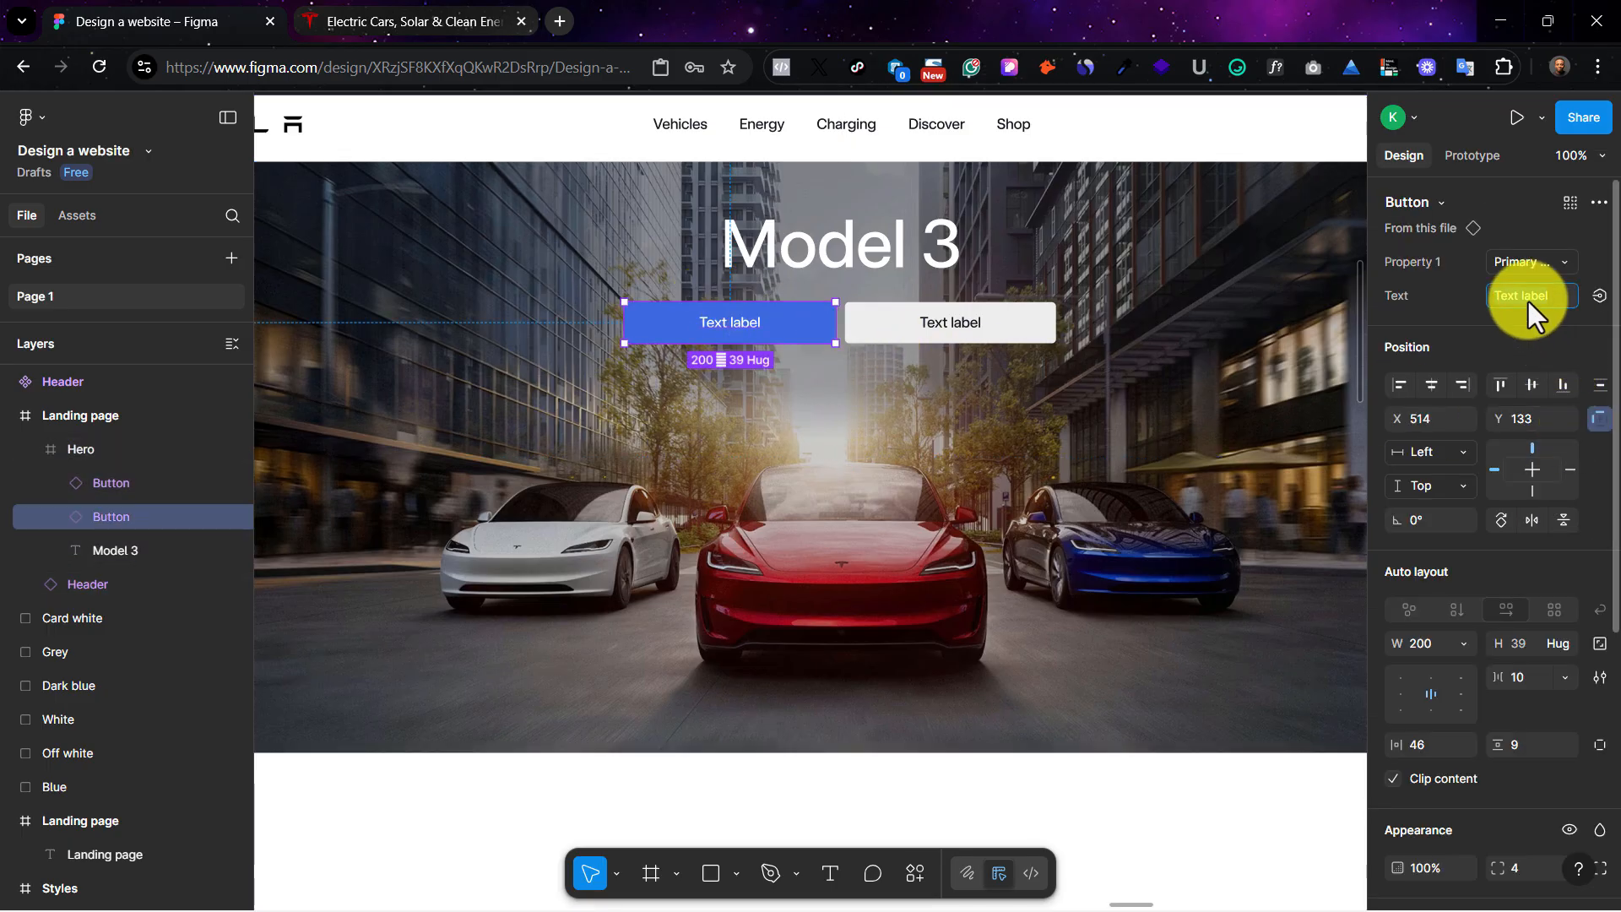
type("Order Now")
left_click(950, 321)
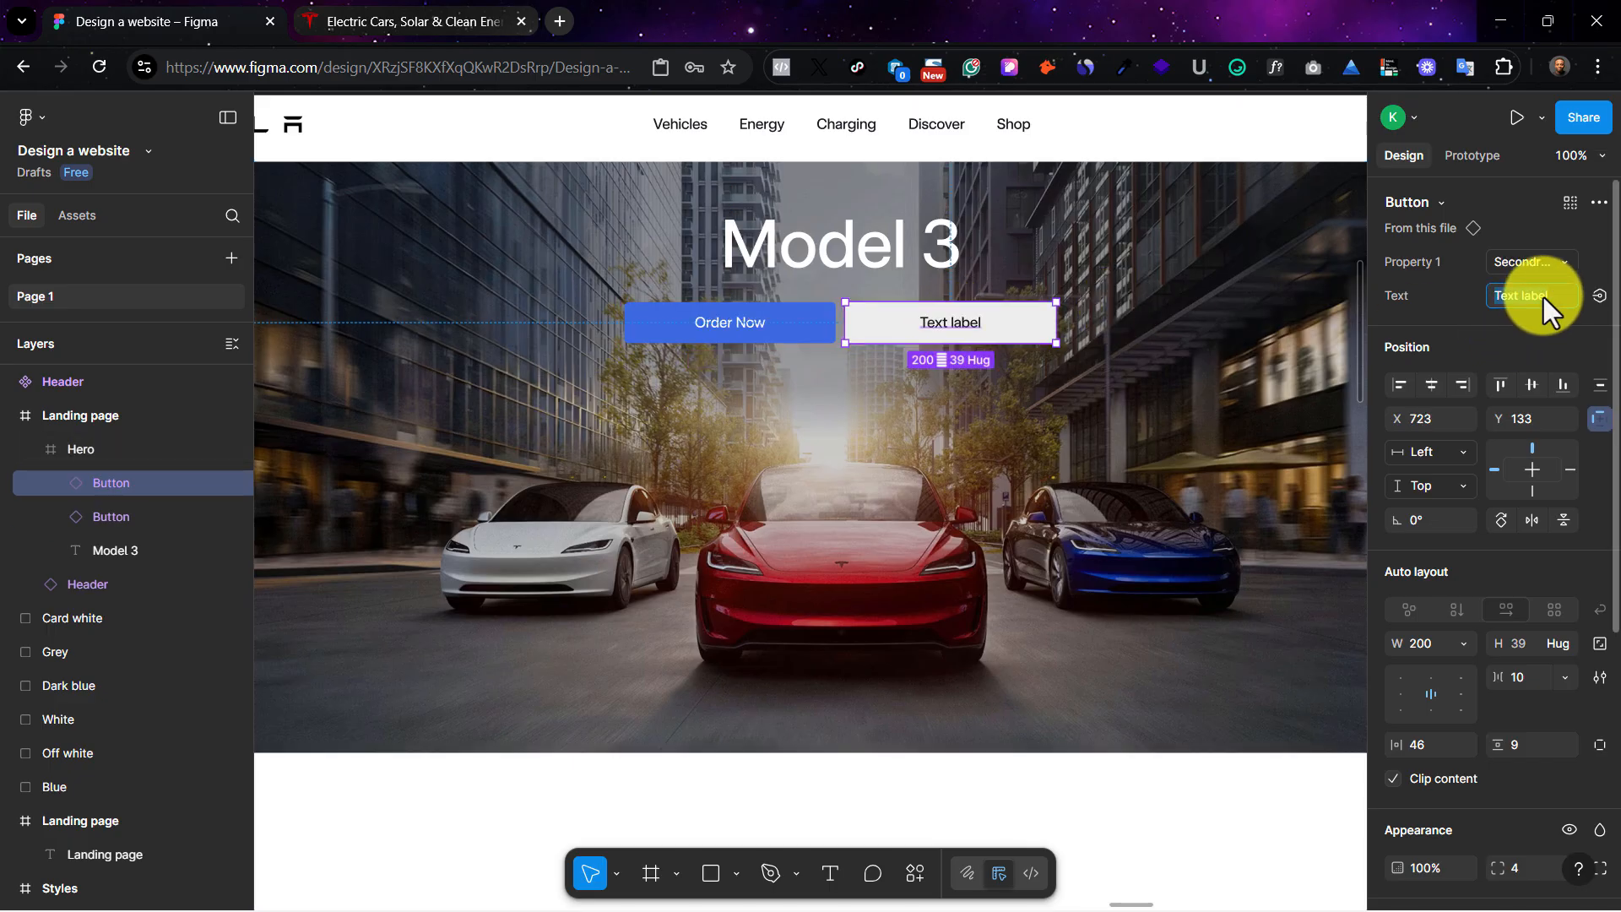
type("Learn More")
left_click(733, 327)
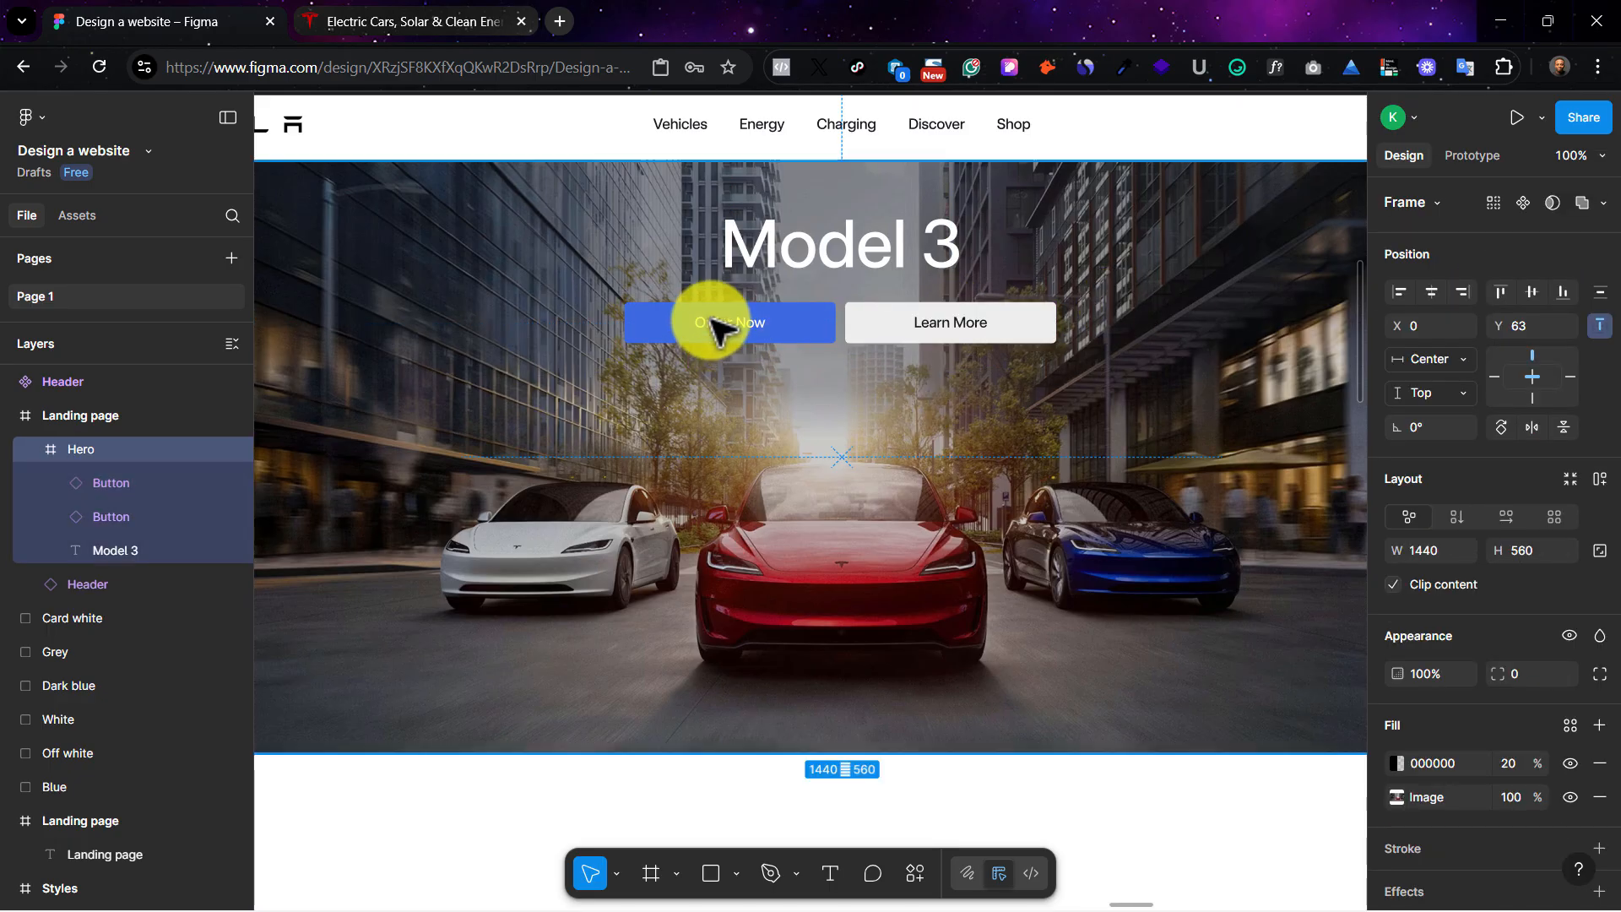
Step: Wrap both hero buttons in one auto layout frame and place it horizontally centered, about 24 px below the "Model 3" heading
left_click(717, 321)
left_click(969, 330, "shift")
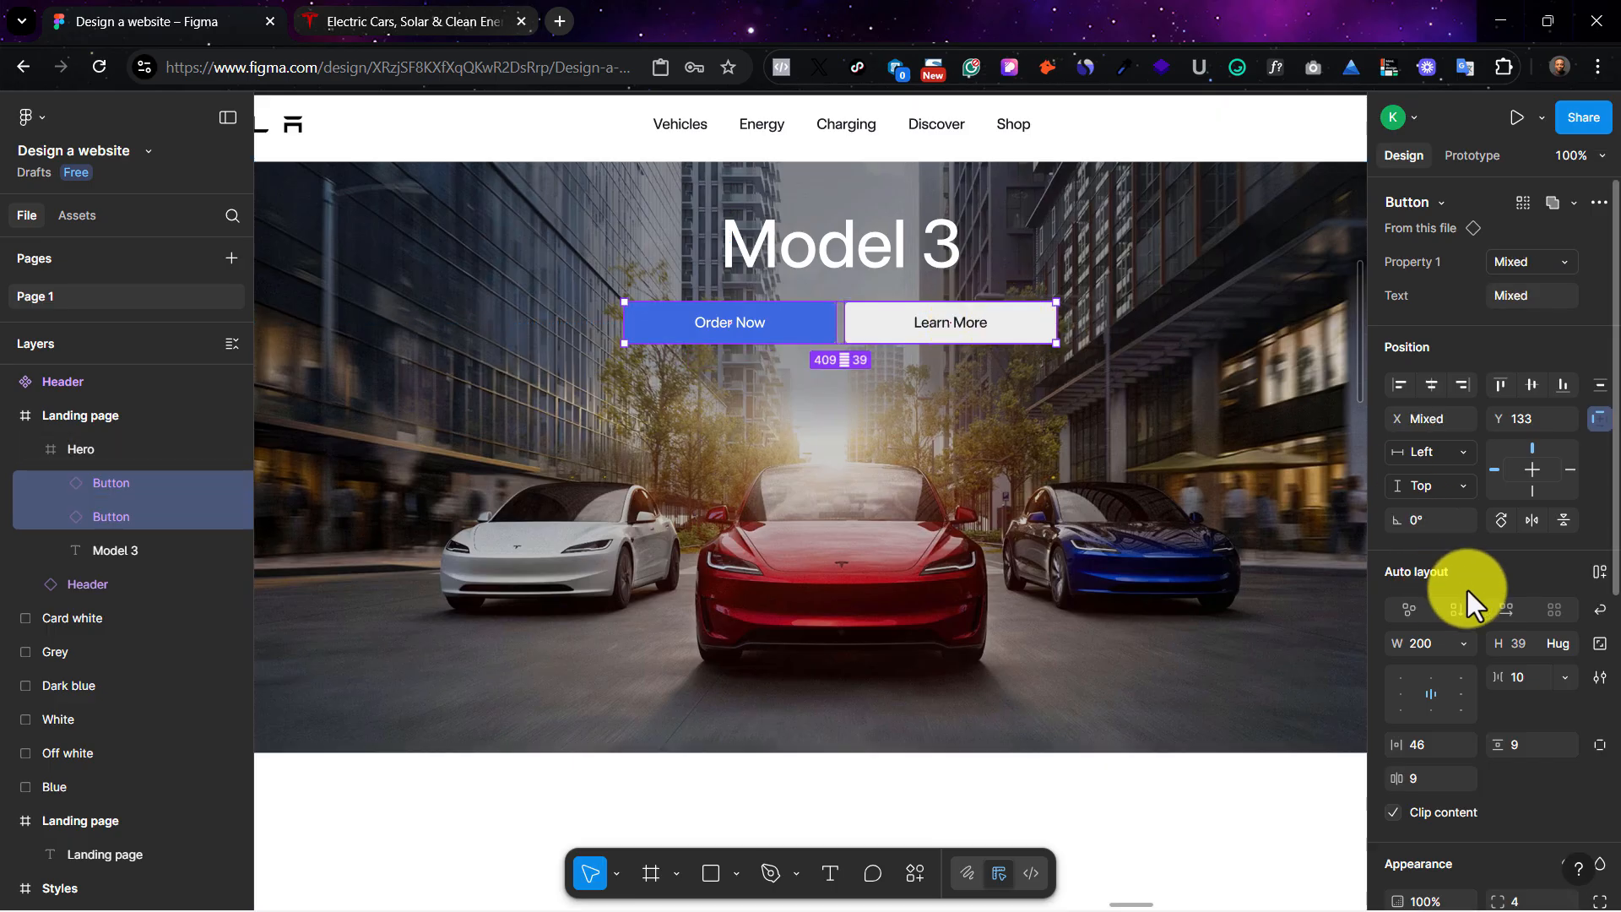
left_click(1597, 574)
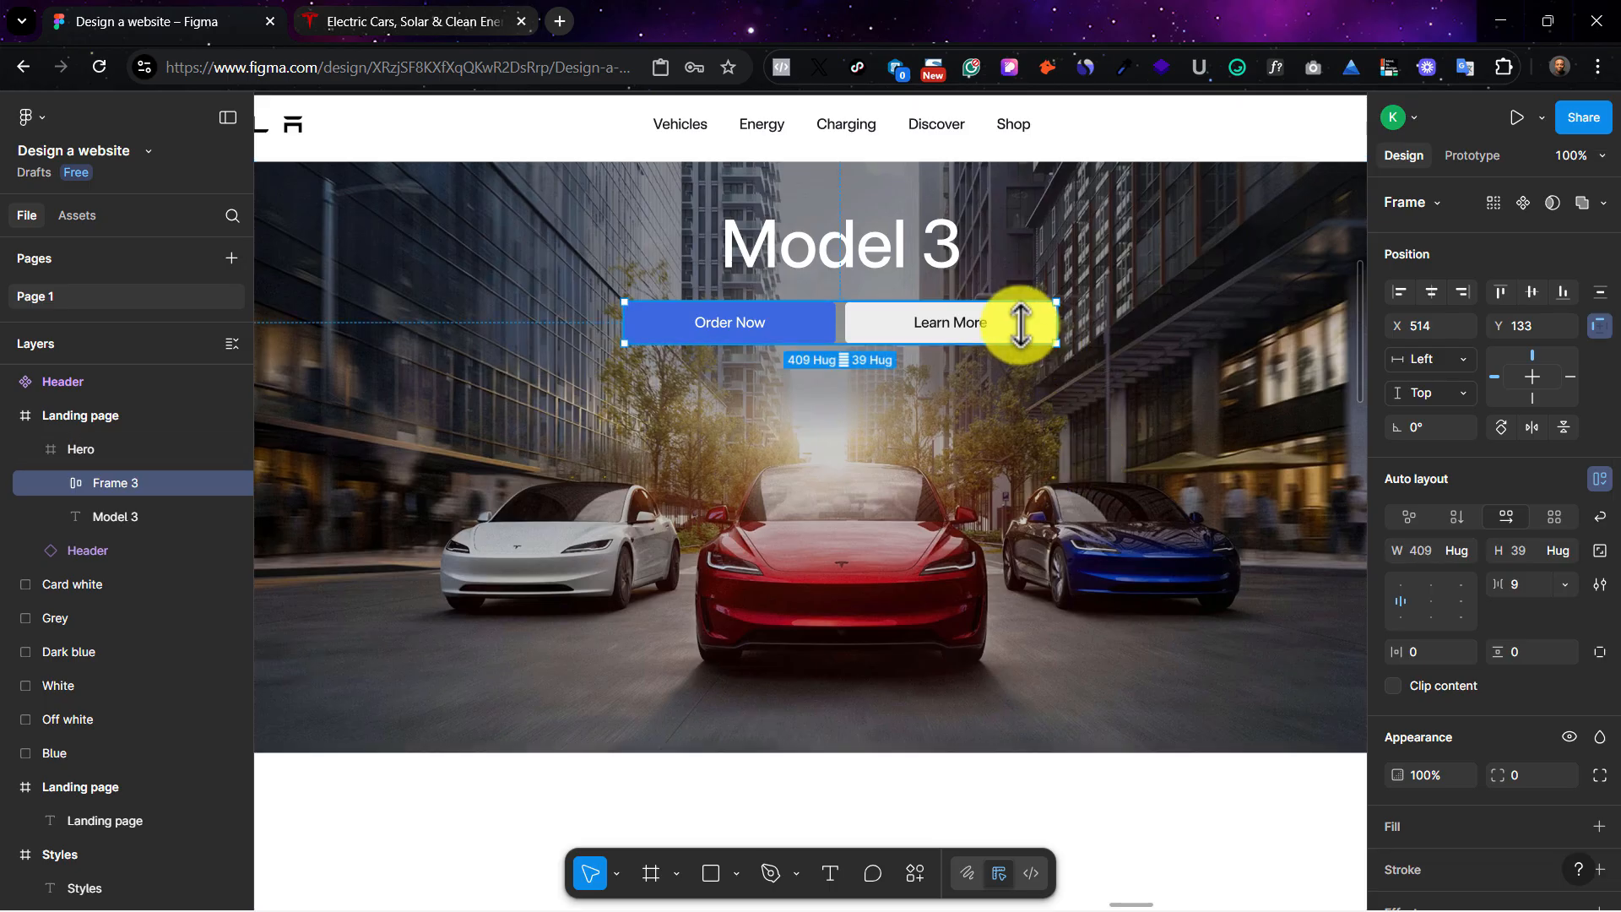
mouse_move(1023, 324)
left_mouse_down()
mouse_move(1036, 327)
mouse_move(1016, 332)
left_mouse_up()
left_click(1432, 292)
left_click(1074, 483)
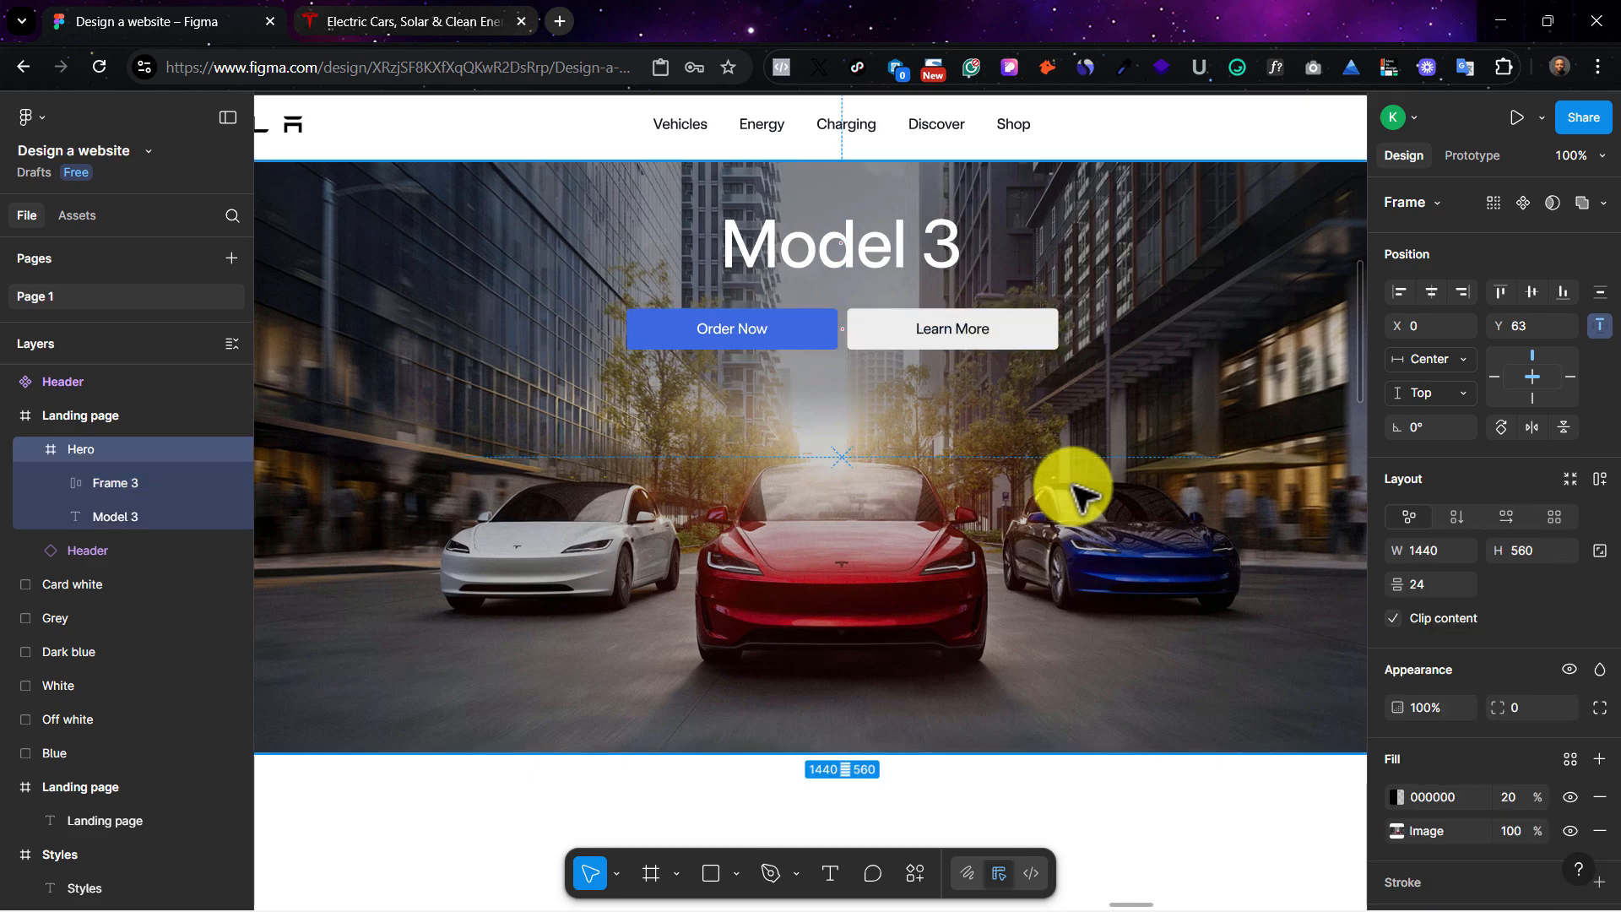
key("ctrl+minus")
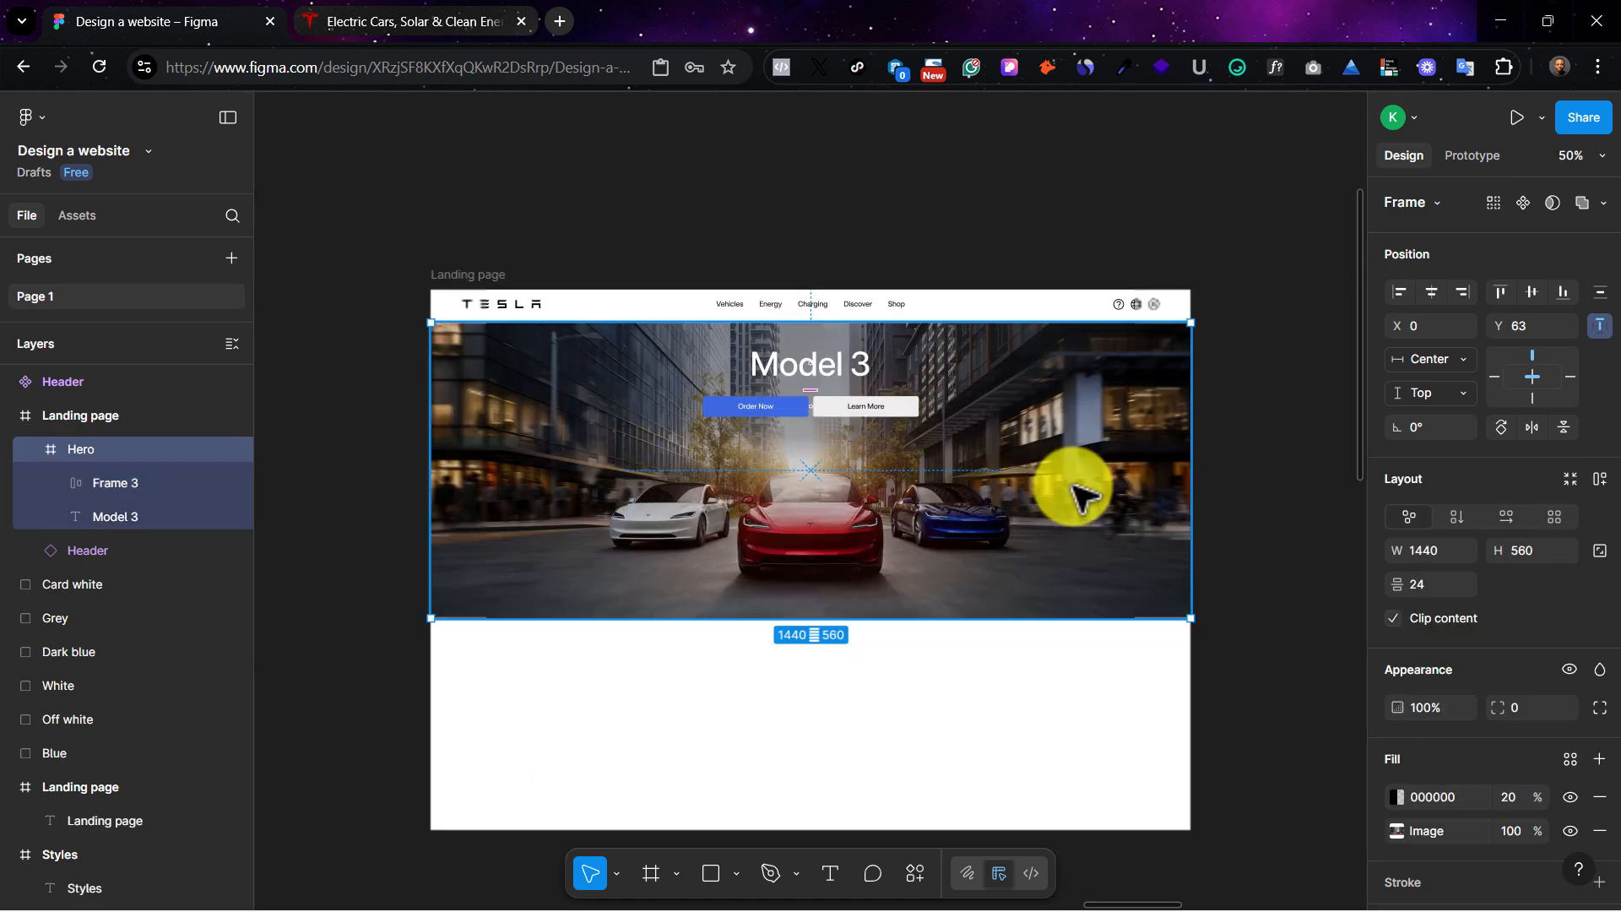
Step: Open the Landing page frame, with its hero section, in the prototype preview
left_click(1252, 460)
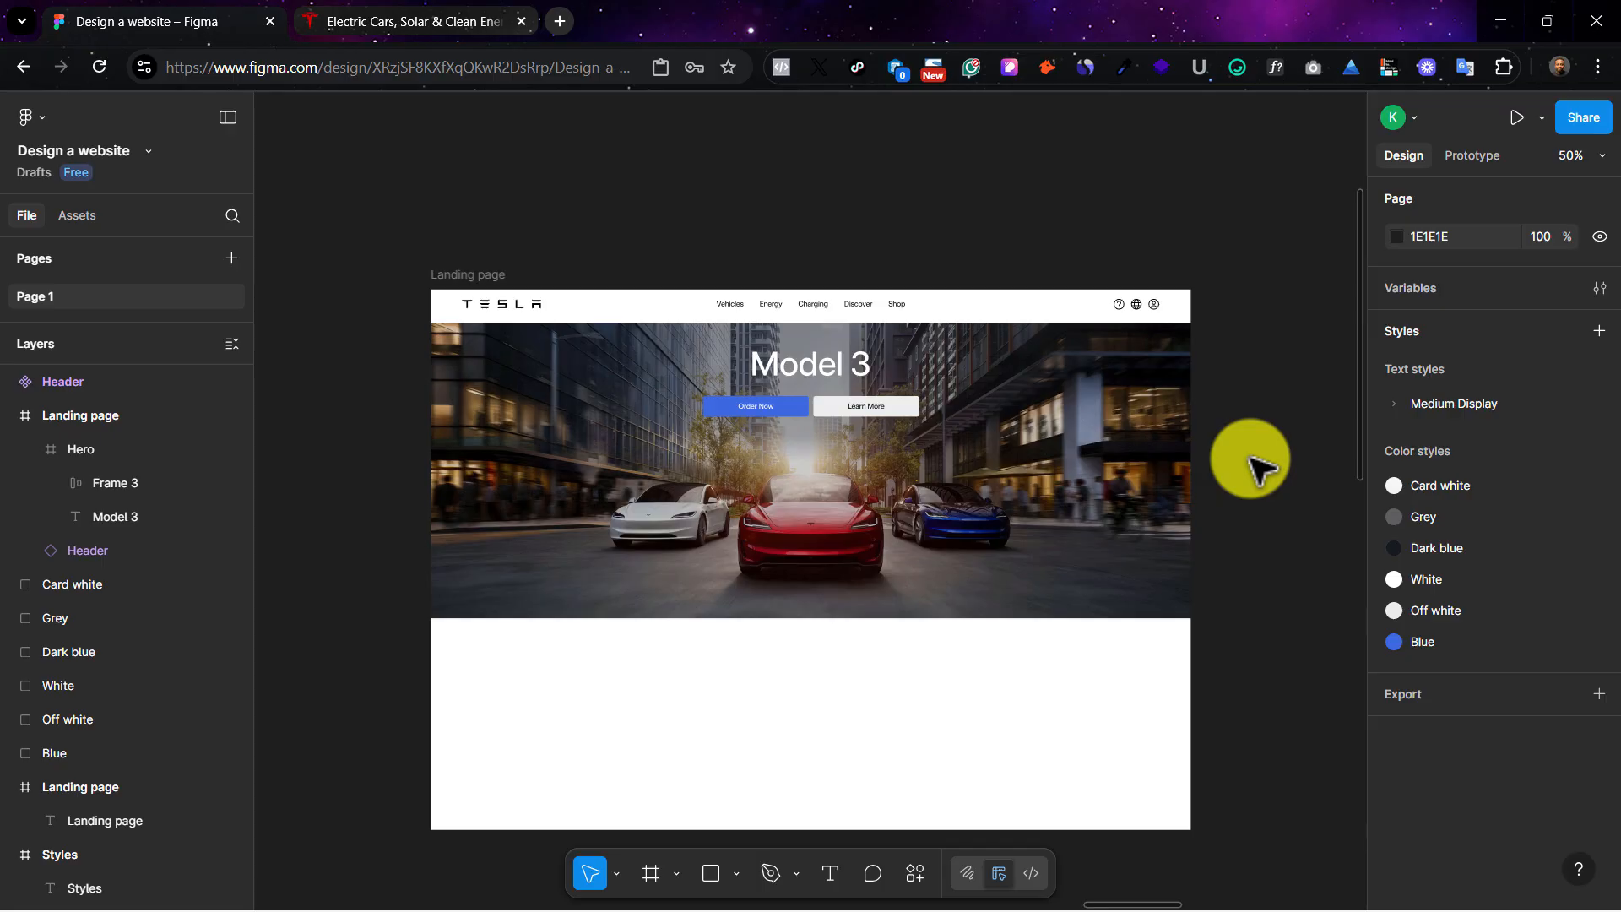
left_click(468, 276)
left_click(1515, 118)
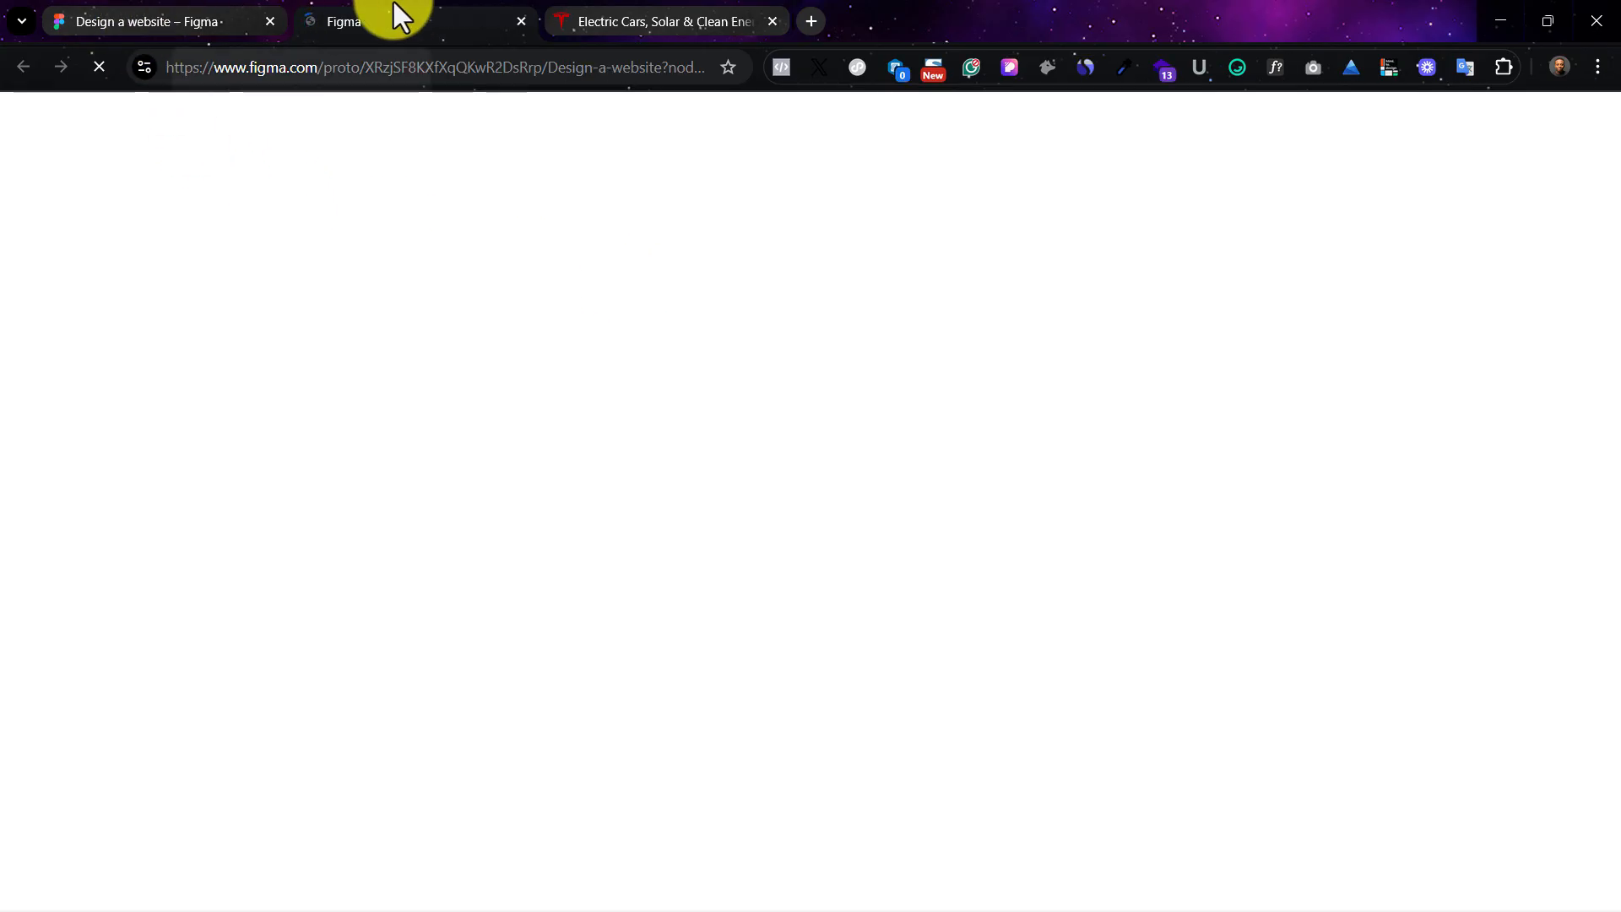
left_click(135, 19)
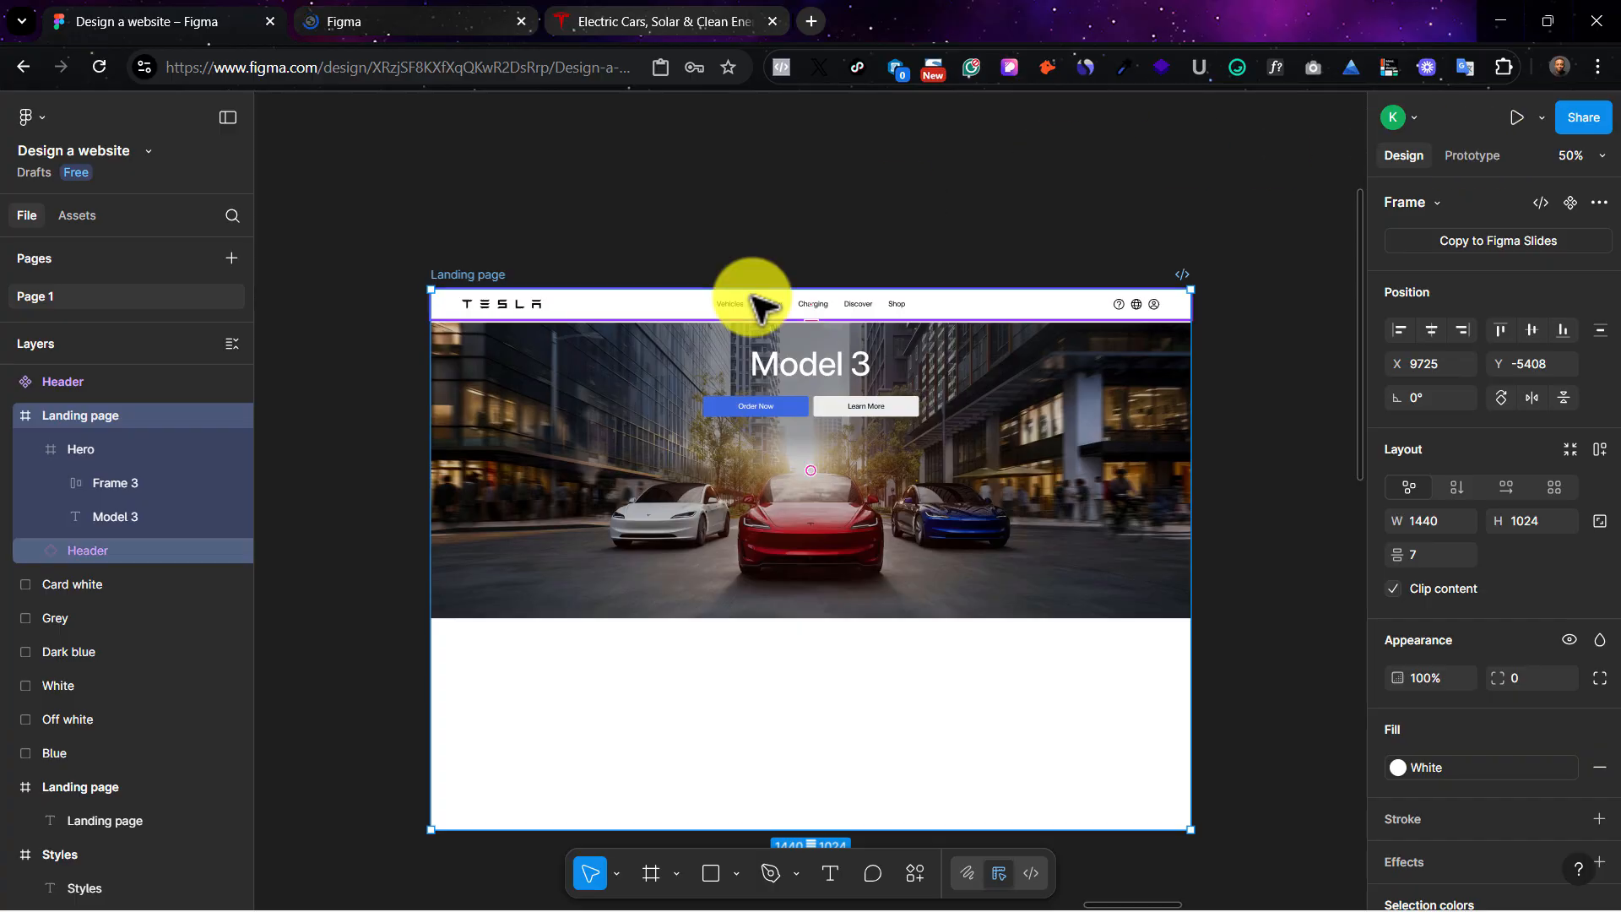
left_click(345, 12)
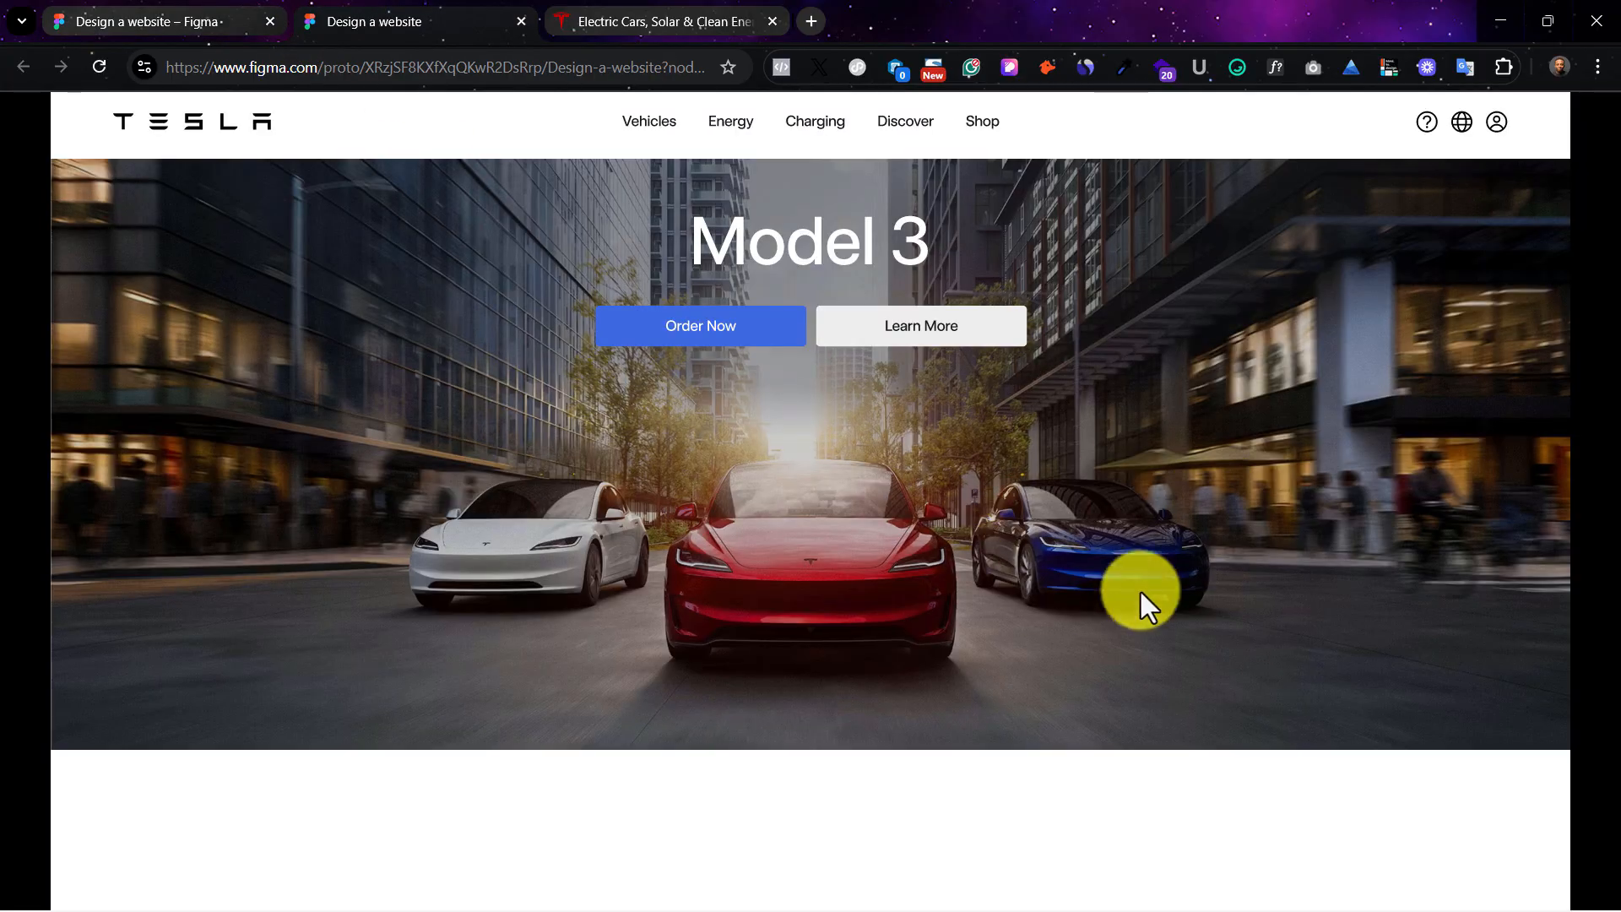
Step: Compare the hero section in the prototype preview with the hero carousel on tesla.com
left_click(651, 19)
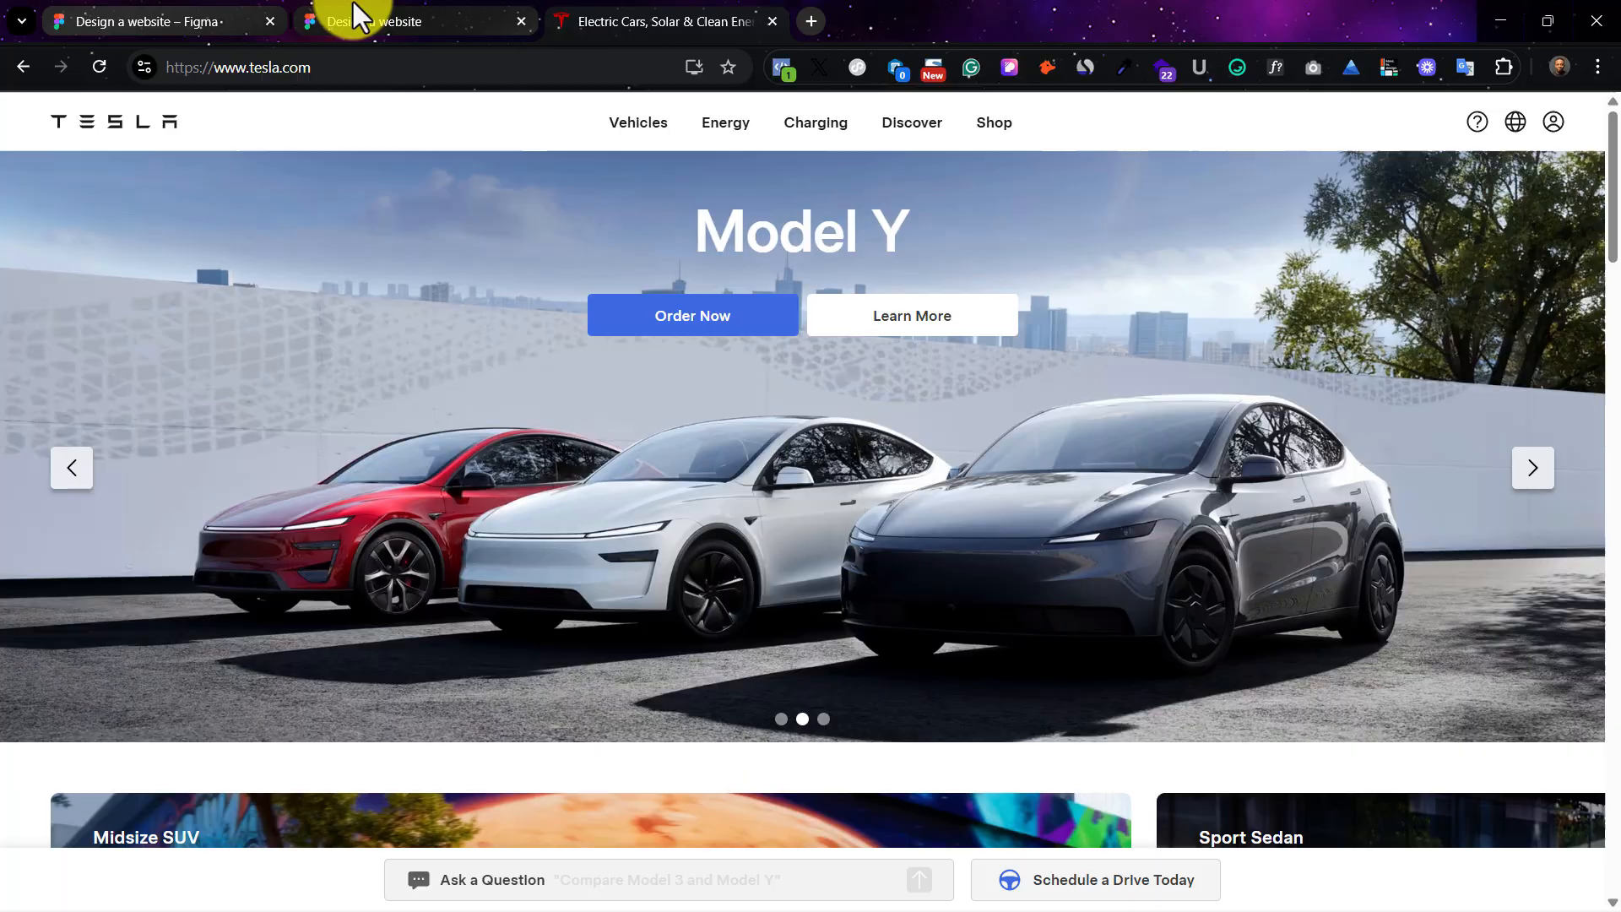
left_click(363, 18)
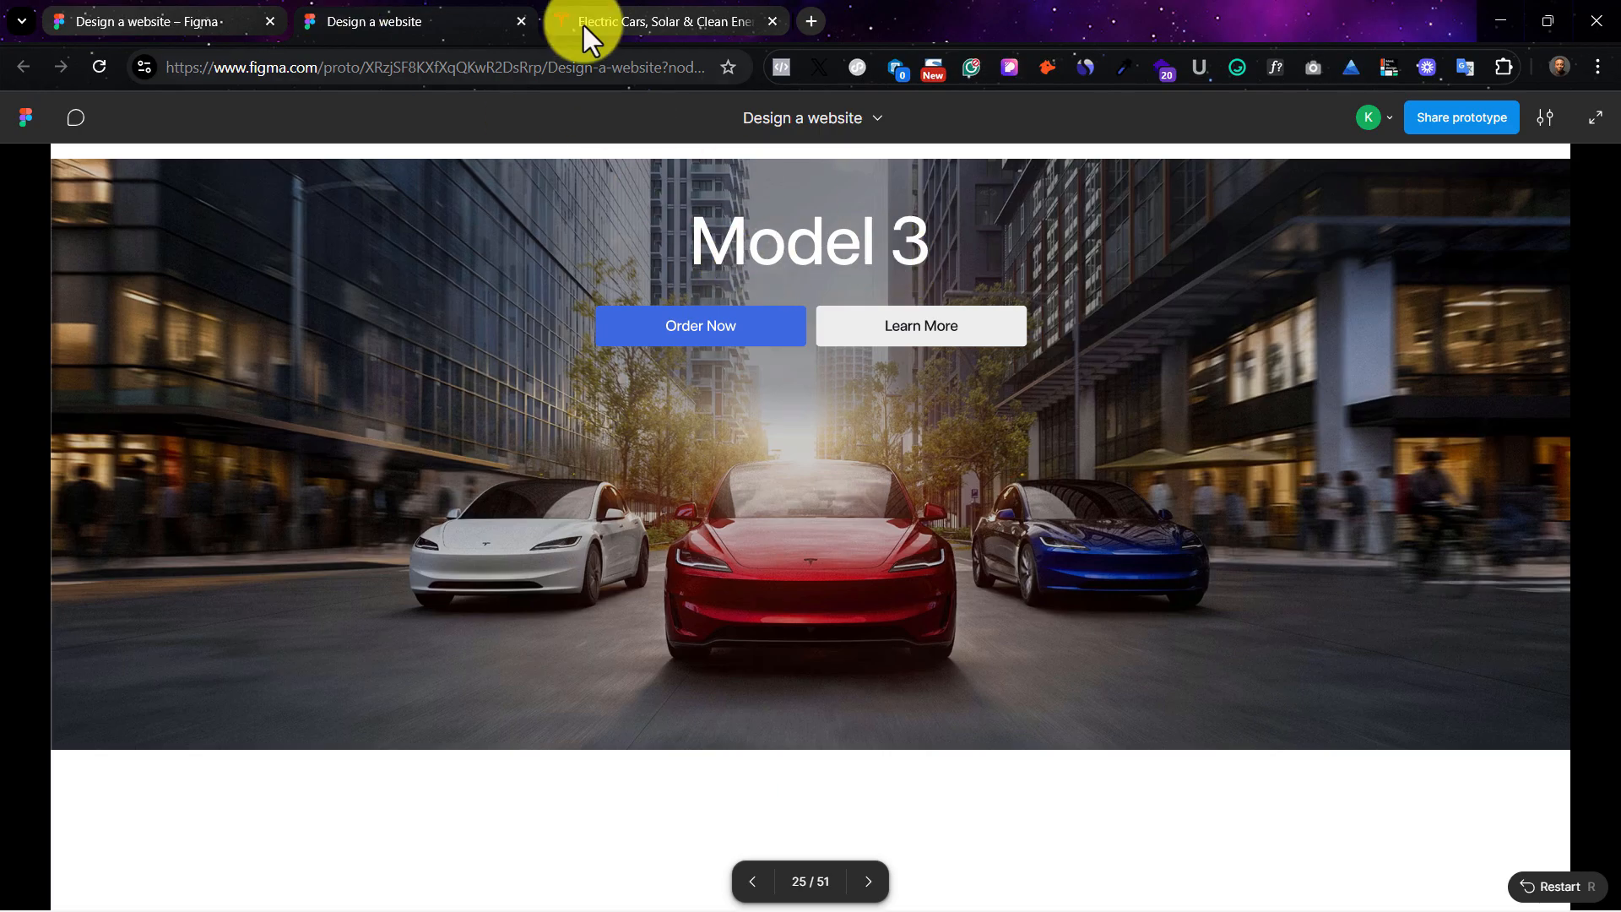
left_click(584, 25)
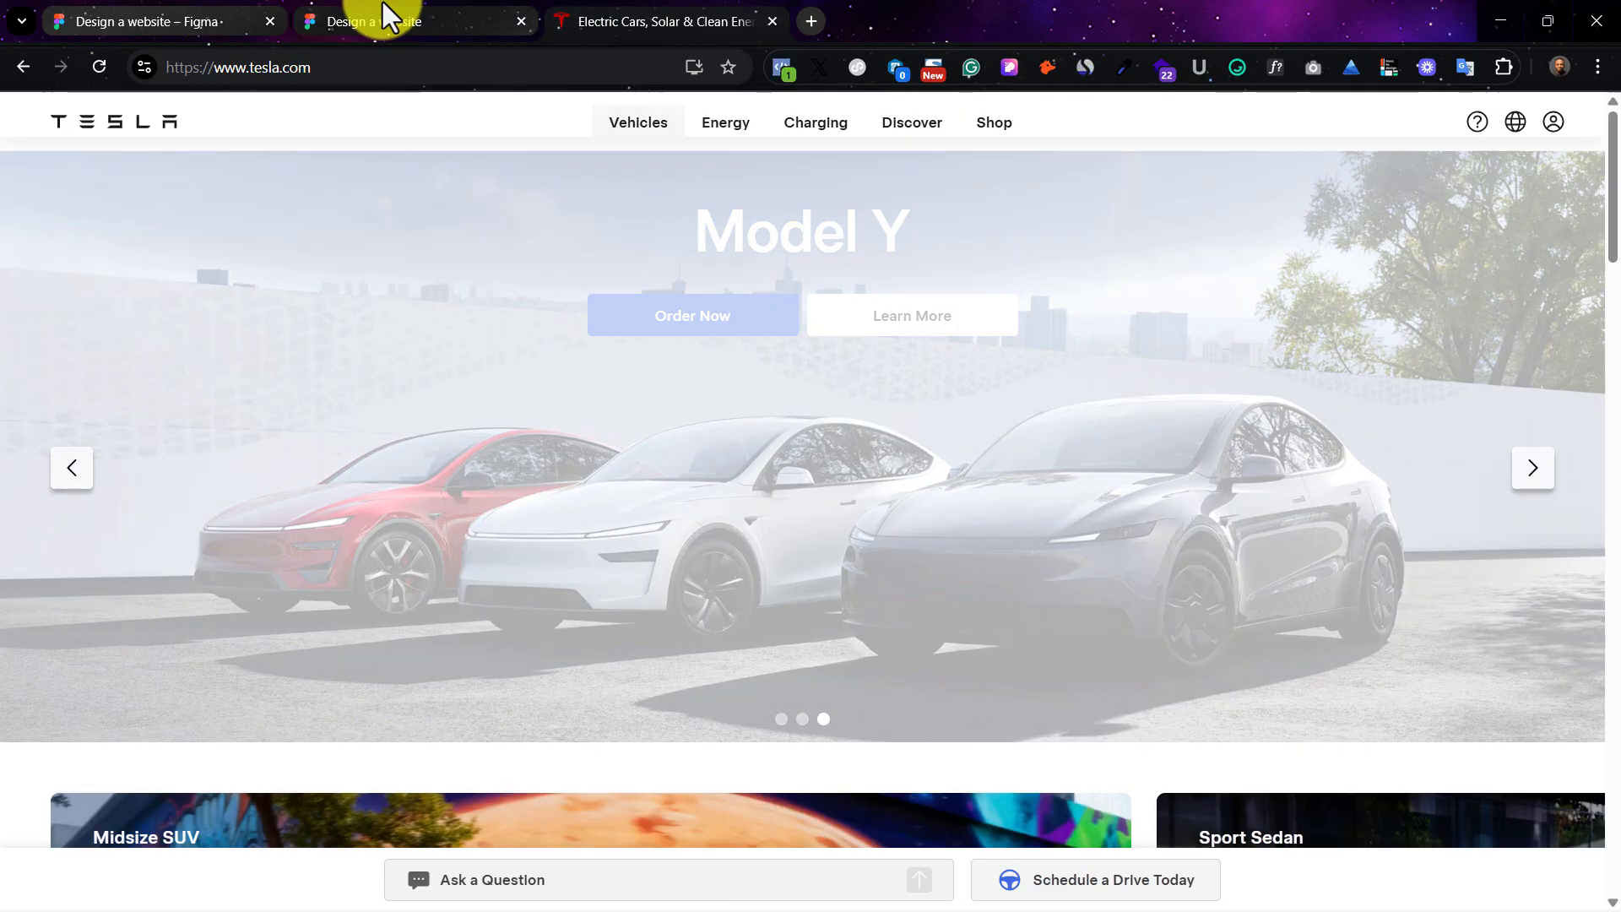
left_click(397, 21)
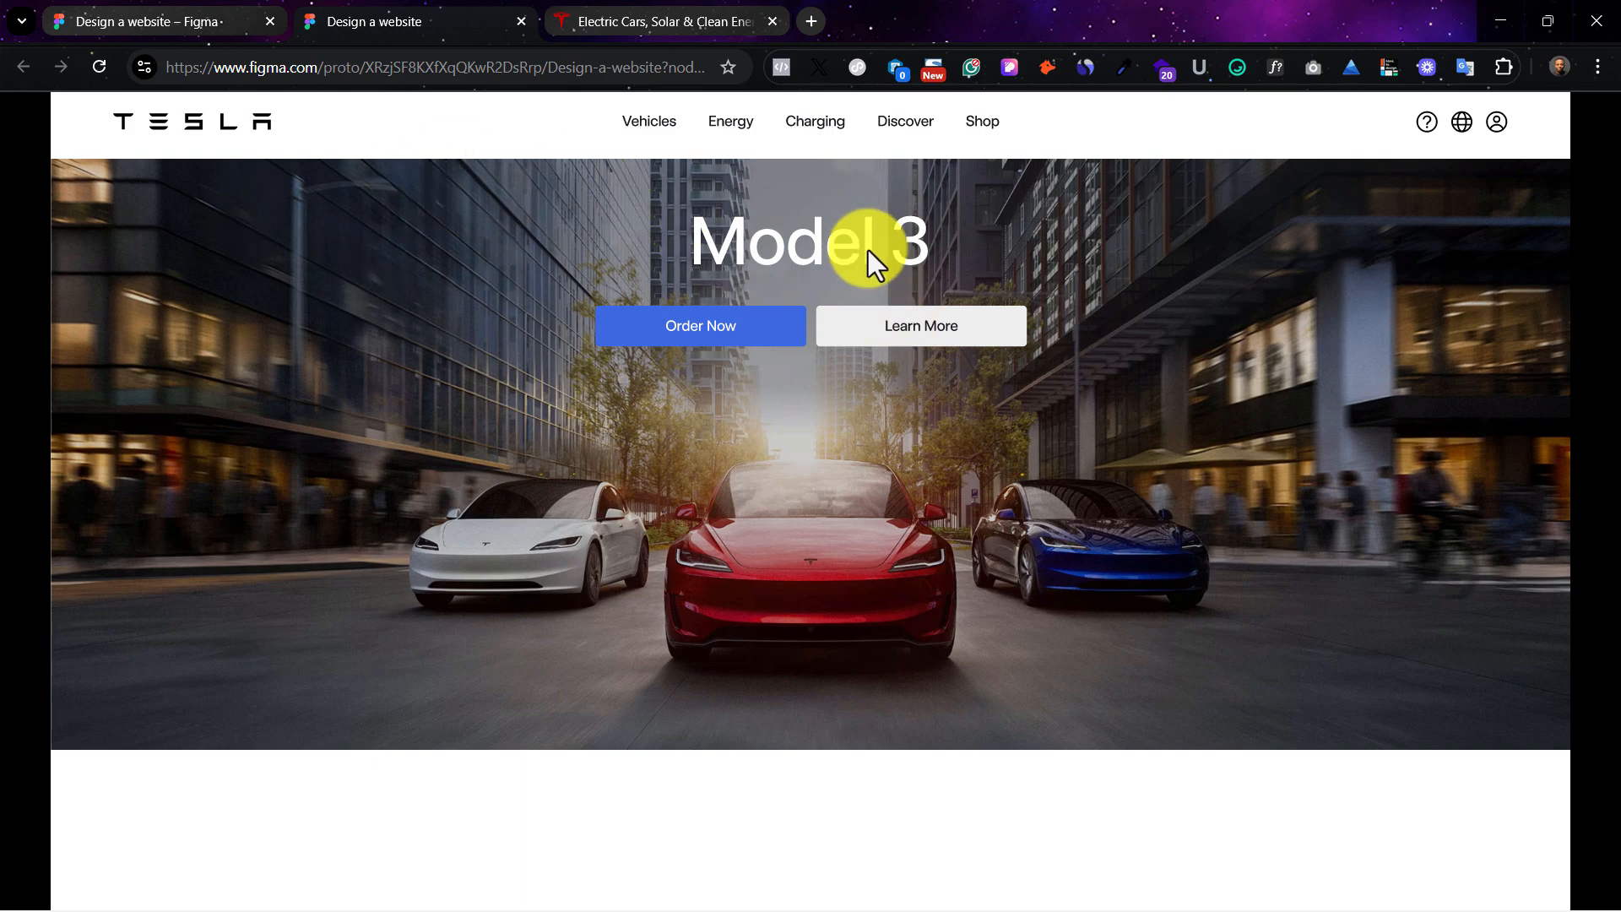
left_click(570, 3)
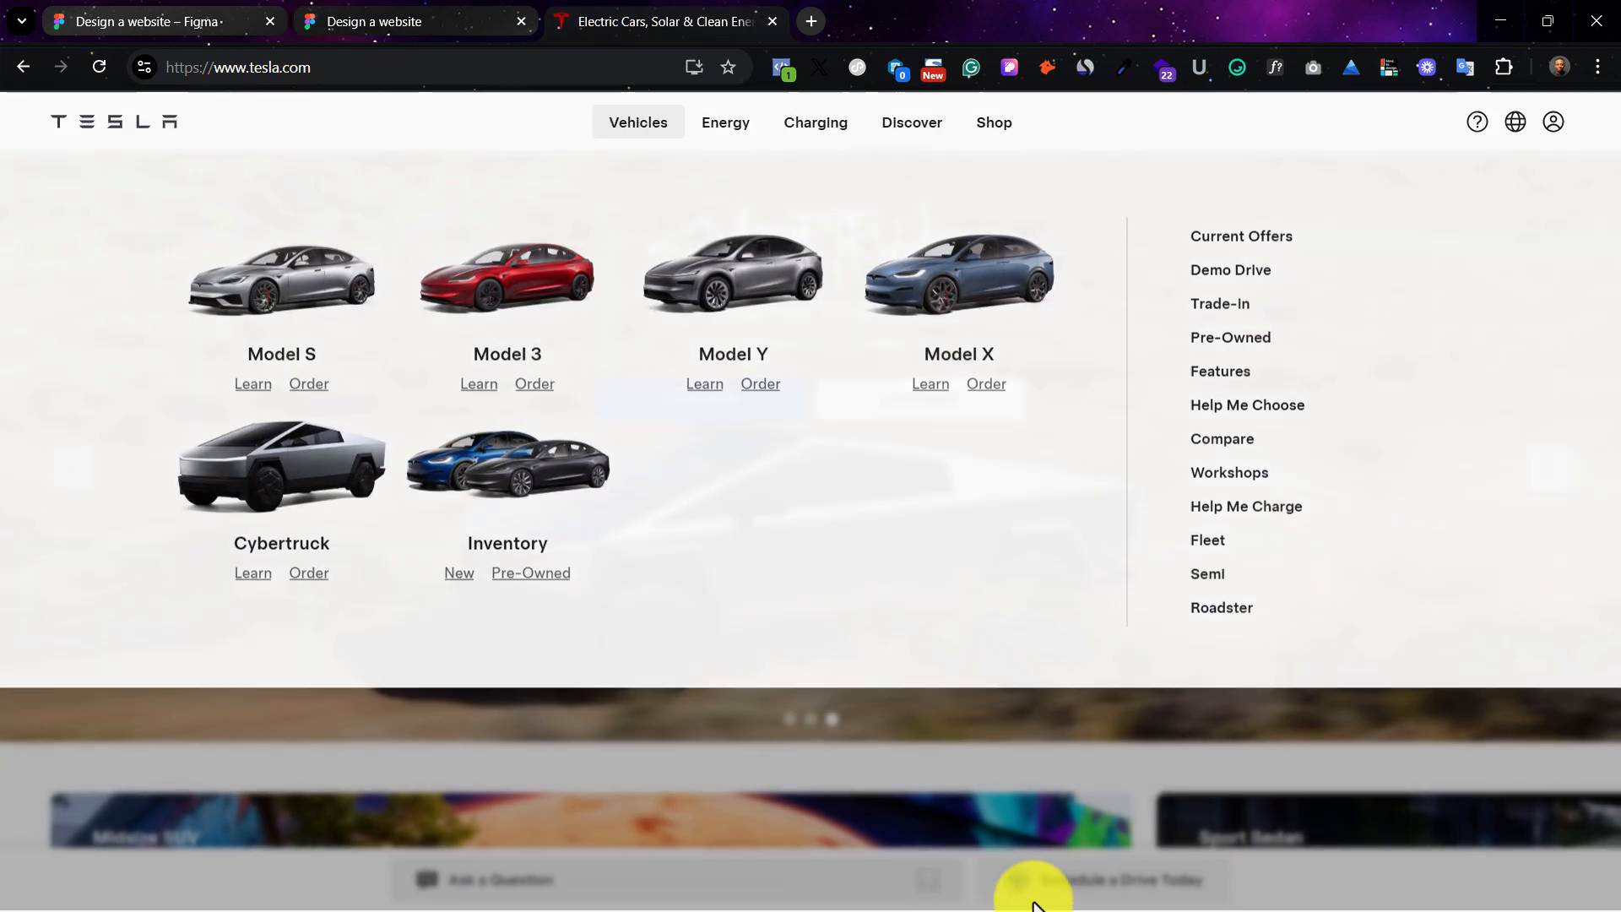
left_click(54, 469)
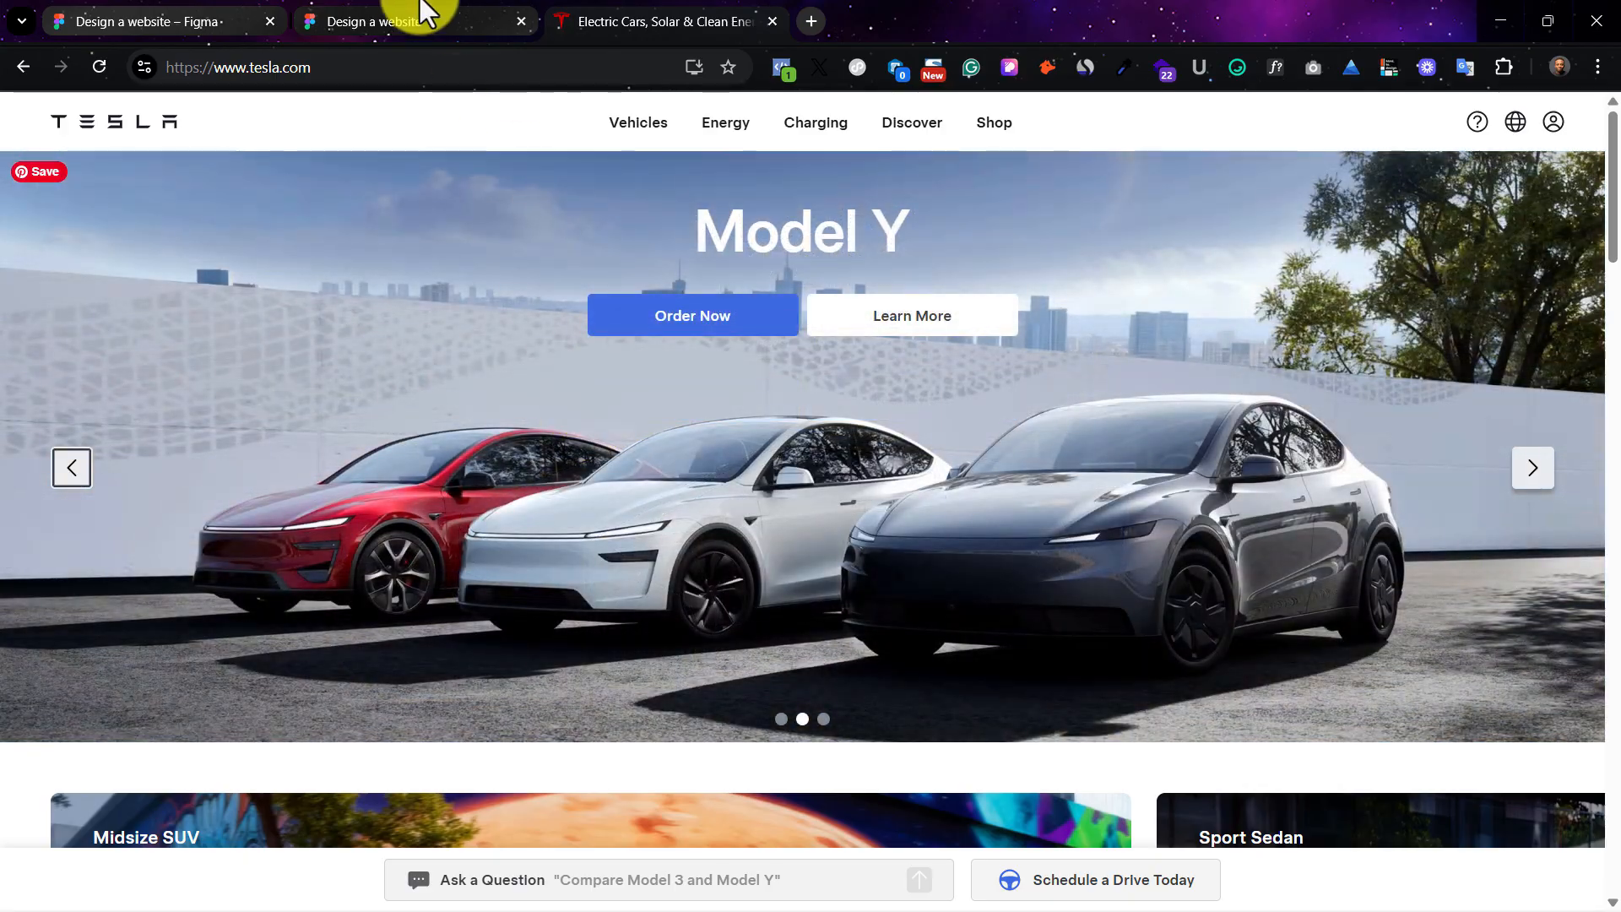
left_click(435, 21)
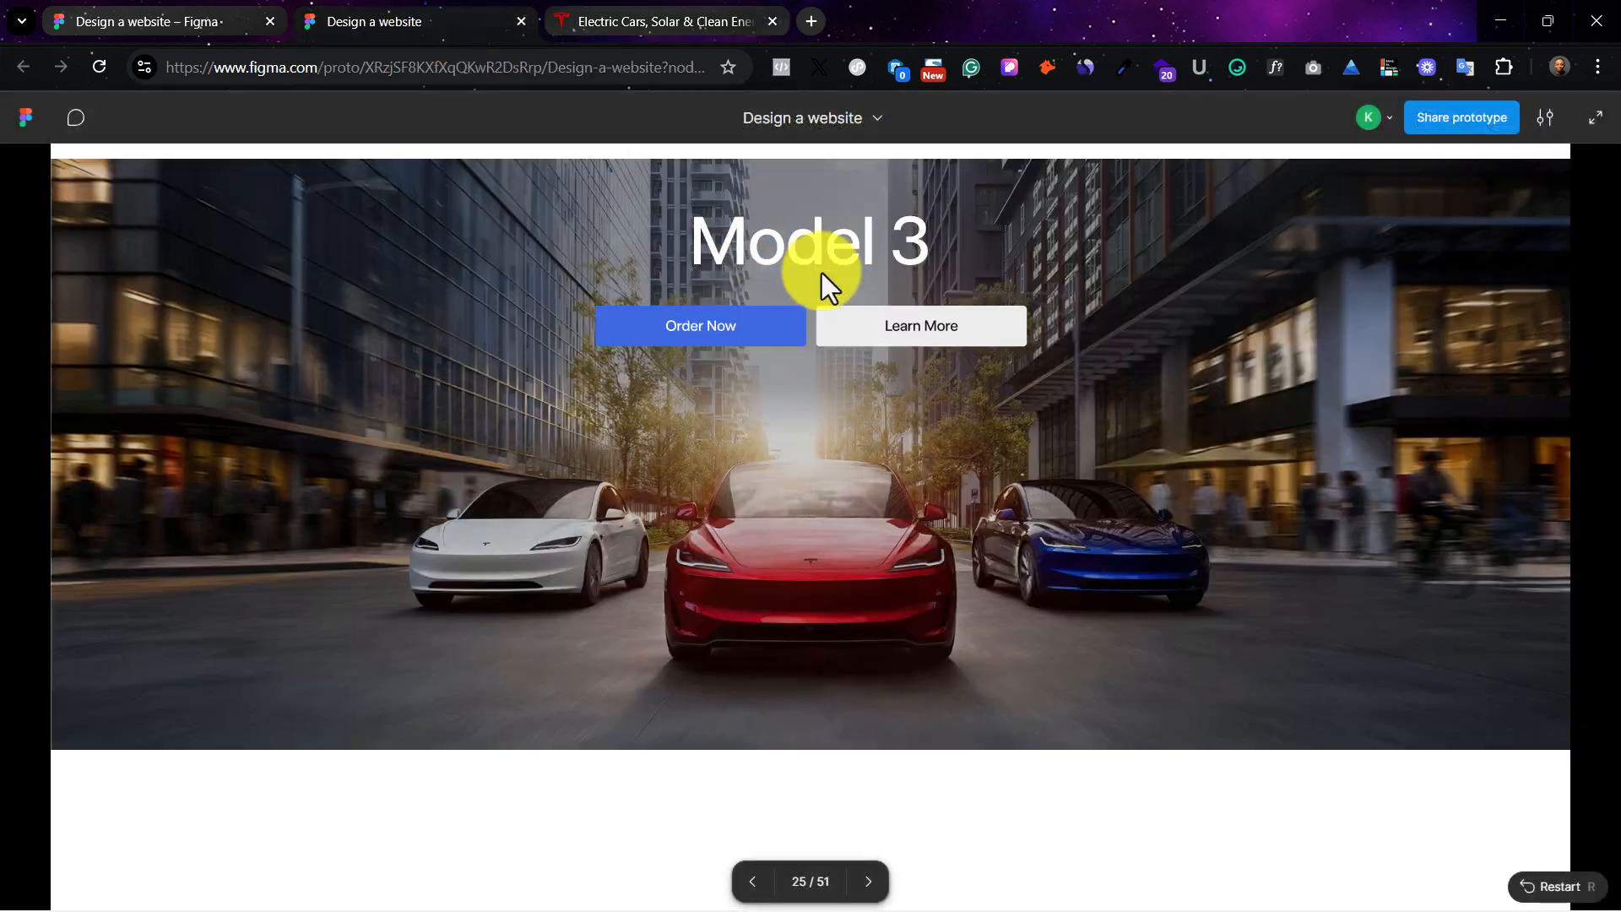
Step: Check the Model 3 heading's text style in the design, then inspect the matching tesla.com heading with WhatFont
left_click(181, 17)
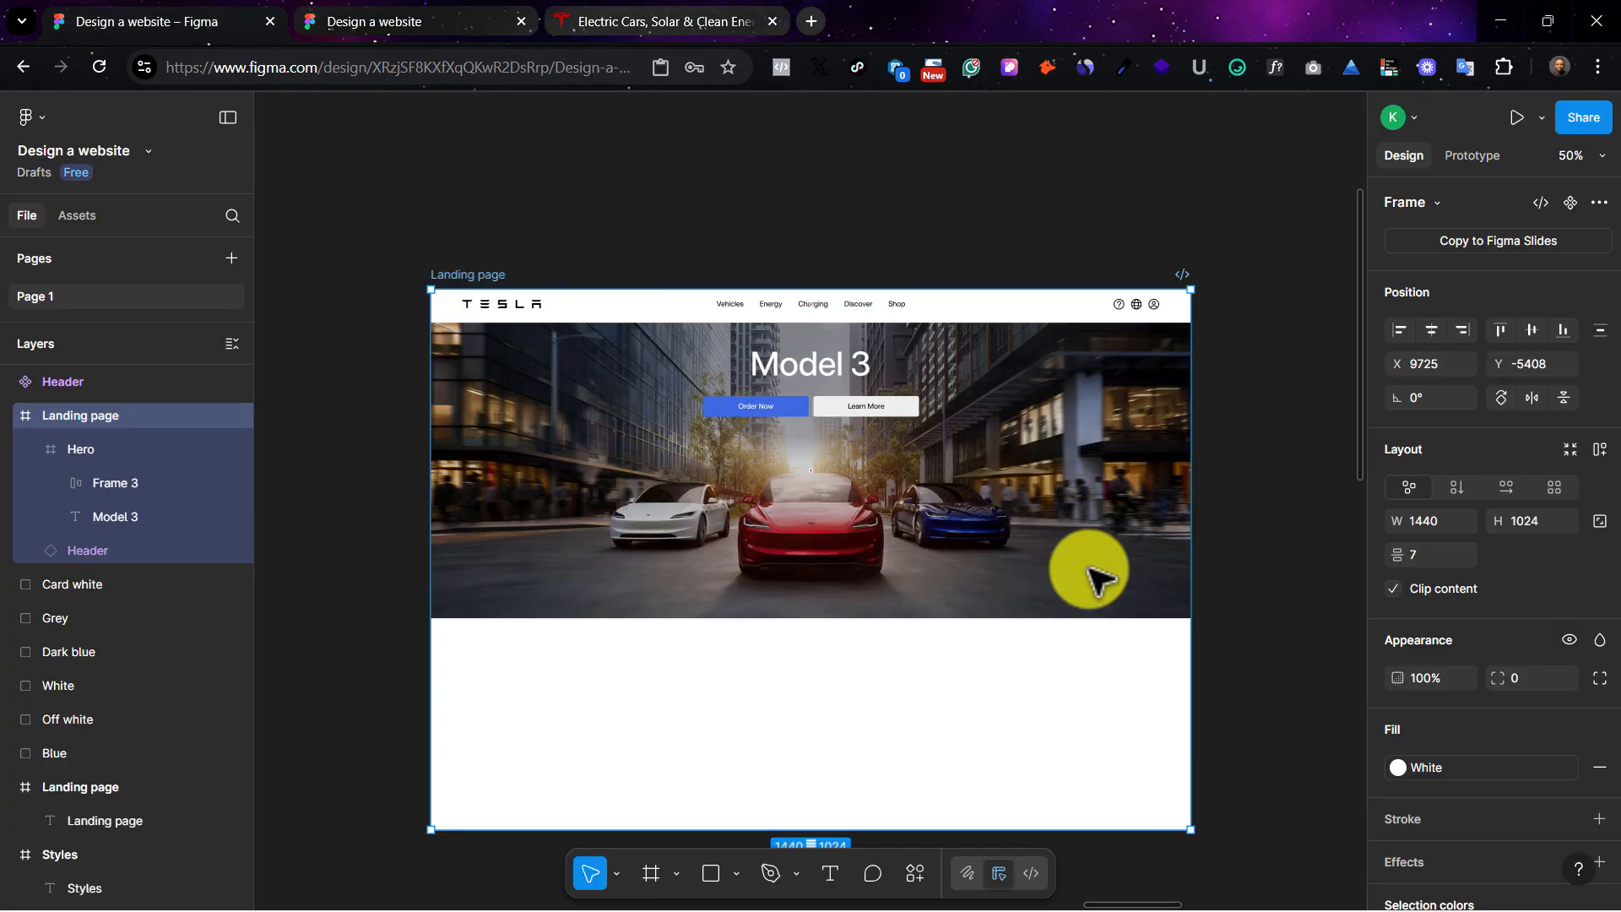
left_click(841, 365)
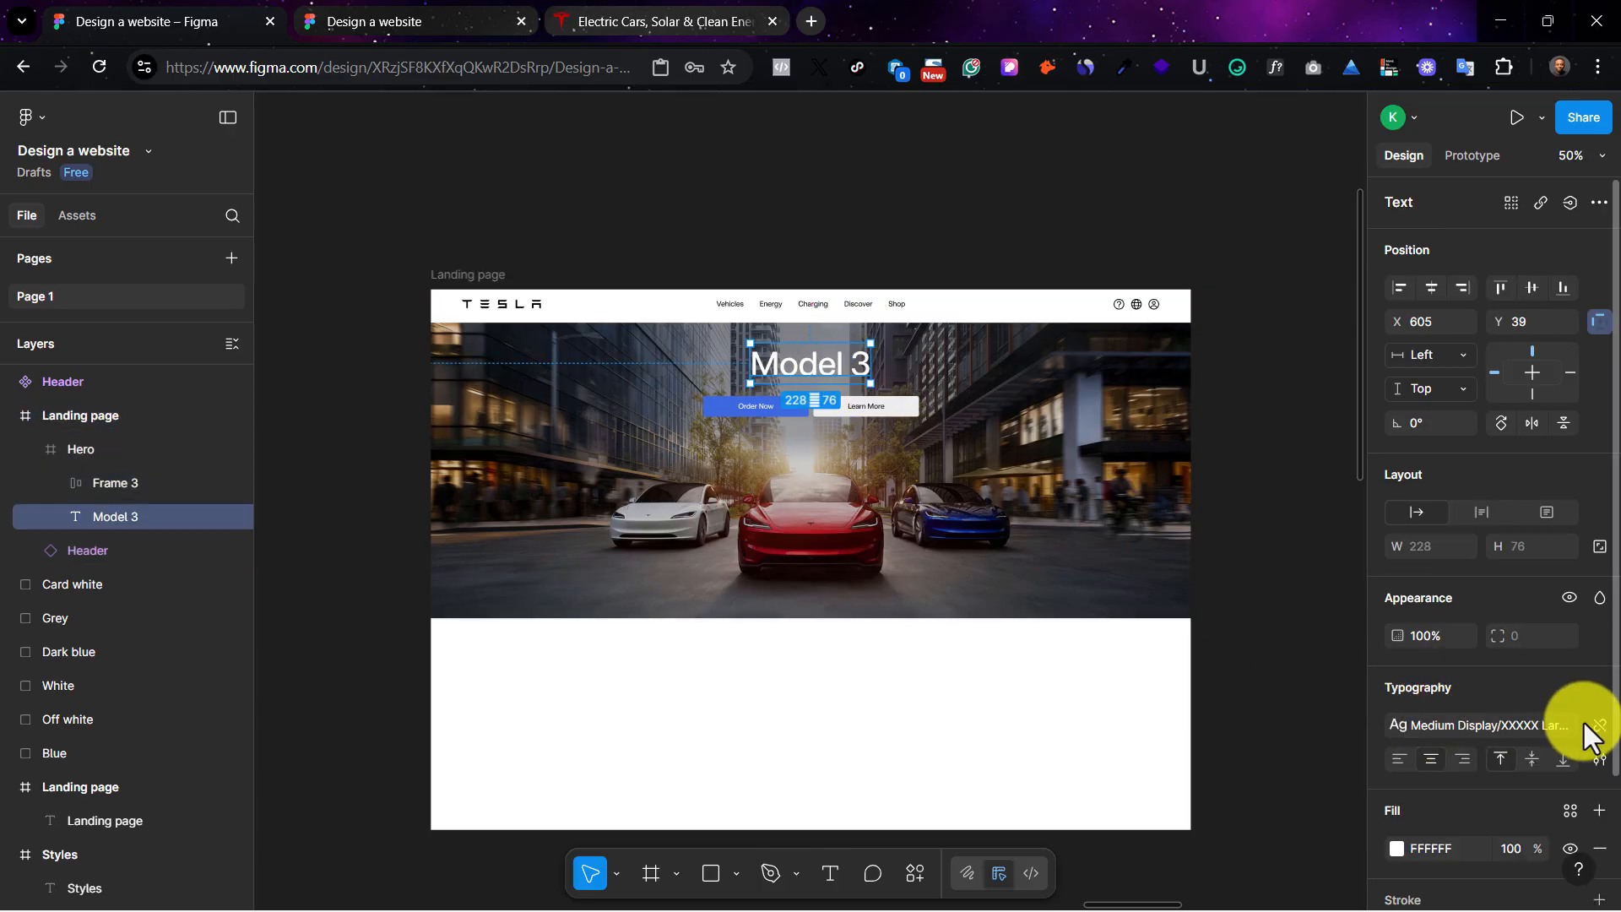
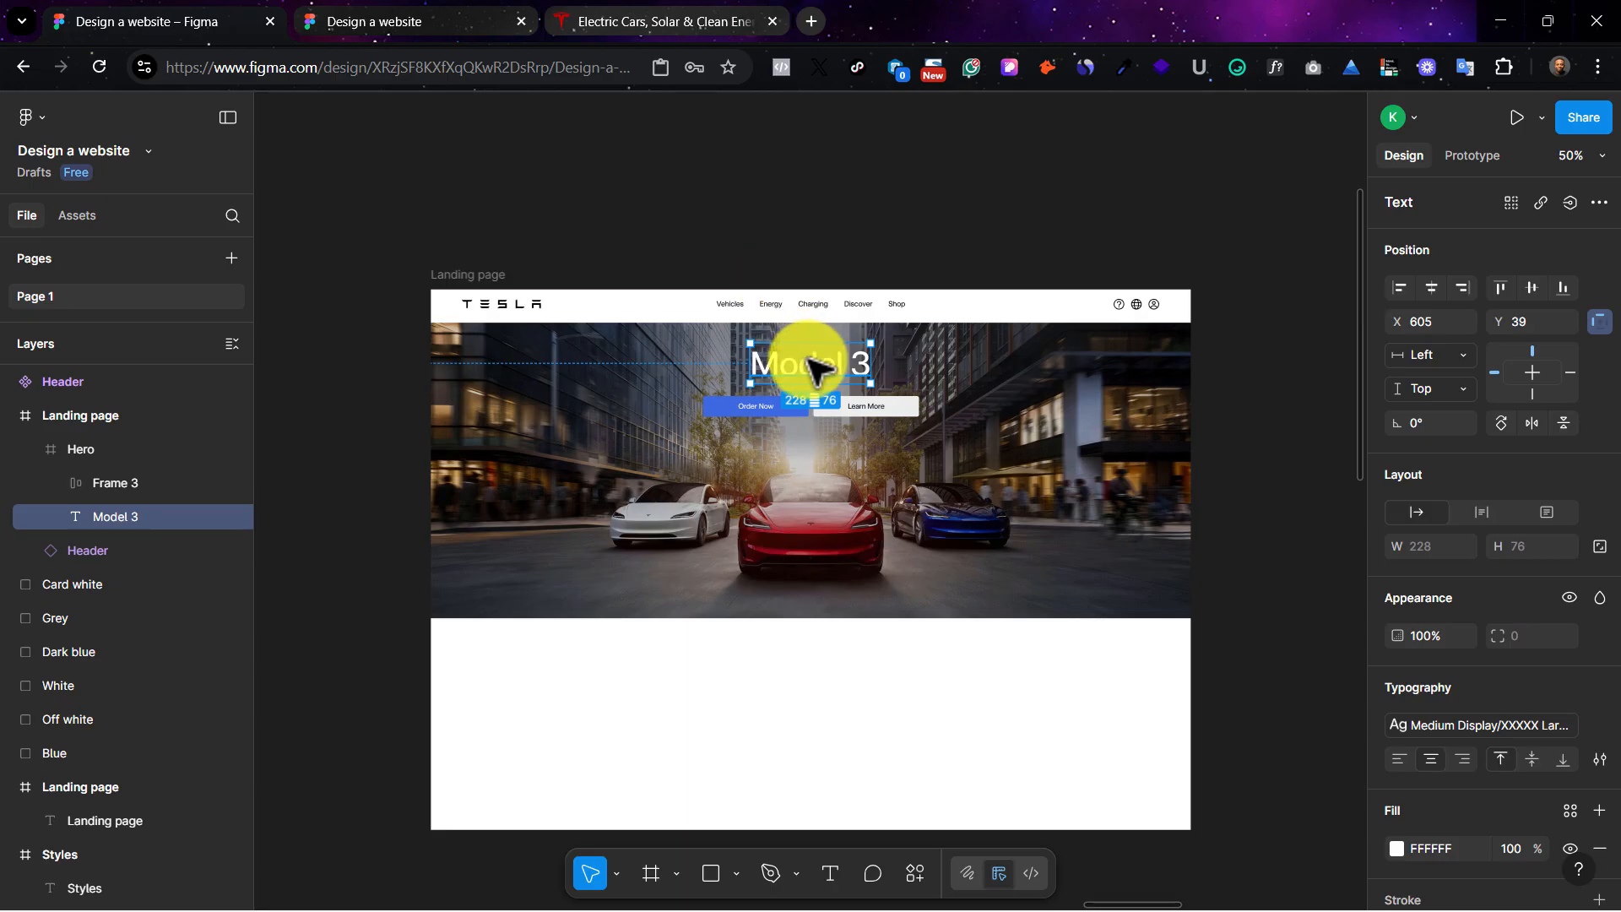
left_click(685, 22)
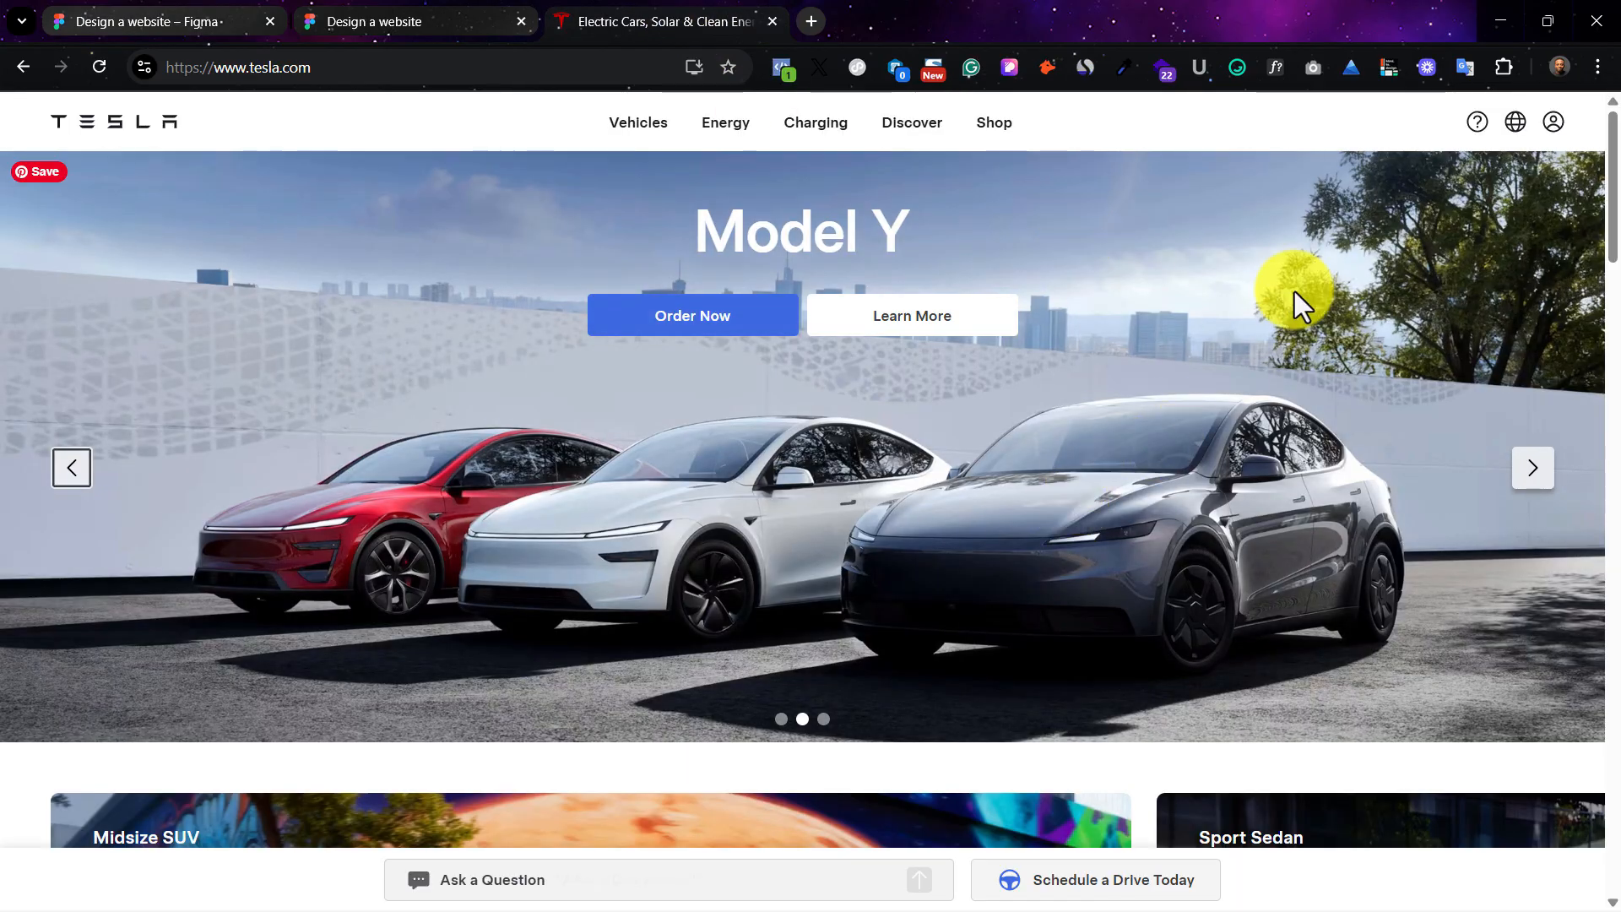
left_click(1276, 68)
left_click(878, 246)
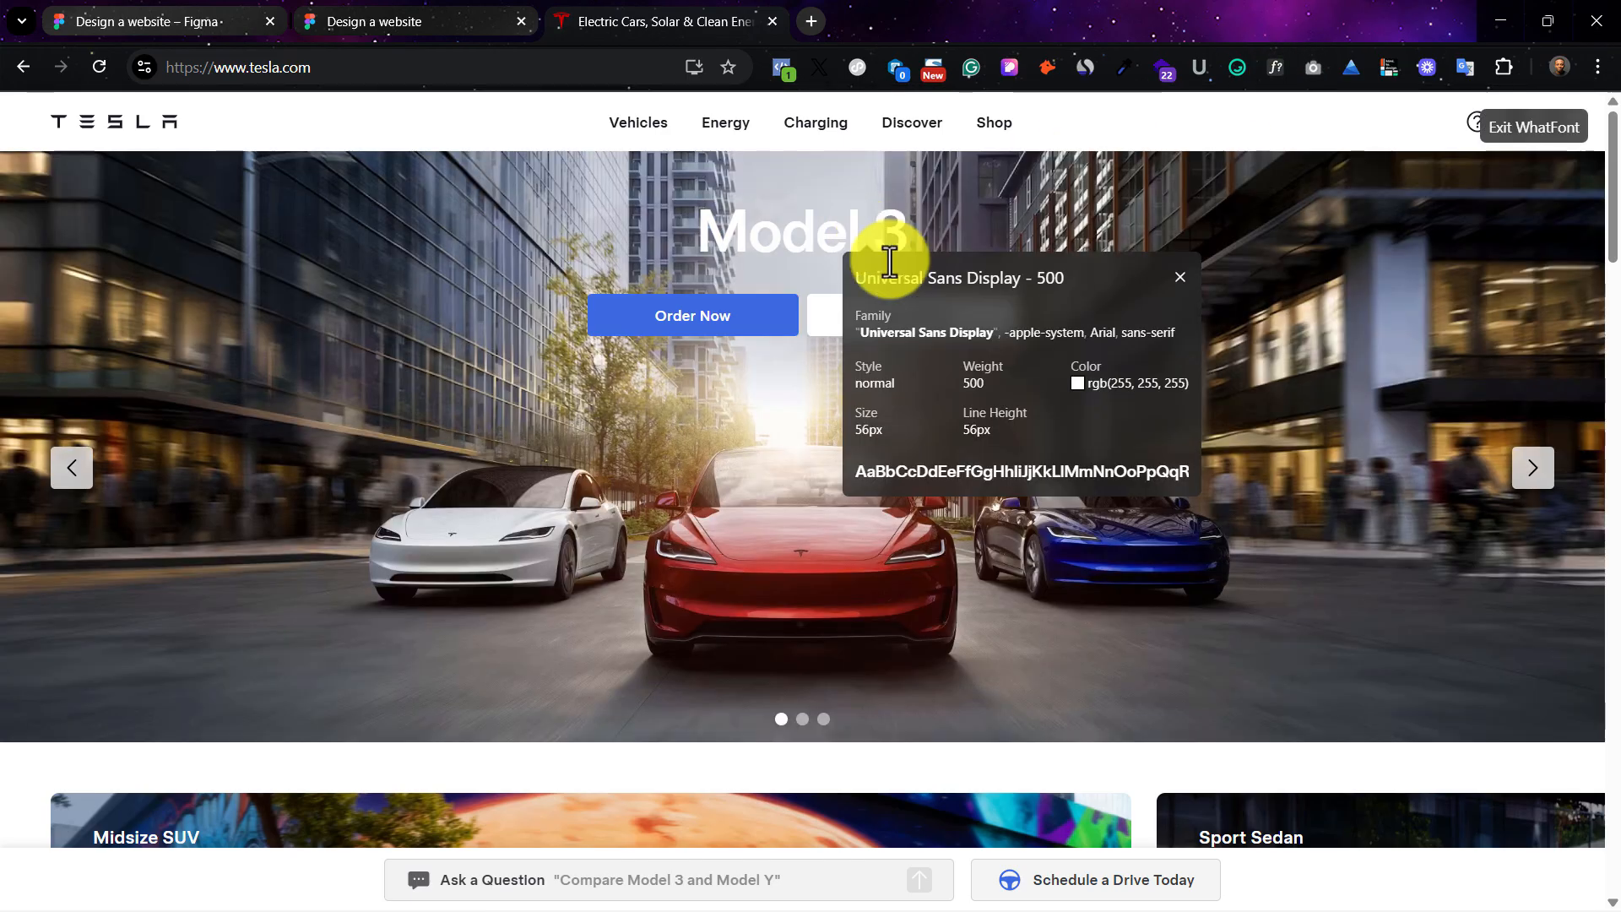
left_click(209, 4)
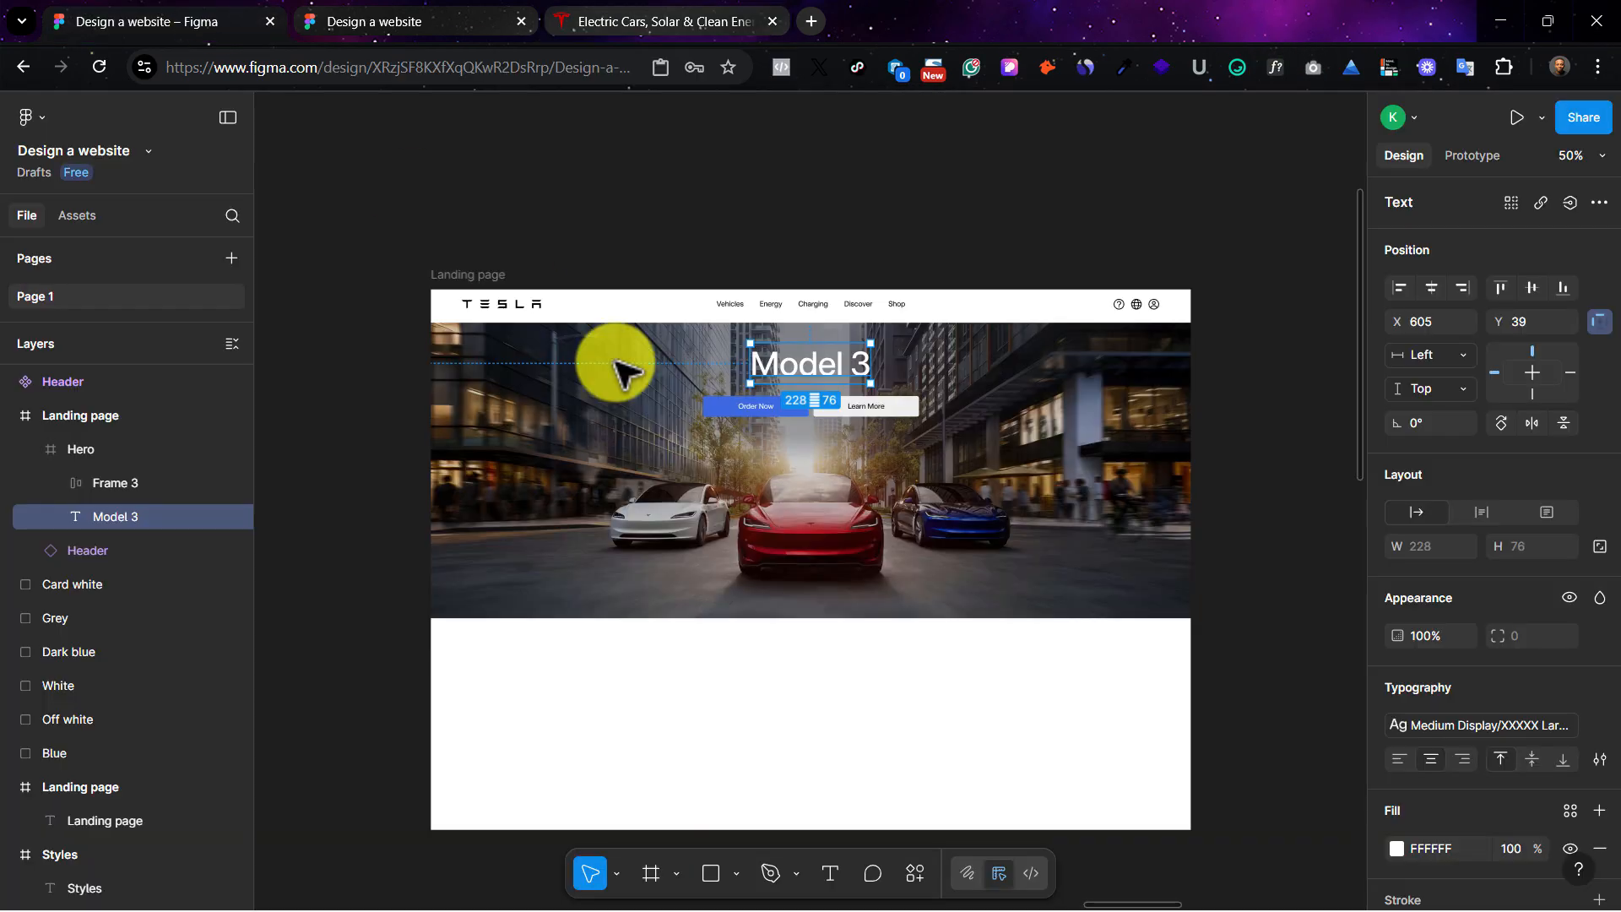
Step: Duplicate the "Medium Display / XXXXX Large (64)" text sample in the Styles section, stacking the two above the 48-size sample
left_click(806, 256)
scroll(806, 256, "down", 5)
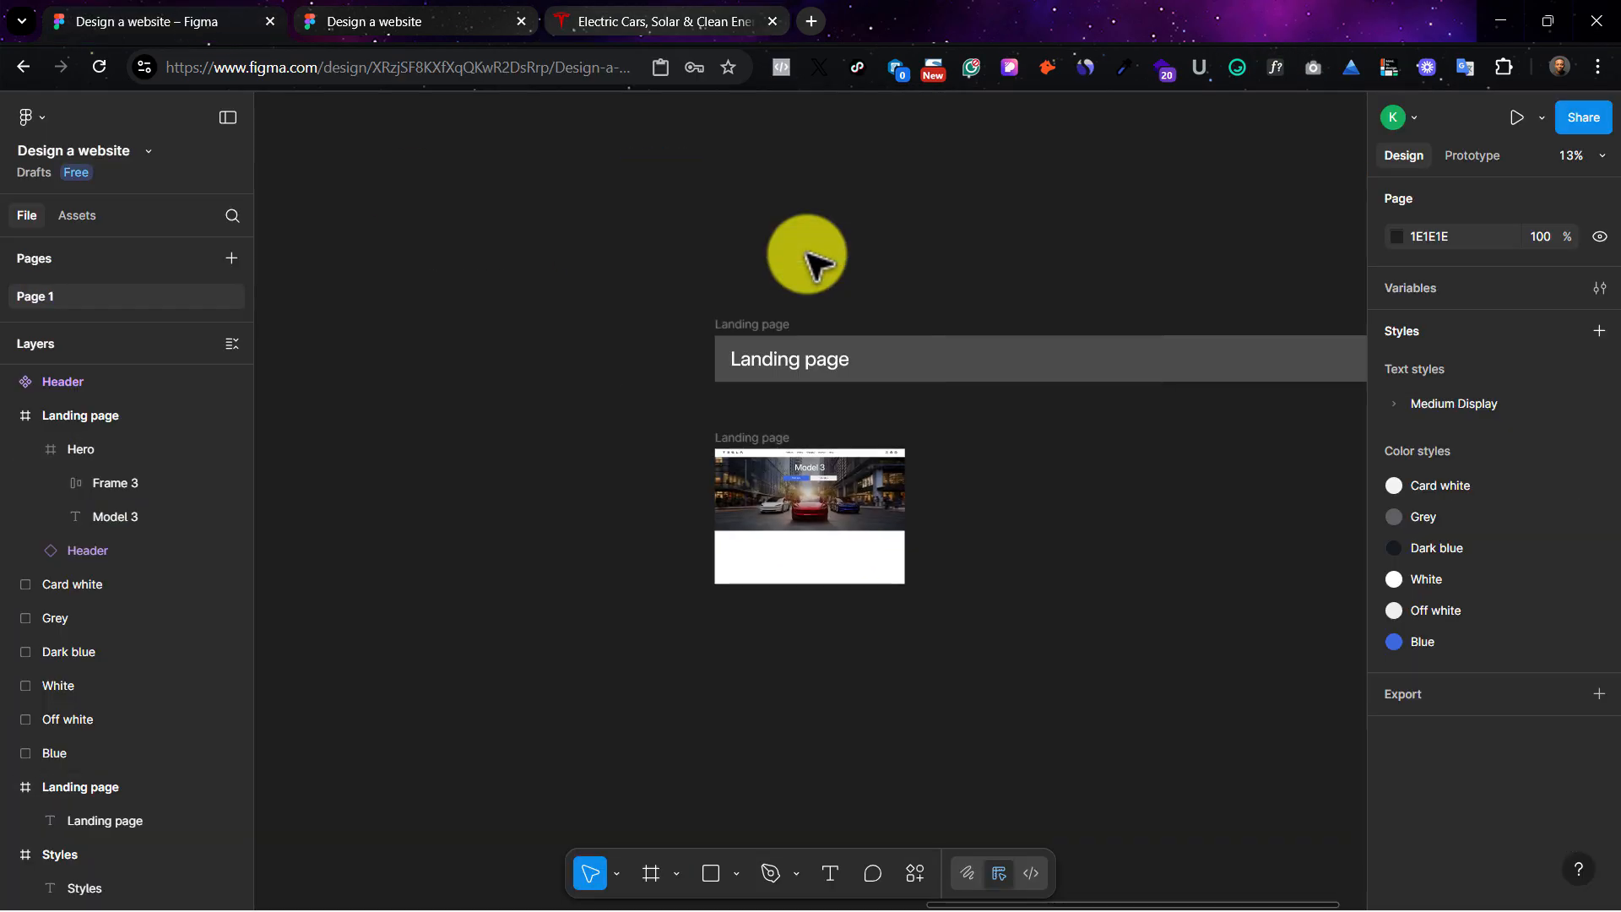
scroll(806, 256, "left", 10)
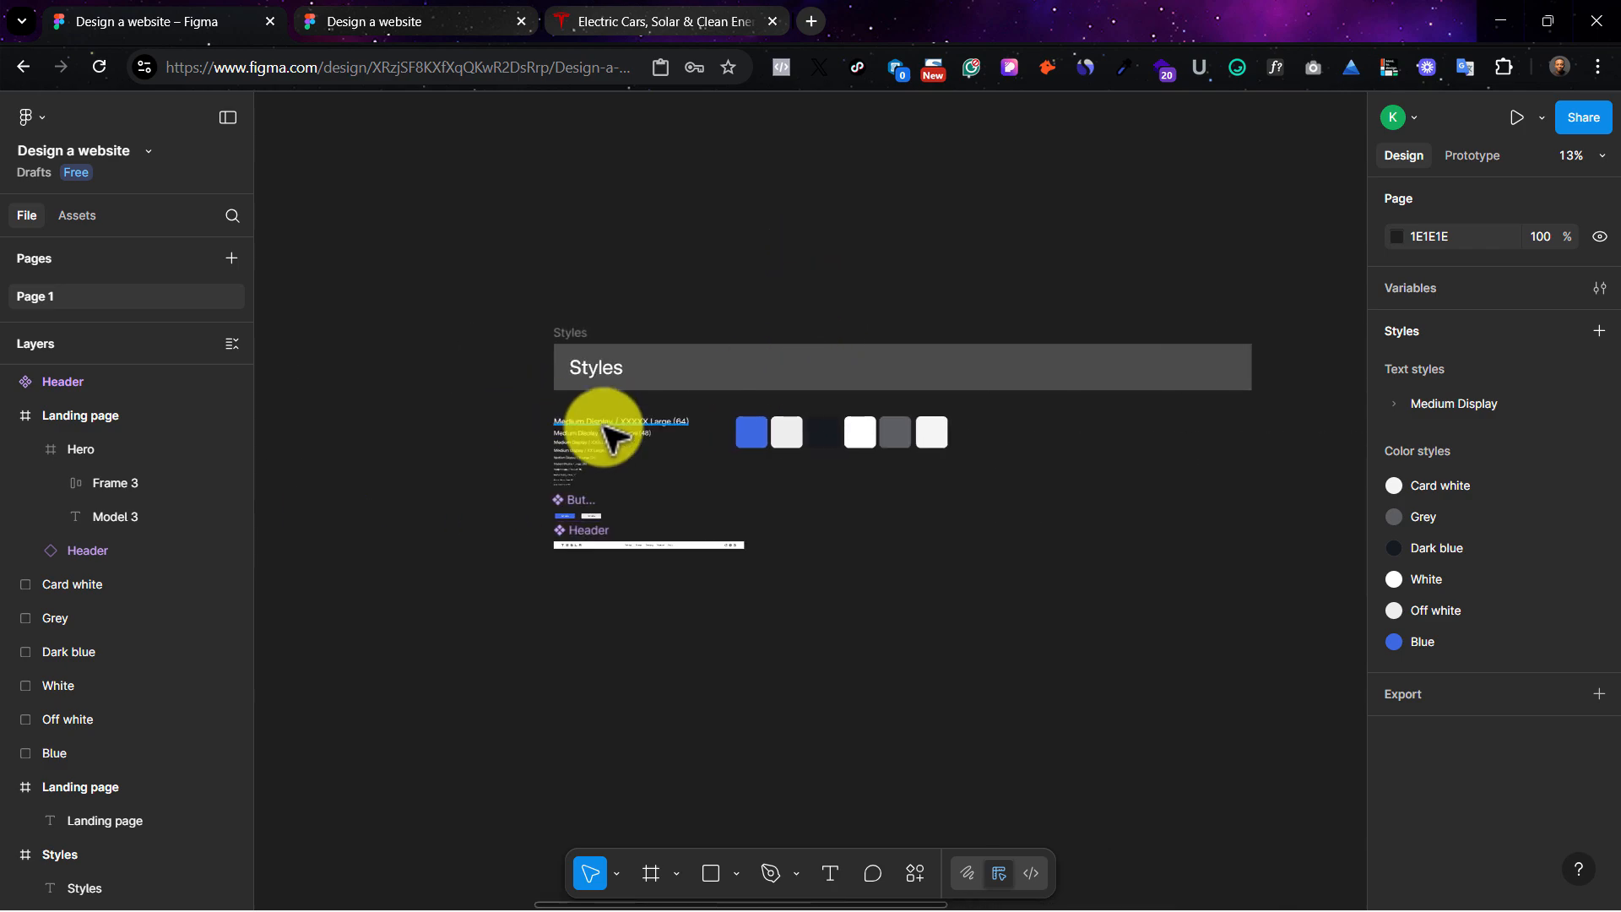
left_click(601, 423)
key("shift+2")
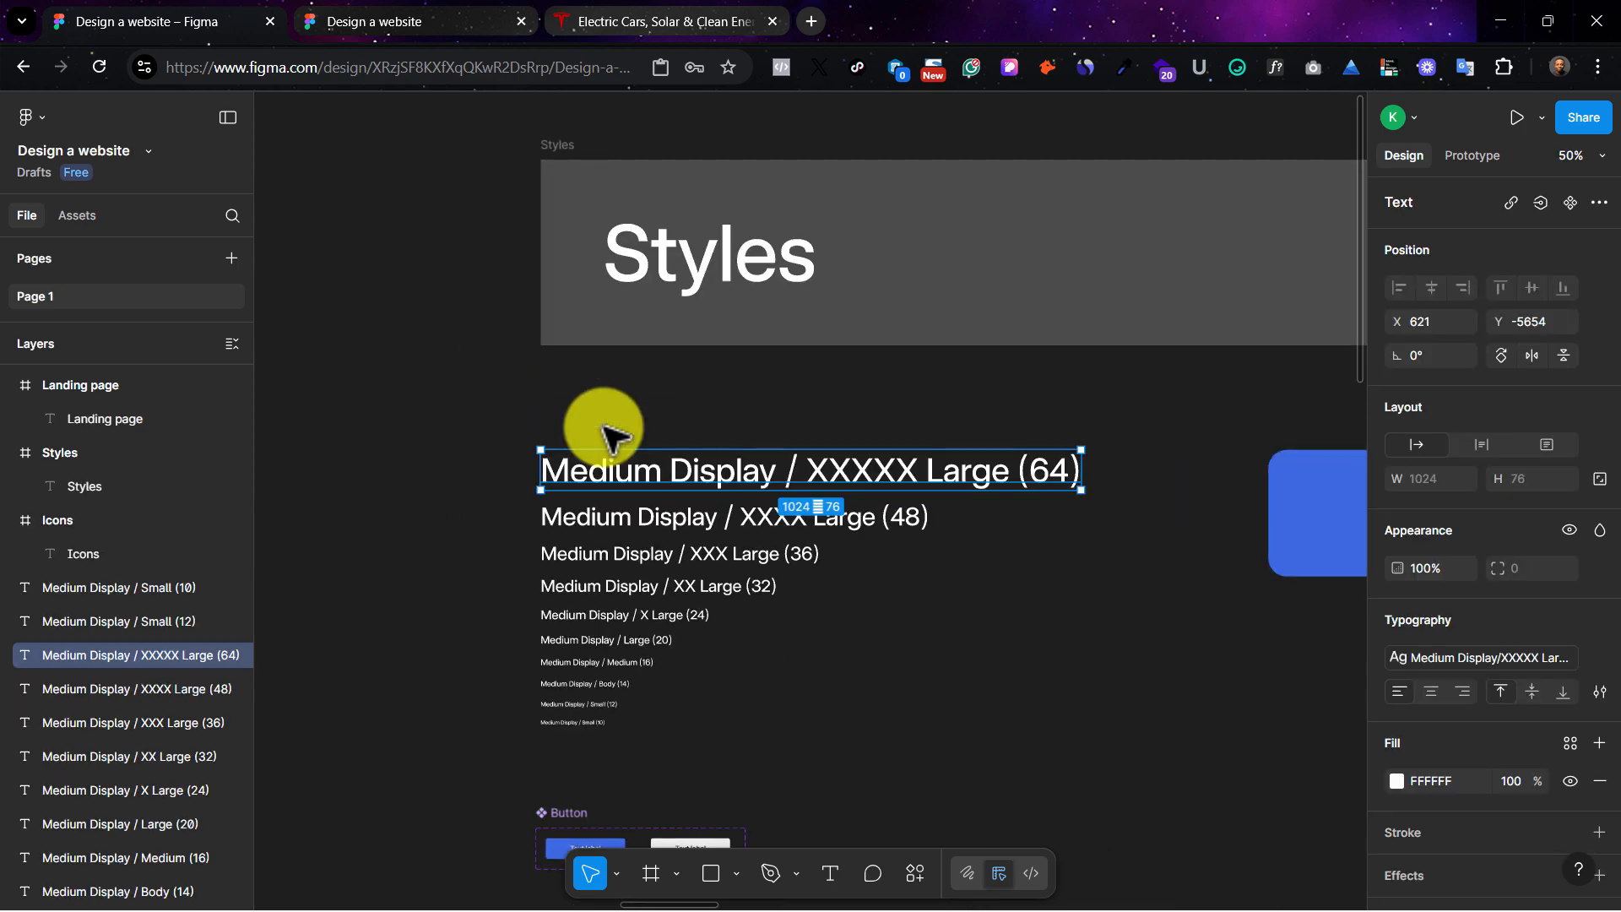
mouse_move(633, 460)
left_mouse_down()
mouse_move(632, 356)
mouse_move(633, 481)
mouse_move(615, 461)
left_mouse_up()
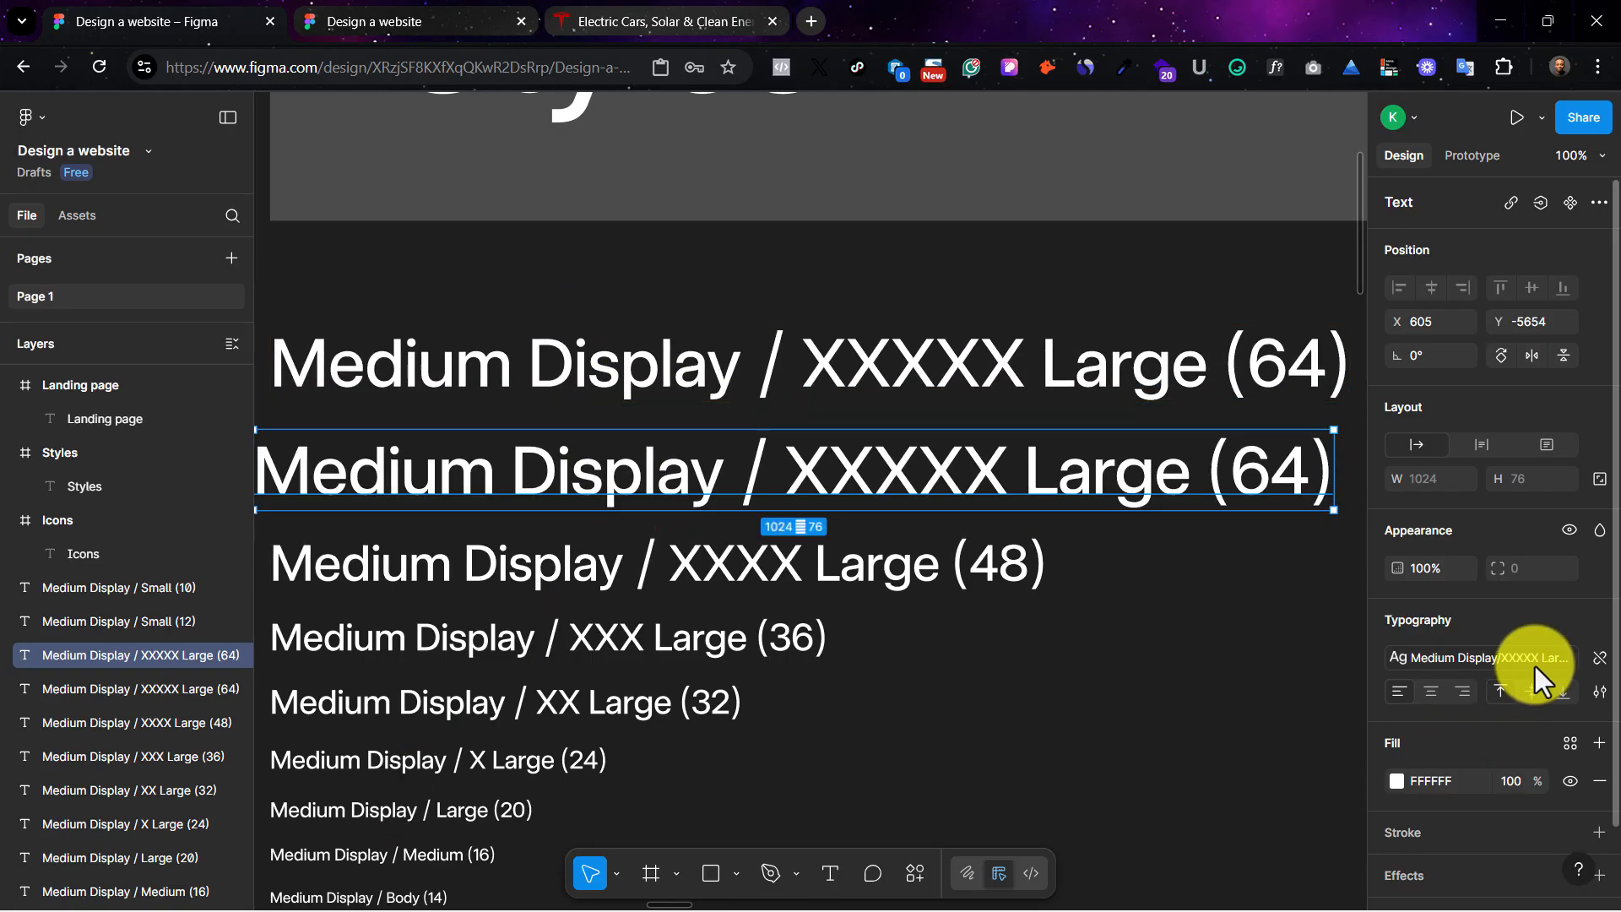
Step: Detach the text style from the duplicated sample and set its font size to 56
left_click(1598, 658)
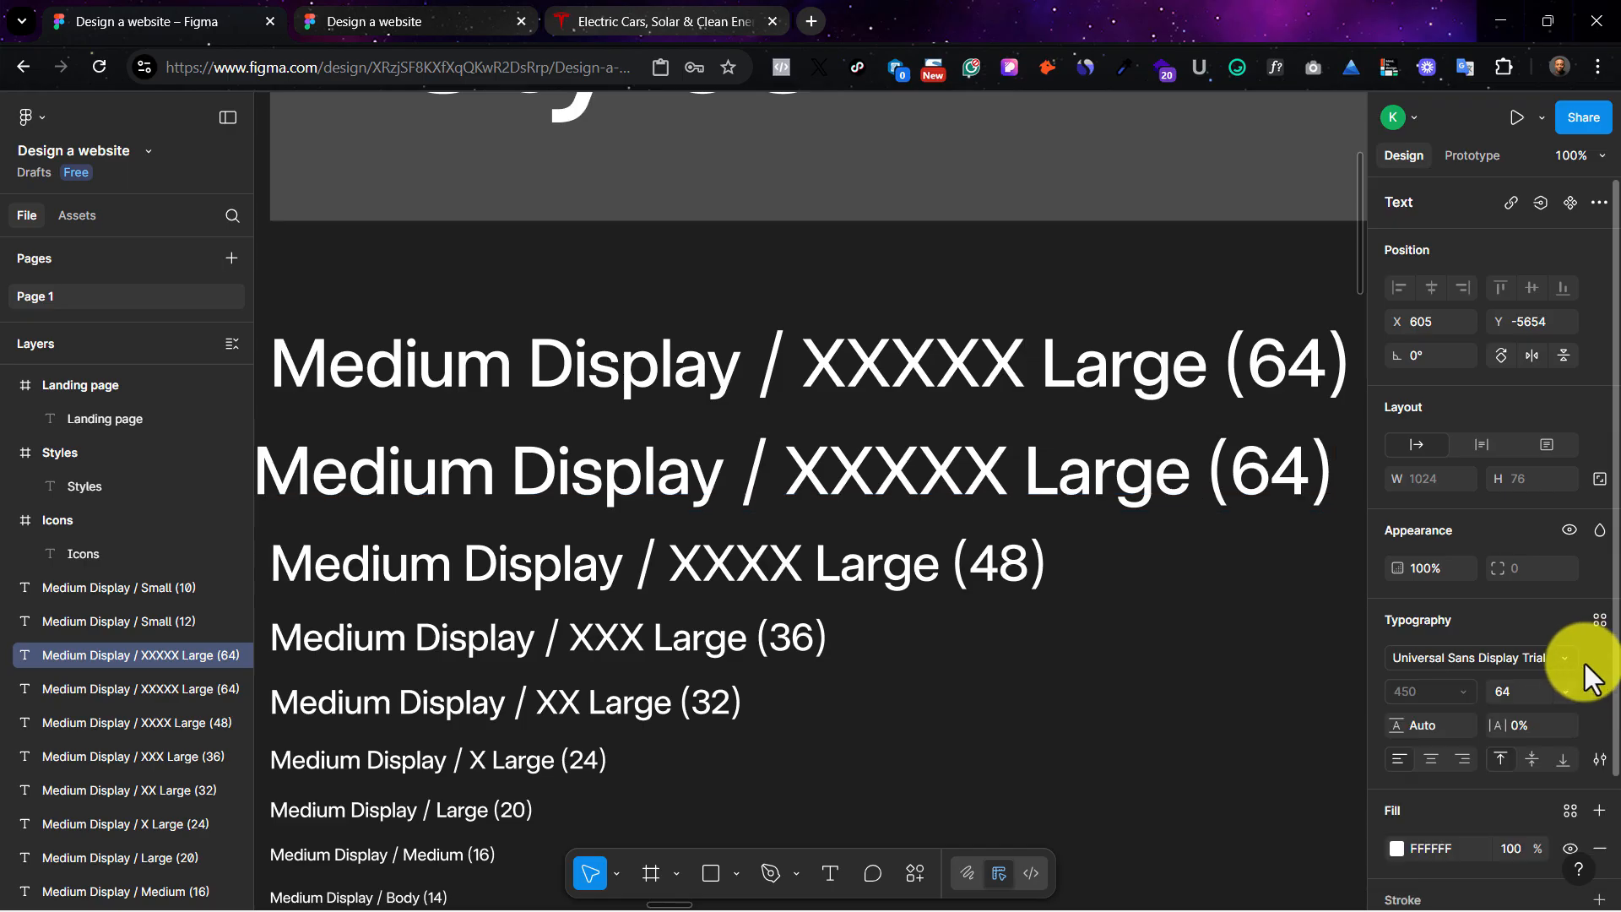
left_click(1521, 687)
type("5")
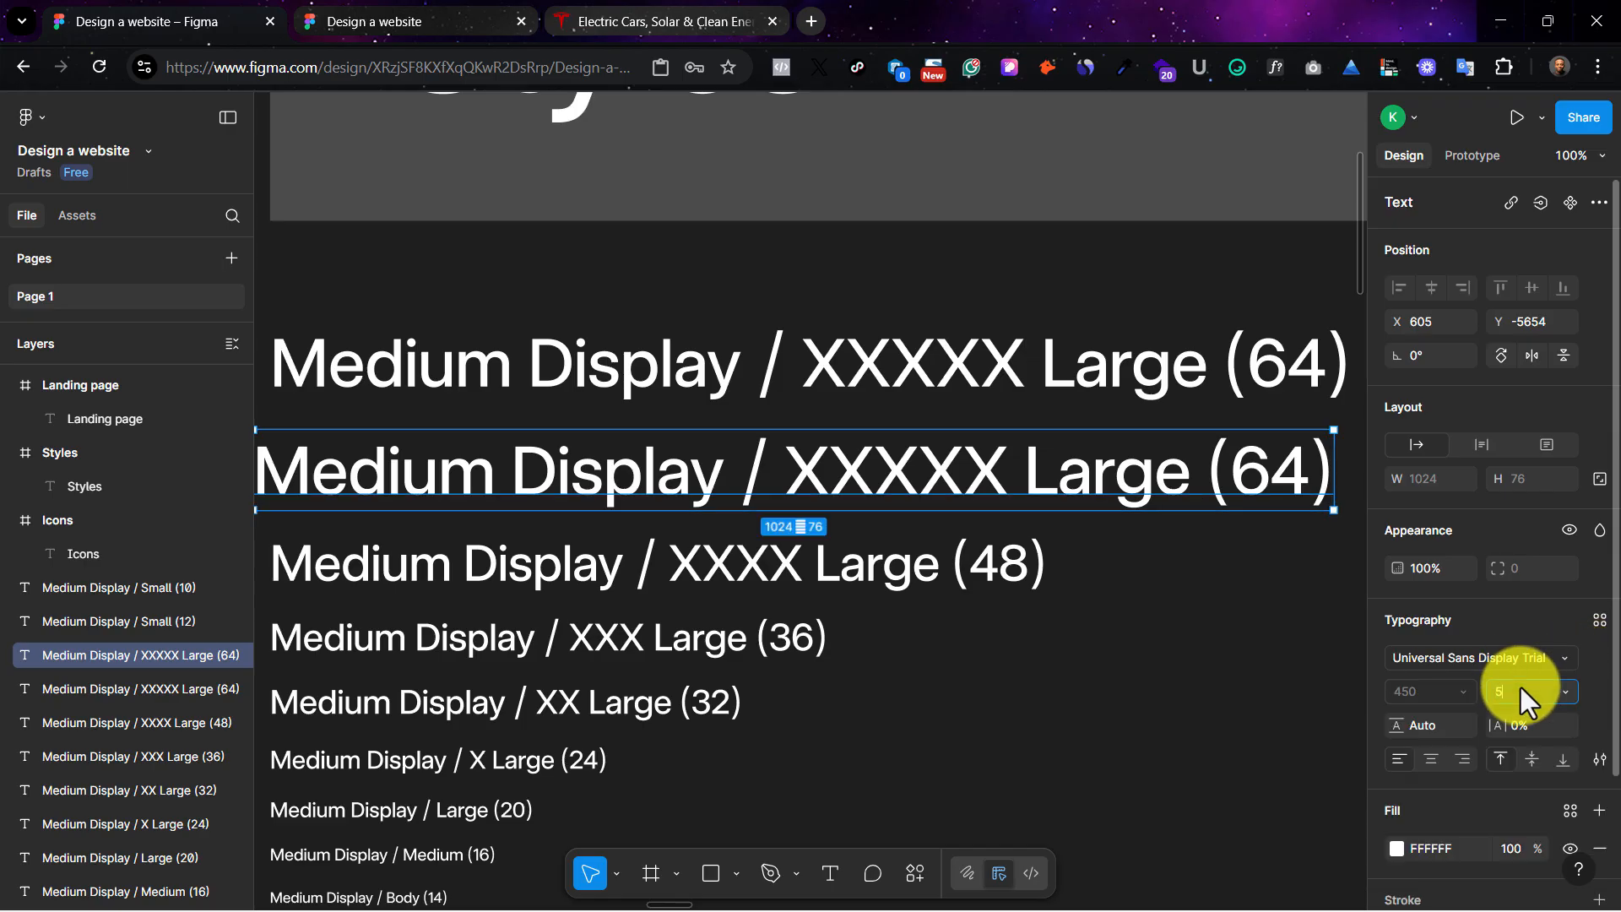
type("6")
key("Return")
Step: Change both the duplicated sample's text and its layer name to "Medium Display / XXXXX Large (56)"
double_click(1122, 460)
type("5")
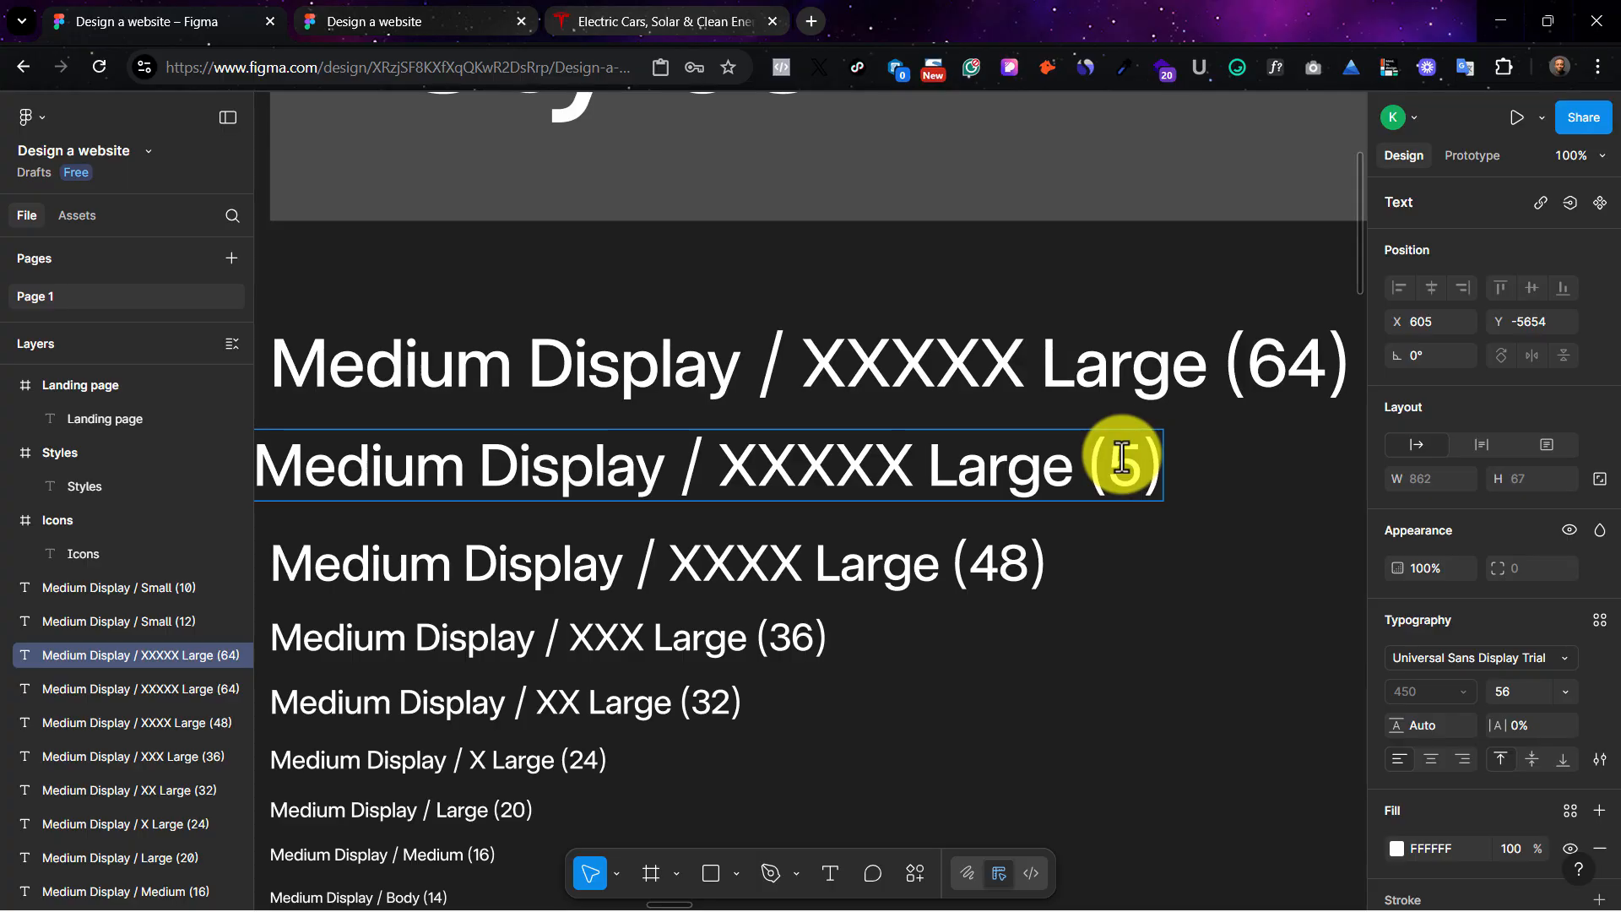
type("6")
key("Escape")
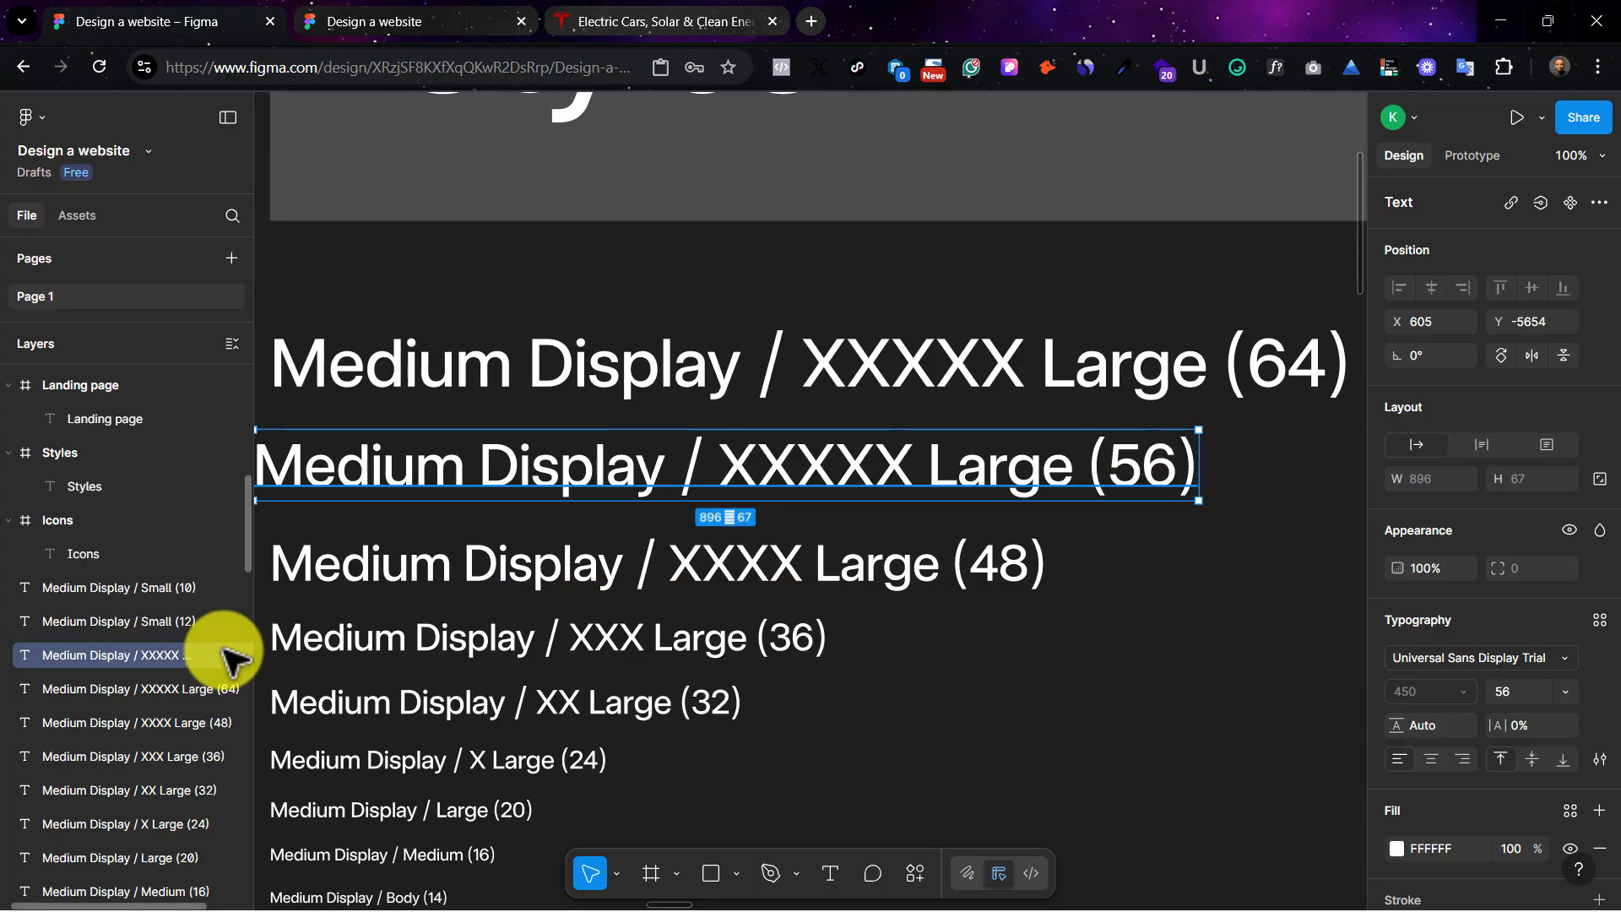
double_click(186, 657)
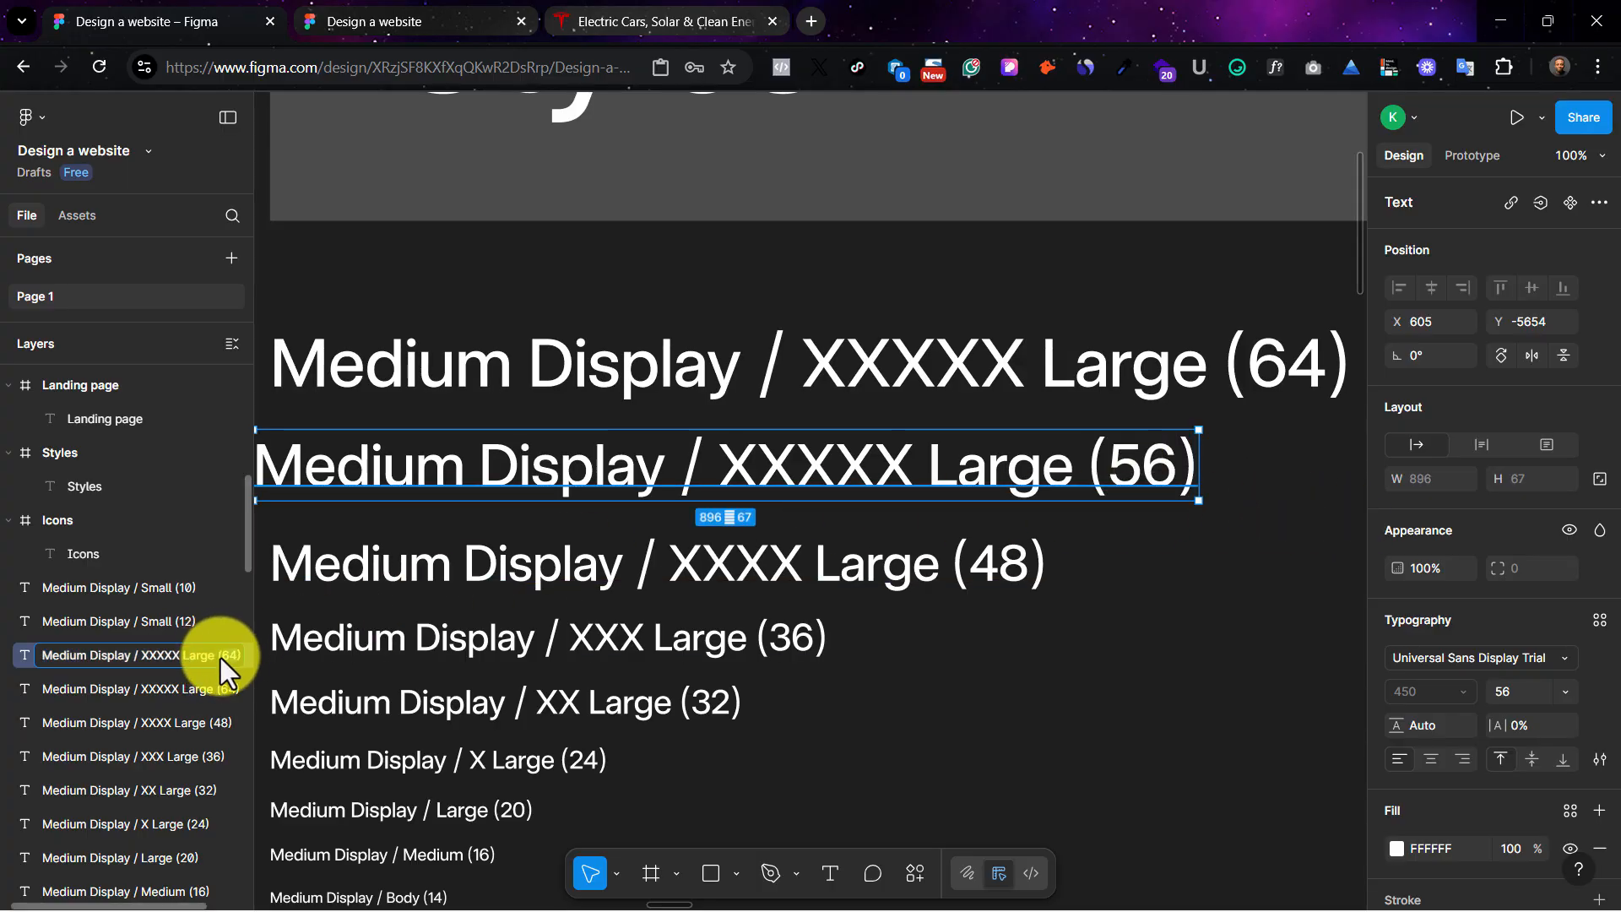
left_click(1166, 636)
left_click(1081, 502)
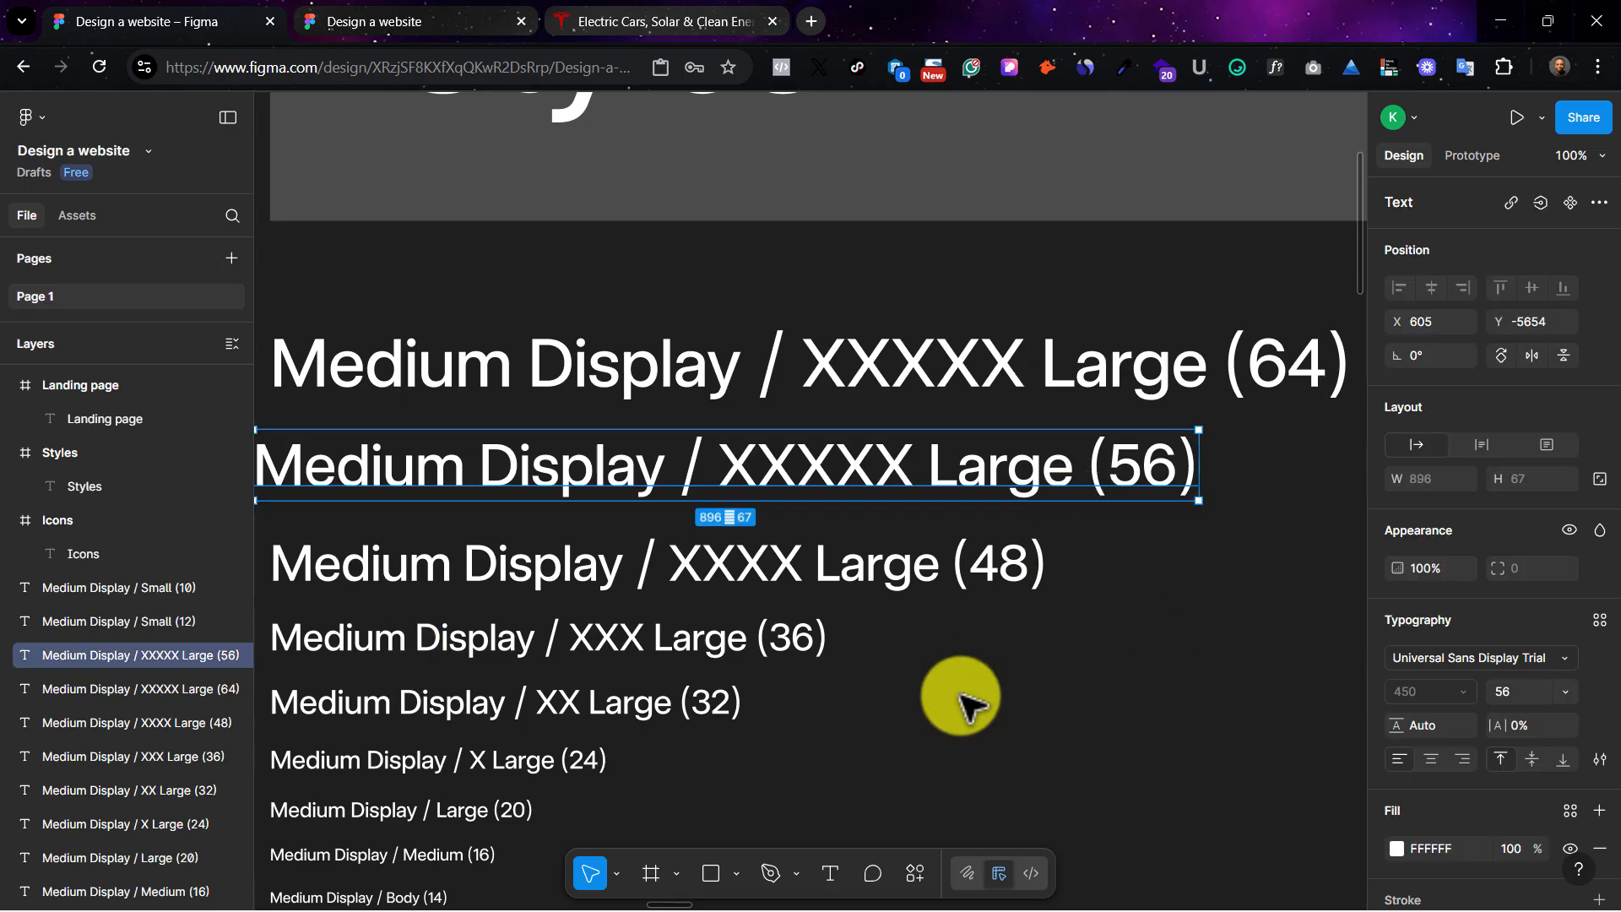
Step: Generate a text style from the 56-size sample with the Styler plugin's Generate Styles command
left_click(912, 882)
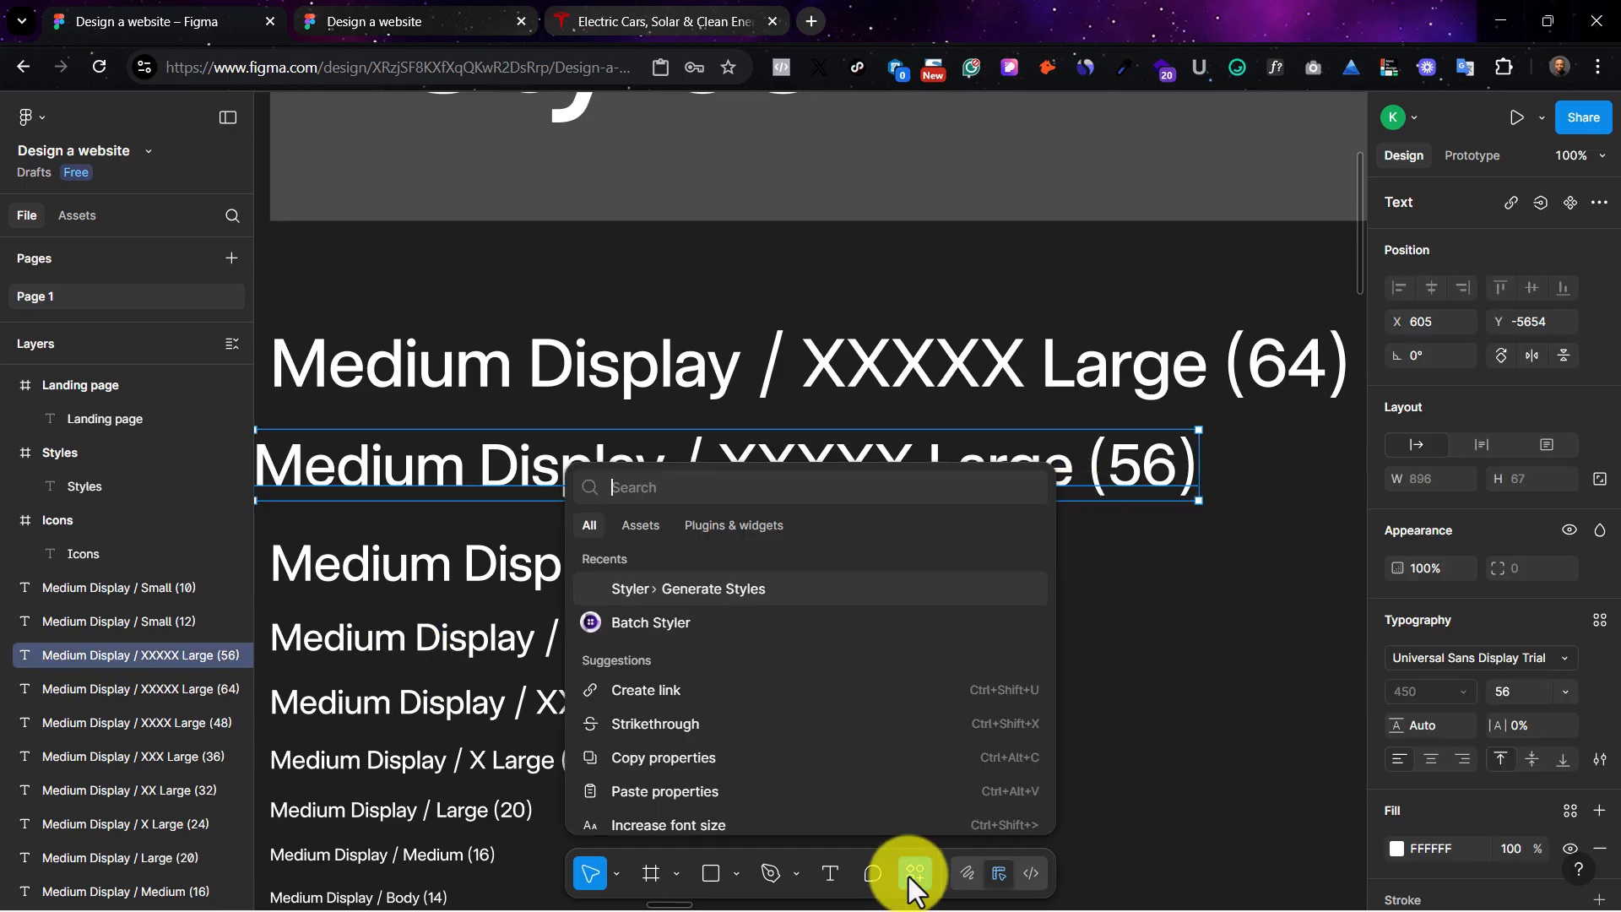
left_click(692, 590)
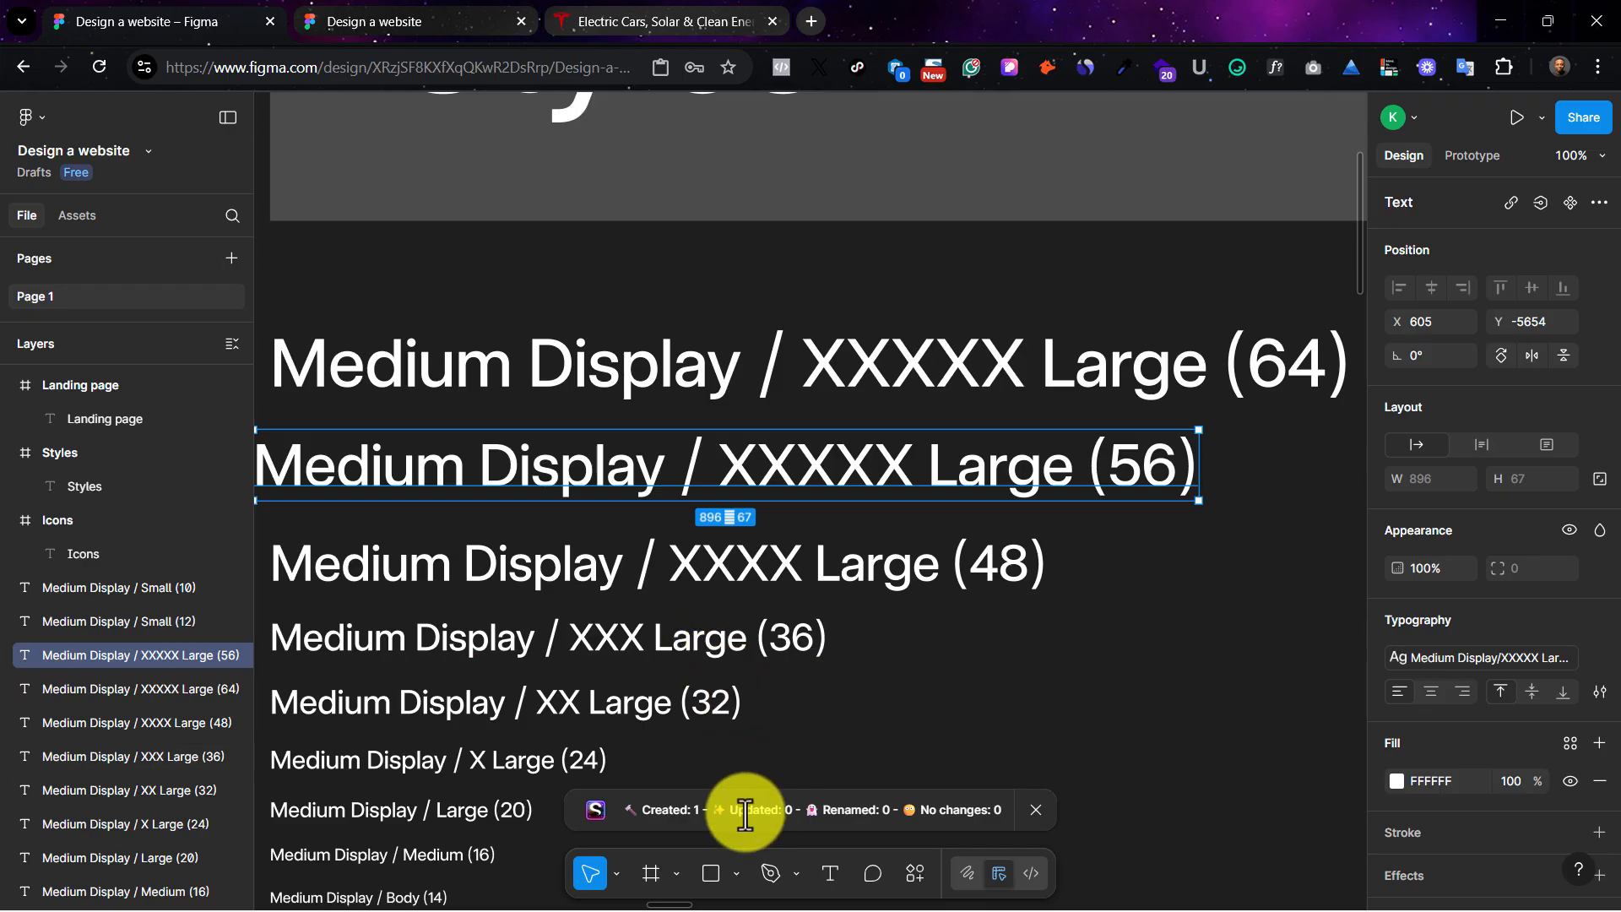
key("Escape")
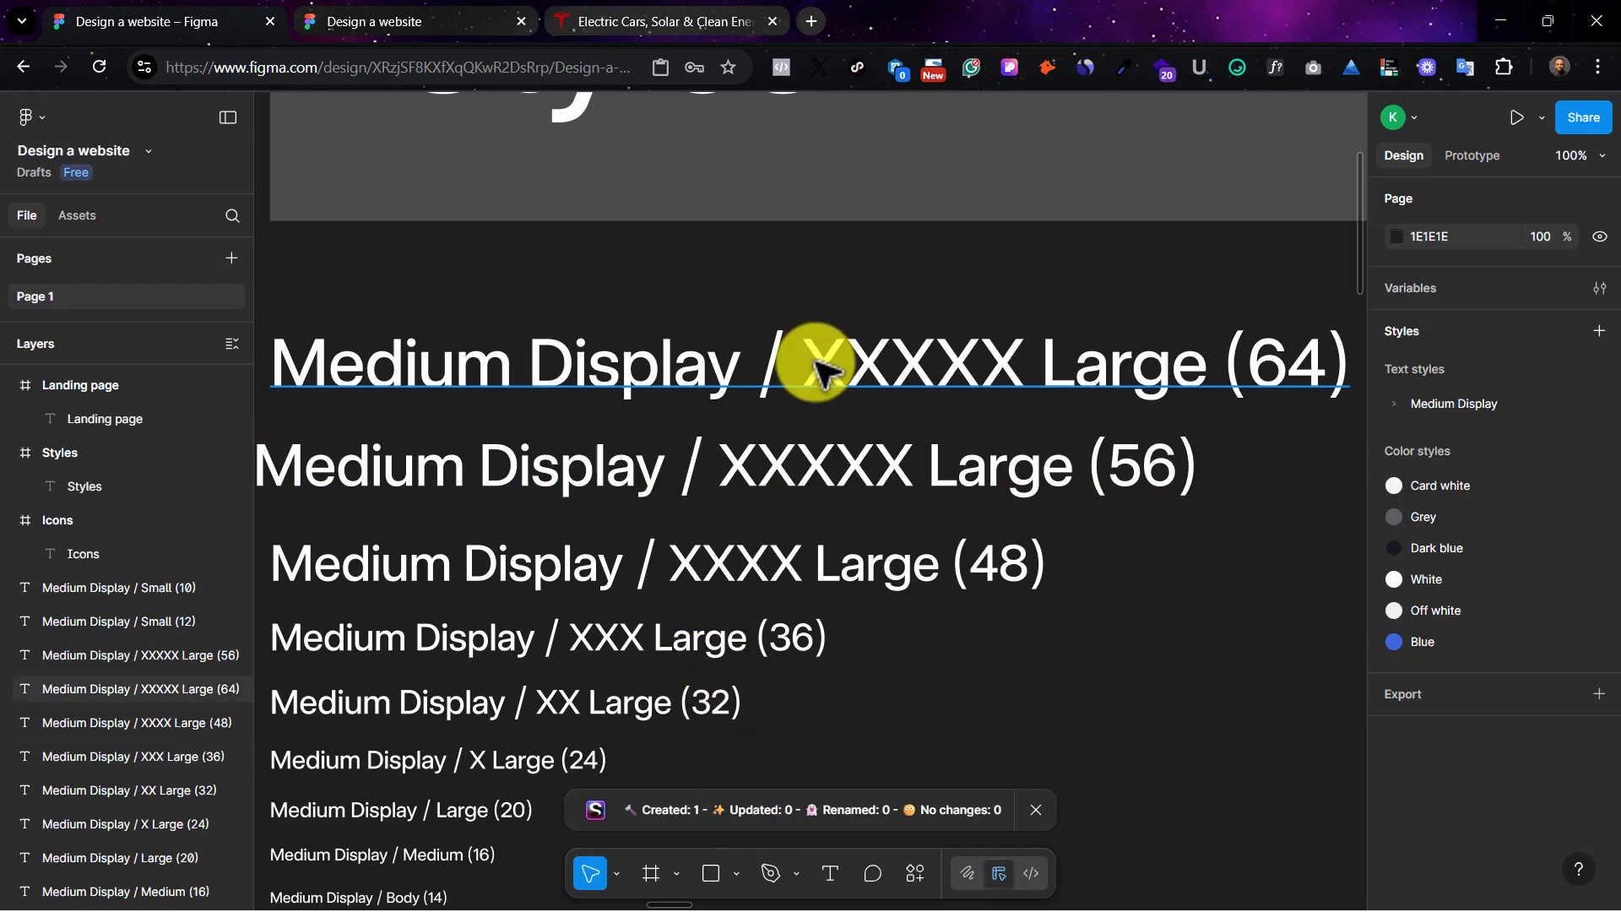
Step: Apply the XXXXX Large (56) text style to the Model 3 heading in the landing page's hero
scroll(815, 365, "down", 10)
scroll(815, 365, "right", 5)
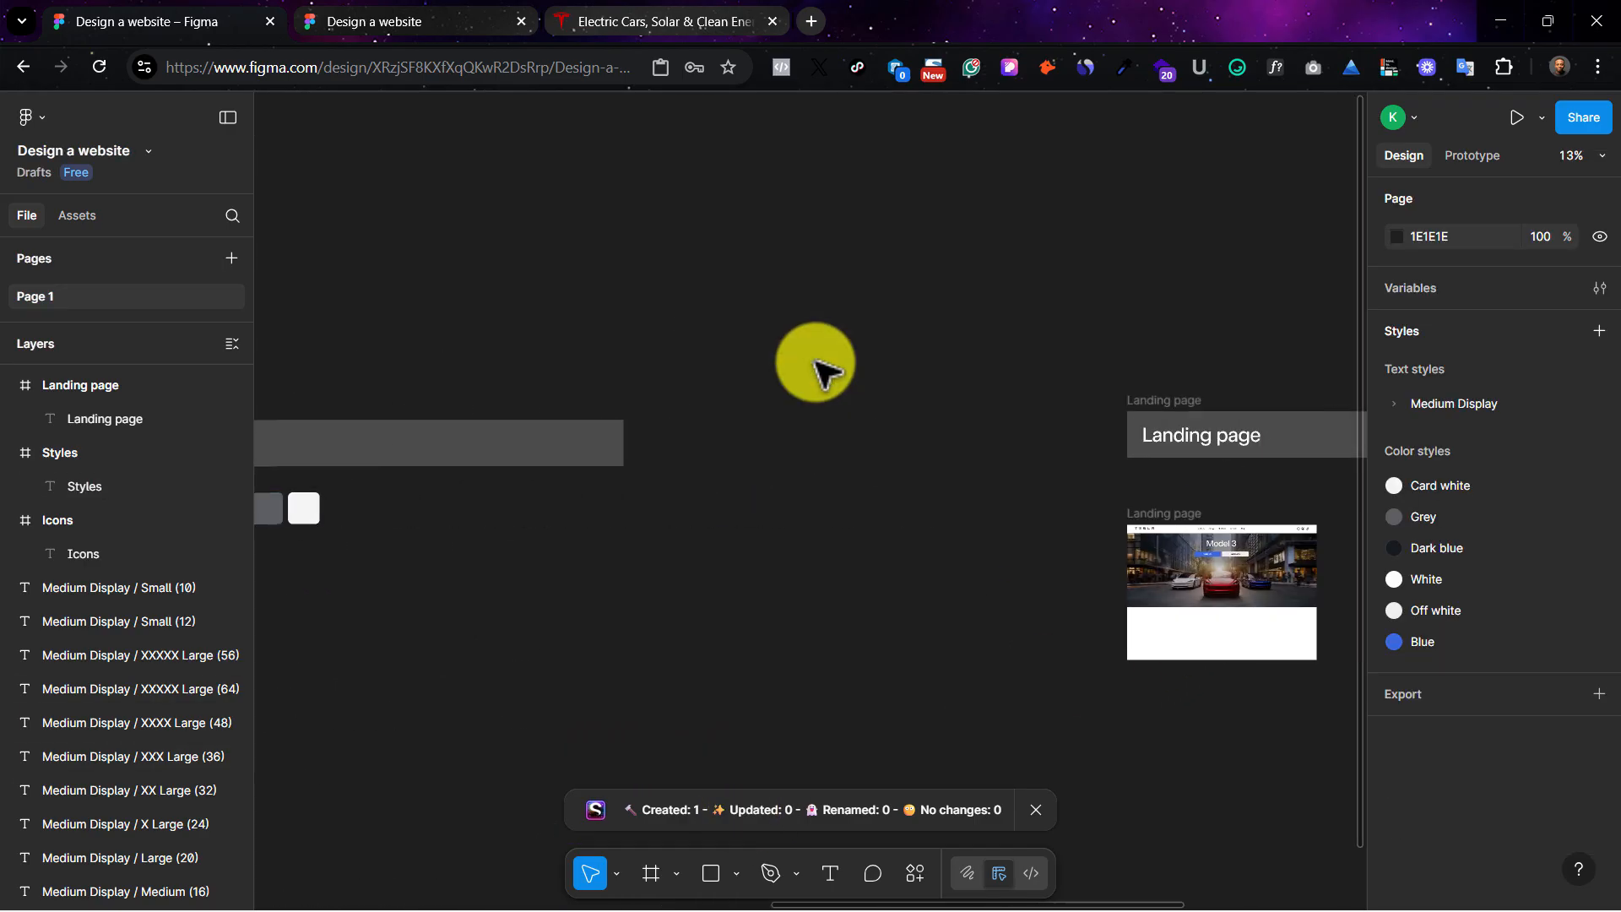
scroll(816, 363, "right", 4)
left_click(830, 545)
key("shift+2")
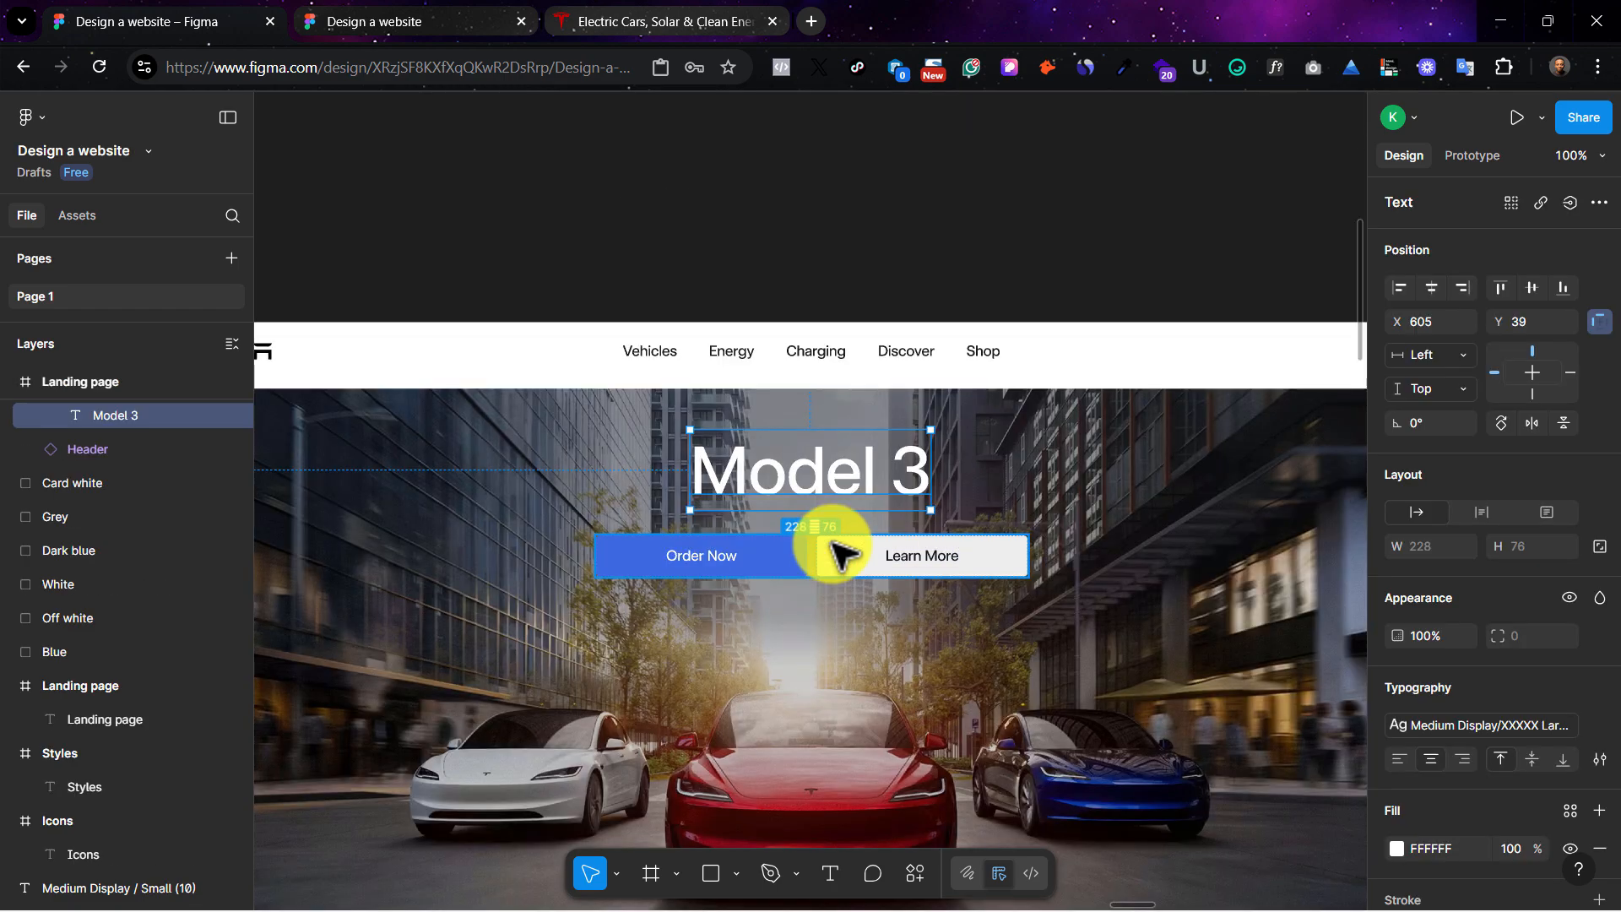
left_click(1445, 726)
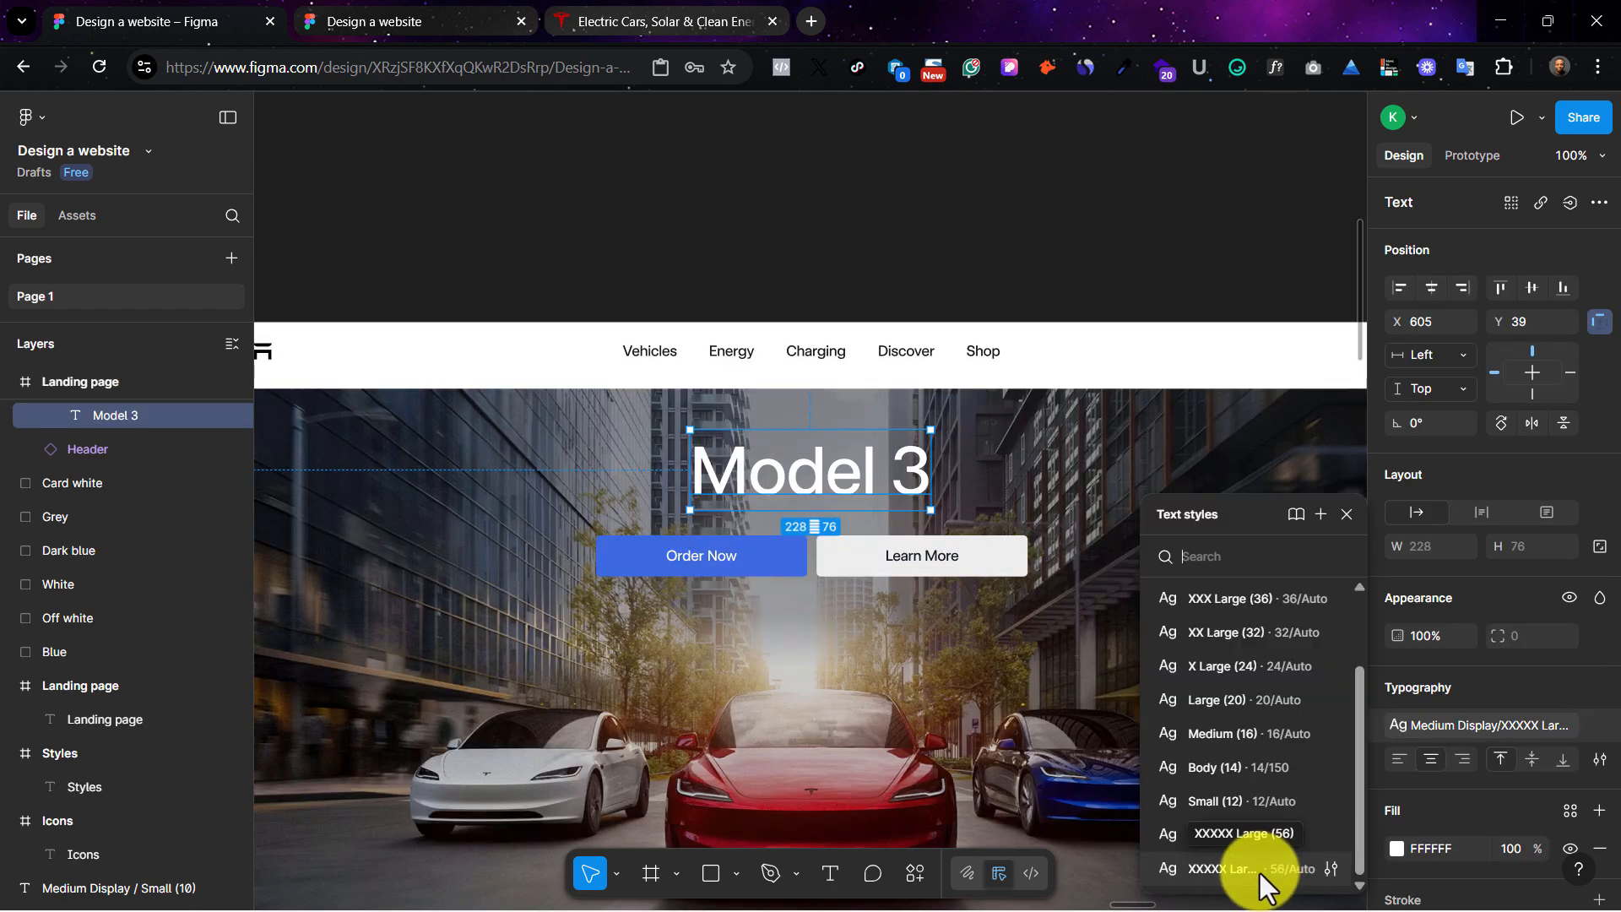
left_click(1263, 878)
left_click(1205, 620)
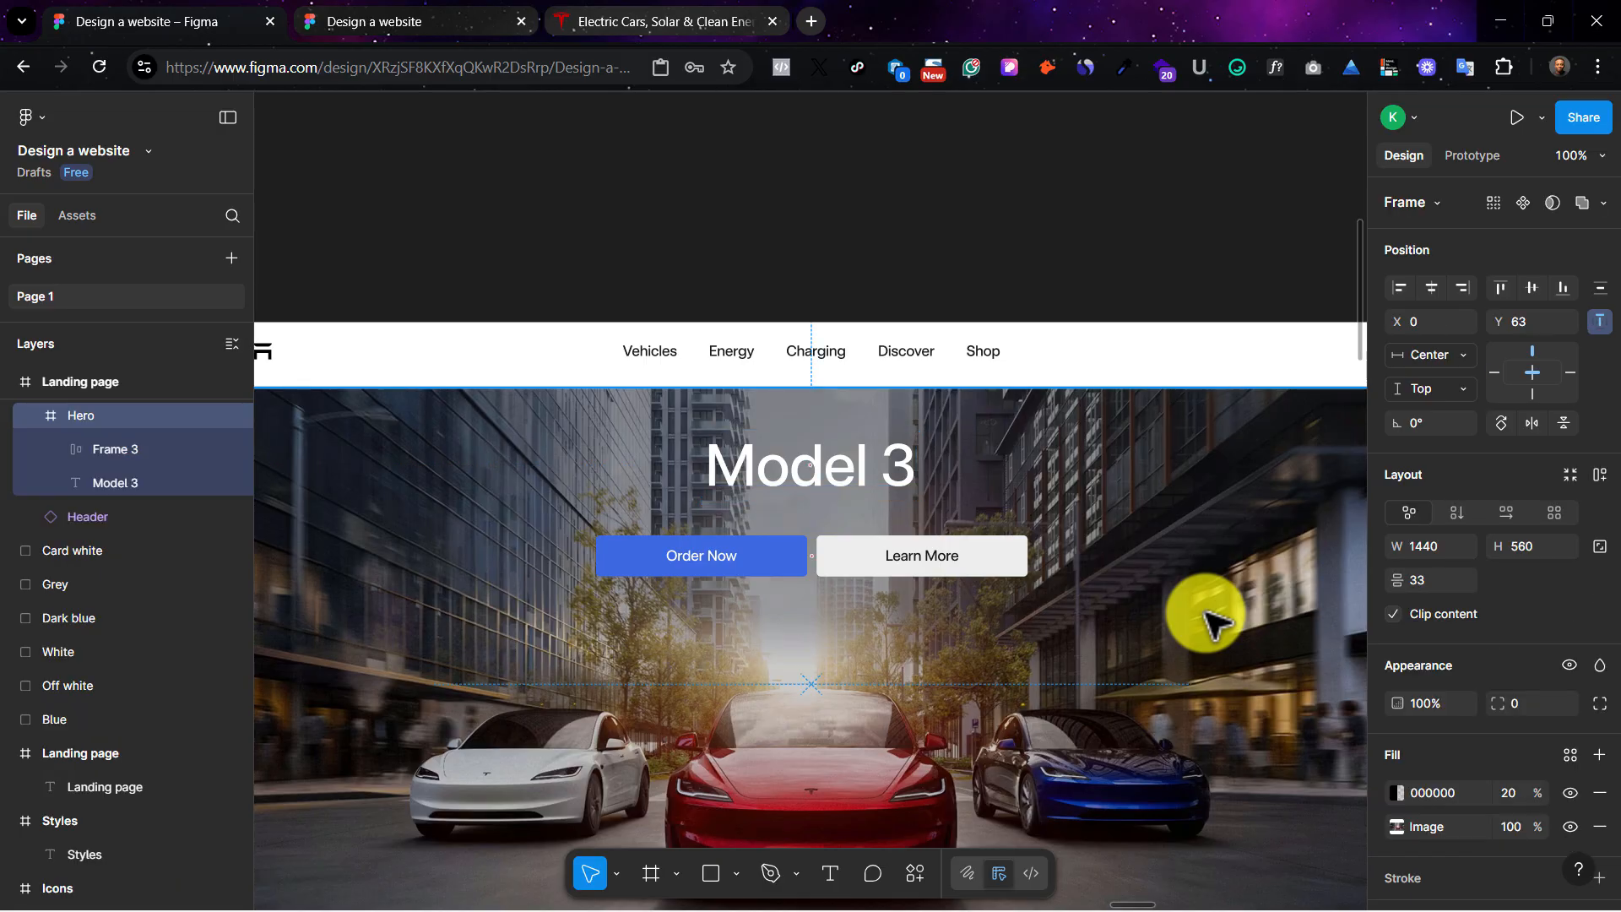
Step: Compare the resized Model 3 heading in the prototype preview with the heading on tesla.com
left_click(377, 16)
left_click(645, 21)
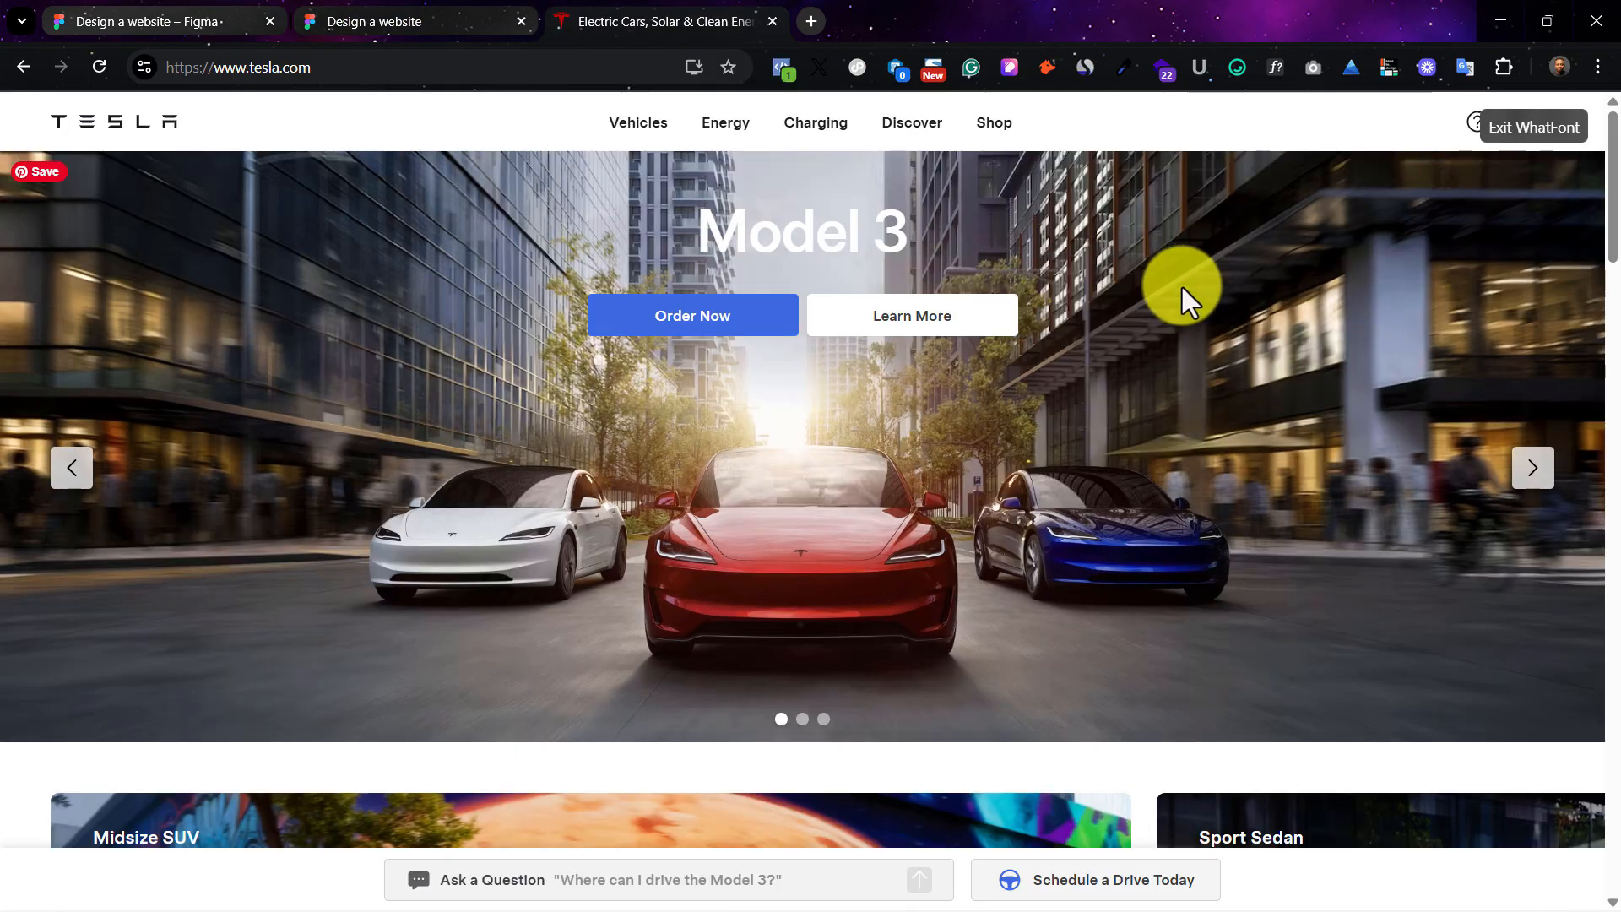
Step: Compare the hero's layout and carousel arrows on tesla.com with the prototype preview, and return to the design file
left_click(168, 7)
left_click(377, 17)
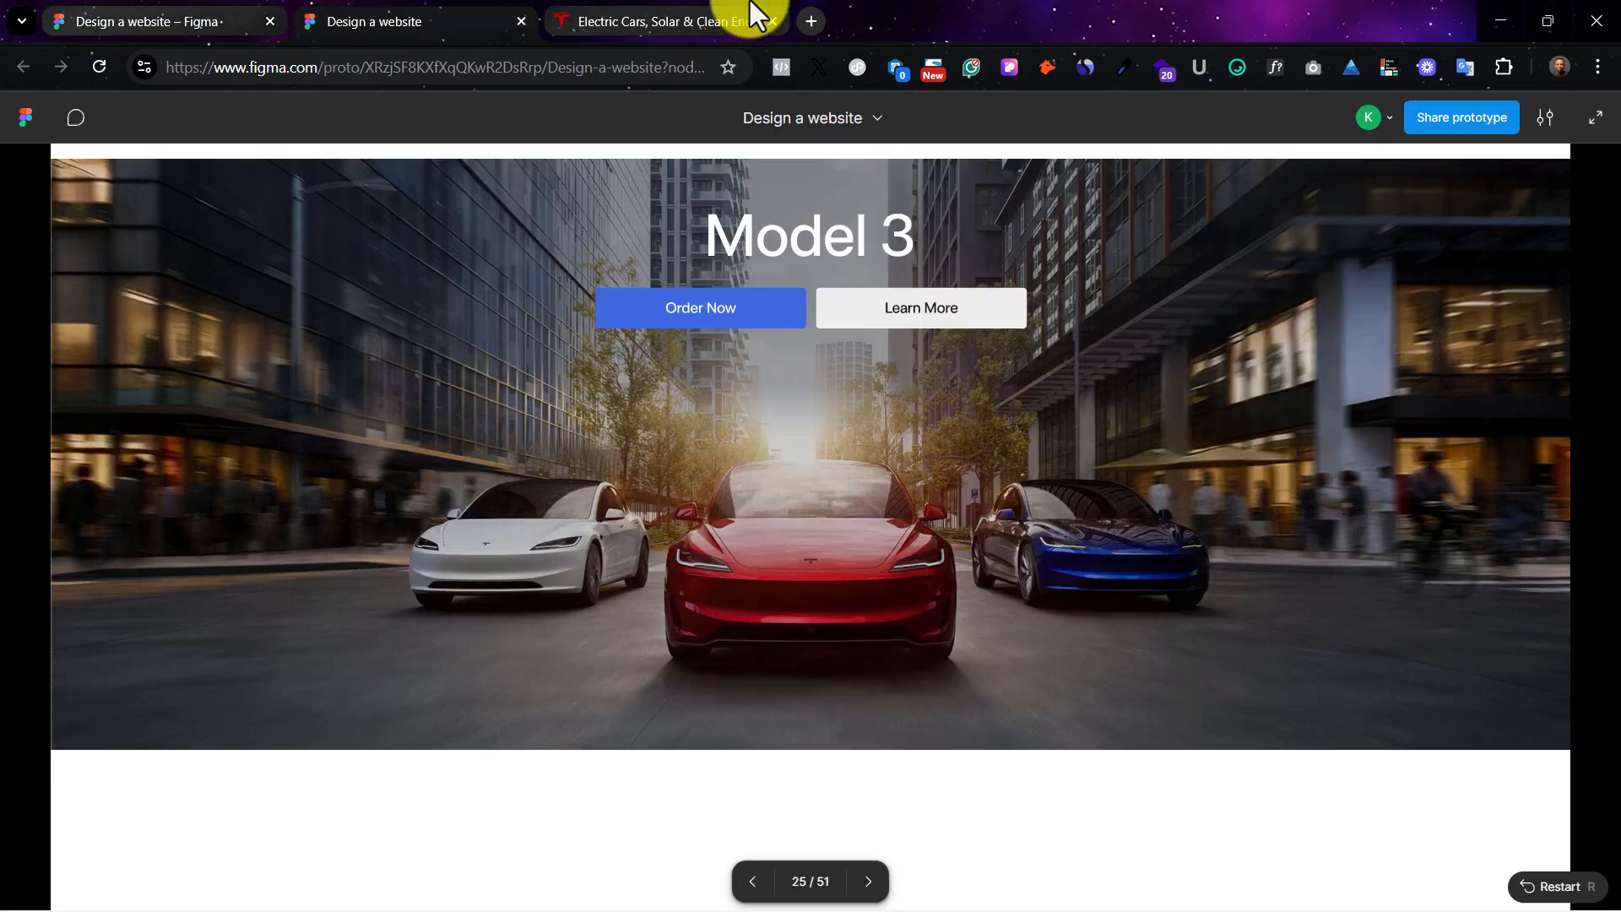
left_click(600, 7)
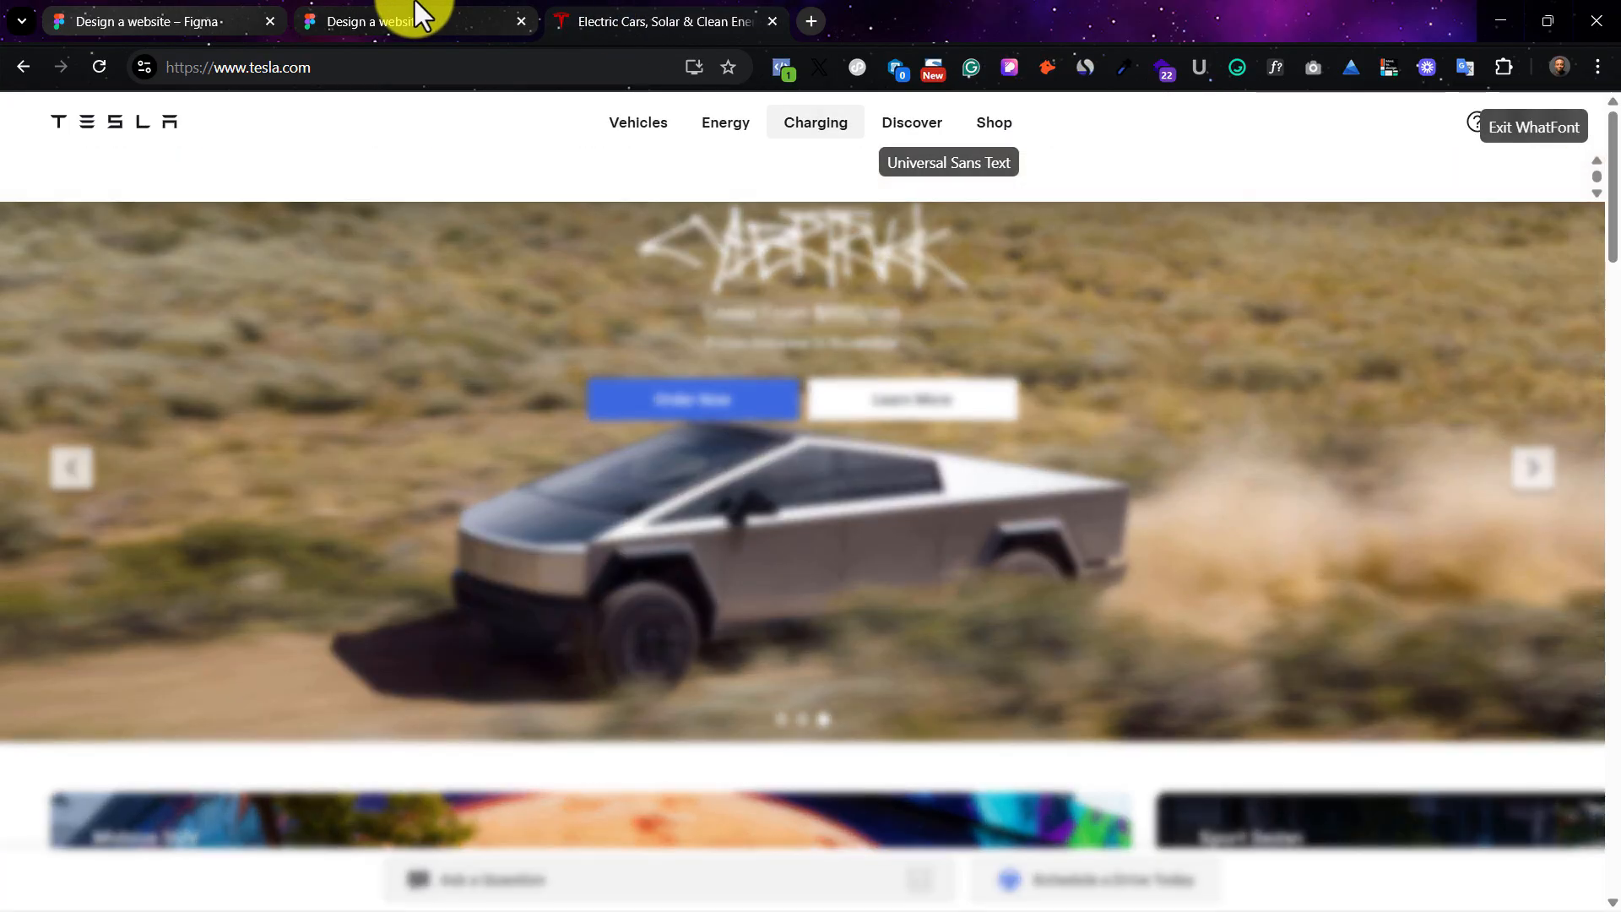
left_click(416, 12)
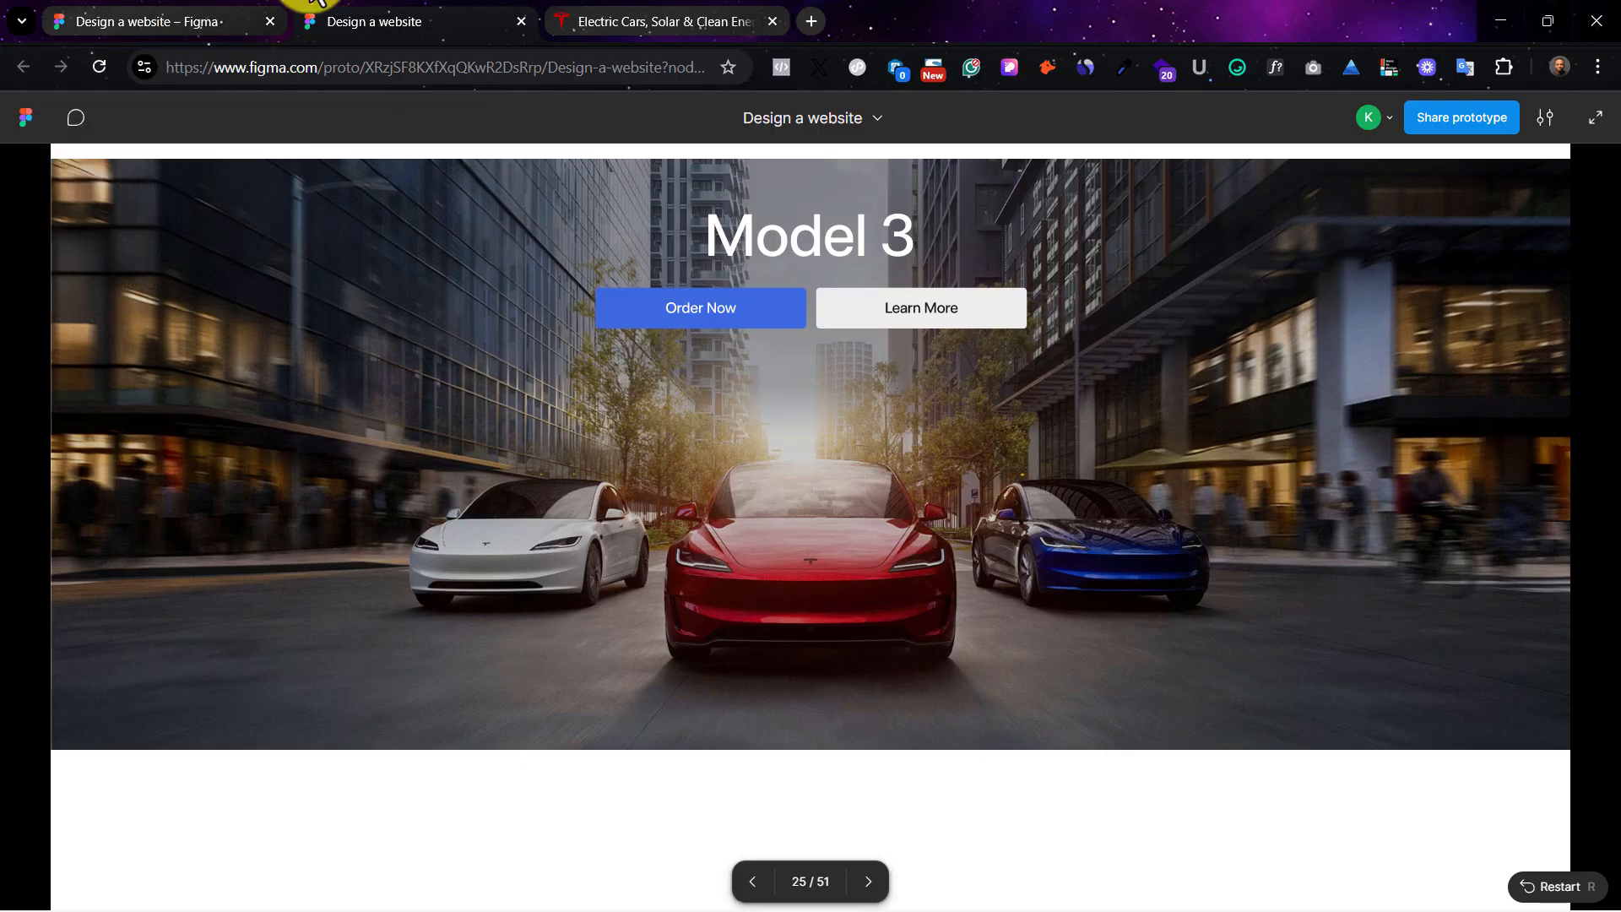
left_click(181, 12)
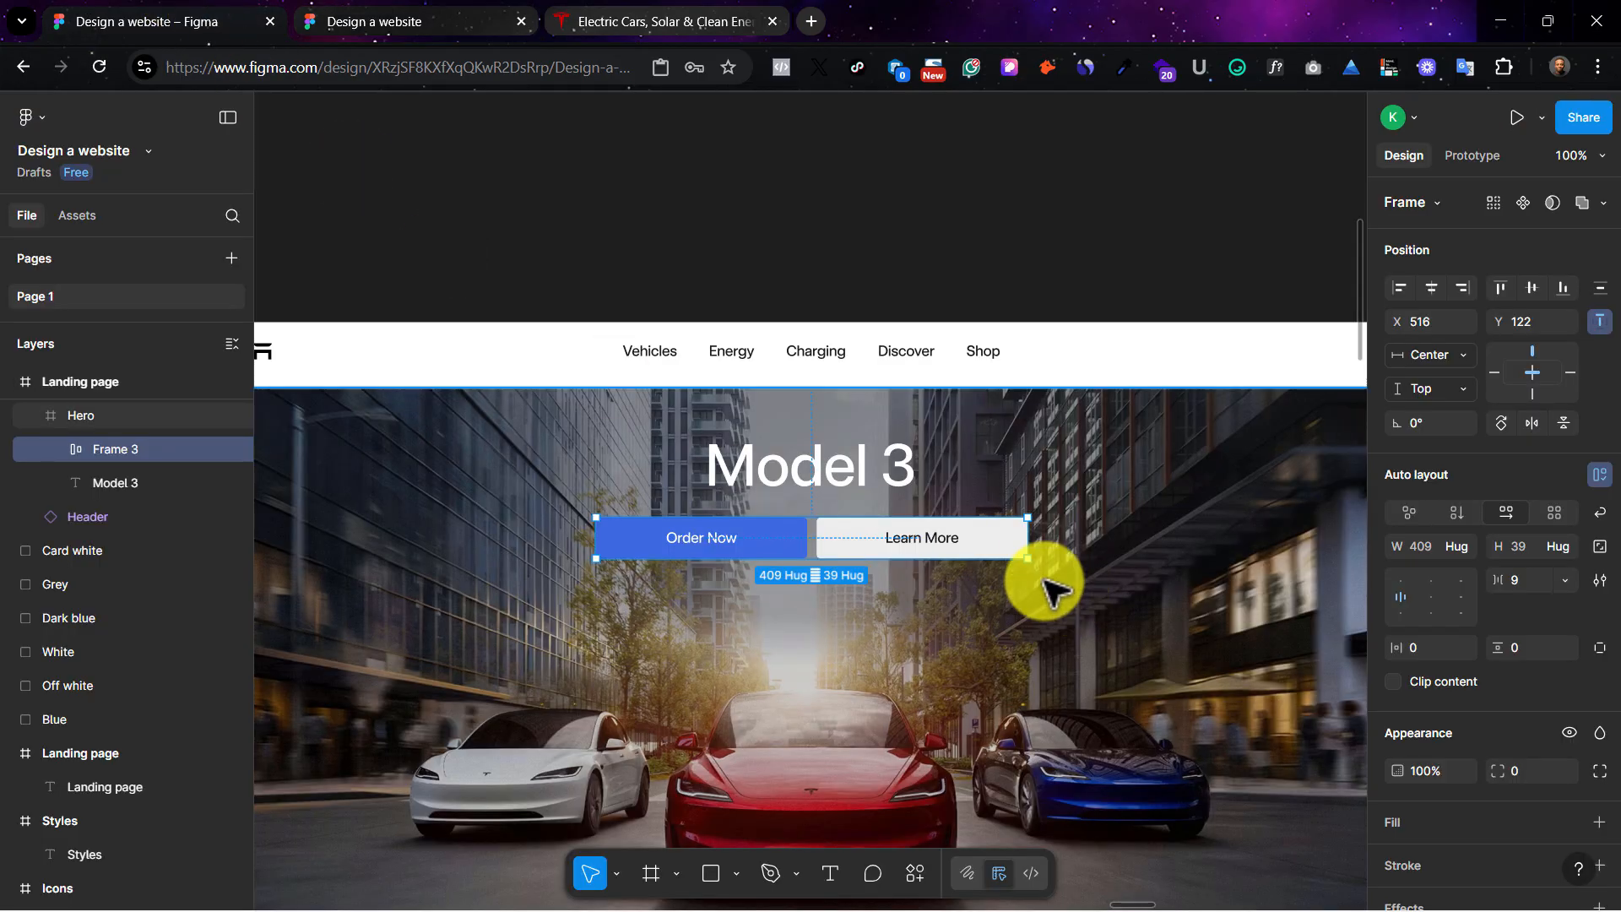
Step: Show the layout guides over the landing page and its hero
scroll(816, 316, "down", 3)
scroll(816, 316, "left", 4)
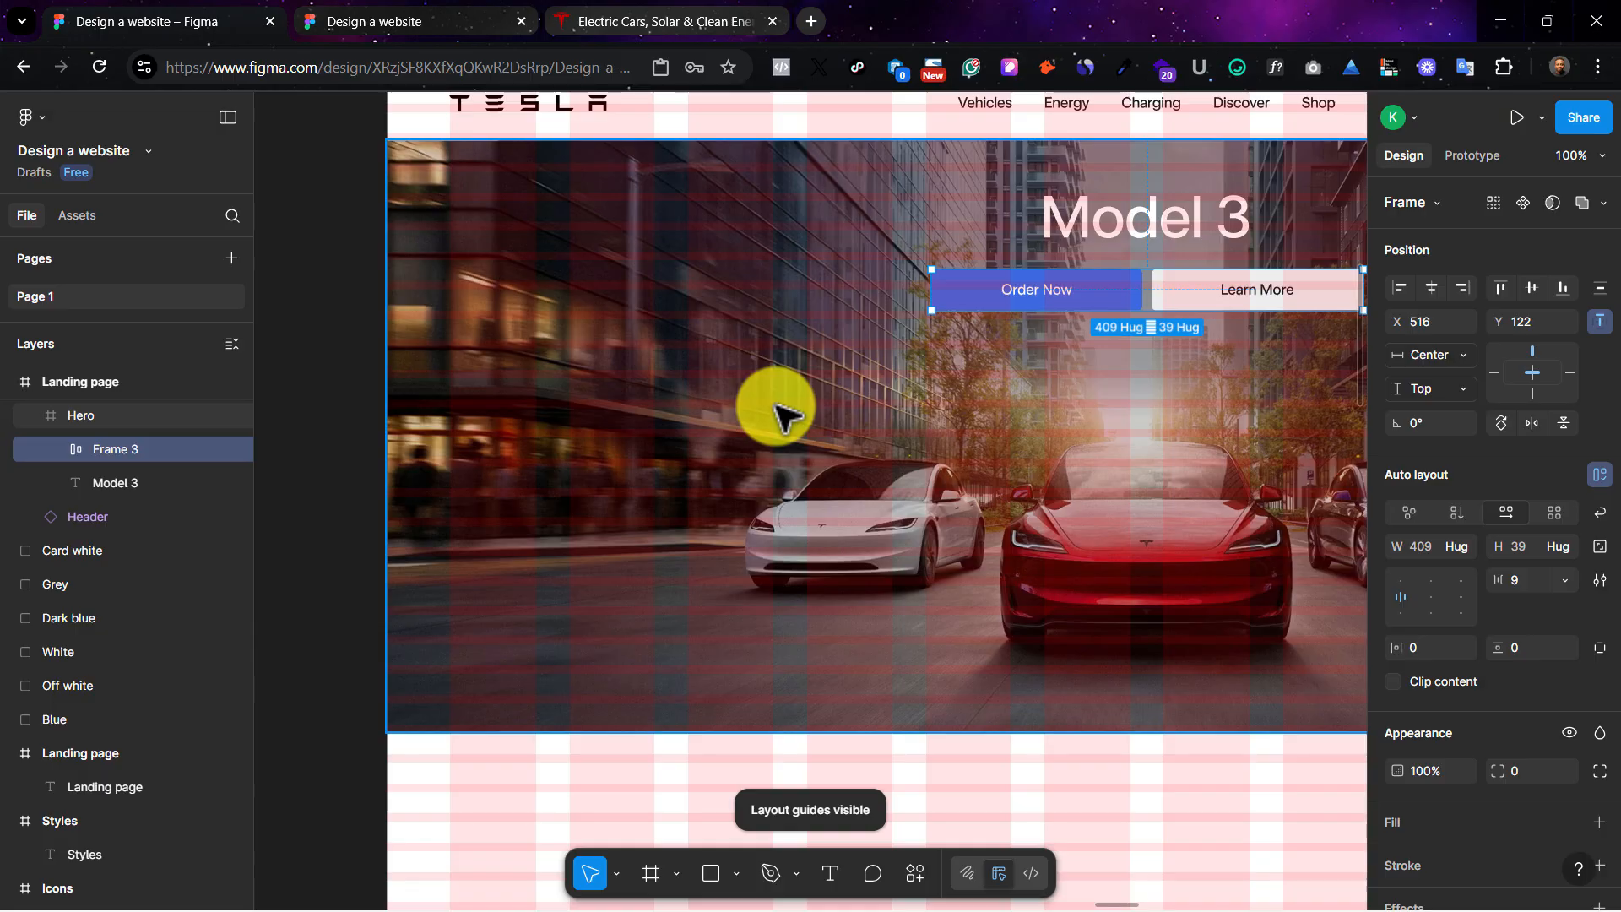
scroll(778, 413, "up", 2)
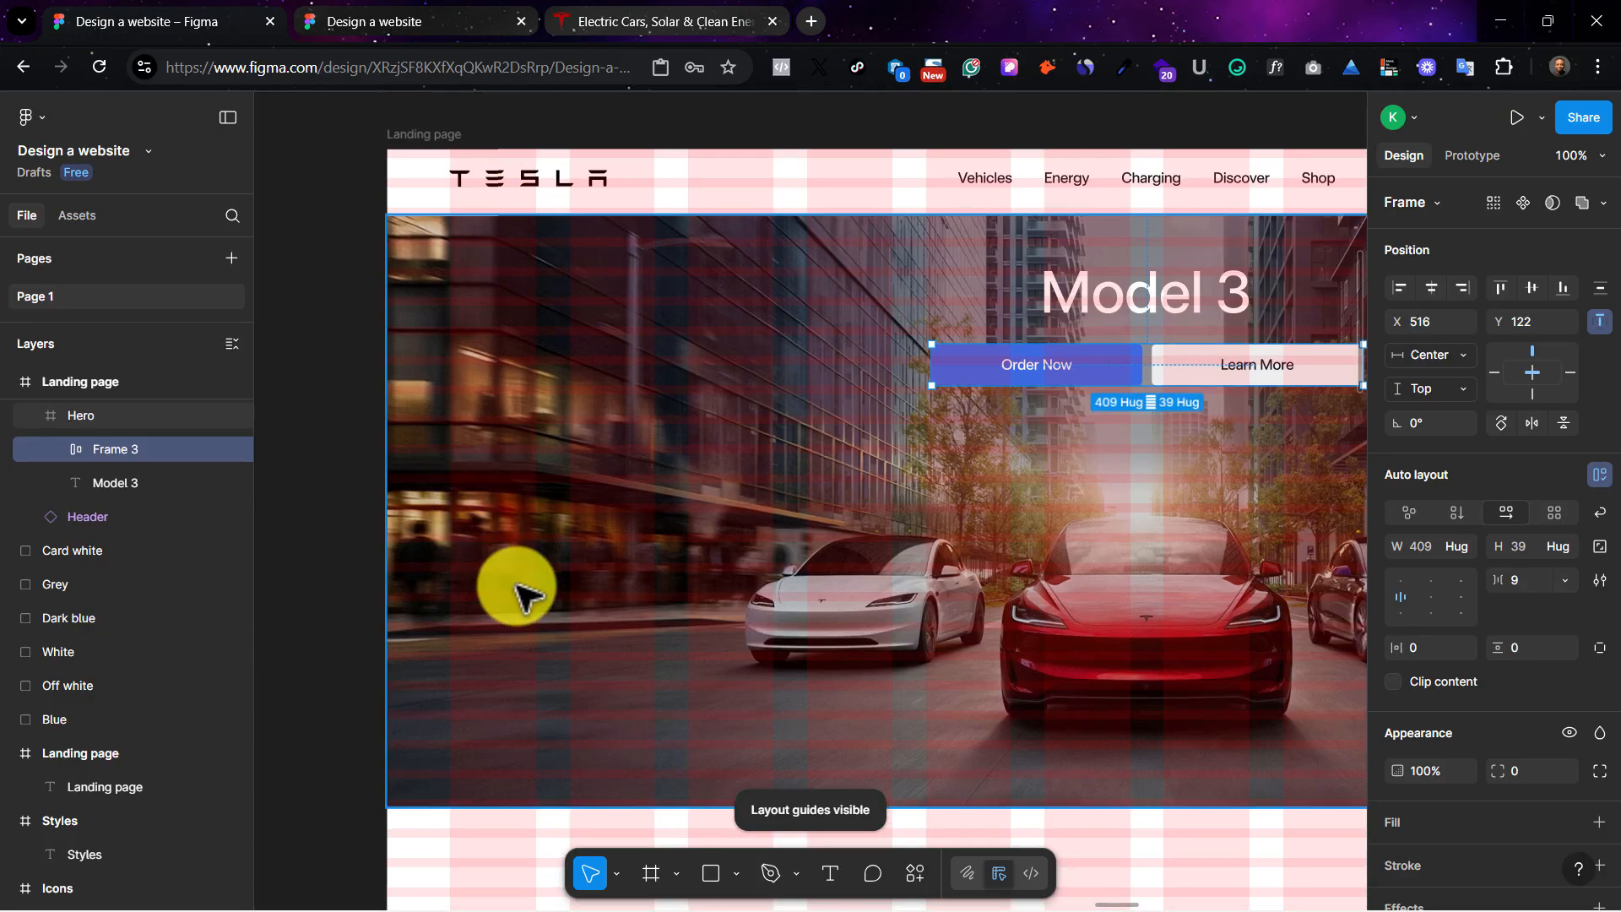
Step: Copy the left and right chevron icons, asset 64 and asset 65, from the icon set into the landing page's Hero frame
left_click(498, 564)
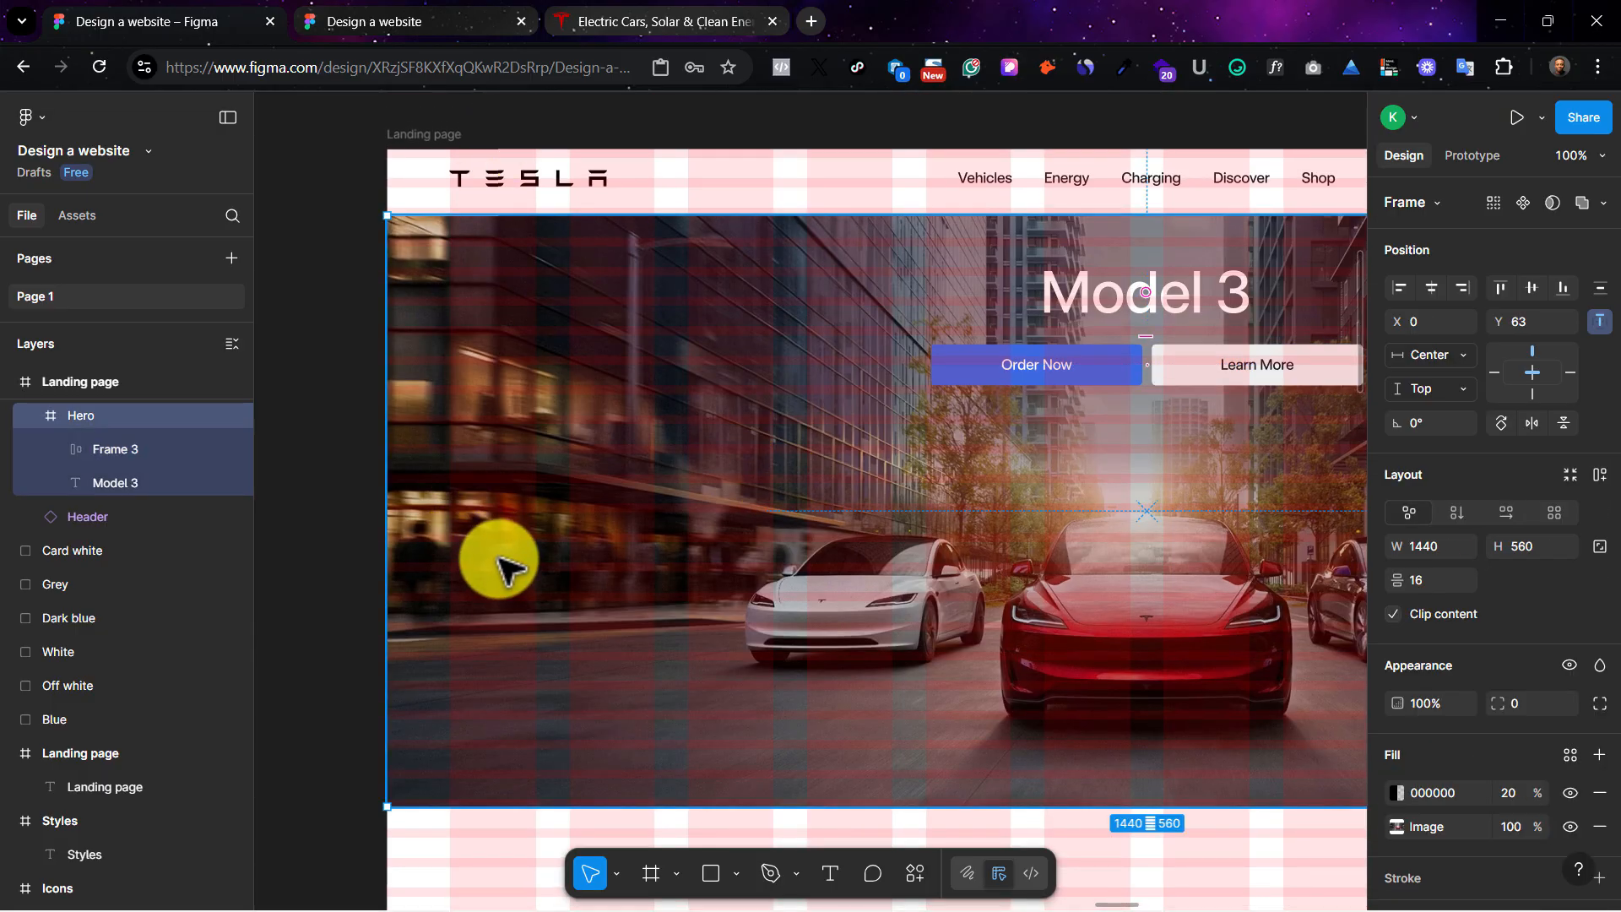
key("minus")
key("minus")
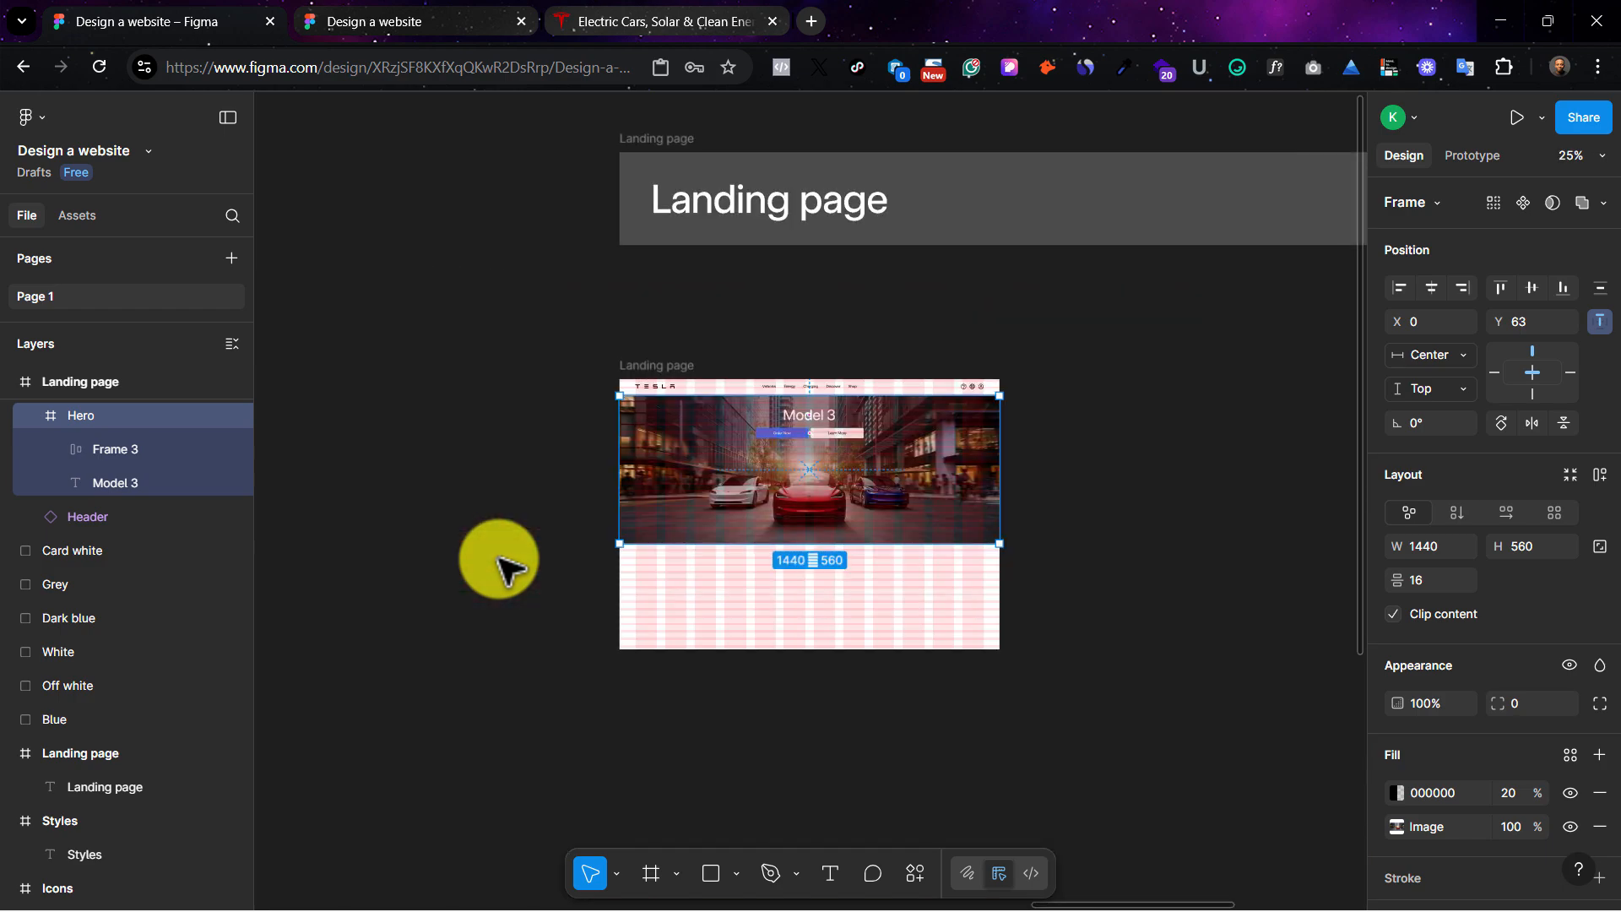
scroll(844, 443, "left", 3)
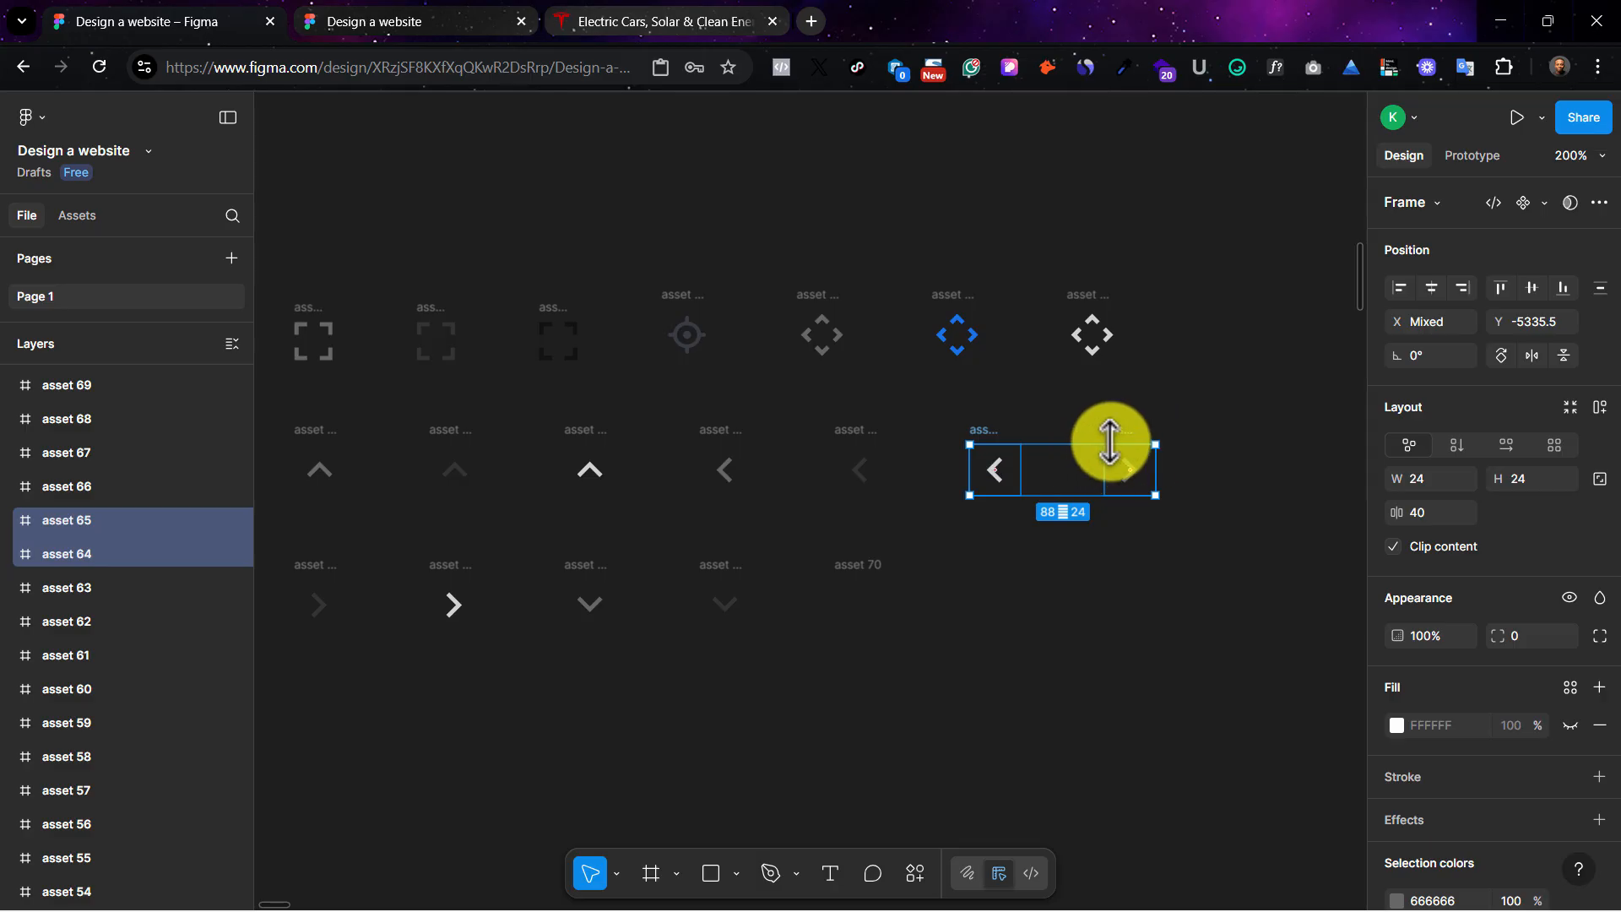
key("minus")
scroll(1110, 441, "right", 10)
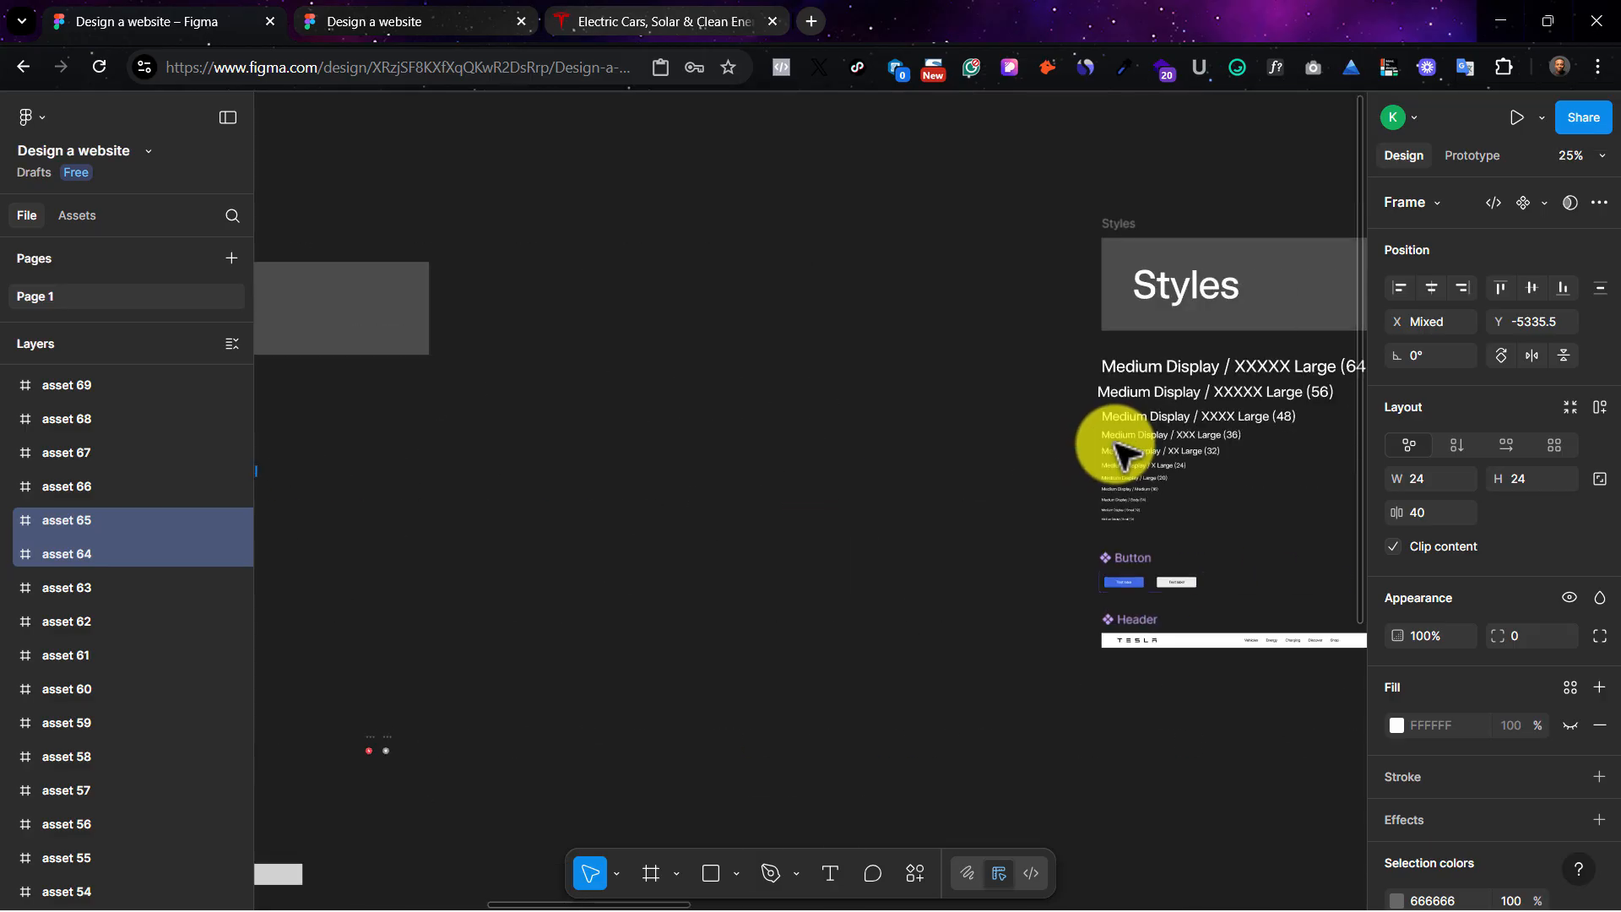
scroll(1115, 444, "right", 15)
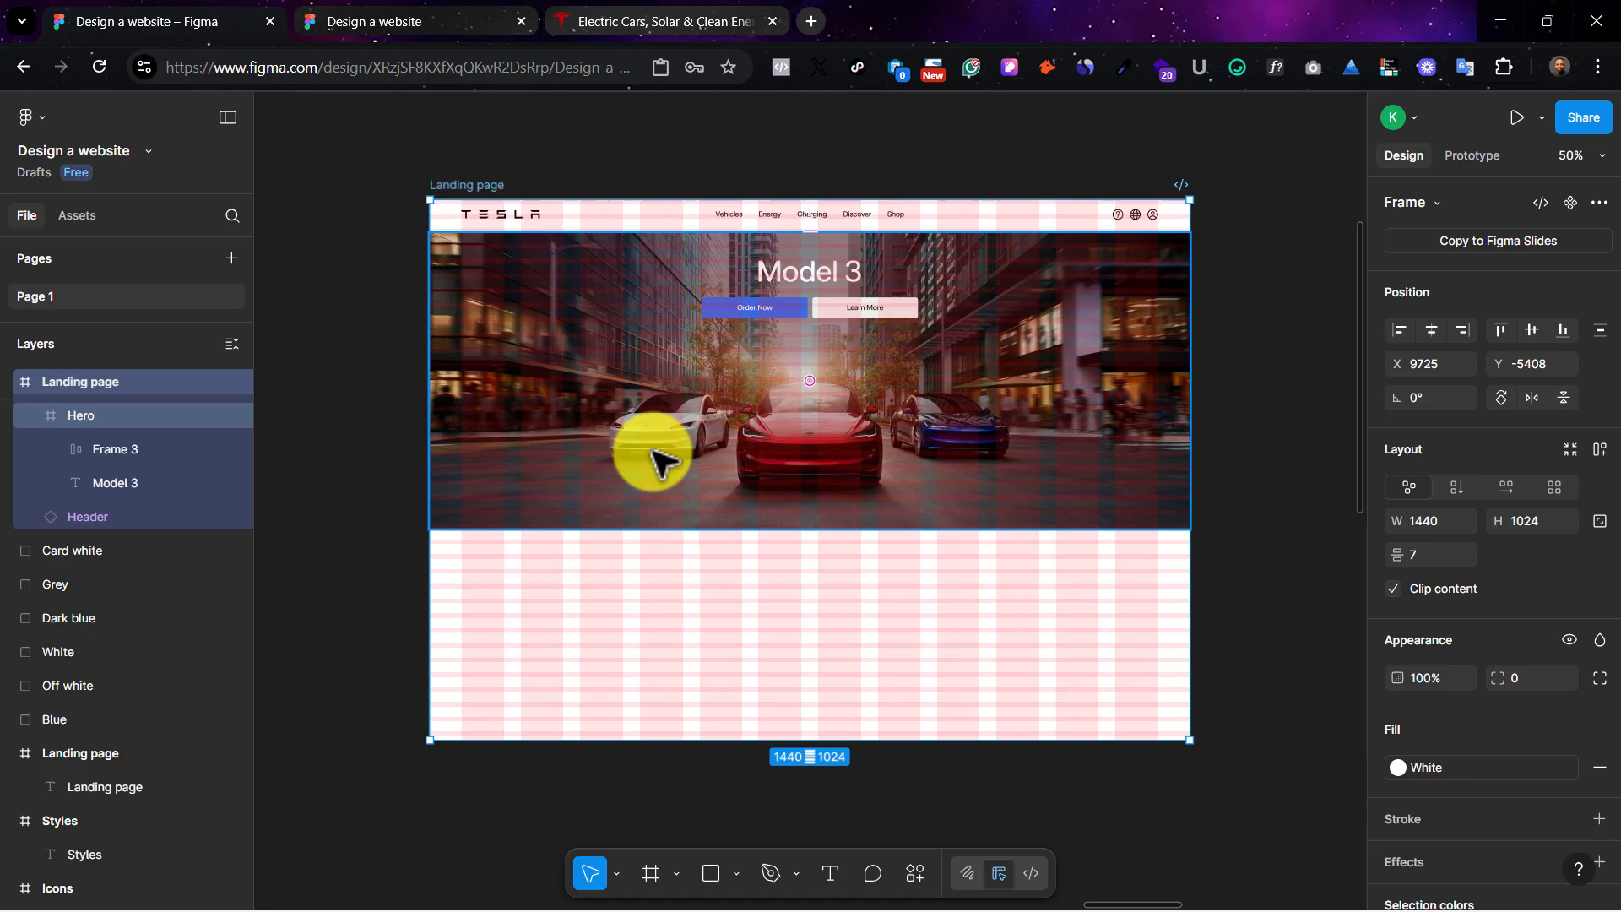
right_click(519, 442)
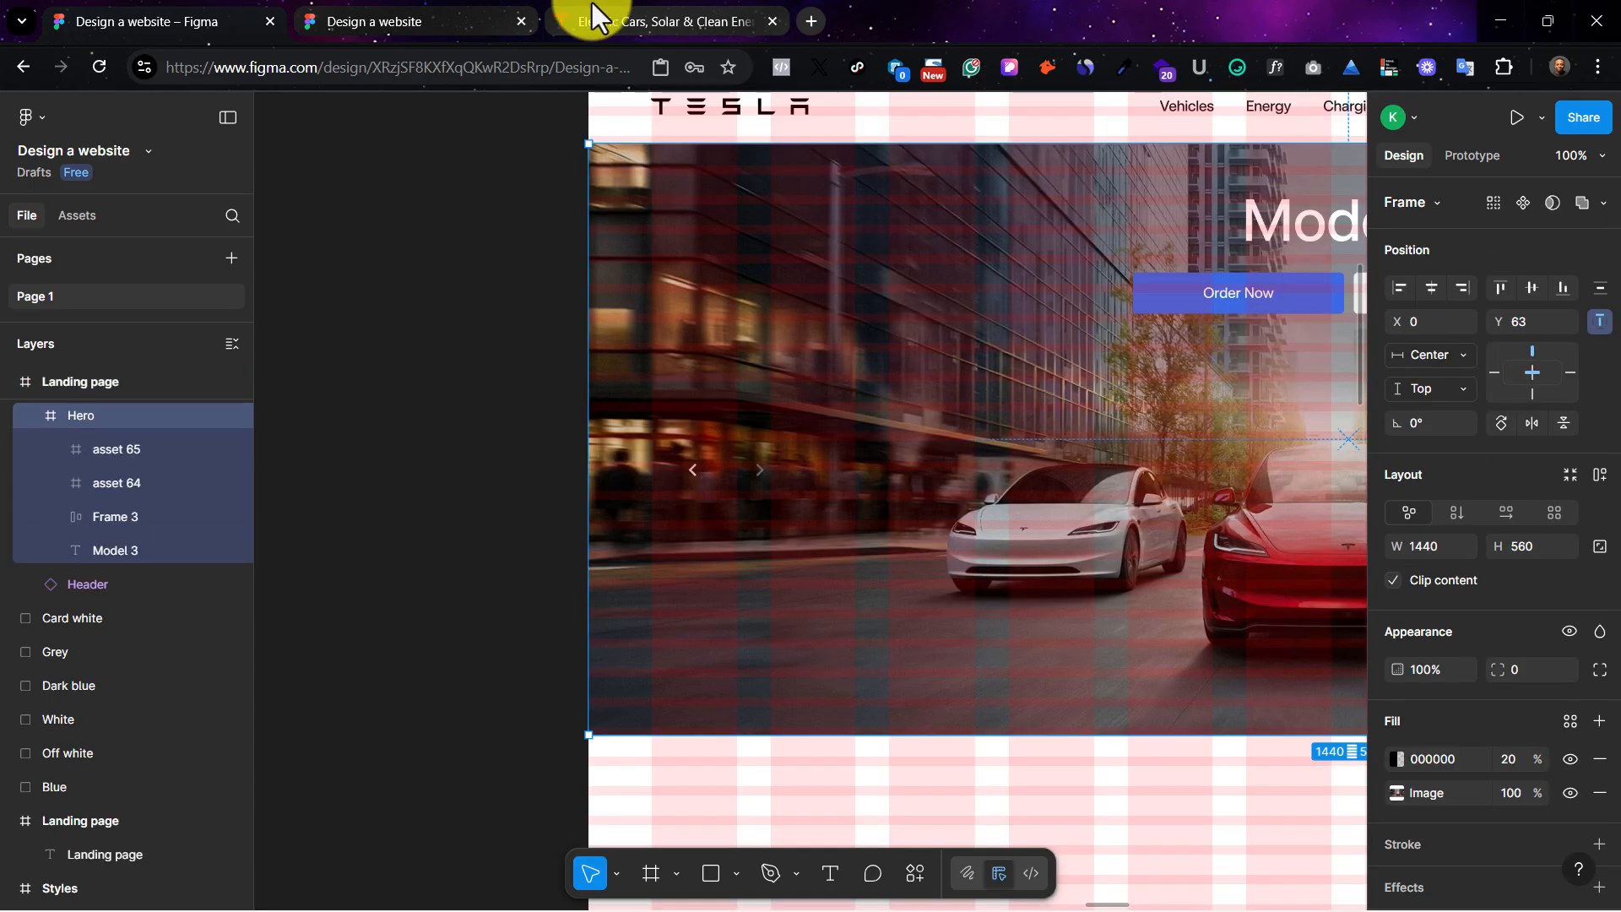
Step: Check the carousel arrow on tesla.com and try toggling the background fill of the left chevron, asset 64
left_click(605, 10)
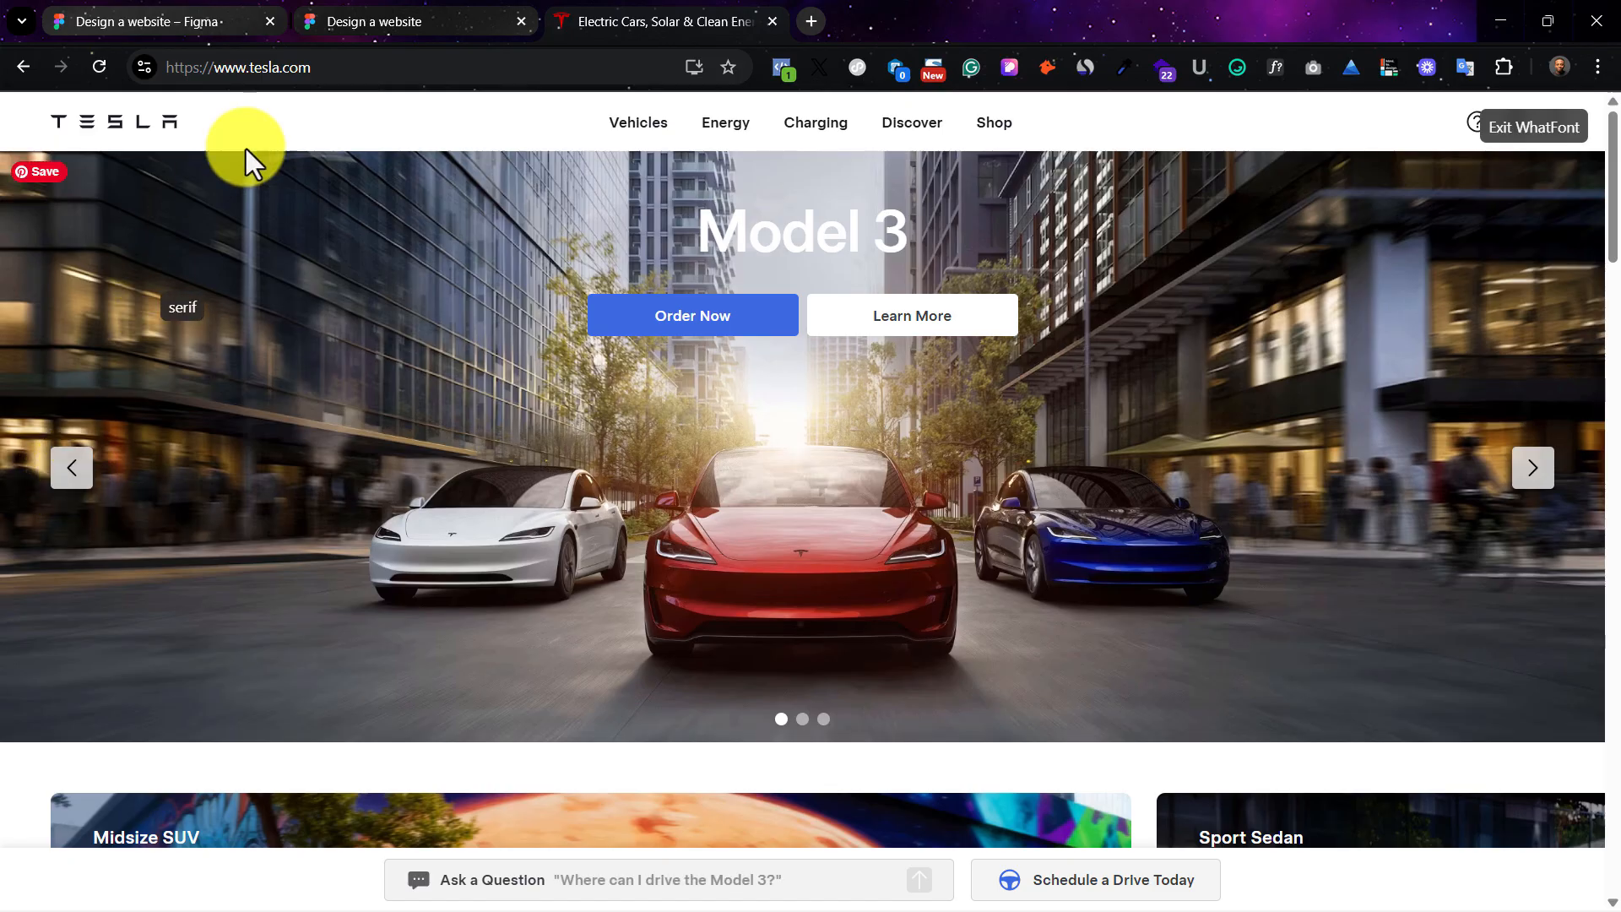
left_click(118, 12)
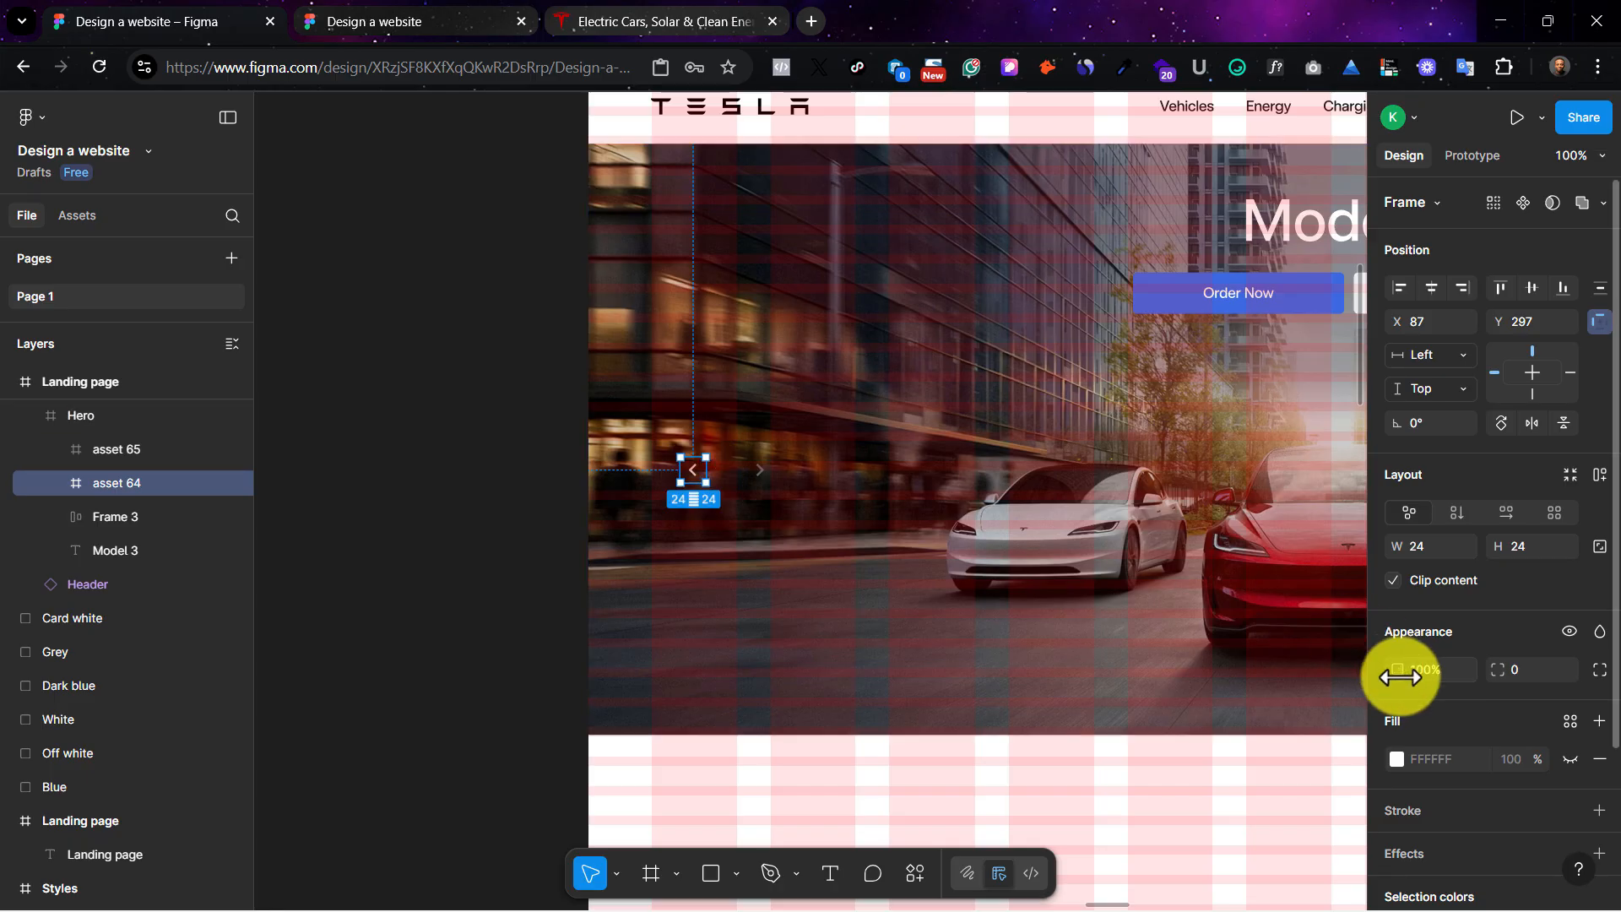
left_click(1568, 757)
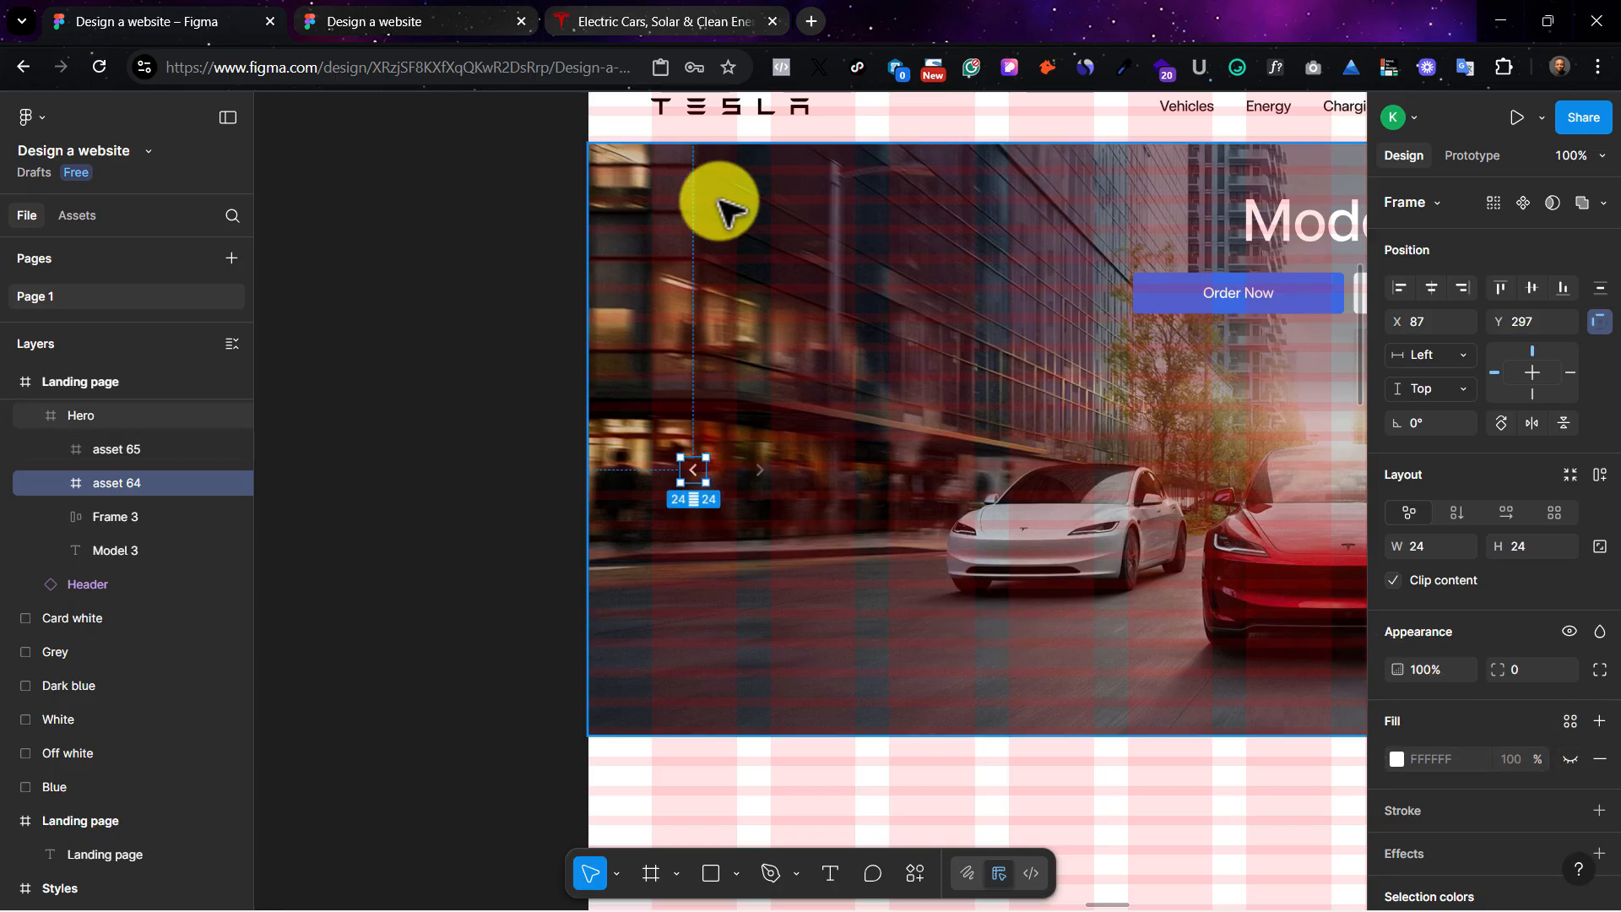
Step: Exit WhatFont on tesla.com and inspect the carousel arrow button's size, colors and border radius with the Inspector extension
left_click(661, 16)
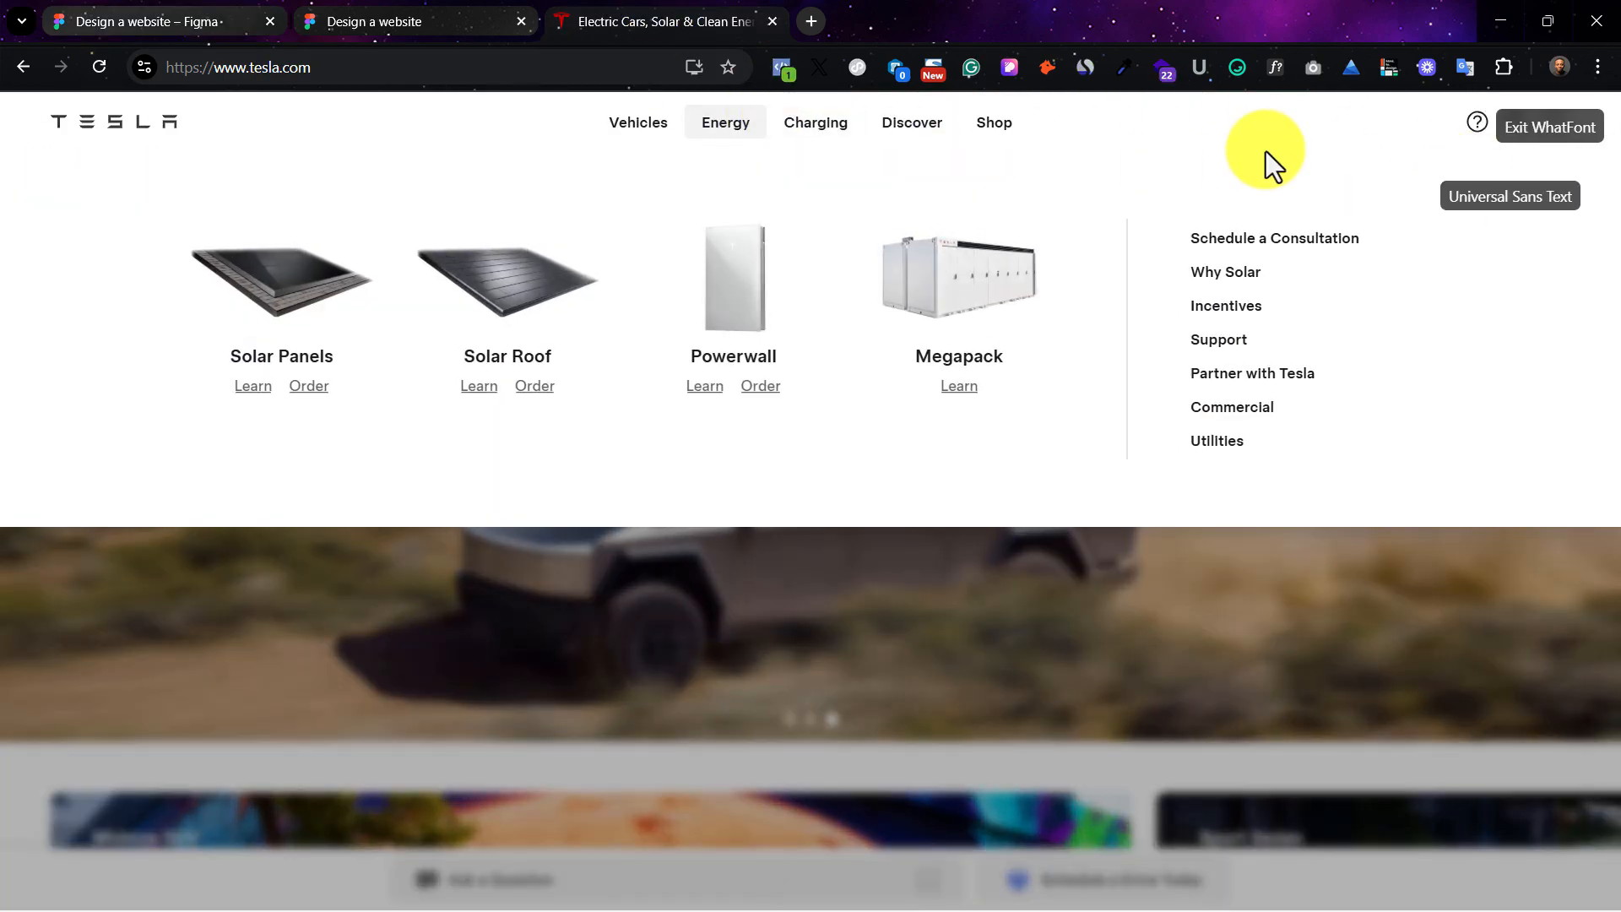
left_click(1545, 128)
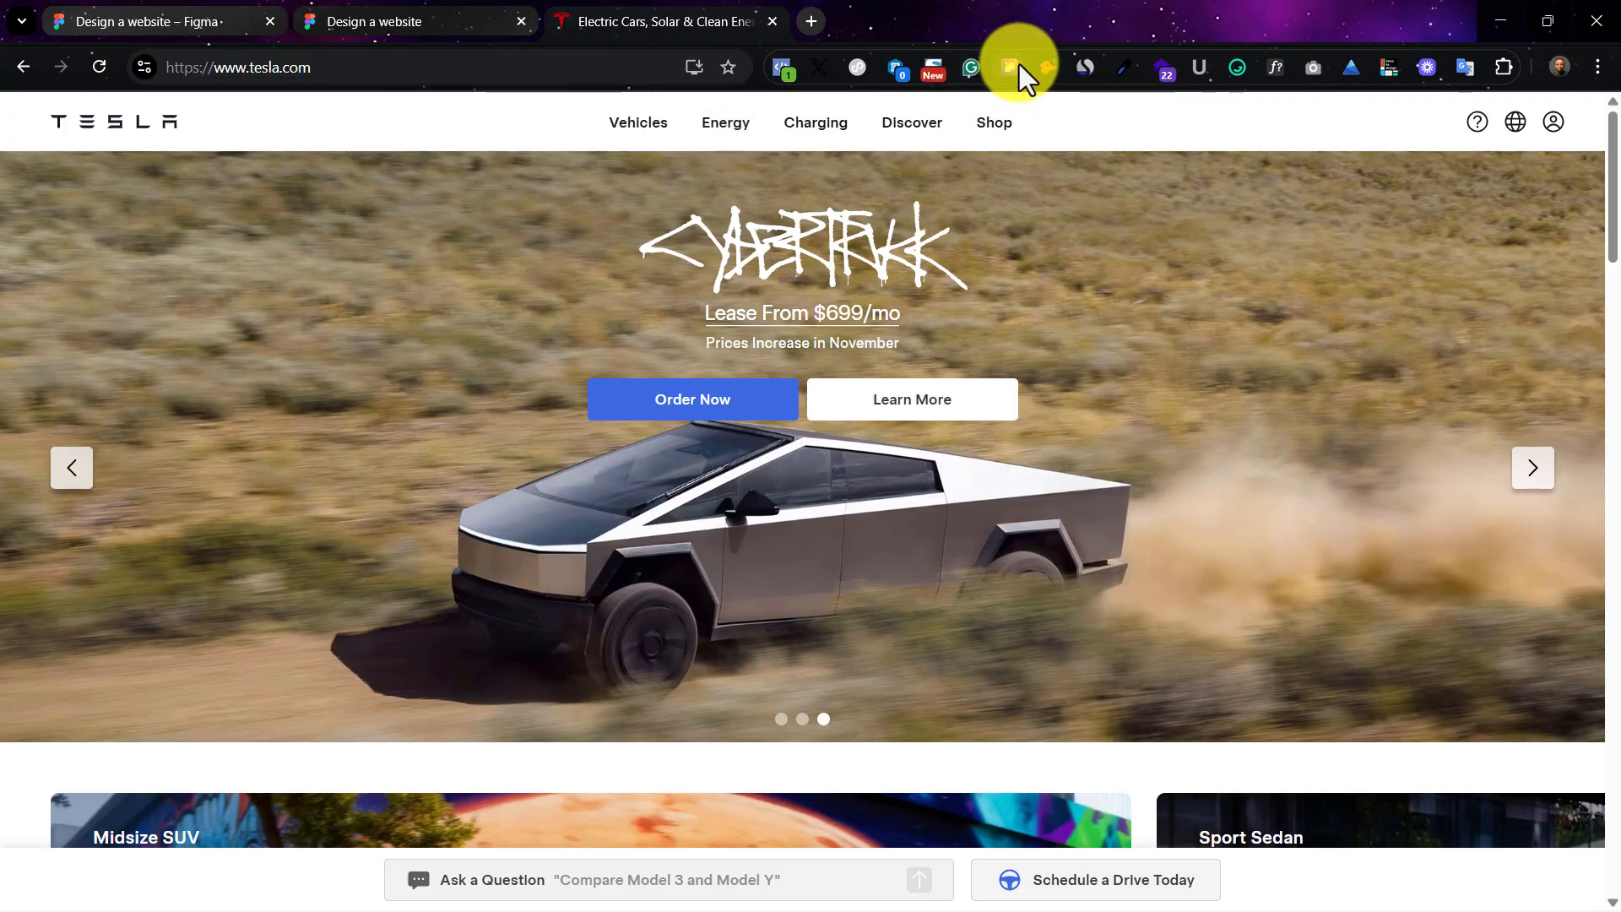
left_click(1019, 66)
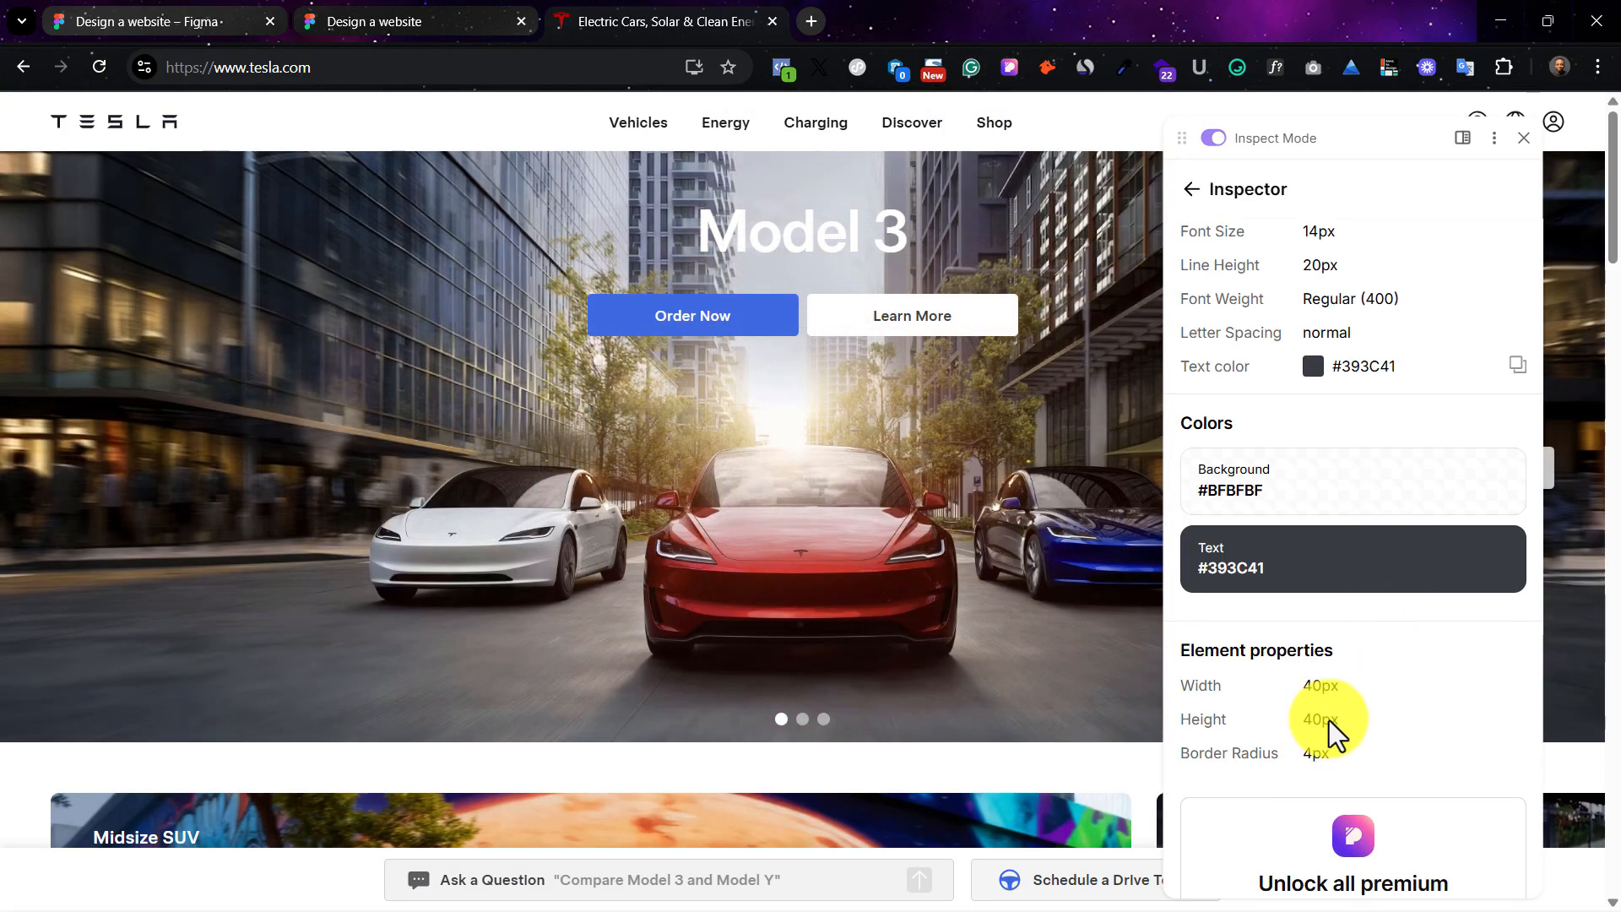
Step: Lock the aspect ratio of the left chevron frame, asset 64, and resize it to 40 × 40
left_click(139, 20)
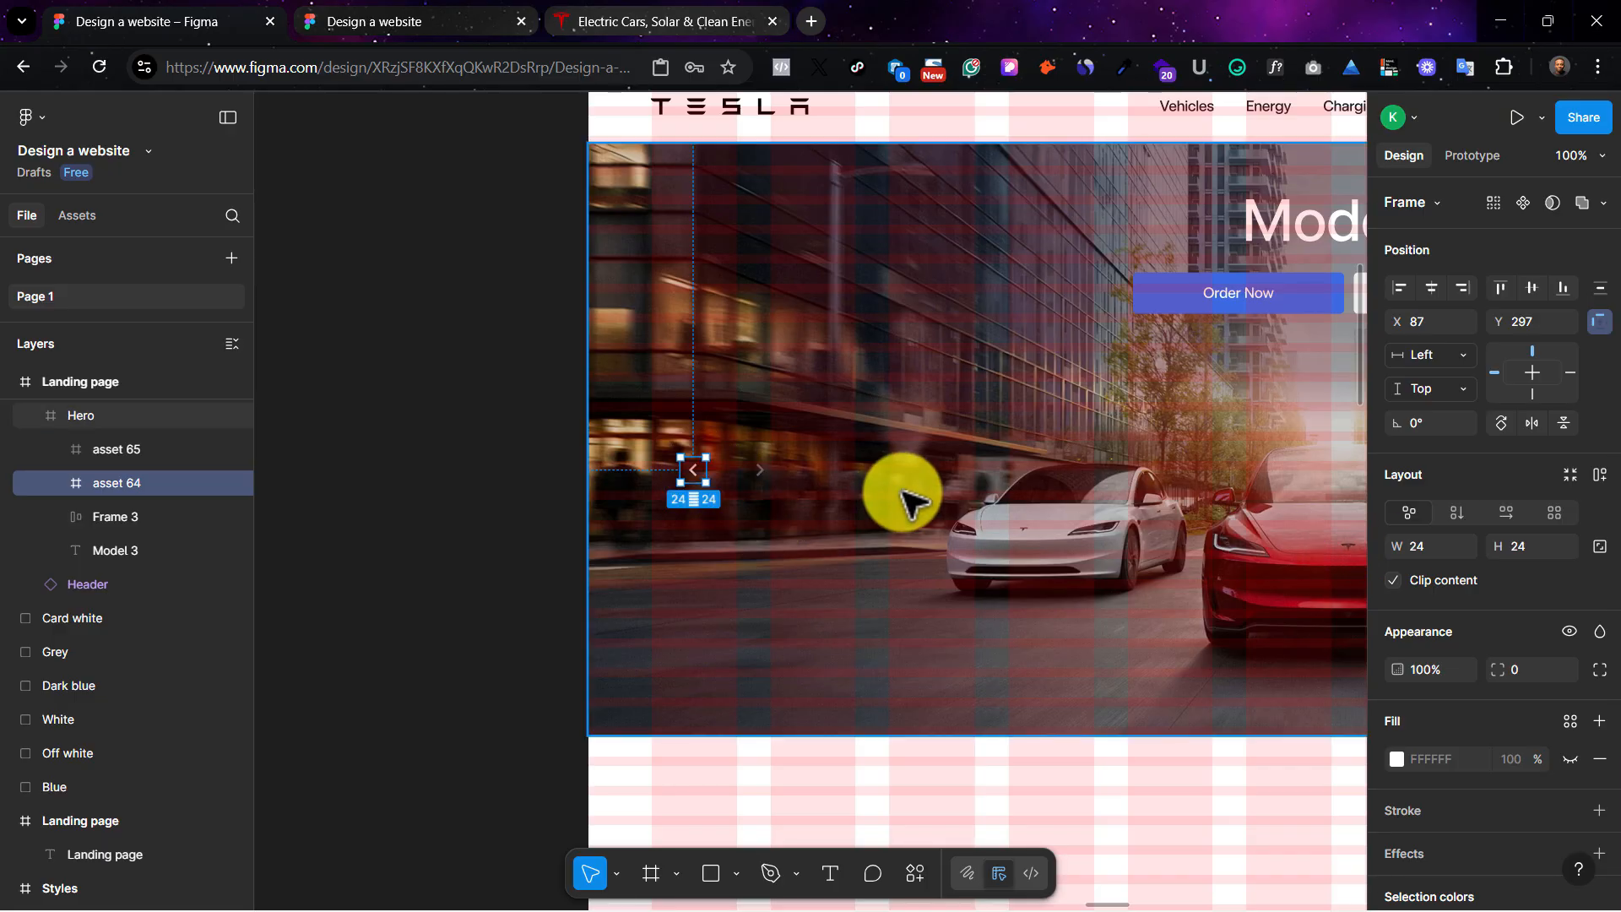
left_click(1600, 547)
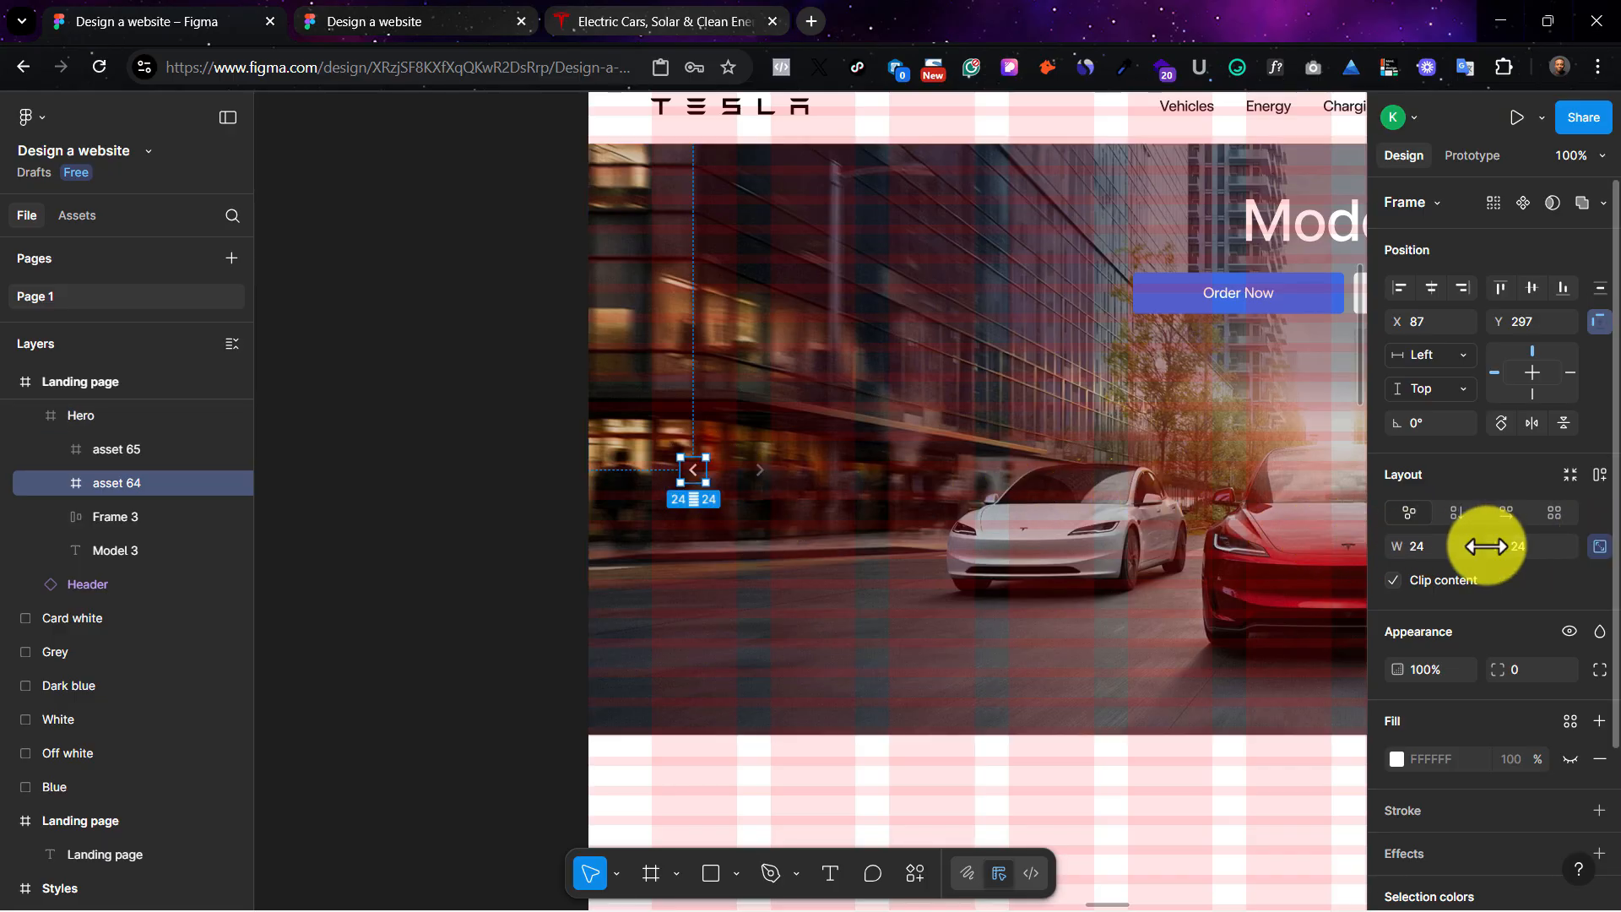
type("40")
key("Return")
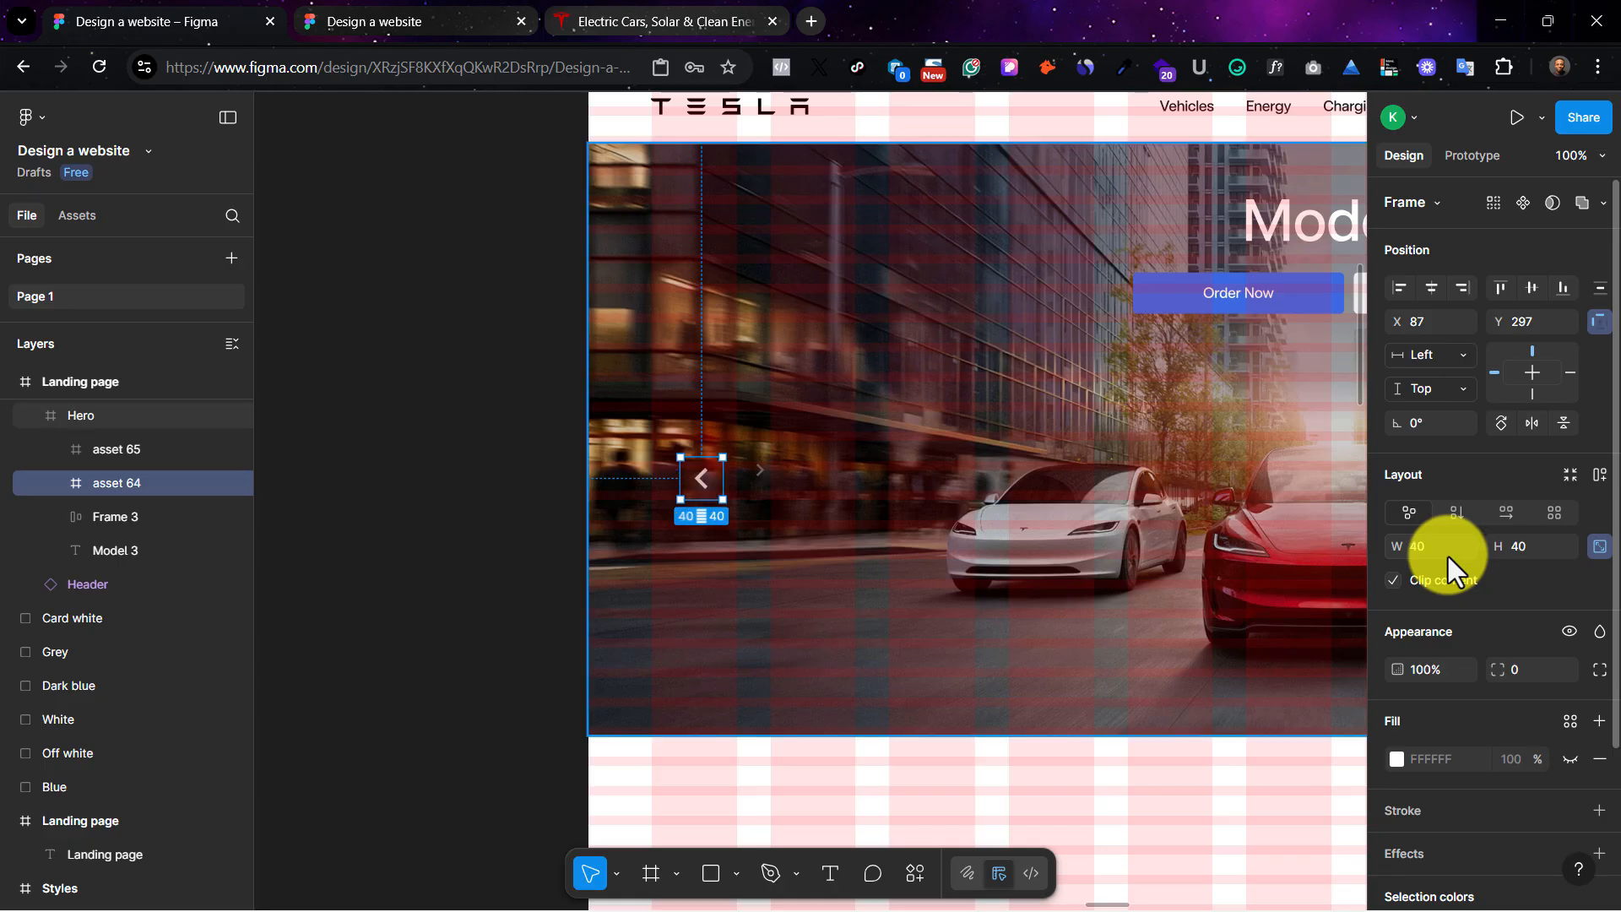
Step: Lock the aspect ratio of the right chevron frame, asset 65, and resize it to 40 × 40
left_click(774, 483)
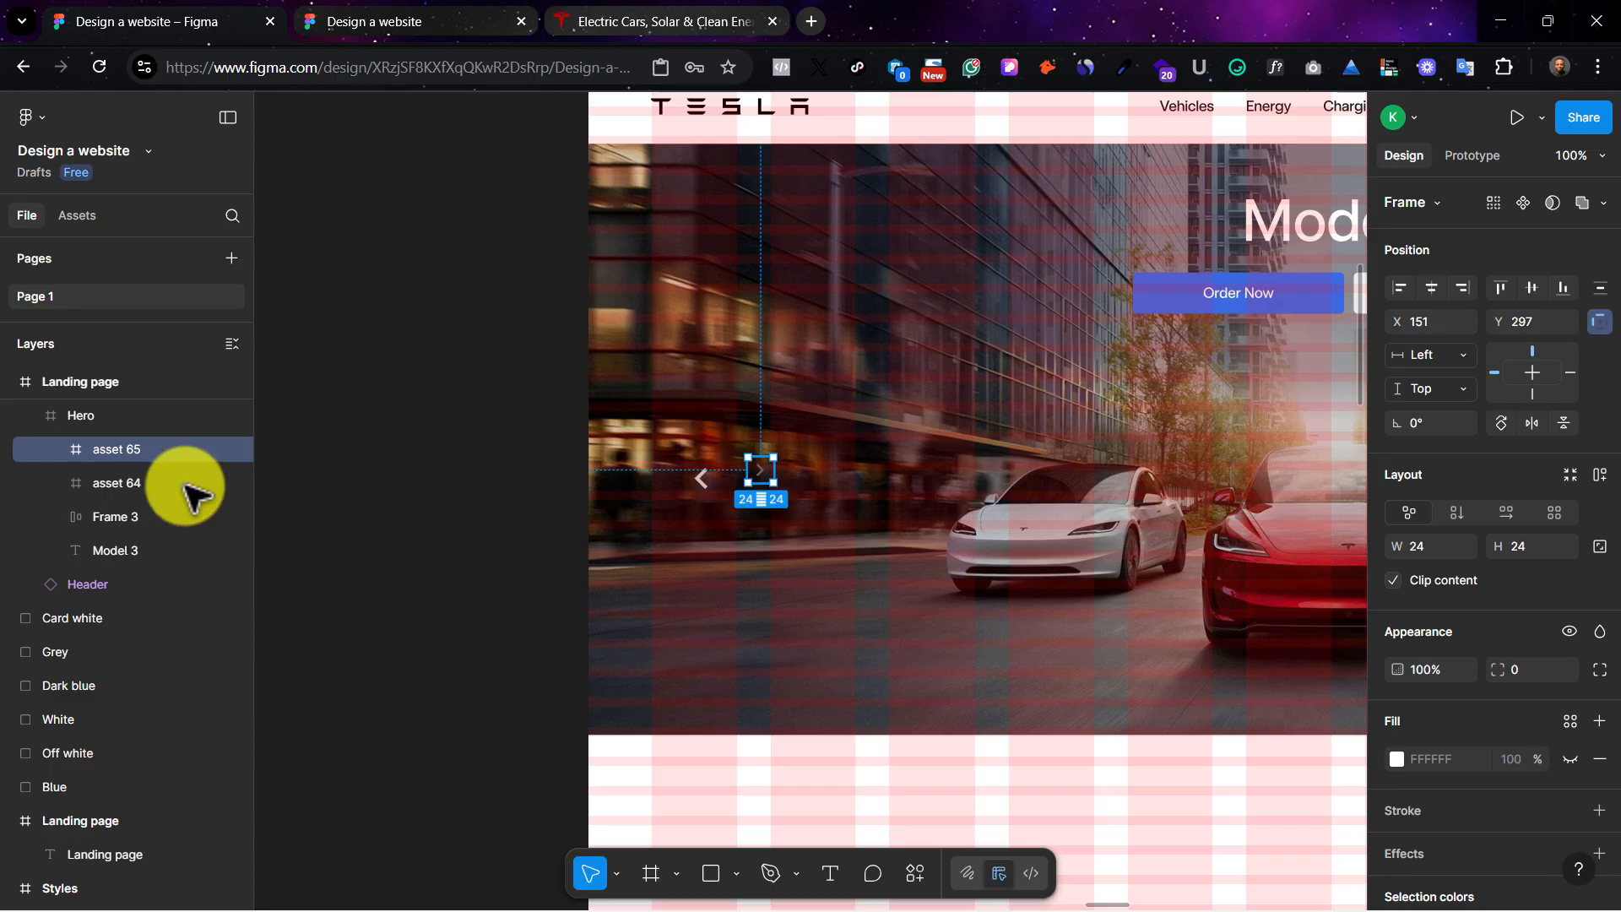
key("Return")
left_click(76, 448)
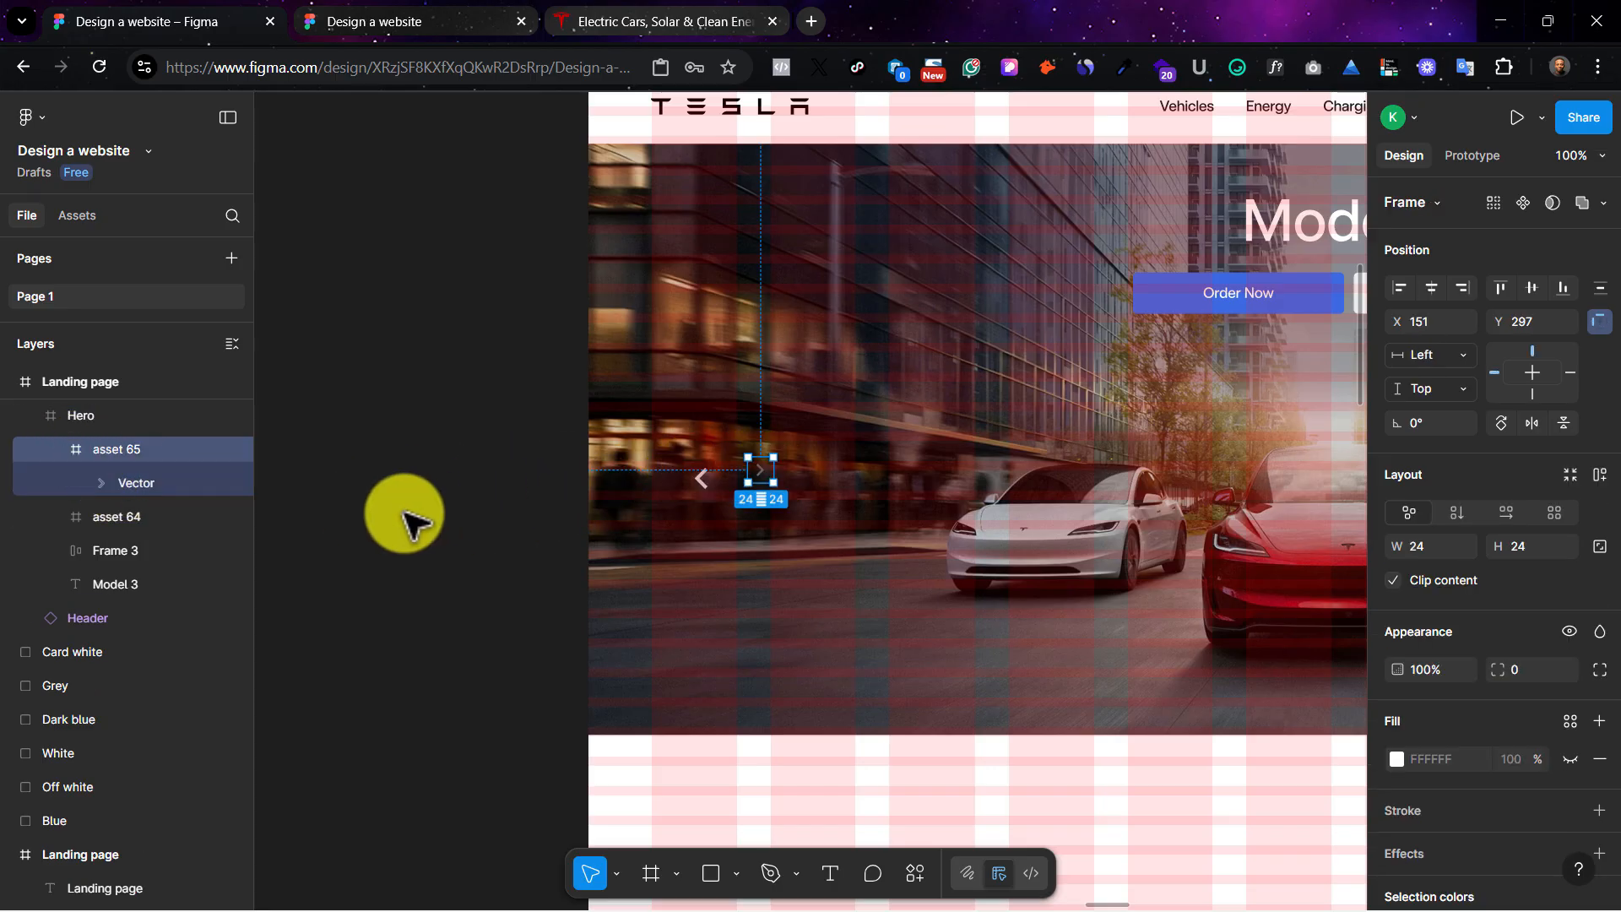
left_click(1451, 549)
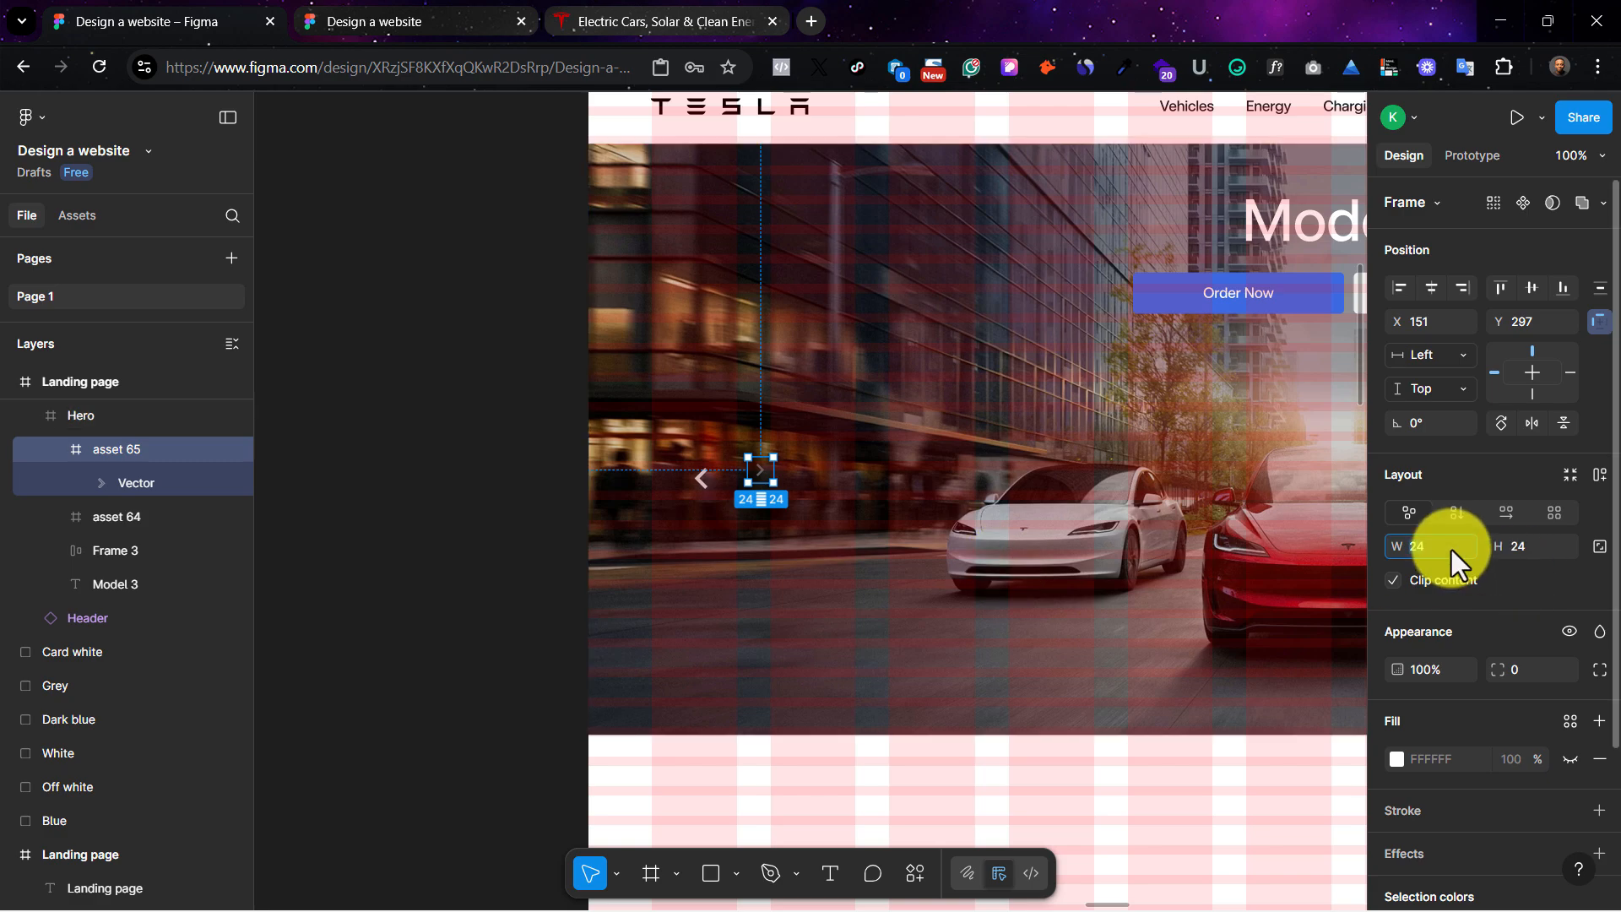
left_click(1598, 547)
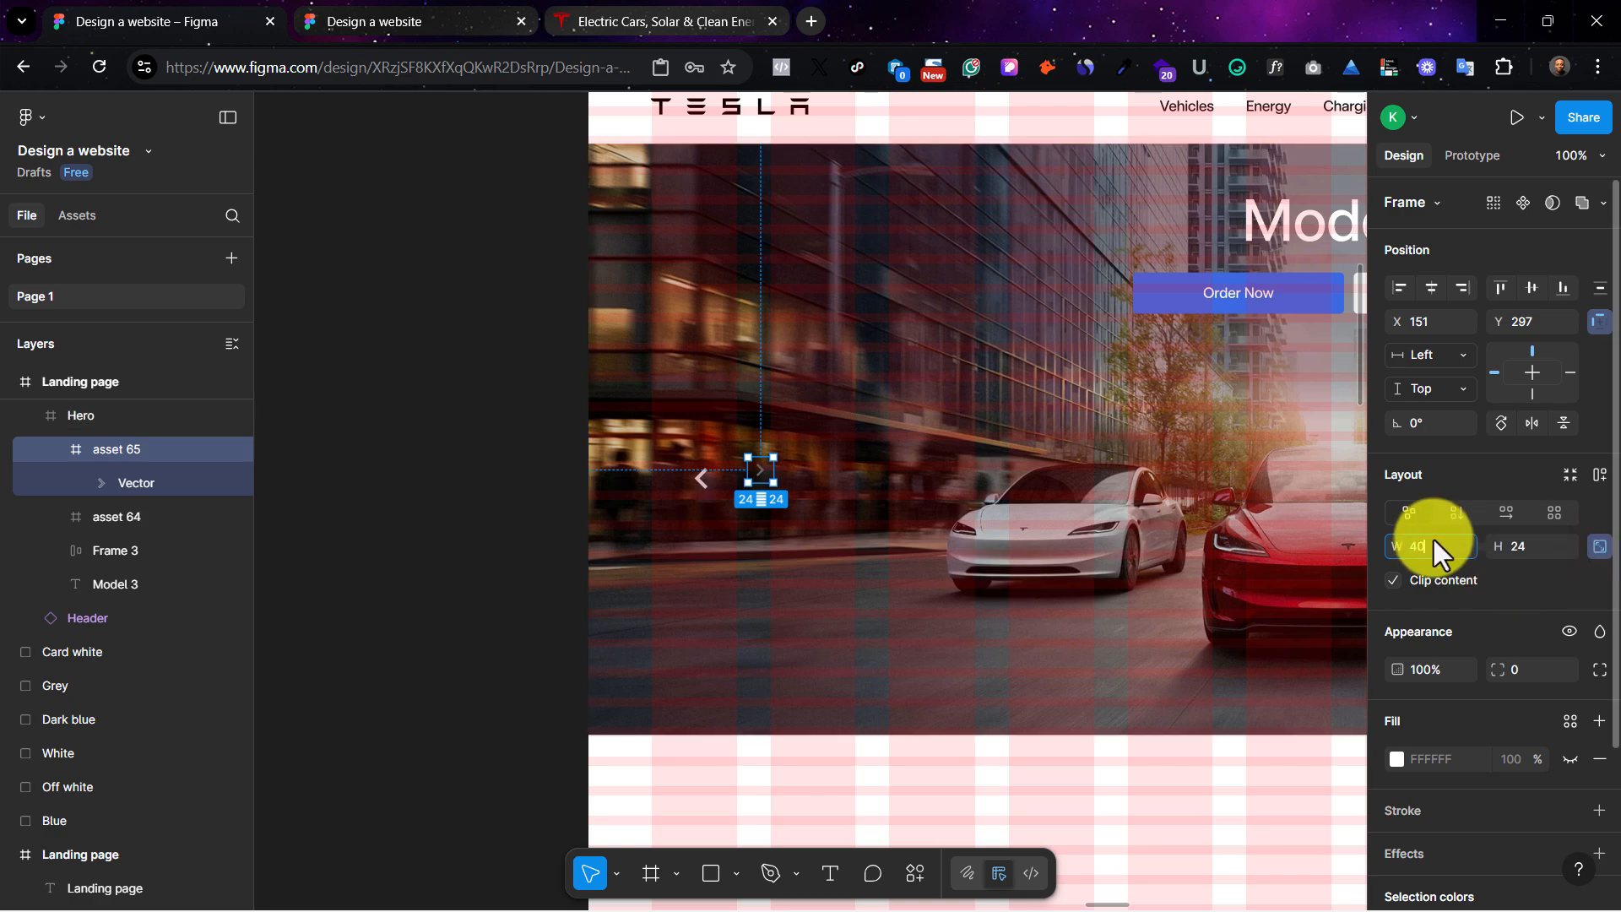
key("Return")
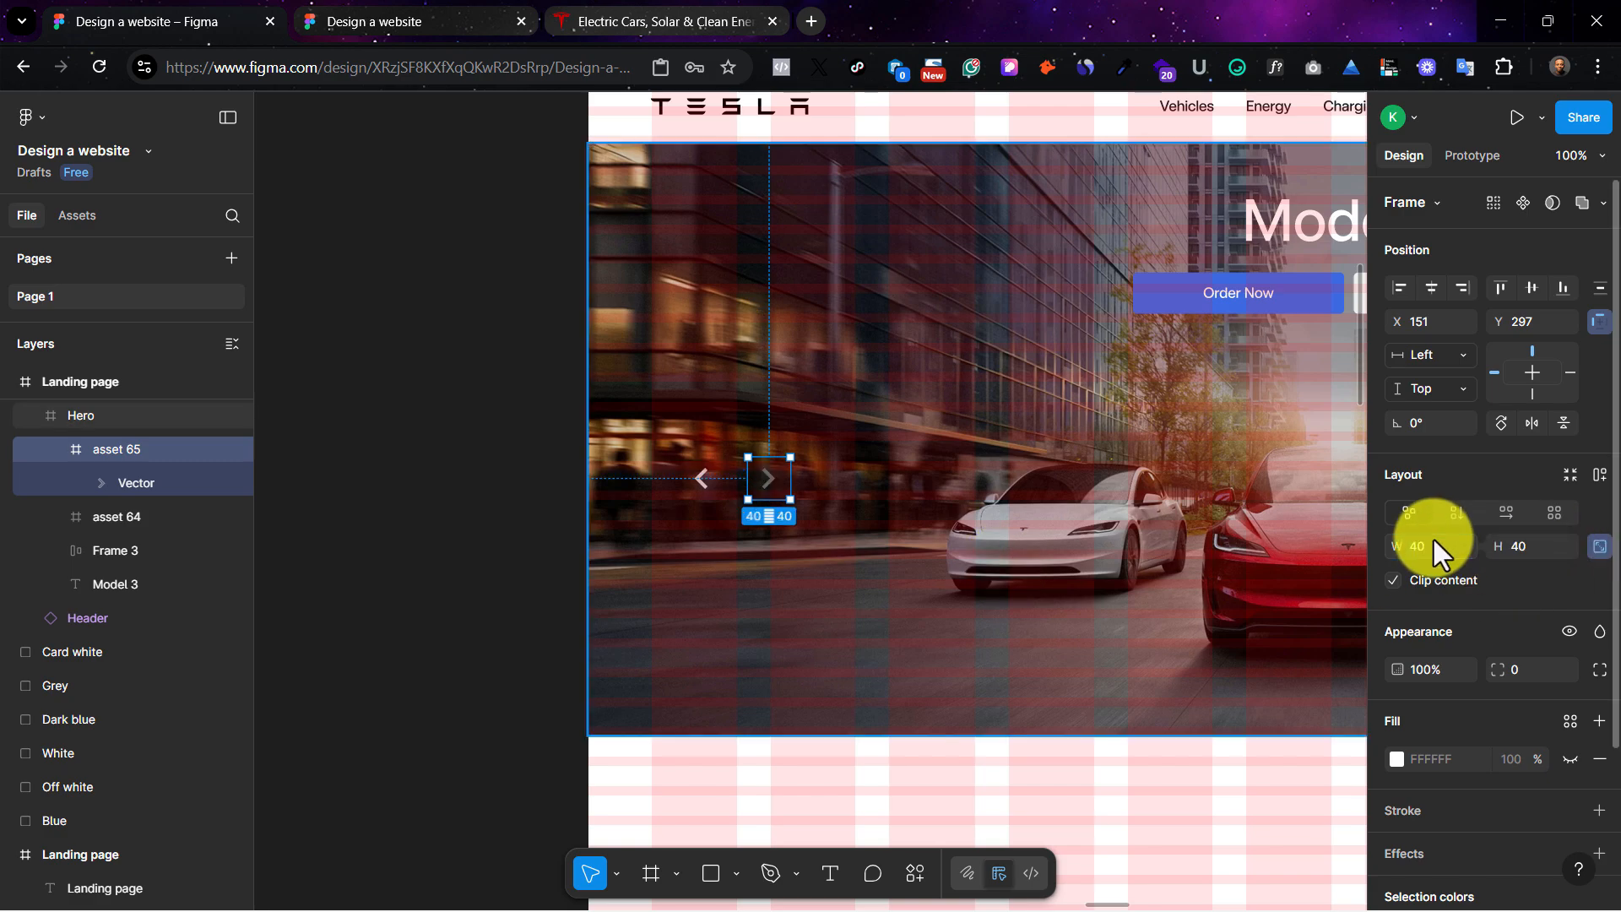
Step: Fill the left chevron frame with the Off white color style and hide the layout guides
left_click(694, 475)
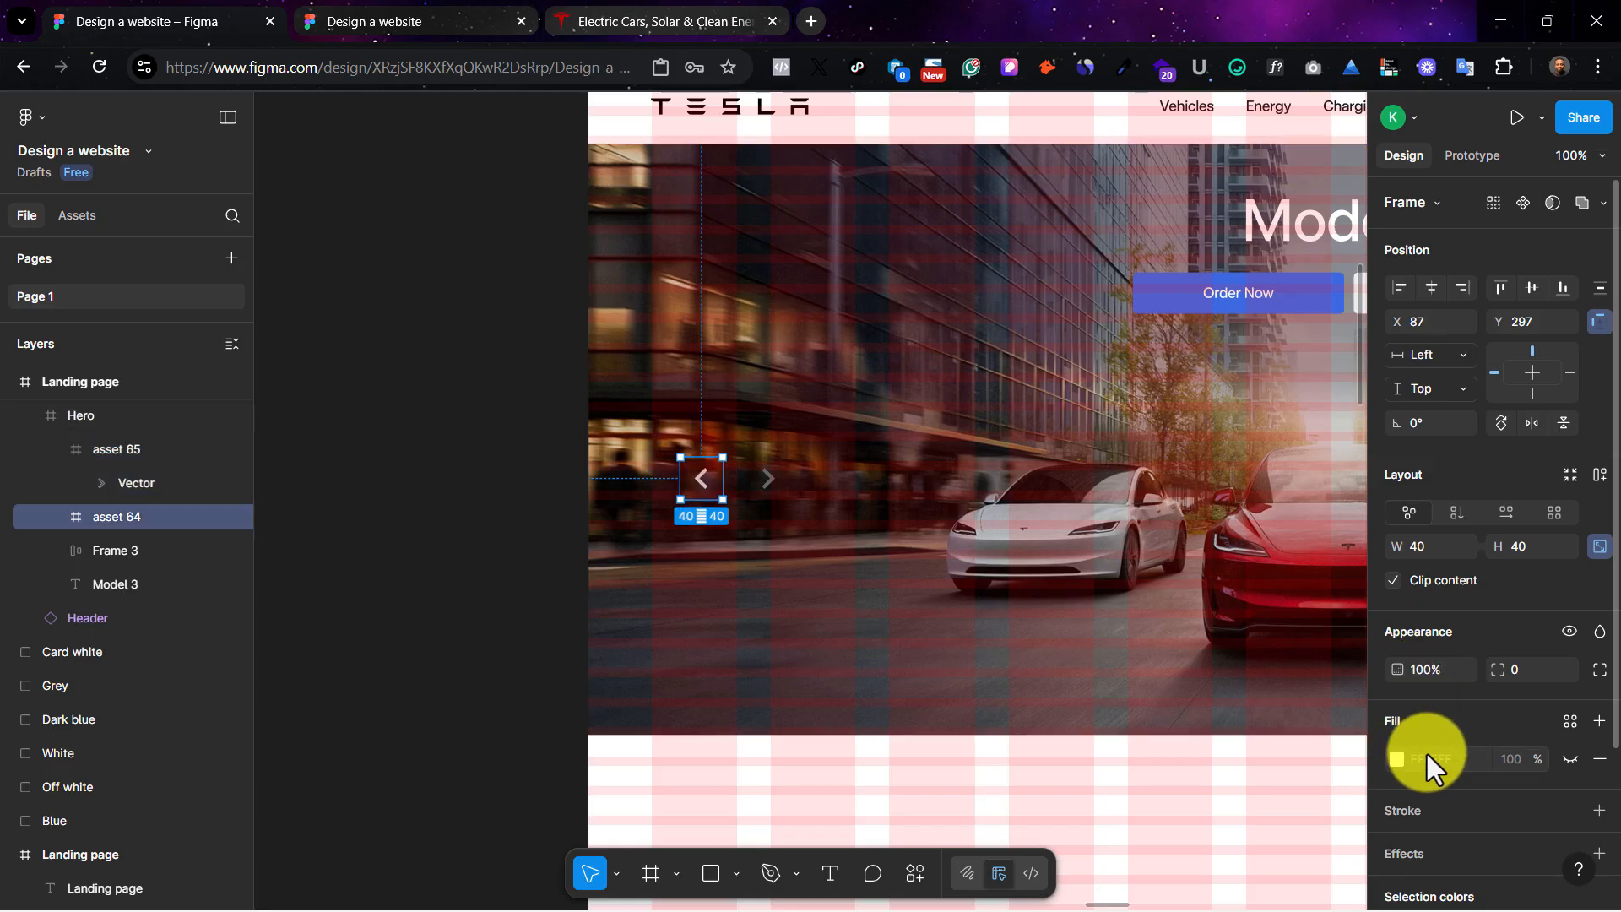
left_click(1396, 755)
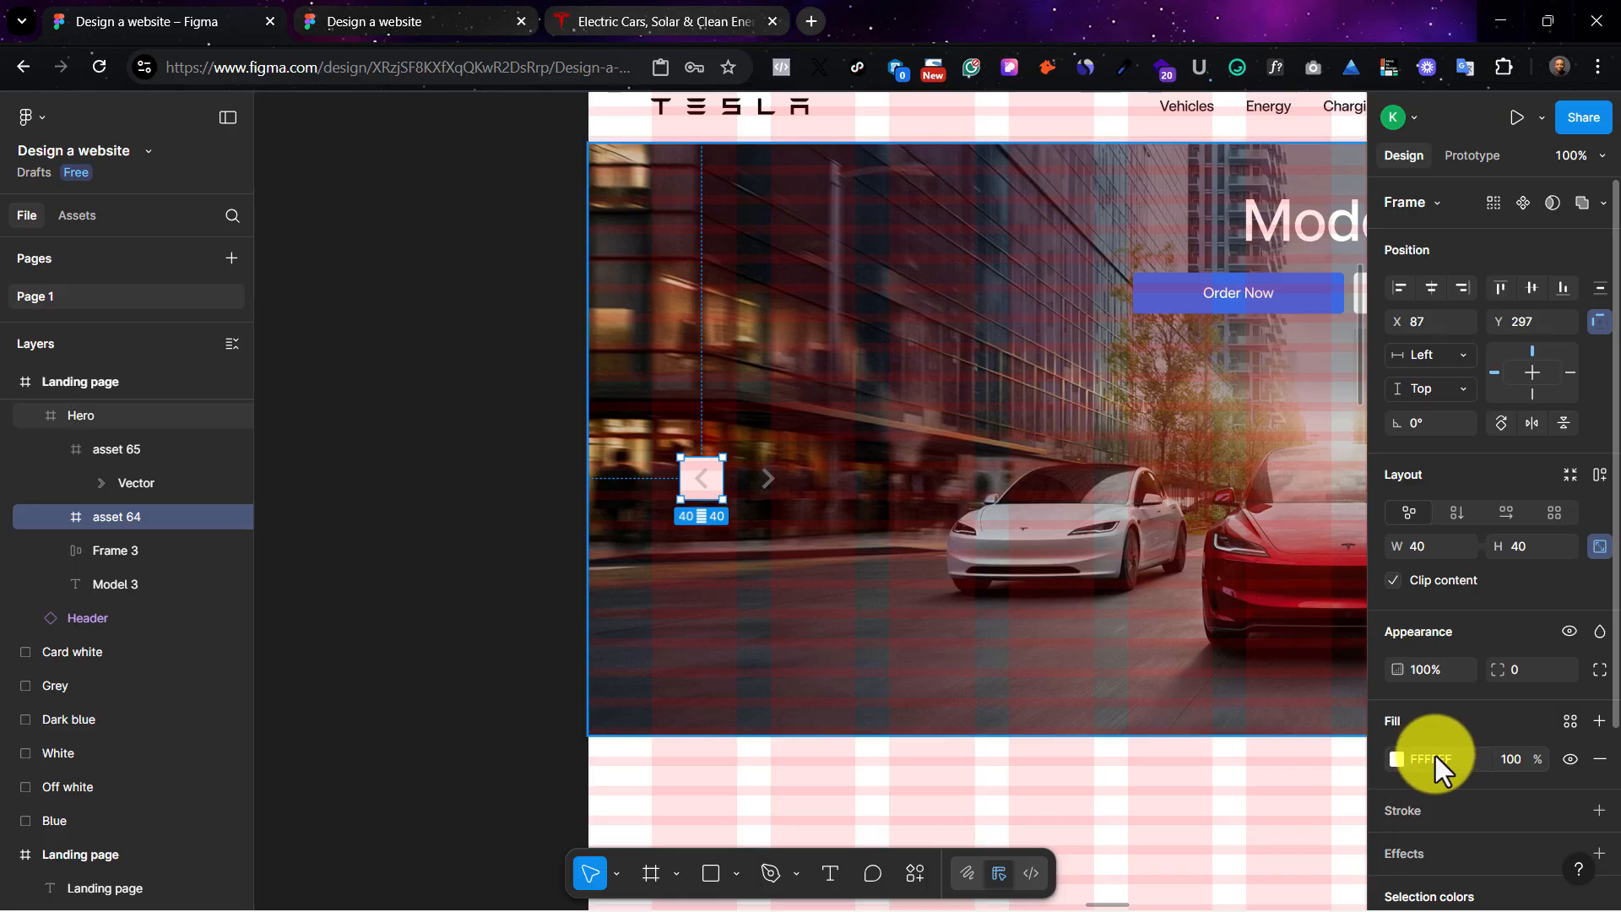
key("ctrl+shift+4")
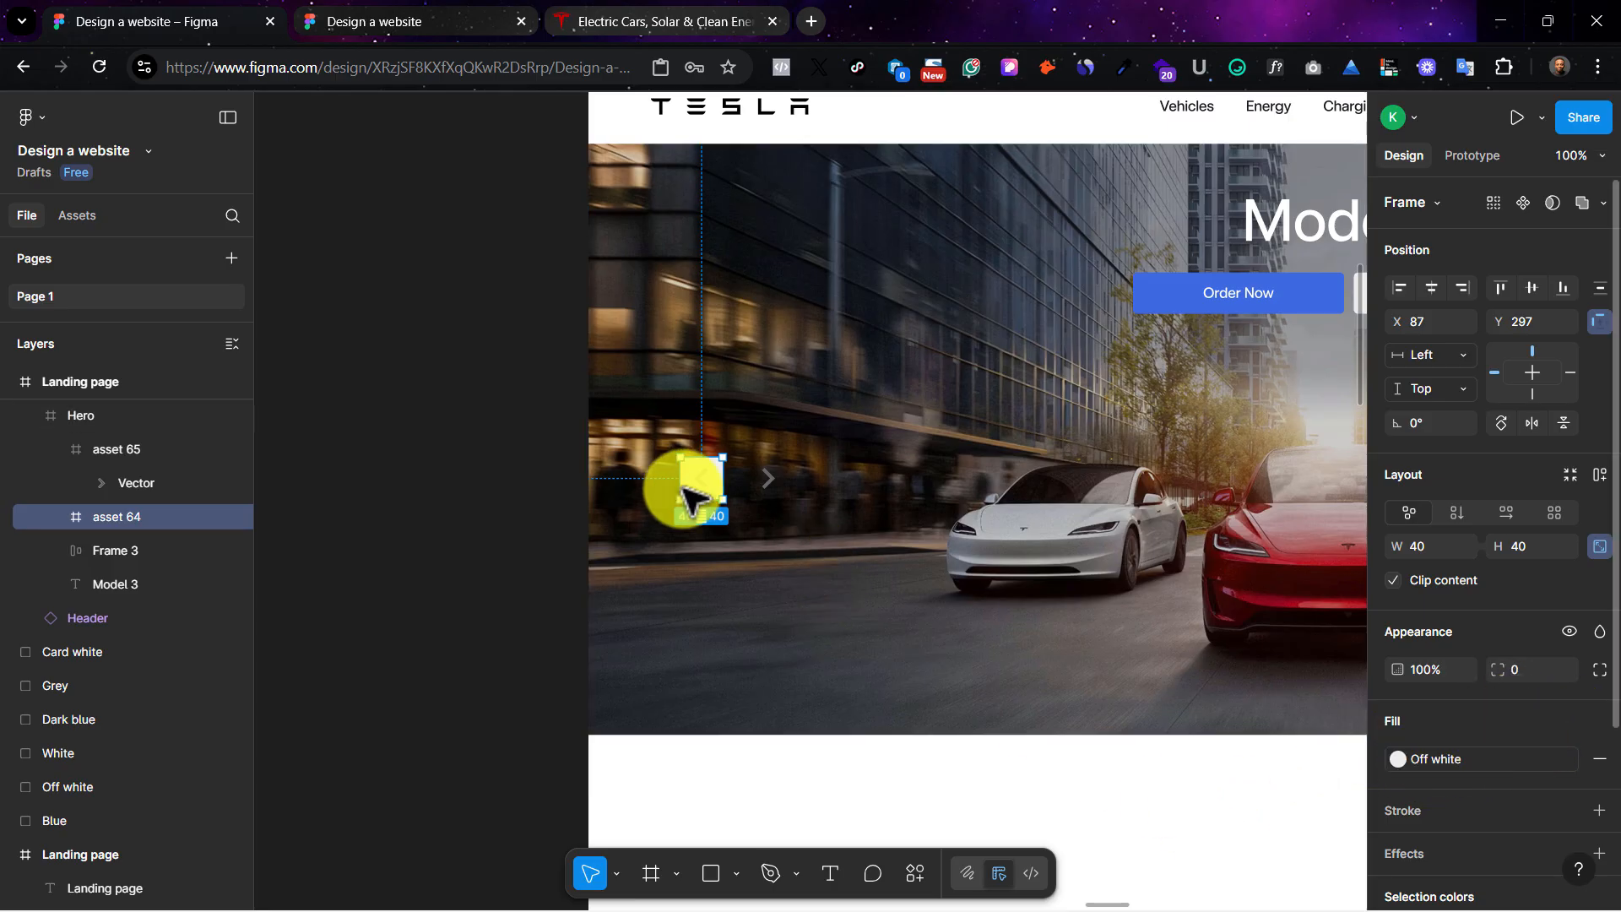
Step: Change the left chevron's vector fill to a dark color style
double_click(700, 485)
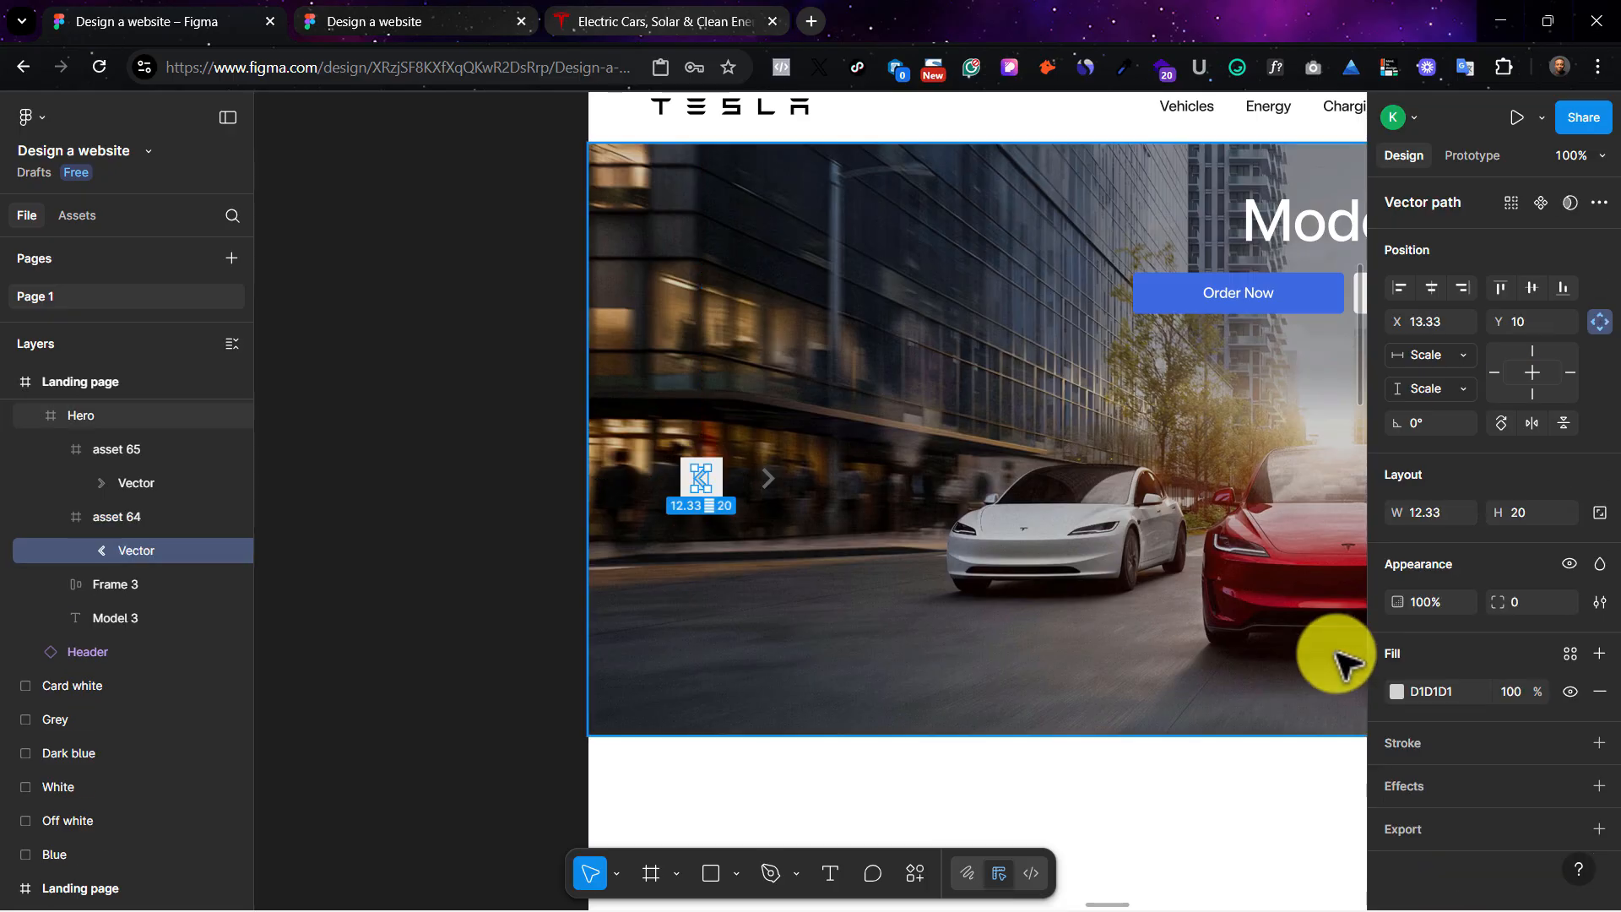
left_click(1569, 652)
left_click(1091, 699)
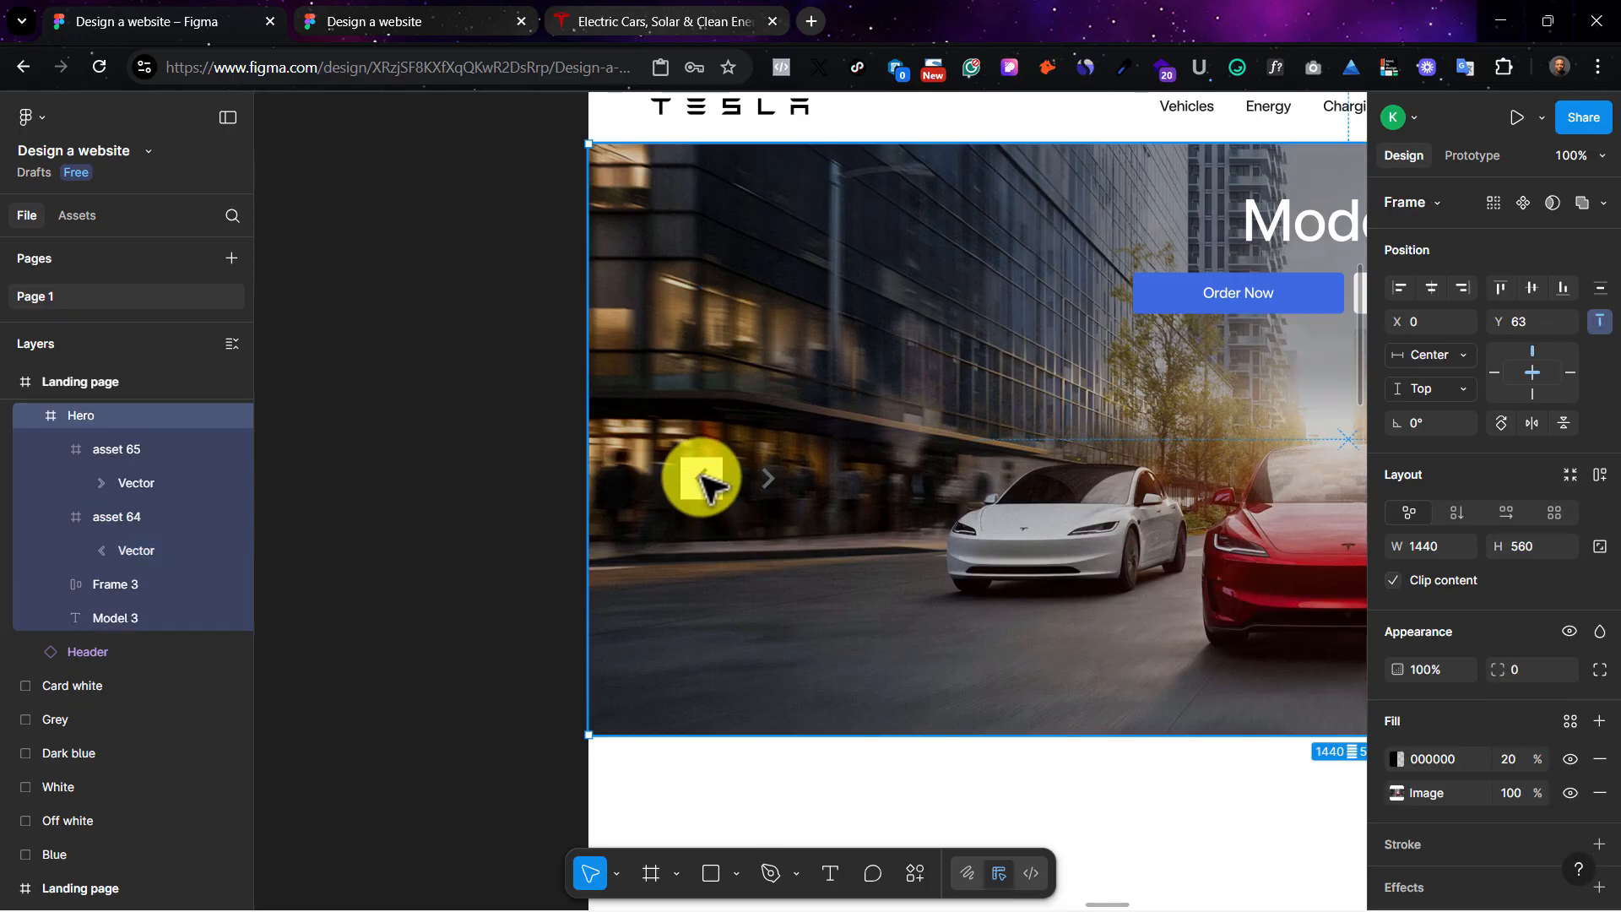
Step: Set the corner radius of both chevron frames to 4, checking the arrow button's properties on tesla.com
left_click(700, 475)
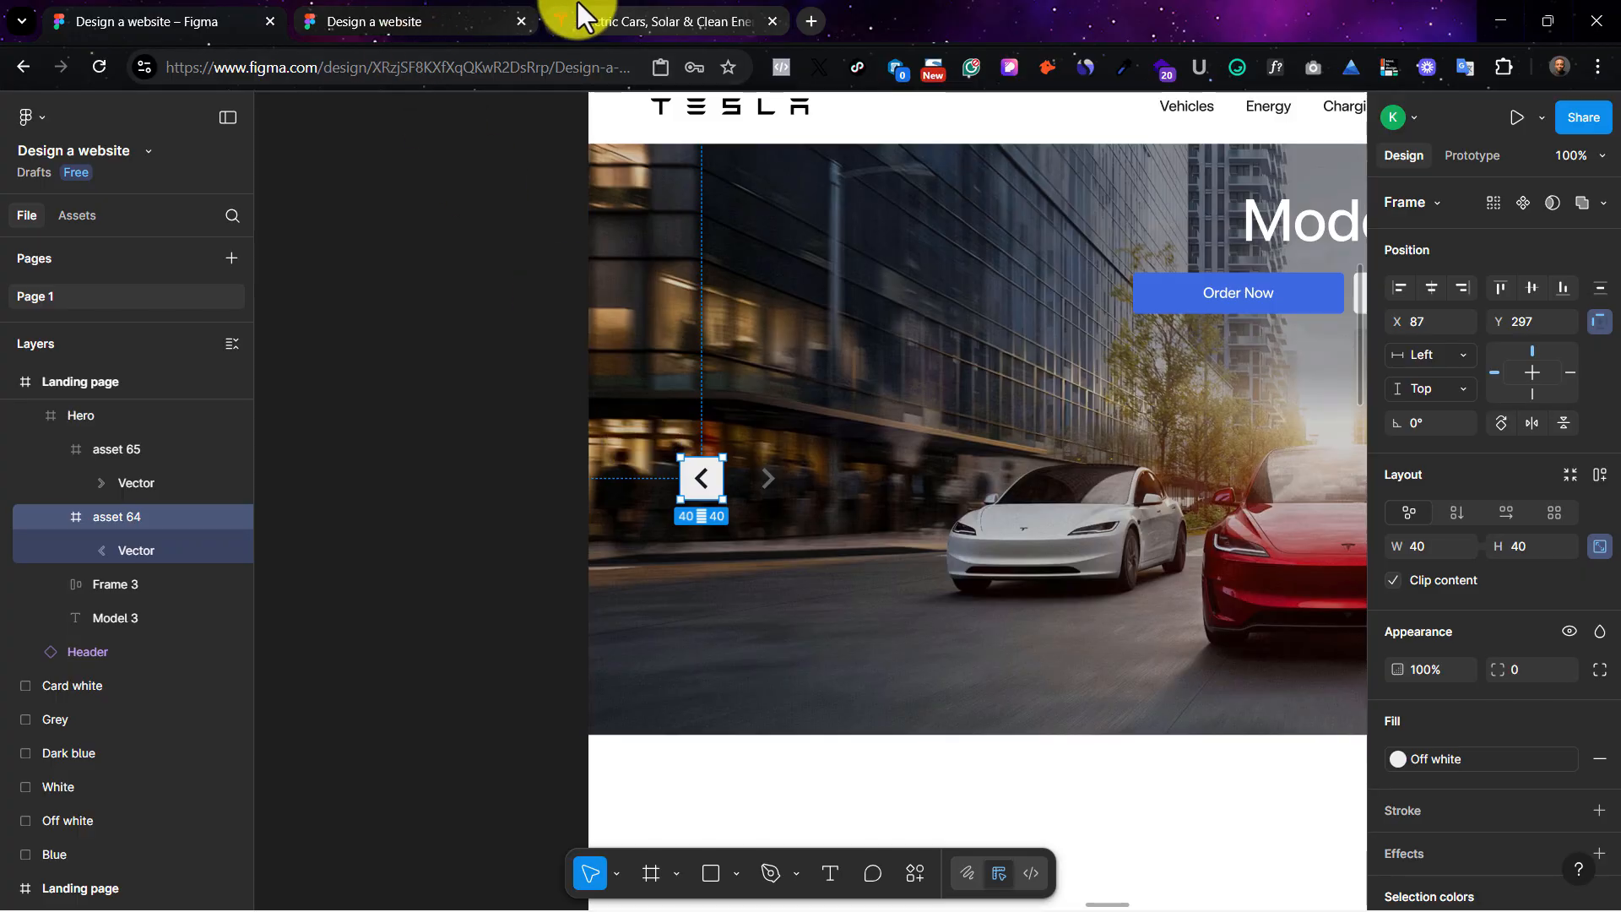
left_click(591, 18)
scroll(1337, 503, "up", 4)
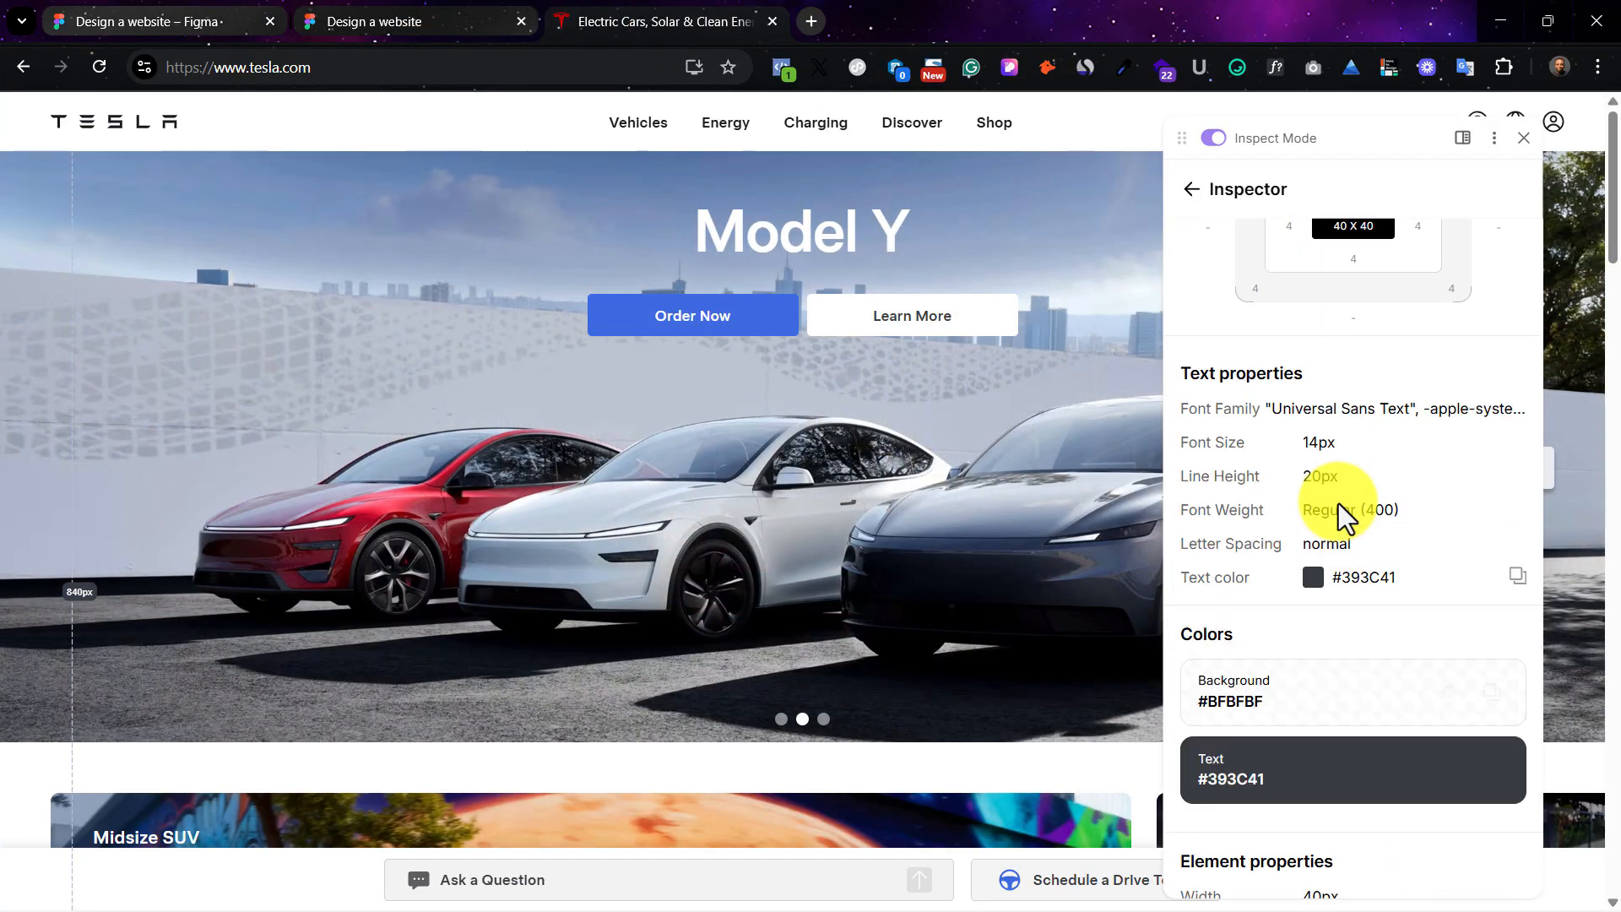
left_click(180, 20)
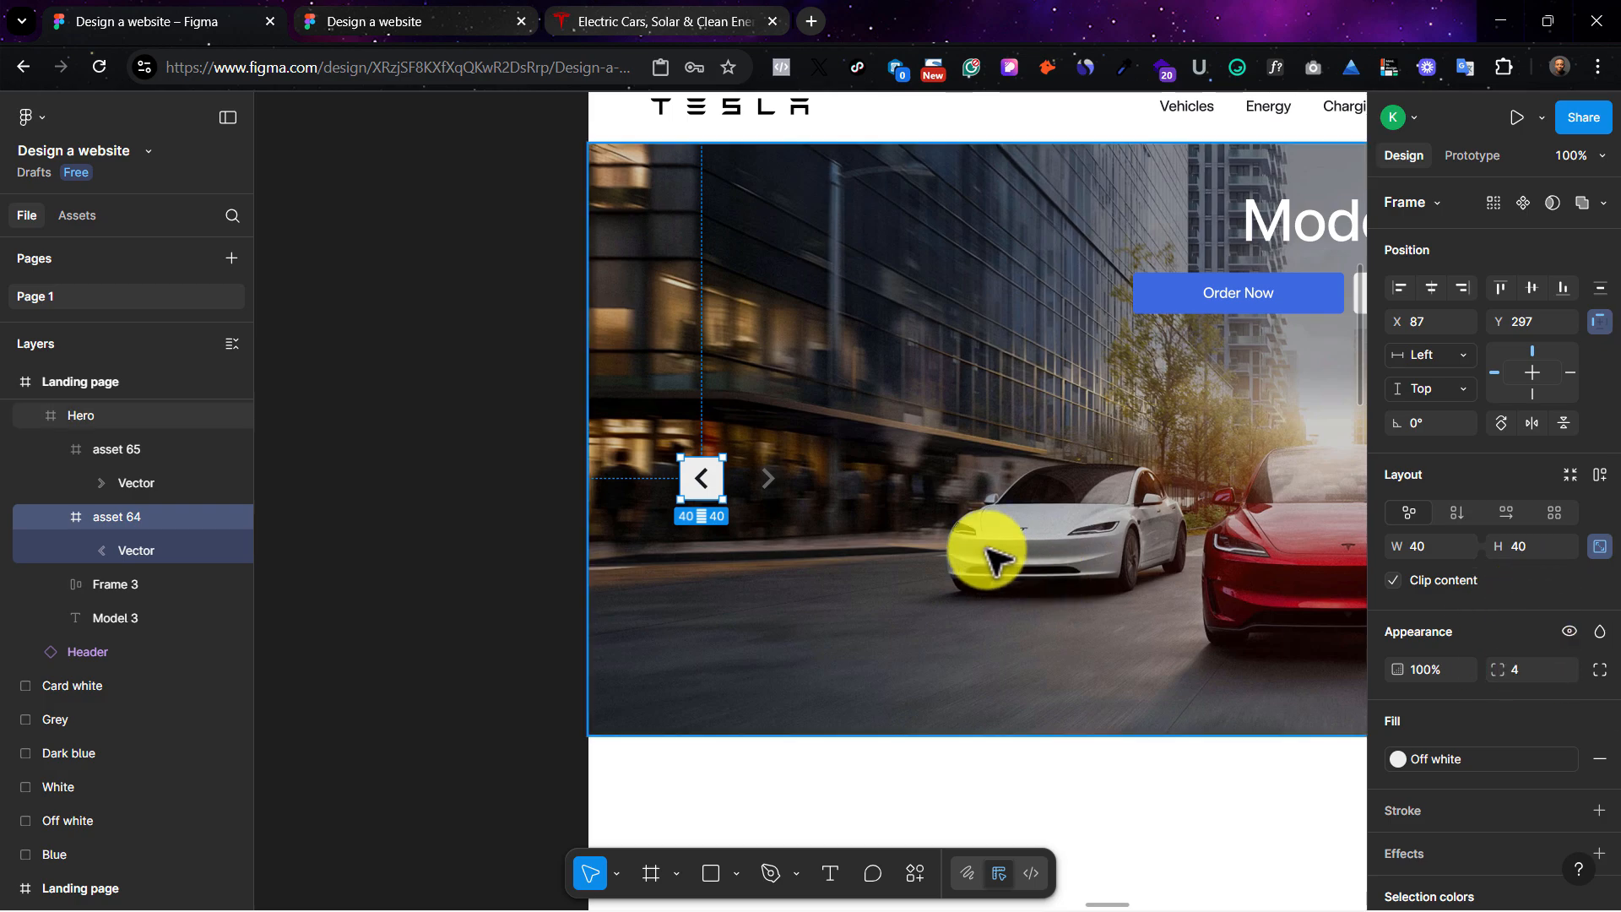
left_click(794, 492)
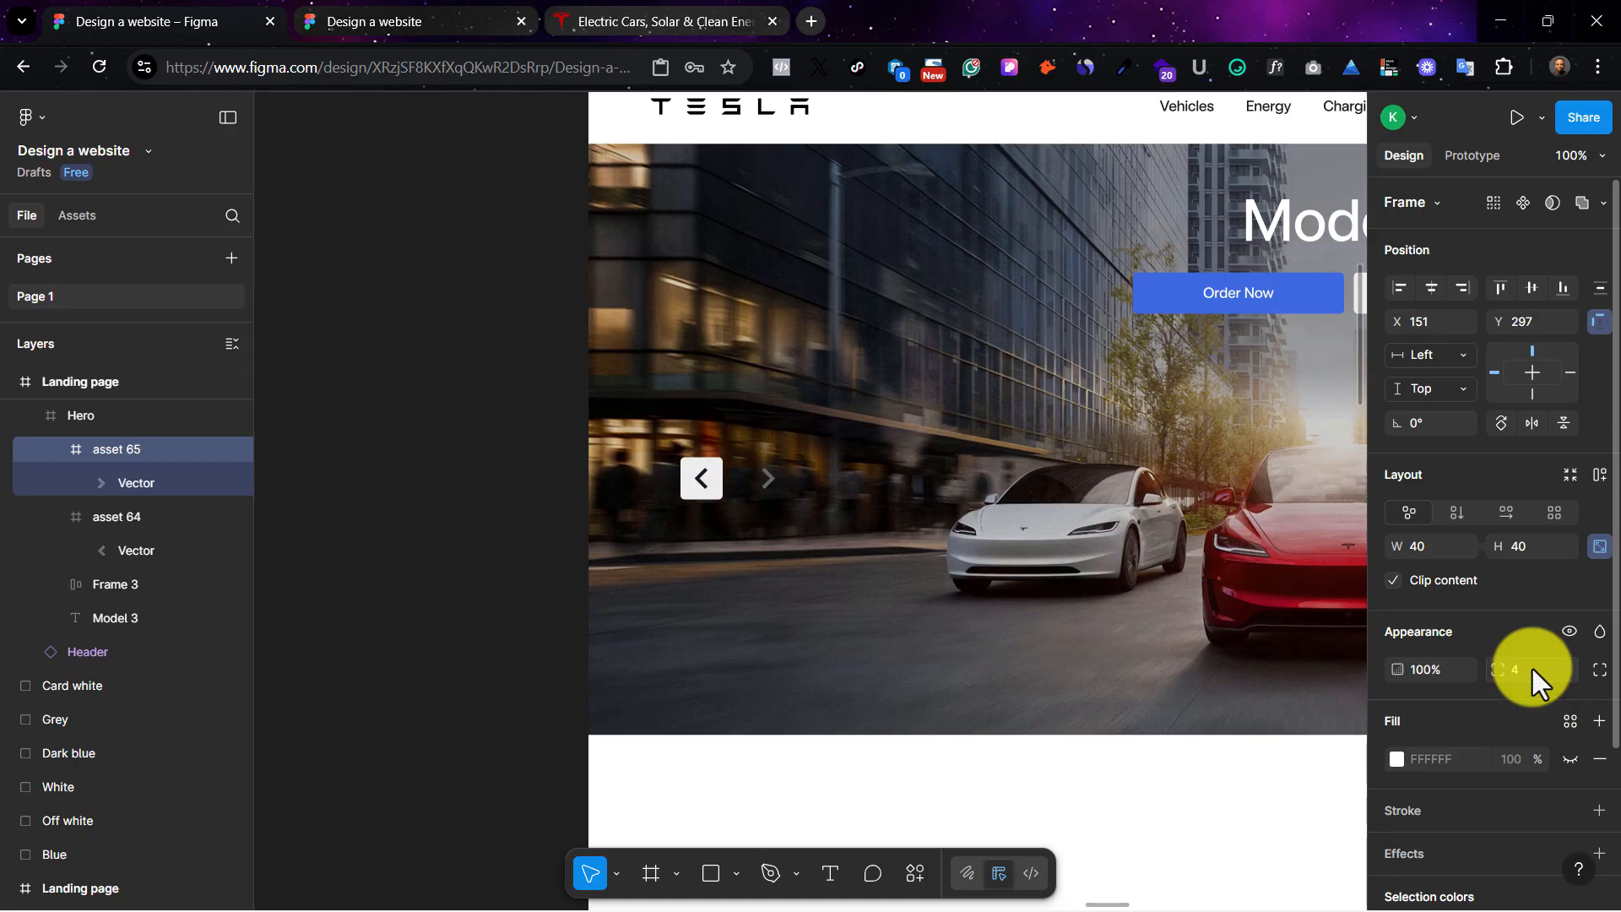
Step: Fill the right chevron frame with the Off white color style and its vector with Dark blue
left_click(1569, 760)
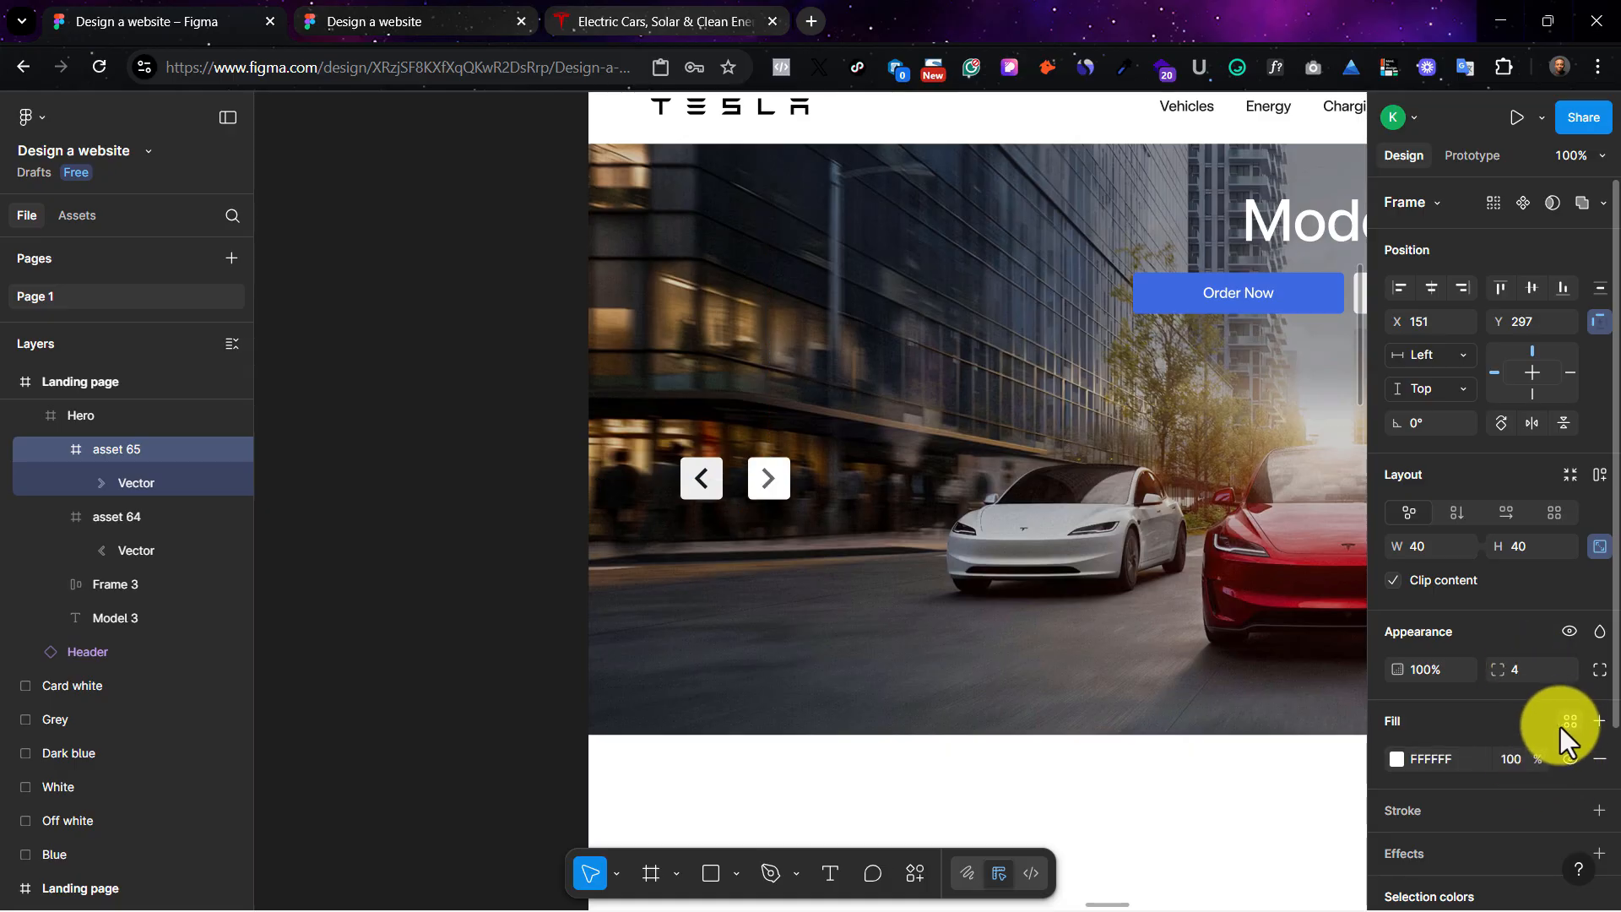
left_click(1564, 725)
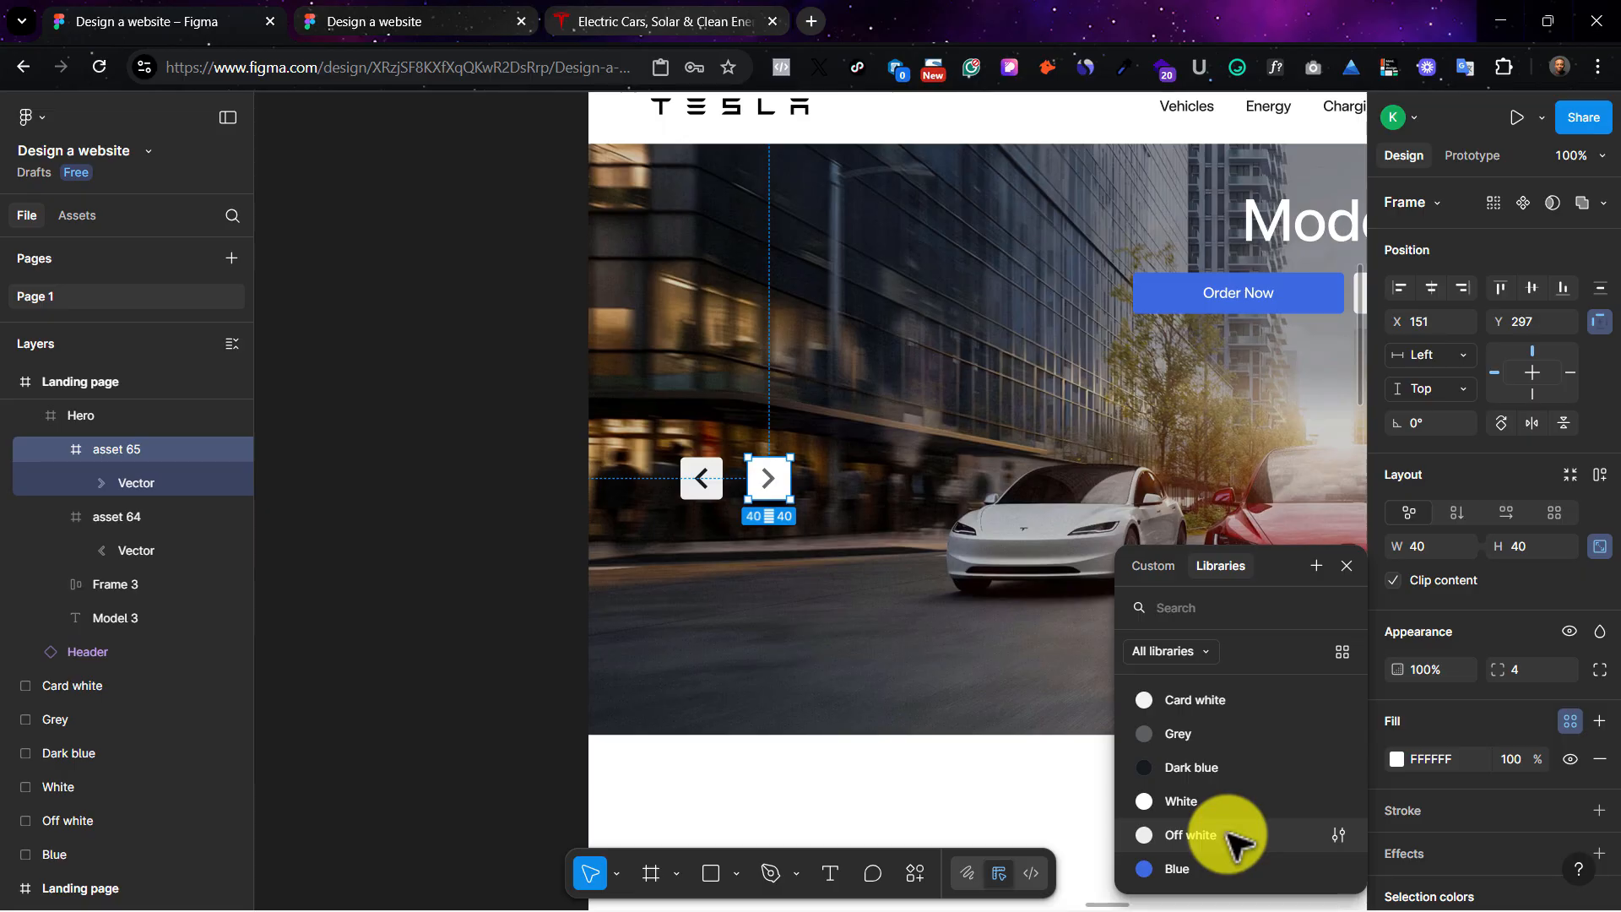
left_click(1190, 835)
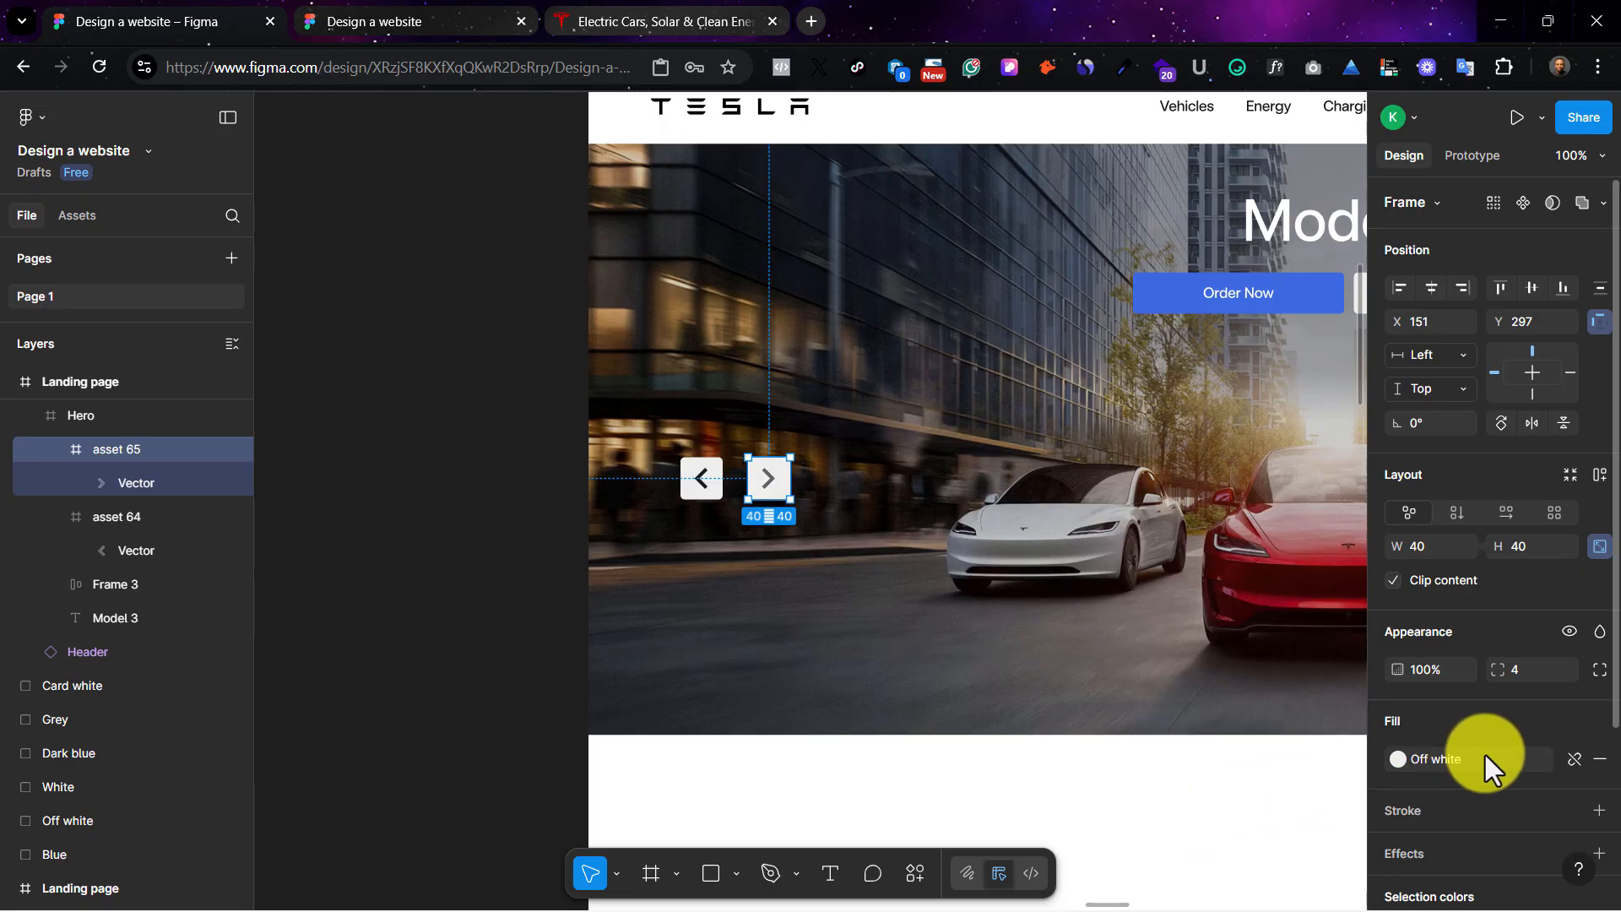
scroll(1511, 806, "down", 2)
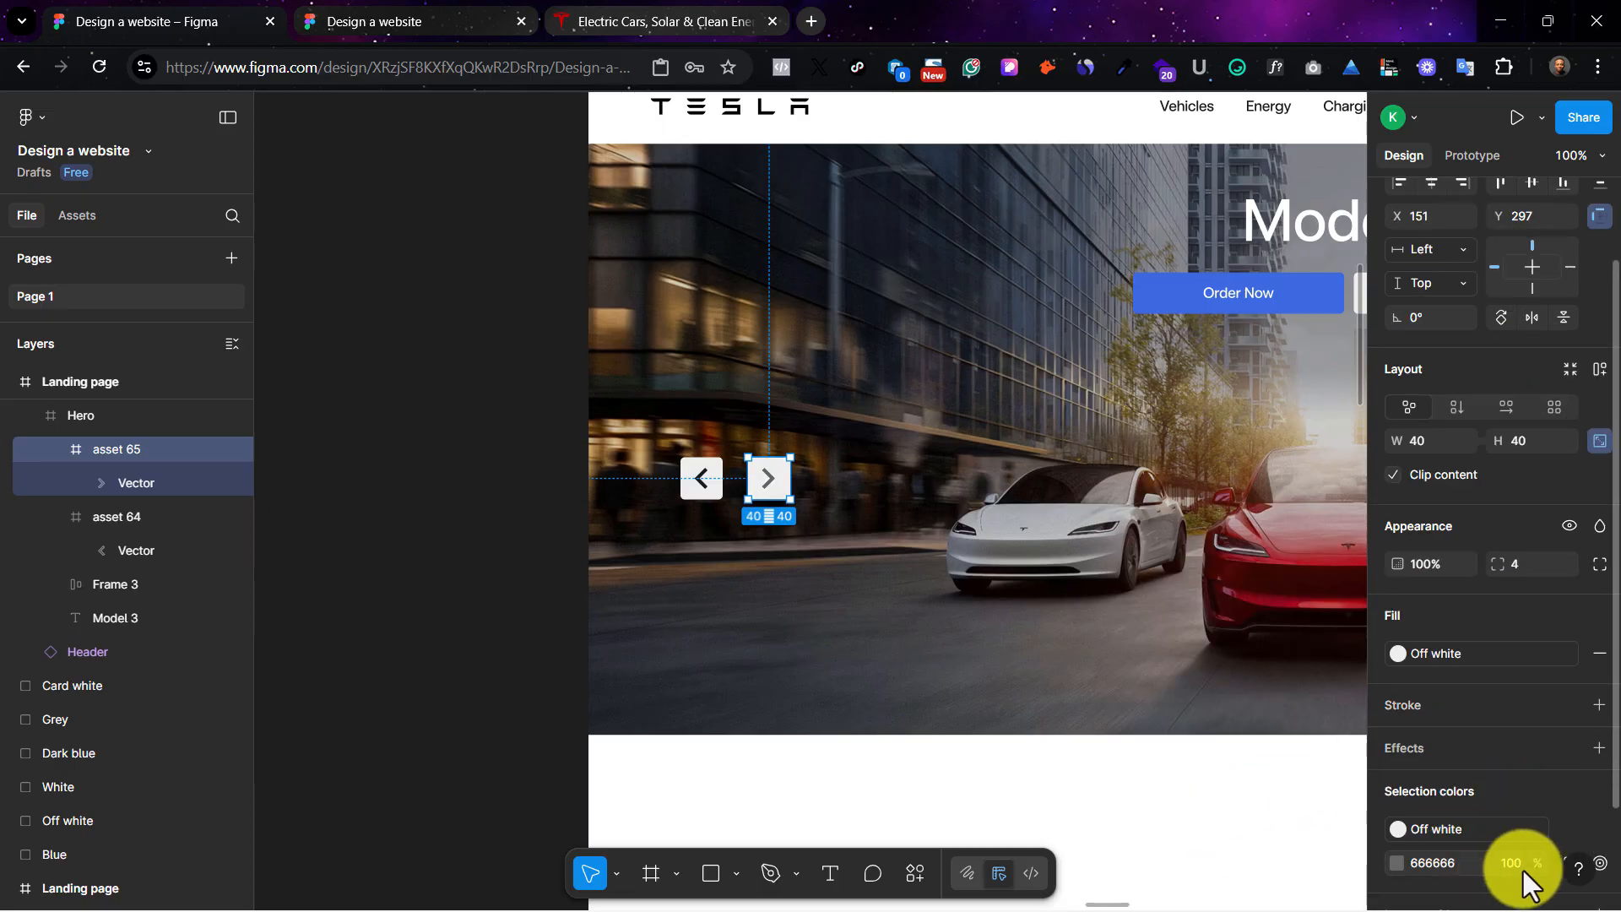
left_click(1230, 766)
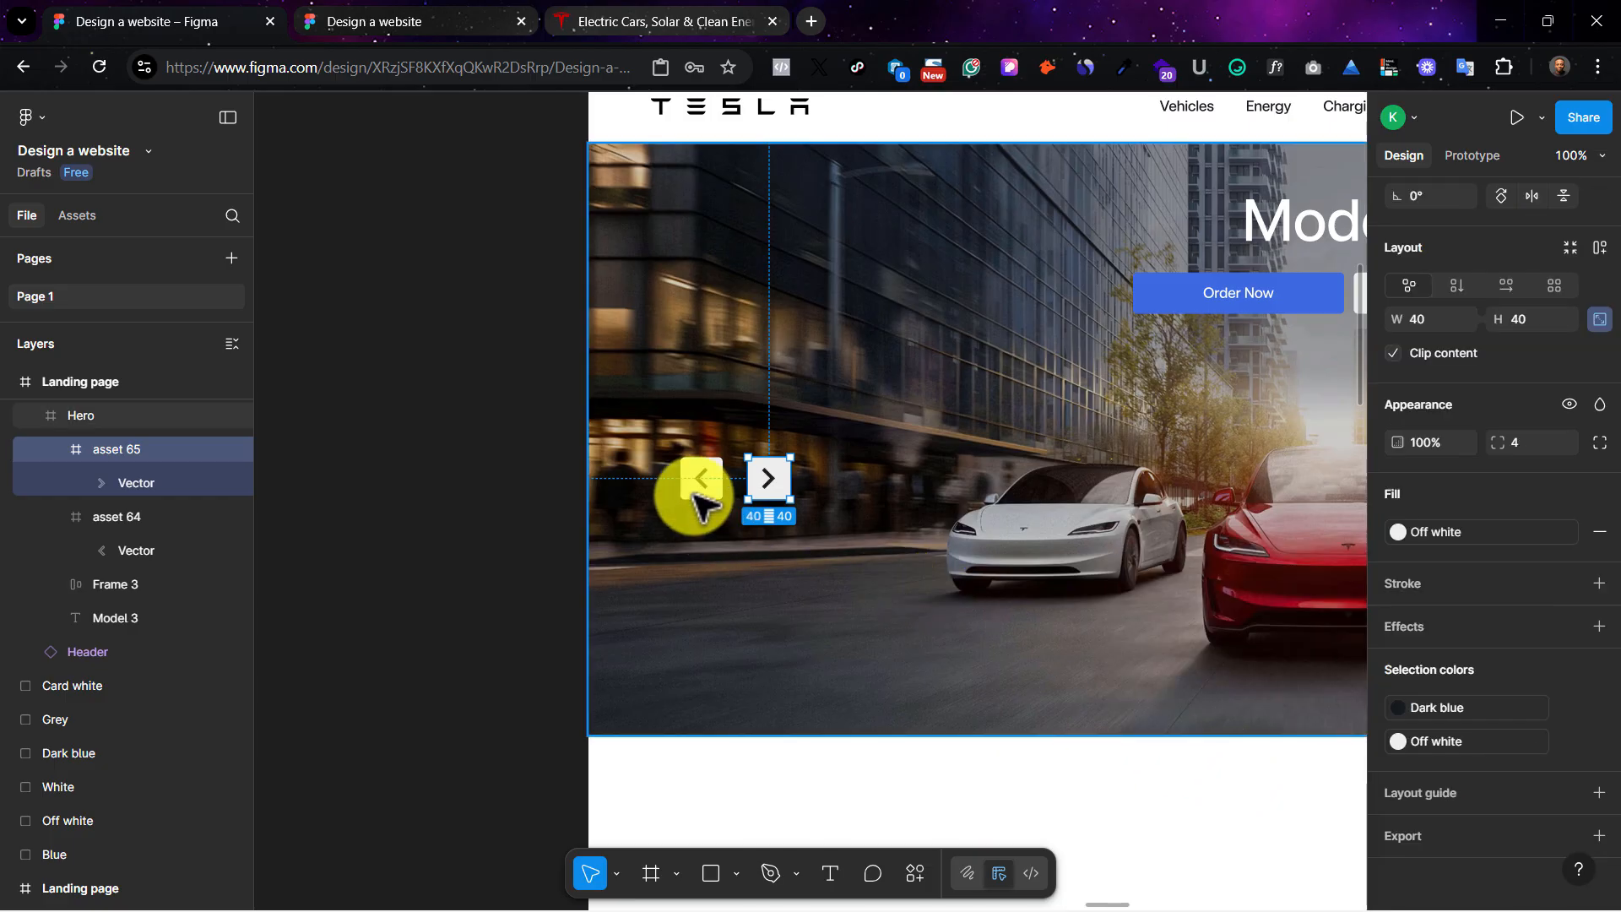
Step: Show the layout guides and place the two chevron buttons at the outer left and right column edges of the hero
left_click_drag(685, 489, 663, 462)
key("shift+g")
left_click(774, 477)
scroll(764, 481, "right", 3)
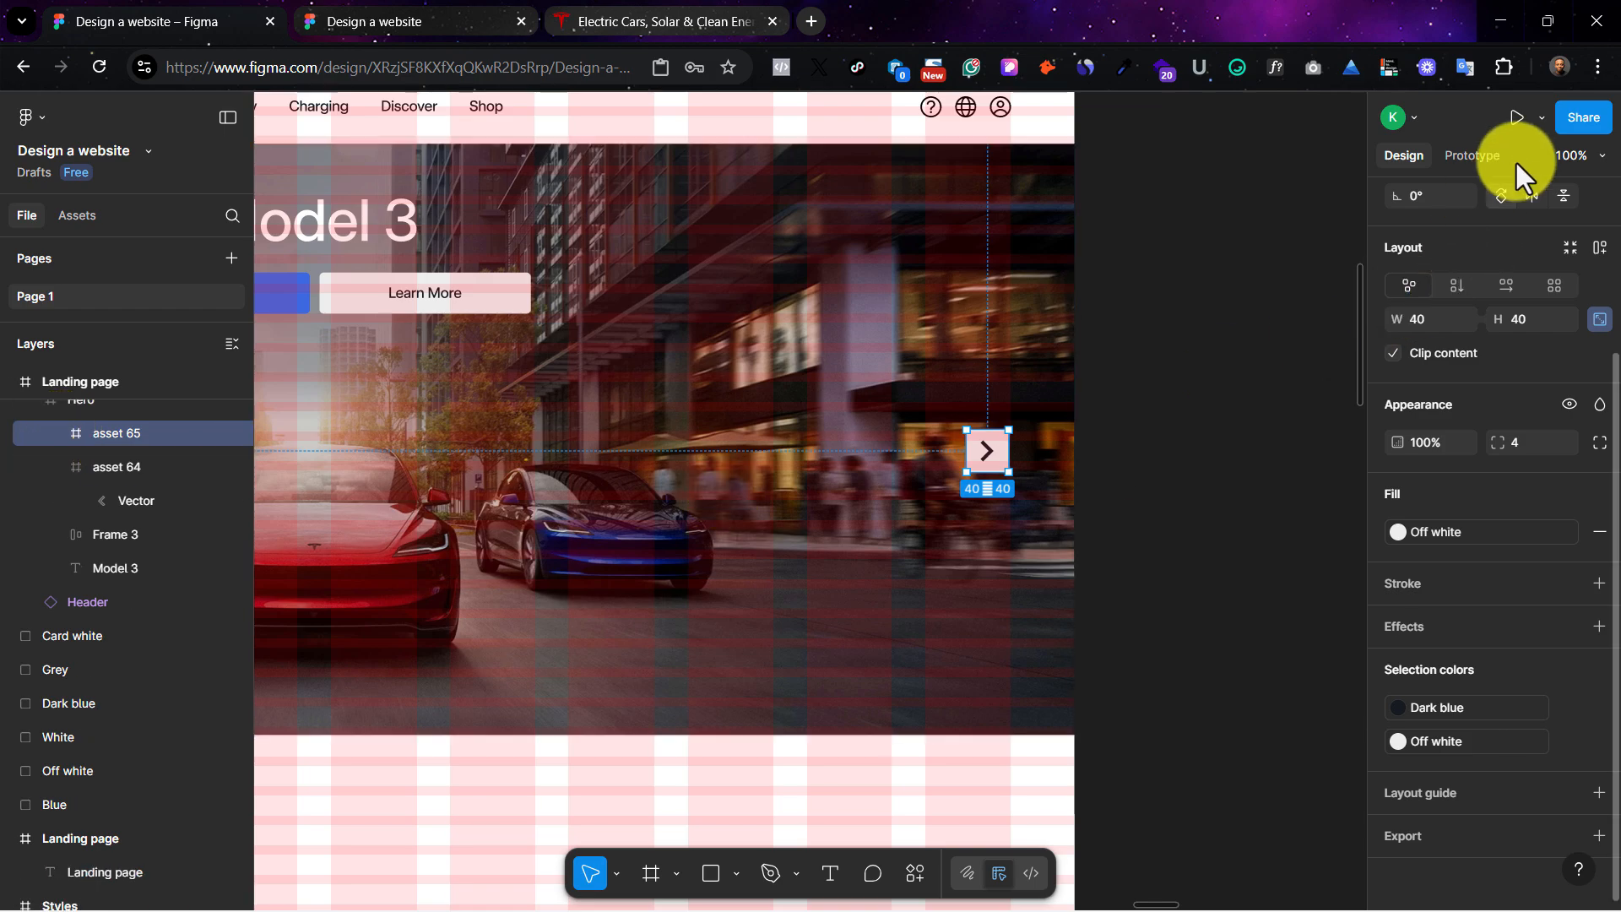
left_click(1570, 156)
type("65")
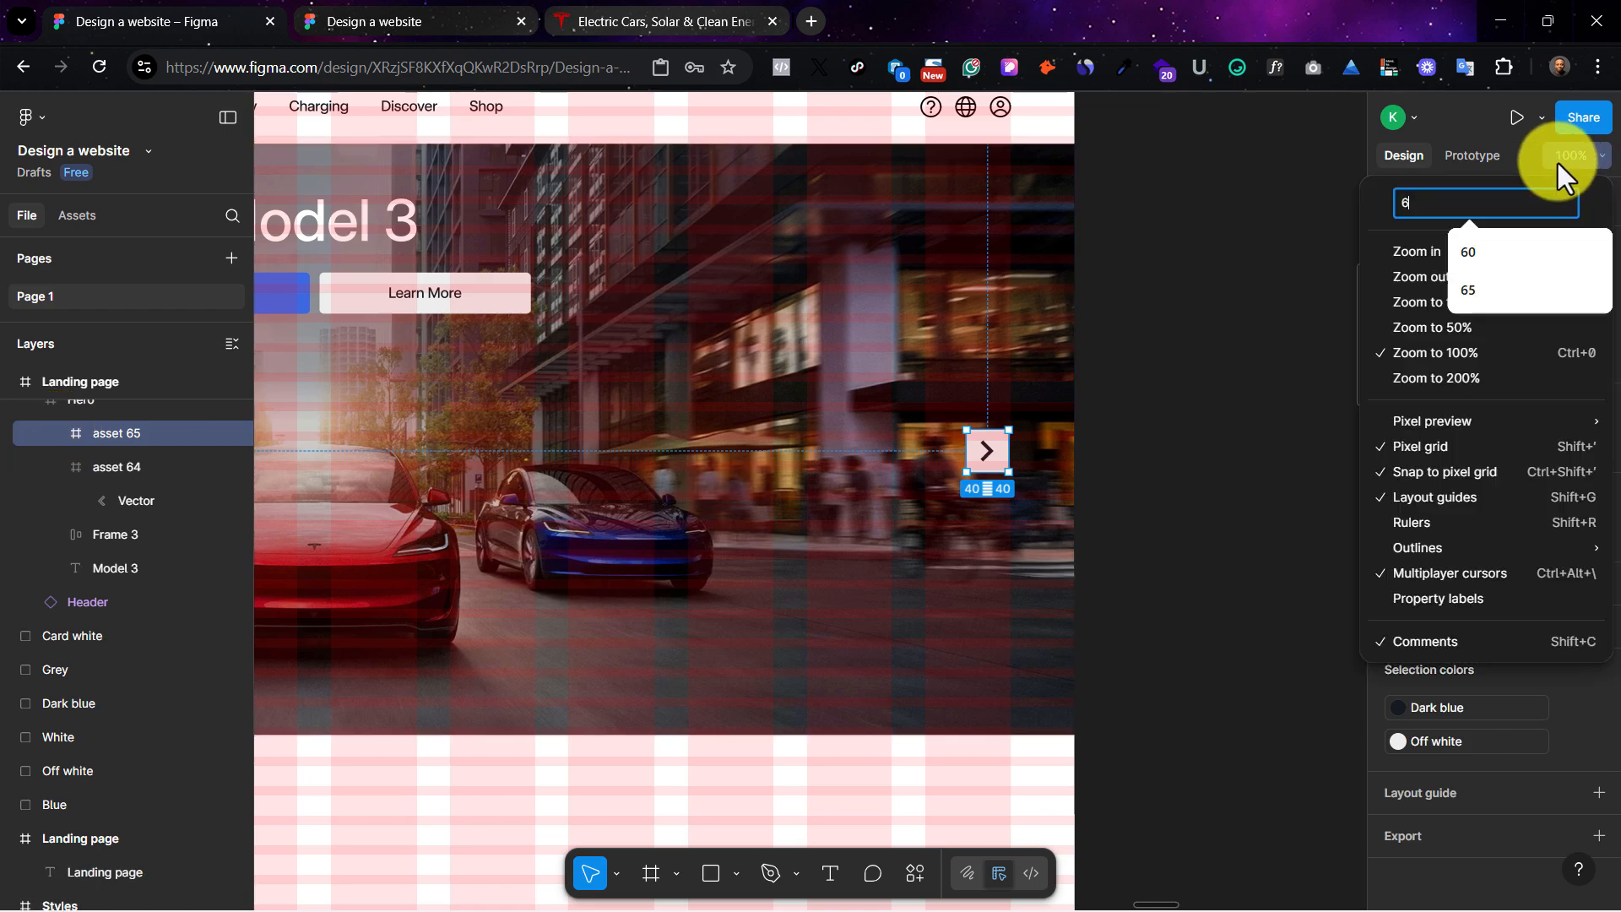
key("Return")
scroll(1182, 380, "left", 3)
scroll(1111, 444, "left", 2)
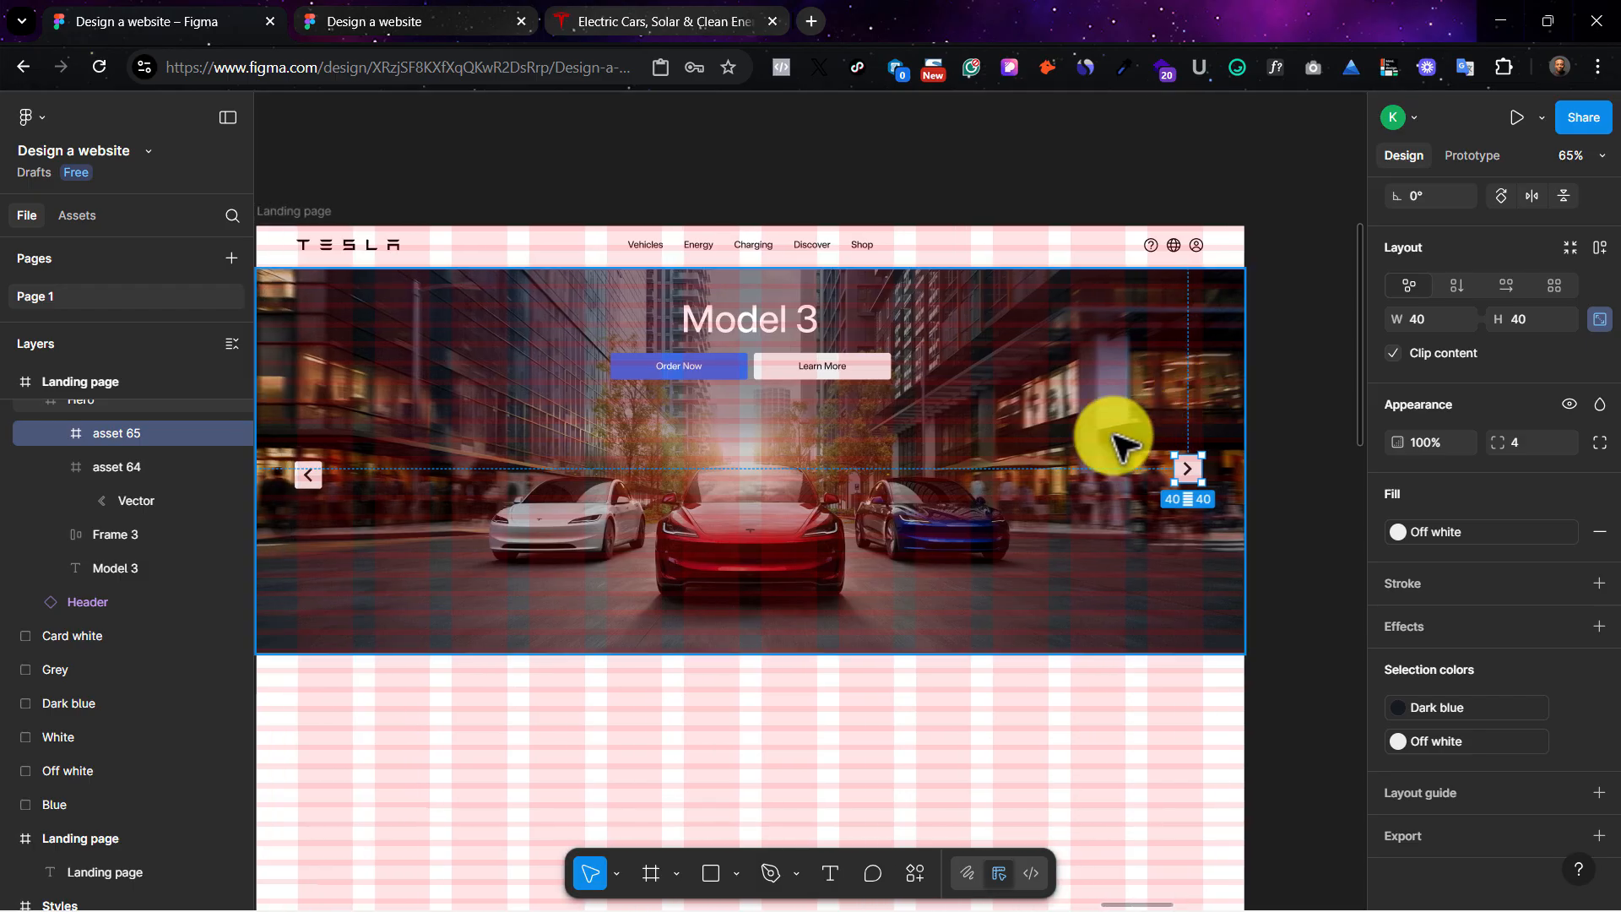
Step: Align the vertical centers of both chevron buttons at Y 260 in the hero
left_click(325, 479)
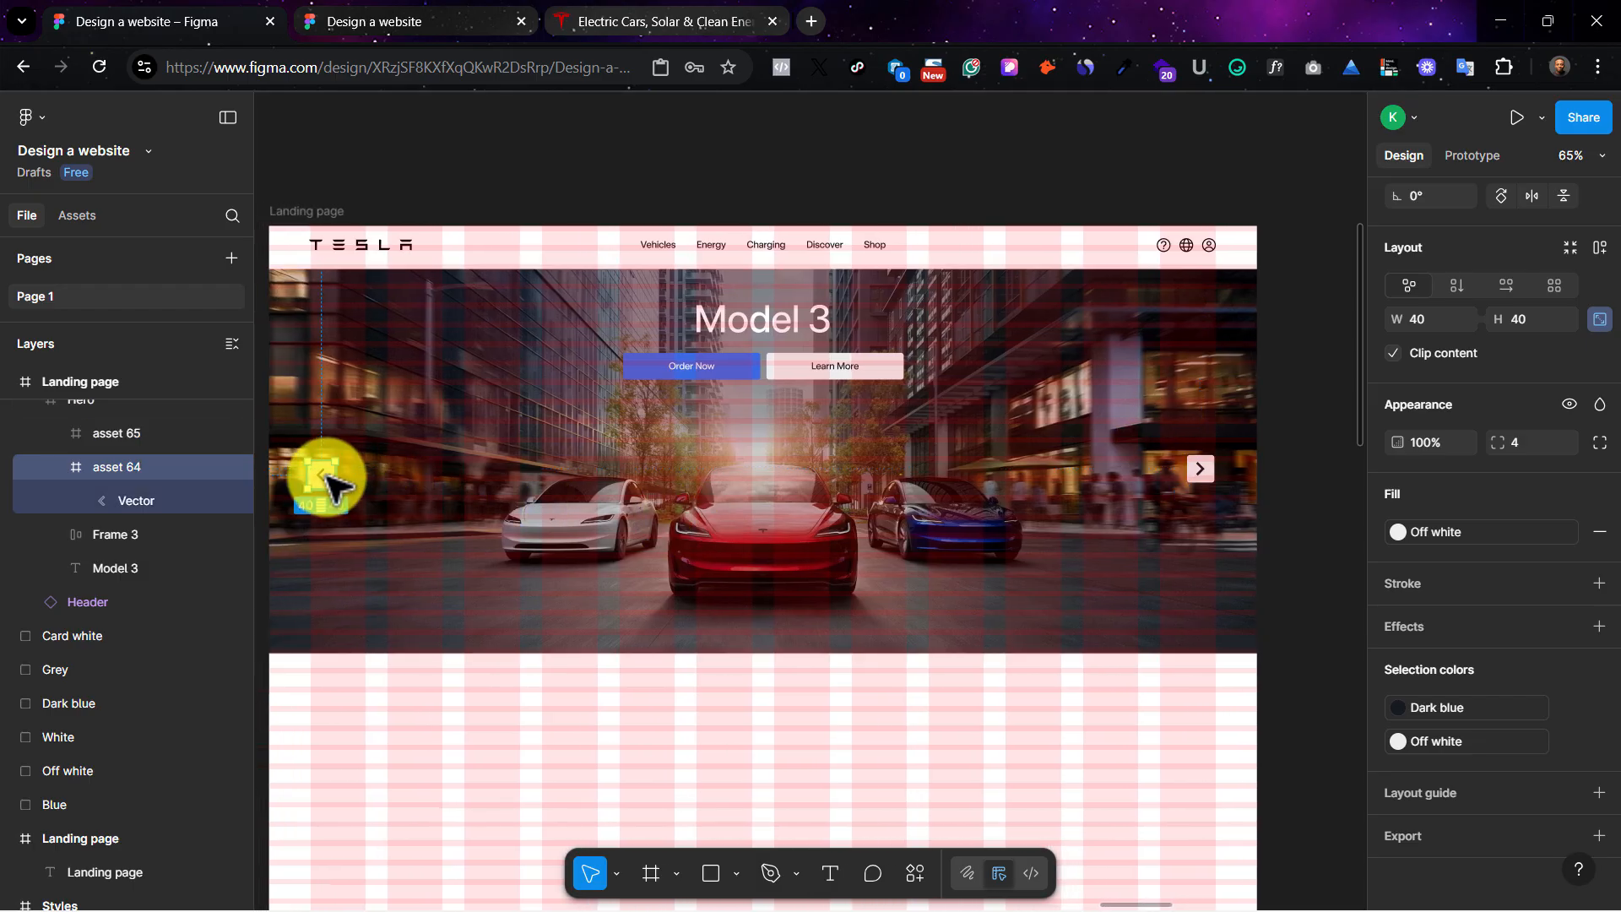
left_click(1206, 475, "shift")
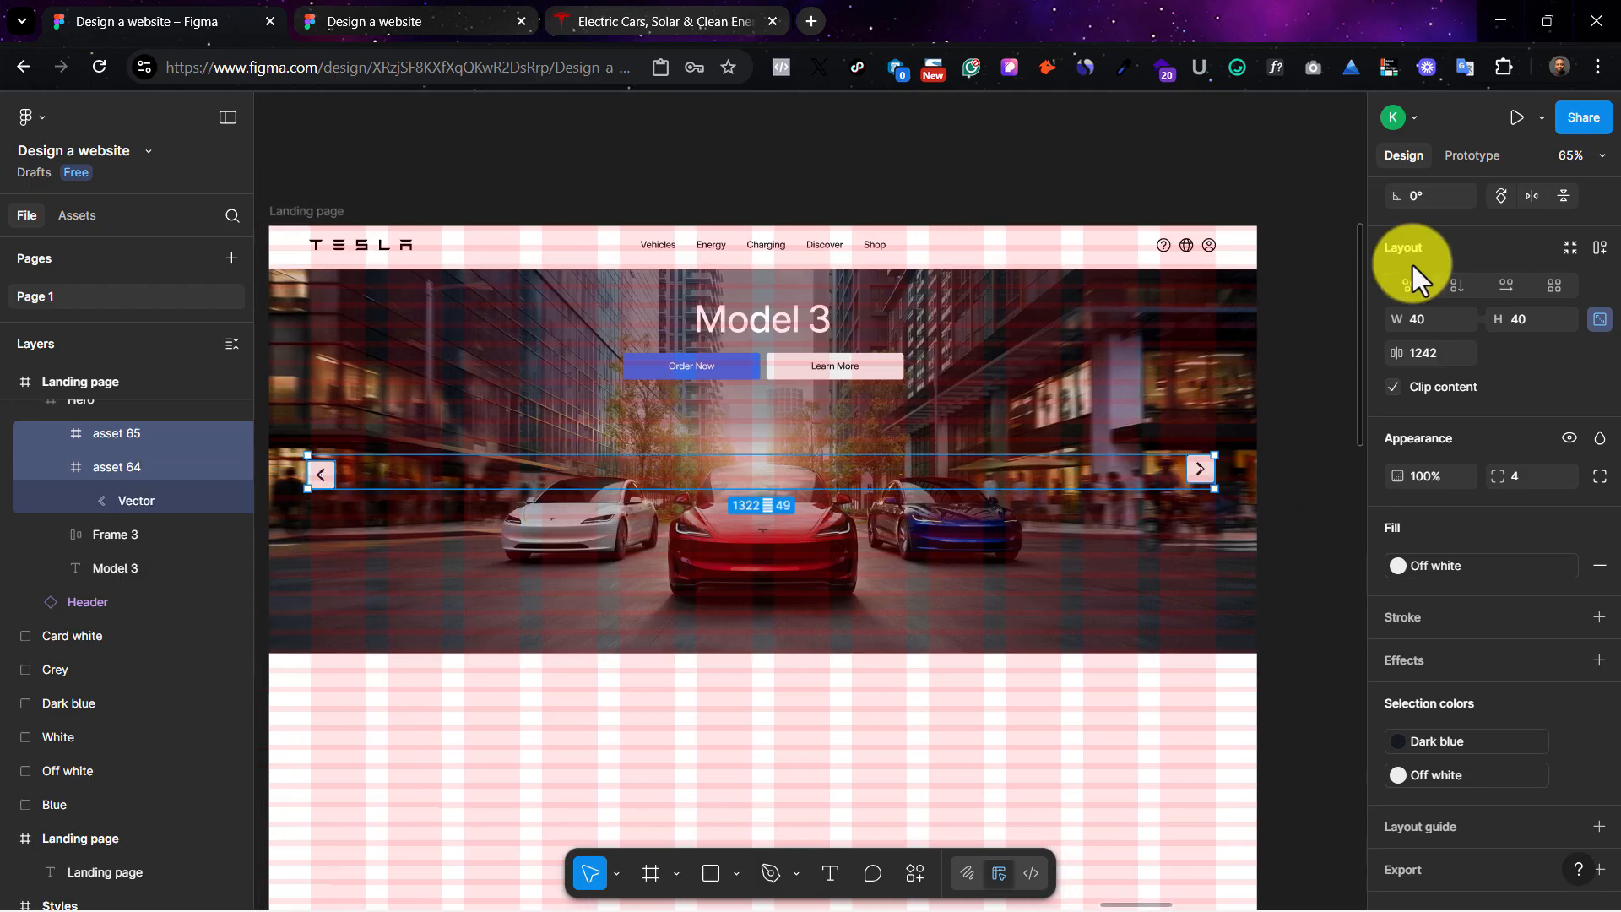
scroll(1502, 253, "up", 3)
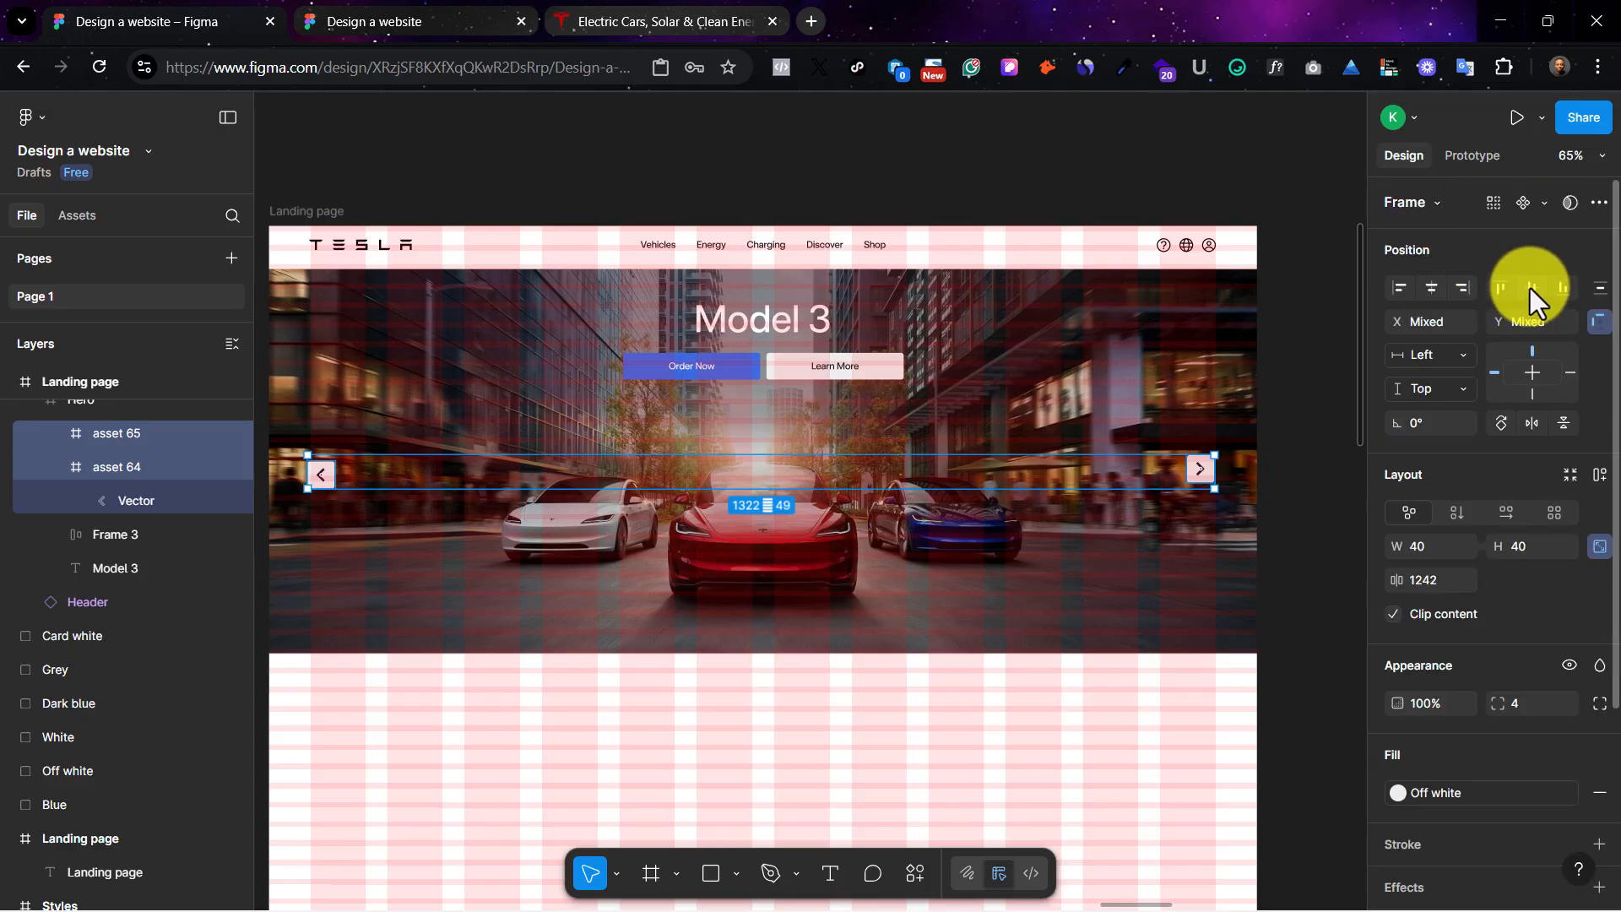
left_click(1530, 287)
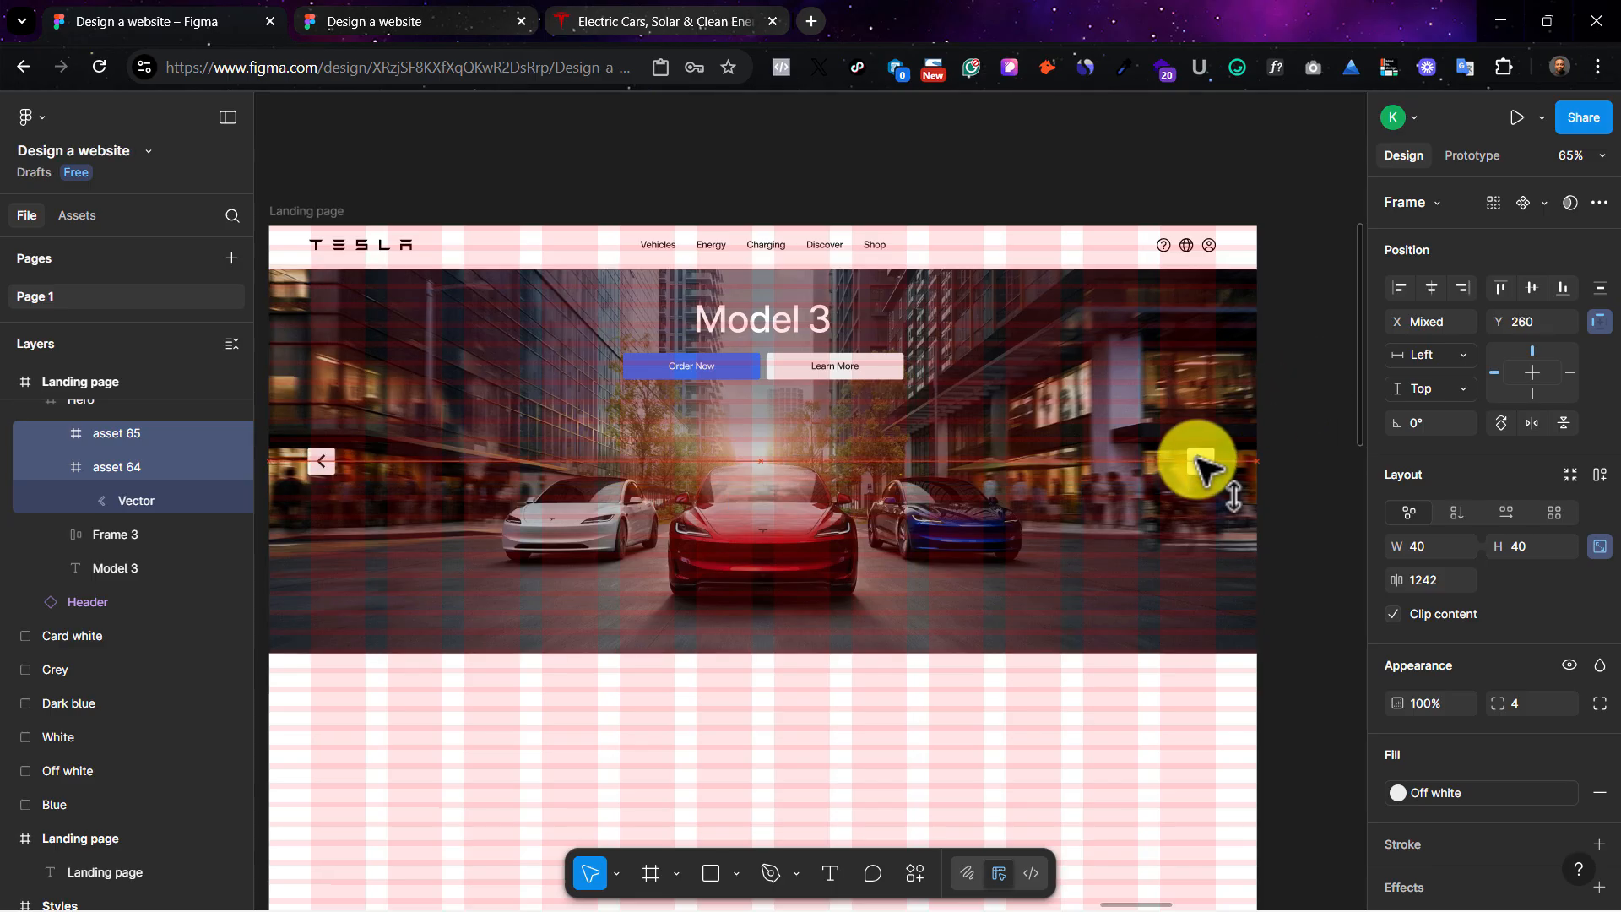
left_click_drag(1196, 459, 1197, 461)
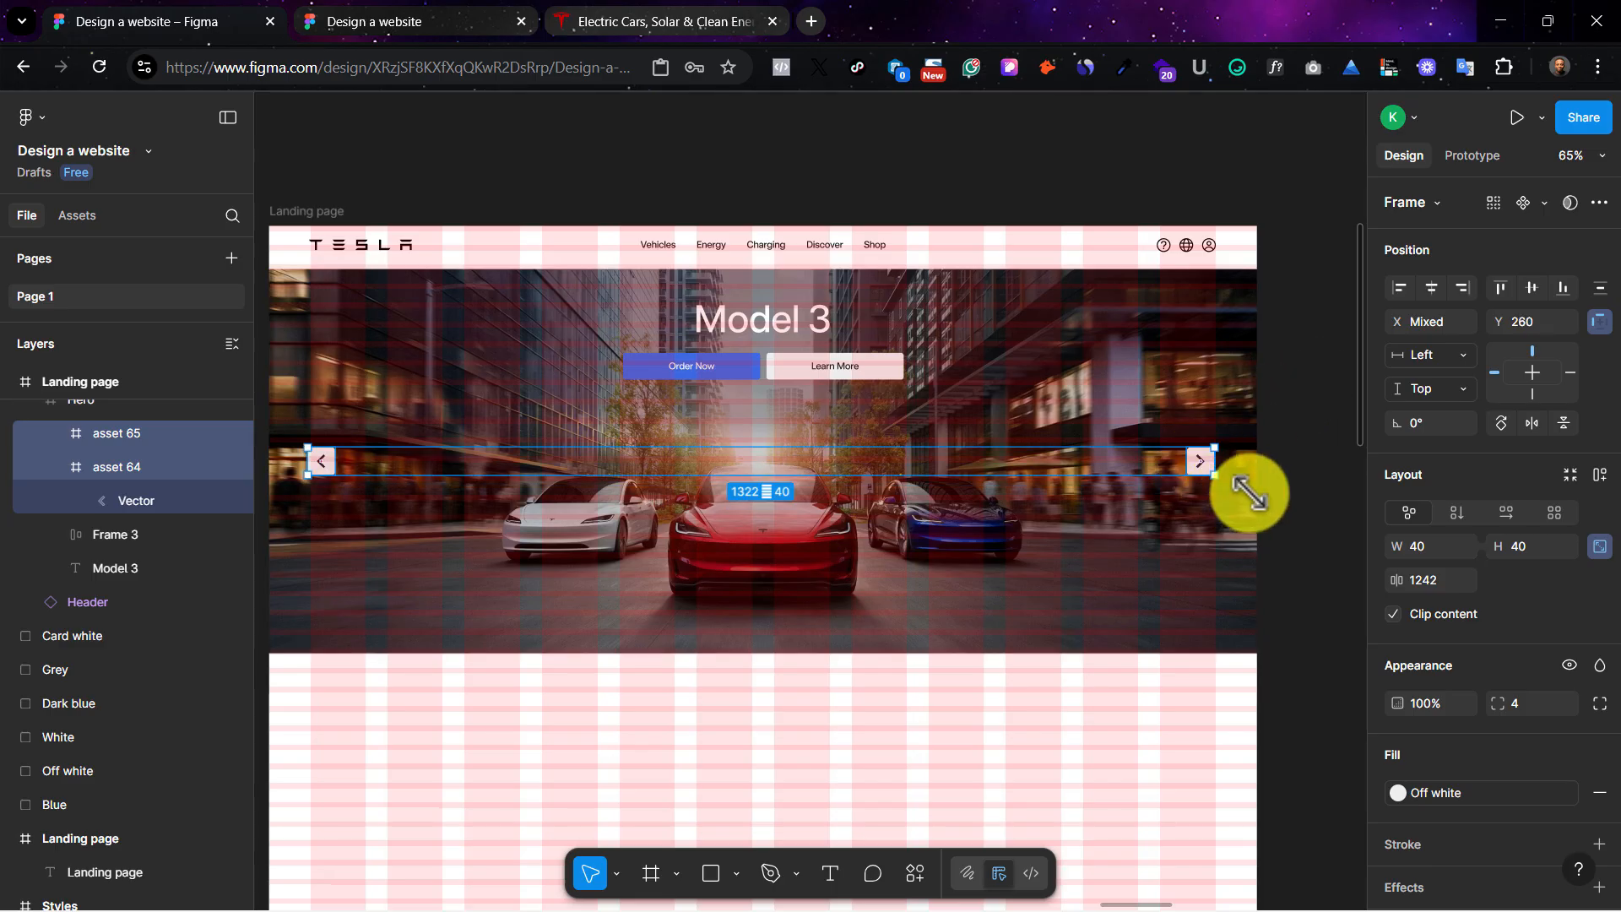
left_click(1320, 369)
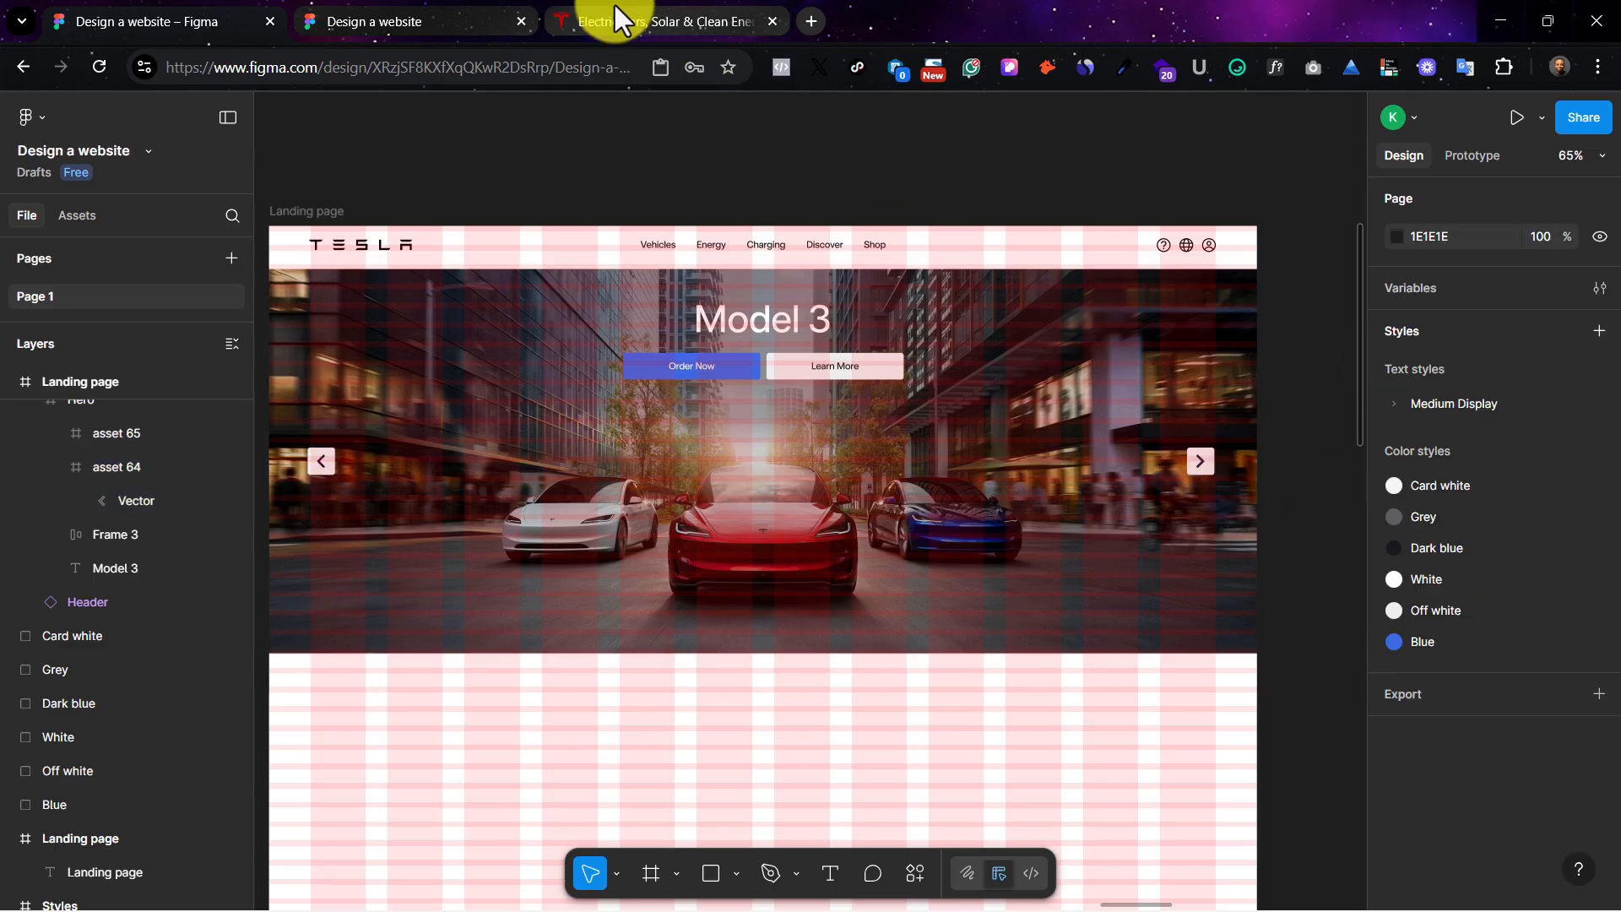
Step: Compare the hero in the prototype preview with the live tesla.com page, closing the inspector overlay there
left_click(434, 15)
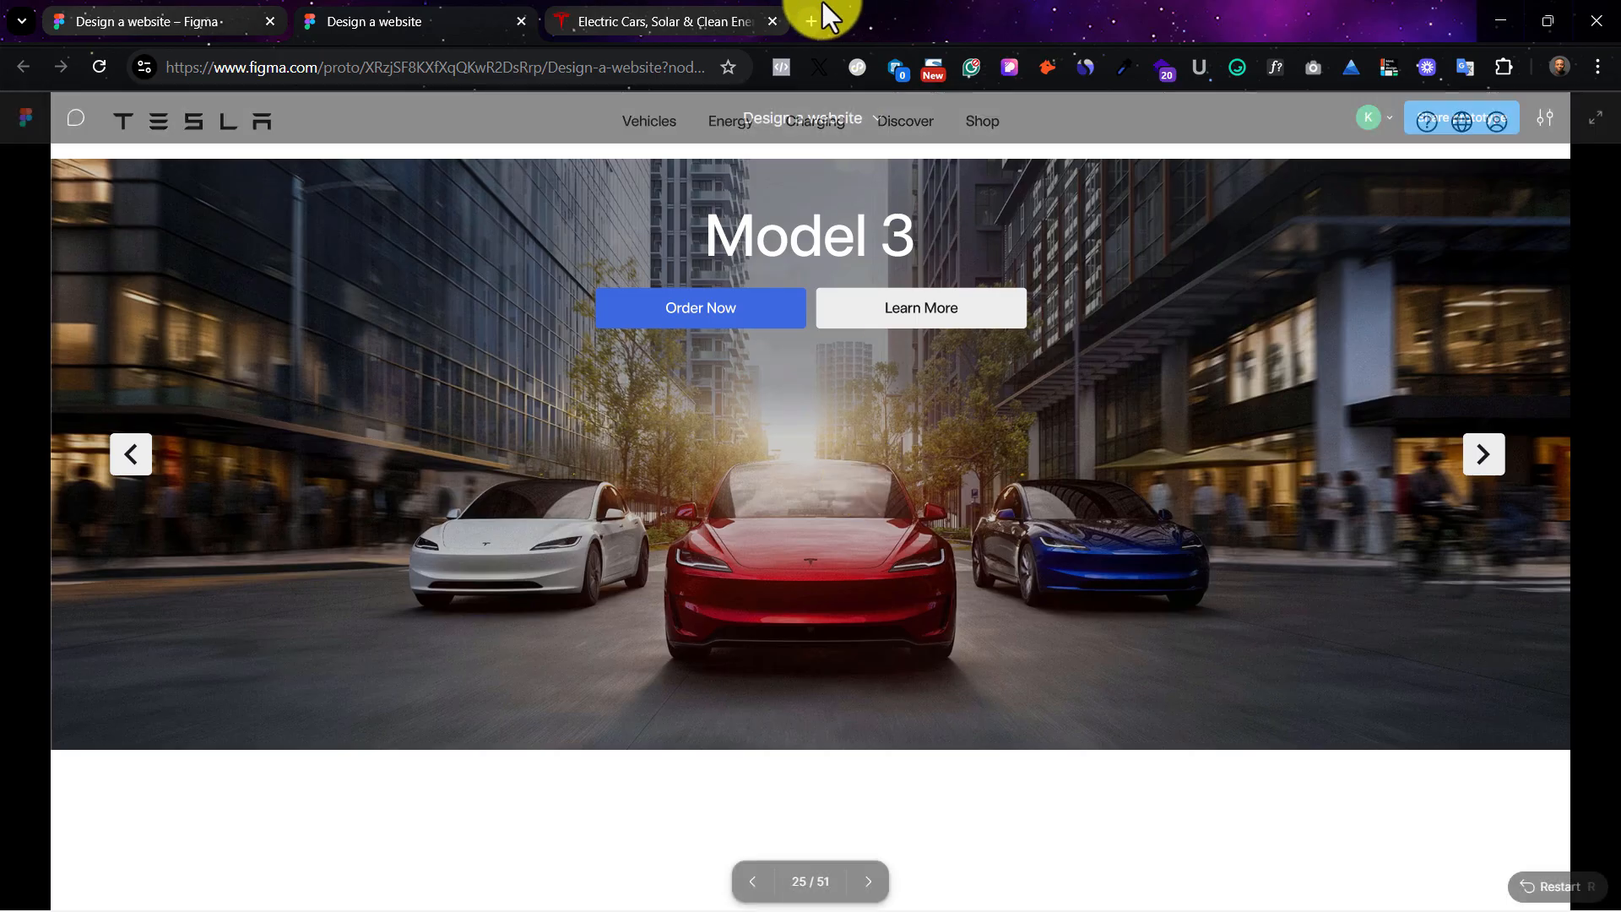
left_click(649, 17)
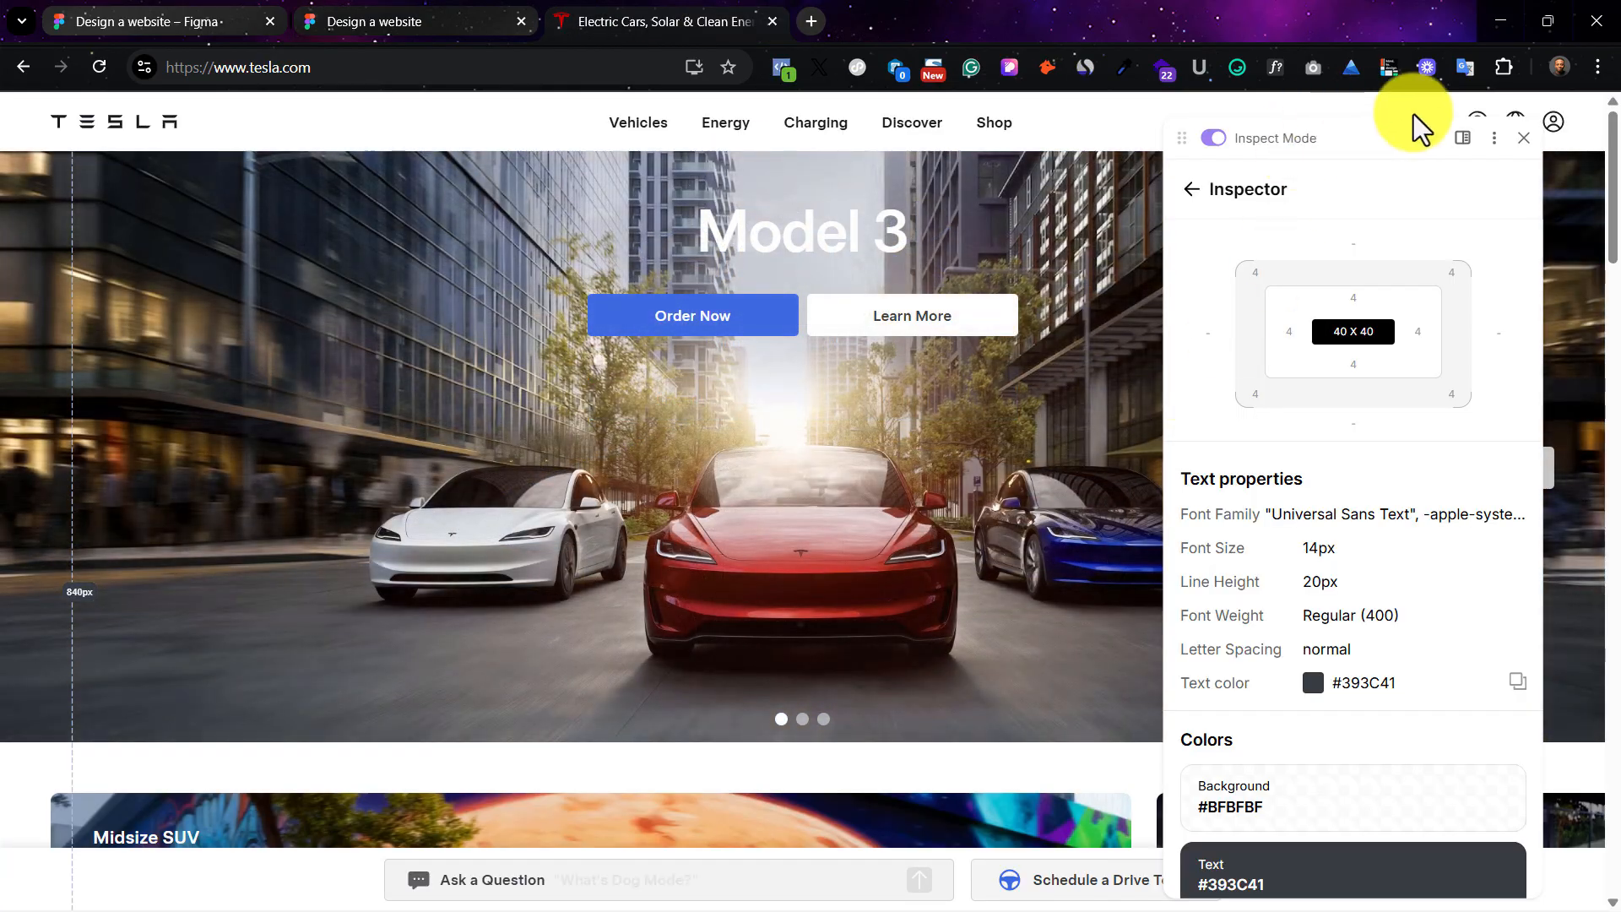
left_click(1523, 138)
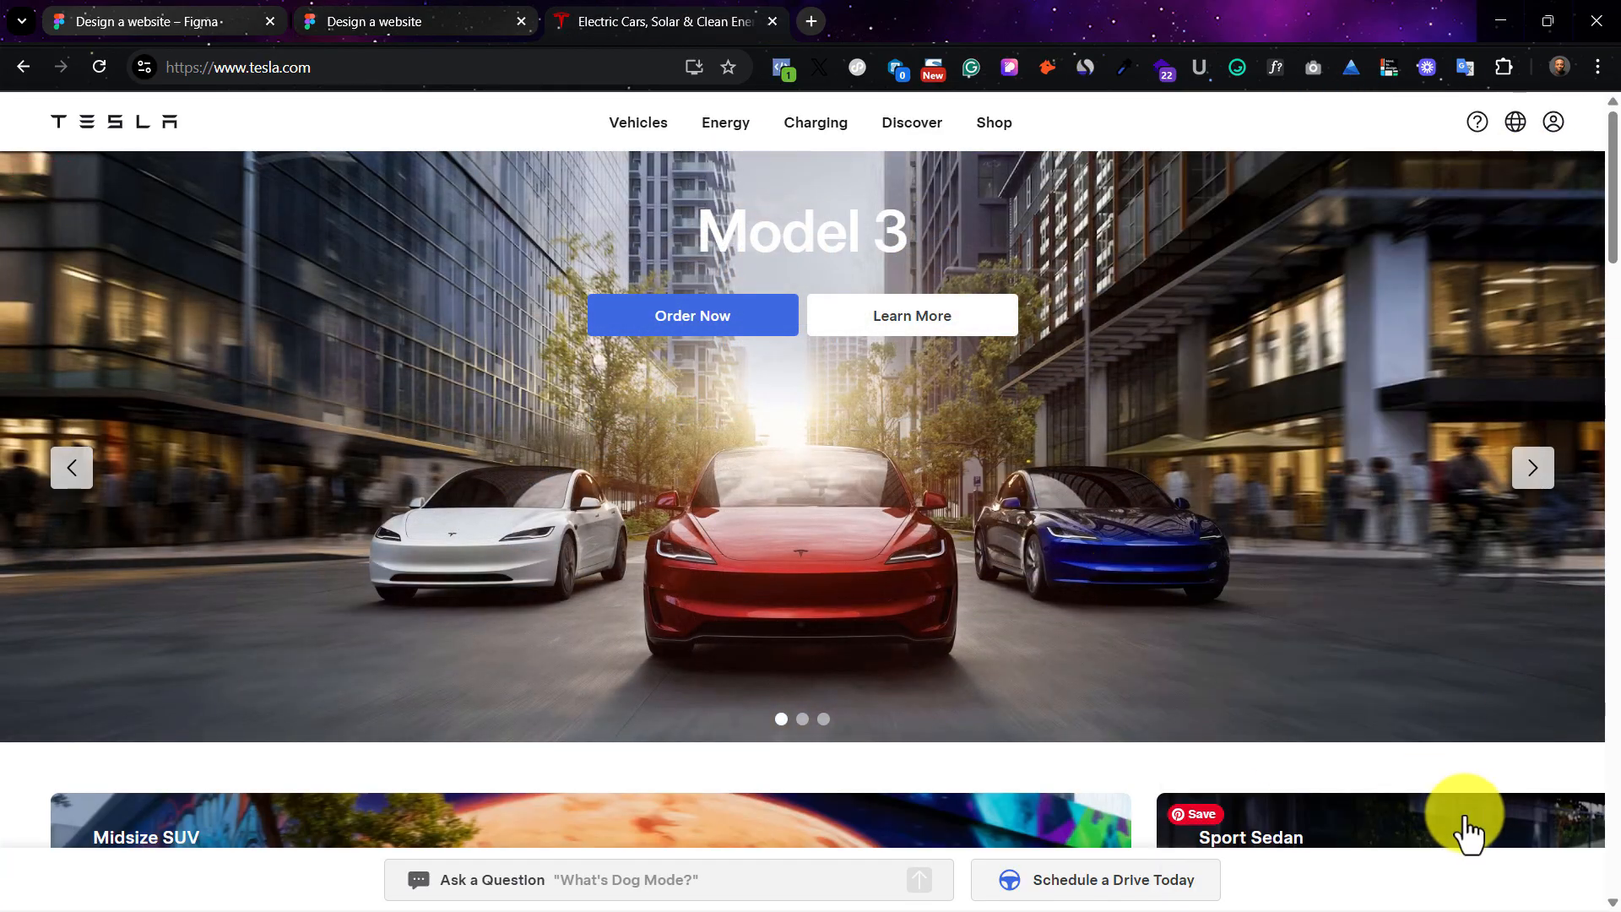
left_click(343, 10)
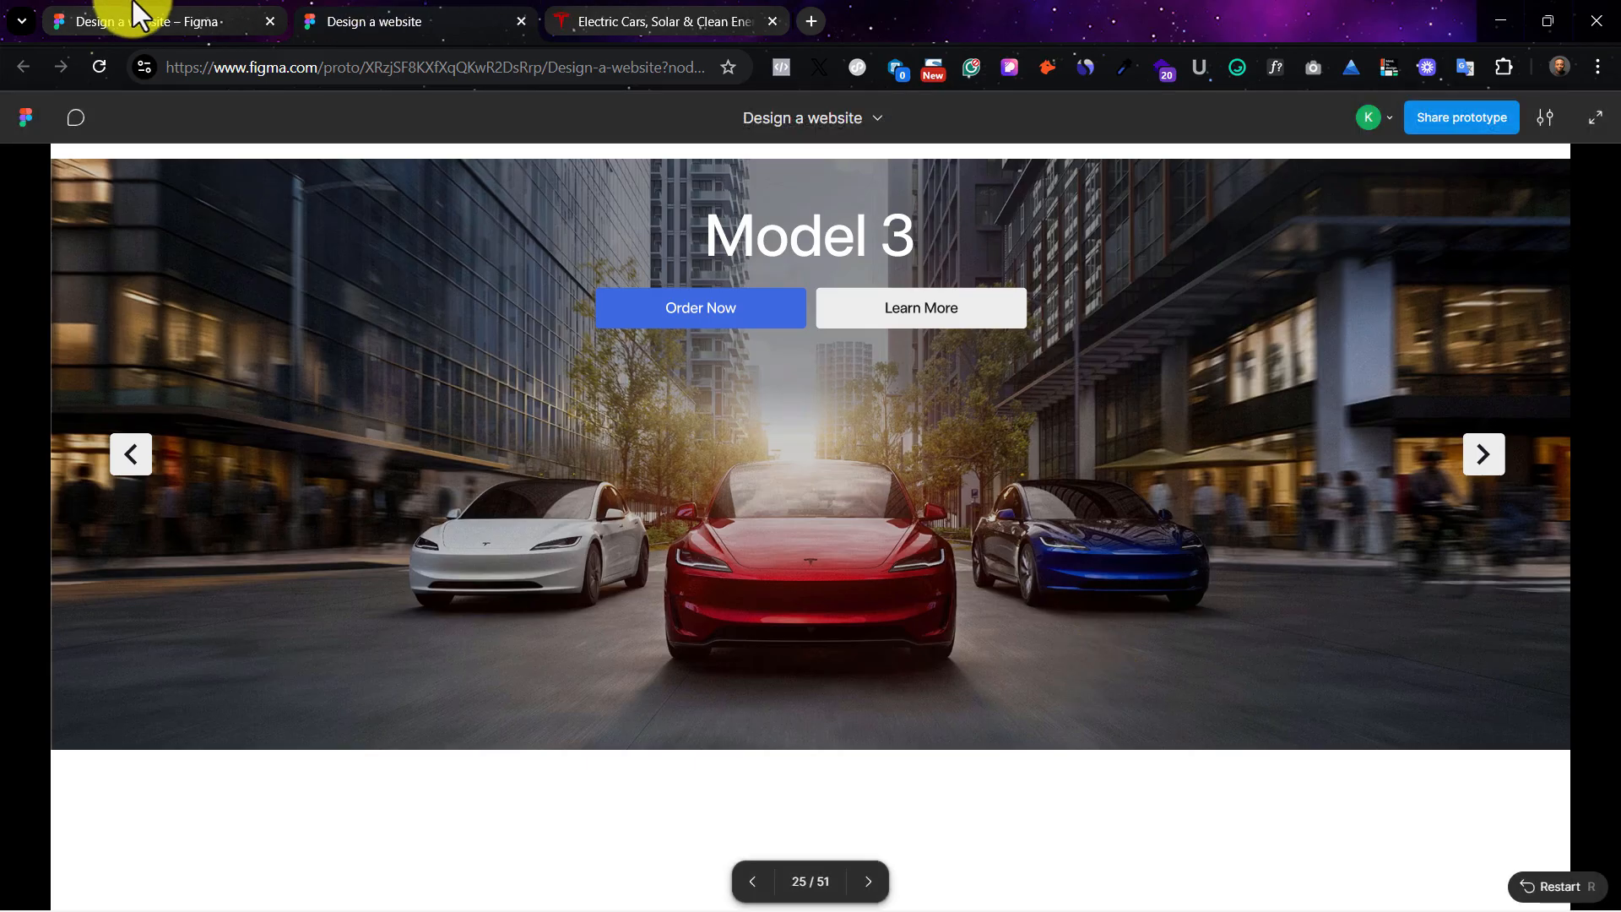
left_click(147, 22)
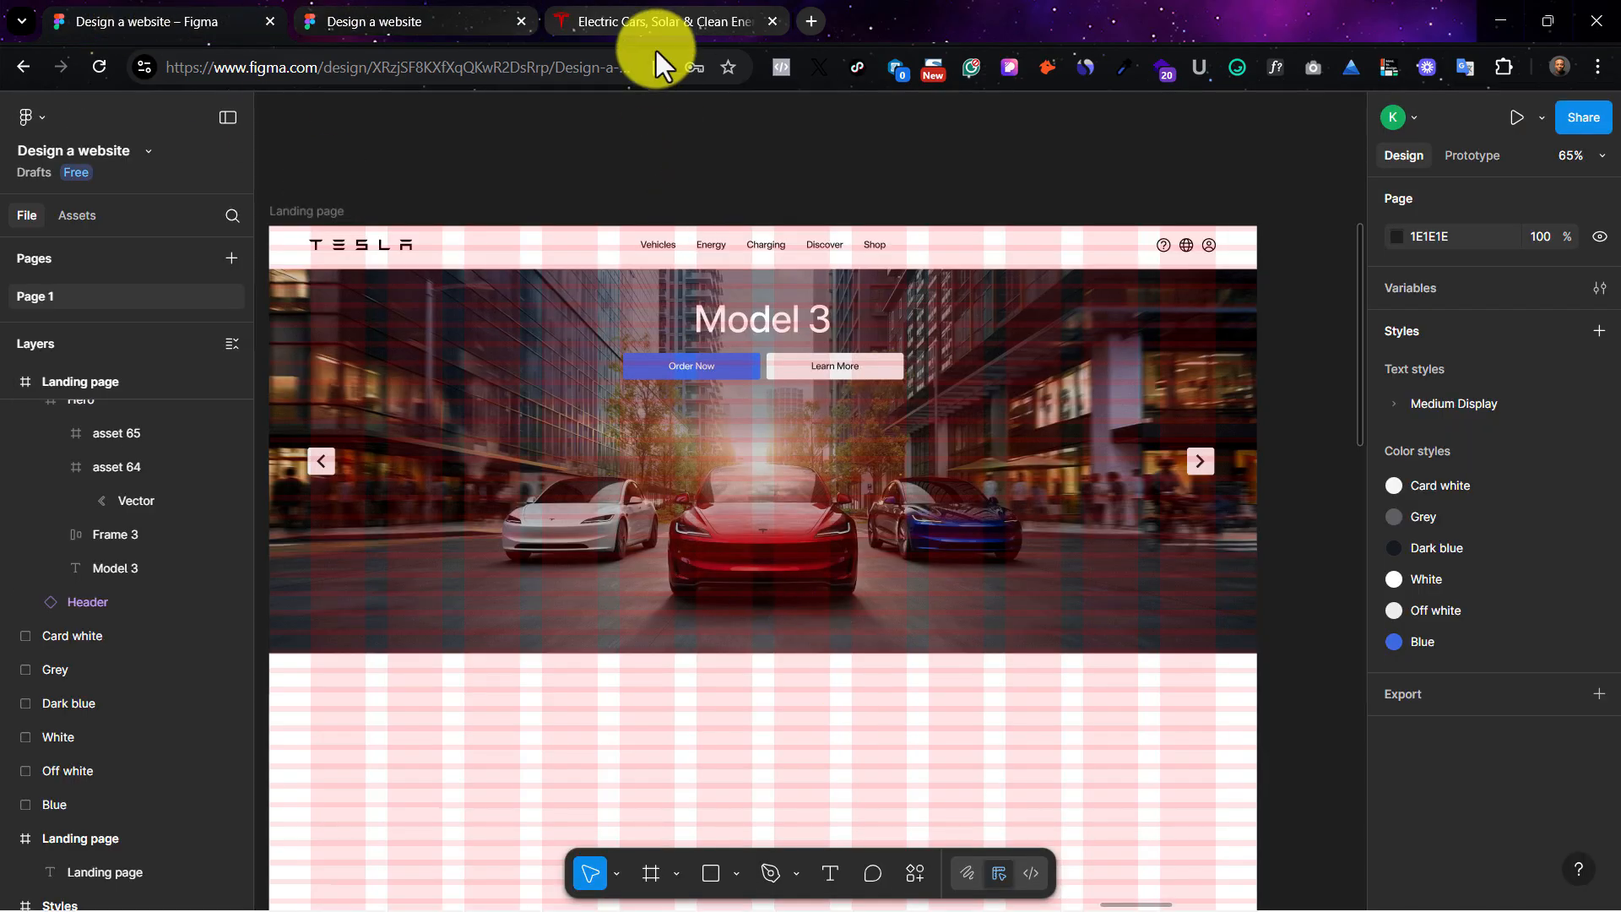
left_click(665, 3)
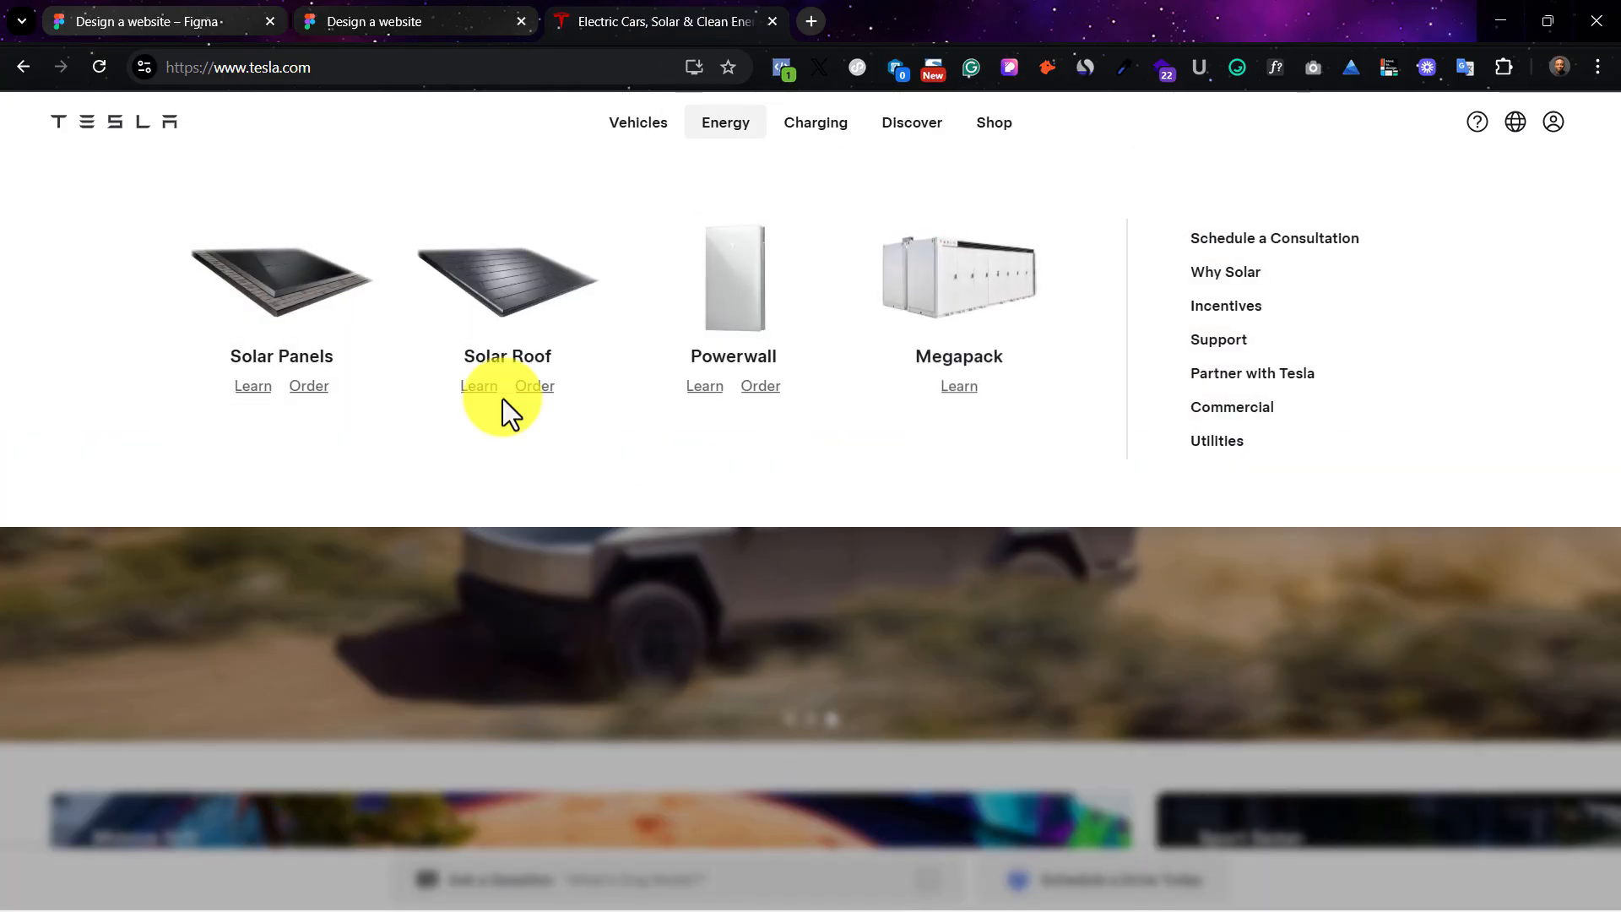
left_click(266, 5)
left_click(380, 17)
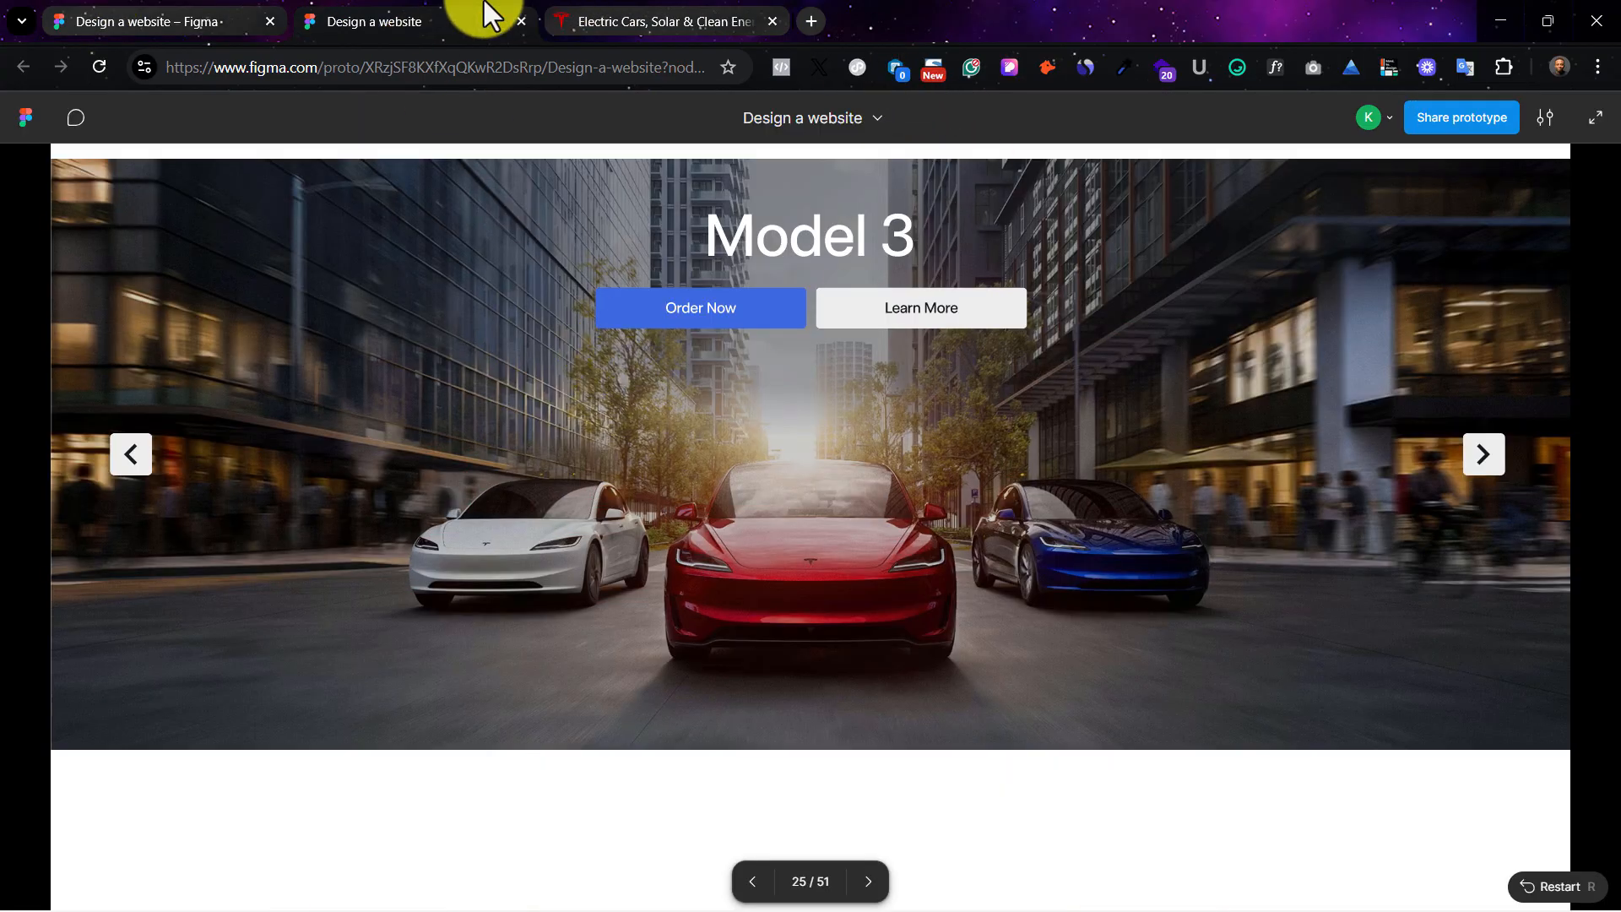
left_click(628, 7)
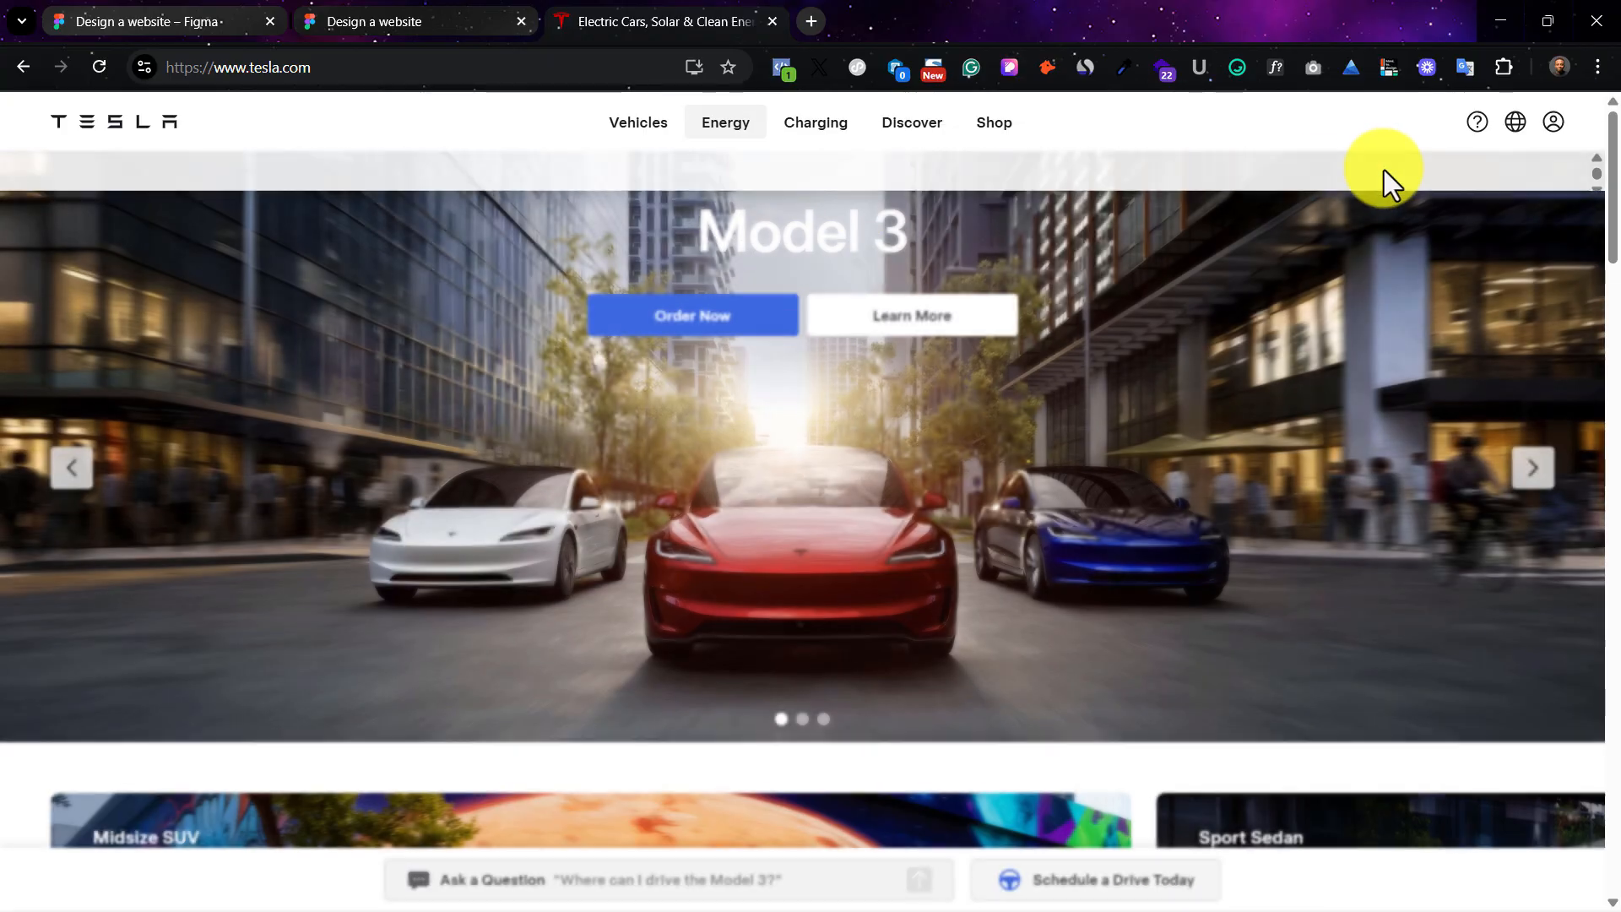
Step: Inspect the dimensions of the carousel dots in the tesla.com hero and close the inspector
mouse_move(713, 101)
left_click(1009, 73)
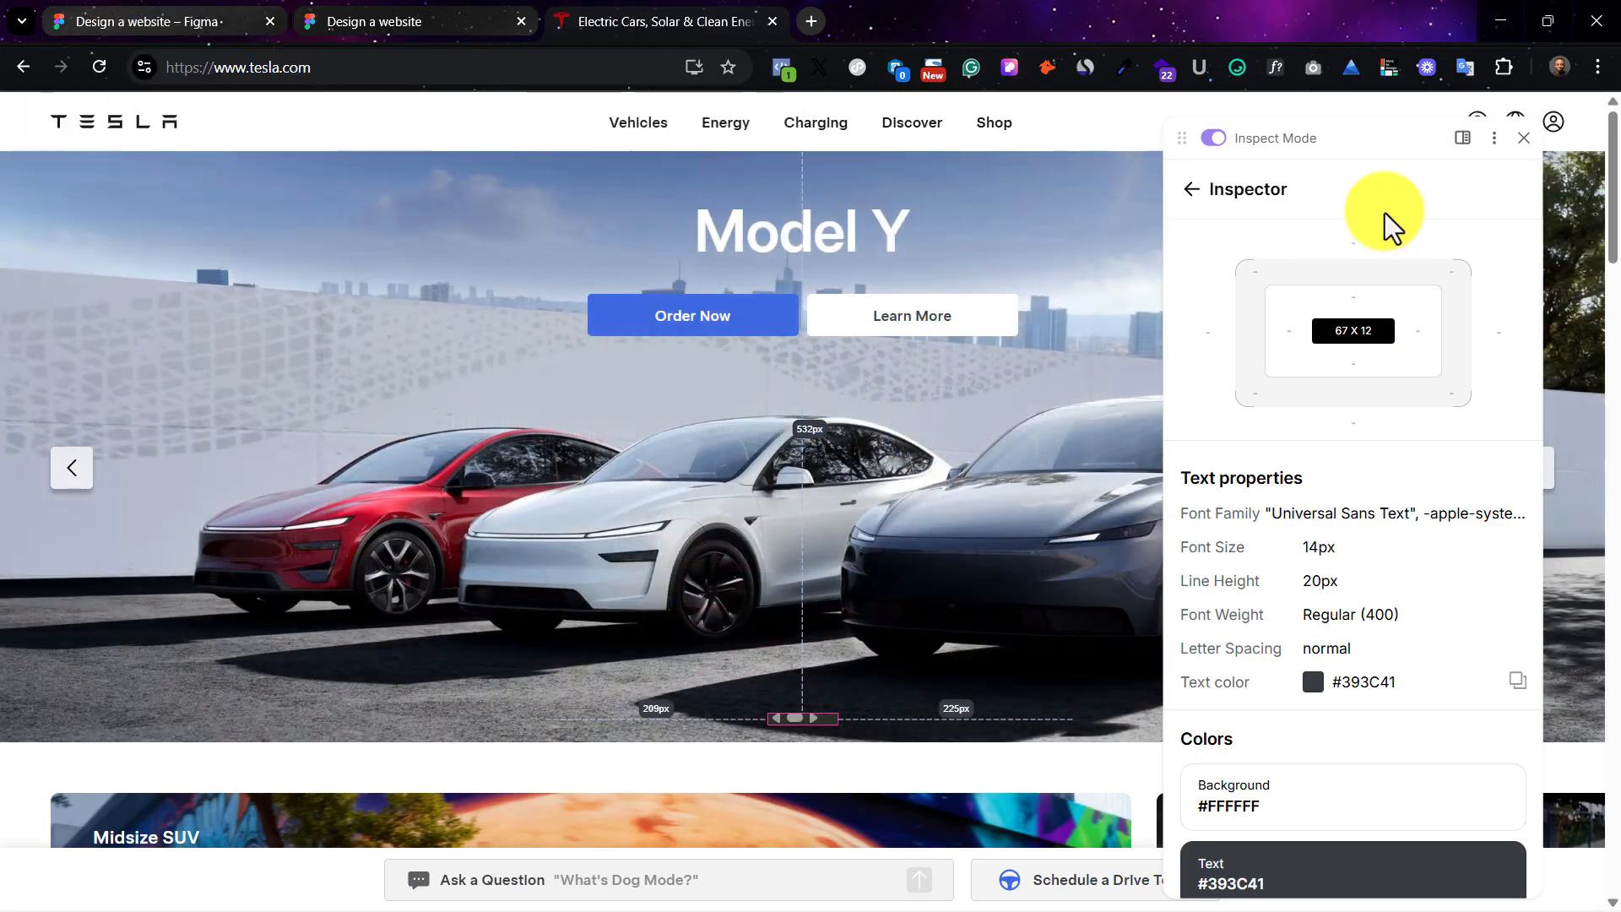
left_click(1523, 138)
Step: Back in the Figma design, hide the layout guides and draw a circle about 16 × 16 near the hero's bottom center
left_click(156, 35)
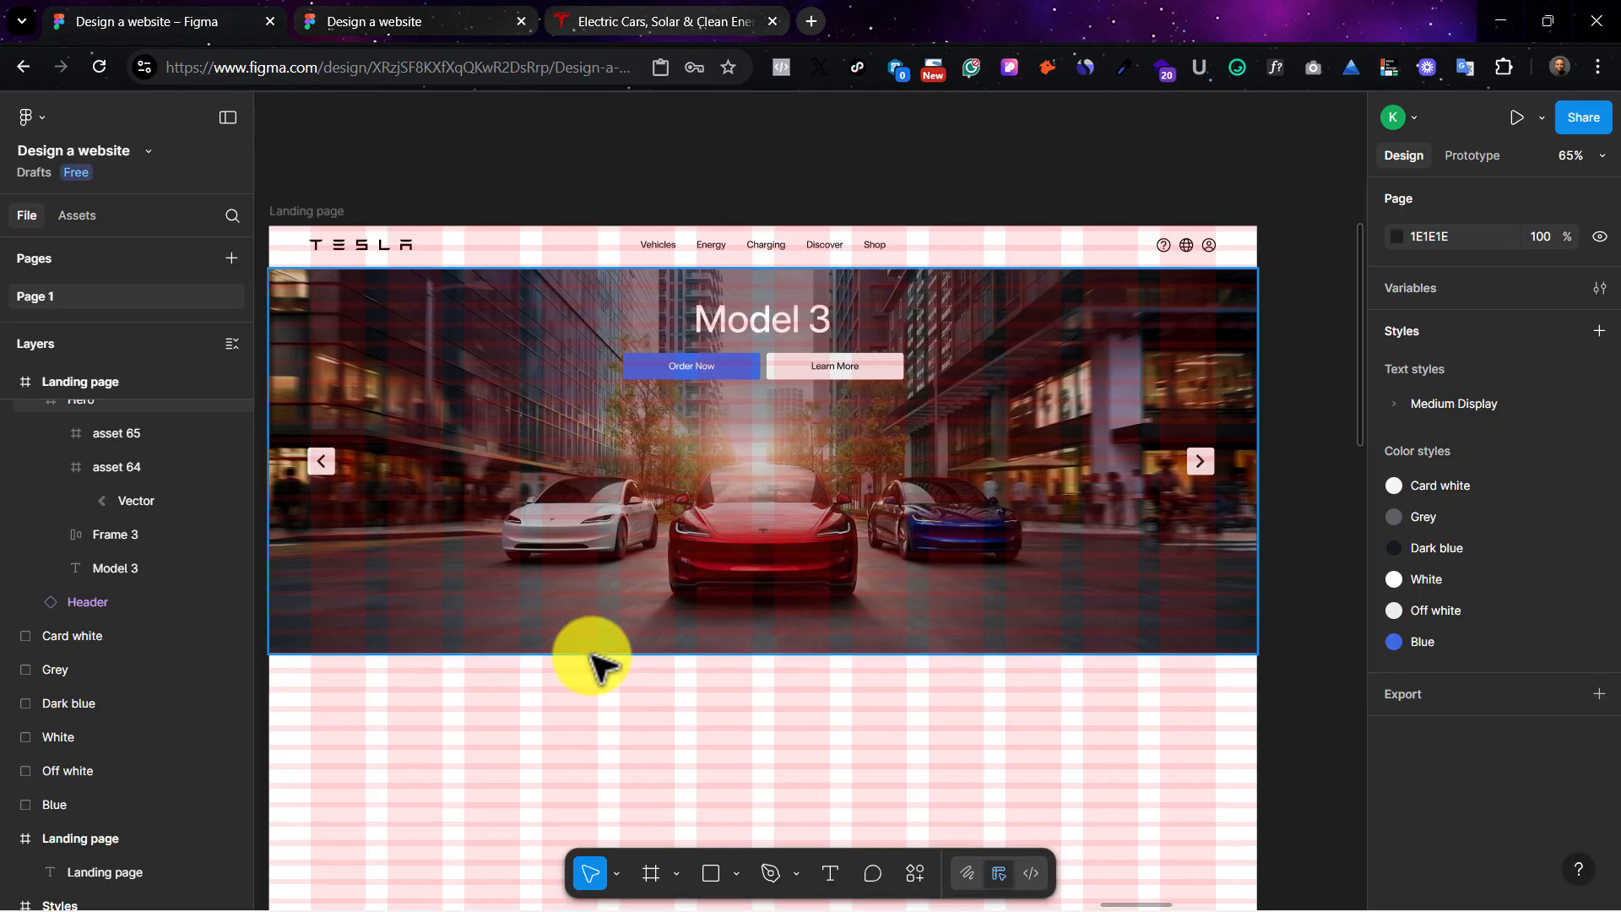
scroll(700, 650, "down", 1)
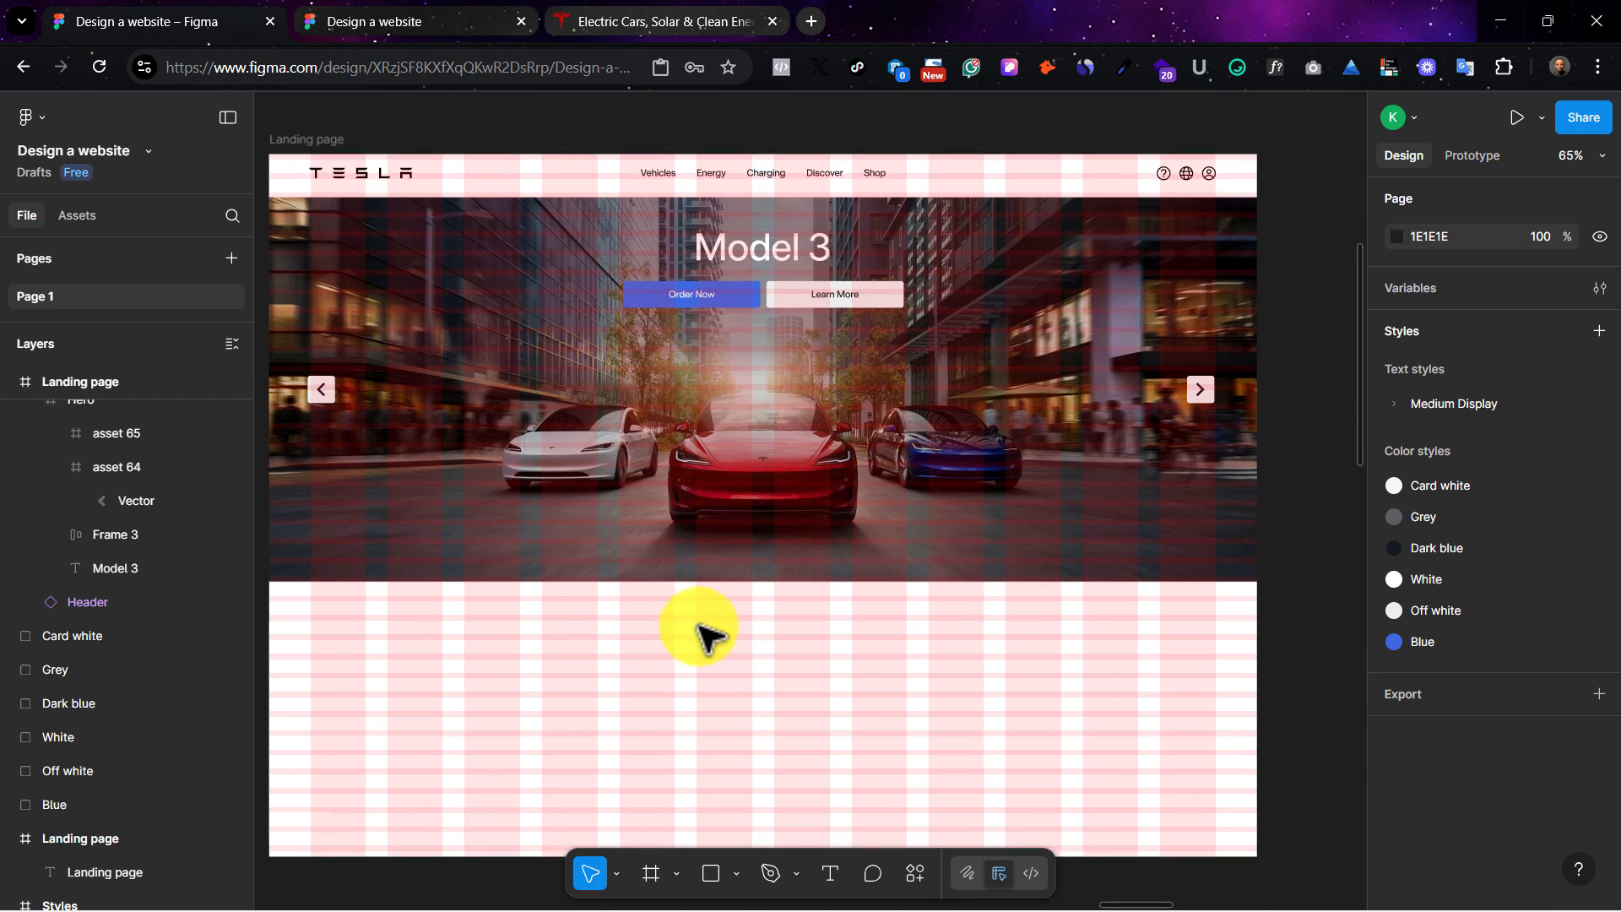
key("ctrl+shift+4")
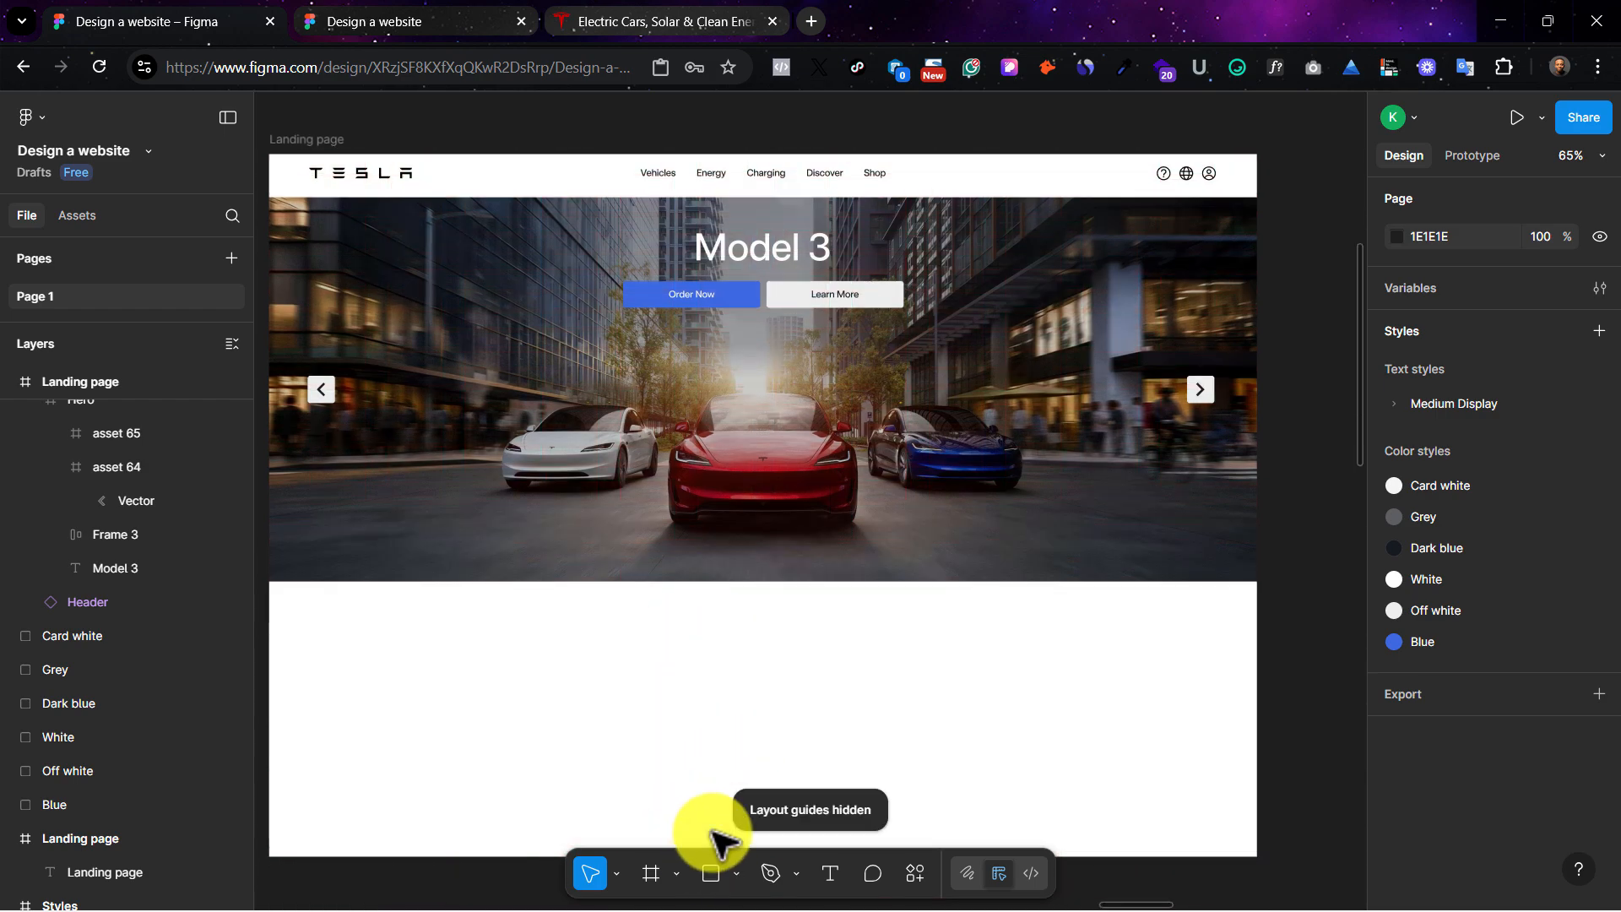
left_click(753, 579)
key("ctrl+equal")
key("ctrl+equal")
scroll(753, 591, "down", 5)
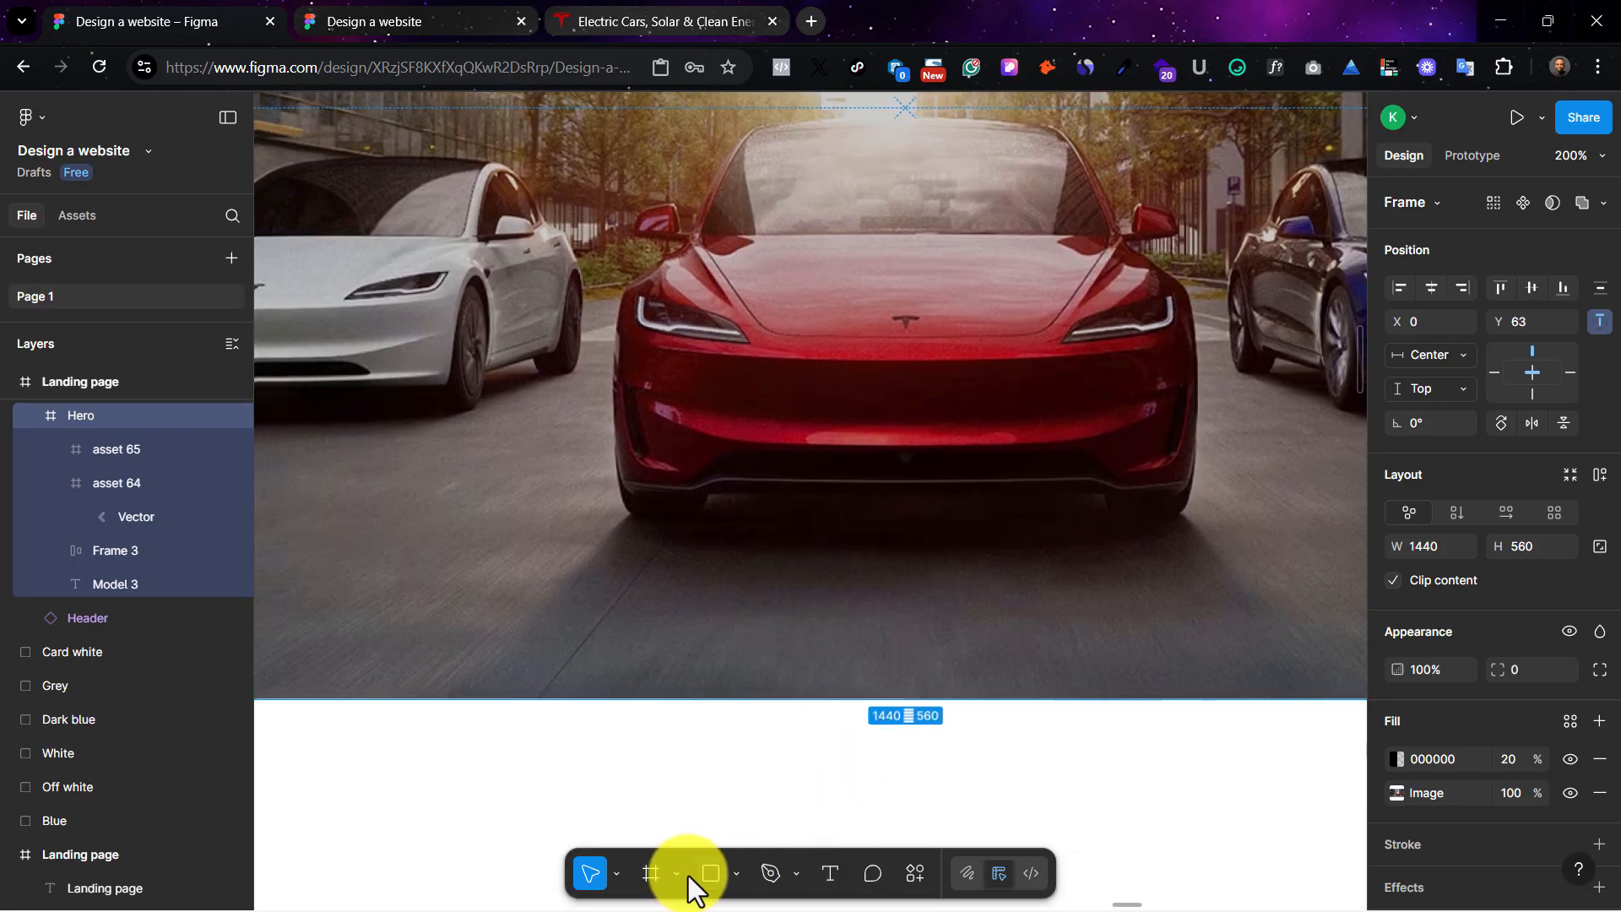
left_click(737, 875)
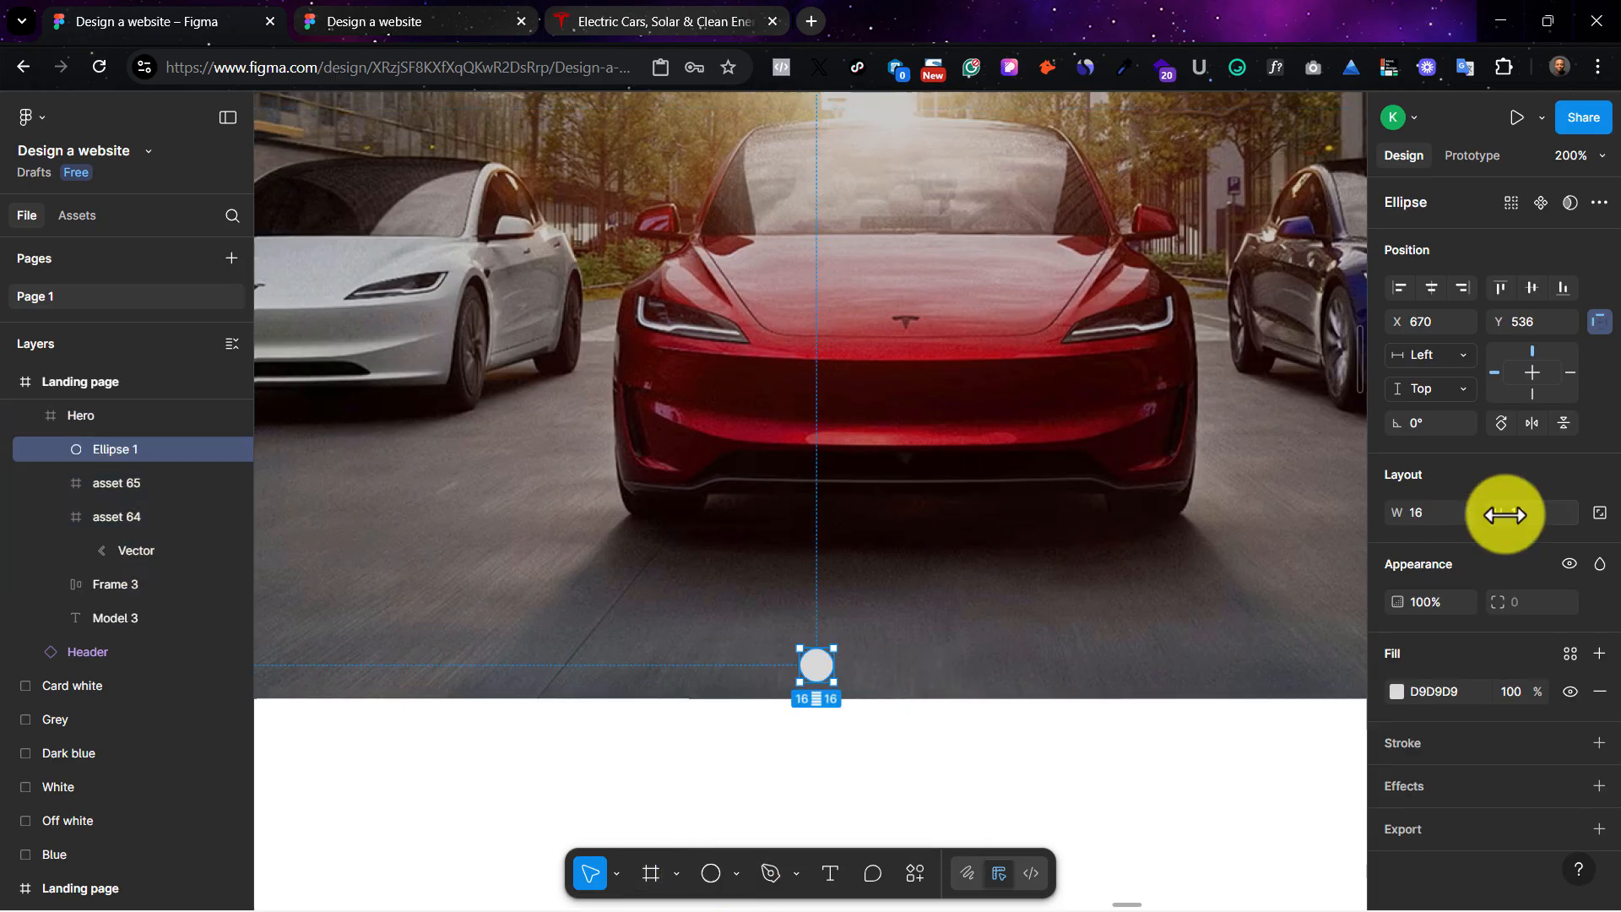
Step: Lock the circle's aspect ratio and resize it to 20 × 20
left_click(1438, 514)
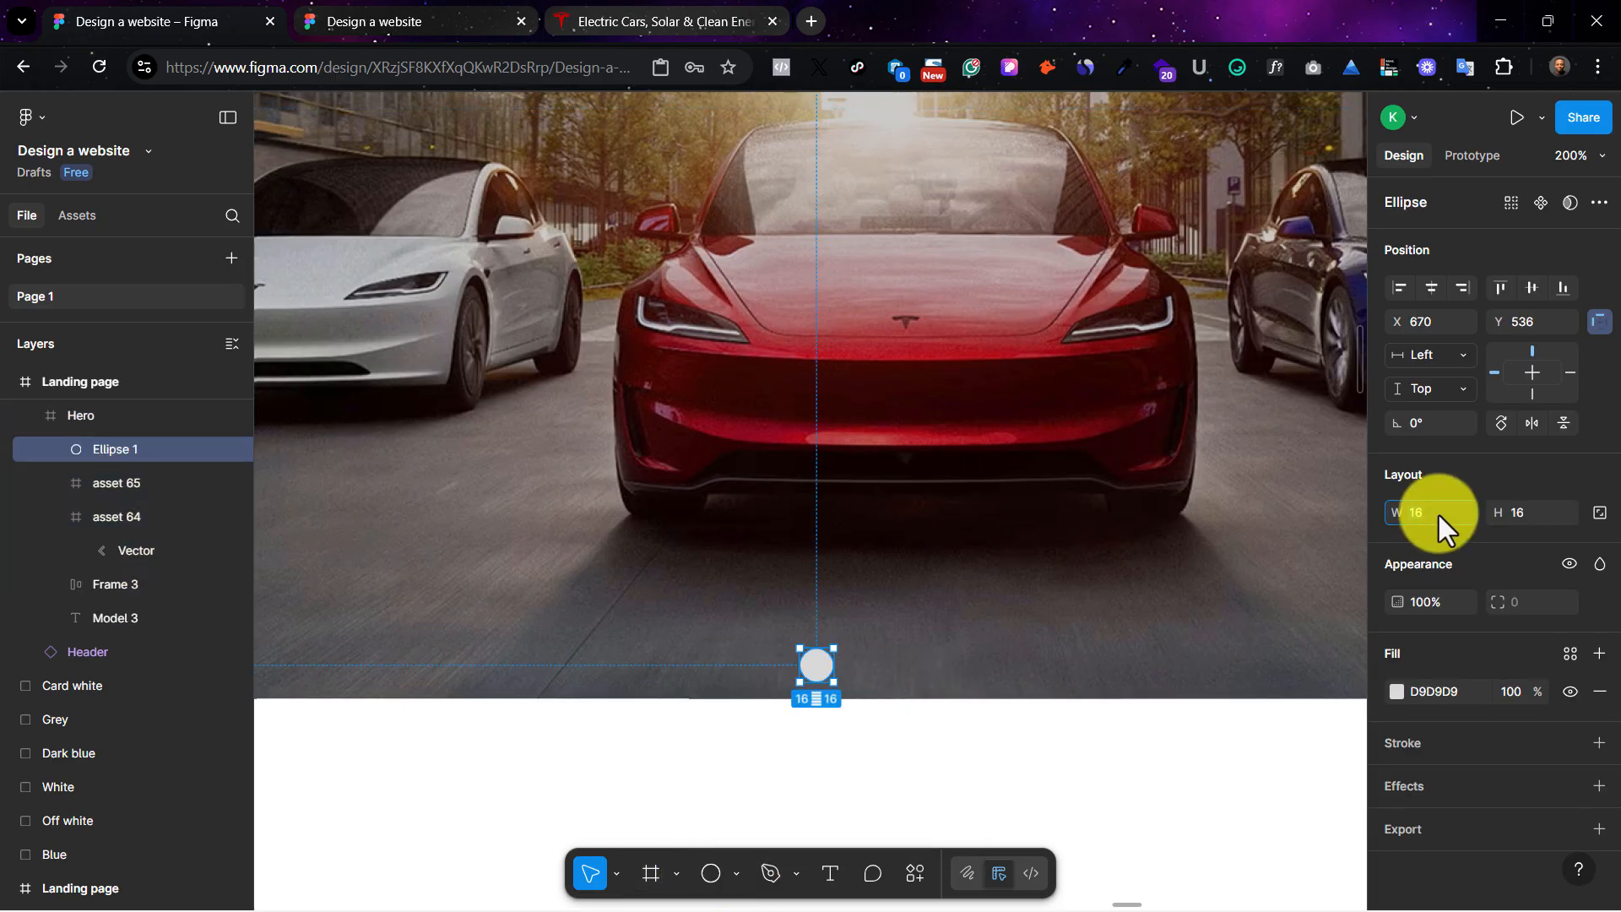
type("20")
key("Return")
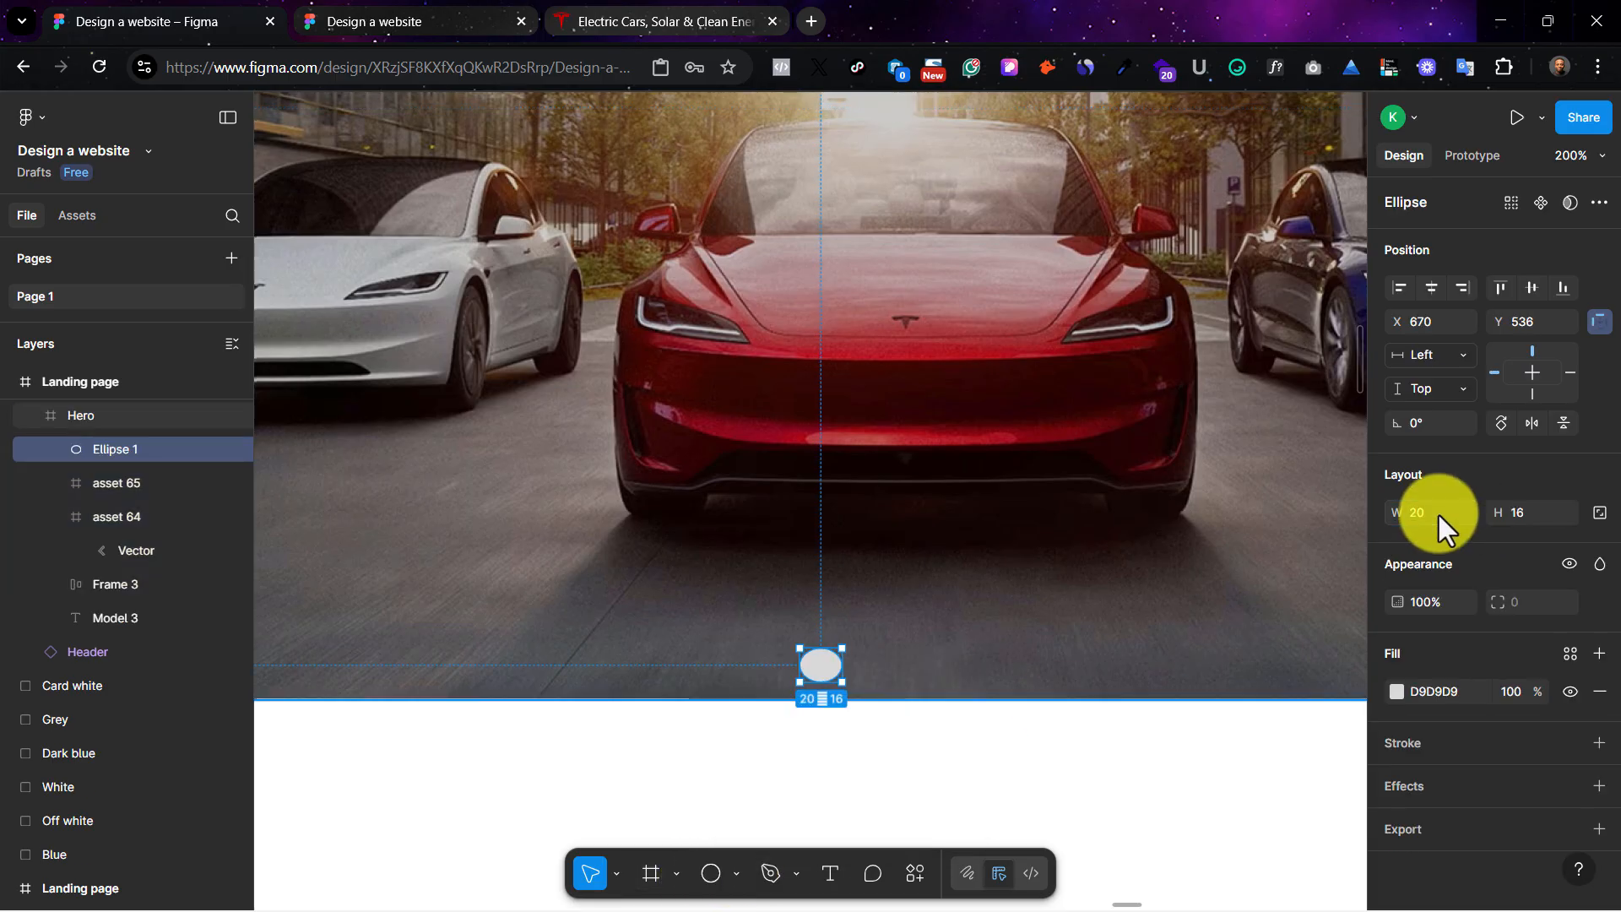
key("ctrl+z")
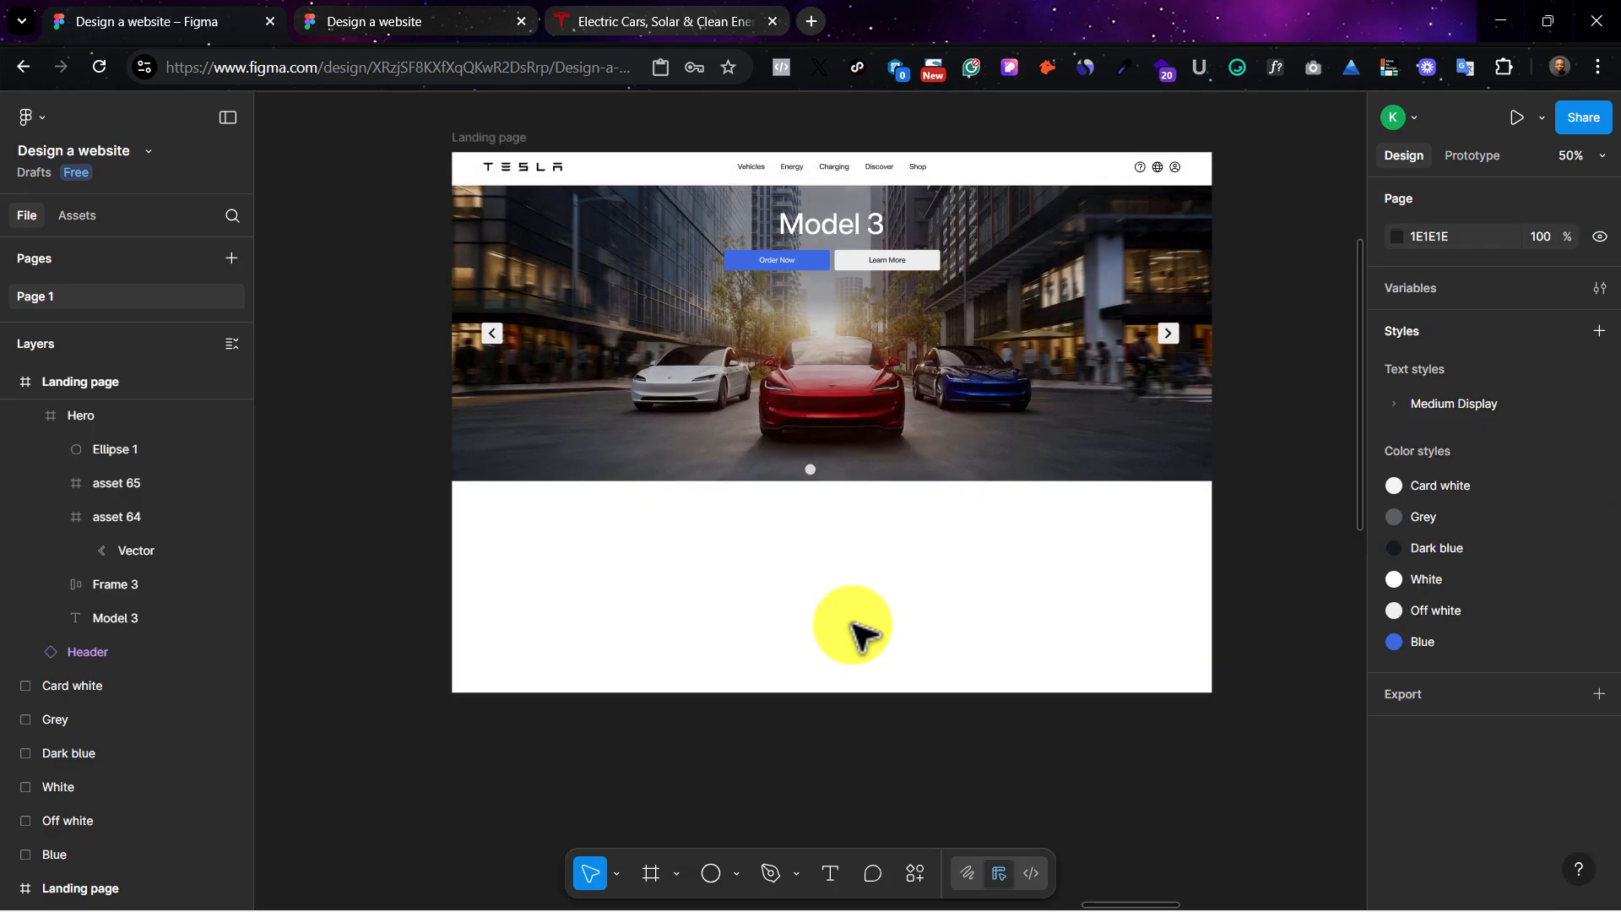
Step: Move the circle up to Y 518 in the hero, checking its placement against the carousel dots on tesla.com
left_click(614, 15)
left_click(189, 13)
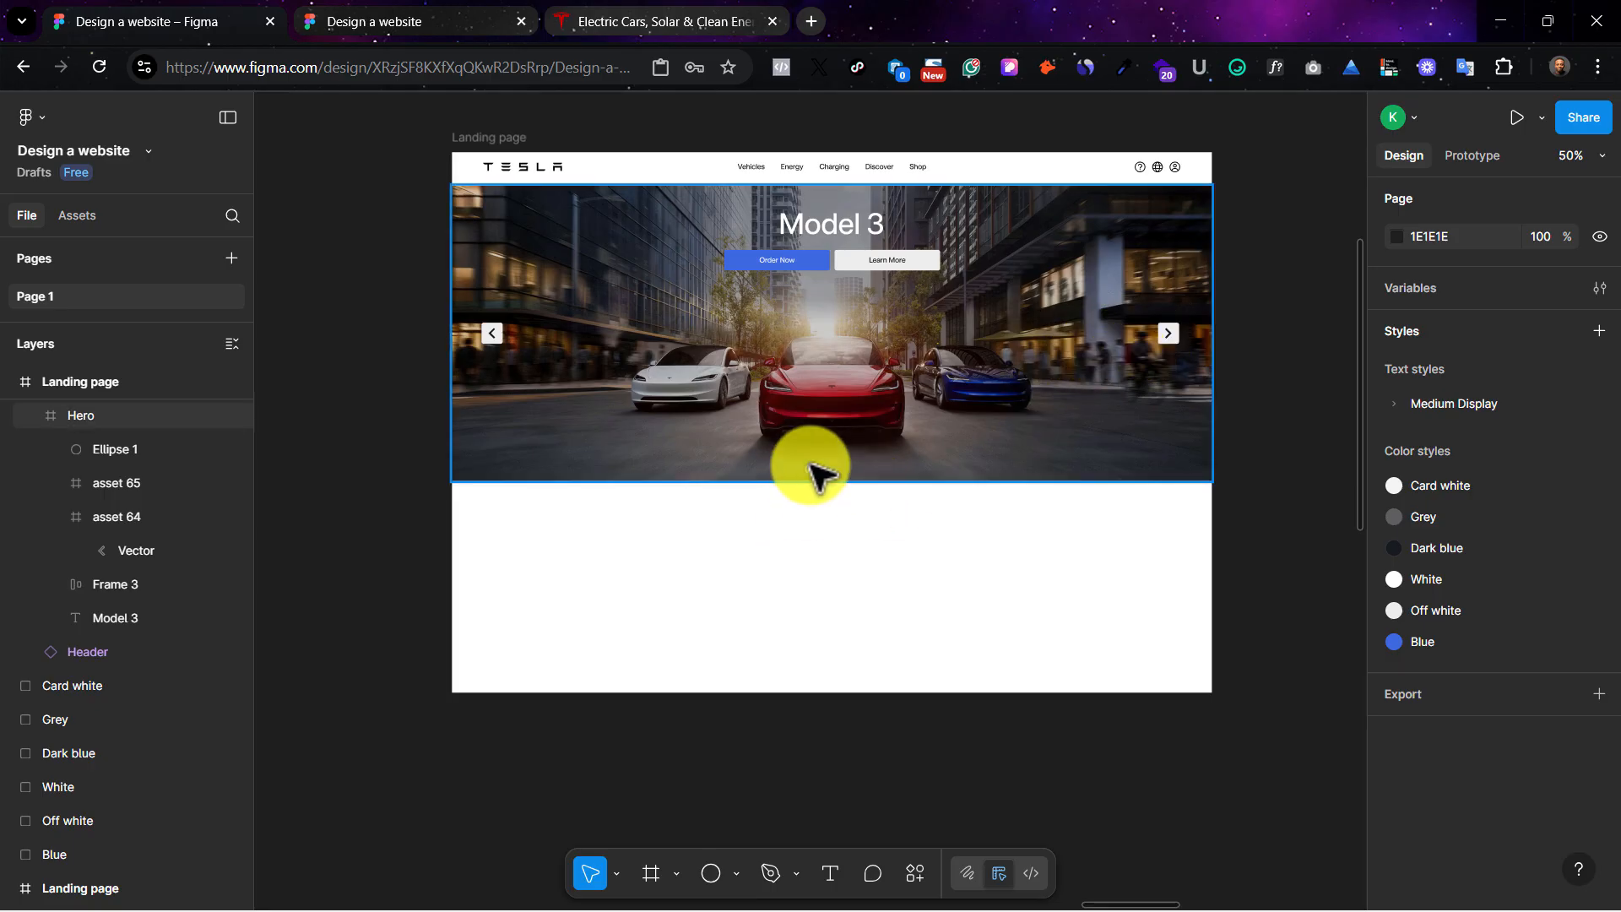
left_click(812, 470)
left_click(812, 470)
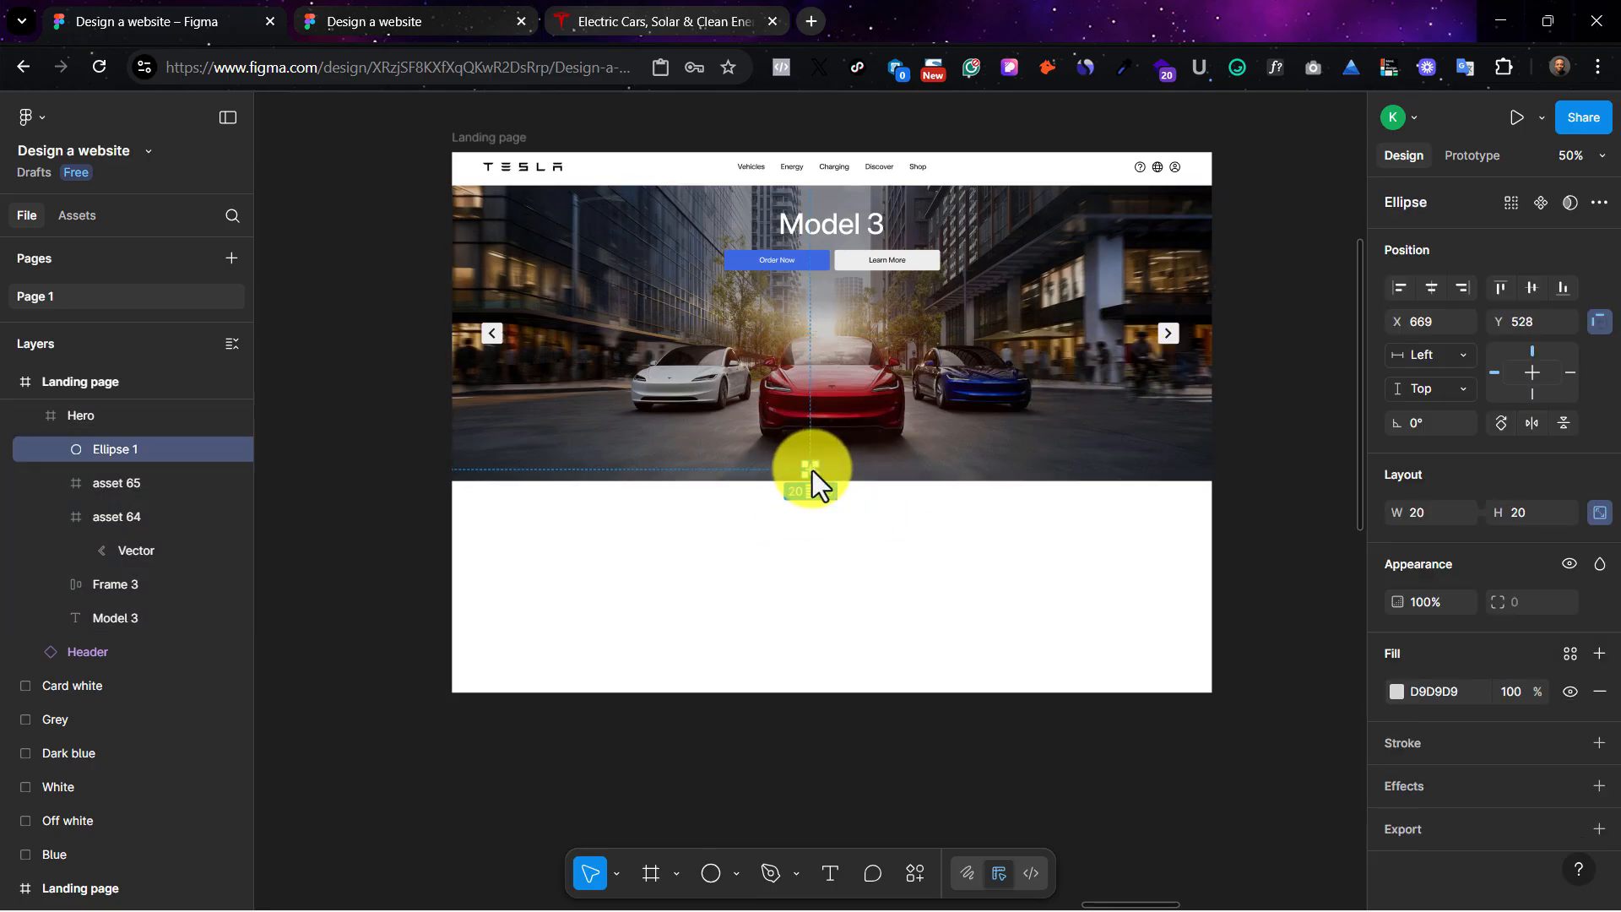
left_click_drag(812, 469, 813, 463)
left_click(580, 15)
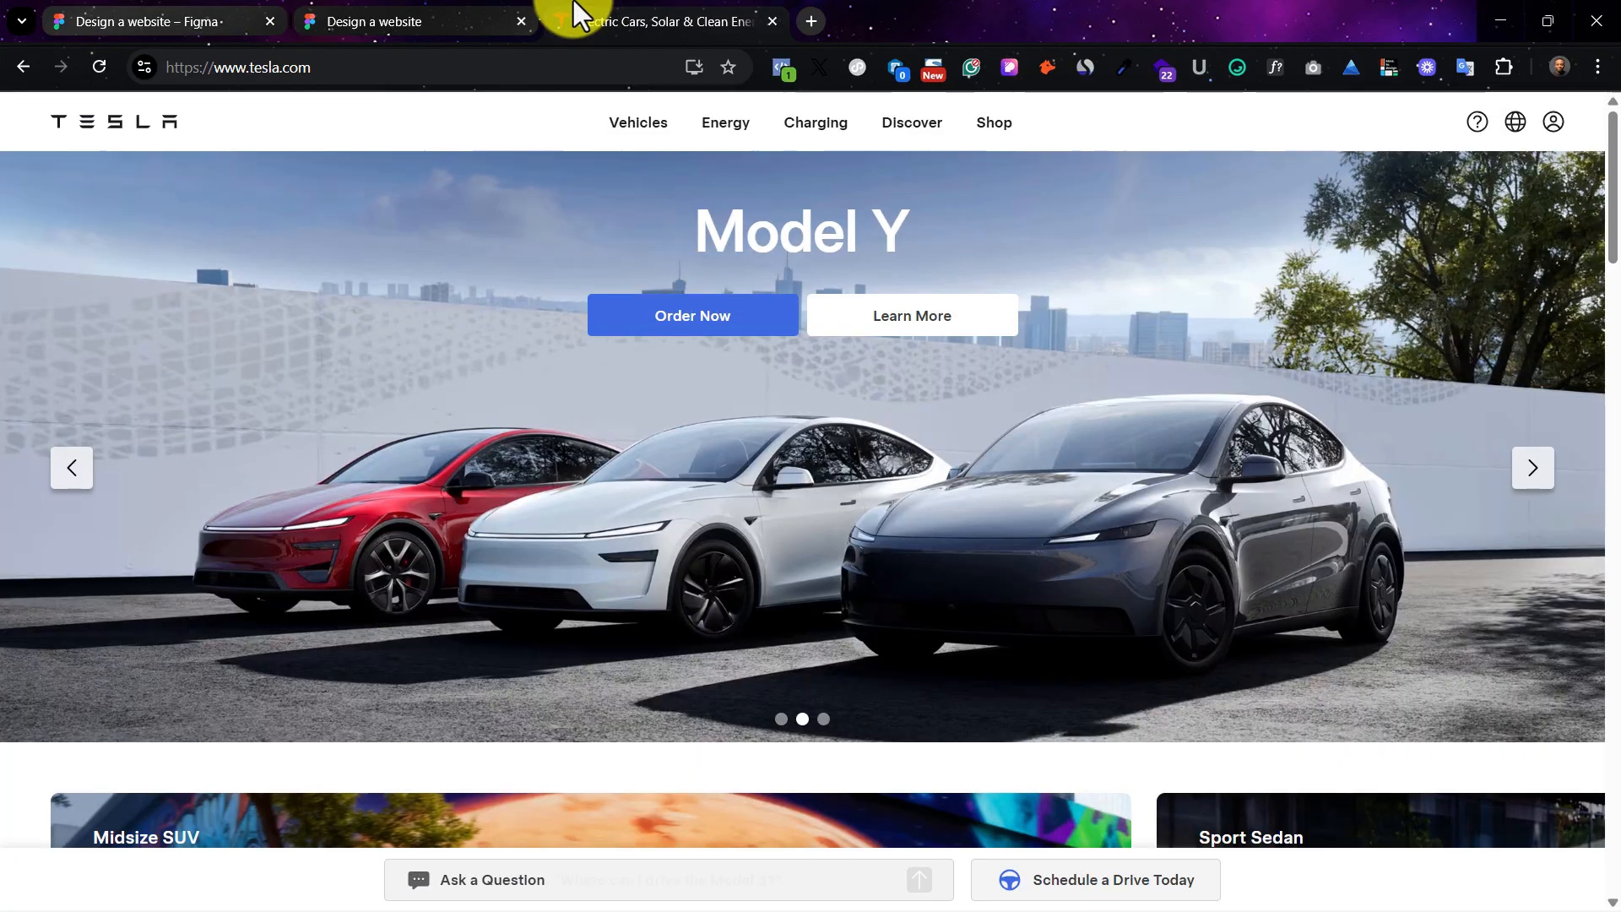
left_click(170, 17)
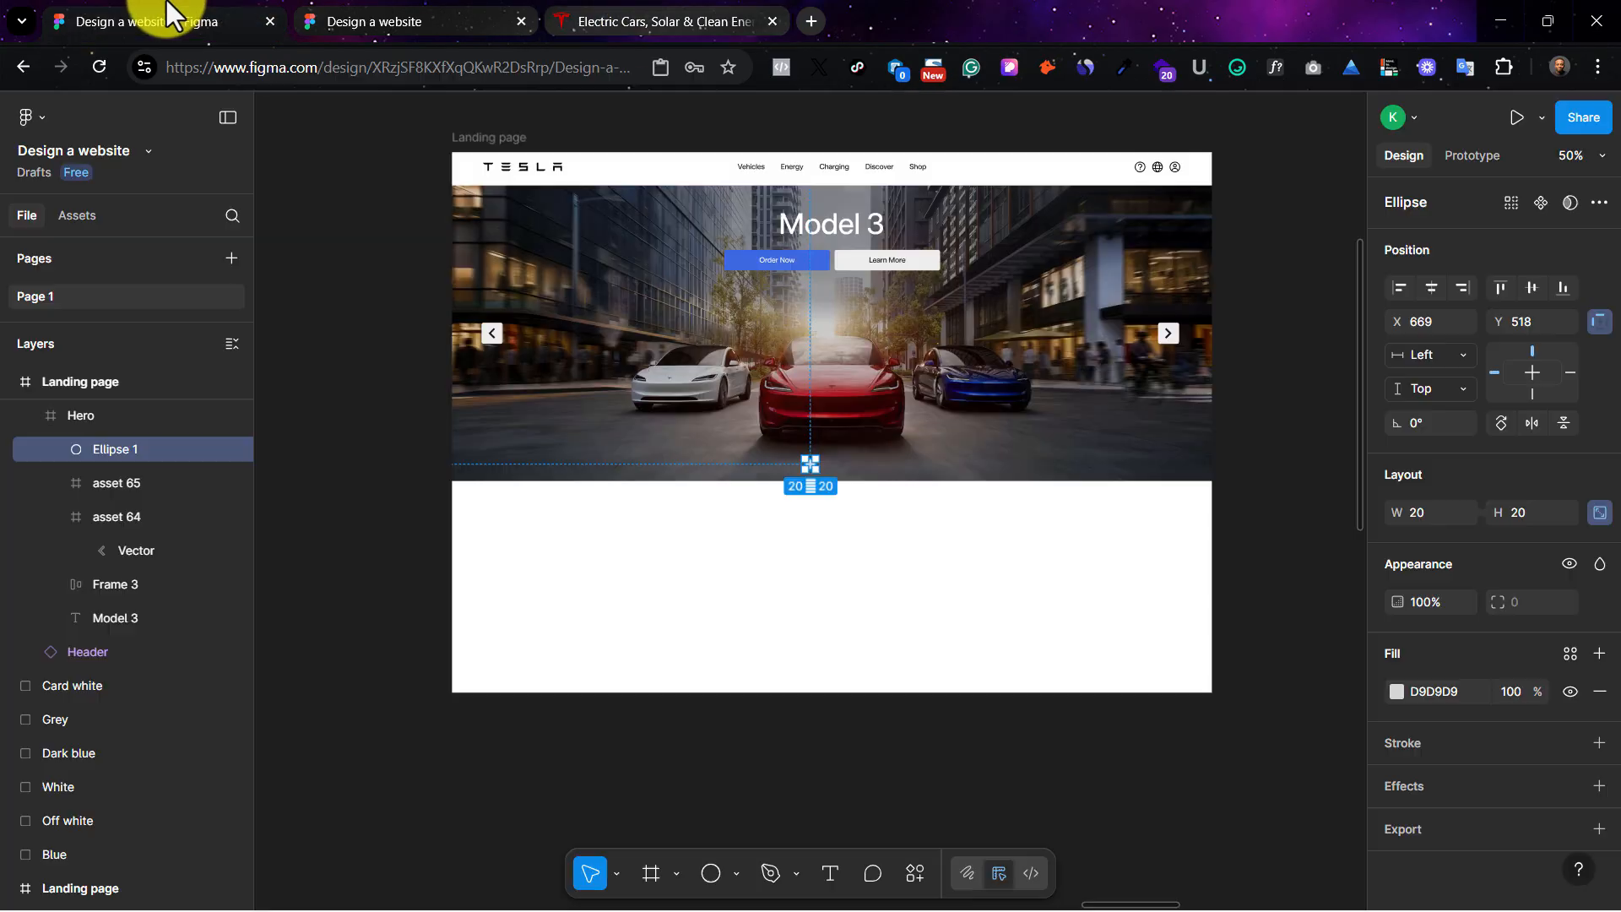
Step: Resize the ratio-locked circle in the hero to 16 × 16
key("shift+2")
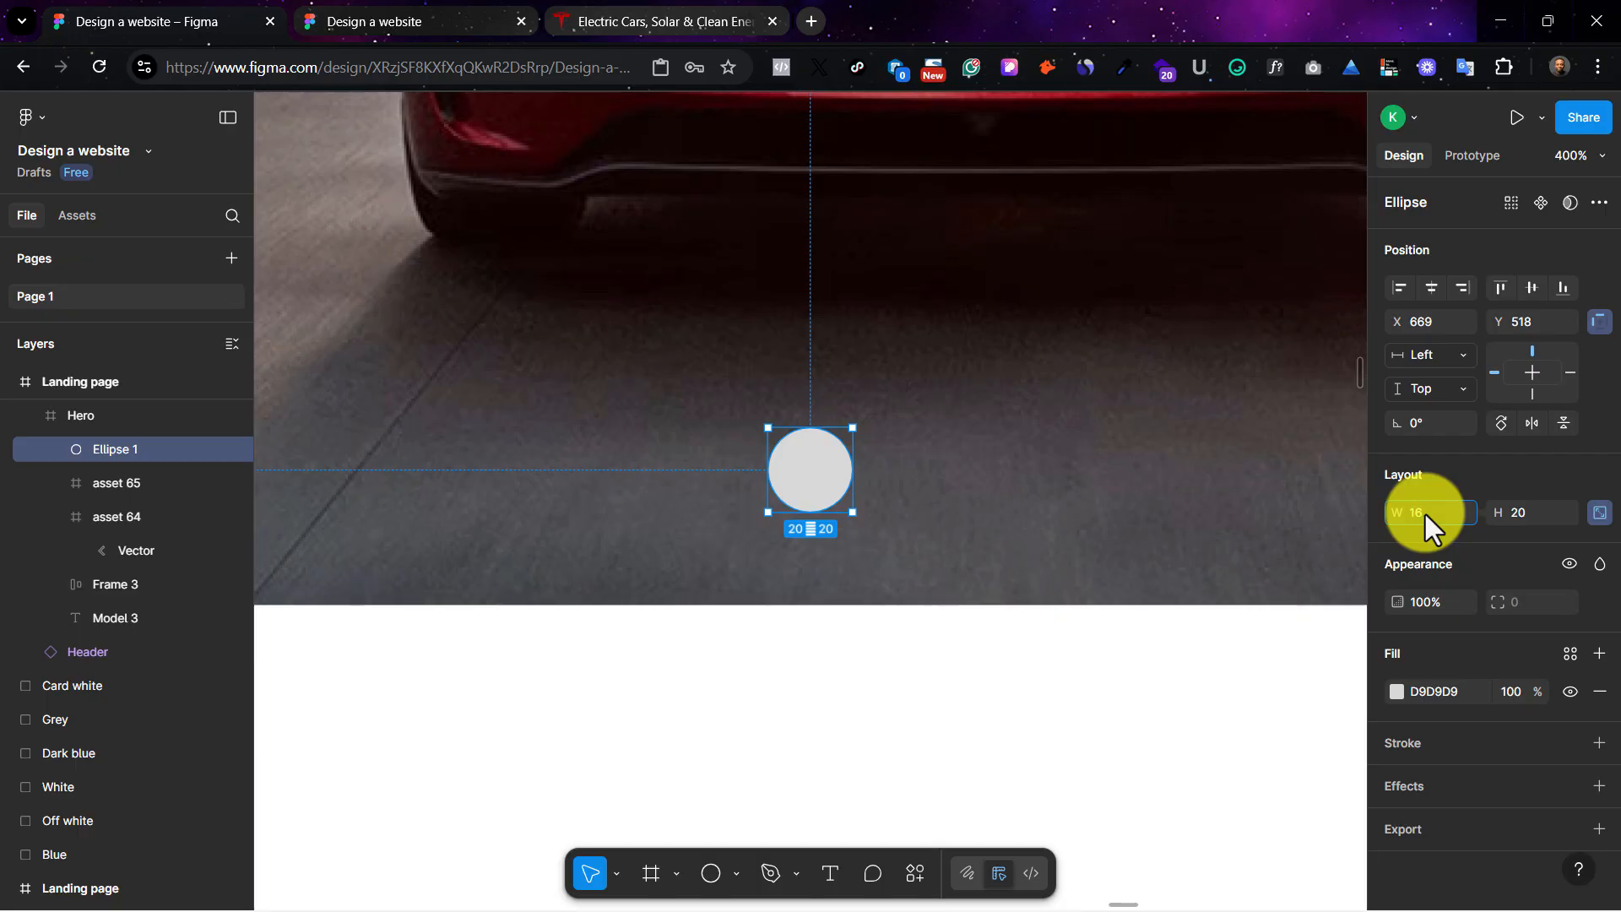
key("Return")
key("shift+1")
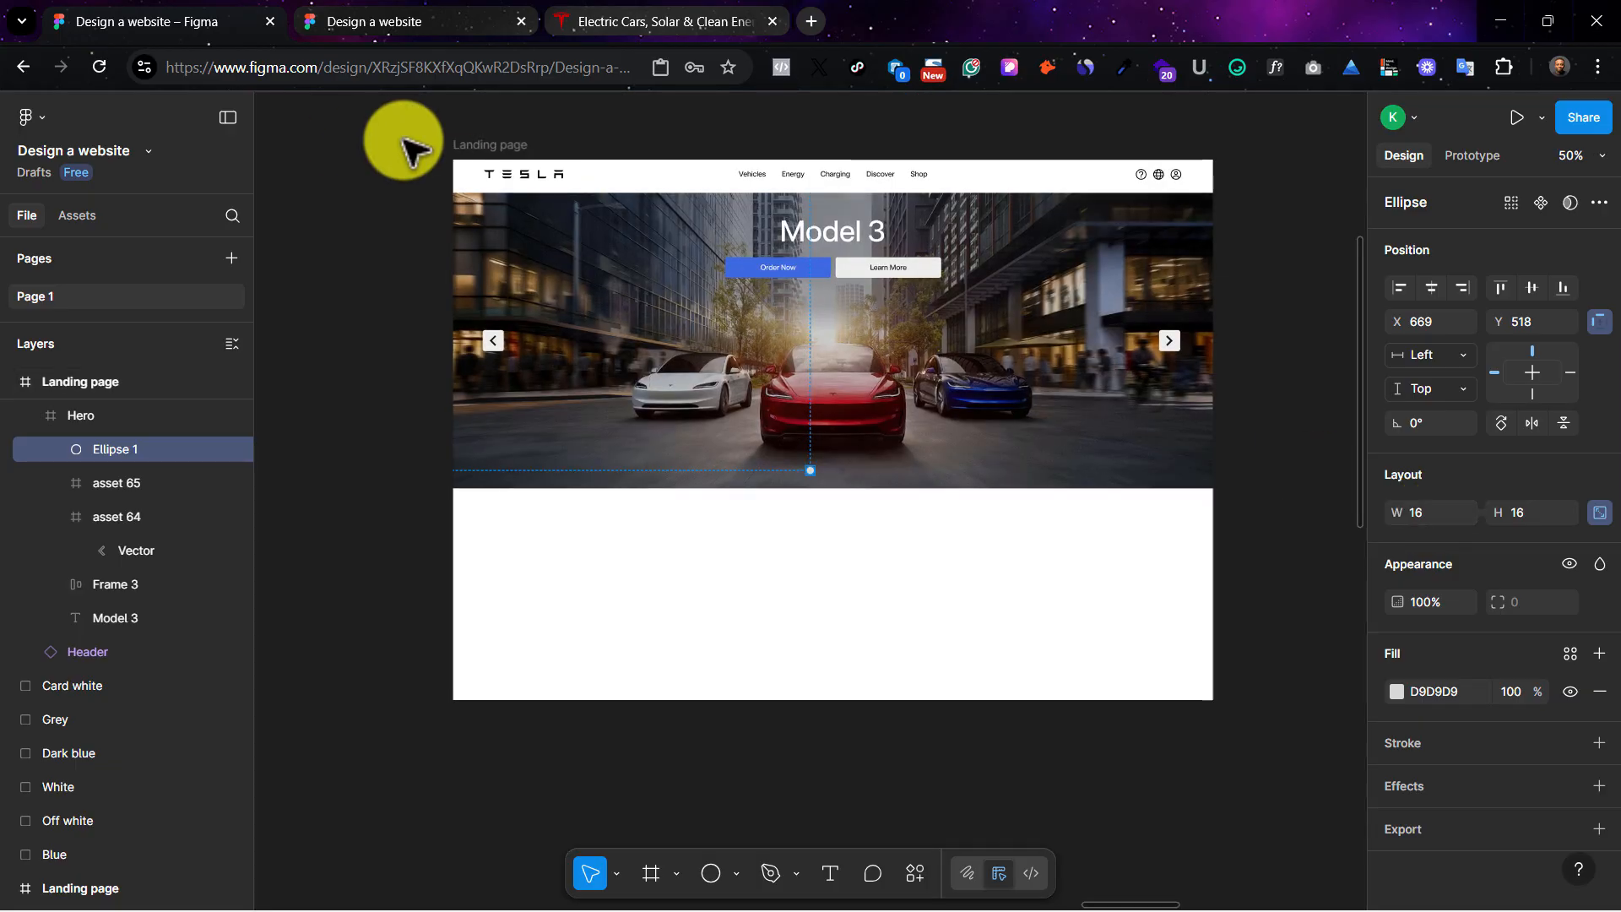
Step: Duplicate the circle twice to the right with 8 px gaps, forming a row of three dots at Y 518
left_click(470, 142)
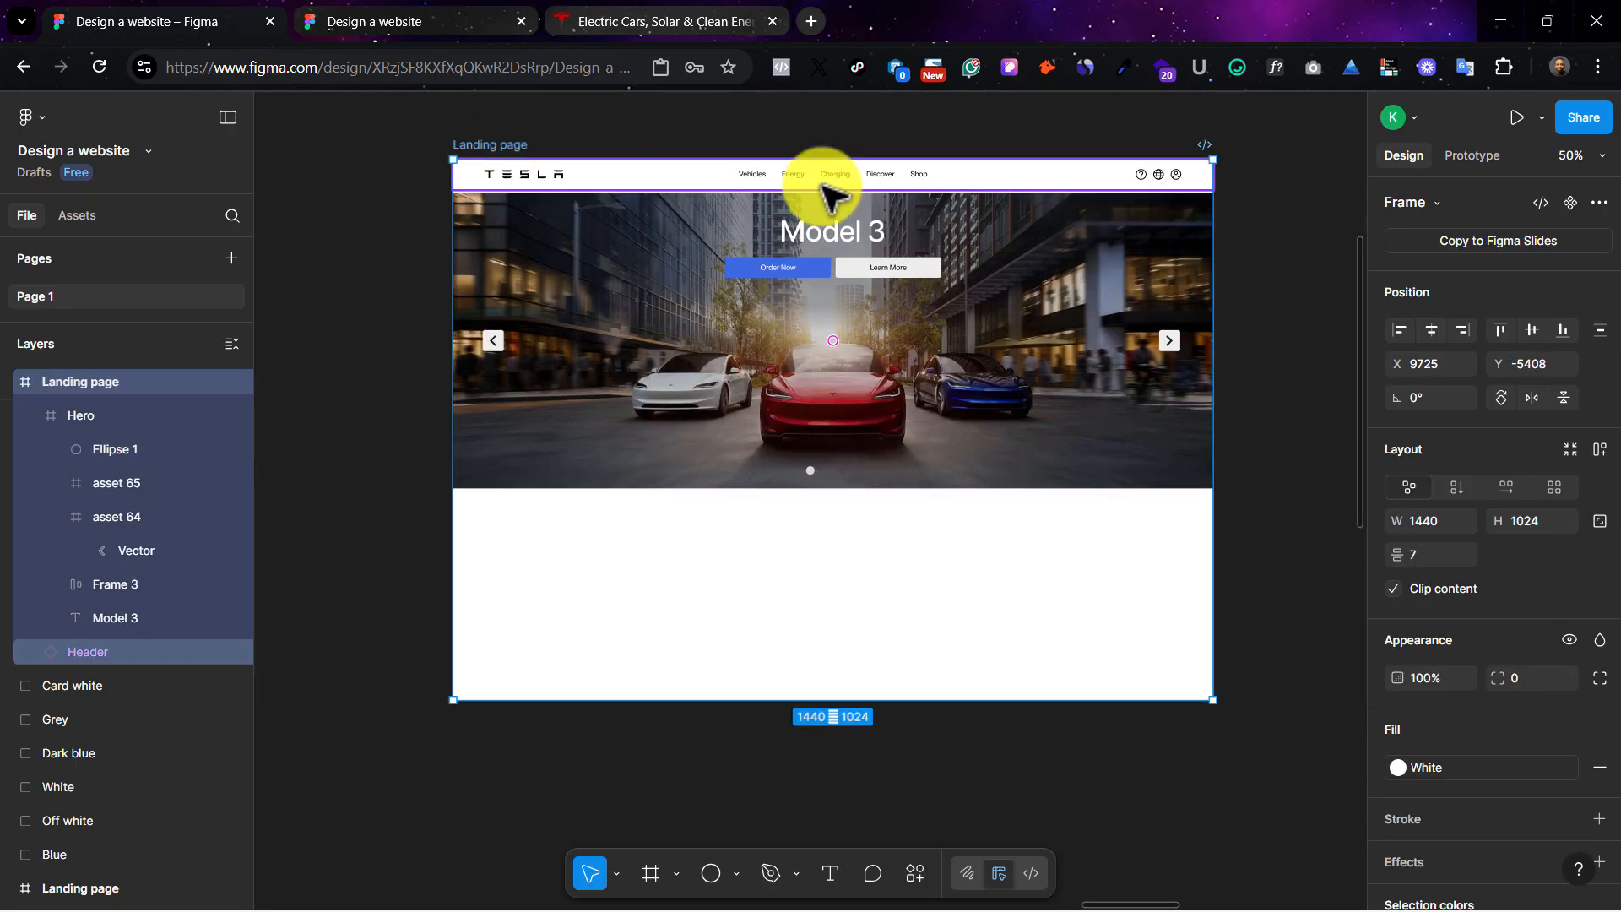
left_click(1563, 160)
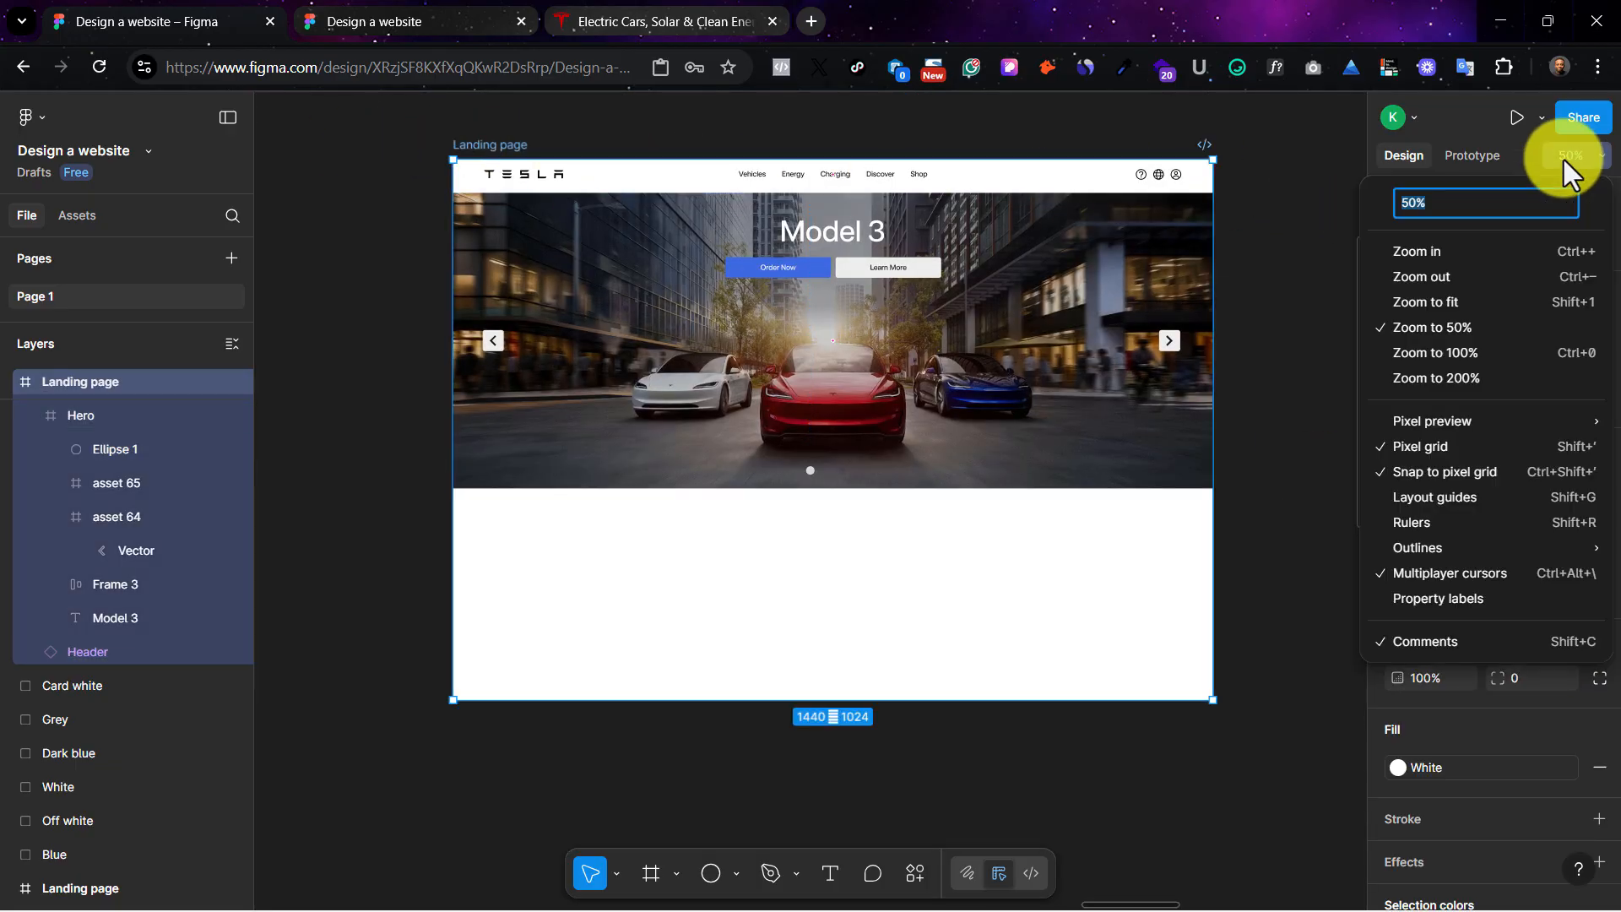
type("70")
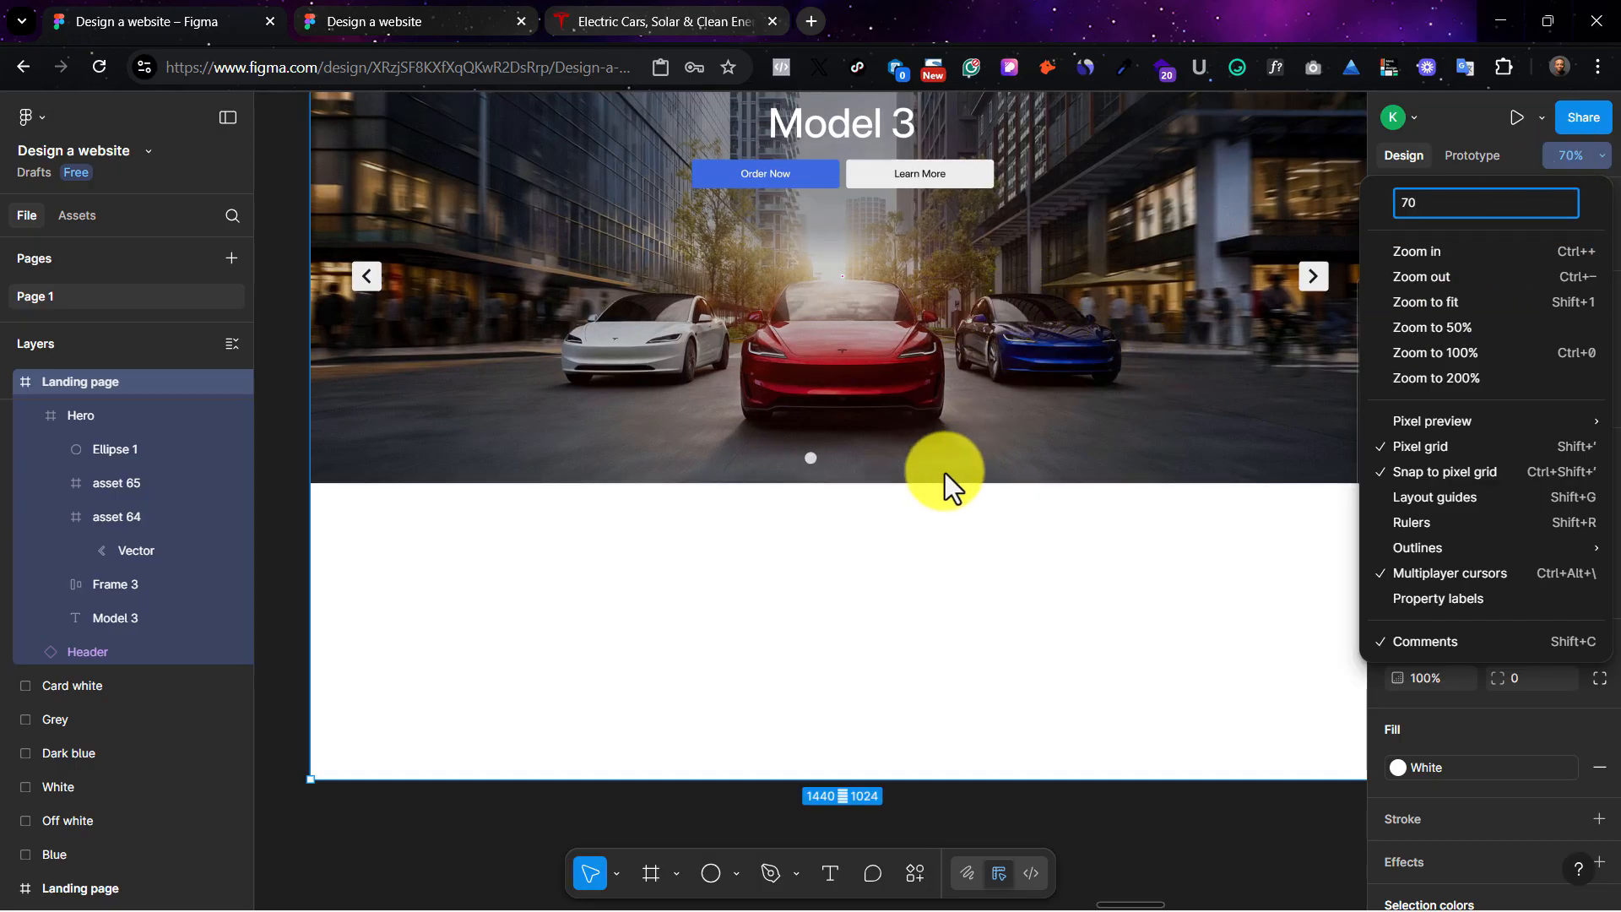
left_click(827, 453)
left_click(815, 458)
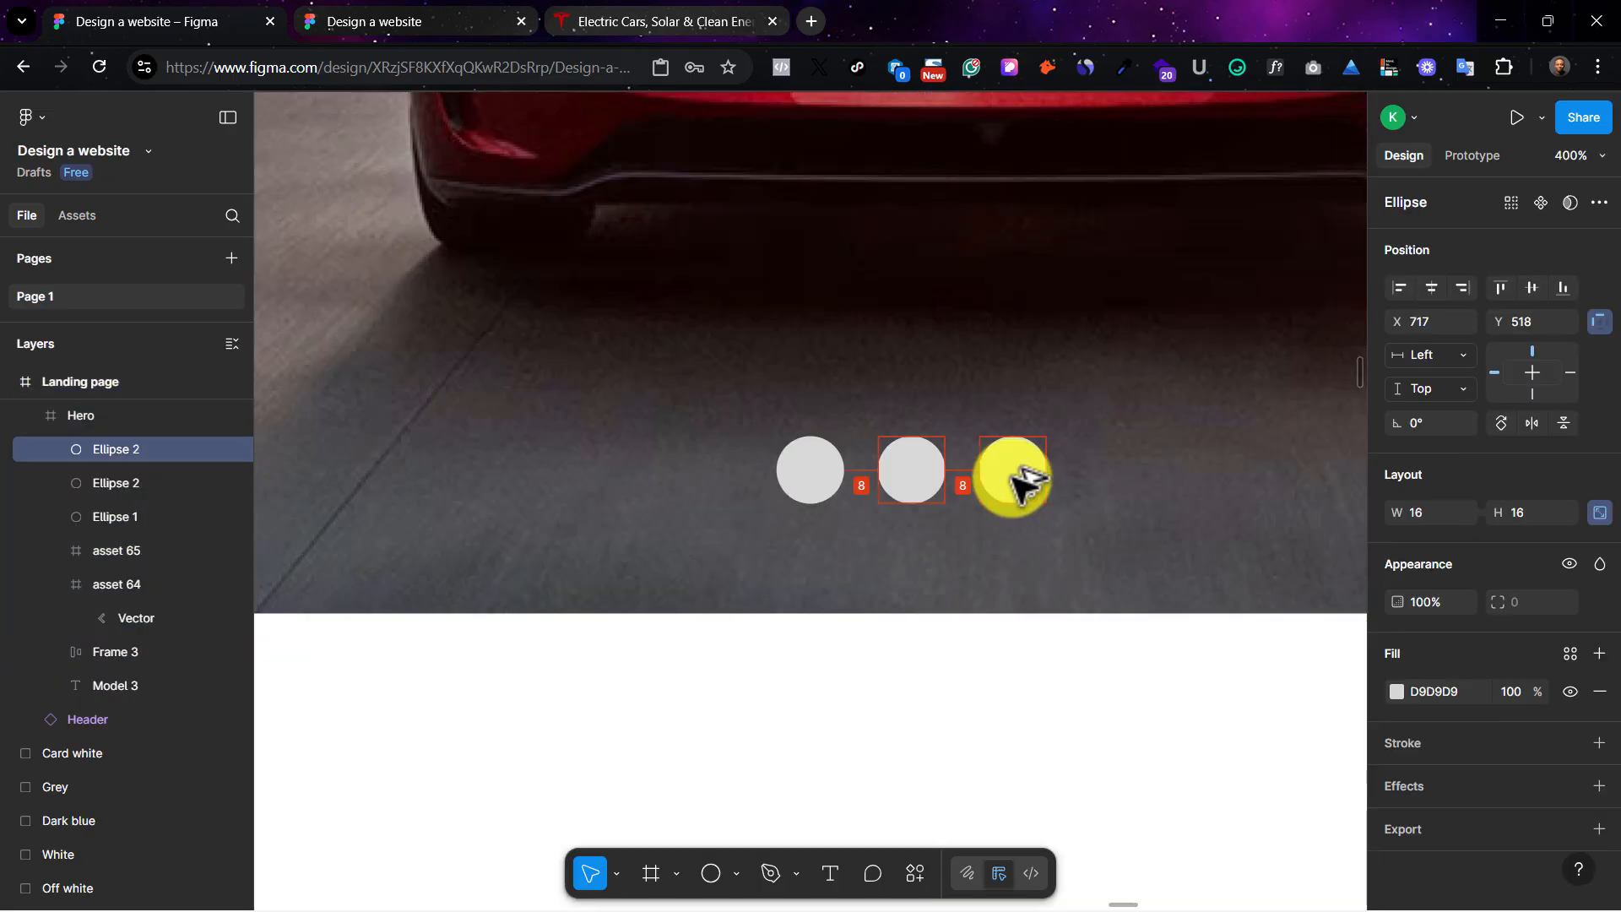
left_click_drag(1016, 467, 1010, 471)
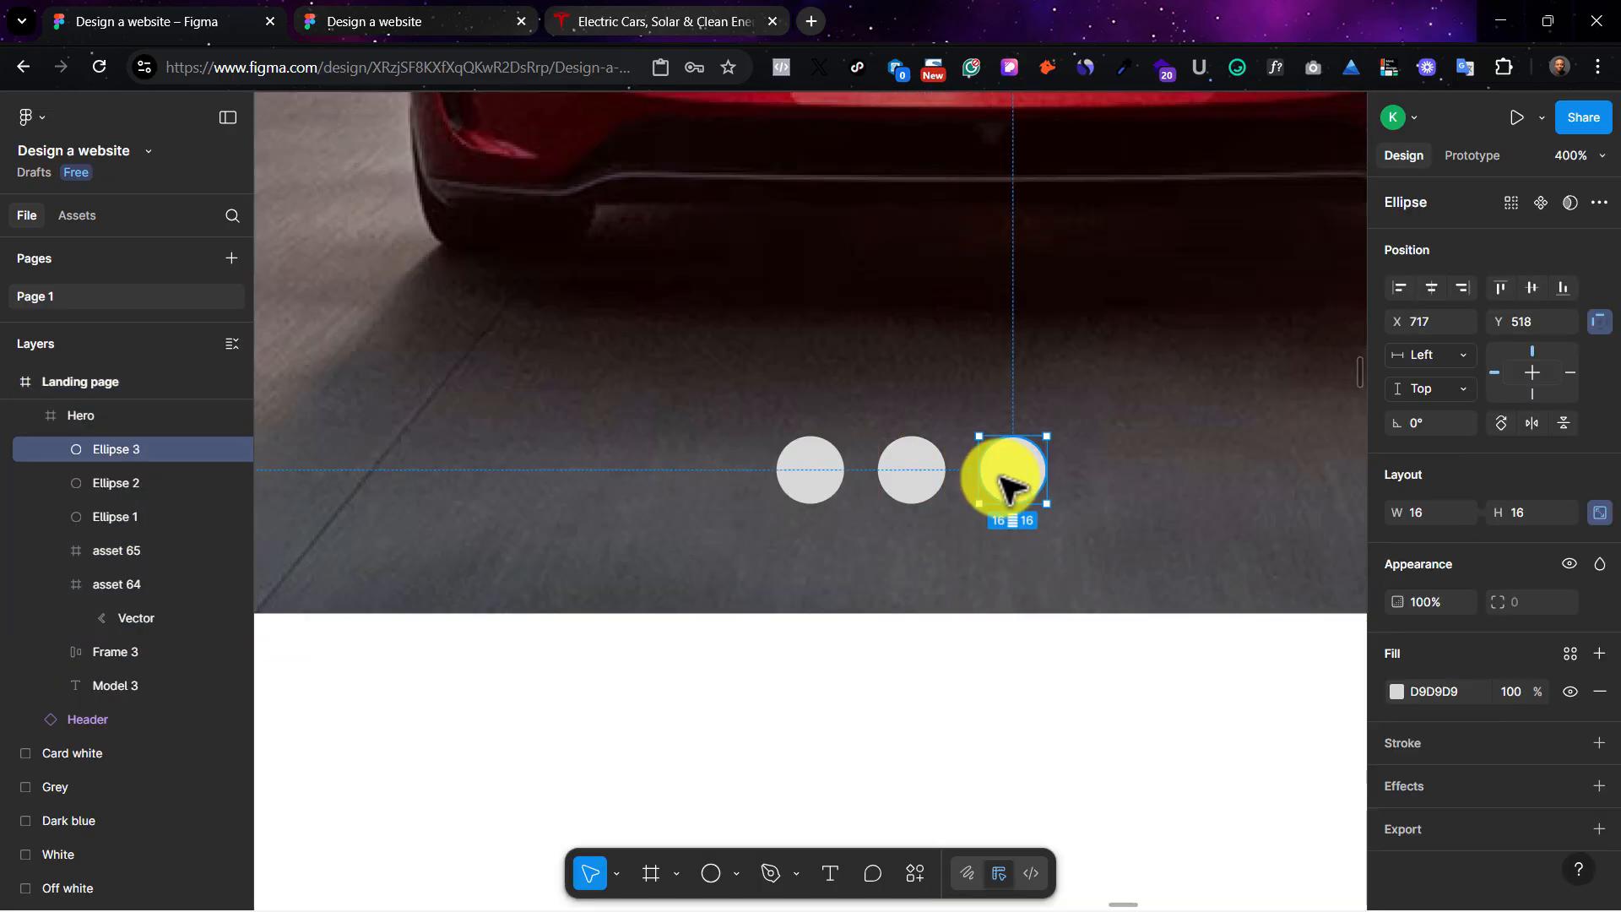
Step: Try the Grey color style on all three circles and undo it
left_click(919, 476, "shift")
left_click(804, 481, "shift")
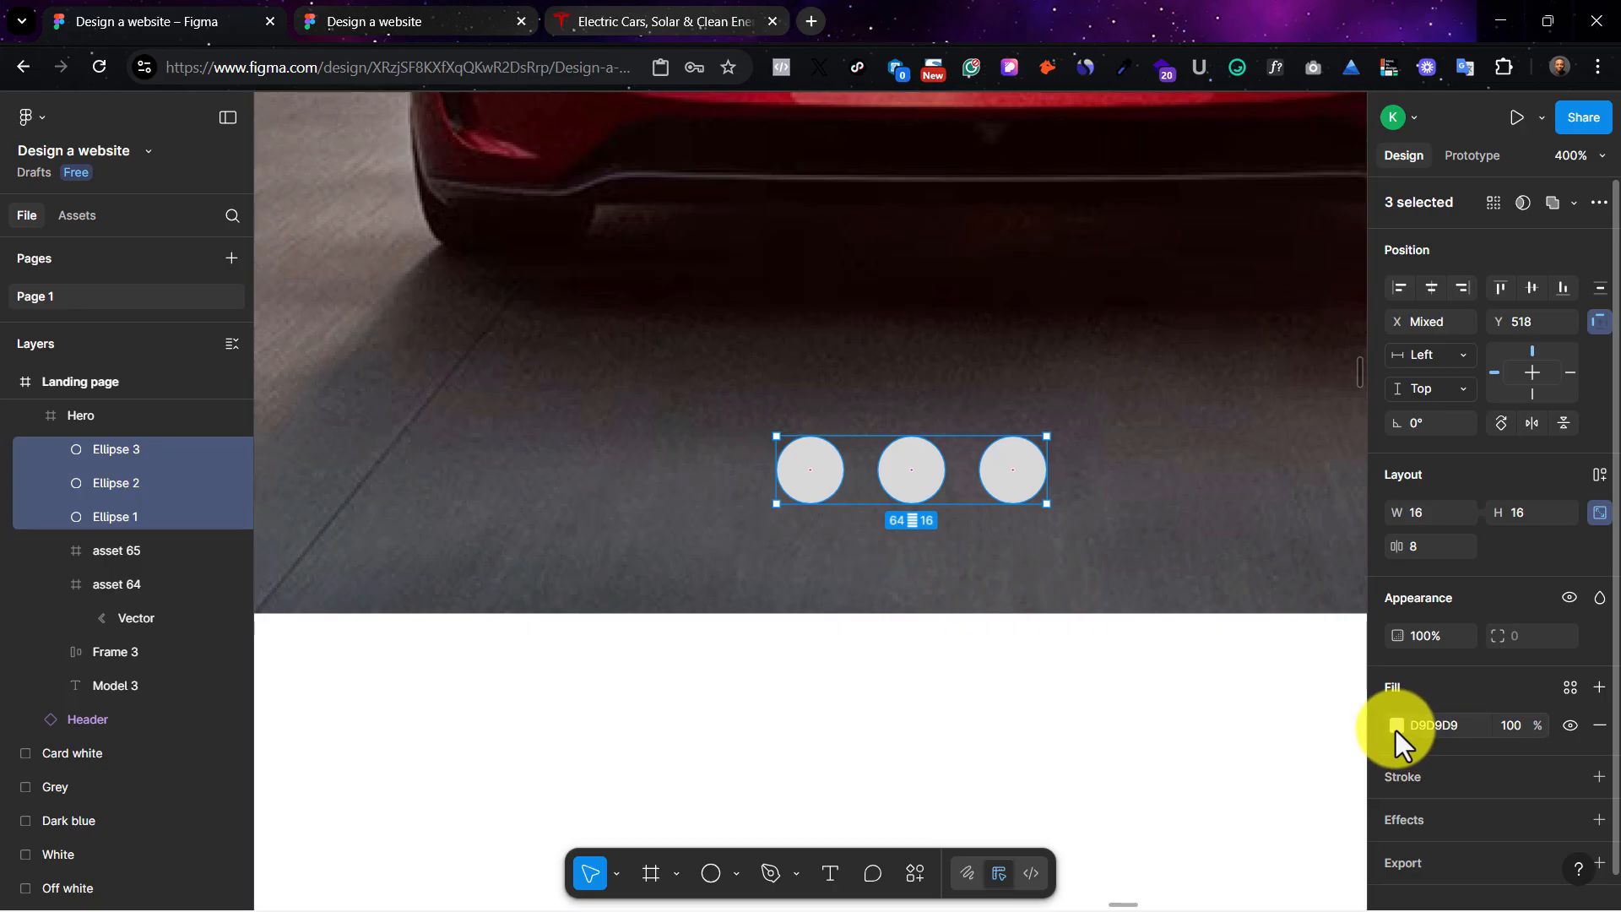
left_click(1553, 696)
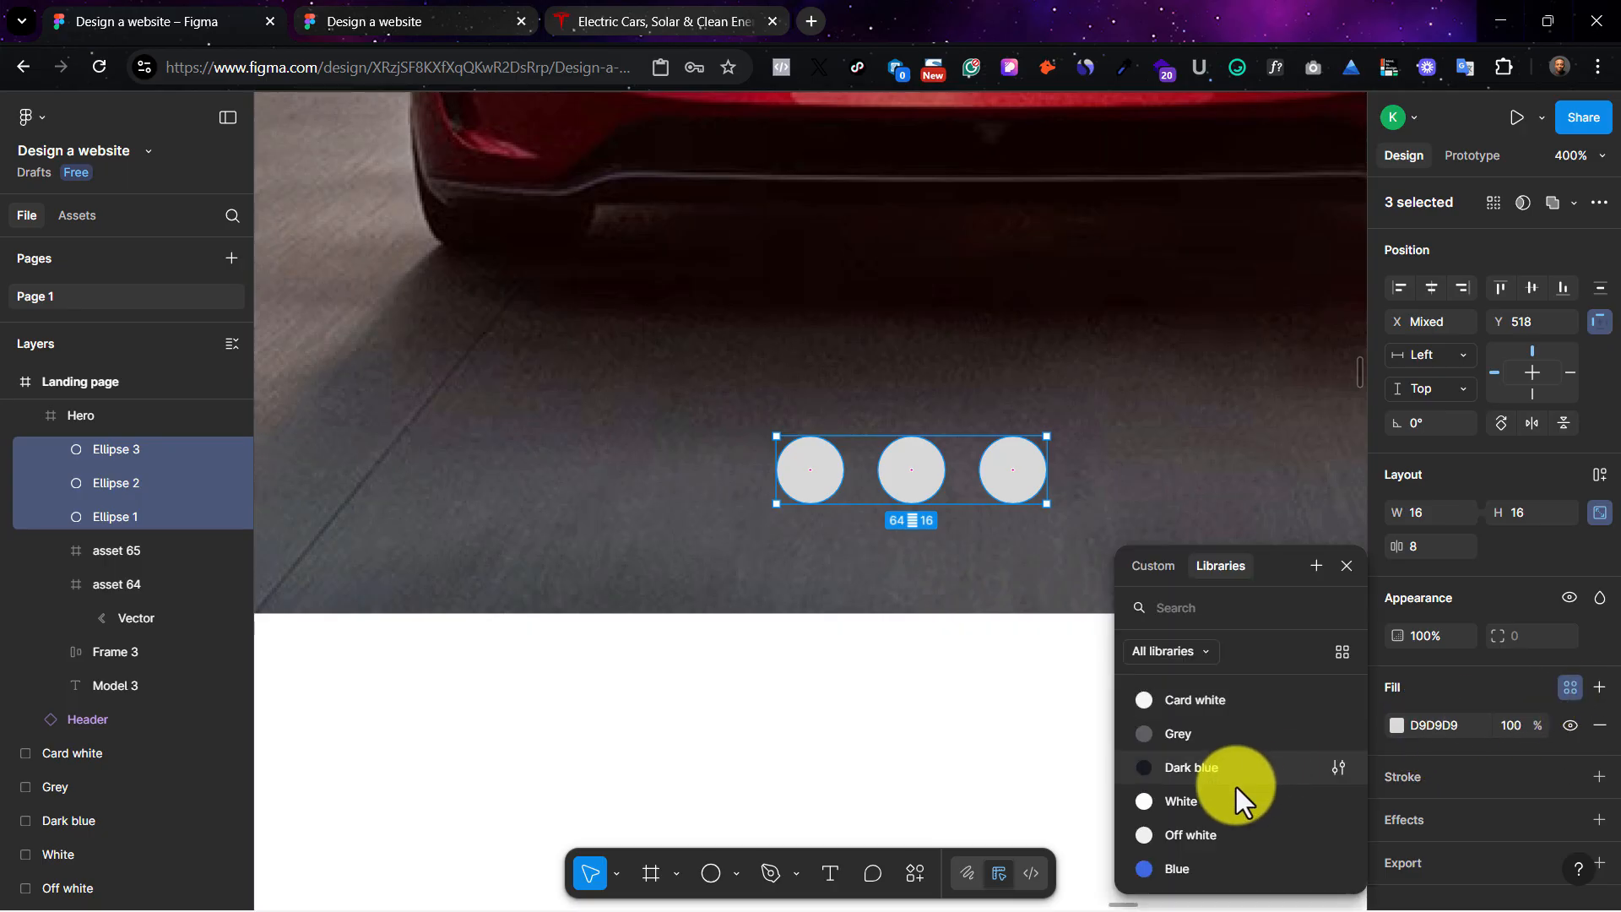
left_click(1239, 742)
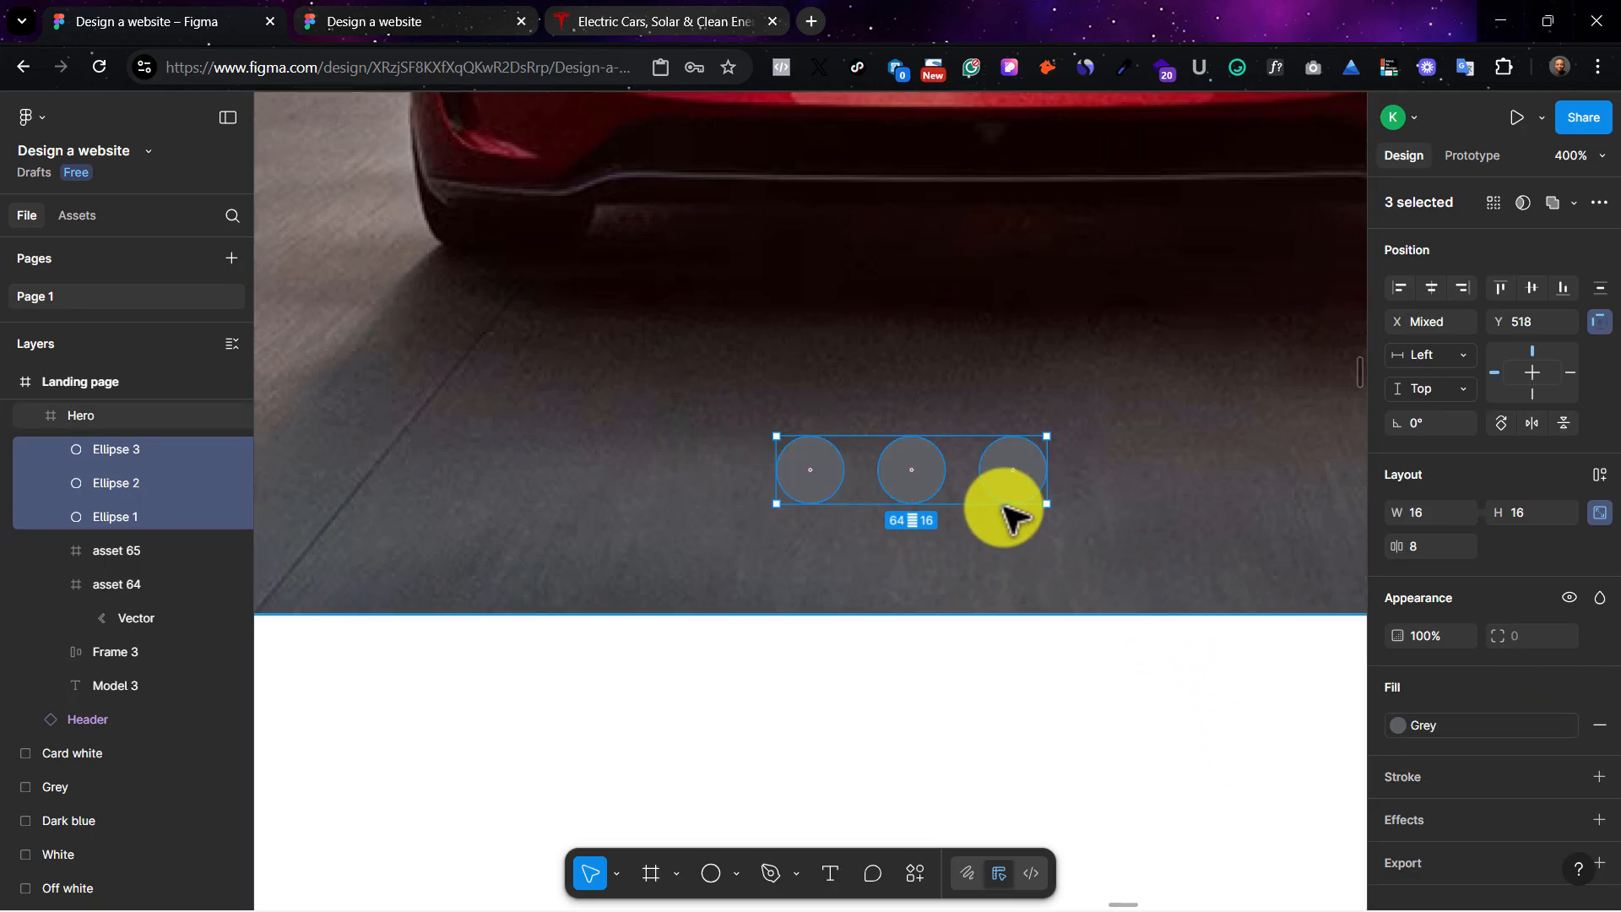
left_click(1031, 530)
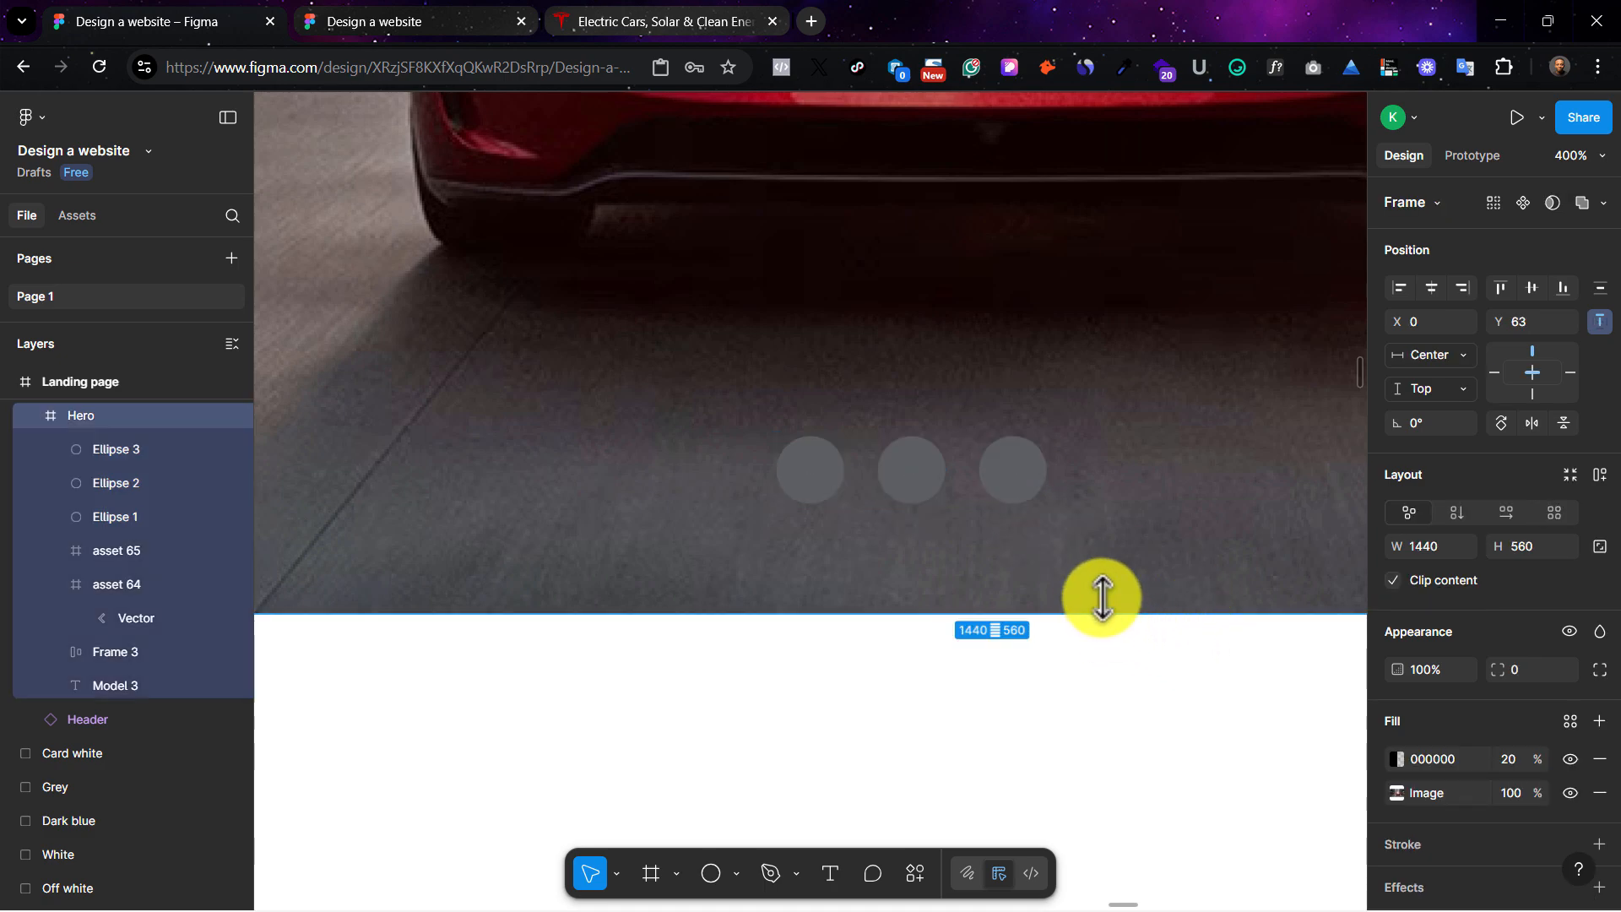
key("ctrl+z")
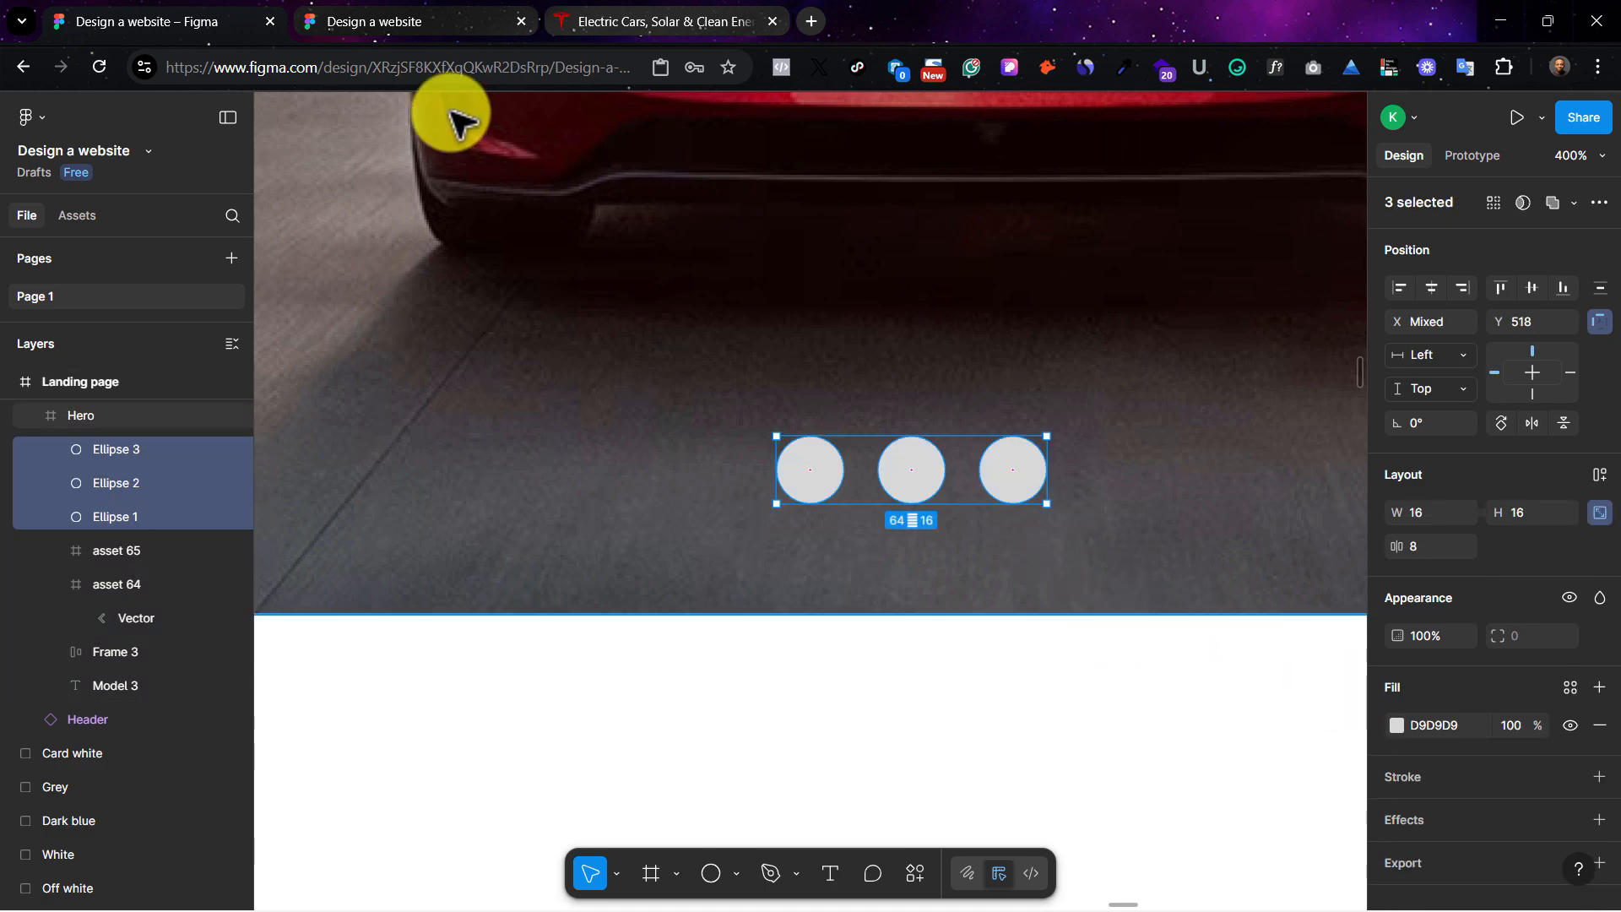
Step: Check the carousel dot colors on tesla.com, and back in Figma try the Off white and Grey styles on the three circles
left_click(423, 16)
left_click(586, 9)
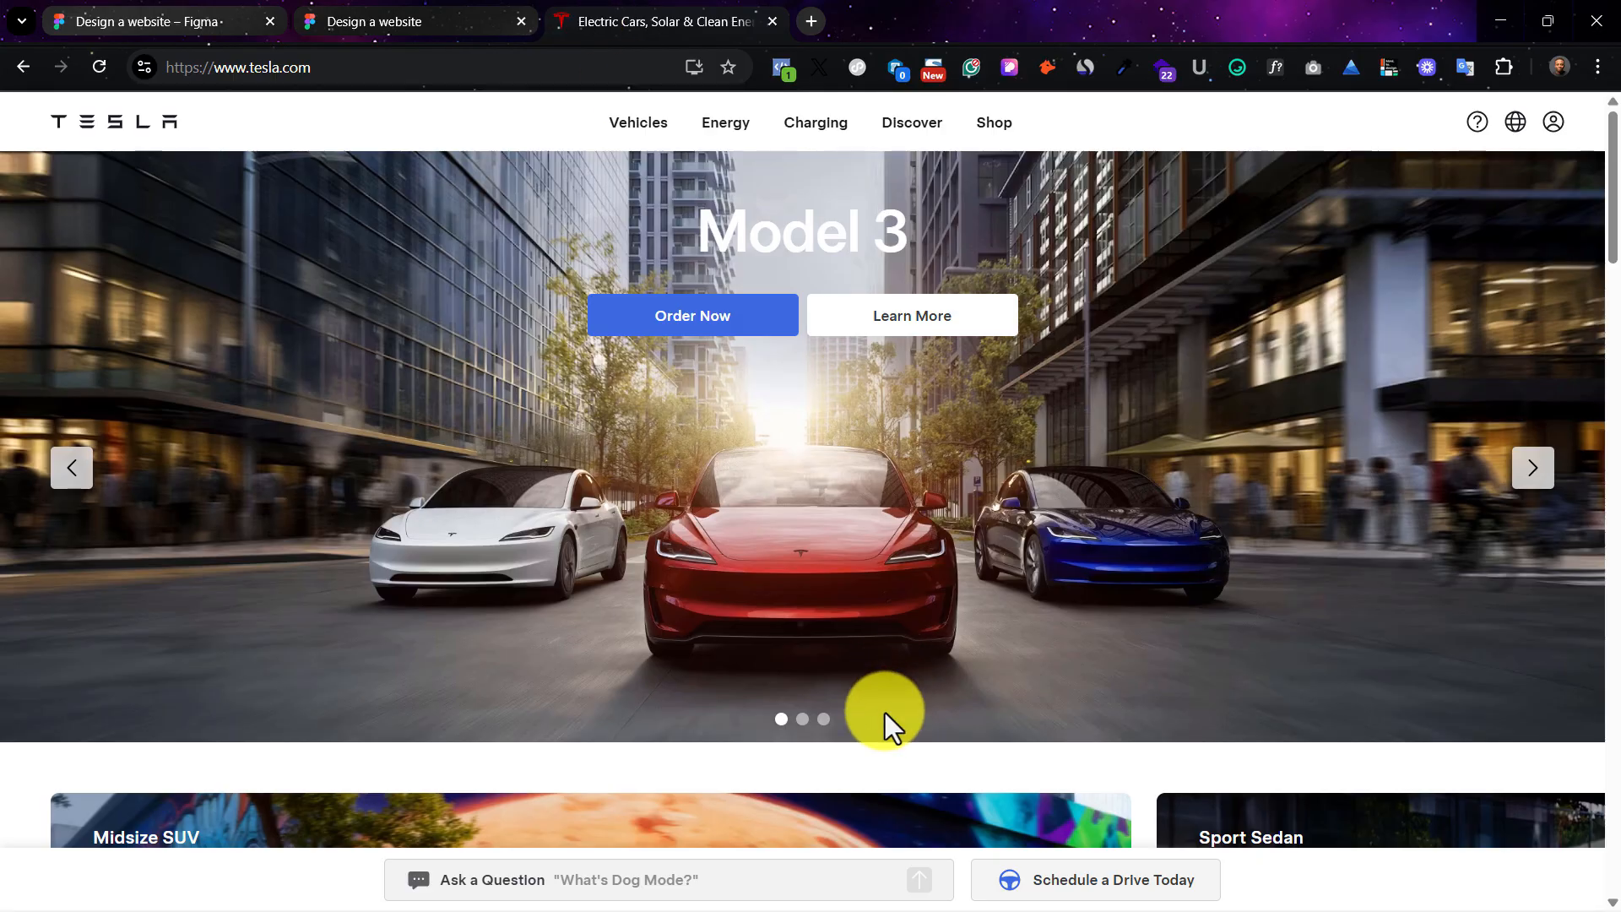
key("ctrl+1")
left_click(1451, 732)
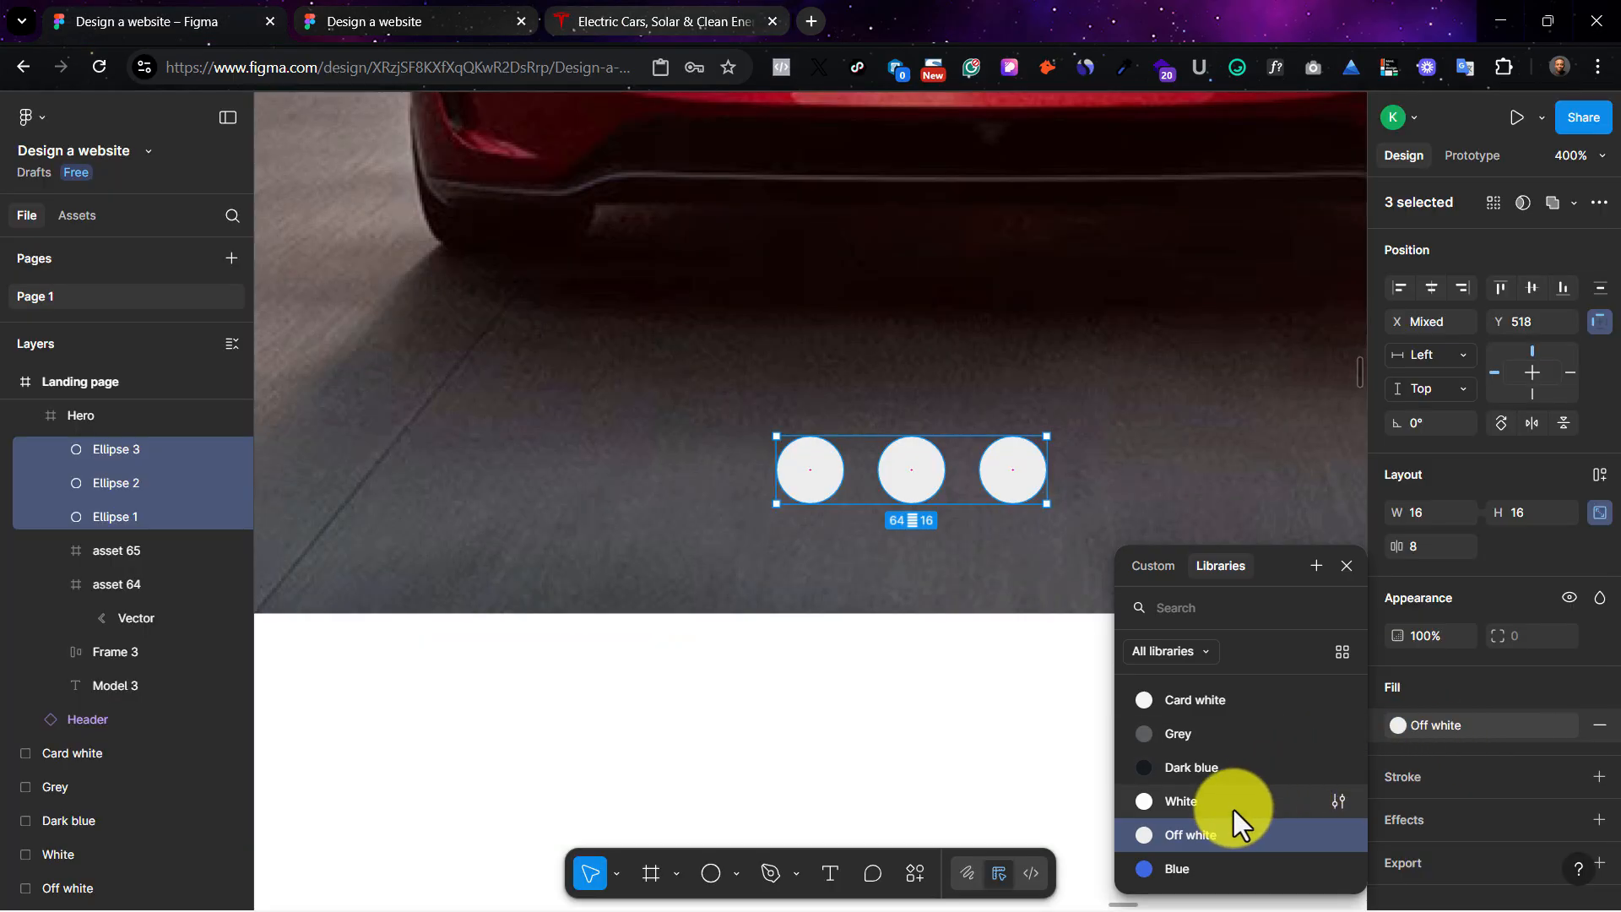
left_click(1254, 732)
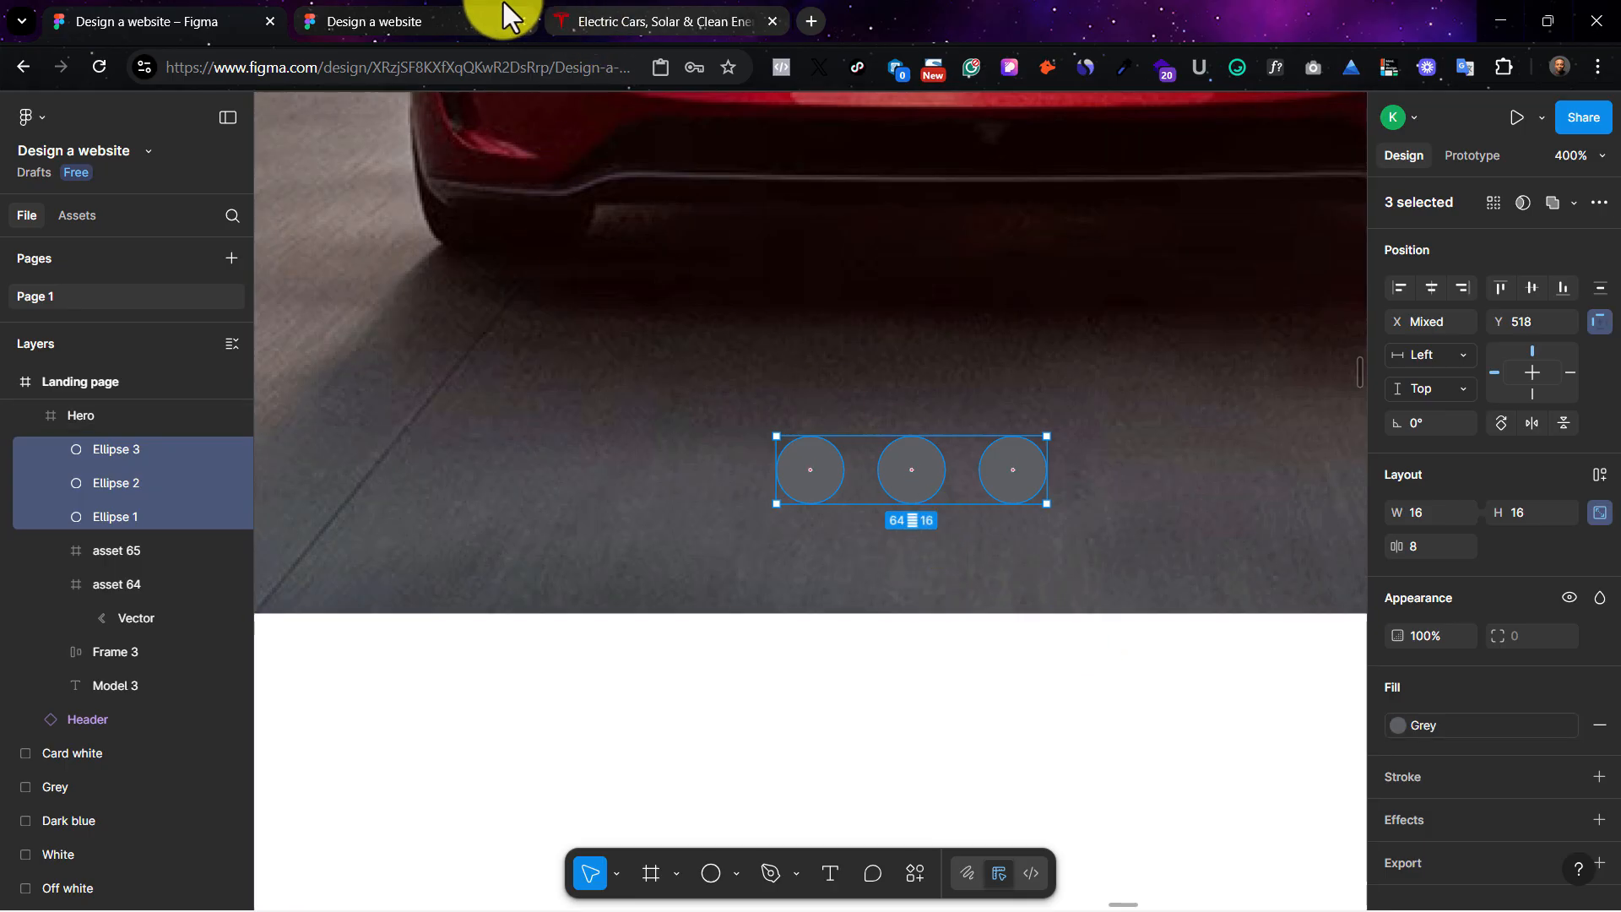
Step: Recheck the carousel dots on tesla.com and apply the White color style to all three circles in the Figma design
left_click(632, 18)
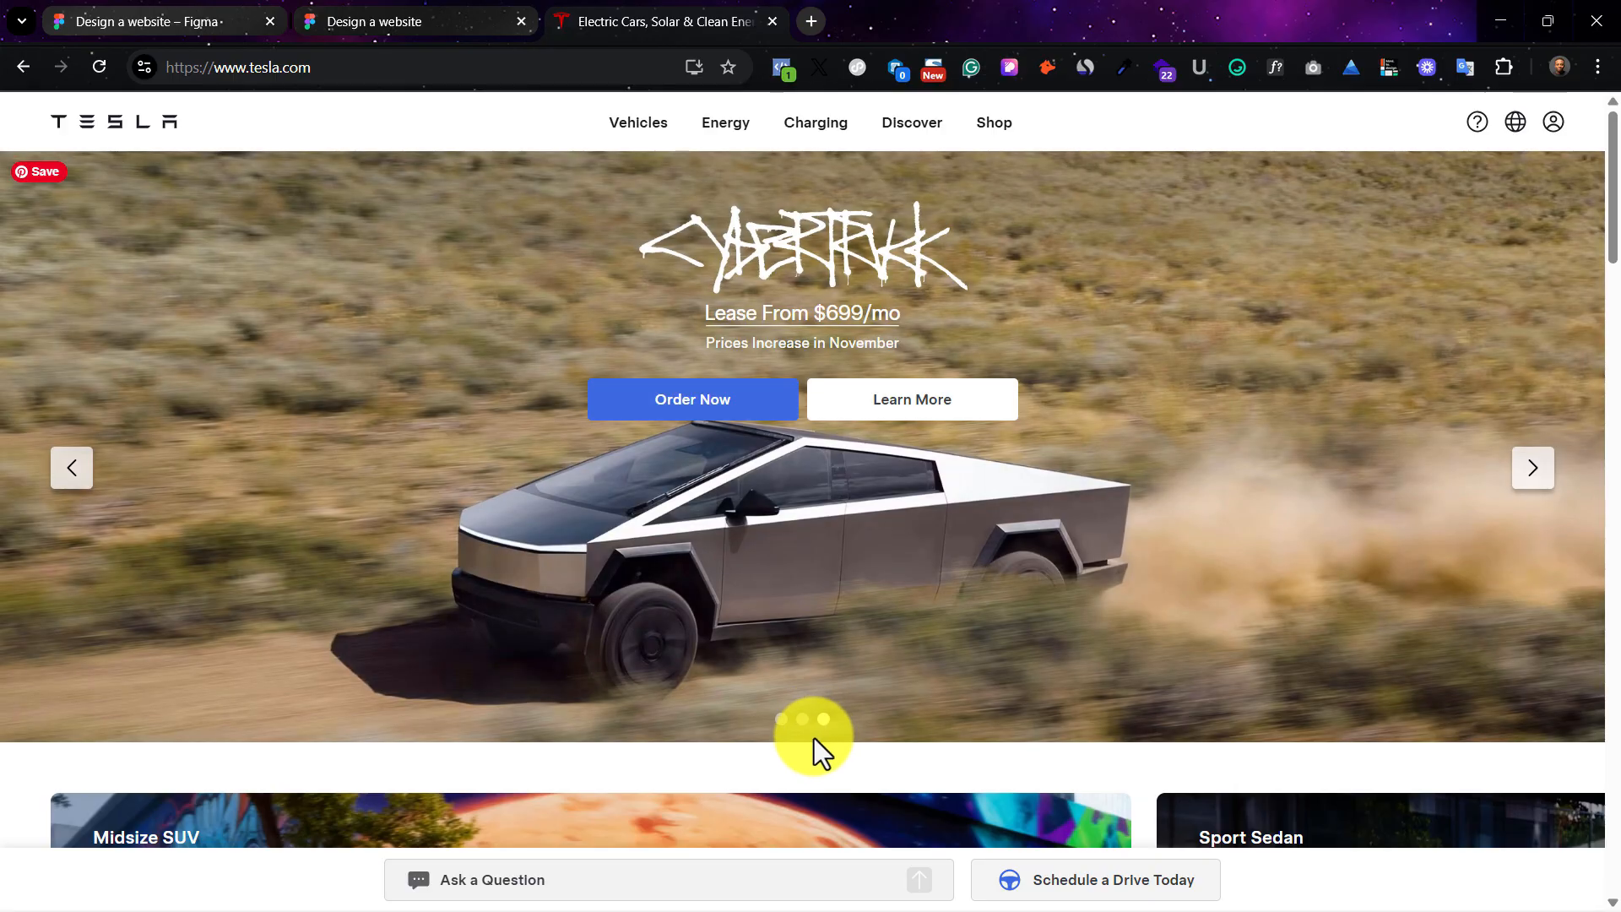
left_click(165, 6)
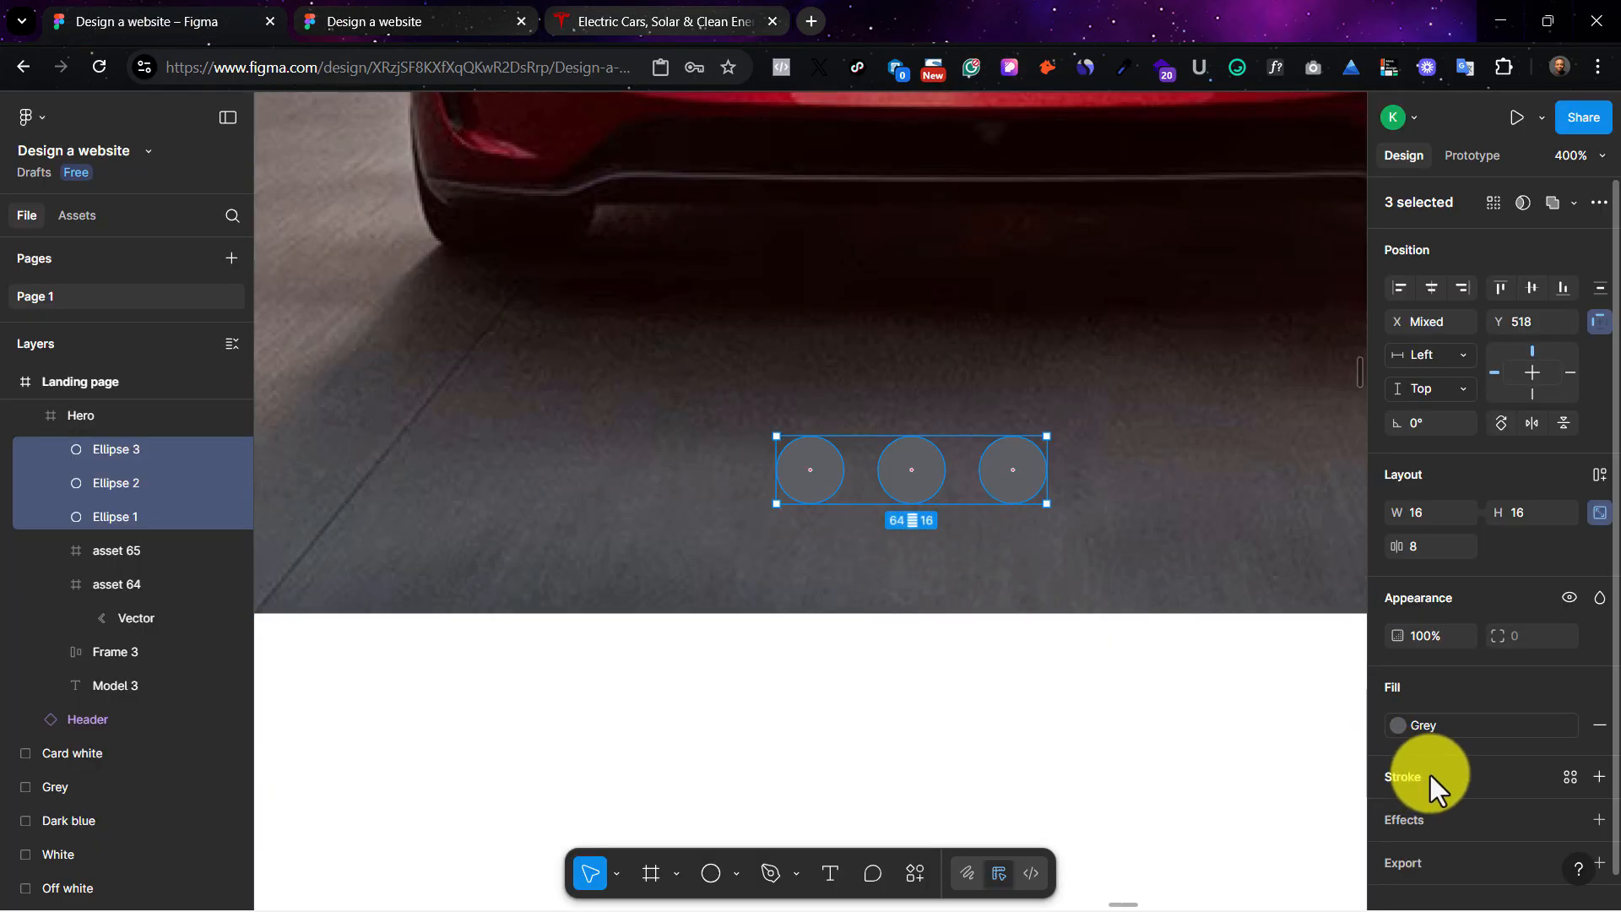
left_click(1459, 723)
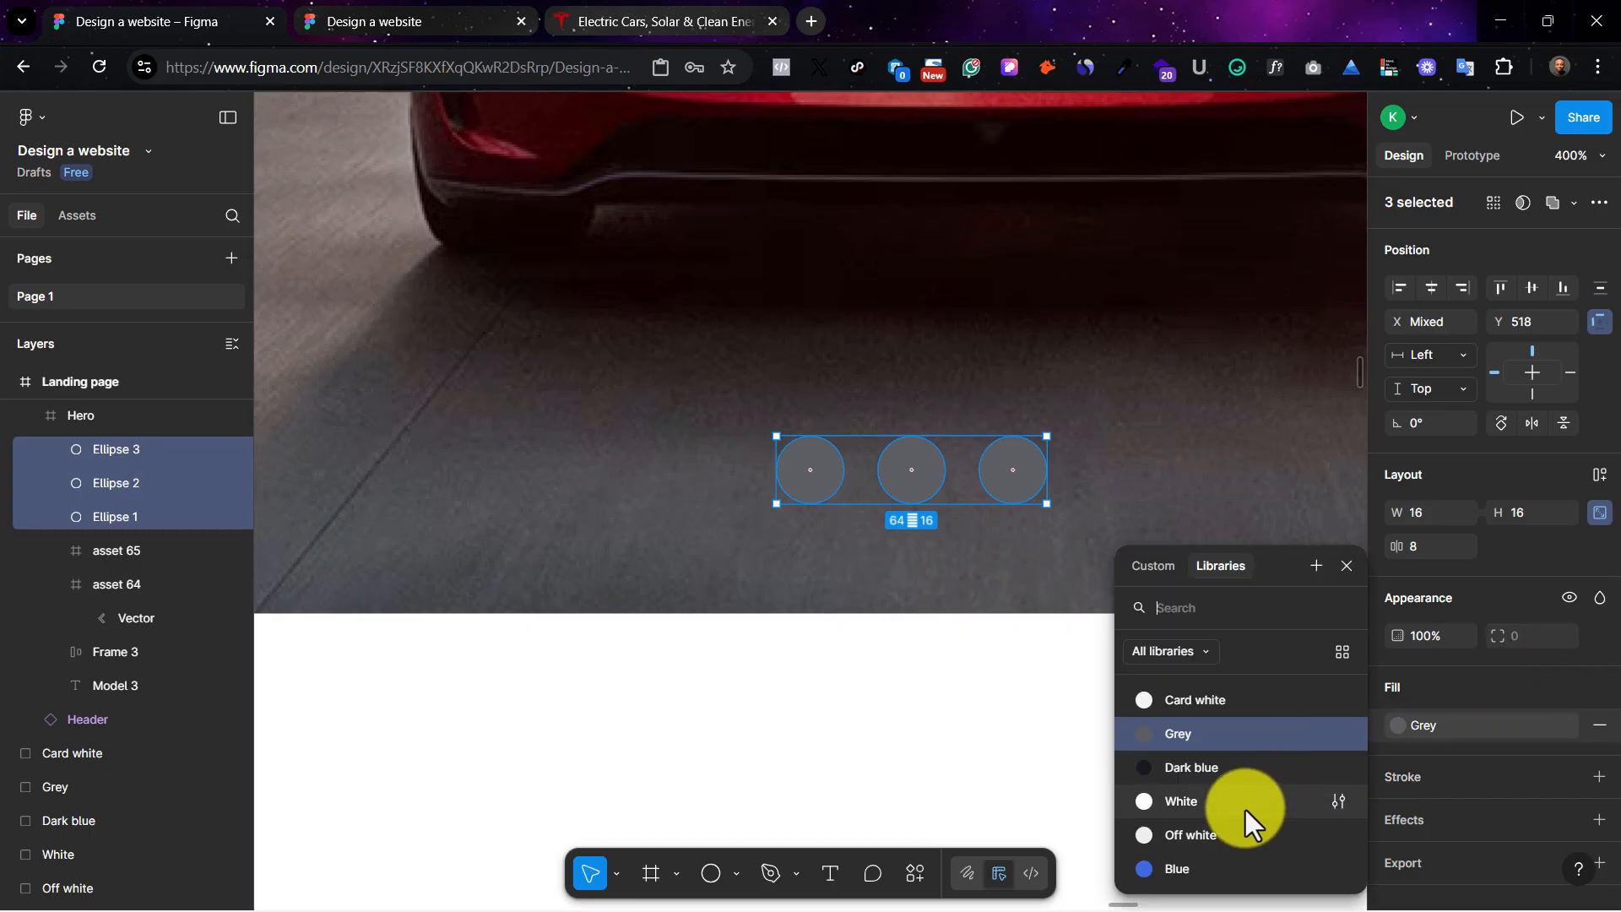
left_click(1245, 808)
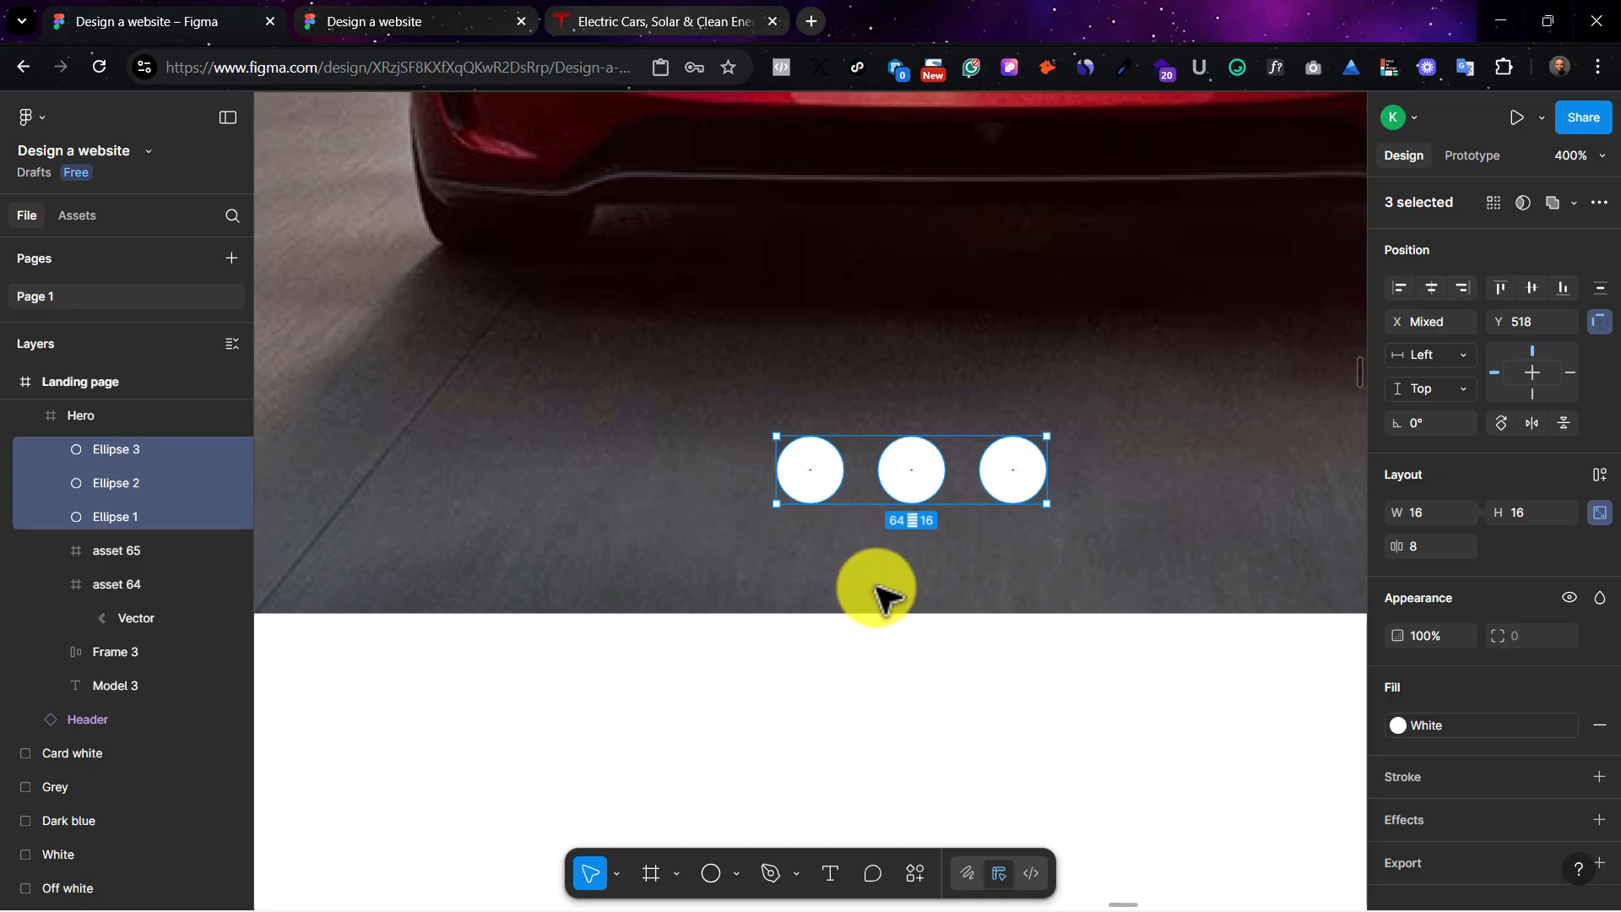
Step: Set the opacity of the second and third circles to 50% and compare the dots with those on tesla.com
left_click(929, 474)
left_click(1009, 471, "shift")
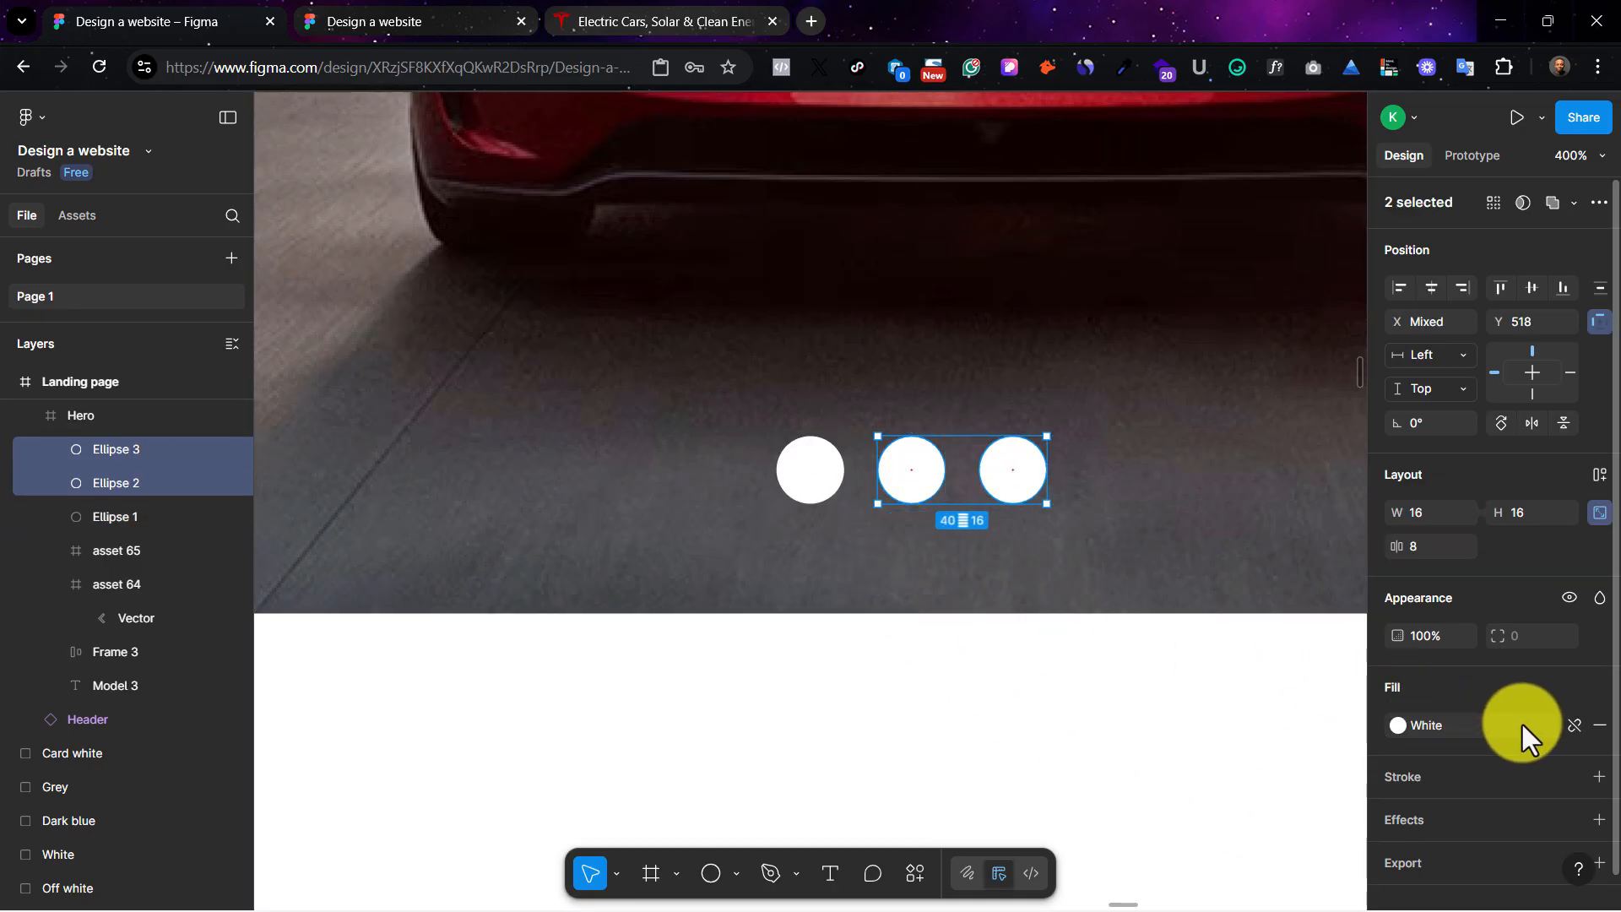
left_click(1423, 632)
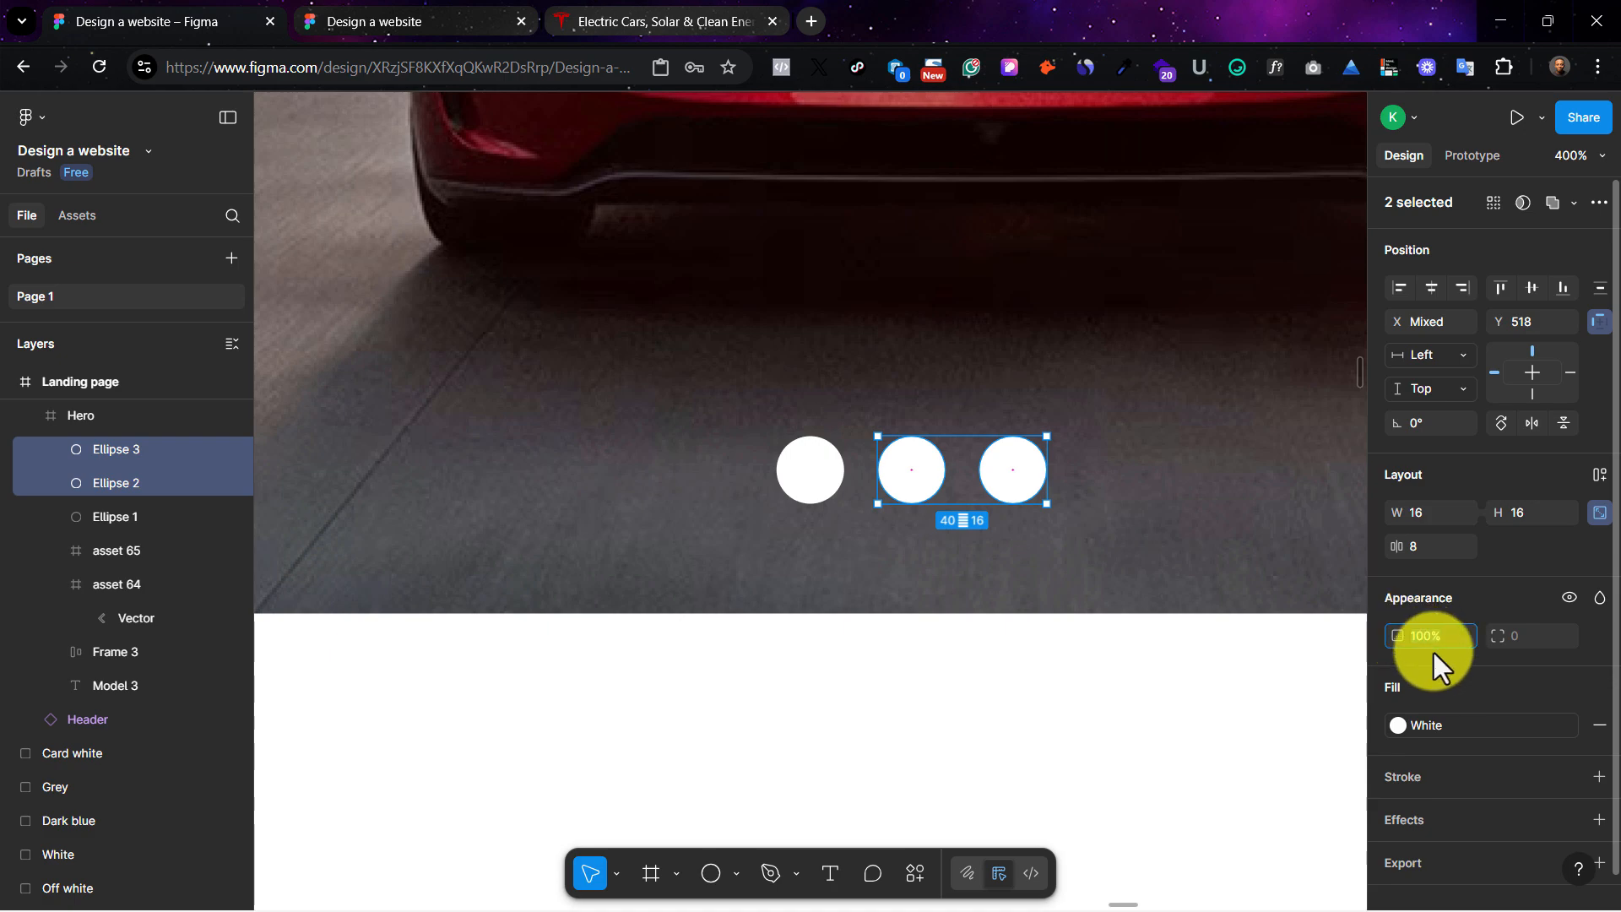
type("50")
key("Return")
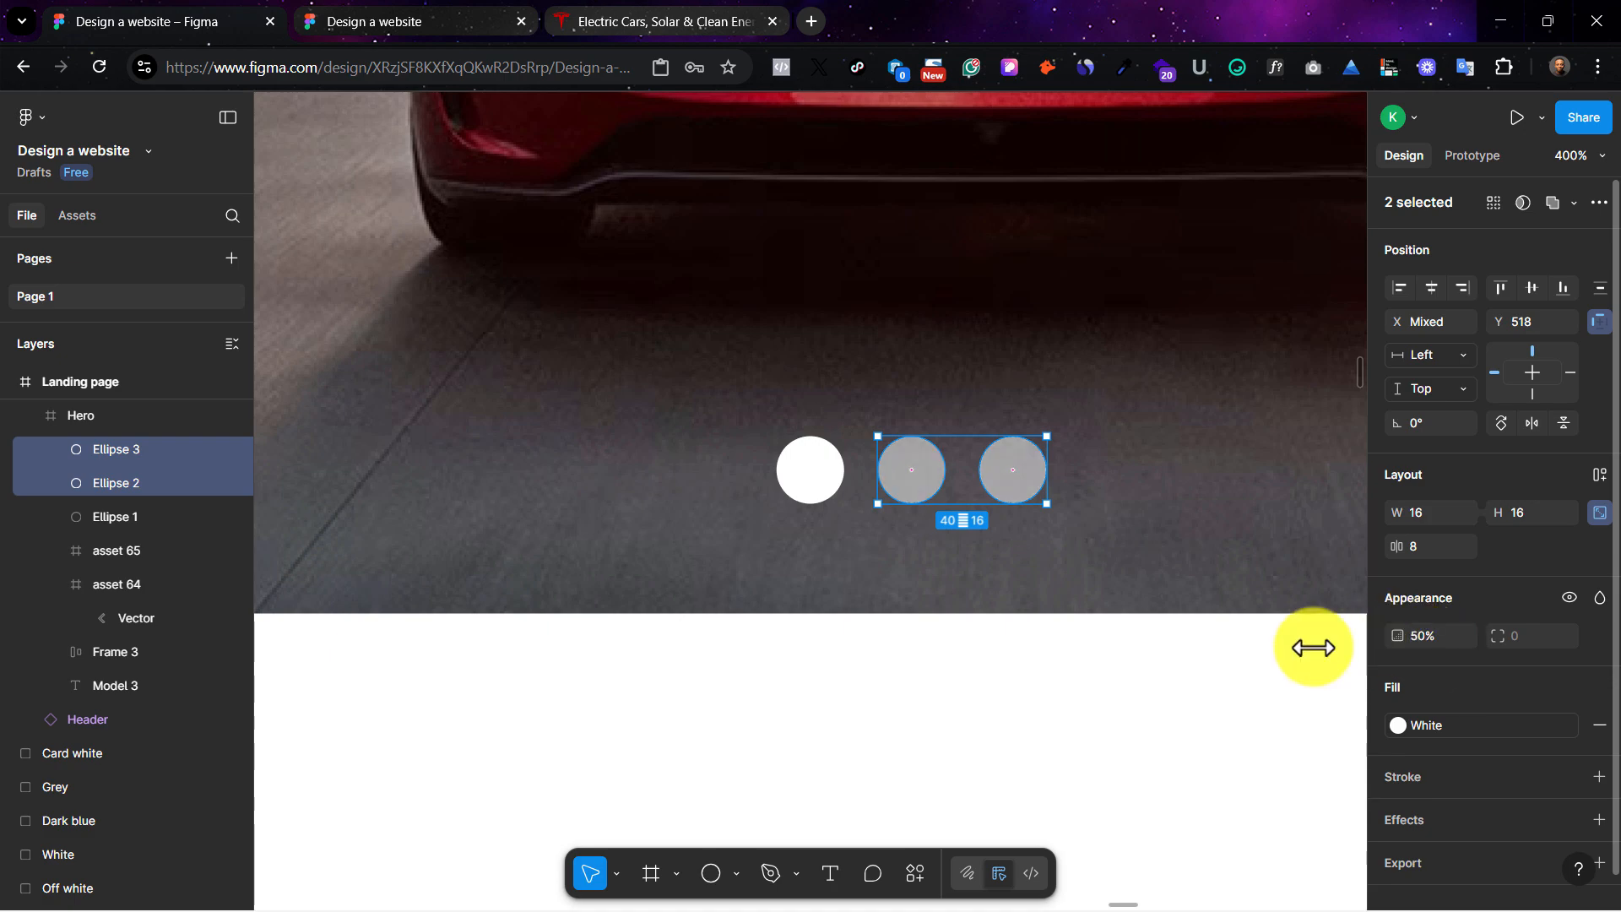
left_click(1190, 640)
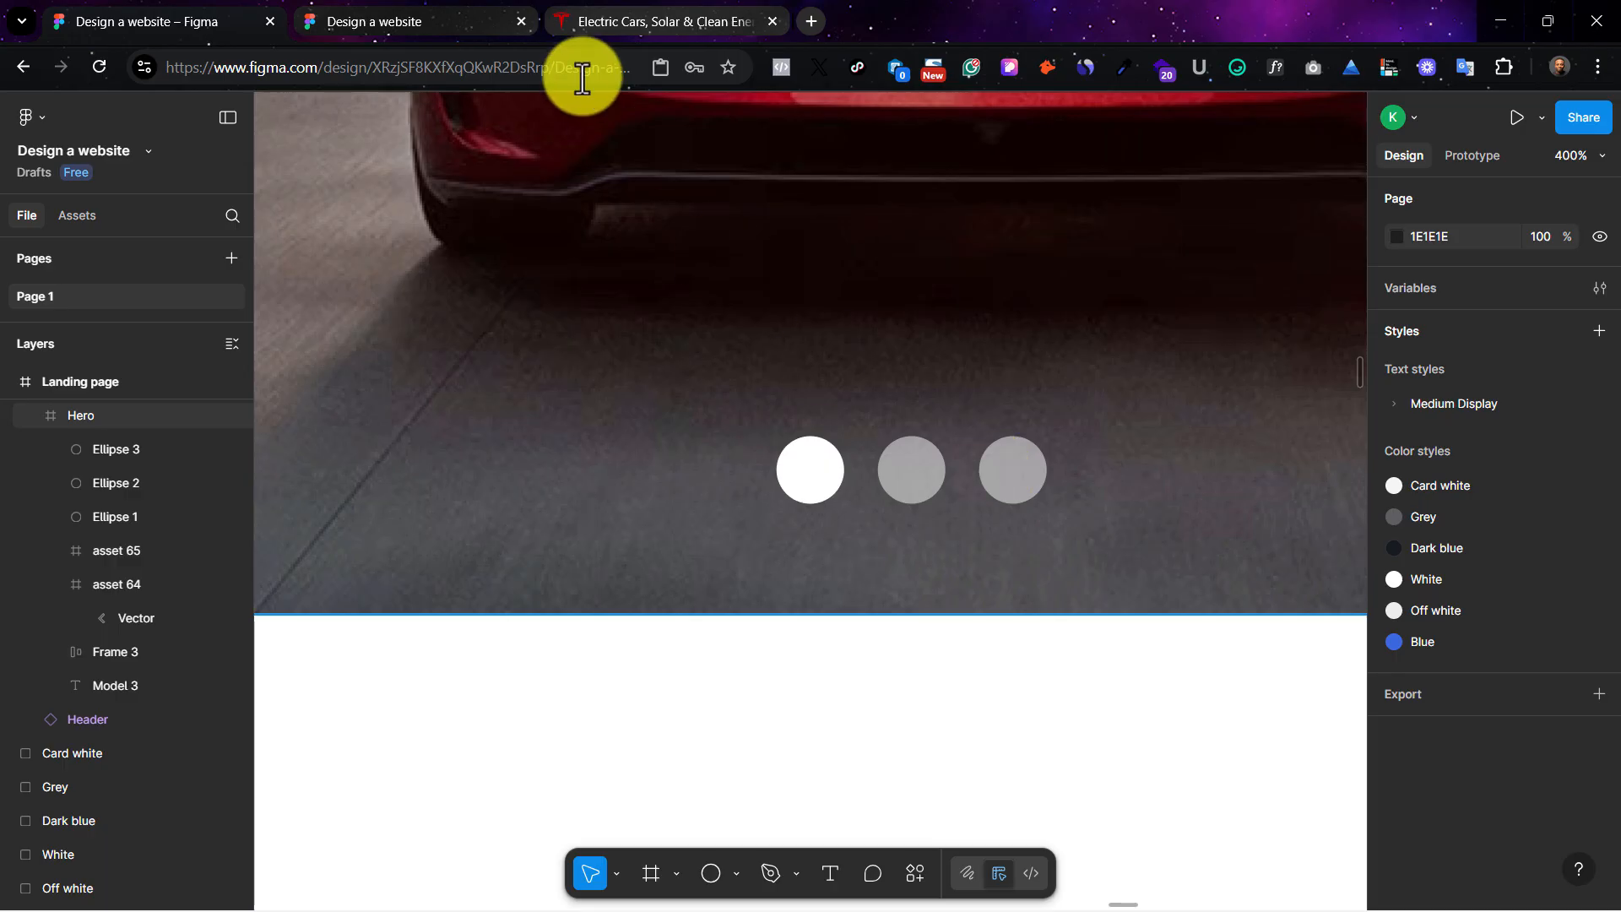
left_click(638, 25)
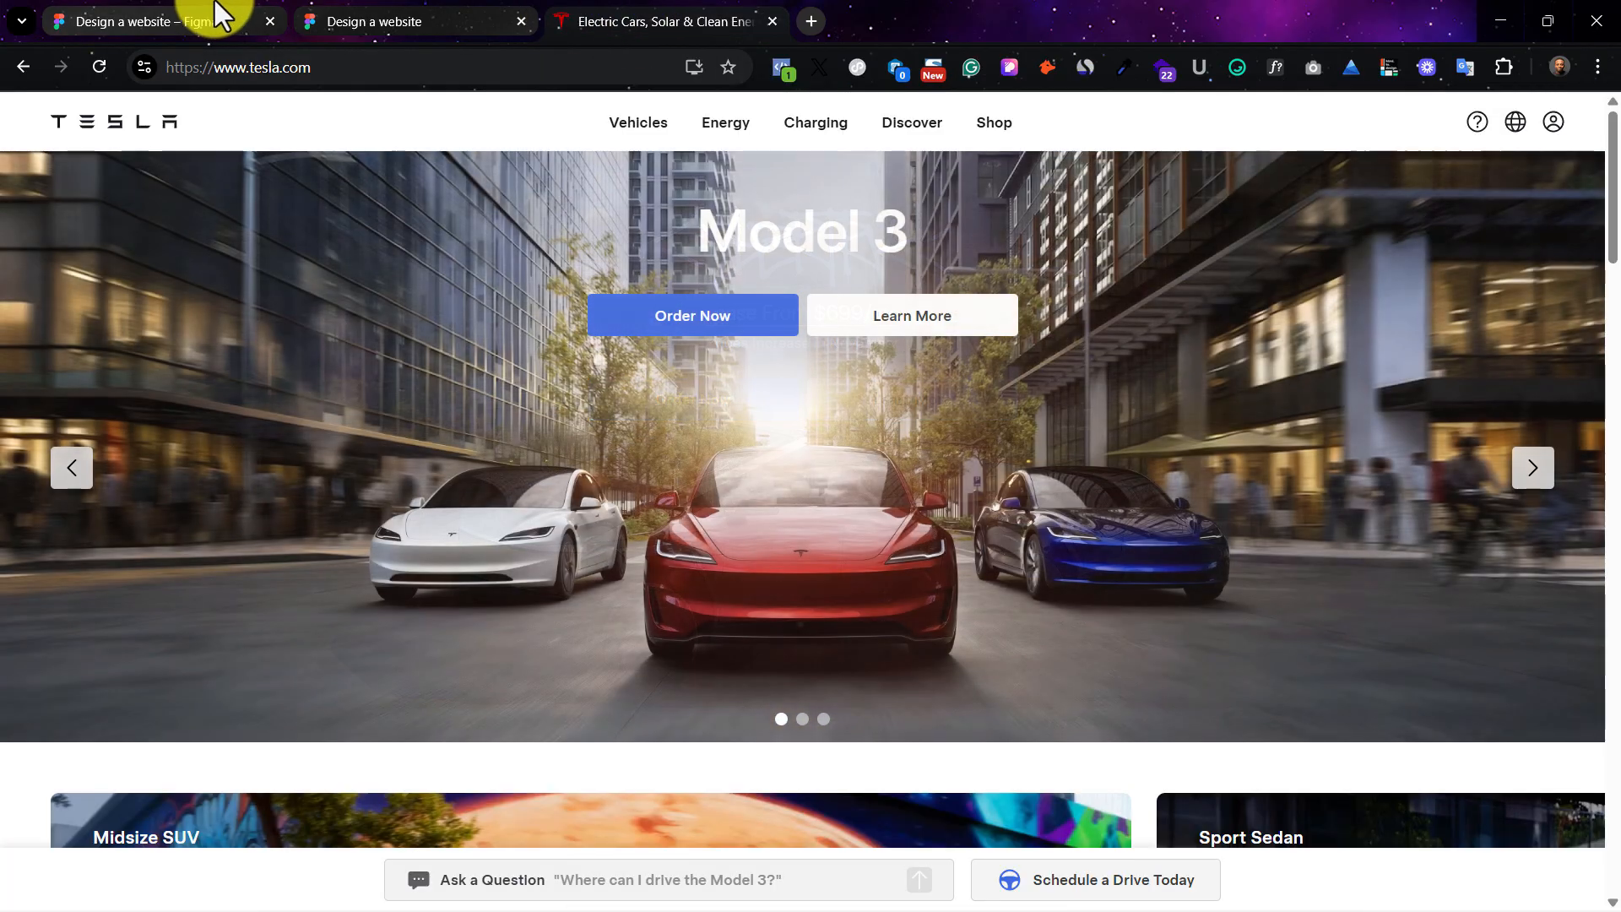
left_click(217, 17)
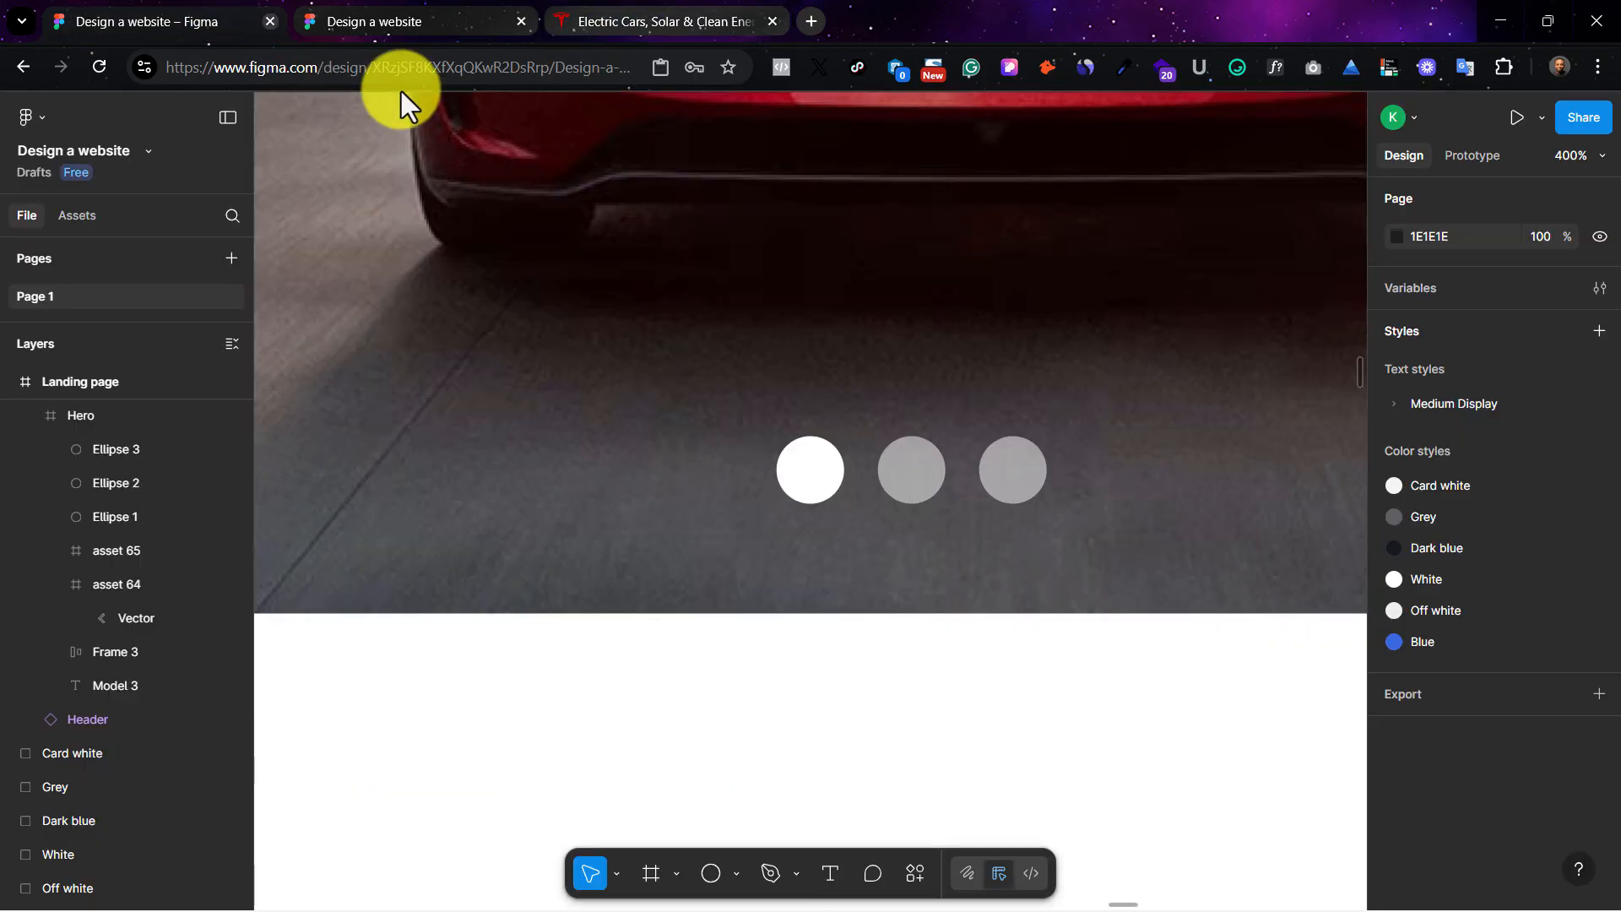
Step: Try wrapping the three circles in a horizontal auto layout with an 8 px gap and undo it
left_click(914, 485)
left_click(836, 468, "shift")
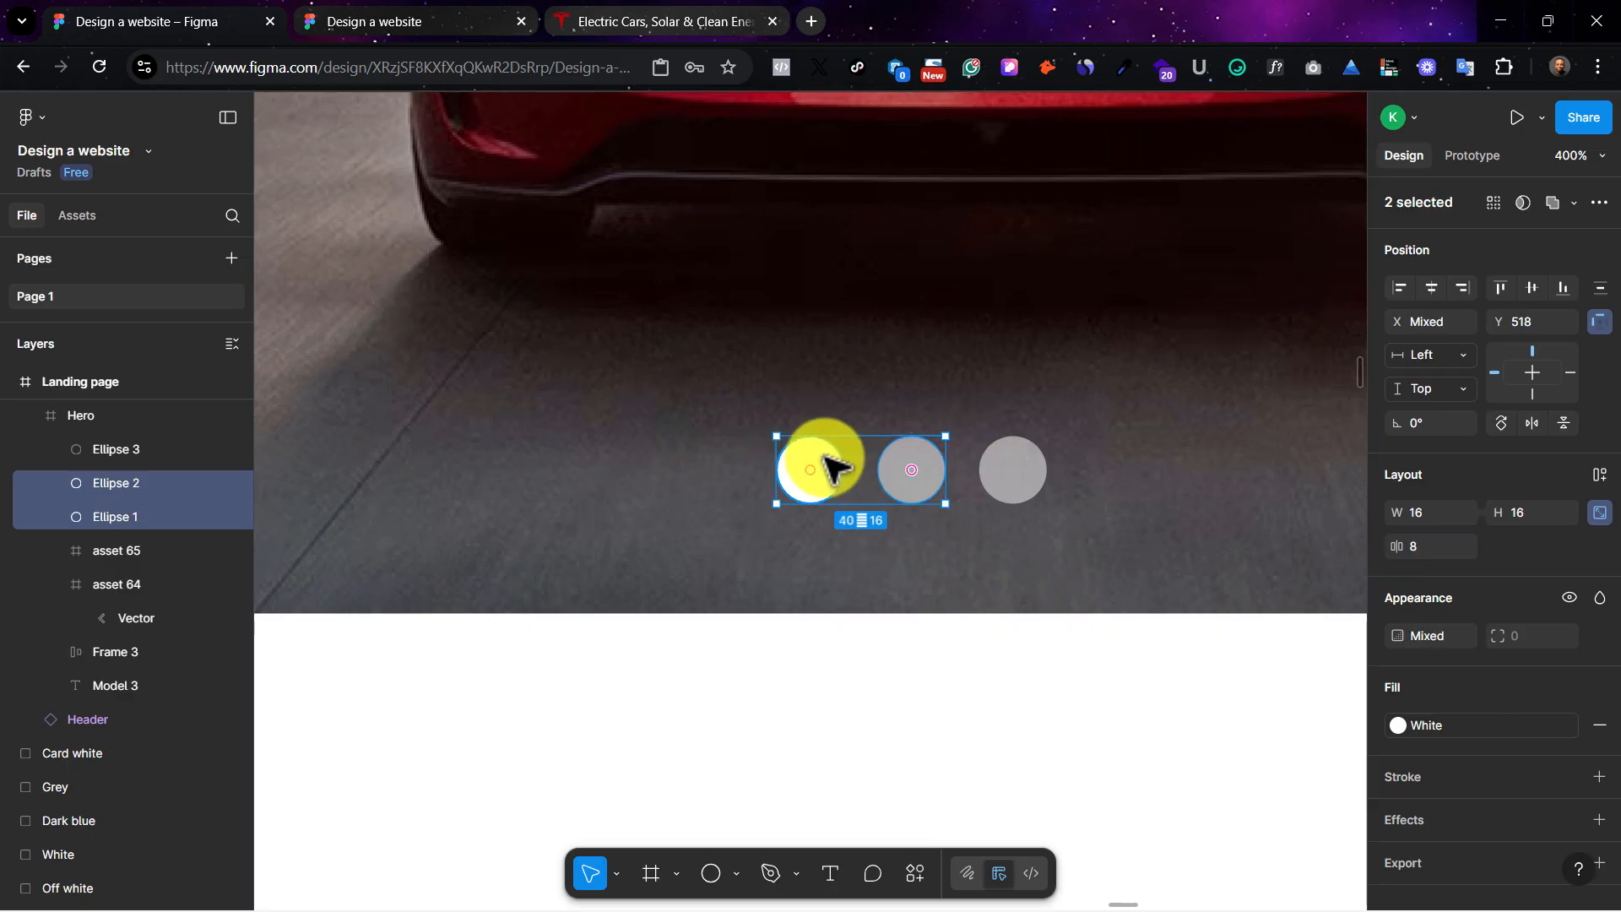
left_click(911, 470)
left_click(1017, 473, "shift")
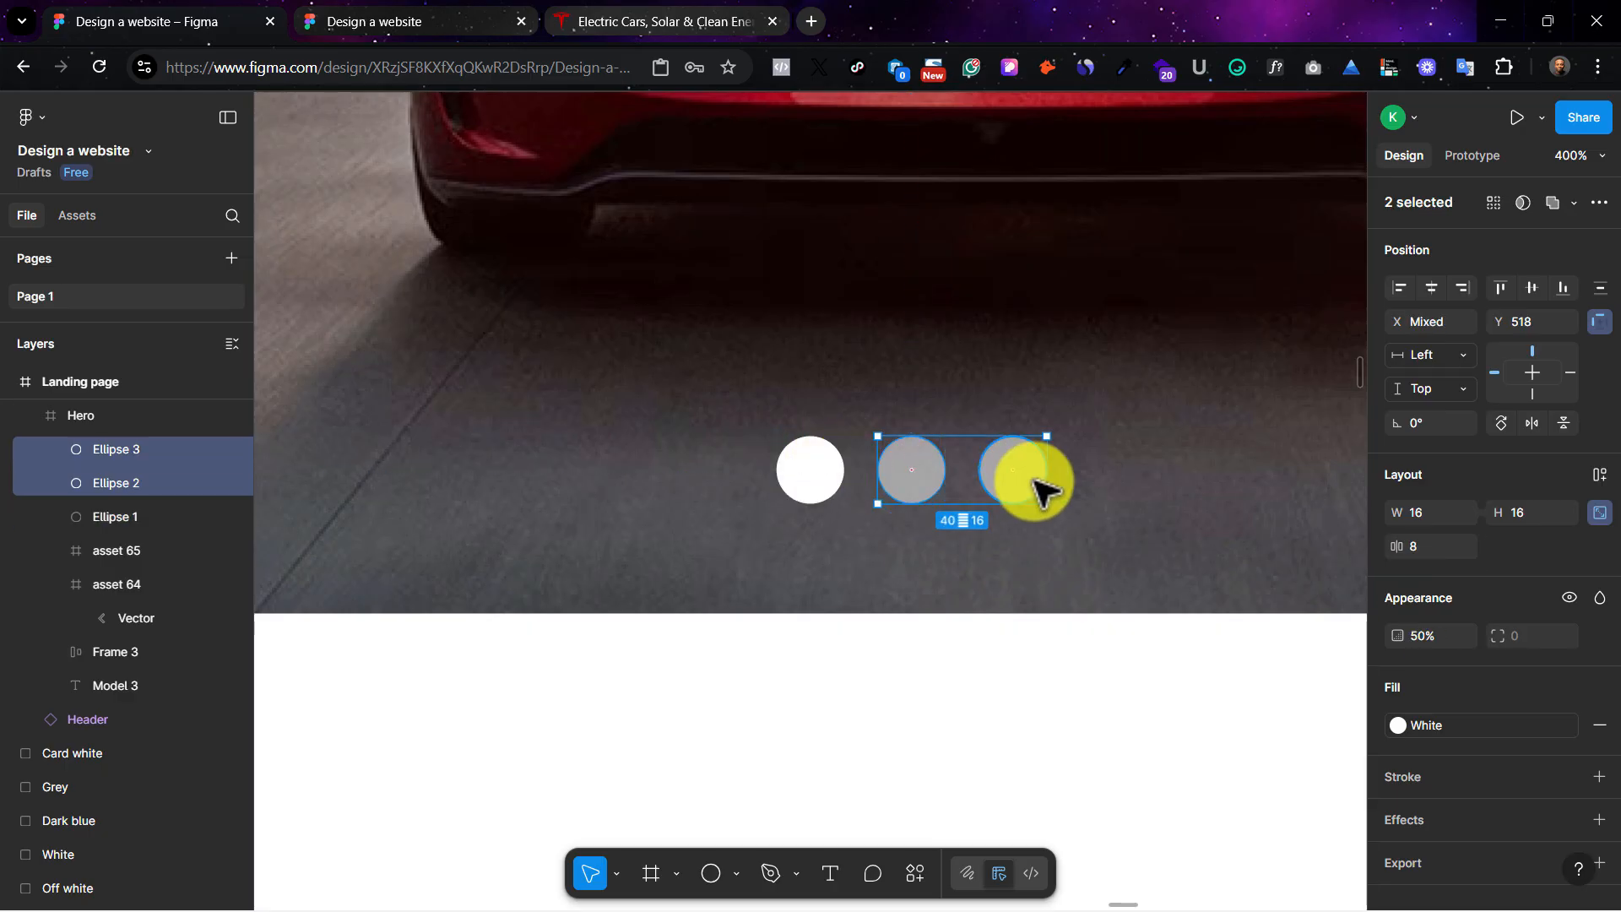
left_click(823, 474, "shift")
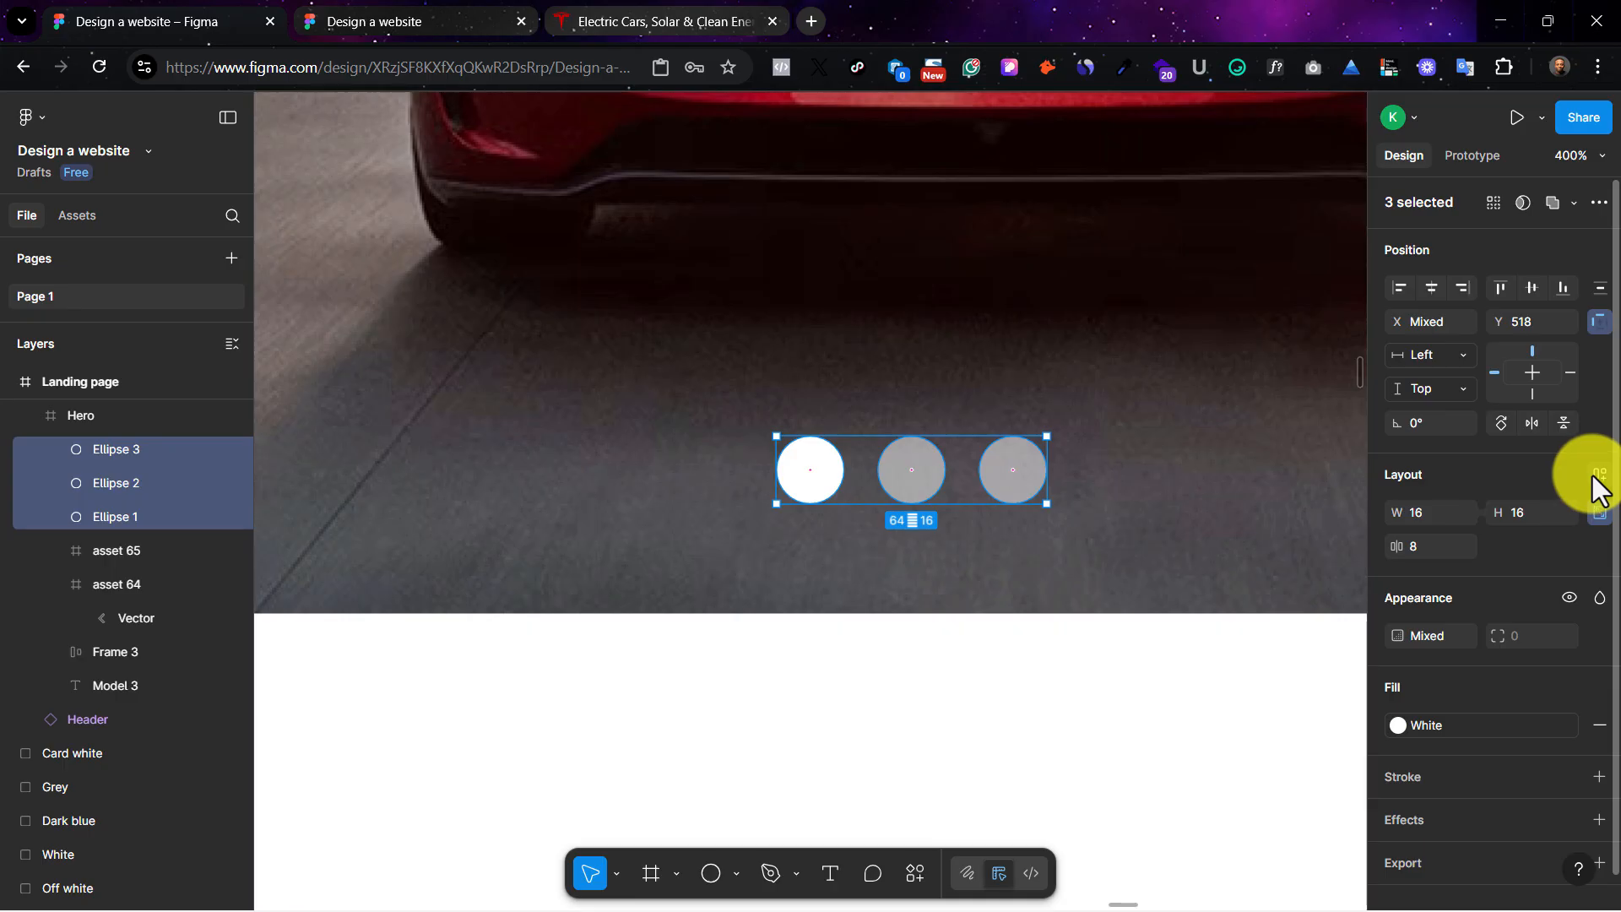
left_click(1596, 477)
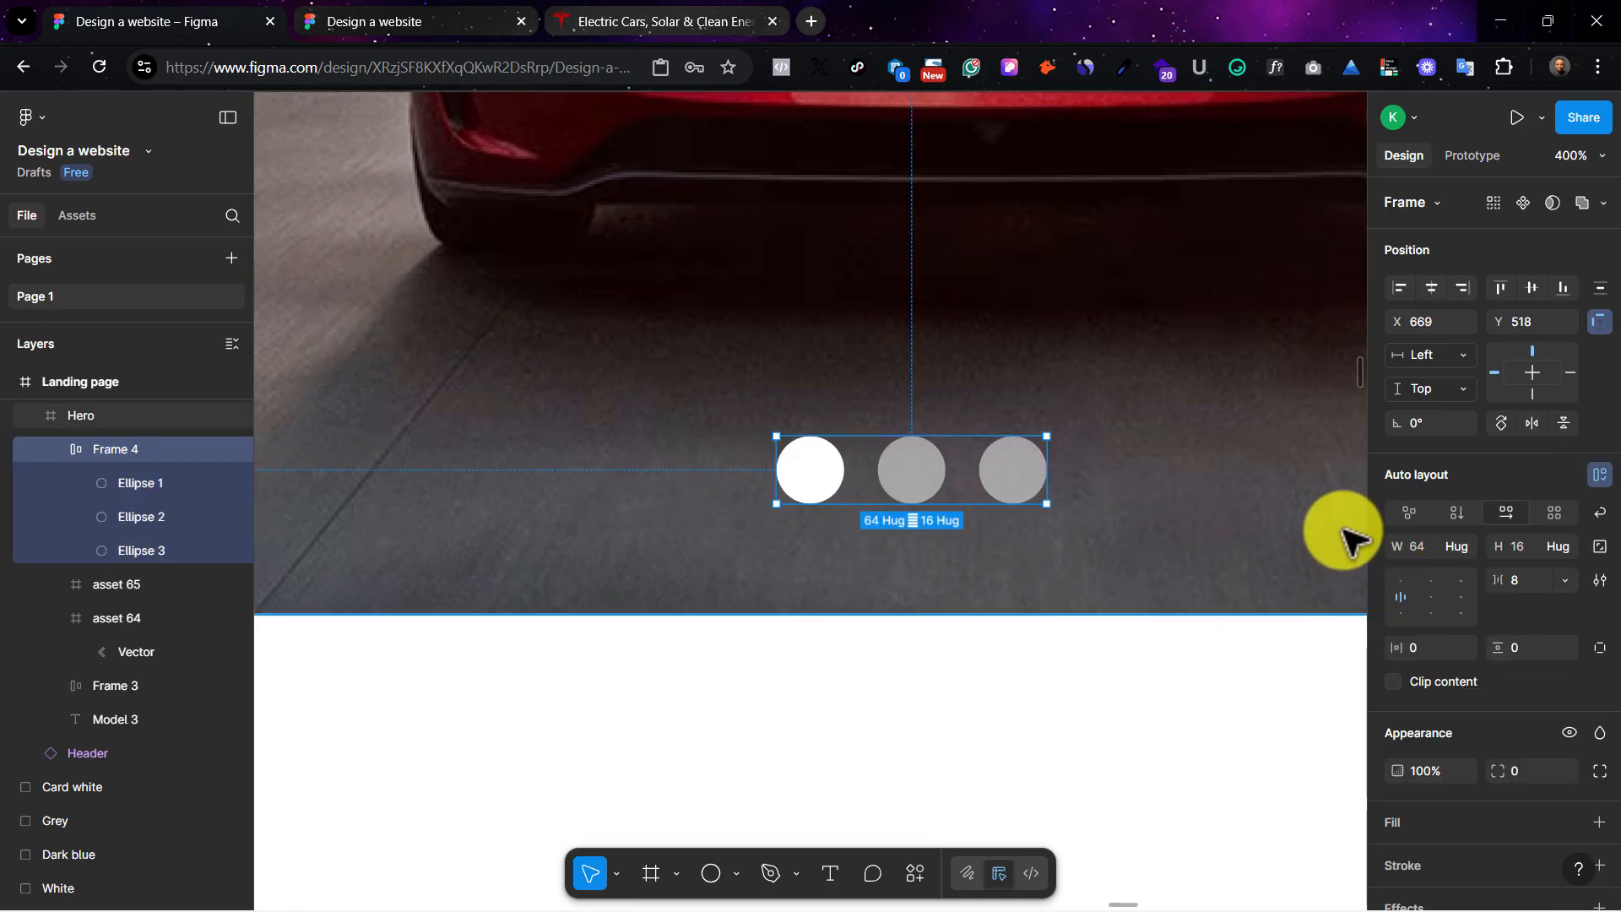
key("ctrl+z")
key("ctrl+z")
Step: Reduce the spacing between the three circles to 4 and wrap them in a horizontal auto layout frame
left_click(993, 489)
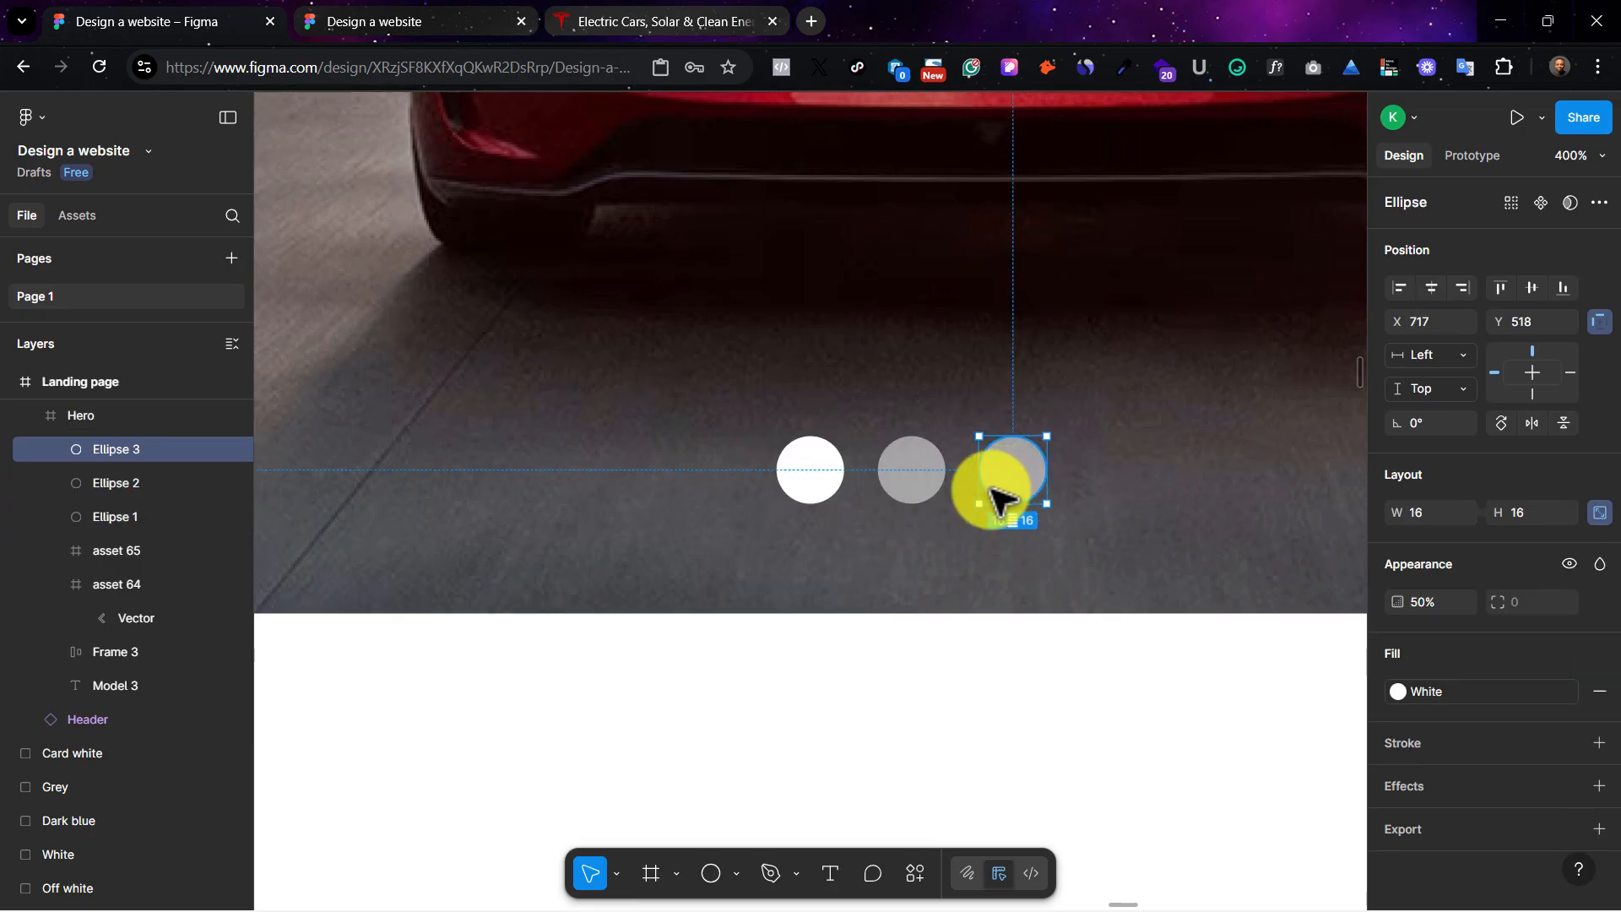
left_click(904, 478, "shift")
left_click(817, 471, "shift")
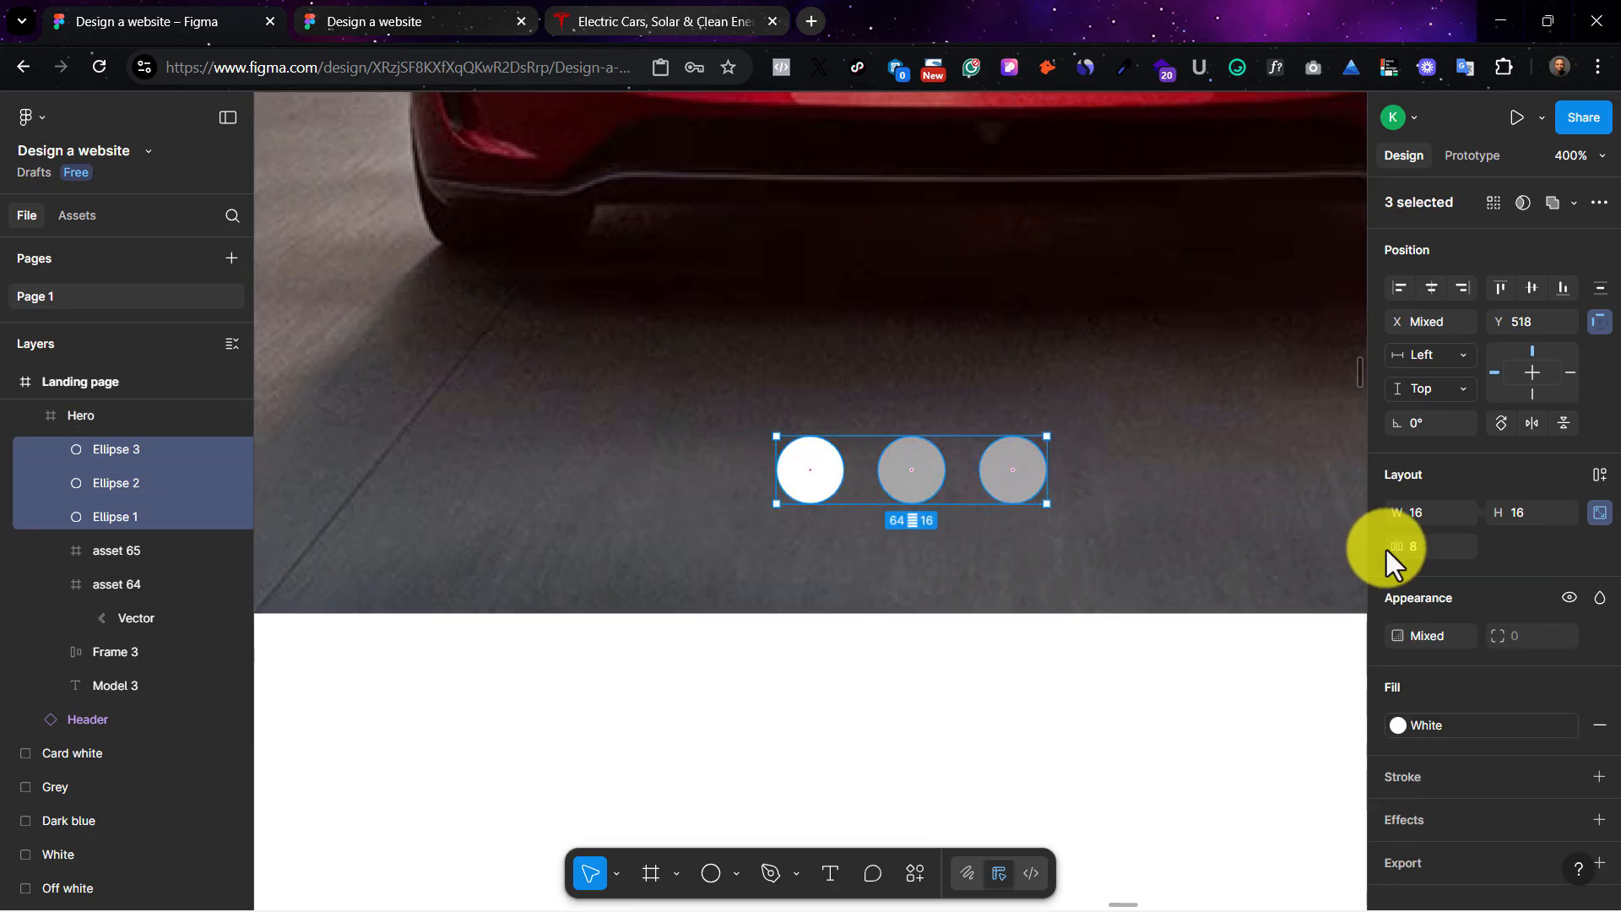
left_click_drag(1387, 551, 1385, 550)
left_click(1600, 475)
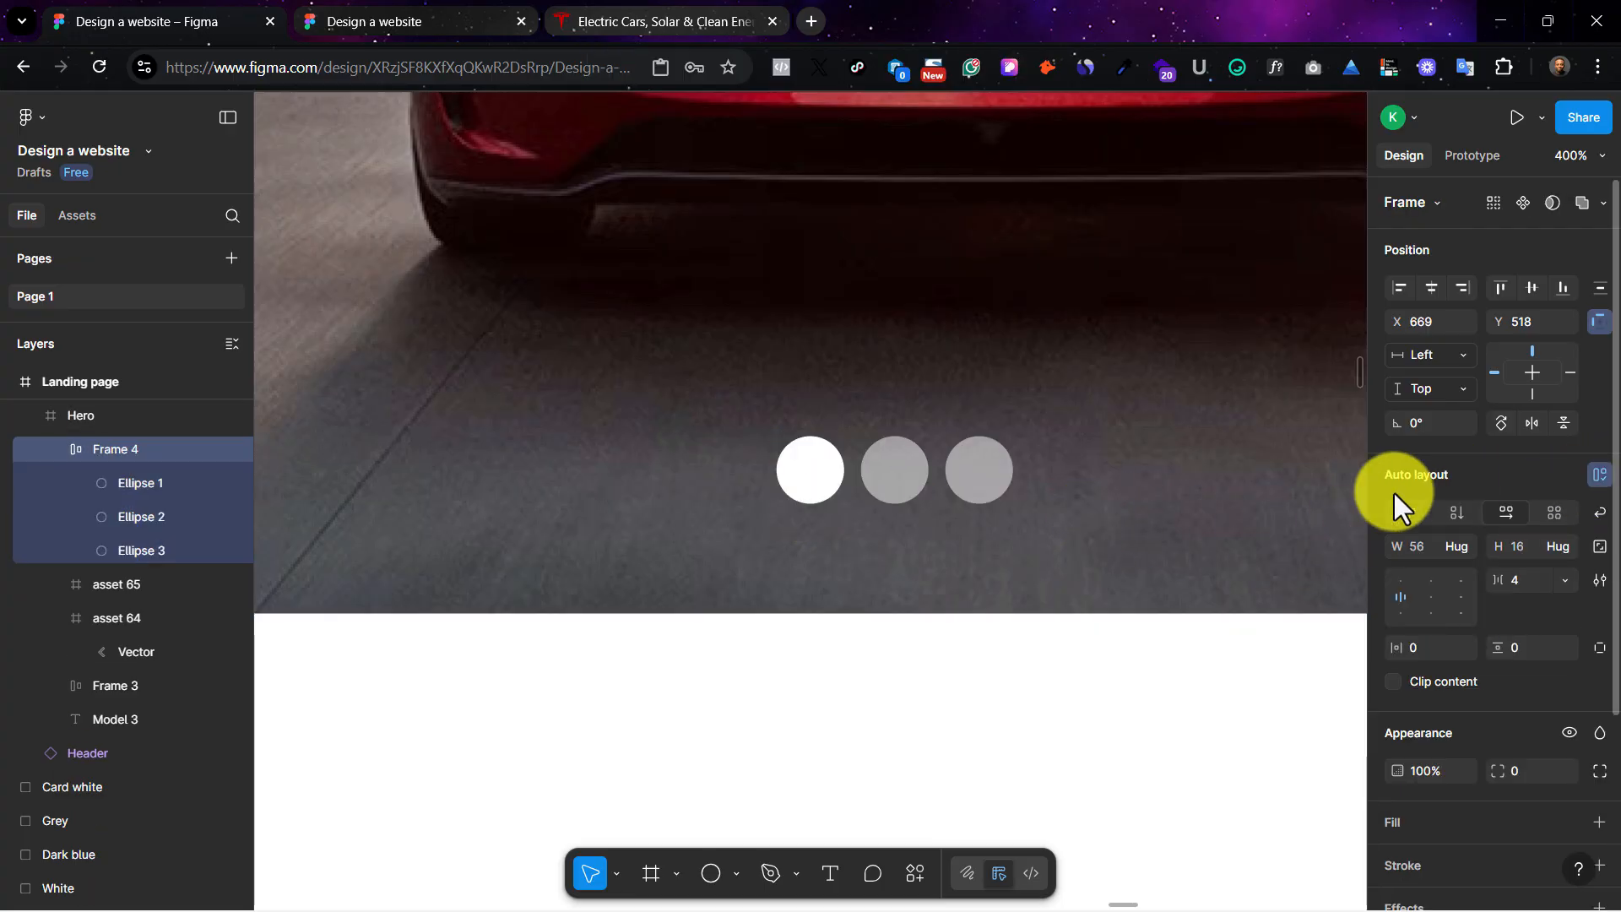
Step: Center the dots frame horizontally in the hero at X 692 and switch to tesla.com to compare
key("minus")
key("minus")
key("minus")
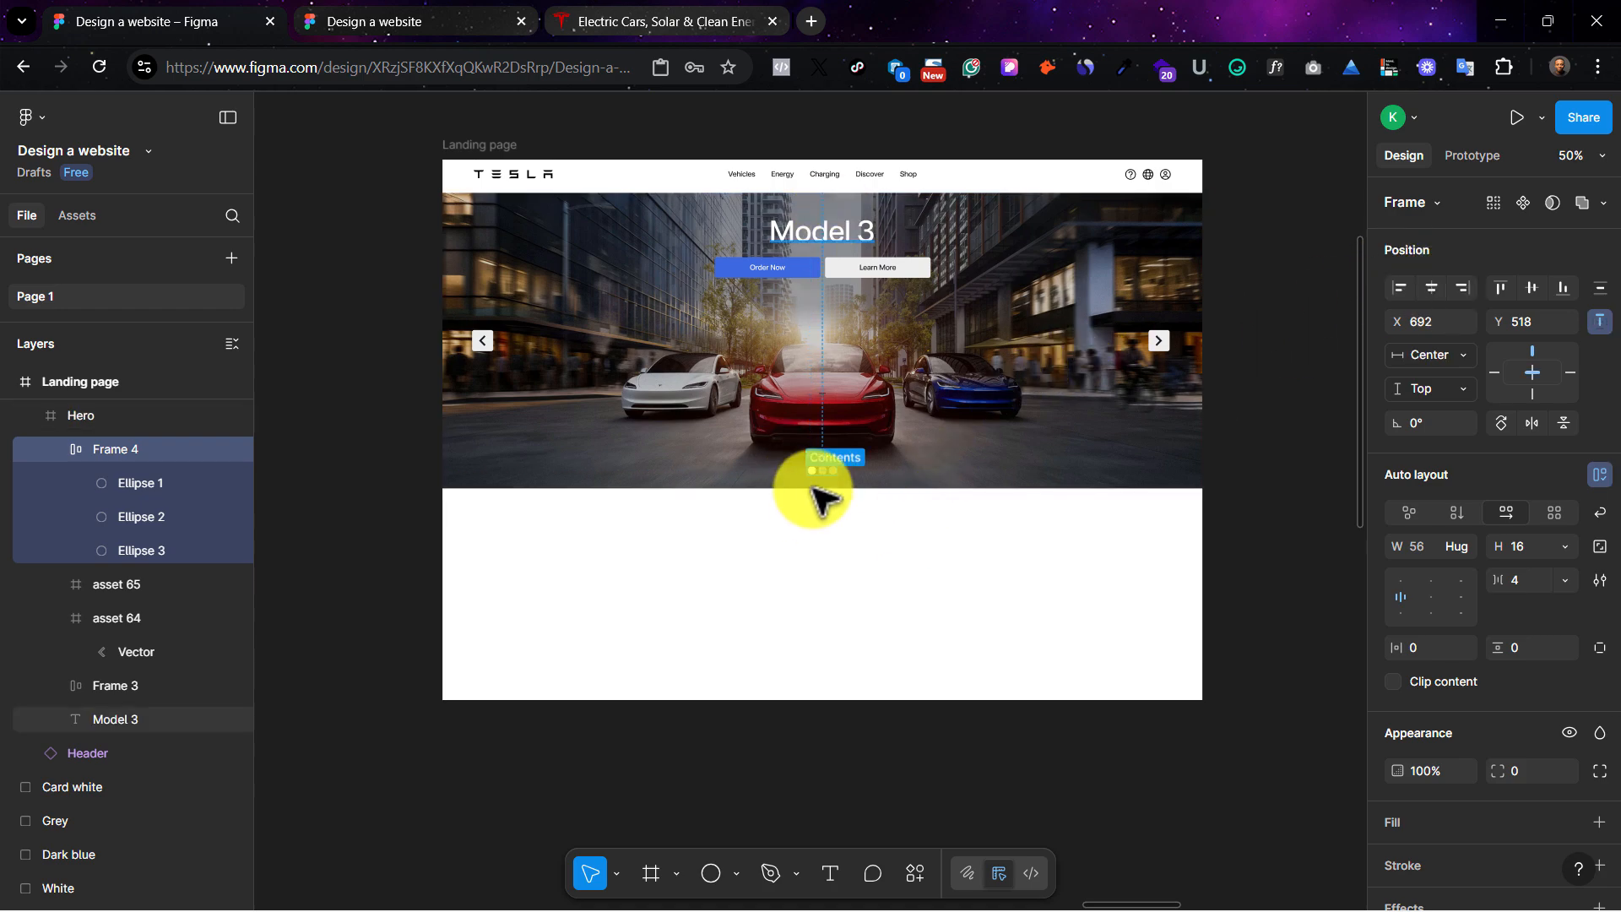
key("Escape")
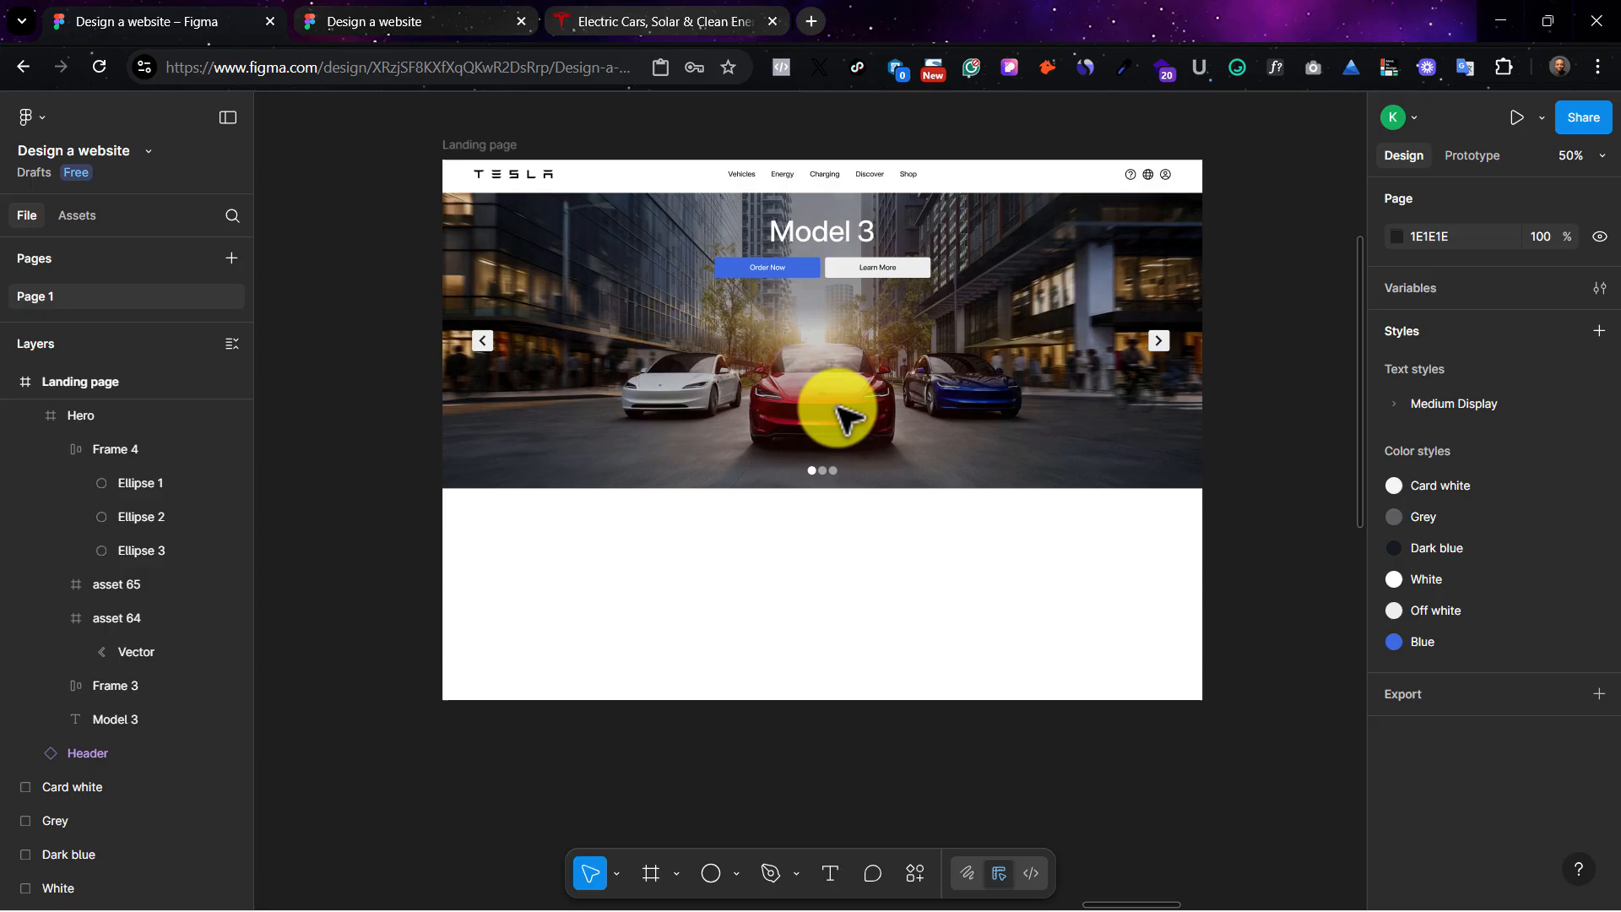
left_click(361, 23)
left_click(695, 11)
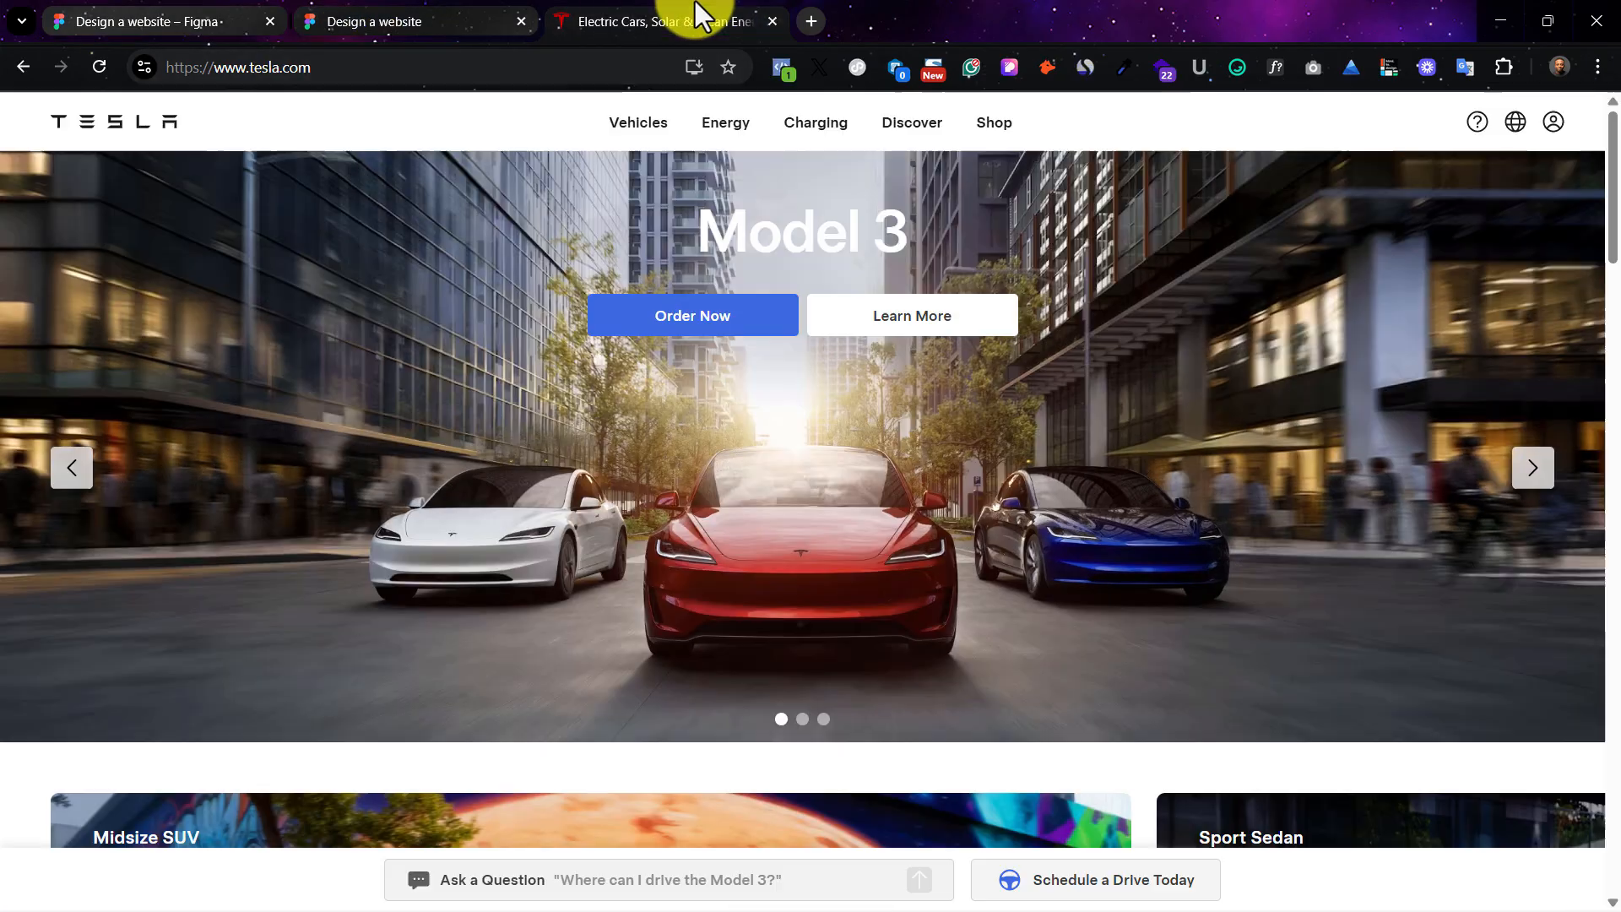
Step: Compare the pagination dots in the prototype preview with those on tesla.com and resize the three circles to 14 by 14
left_click(438, 15)
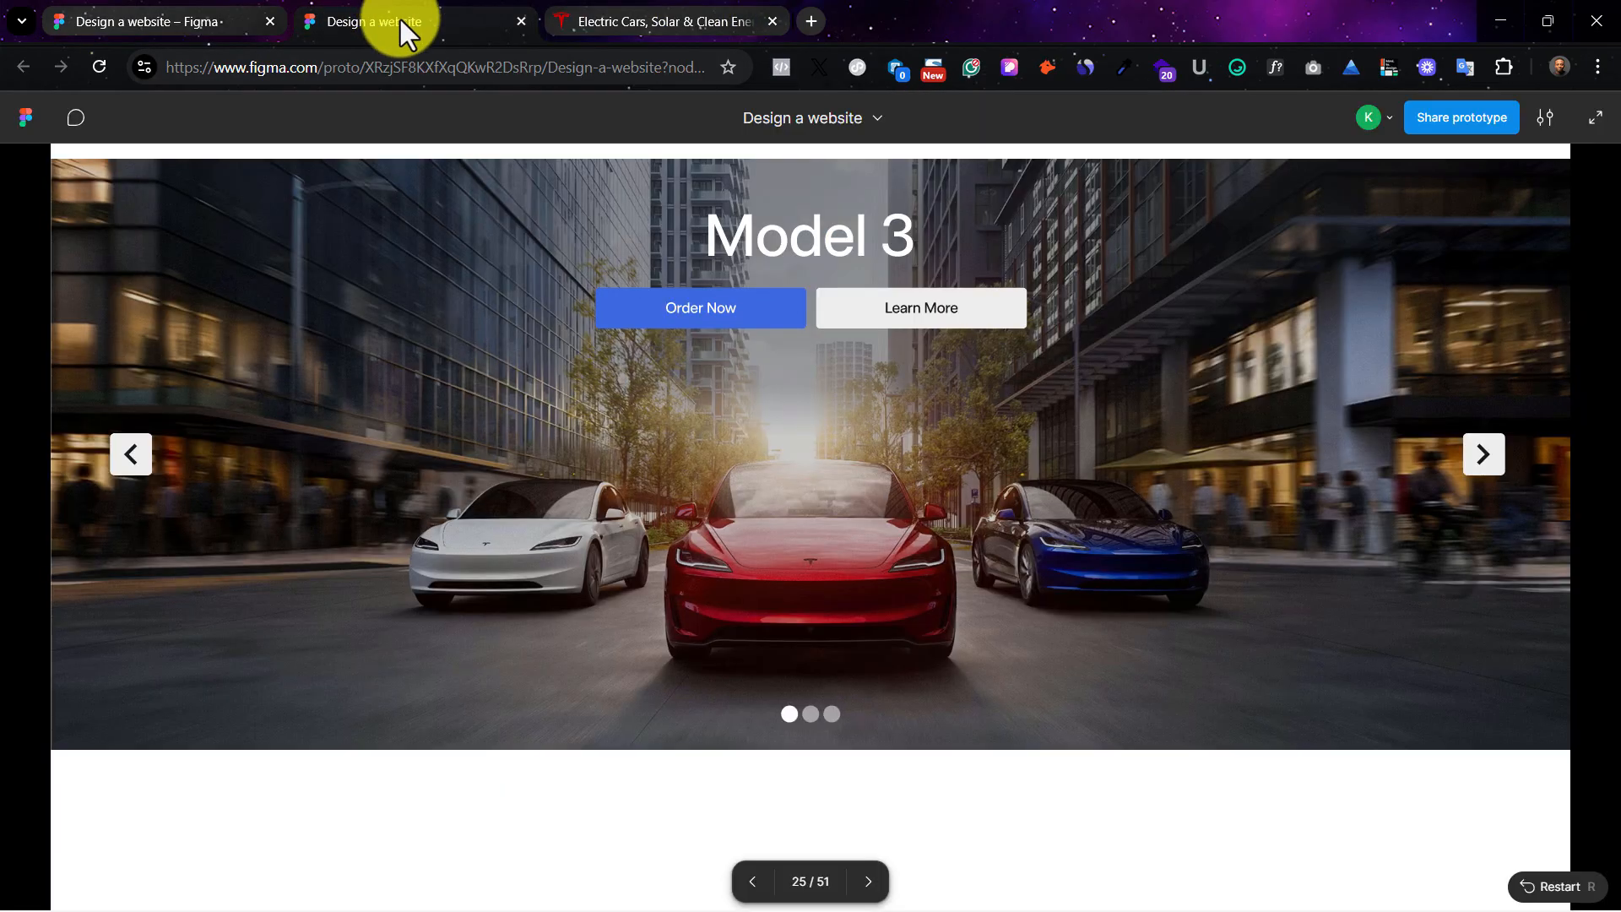
left_click(101, 12)
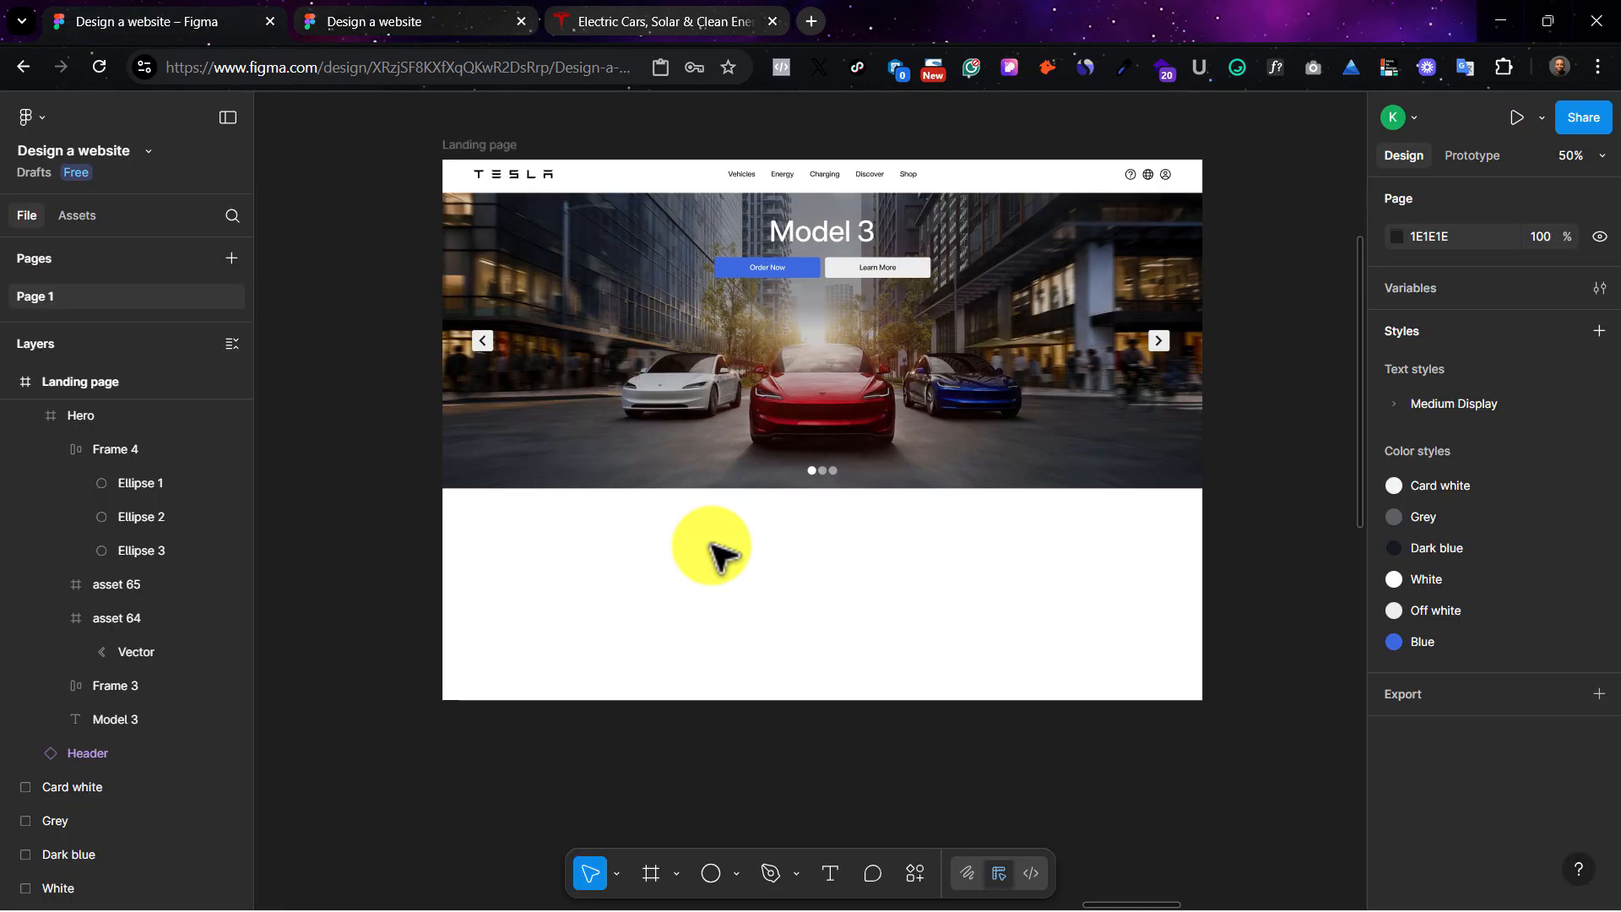
double_click(824, 470)
scroll(822, 475, "up", 2)
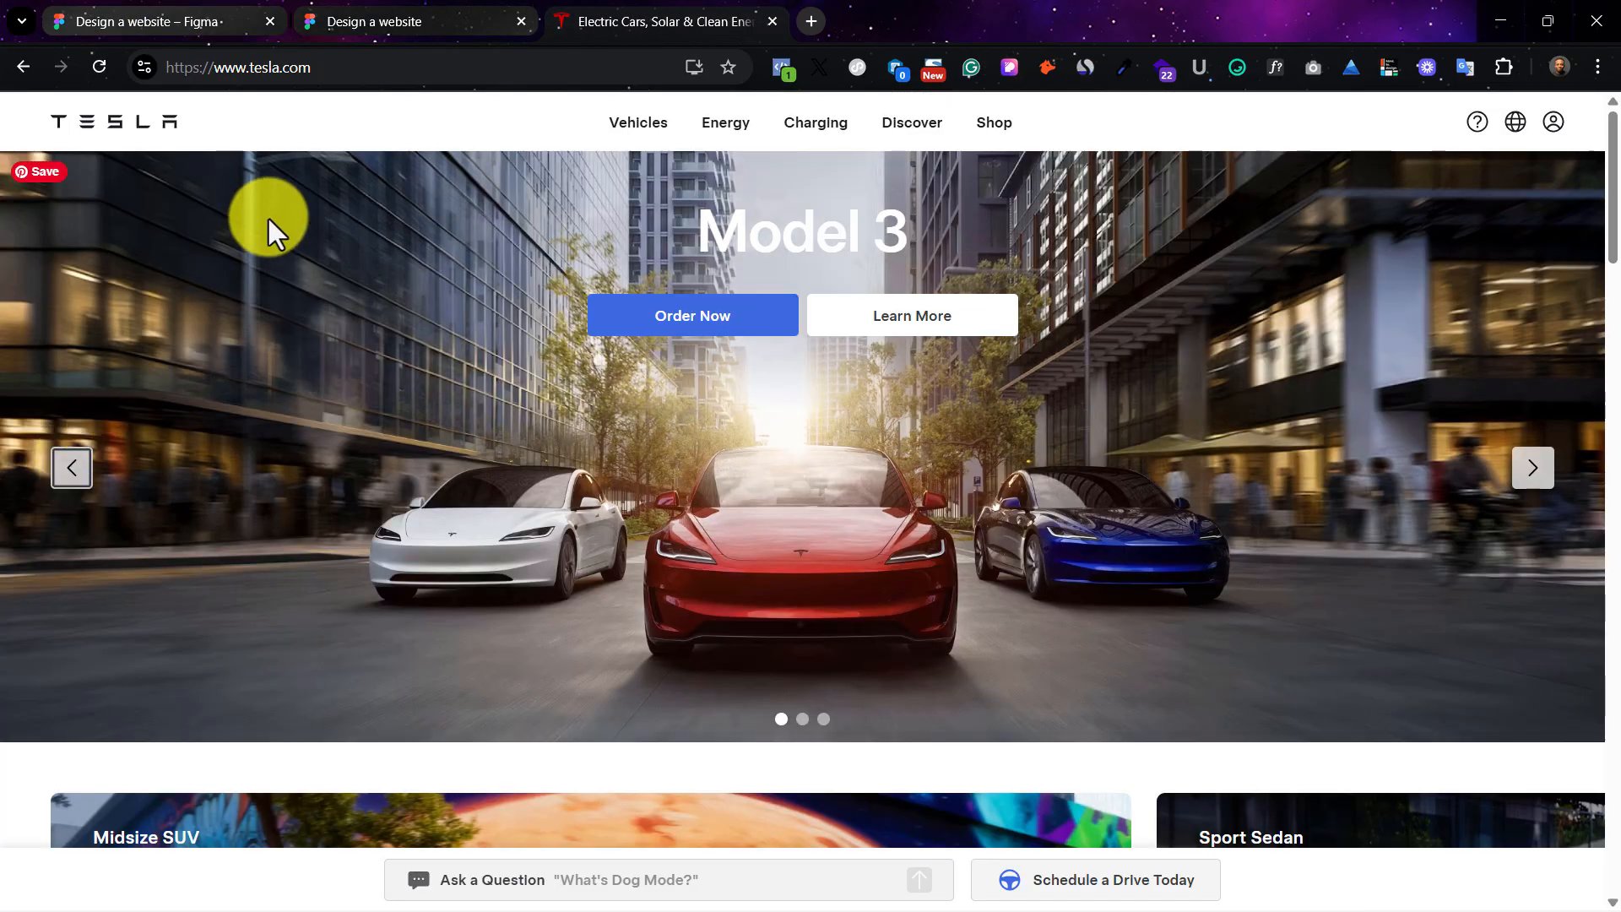
left_click(193, 24)
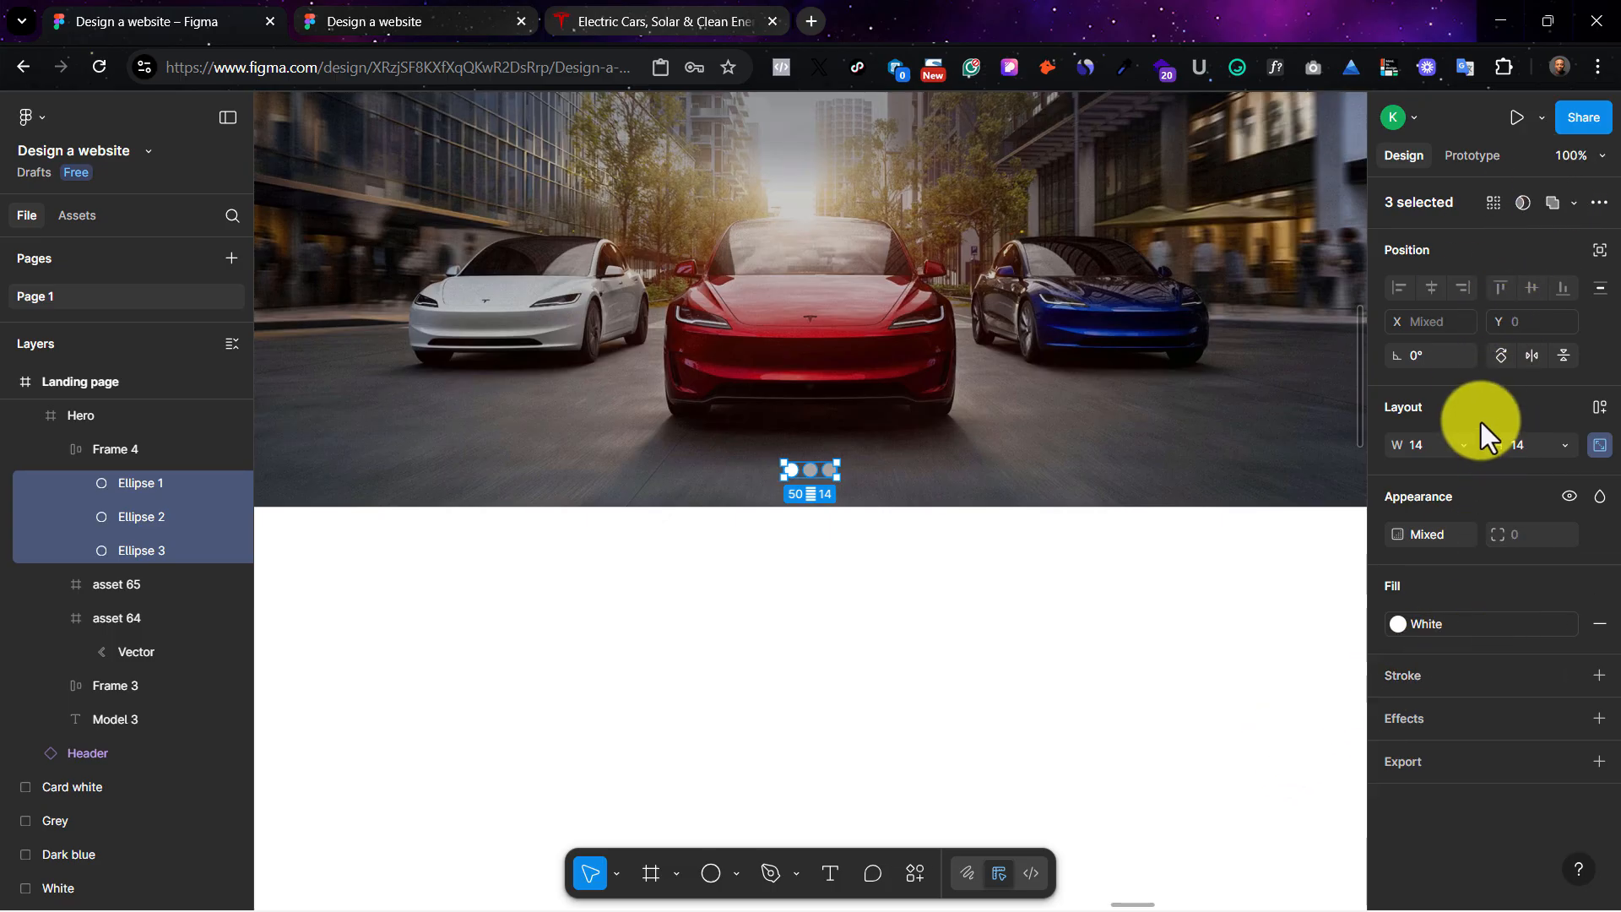
Step: Center the resized dots frame horizontally in the hero at X 695 and check it in the prototype preview
left_click(124, 460)
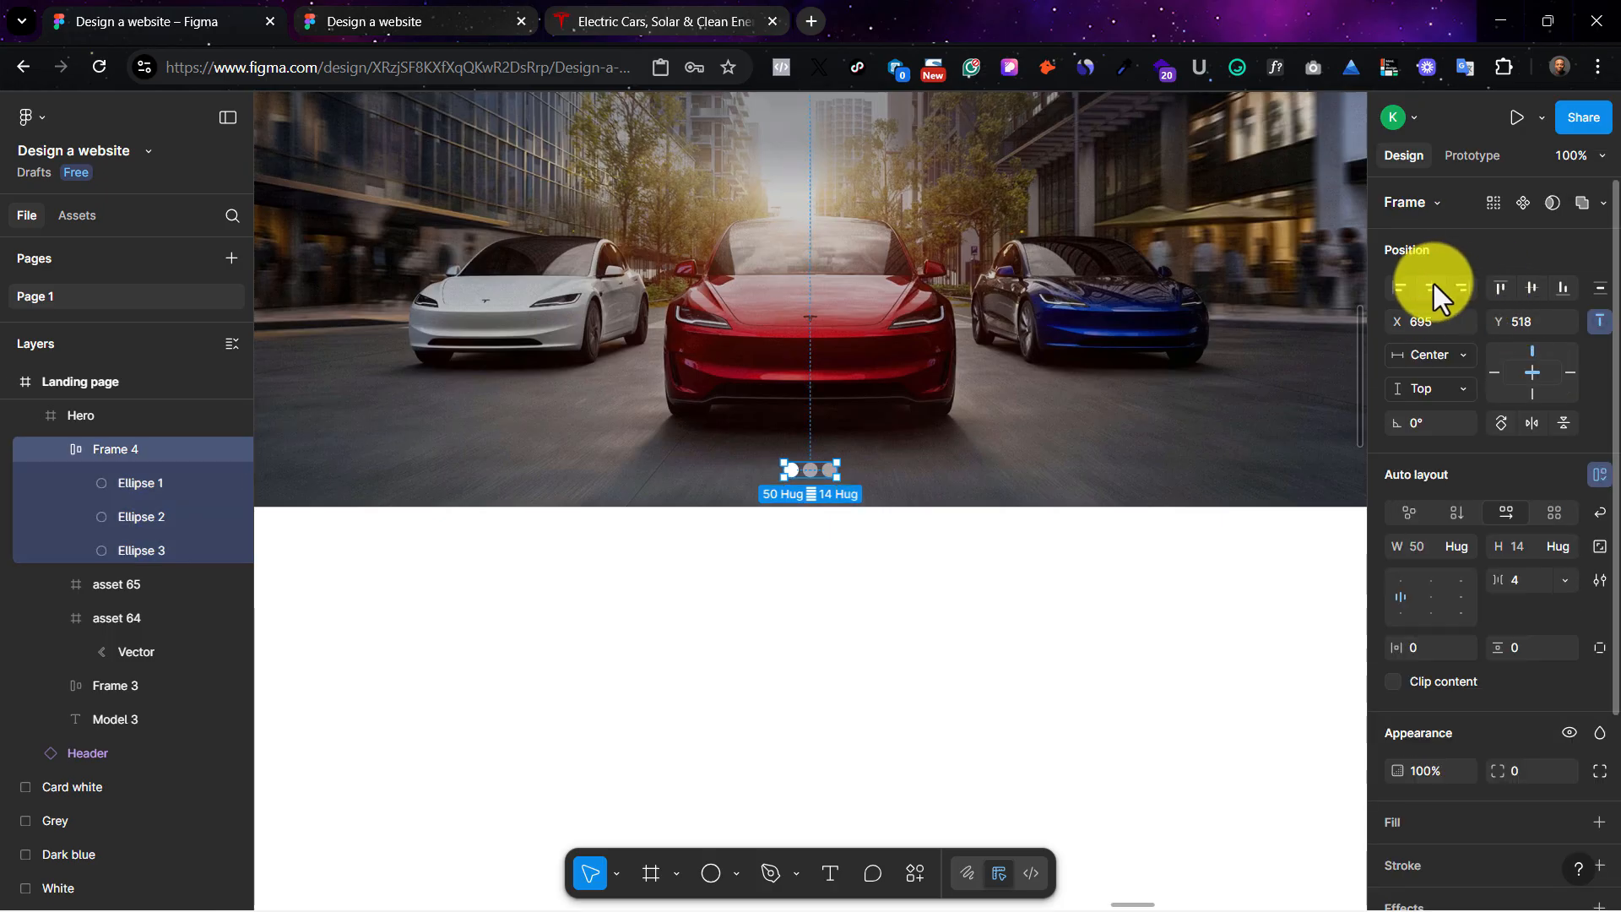
key("minus")
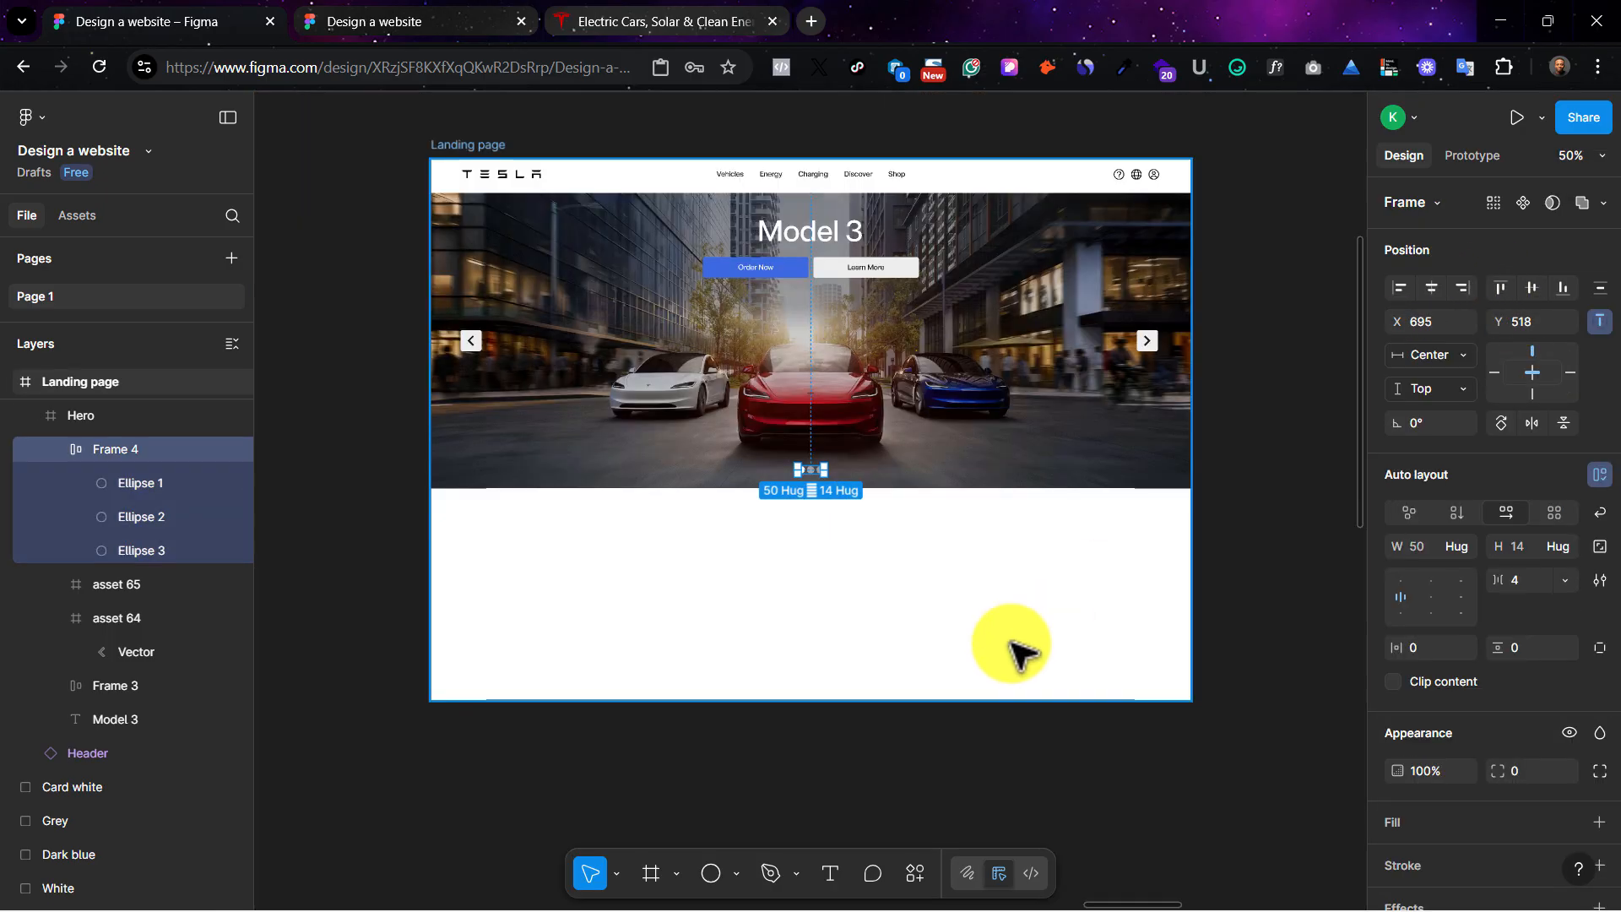
left_click(984, 644)
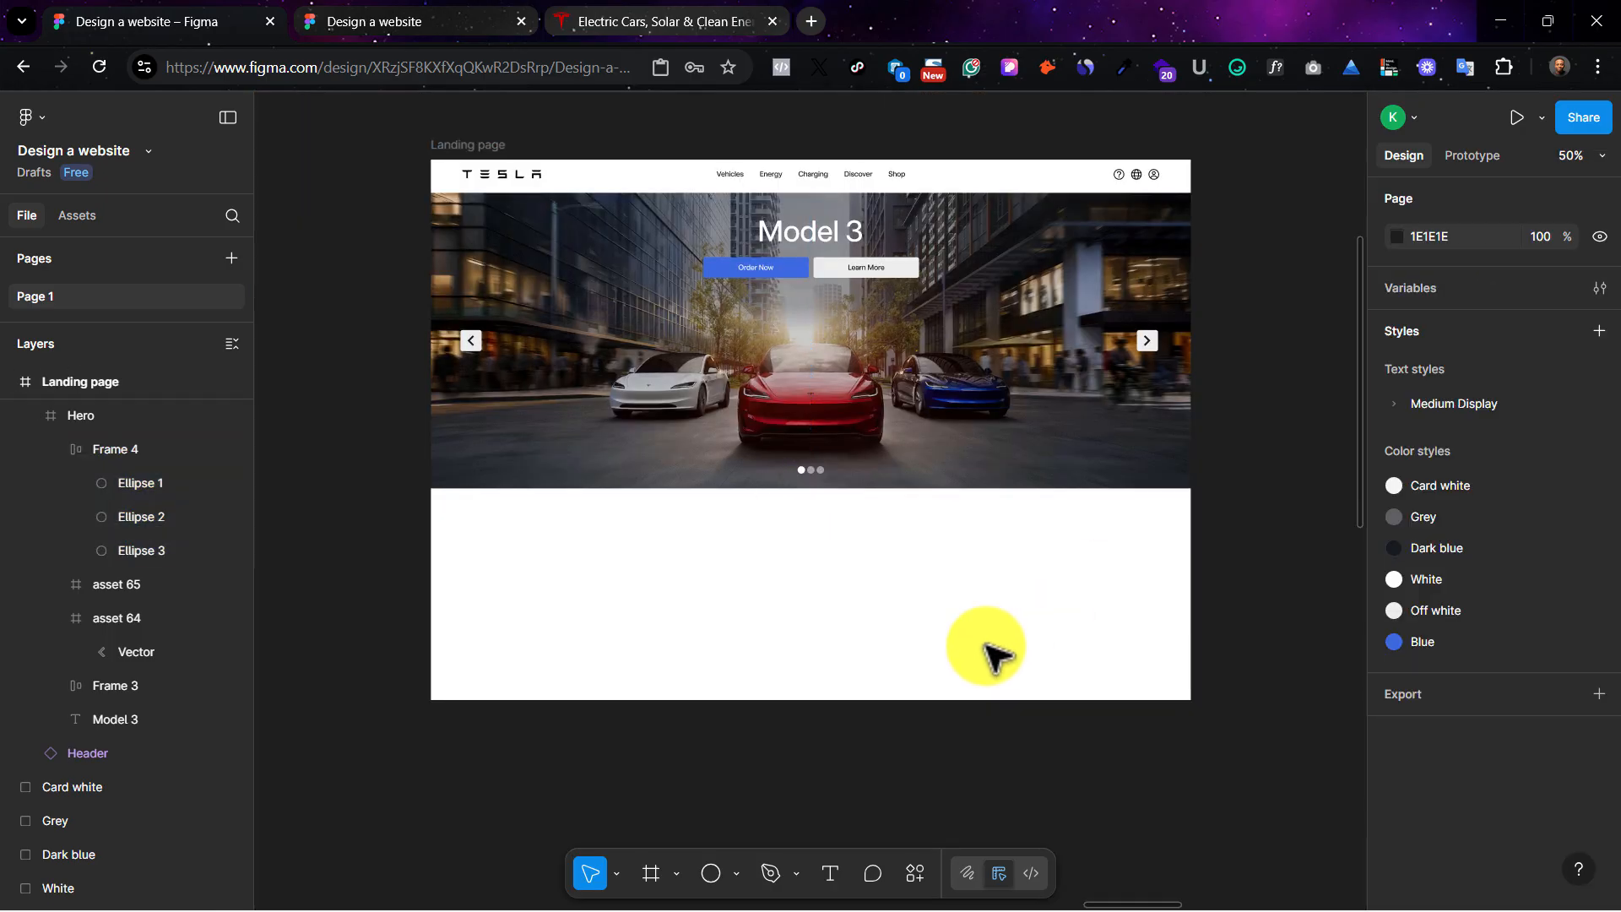
left_click(955, 356)
left_click(400, 2)
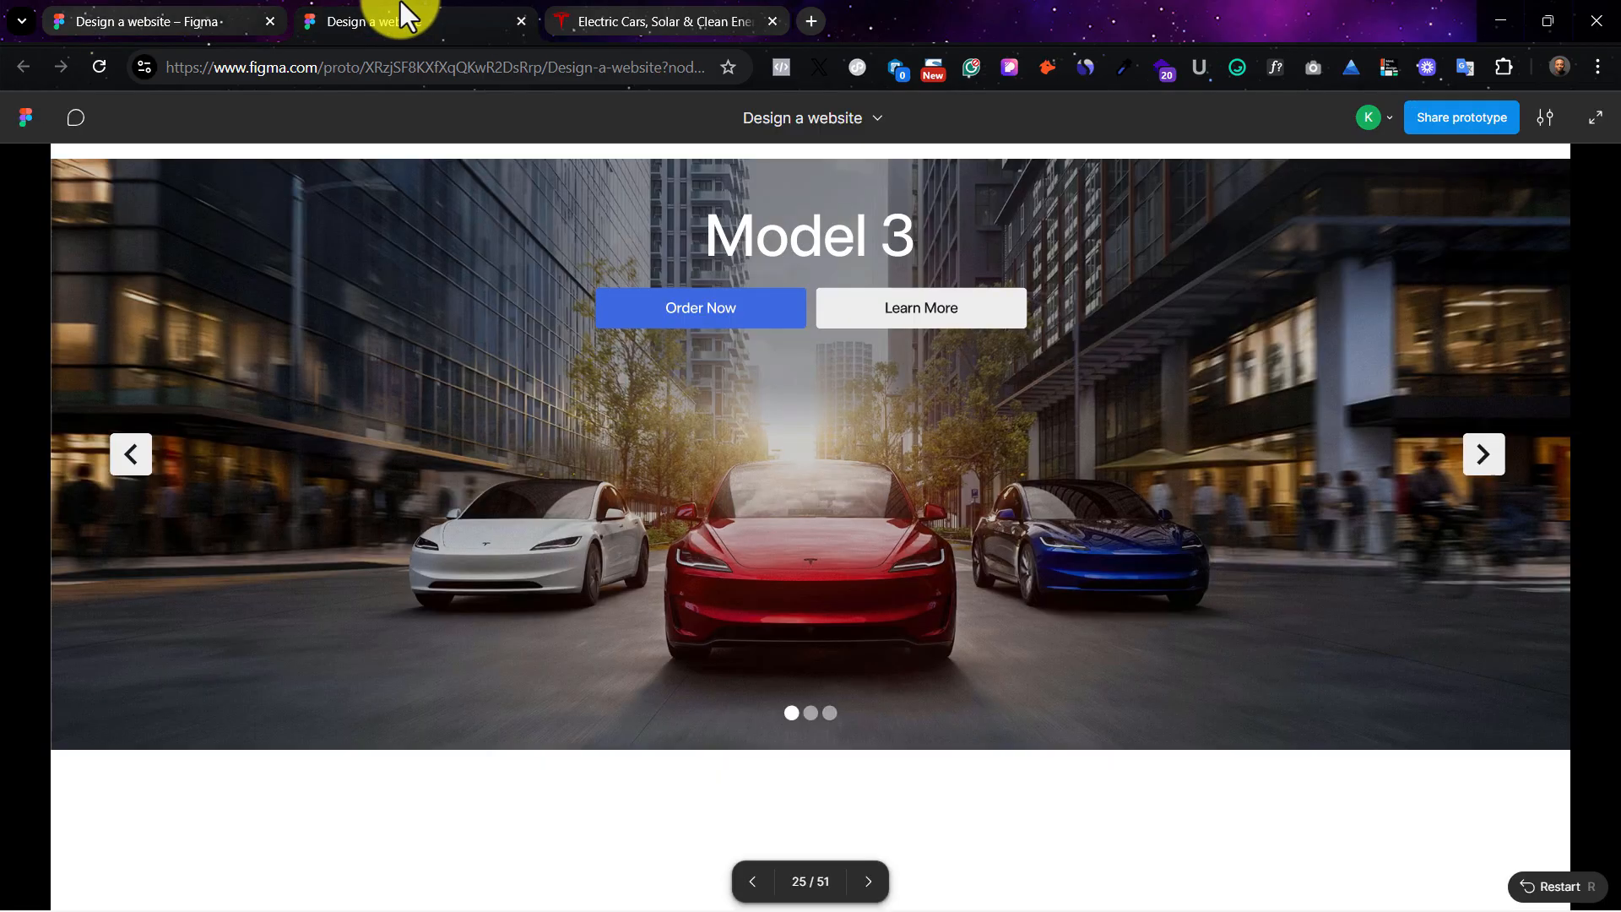
left_click(188, 12)
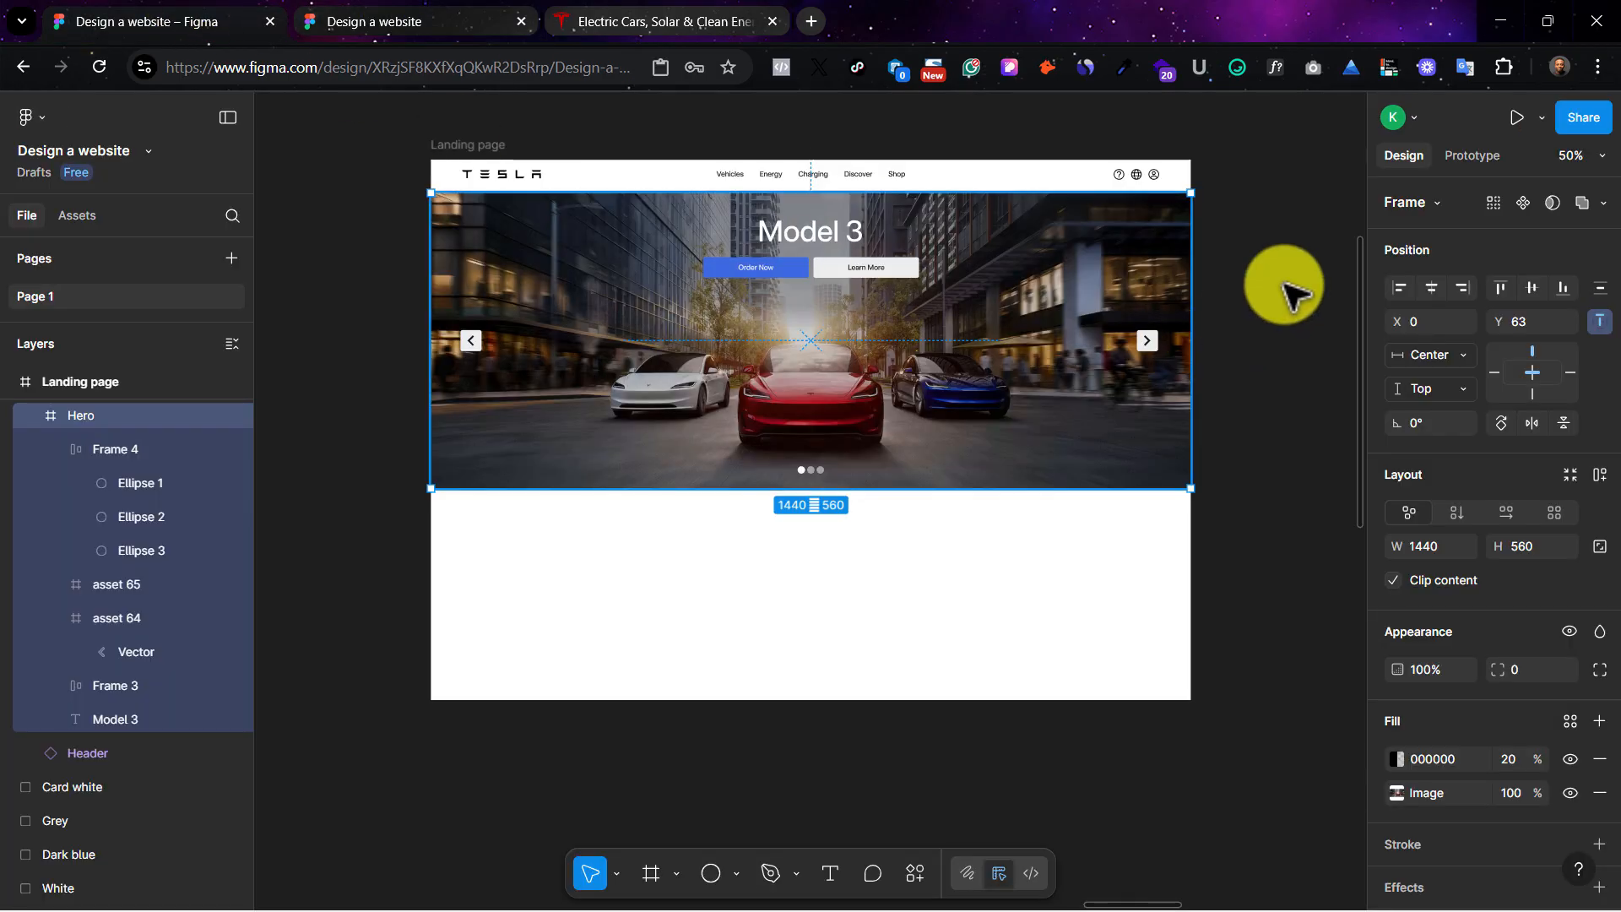
Step: Set the prototype device of the landing page to Surface Pro 8 (1440×960)
left_click(1258, 355)
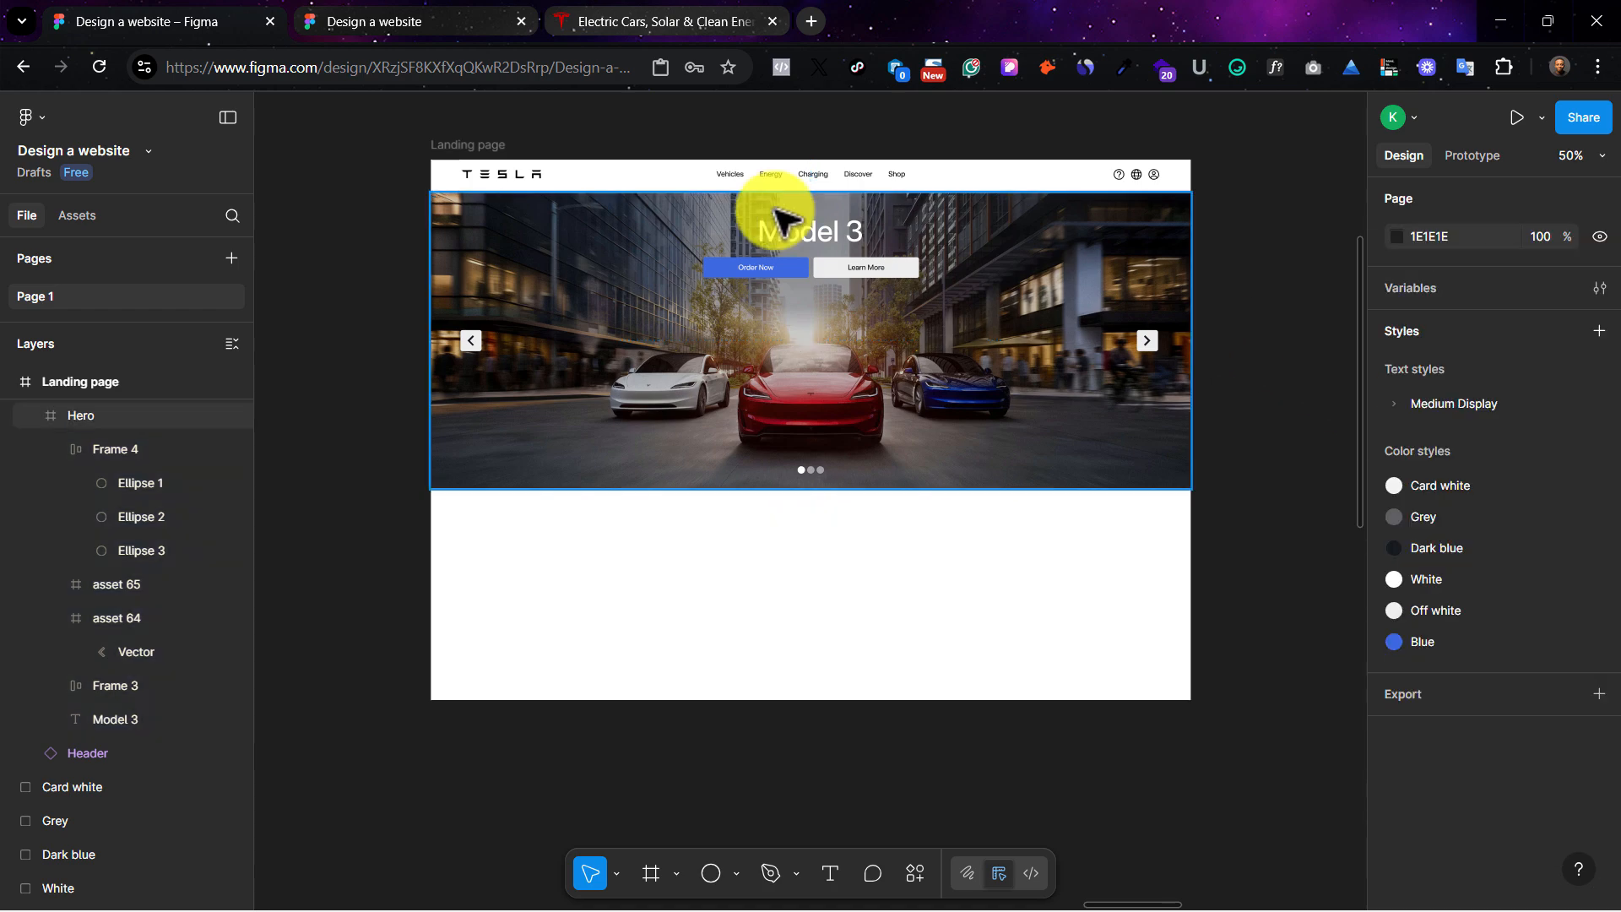
left_click(498, 145)
left_click(1479, 158)
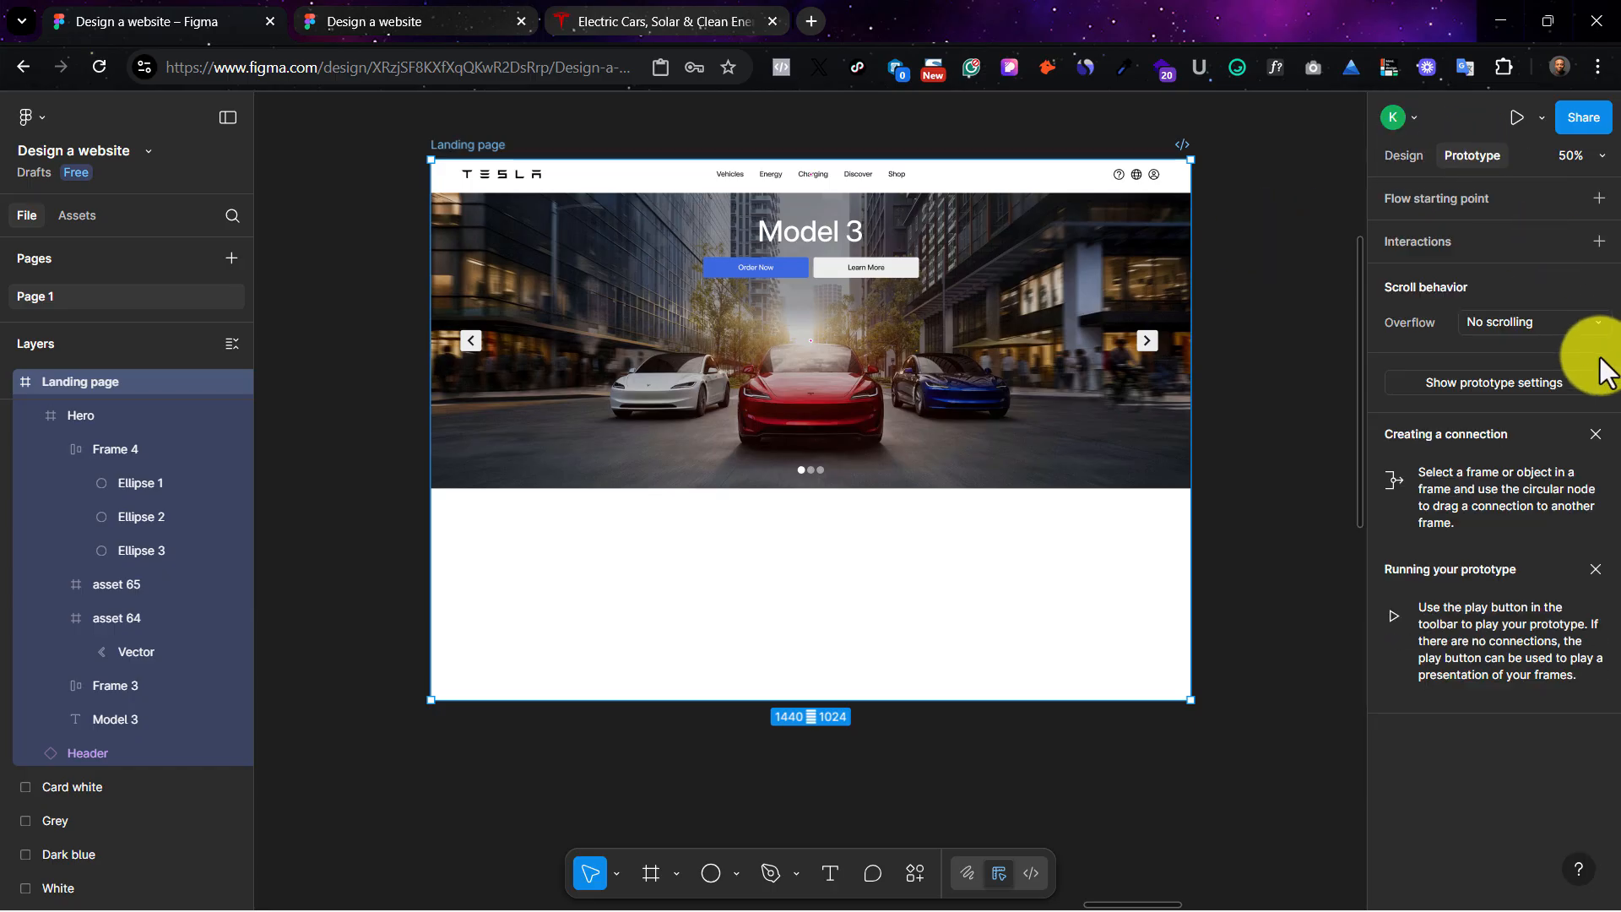
left_click(1554, 382)
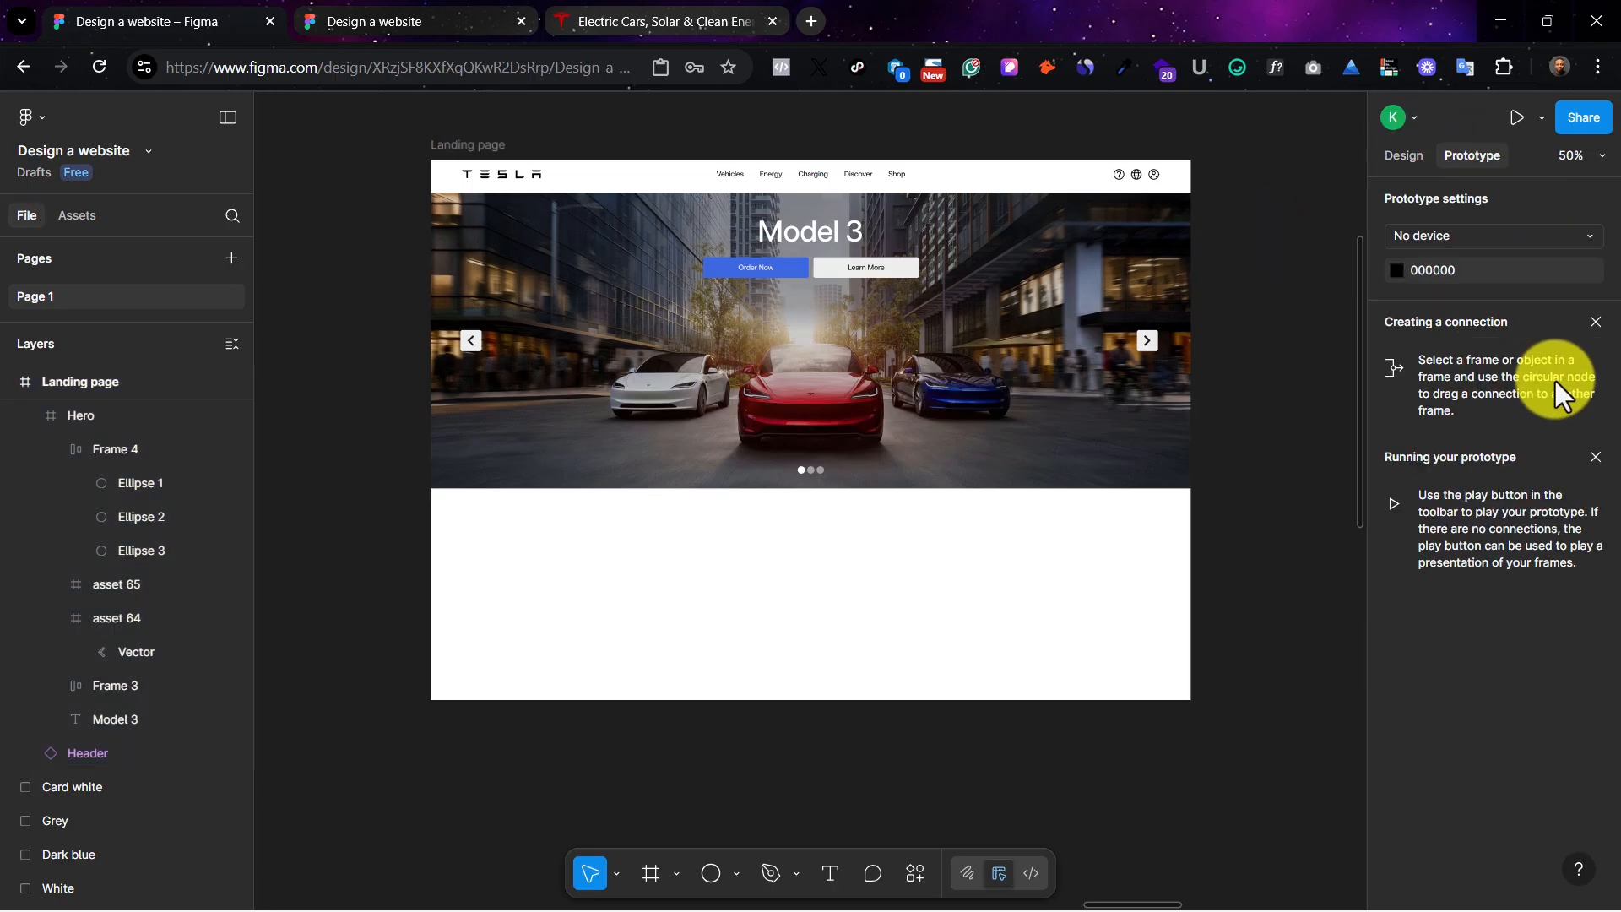
left_click(1486, 244)
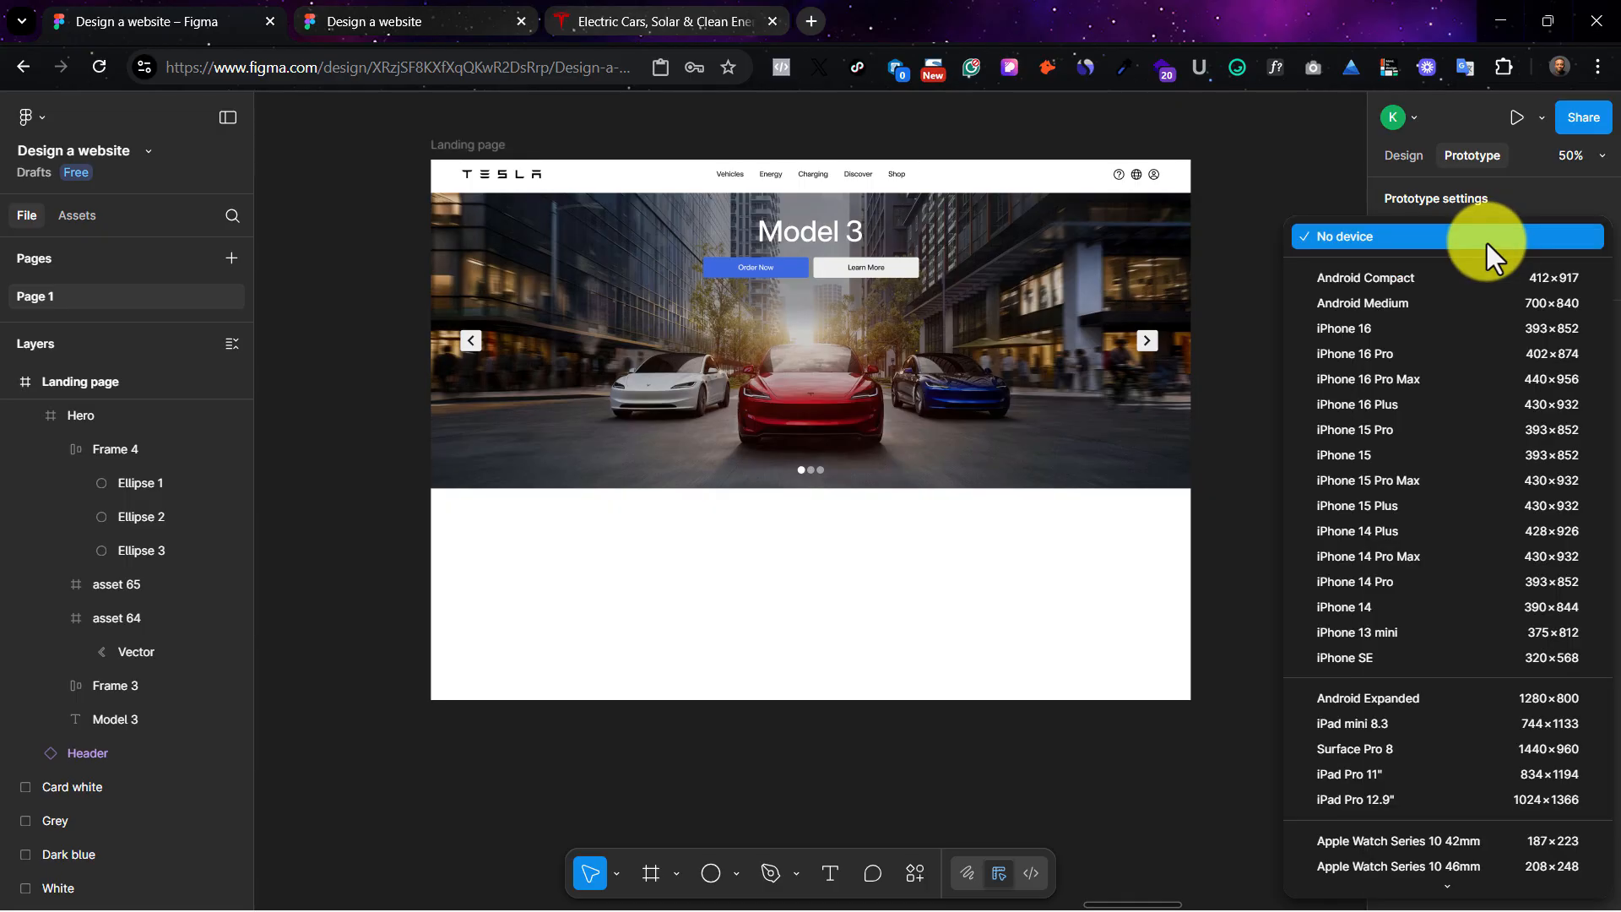
left_click(1548, 751)
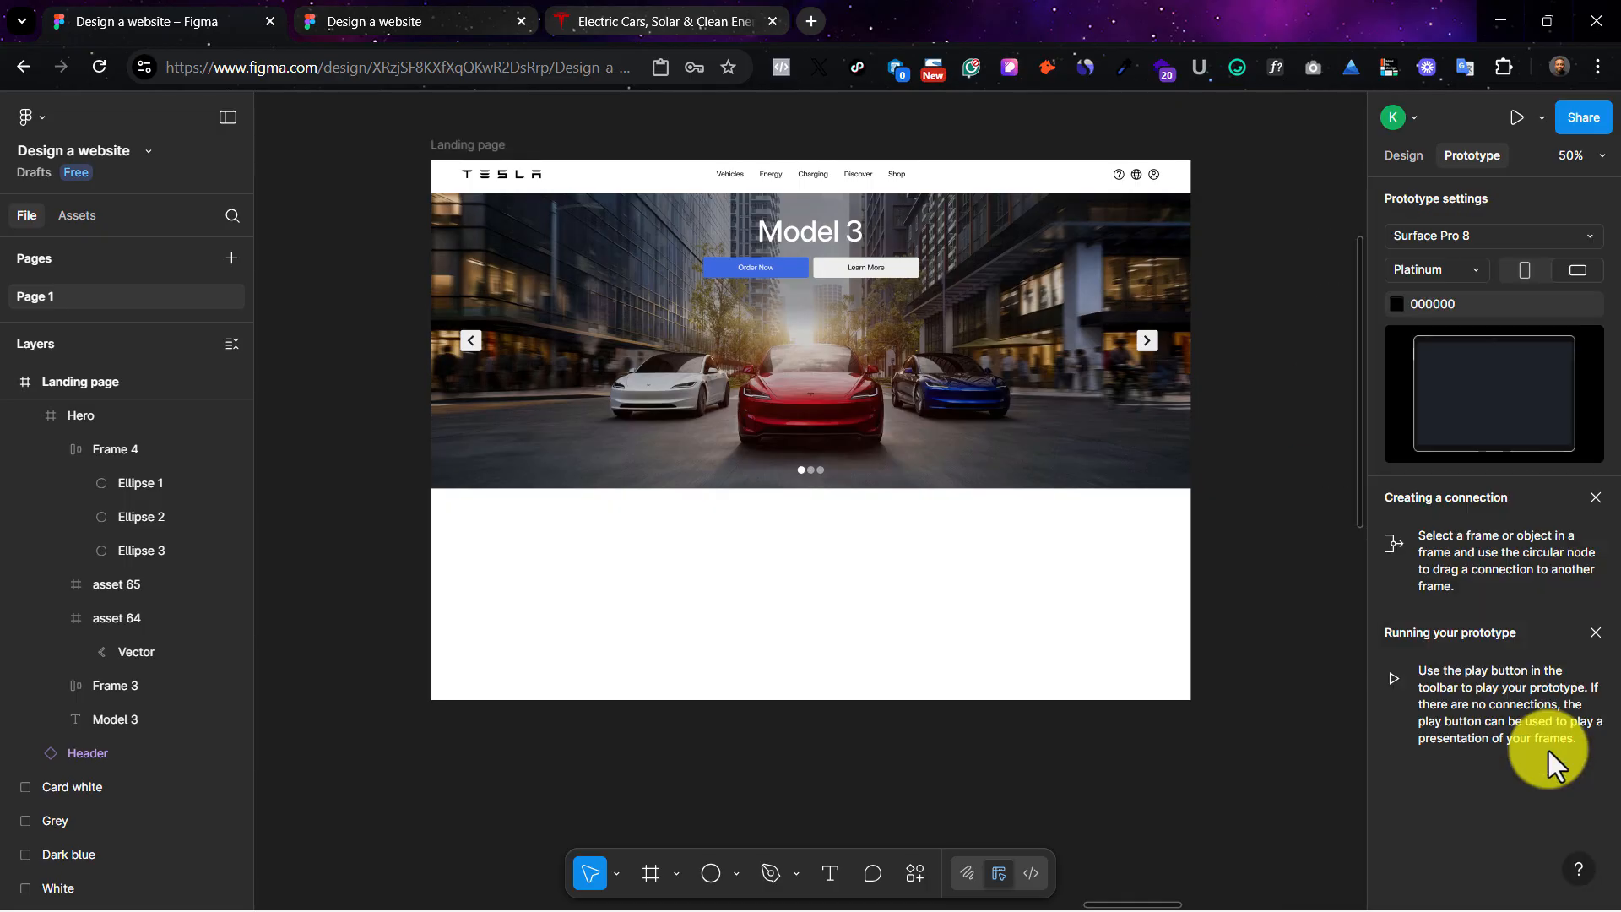
left_click(1482, 231)
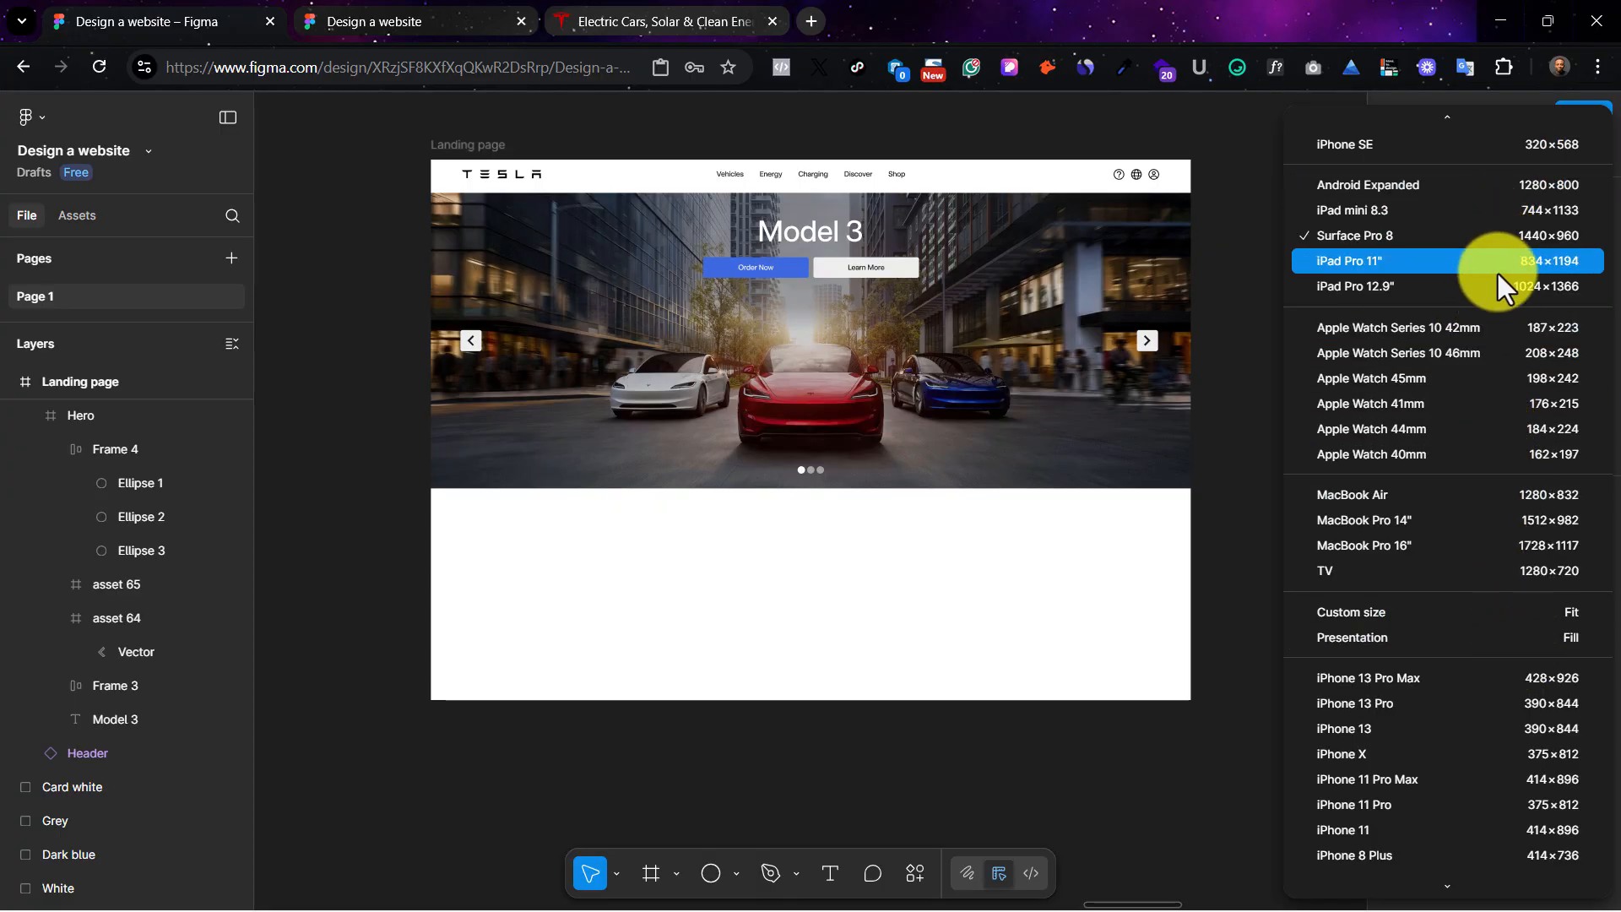
scroll(1497, 686, "down", 1)
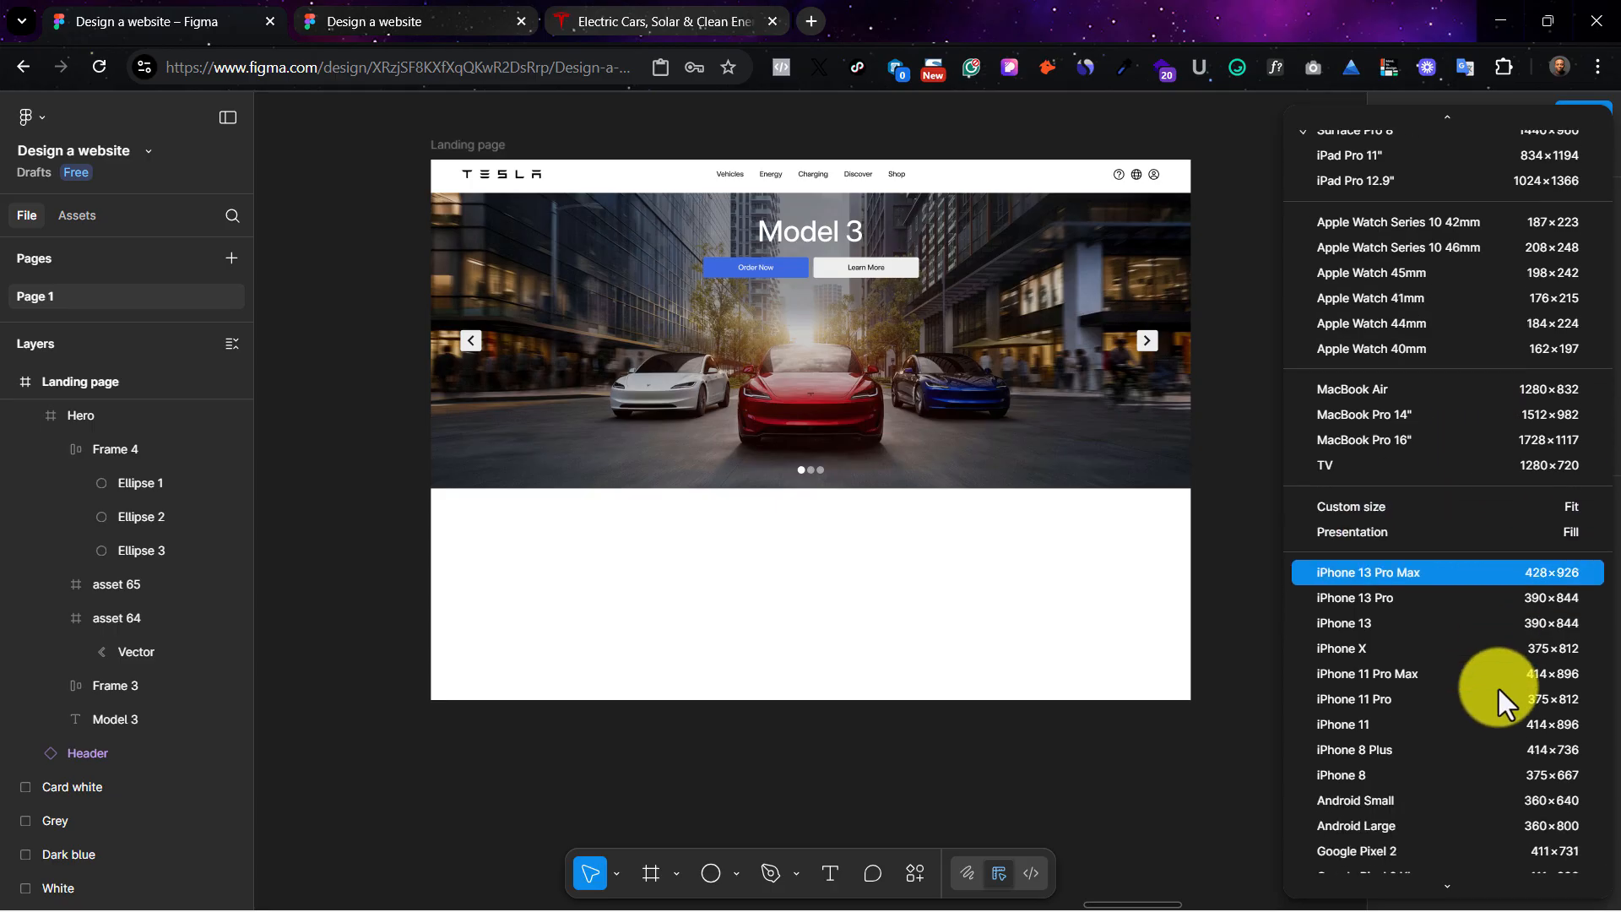
scroll(1498, 689, "down", 2)
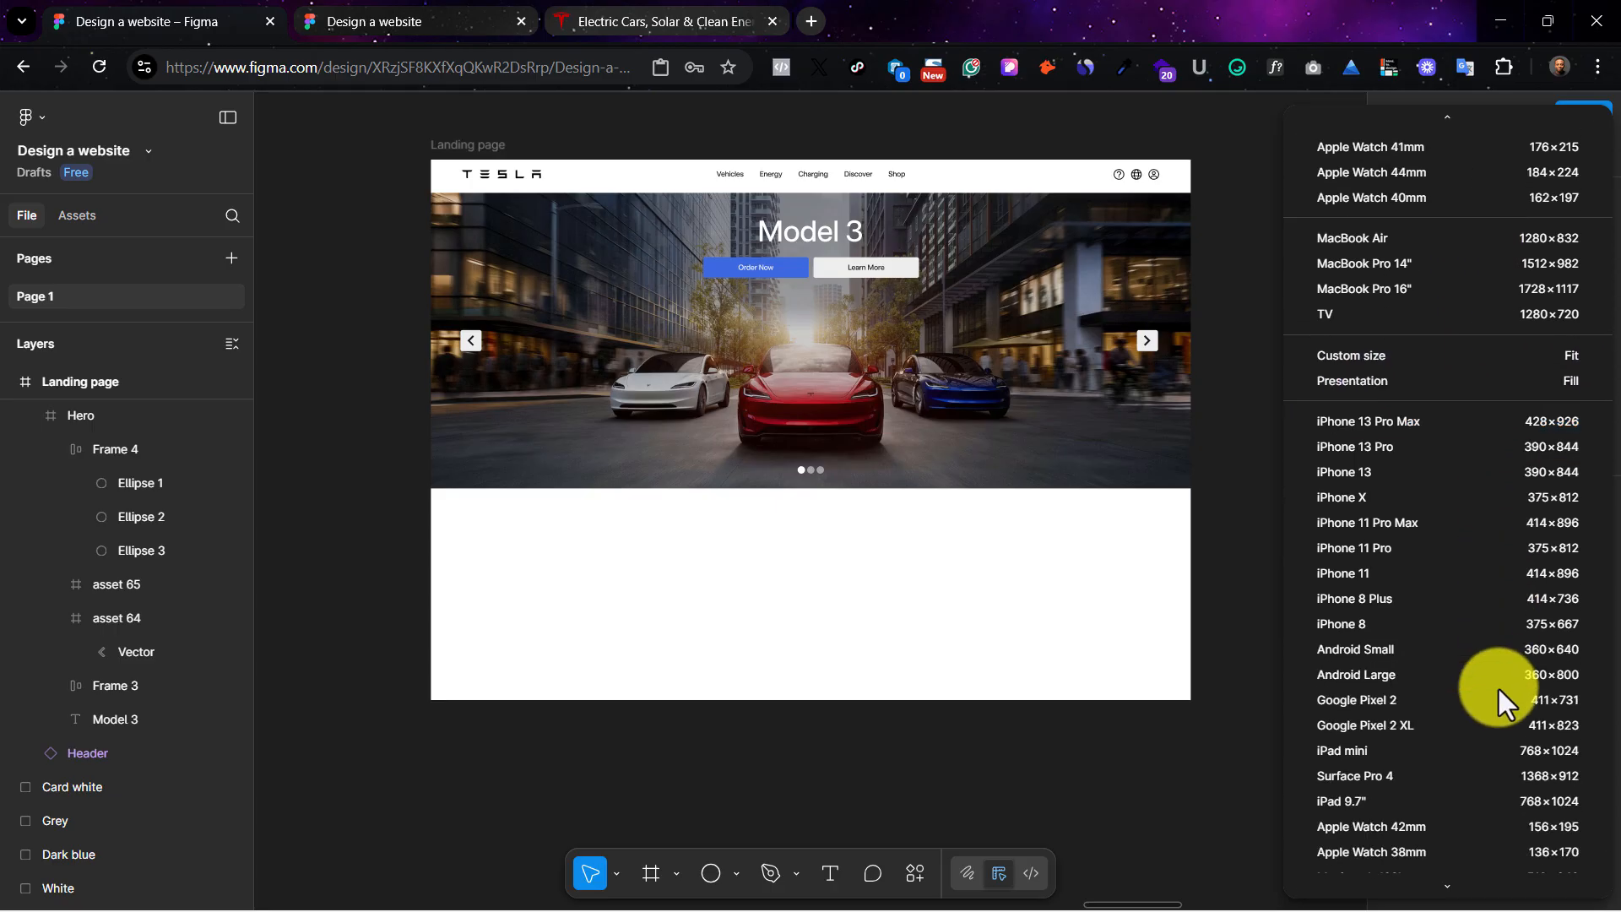
scroll(1499, 689, "up", 10)
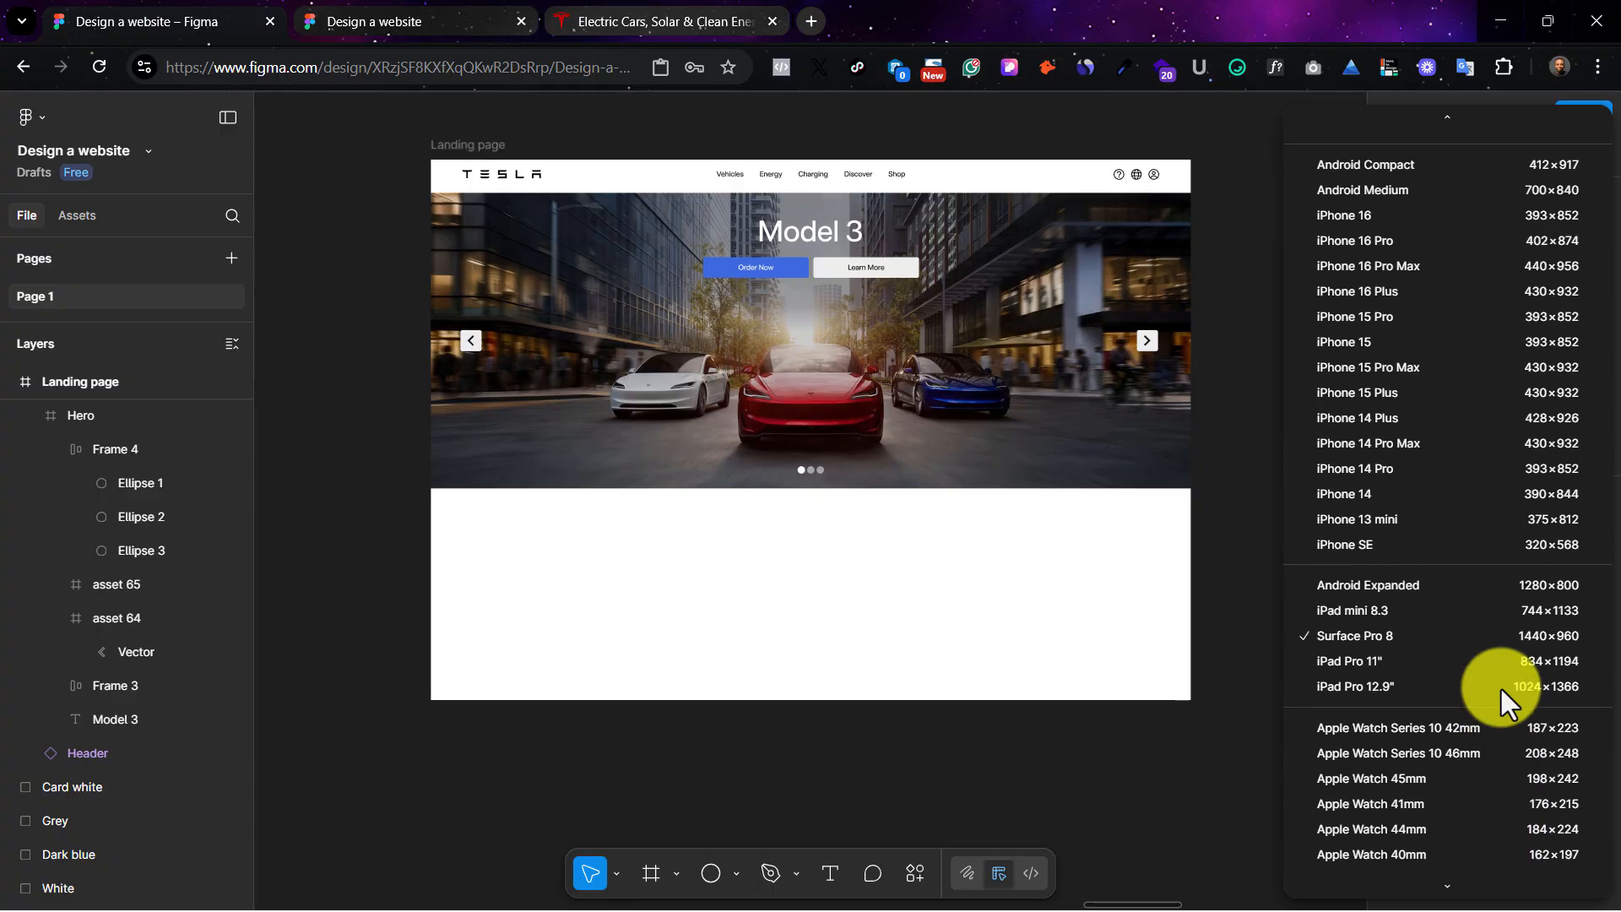
left_click(1255, 333)
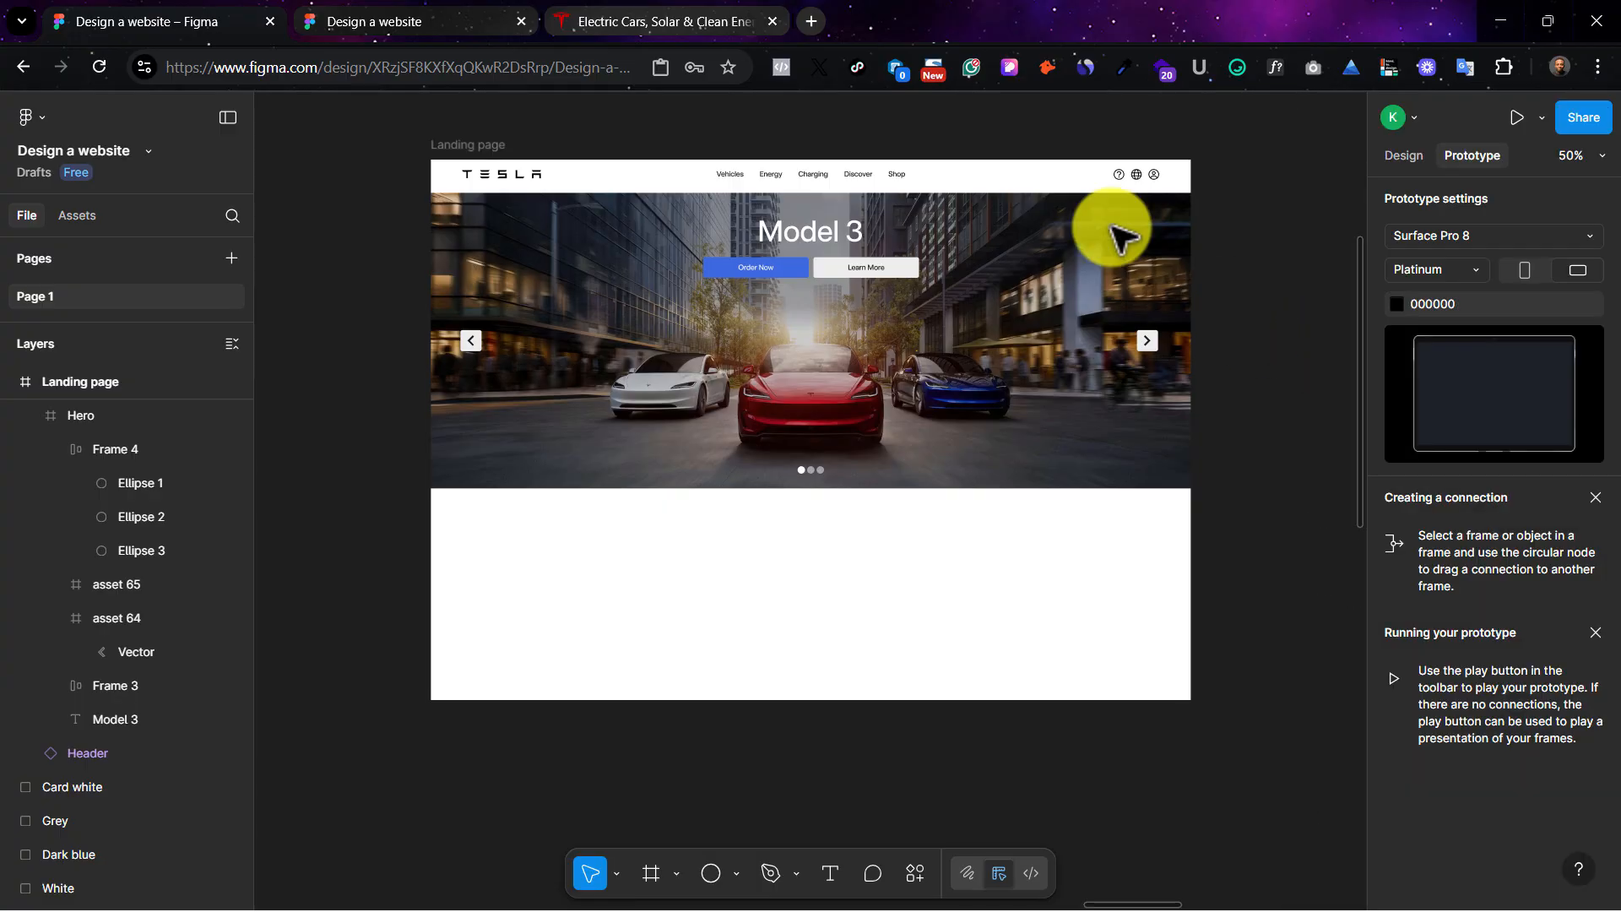
Step: Present the landing page prototype in its Surface Pro 8 device frame and compare the hero with tesla.com
left_click(437, 11)
left_click(152, 18)
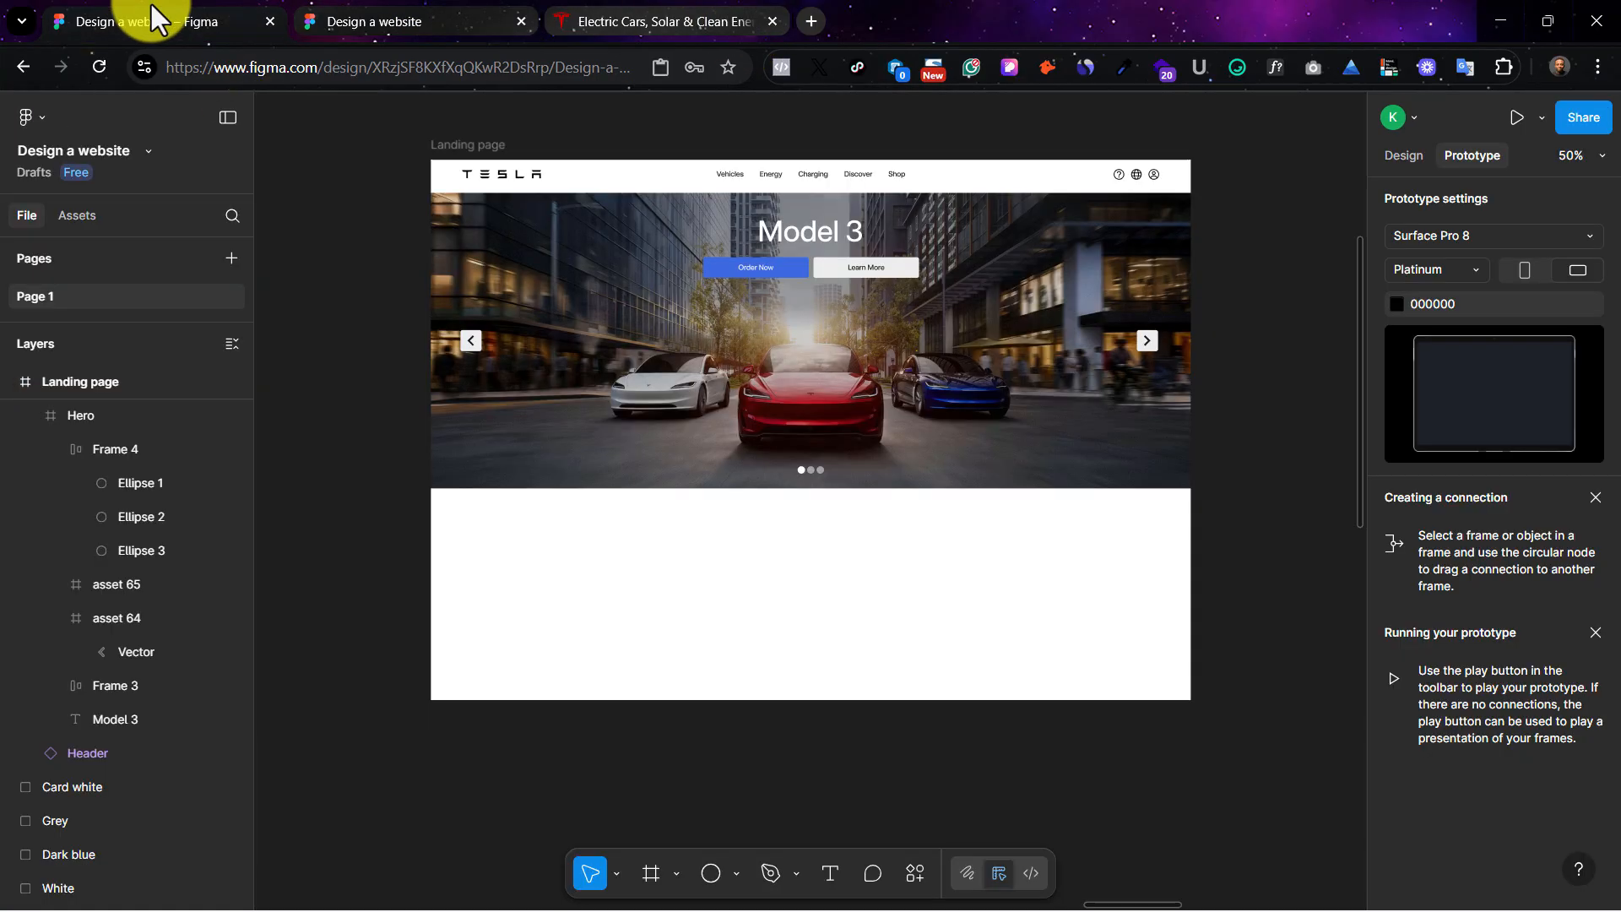
left_click(1516, 115)
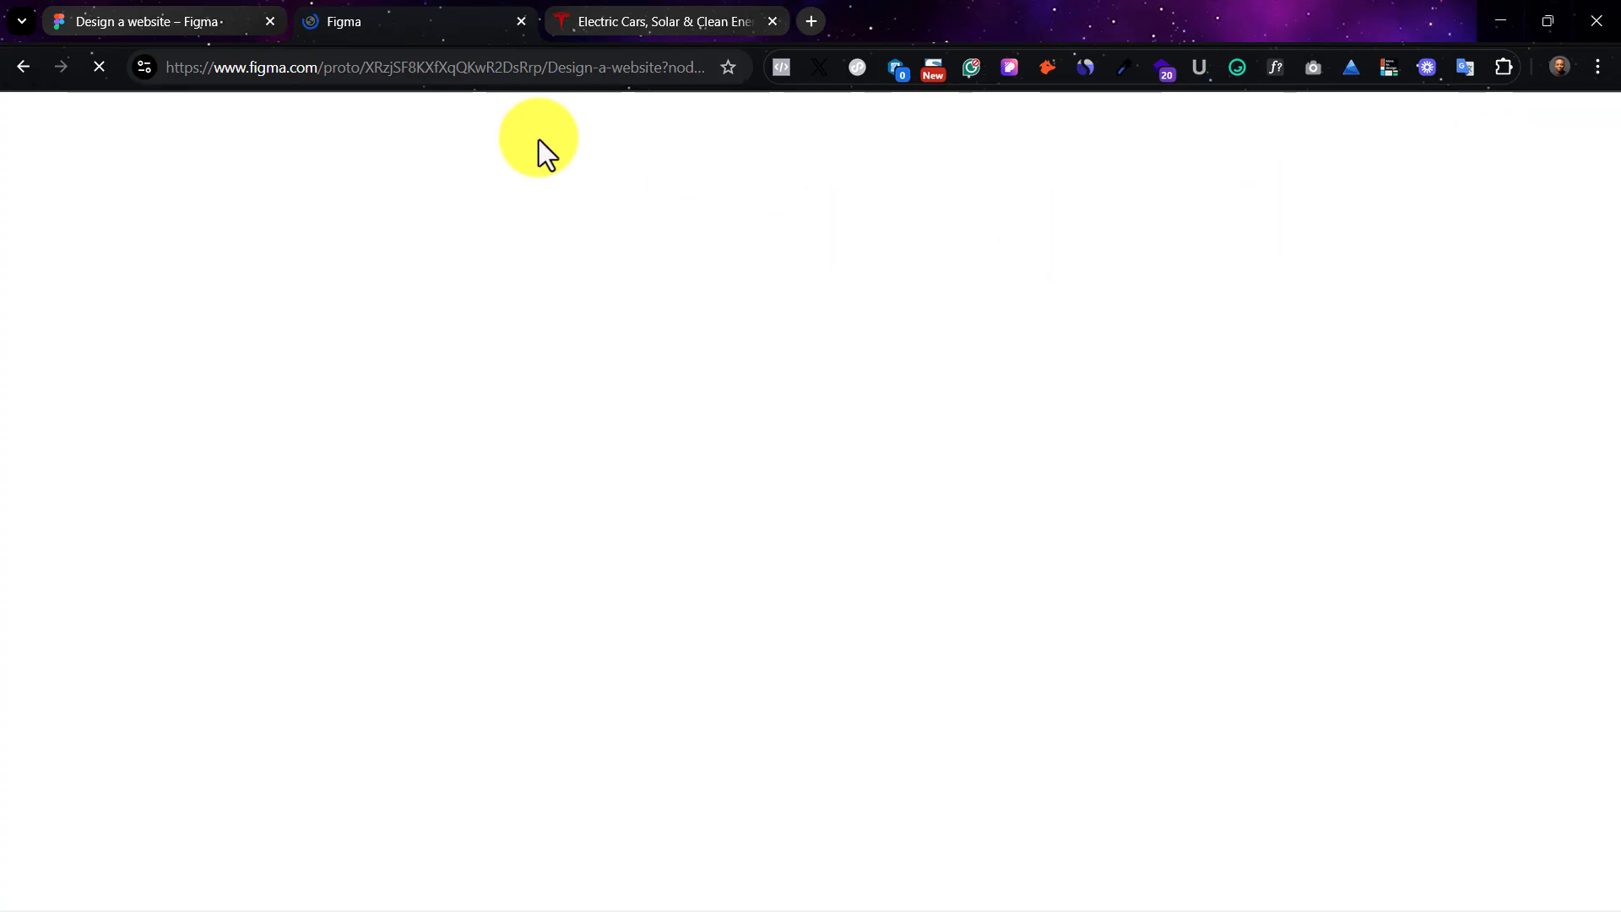
left_click(175, 8)
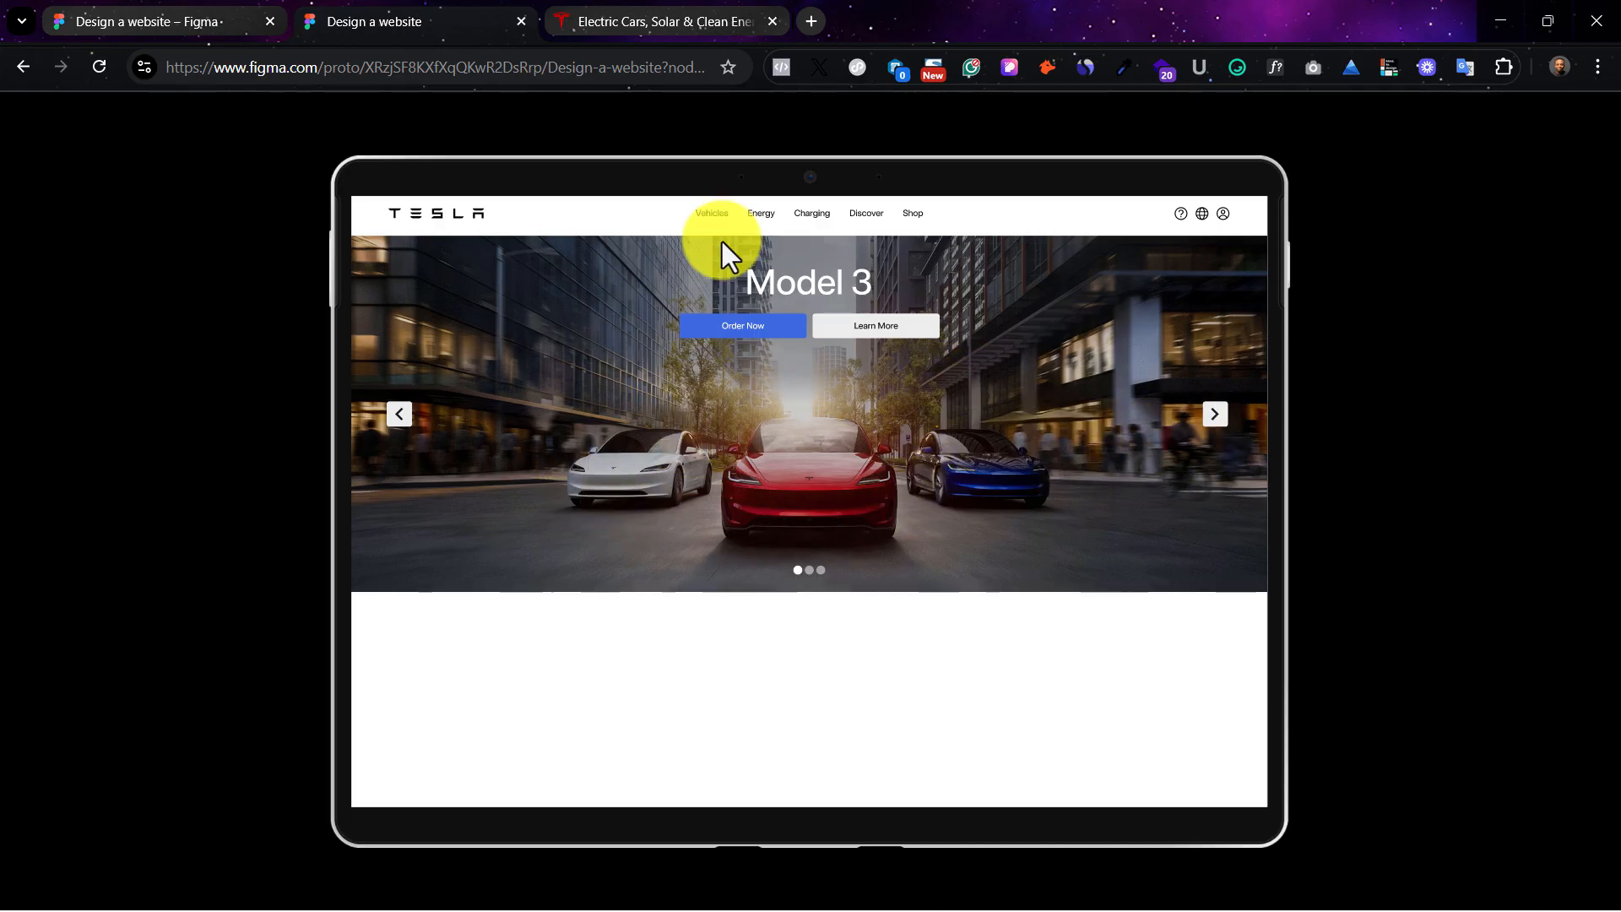
left_click(682, 6)
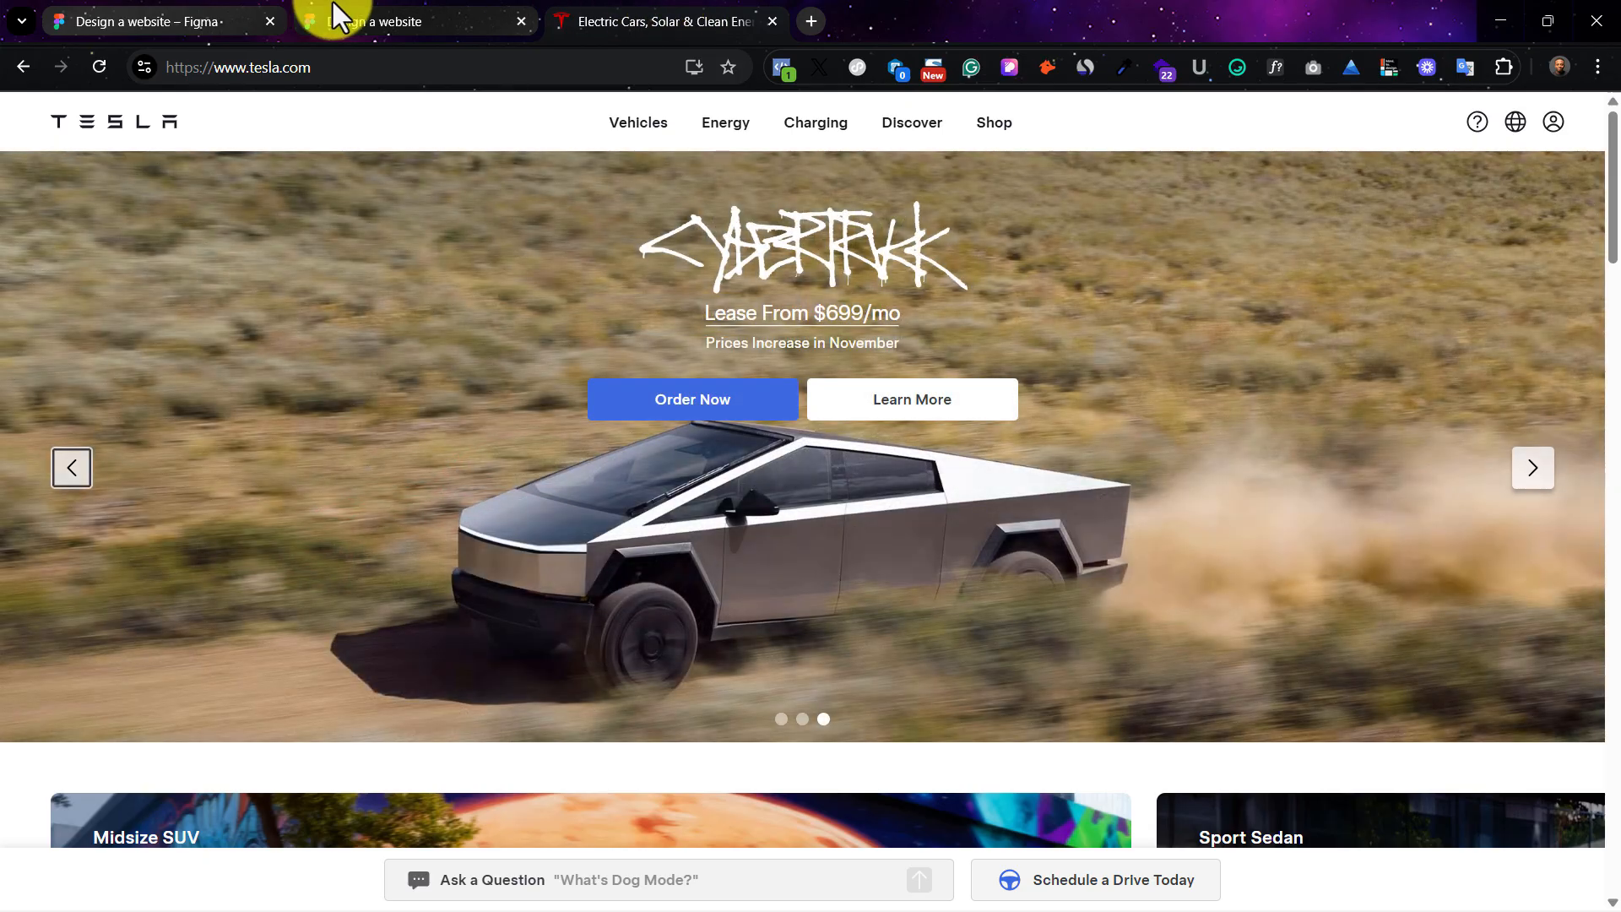
left_click(338, 15)
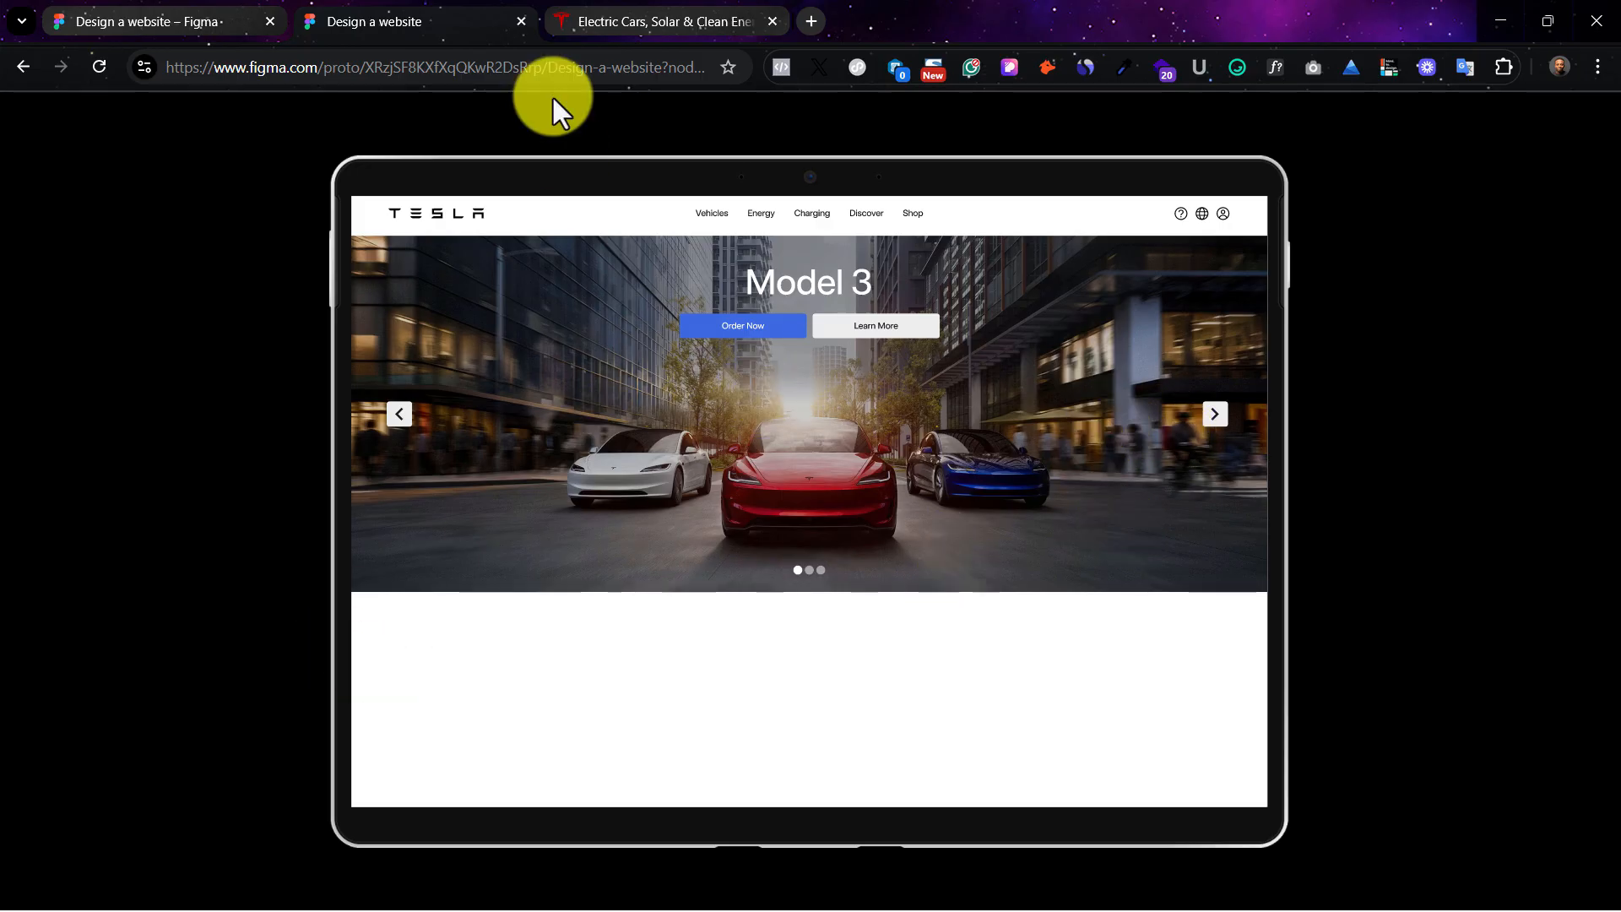
Step: Inspect the Model Y card below the hero on tesla.com for its width, height, border radius and colors
left_click(605, 9)
scroll(807, 336, "down", 3)
key("ctrl+Tab")
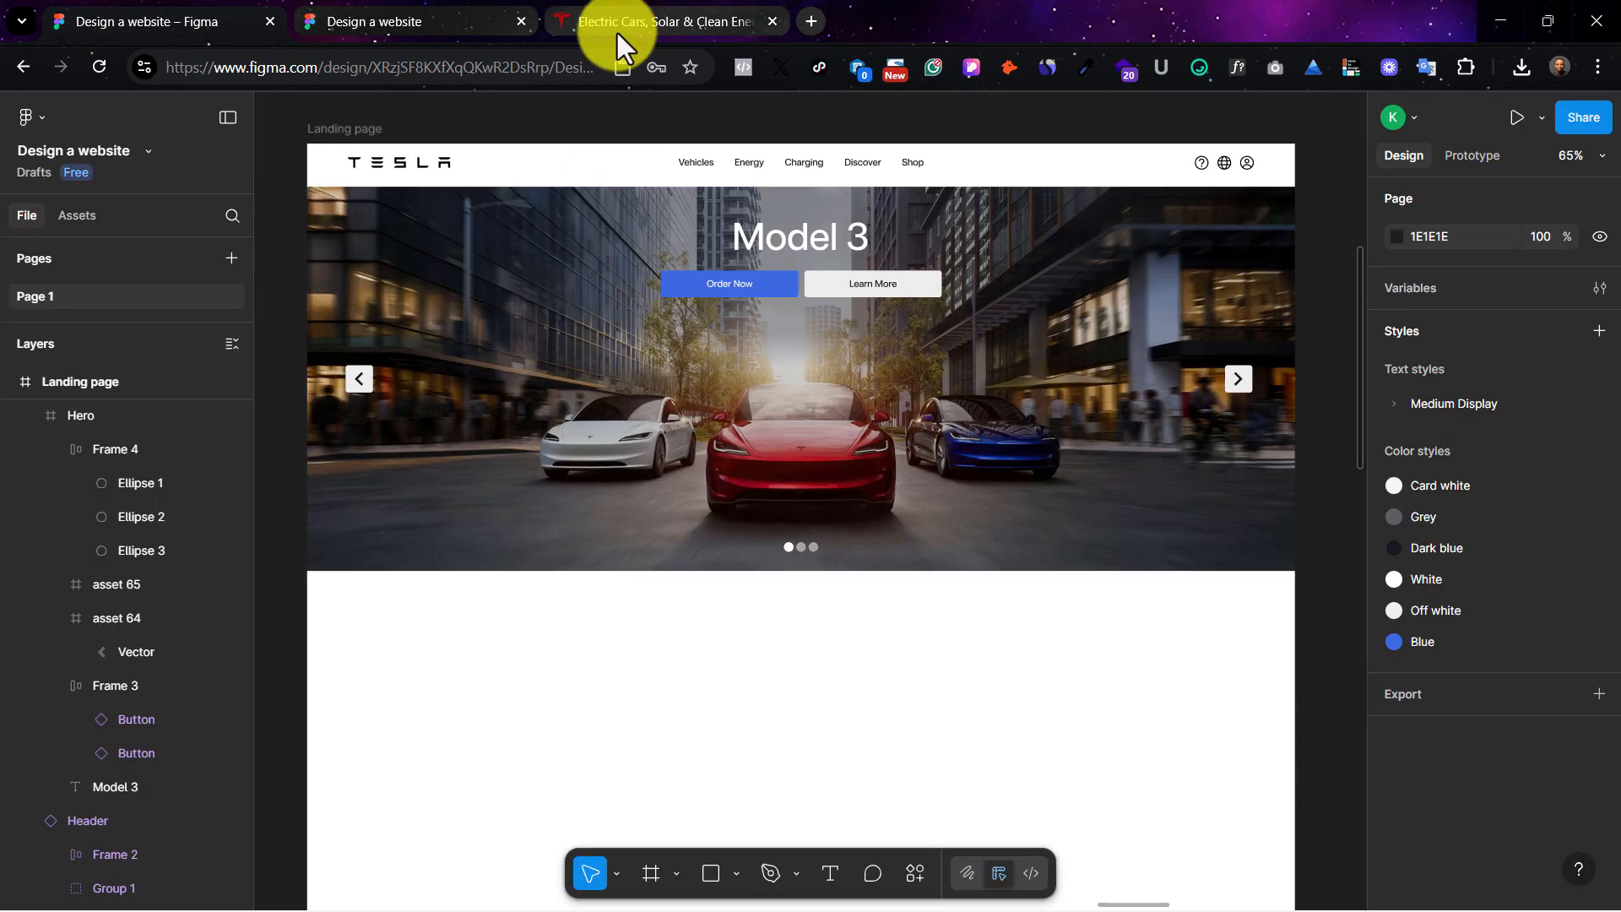
left_click(616, 30)
scroll(282, 361, "up", 2)
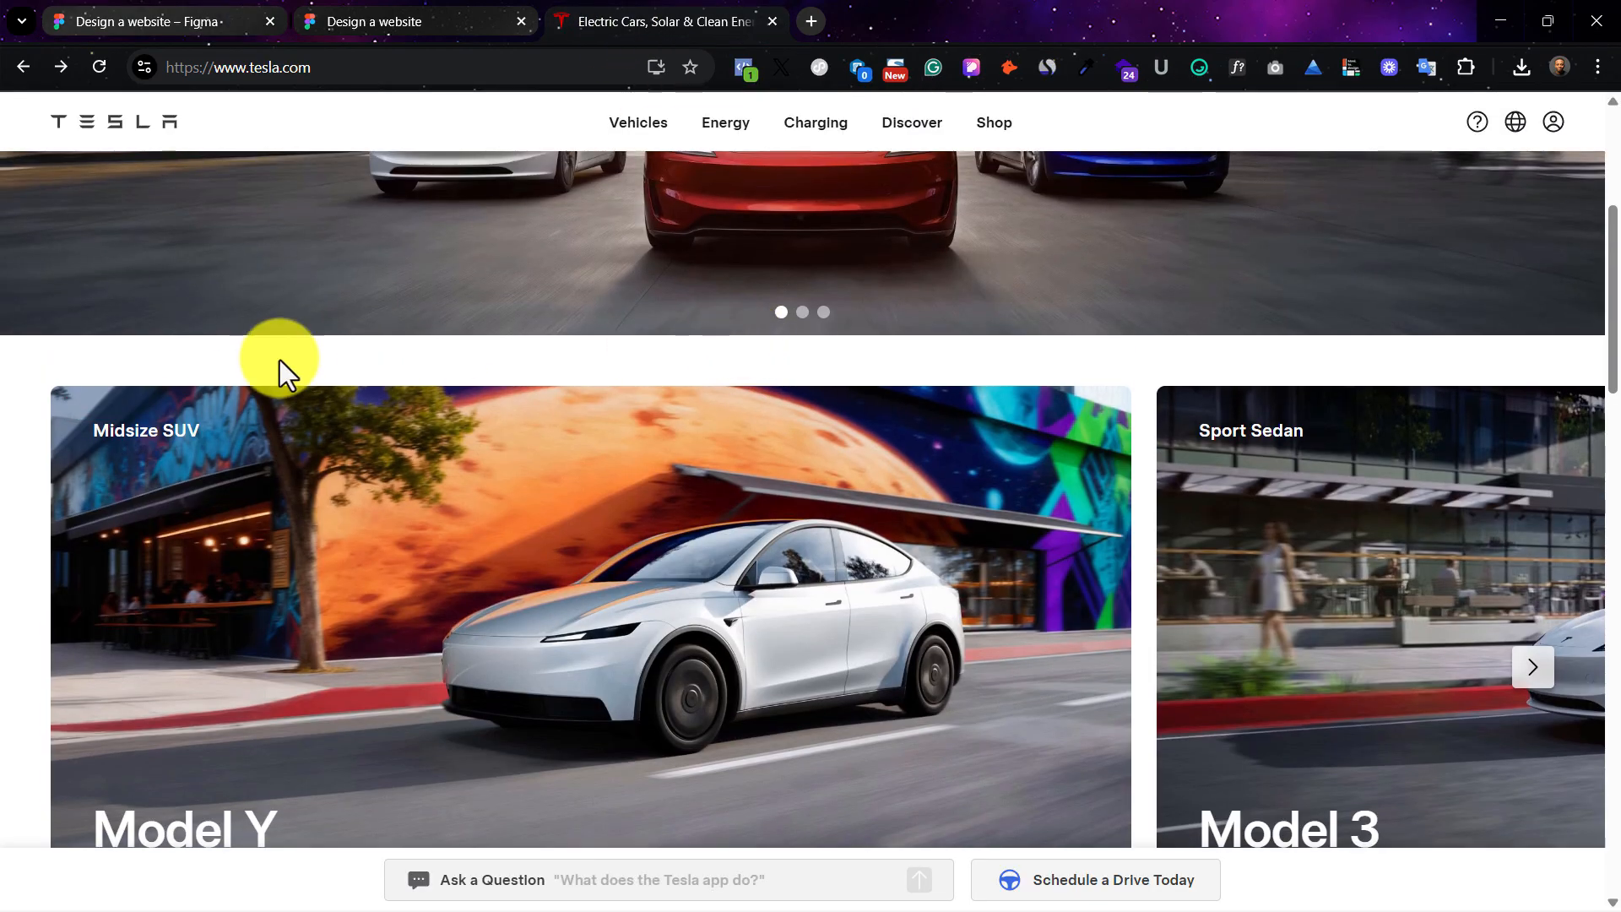
scroll(805, 322, "down", 1)
scroll(755, 459, "down", 1)
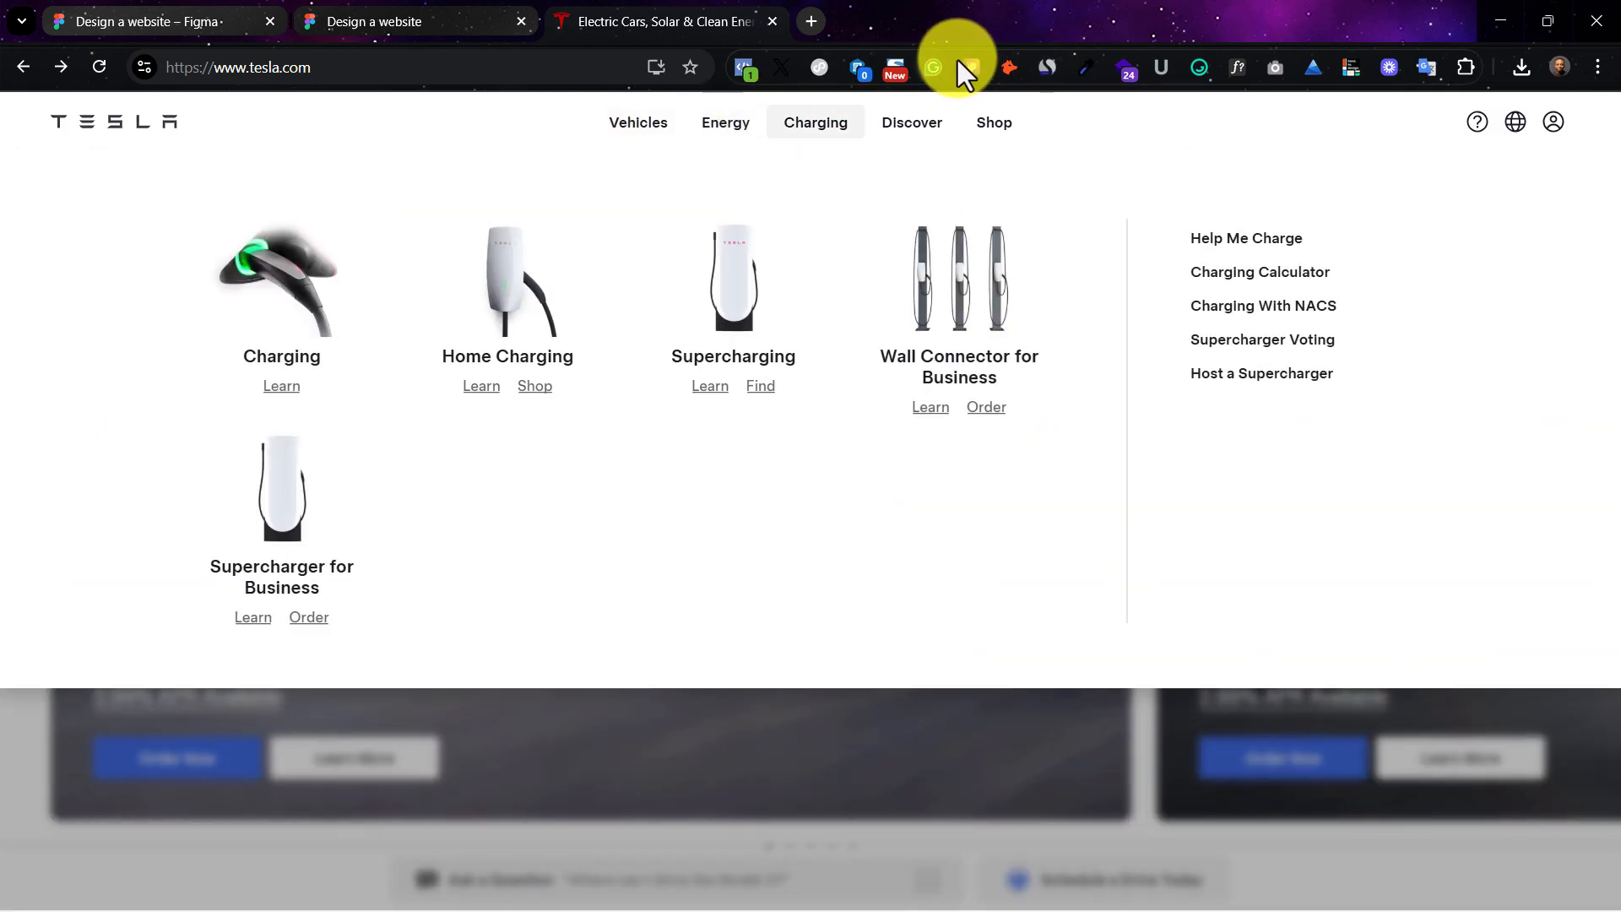
left_click(964, 64)
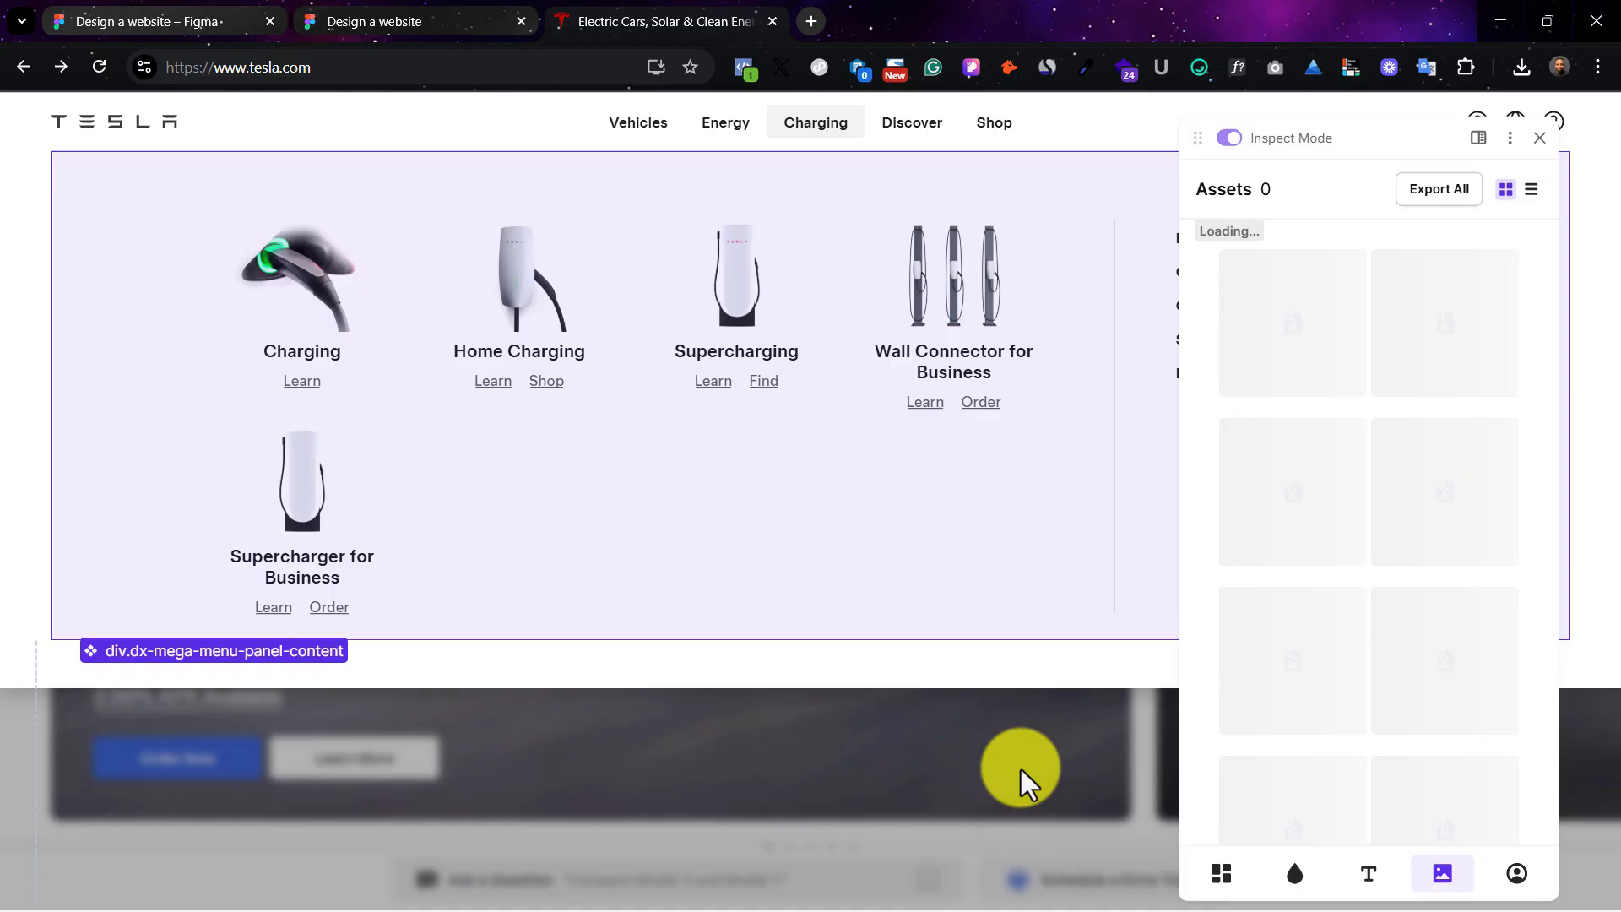
left_click(1021, 780)
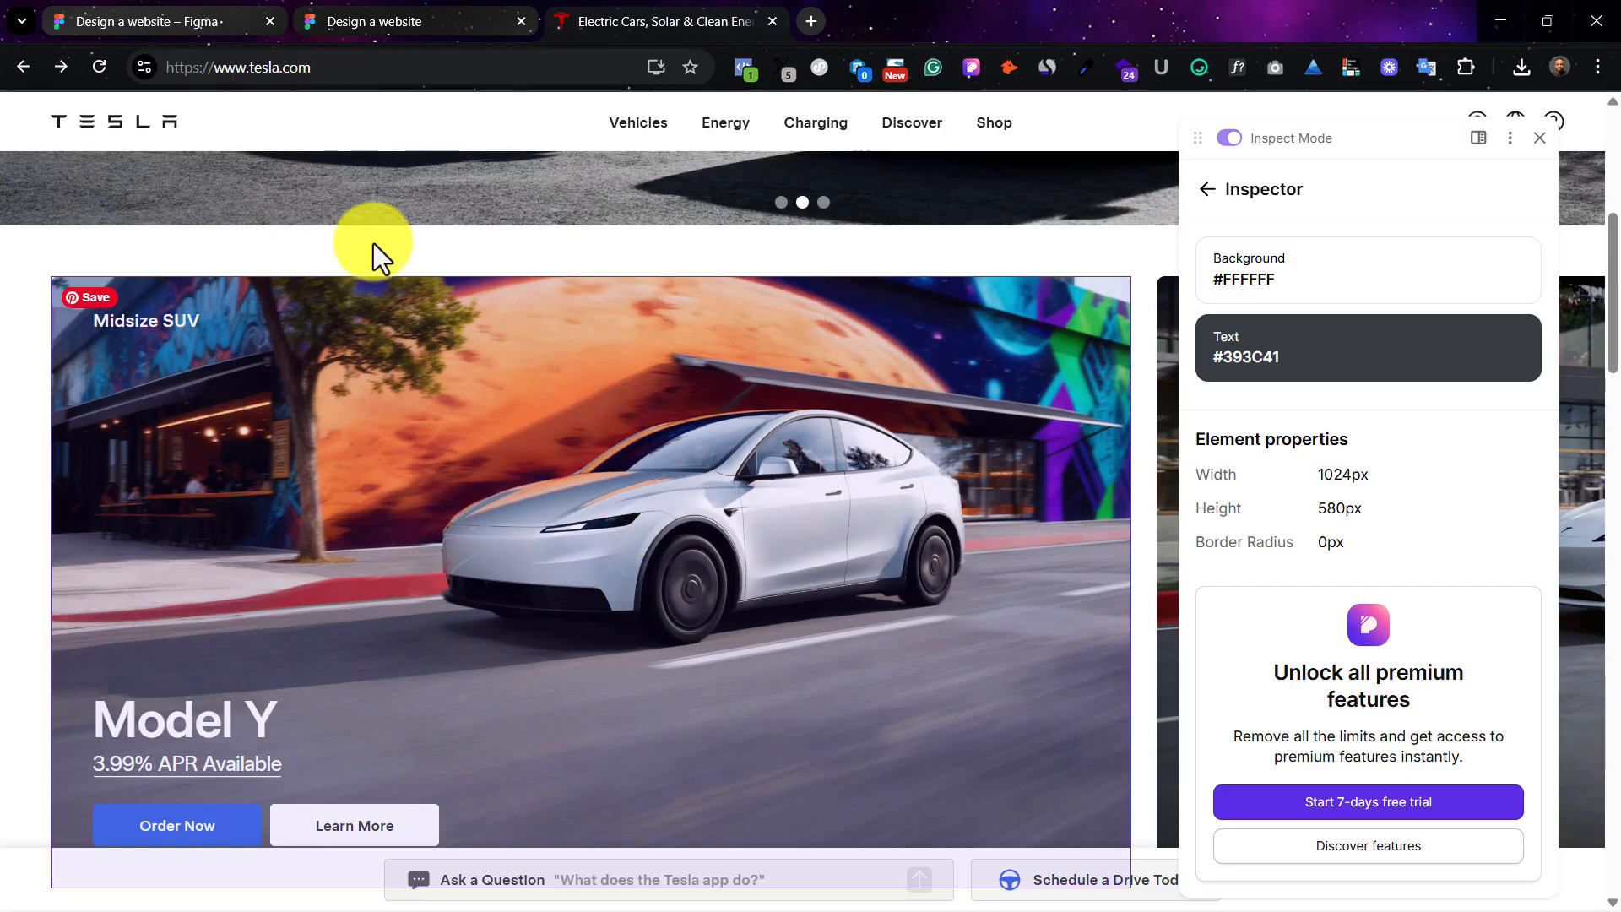
Step: Draw a frame about 923 by 354 below the hero on the Figma landing page and show the layout guides
left_click(195, 22)
key("f")
left_click_drag(333, 597, 967, 840)
key("ctrl+shift+4")
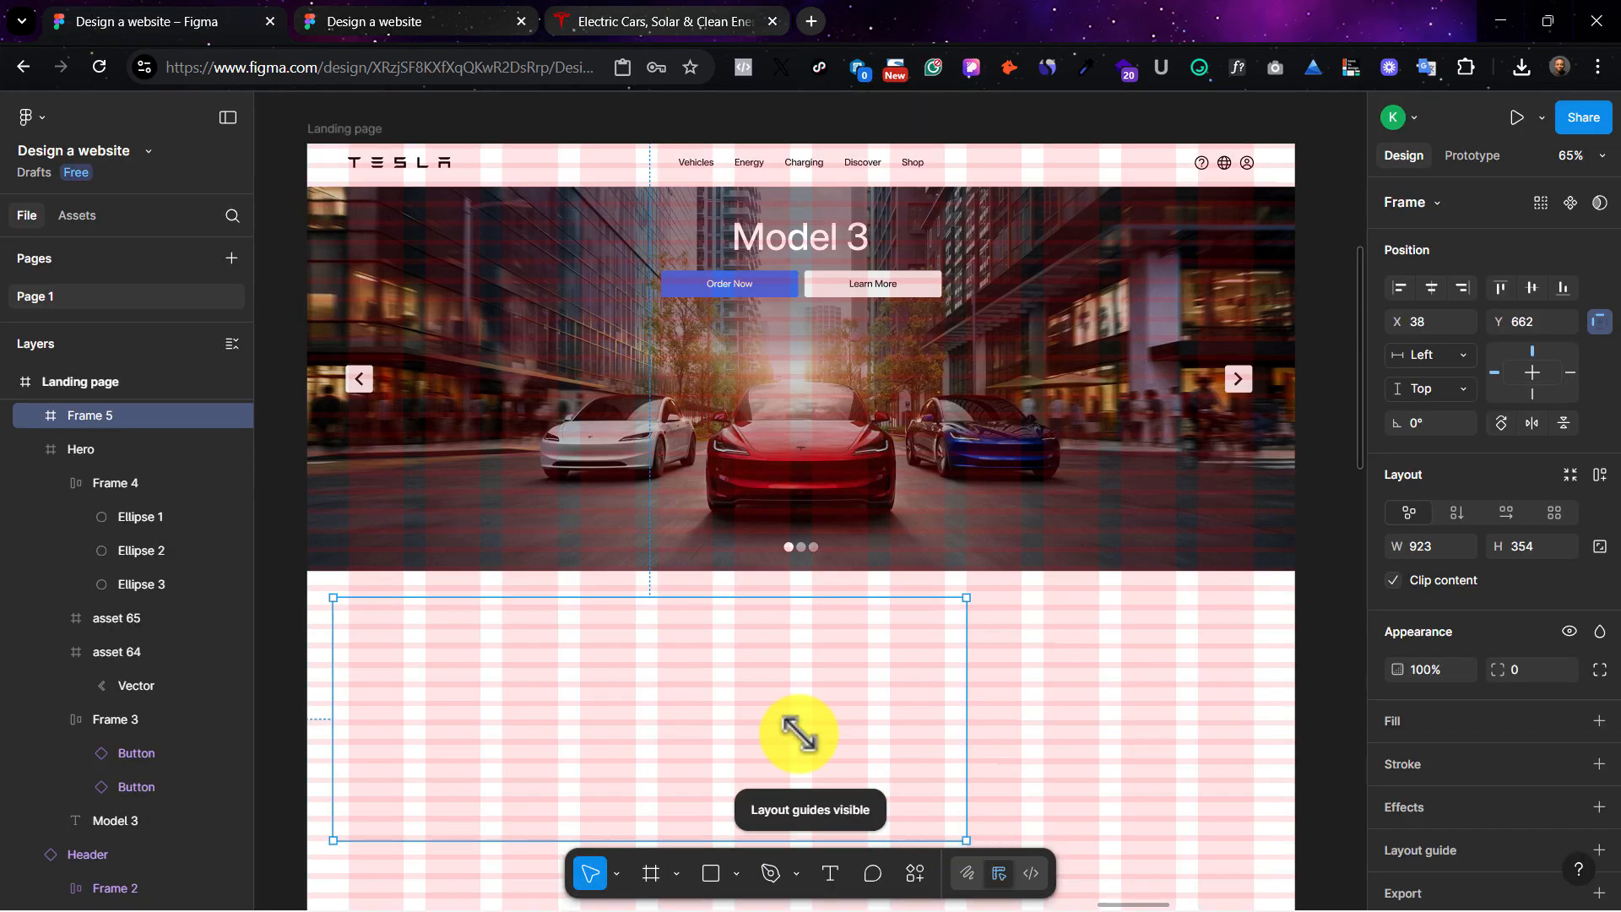
Step: Resize the new frame below the hero to 1024 by 580 and set its corner radius to 8
scroll(796, 737, "down", 2)
left_click_drag(579, 590, 568, 574)
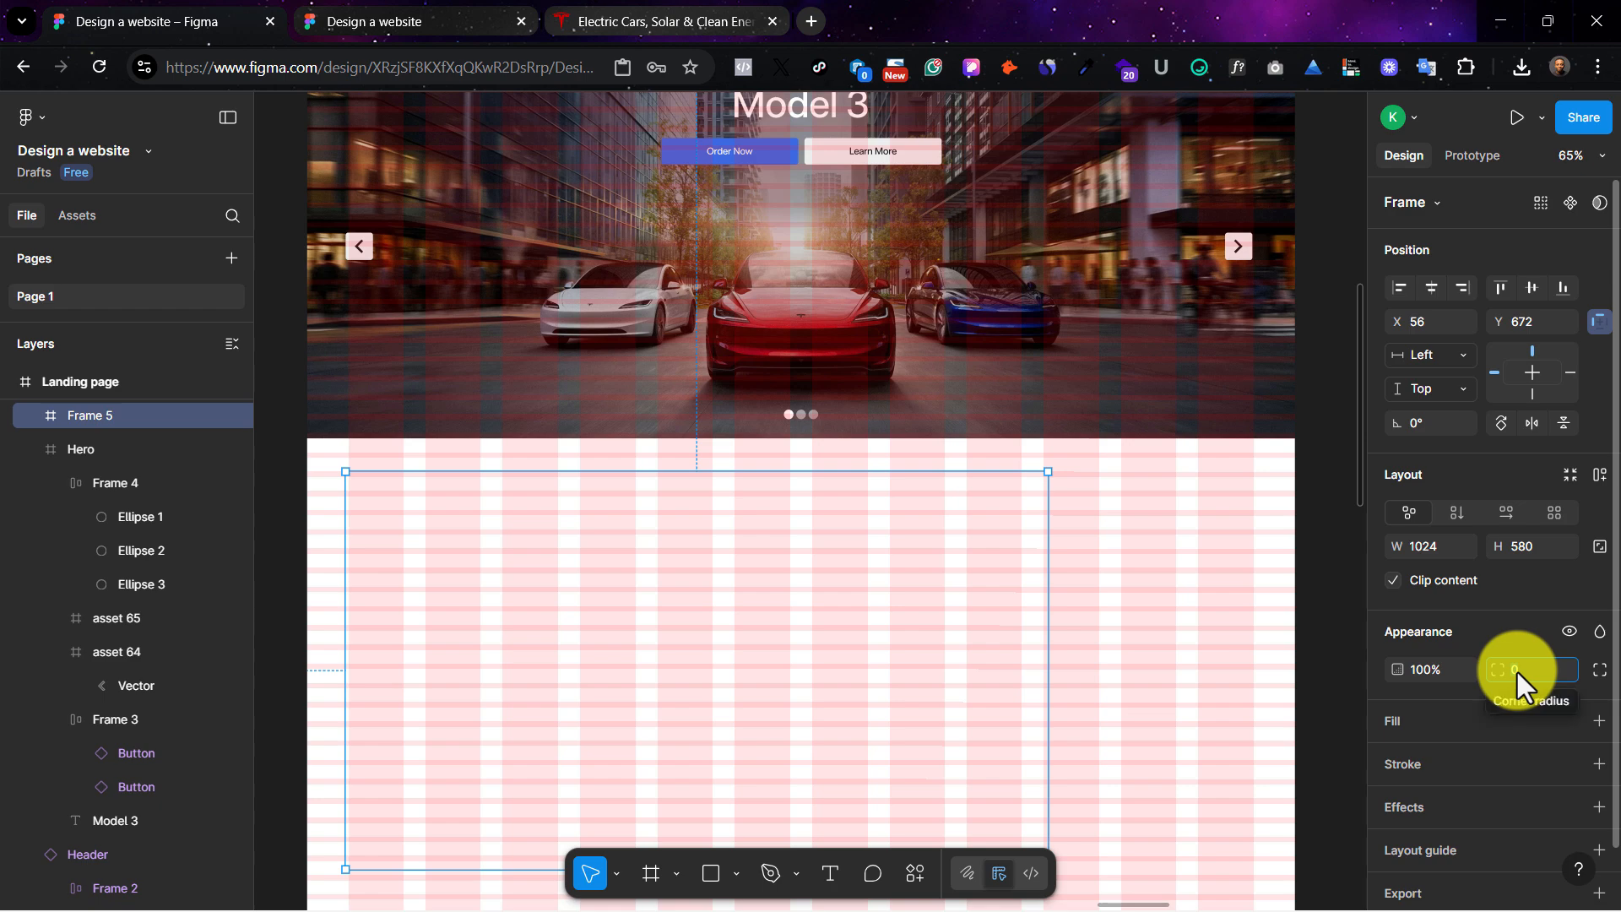
type("8")
key("Return")
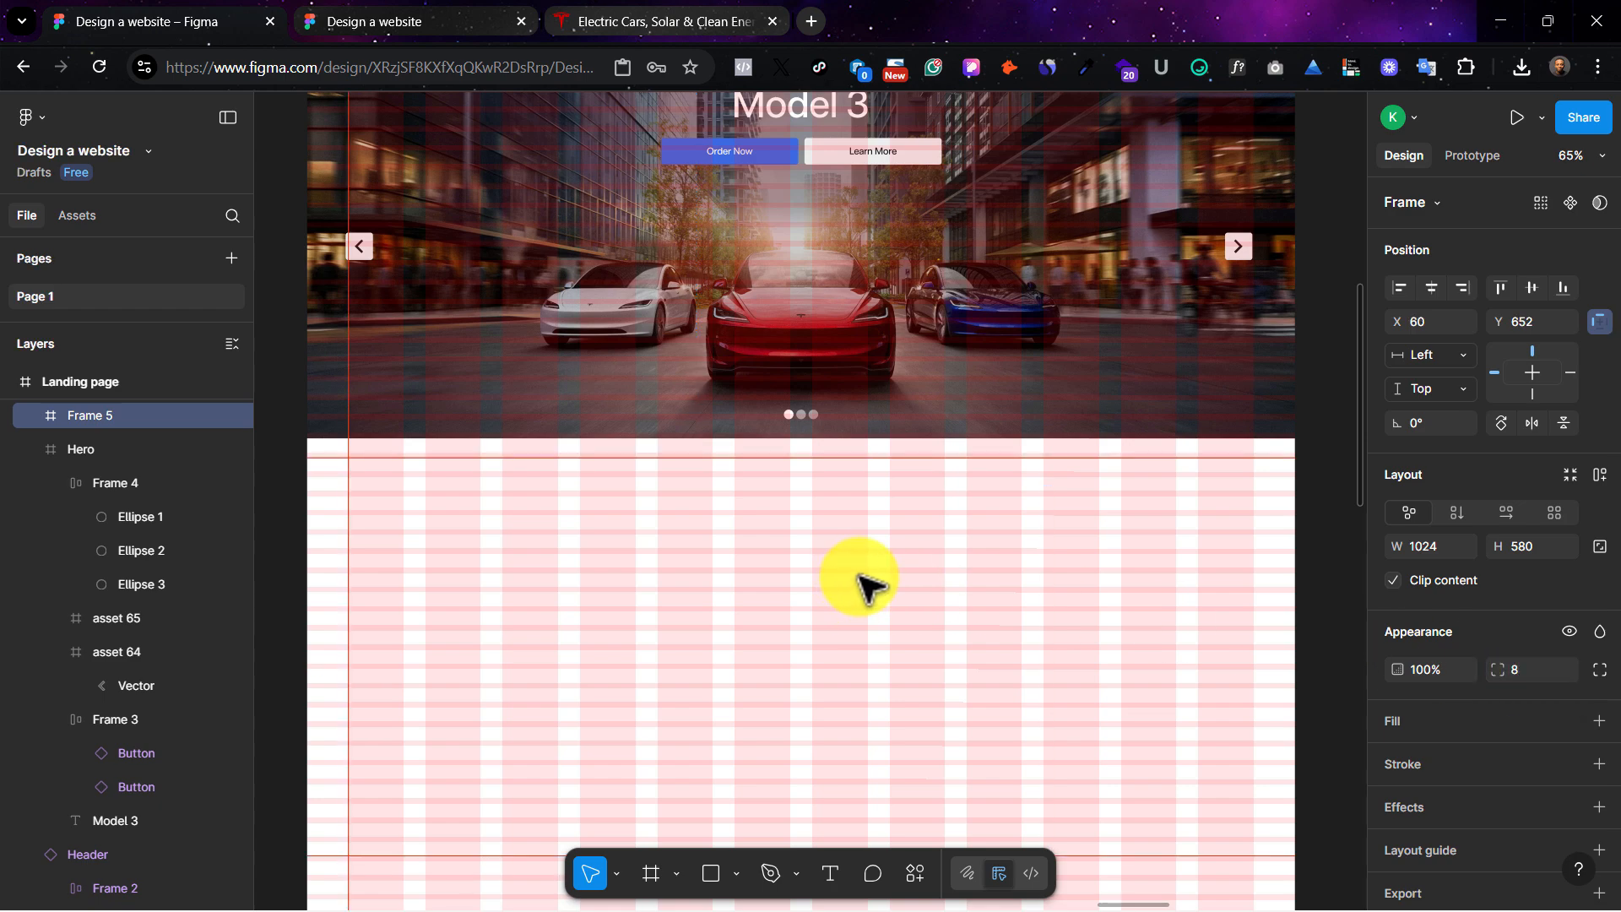
Step: Align the card frame with the first grid column at X 60, Y 673 and adjust its width to 1014 to fit the columns
left_click_drag(855, 582, 858, 569)
left_click(631, 380, "shift")
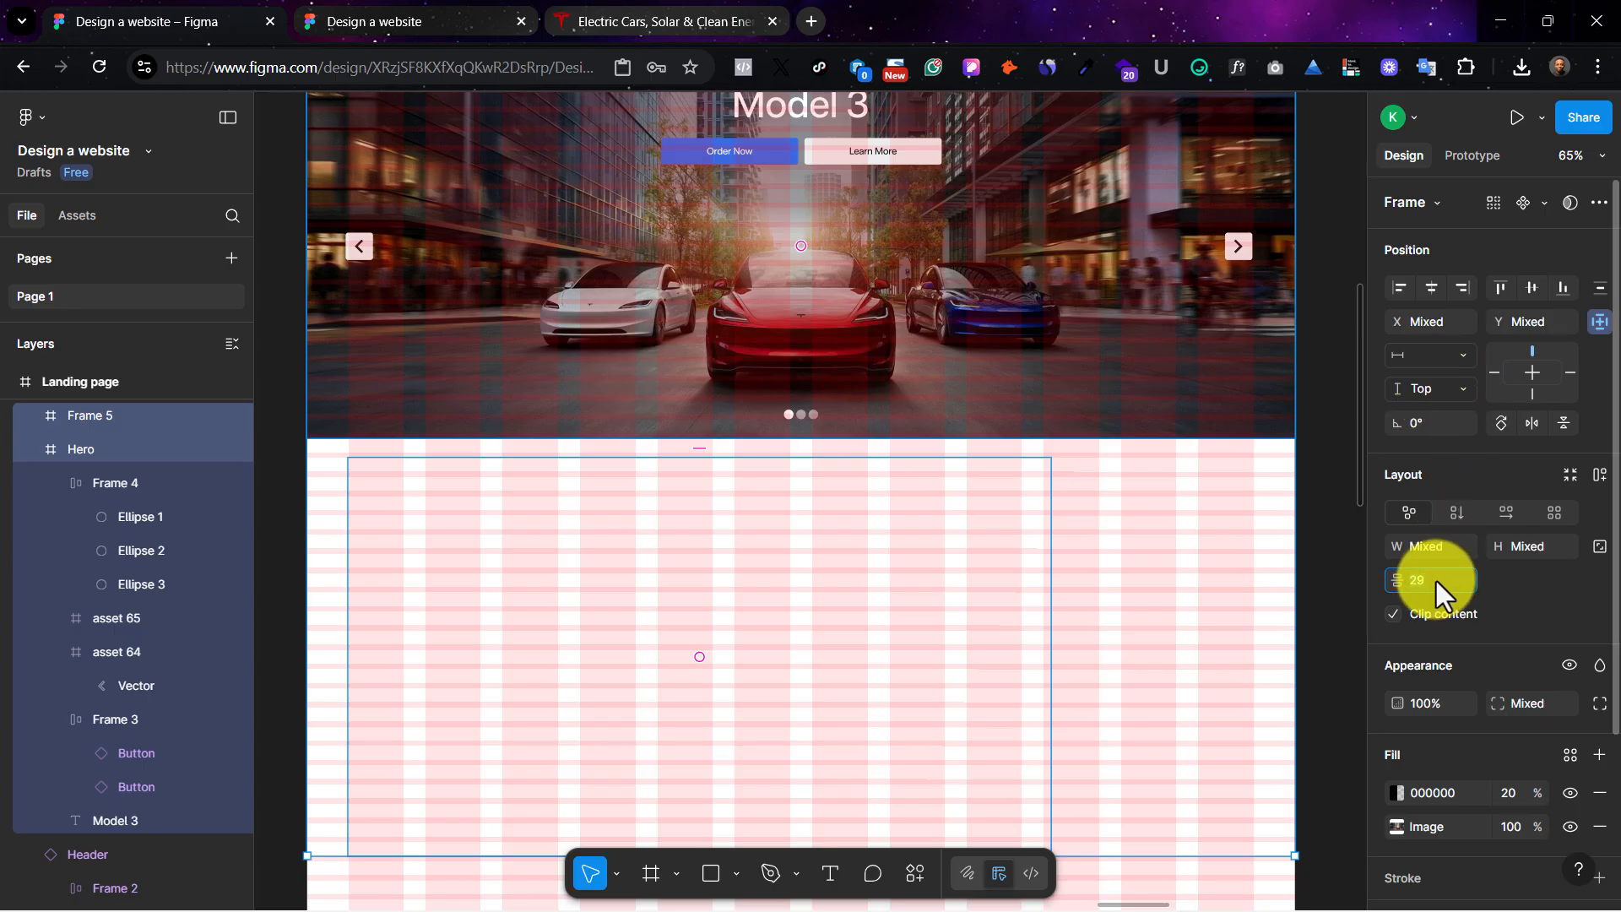
left_click(1128, 590)
left_click(971, 579)
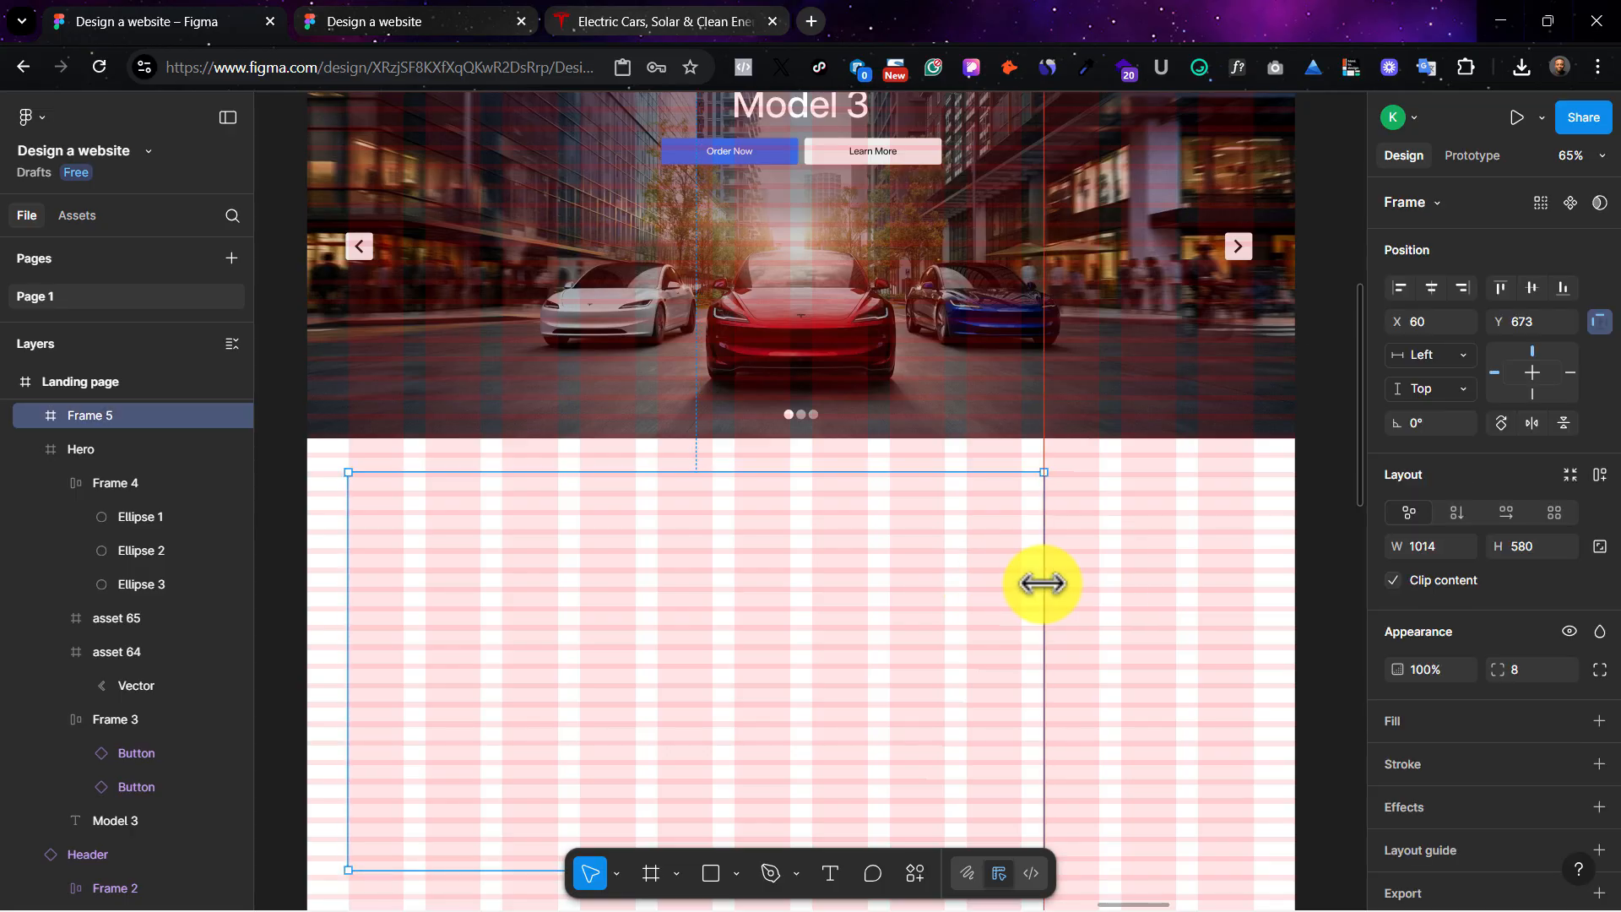
left_click(1136, 590)
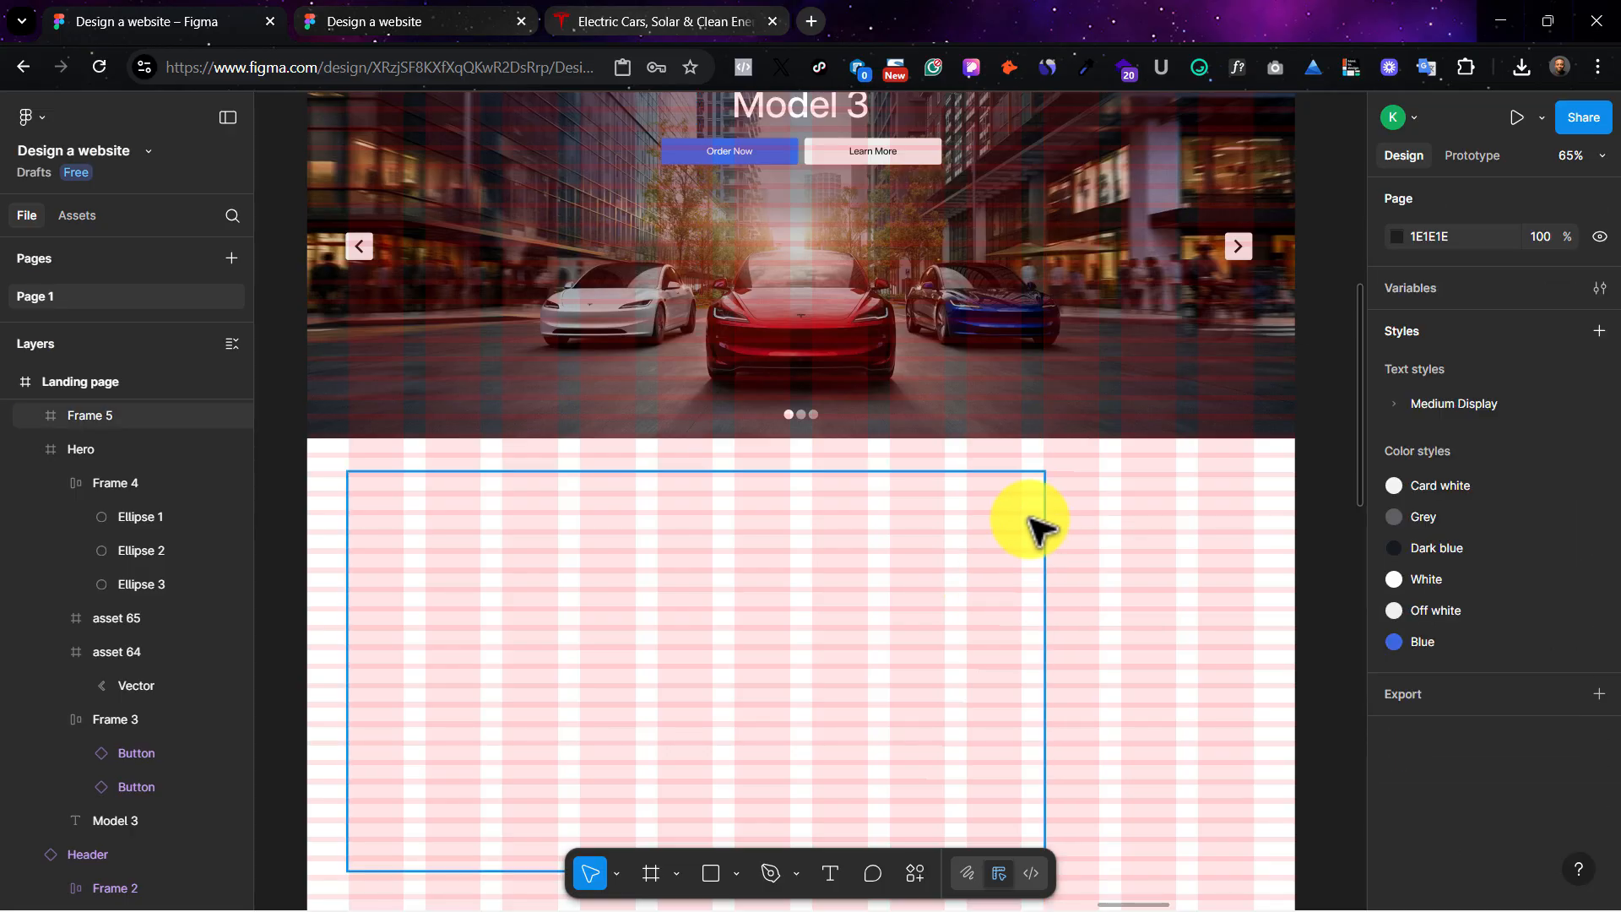
Step: Close the inspector on tesla.com and view the Model Y card's image, texts and button layout
left_click(1038, 535)
left_click(641, 18)
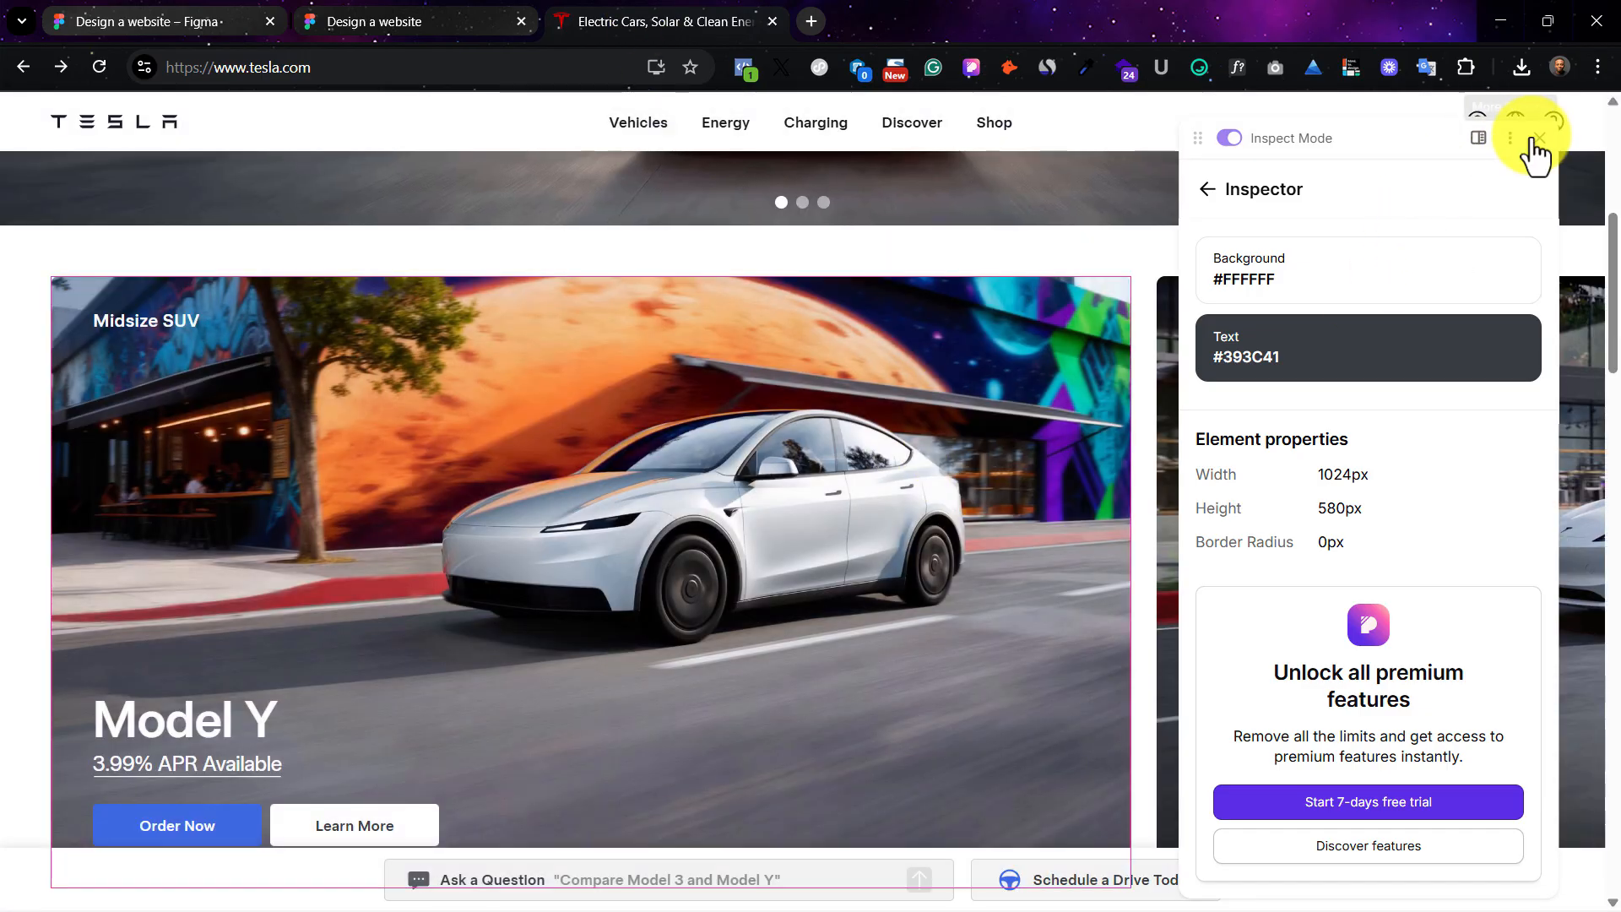
left_click(1535, 139)
scroll(645, 463, "down", 1)
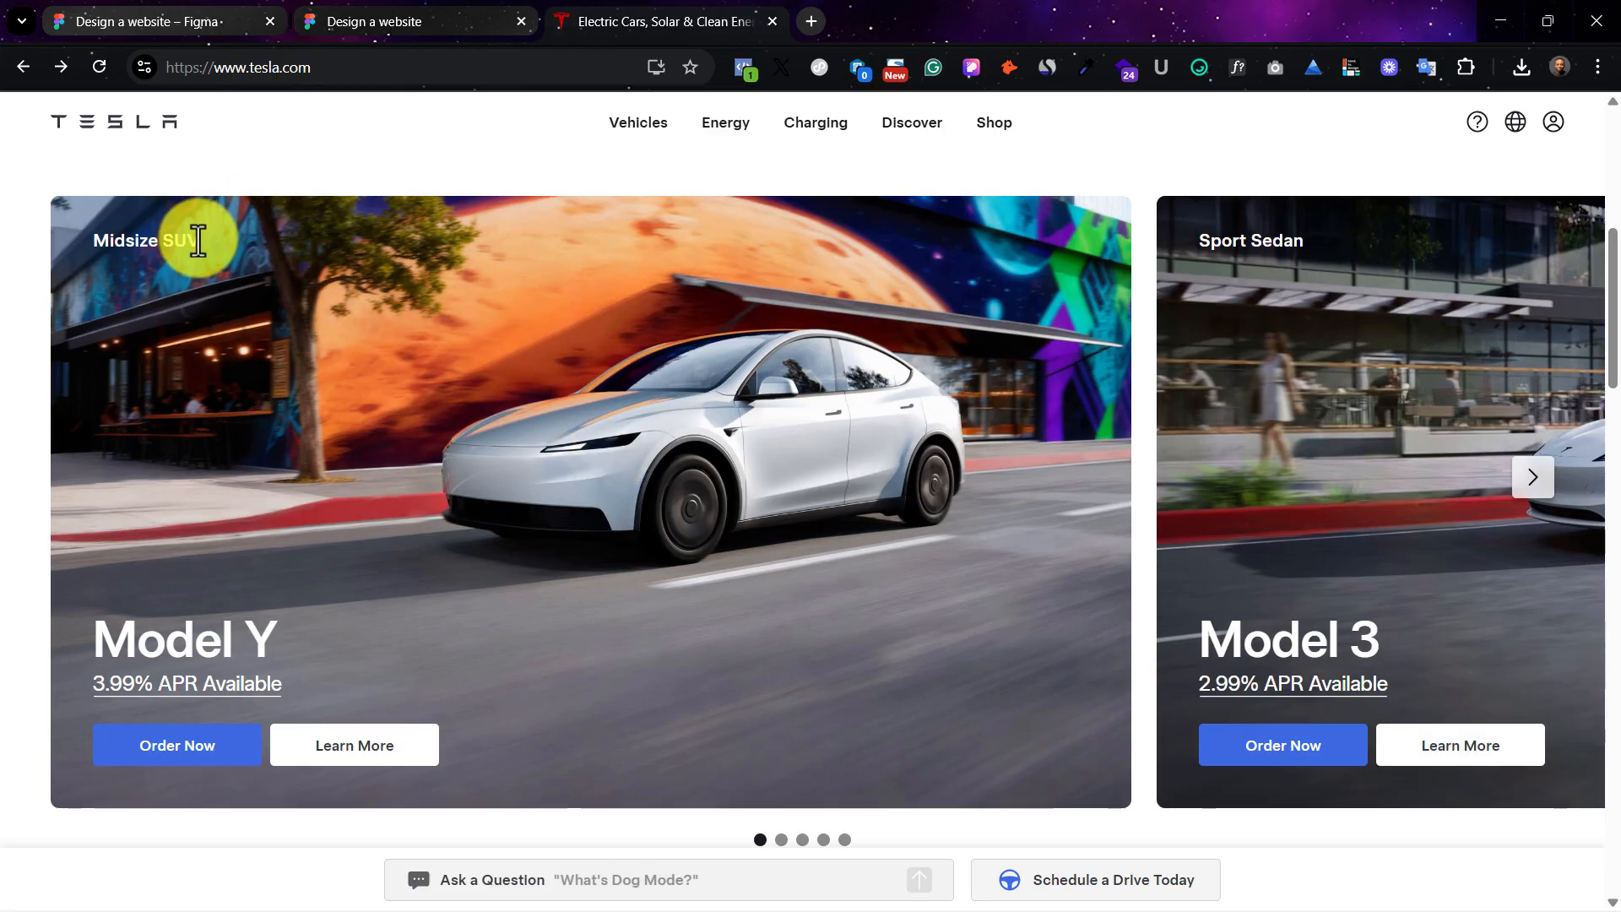
left_click(163, 10)
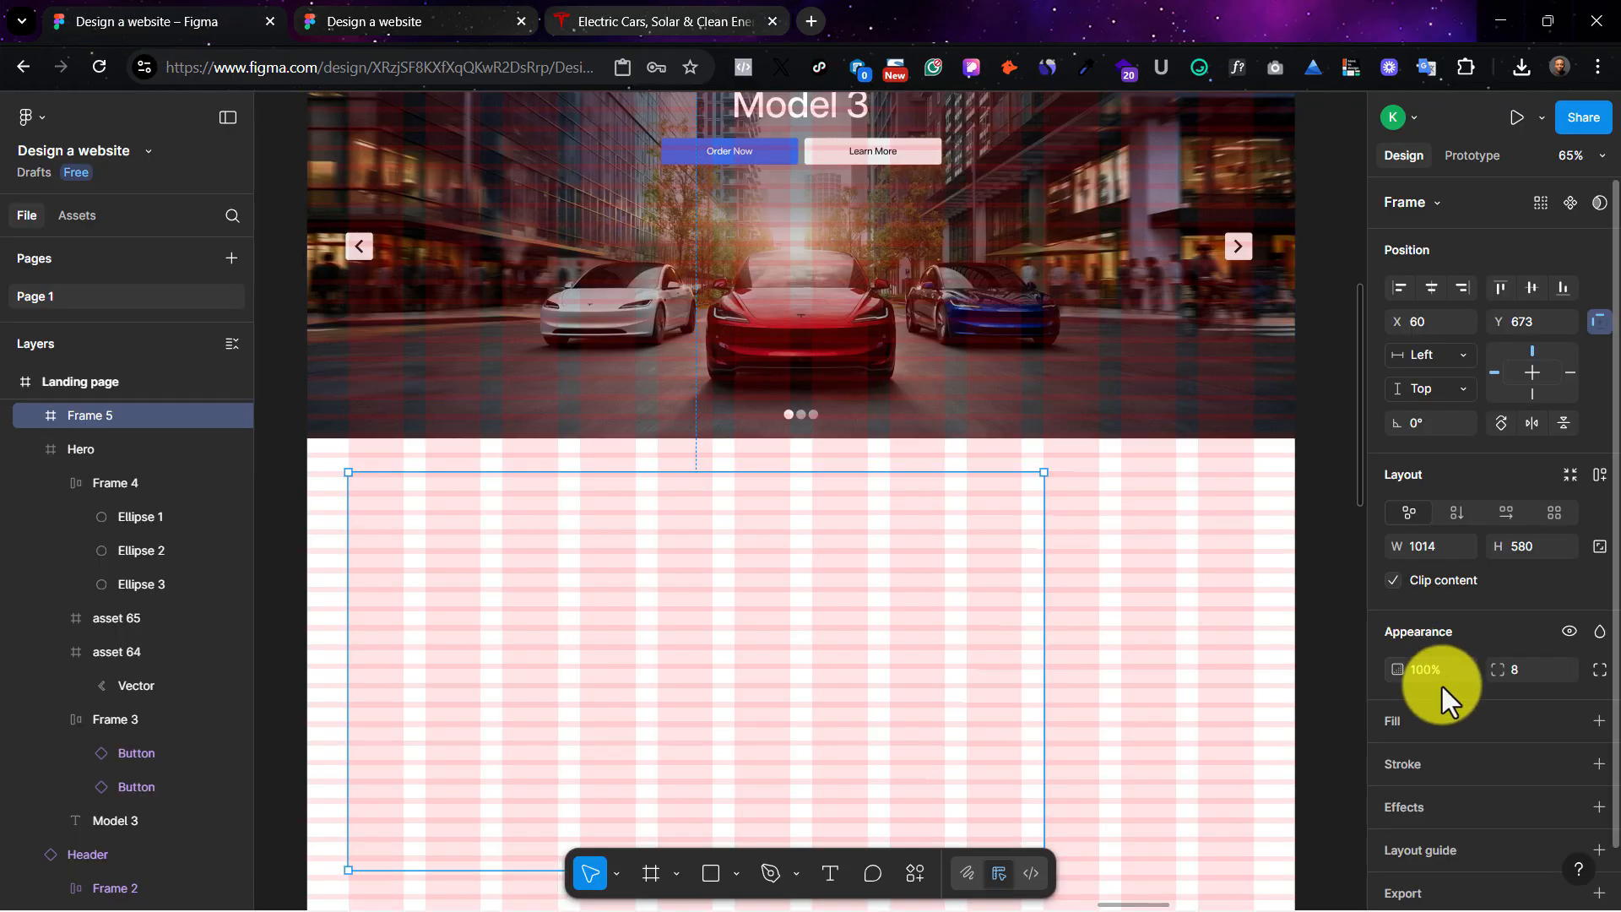
Step: Hide the layout guides and fill the card frame below the hero with the image tesla 8.jpg
key("ctrl+shift+4")
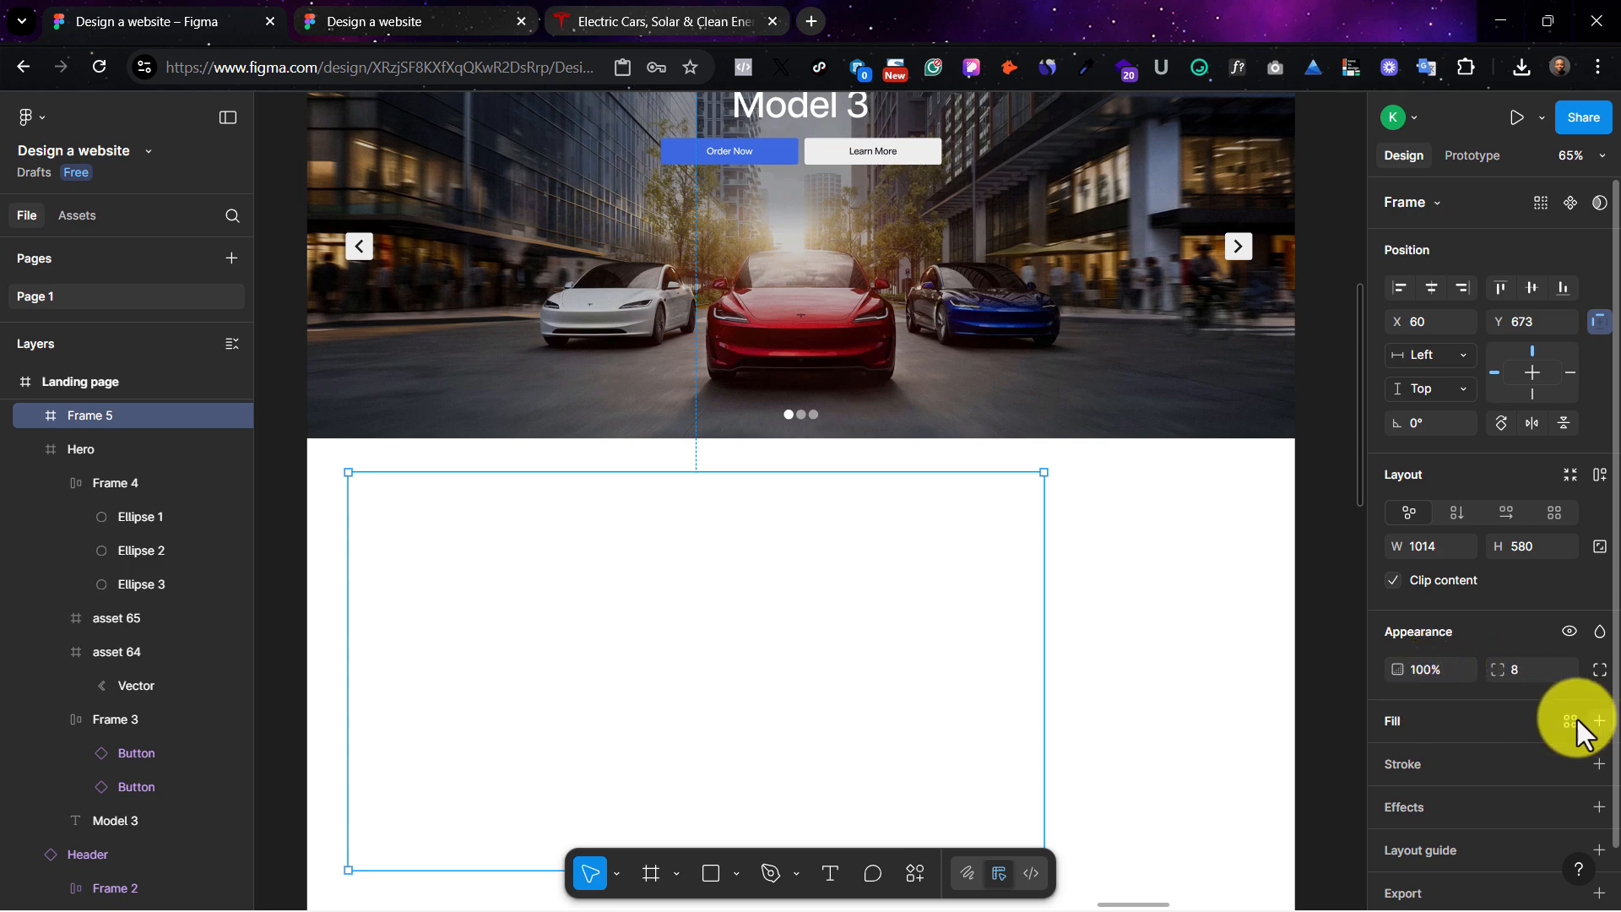
left_click(1598, 720)
left_click(1398, 760)
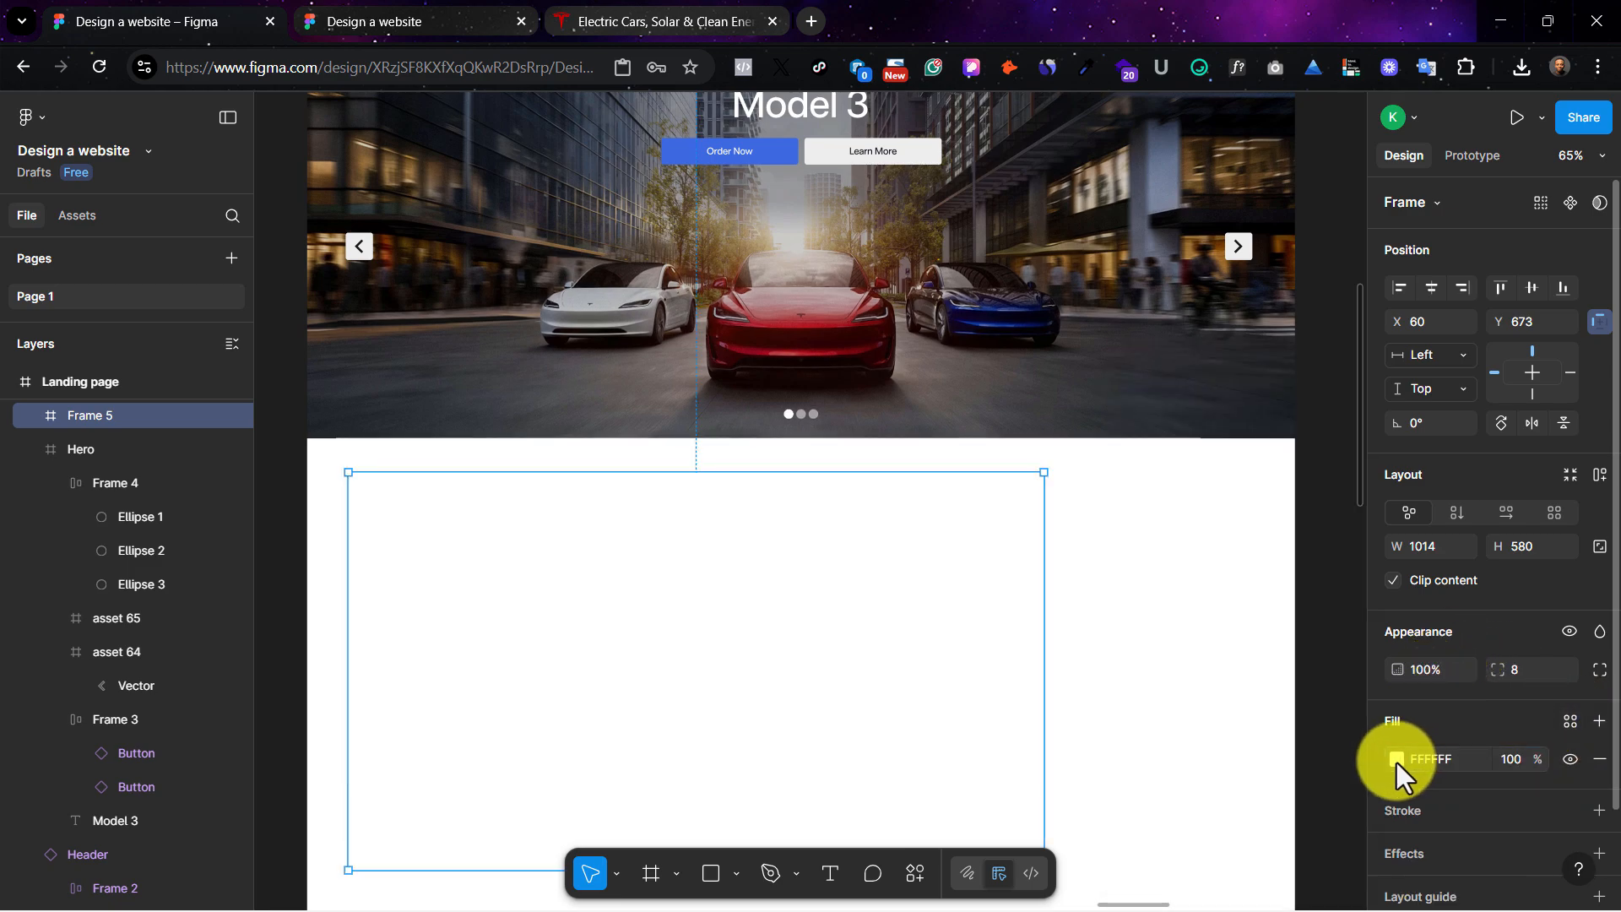
left_click(1396, 761)
left_click(1223, 405)
left_click(1244, 530)
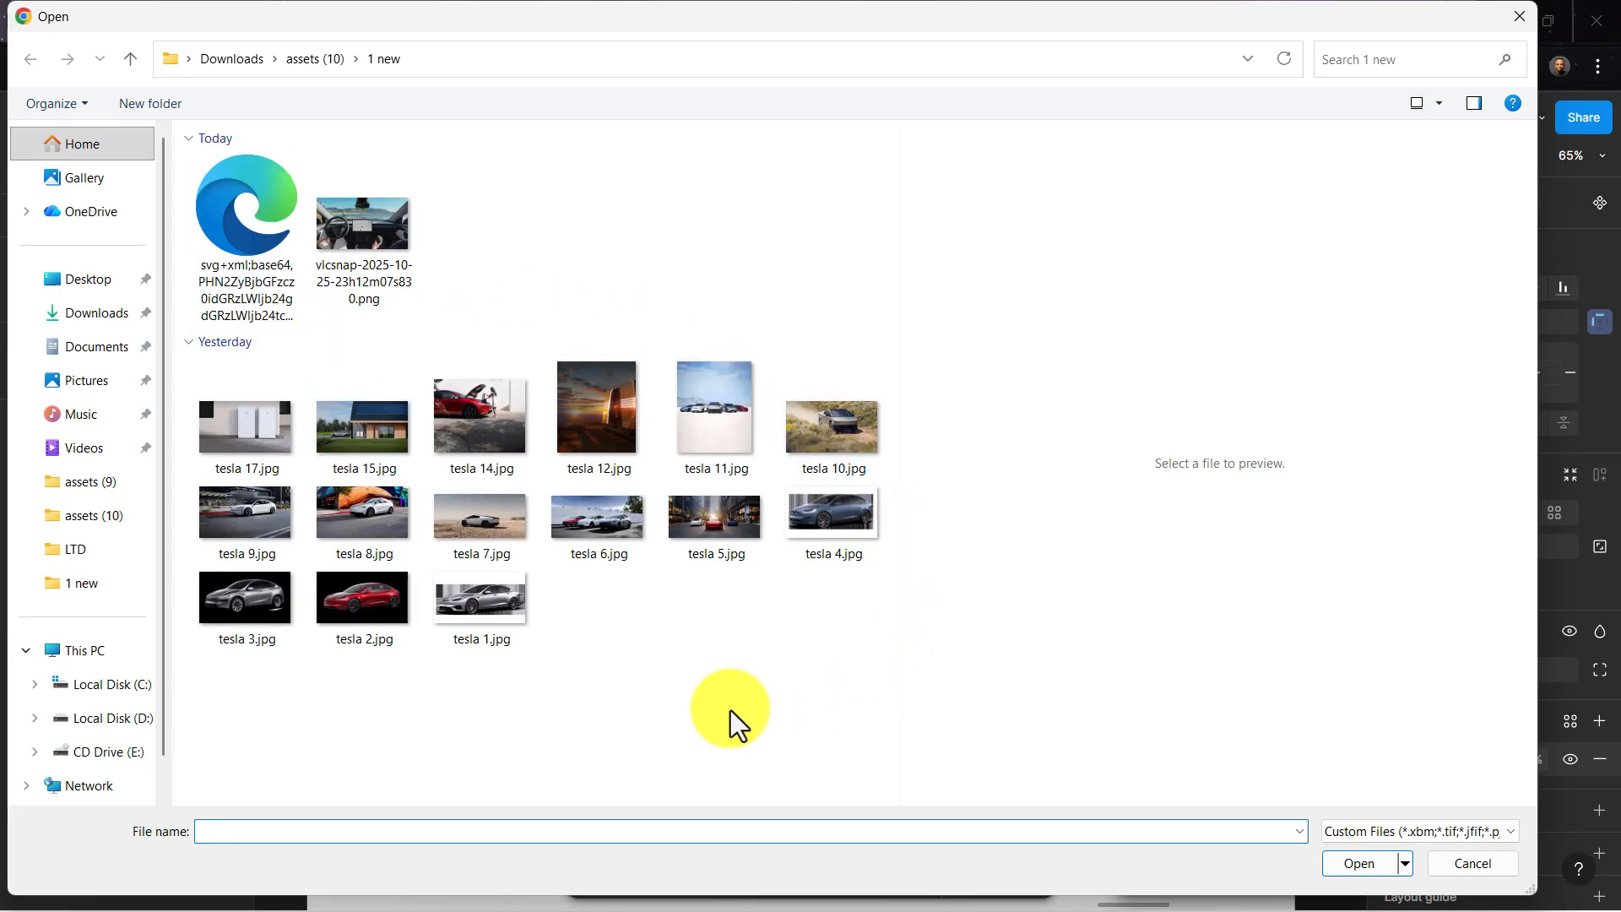
left_click(407, 514)
left_click(1361, 863)
left_click(712, 11)
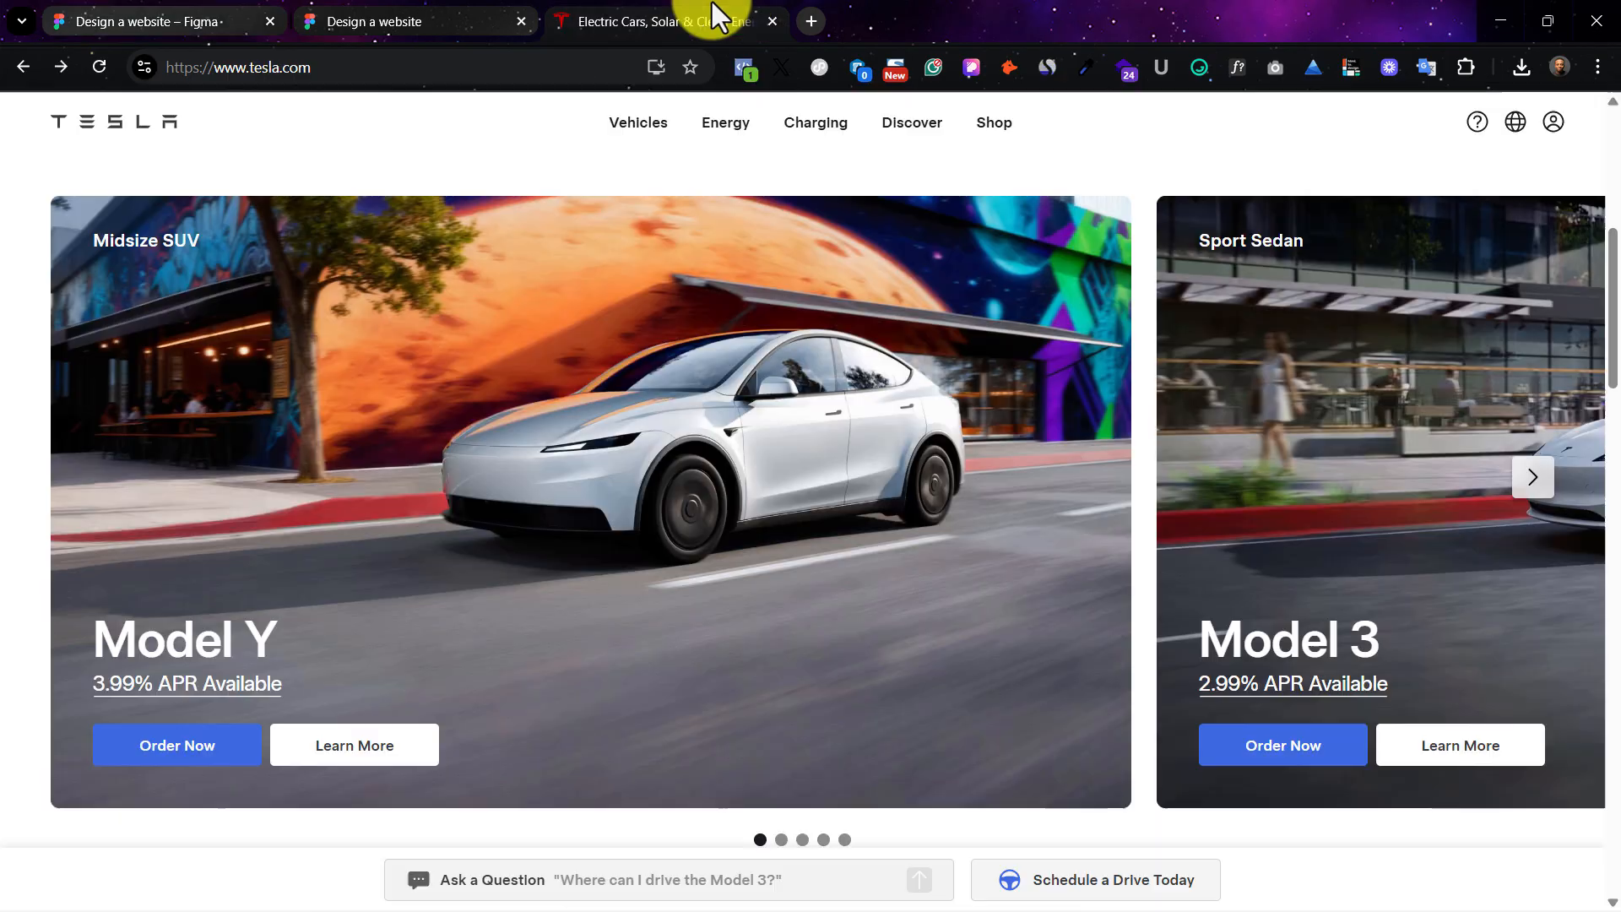
key("ctrl+1")
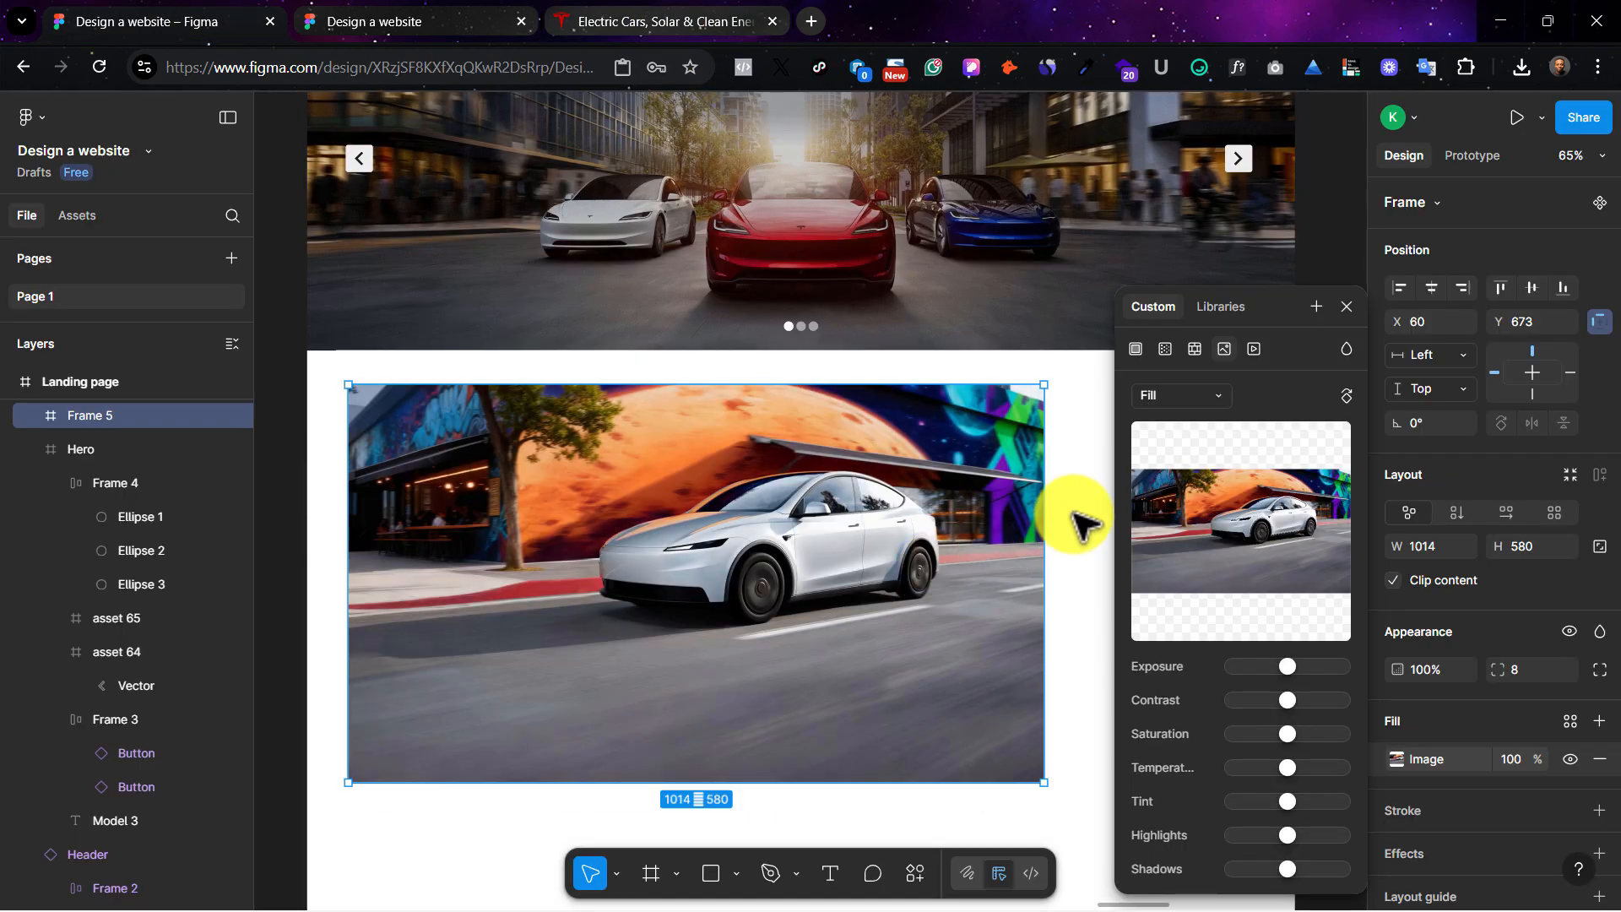
Step: Inspect the fonts of the Midsize SUV label, Model Y heading and 3.99% APR Available line on tesla.com with WhatFont
left_click(595, 5)
left_click_drag(198, 243, 98, 242)
right_click(174, 245)
left_click(206, 258)
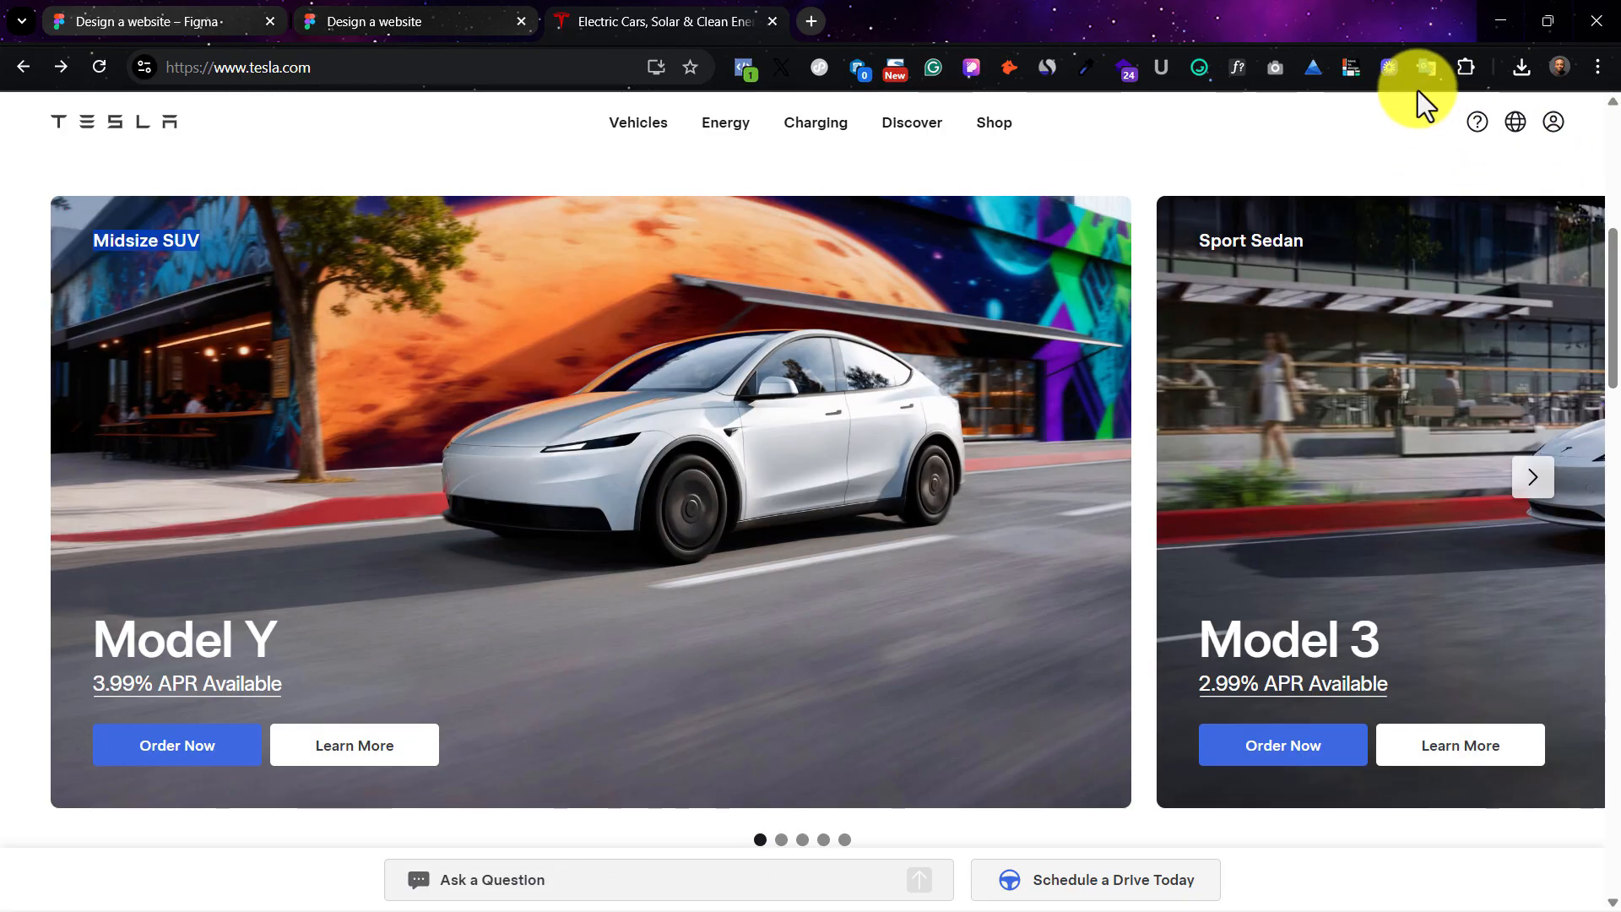
left_click(1228, 65)
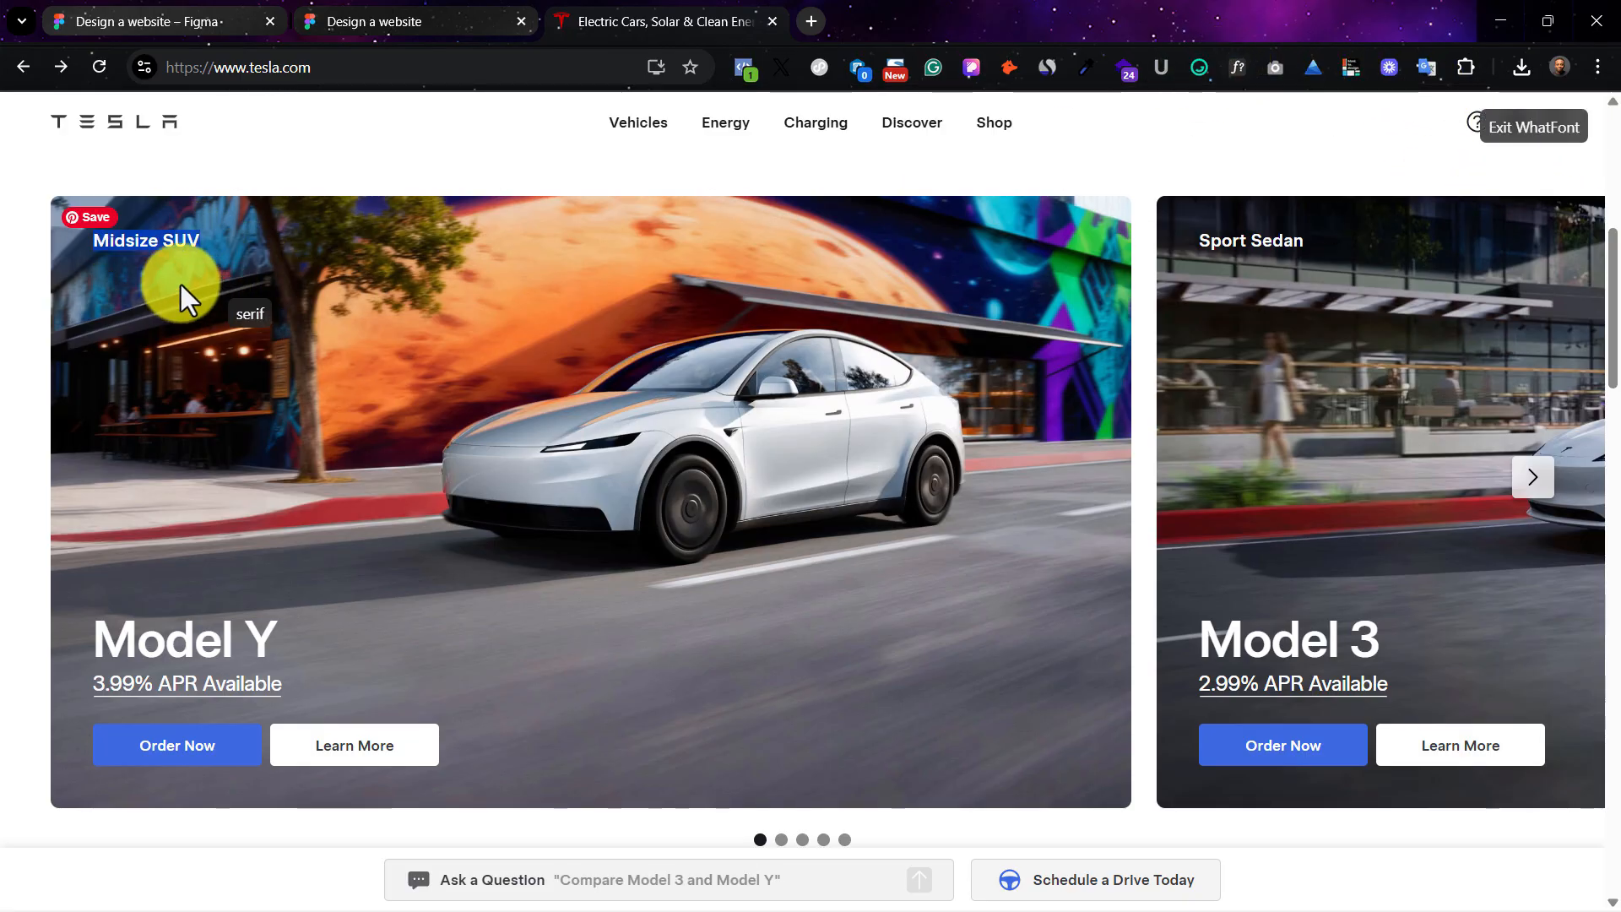
left_click(182, 241)
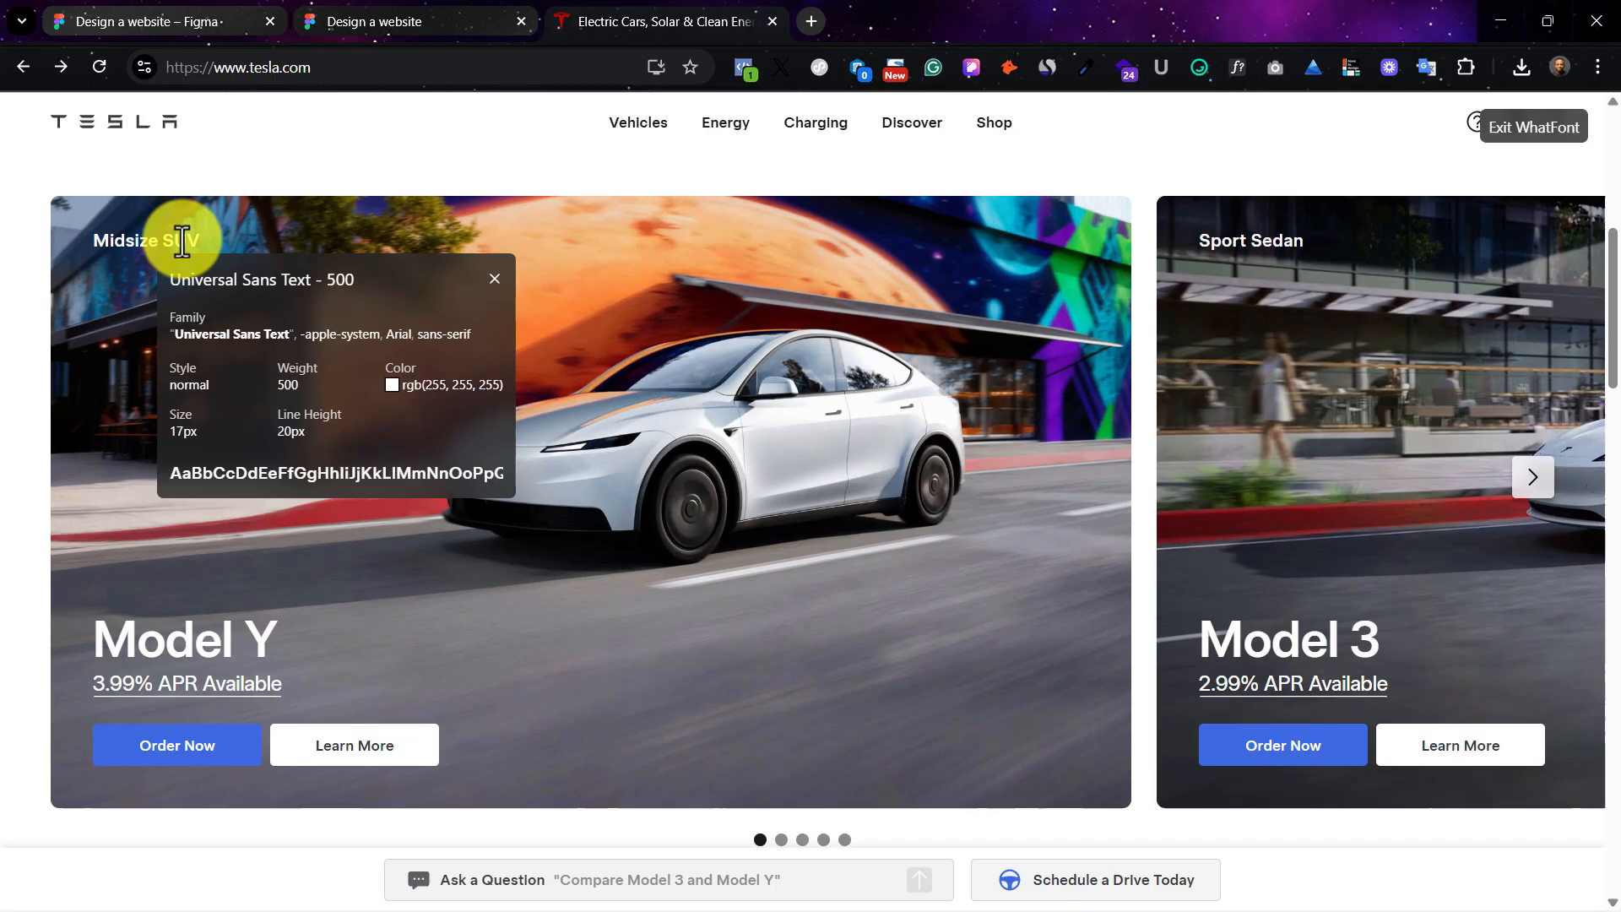
left_click(193, 635)
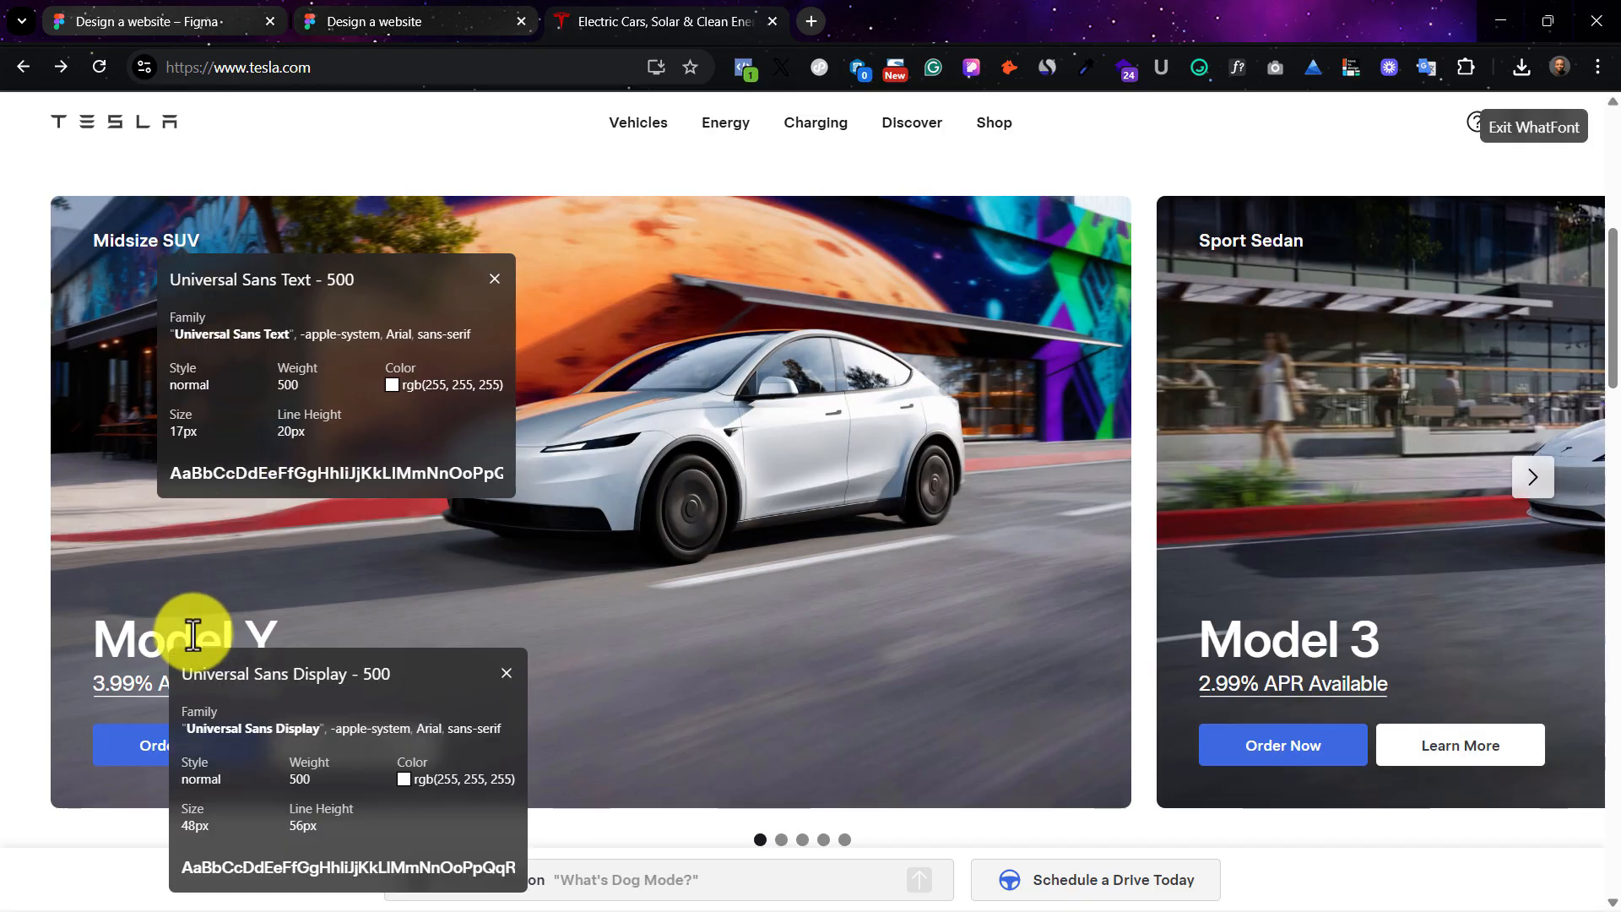
left_click(135, 691)
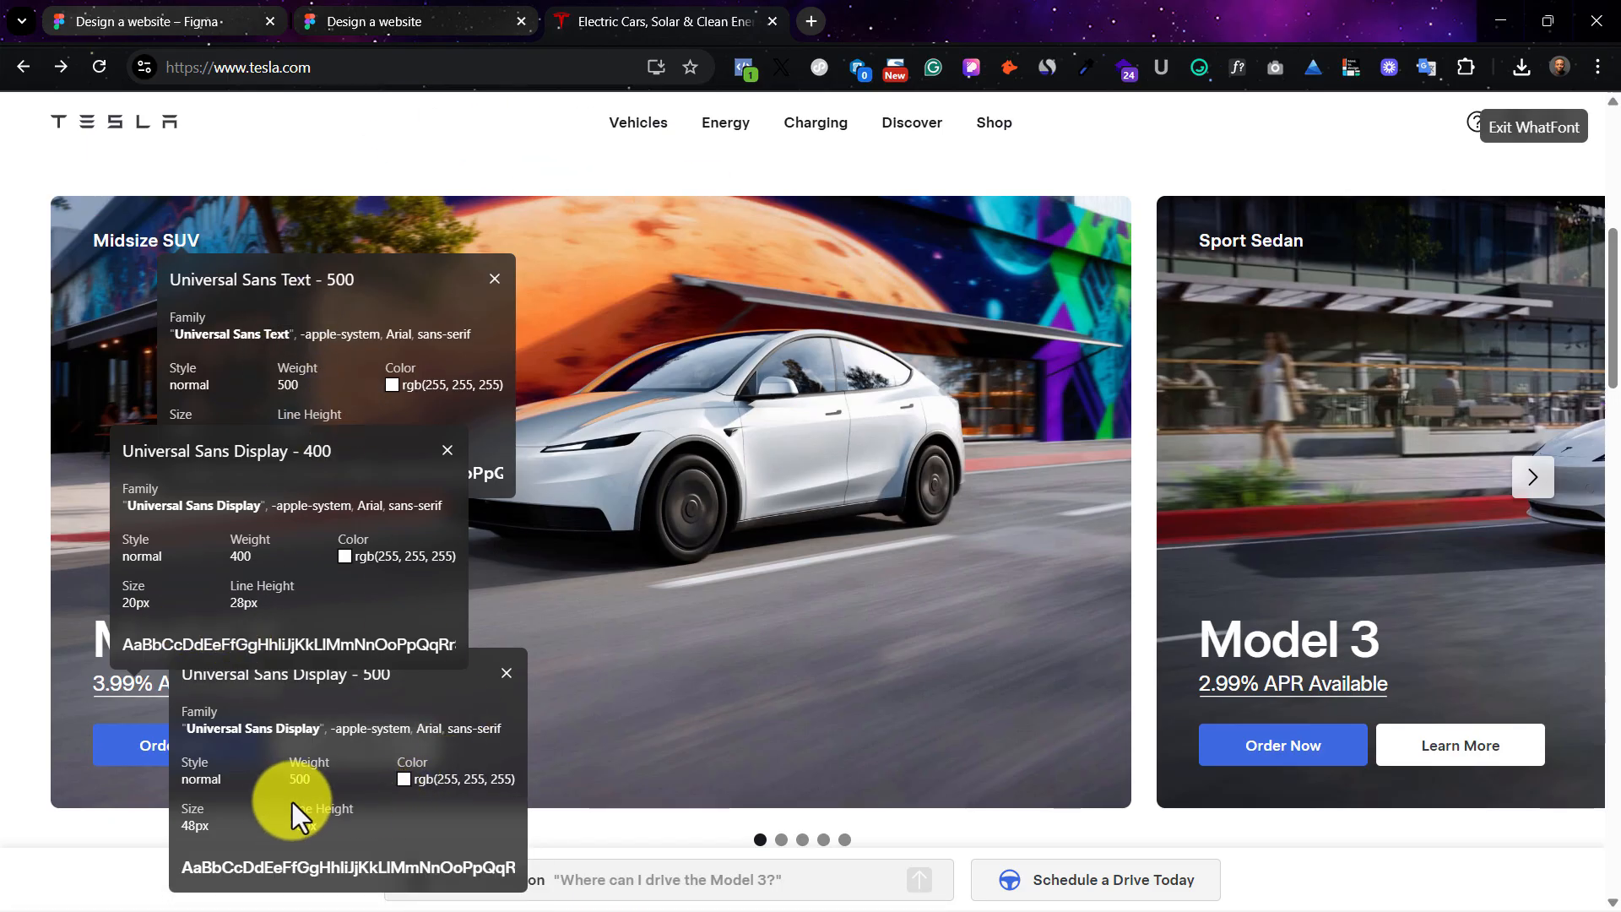
Step: Return to the Figma design and copy the hero's Model 3 title into the upper-left area of the new card
left_click(148, 21)
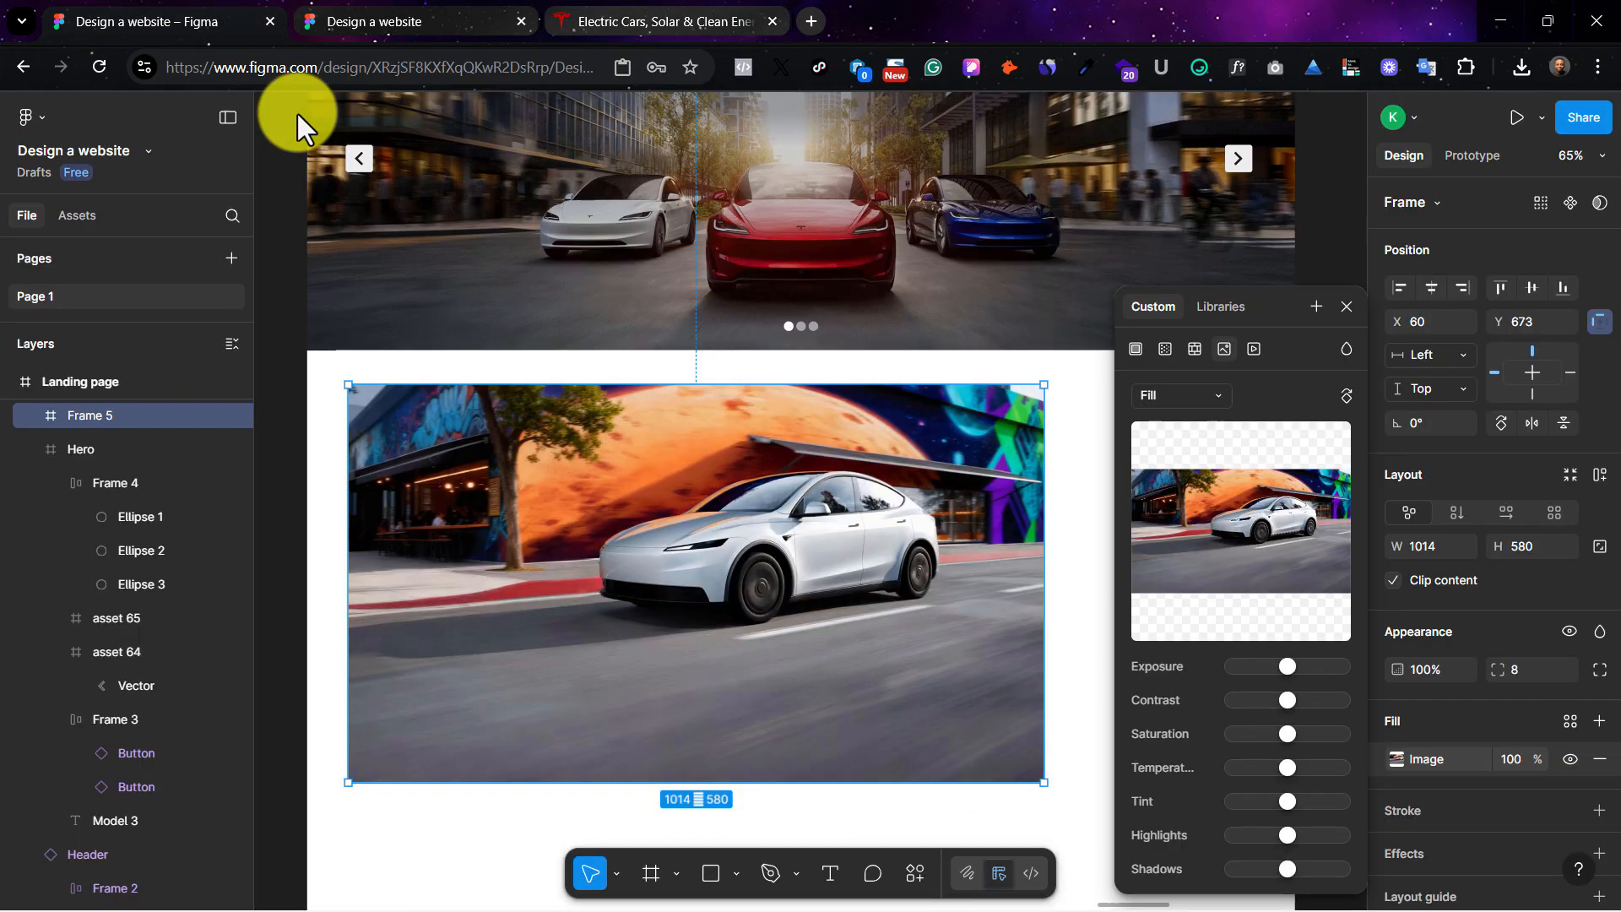
scroll(447, 249, "up", 5)
scroll(447, 249, "down", 3)
left_click(825, 221)
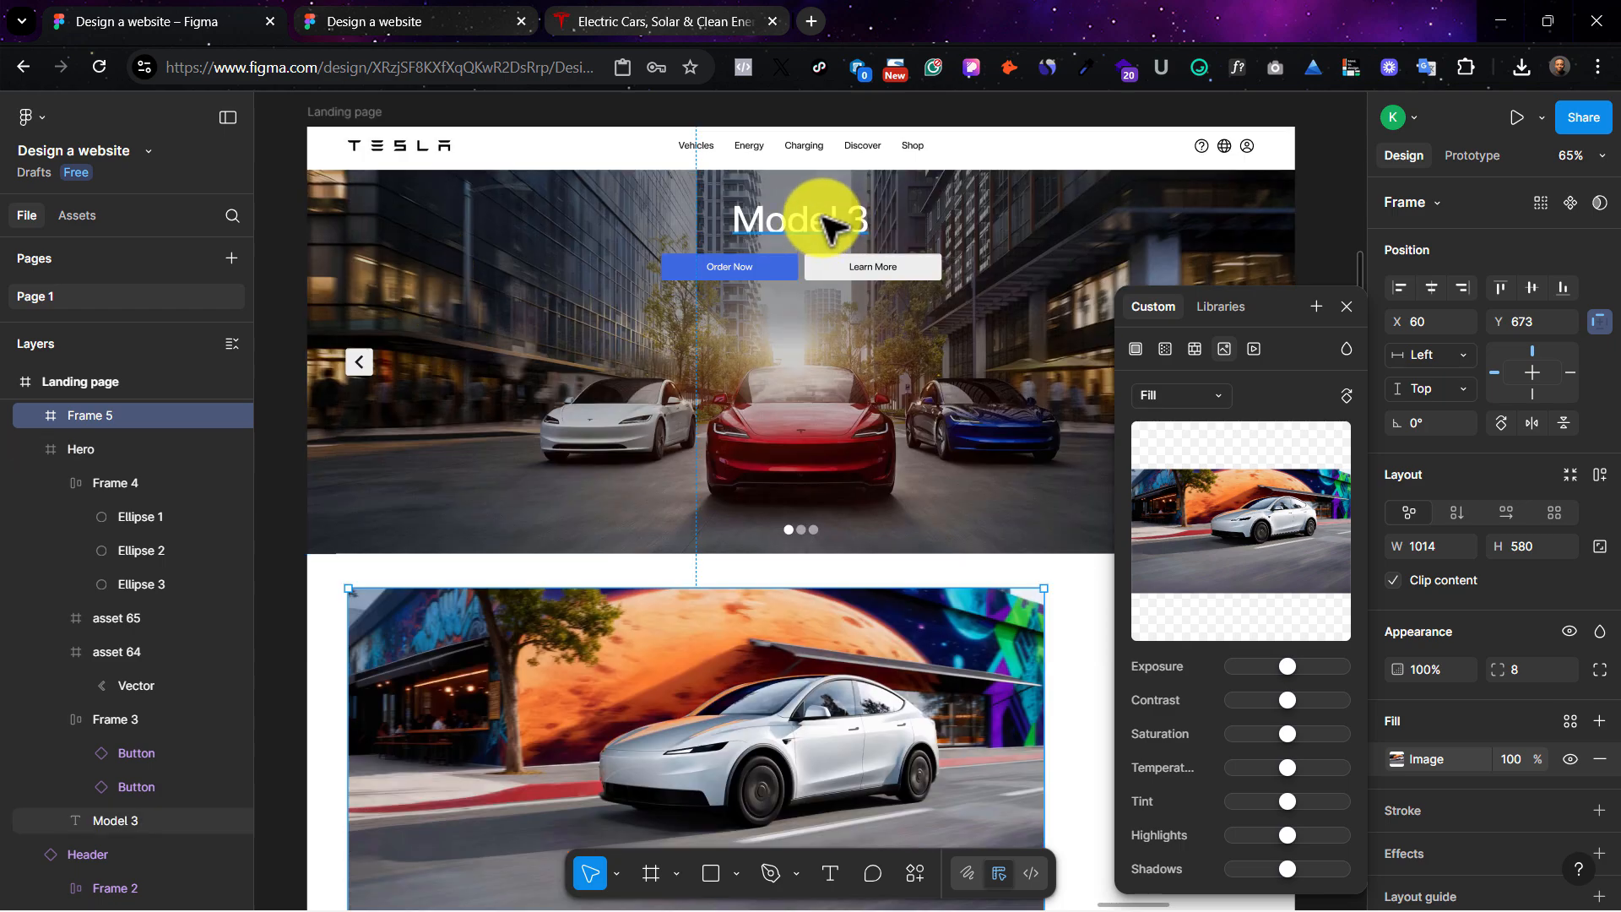
left_click_drag(824, 221, 467, 628)
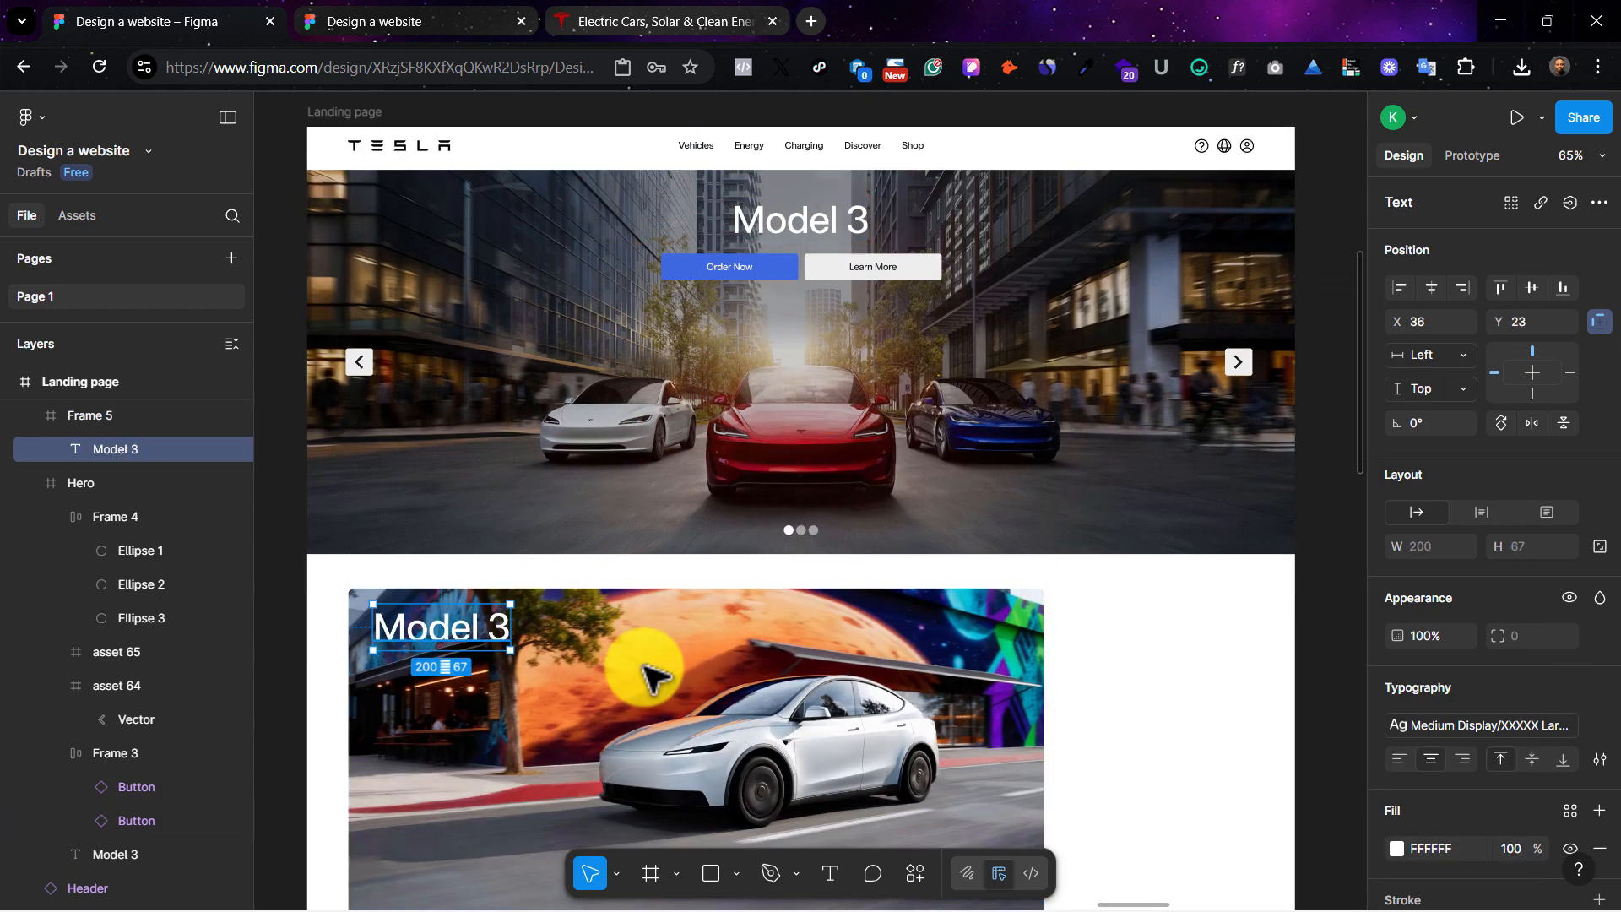
Step: Apply the Medium (16) text style to the copied title and place it at X 50, Y 40 in the card
left_click(1452, 726)
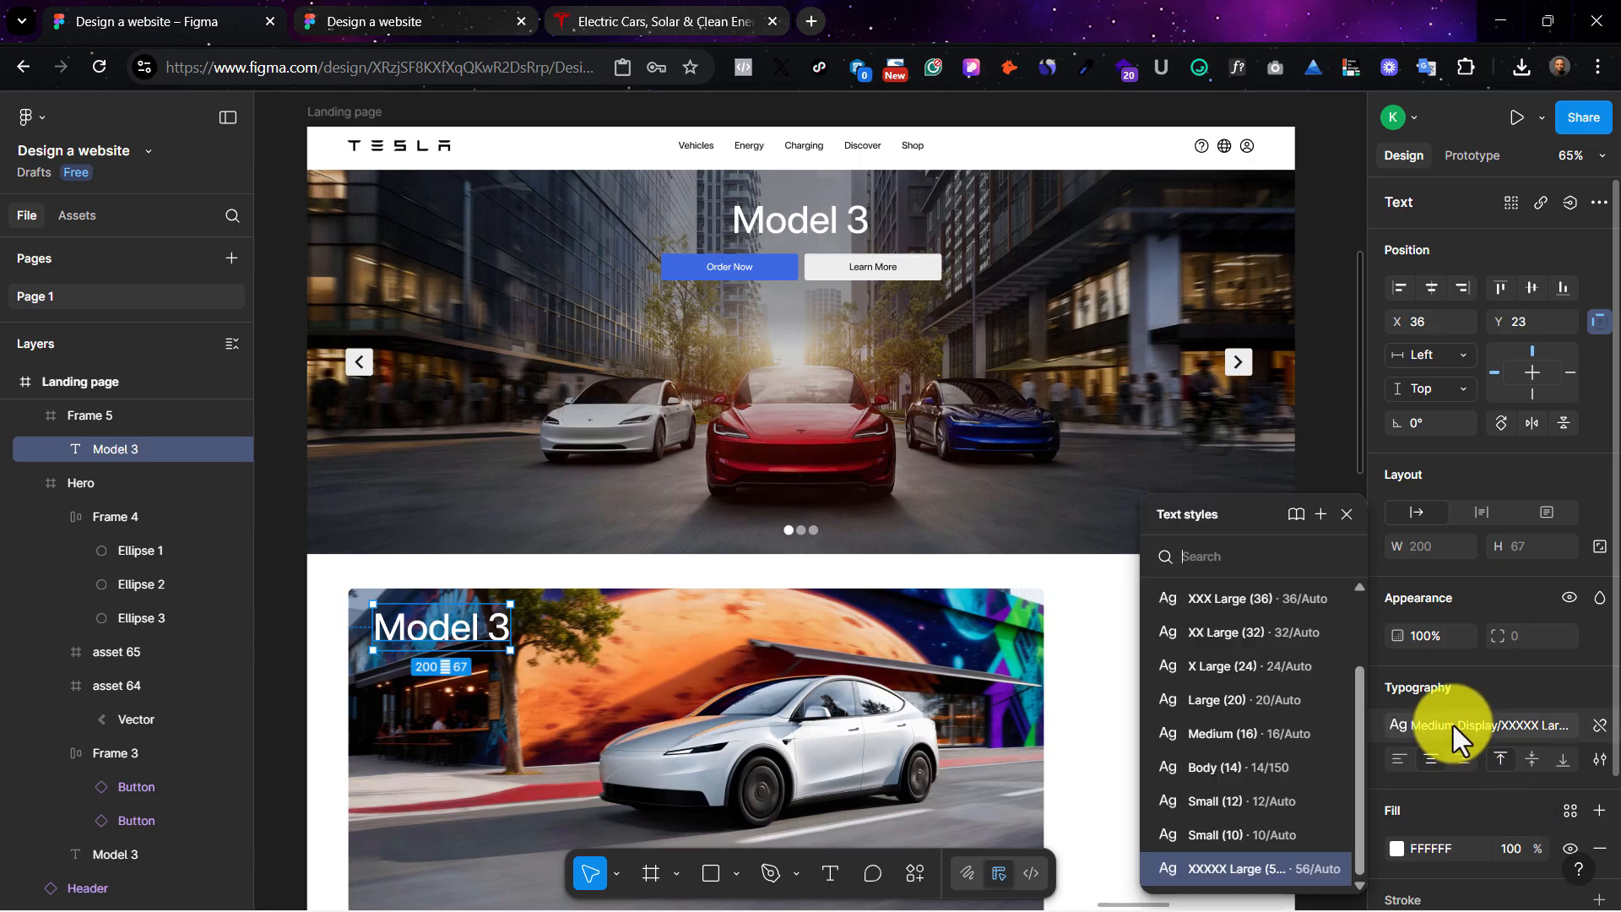
left_click(1259, 732)
left_click_drag(445, 613, 394, 626)
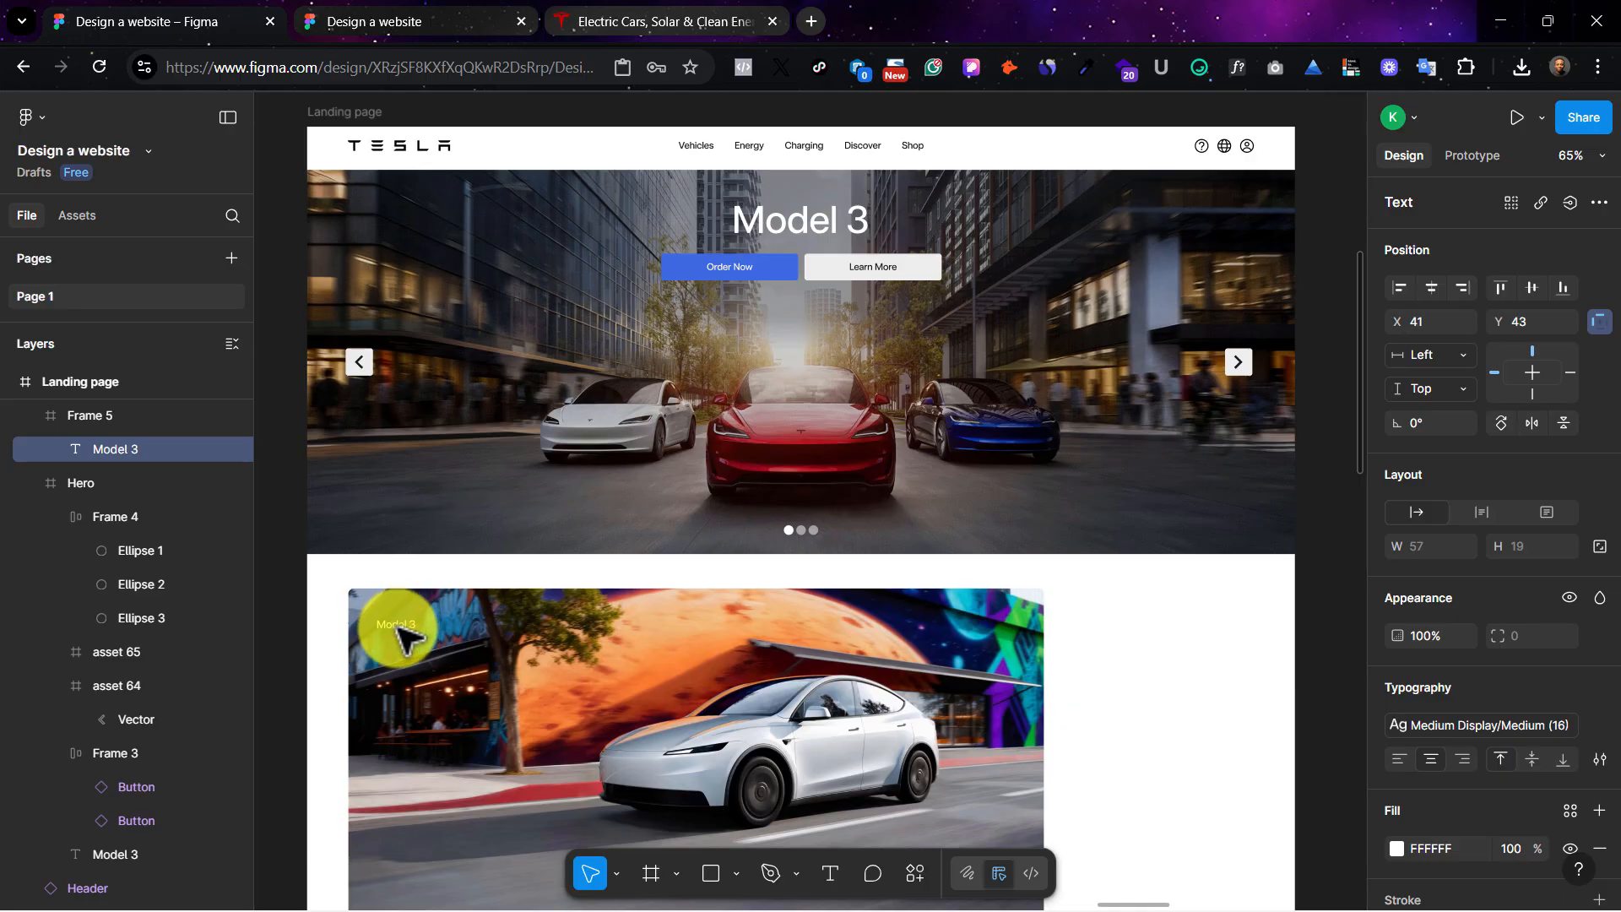
left_click_drag(399, 639, 391, 623)
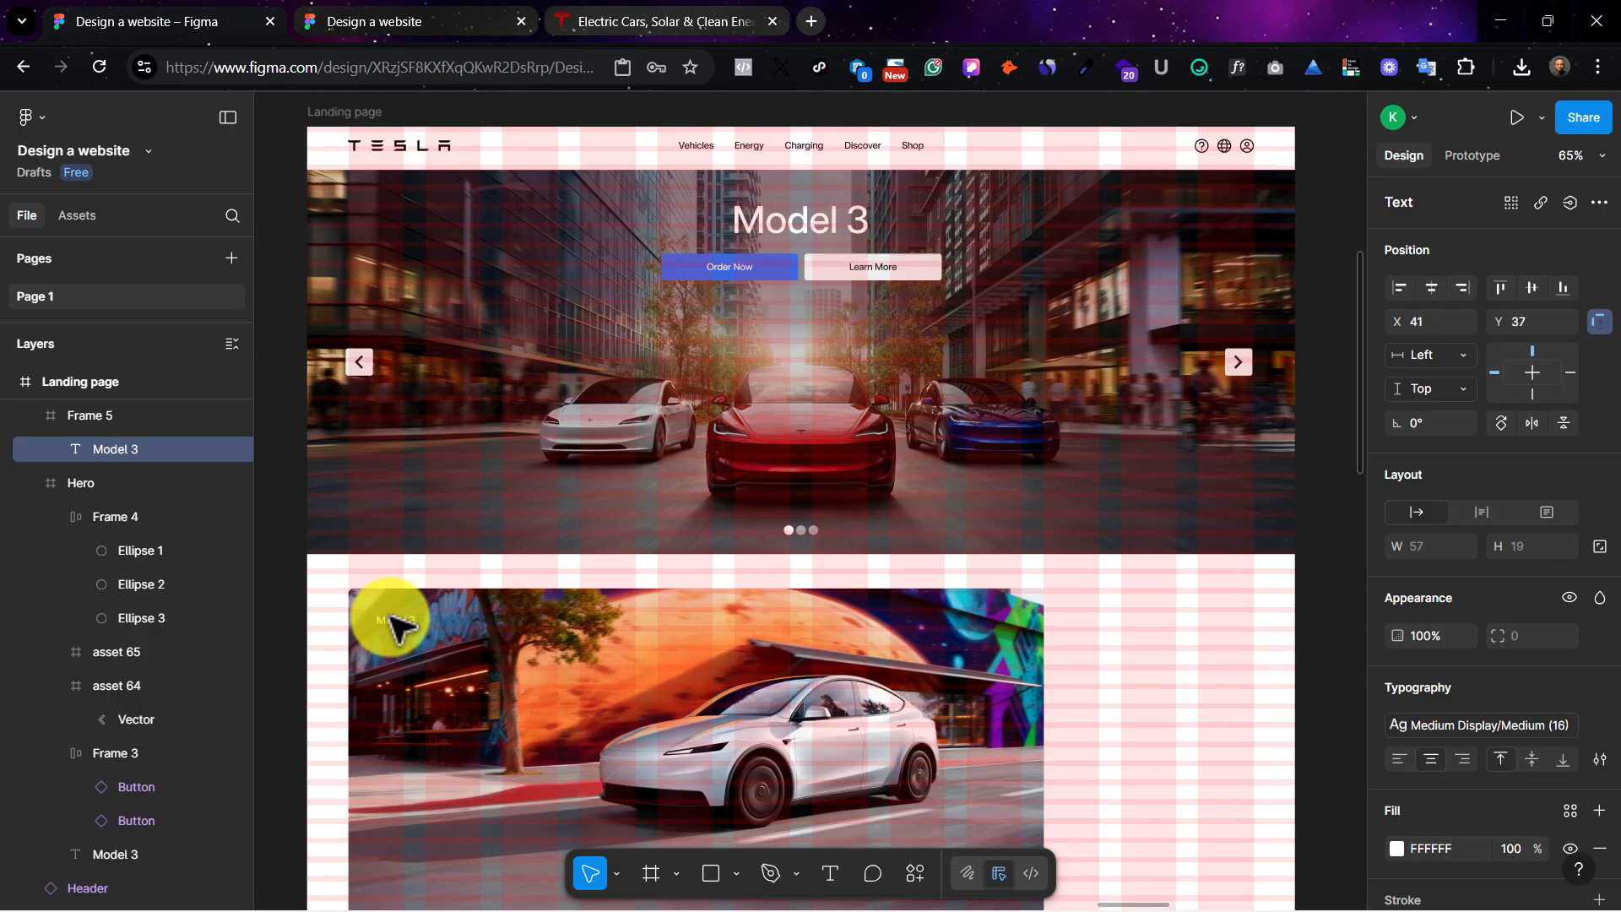
left_click_drag(390, 617, 396, 618)
Step: Duplicate the small label as a left-aligned Model Y heading in XXXX Large (48) at X 50, Y 417, and hide the layout guides
left_click_drag(398, 620, 442, 661)
left_click(1532, 726)
left_click(1264, 868)
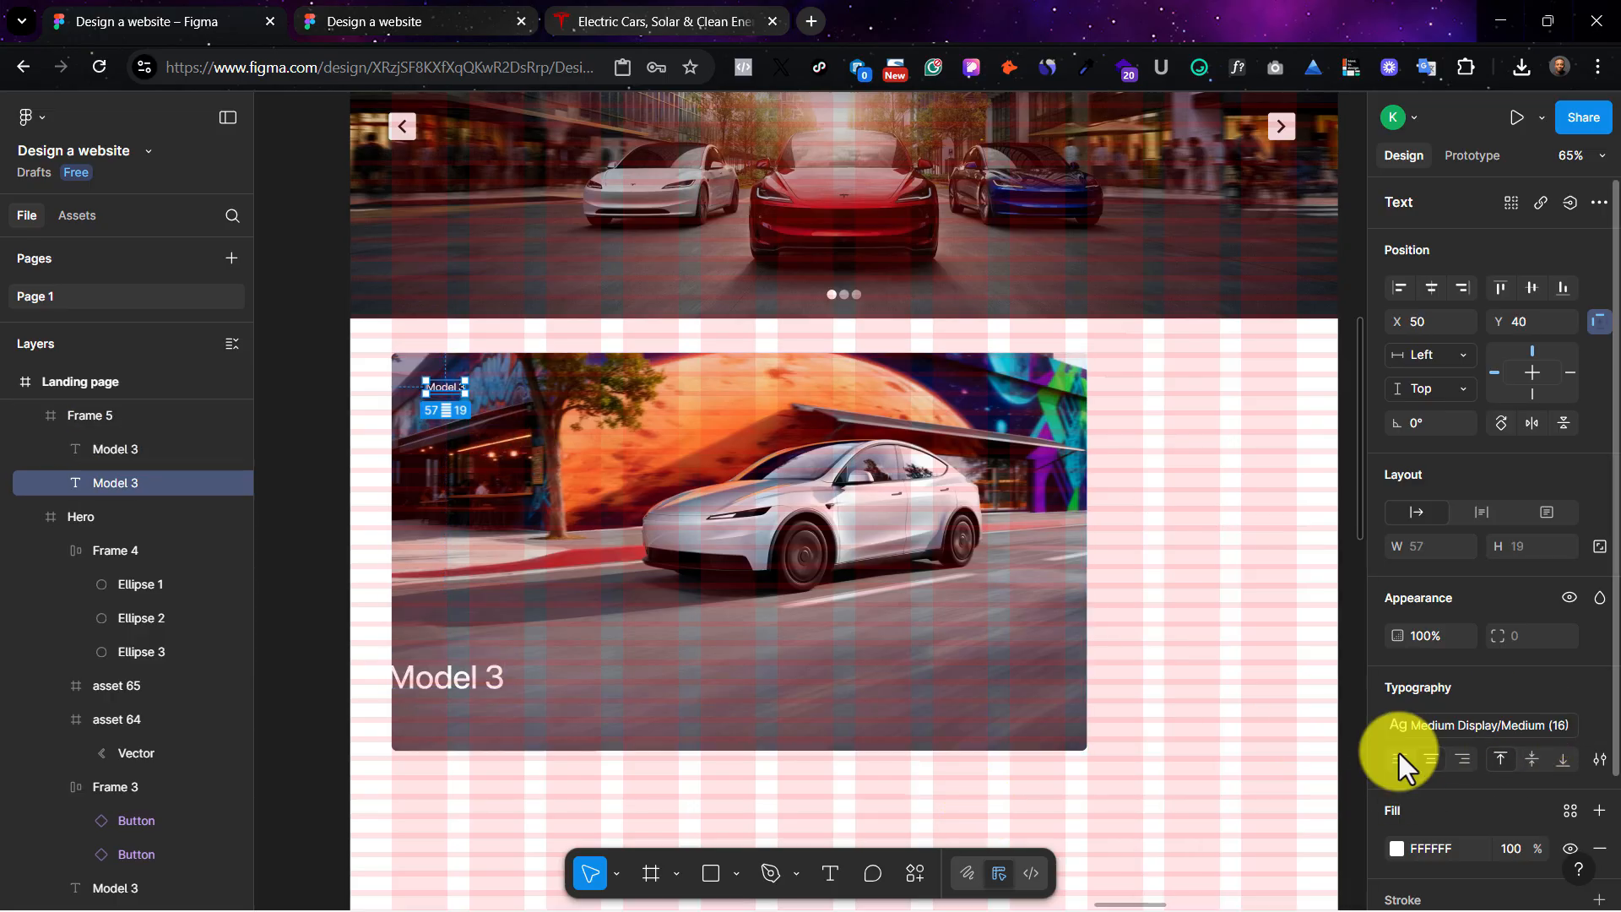
left_click_drag(428, 661, 476, 665)
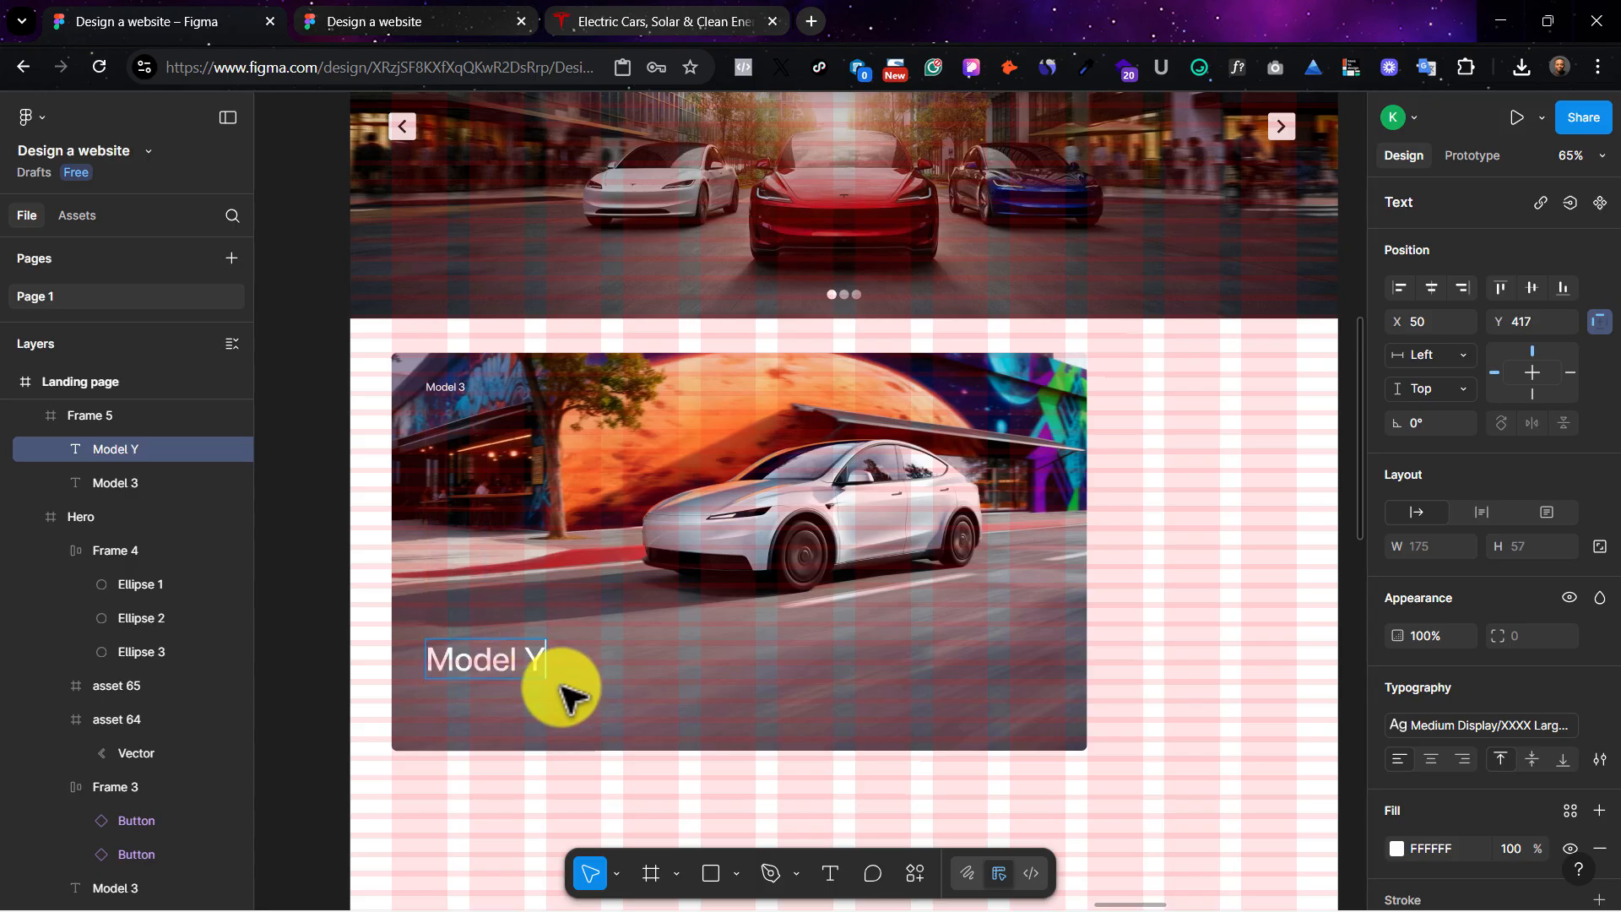
key("Escape")
key("ctrl+shift+4")
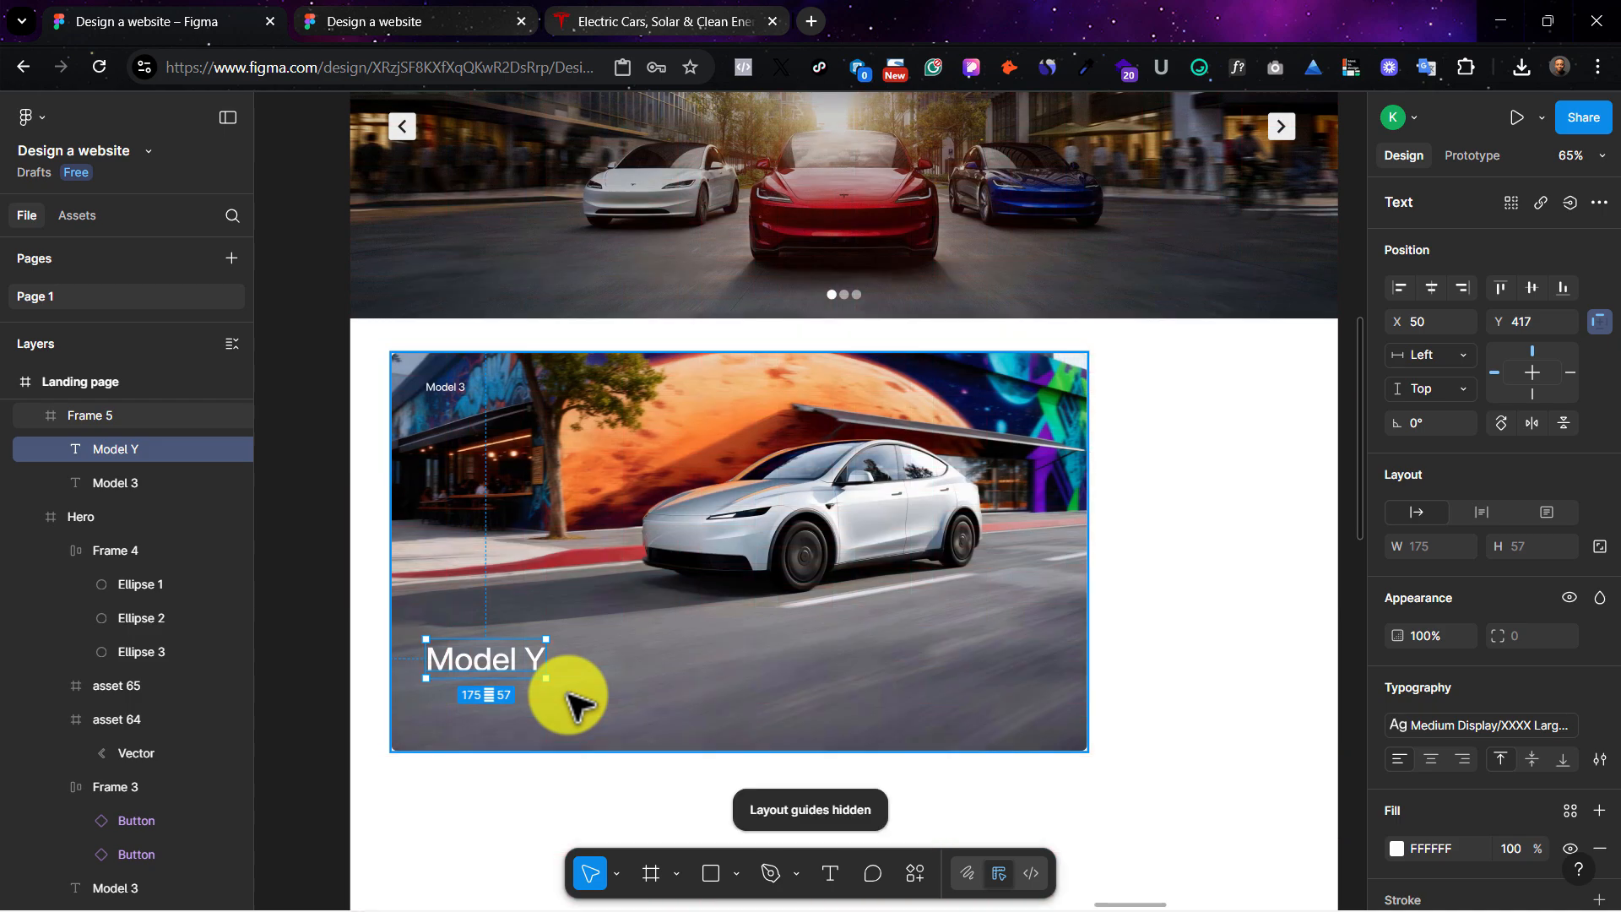
Step: Add the text 3.99% APR Available from tesla.com beneath the Model Y heading at X 50, Y 474
left_click(591, 19)
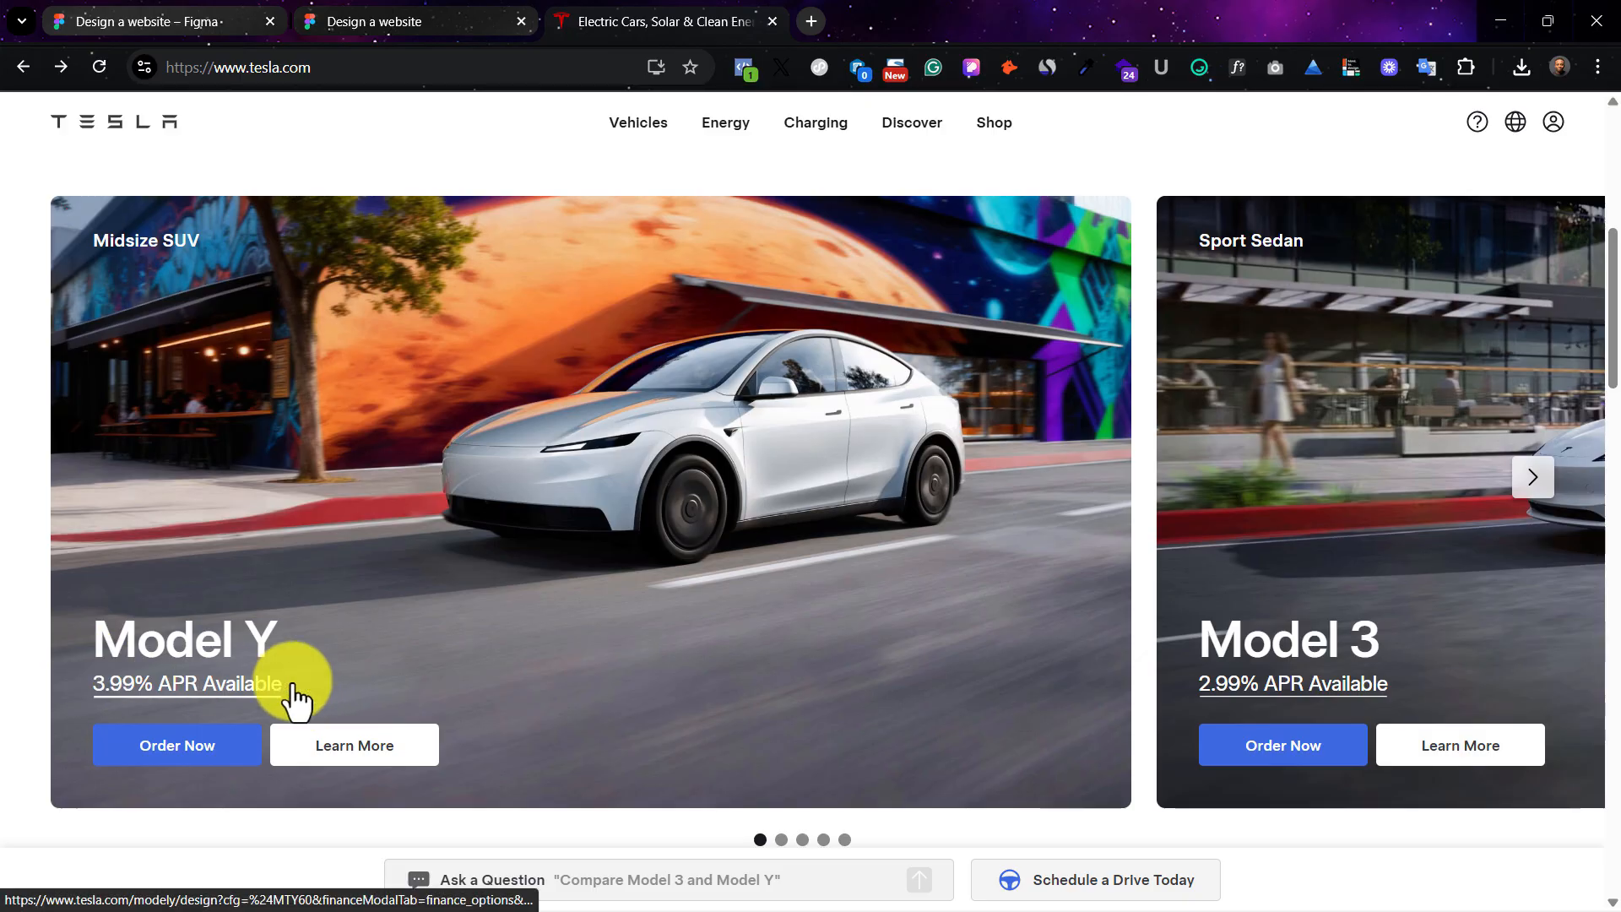
key("ctrl+1")
double_click(488, 704)
key("ctrl+v")
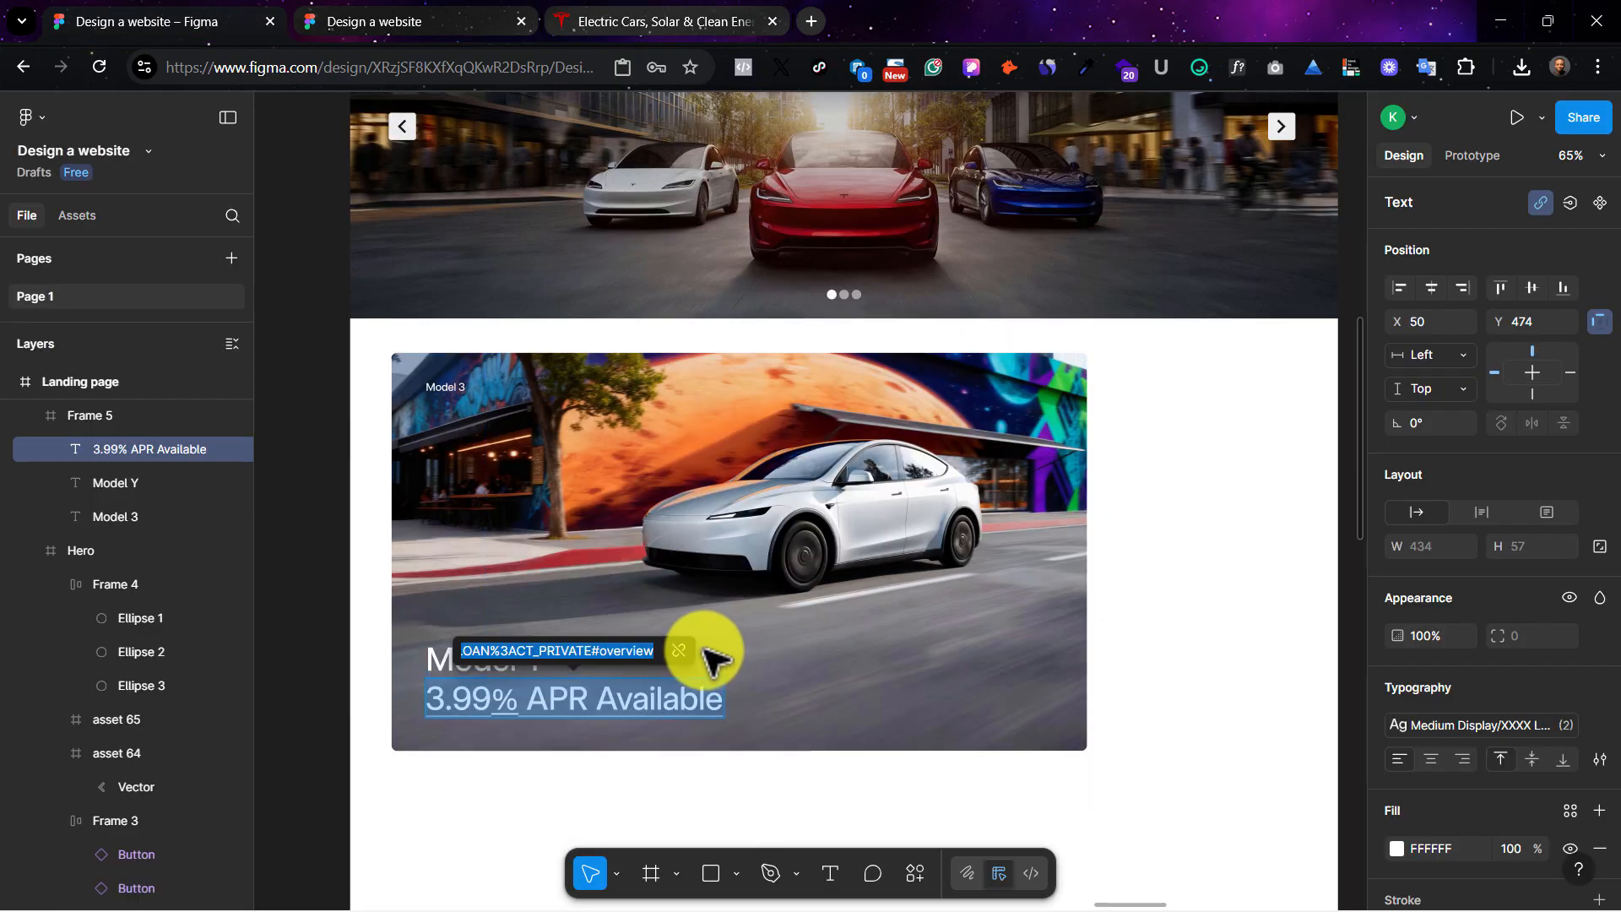
key("Escape")
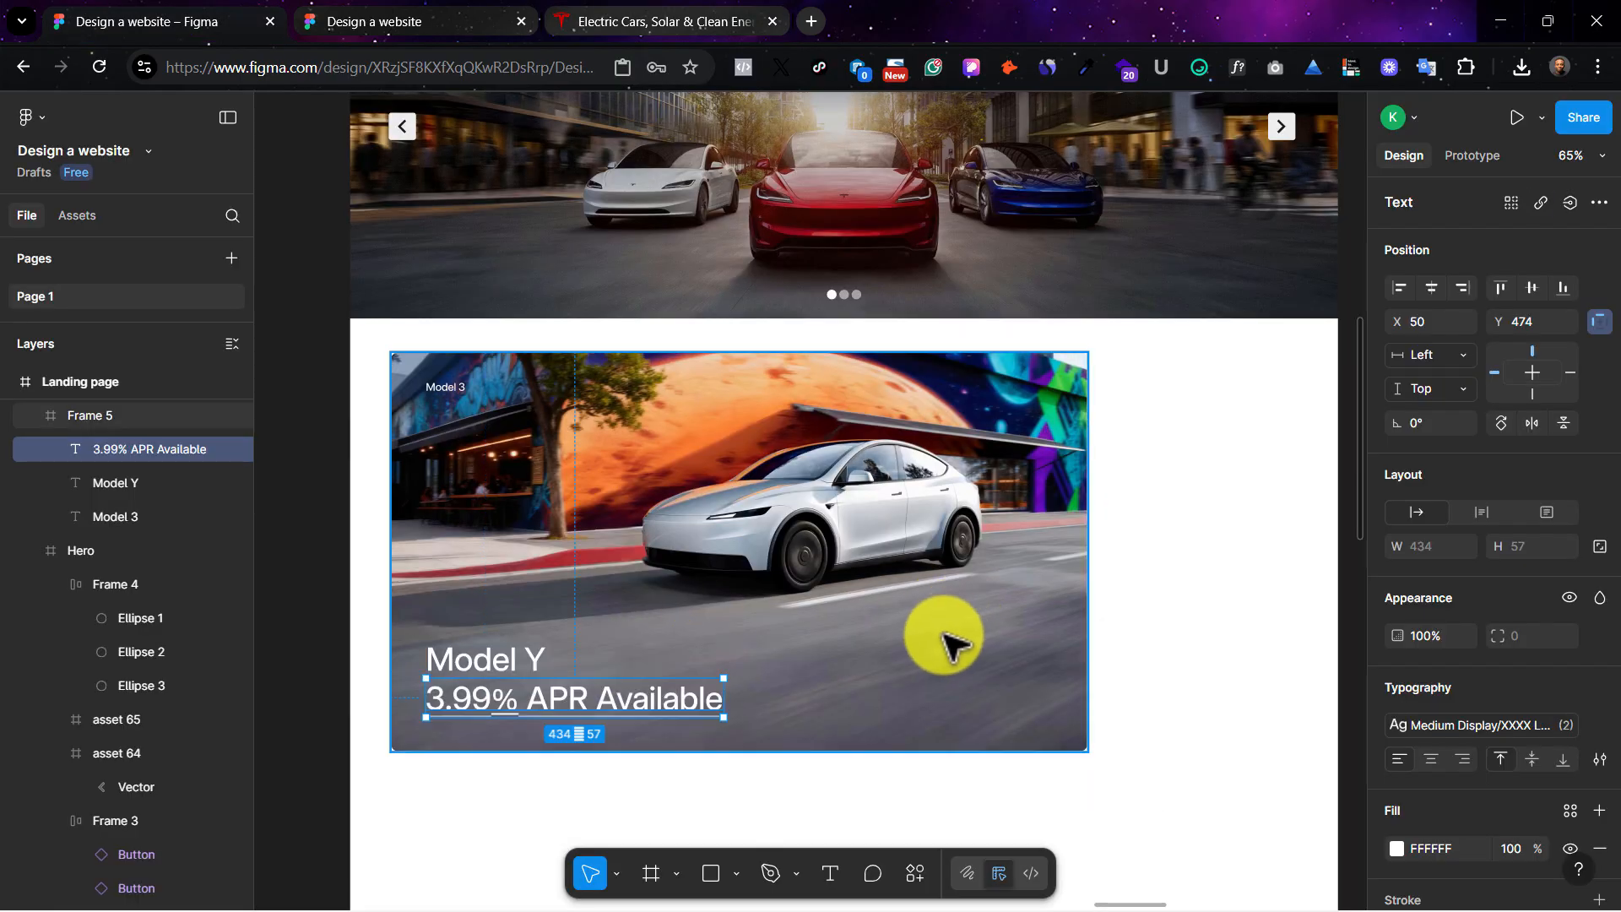
key("Escape")
Step: Review the APR line's type settings and apply the Large (20) text style to it
left_click(651, 712)
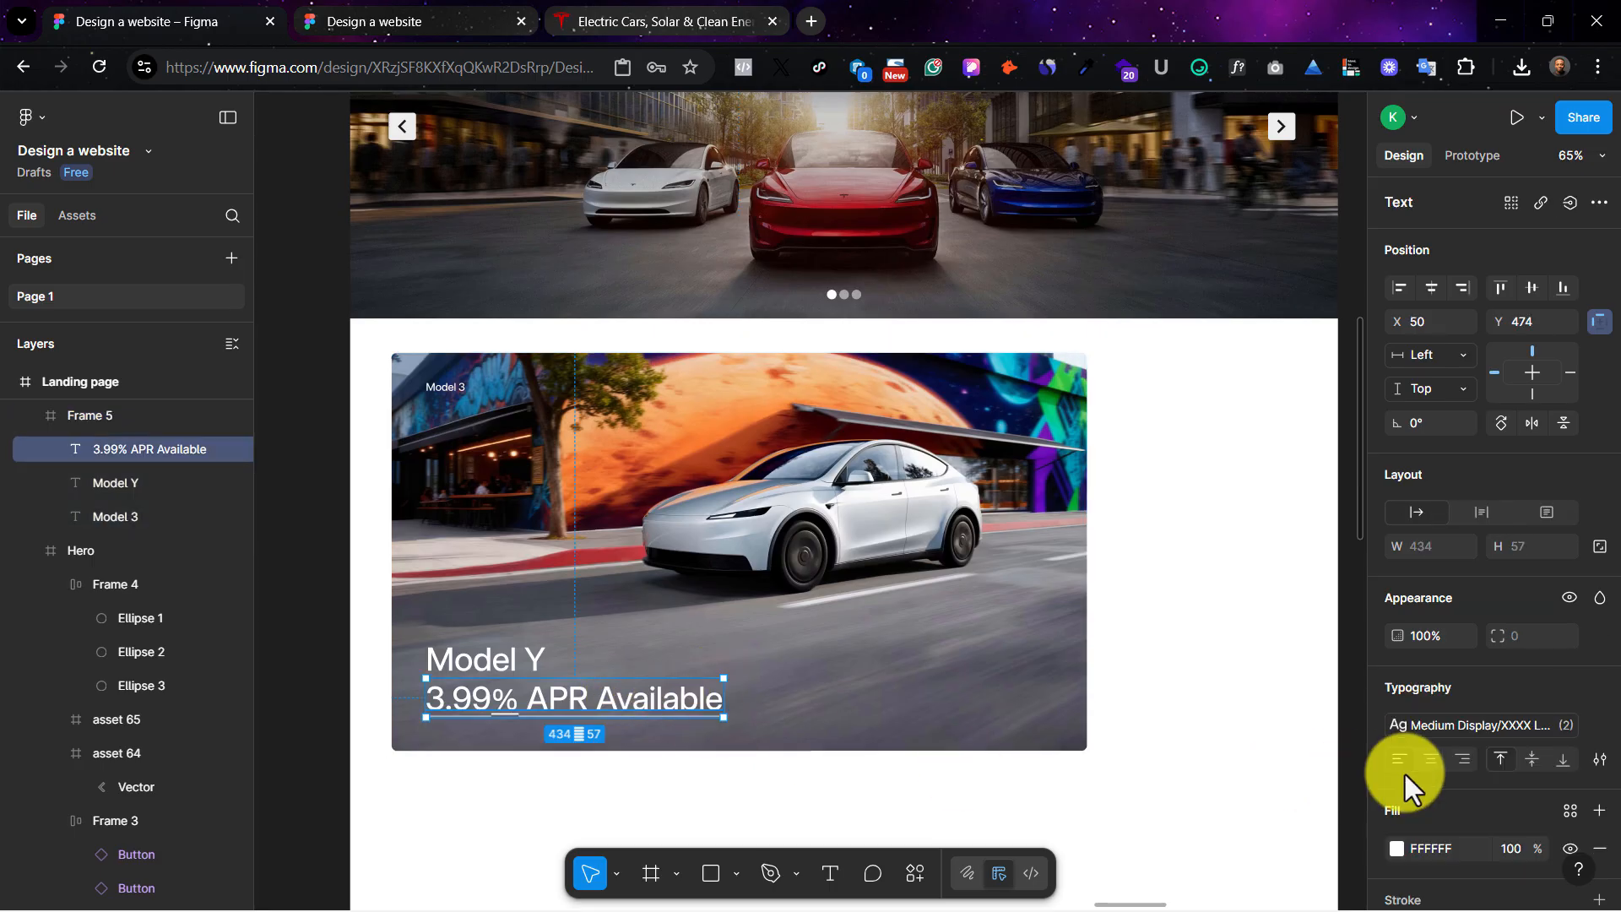
scroll(1568, 679, "down", 2)
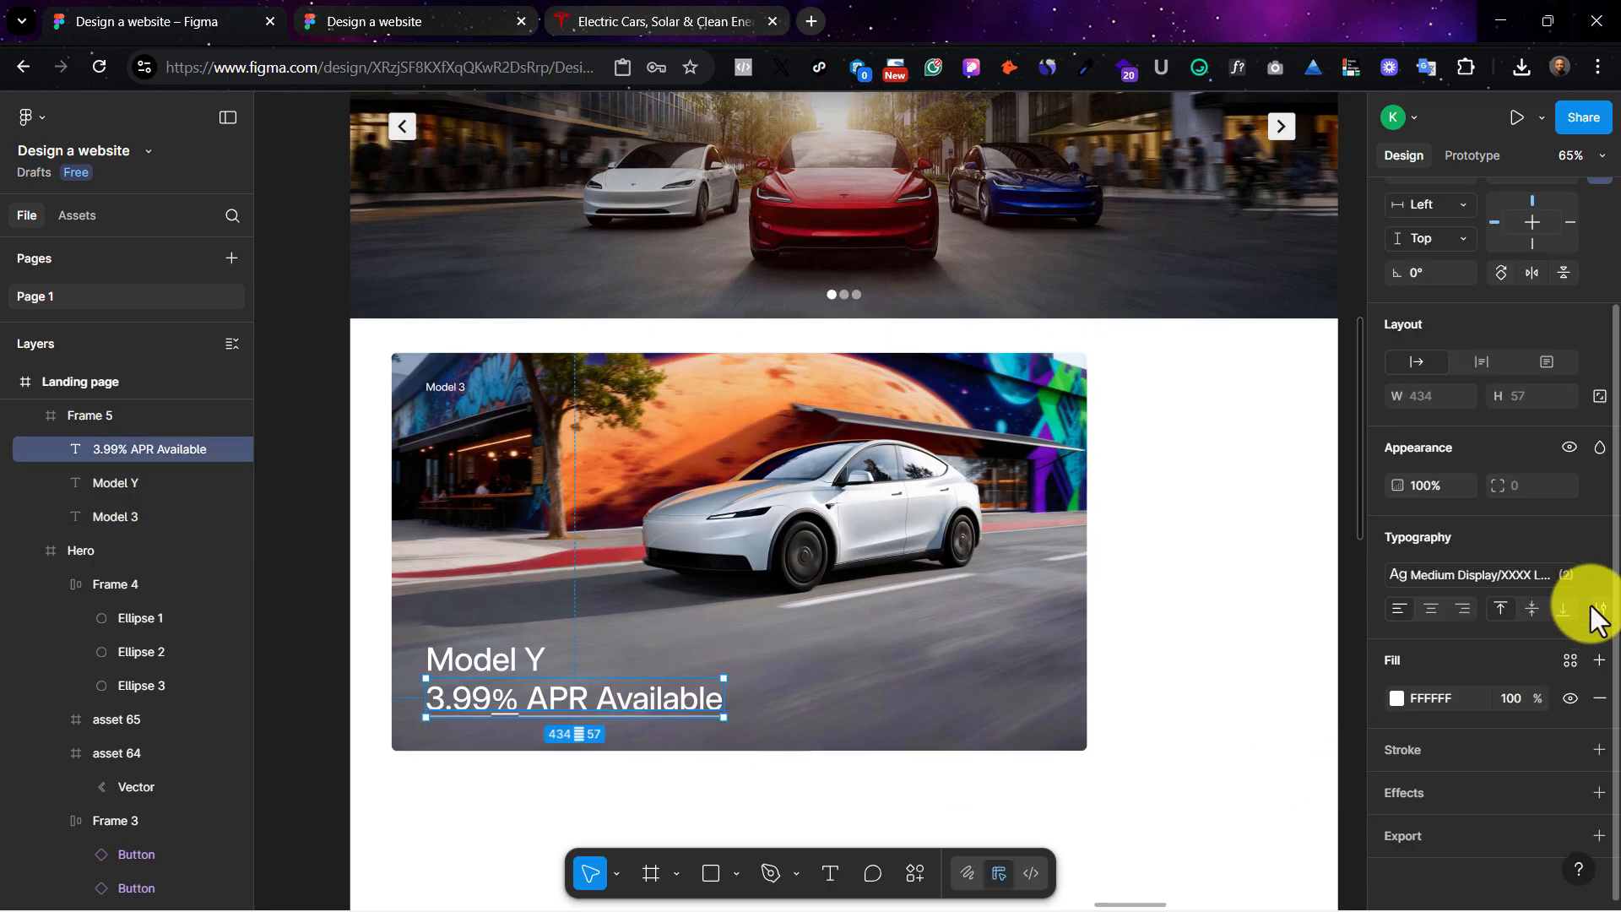
left_click(1593, 608)
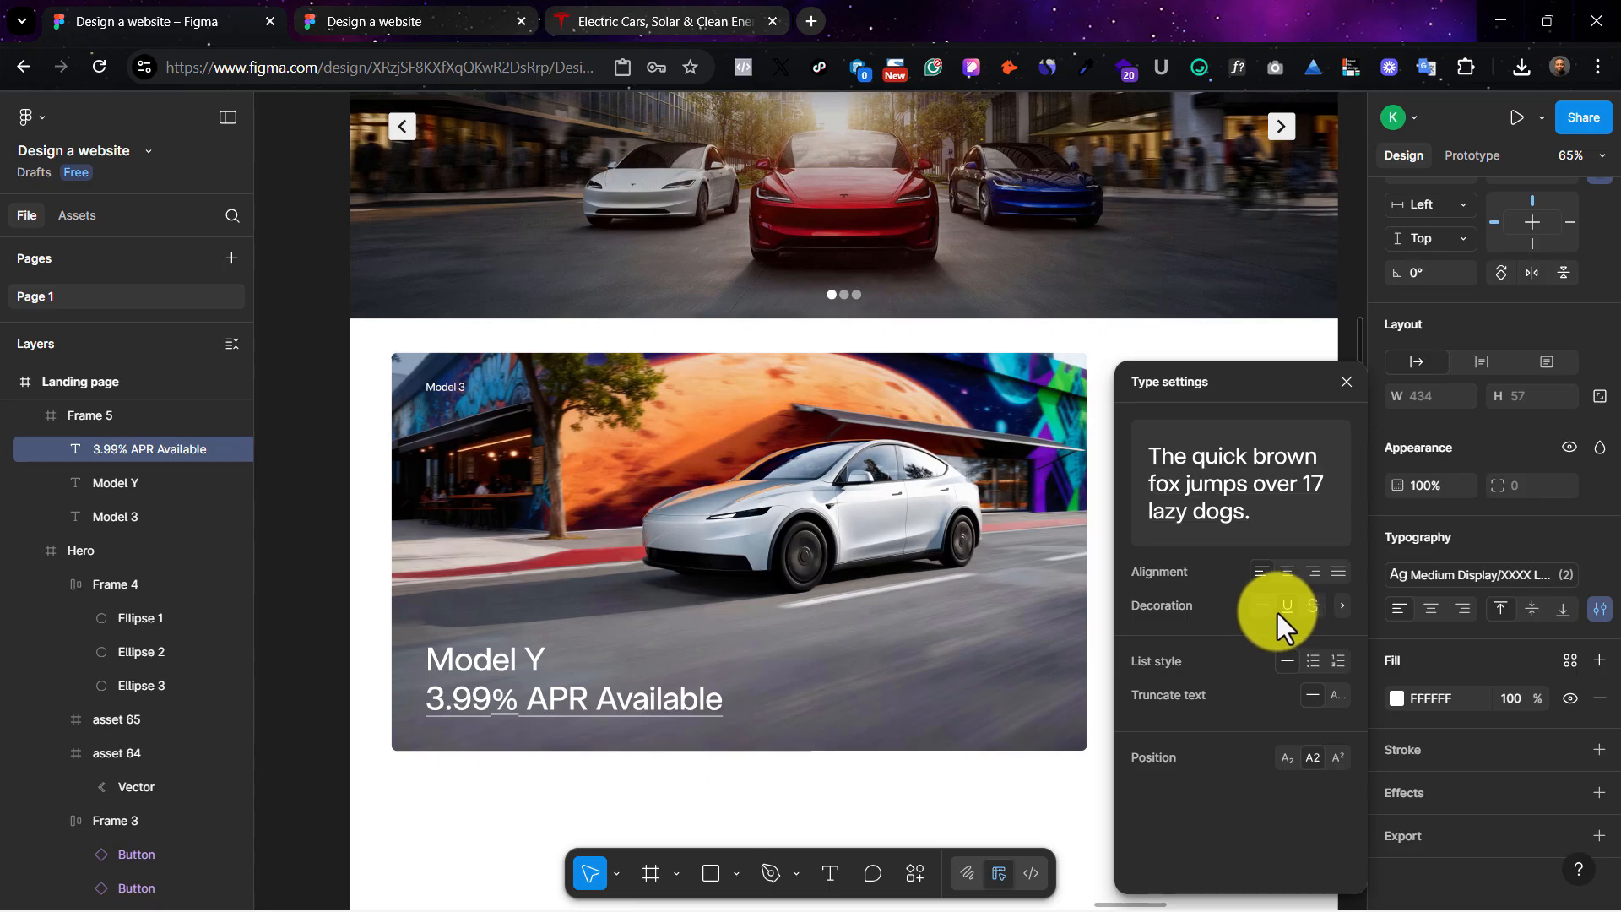
left_click(1478, 576)
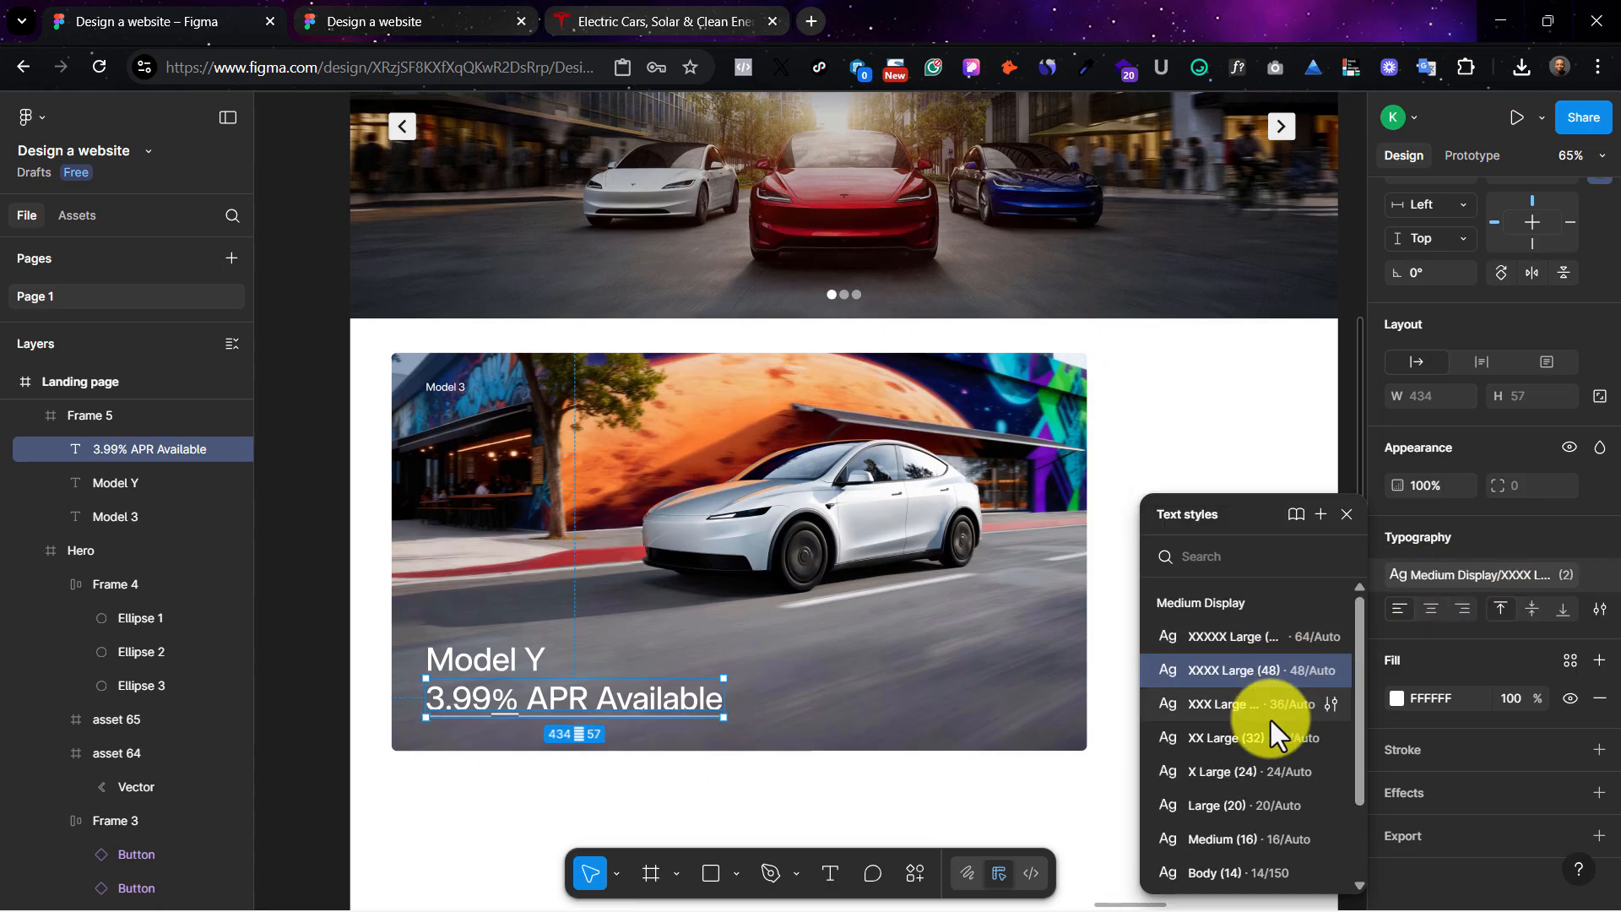
left_click(1259, 794)
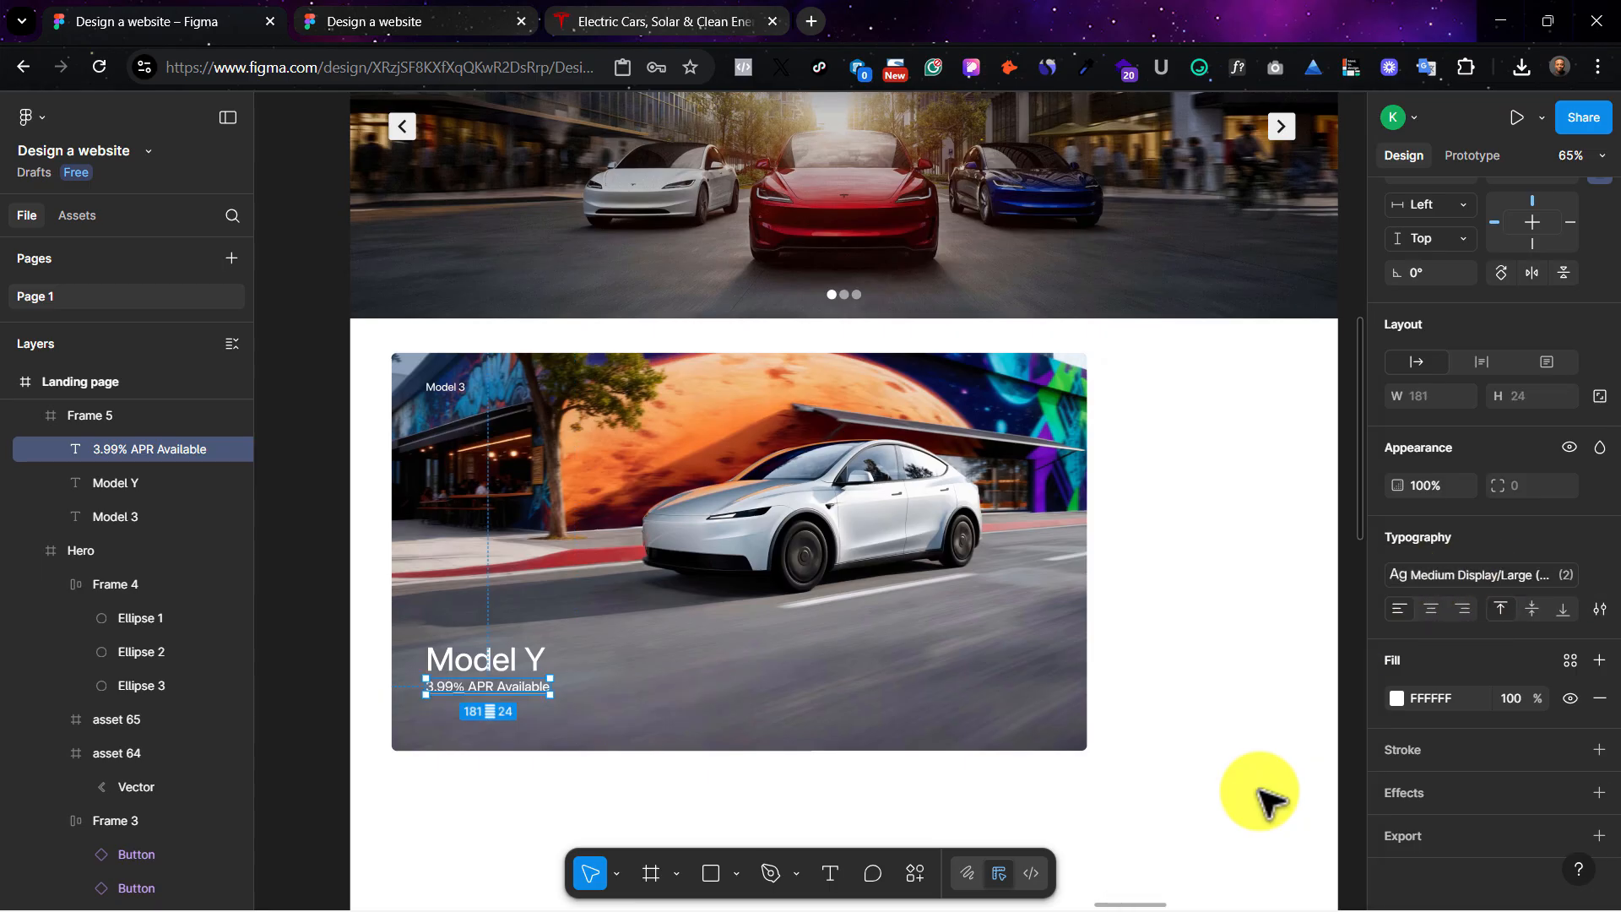
Step: Set the underline of the APR line to a thickness of 10% and an offset of about 22.5%
key("shift+2")
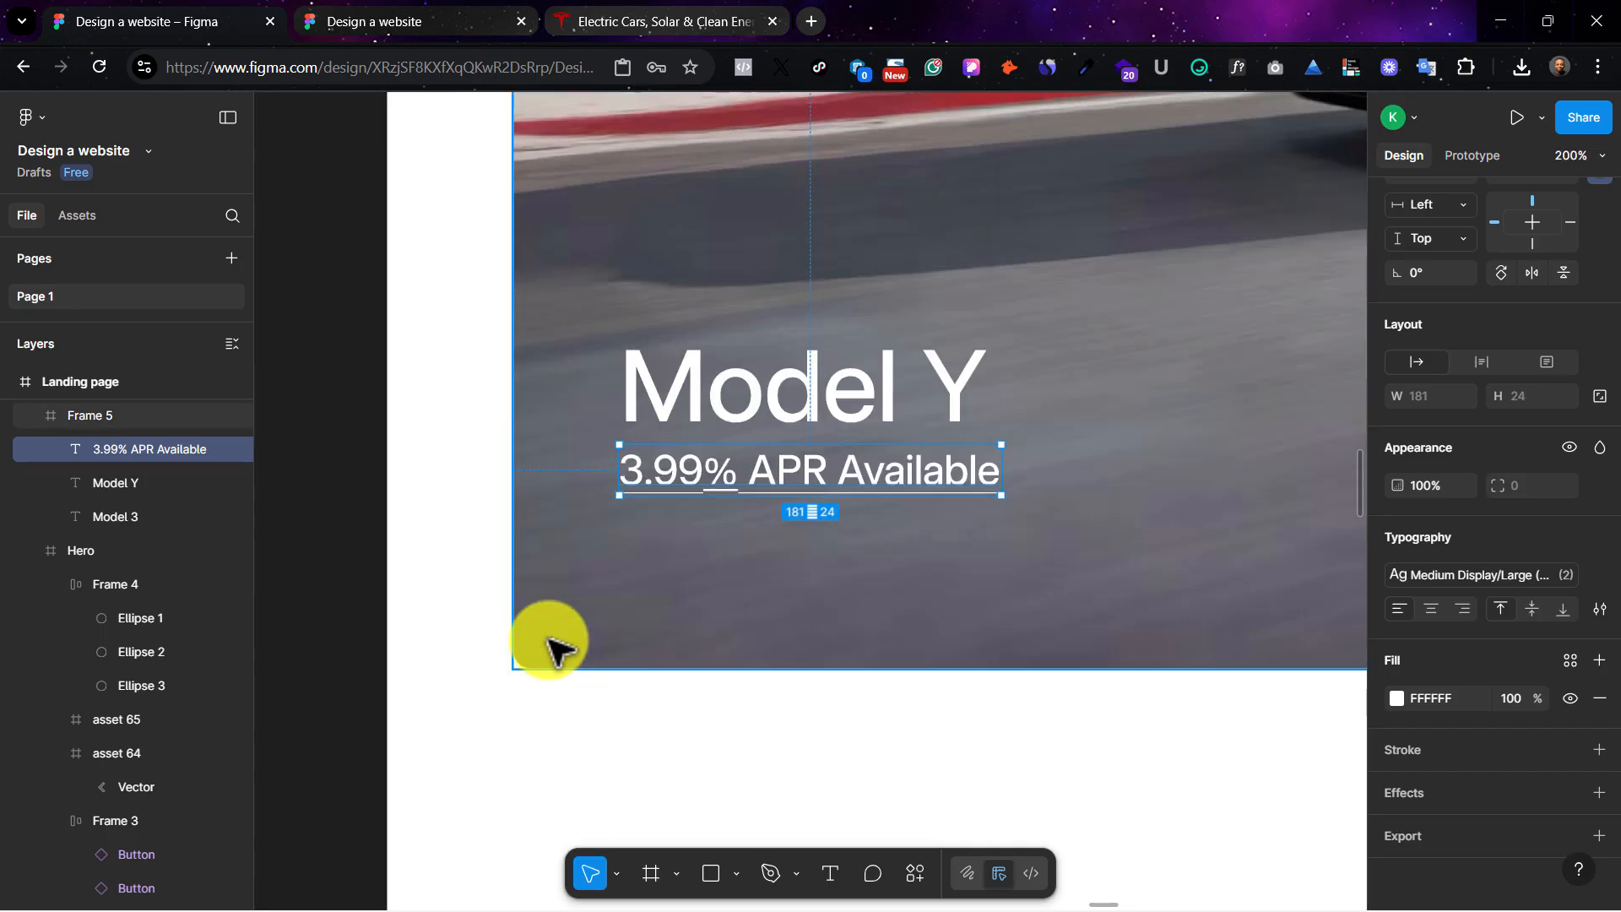
left_click(1055, 601)
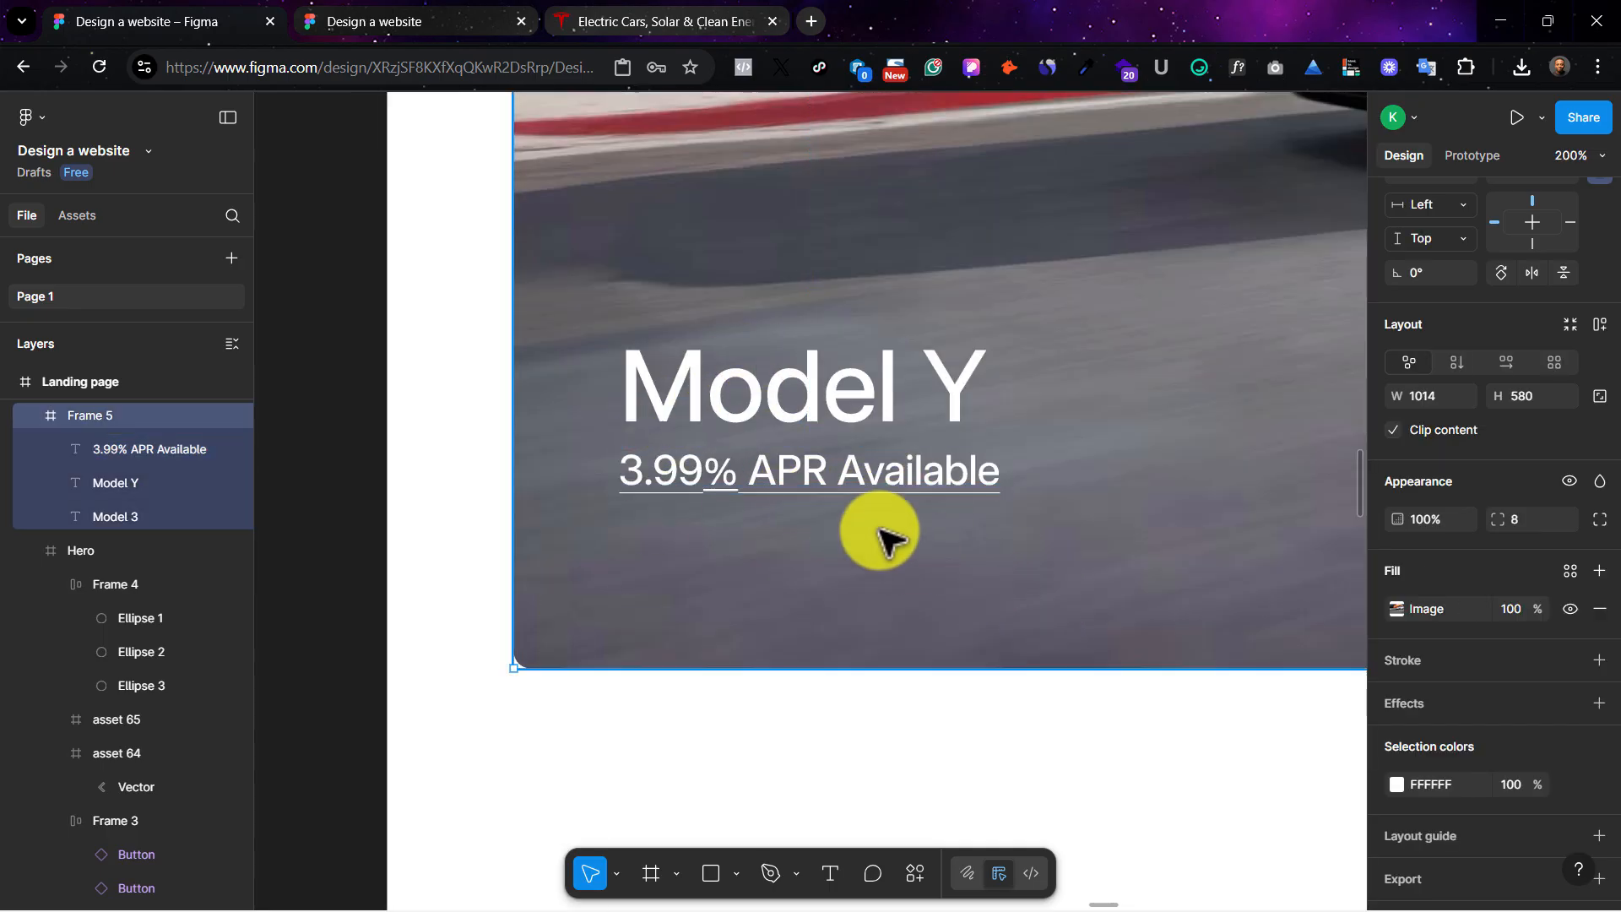
left_click(967, 507)
left_click(1598, 609)
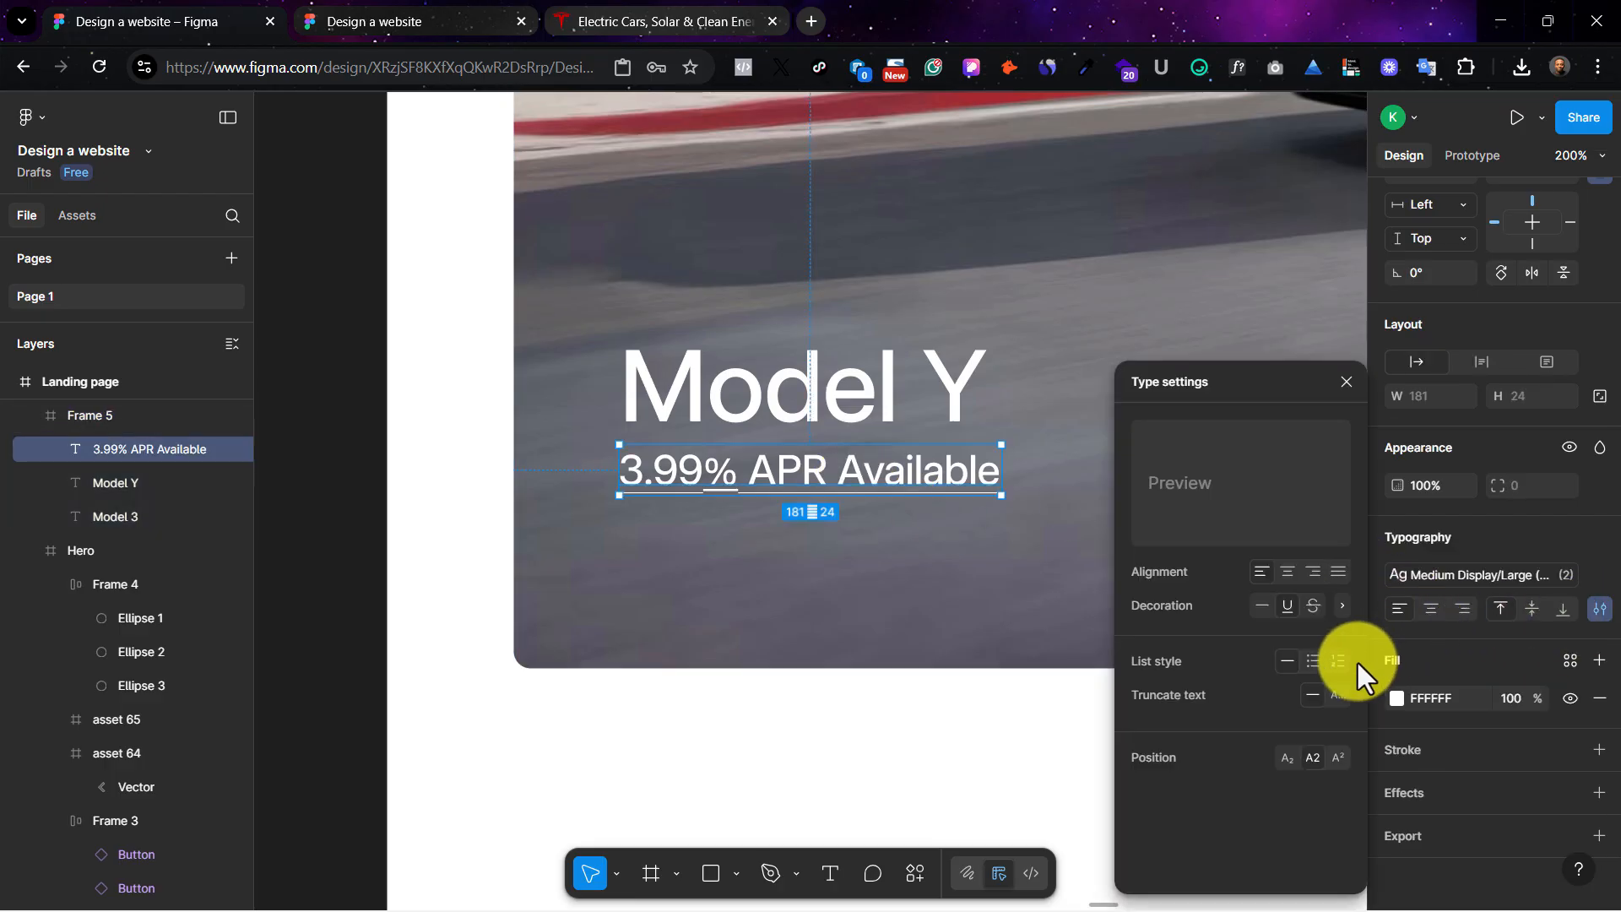
left_click(1340, 608)
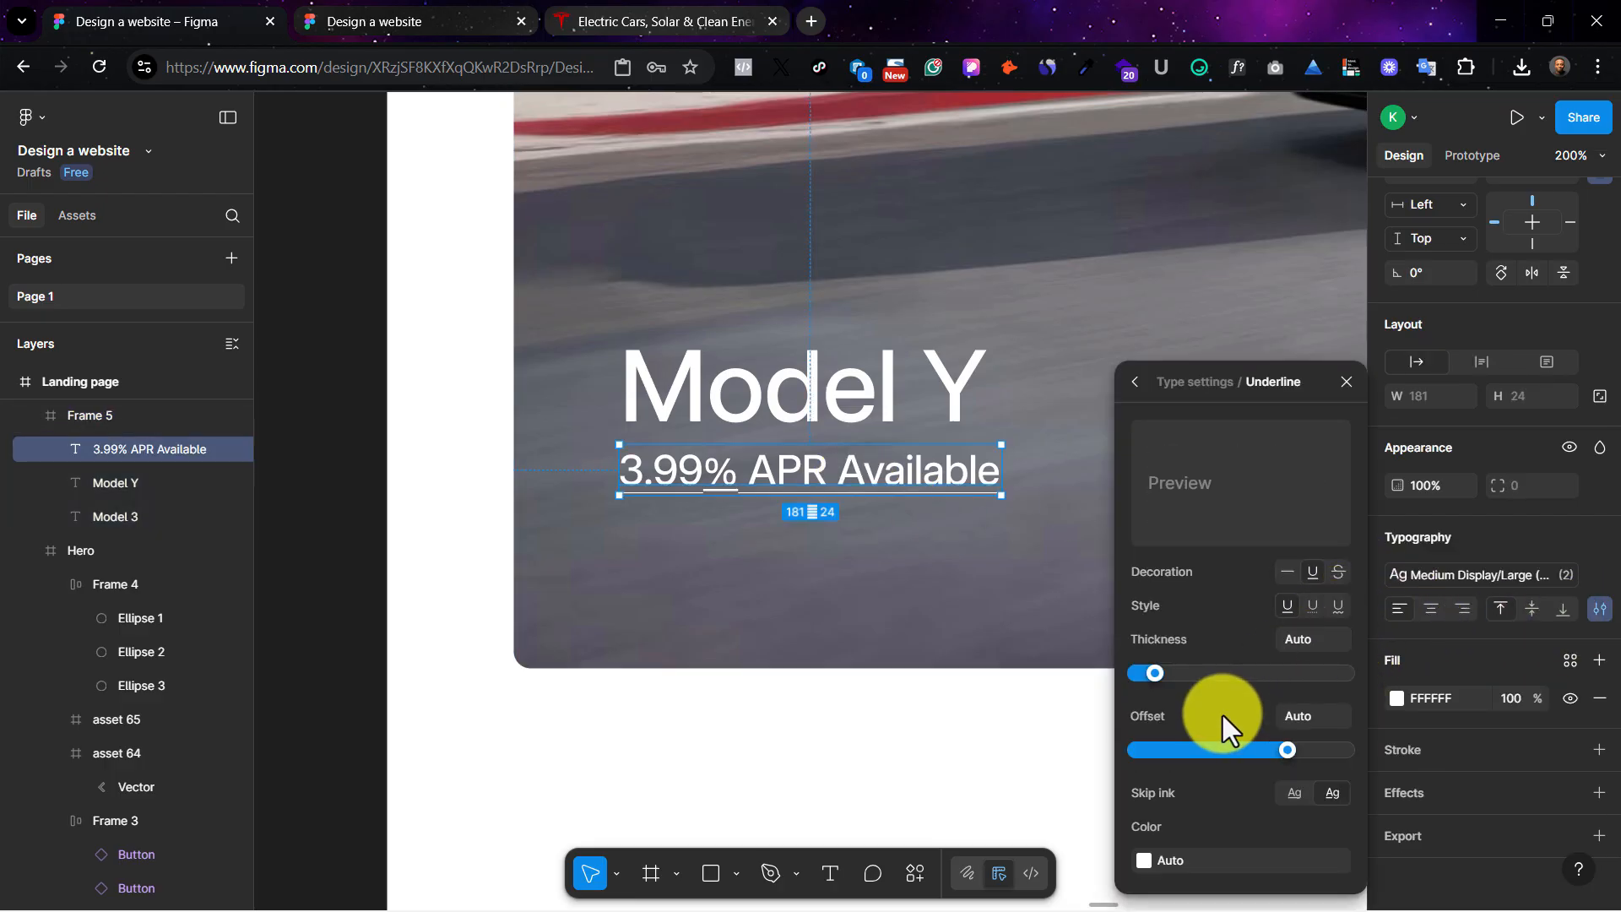
left_click_drag(1157, 675, 1237, 675)
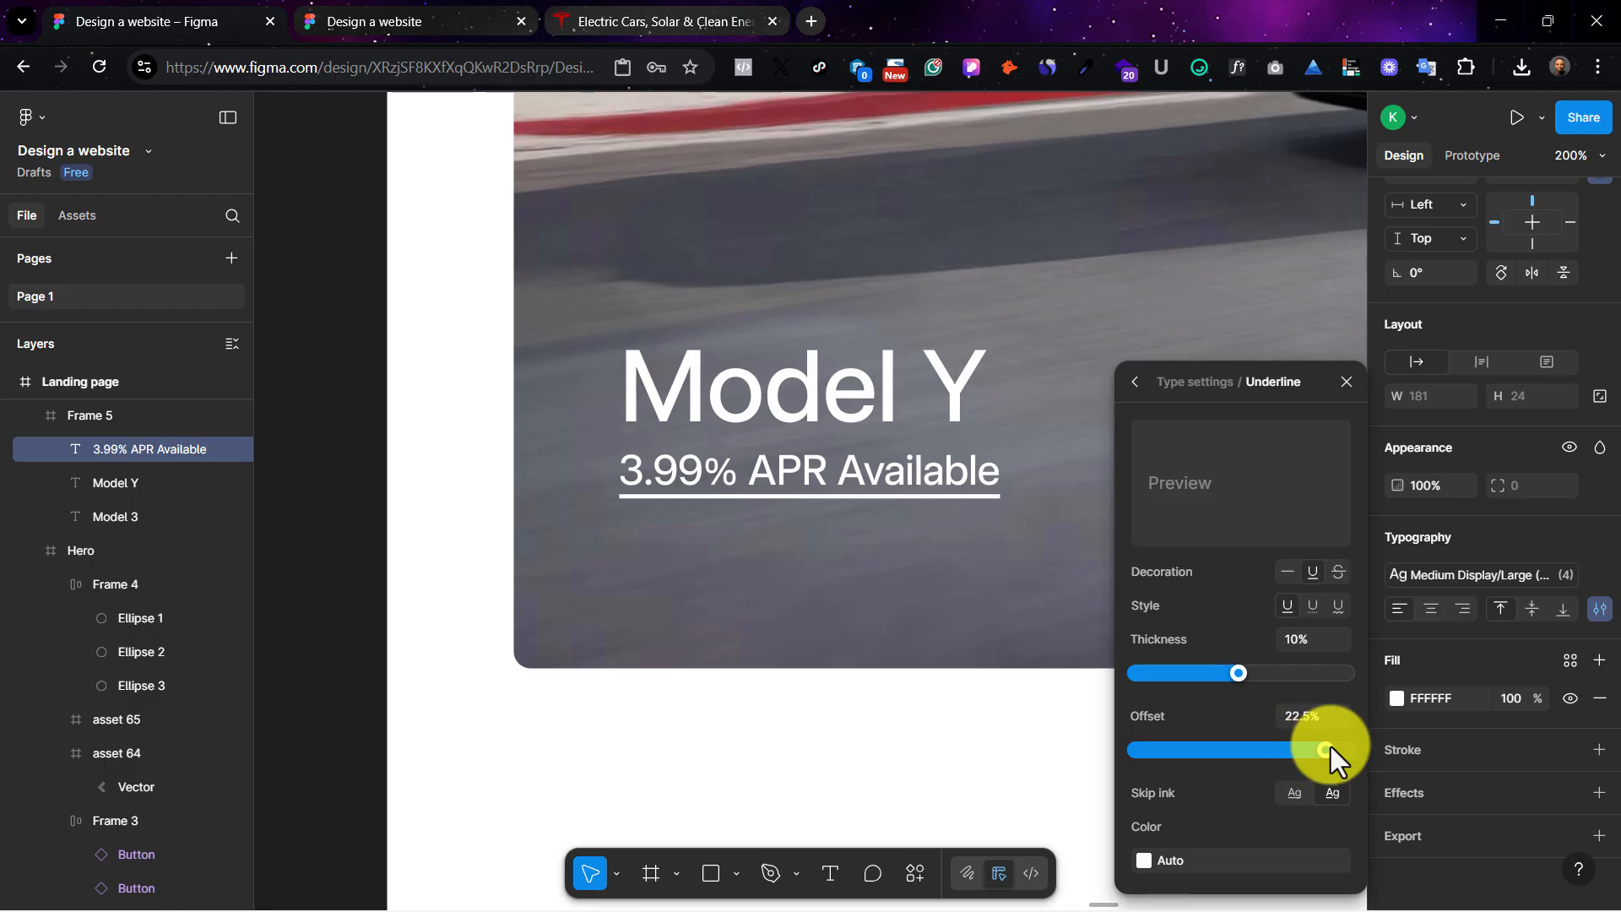
left_click_drag(1335, 746, 1337, 747)
Step: Compare the APR line with the one on tesla.com and make its underline thinner
key("ctrl+shift+Tab")
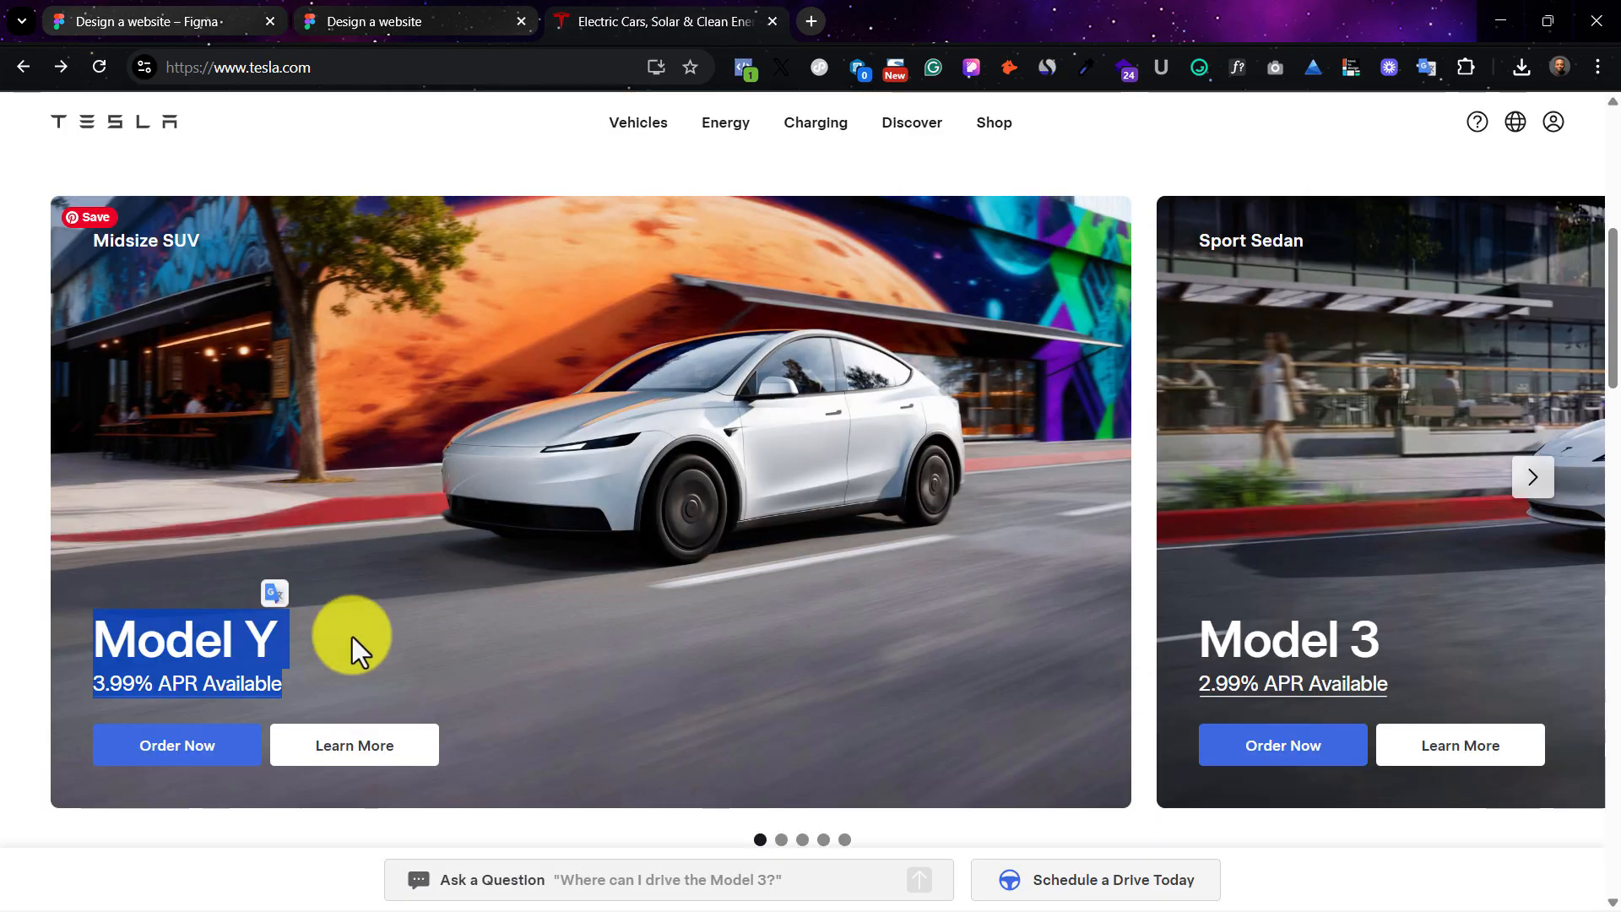
left_click(285, 651)
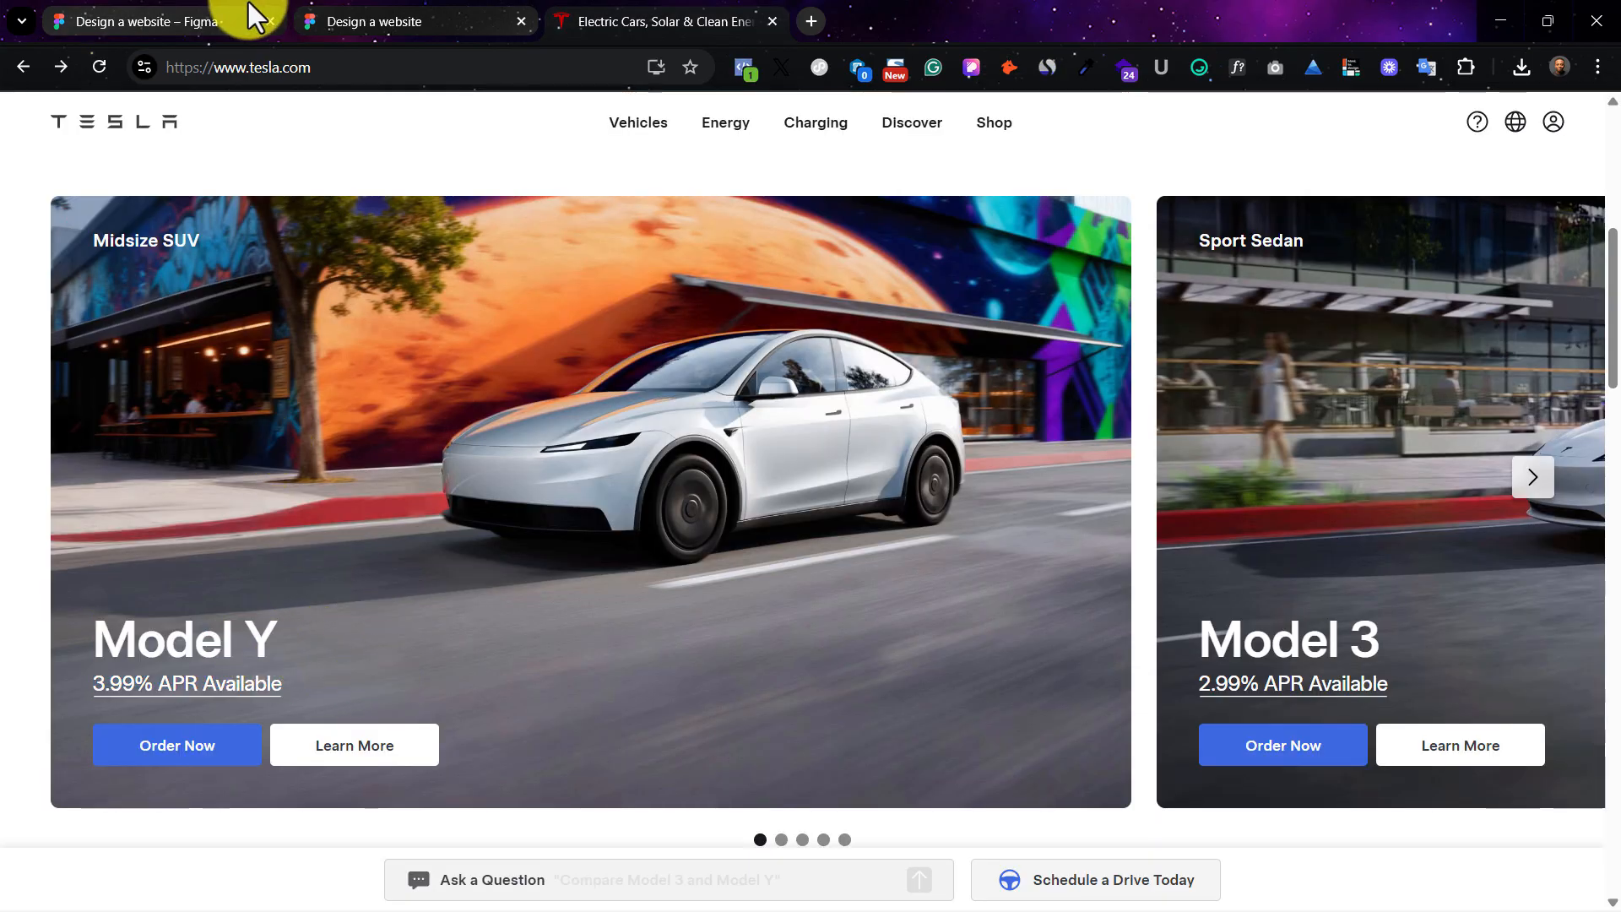
left_click(203, 13)
left_click(759, 477)
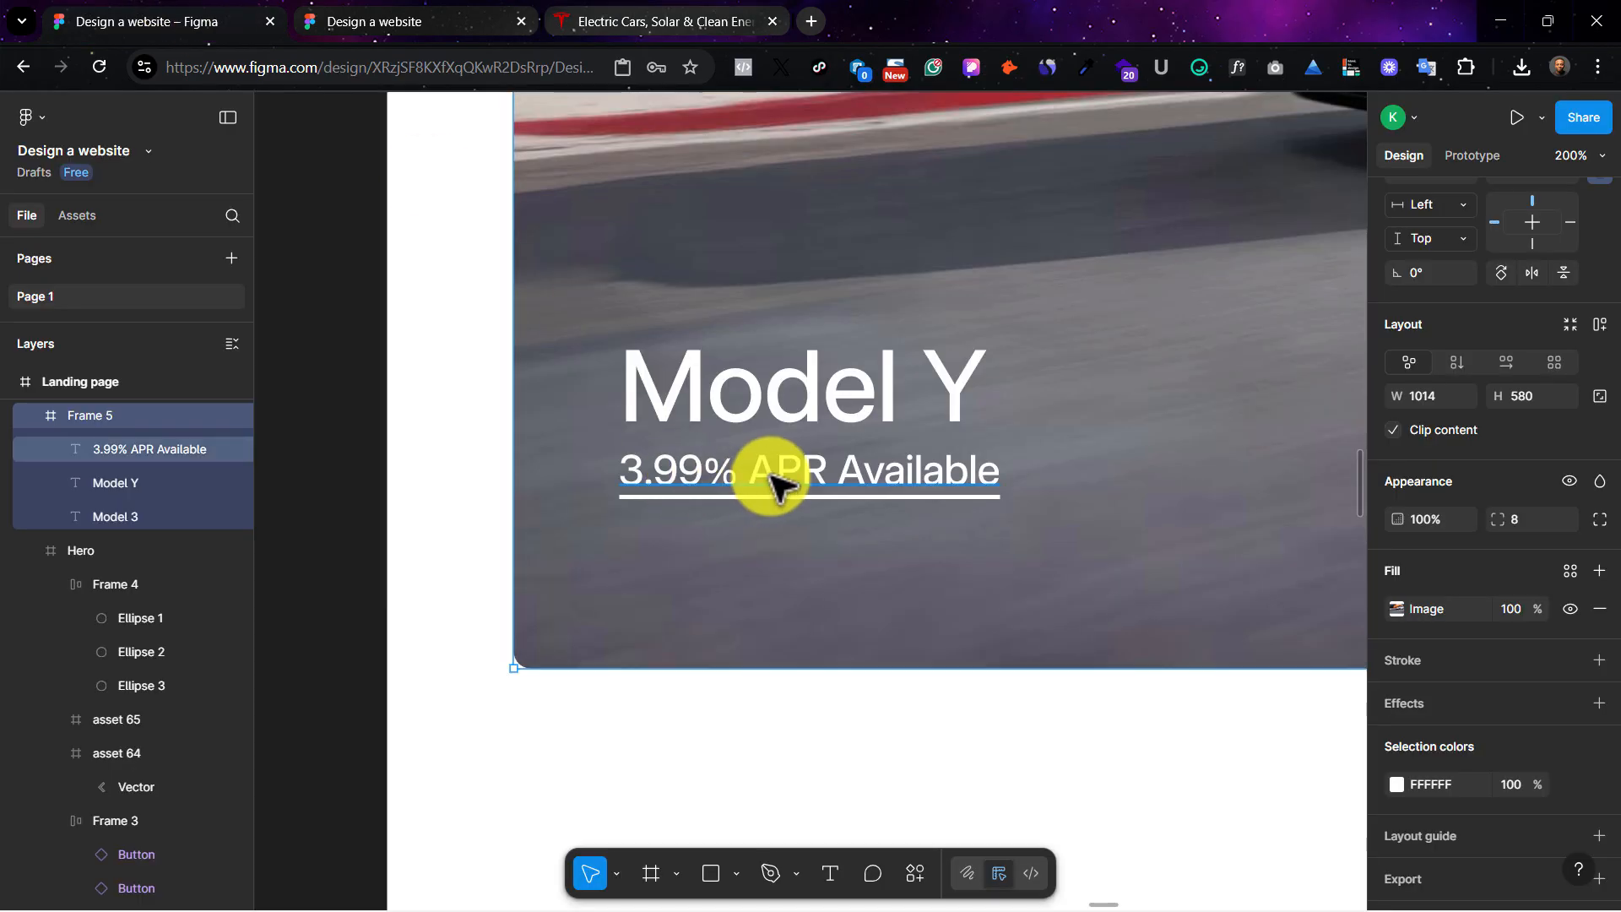
left_click(1223, 314)
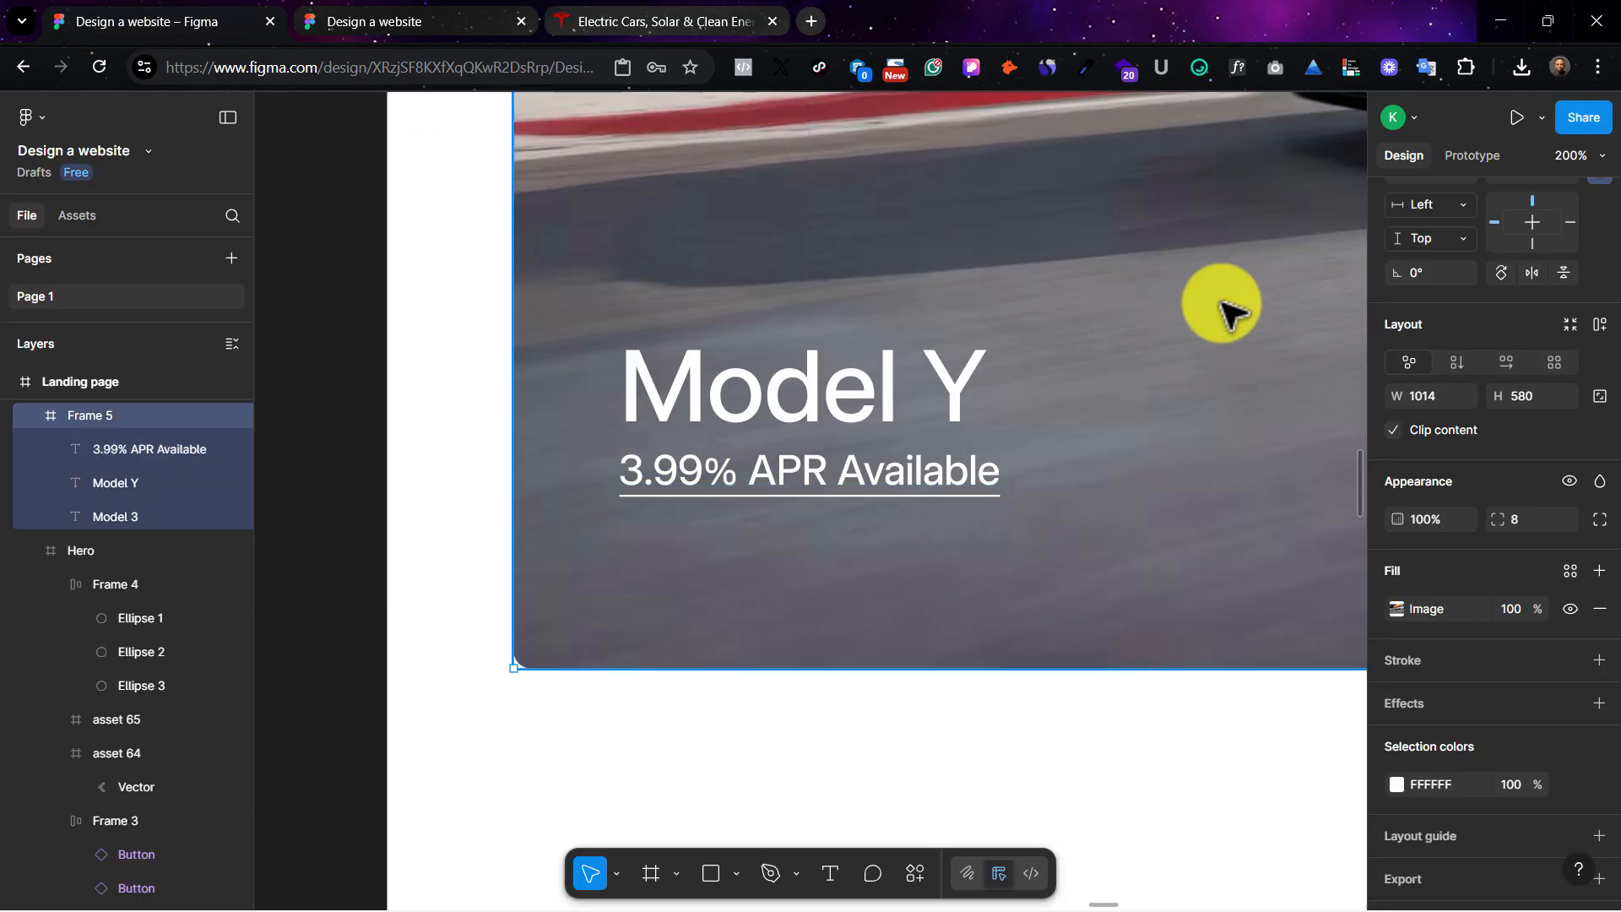
scroll(1207, 462, "up", 1)
Step: Copy the Order Now and Learn More button pair into the Model Y card beneath the APR line at about Y 462
left_click(574, 17)
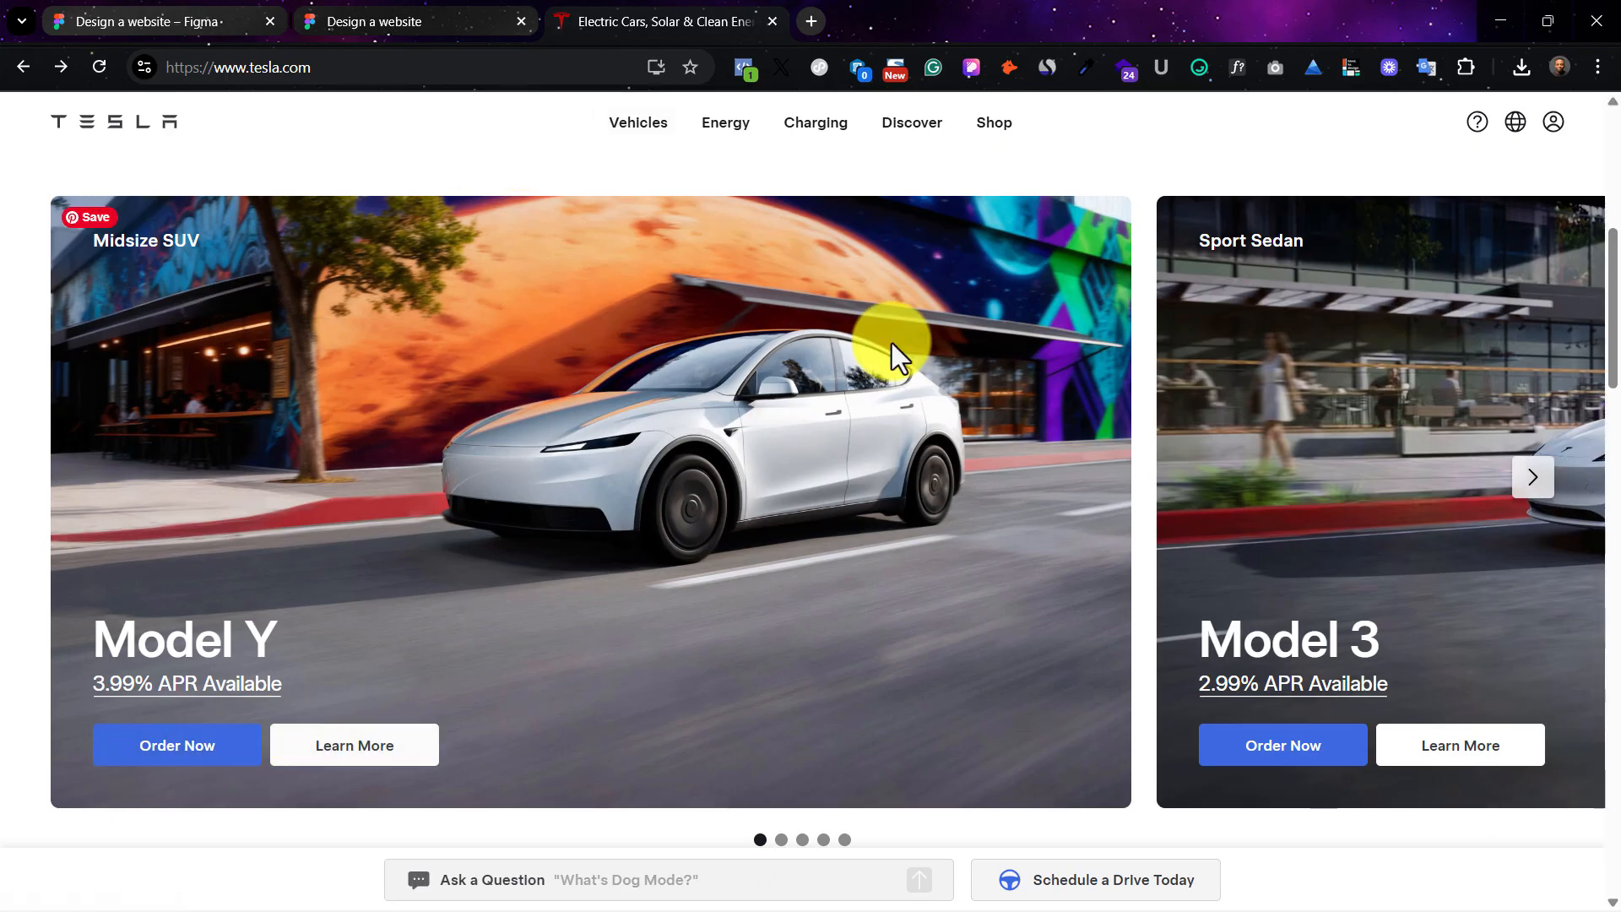
key("ctrl+1")
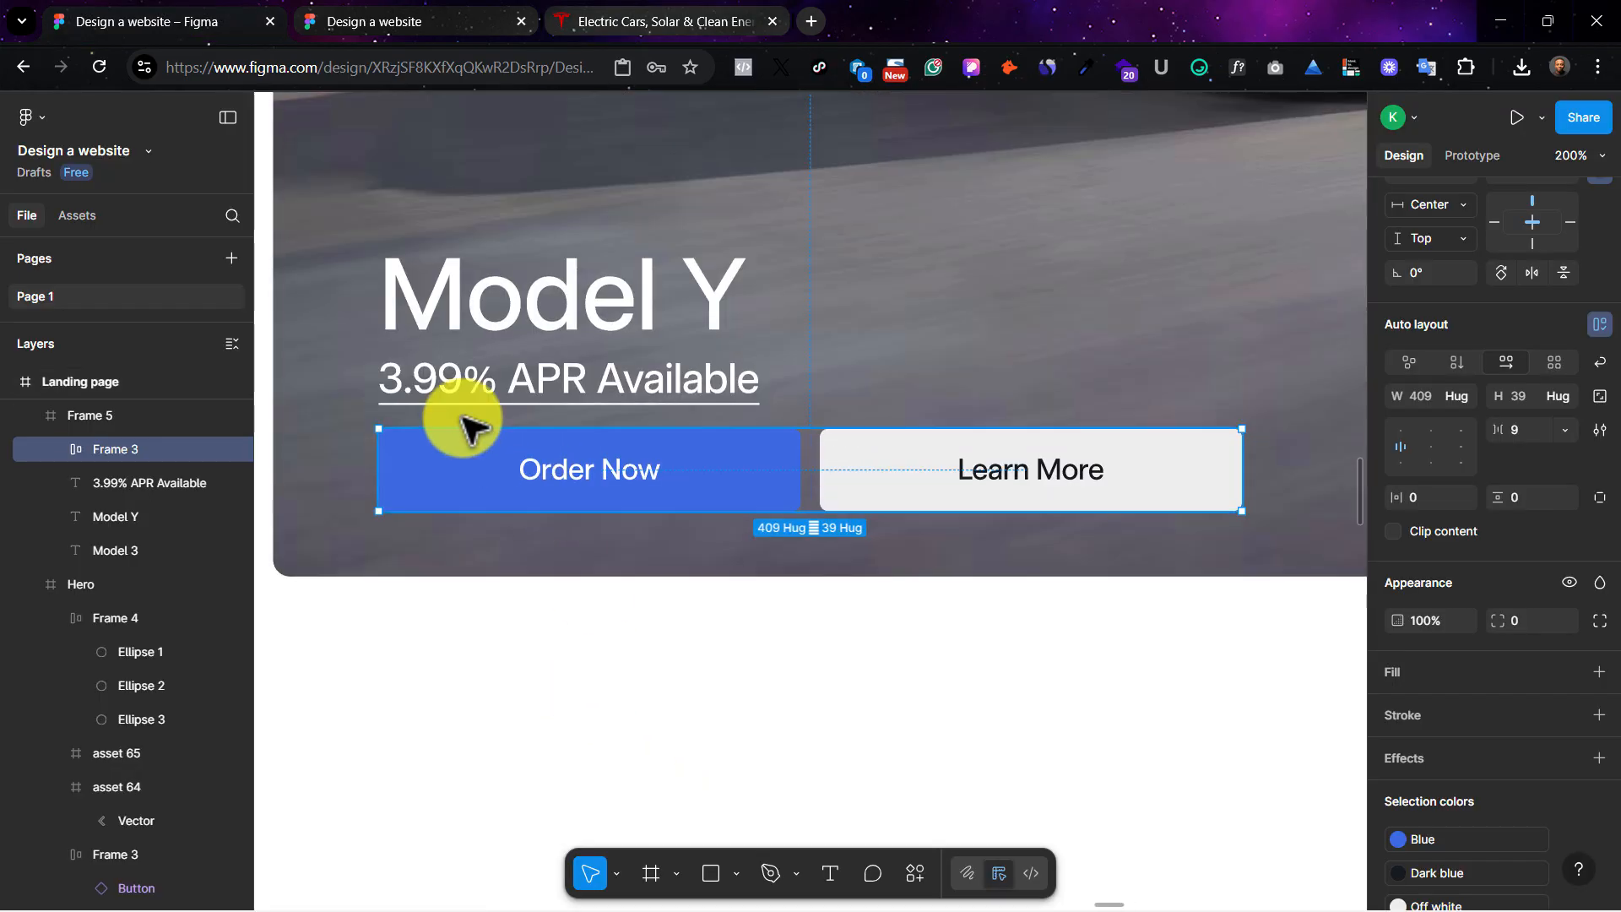
left_click(464, 390, "shift")
left_click(496, 307, "shift")
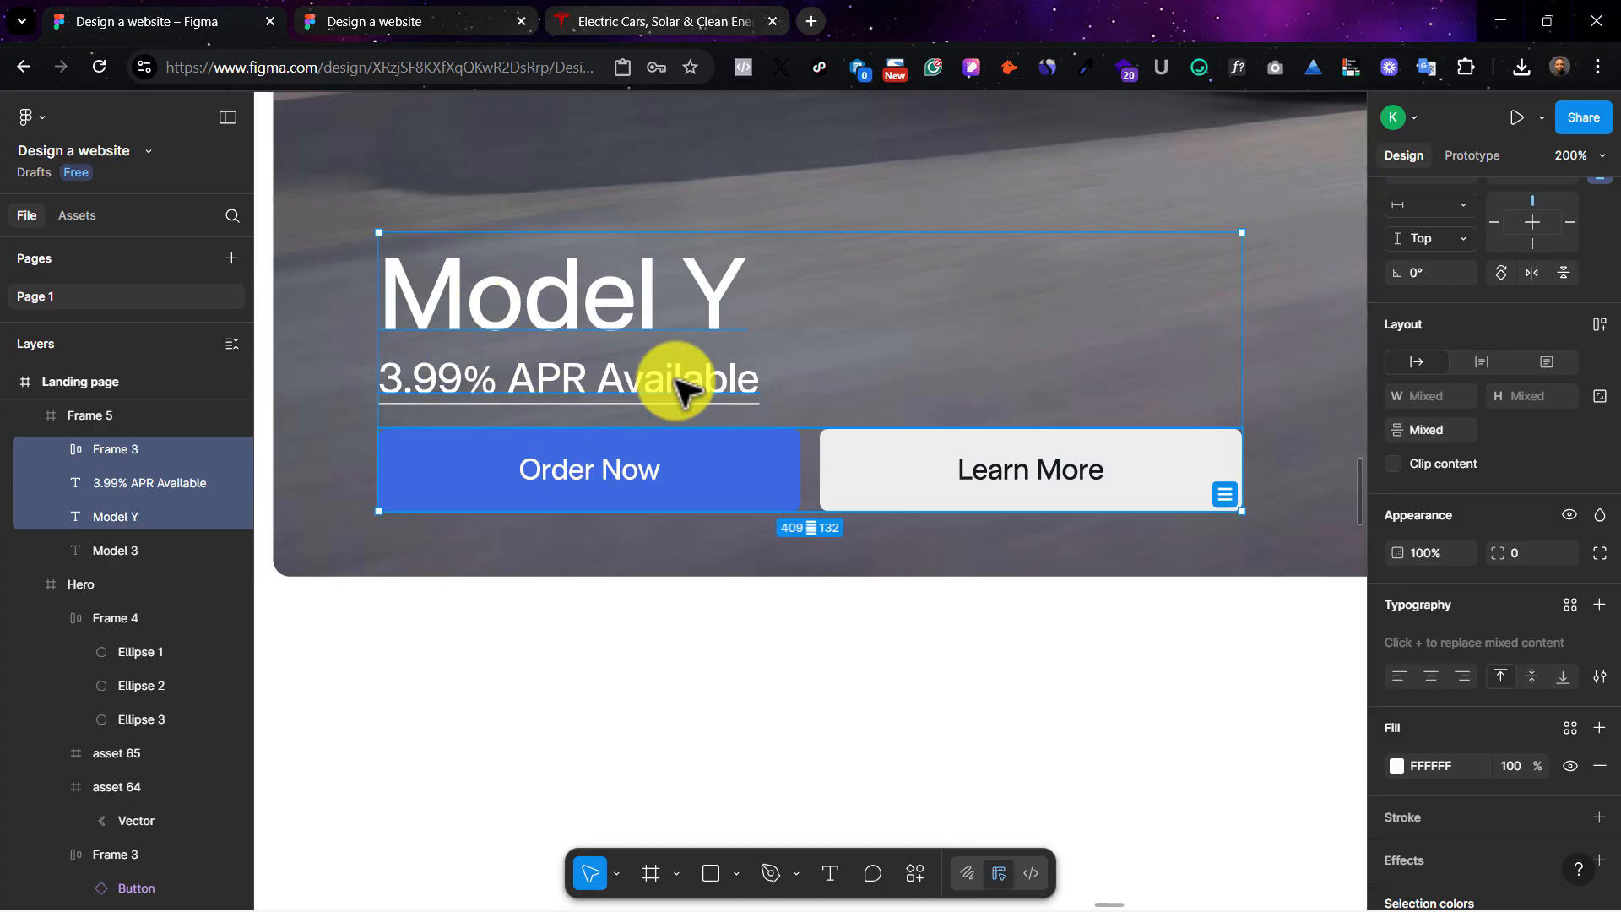
double_click(713, 334)
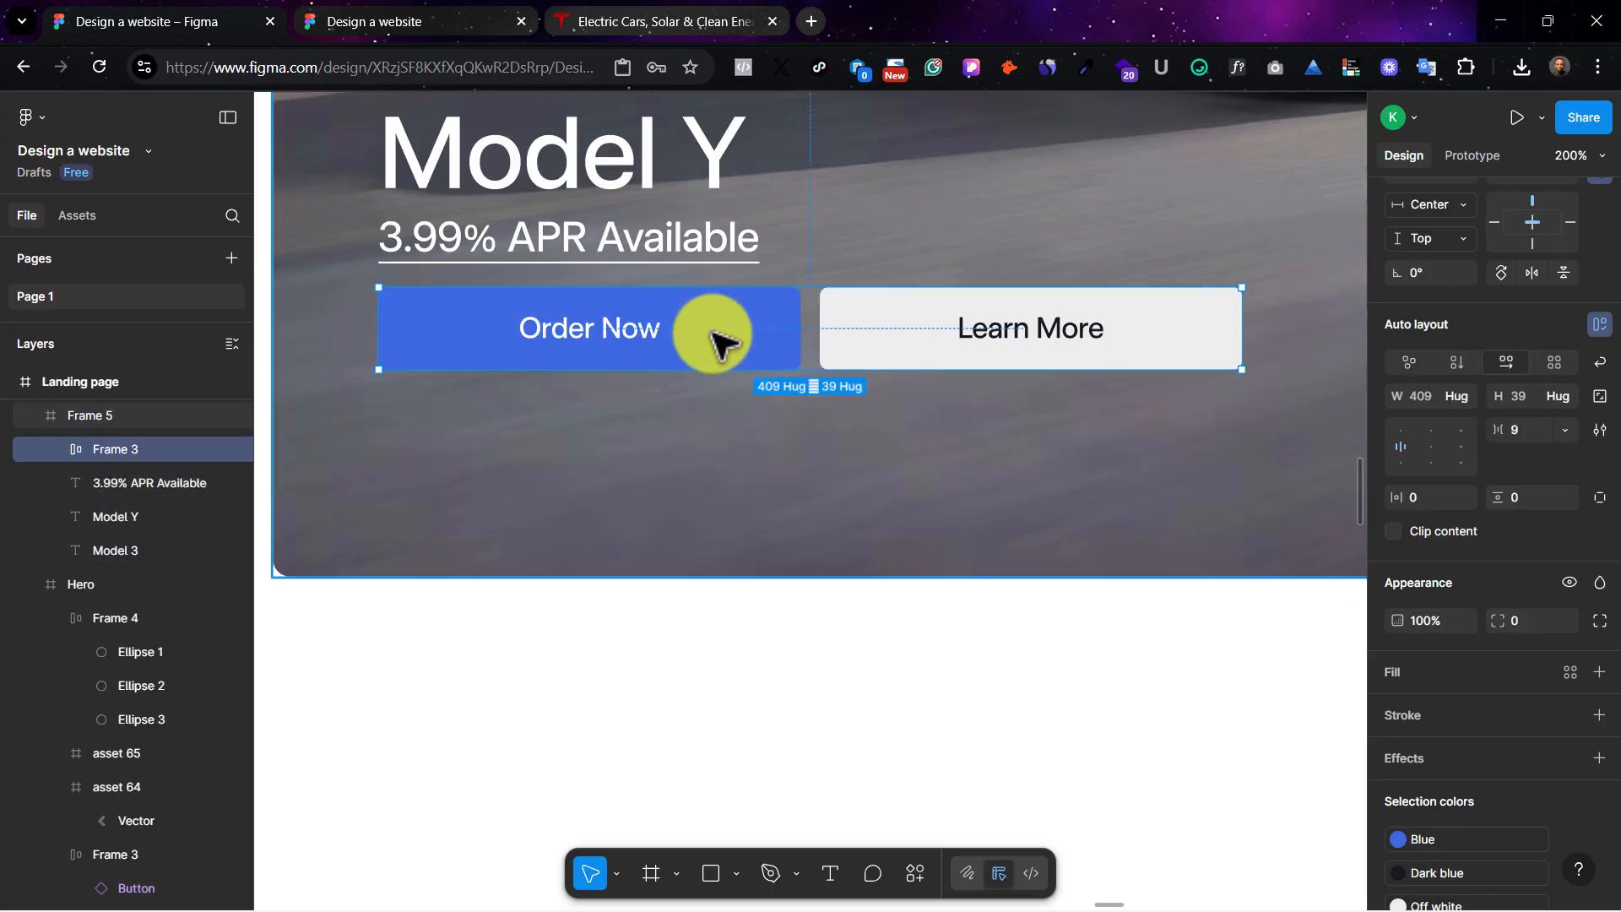
left_click_drag(722, 328, 718, 364)
left_click(768, 508)
scroll(771, 510, "up", 3)
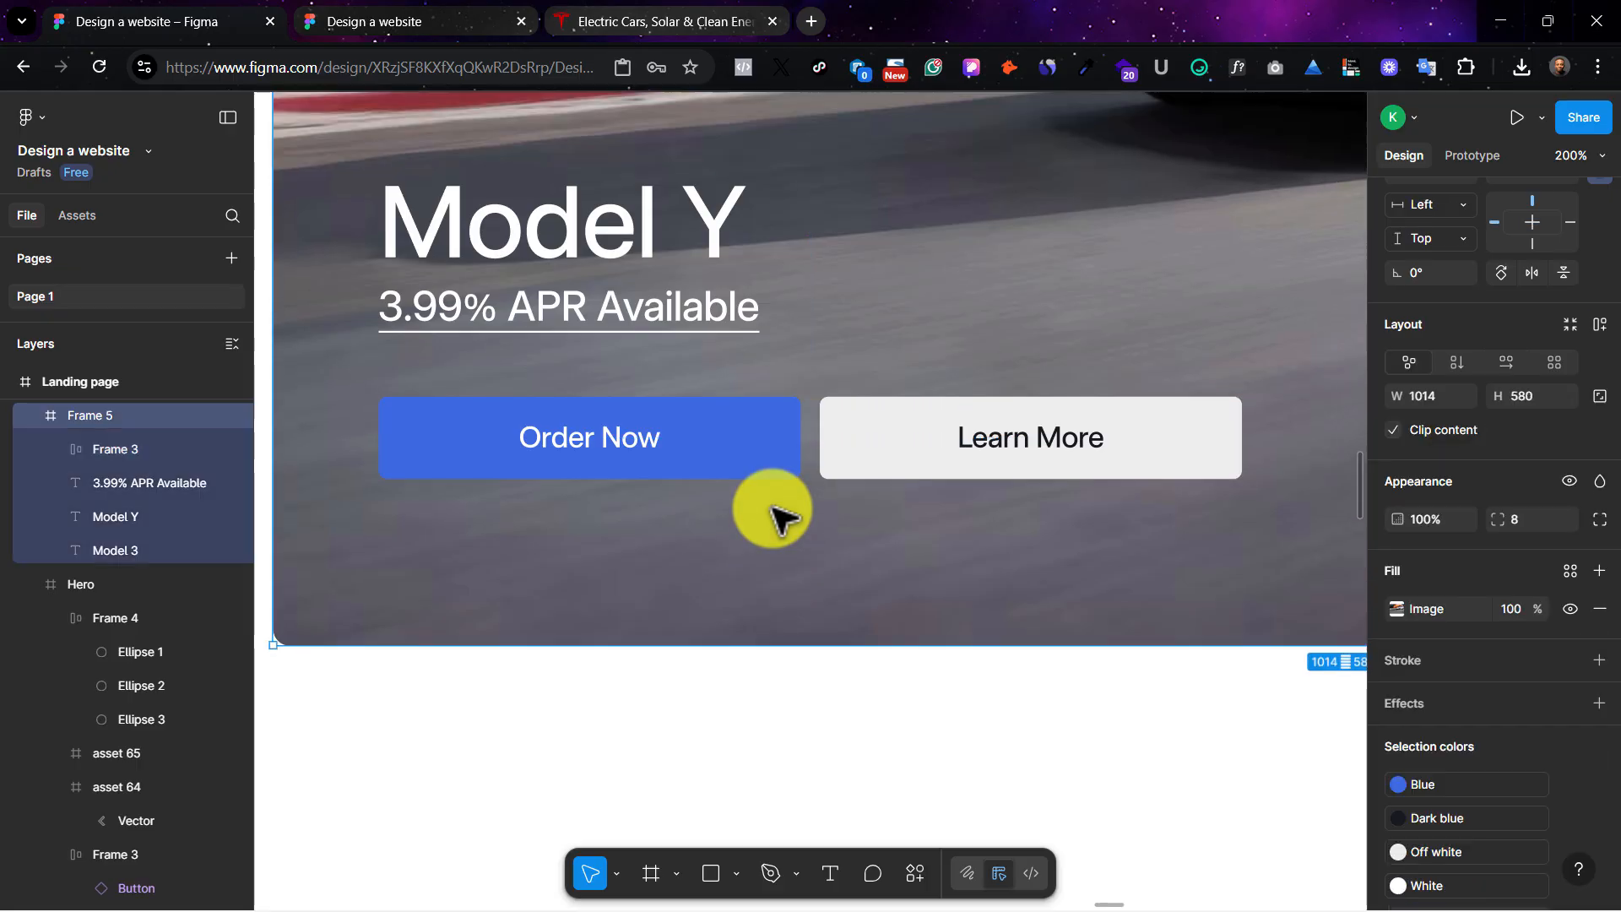
Step: Reset the Order Now and Learn More button instances in the card to their main component defaults
scroll(692, 355, "up", 3)
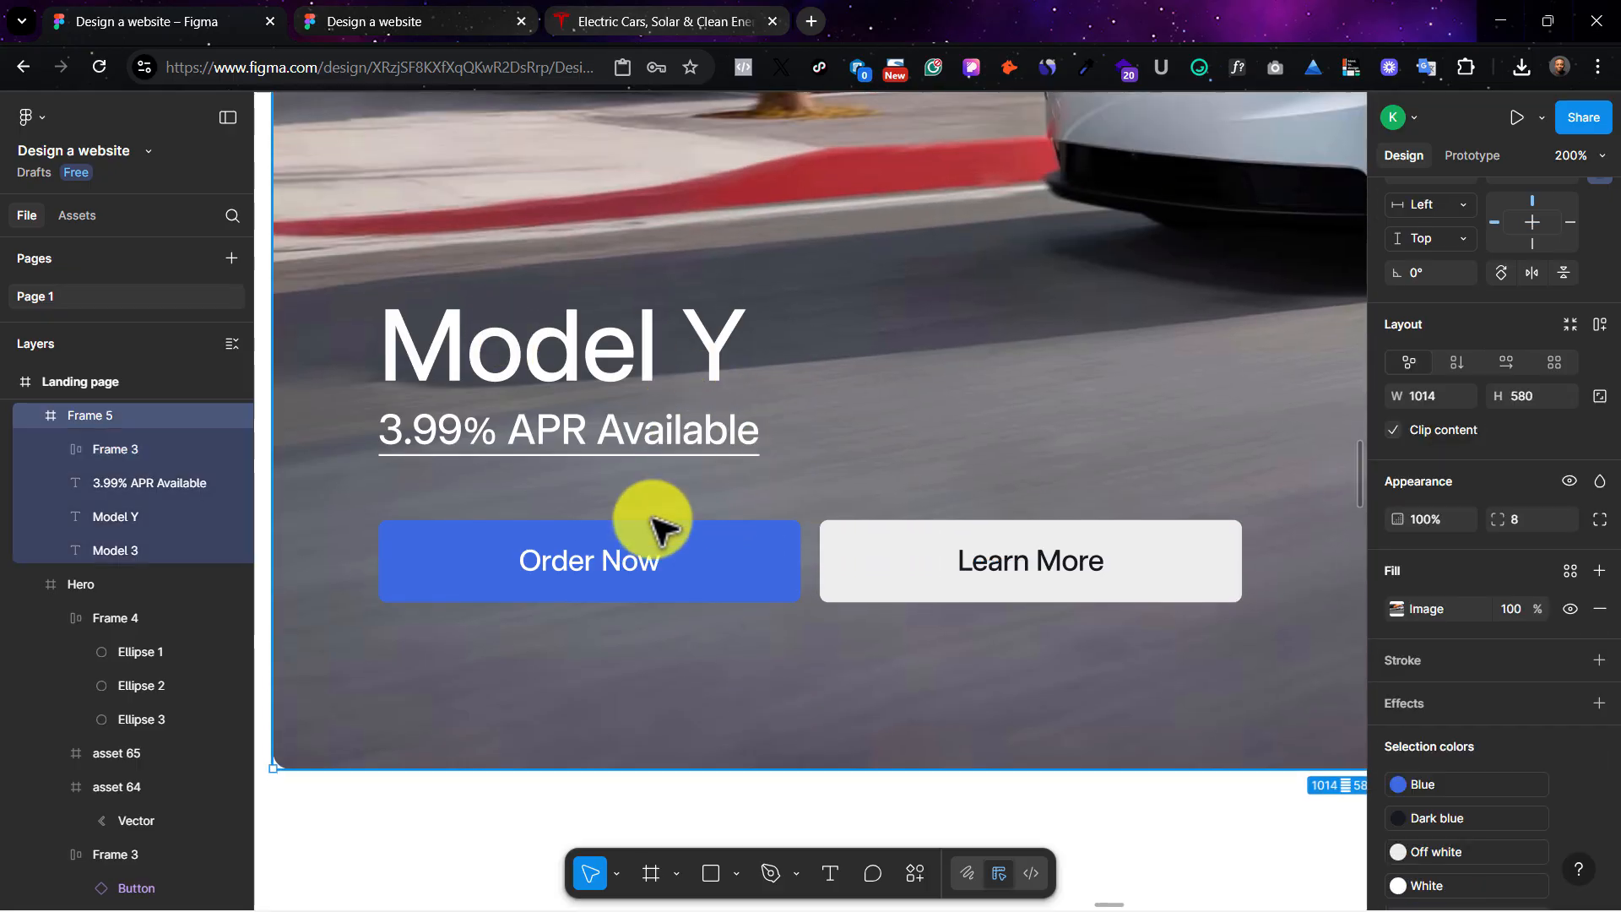
left_click(617, 561)
left_click(620, 556)
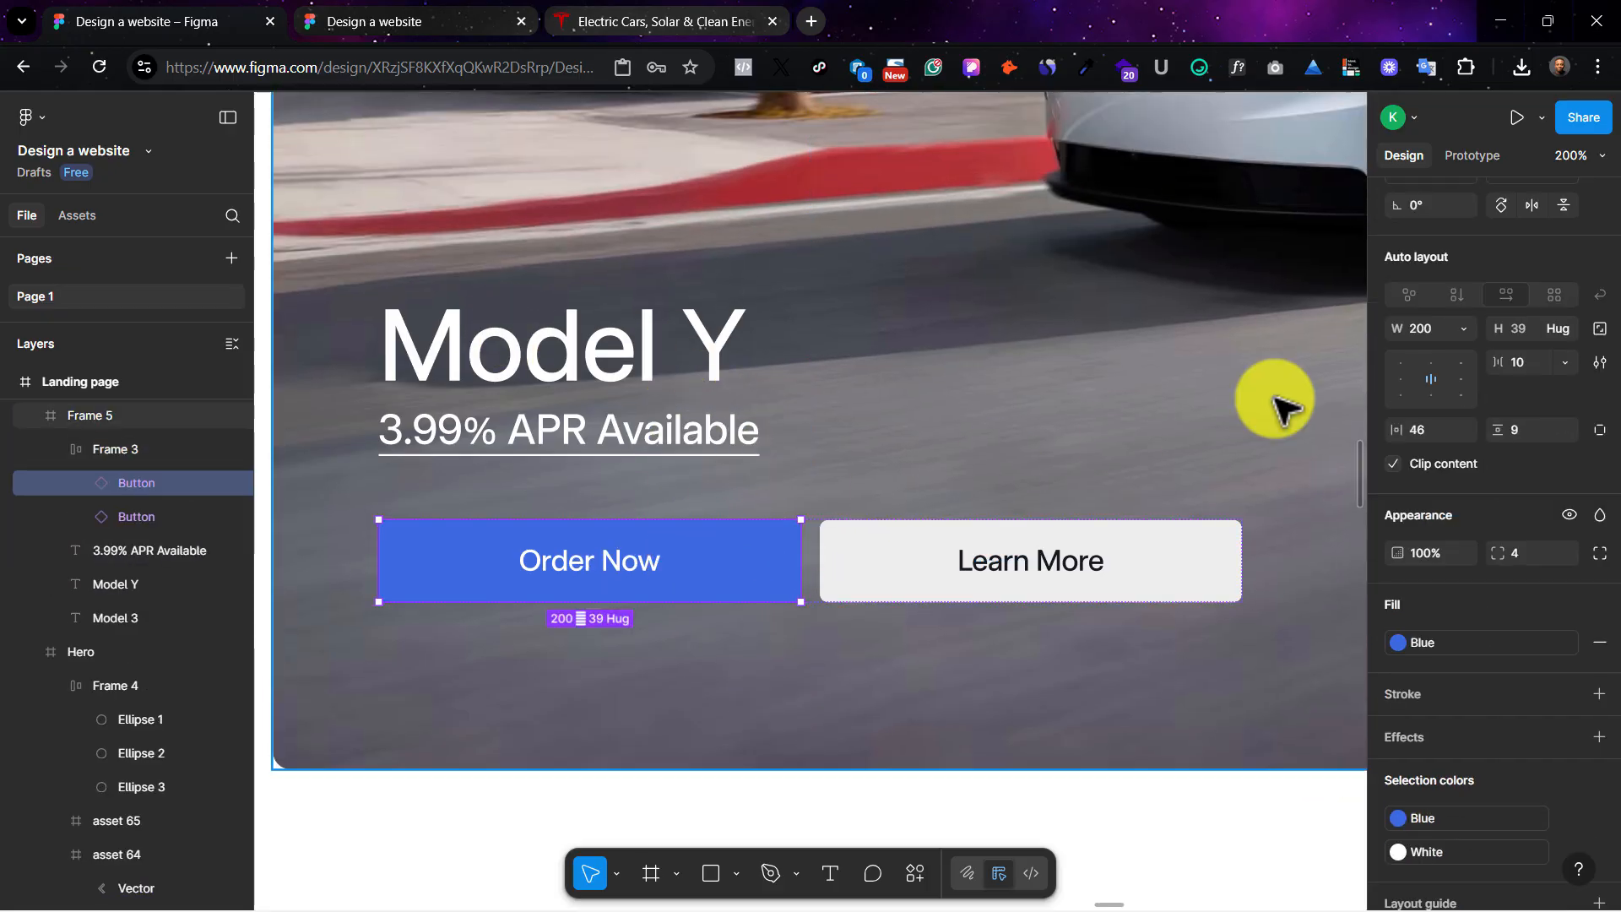
scroll(1573, 272, "up", 3)
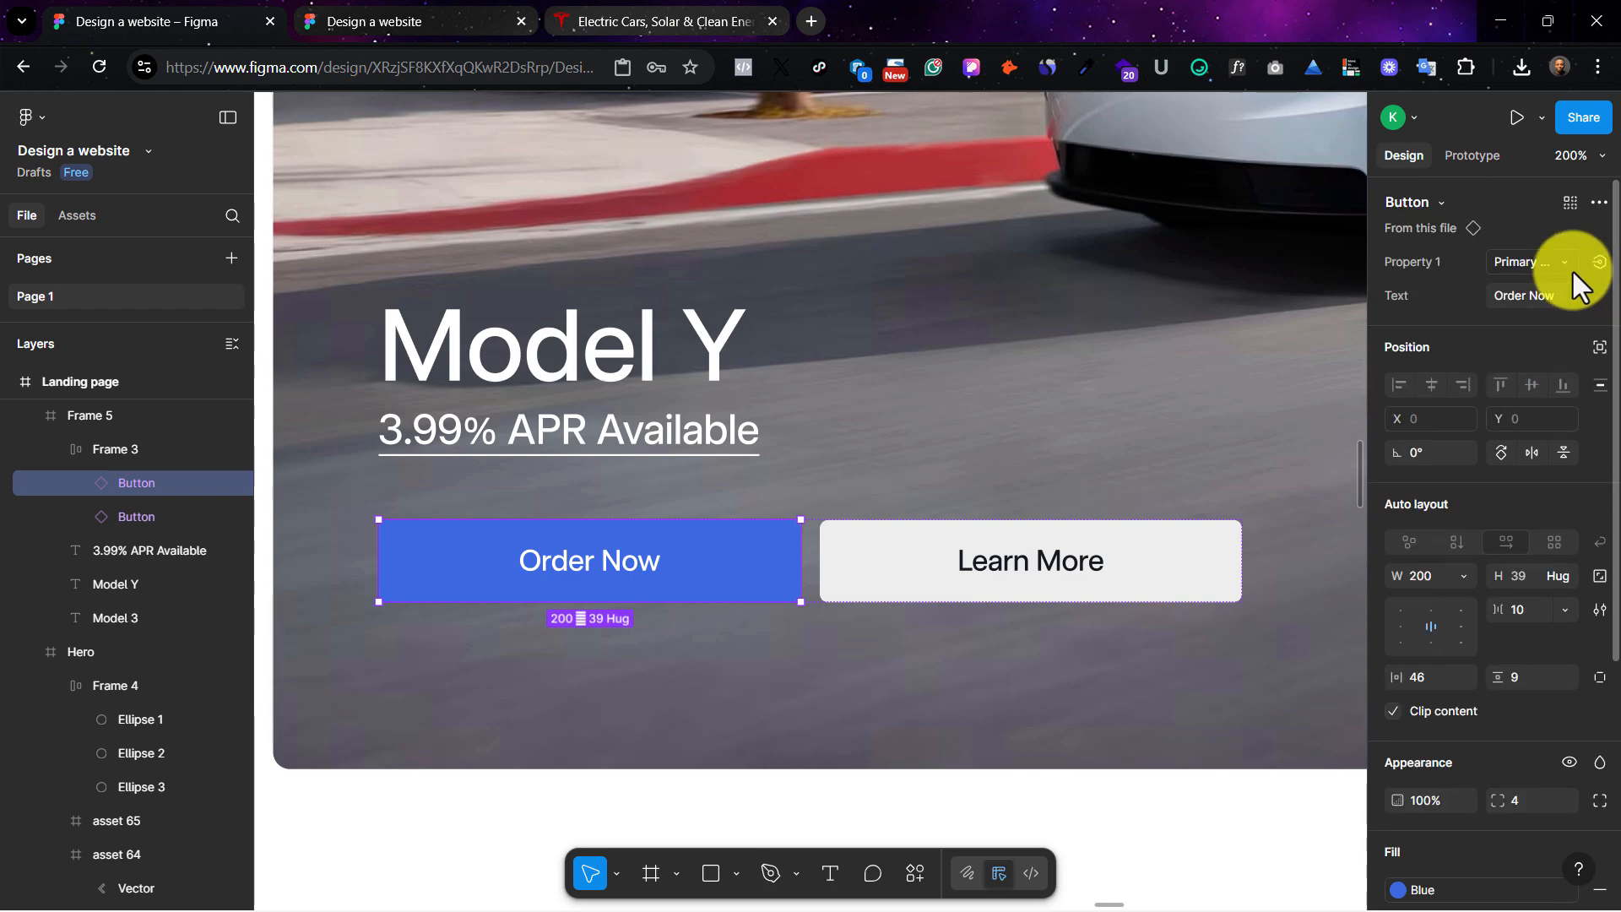
left_click(1598, 204)
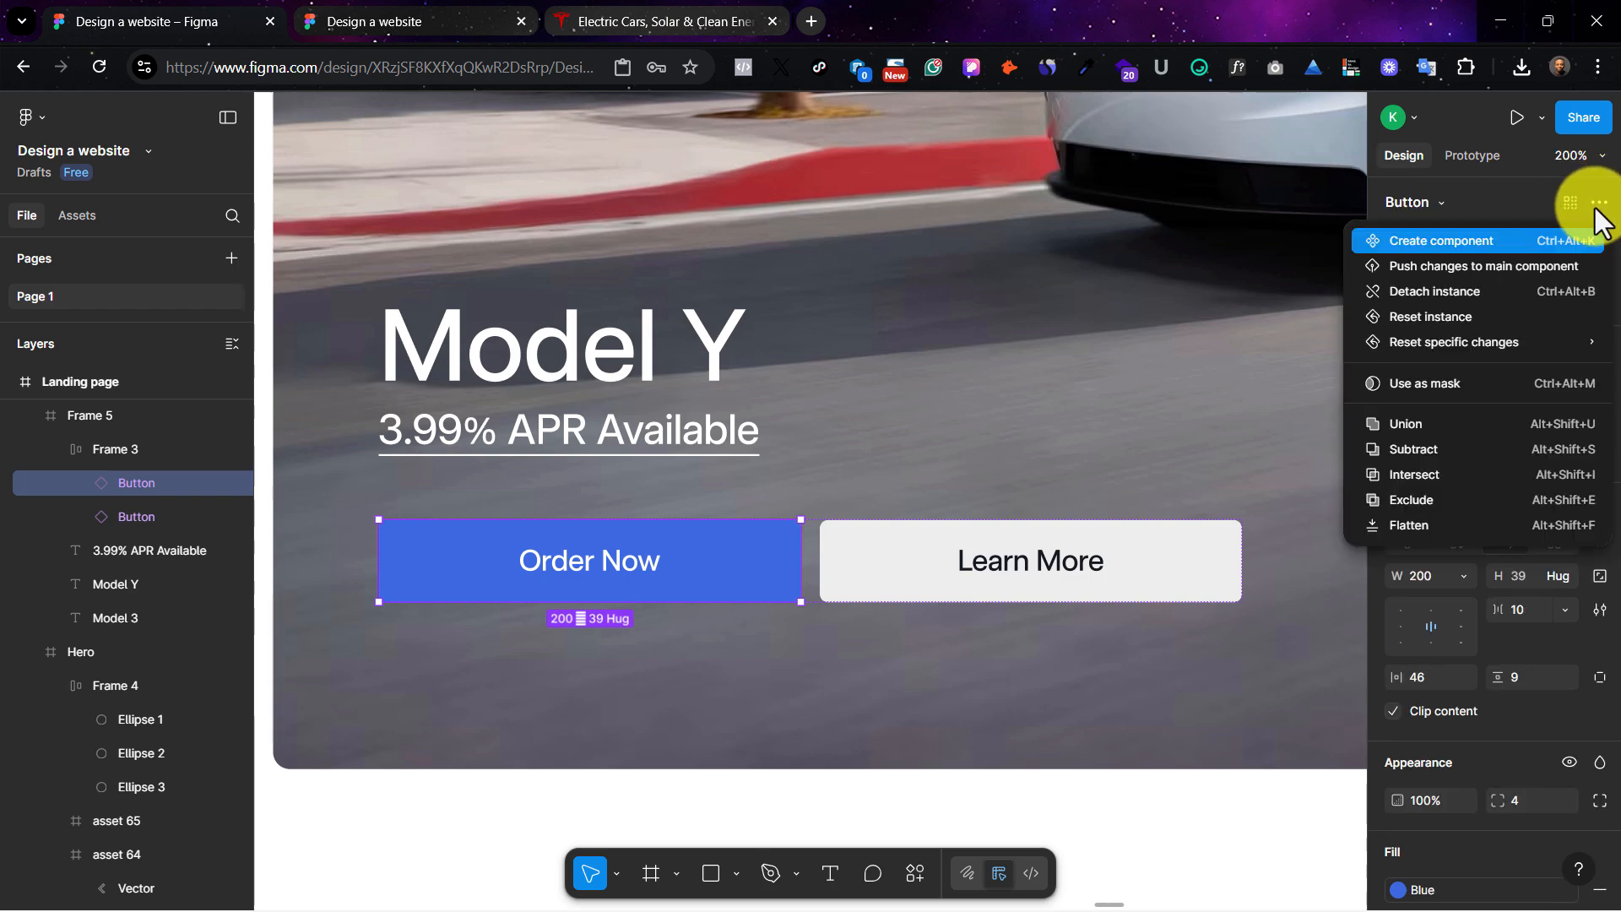
left_click(1465, 317)
left_click(1114, 555)
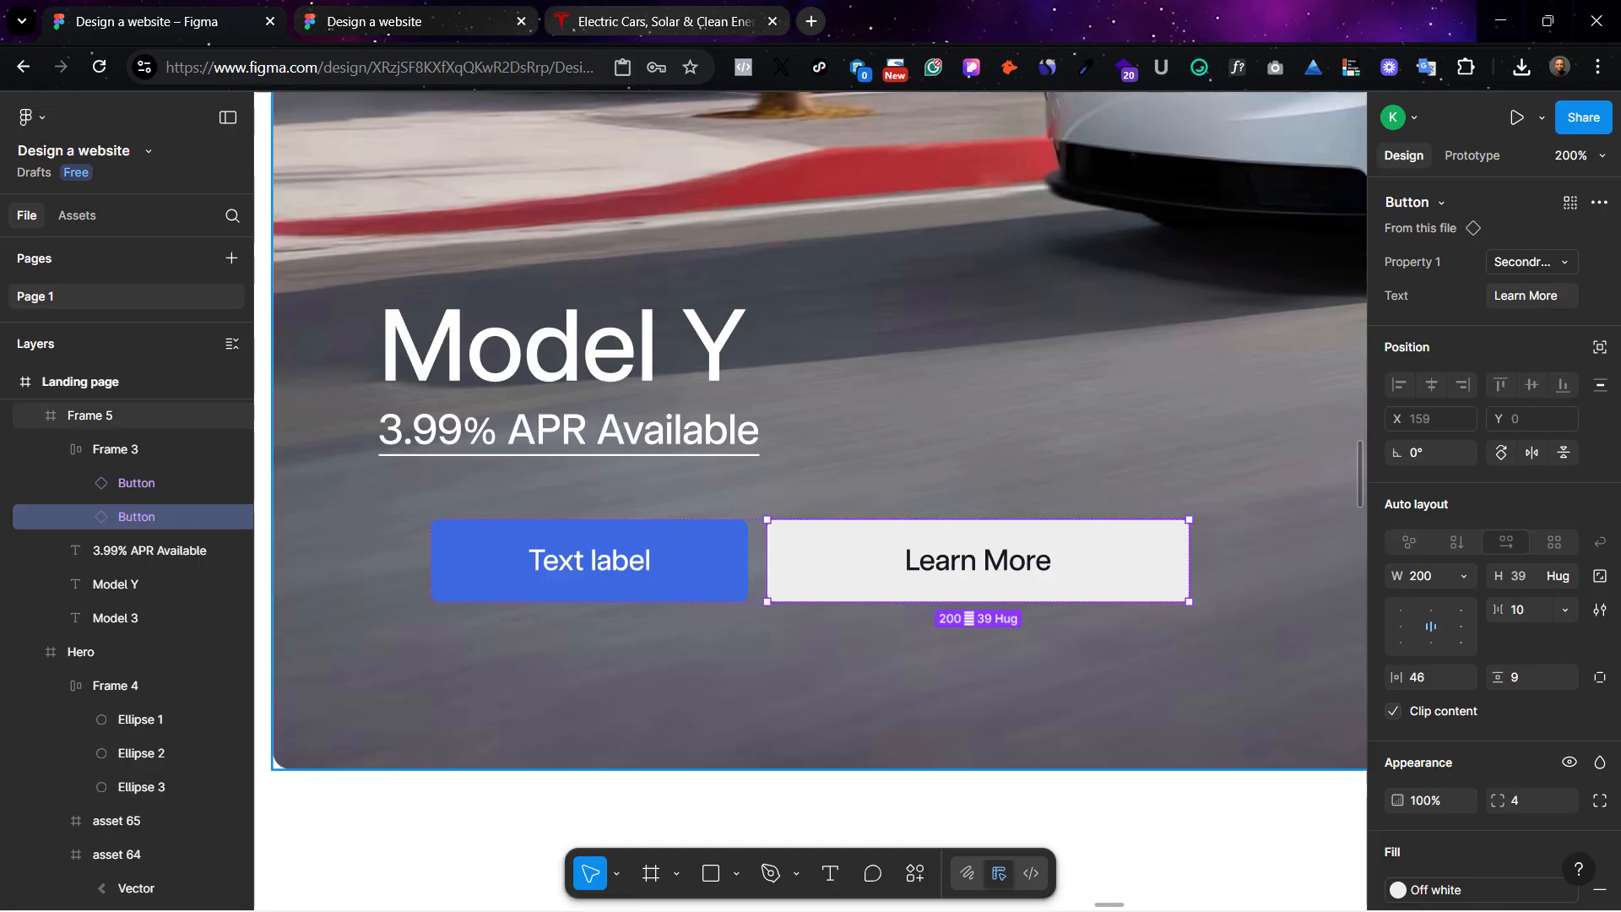
left_click(1598, 205)
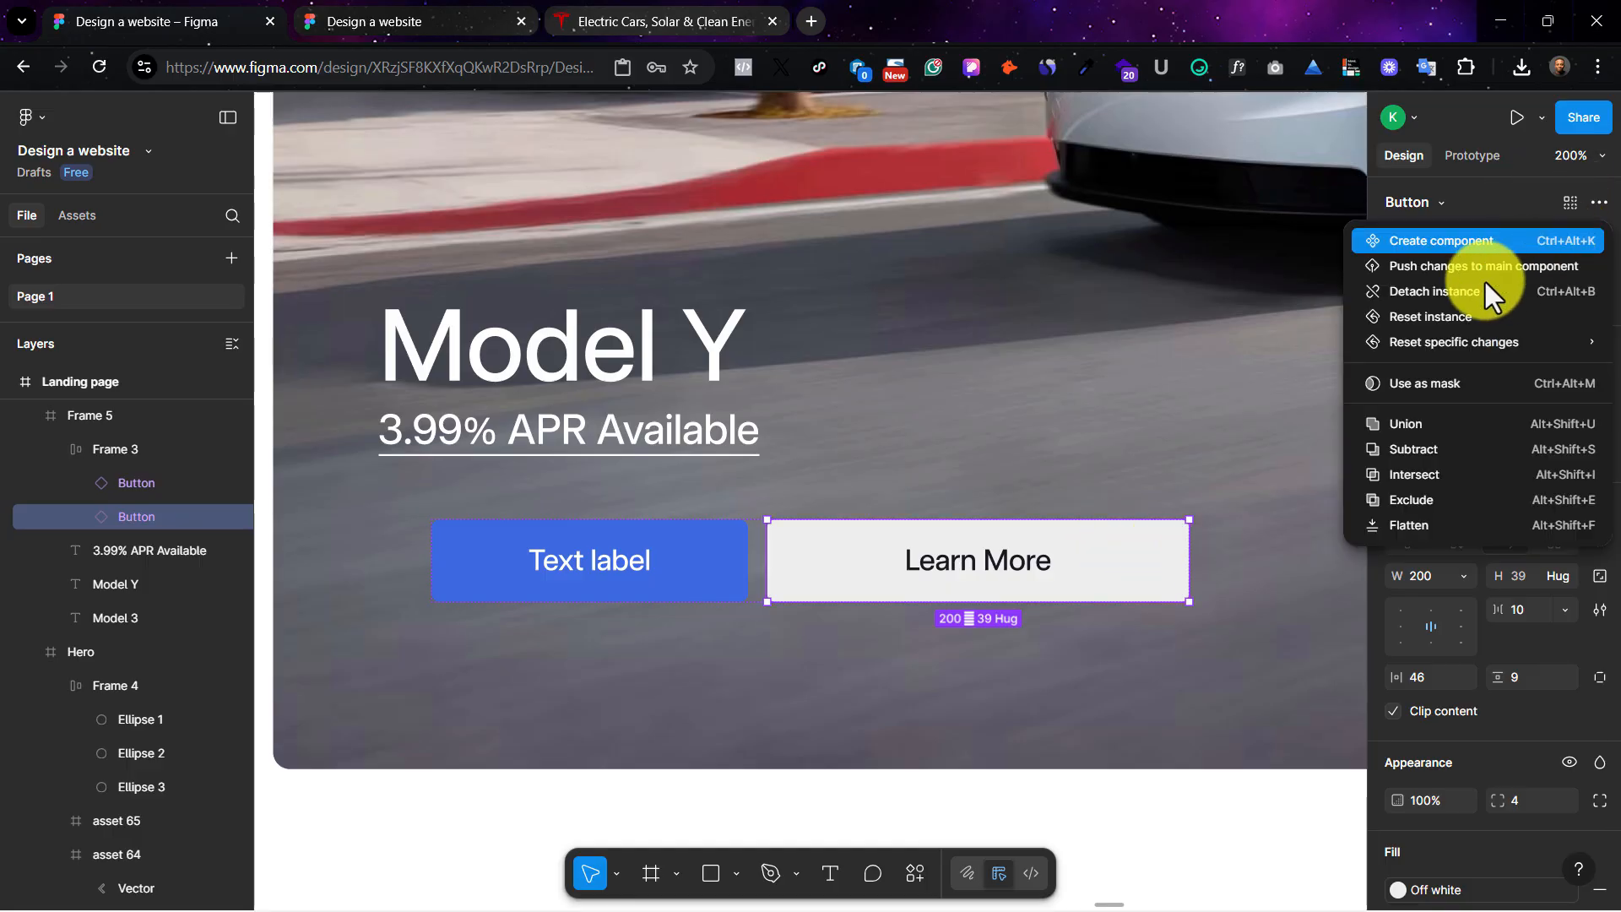
left_click(1447, 311)
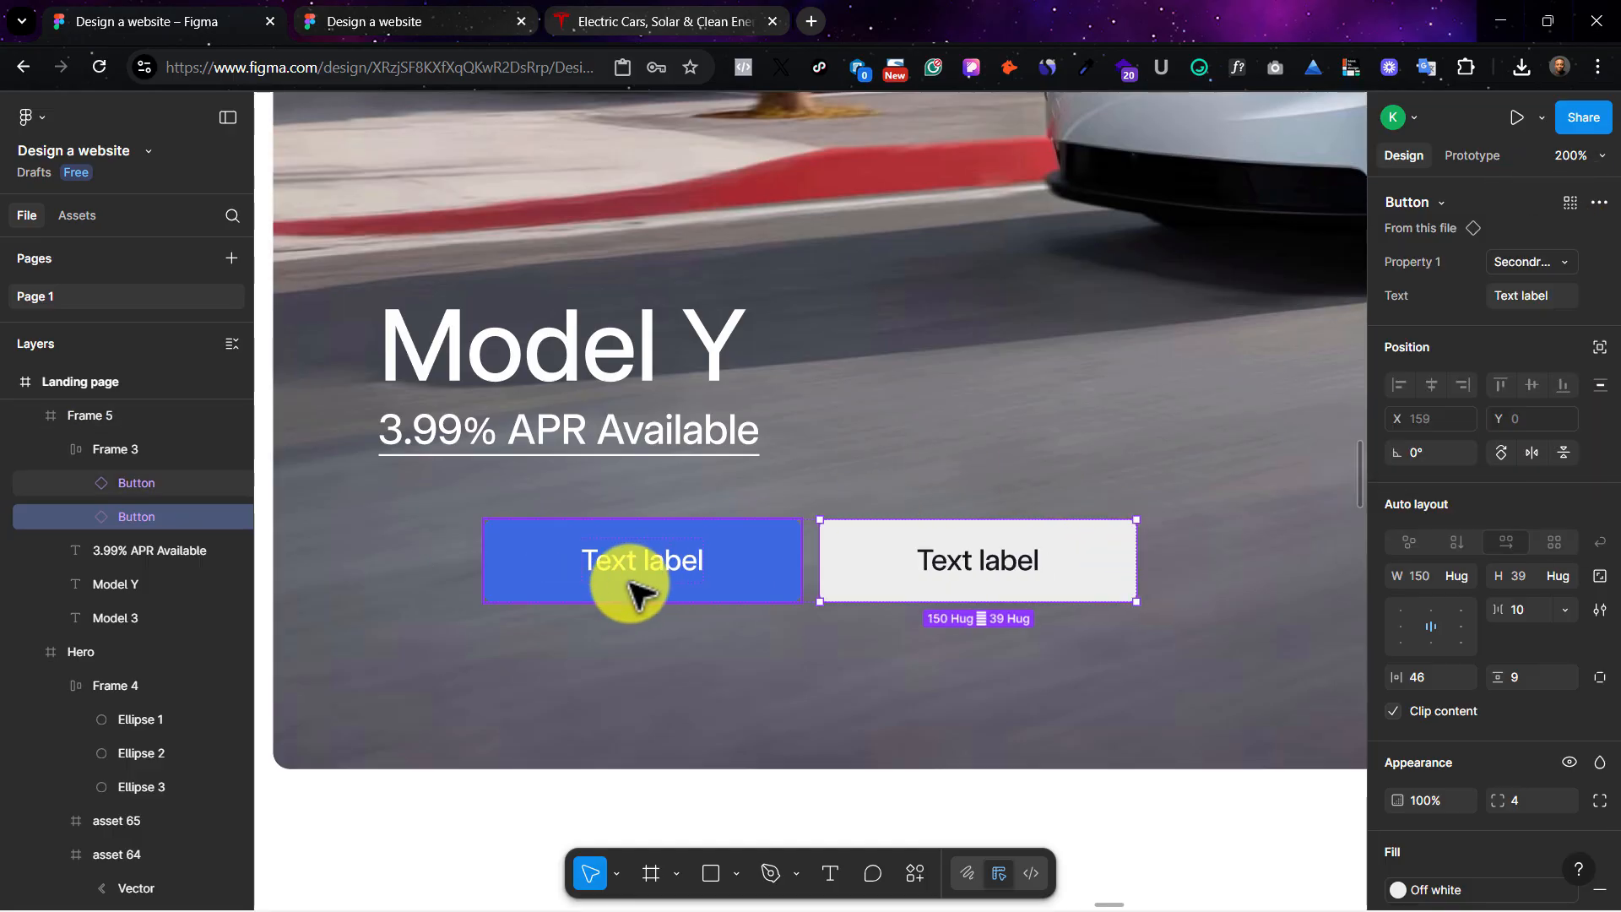
Step: Align the button pair with the heading at X 50 and label the buttons Order Now and Learn More
left_click(633, 544)
left_click(929, 547)
left_click(886, 558)
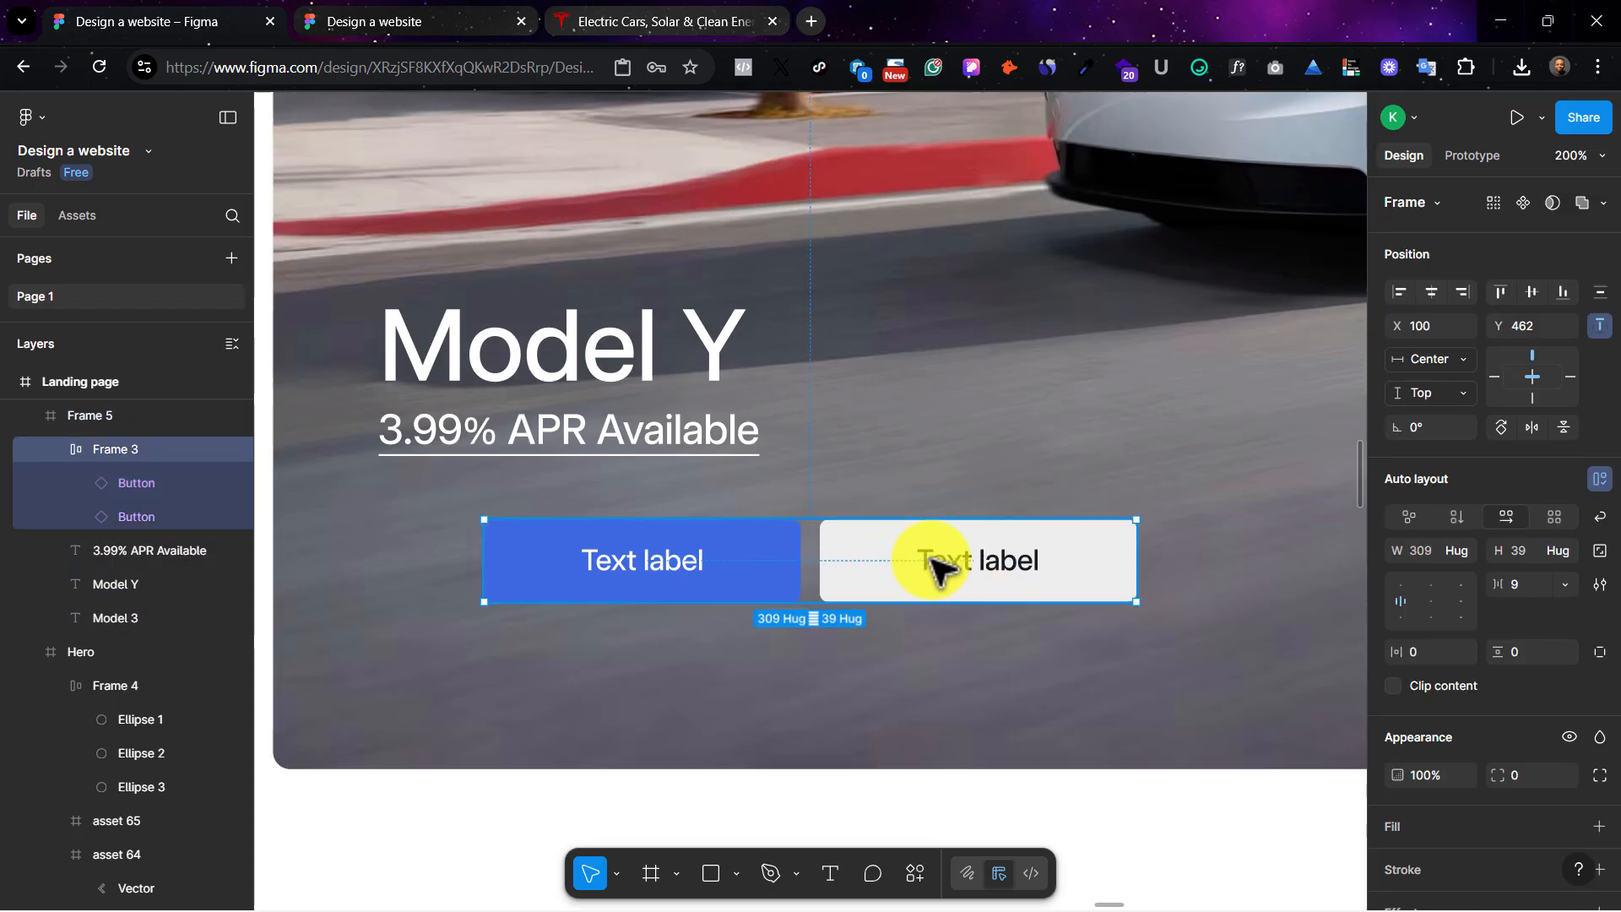
left_click_drag(929, 557, 829, 558)
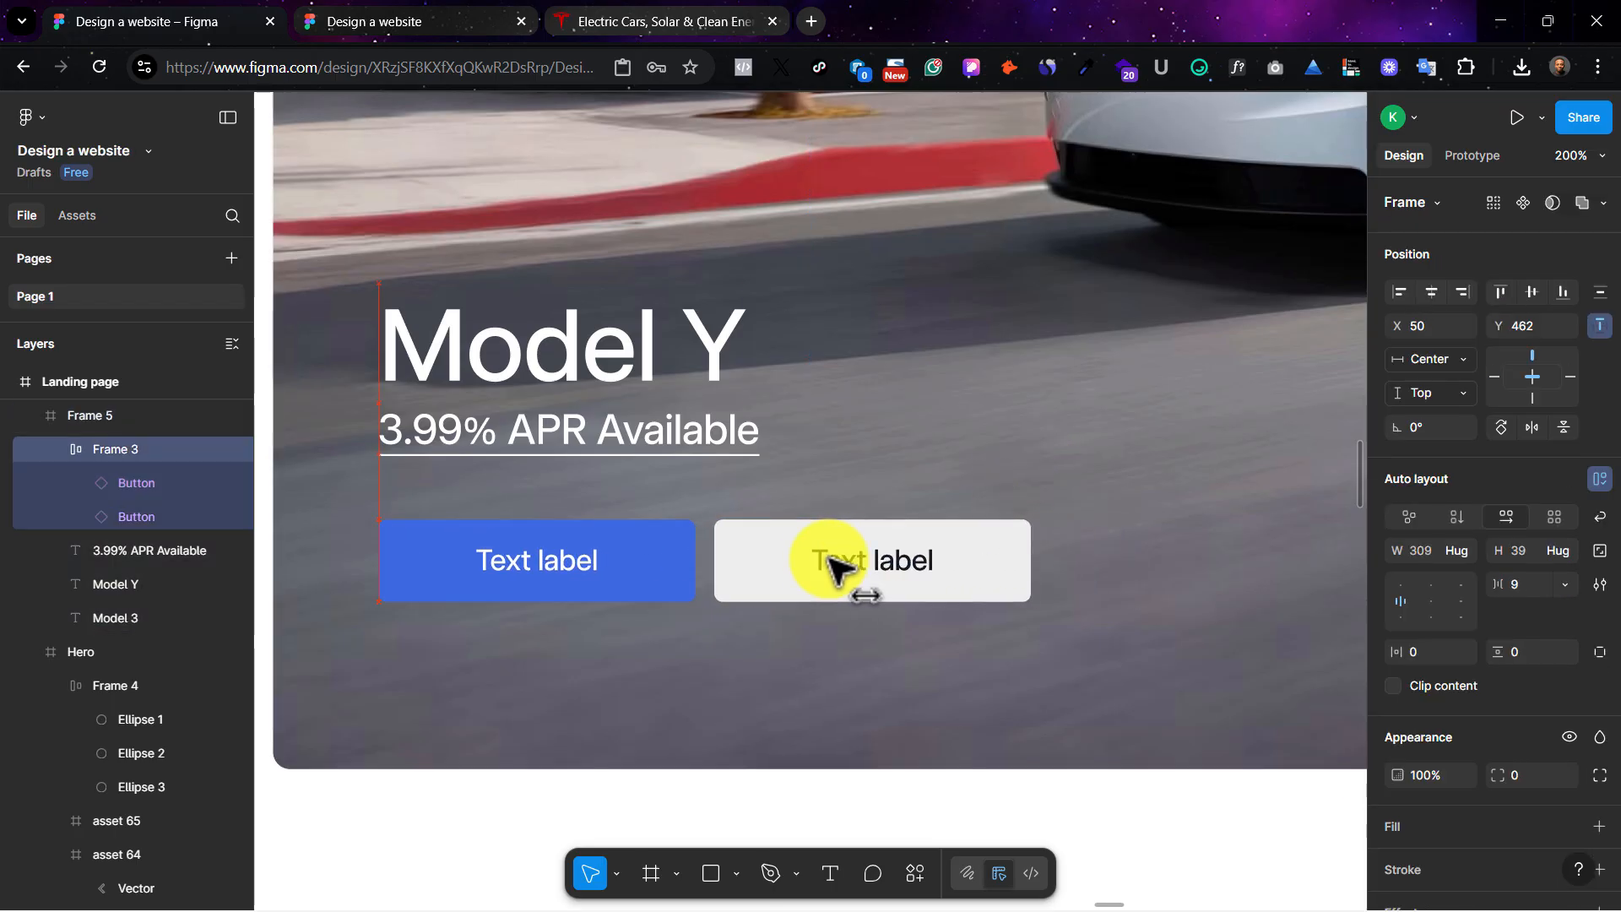
left_click(579, 22)
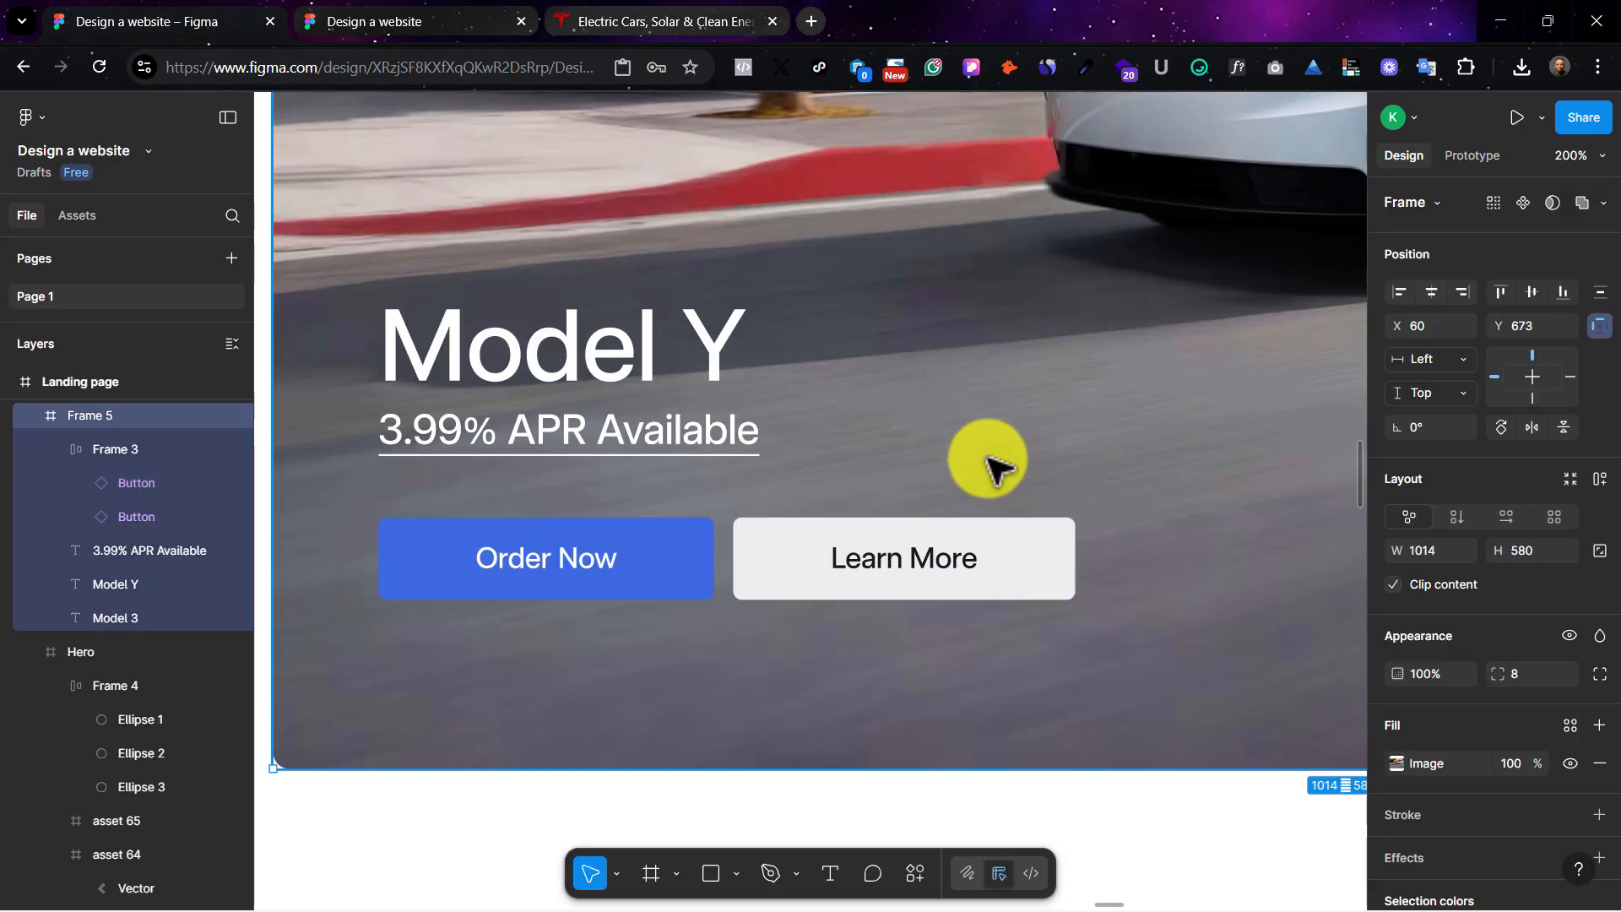
Step: Review the whole Model Y card and compare its layout with the matching card on tesla.com
key("Escape")
key("shift+0")
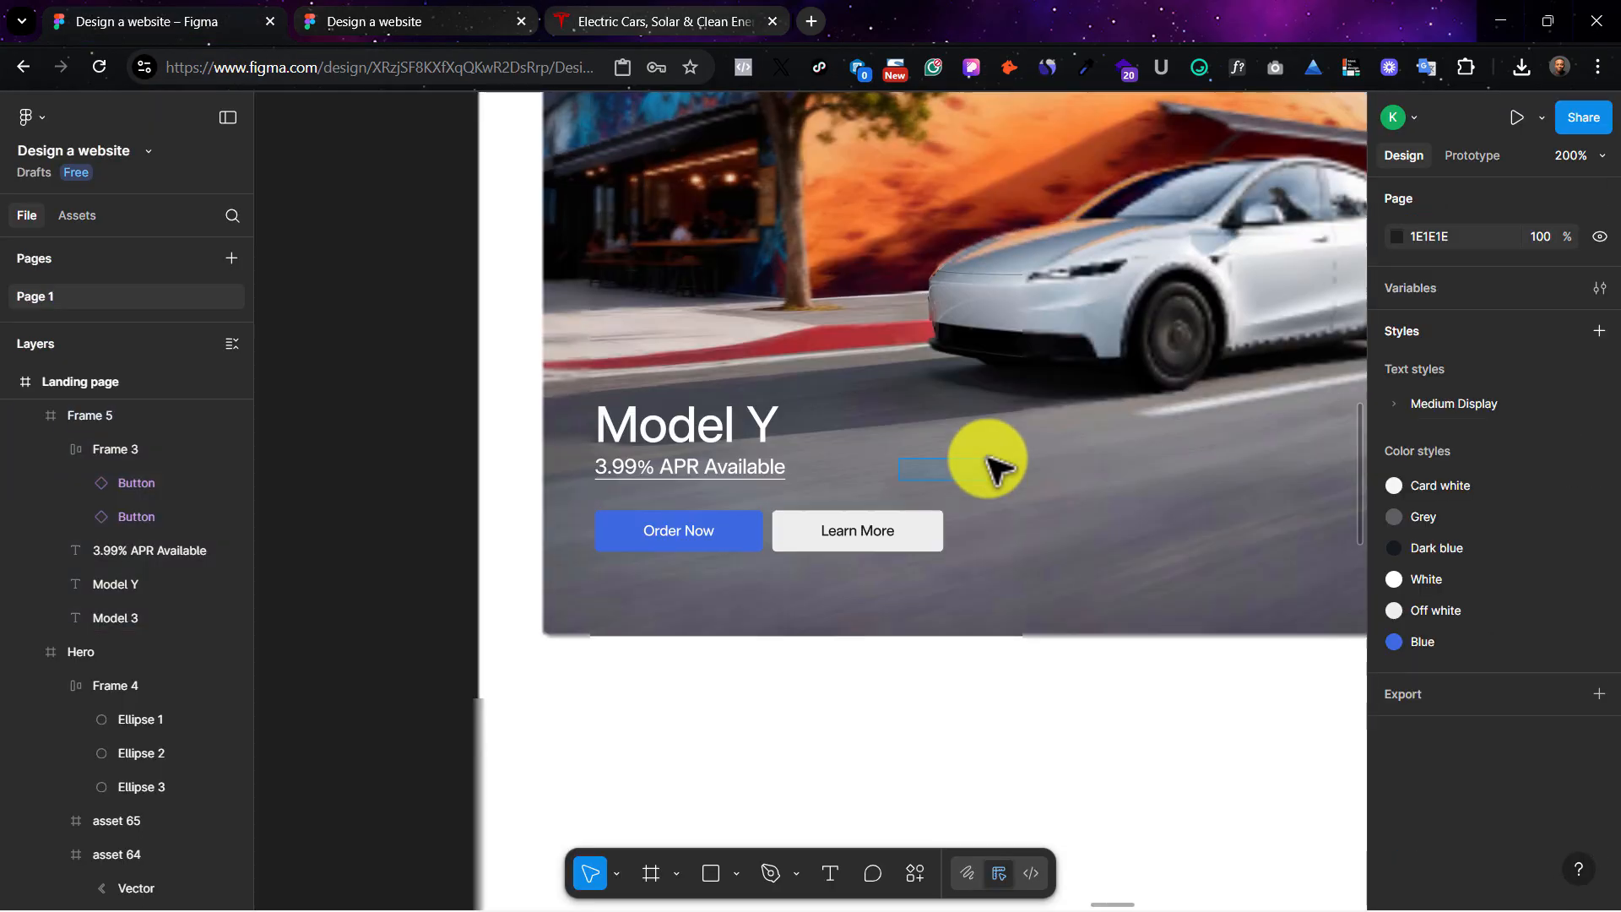
left_click(1013, 461)
scroll(1086, 448, "right", 5)
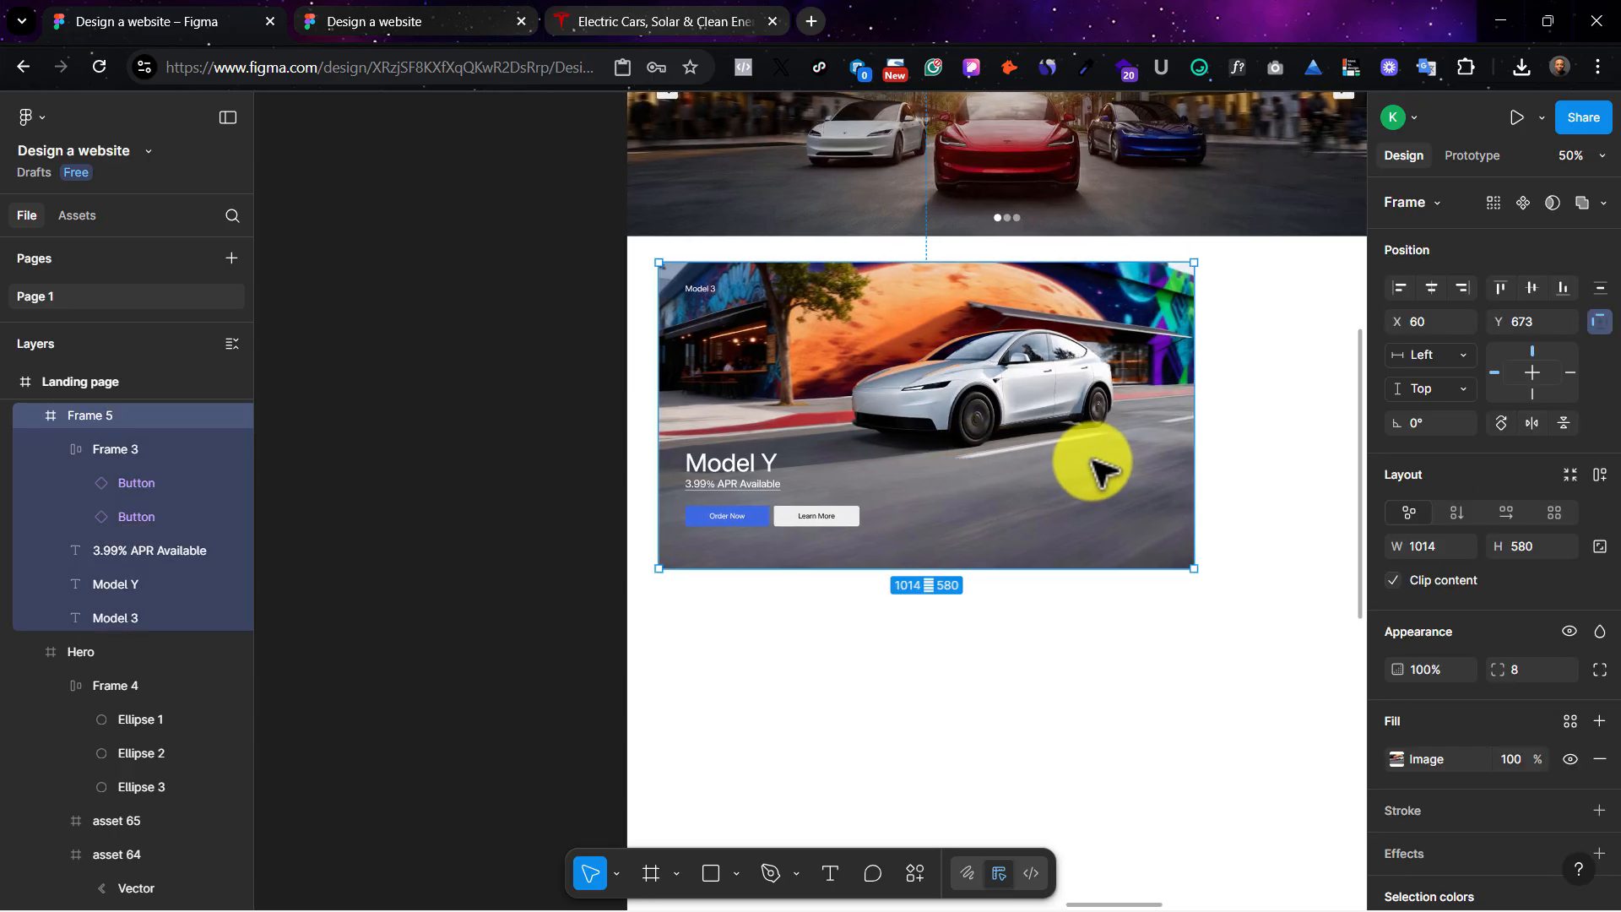
left_click(1106, 439)
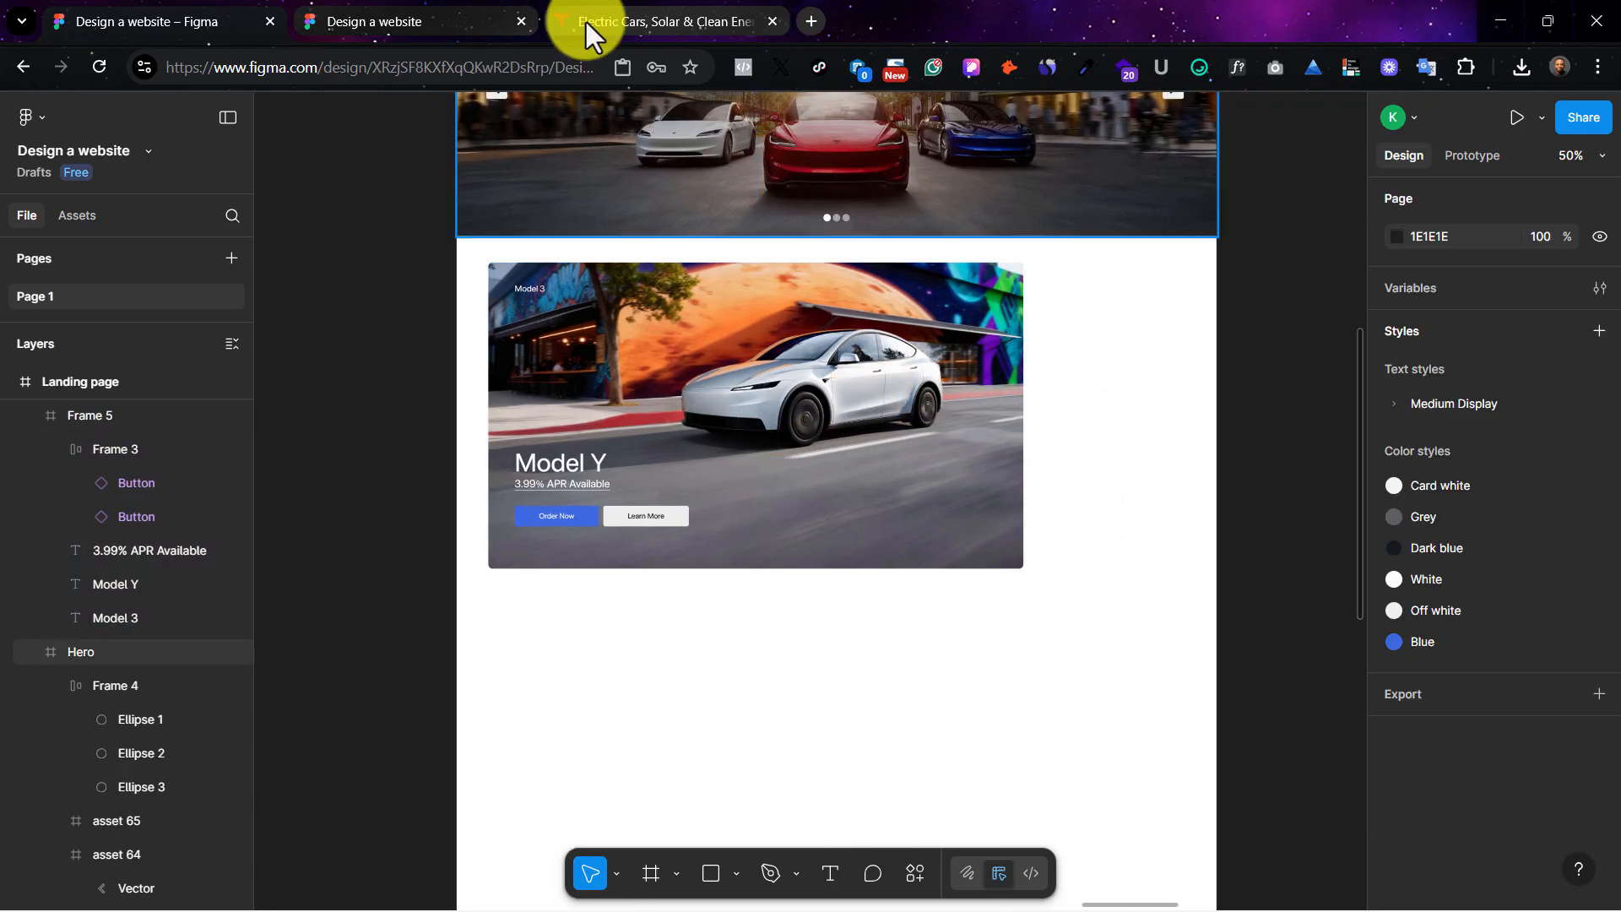
left_click(661, 382)
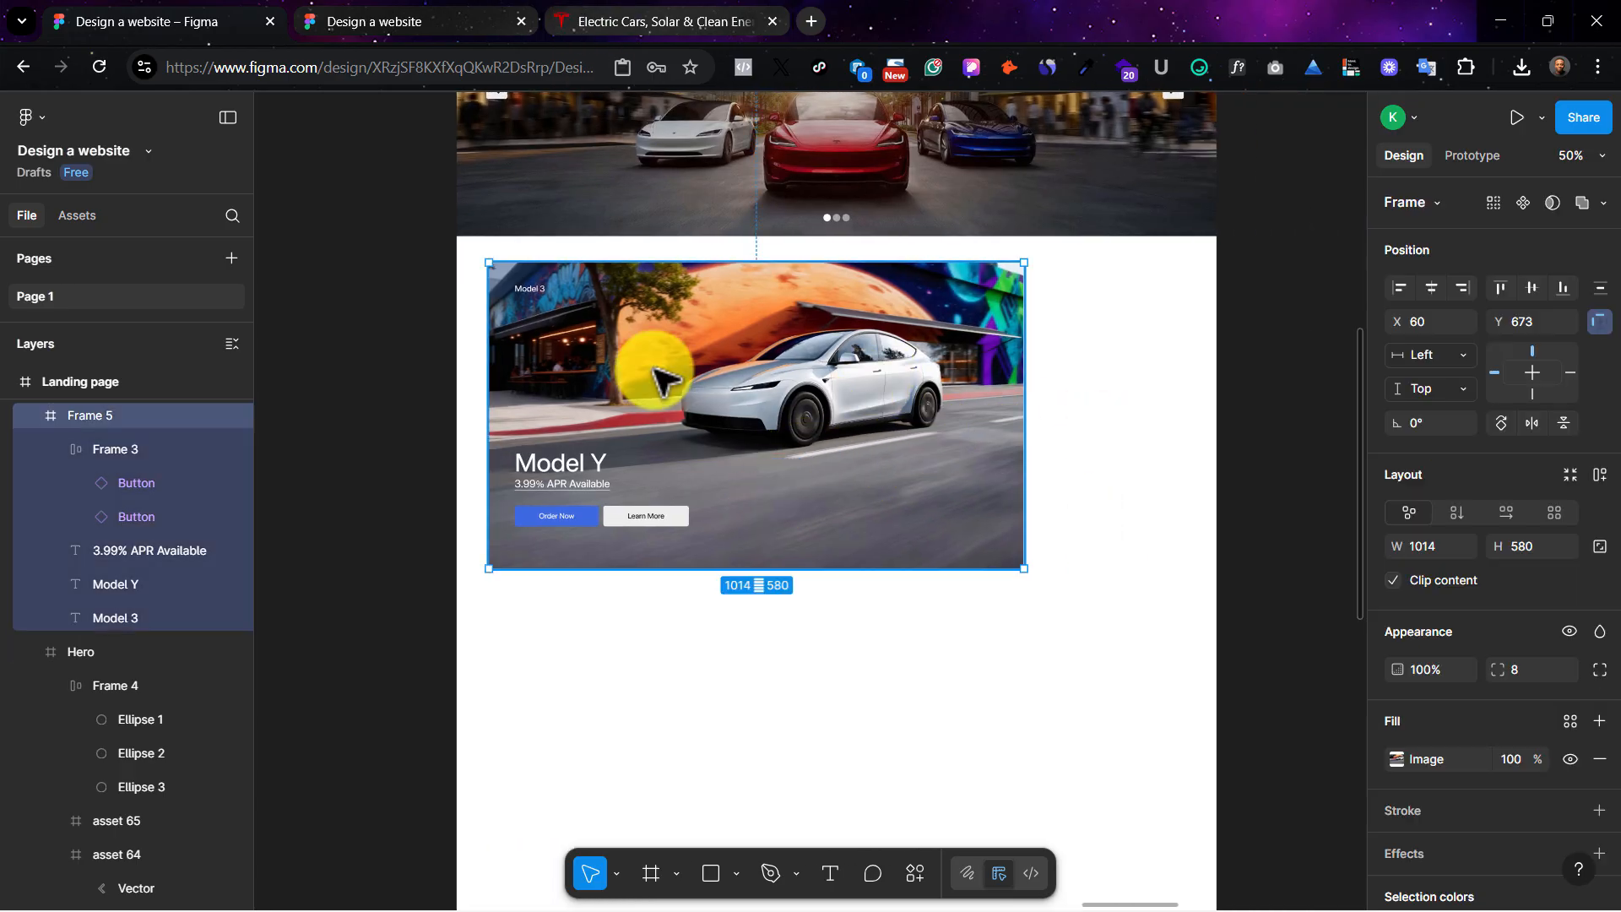
left_click(662, 17)
mouse_move(725, 122)
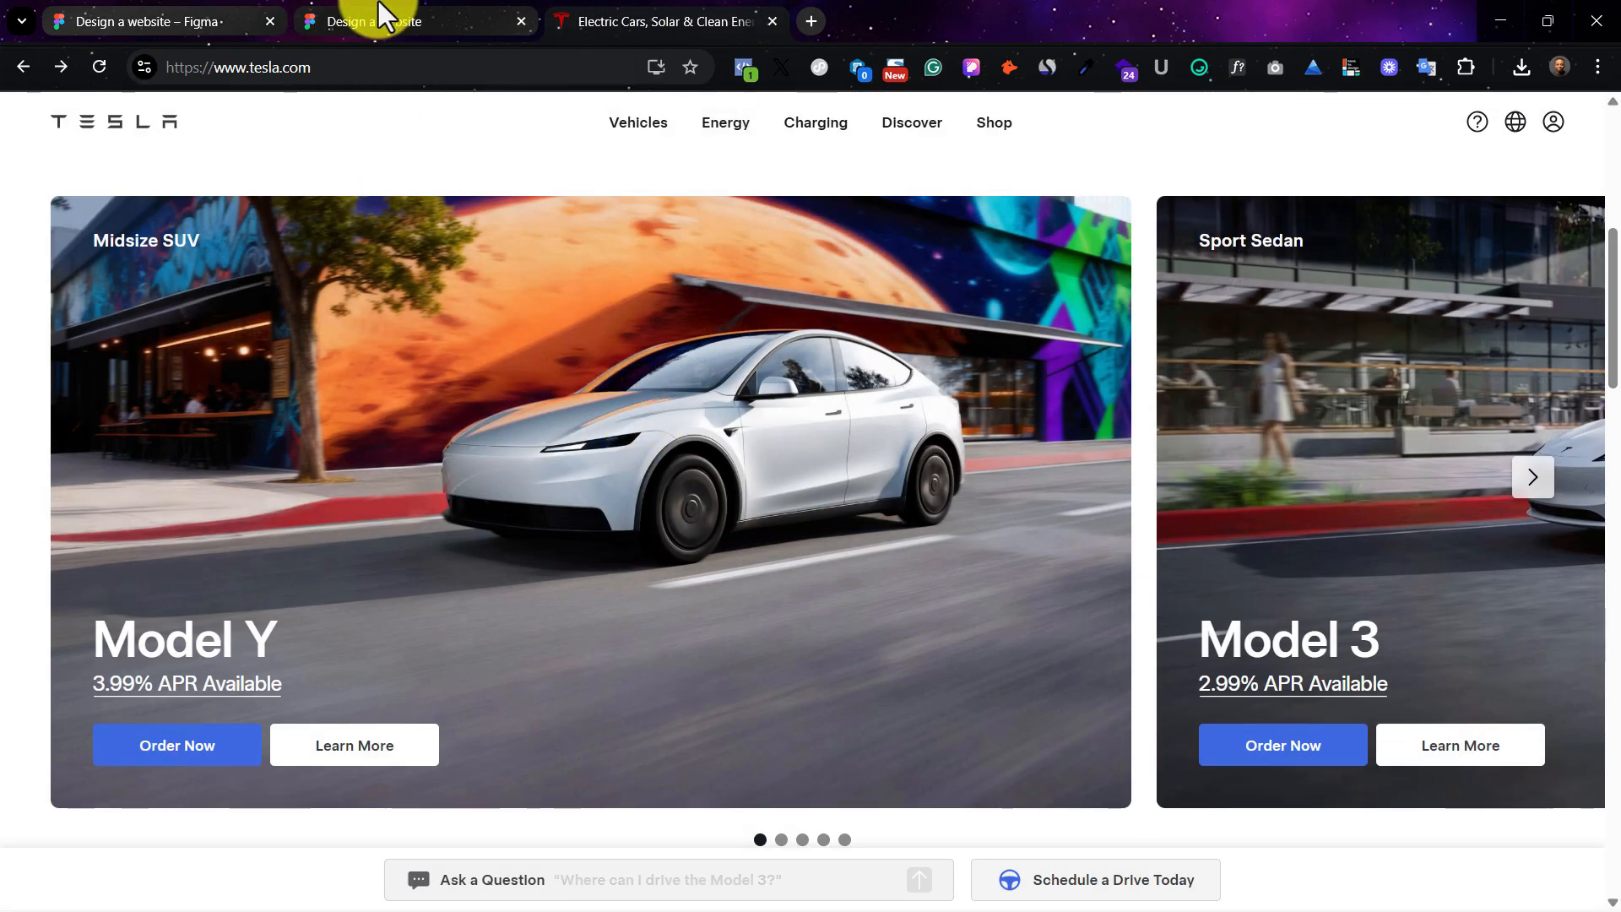
left_click(380, 8)
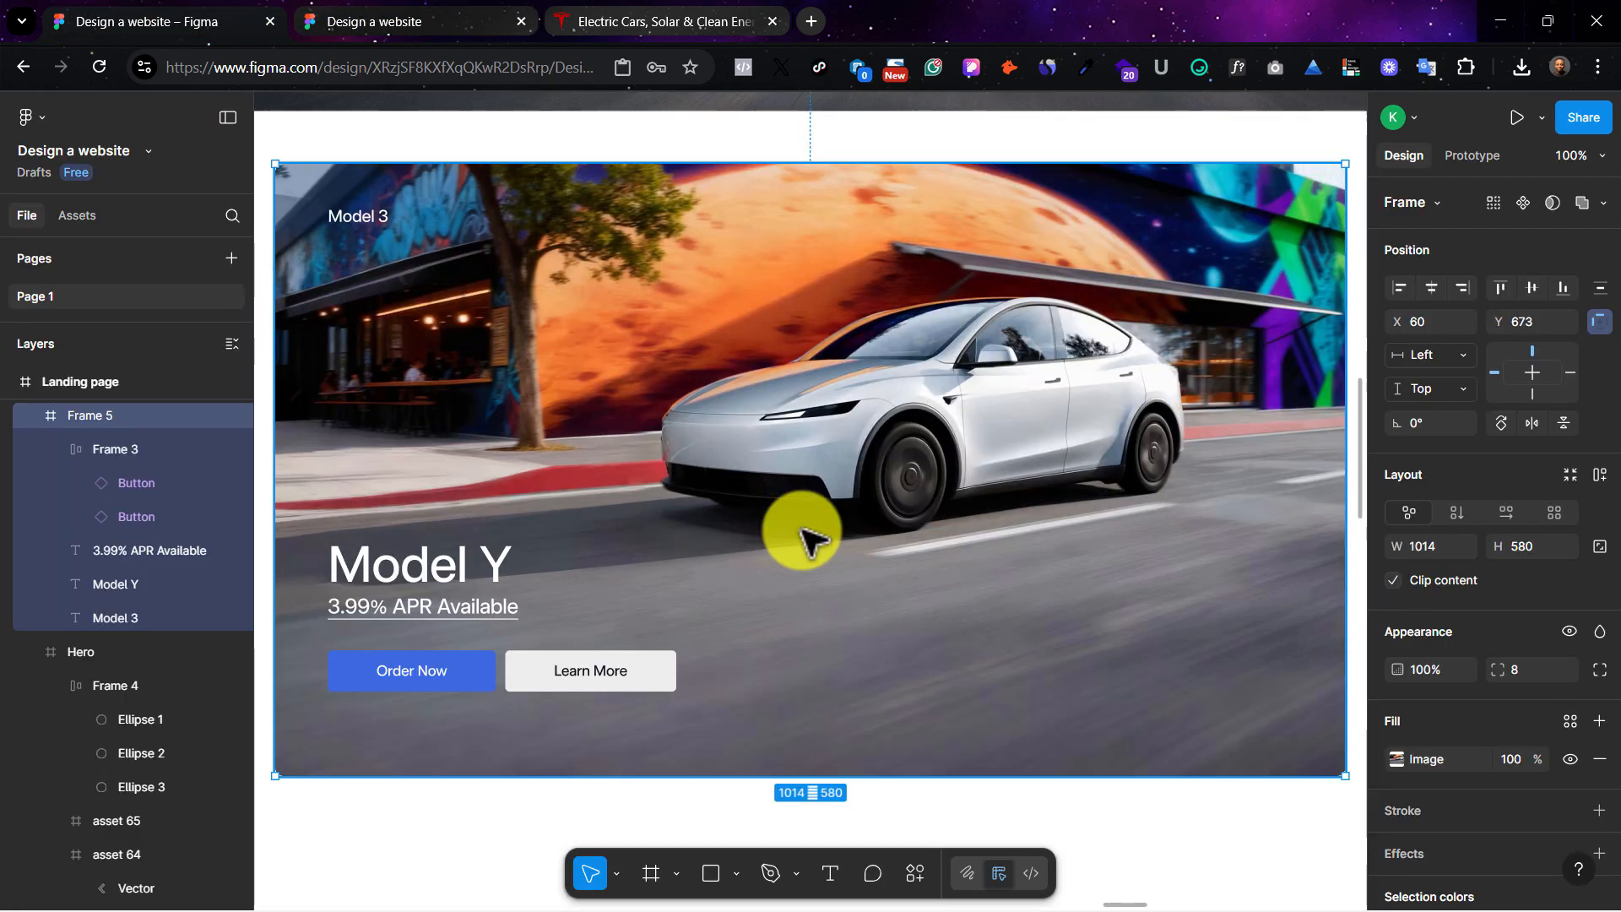
key("ctrl+minus")
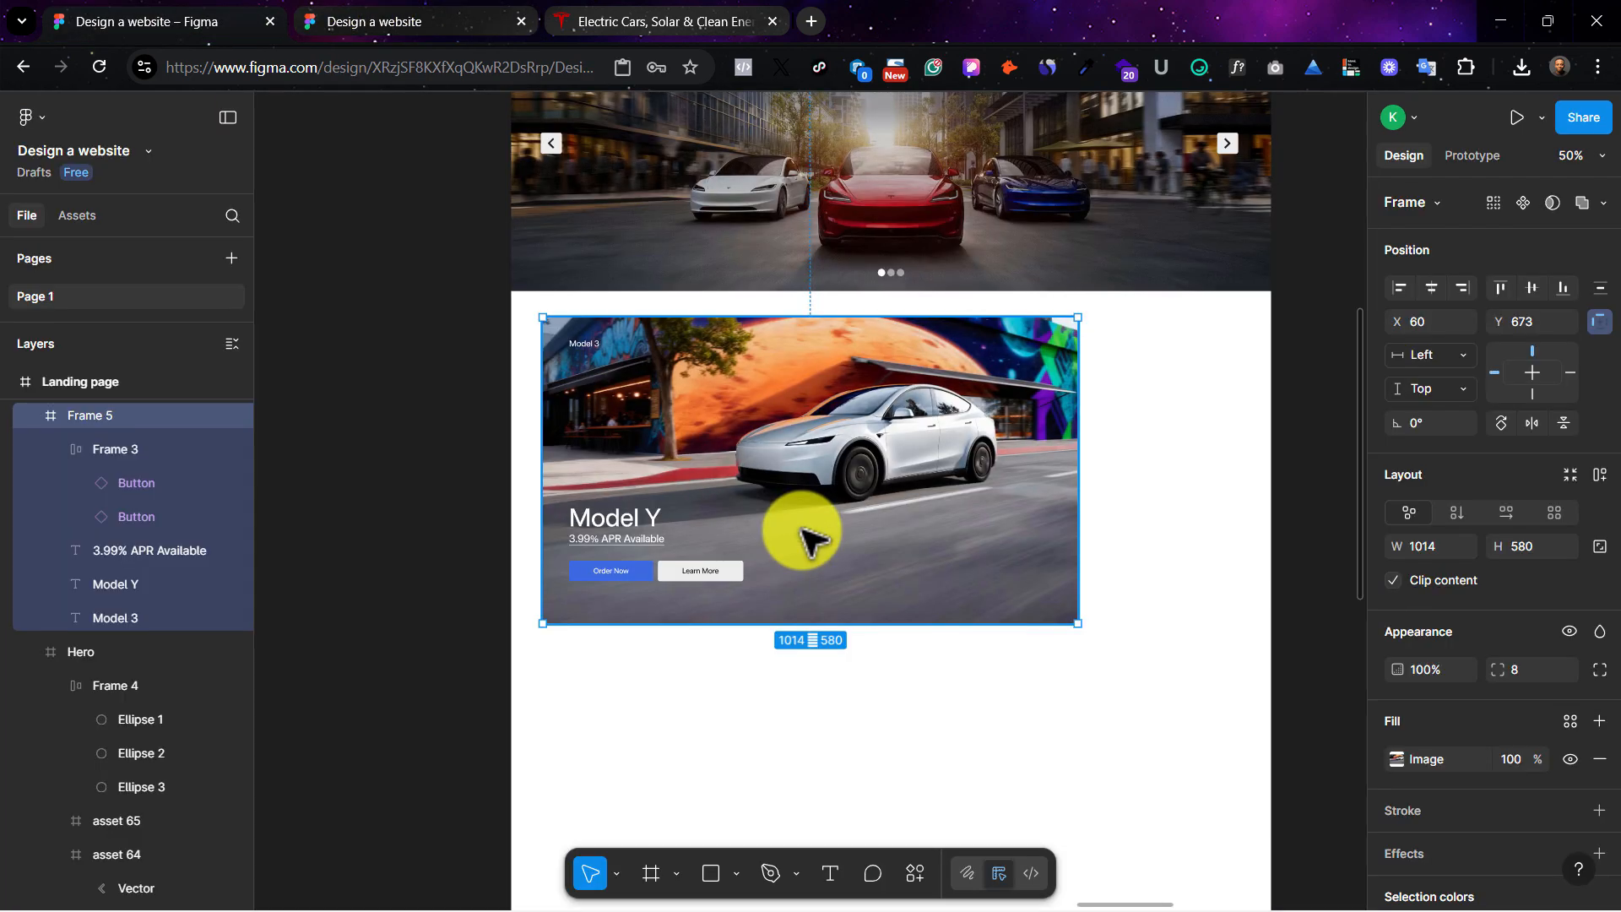
Step: Show the layout guides and try widening the Model Y card to 1095
key("ctrl+shift+4")
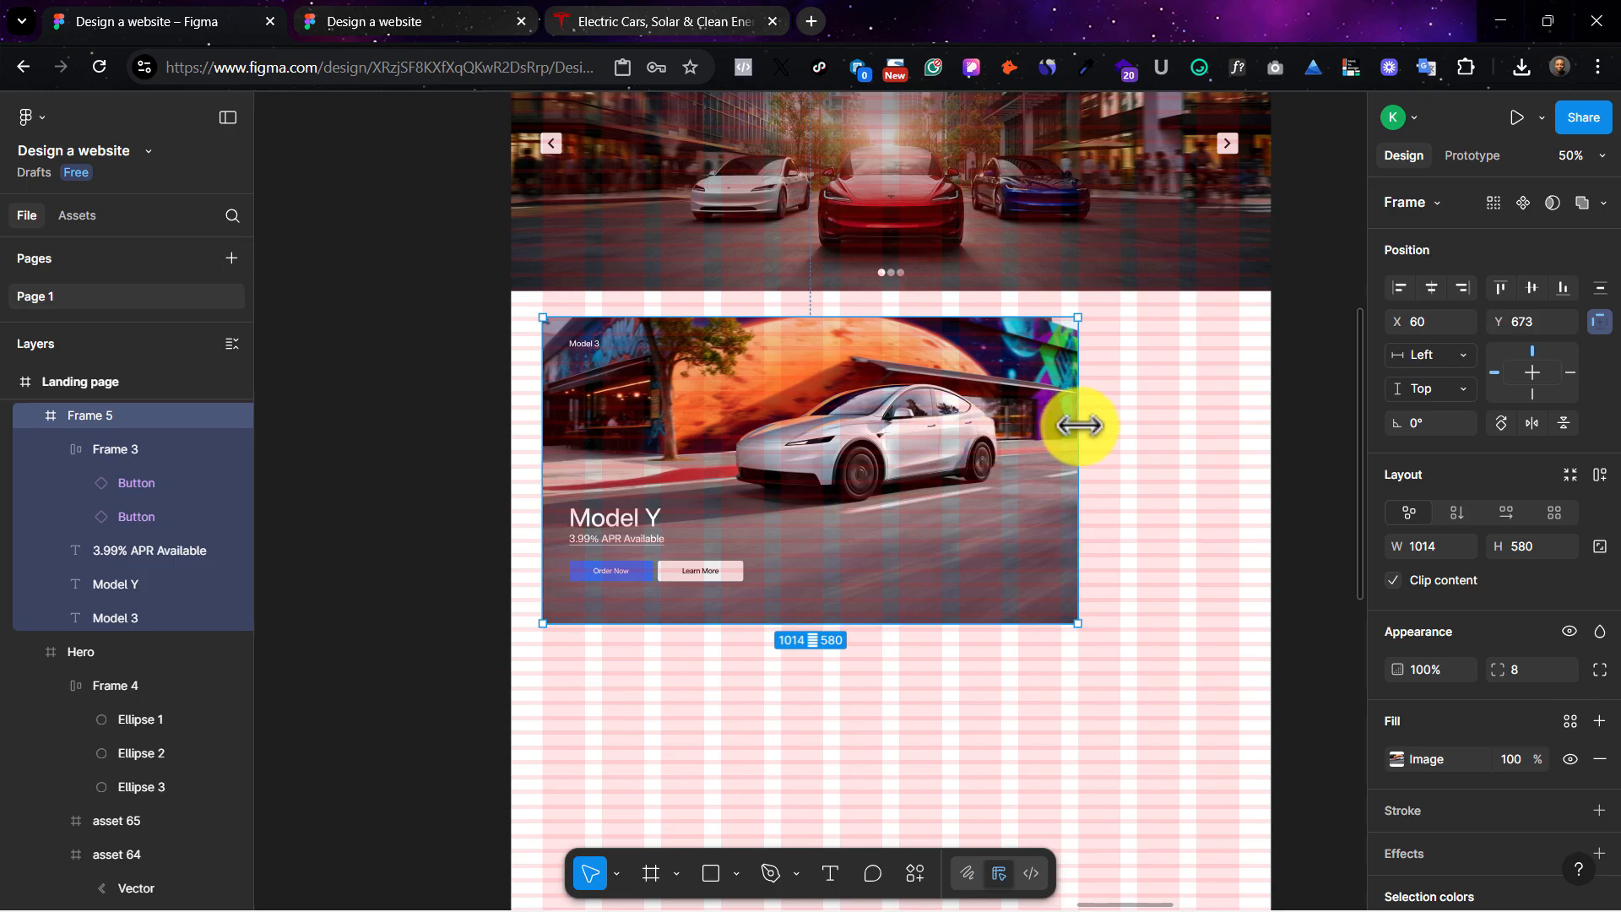
left_click_drag(1080, 425, 1121, 425)
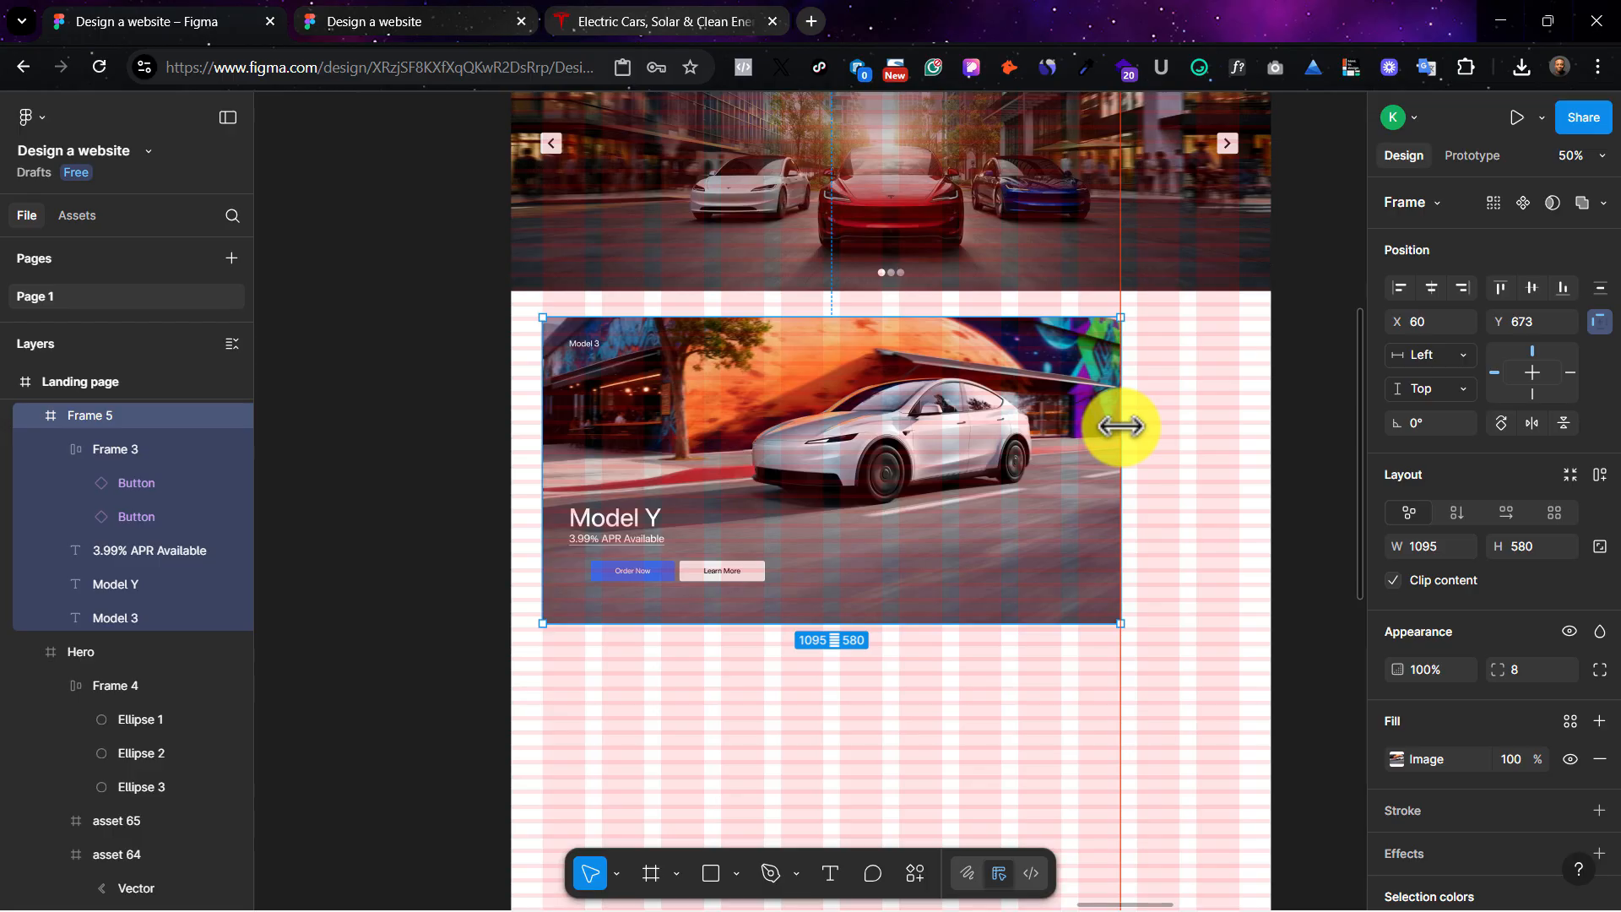
key("ctrl+z")
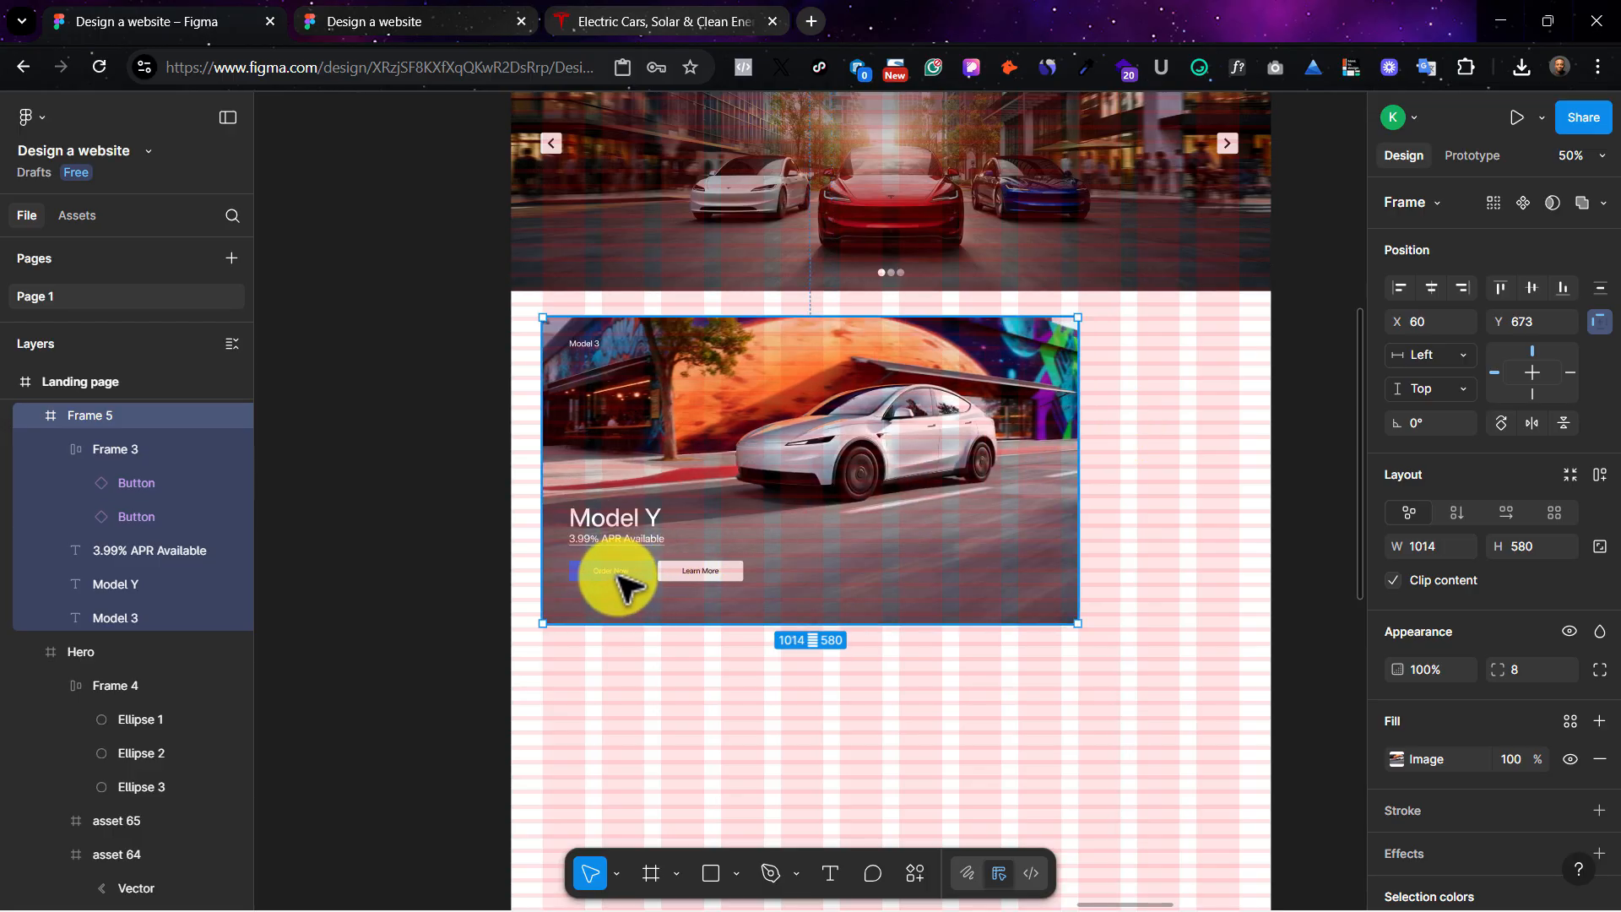
Step: Set the horizontal constraint of the button pair in the Model Y card to Left
left_click(629, 578)
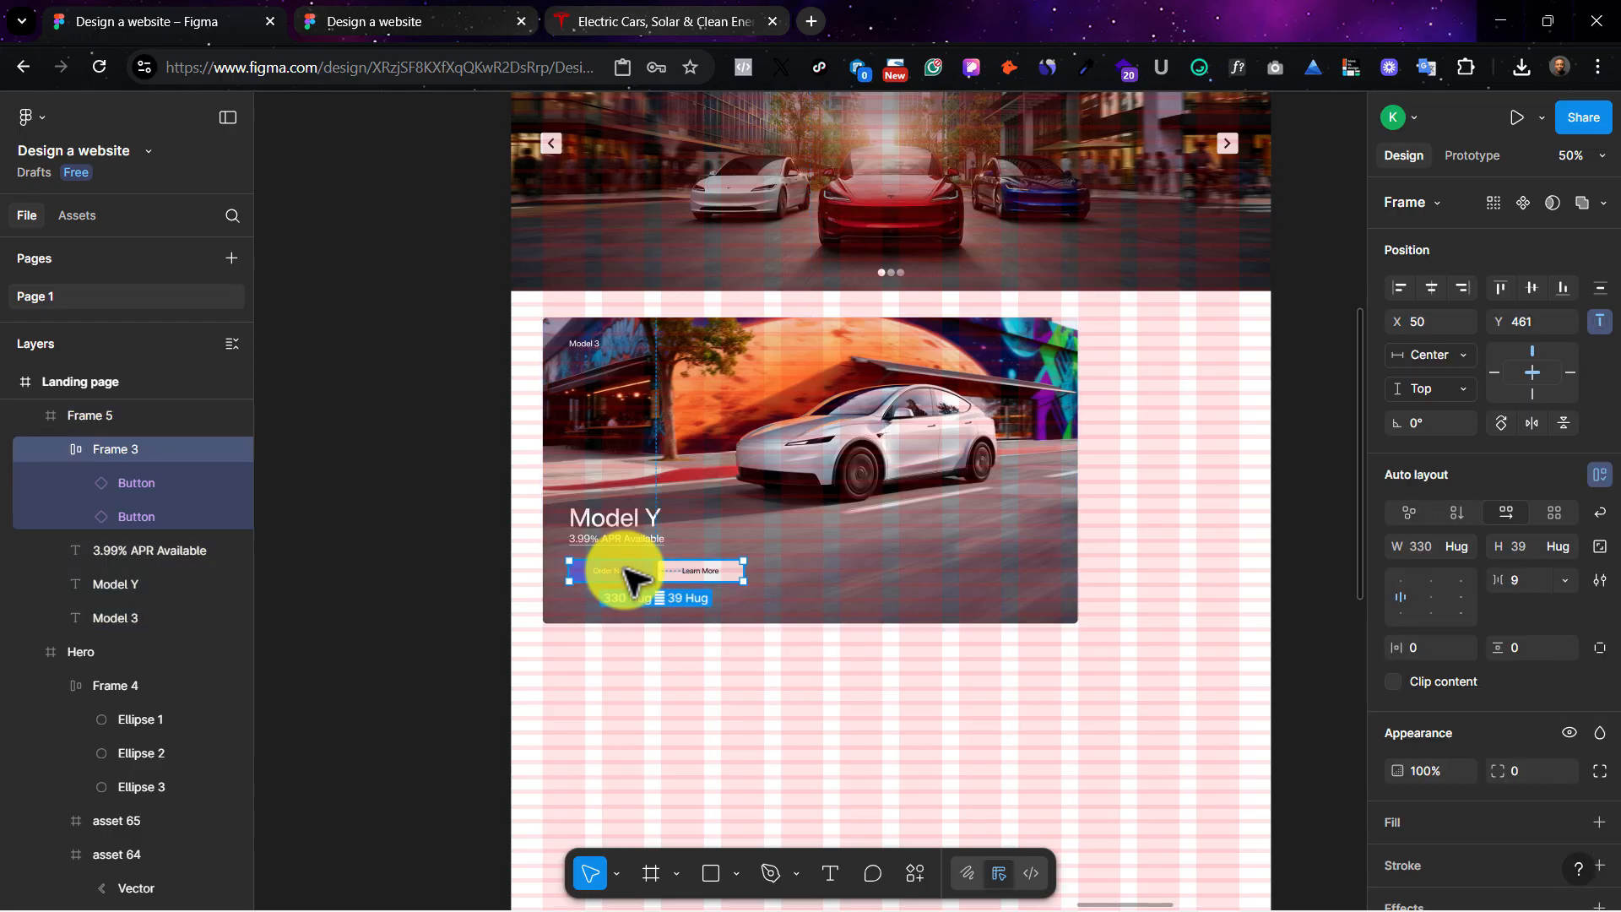
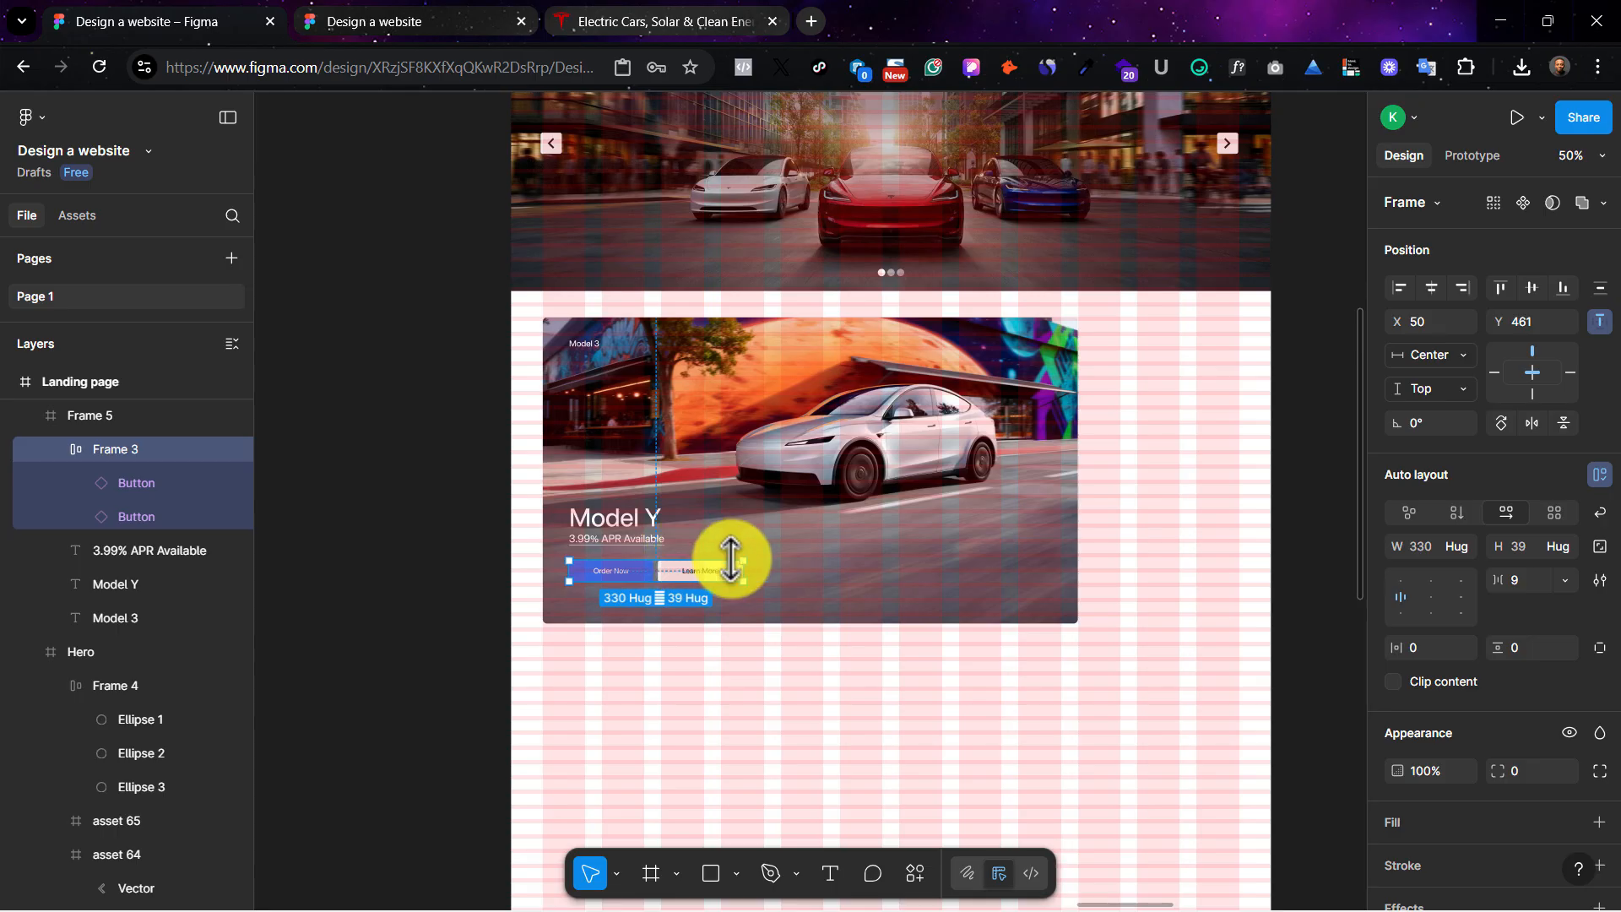
left_click(1495, 364)
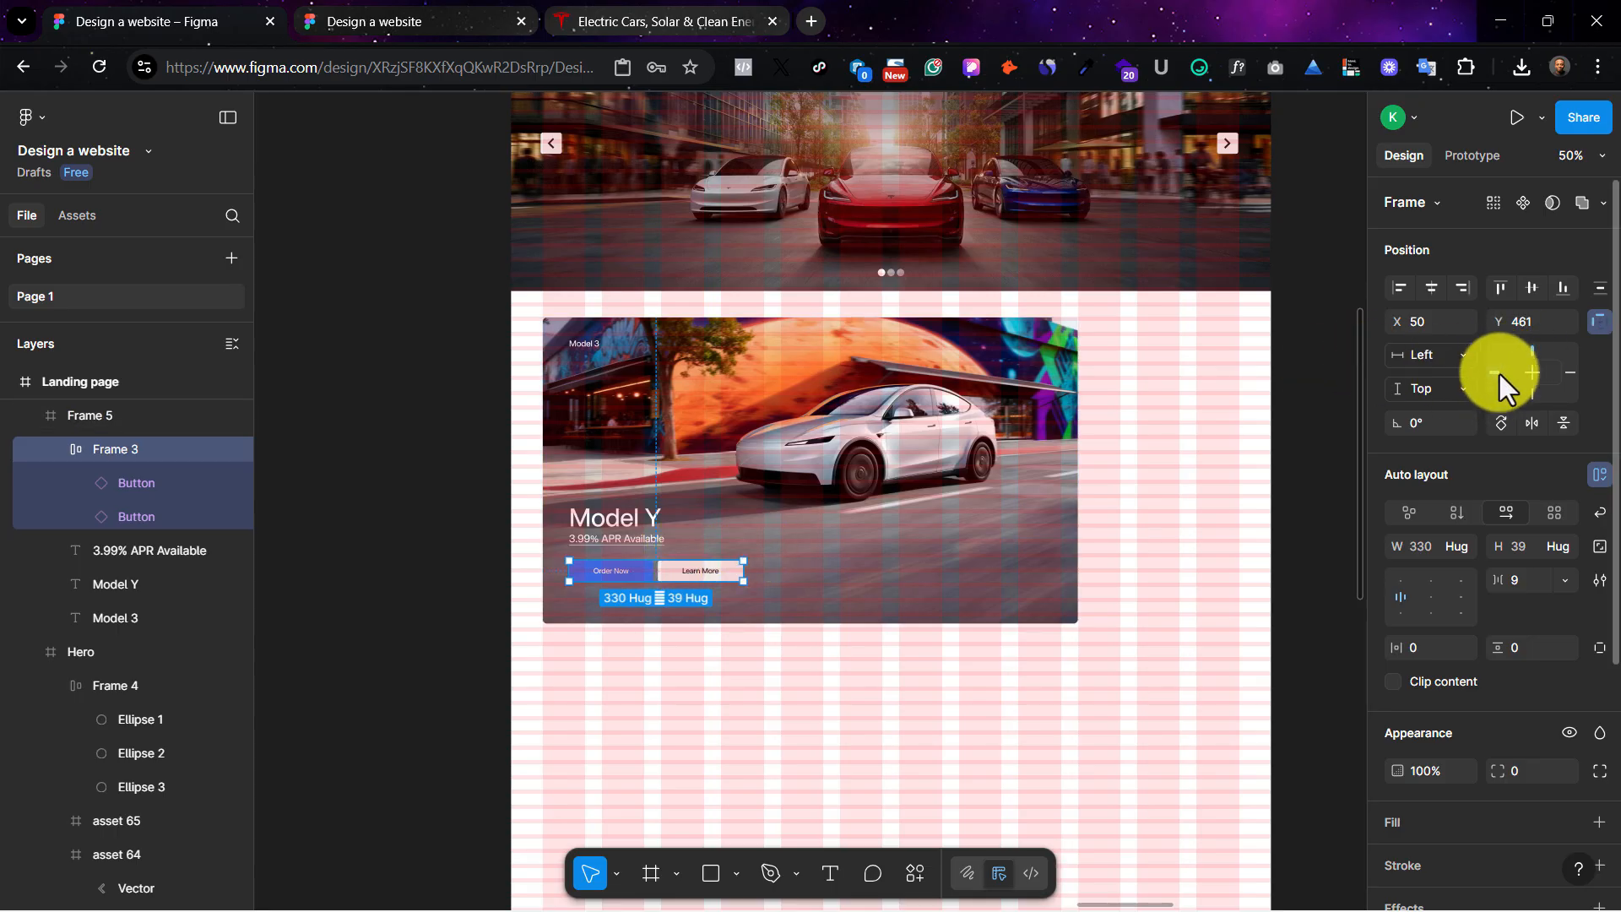
Step: Try narrowing the Model Y card to 719 and shifting its top and left edges, undoing each resize
left_click(1072, 492)
left_click_drag(1078, 491, 923, 491)
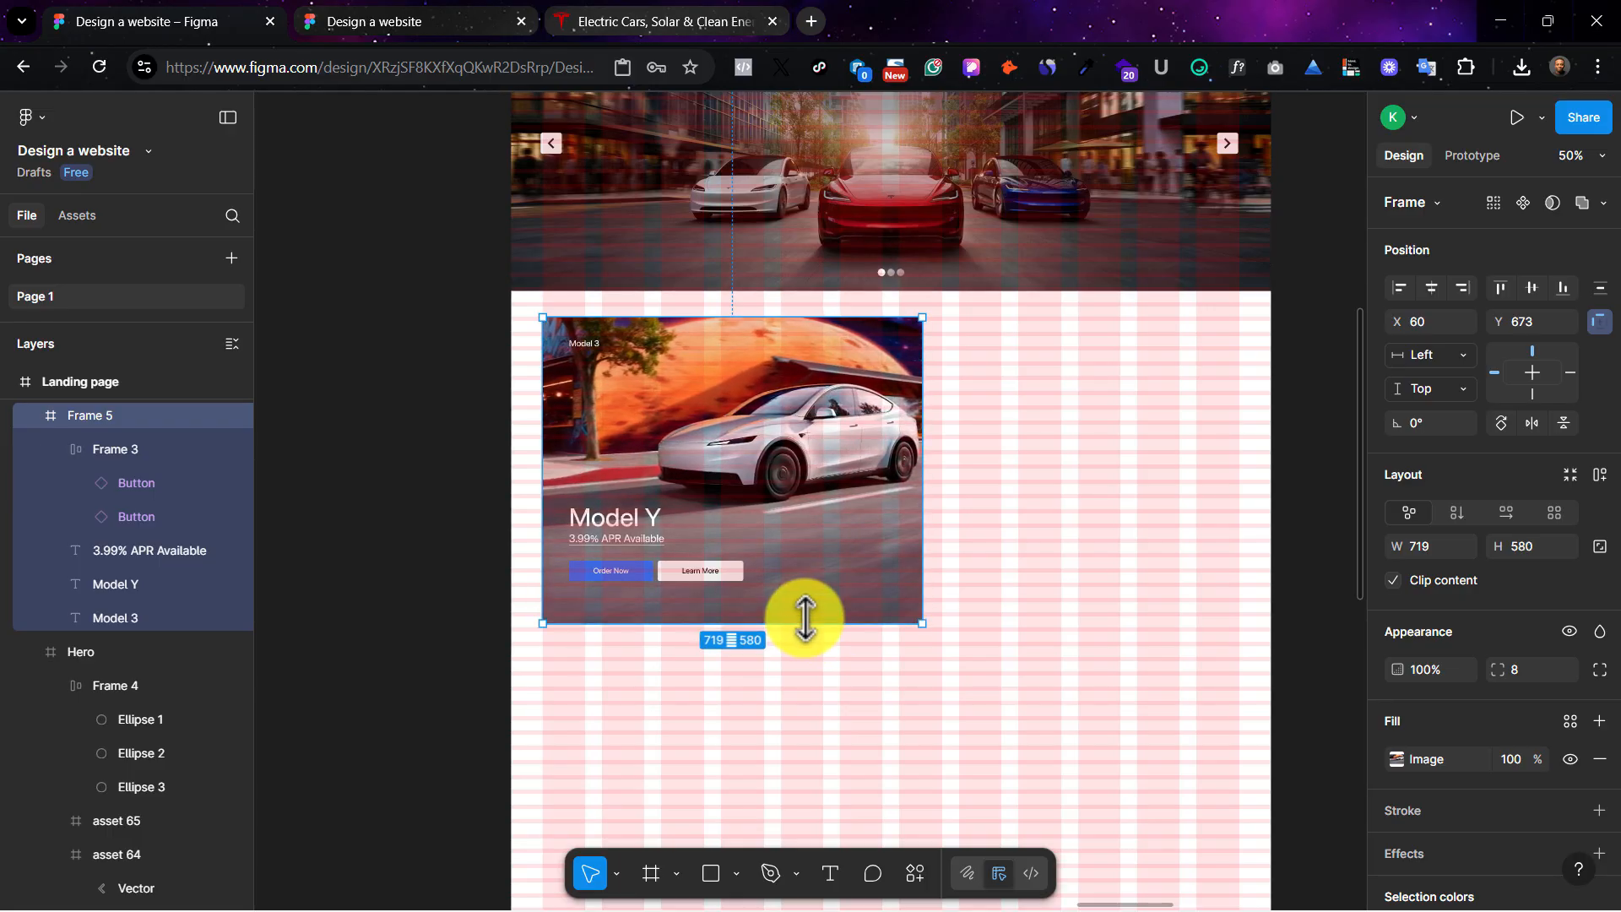
left_click_drag(808, 319, 802, 372)
key("ctrl+z")
key("ctrl+z")
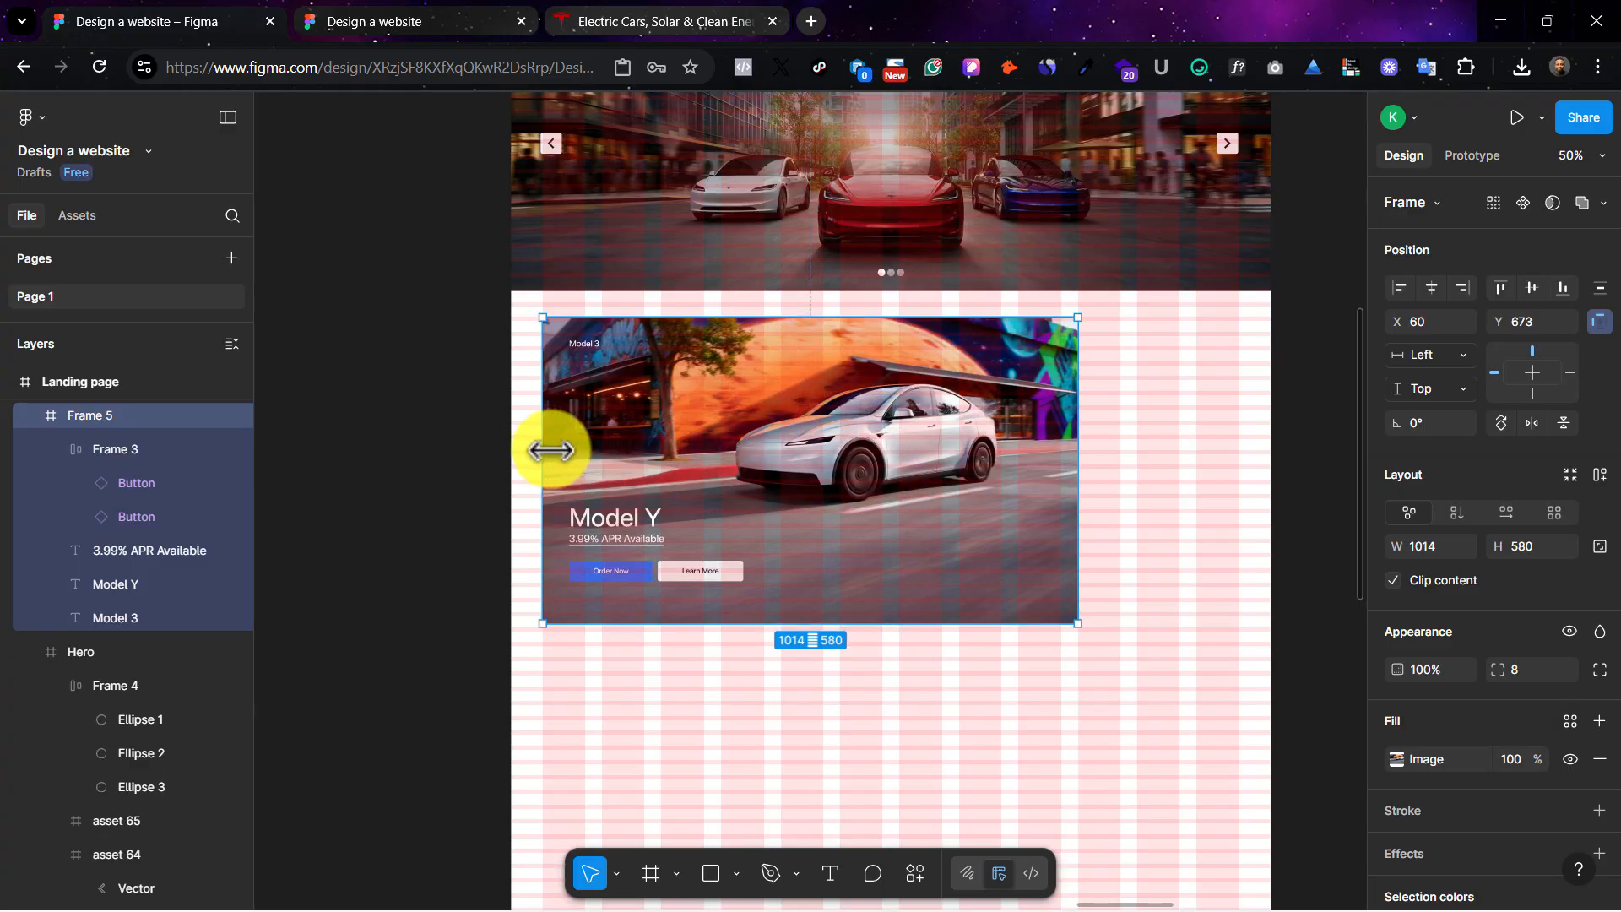
left_click_drag(550, 450, 582, 451)
key("ctrl+z")
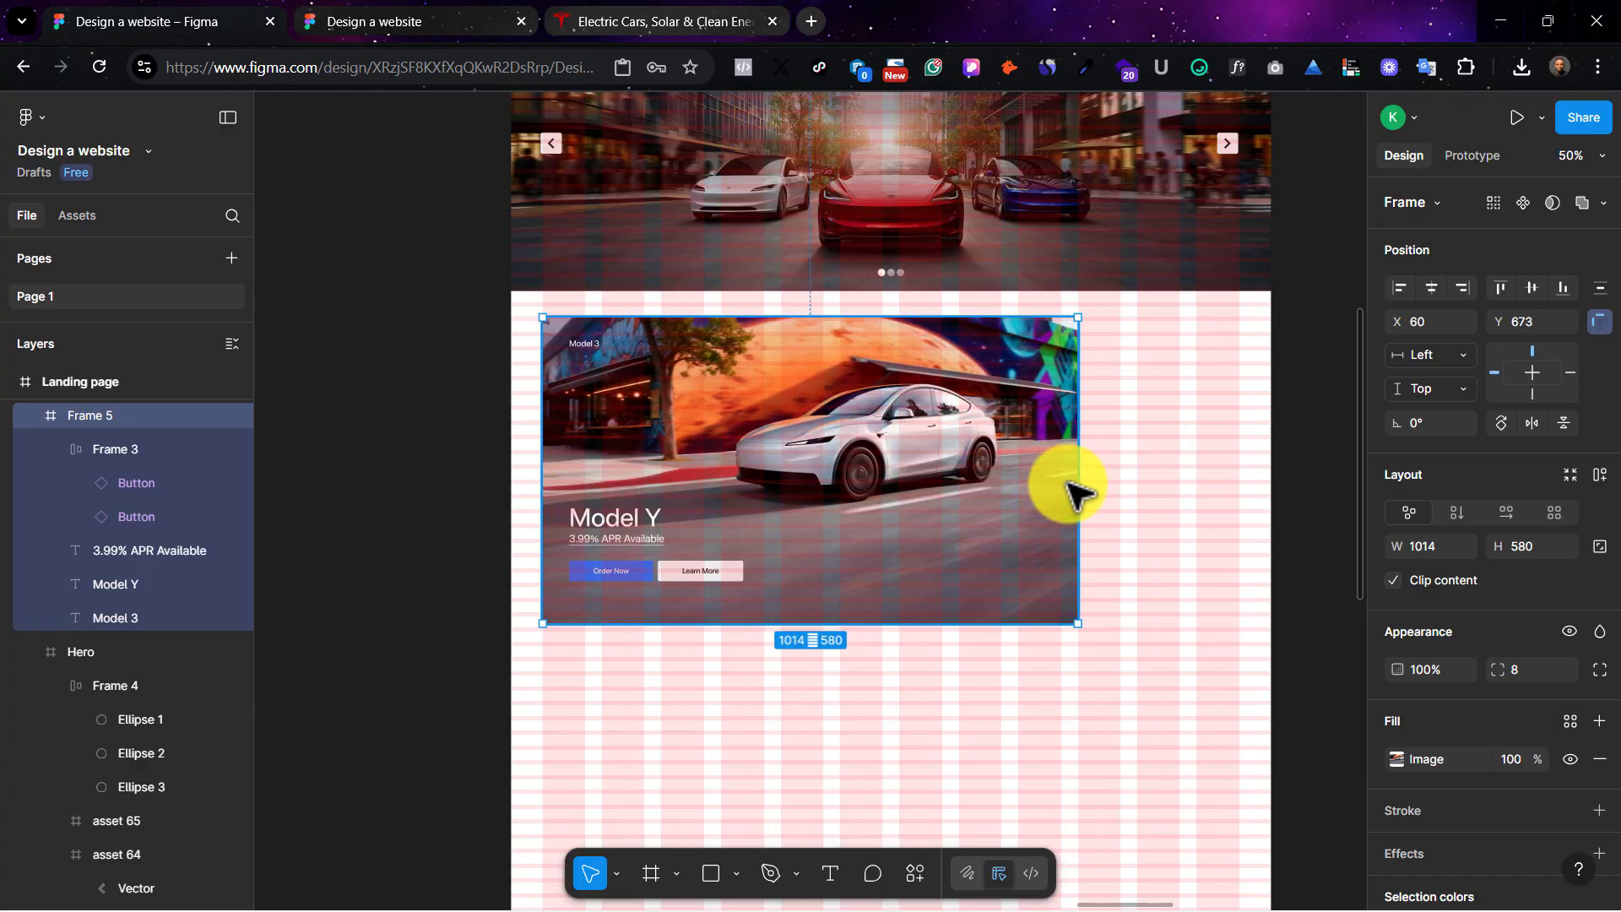
Step: Widen the Model Y card to 1095 and compare its proportions with the matching card on tesla.com
left_click_drag(1078, 485, 1119, 489)
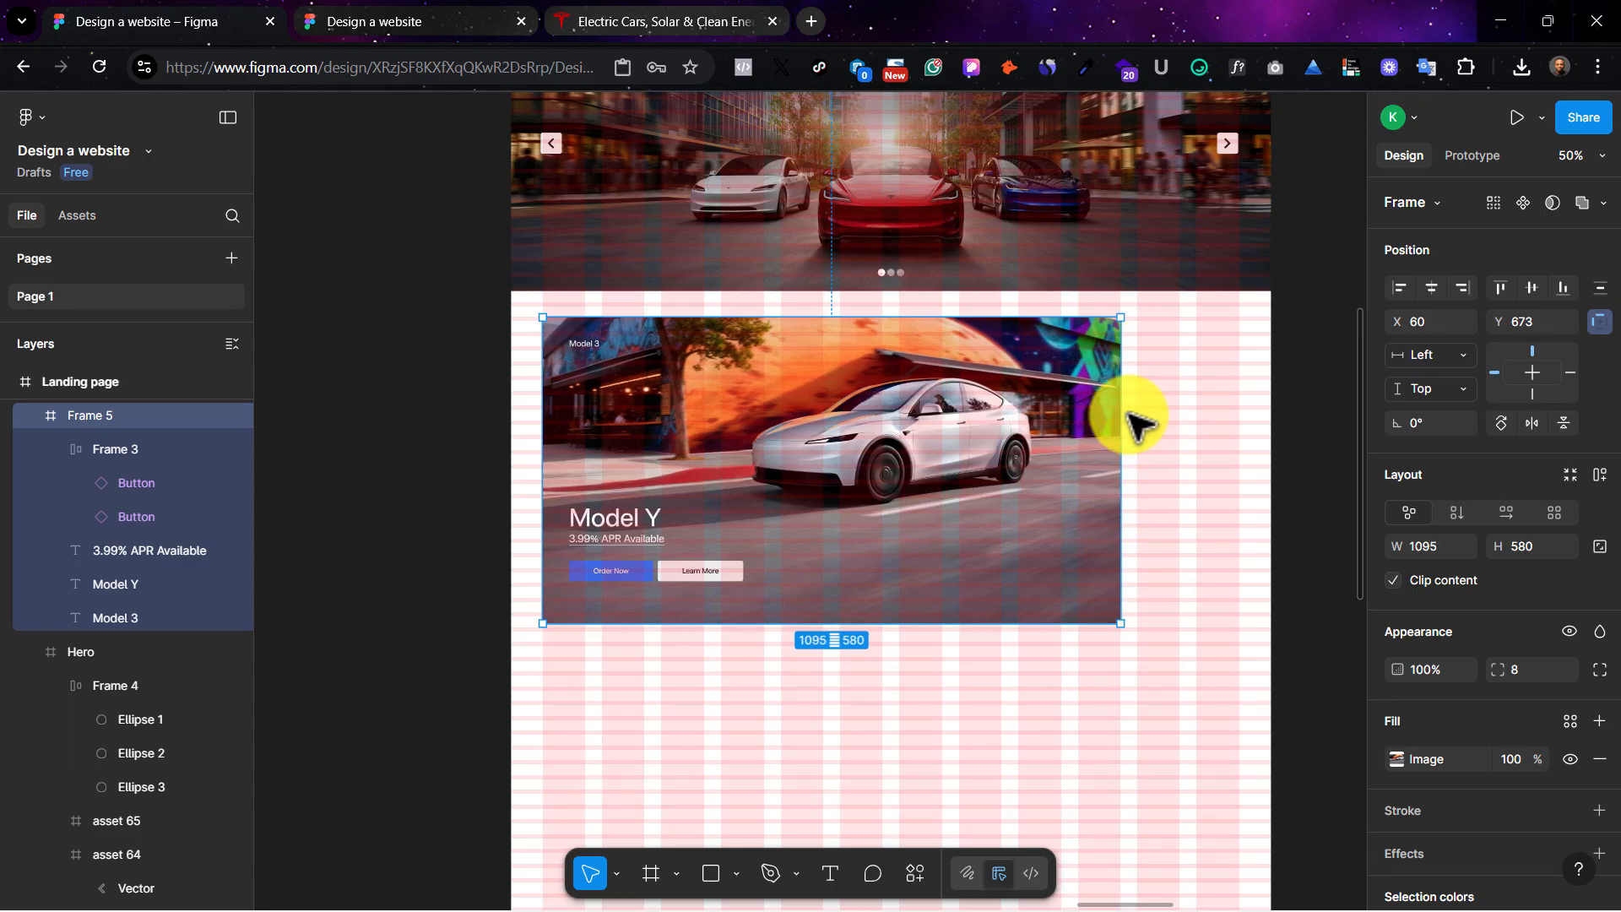
left_click(582, 18)
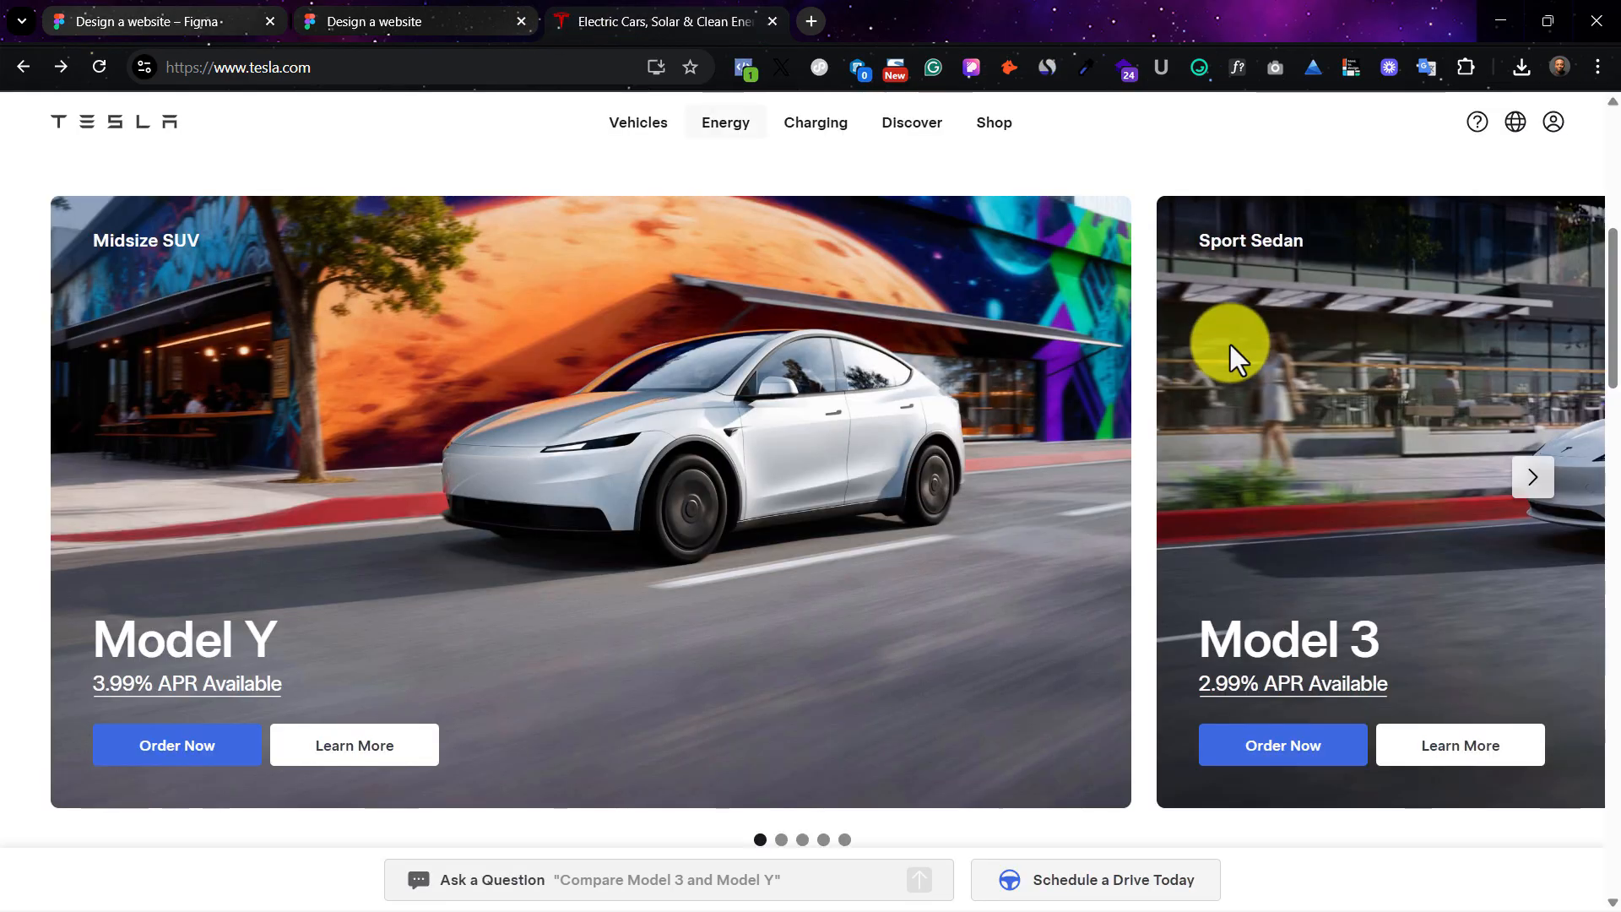
left_click(430, 17)
left_click(249, 16)
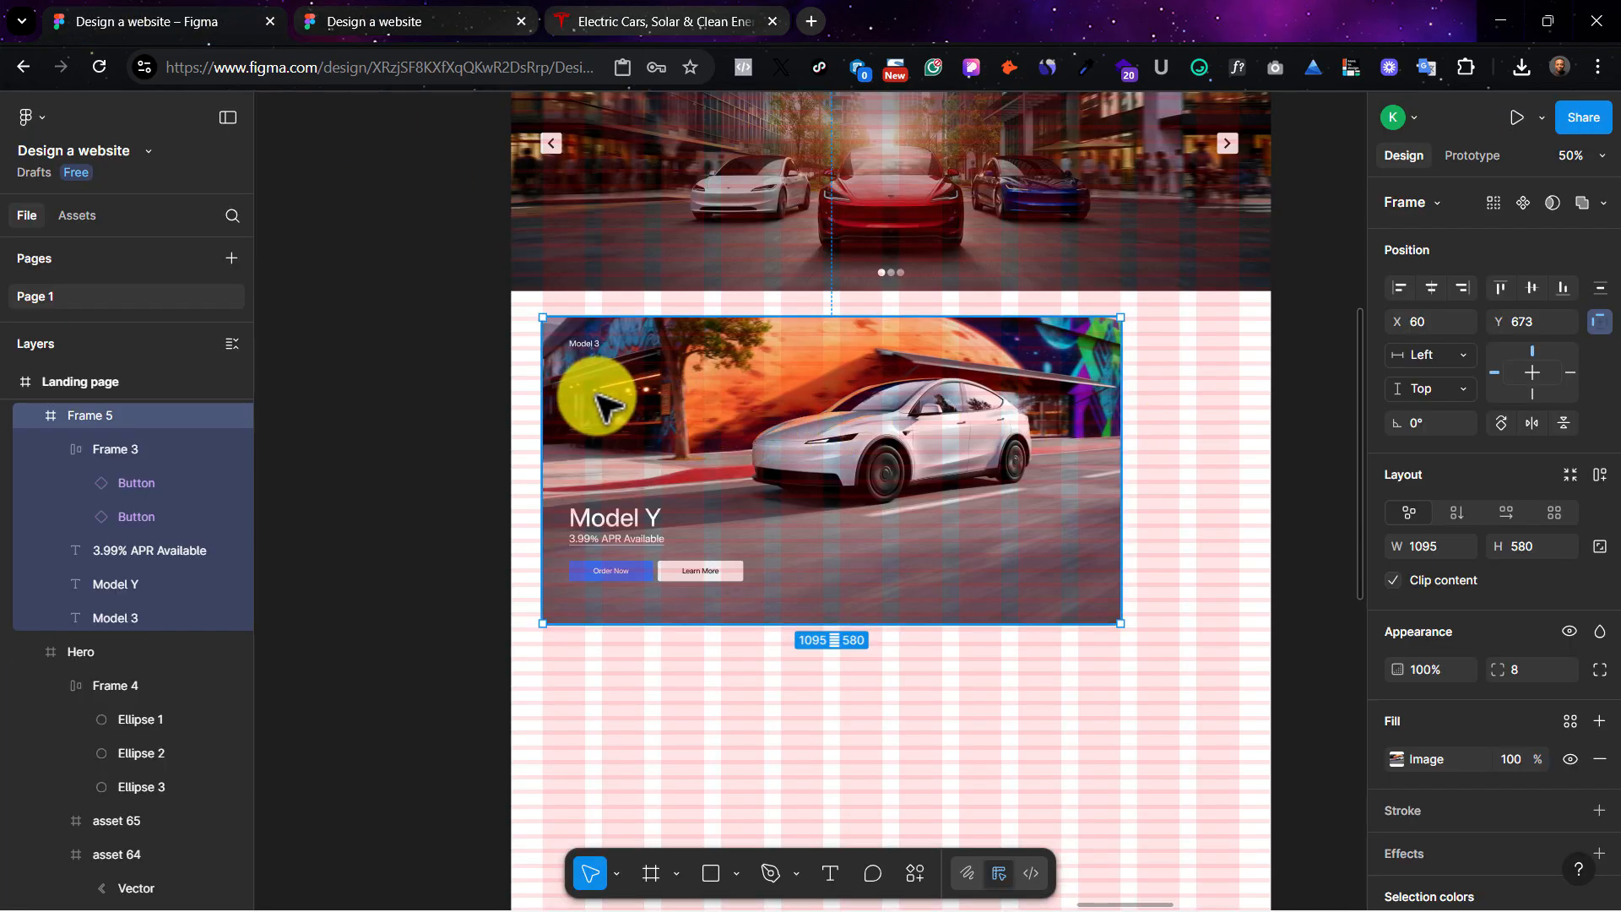
Step: Duplicate the Model Y card beside the original at X 1187, Y 673 and hide the layout guides
left_click_drag(690, 415, 1194, 471)
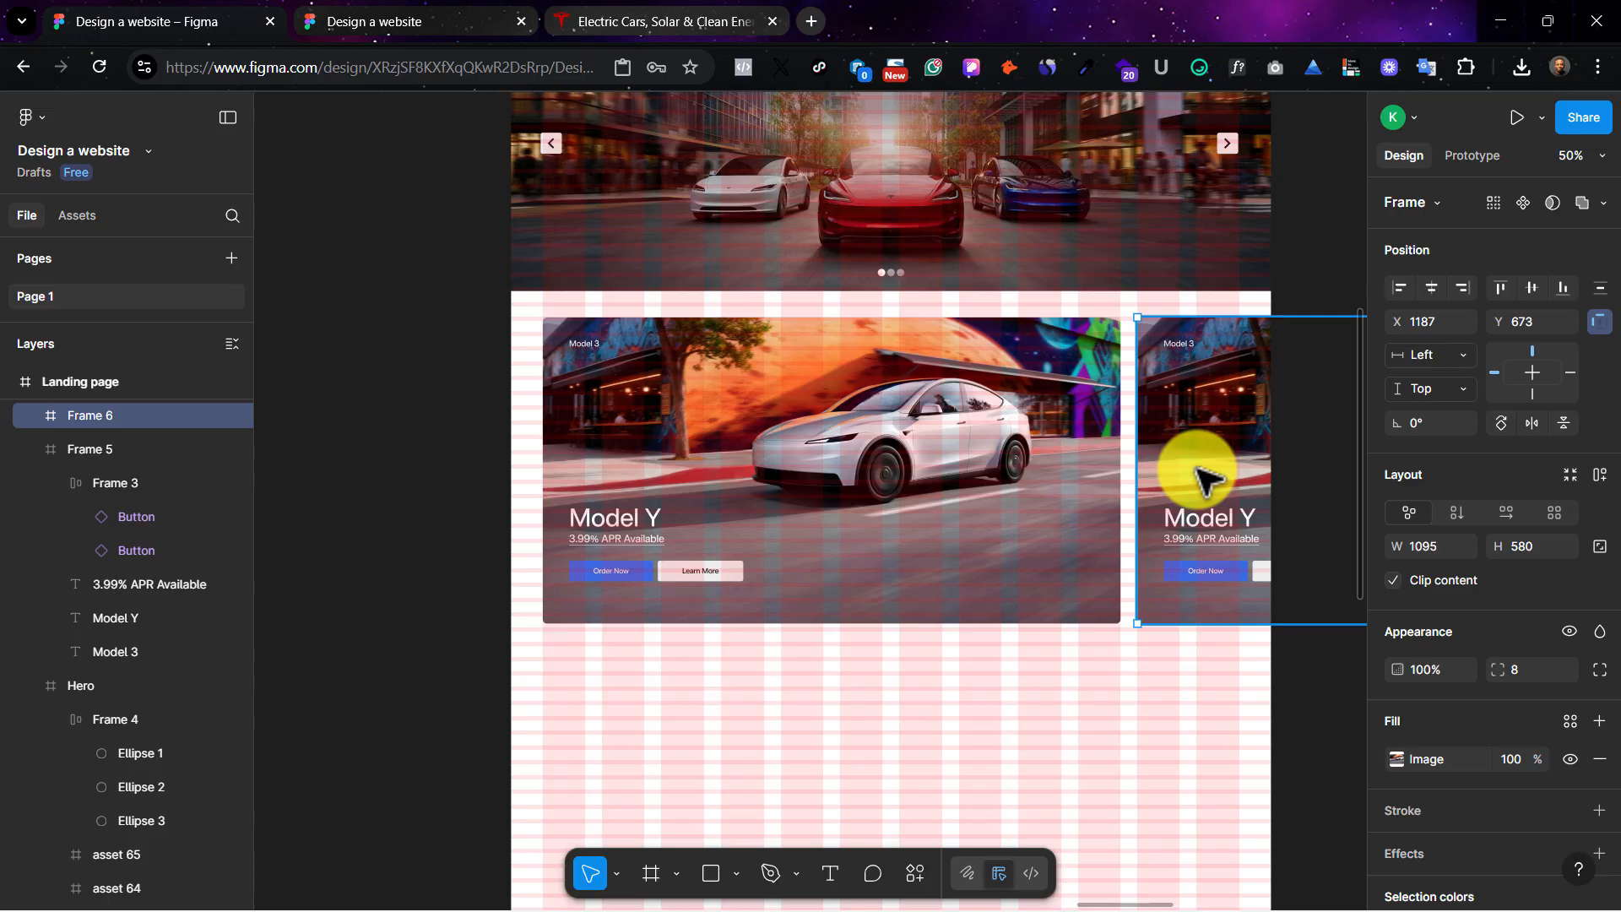
left_click(1204, 701)
left_click(1151, 414)
key("ctrl+shift+4")
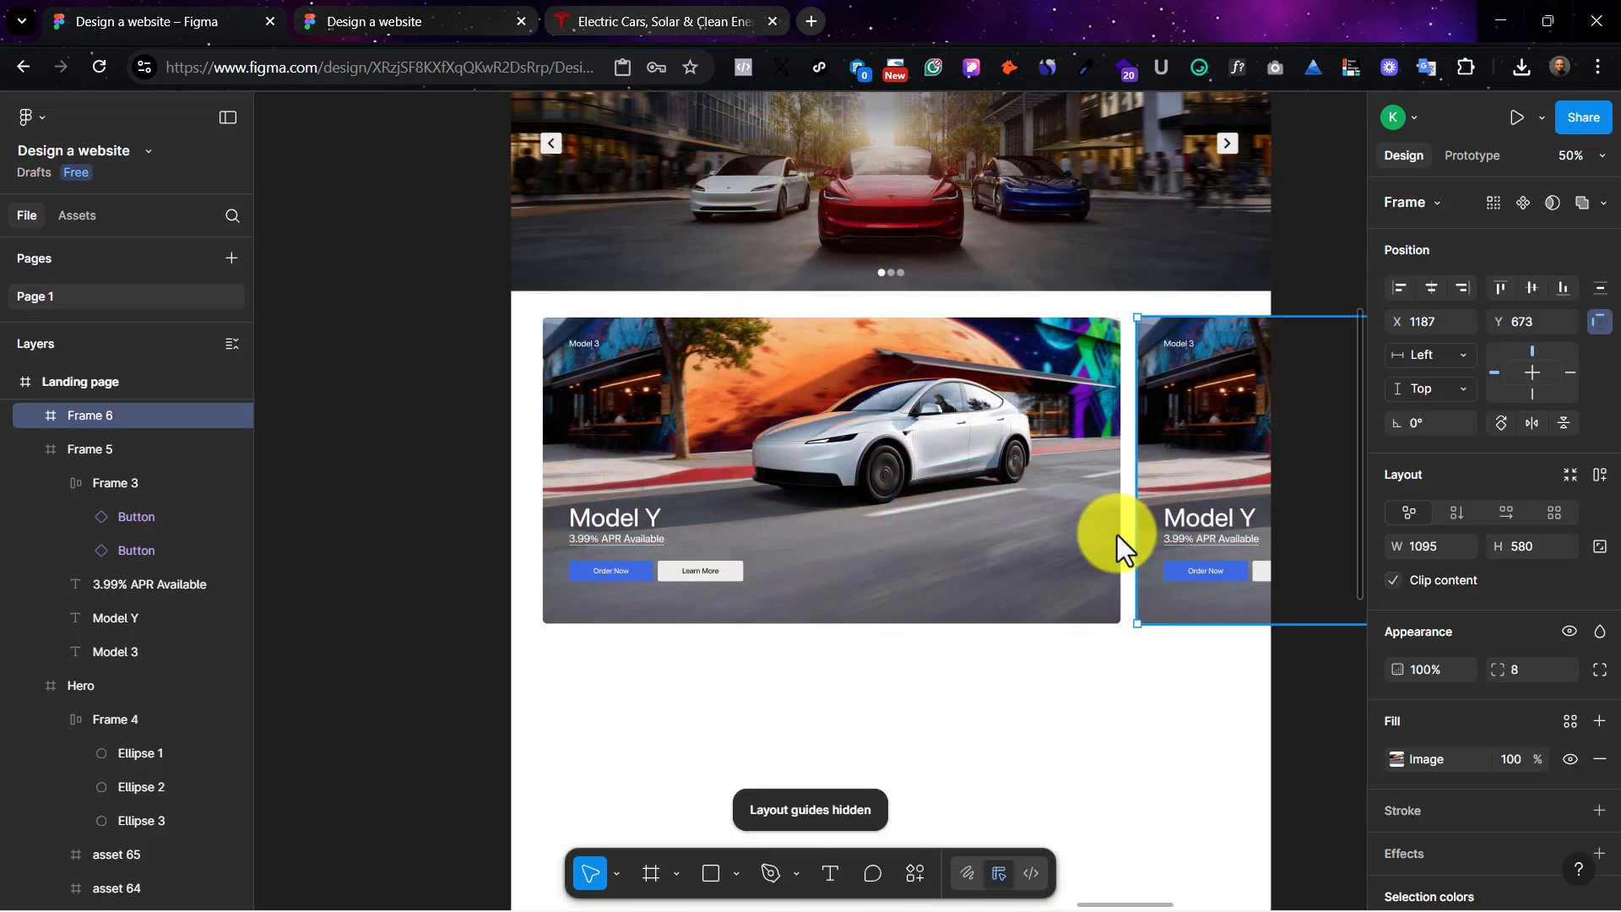
left_click(1156, 667)
left_click(1187, 422)
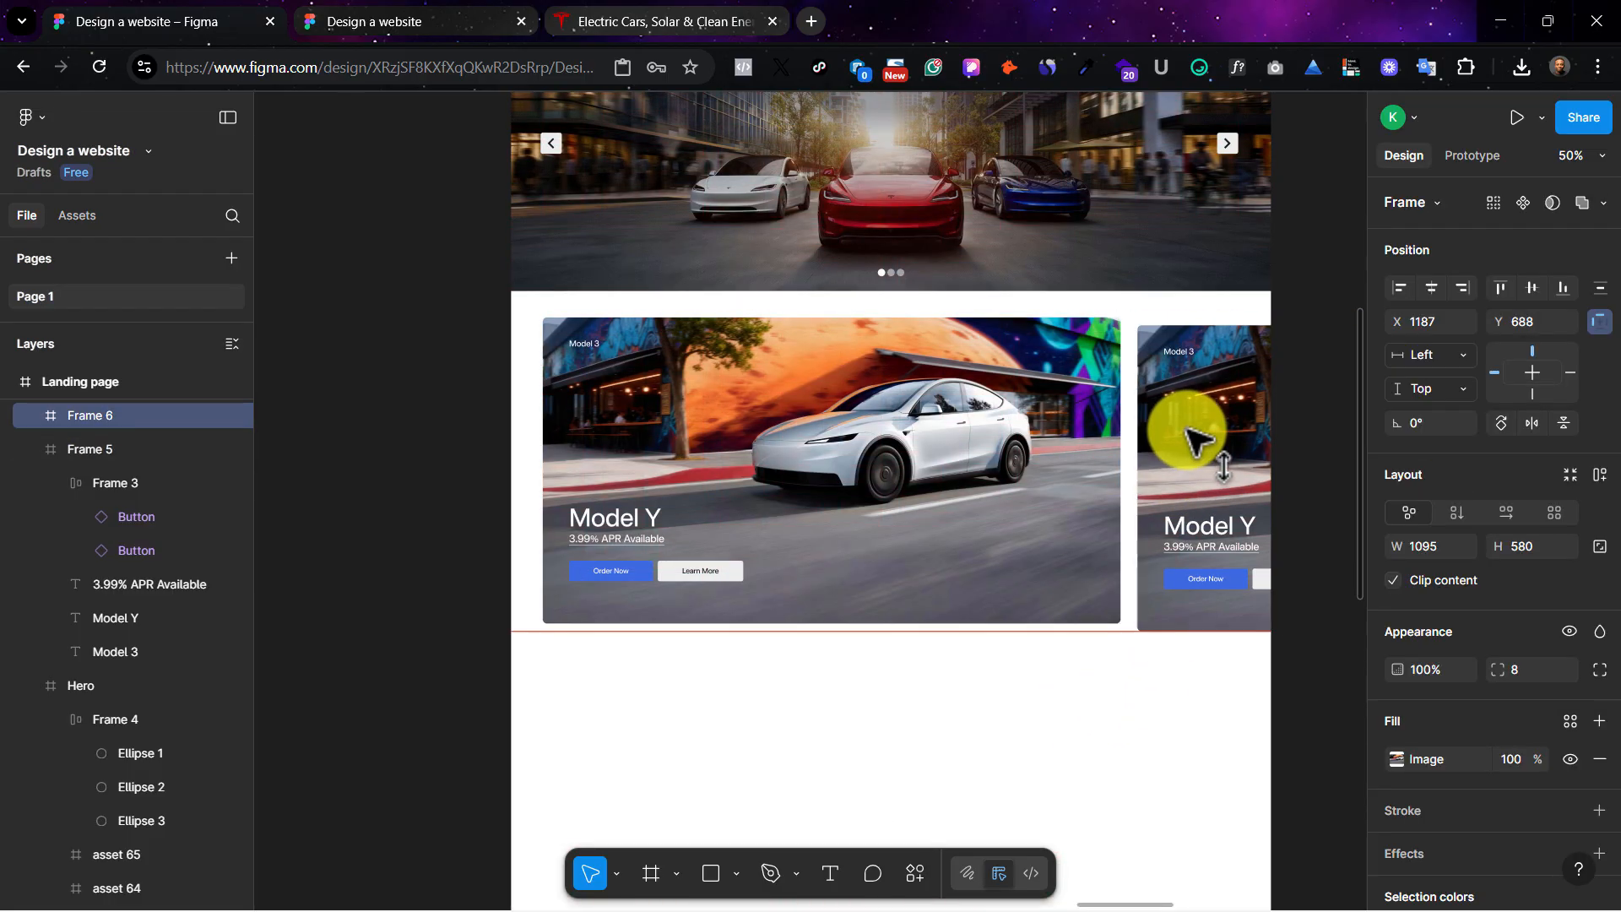
left_click(1160, 676)
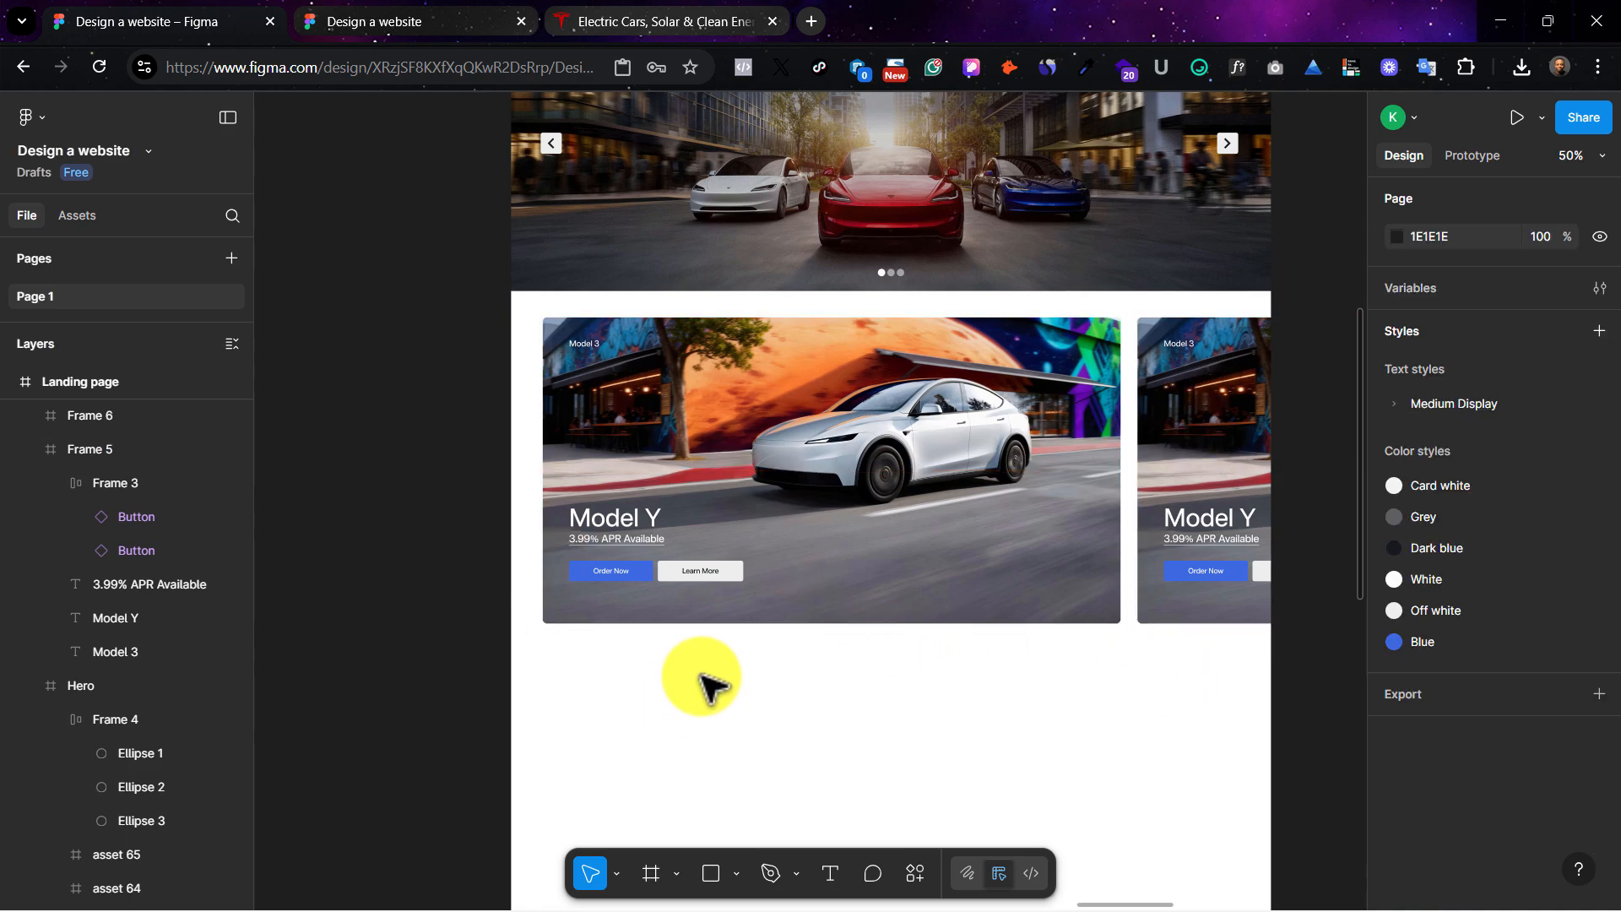
Step: Change the duplicate card's texts to Sport Sedan, Model 3 and 2.99% APR Available and replace its image, matching tesla.com
left_click(620, 20)
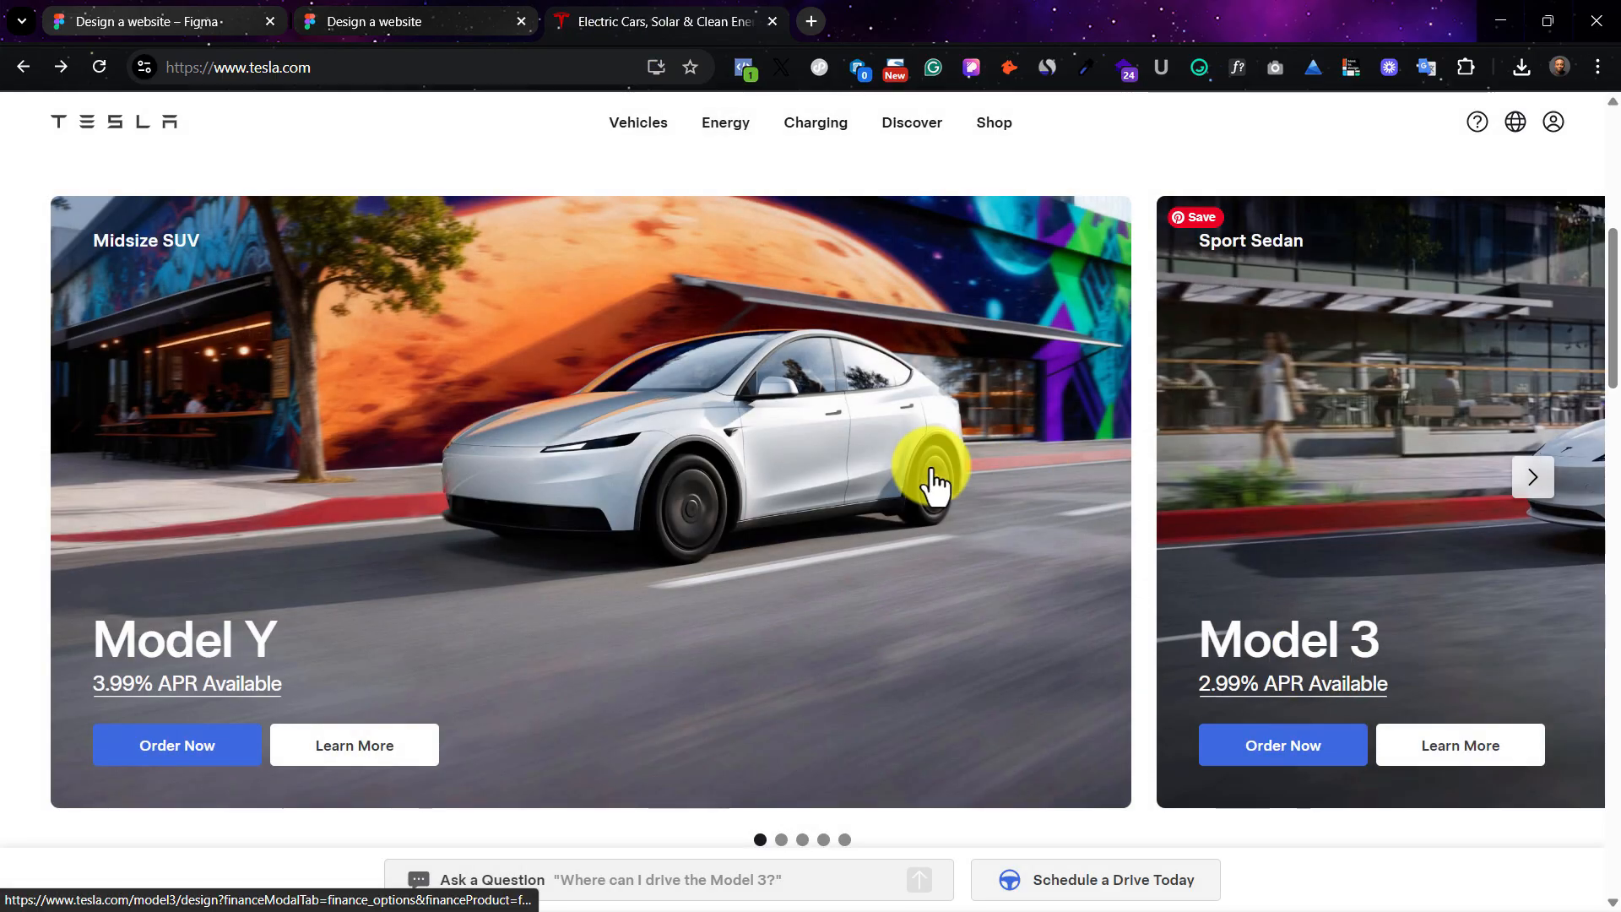
key("ctrl+1")
left_click(844, 439)
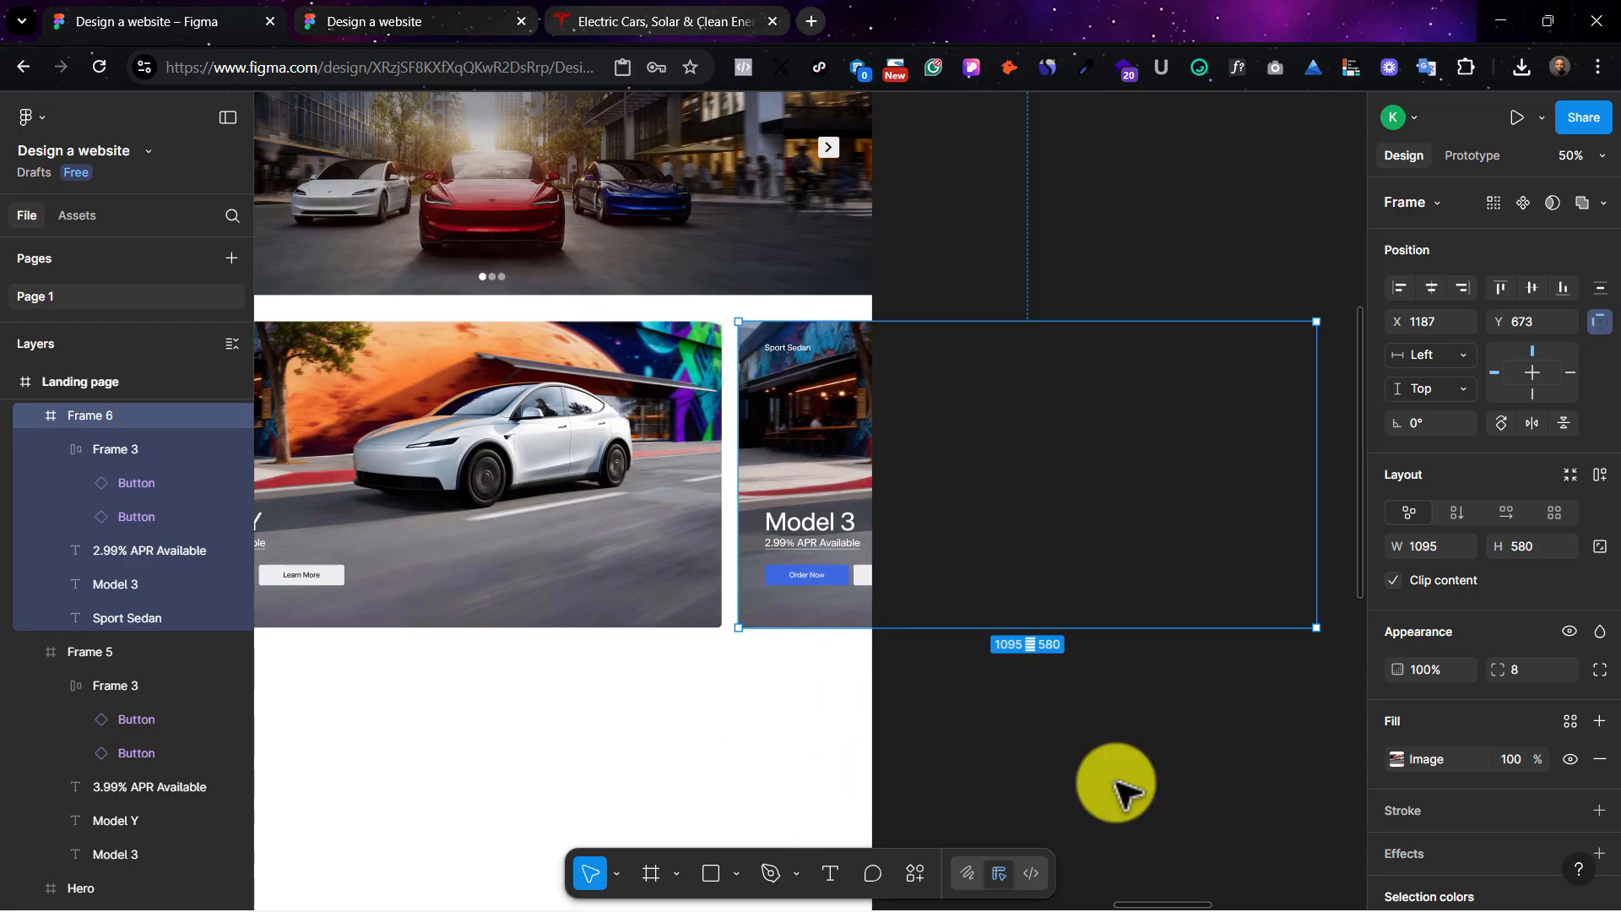
left_click(843, 713)
scroll(843, 712, "left", 5)
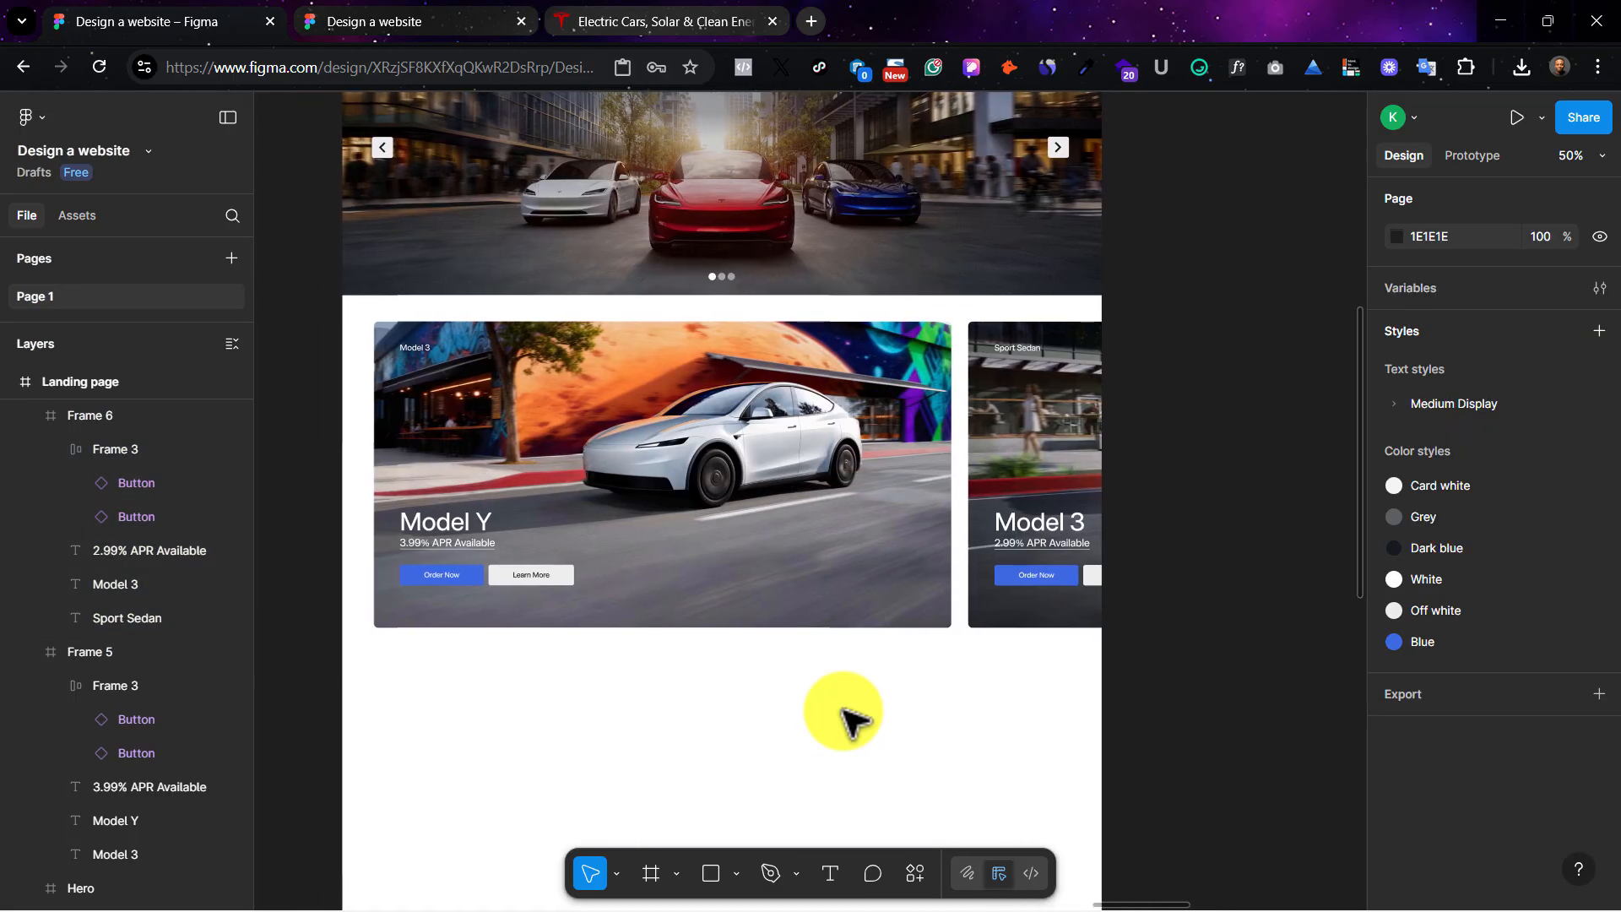
Step: Copy the hero's carousel dots below the Model Y card at X 695, Y 1281 and recolor them with the Dark blue style
double_click(724, 273)
left_click_drag(723, 273, 727, 651)
key("ctrl+plus")
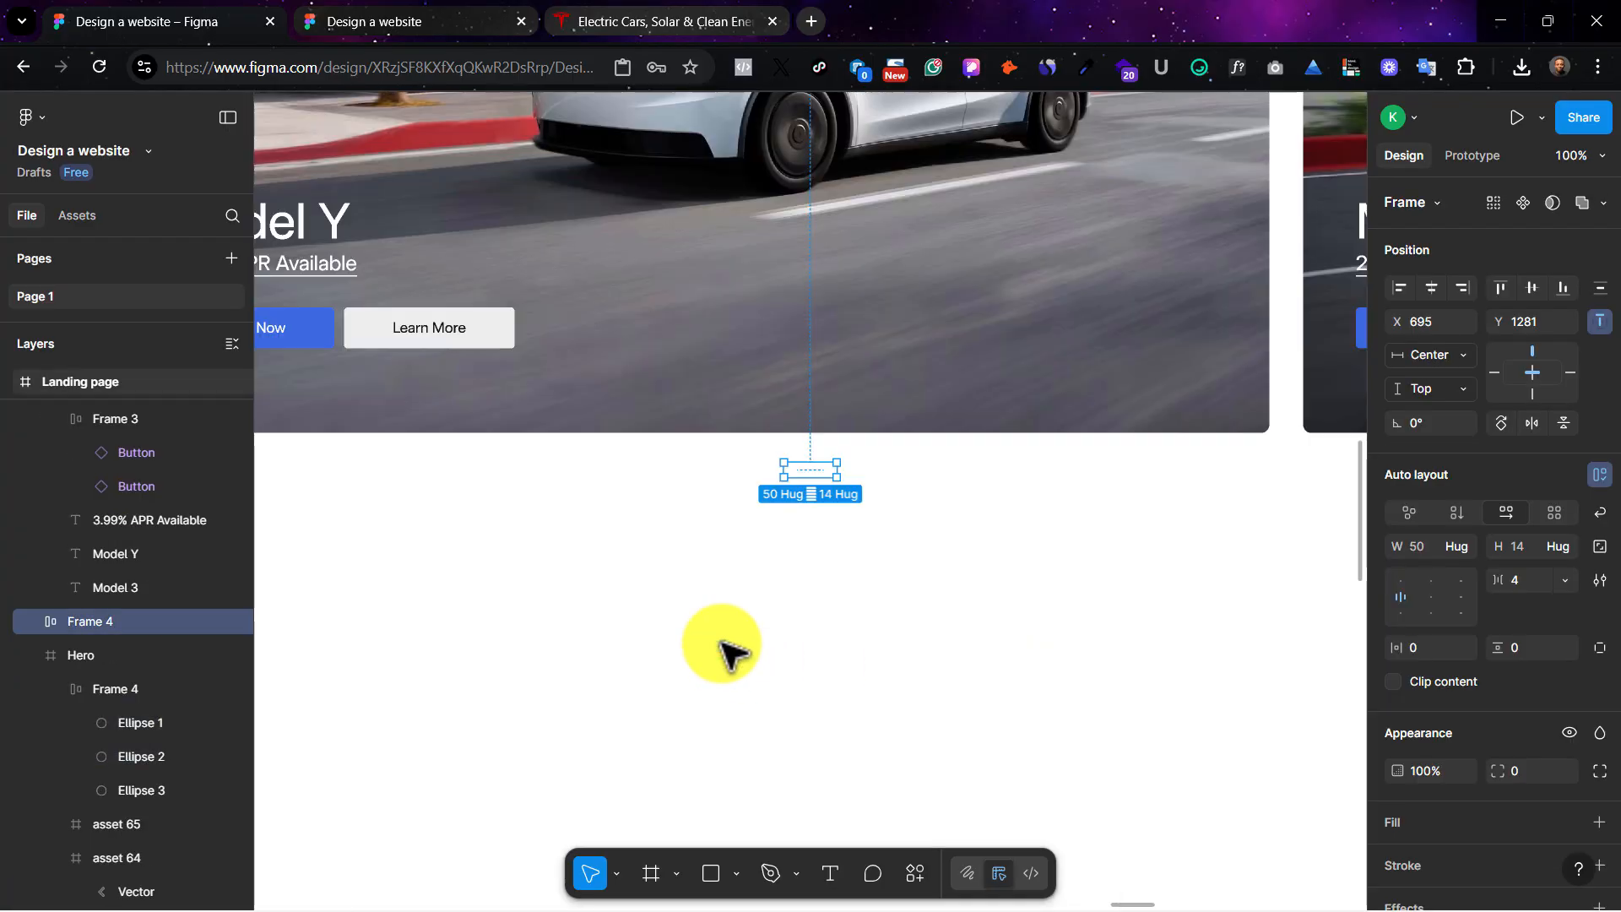
scroll(1410, 847, "down", 3)
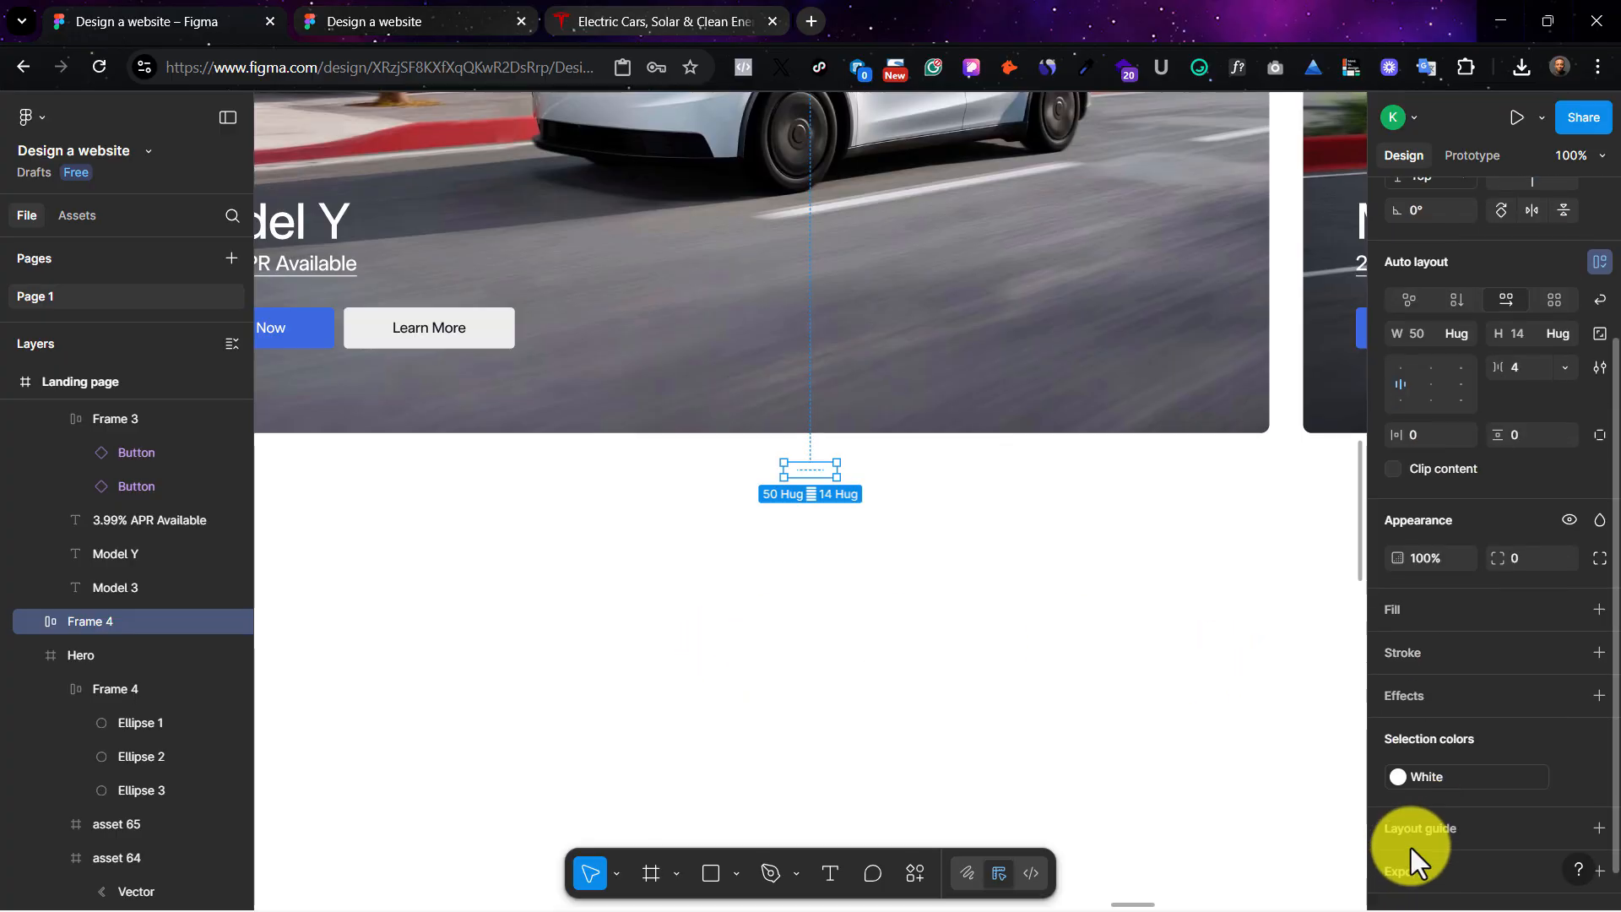
left_click(1440, 758)
left_click(1197, 769)
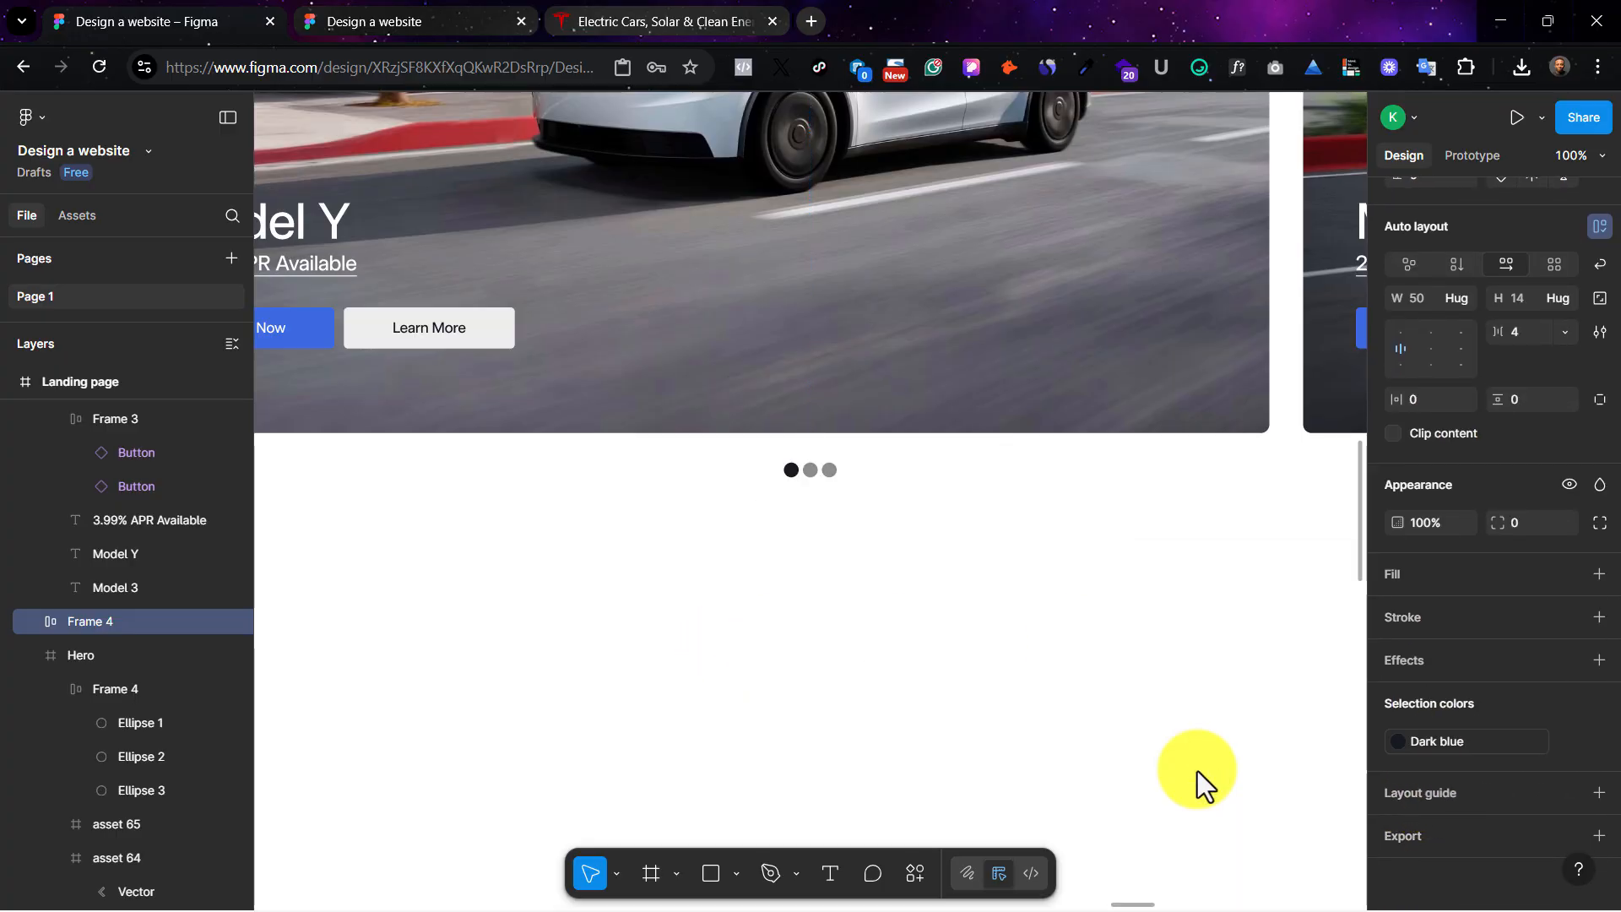
Step: Check the card carousel on tesla.com and extend the copied dots to five
double_click(804, 469)
left_click(717, 18)
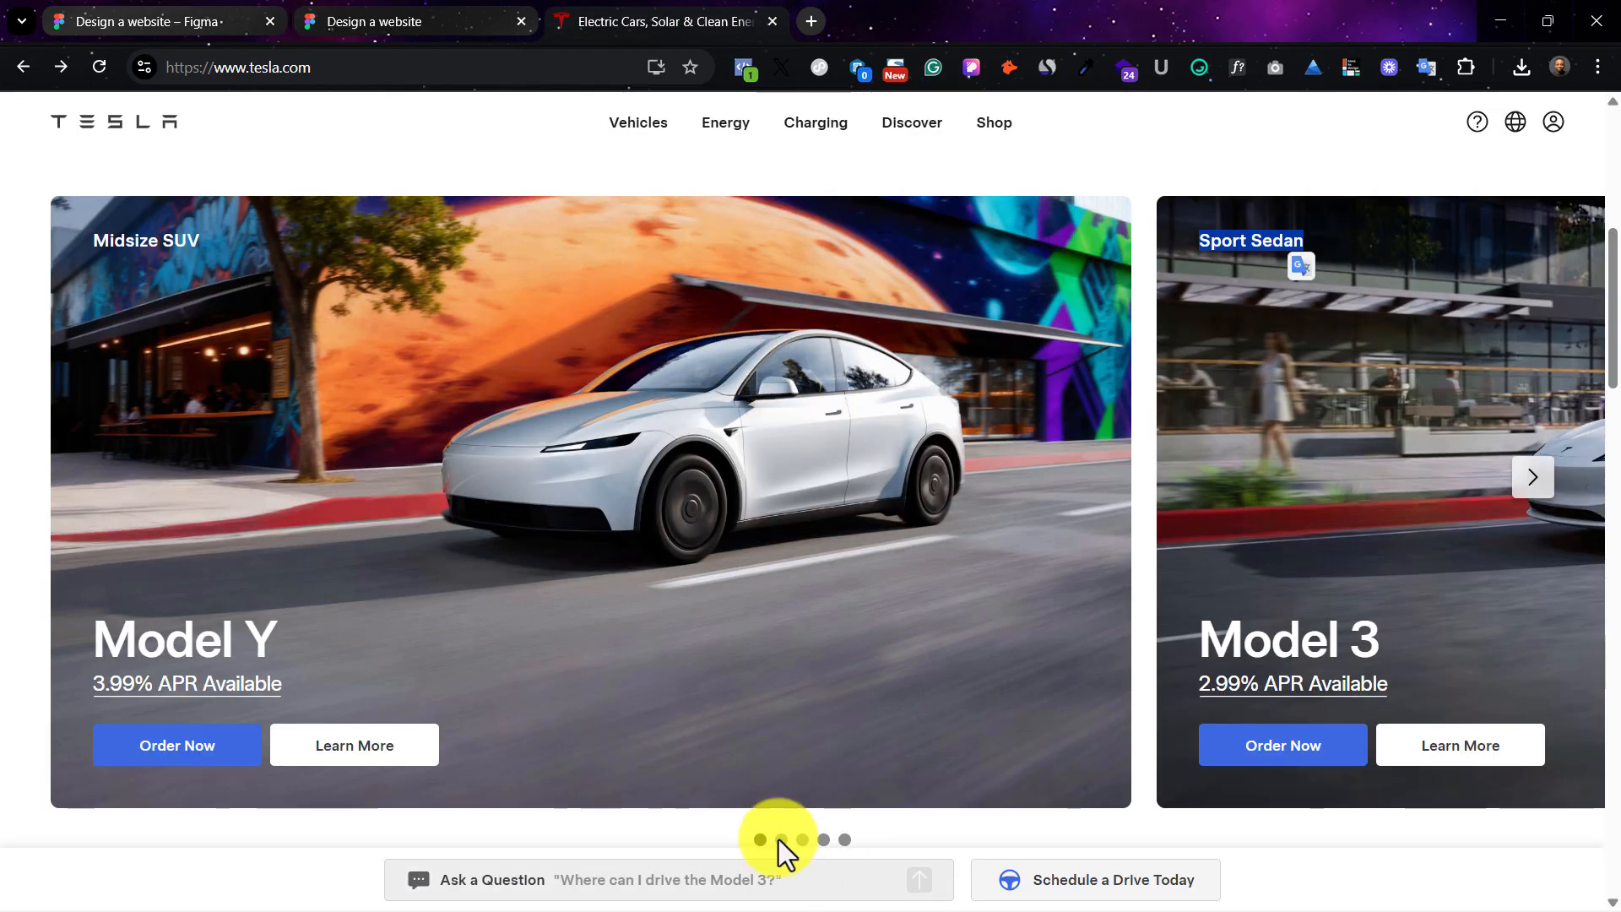
key("ctrl+1")
key("ctrl+minus")
key("ctrl+minus")
key("ctrl+plus")
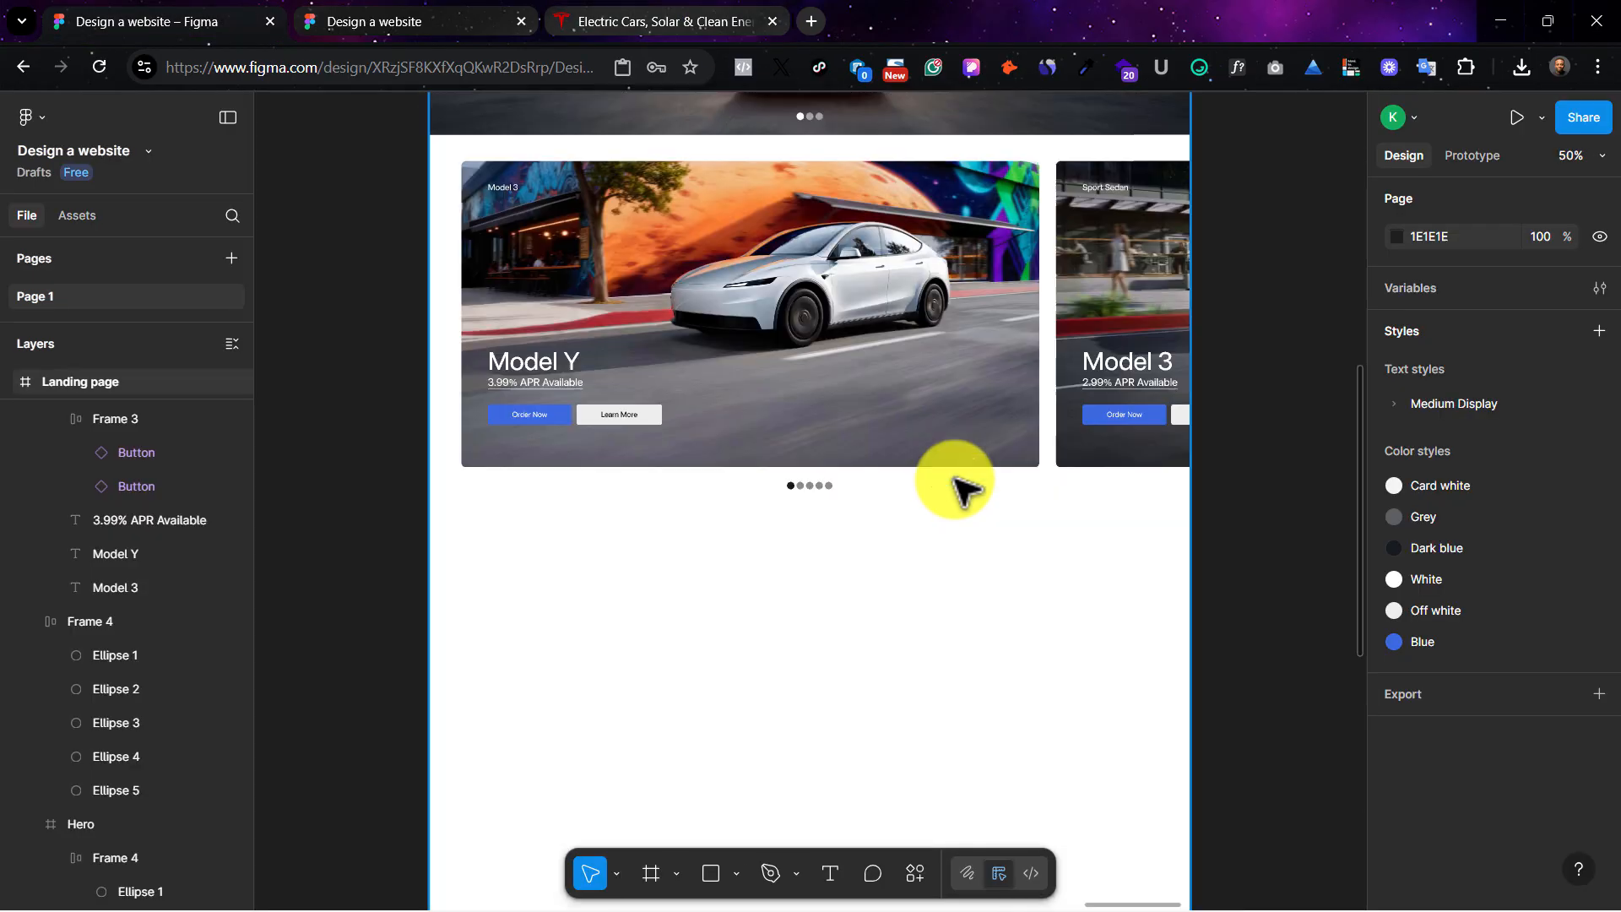
Step: Review the hero and both vehicle cards in the design, comparing them with the tesla.com page
scroll(983, 574, "up", 4)
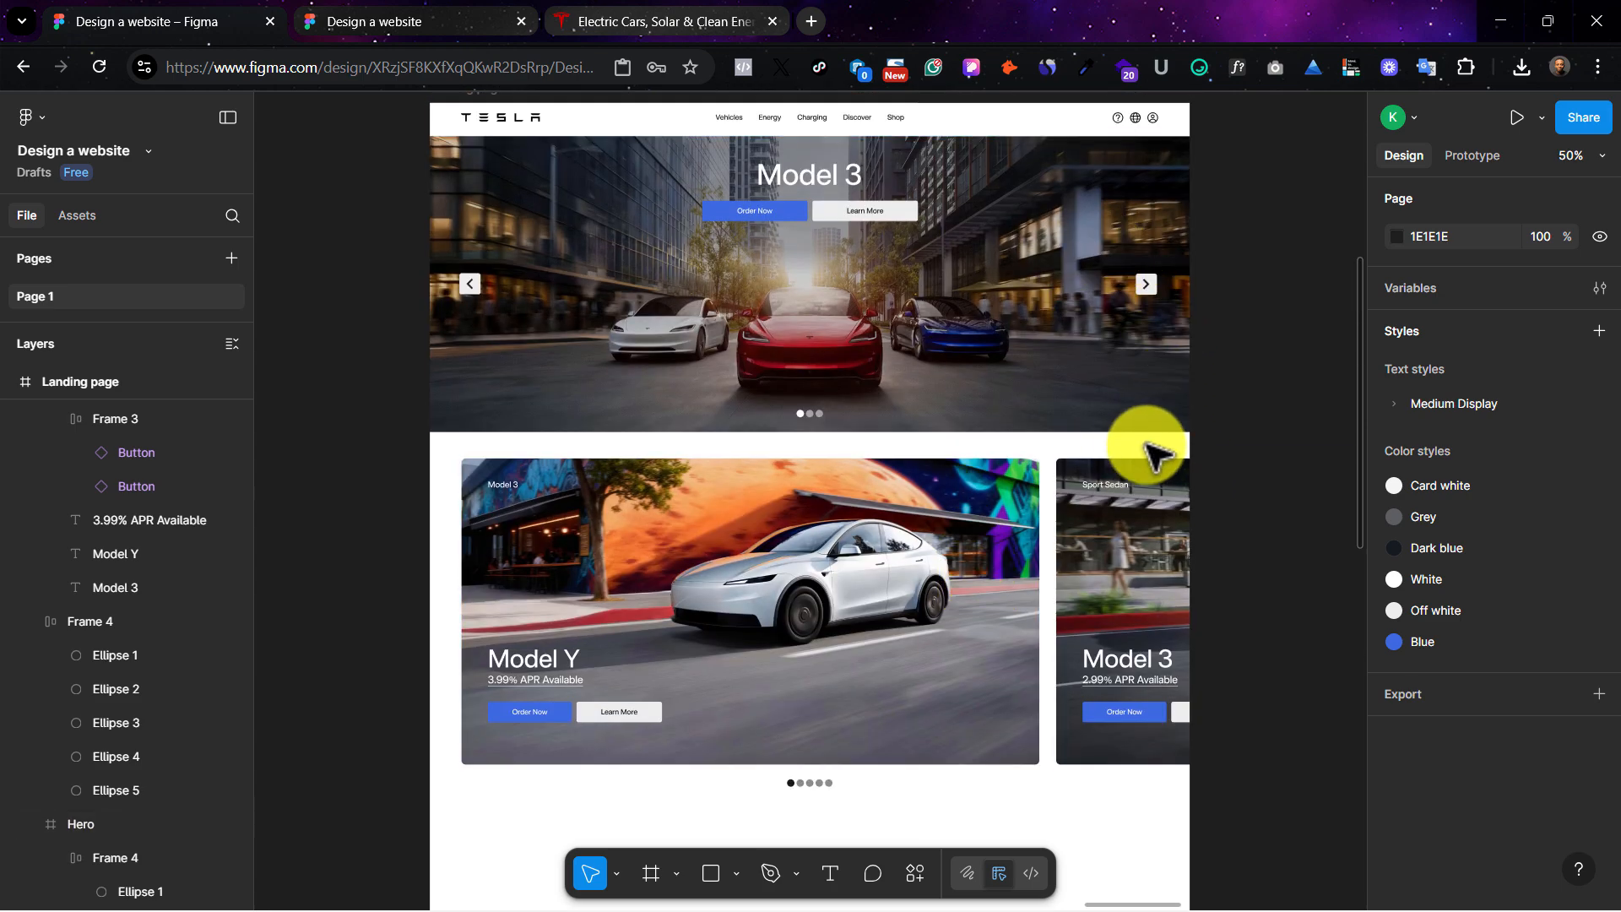
scroll(1152, 434, "down", 2)
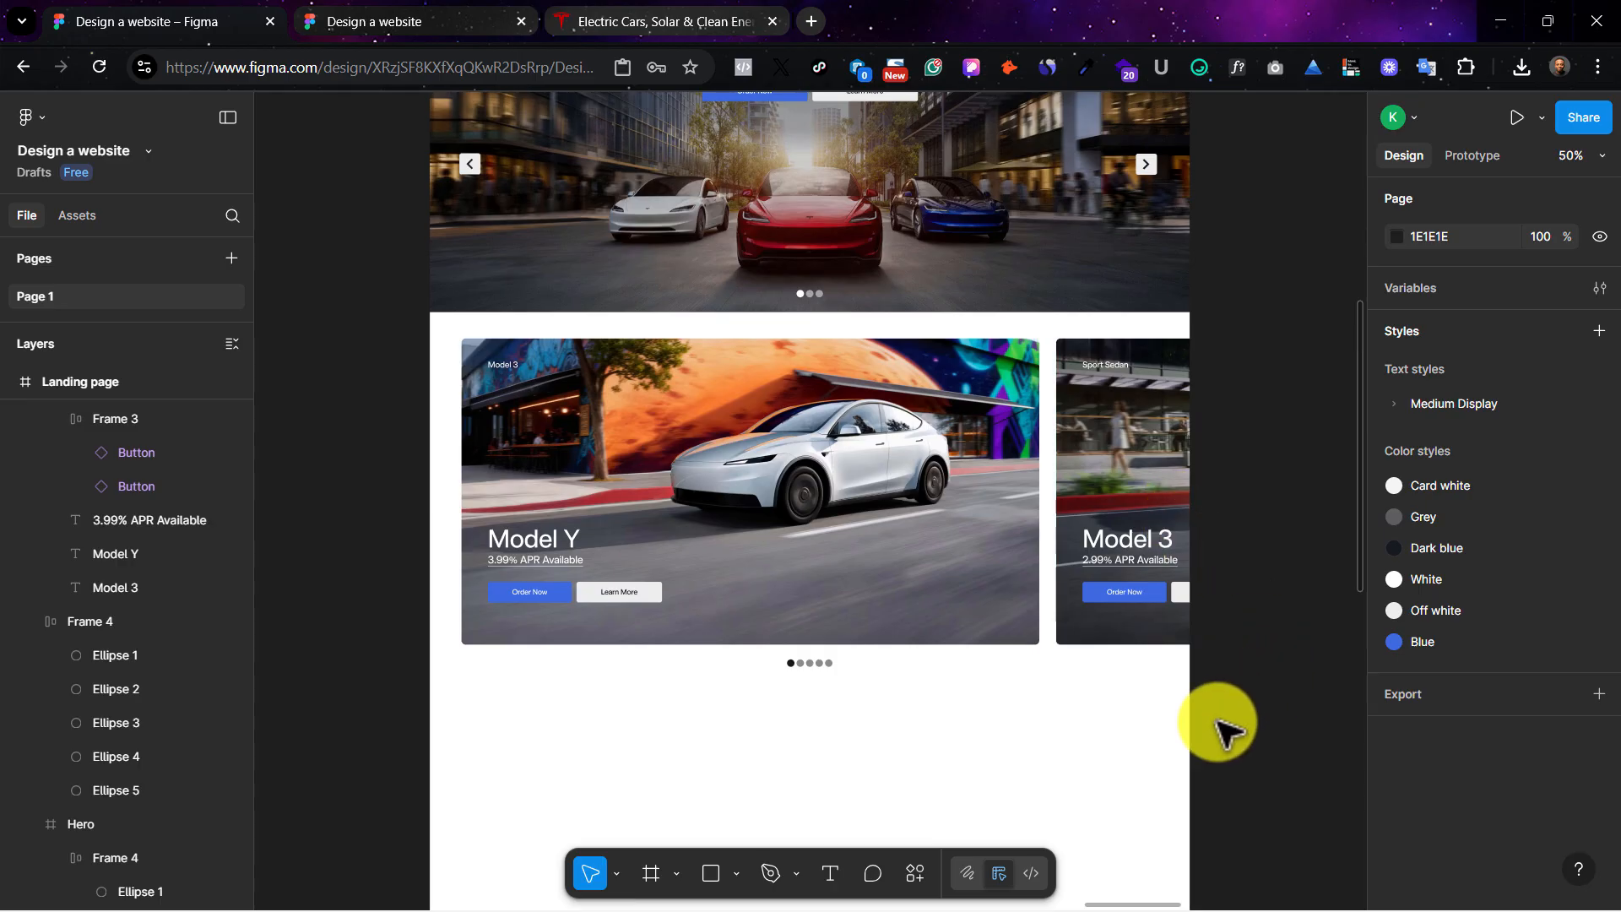
left_click(645, 10)
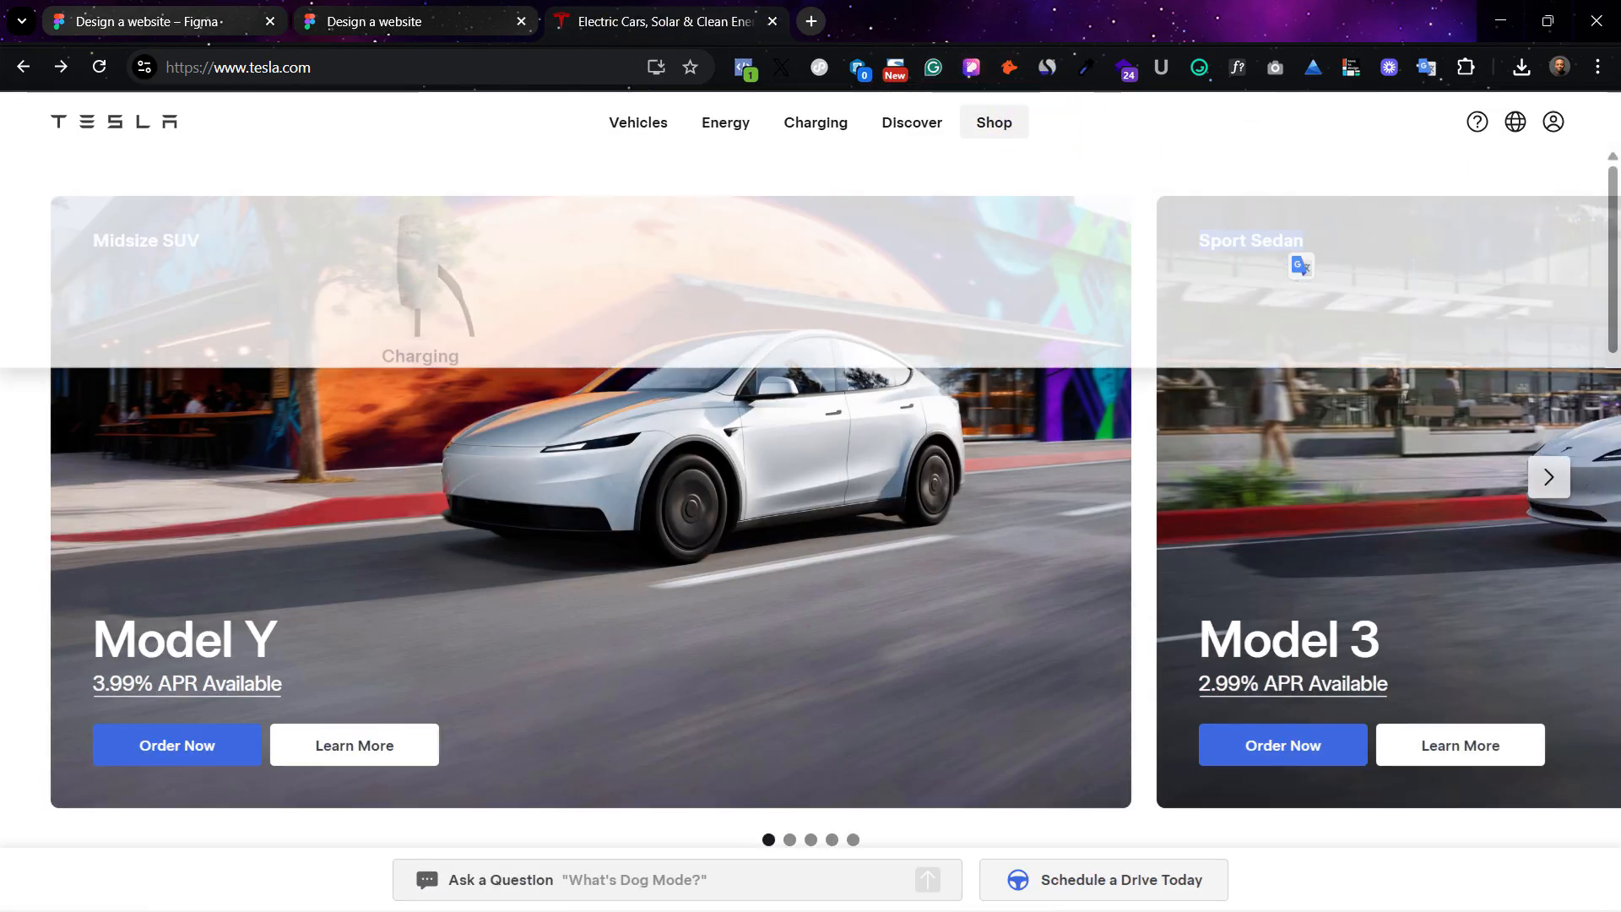
key("alt+Tab")
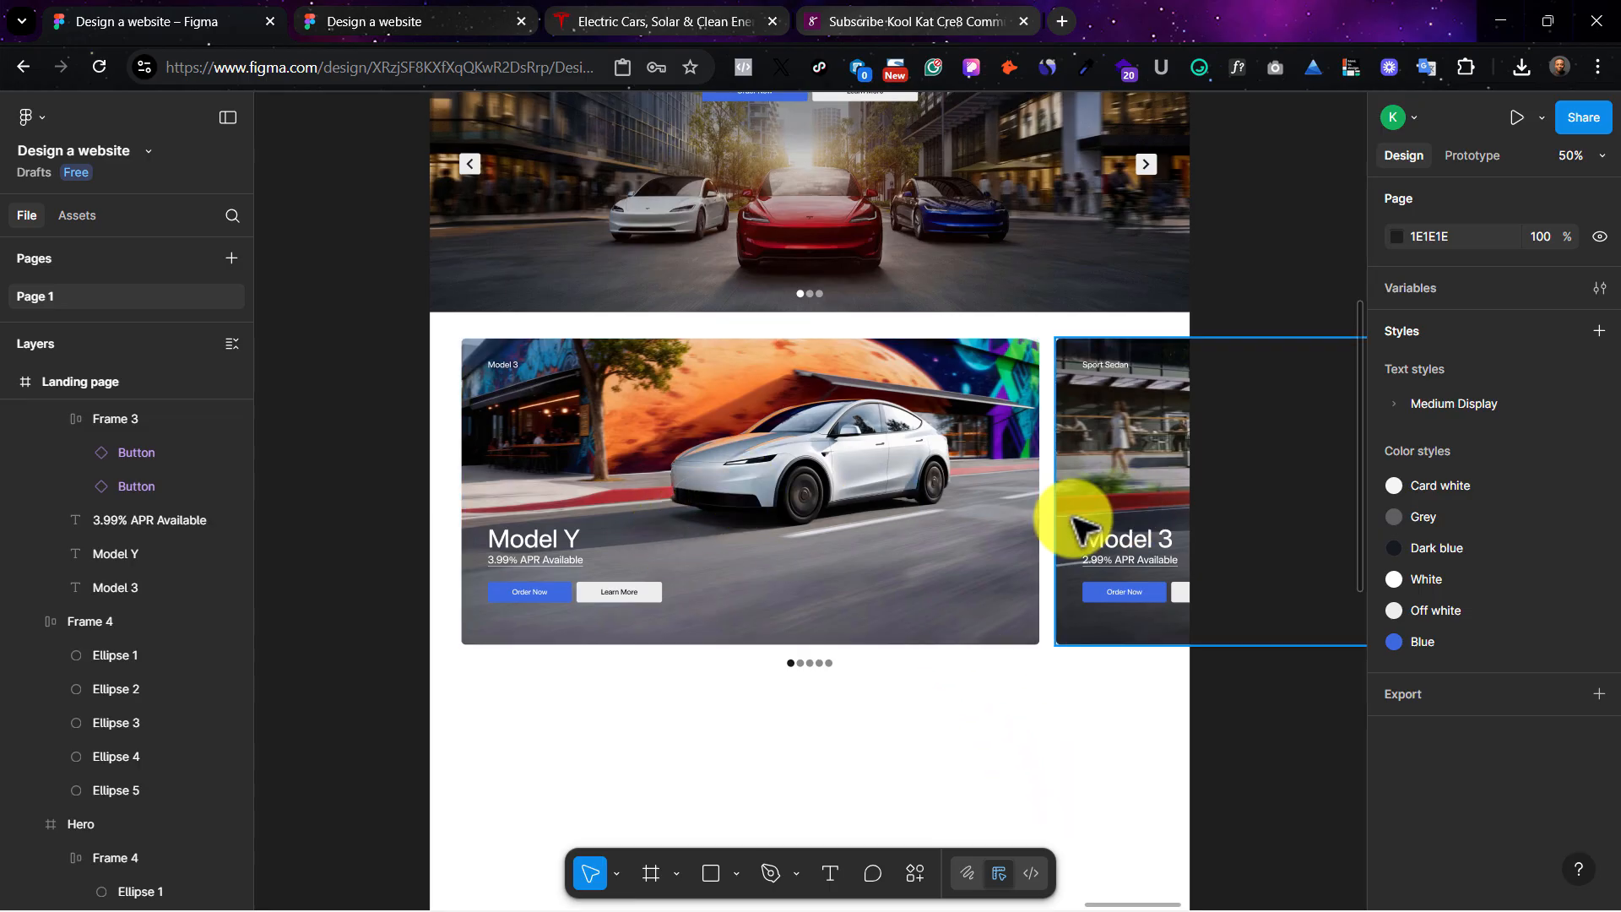
scroll(1078, 513, "right", 3)
scroll(771, 442, "left", 5)
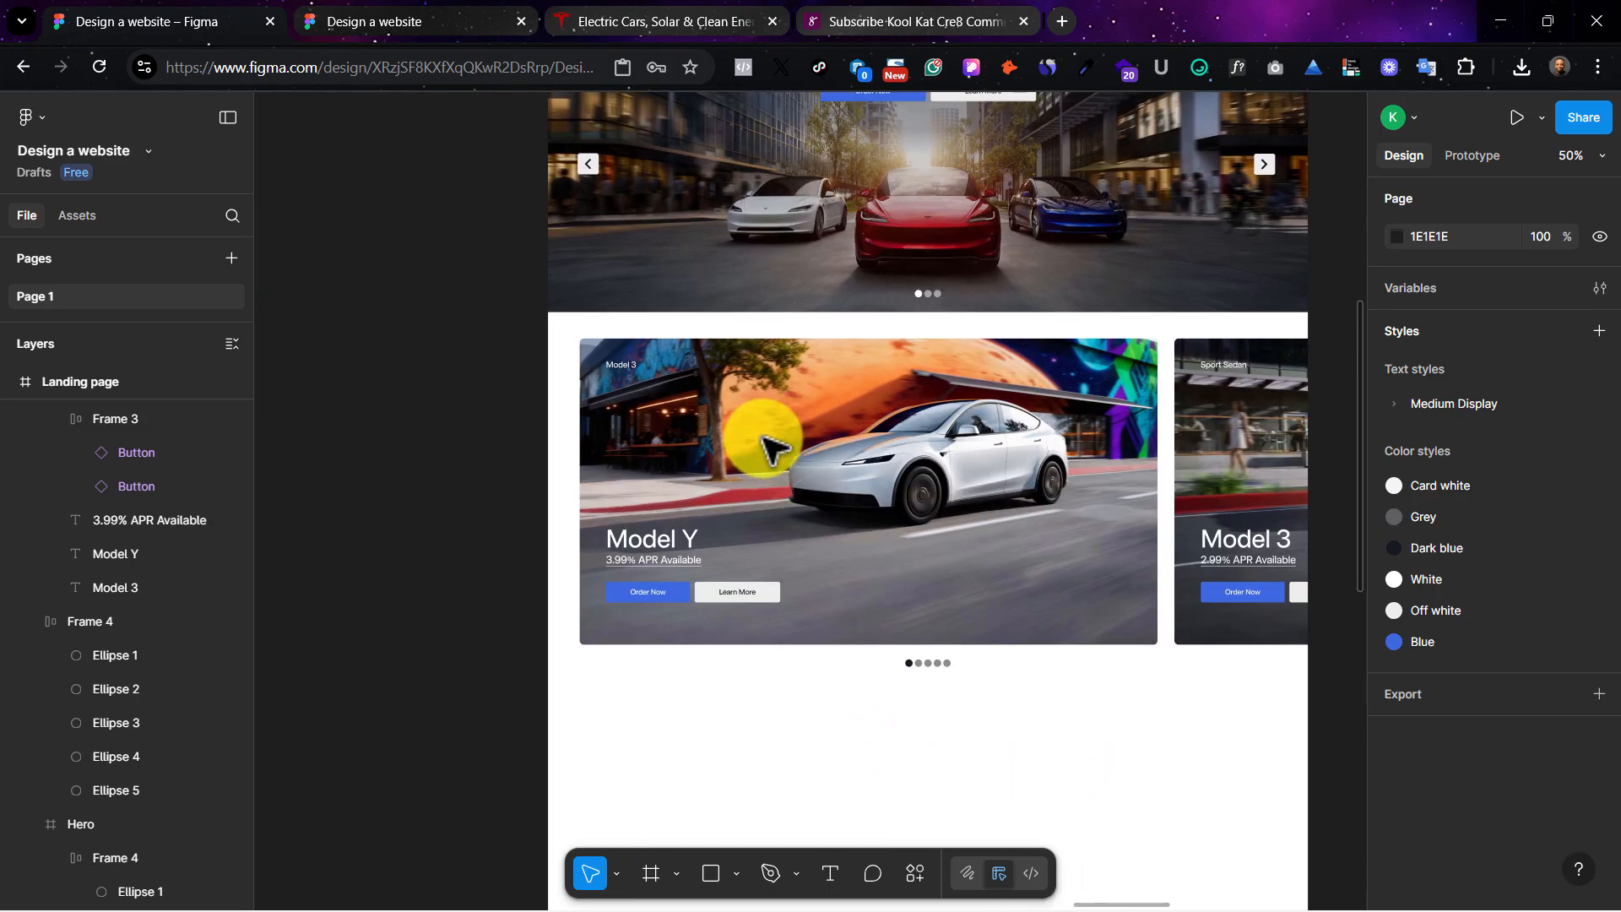
left_click(771, 442)
key("shift+0")
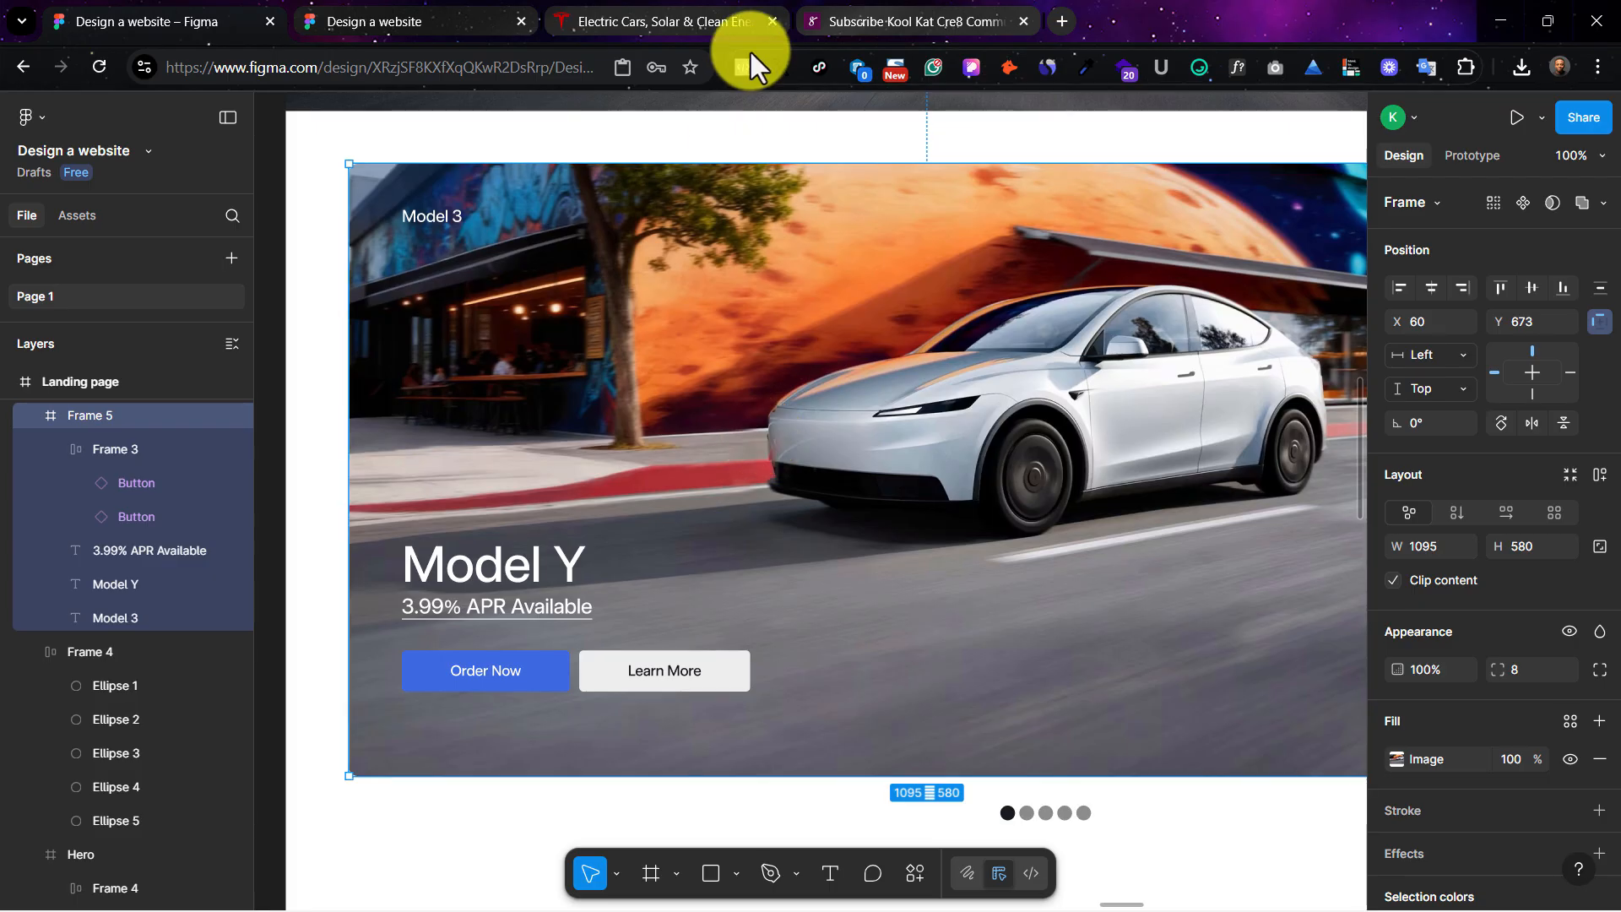
Step: Open the Kool Kat Cre8 Community page and examine its benefits and subscription plan alongside the landing page design
left_click(886, 19)
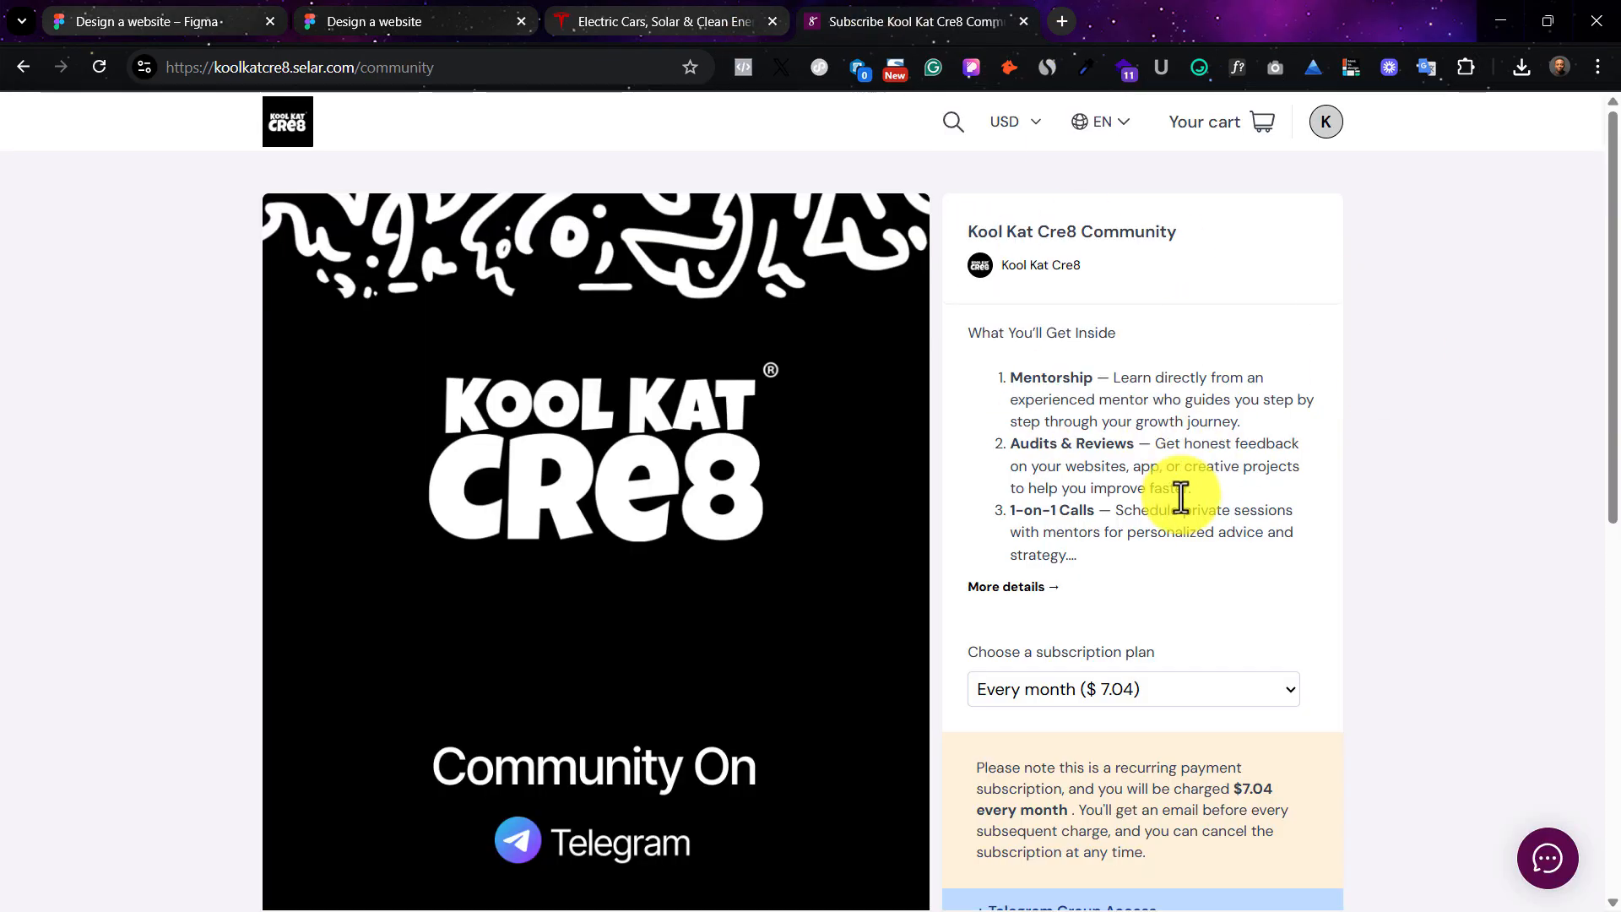
scroll(948, 449, "down", 6)
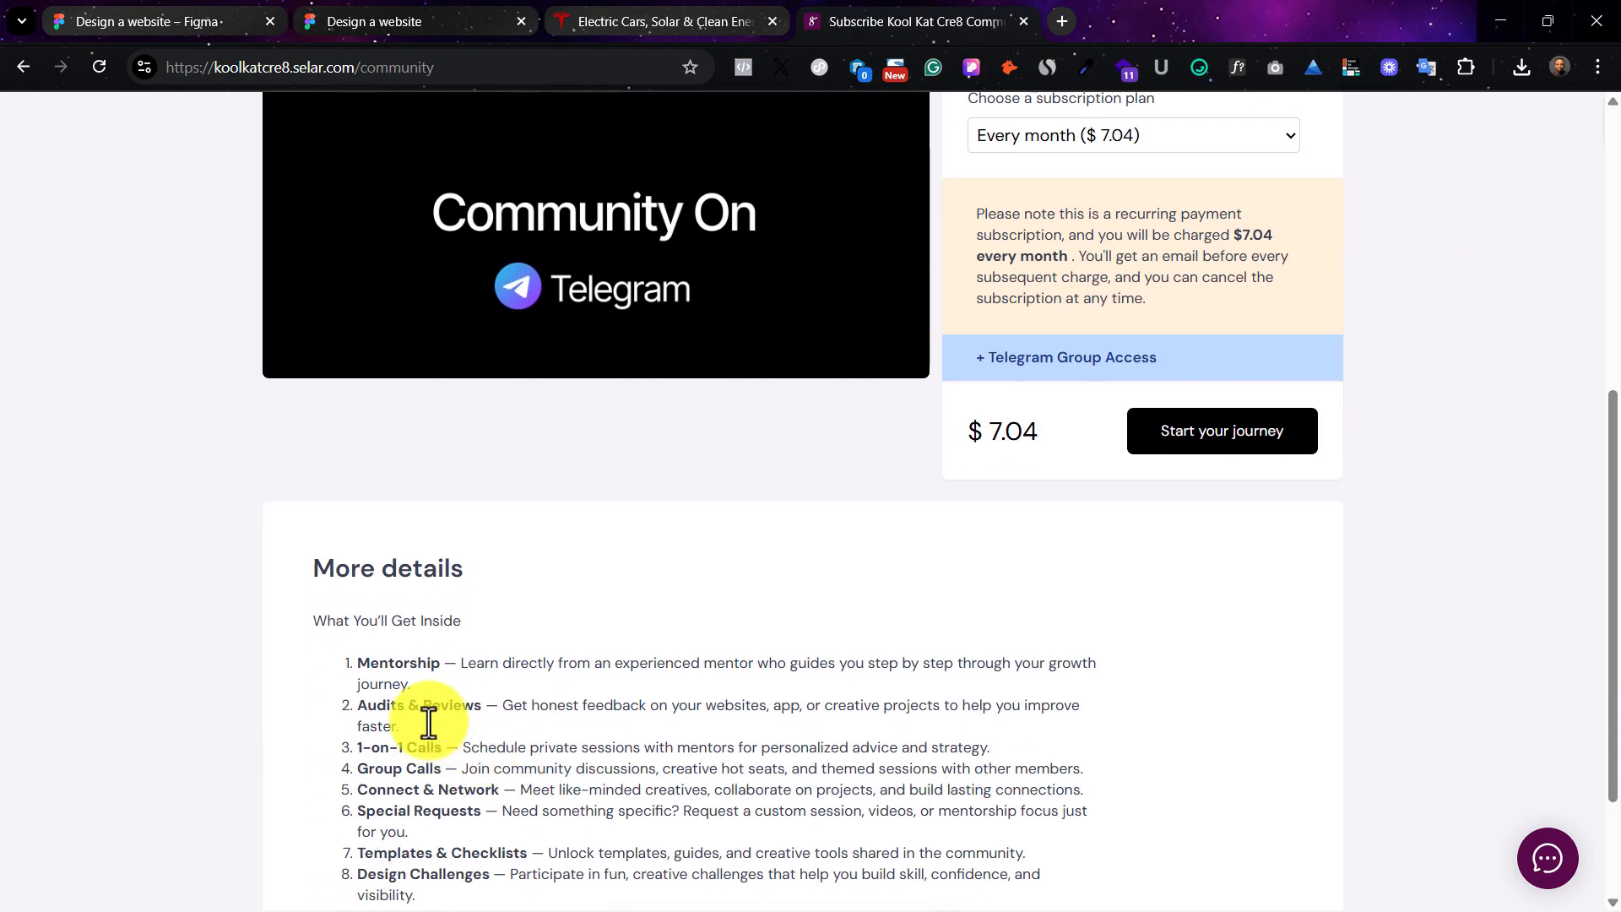
scroll(524, 755, "down", 1)
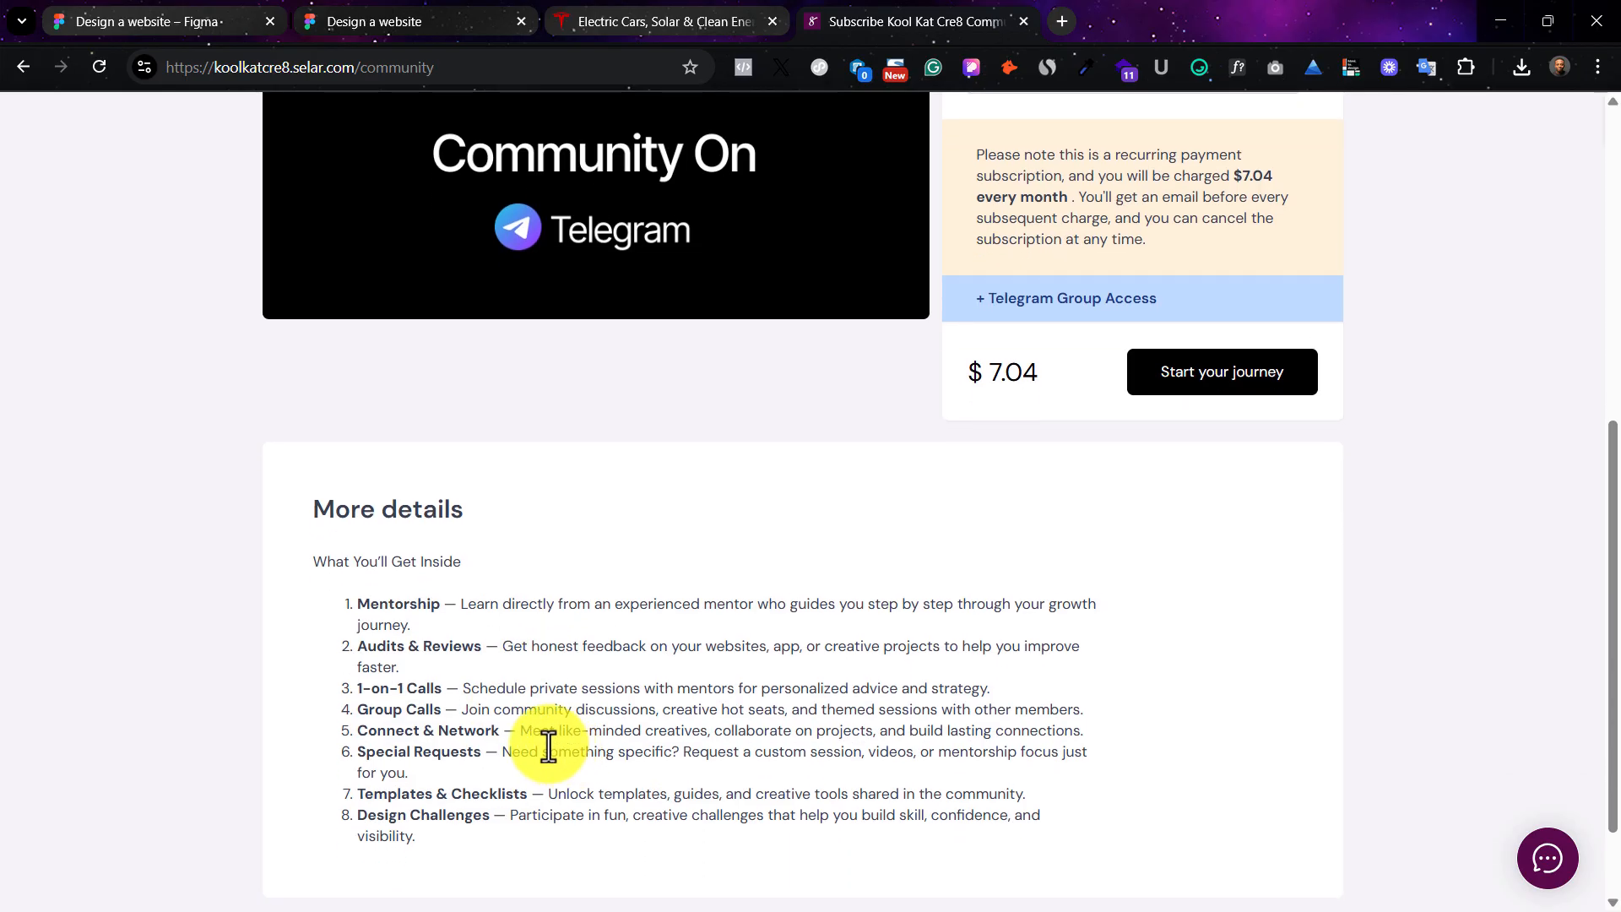
scroll(689, 701, "up", 1)
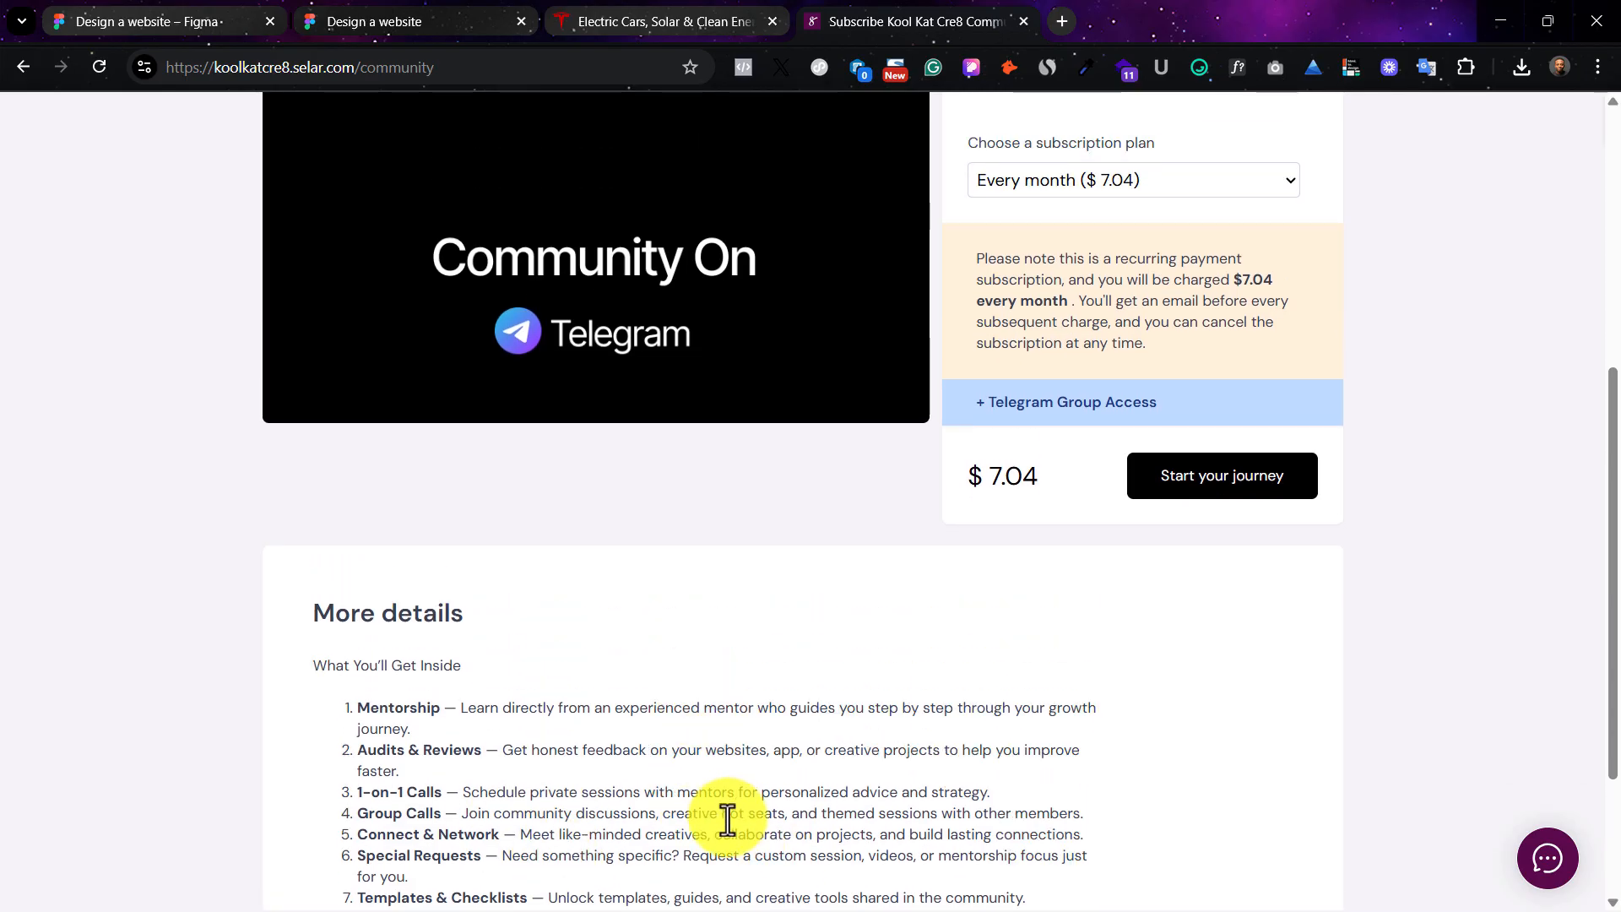
scroll(481, 319, "up", 5)
left_click(188, 14)
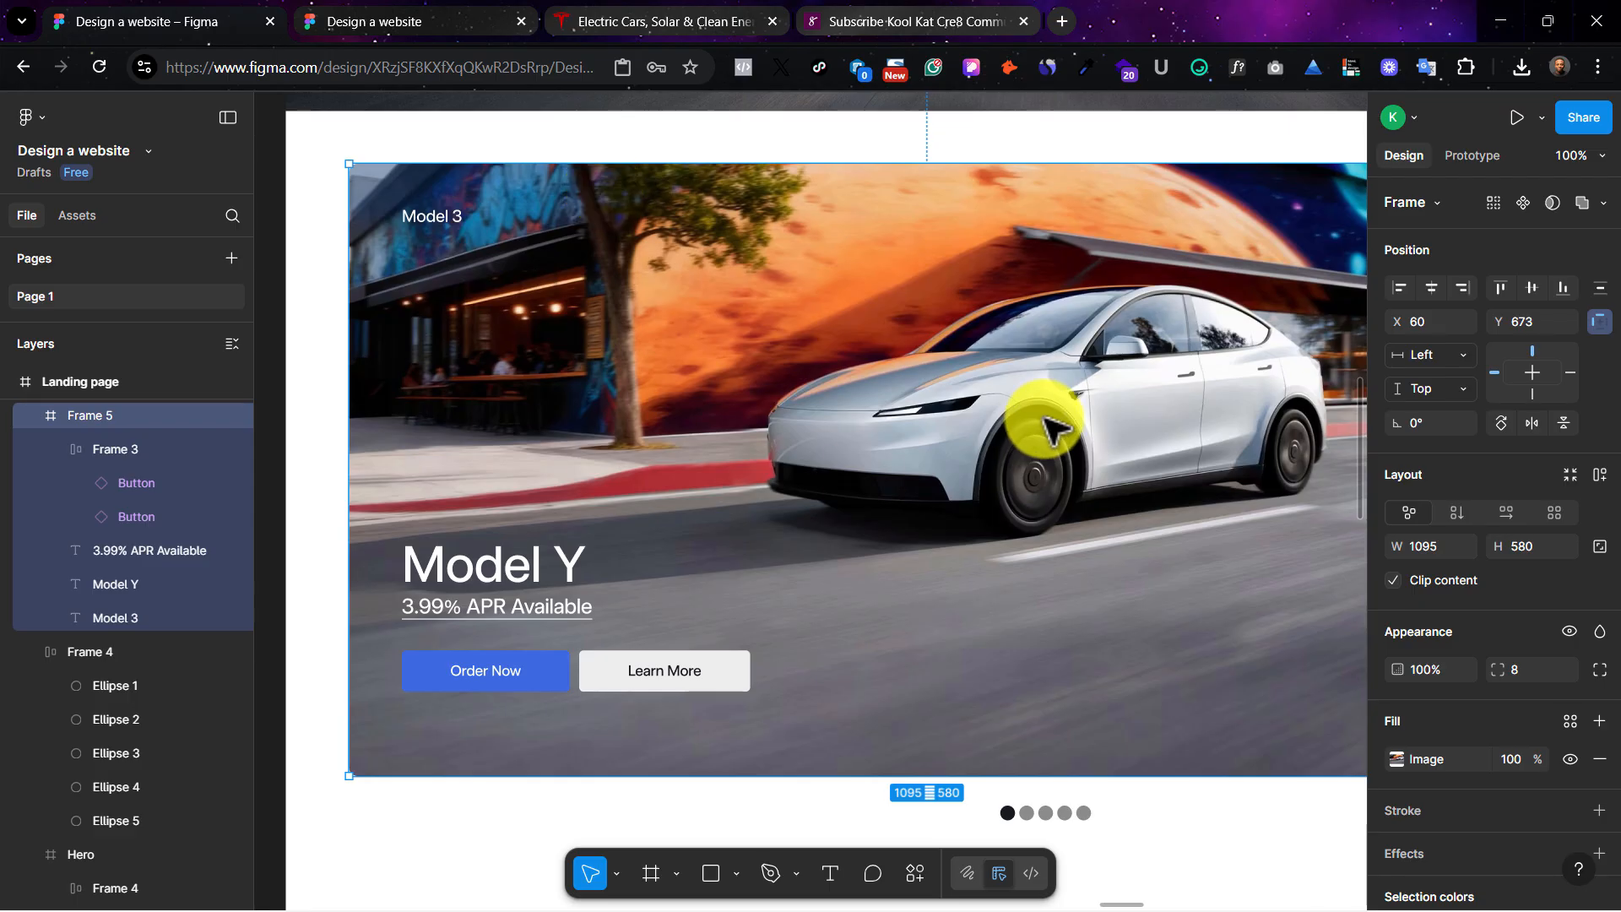
key("ctrl+minus")
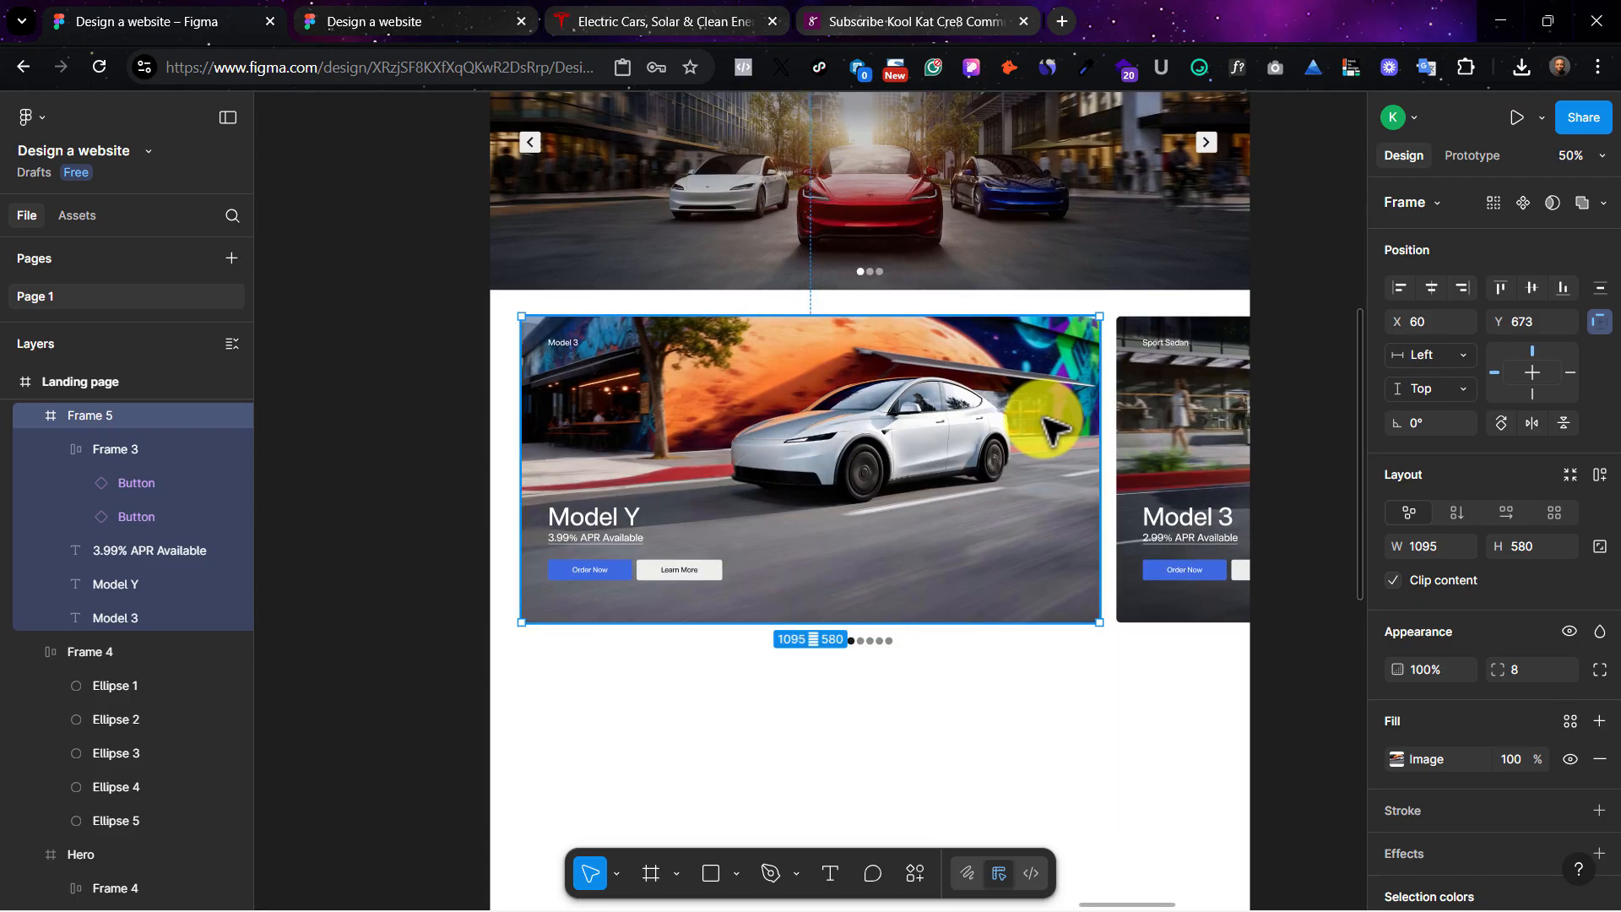
scroll(1045, 417, "up", 3)
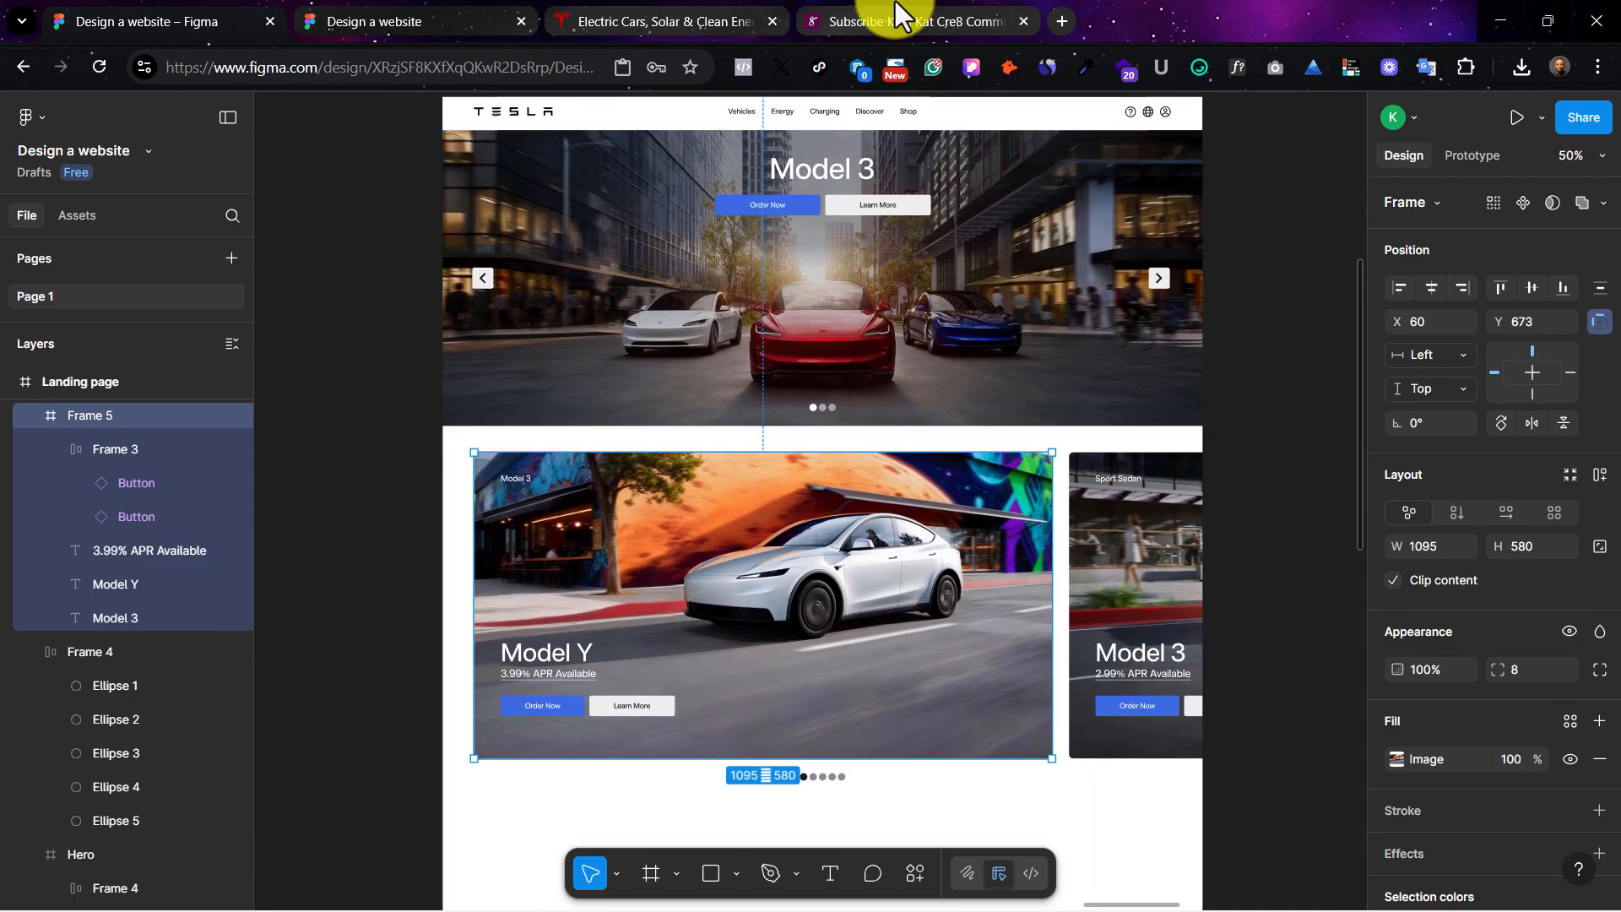
left_click(895, 1)
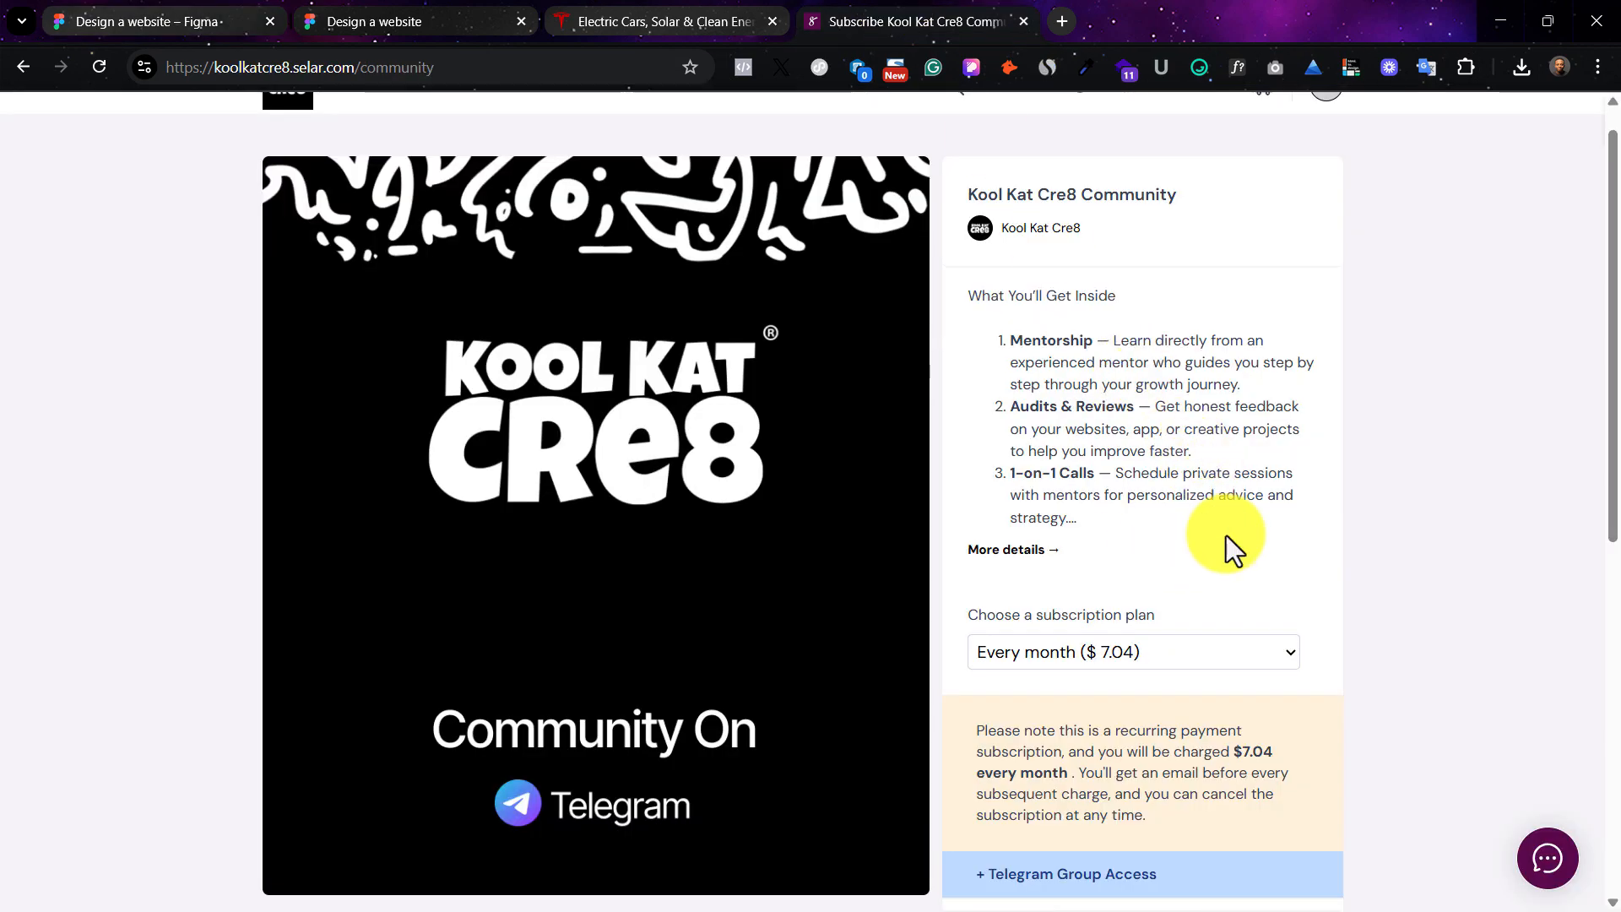
Step: Check the currency options on the Kool Kat Cre8 Community page and return to the landing page design in Figma
scroll(989, 173, "up", 1)
left_click(1003, 134)
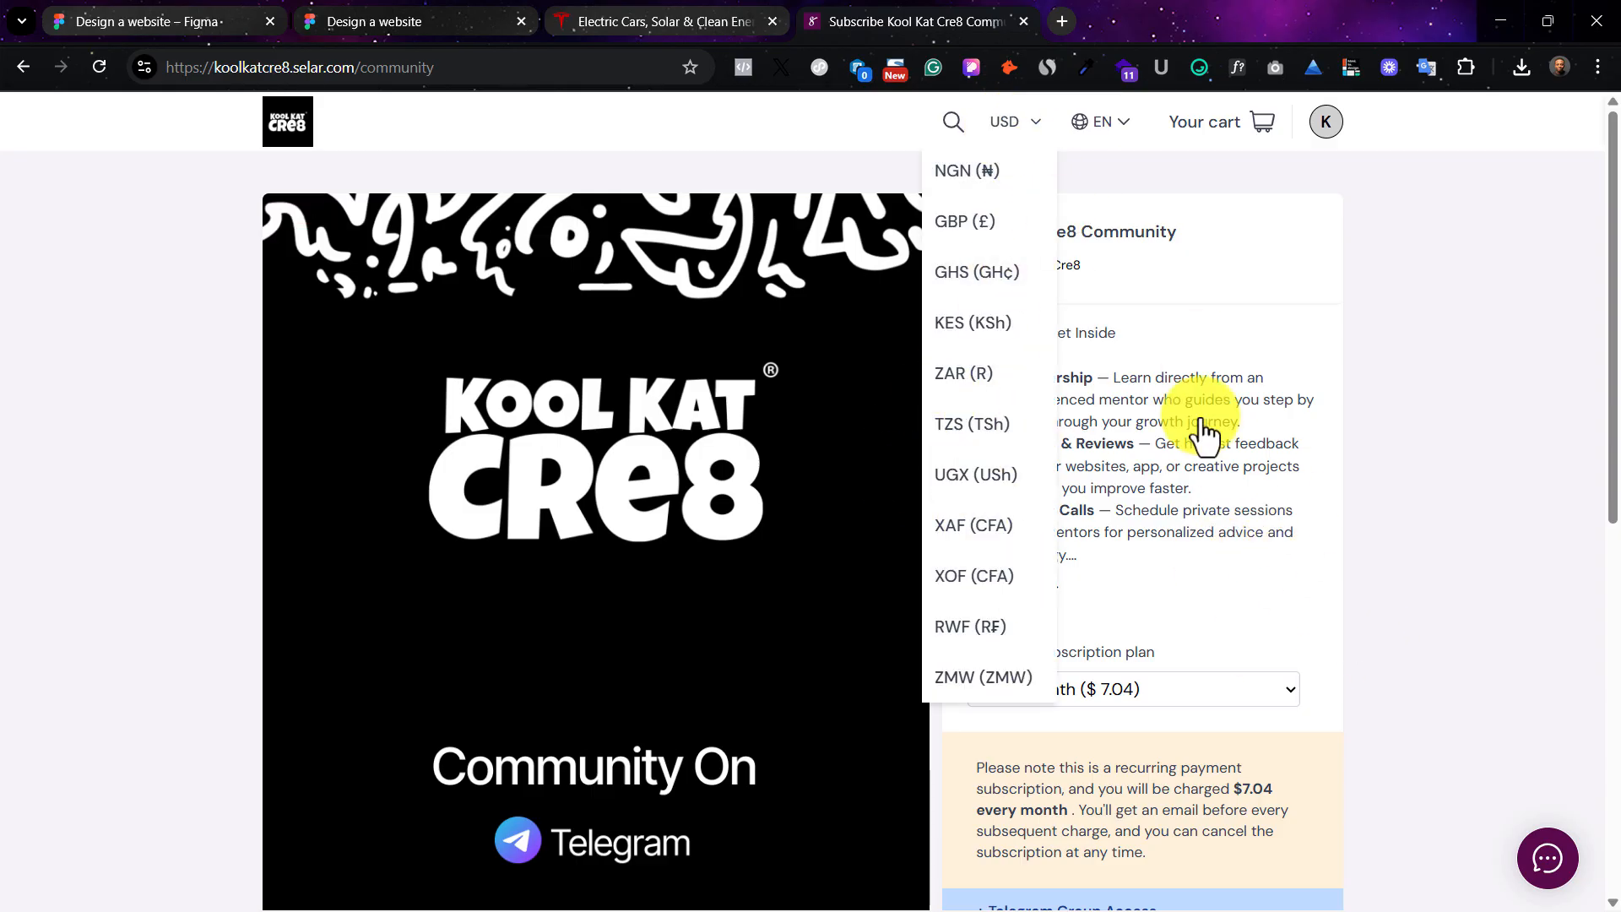
left_click(202, 20)
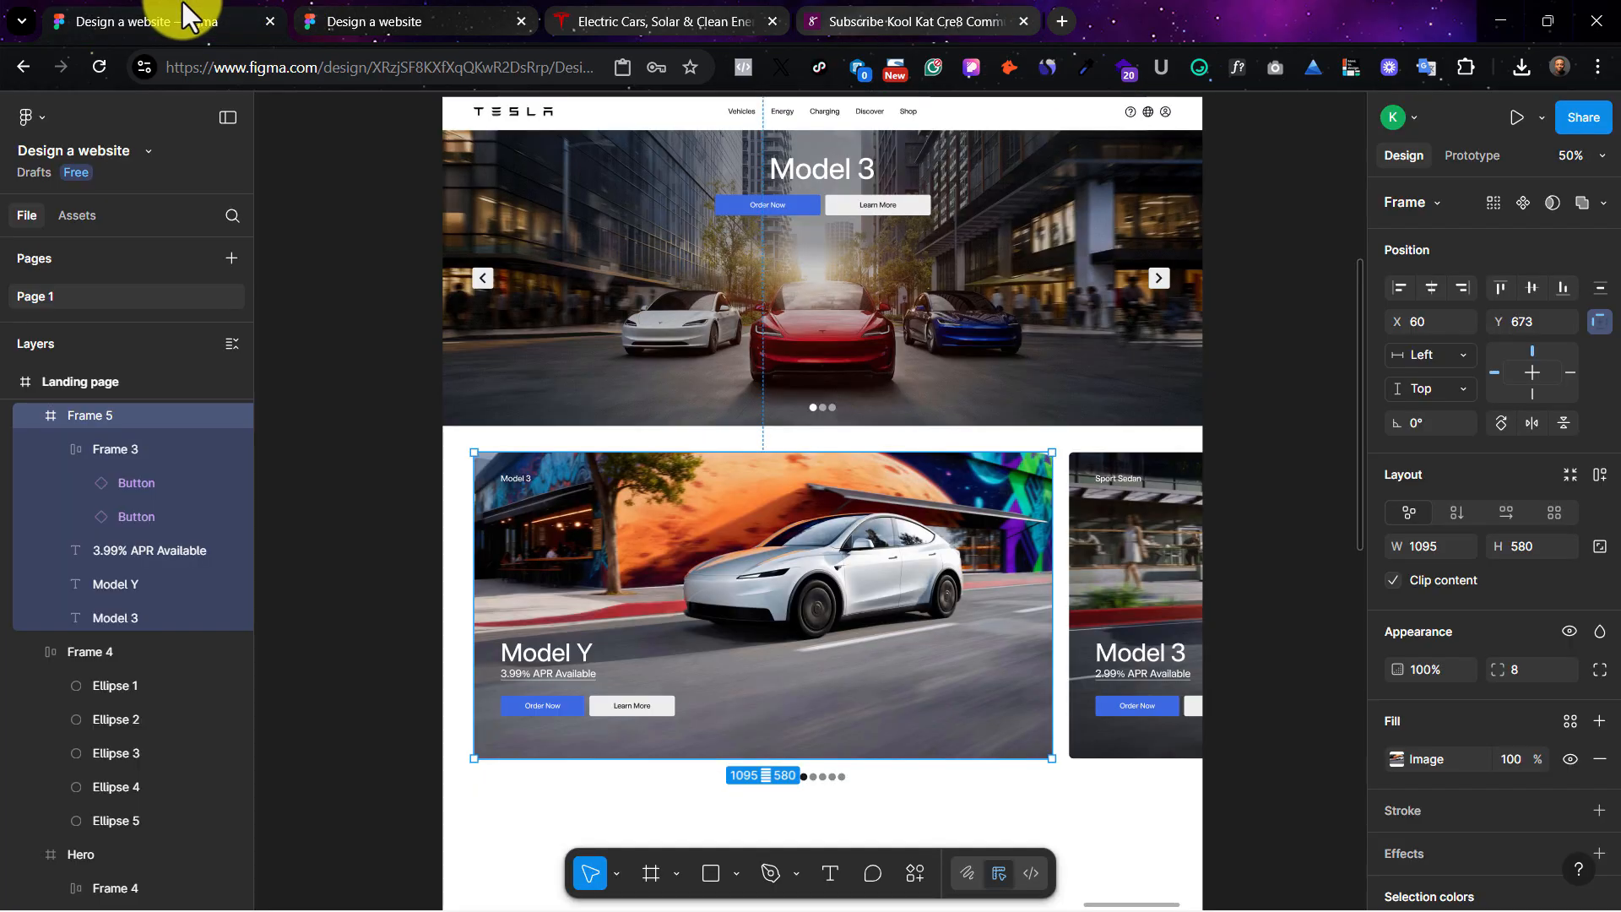
Step: Examine the offer cards section below the carousel on tesla.com and inspect its element dimensions and colors
left_click(1062, 758)
scroll(1049, 752, "down", 2)
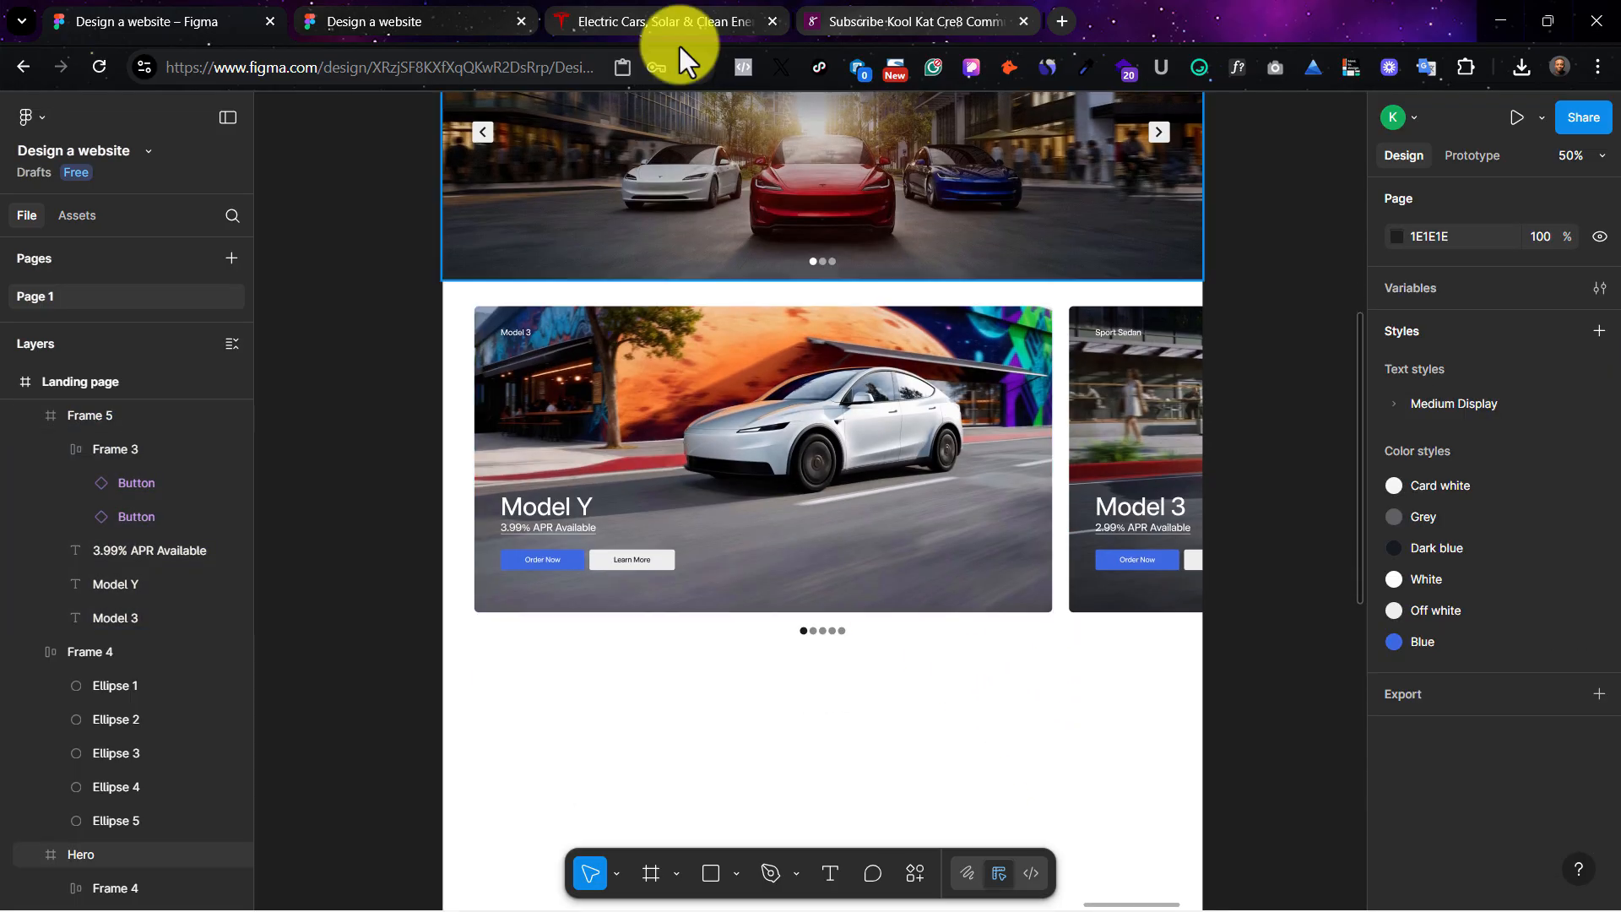
left_click(667, 19)
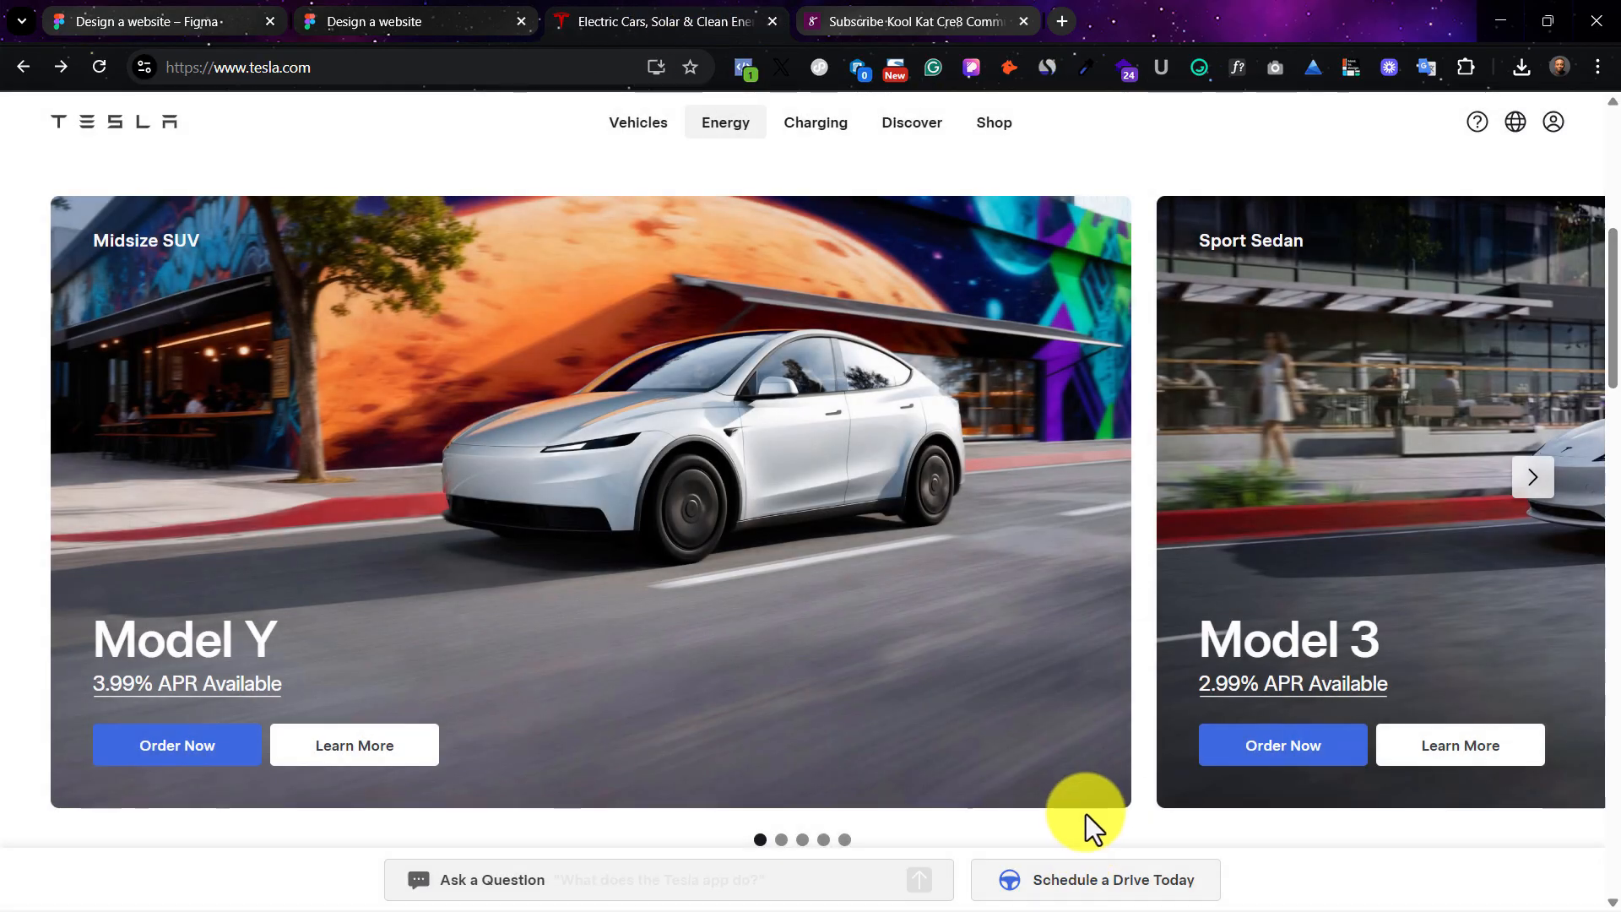
scroll(1266, 777, "down", 1)
scroll(1271, 760, "down", 6)
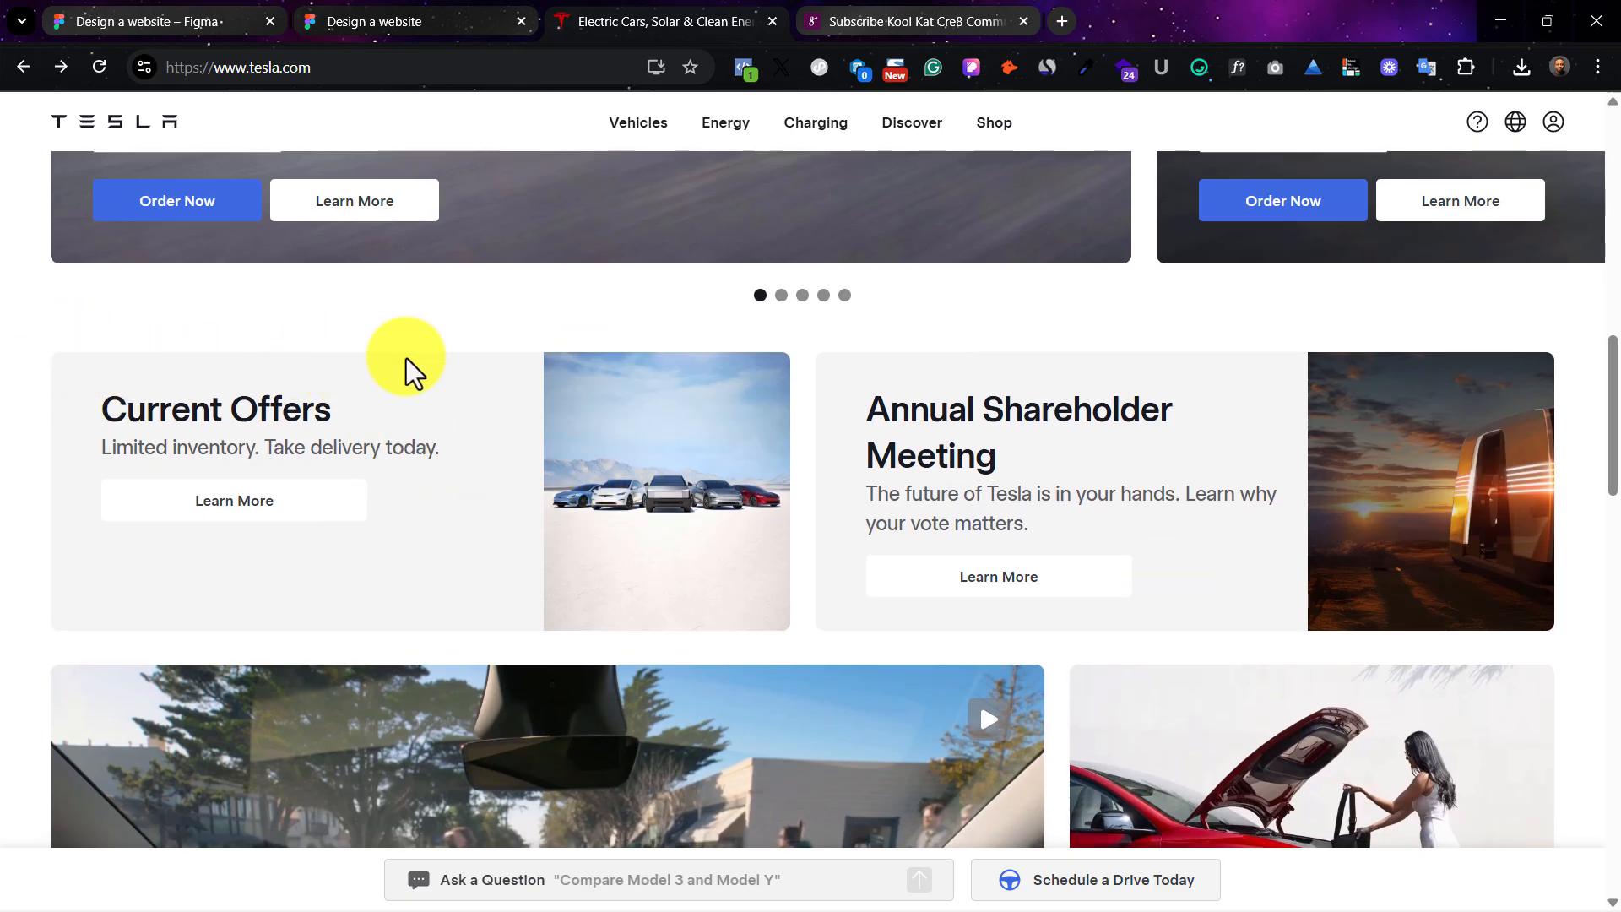
mouse_move(916, 125)
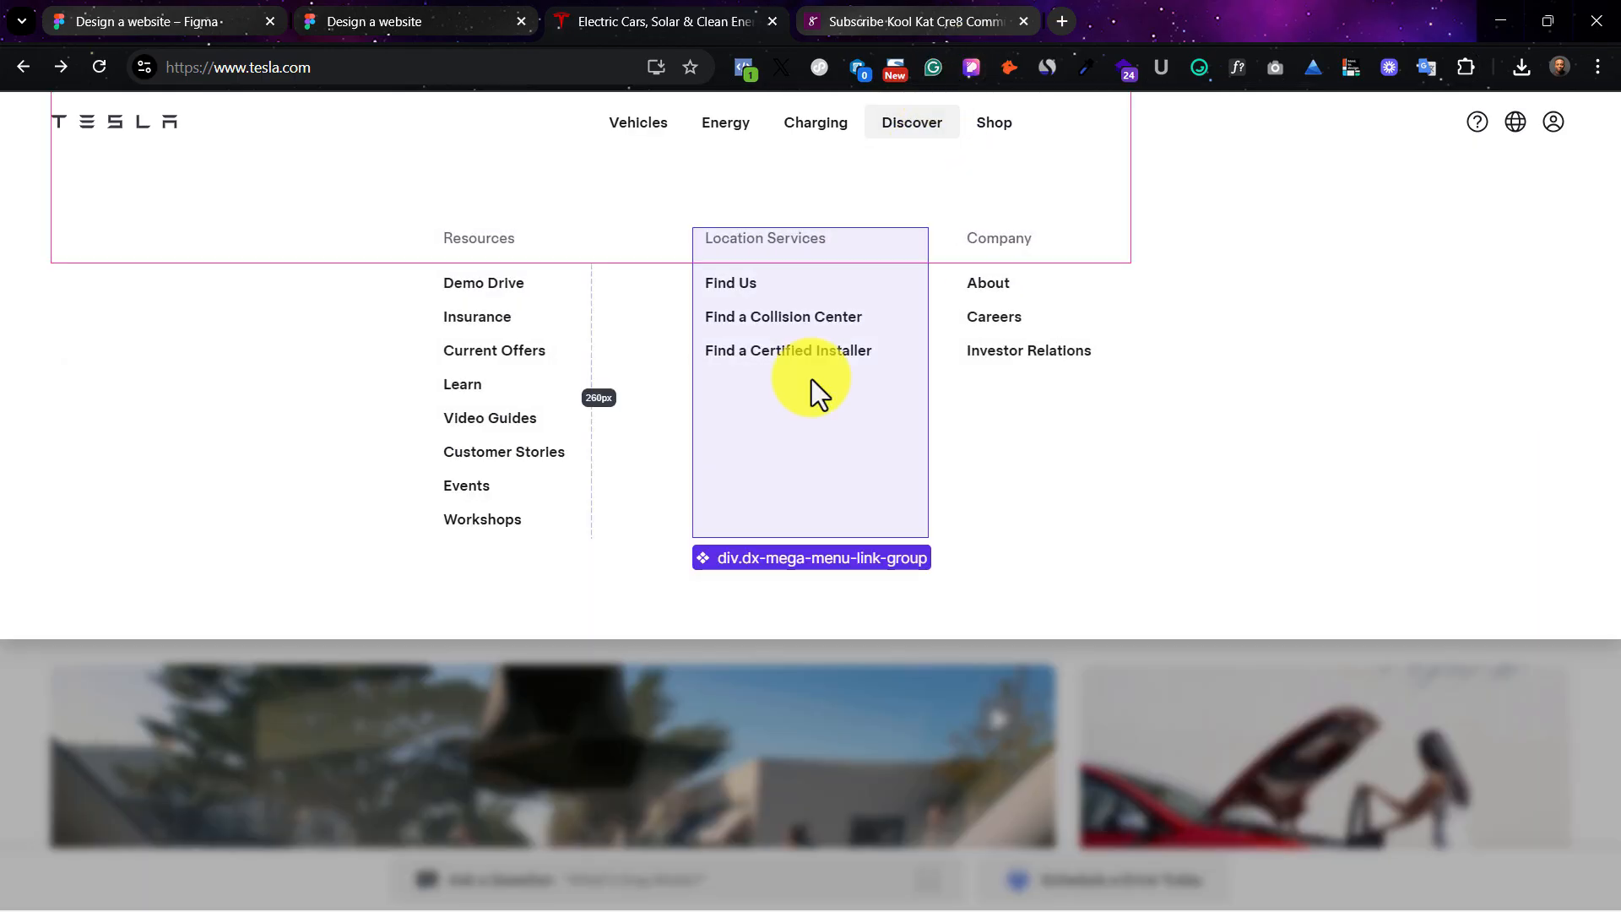
left_click(424, 699)
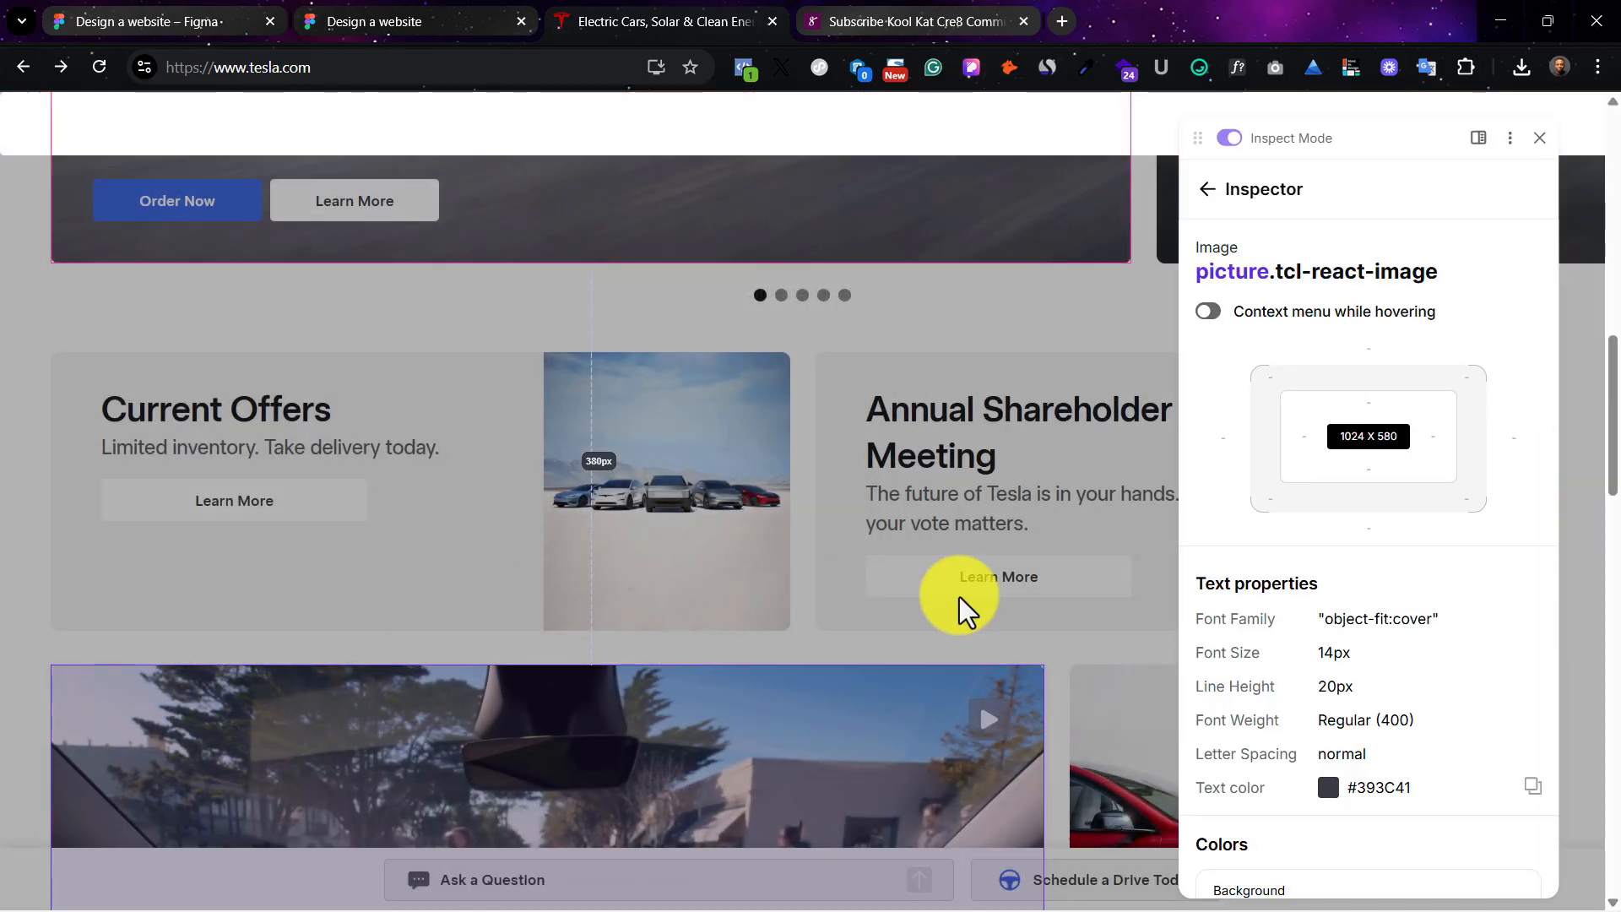
scroll(1380, 604, "down", 5)
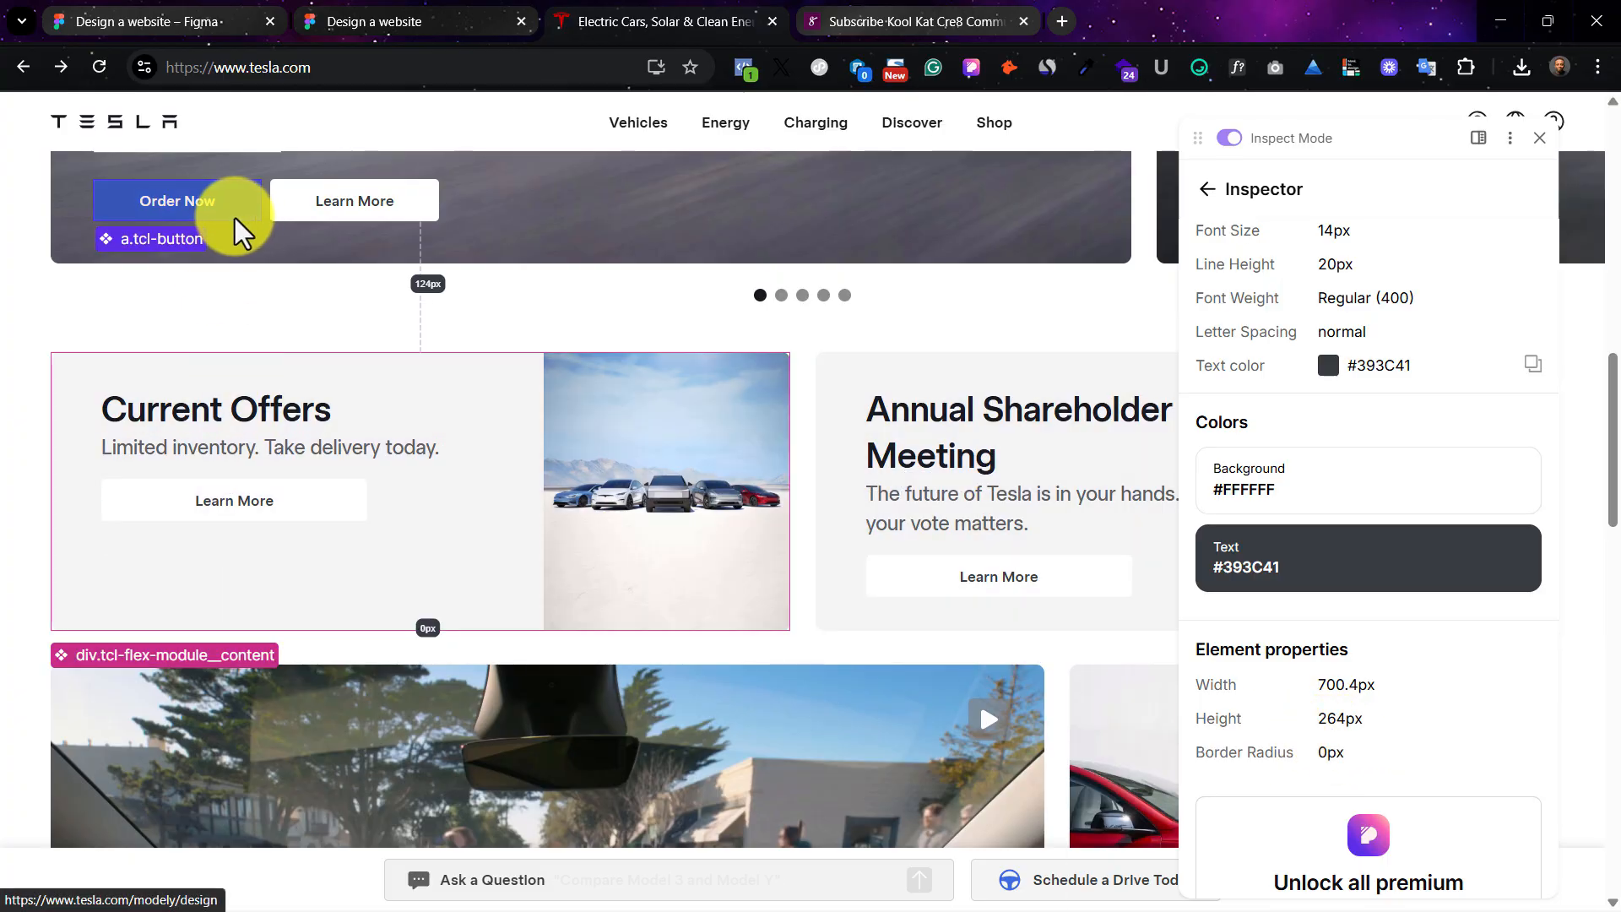
Step: Draw a 264 px high frame below the carousel dots in the Figma design, show the layout guides and widen it to about 627 px
left_click(155, 15)
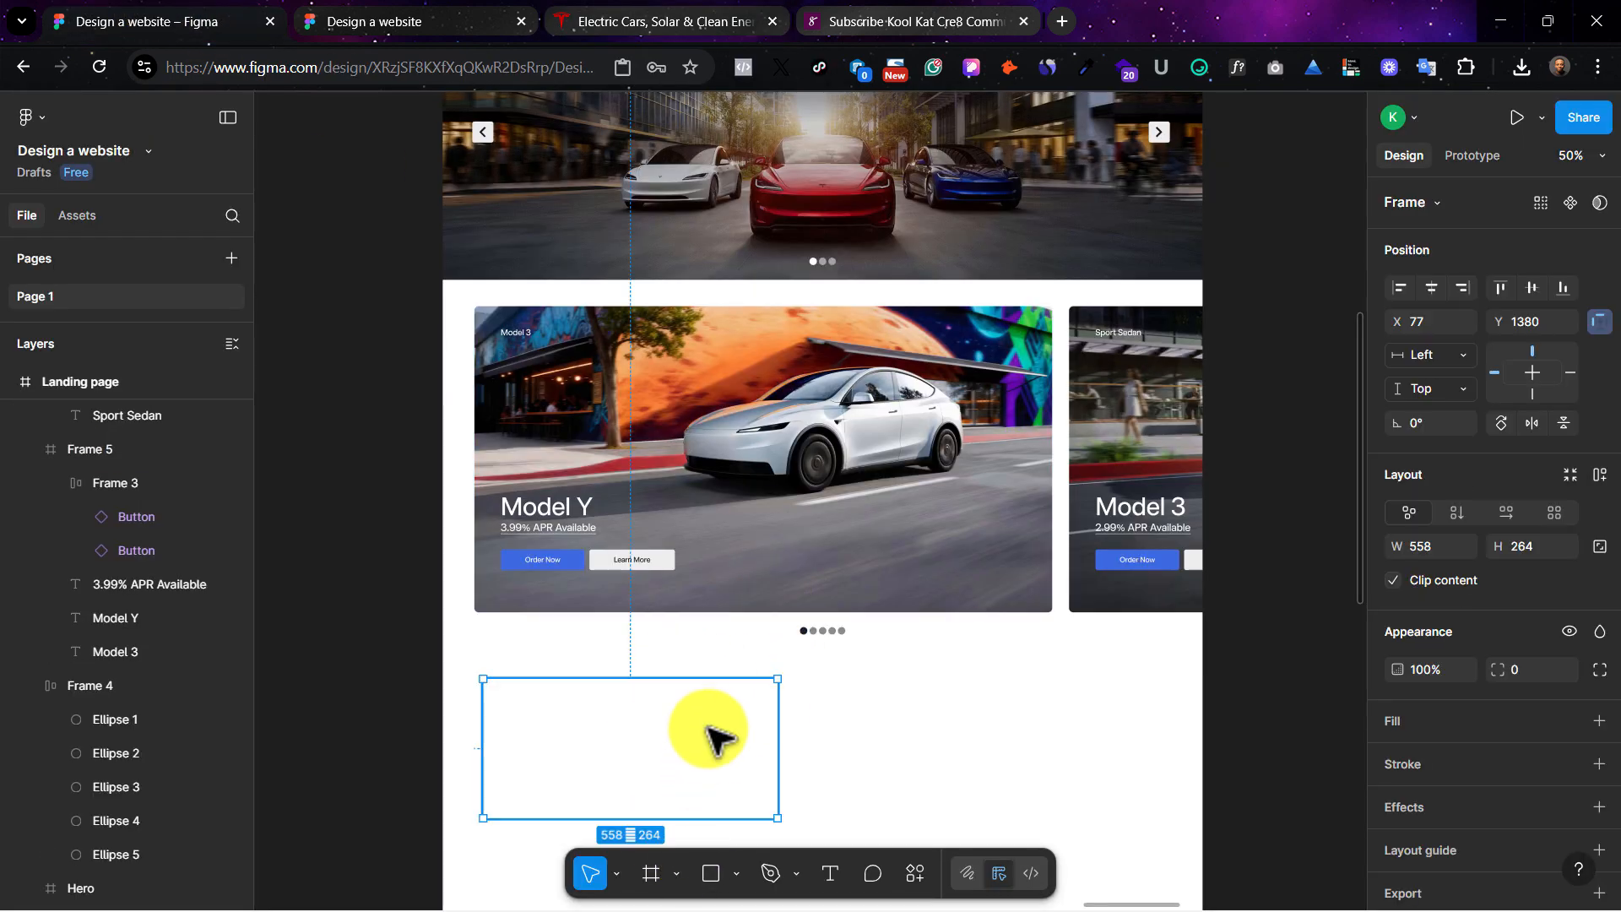
key("shift+g")
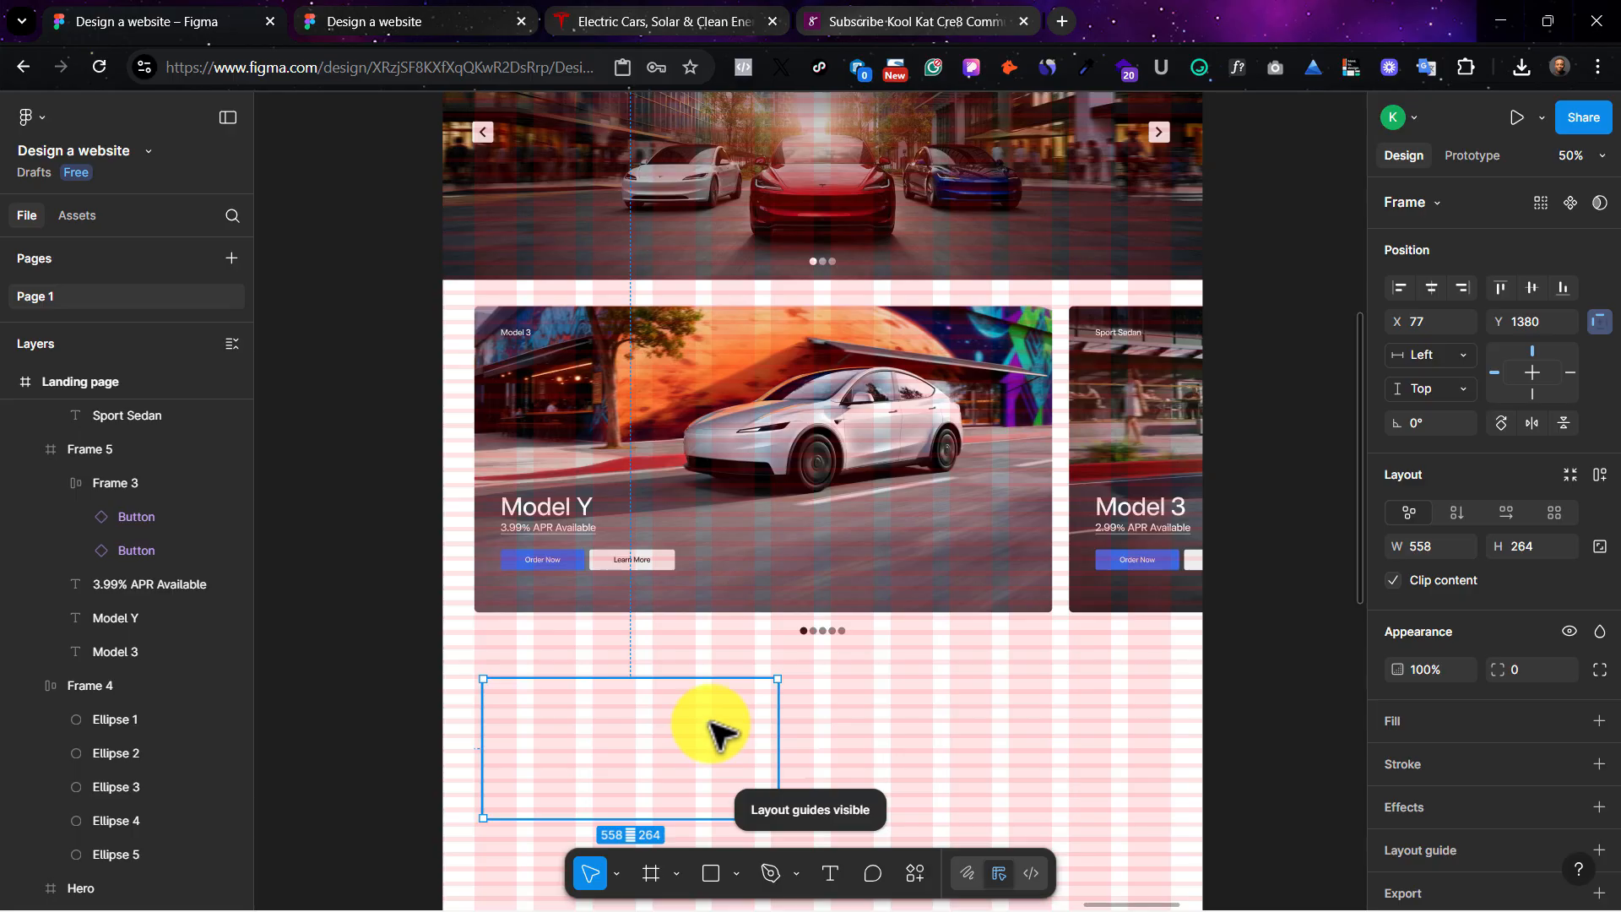
left_click_drag(777, 723, 818, 716)
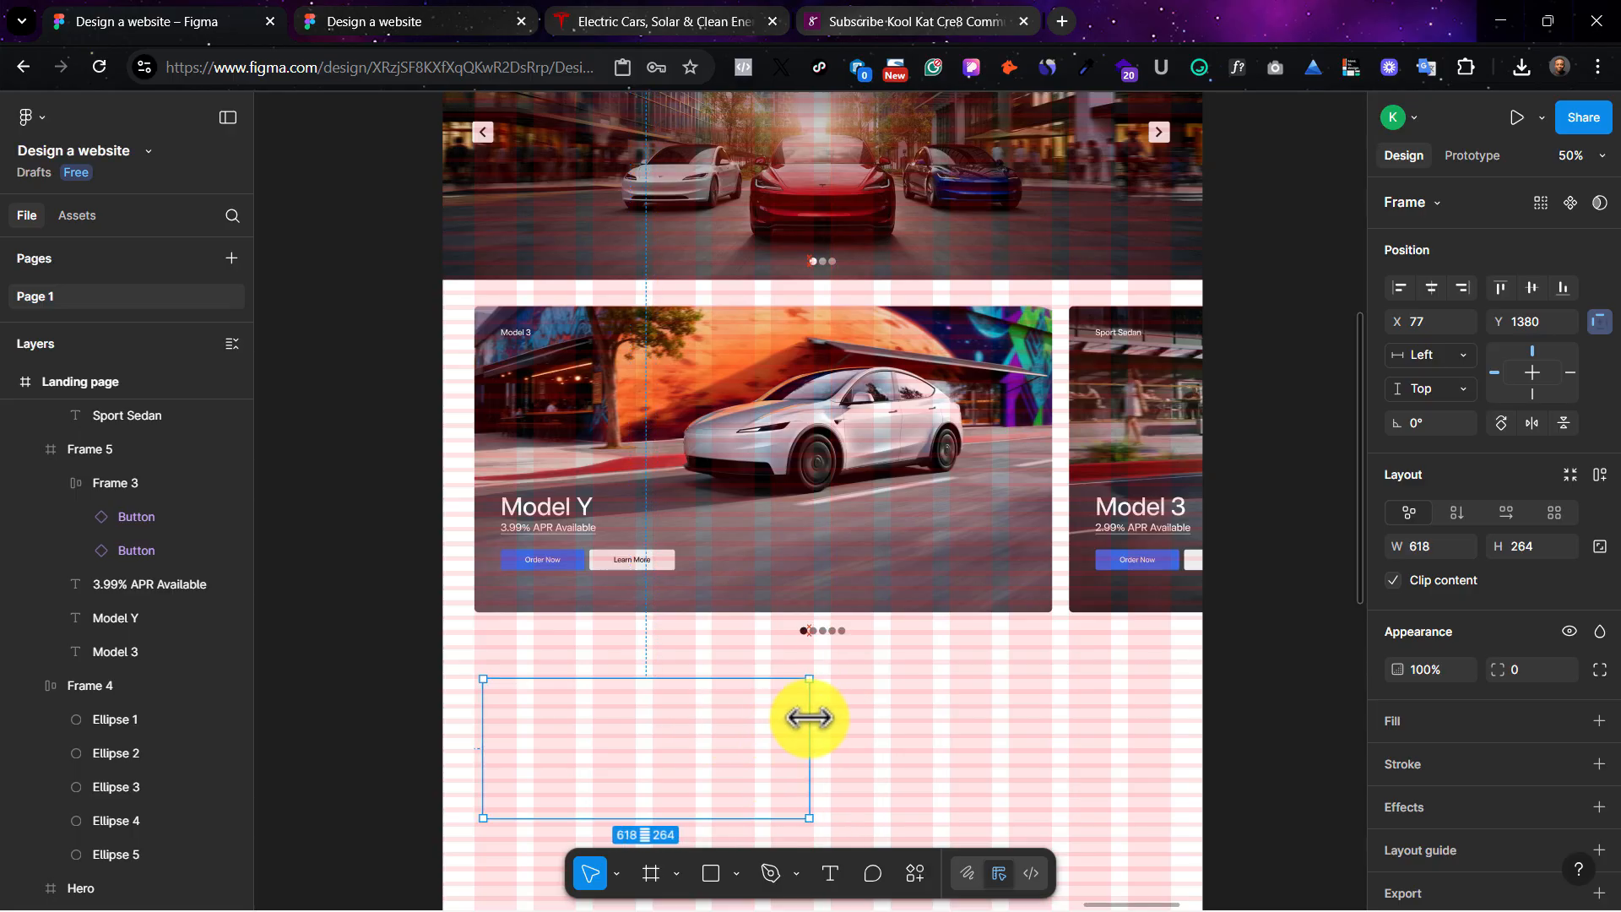
left_click_drag(586, 739, 939, 720)
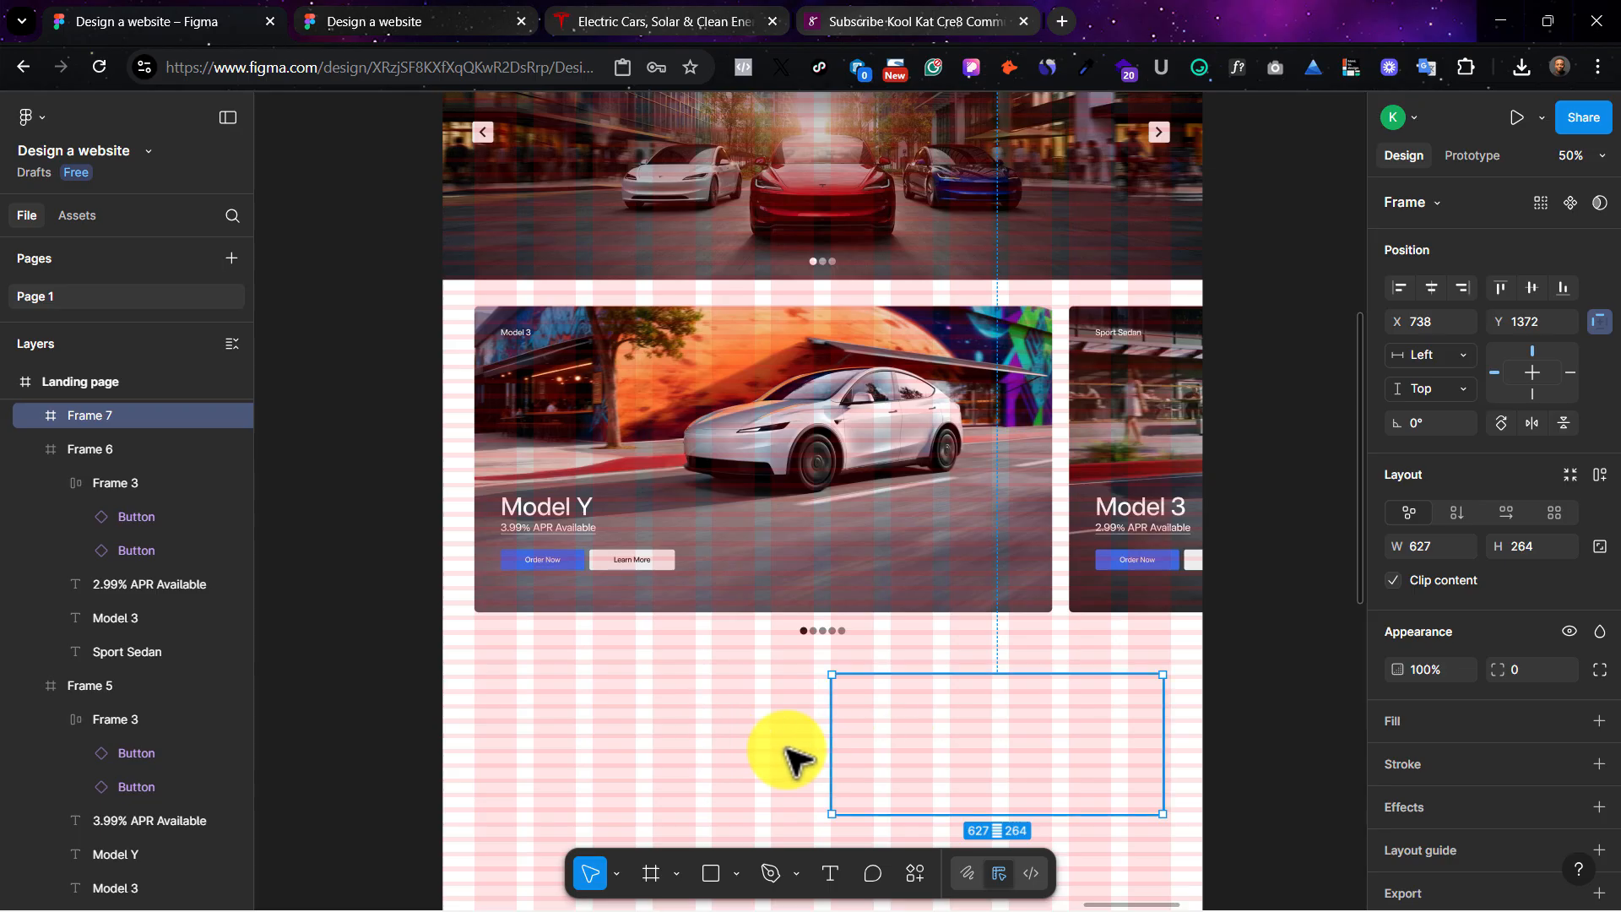
key("ctrl+z")
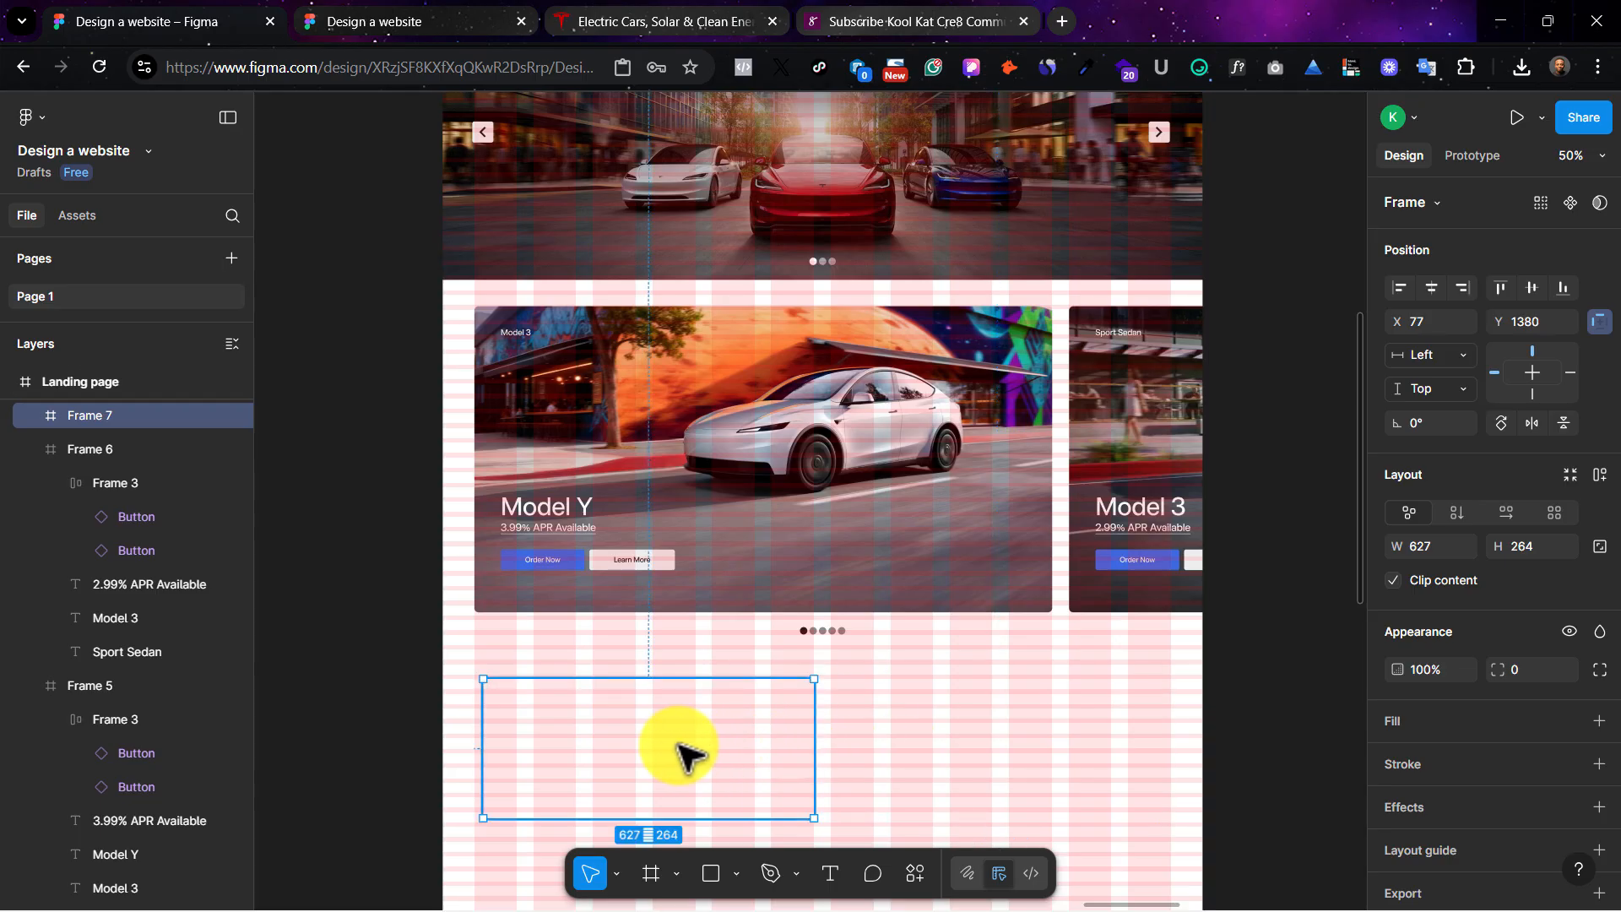
Step: Place the frame at X 60, widen it to 644 px, and duplicate it alongside with a 32 px gap
left_click_drag(679, 744, 670, 747)
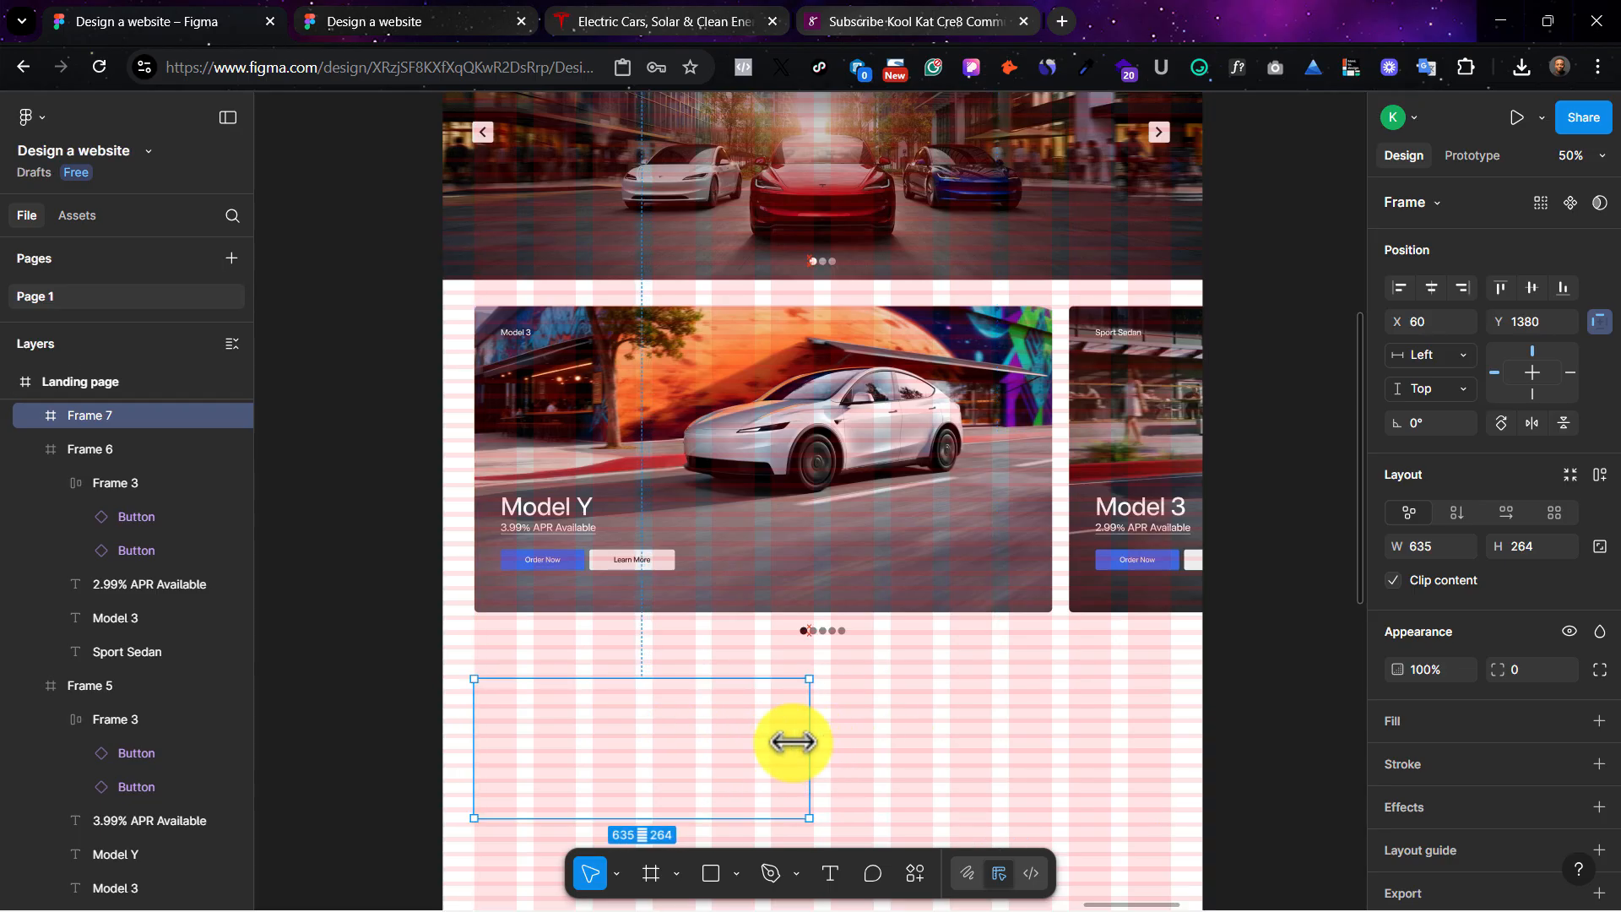
left_click_drag(792, 741, 960, 727)
left_click(705, 760)
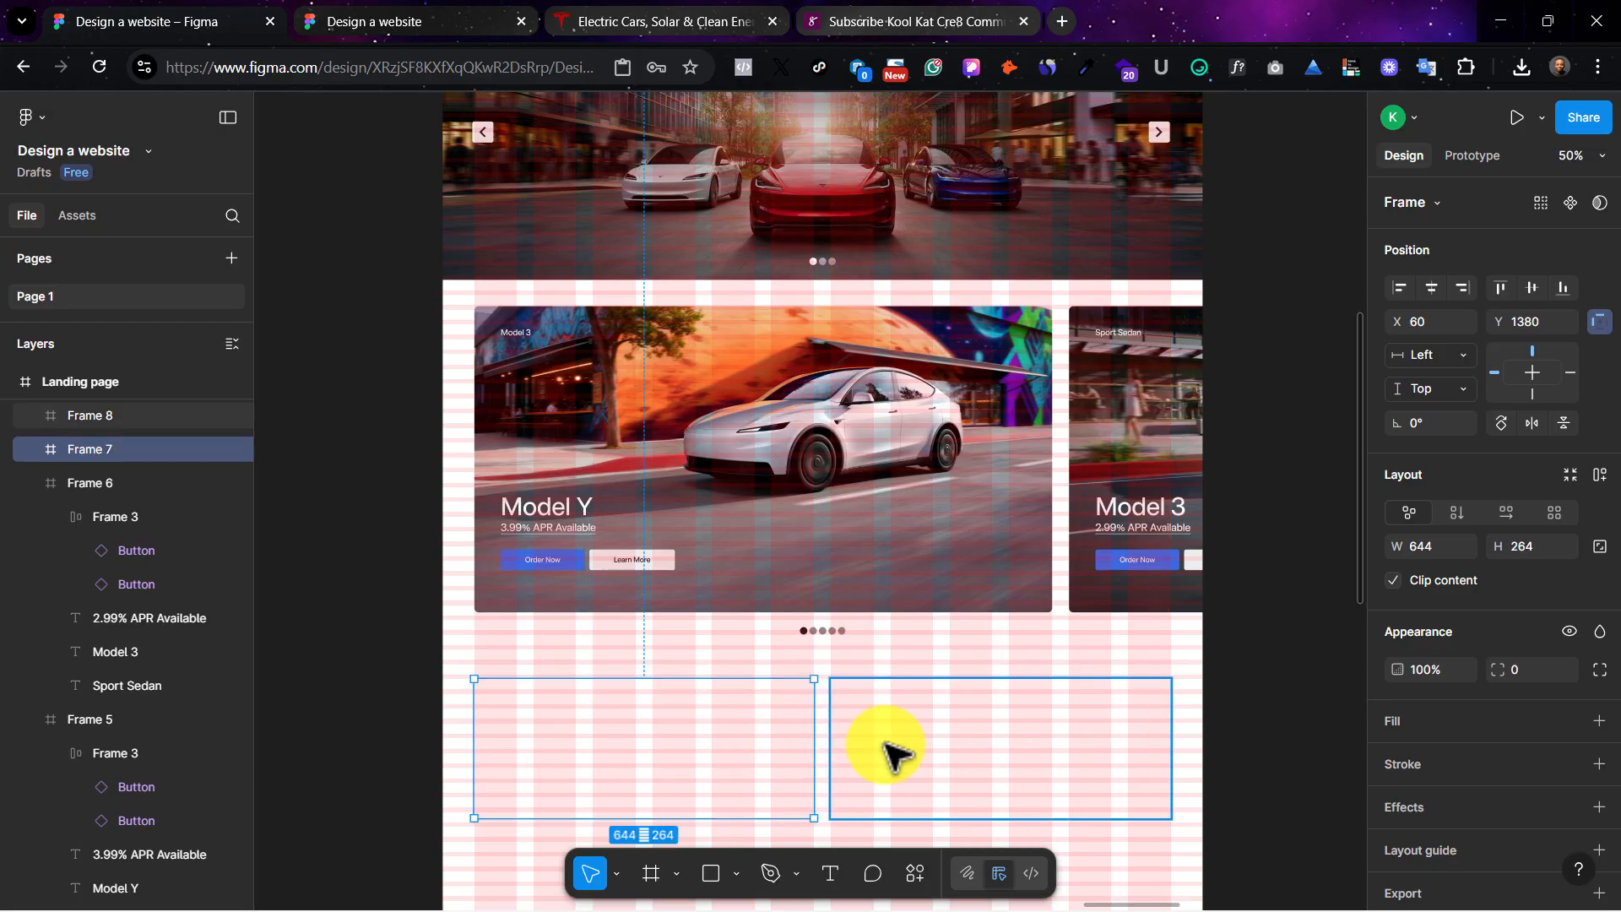
left_click(886, 749, "shift")
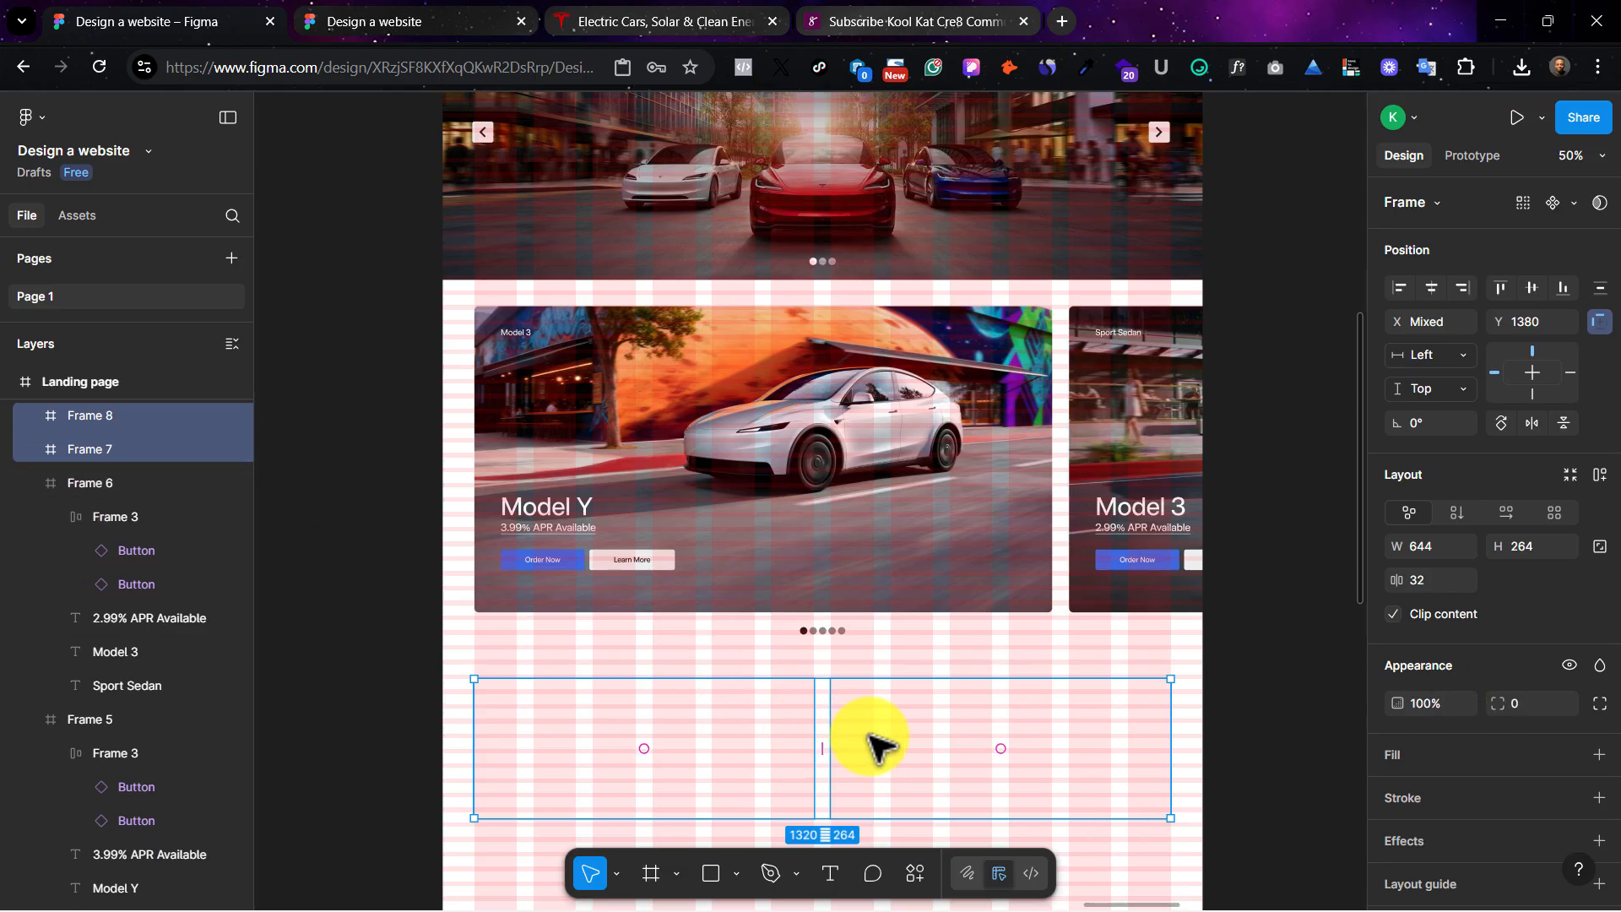
Step: Check the offer cards on tesla.com, fill both new frames with the Card white style and hide the layout guides
left_click(667, 17)
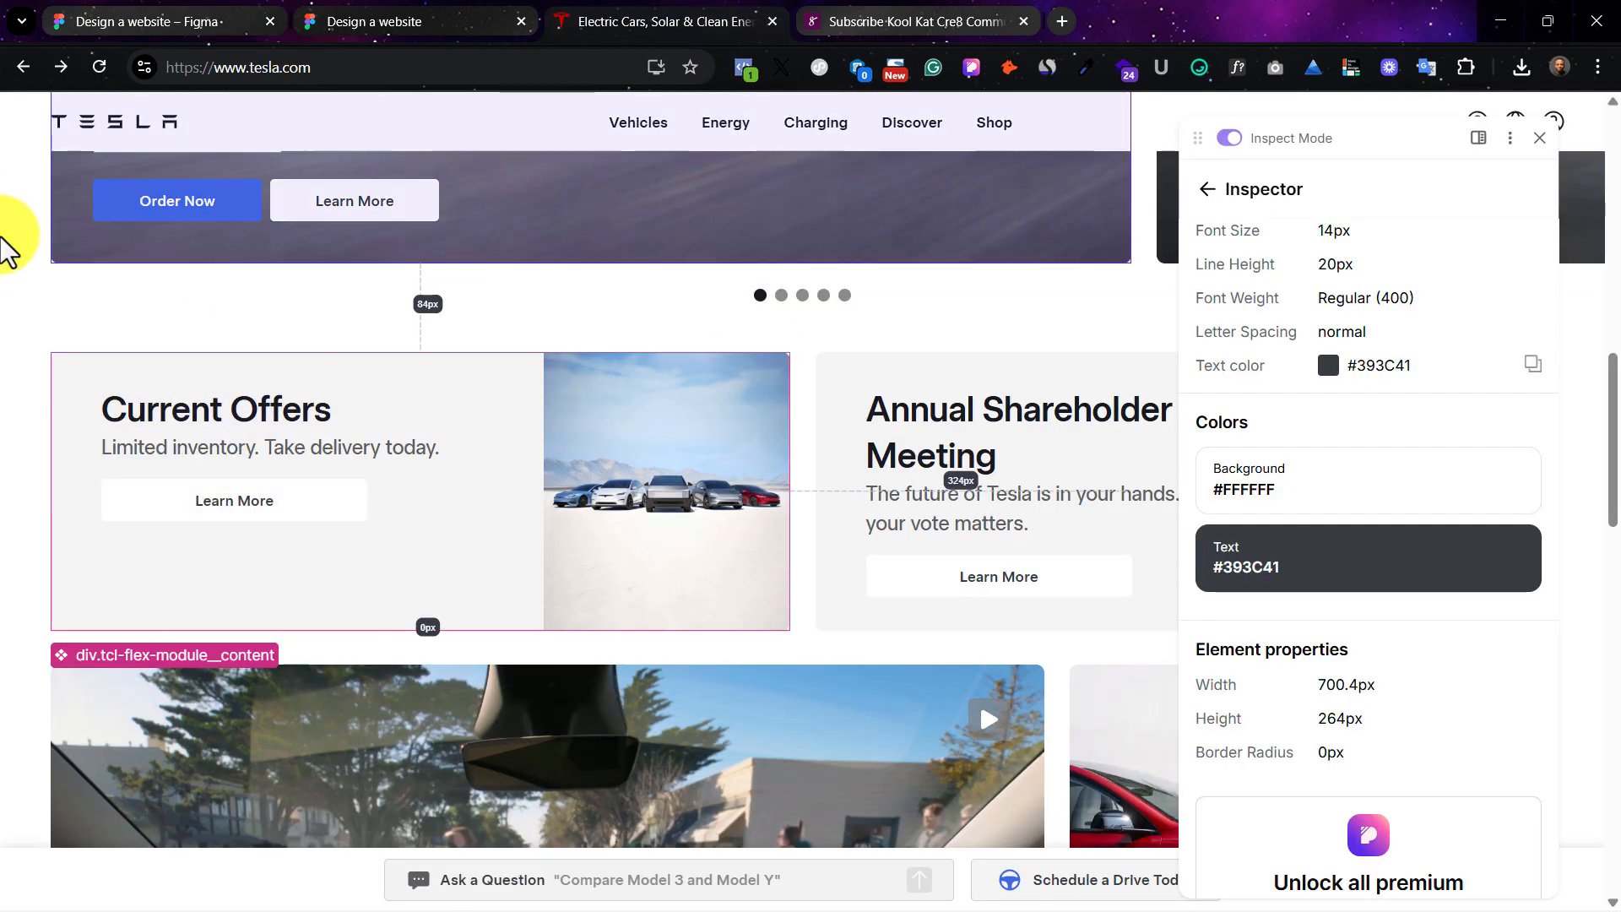
left_click(204, 17)
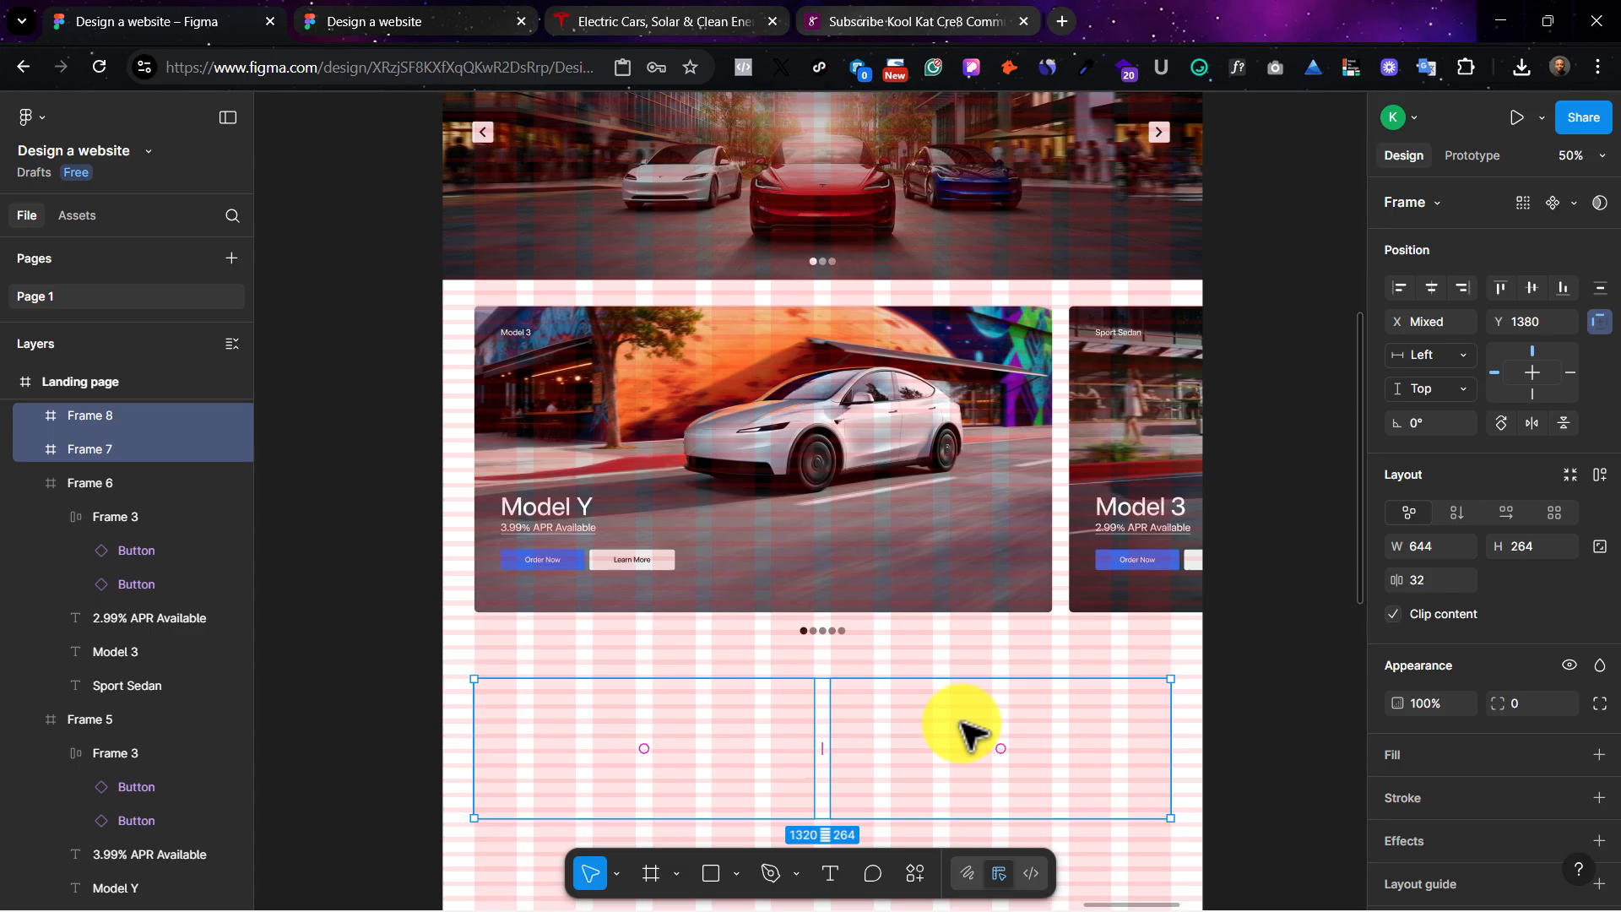
left_click(1598, 754)
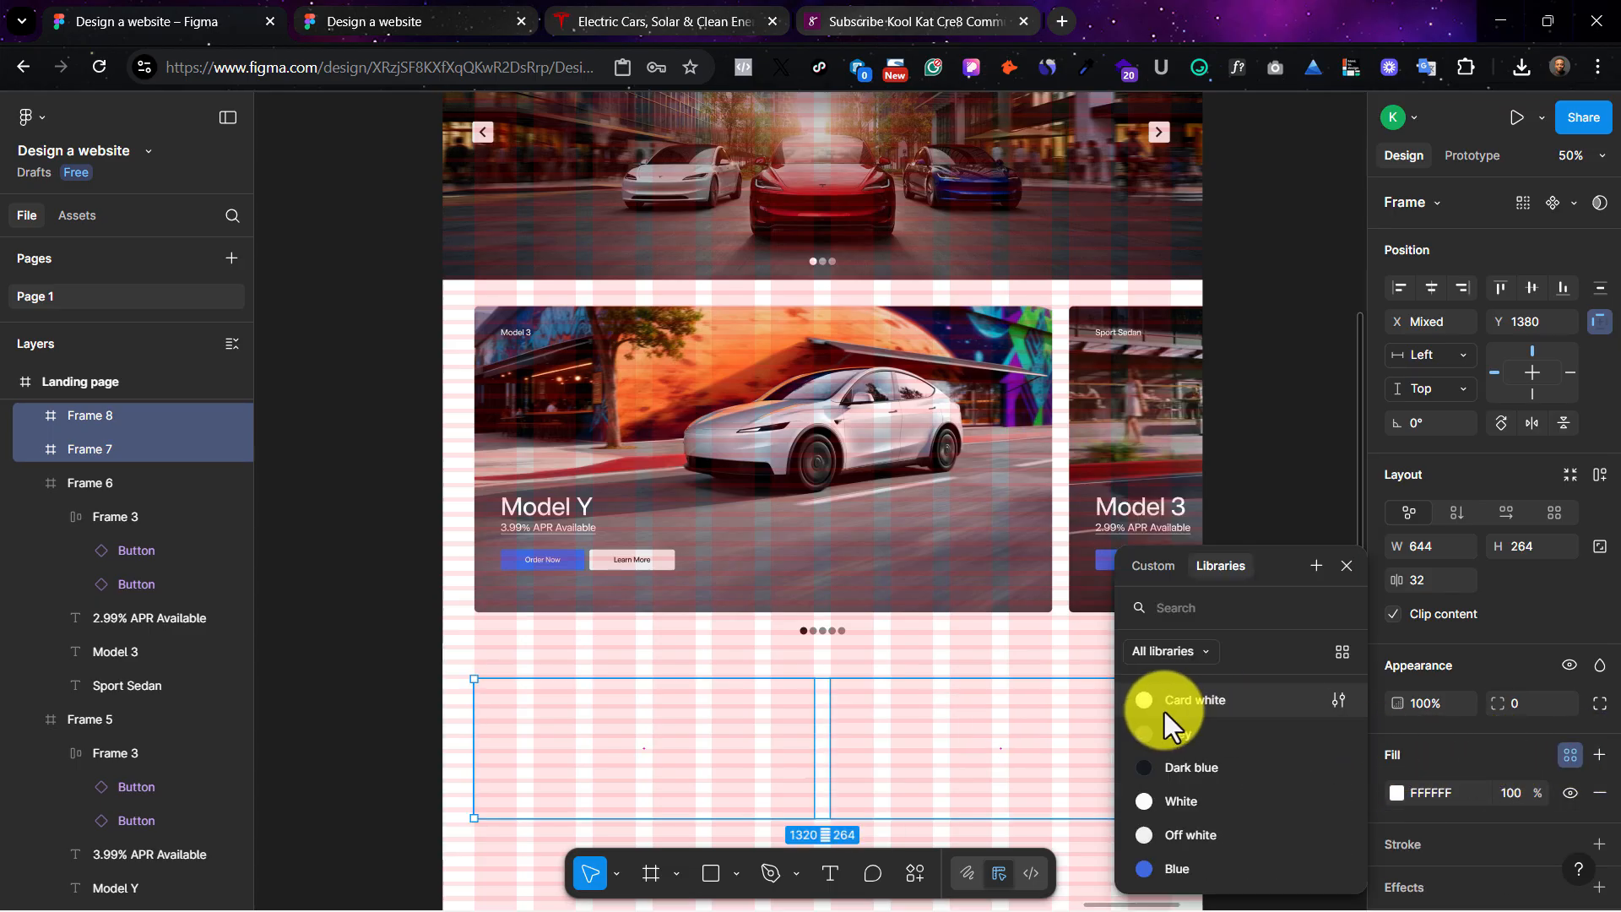
left_click(1209, 707)
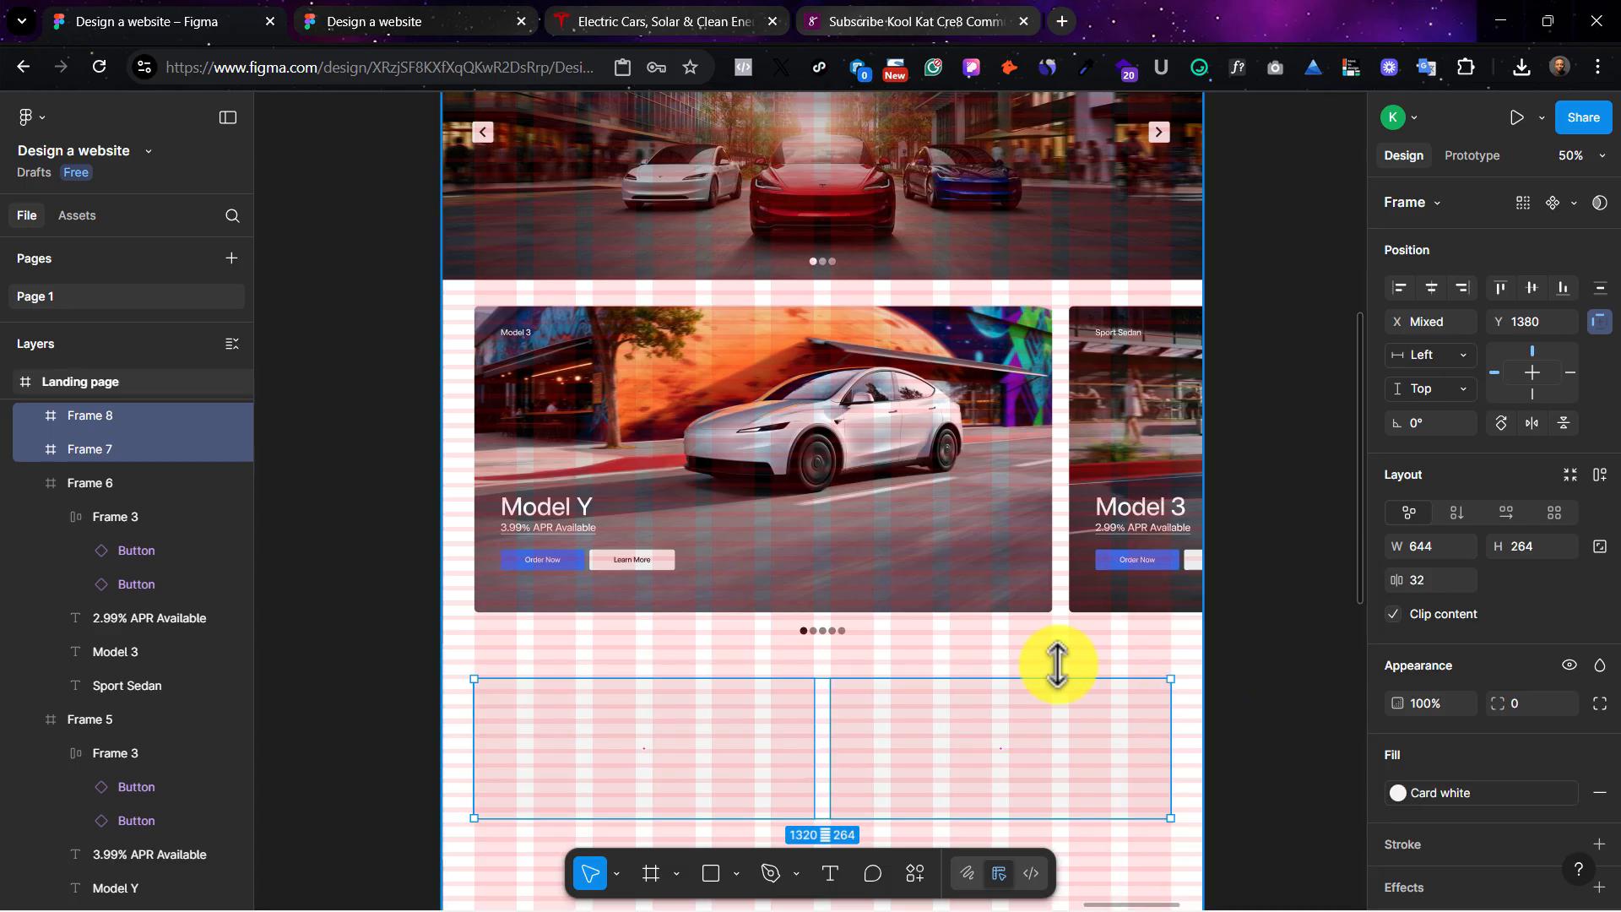
key("Escape")
key("shift+g")
scroll(818, 697, "down", 2)
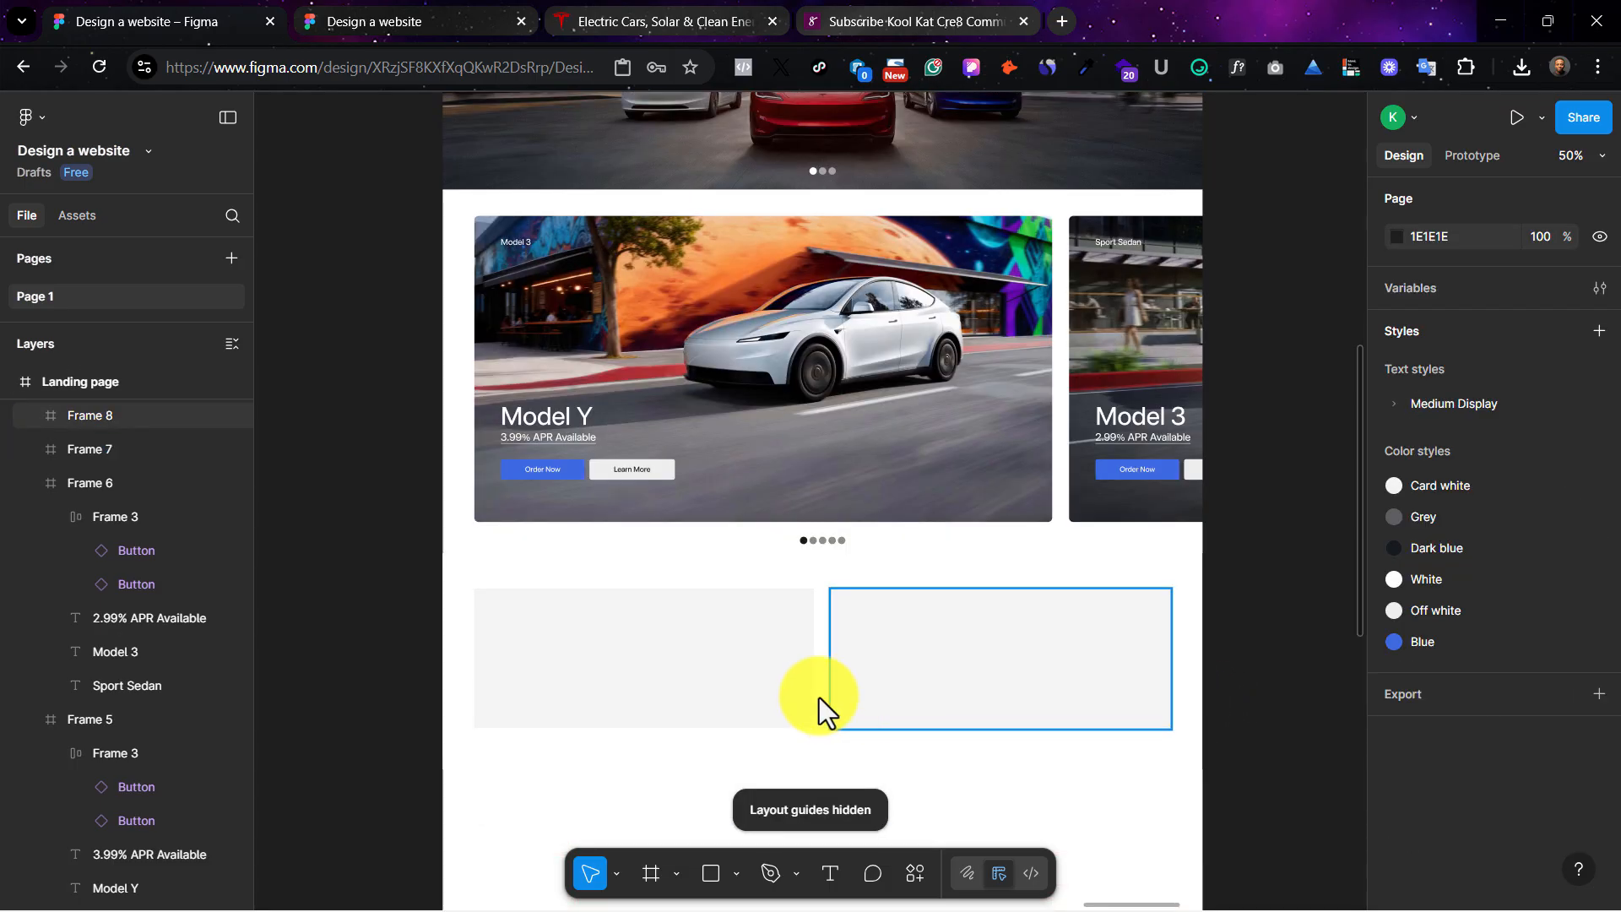
Step: Move both offer cards up together to Y 1345, closer to the carousel dots
left_click(760, 676)
left_click(859, 654, "shift")
scroll(955, 707, "up", 1)
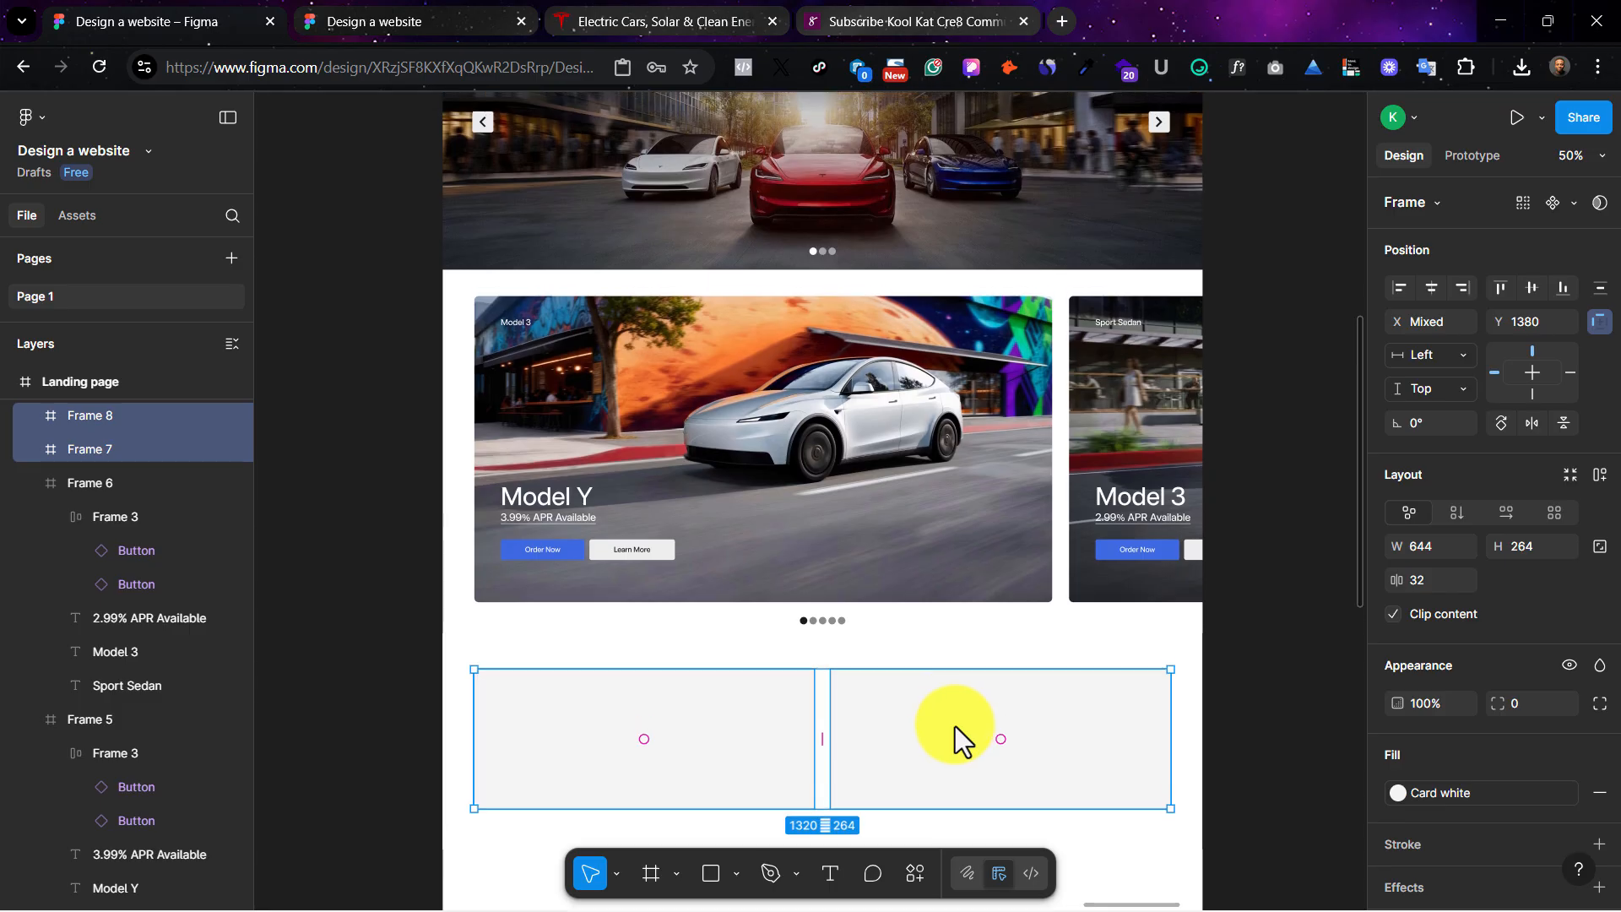
left_click_drag(955, 722, 953, 705)
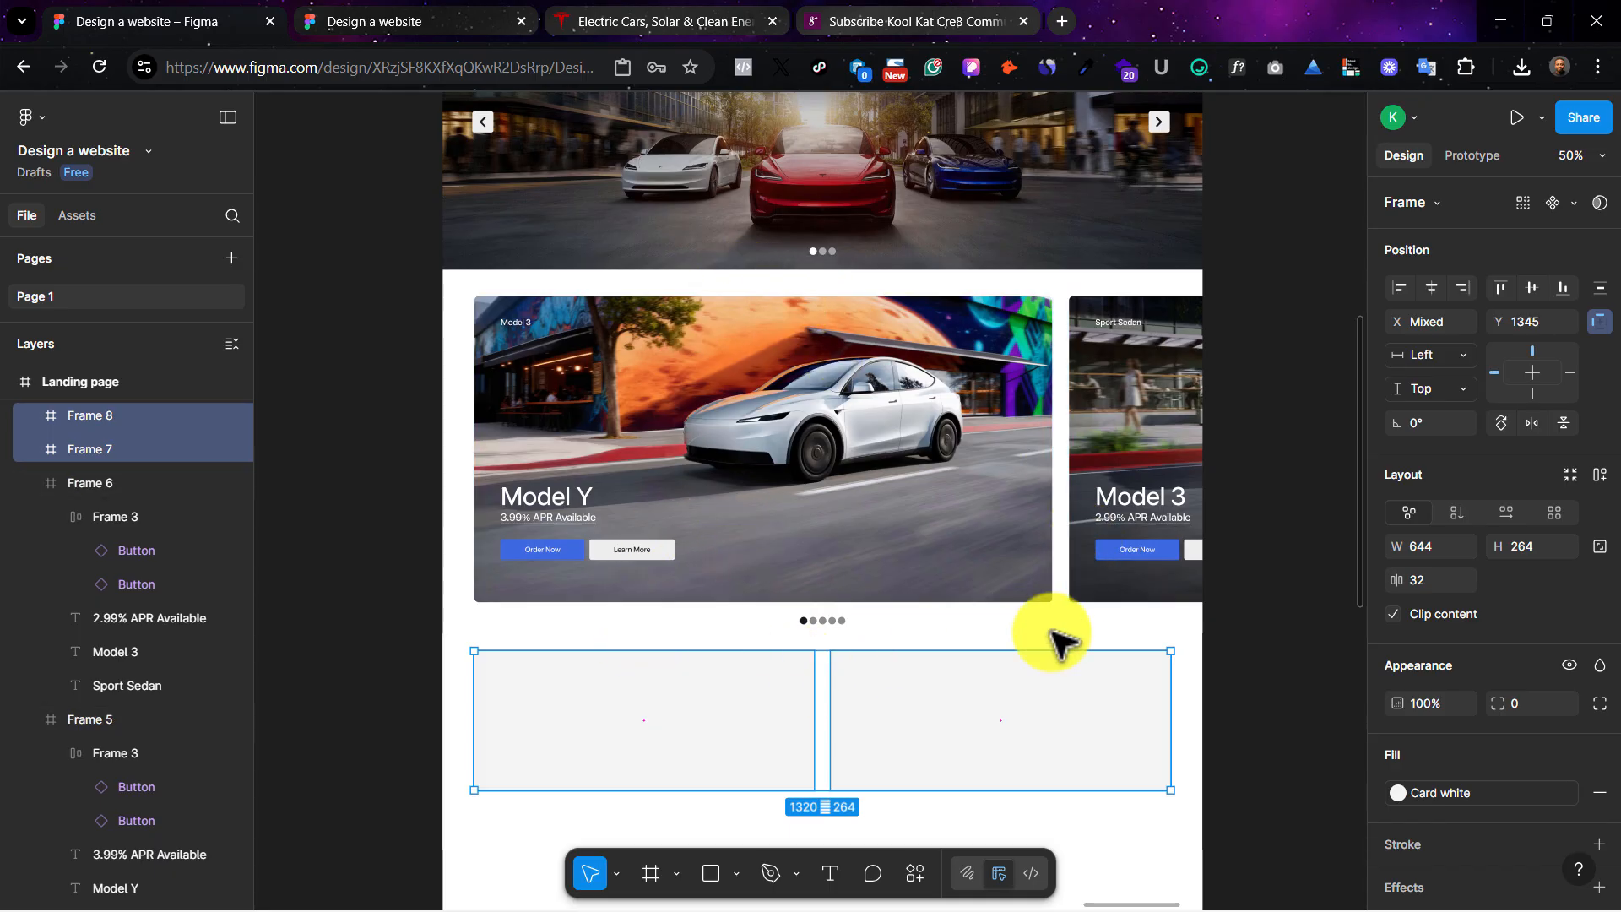
Step: Draw a 225 by 264 px rectangle inside the first offer card at X 419, Y 0, flush with its right edge
left_click(670, 723)
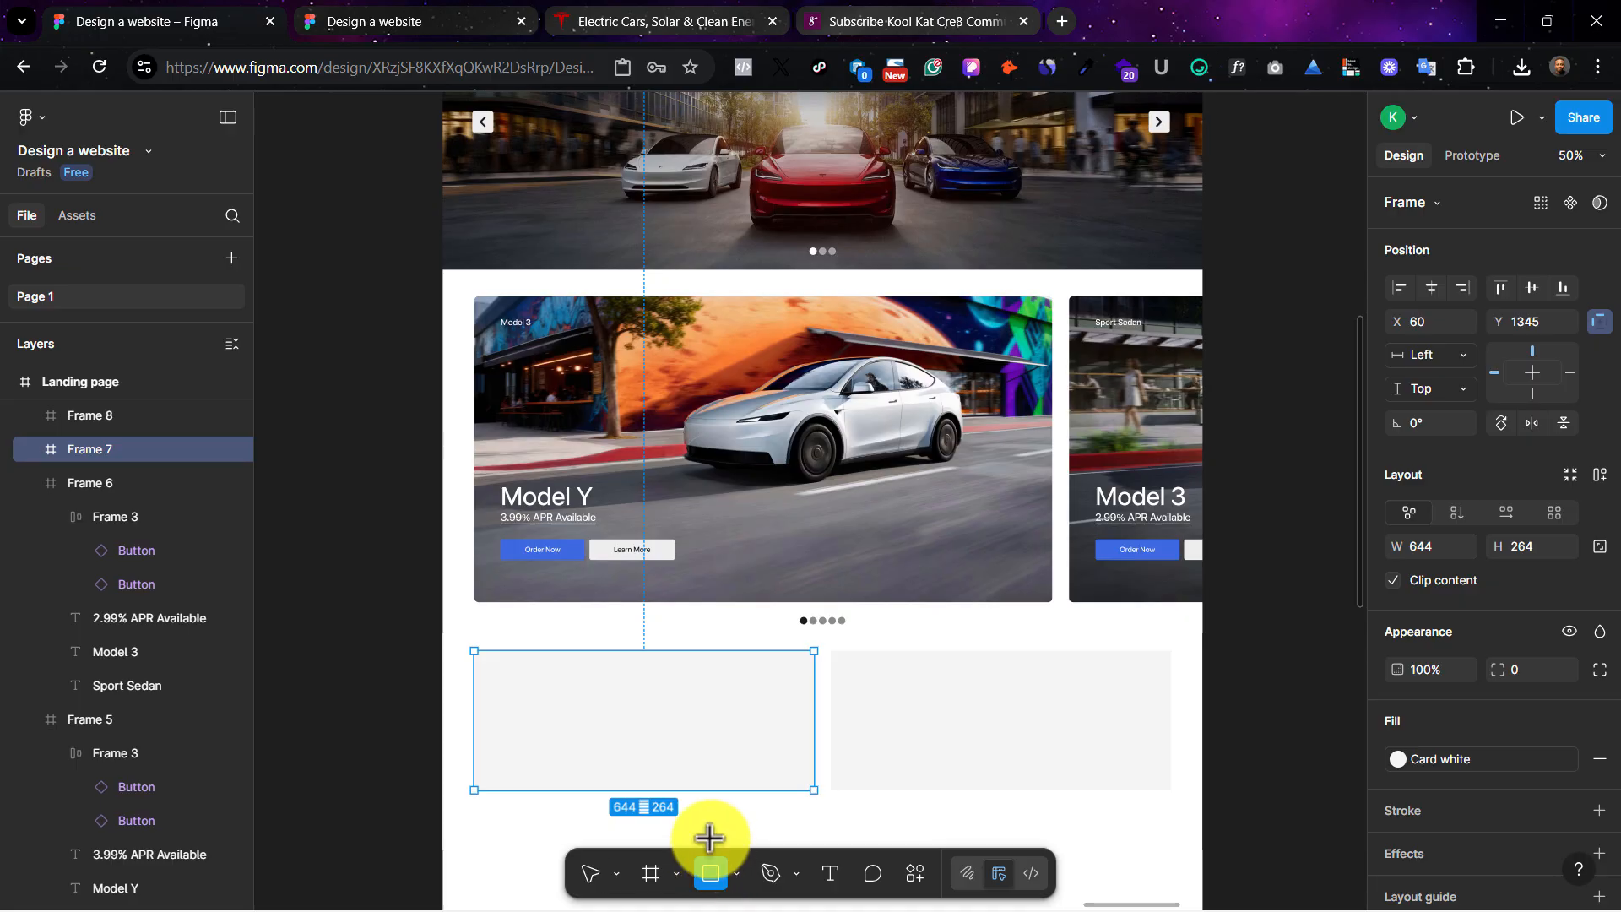
mouse_move(695, 665)
left_mouse_down()
mouse_move(804, 809)
mouse_move(773, 713)
left_mouse_up()
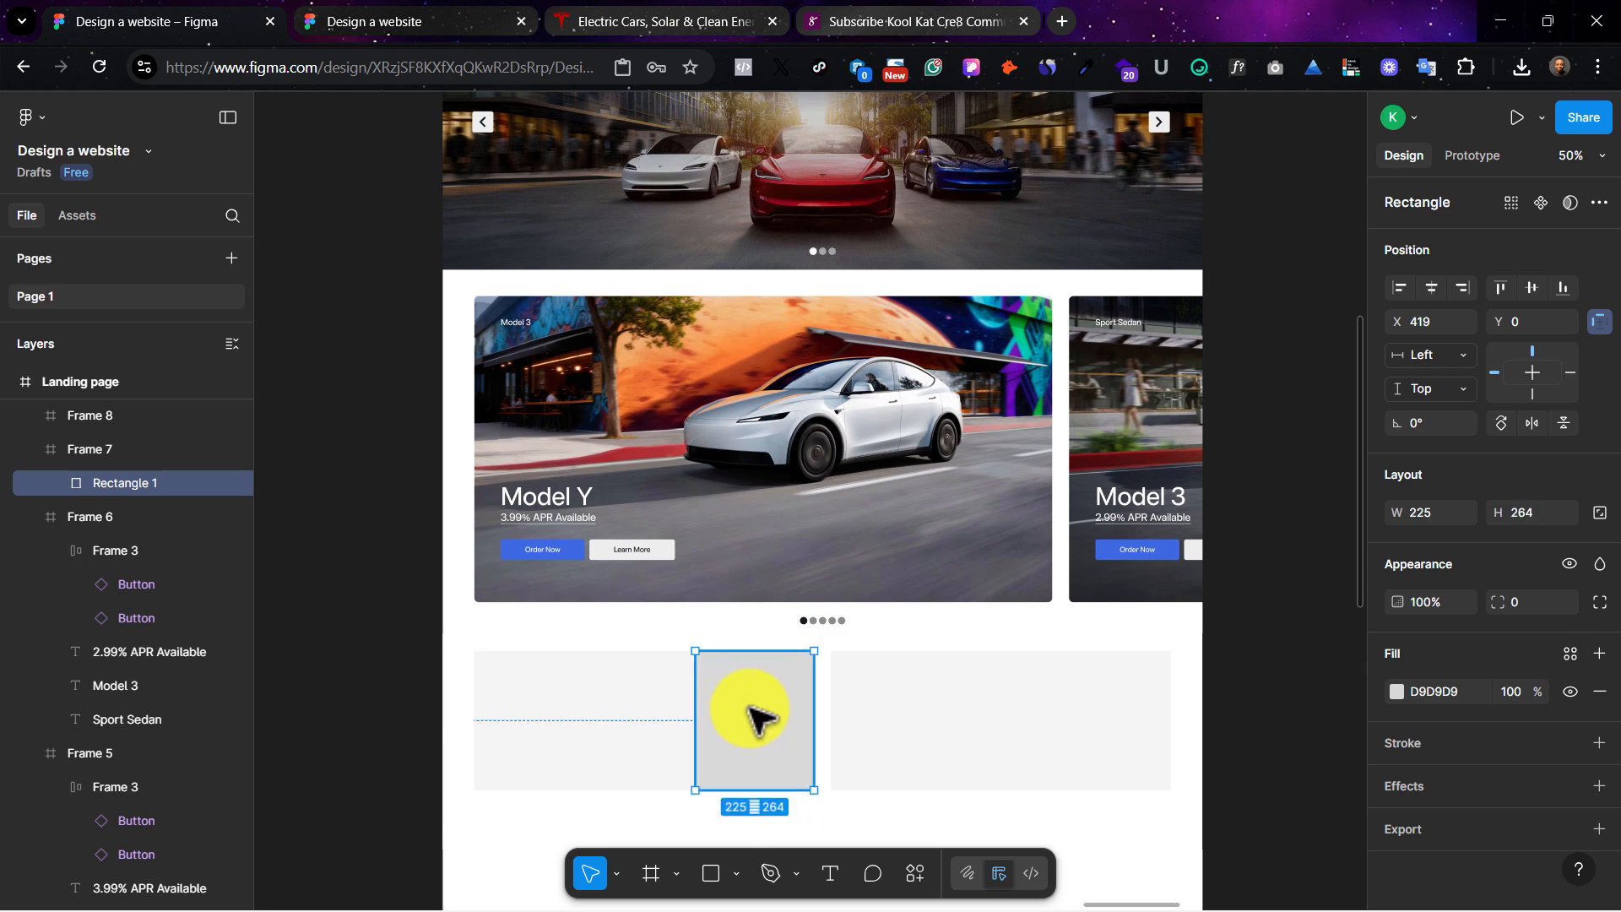
left_click_drag(748, 707, 753, 712)
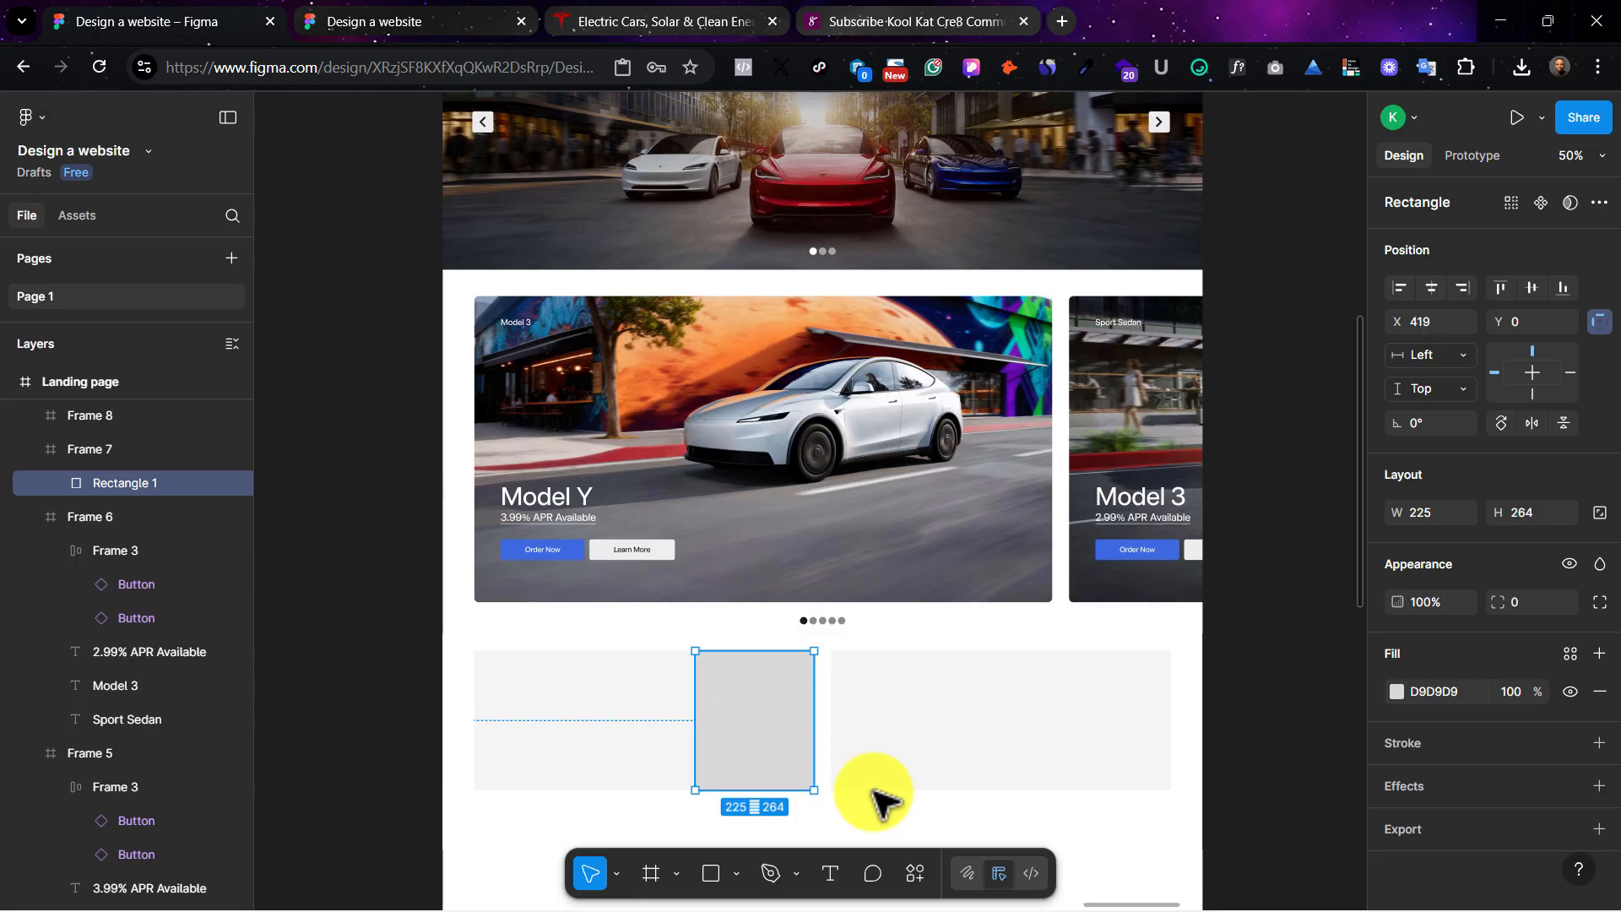
left_click(890, 840)
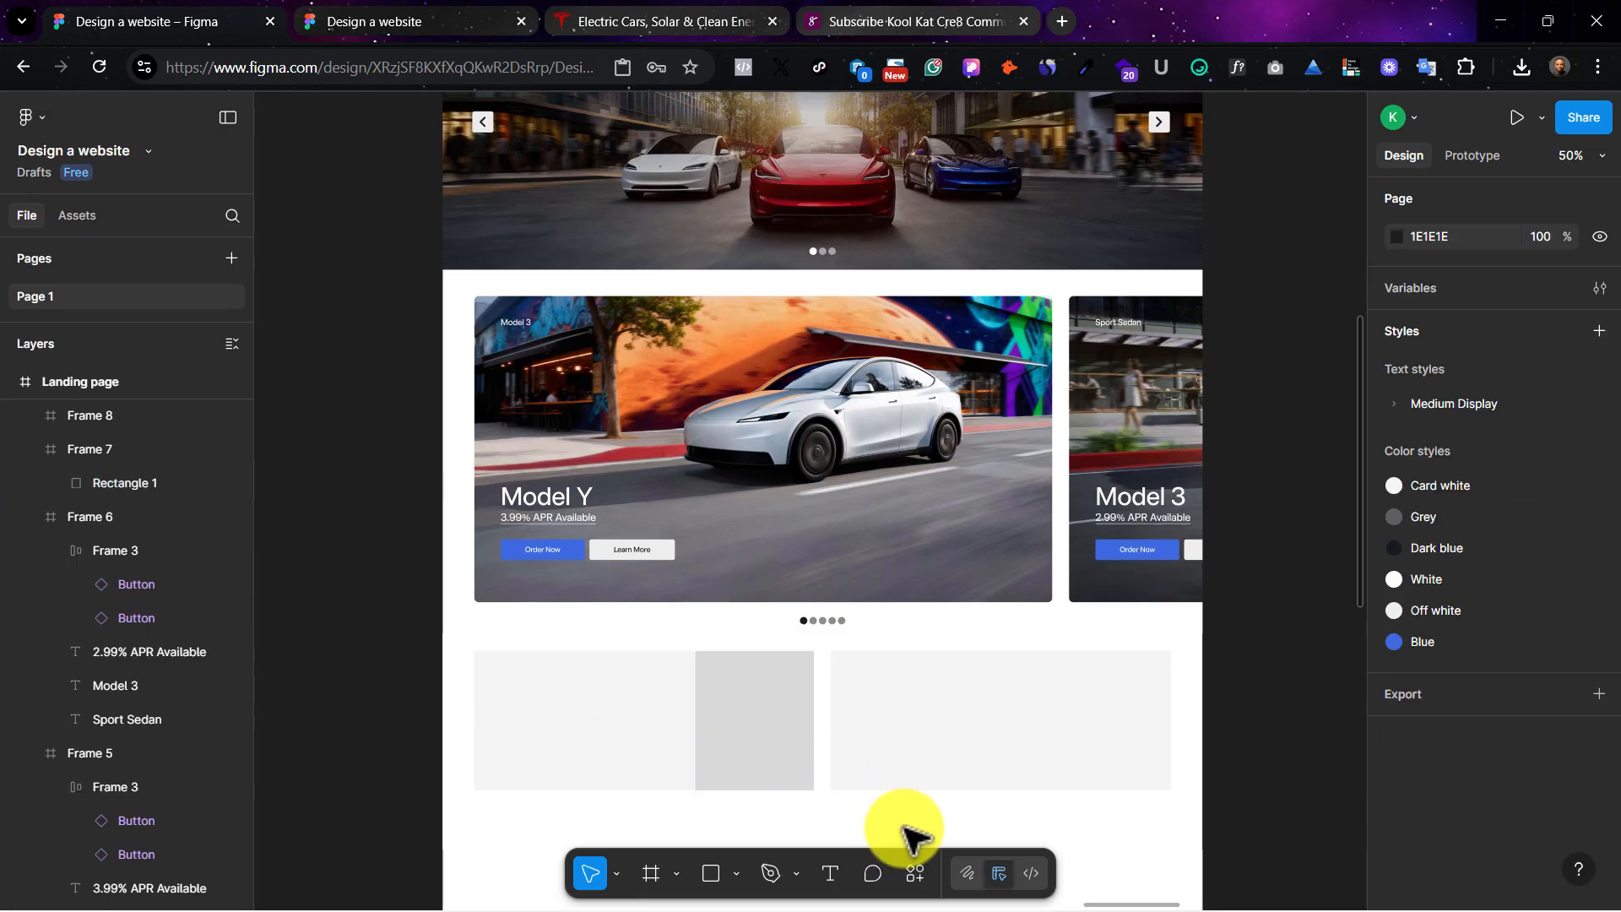
Step: Set the corner radius of both offer cards to 8 and check the rounded corners up close
left_click(555, 729)
left_click(963, 720, "shift")
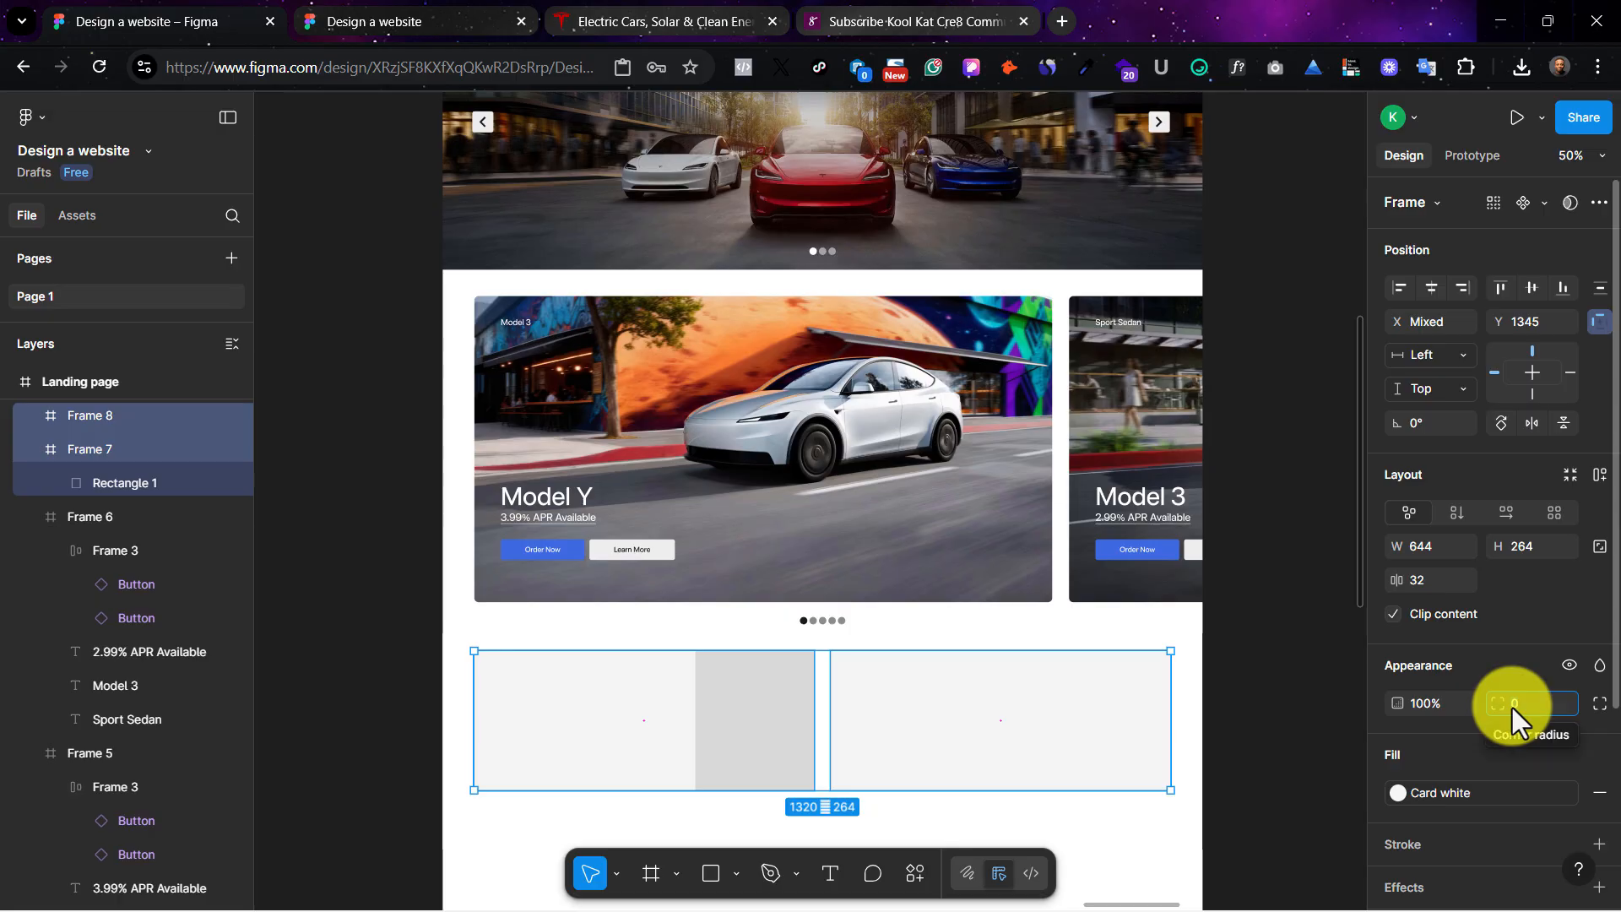
type("8")
left_click(1141, 836)
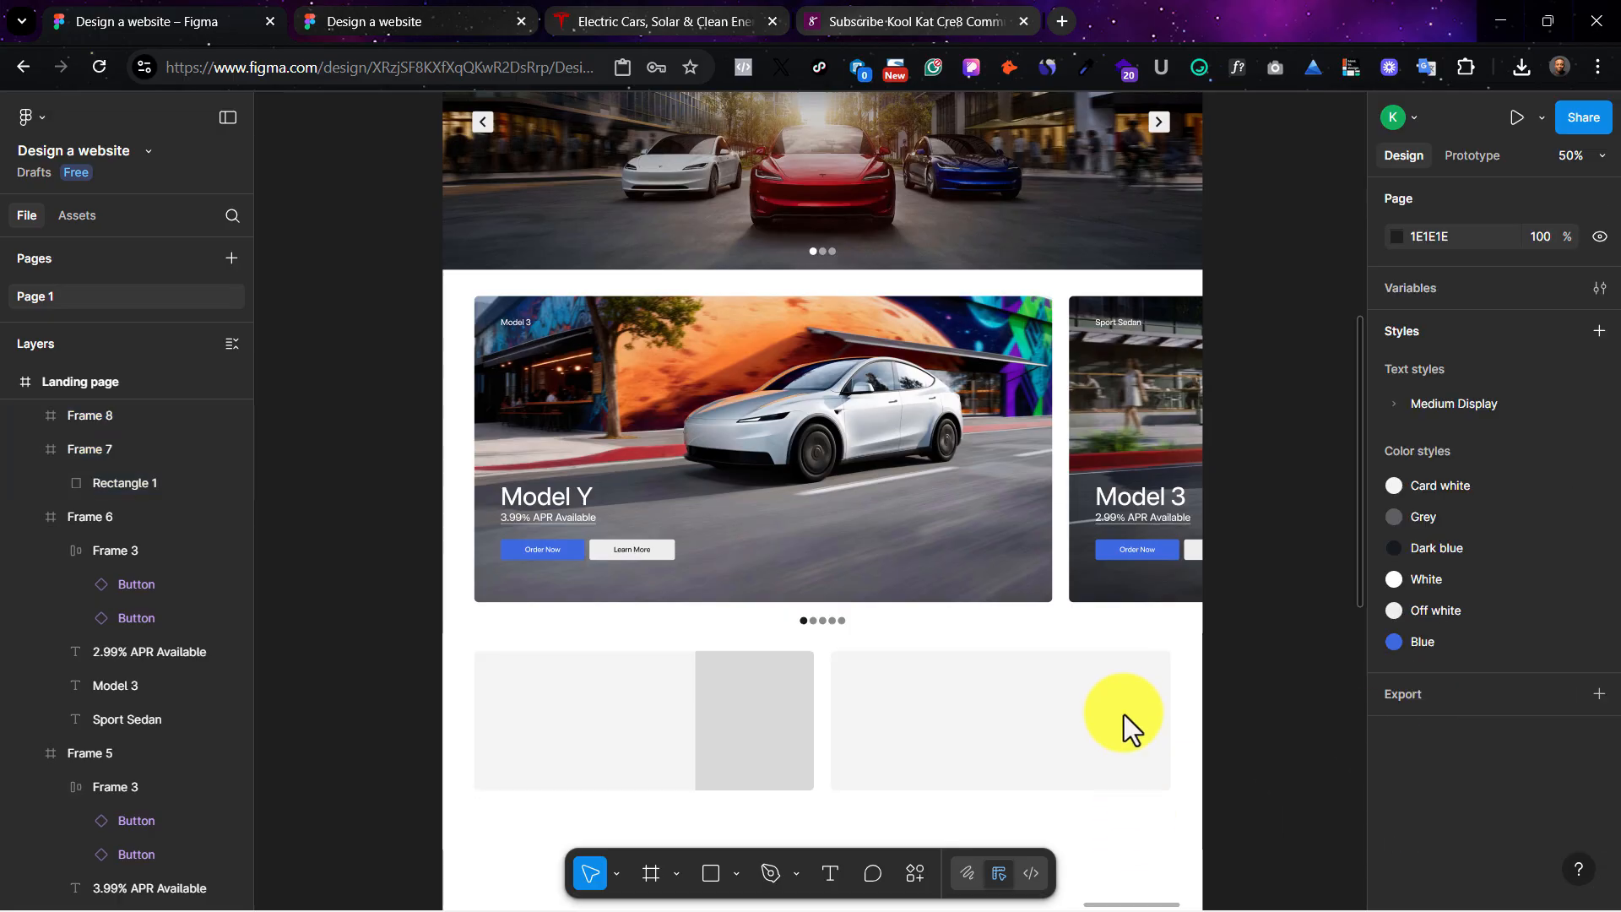
left_click(802, 677)
key("shift+0")
key("Escape")
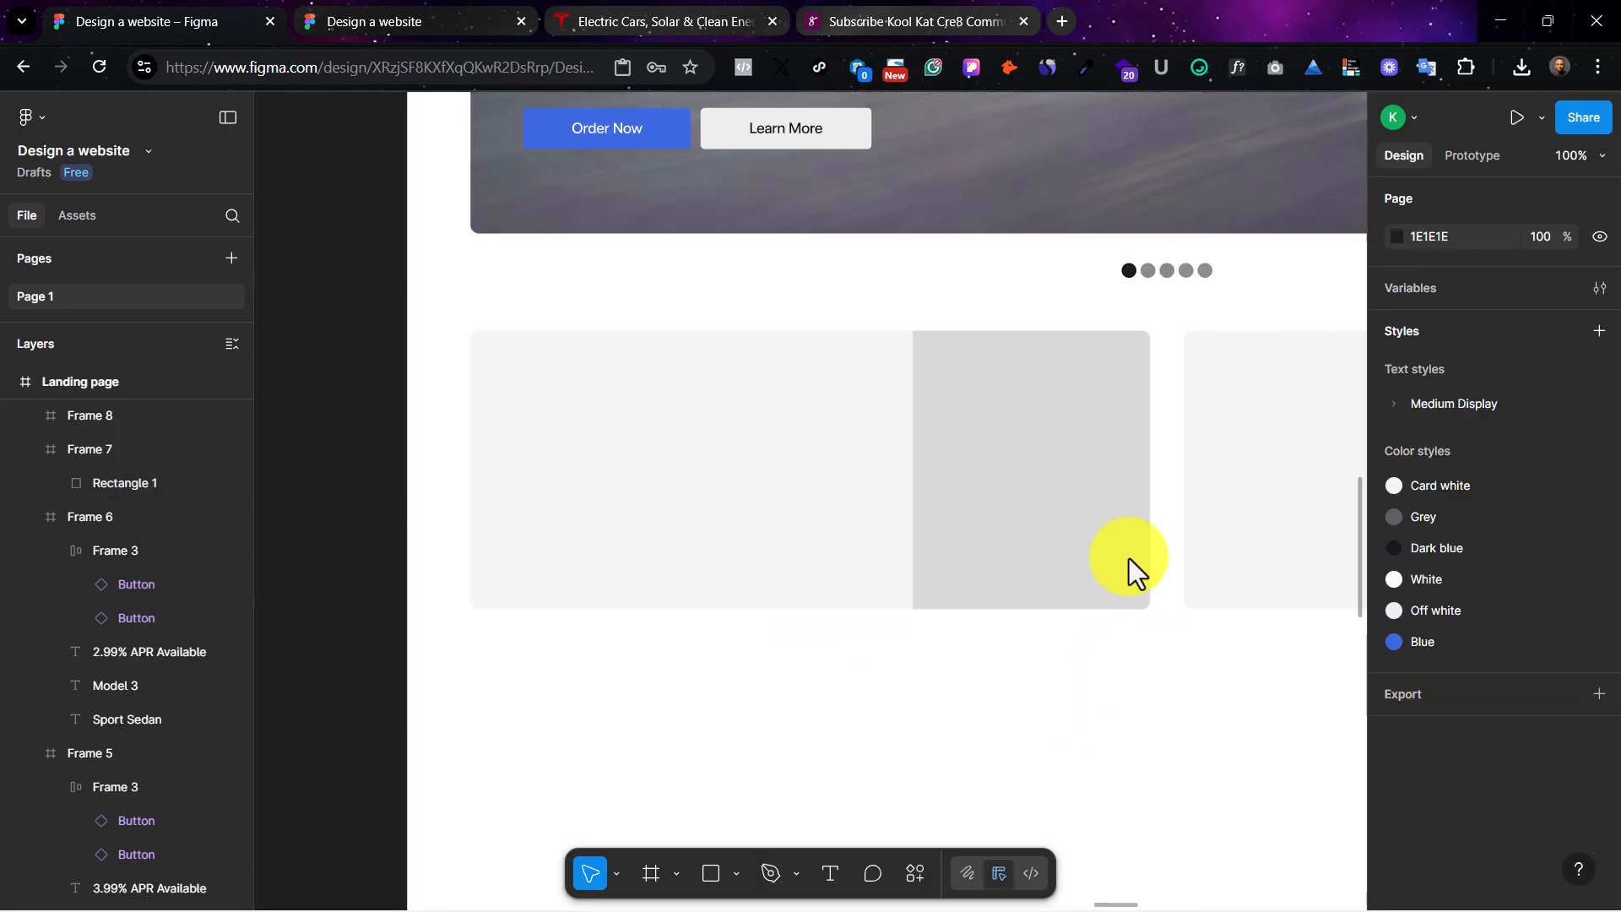
Step: Replace the fill of the rectangle in the first offer card with the Tesla vehicle lineup photo
left_click(989, 513)
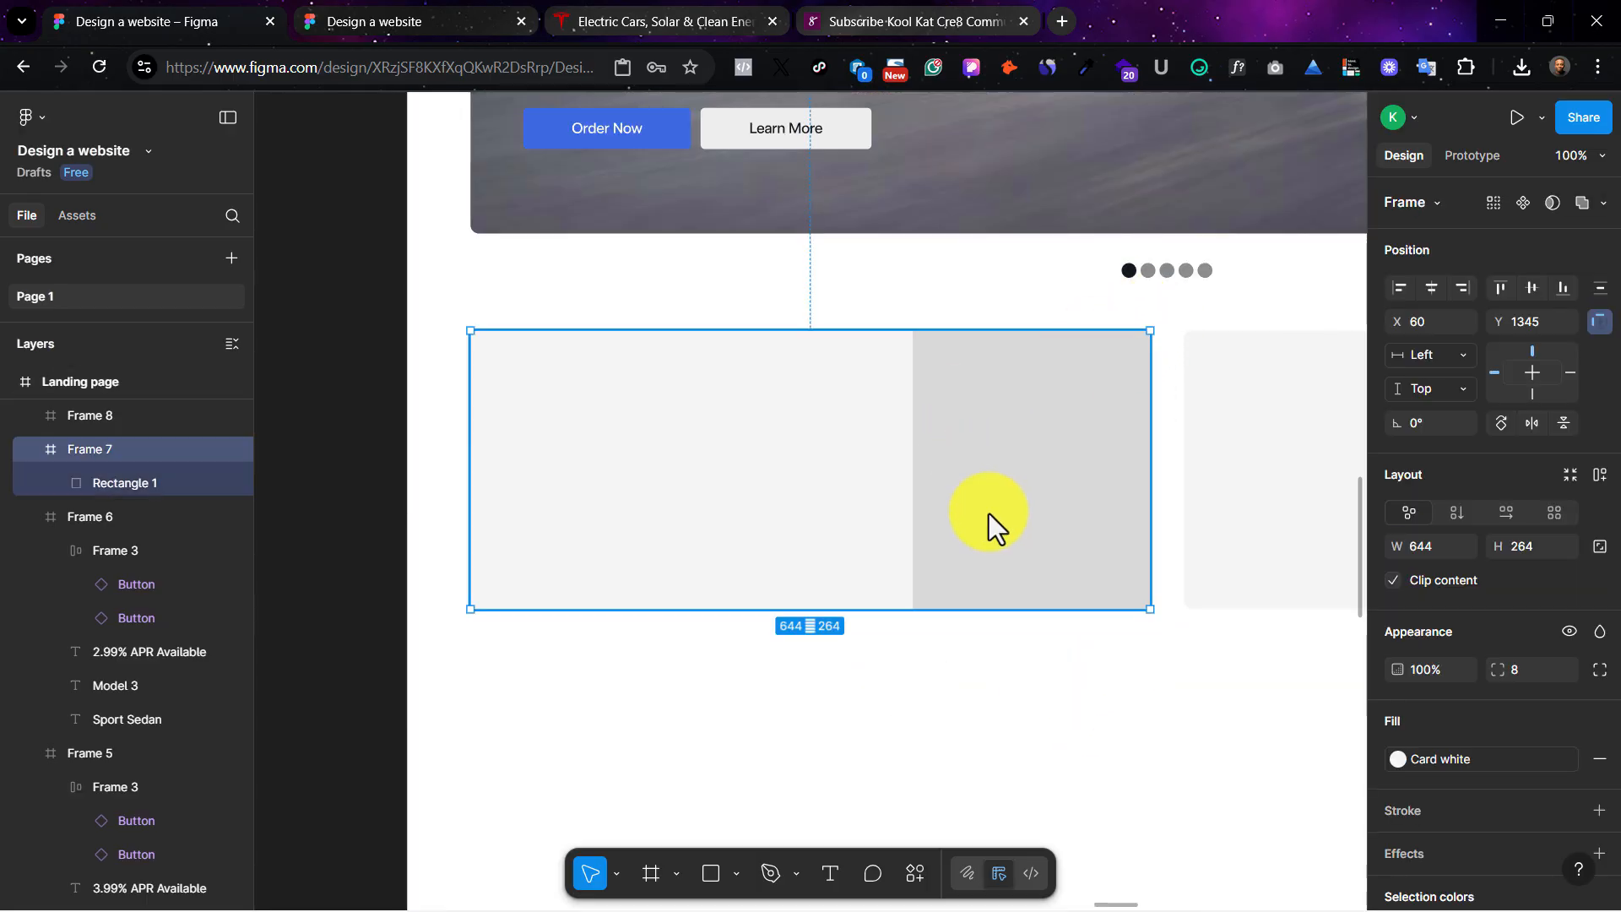
left_click(989, 514)
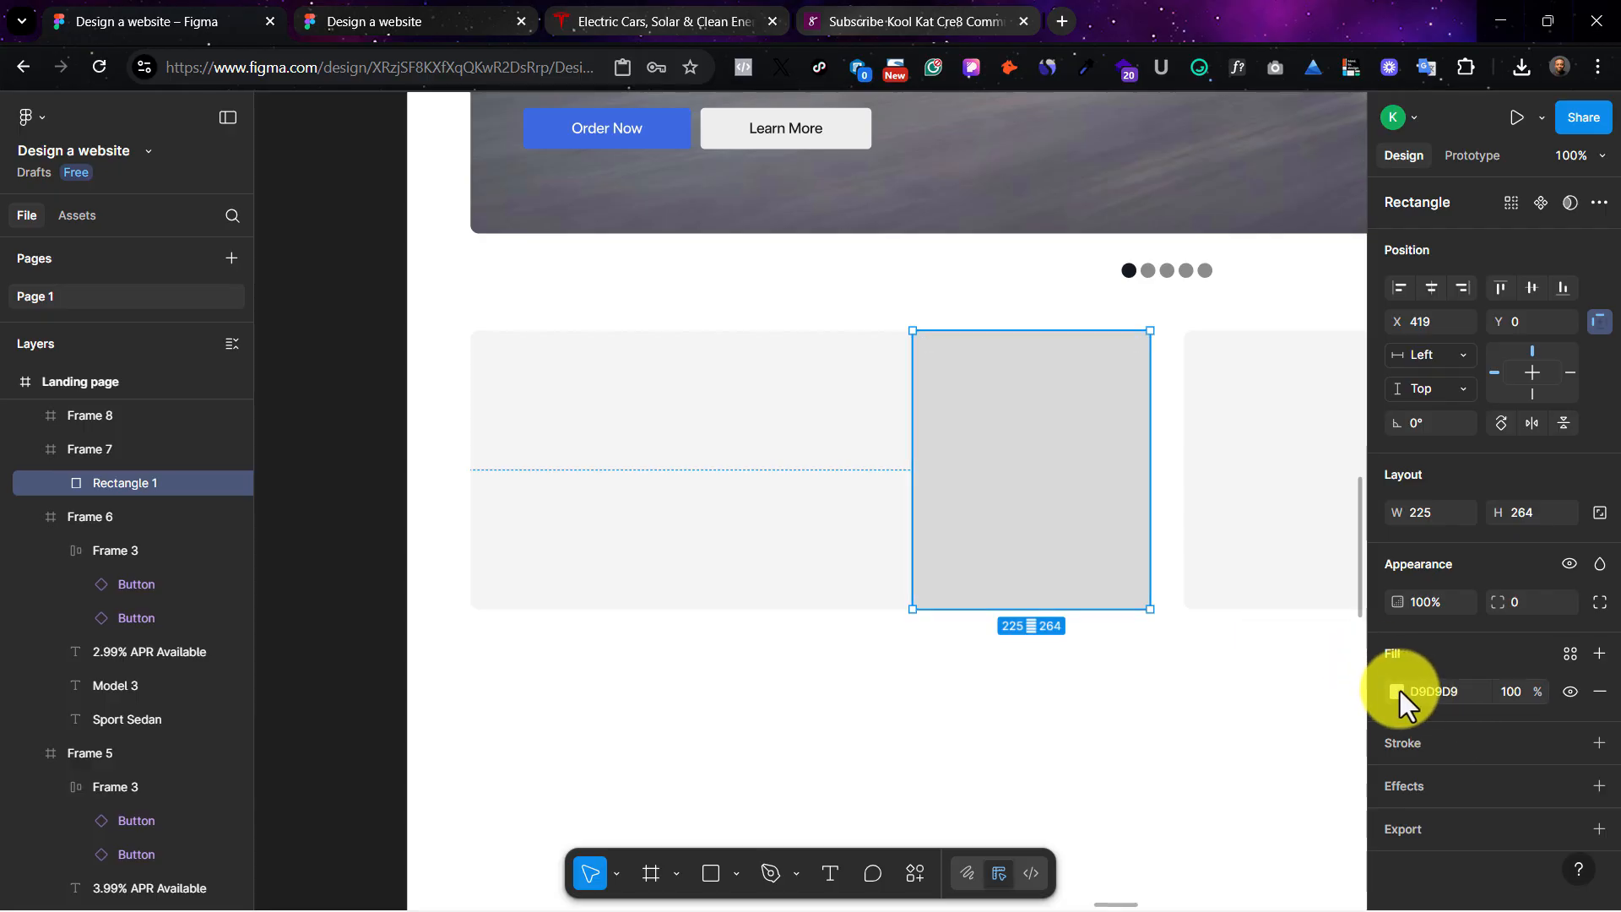
left_click(651, 12)
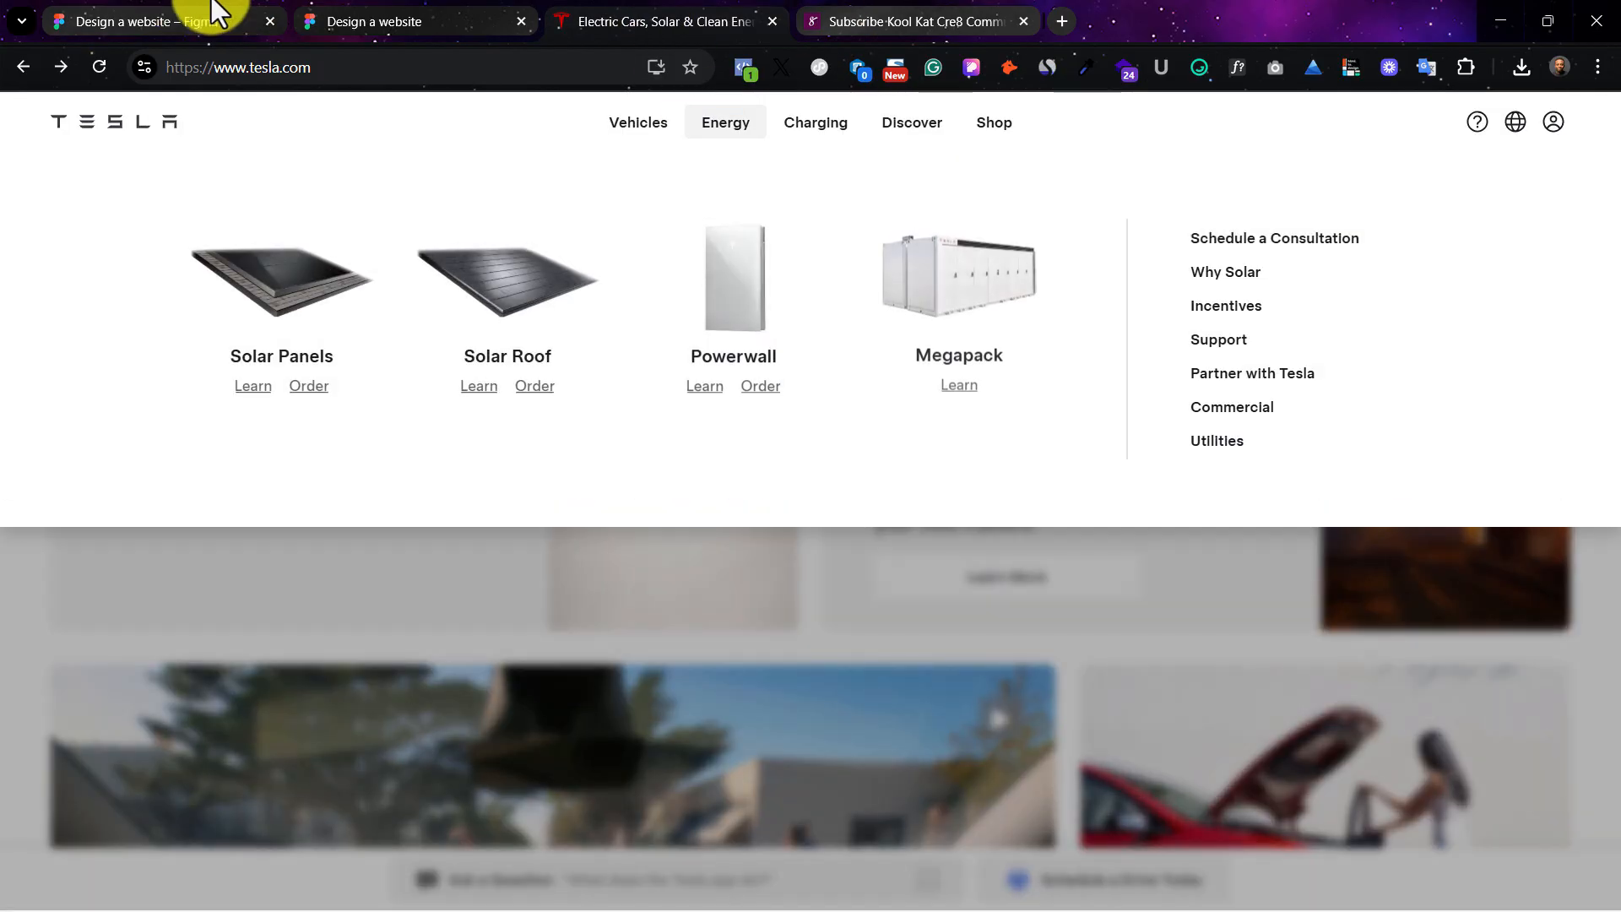
left_click(202, 15)
left_click(1395, 689)
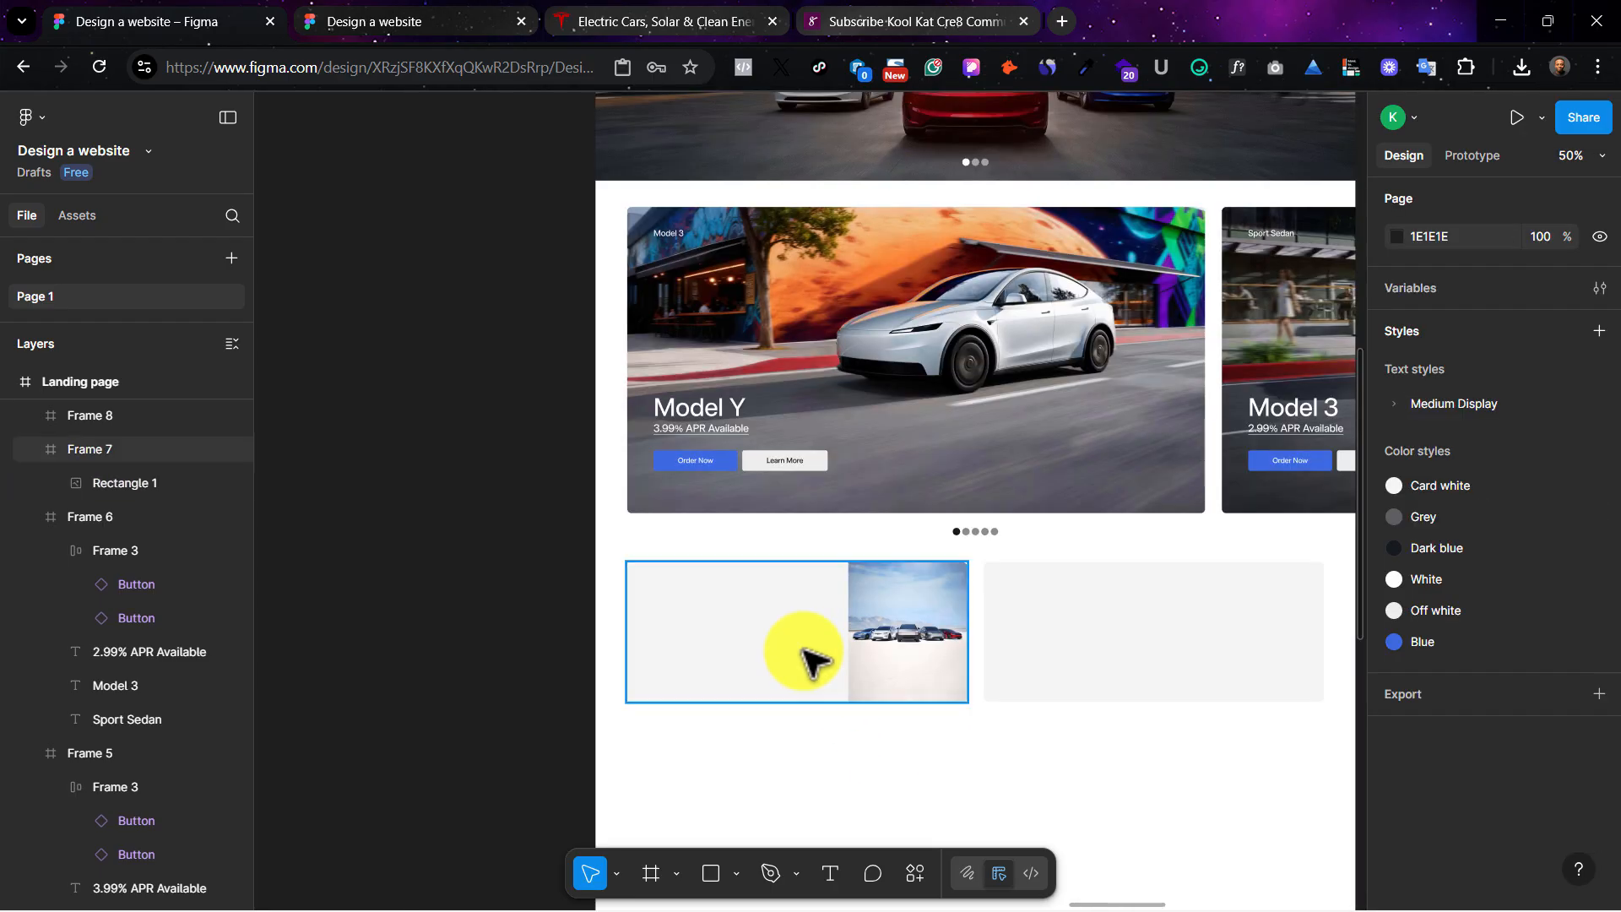
Step: Apply the Off white color style to the fill of both offer cards
left_click(774, 630)
left_click(1107, 622, "shift")
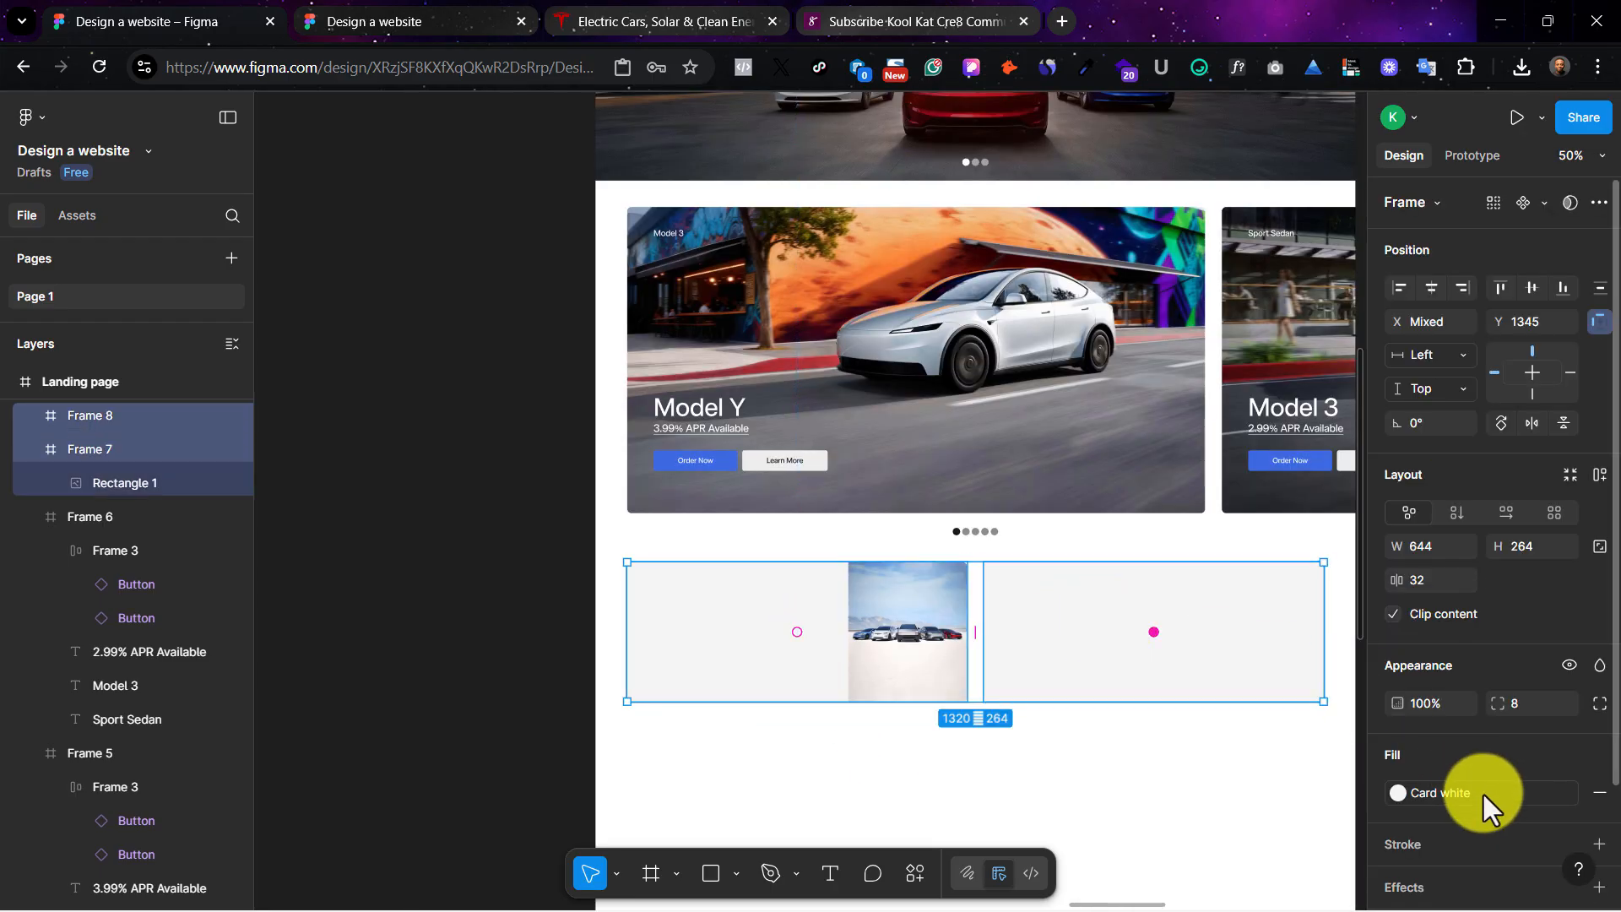
left_click(1465, 809)
left_click(1195, 826)
left_click(1050, 777)
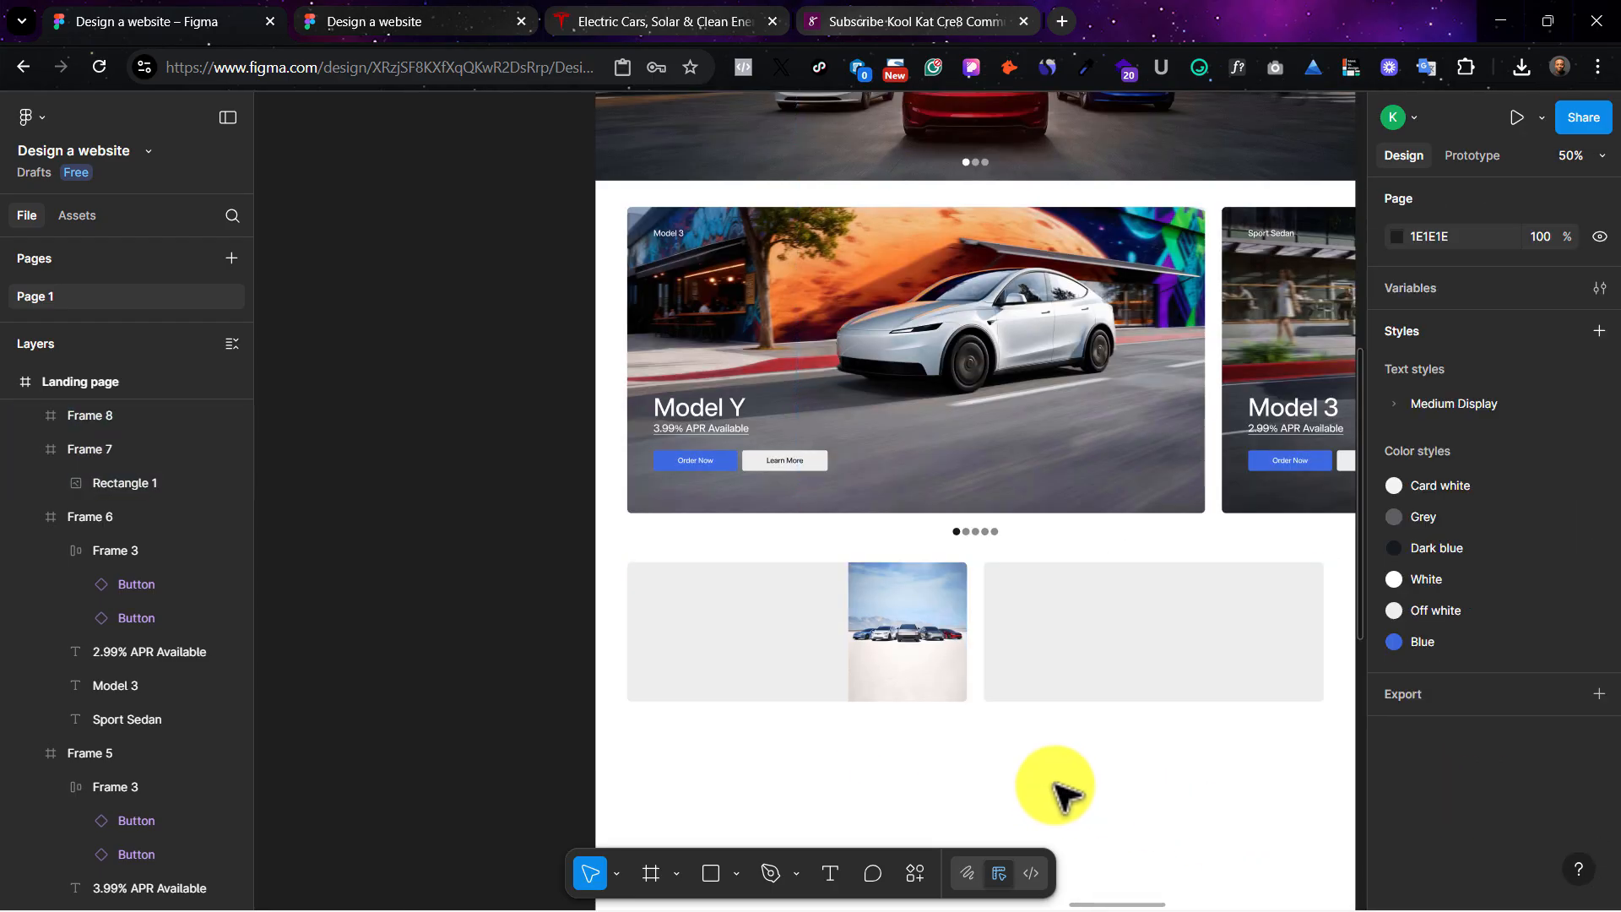
Step: Inspect the font properties of the Current Offers heading and its subtext on the Tesla website with WhatFont
left_click(746, 636)
key("shift+2")
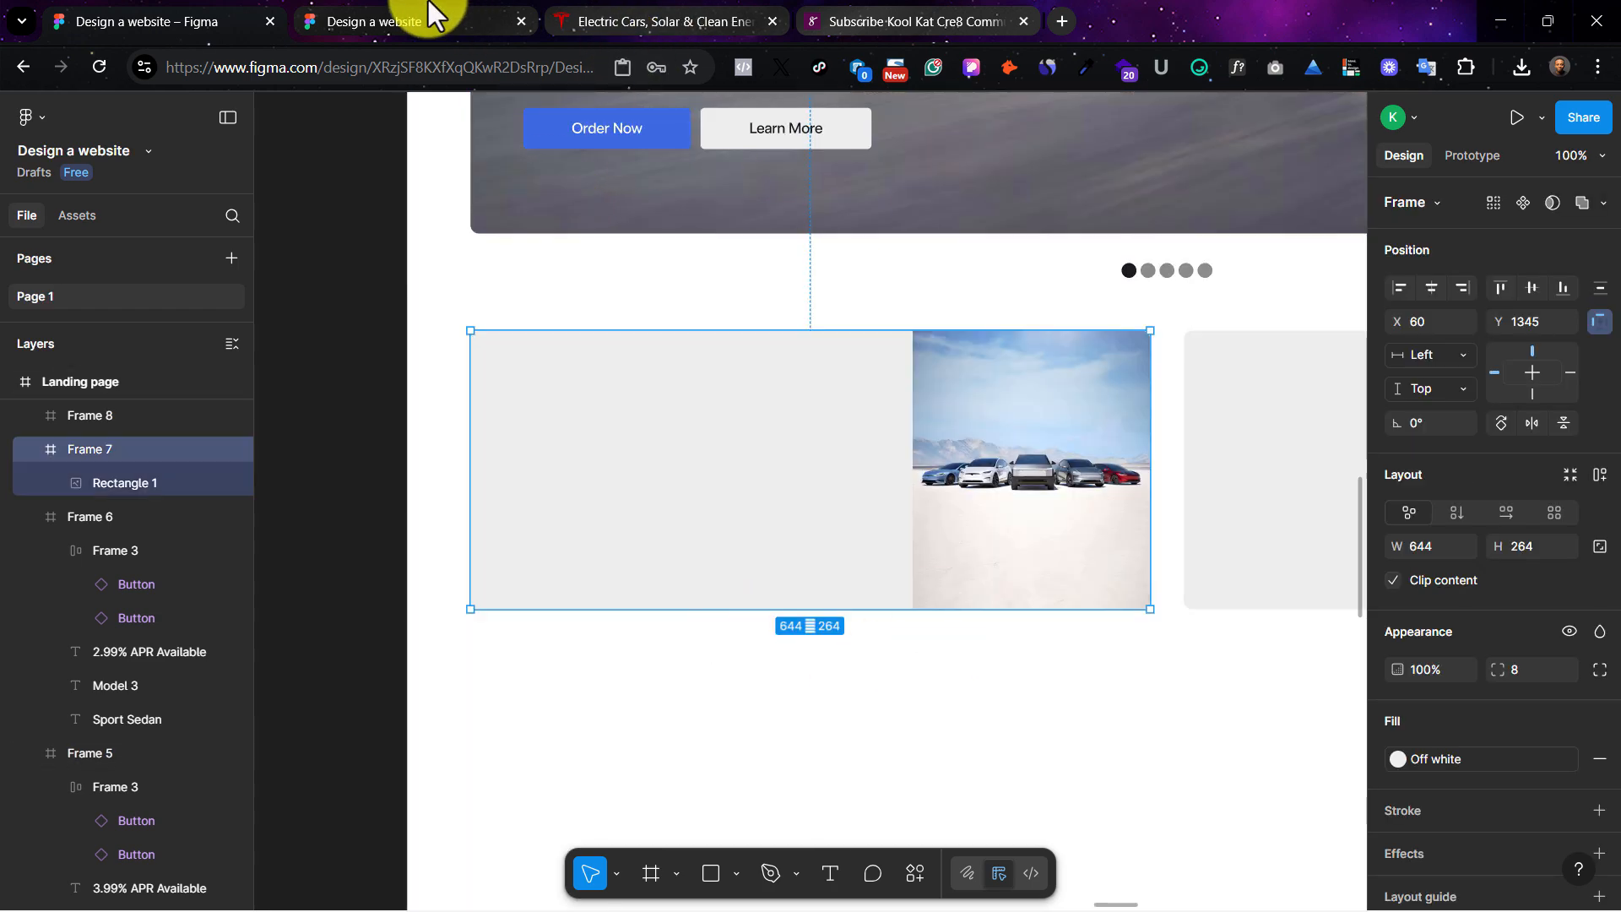
left_click(634, 13)
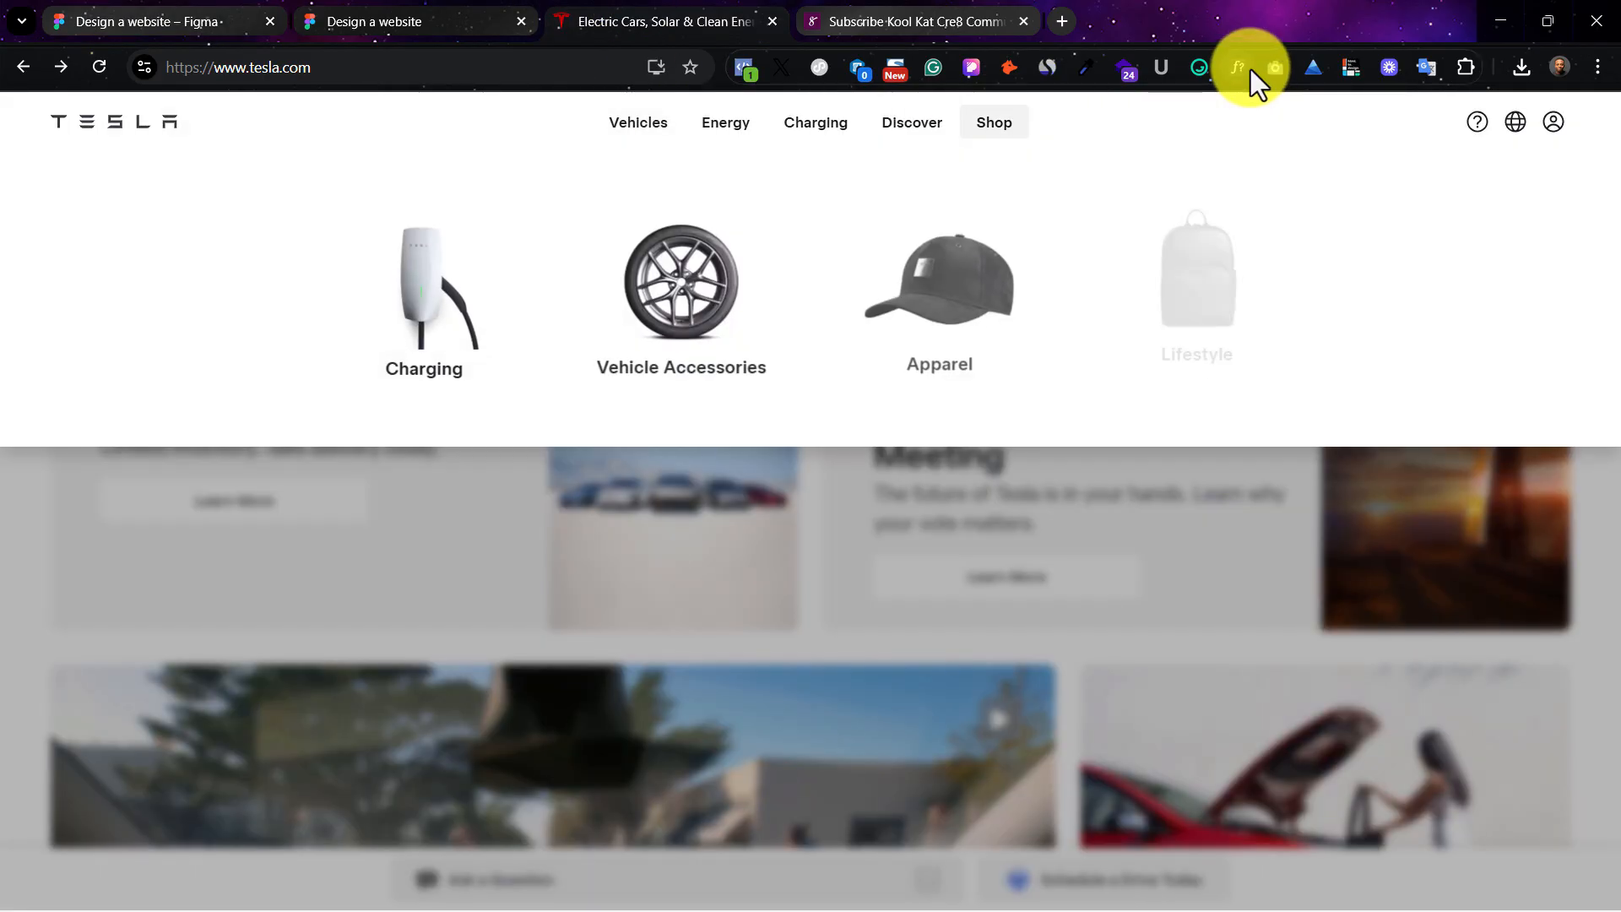
left_click(1244, 66)
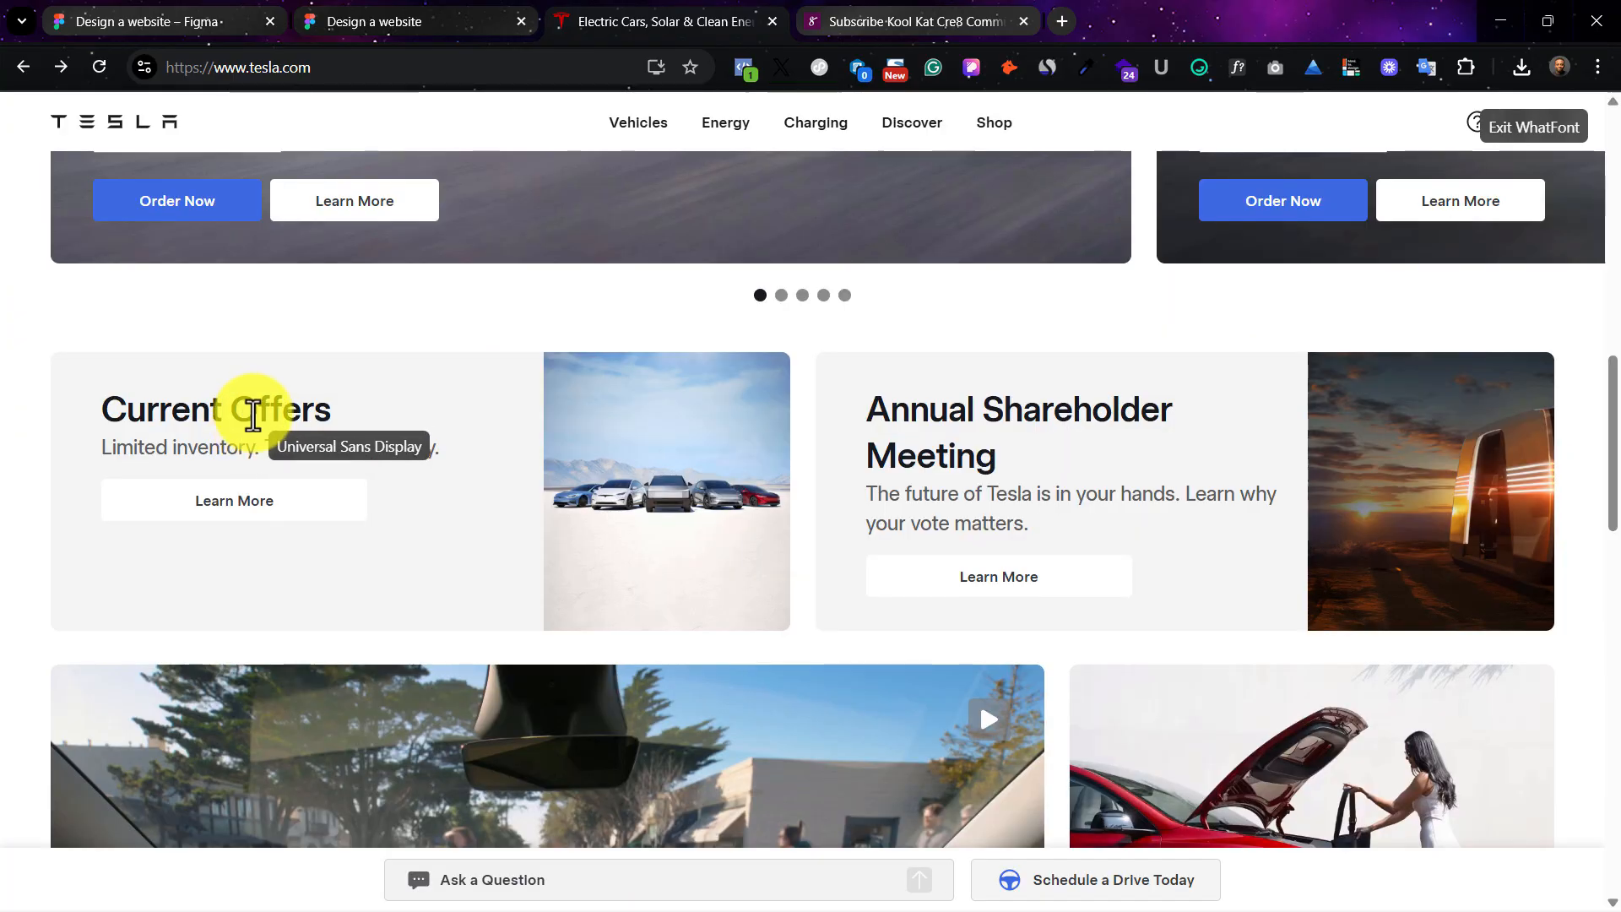
left_click(236, 409)
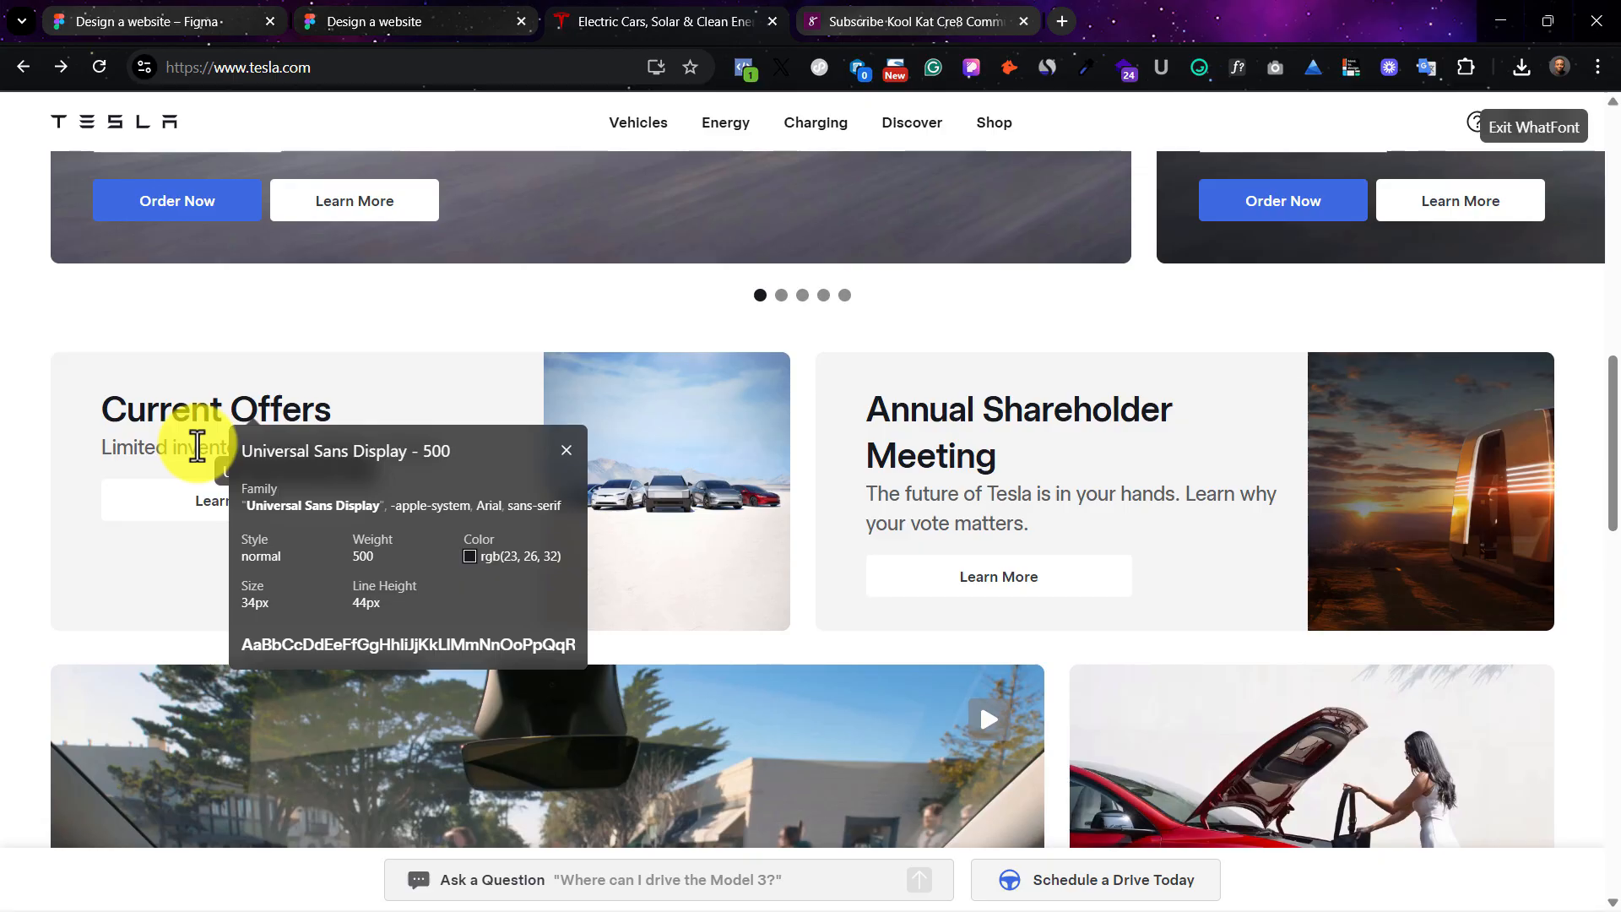
left_click(196, 447)
key("ctrl+1")
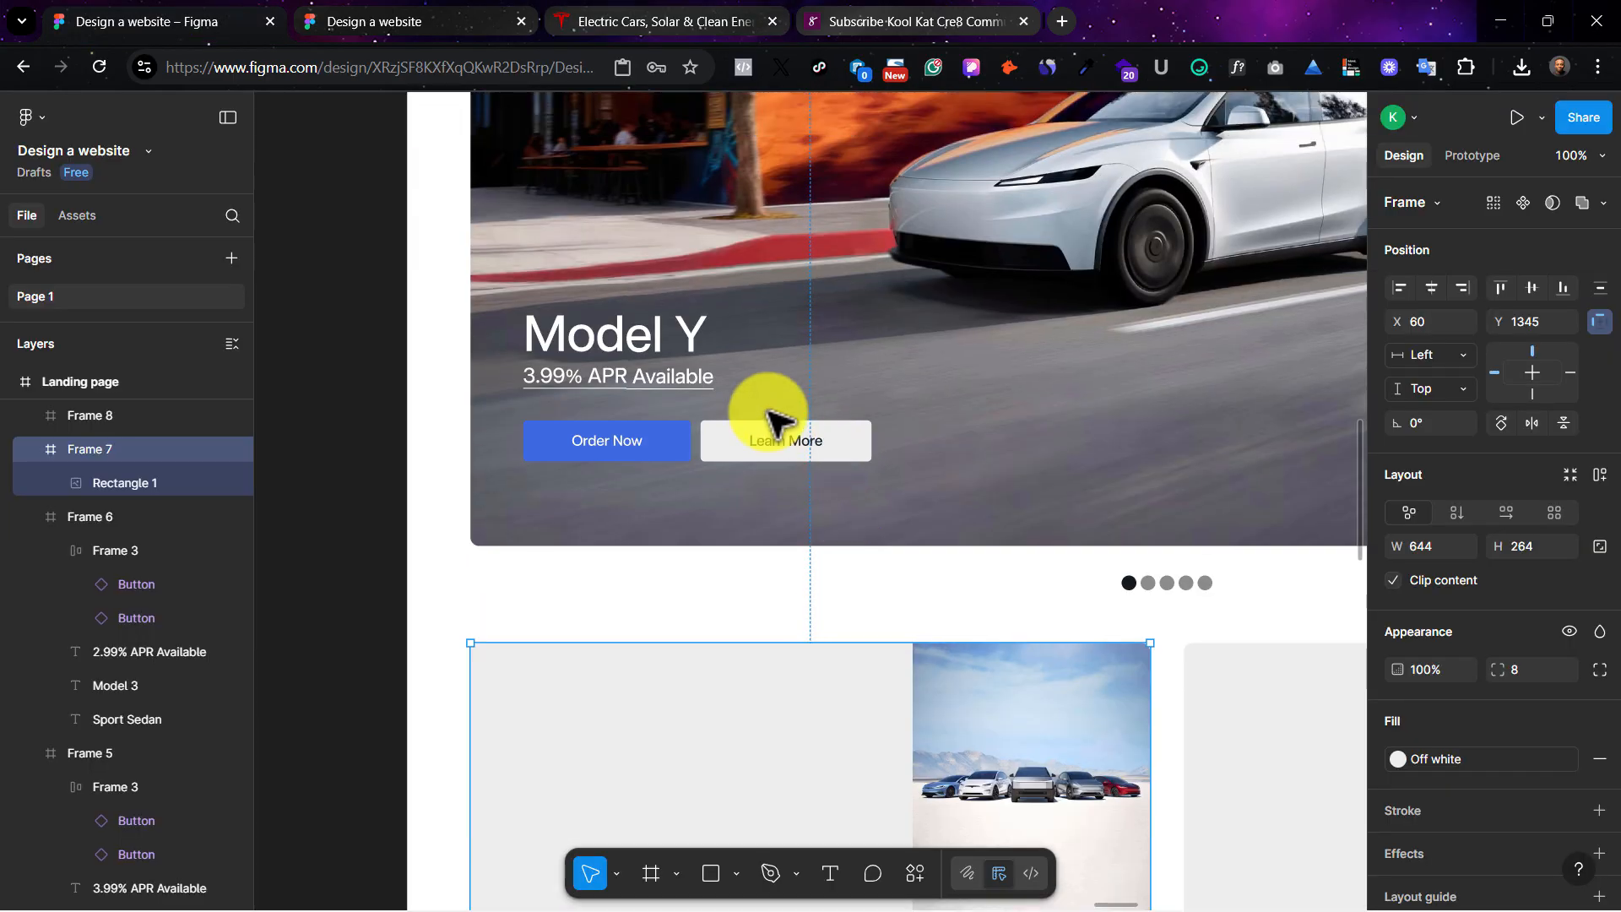
Step: Place two copies of the Model Y title in the first offer card, styled XXX Large (36) and Large (20), both in Dark blue
scroll(717, 363, "up", 1)
double_click(650, 357)
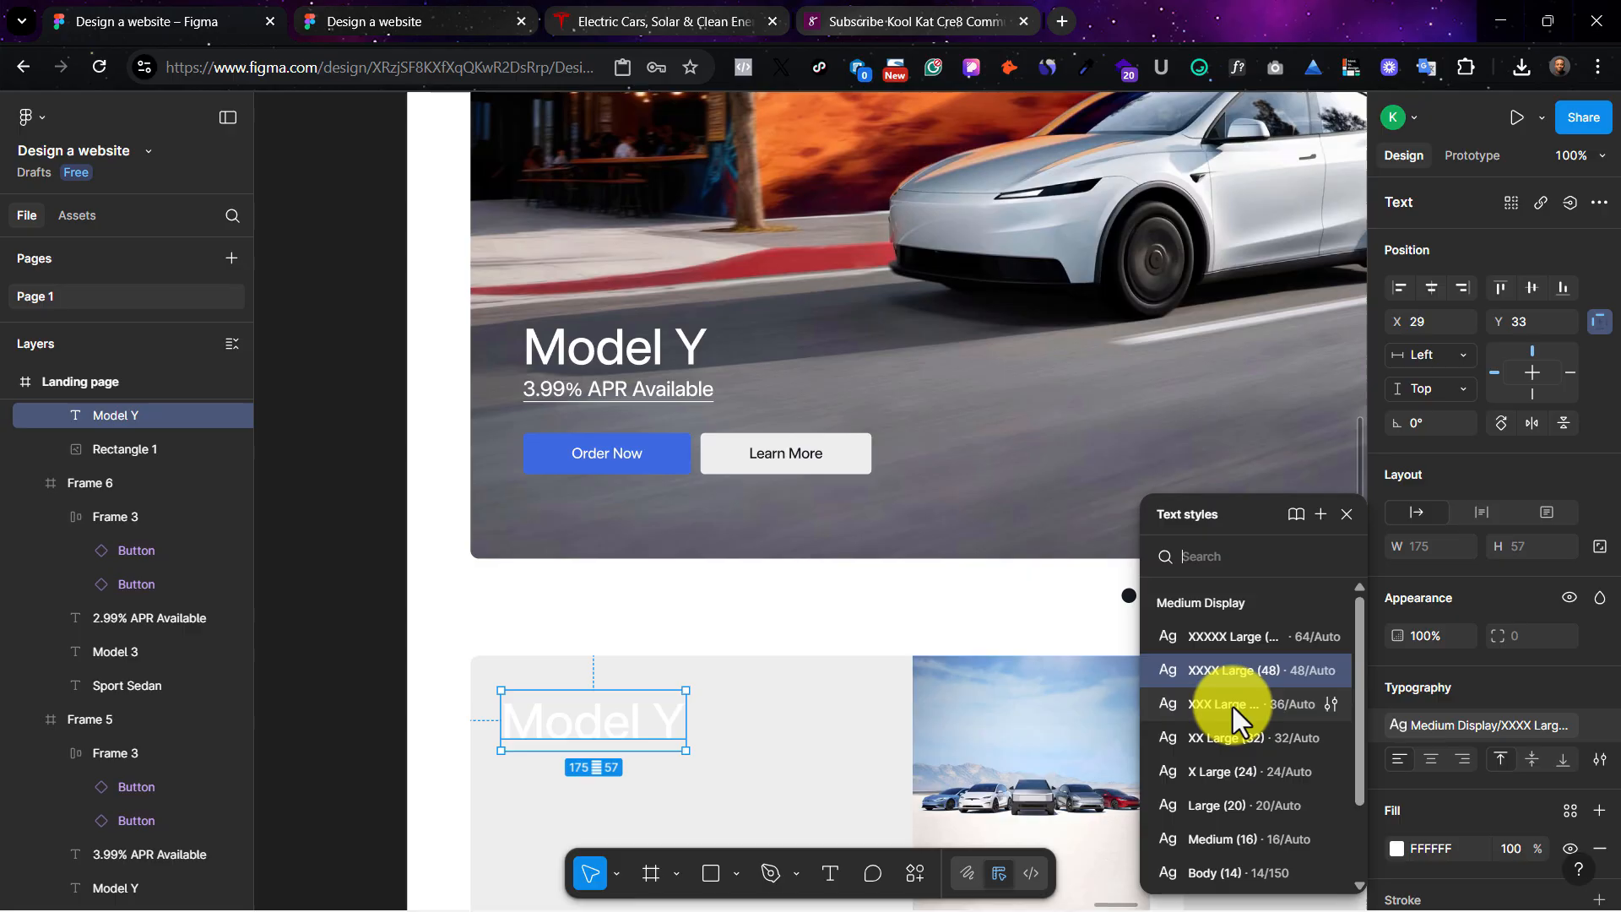
left_click(1230, 707)
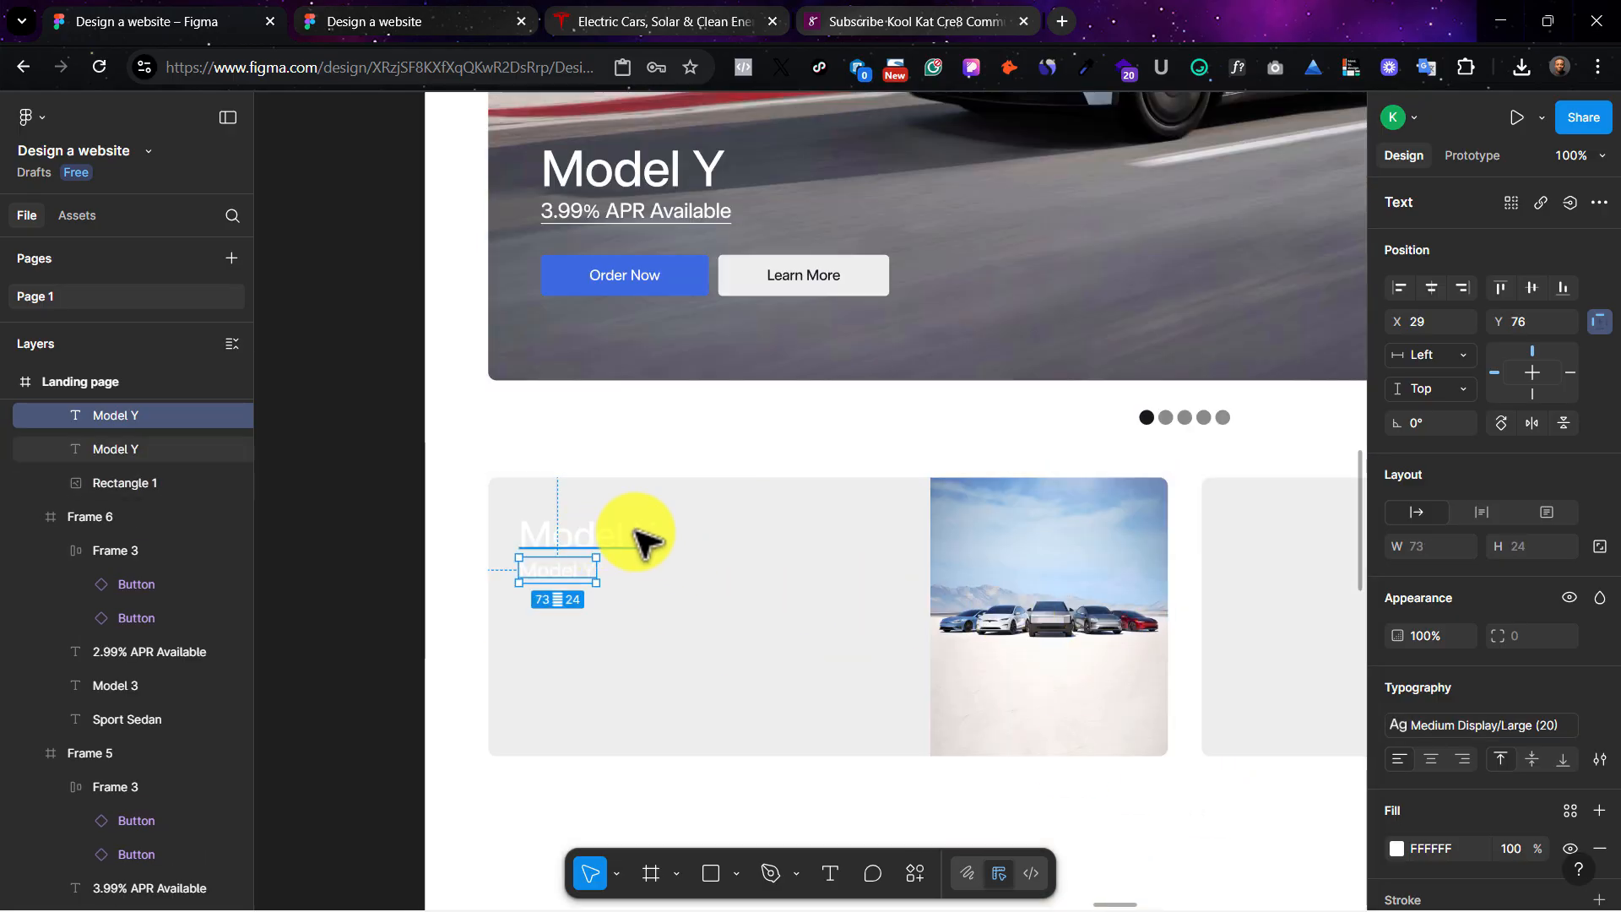
left_click(636, 532, "shift")
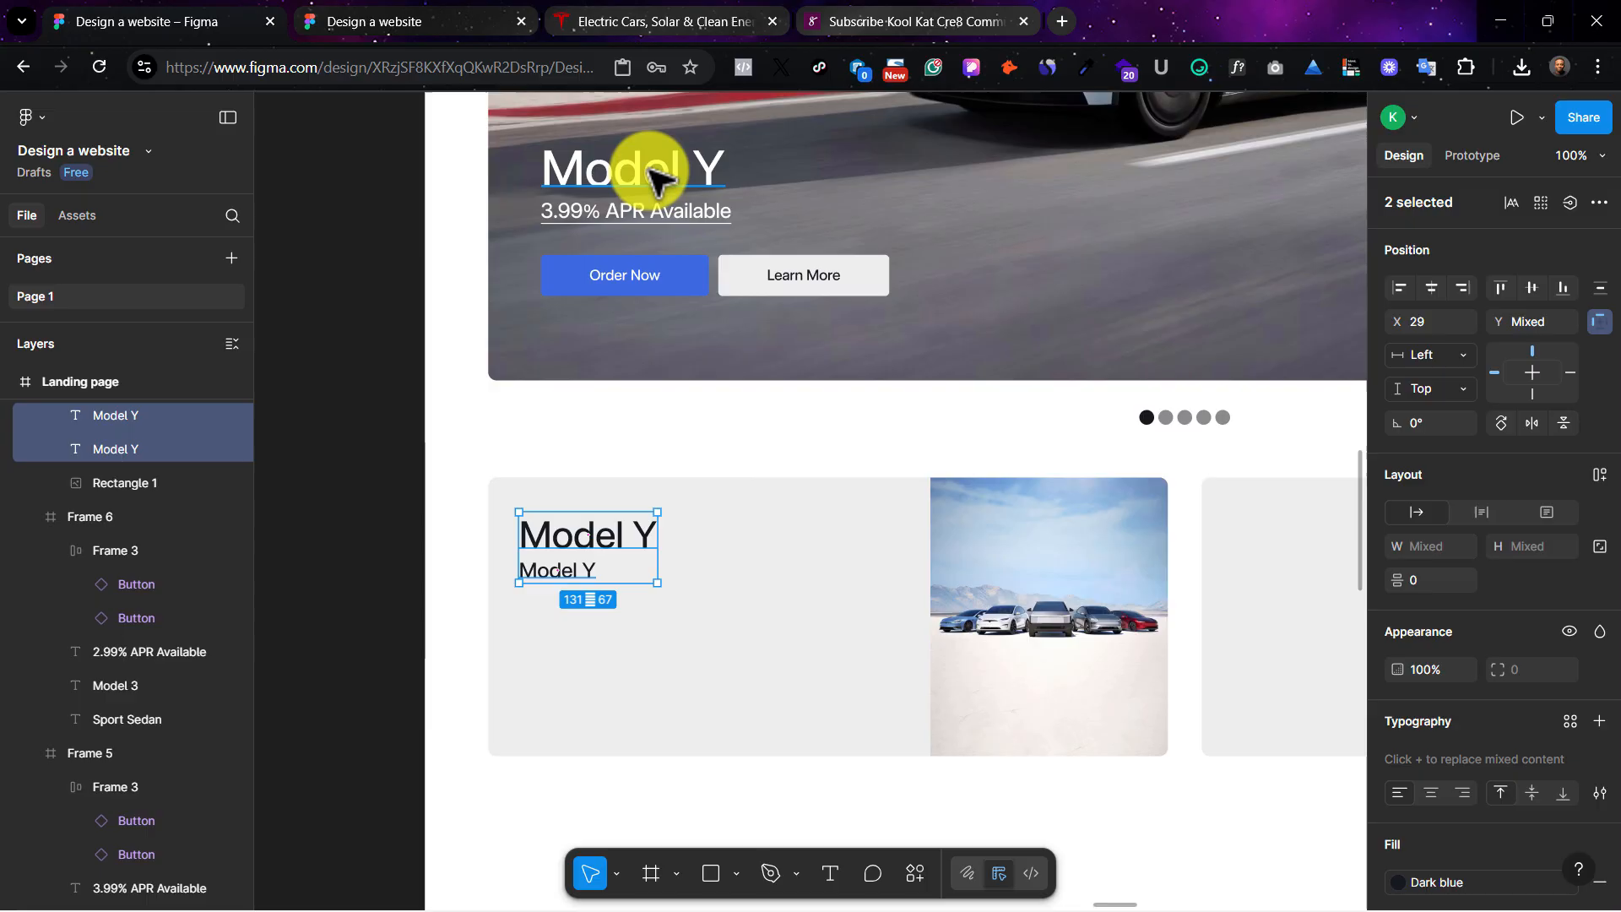
Step: Apply the White color style to the model names and APR lines on both vehicle carousel cards
double_click(650, 172)
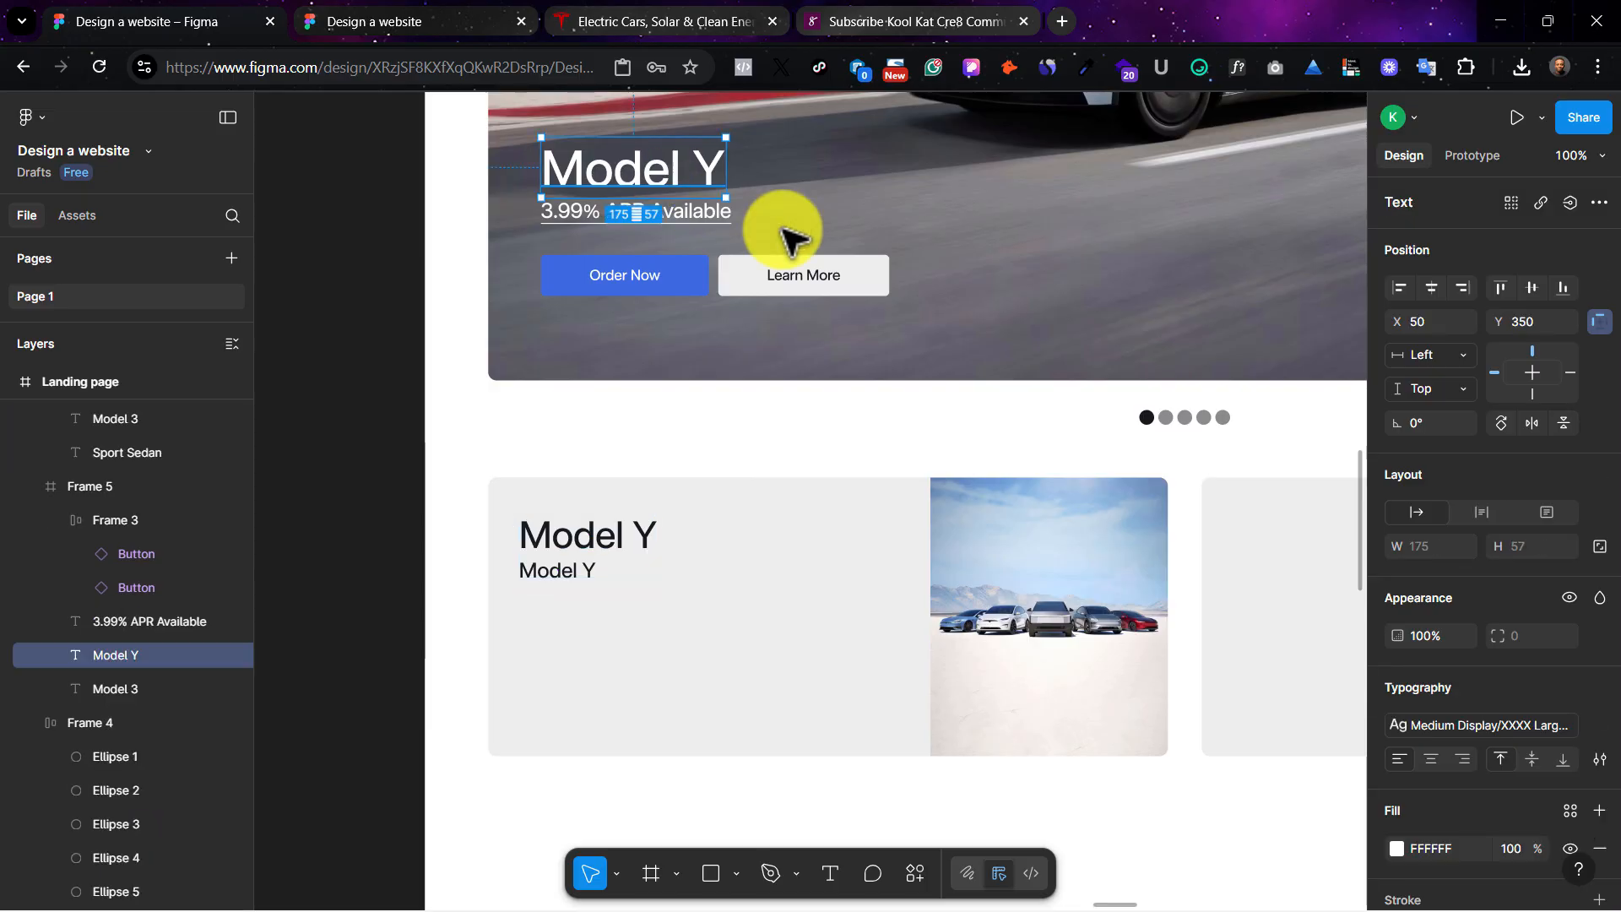
left_click(717, 221, "shift")
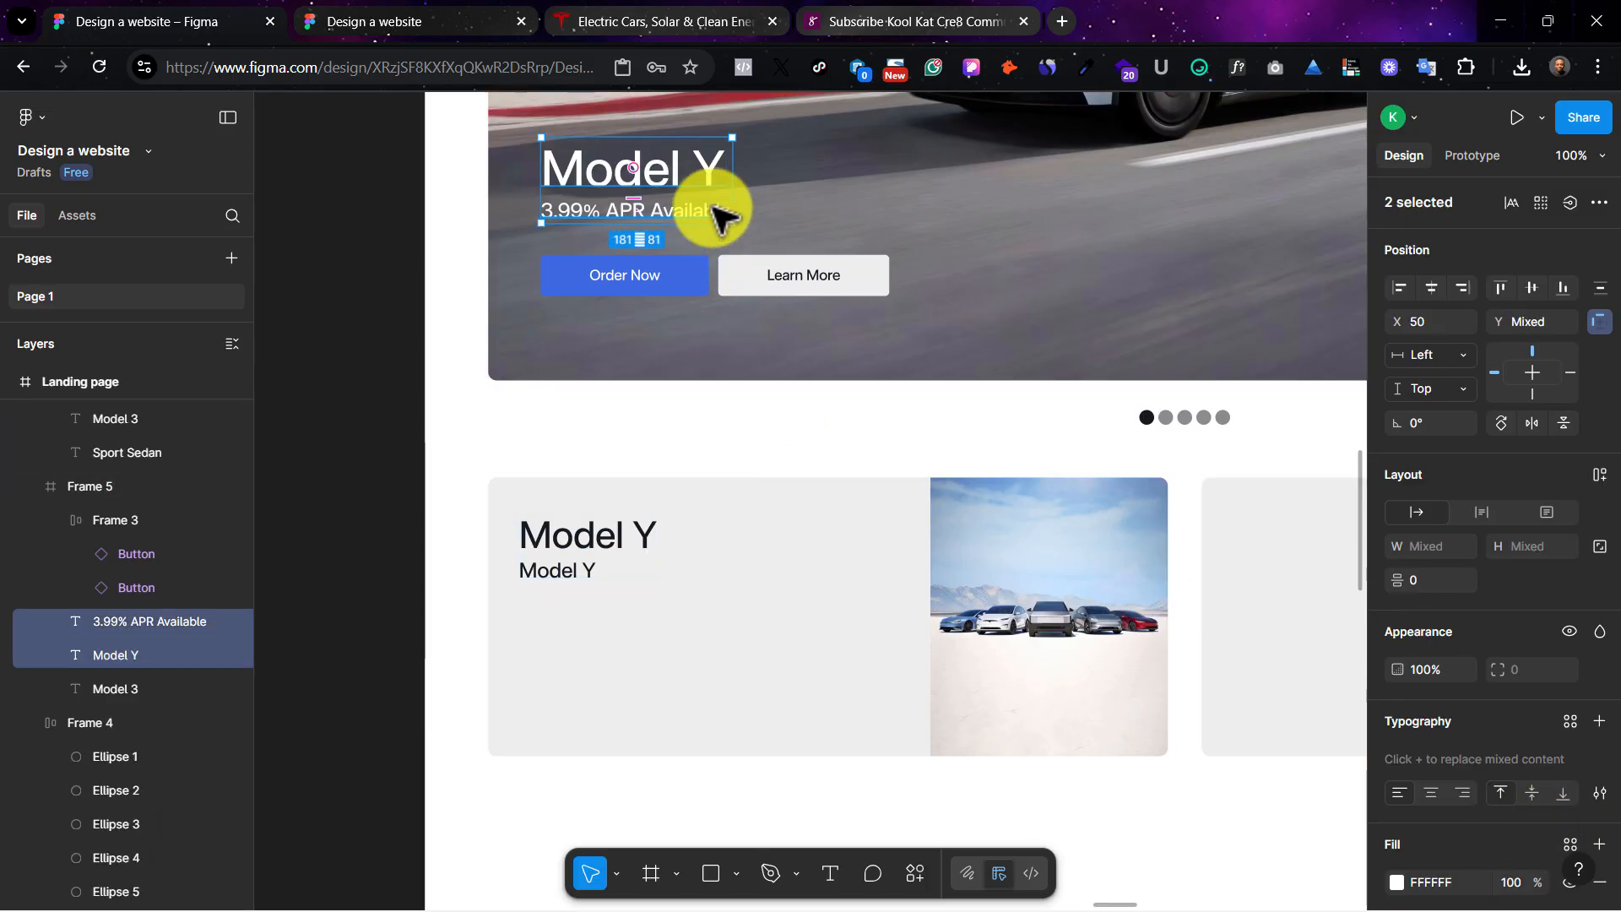
key("ctrl+minus")
scroll(713, 206, "right", 5)
left_click(1124, 470, "shift")
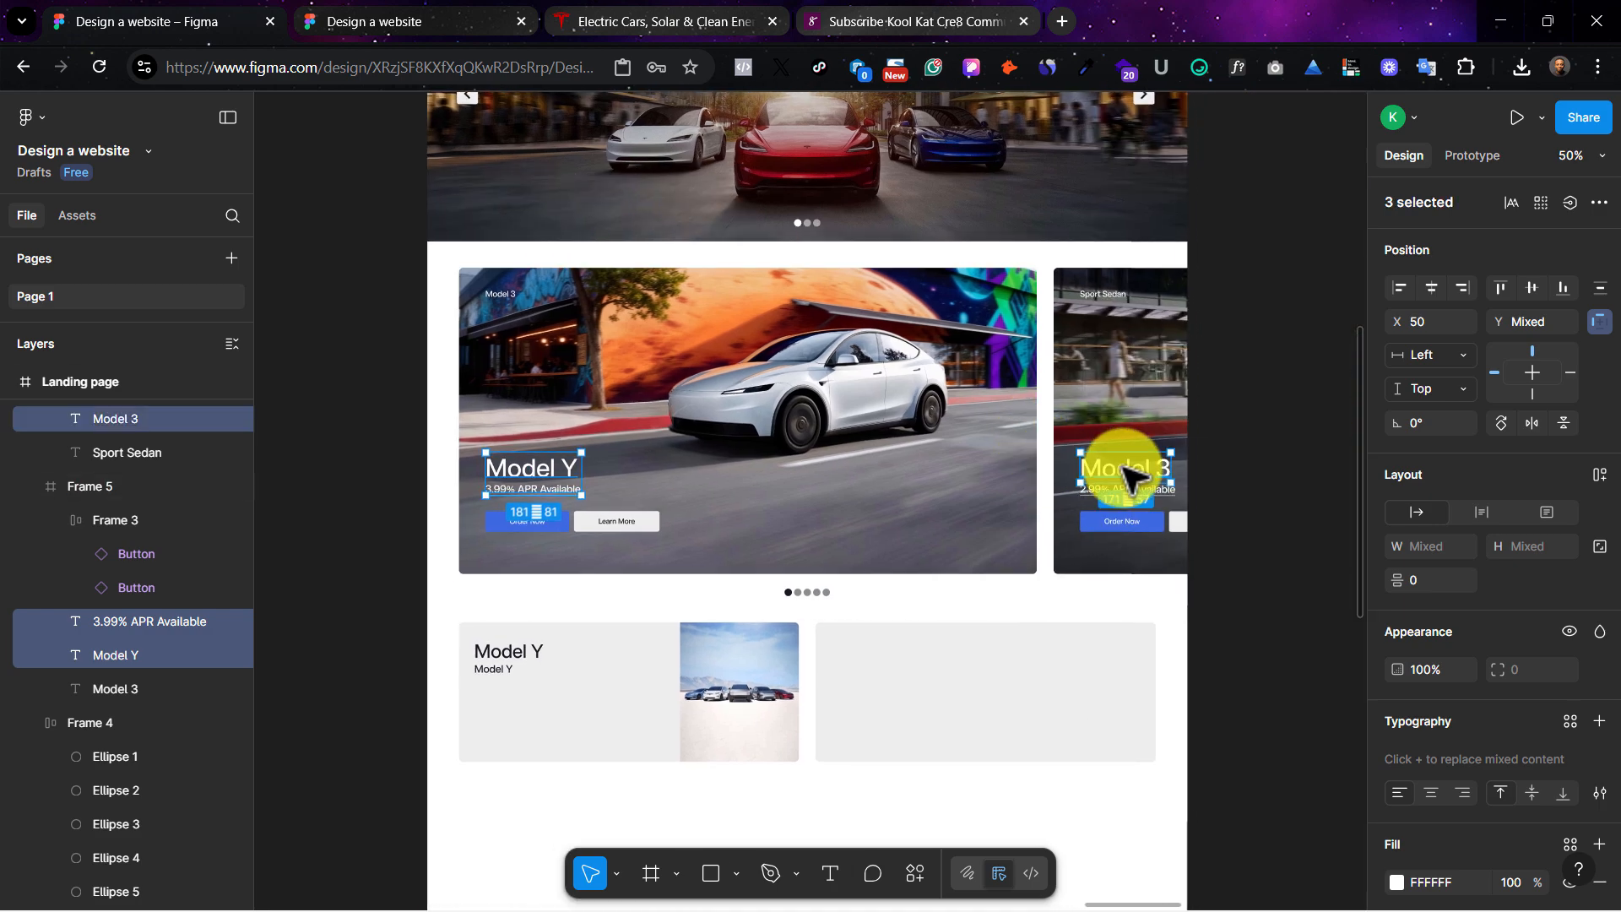
left_click(1122, 490, "shift")
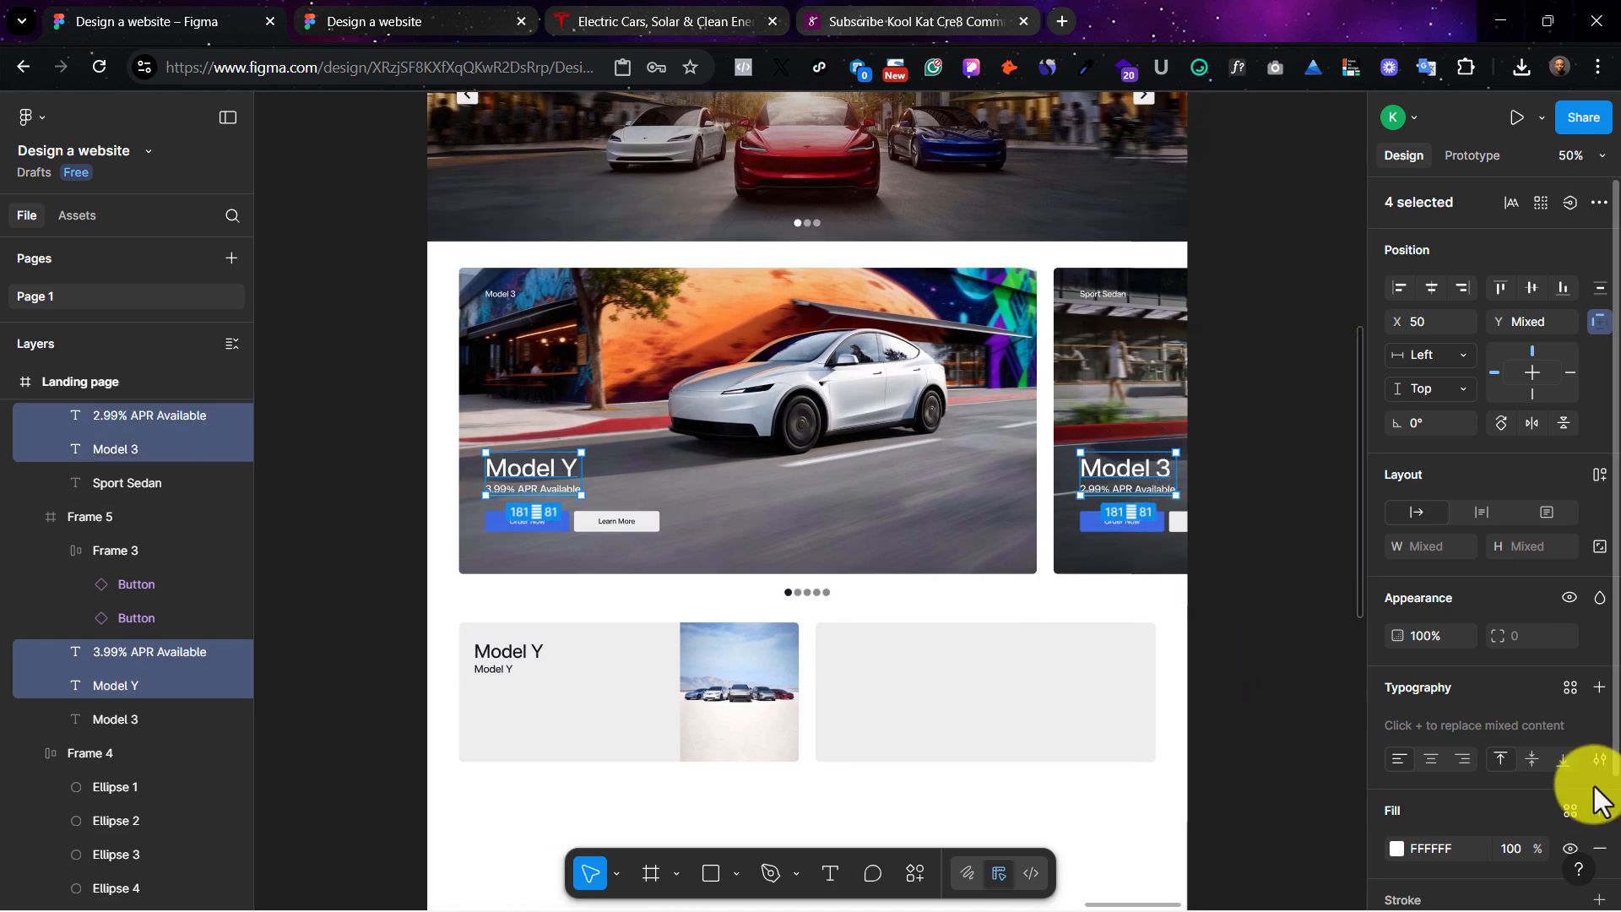
left_click(1570, 812)
left_click(1295, 798)
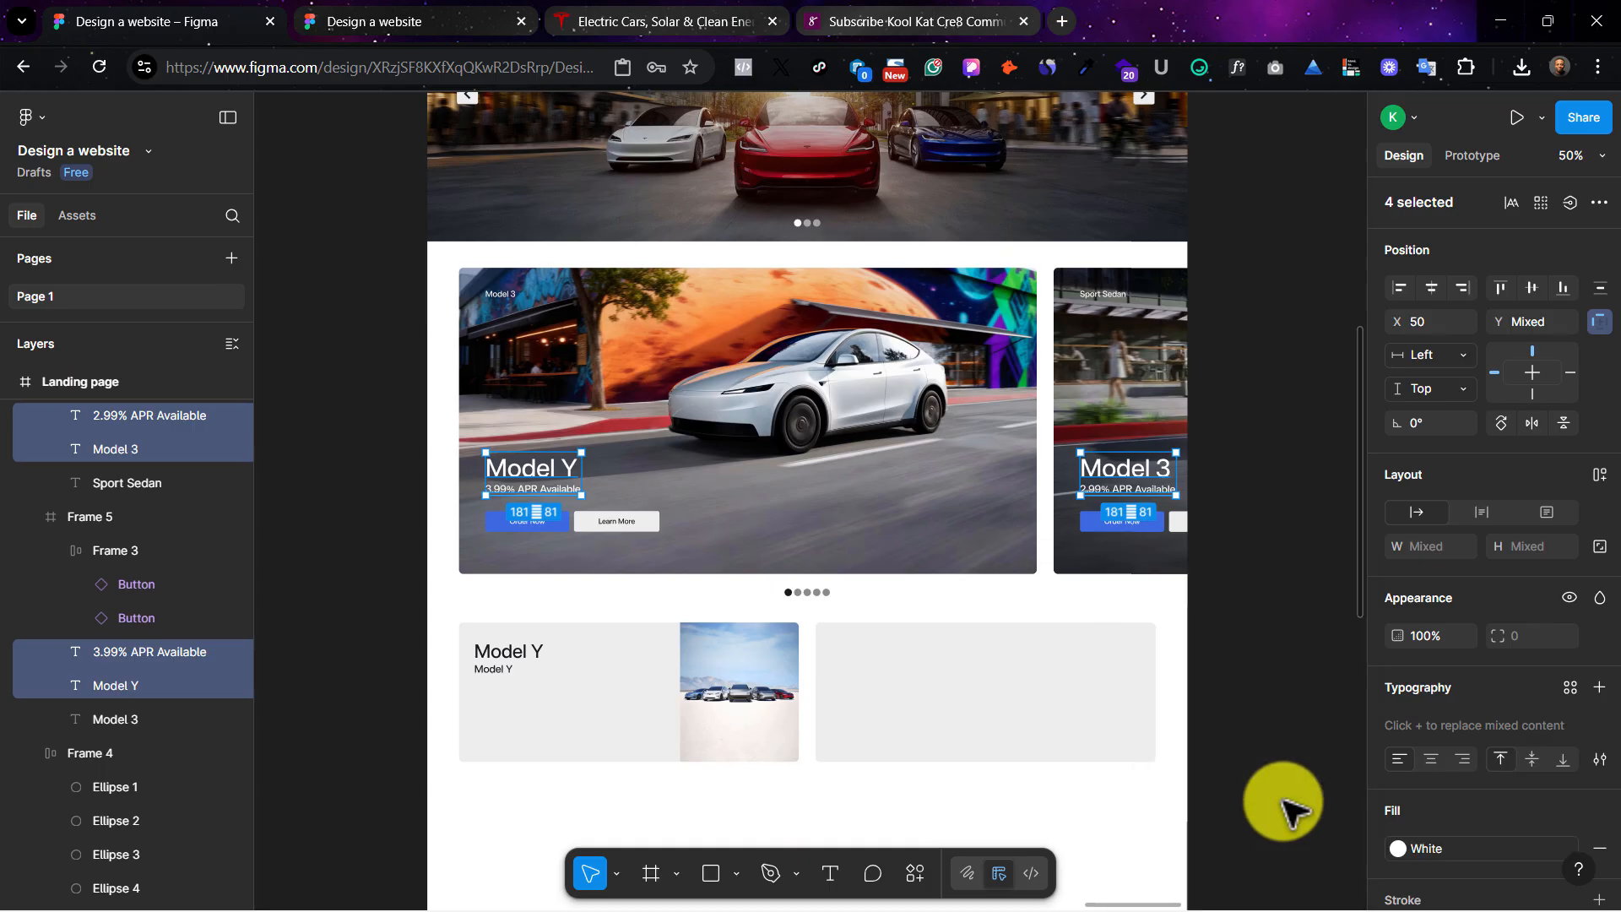
left_click(1195, 635)
Step: Apply the Grey color style to the smaller text line in the first offer card
scroll(796, 517, "down", 4)
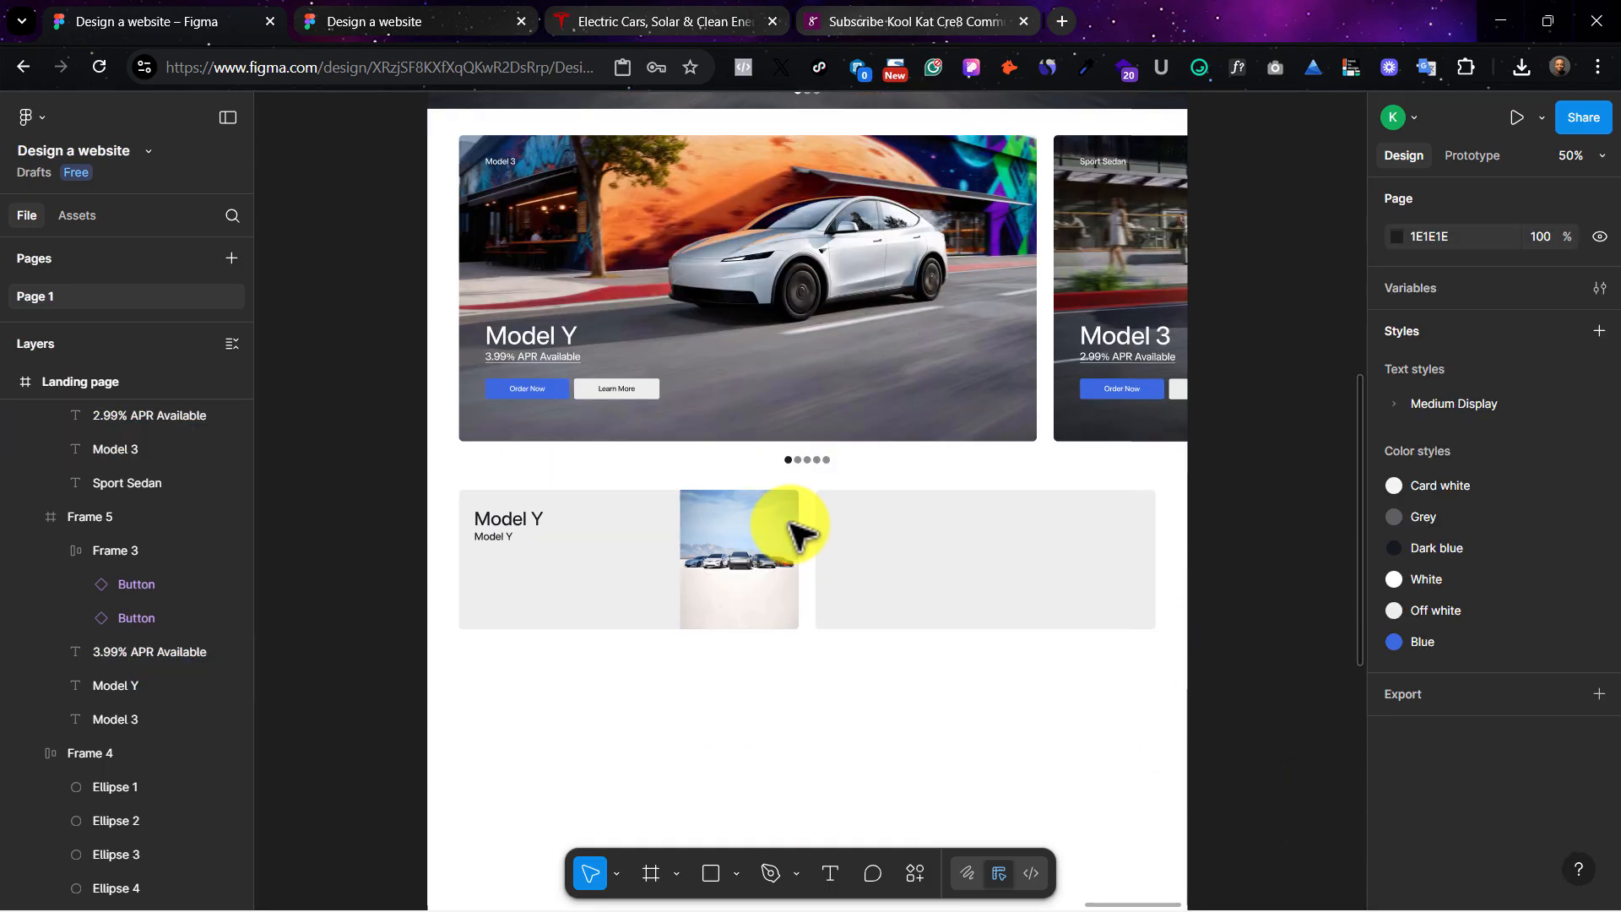
double_click(523, 490)
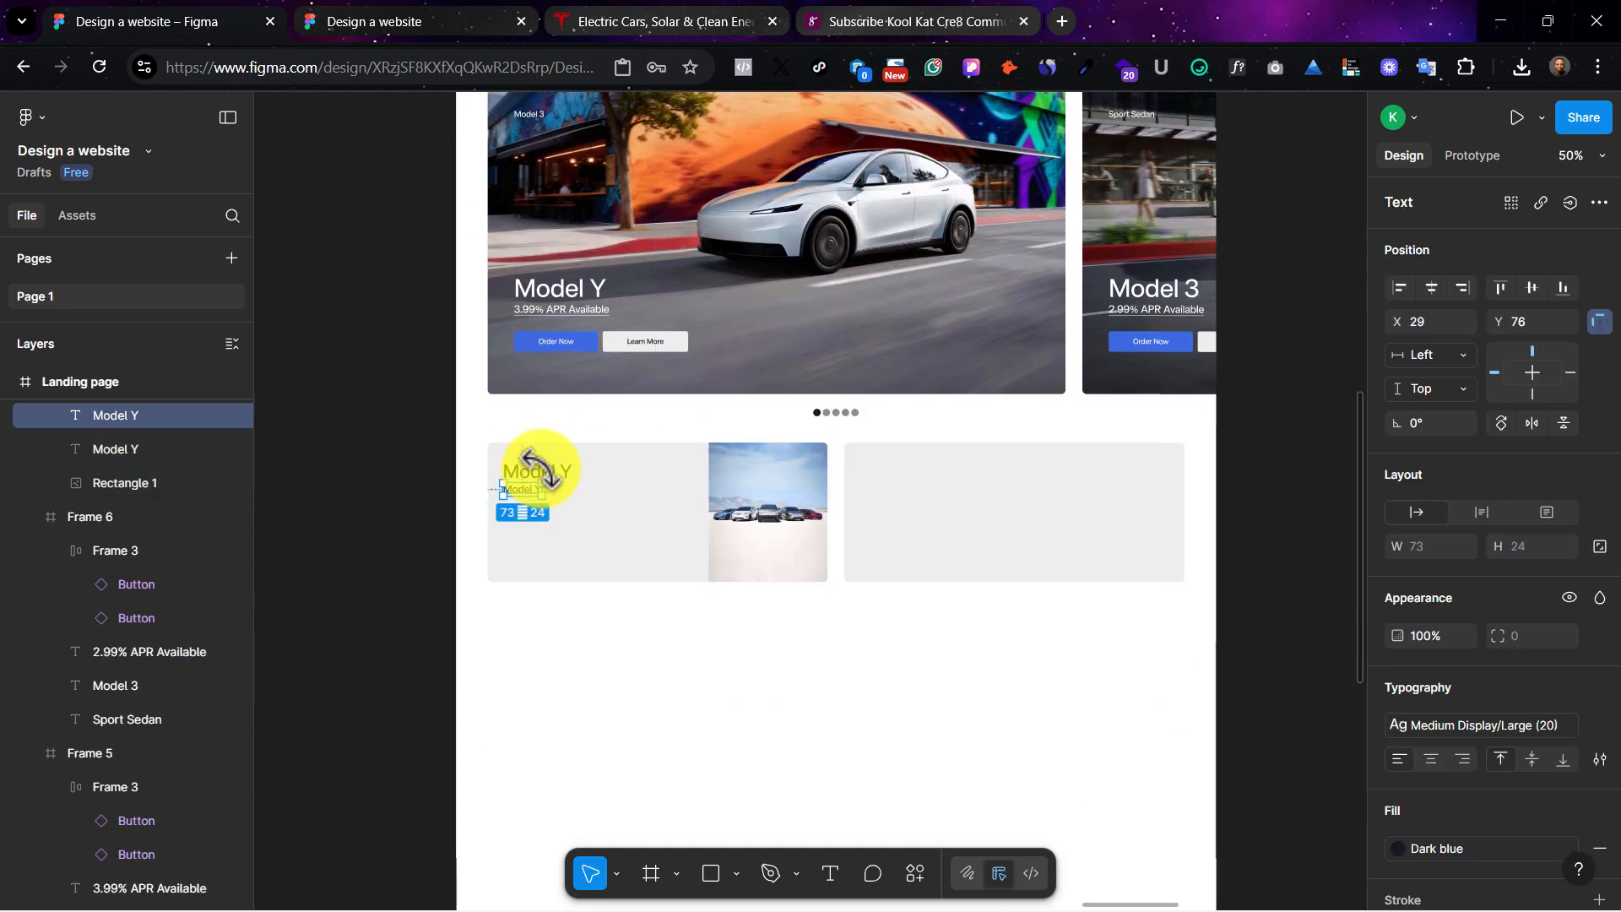
left_click(553, 464)
key("shift+2")
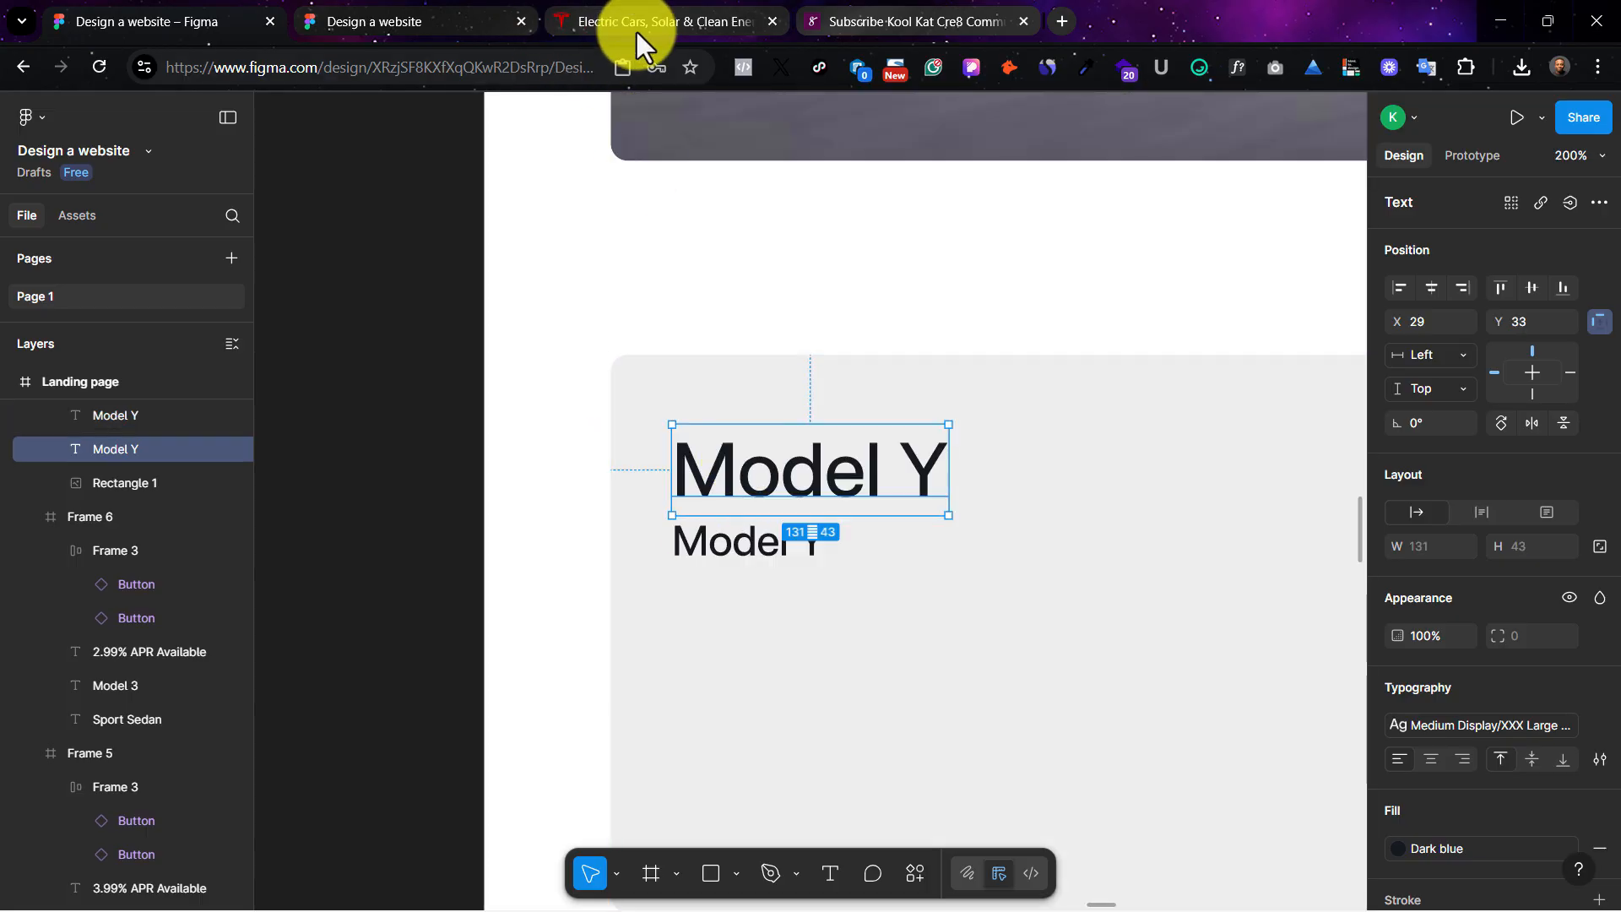
left_click(743, 544)
left_click(1398, 848)
left_click(1191, 731)
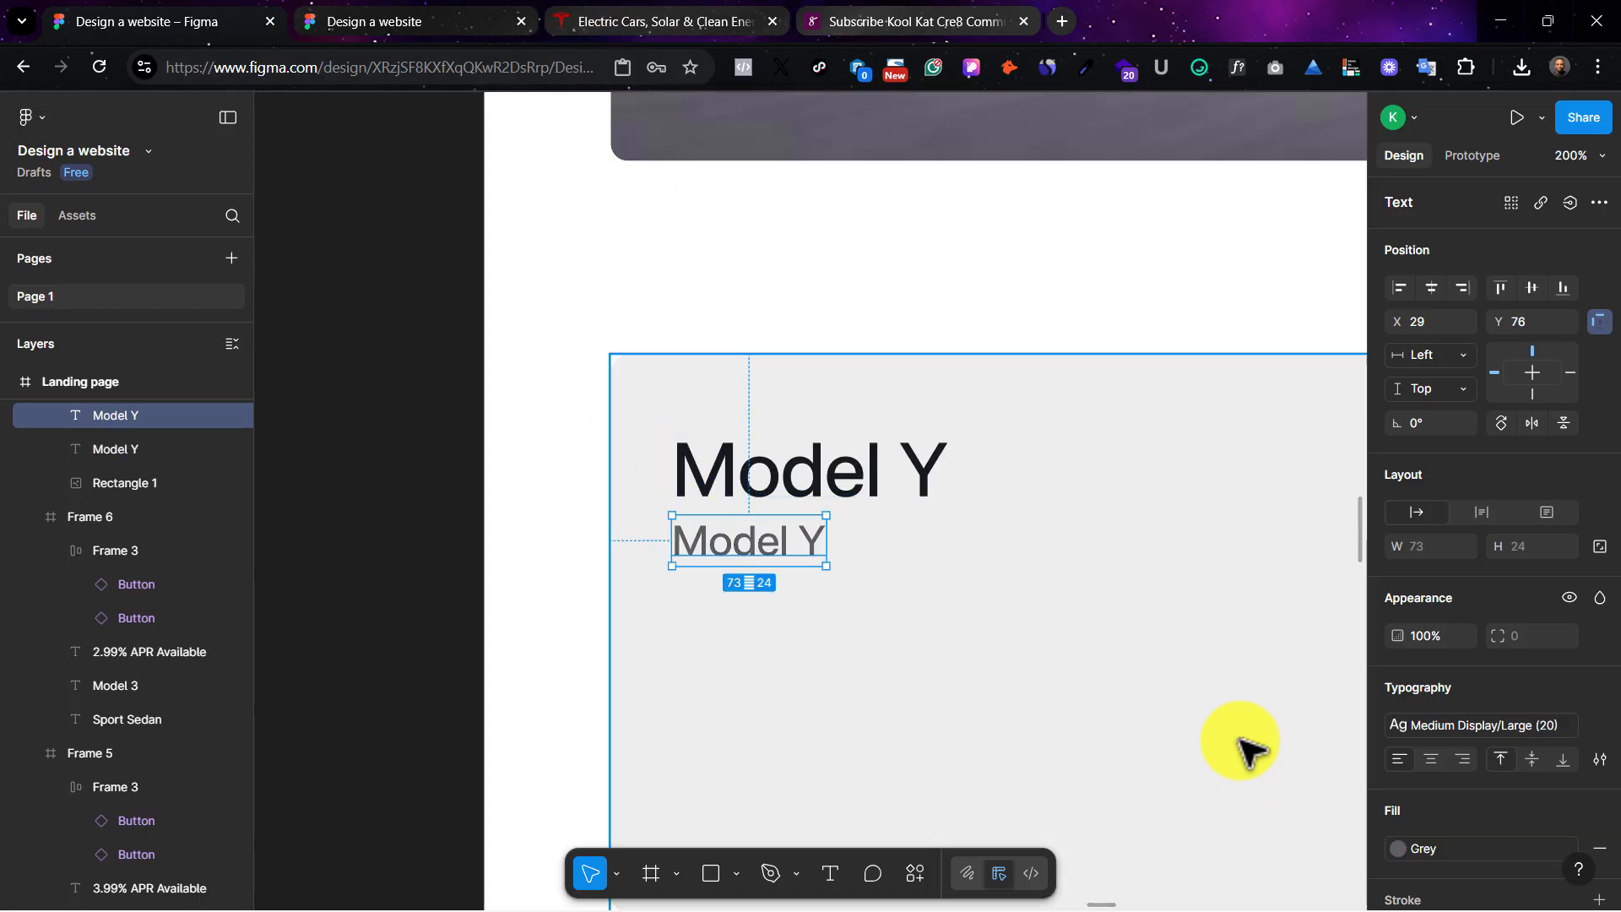
Step: Replace the first offer card's placeholder texts with "Current Offers" and "Limited inventory. Take delivery today." copied from the Tesla website
left_click(669, 17)
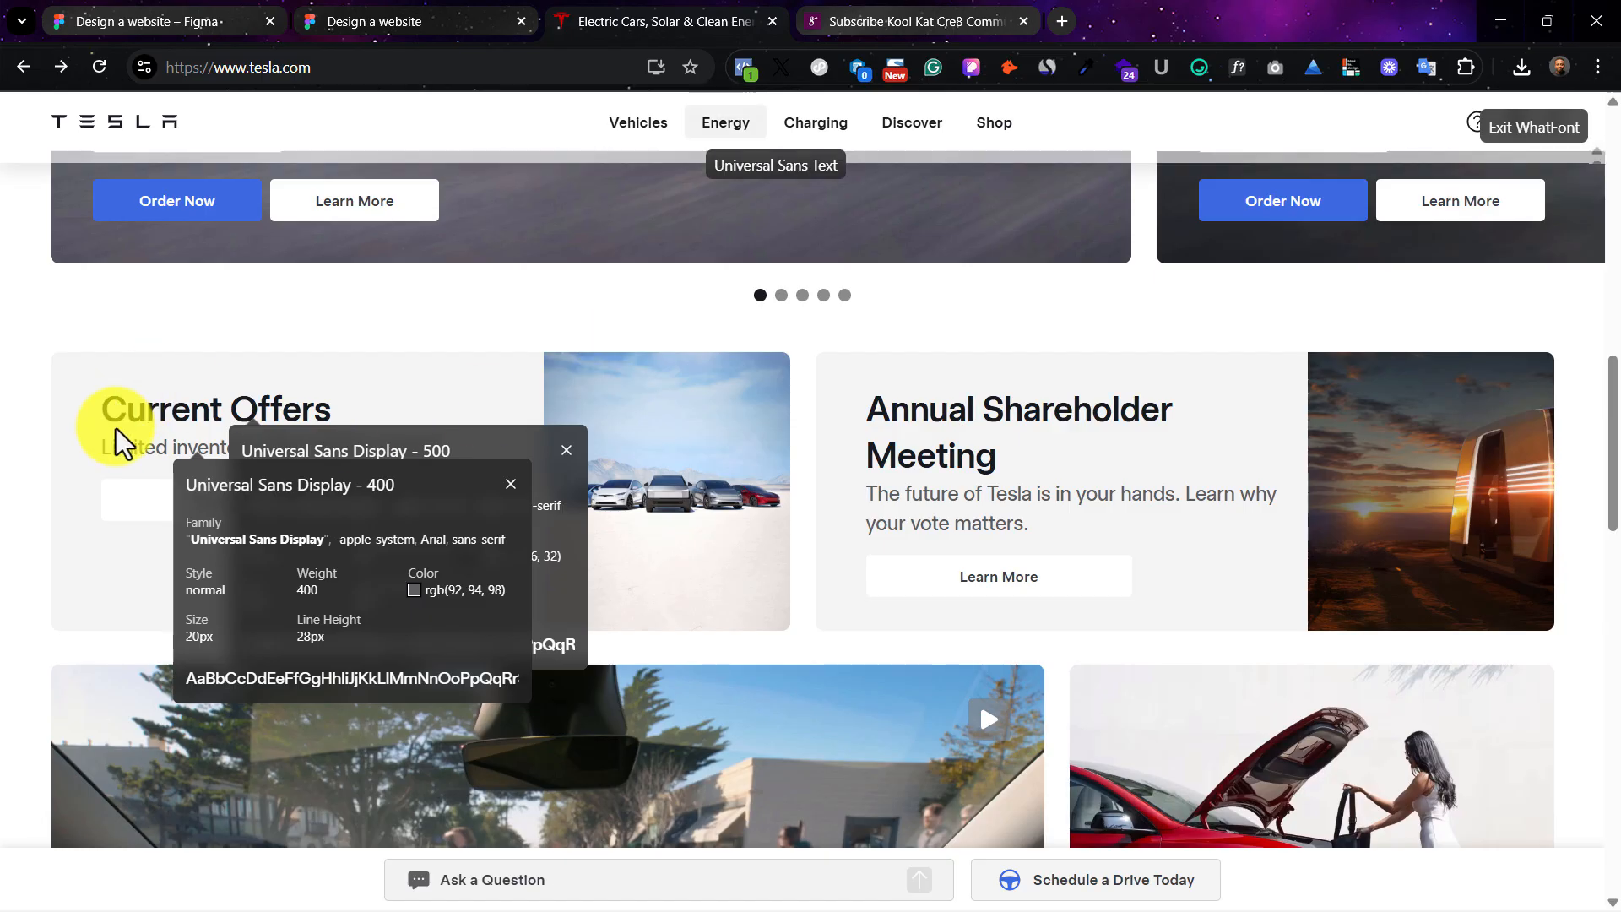
mouse_move(726, 122)
left_click(511, 483)
left_click(566, 450)
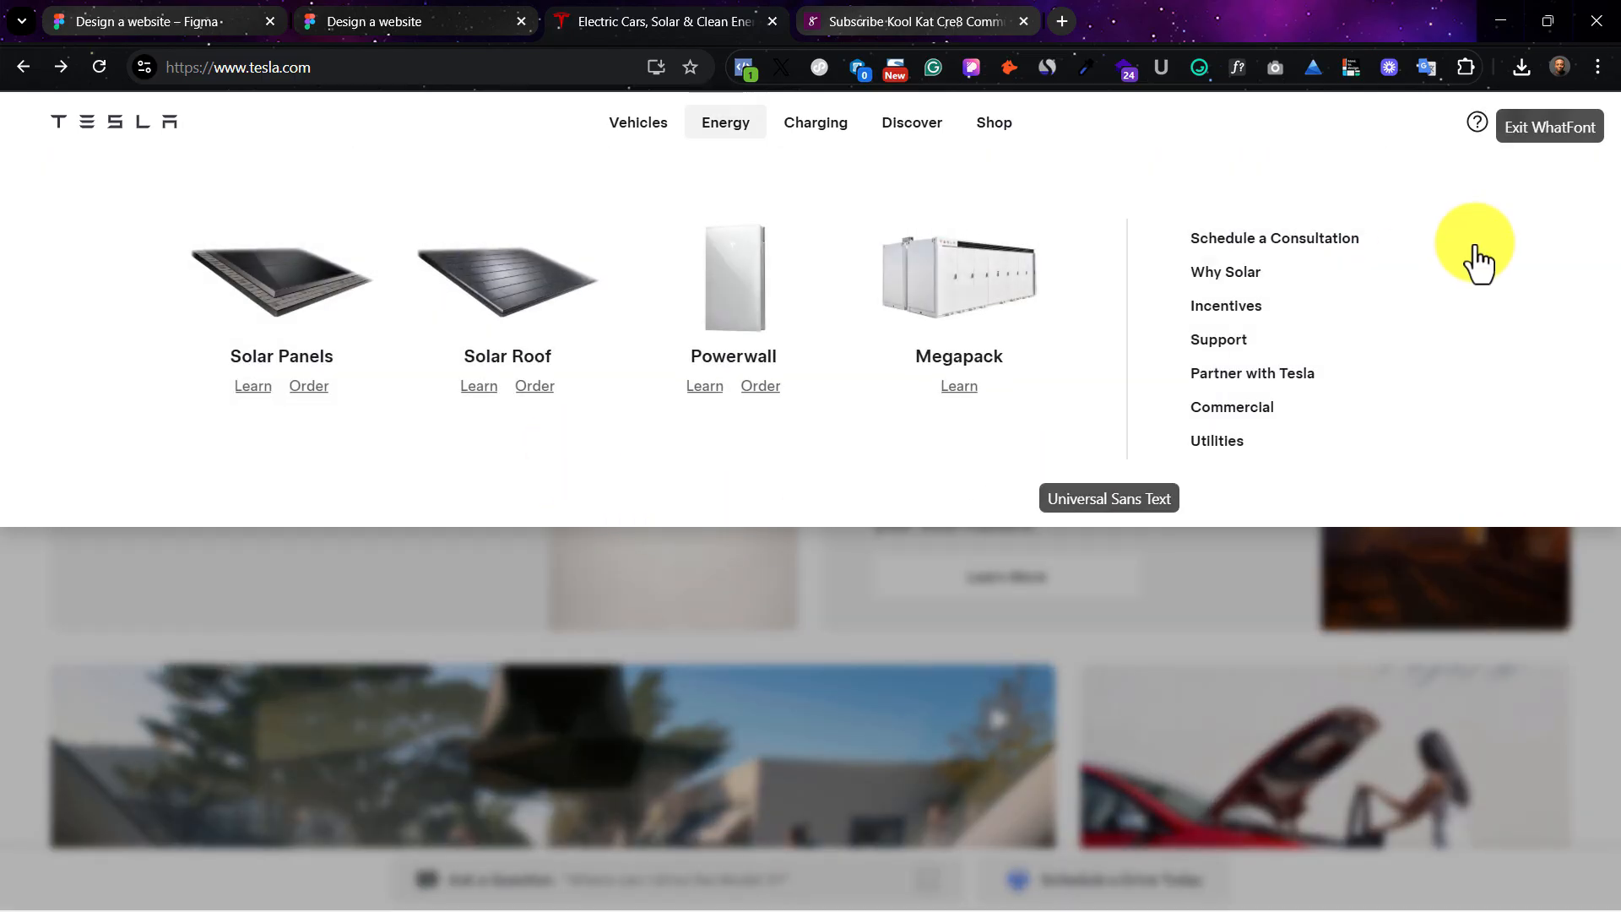
key("ctrl+1")
Step: Copy the Model Y card's Learn More button below the Current Offers text at X 29, Y 126, and fill it White
left_click(728, 181)
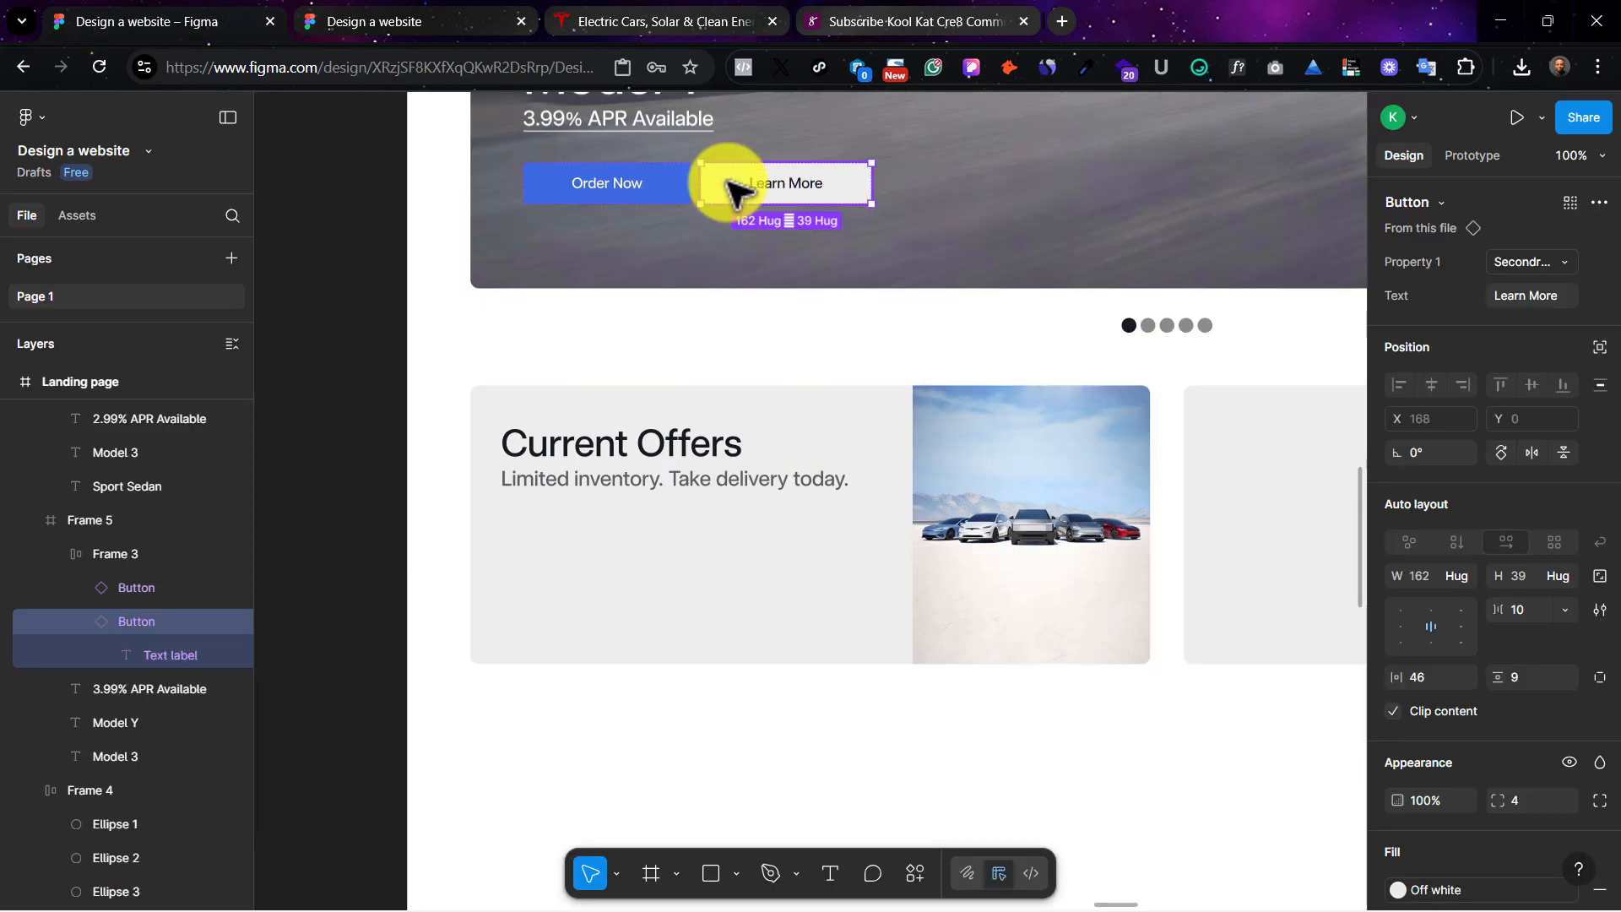
left_click_drag(731, 188, 637, 533)
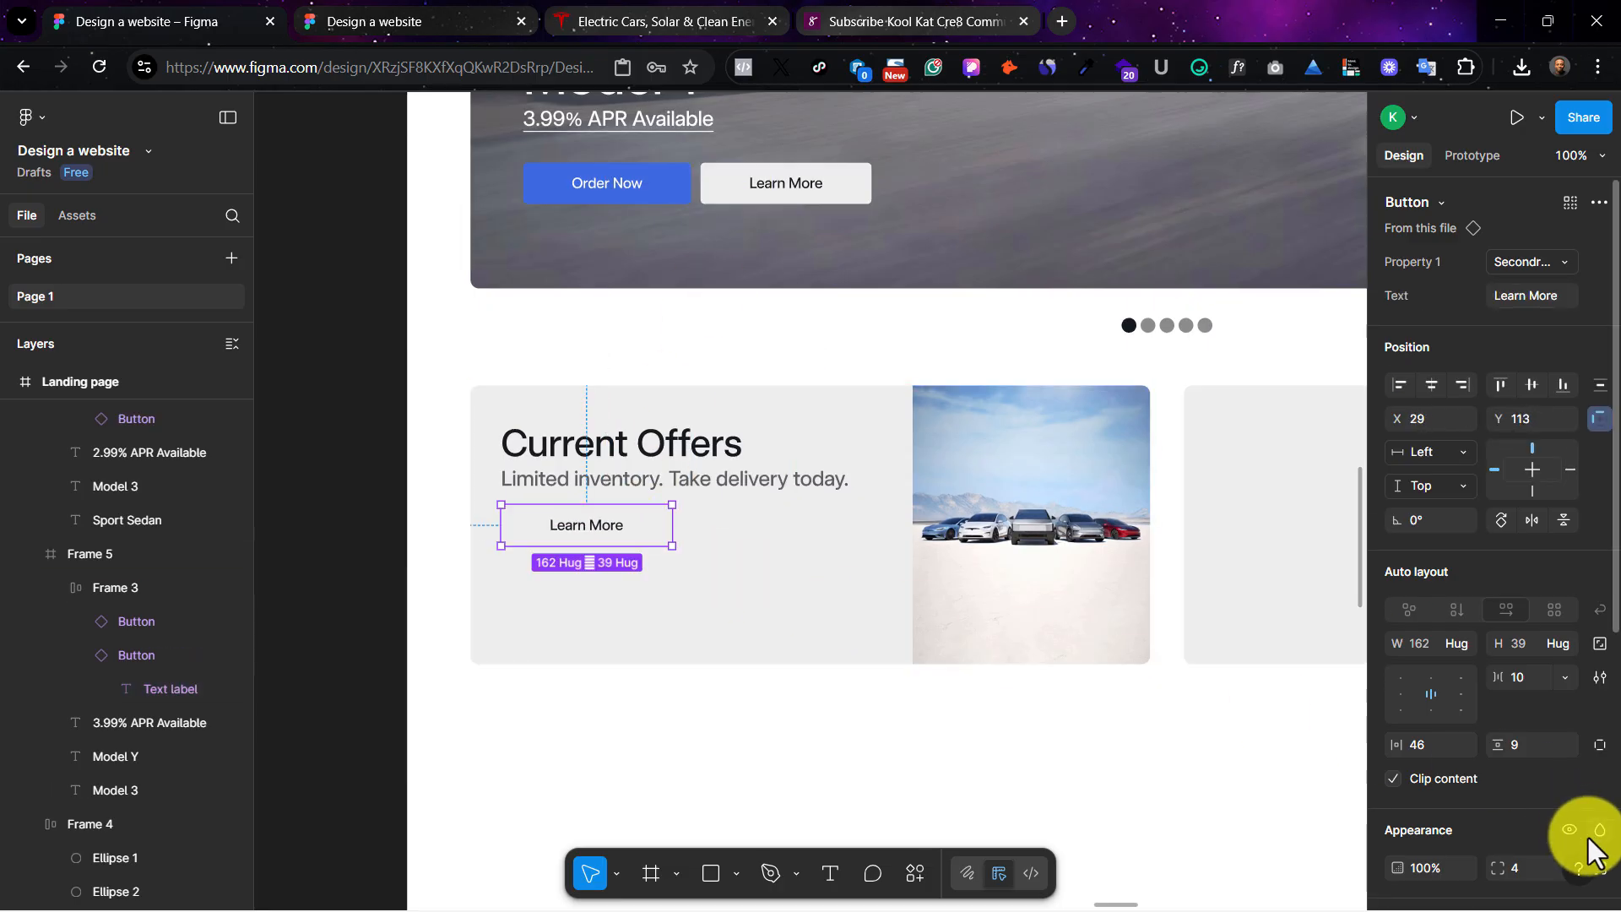
scroll(1574, 821, "down", 3)
scroll(1574, 820, "down", 3)
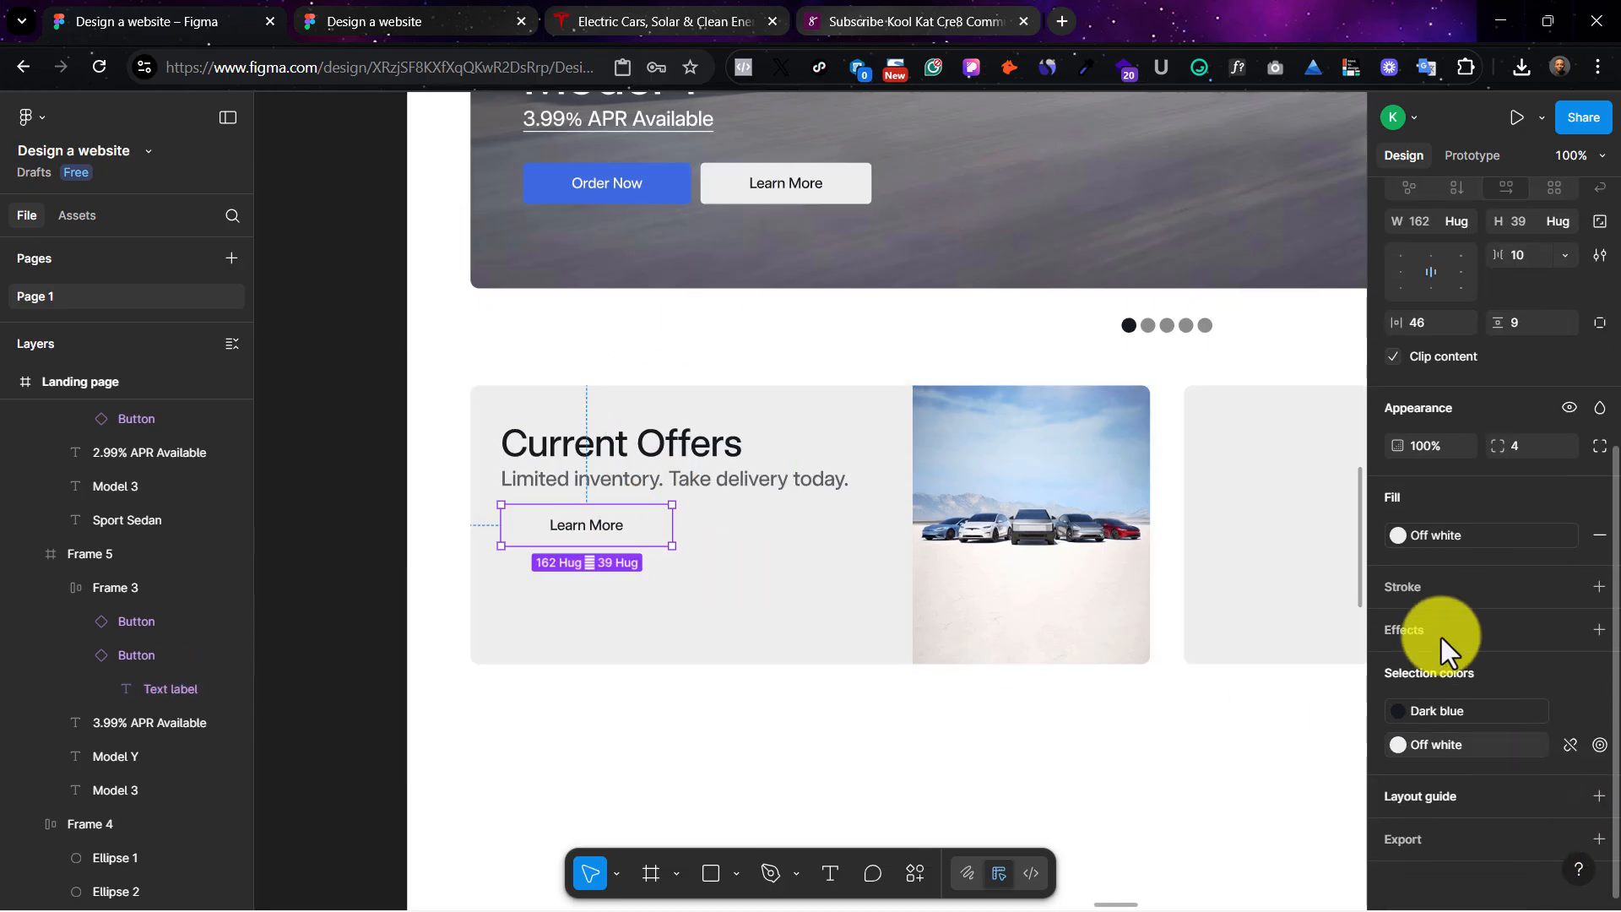
left_click(1446, 545)
key("Escape")
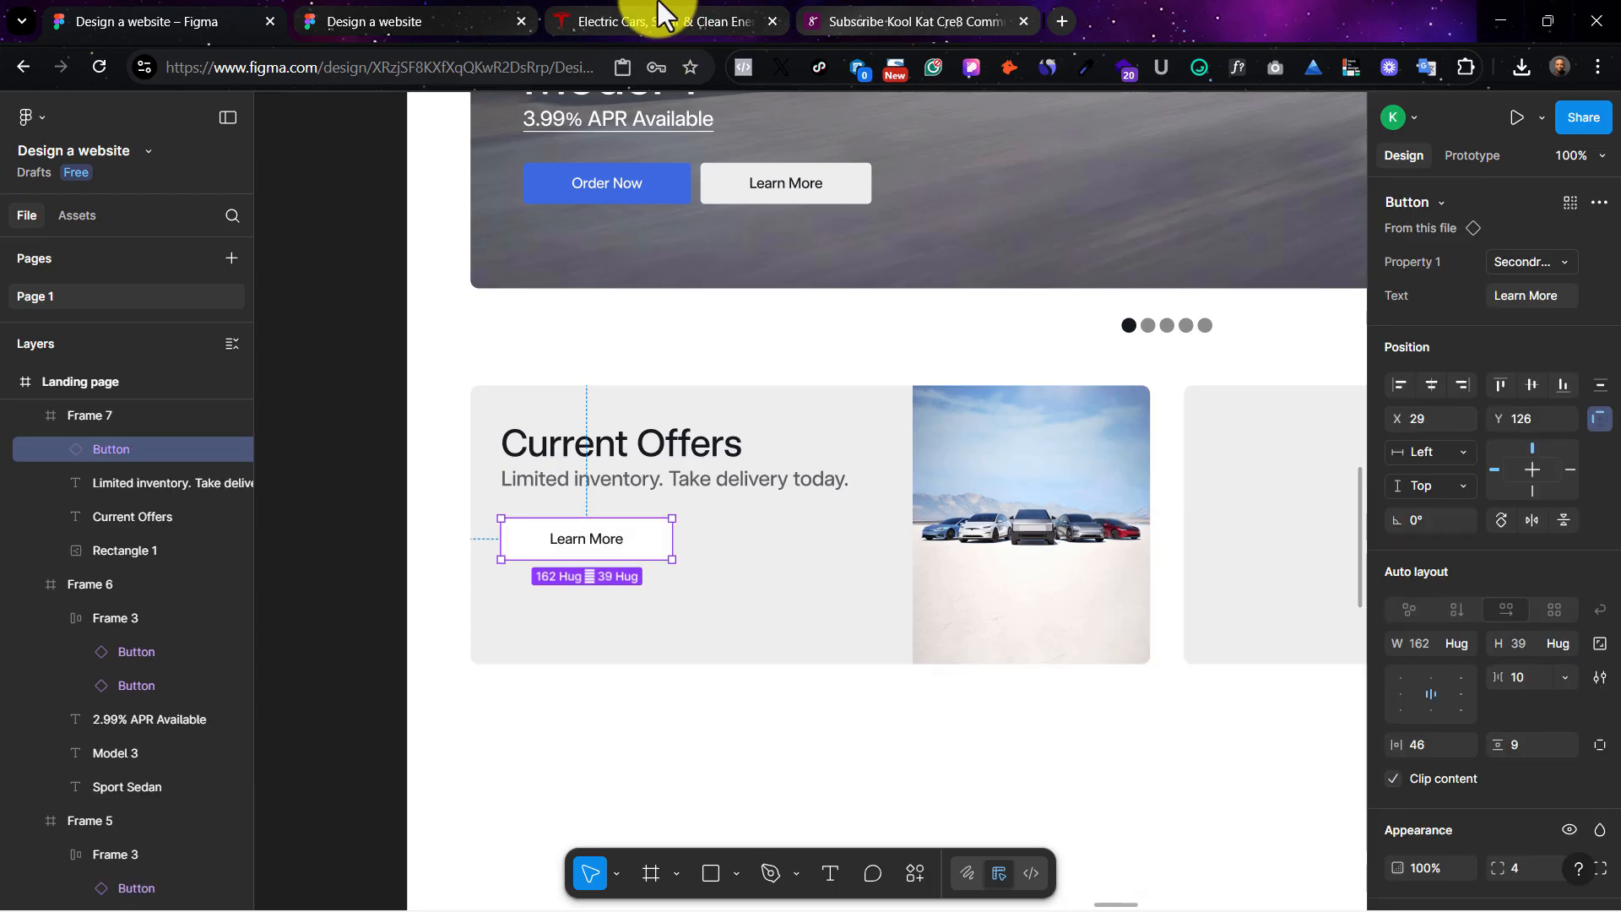
Step: Compare the offer card's Learn More button with the one on the Tesla website, and delete the copied button
left_click(663, 20)
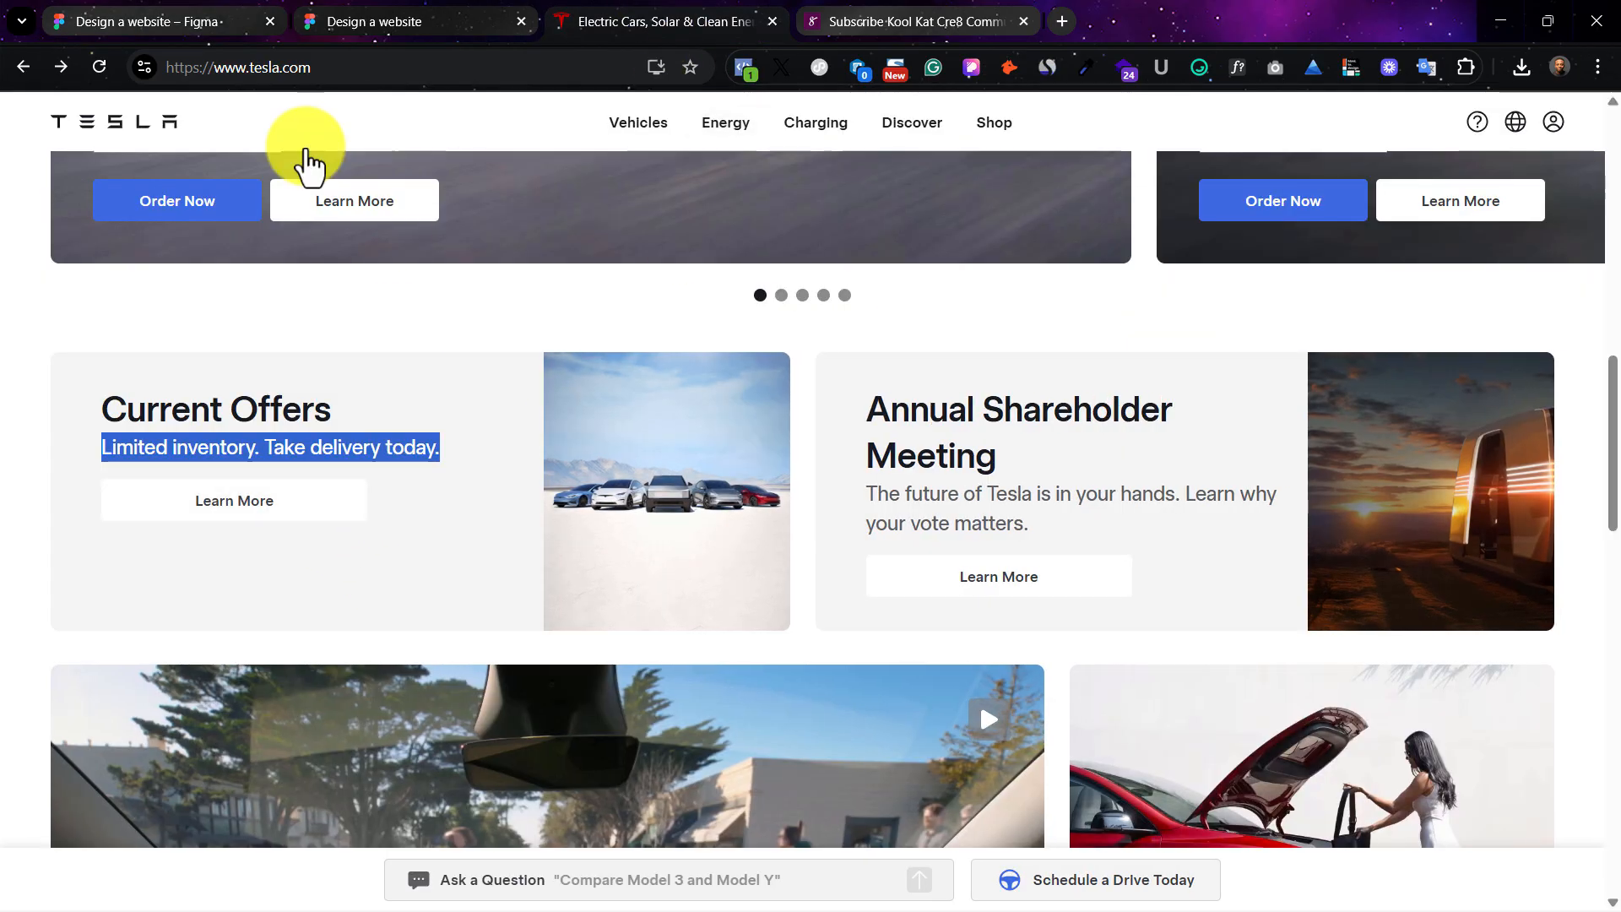
left_click(199, 20)
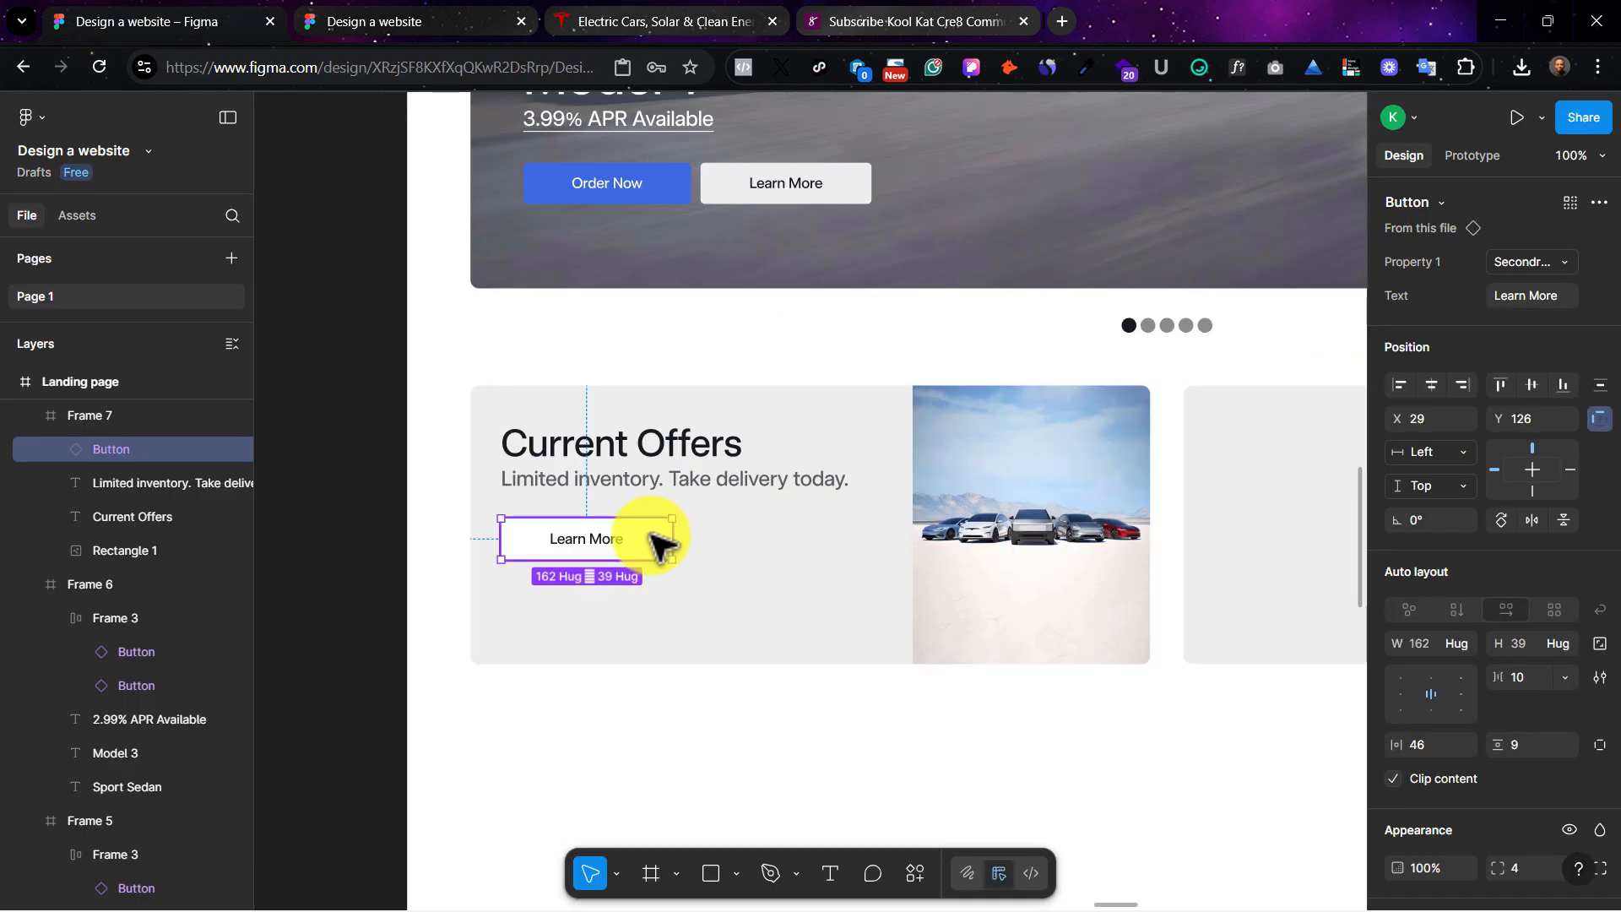
left_click(704, 3)
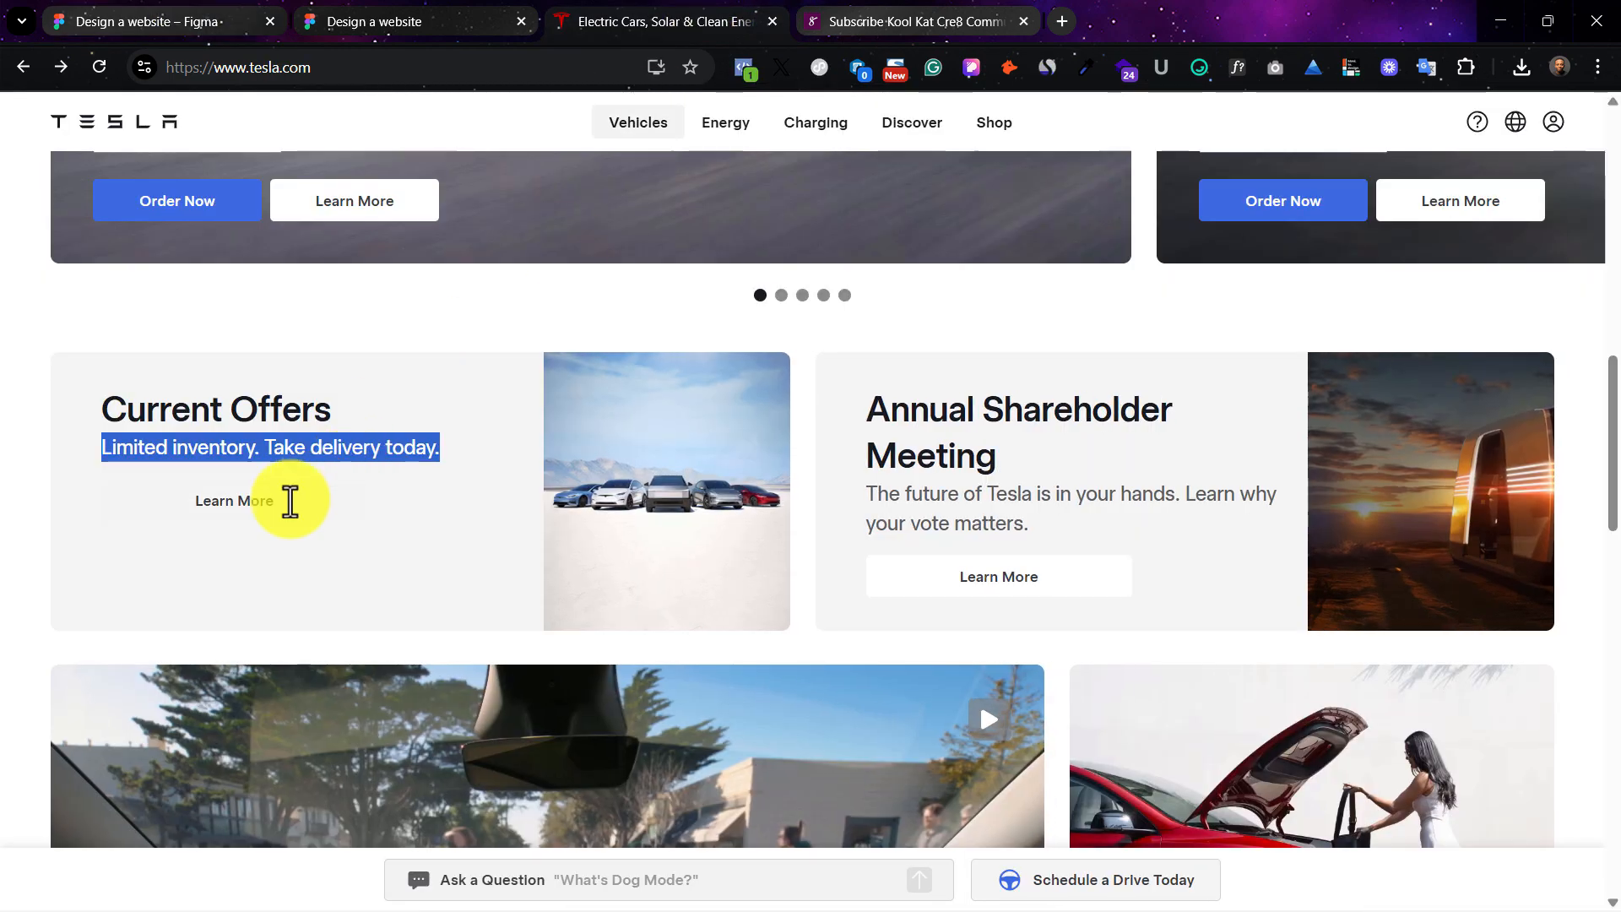
left_click(174, 21)
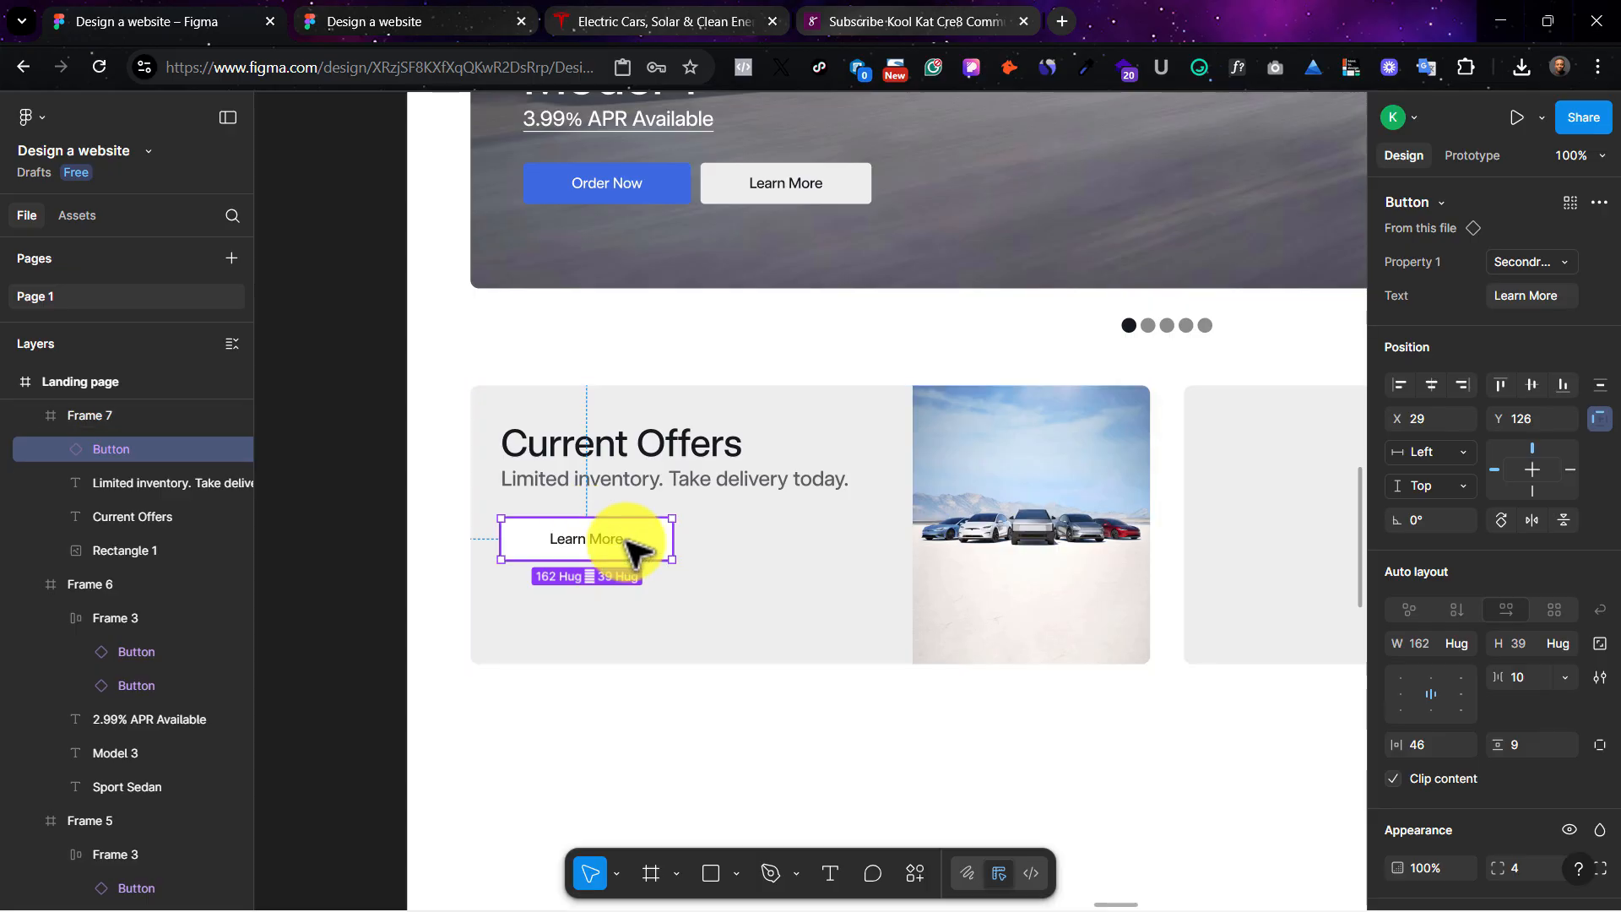
key("Delete")
Step: Copy the hero section's 200 px wide Learn More button into the first offer card at X 29, Y 113
scroll(635, 545, "up", 10)
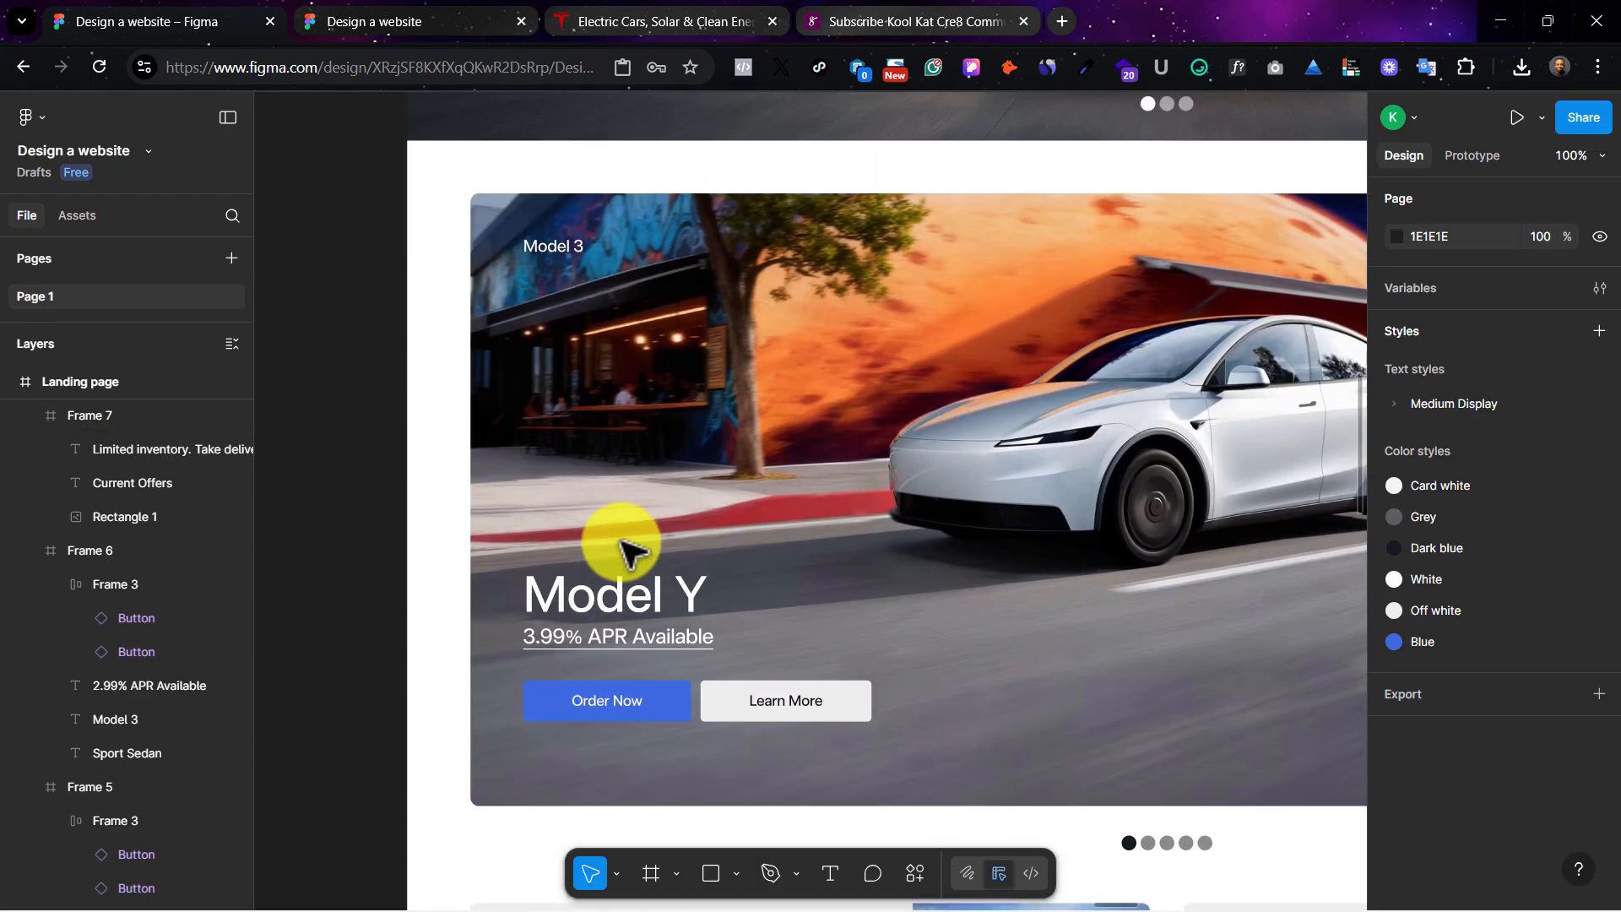
scroll(907, 304, "right", 3)
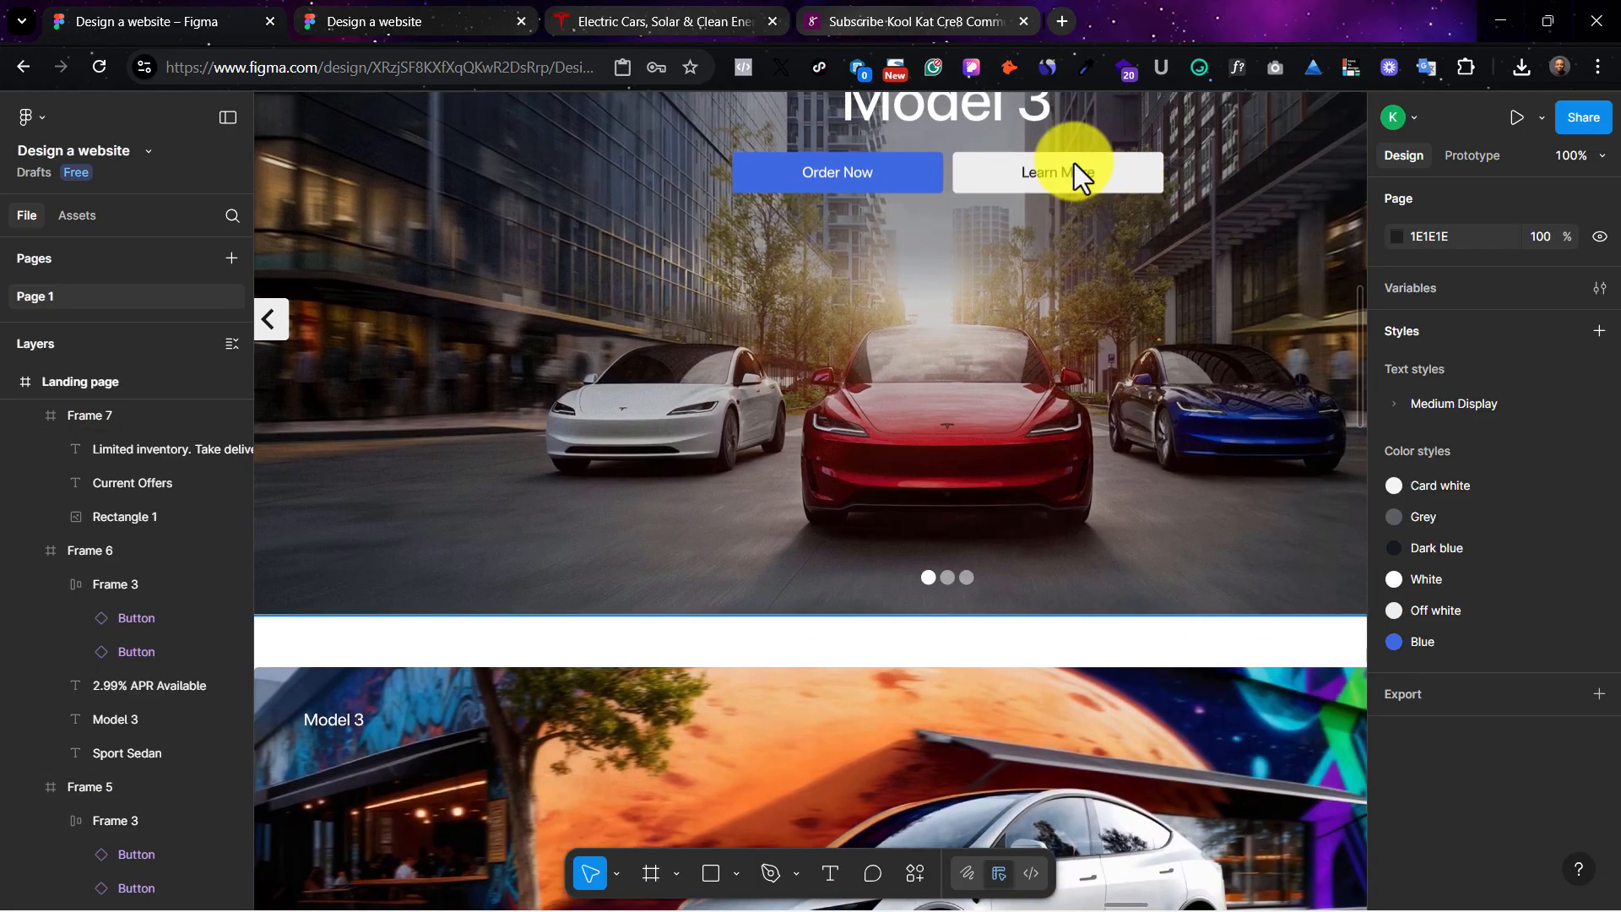
left_click(1074, 164)
left_click(1081, 170)
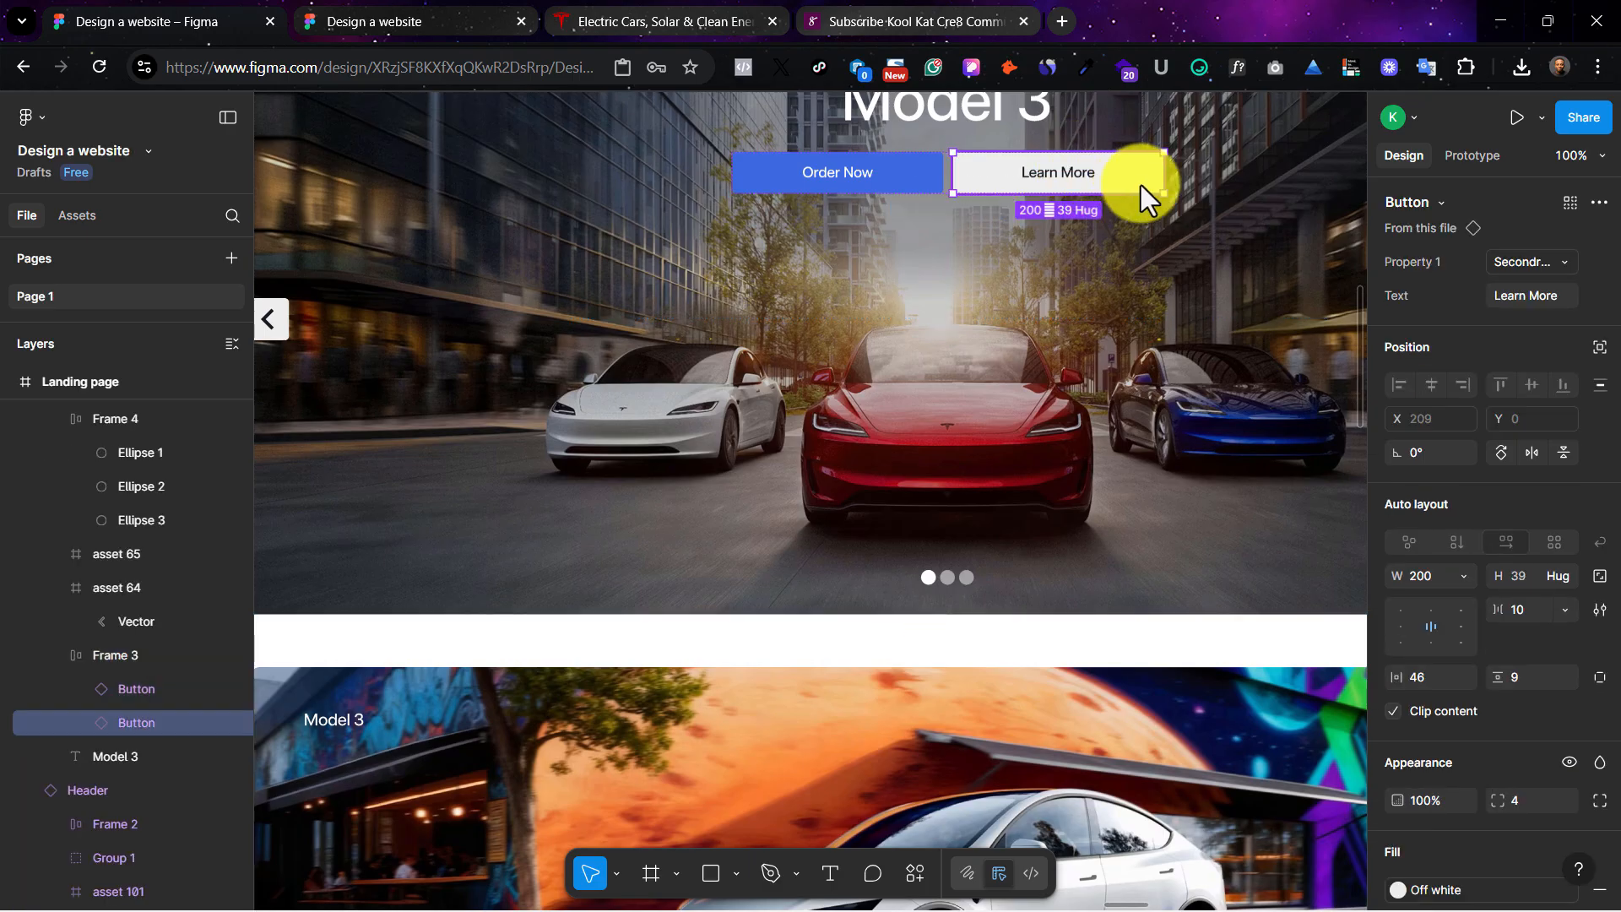
left_click_drag(1140, 176, 467, 661)
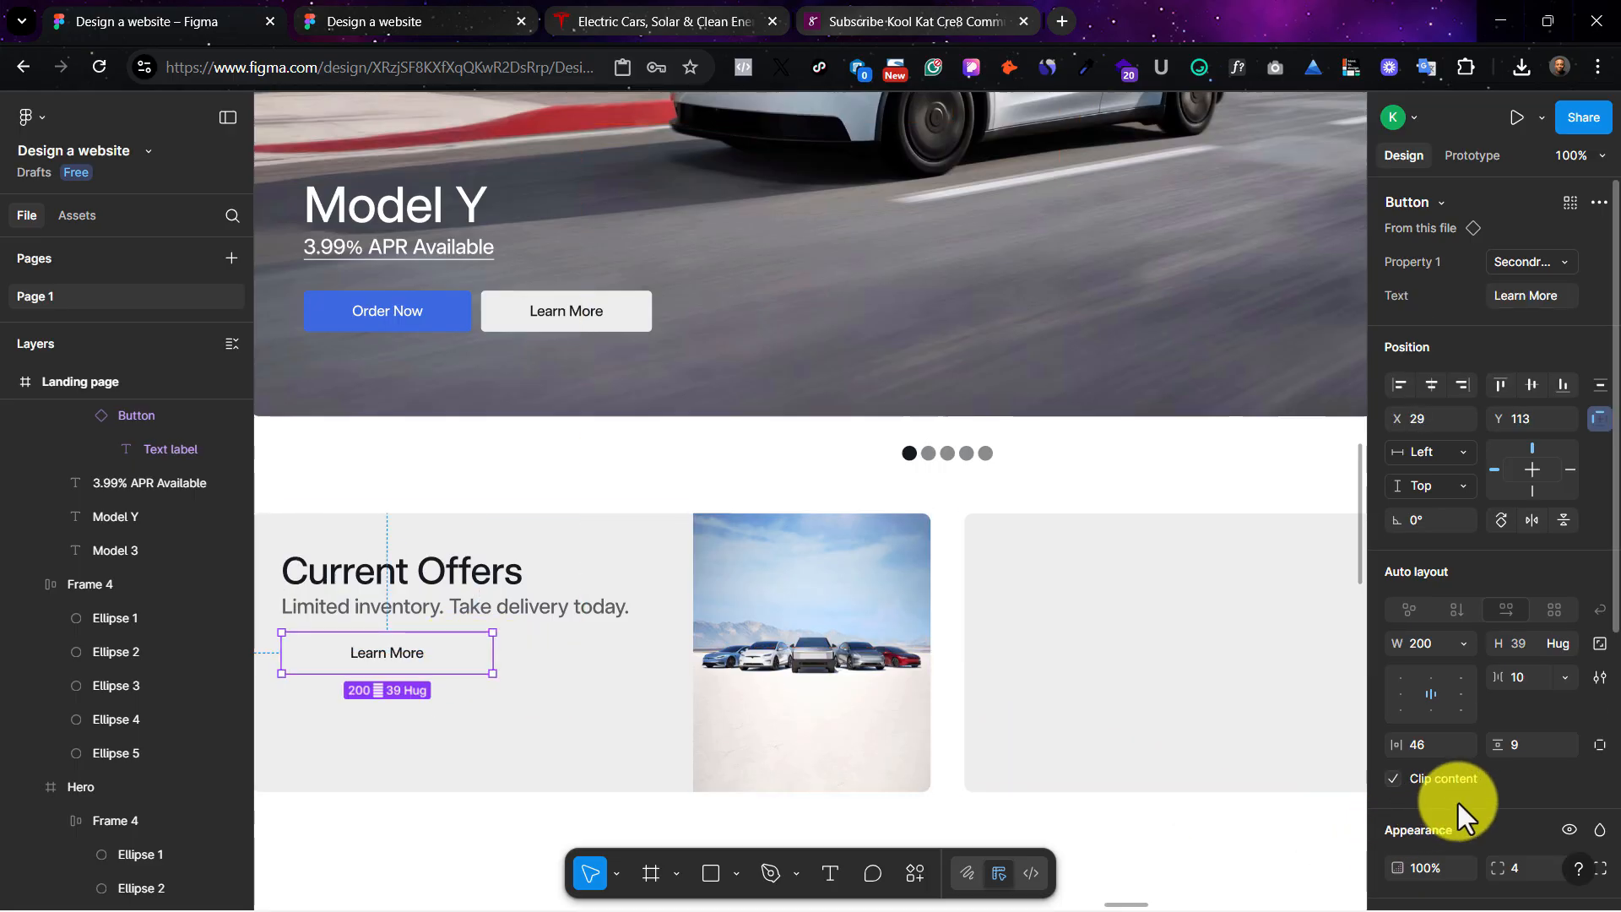
Step: Apply the White color style to the fill of the first offer card's Learn More button
scroll(1460, 803, "down", 5)
left_click(1403, 533)
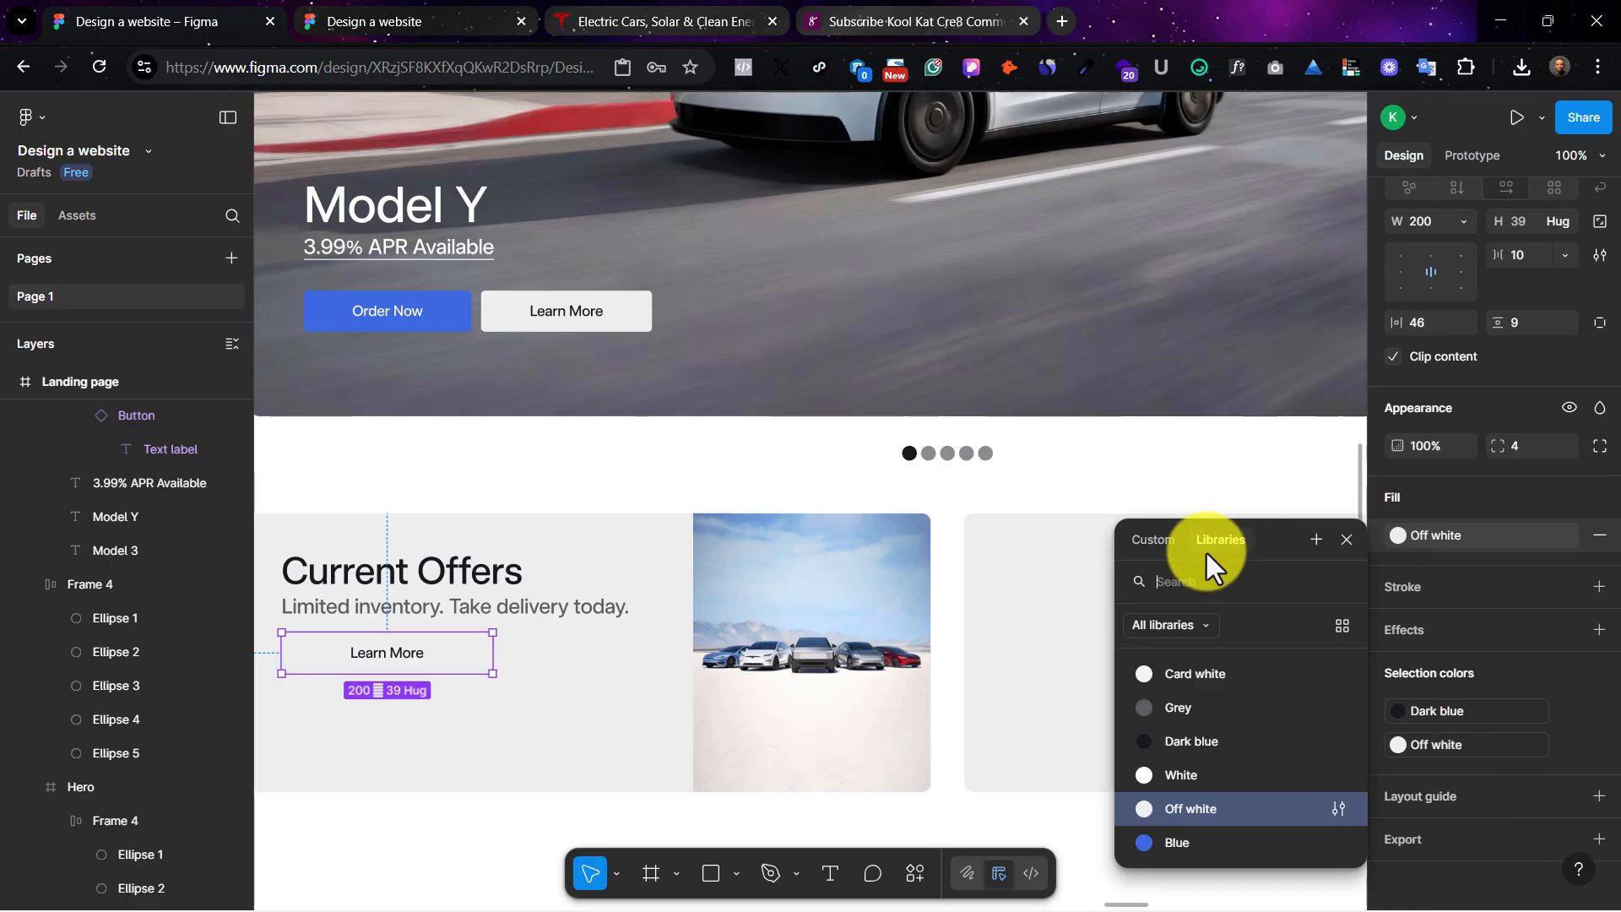
left_click(1196, 783)
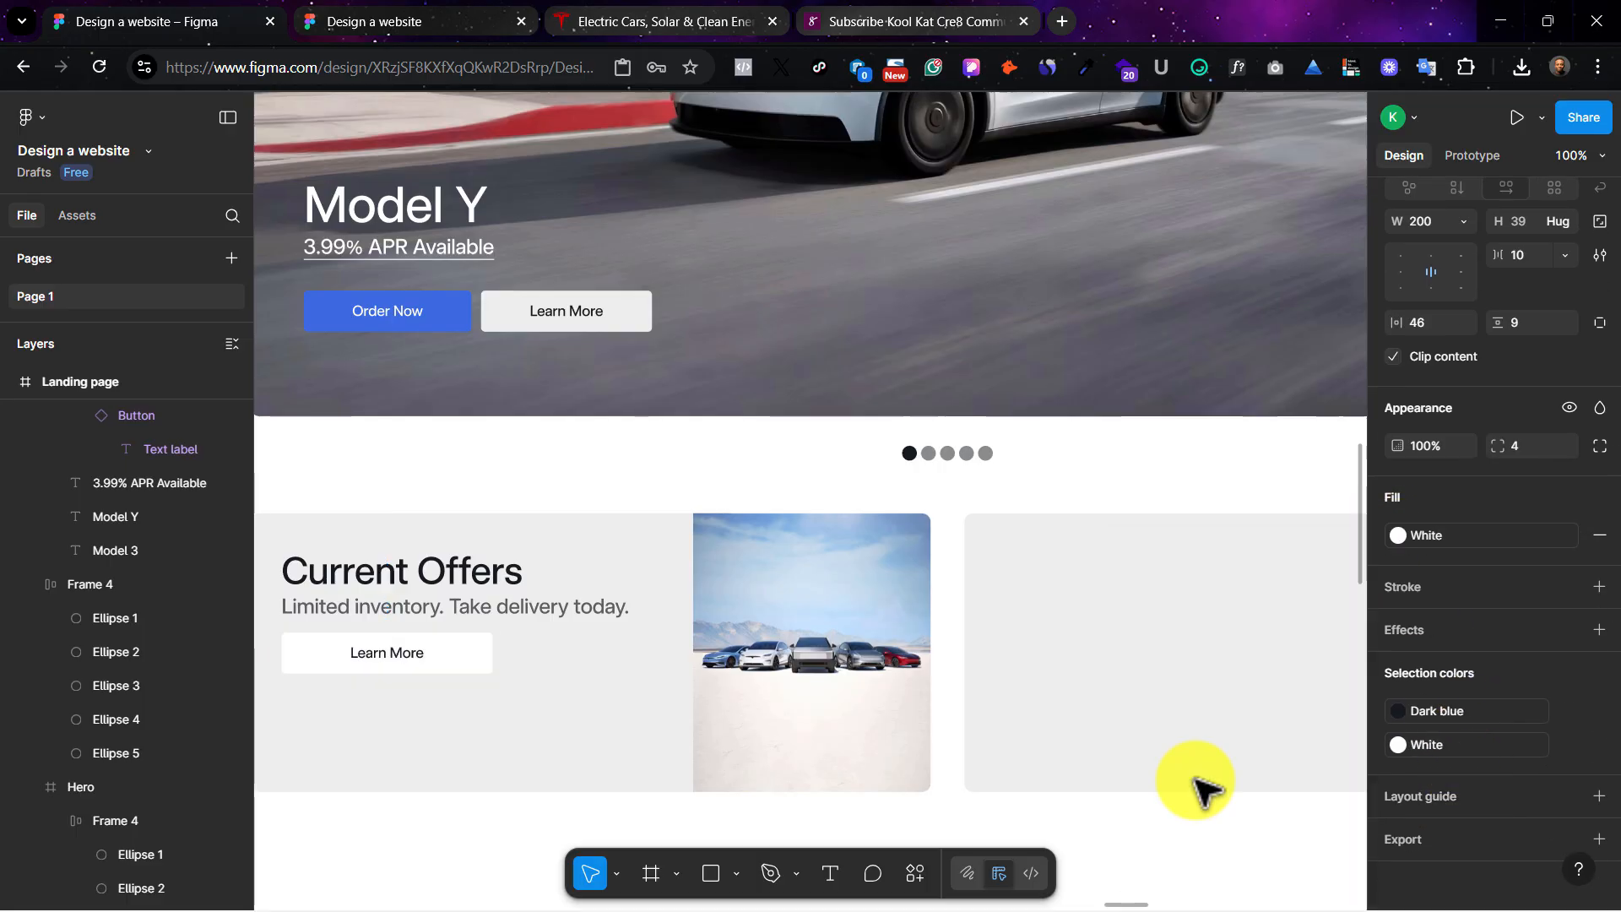
Step: Move the first offer card's Learn More button down to Y 118, below the Limited inventory subtext
left_click_drag(428, 648, 429, 657)
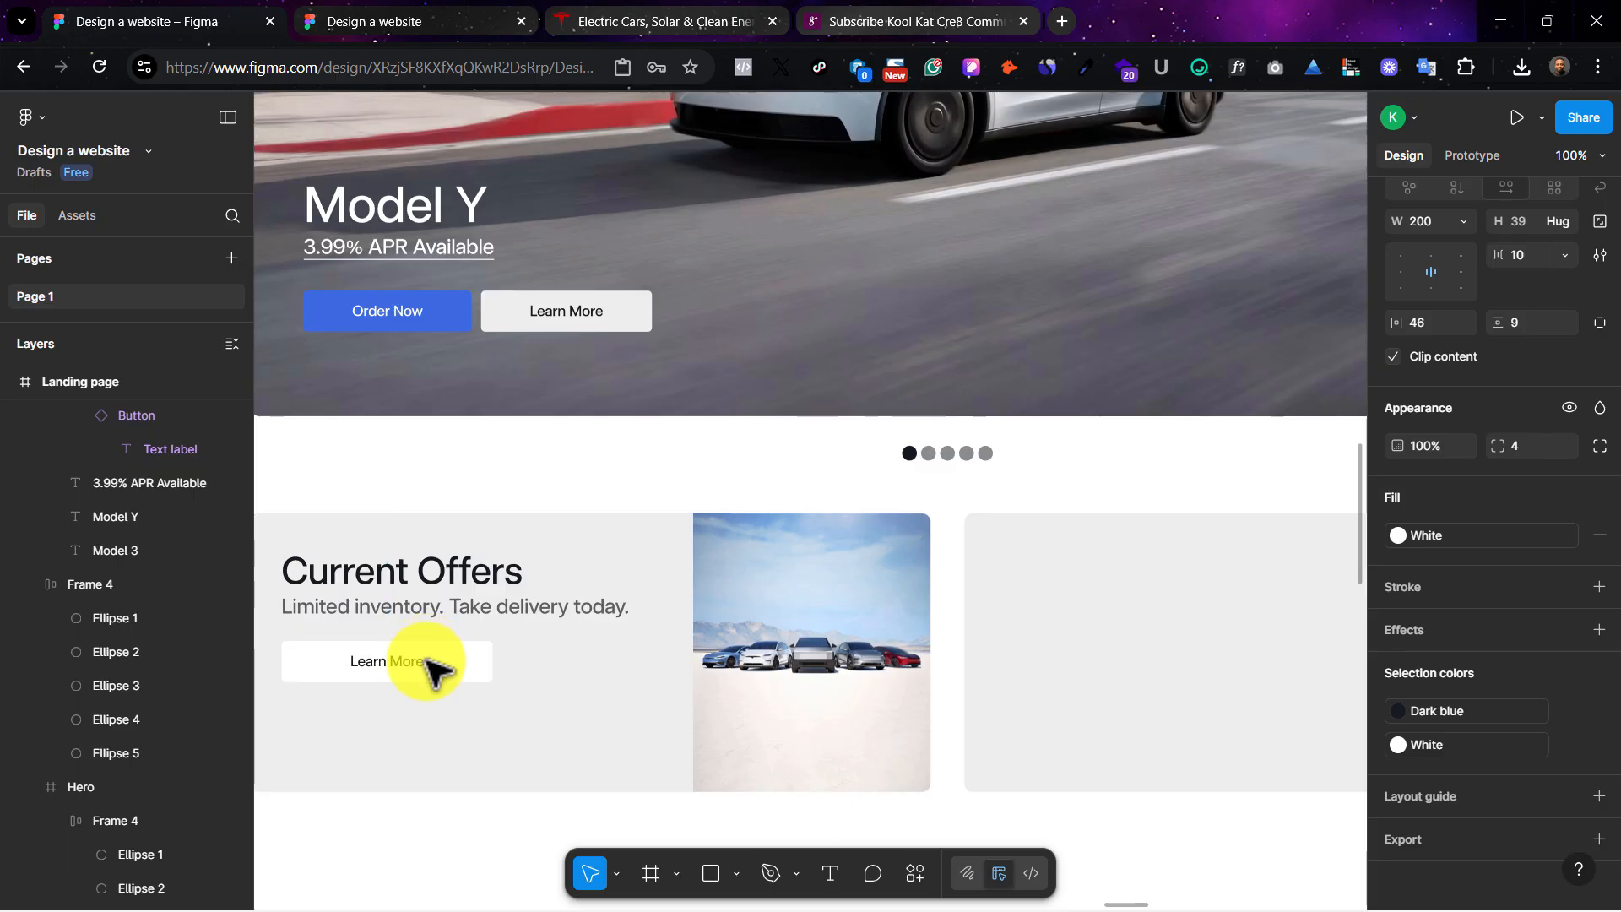
left_click(356, 604, "shift")
left_click(381, 575, "shift")
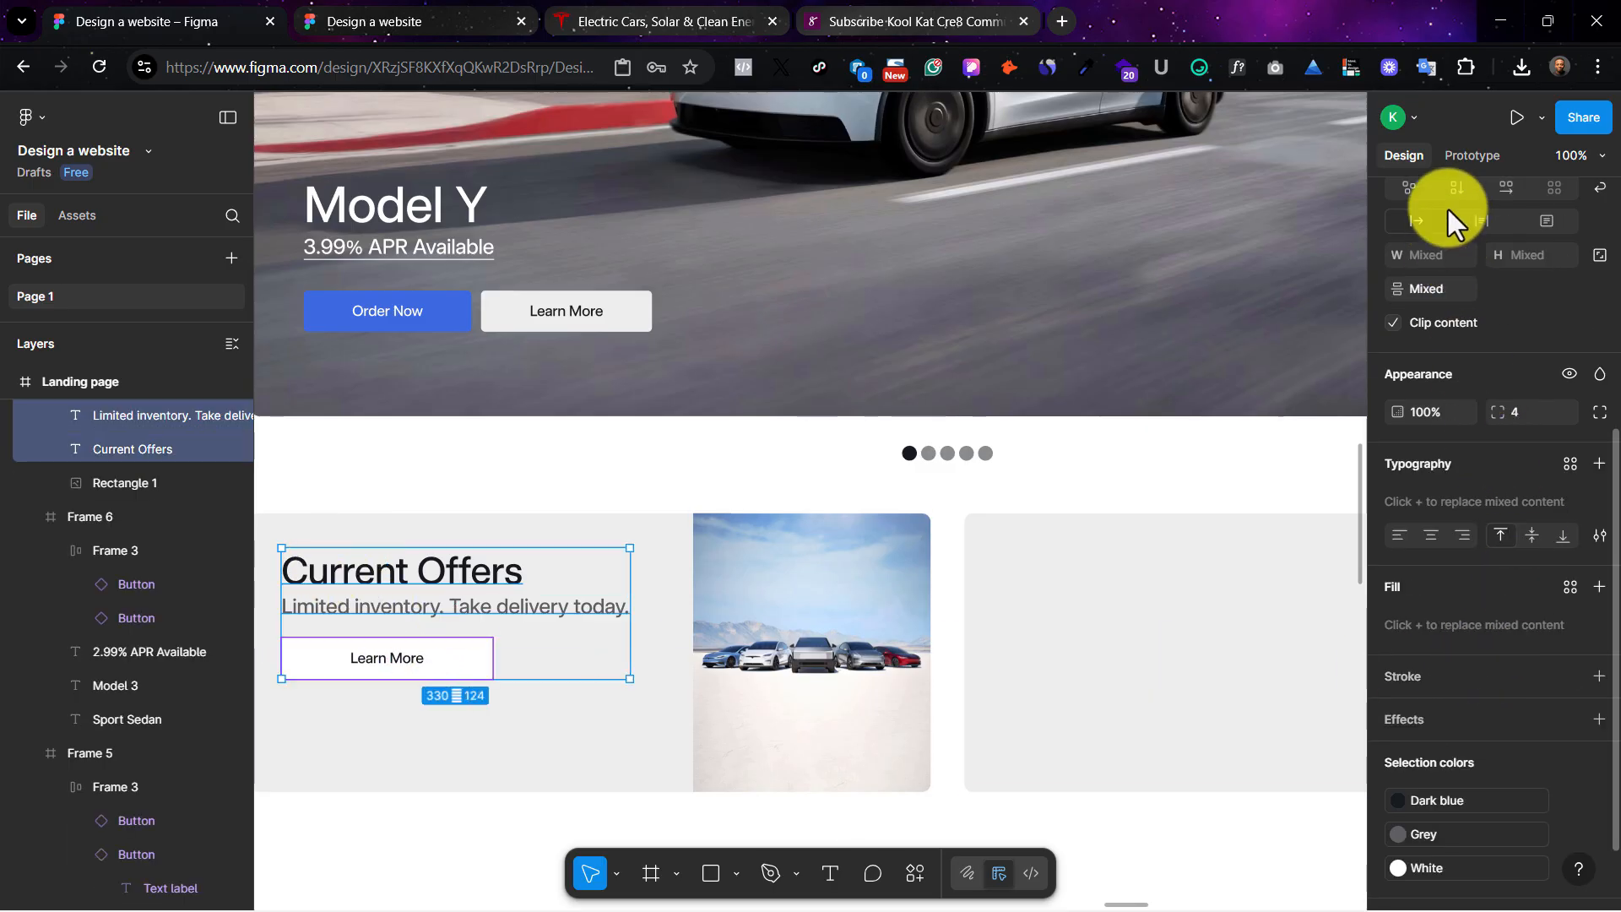
scroll(1446, 209, "up", 4)
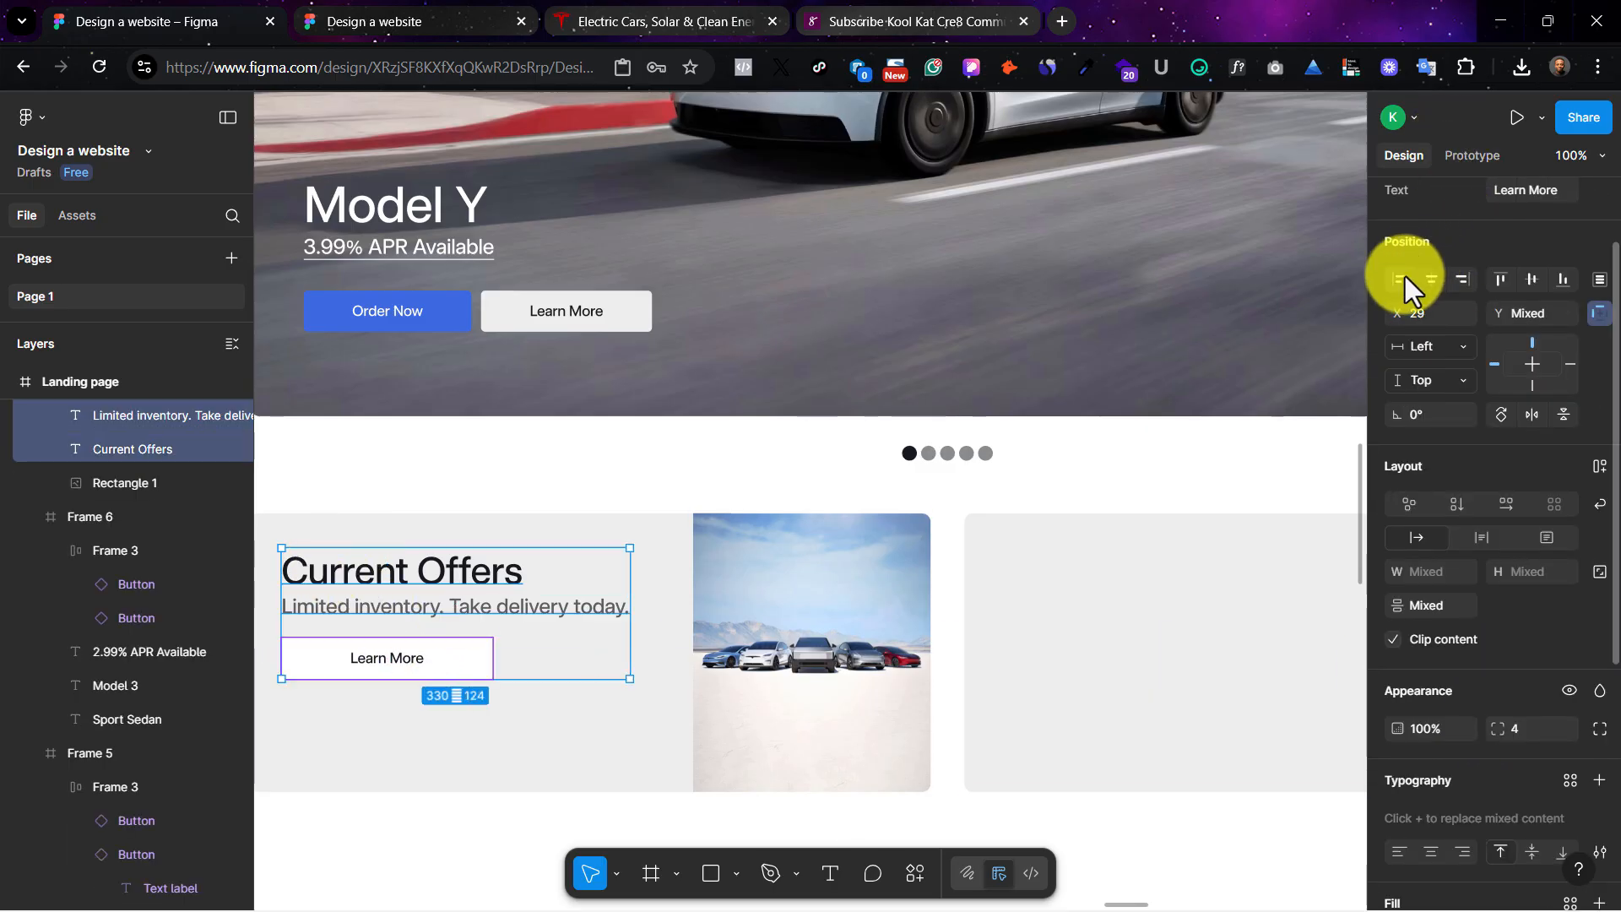
left_click(656, 823)
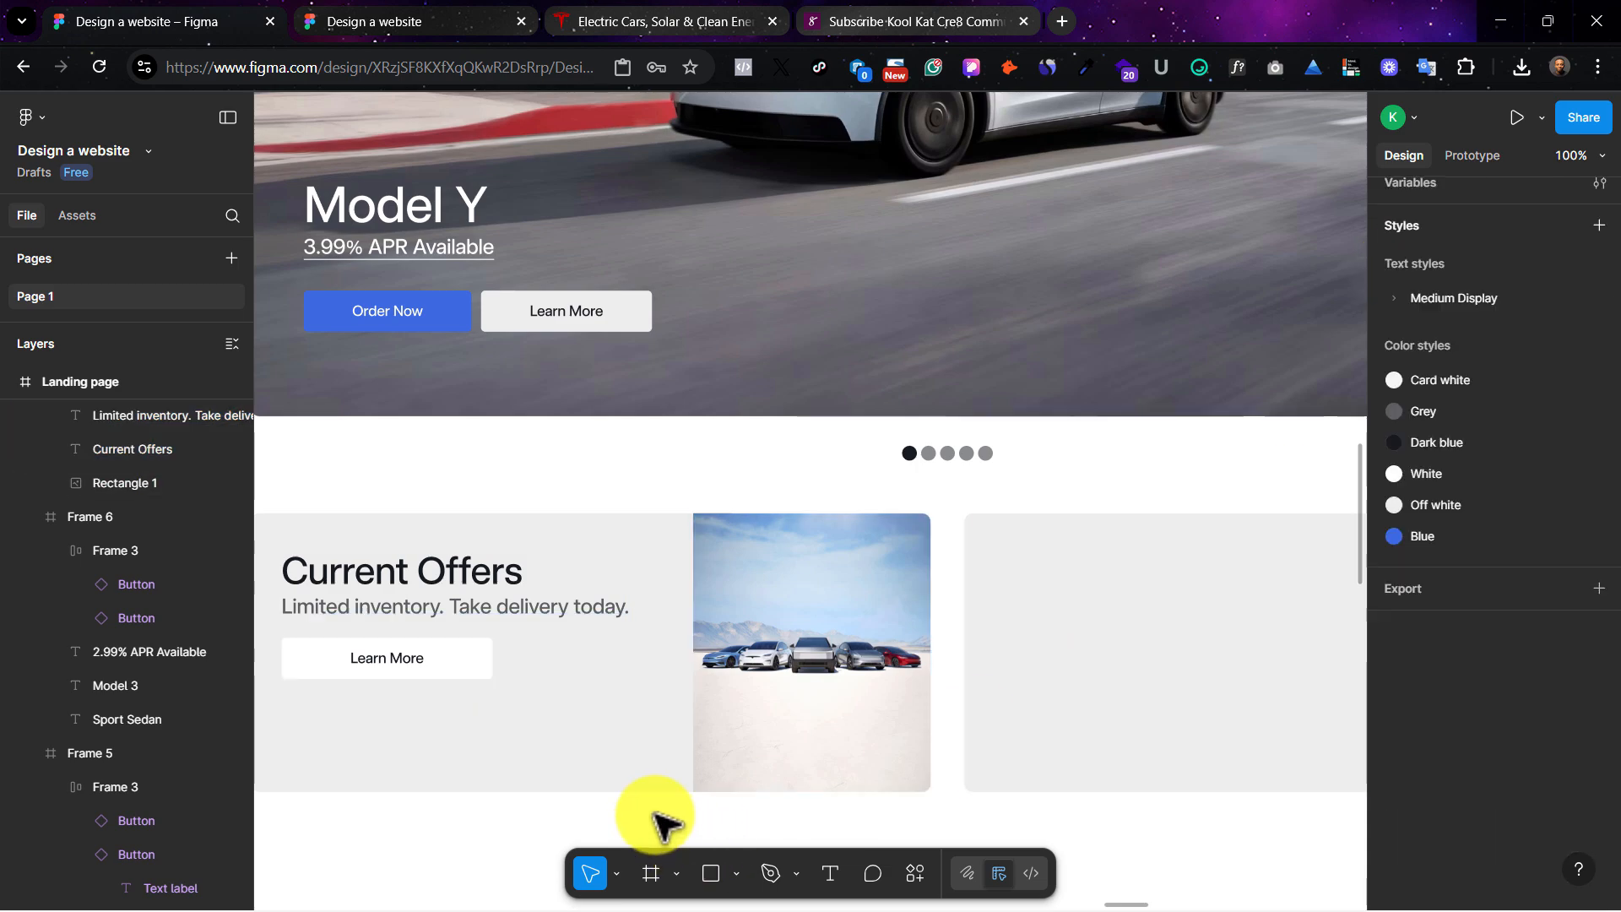
Step: Check the offer cards on the Tesla website, and replace the empty second card with a copy of the Current Offers card
scroll(723, 749, "left", 3)
left_click(666, 723)
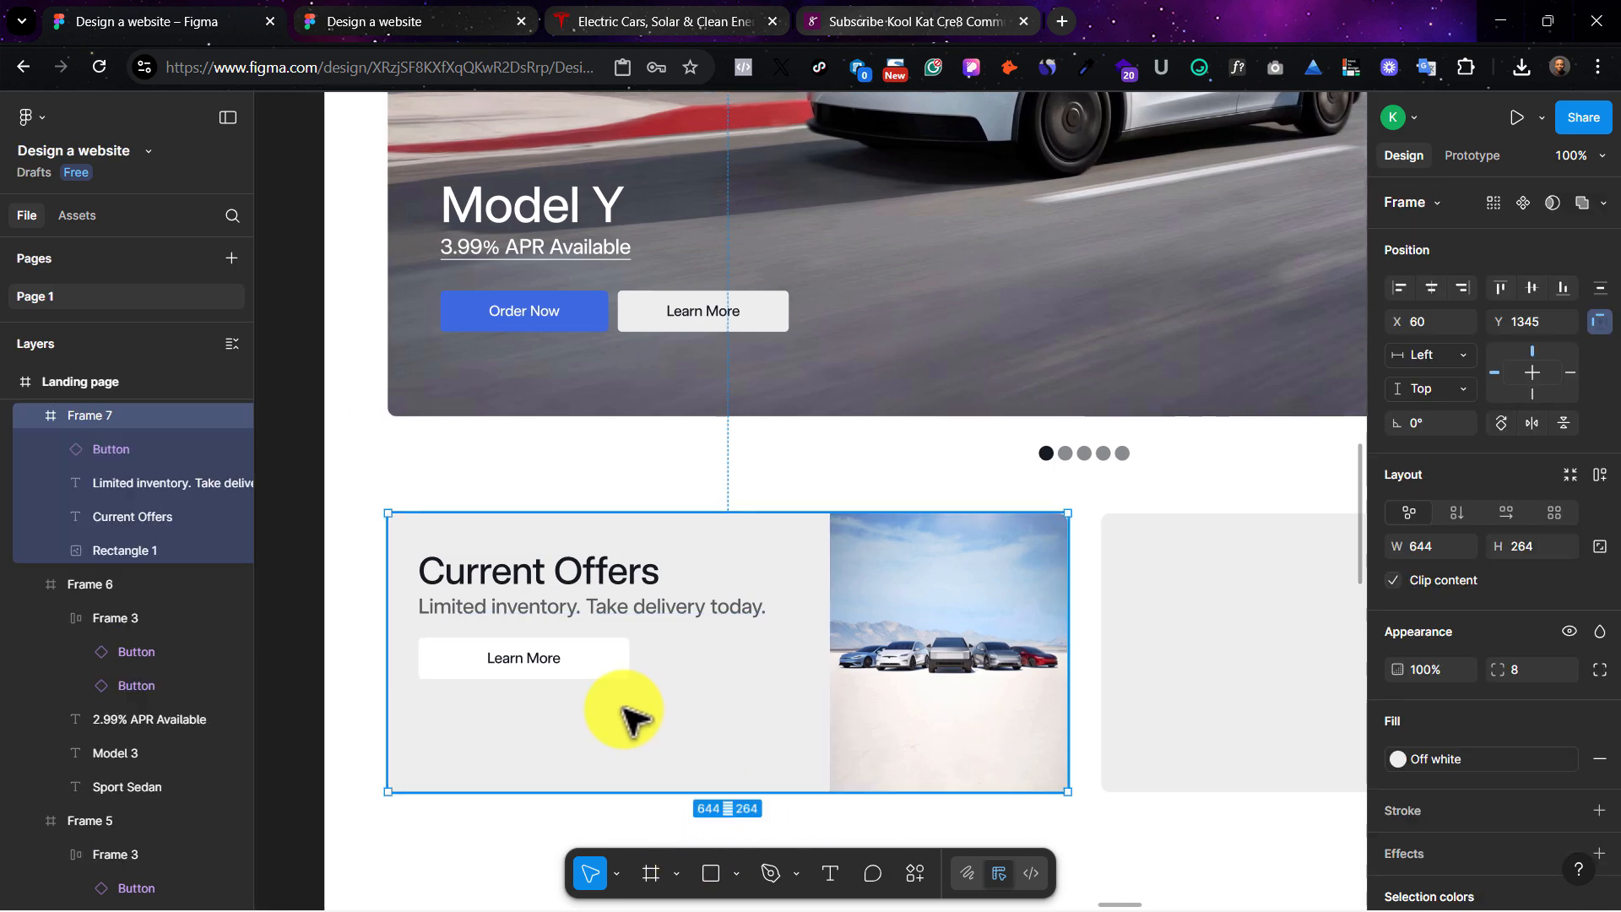
left_click(624, 18)
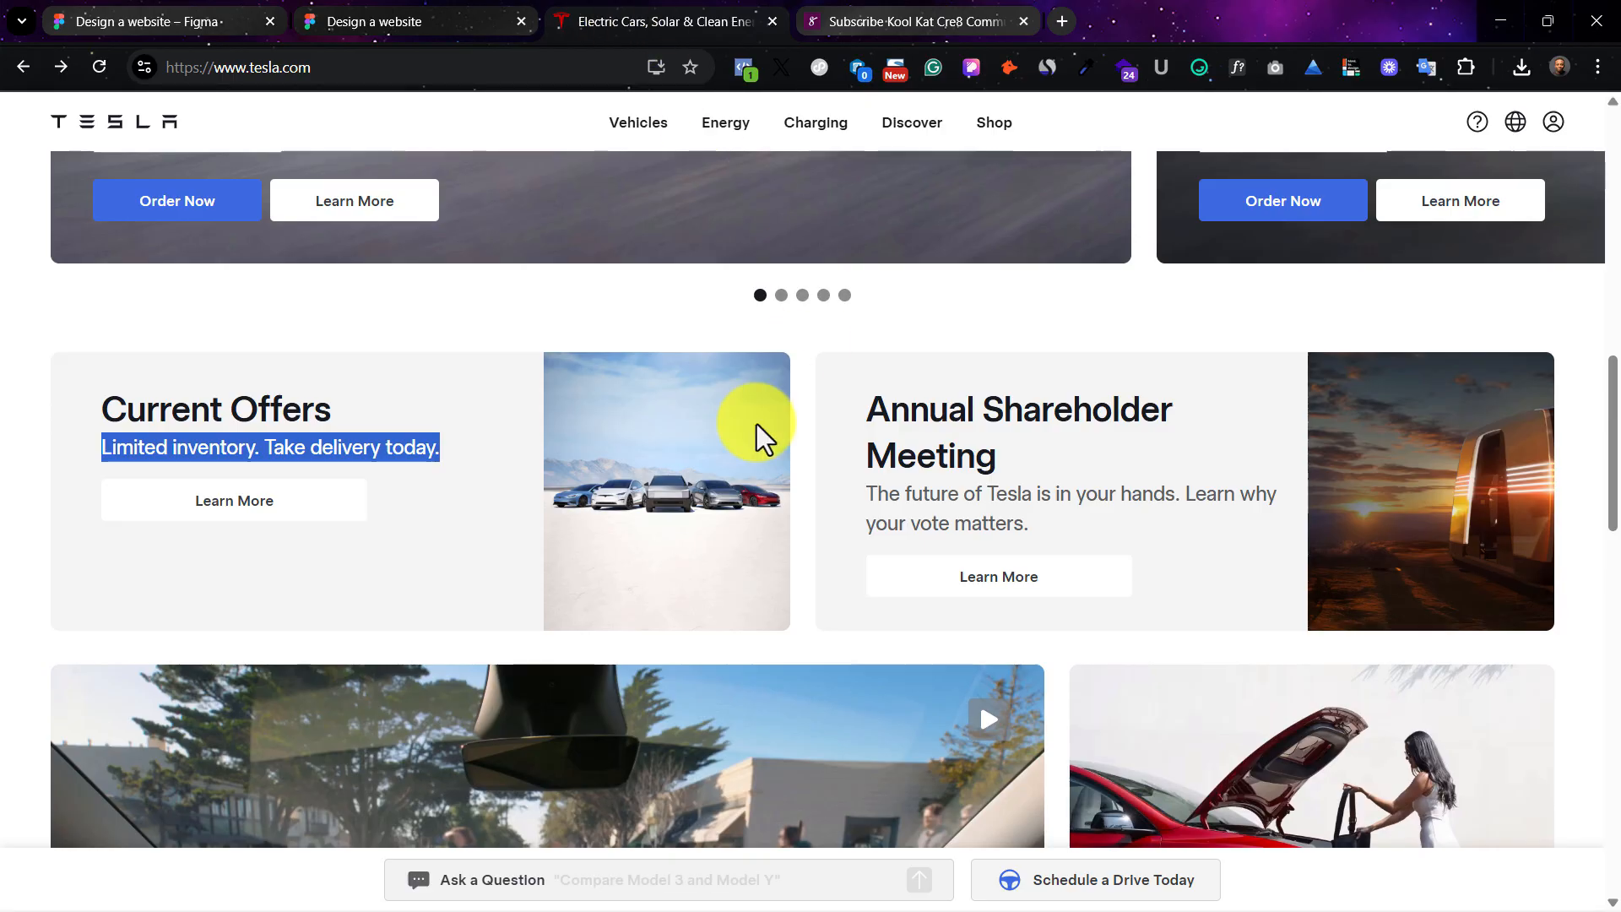
left_click(160, 21)
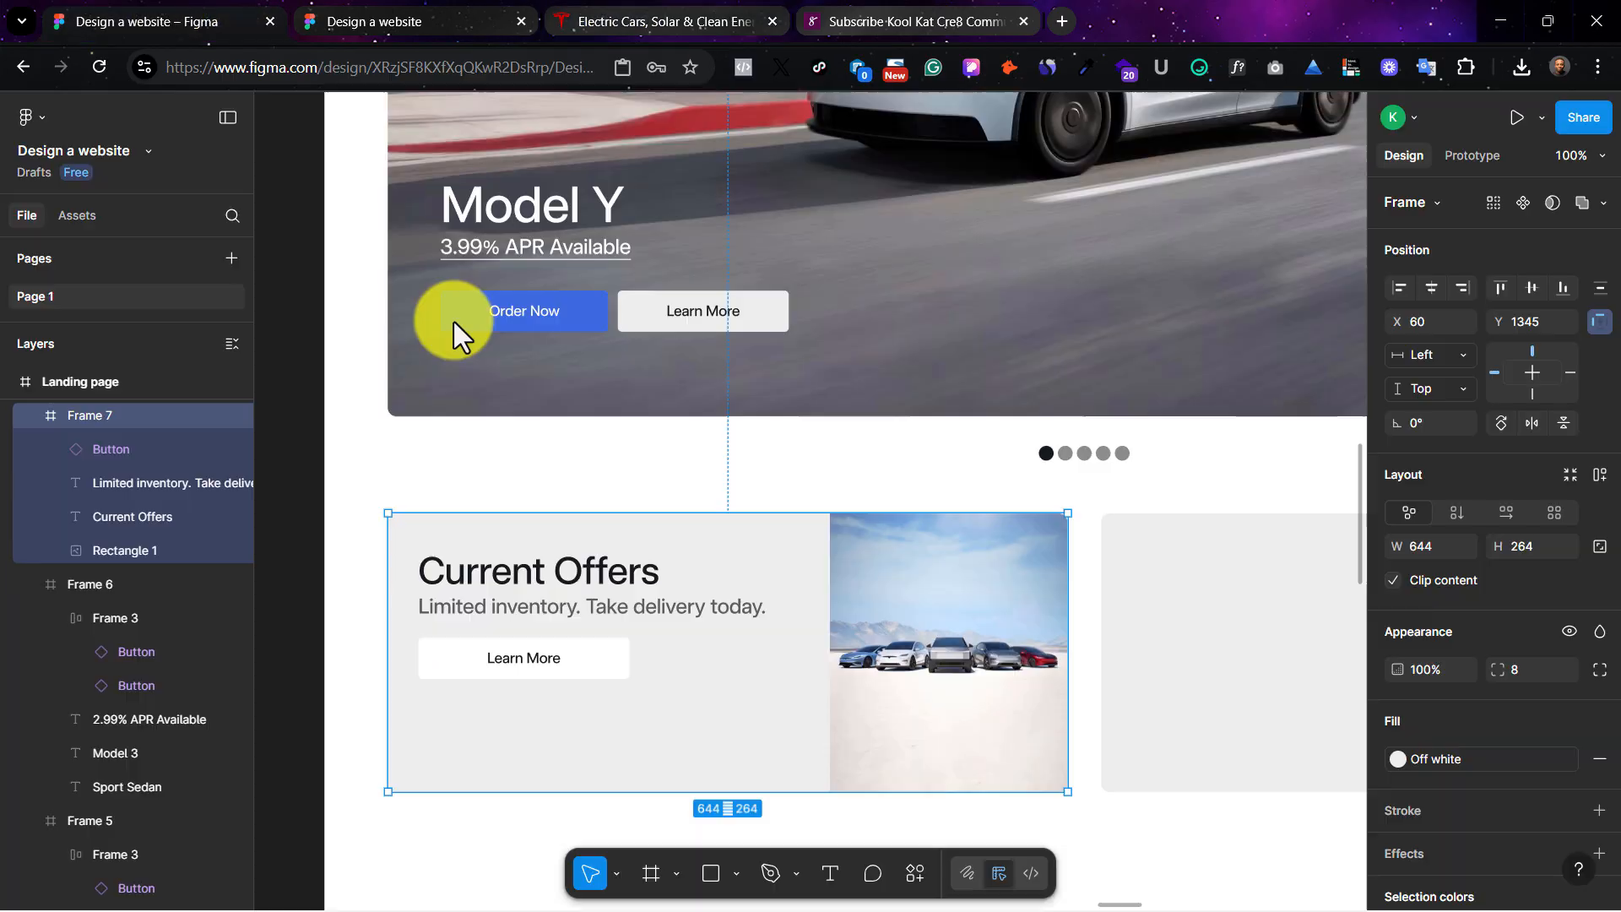
scroll(1176, 622, "right", 3)
left_click(948, 597)
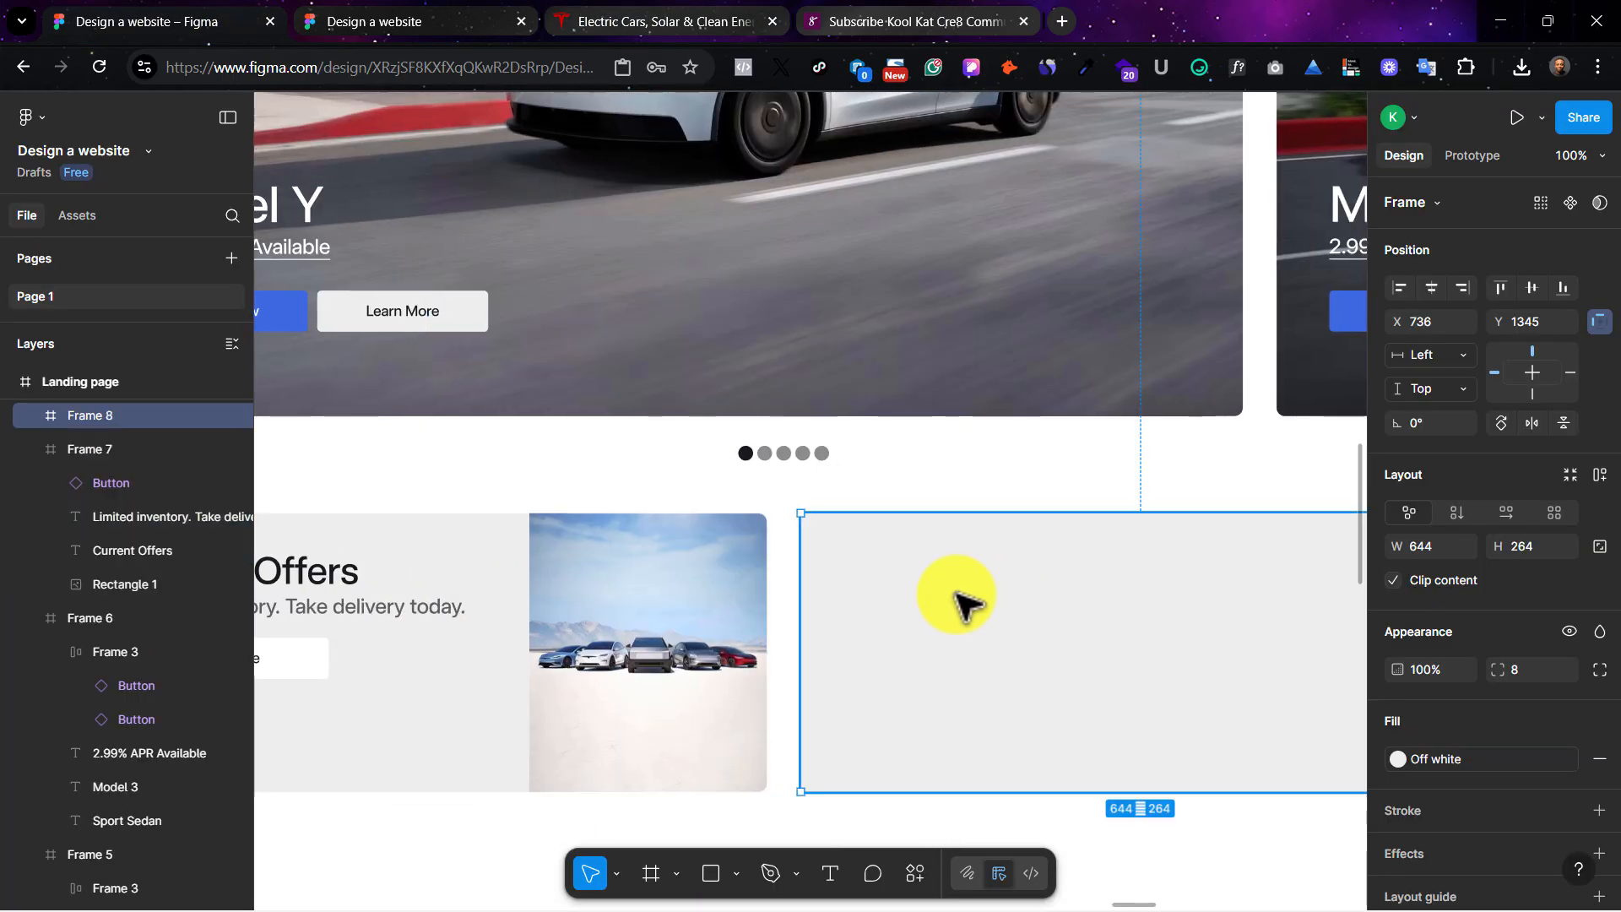
right_click(966, 585)
left_click(1045, 231)
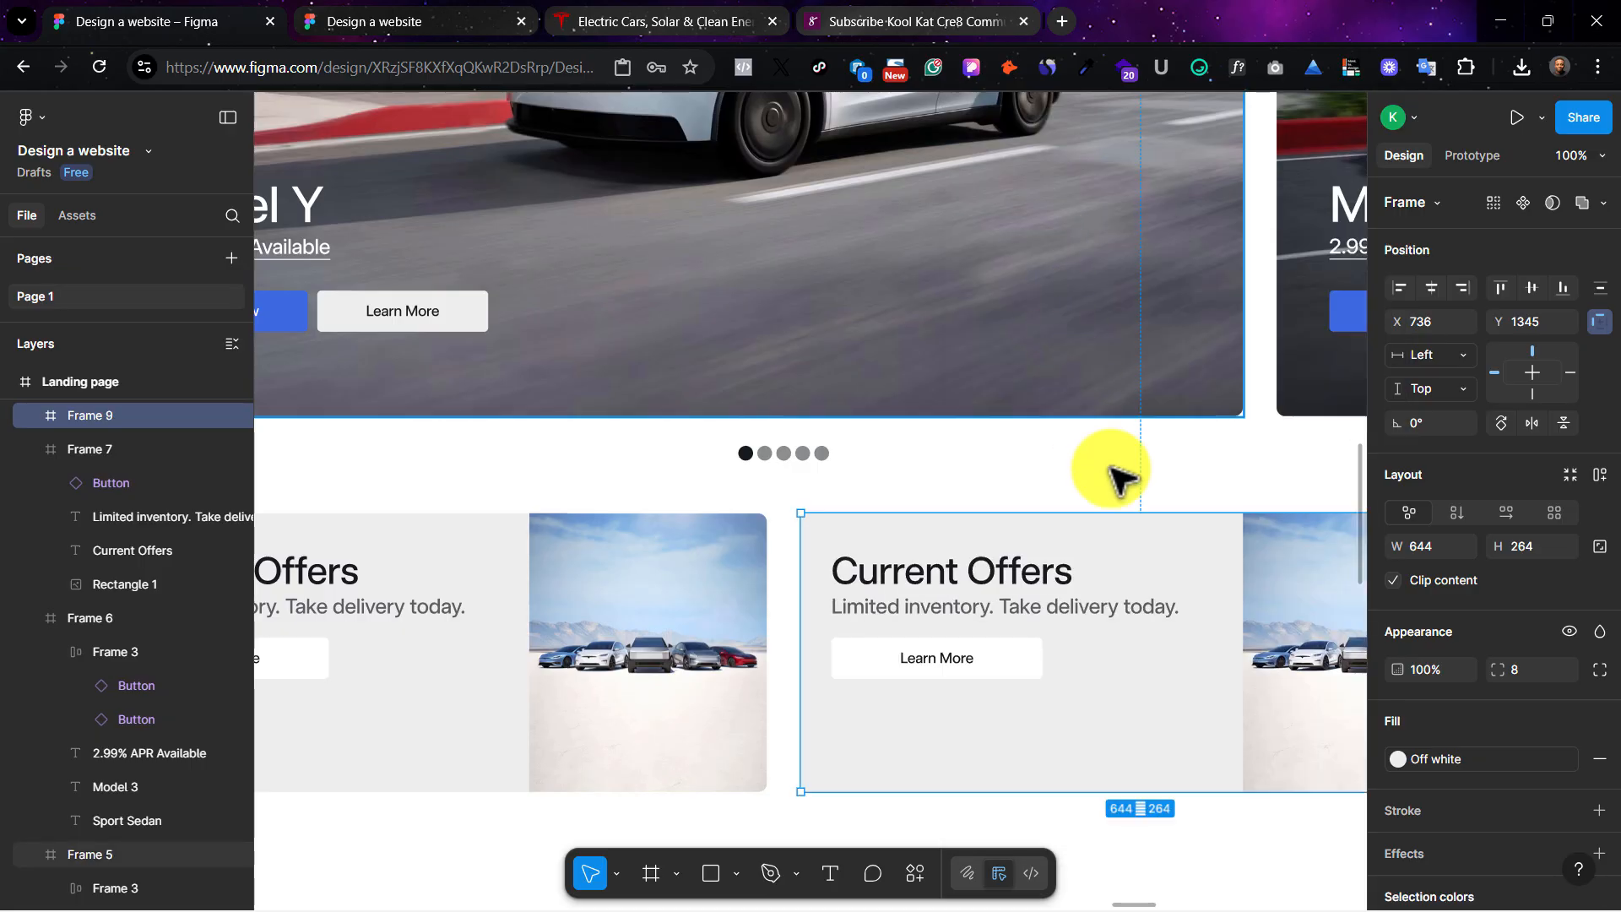
Step: Replace the second offer card's image fill with the sunset vehicle picture
scroll(1089, 684, "right", 2)
scroll(1085, 684, "right", 3)
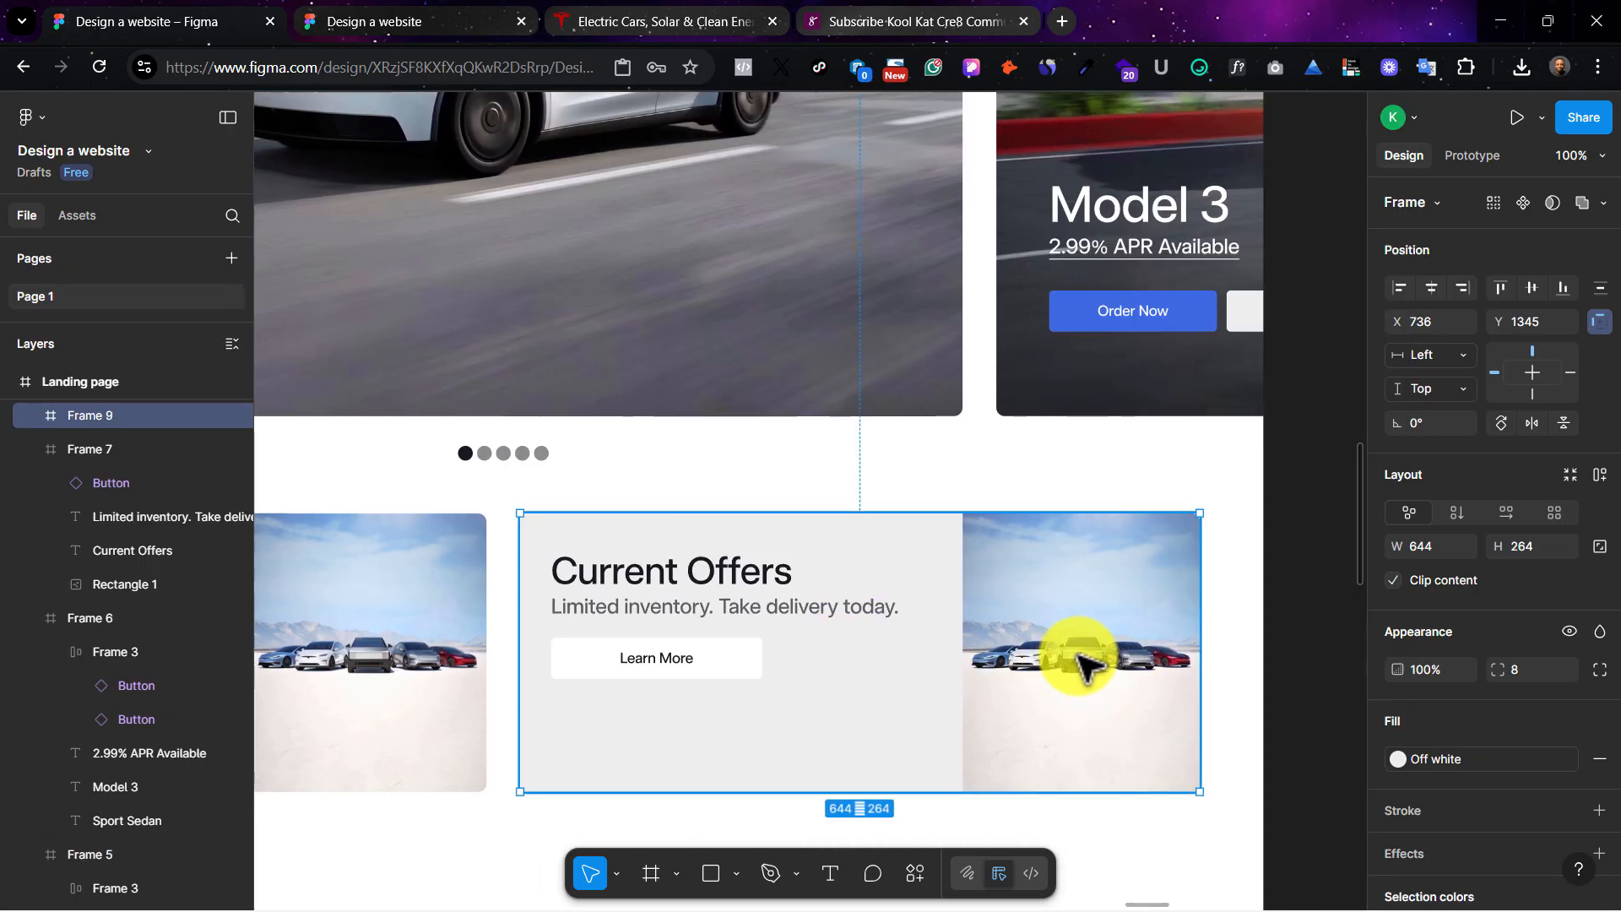
left_click(1097, 615)
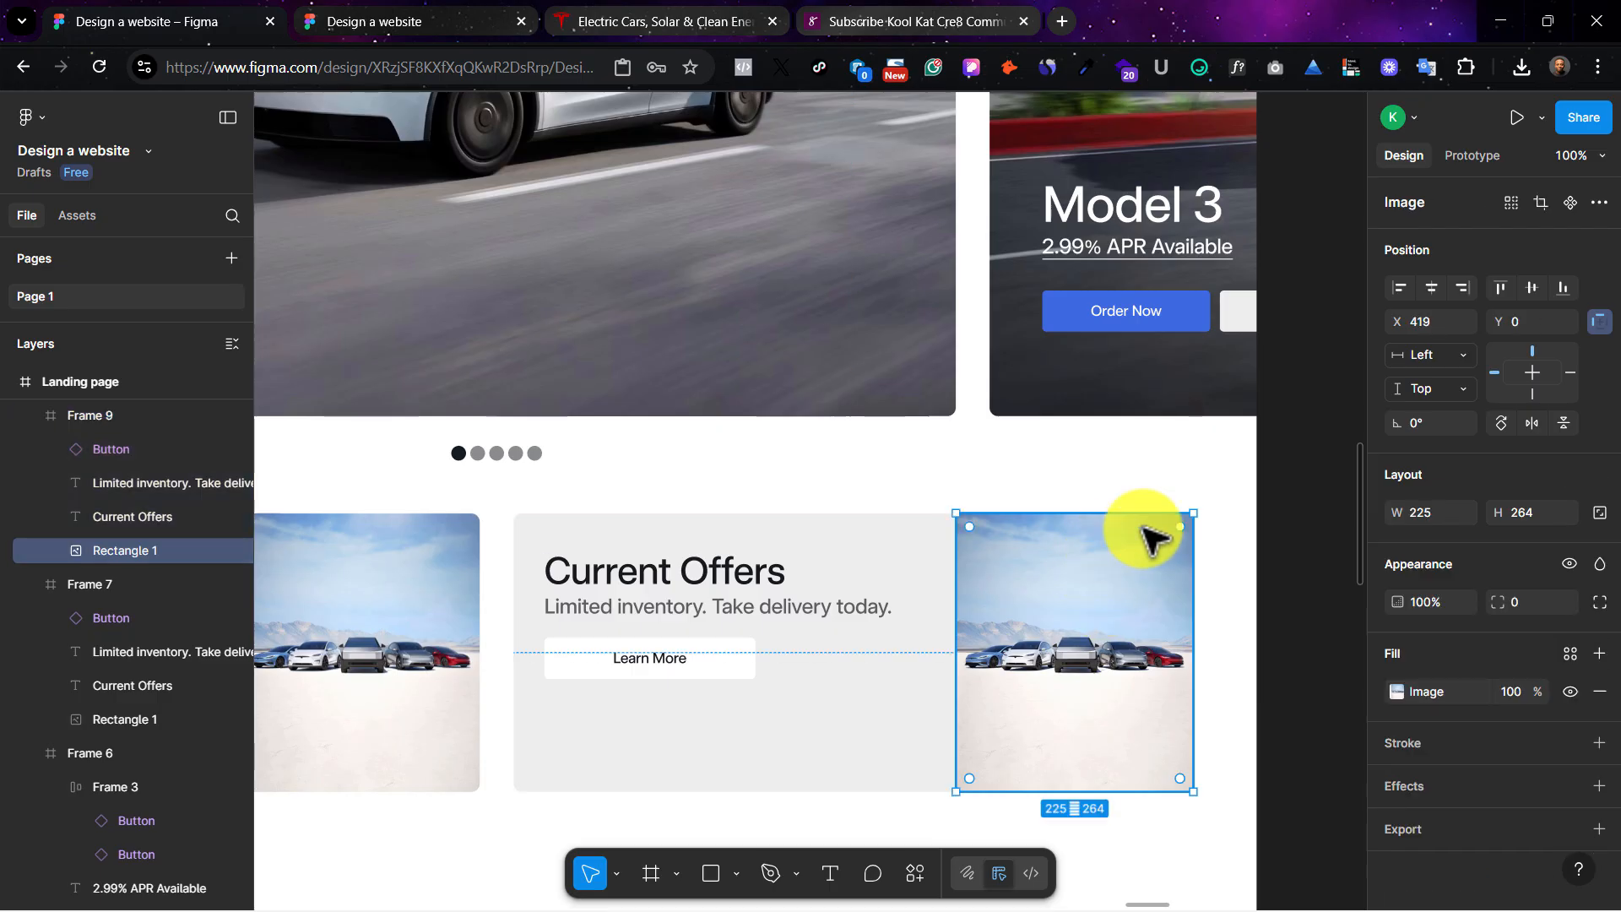
left_click(1395, 690)
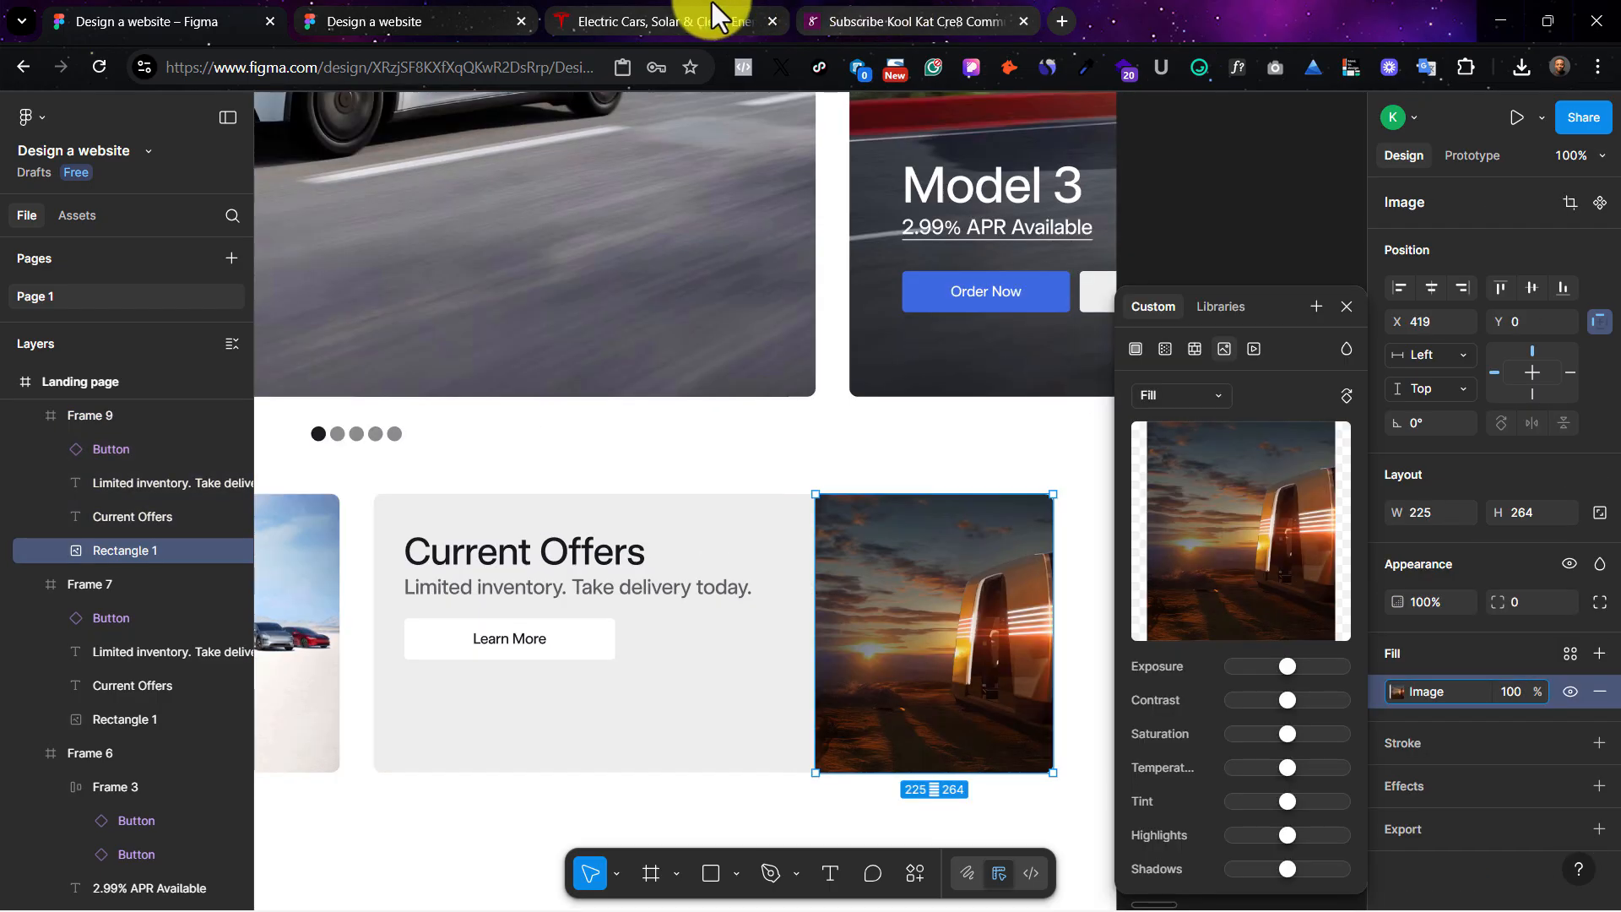
Step: Copy the Annual Shareholder Meeting heading from the Tesla website and return to the Figma design
left_click(676, 17)
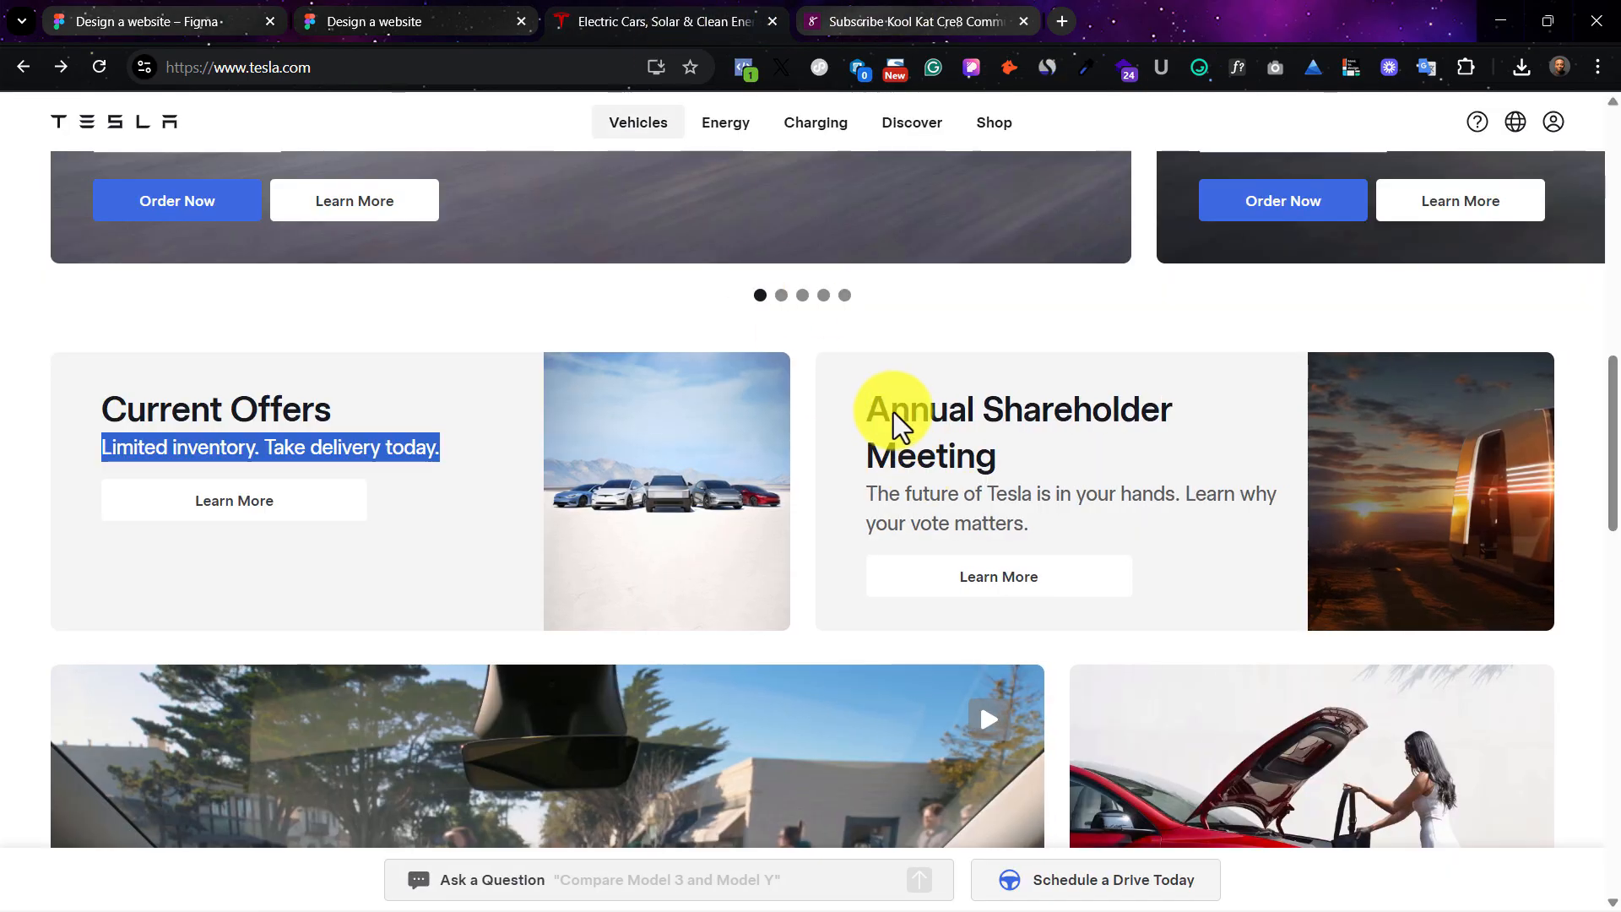
left_click_drag(876, 403, 998, 460)
key("ctrl+1")
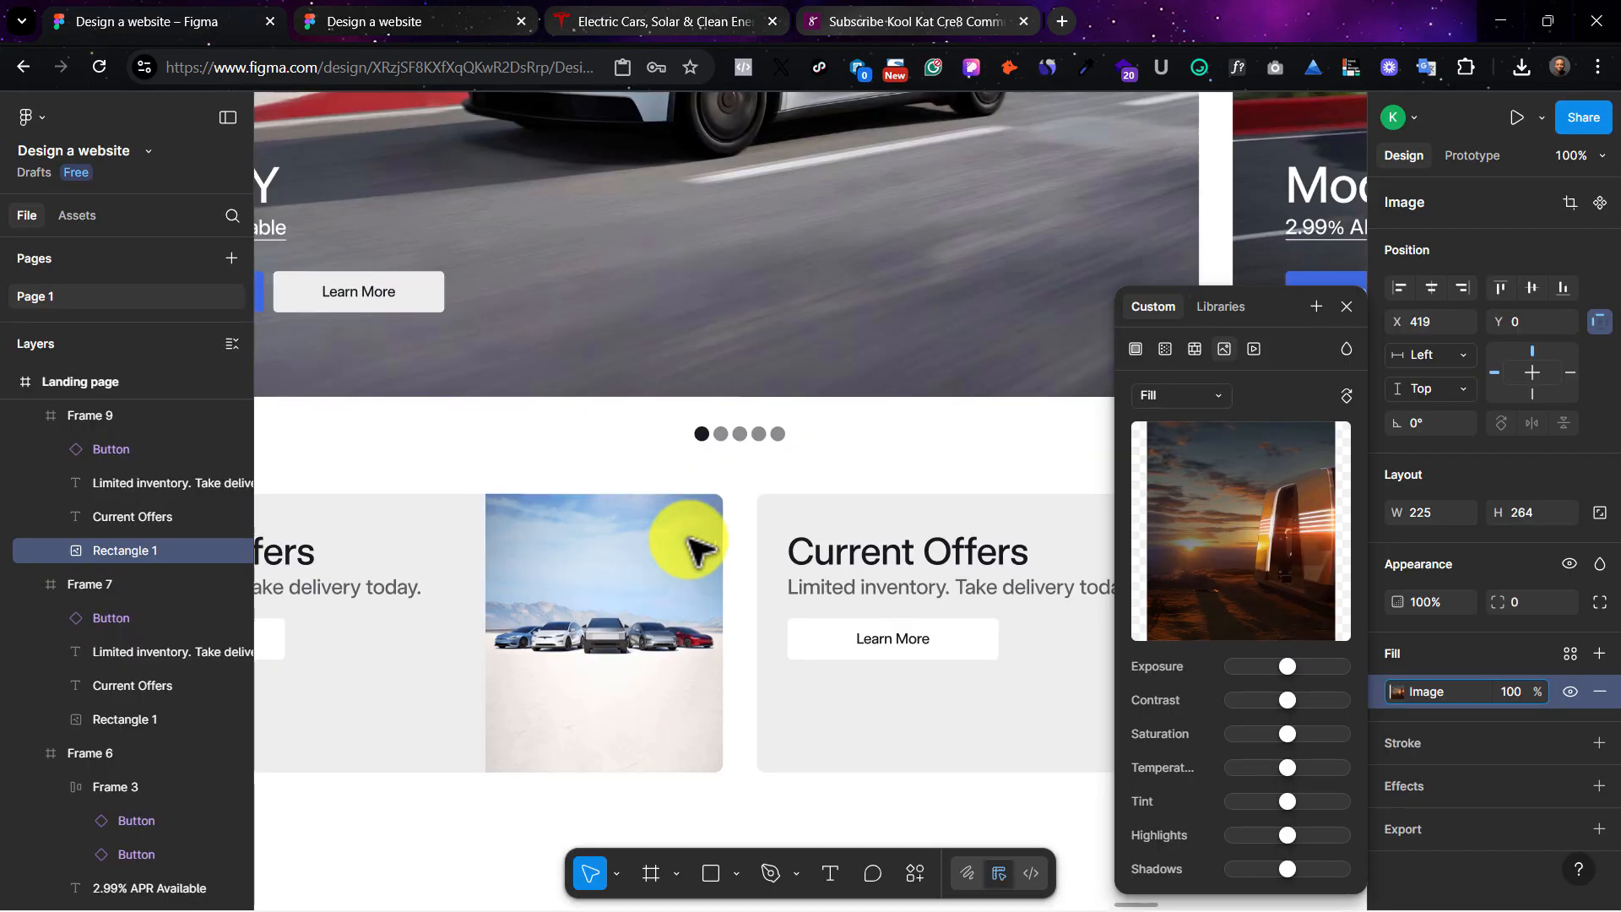
Step: Try to wrap the first offer card's heading, subtext and Learn More button together in a single auto layout frame
scroll(685, 537, "left", 1)
scroll(692, 548, "left", 3)
scroll(692, 548, "right", 4)
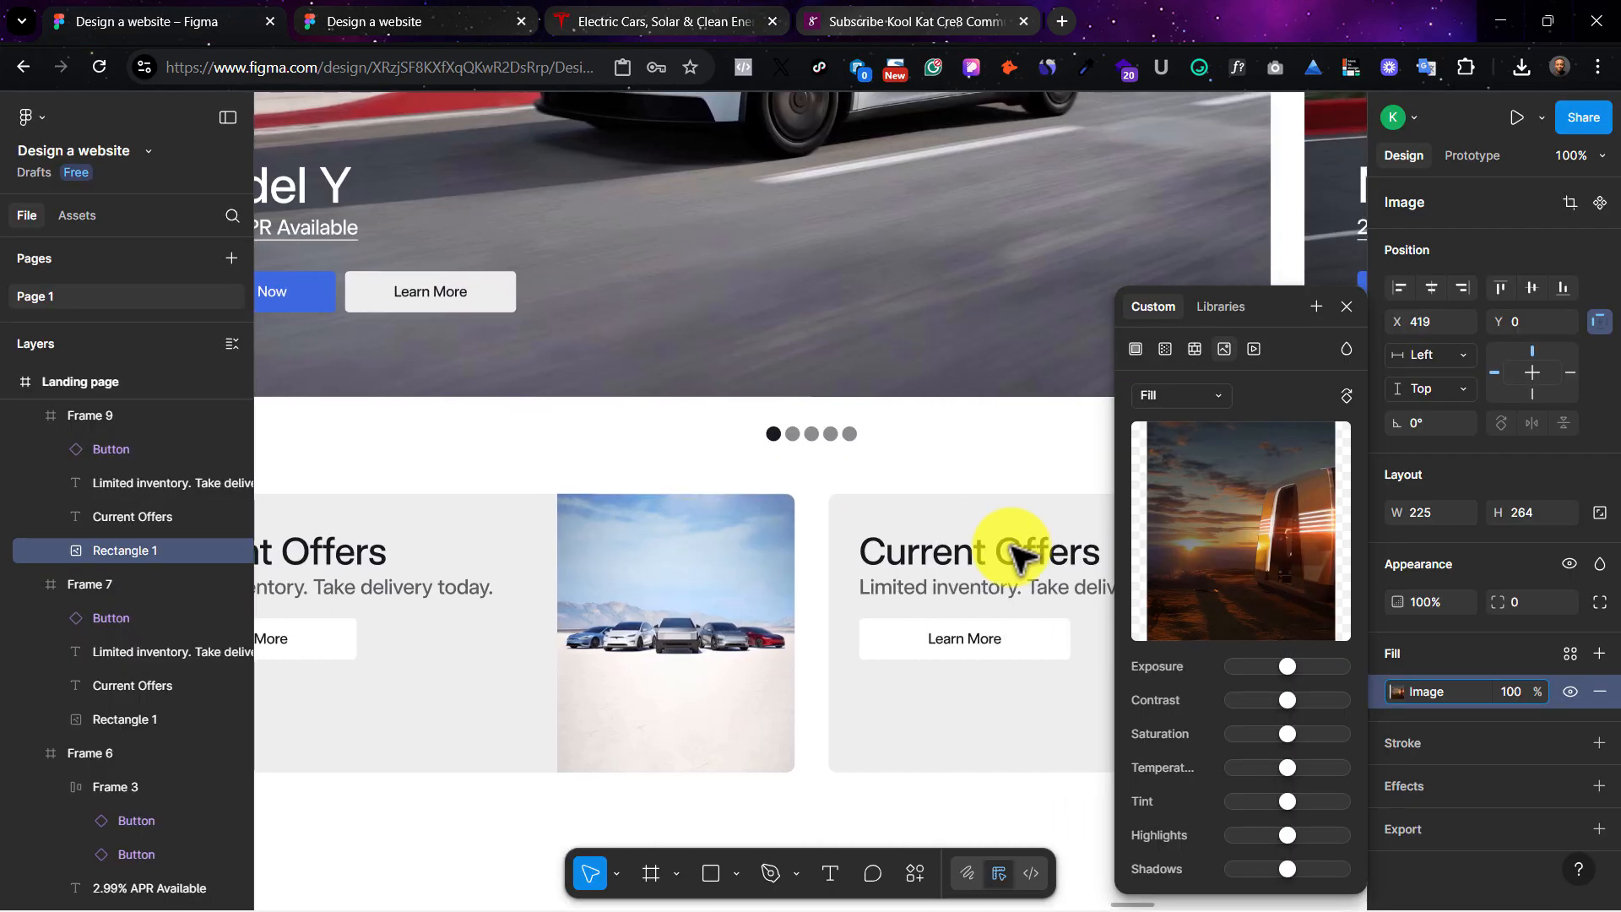
scroll(1017, 557, "right", 3)
scroll(838, 579, "left", 6)
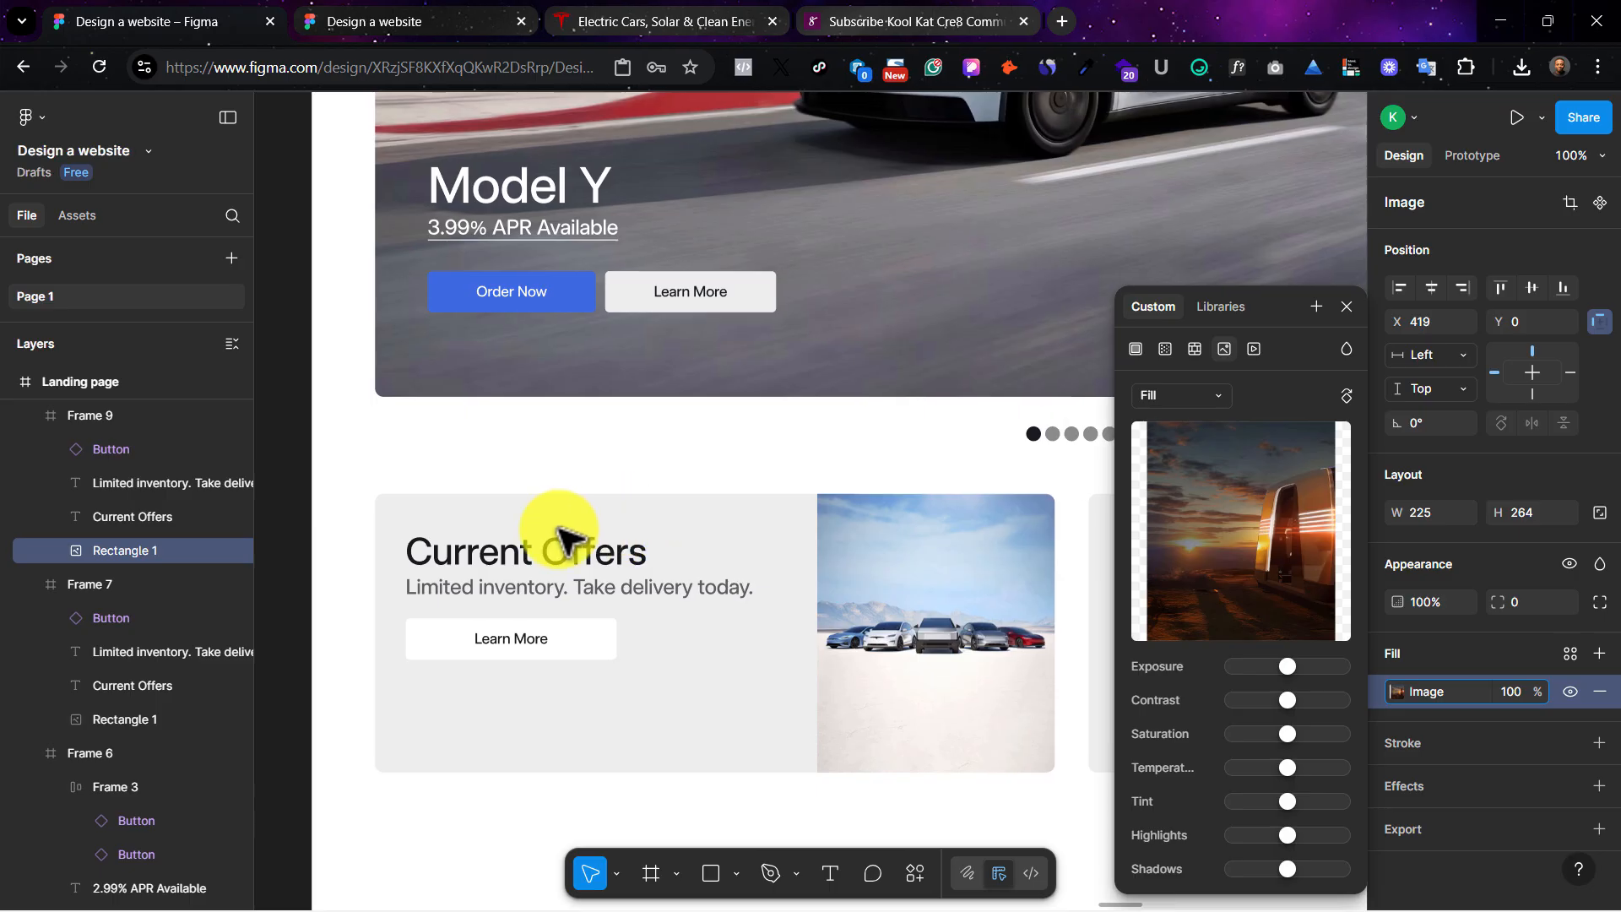
scroll(560, 536, "right", 2)
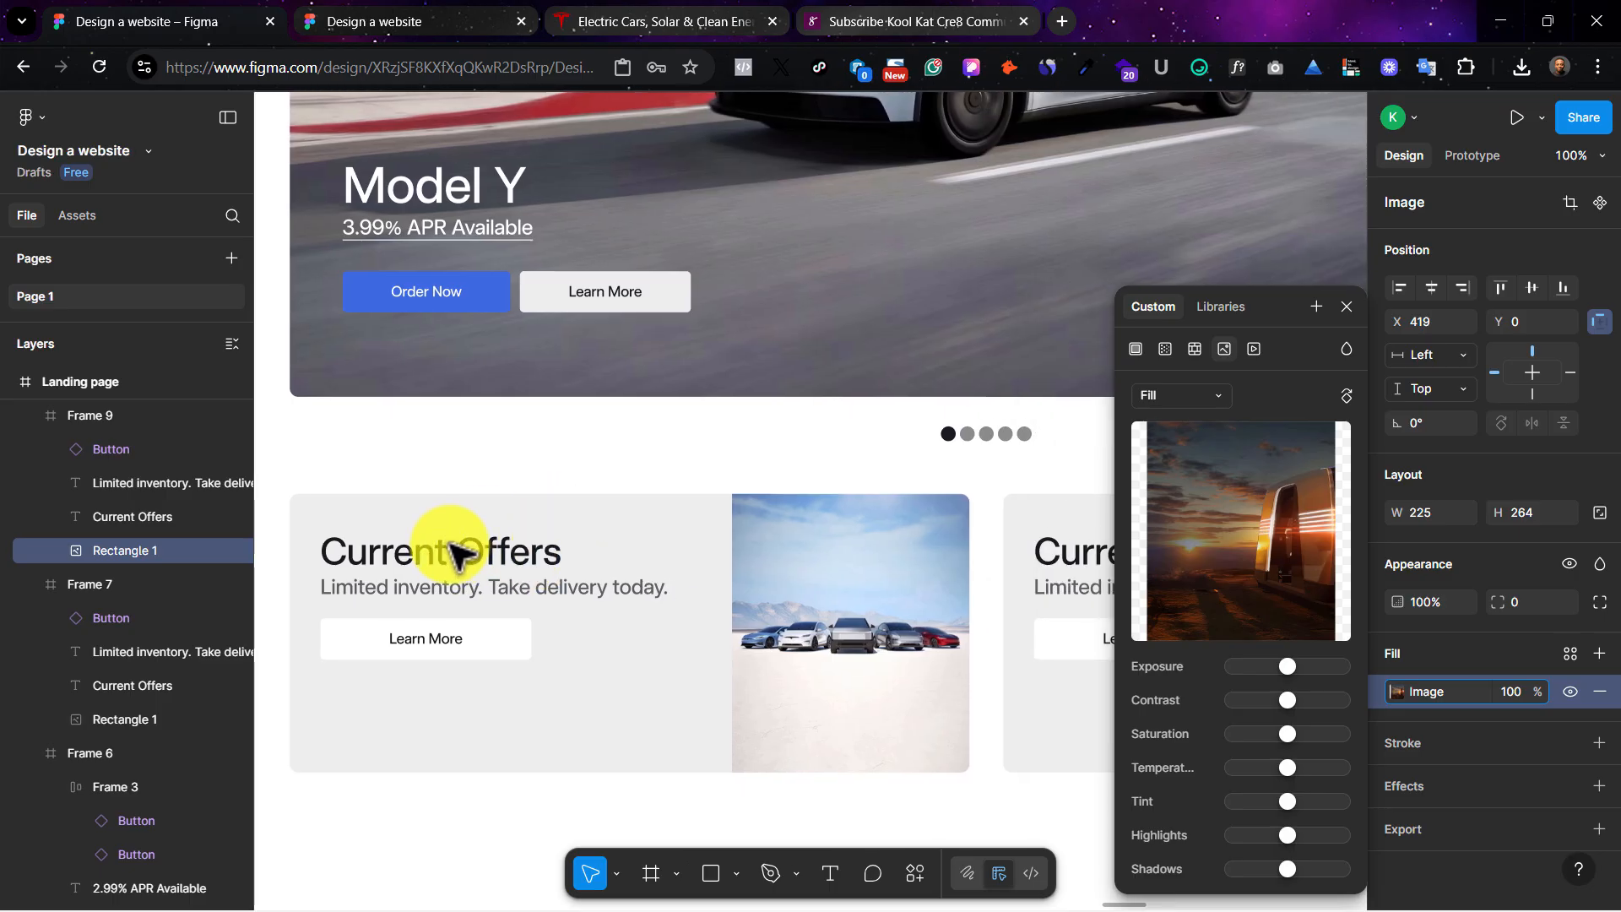
left_click(512, 568)
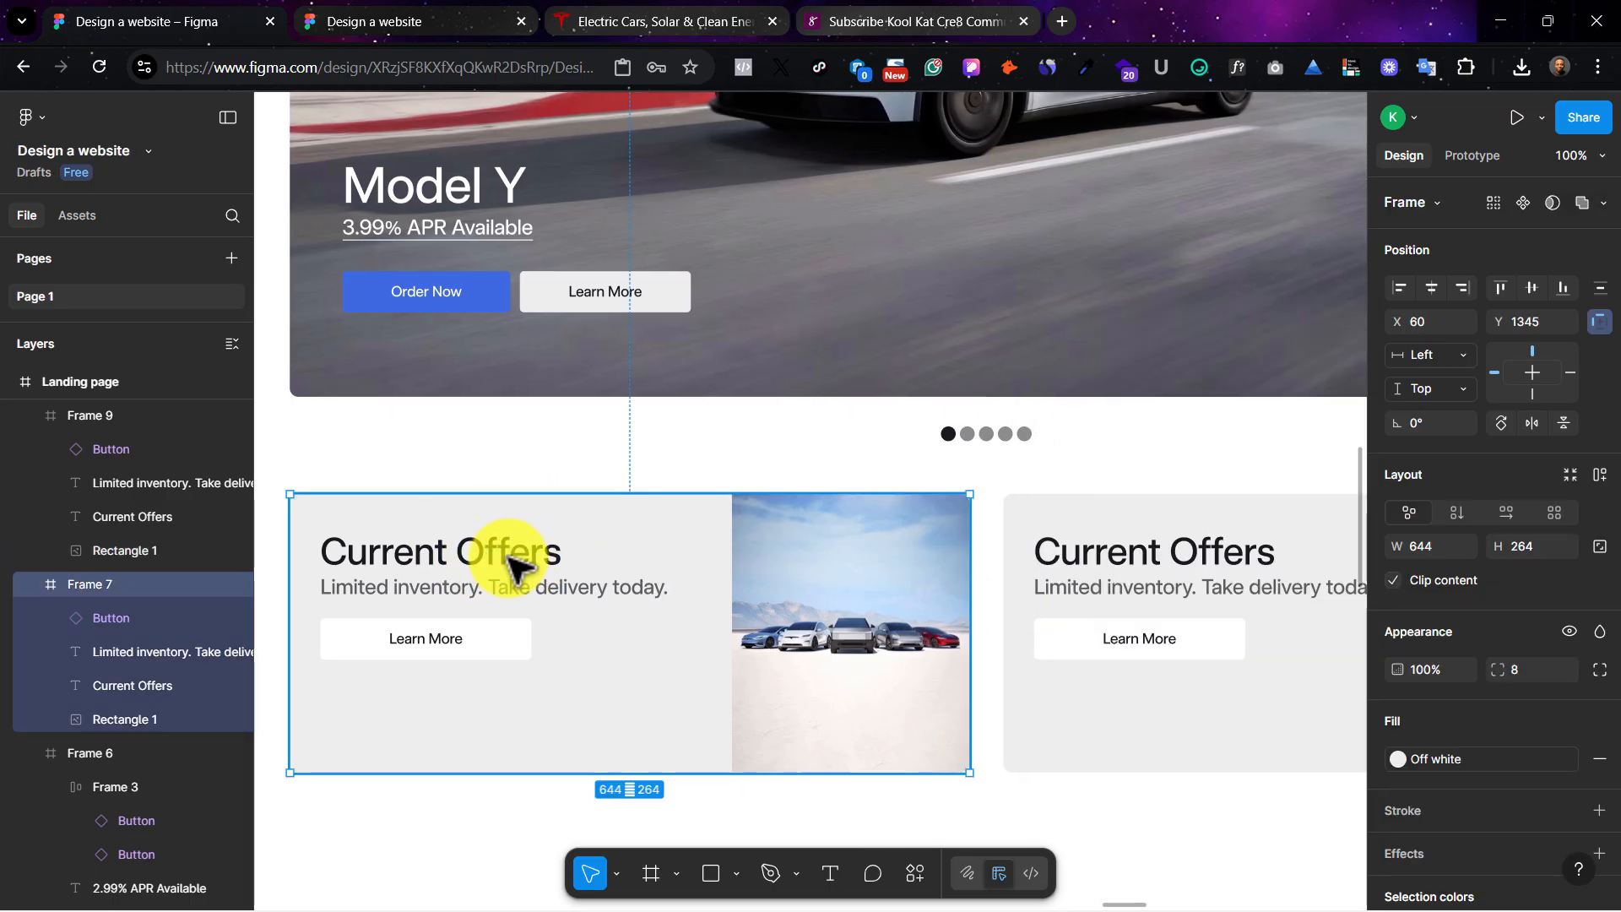
left_click(514, 557)
left_click(574, 595, "shift")
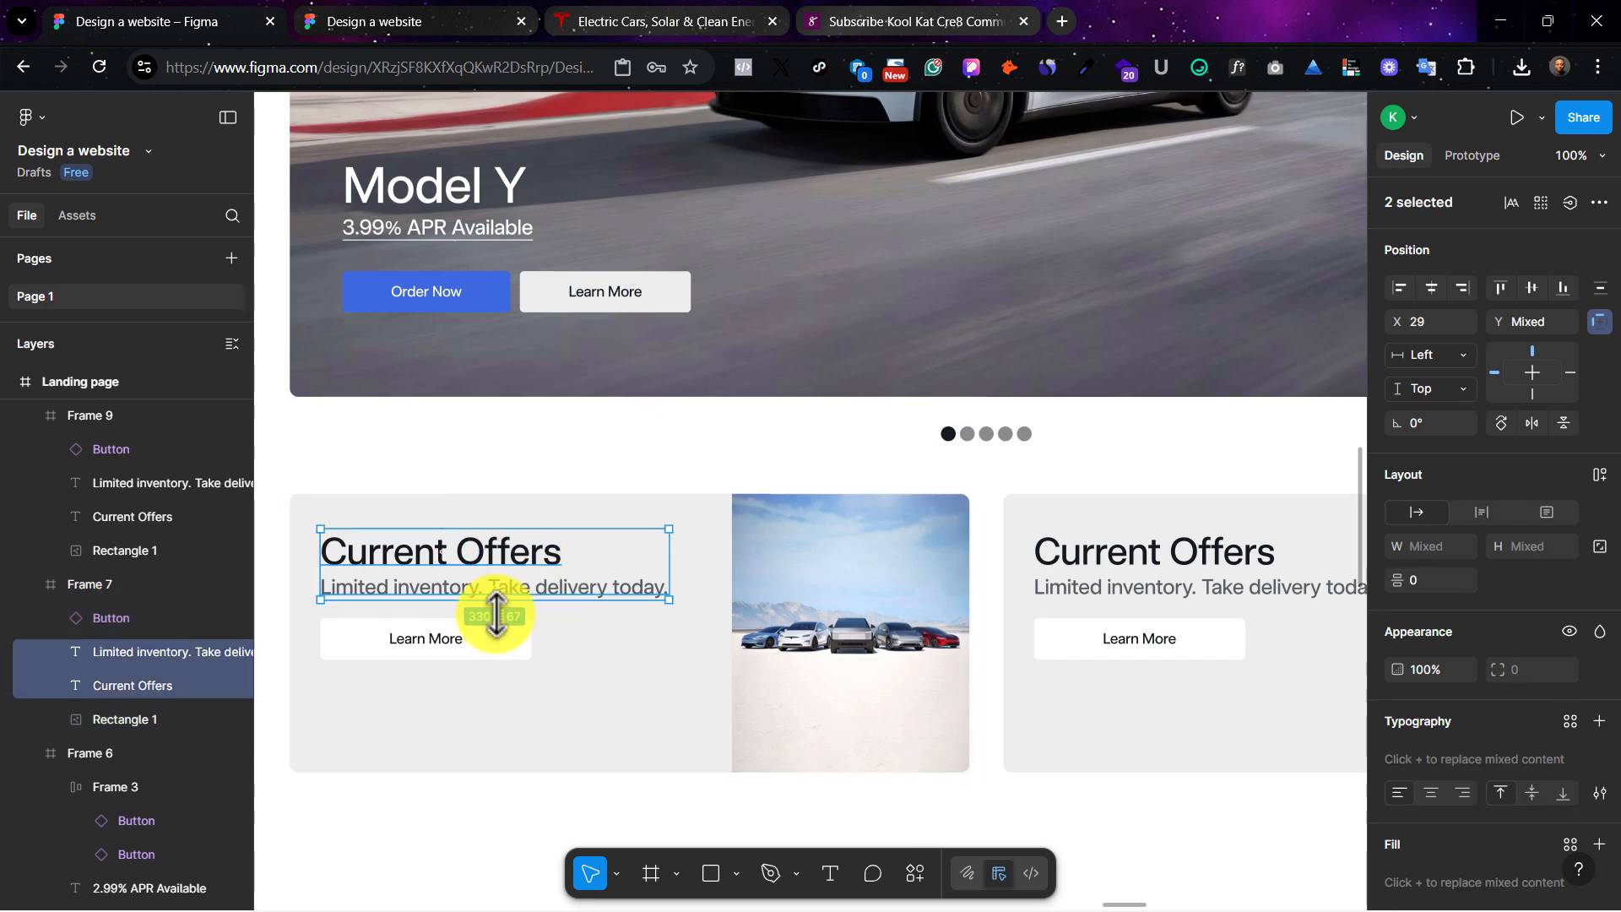
left_click(470, 635, "shift")
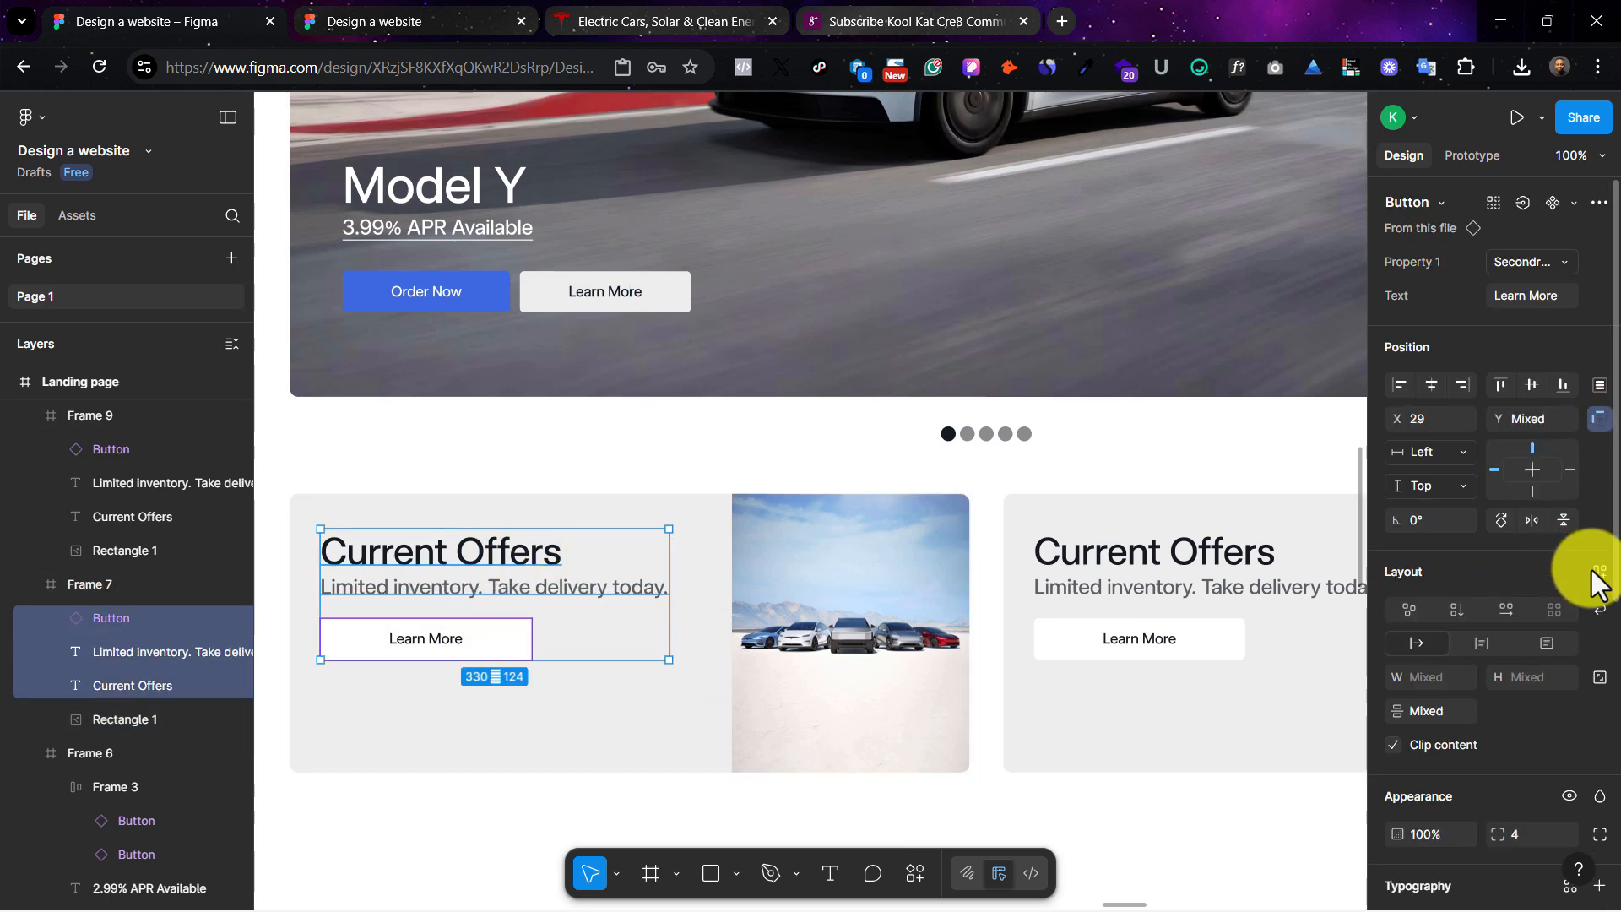
left_click(1598, 574)
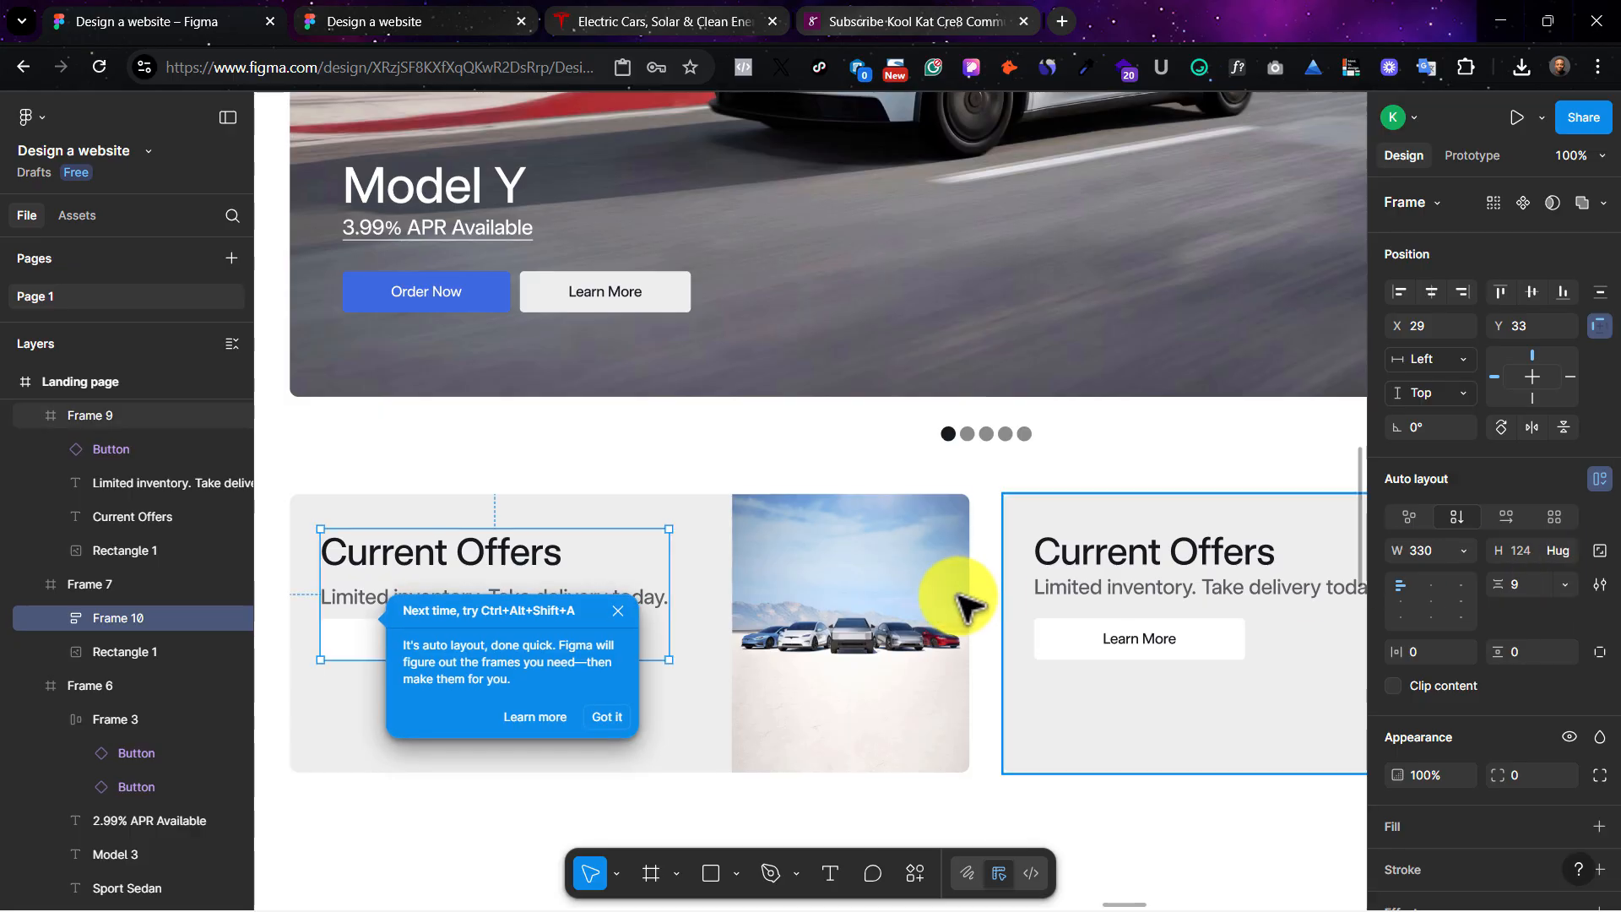
left_click(564, 526)
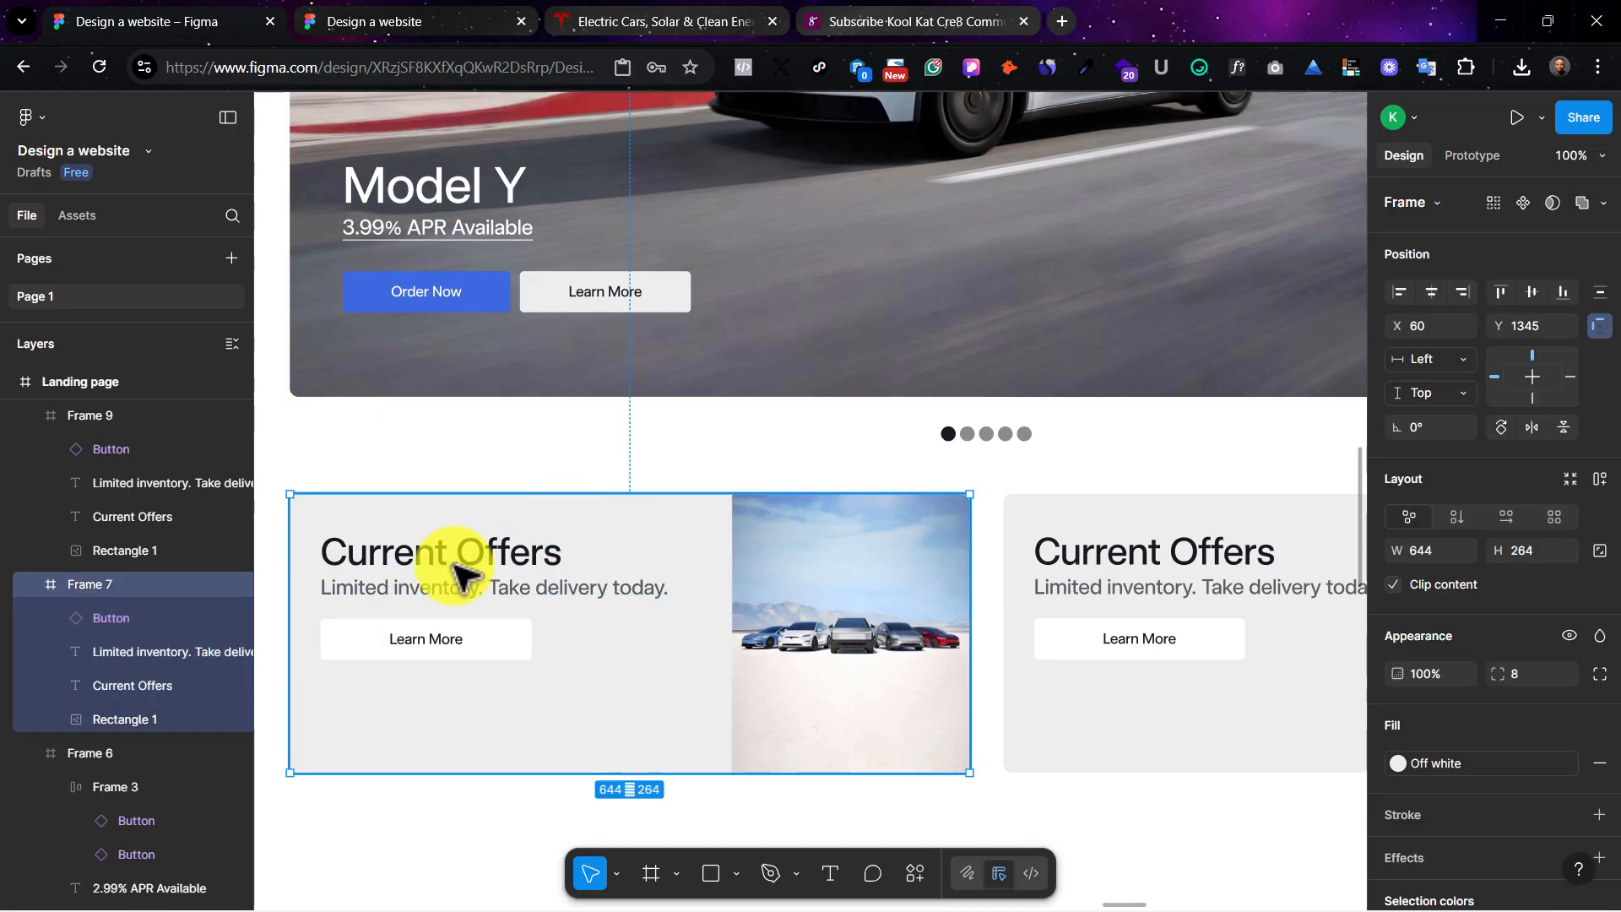
Step: Wrap only the first offer card's heading and subtext in a vertical auto layout frame with 0 spacing
double_click(506, 566)
left_click(532, 589, "shift")
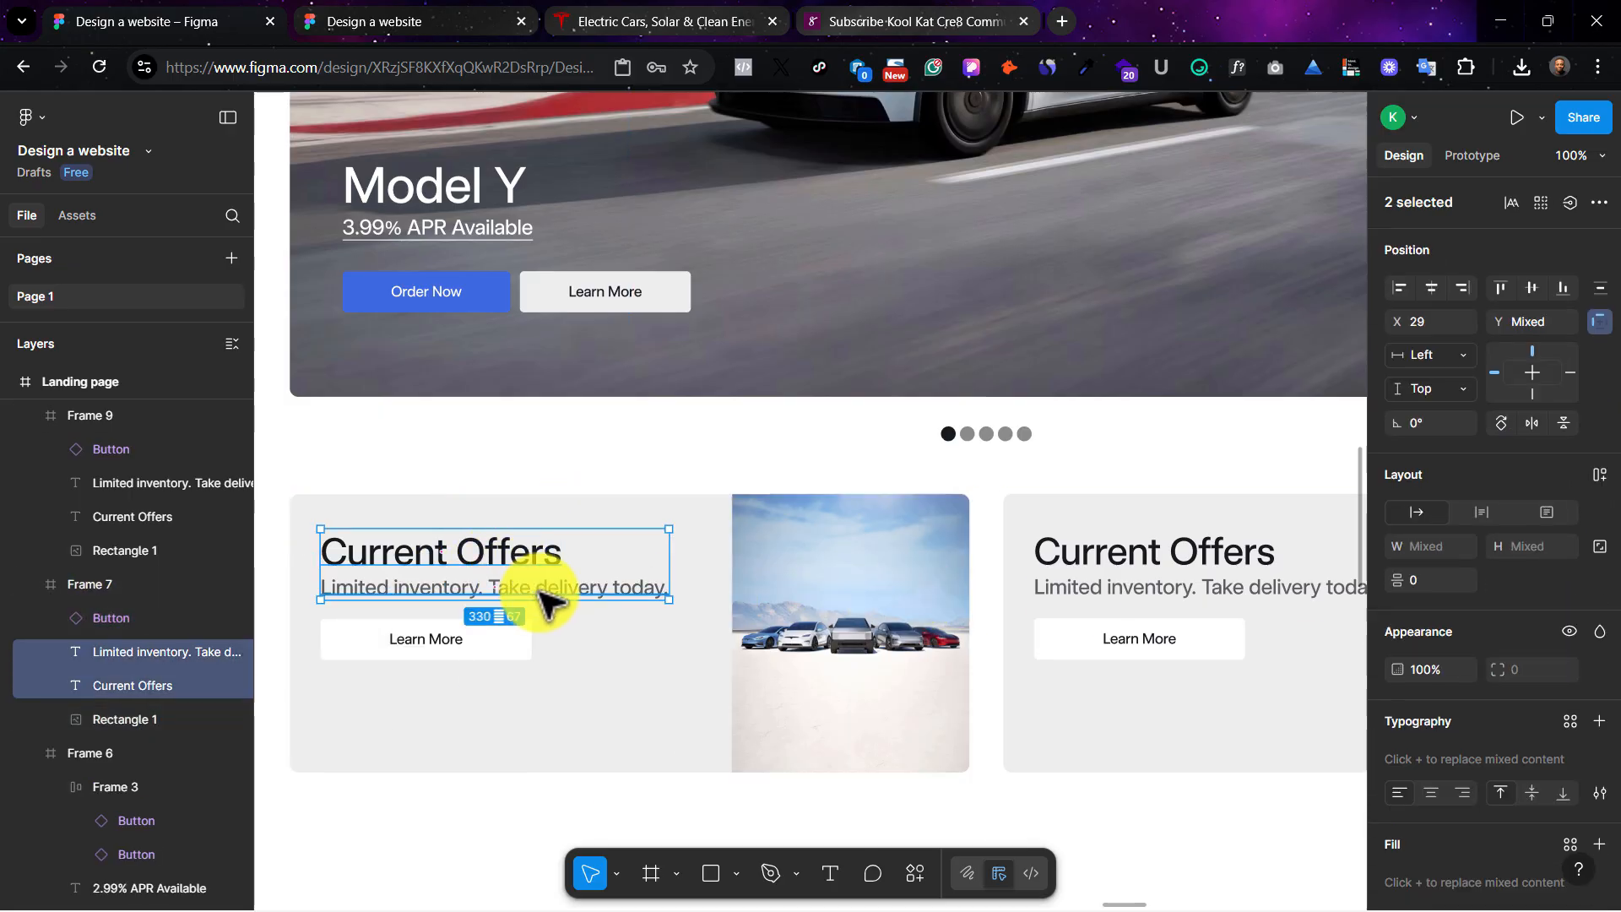
left_click(1598, 477)
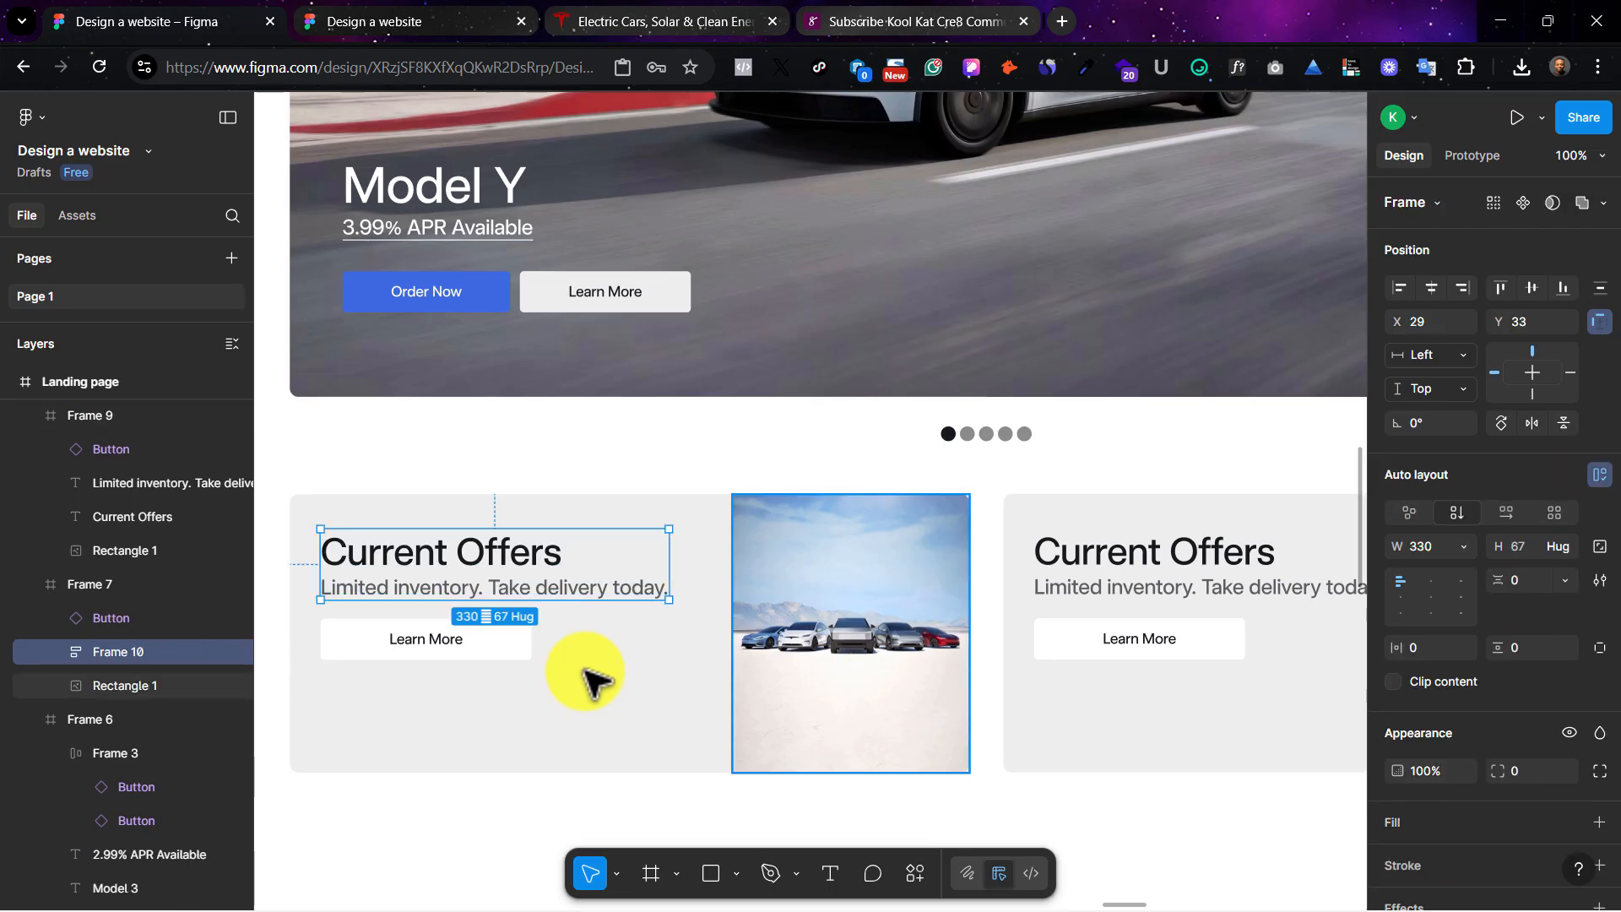
Step: Wrap the first card's text frame and Learn More button in an outer vertical auto layout frame with 18 spacing
left_click(435, 652)
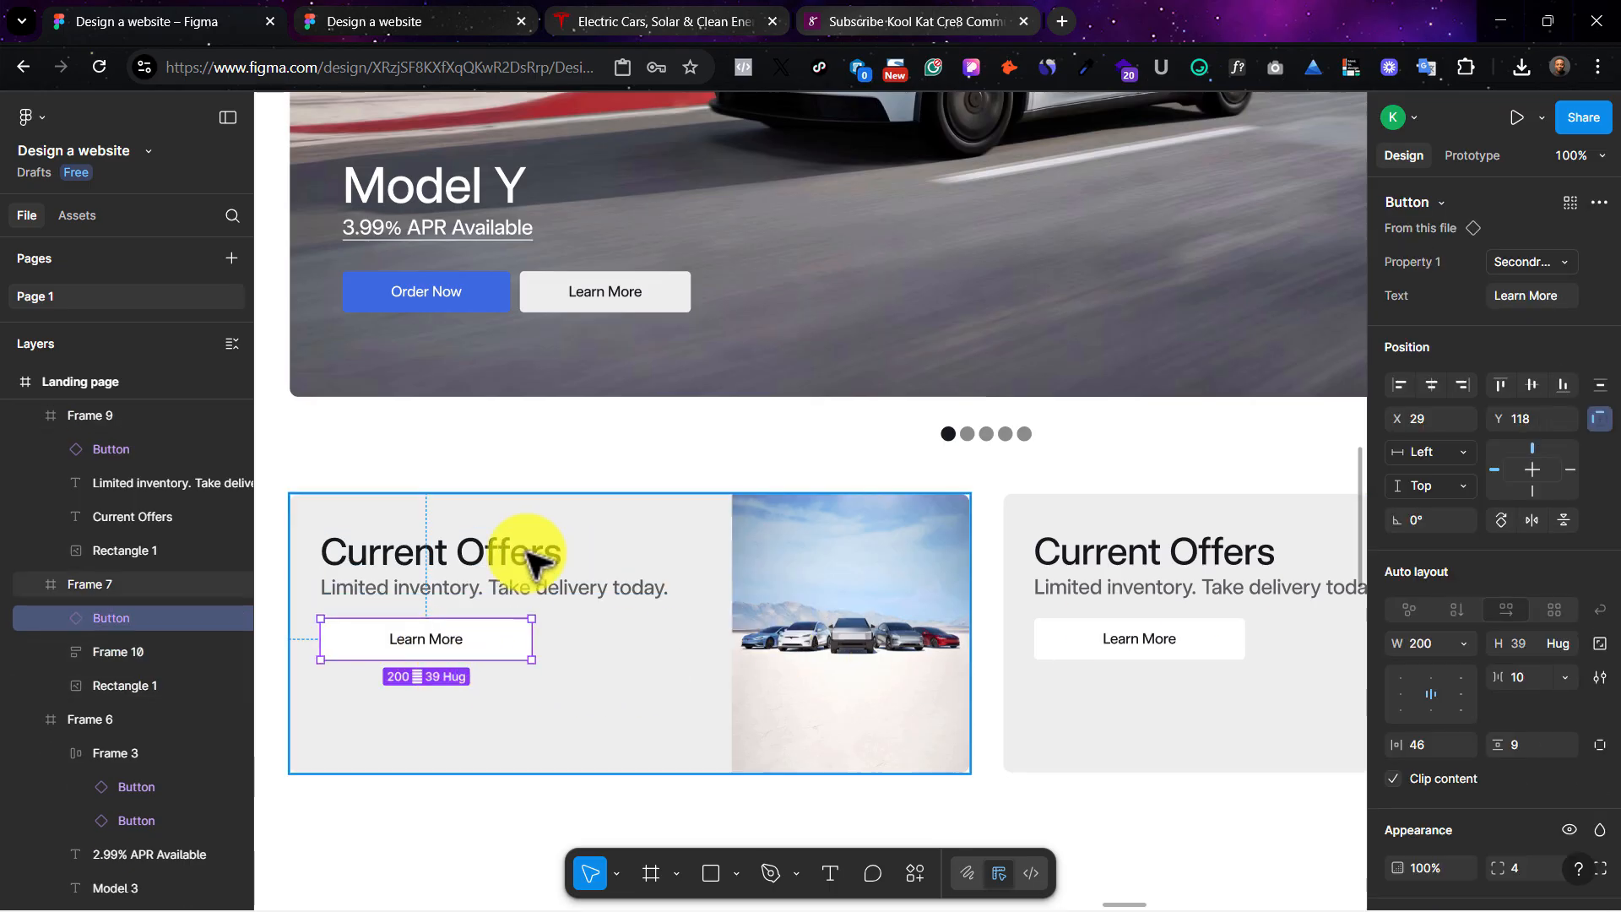
left_click(481, 549, "shift")
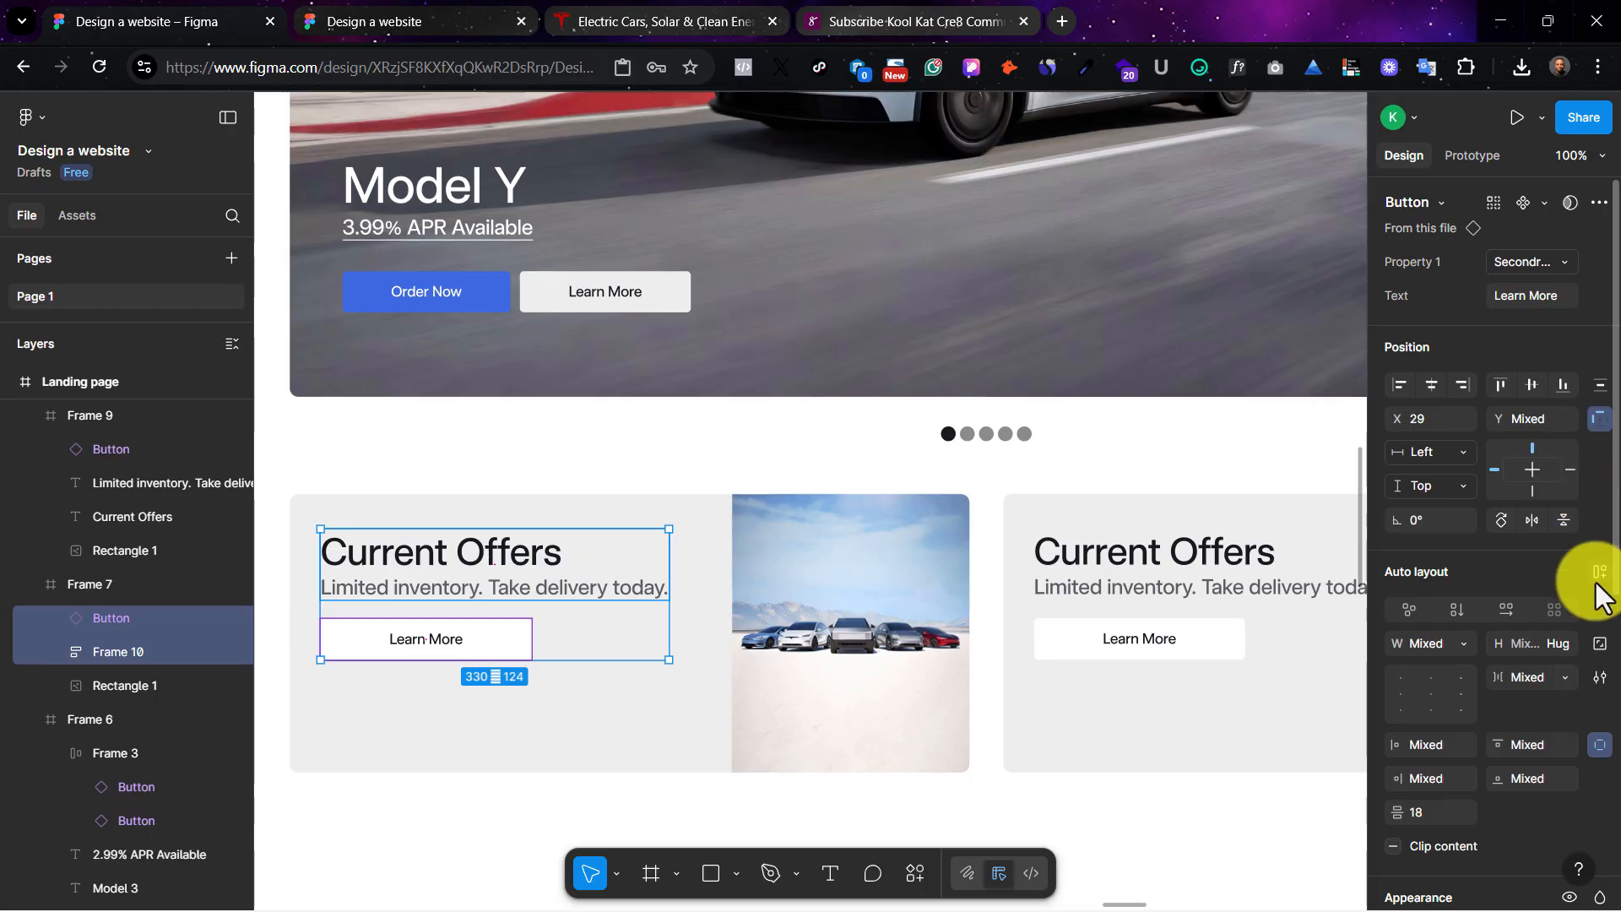
key("shift+a")
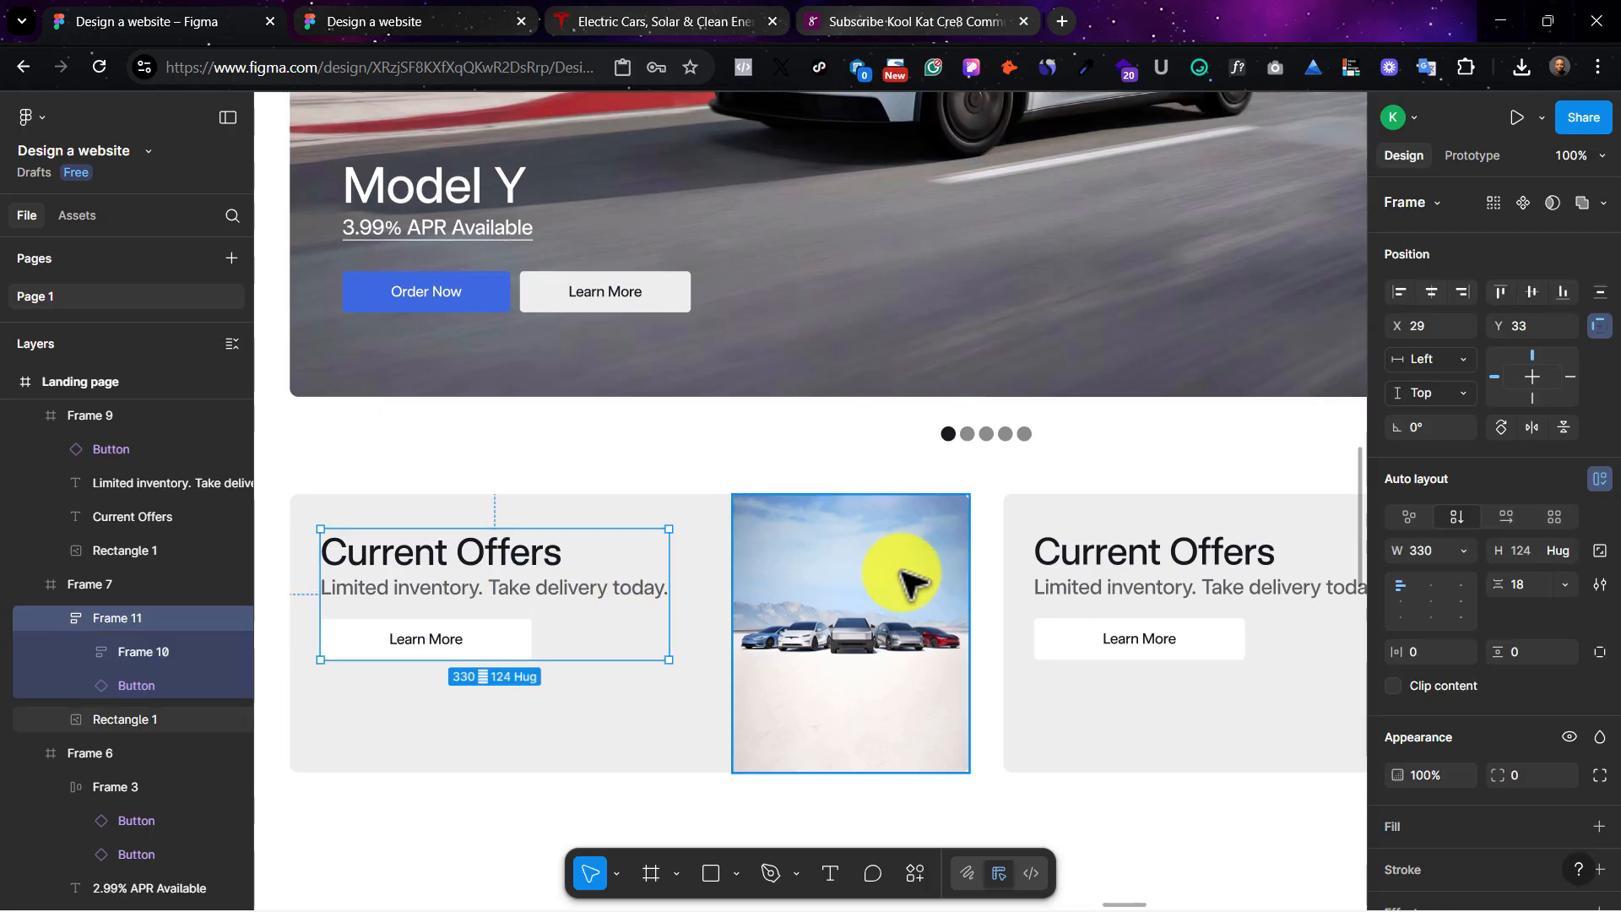
Step: Replace the second offer card's heading, subtext and button with a copy of the first card's outer auto layout frame
double_click(1101, 555)
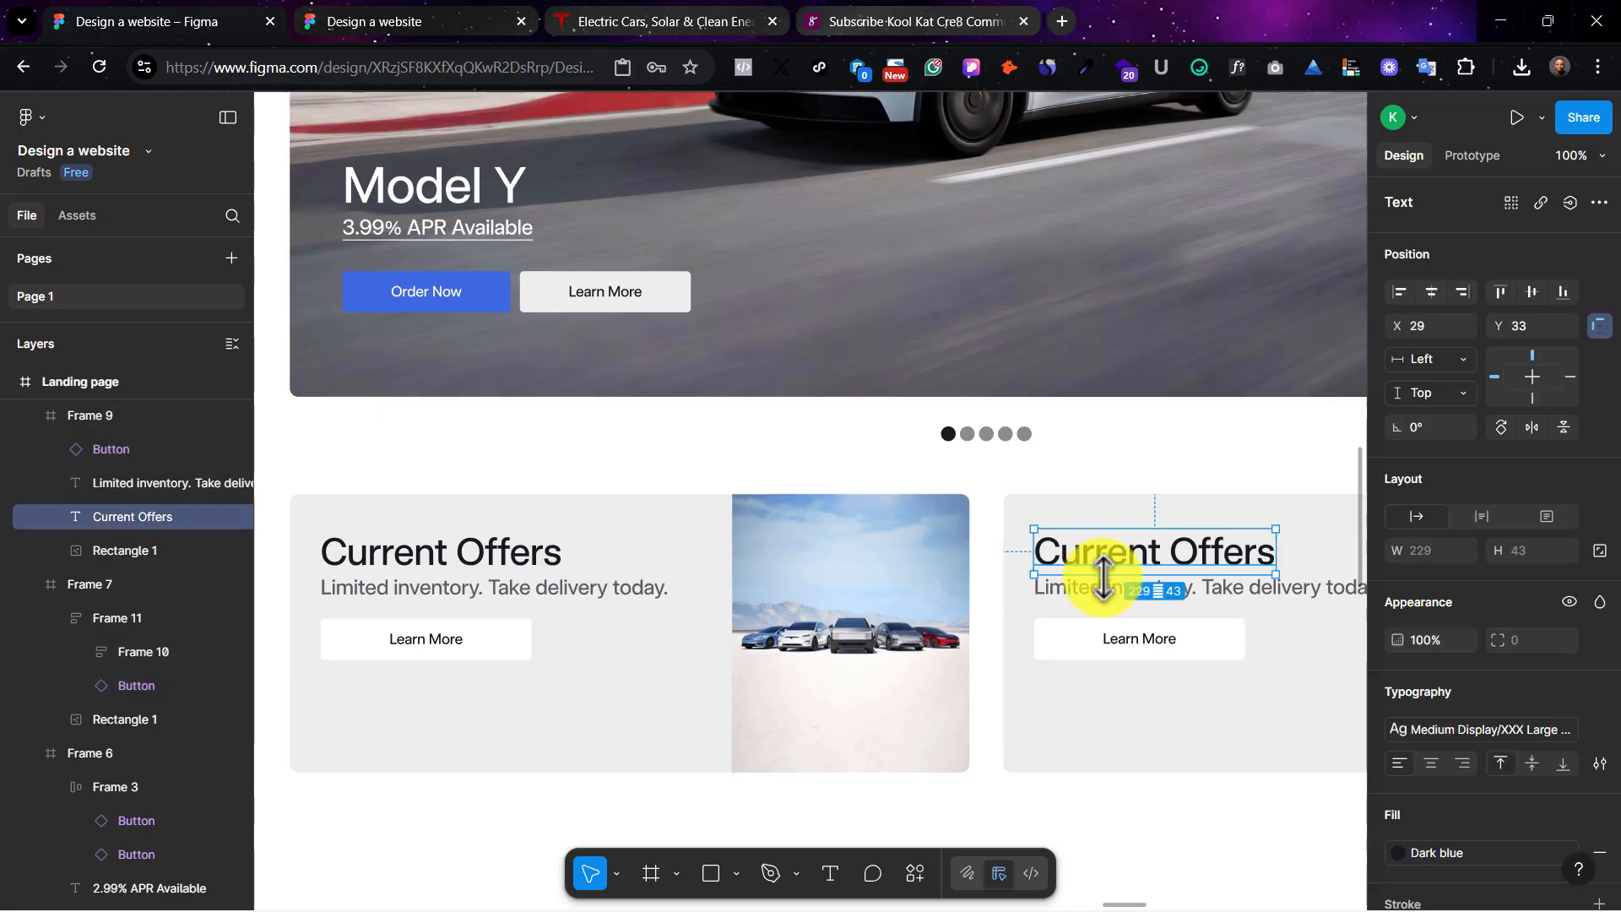
left_click(1104, 597, "shift")
left_click(1102, 630)
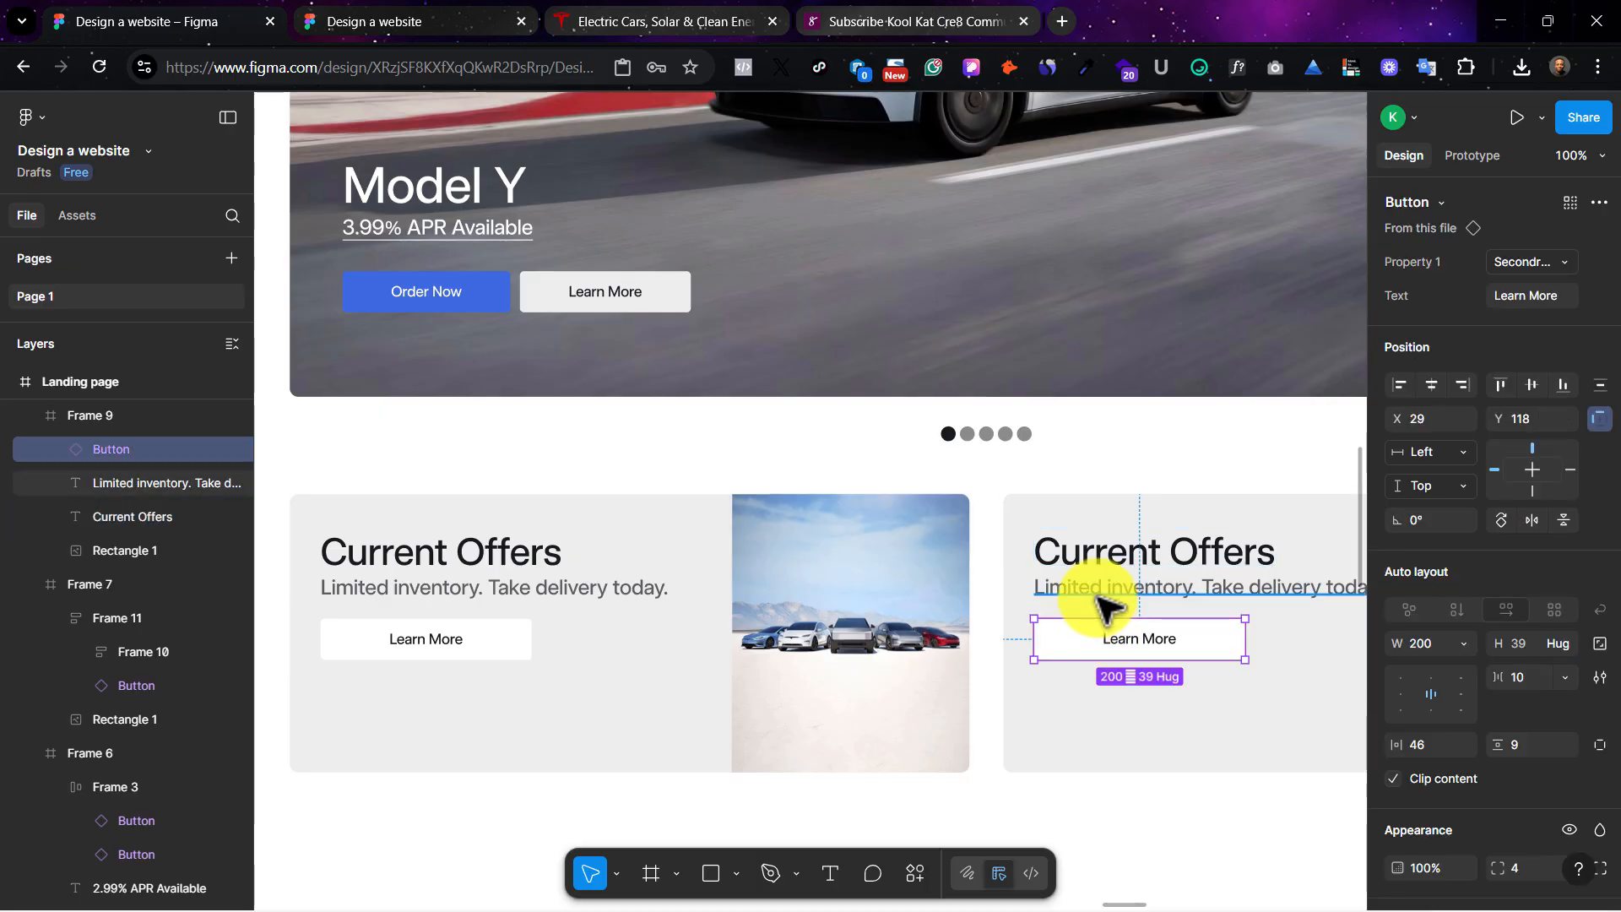
key("Delete")
left_click(452, 571)
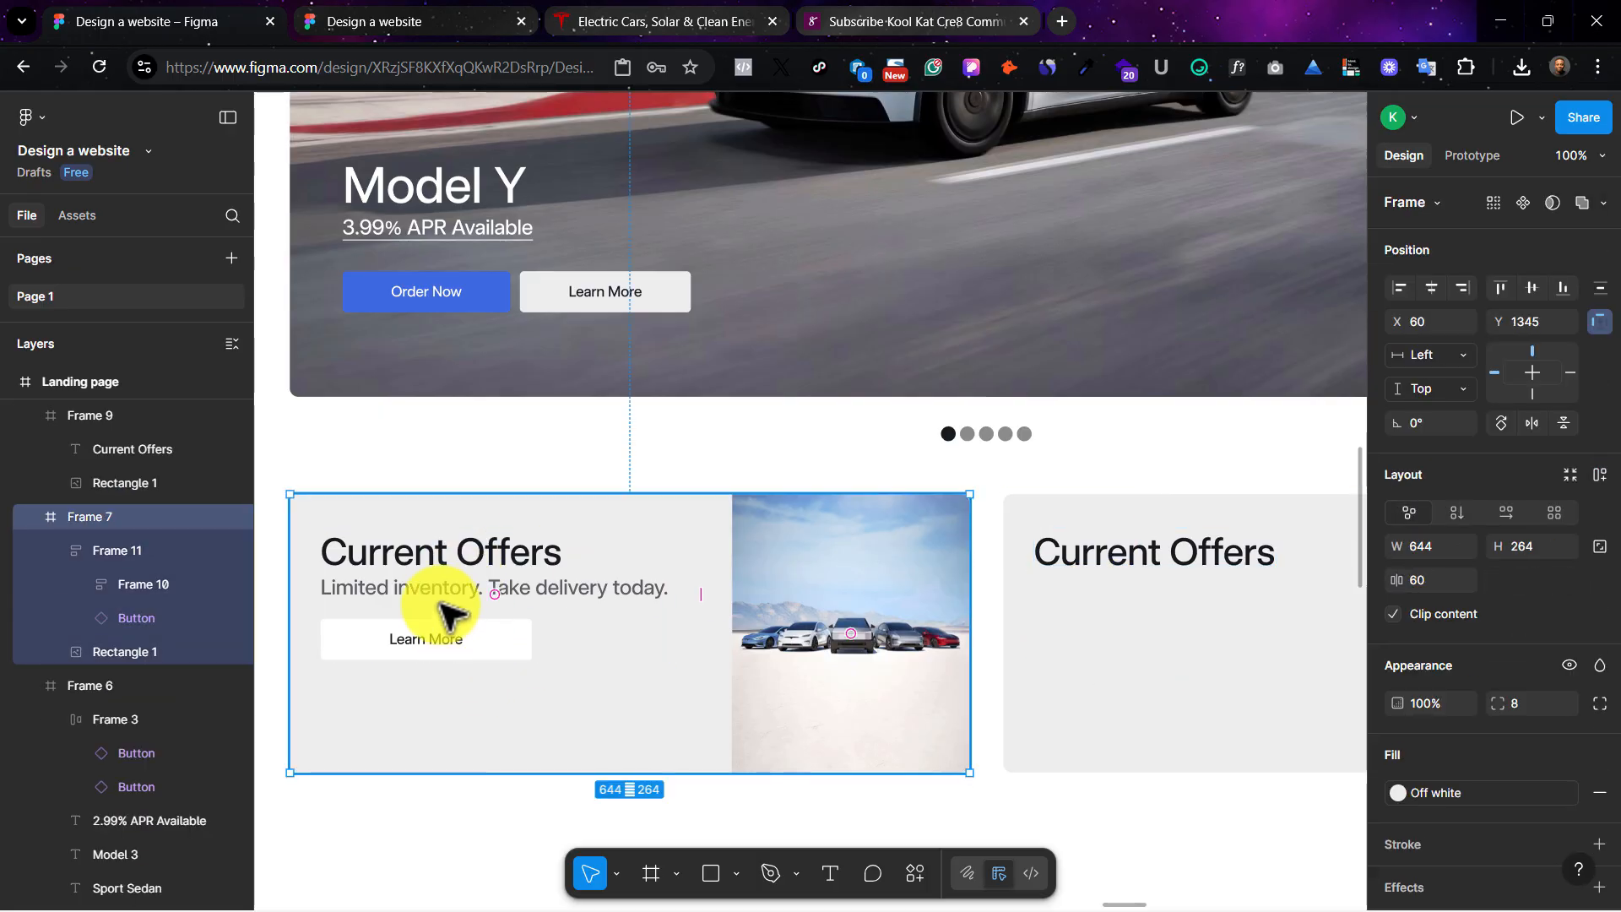
double_click(441, 603)
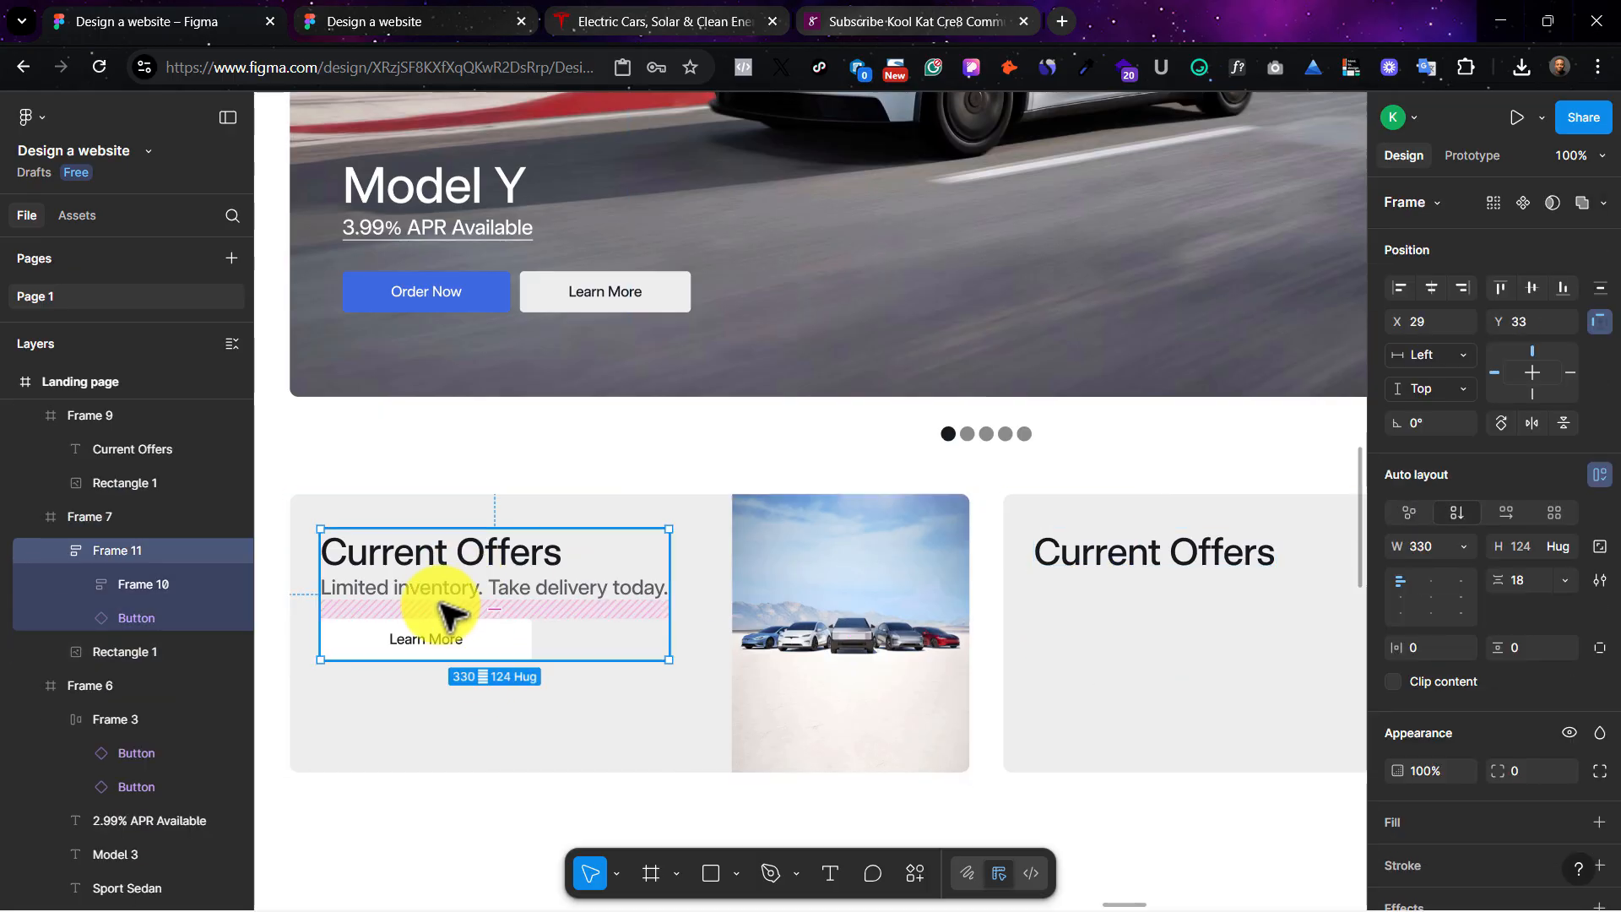
right_click(1182, 553)
left_click(1259, 279)
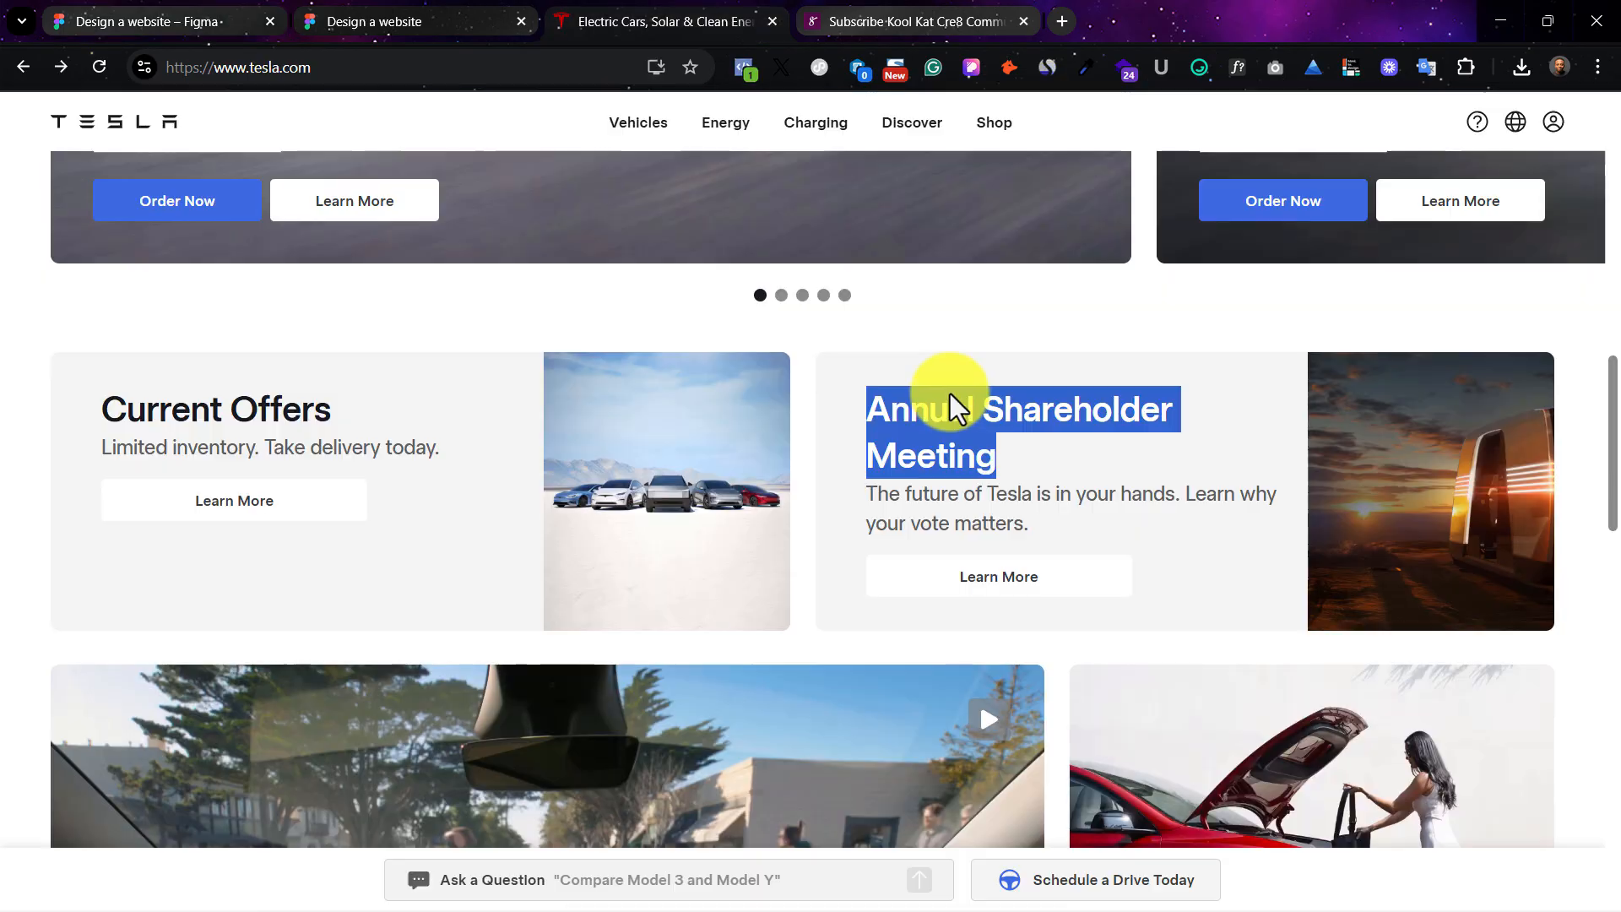
Step: Copy the heading "Annual Shareholder Meeting" from the Tesla website and replace the second card's "Current Offers" heading with it in Figma
left_click(946, 407)
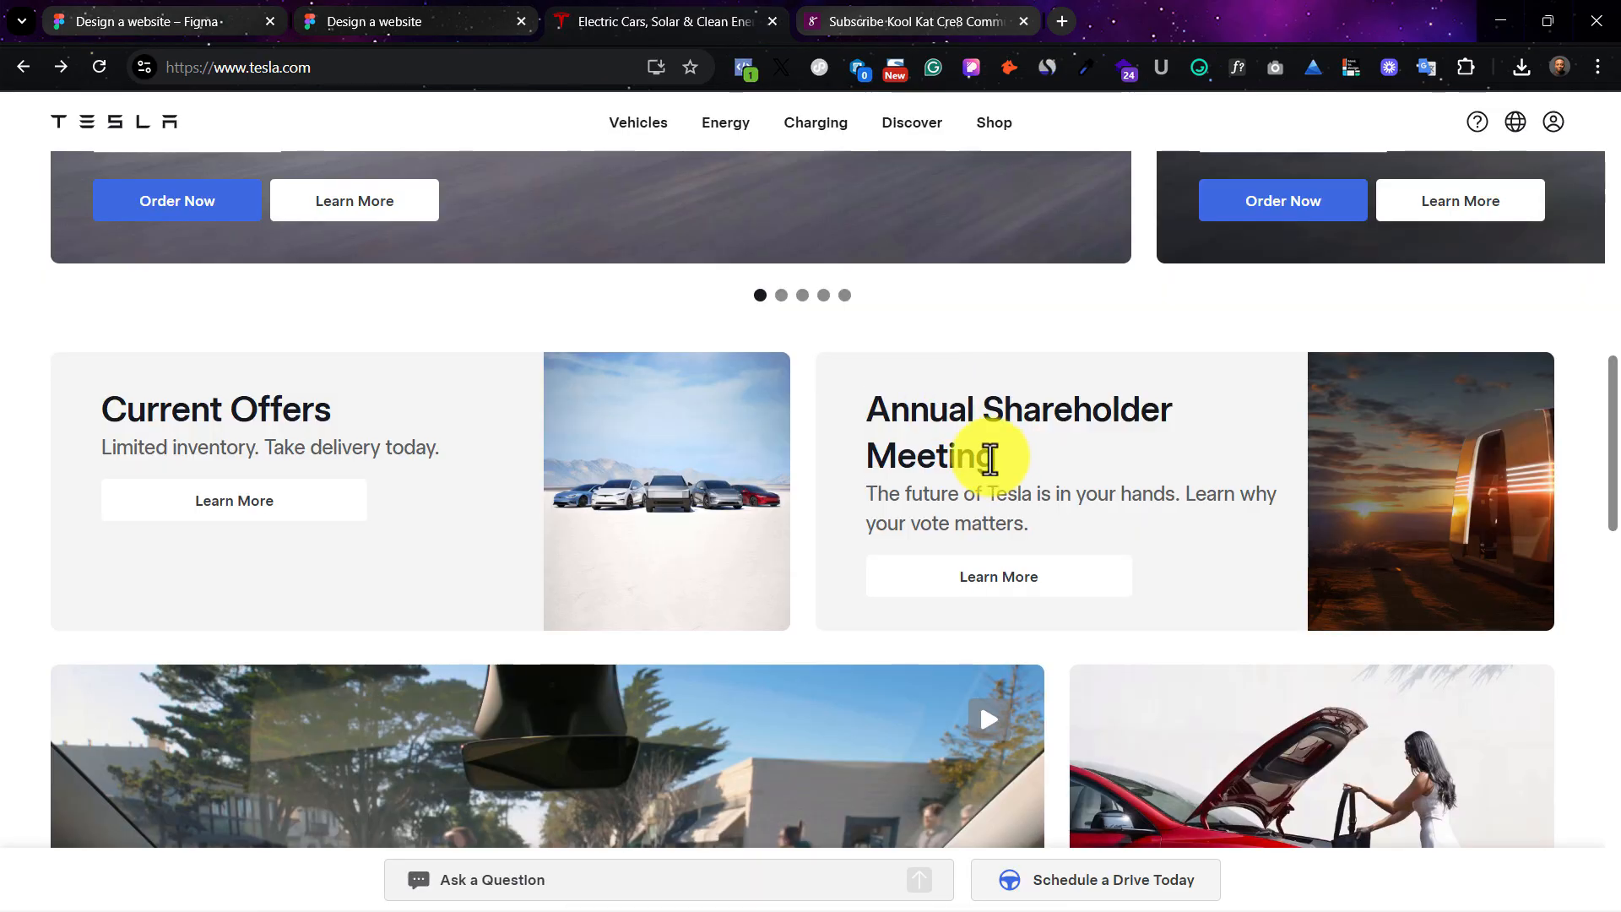
left_click_drag(996, 460, 869, 410)
key("ctrl+c")
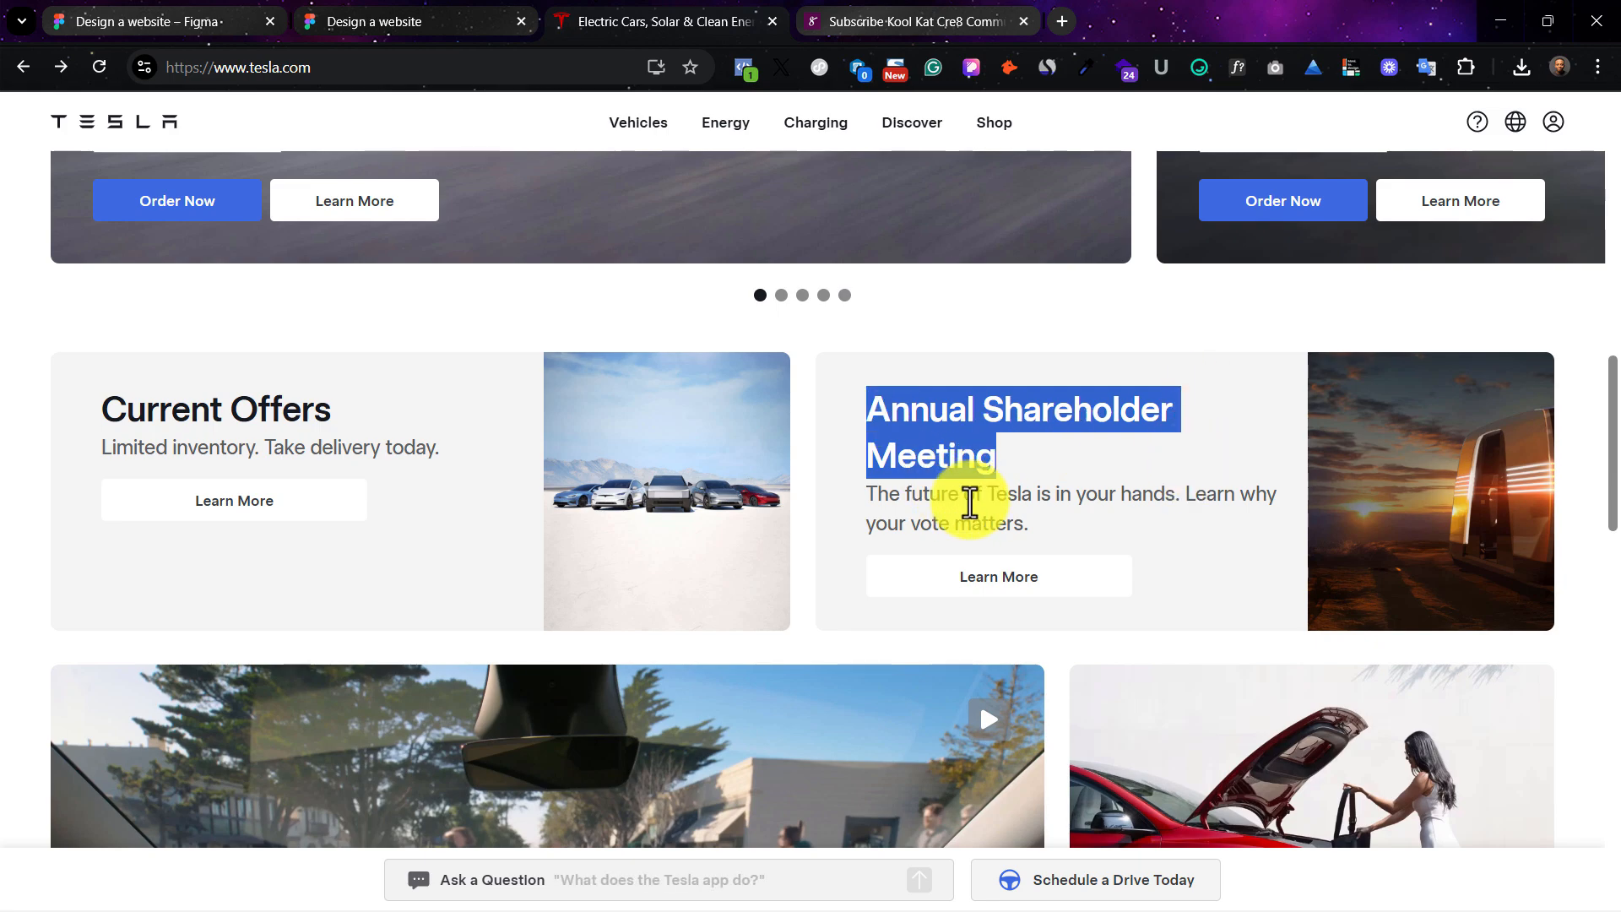
left_click(251, 26)
double_click(918, 557)
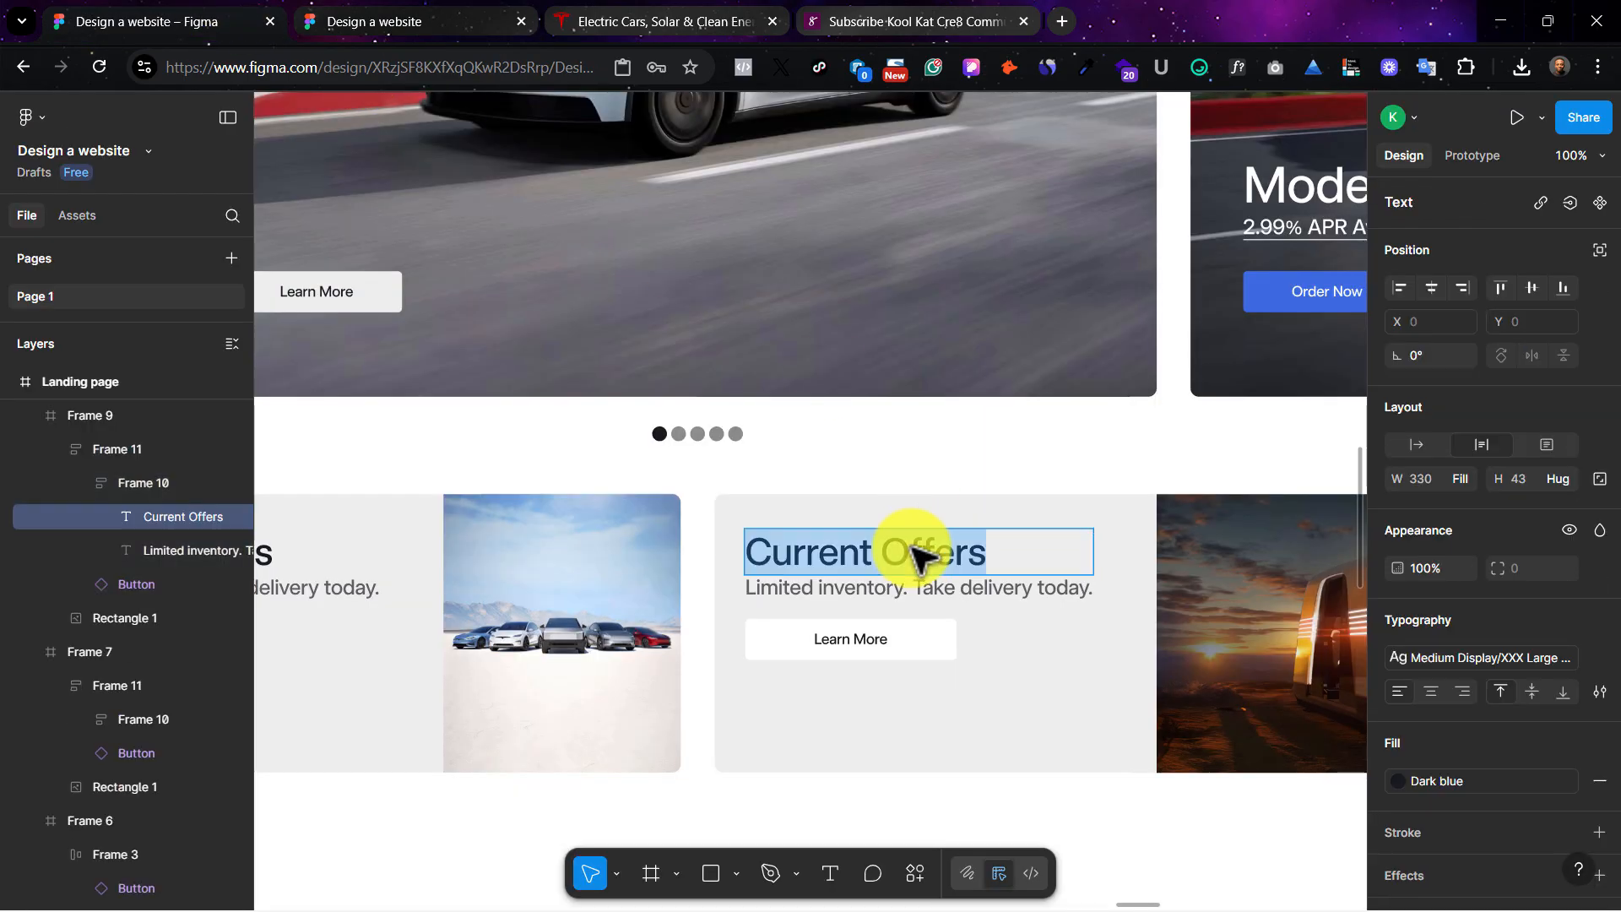
key("ctrl+v")
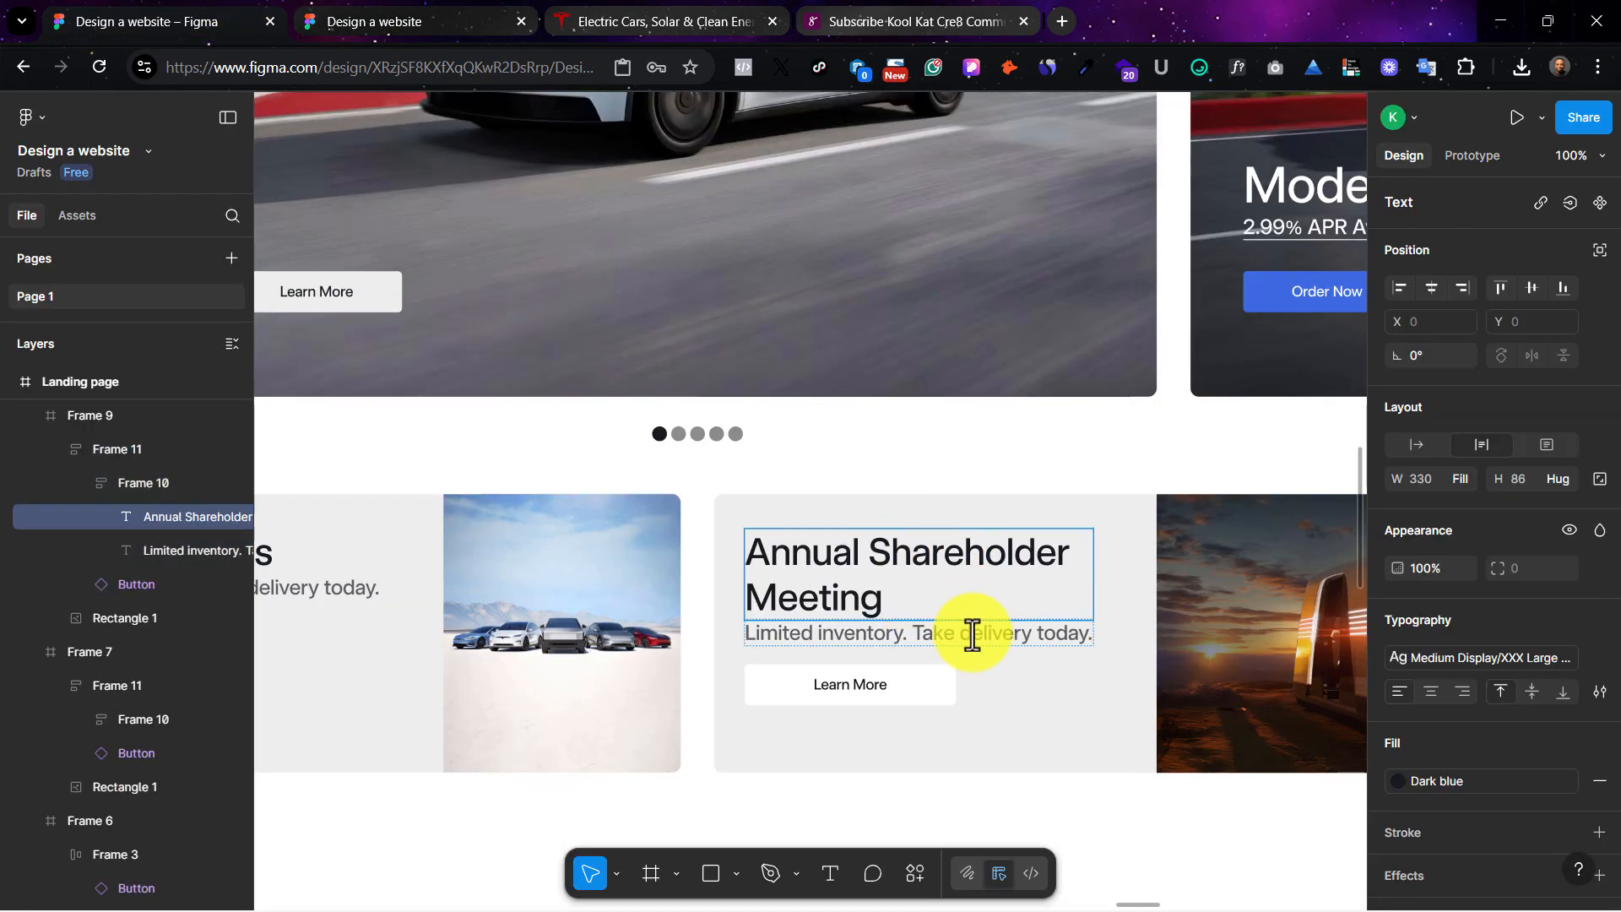
Step: Replace the second card's subtext with "The future of Tesla is in your hands. Learn why your vote matters." copied from the Tesla website
left_click(684, 19)
left_click_drag(1026, 525, 869, 497)
key("ctrl+c")
left_click(388, 16)
left_click(128, 12)
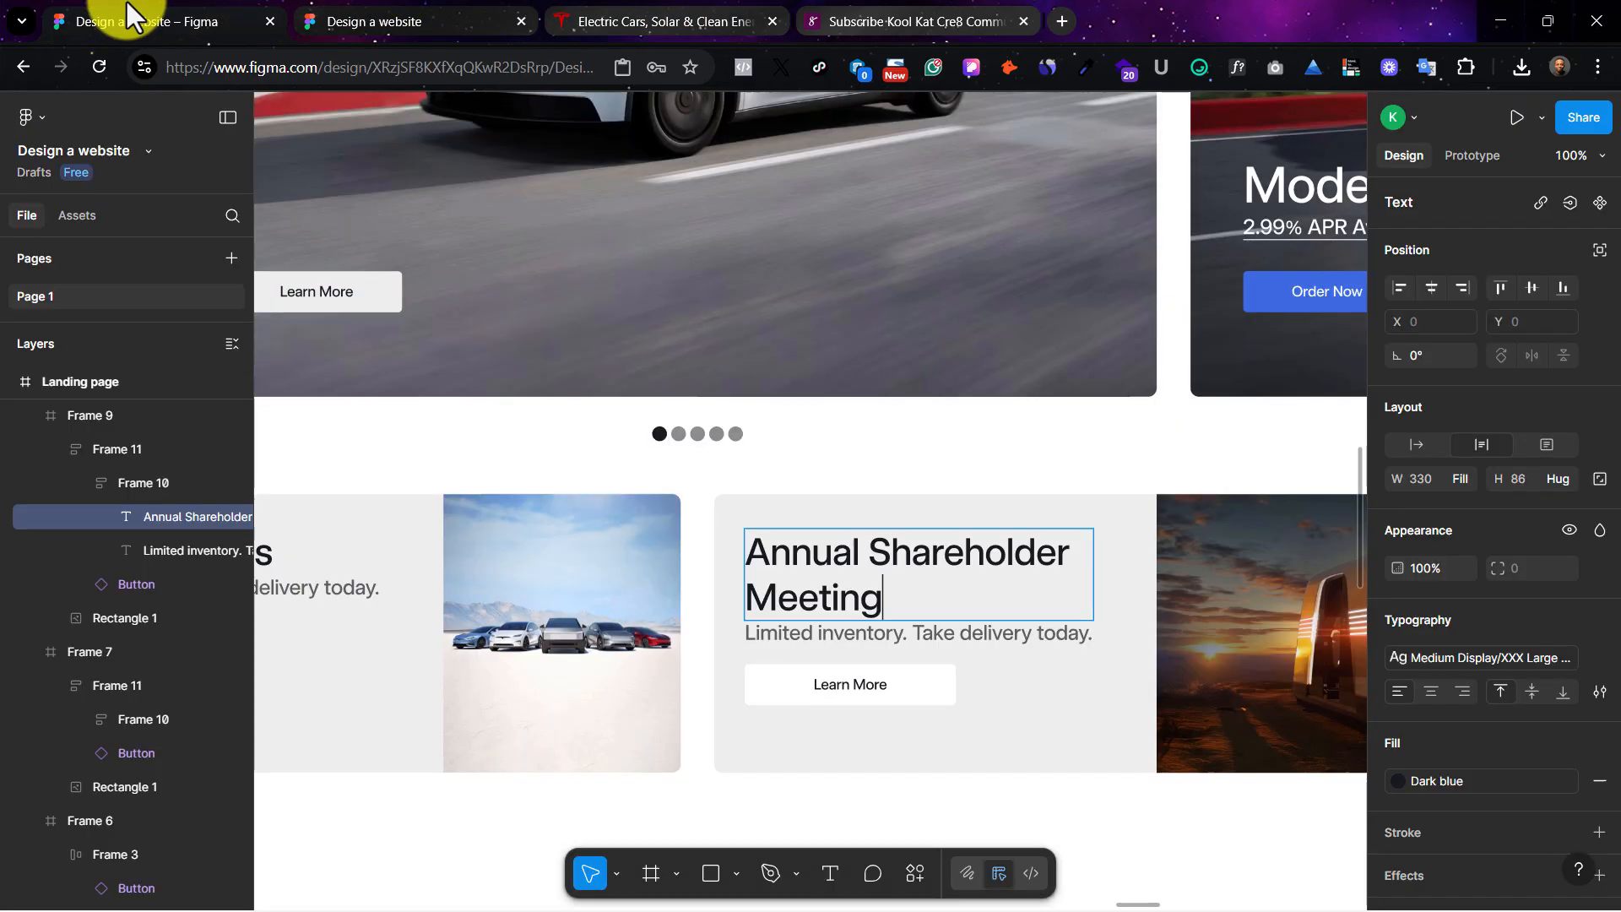
double_click(811, 633)
key("ctrl+a")
key("ctrl+v")
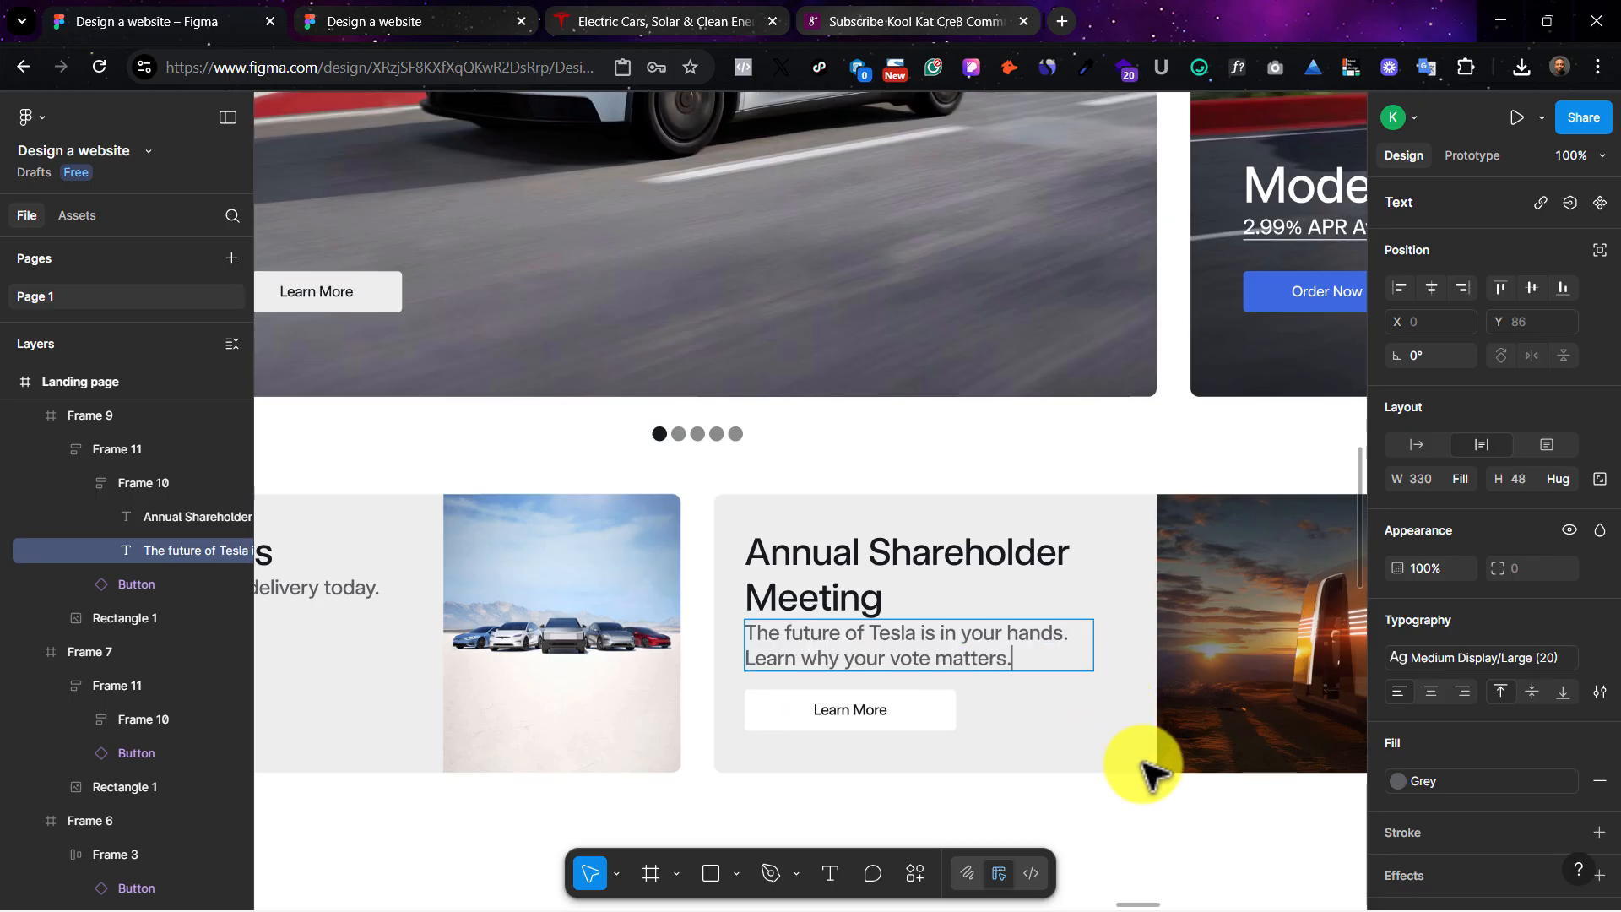
left_click(1143, 763)
Step: Examine both offer cards in the Figma design and compare them with the matching cards on the Tesla website
scroll(1024, 695, "left", 6)
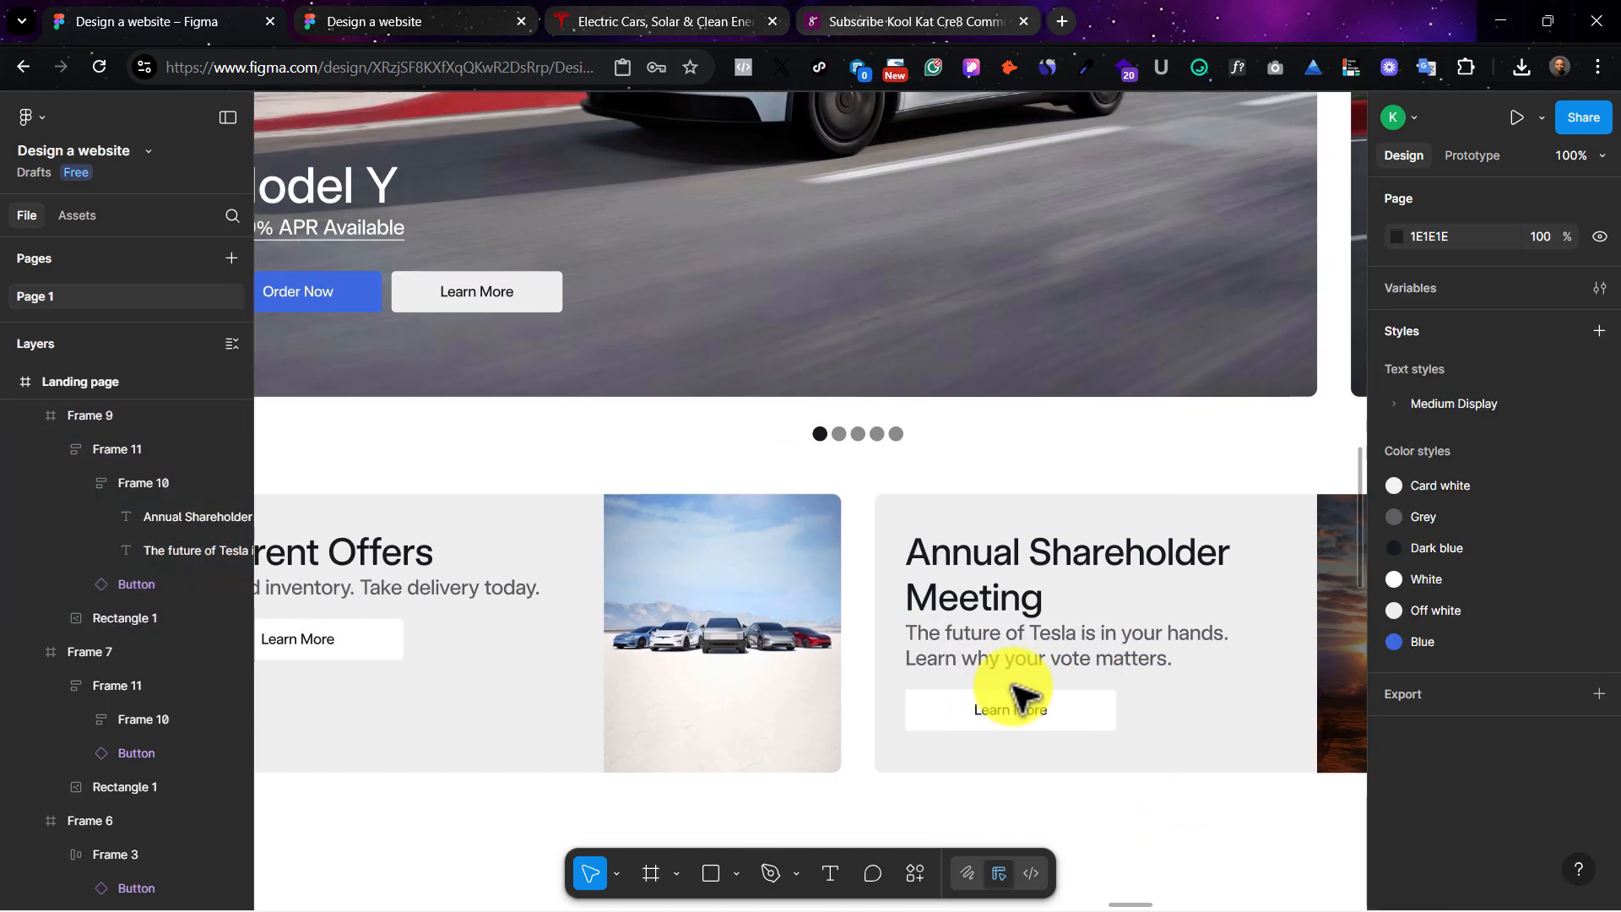
left_click(857, 645)
scroll(852, 641, "right", 7)
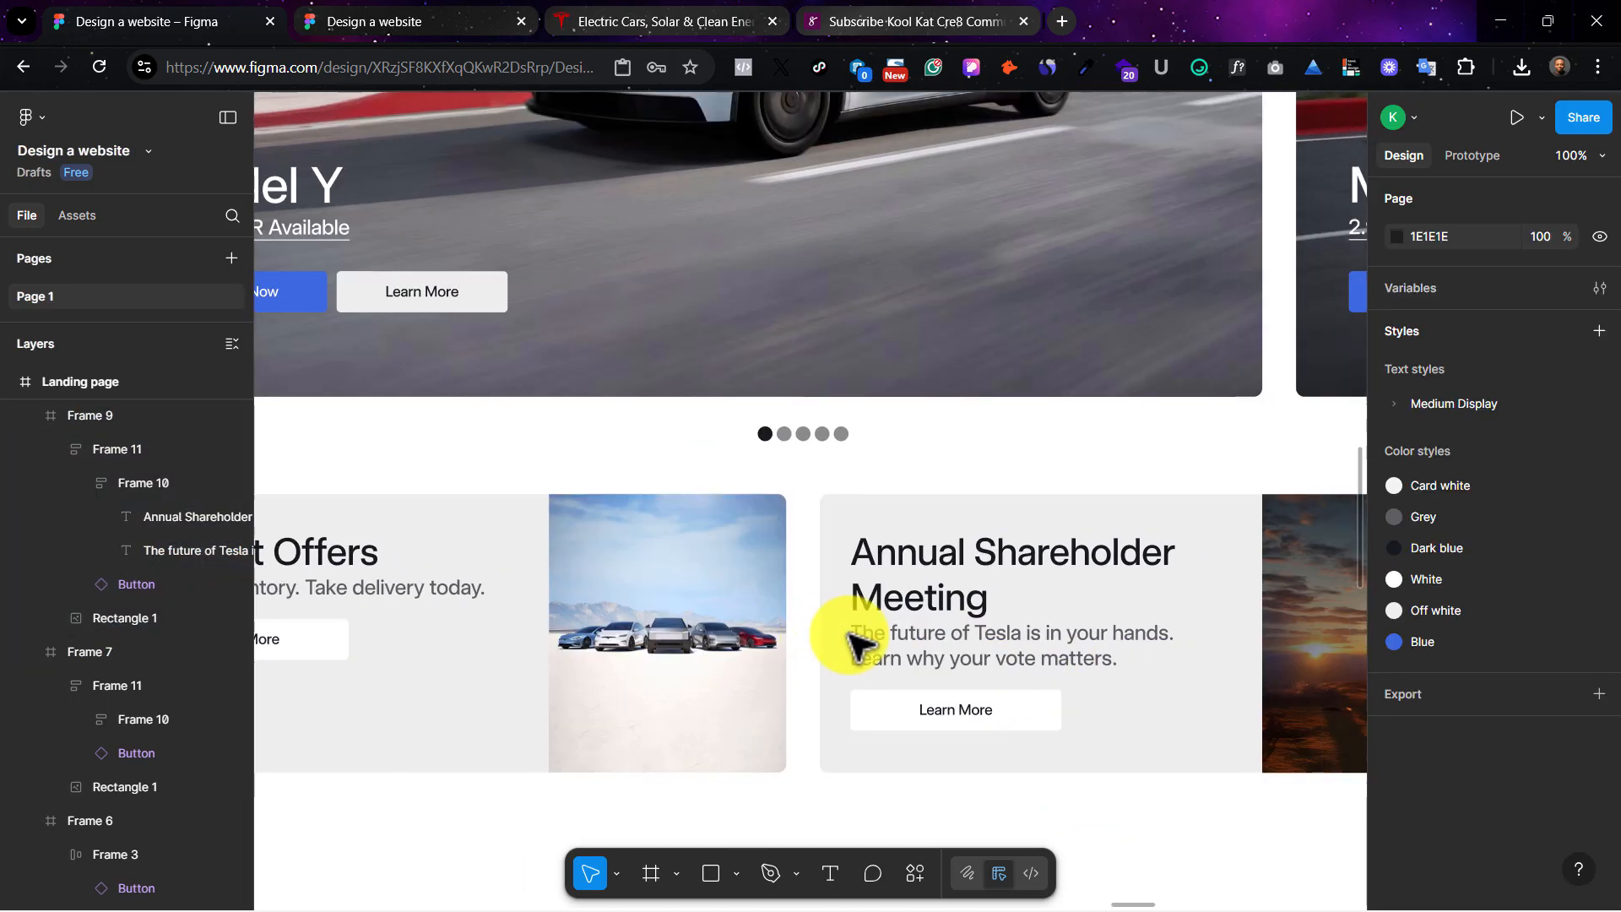
left_click(720, 560)
scroll(959, 732, "left", 5)
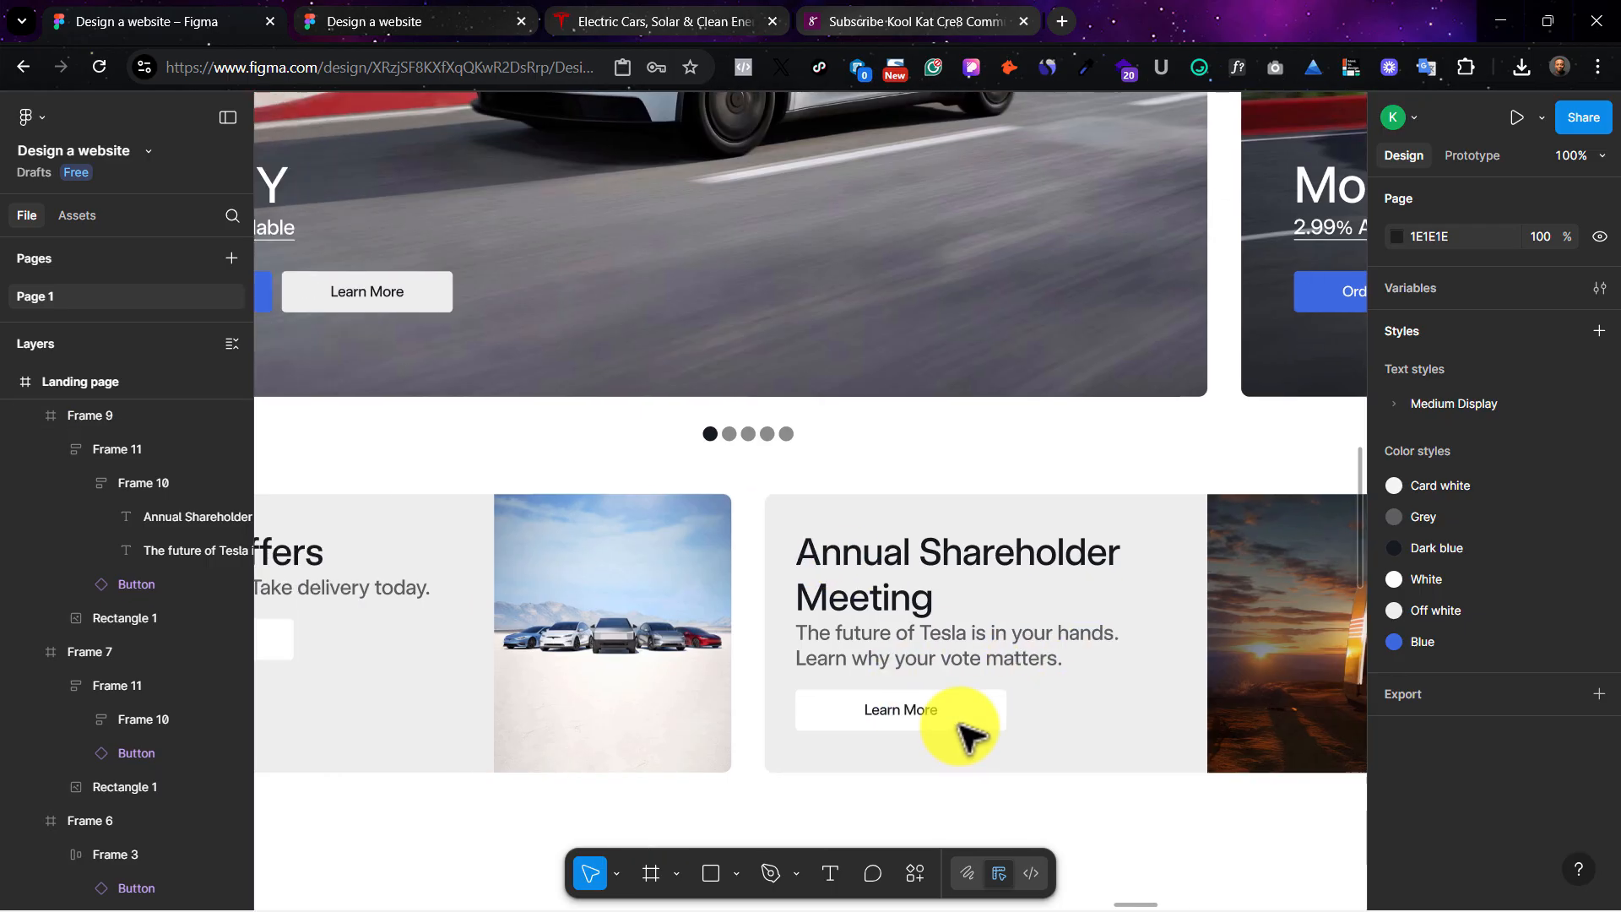
scroll(948, 723, "right", 6)
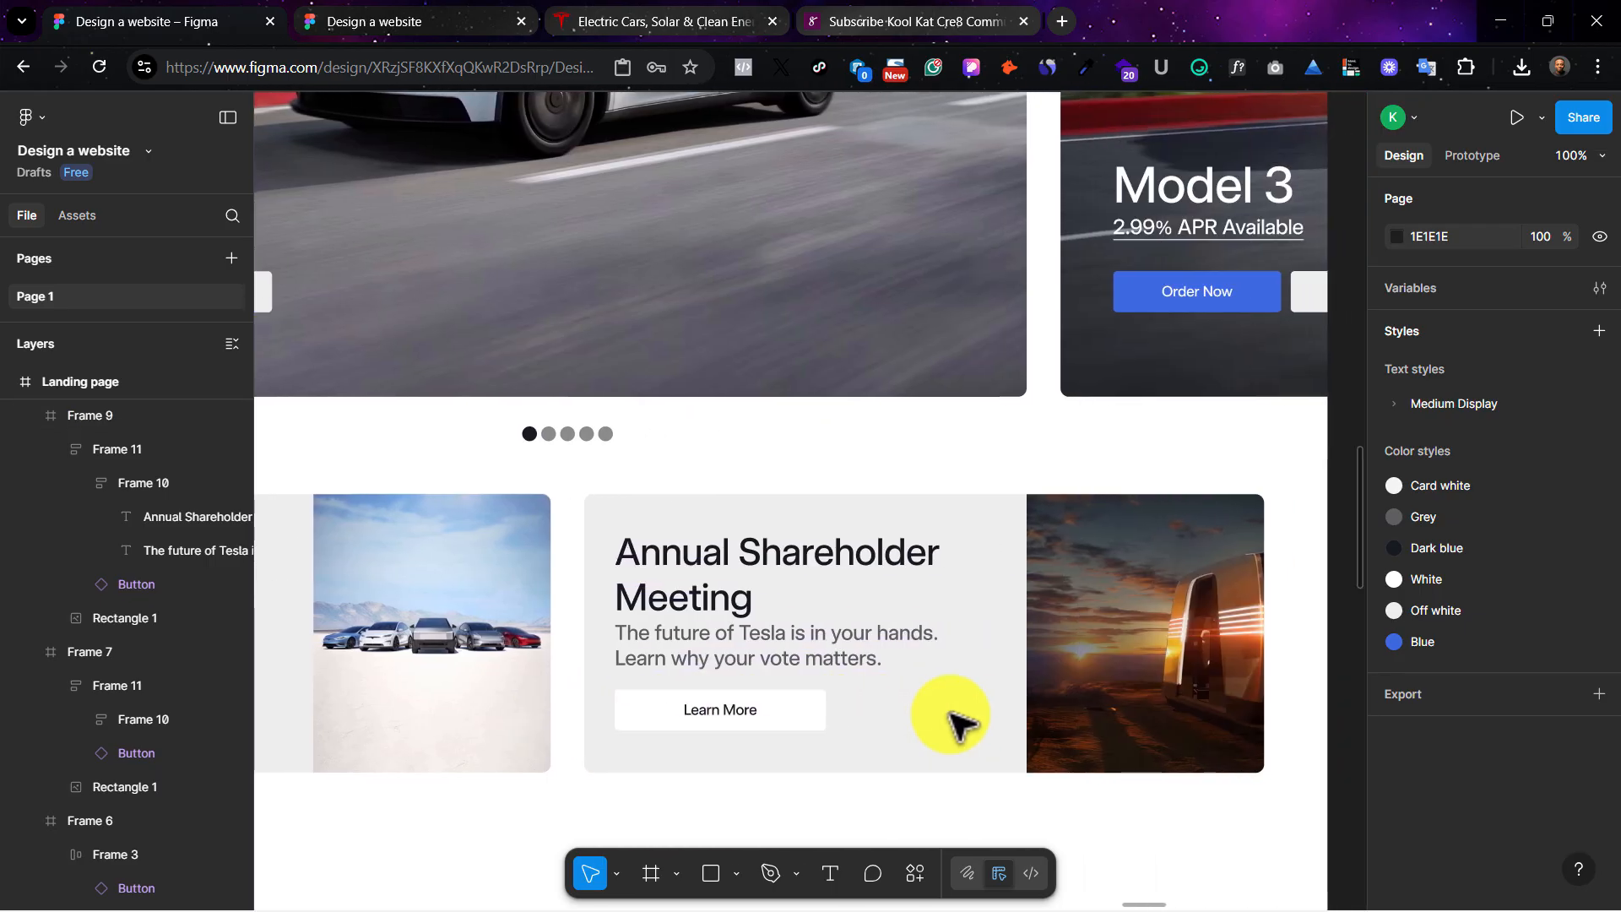
left_click(667, 18)
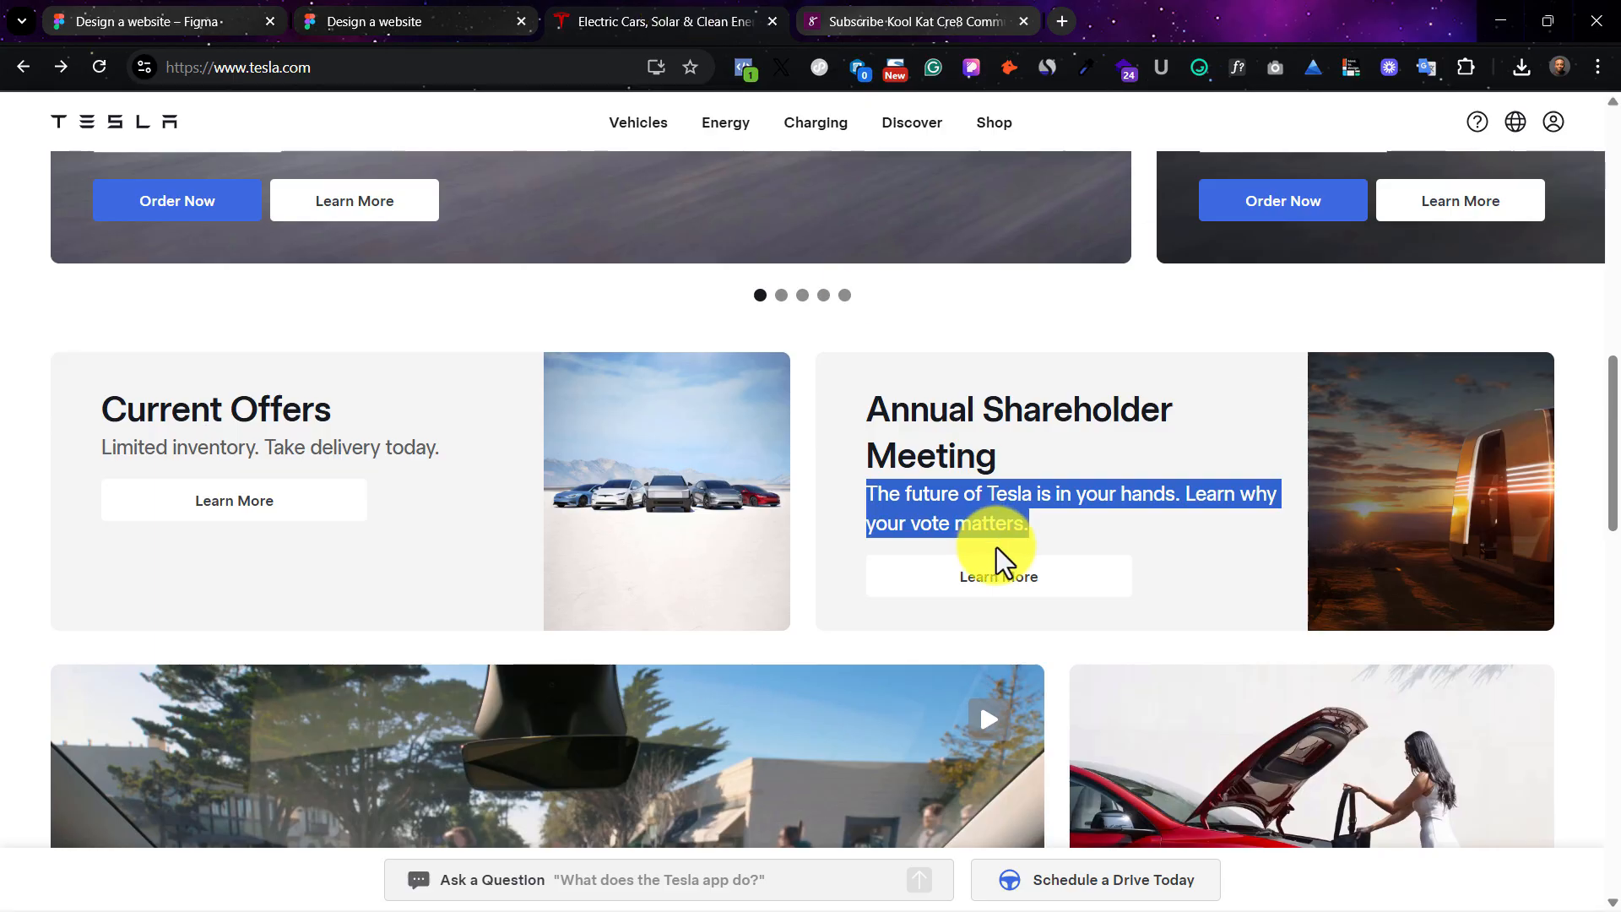
left_click(346, 18)
left_click(148, 13)
scroll(760, 633, "left", 5)
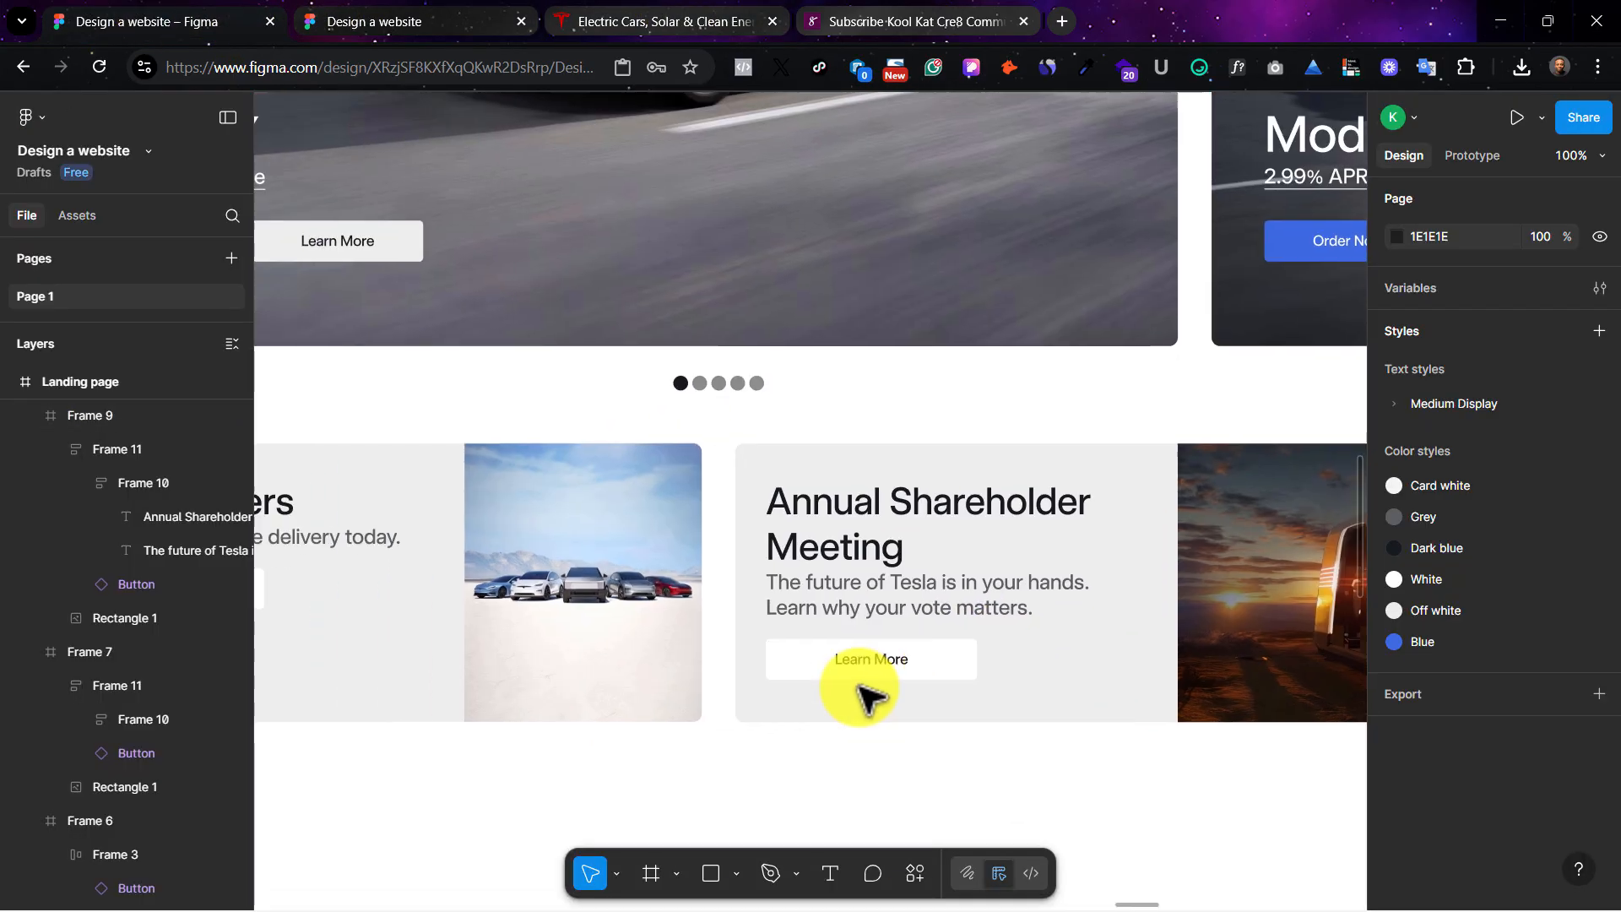
Step: Compare the Current Offers and Annual Shareholder Meeting cards with the Tesla website and review the sections around them
scroll(870, 666, "left", 3)
scroll(870, 667, "right", 6)
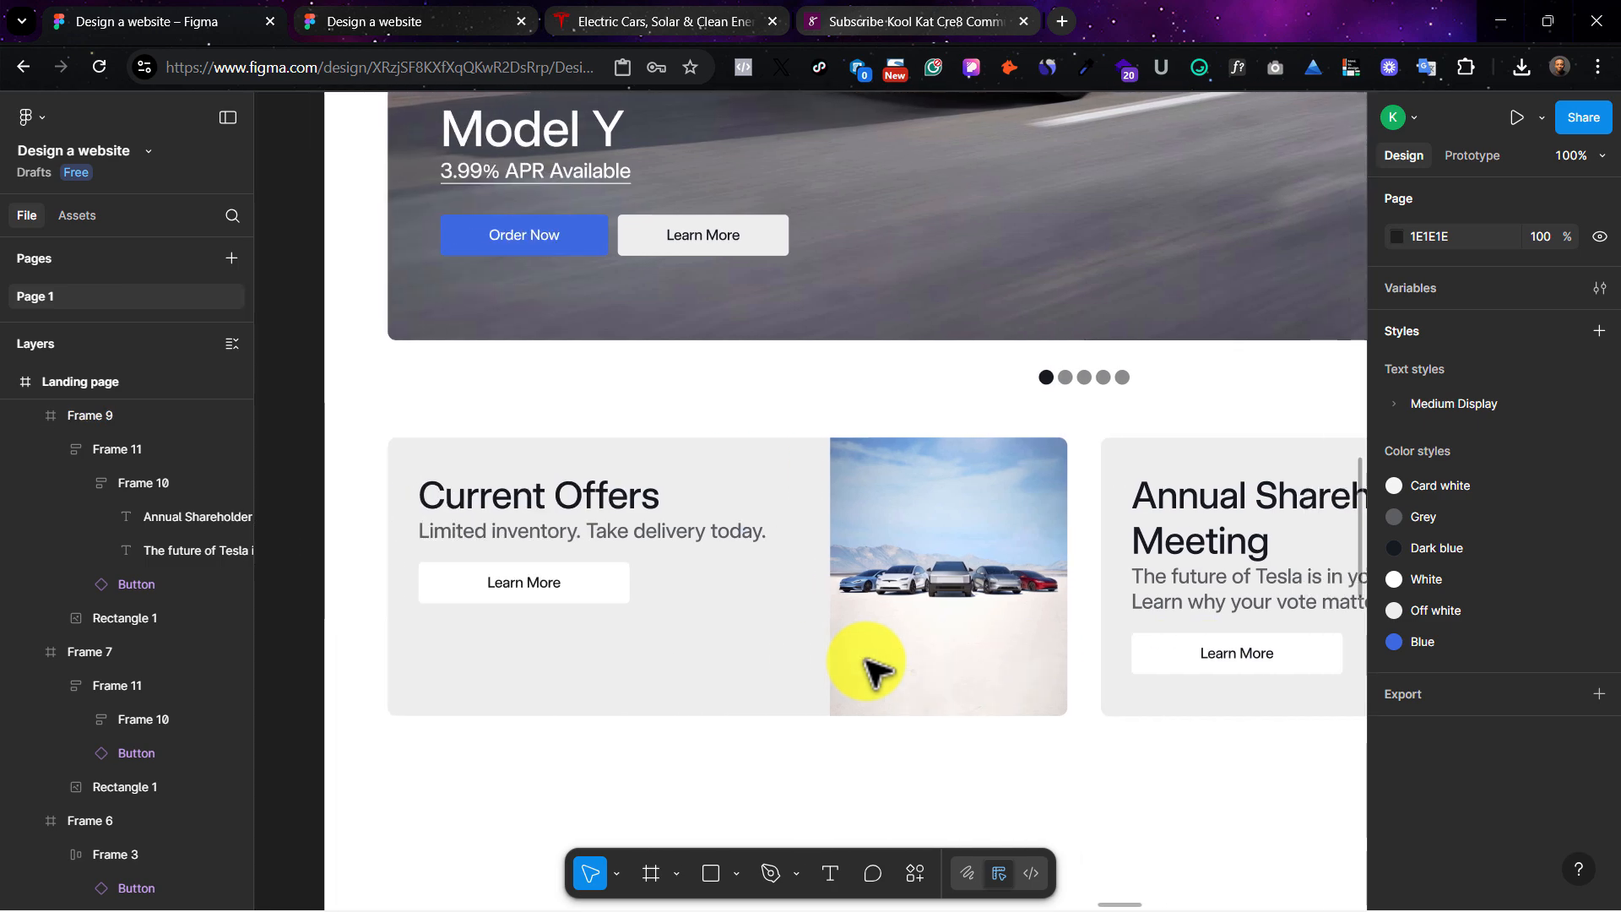
scroll(869, 666, "right", 3)
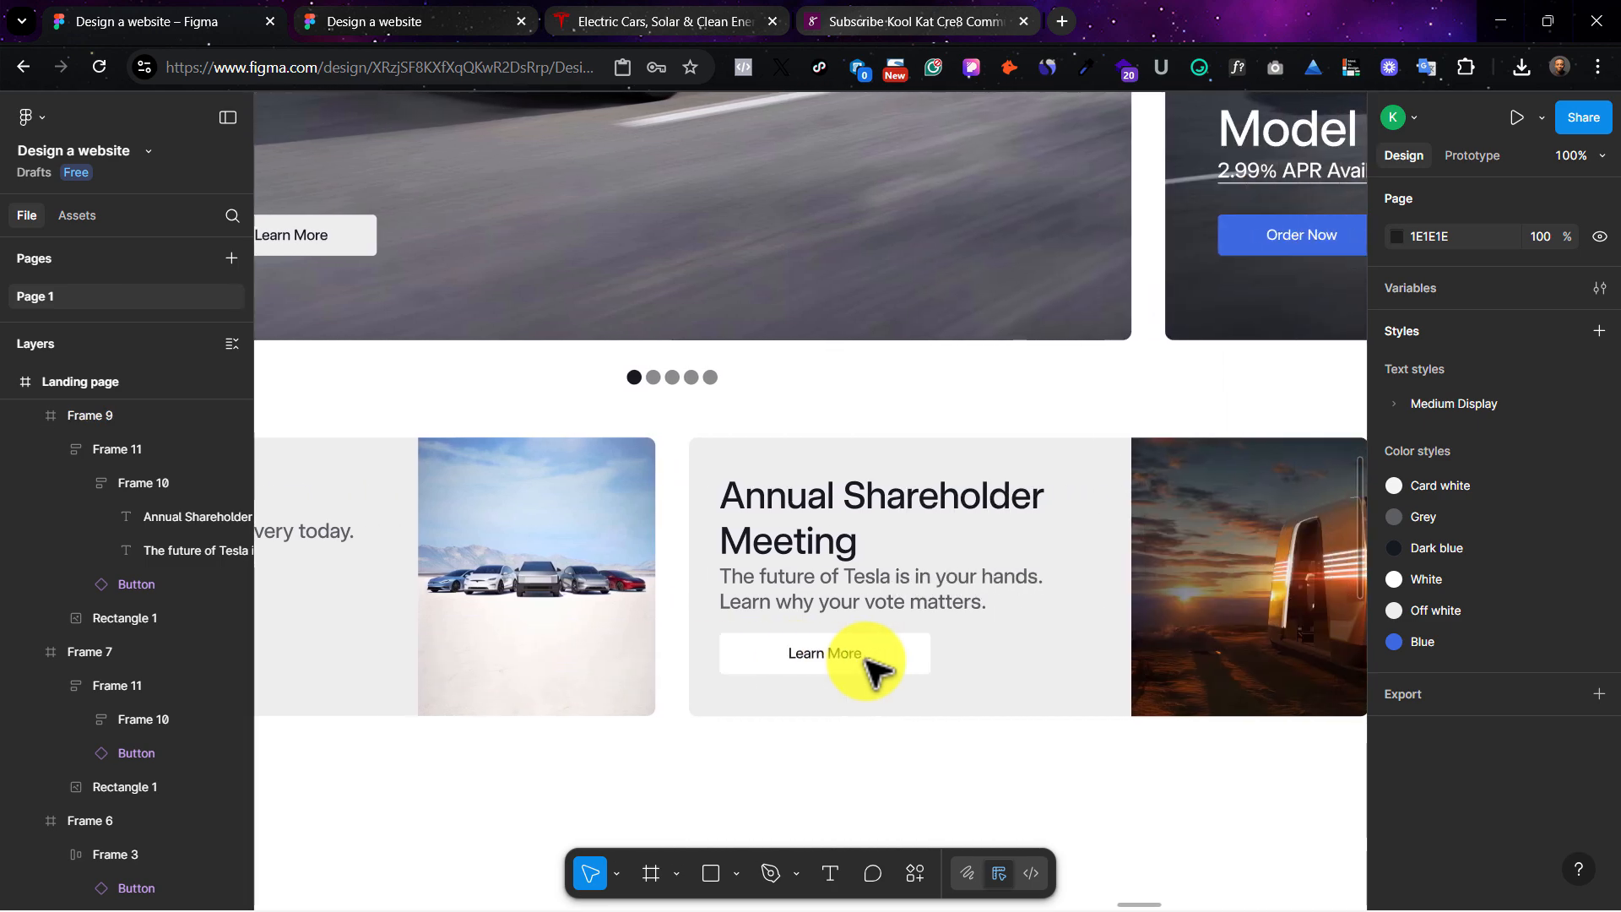
scroll(869, 667, "left", 4)
scroll(869, 667, "right", 1)
scroll(867, 665, "right", 6)
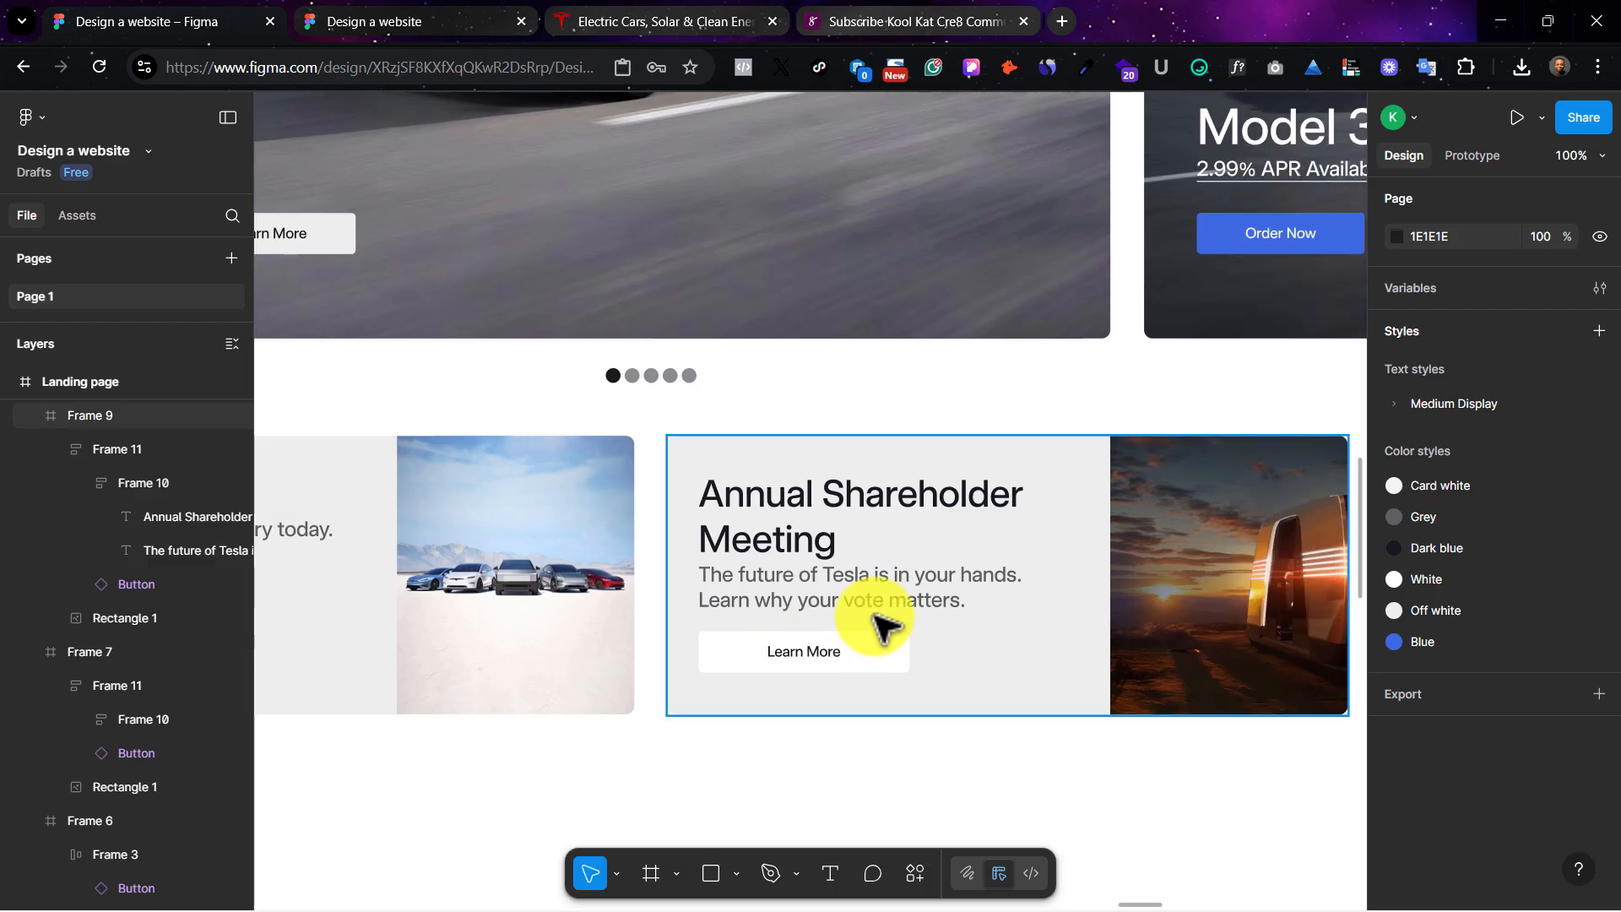
scroll(1072, 606, "left", 6)
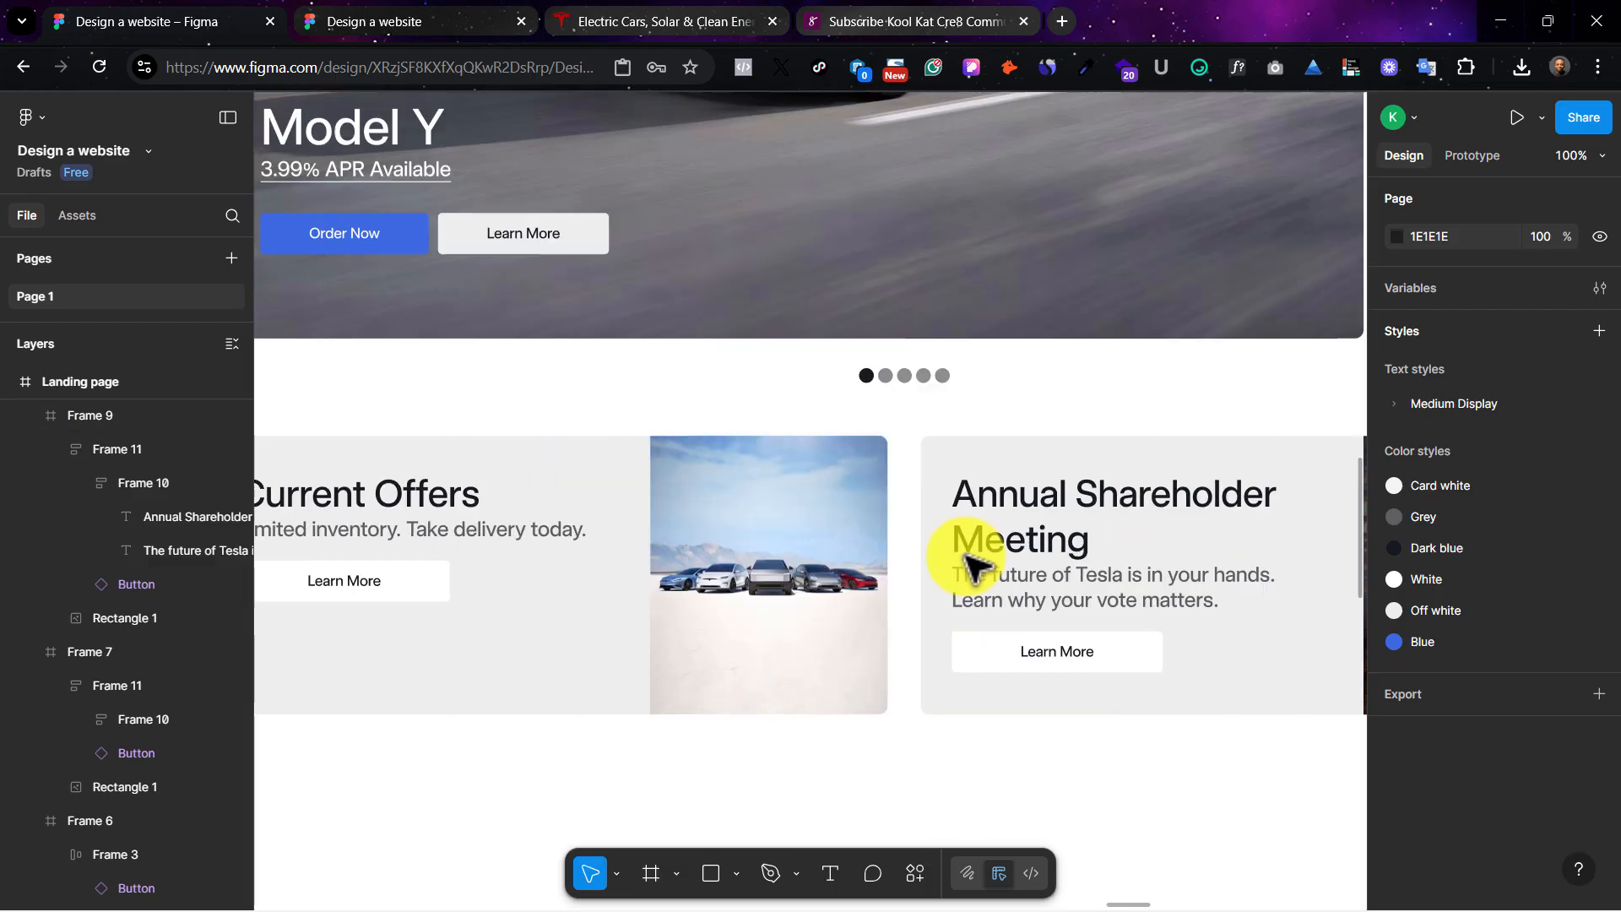
left_click(667, 21)
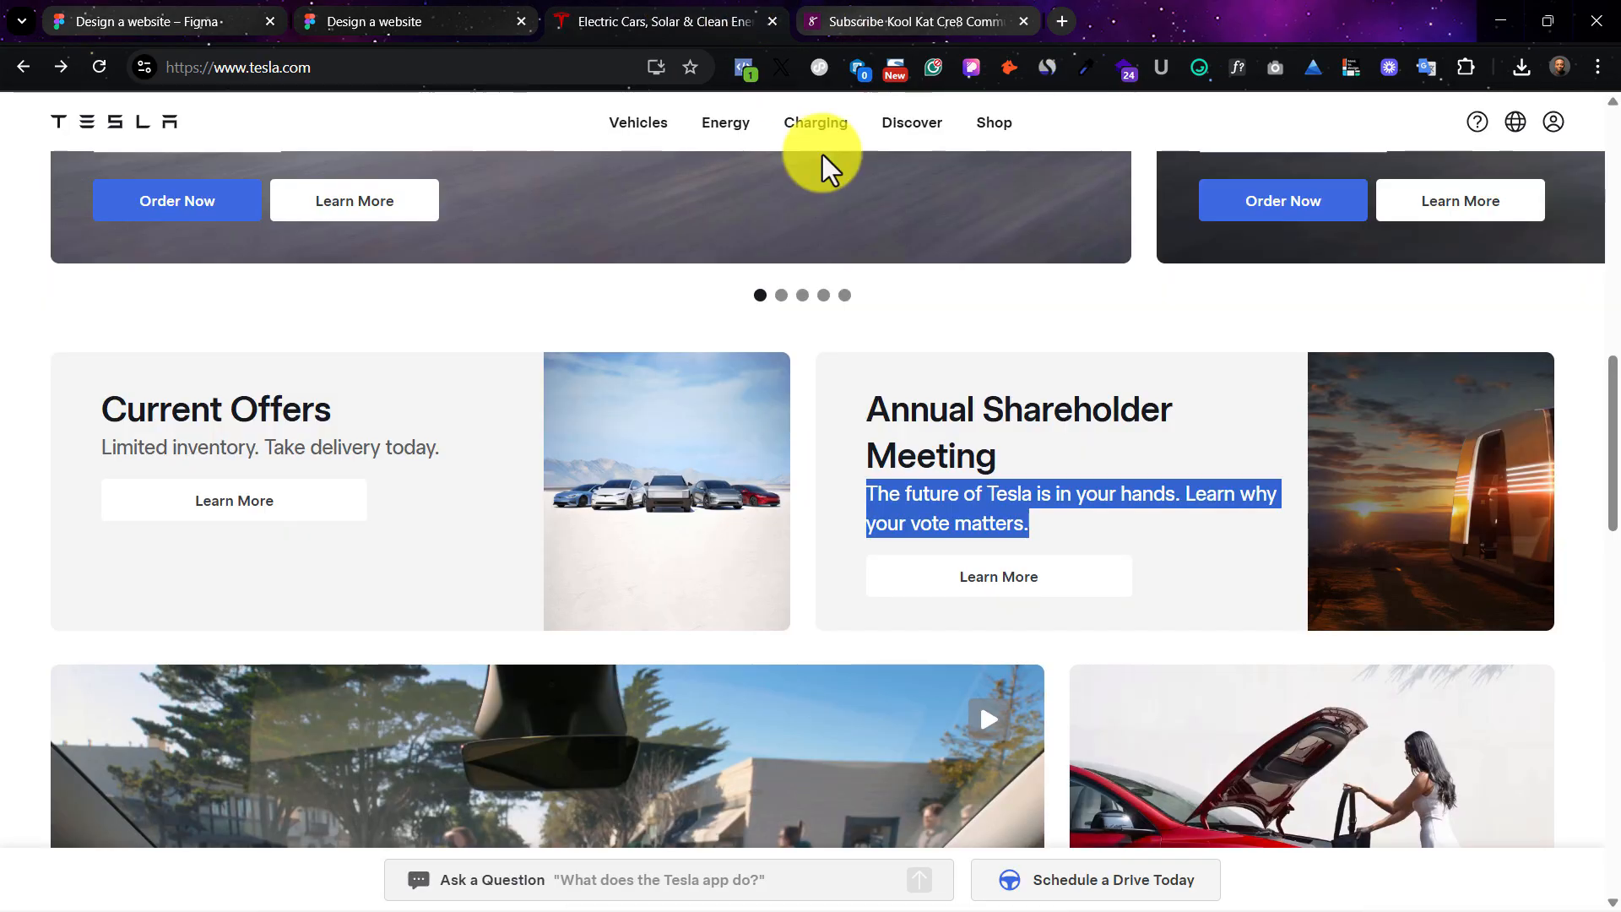
scroll(855, 652, "down", 2)
scroll(1034, 722, "down", 3)
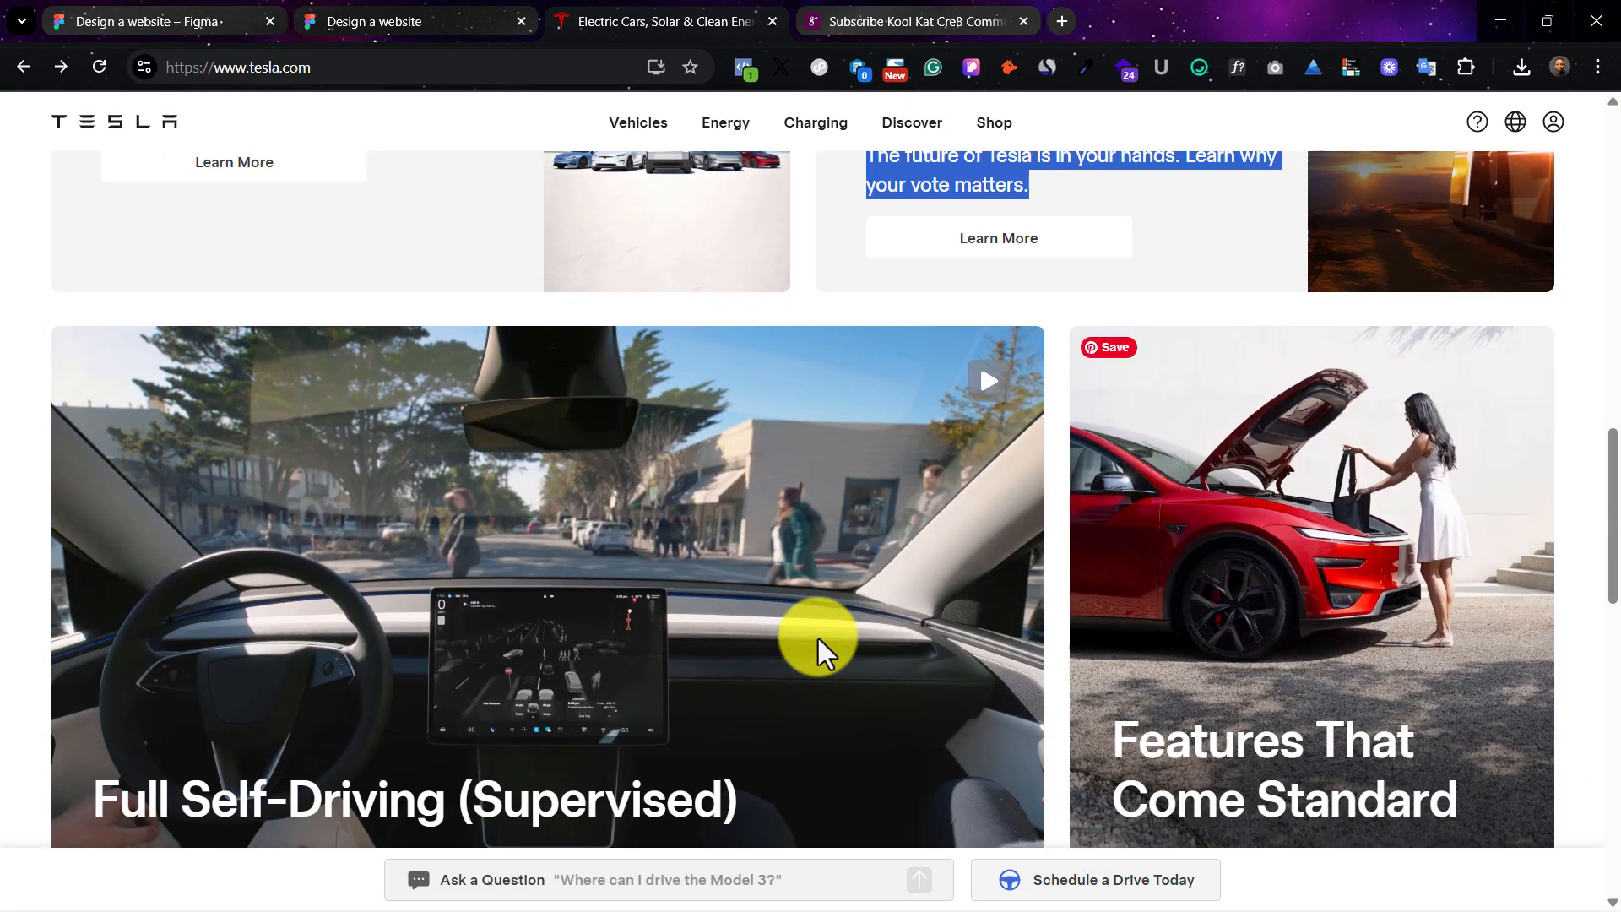
scroll(818, 651, "up", 10)
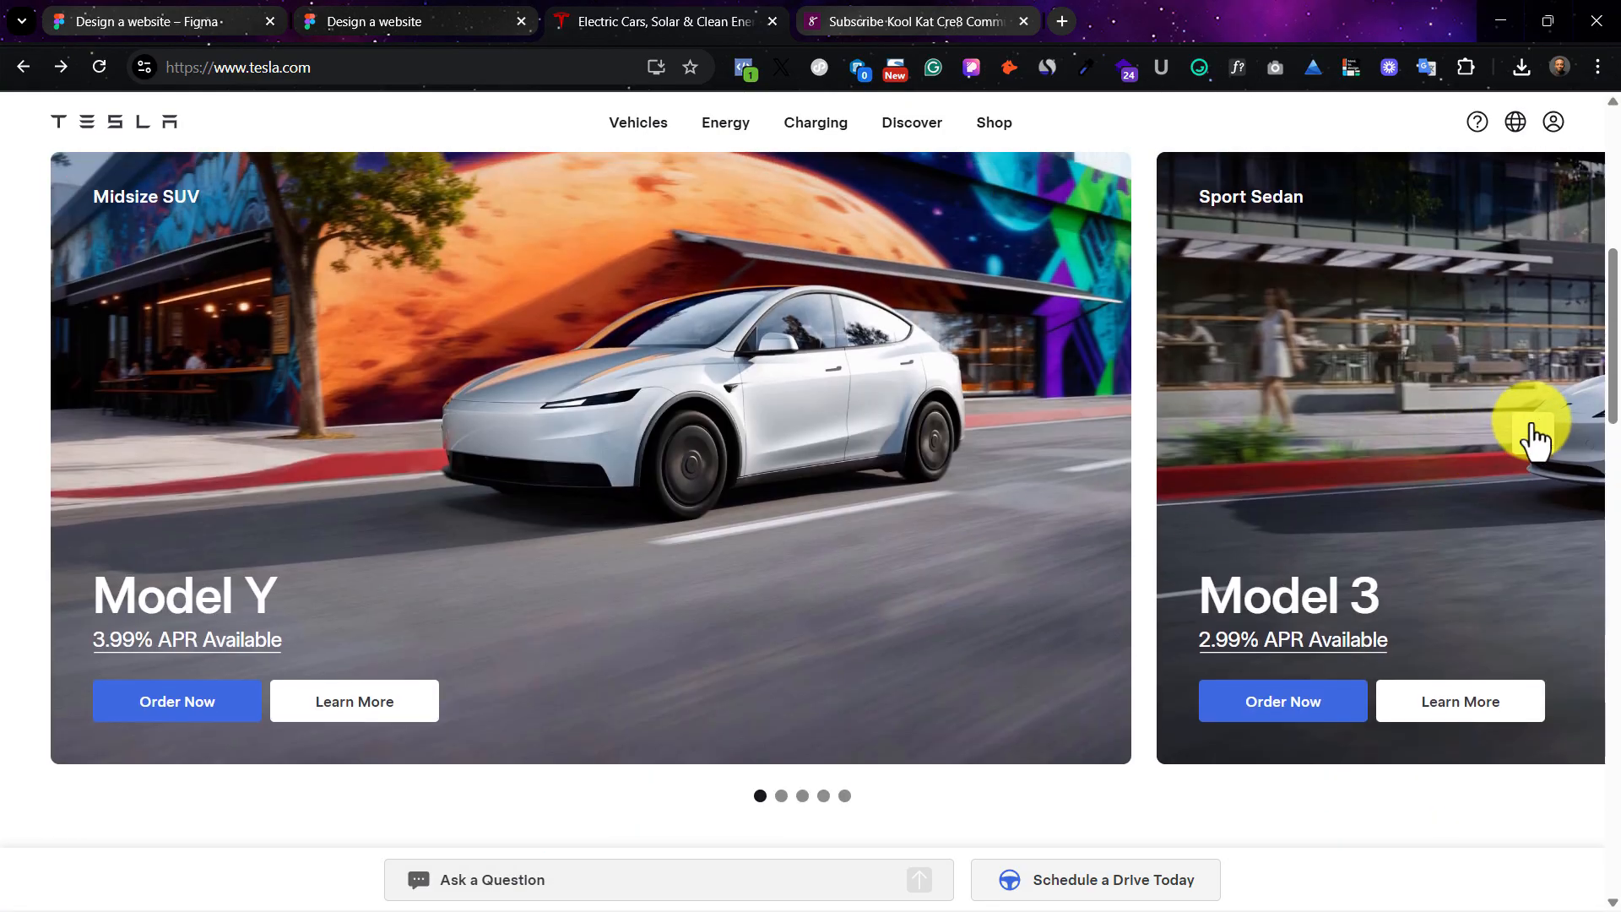
Step: Place a copy of the hero's 40 × 40 right-arrow button on the Model 3 card at about X 151, Y 208
left_click(179, 19)
scroll(1202, 443, "up", 12)
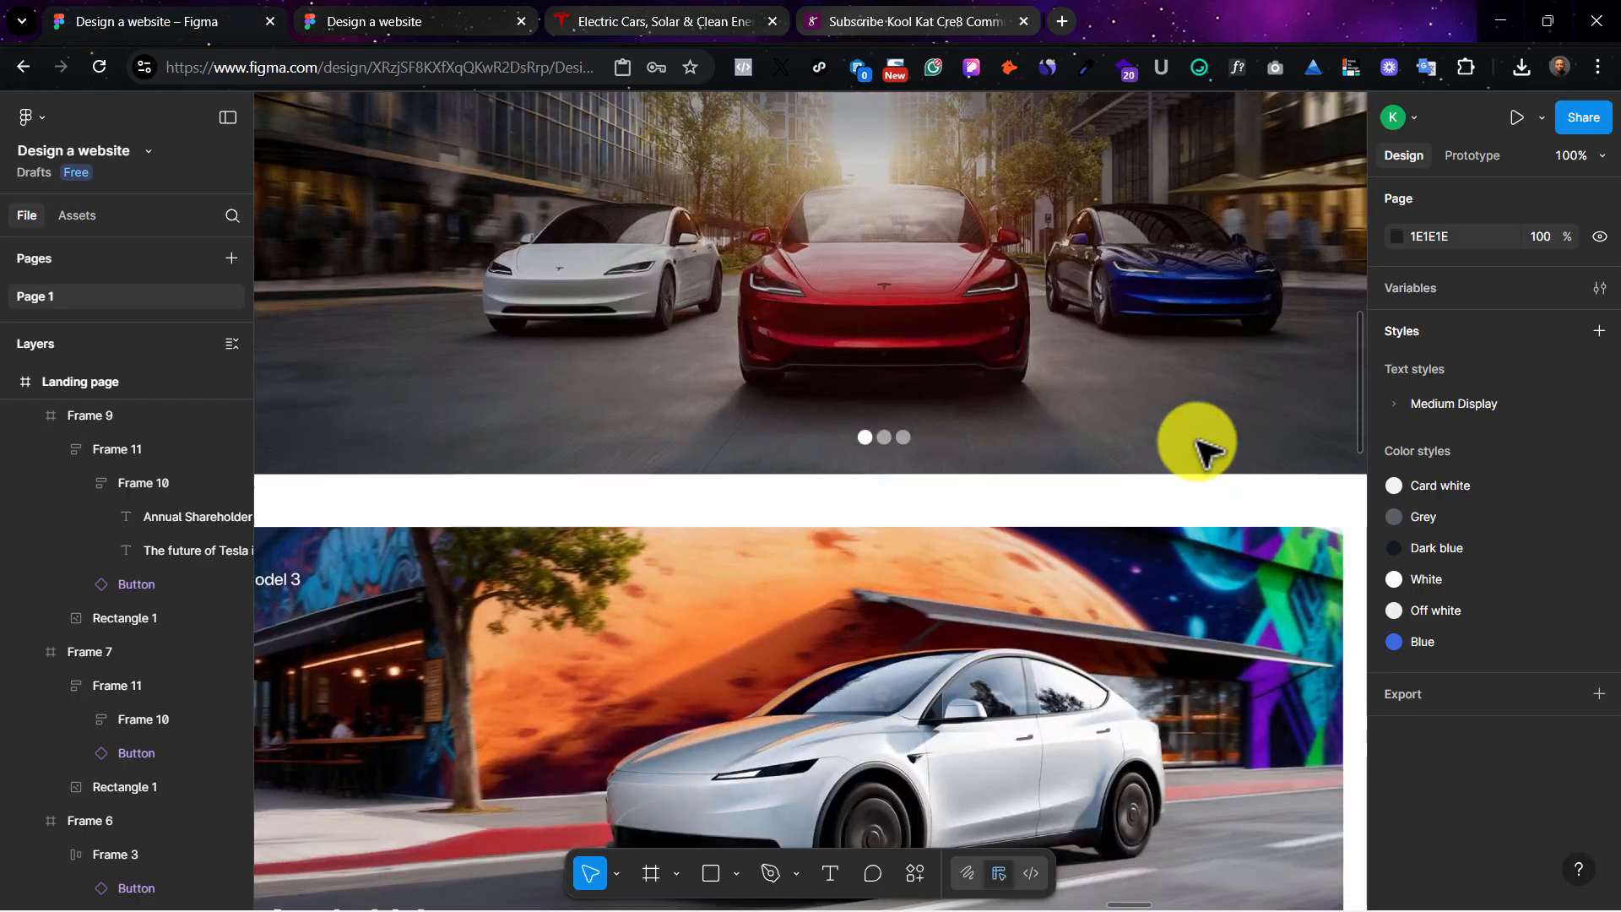
scroll(1202, 444, "right", 6)
scroll(992, 327, "right", 2)
scroll(992, 327, "down", 1)
left_click(944, 296)
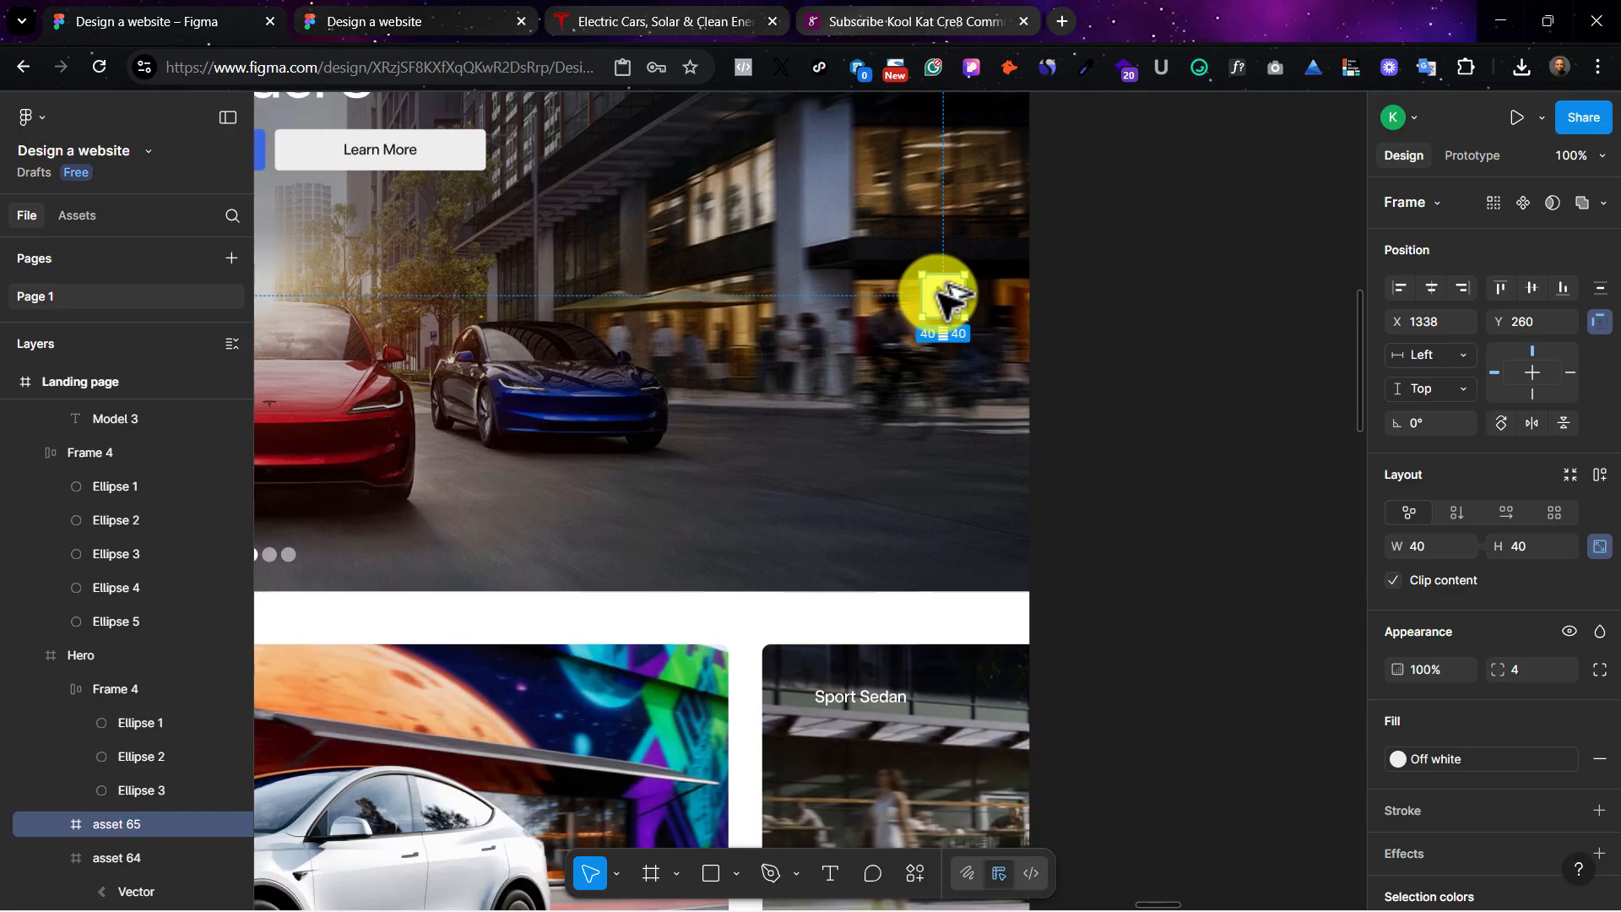
left_click_drag(946, 295, 962, 48)
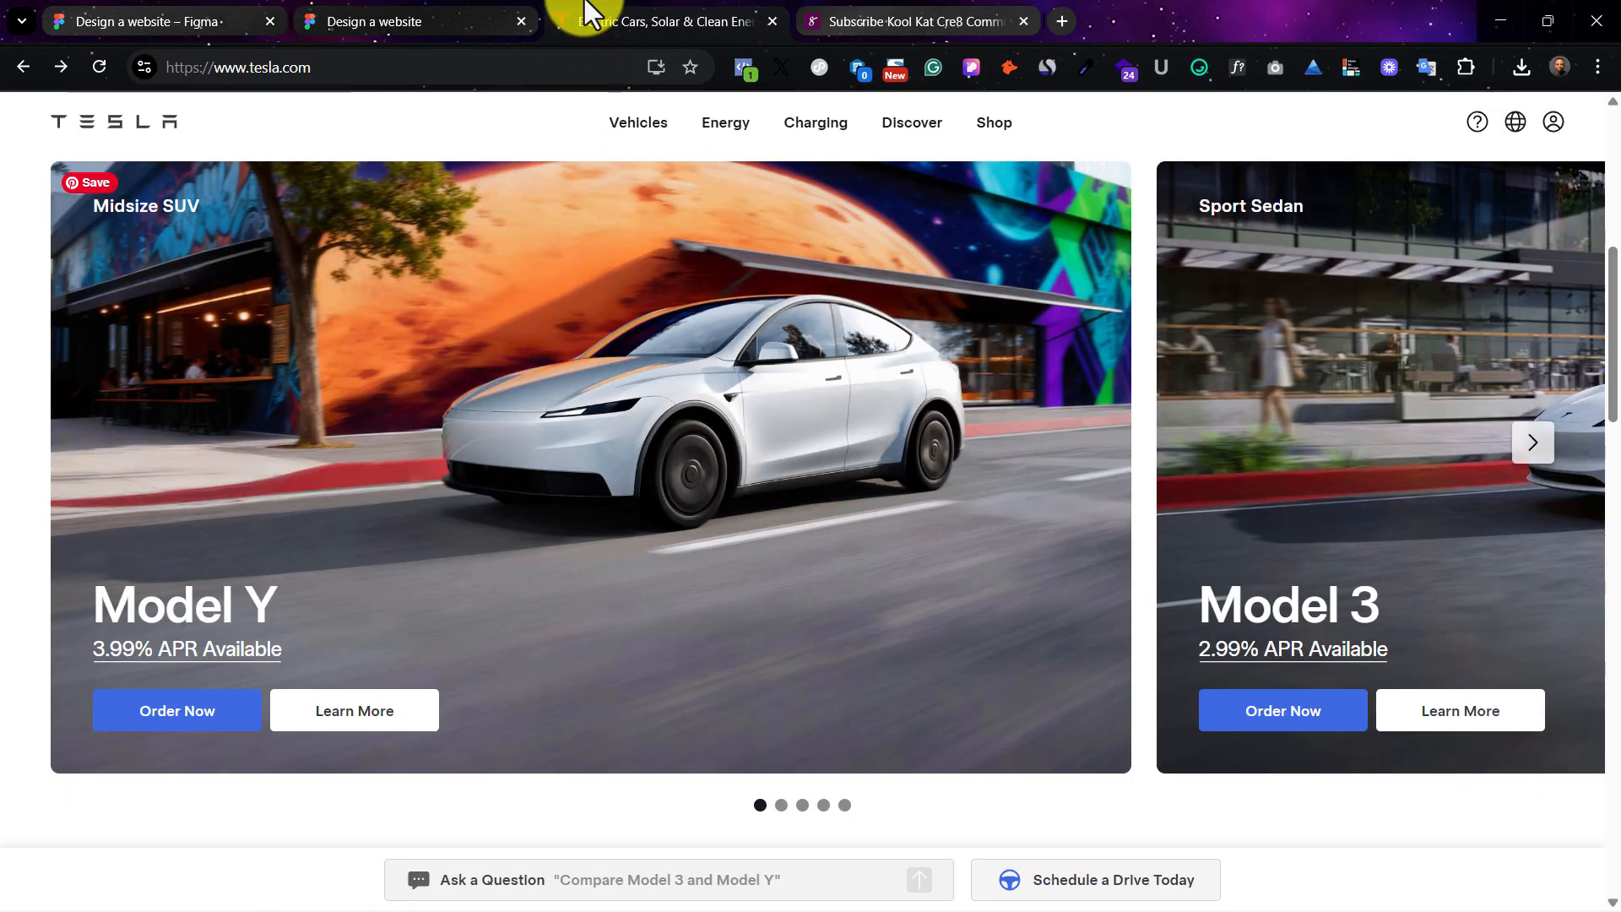
left_click(456, 7)
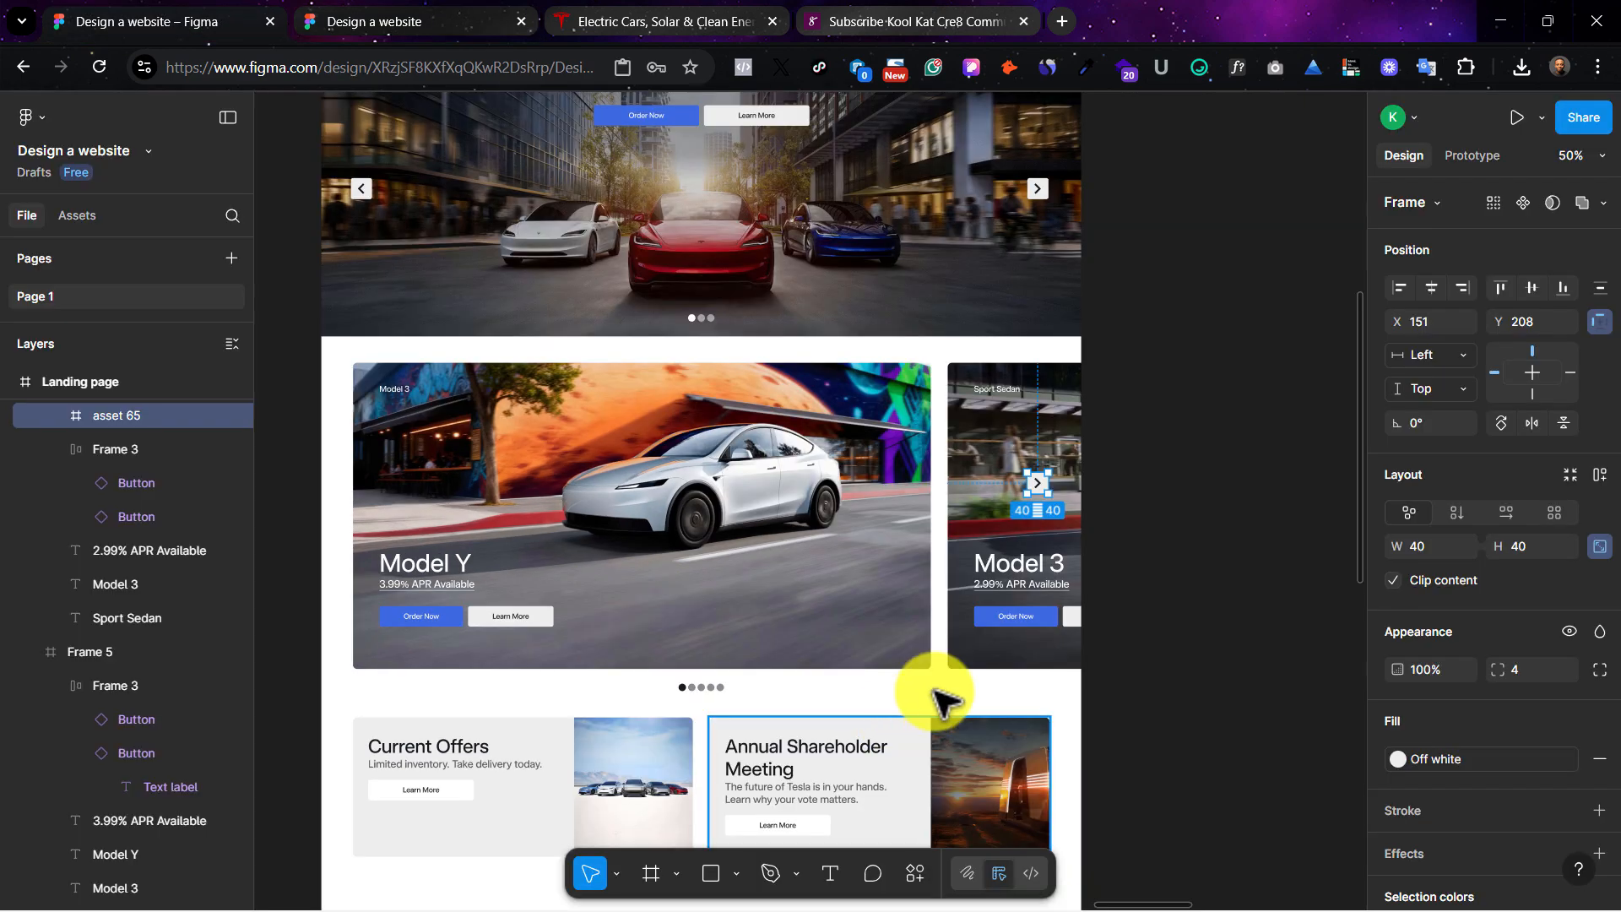
left_click(934, 692)
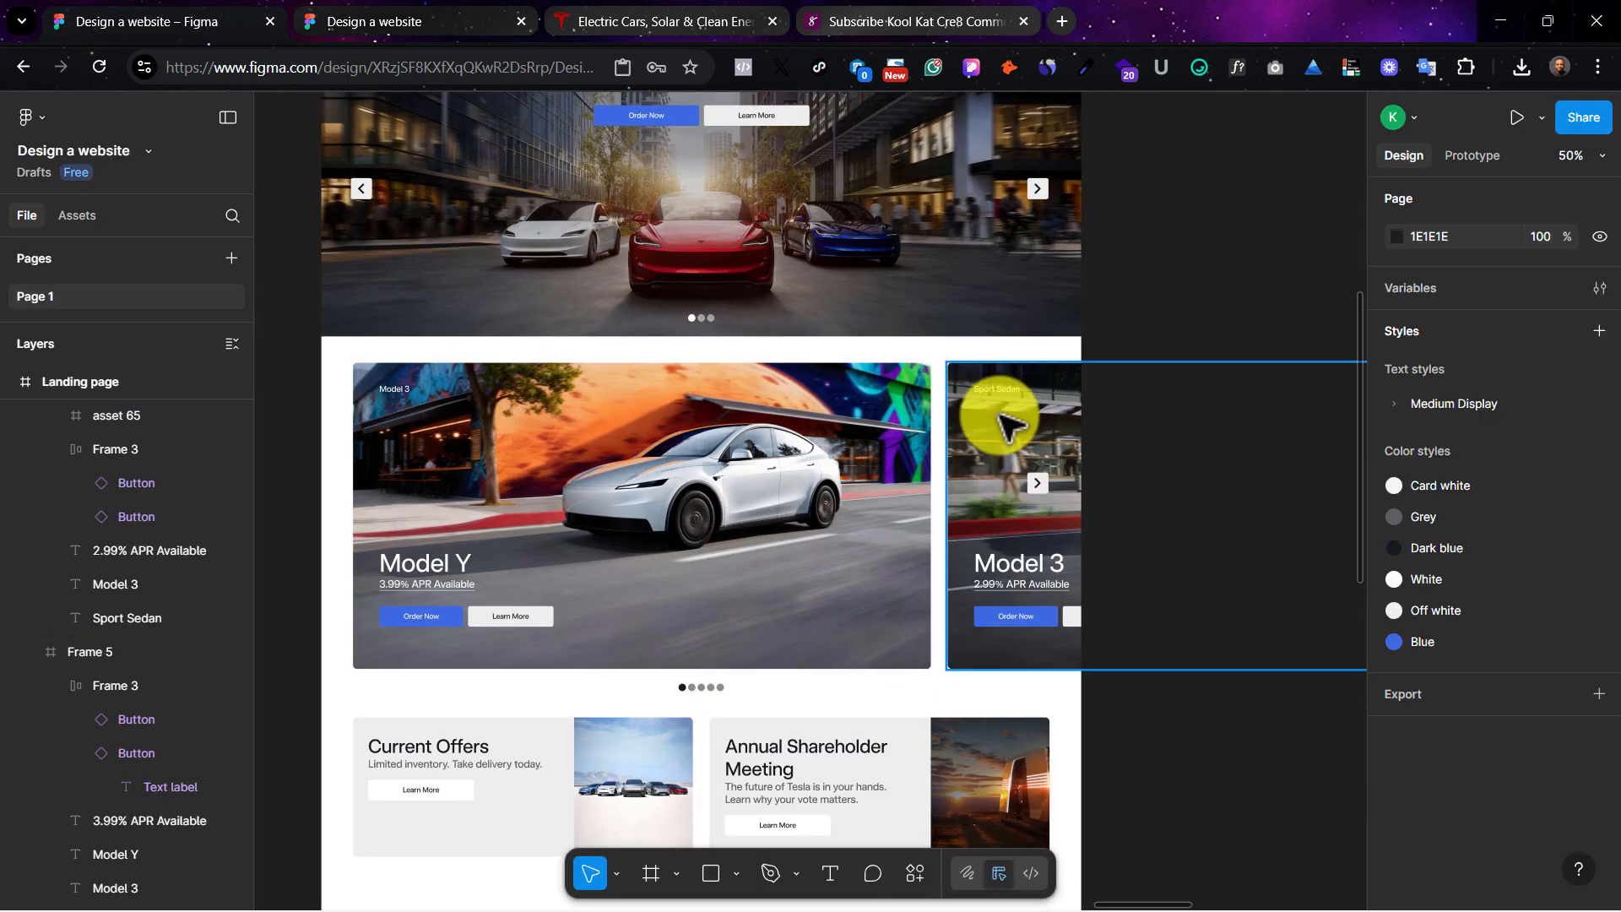
Step: Duplicate the Model Y card below the Current Offers card, aligned to its left edge at X 60, Y 1659
scroll(868, 752, "down", 2)
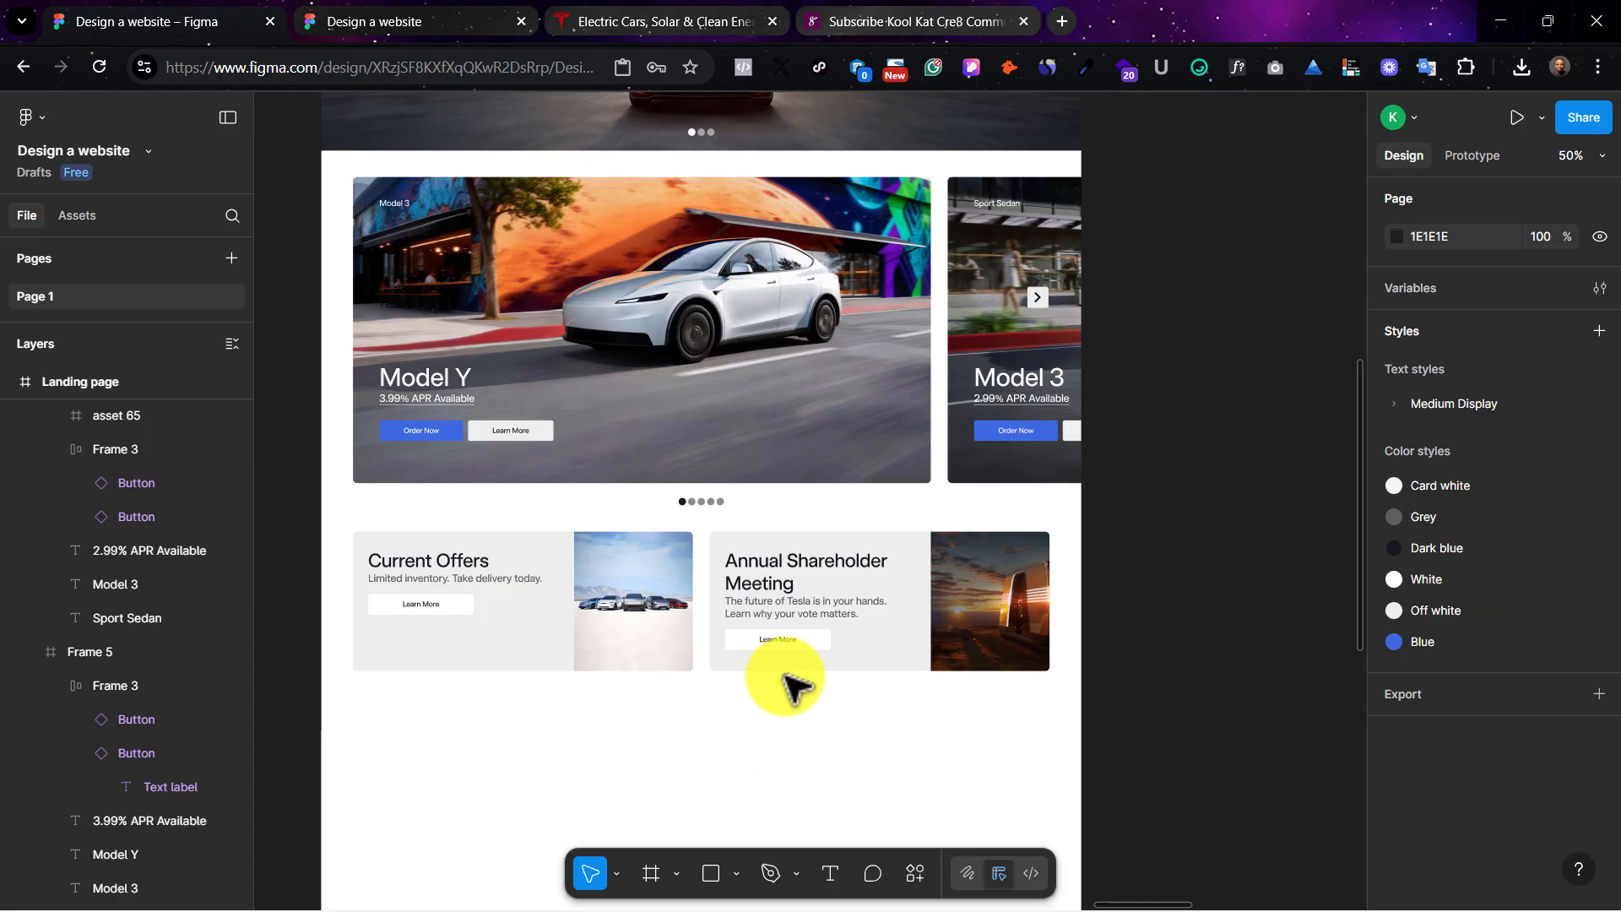
scroll(833, 606, "down", 9)
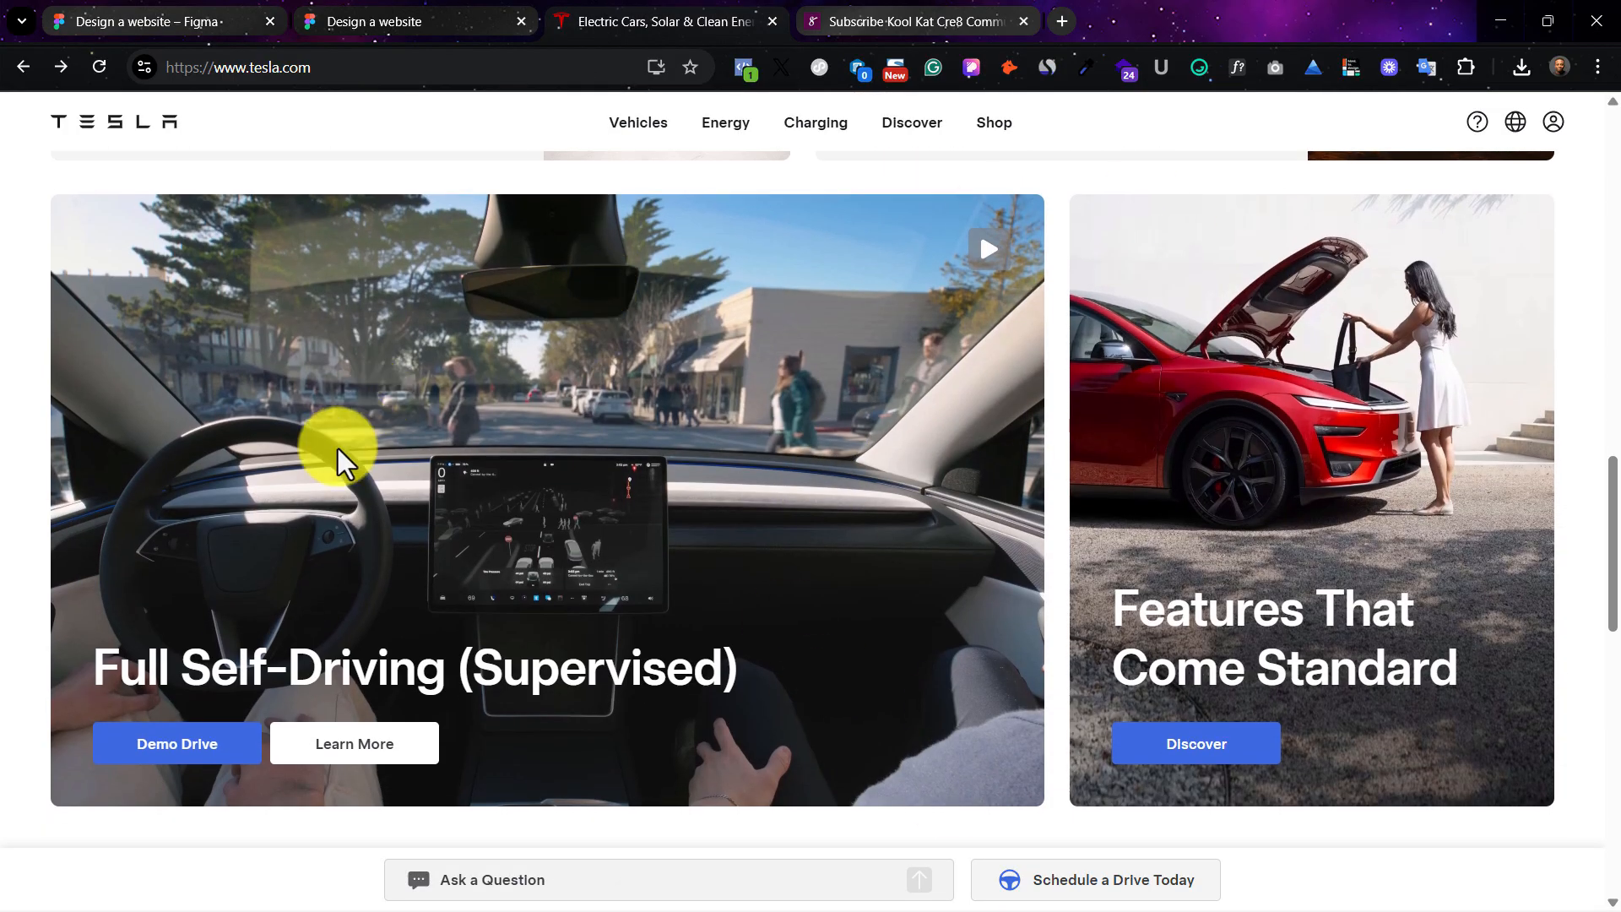
left_click(206, 18)
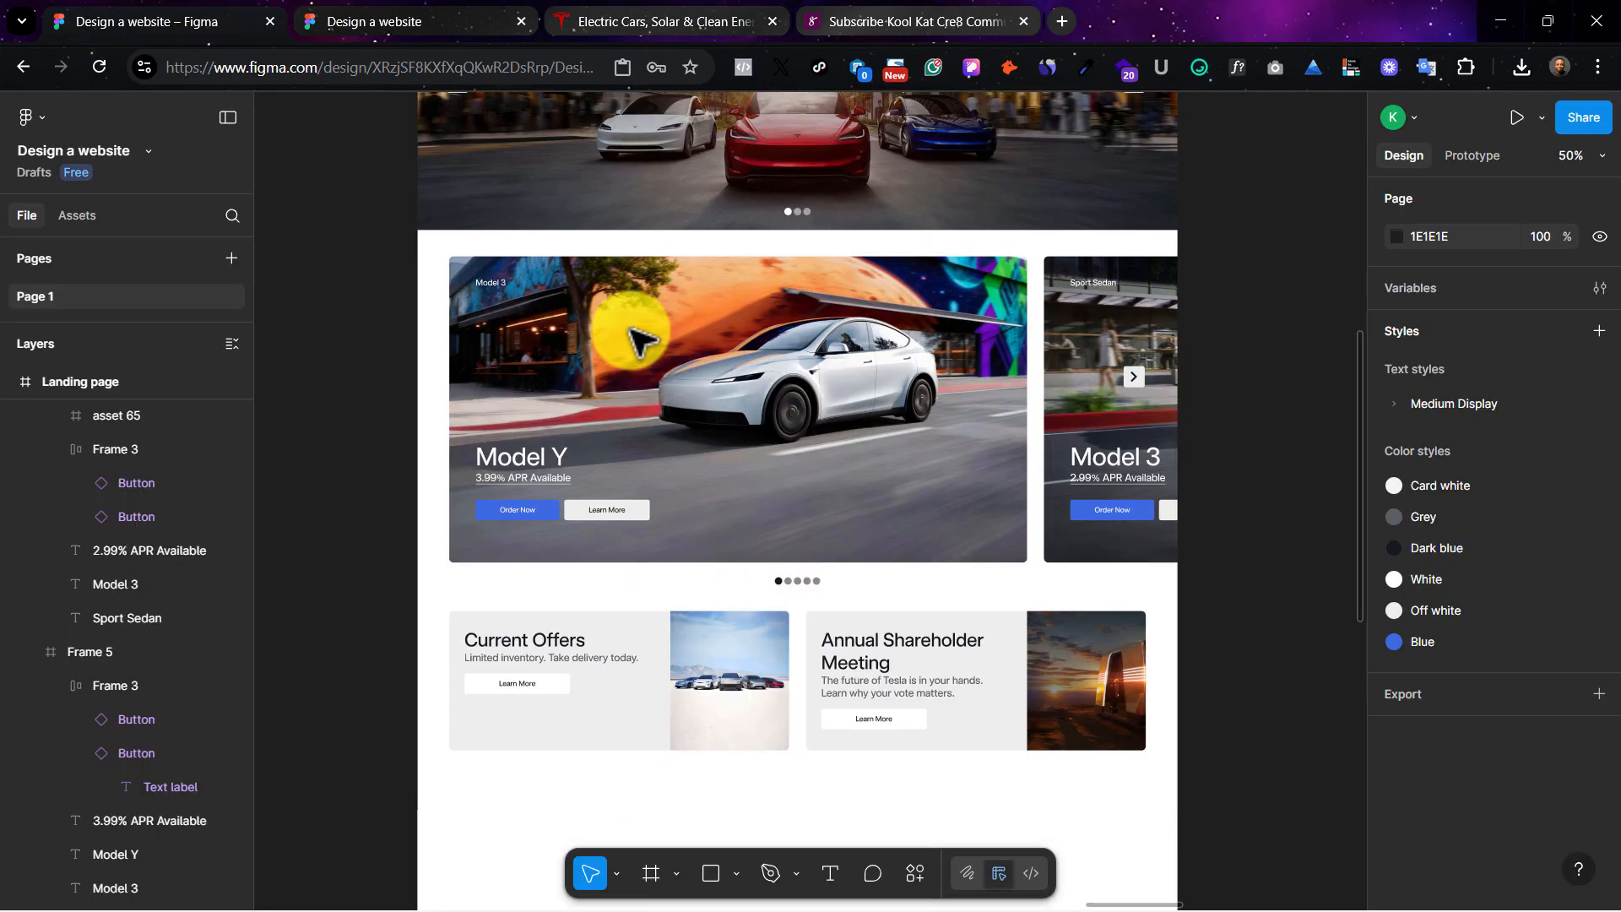
left_click(764, 435)
left_click_drag(760, 405, 852, 650)
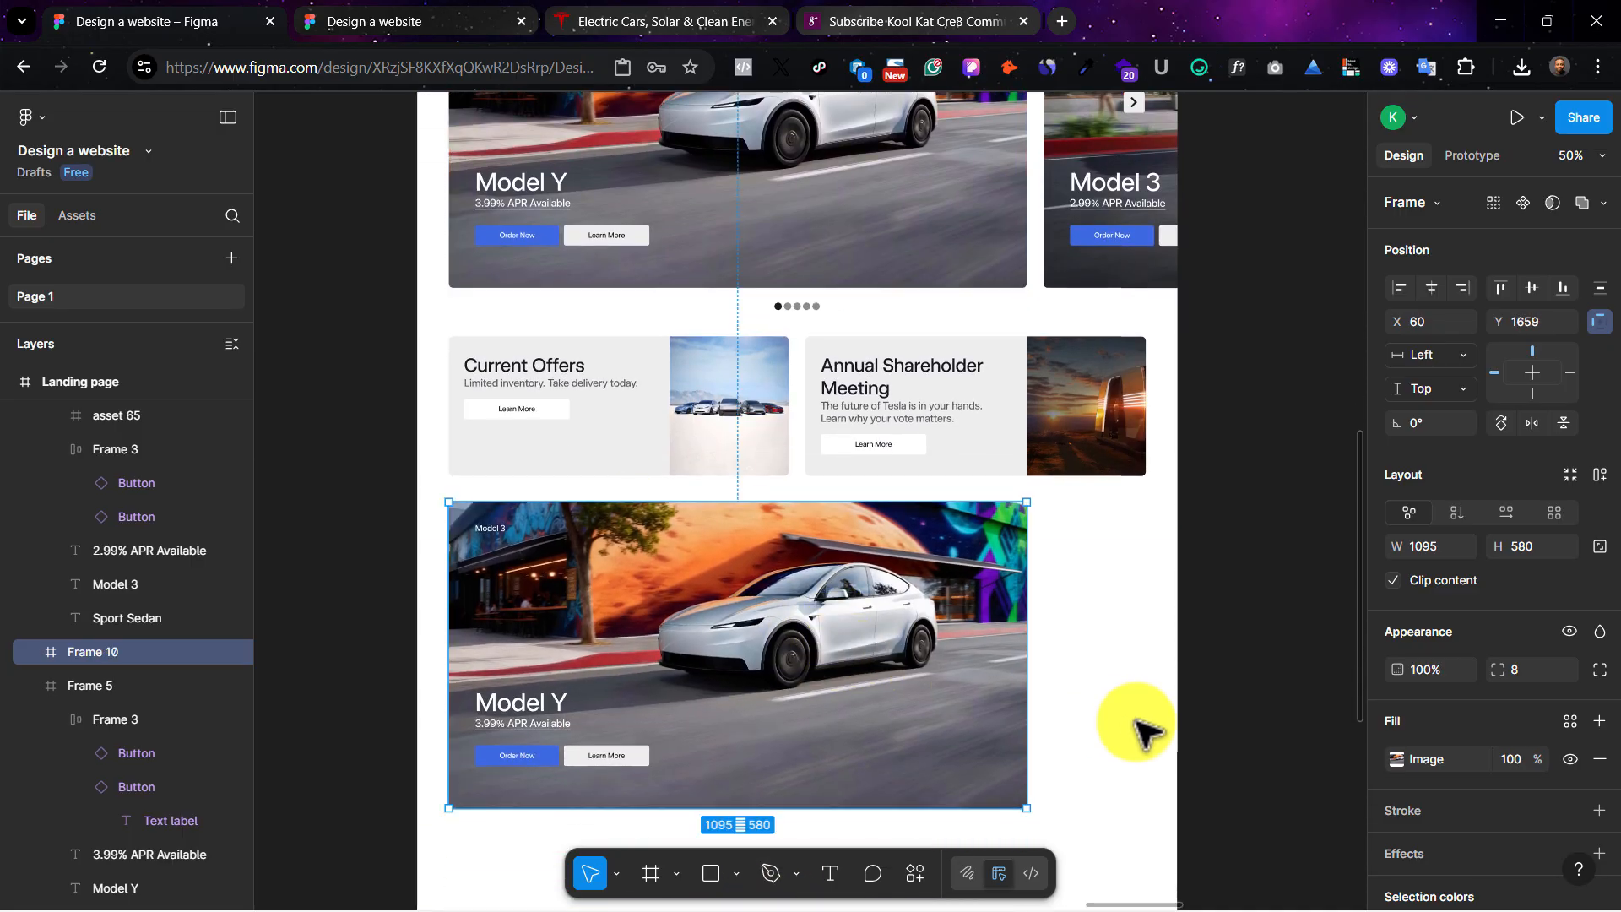
left_click(1129, 731)
Step: Show the layout guides and narrow the duplicated Model Y card to a width of 869, following the Tesla reference
left_click(666, 21)
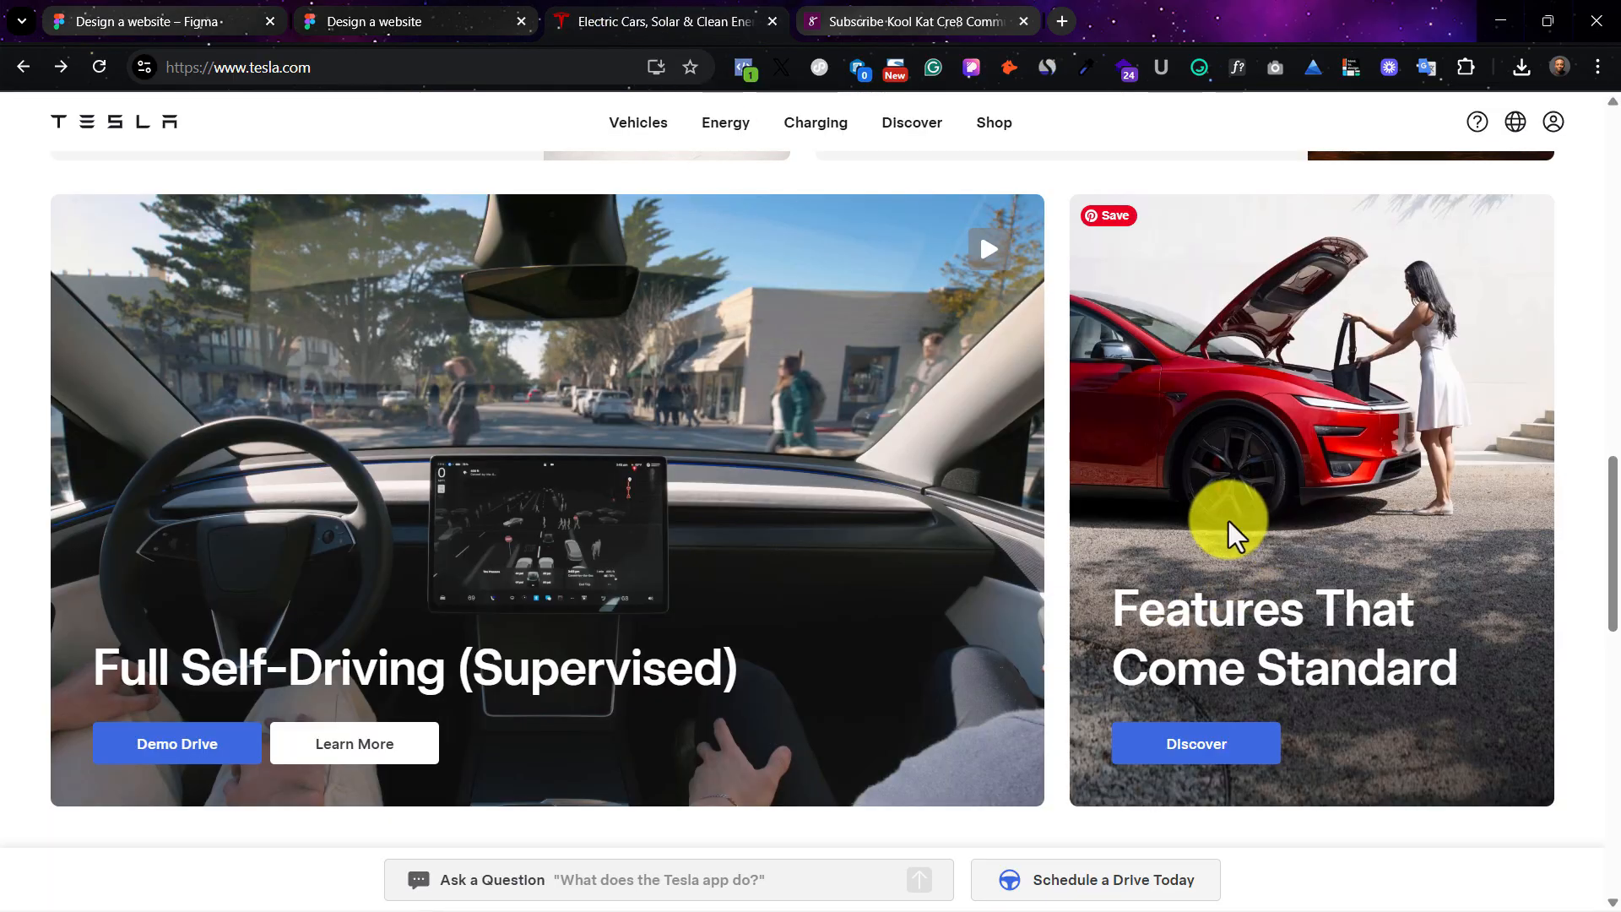
left_click(131, 10)
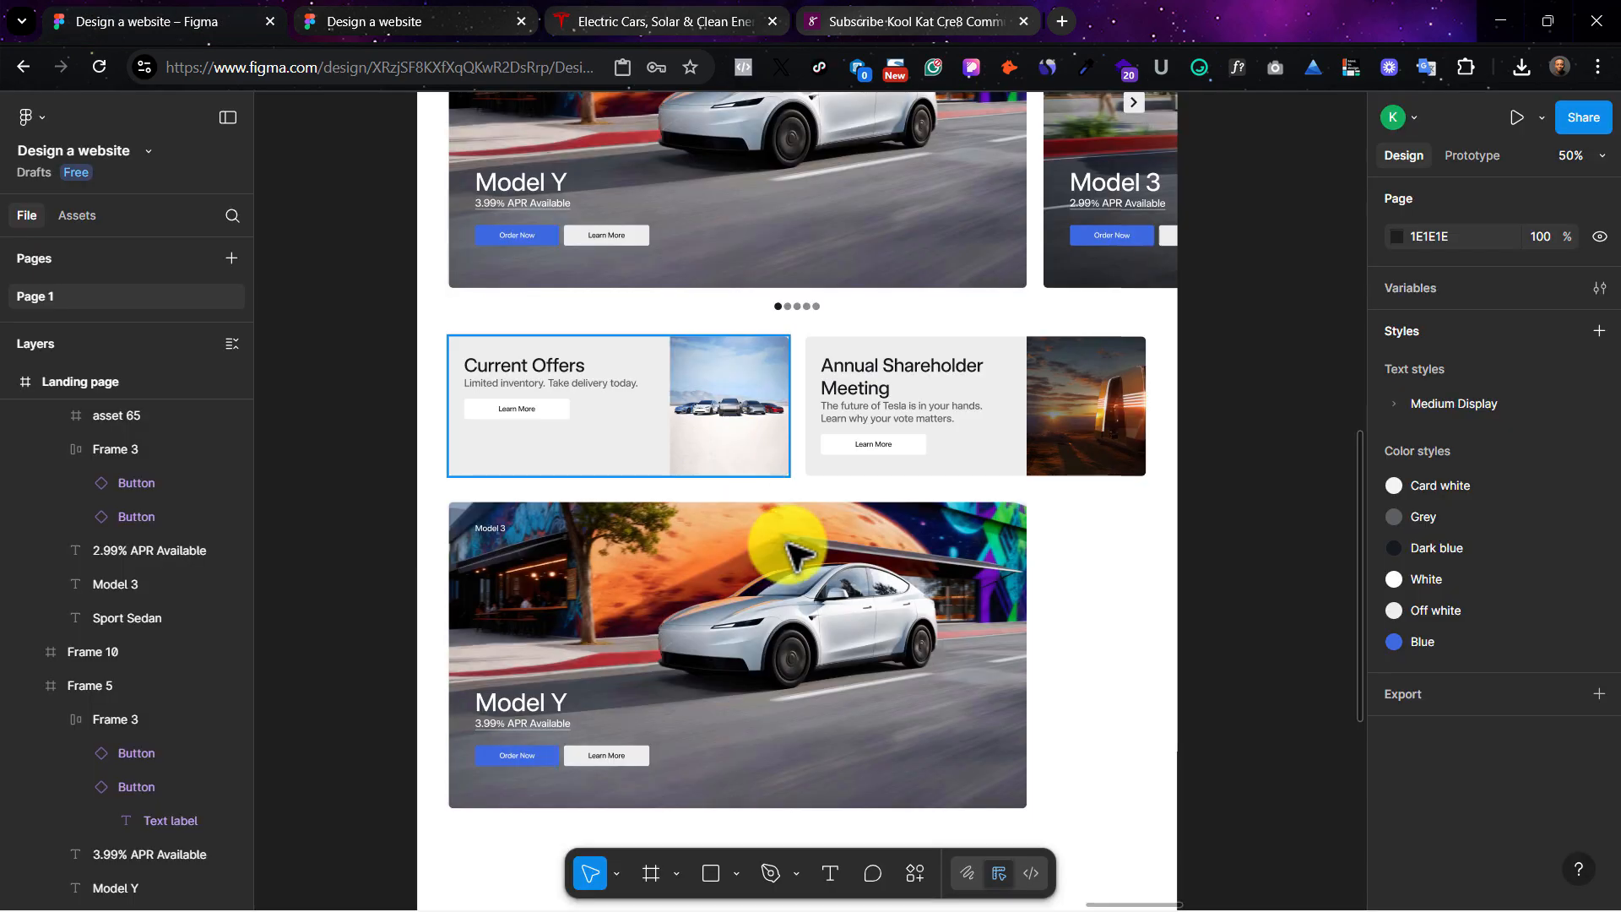
key("ctrl+shift+4")
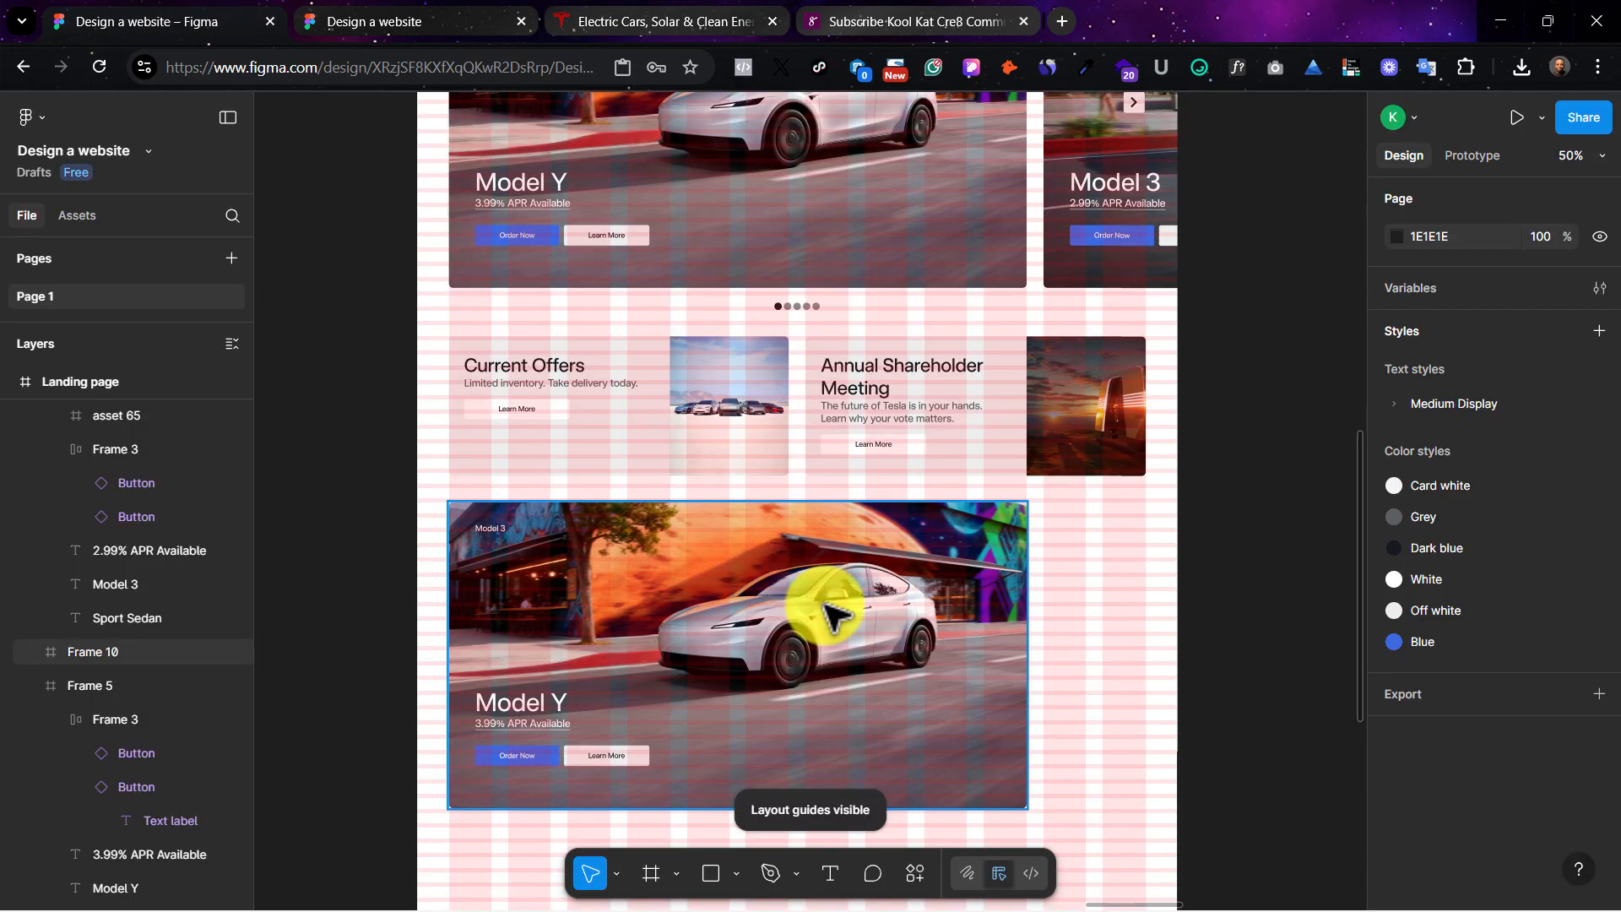
left_click(826, 612)
left_click_drag(1024, 689, 905, 695)
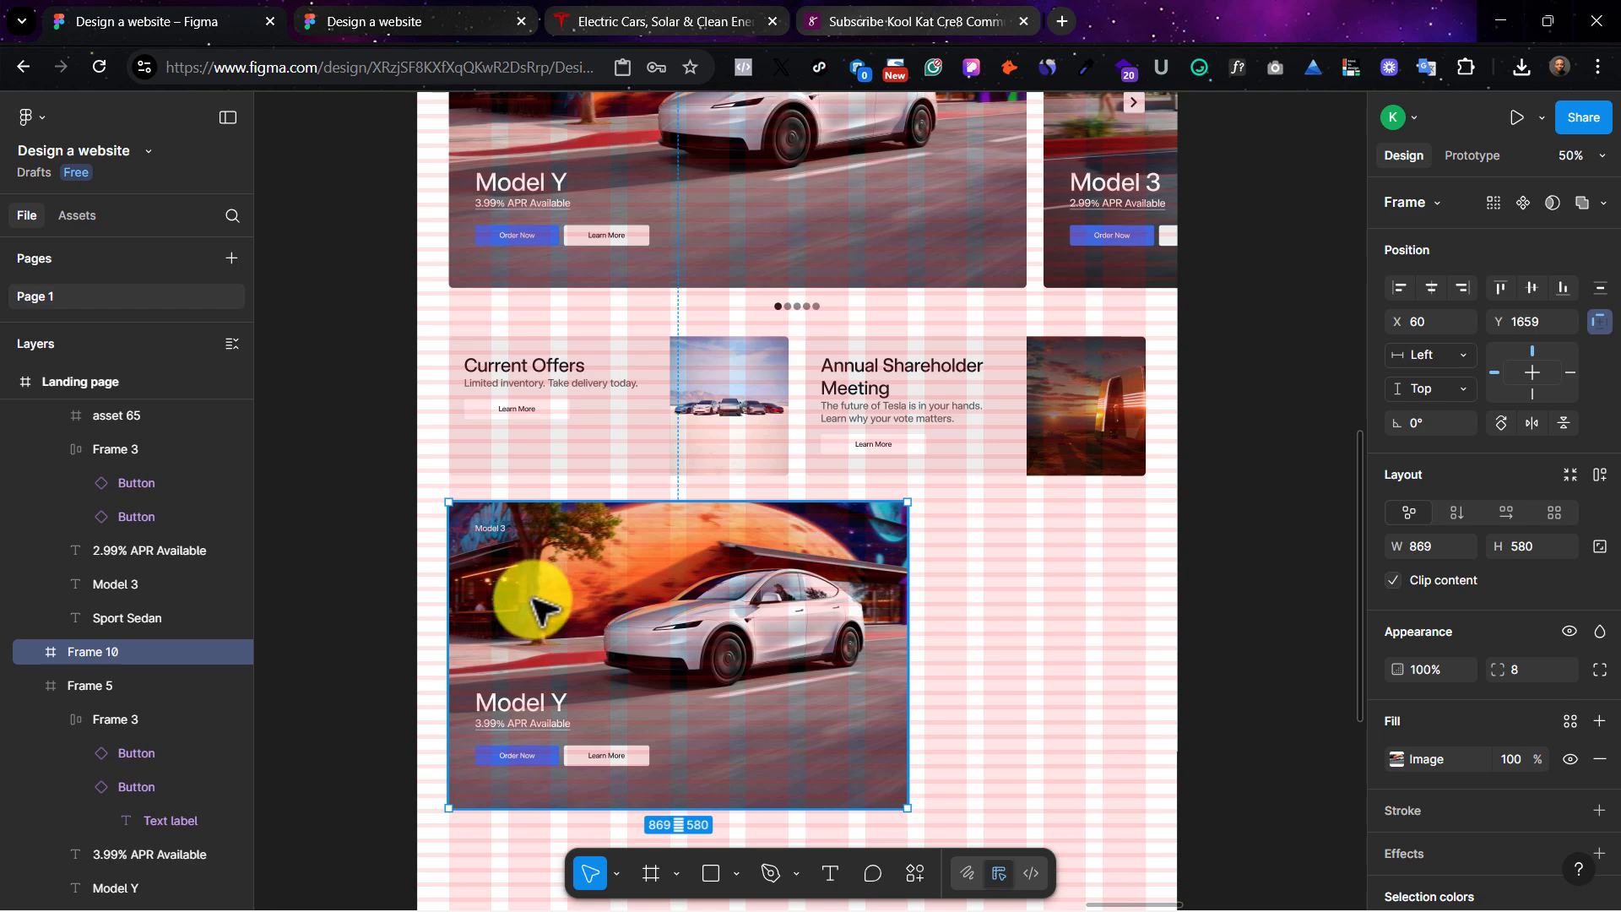
Step: Duplicate the 869-wide card to its right, narrow the copy to 417 at X 961, and hide the layout guides
left_click_drag(539, 608, 1016, 612)
scroll(1135, 620, "right", 2)
left_click_drag(1158, 644, 916, 639)
scroll(916, 639, "left", 6)
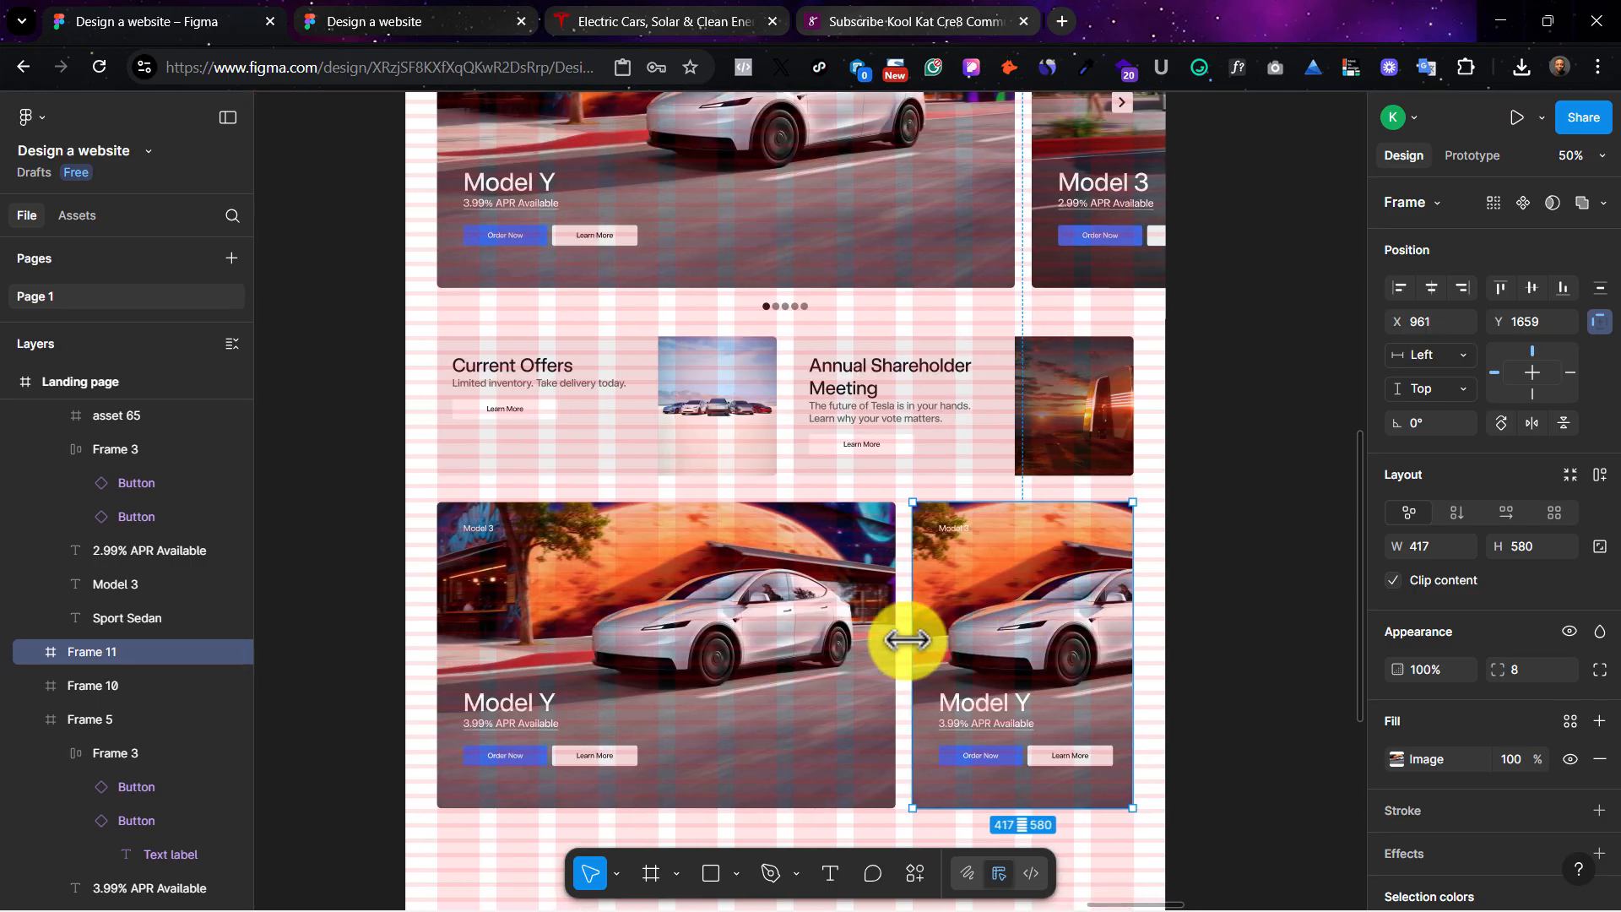
left_click(655, 591)
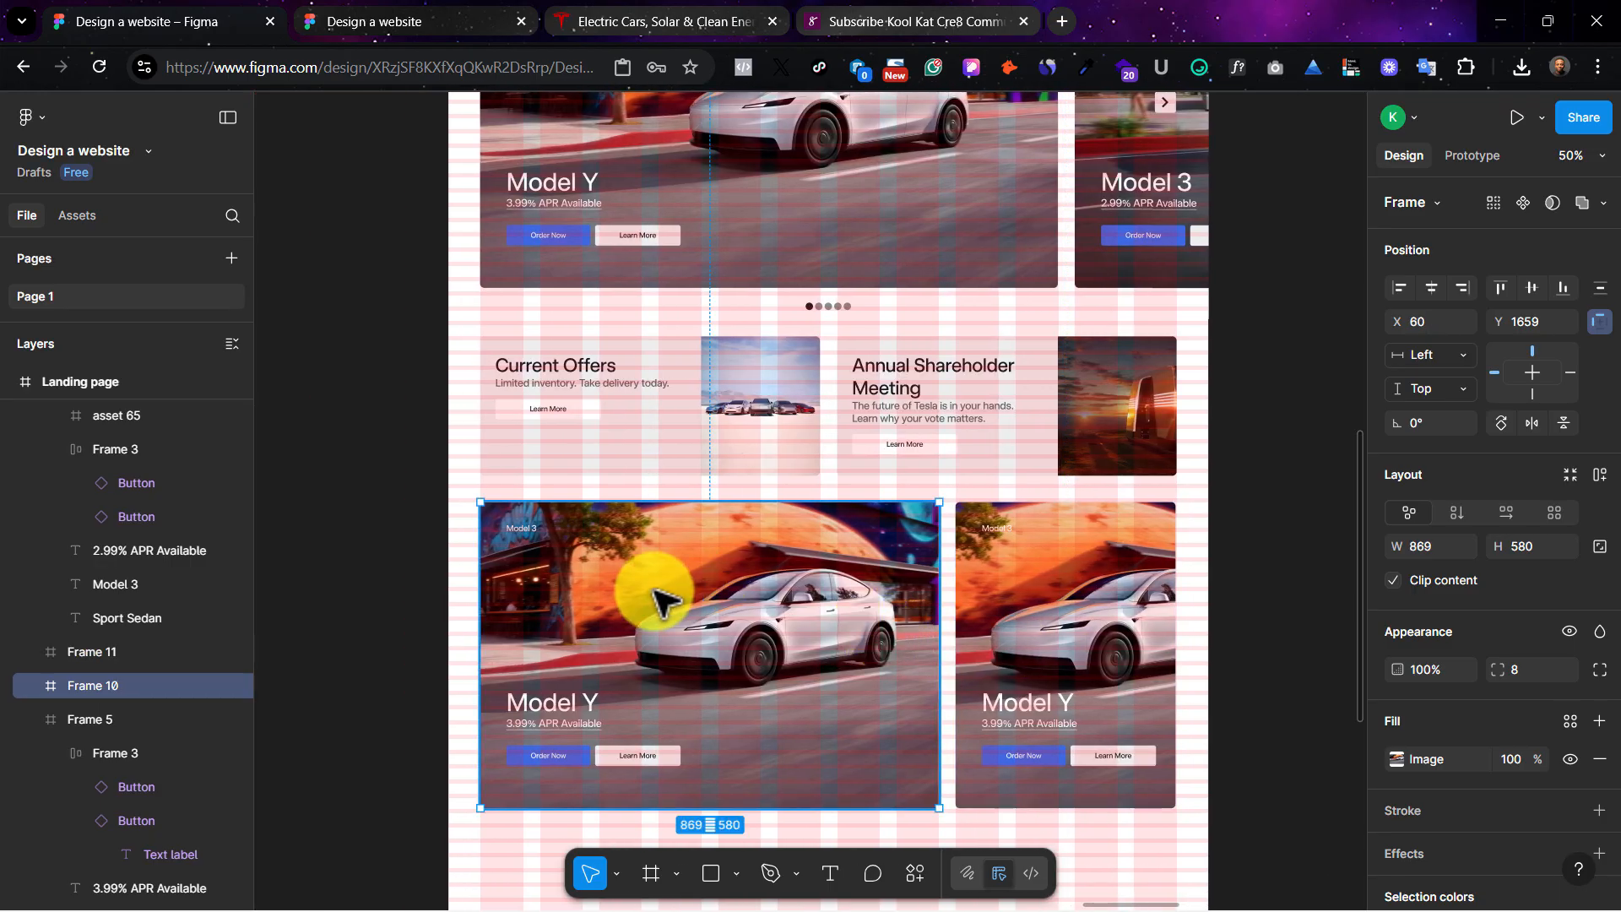
key("ctrl+shift+4")
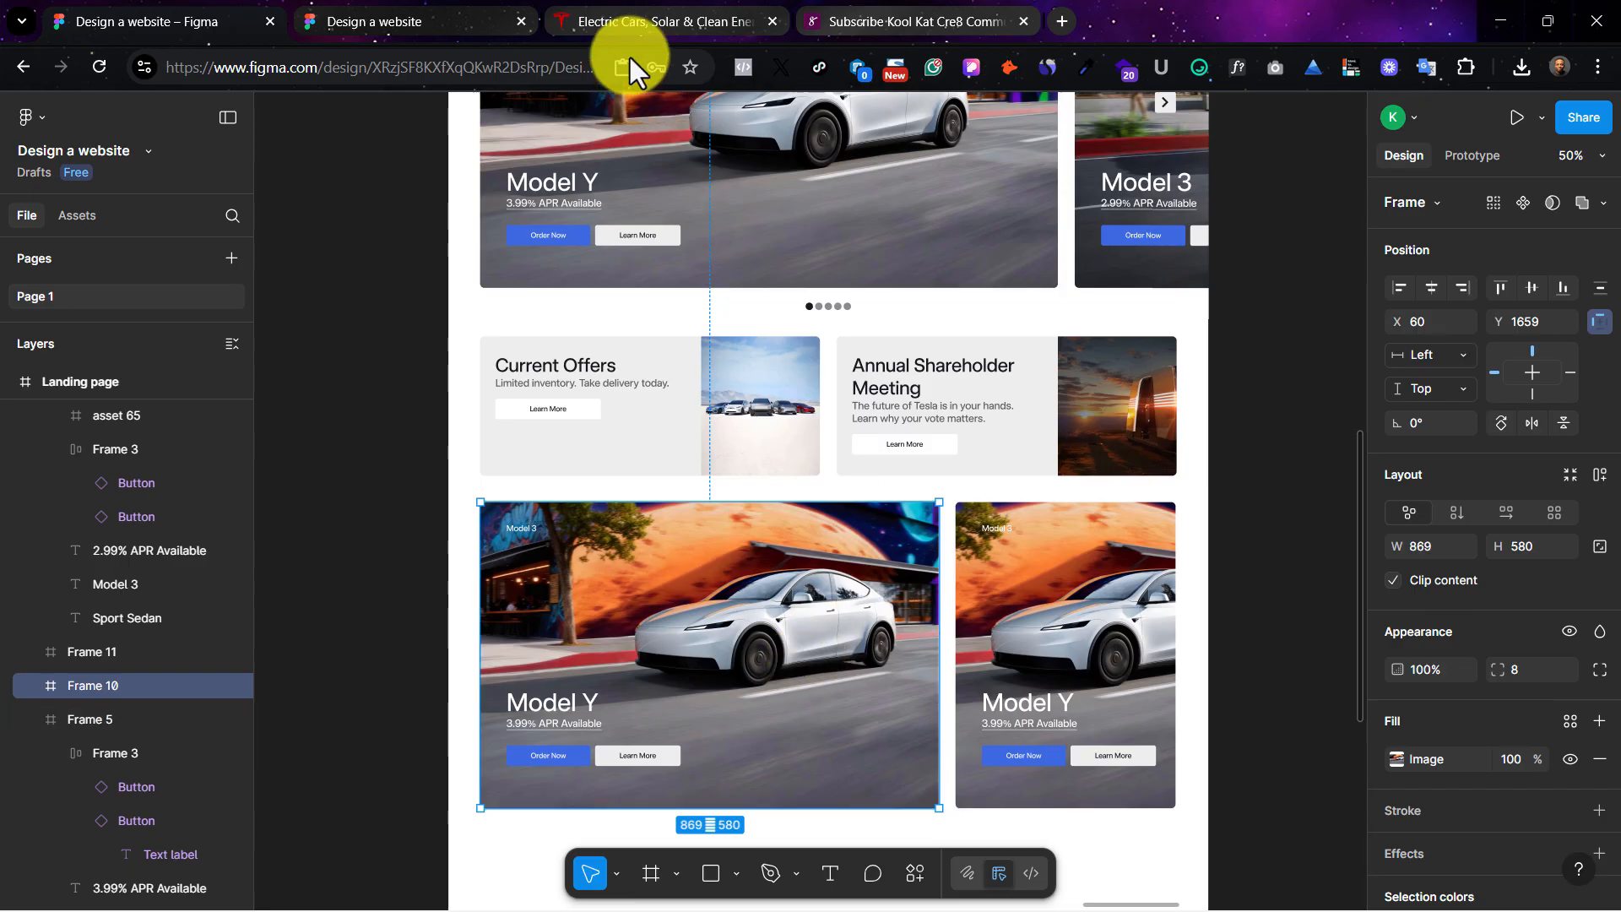
Step: Replace the 869-wide card's heading with "Full Self-Driving (Supervised)" from the Tesla site, removing the APR line and lowering the heading to Y 383
left_click(645, 19)
scroll(798, 650, "down", 1)
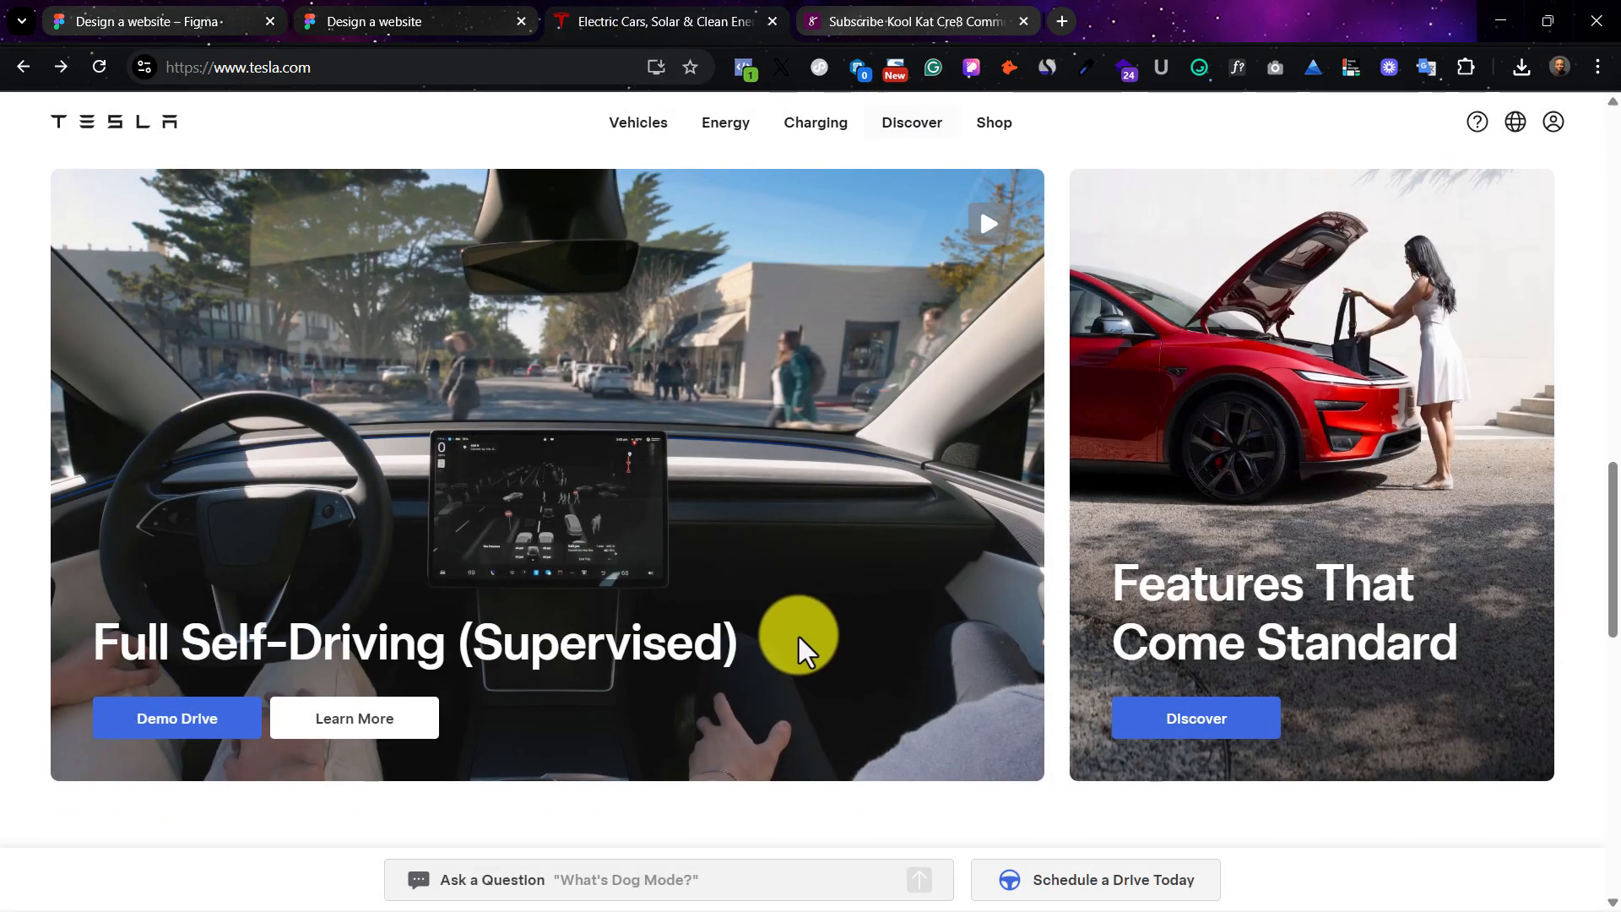
left_click_drag(735, 623, 79, 622)
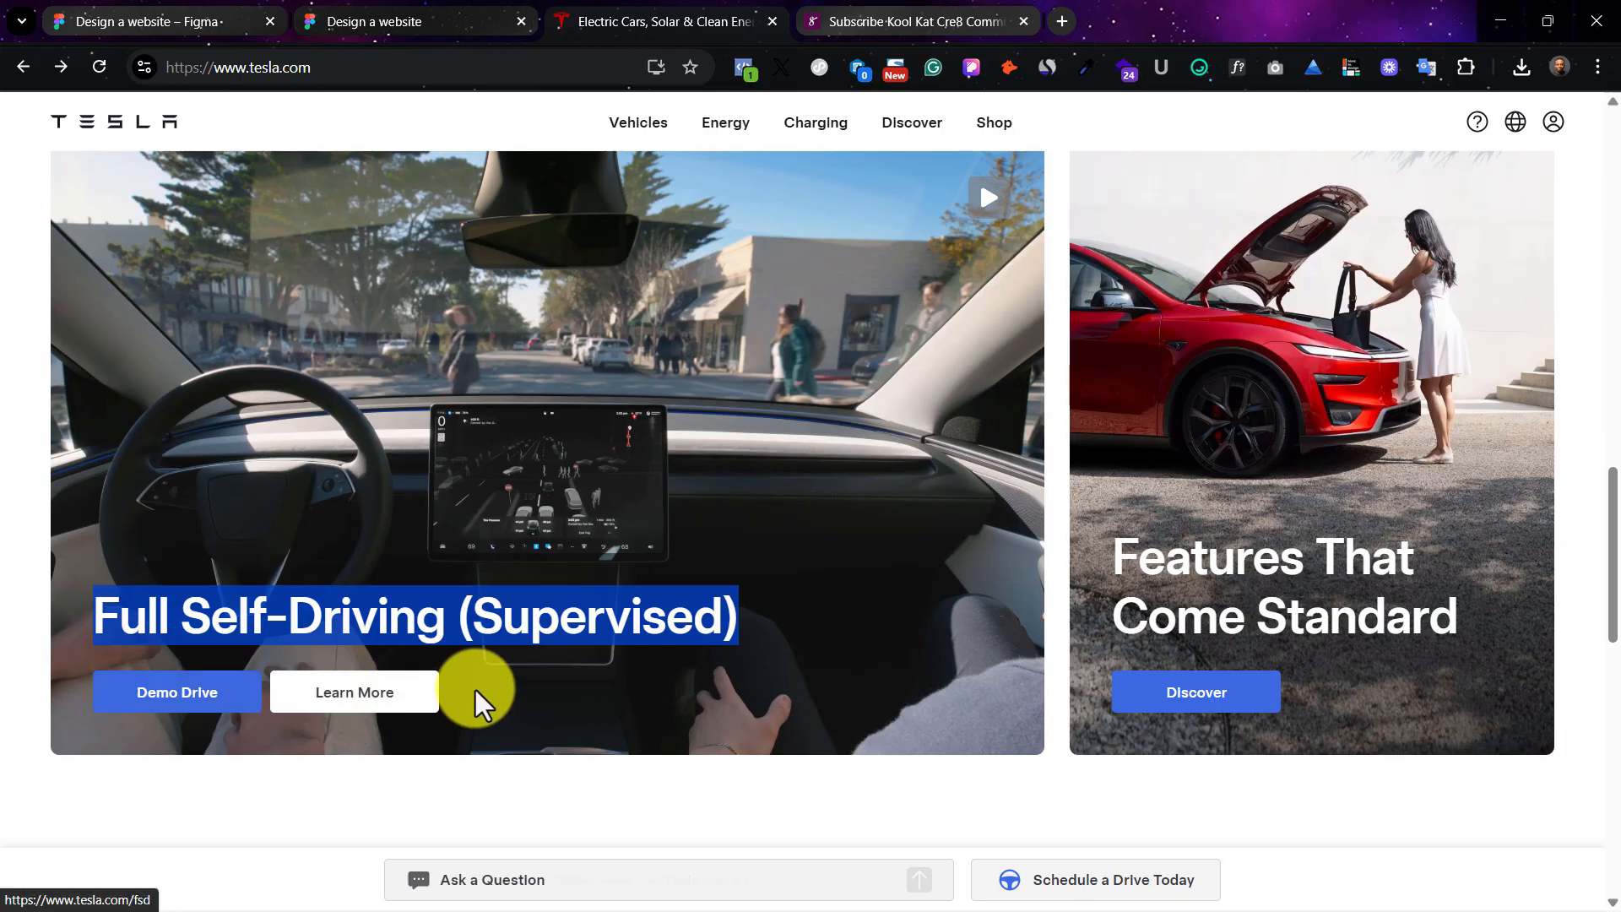
left_click(211, 21)
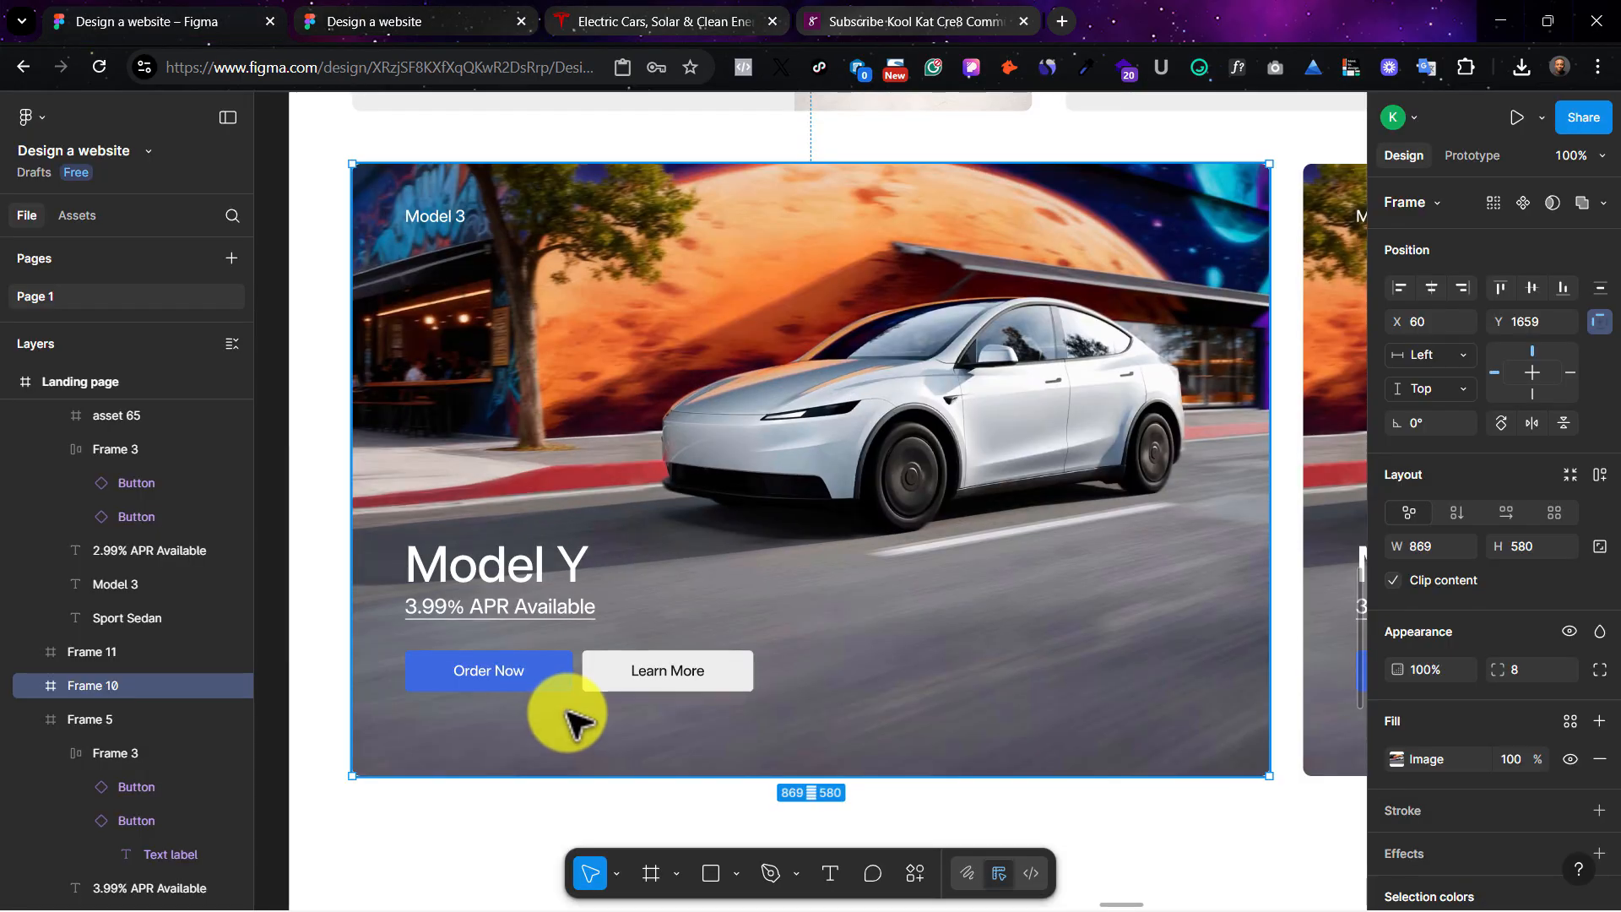
double_click(517, 612)
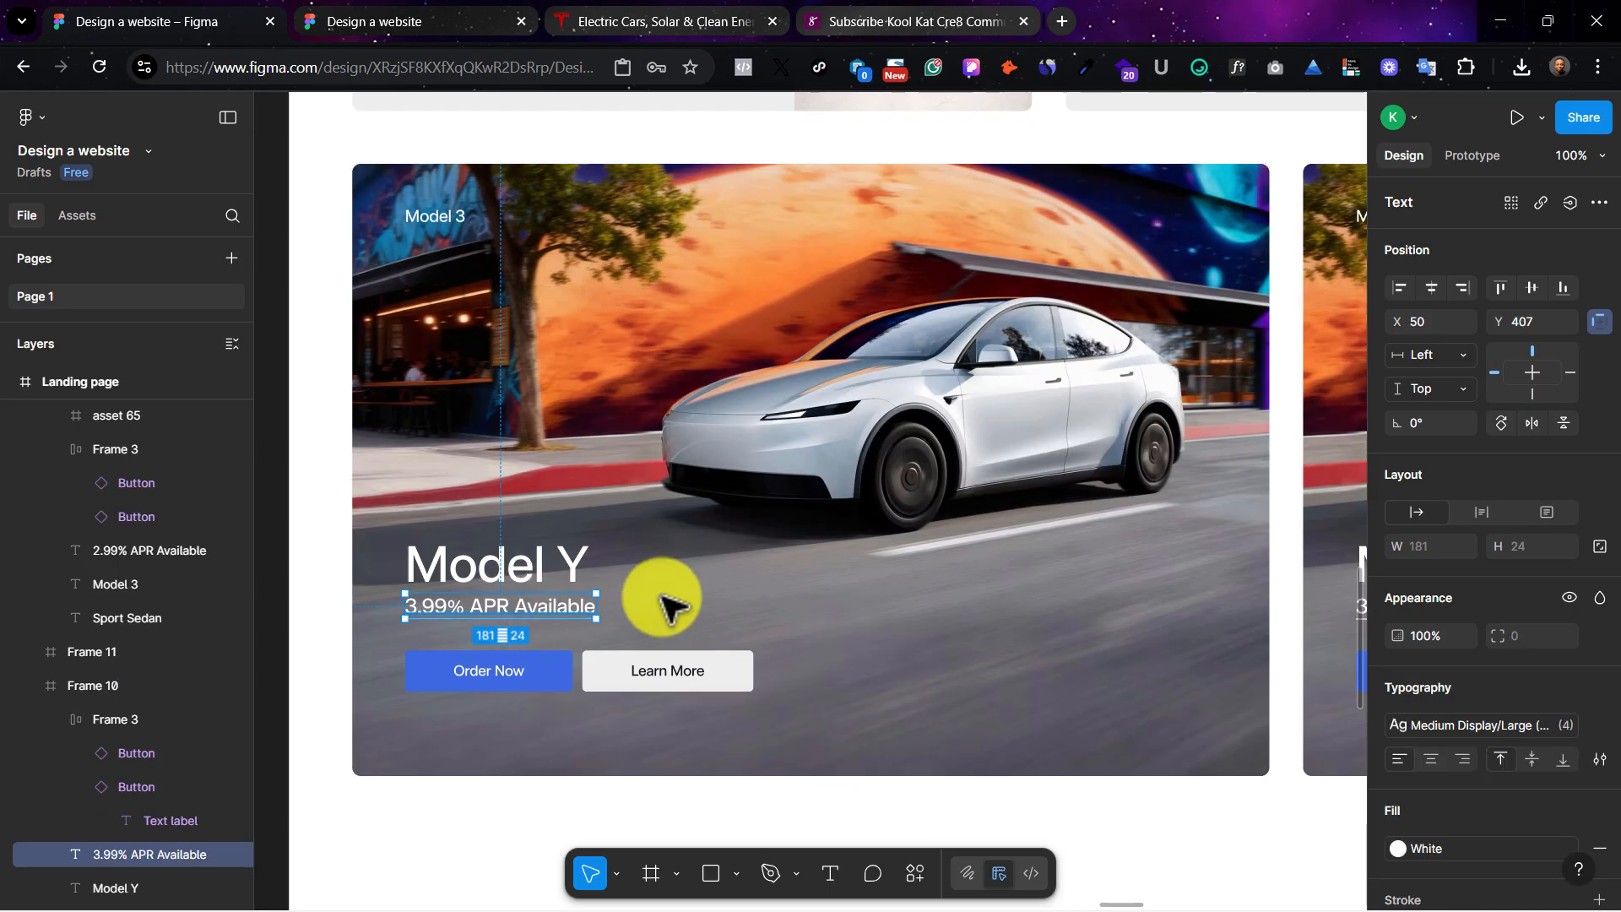
left_click_drag(805, 574, 805, 601)
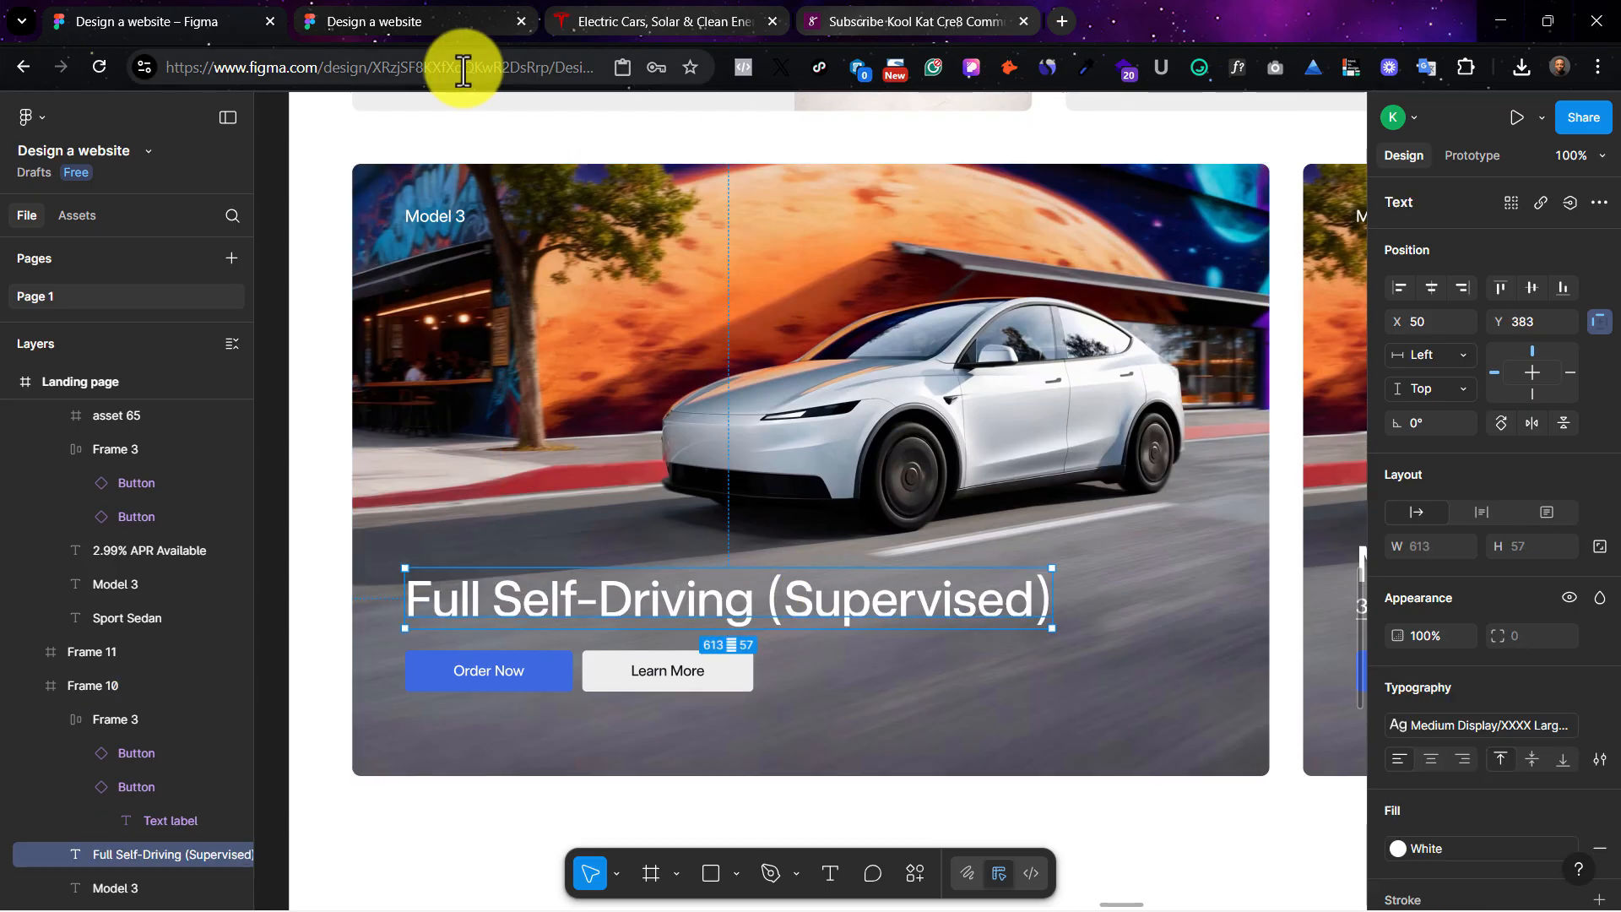
Step: Relabel the Full Self-Driving card's blue button as "Demo Drive", matching the Tesla site
left_click(623, 17)
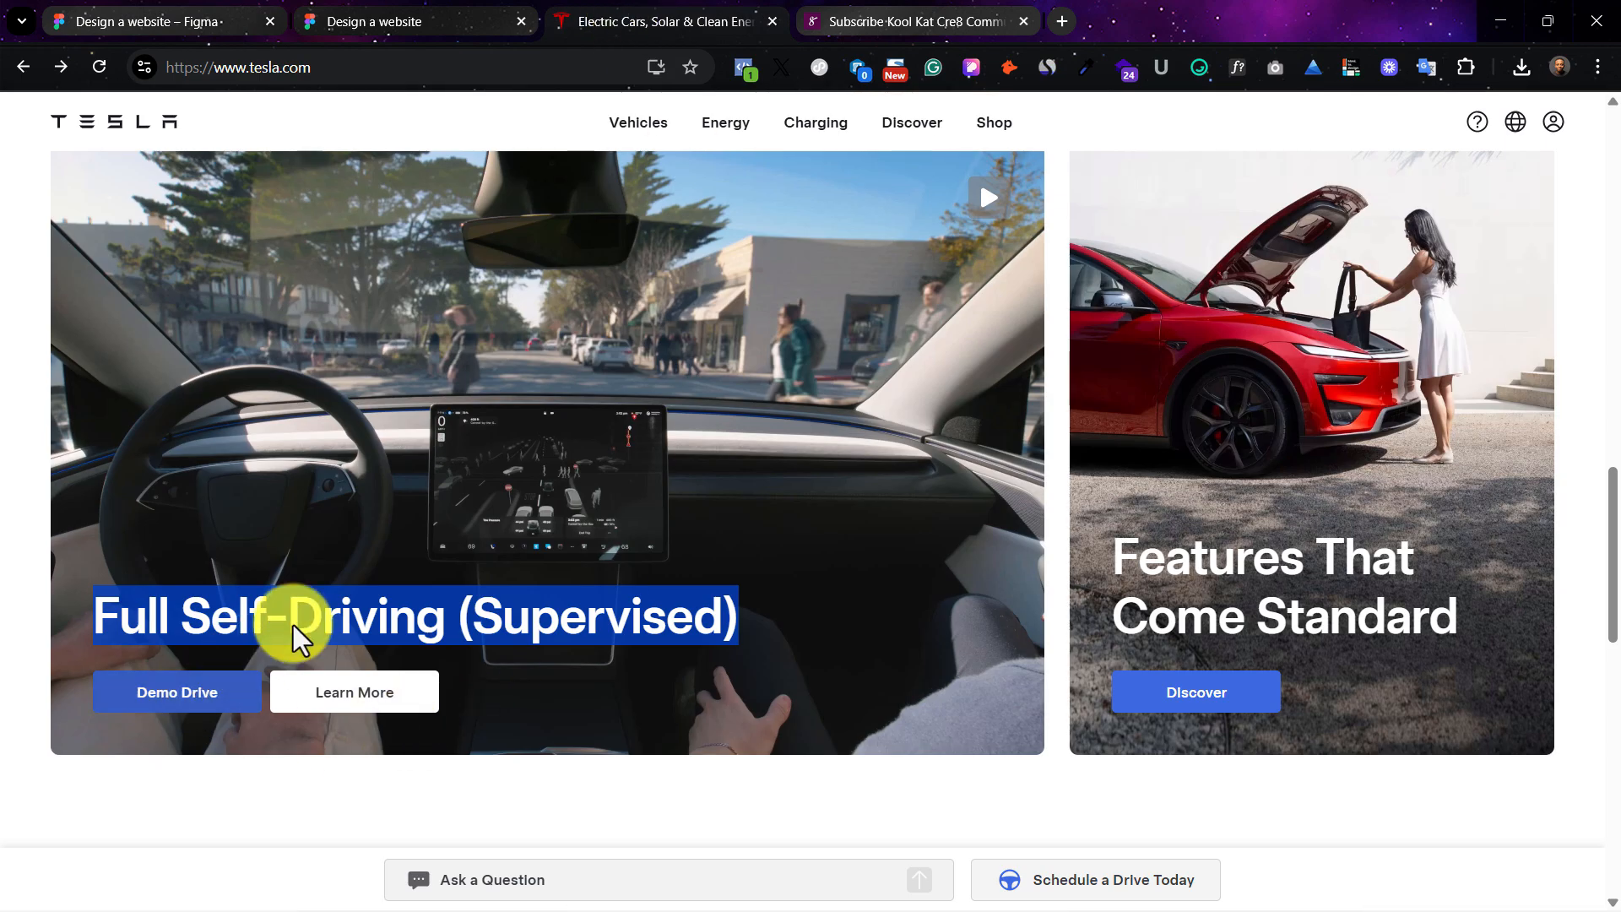
left_click(197, 14)
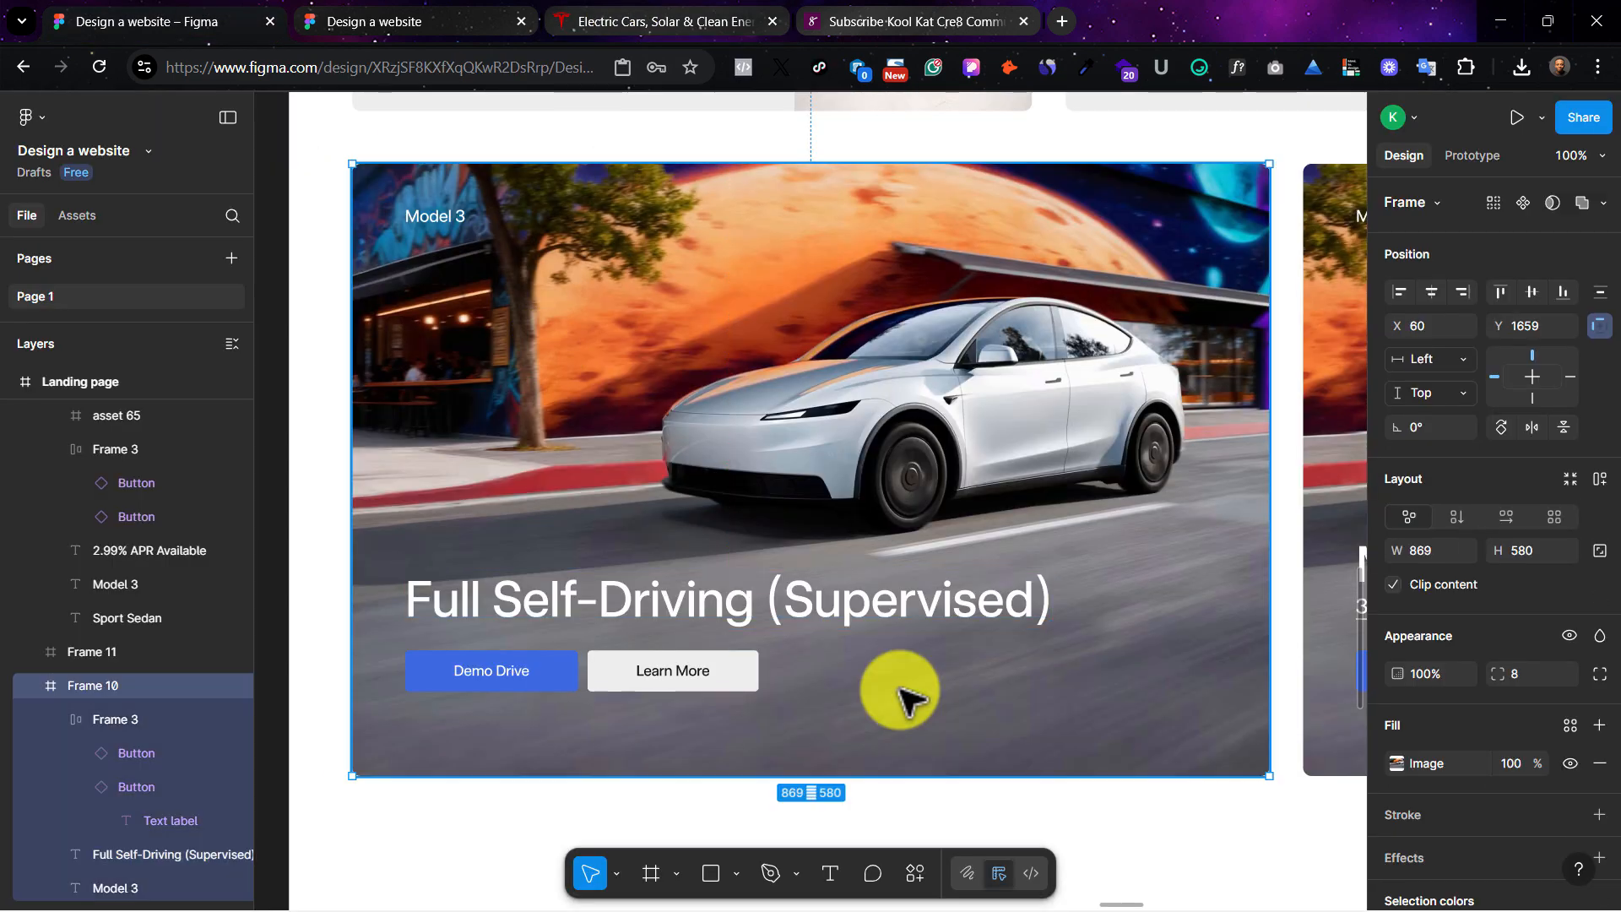
Step: Check the Full Self-Driving card against the Tesla site and delete its small "Model 3" label
left_click(414, 21)
left_click(698, 13)
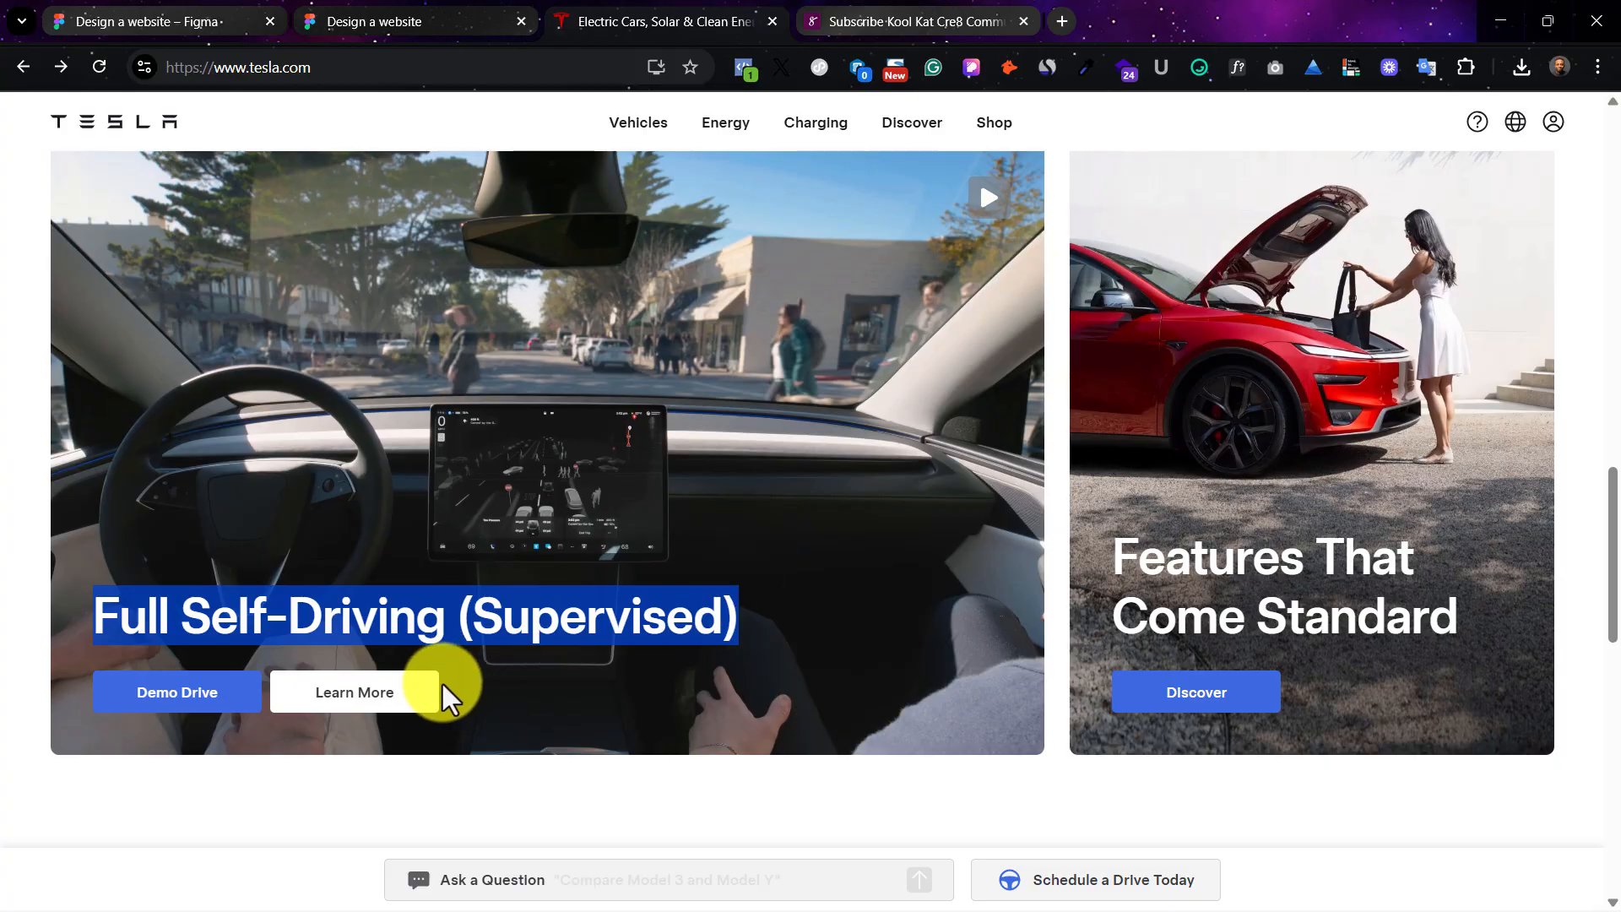
scroll(836, 434, "up", 2)
scroll(839, 434, "down", 1)
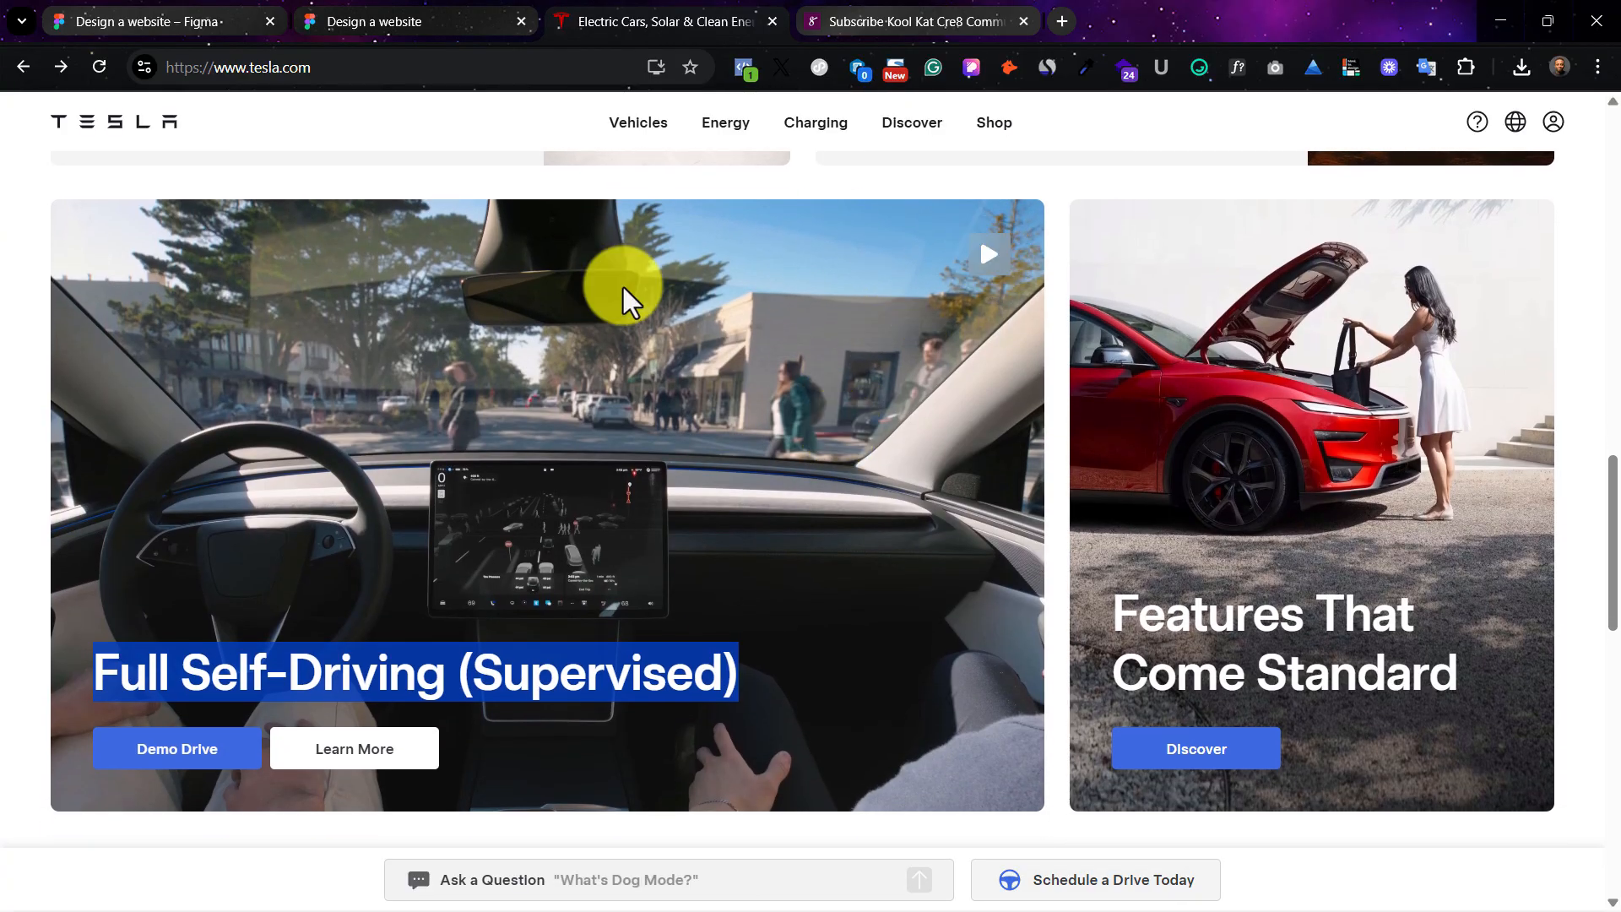
left_click(219, 21)
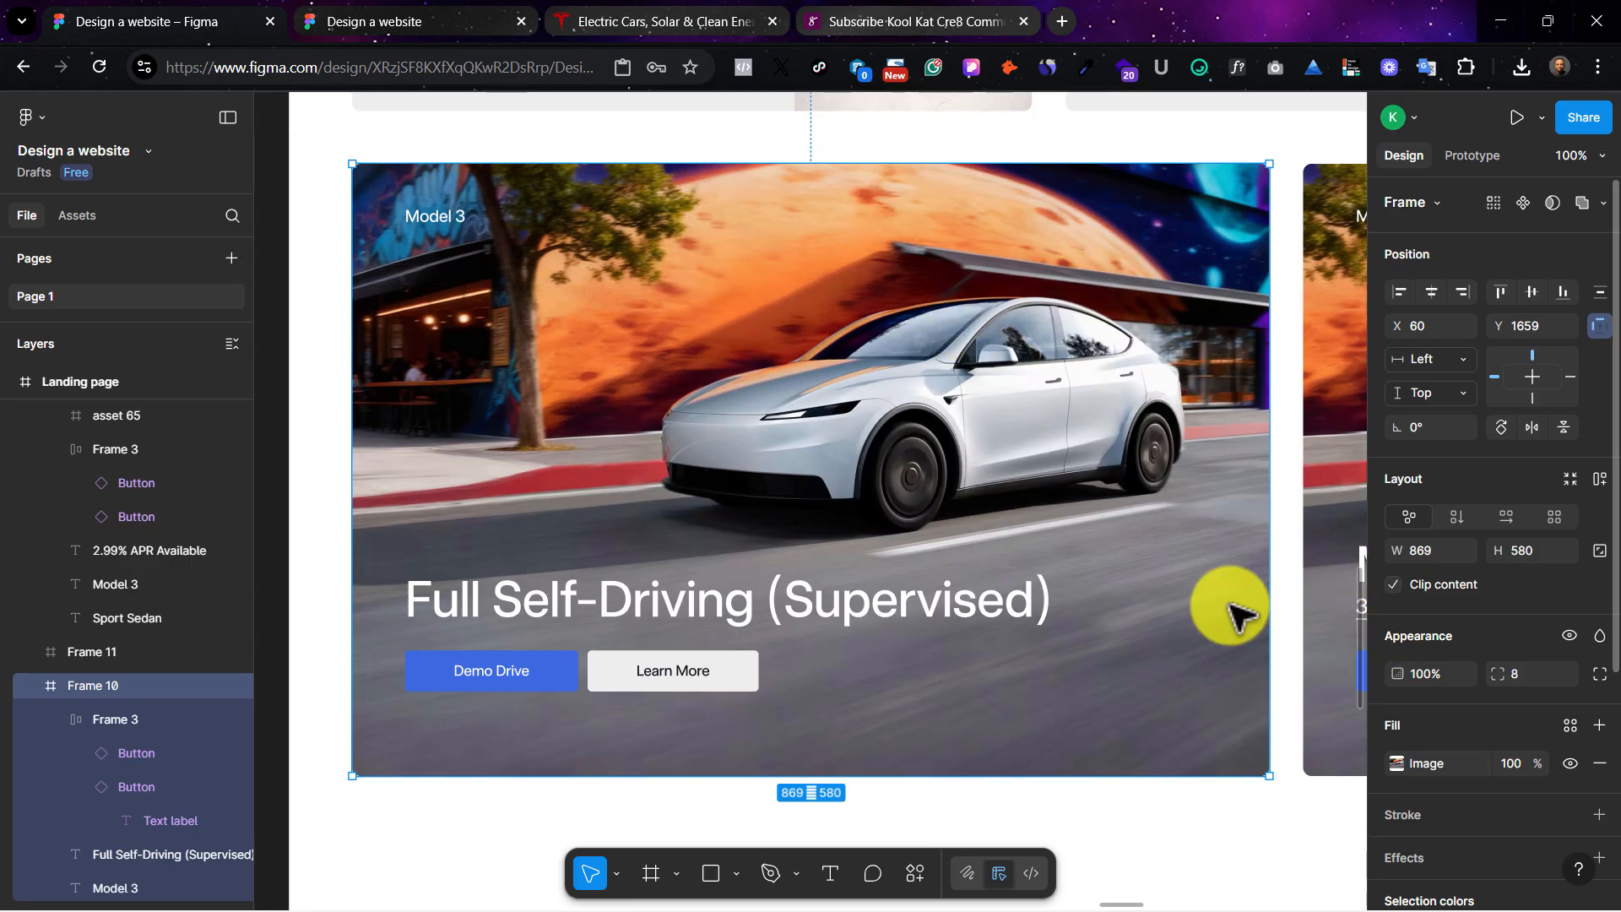
left_click(446, 224)
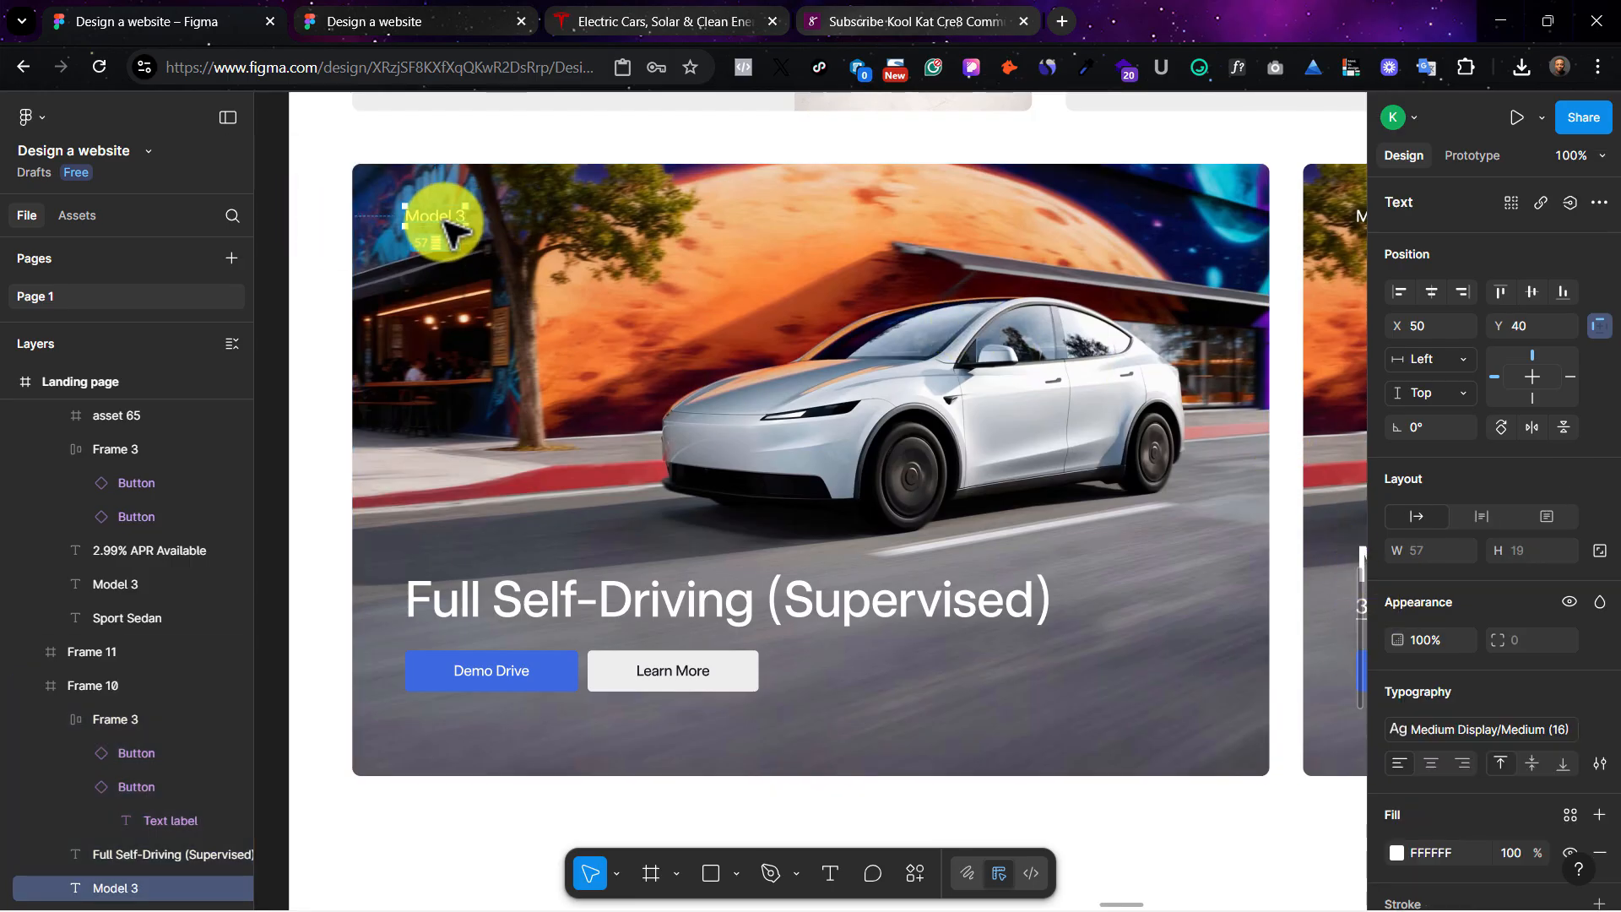
key("Delete")
left_click(1036, 346)
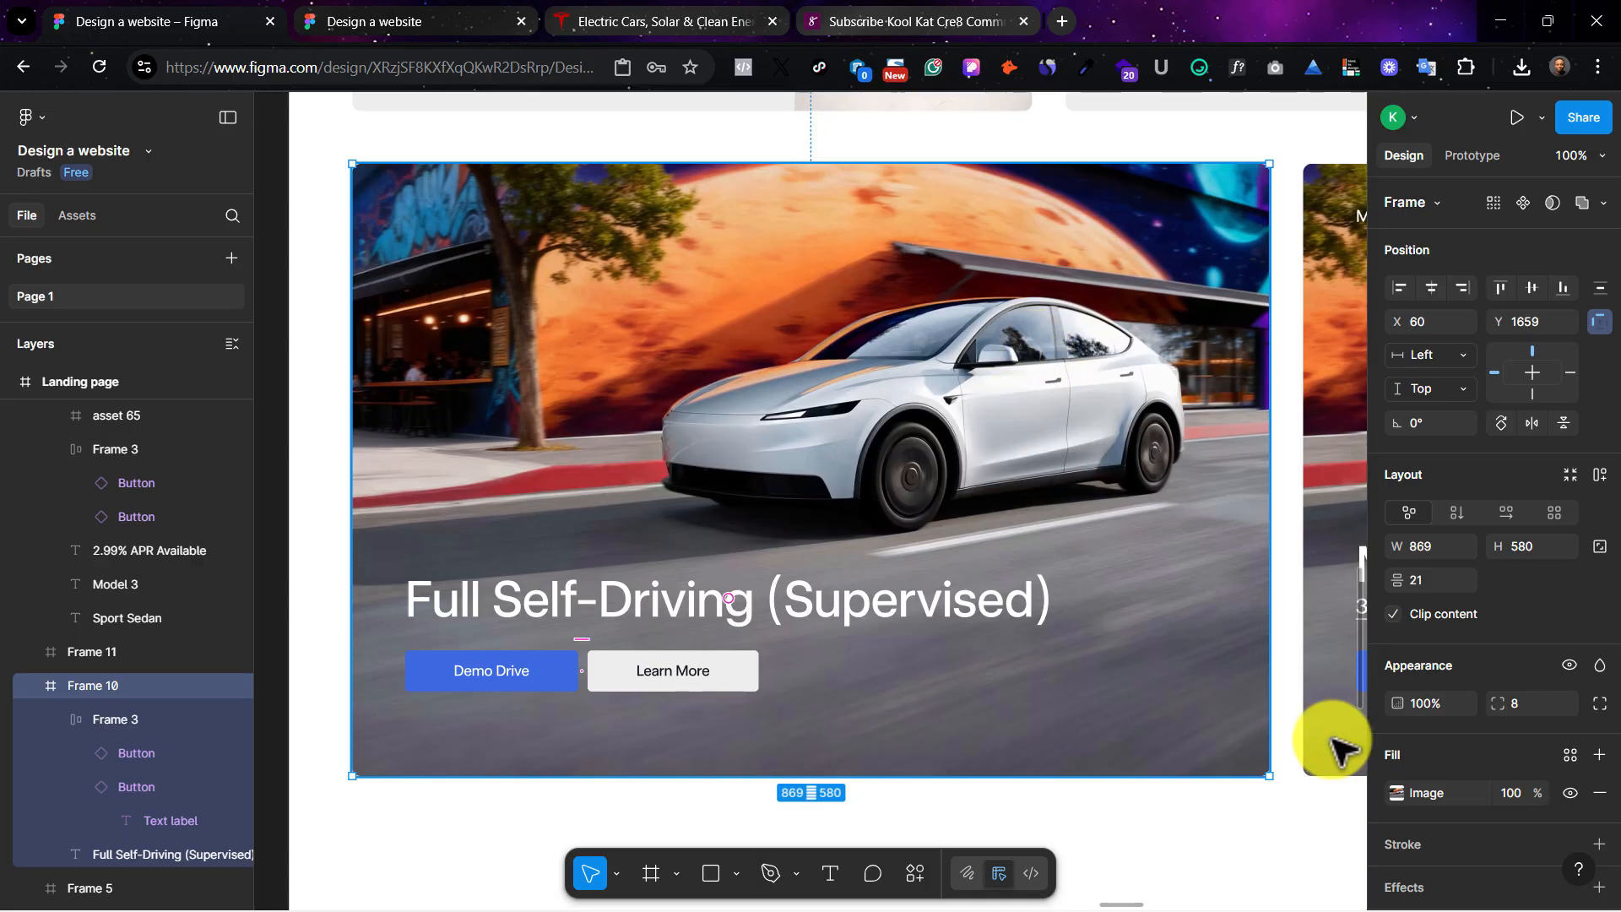
Step: Replace the Full Self-Driving card's background image with the car interior photo overlooking the coast
left_click(1396, 790)
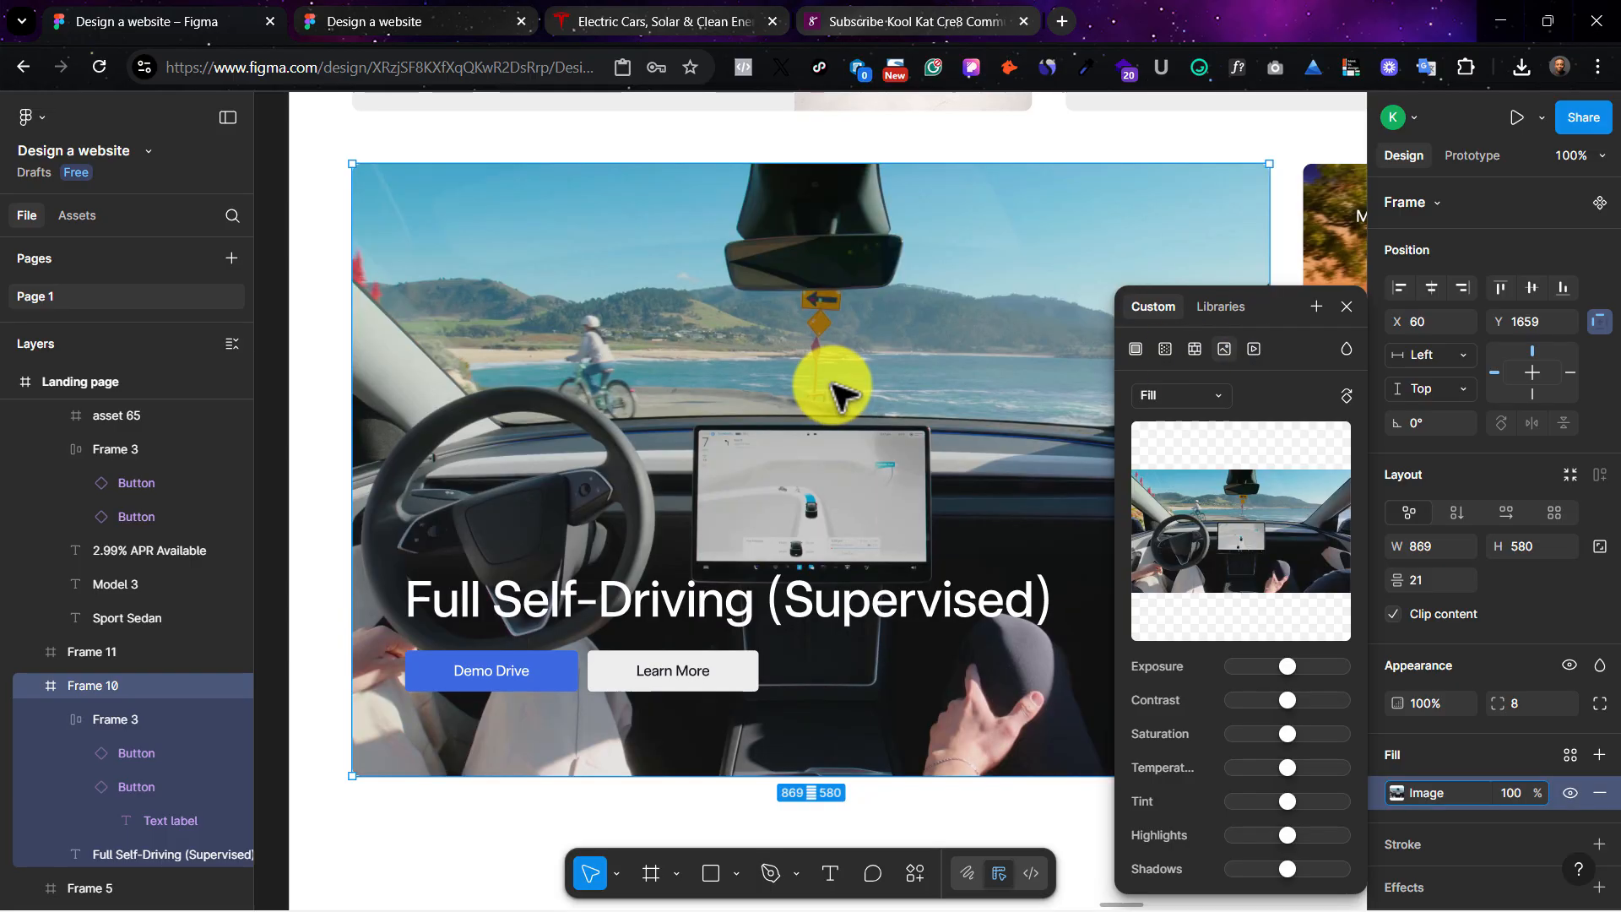
scroll(832, 384, "right", 2)
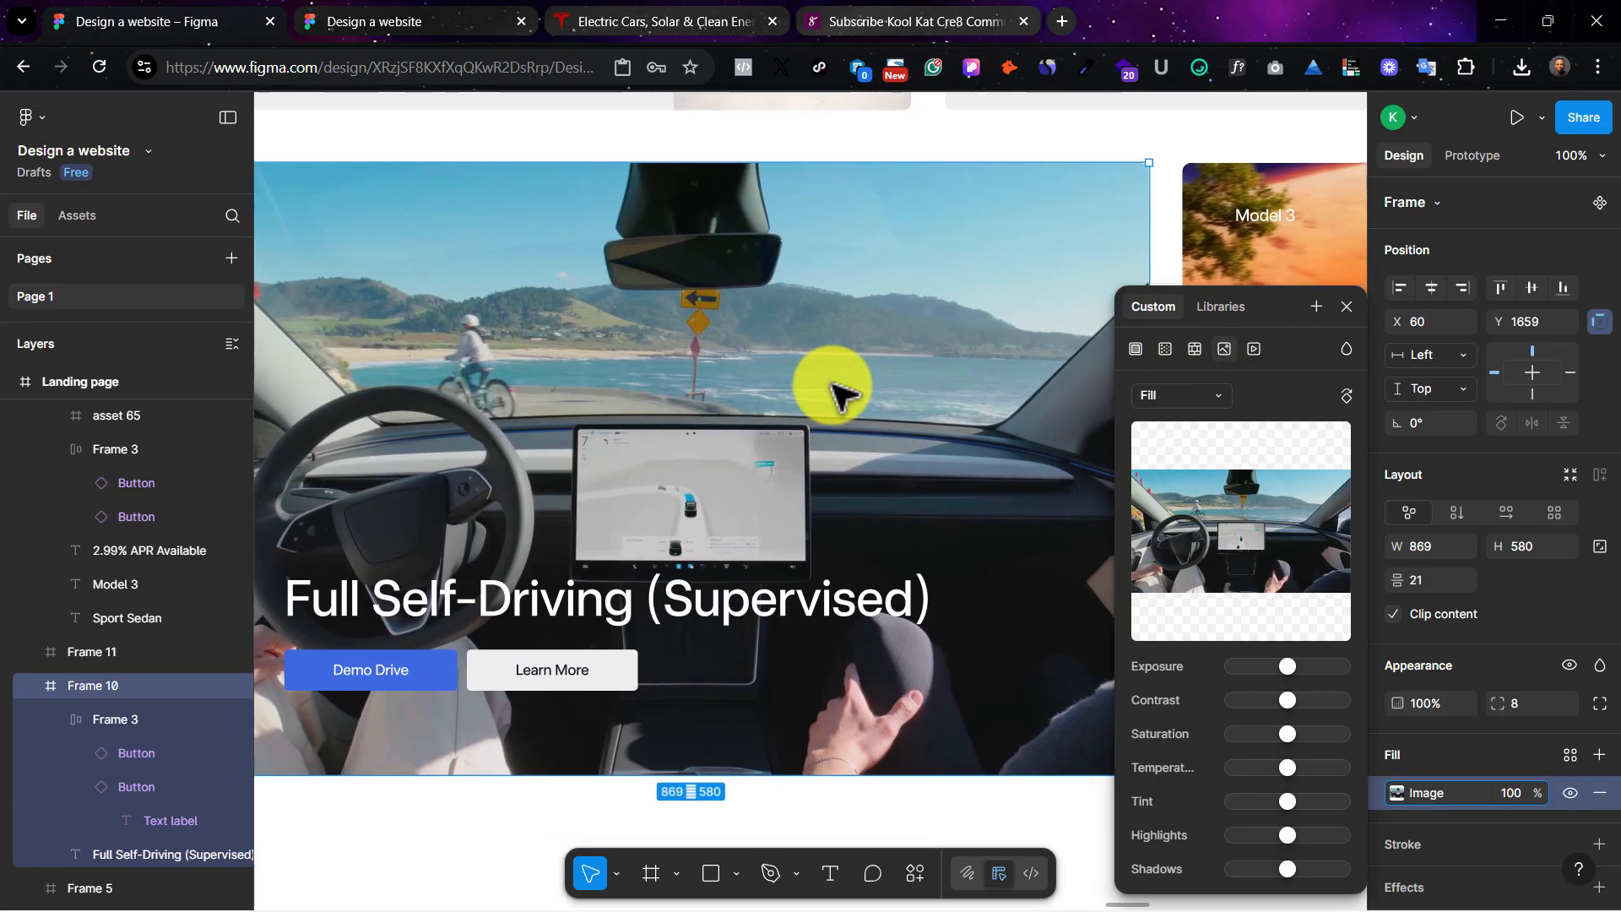
key("ctrl+minus")
scroll(848, 363, "right", 2)
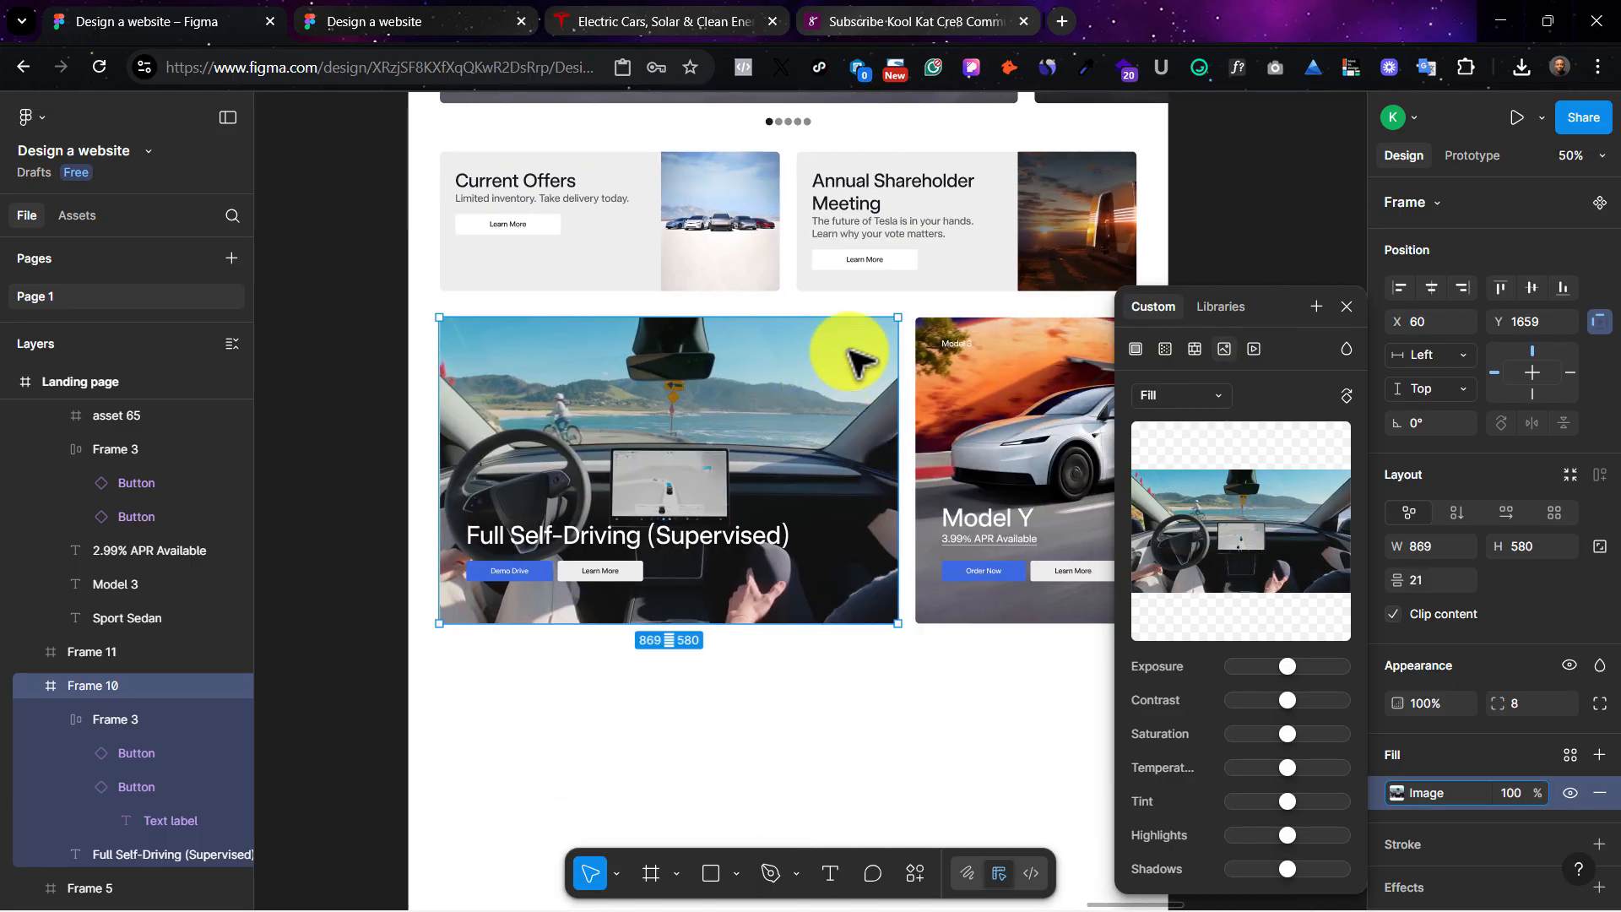
scroll(852, 358, "up", 5)
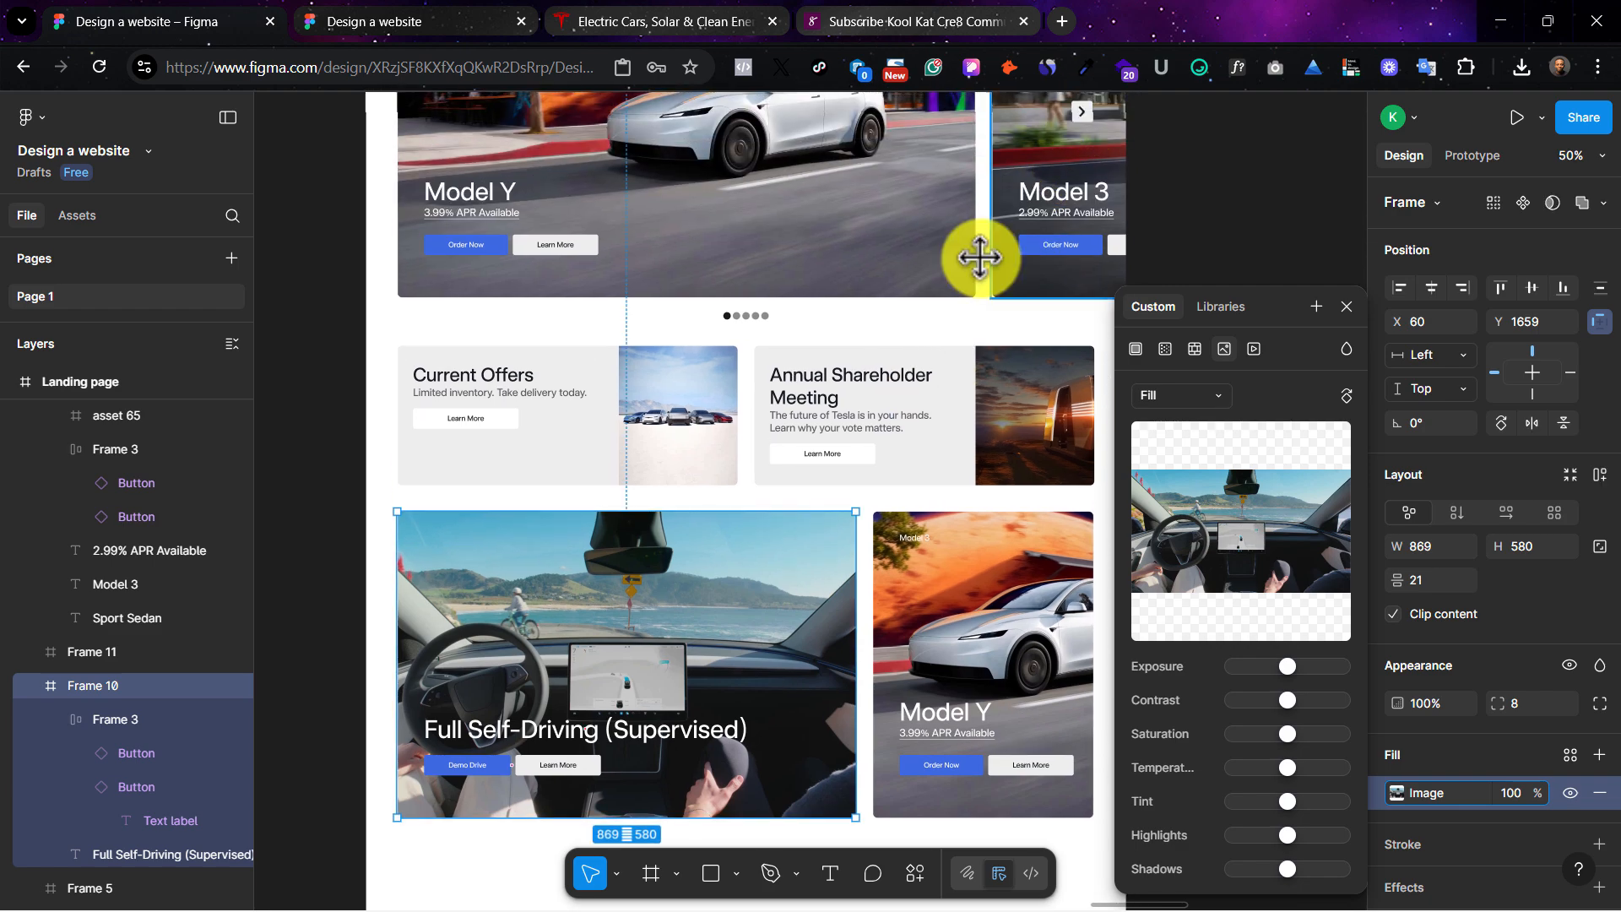
Step: Paste a copy of the 40 × 40 carousel arrow button into the Full Self-Driving card at X 807, Y 28
left_click(747, 601)
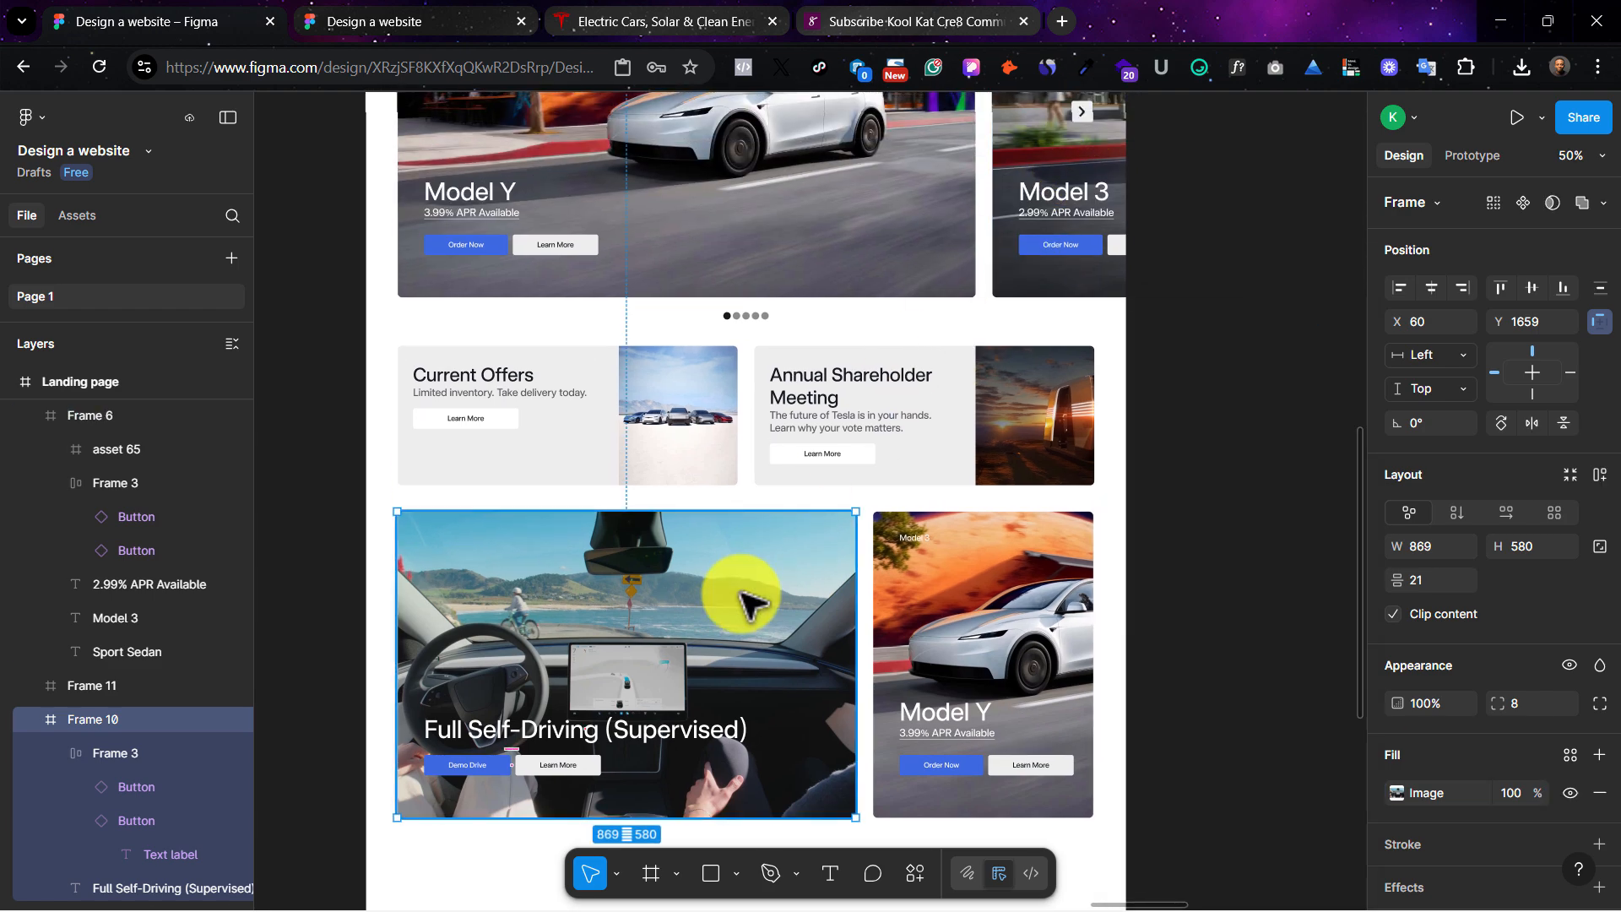
key("ctrl+v")
key("ctrl+z")
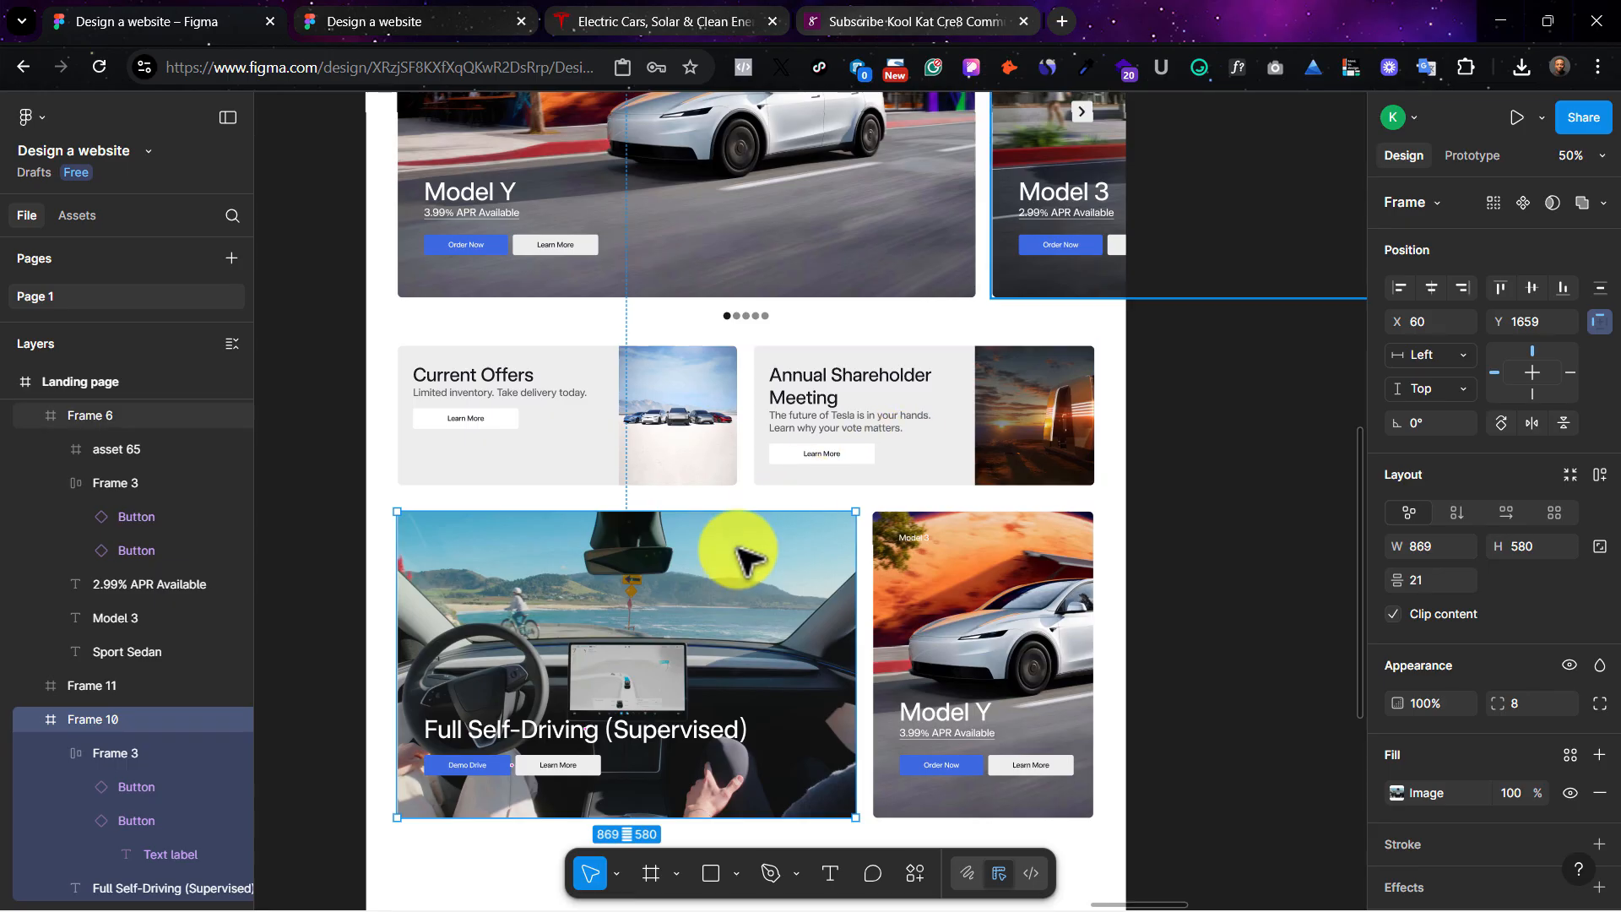
key("ctrl+v")
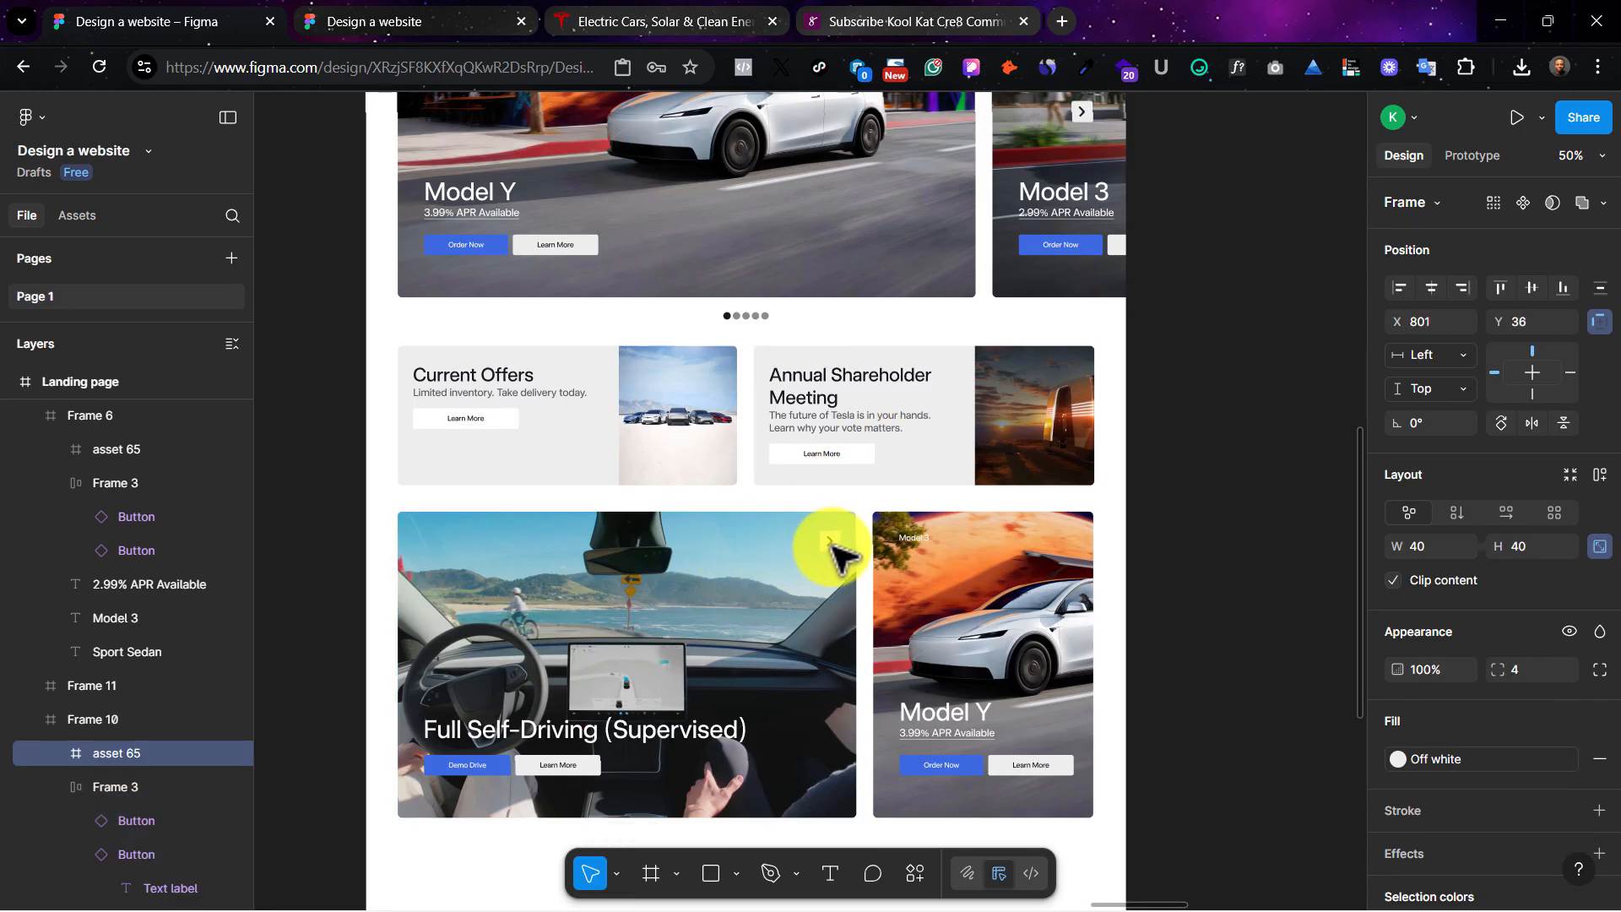
scroll(832, 549, "up", 5)
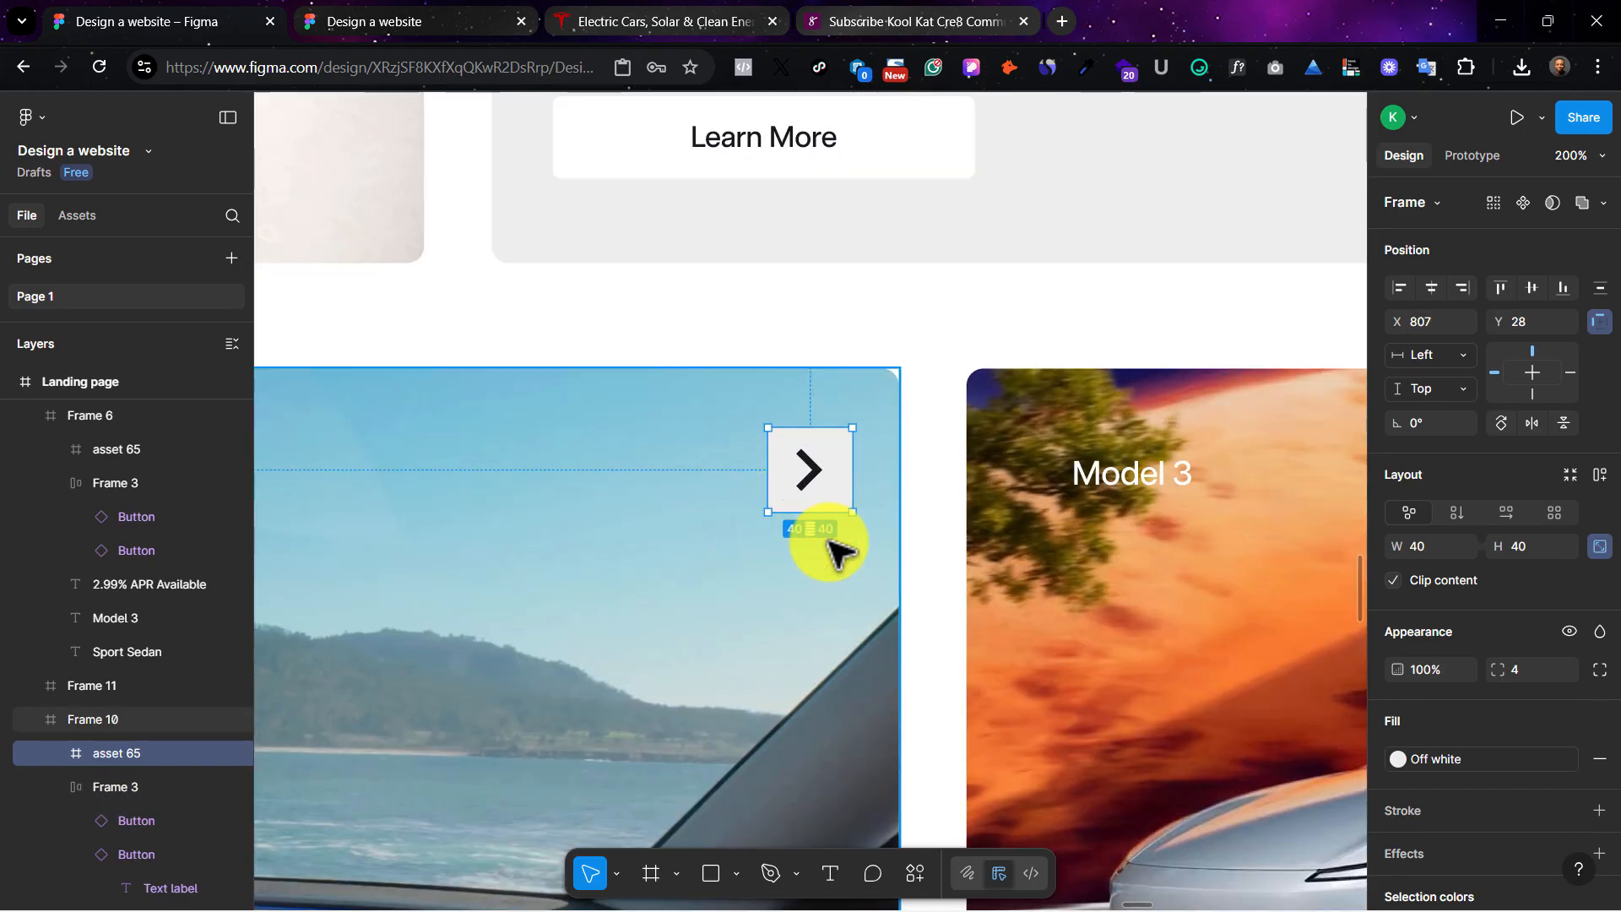
Step: Replace the arrow in the Full Self-Driving card's small button with the play triangle from asset 93
scroll(831, 549, "down", 3)
scroll(831, 549, "down", 10)
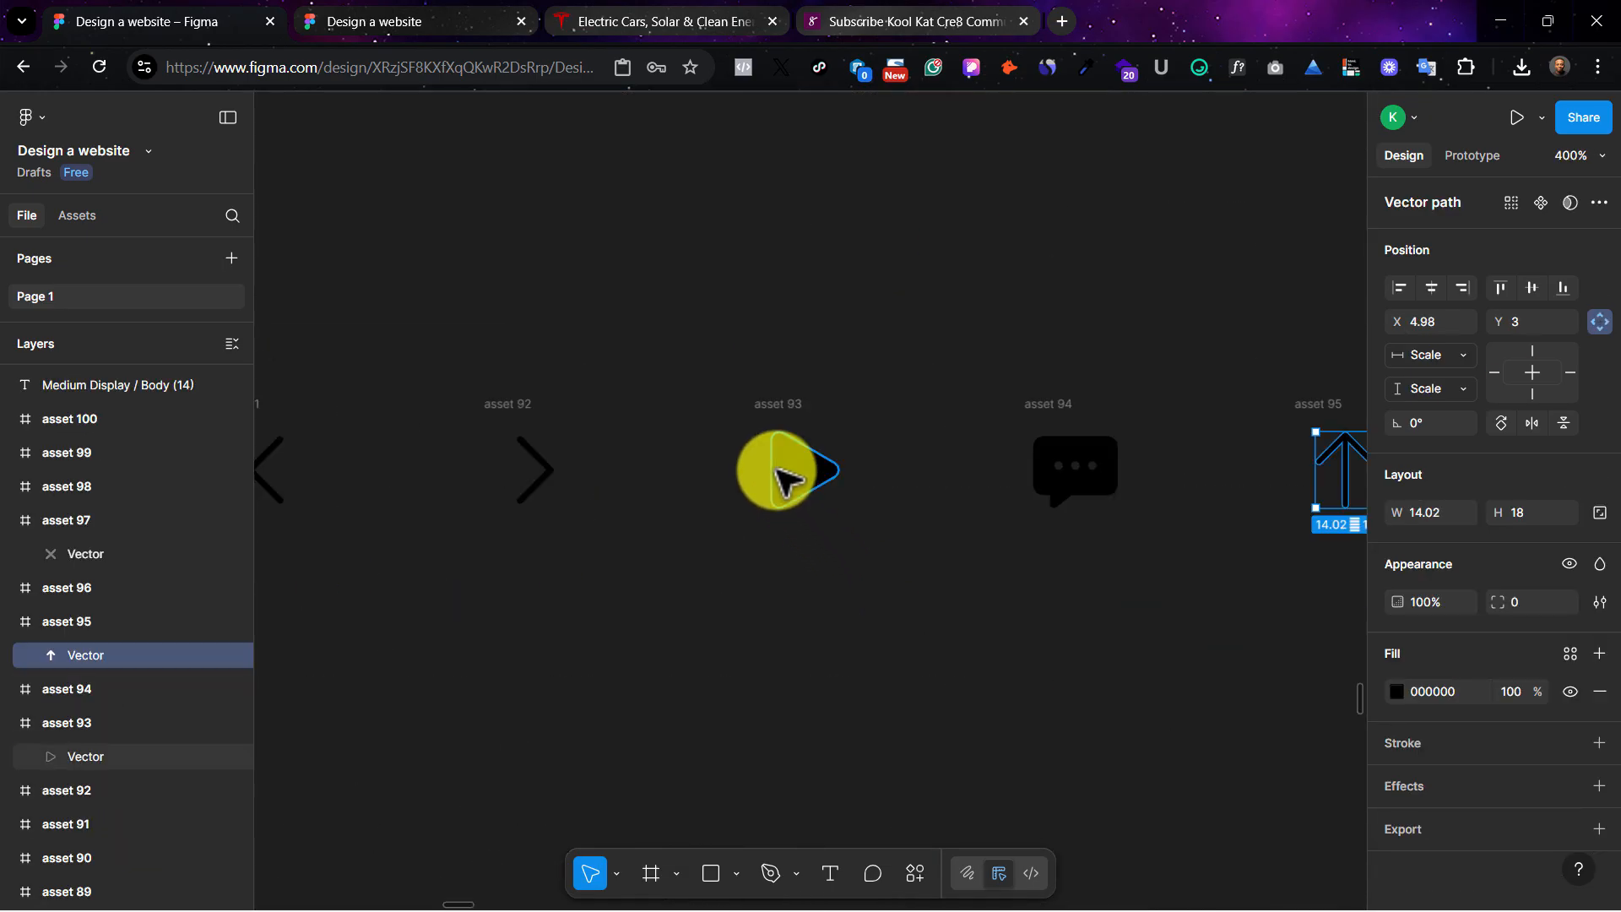
left_click(776, 469)
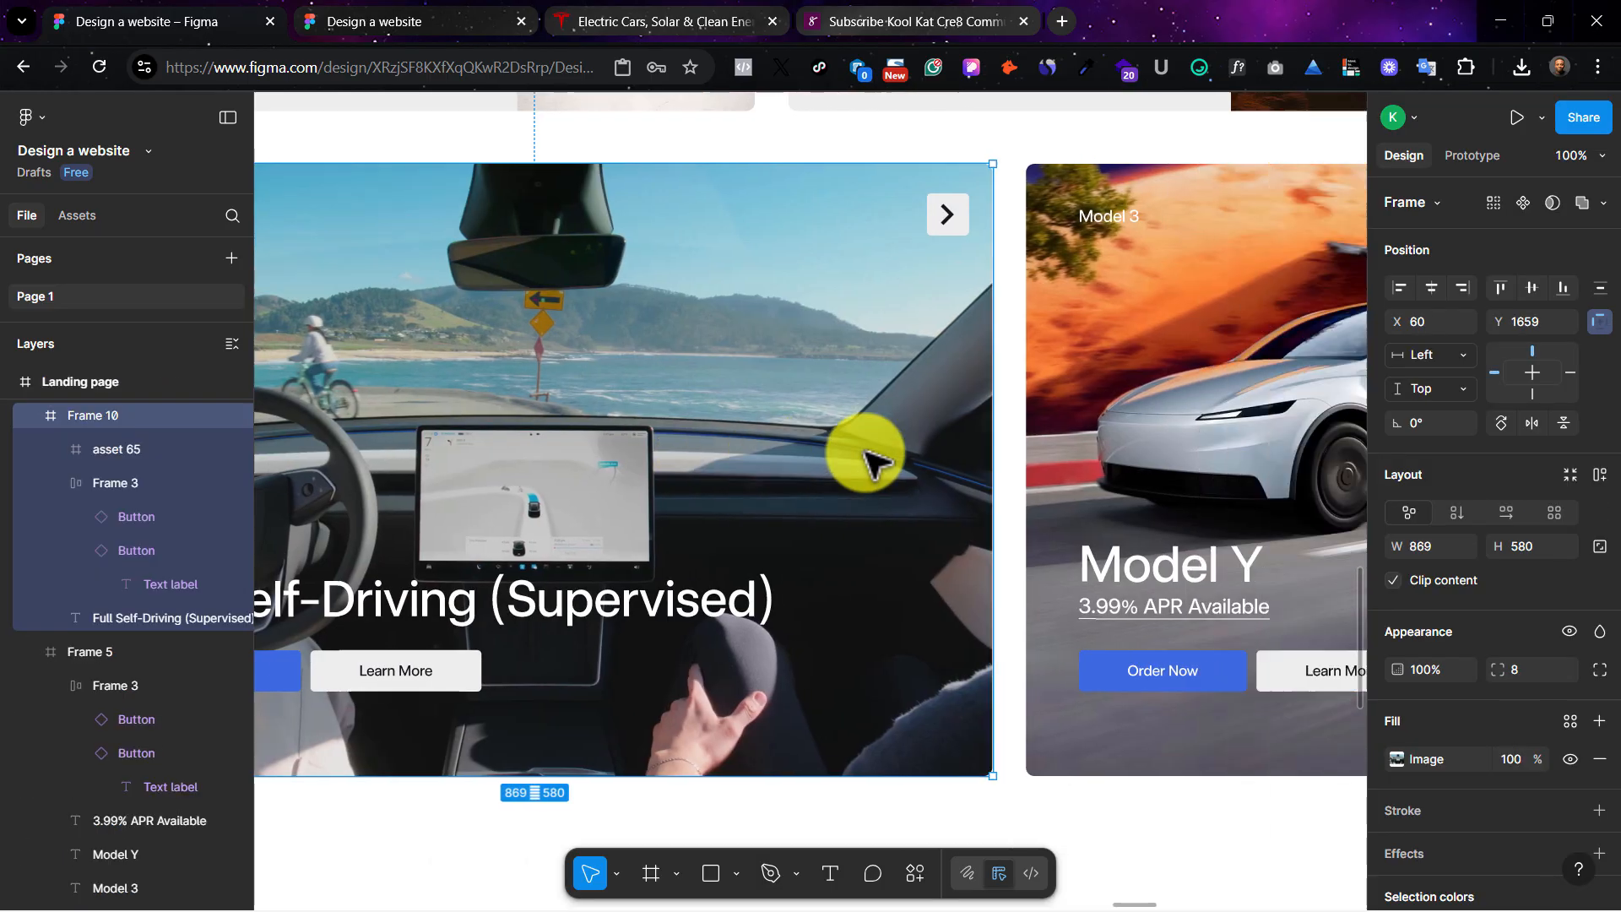
scroll(861, 453, "right", 3)
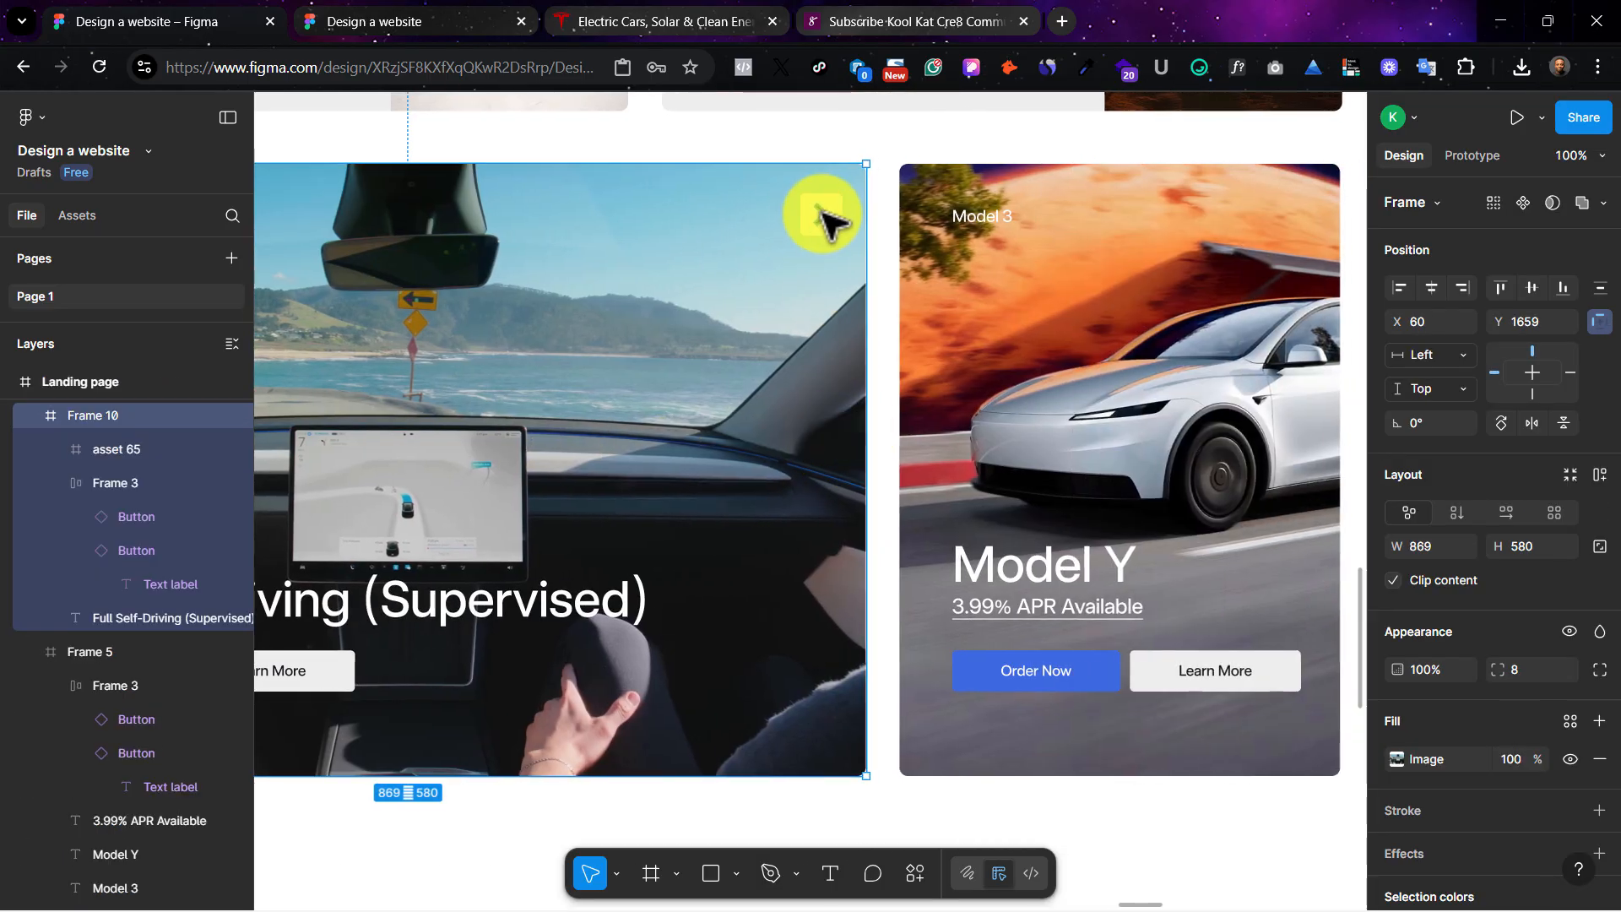
double_click(824, 218)
right_click(828, 215)
left_click(933, 278)
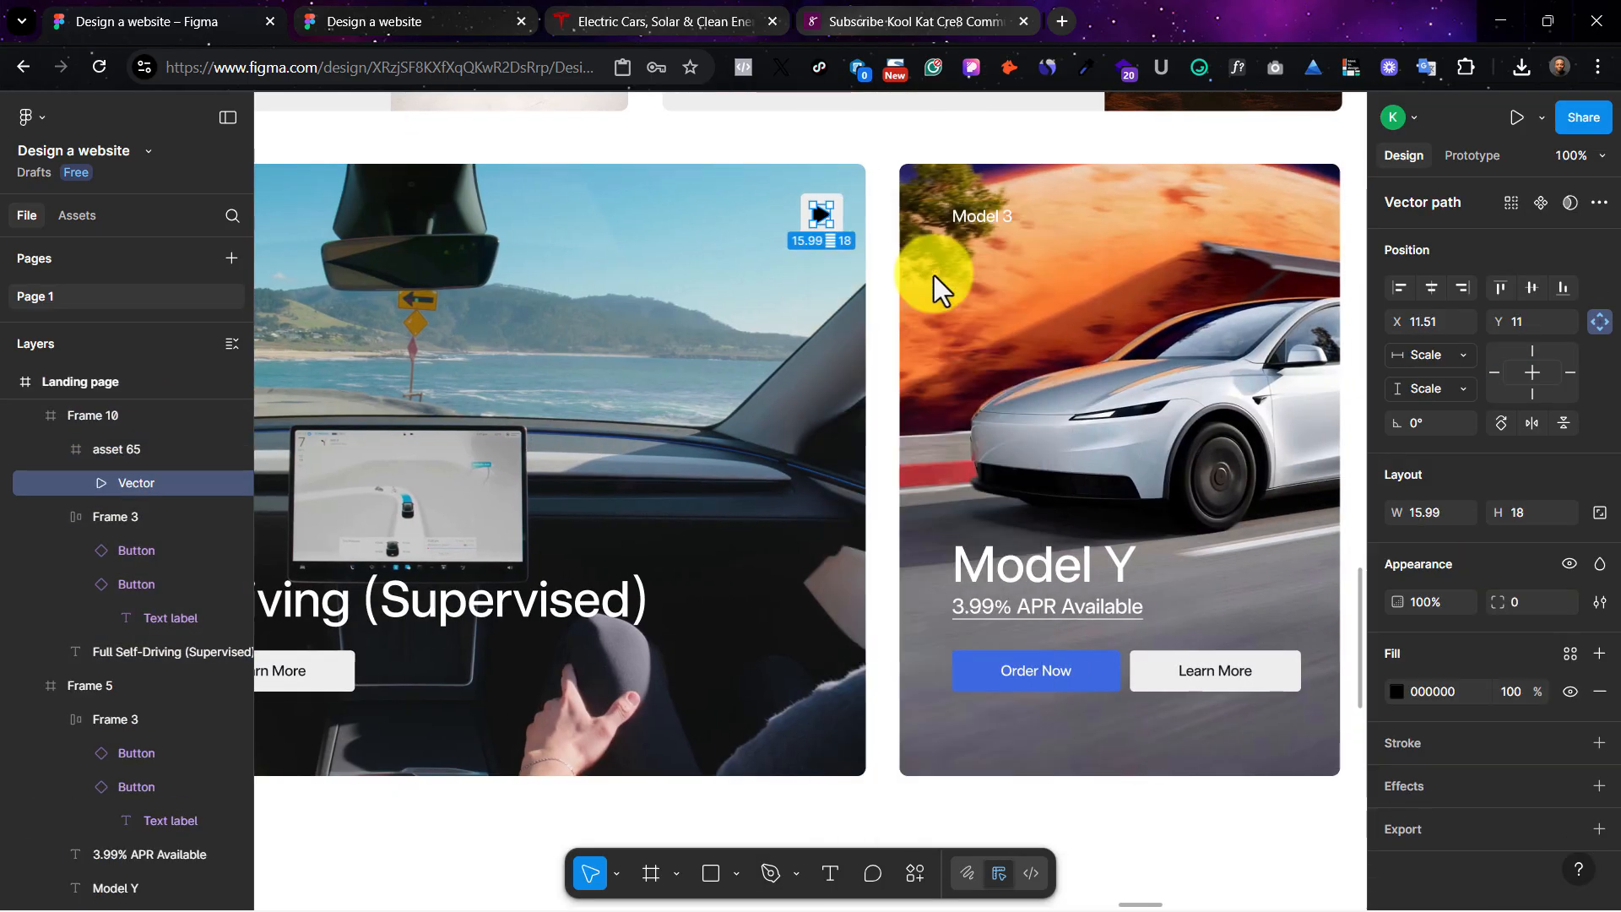
Step: Move the play triangle out of its 40 × 40 backing frame and set the frame's opacity to 50%
double_click(826, 217)
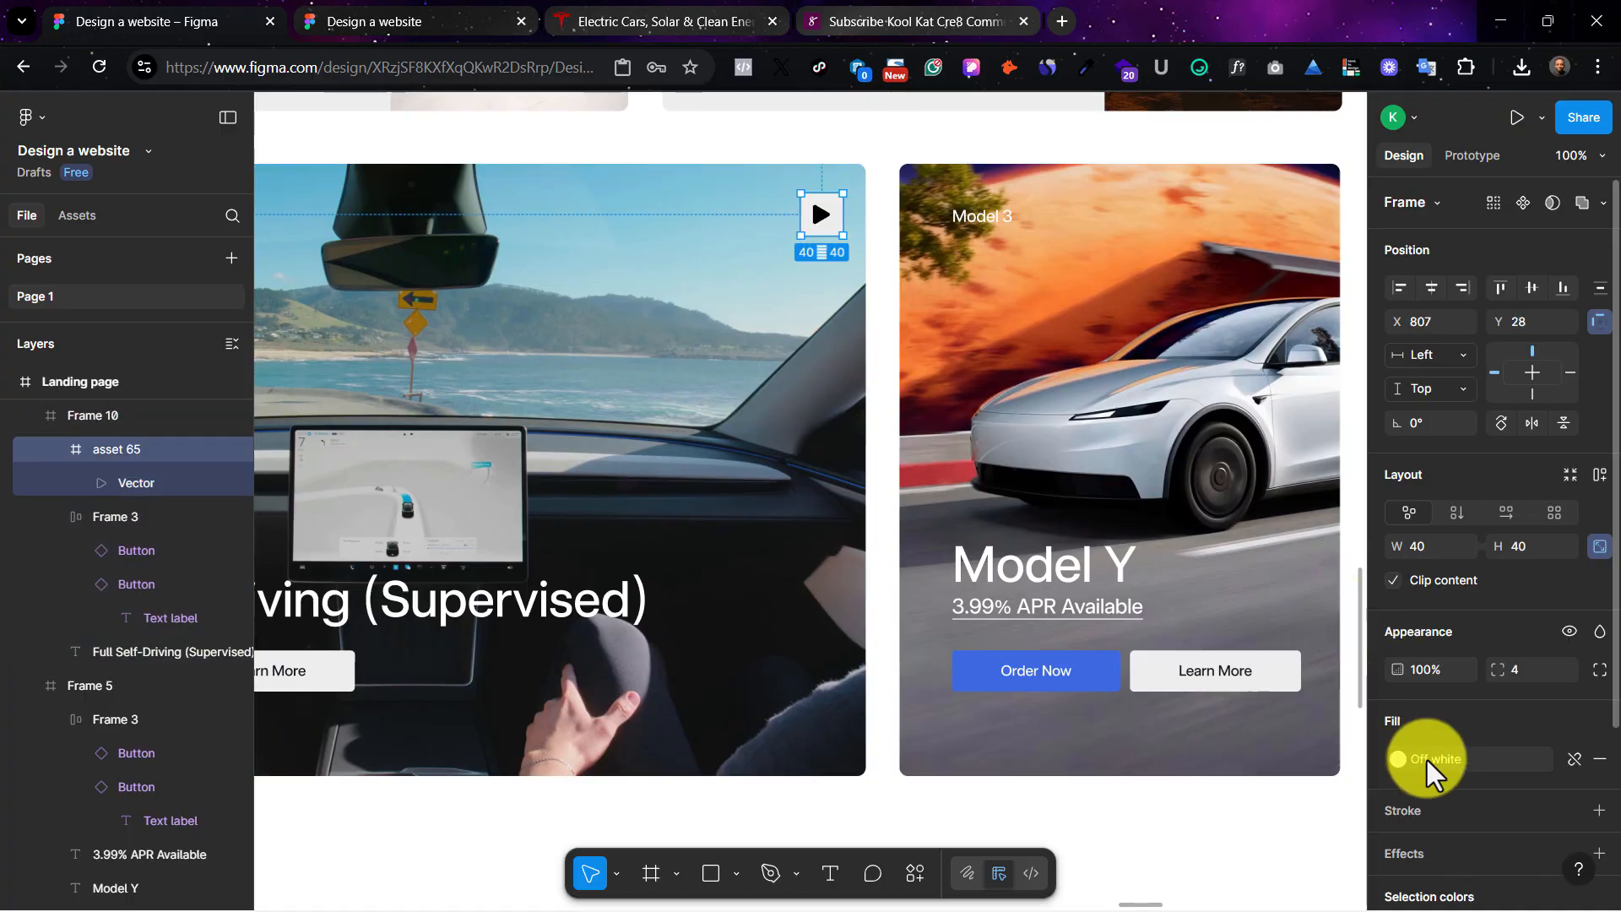
left_click(1425, 670)
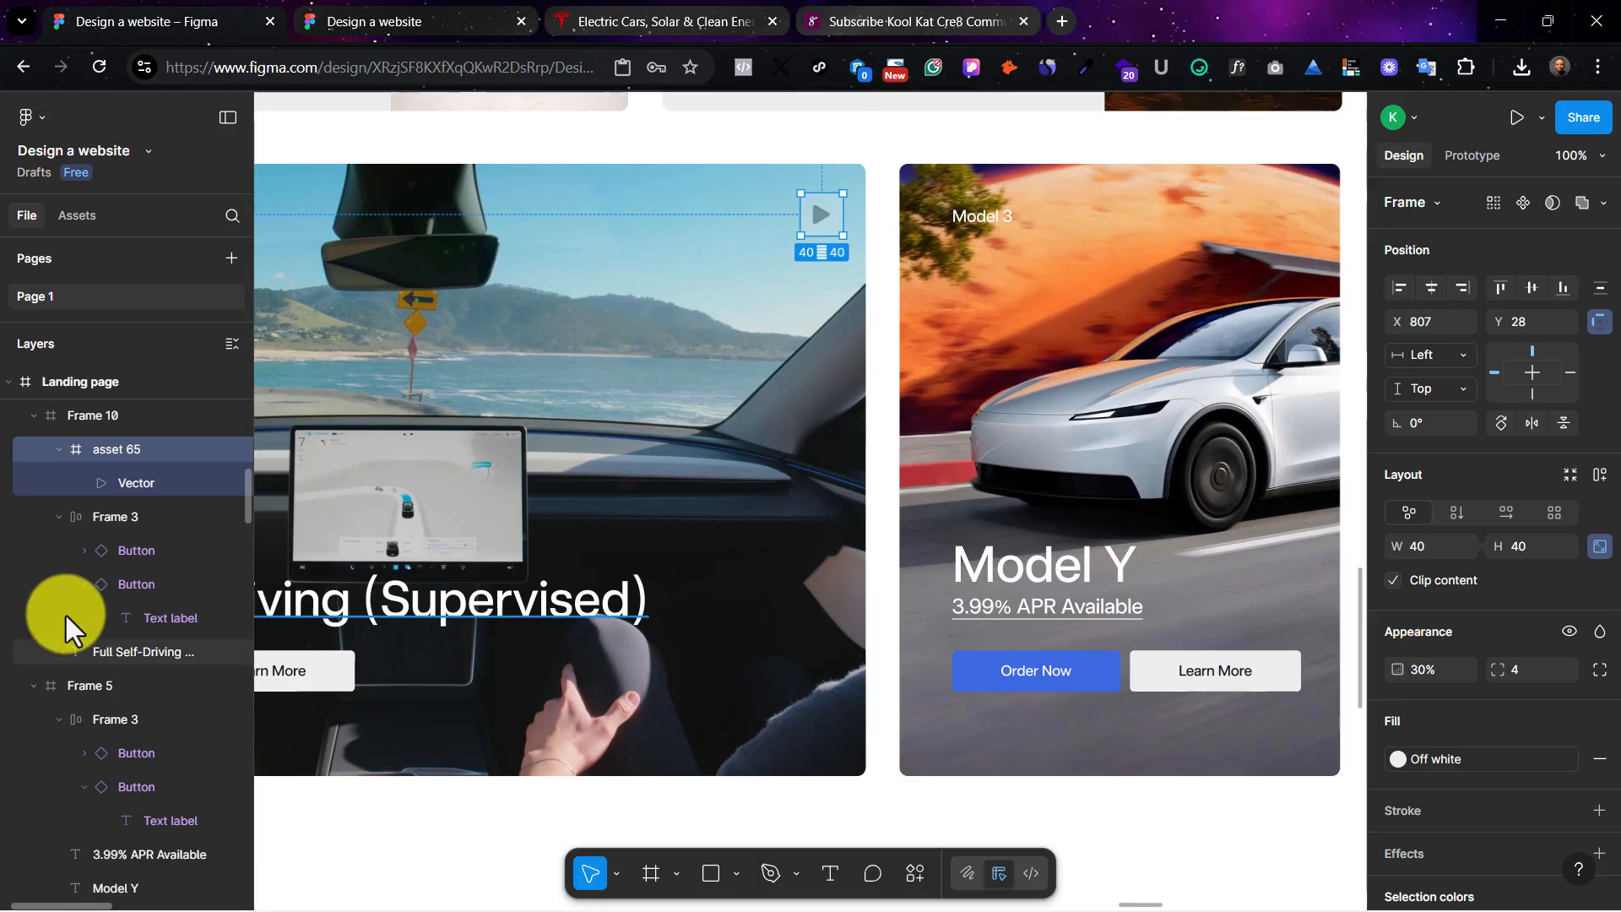
left_click(140, 483)
left_click_drag(140, 483, 135, 444)
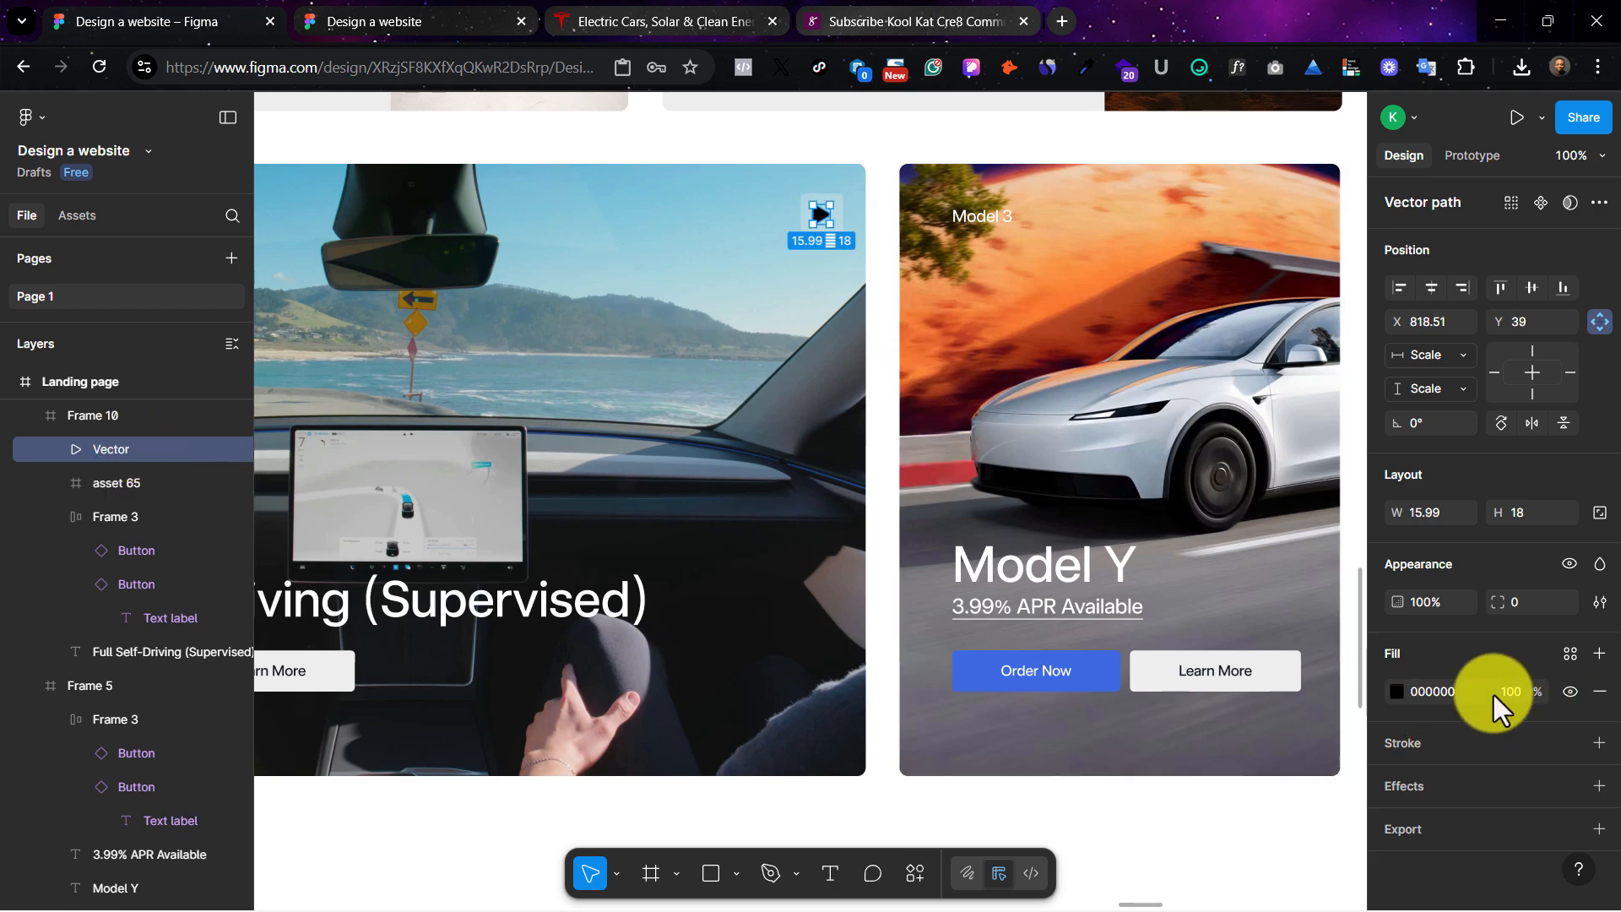
left_click(127, 483)
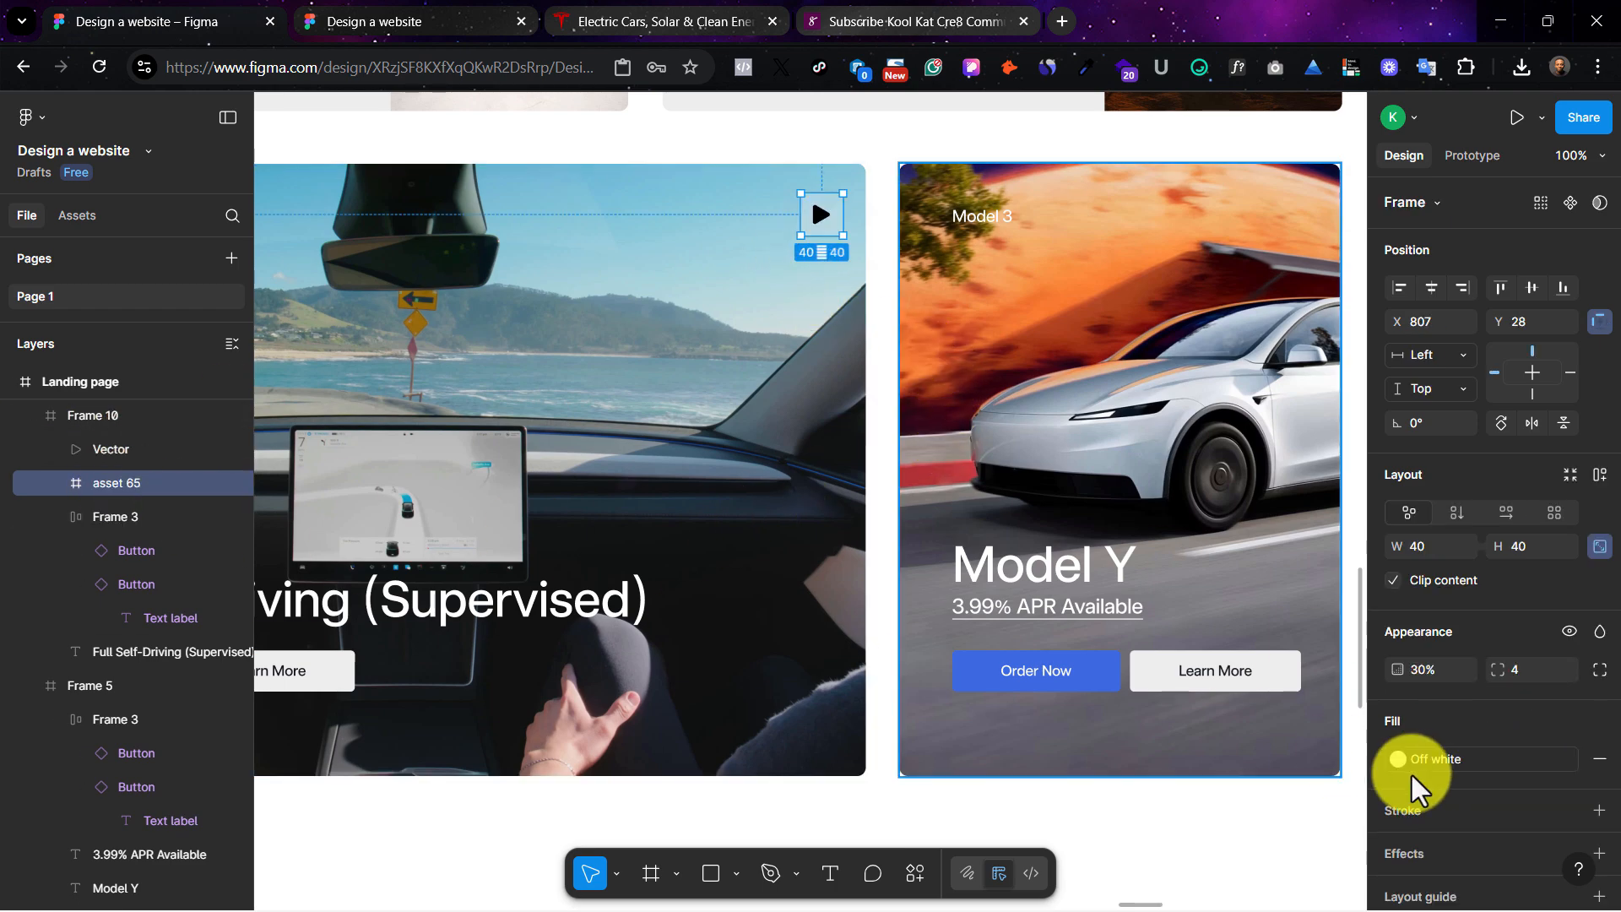
type("50")
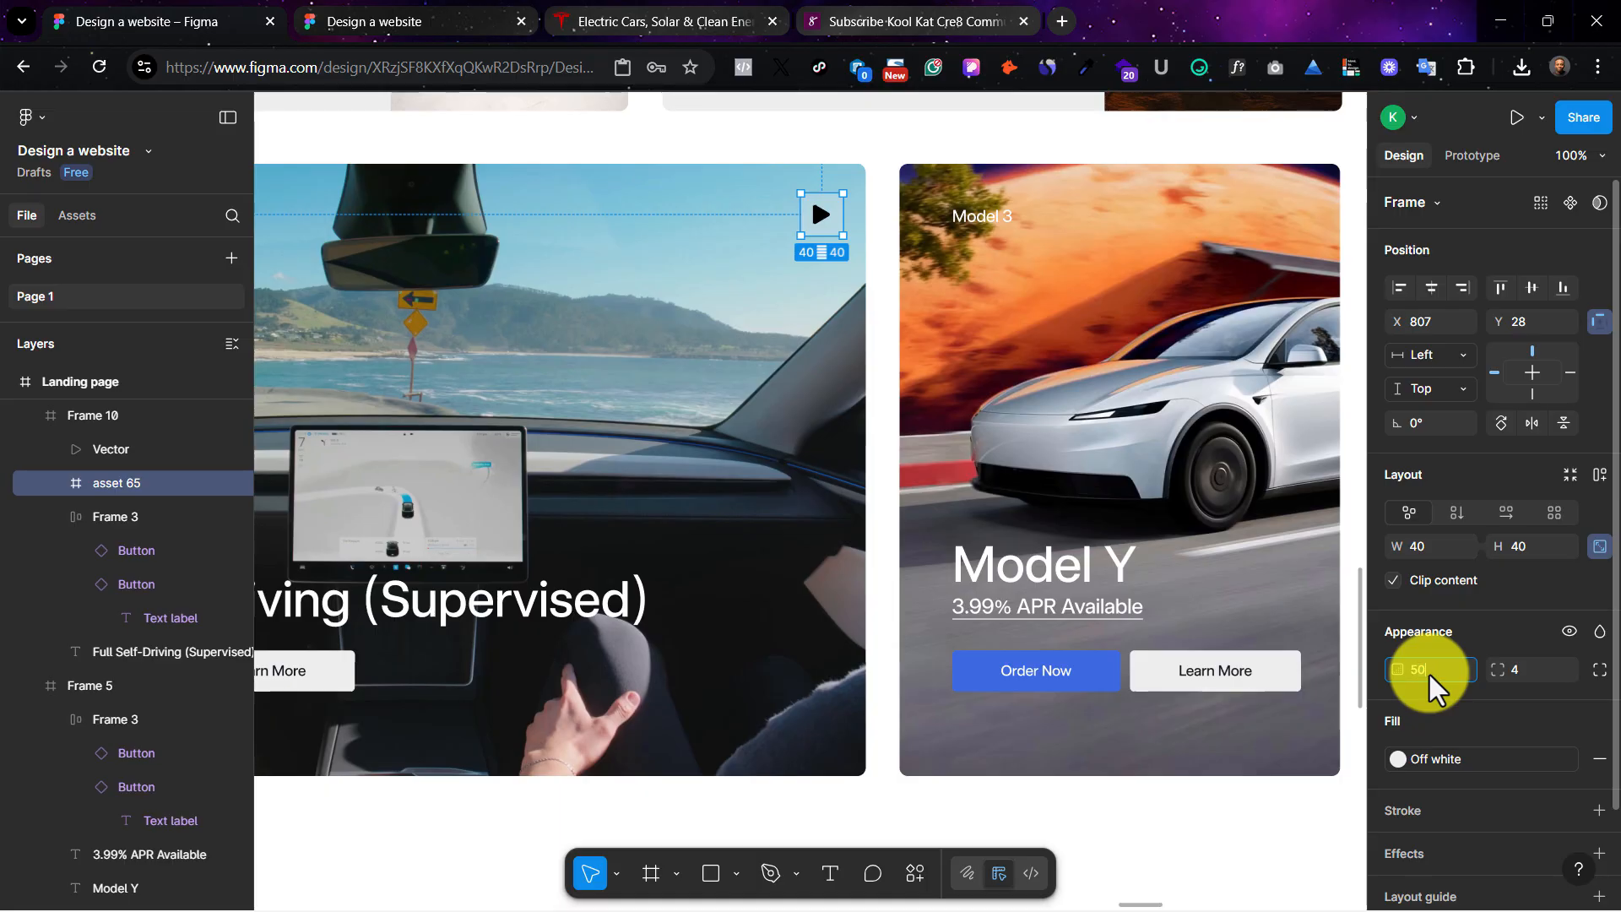
Step: Check the play button on the Tesla site, then fill its backing frame with Dark blue and the triangle with white
left_click(594, 15)
left_click(228, 15)
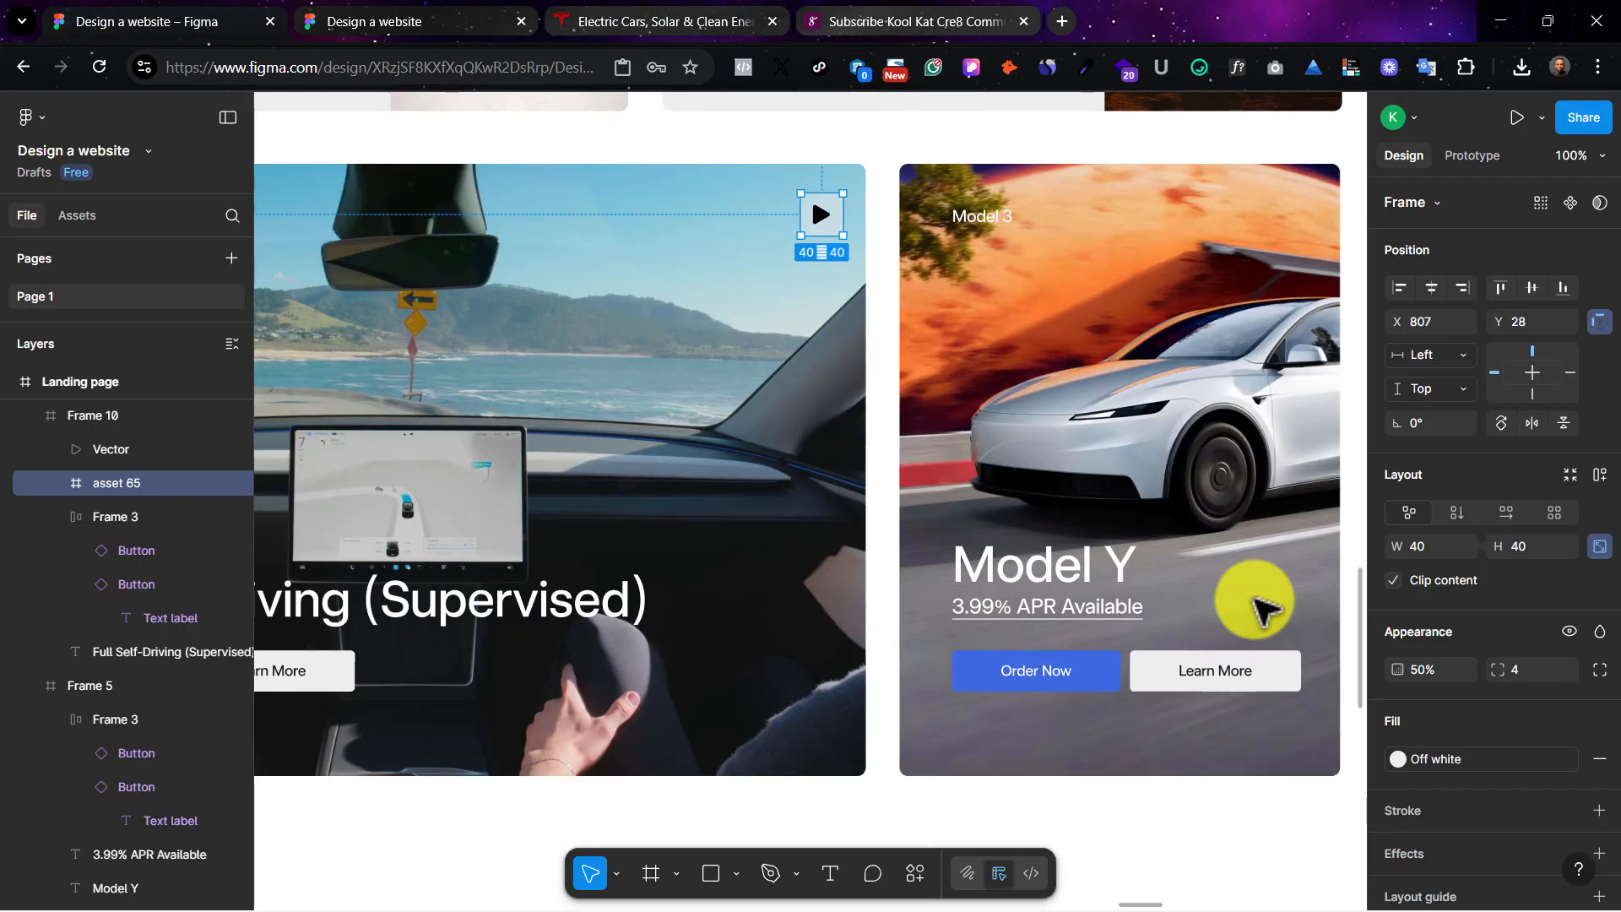
left_click(1448, 762)
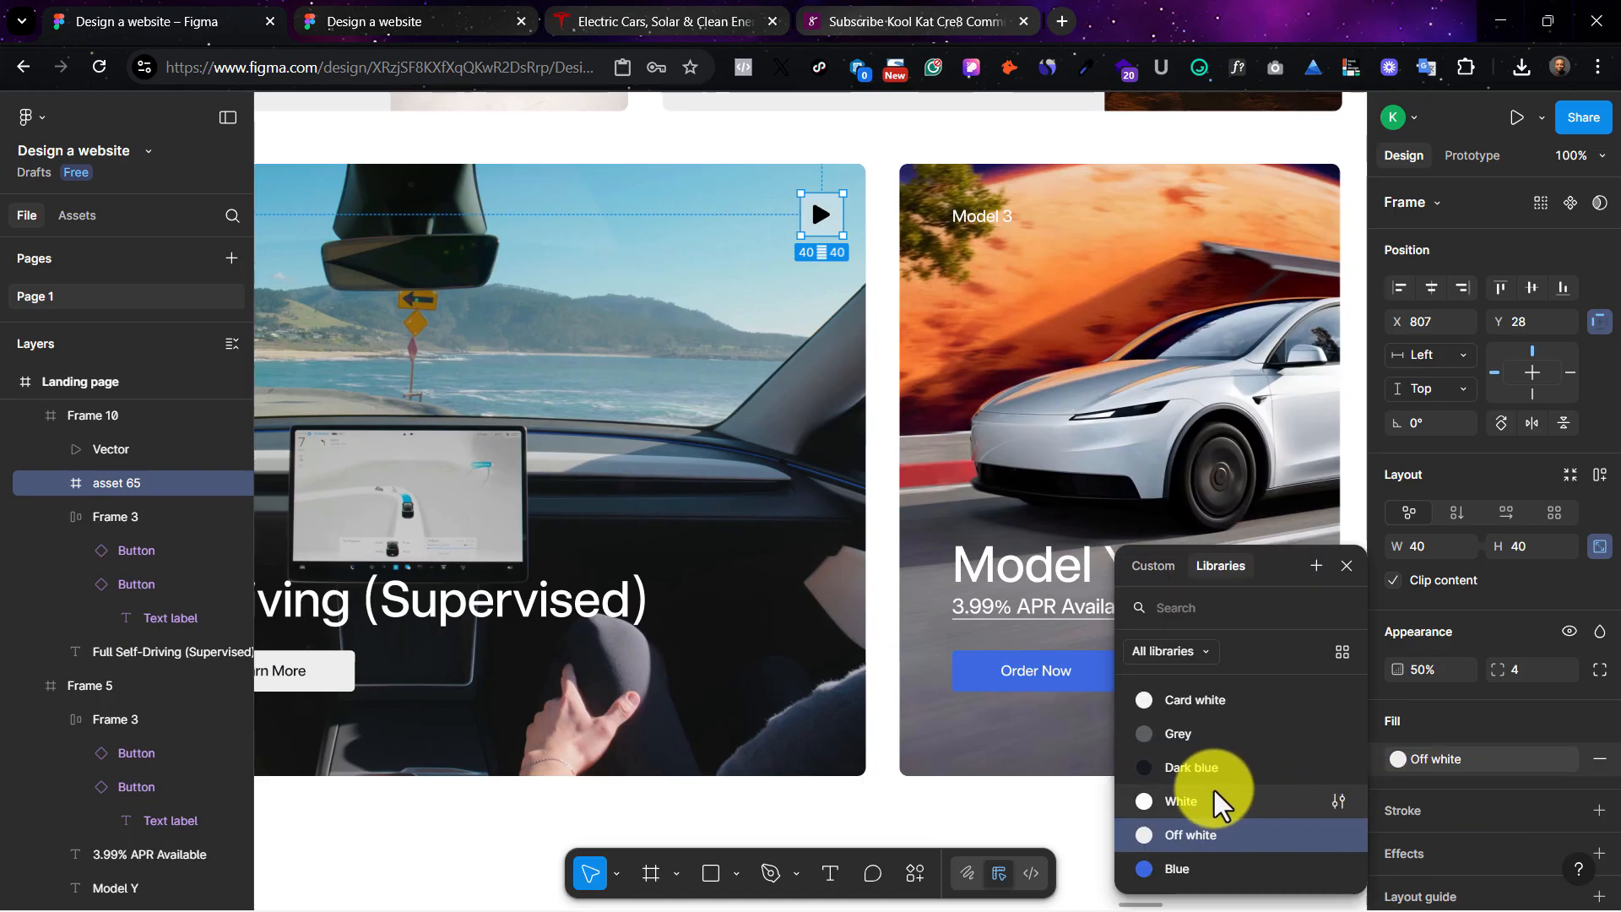
left_click(1212, 765)
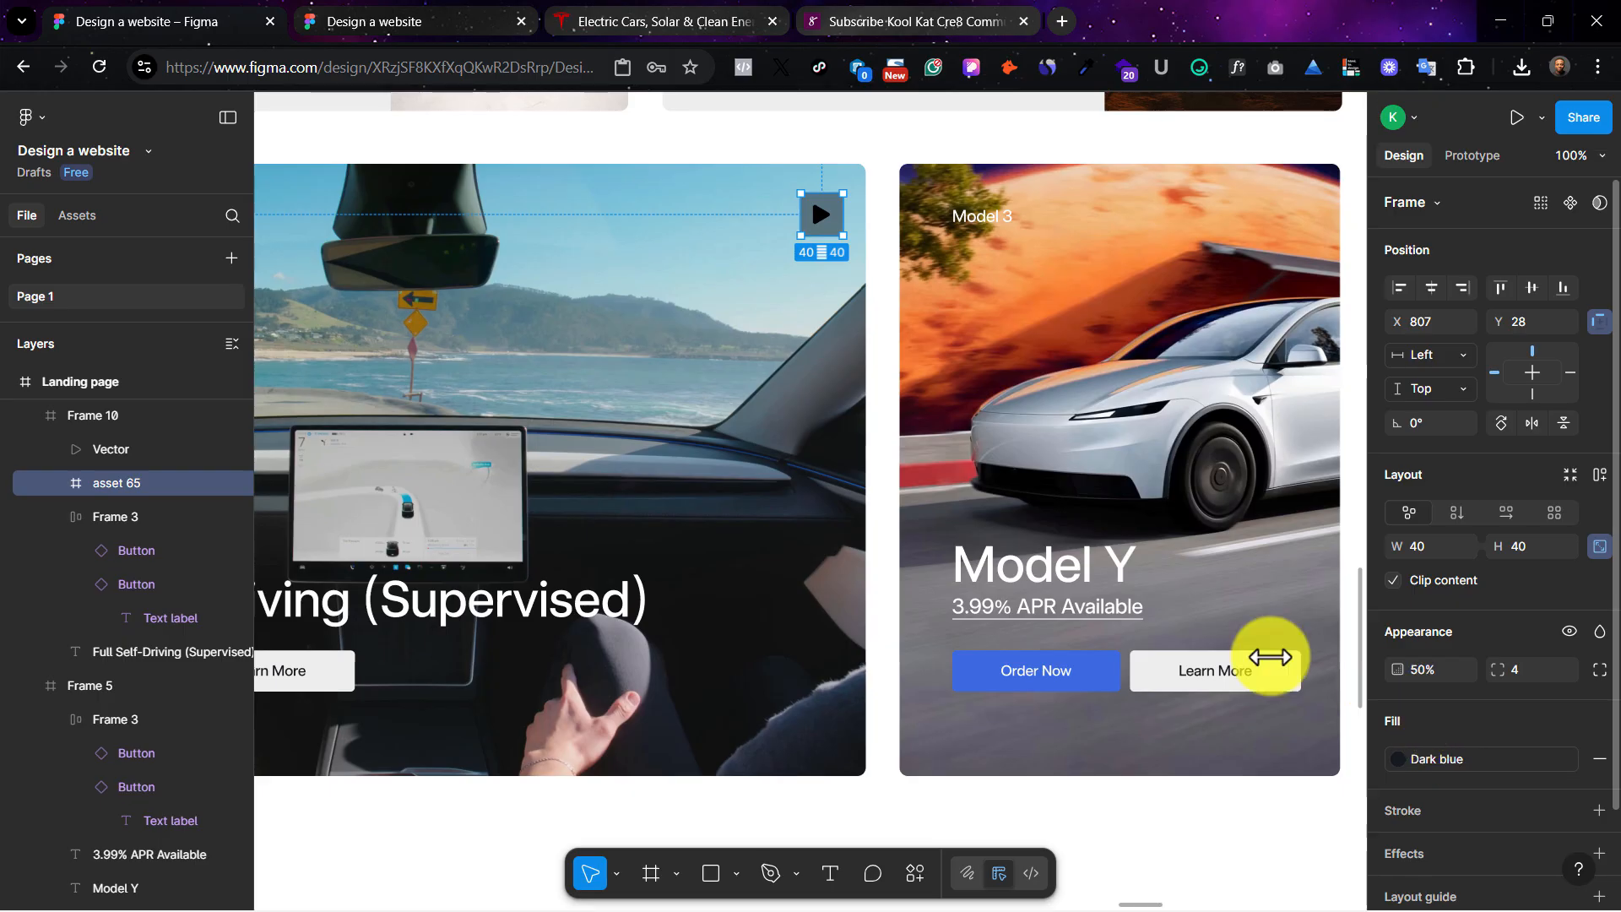
left_click(820, 216)
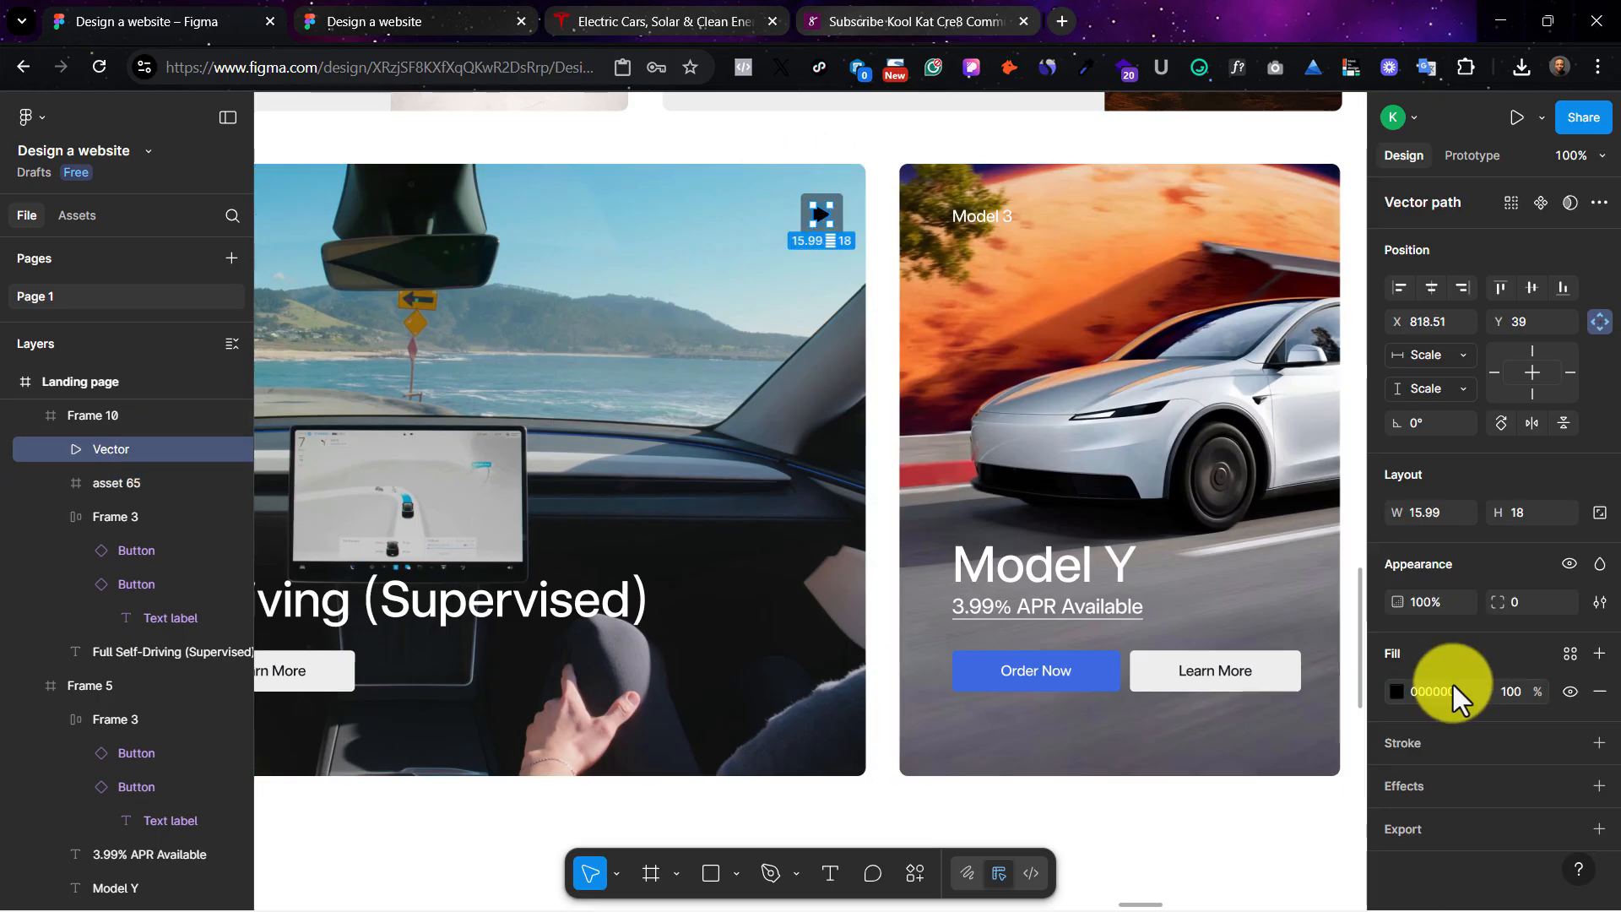
left_click(876, 535)
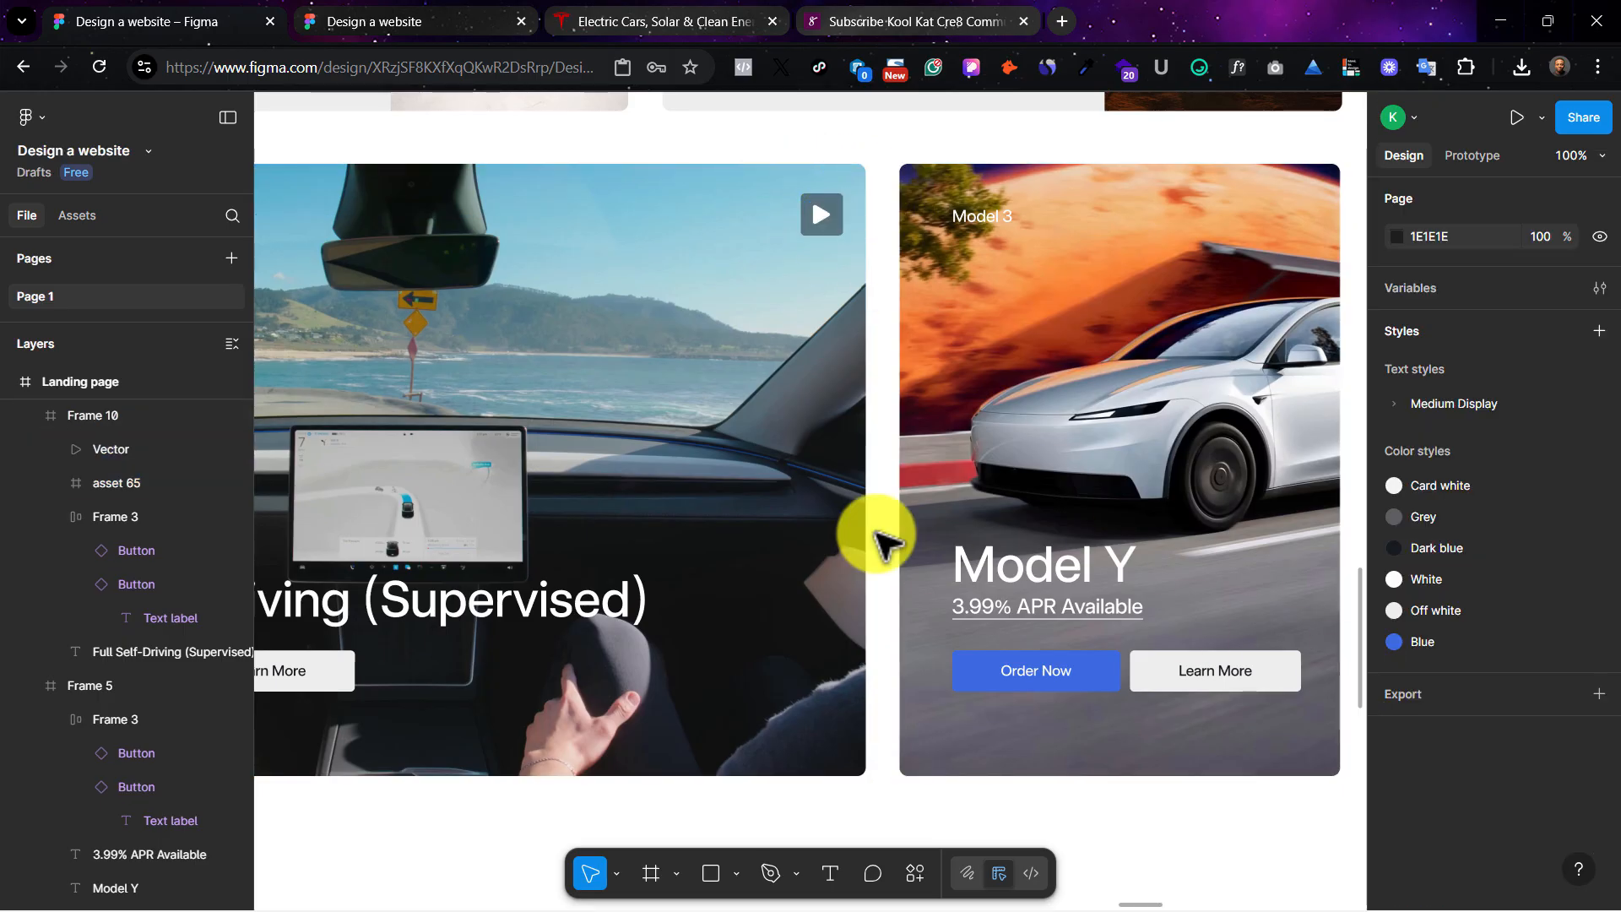
Step: Delete the small "Model 3" label from the 417-wide card
key("minus")
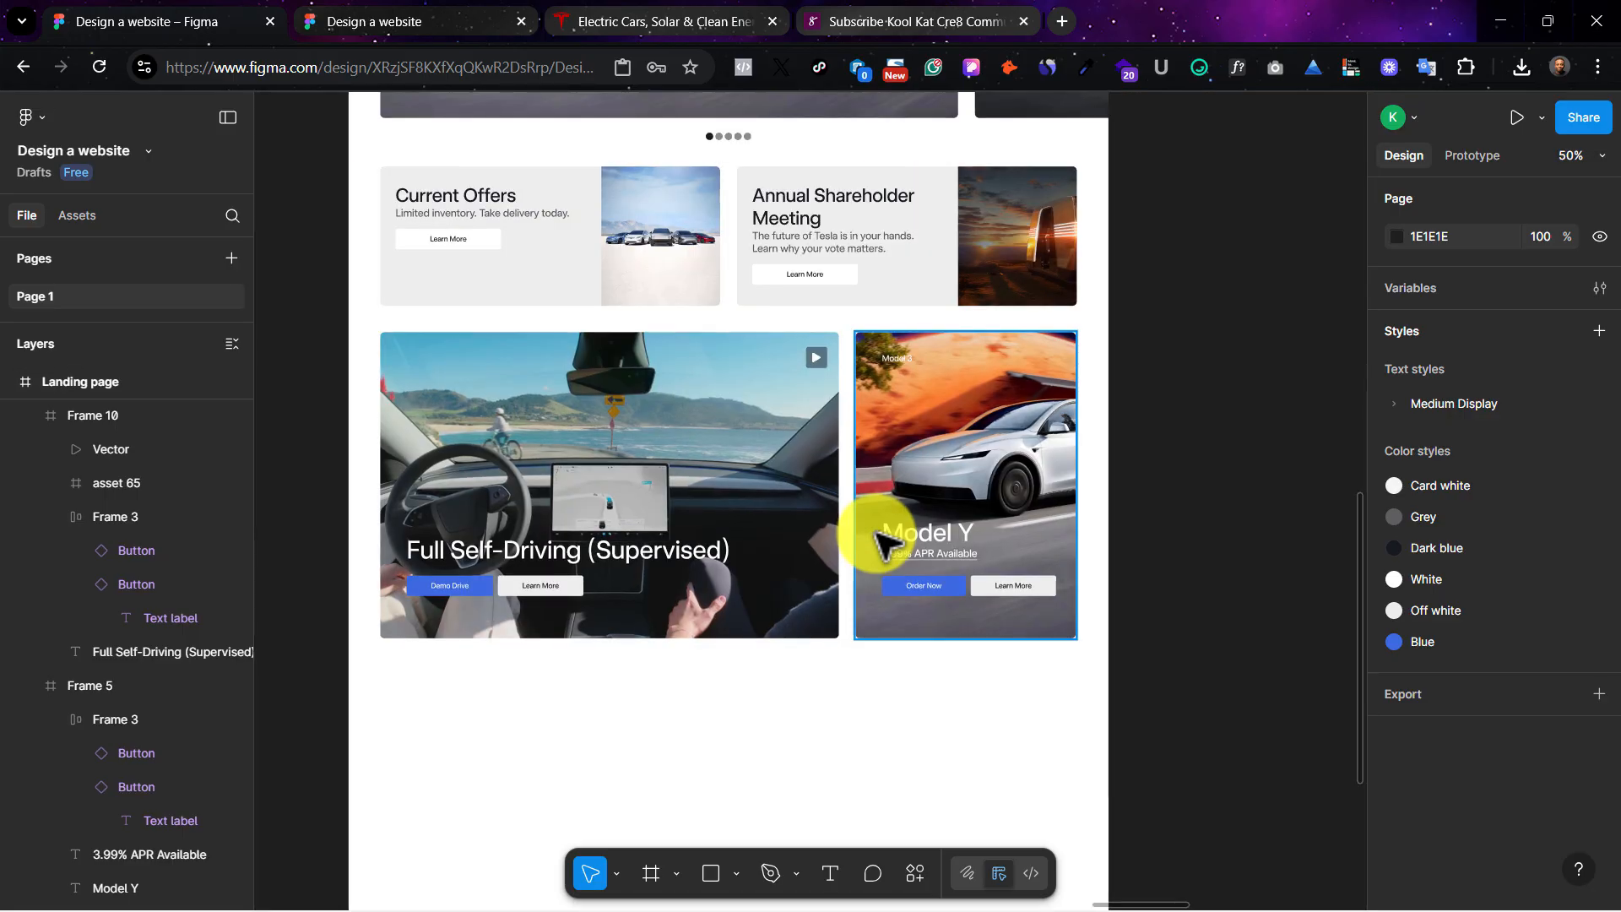
left_click(909, 493)
double_click(897, 356)
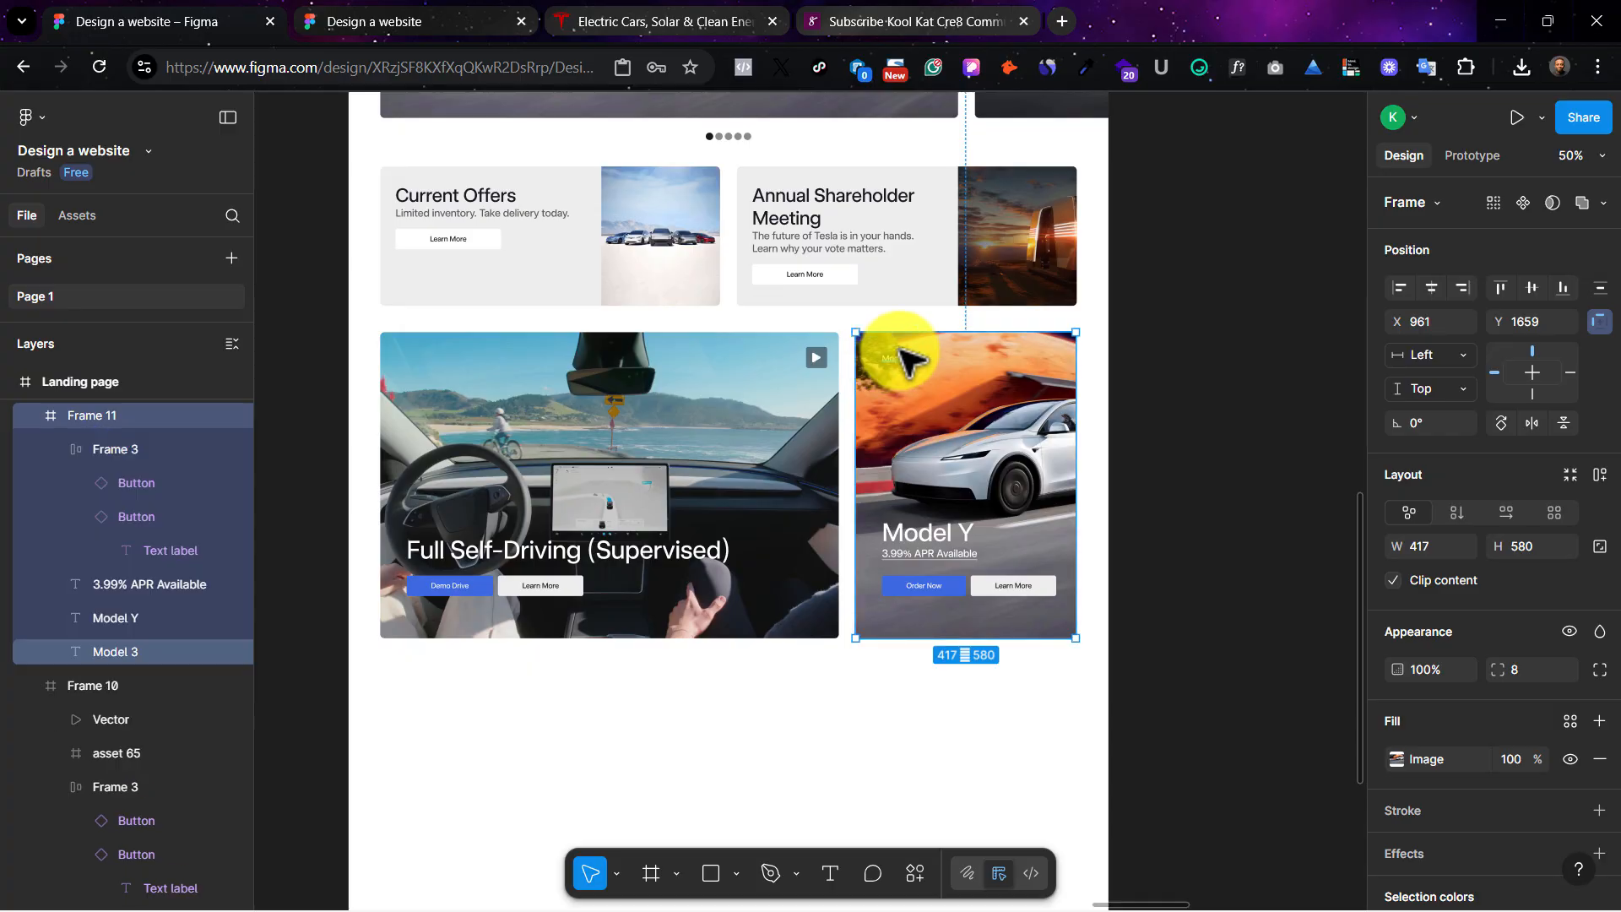
key("Escape")
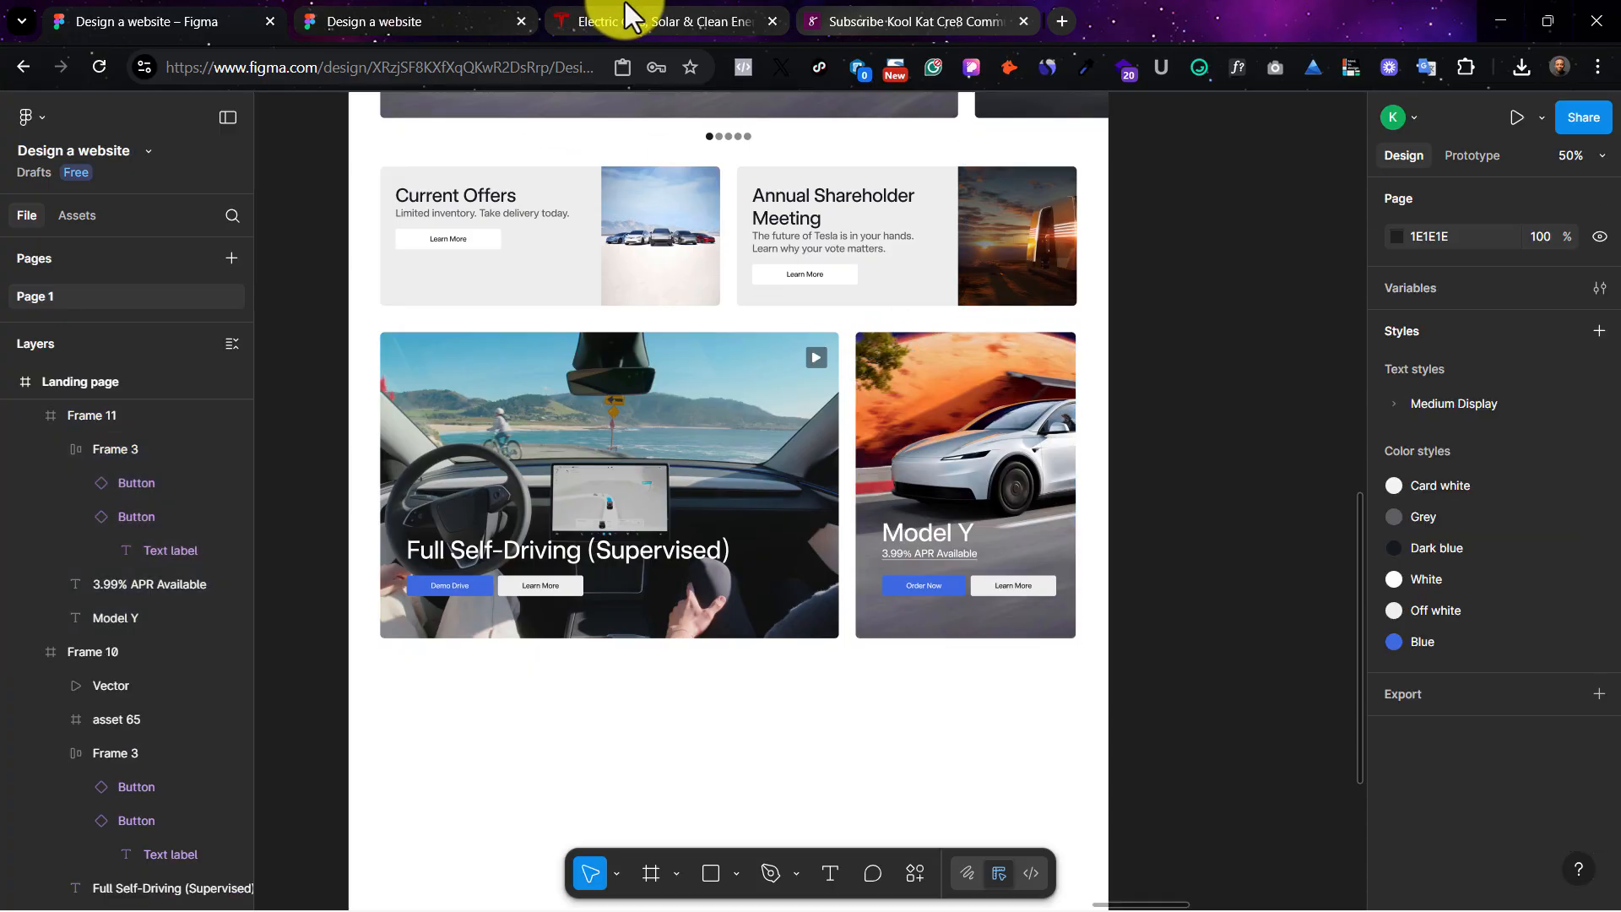
Step: Replace the 417-wide card's heading with "Features That Come Standard" from the Tesla site, removing the APR line and raising the heading to Y 313
left_click(625, 17)
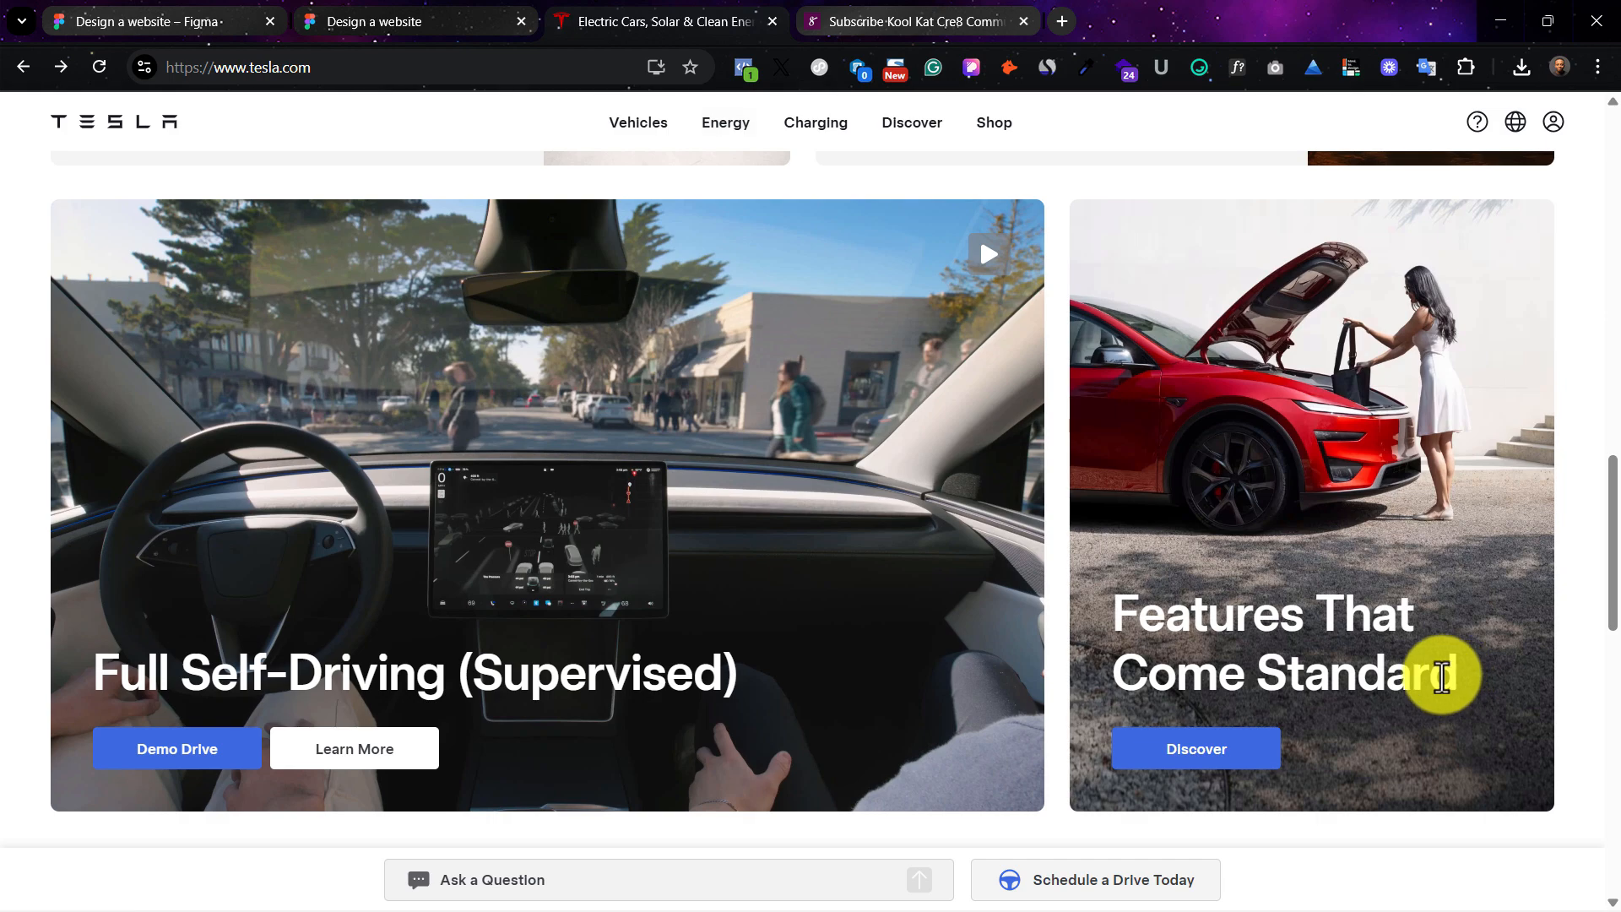
left_click_drag(1442, 675, 1125, 608)
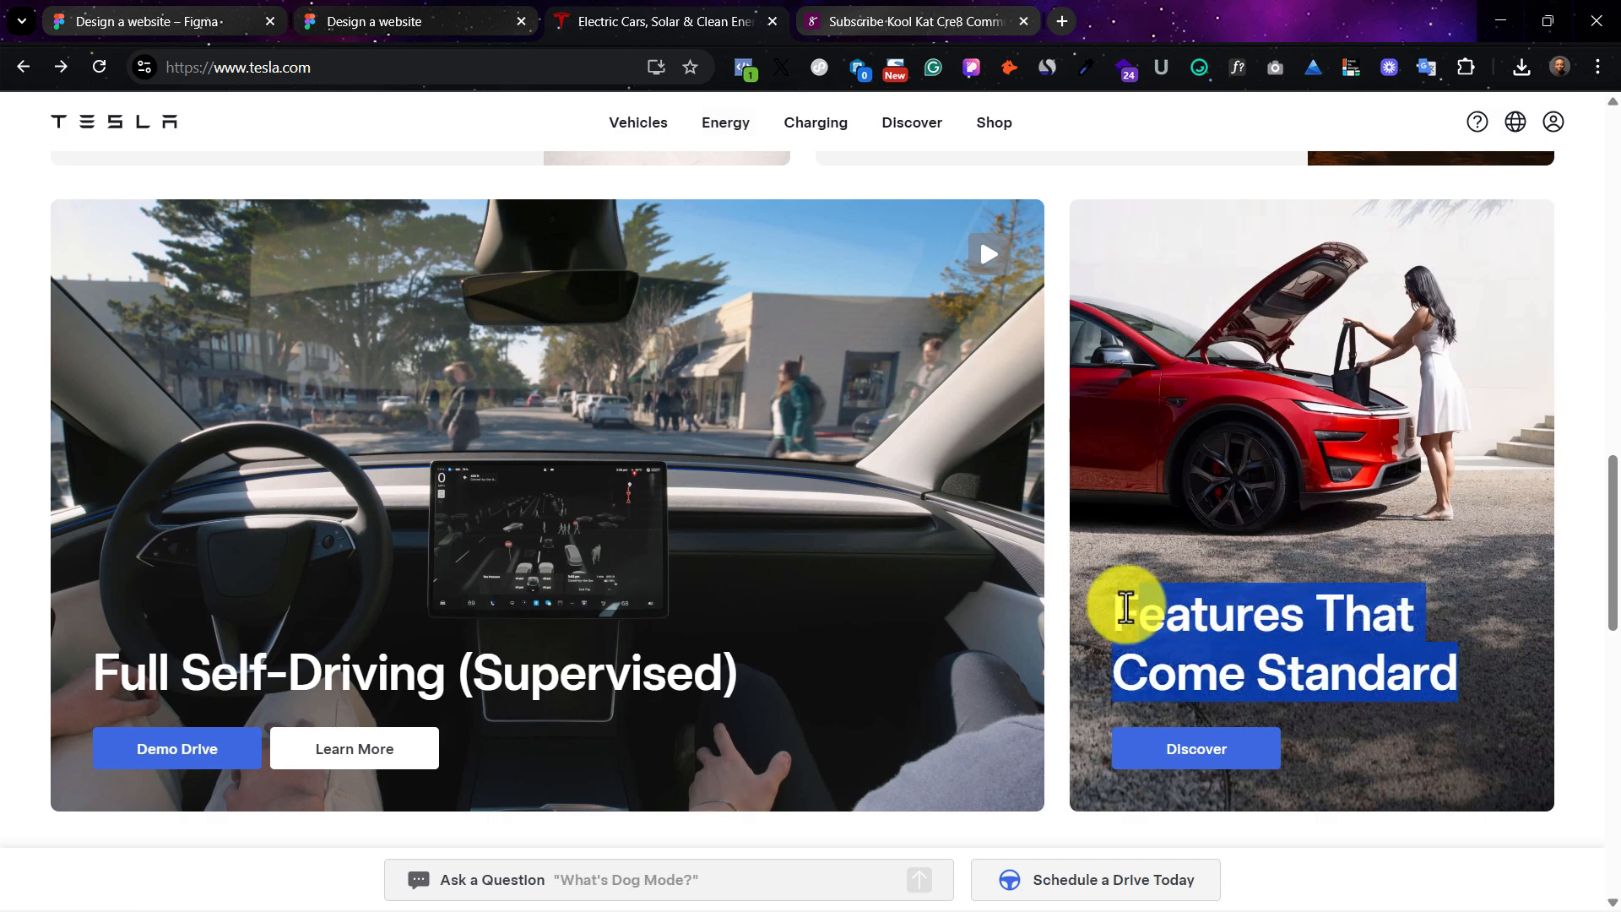
key("ctrl+1")
left_click(943, 551, "ctrl")
key("ctrl+plus")
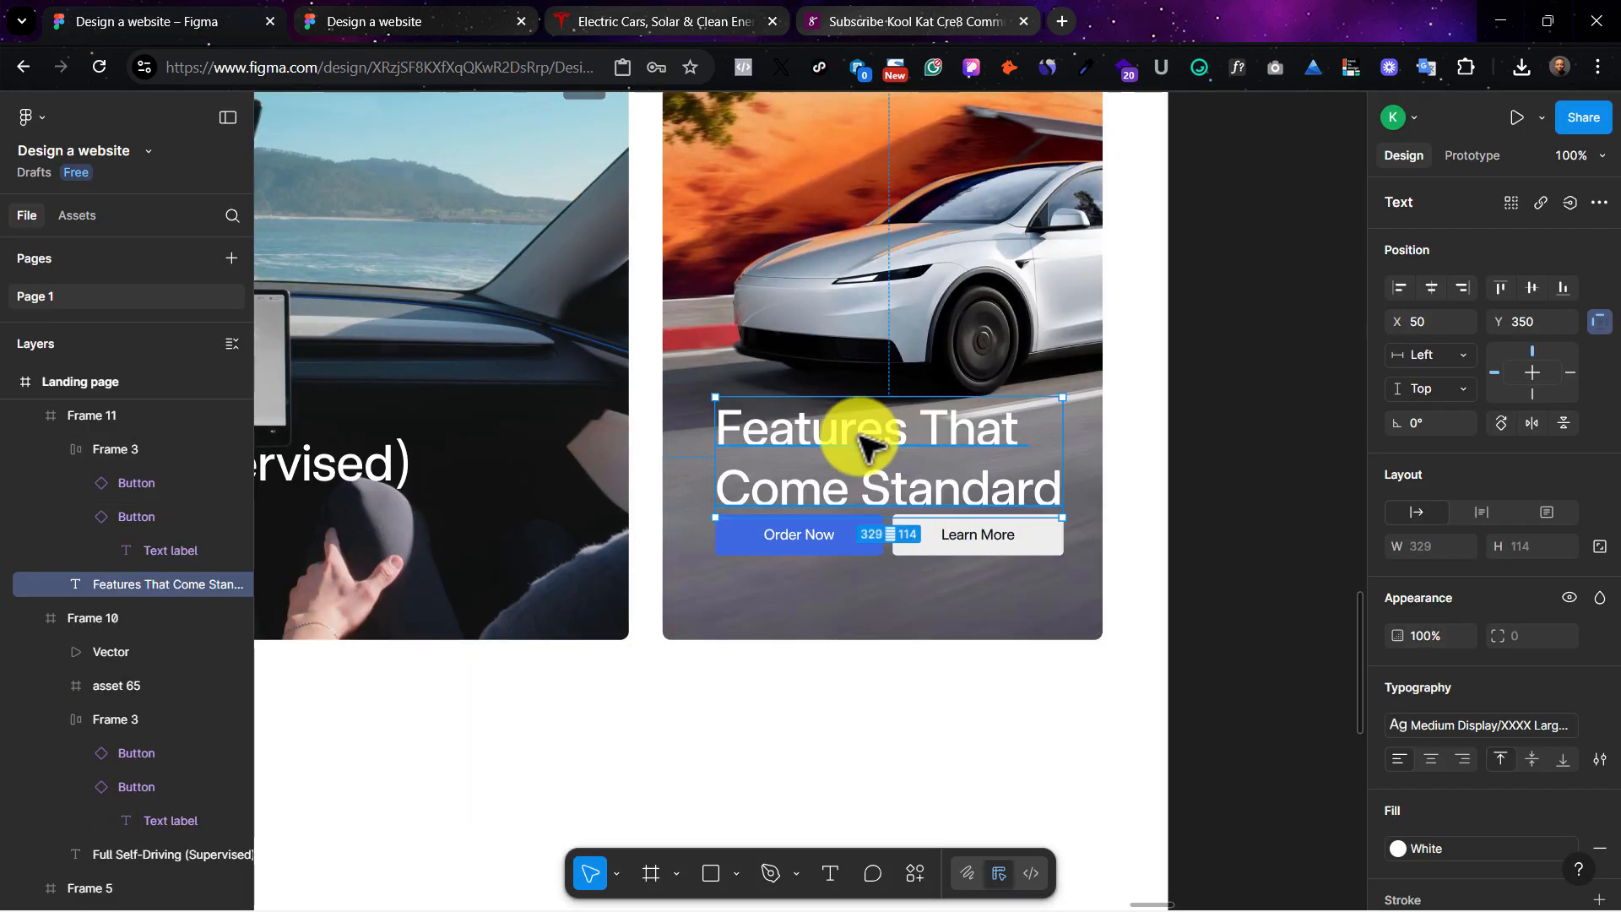
left_click_drag(859, 435, 870, 398)
scroll(969, 225, "up", 2)
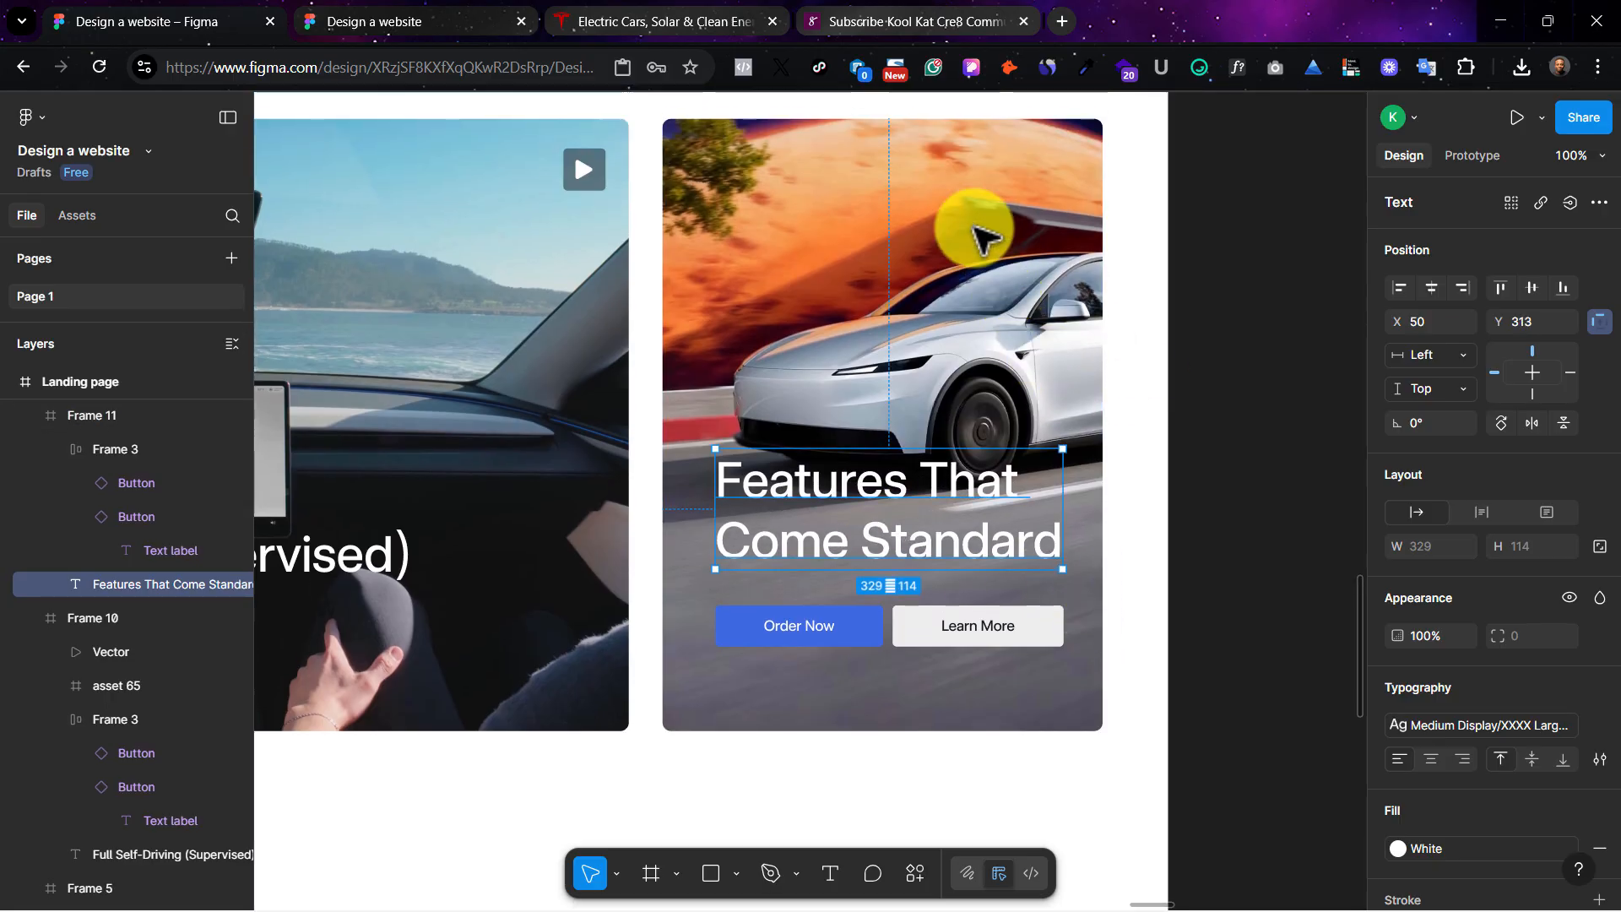
Step: Replace the 417-wide card's background image with the photo of a woman at the red car's open front trunk
left_click(970, 230)
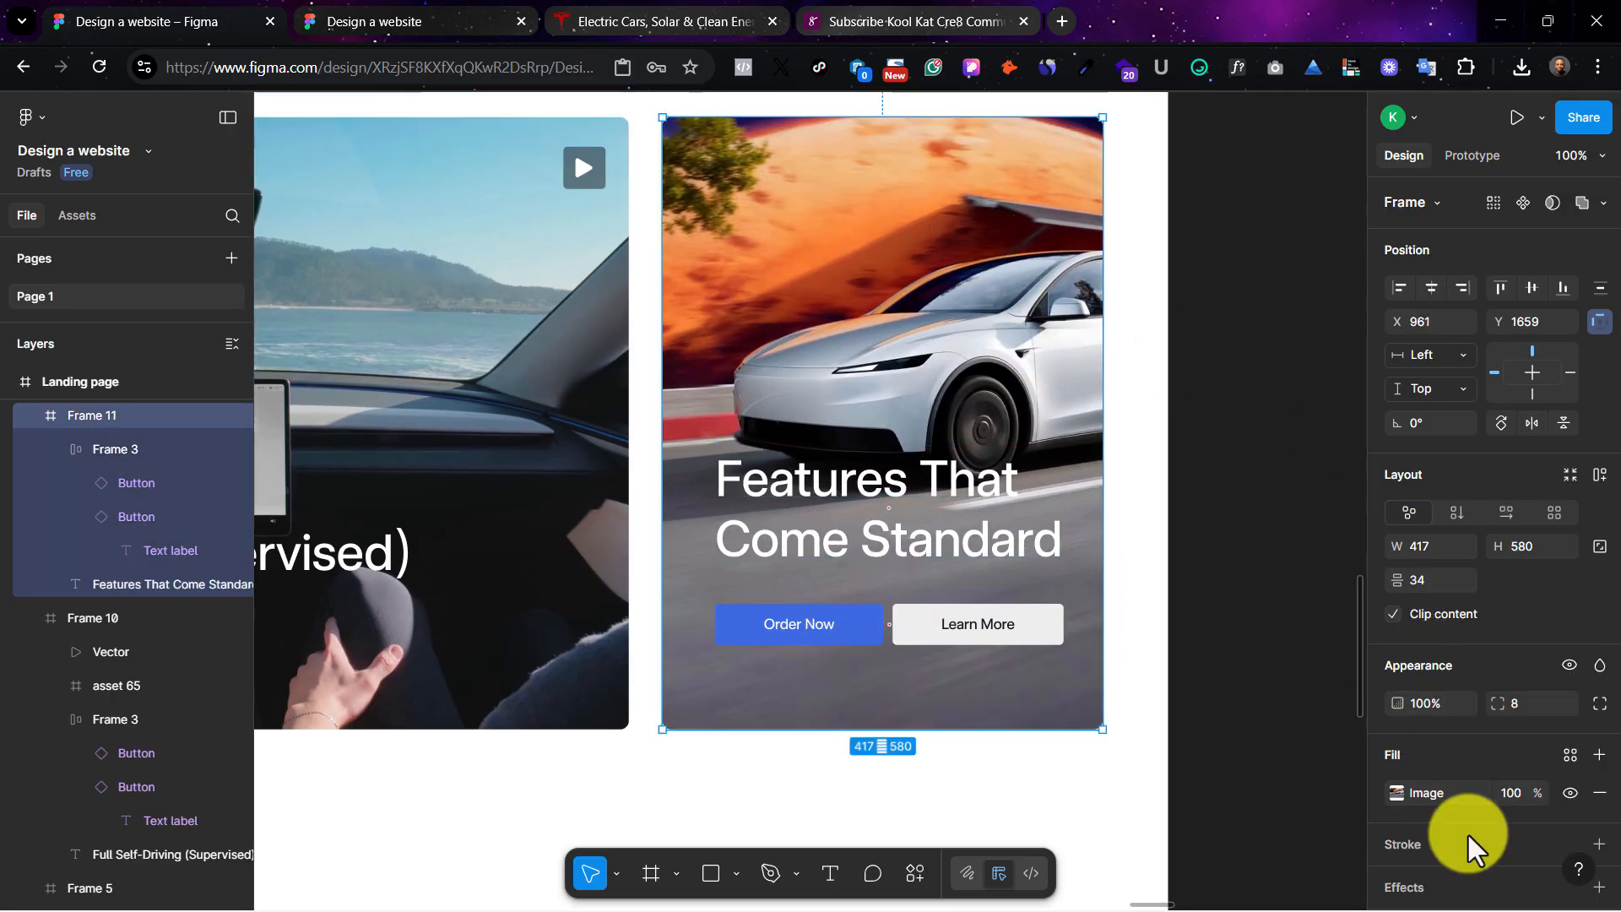
scroll(473, 591, "left", 5)
scroll(743, 652, "right", 7)
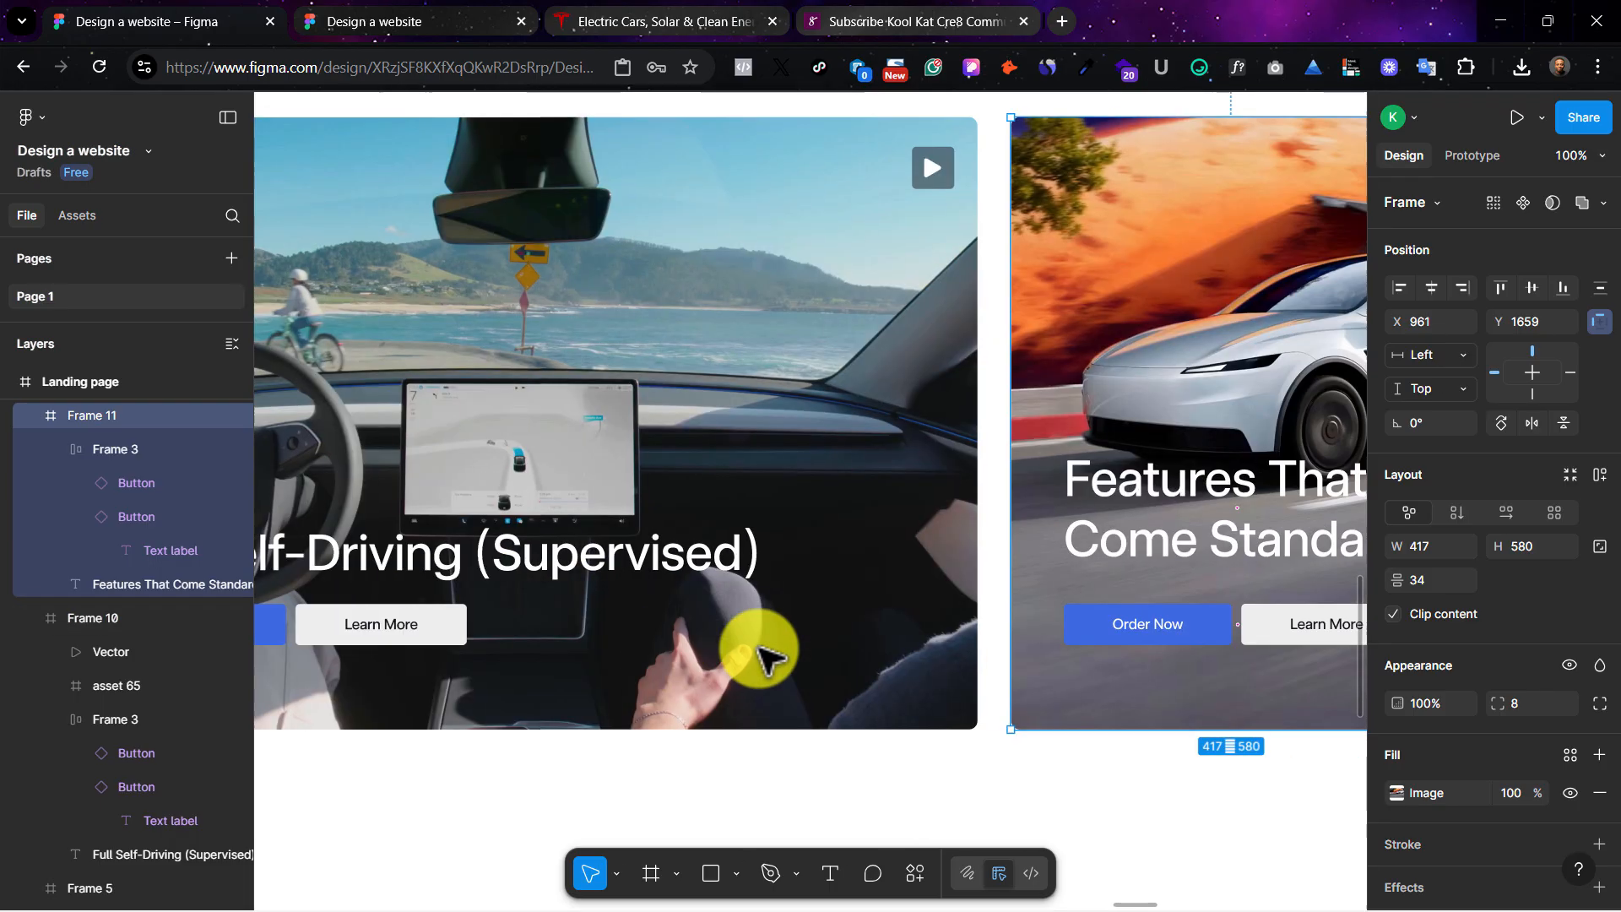
scroll(861, 557, "left", 1)
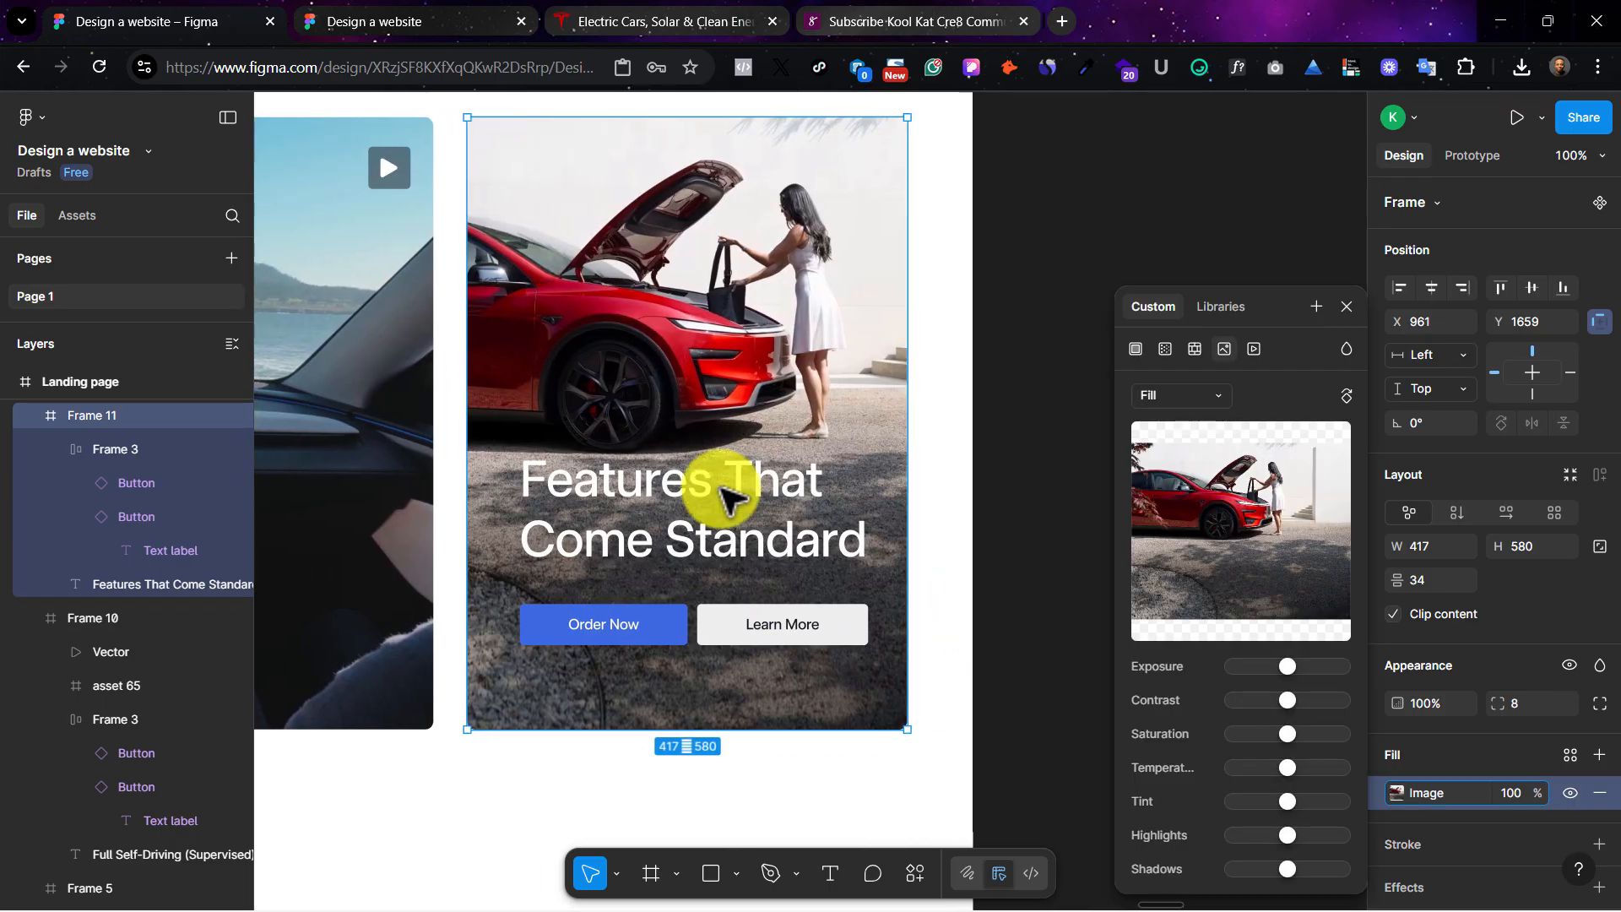
Step: Check the two feature cards against the Tesla site and the prototype preview
left_click(636, 25)
left_click(392, 4)
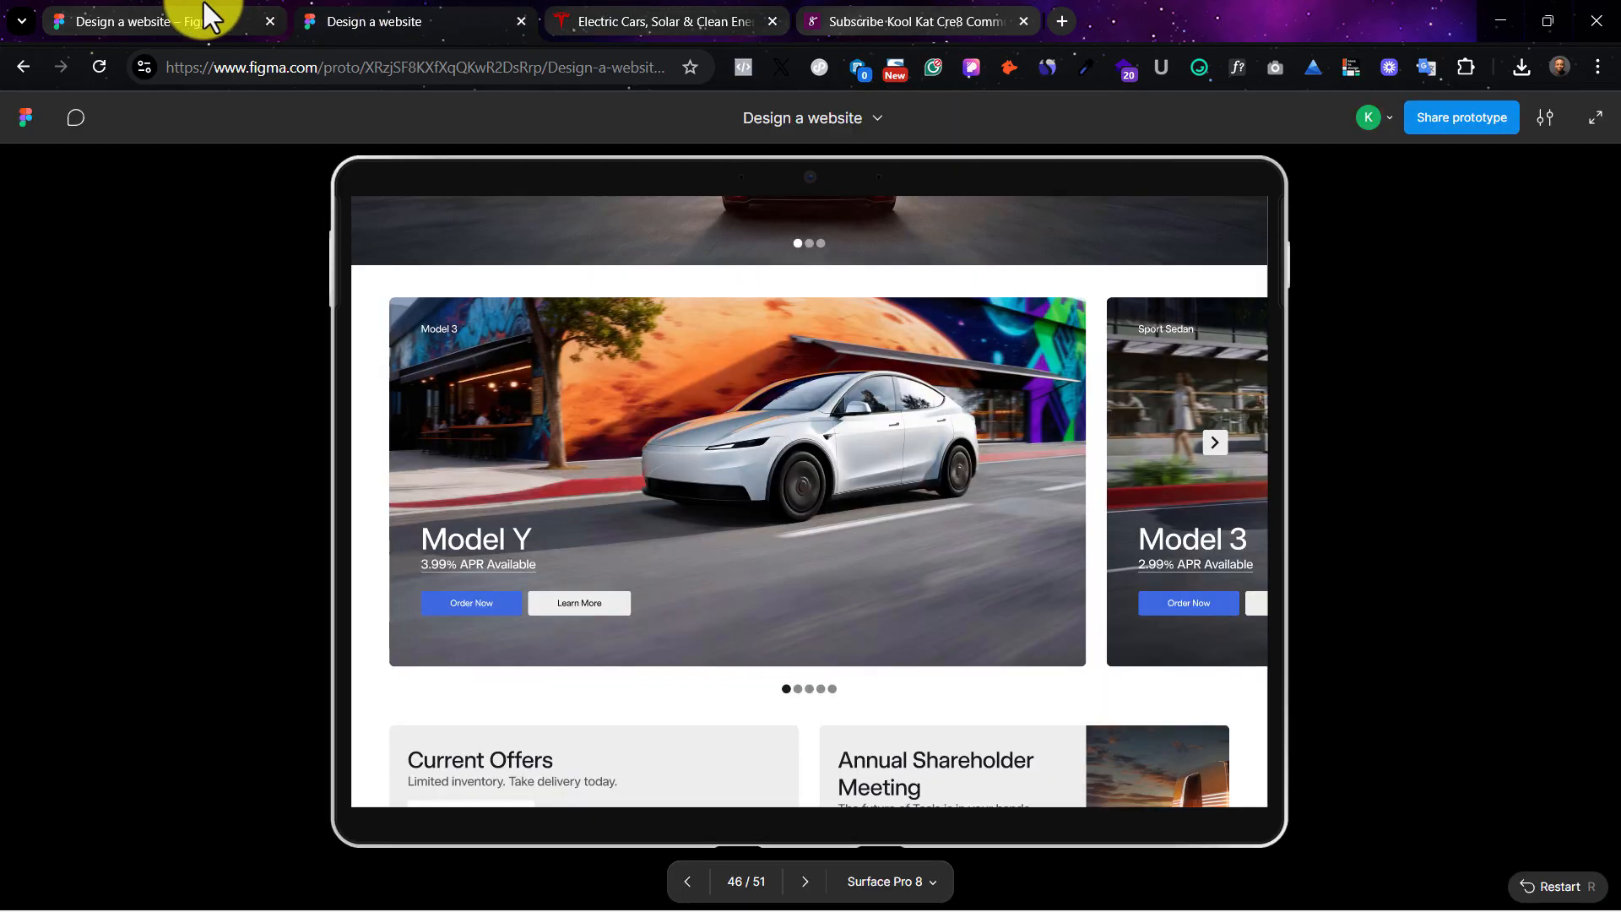
left_click(206, 9)
scroll(896, 590, "left", 3)
scroll(890, 595, "down", 5)
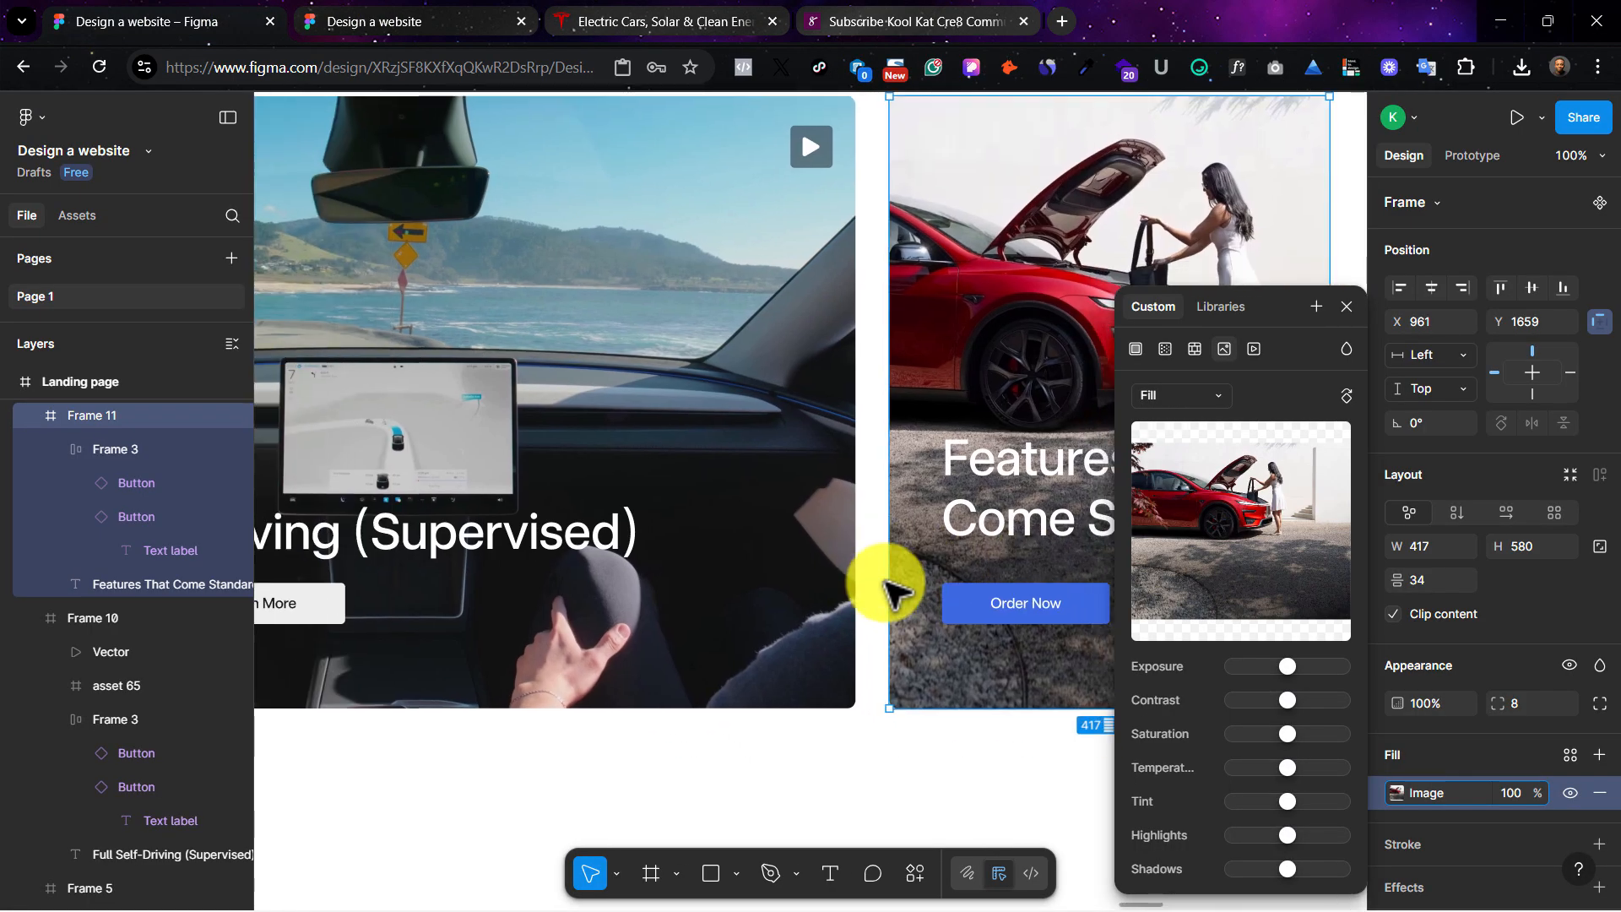
scroll(879, 579, "left", 2)
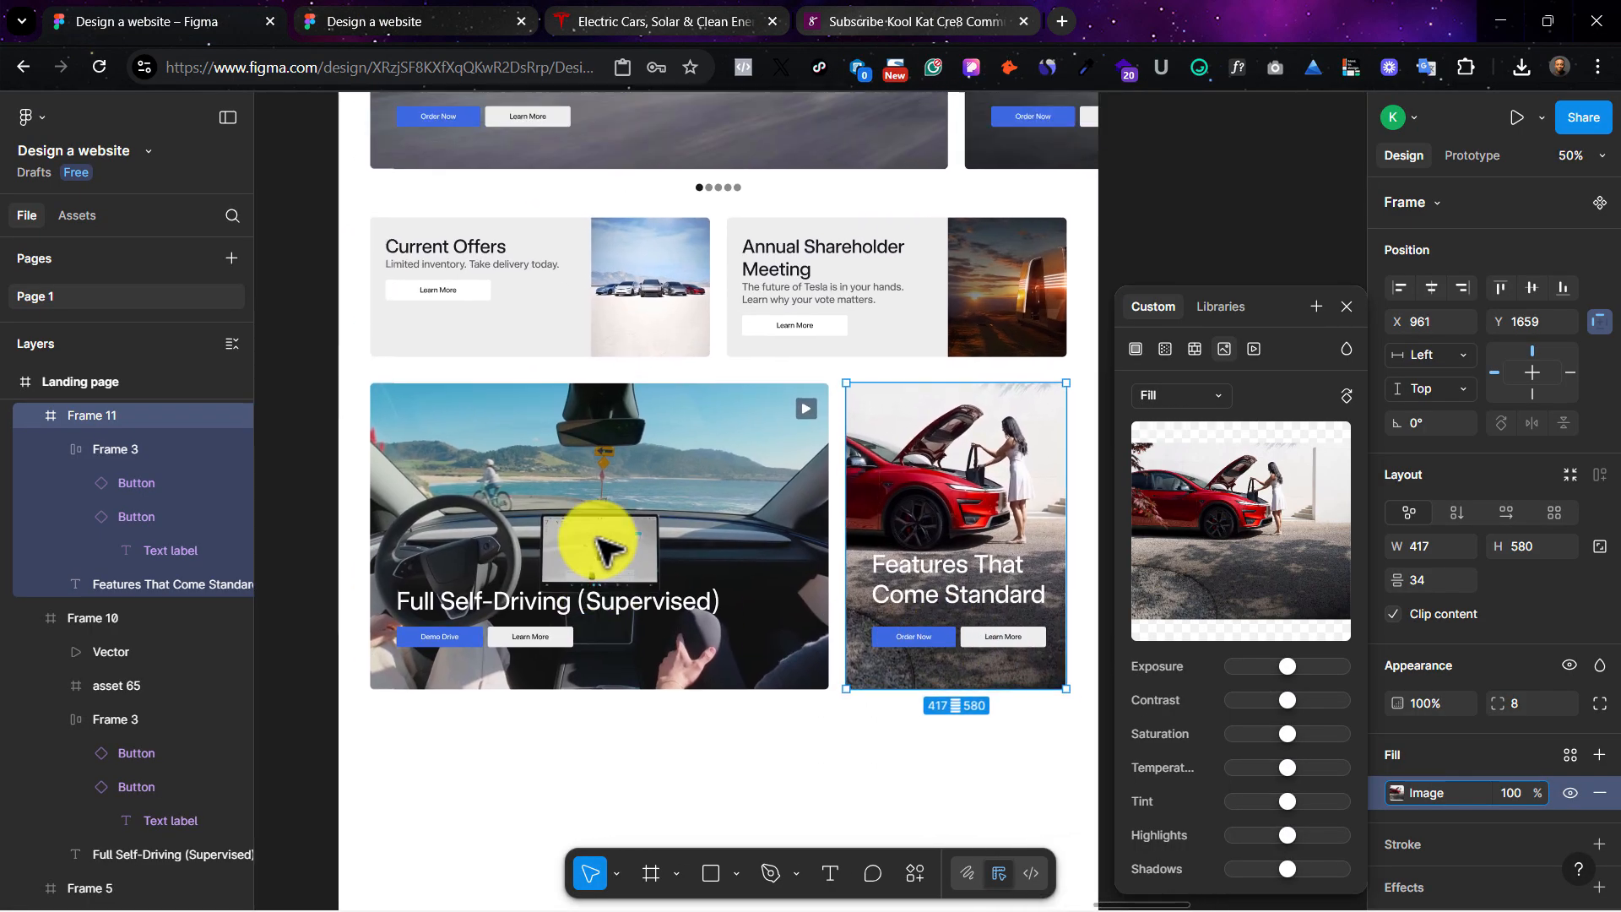
Step: Move the headings, APR lines and button rows of the Model Y, Model 3, Full Self-Driving and Features cards down together by about 42 px
scroll(596, 524, "up", 3)
scroll(591, 253, "right", 2)
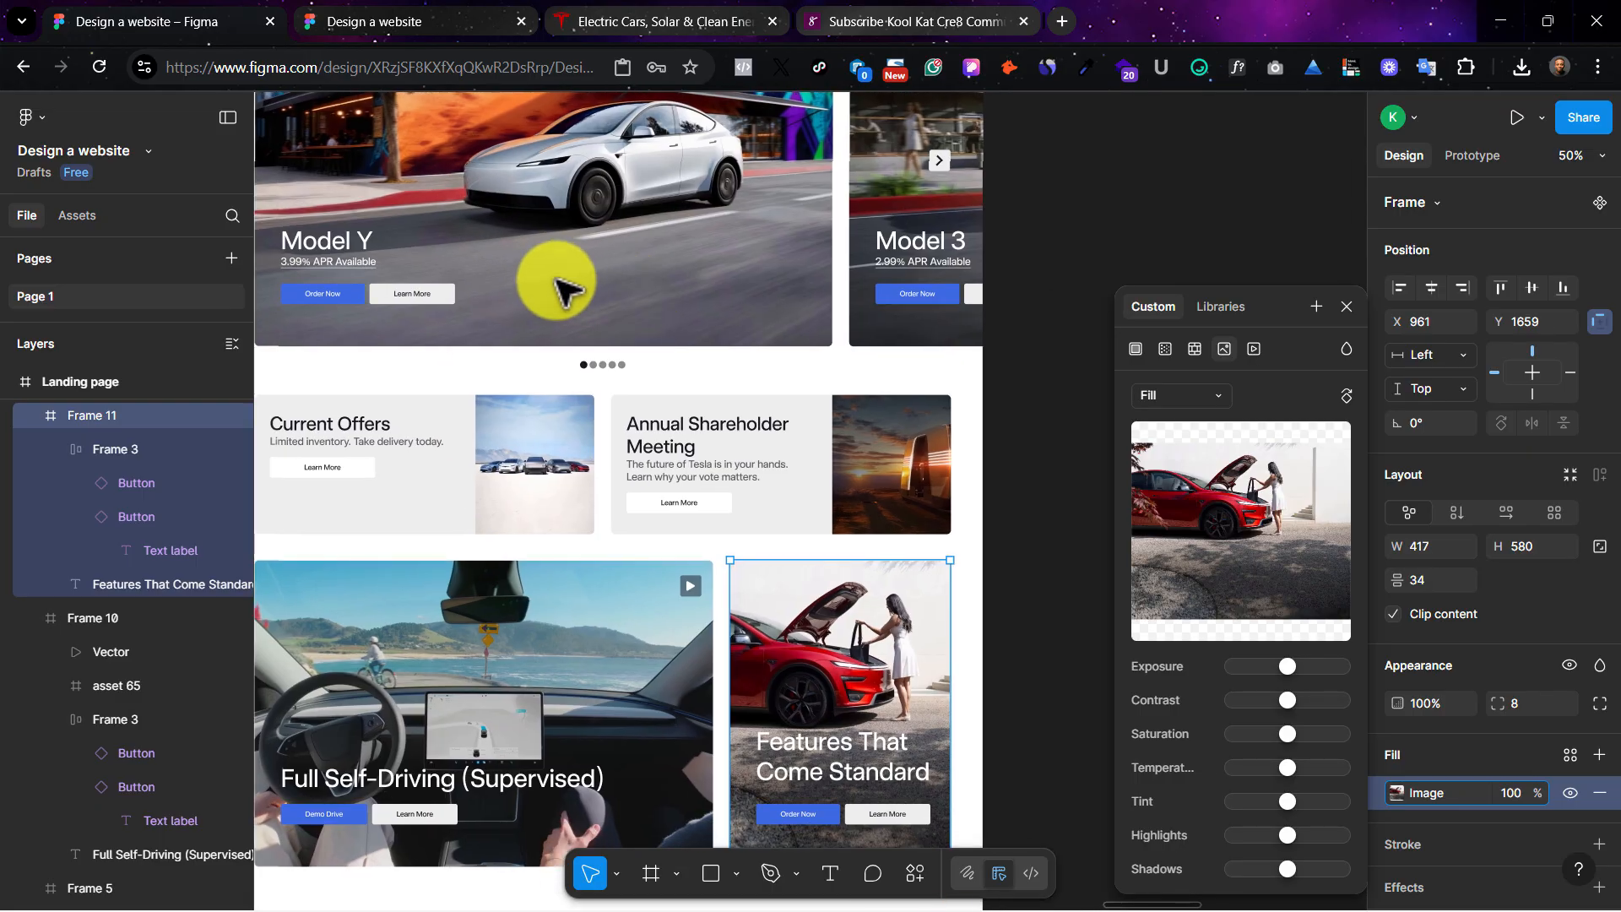
scroll(506, 280, "left", 1)
left_click(346, 246)
left_click(349, 239)
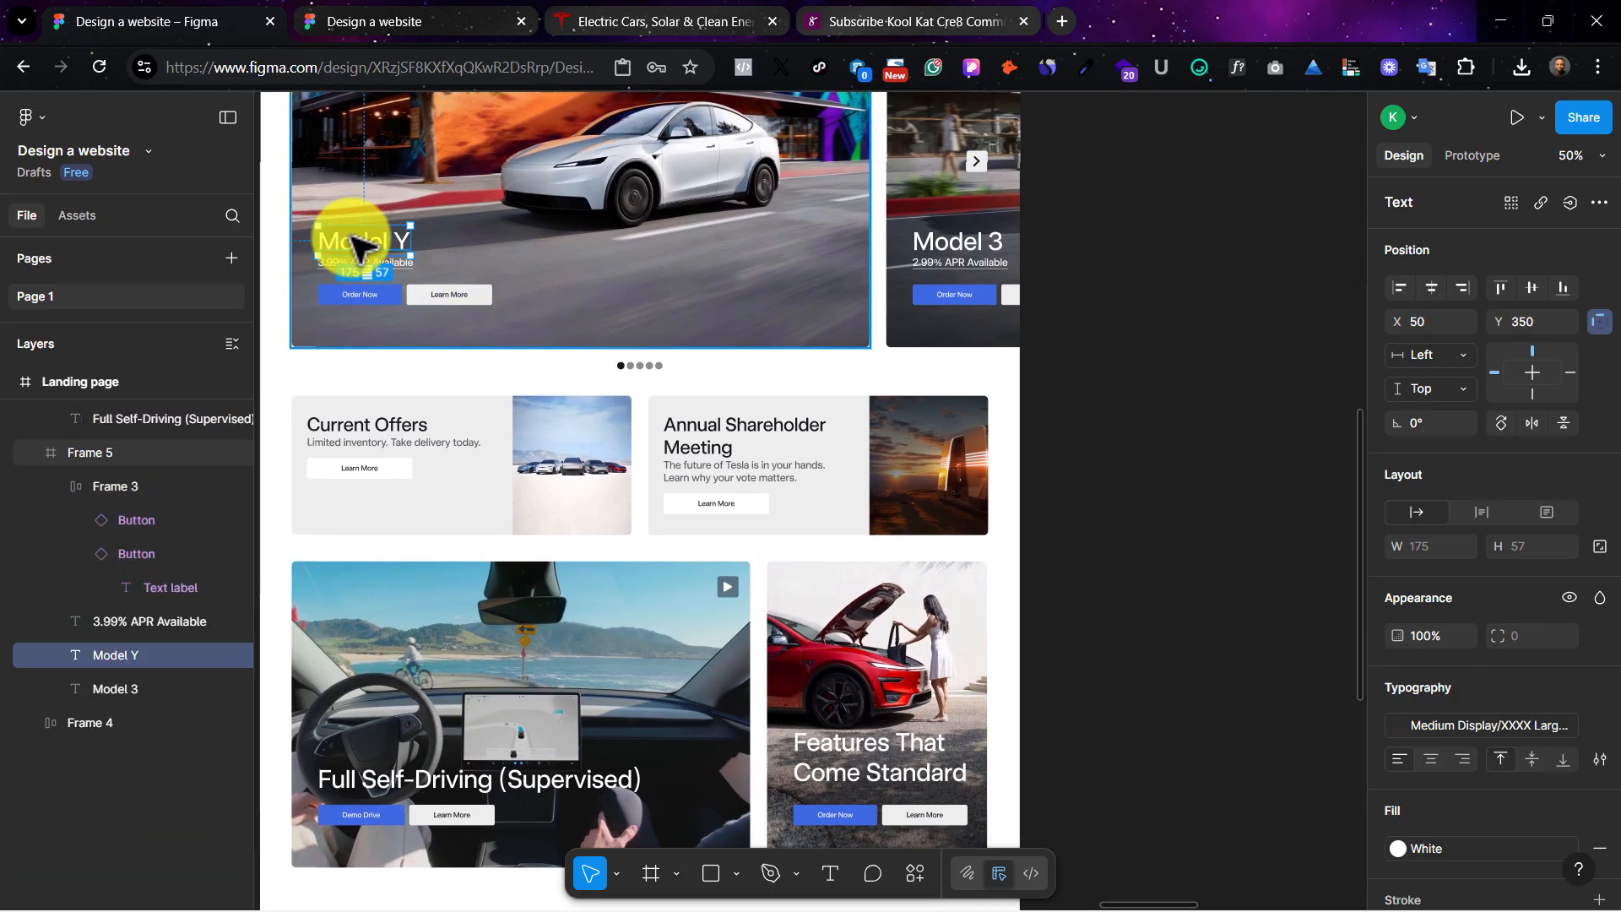
left_click(382, 264, "shift")
left_click(370, 295, "shift")
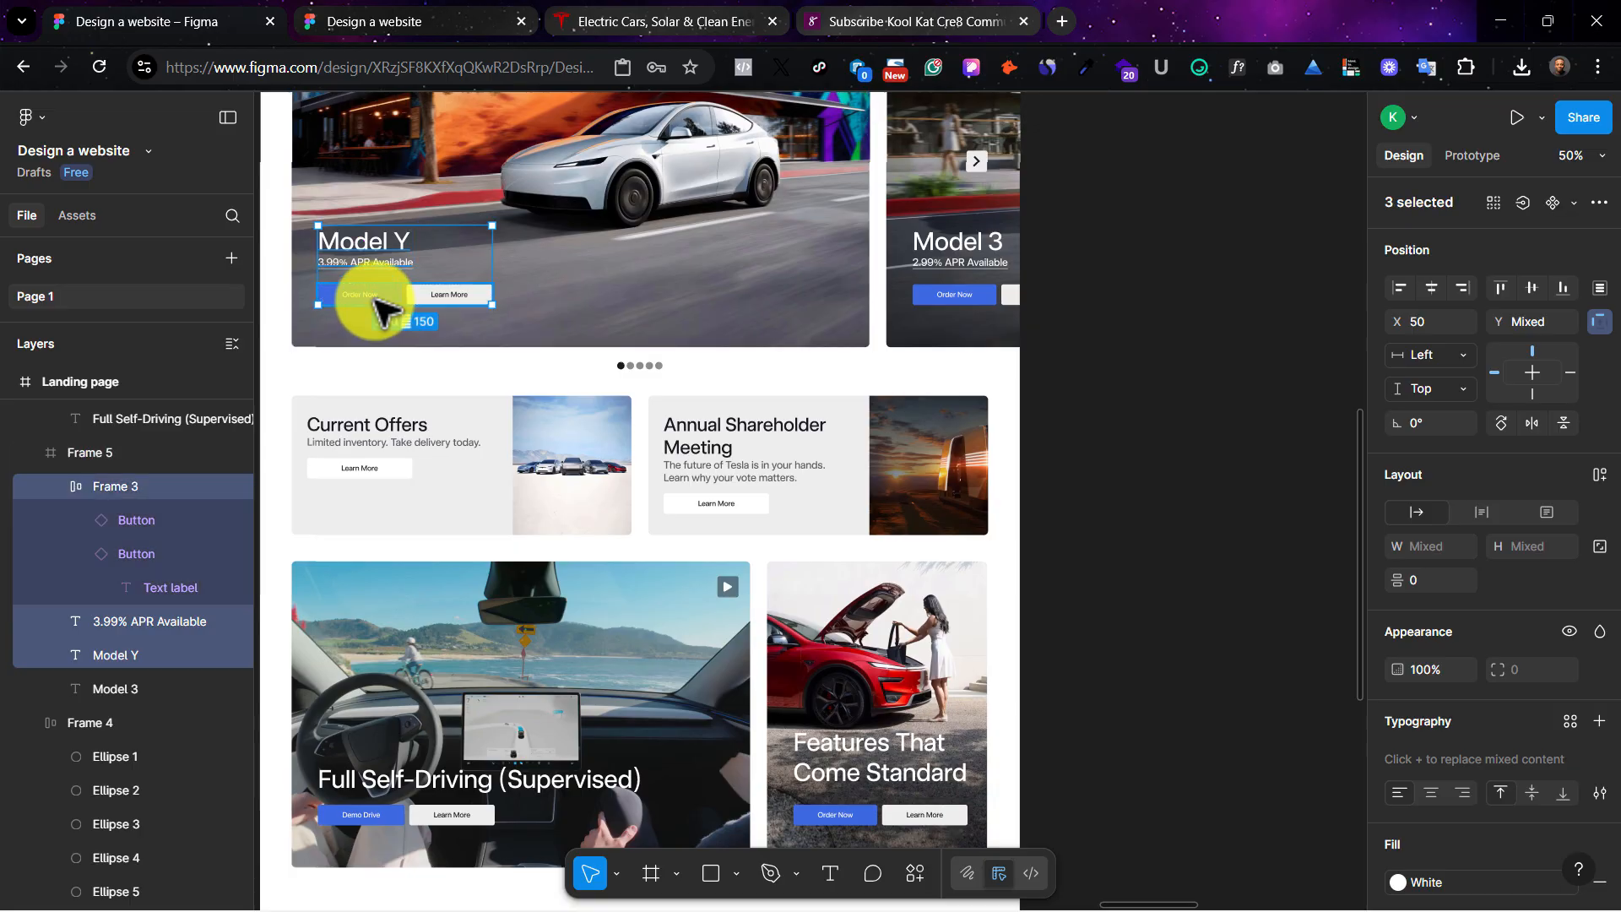
left_click(946, 245, "shift")
left_click(929, 295, "shift")
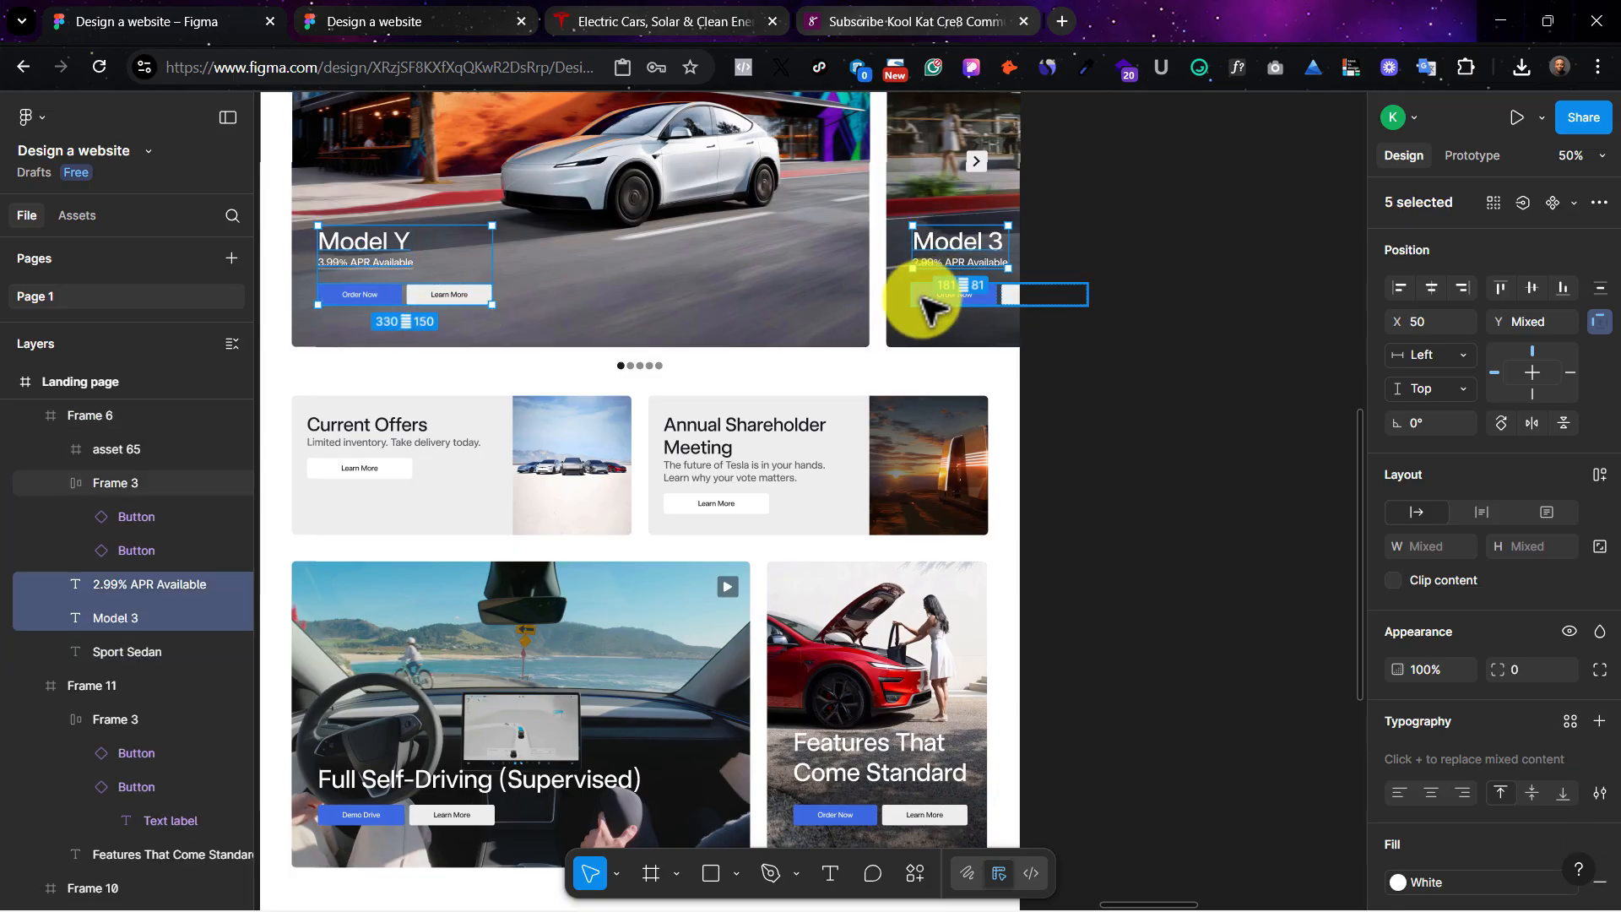
left_click(937, 262, "shift")
scroll(716, 819, "down", 1)
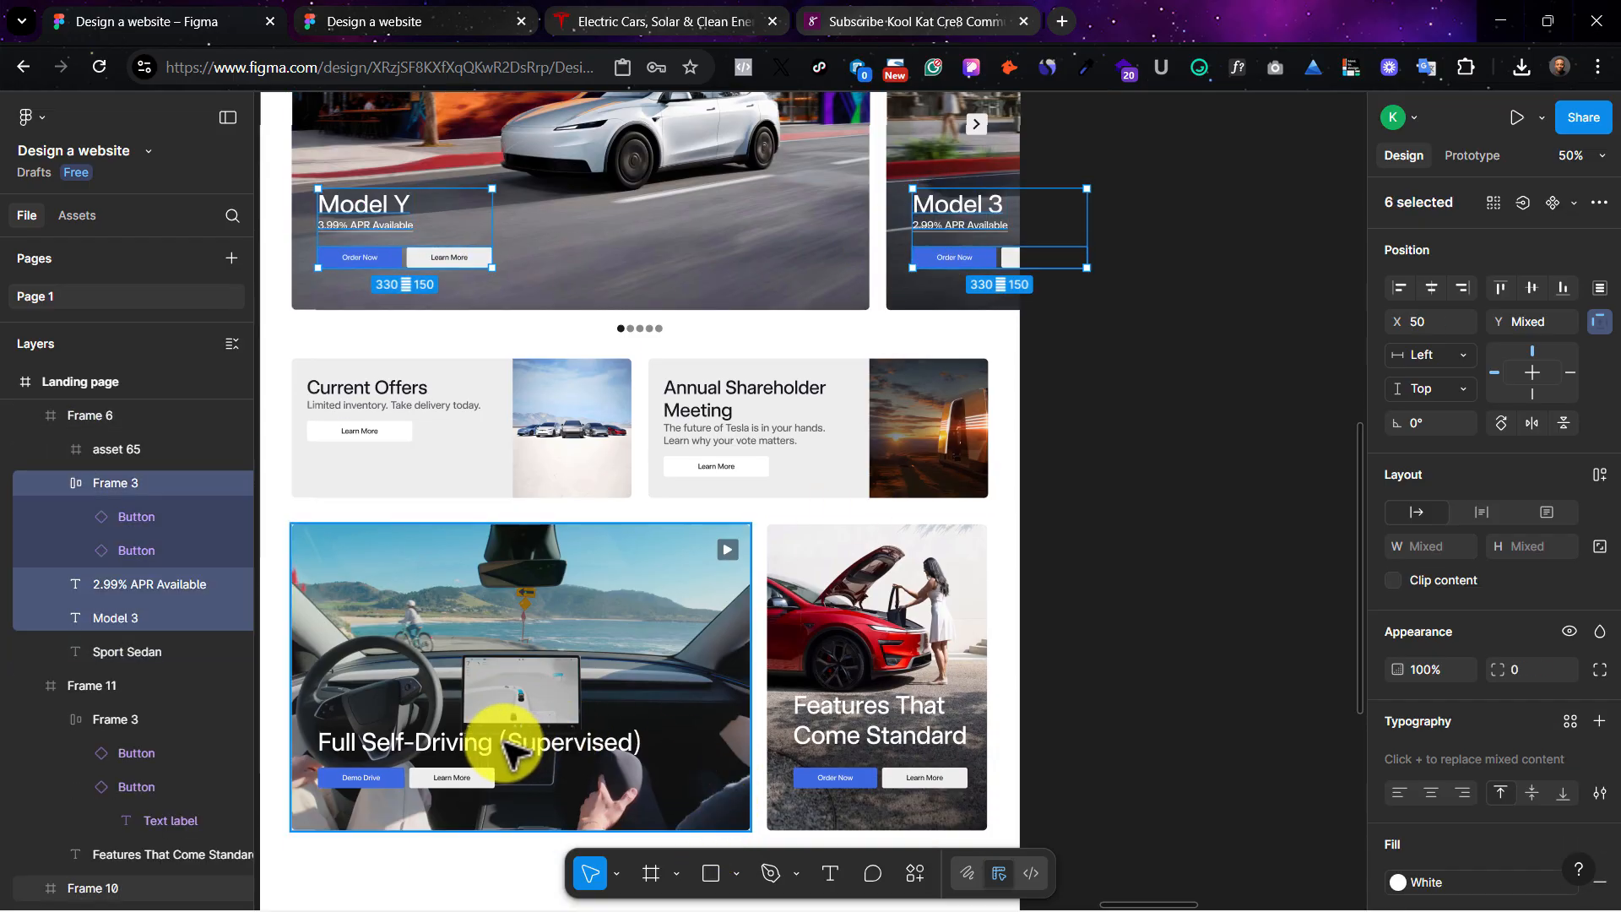
left_click(431, 747, "shift")
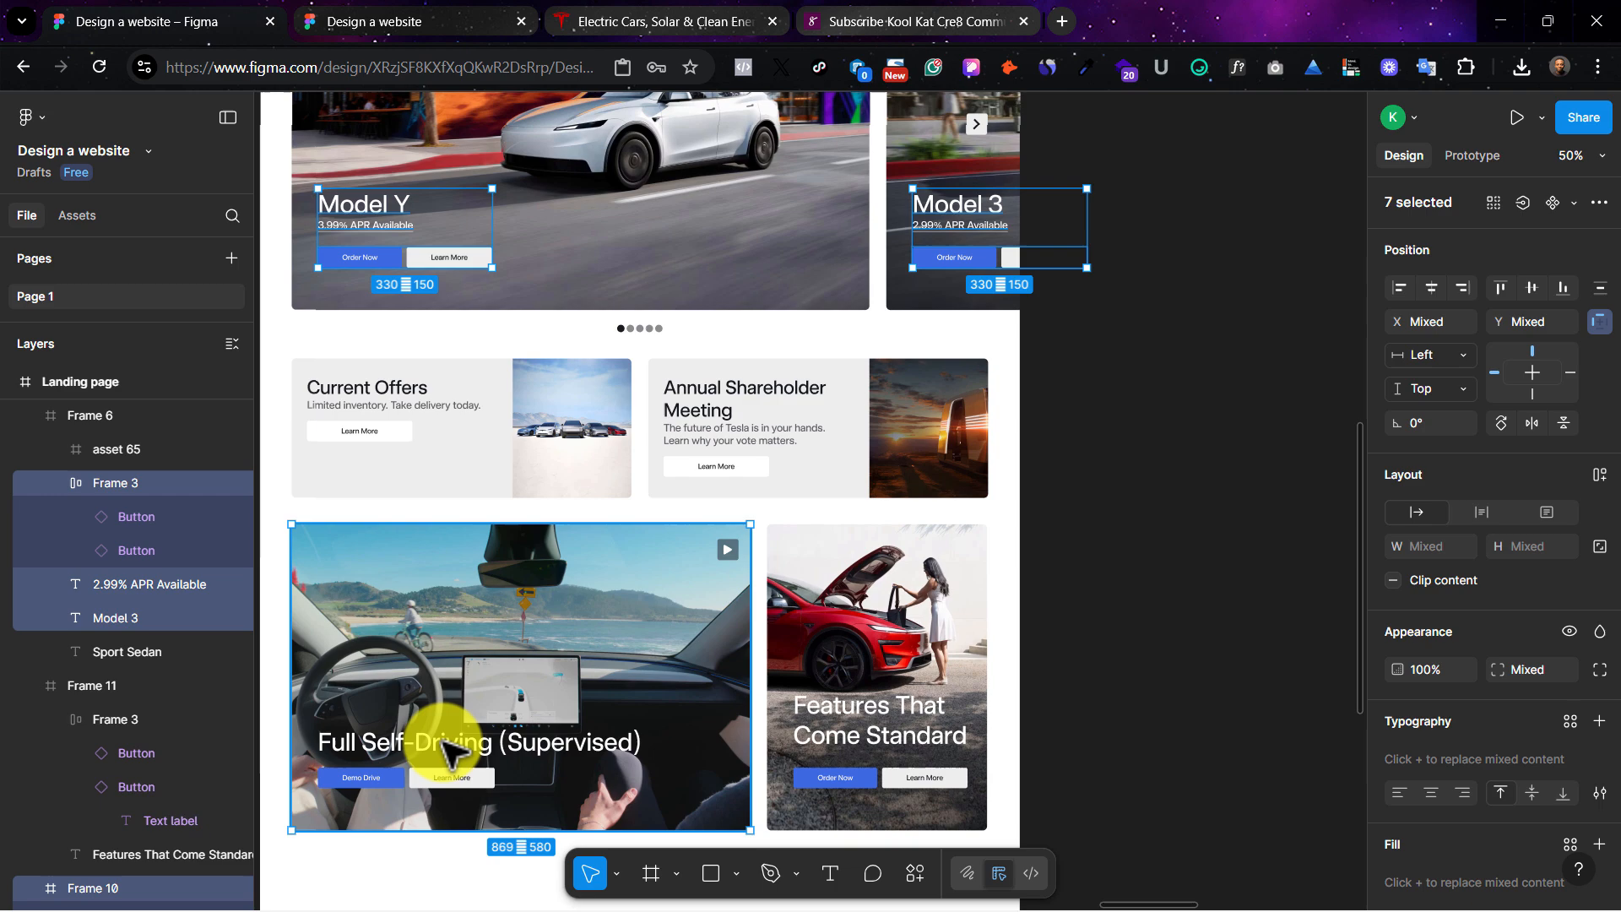
left_click(369, 781, "shift")
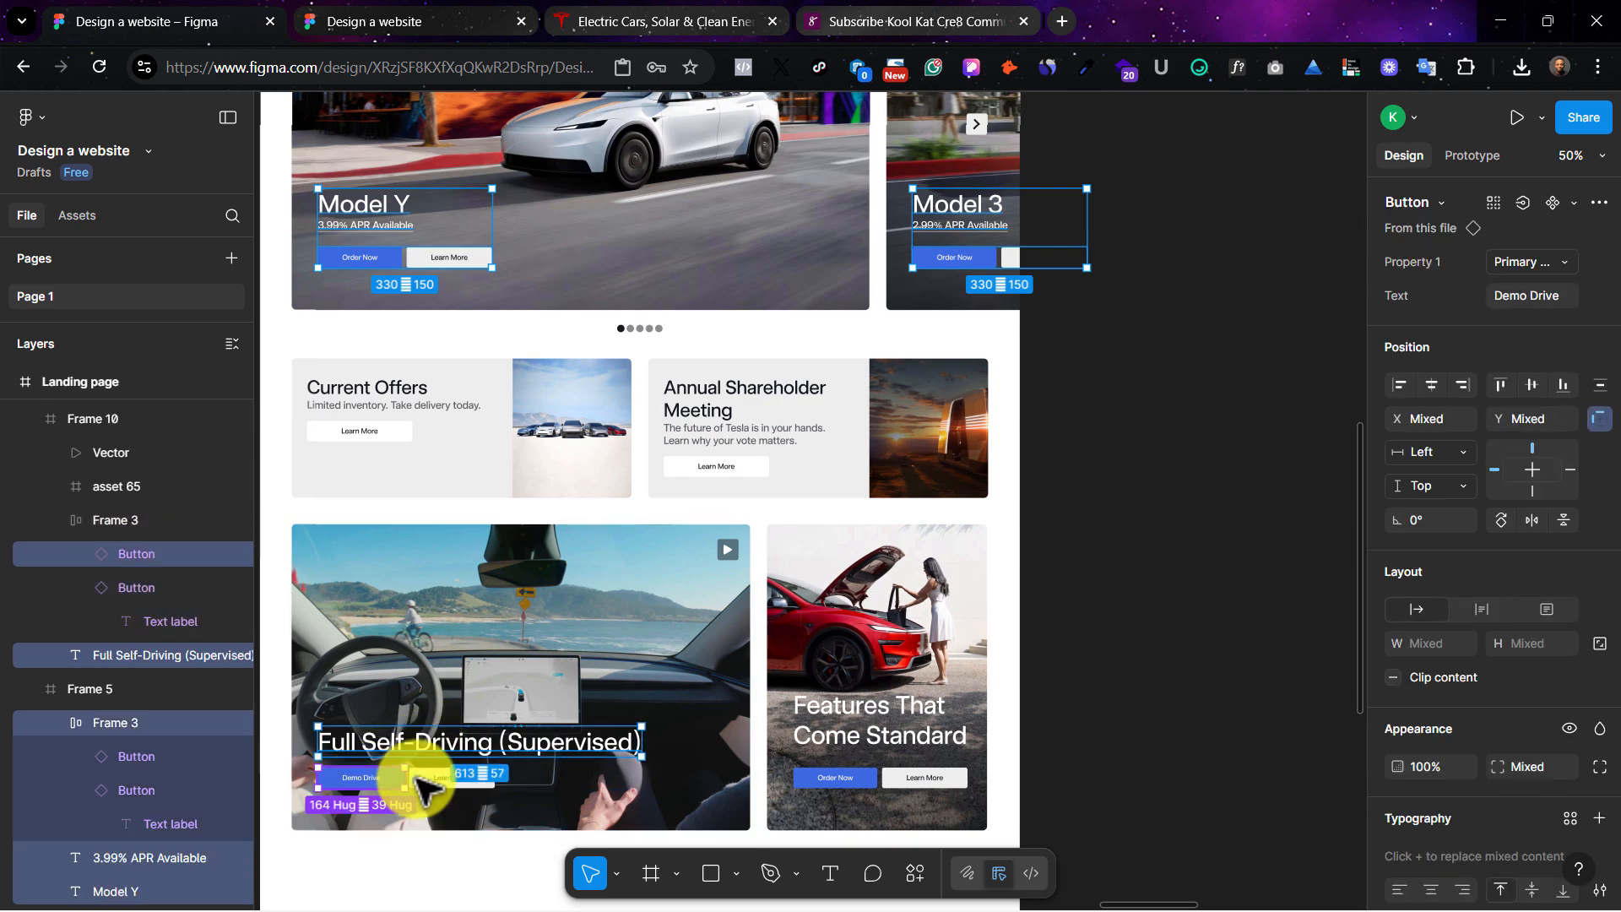
left_click(837, 728, "shift")
left_click(827, 777, "shift")
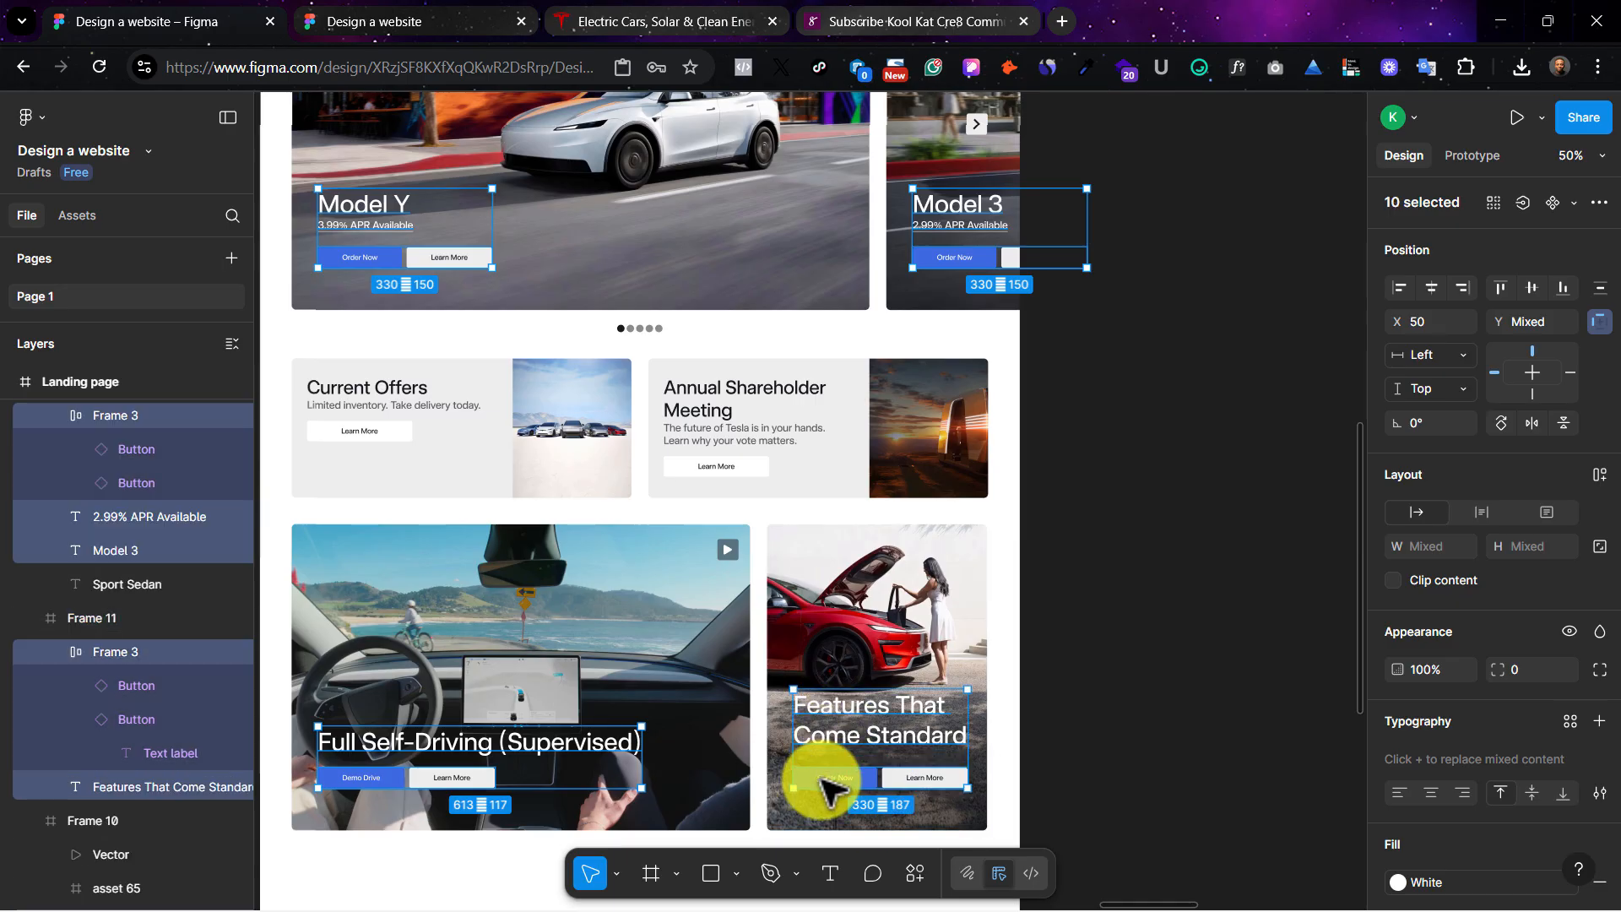
mouse_move(852, 724)
left_mouse_down()
mouse_move(845, 753)
mouse_move(839, 727)
left_mouse_up()
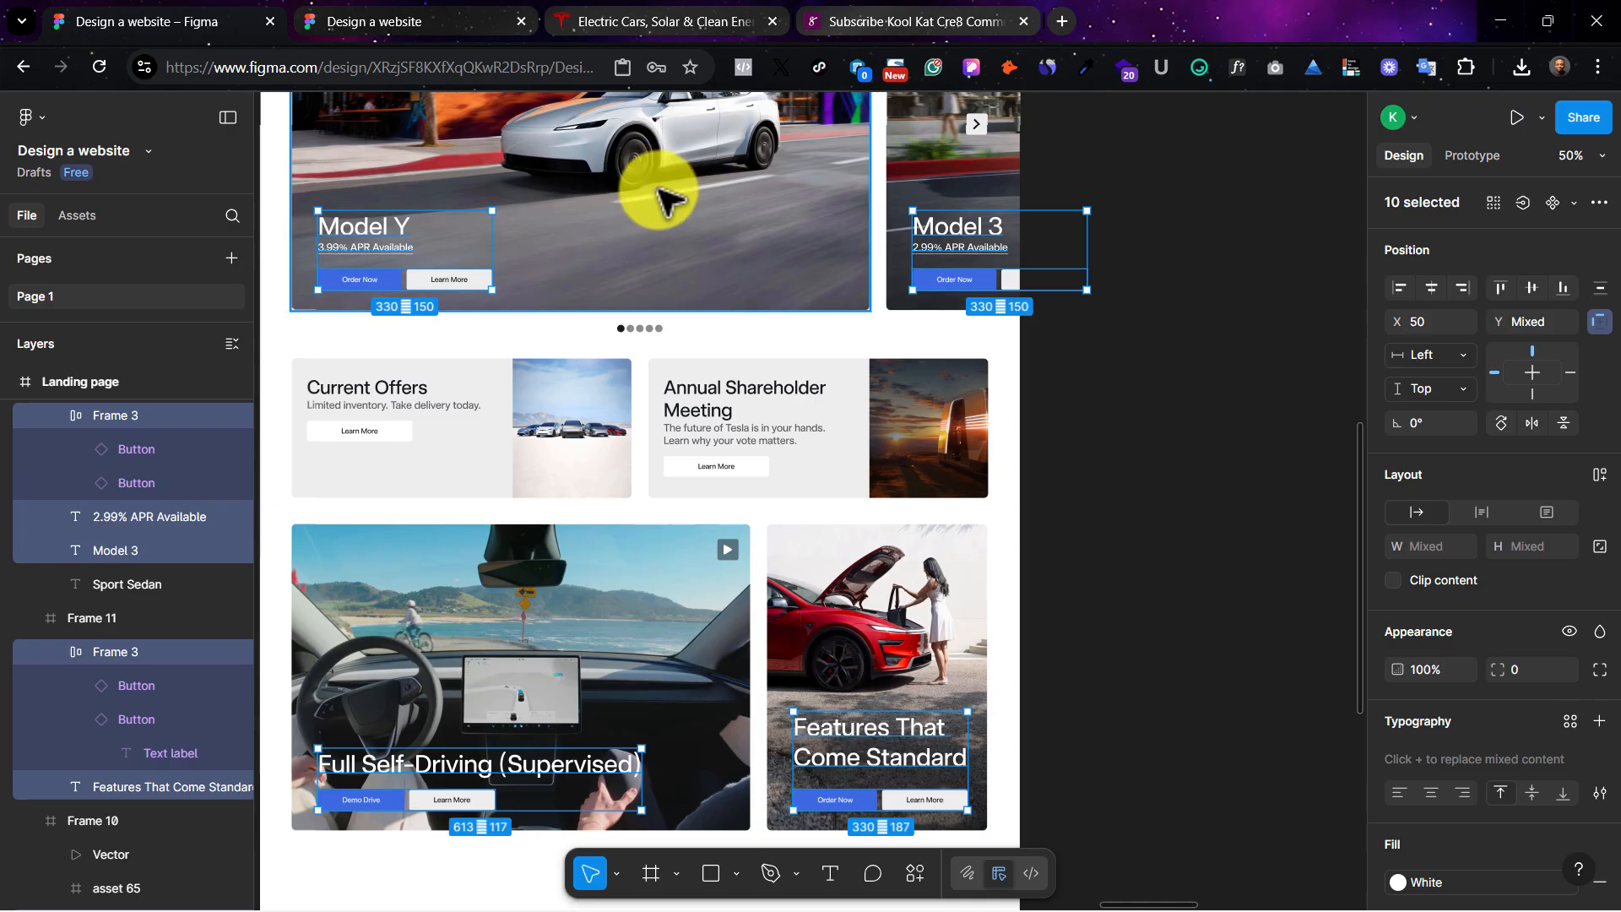
scroll(651, 189, "up", 2)
left_click(1096, 434)
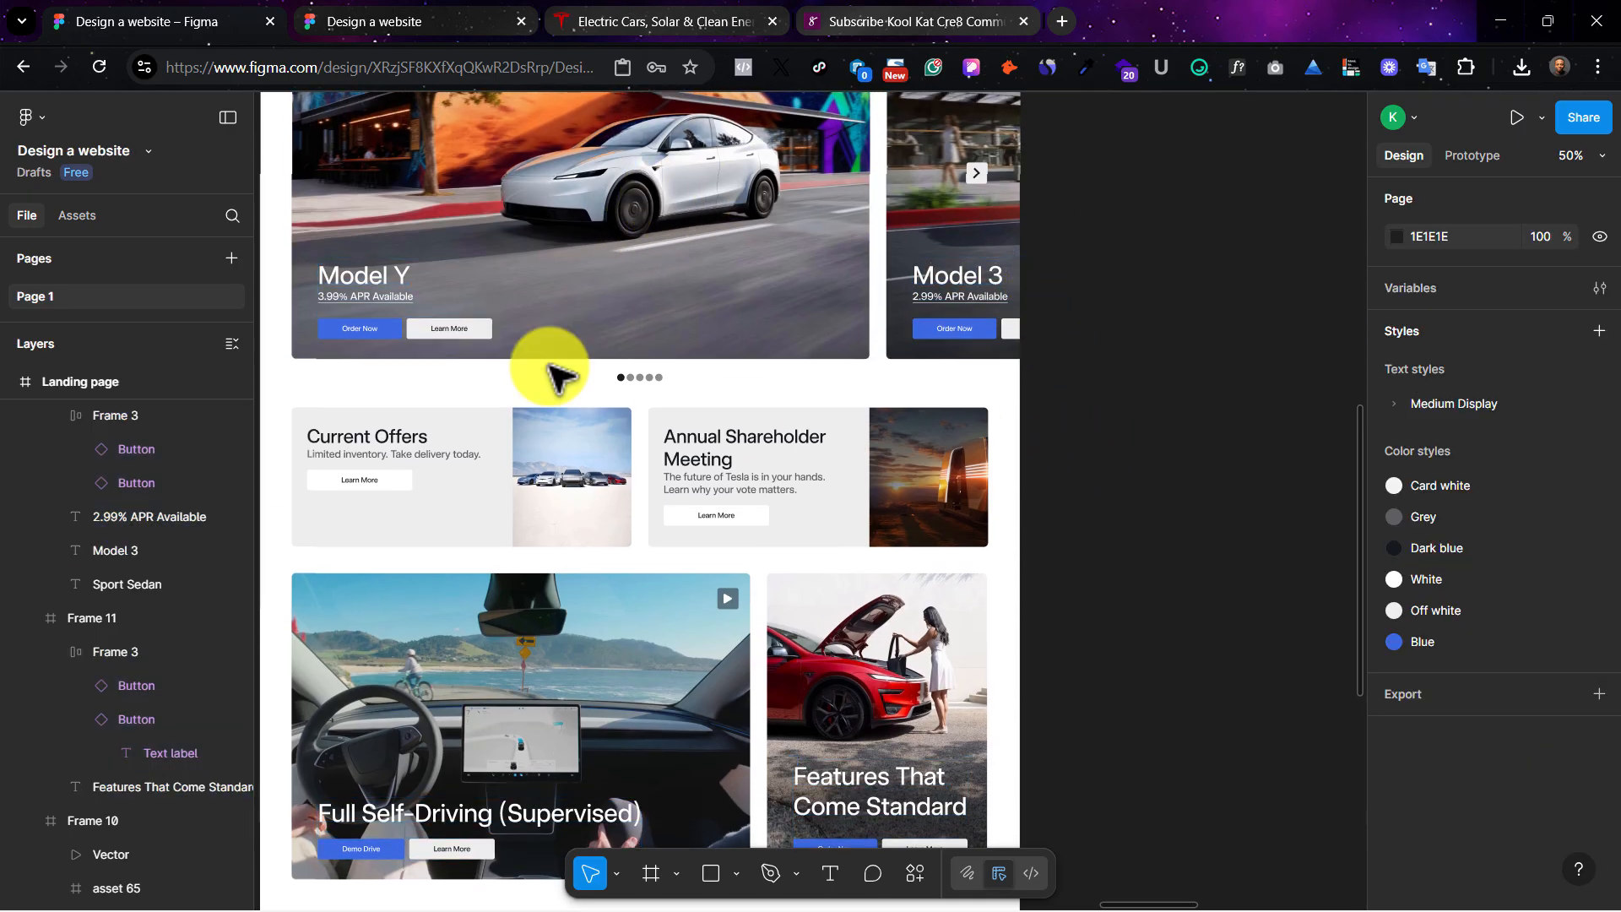
Step: Compare the Features That Come Standard card with the Tesla site and delete its Learn More button
scroll(617, 350, "up", 2)
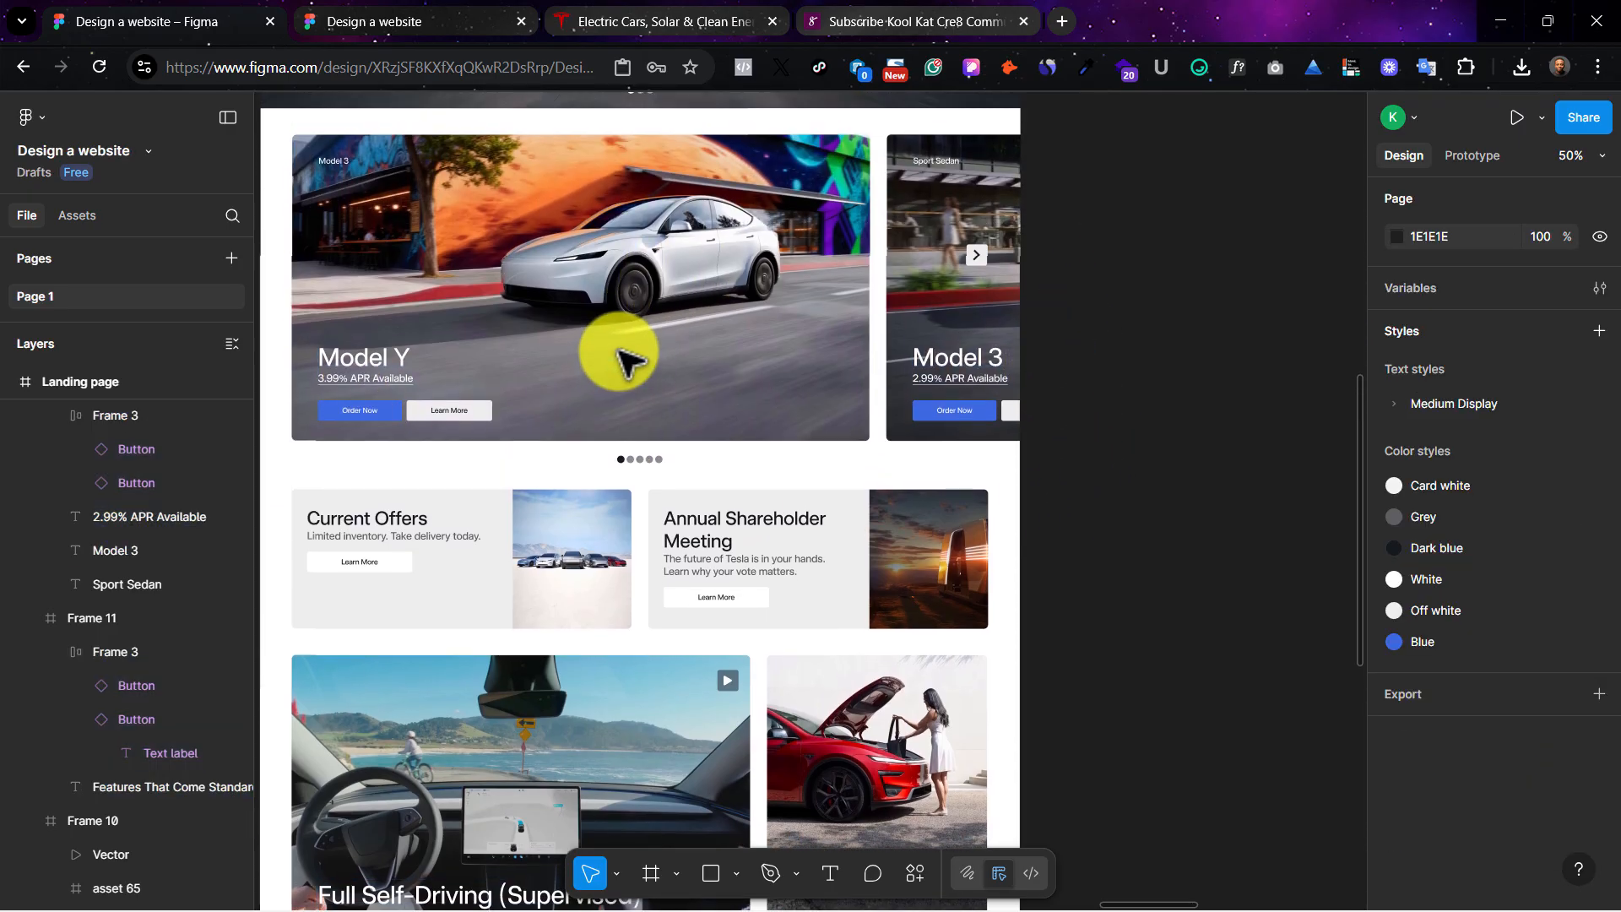
scroll(617, 351, "down", 1)
scroll(854, 682, "down", 4)
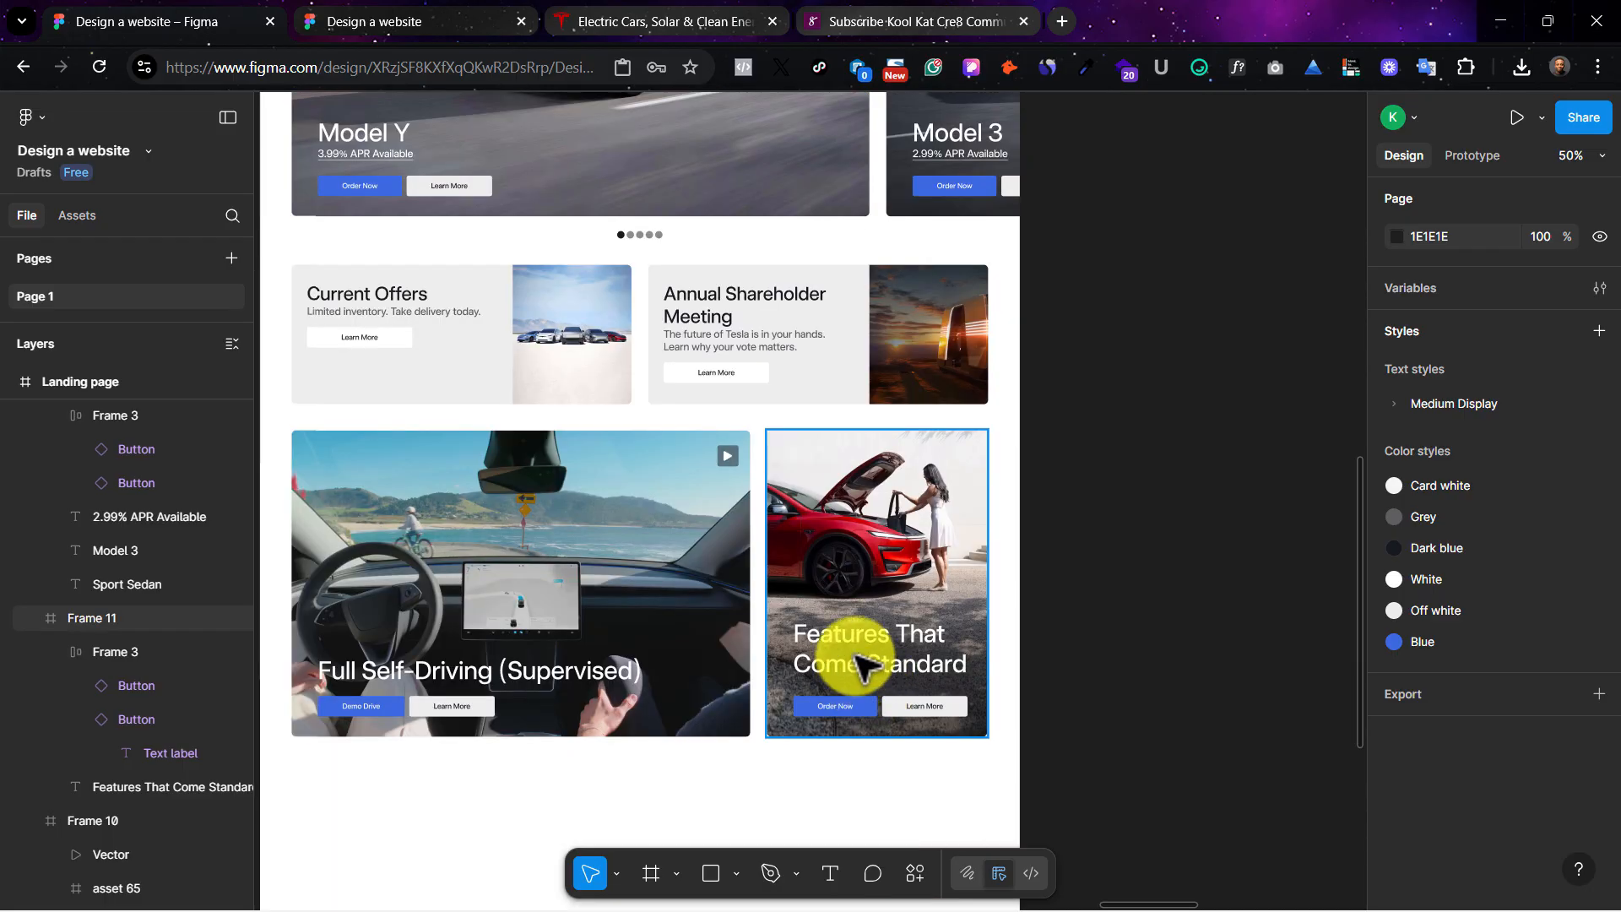
left_click(914, 484)
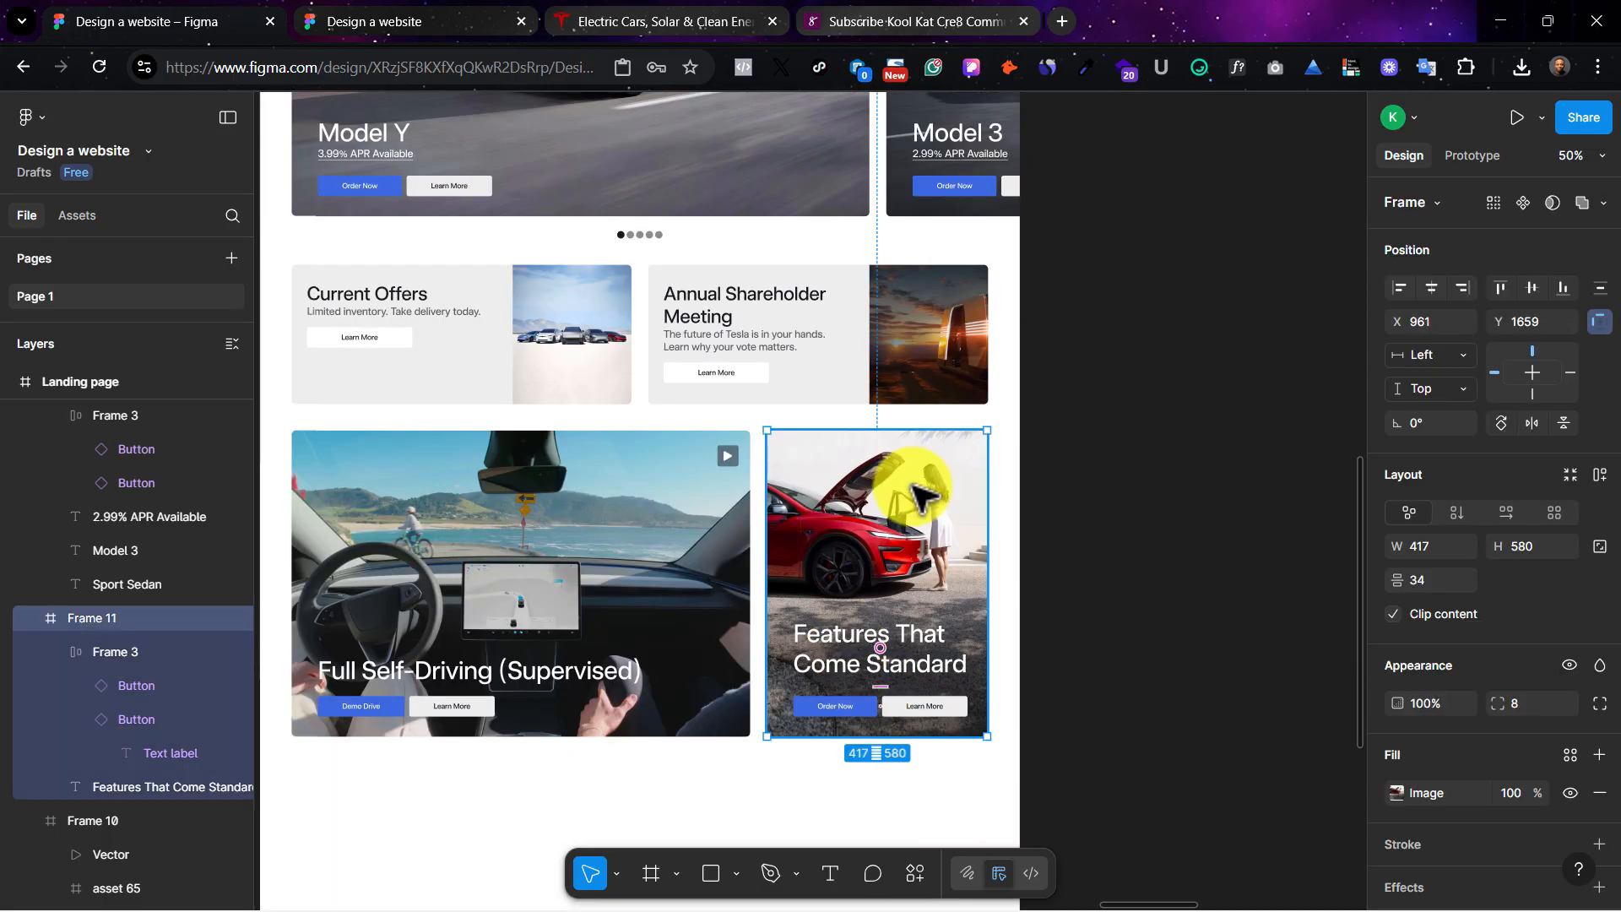
left_click(644, 17)
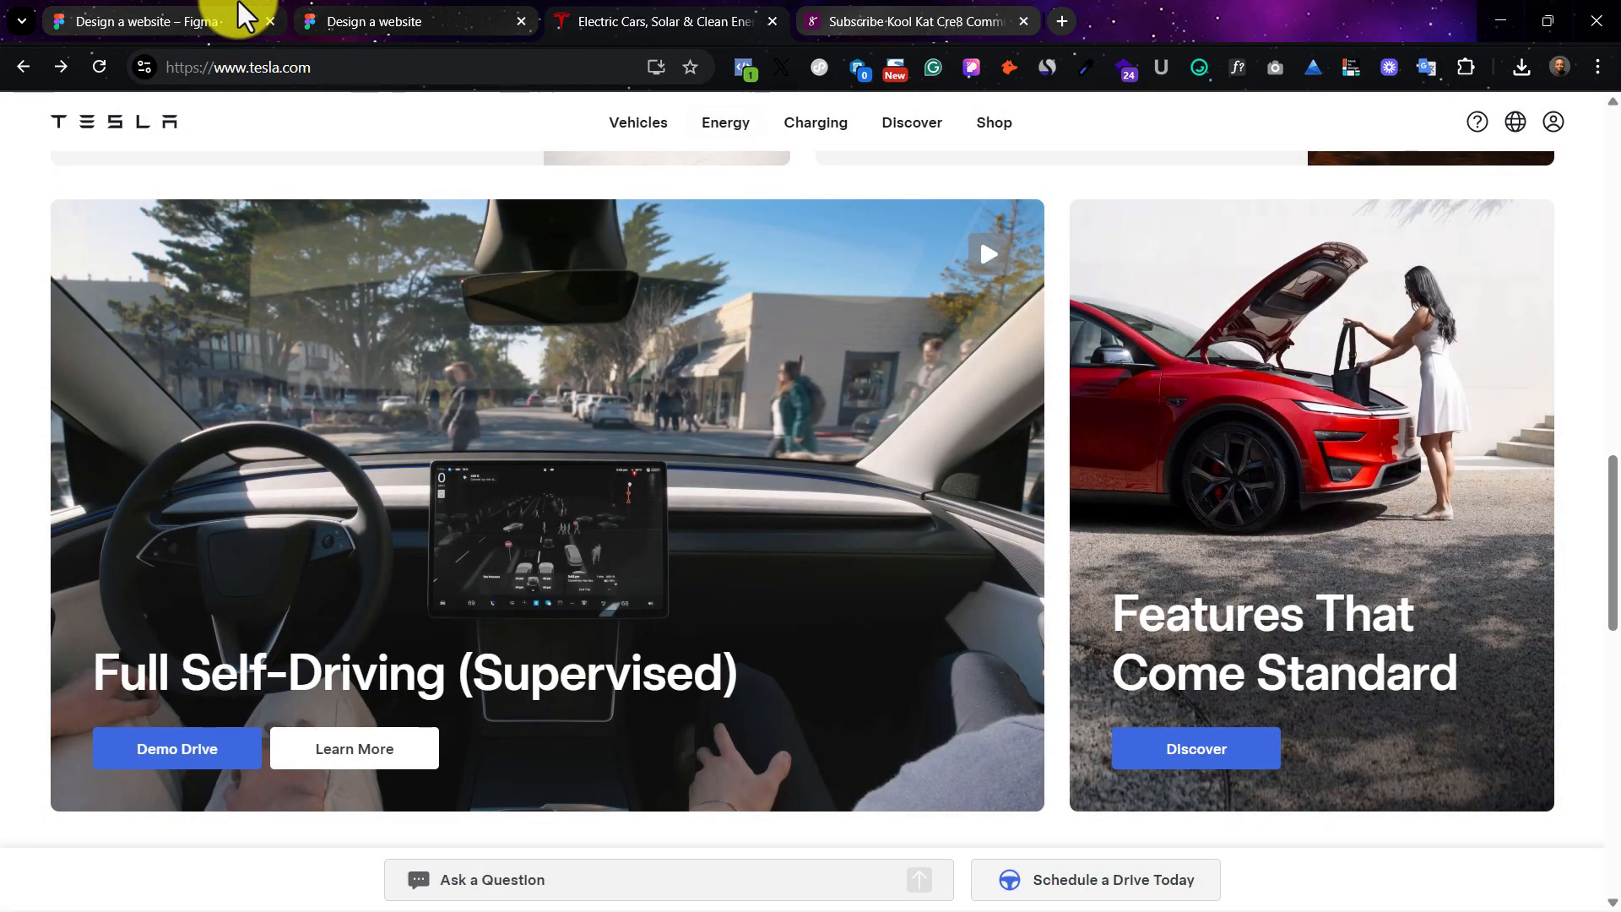
left_click(239, 15)
left_click(912, 724)
key("shift+2")
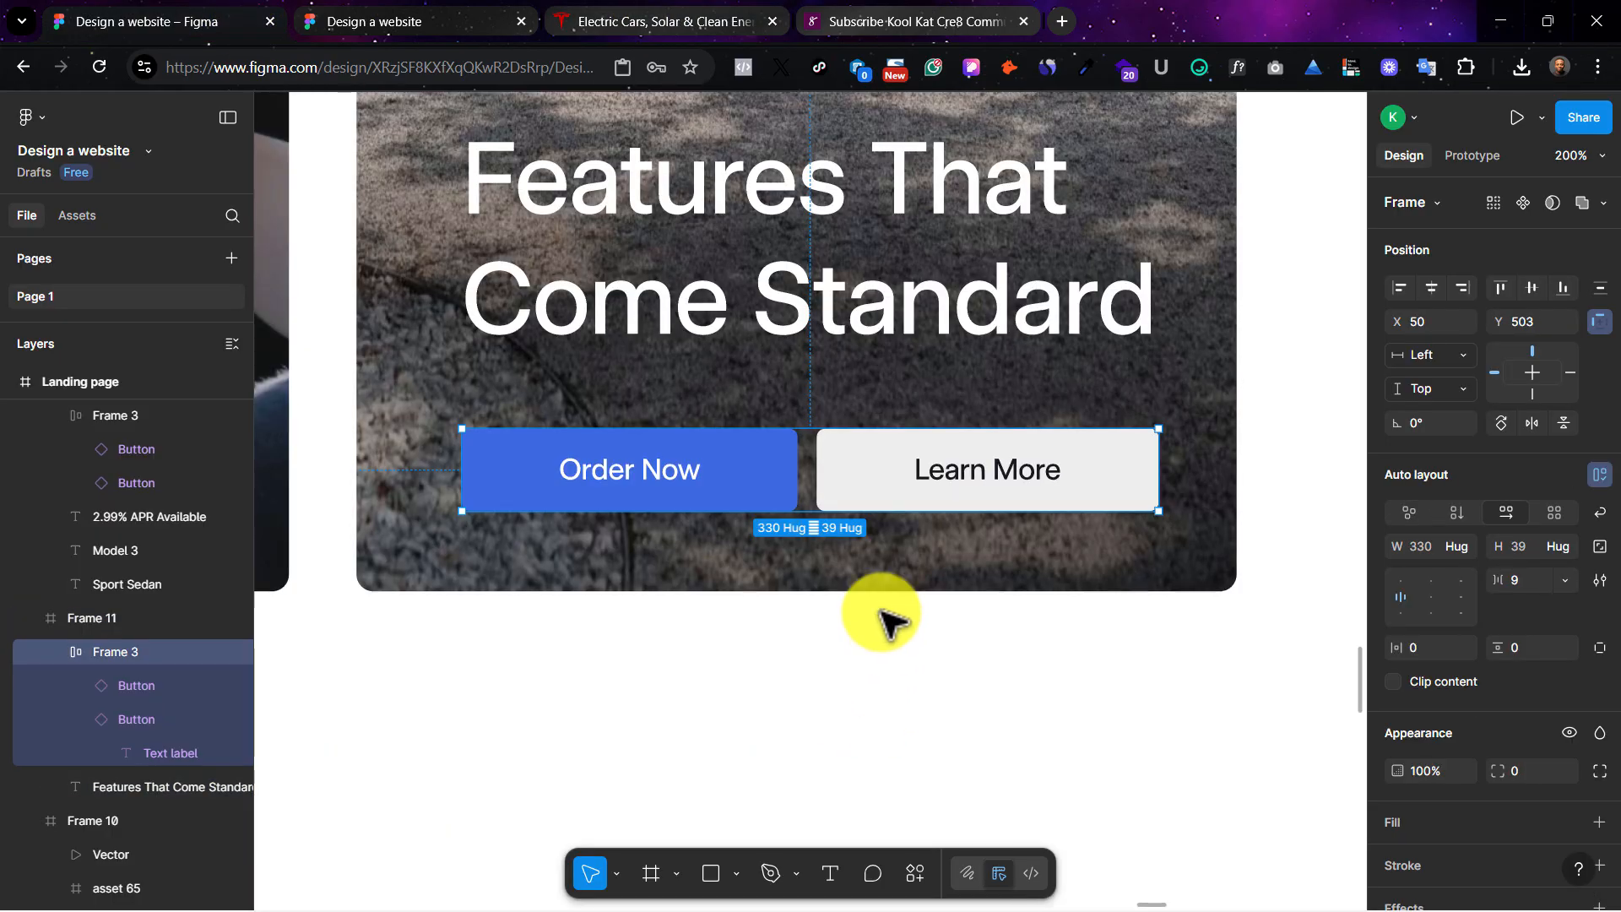
left_click(926, 487)
key("Delete")
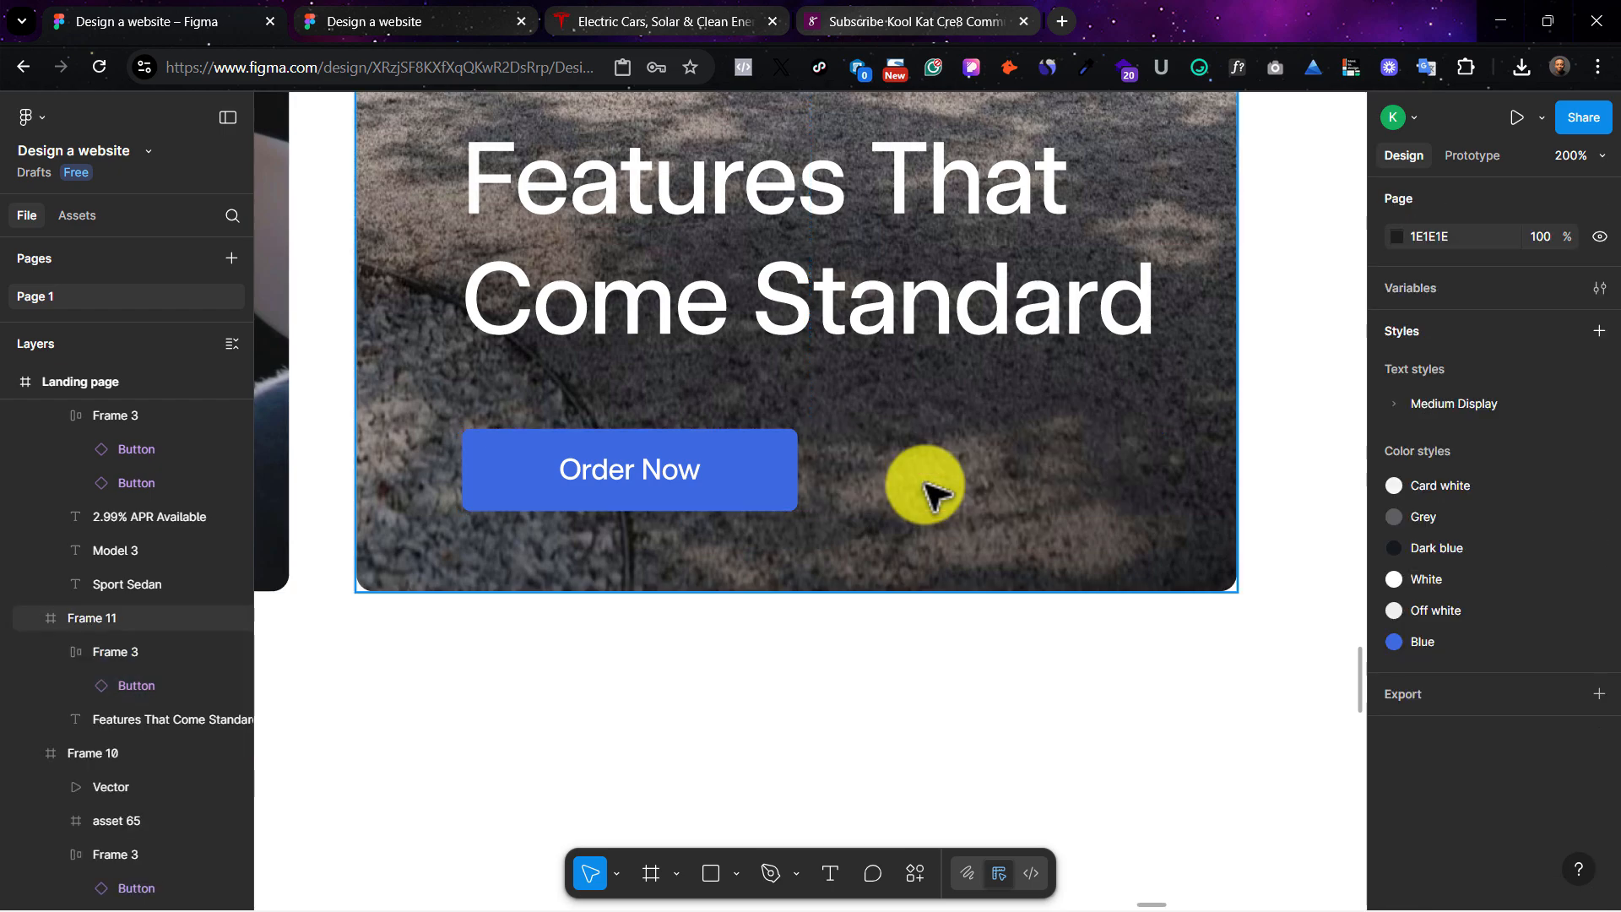
Step: Take the Features card's remaining button out of its wrapper frame, delete that empty frame, and relabel the button "Discover"
left_click(566, 448)
left_click(109, 684)
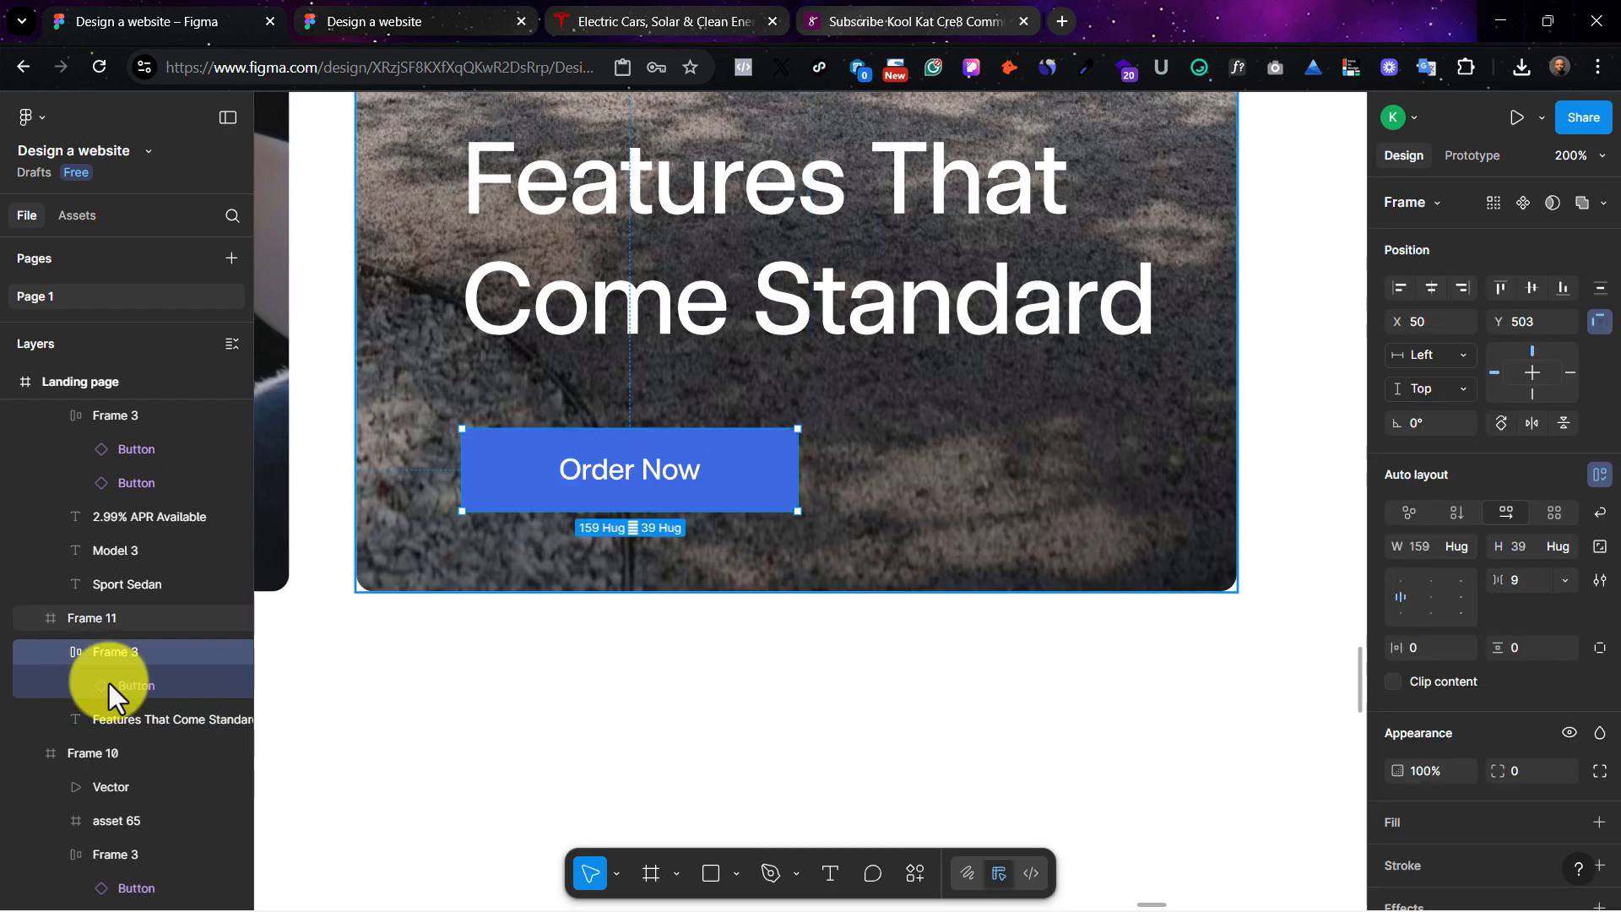
left_click_drag(144, 691, 142, 645)
left_click(146, 687)
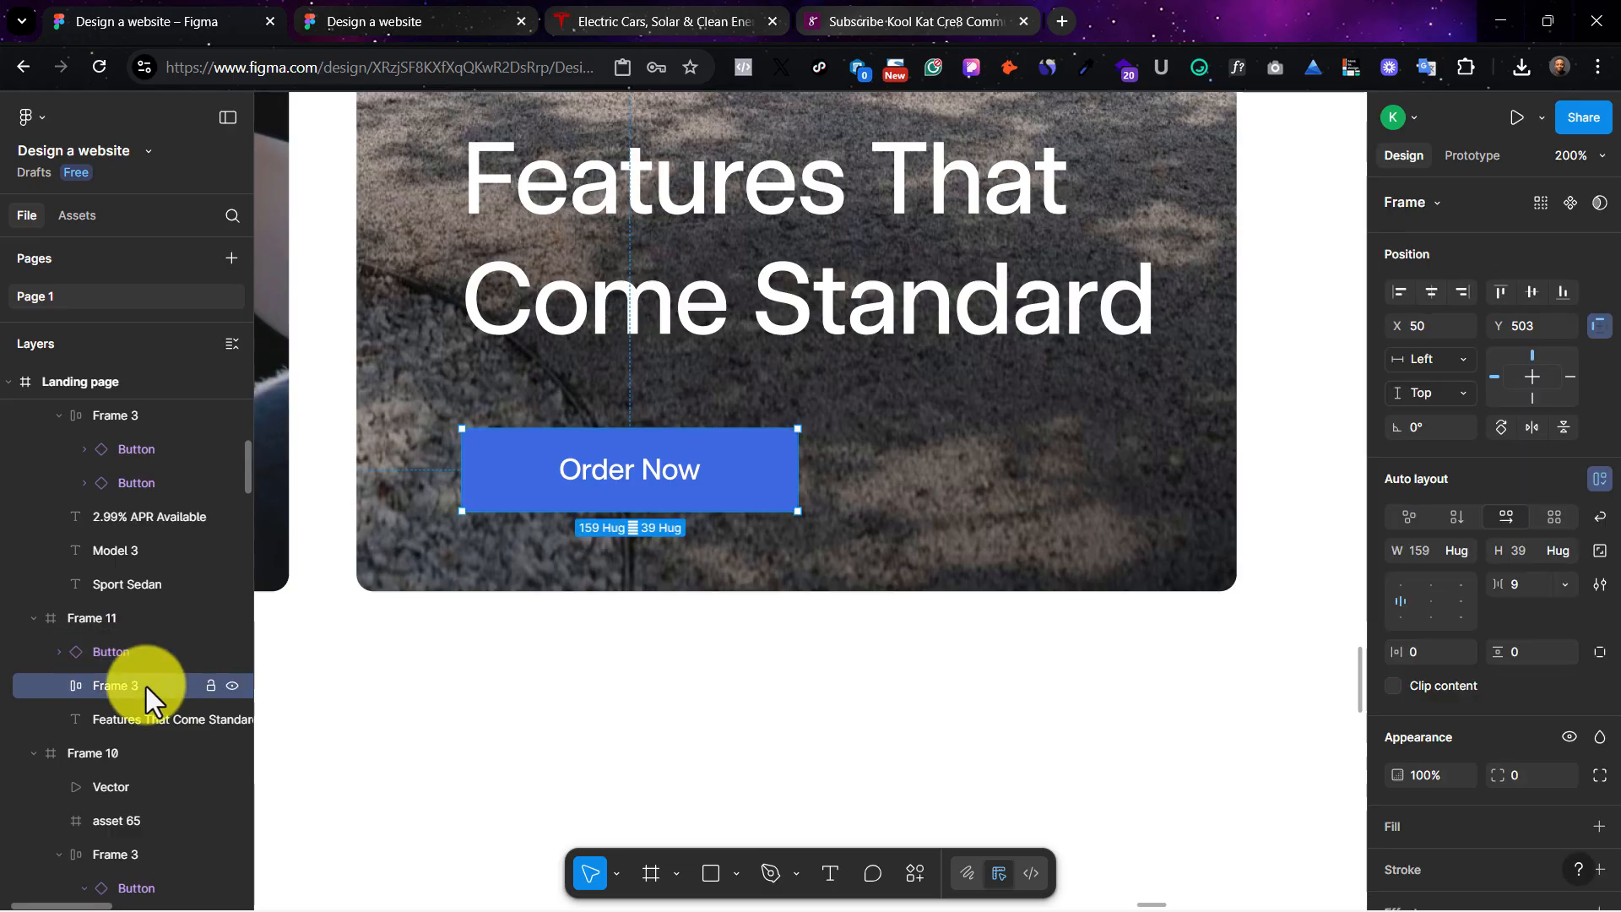
key("Delete")
double_click(645, 475)
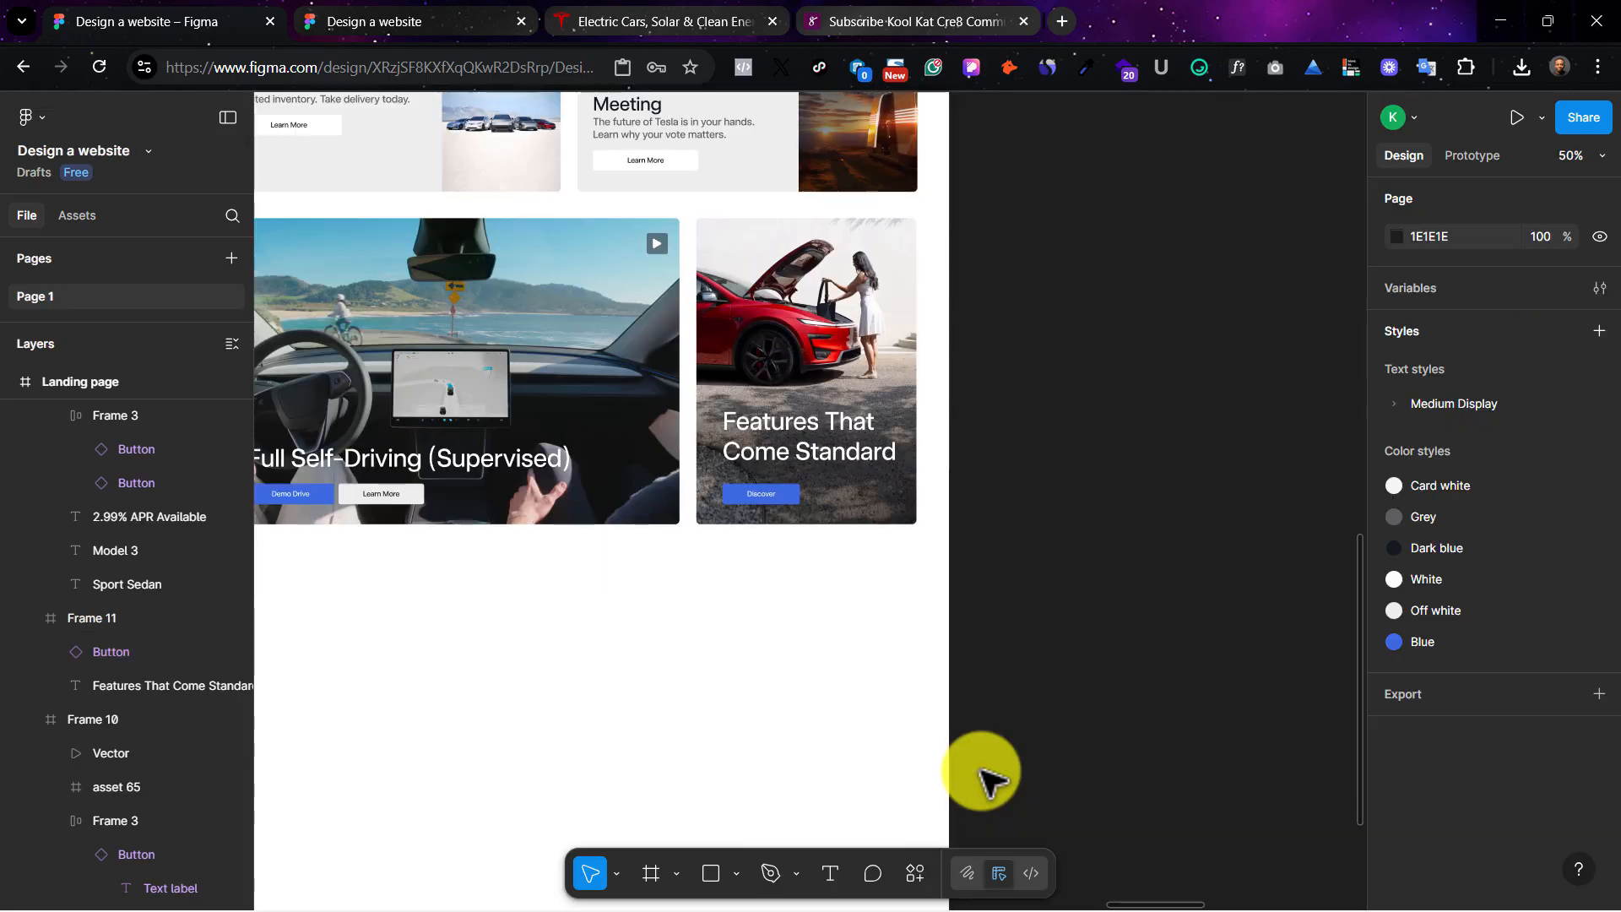
Step: Duplicate the Model Y and Model 3 carousel cards beneath the Full Self-Driving and Features cards, at about Y 2288
scroll(979, 772, "up", 5)
scroll(979, 773, "left", 3)
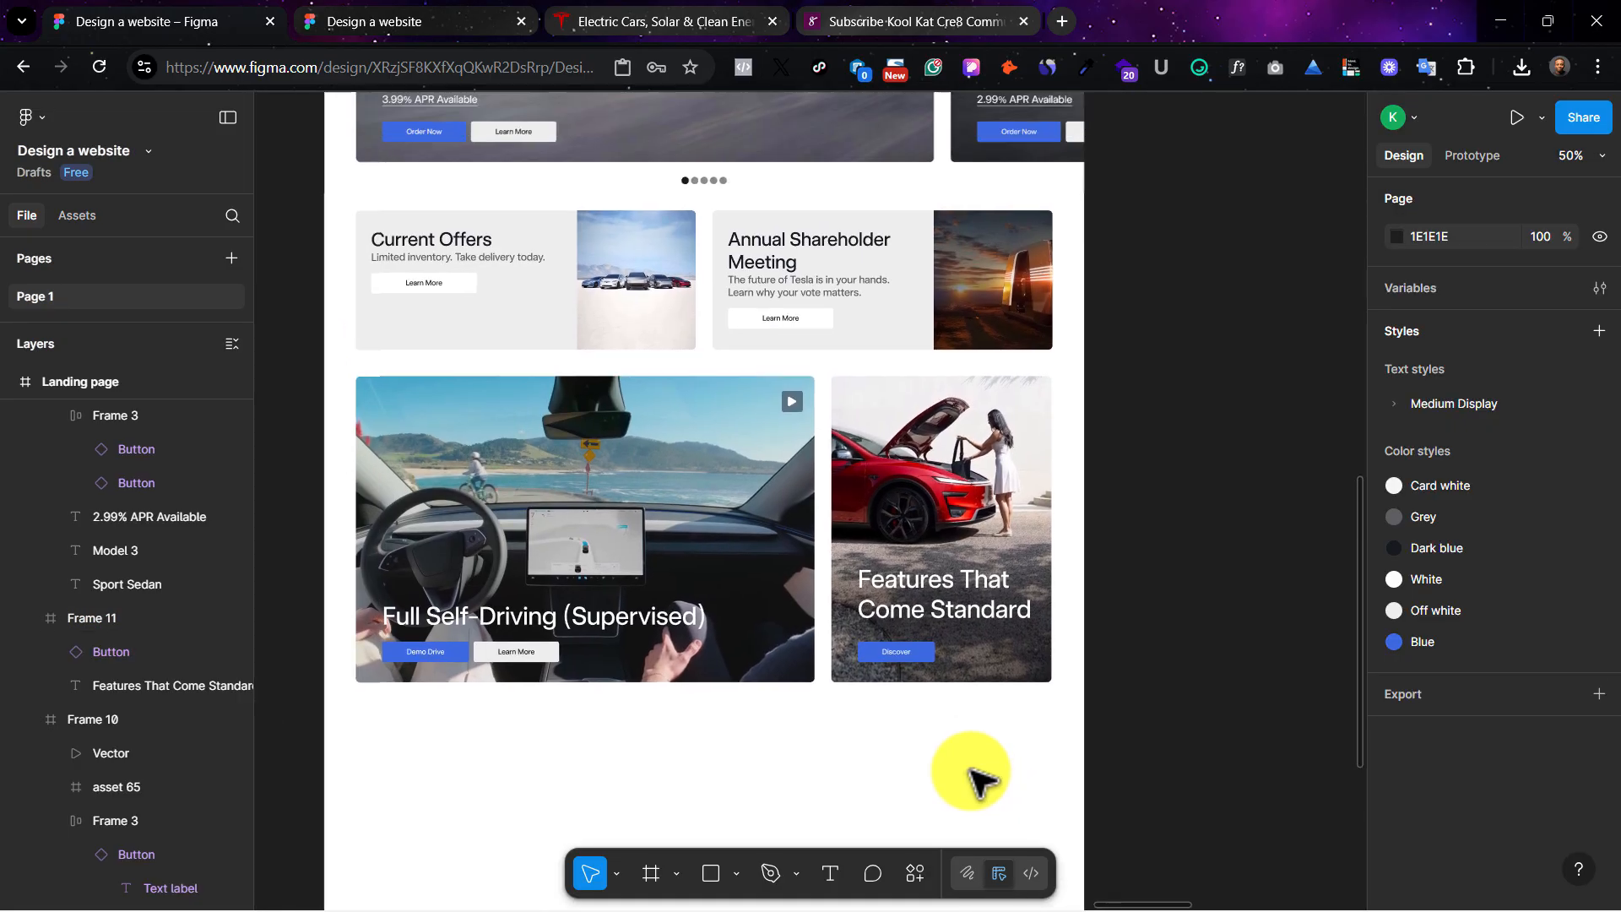
scroll(760, 308, "up", 1)
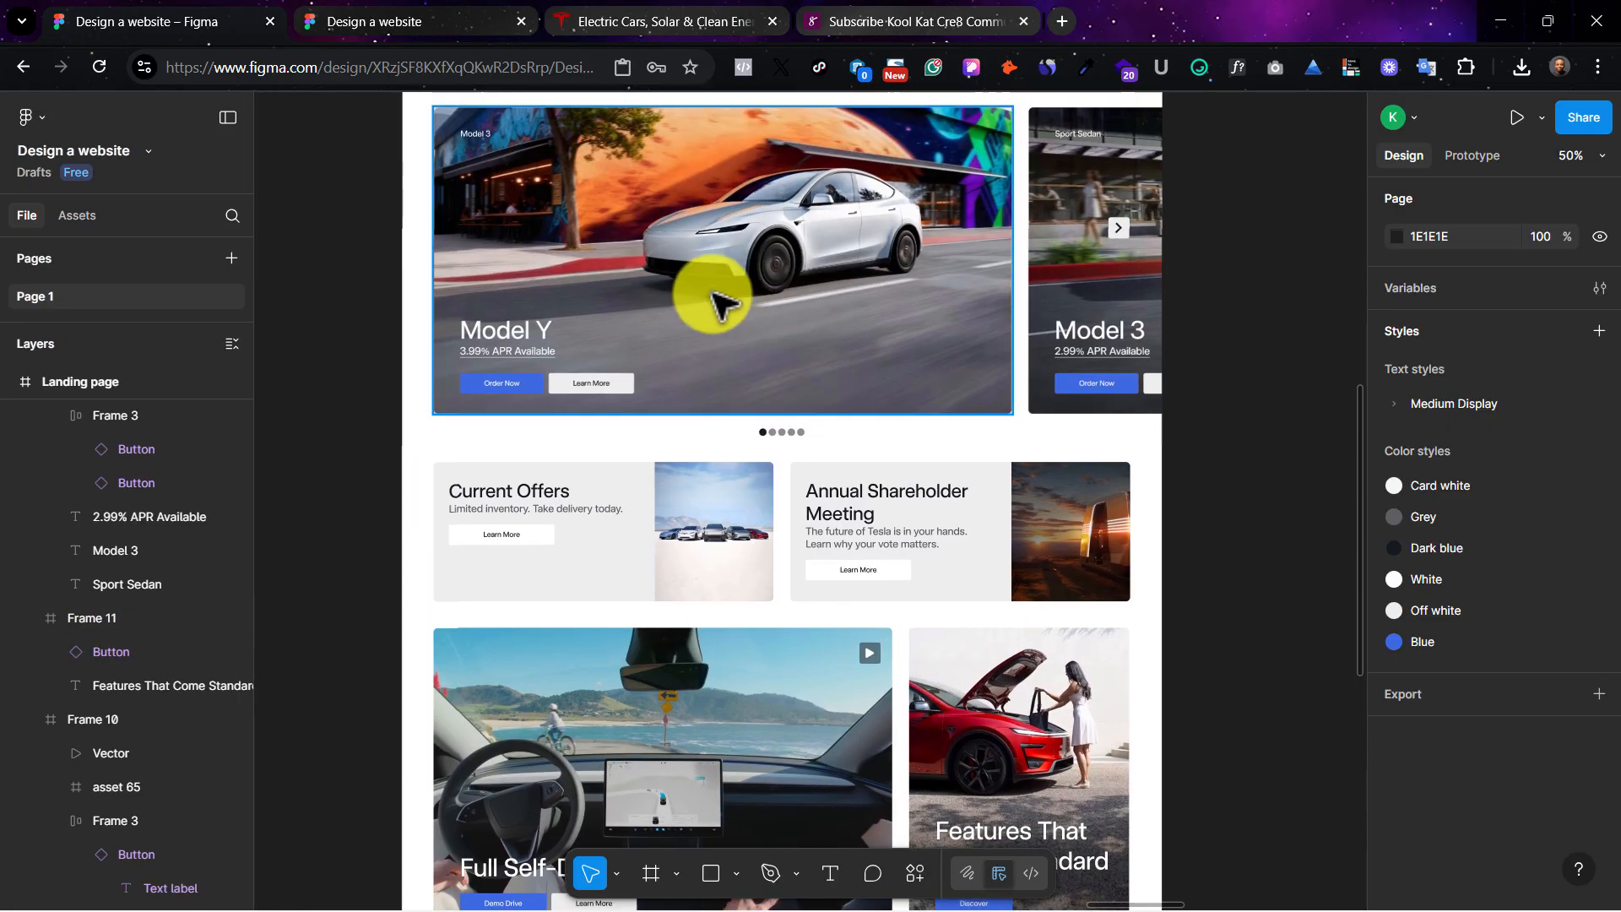
left_click(656, 275)
left_click(1103, 183, "shift")
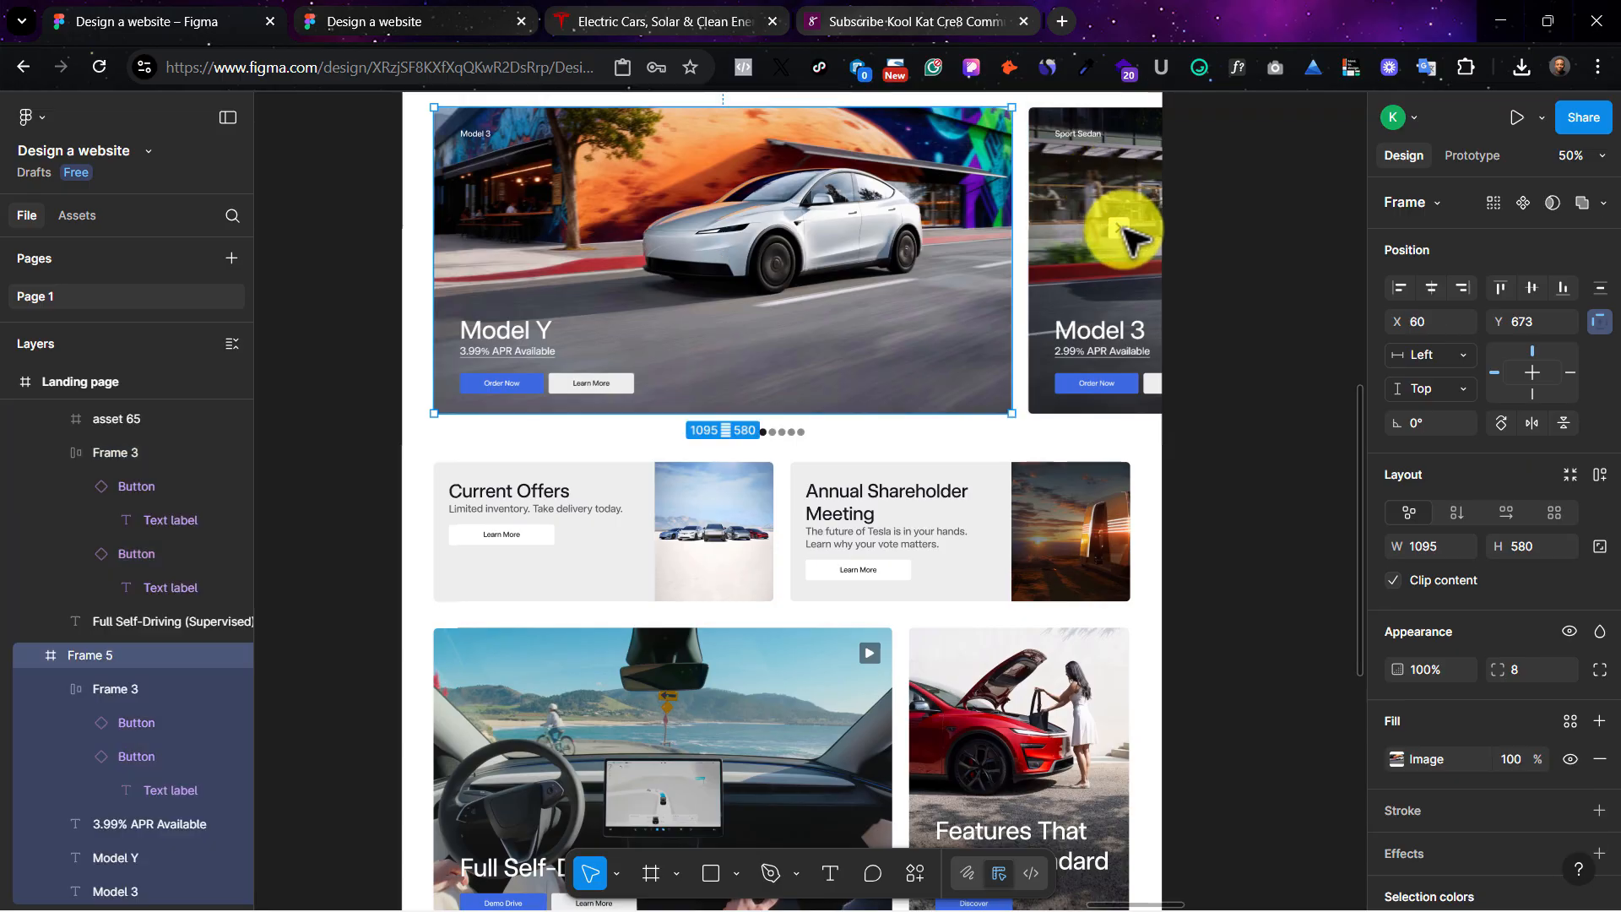
left_click(1119, 228)
left_click(1086, 160)
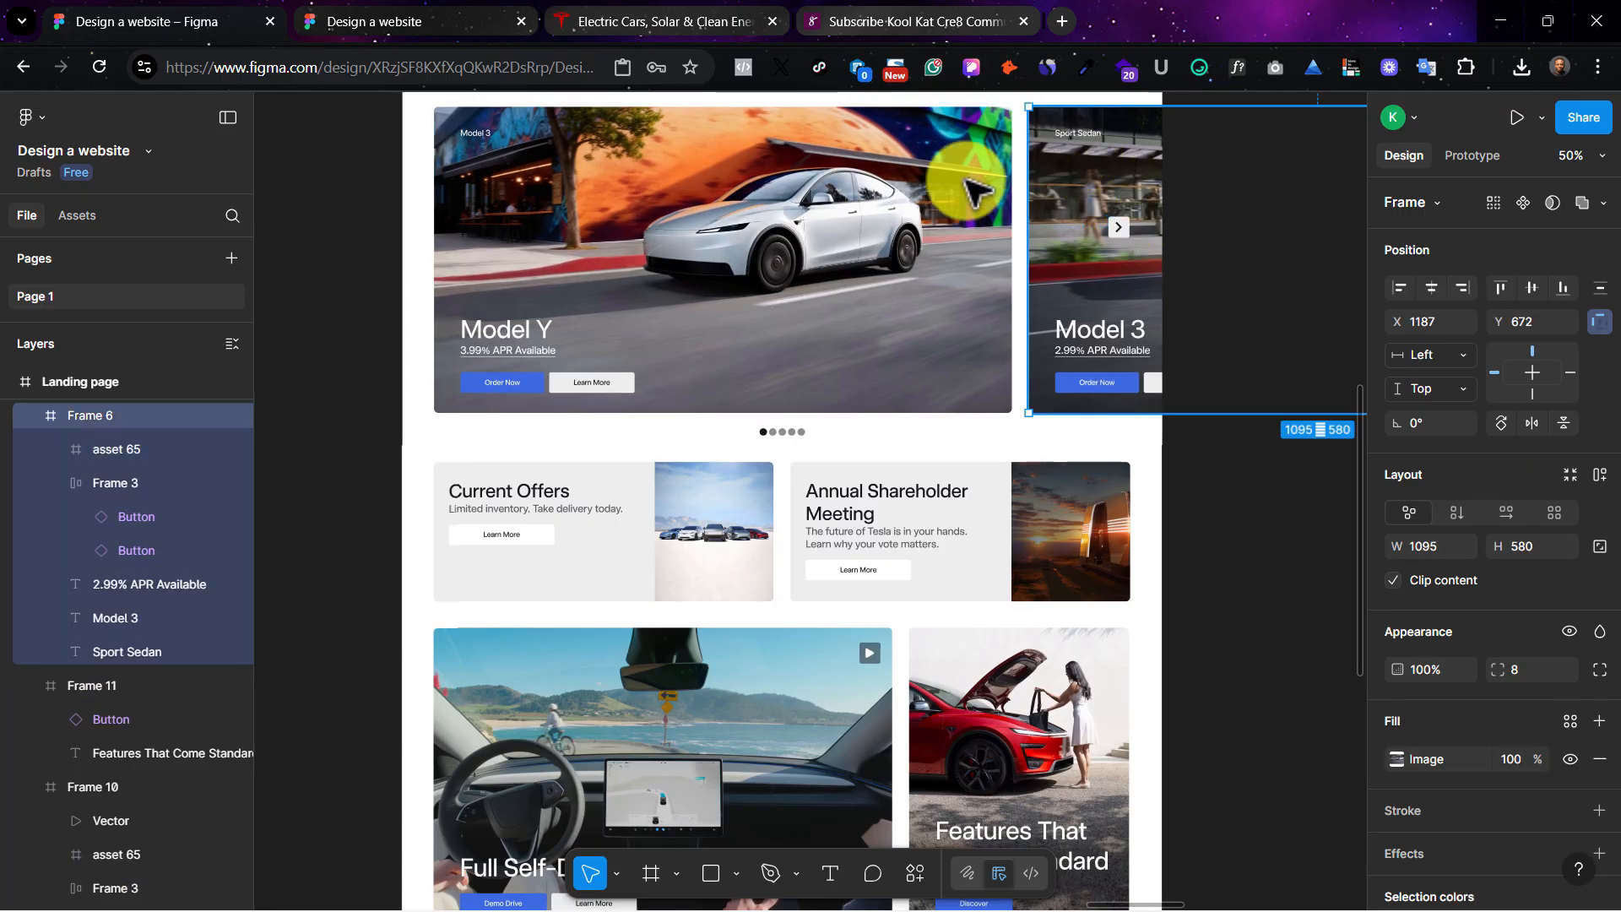
left_click(803, 188, "shift")
left_click_drag(1066, 680, 749, 680)
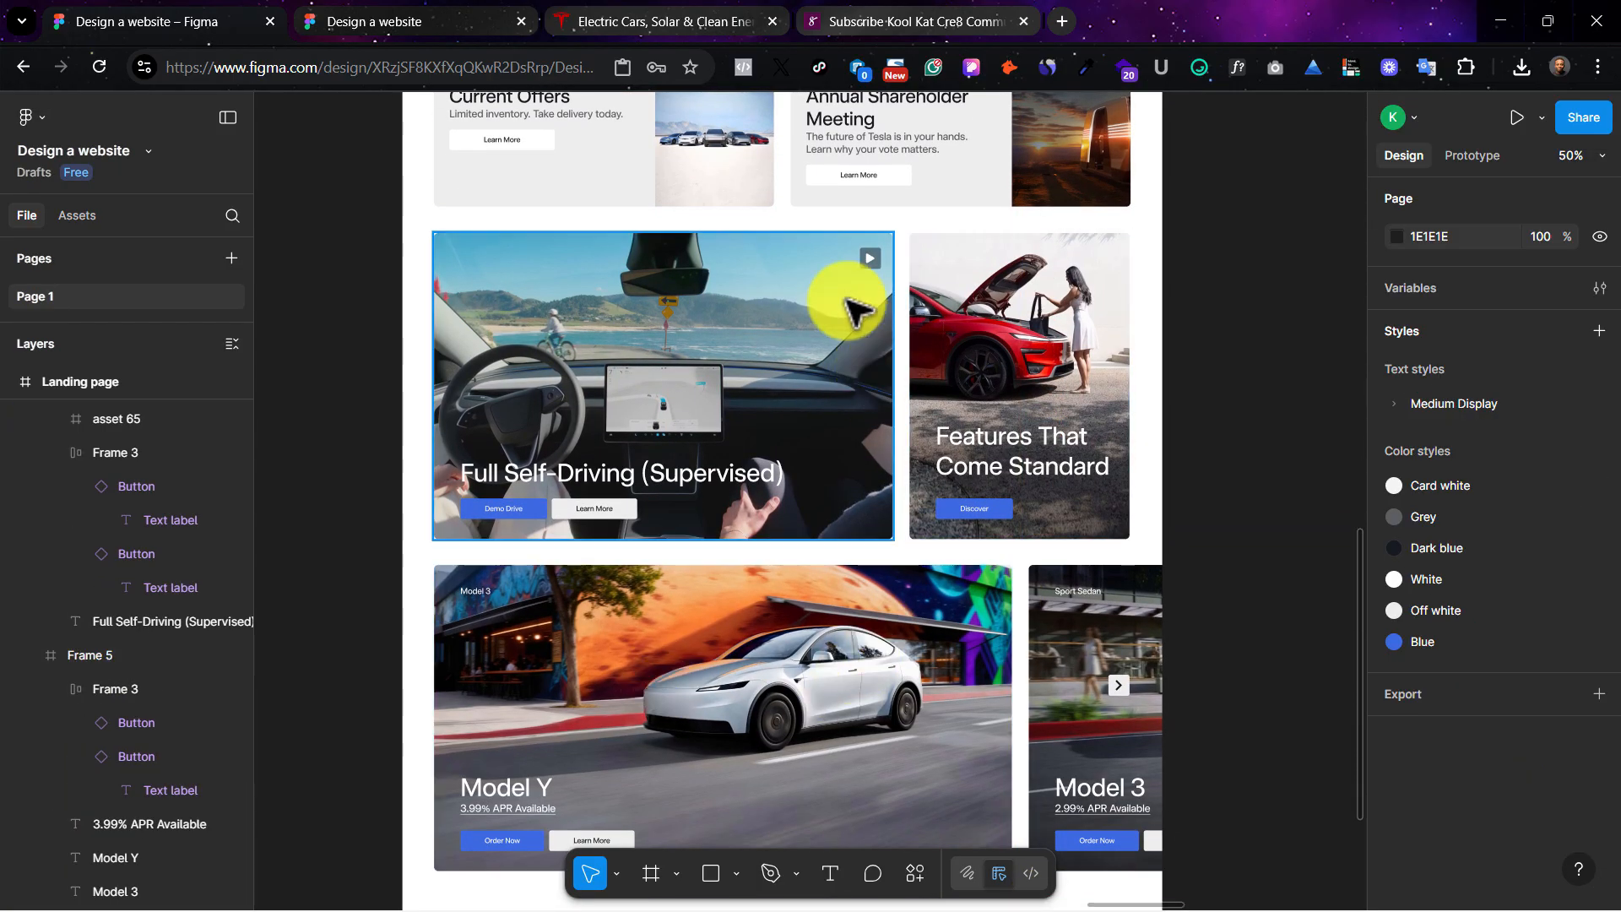
Step: Replace the lower Model Y card's heading with "Solar Panels" copied from the Tesla site
left_click(692, 19)
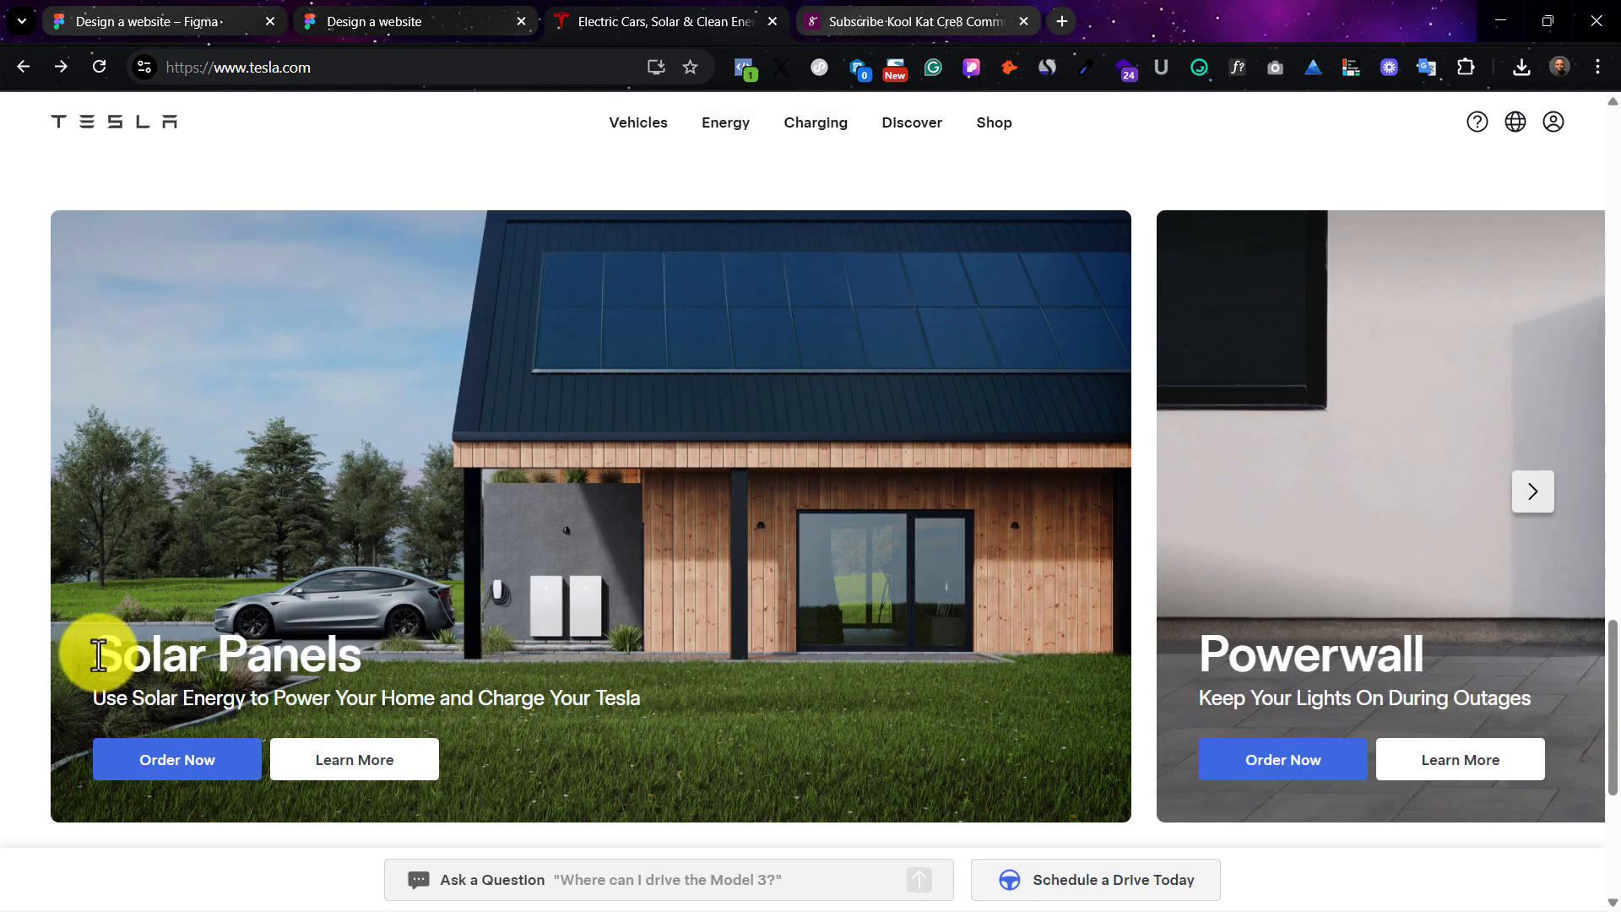
left_click_drag(96, 655, 368, 651)
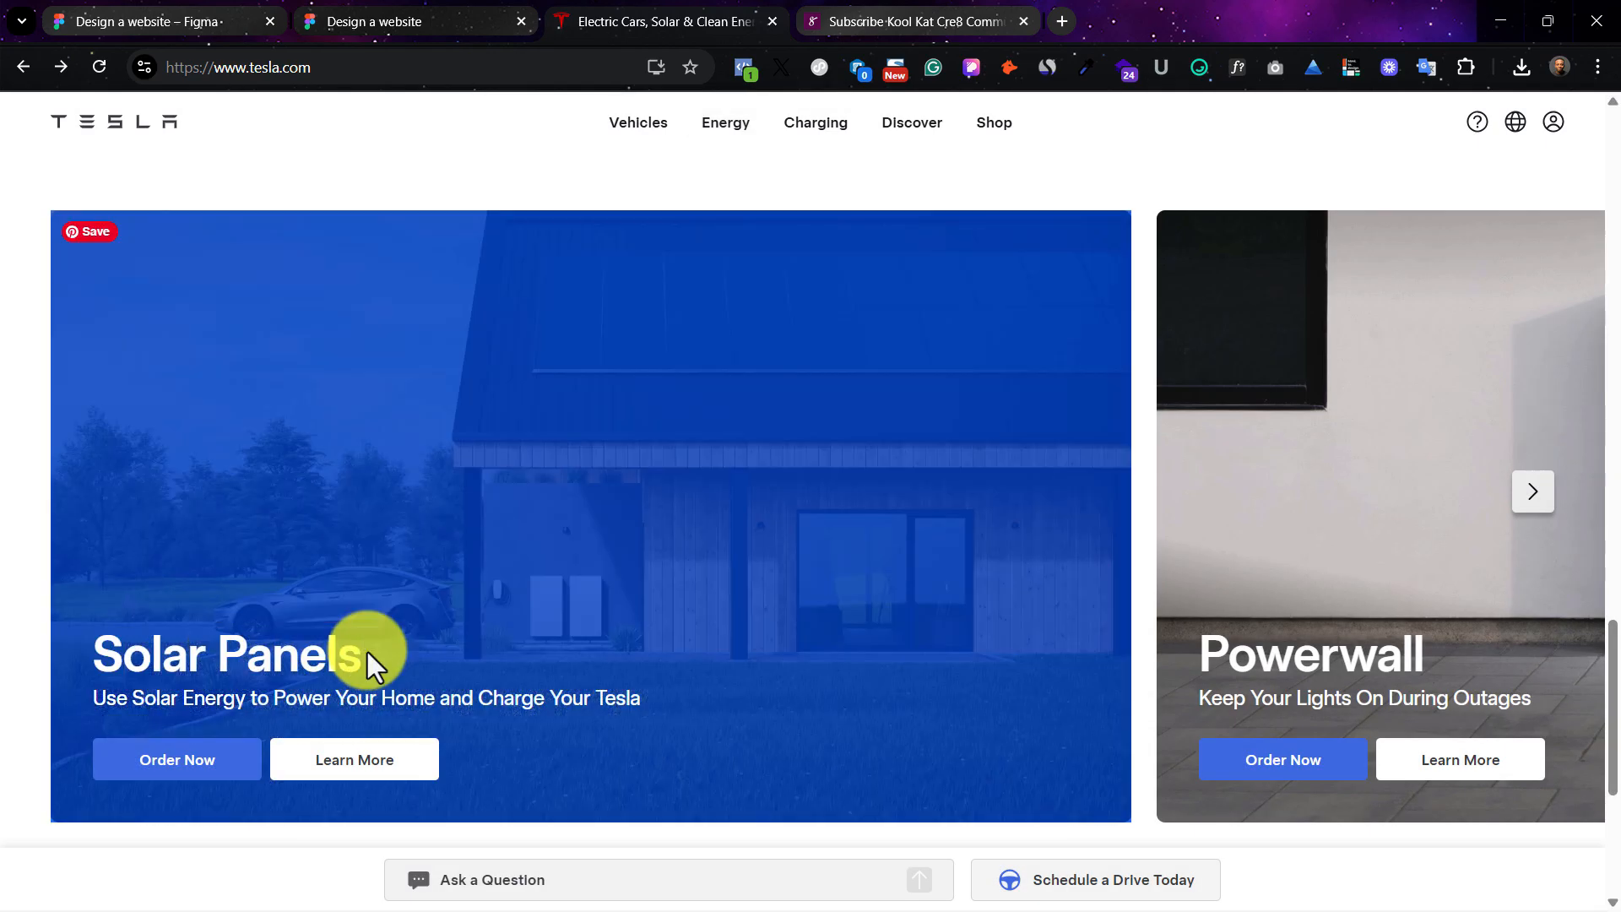
left_click(44, 574)
left_click_drag(92, 650, 317, 648)
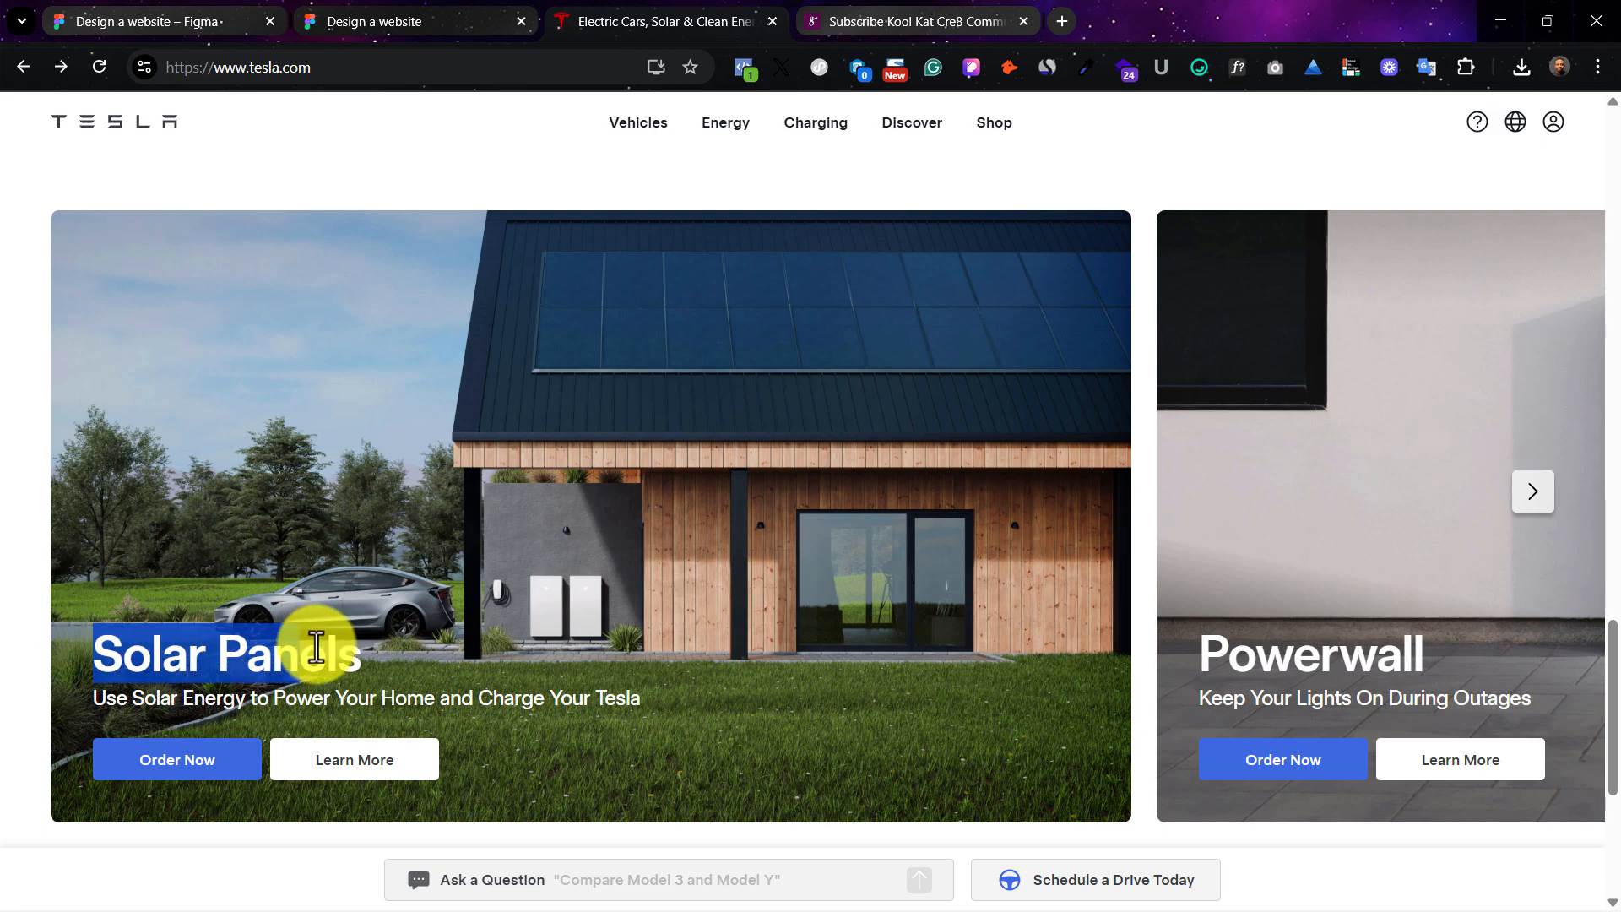
Step: Replace the Solar Panels card's APR line with "Use Solar Energy to Power Your Home and Charge Your Tesla" and remove its underline
left_click(416, 706)
left_click_drag(636, 704, 517, 695)
key("ctrl+c")
left_click(98, 698)
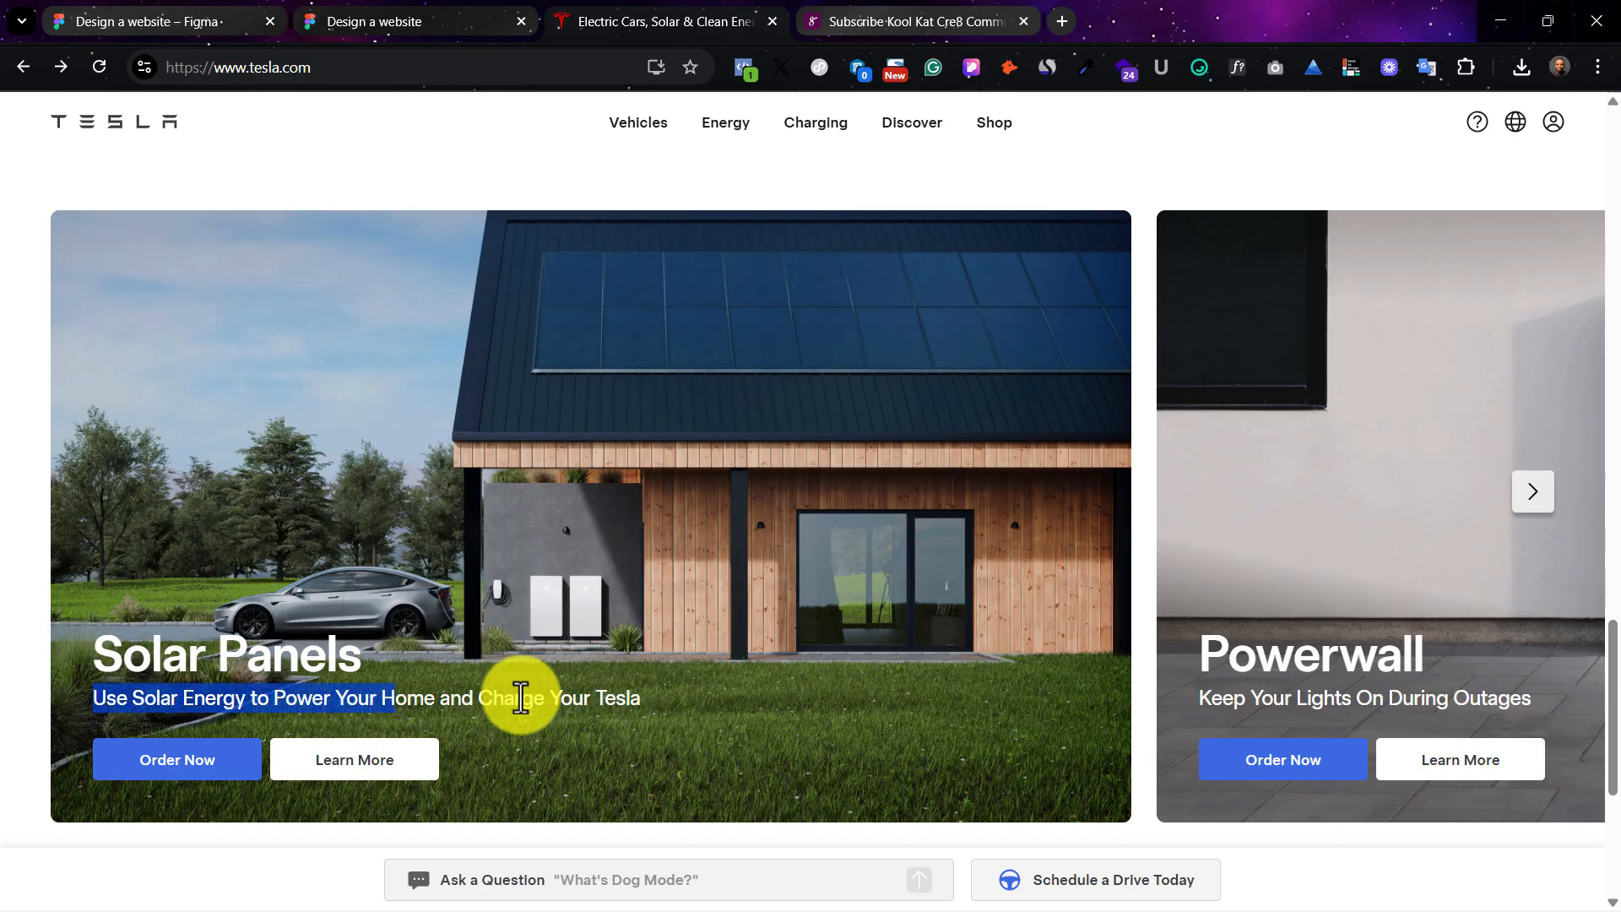
left_click(152, 21)
key("ctrl+equal")
key("ctrl+equal")
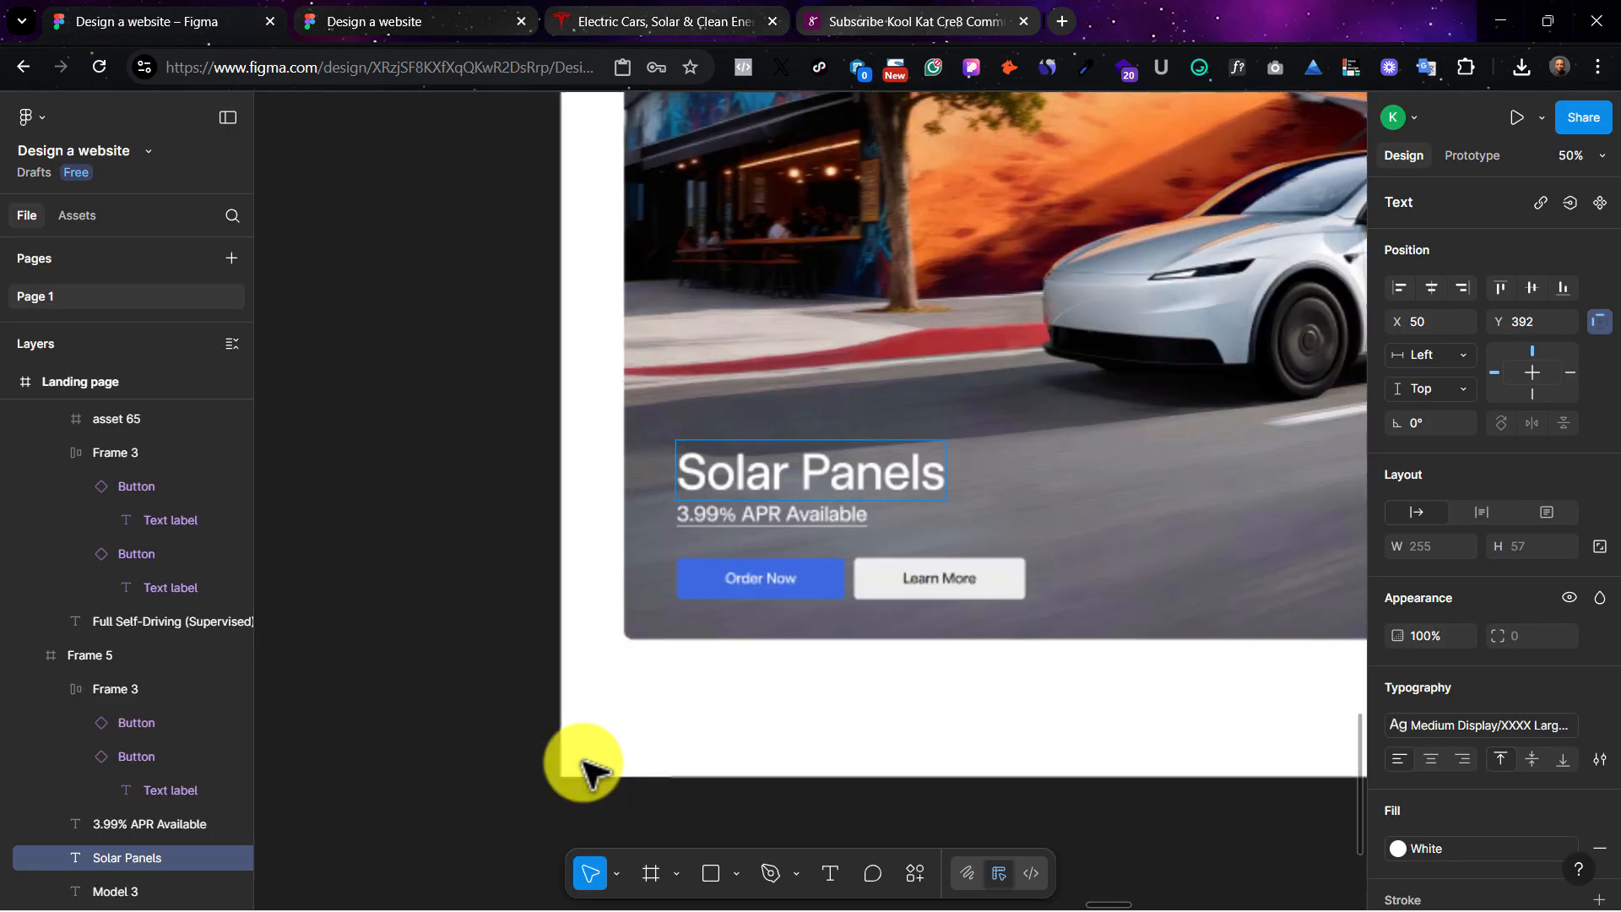
left_click(712, 557)
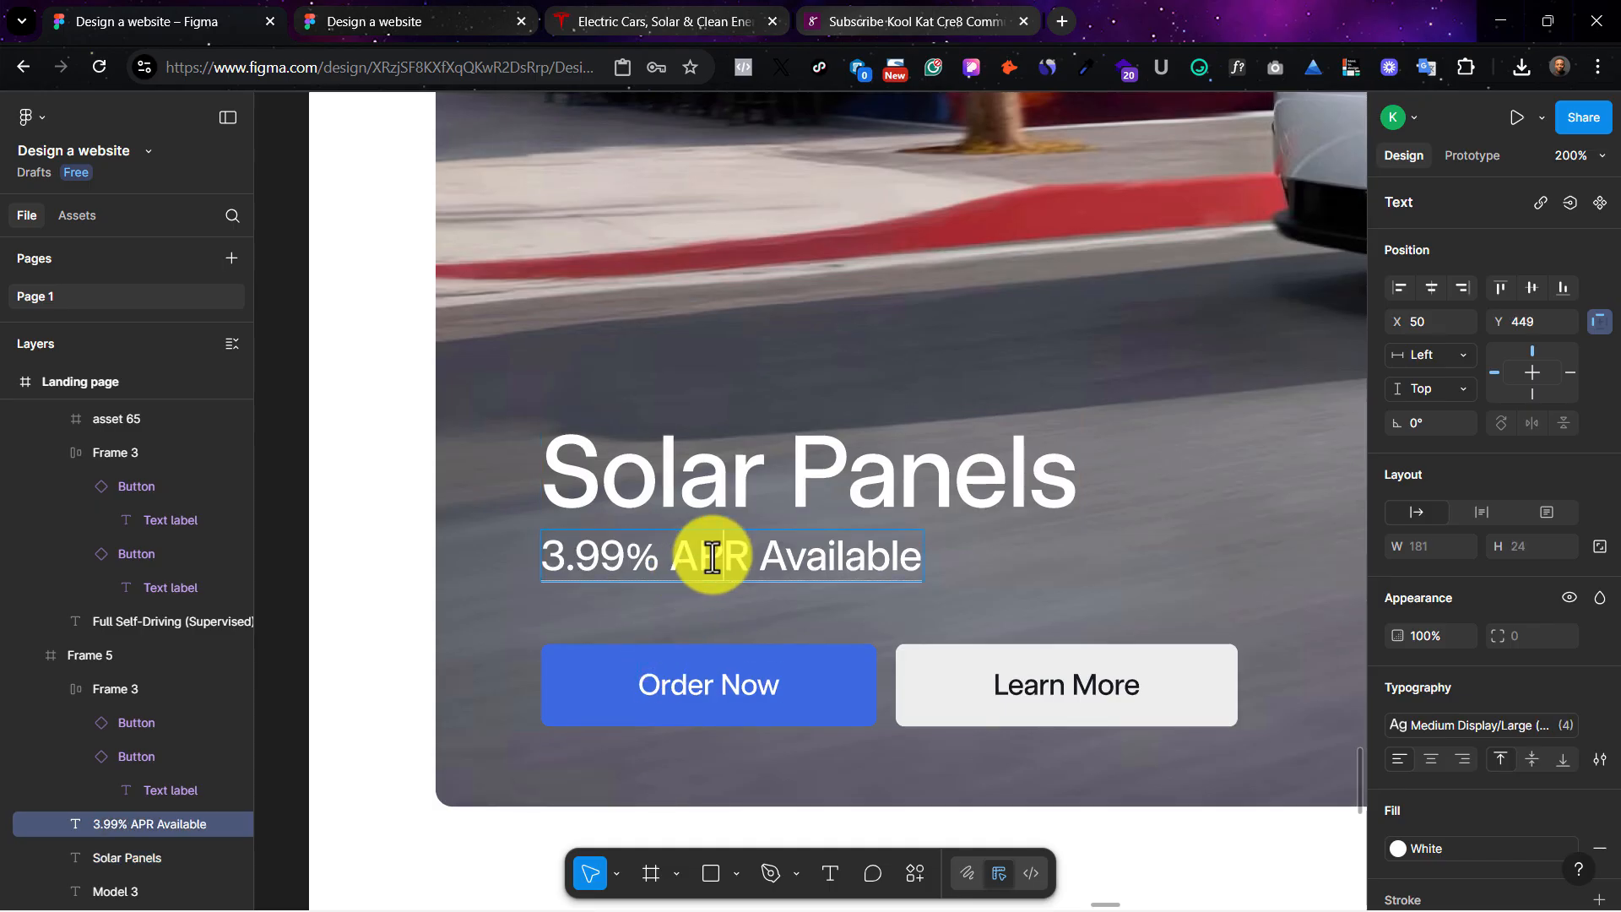
key("ctrl+v")
key("Escape")
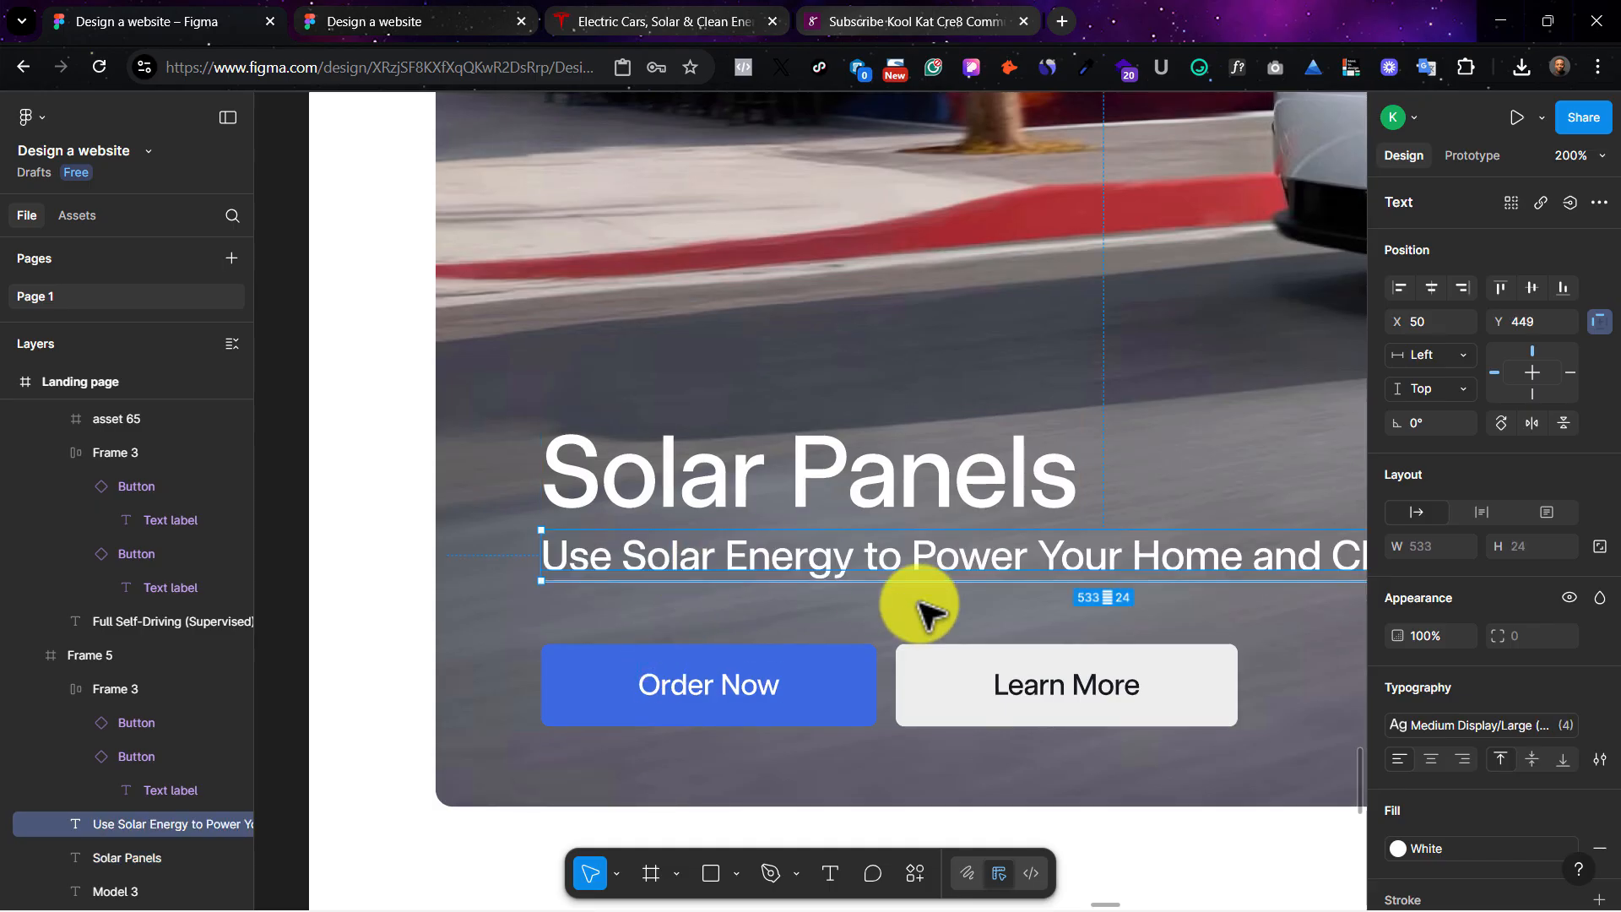
left_click(1600, 756)
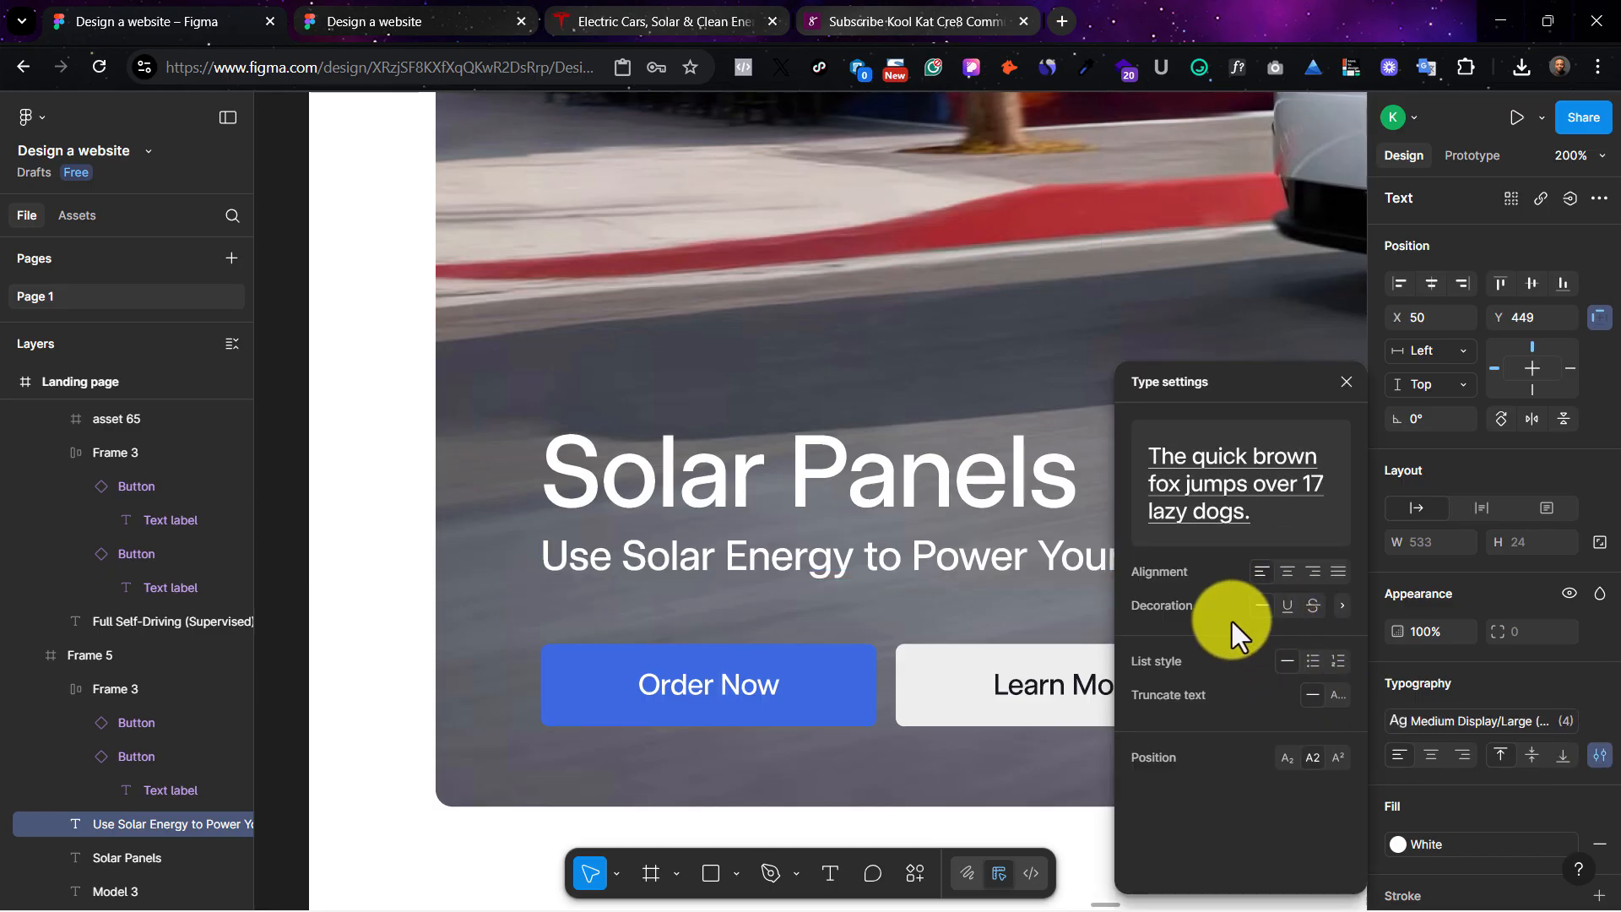
Step: Replace the Solar Panels card's car image fill with the photo of the house with rooftop solar panels
left_click(825, 787)
scroll(823, 787, "down", 2)
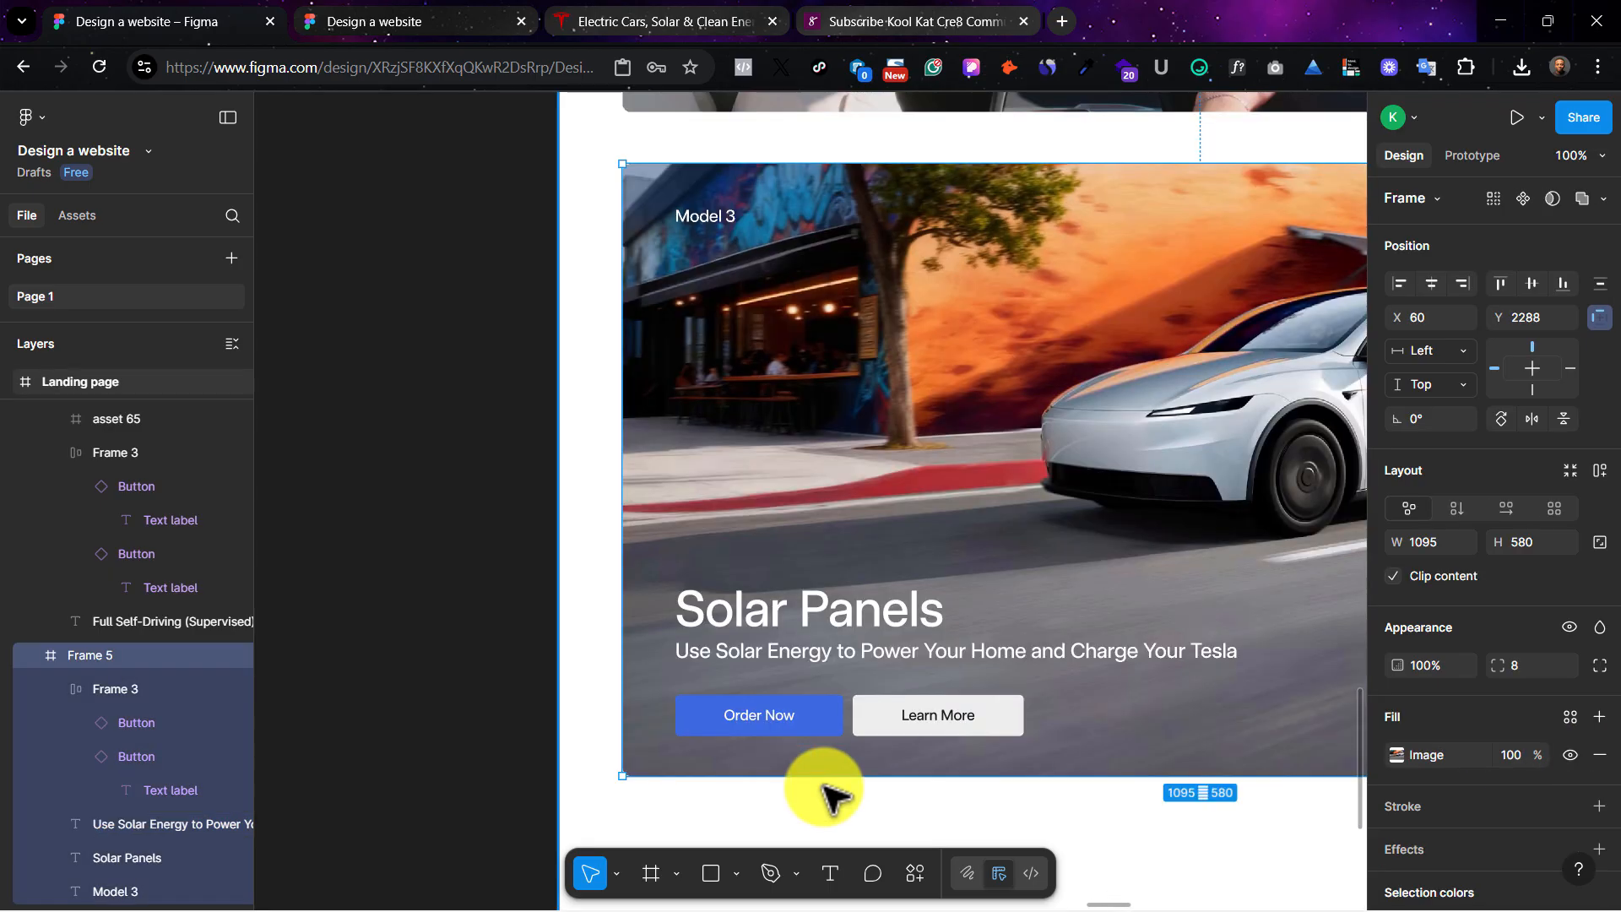
scroll(823, 787, "right", 4)
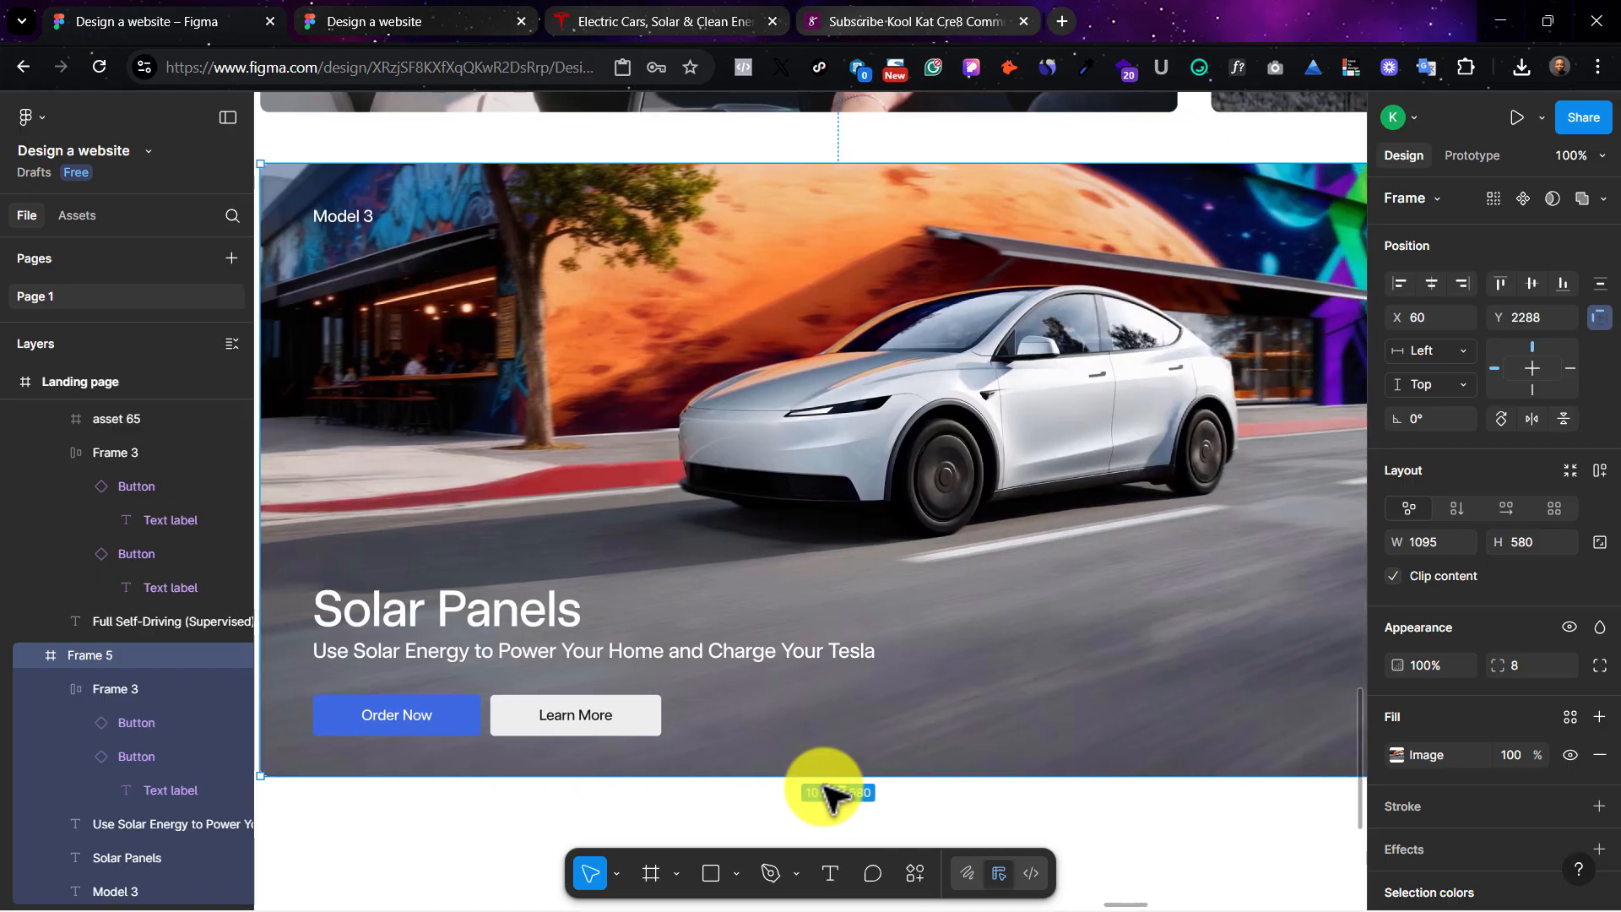
left_click(1397, 754)
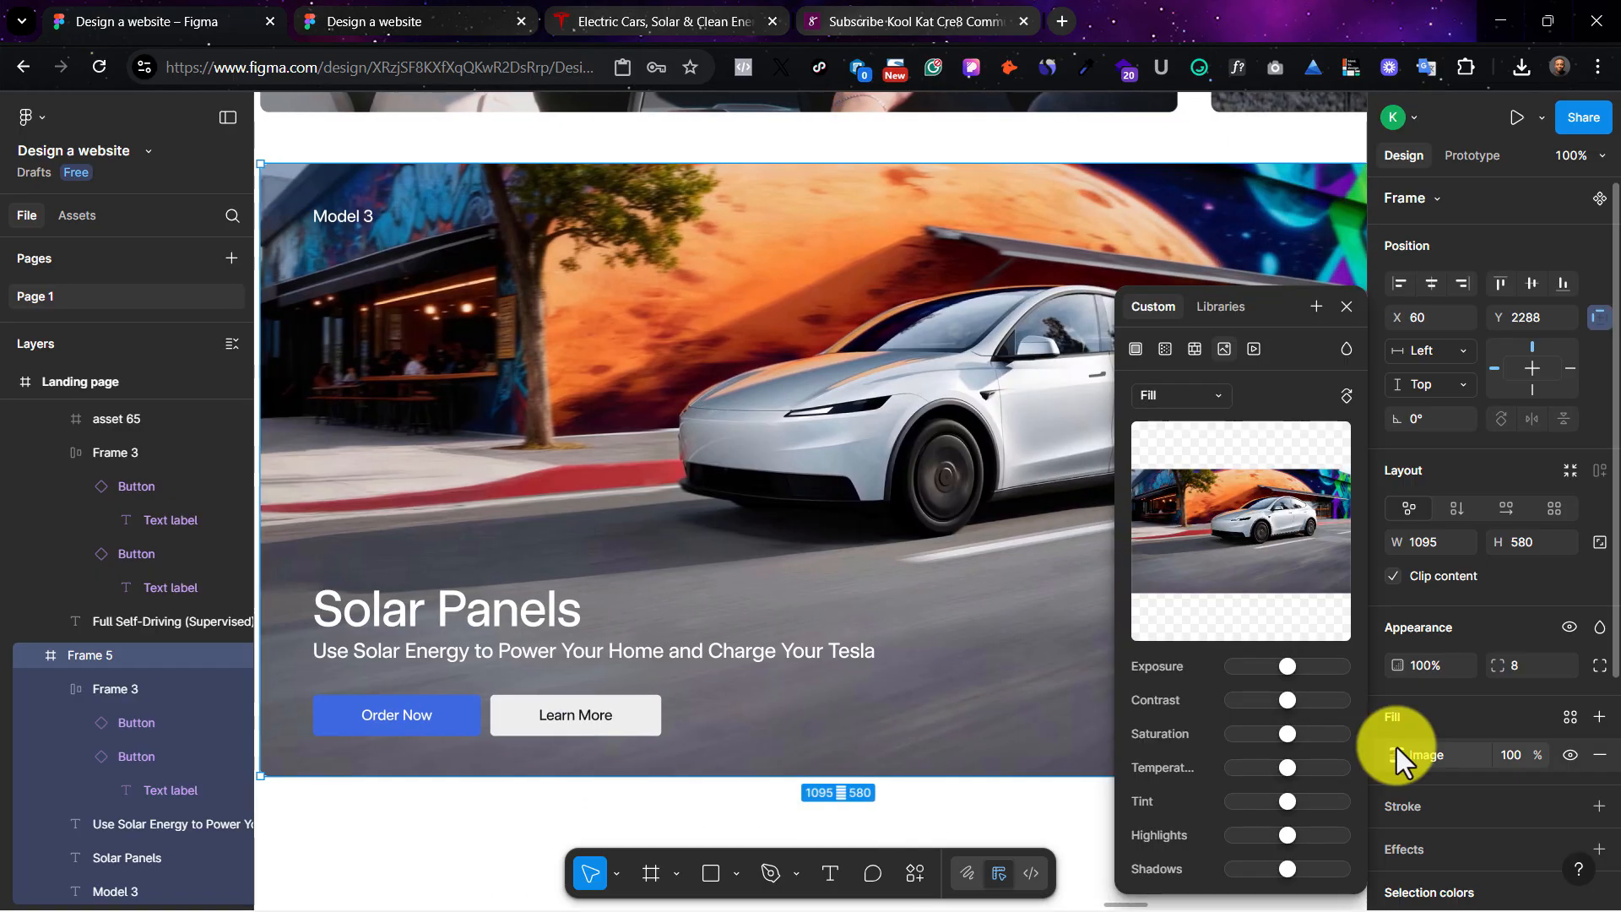
left_click(1258, 529)
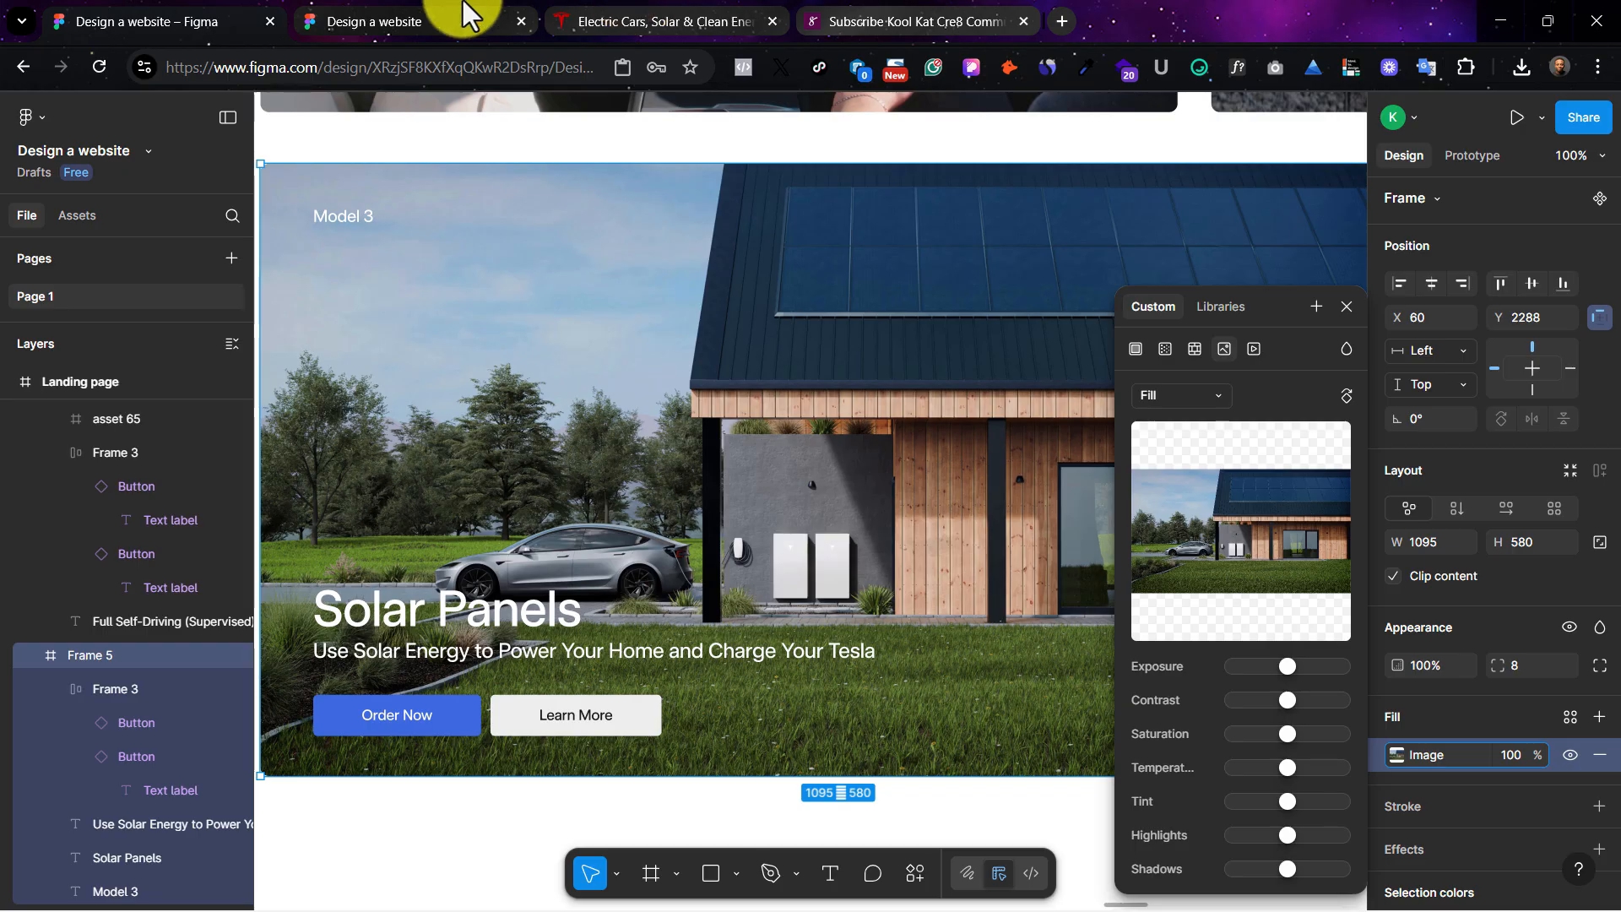
Step: Replace the Powerwall card's "2.99% APR Available" line with a copy of the Solar Panels card's subtitle
left_click(657, 17)
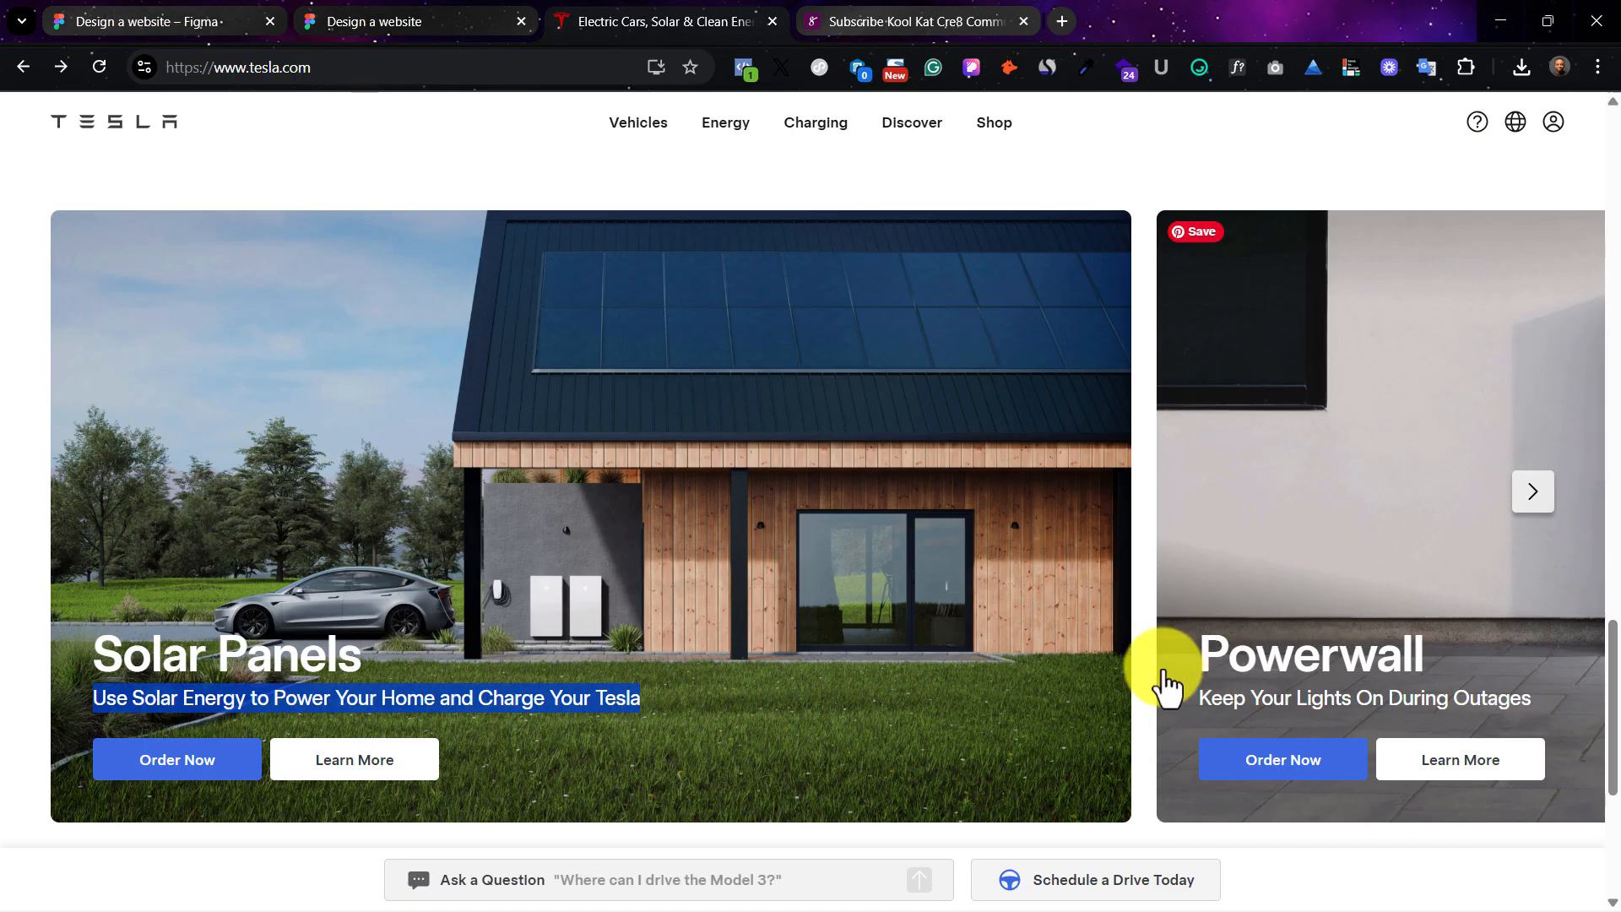
key("ctrl+1")
left_click(616, 658)
right_click(615, 658)
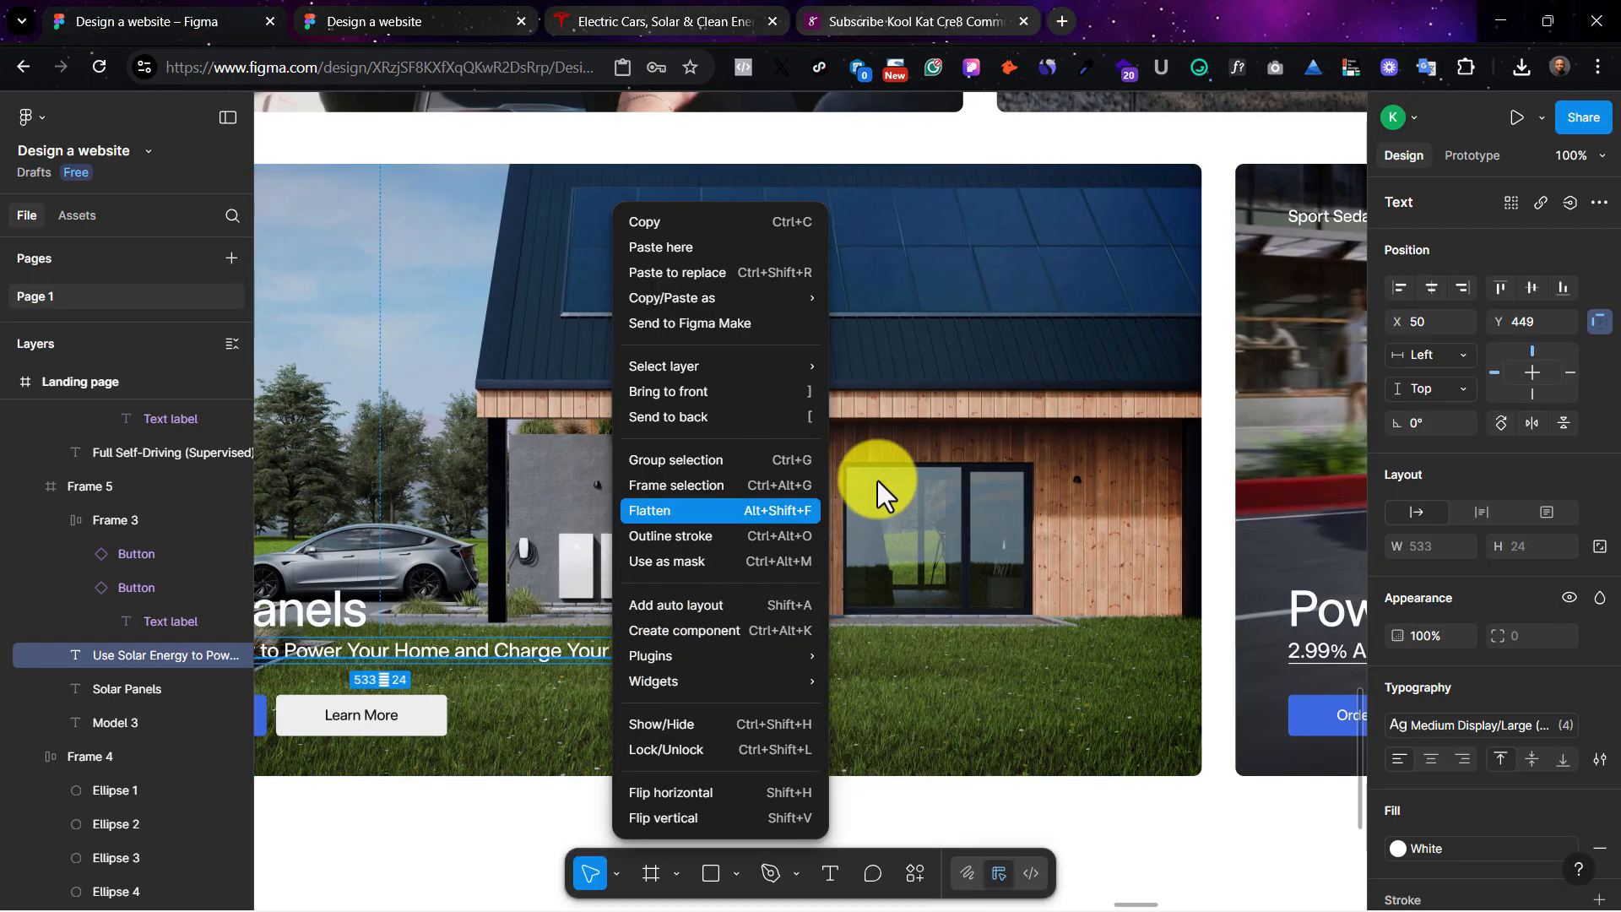
scroll(1075, 669, "right", 5)
right_click(1072, 661)
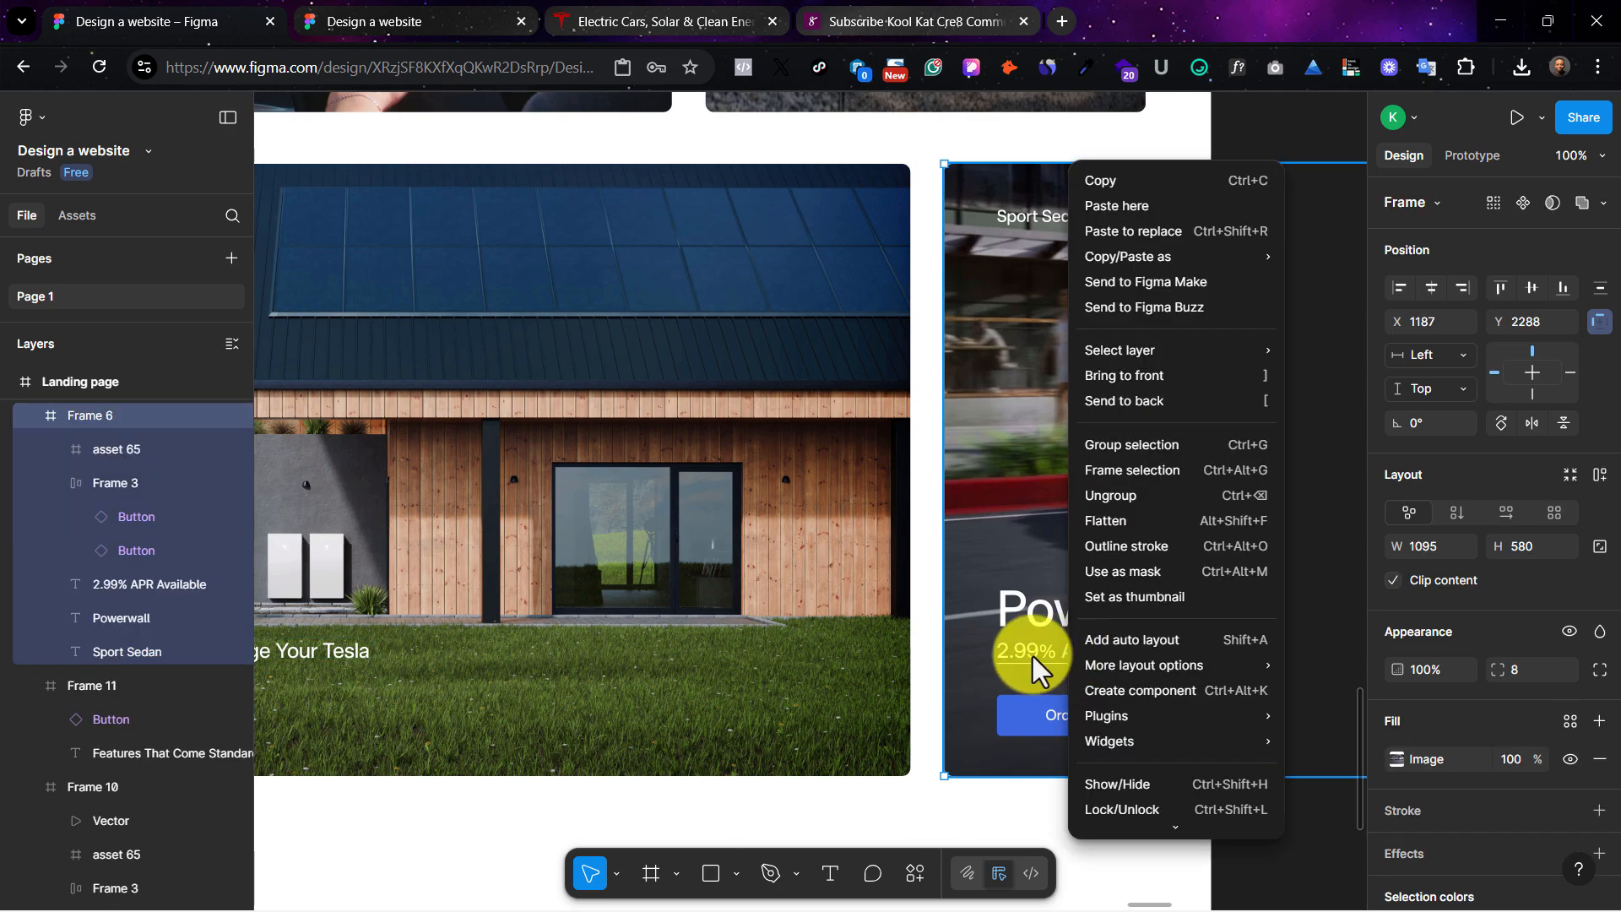
left_click(1032, 663)
left_click(1032, 663)
right_click(1032, 663)
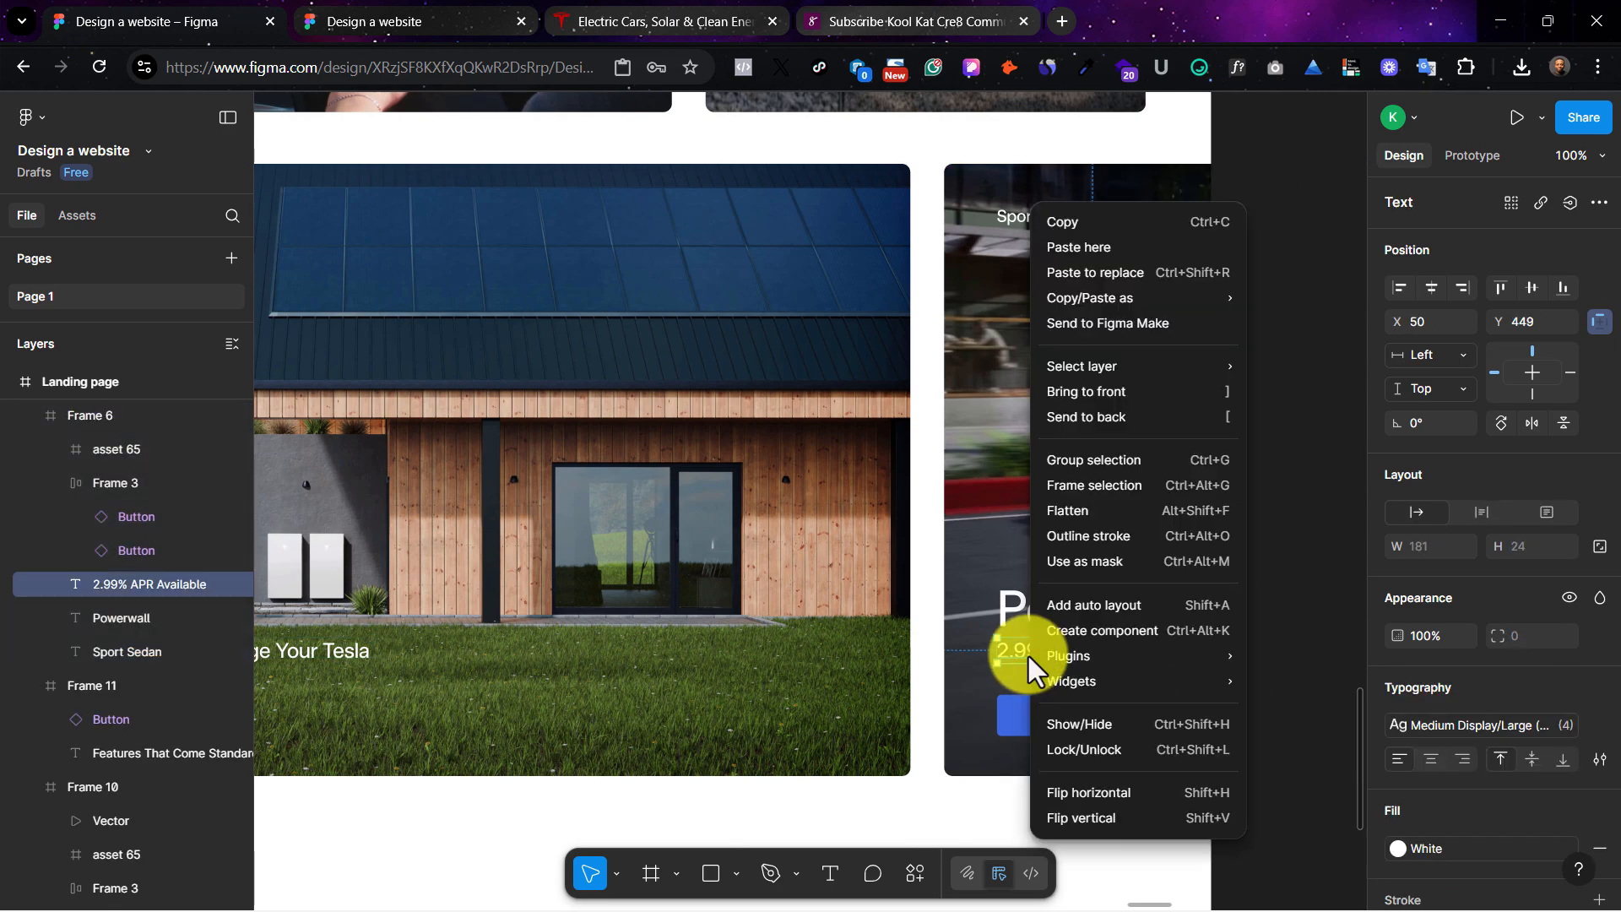
left_click(1171, 272)
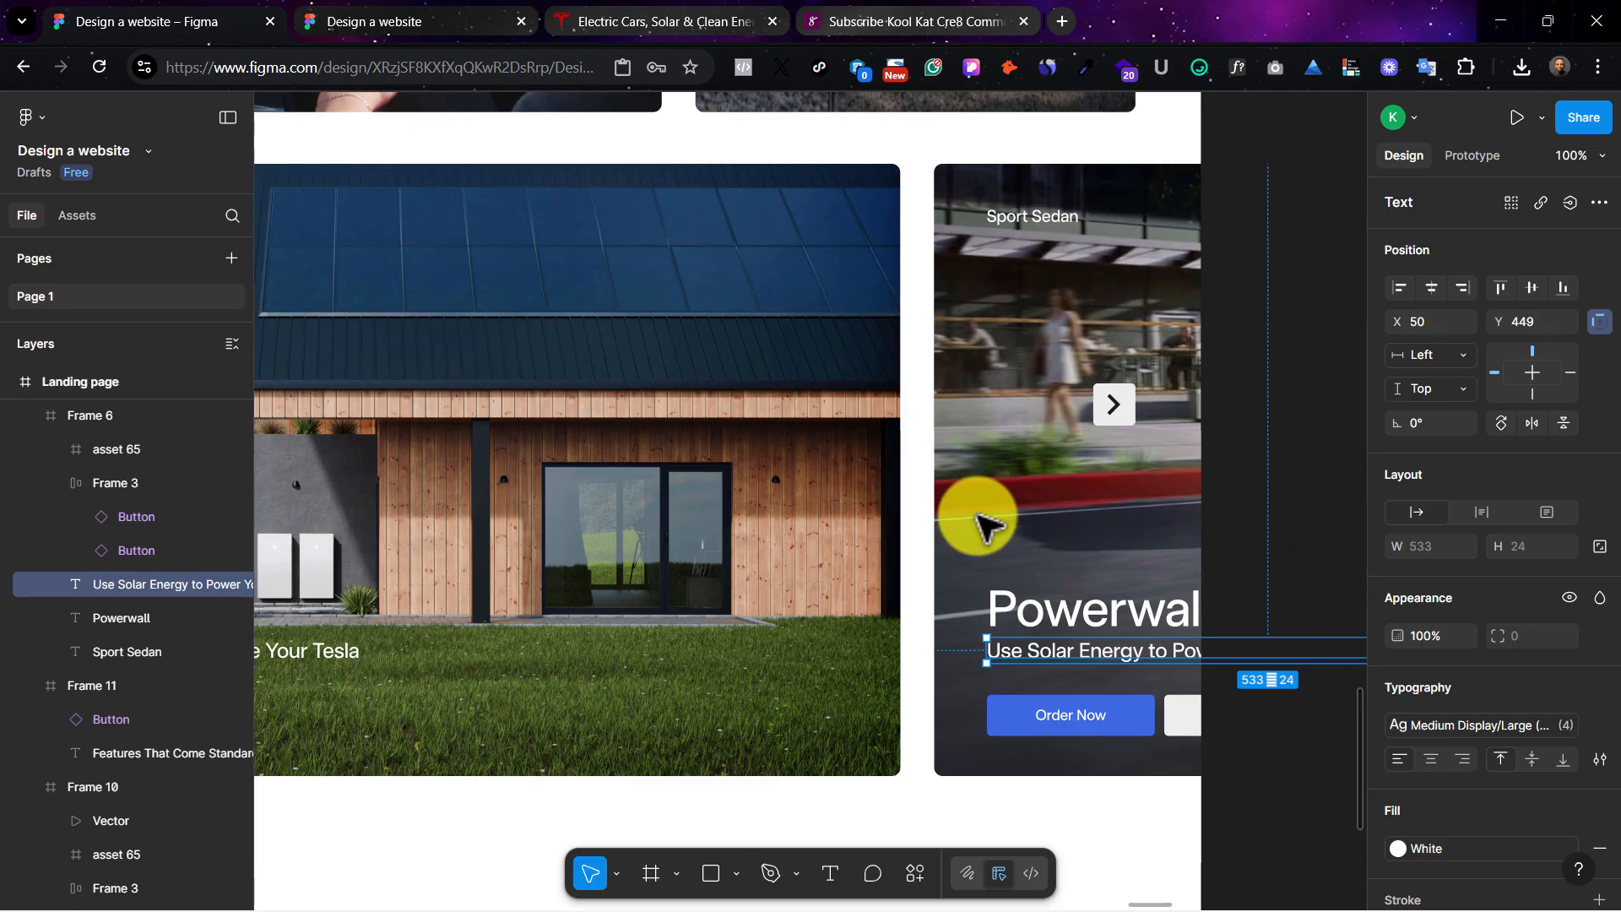
Step: Delete the "Sport Sedan" label from the Powerwall card
scroll(976, 514, "right", 2)
left_click(975, 221)
key("Delete")
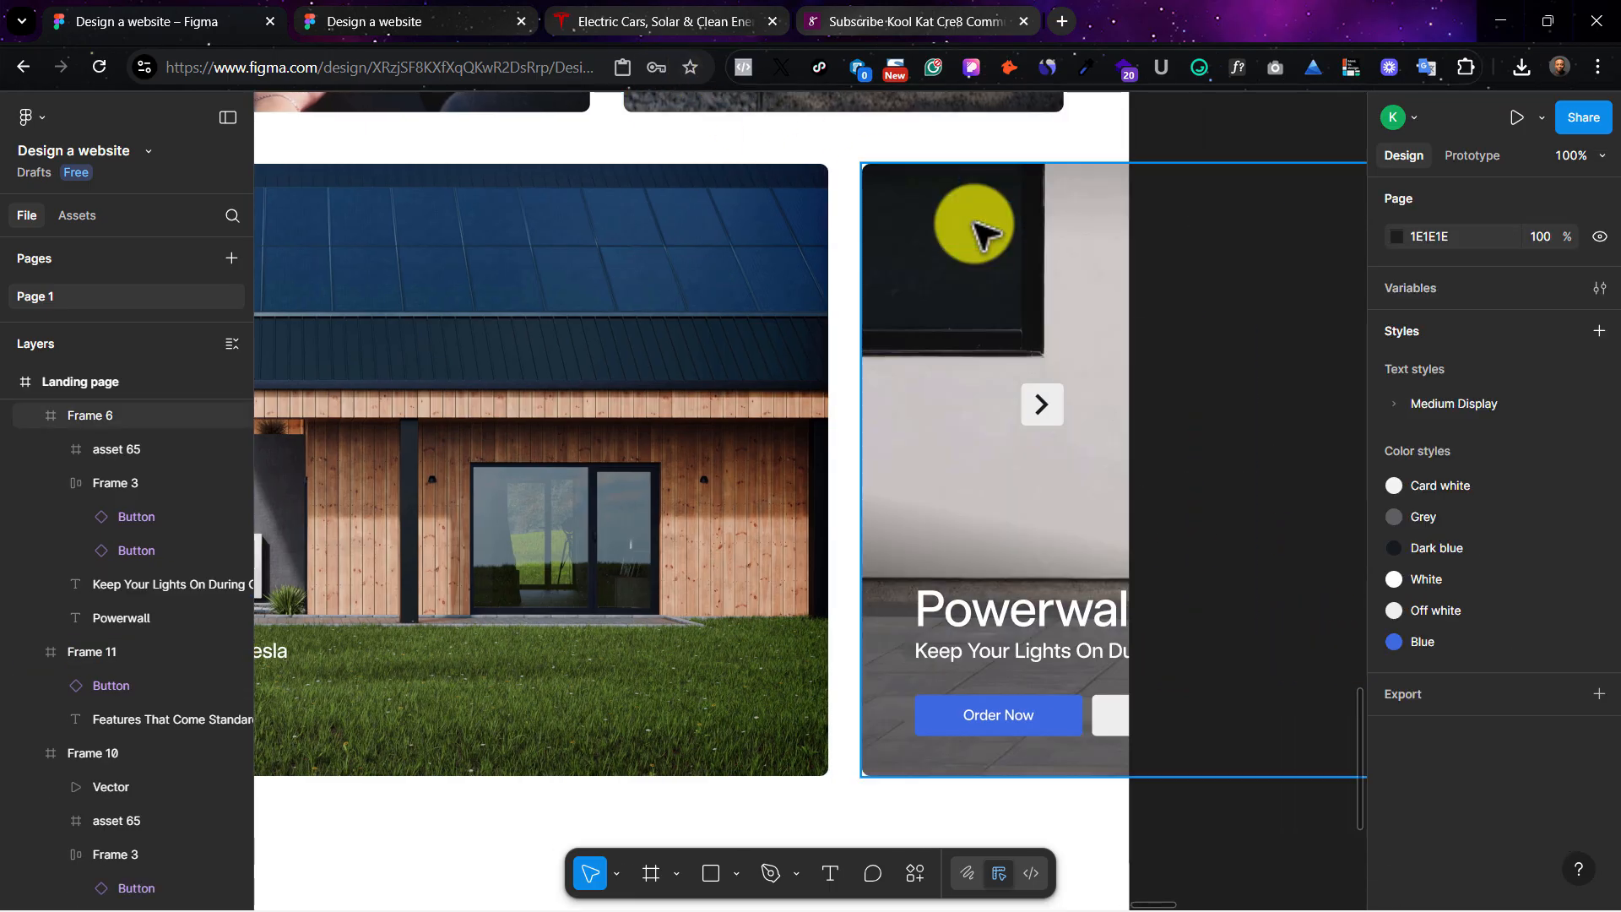
Step: Examine the Tesla site's Solar Panels and Powerwall carousel and the footer beneath it, and return to the Figma design
scroll(971, 226, "left", 5)
key("ctrl+Tab")
key("ctrl+Tab")
key("ctrl+0")
scroll(680, 650, "left", 5)
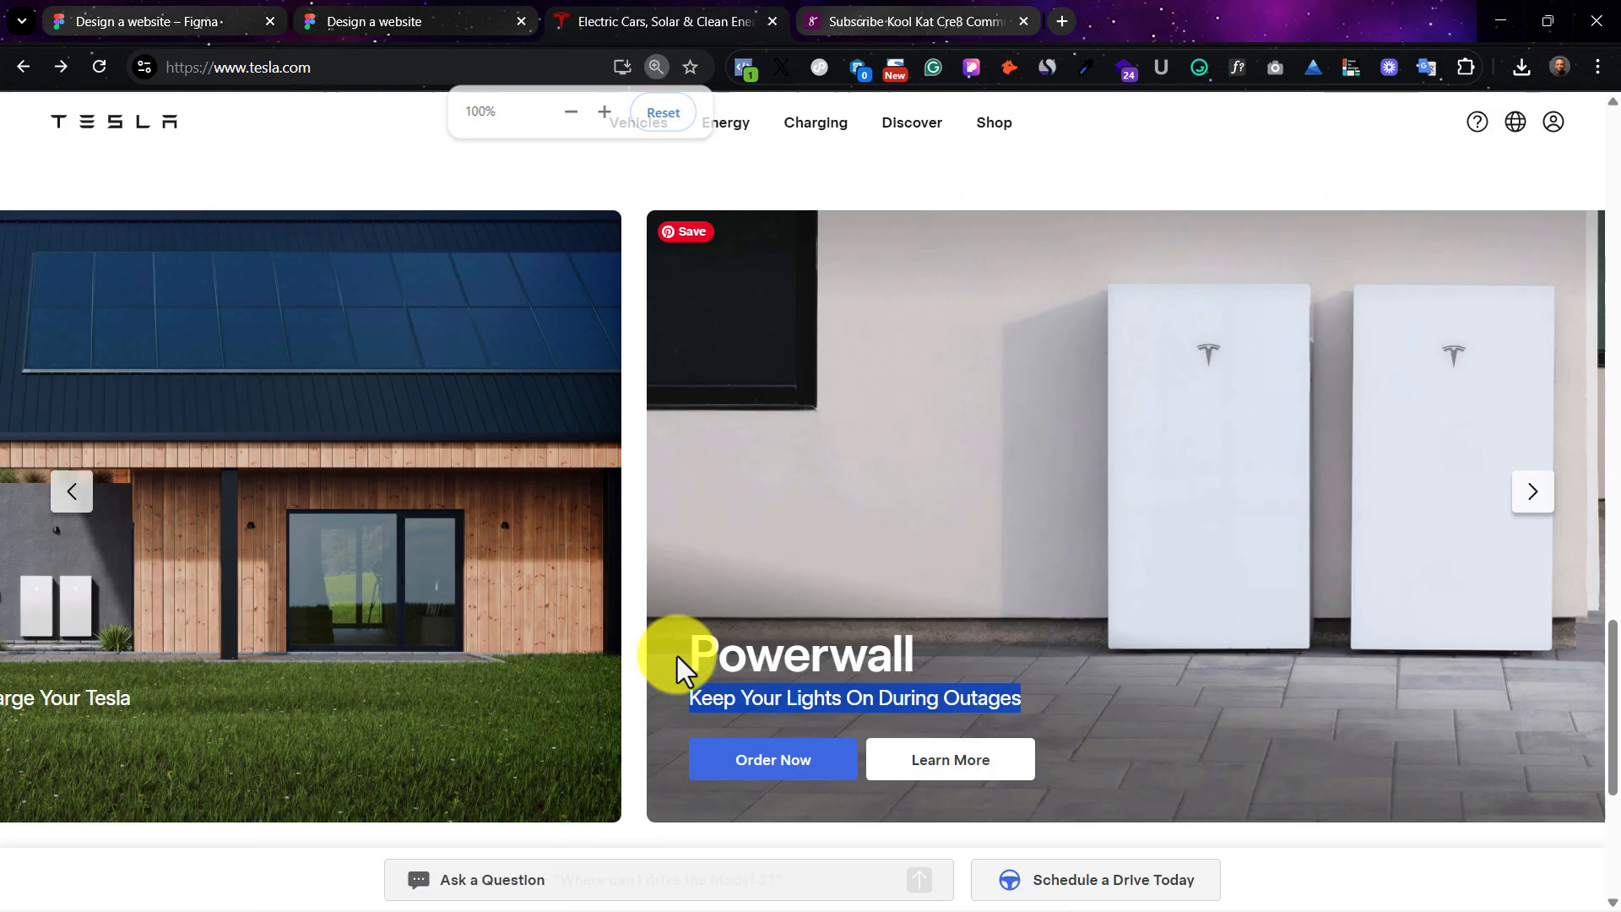
scroll(932, 733, "down", 5)
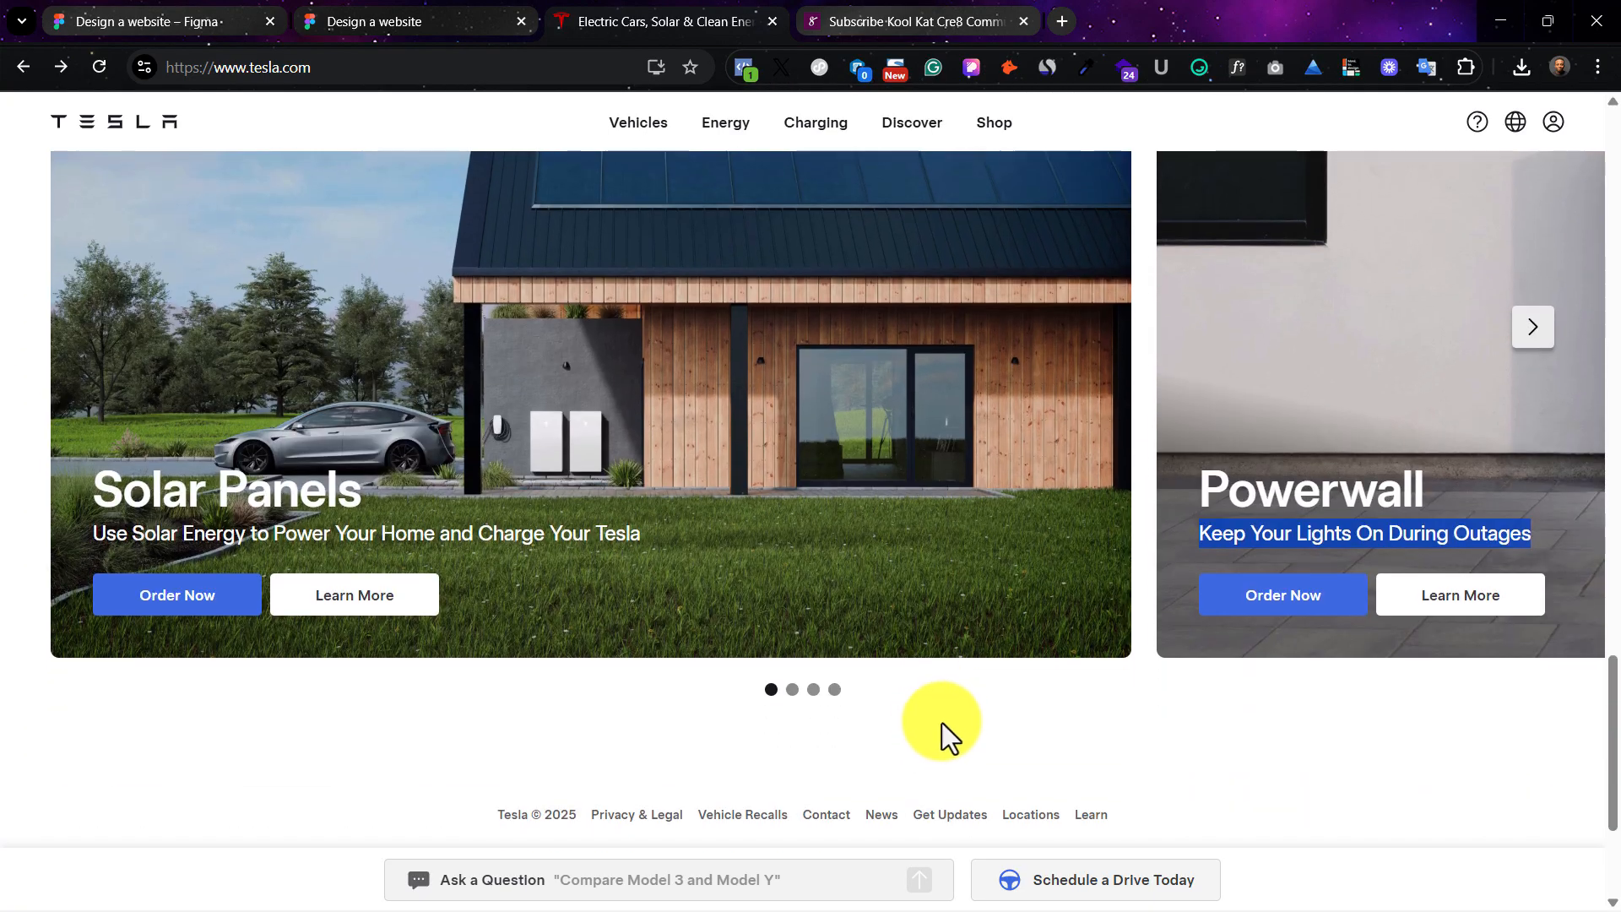
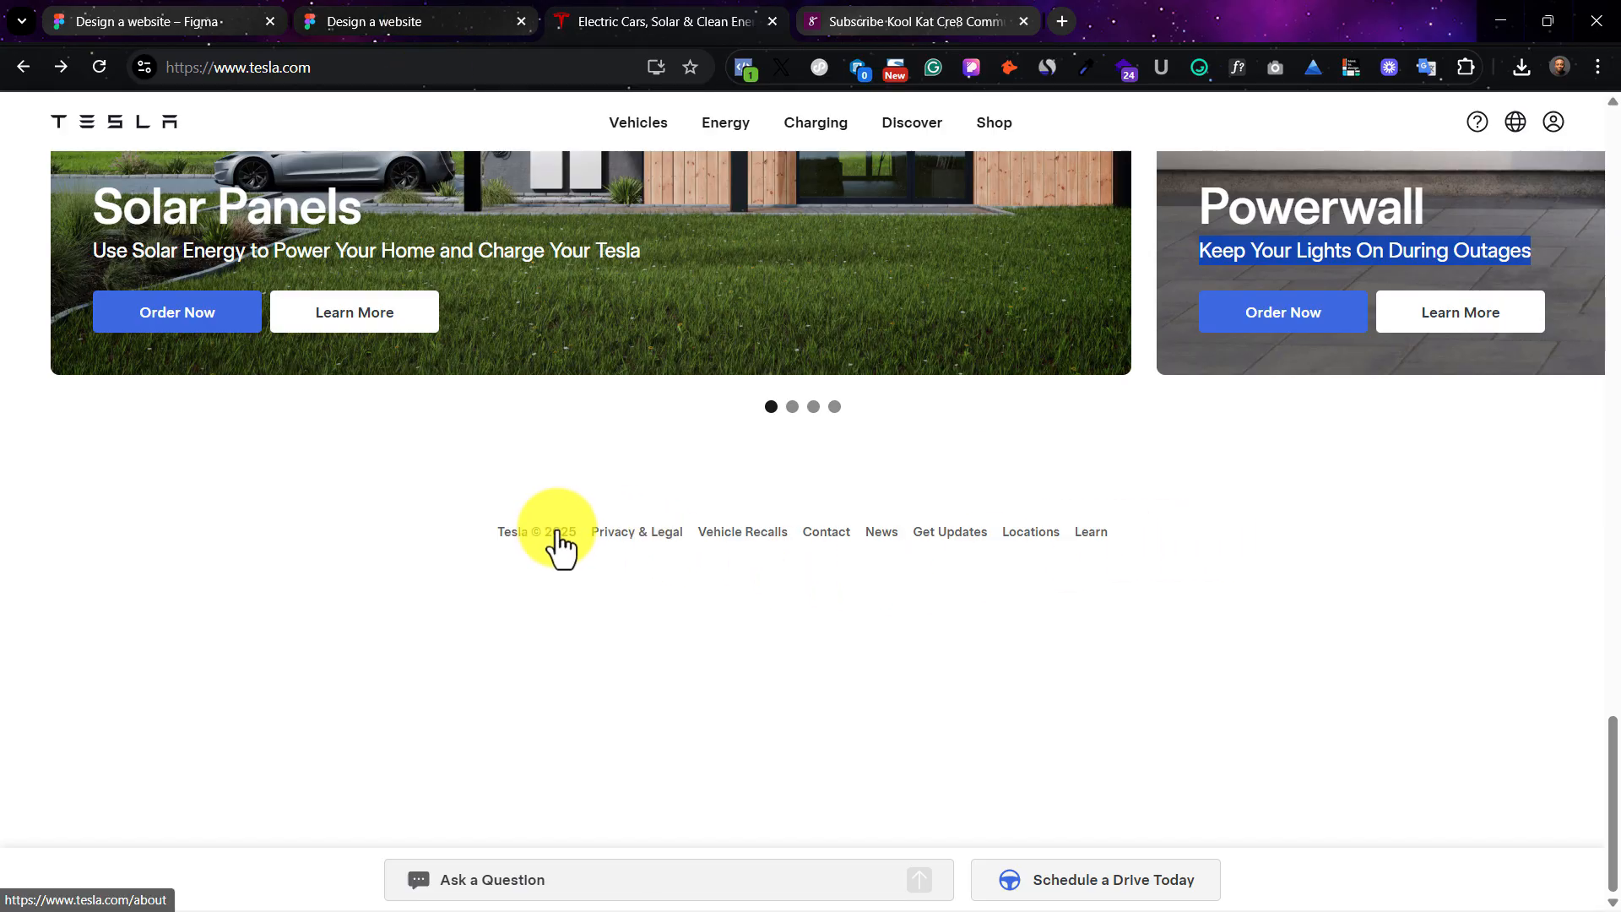
left_click(418, 21)
left_click(100, 15)
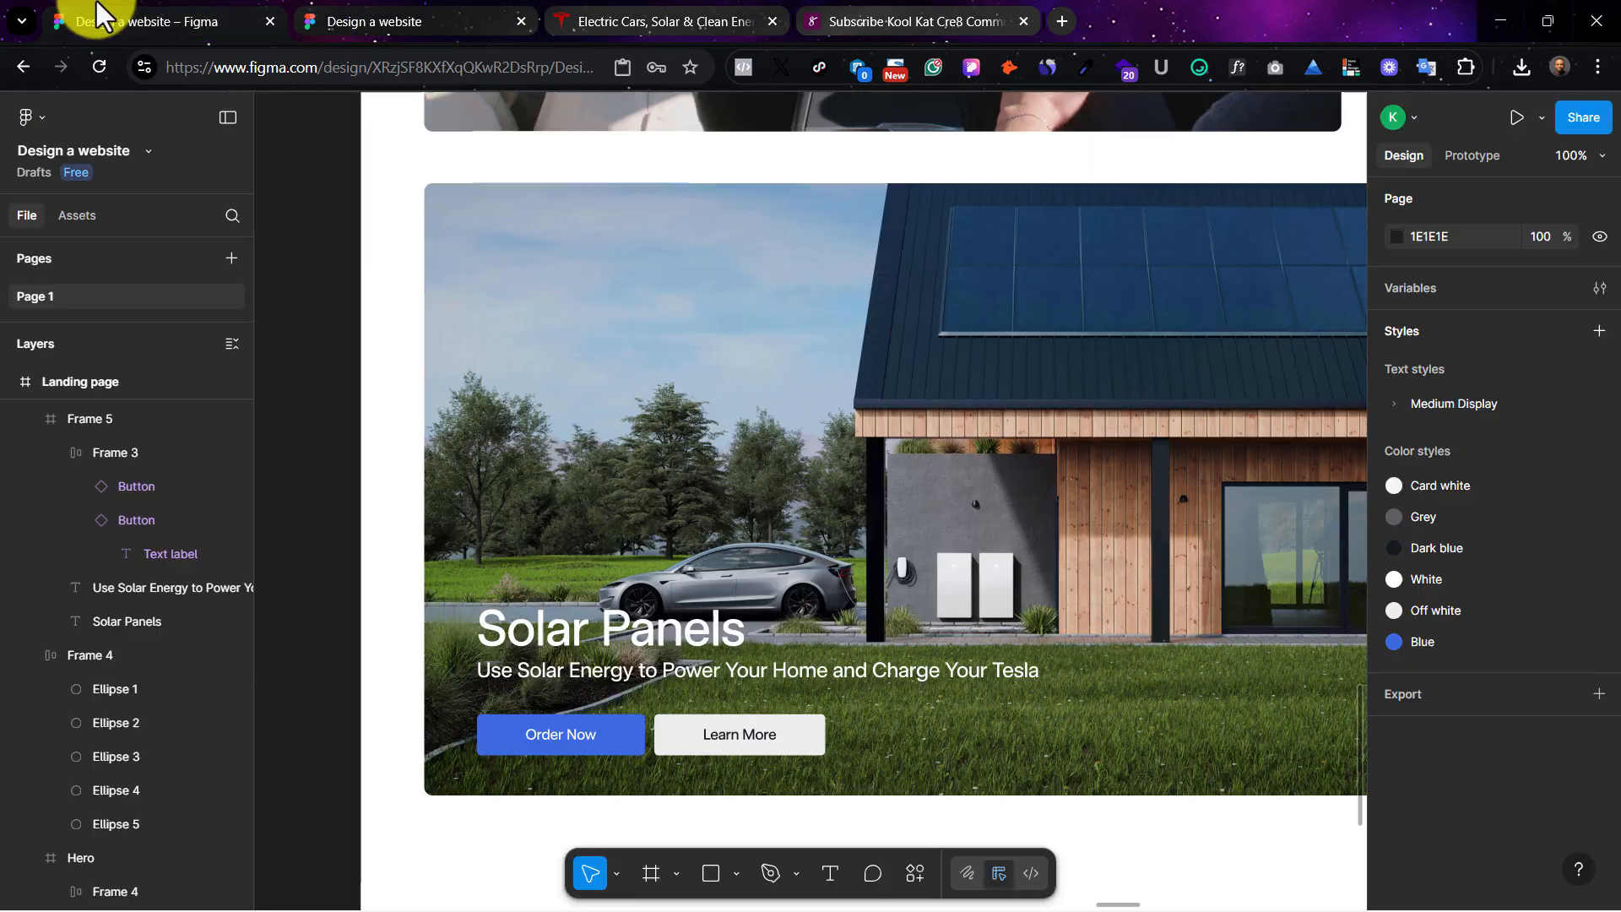
Step: Review the landing page from the hero to the Solar Panels carousel, checking the Model Y and Model 3 section below the hero
key("minus")
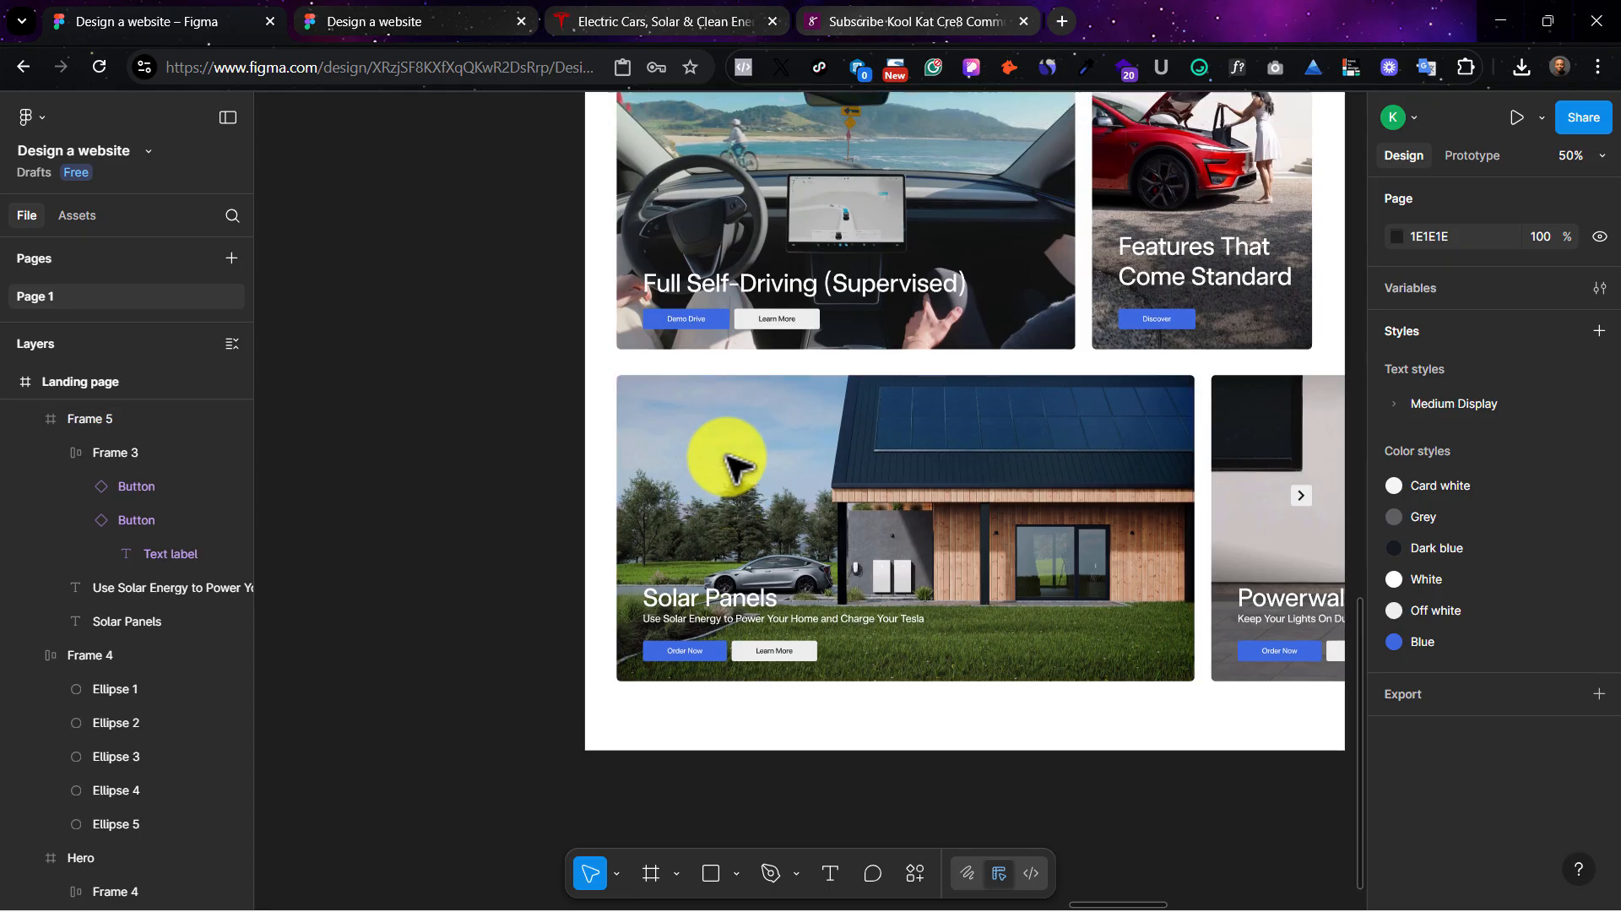
scroll(735, 460, "up", 10)
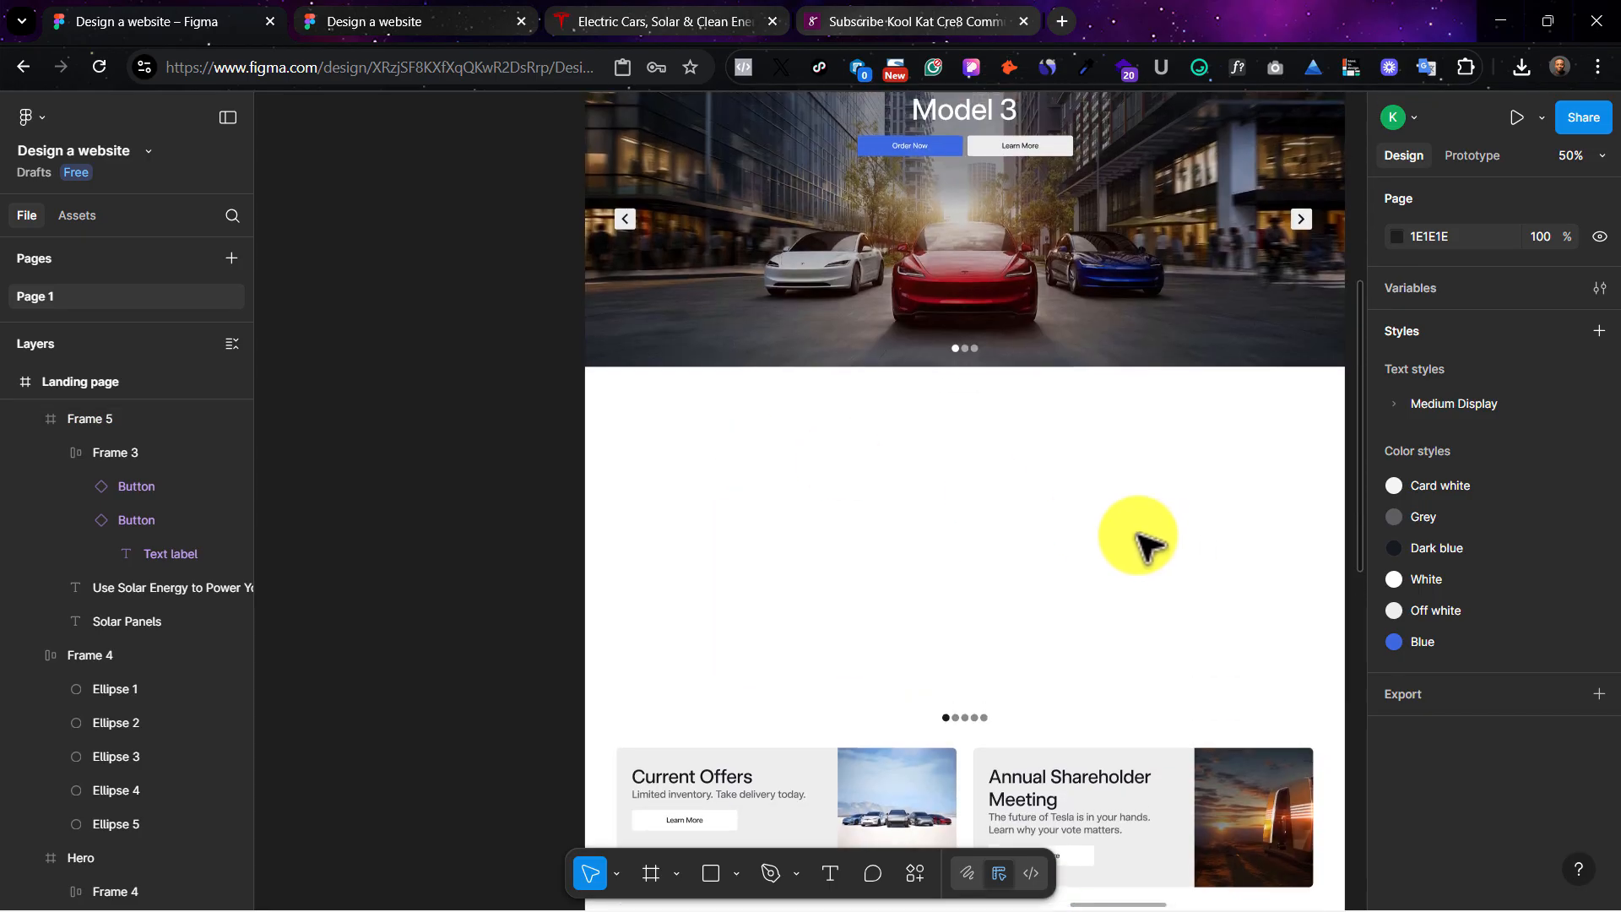
scroll(1143, 541, "down", 8)
scroll(1144, 541, "right", 3)
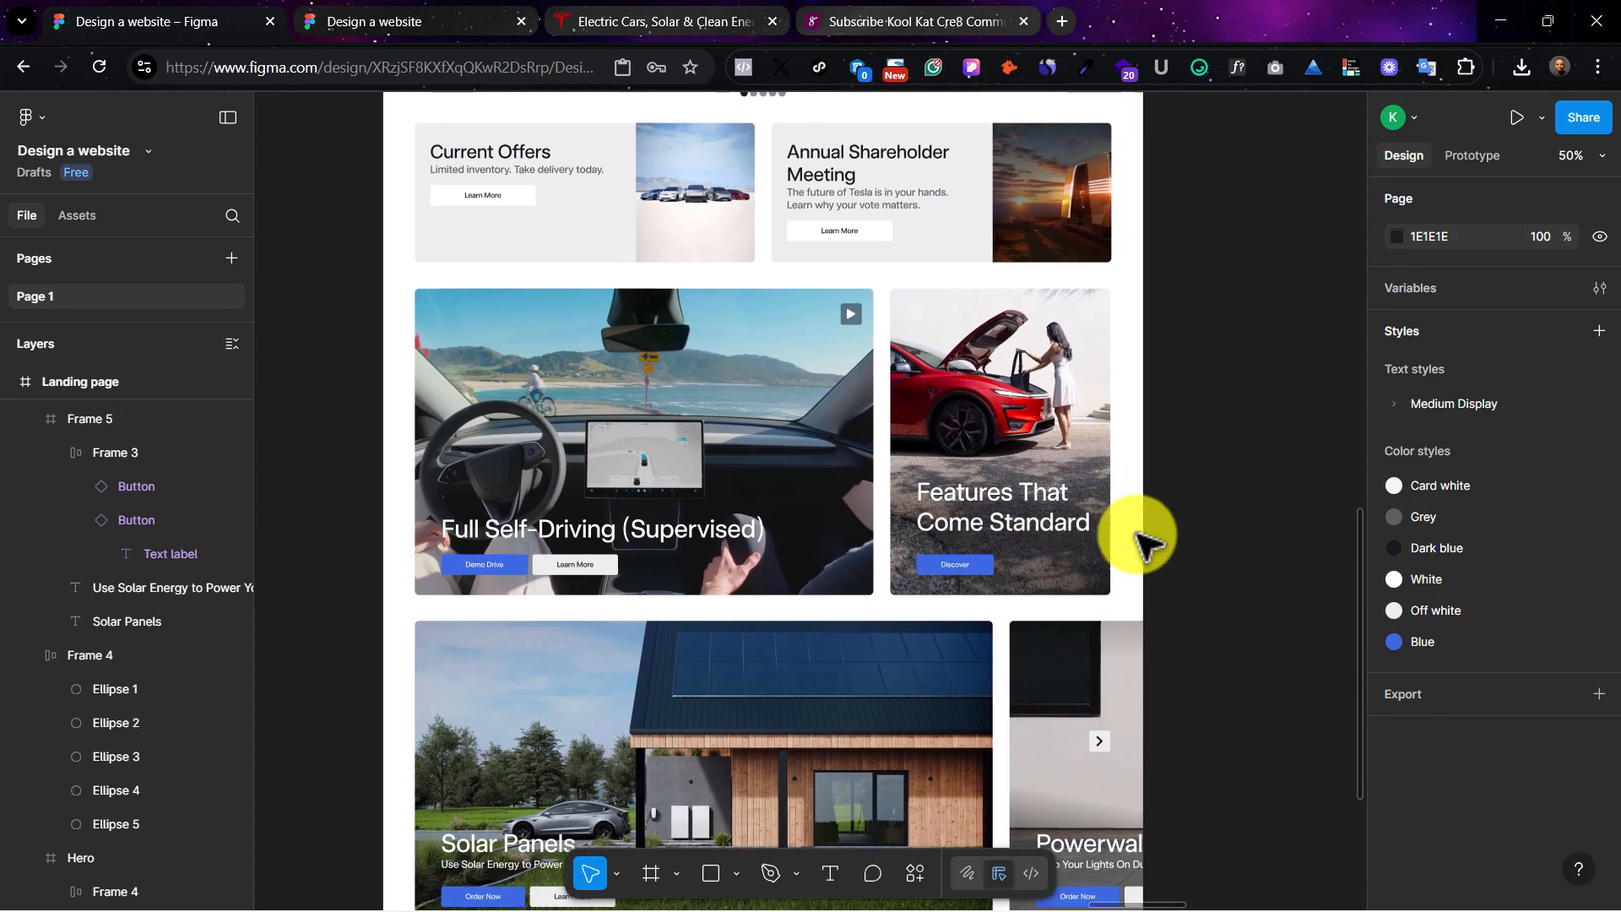
scroll(1136, 536, "right", 2)
scroll(804, 334, "up", 10)
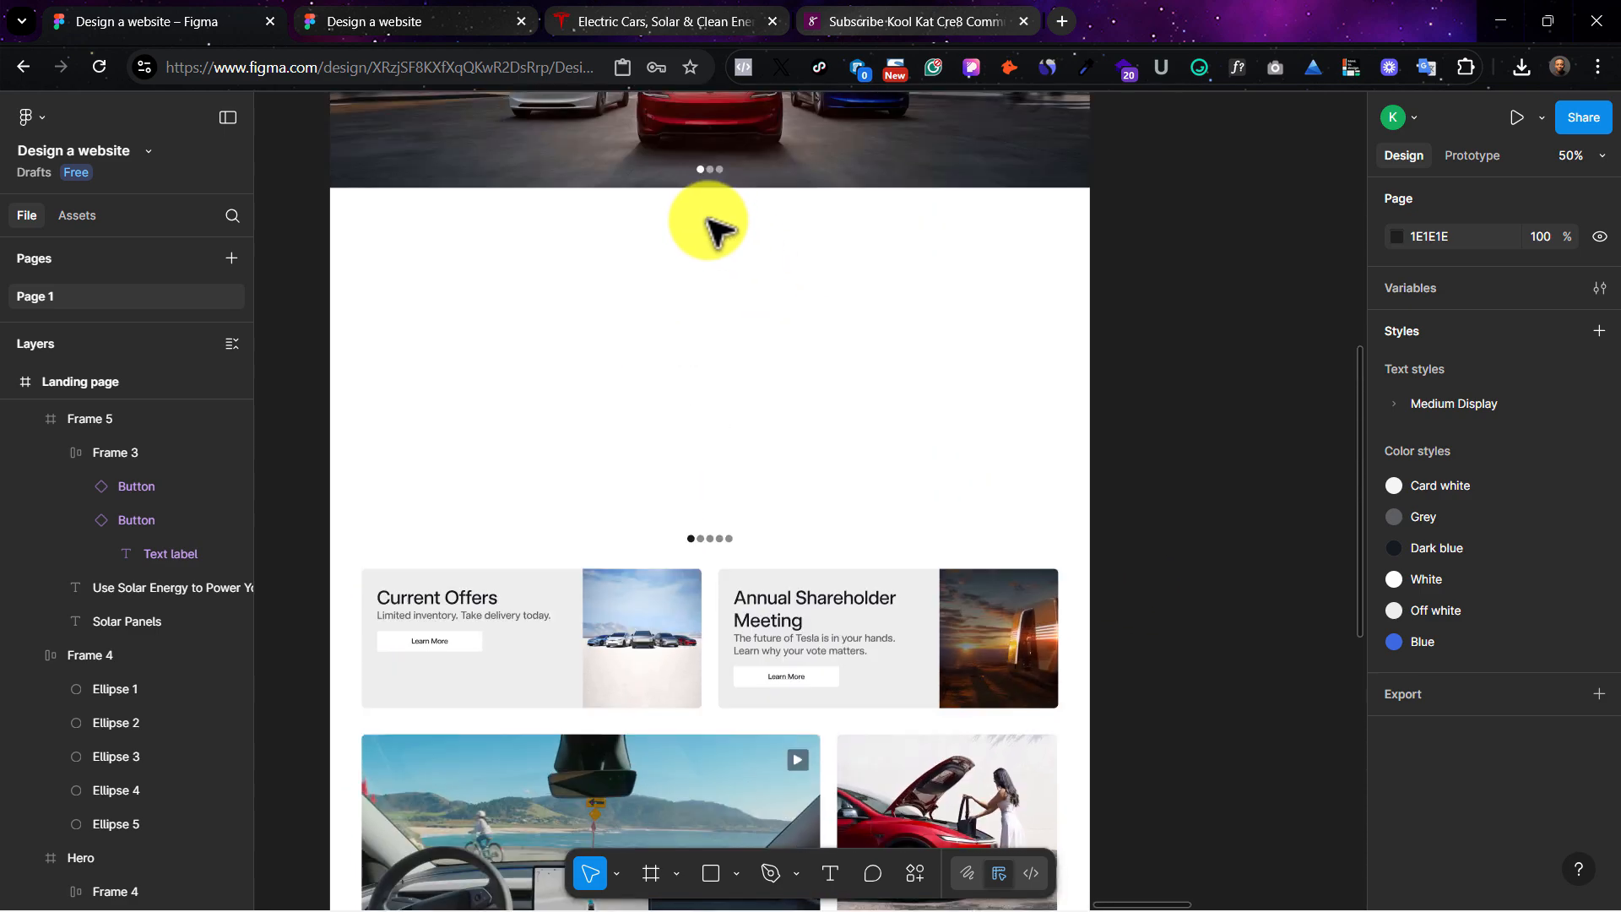
scroll(832, 301, "left", 3)
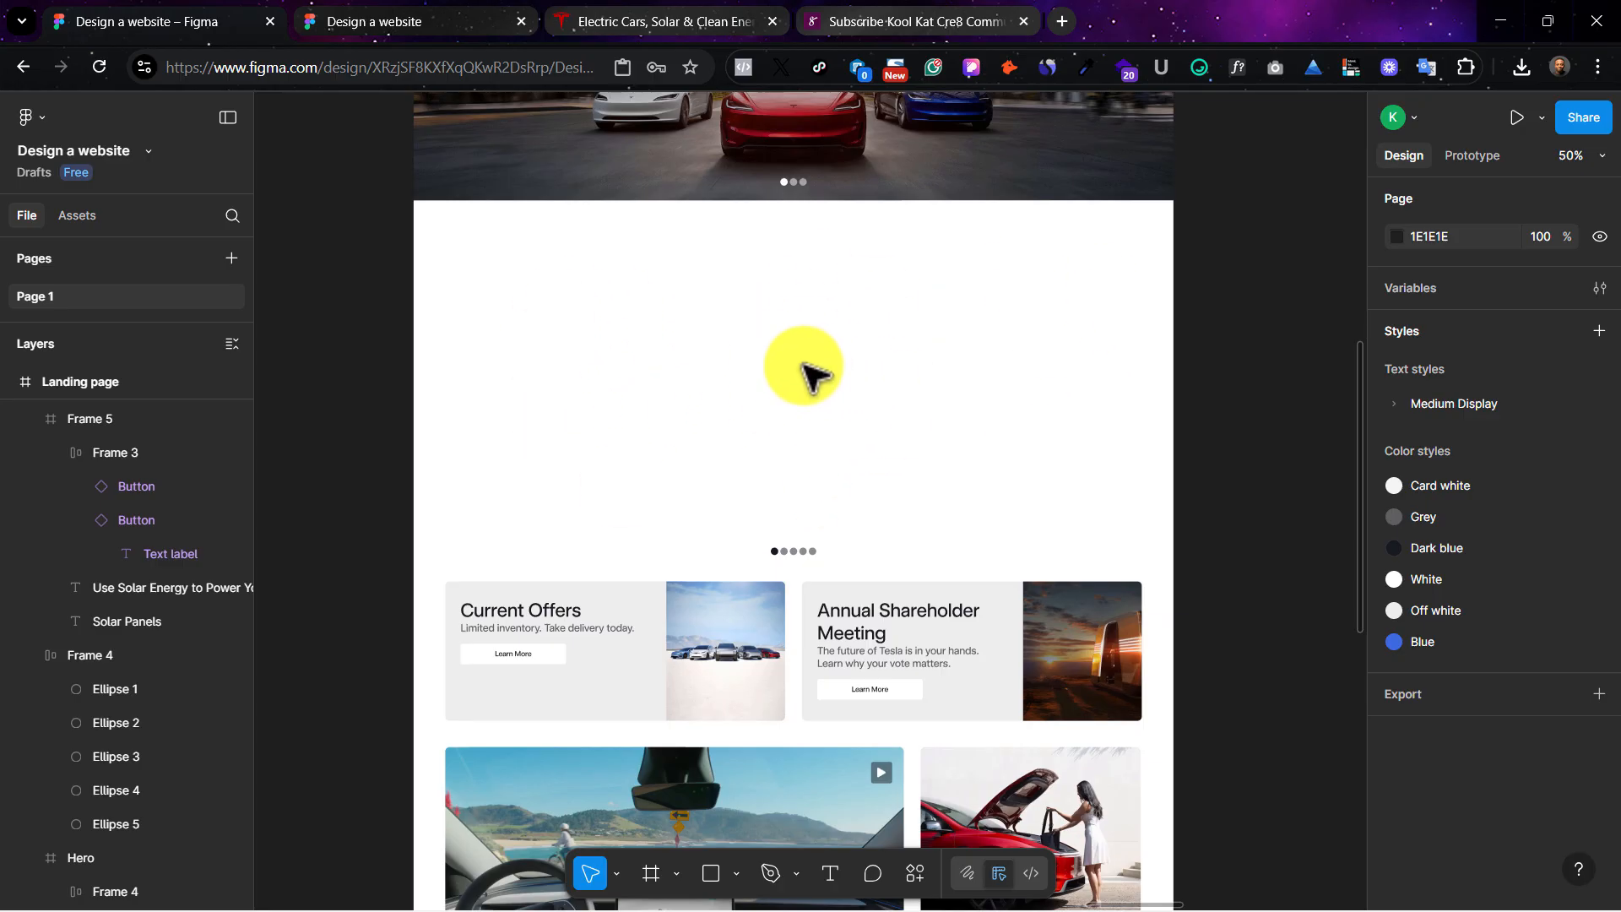
scroll(760, 377, "down", 4)
scroll(886, 752, "down", 2)
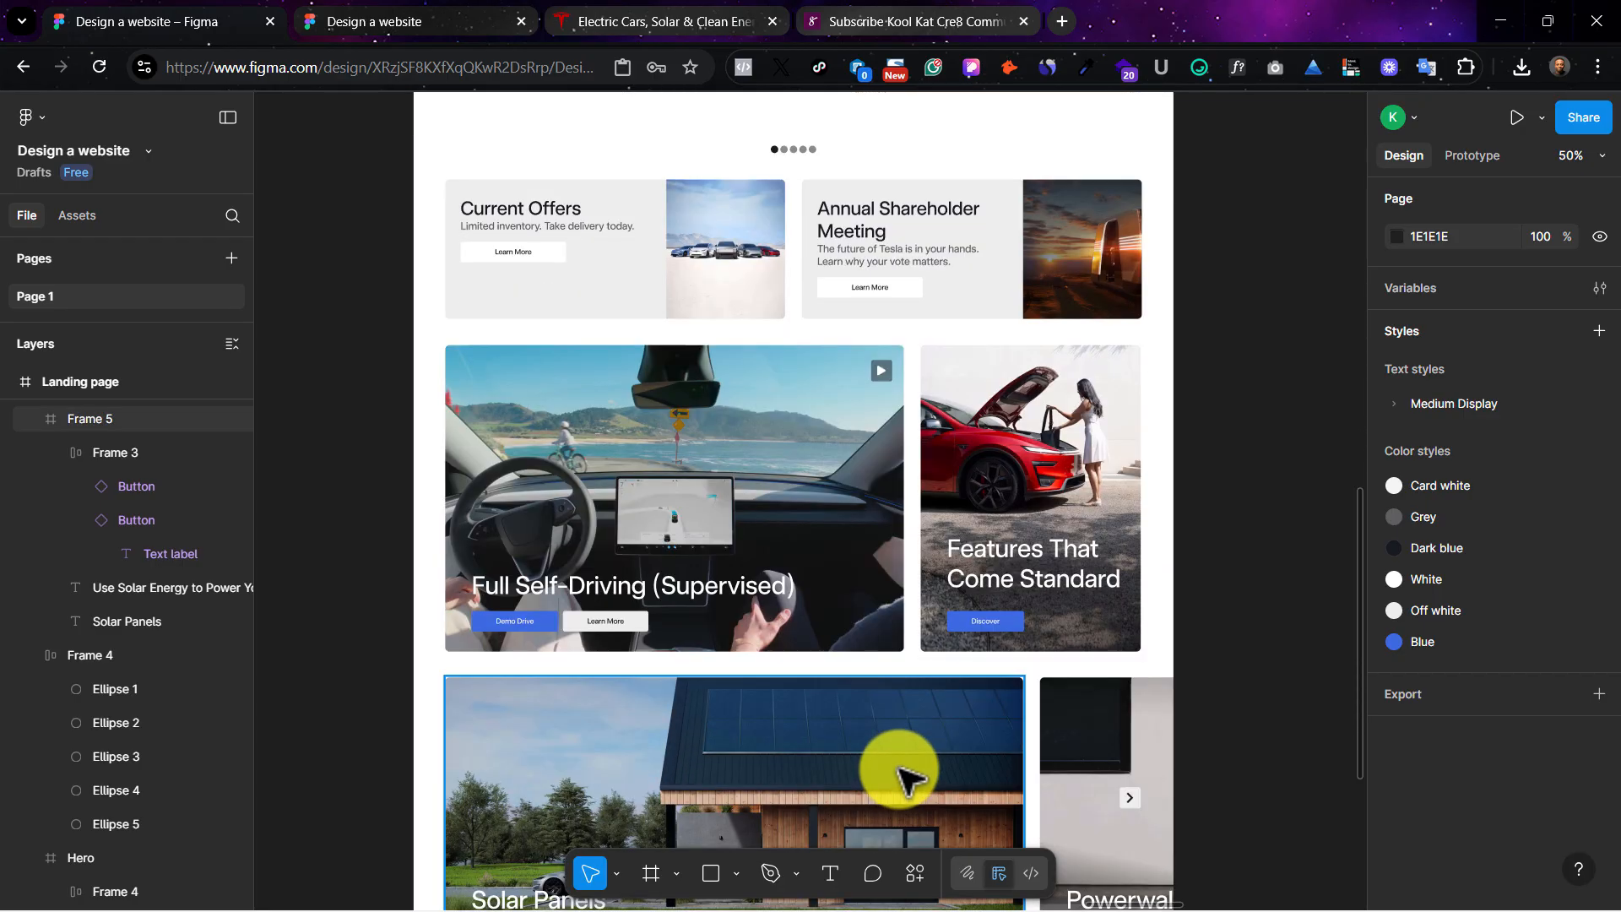
scroll(945, 726, "up", 1)
scroll(929, 591, "up", 5)
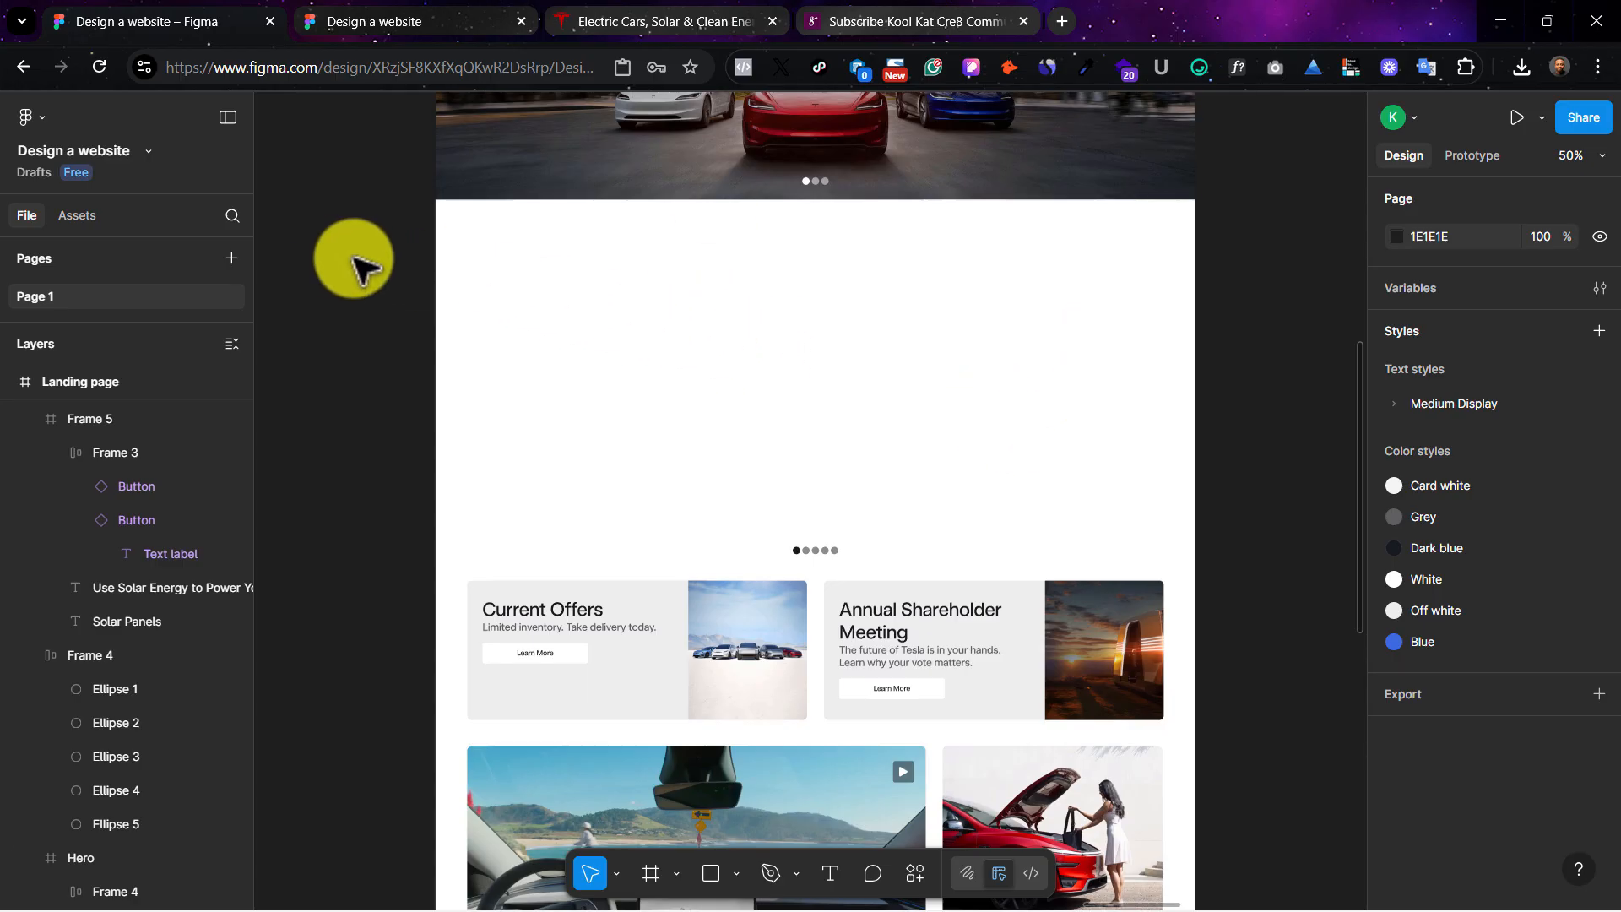
Step: Show the design file's version history
left_click(145, 150)
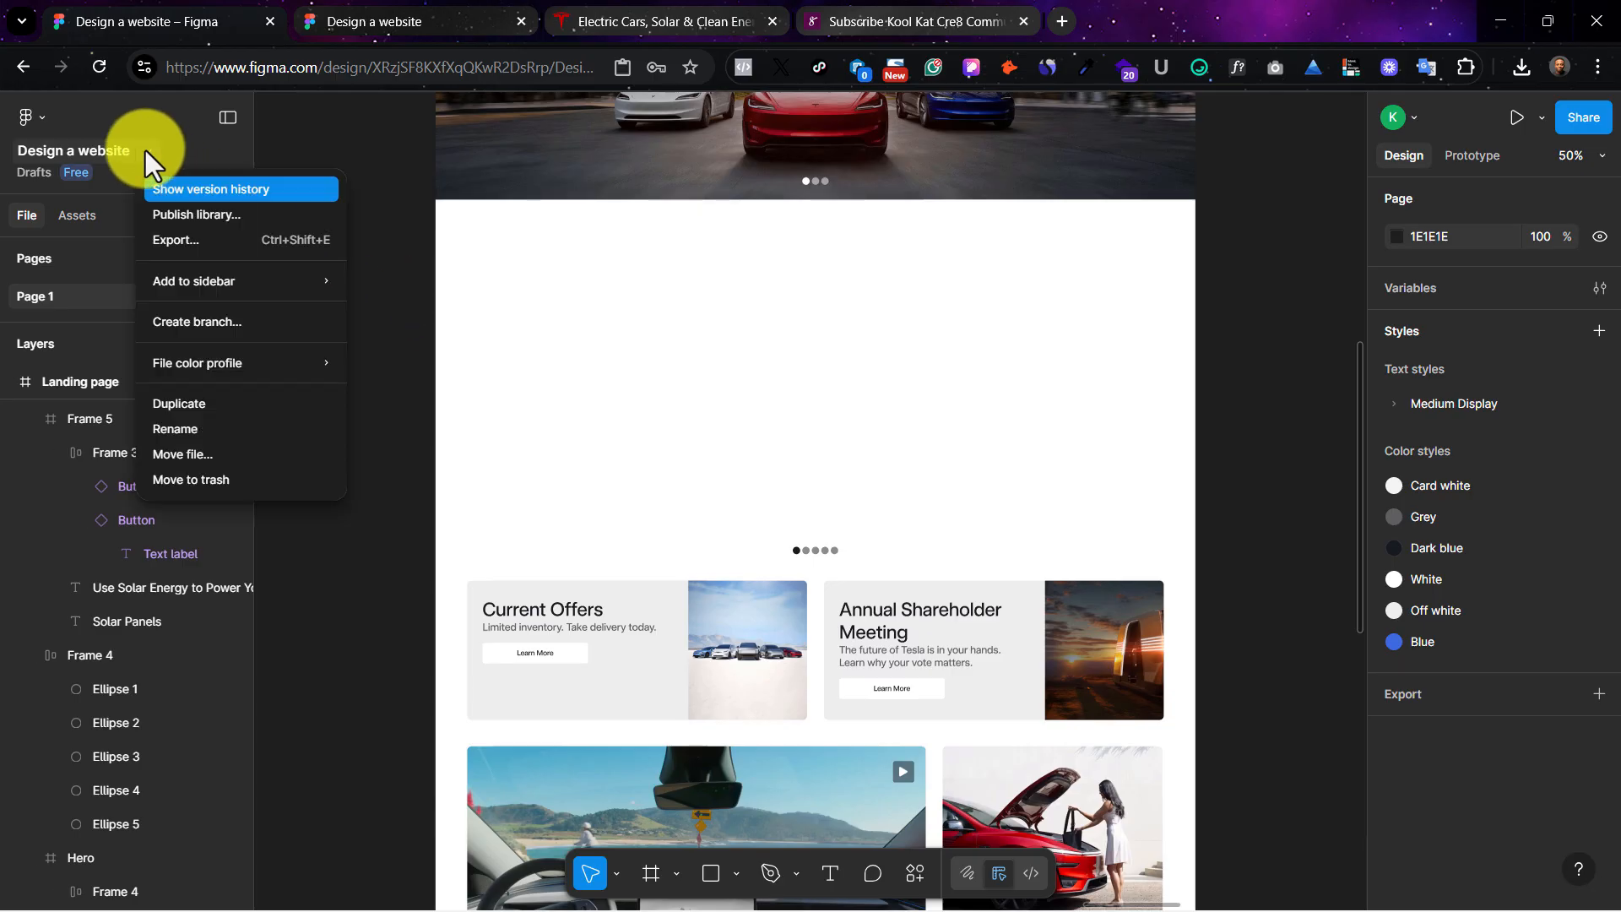
left_click(33, 115)
left_click(34, 115)
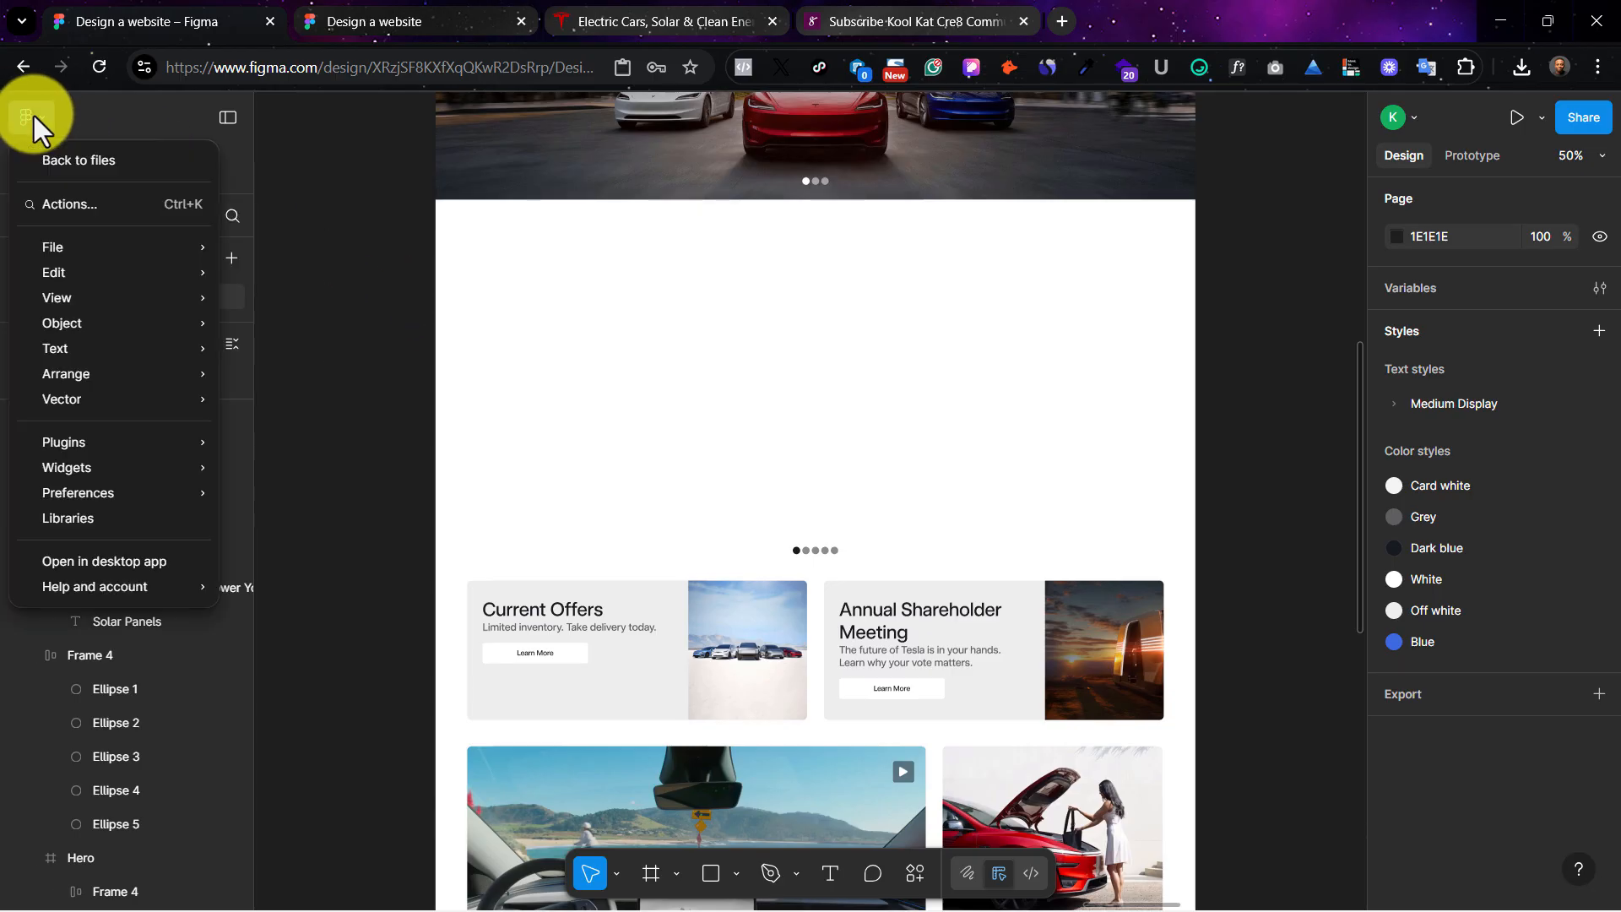
mouse_move(103, 319)
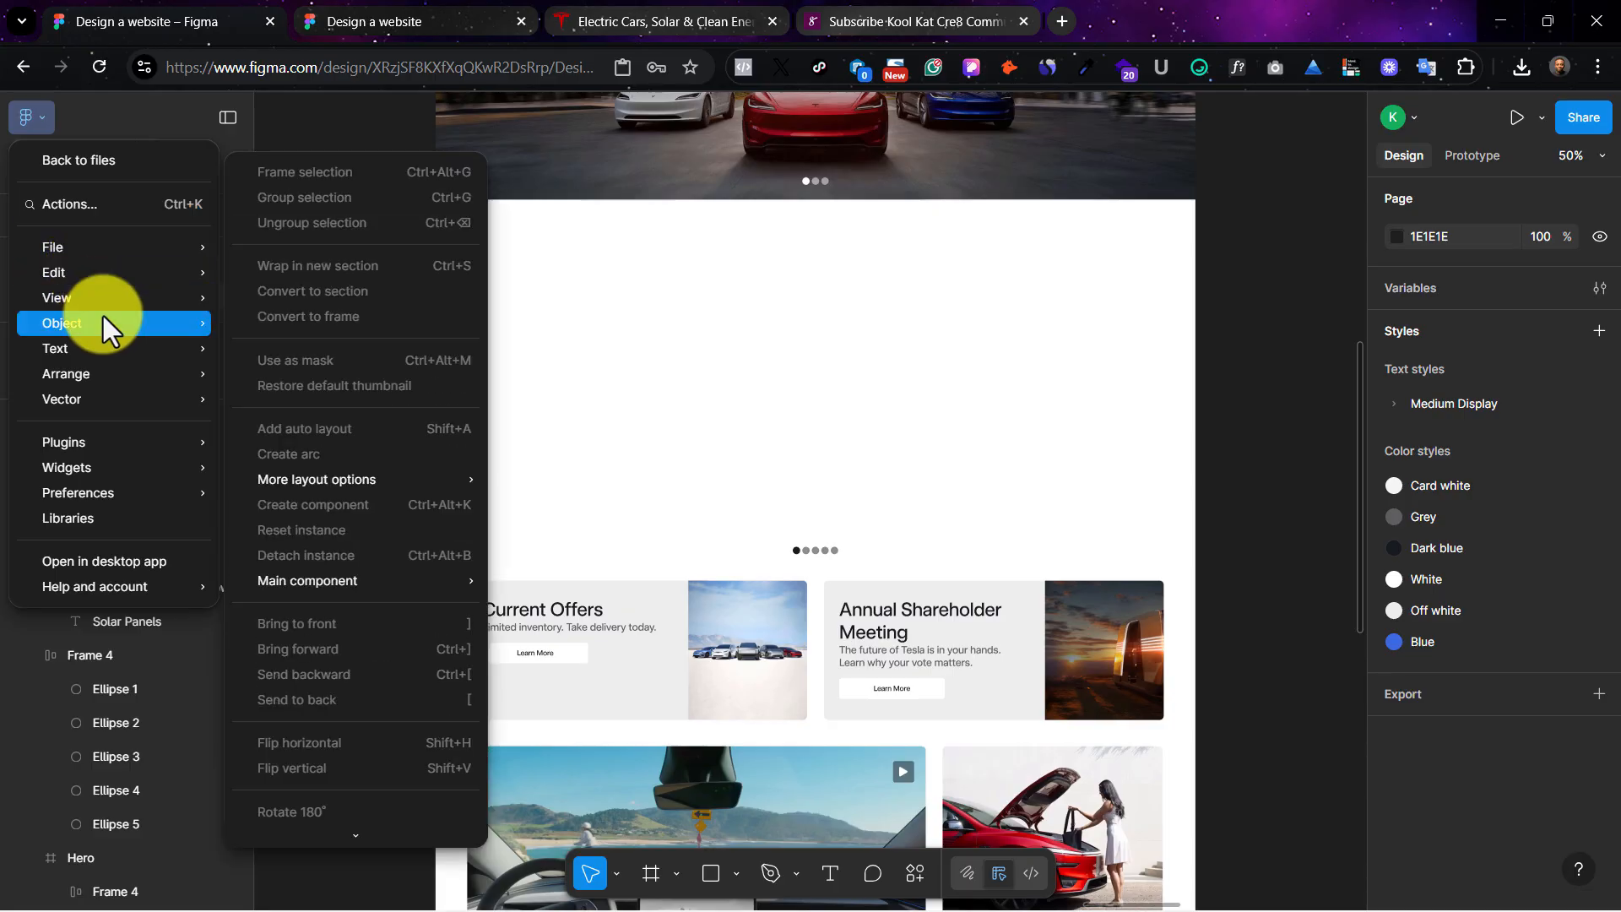
mouse_move(116, 245)
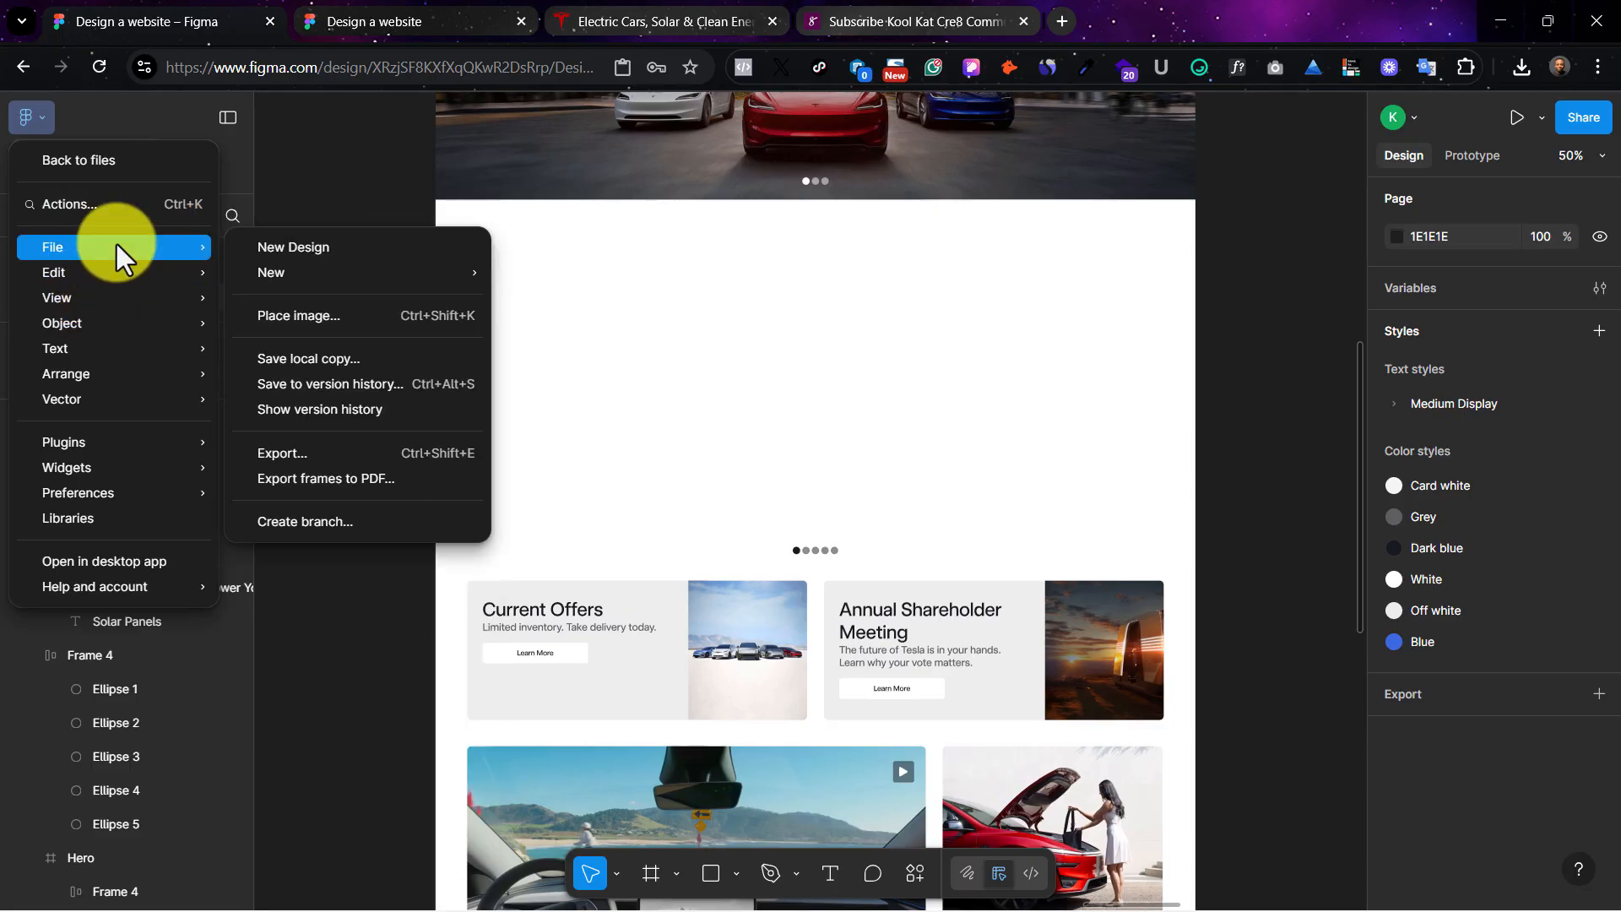
left_click(365, 407)
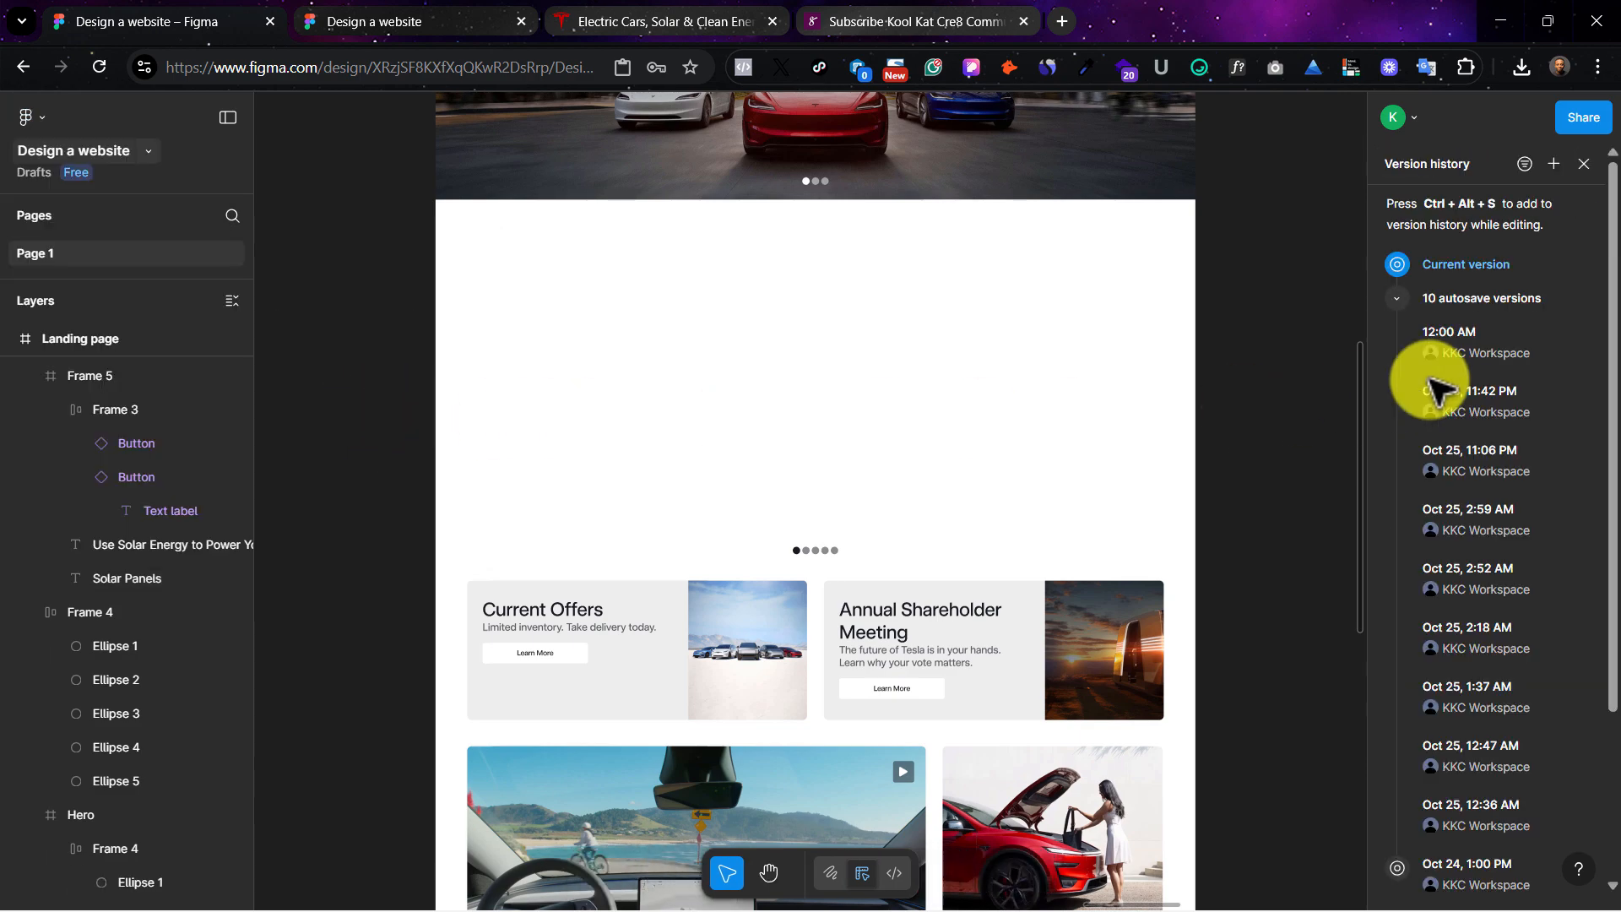
Step: View the 12:00 AM and Oct 25, 11:42 PM autosaves, and copy the Model Y and Model 3 cards from the latter
left_click(1513, 362)
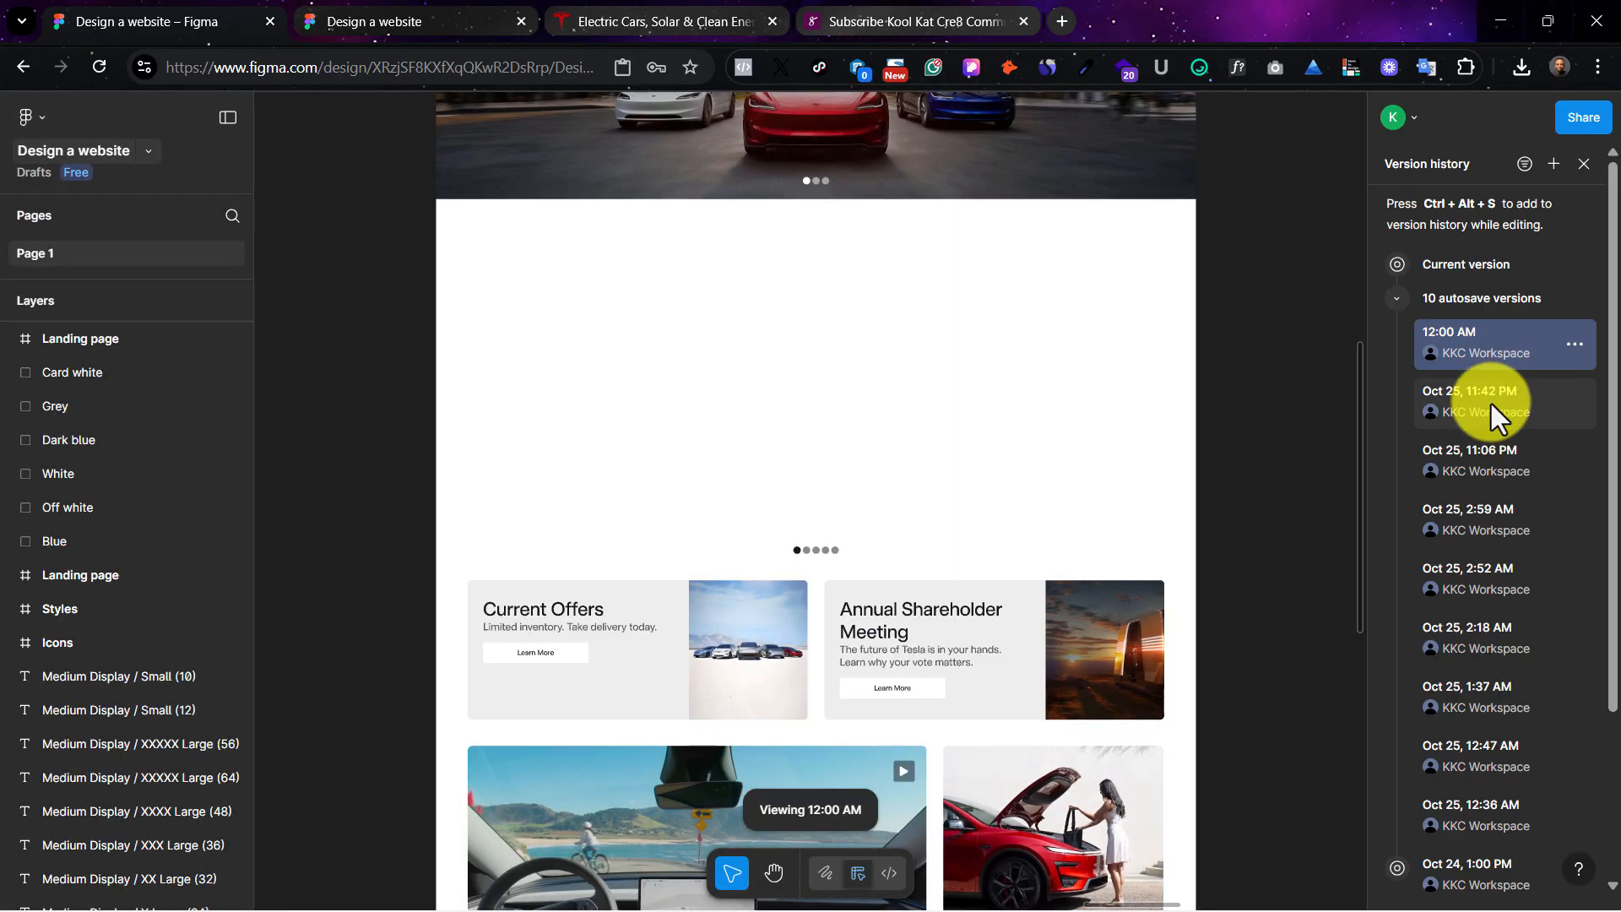
left_click(1491, 404)
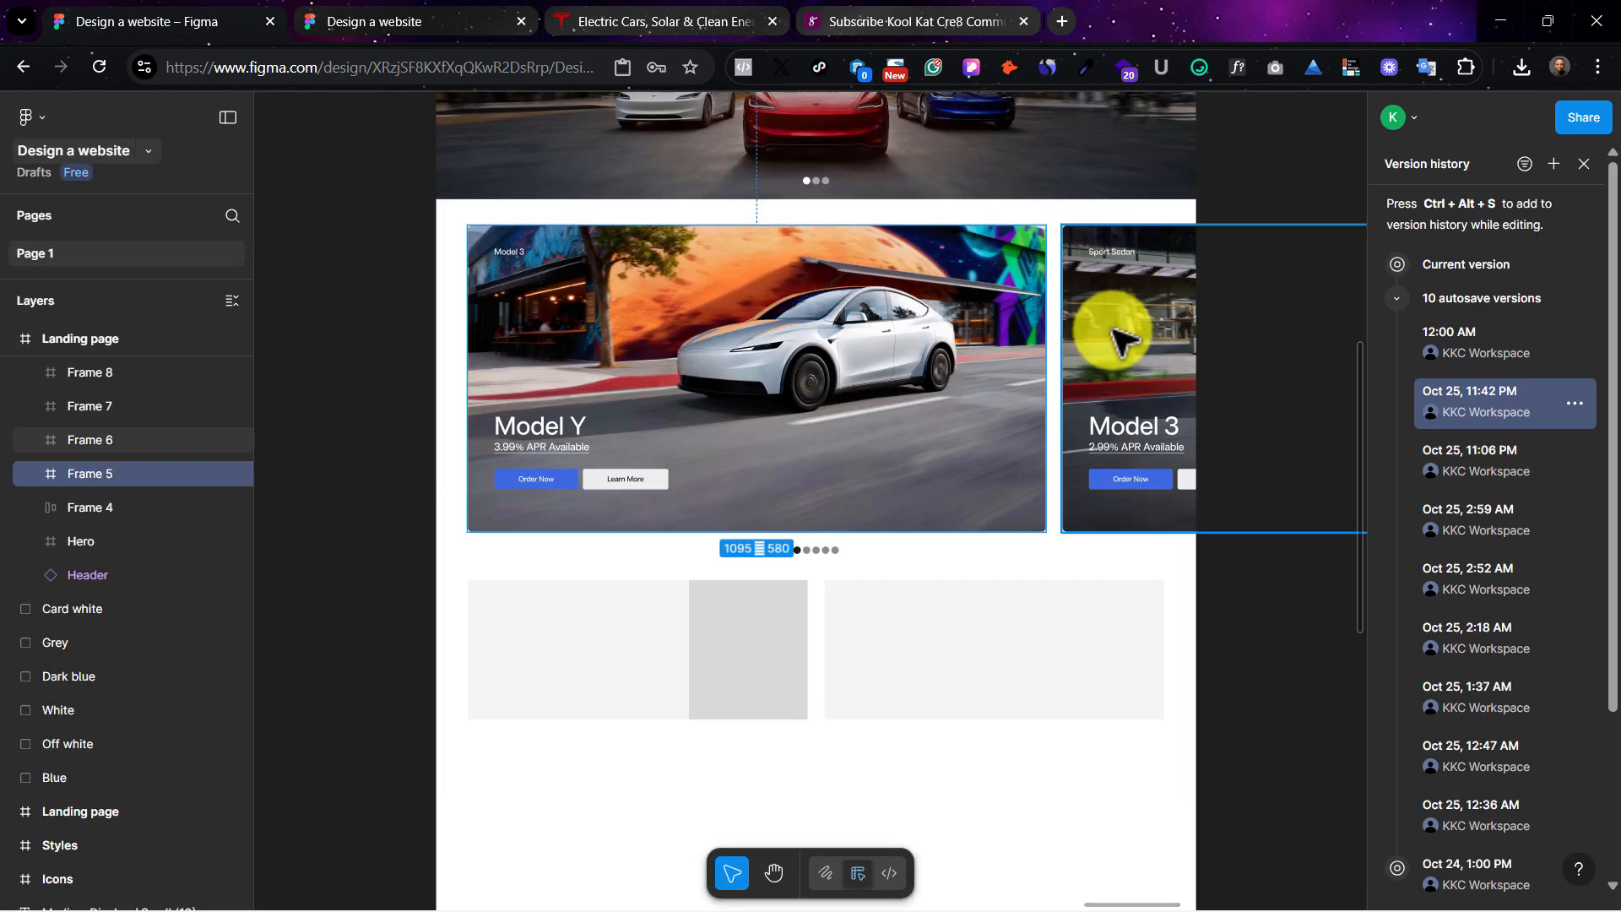
left_click(1150, 322, "shift")
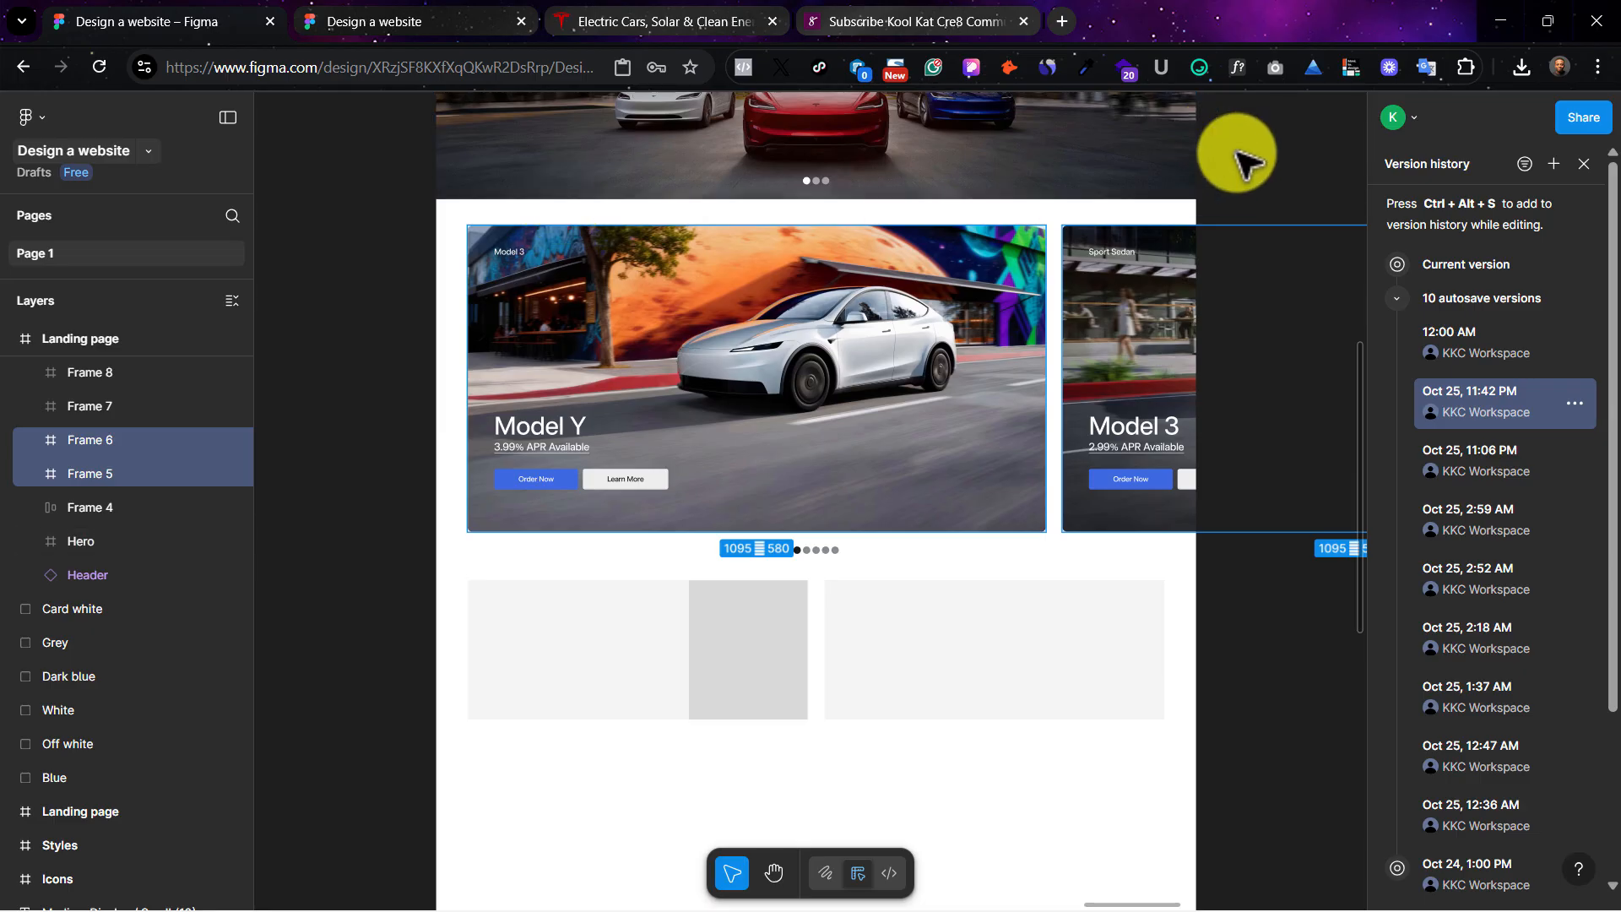
Step: Go back to the file browser, reopen the "Design a website" file, and exit its version history
left_click(34, 119)
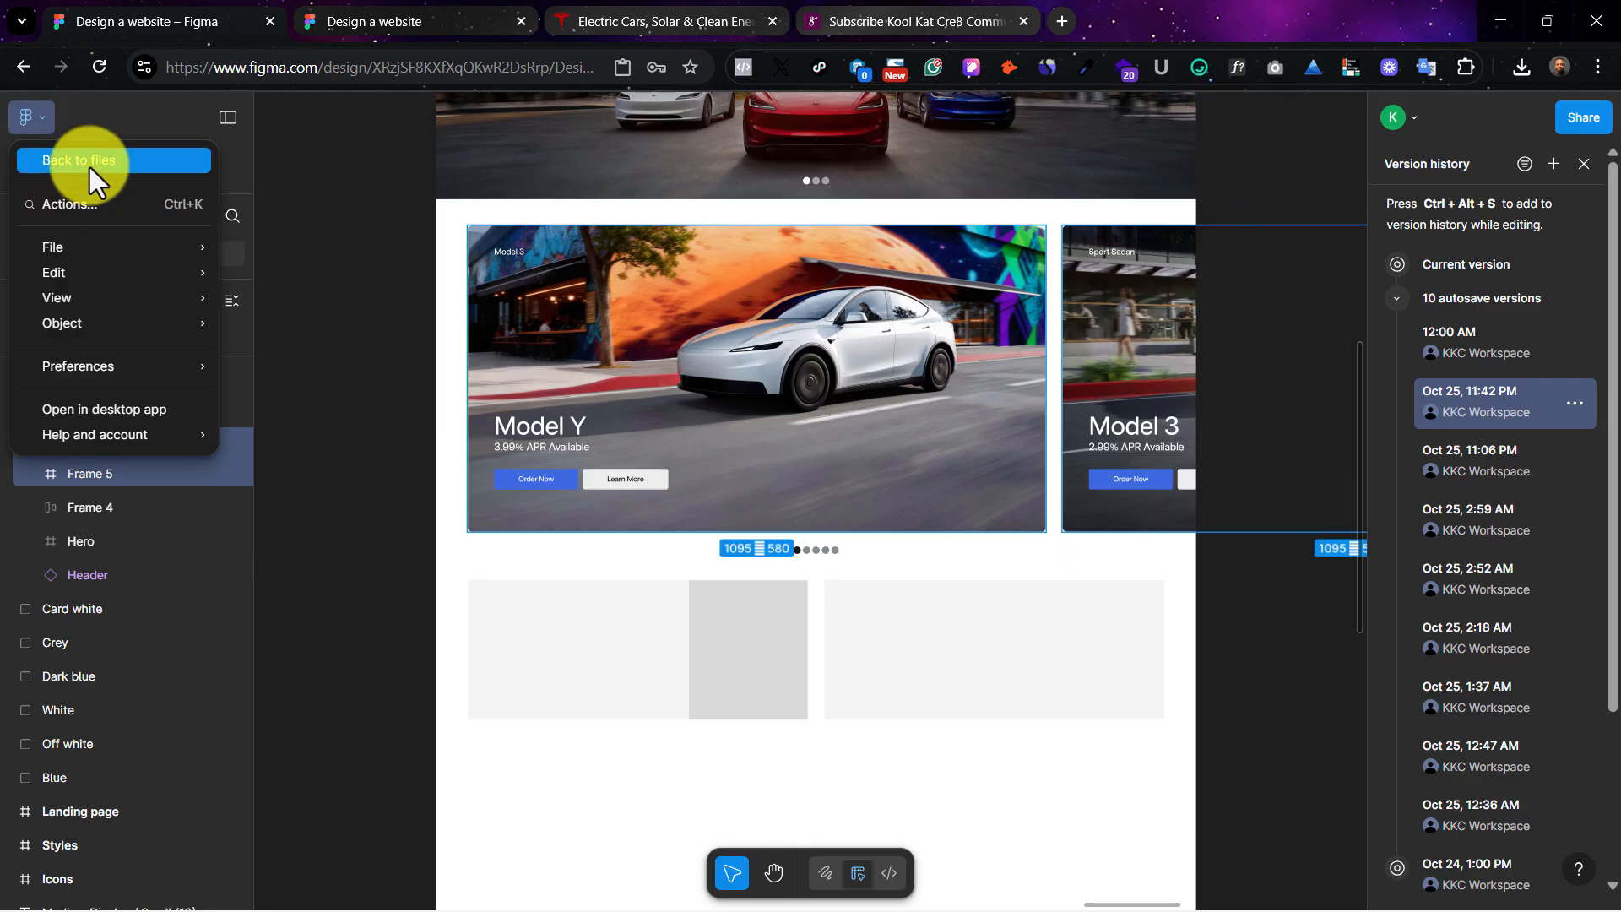
left_click(88, 162)
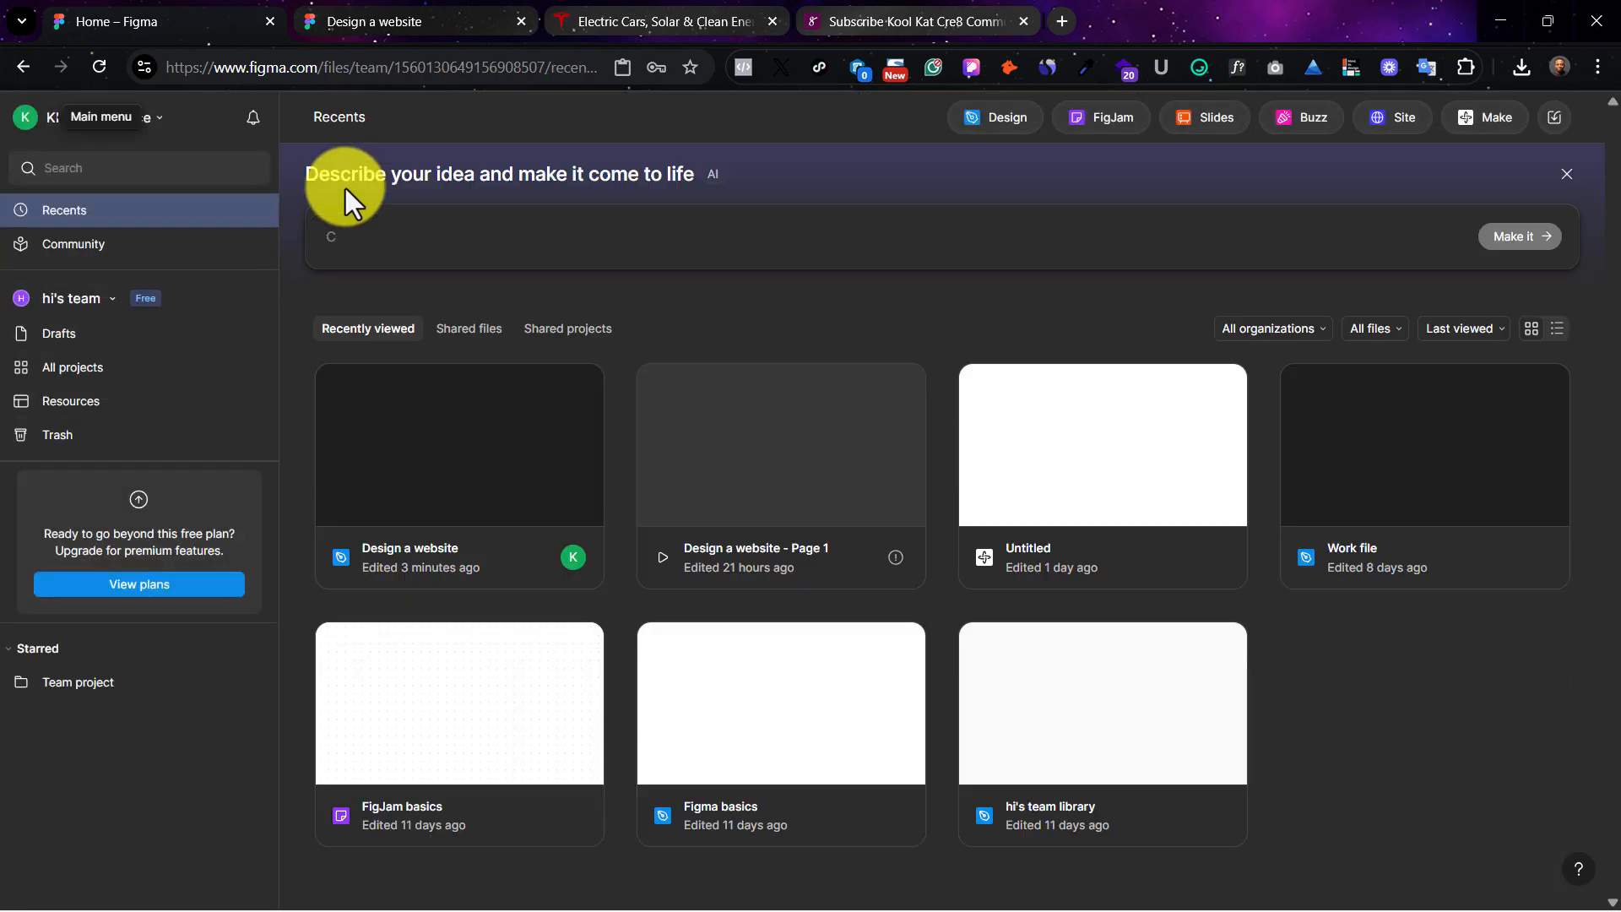
left_click(474, 391)
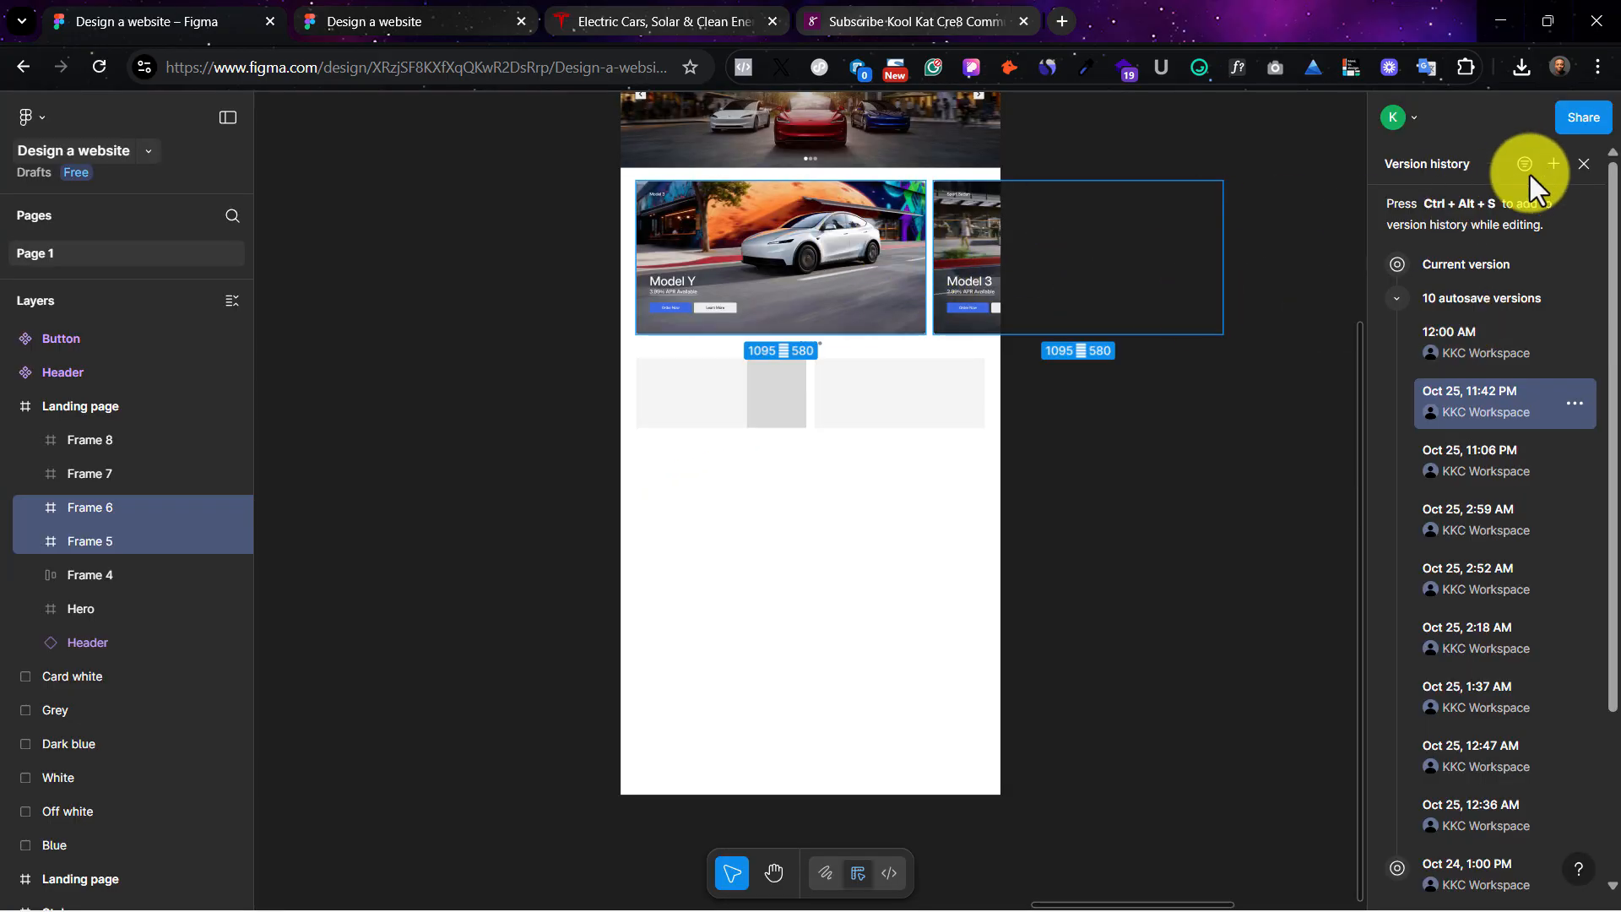
left_click(1584, 164)
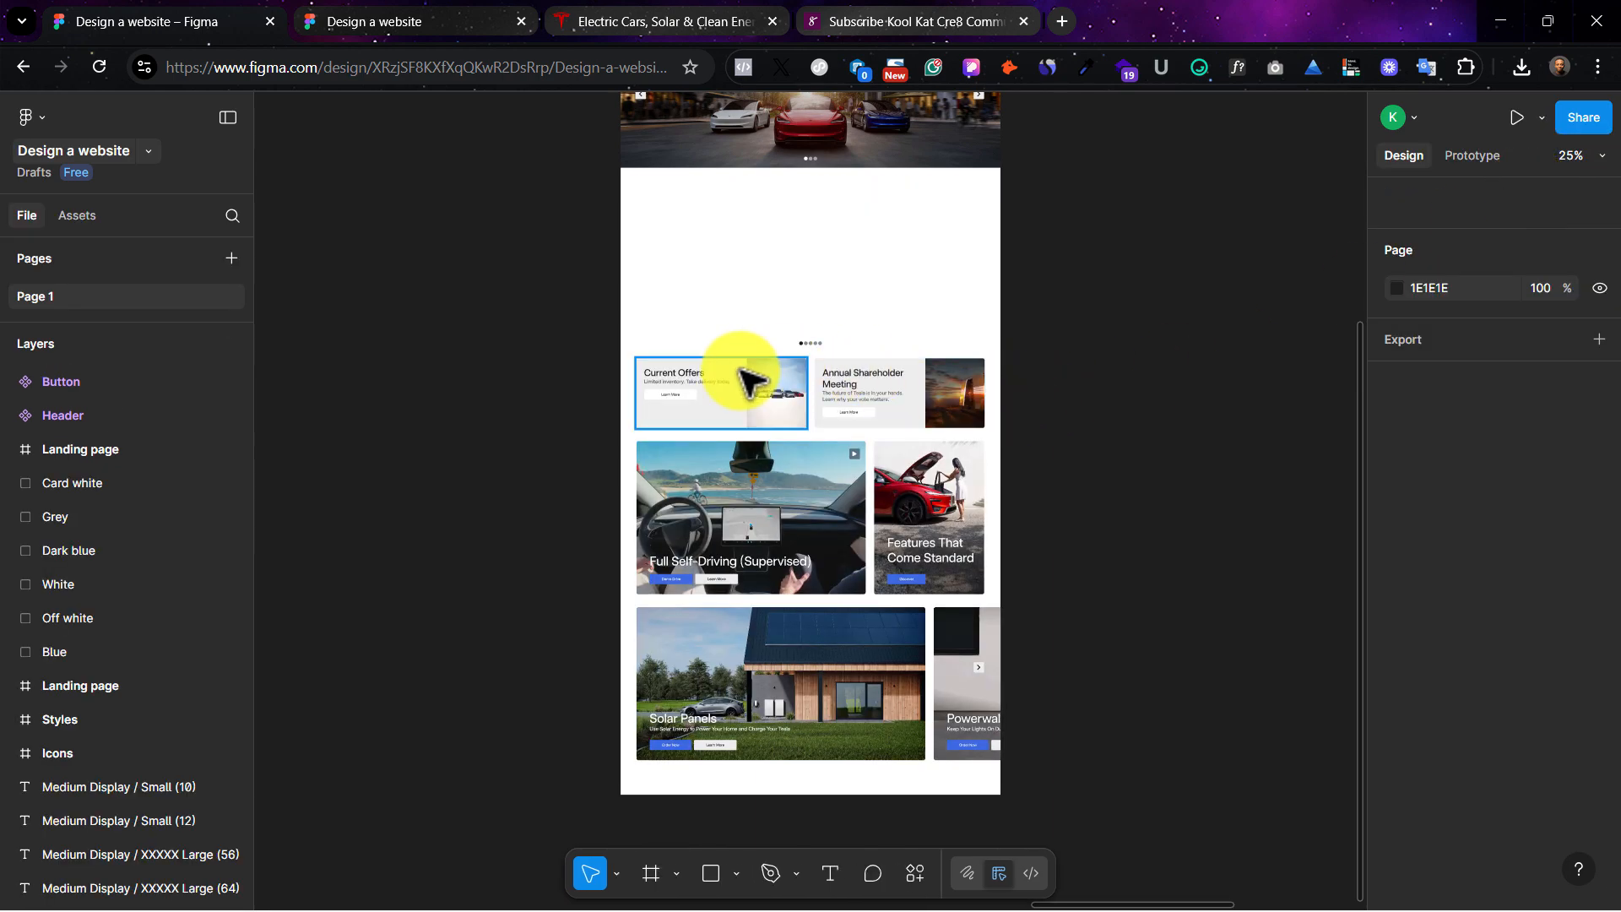
Step: Paste the copied Model Y and Model 3 cards into the Landing page frame's empty area below the hero, at about Y 996
scroll(747, 321, "up", 1)
right_click(717, 293)
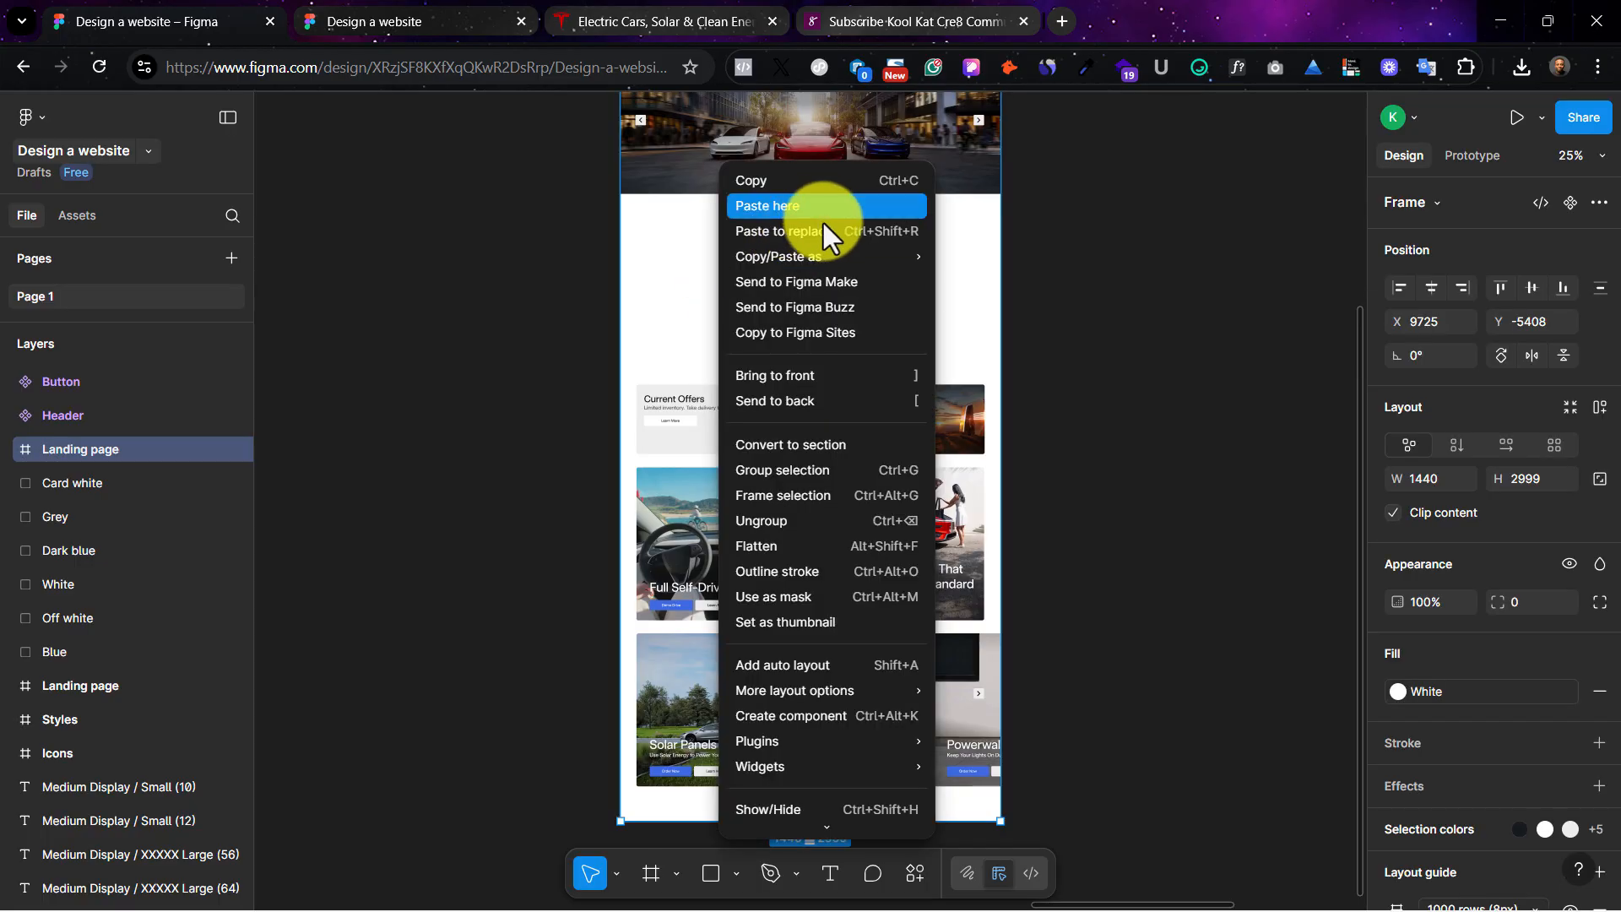
left_click(829, 211)
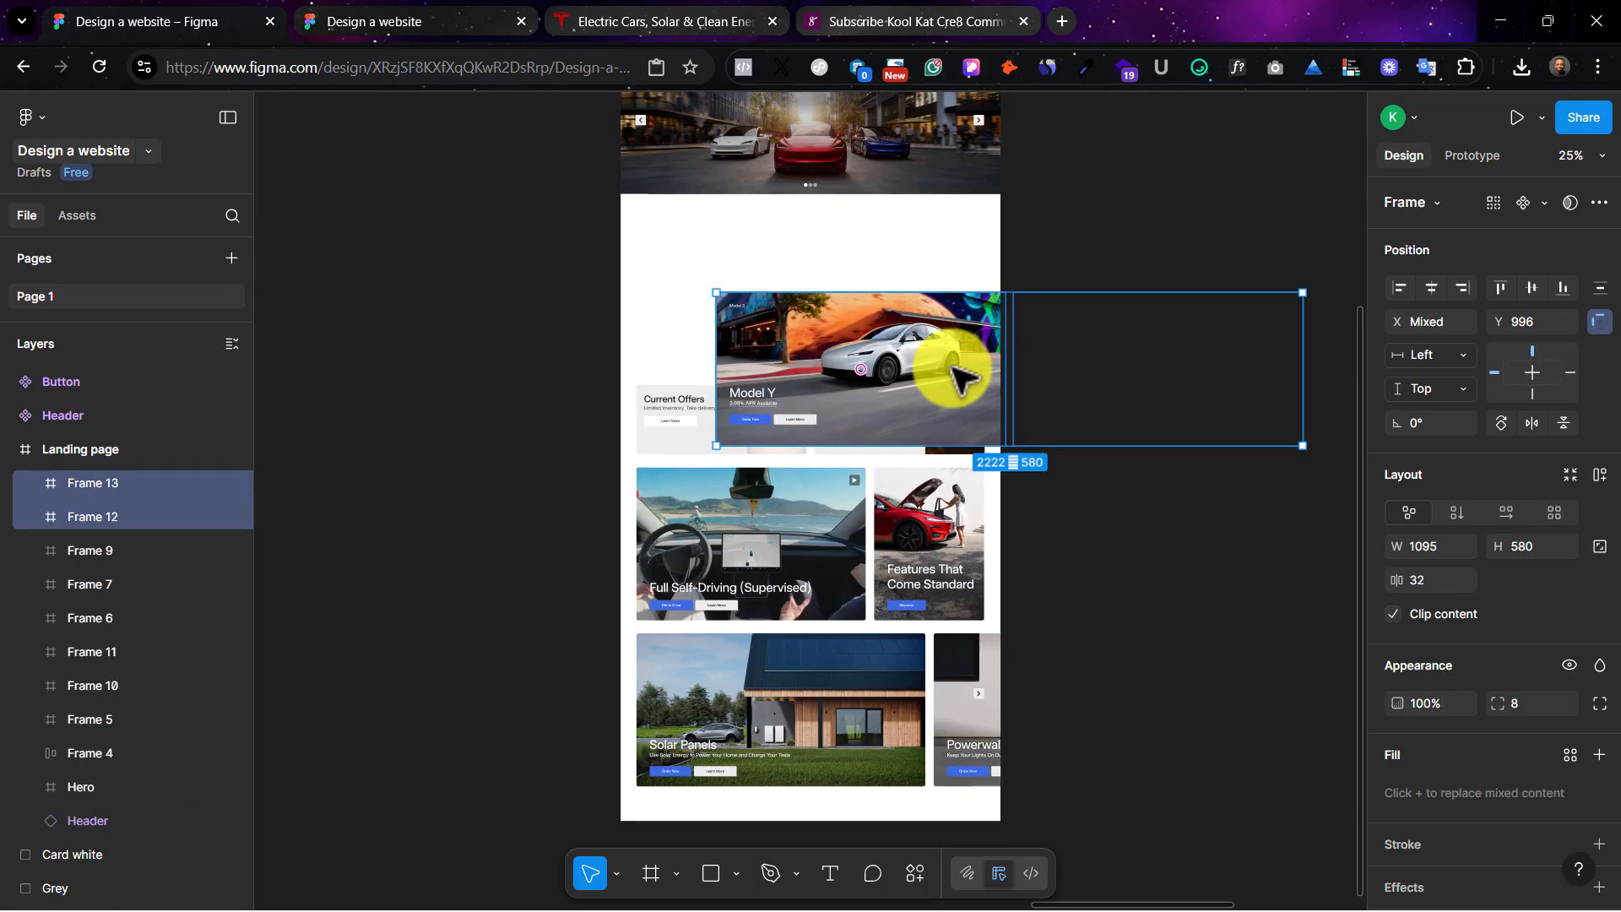
Step: Align the Model Y and Model 3 cards with the page's content margin just below the hero, at Y 662
left_click_drag(899, 330, 850, 289)
key("shift+equal")
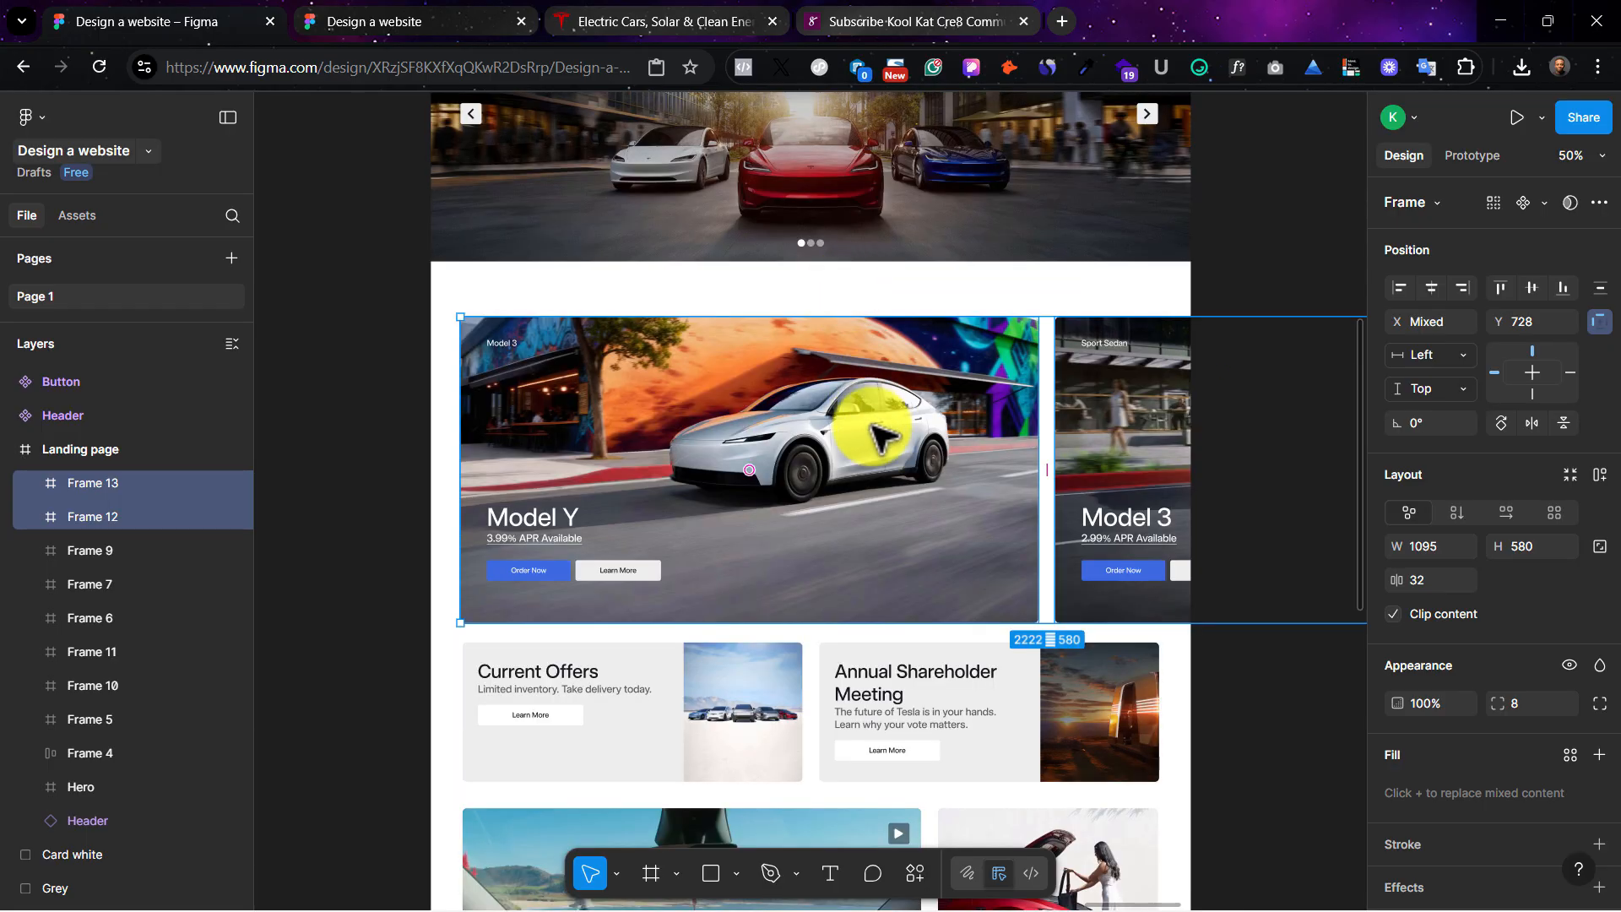
left_click_drag(878, 435, 878, 400)
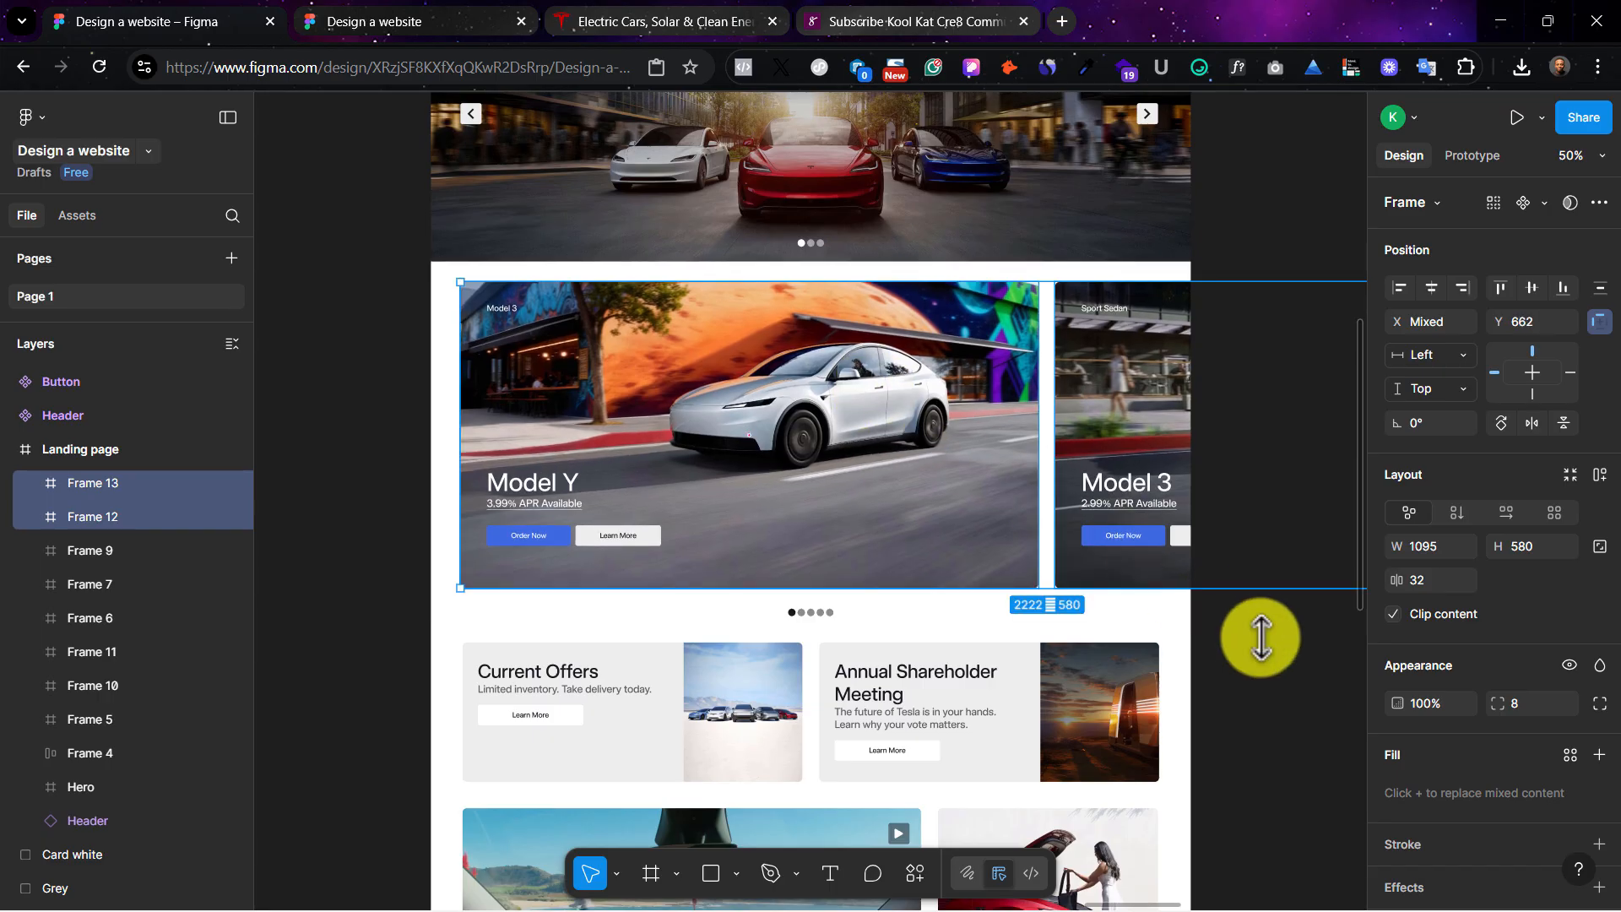
left_click(1285, 655)
Step: Duplicate the Powerwall card's next-arrow button onto the Model 3 card, at about X 155, Y 190
scroll(1205, 636, "down", 5)
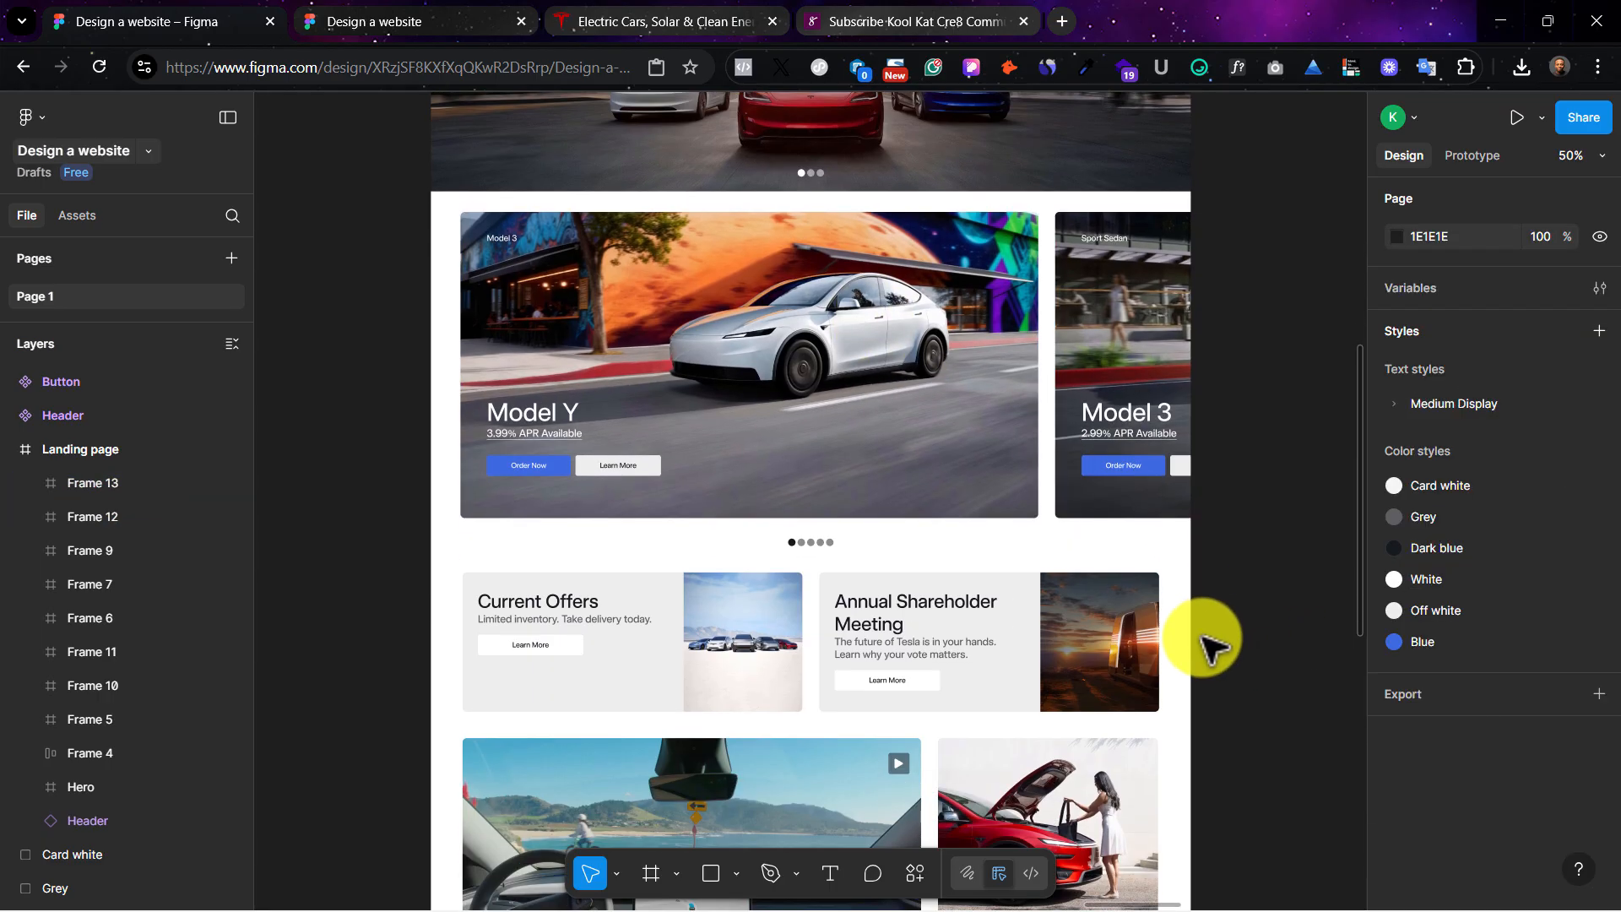
scroll(1136, 659, "down", 1)
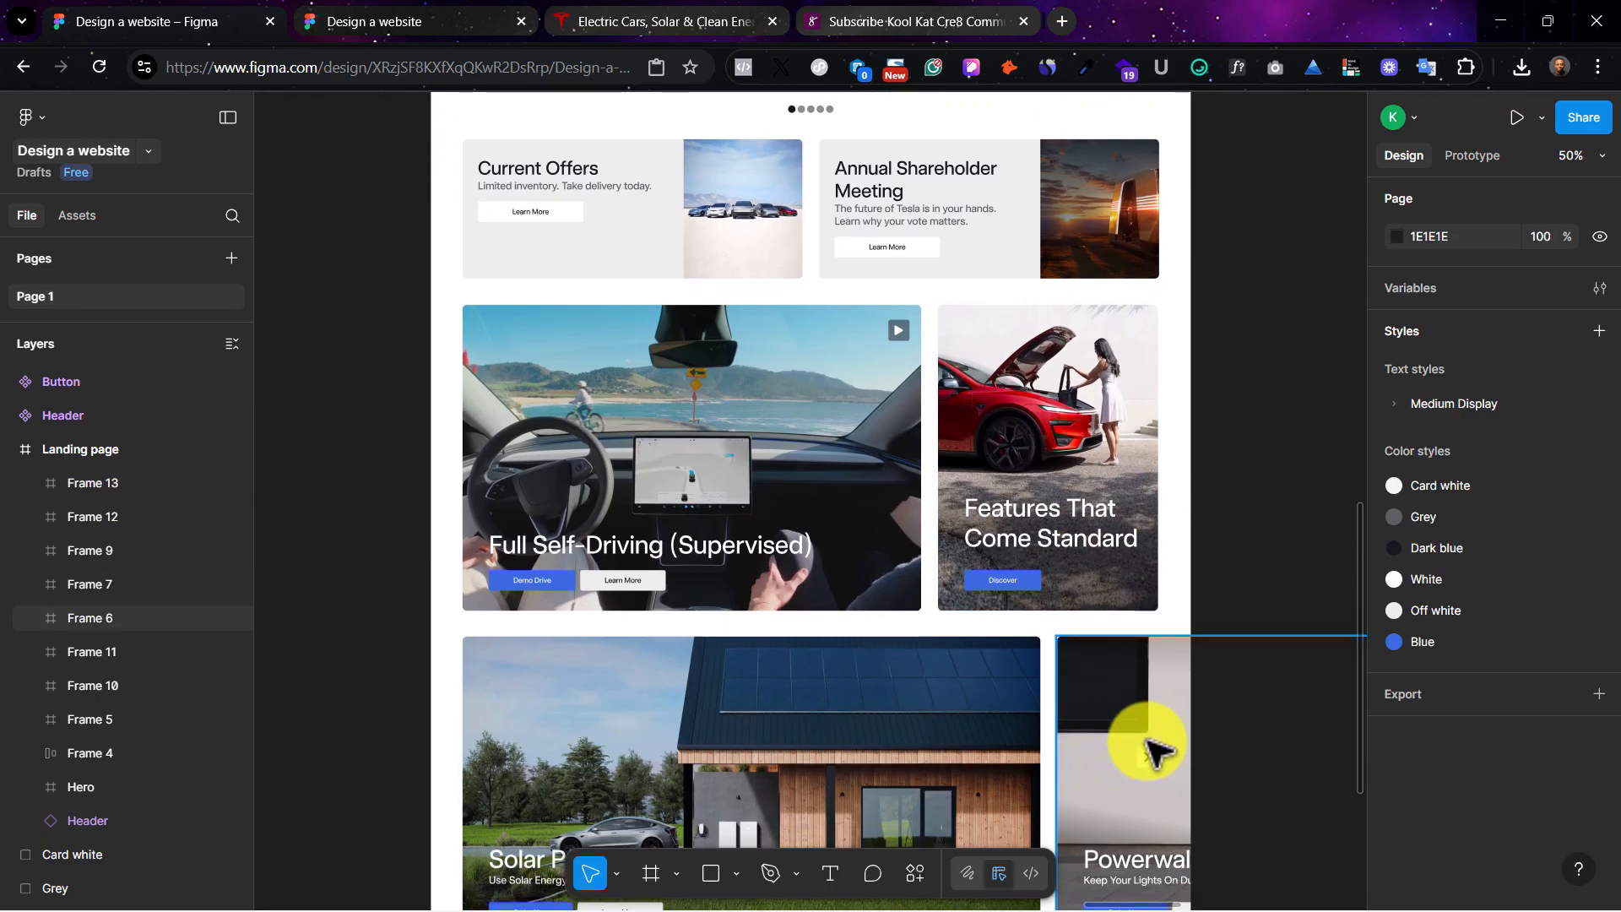
left_click(1145, 748)
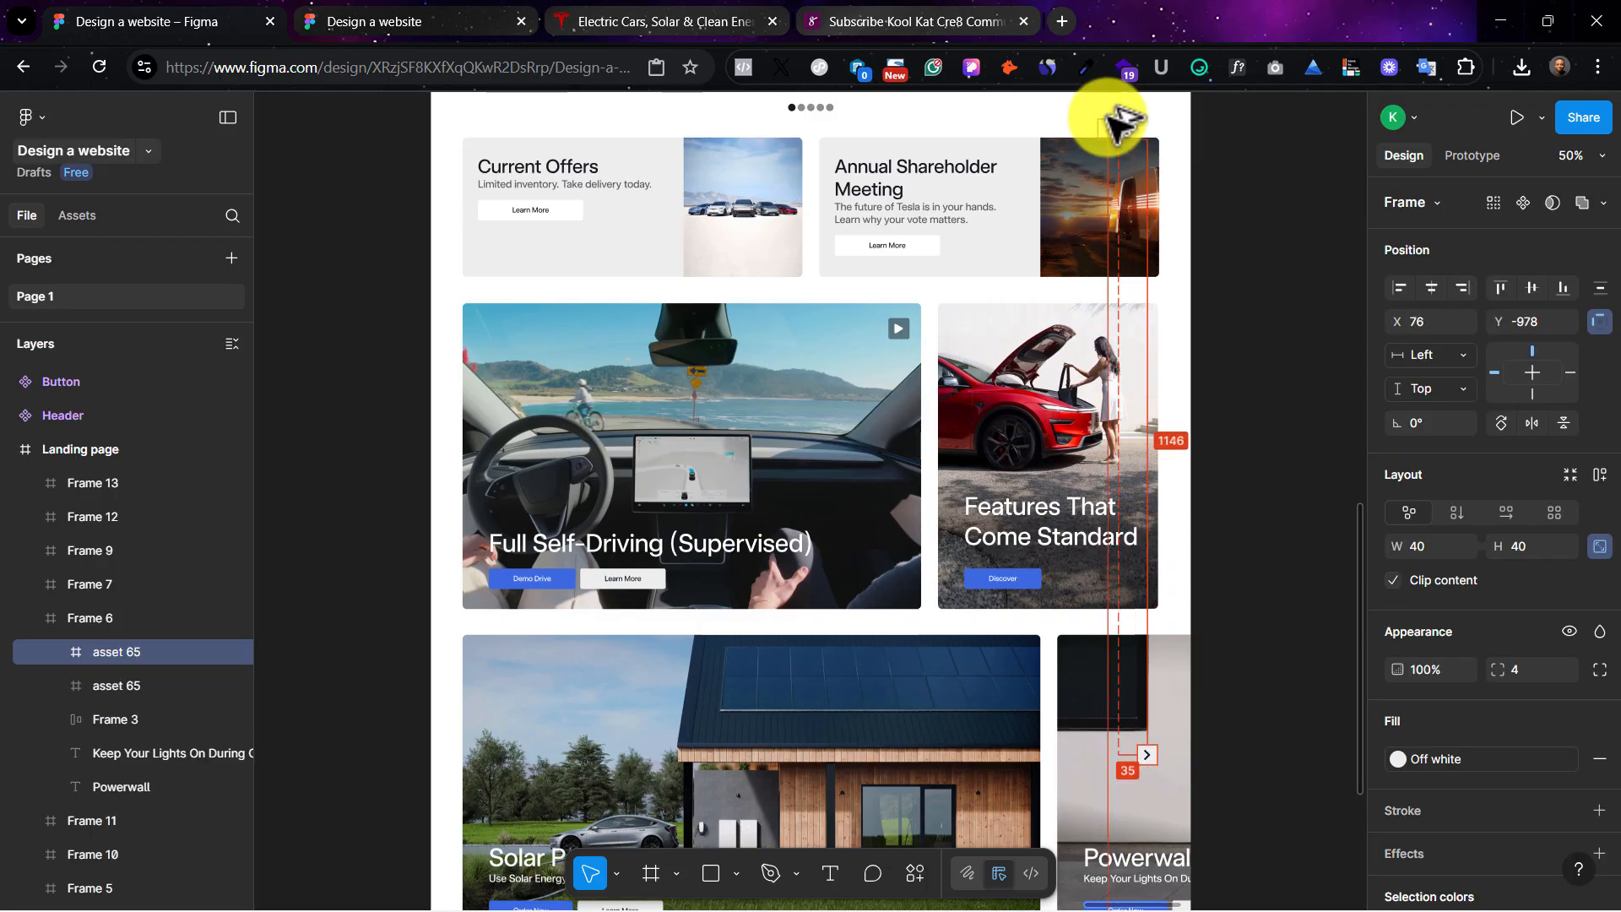
scroll(1107, 110, "up", 4)
left_click(1127, 207)
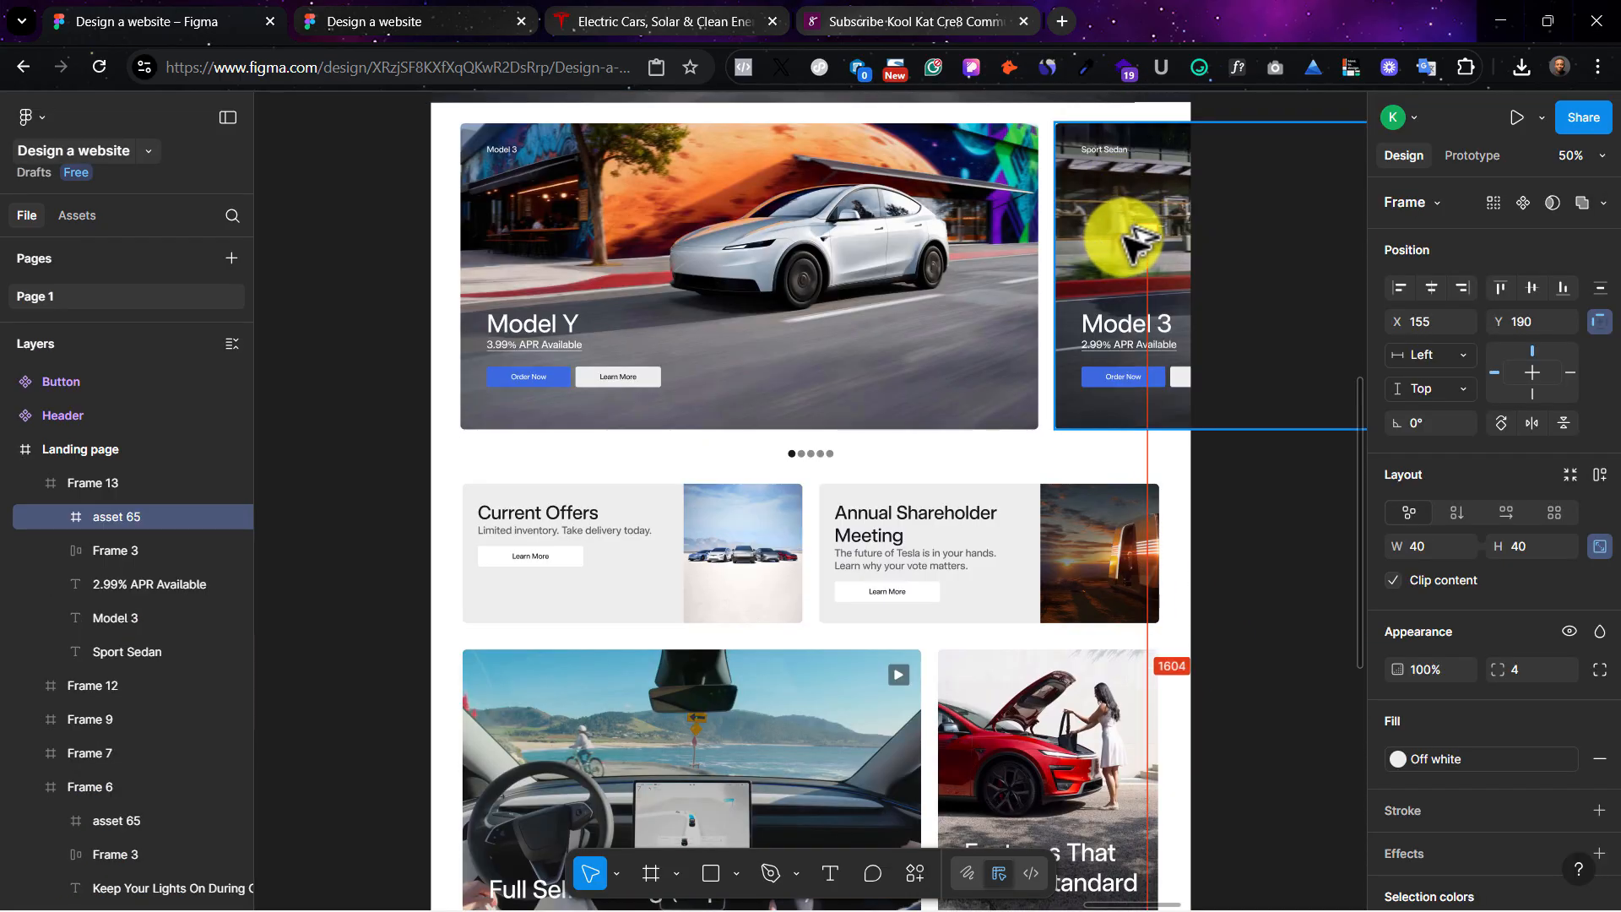
left_click(1243, 561)
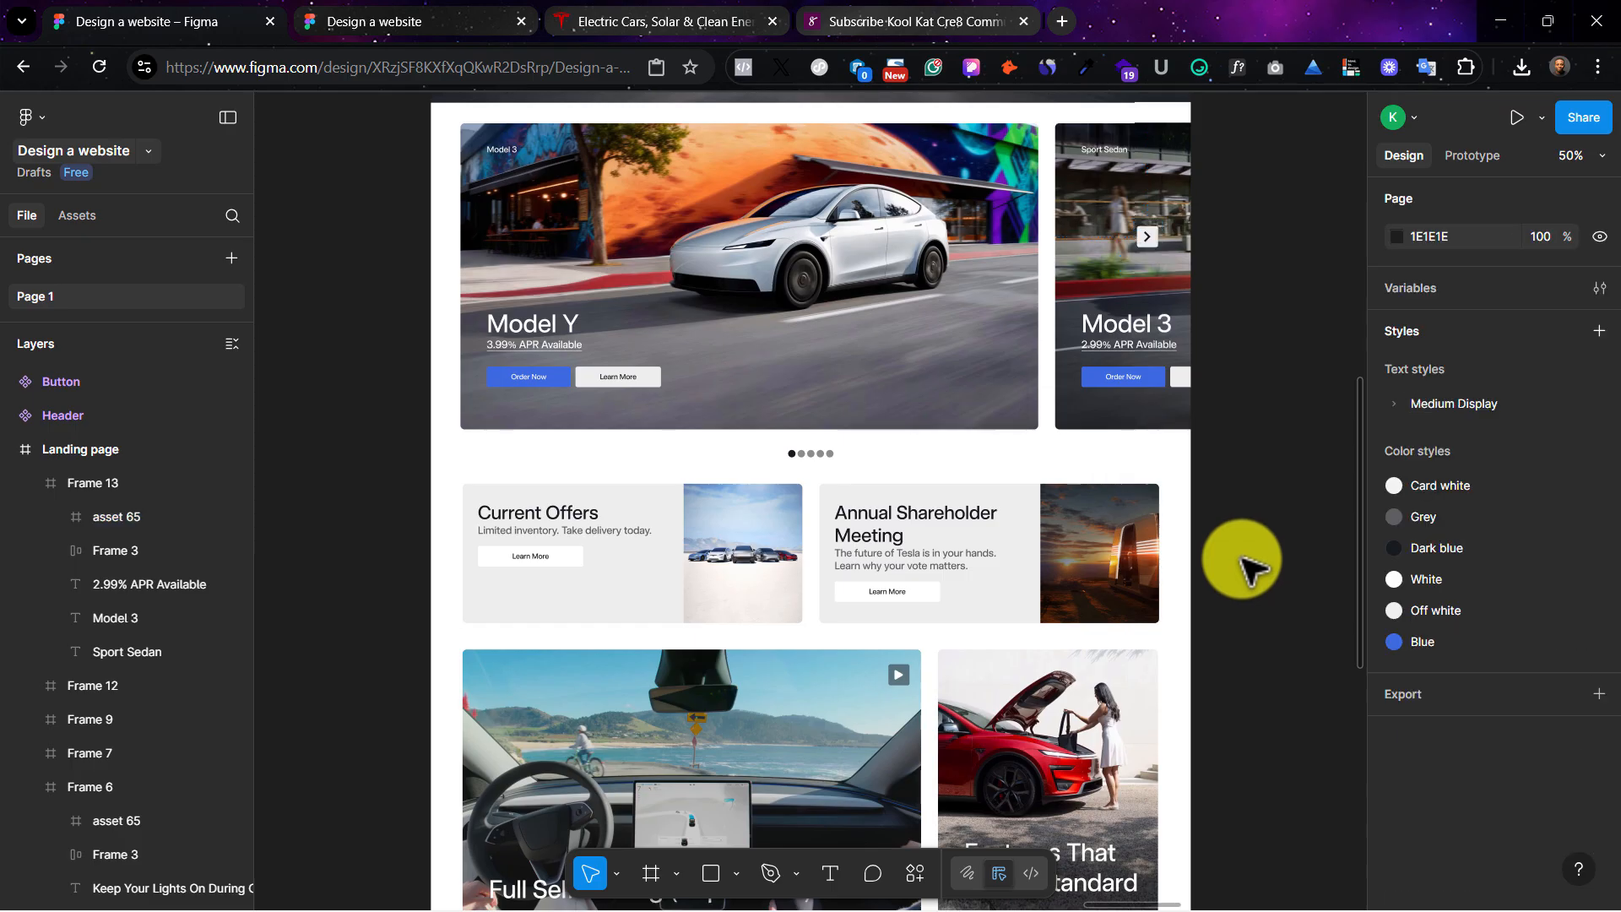
Step: Compare the bottom of the landing page with the footer links on the Tesla website, and return to the Figma design
scroll(1205, 561, "down", 8)
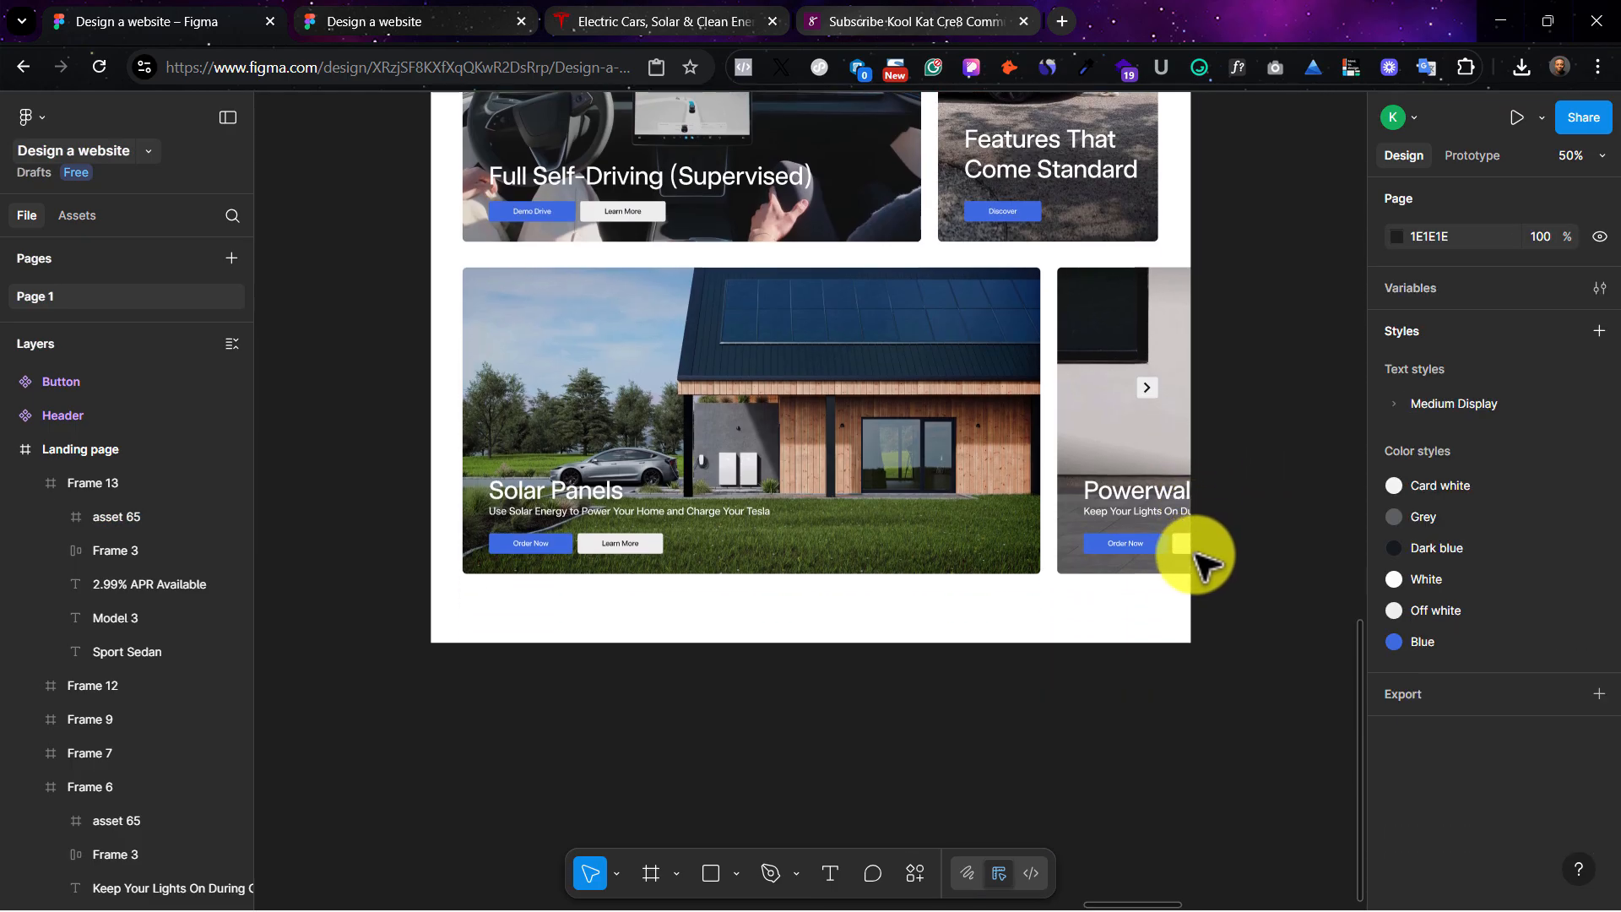
scroll(803, 445, "up", 3)
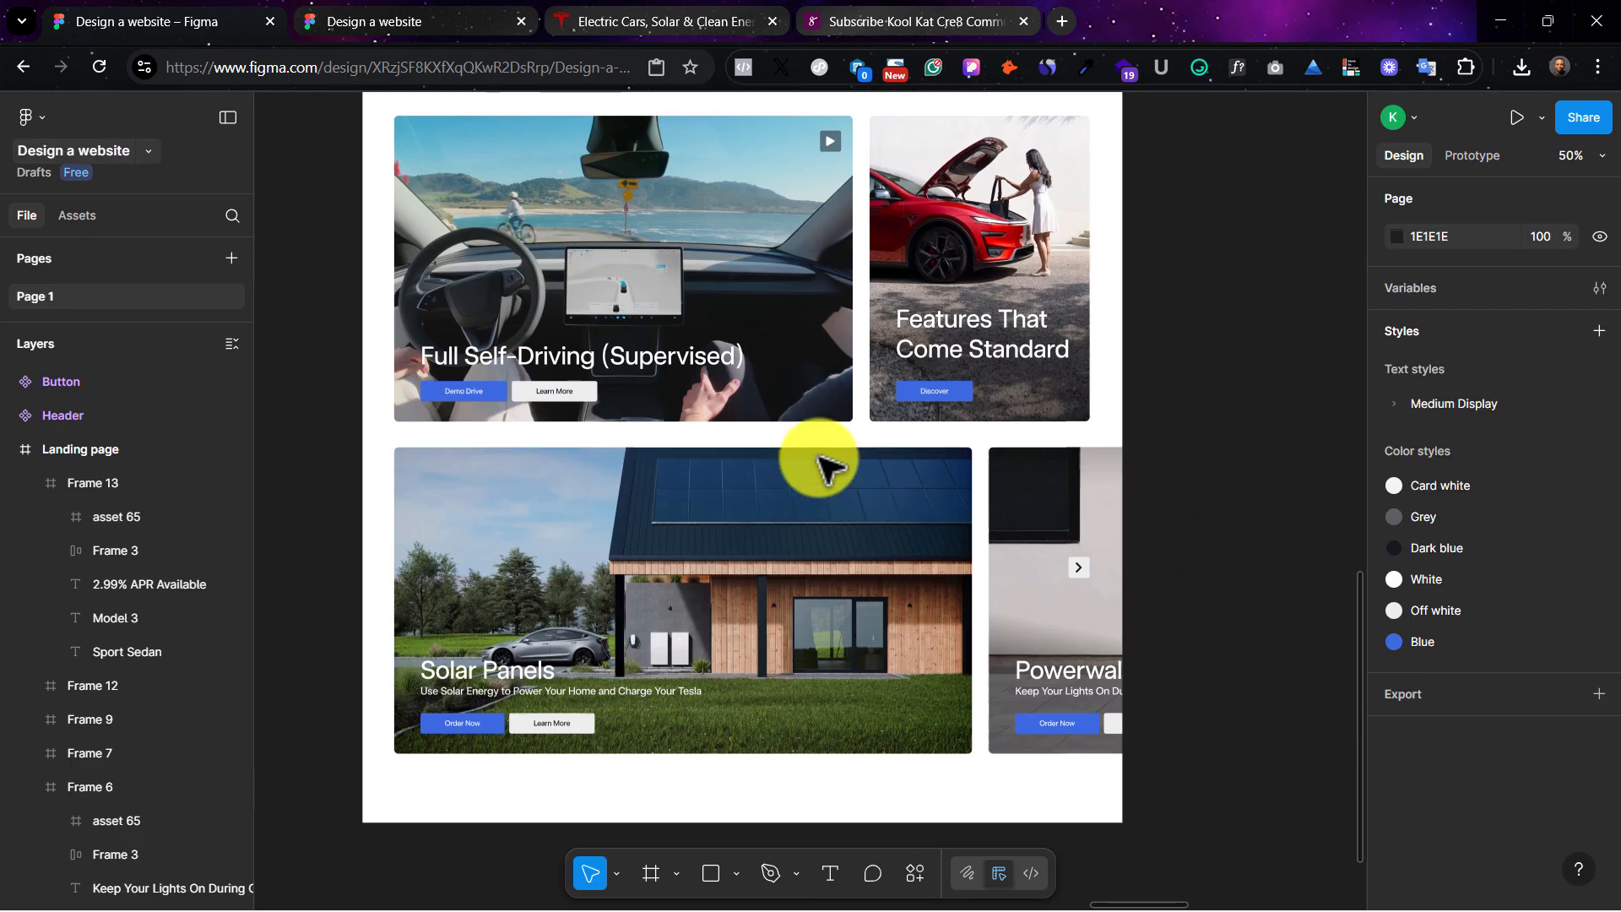
scroll(815, 456, "up", 1)
left_click(645, 11)
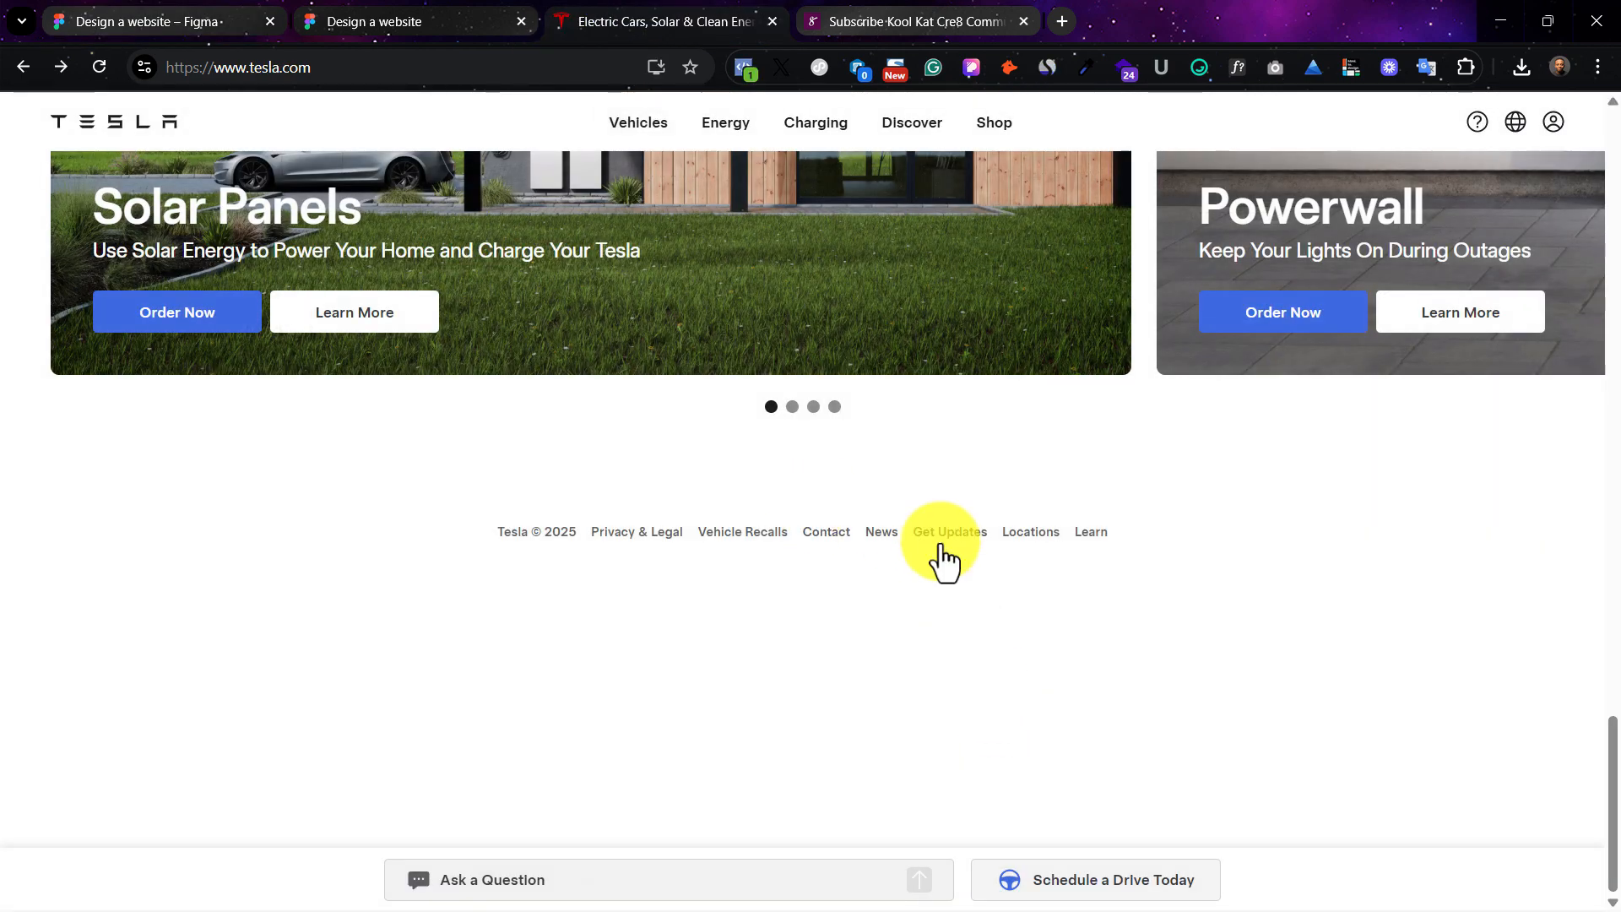
scroll(853, 637, "up", 1)
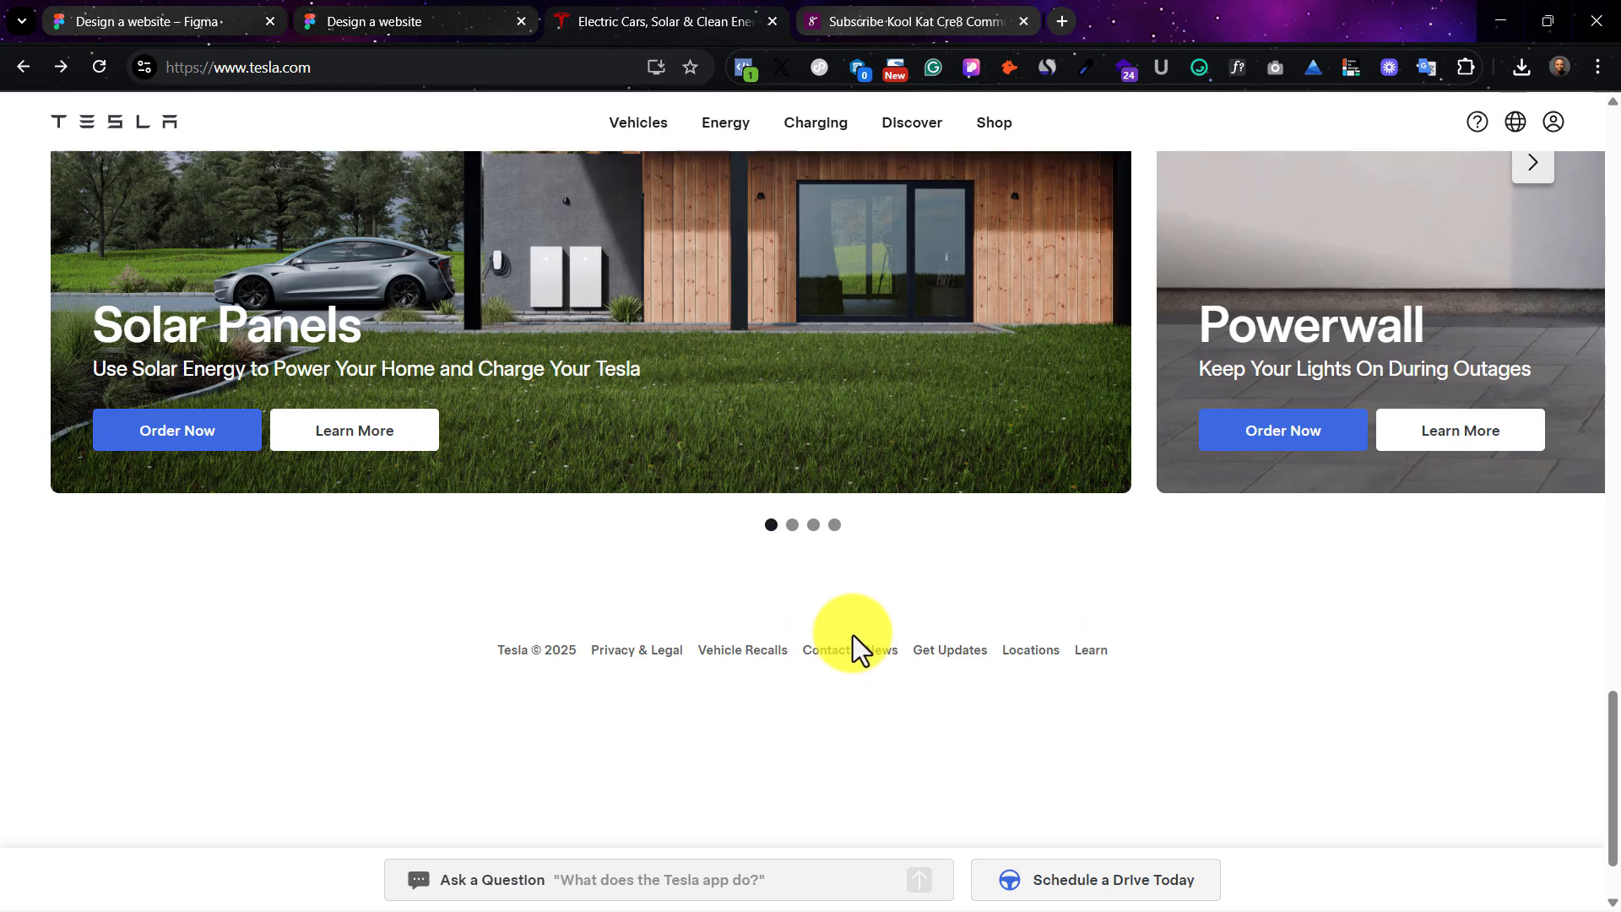
scroll(853, 634, "down", 1)
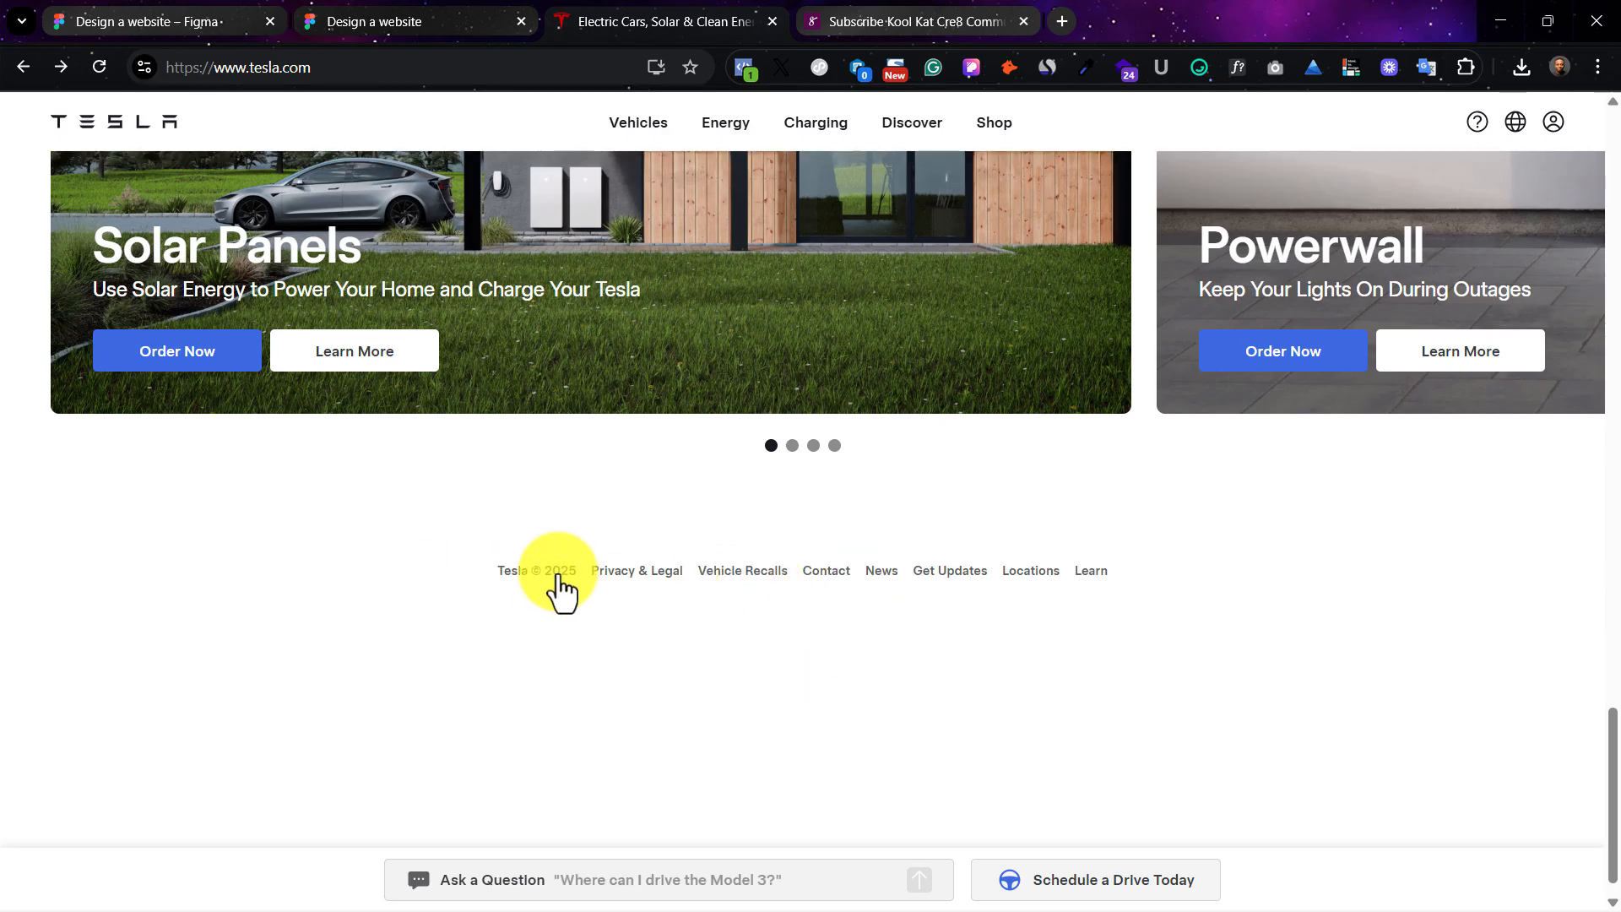
left_click(322, 14)
left_click(56, 11)
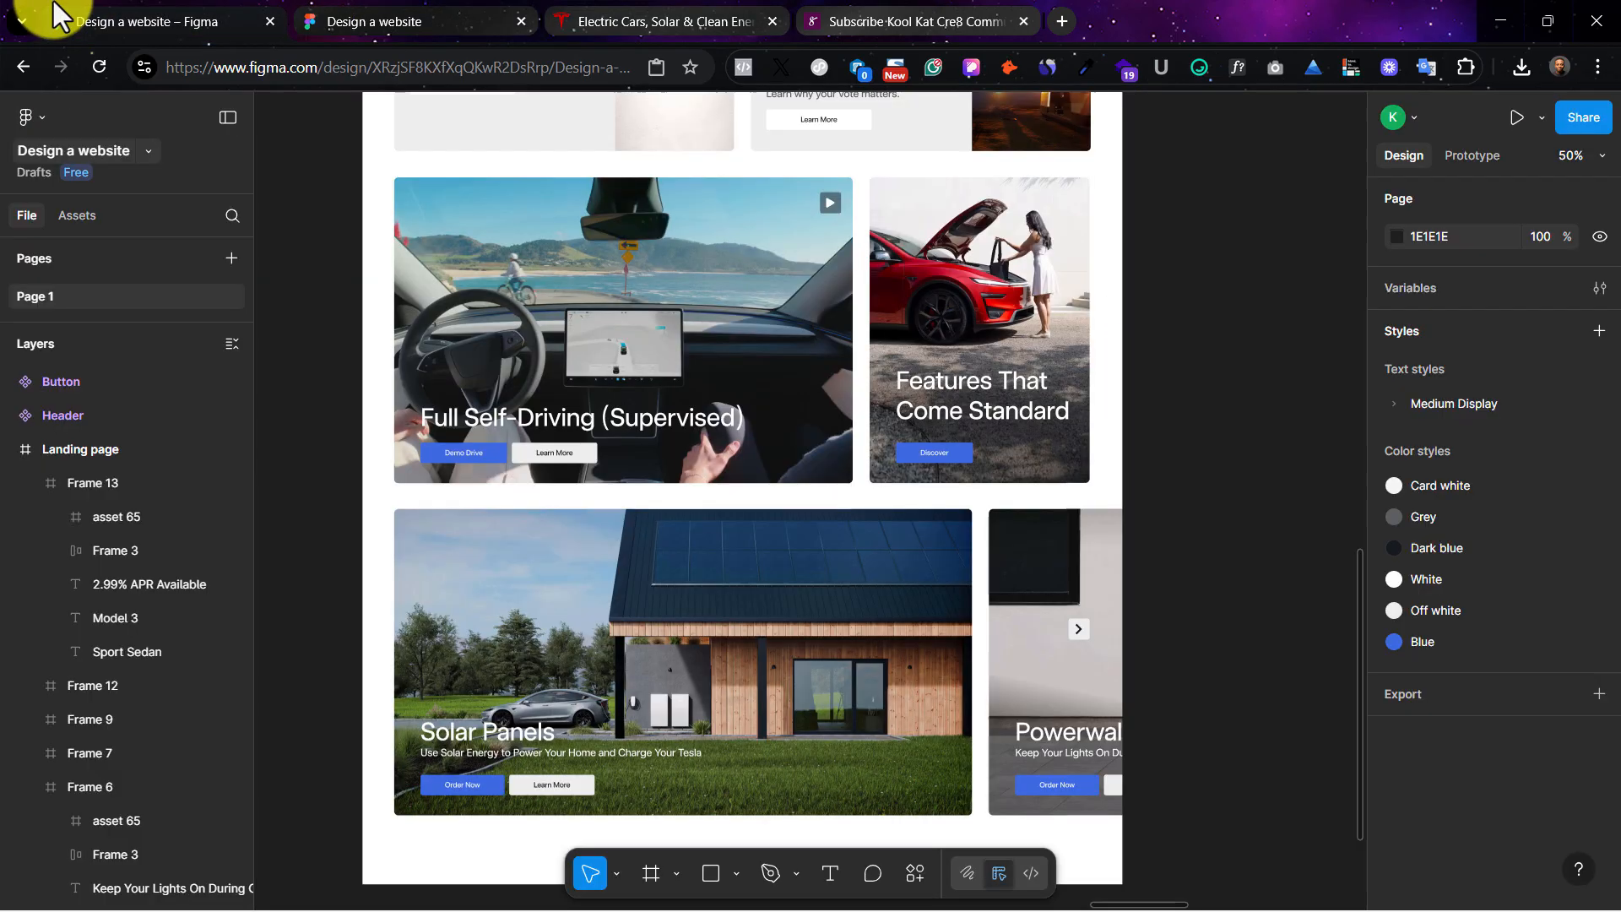
Step: Place a copy of the landing page's header on the empty canvas beside the page, at X 7531, Y -5373
key("minus")
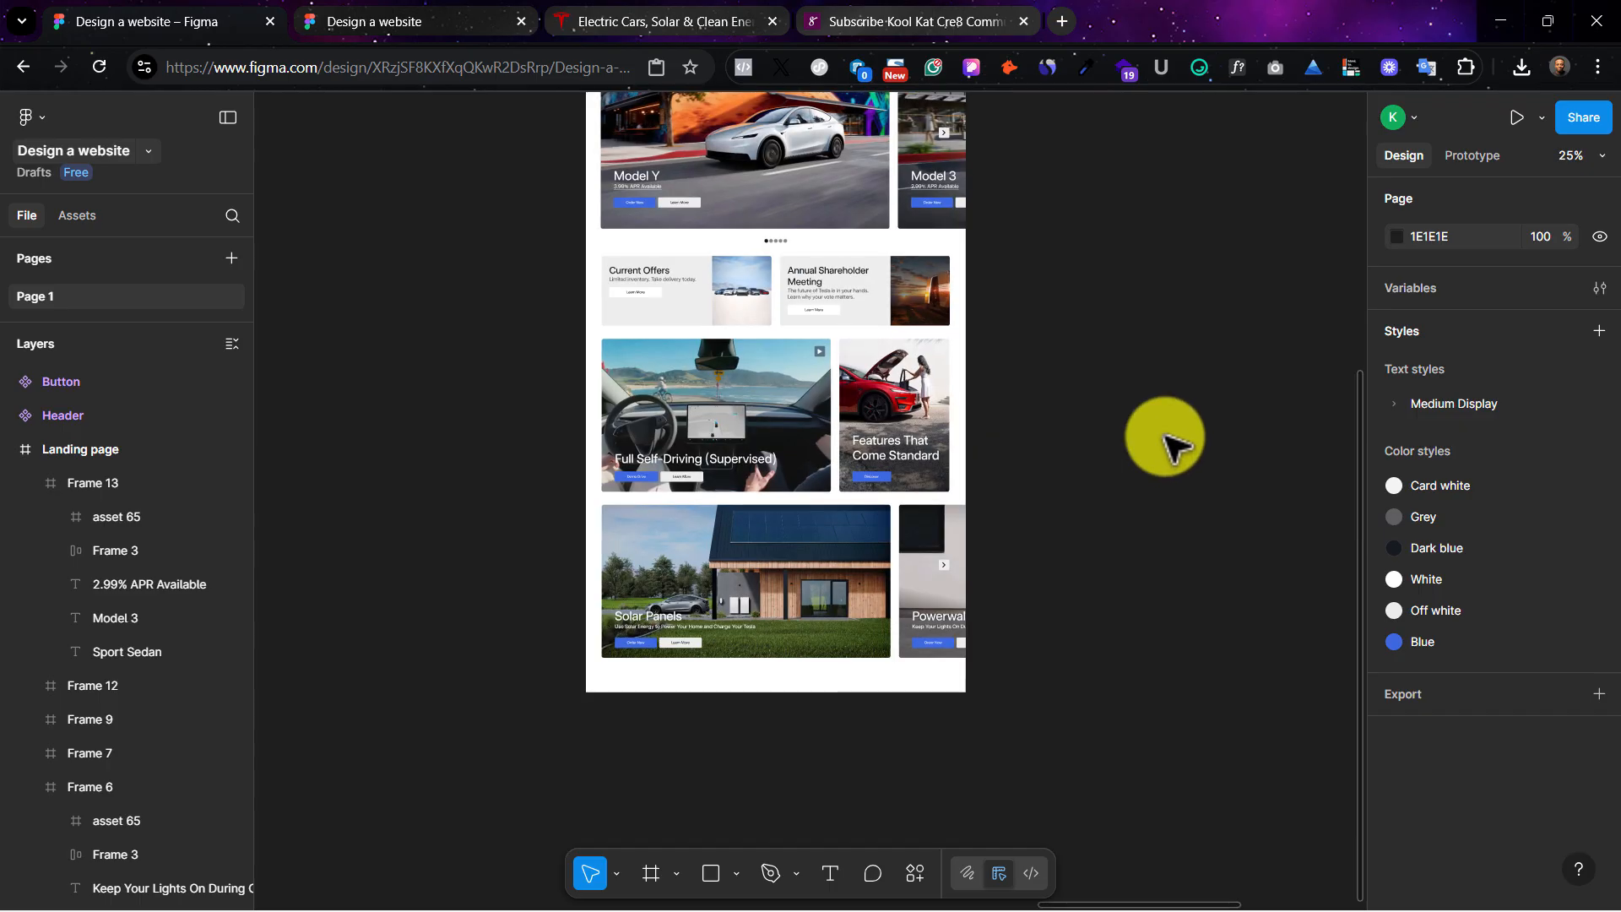
scroll(1158, 435, "up", 10)
left_click(720, 409)
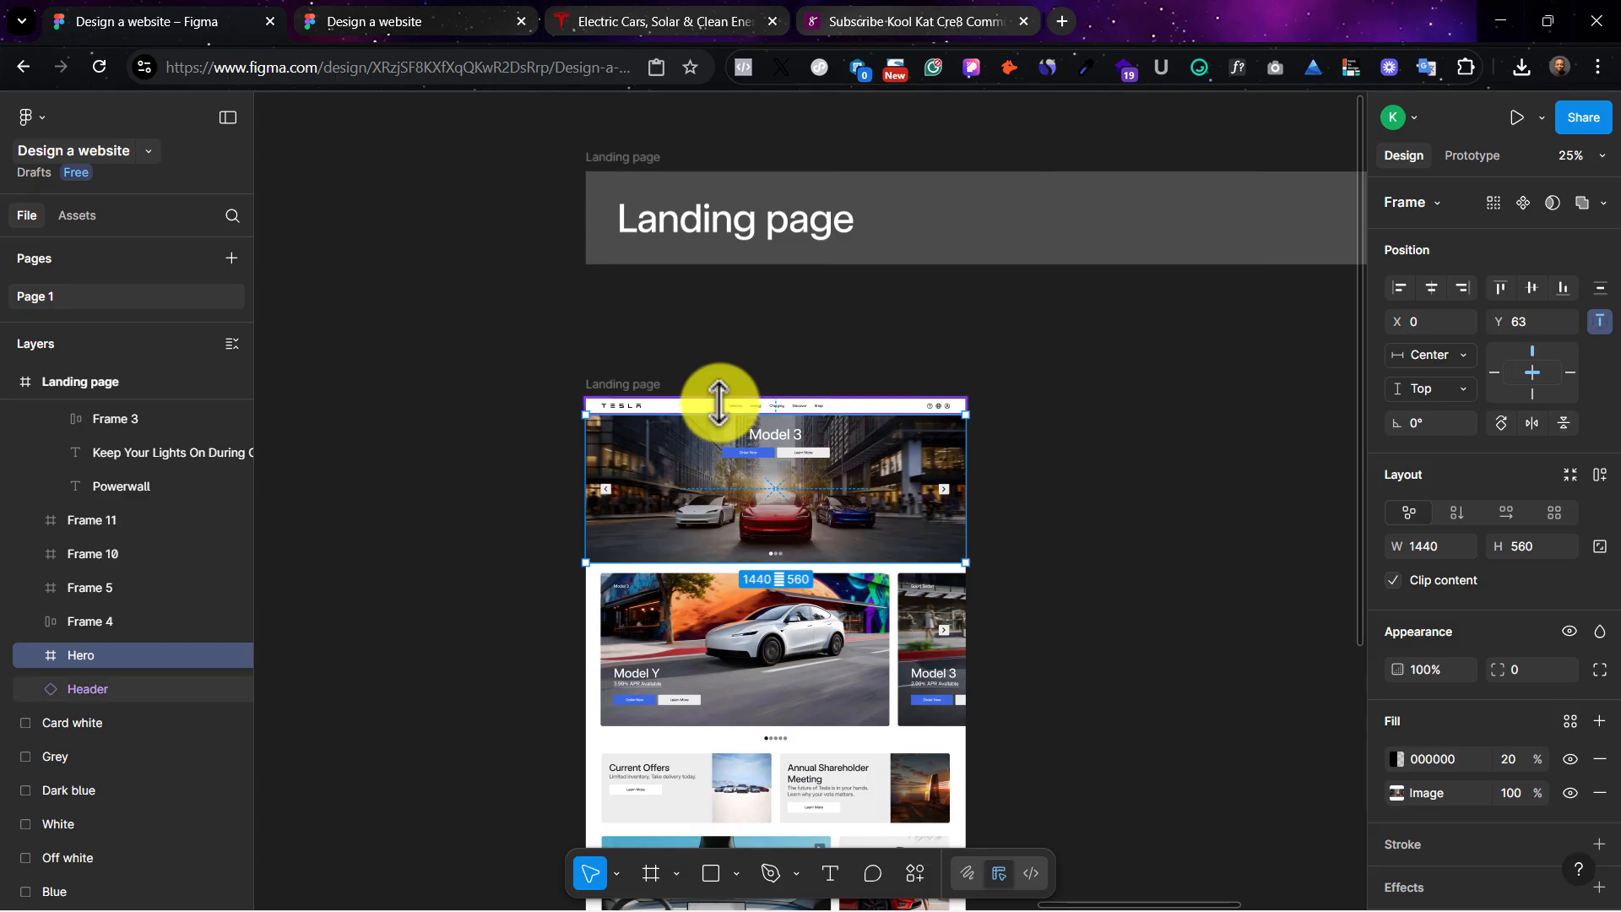
left_click(725, 410)
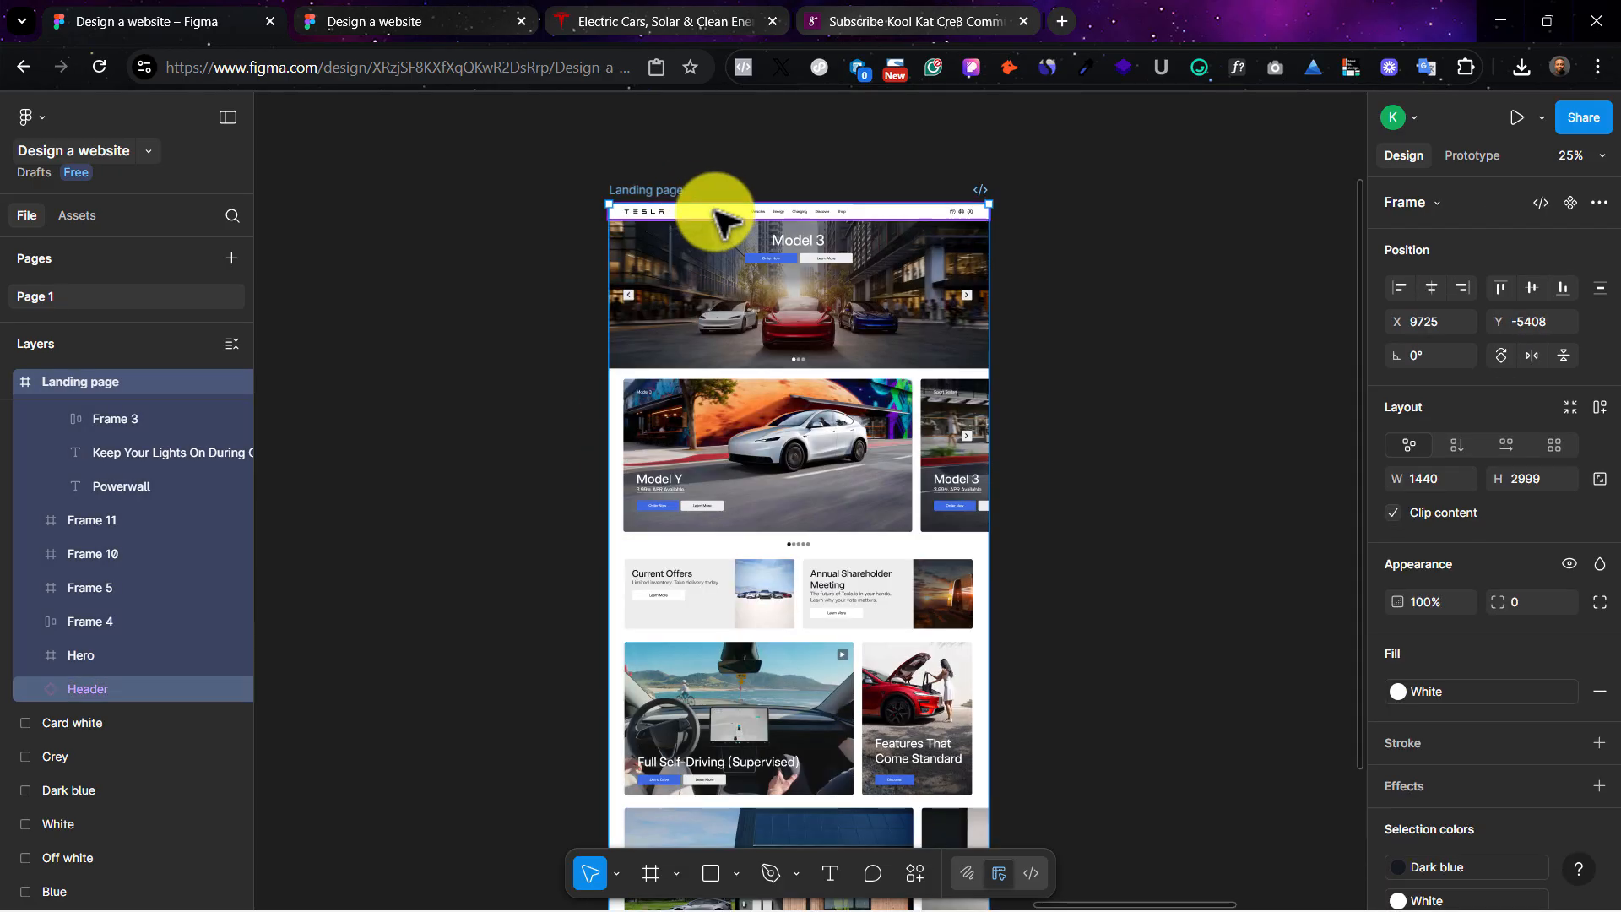
left_click(715, 211)
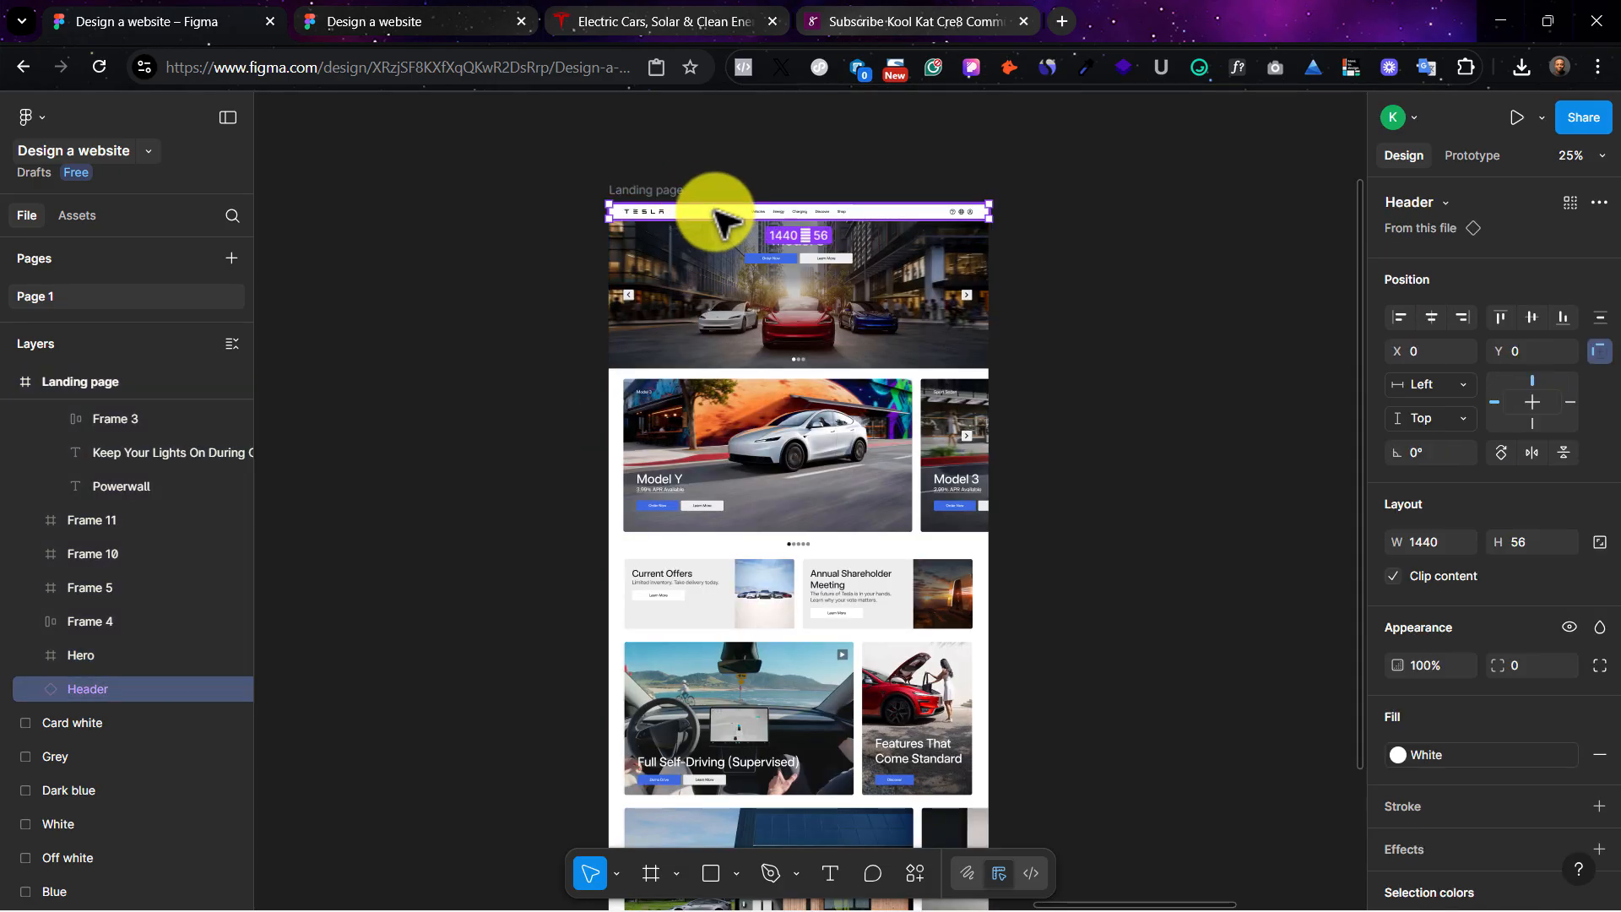
key("shift+2")
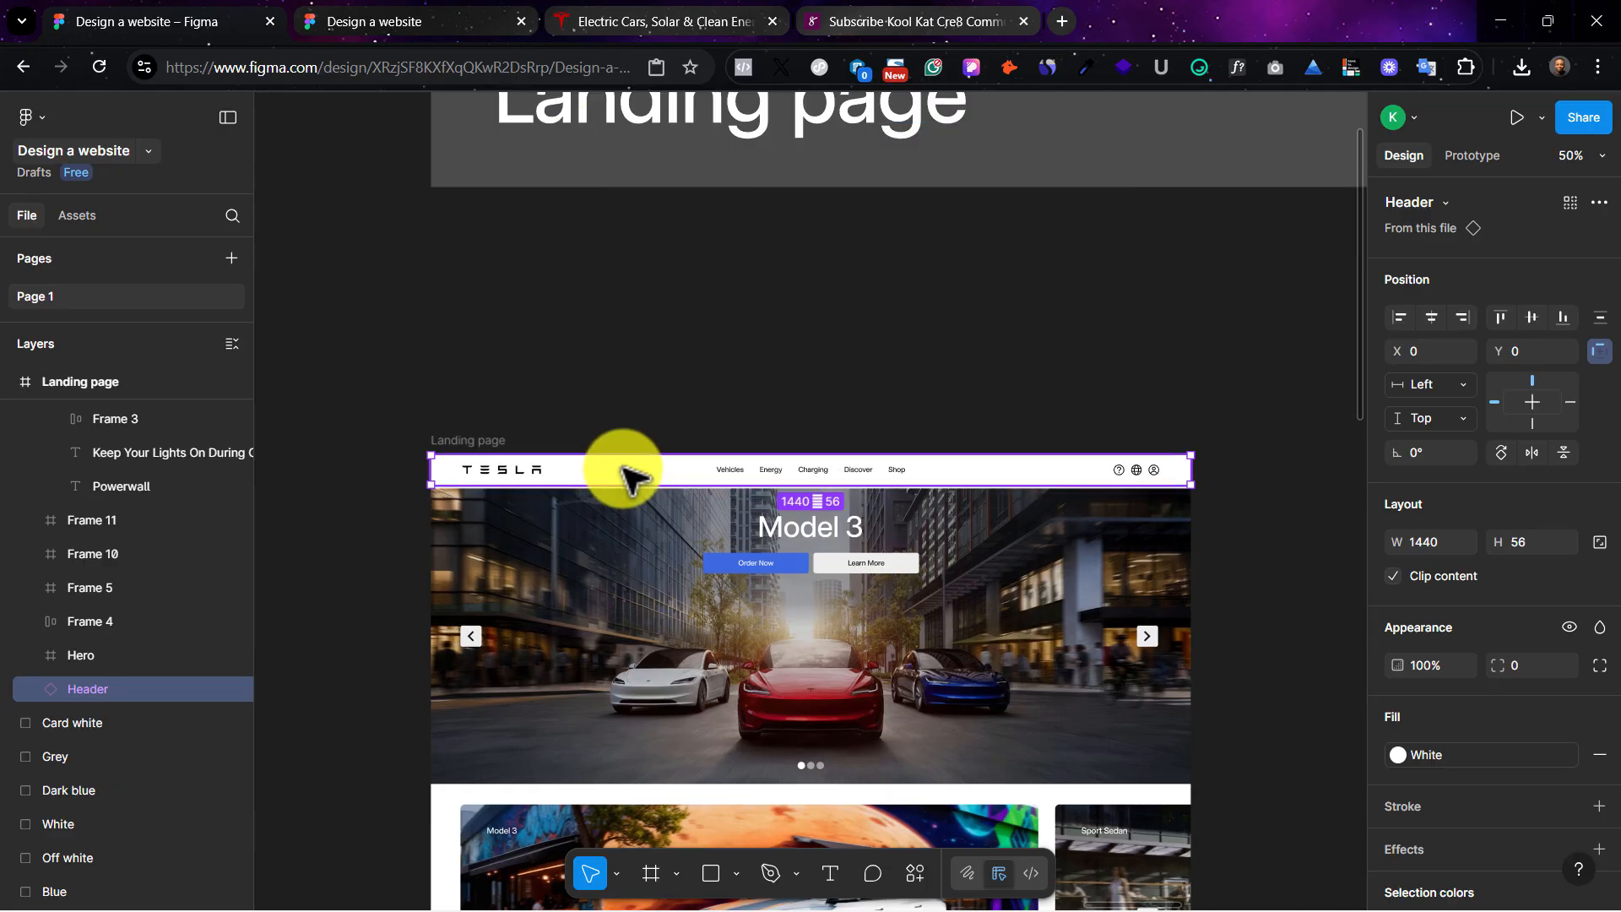
left_click_drag(626, 471, 384, 491)
scroll(625, 539, "left", 7)
scroll(756, 523, "right", 2)
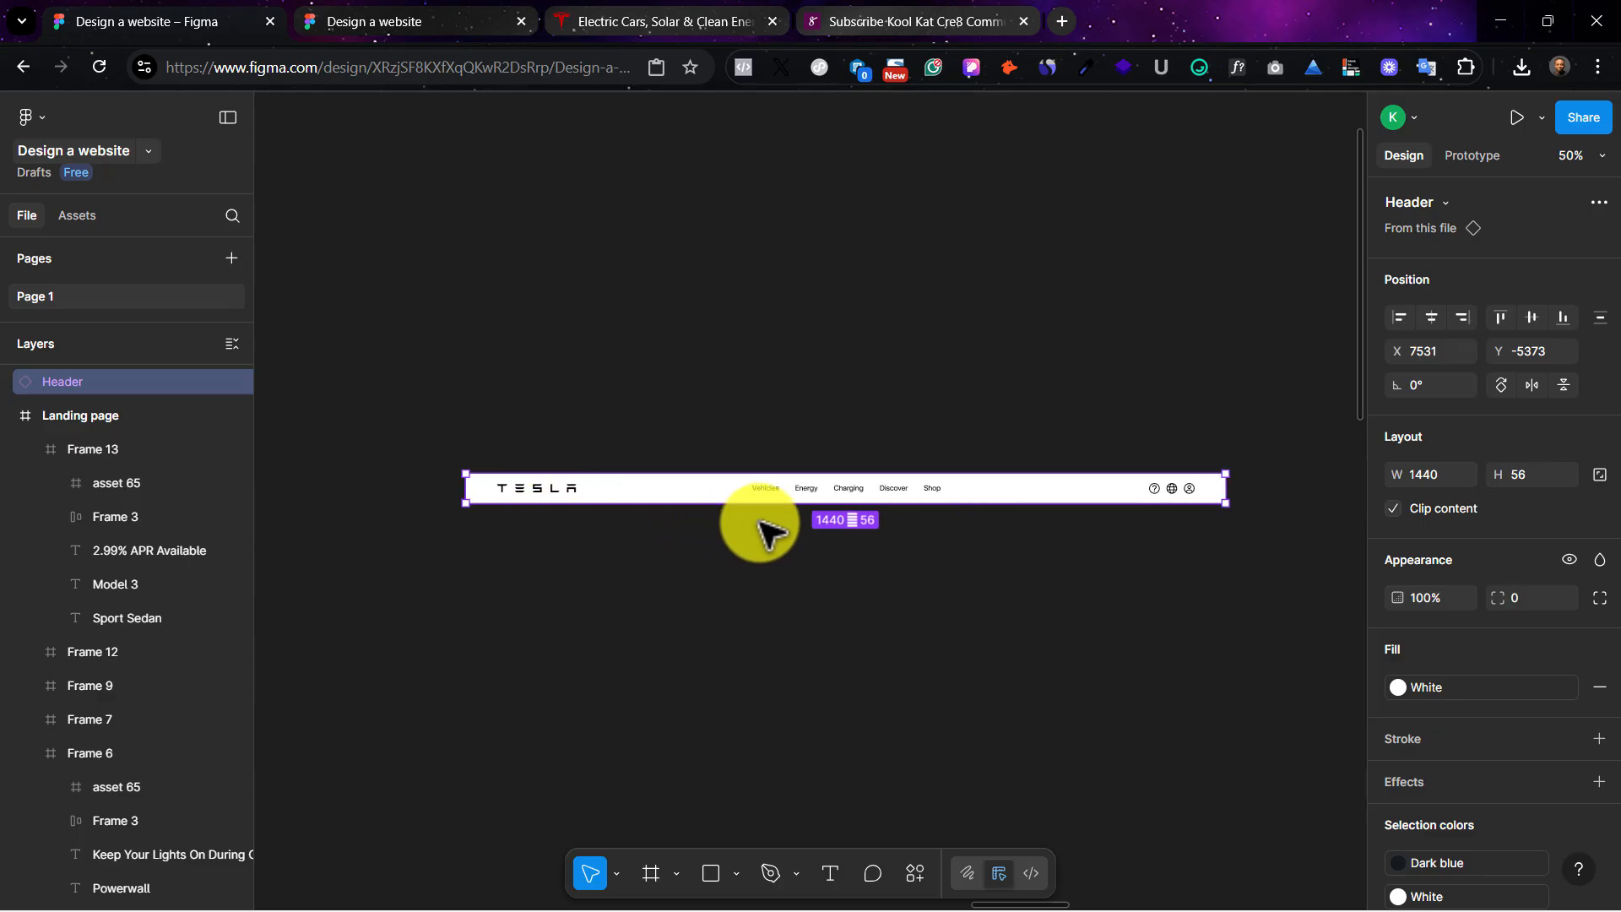
Step: Detach the copied header from its component
double_click(516, 496)
left_click(667, 533)
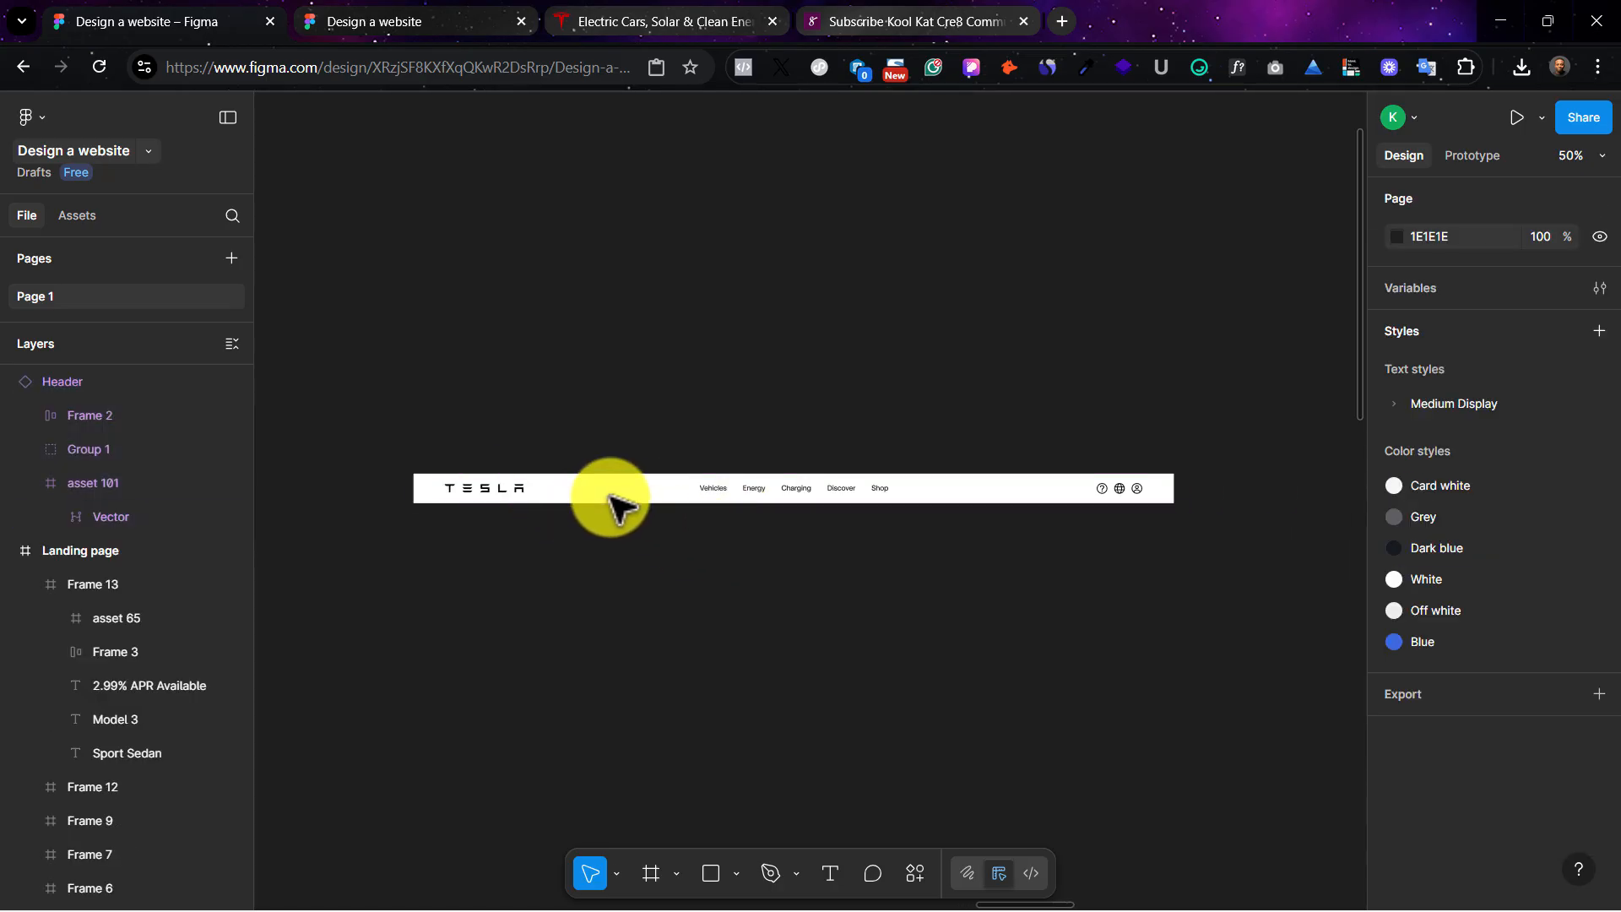
left_click(609, 499)
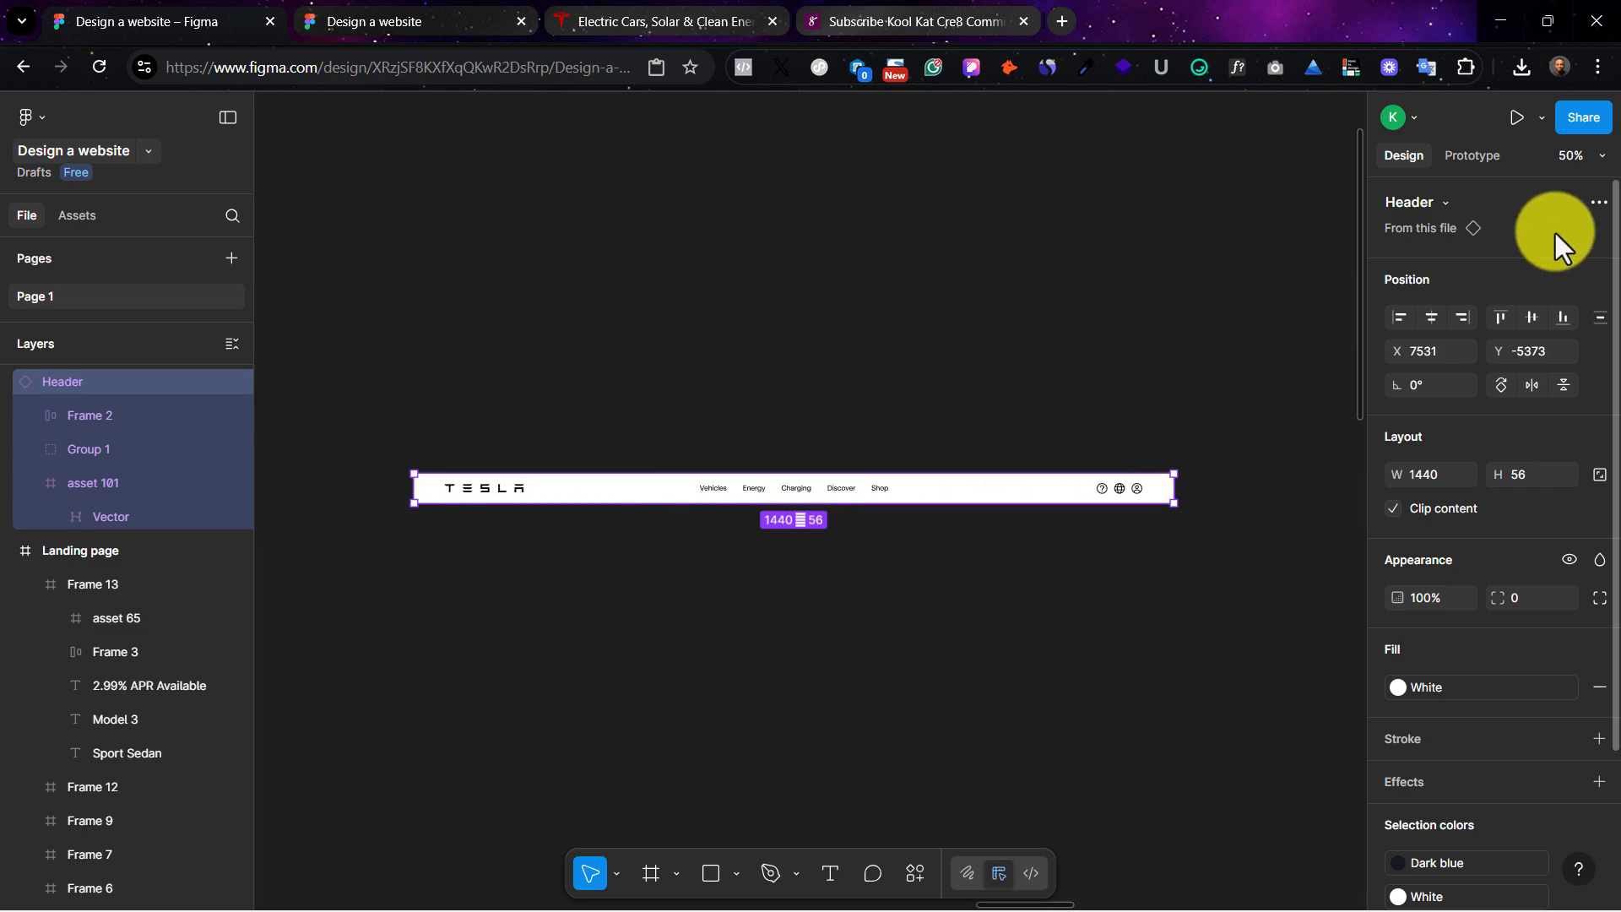
left_click(1596, 203)
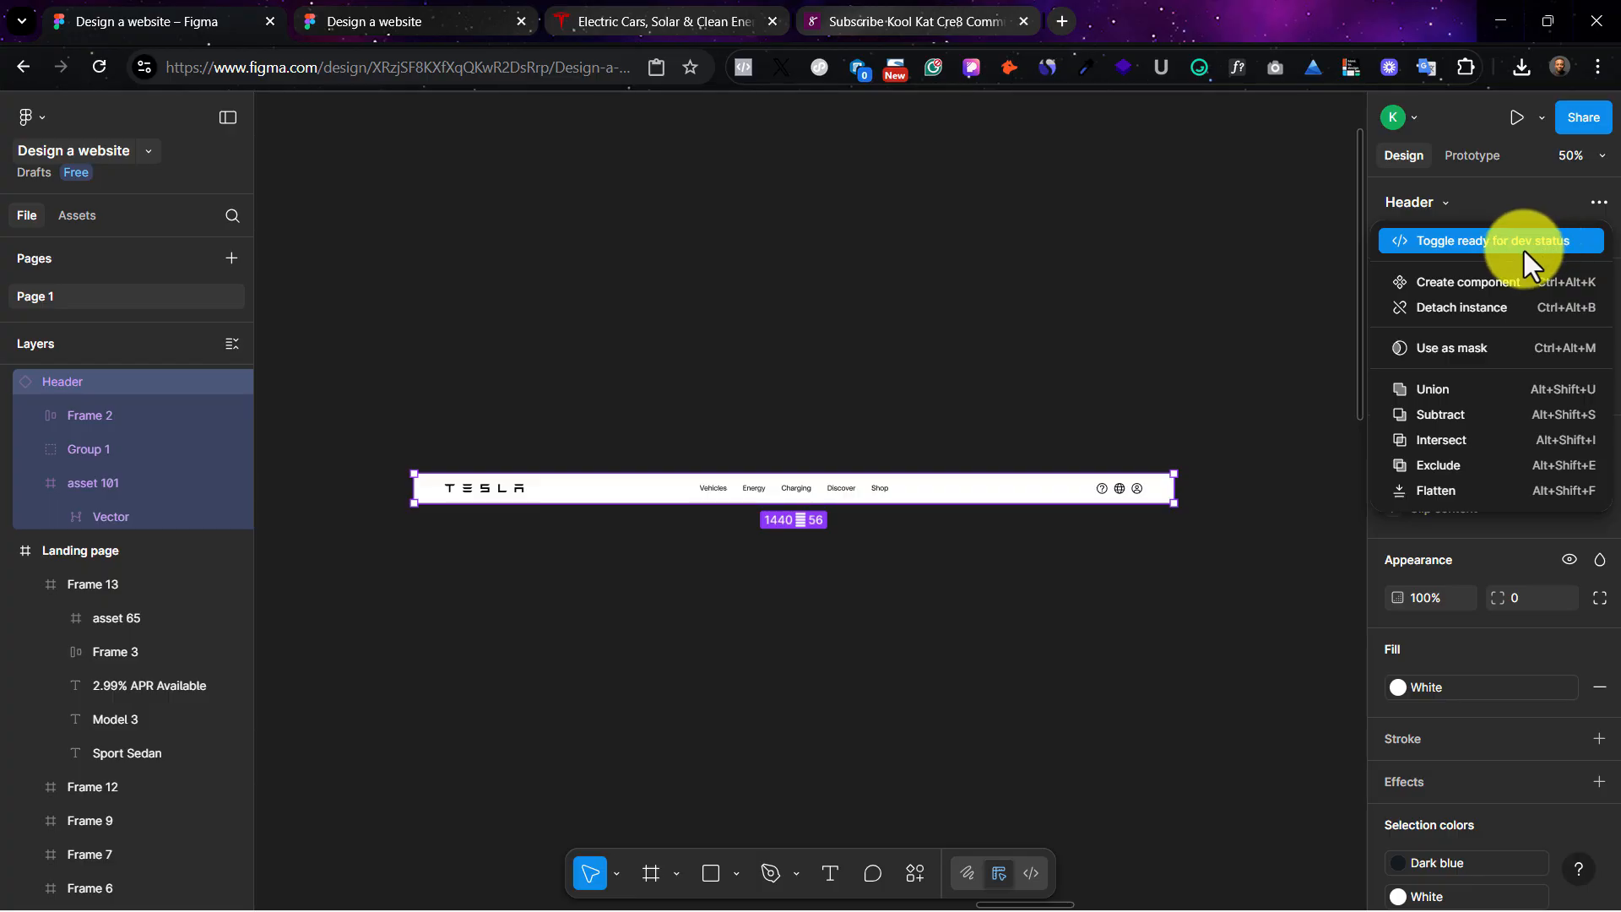
left_click(1487, 308)
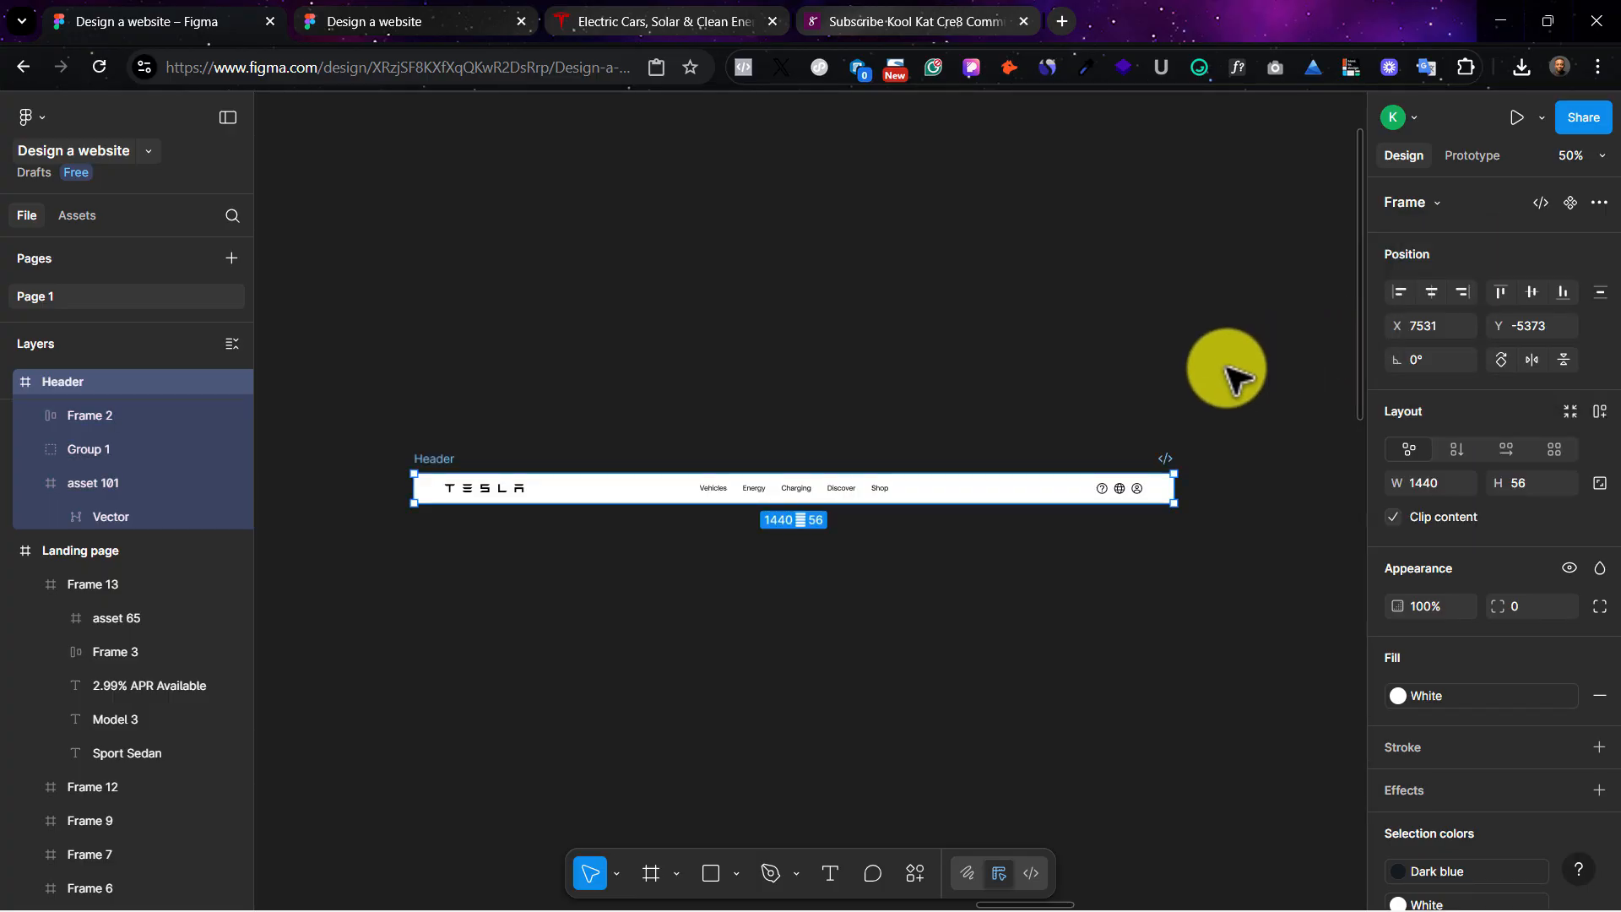
Step: Delete the Tesla logo and the group of three icons from the detached header
left_click(498, 496)
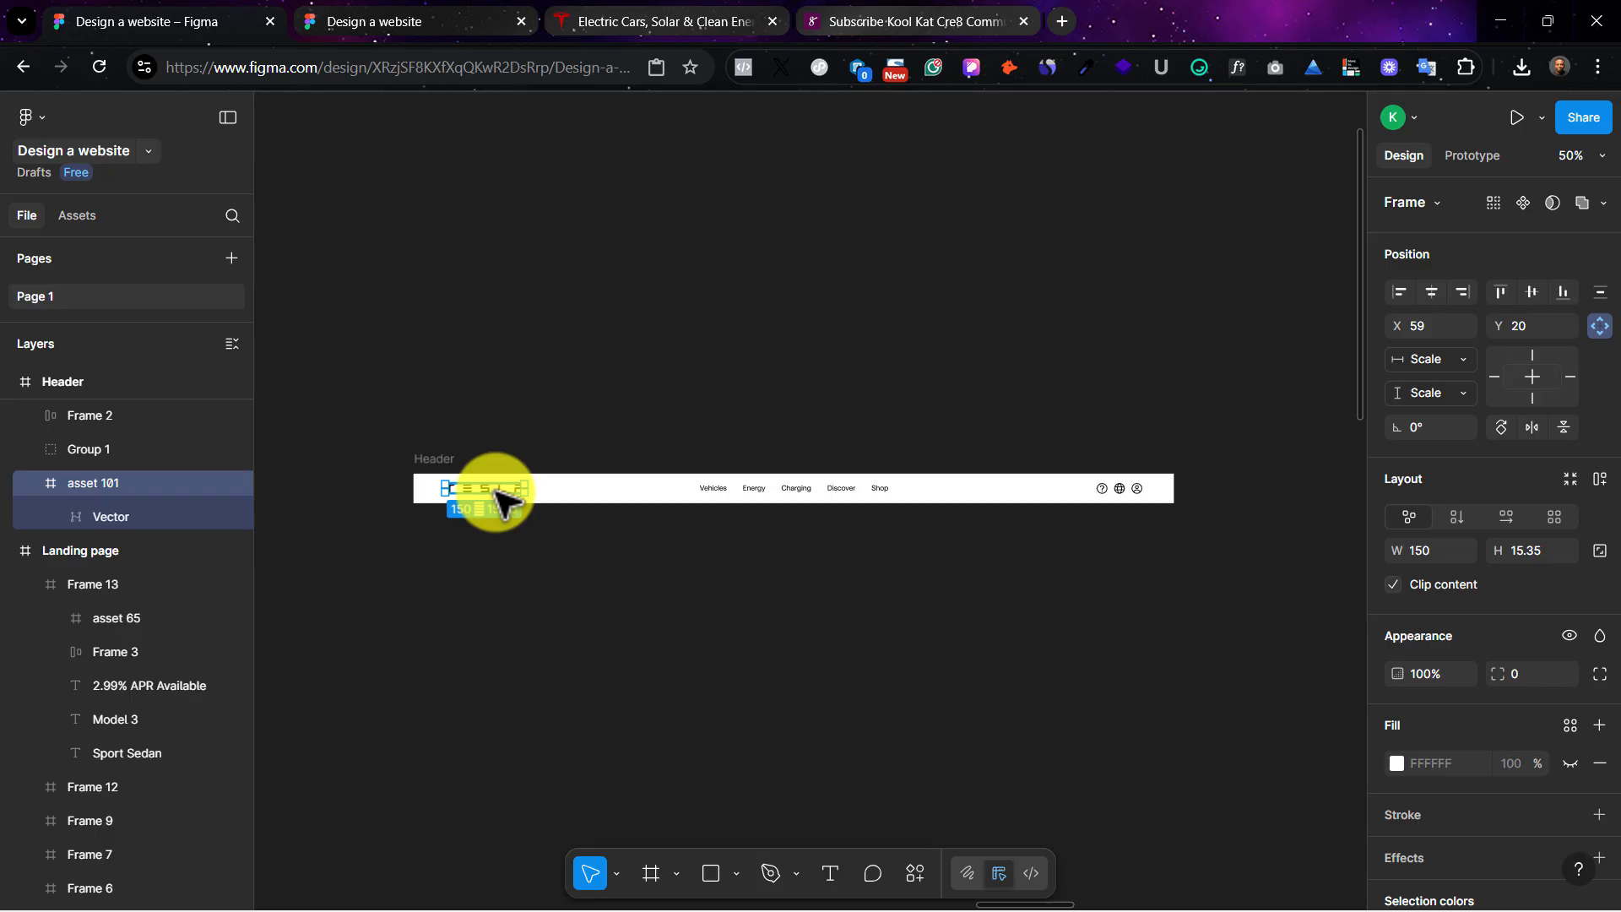
key("Delete")
left_click(1112, 497)
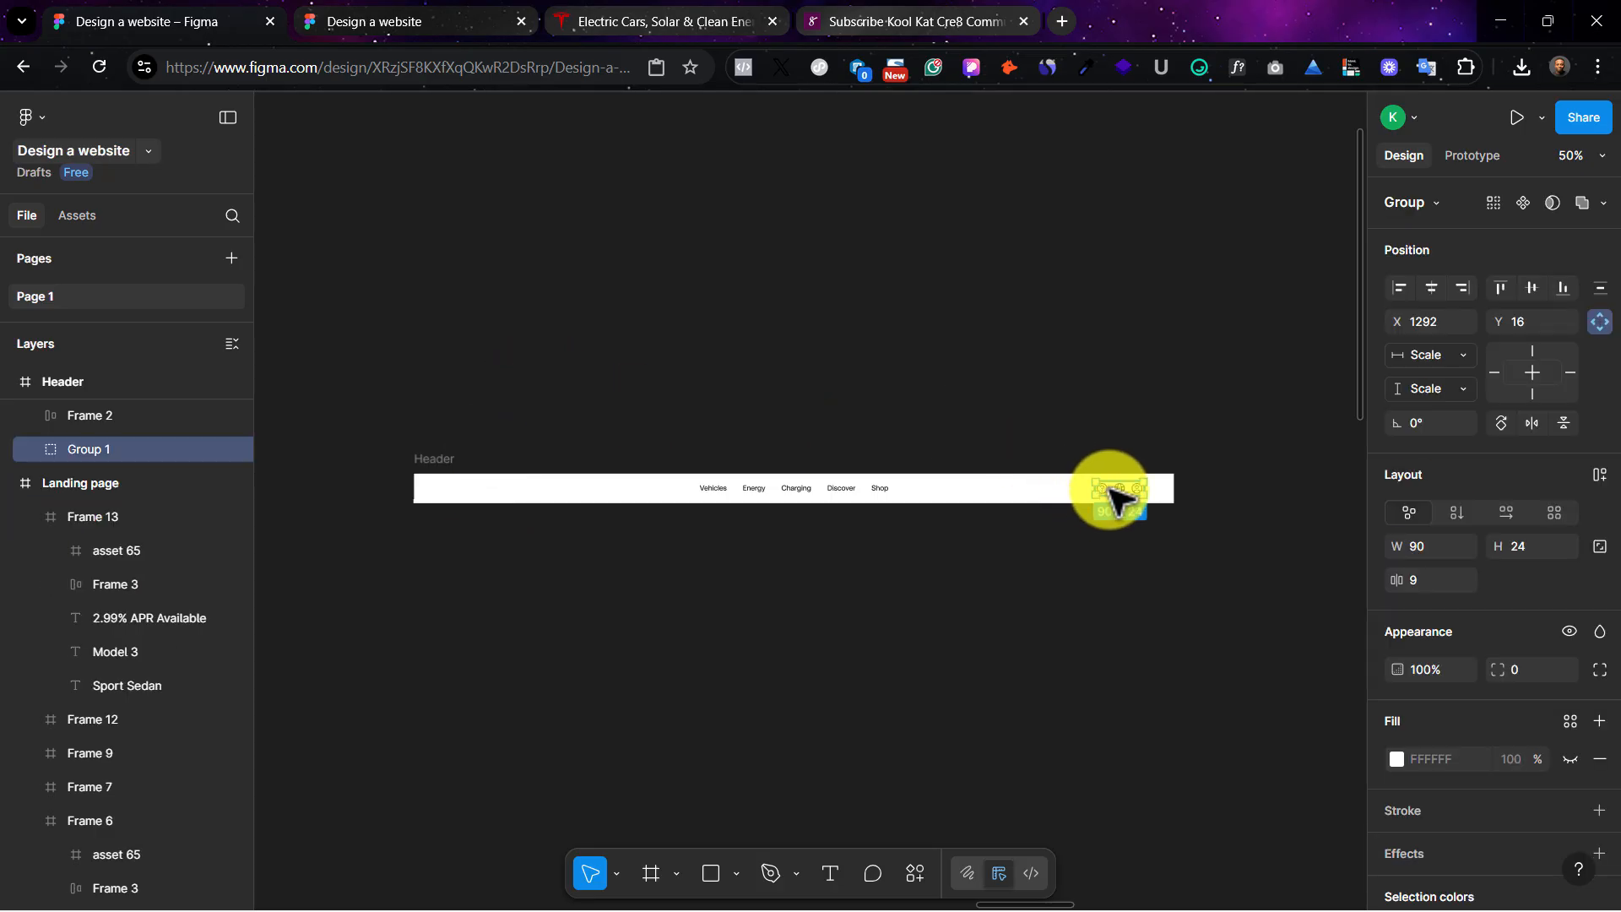
key("Delete")
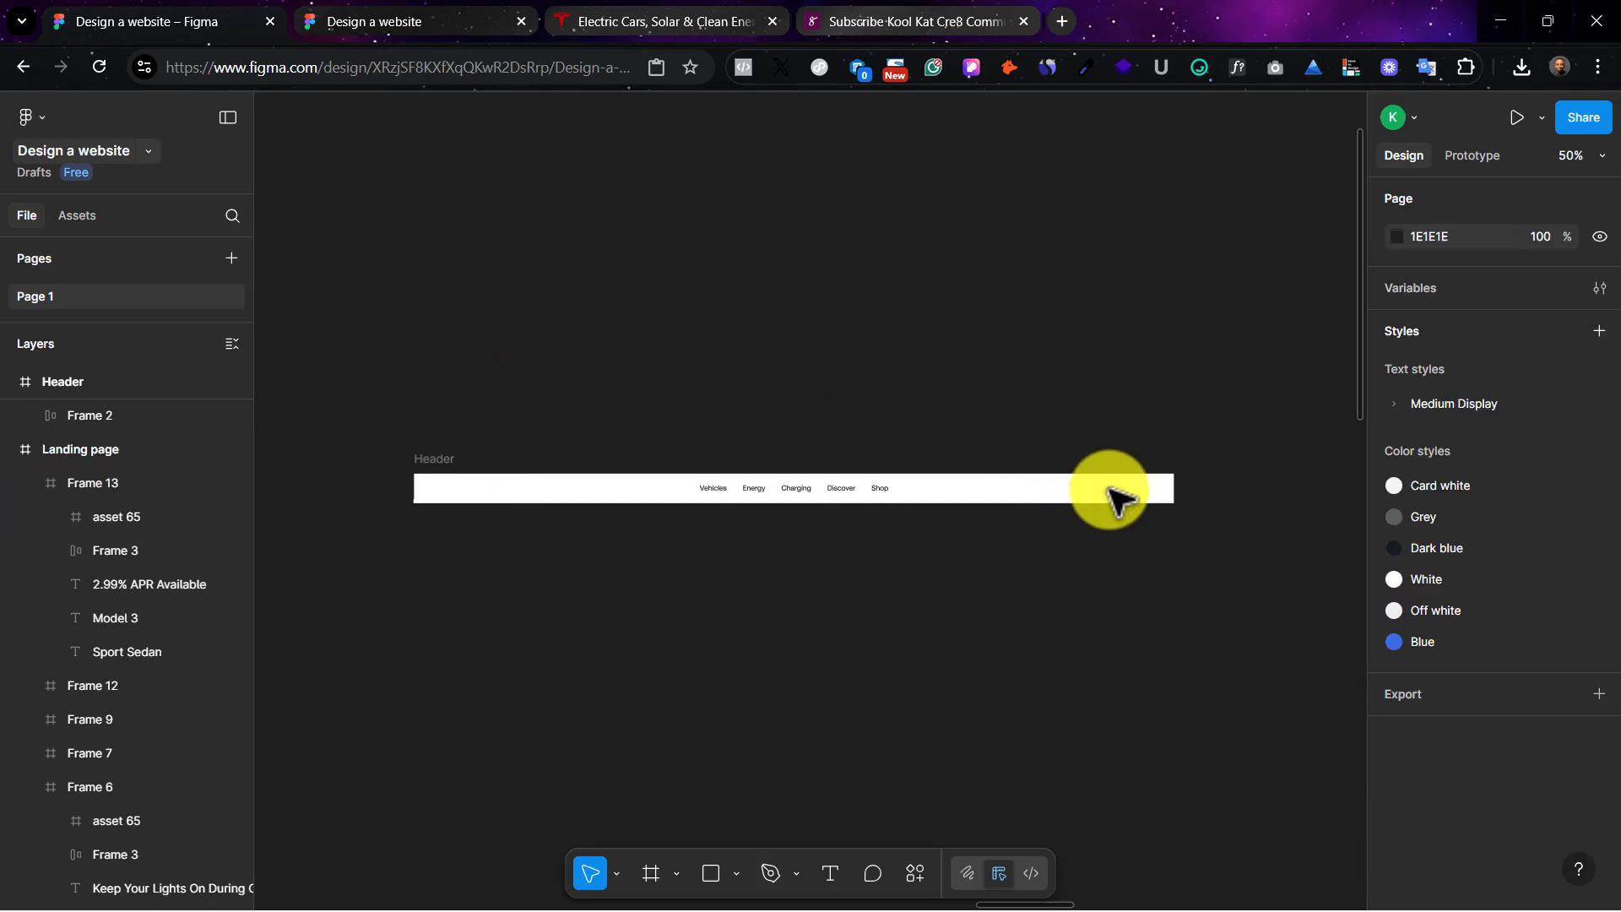
Step: Replace the bar's links with the Tesla site's footer entries: Tesla © 2025, Privacy & Legal, Vehicle Recalls, Contact, News, Get Updates, Locations, Learn
left_click(420, 471)
key("shift+2")
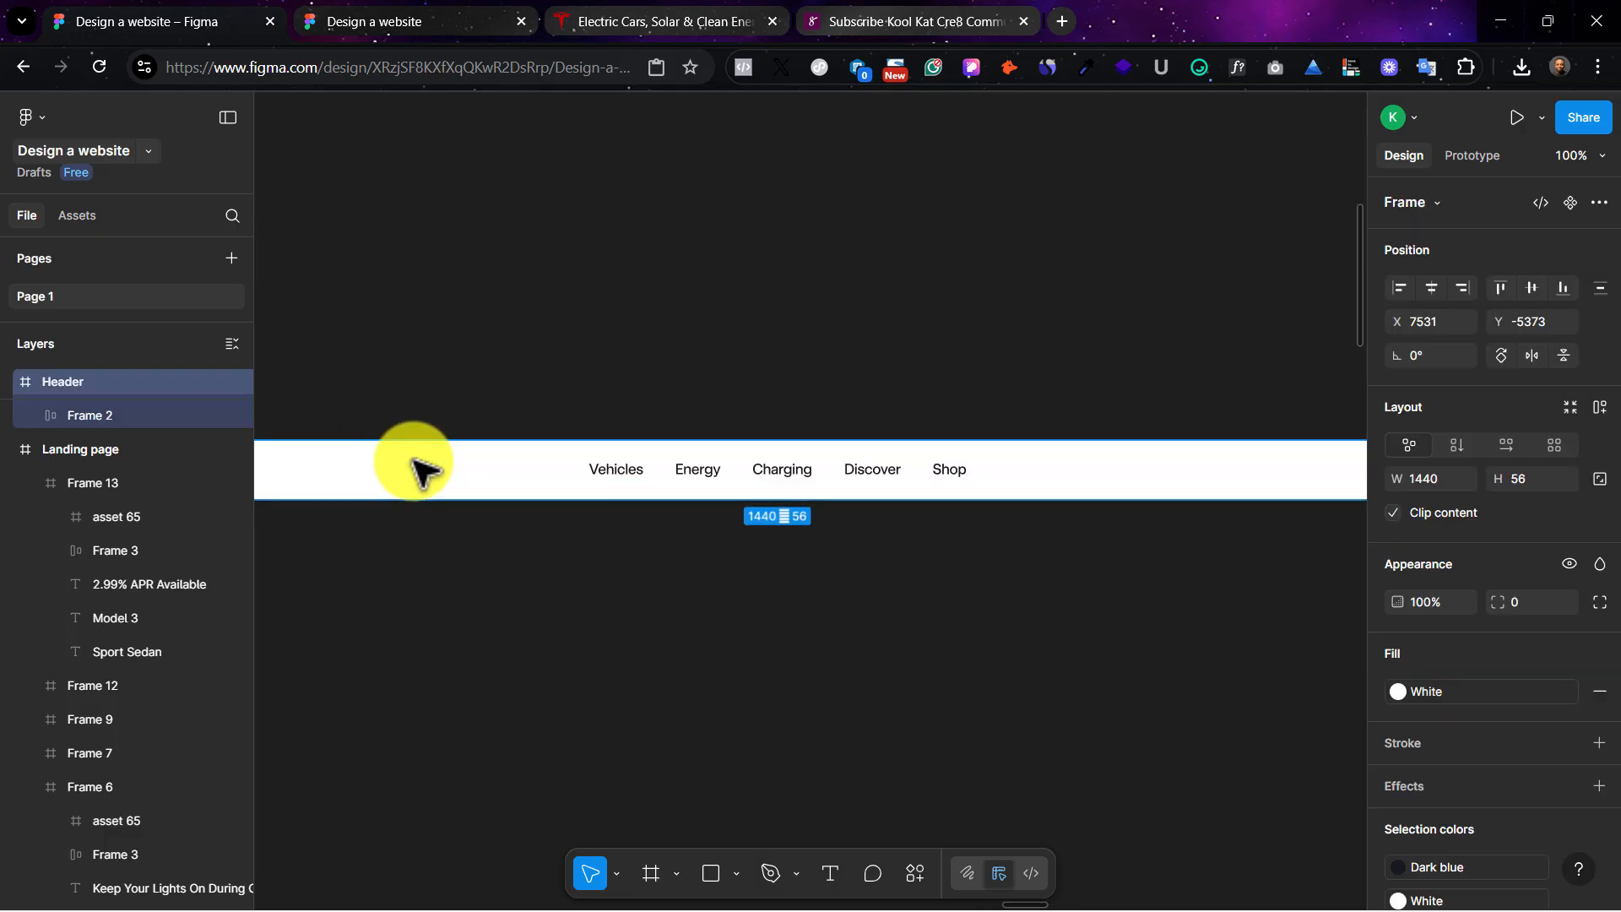
left_click(574, 8)
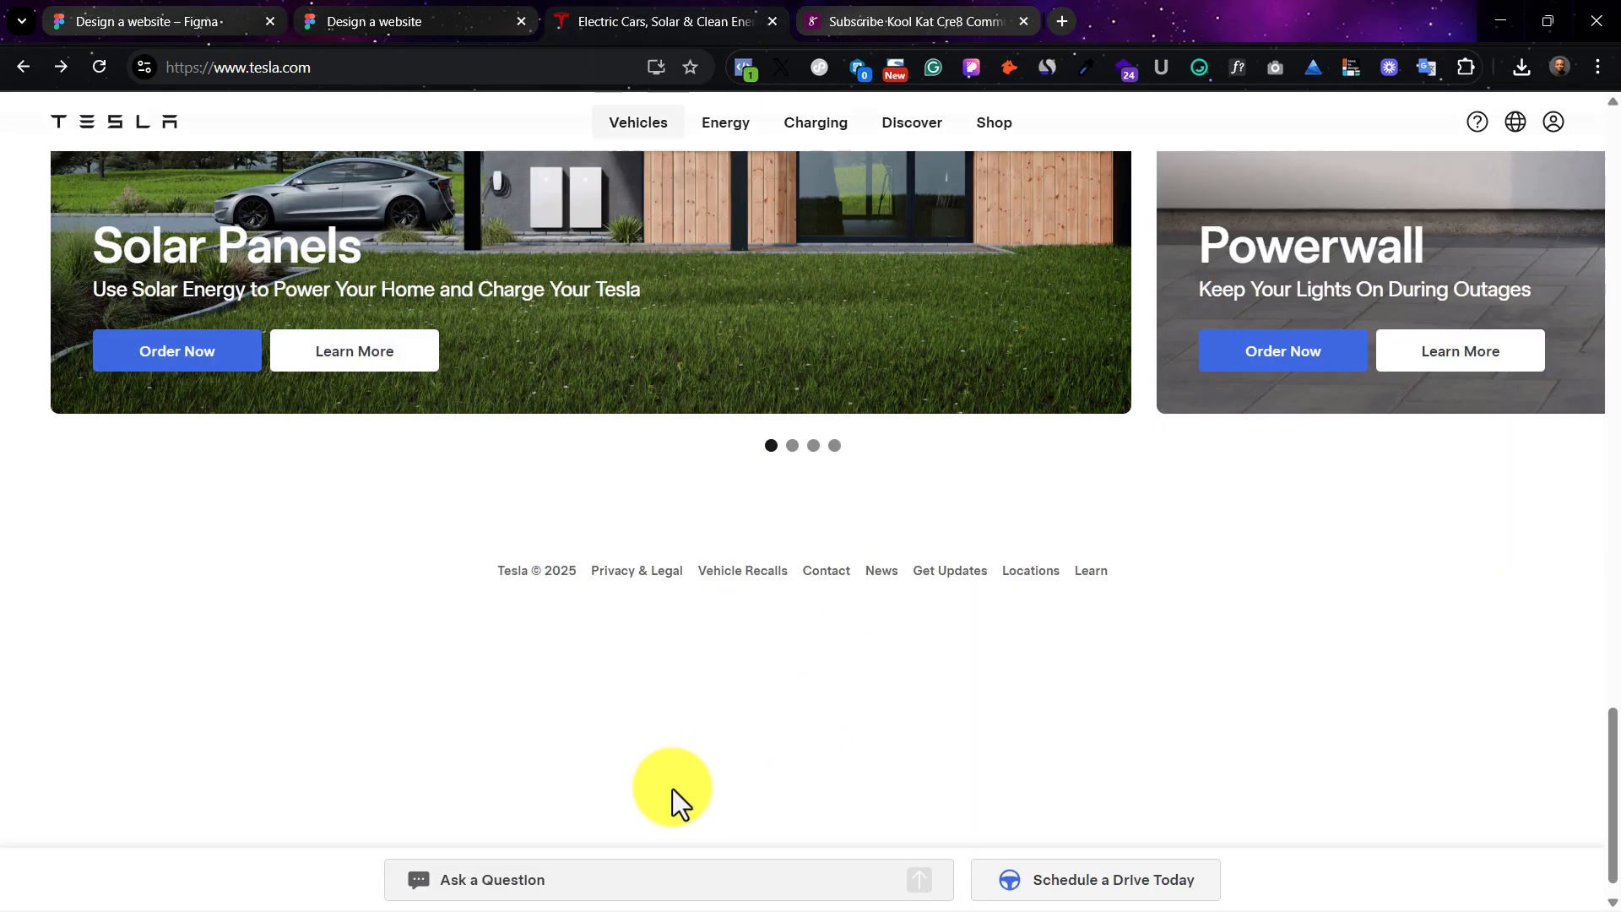
left_click_drag(486, 569, 549, 569)
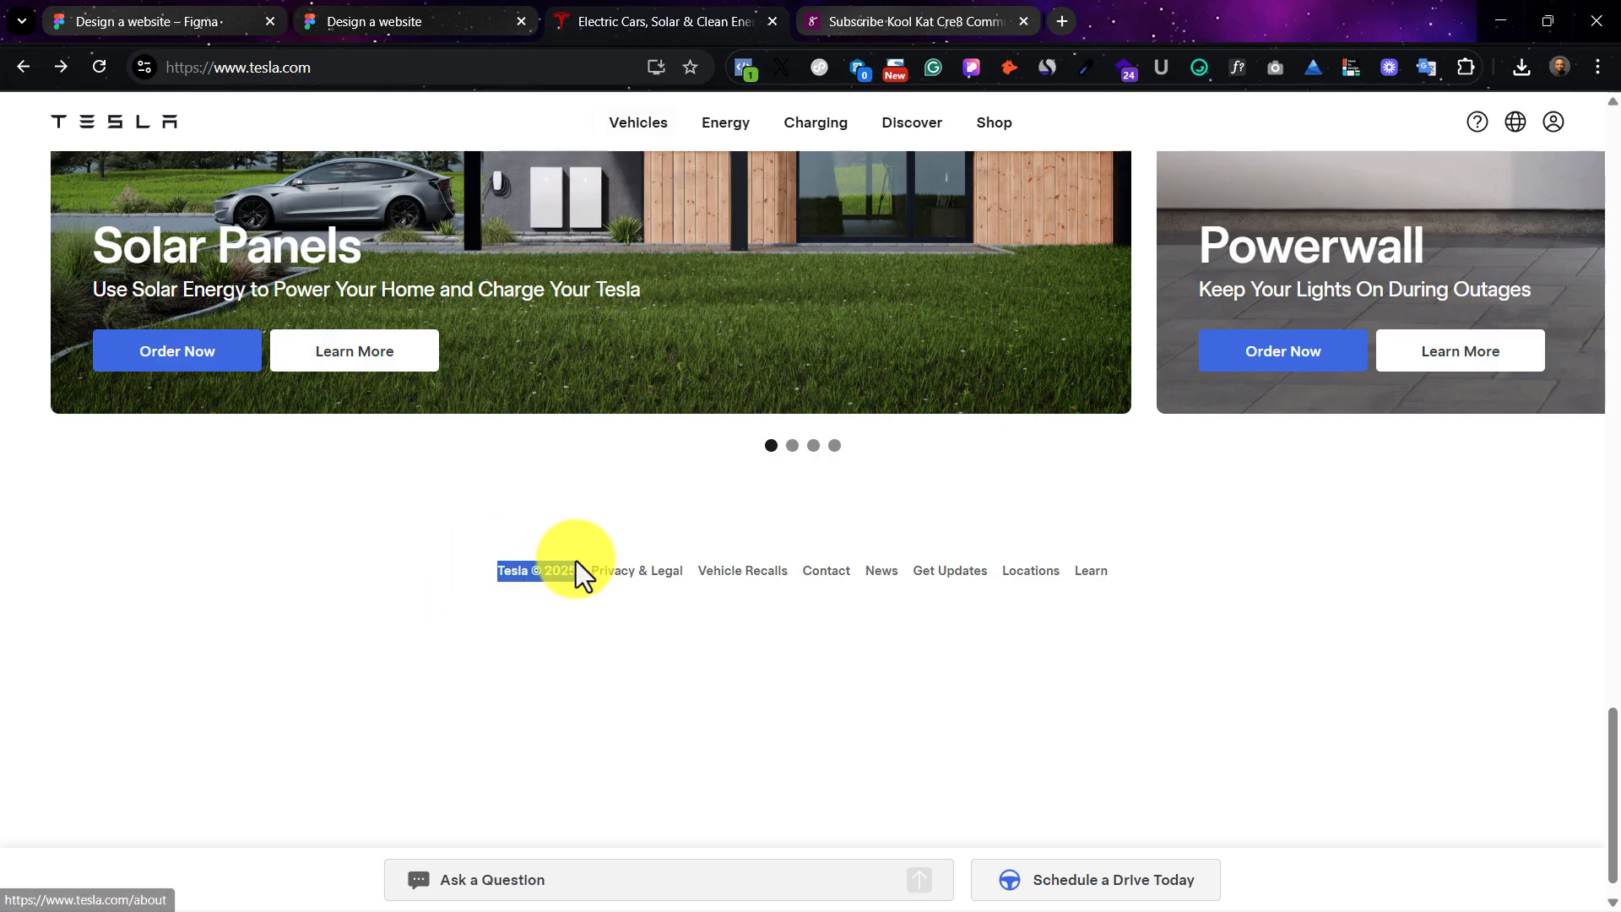
left_click(226, 10)
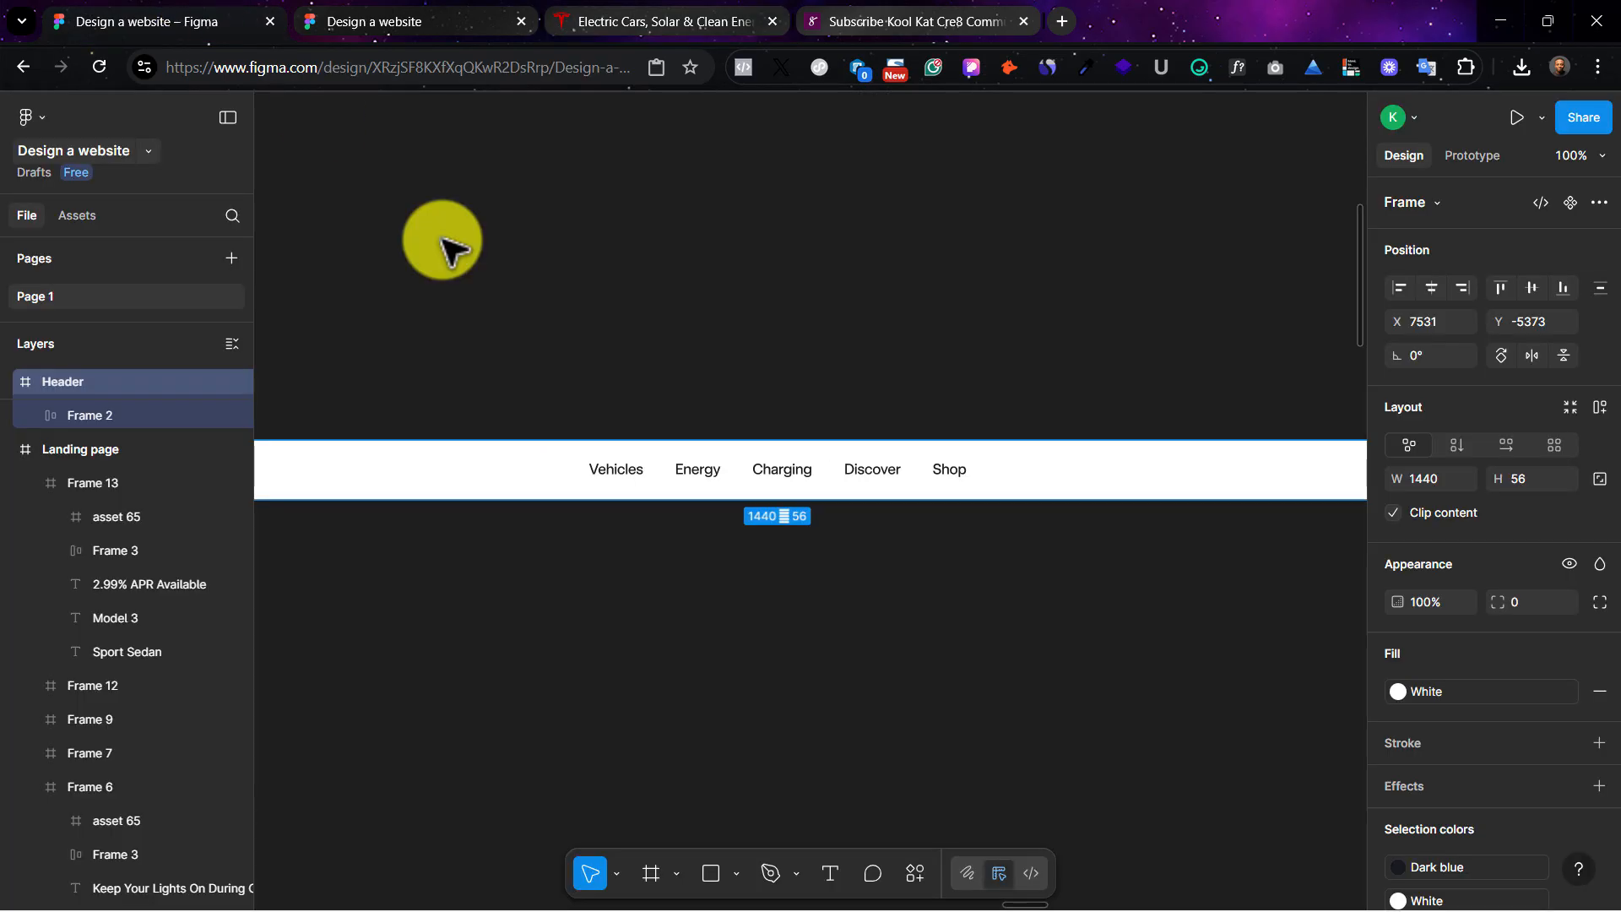
double_click(614, 471)
type("Tesla © 2025")
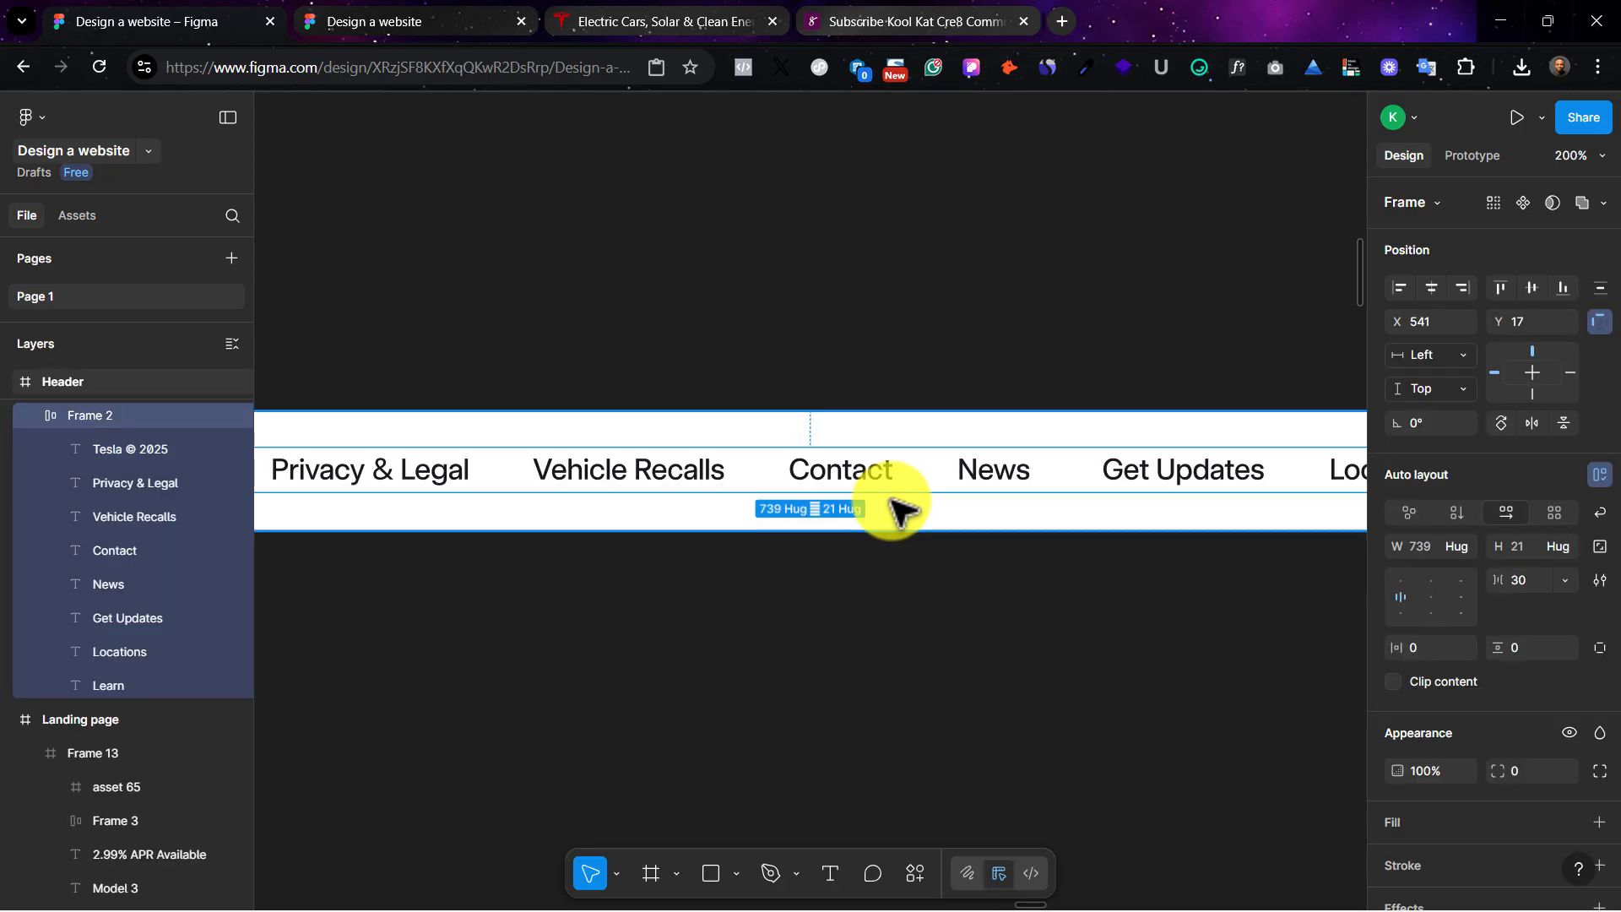
Step: Center the footer links frame horizontally in the white bar, at X 350, Y 17
scroll(891, 496, "right", 3)
scroll(1186, 495, "left", 1)
scroll(1200, 486, "left", 5)
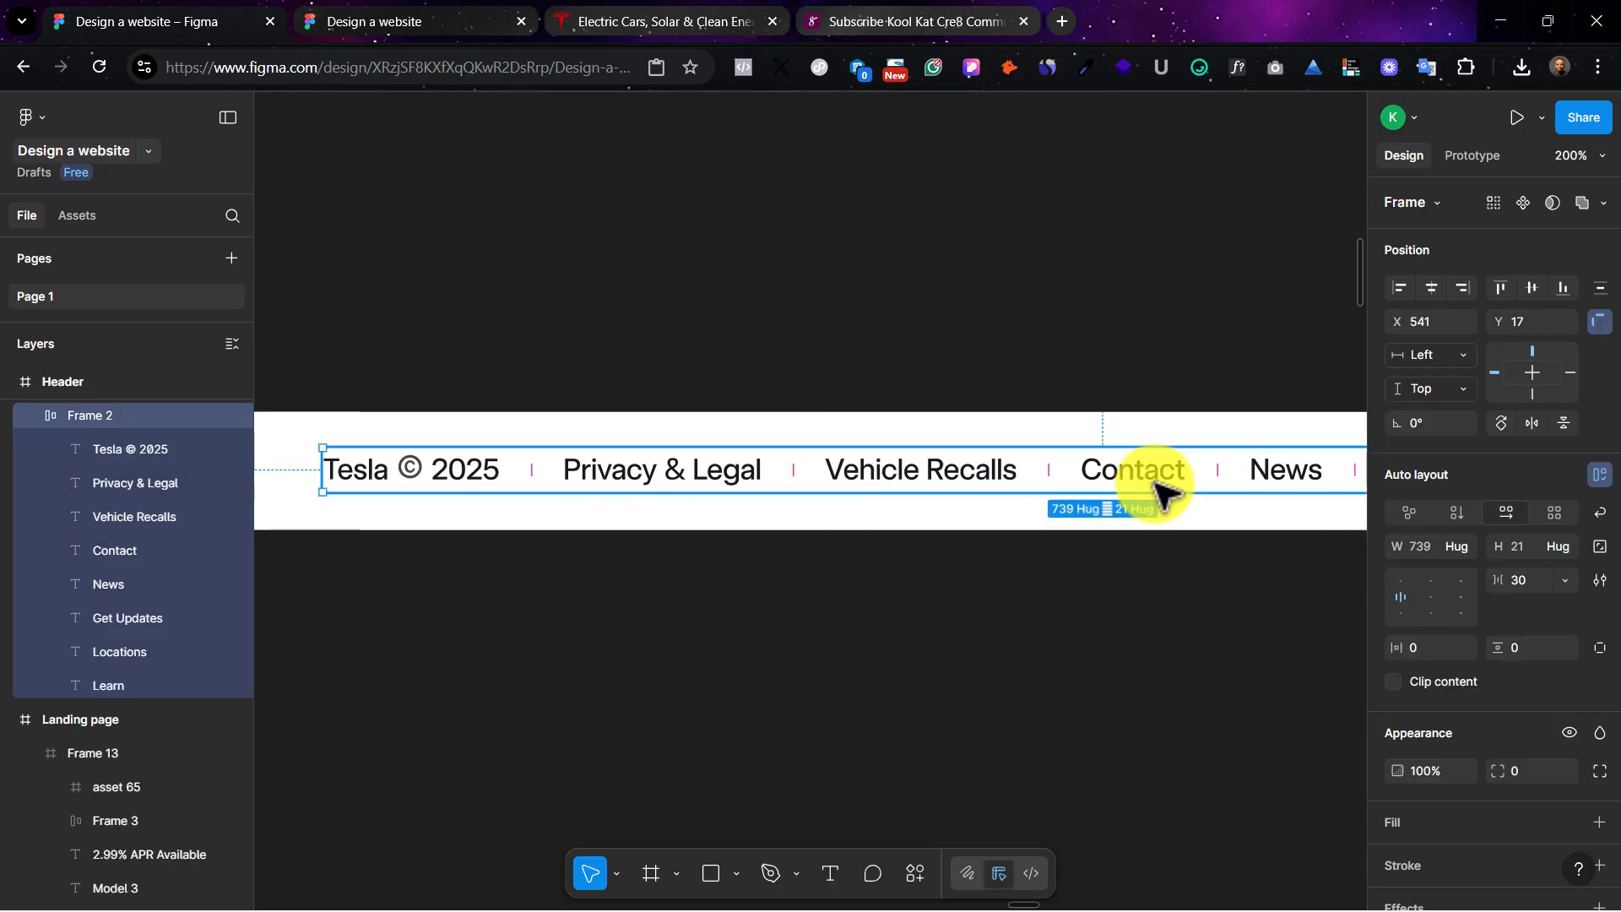
key("shift+0")
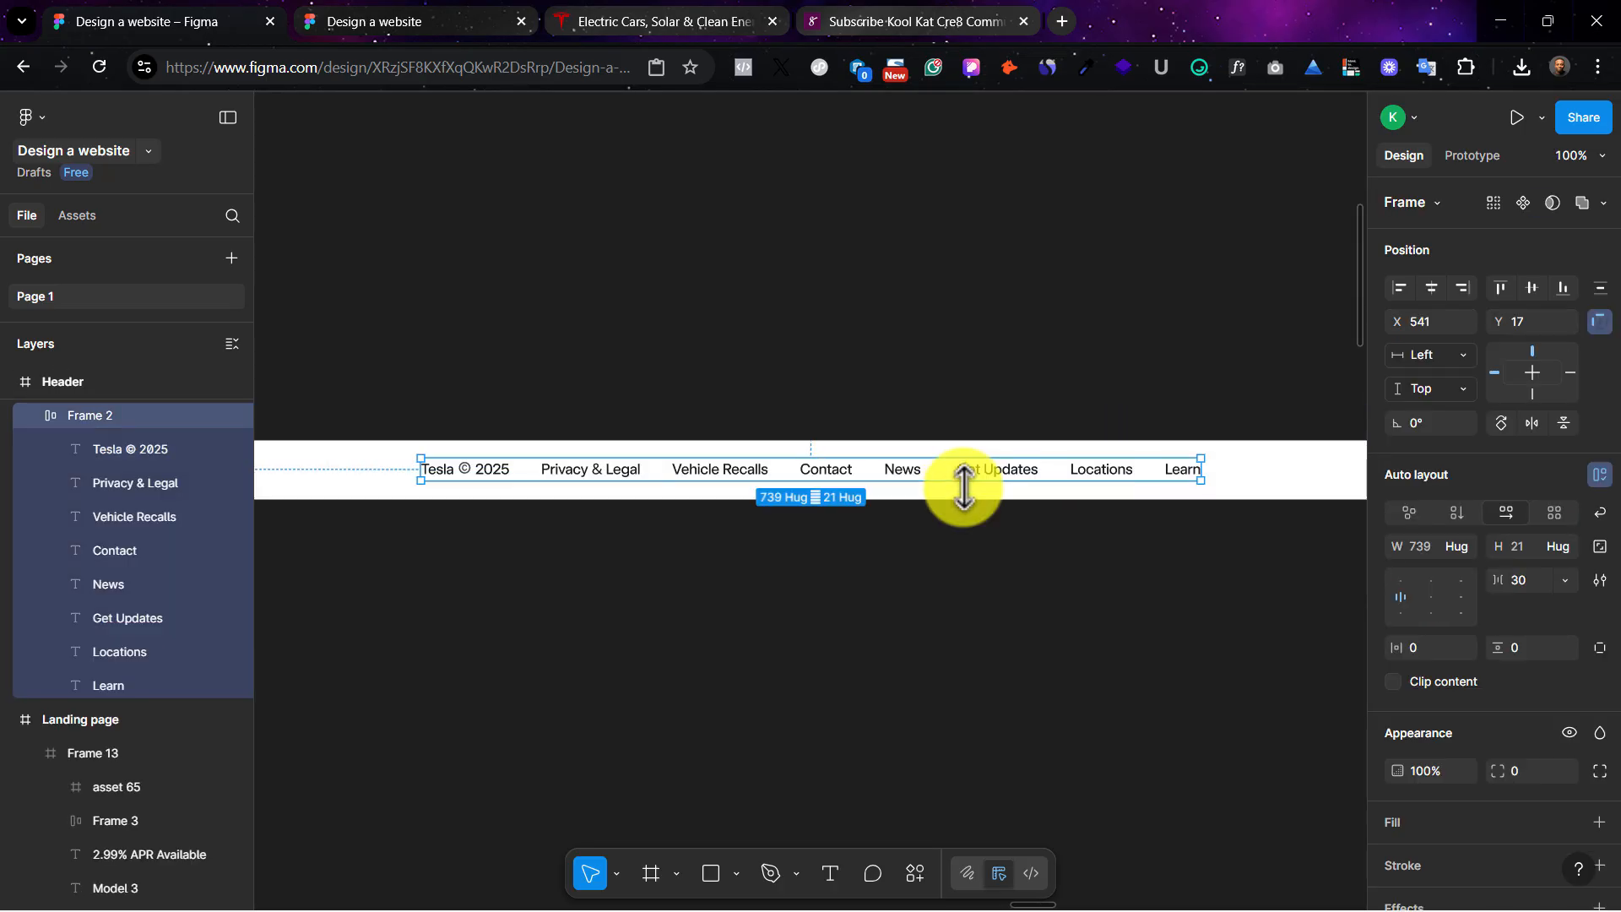
left_click_drag(961, 467, 874, 471)
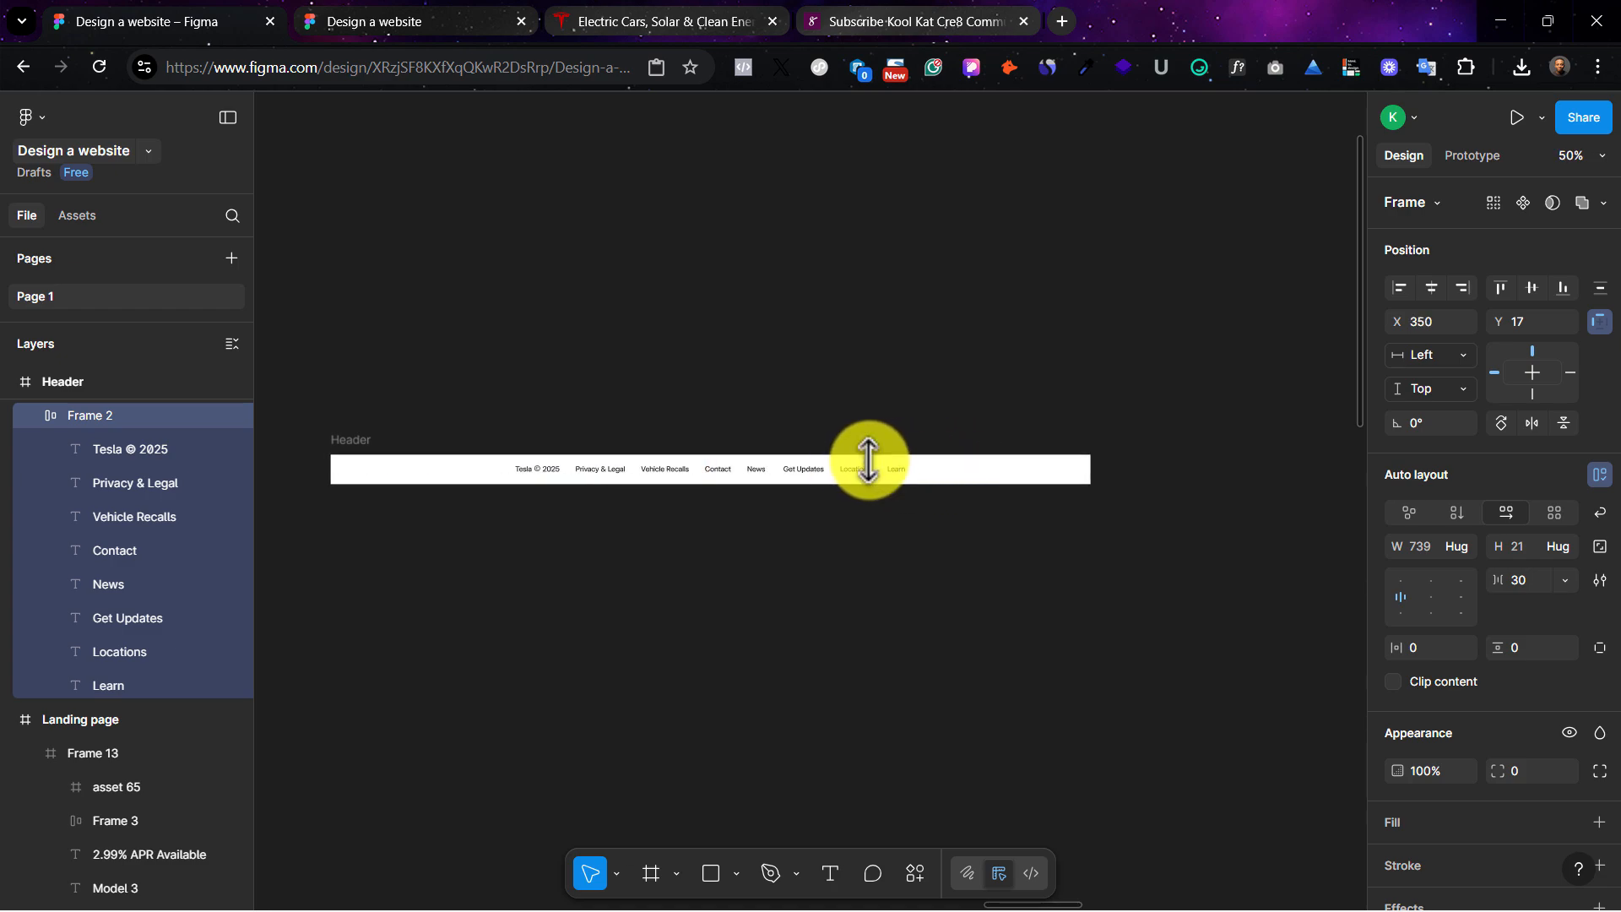
Step: Rename the white bar's Header frame as Footer
left_click(341, 440)
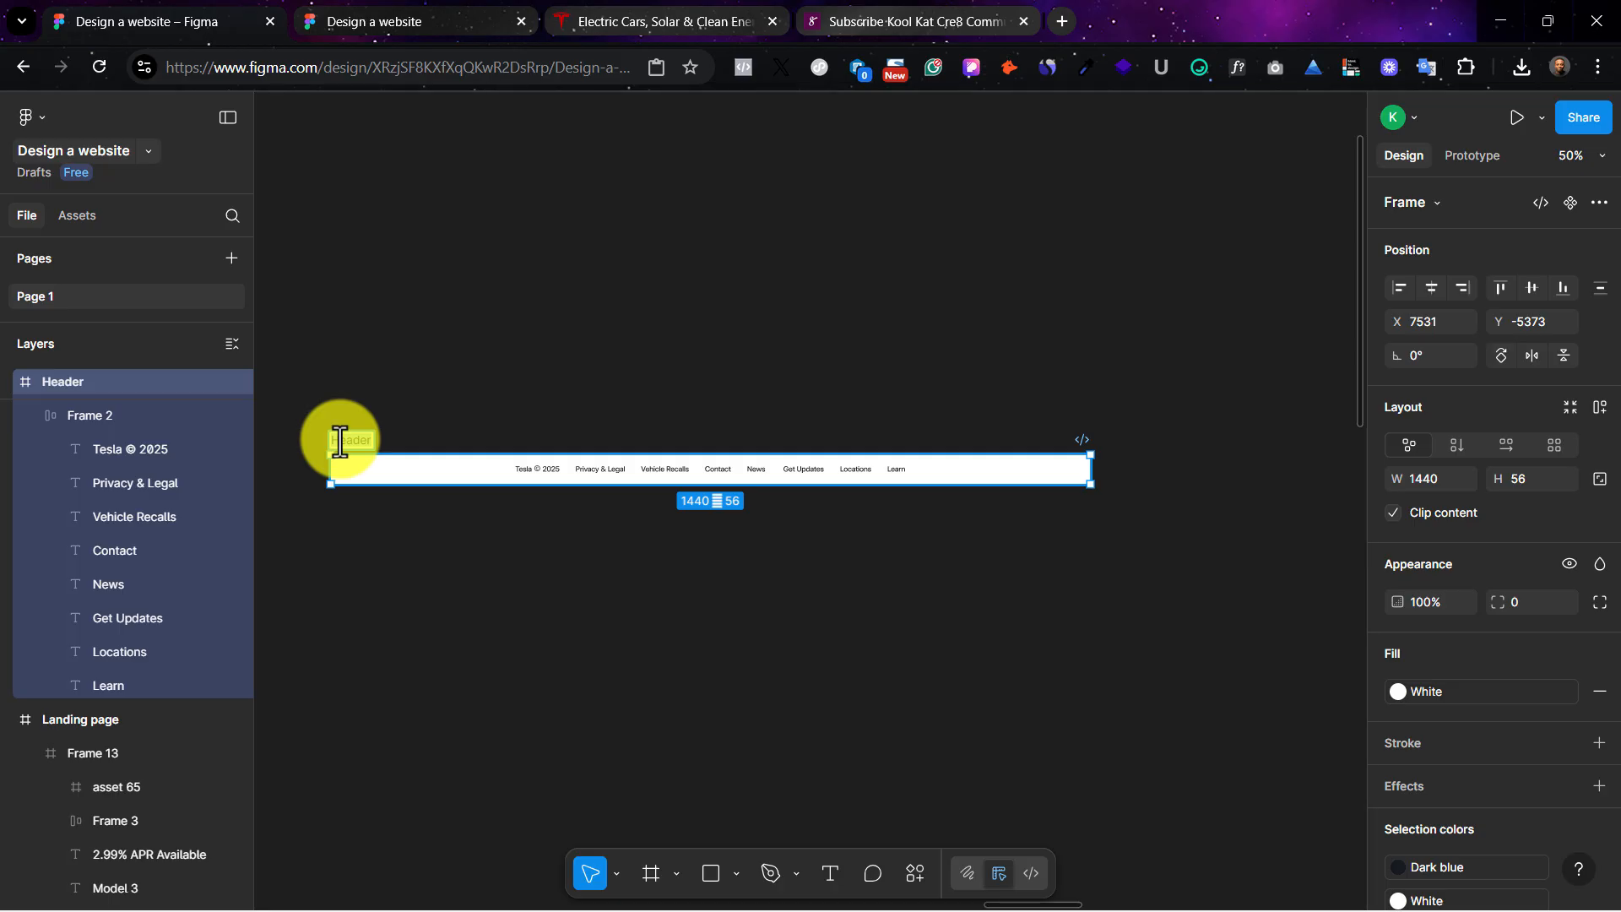
type("F")
Step: Switch to the Tesla site and inspect the font properties of the Locations link in its footer
left_click(675, 22)
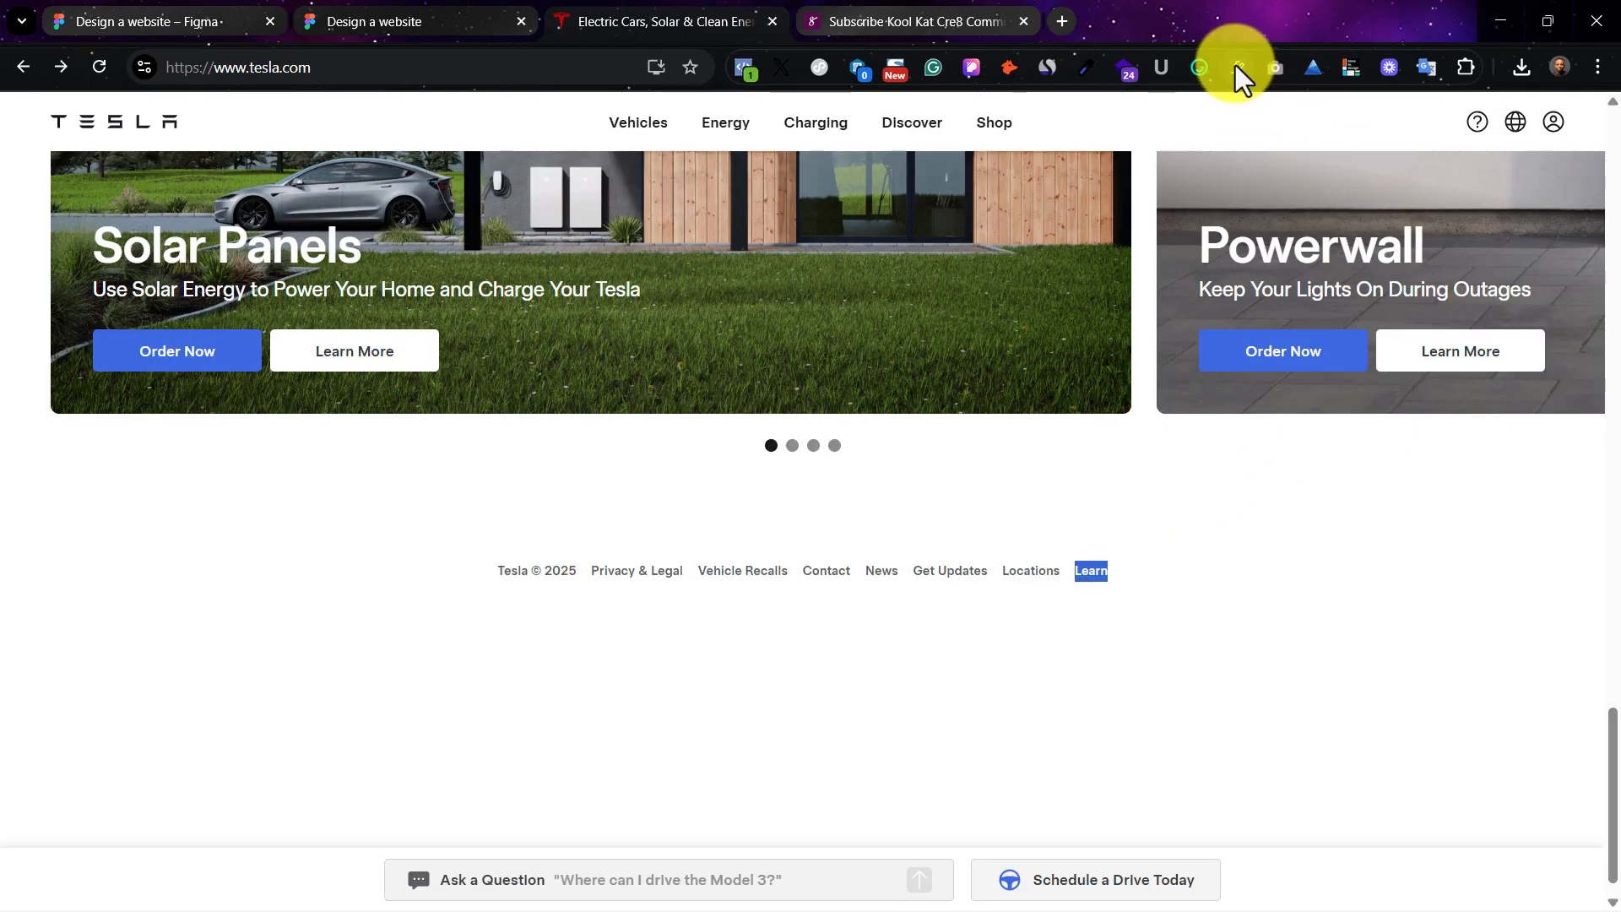
left_click(1030, 571)
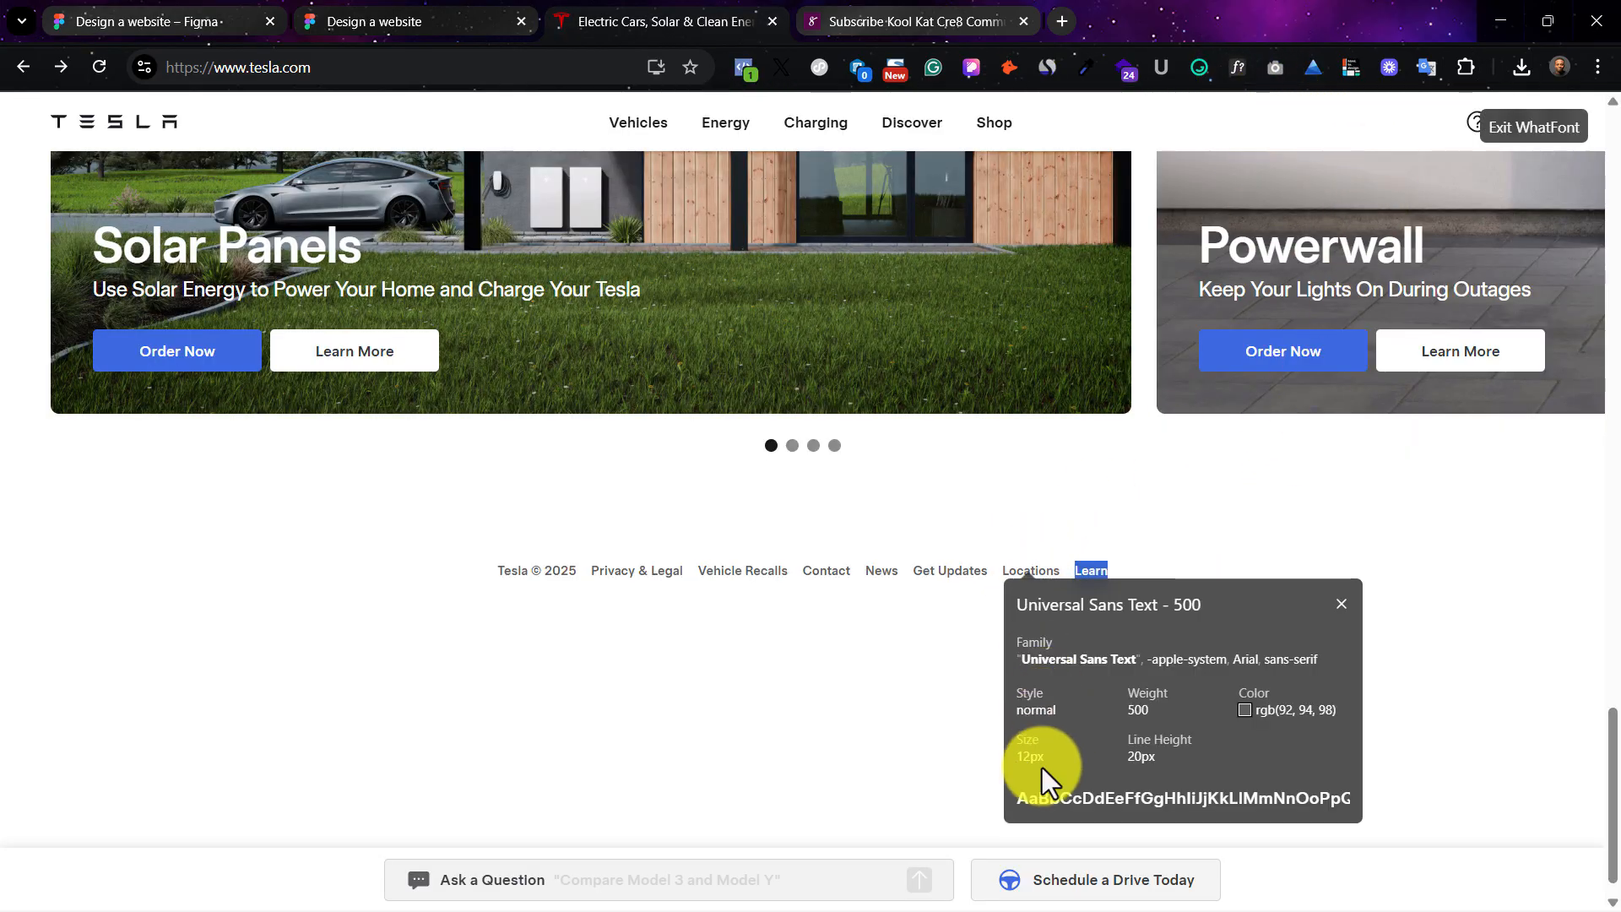
left_click(195, 26)
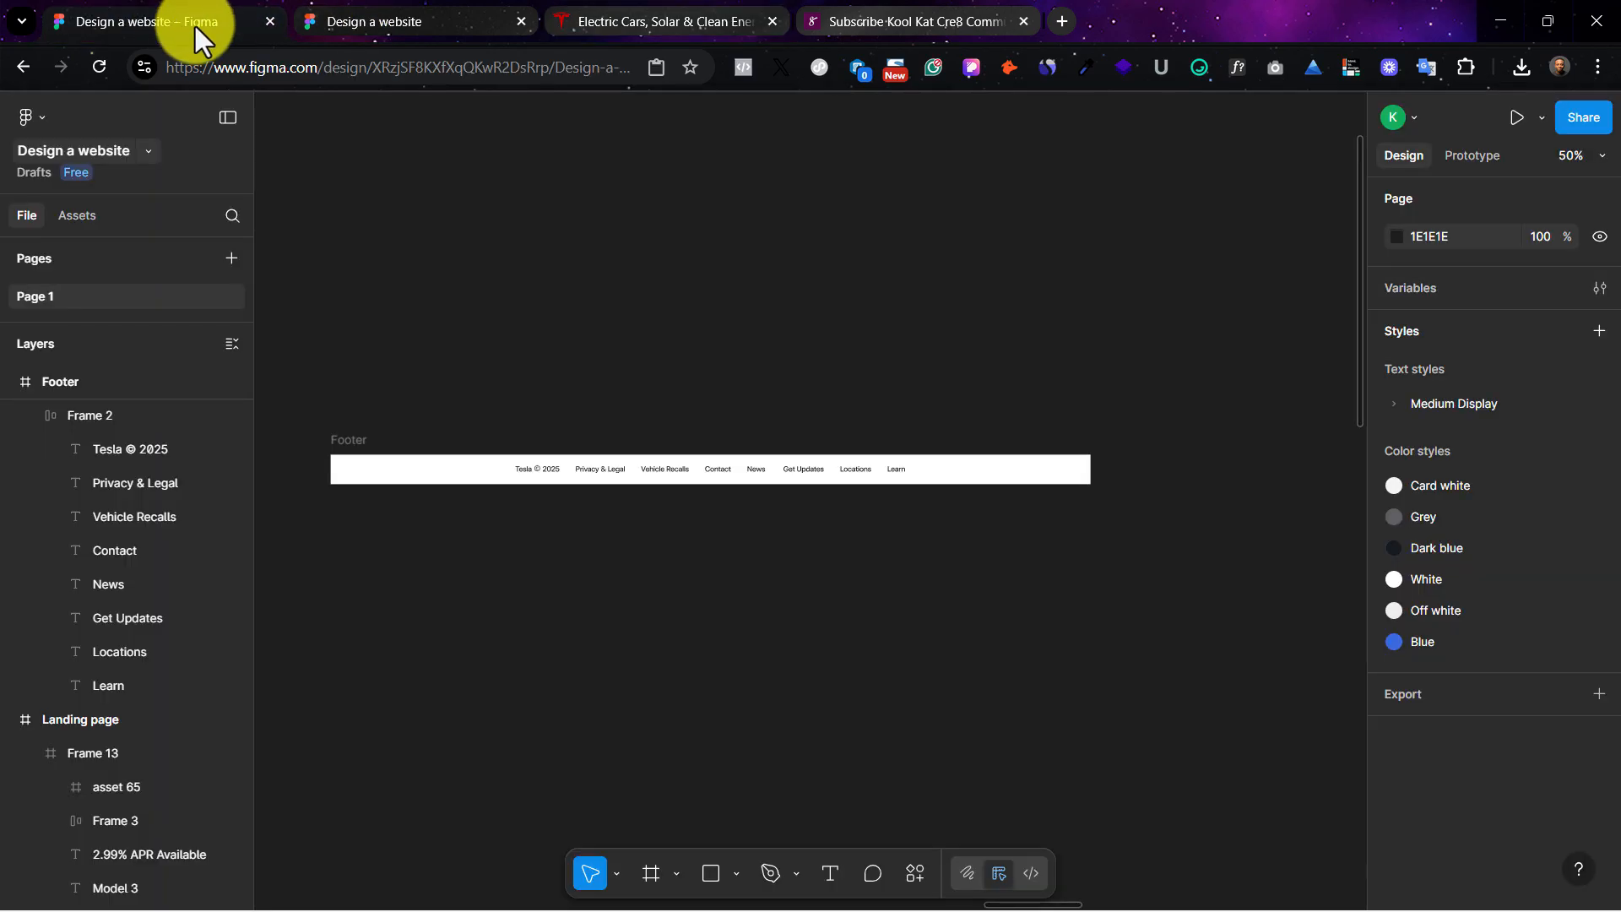
Step: Apply the Medium Display/Small text style to all eight footer links and recenter their frame in the bar
left_click(622, 474)
key("ctrl+plus")
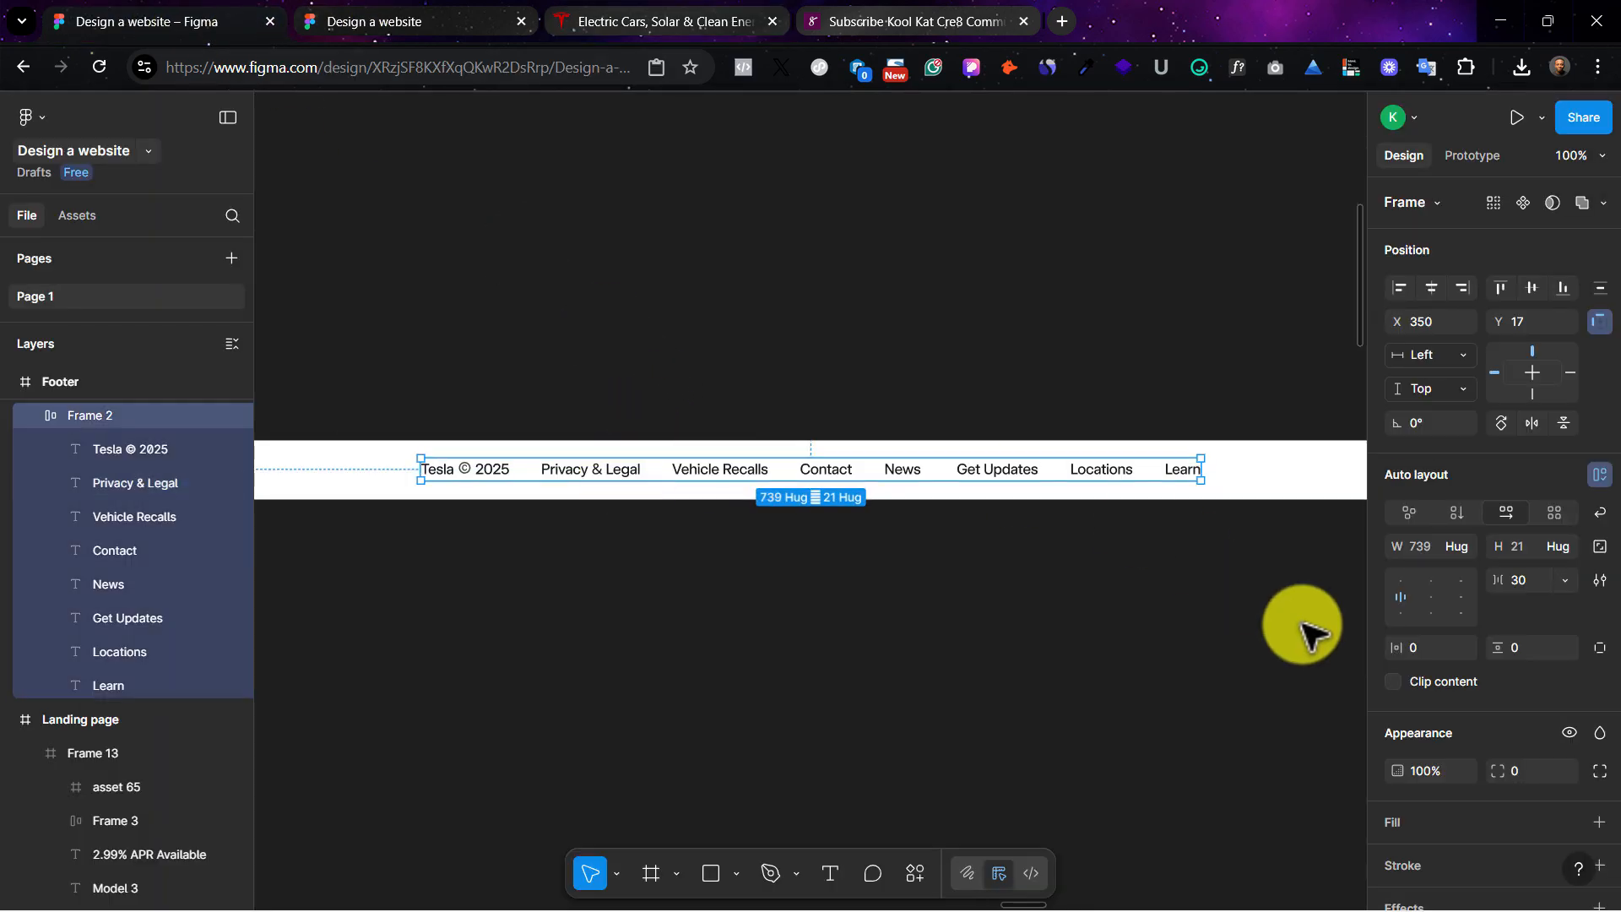
scroll(1477, 672, "down", 1)
double_click(472, 471)
left_click(610, 472, "shift")
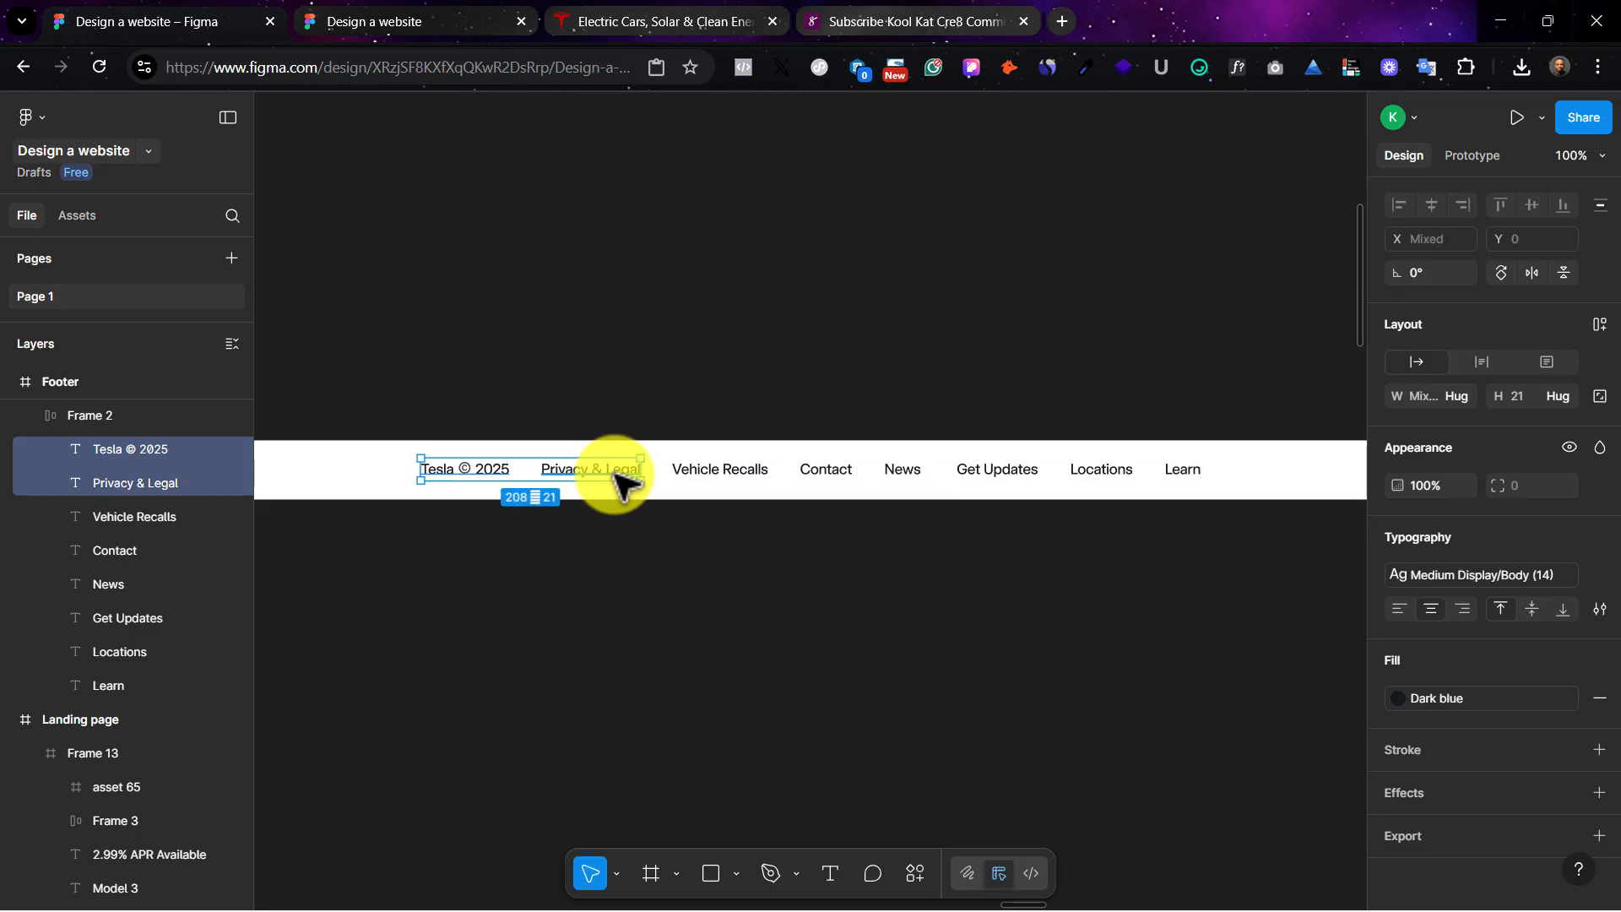
left_click(693, 470, "shift")
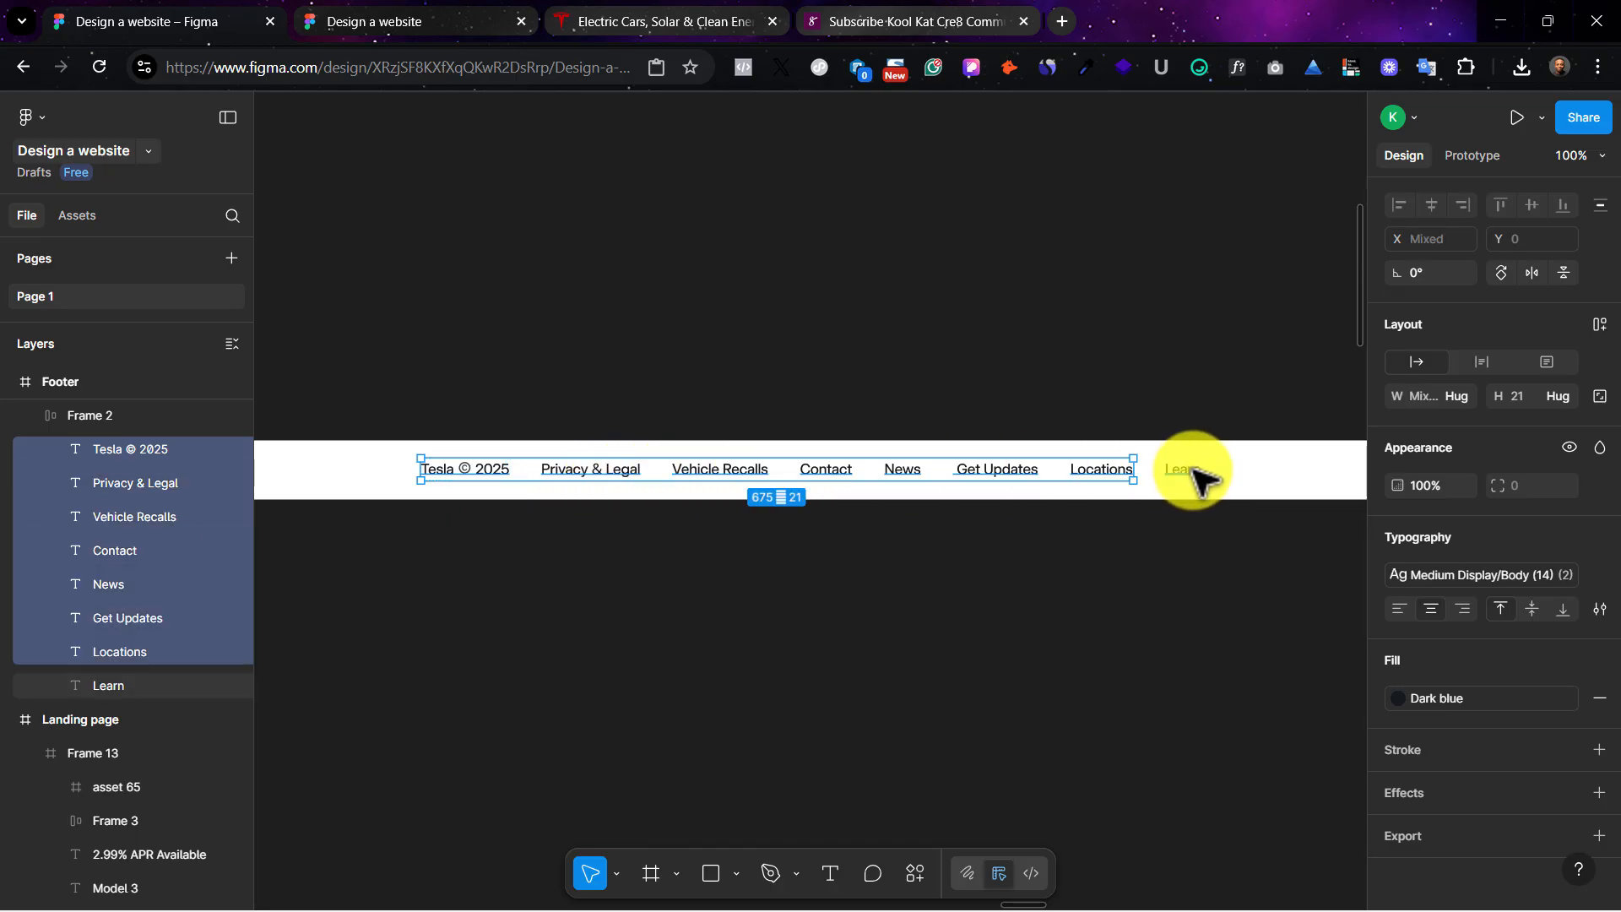
left_click(1191, 468, "shift")
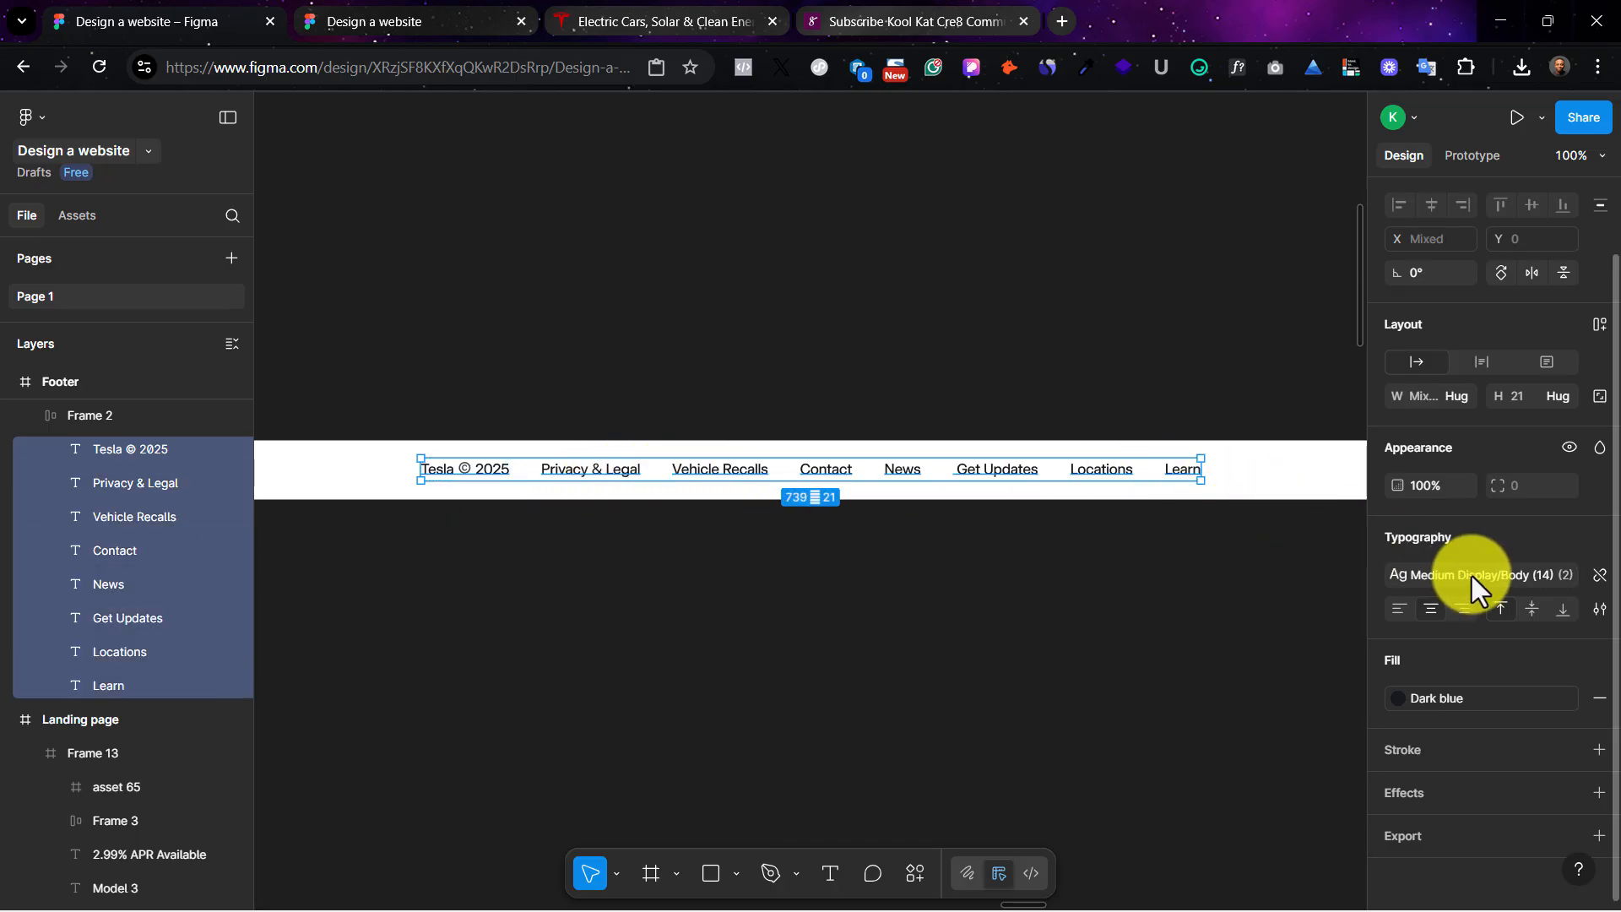
left_click(1471, 576)
left_click(1251, 797)
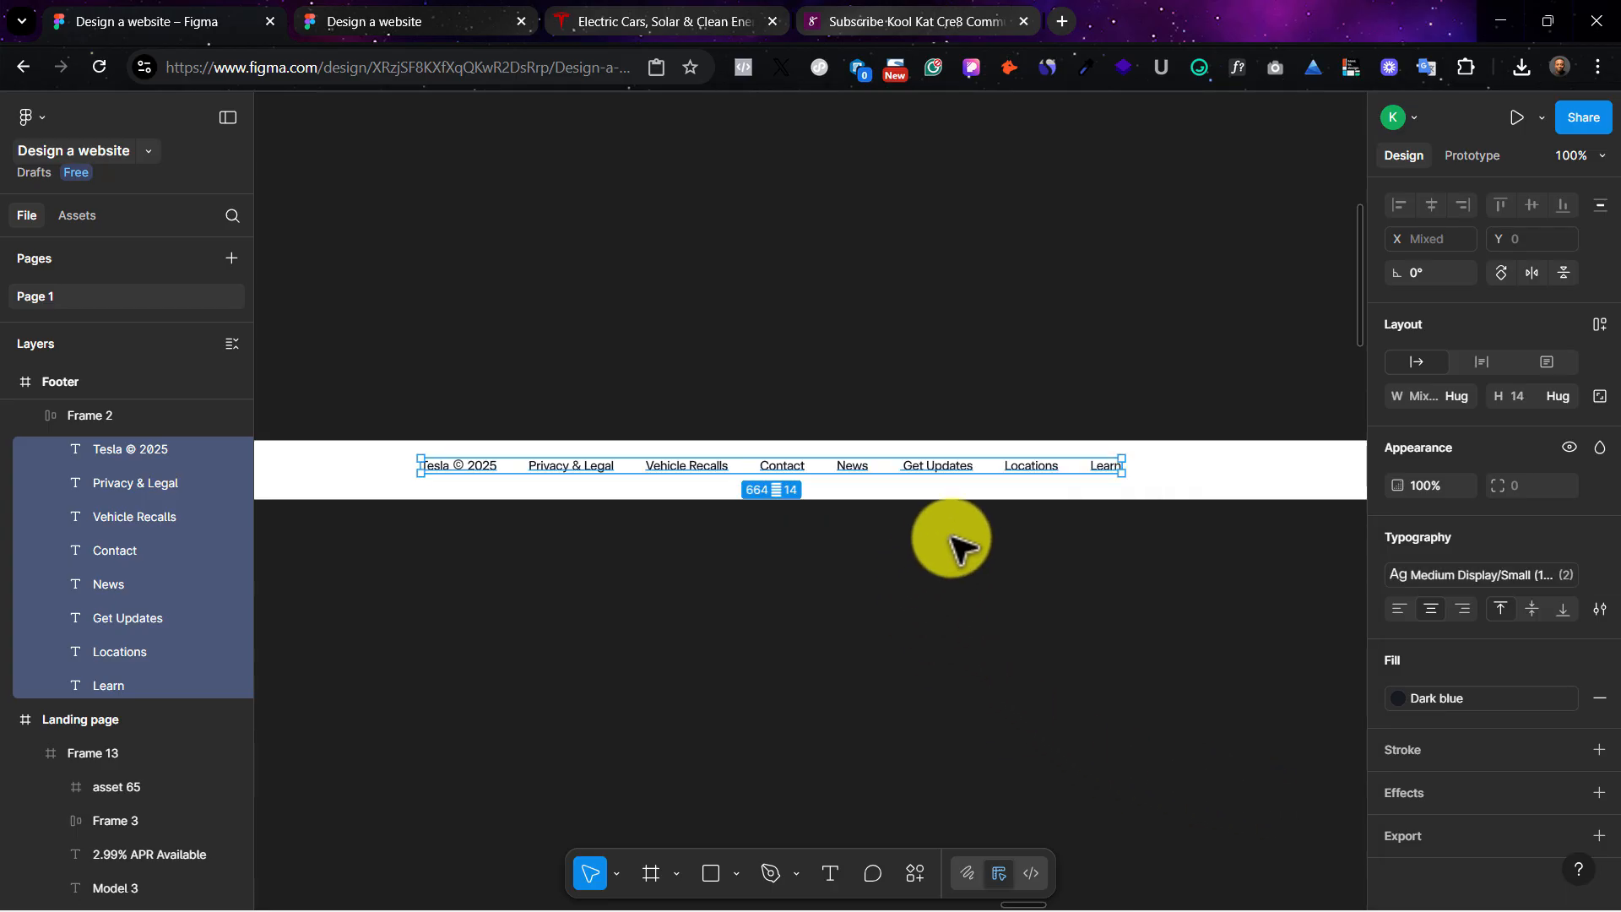
left_click_drag(999, 462, 995, 461)
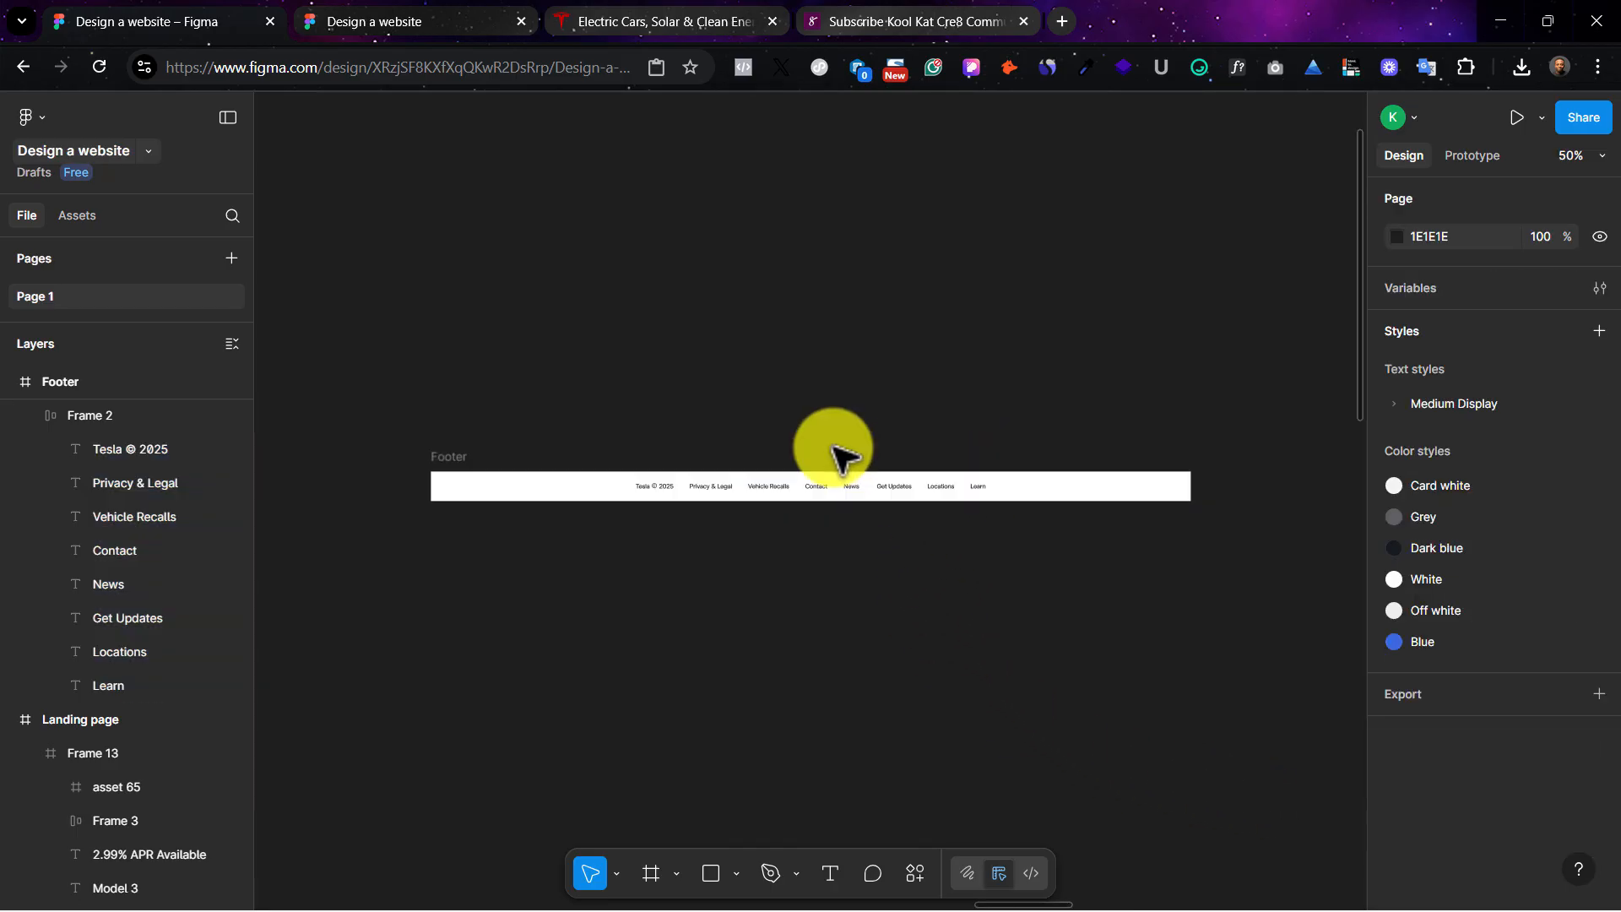
Step: Convert the Footer frame into a component
left_click(450, 456)
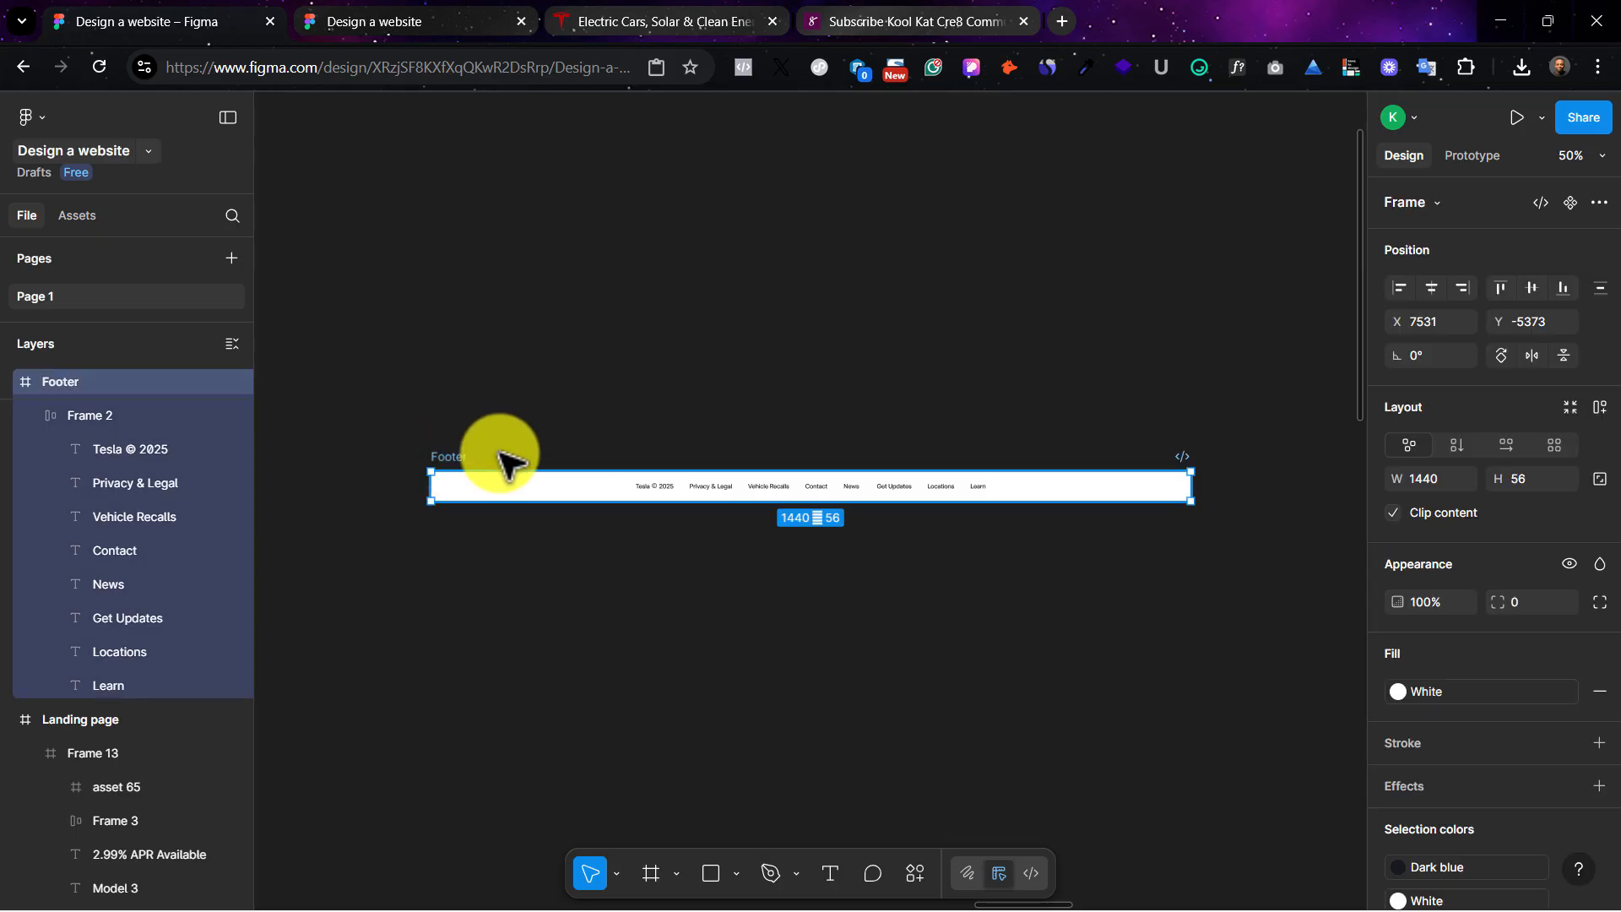
left_click(1568, 202)
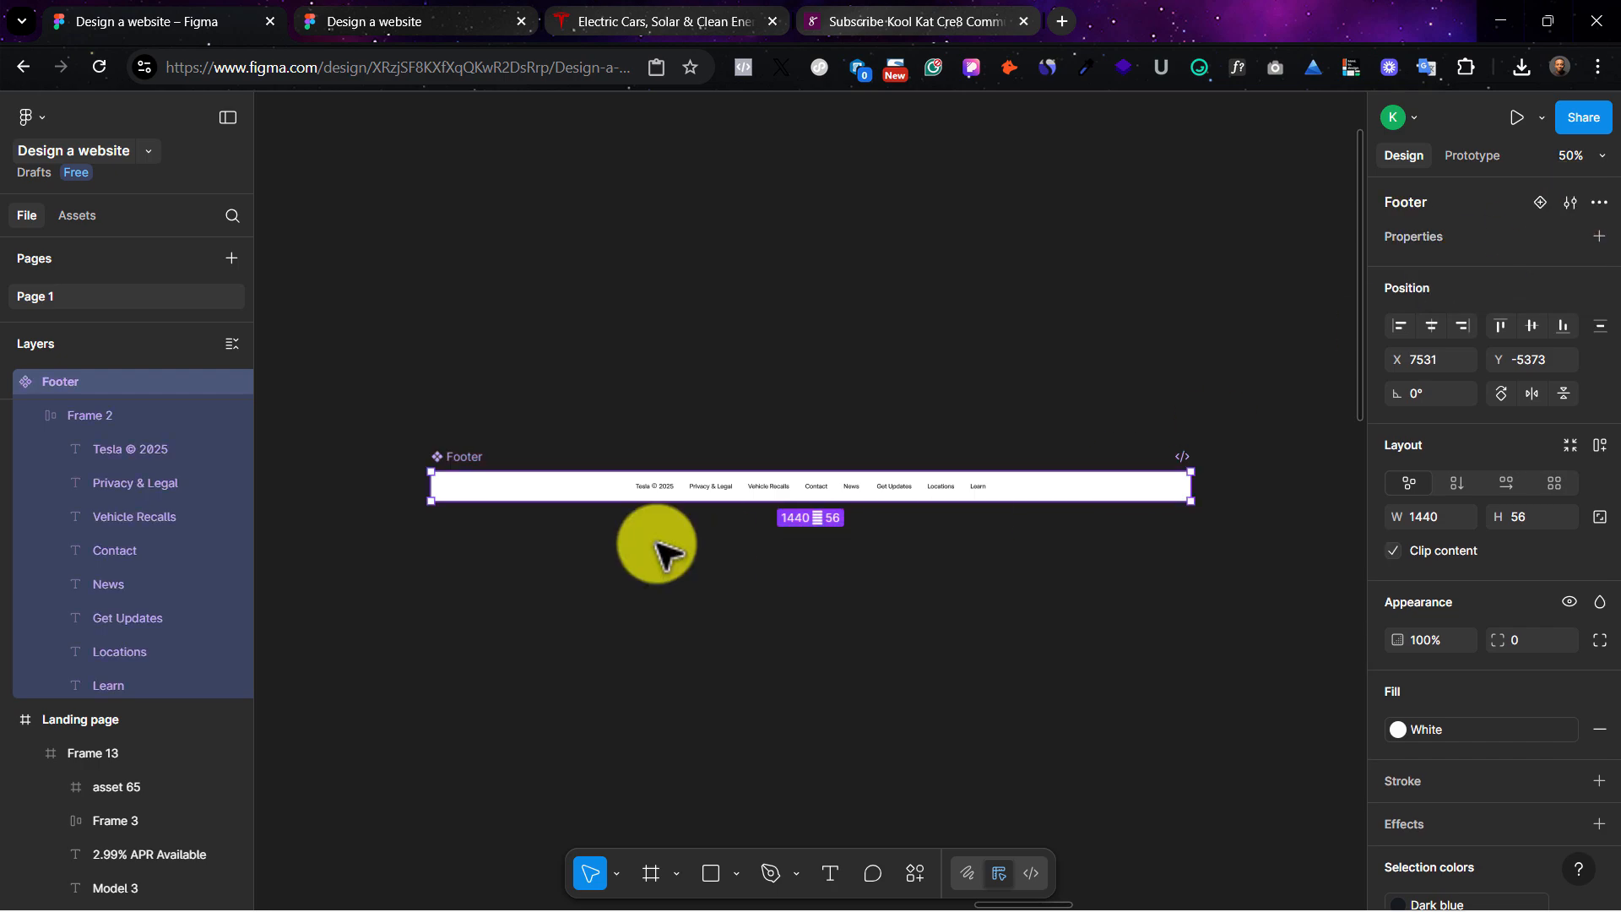
key("minus")
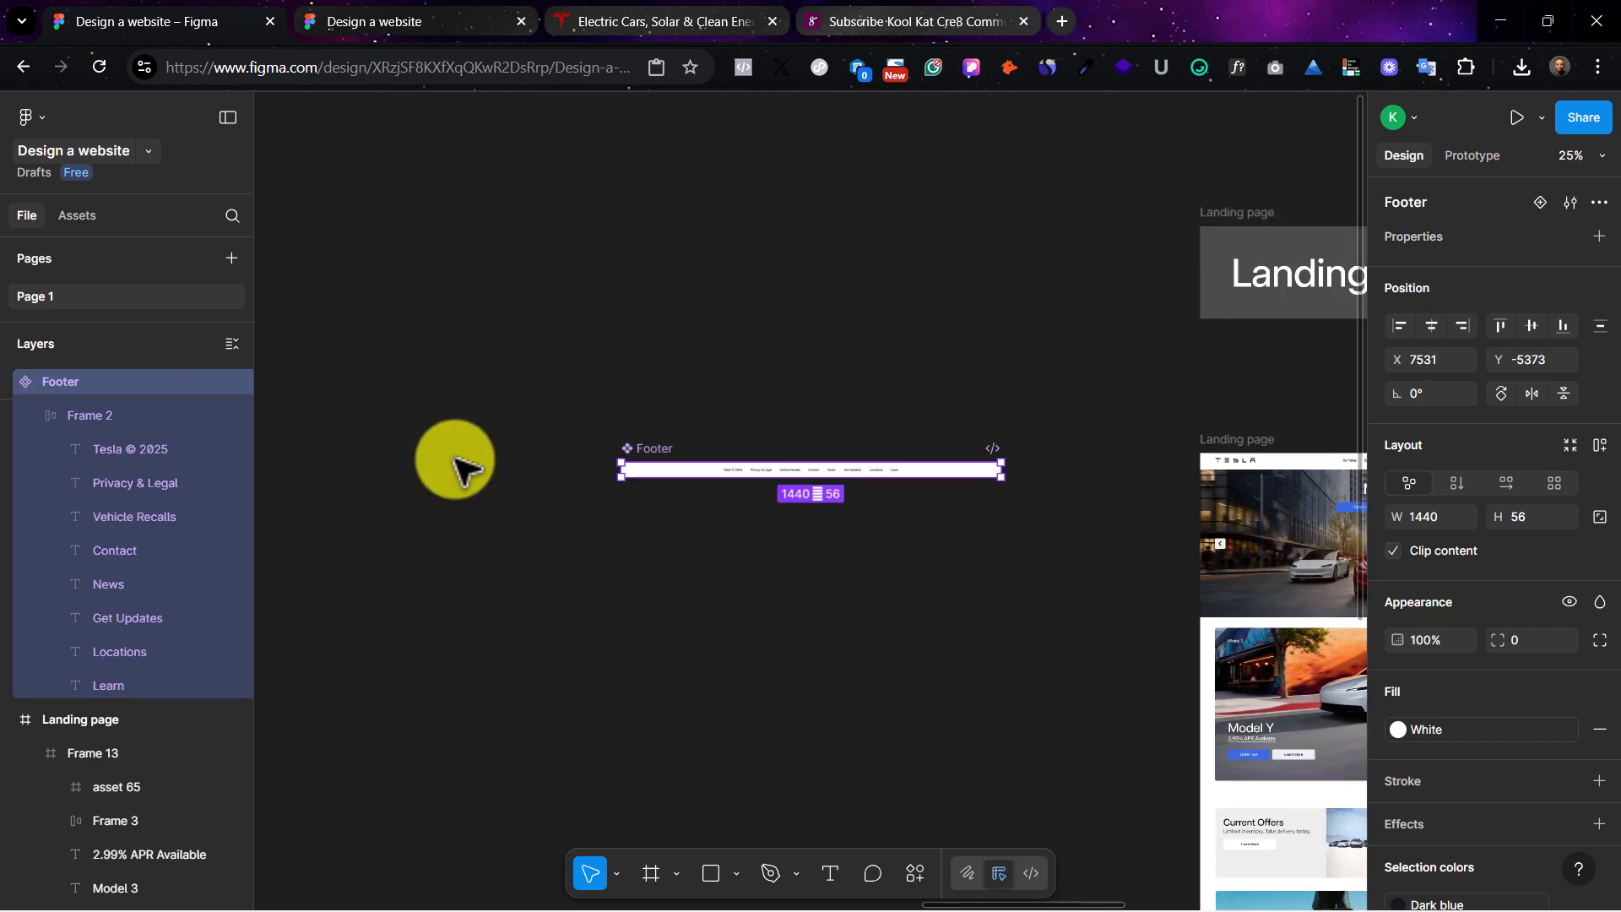
Step: Place the Footer component below the Header component and cut an instance of it from the canvas
left_click_drag(455, 459, 852, 363)
left_click(586, 361)
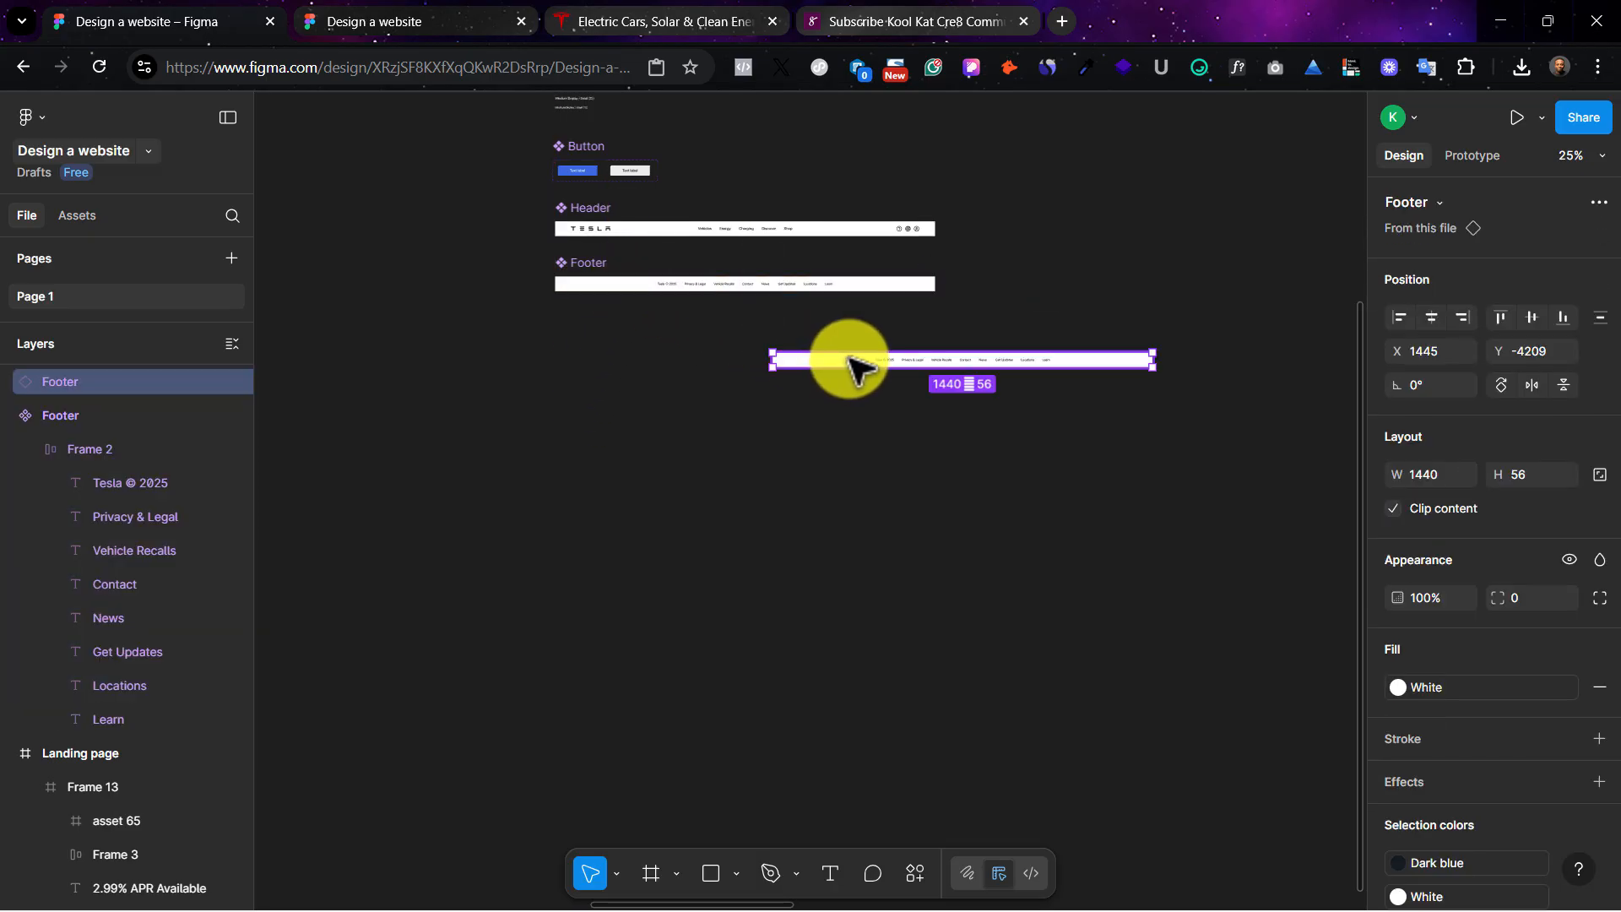
key("Delete")
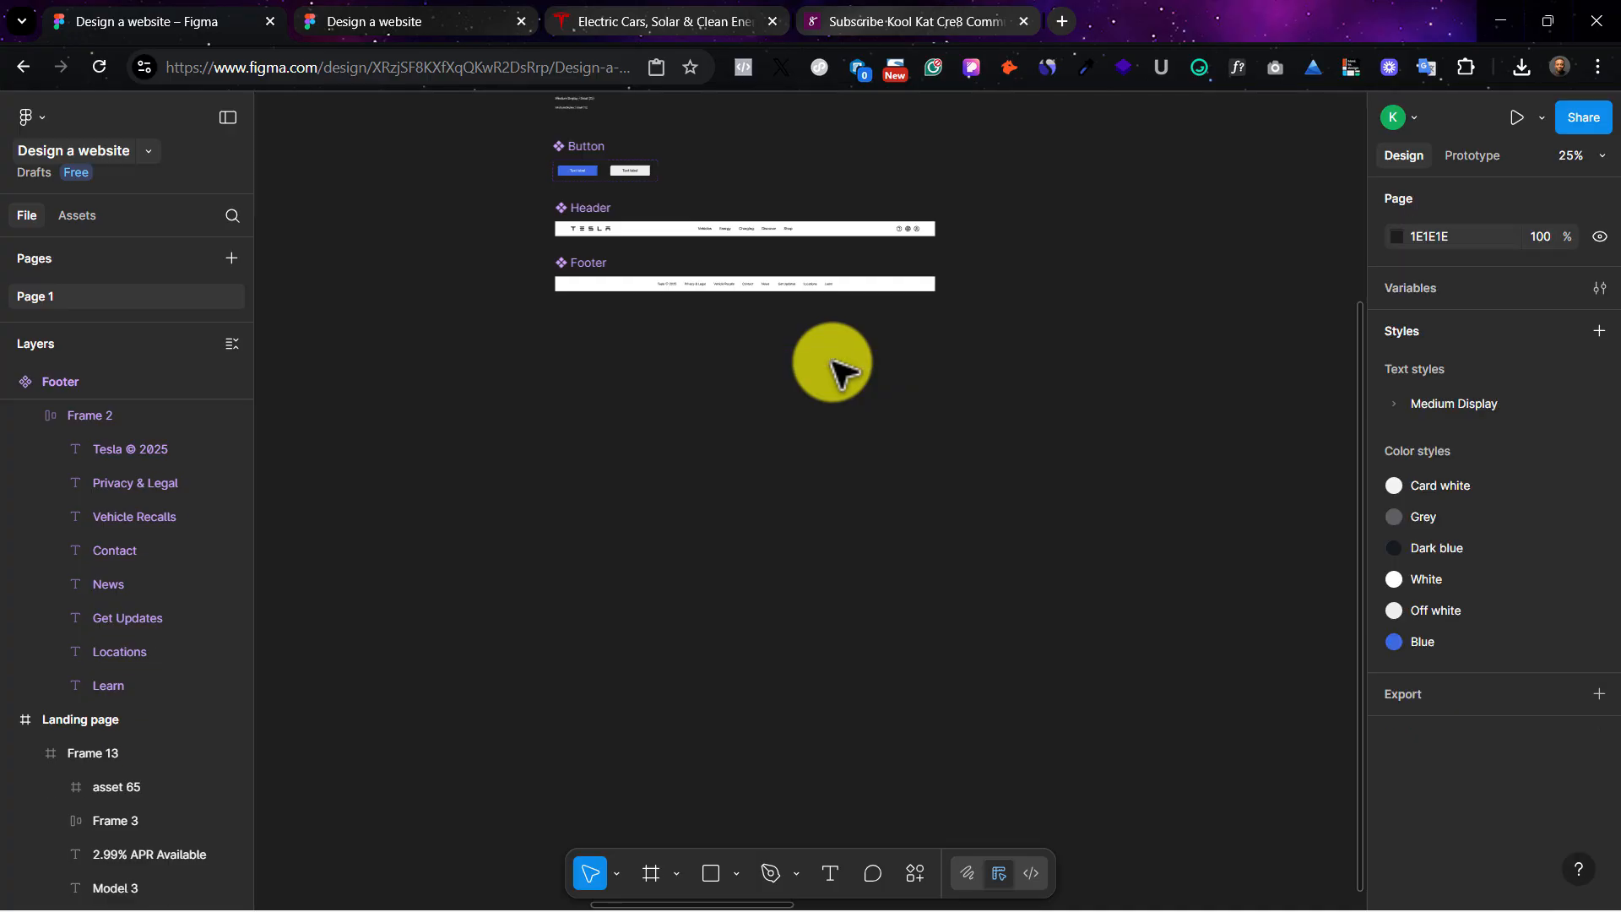
Step: Paste the Footer instance into the Tesla Landing page frame
scroll(989, 418, "right", 15)
scroll(970, 416, "up", 6)
scroll(967, 416, "right", 12)
scroll(967, 416, "down", 2)
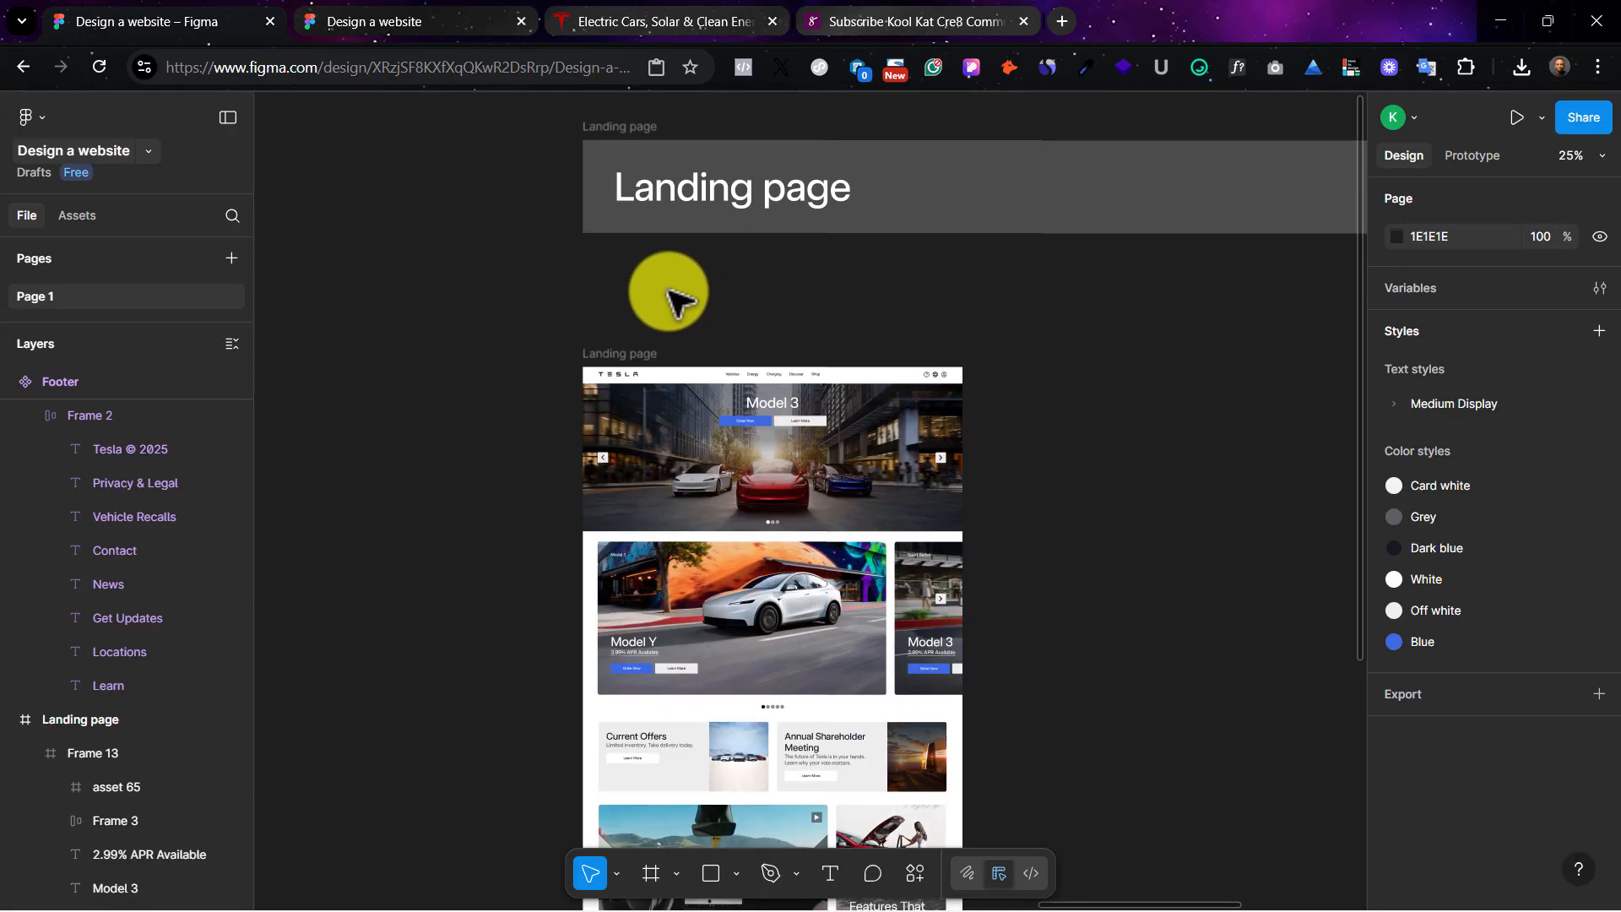
left_click(633, 356)
scroll(954, 472, "down", 2)
scroll(962, 477, "down", 6)
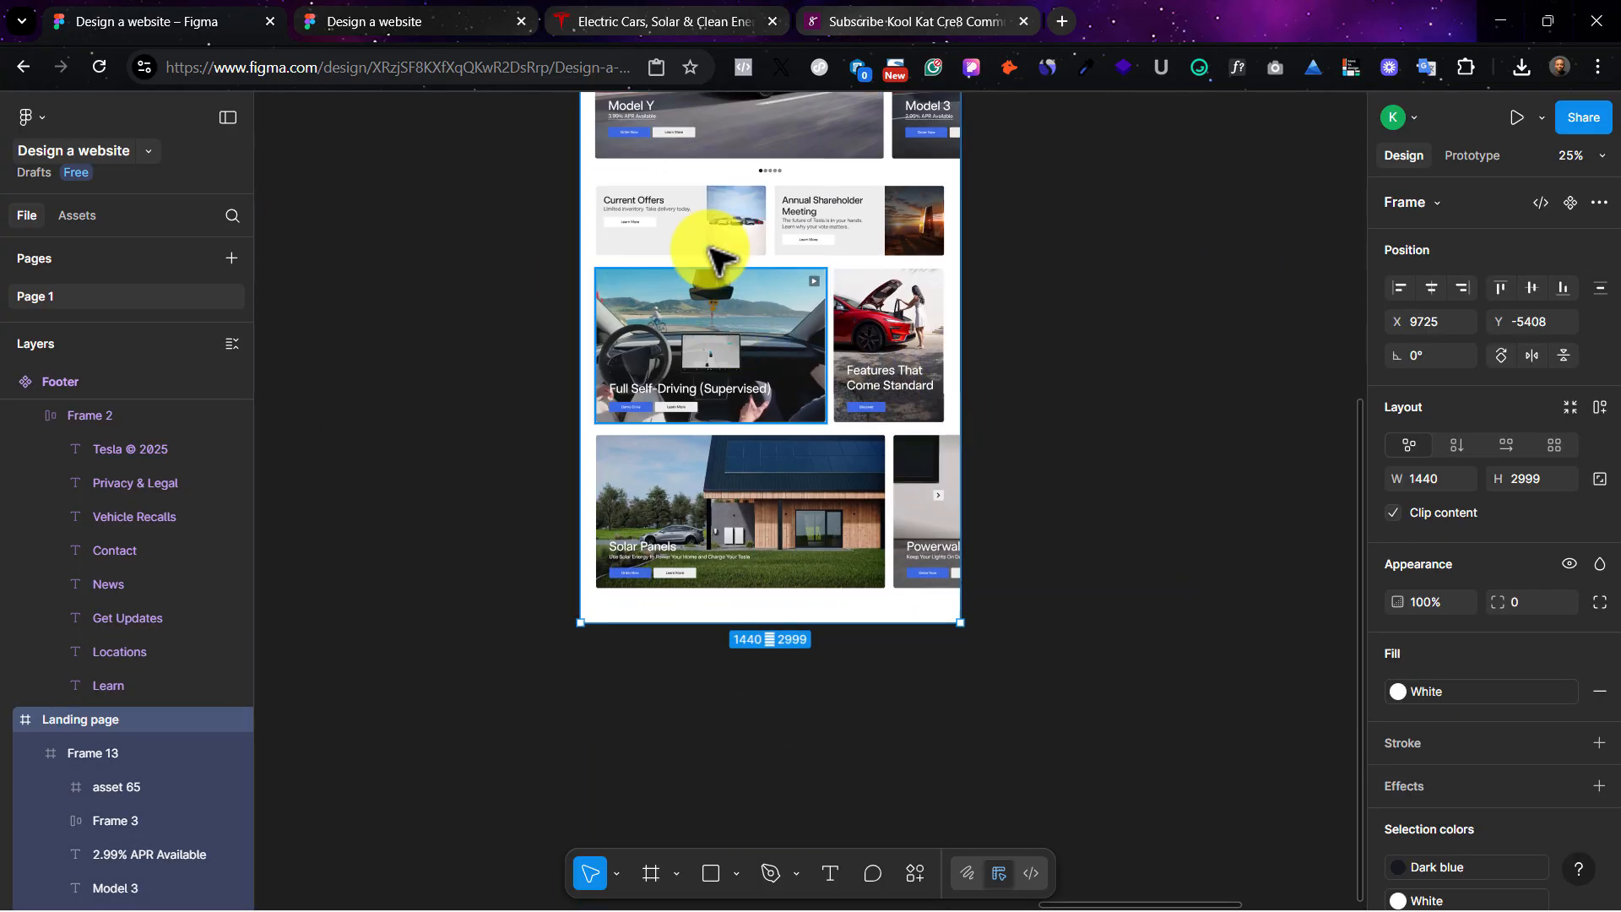
scroll(714, 242, "up", 3)
scroll(718, 471, "down", 2)
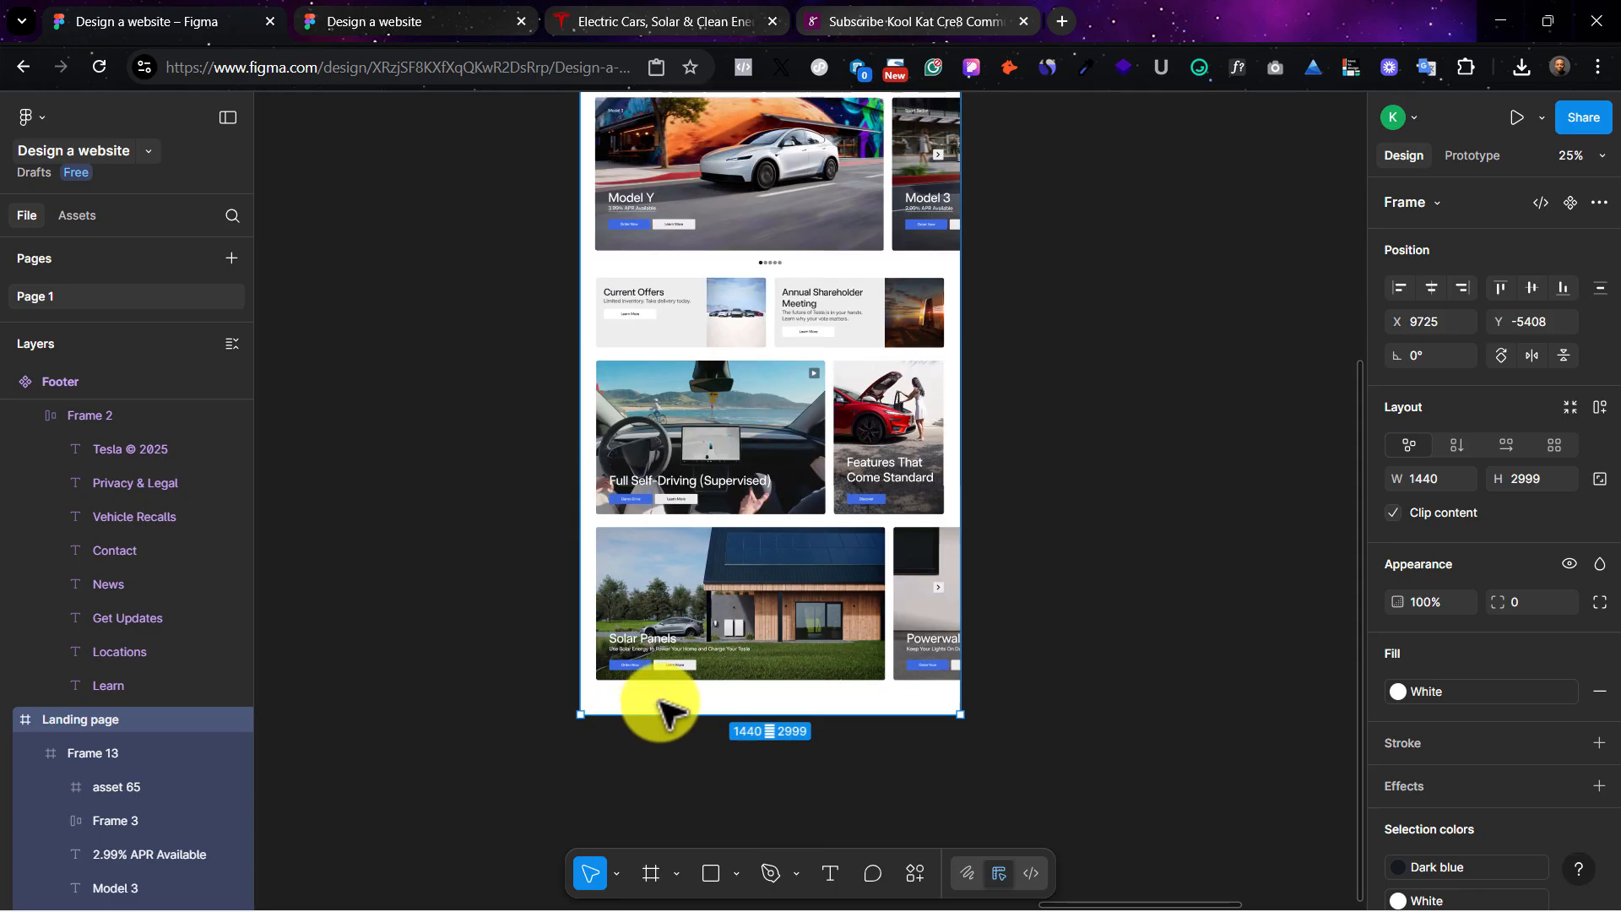
left_click(658, 701)
scroll(643, 508, "up", 3)
left_click(611, 178)
key("ctrl+v")
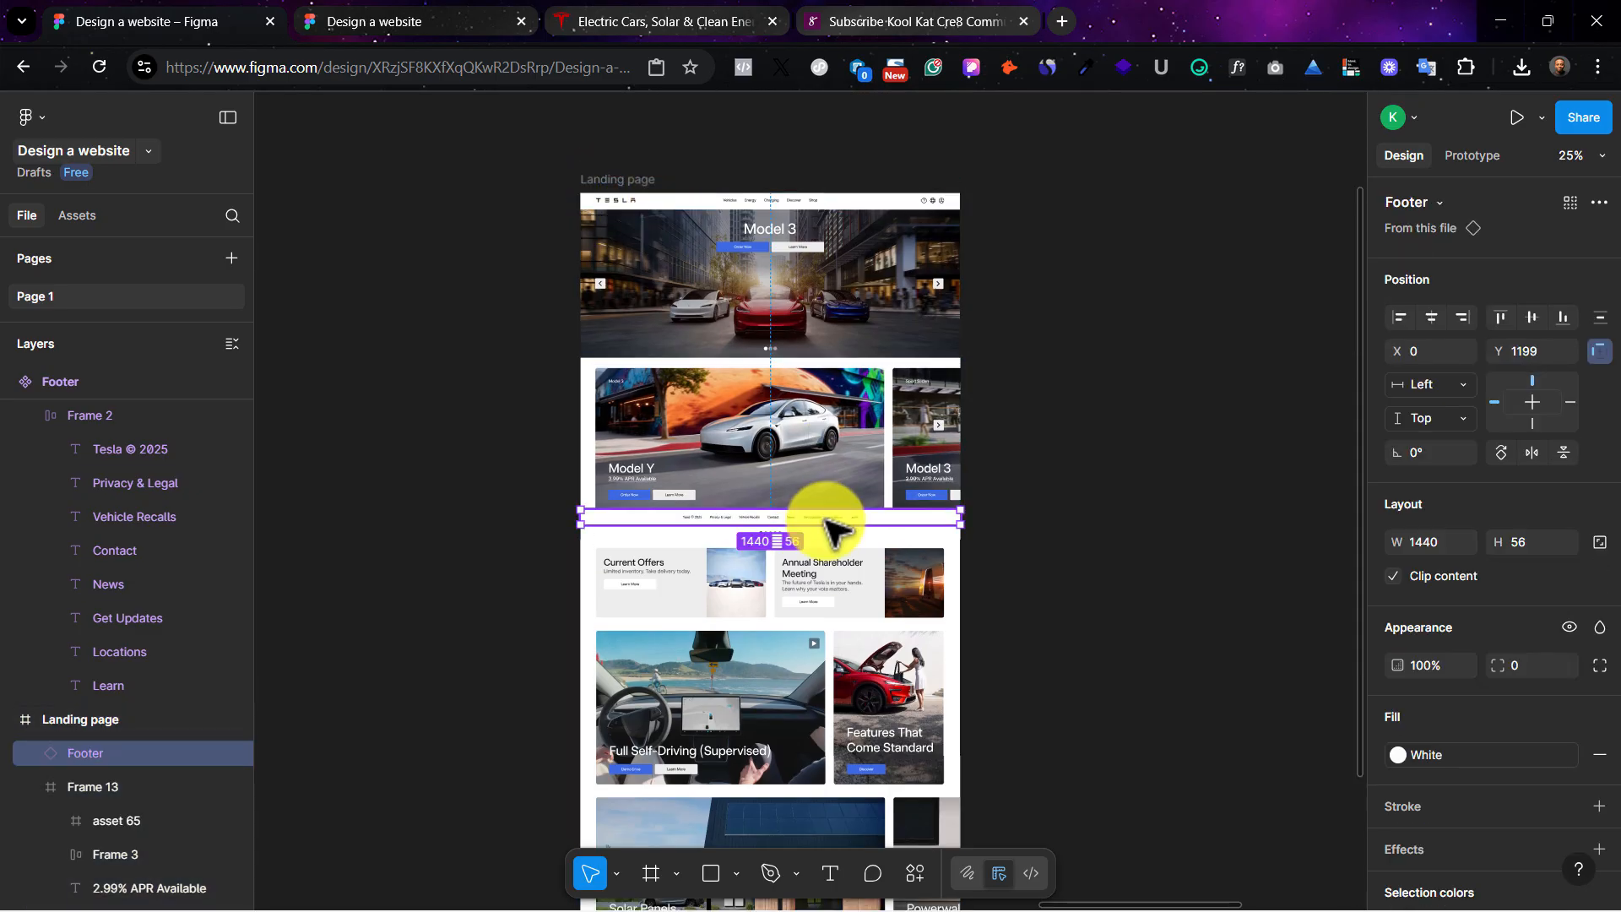
Step: Move the Footer instance to the Landing page's bottom edge at X 0, Y 2943 and set its vertical constraint to Bottom
left_click_drag(832, 528, 848, 781)
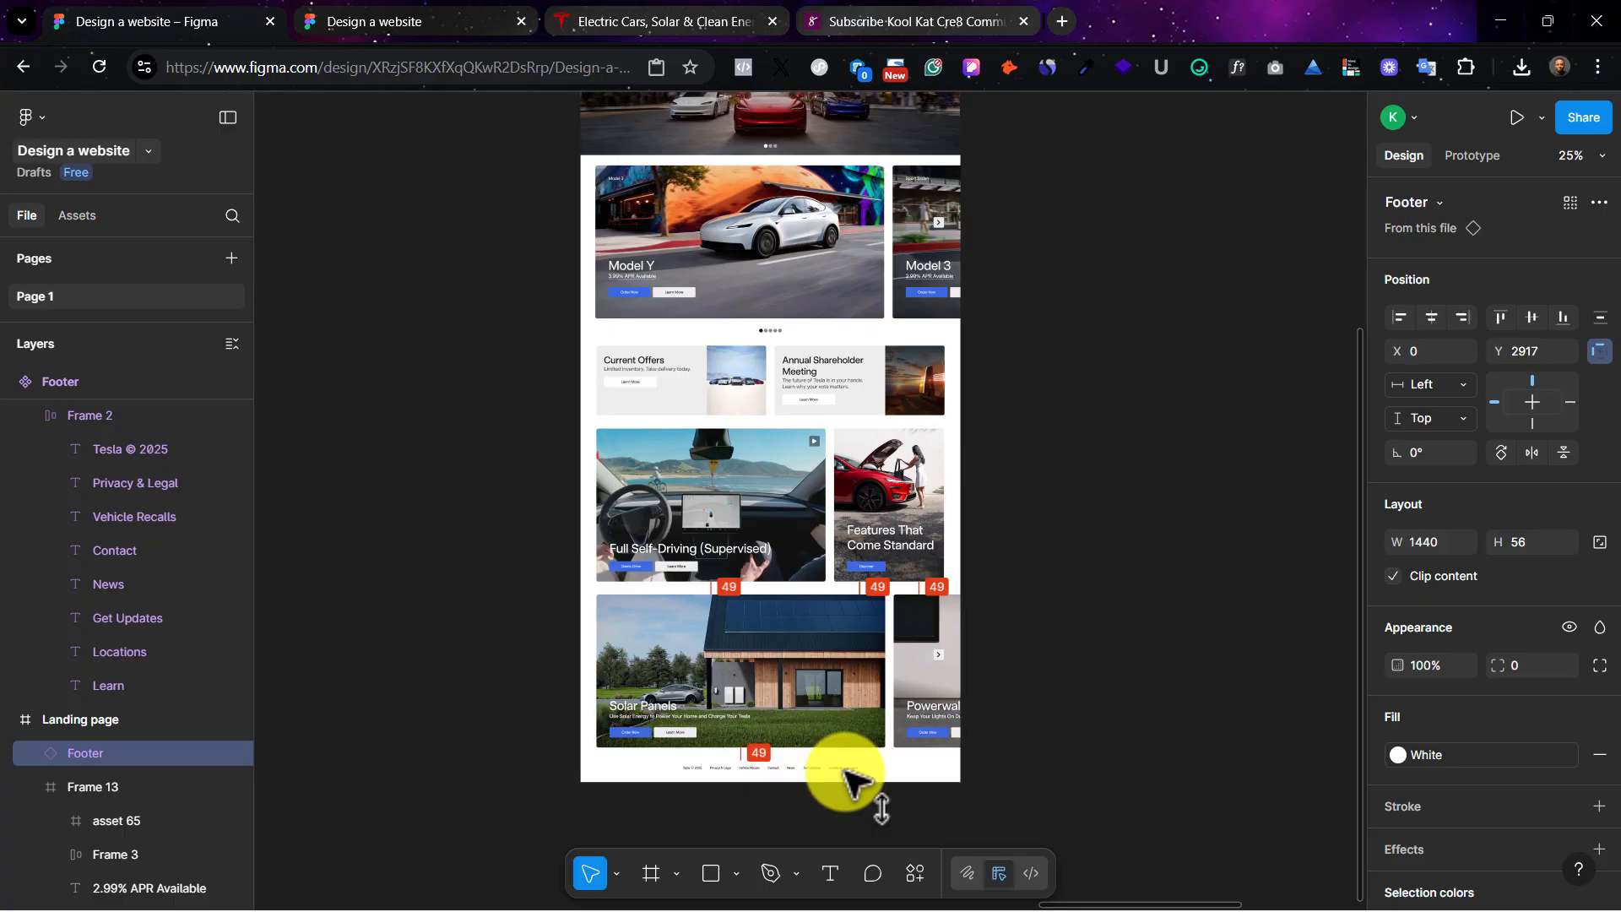
scroll(869, 506, "up", 5)
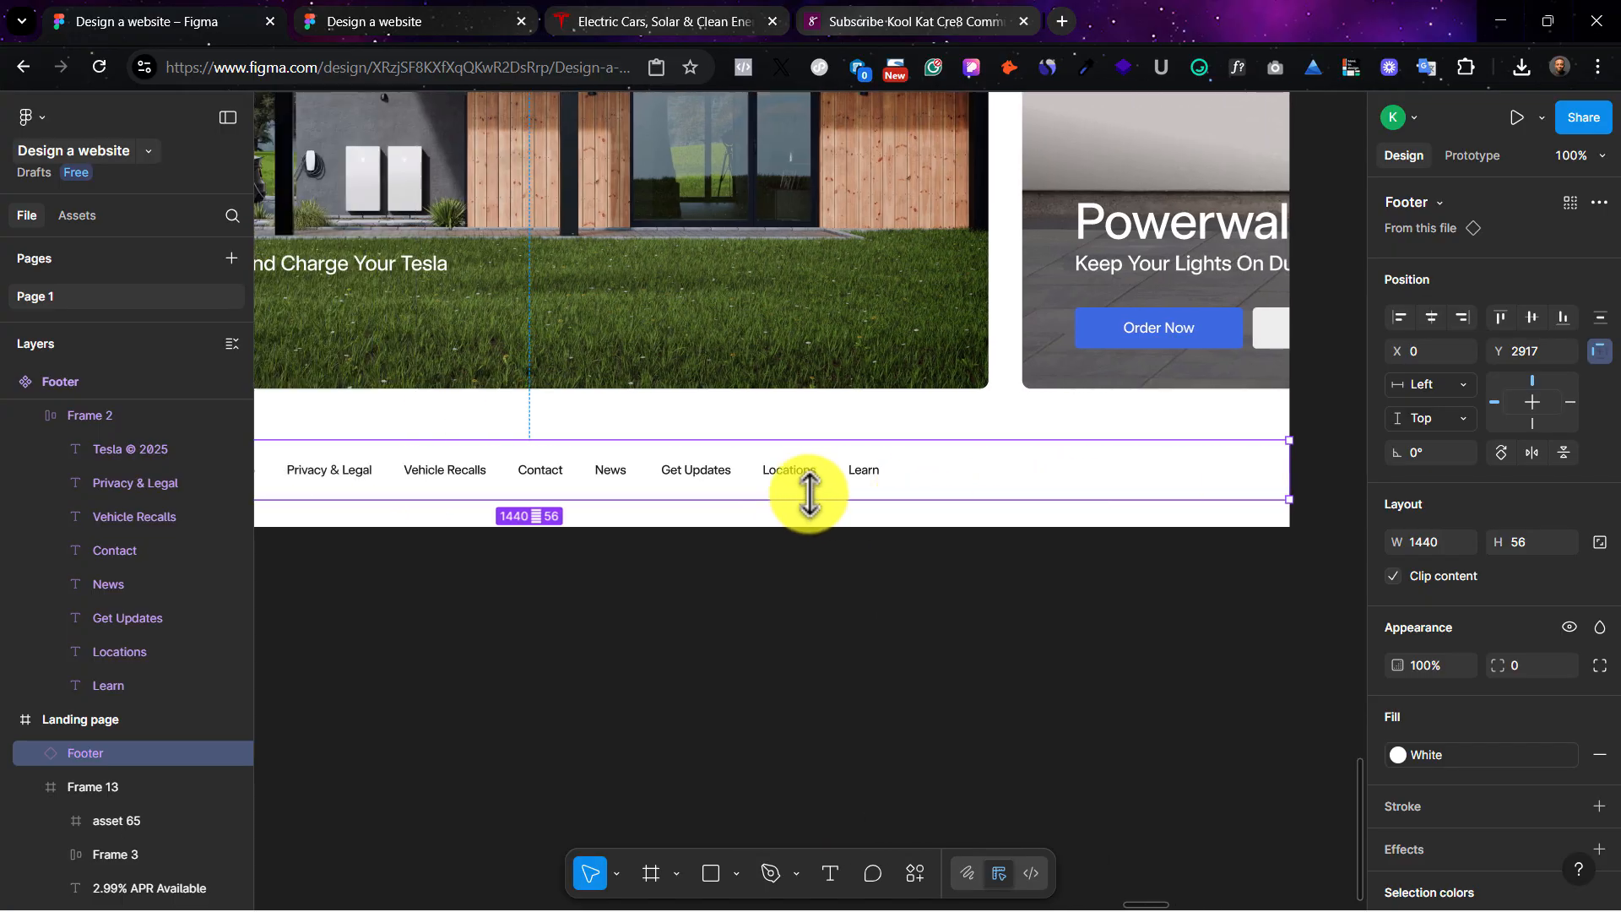
left_click_drag(821, 461, 815, 490)
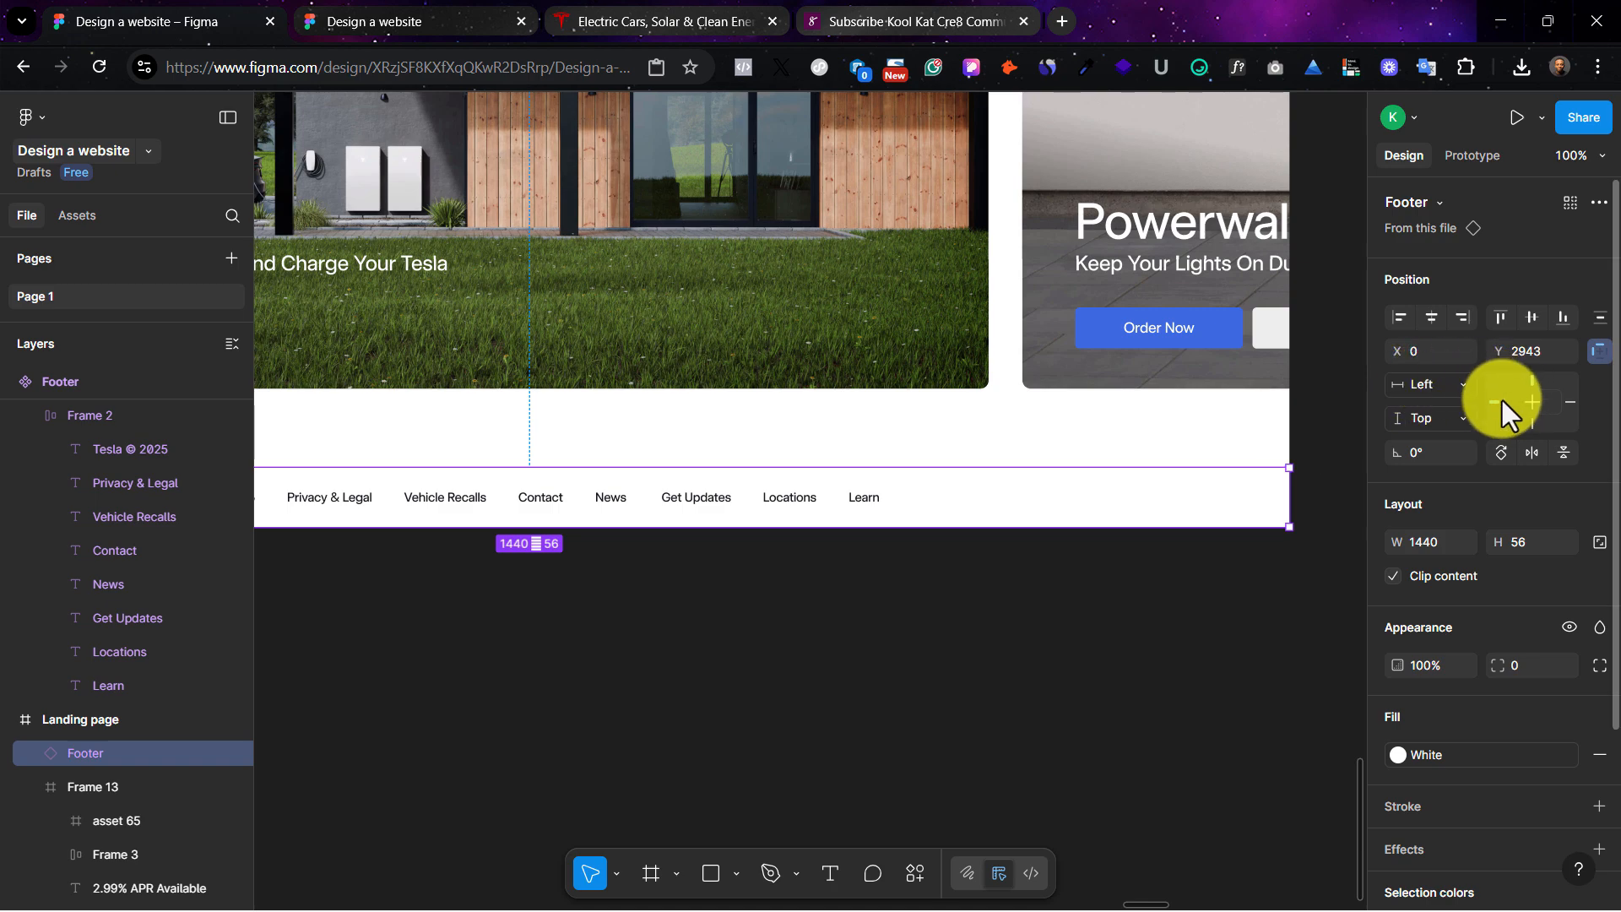
left_click(1532, 418)
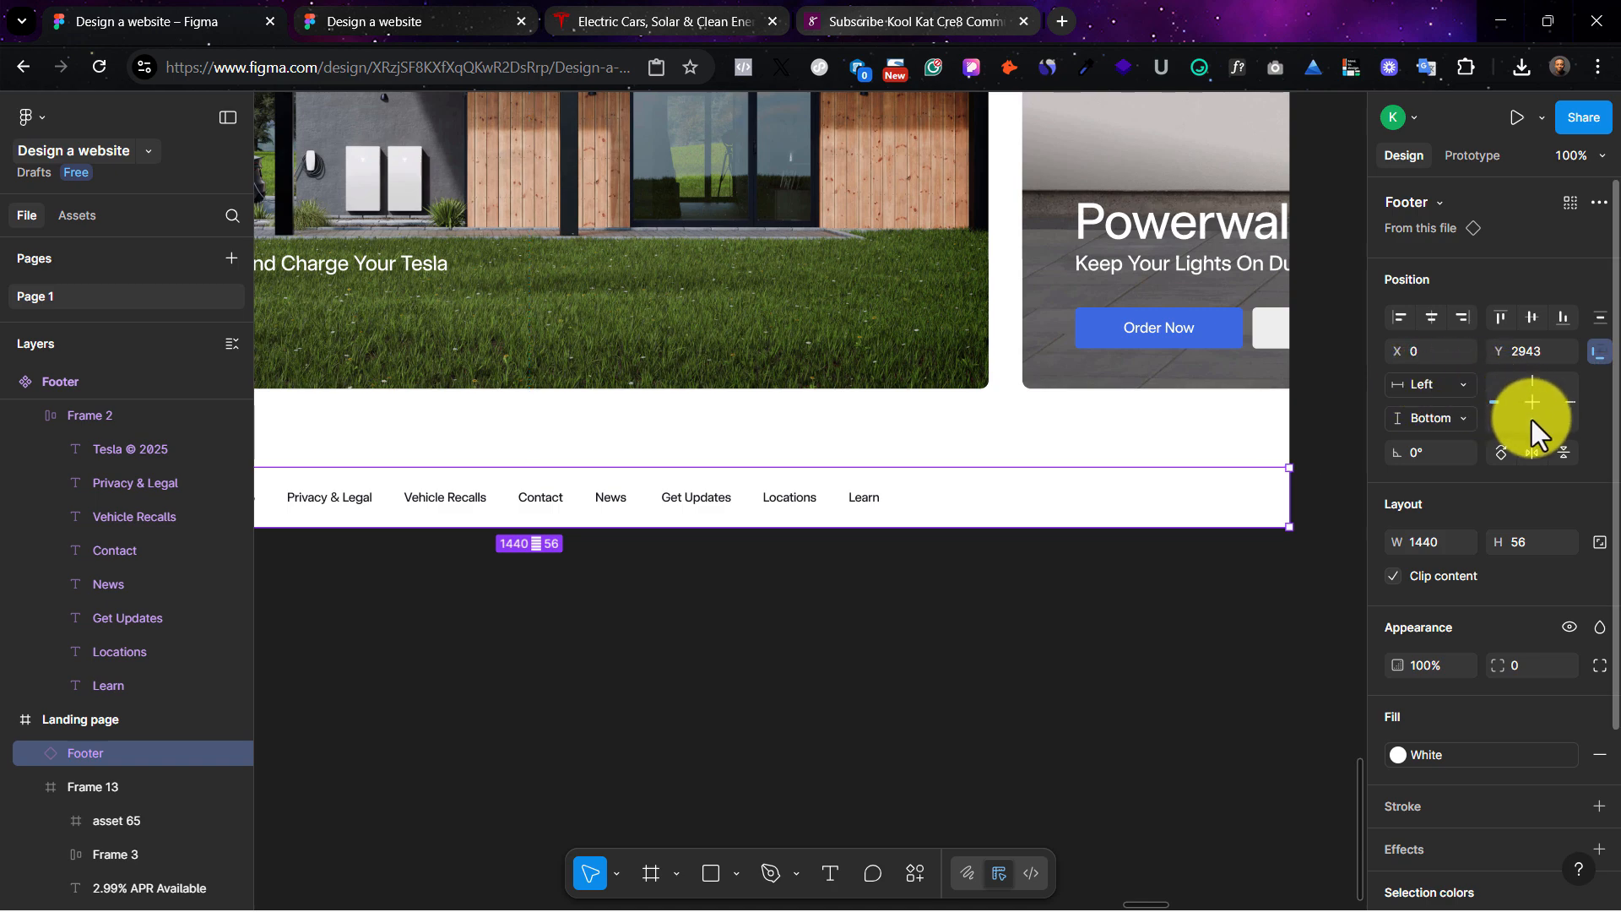
Step: Shorten the Landing page frame to a height of 2967 to tighten the gap above the footer
scroll(825, 644, "down", 8)
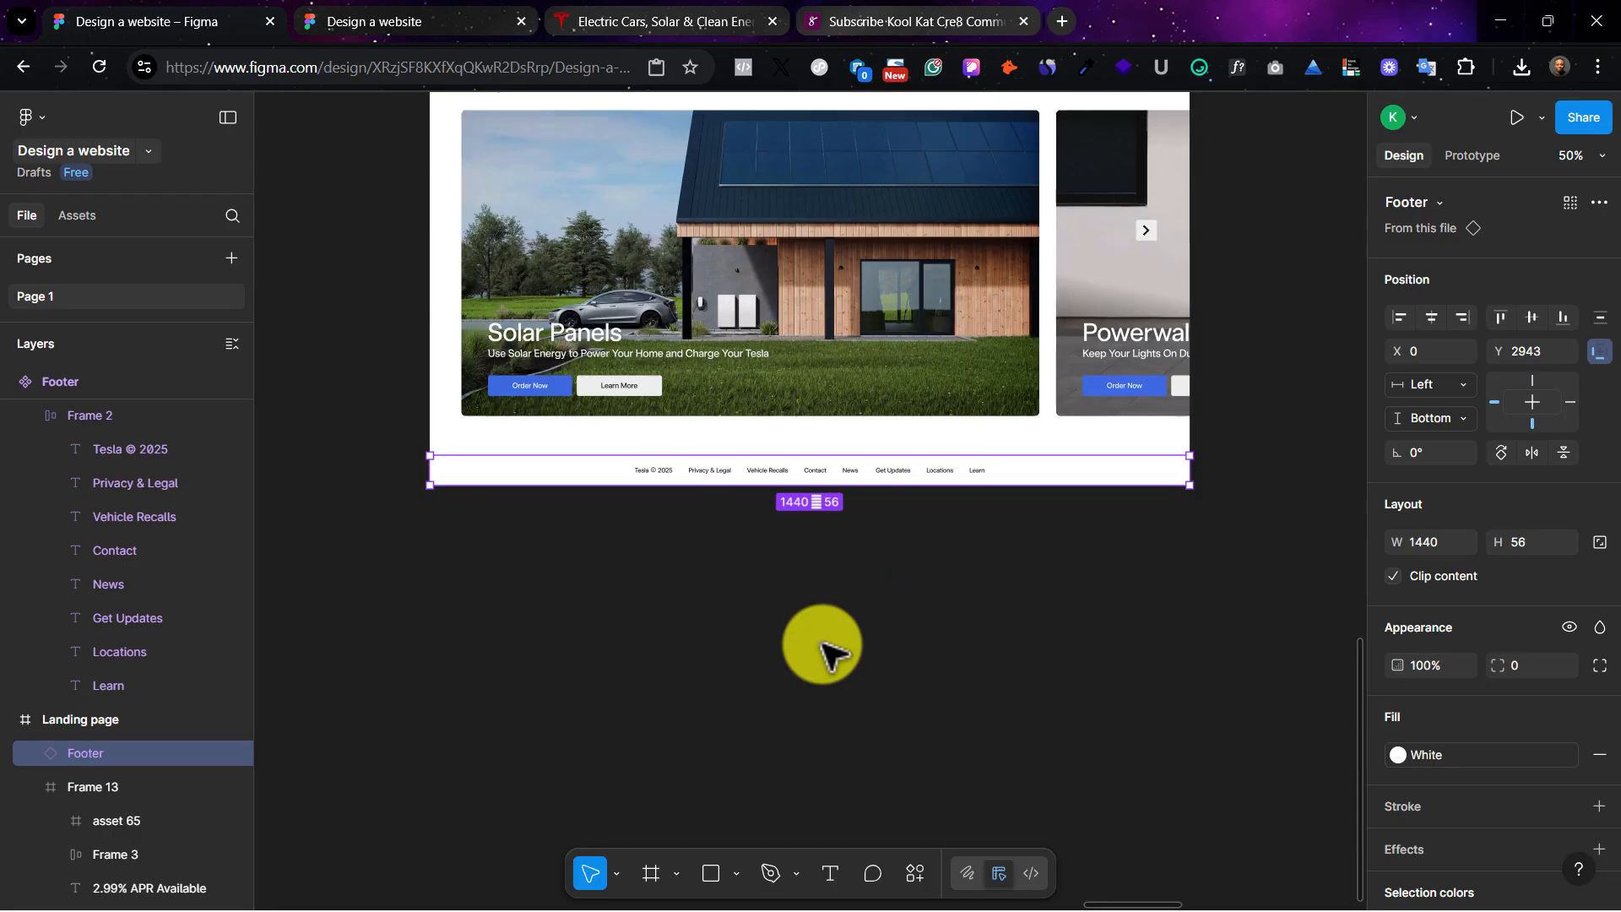
scroll(824, 644, "up", 10)
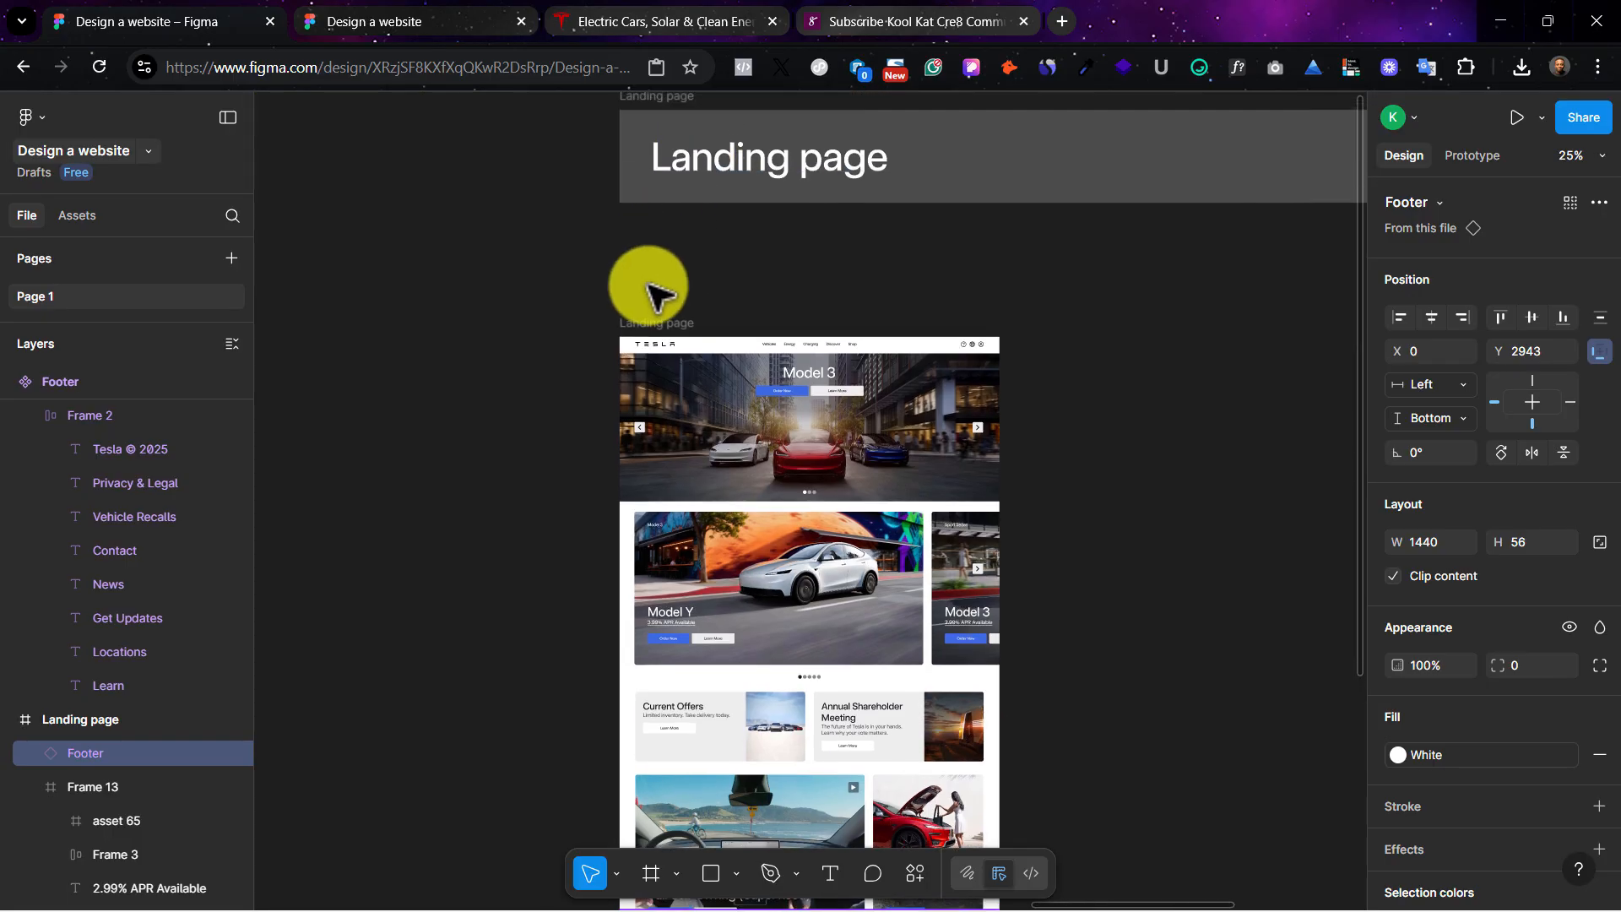
left_click(658, 335)
key("shift+0")
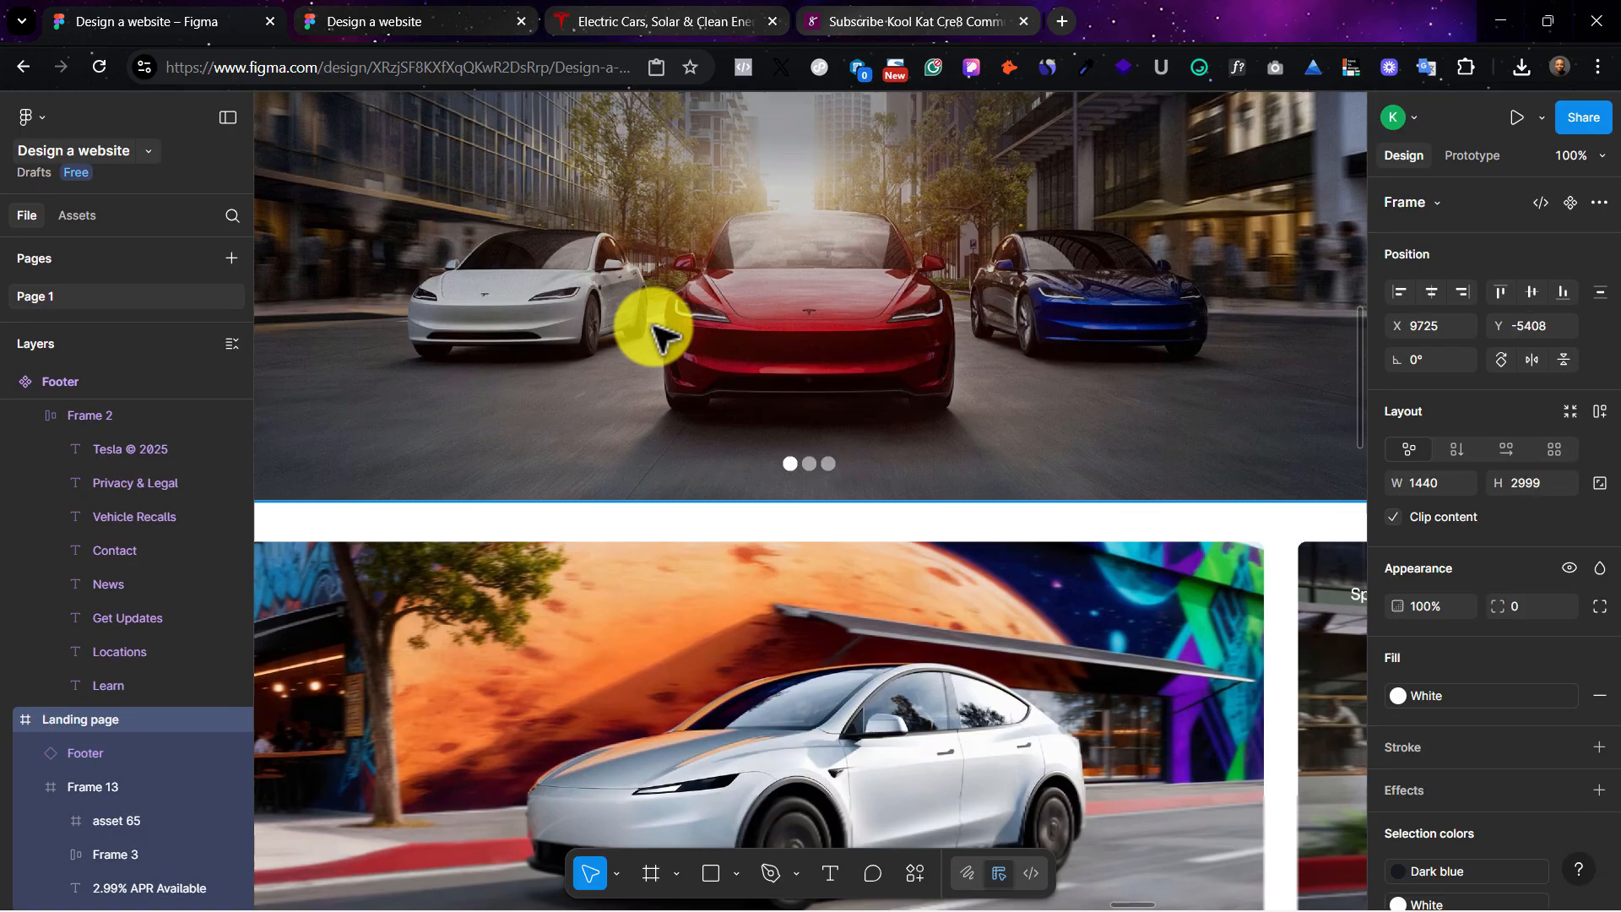
scroll(657, 334, "down", 15)
scroll(658, 335, "down", 15)
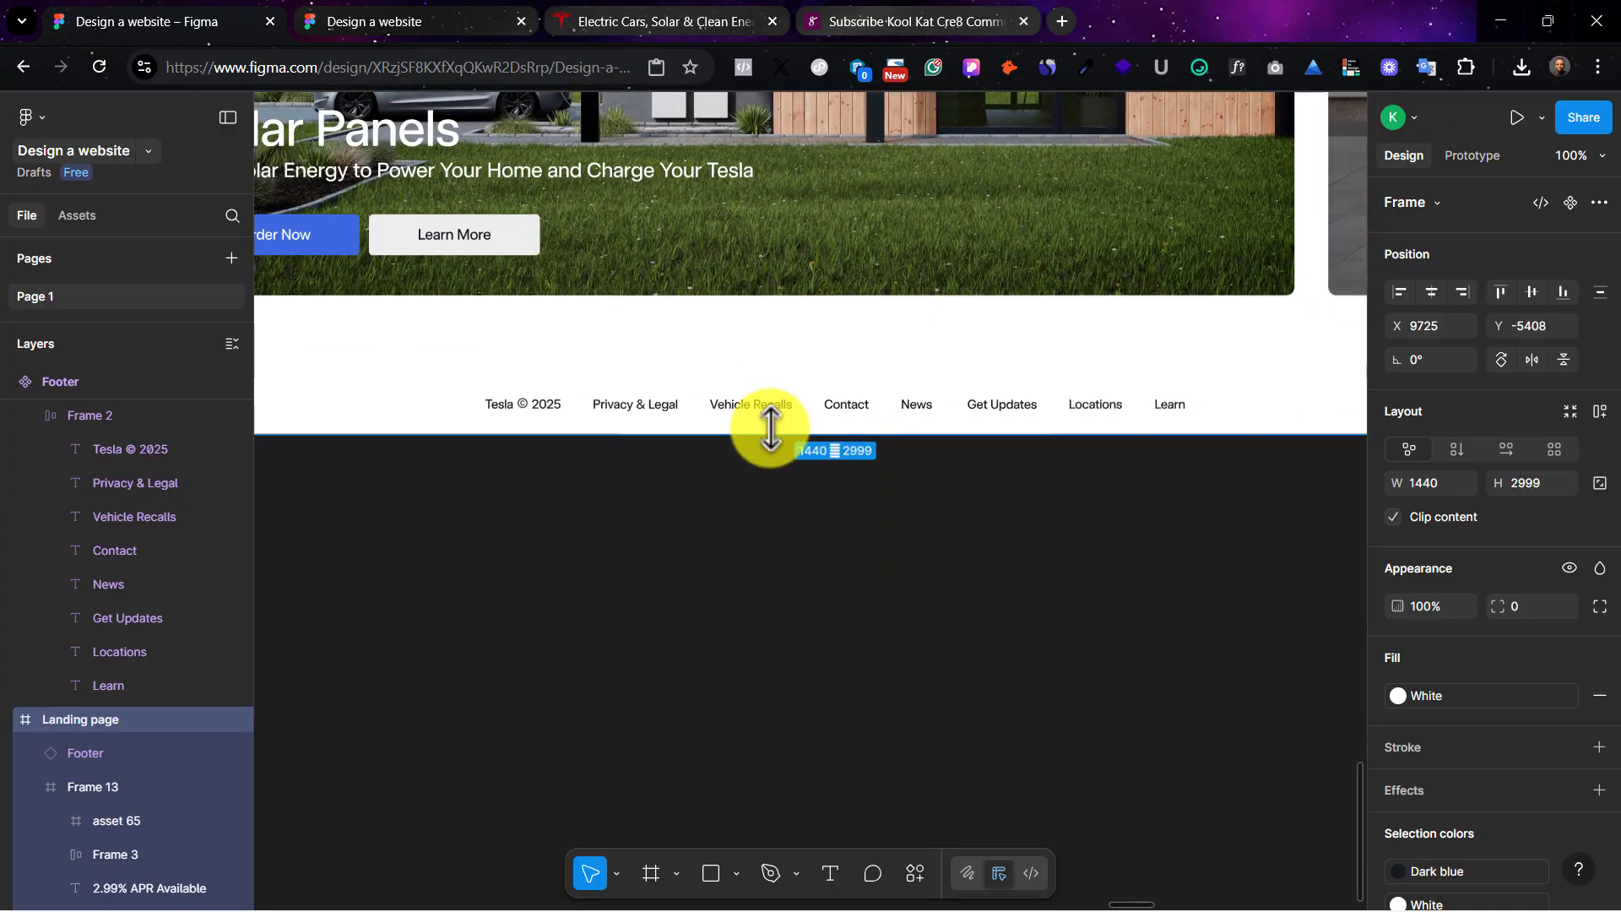
mouse_move(770, 428)
left_mouse_down()
mouse_move(723, 760)
mouse_move(706, 607)
mouse_move(802, 603)
mouse_move(777, 532)
mouse_move(767, 351)
mouse_move(767, 427)
mouse_move(783, 400)
left_mouse_up()
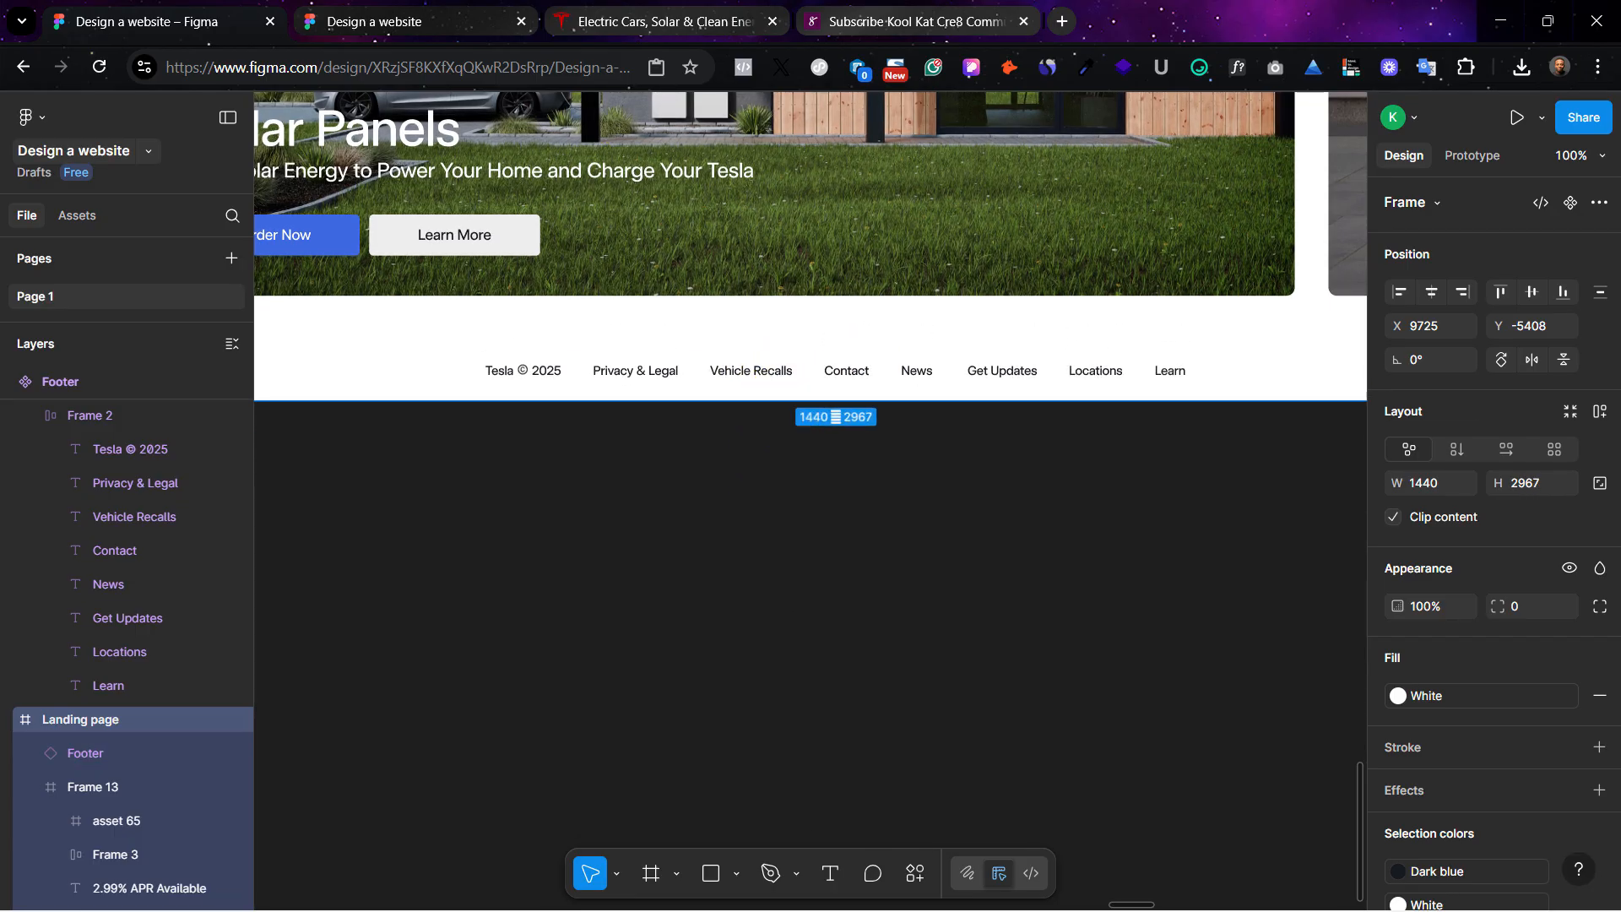
Step: Examine the space around the Tesla site's footer, close the WhatFont inspector, and glance at the Figma prototype
left_click(588, 3)
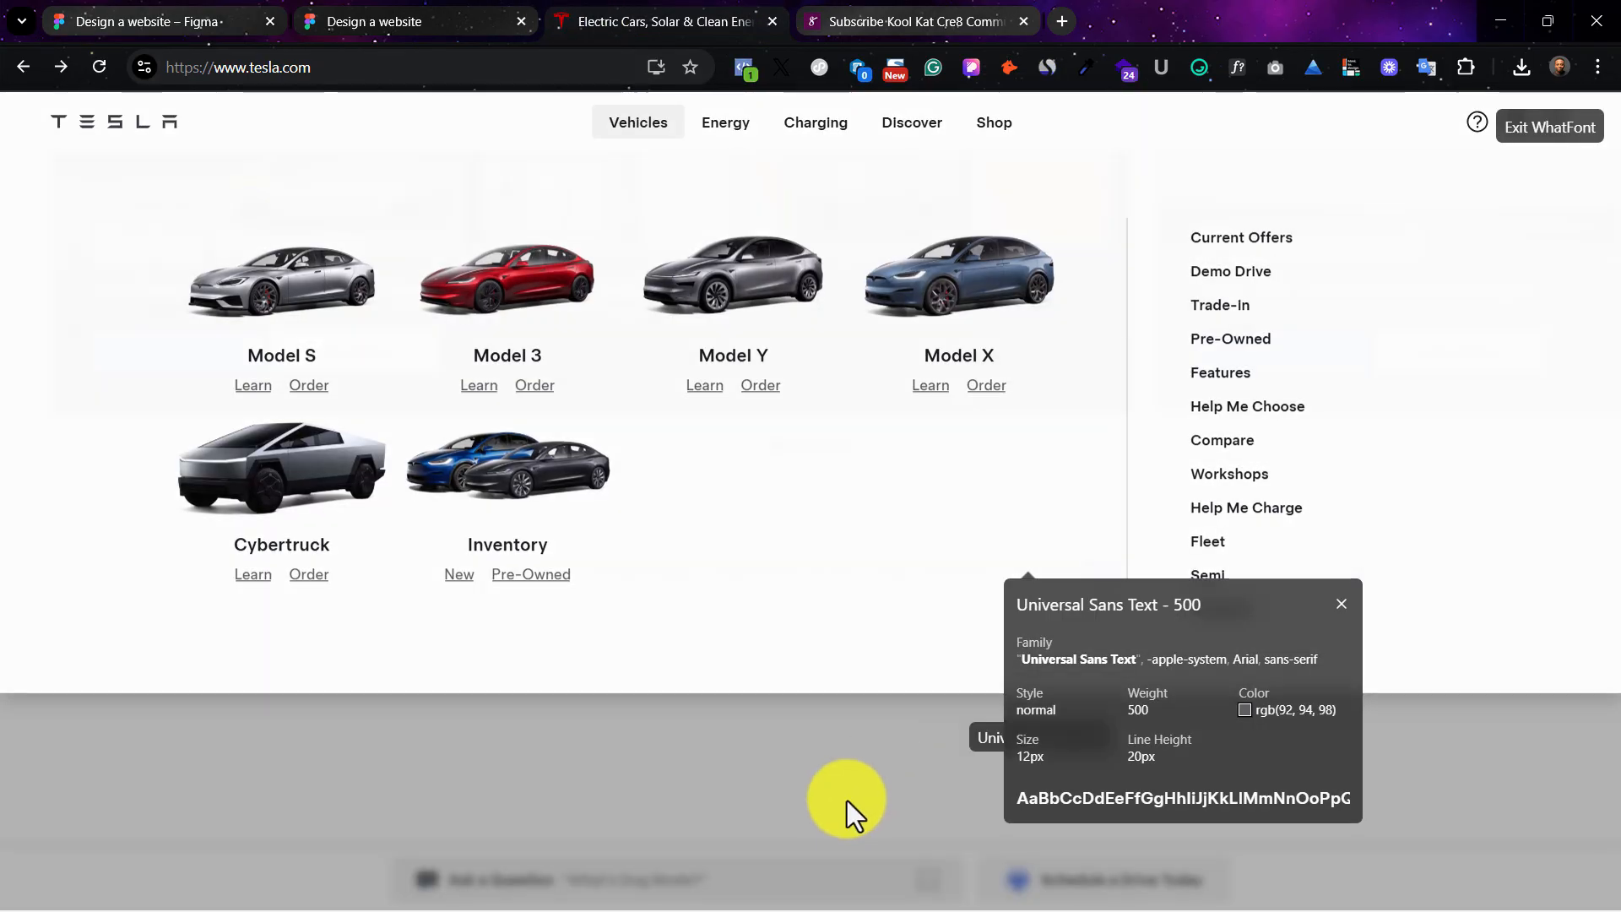
scroll(712, 561, "down", 1)
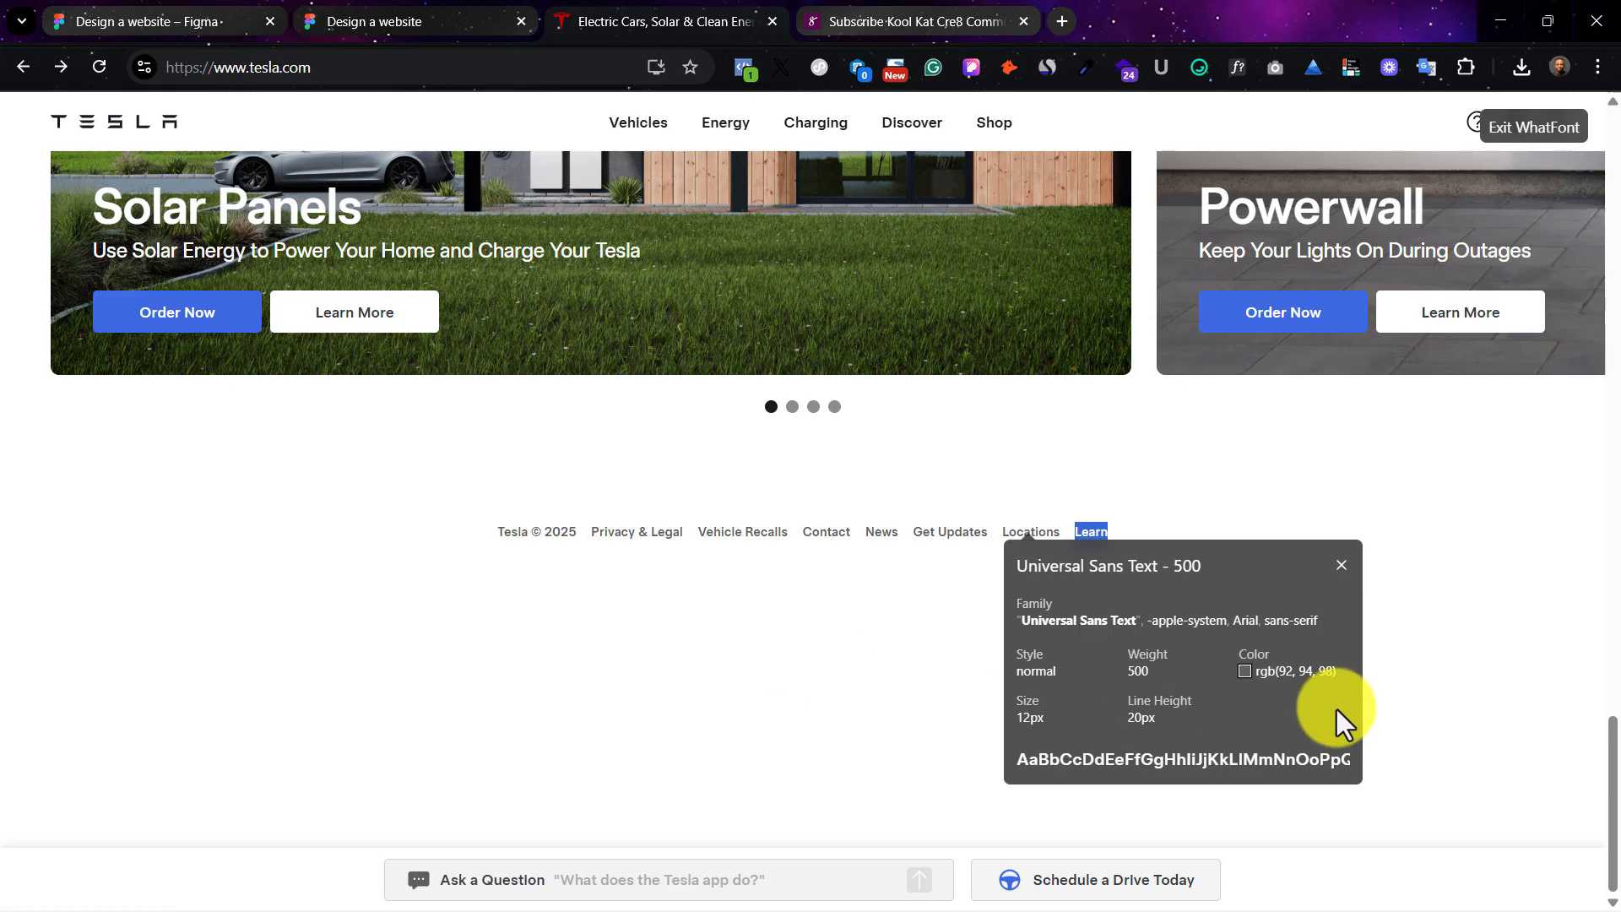
scroll(1541, 484, "up", 1)
left_click(1533, 128)
scroll(785, 849, "up", 1)
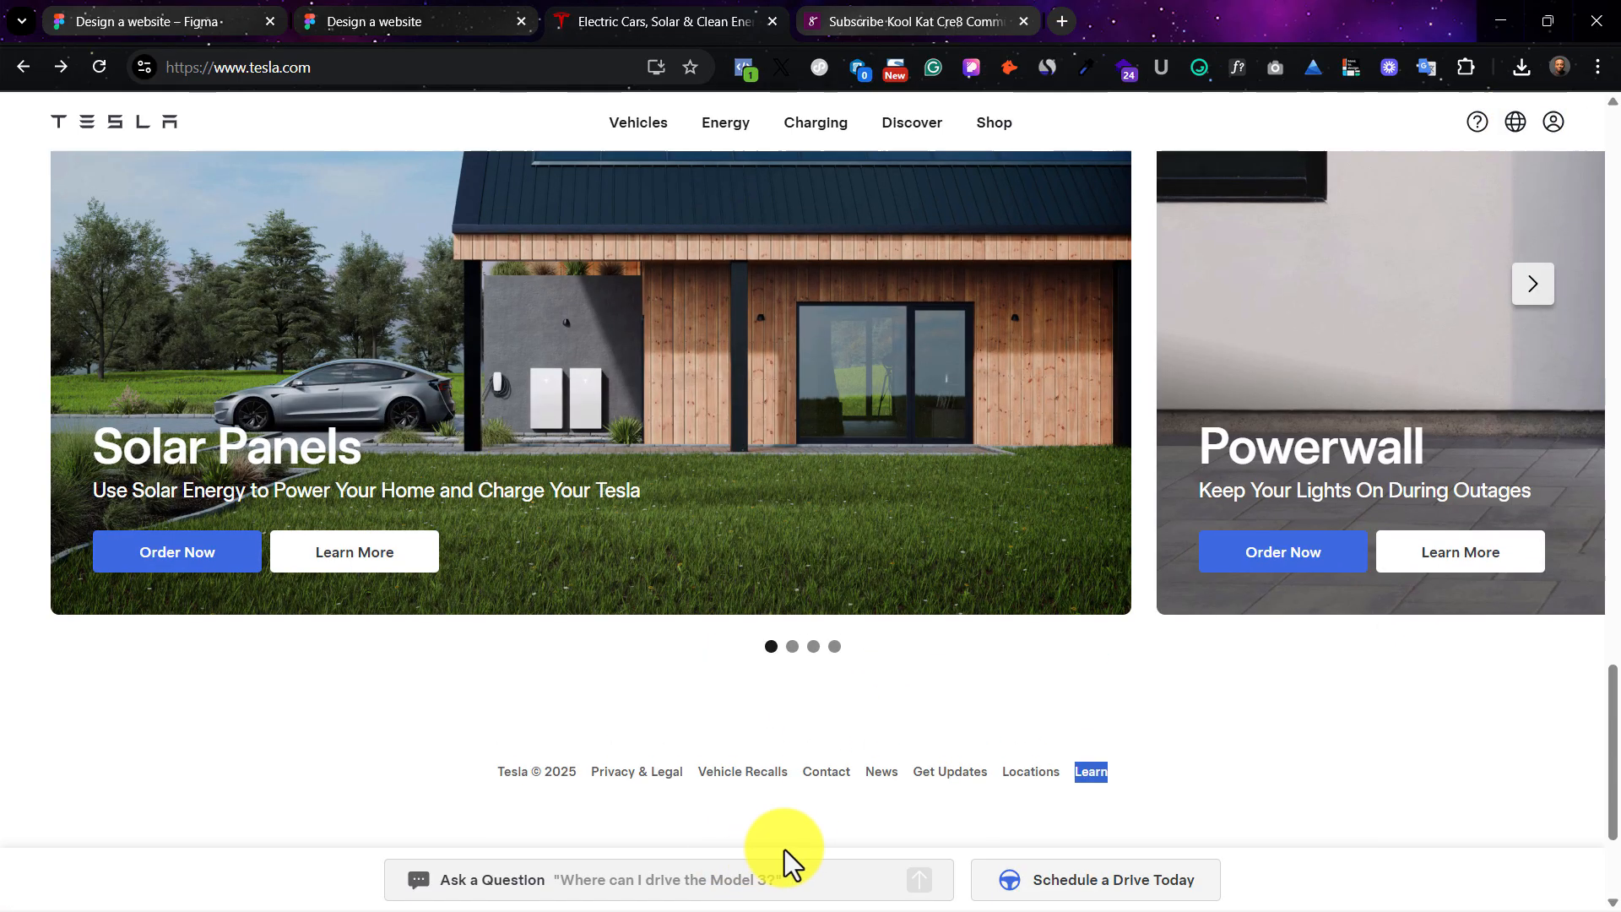
scroll(782, 832, "down", 2)
left_click(387, 14)
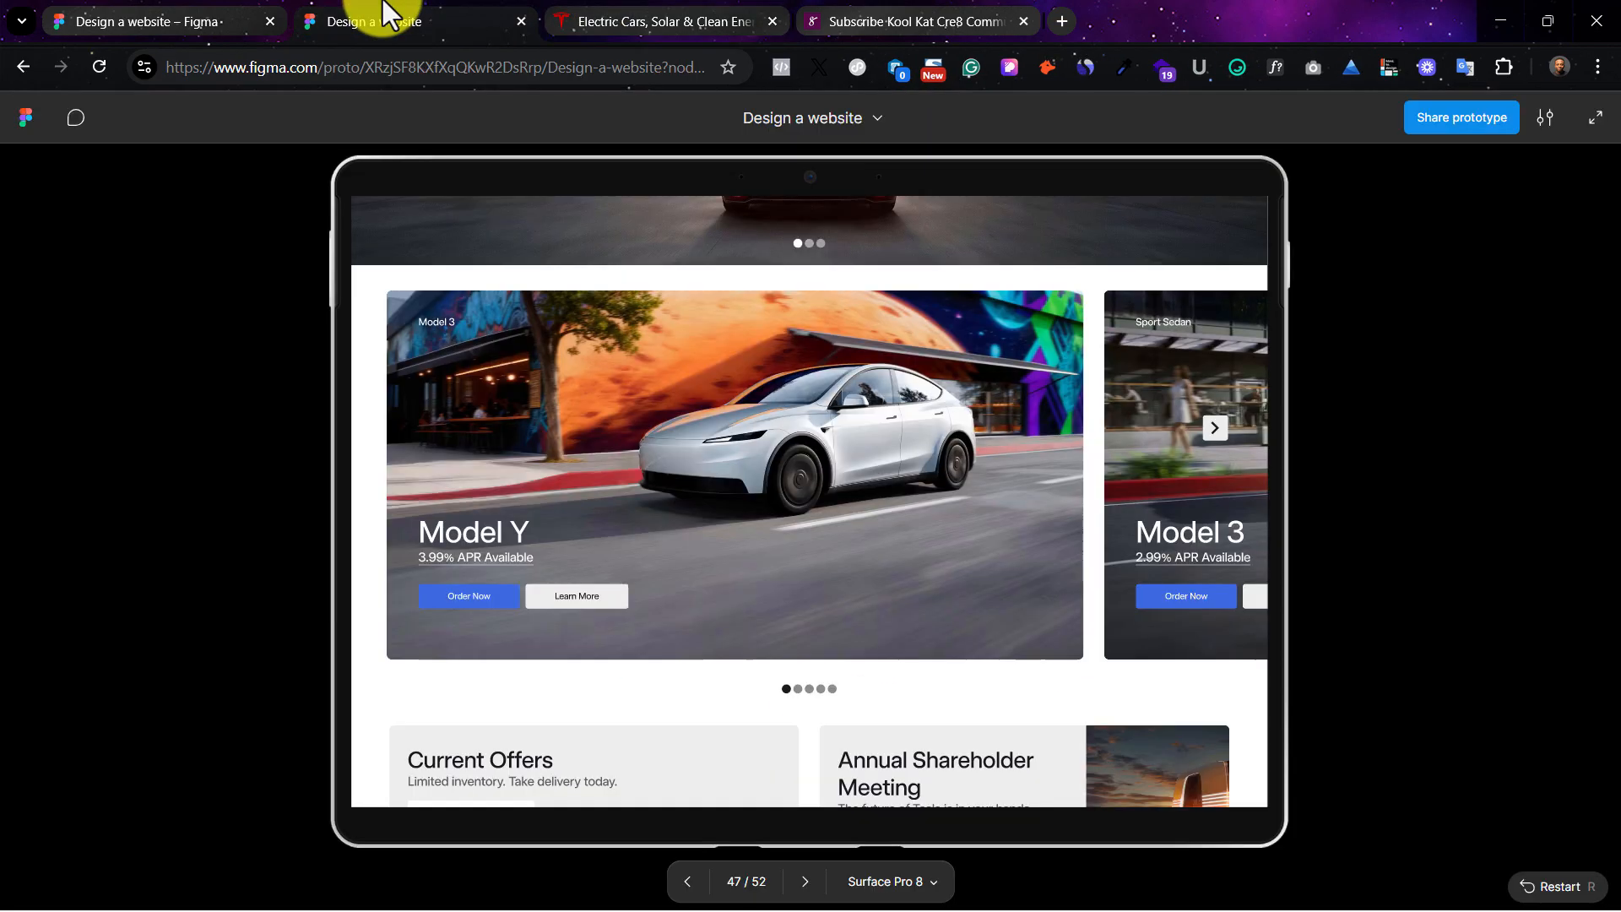
left_click(192, 14)
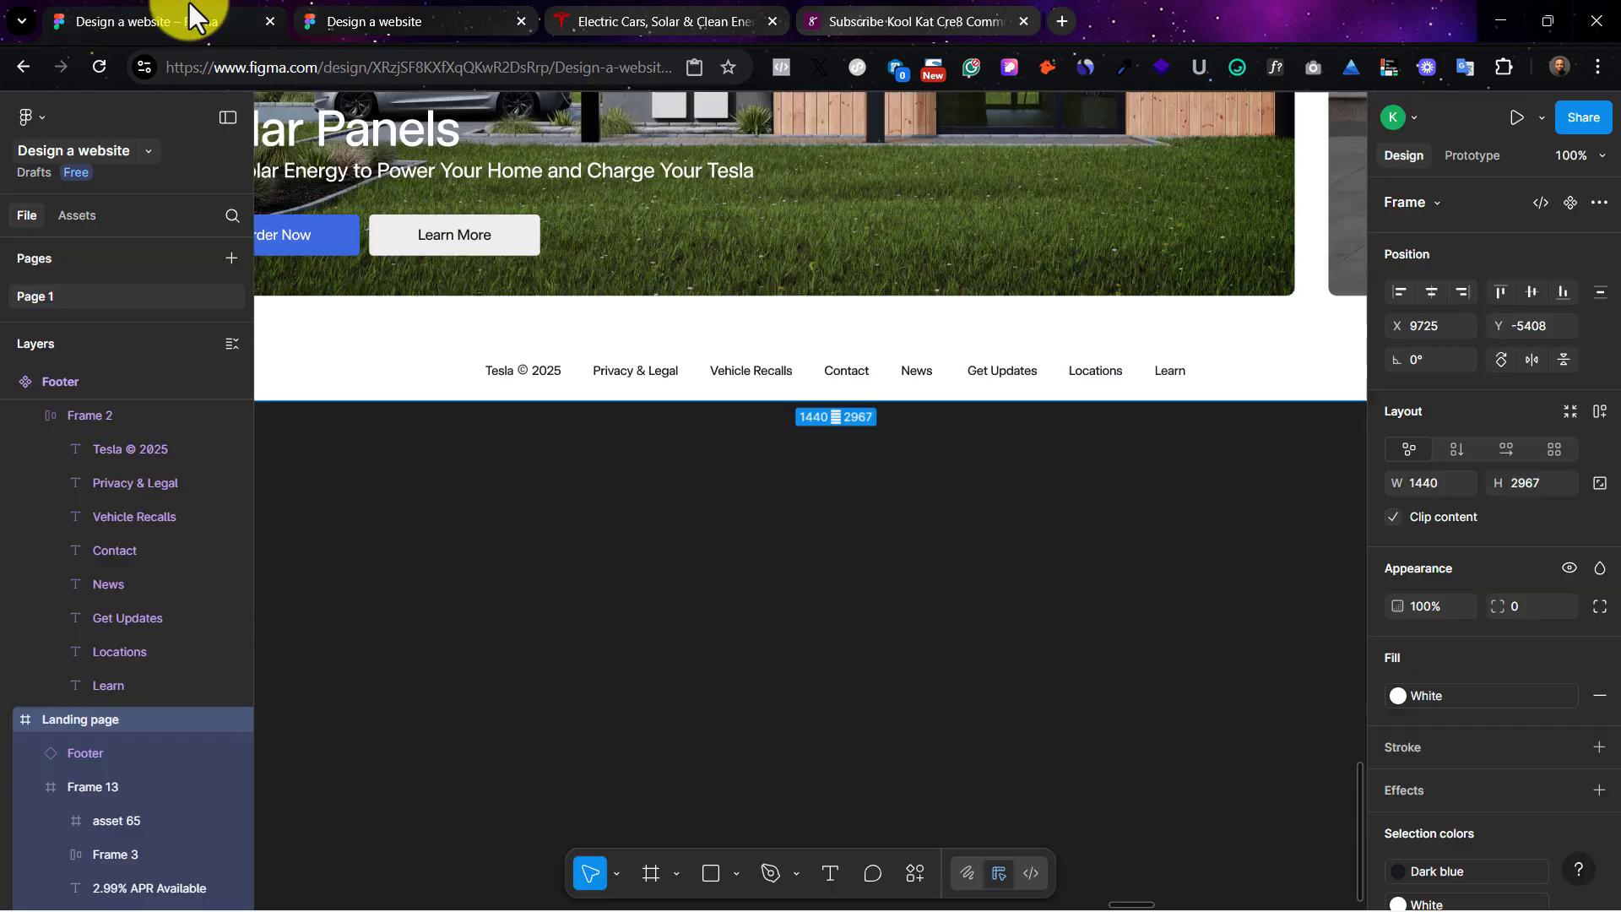
Step: Select the Footer instance on the landing page and set its vertical constraint to Top
left_click(801, 363)
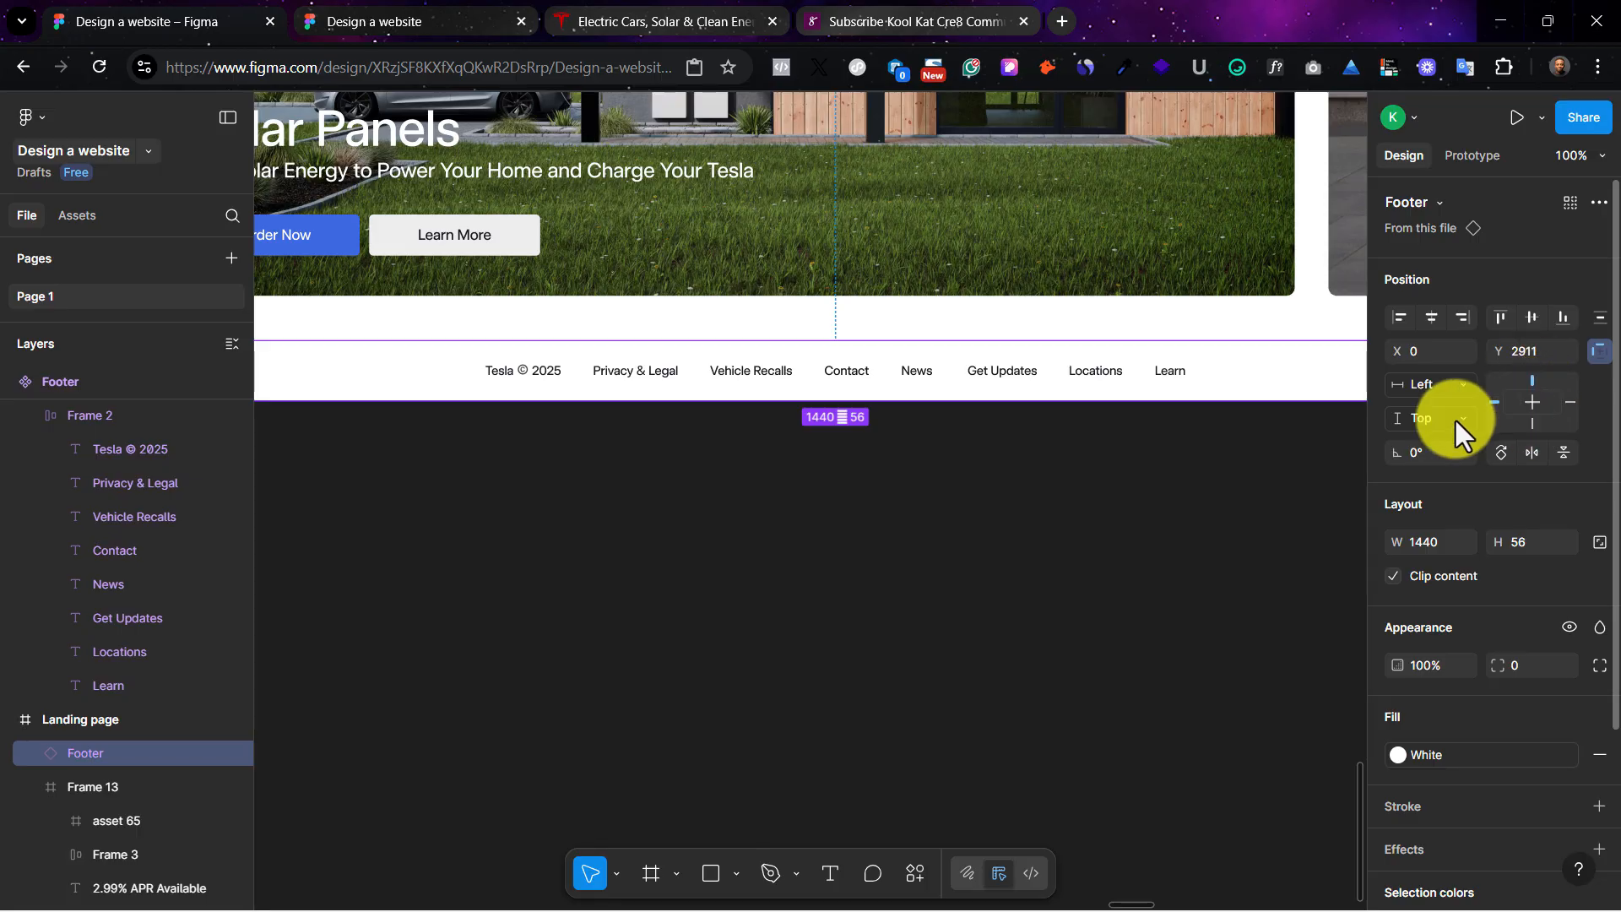
key("ctrl+minus")
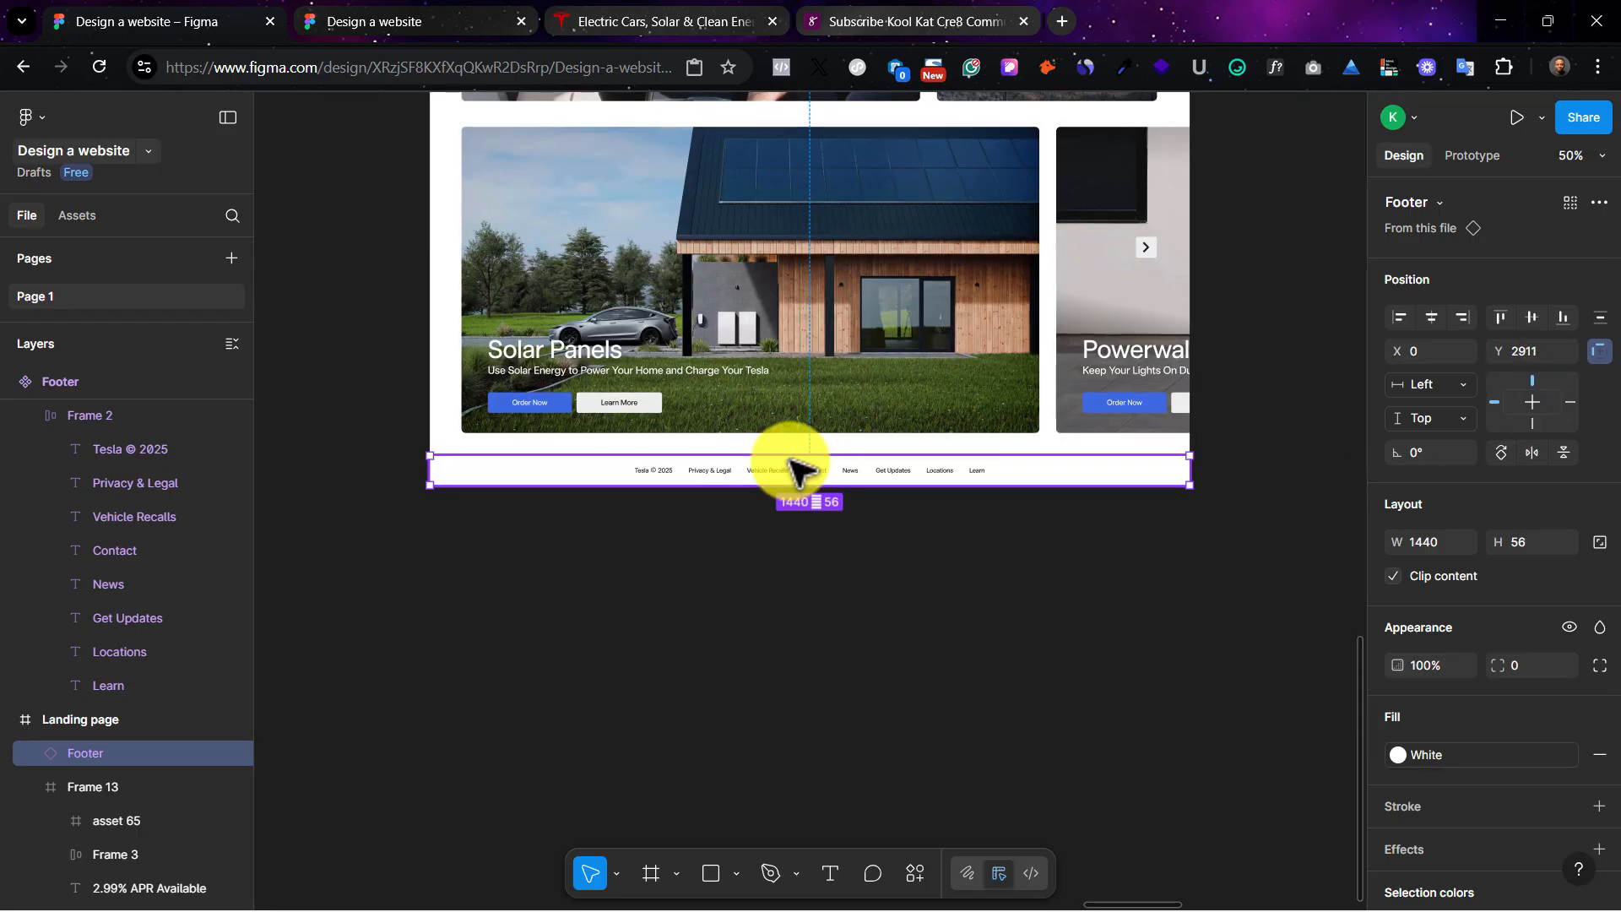
Step: Extend the Landing page frame to a height of 3058 and move the Footer instance slightly down within the added space
scroll(793, 468, "up", 12)
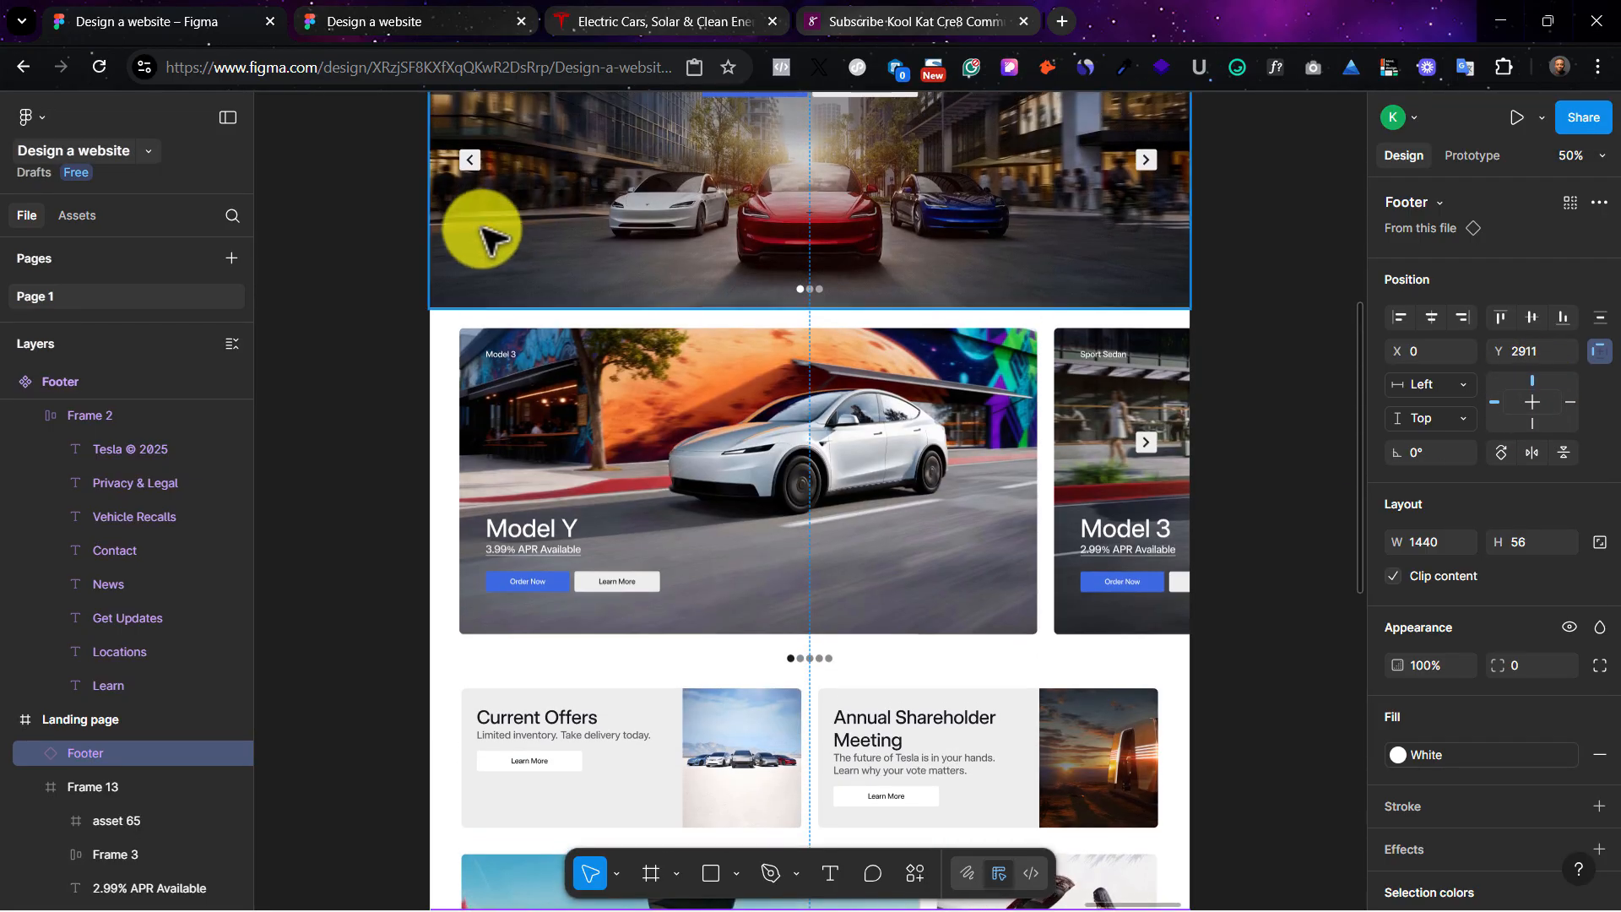
scroll(485, 220, "up", 5)
left_click(803, 246)
scroll(944, 308, "down", 8)
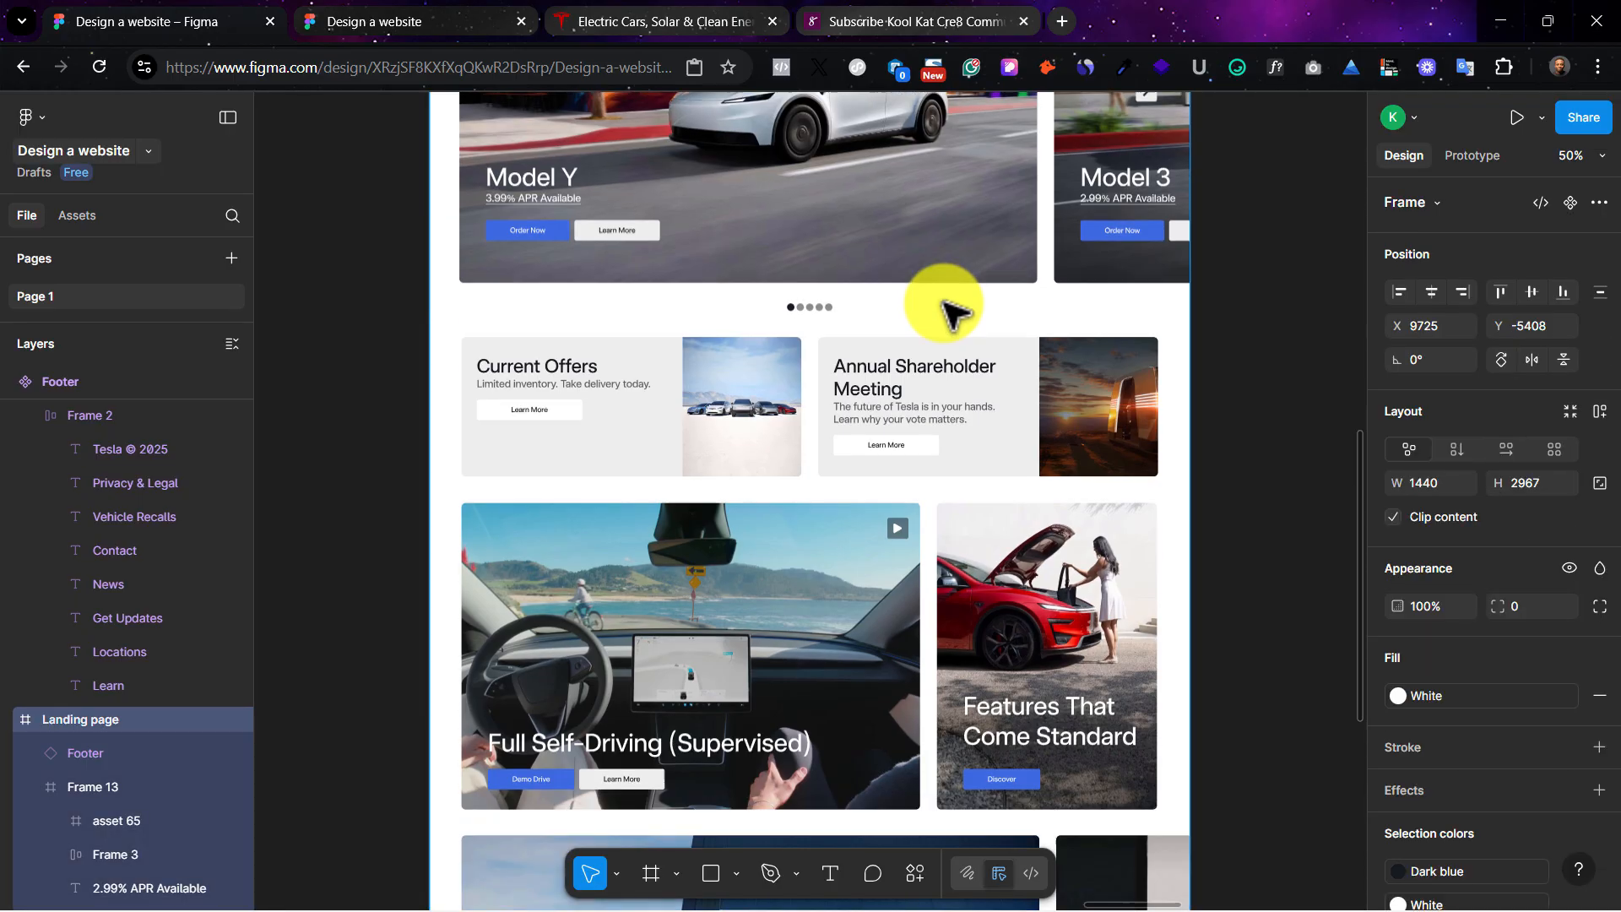
scroll(944, 308, "down", 9)
left_click_drag(922, 441, 922, 478)
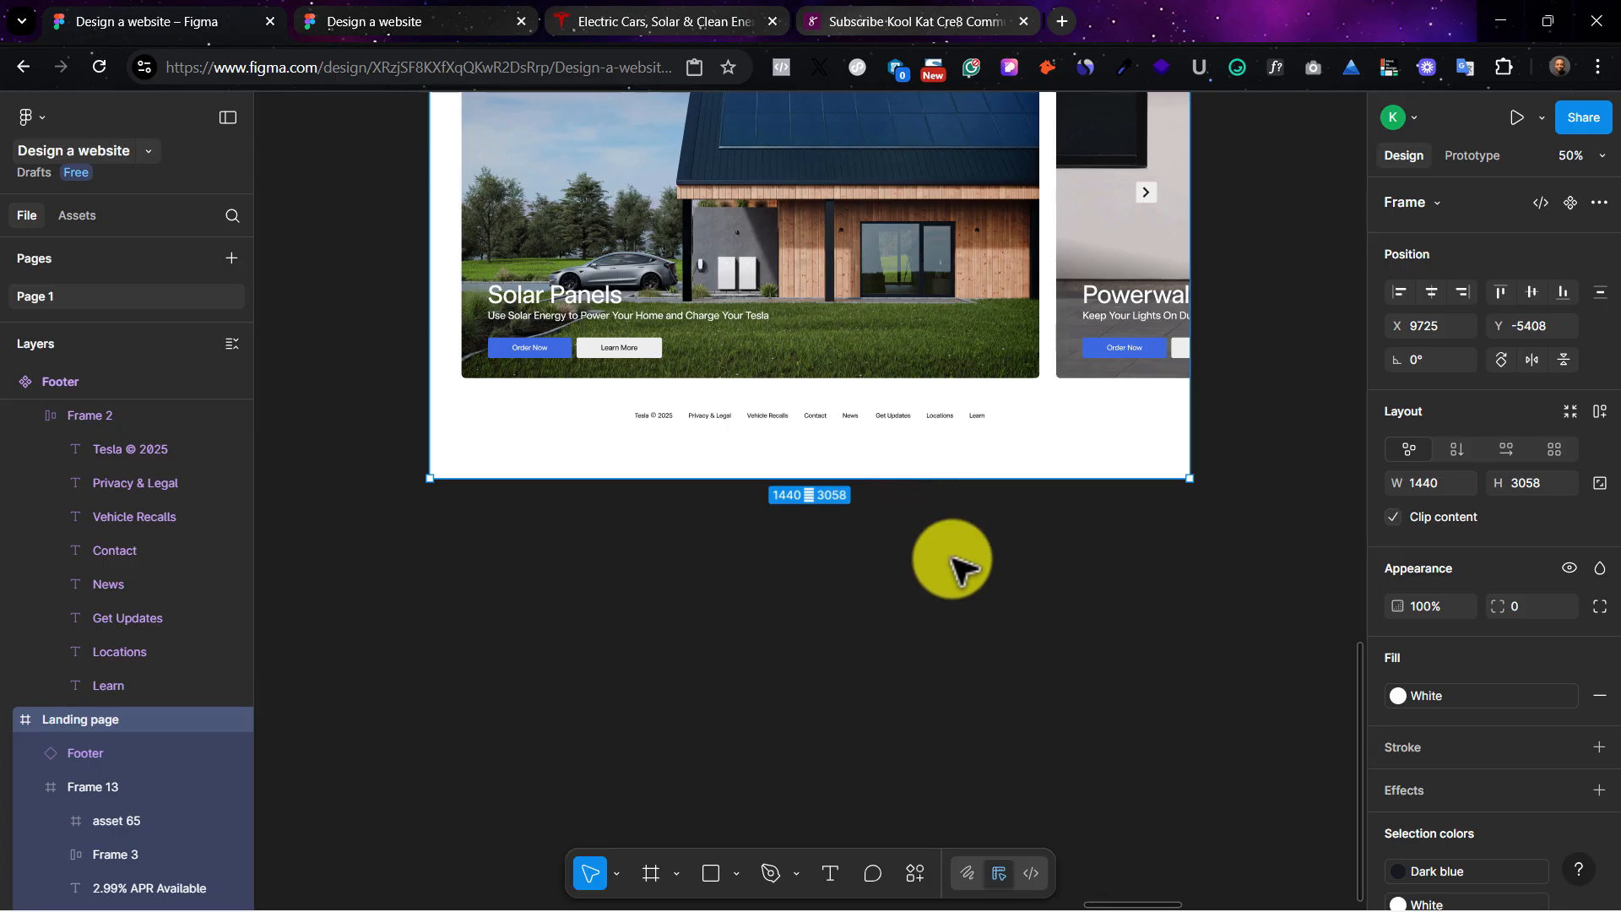
left_click(958, 568)
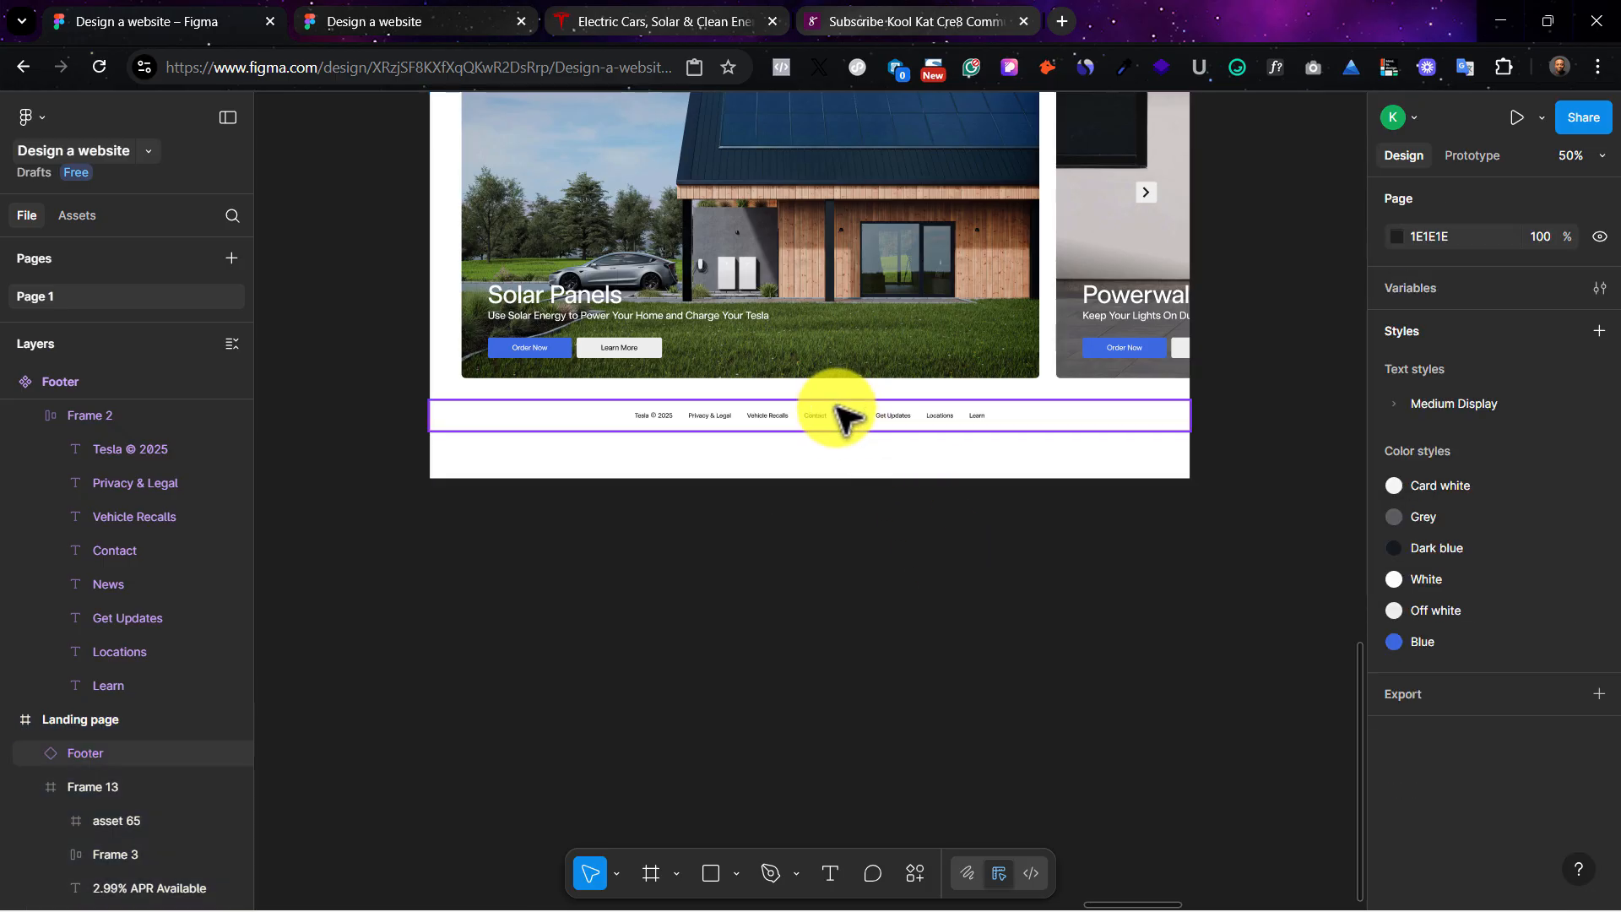
left_click_drag(840, 414, 850, 430)
left_click(996, 578)
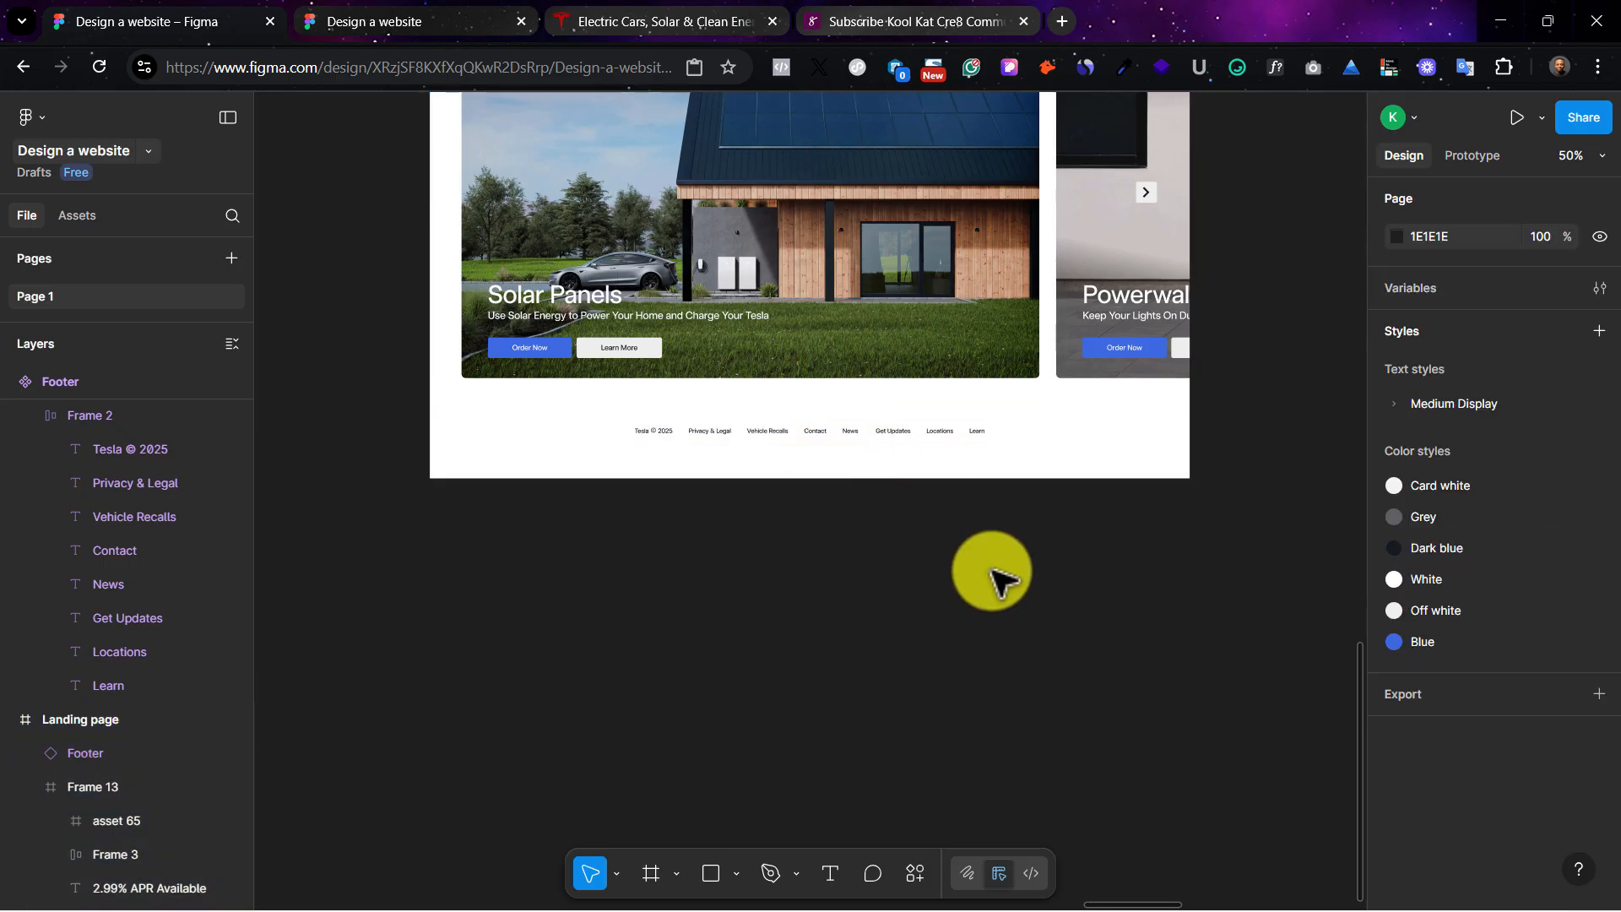
Step: Examine the Ask a Question and Schedule a Drive bar on the Tesla site, glance at the prototype, and return to the design file
scroll(893, 470, "up", 3)
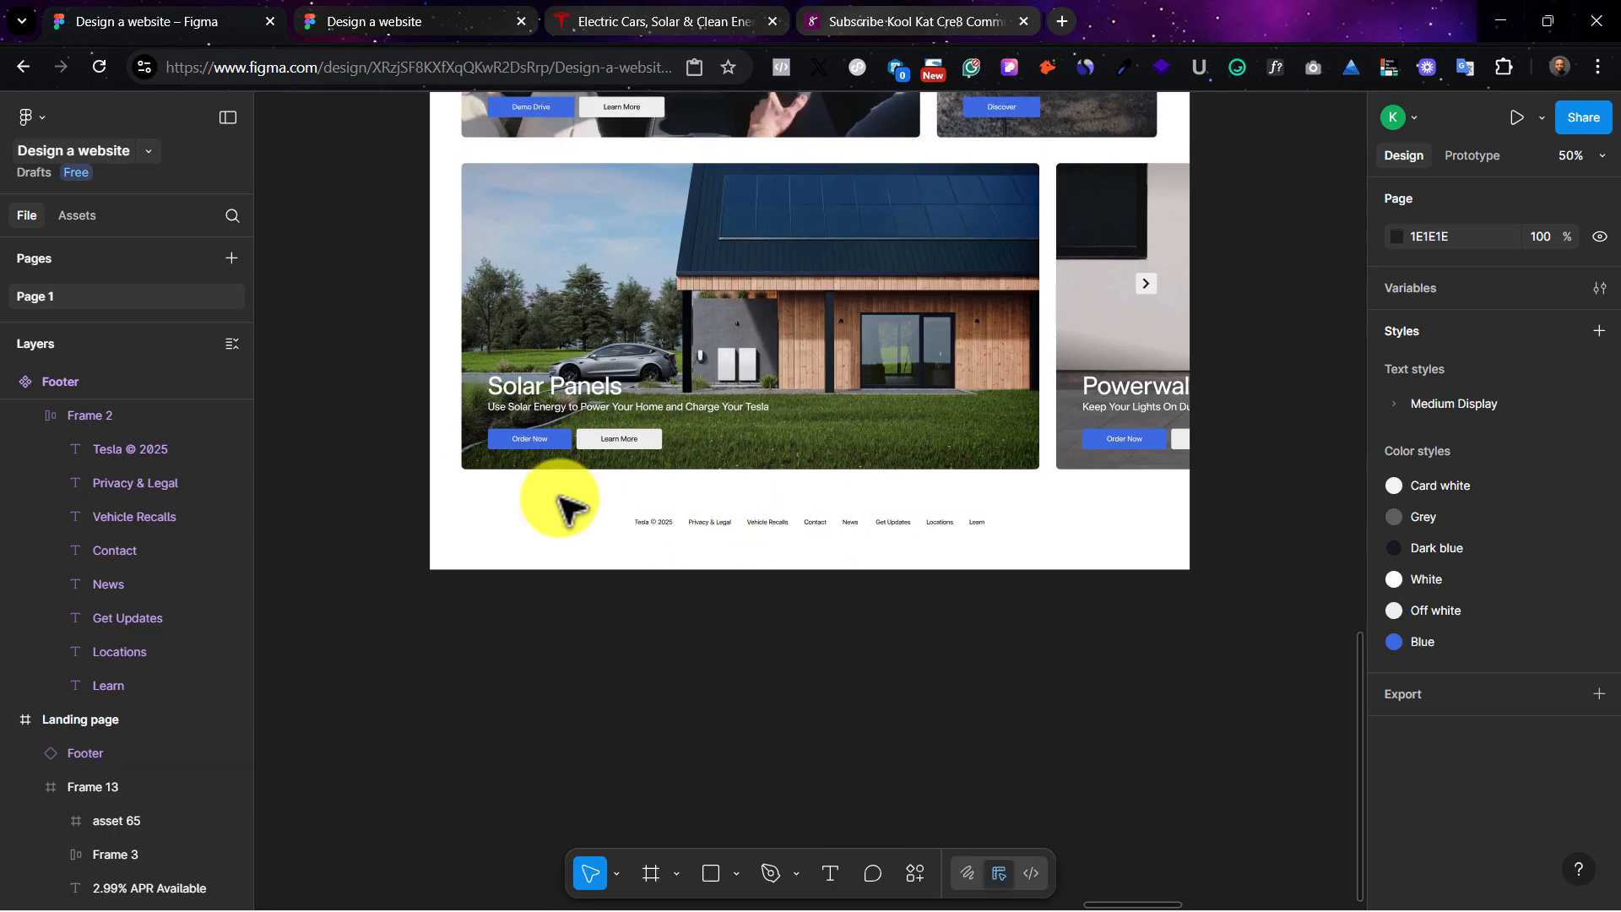
scroll(558, 506, "up", 20)
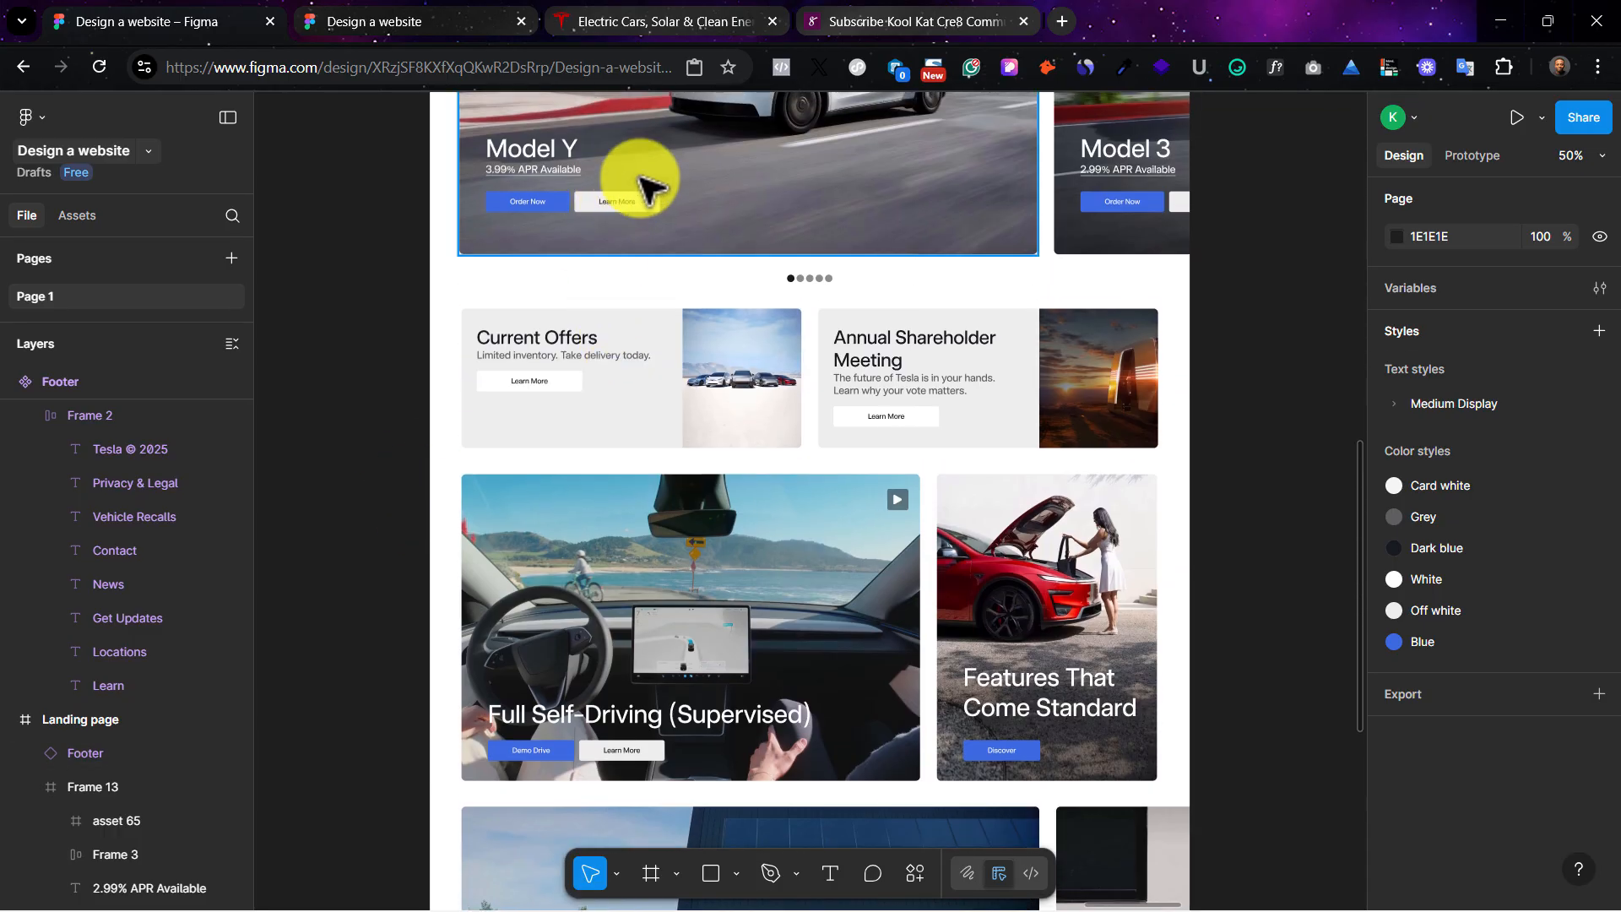
left_click(667, 29)
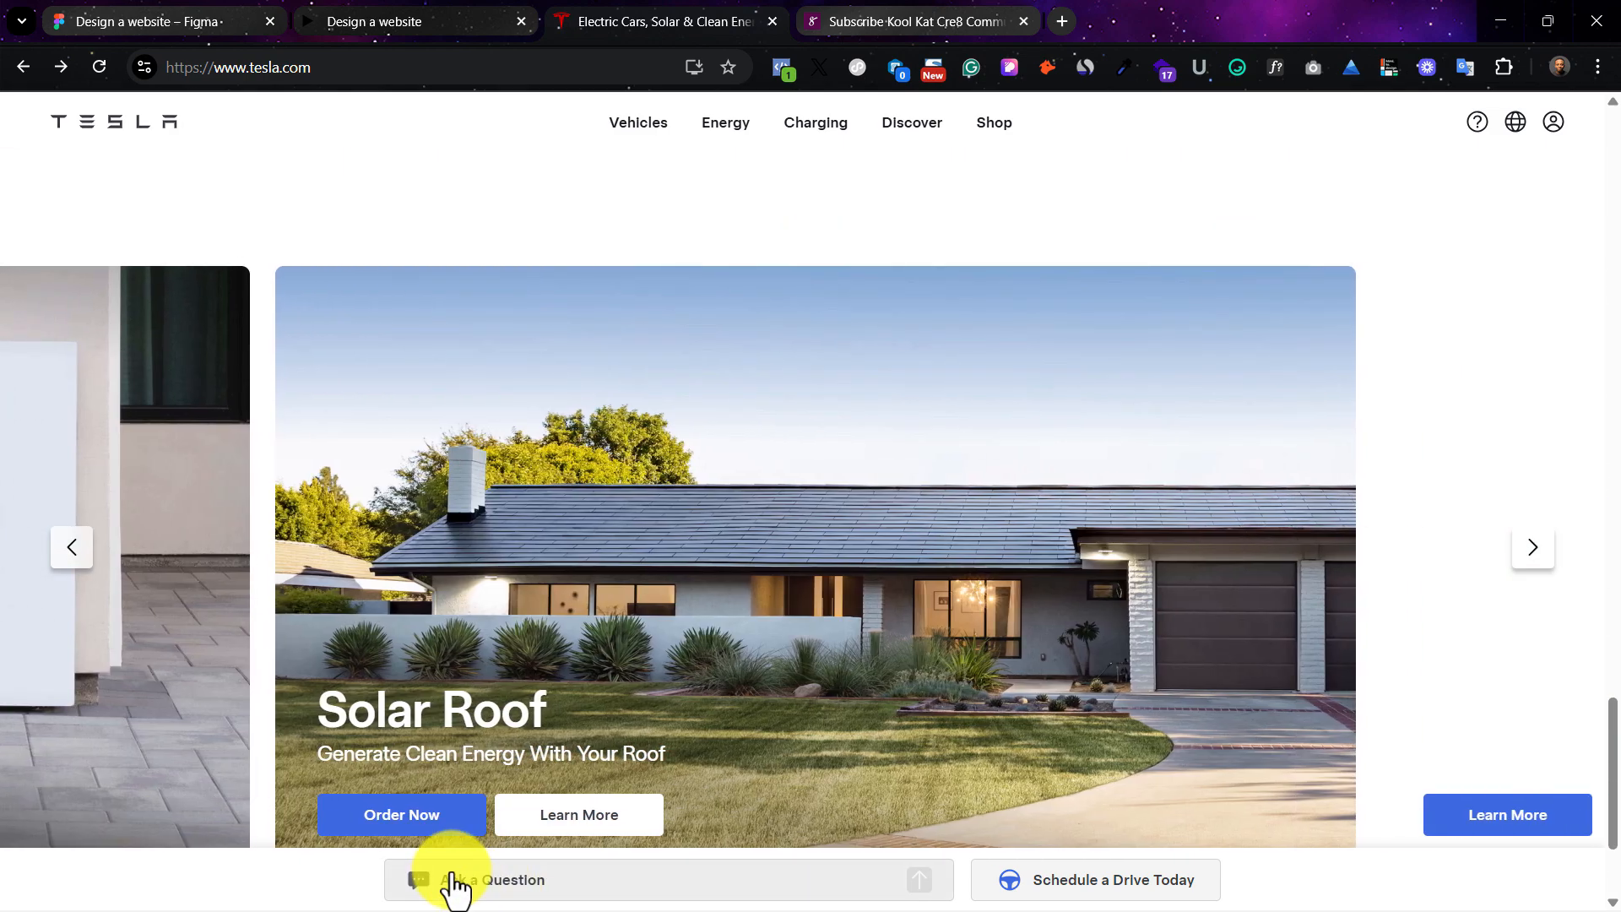
scroll(1038, 886, "down", 3)
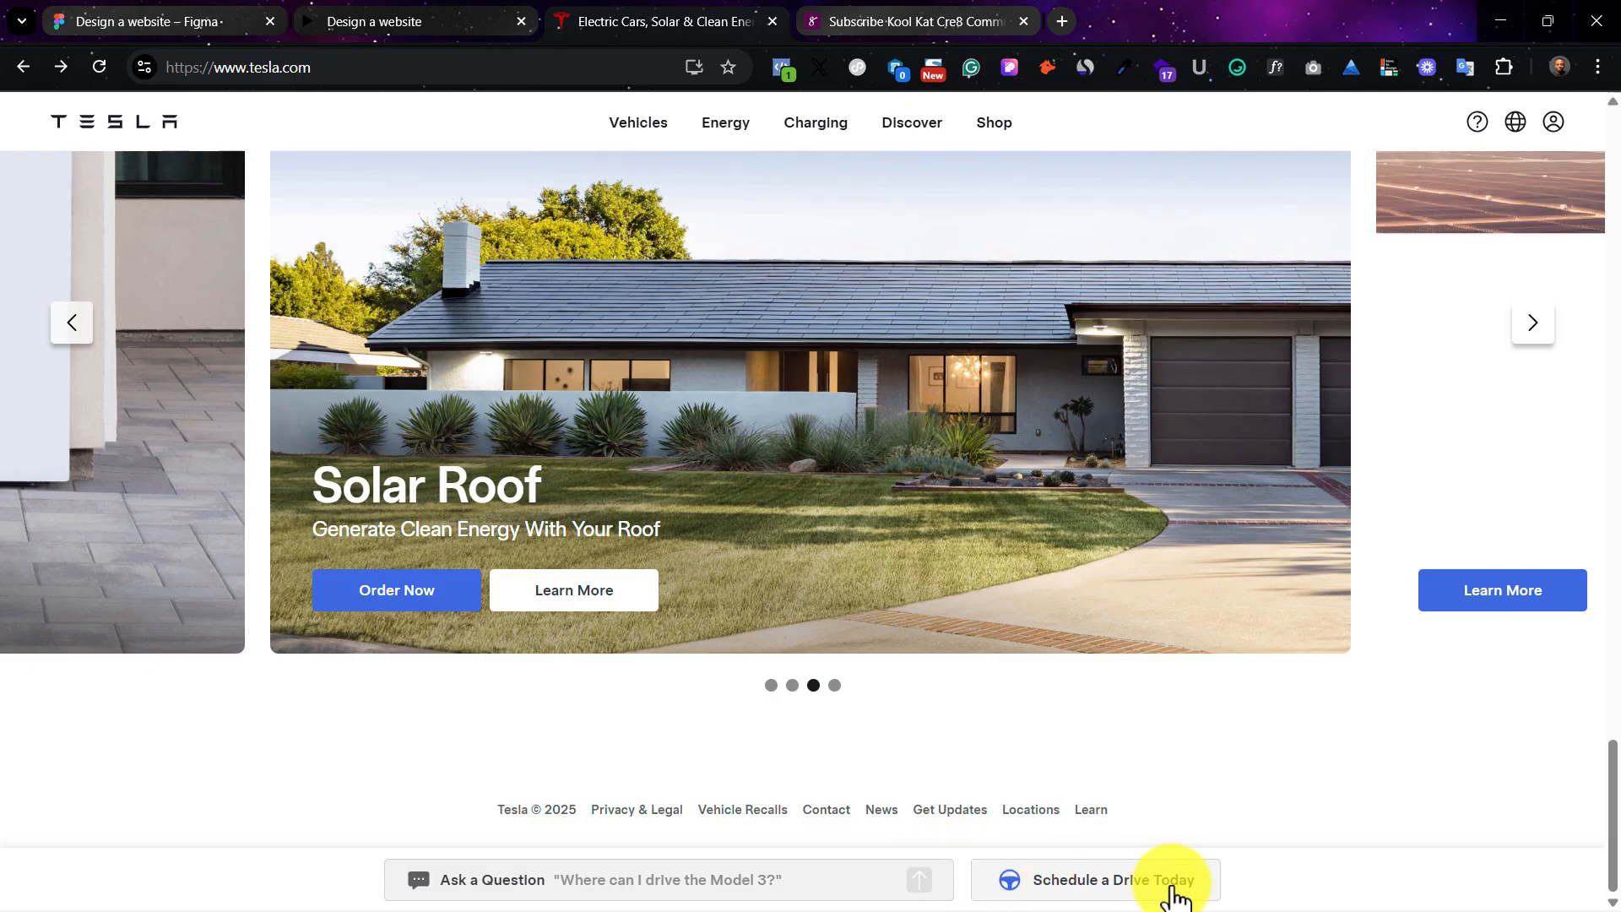
left_click(387, 13)
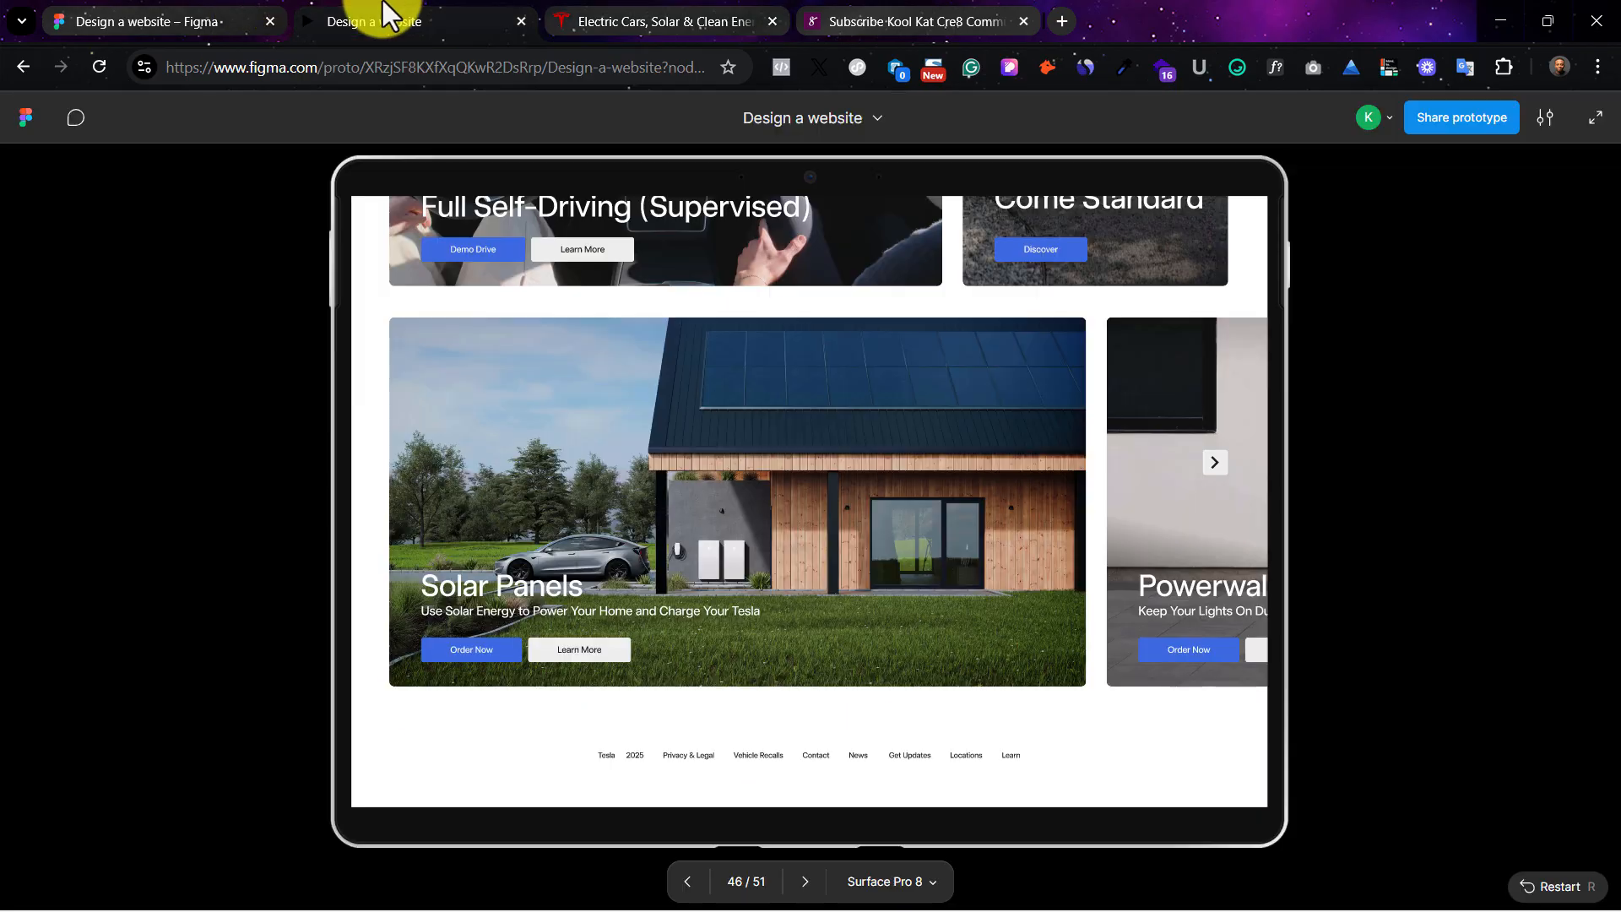
left_click(143, 19)
Step: Duplicate the Header instance to just below the Landing page frame at X 9725, Y -2230 and detach the copy from its component
scroll(928, 287, "up", 8)
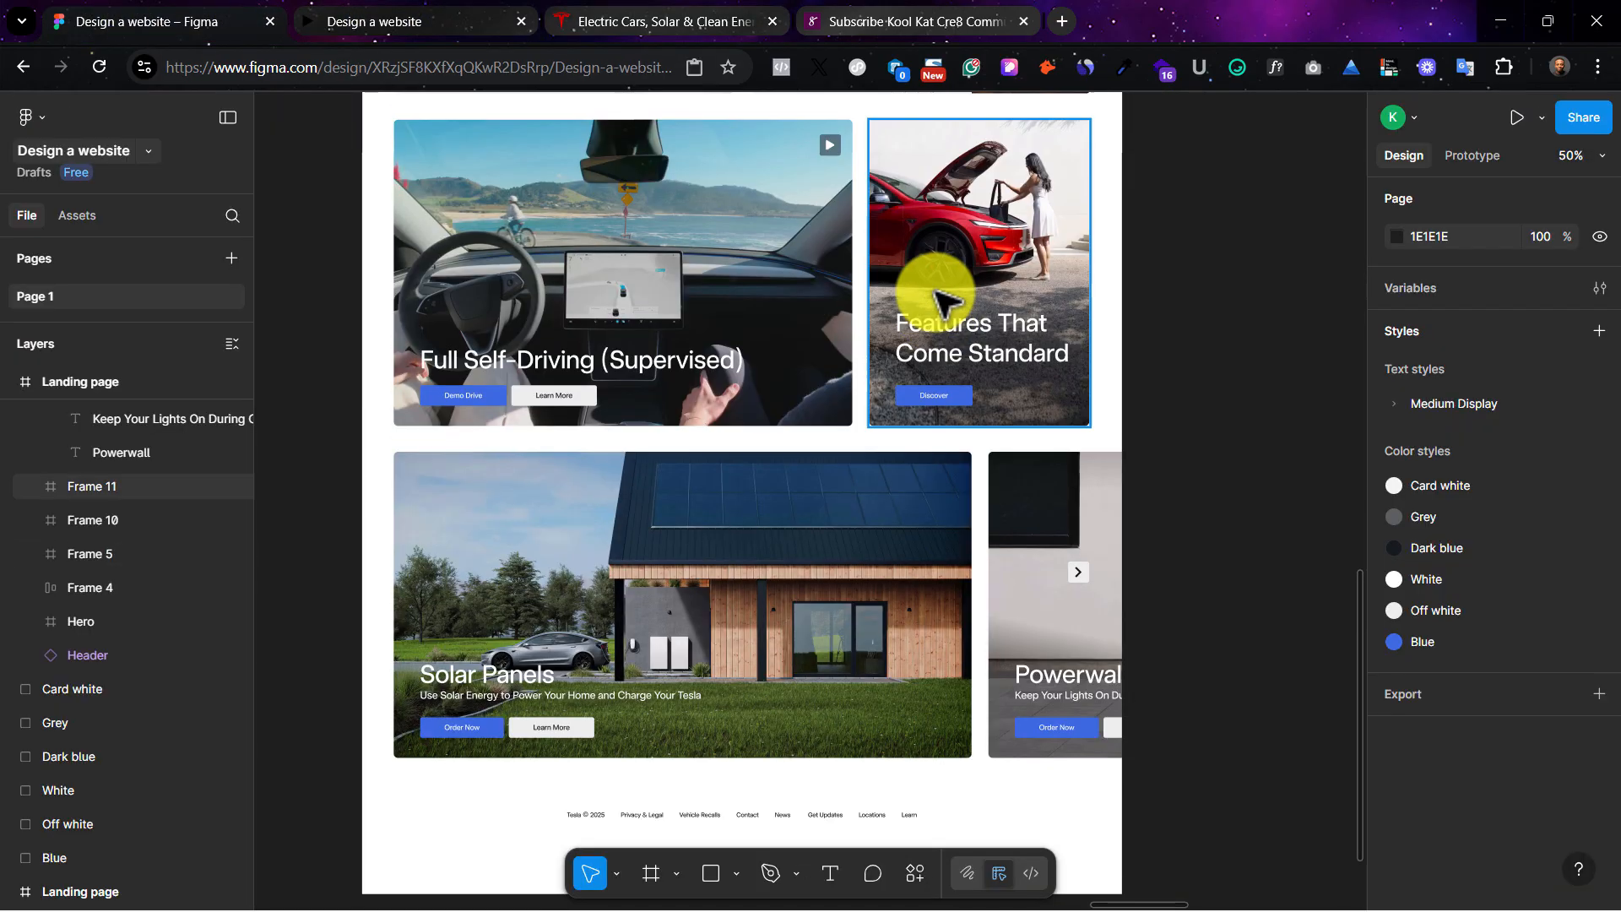
scroll(920, 287, "up", 10)
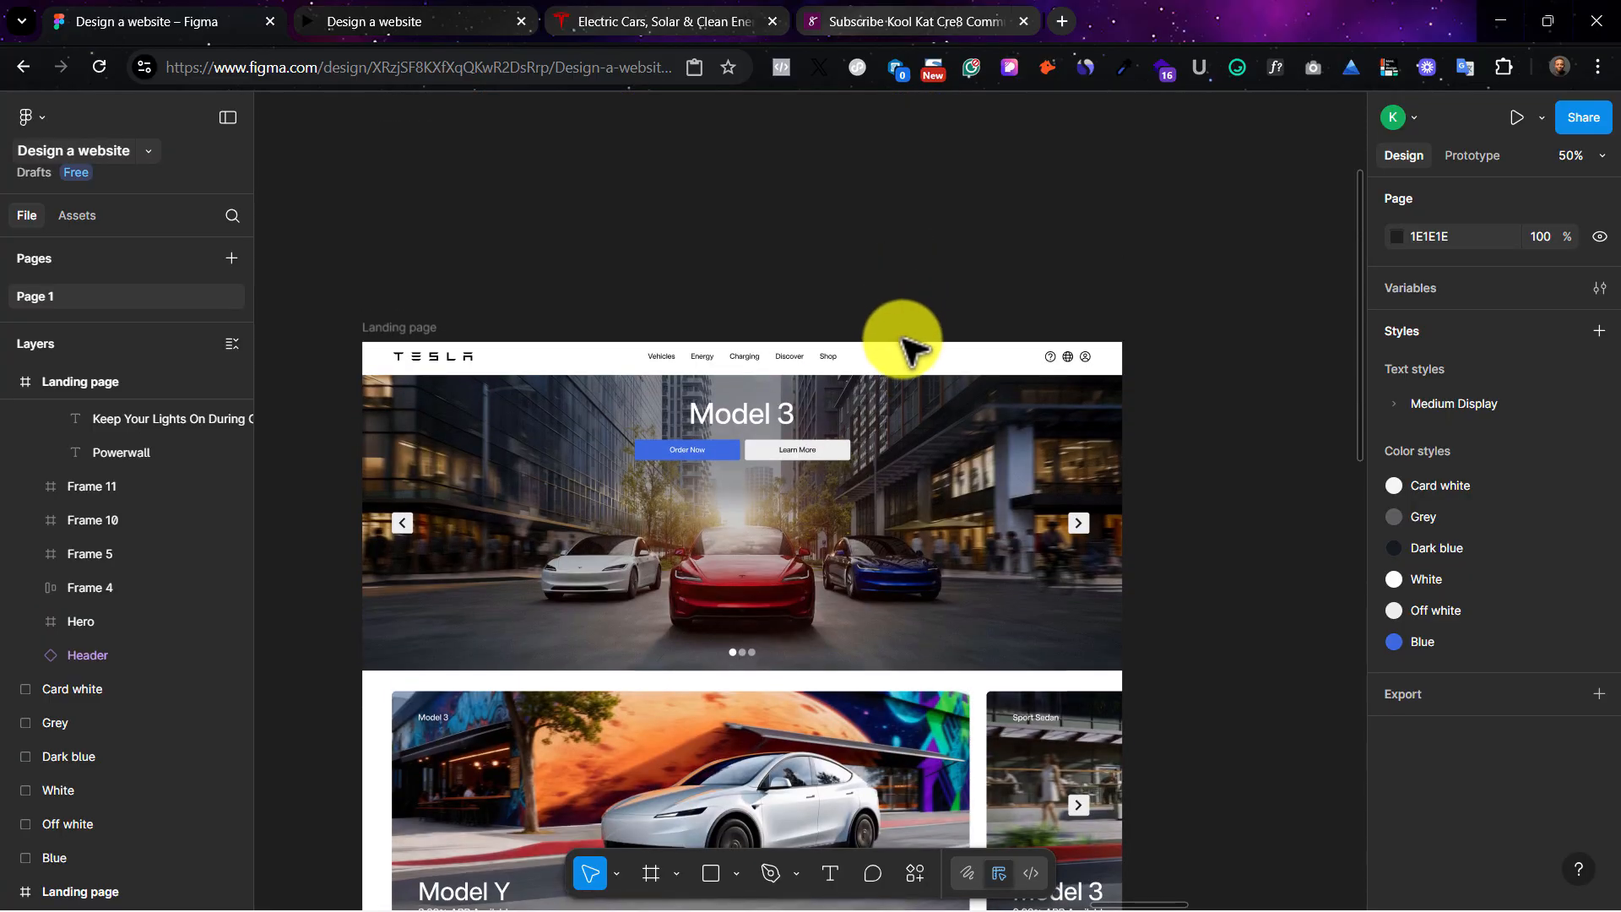
left_click(910, 372)
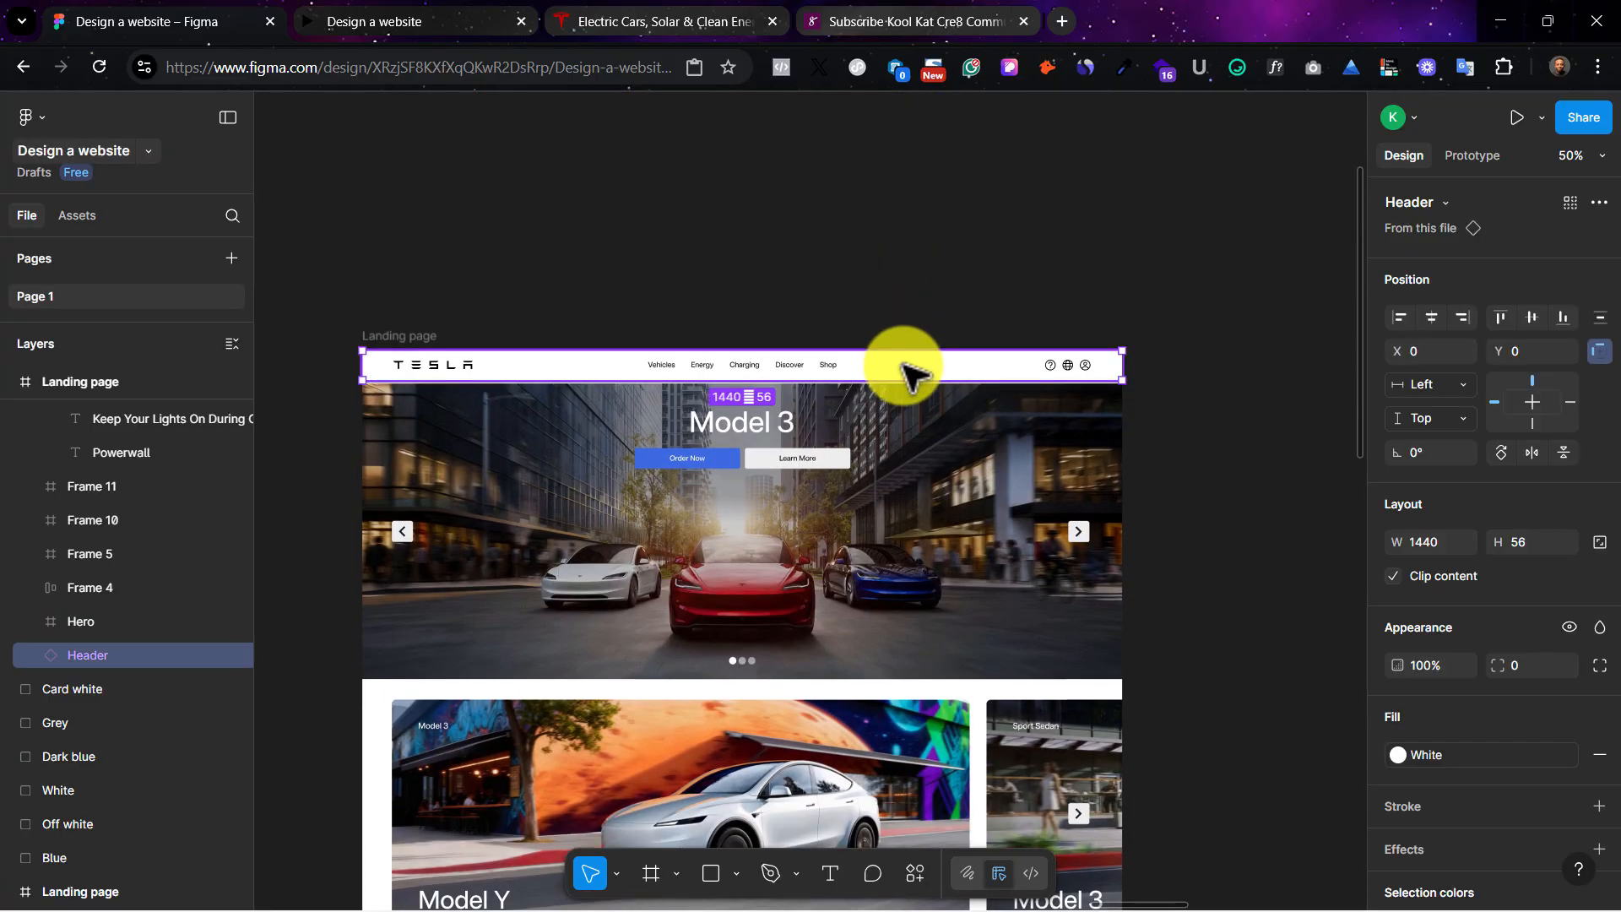
left_click_drag(910, 371, 942, 650)
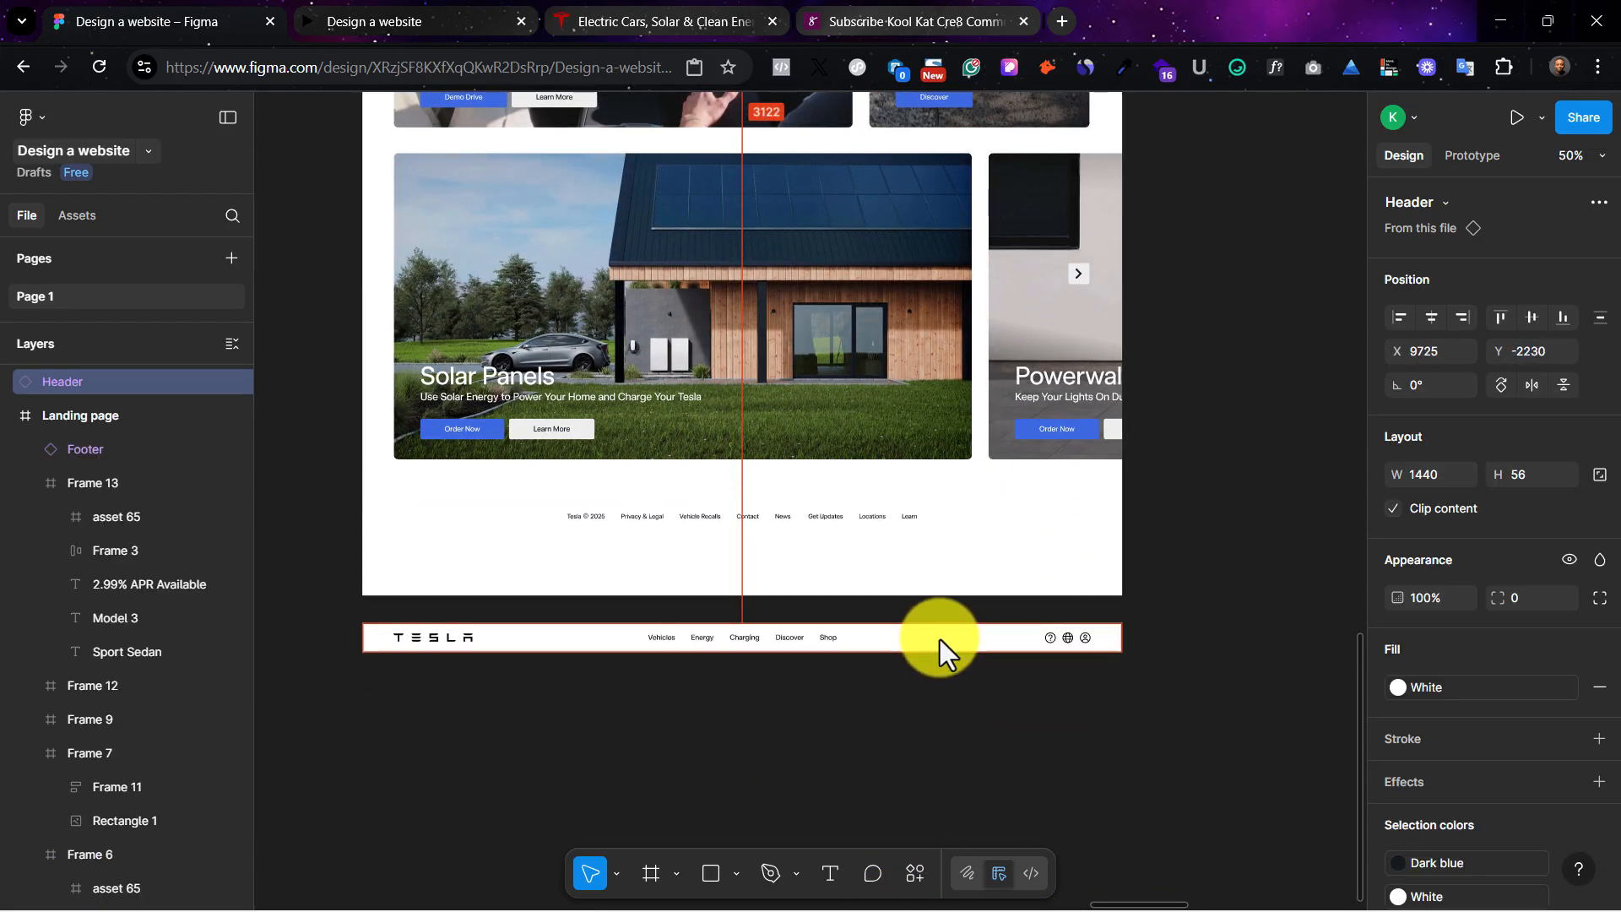
left_click(1595, 202)
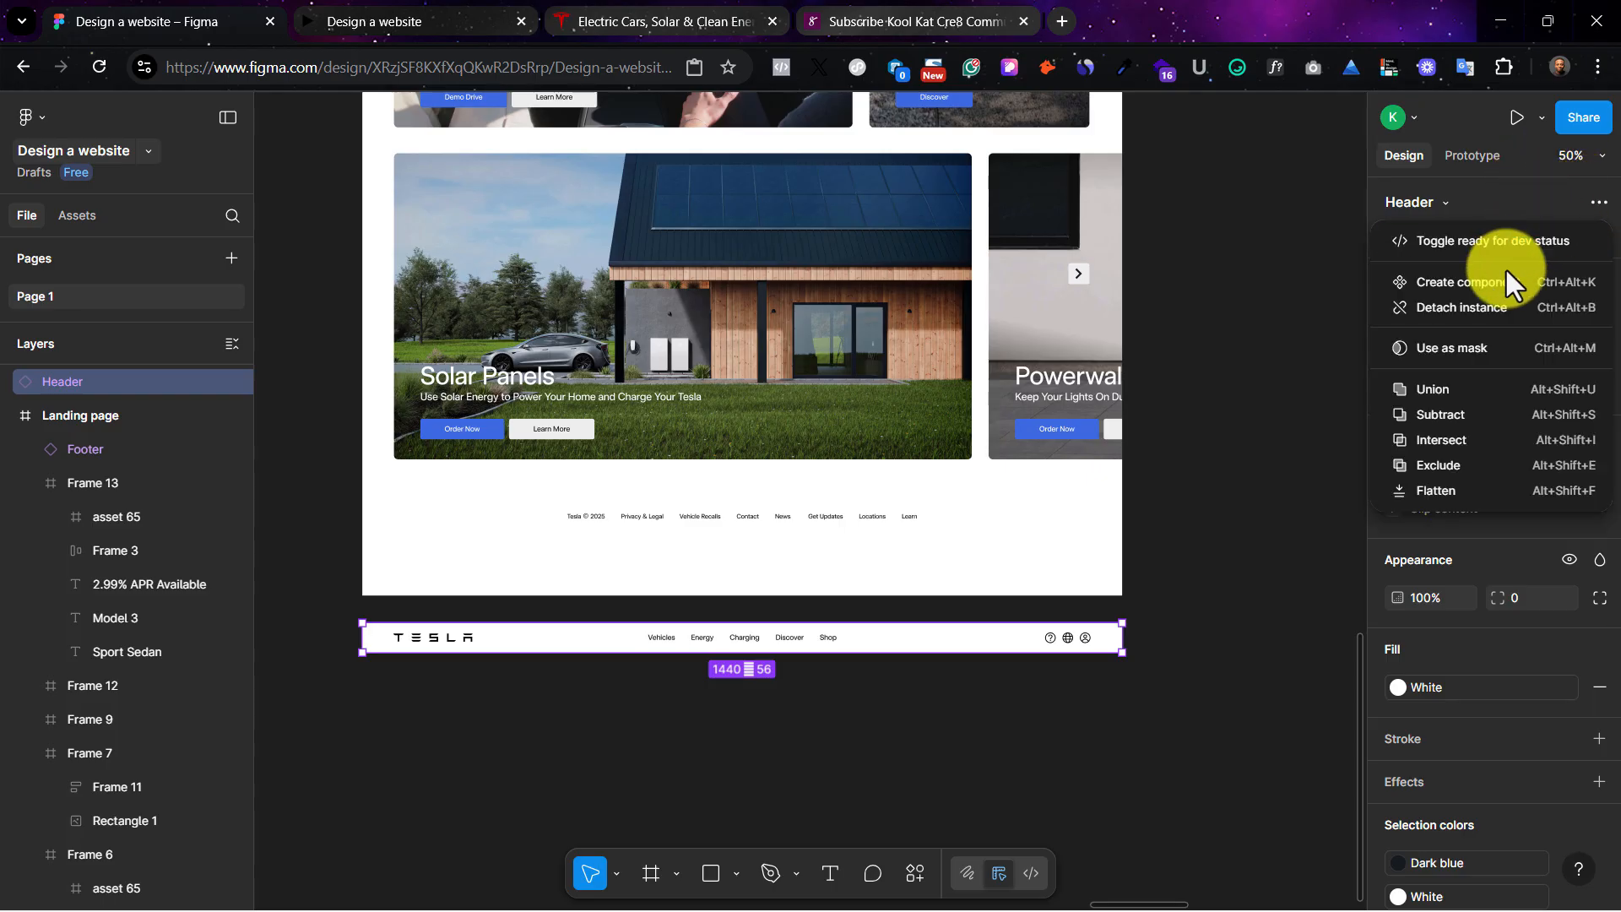
left_click(1492, 308)
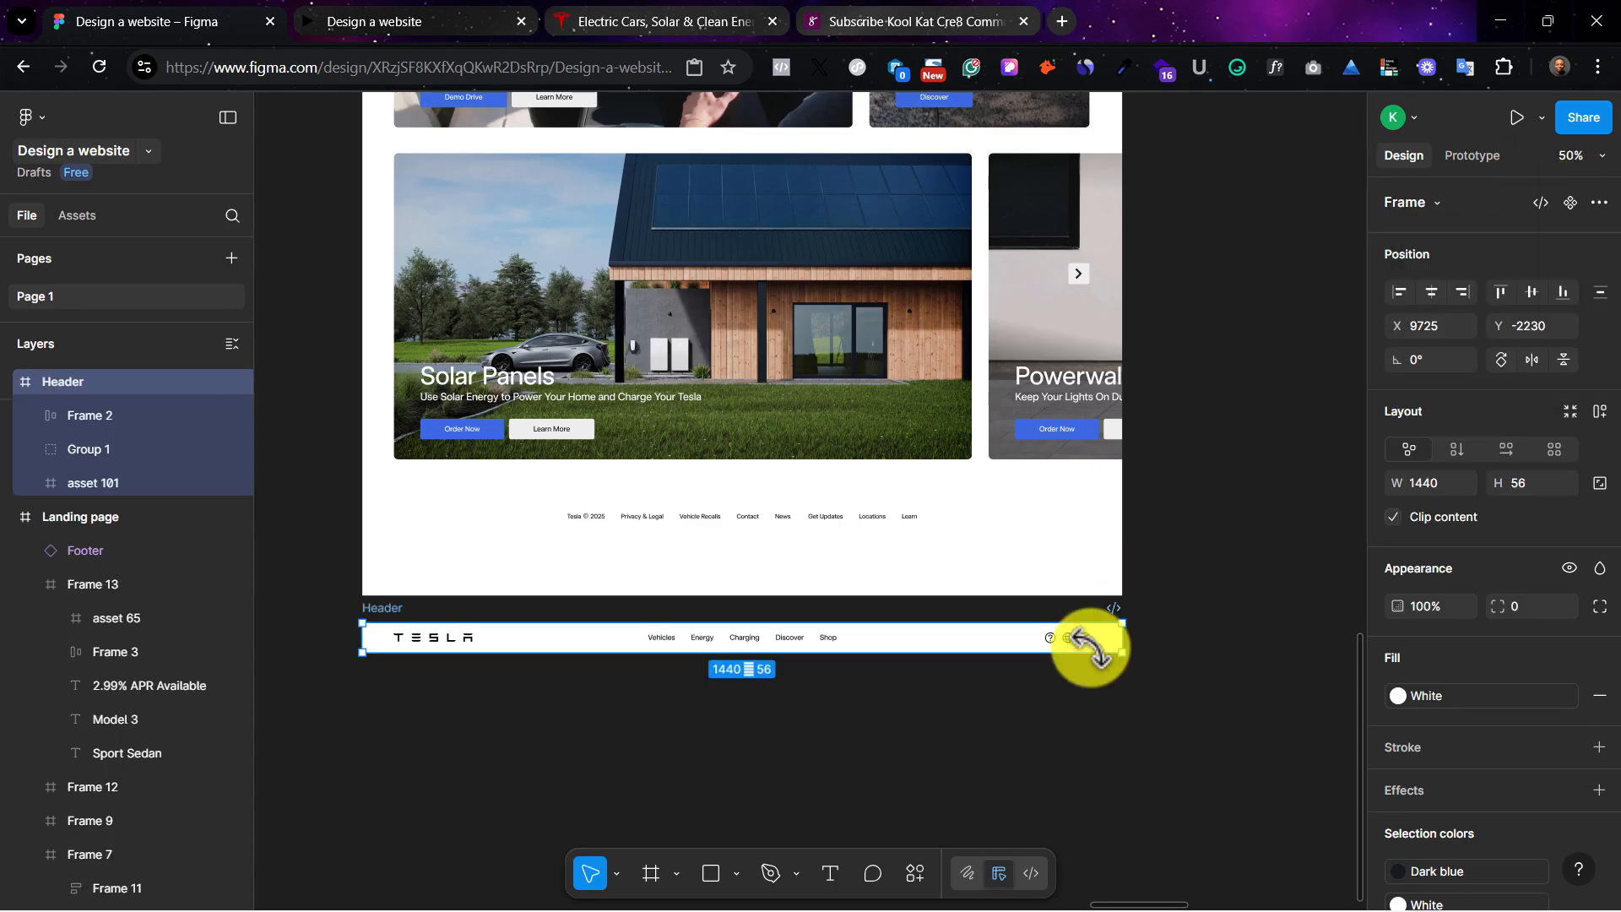
Step: Rename the detached header frame as Floating Header
left_click(366, 609)
type("Floating")
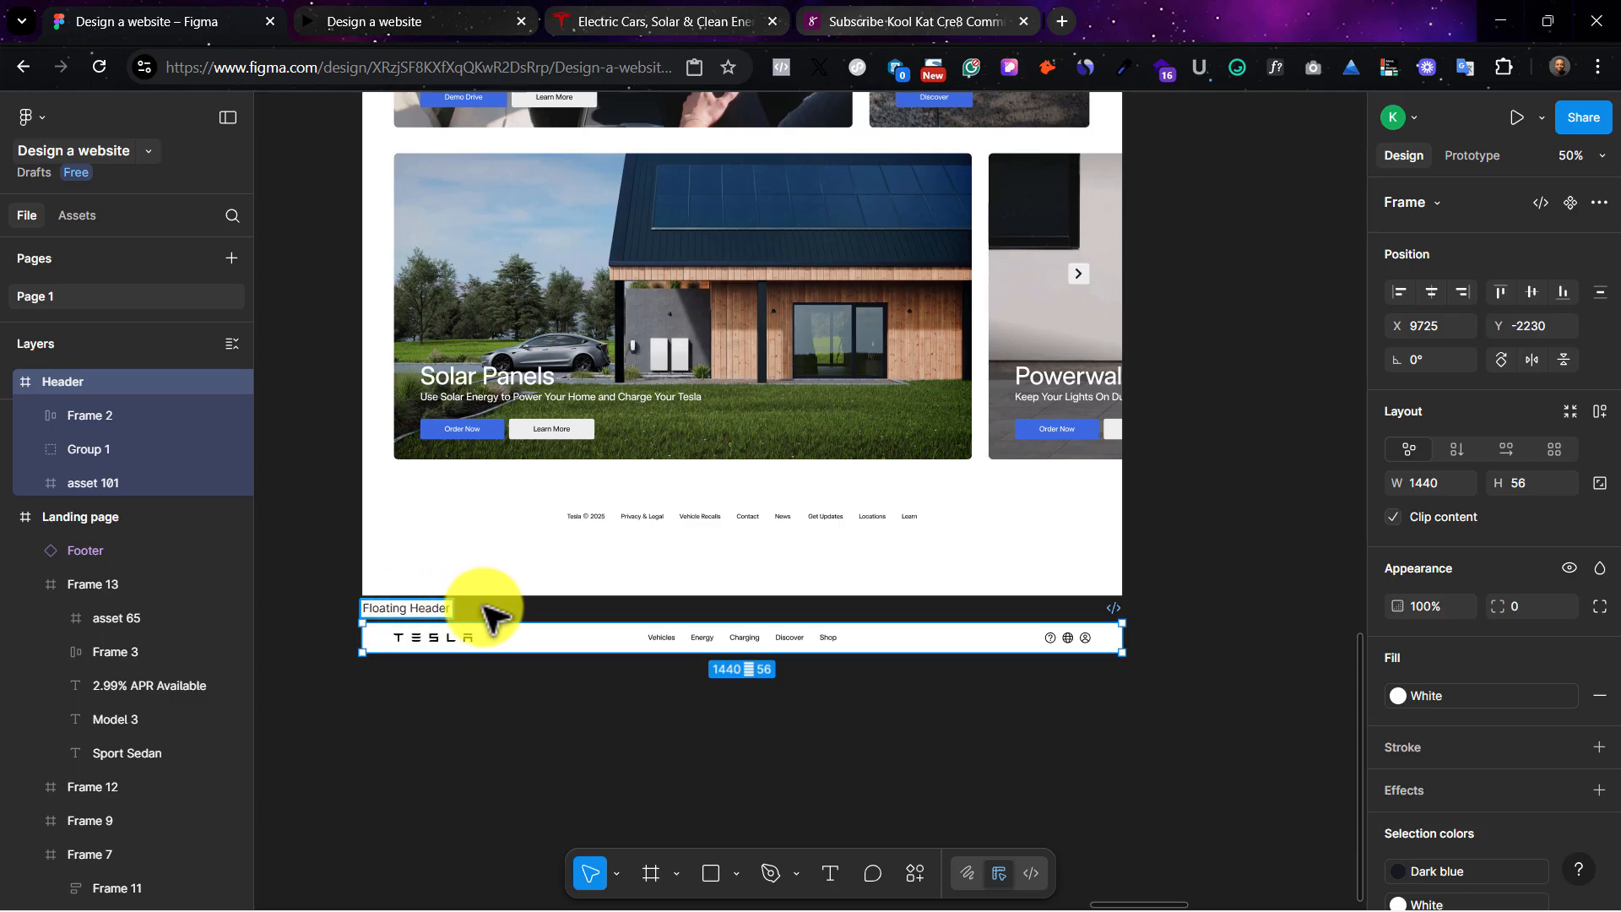
key("Return")
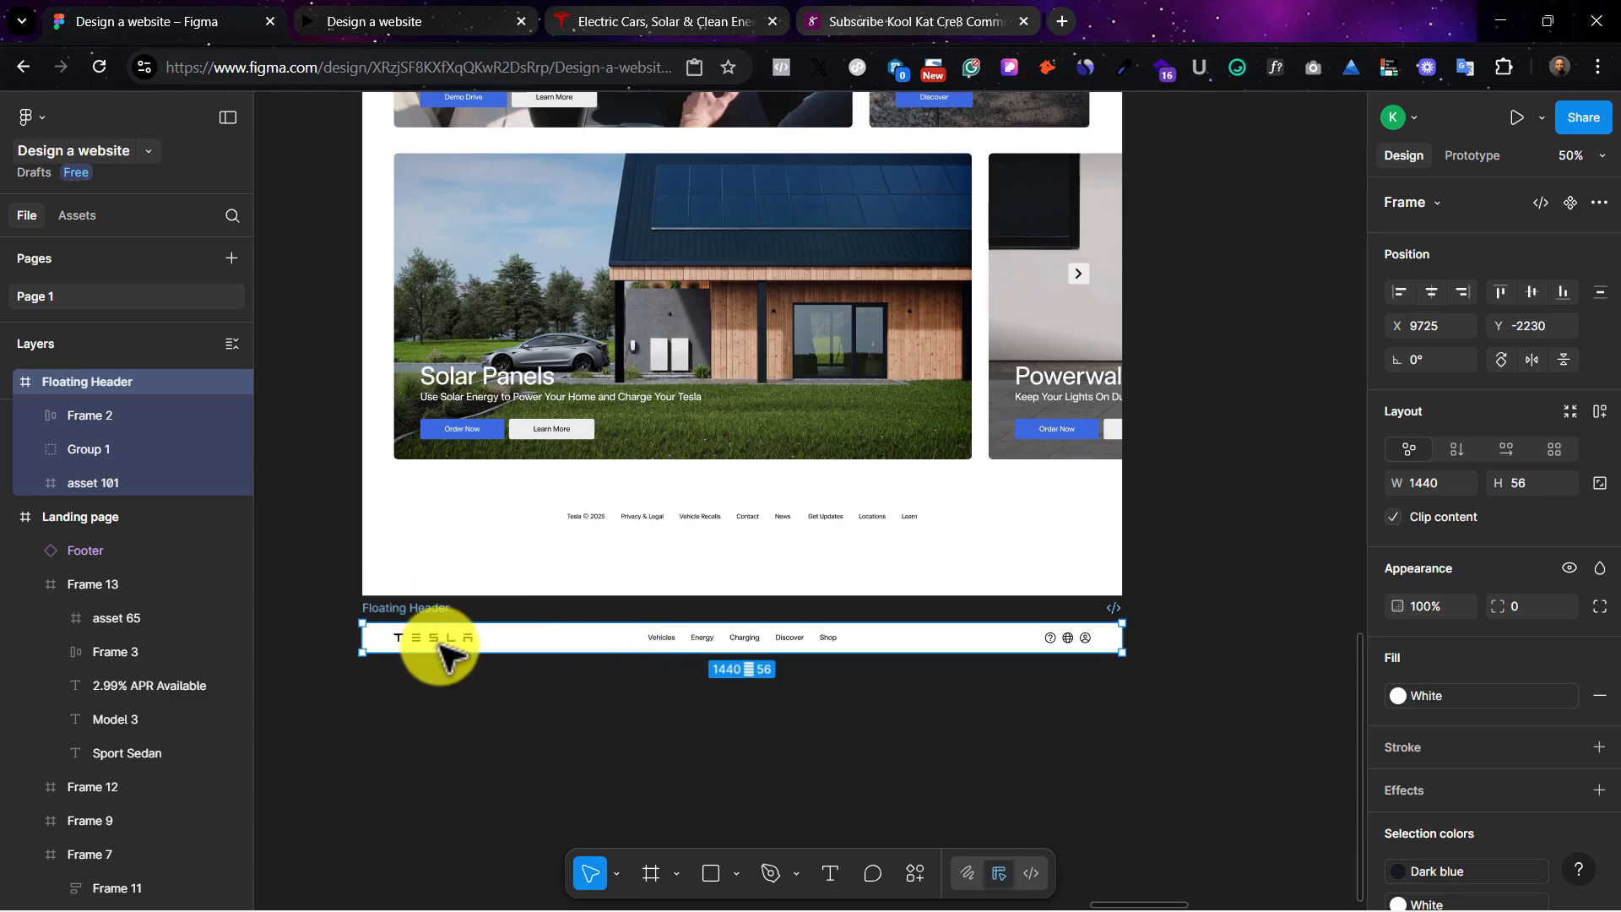
Step: Empty the Floating Header frame by deleting its icon group, Tesla logo and navigation links
left_click(672, 15)
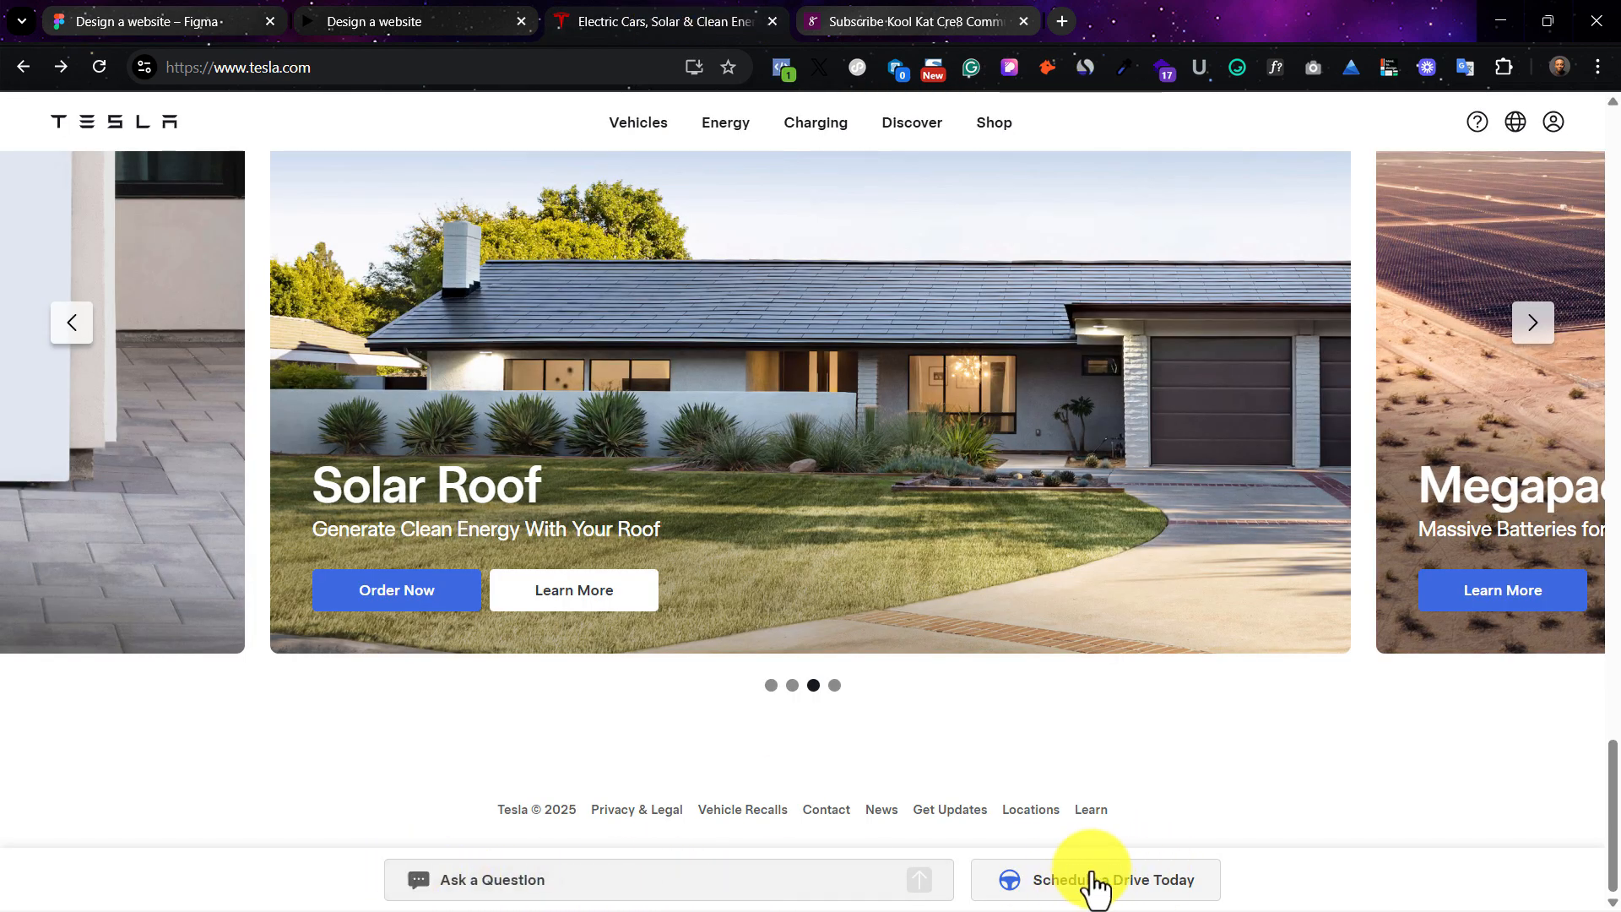
left_click(319, 16)
left_click(152, 13)
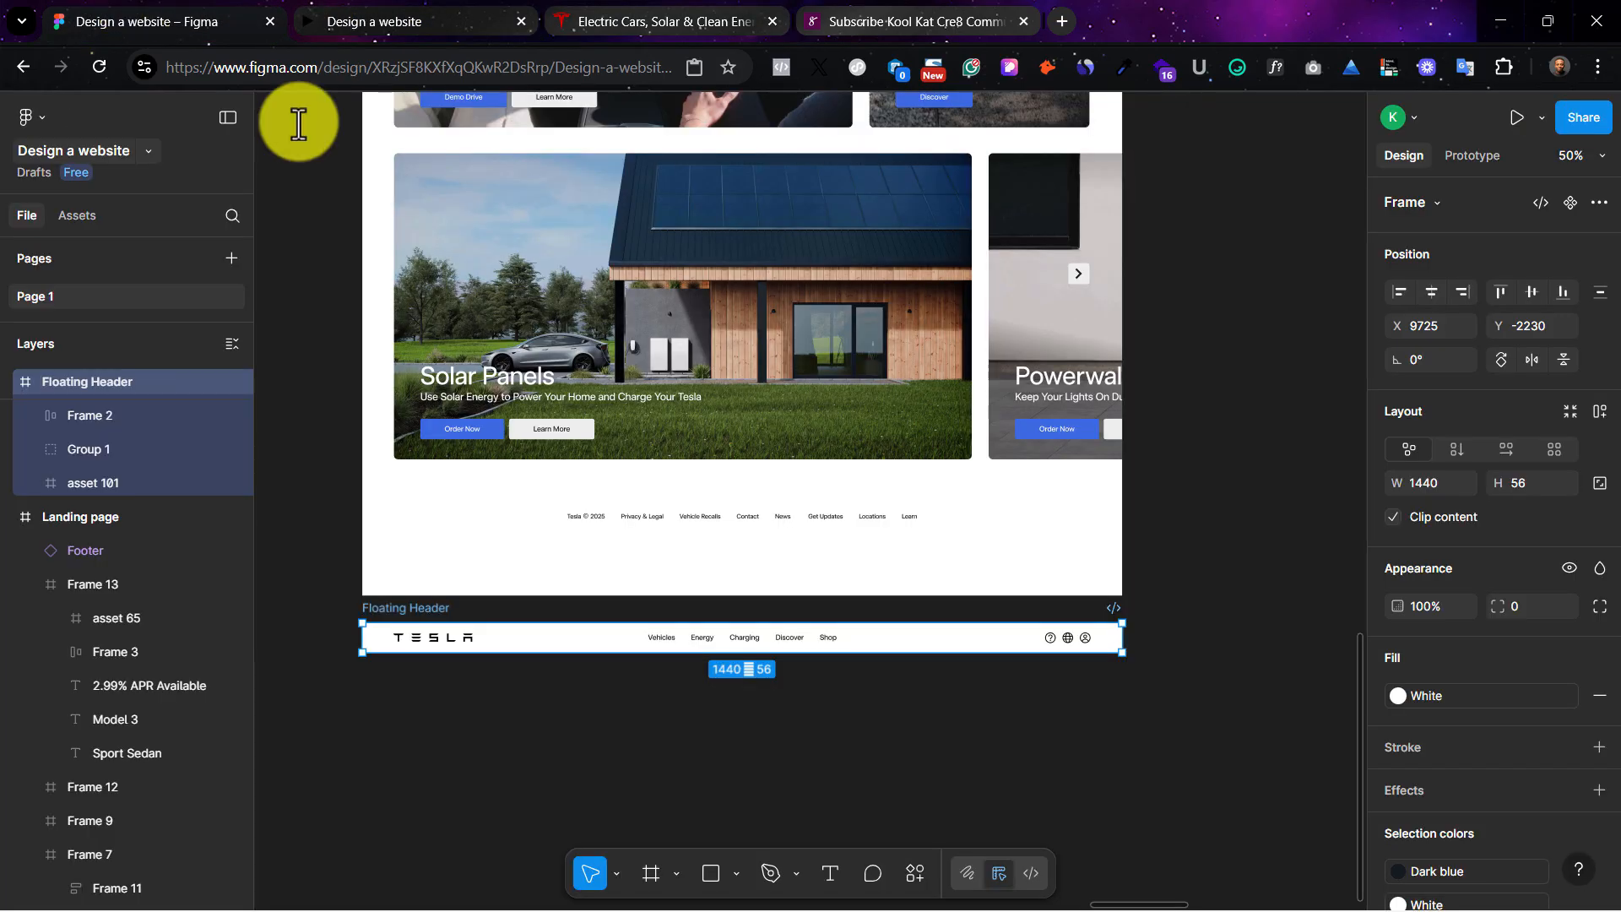
left_click(414, 641)
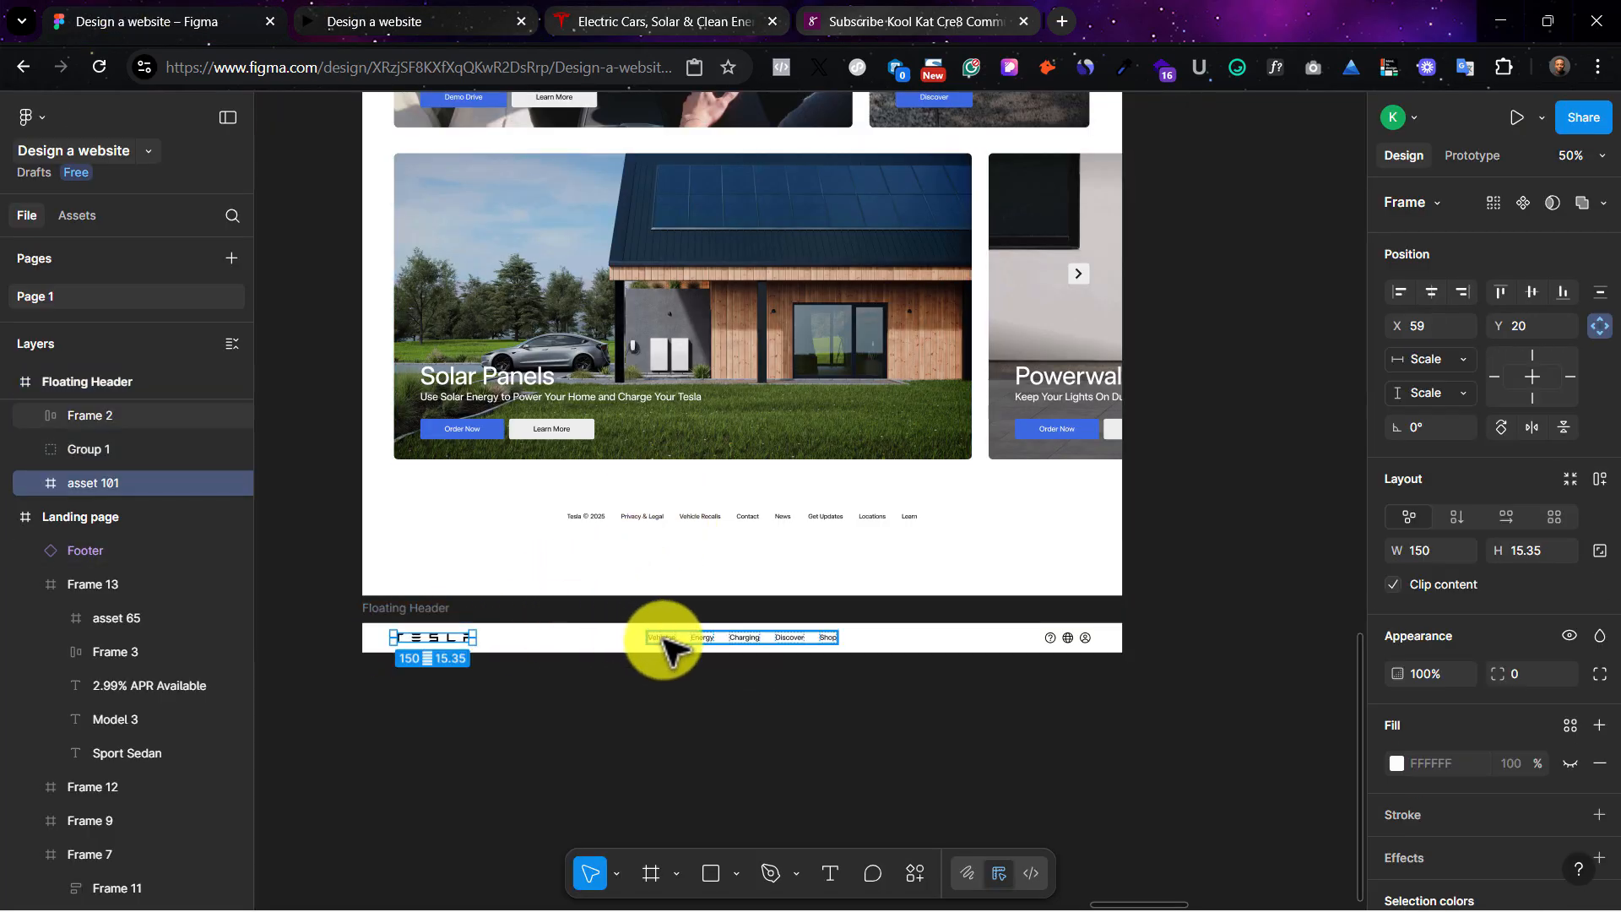
left_click(664, 642)
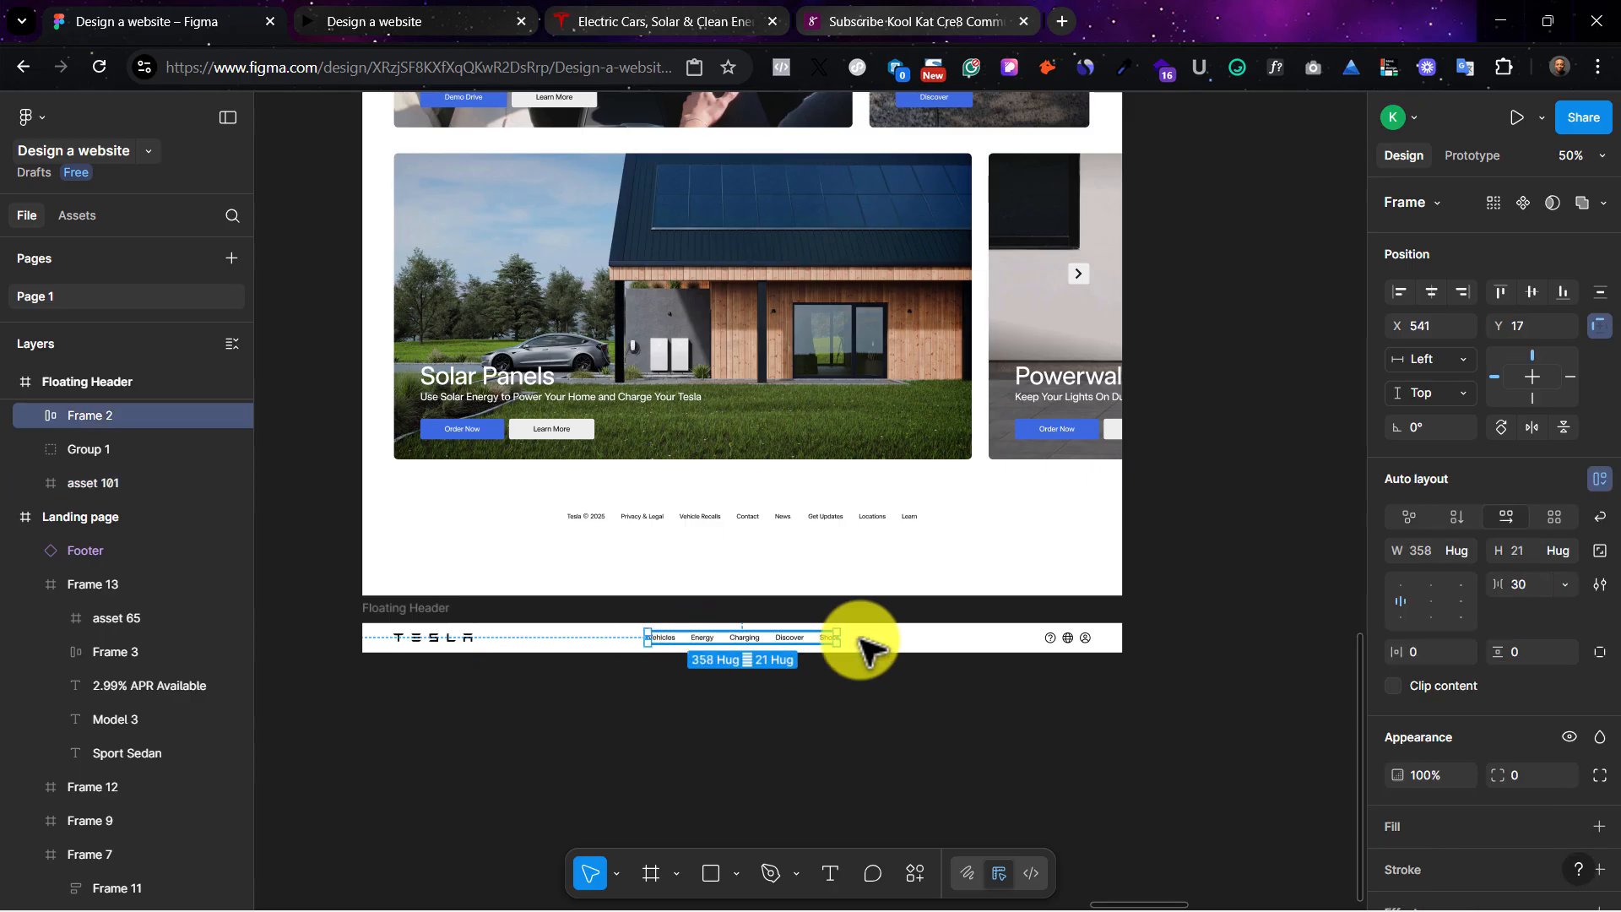
left_click(1084, 641, "shift")
left_click(1085, 647)
key("Escape")
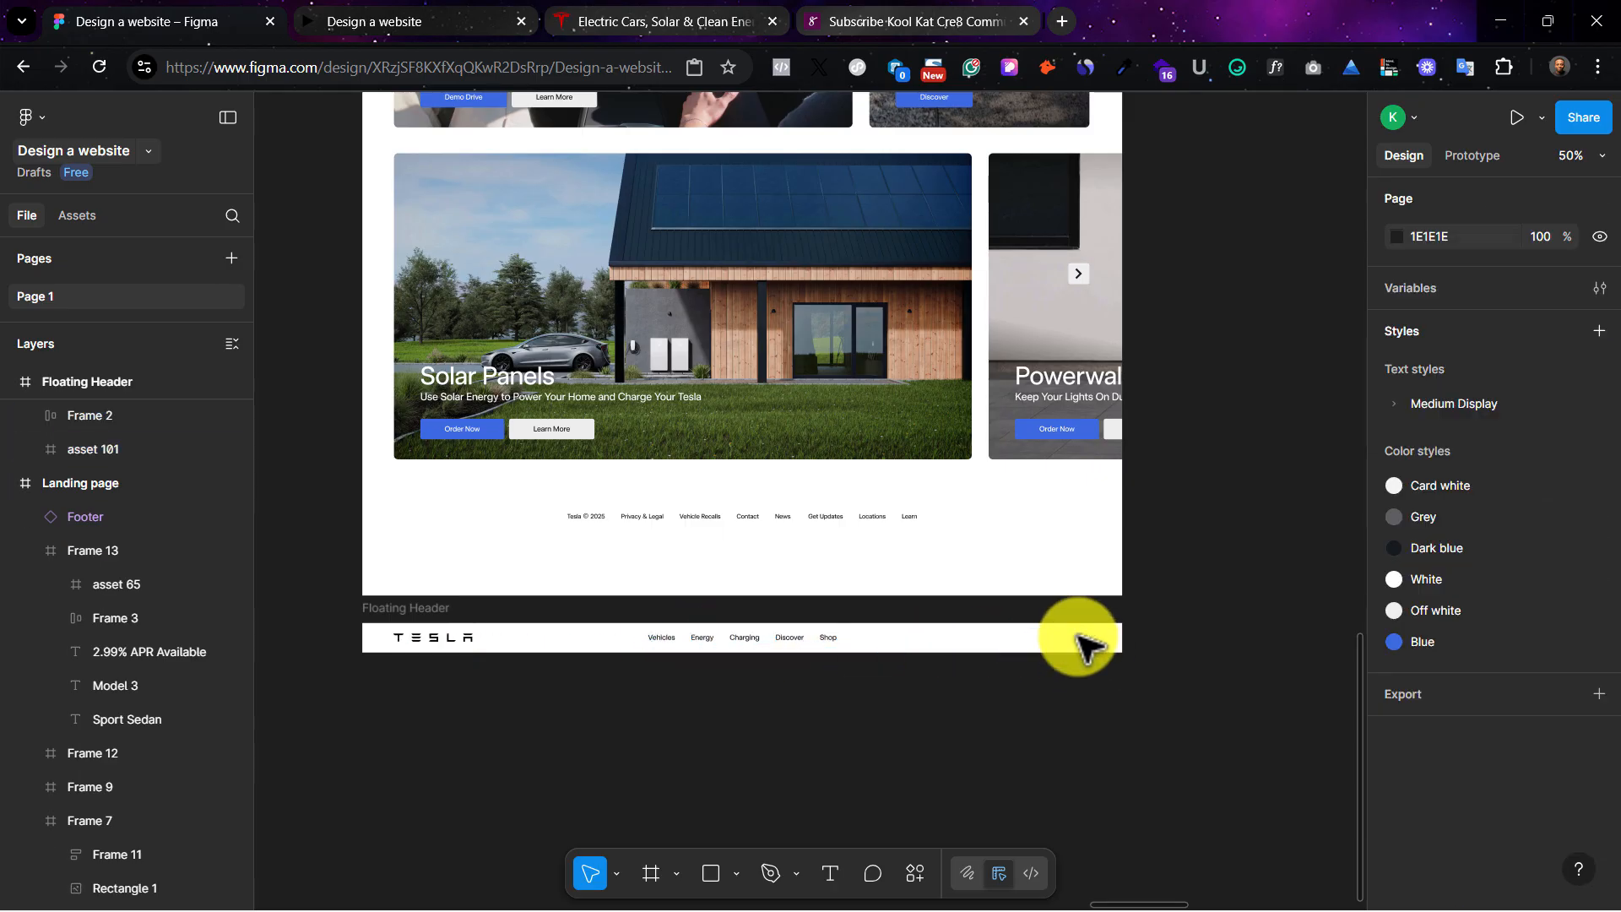
left_click(424, 640)
left_click(667, 643, "shift")
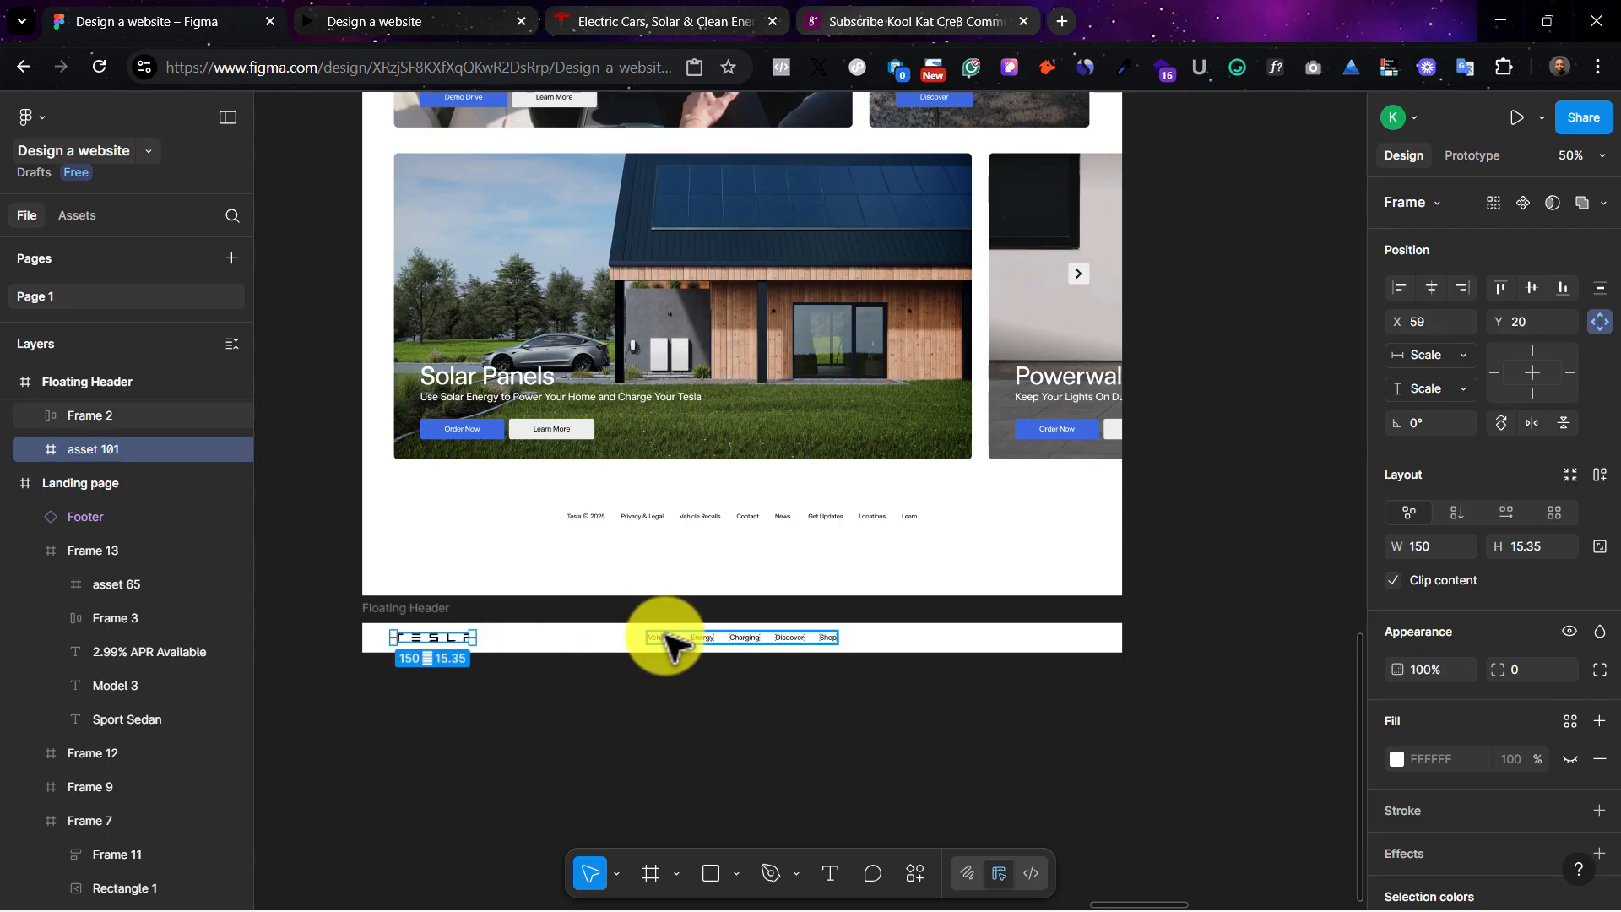
key("Delete")
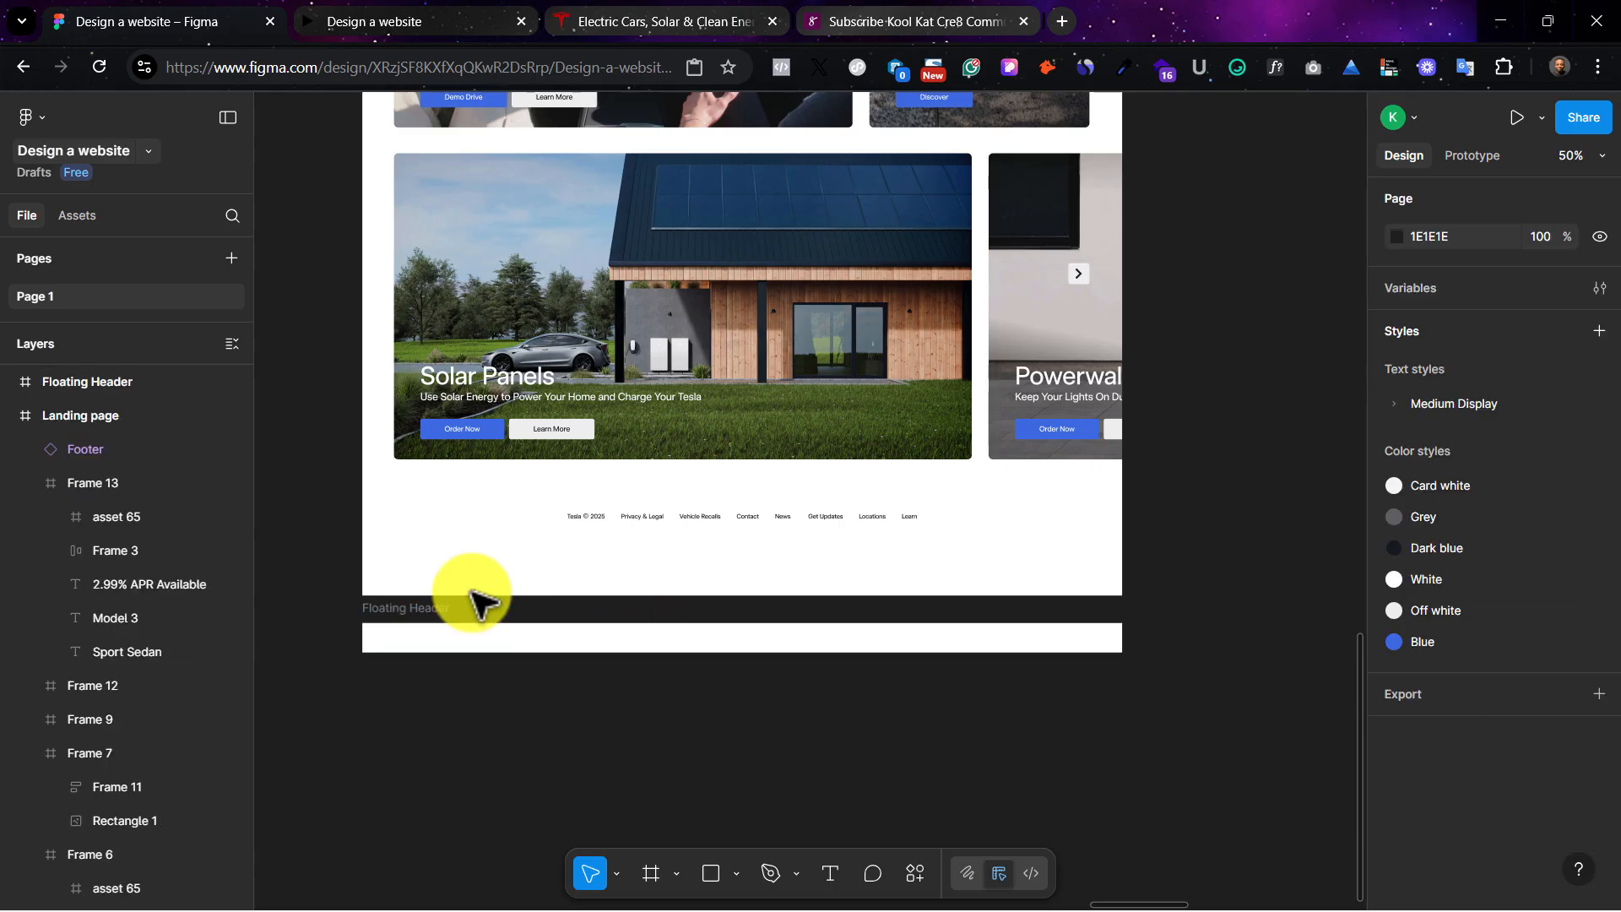
Step: Set the height of the empty Floating Header frame to 60
left_click(386, 615)
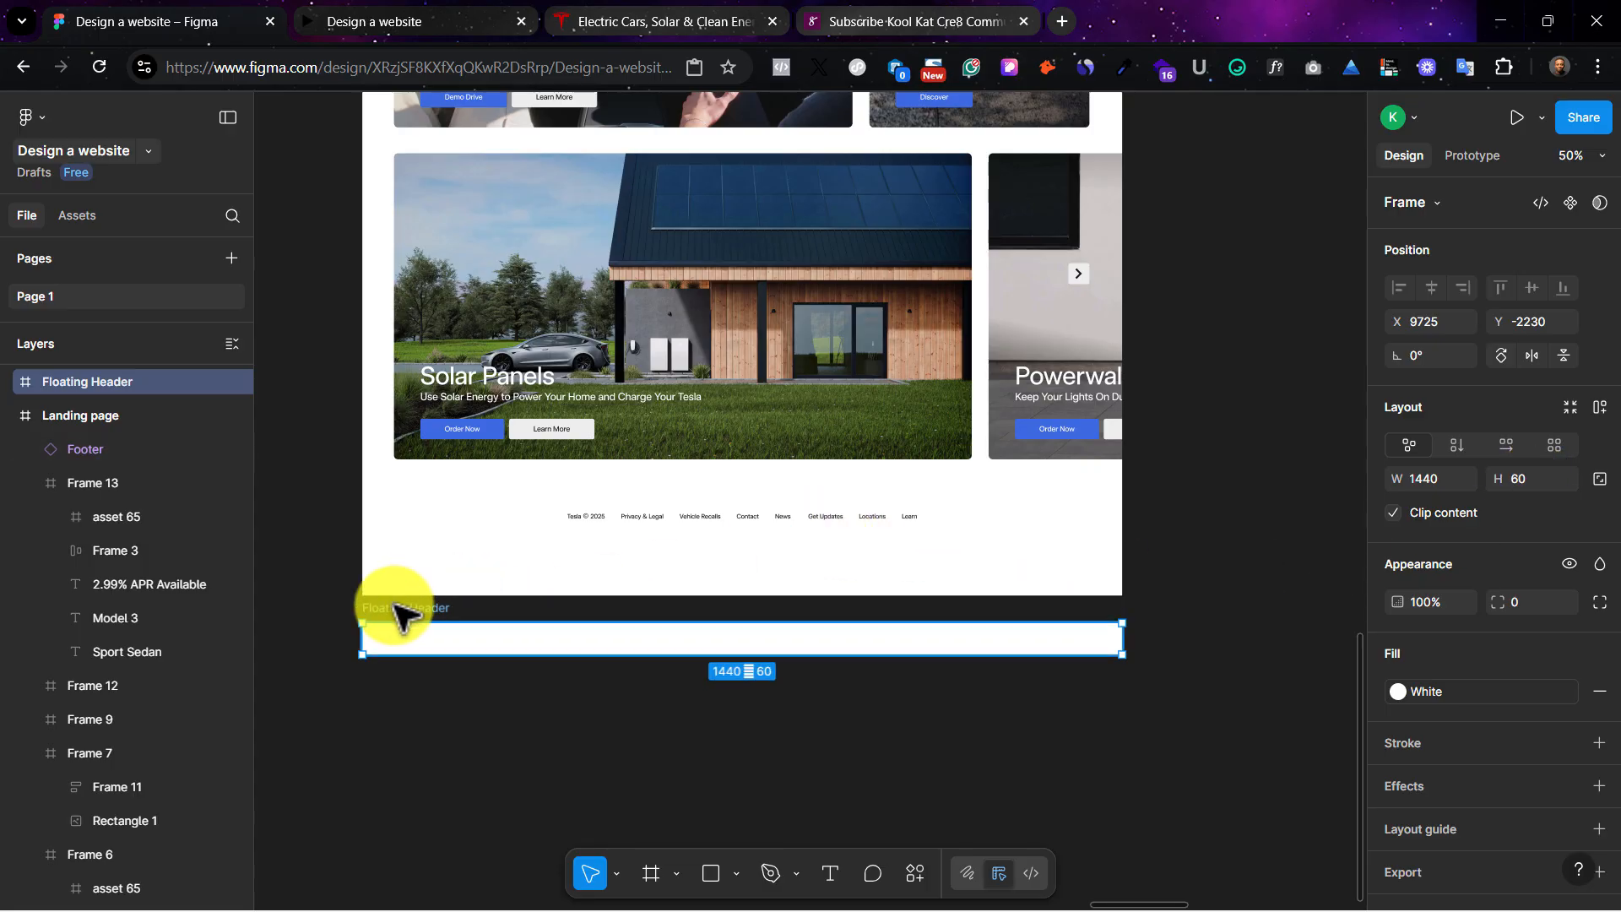
key("ctrl+=")
scroll(380, 590, "left", 8)
scroll(540, 562, "right", 4)
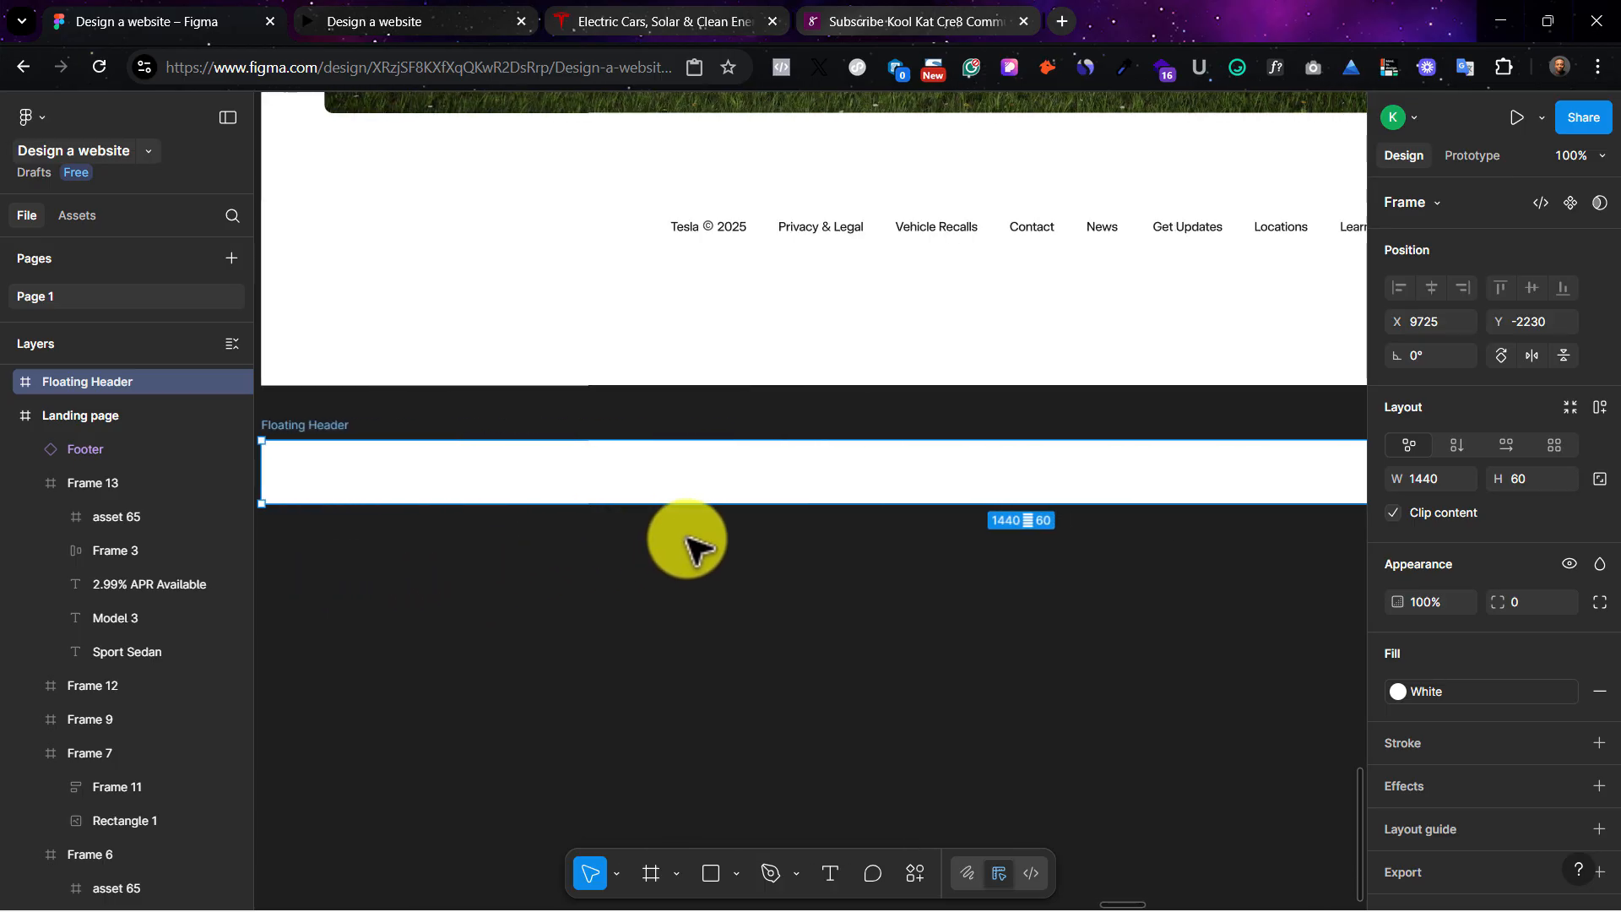
scroll(688, 547, "right", 2)
scroll(698, 362, "left", 3)
Step: Check the Tesla site's bottom bar and draw a frame about 524 by 41 inside the Floating Header at about X 123, Y 10
left_click(675, 17)
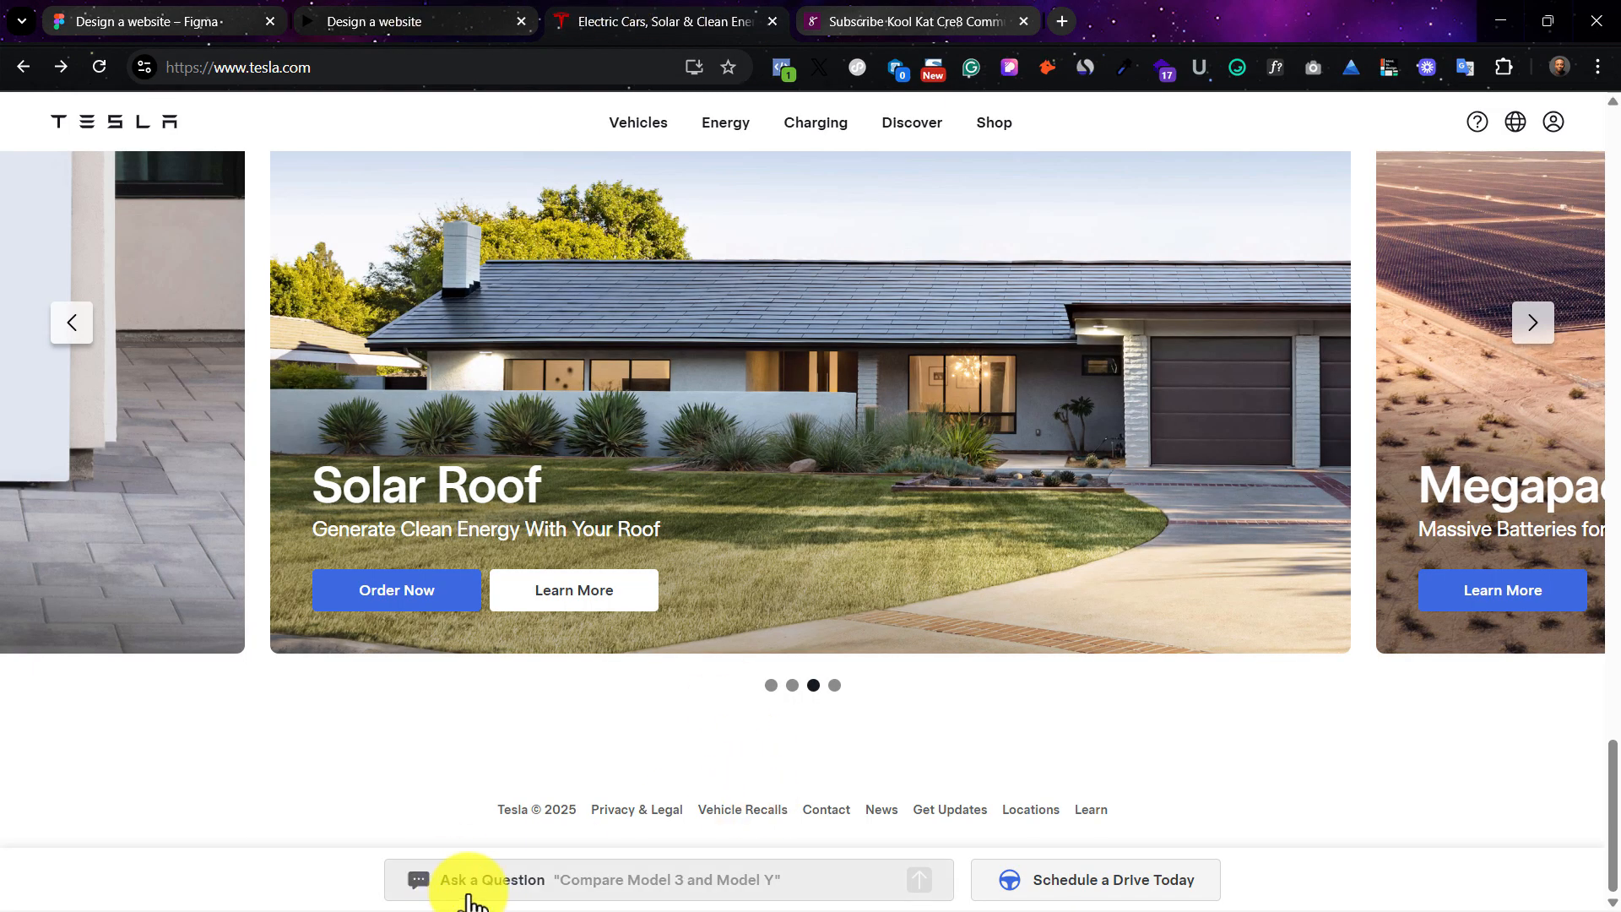
left_click(387, 17)
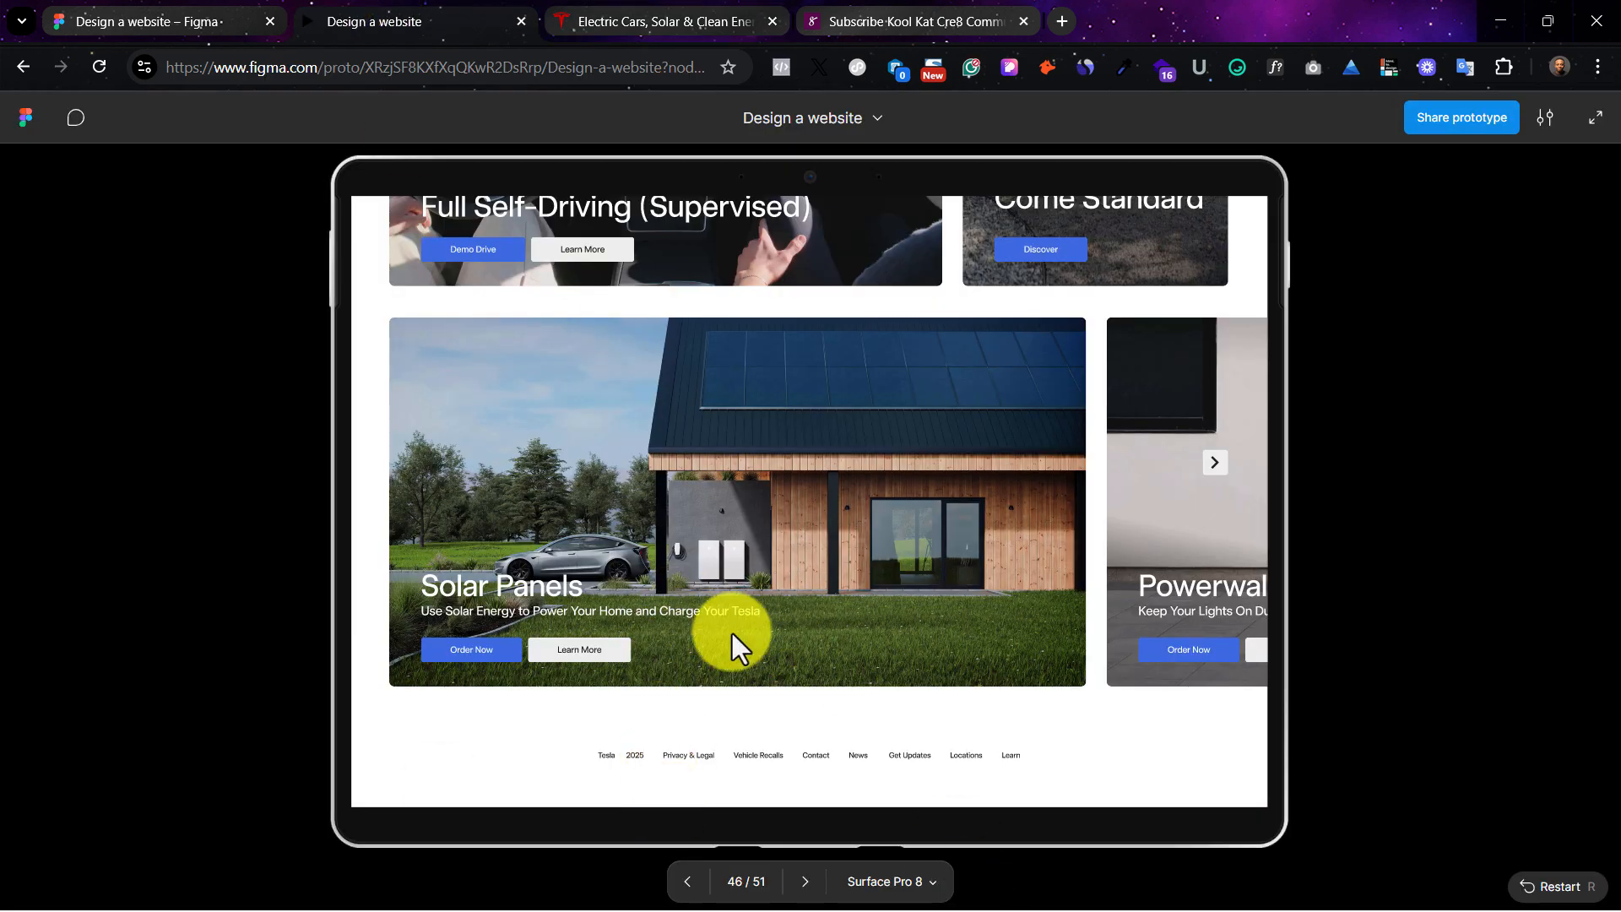
left_click(110, 19)
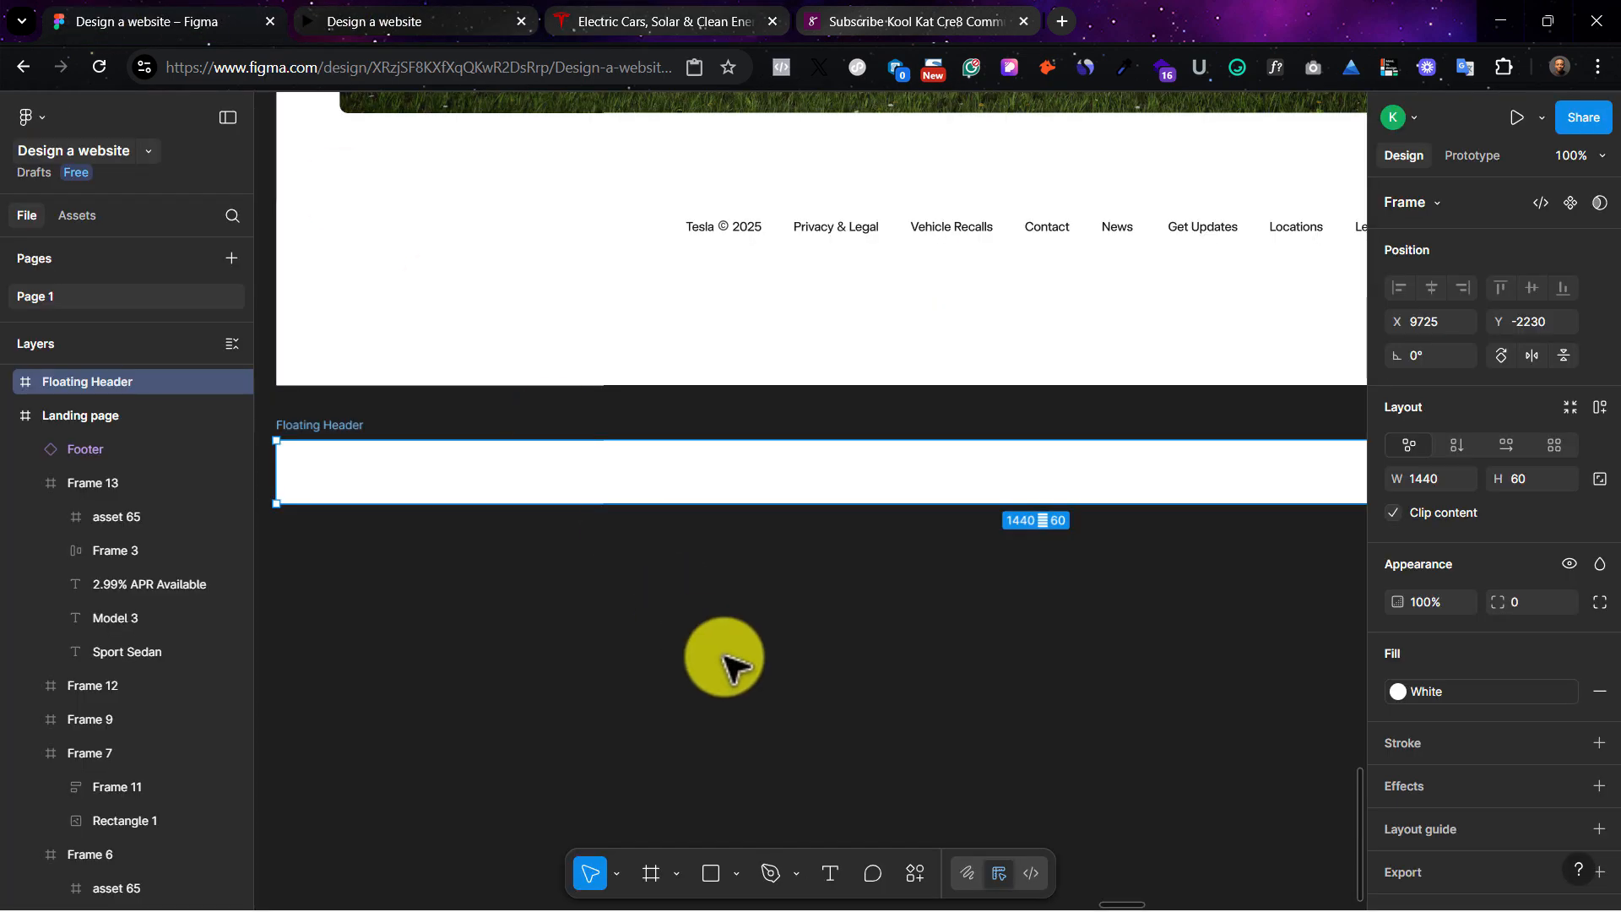
left_click(652, 873)
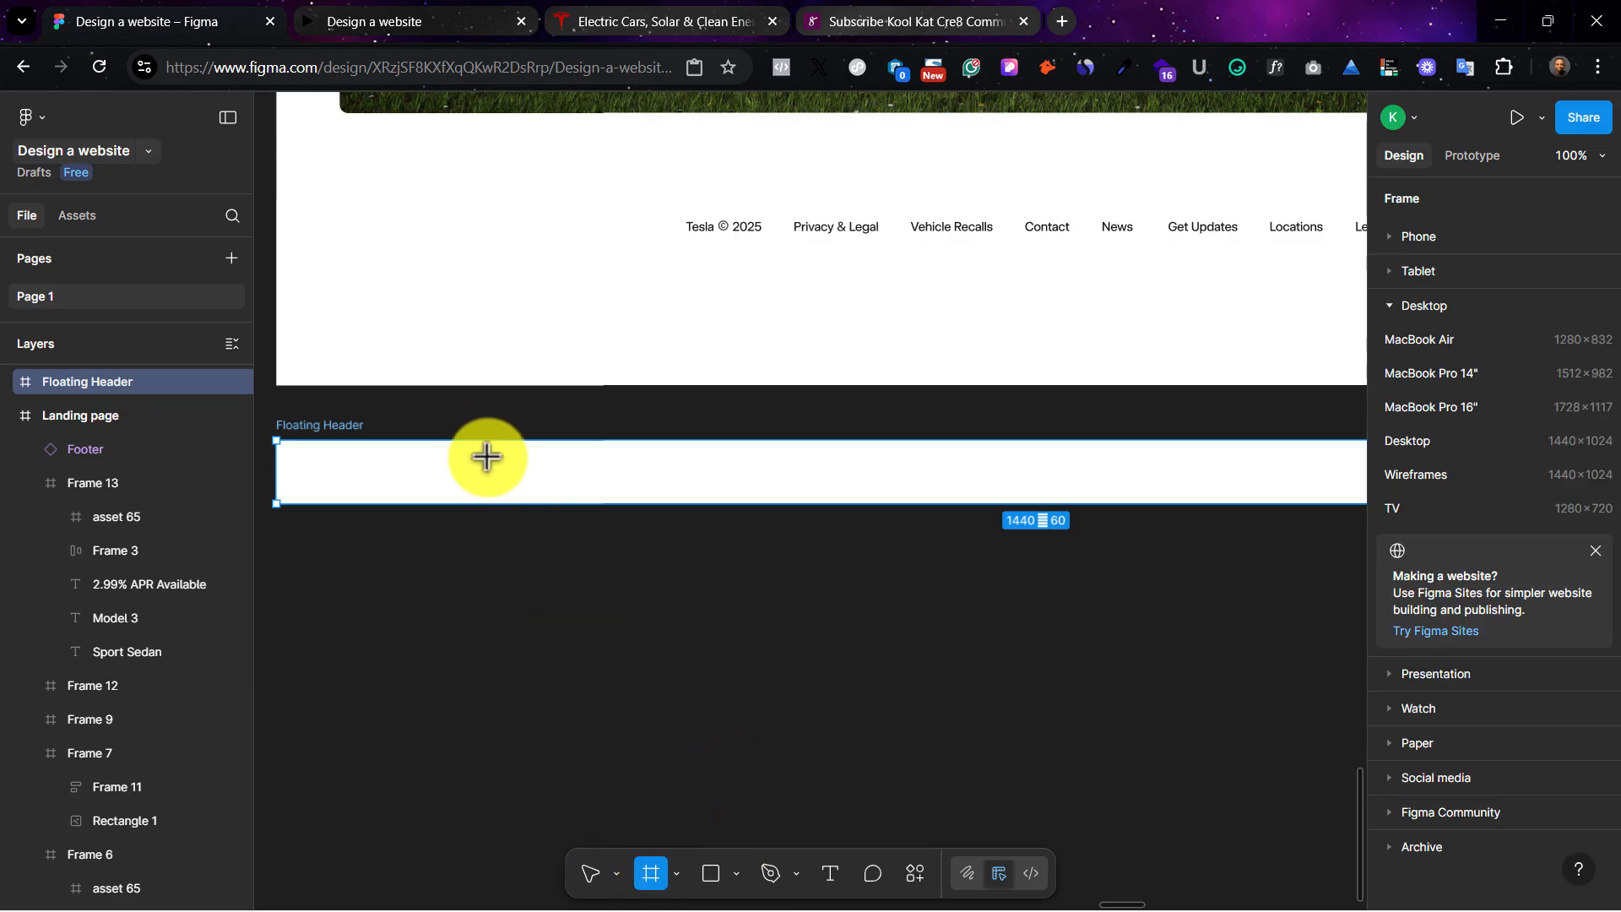
left_click_drag(408, 452, 958, 493)
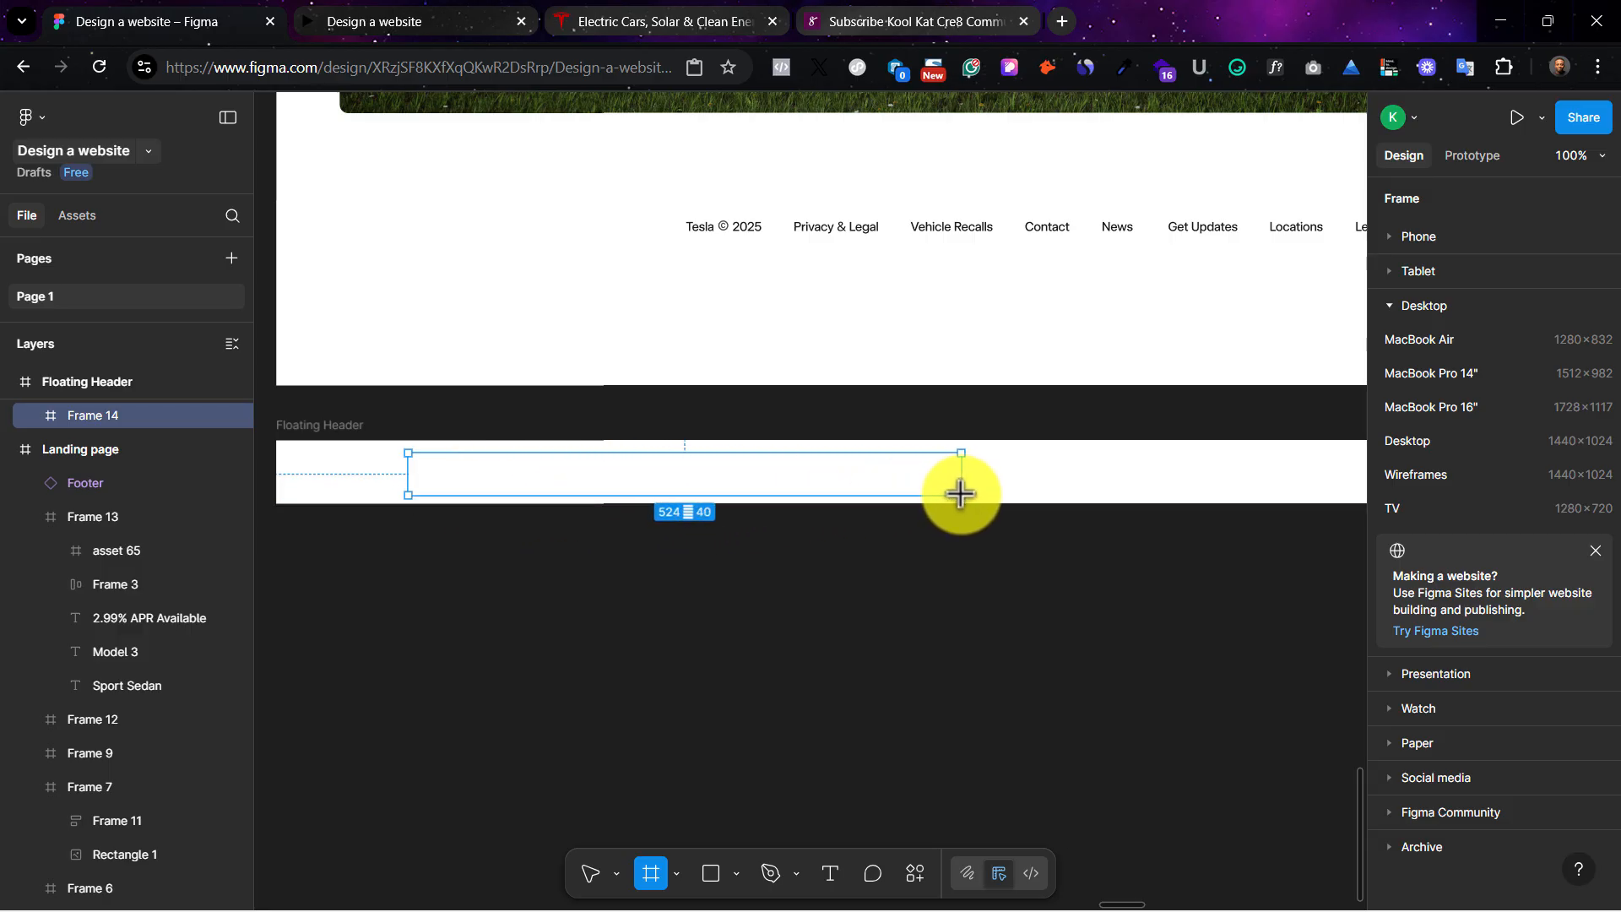
left_click_drag(960, 496, 916, 478)
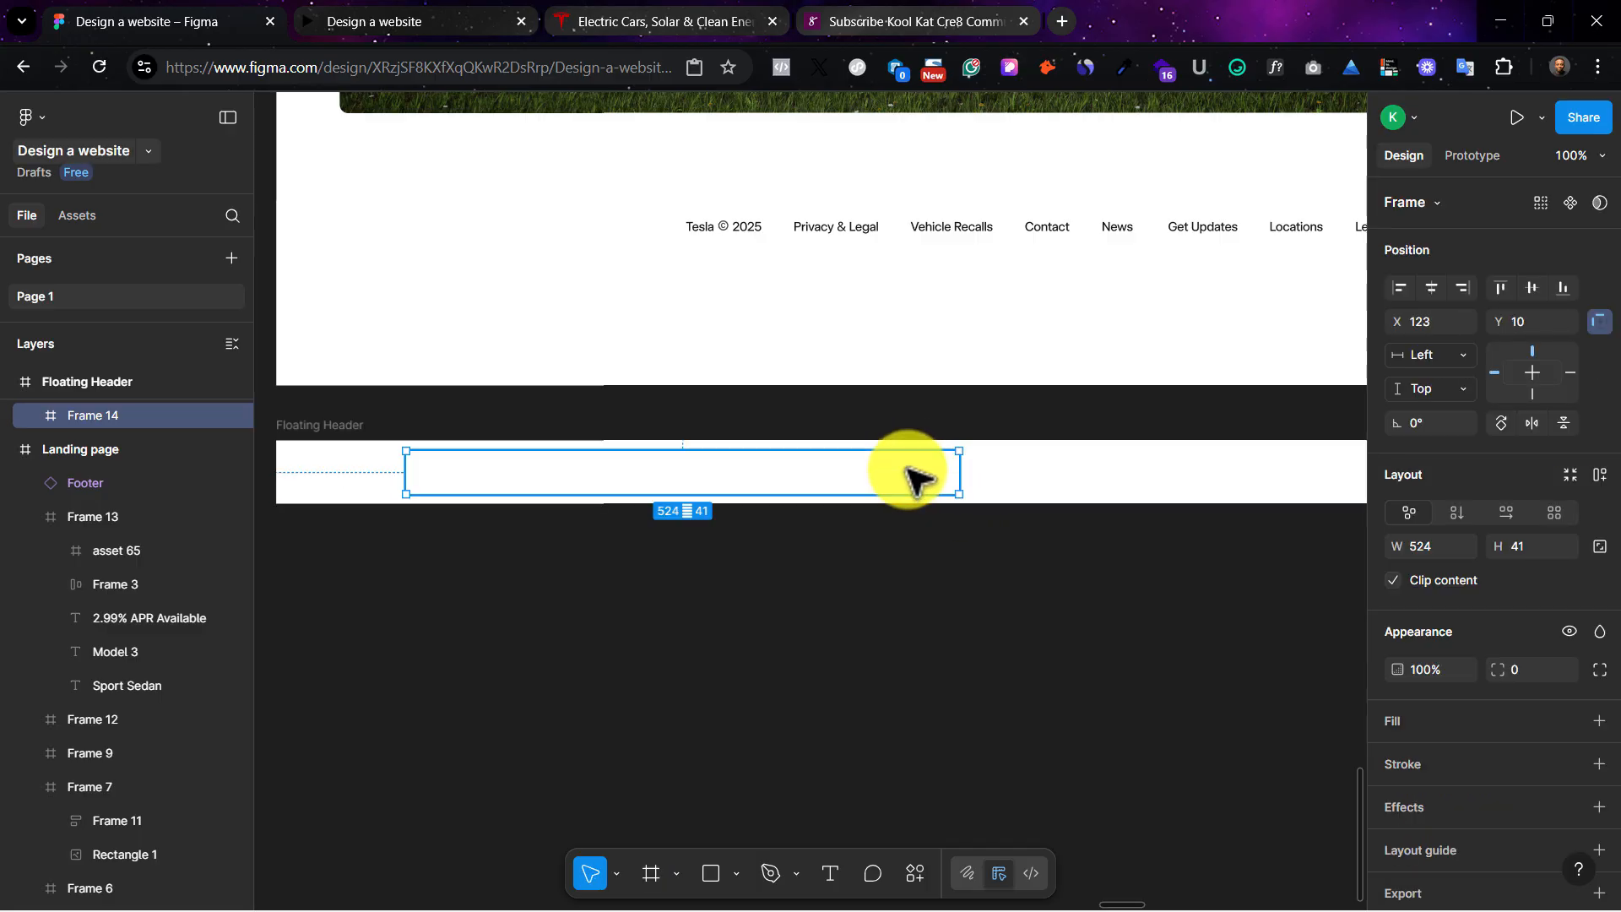
Step: Close the prototype tab, examine the Ask a Question box on the Tesla site again, and return to the Figma design
left_click(431, 3)
left_click(565, 4)
left_click(469, 4)
left_click(522, 21)
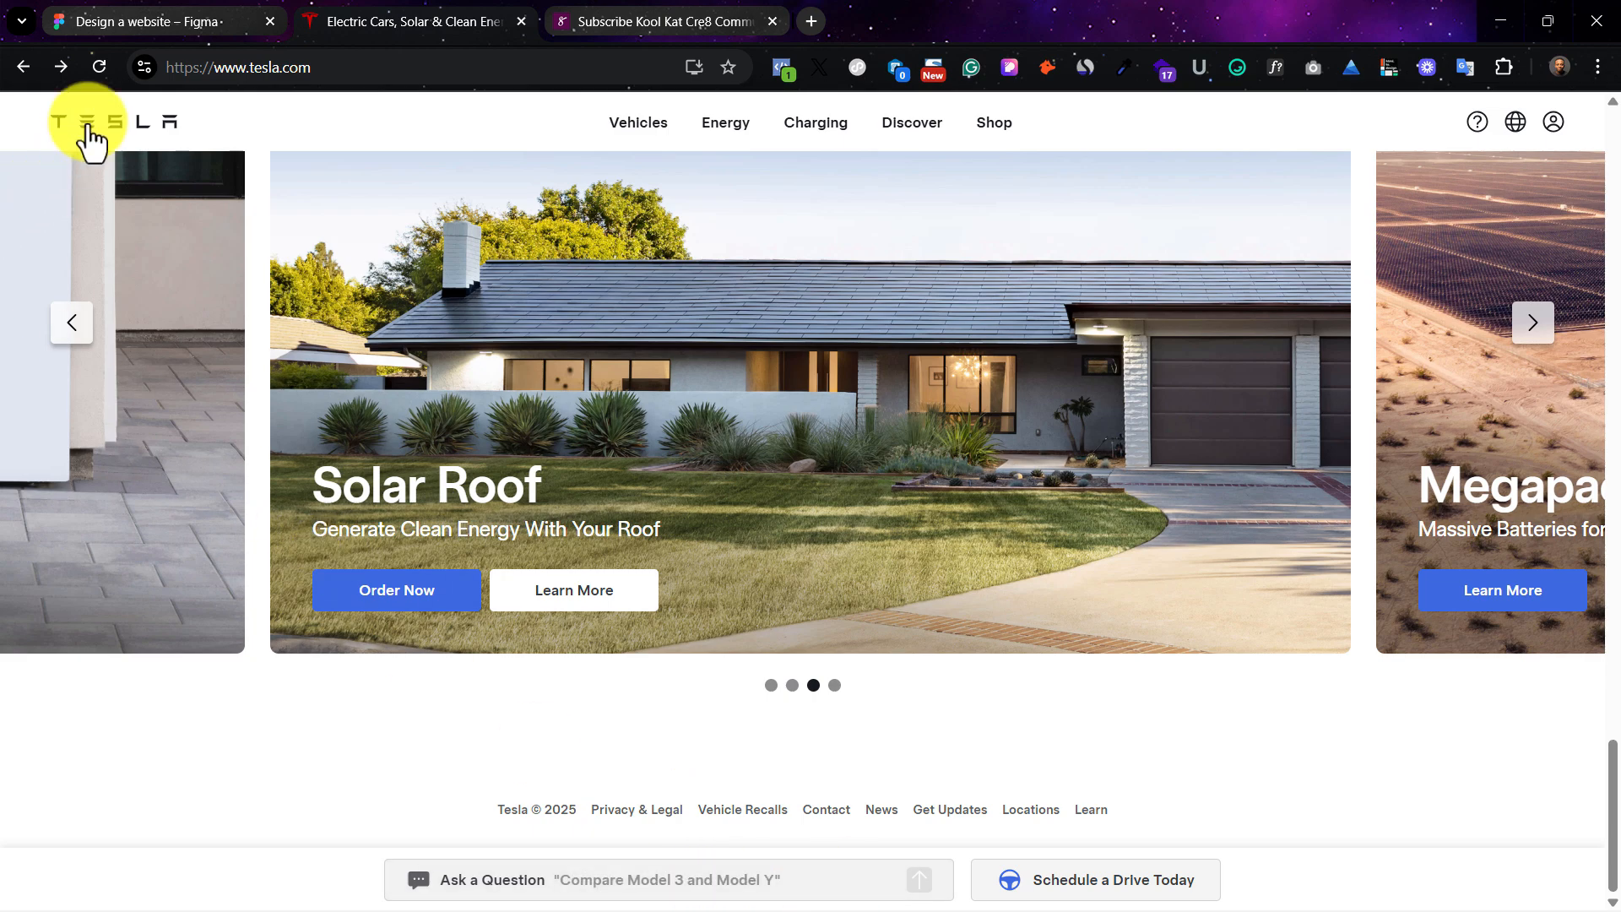
left_click(172, 4)
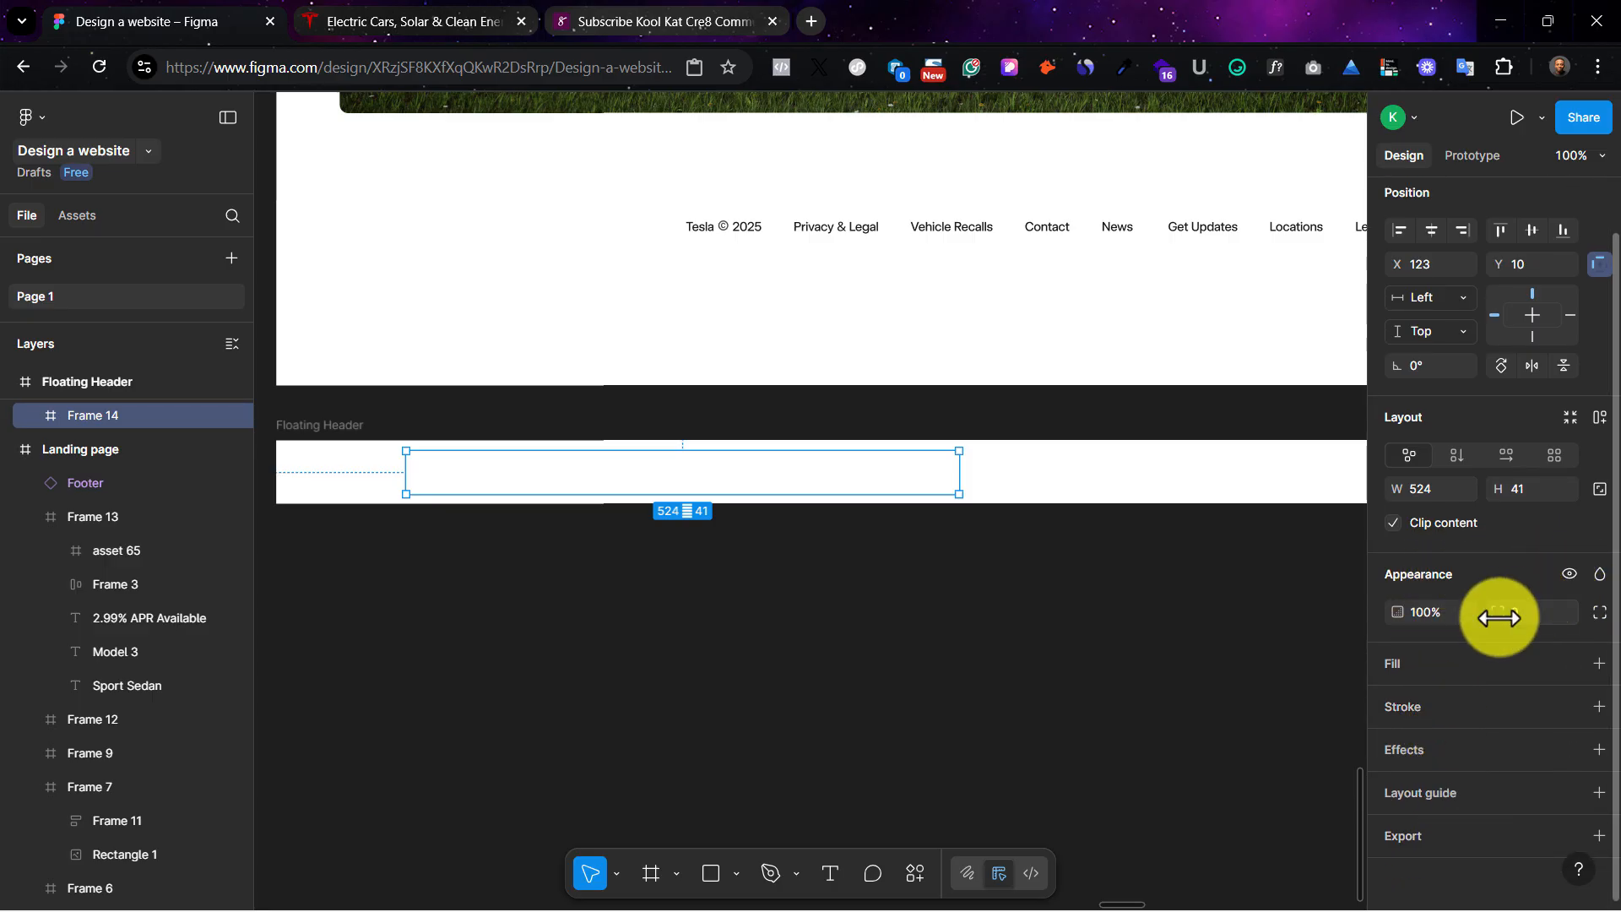
Step: Fill the new frame inside the Floating Header with the Off white style and add a black outside stroke of 1
left_click(804, 630)
left_click(877, 494)
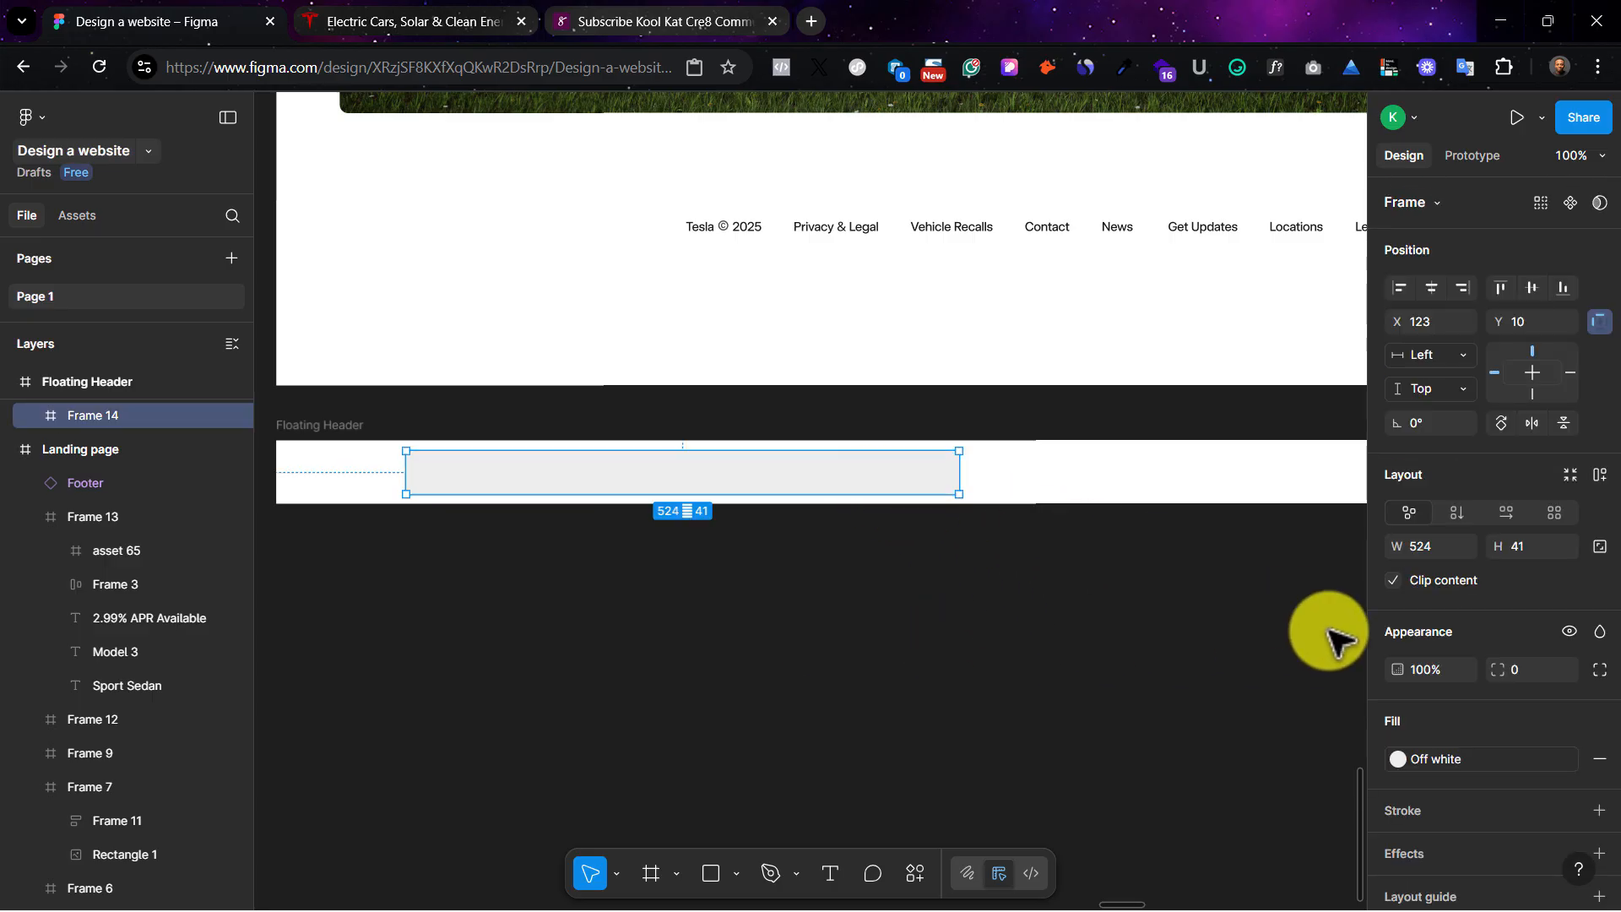
scroll(1441, 707, "down", 2)
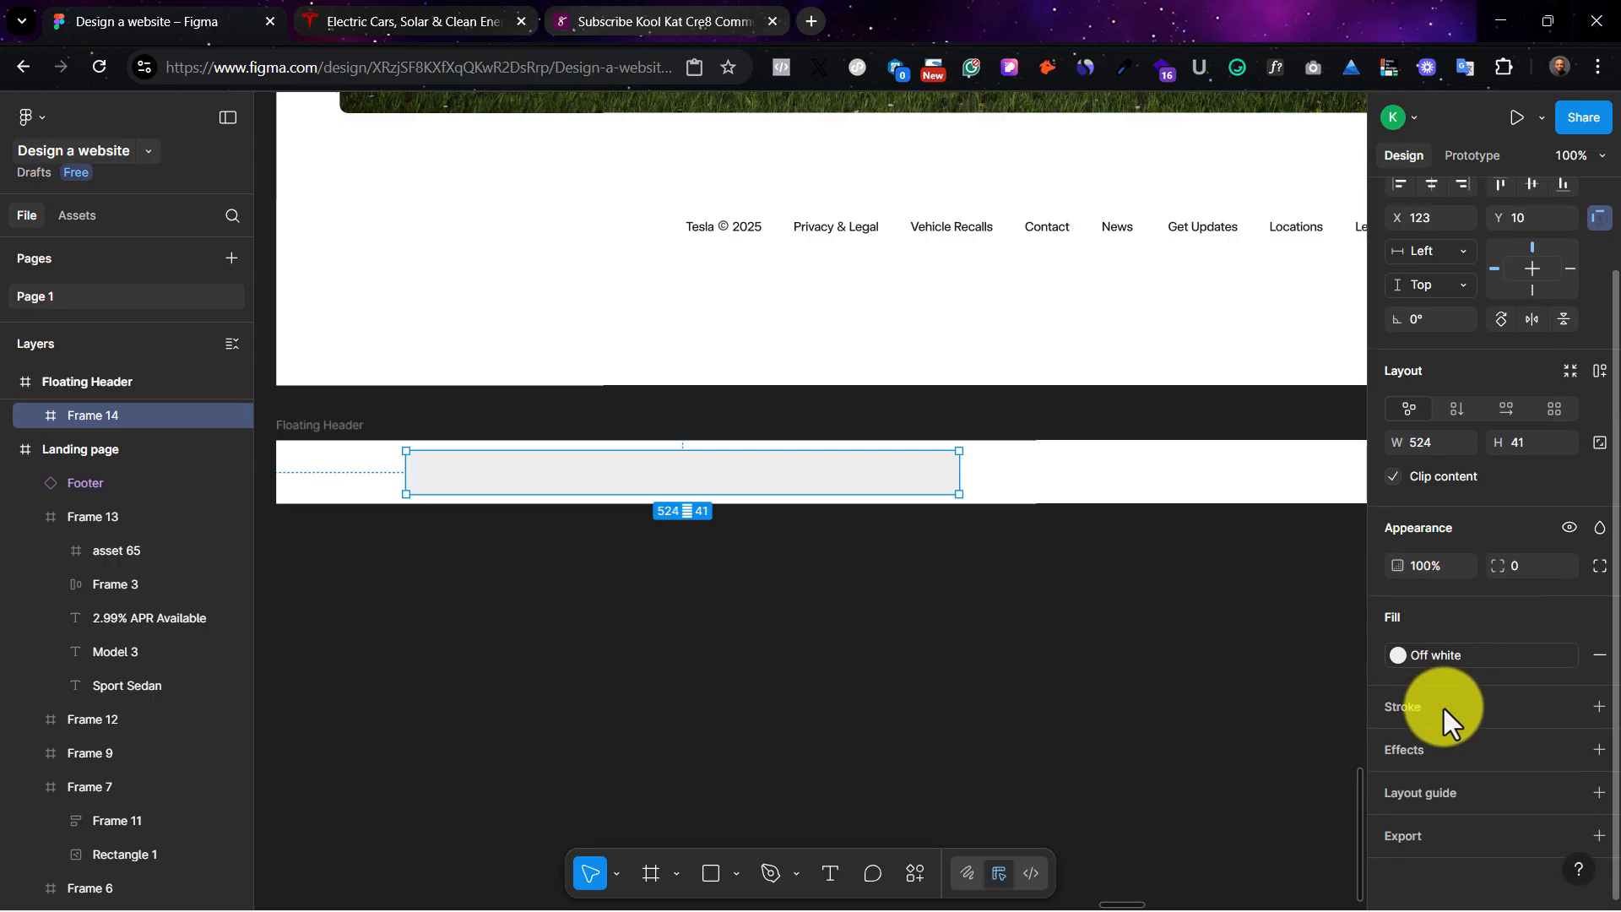
left_click(1599, 708)
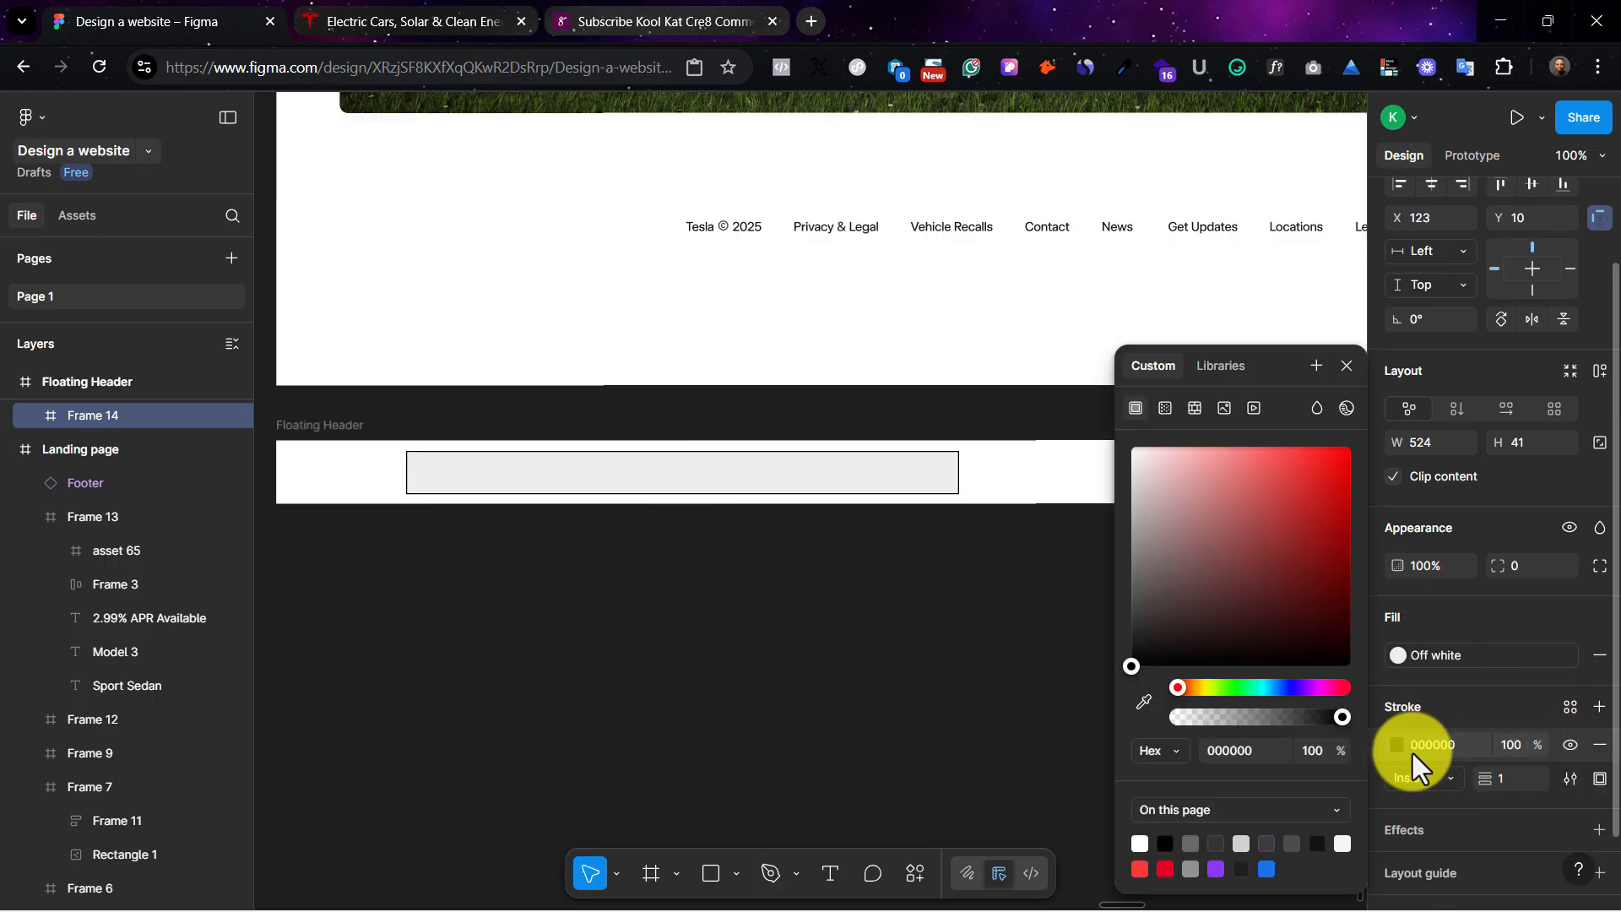
left_click(1431, 777)
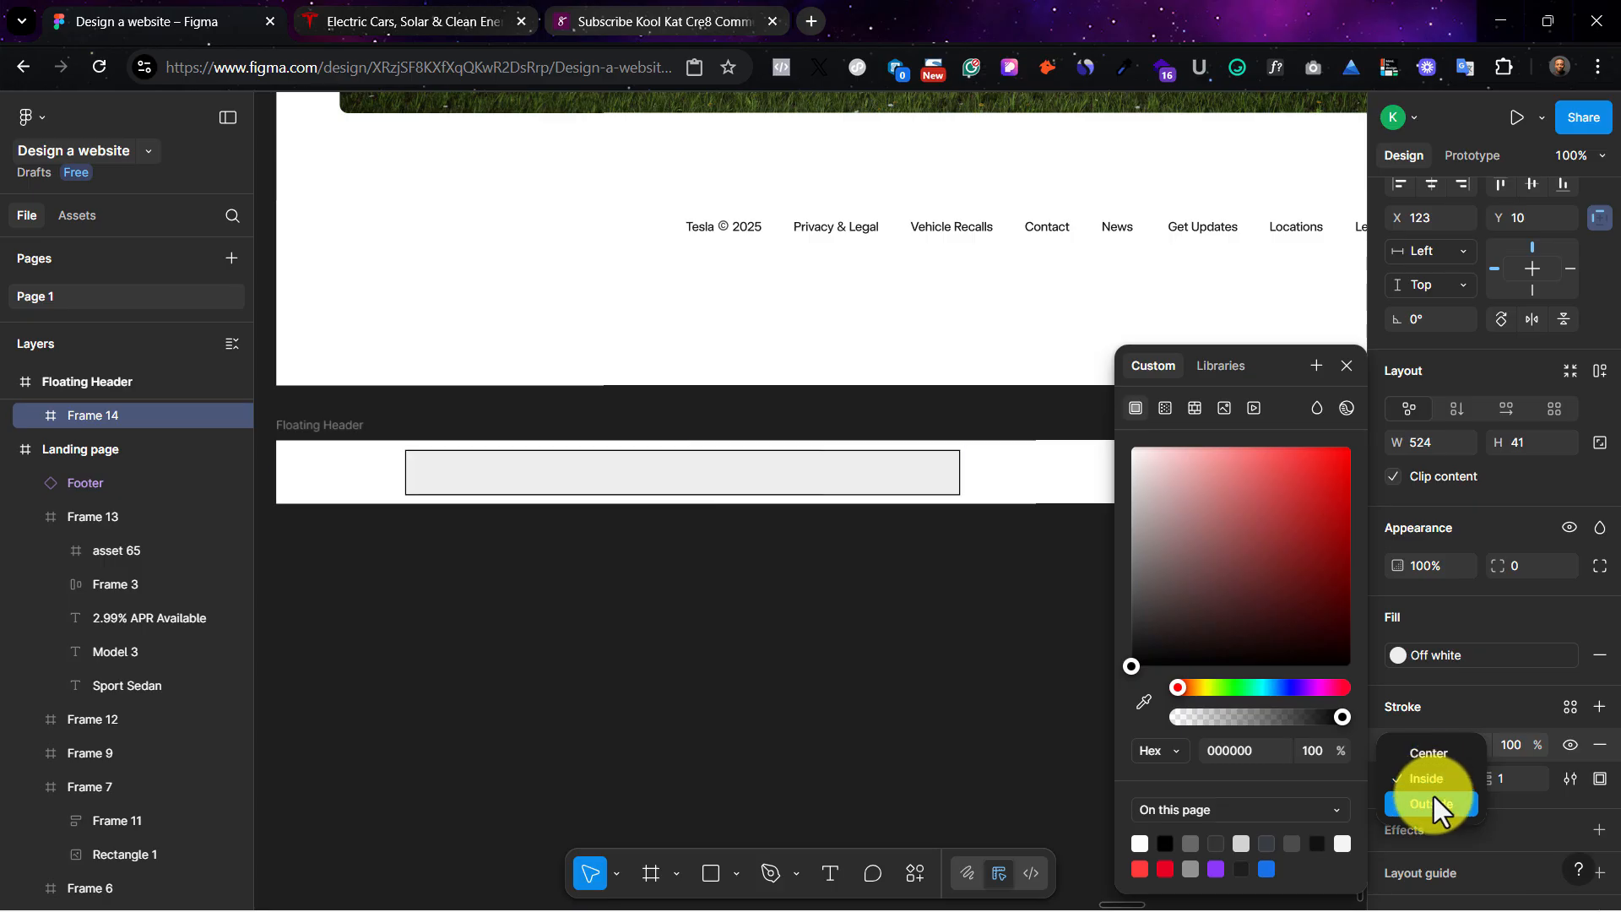
left_click(1434, 801)
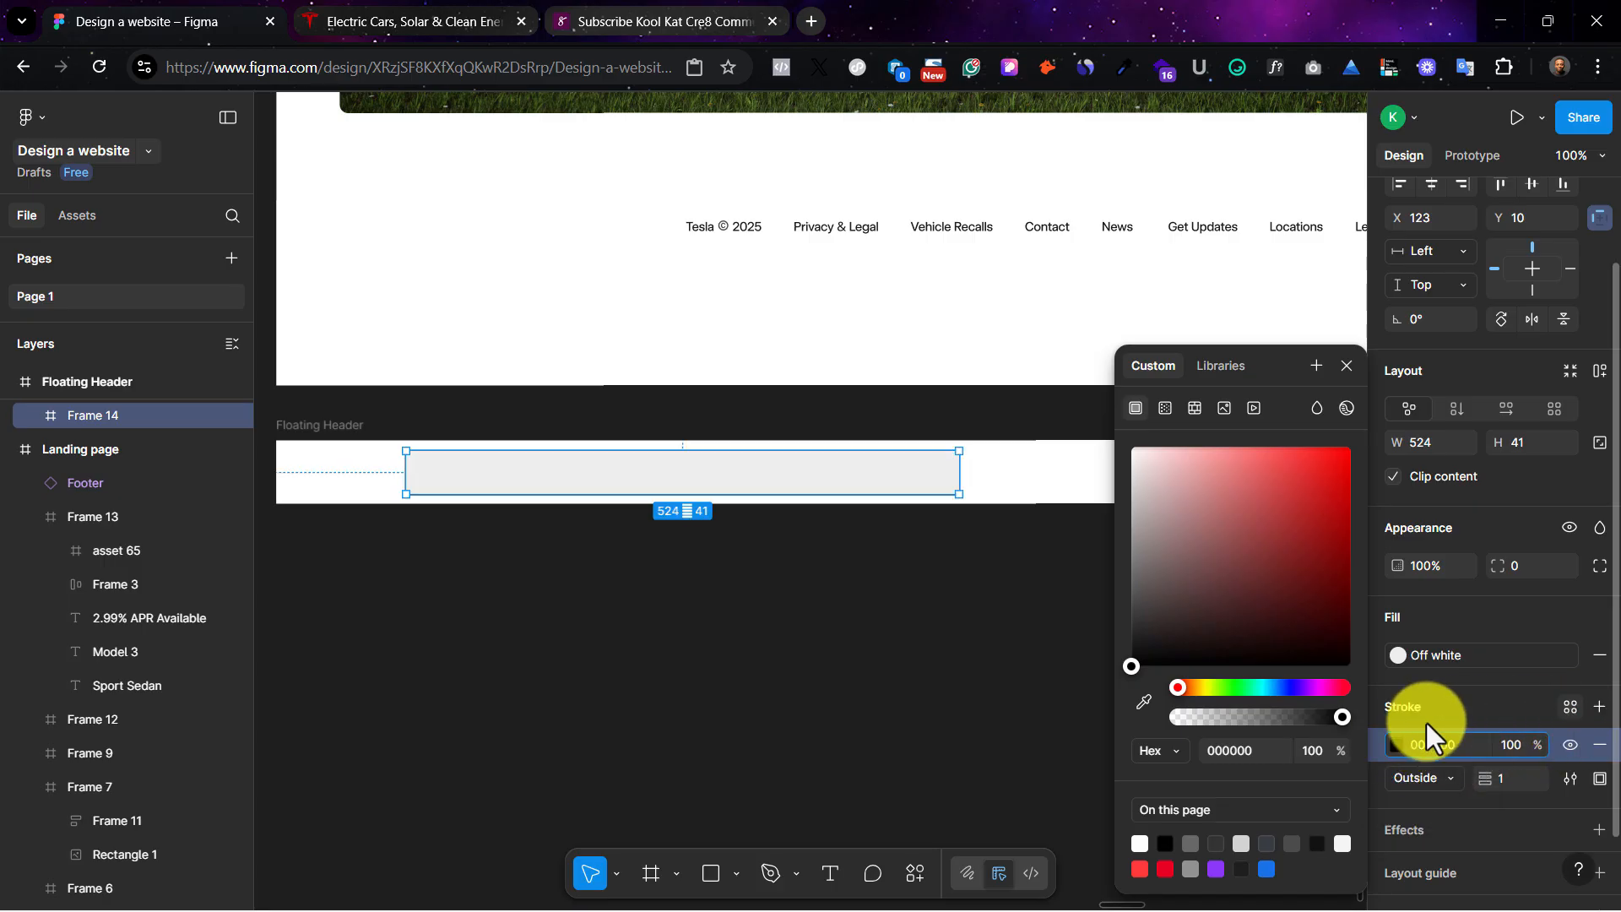
Step: Capture the Ask a Question box from the Tesla site and paste it as a reference image below the Floating Header
key("Escape")
left_click(723, 351)
left_click(418, 20)
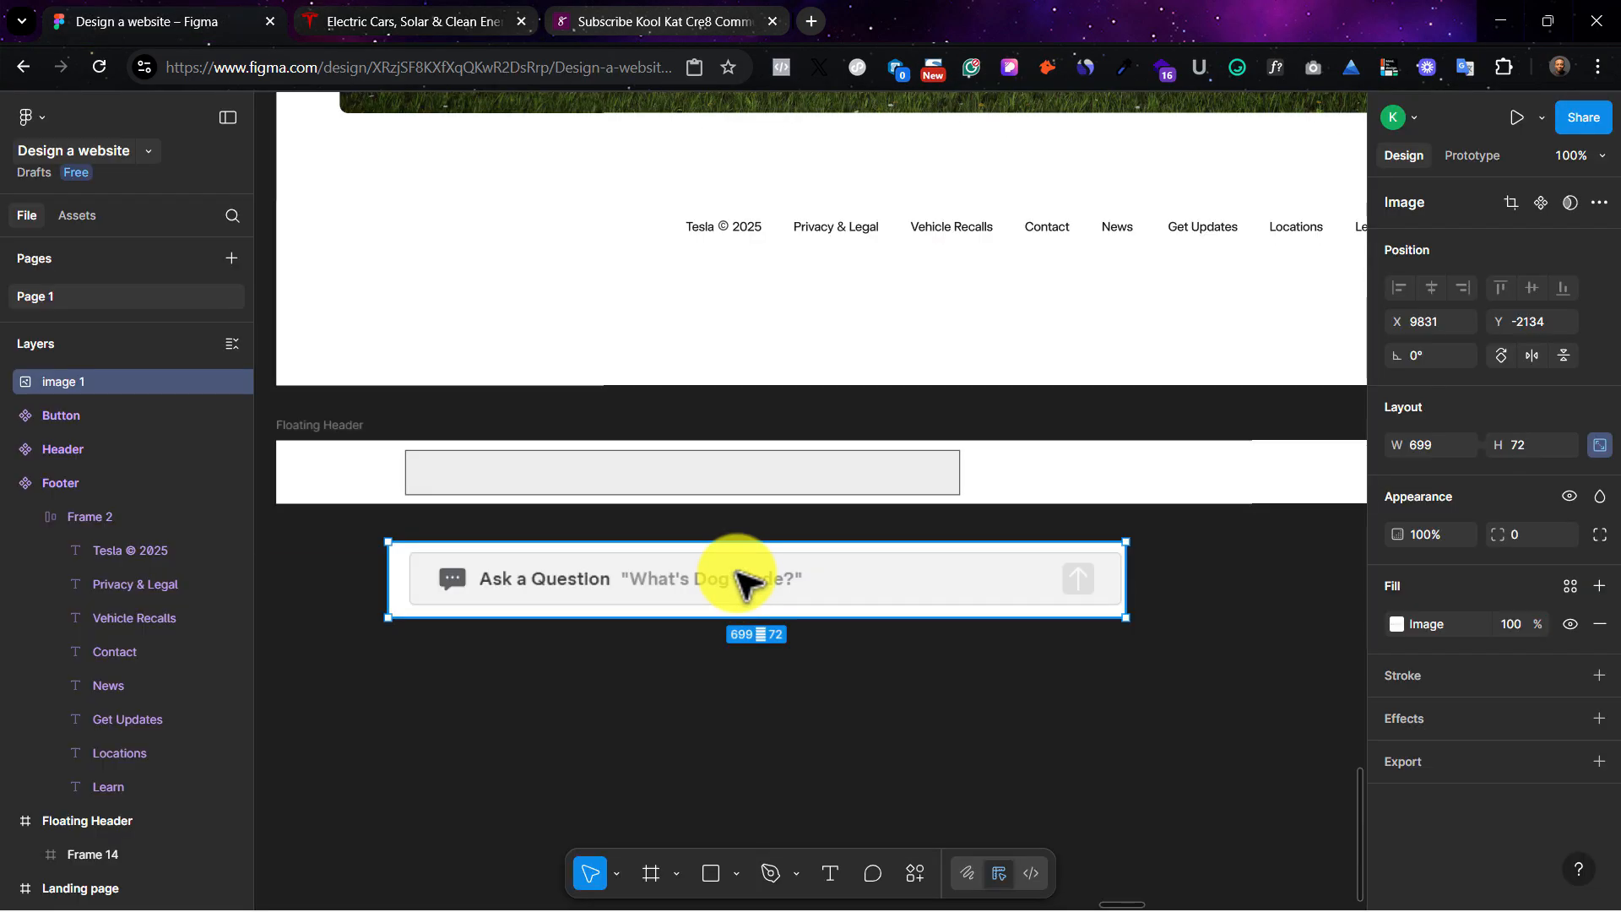
key("ctrl+plus")
scroll(738, 579, "left", 5)
scroll(738, 579, "up", 2)
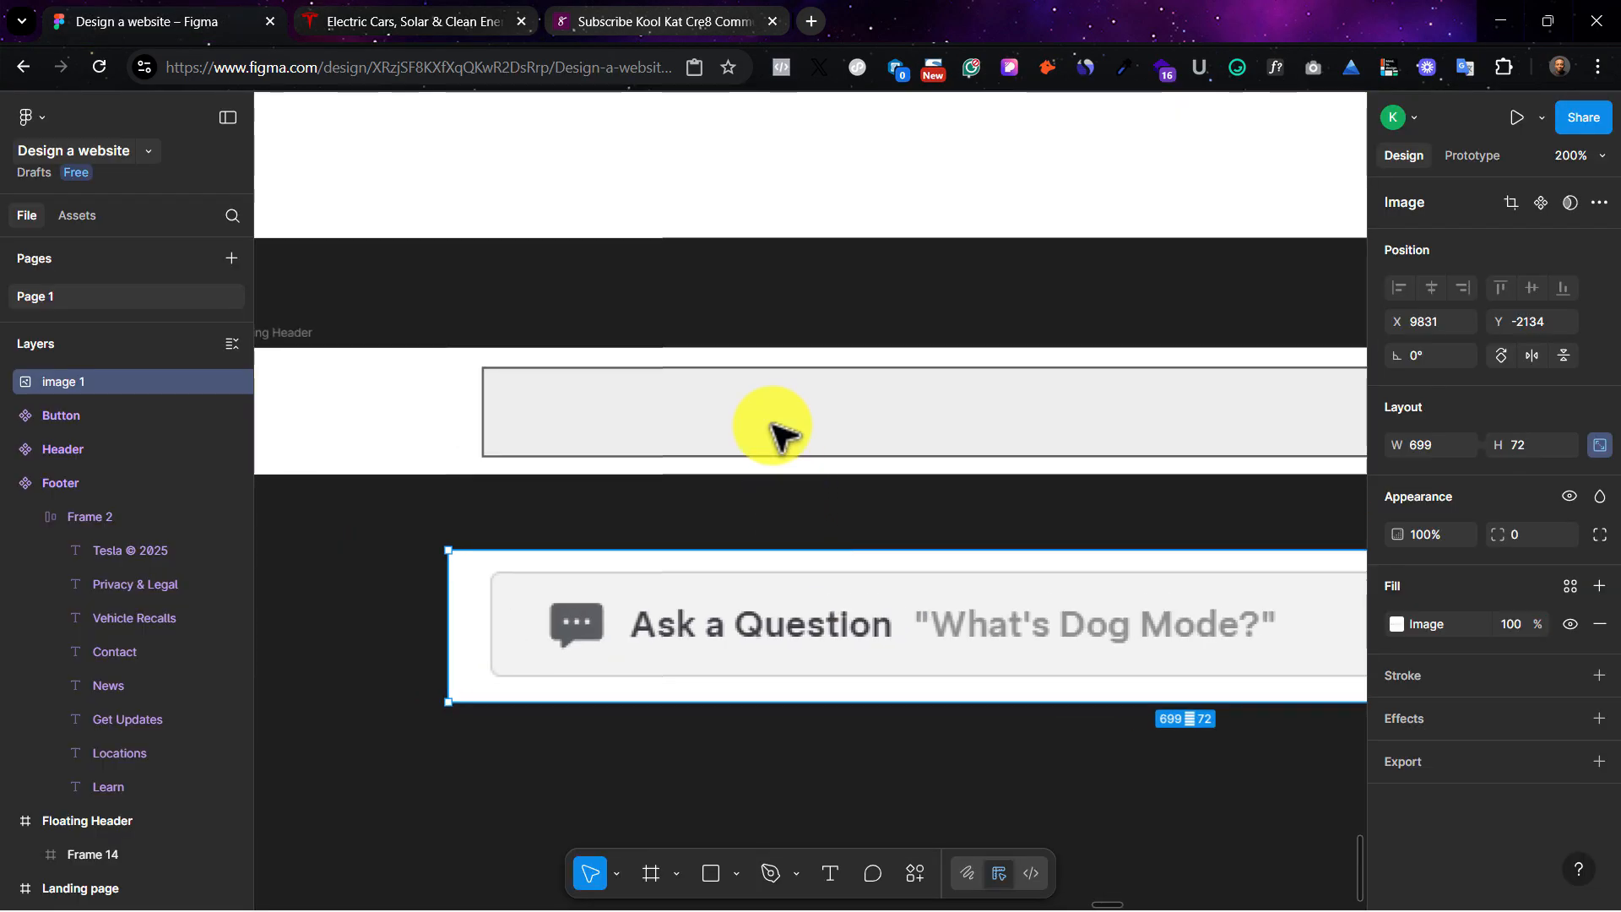
Step: Recolour the stroke of the off-white frame to D0D1D2, sampled from the border in the reference image
left_click(772, 430)
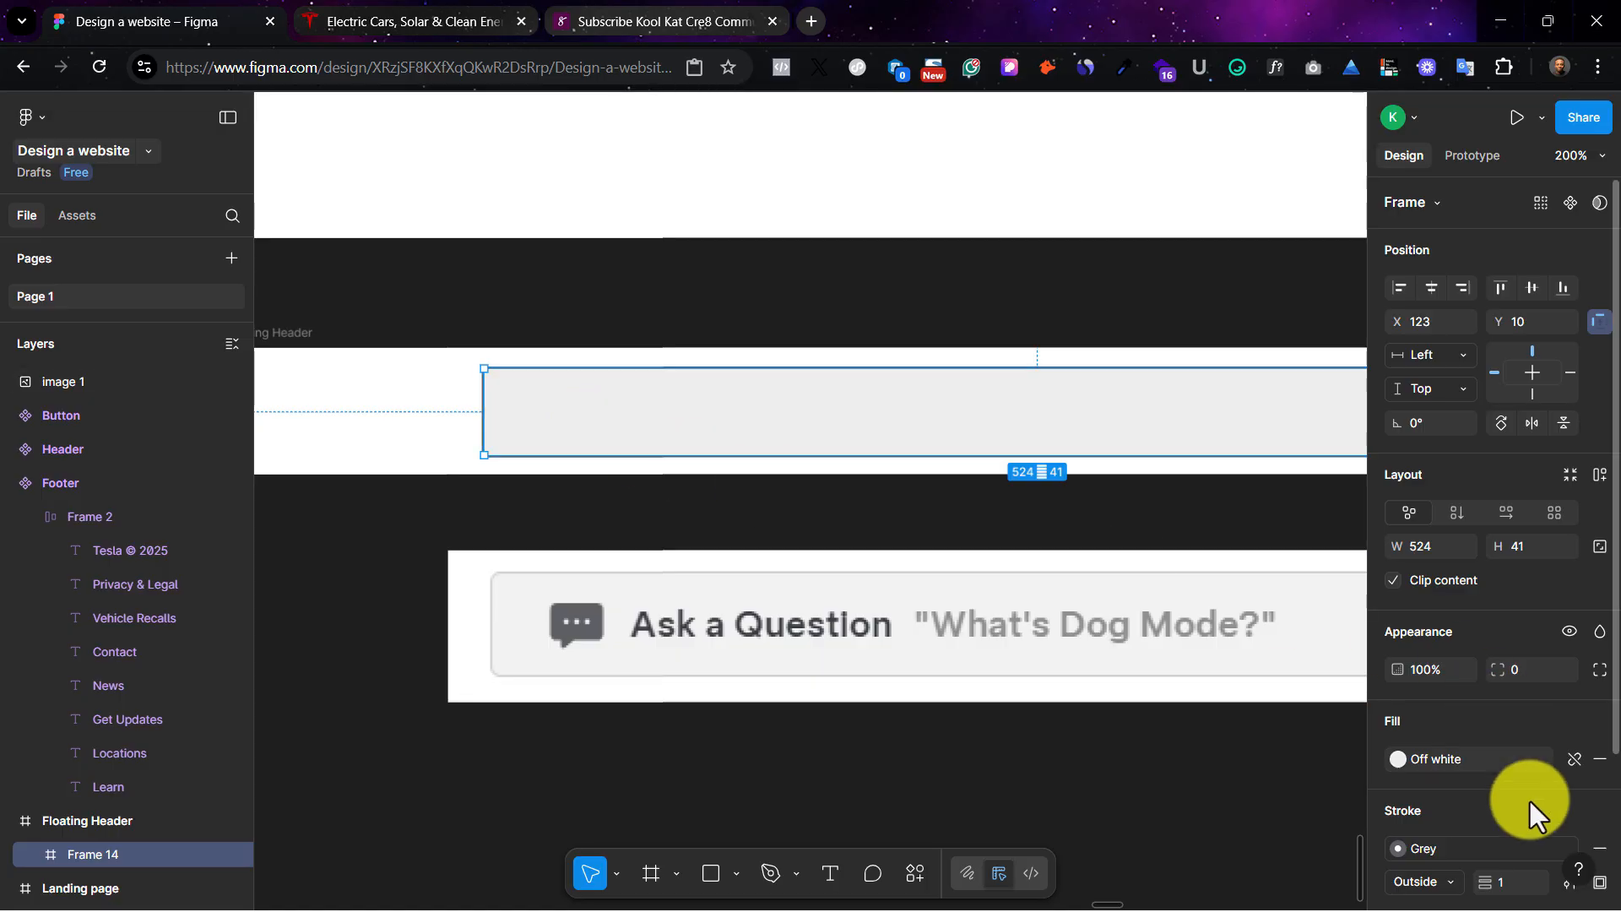
scroll(1546, 824, "down", 3)
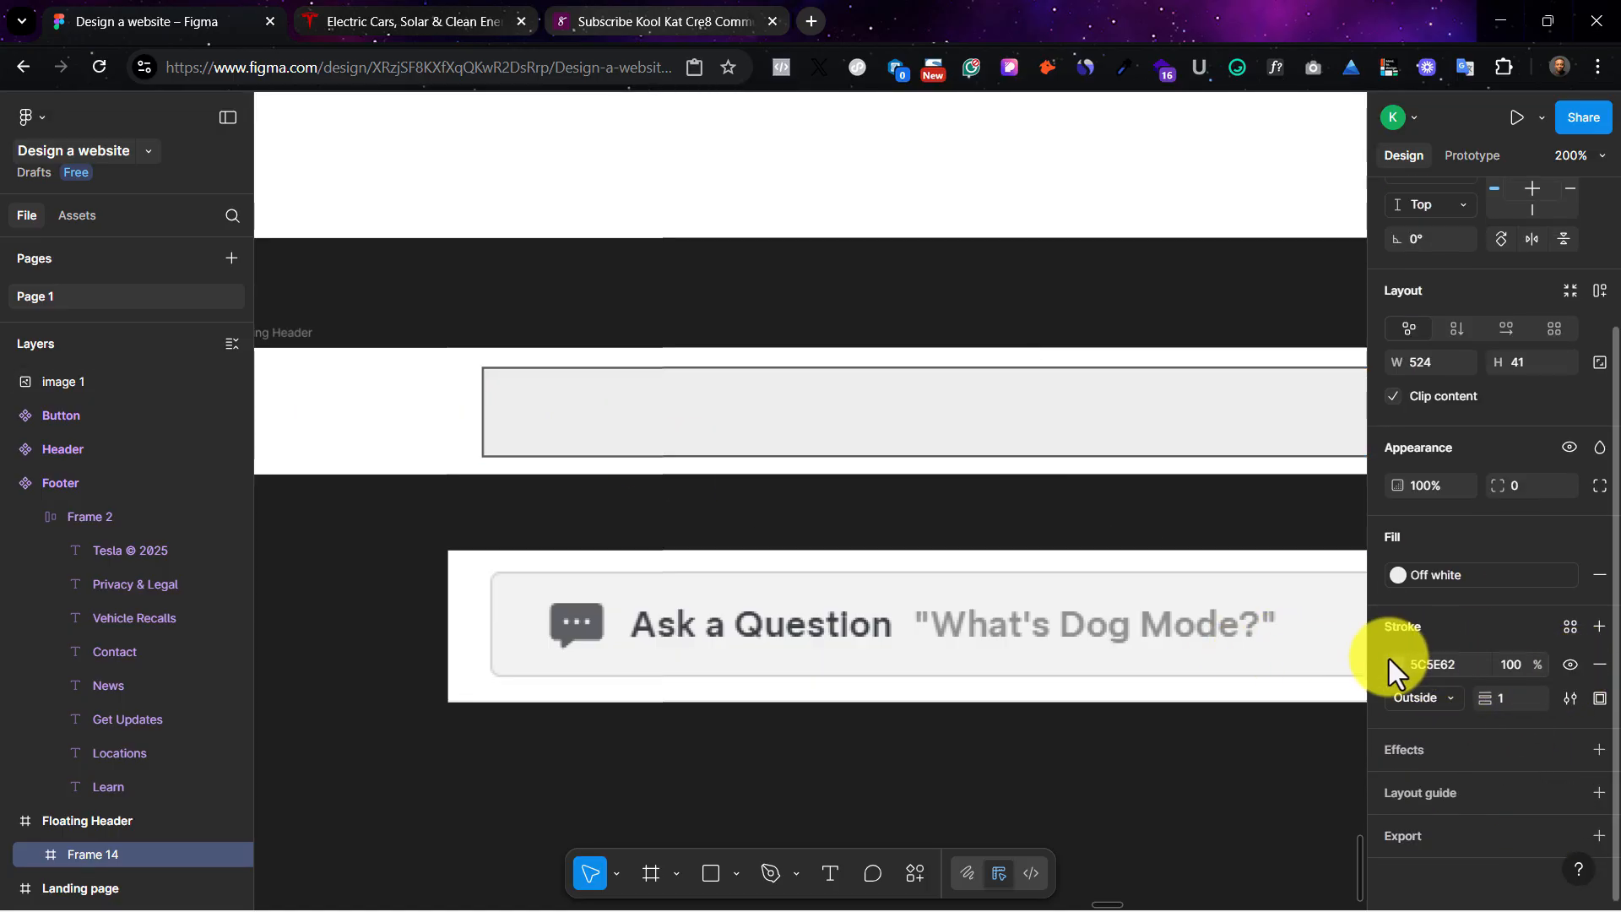
left_click(1393, 665)
left_click(1139, 701)
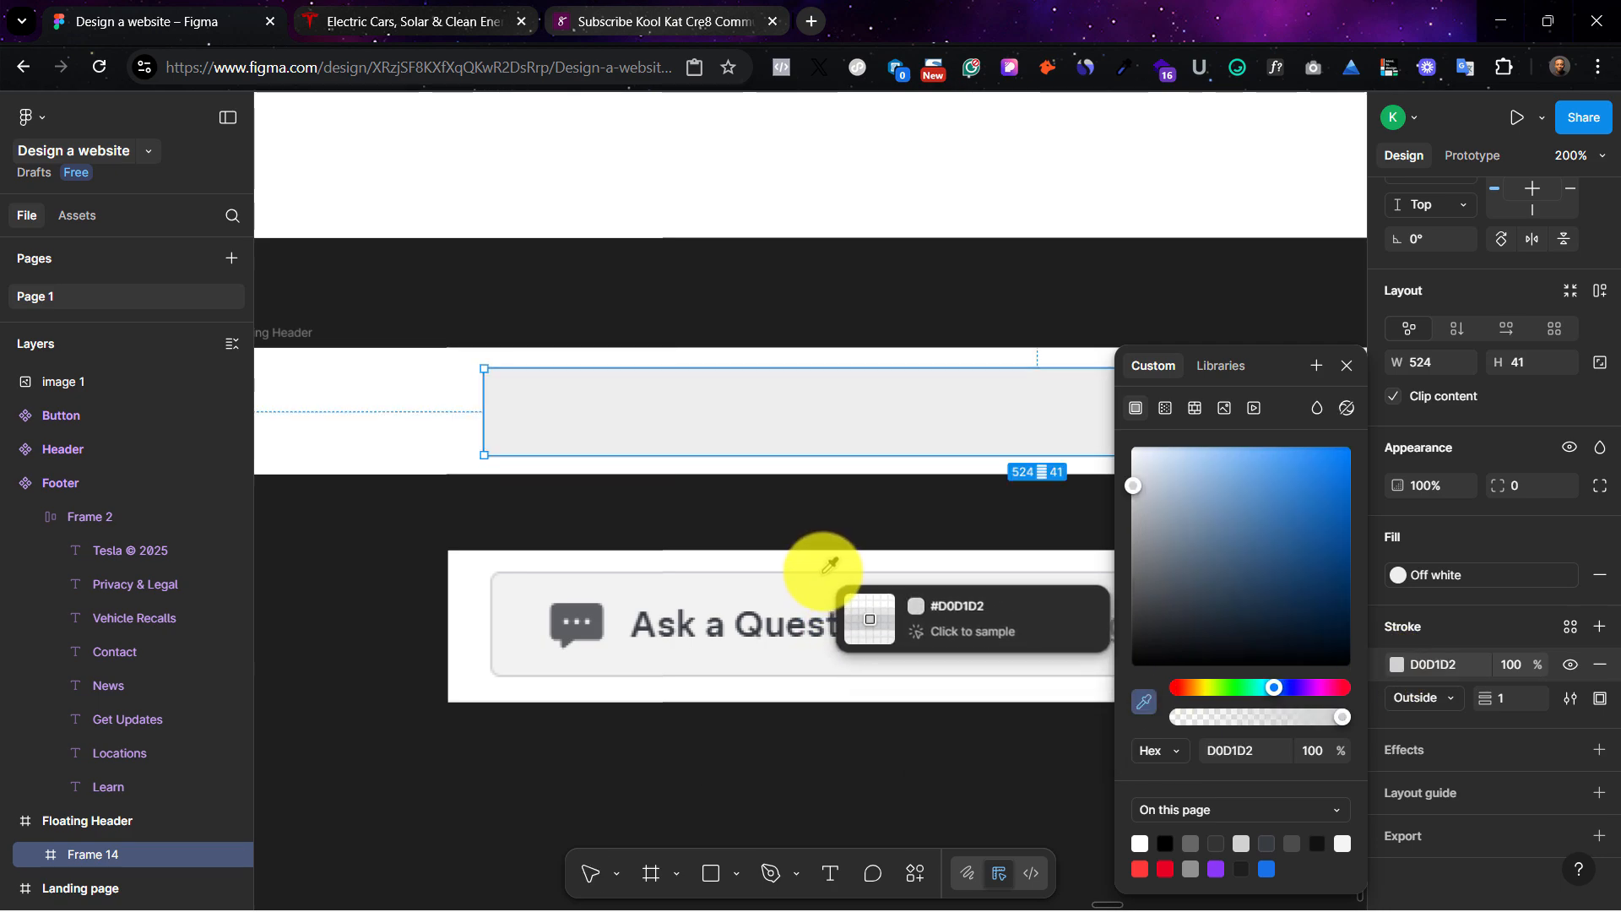
key("Escape")
left_click(845, 740)
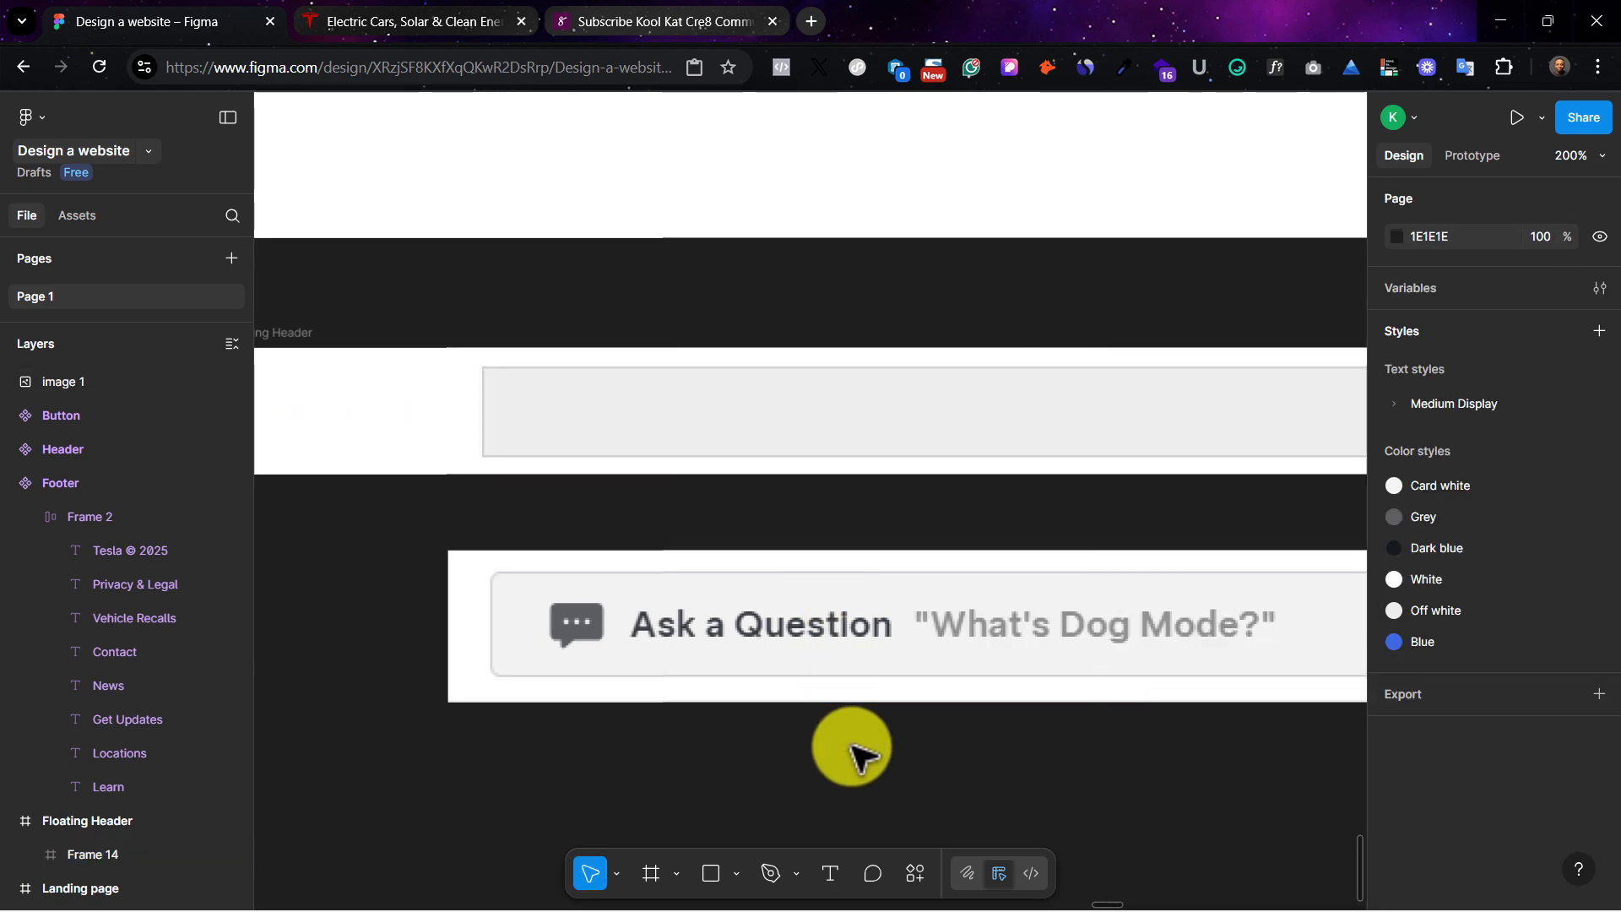
Step: Round the corners of the off-white frame with a radius of 4
left_click(742, 448)
scroll(1494, 852, "down", 2)
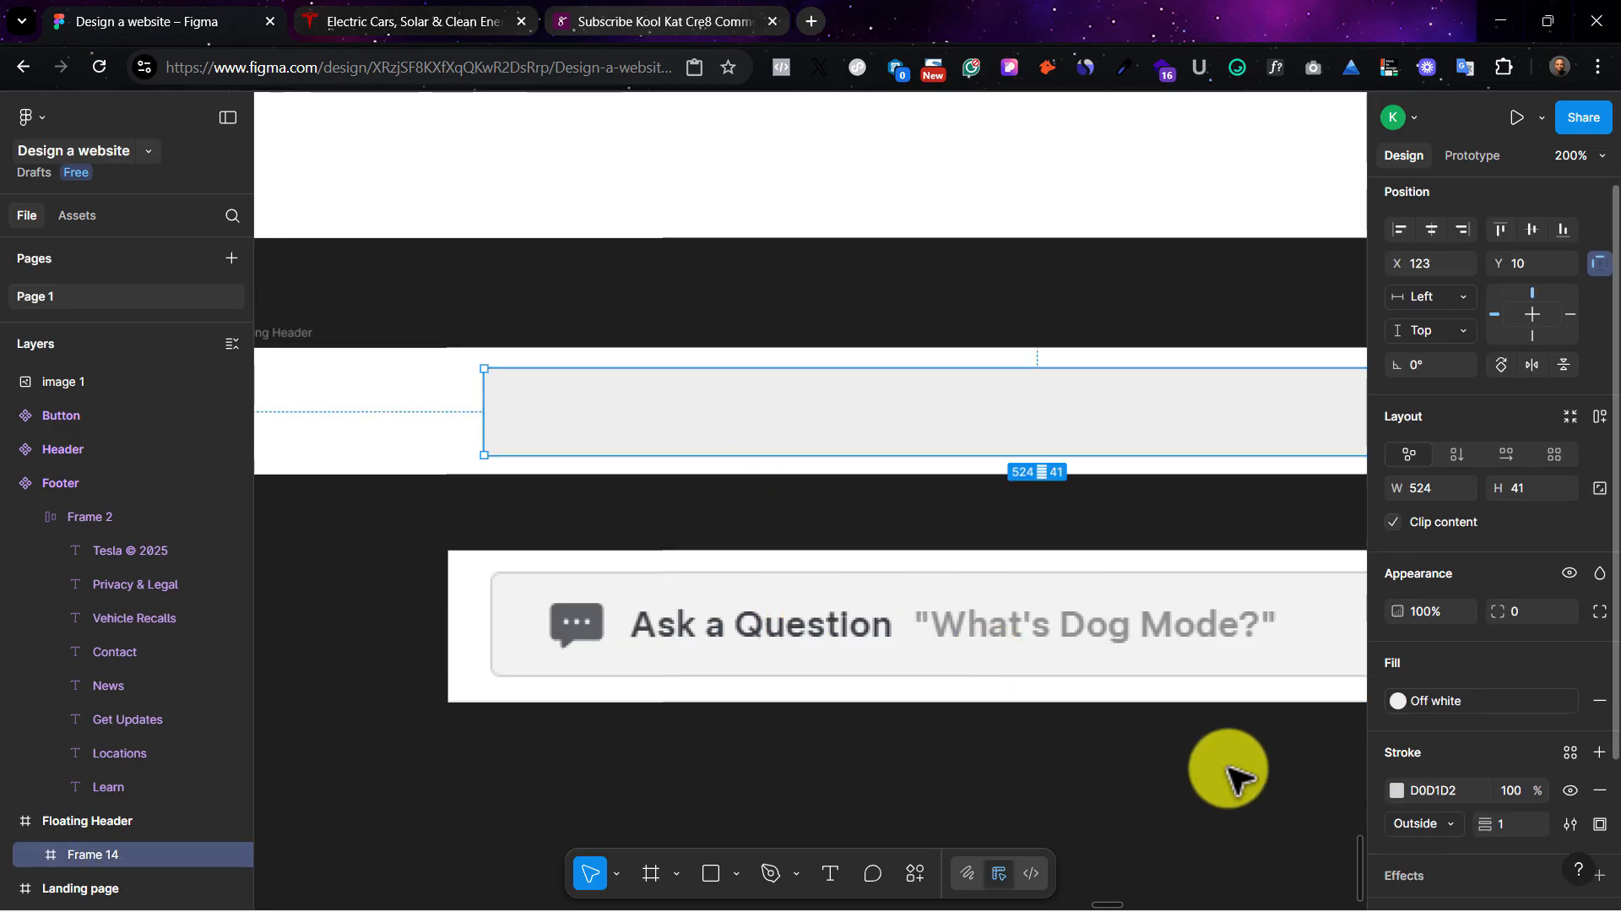
scroll(861, 713, "right", 5)
scroll(857, 718, "left", 4)
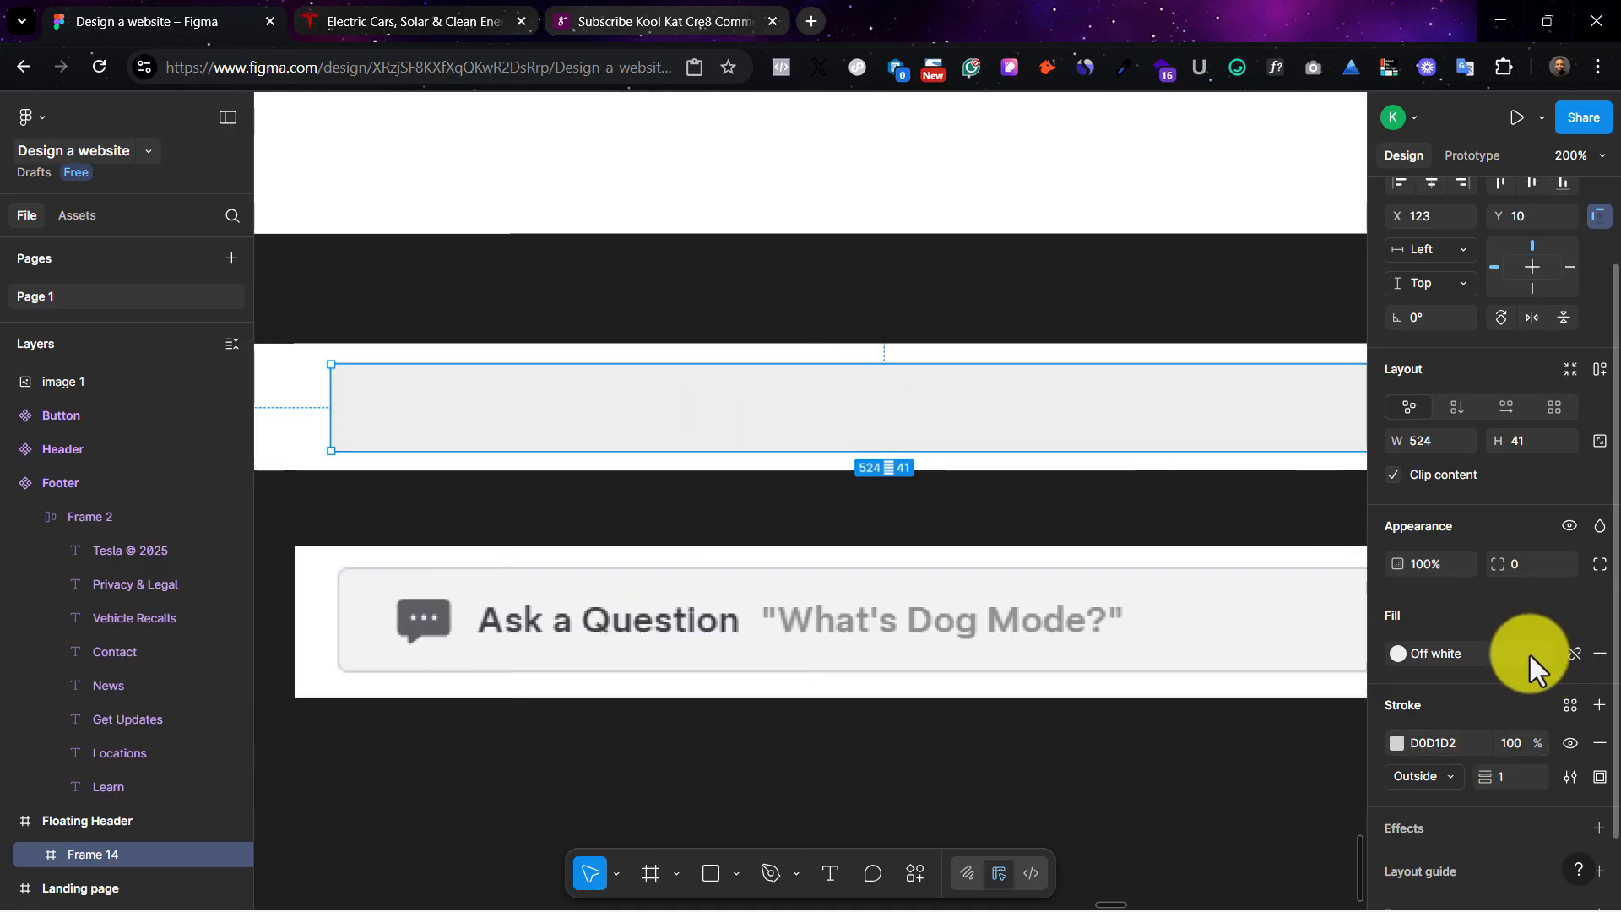
left_click(1527, 561)
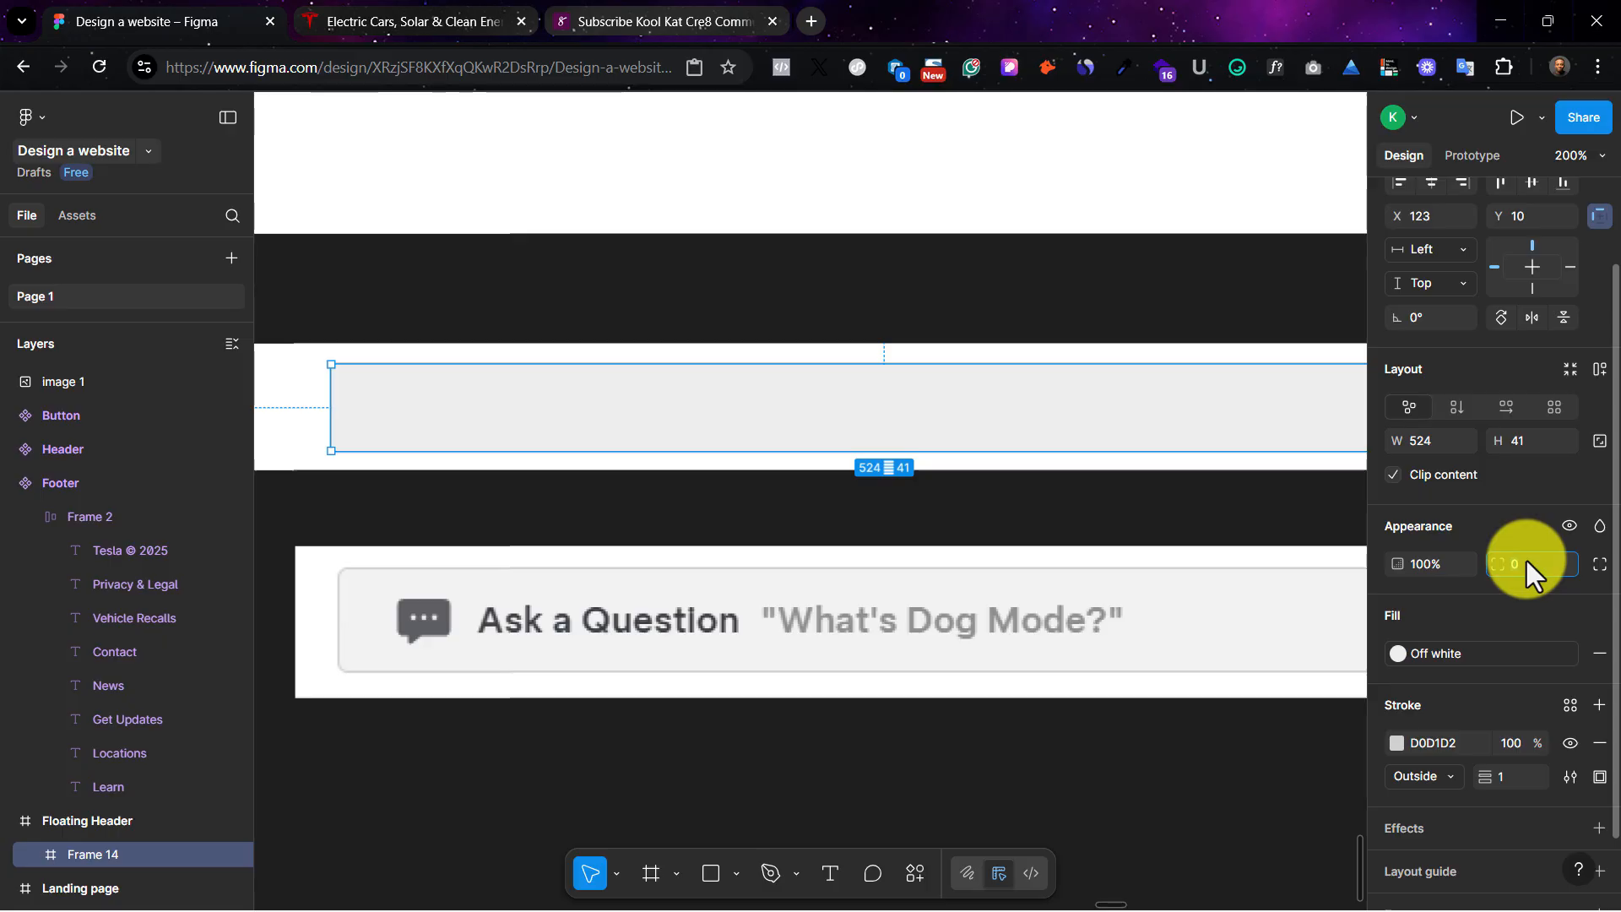
left_click(572, 733)
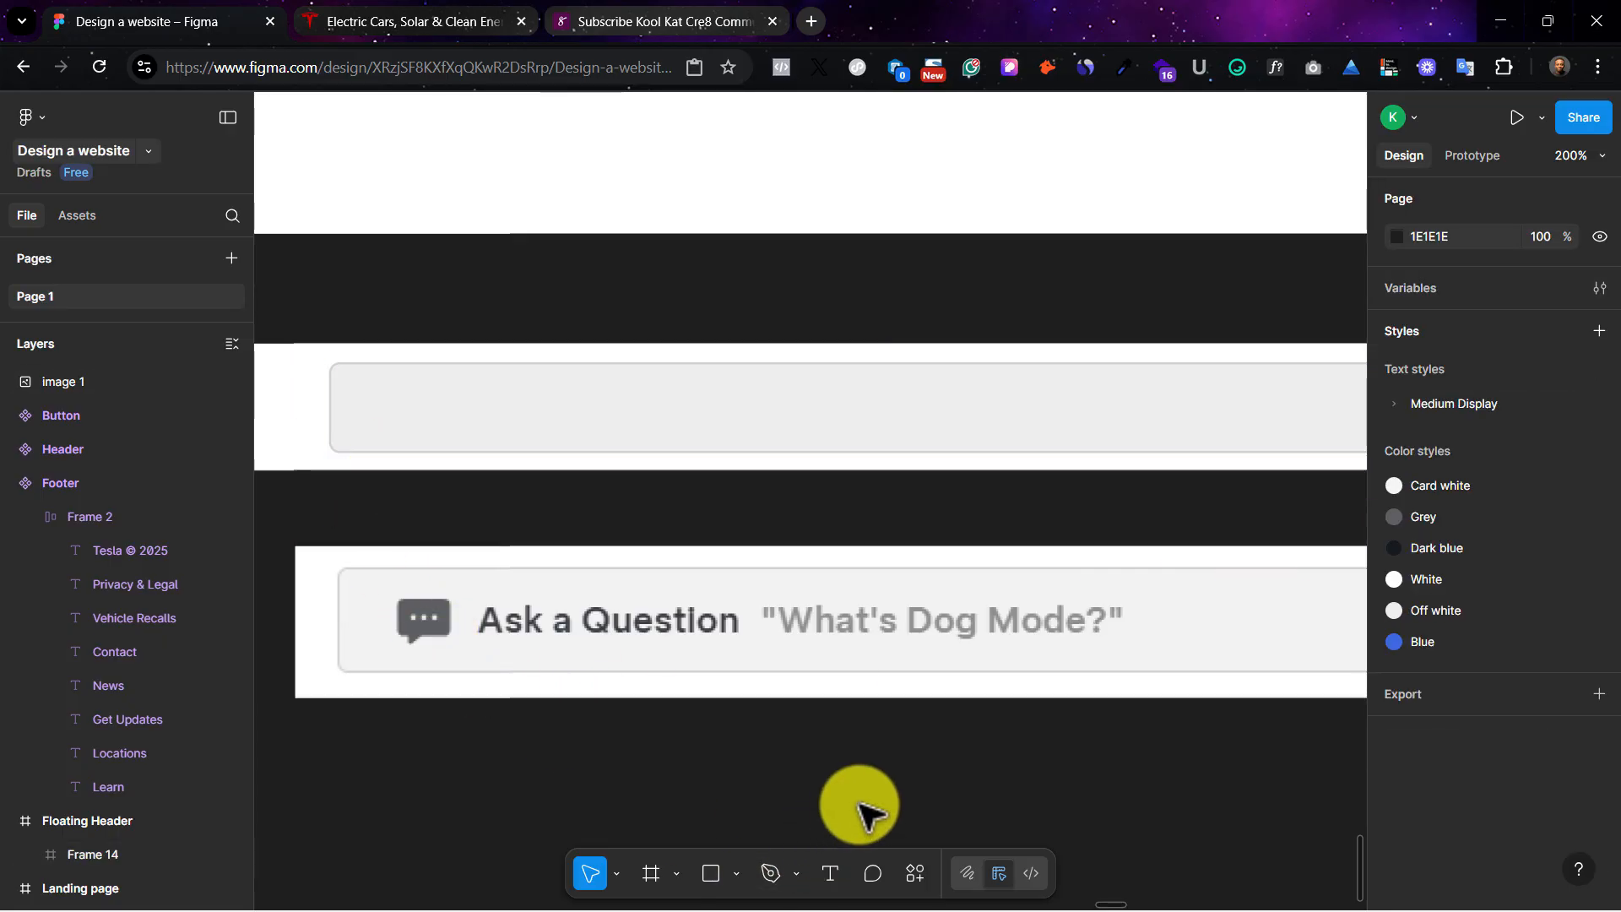
Step: Add the text "Ask a Question" inside the off-white frame and move it to about X 58, Y 10
scroll(861, 806, "right", 5)
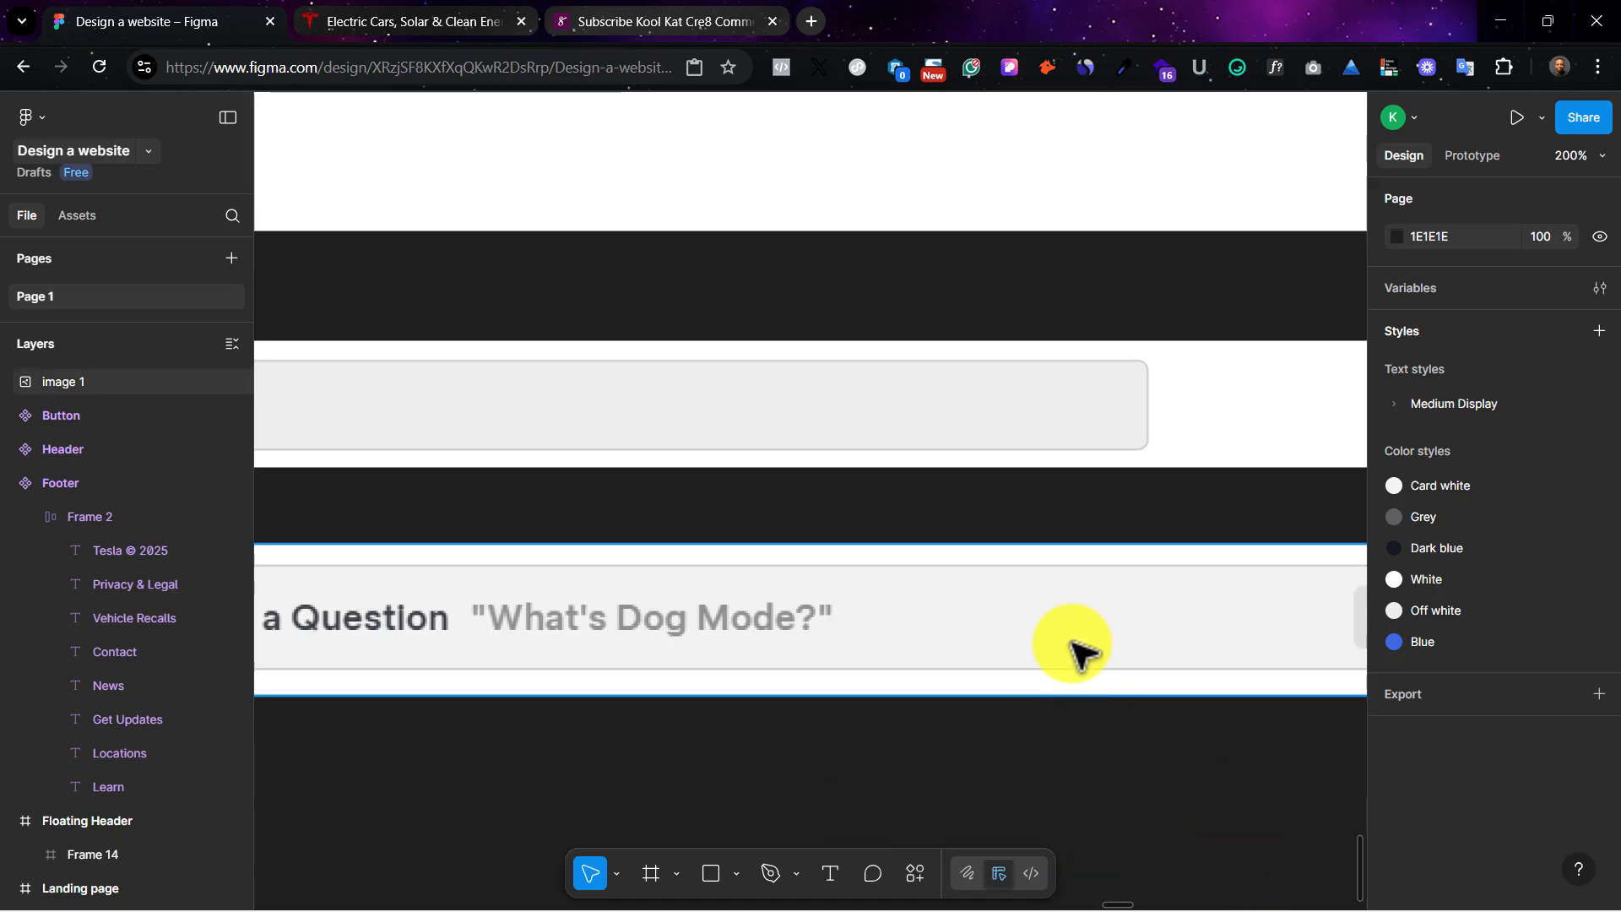
scroll(1076, 650, "left", 6)
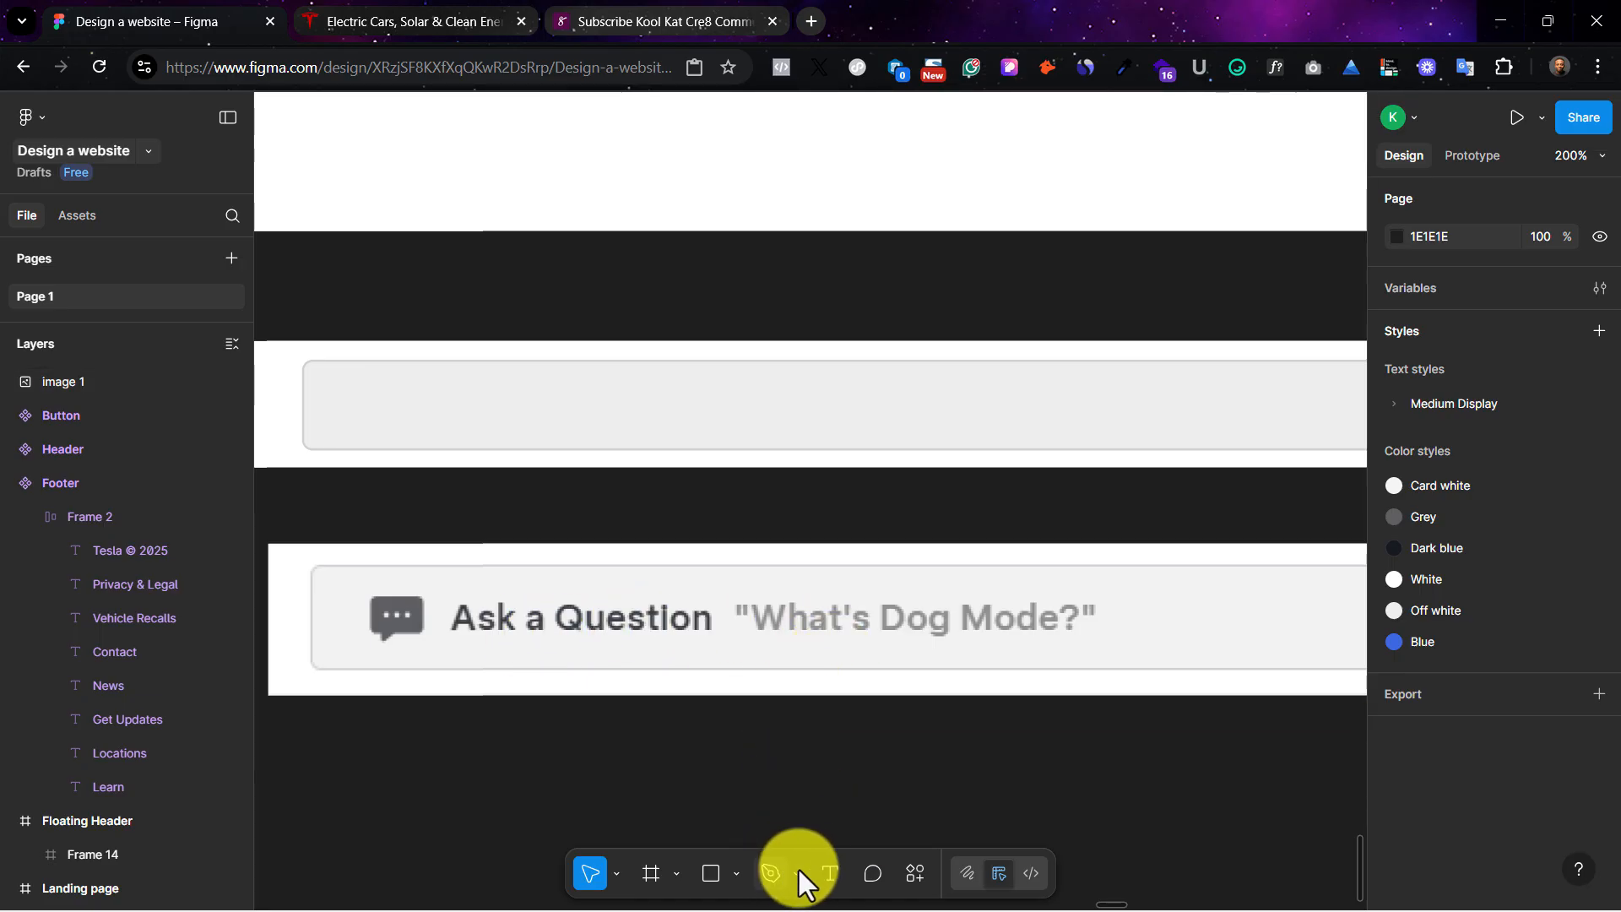
left_click(828, 873)
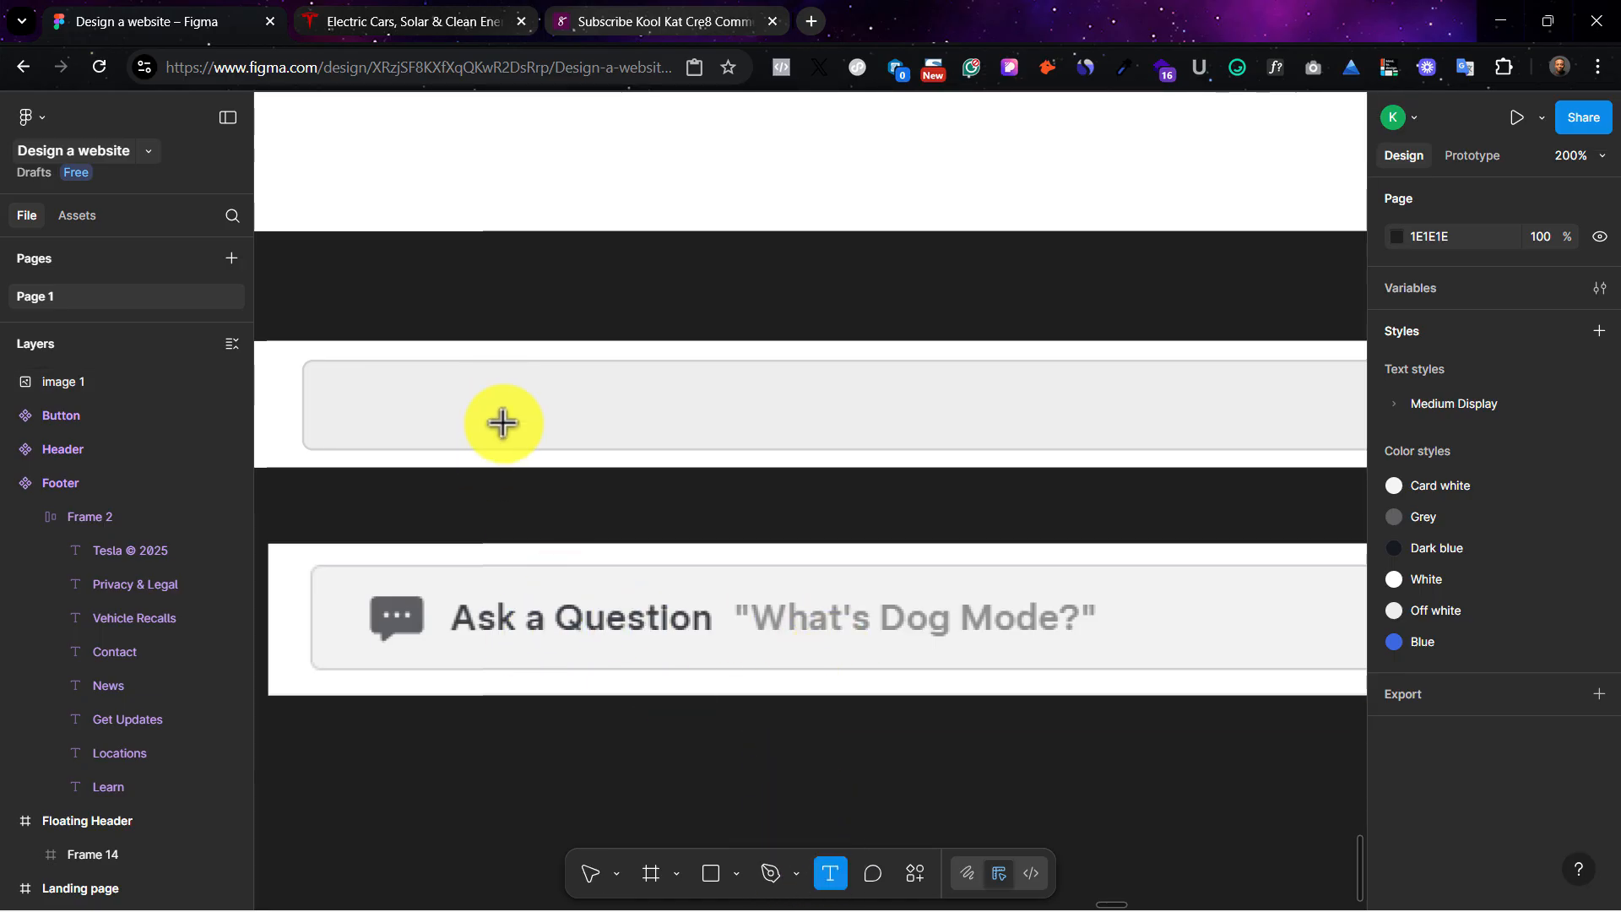
left_click(503, 422)
type("Ask a Question")
left_click(727, 774)
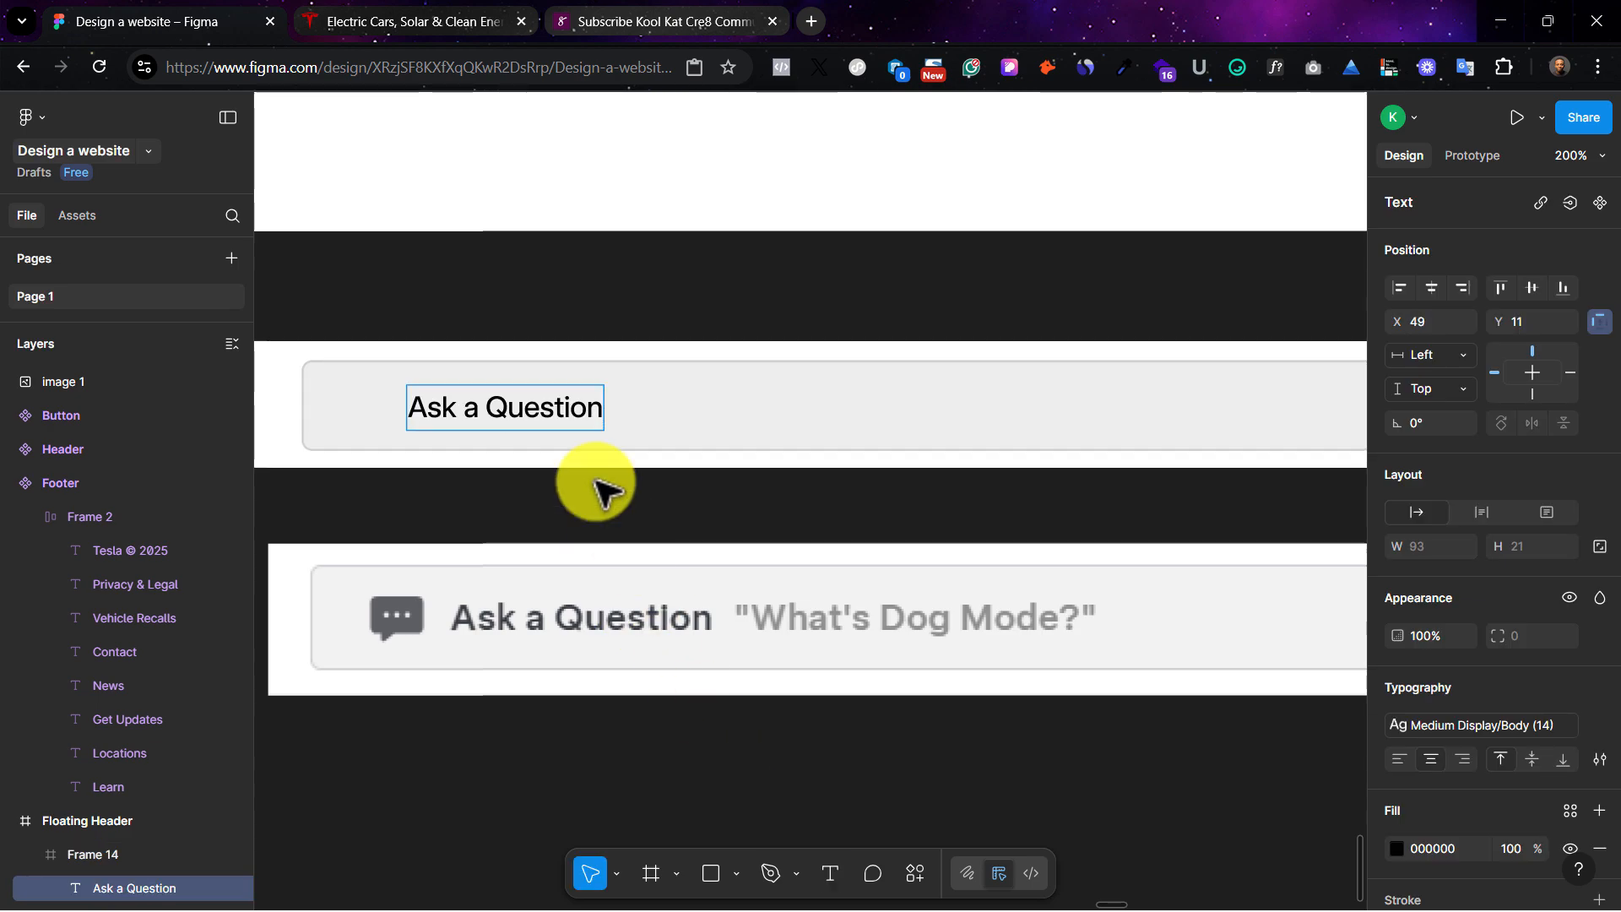
left_click_drag(547, 409, 491, 414)
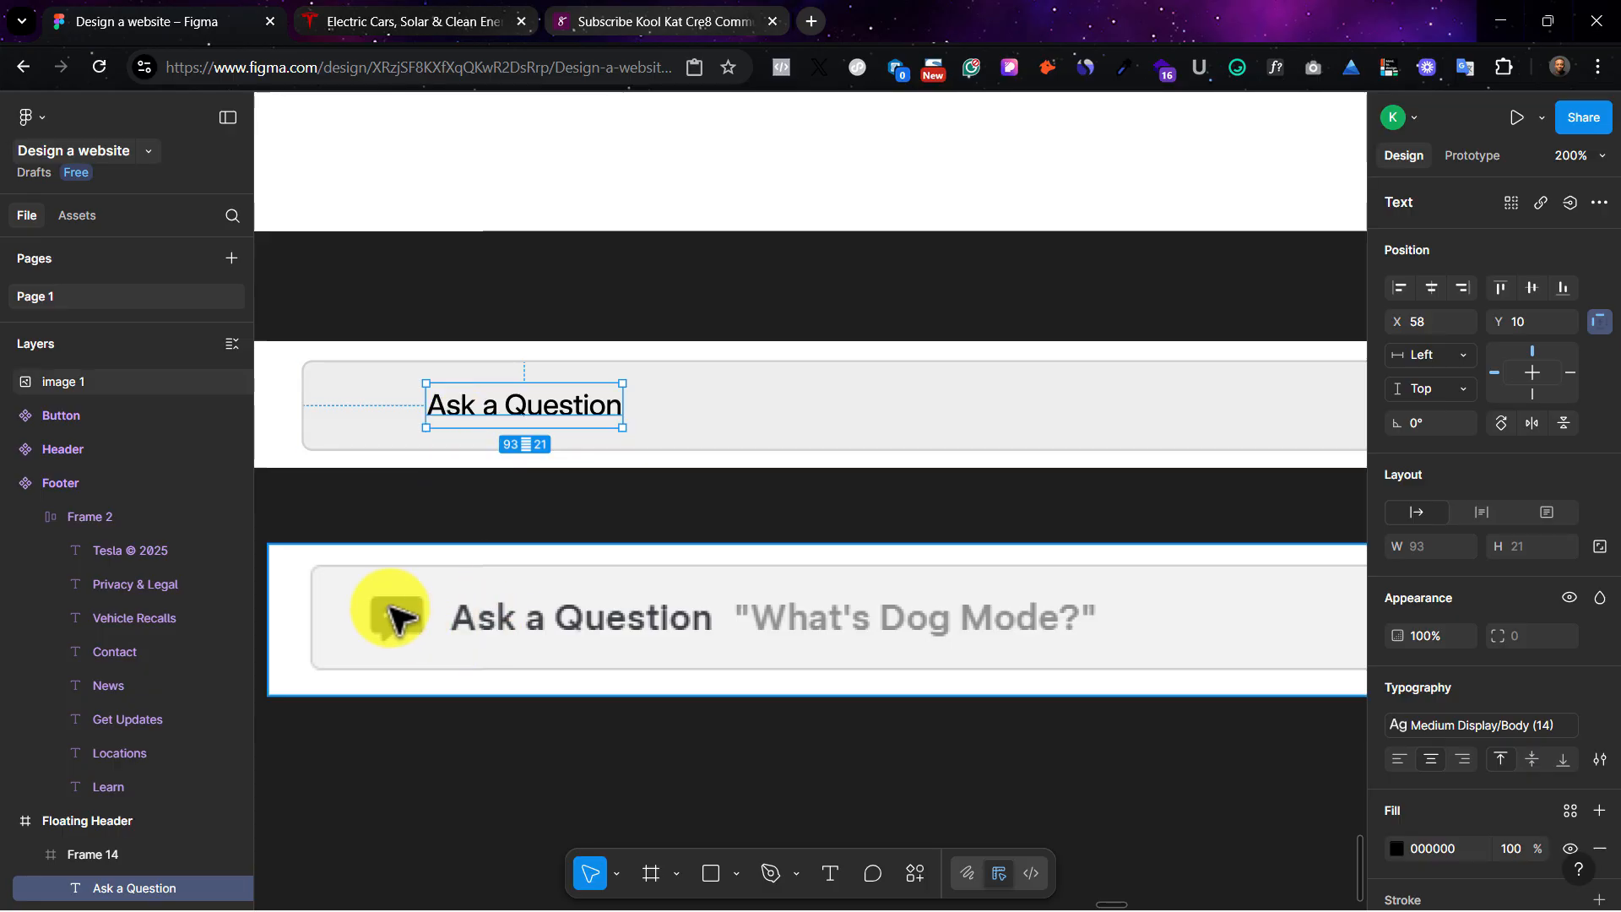
Step: Paste the chat bubble and up arrow icons into the Ask a Question frame
key("ctrl+minus")
key("ctrl+minus")
key("ctrl+minus")
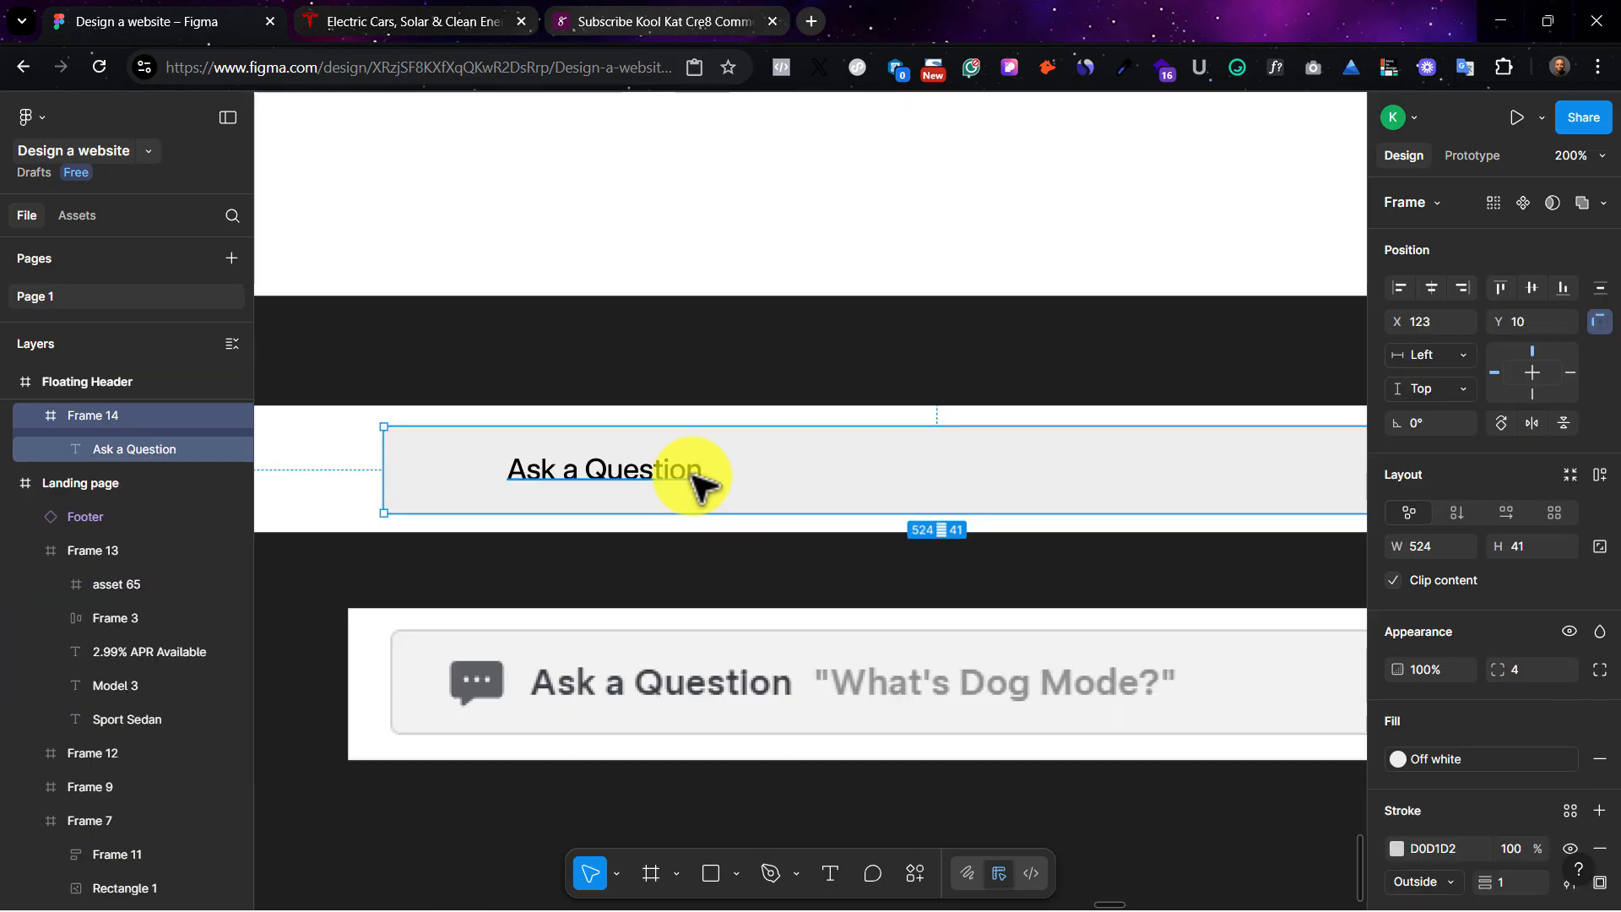
key("ctrl+v")
left_click(820, 480)
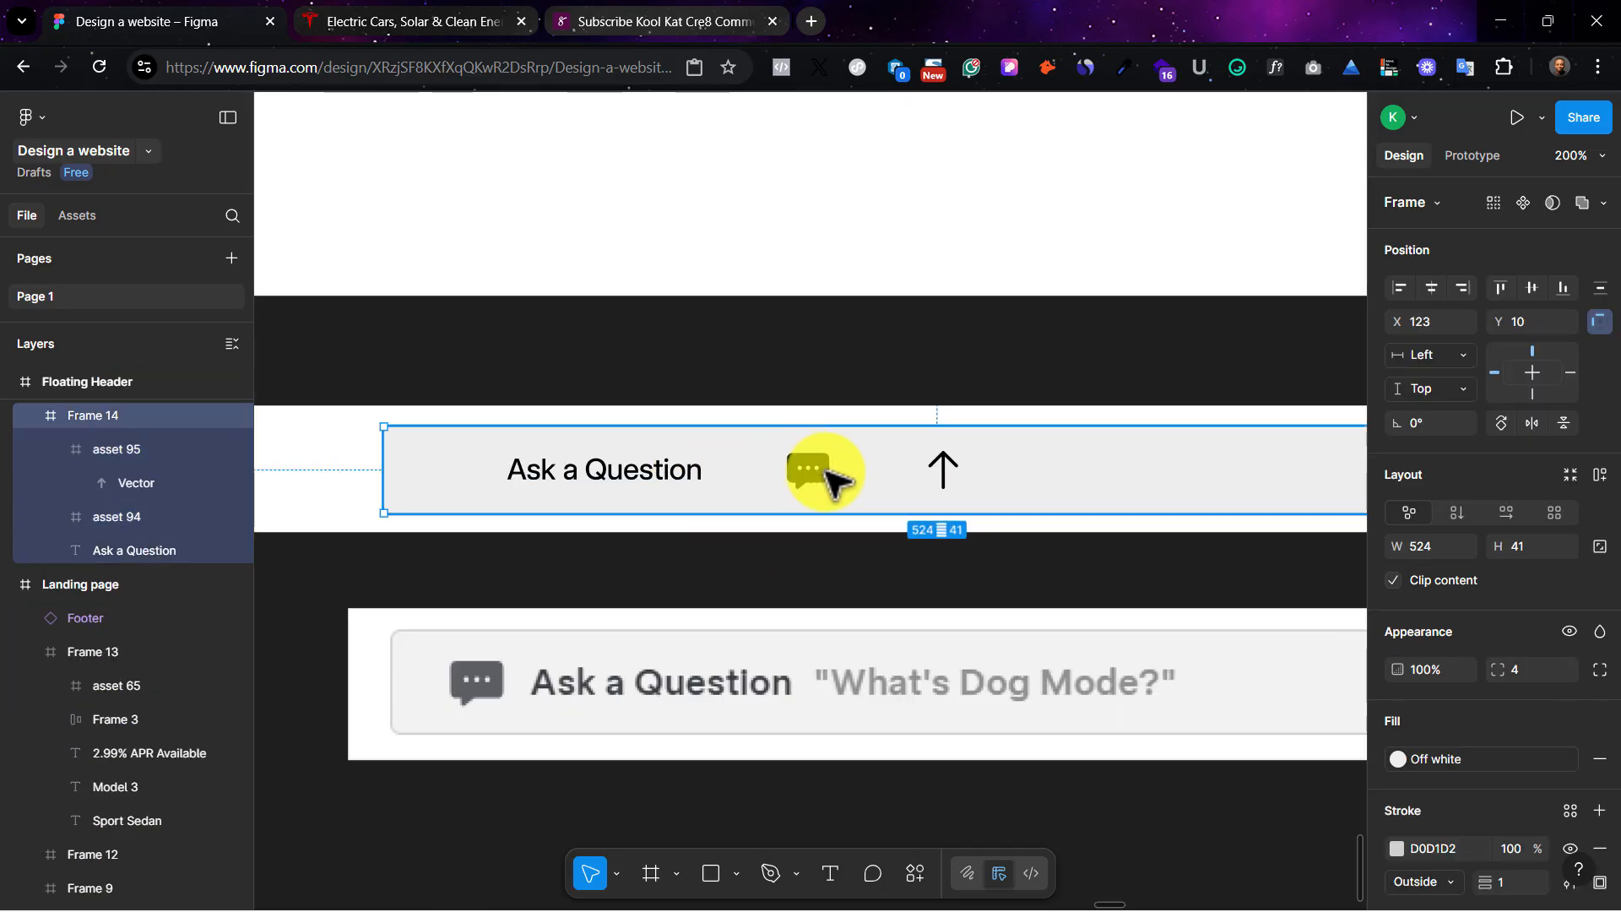
Step: Move the chat bubble icon to the left of the Ask a Question text and set the text beside it at about X 52
double_click(825, 471)
left_click_drag(826, 471, 469, 471)
left_click(553, 471)
key("shift+Left")
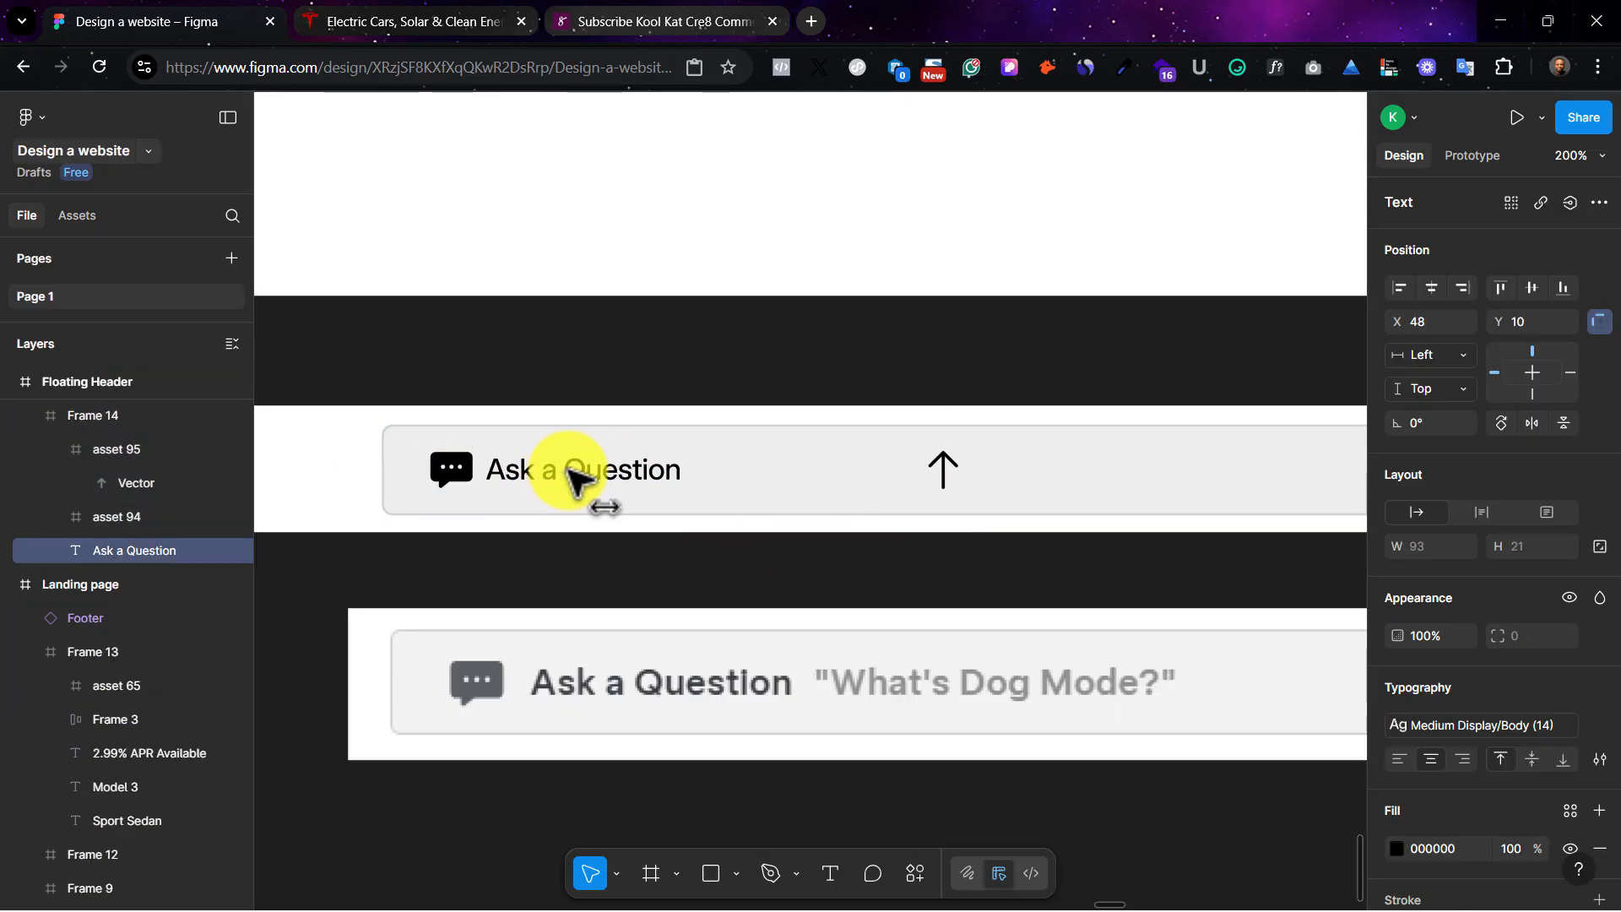
left_click_drag(570, 479, 595, 483)
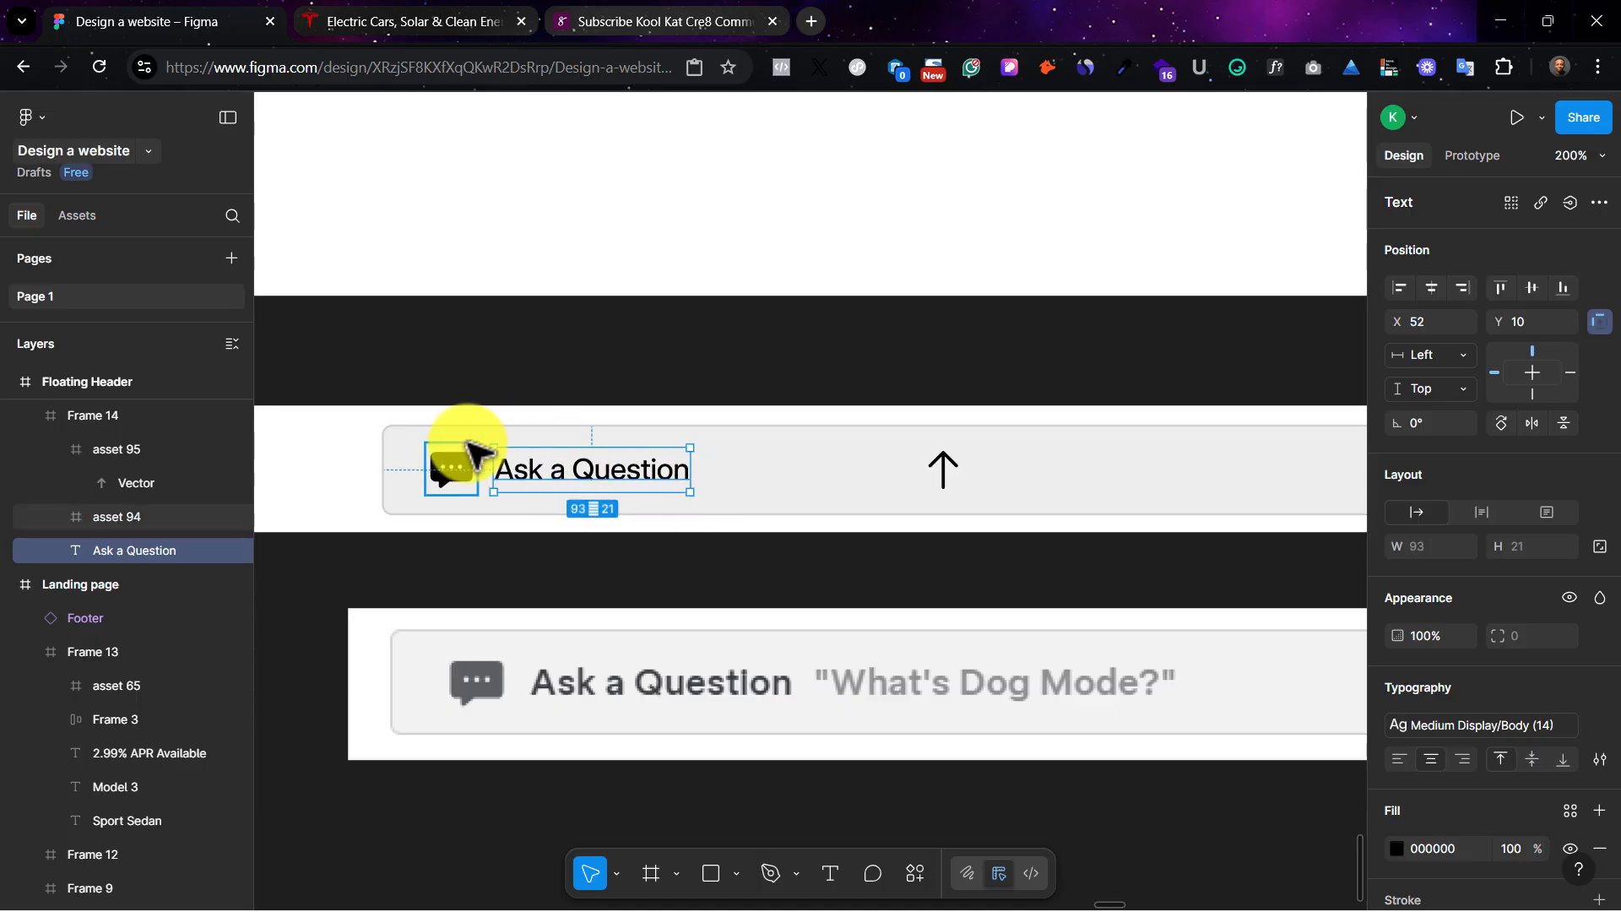
Step: Recolour the chat bubble icon to dark grey to match the reference image
left_click(453, 463)
scroll(1452, 754, "down", 2)
scroll(1457, 752, "down", 1)
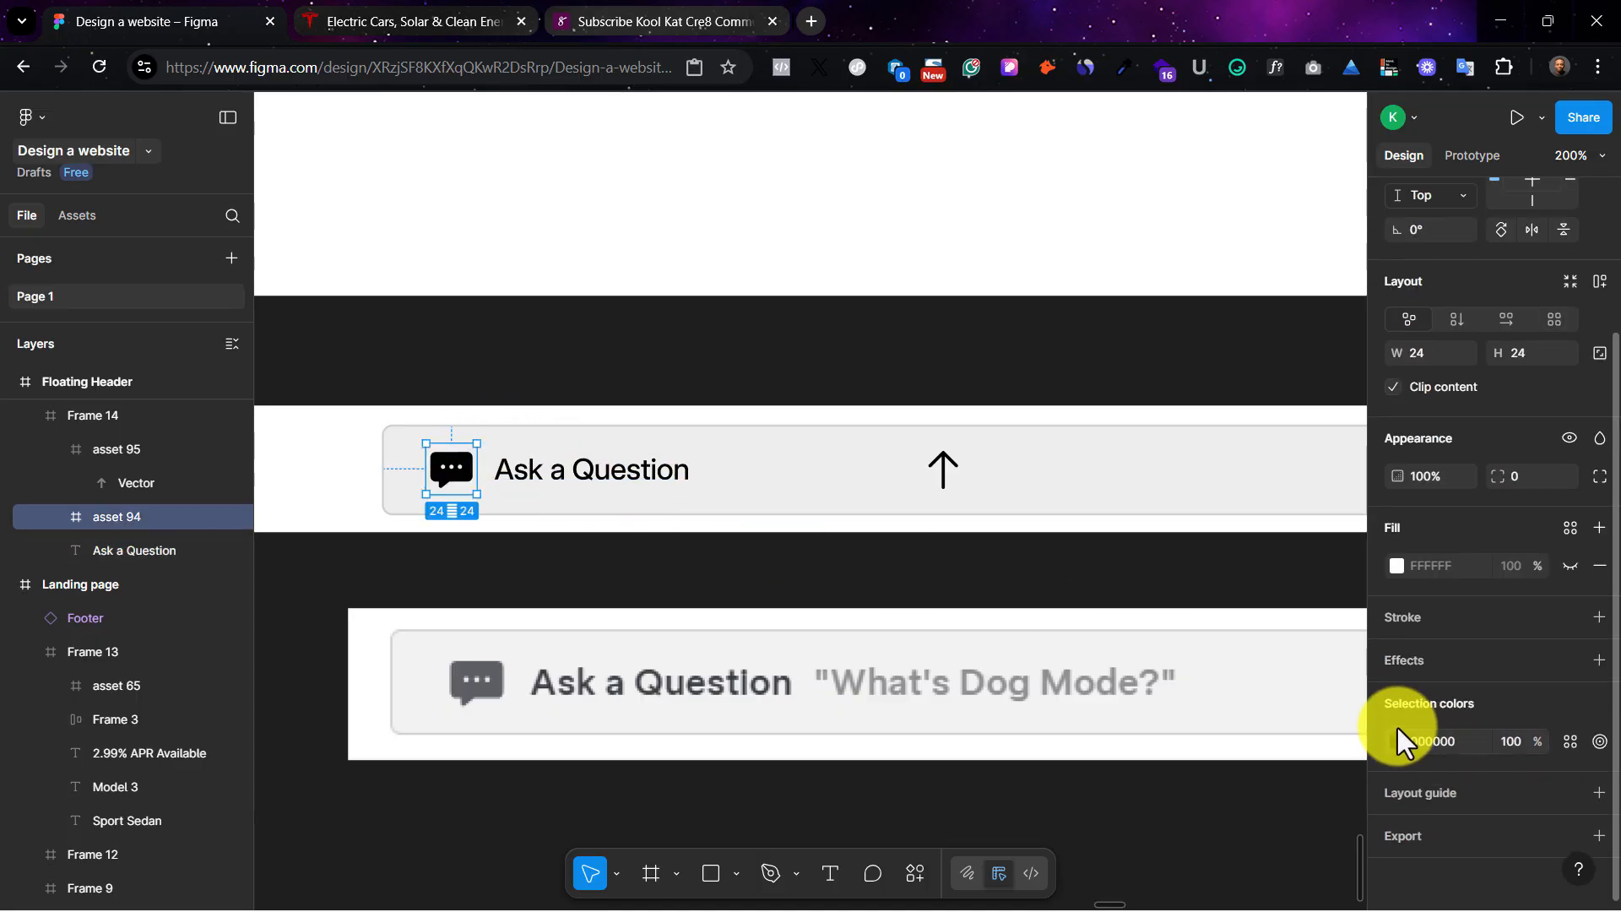
left_click(1398, 741)
left_click(1212, 749)
left_click(867, 771)
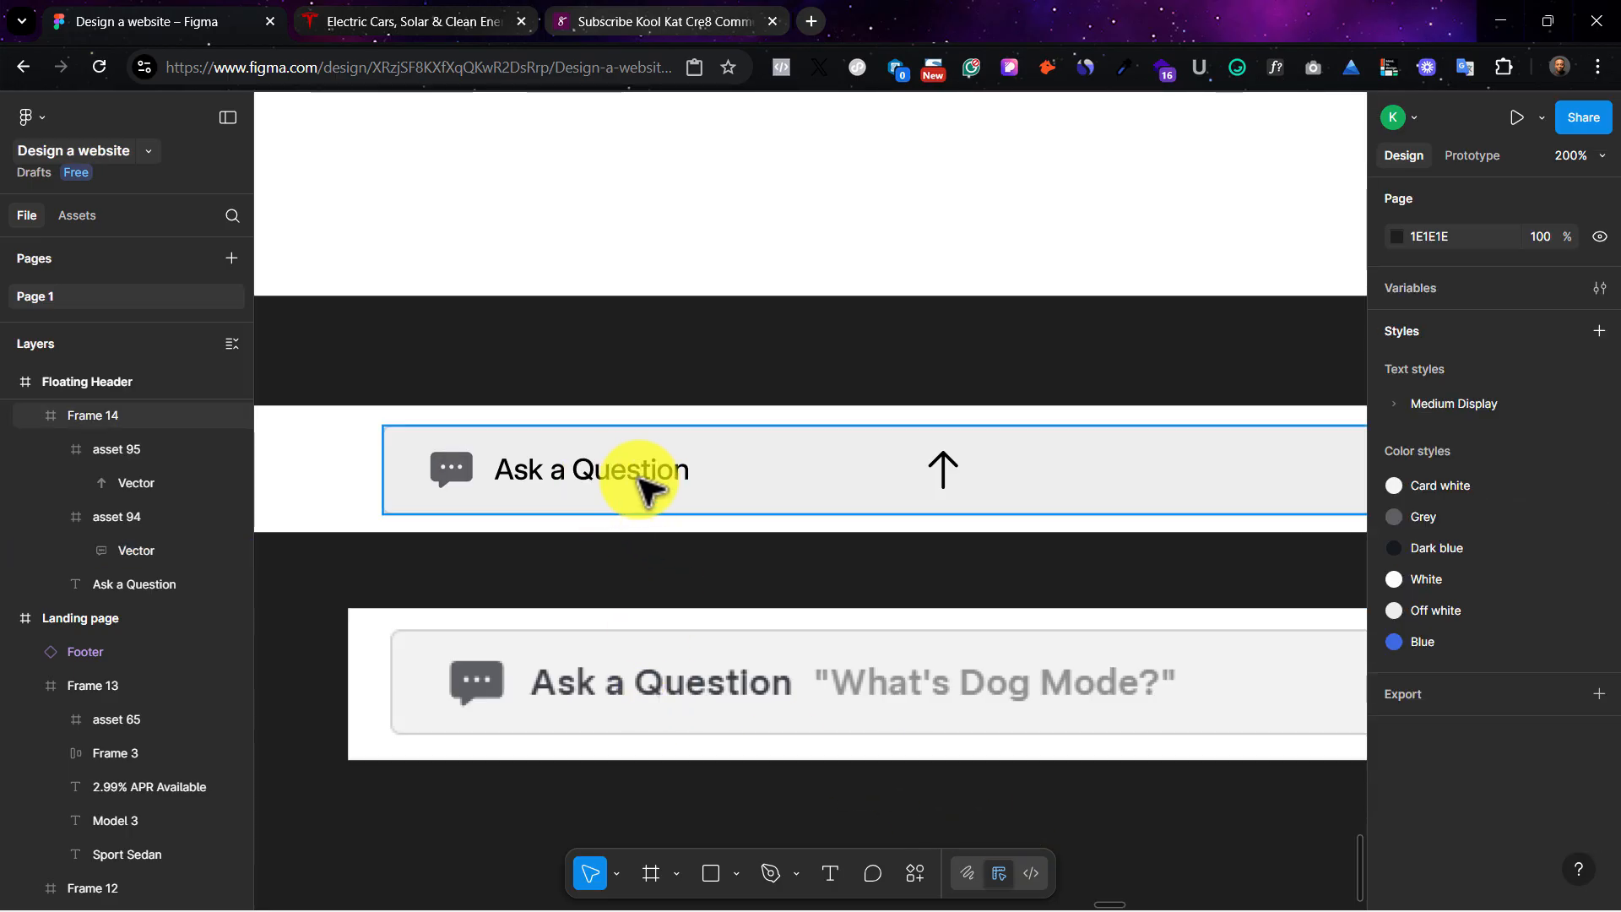
Step: Move the up arrow icon to the right end of the Ask a Question frame, at about X 475, Y 8
scroll(943, 510, "right", 2)
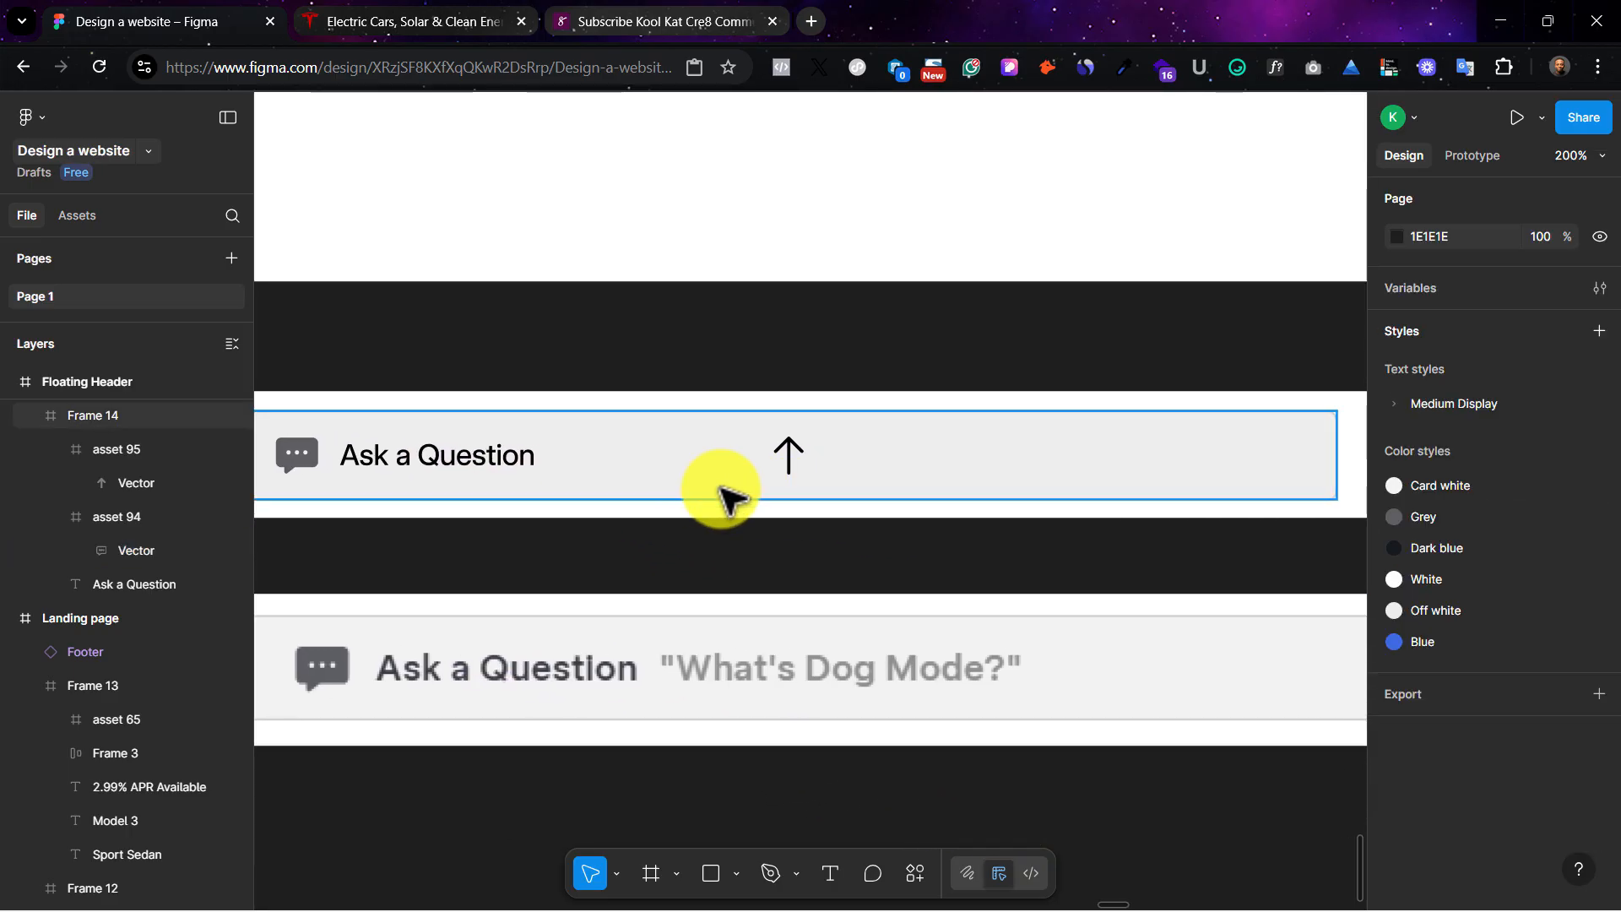
scroll(667, 491, "right", 1)
scroll(667, 494, "right", 3)
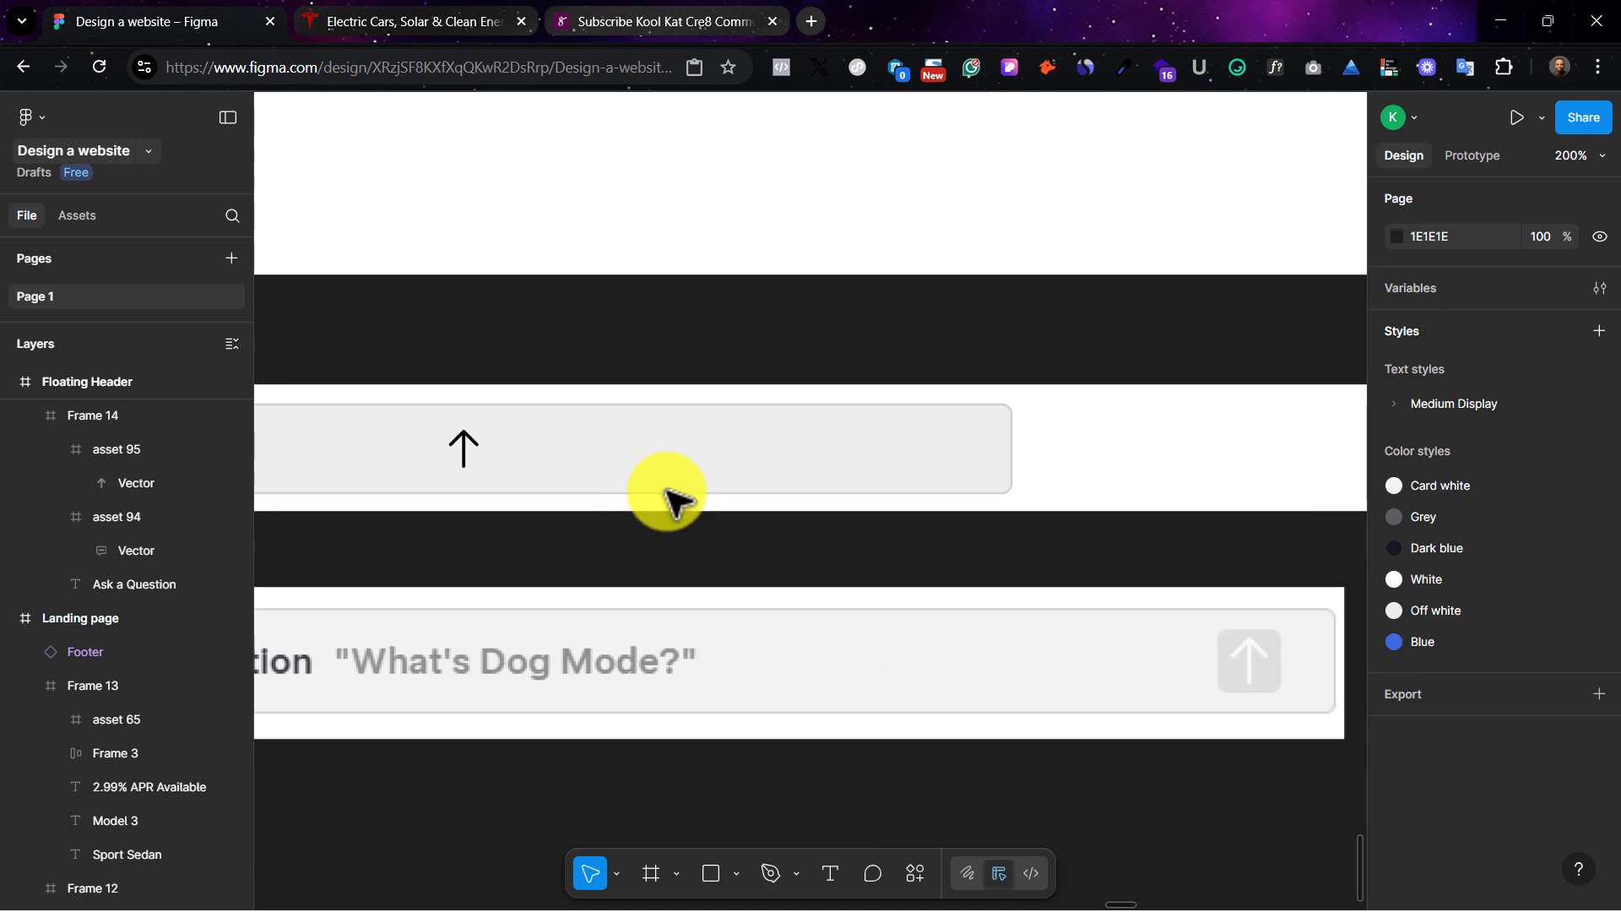
scroll(667, 493, "left", 1)
left_click_drag(519, 457, 987, 451)
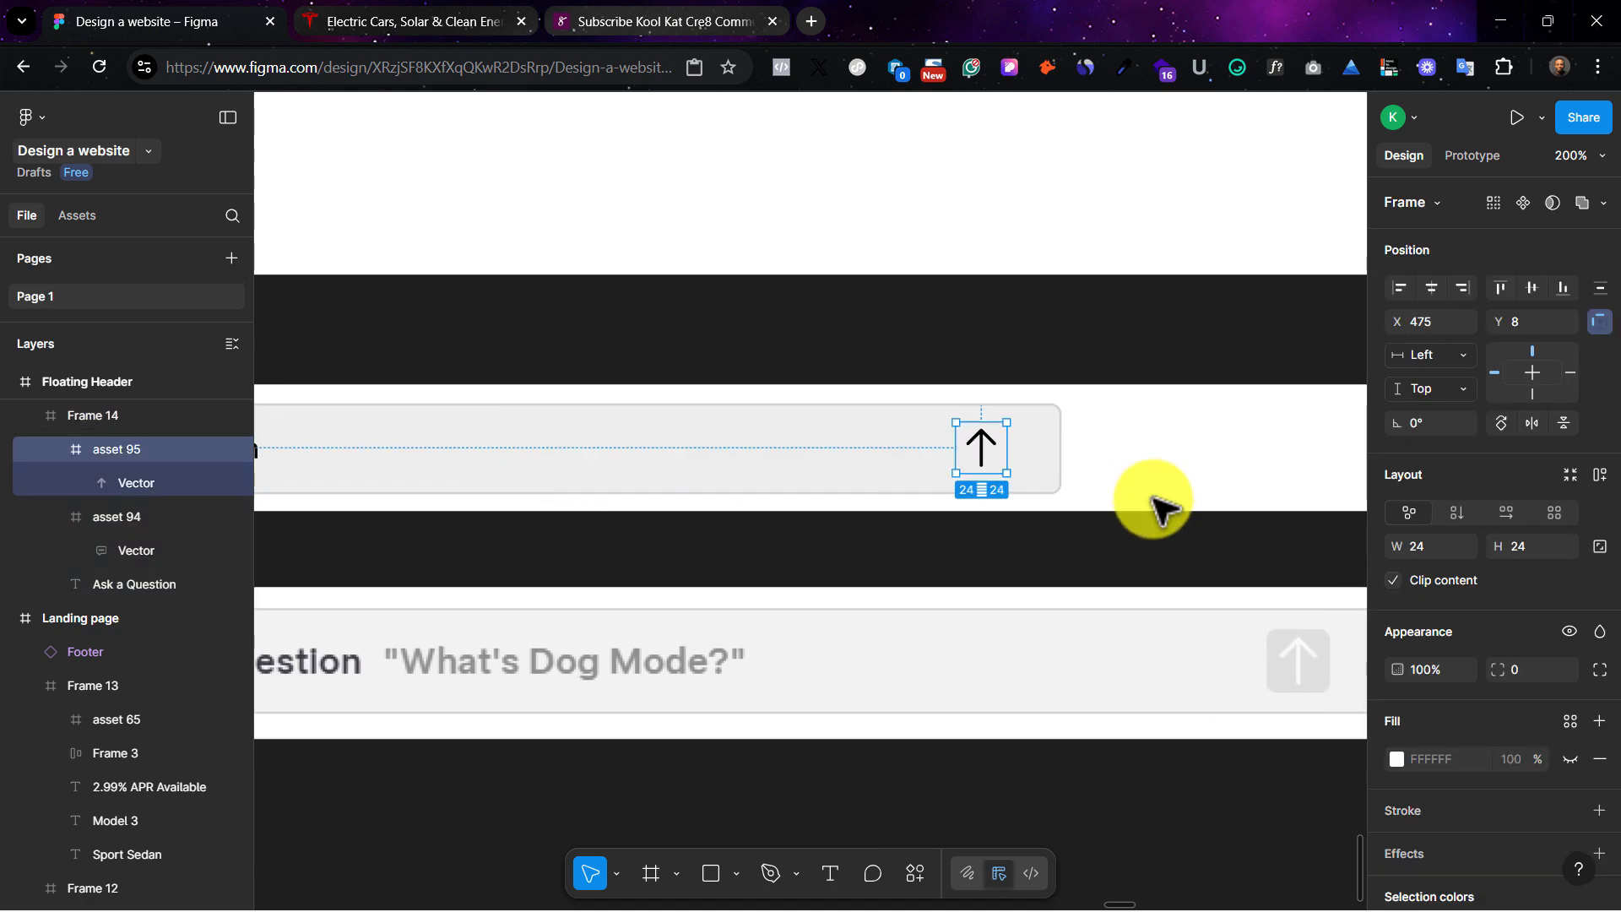
Step: Fill the up arrow icon's frame with the Grey style and select the arrow vector inside it
left_click(1398, 758)
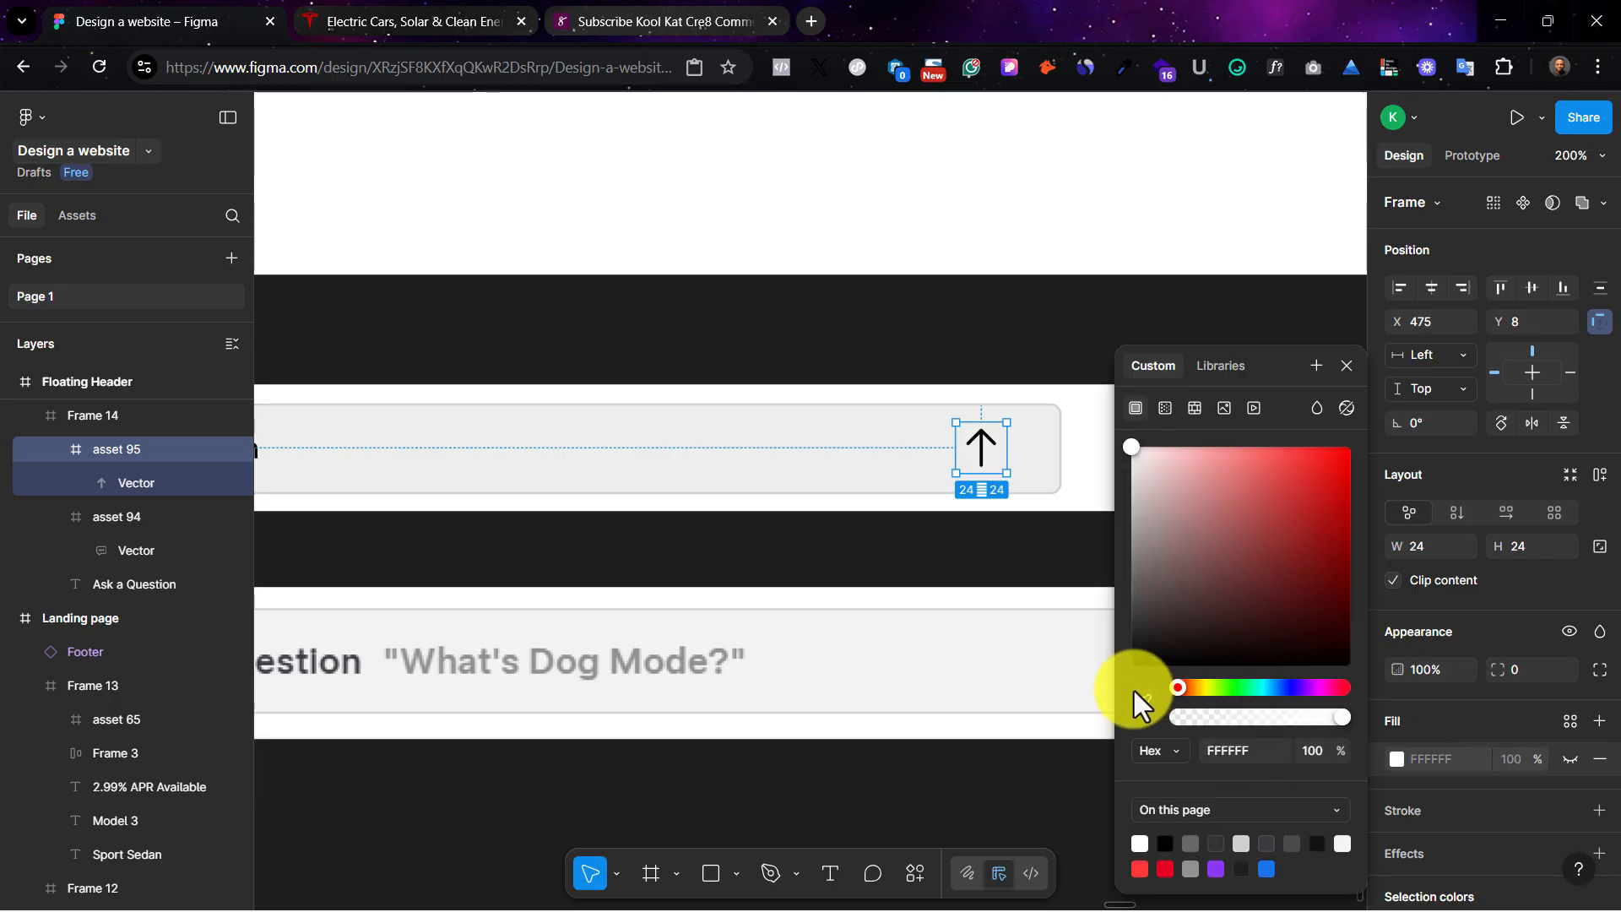
left_click(869, 840)
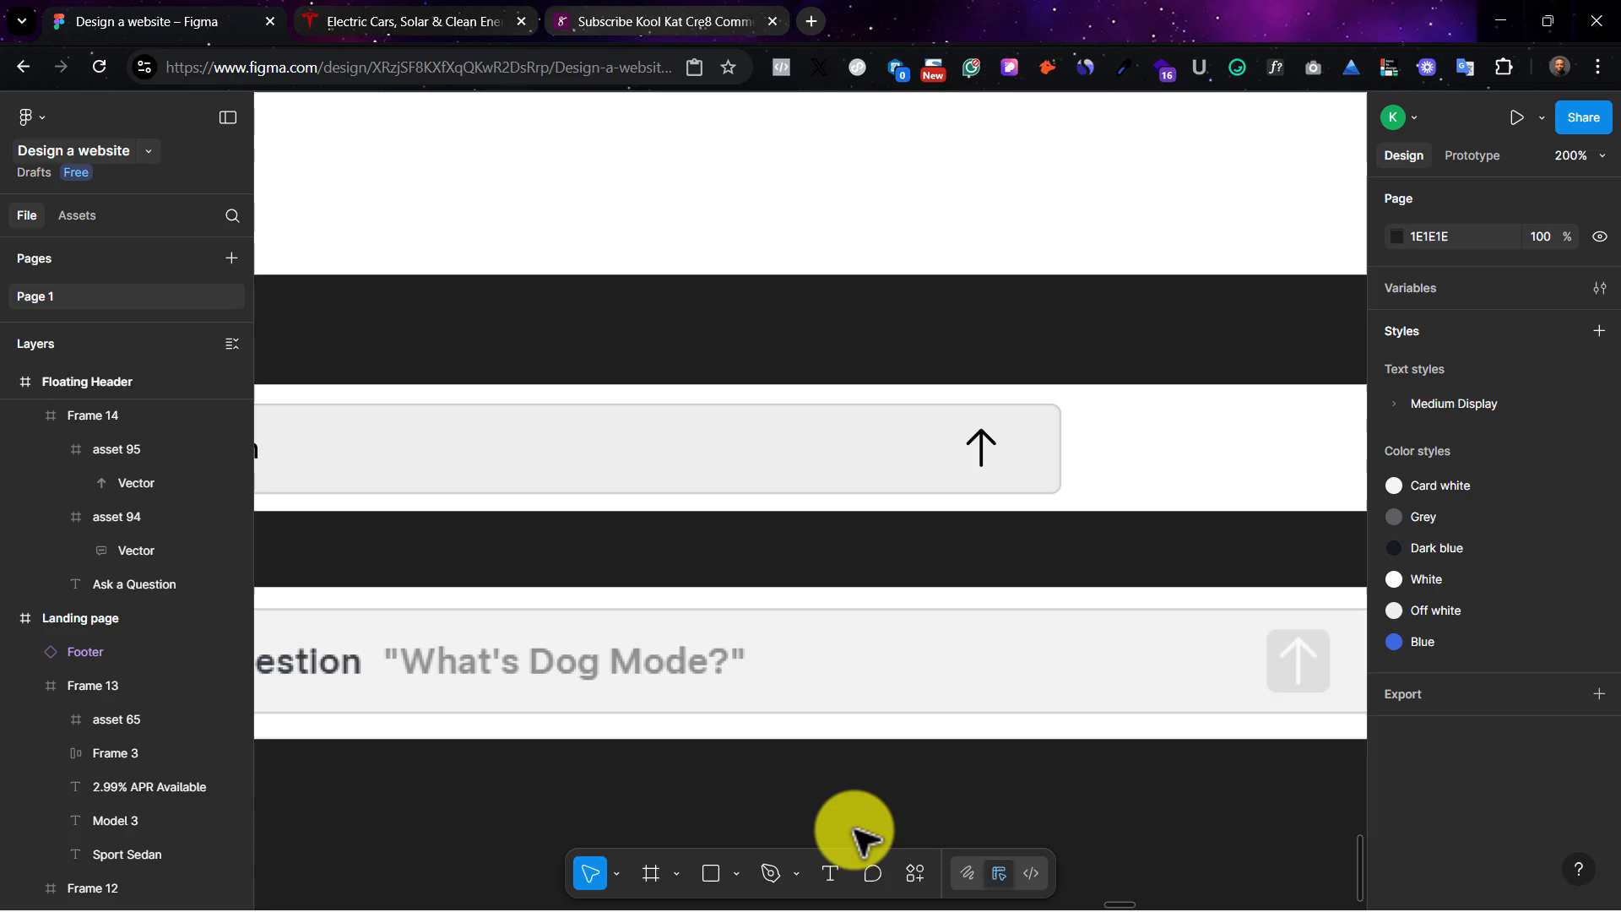
double_click(633, 456)
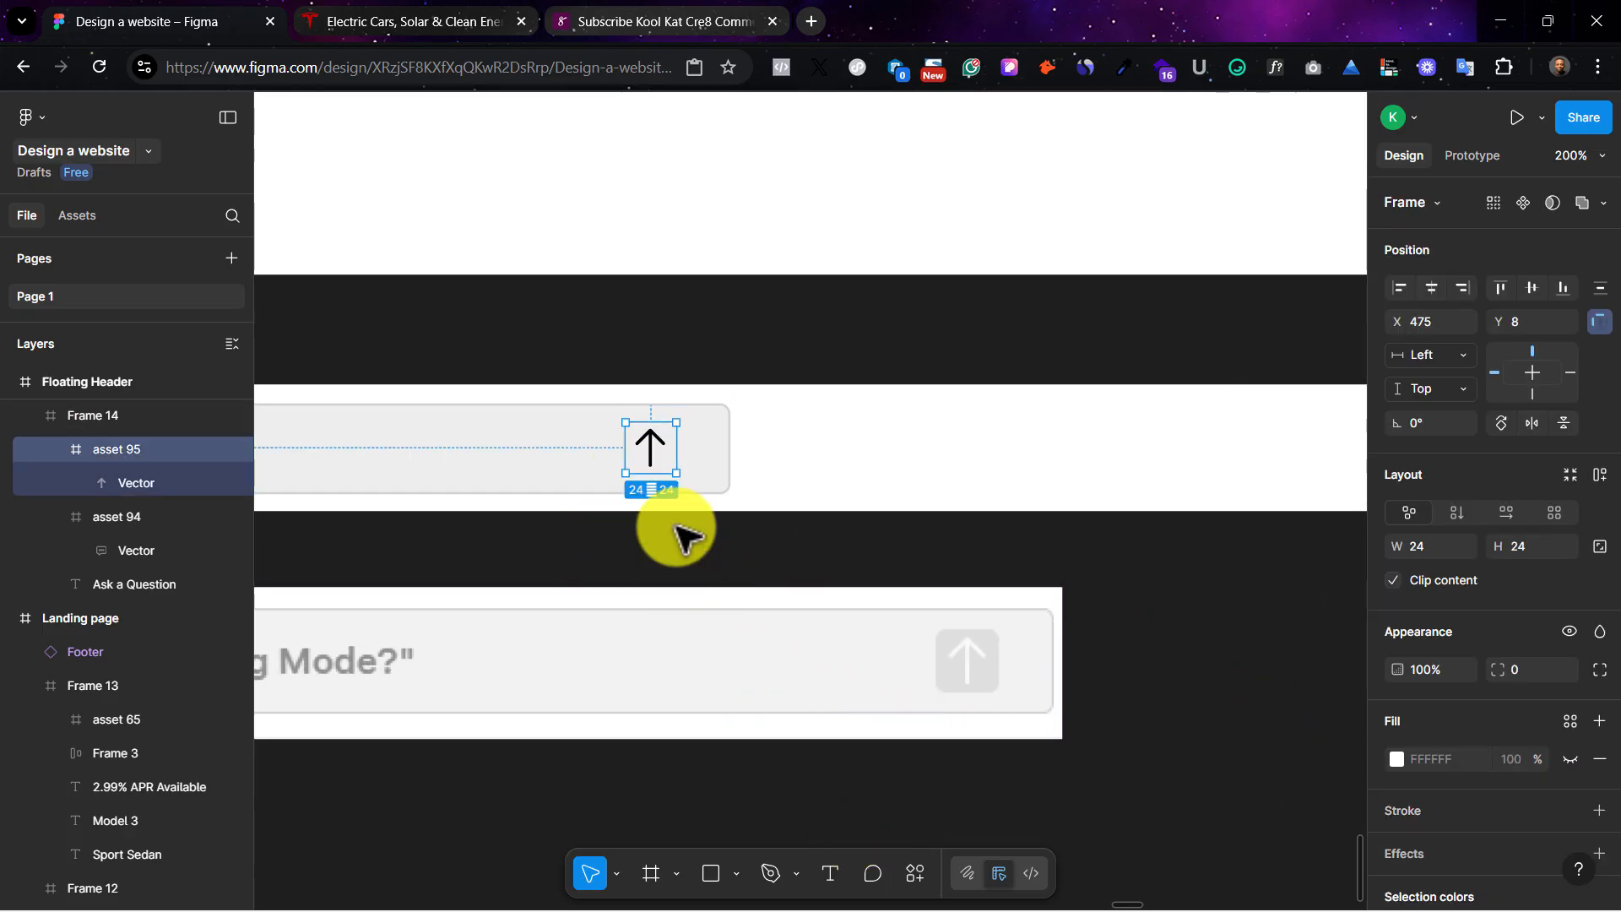
left_click(1400, 756)
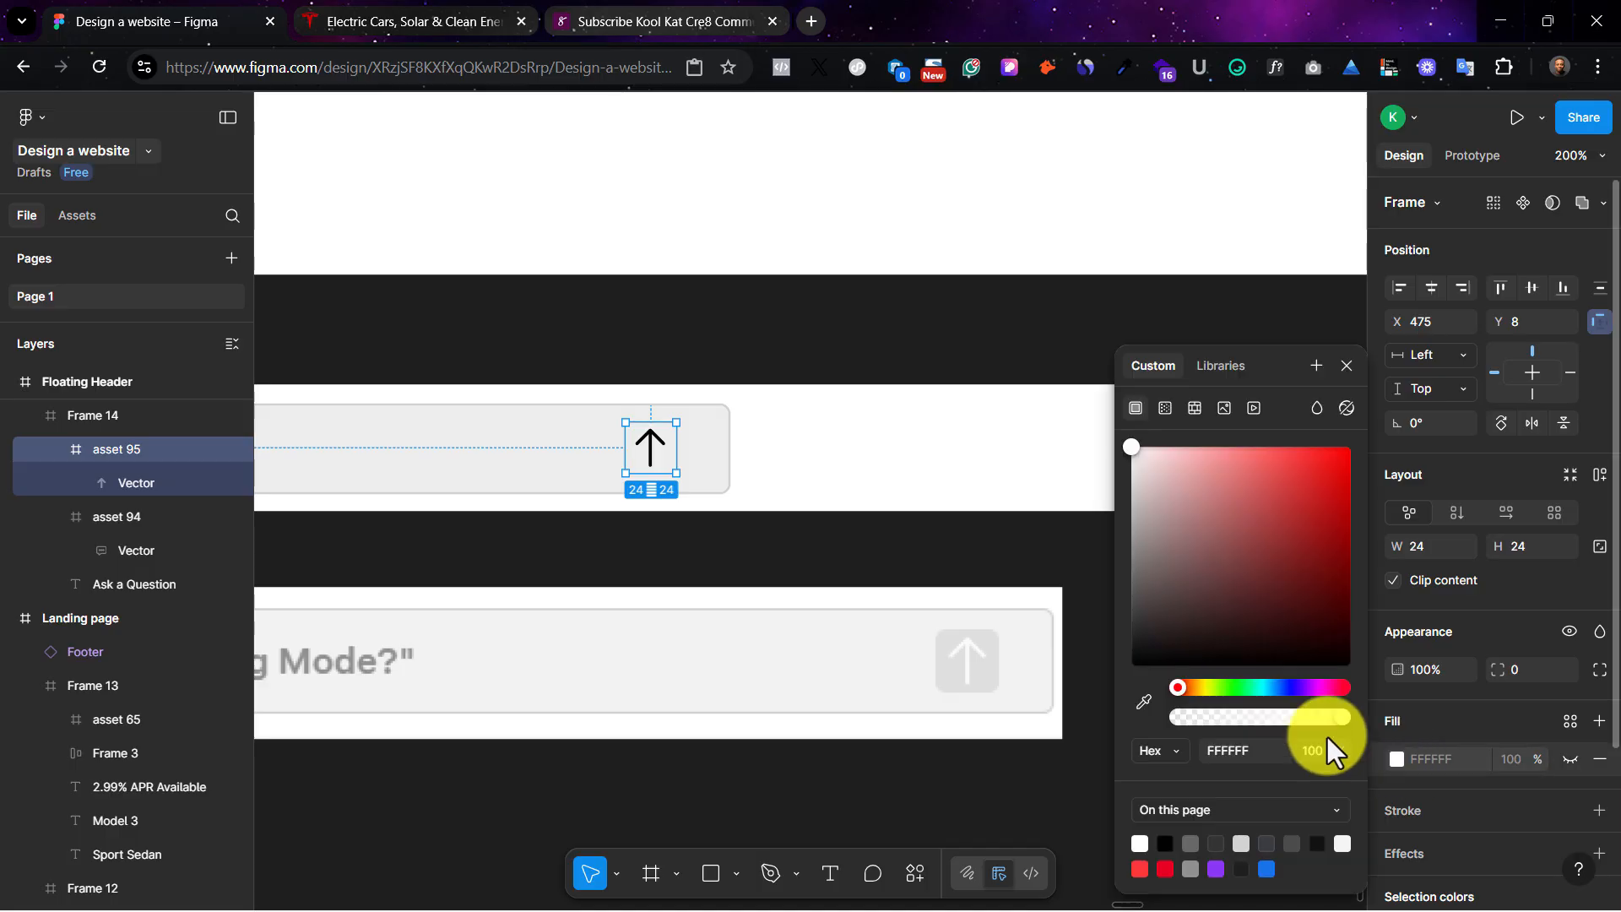
left_click(1568, 719)
left_click(1217, 732)
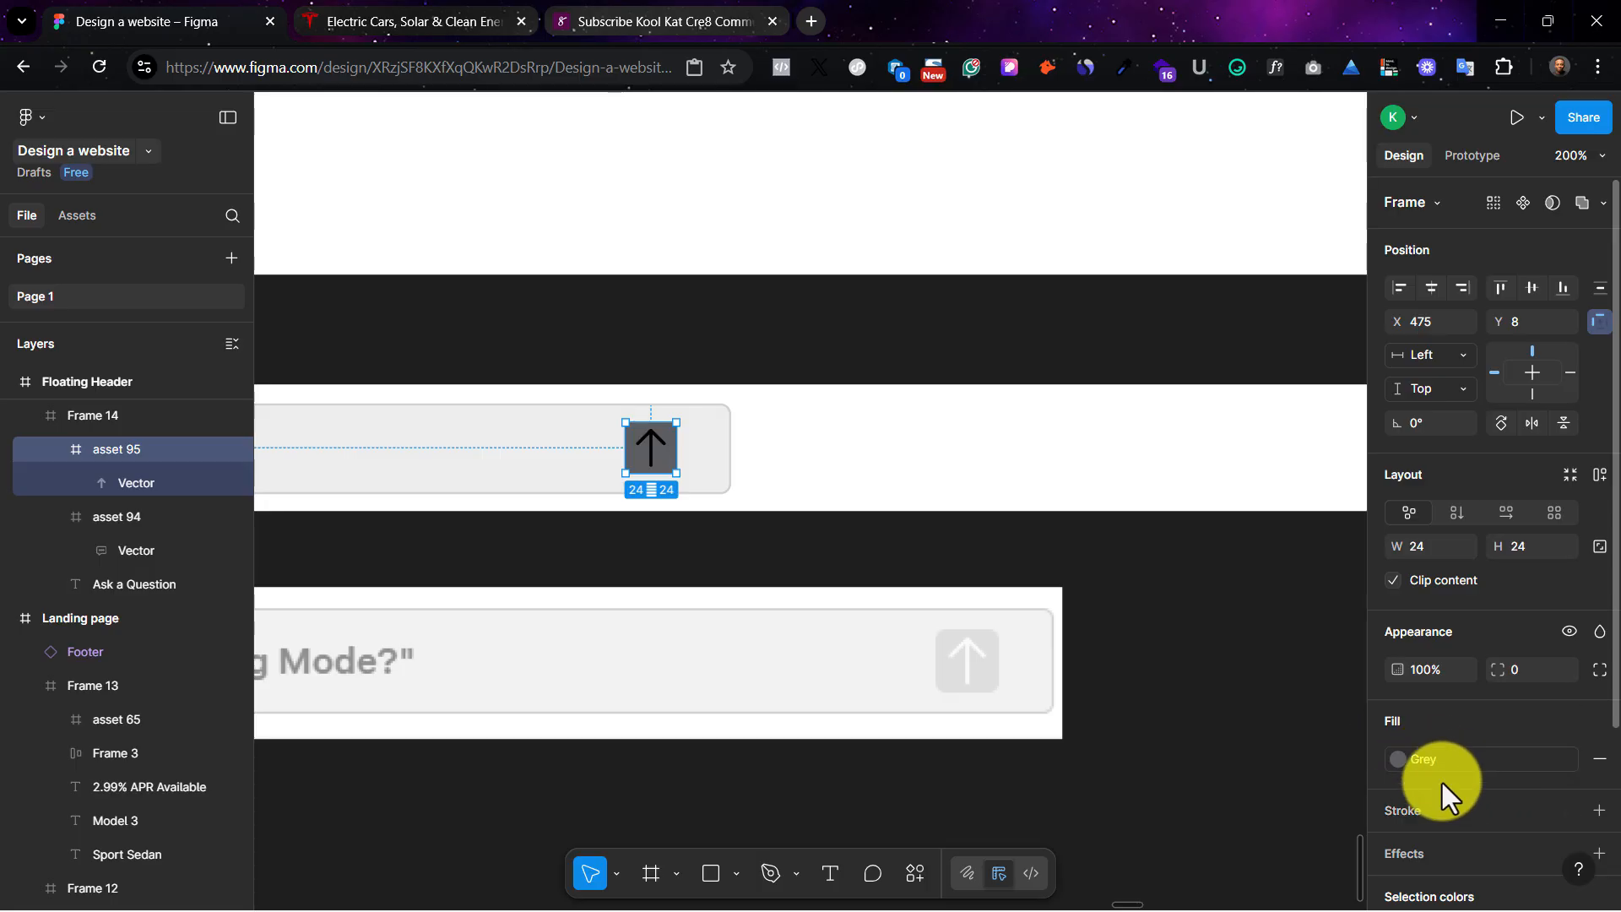
key("Return")
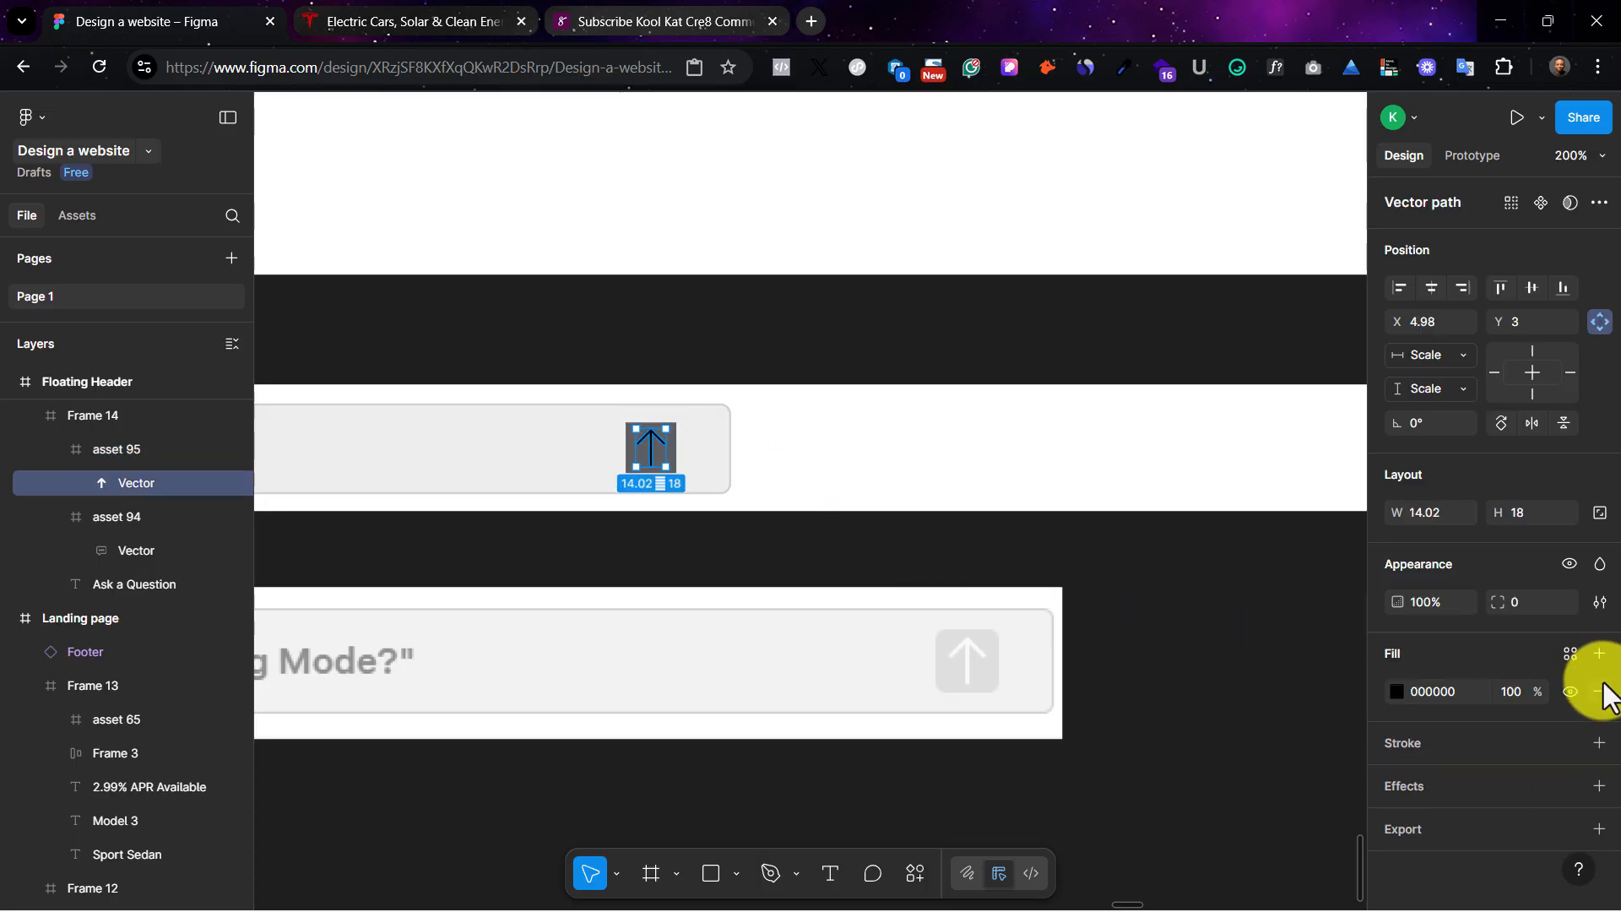
Step: Fill the arrow vector with the White style and shift the up arrow icon to about X 482, Y 8 in its frame
left_click(1570, 653)
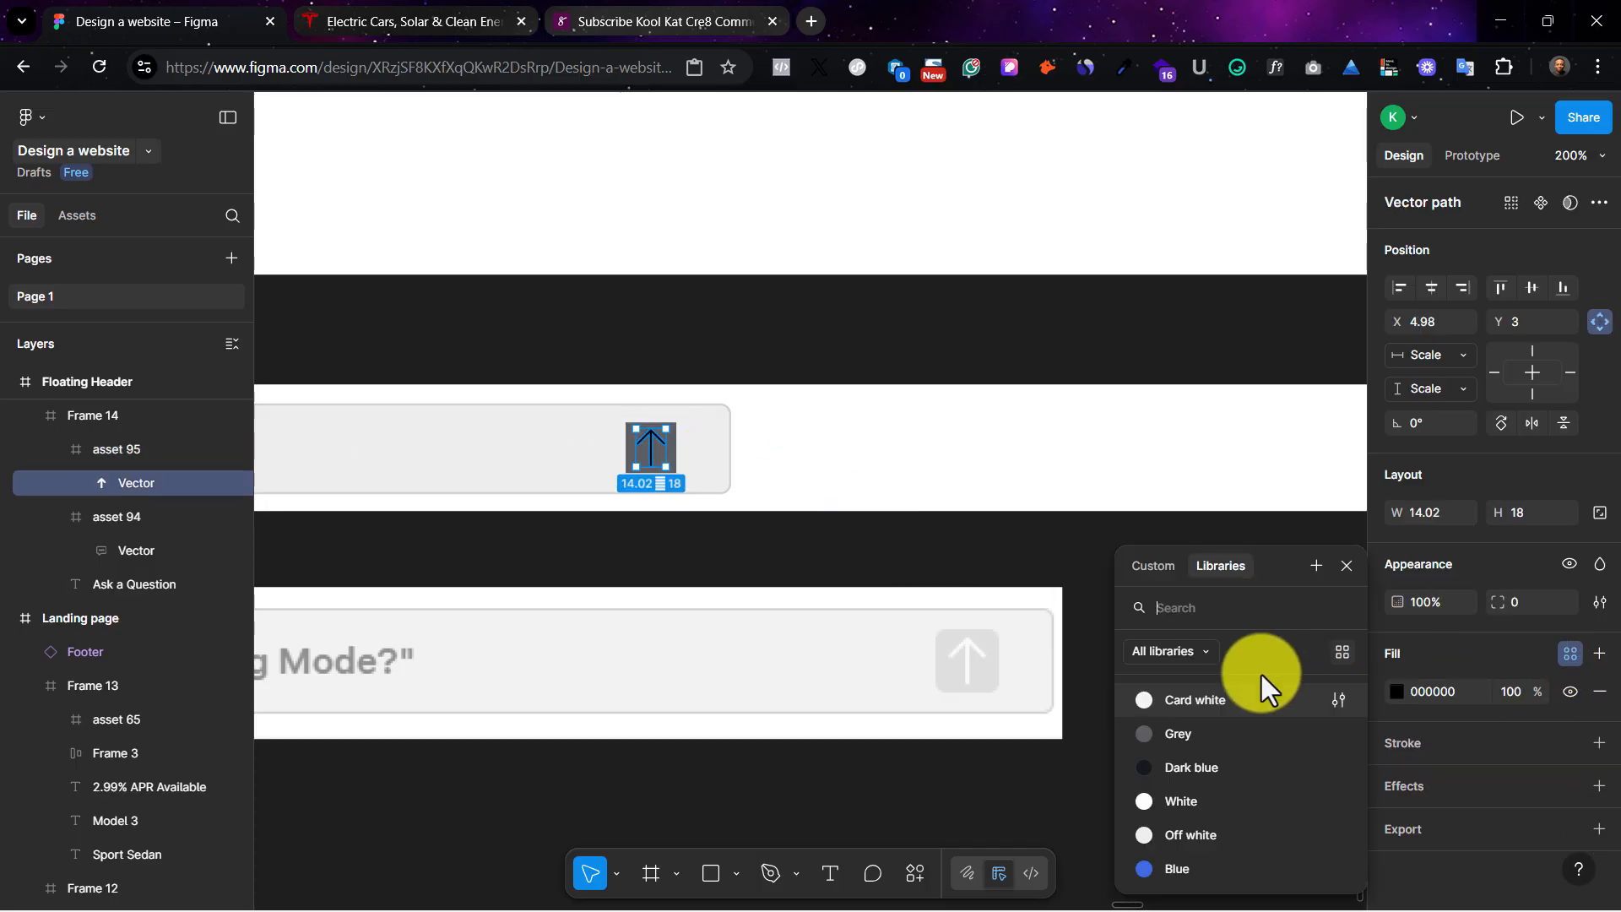
left_click(1229, 798)
left_click(1089, 679)
double_click(661, 452)
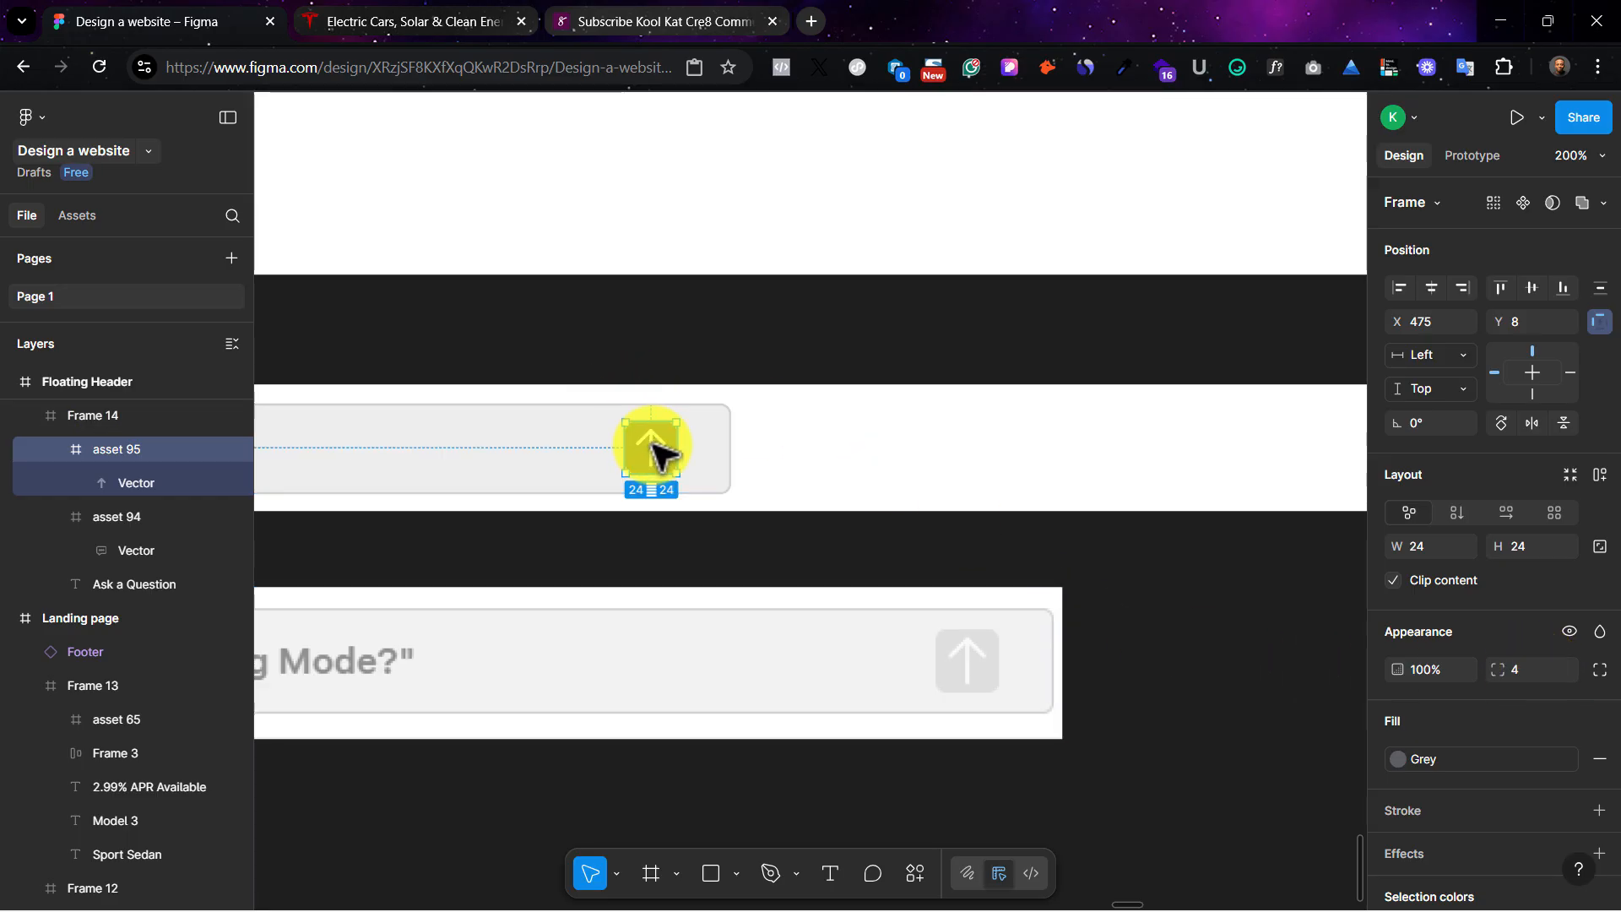
left_click_drag(651, 448, 677, 455)
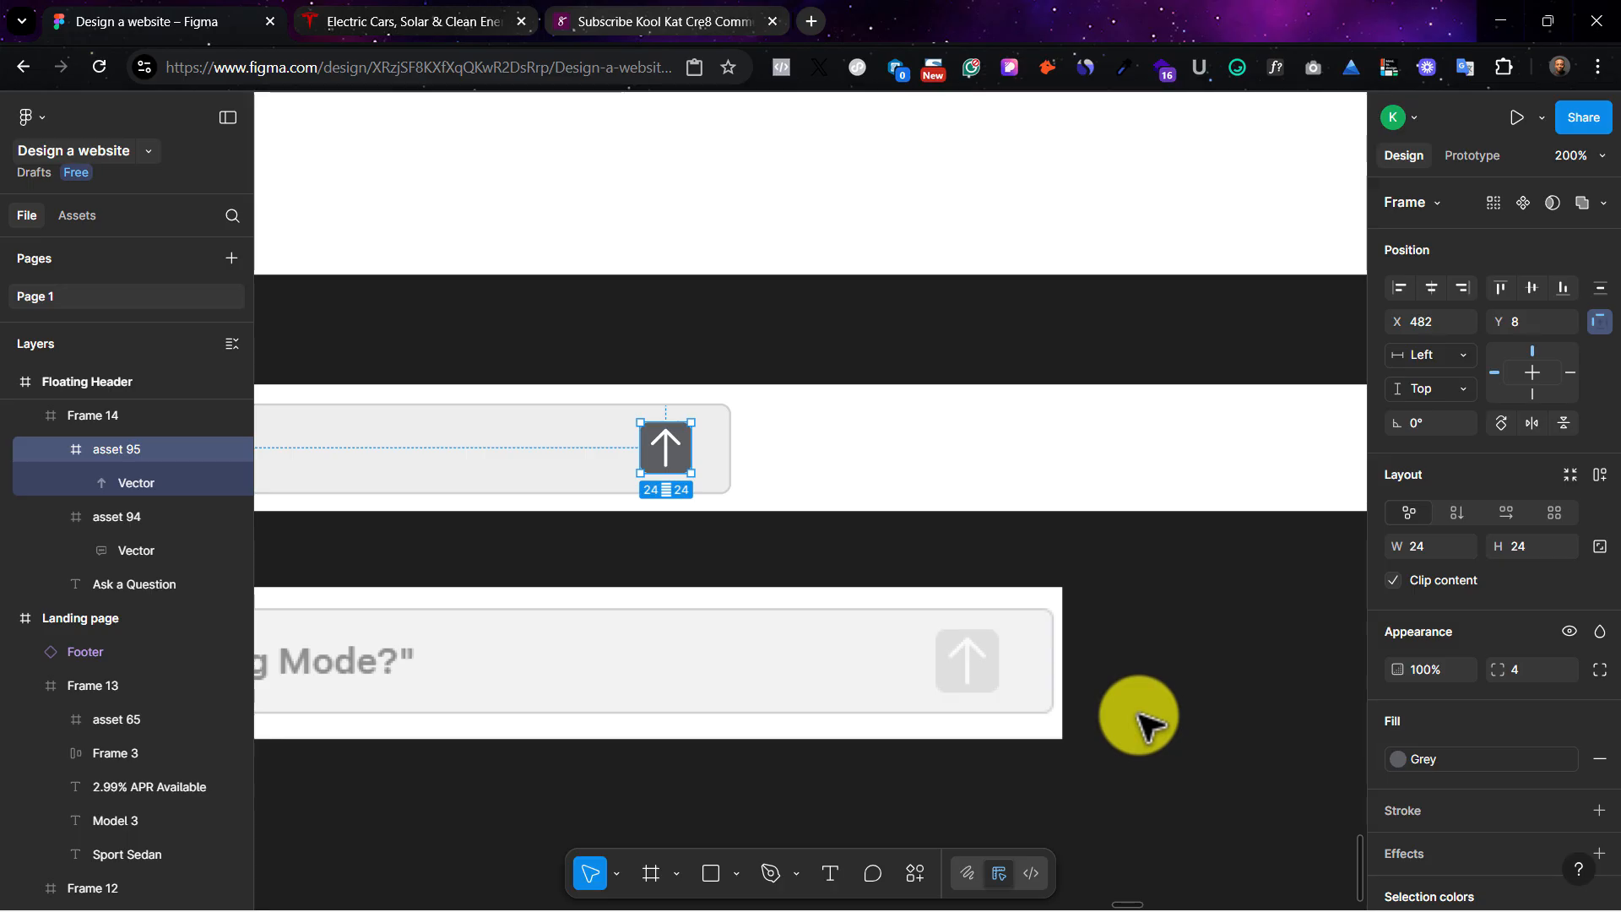
Step: Set the up arrow icon's opacity to 20% to match the reference image
scroll(1141, 718, "left", 4)
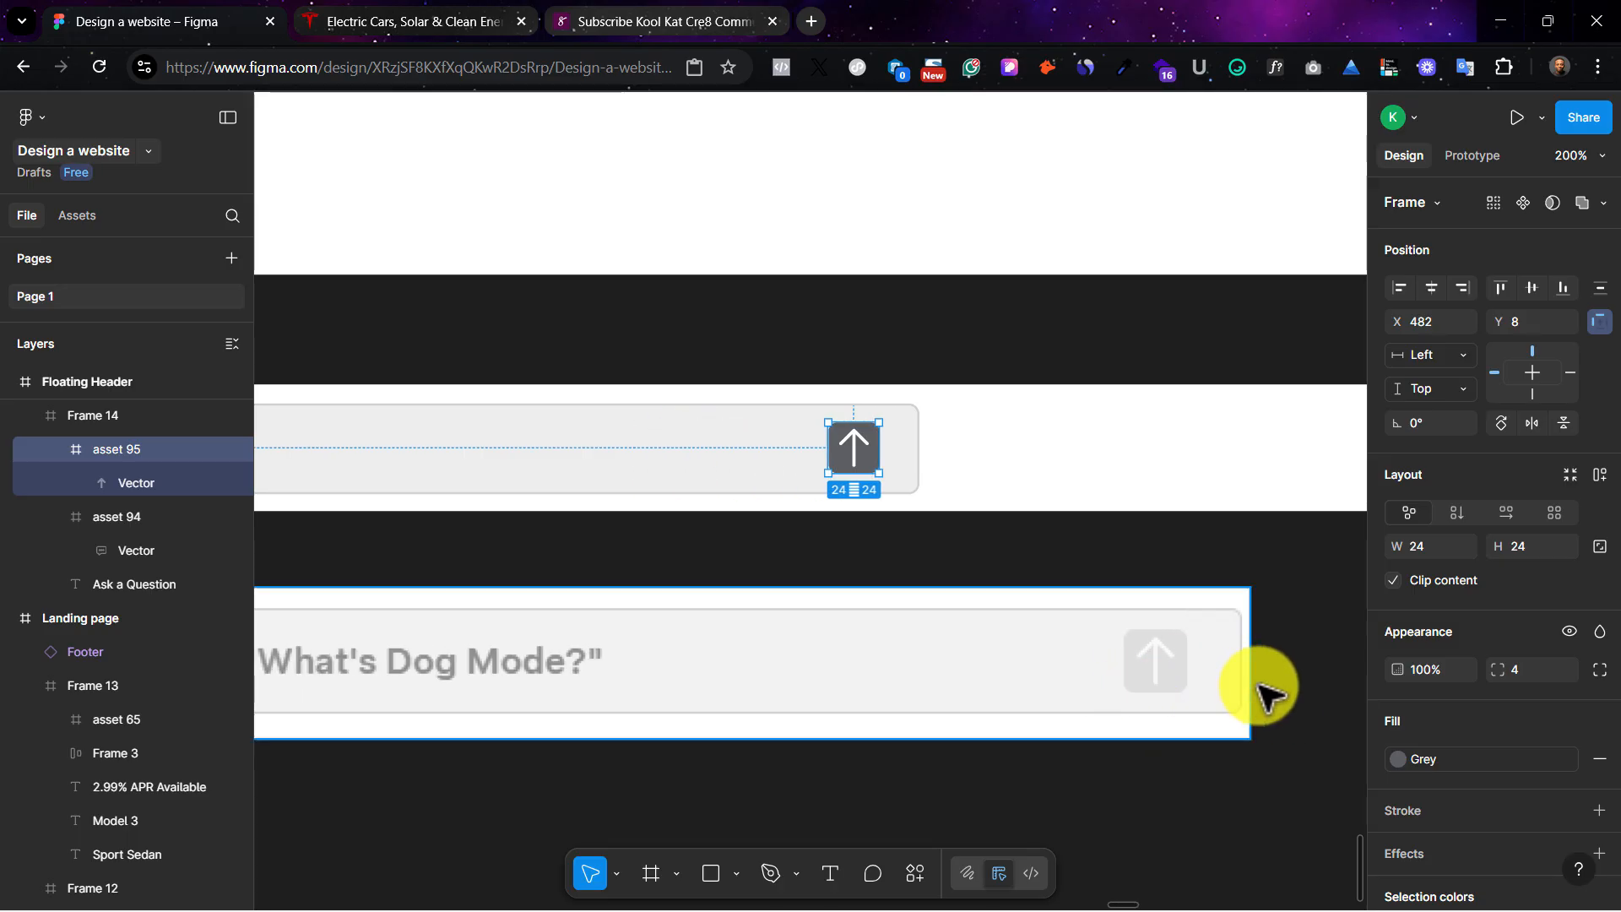
left_click(1430, 671)
type("4")
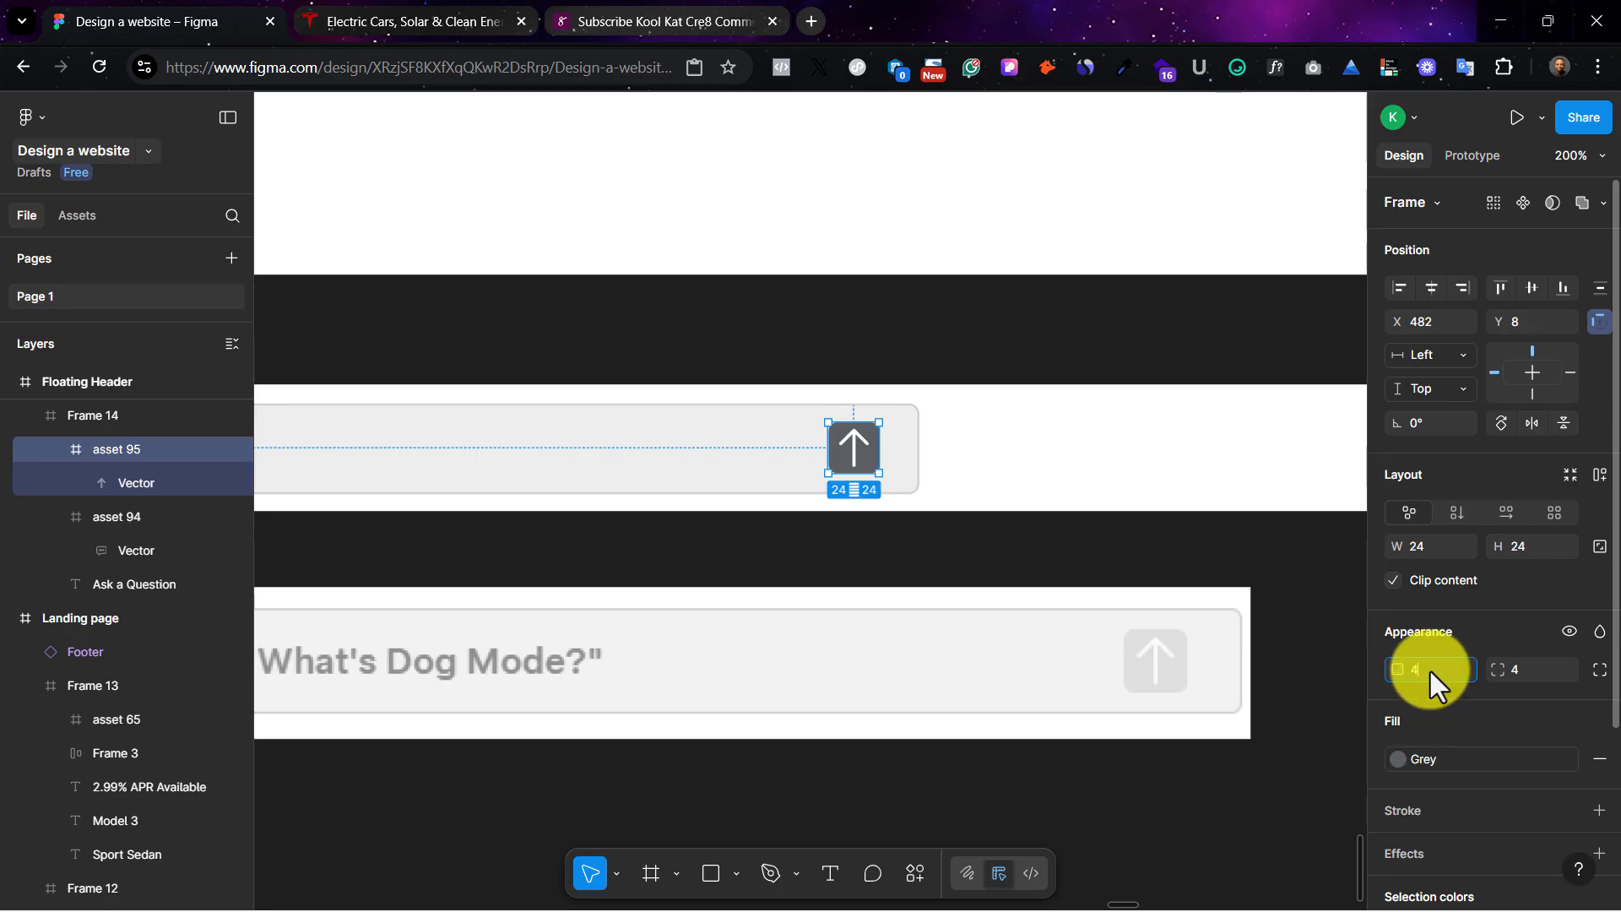
type("0")
key("Return")
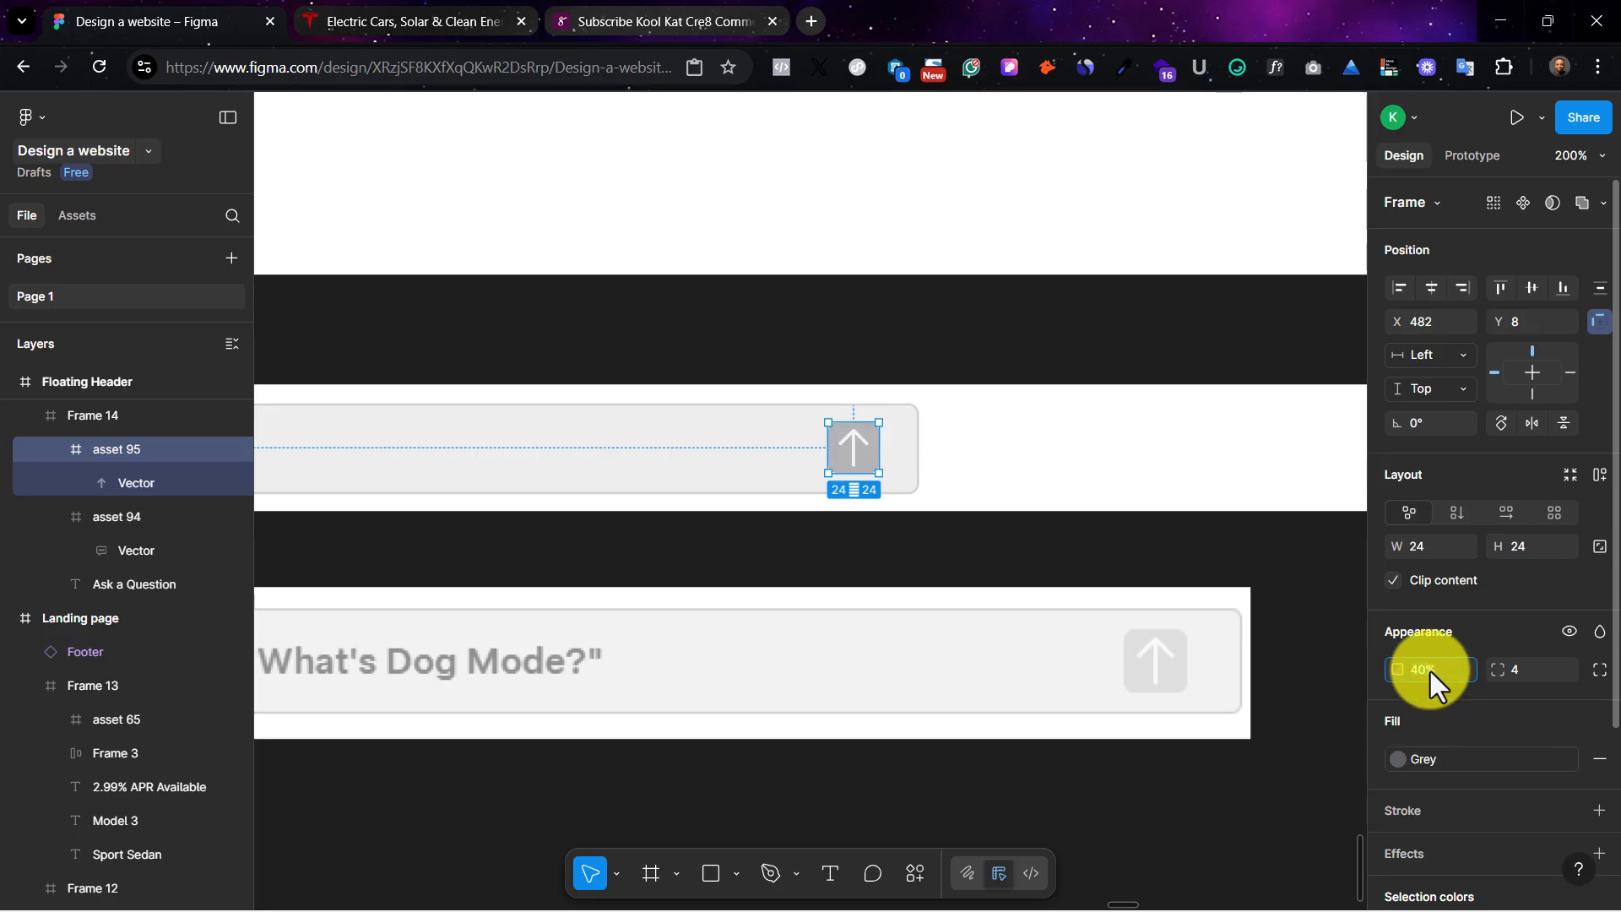
type("30")
key("Return")
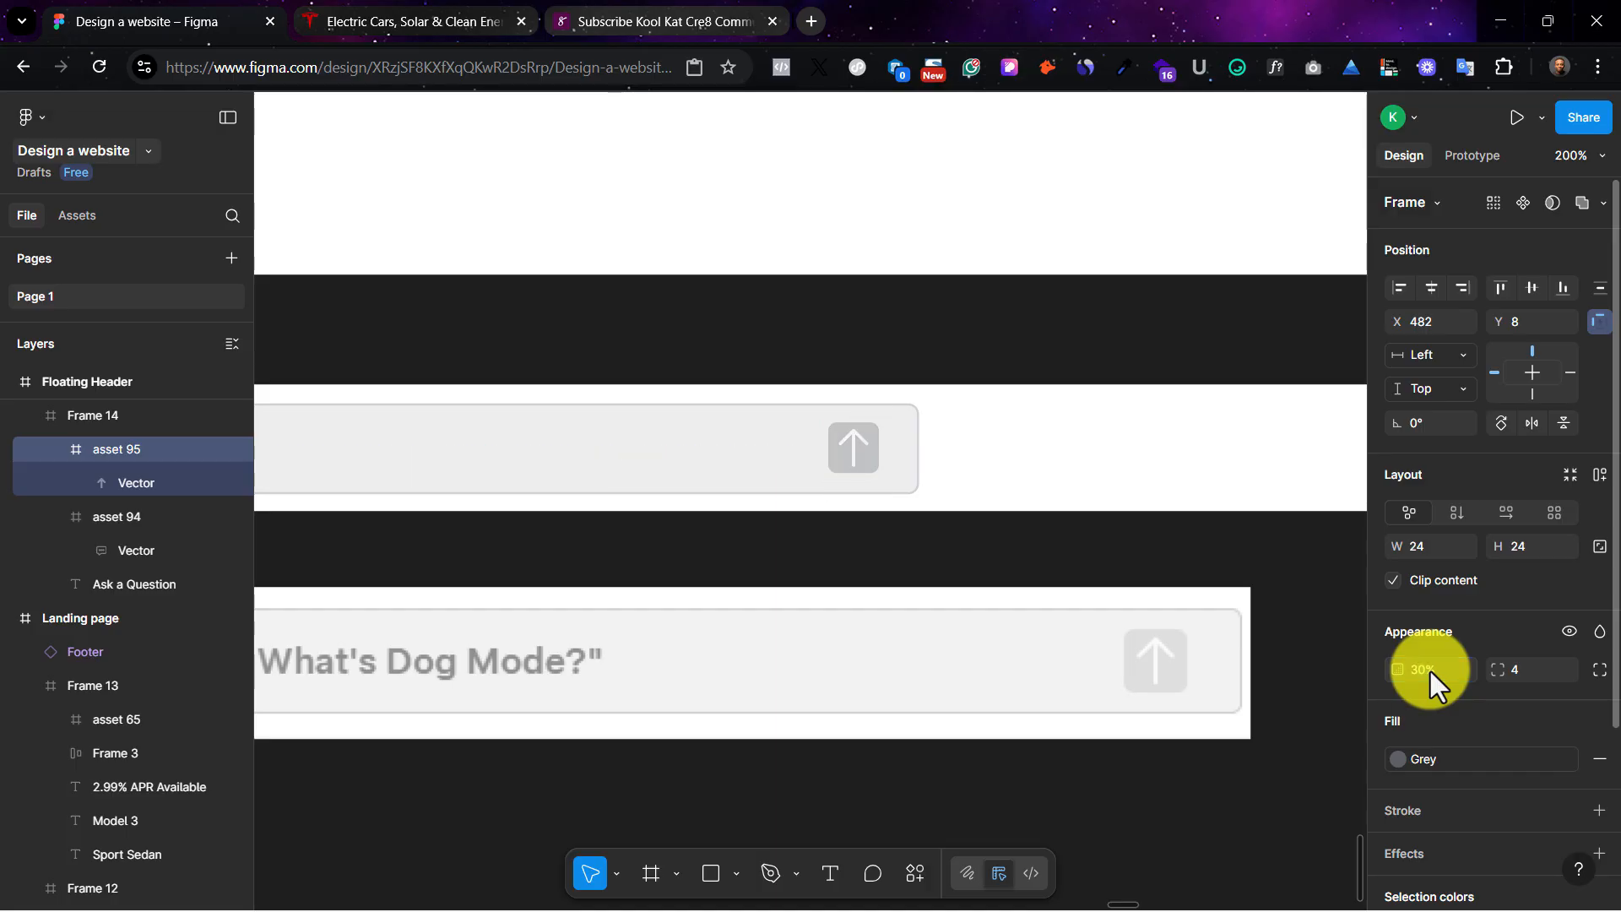
type("20")
key("Return")
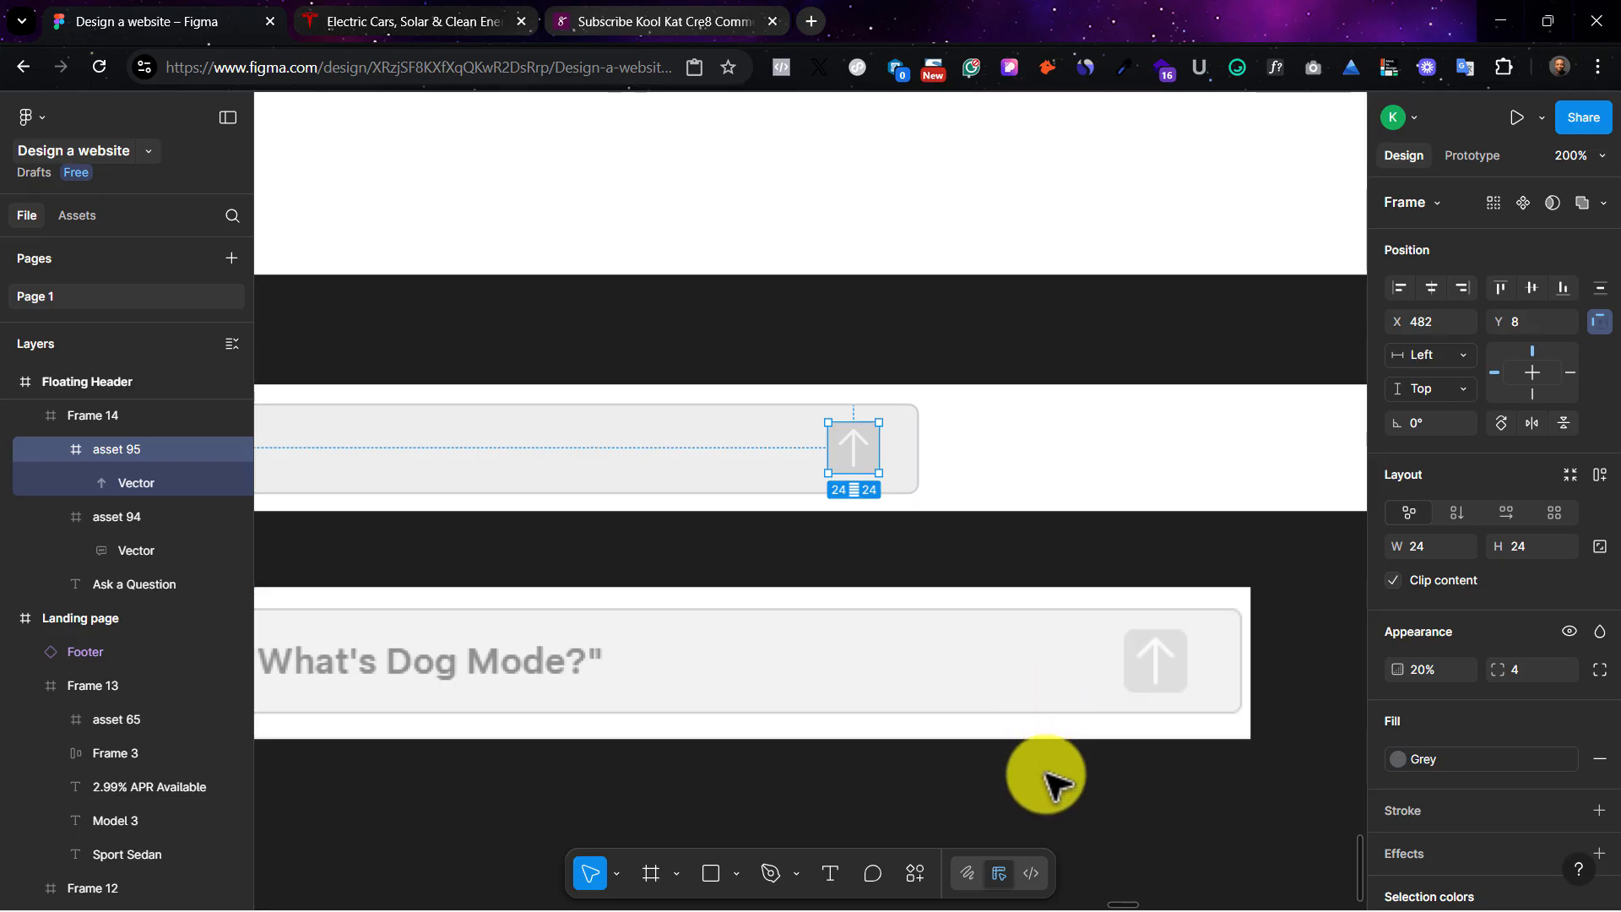
left_click(1006, 751)
Step: Duplicate the Ask a Question text, place the copy beside it at about X 153, and change its wording to “What’s Dog Mode?”
scroll(937, 464, "left", 10)
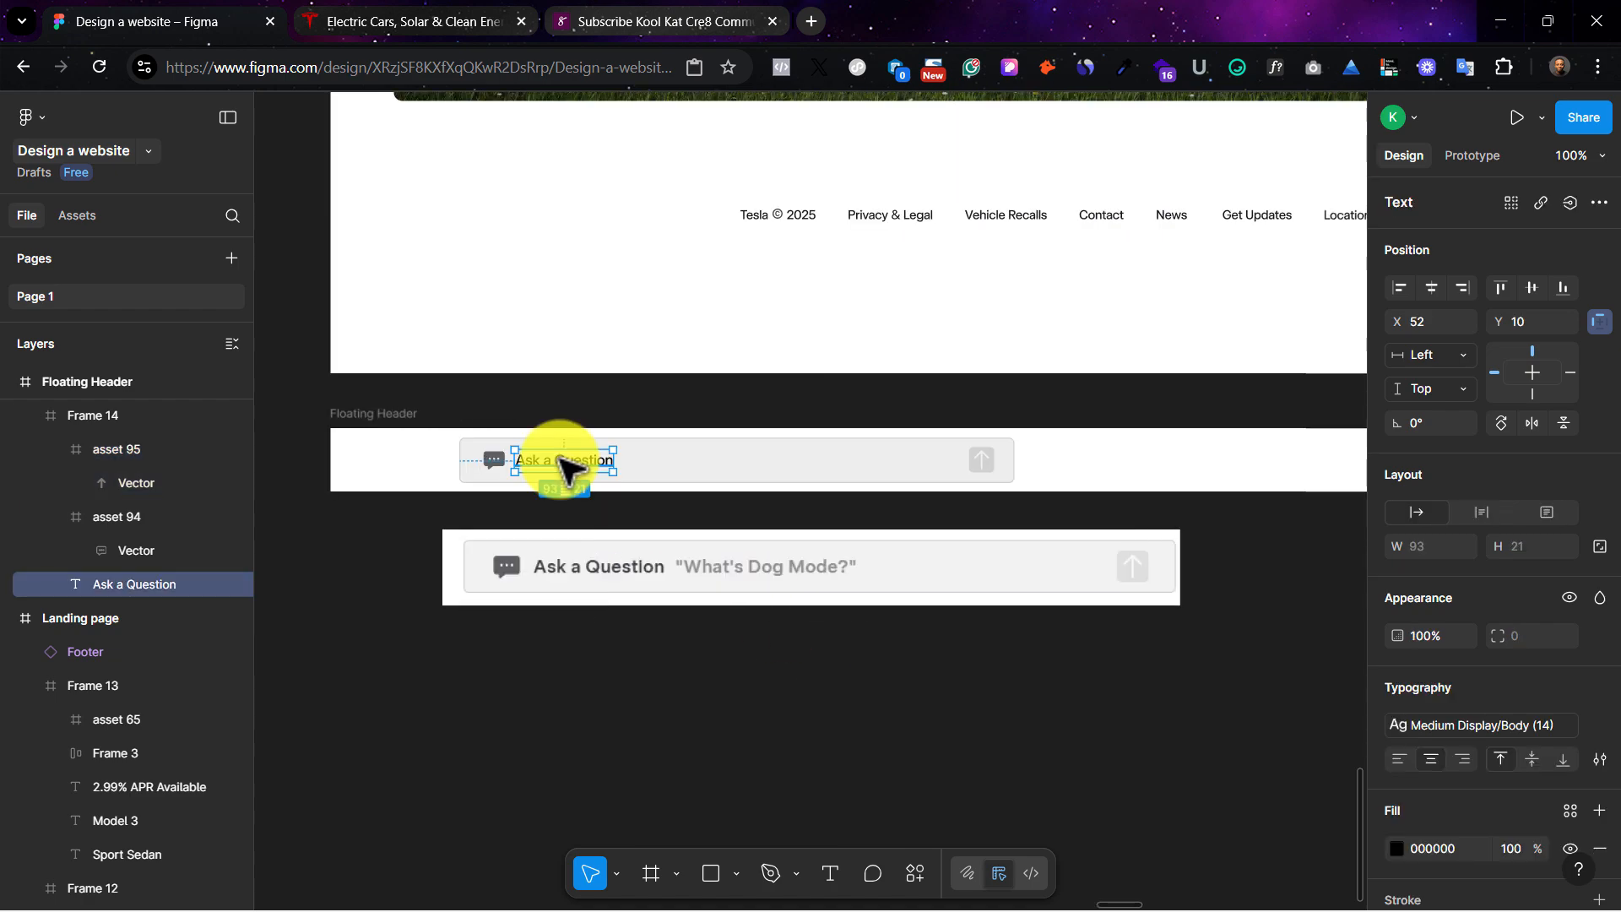
left_click_drag(559, 459, 560, 461)
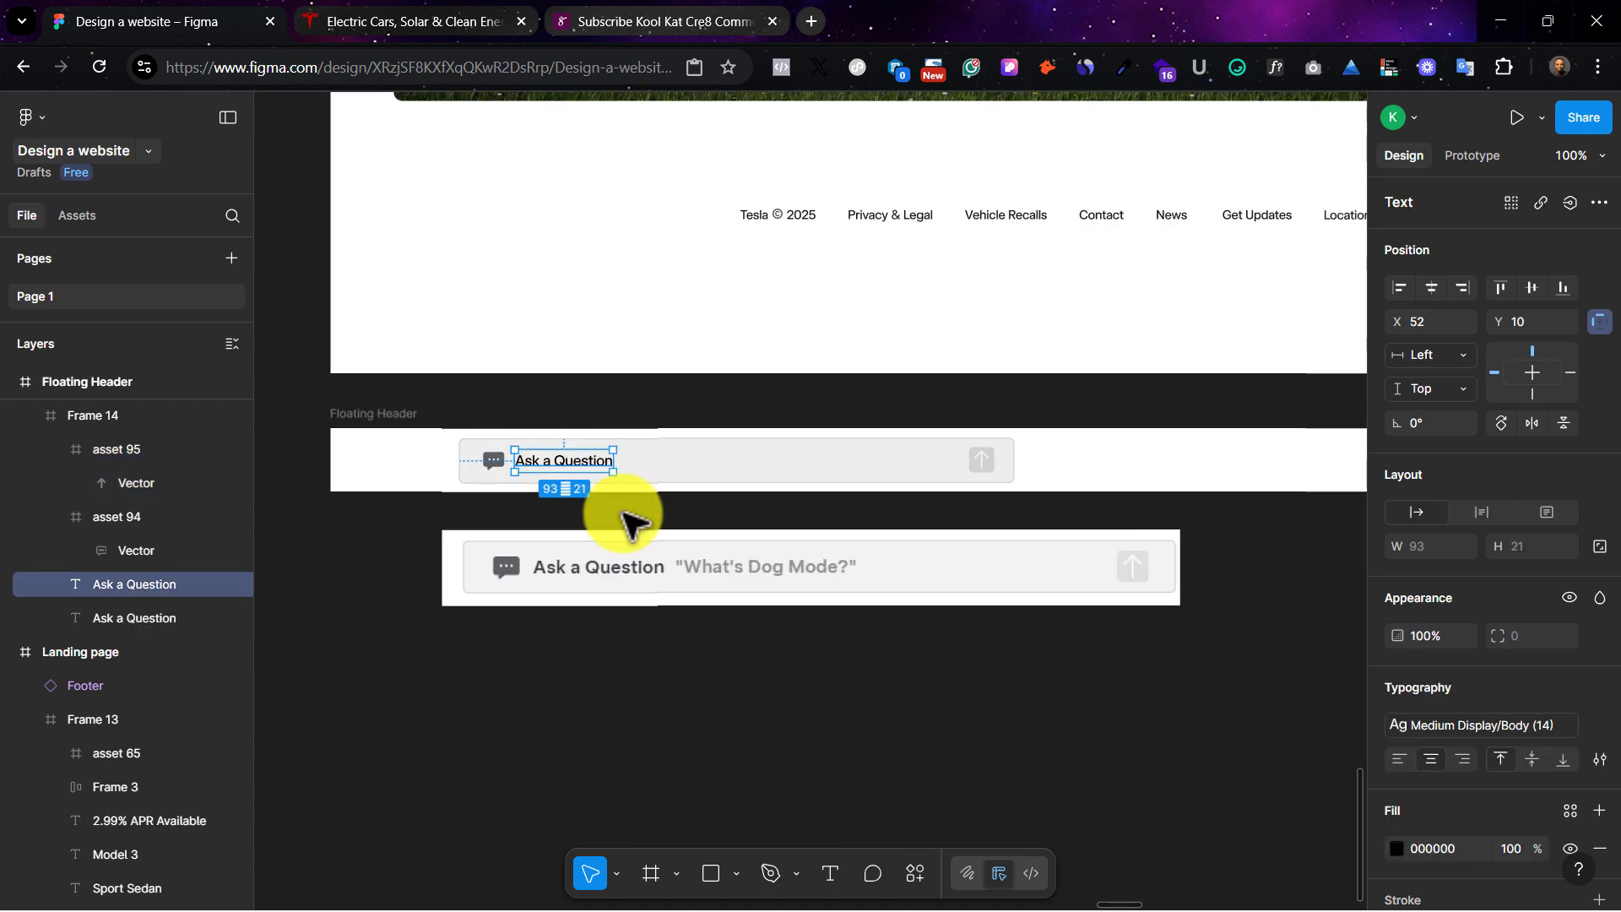
left_click(614, 702)
left_click(553, 462)
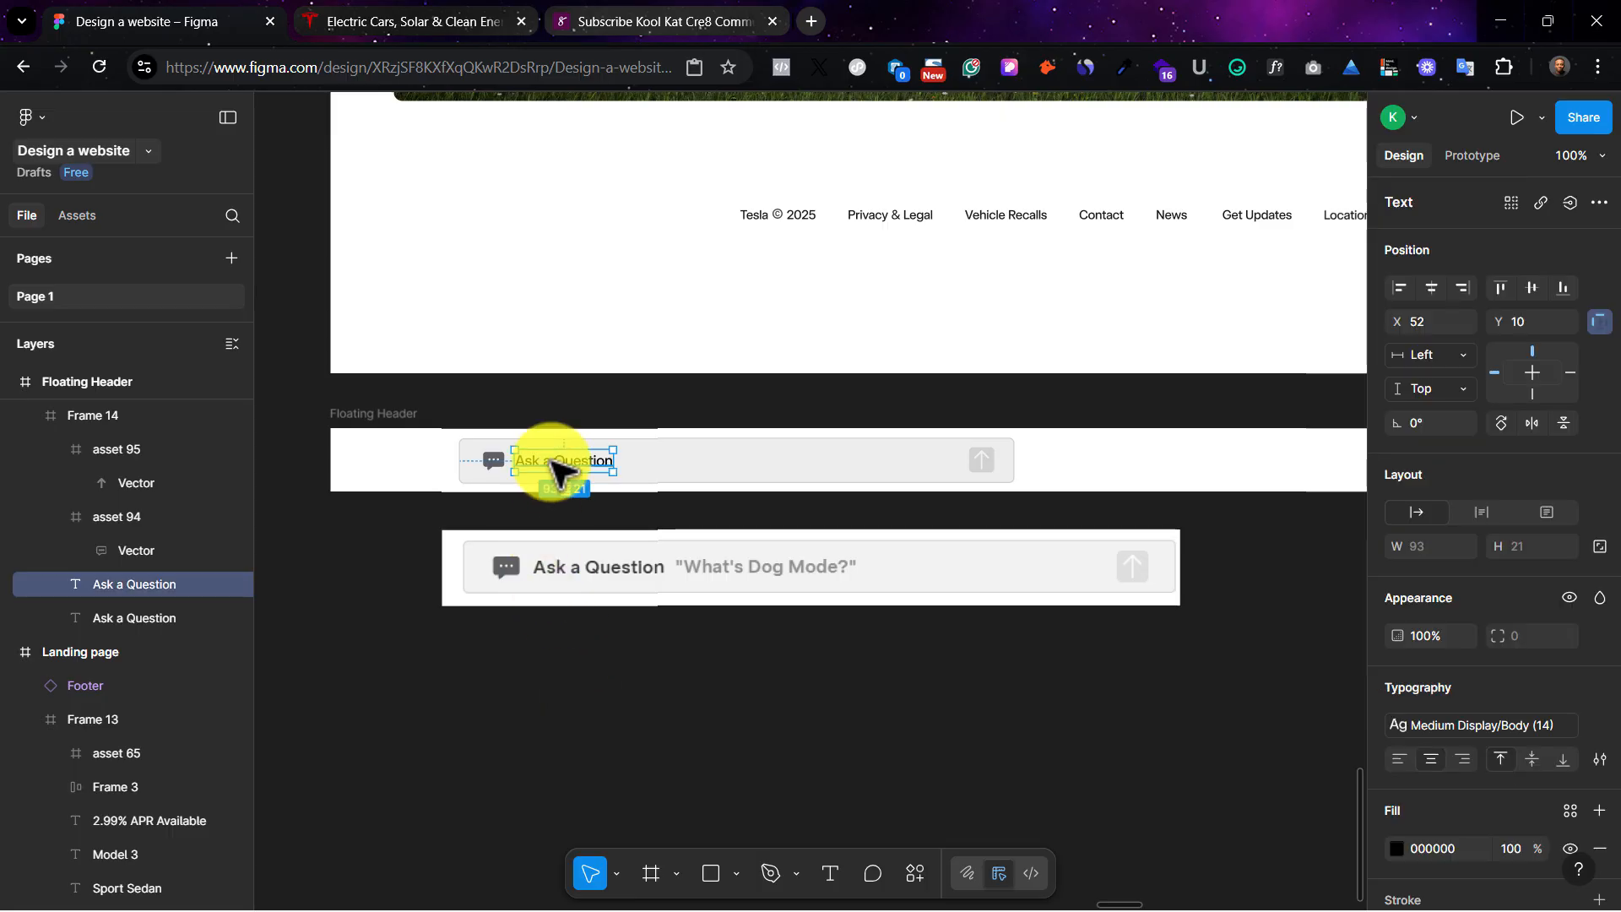
left_click_drag(553, 464, 655, 465)
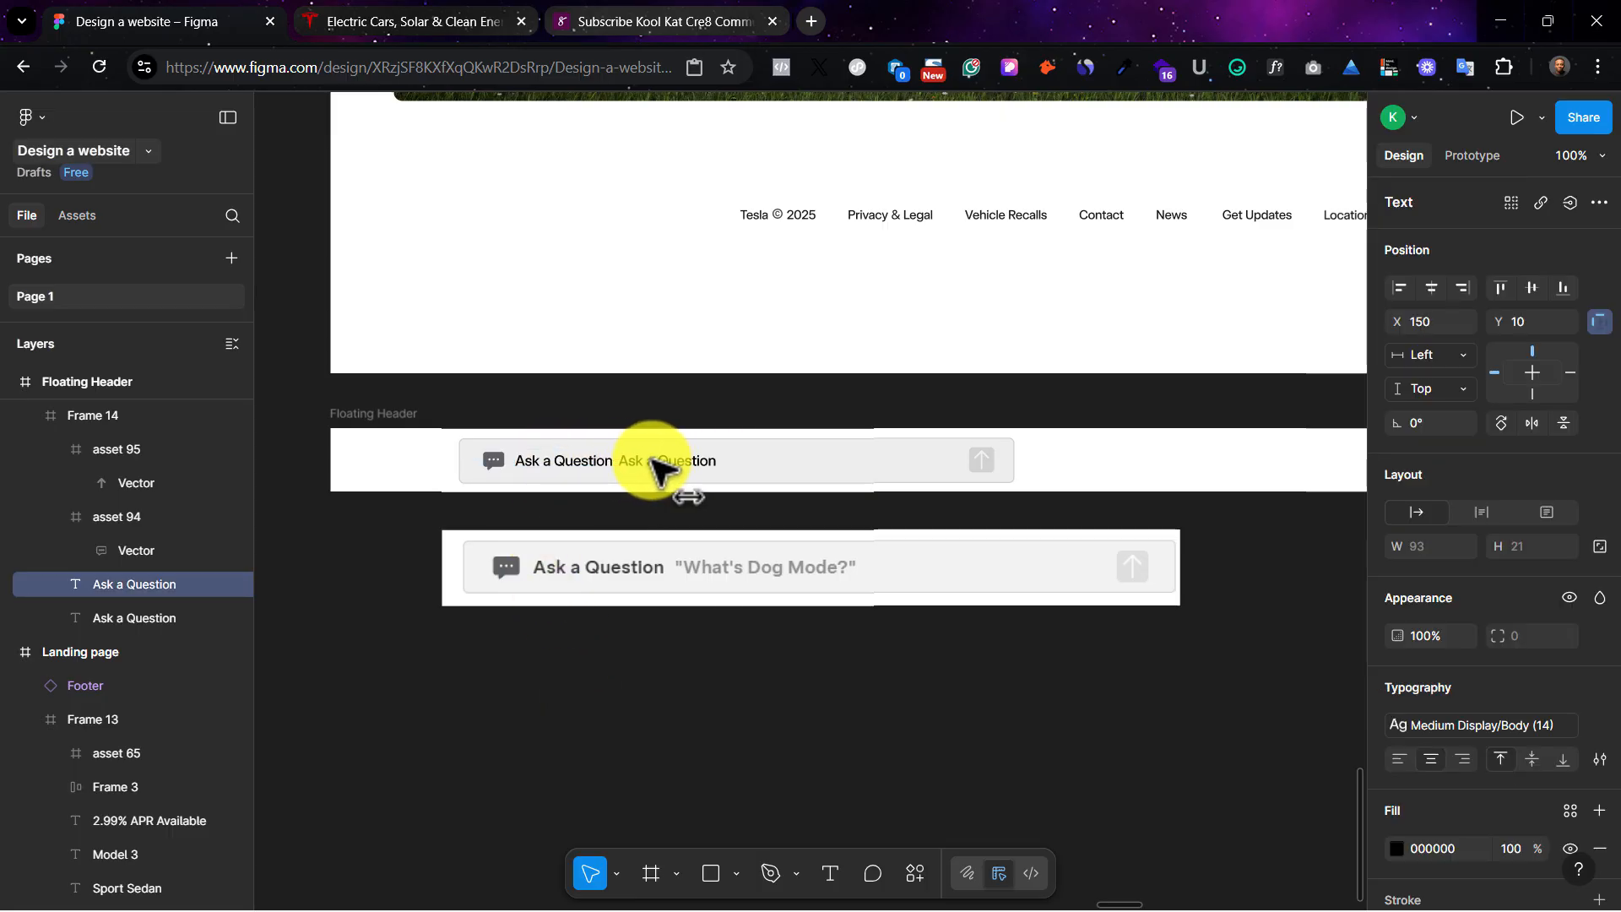
key("ctrl+plus")
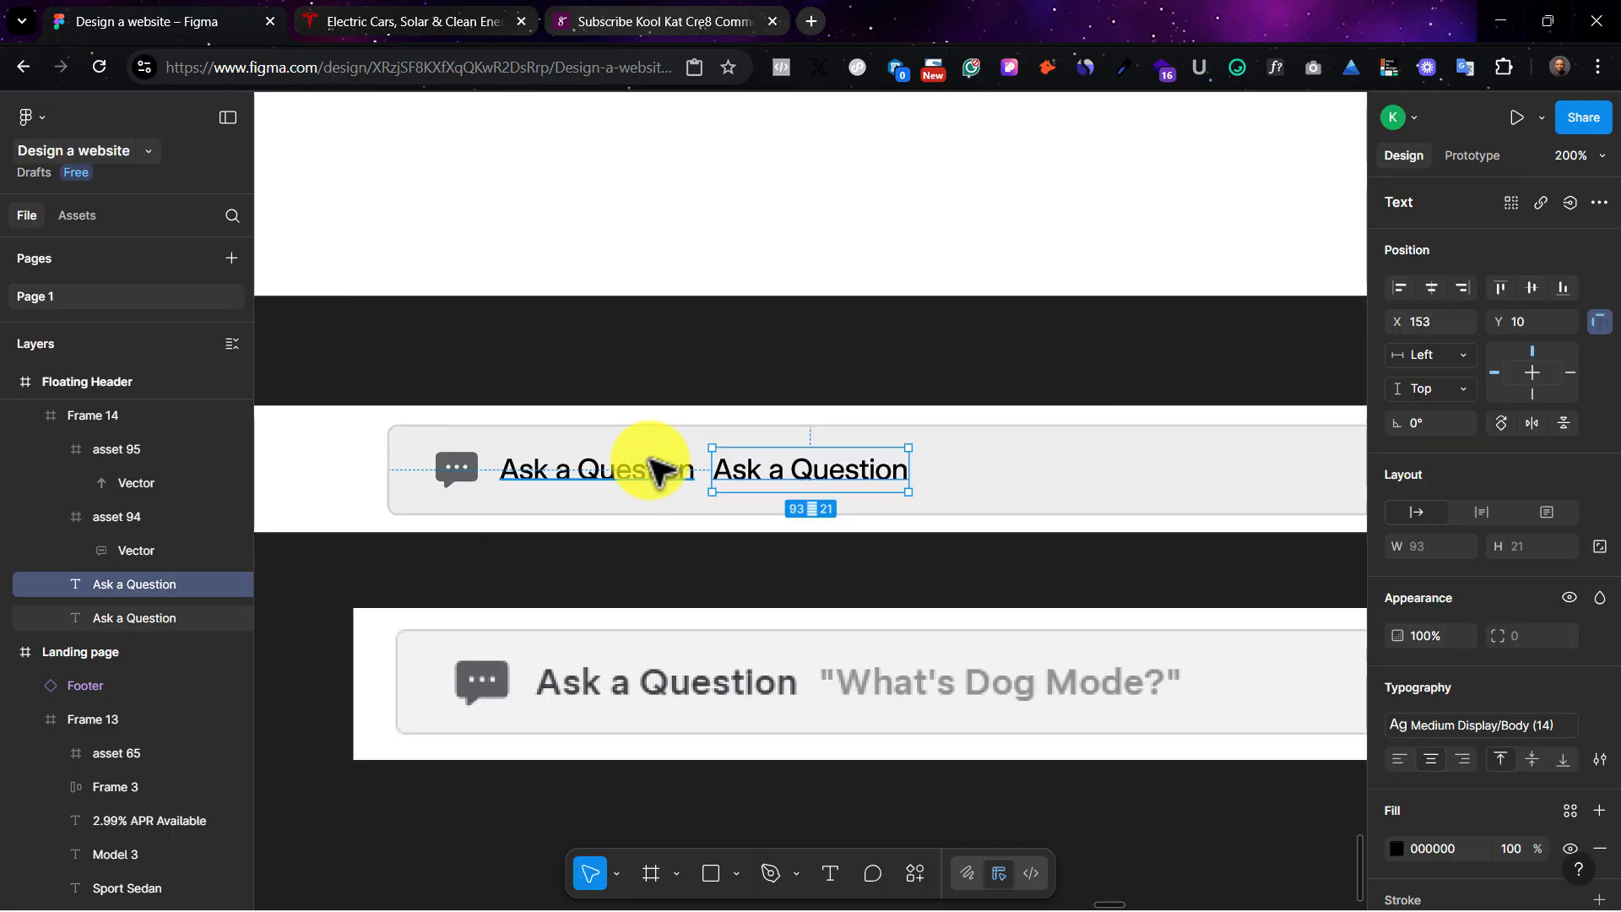
double_click(747, 474)
type("\"What’s Dog Mode?\"")
key("Escape")
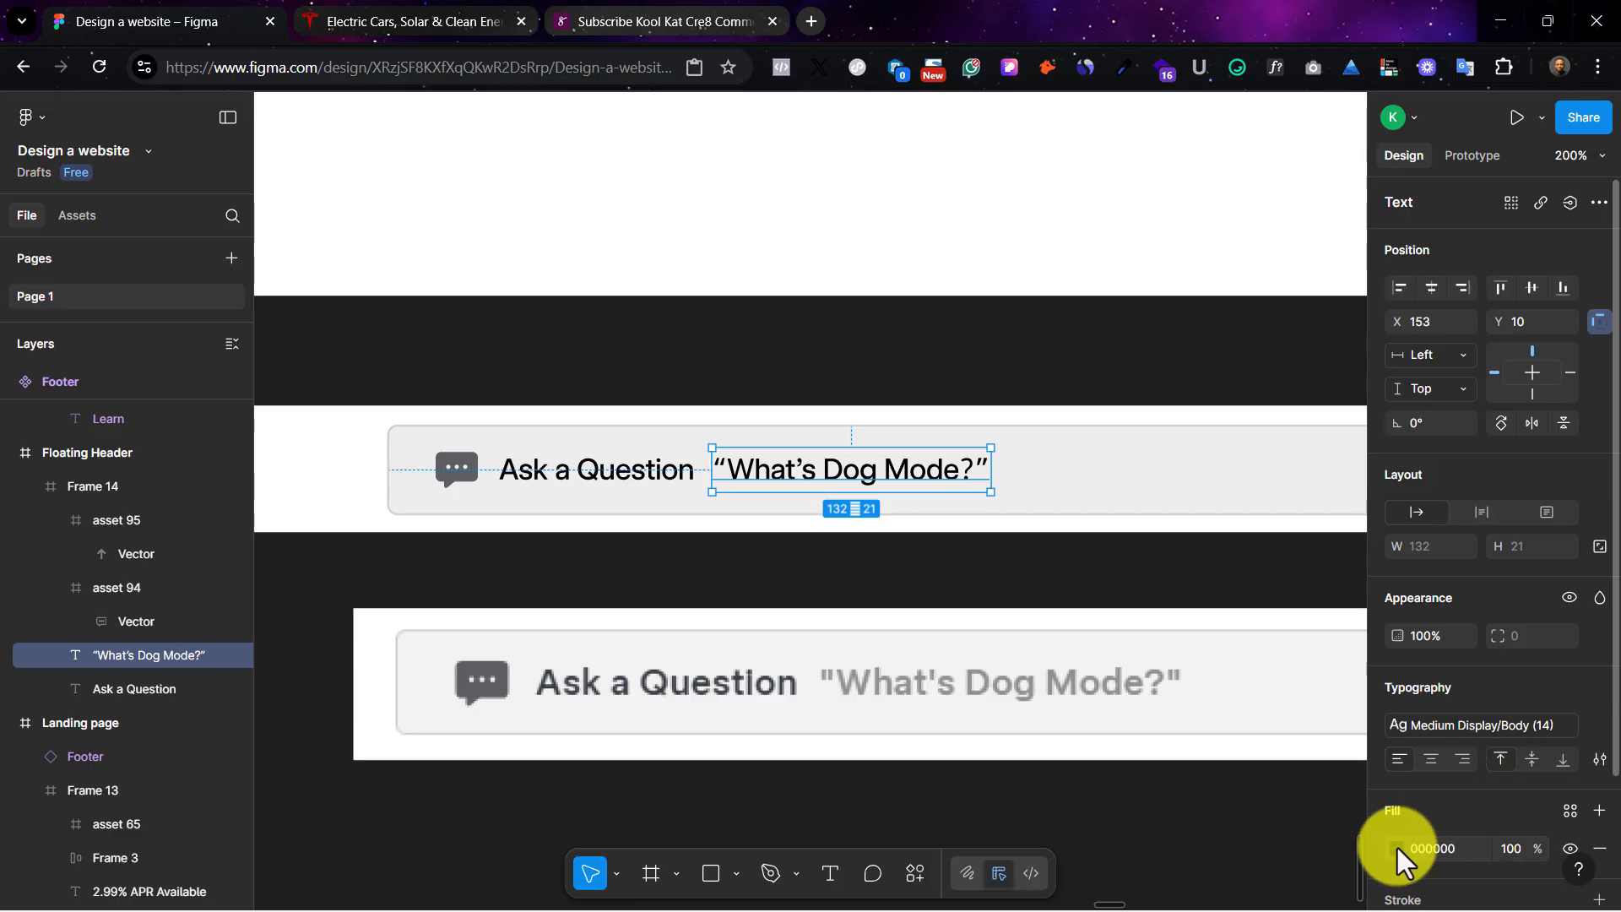
Step: Apply the Grey fill style to the “What’s Dog Mode?” text and set its opacity to 60%
left_click(1566, 811)
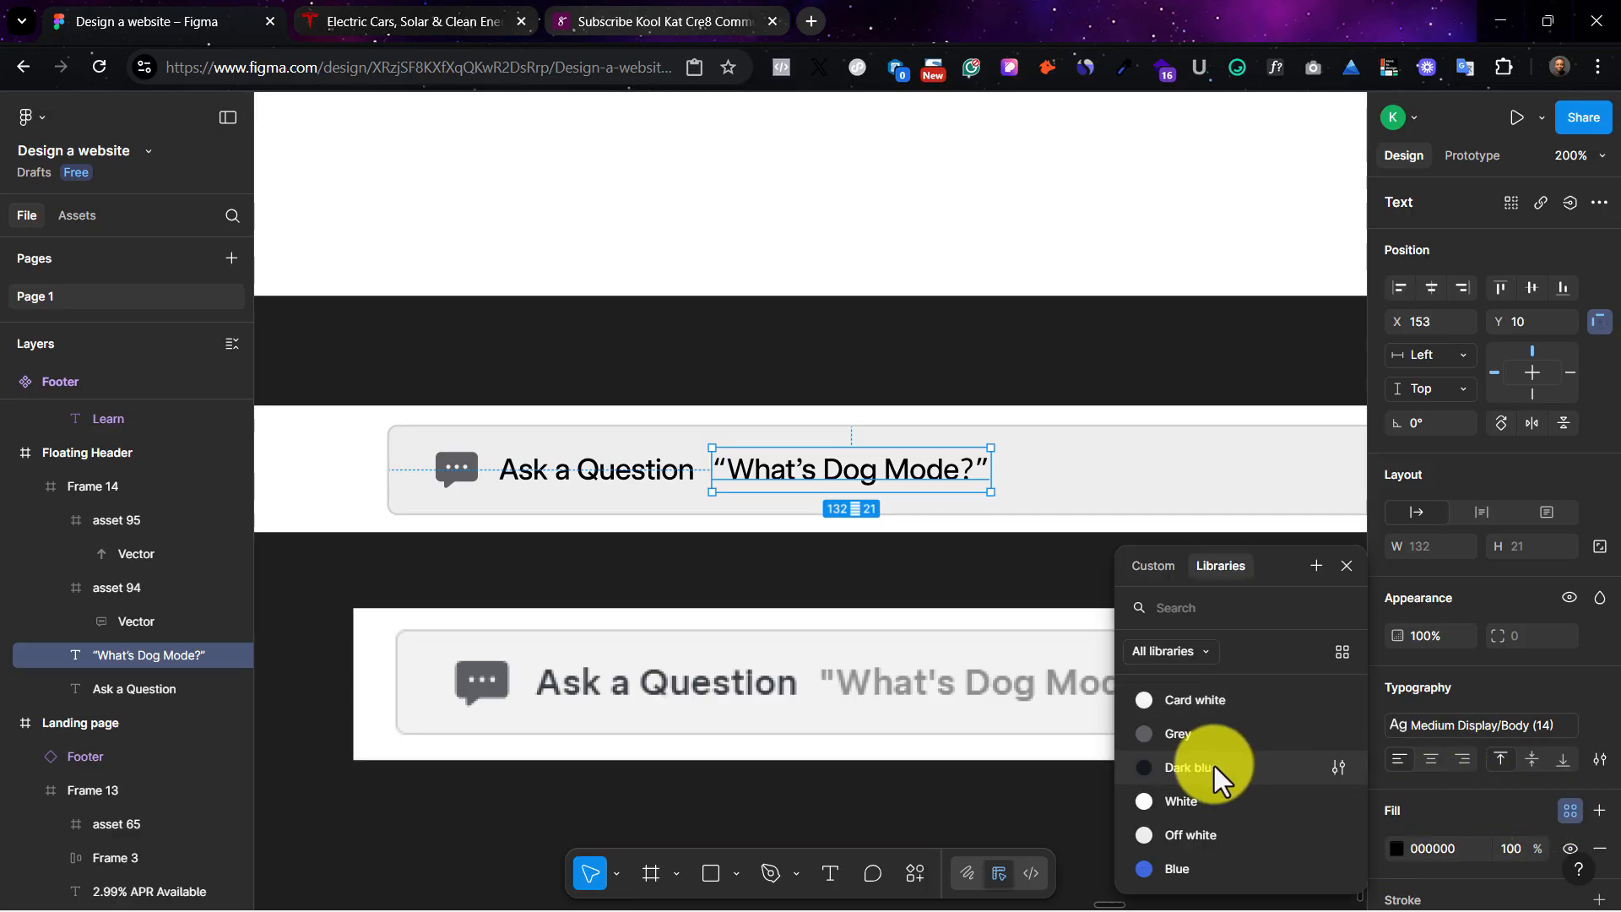
left_click(1226, 735)
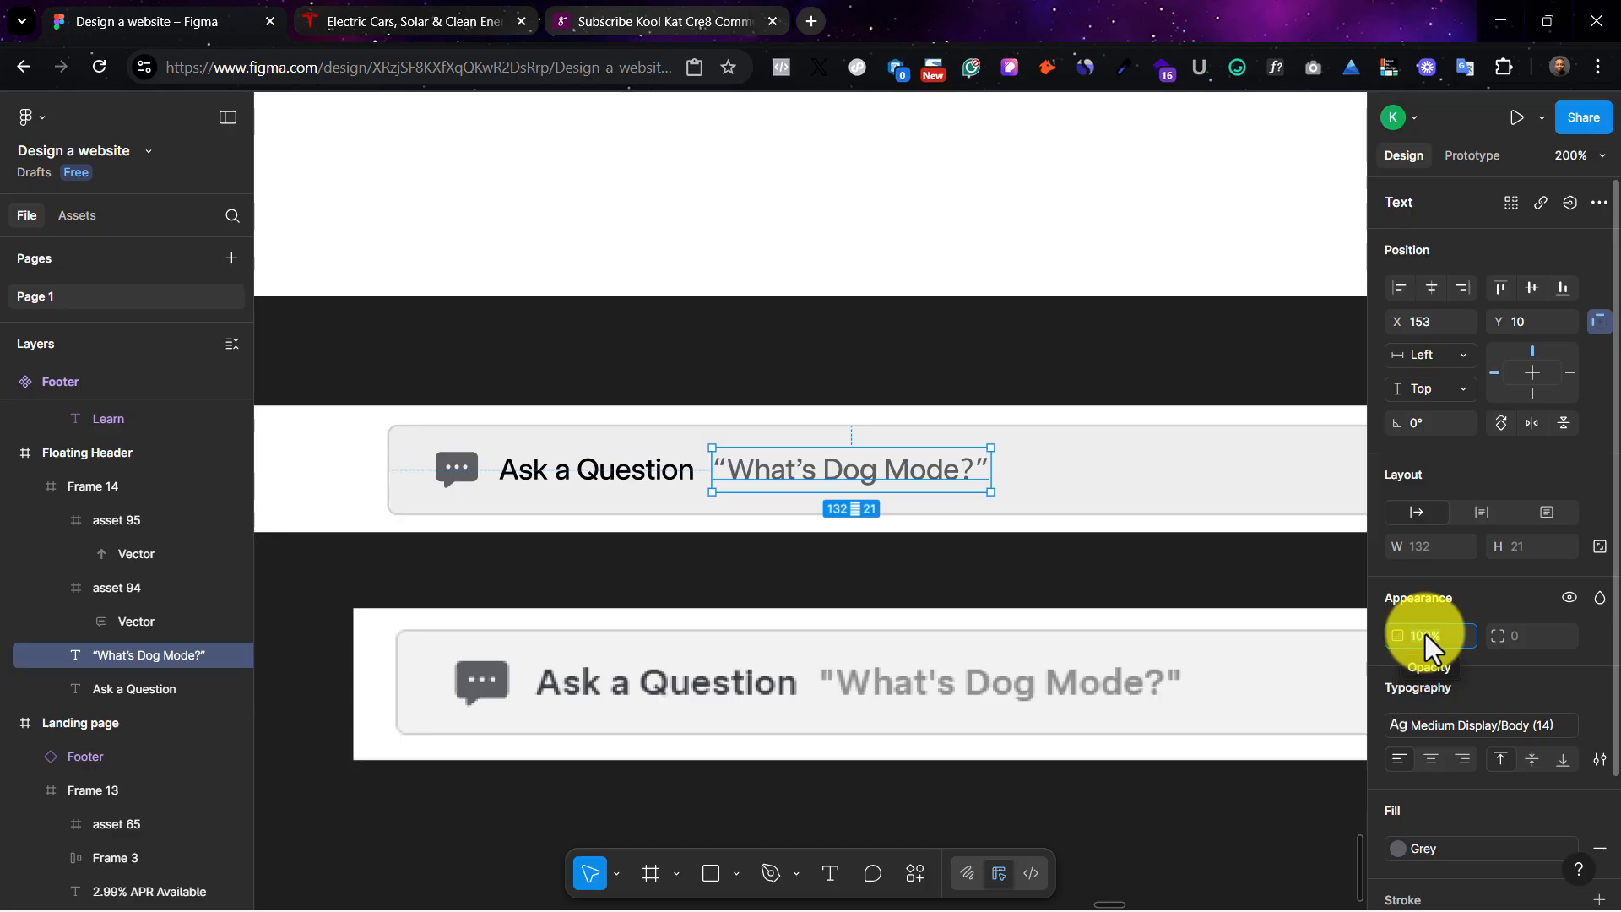
type("60")
key("Return")
left_click(815, 520)
key("shift+0")
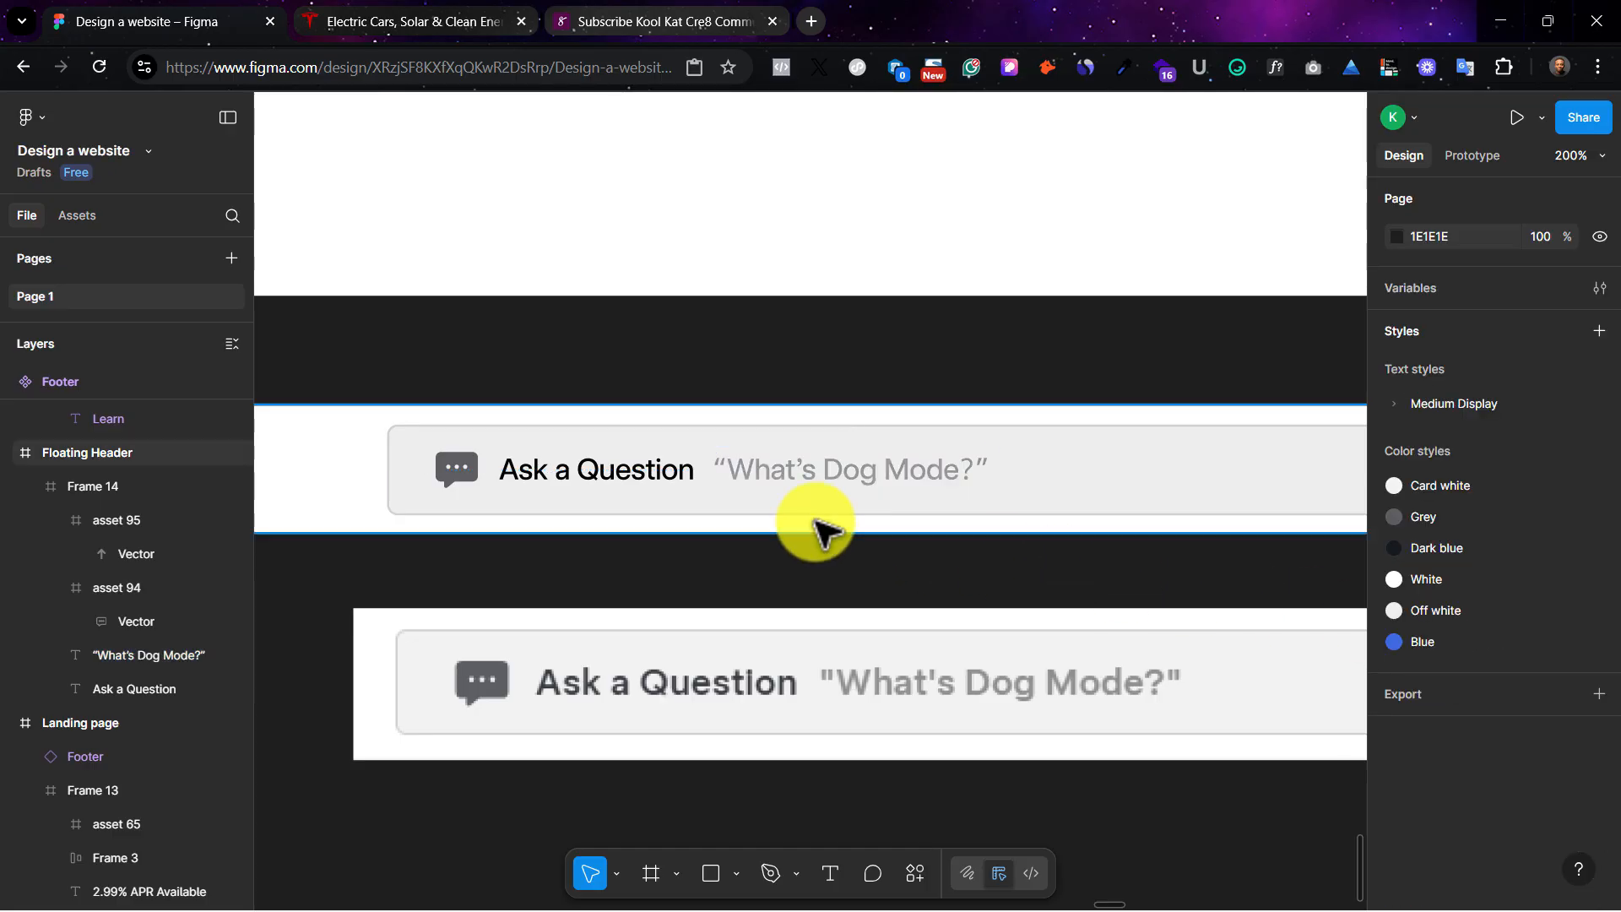
Step: Duplicate the Ask a Question frame at about X 667 in the floating bar, narrow the copy, and delete its up arrow icon
scroll(815, 521, "right", 5)
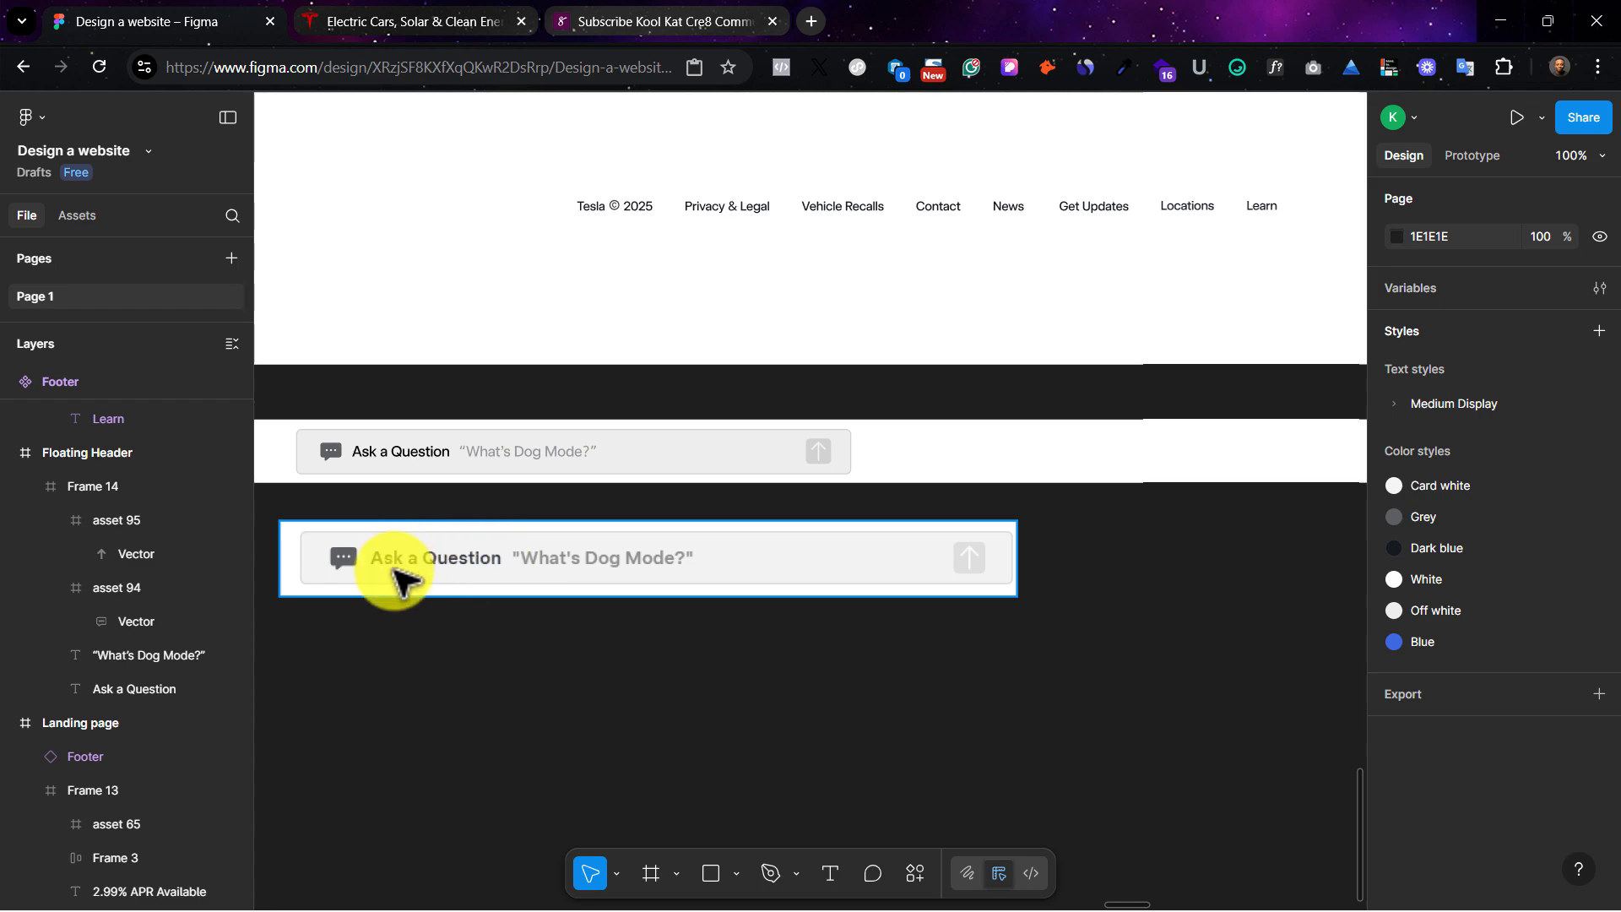
left_click(384, 449)
left_click_drag(346, 456, 998, 481)
scroll(1194, 565, "right", 5)
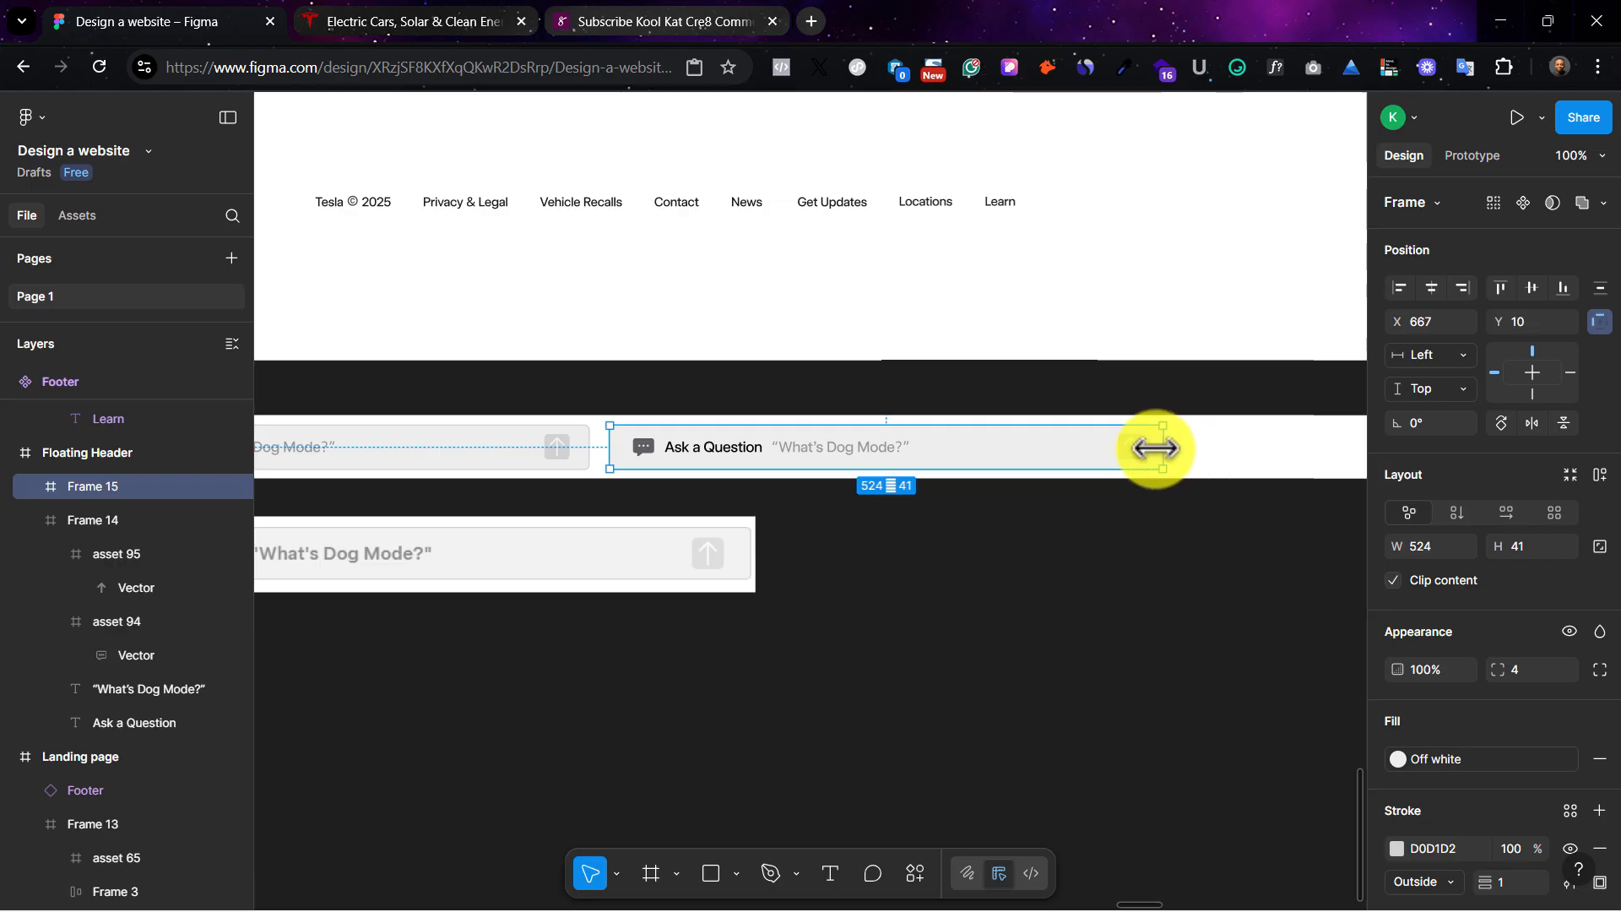
left_click_drag(1159, 445, 1130, 445)
double_click(1130, 455)
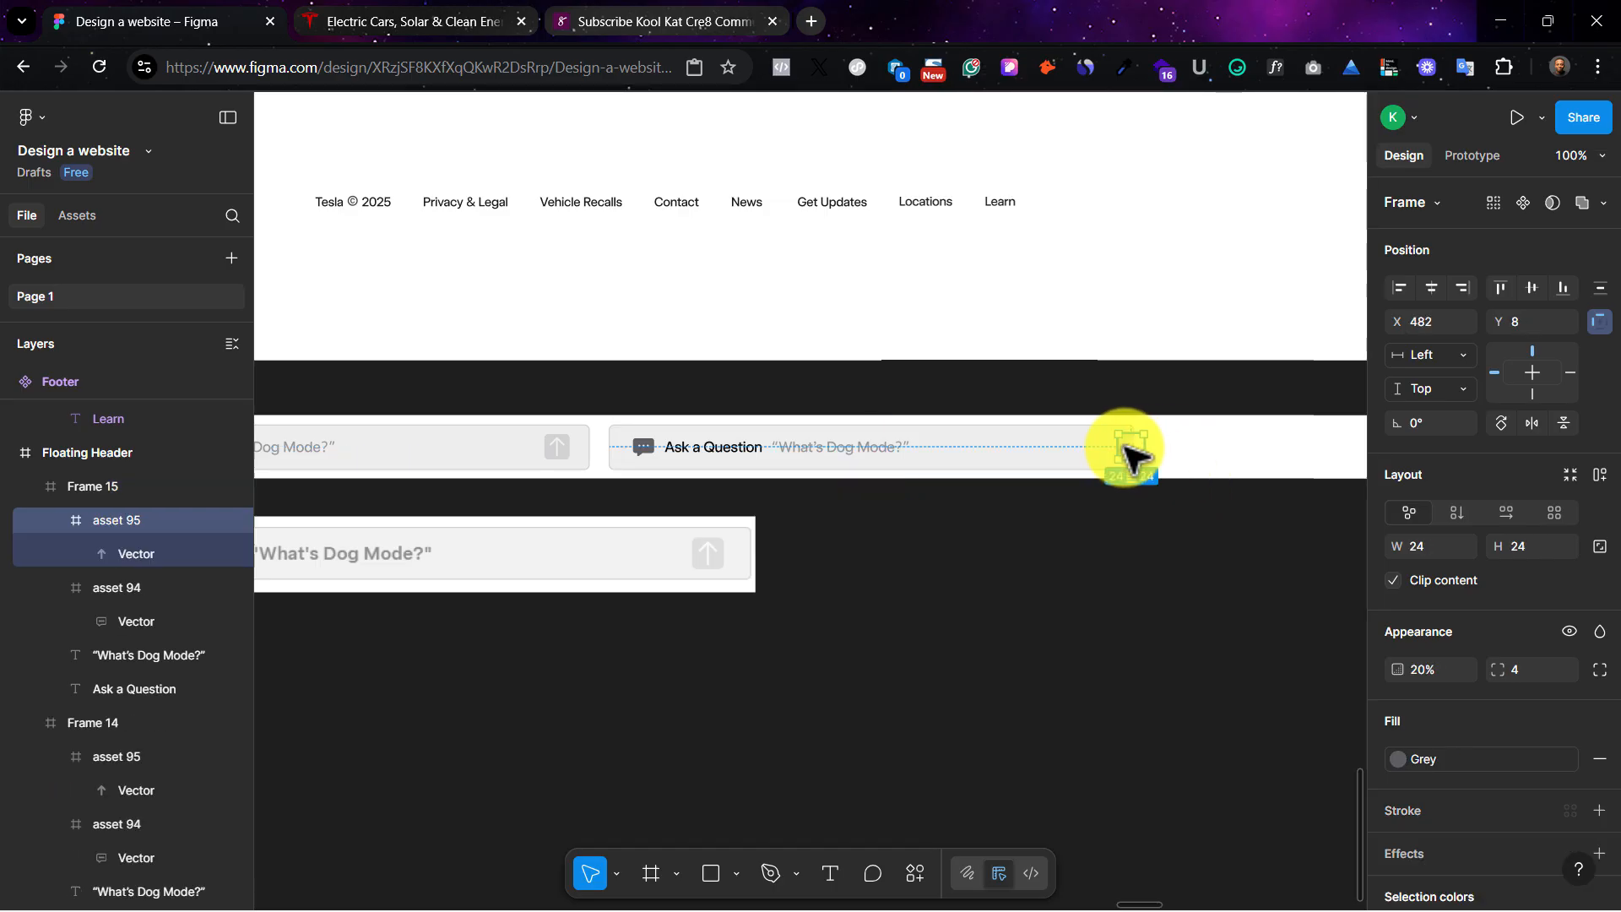
left_click(945, 389)
Step: Switch to the Tesla website and capture a screenshot of the Schedule a Drive Today button in the floating bar
left_click(455, 17)
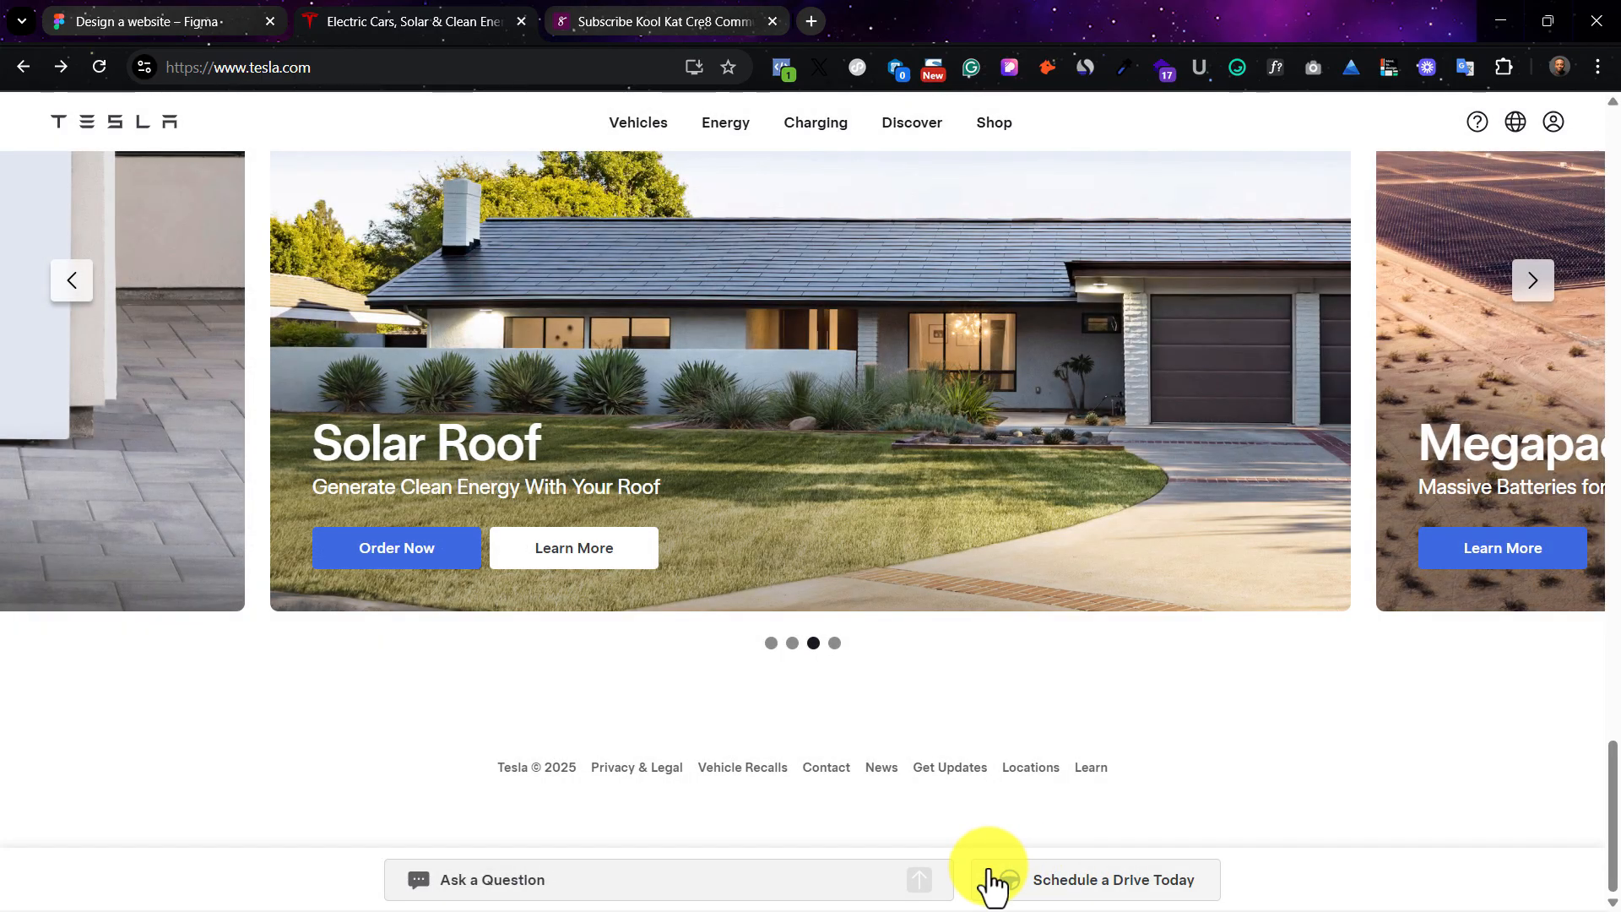
key("super+shift+s")
left_click_drag(961, 849, 1219, 882)
Step: Return to Figma, paste the Schedule a Drive Today screenshot, and align it beside the Ask a Question reference image
left_click(144, 18)
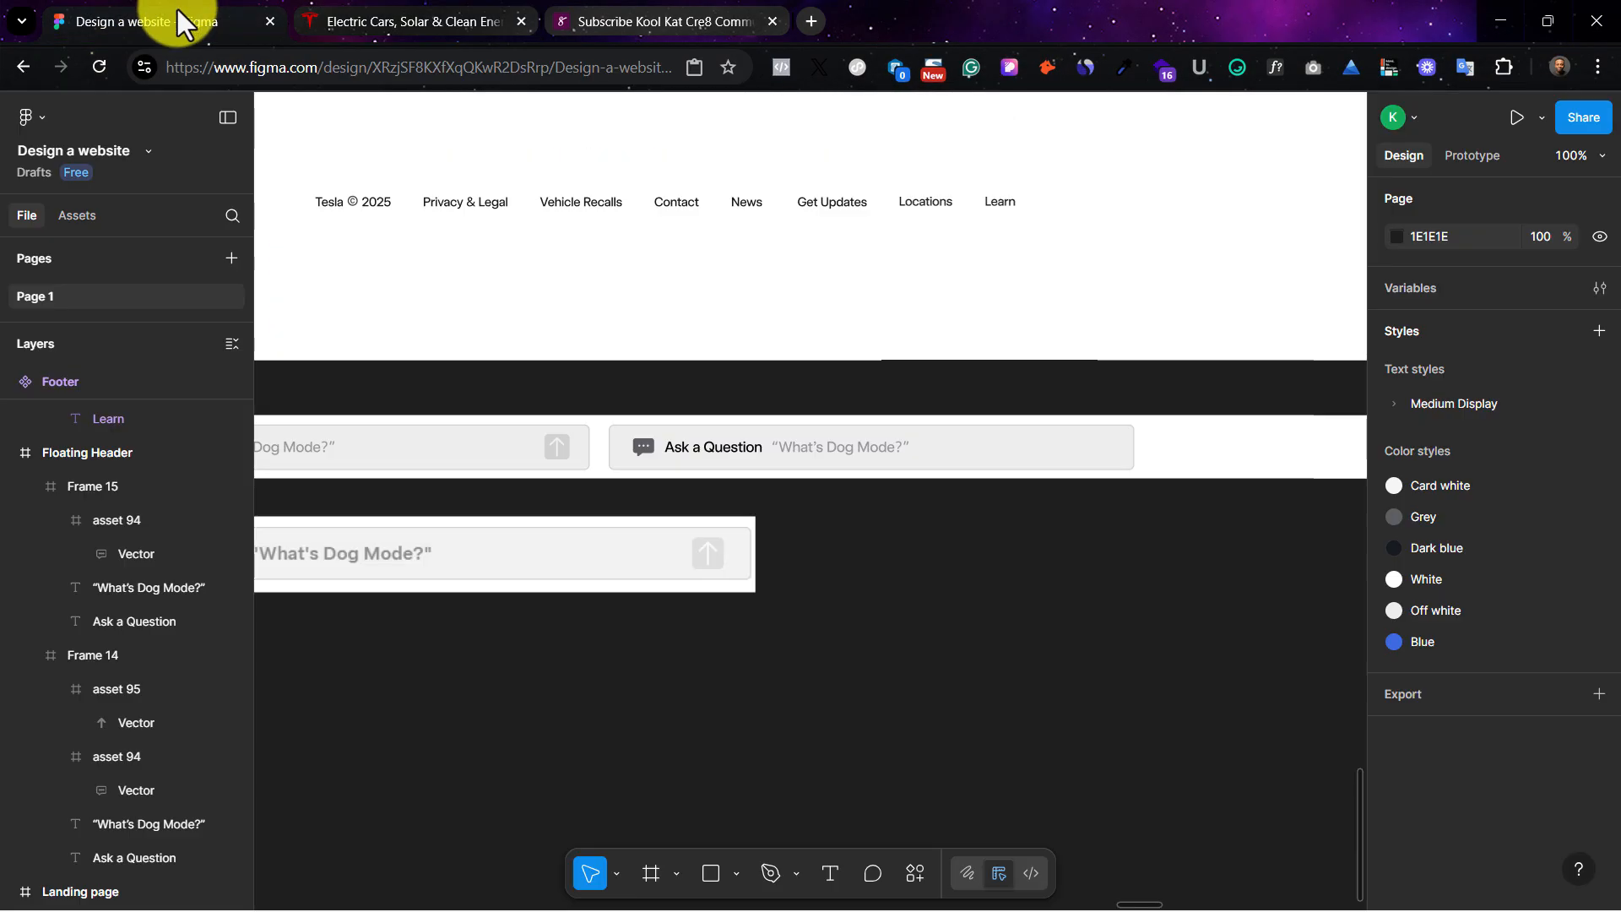
left_click(769, 552)
right_click(834, 563)
left_click(863, 574)
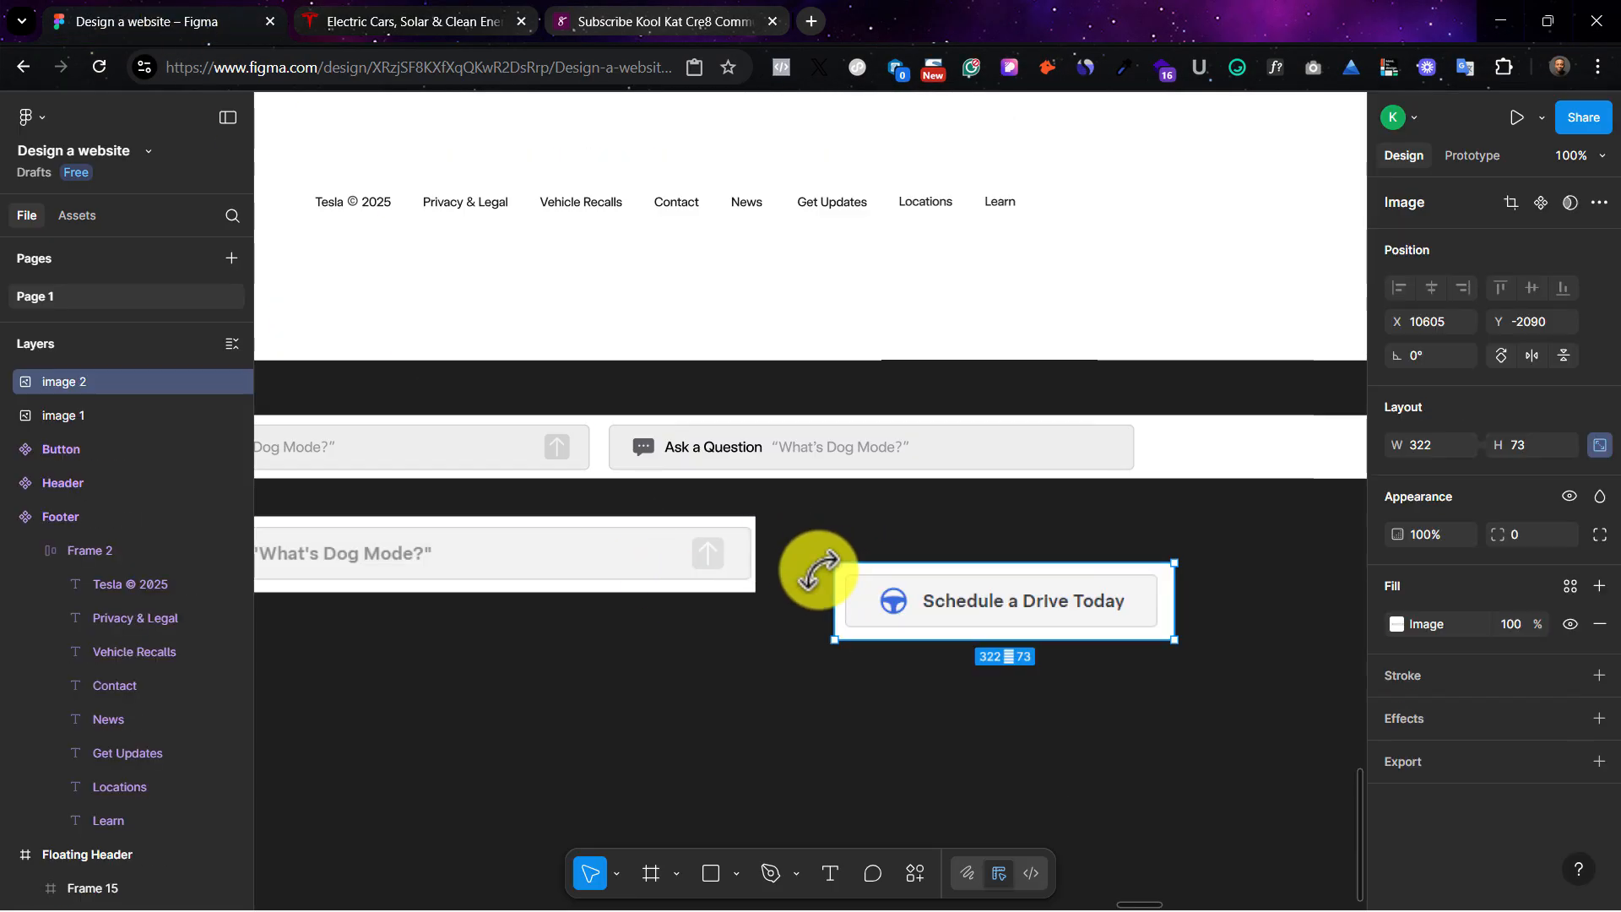
left_click_drag(1013, 616, 990, 577)
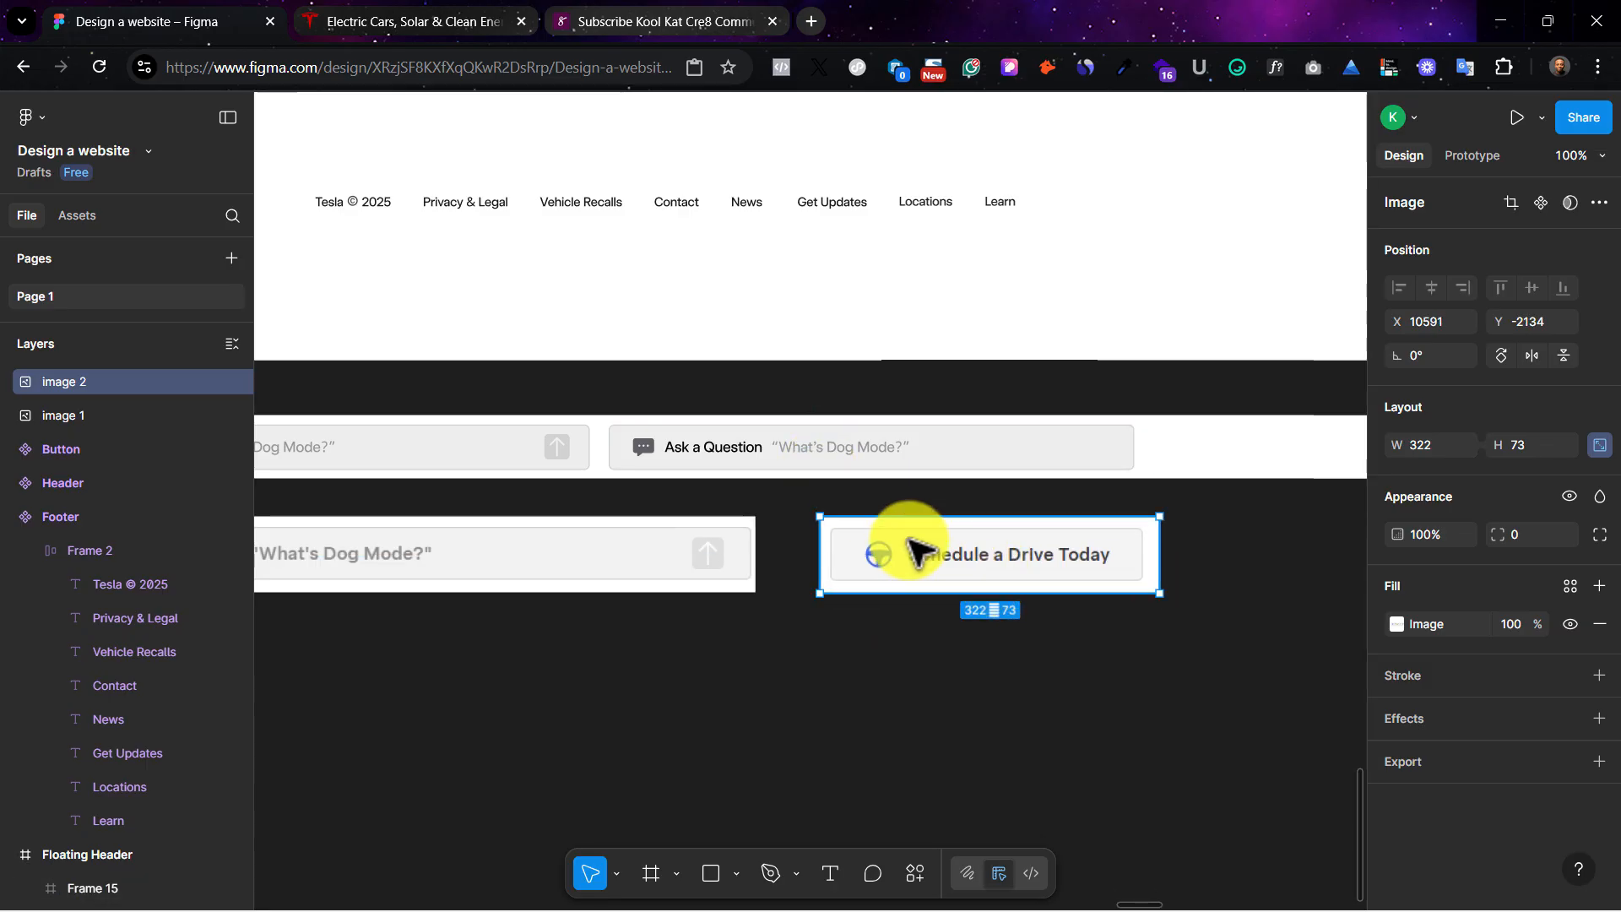
left_click(629, 21)
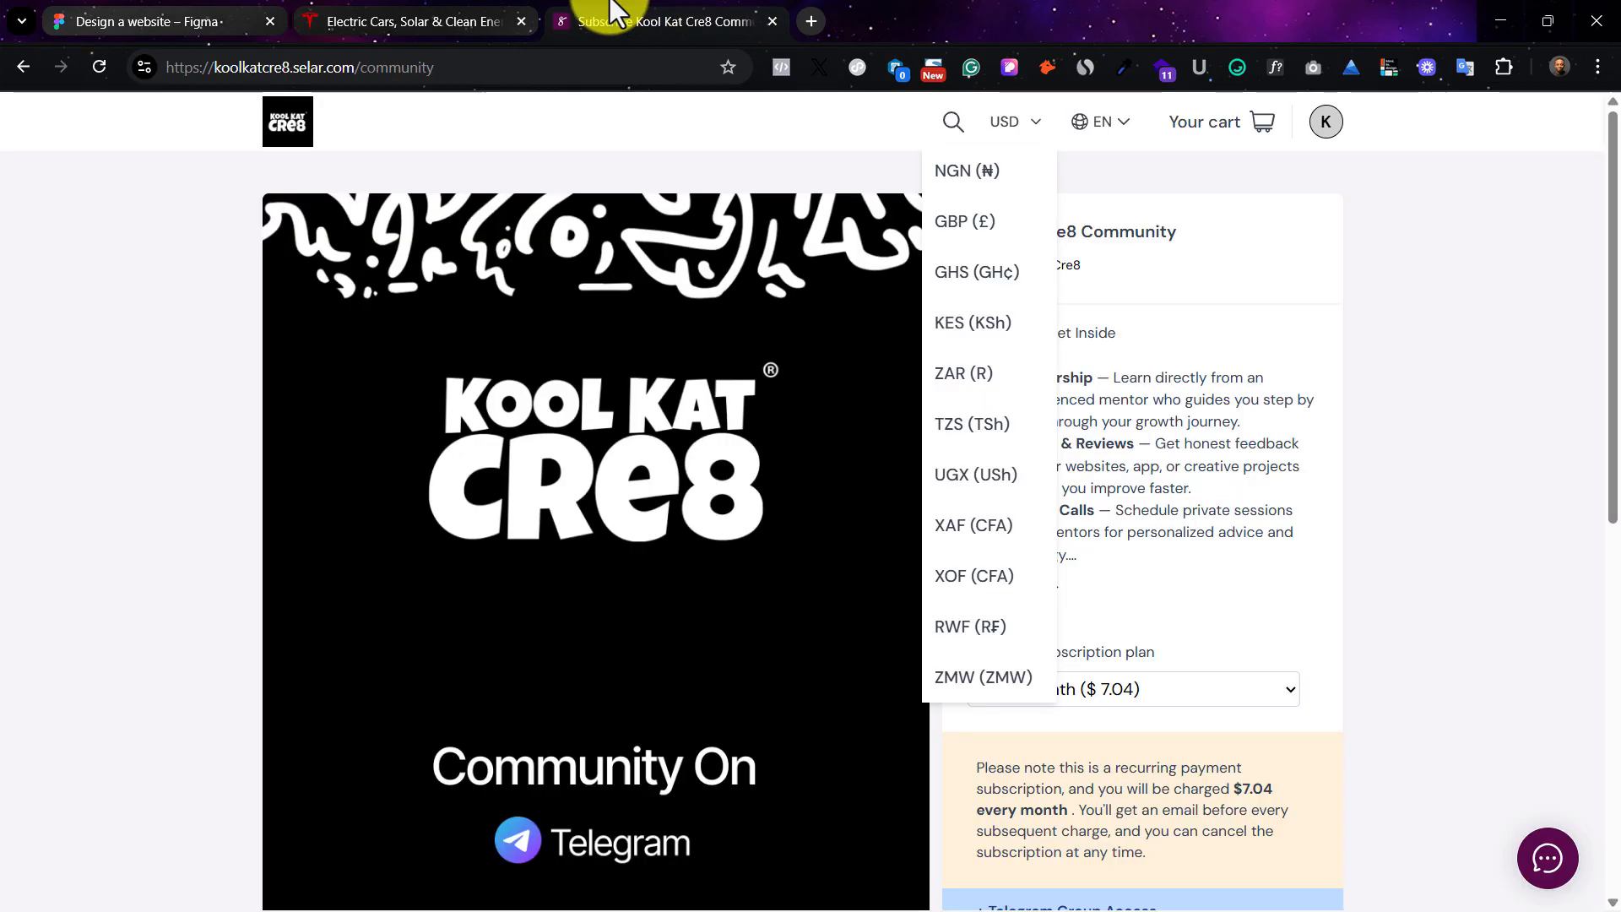
left_click(485, 21)
key("ctrl+1")
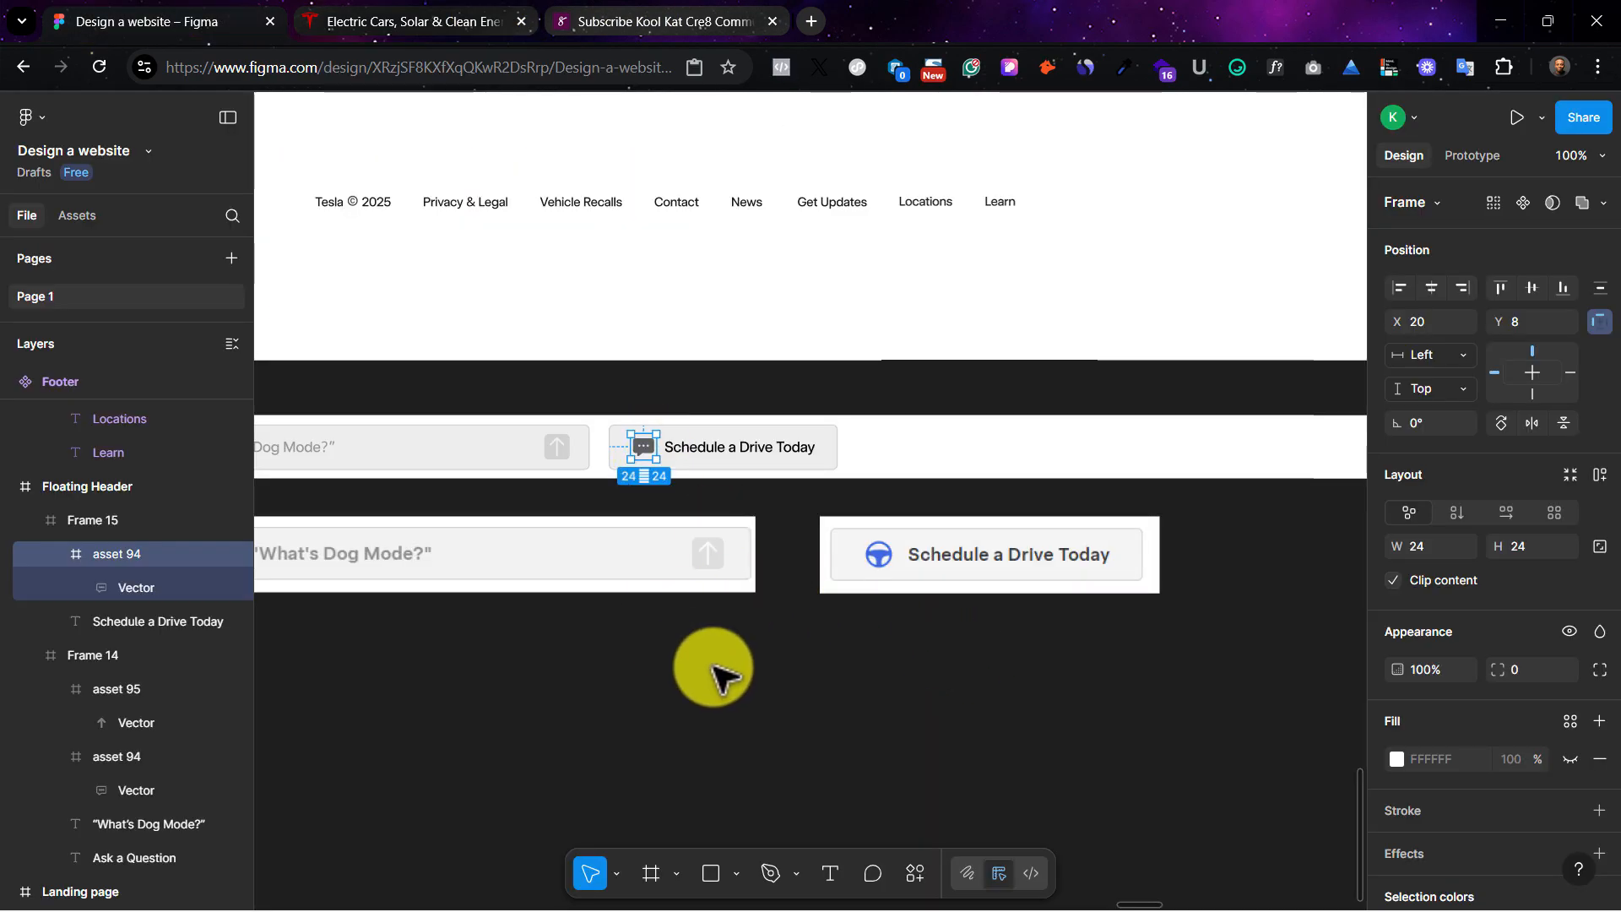
Step: Replace the chat bubble vector in the Schedule a Drive Today frame with the steering wheel icon
scroll(714, 671, "down", 5)
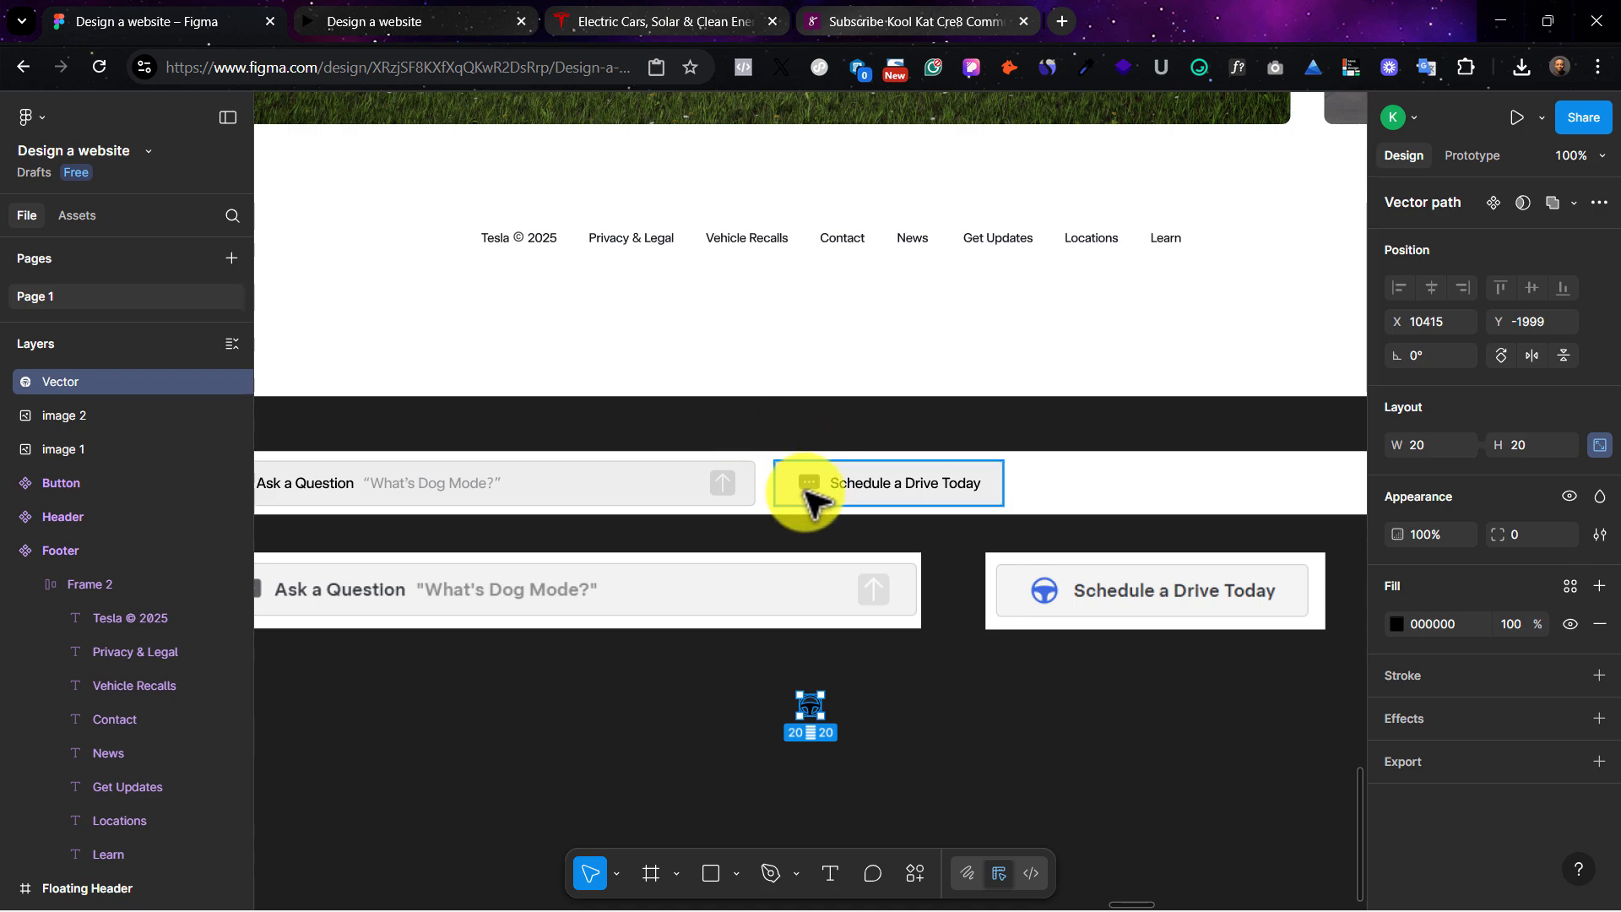
left_click(812, 485)
left_click(812, 484)
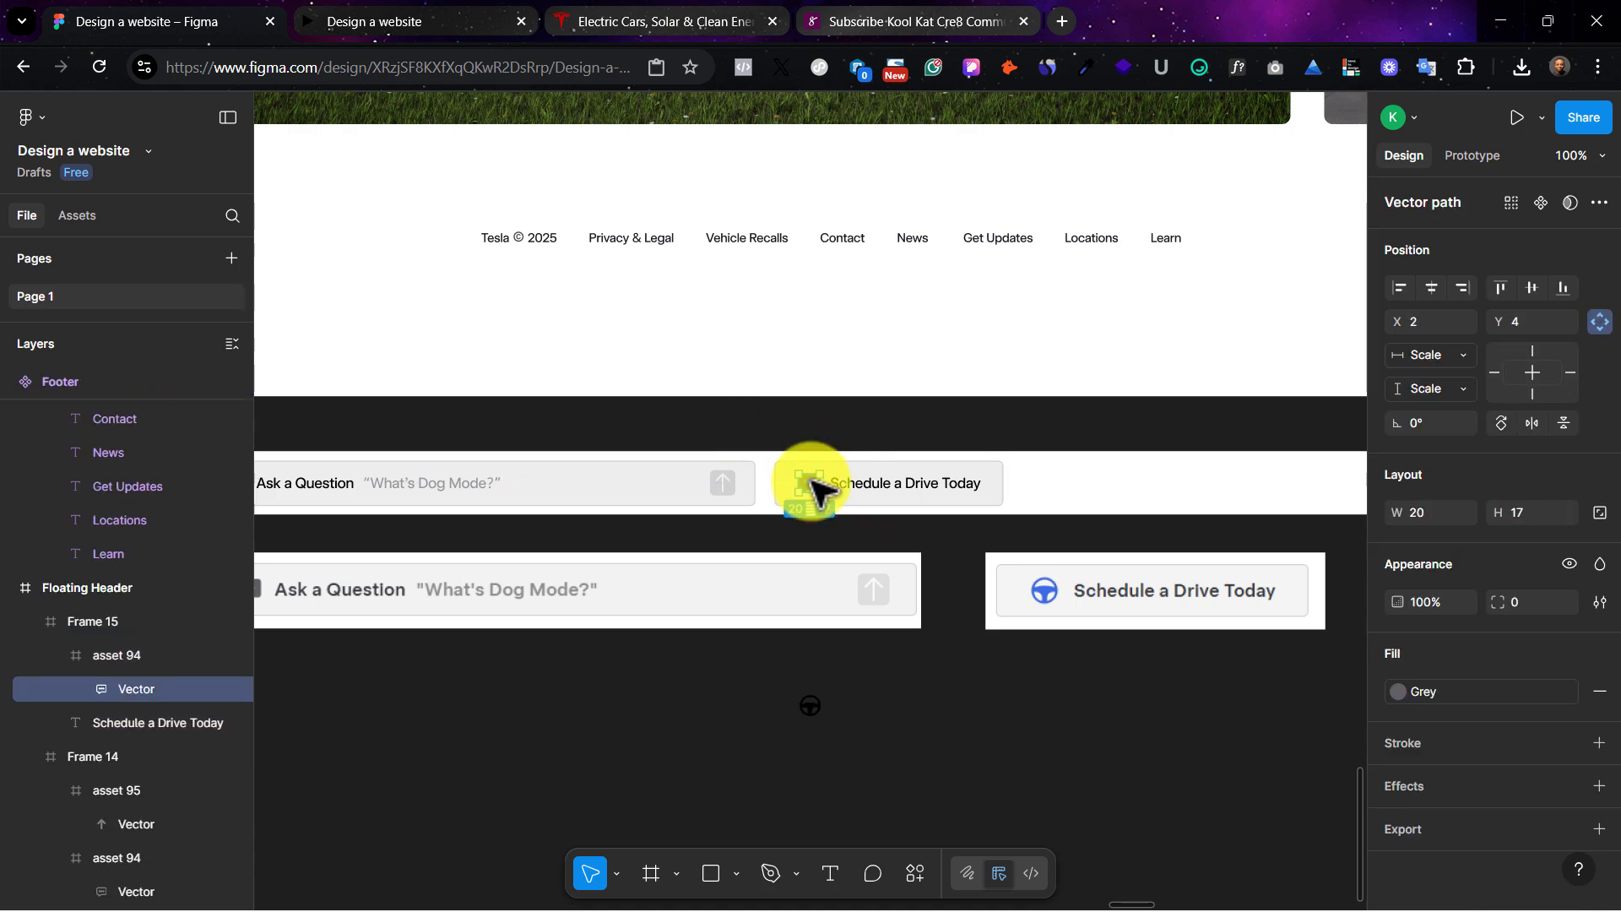
right_click(812, 484)
mouse_move(971, 287)
key("Escape")
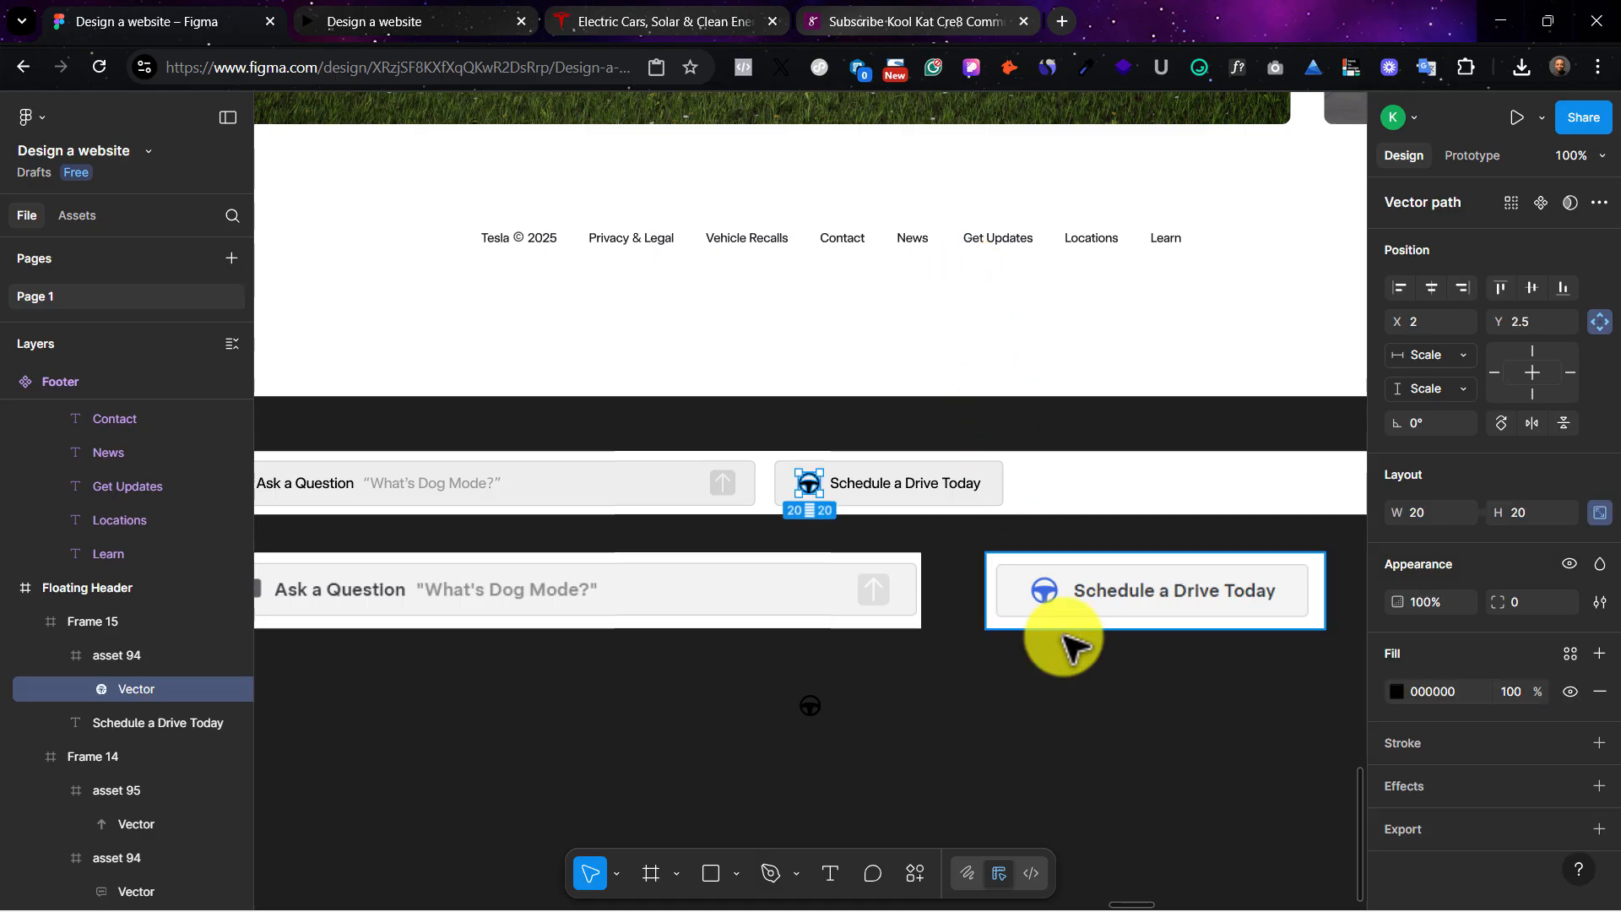
left_click(1093, 779)
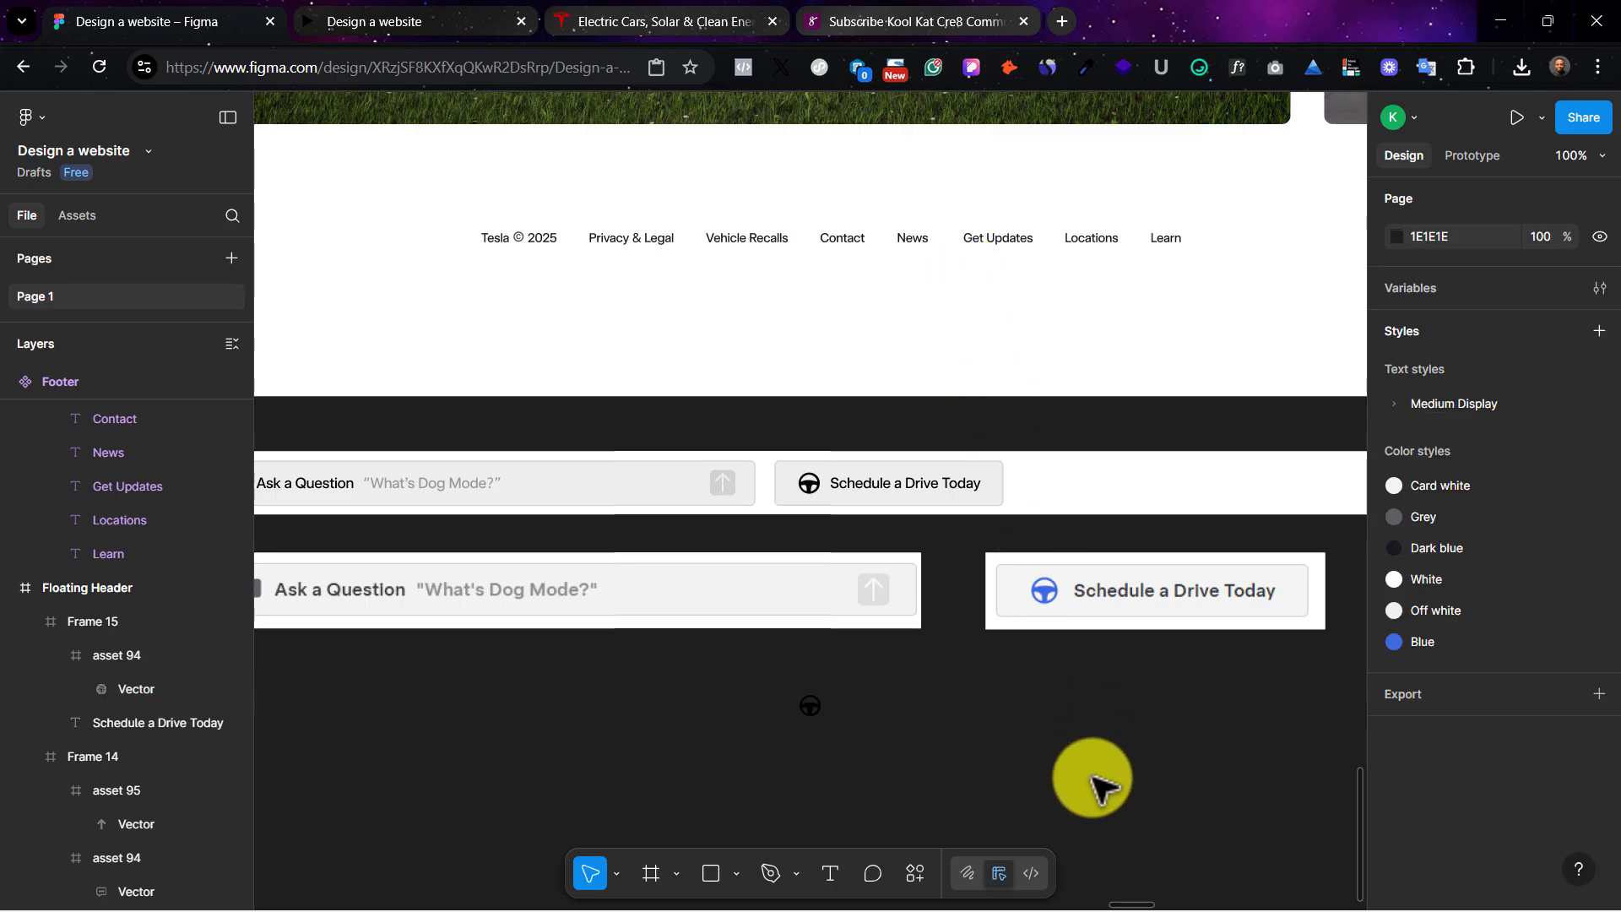
Step: Apply the Blue fill style to the steering wheel vector in the Schedule a Drive Today frame
left_click(807, 485)
left_click(807, 484)
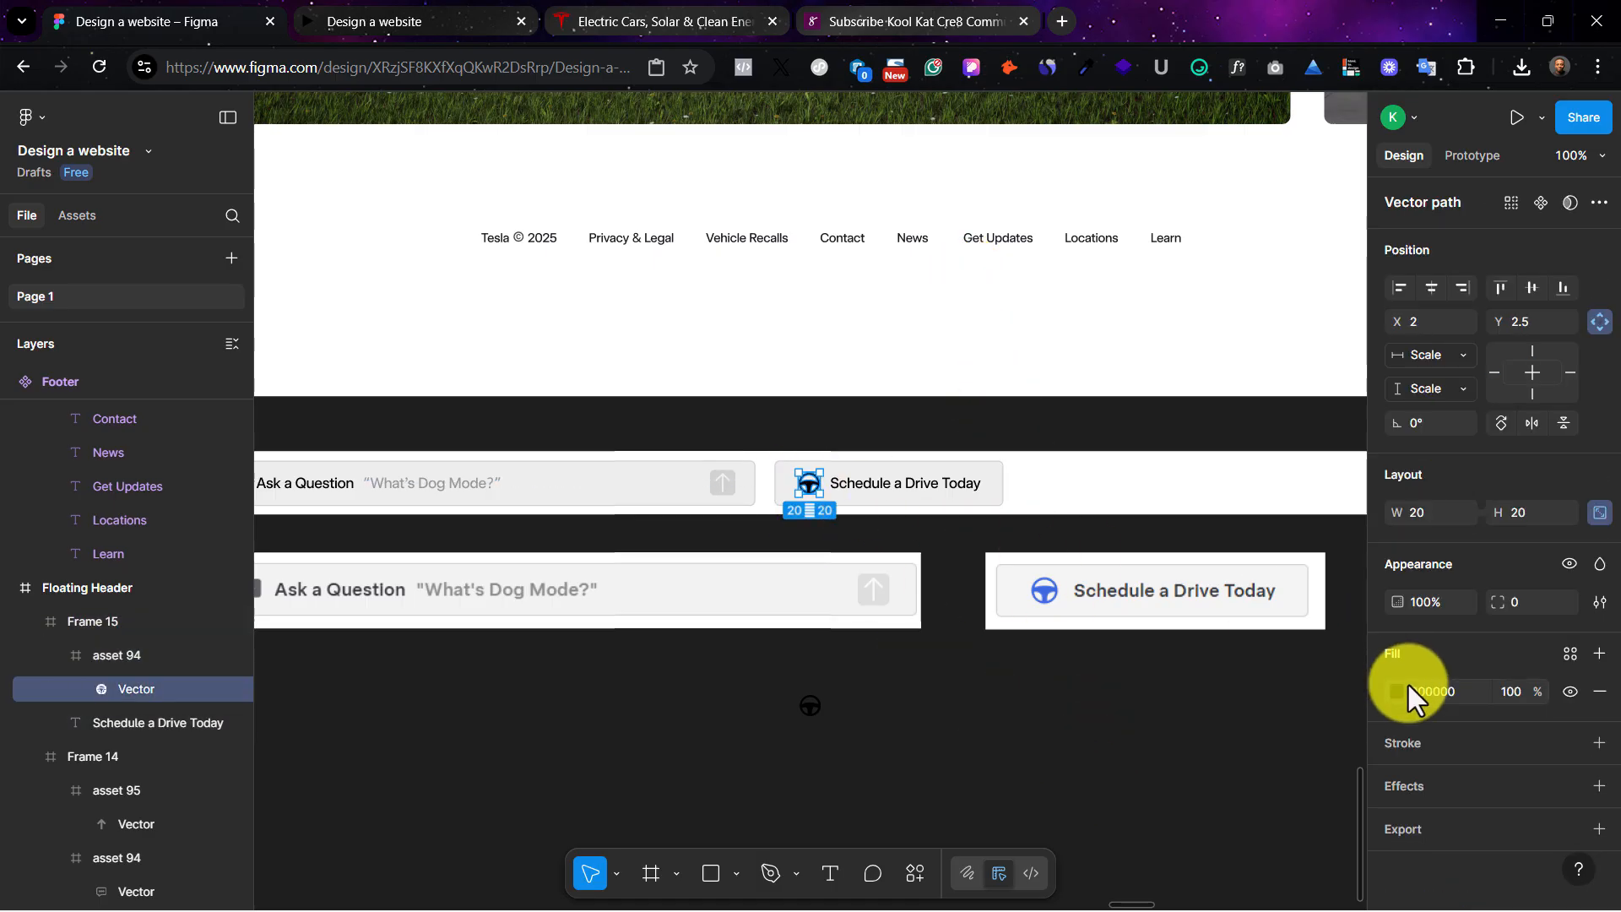
left_click(1567, 655)
left_click(1240, 868)
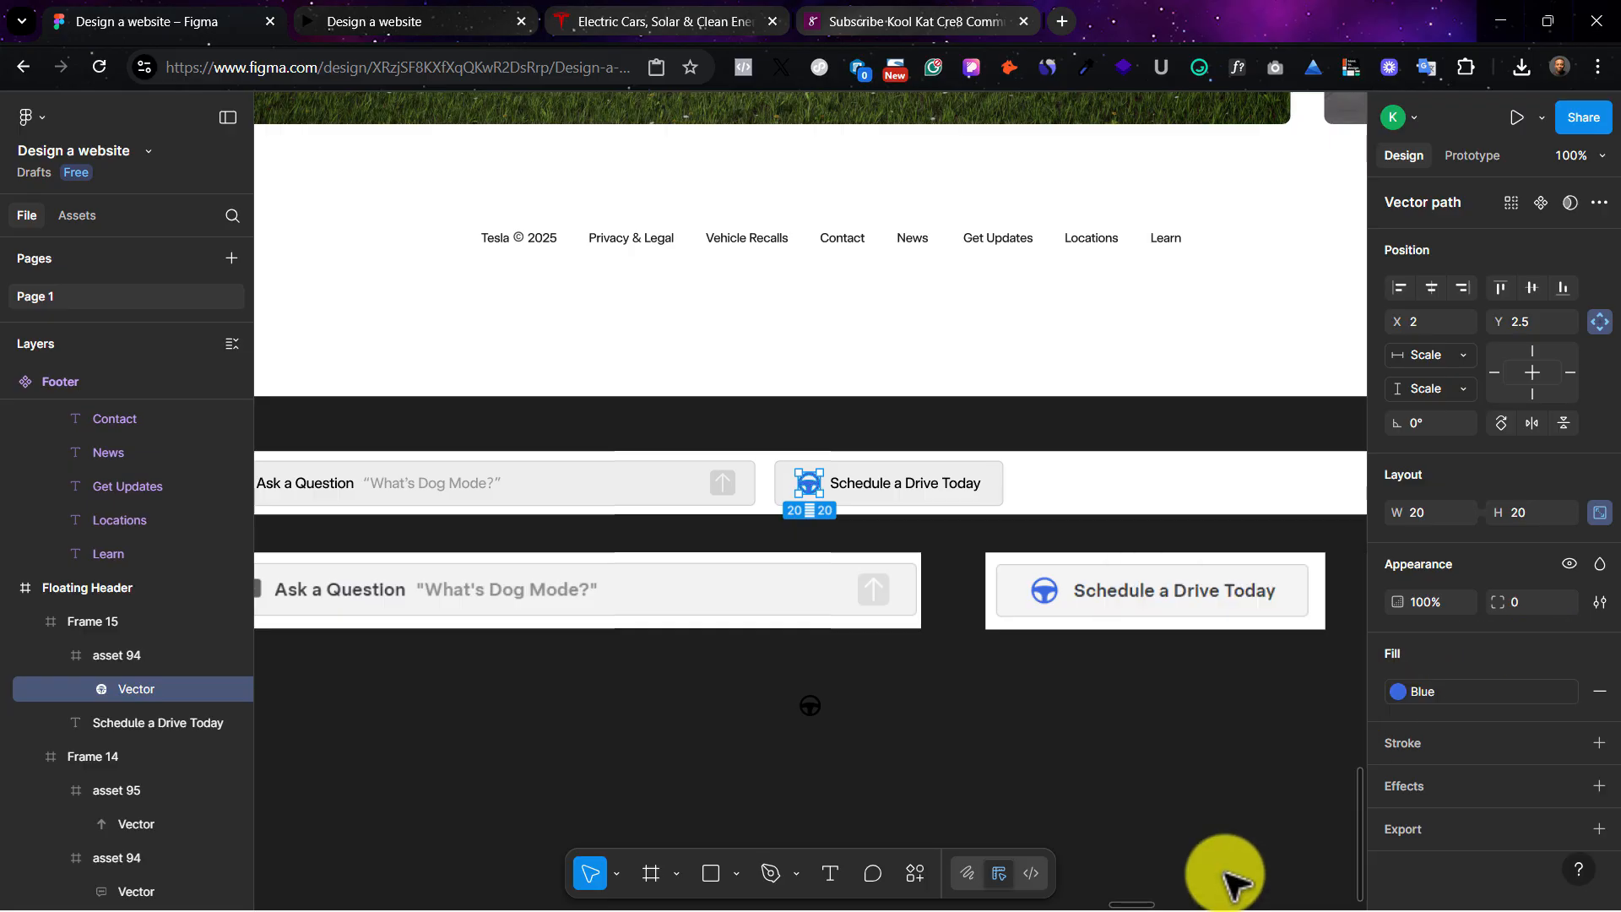
left_click(1072, 806)
Step: Delete both reference images and the leftover black steering wheel icon below the floating bar
left_click(894, 615)
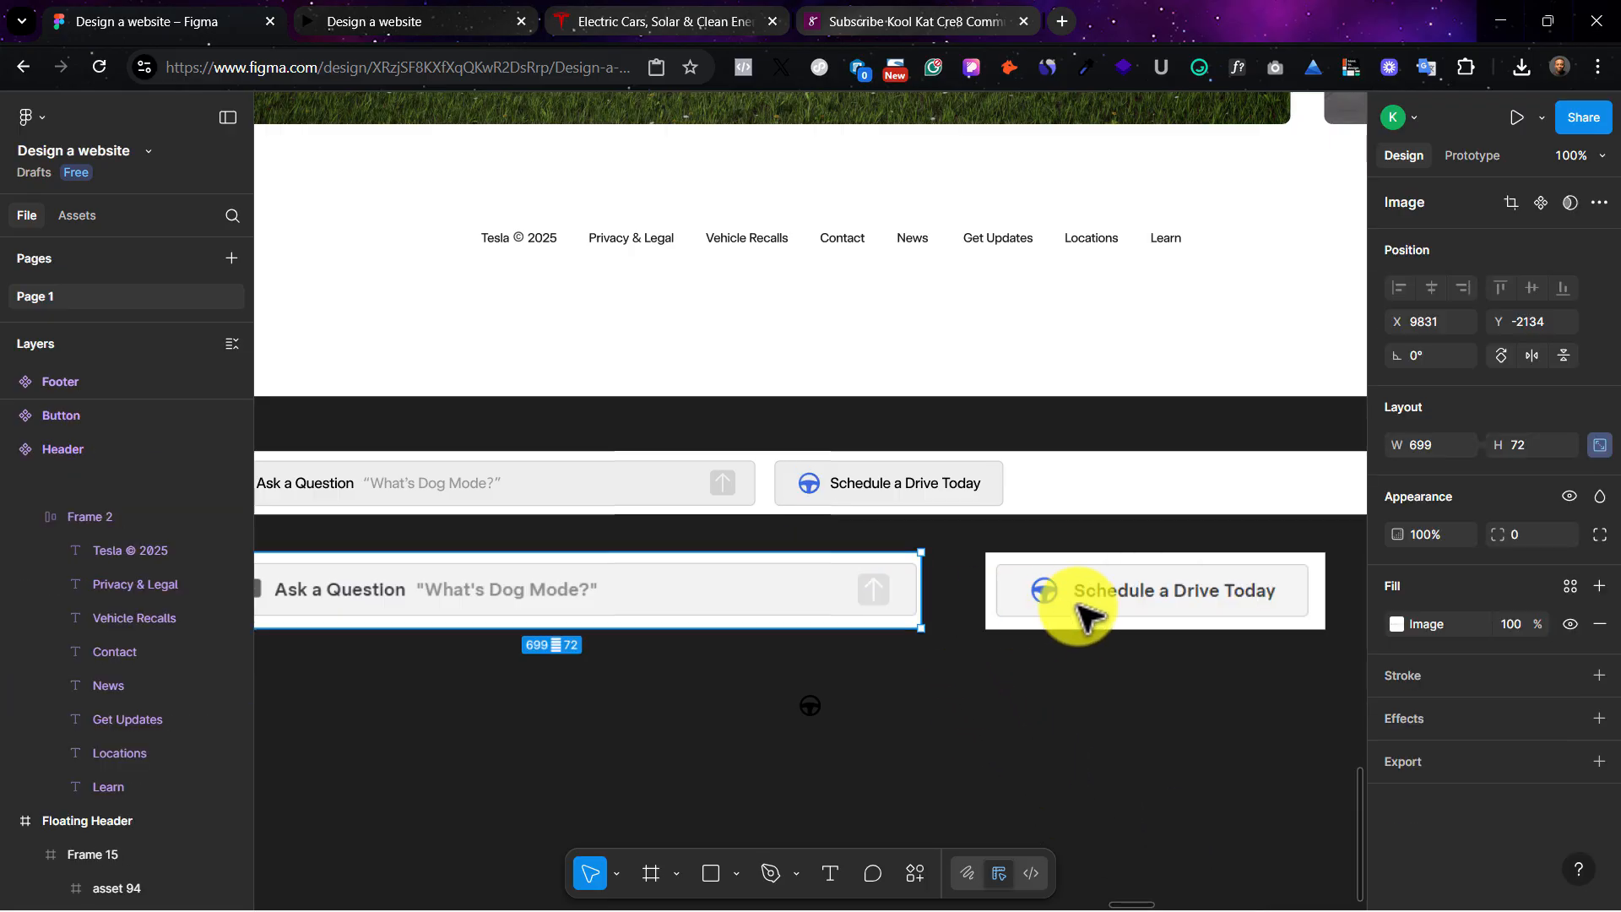
left_click(1097, 608, "shift")
key("Delete")
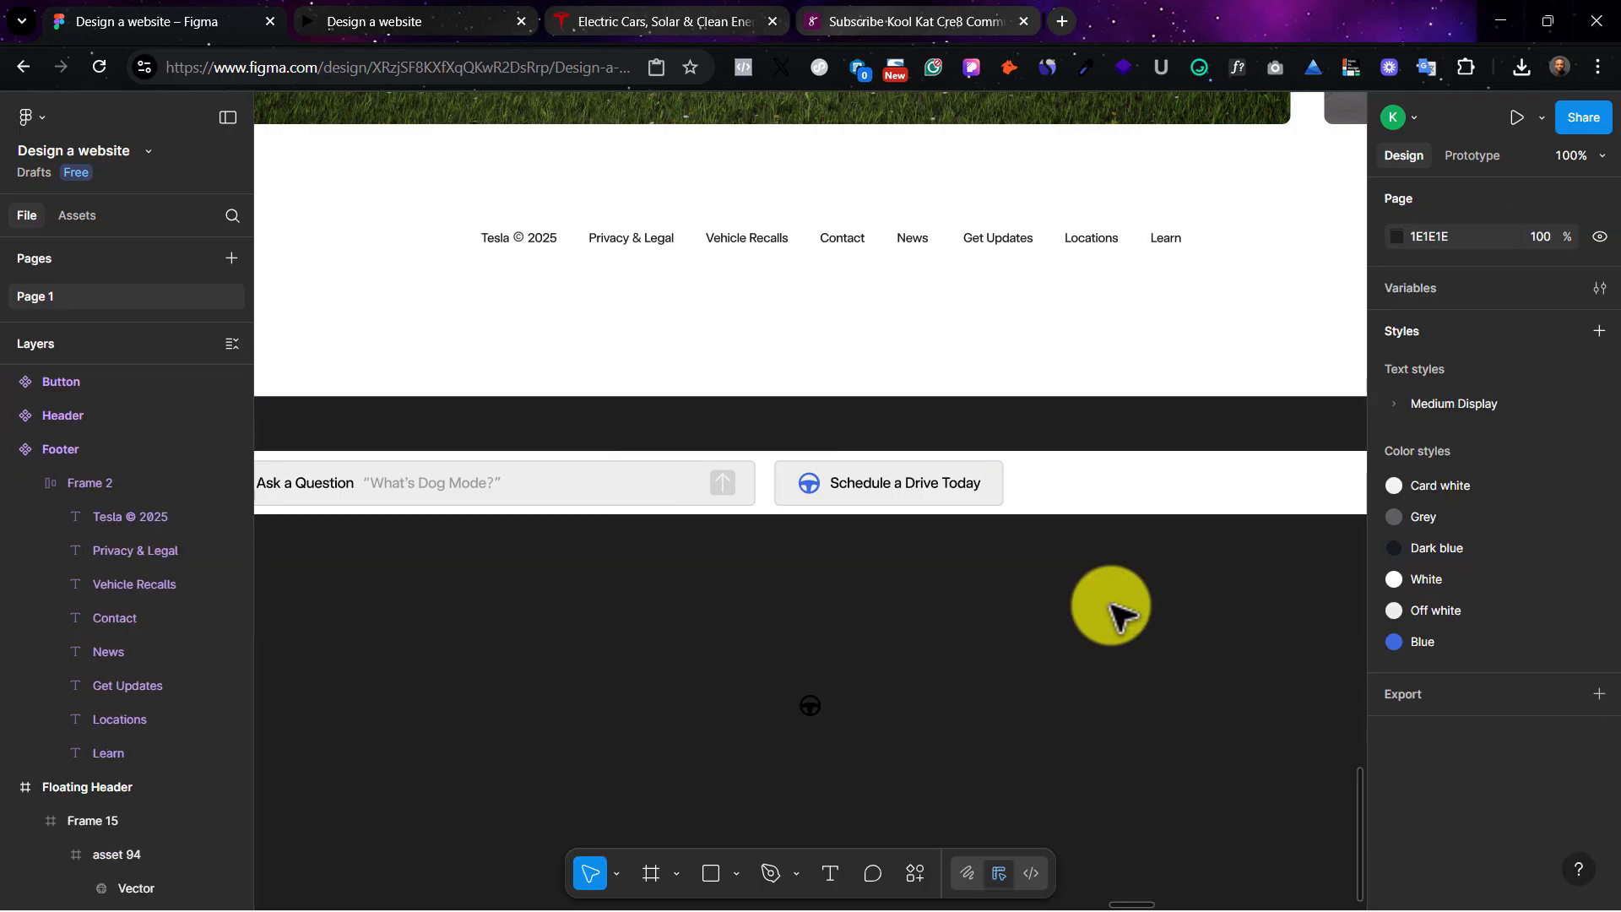
left_click(807, 709)
key("Delete")
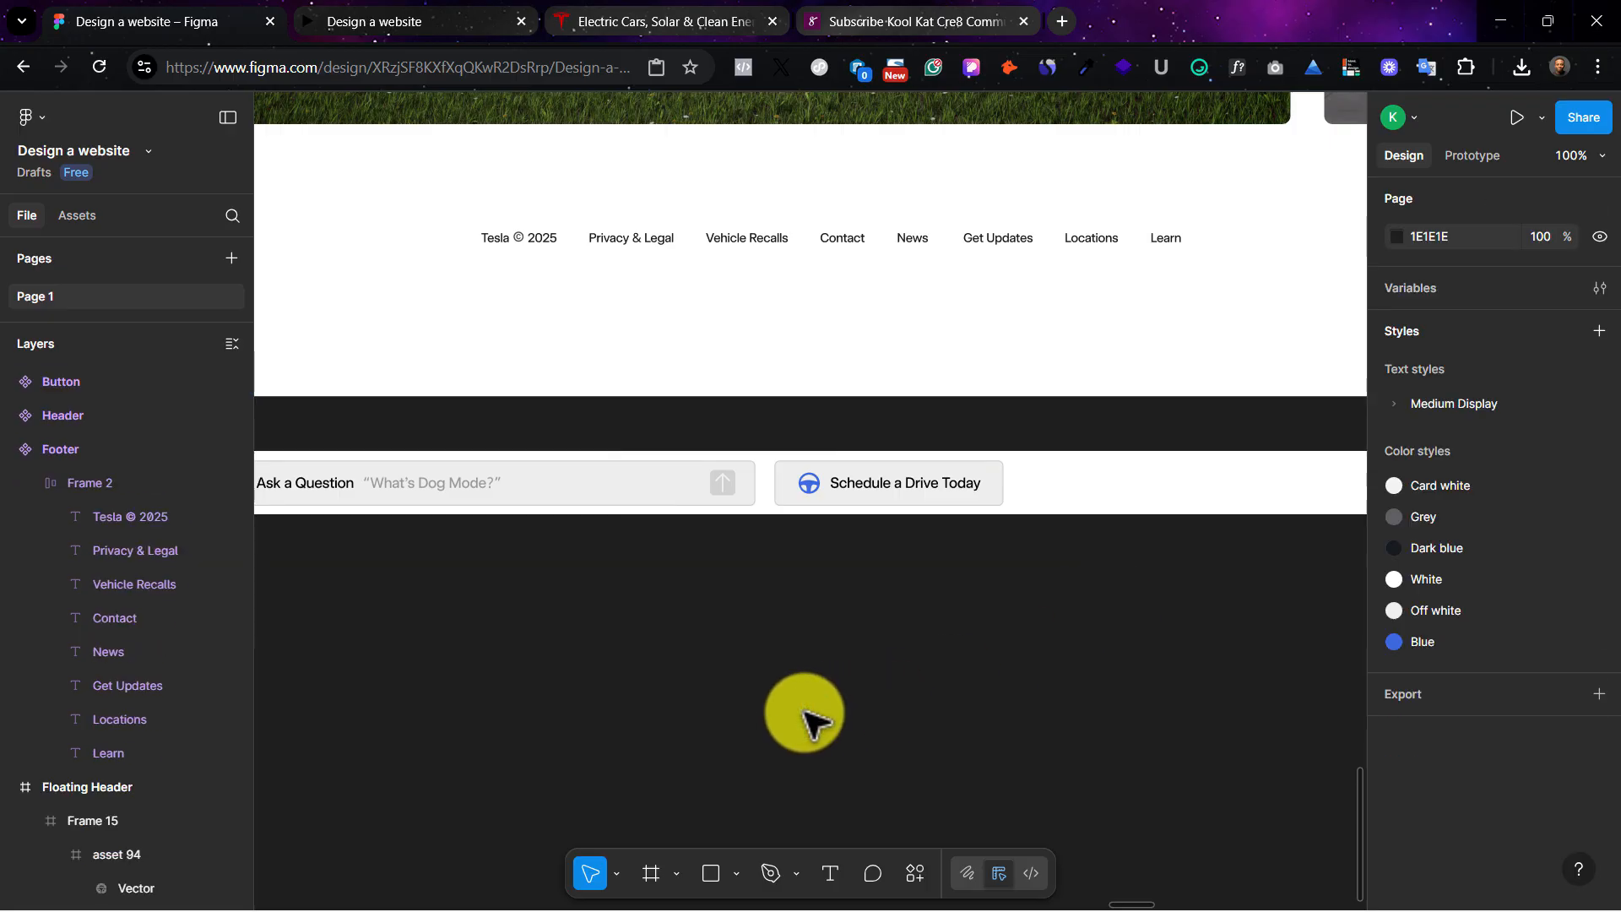
Step: Center the Ask a Question and Schedule a Drive Today boxes horizontally in the floating bar, and move the bar onto the landing page's bottom edge
left_click(542, 500)
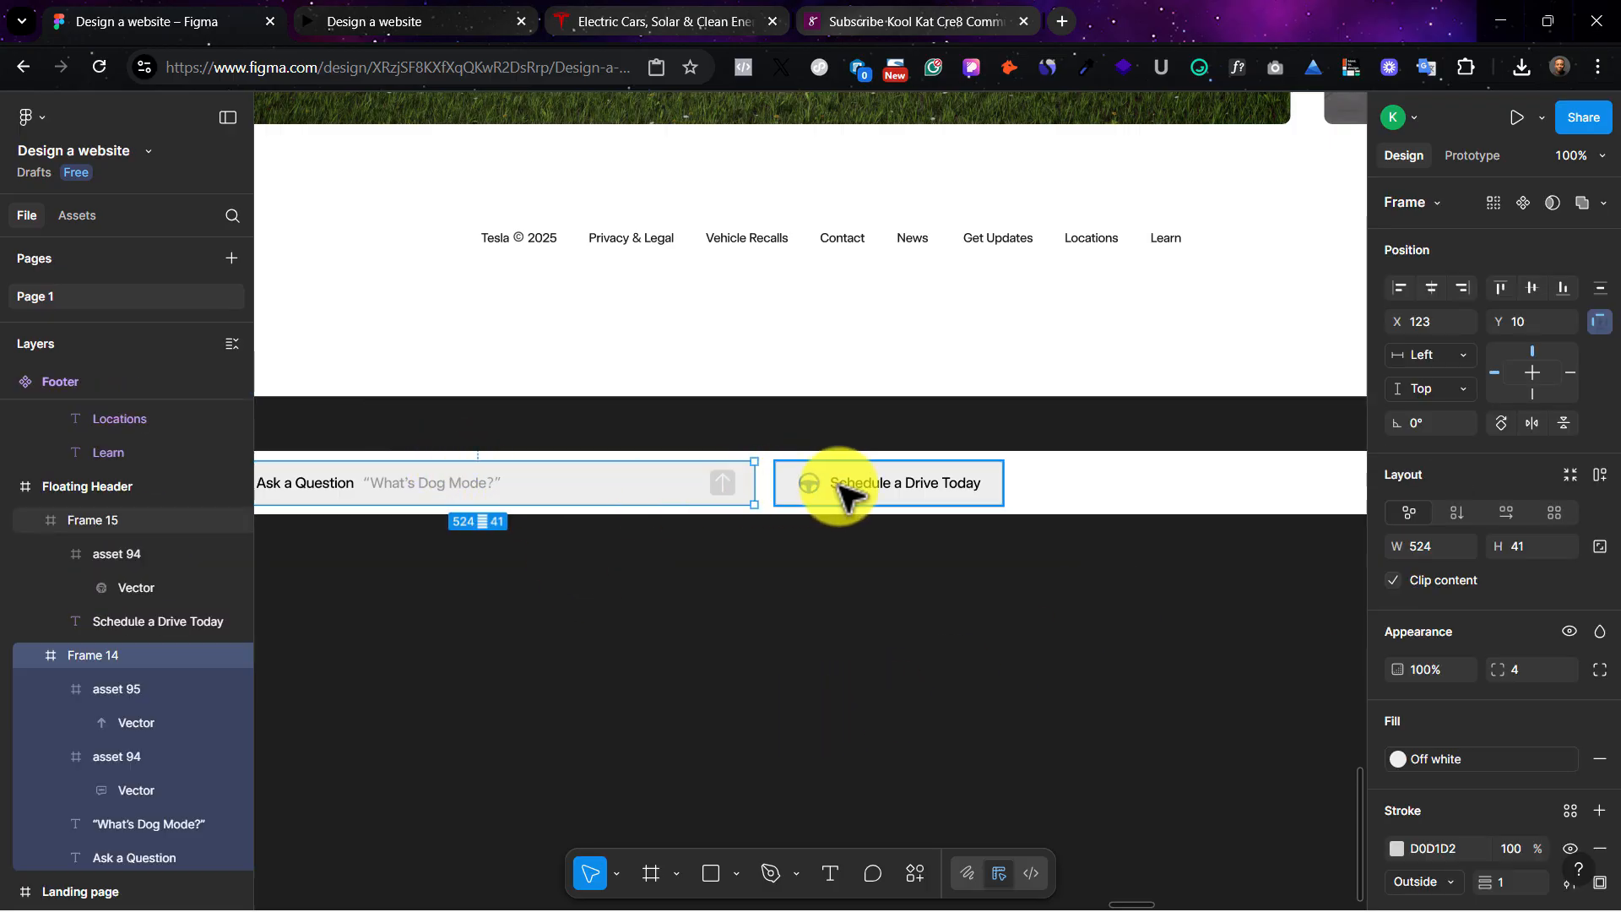
left_click(839, 487, "shift")
key("minus")
key("plus")
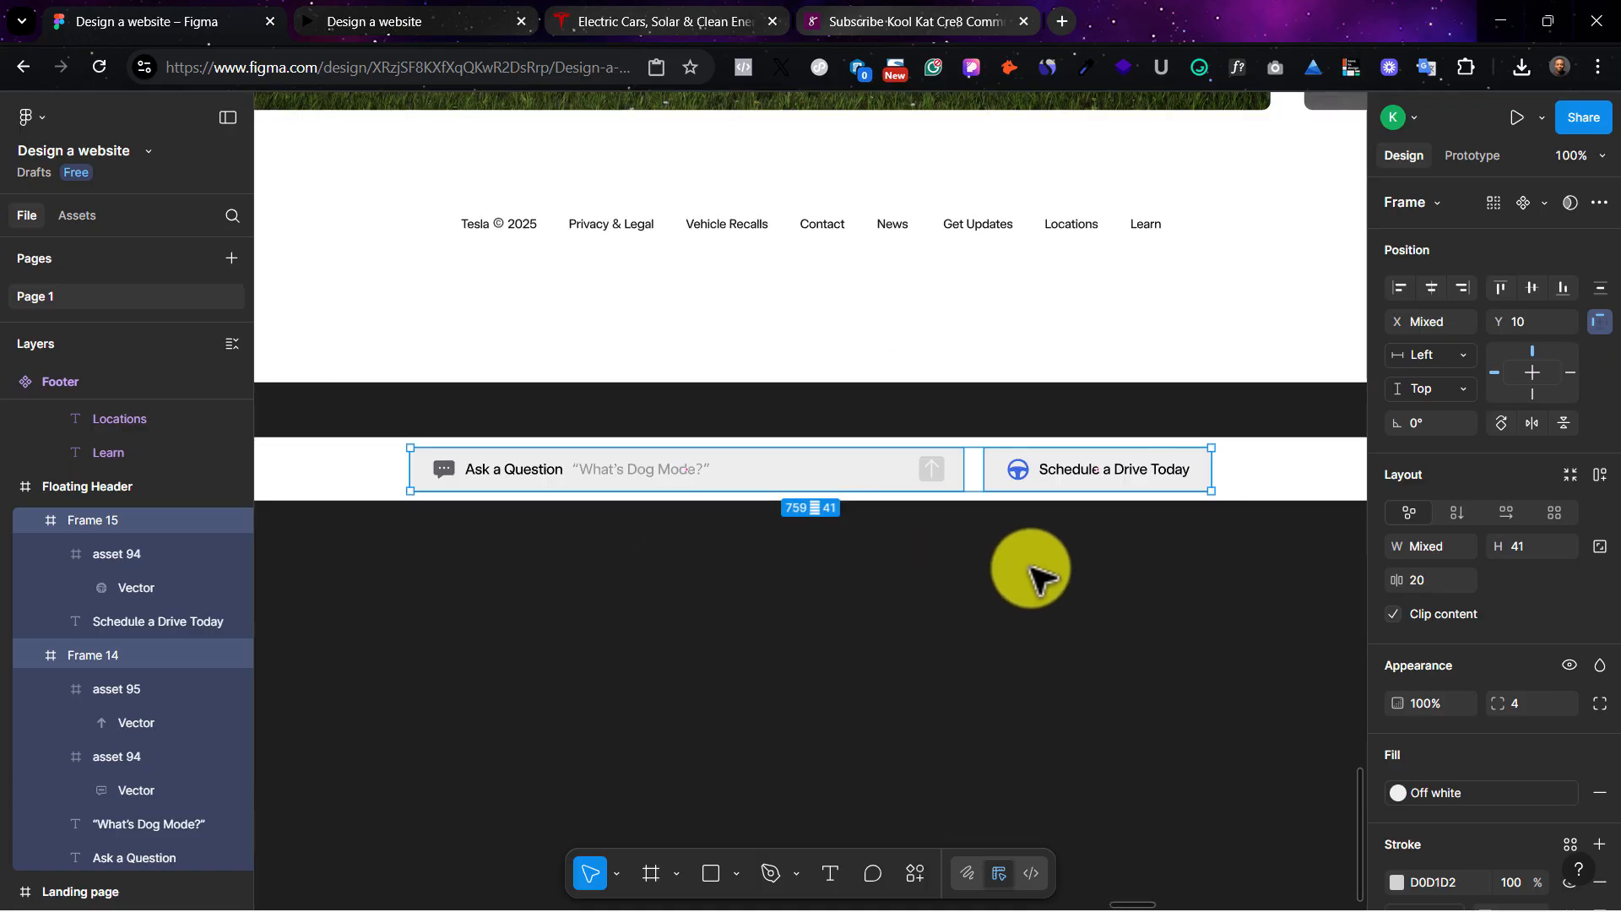
left_click(1121, 566)
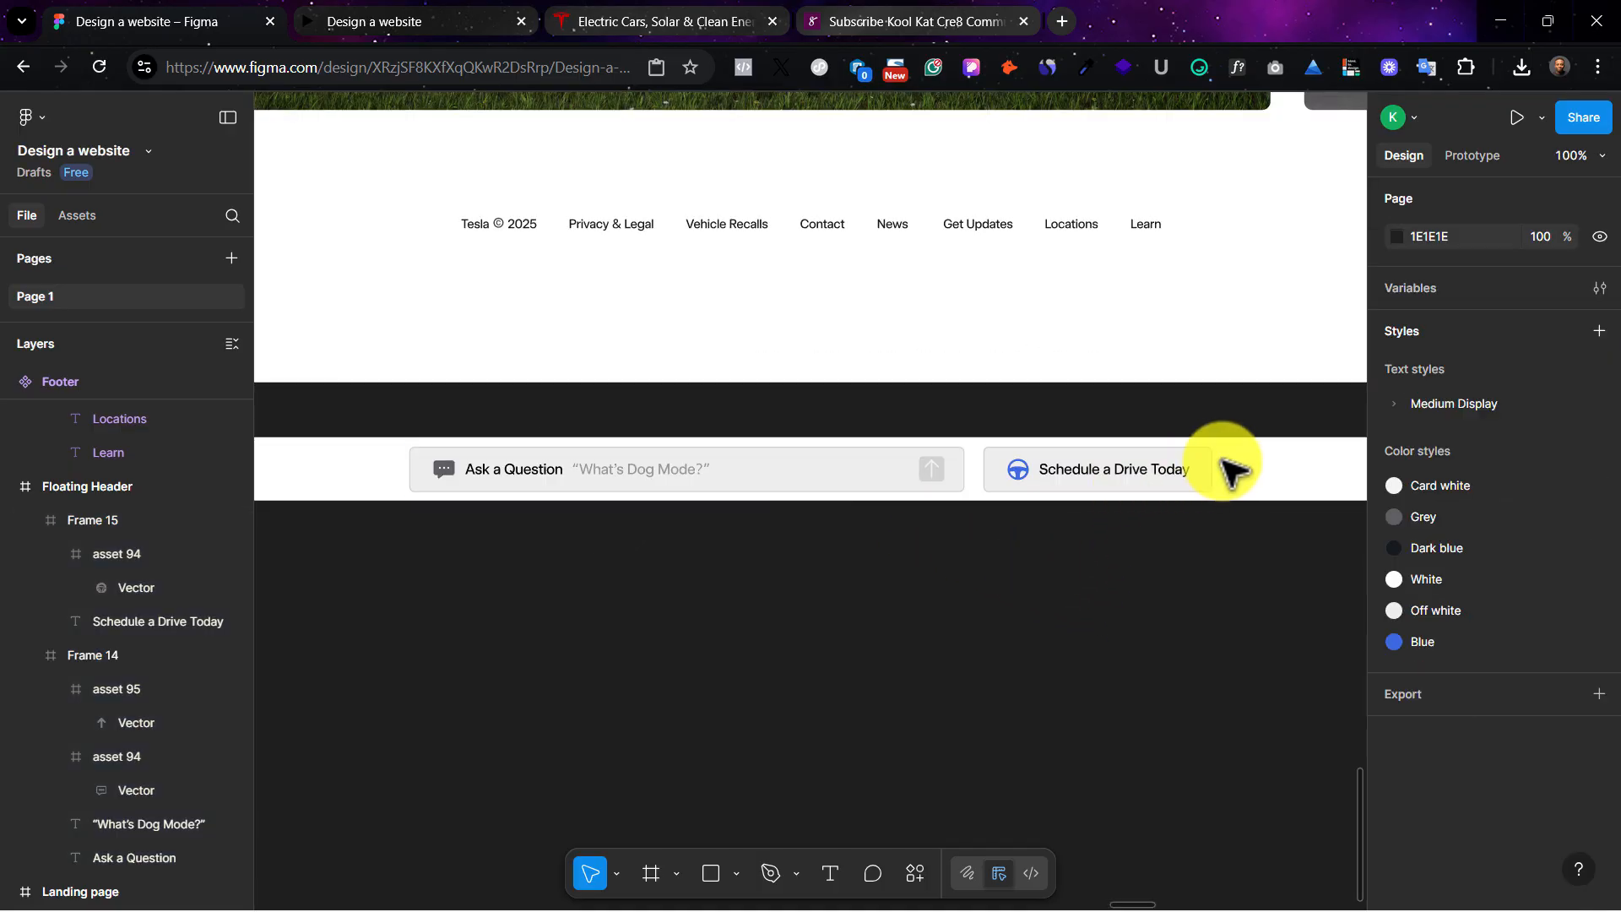
key("minus")
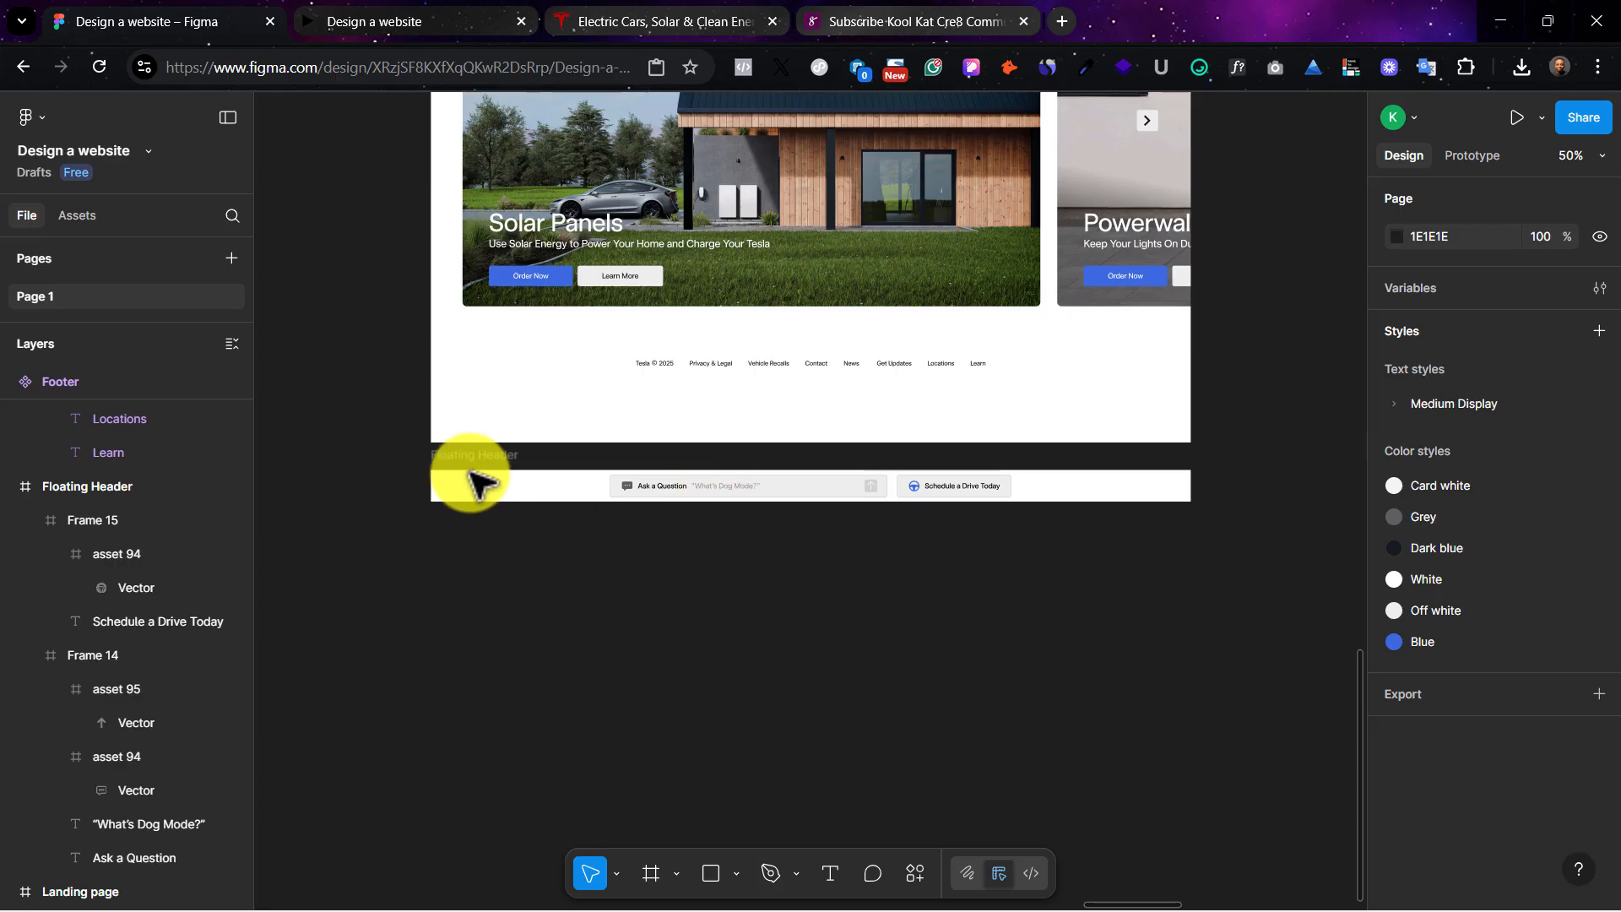
left_click_drag(474, 466, 791, 498)
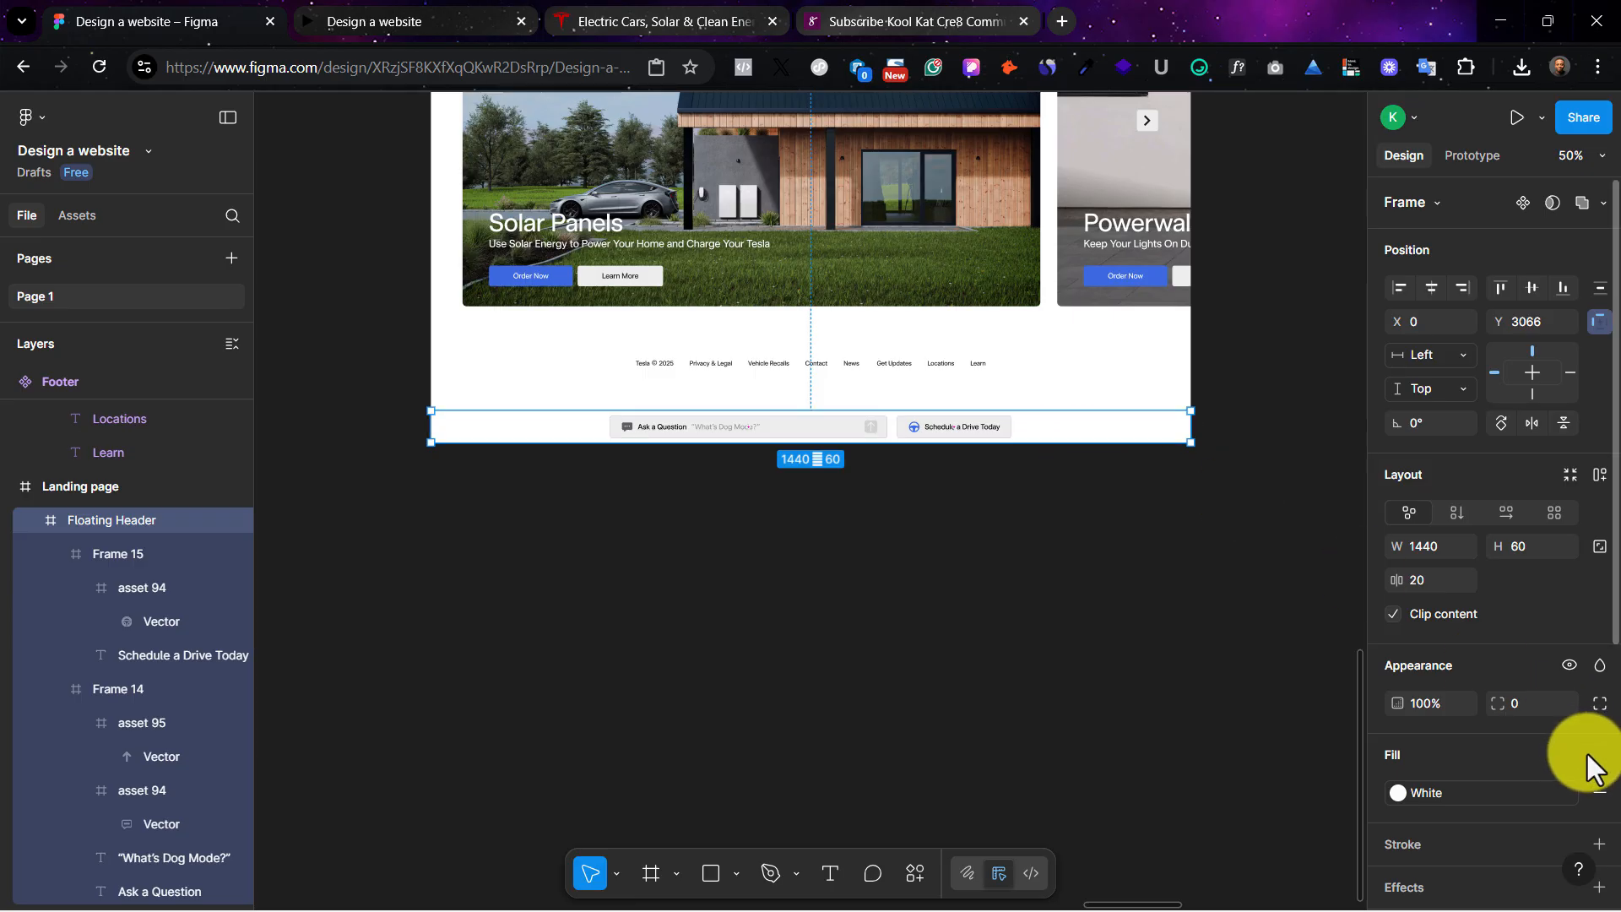
Step: Check the floating bar on the Tesla website, then return to Figma and add a drop shadow to the Floating Header frame
scroll(1441, 766, "down", 3)
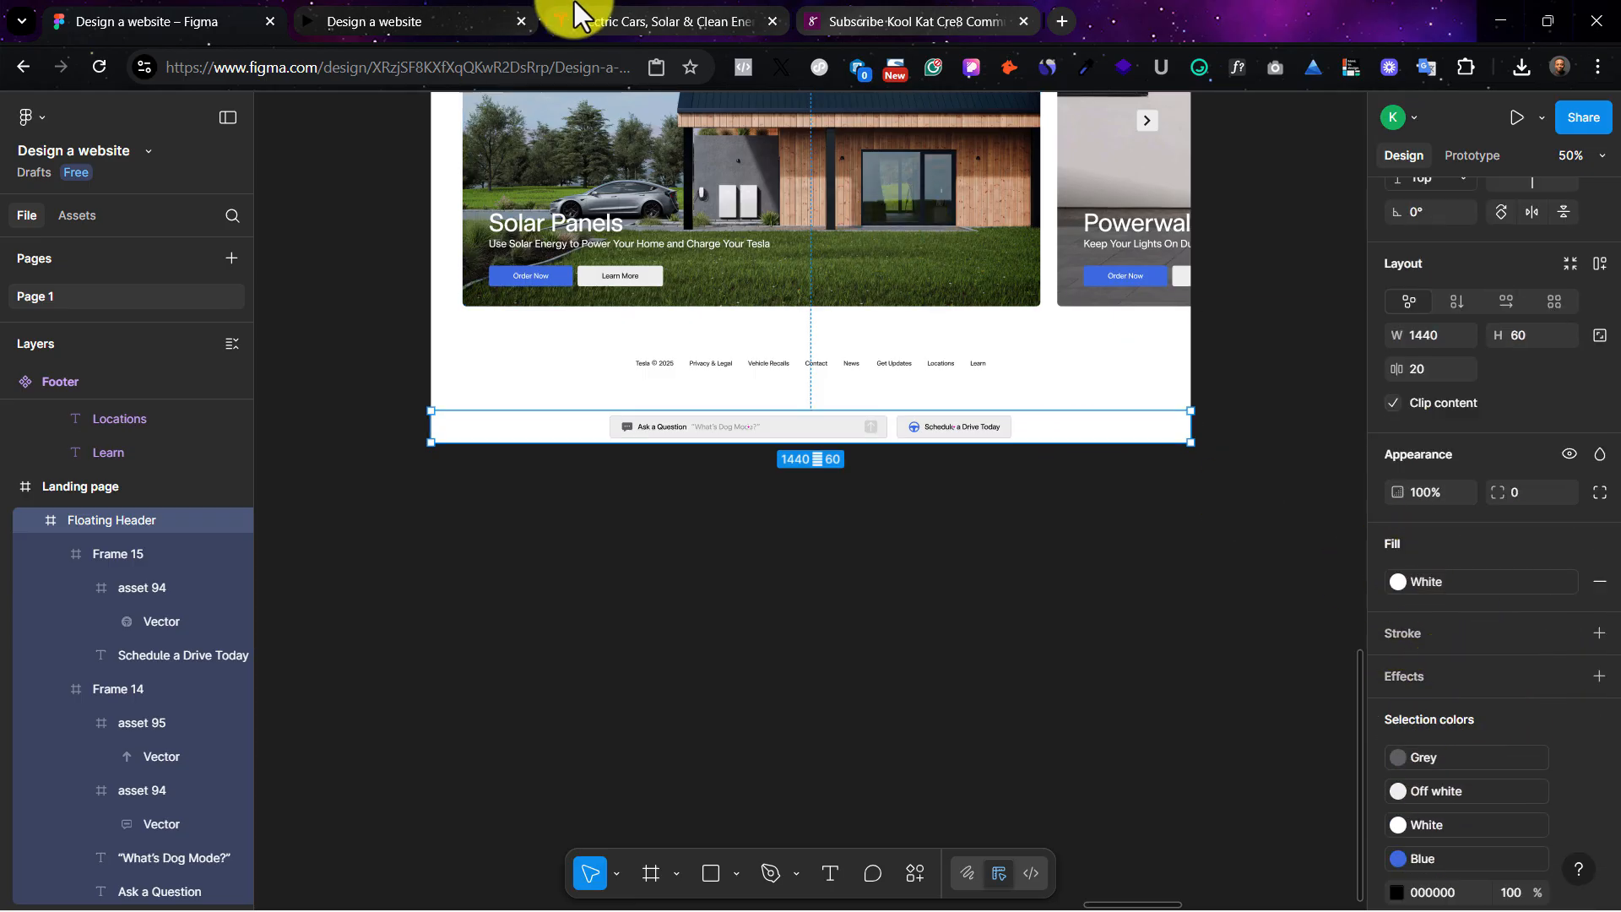
left_click(662, 23)
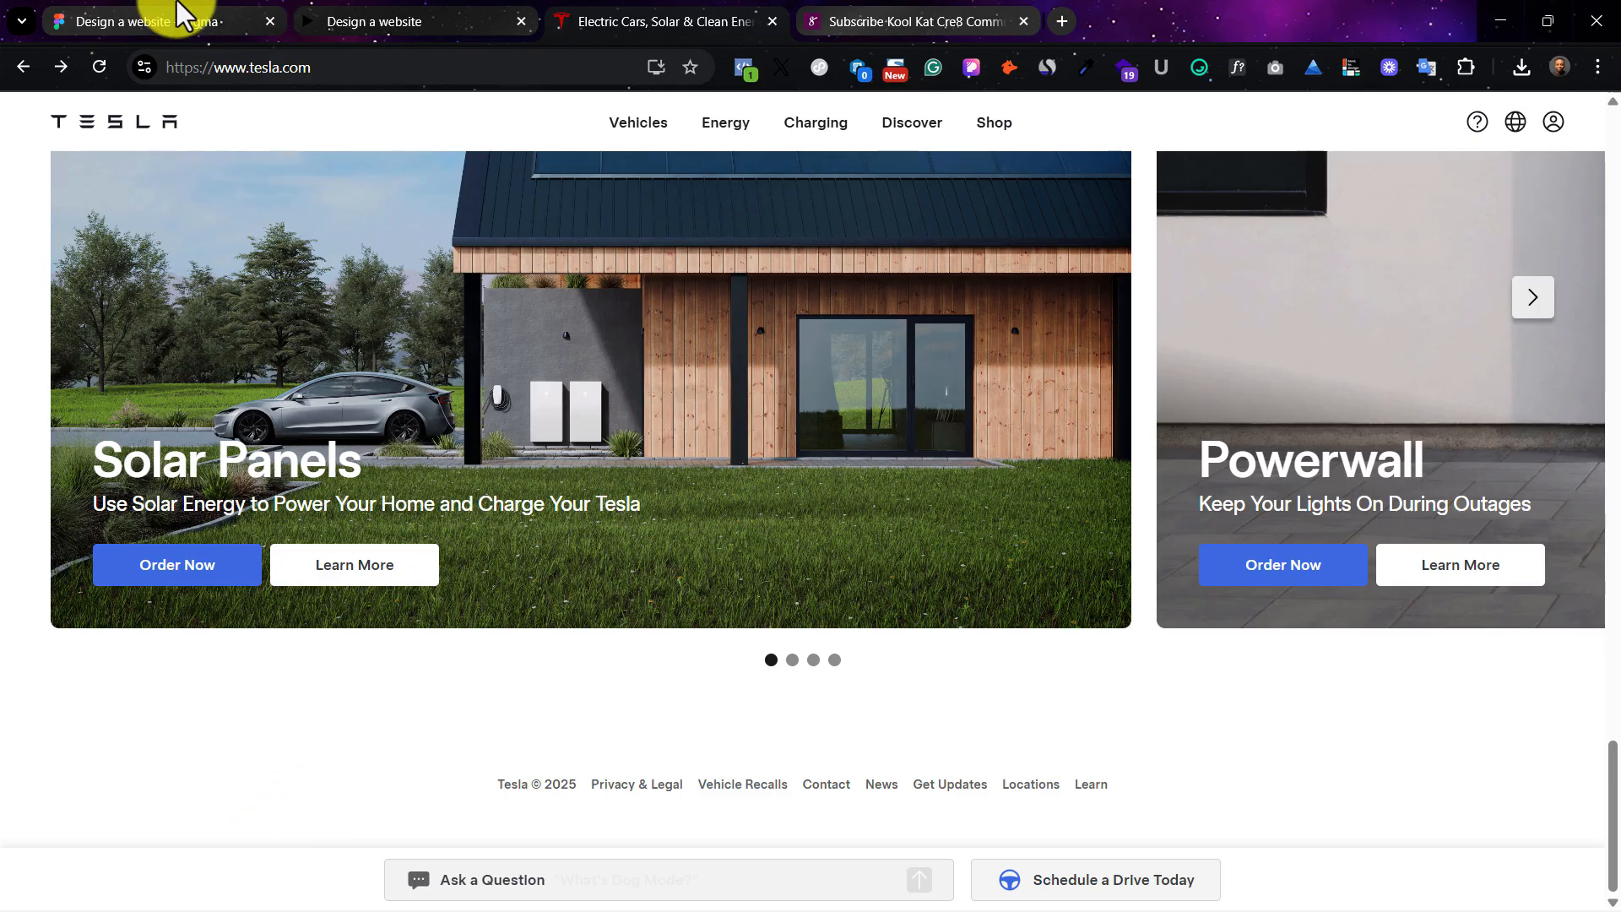
left_click(179, 11)
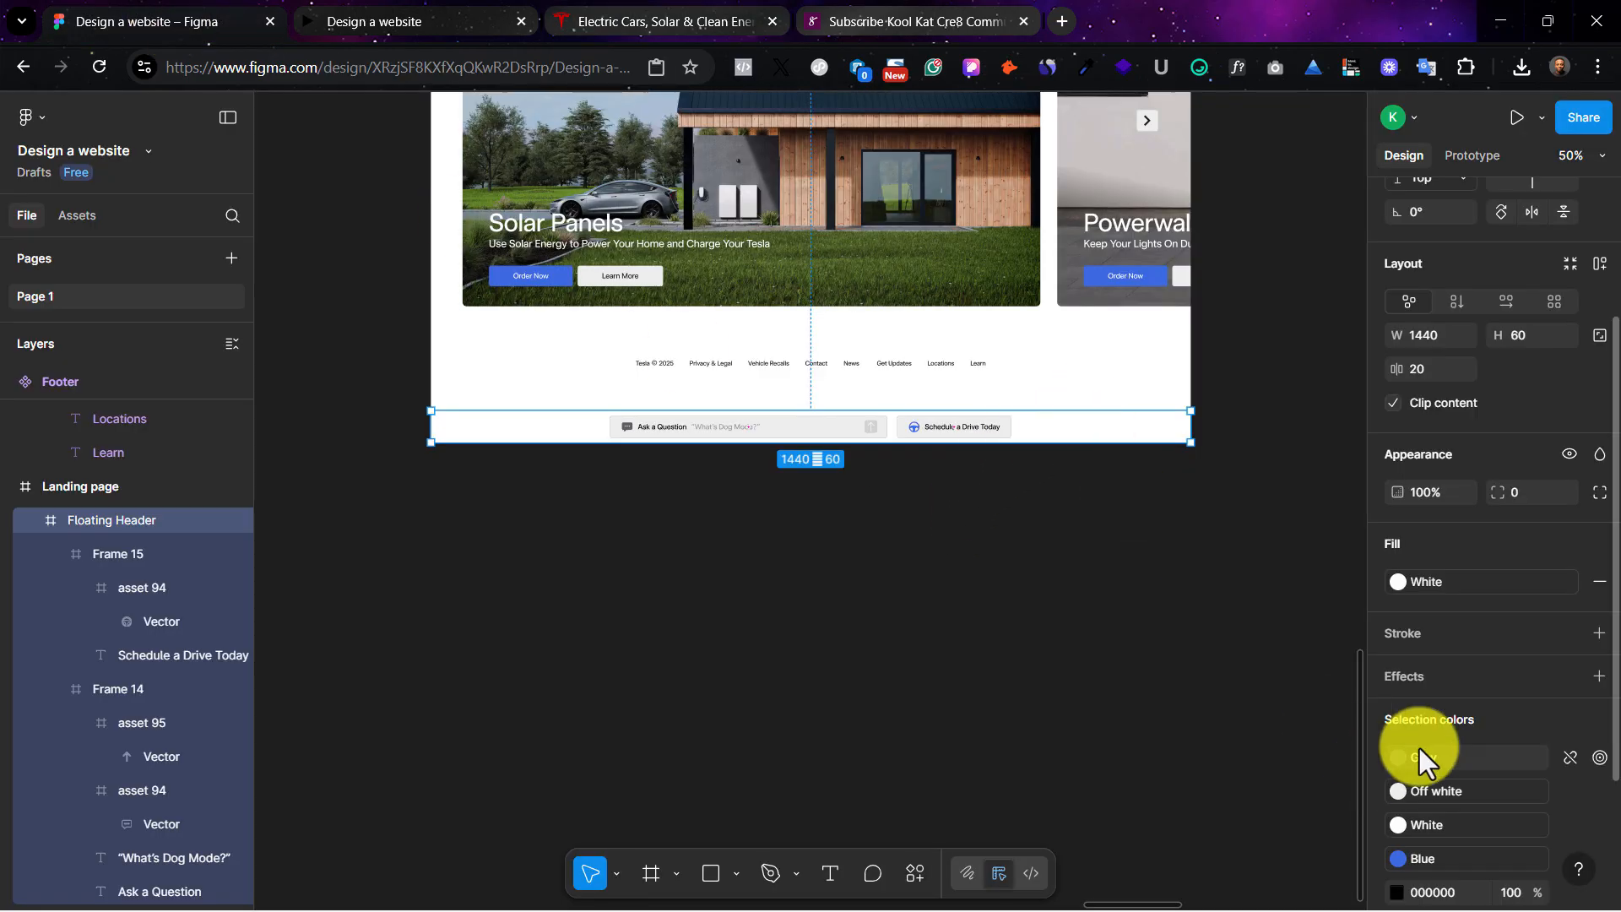
scroll(1461, 726, "down", 3)
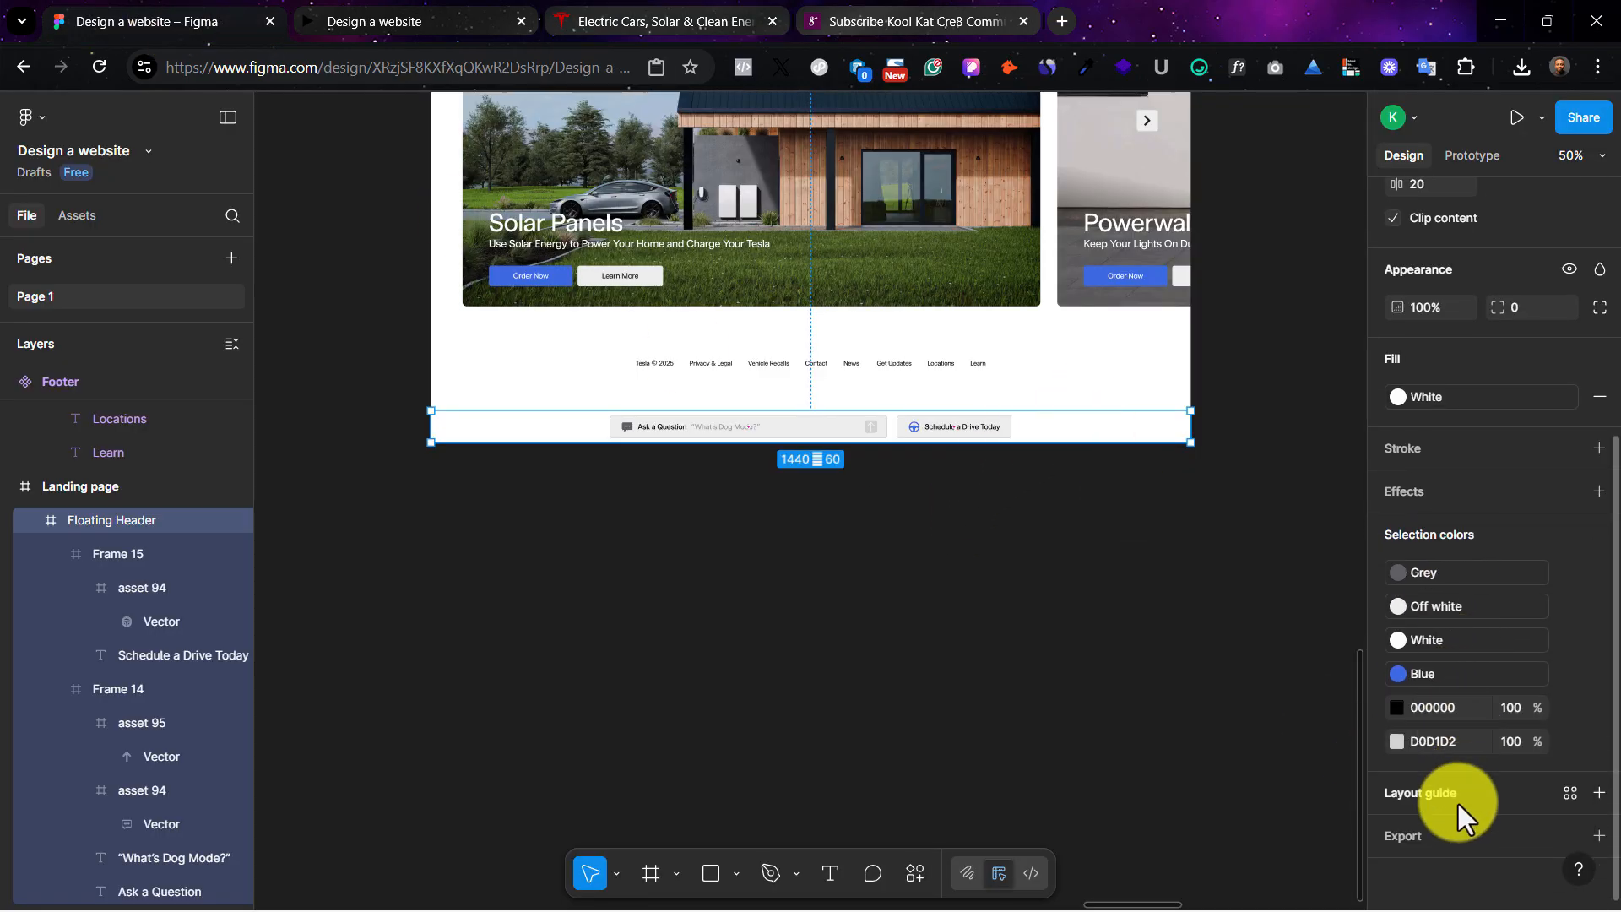
left_click(1463, 500)
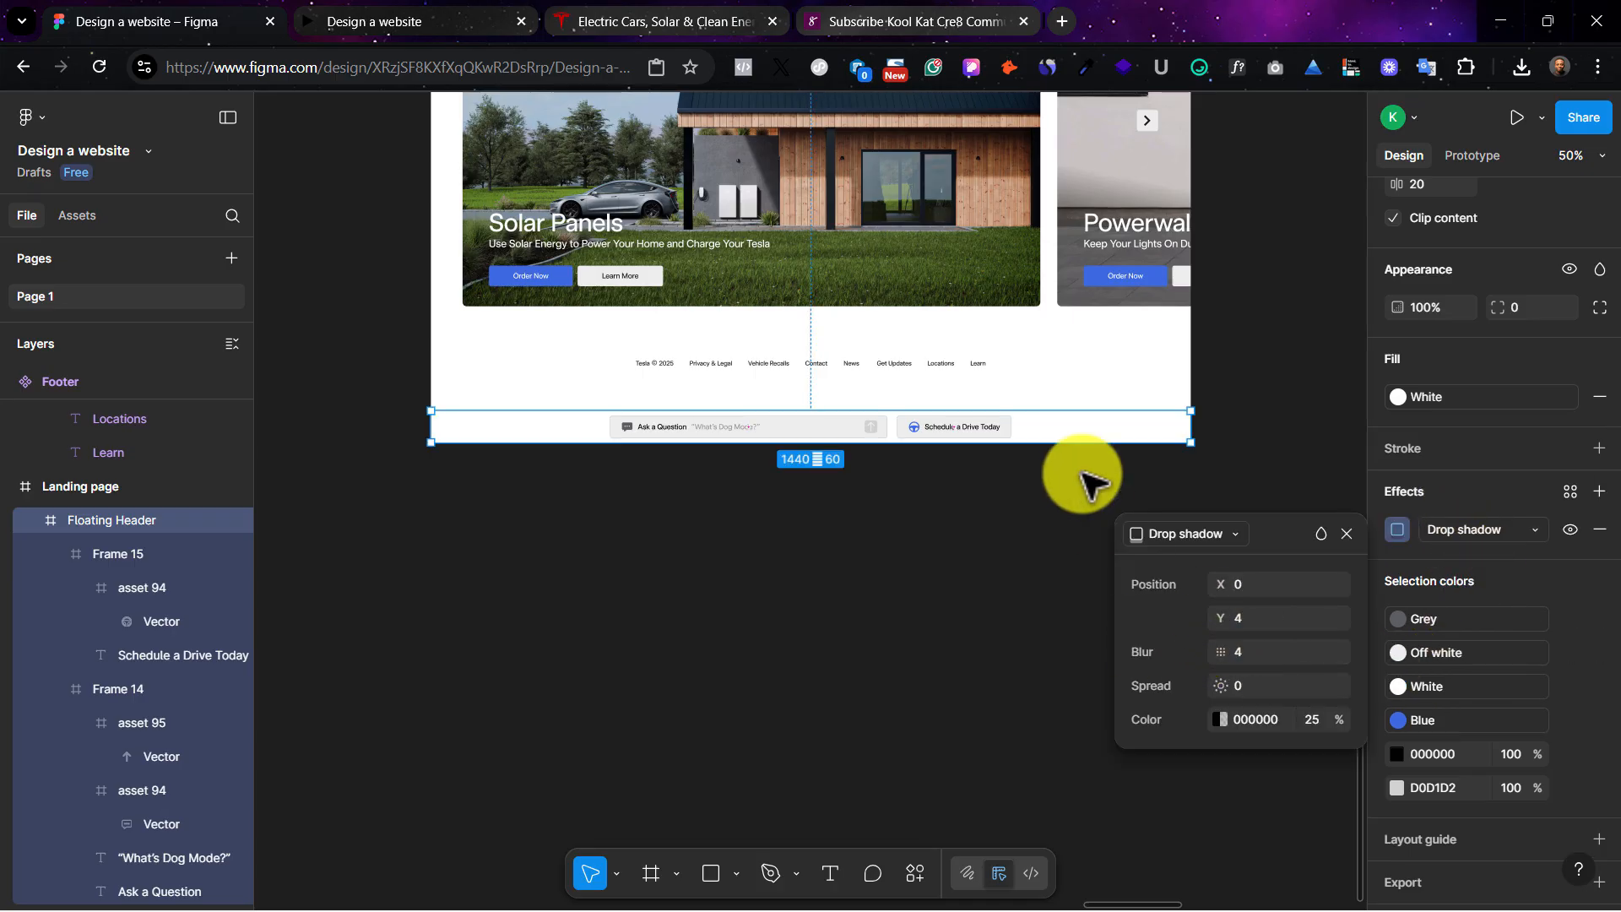
Step: Raise the floating bar slightly above the landing page's bottom edge and set its drop shadow's Y offset to -2
left_click_drag(1085, 427, 1089, 408)
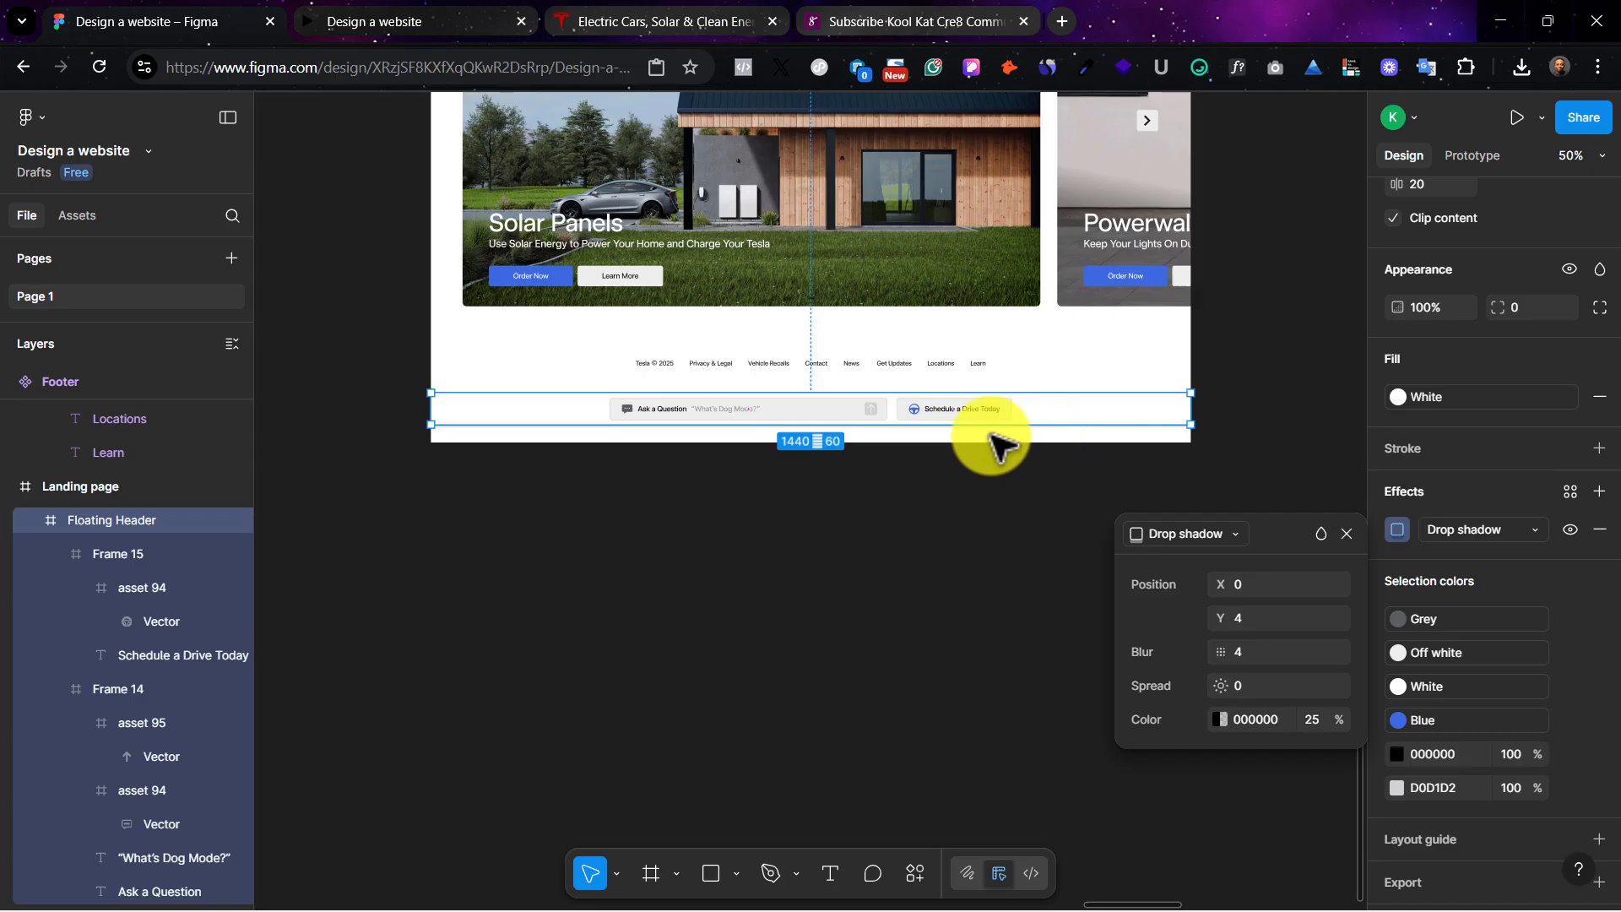
key("ctrl+plus")
key("ctrl+plus")
left_click(1318, 583)
left_click(1133, 483)
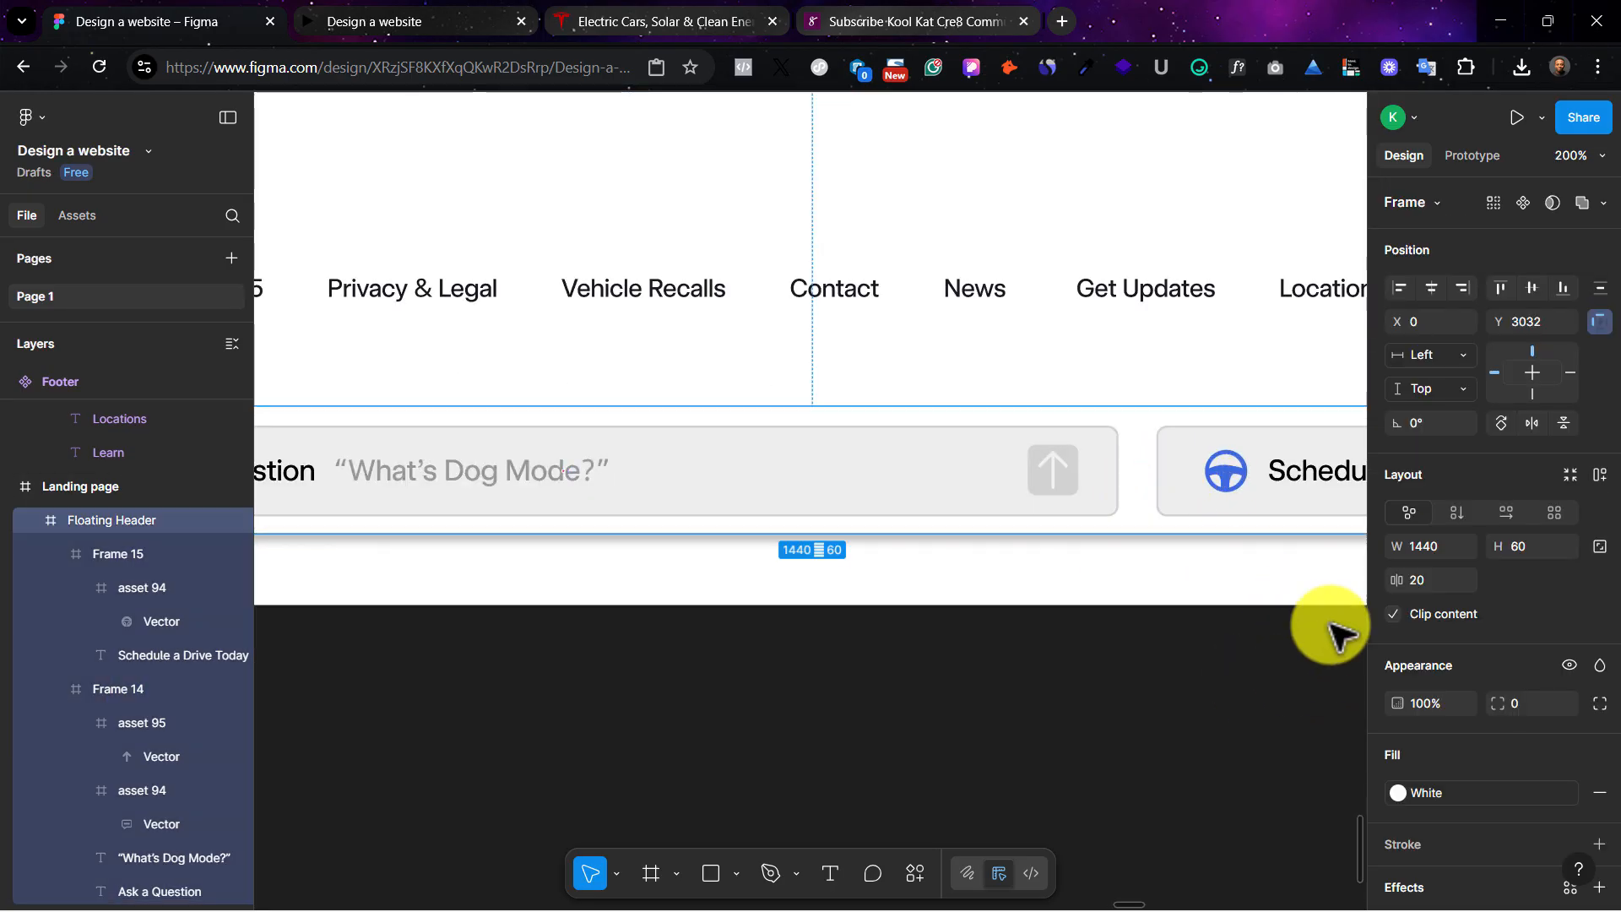
scroll(1457, 776, "down", 3)
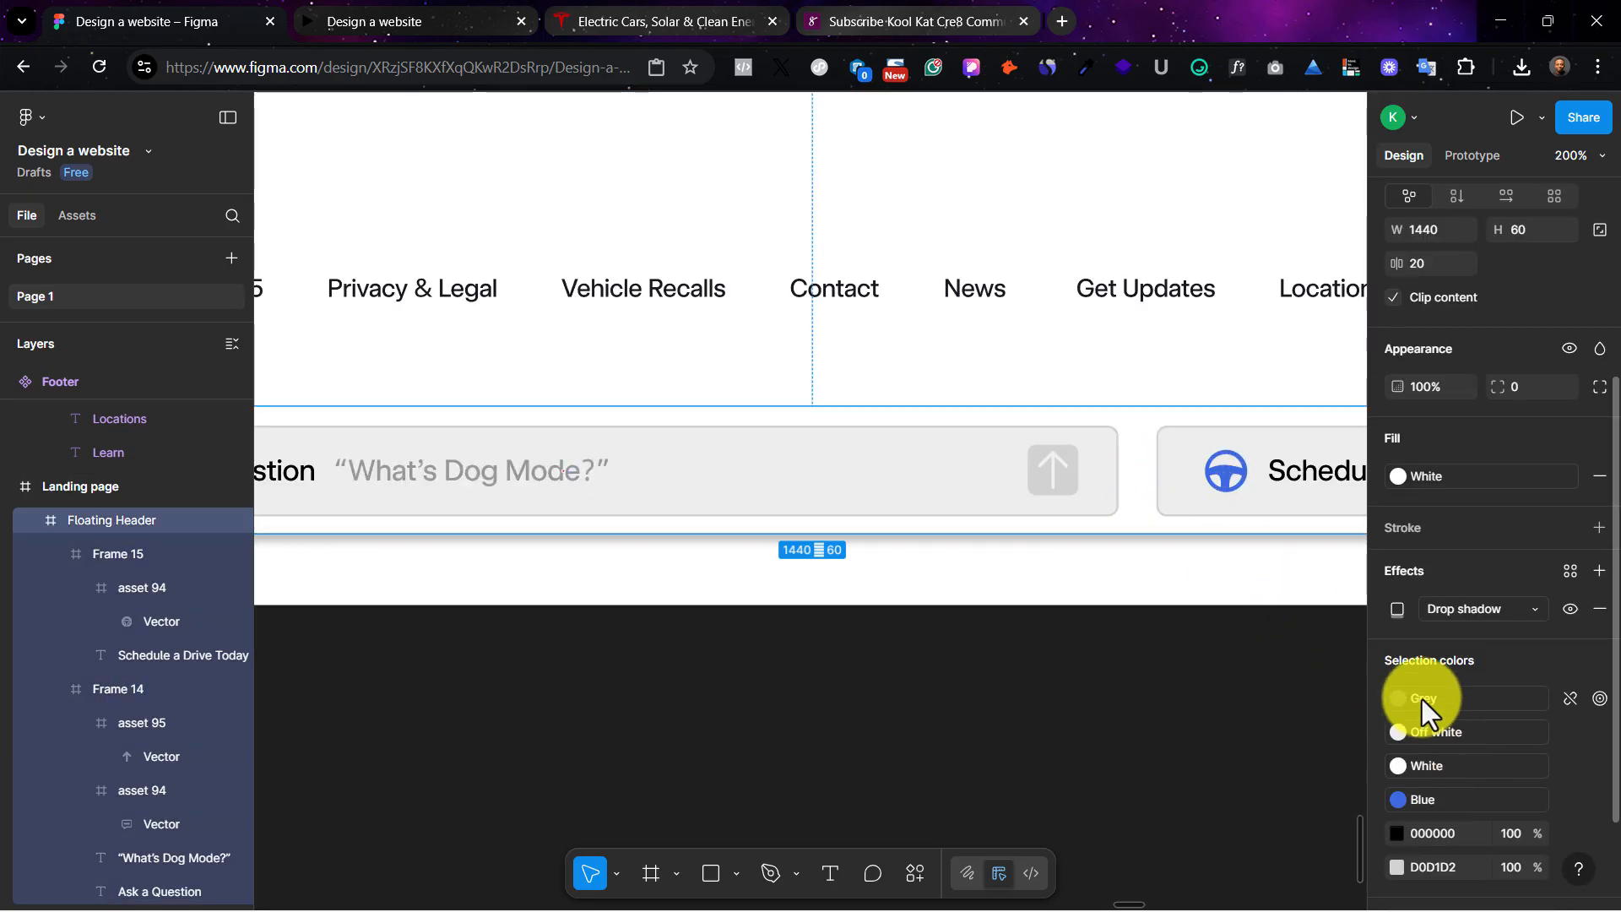
left_click(1394, 606)
left_click(1268, 697)
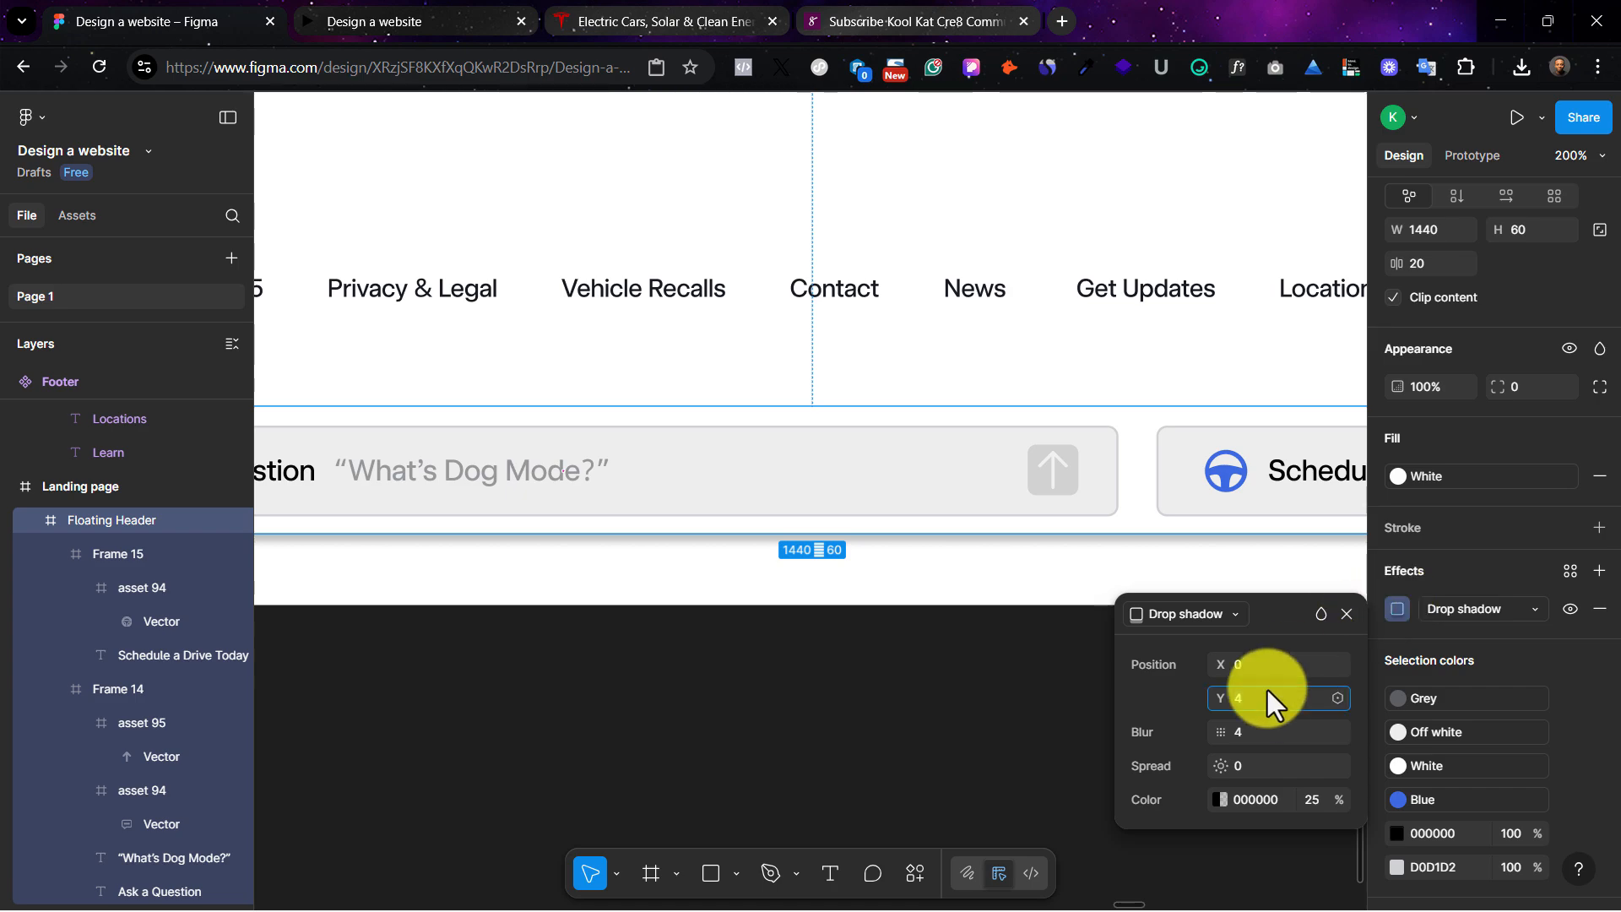
key("Down")
key("Down")
key("Down")
key("Down")
key("Down")
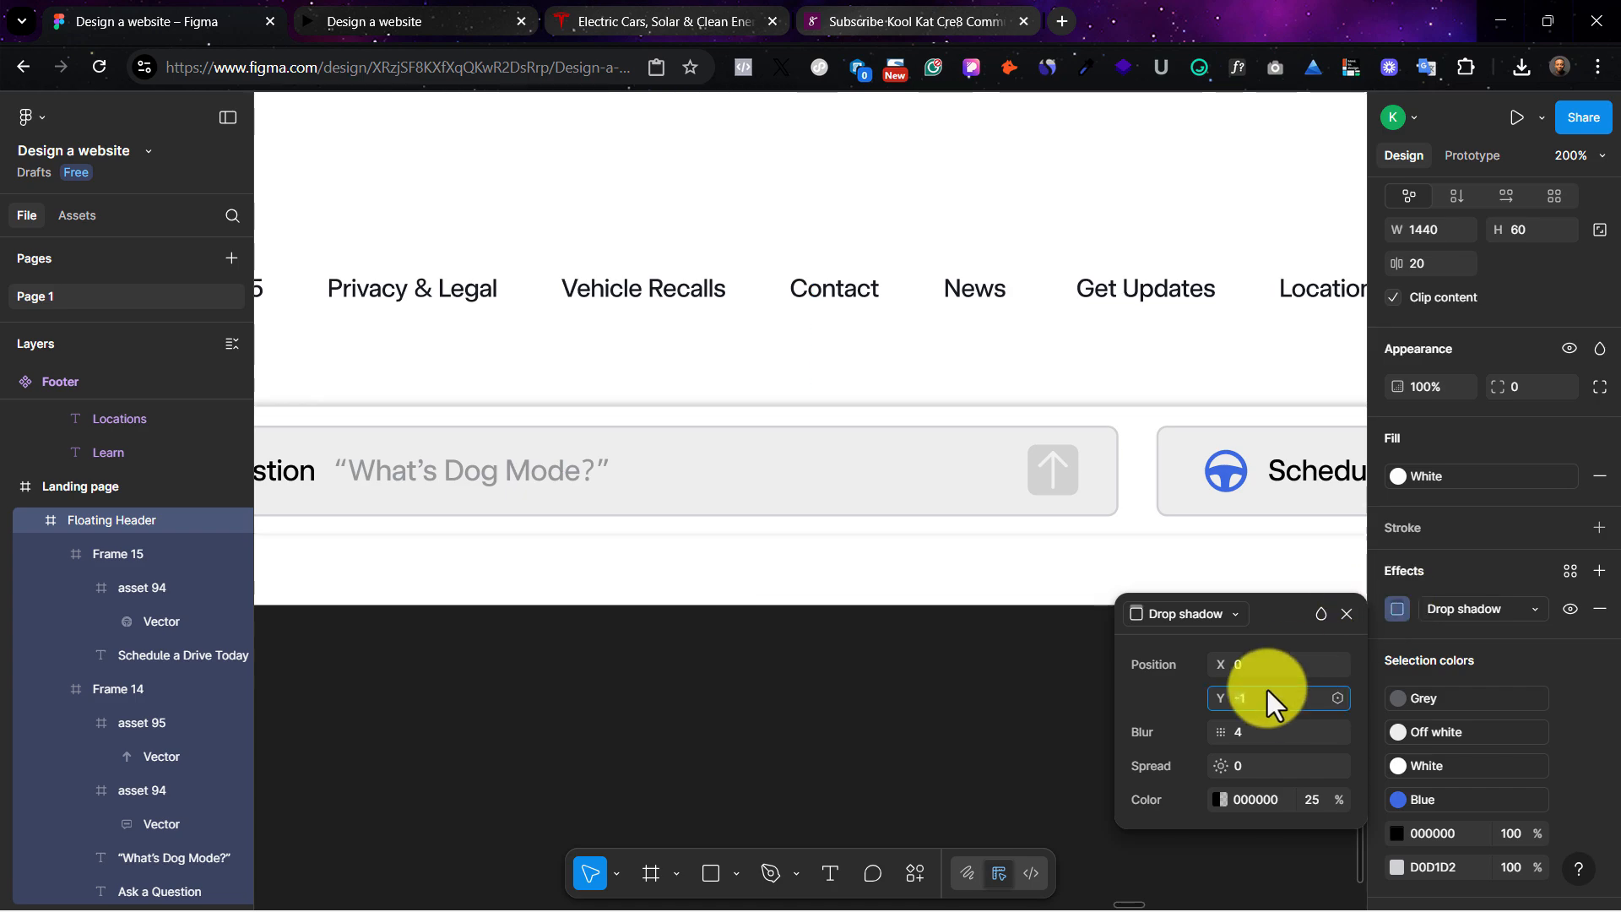
key("Down")
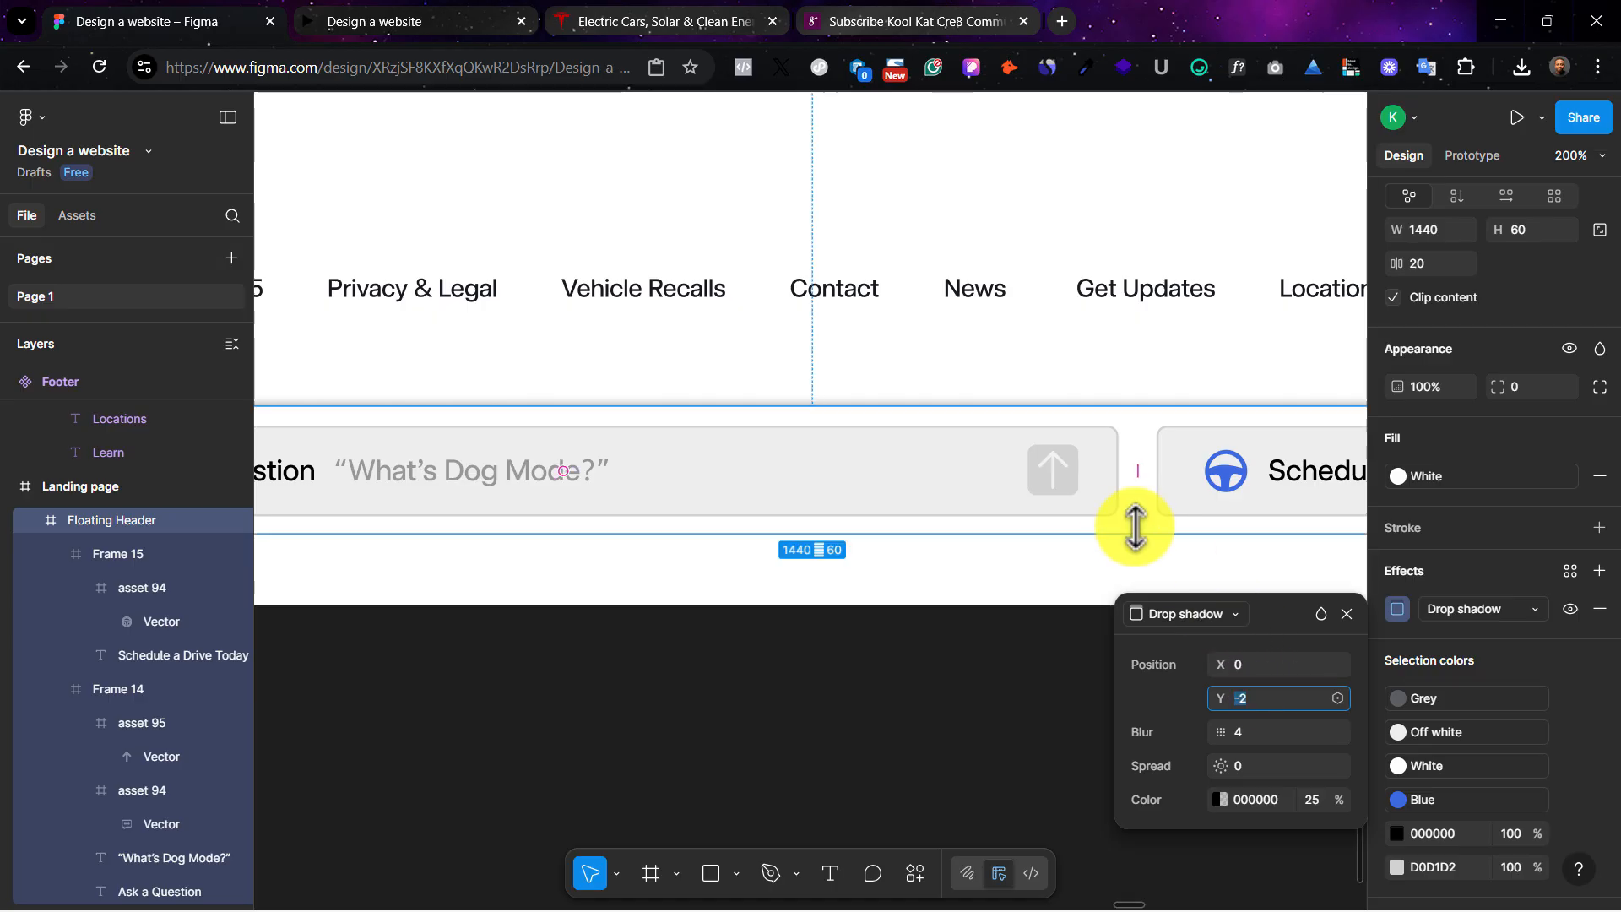
Step: Inspect the shadow along the full width of the floating bar and set the drop shadow's color opacity to 15%
scroll(1132, 524, "right", 10)
scroll(1132, 524, "right", 5)
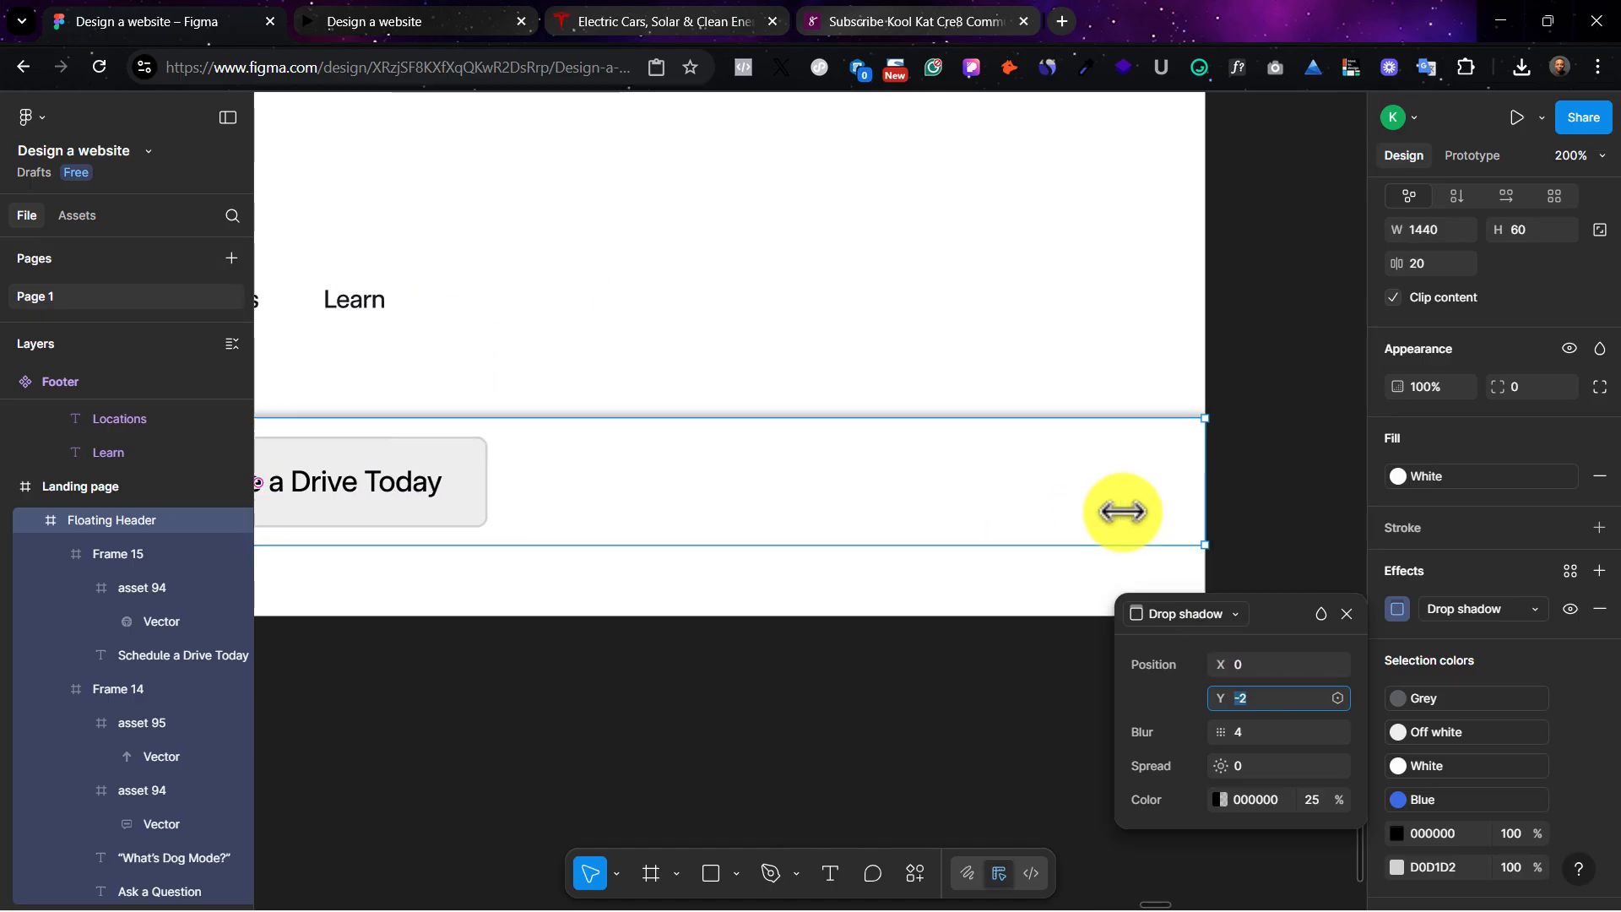
scroll(1128, 510, "left", 15)
scroll(459, 391, "left", 10)
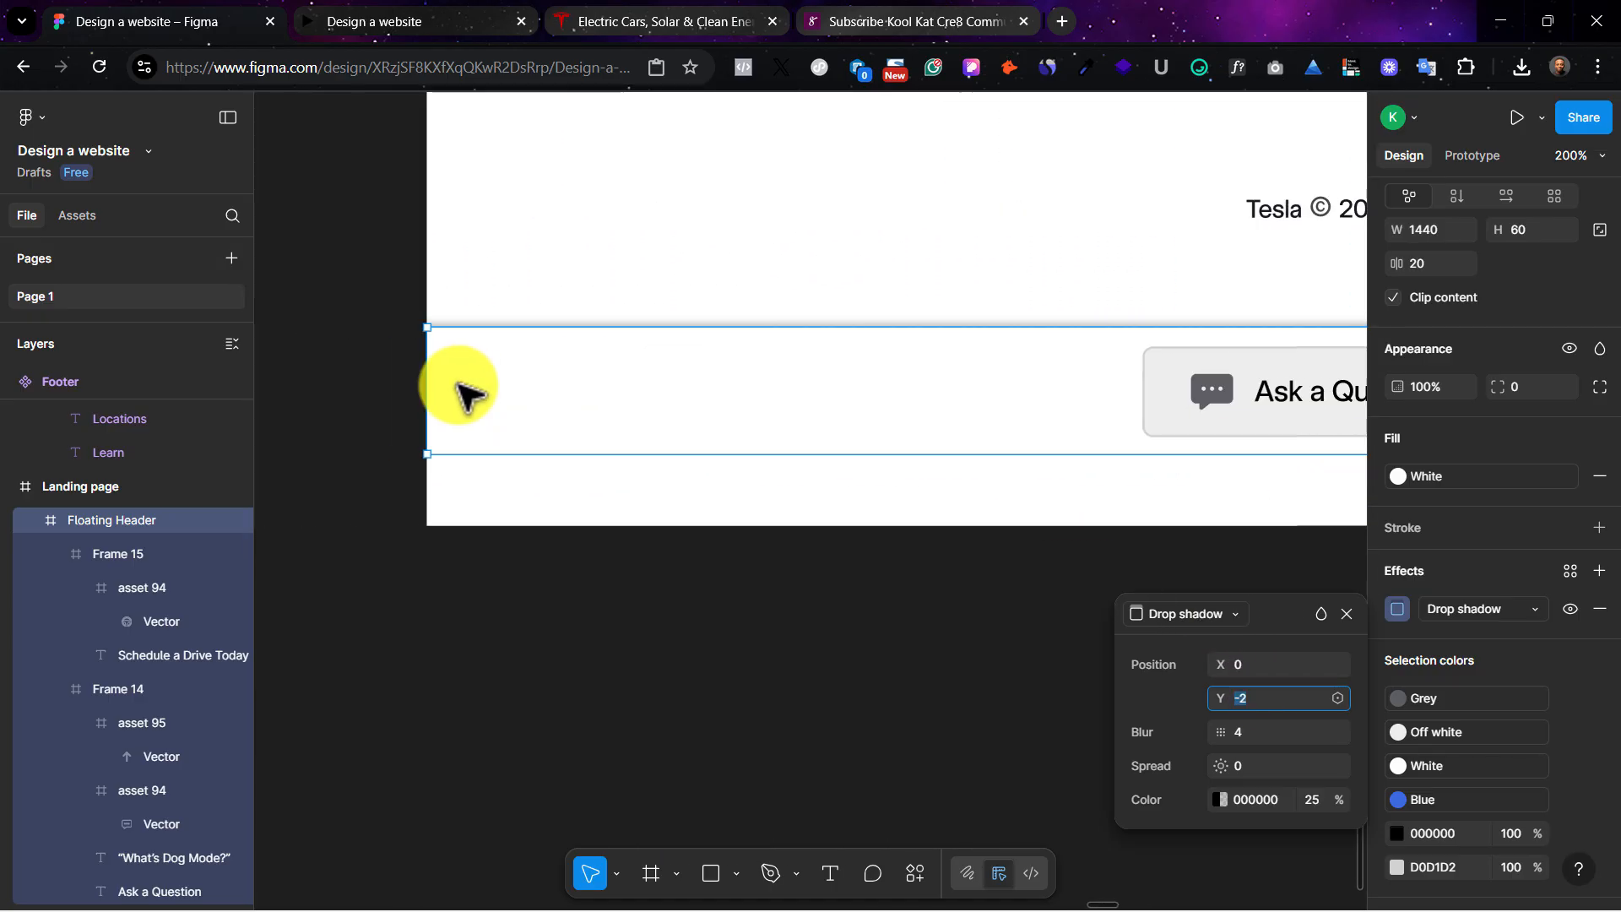
scroll(510, 409, "right", 10)
scroll(706, 463, "right", 1)
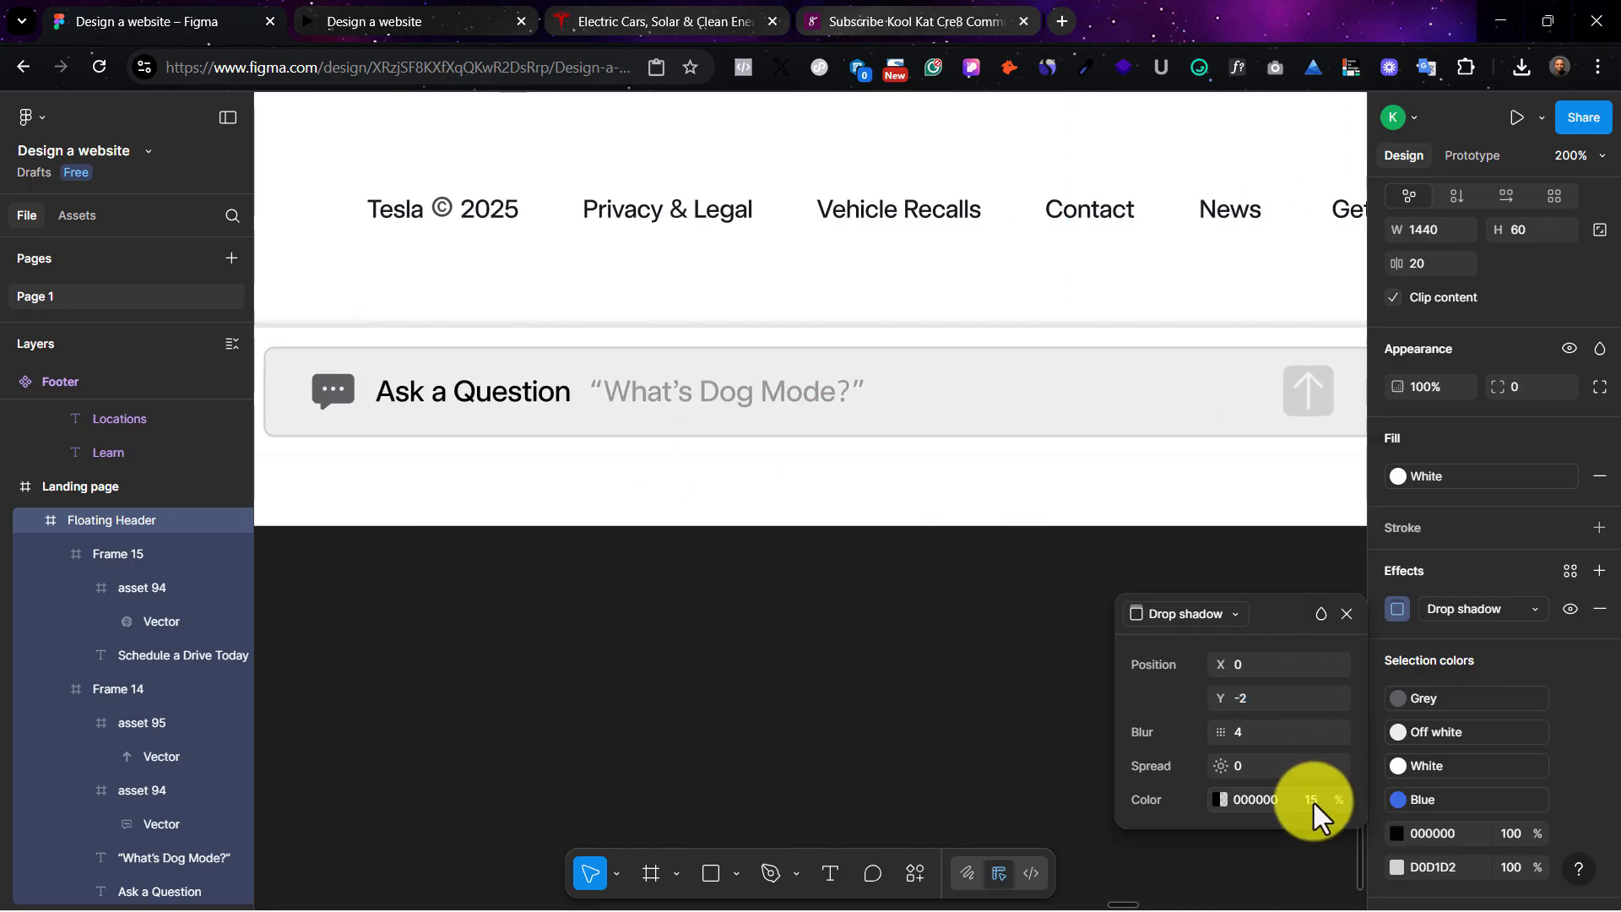
left_click(984, 590)
Step: Move the floating bar back down flush with the bottom edge of the landing page
left_click_drag(887, 397, 900, 450)
key("ctrl+minus")
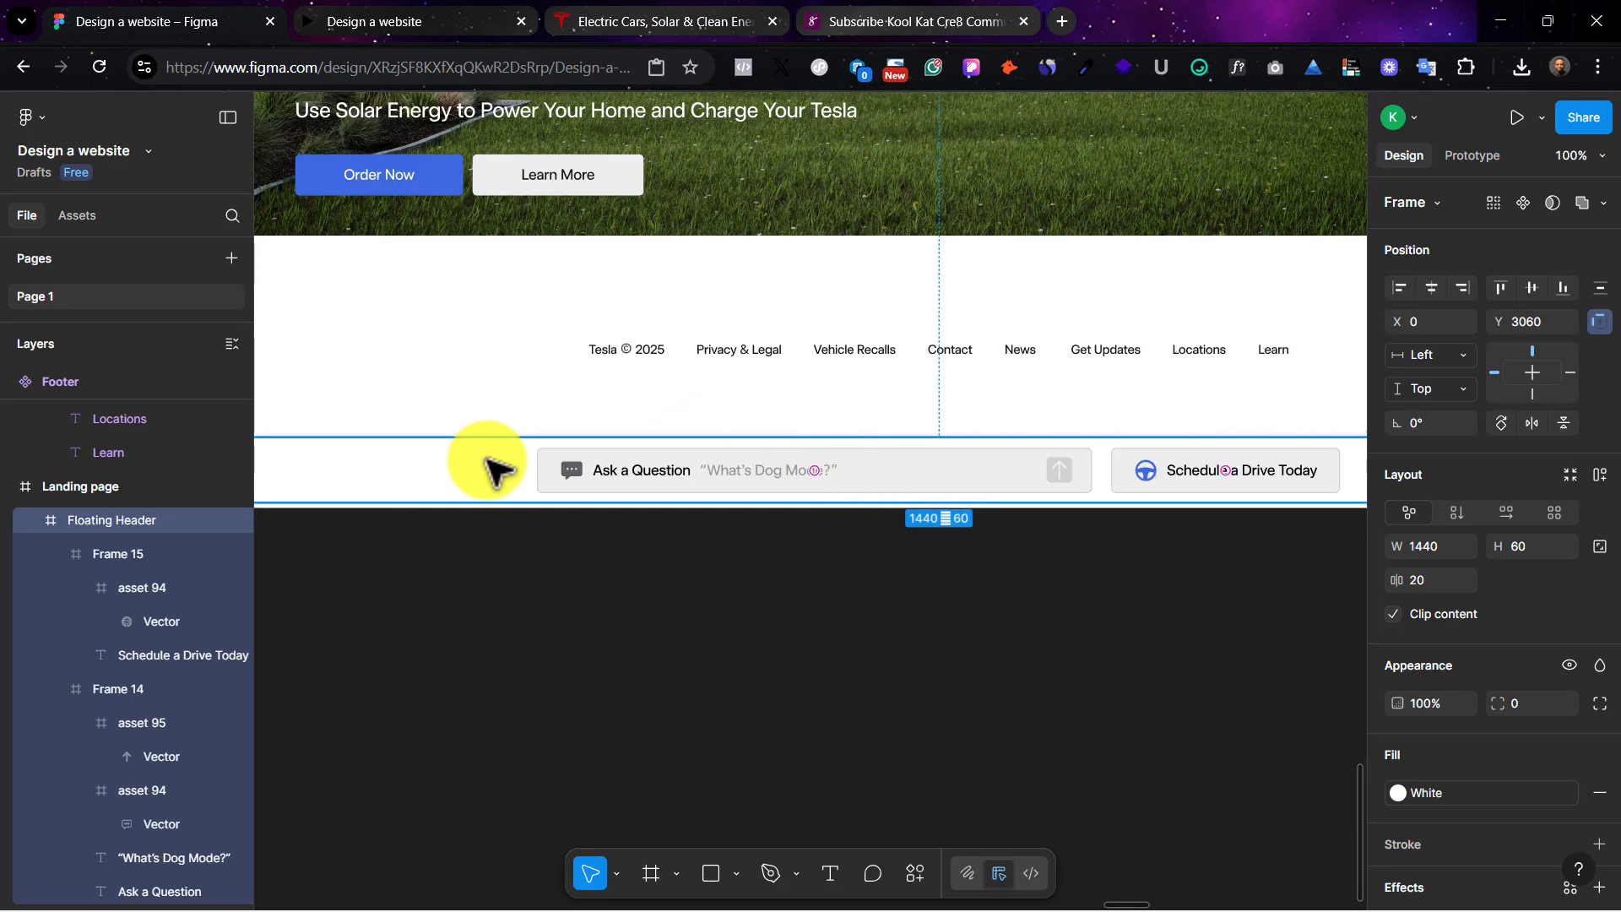
left_click(626, 601)
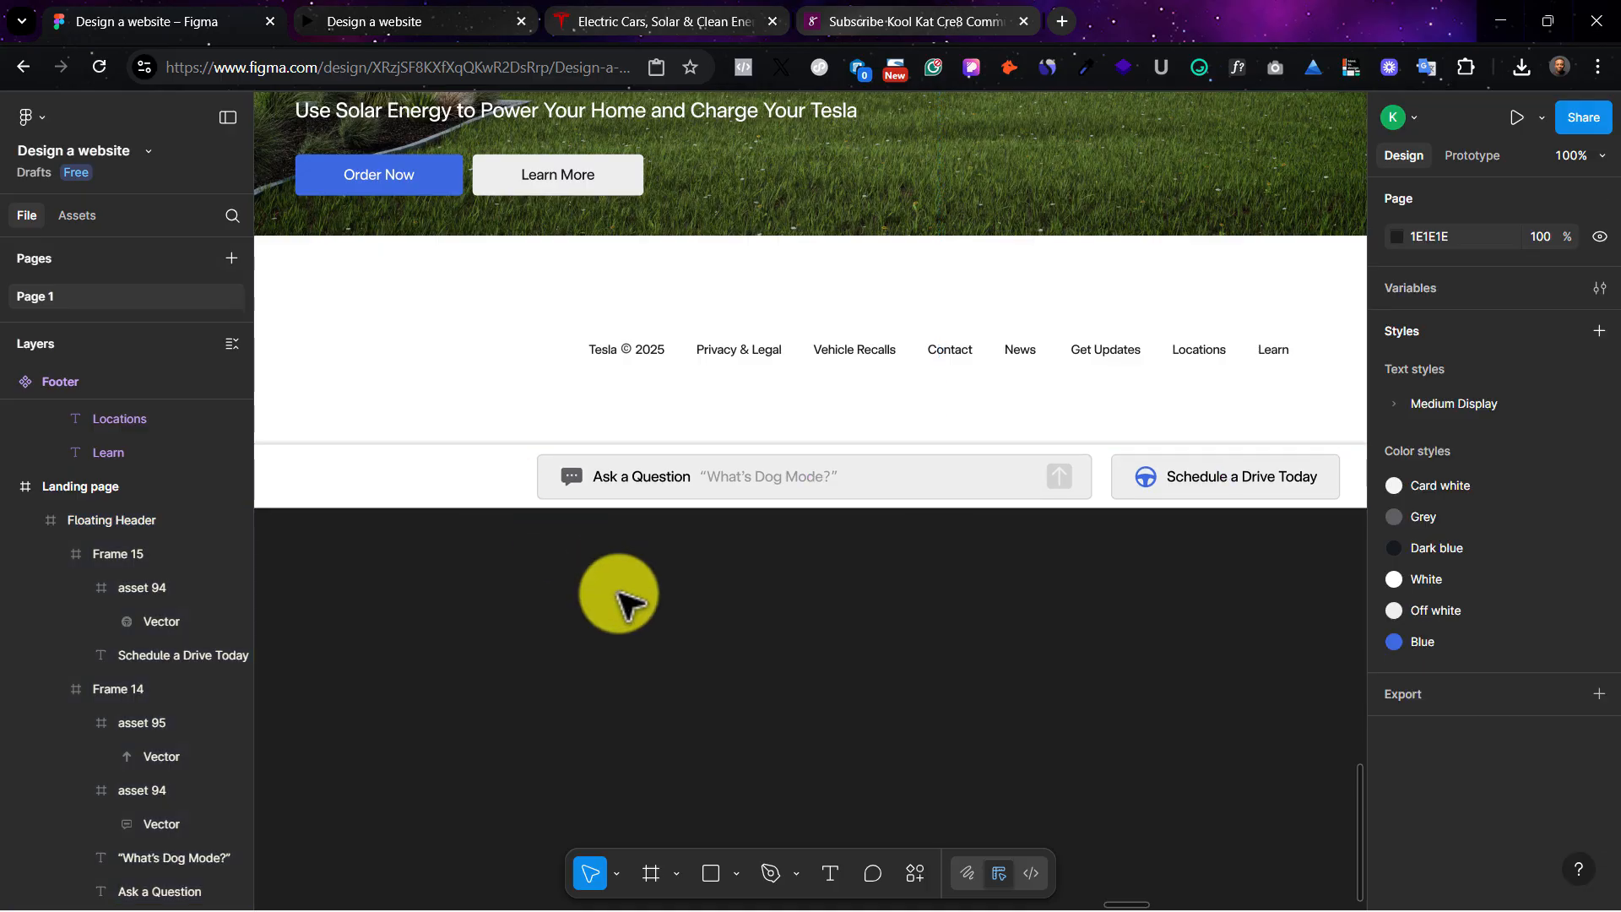
key("ctrl+minus")
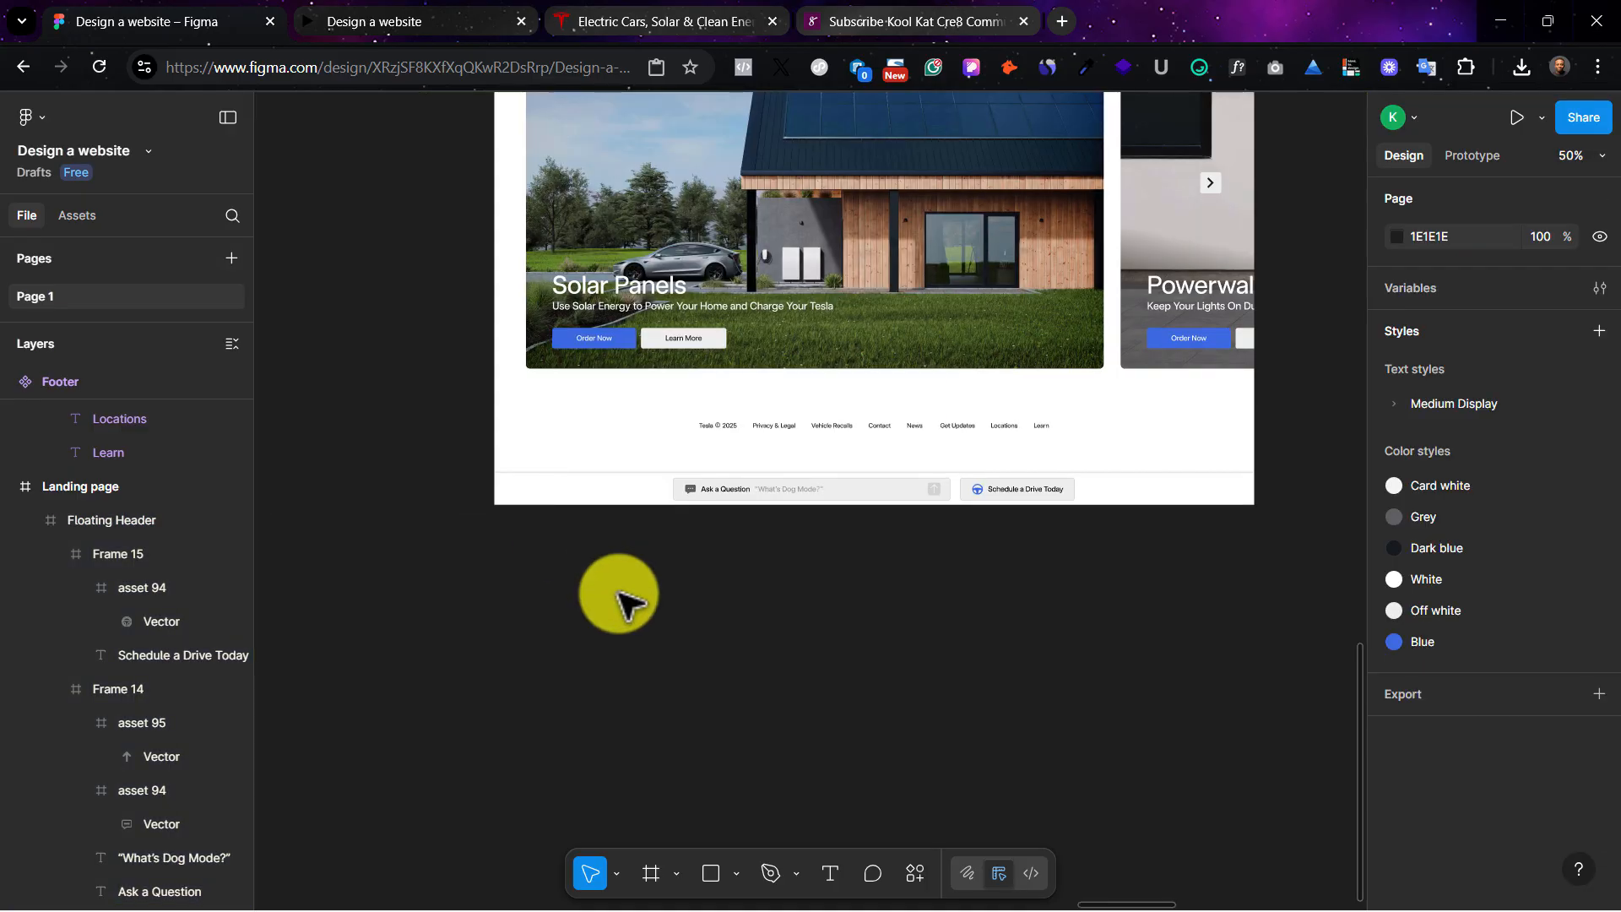
Step: Turn the Floating Header frame into a component and place an instance of it, horizontally centered, at the bottom of the landing page
left_click(615, 483)
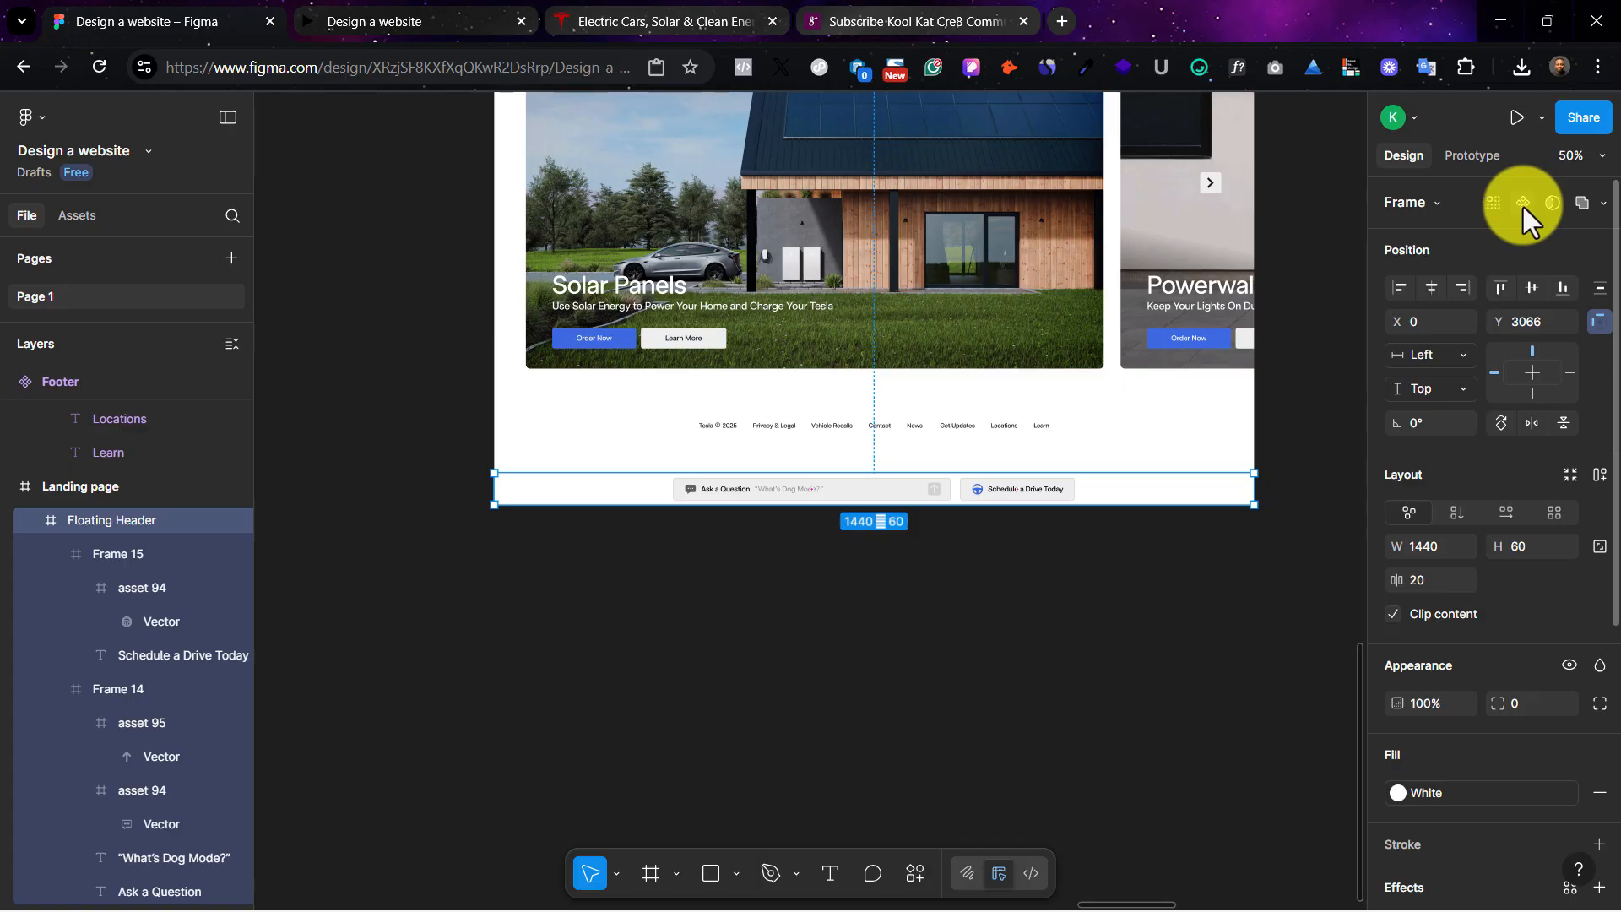
left_click(1523, 204)
mouse_move(611, 486)
left_mouse_down()
mouse_move(416, 655)
mouse_move(560, 492)
mouse_move(603, 477)
mouse_move(589, 493)
left_mouse_up()
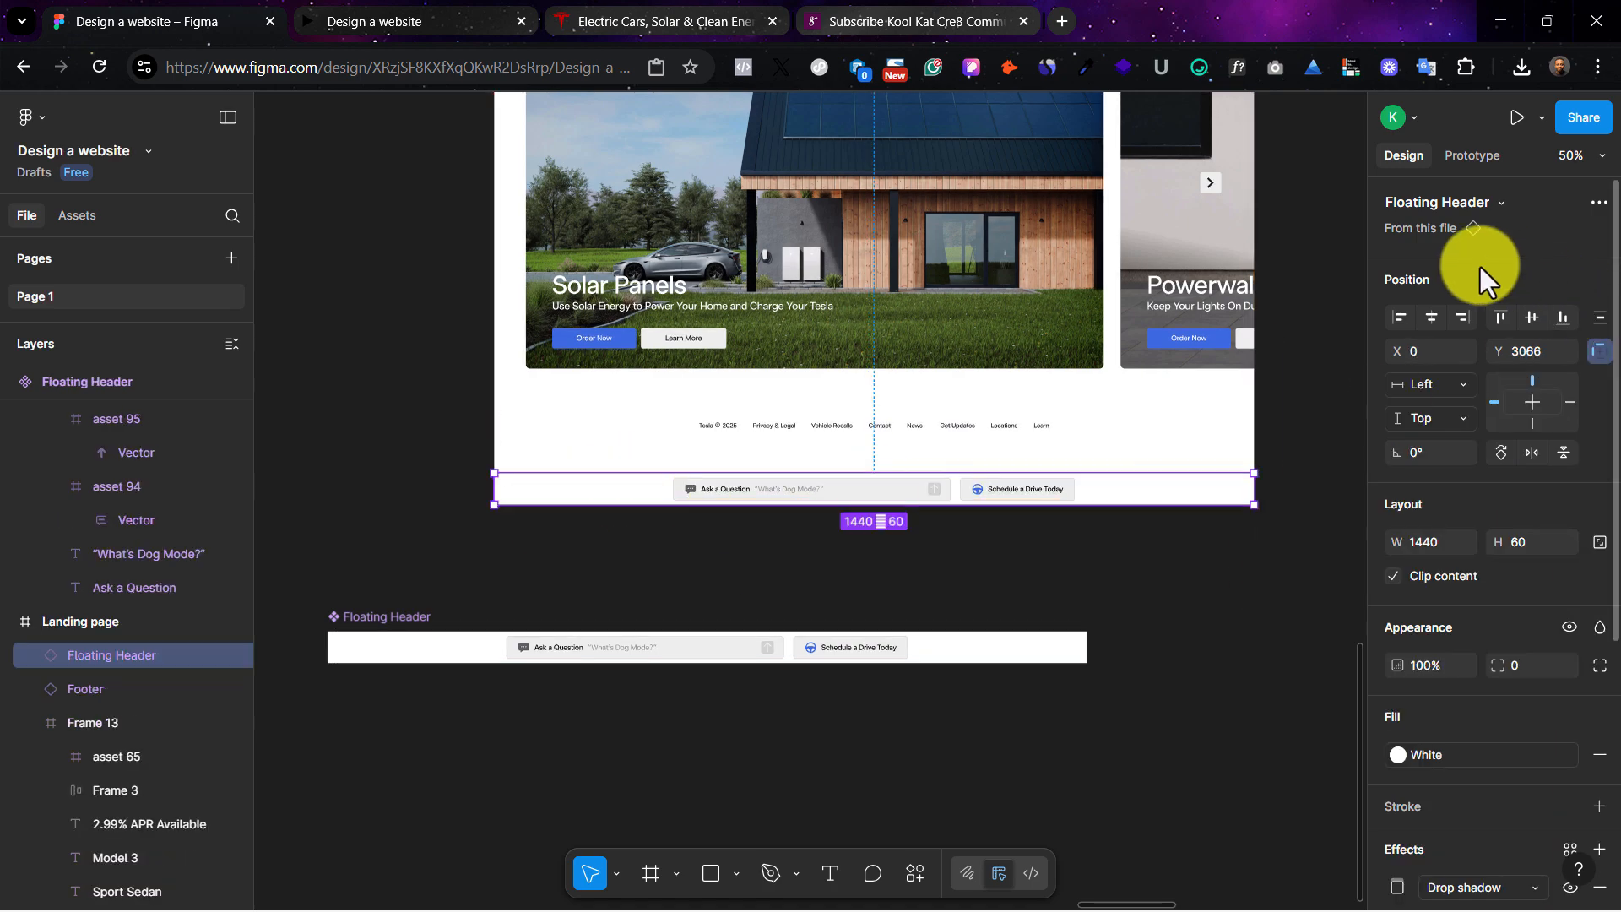
left_click(1435, 316)
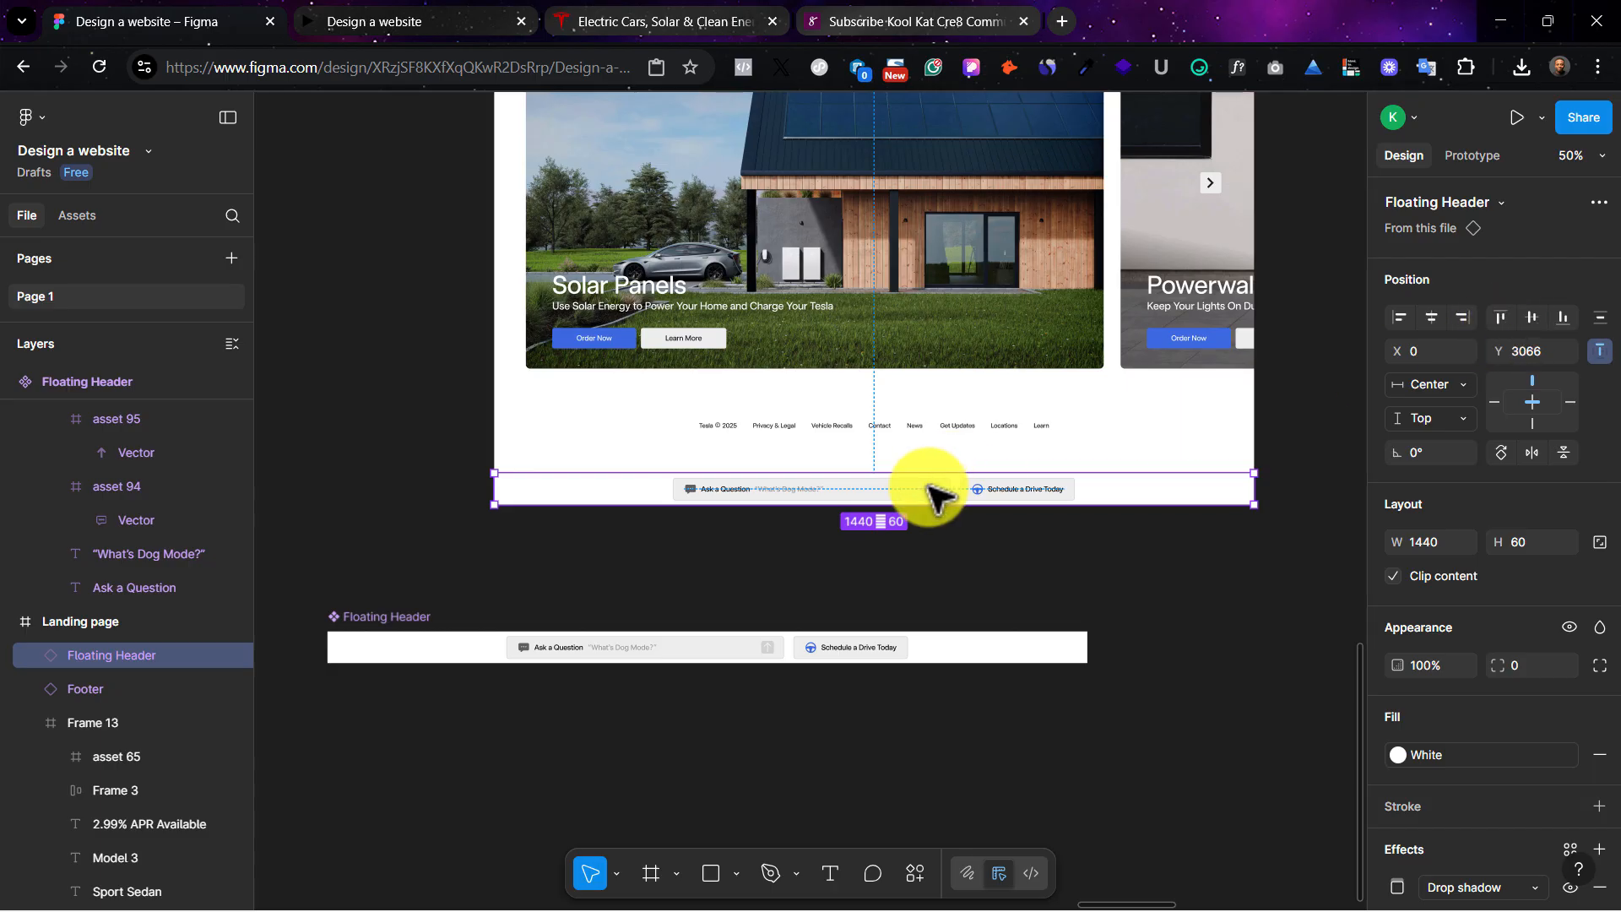
Step: Move the main Floating Header component into the Styles area, directly beneath the Footer component and left-aligned with it
left_click(388, 616)
key("ctrl+minus")
key("ctrl+minus")
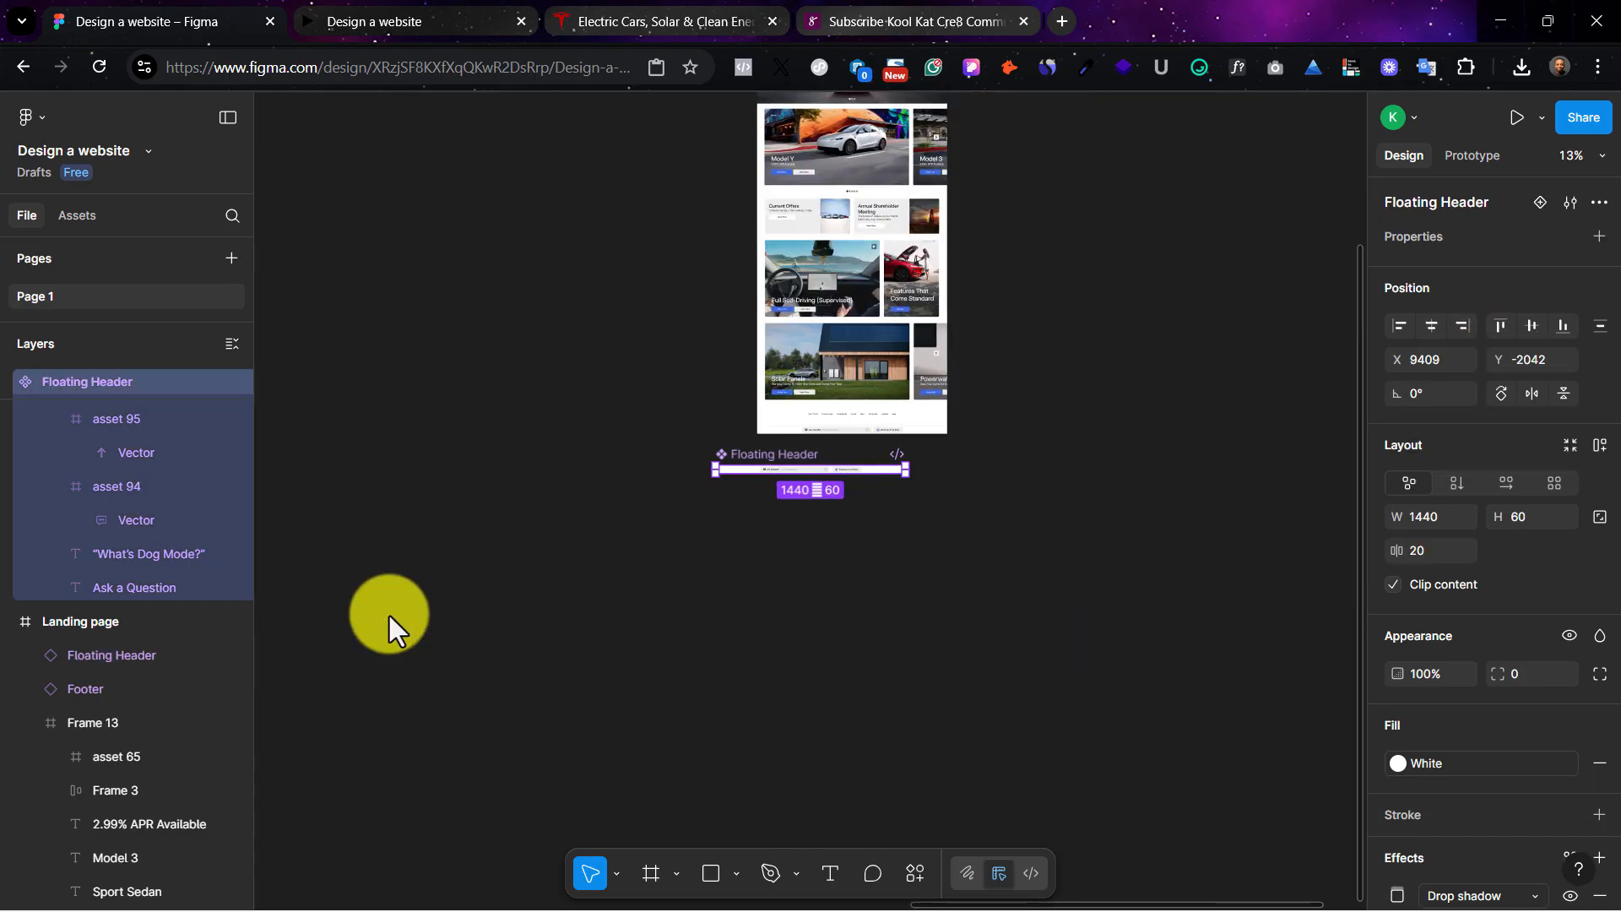
left_click_drag(773, 457, 566, 441)
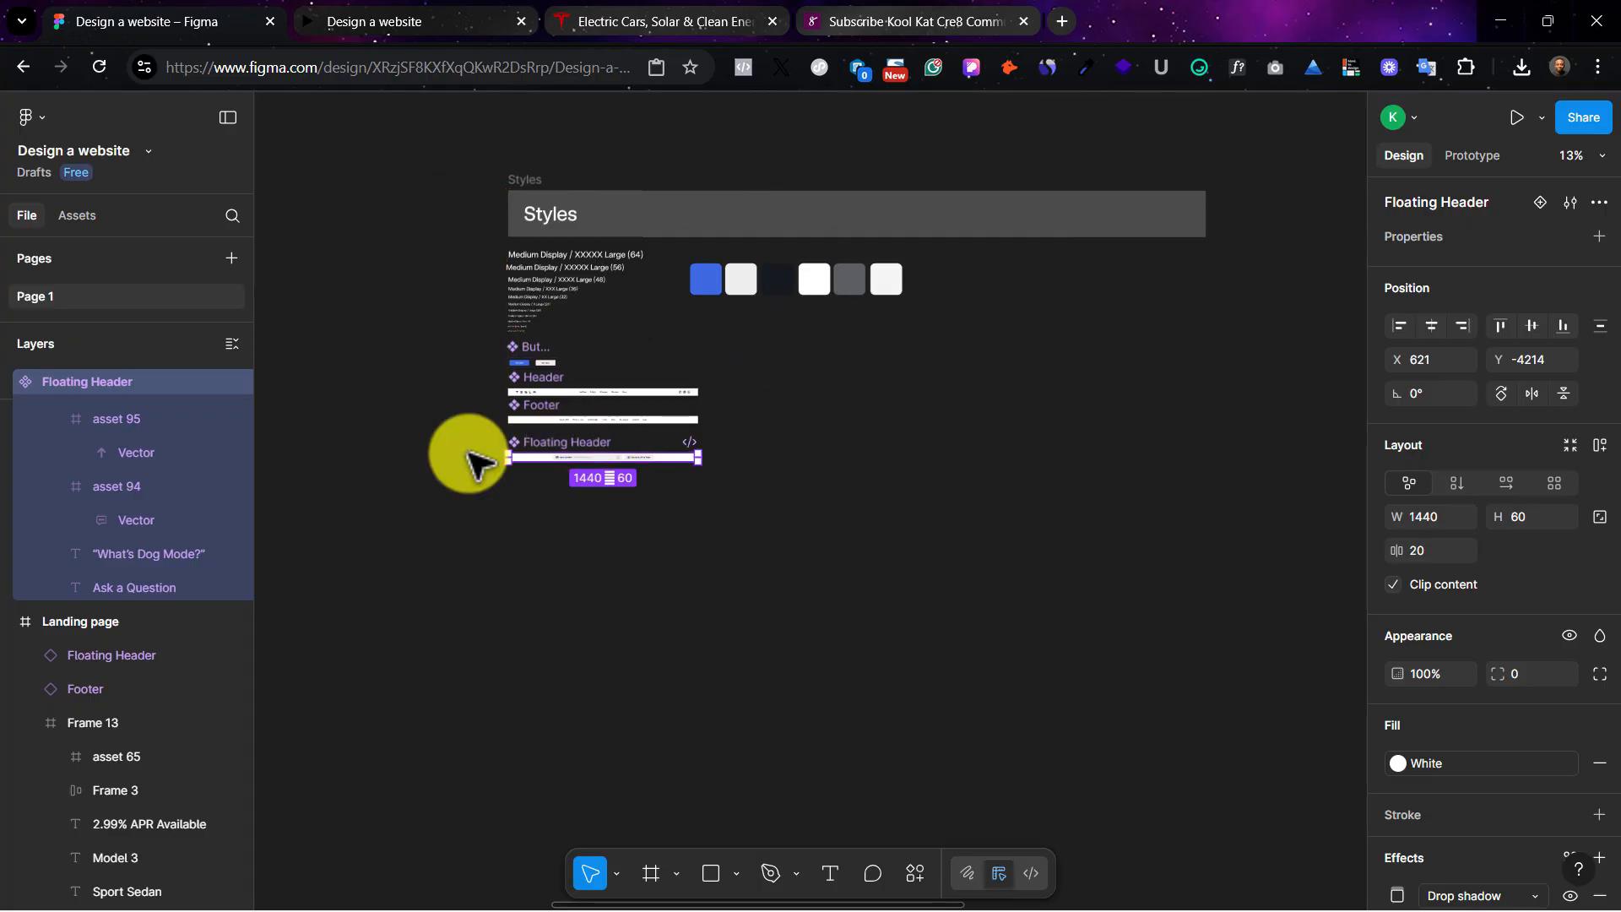
left_click(724, 481)
Step: Examine the Floating Header instance at the bottom of the landing page at 100% zoom
scroll(759, 483, "right", 5)
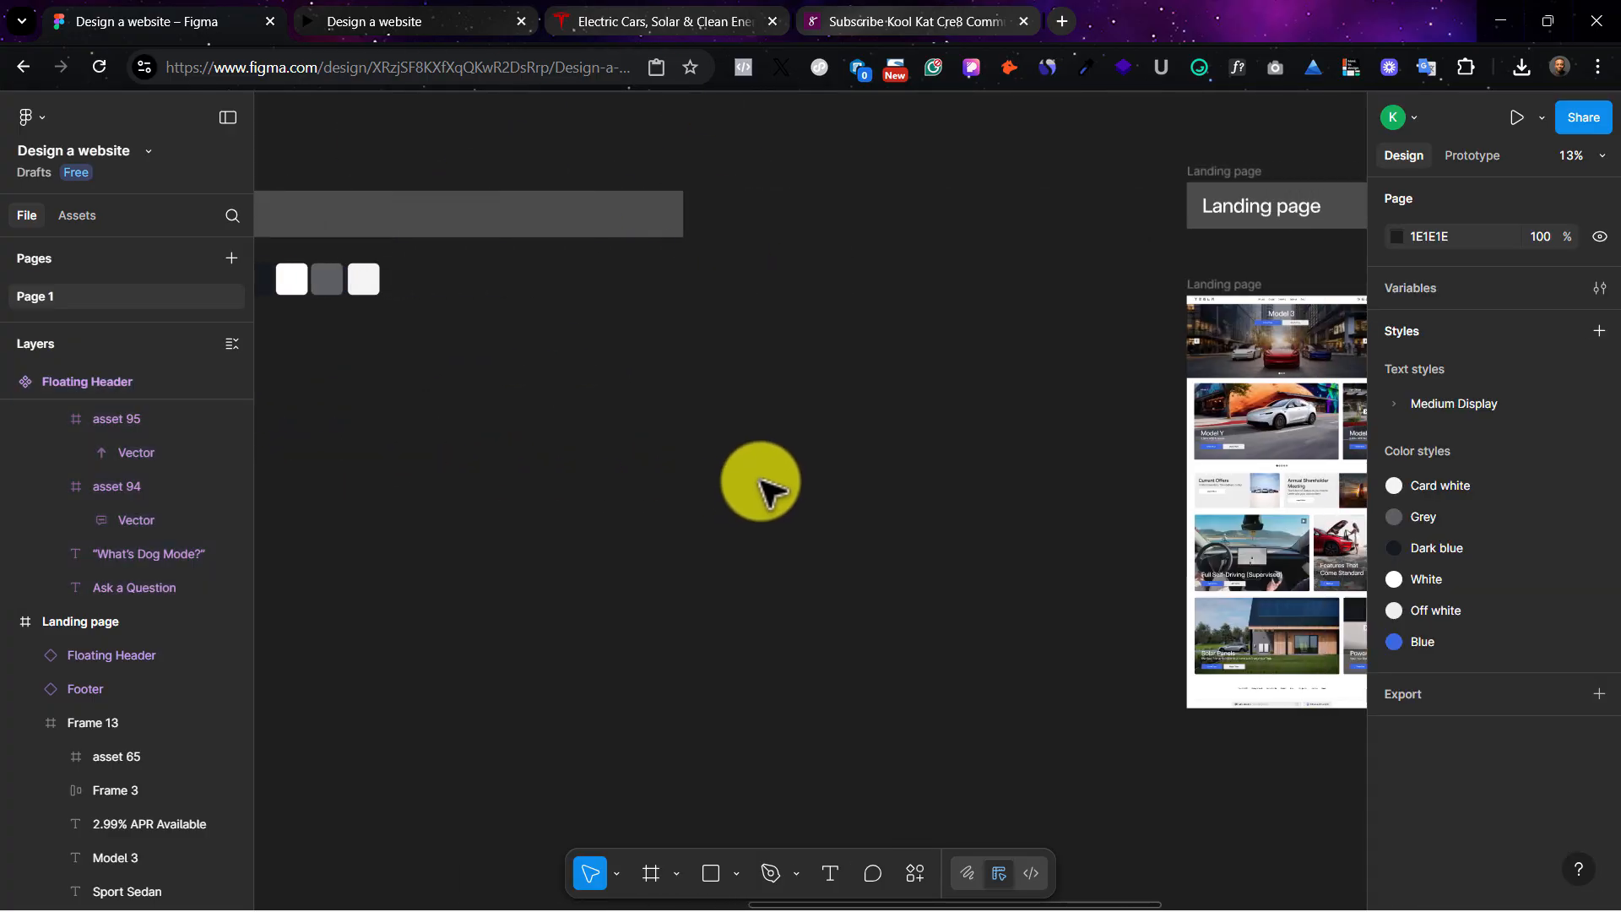
scroll(764, 486, "right", 5)
left_click(897, 686)
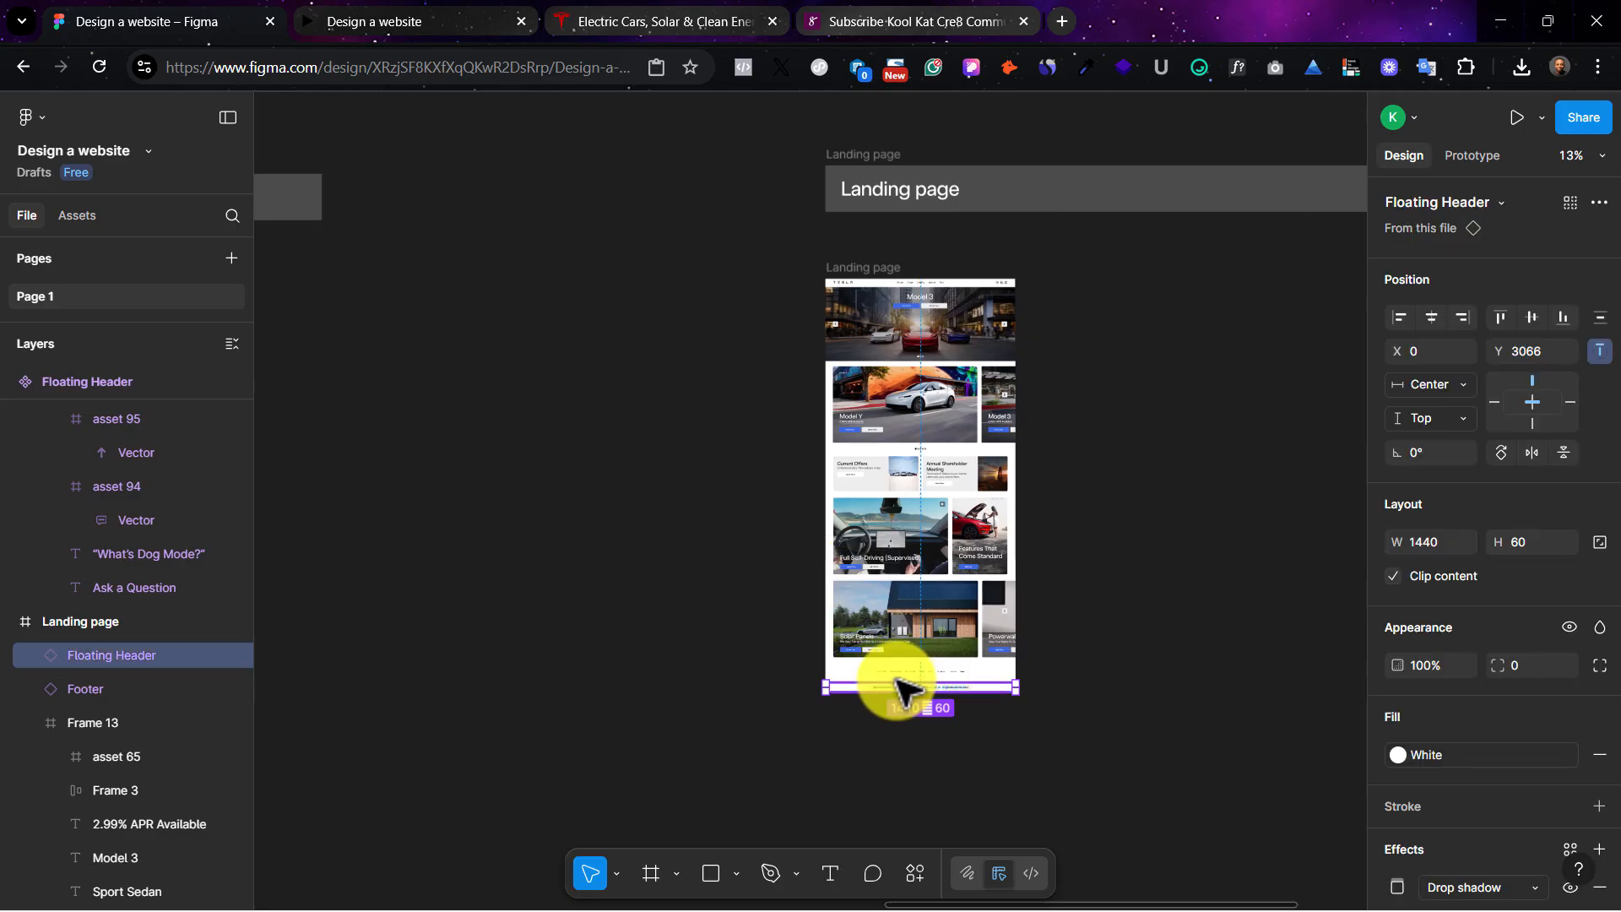
key("shift+2")
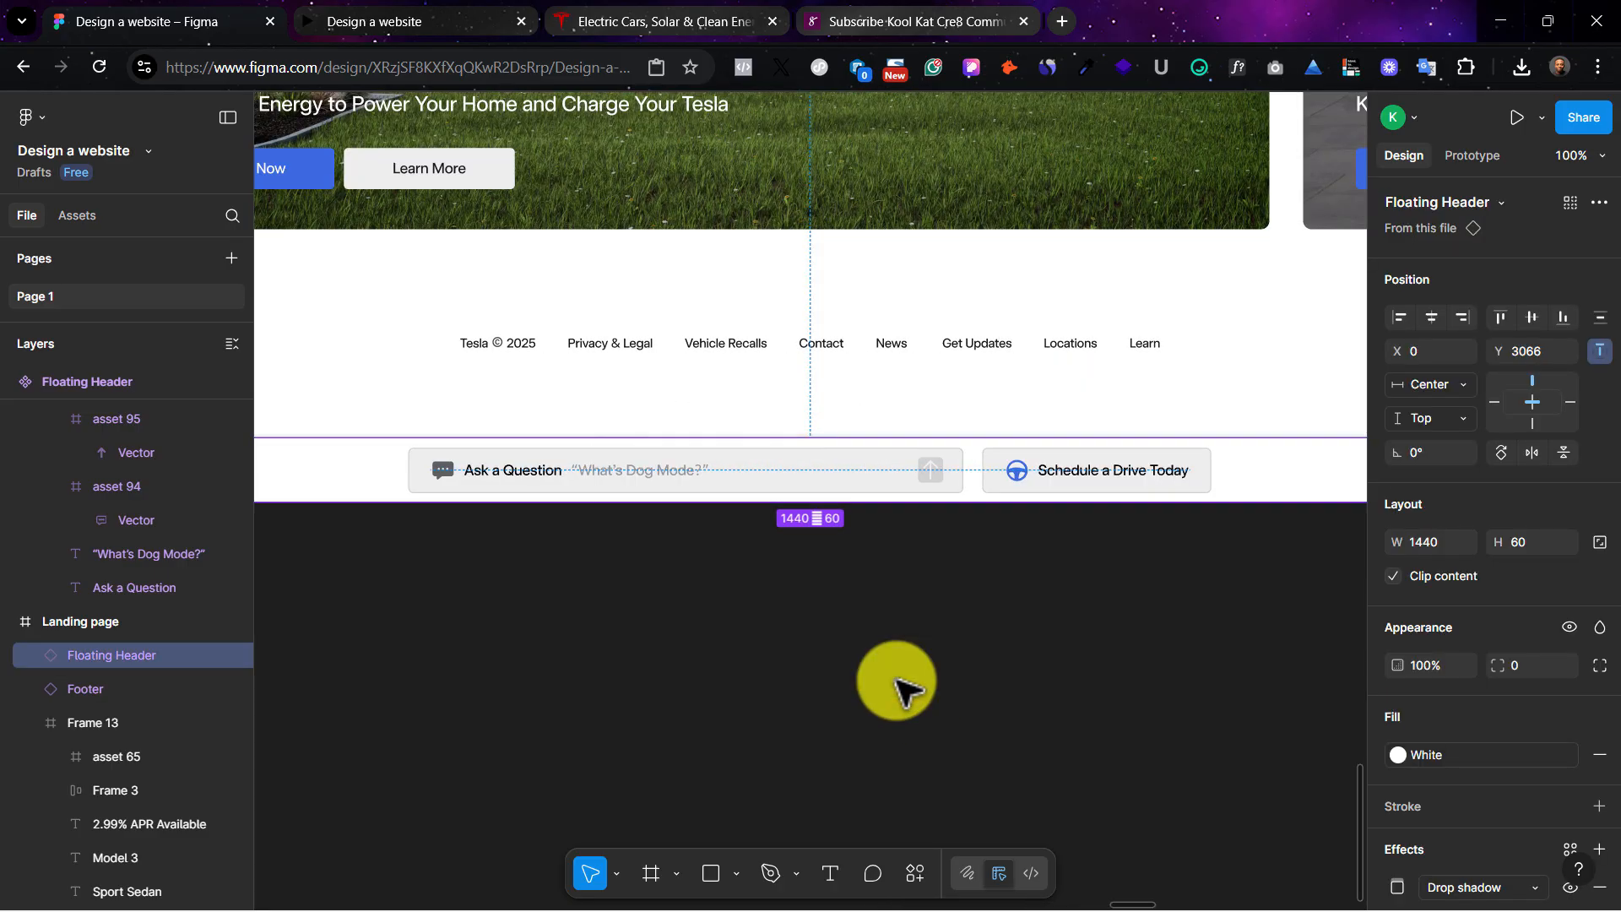
left_click(967, 667)
left_click(933, 488)
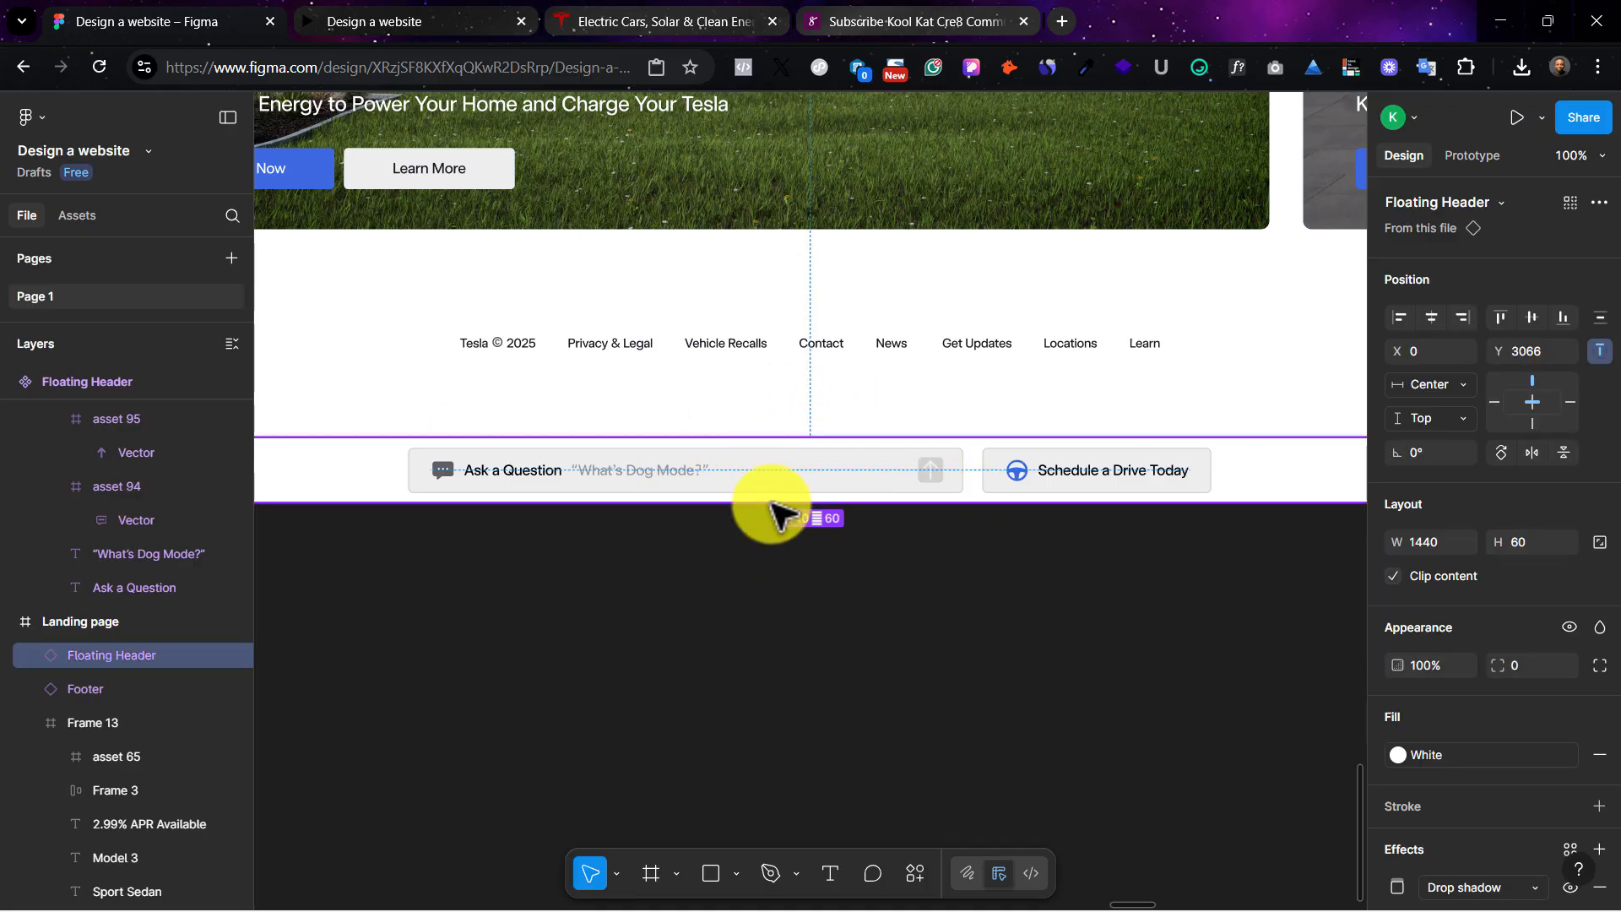
left_click(794, 624)
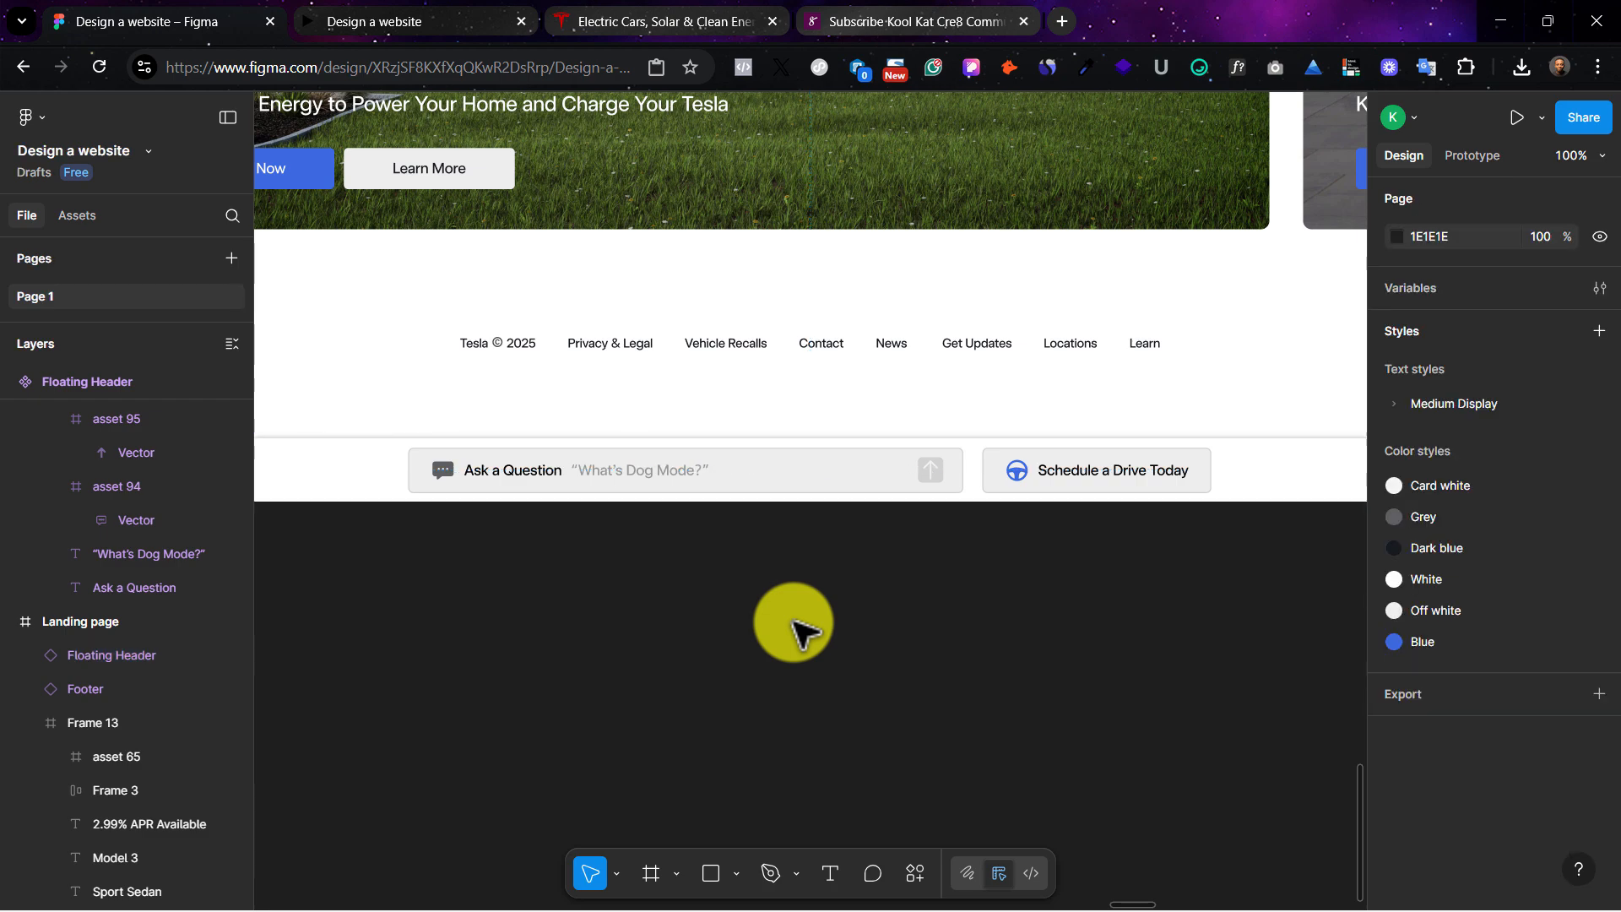
Step: Switch to the Tesla website and examine how its header and floating bar behave while the page scrolls
left_click(591, 22)
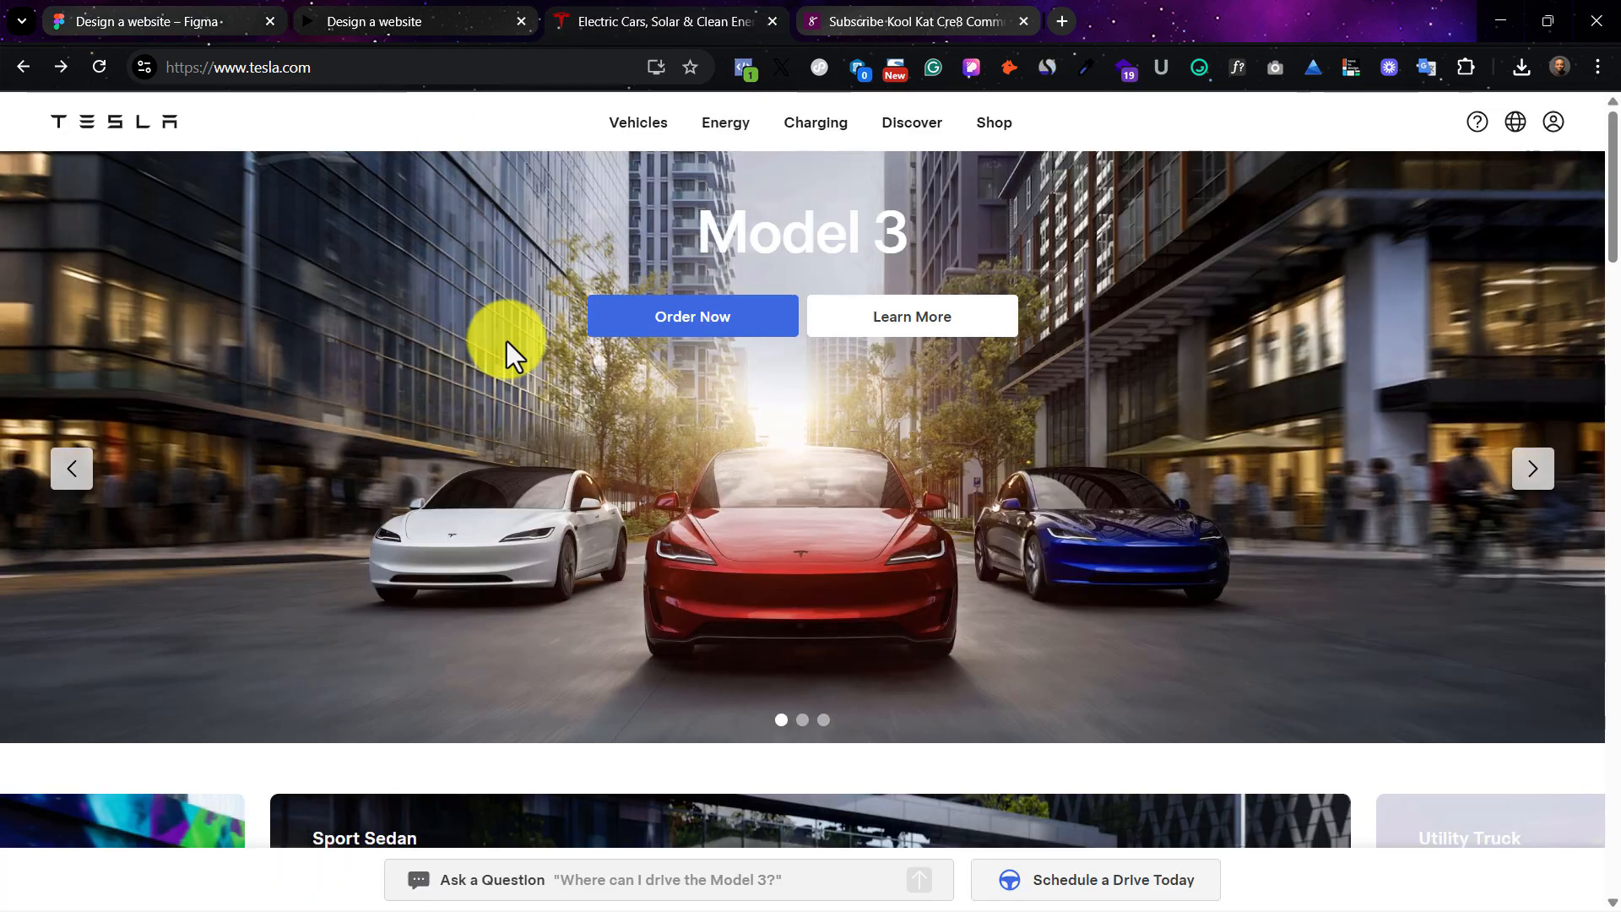
scroll(589, 118, "down", 3)
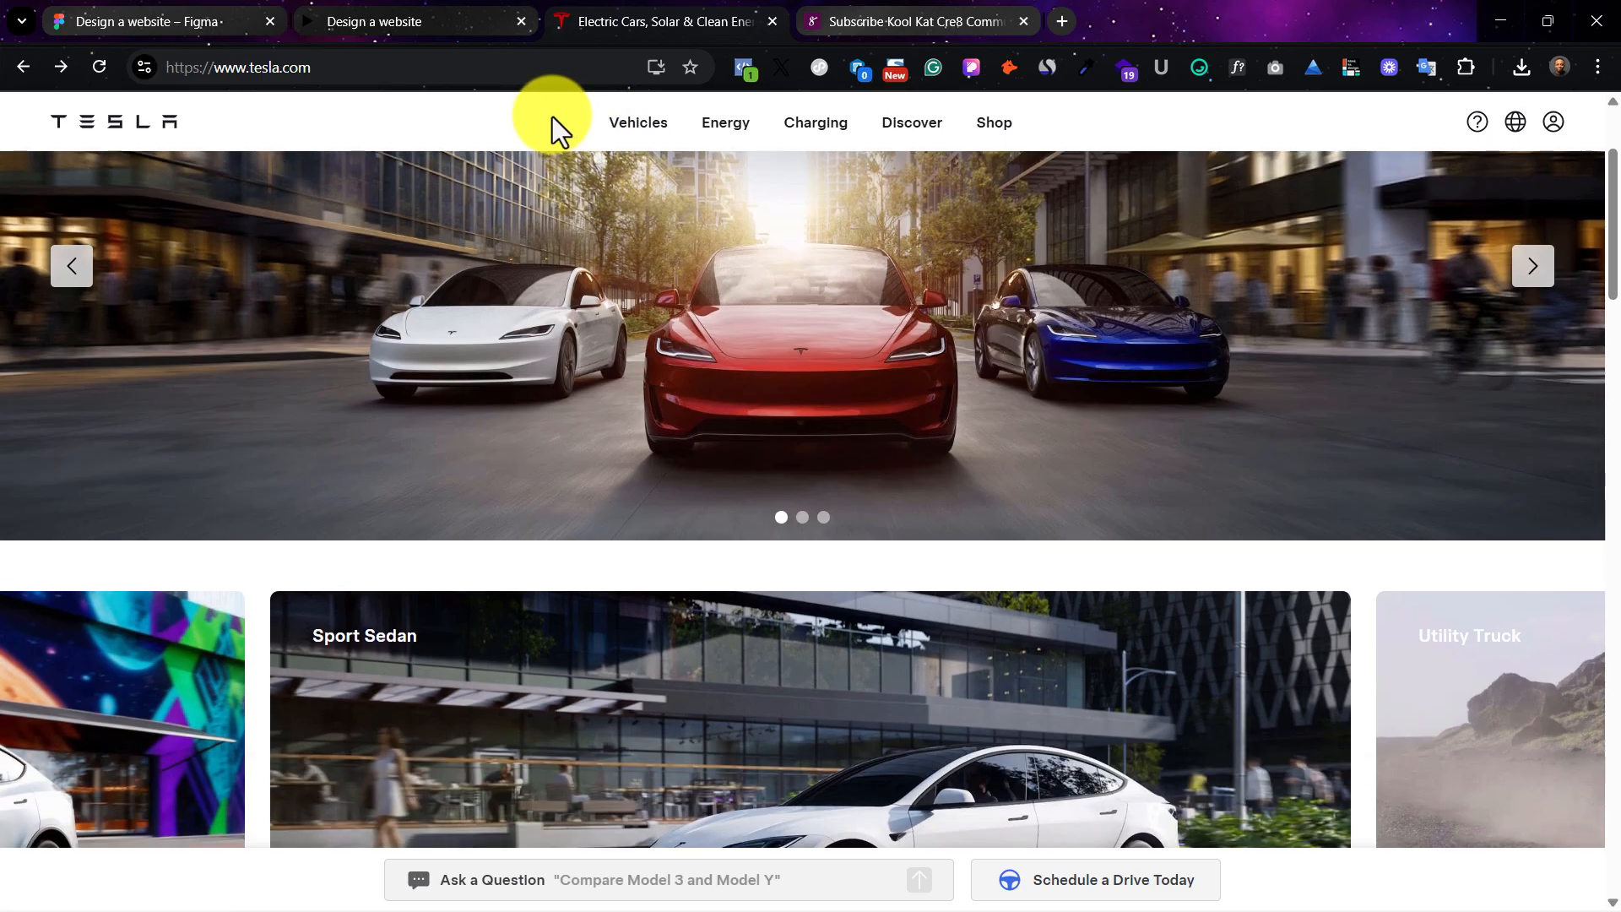
scroll(523, 118, "down", 3)
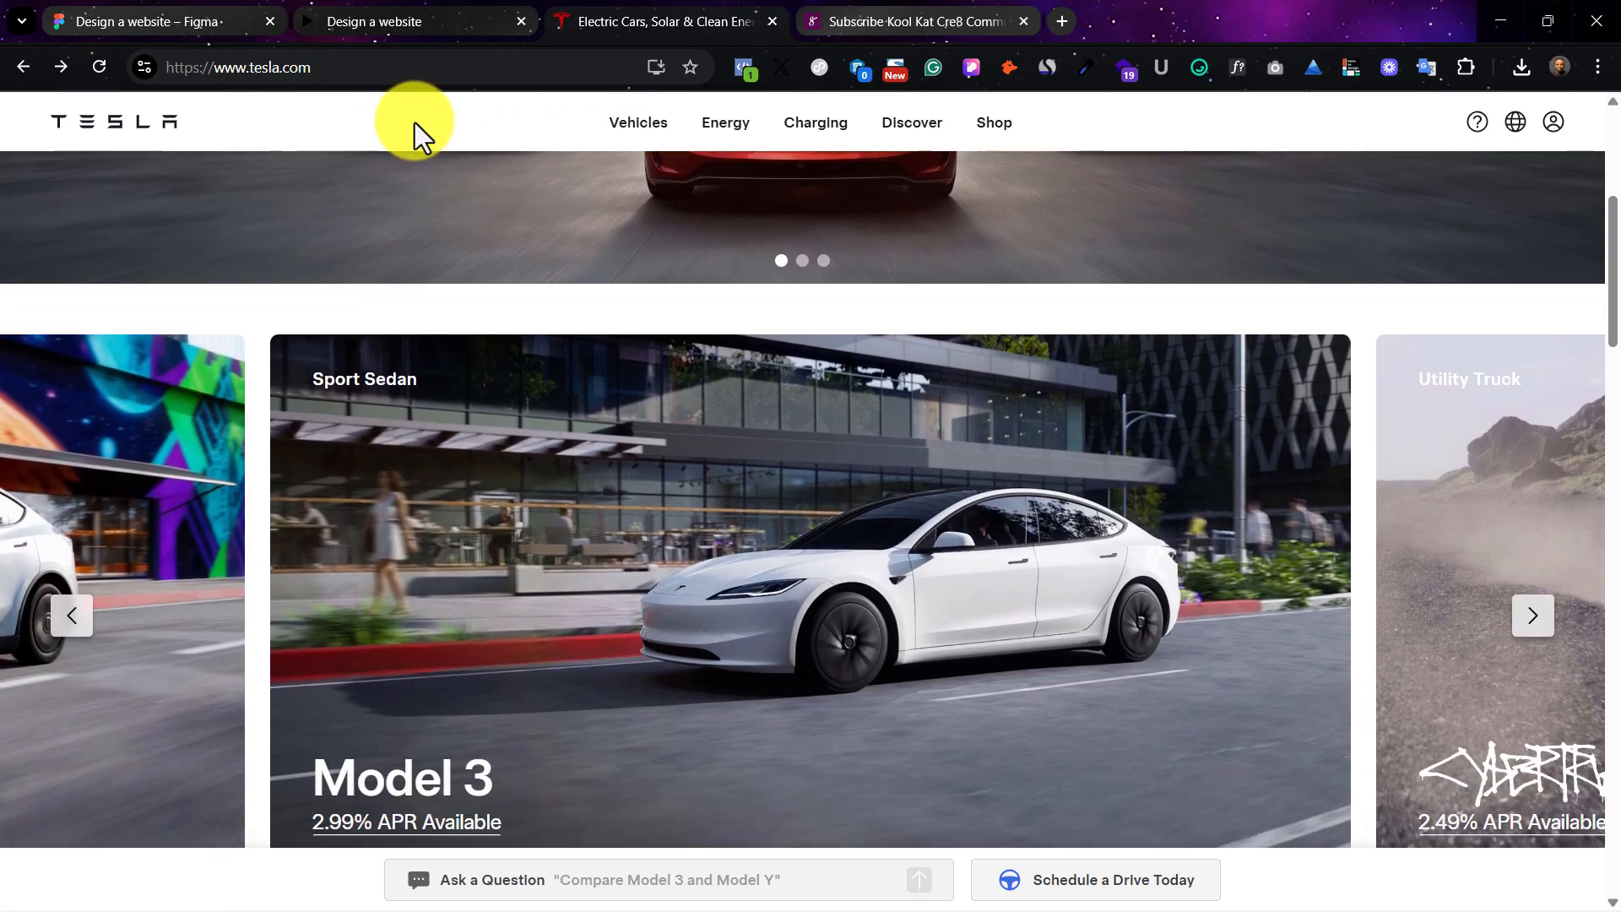
Step: Check how the header and floating bar sit over the Model 3 card and Current Offers section while scrolling the Tesla page
scroll(307, 870, "down", 4)
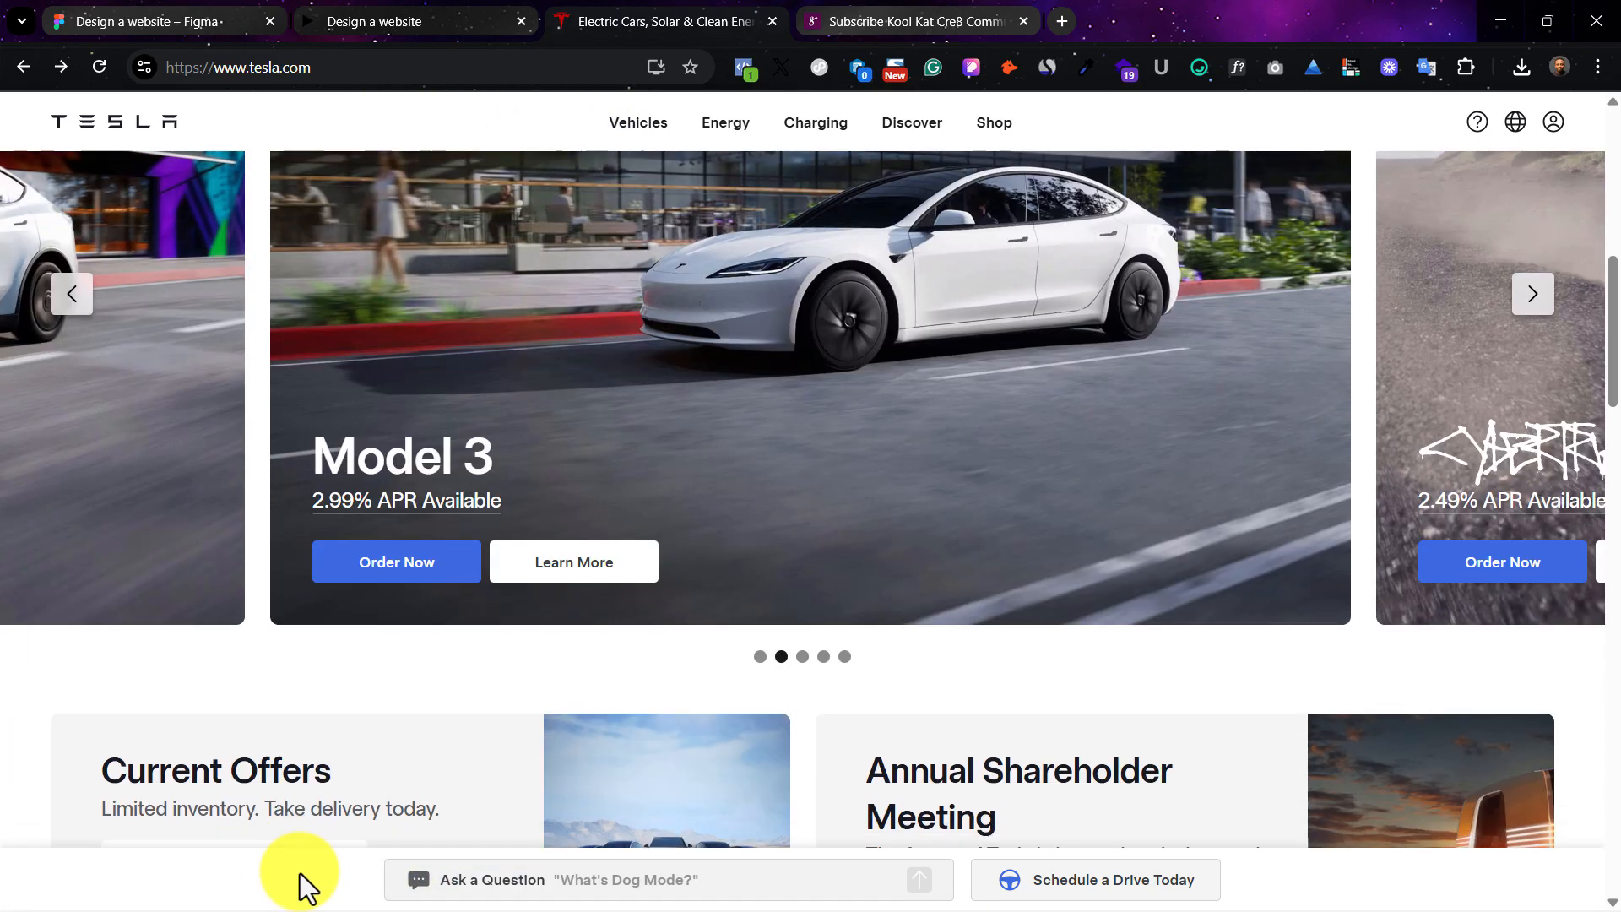
scroll(301, 873, "down", 2)
scroll(302, 871, "up", 3)
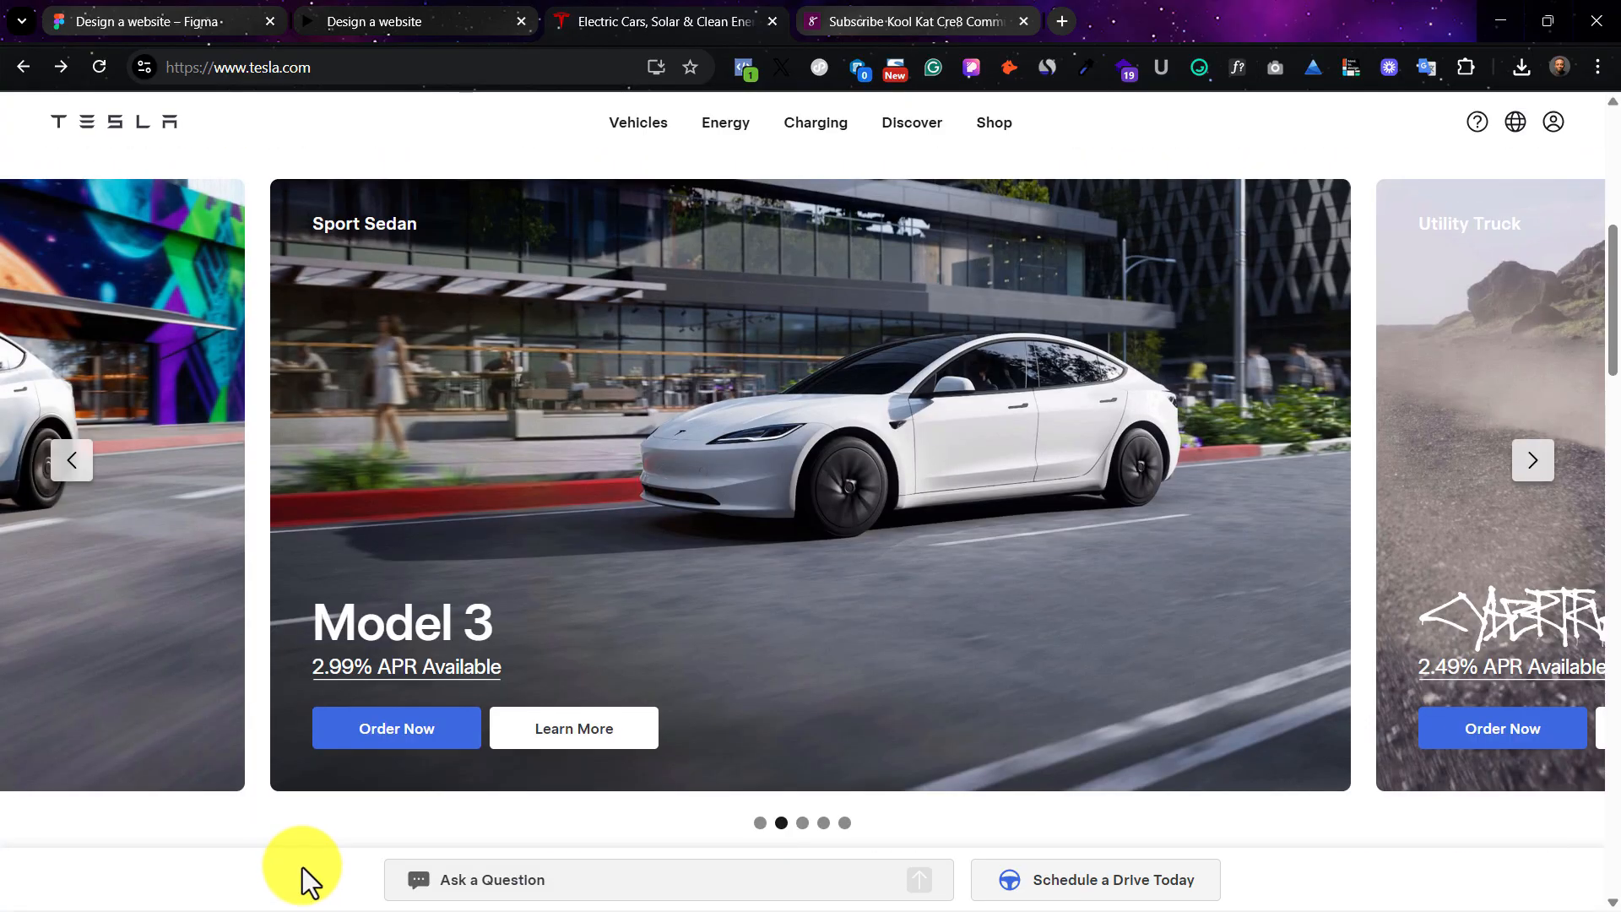
scroll(302, 868, "down", 3)
Step: Switch to the Figma design file and set the landing page Header's scroll position to Sticky (stop at top edge)
left_click(164, 20)
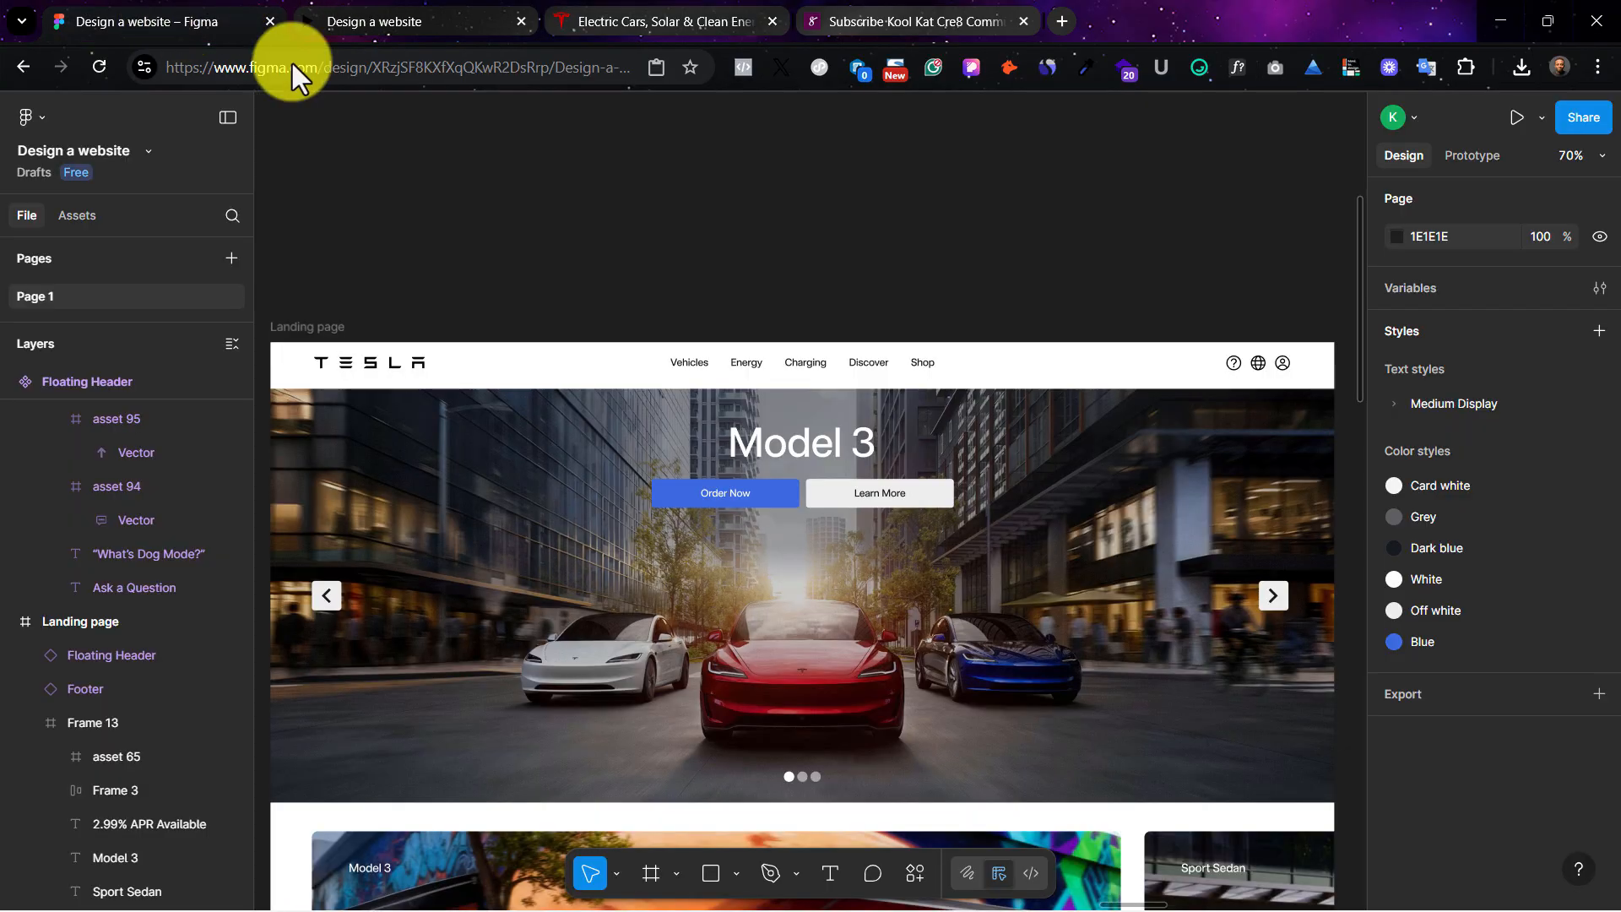
scroll(928, 359, "down", 1)
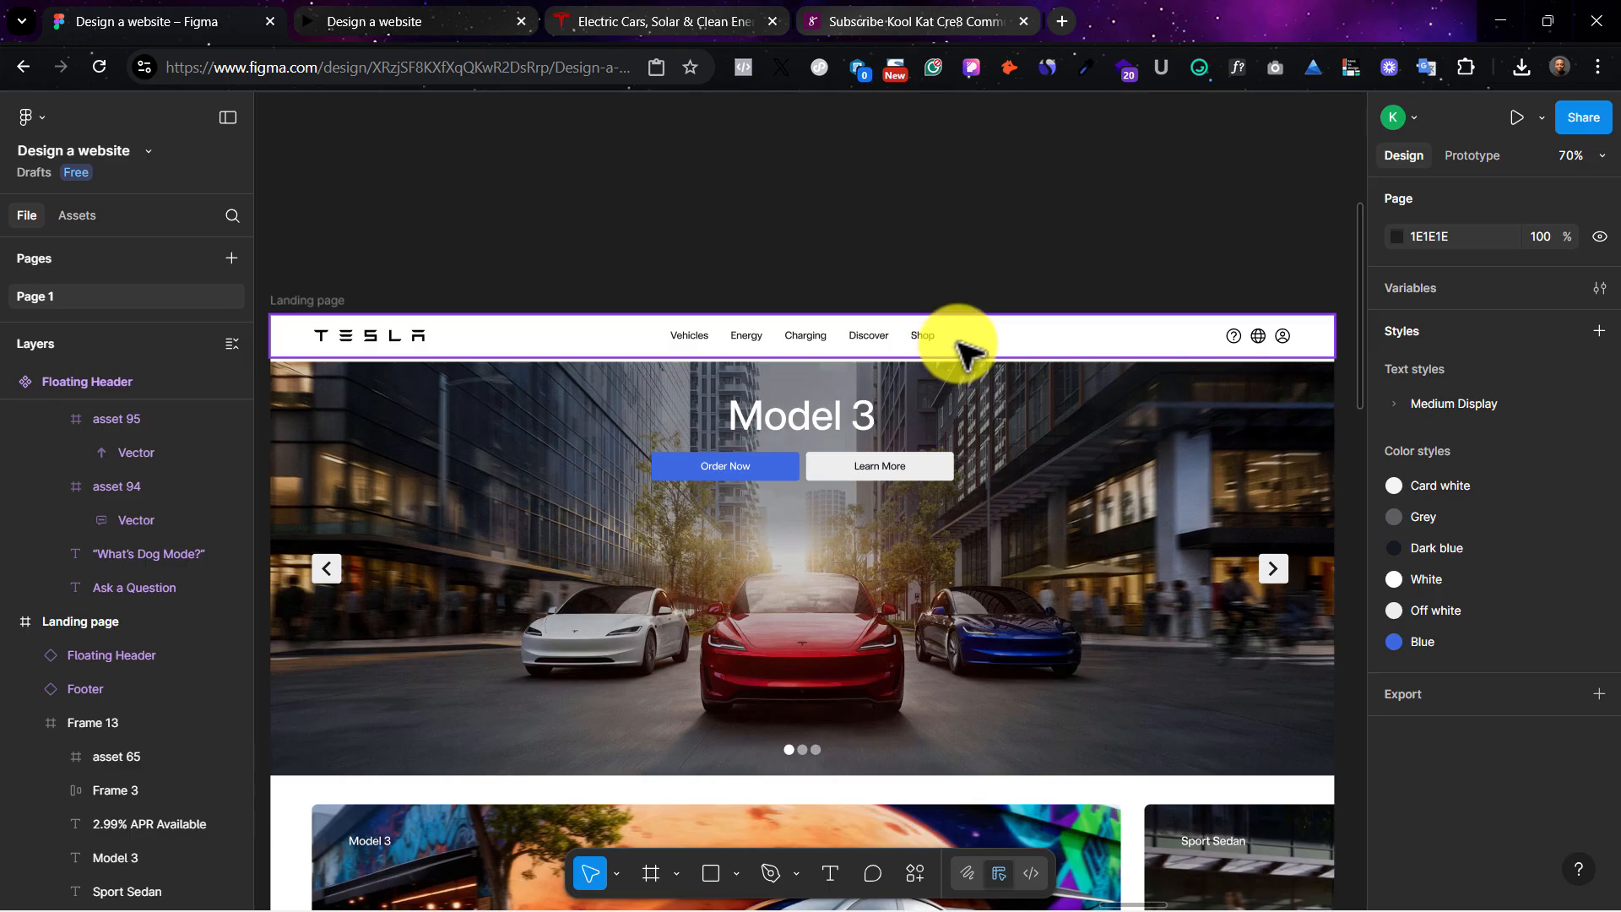
left_click(965, 350)
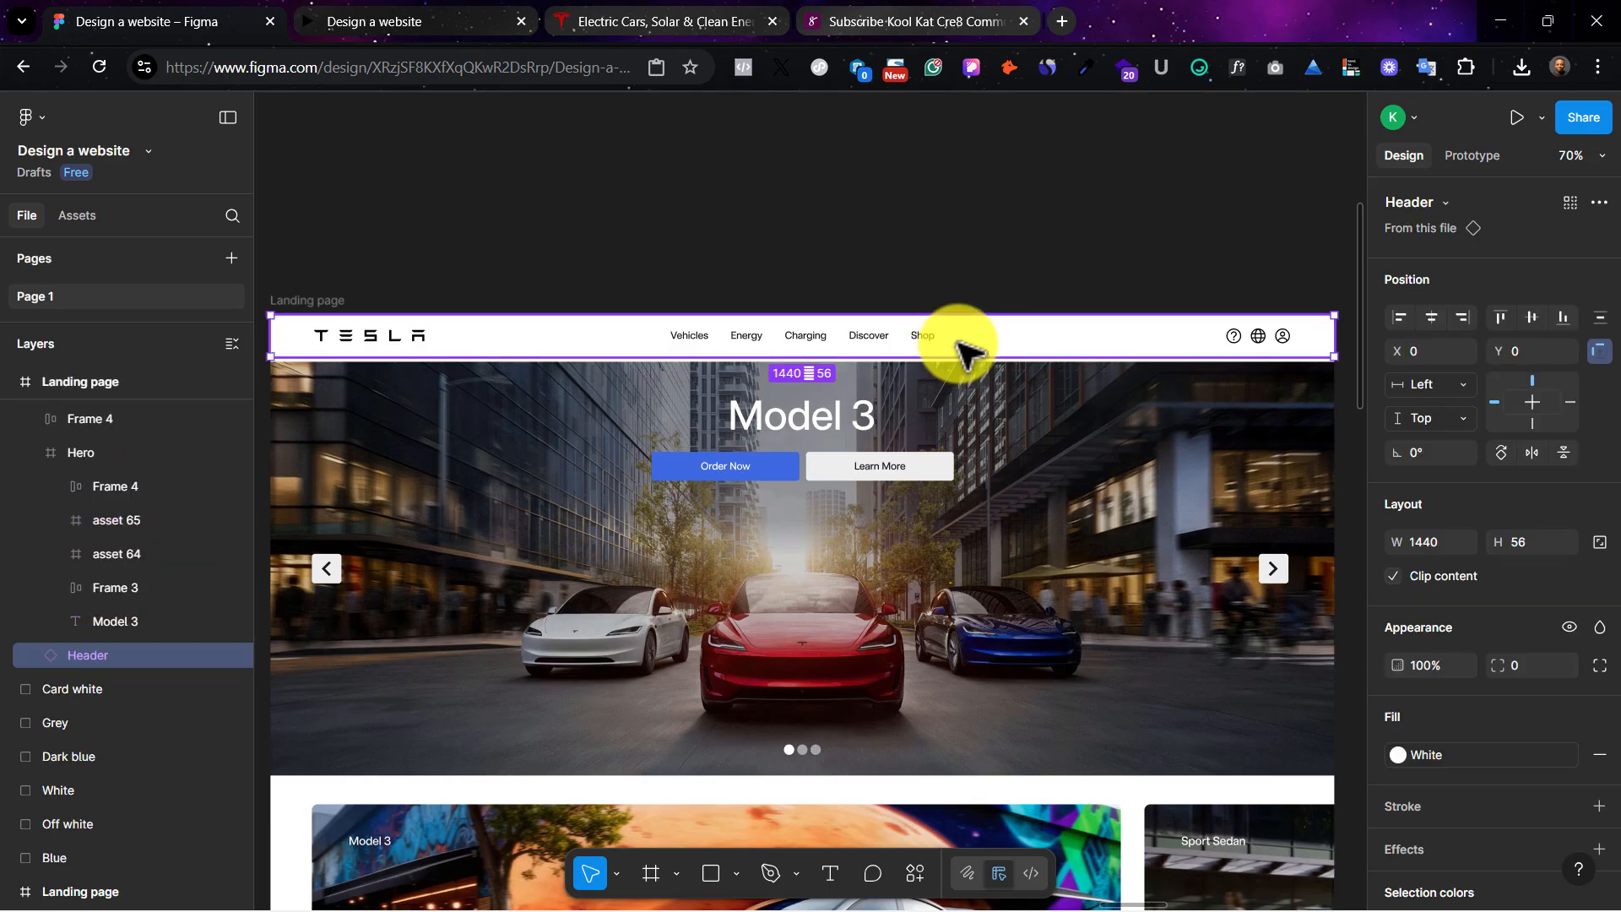
left_click(1471, 154)
left_click(1521, 278)
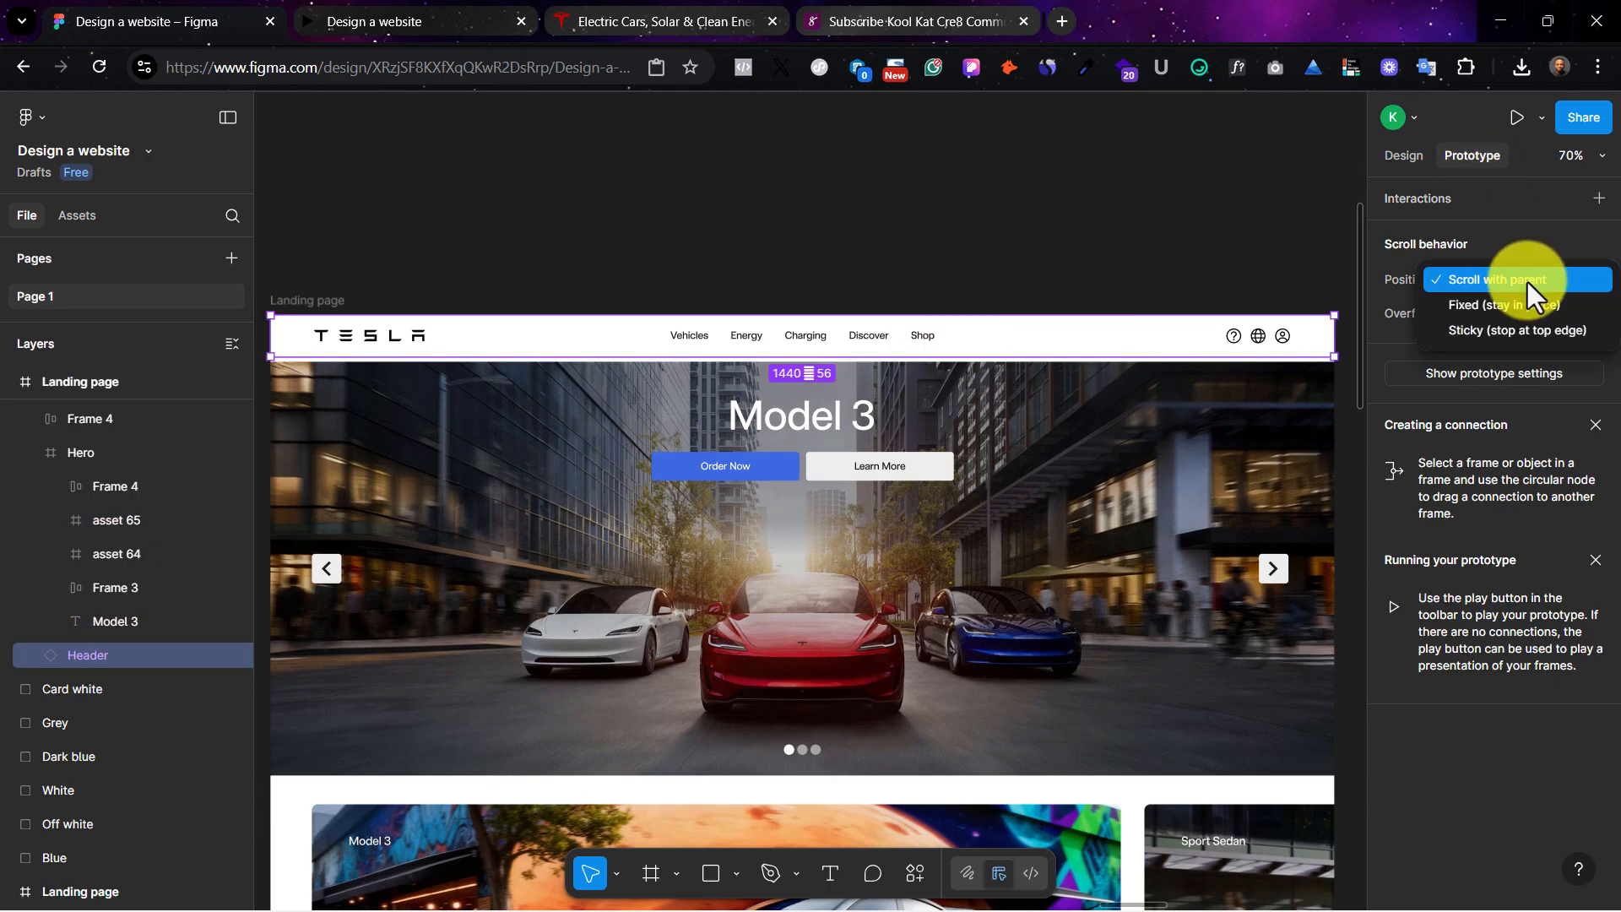
left_click(1527, 282)
left_click(1535, 291)
left_click(1538, 332)
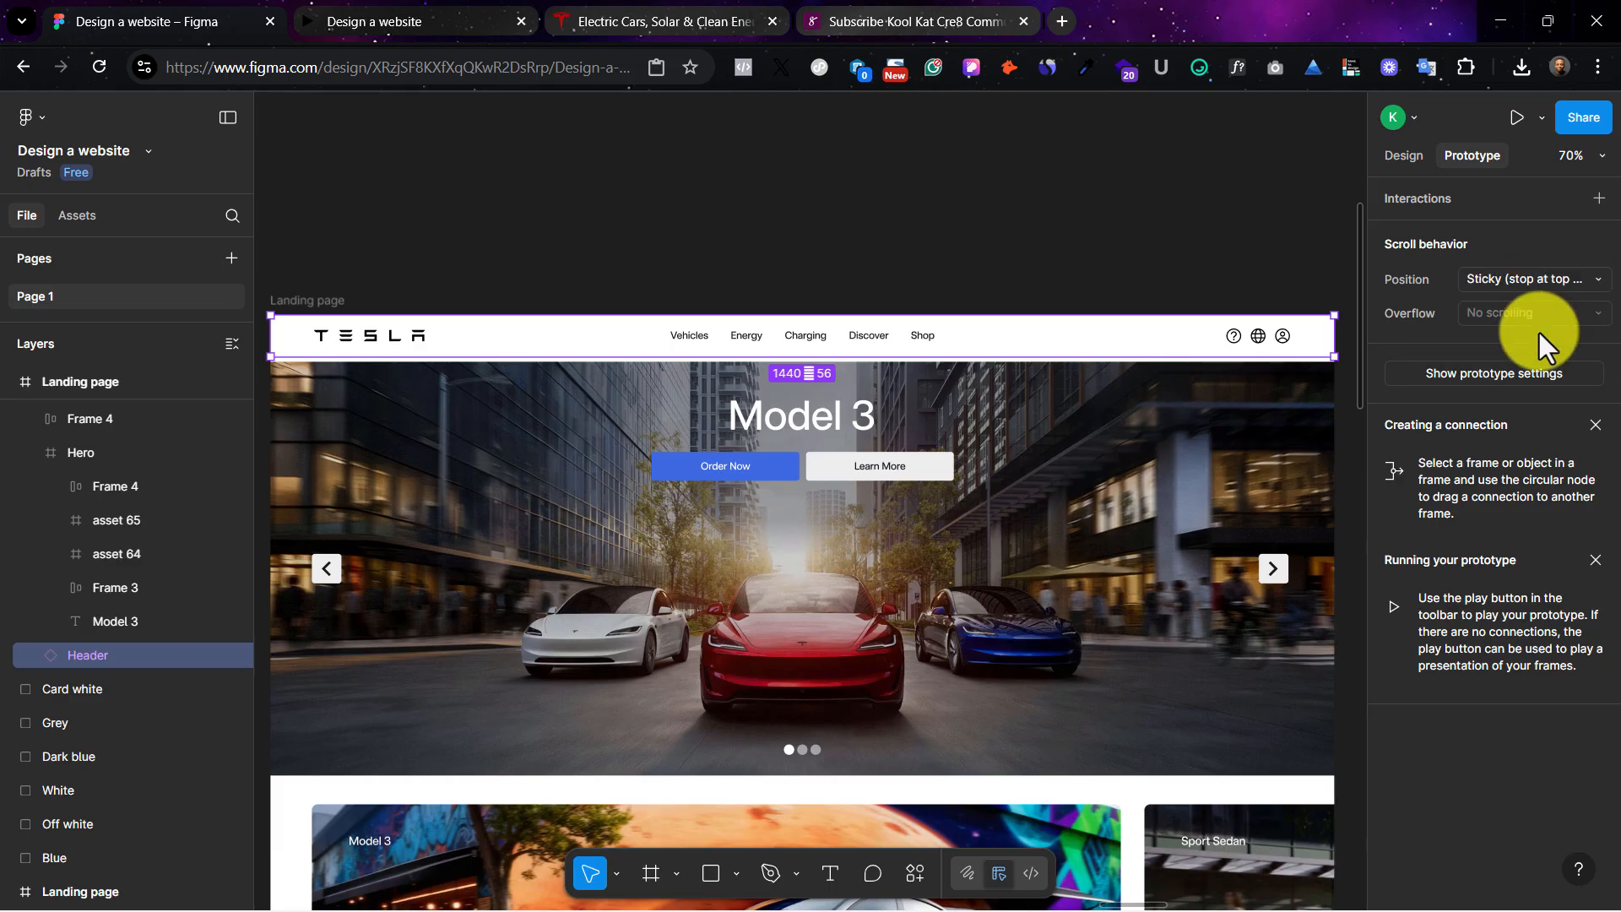
left_click(1212, 283)
Step: Move the Floating Header instance from the bottom of the landing page up over the Model Y card, keeping it horizontally centered
scroll(1097, 530, "down", 10)
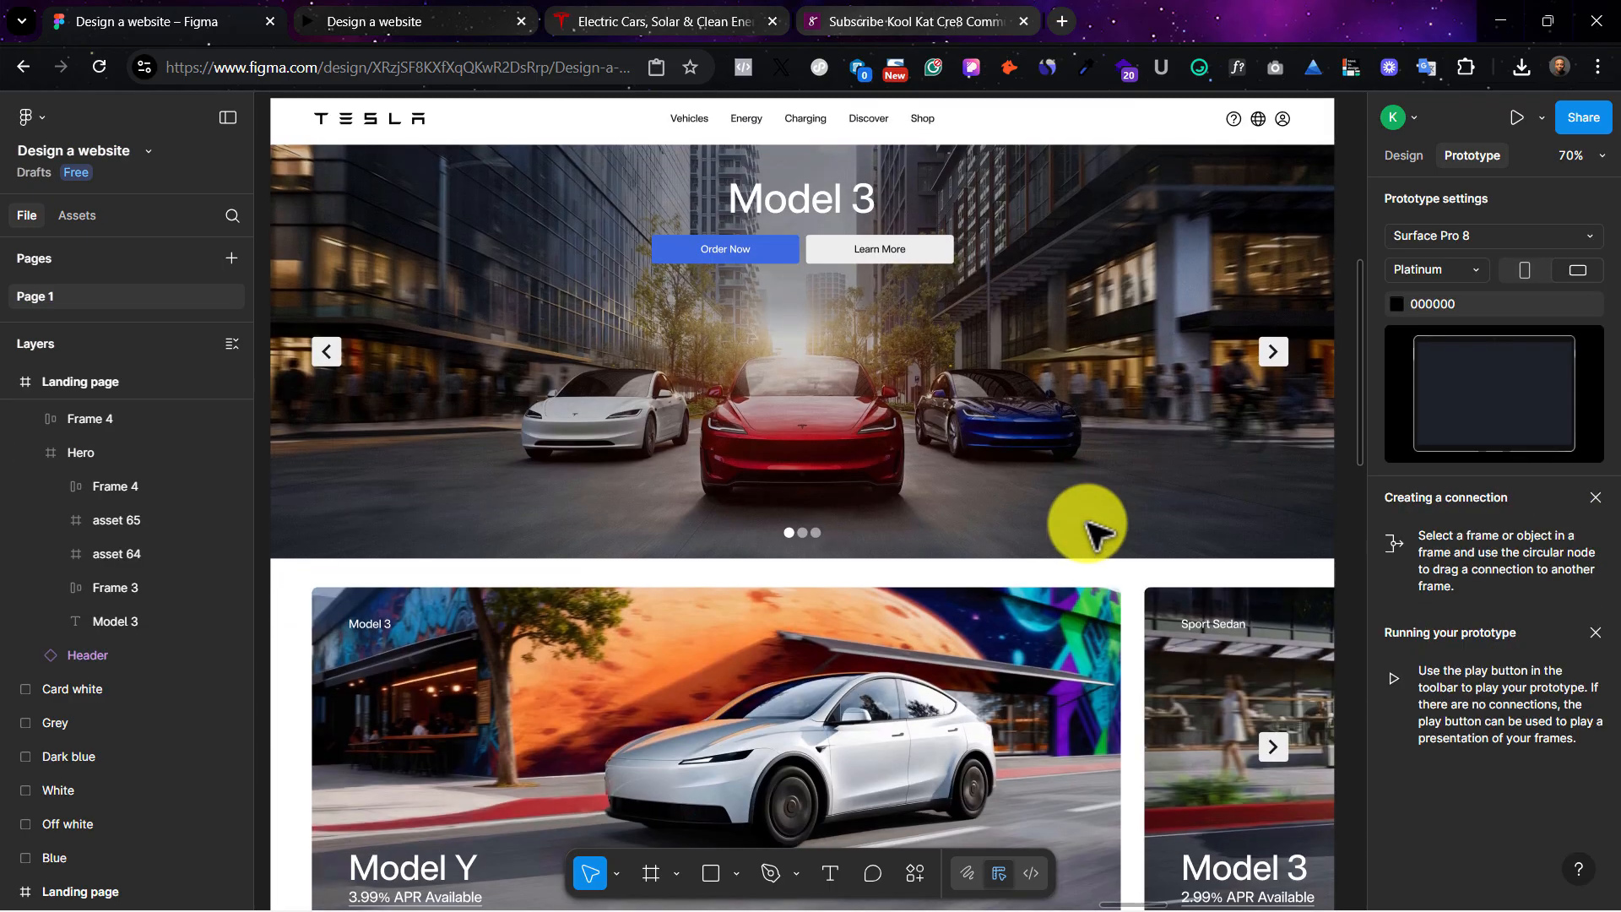
scroll(1089, 528, "down", 15)
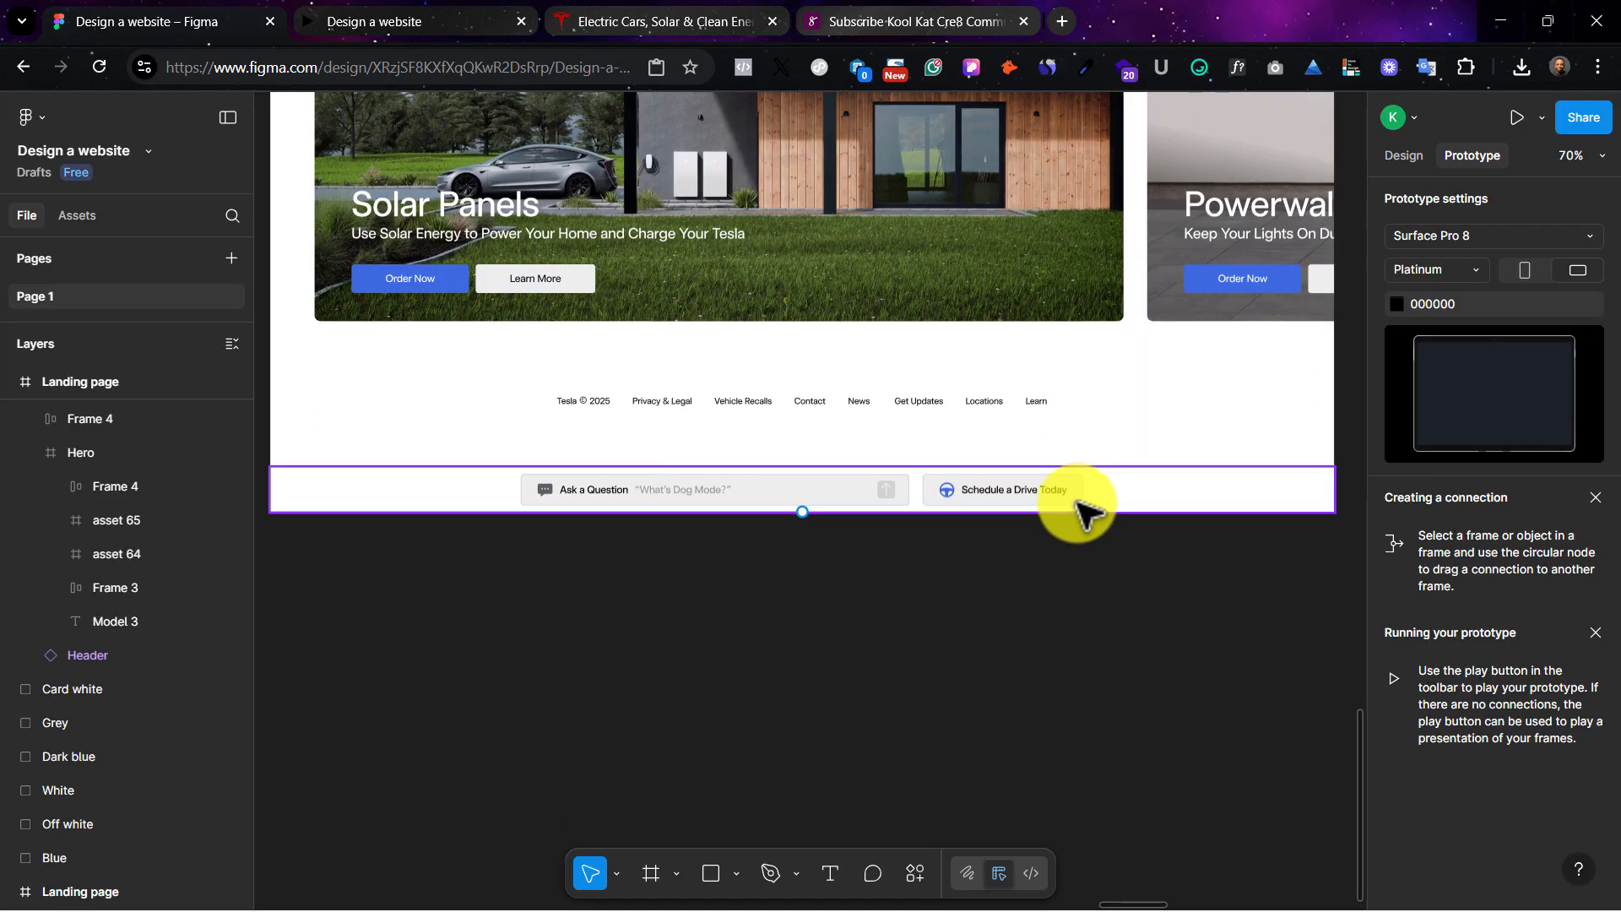
left_click(1111, 498)
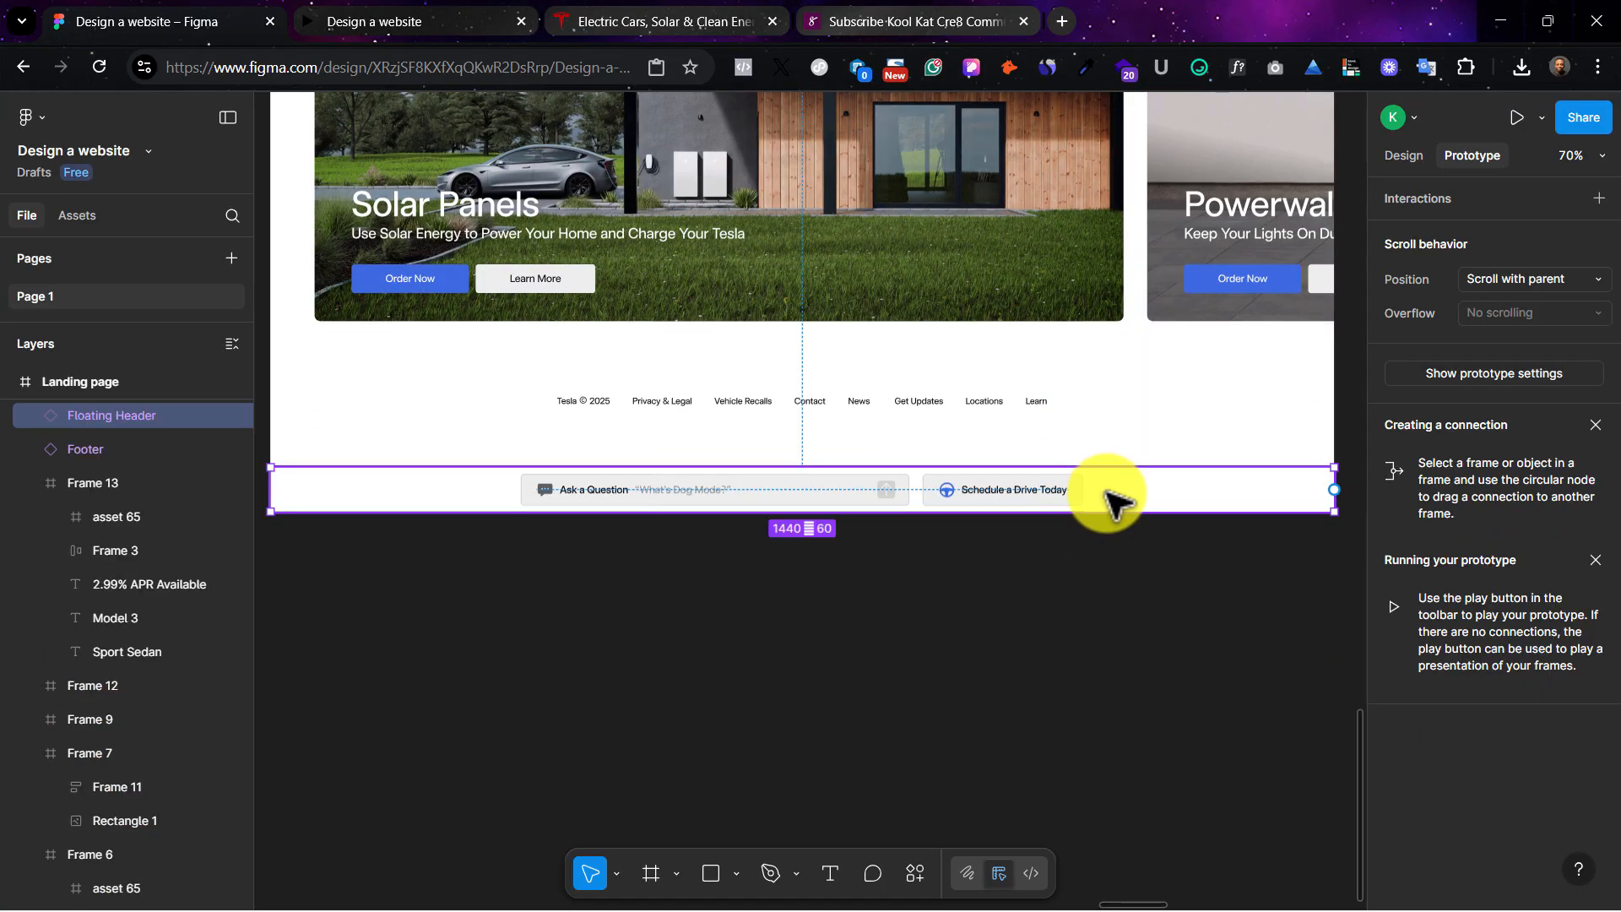
key("ctrl+minus")
key("ctrl+minus")
scroll(1111, 498, "up", 2)
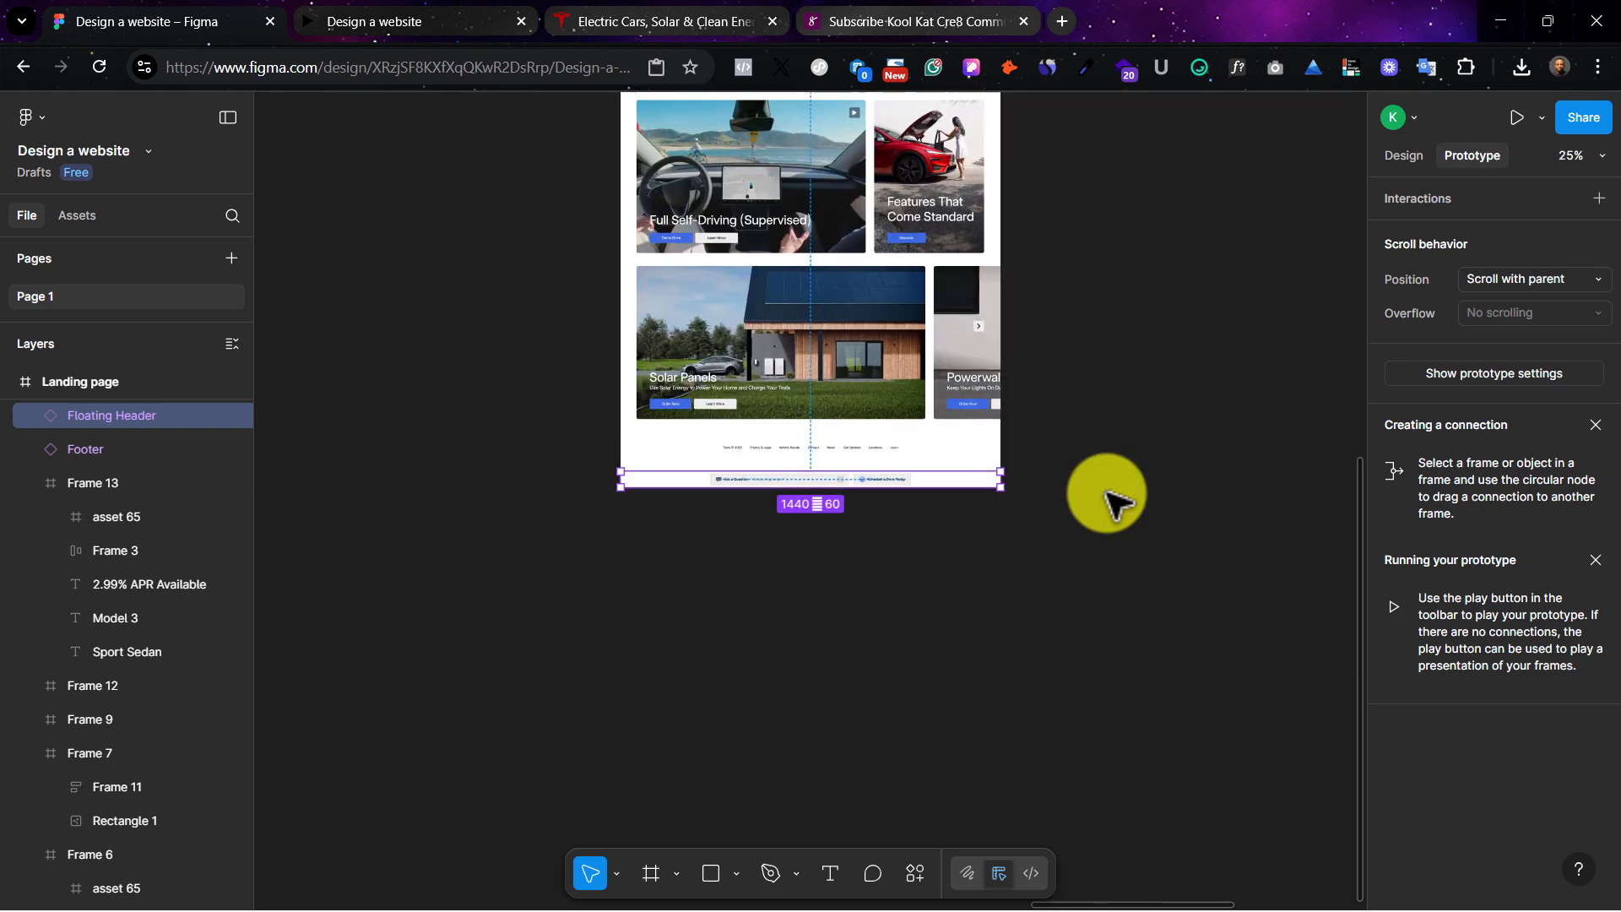
scroll(941, 549, "up", 2)
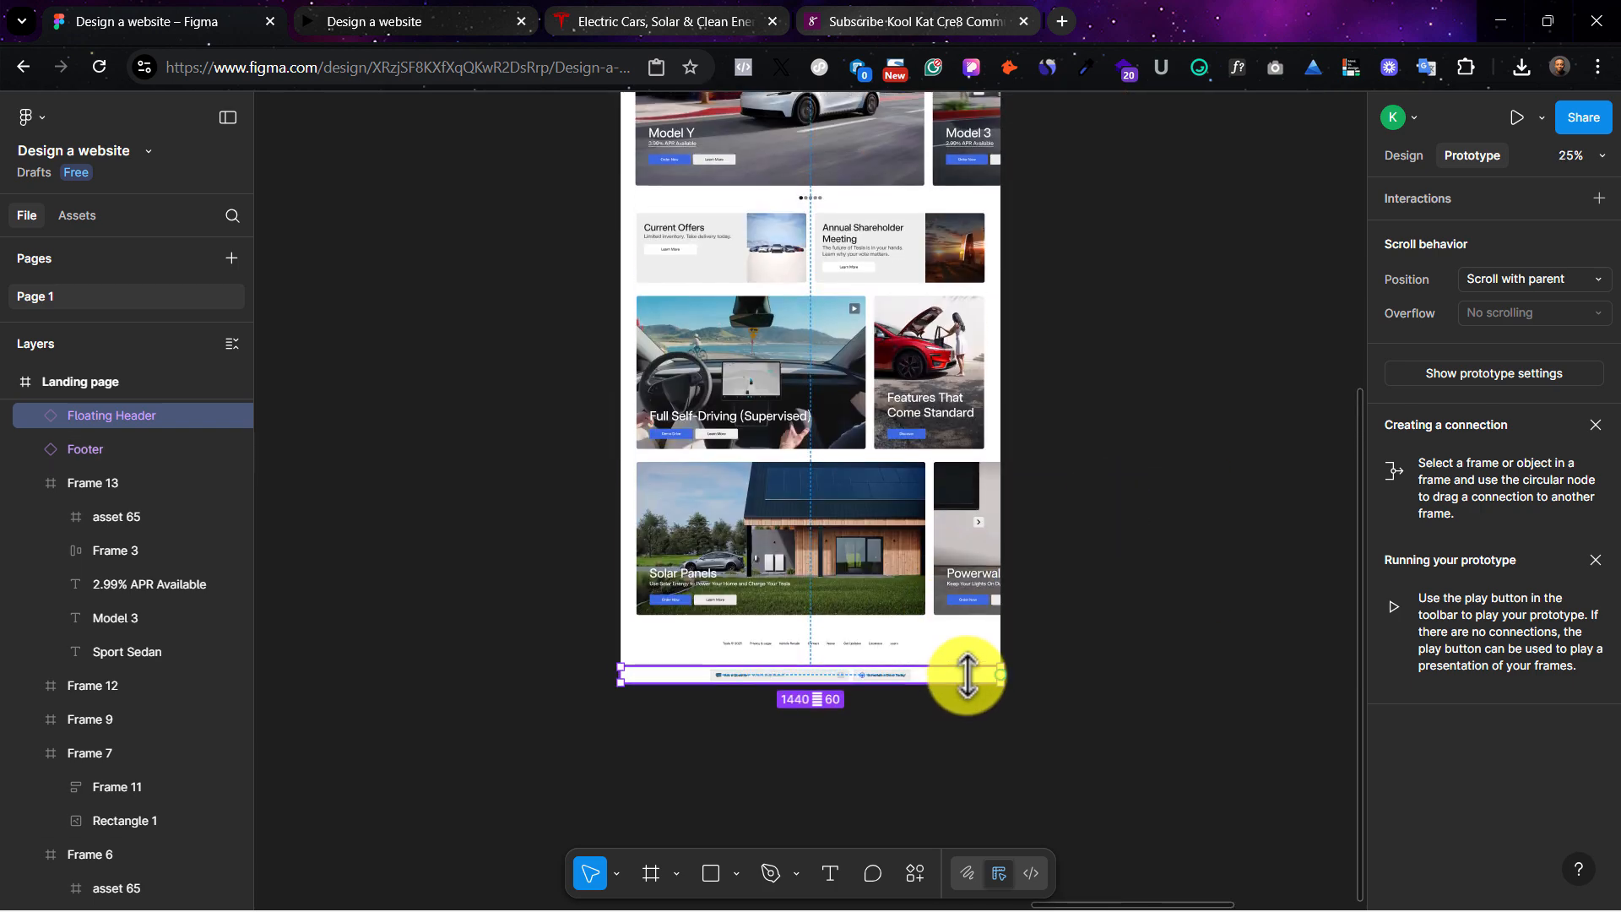
left_click_drag(967, 676, 949, 175)
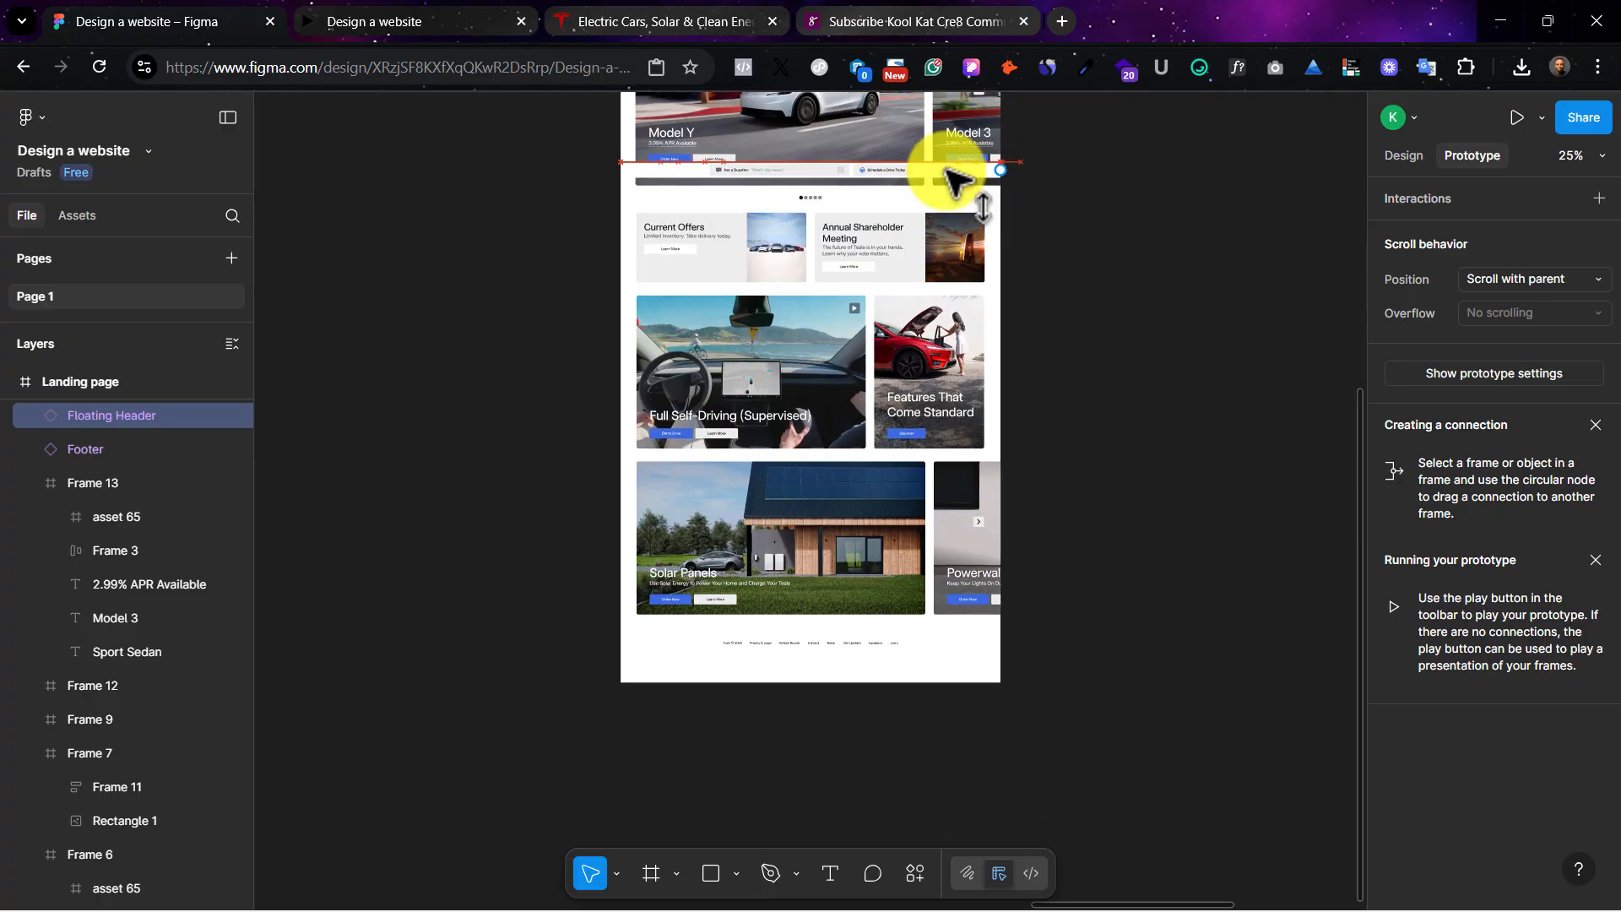
scroll(973, 264, "up", 4)
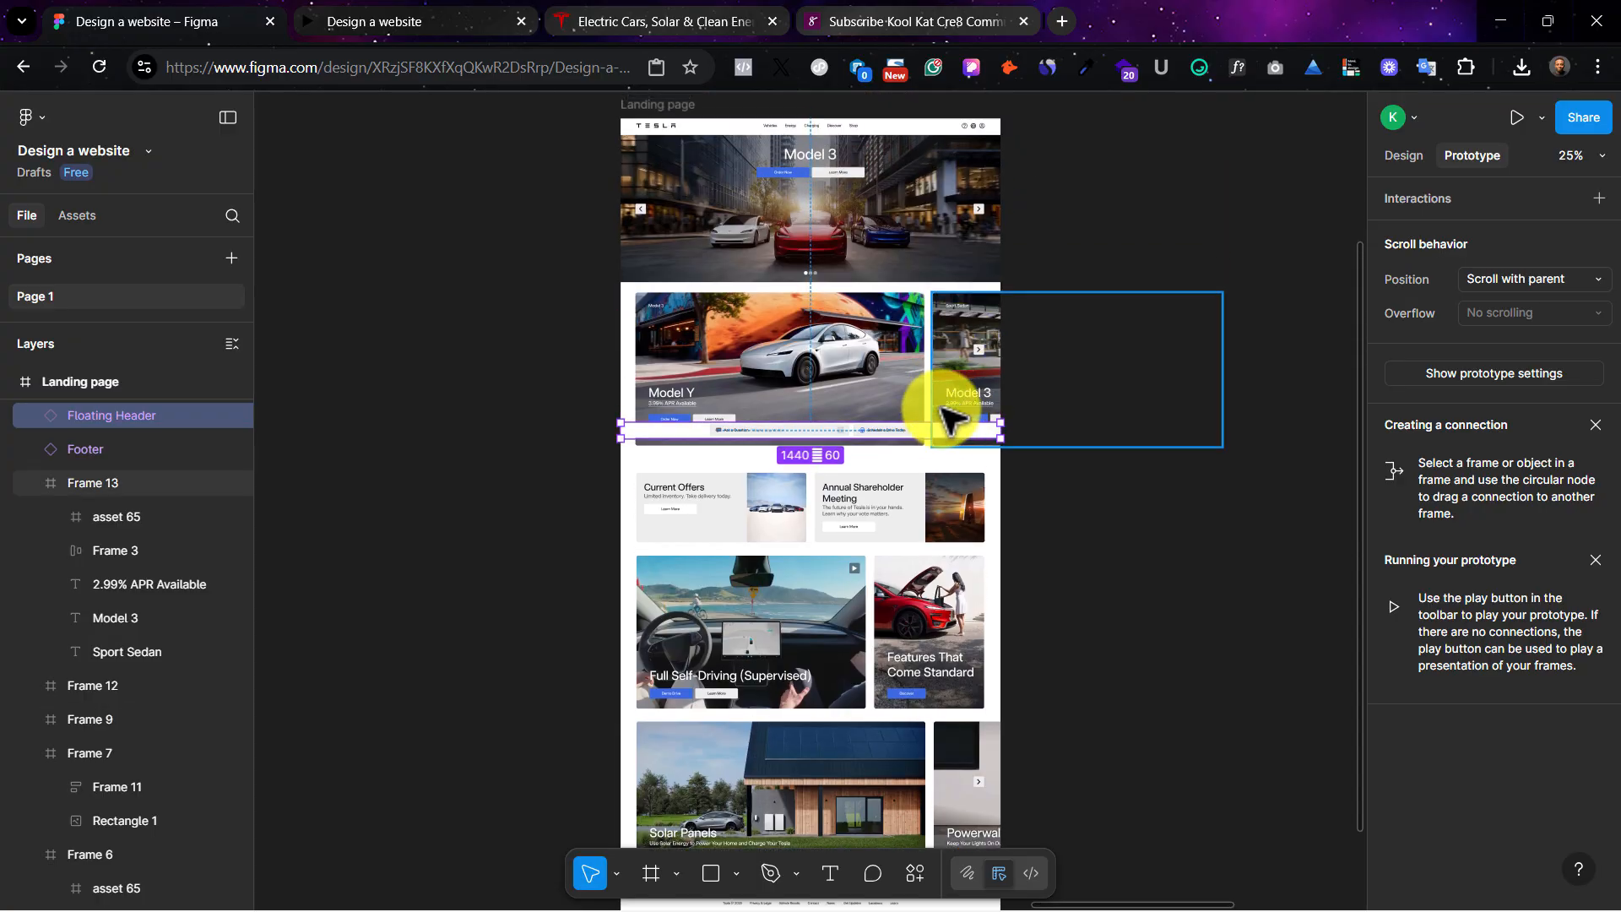
left_click_drag(948, 427, 948, 385)
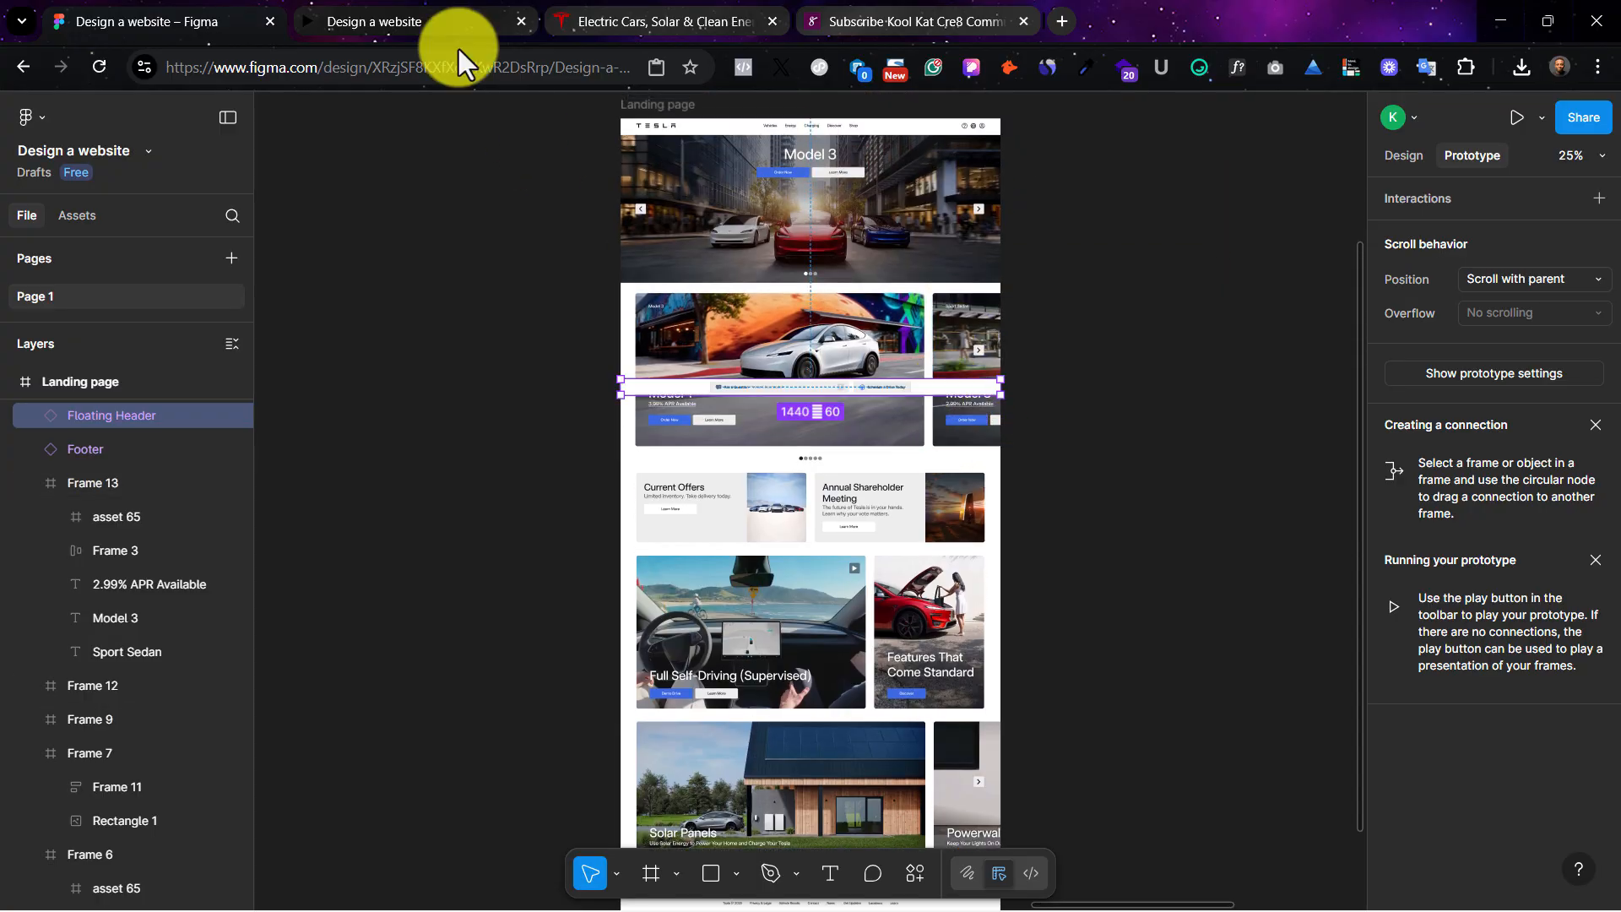
Step: Nudge the Floating Header instance upward, checking the prototype preview, until it fits at the bottom of the first Surface Pro 8 screen
left_click(405, 18)
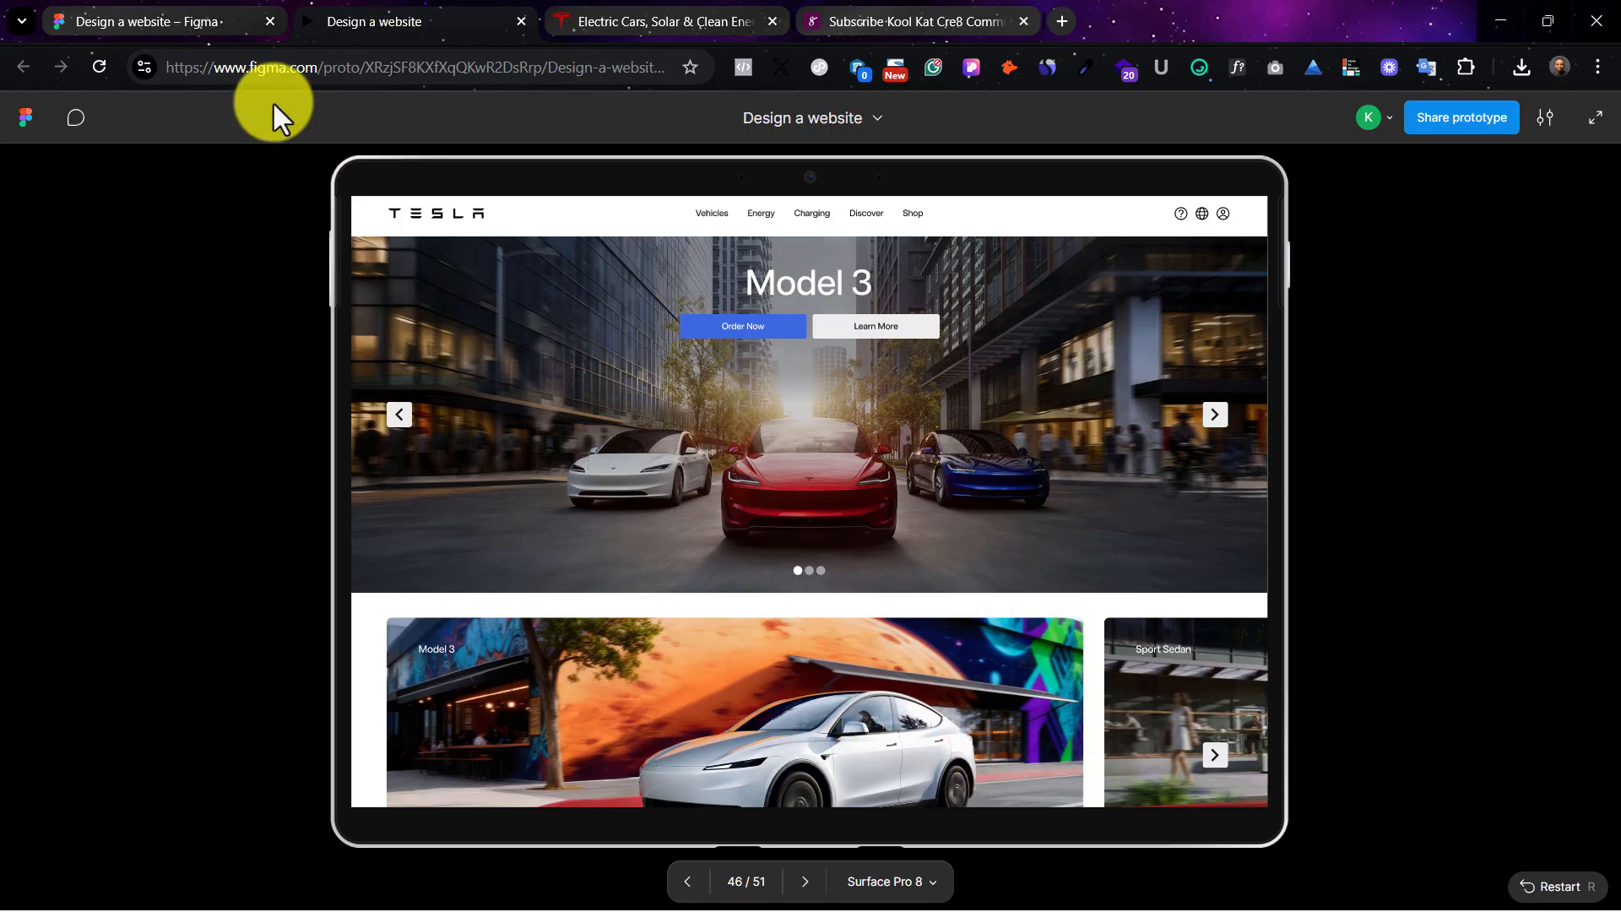
left_click(155, 17)
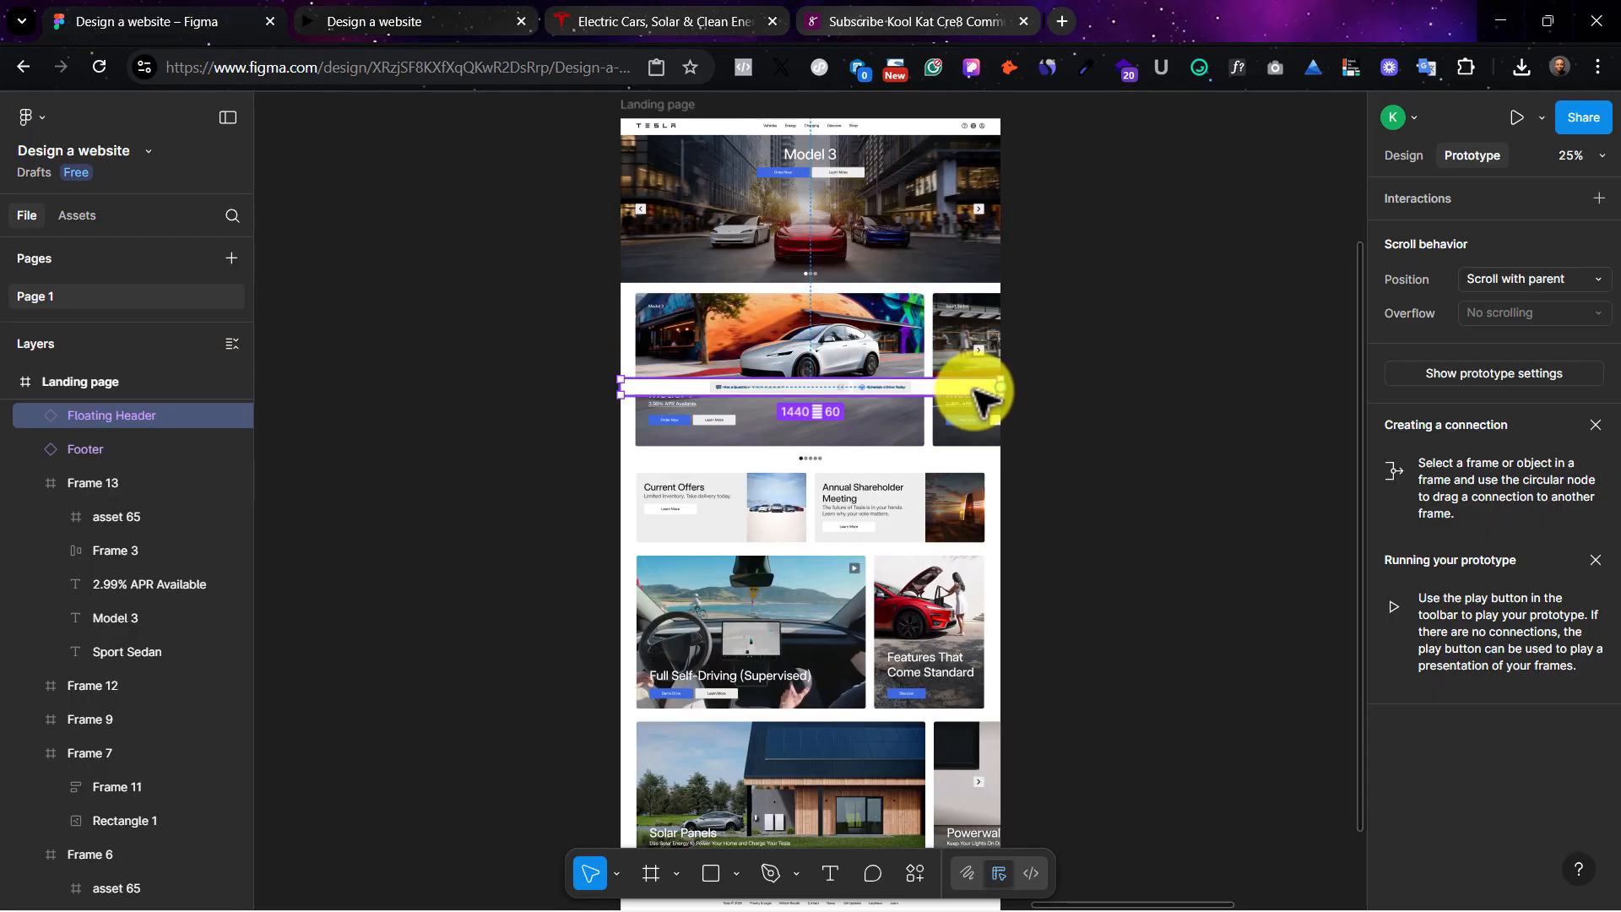
left_click_drag(977, 388, 971, 376)
left_click(363, 18)
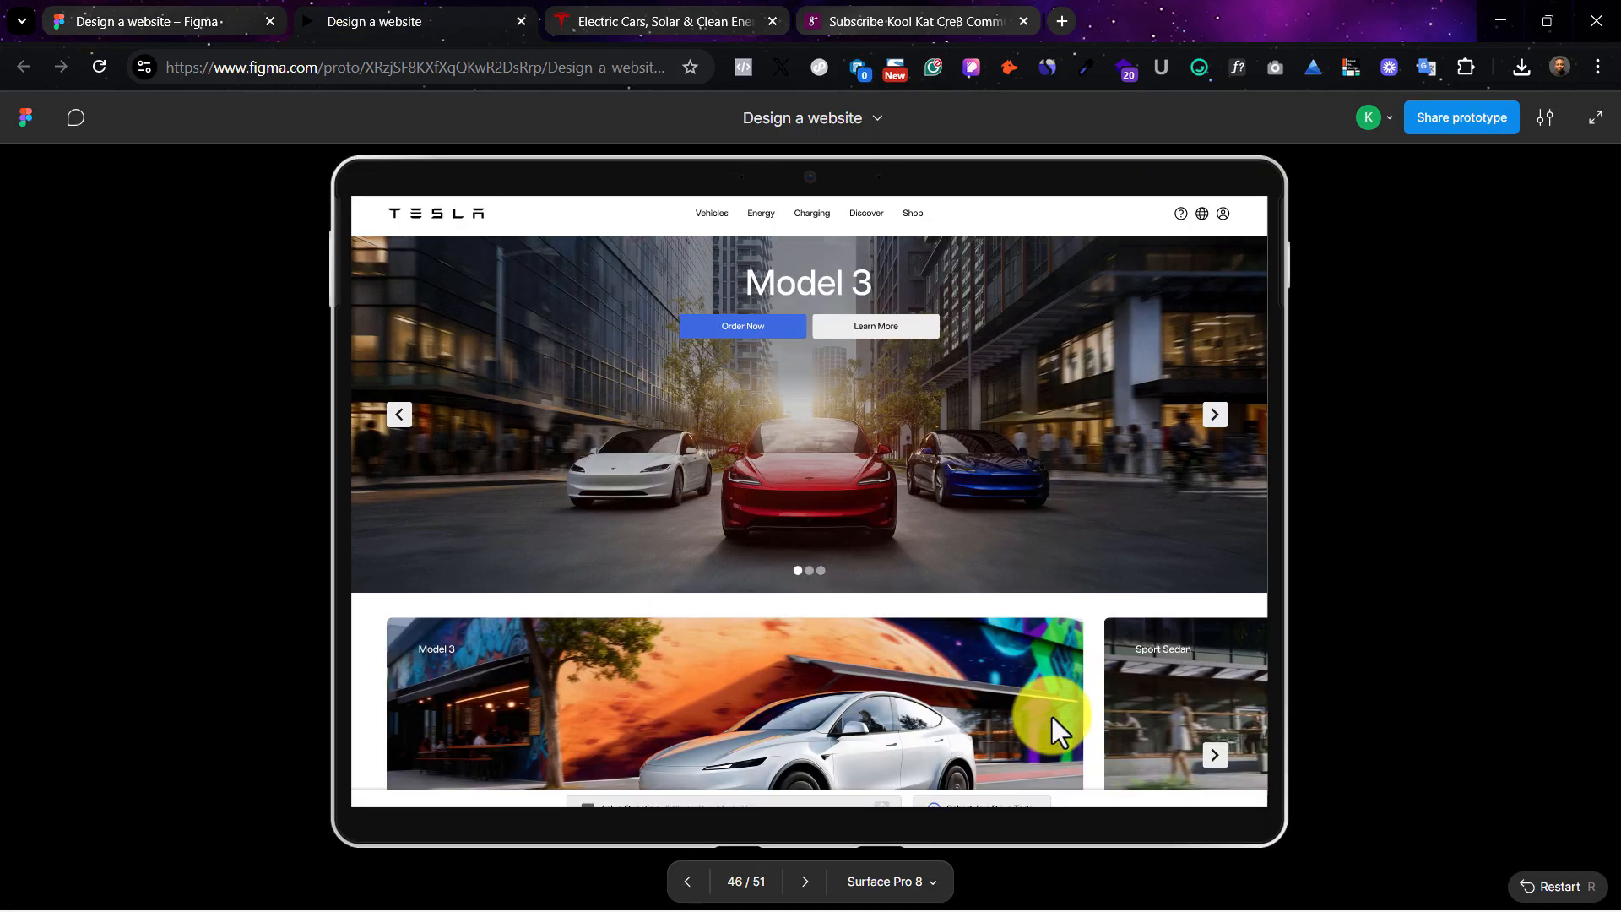
left_click(200, 15)
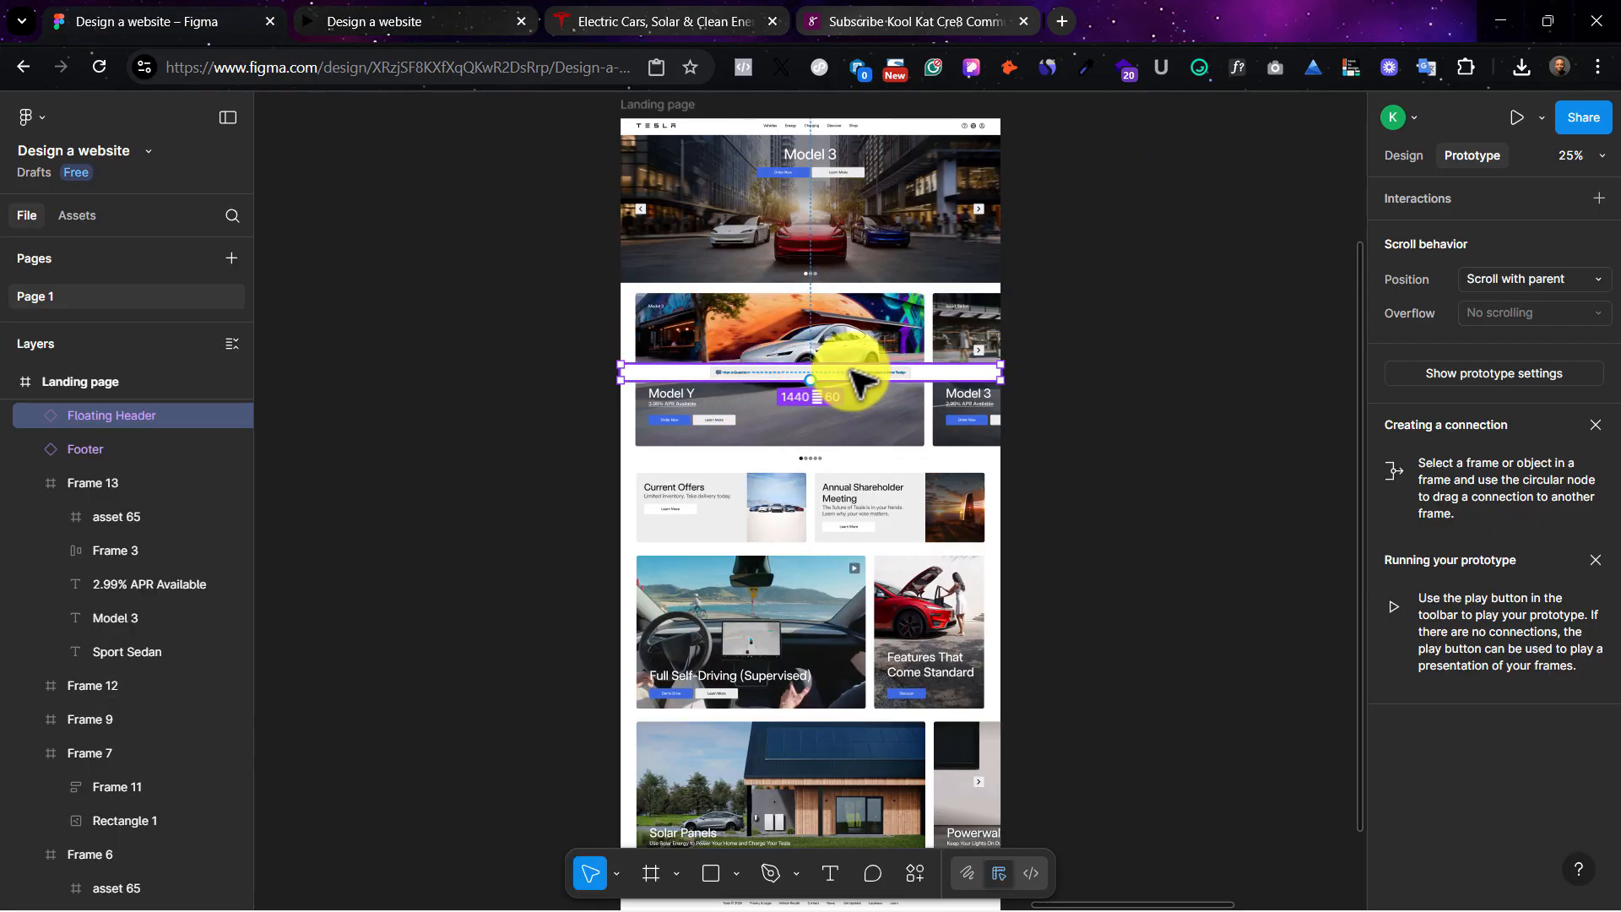
left_click_drag(854, 372, 856, 362)
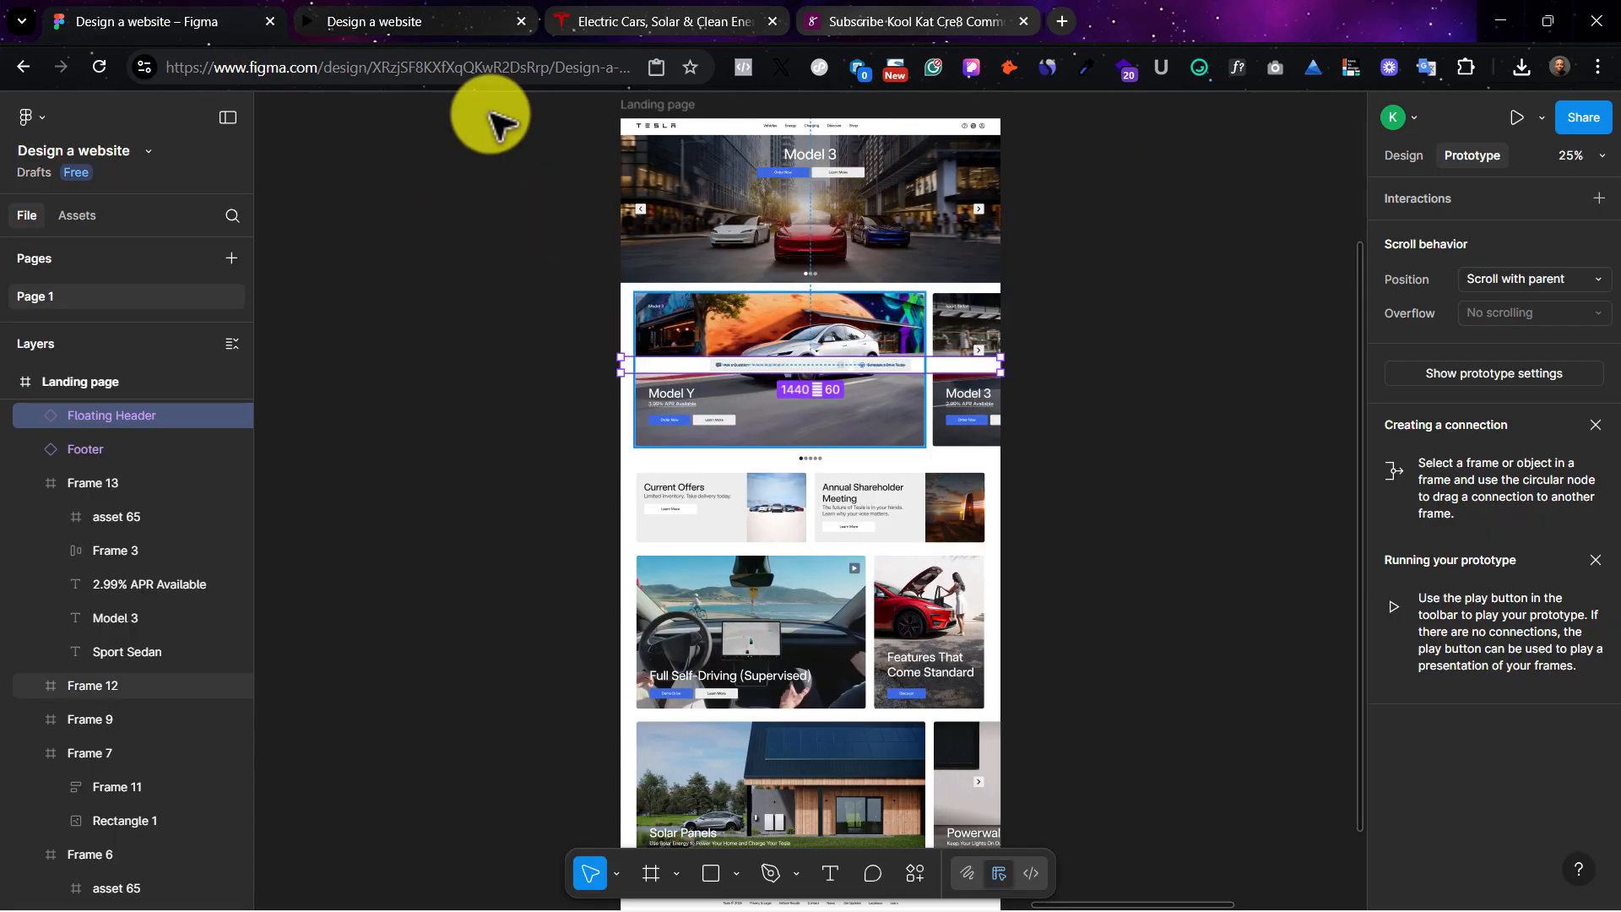
left_click(402, 7)
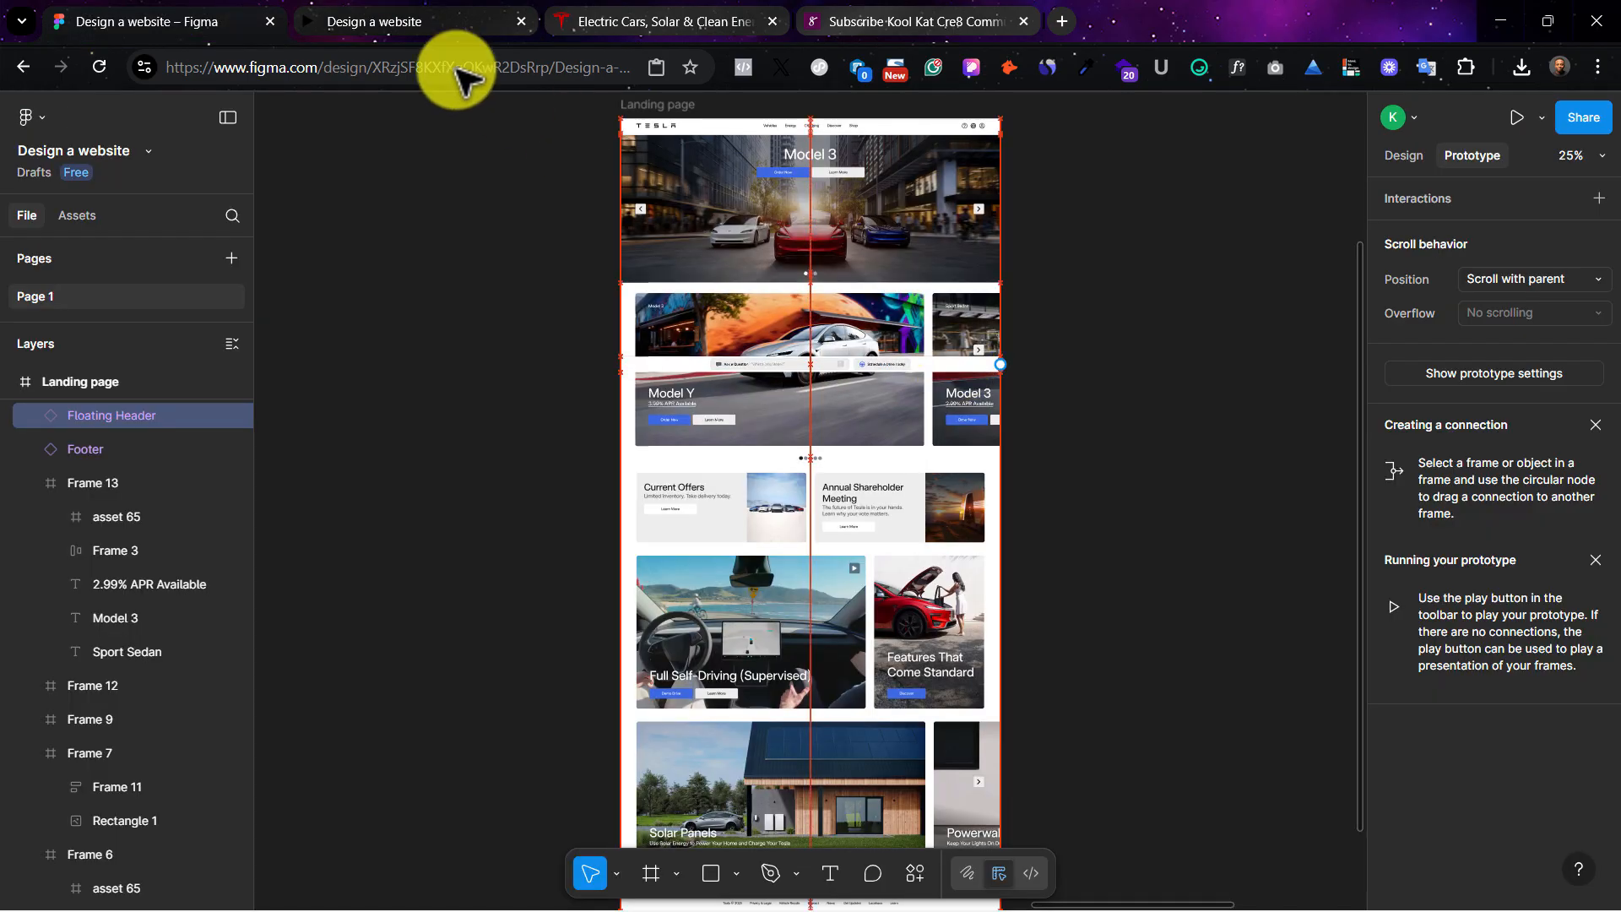
left_click(404, 38)
Step: Return to the design file and set the Floating Header instance's scroll position to Fixed (stay in place)
left_click(228, 10)
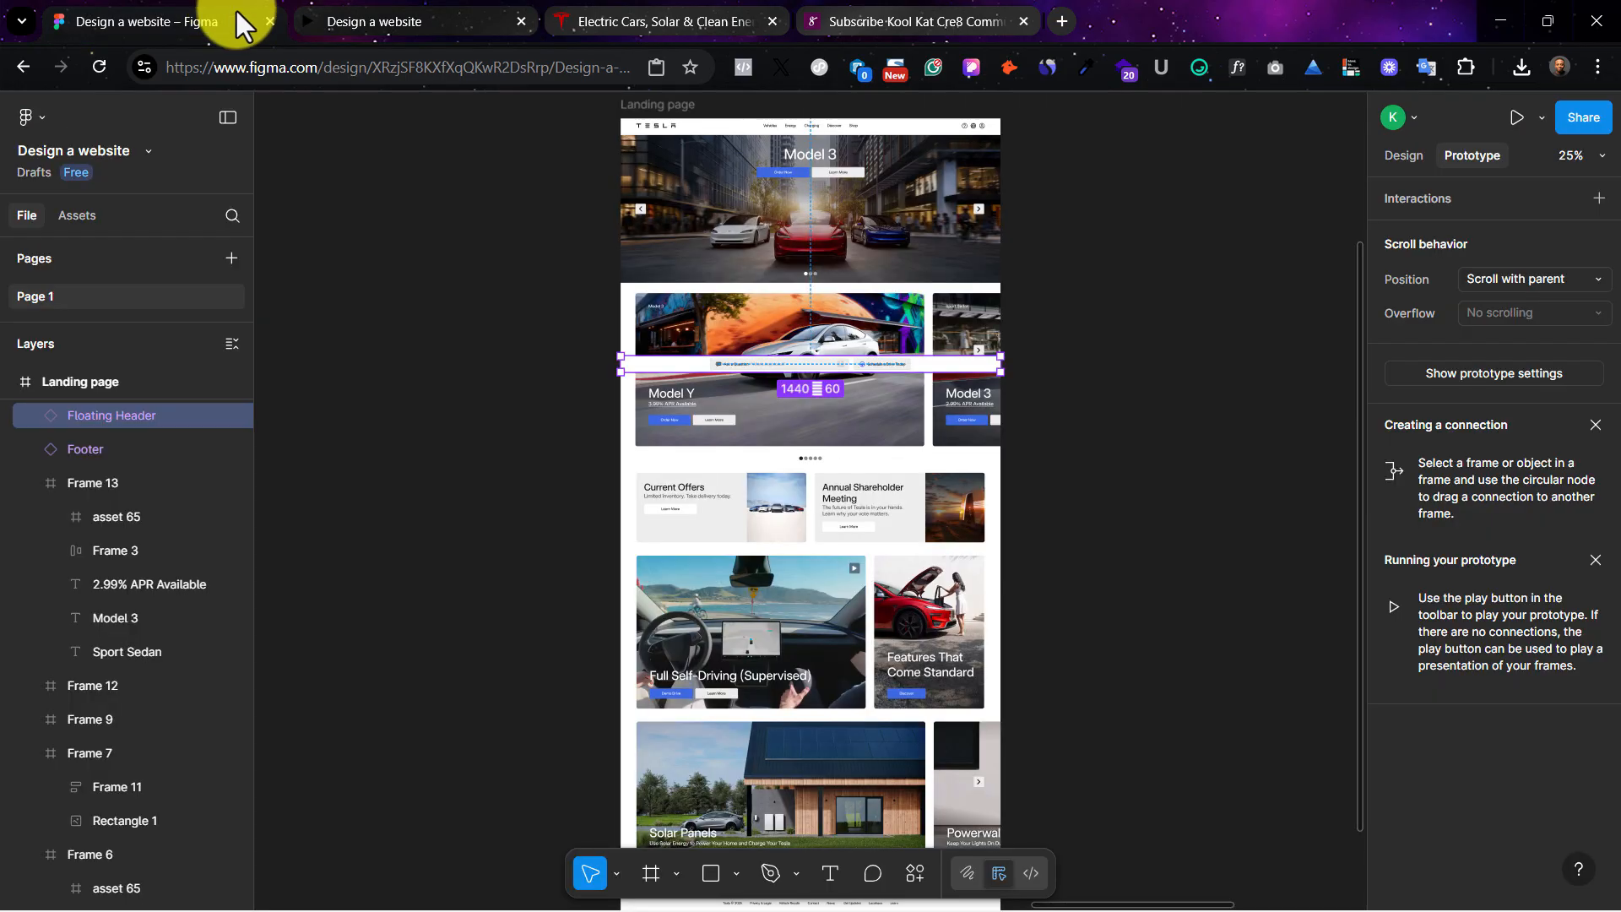
scroll(823, 410, "up", 5)
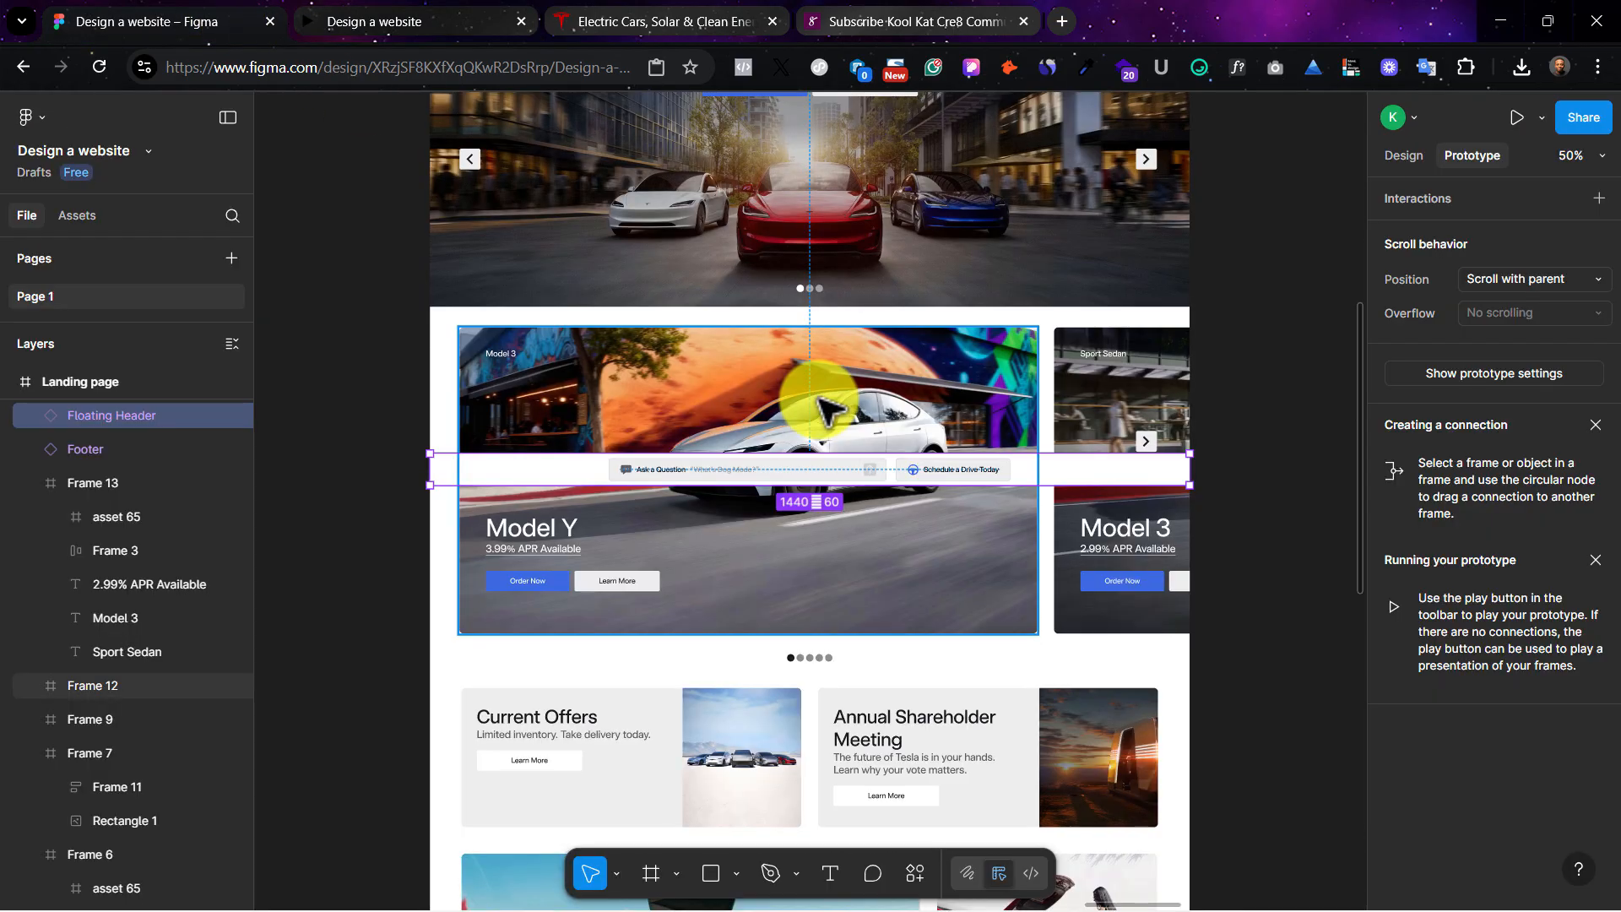
left_click(1518, 280)
left_click(1527, 308)
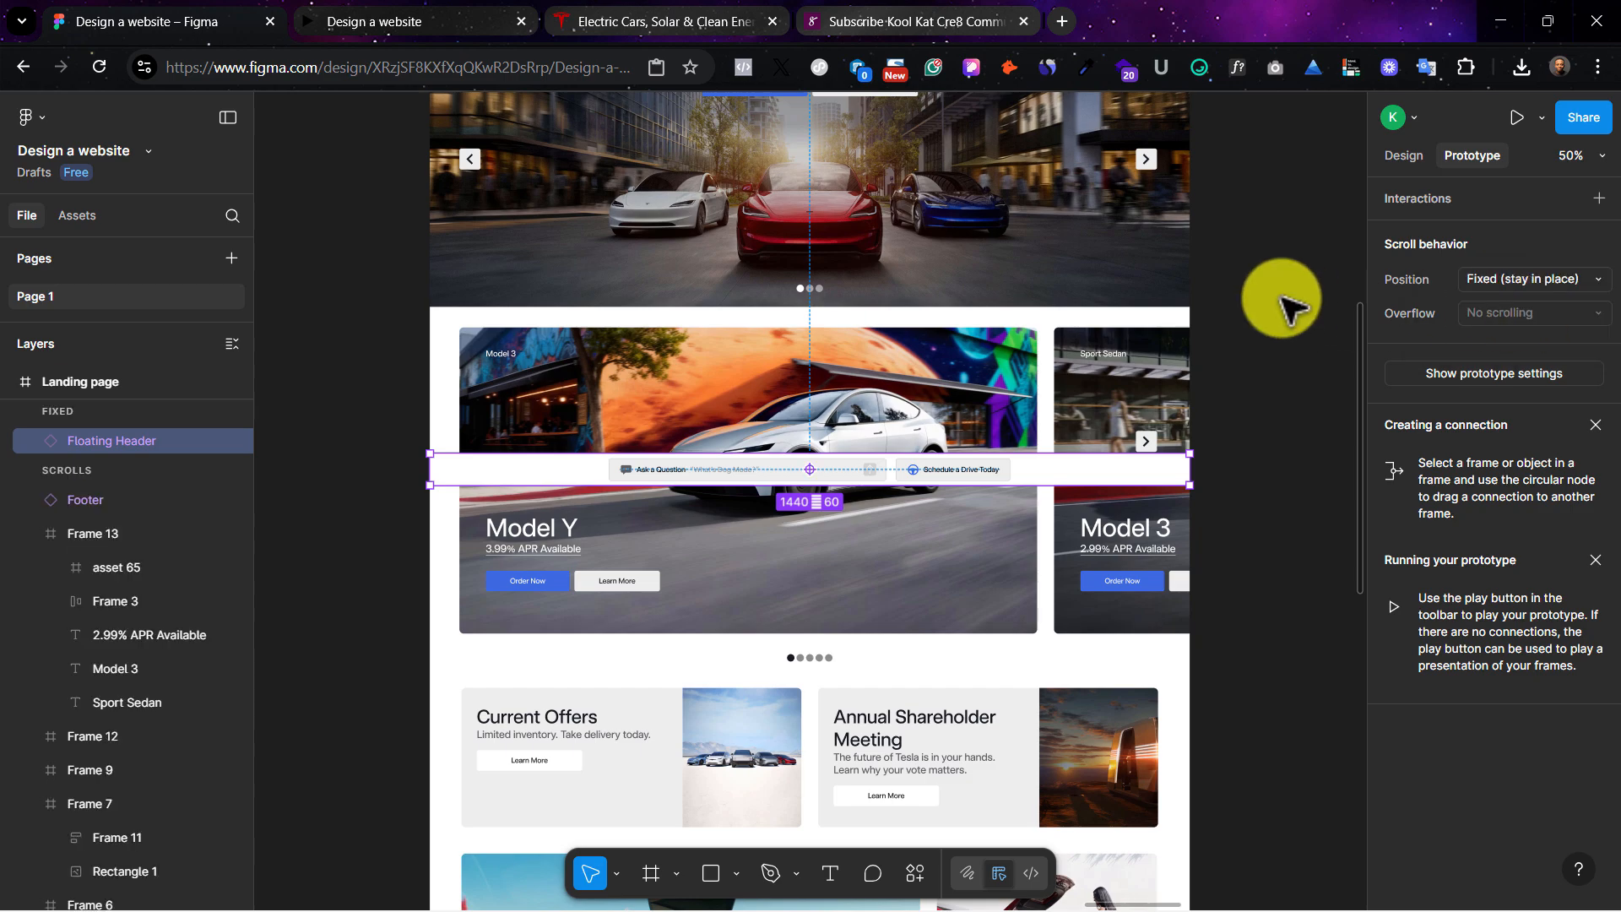
left_click(1223, 281)
Step: Switch to the prototype preview and examine how the header and floating bar behave while the landing page scrolls
left_click(322, 4)
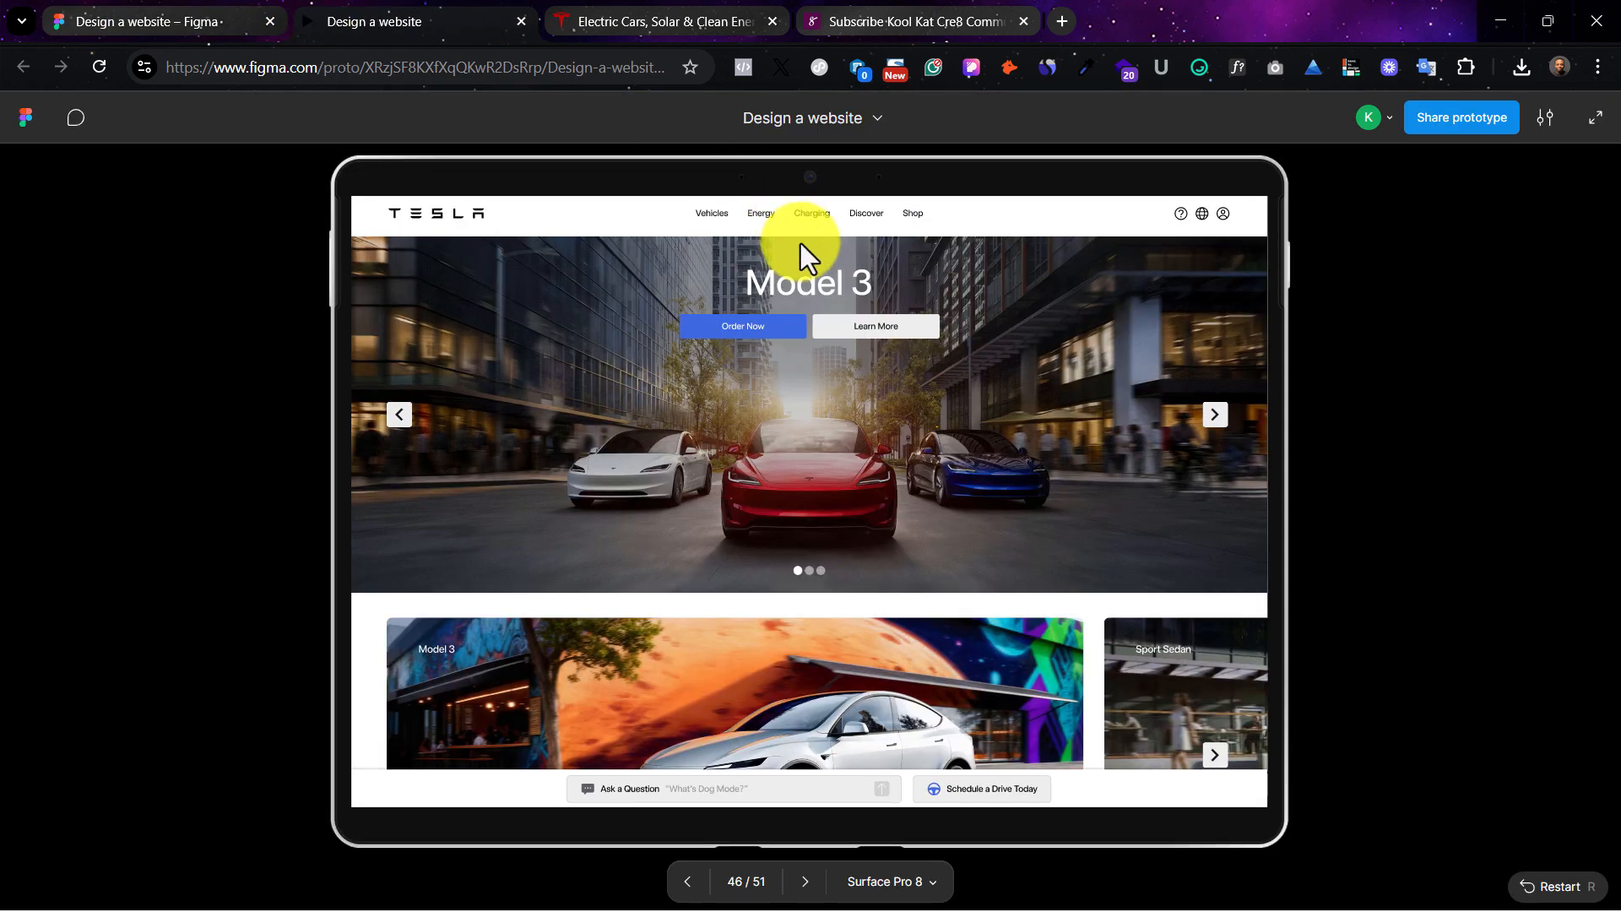
scroll(873, 301, "down", 3)
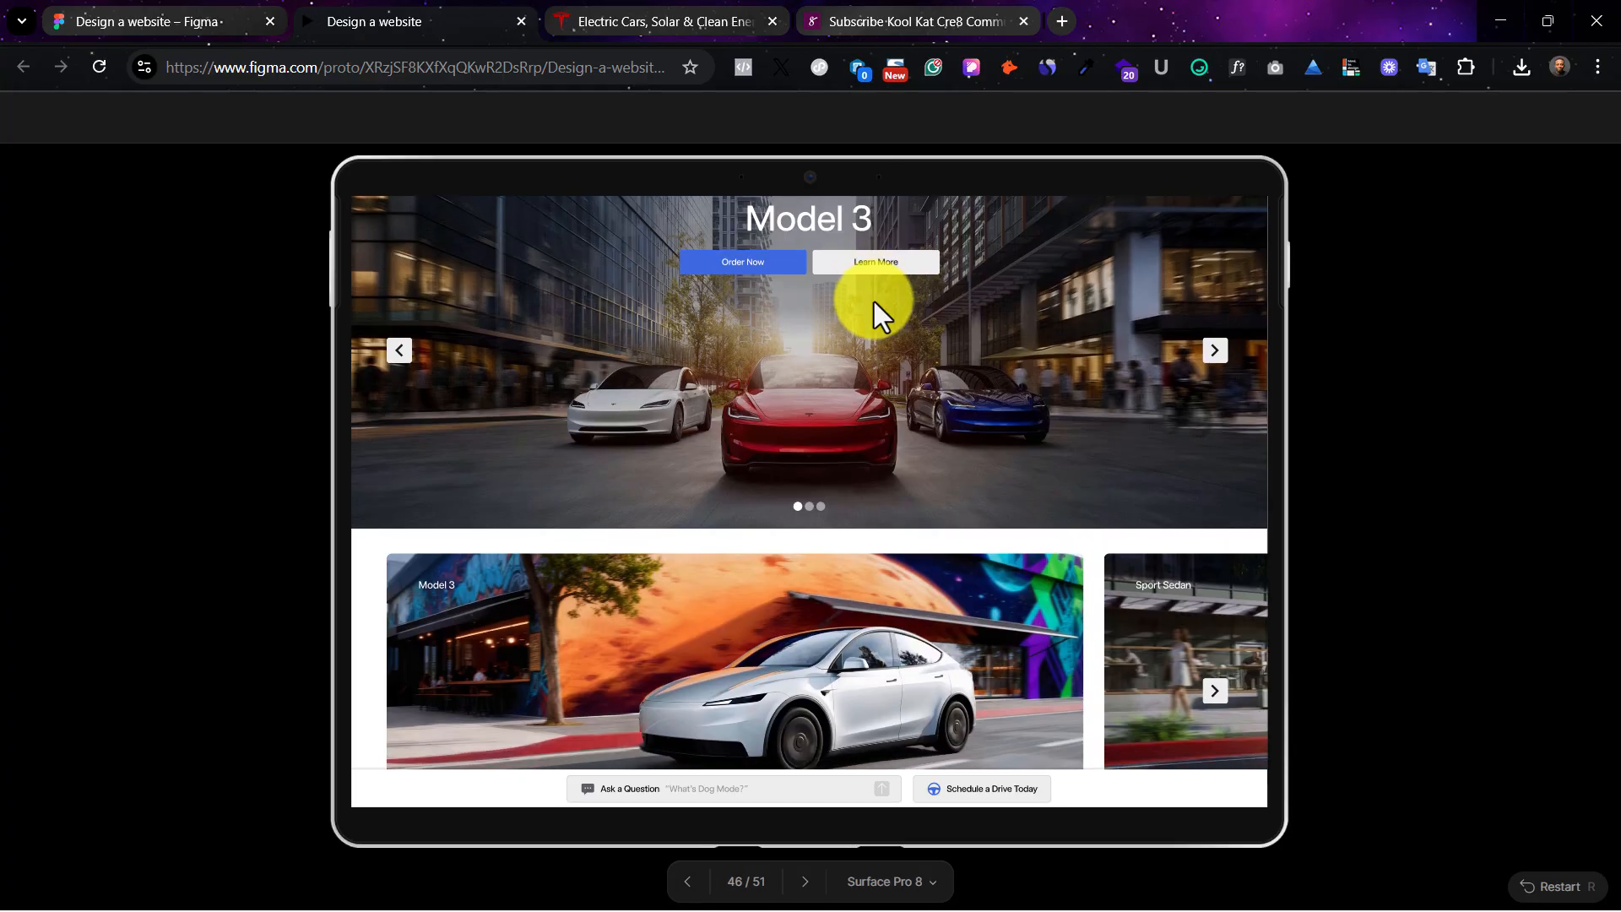
scroll(807, 284, "up", 3)
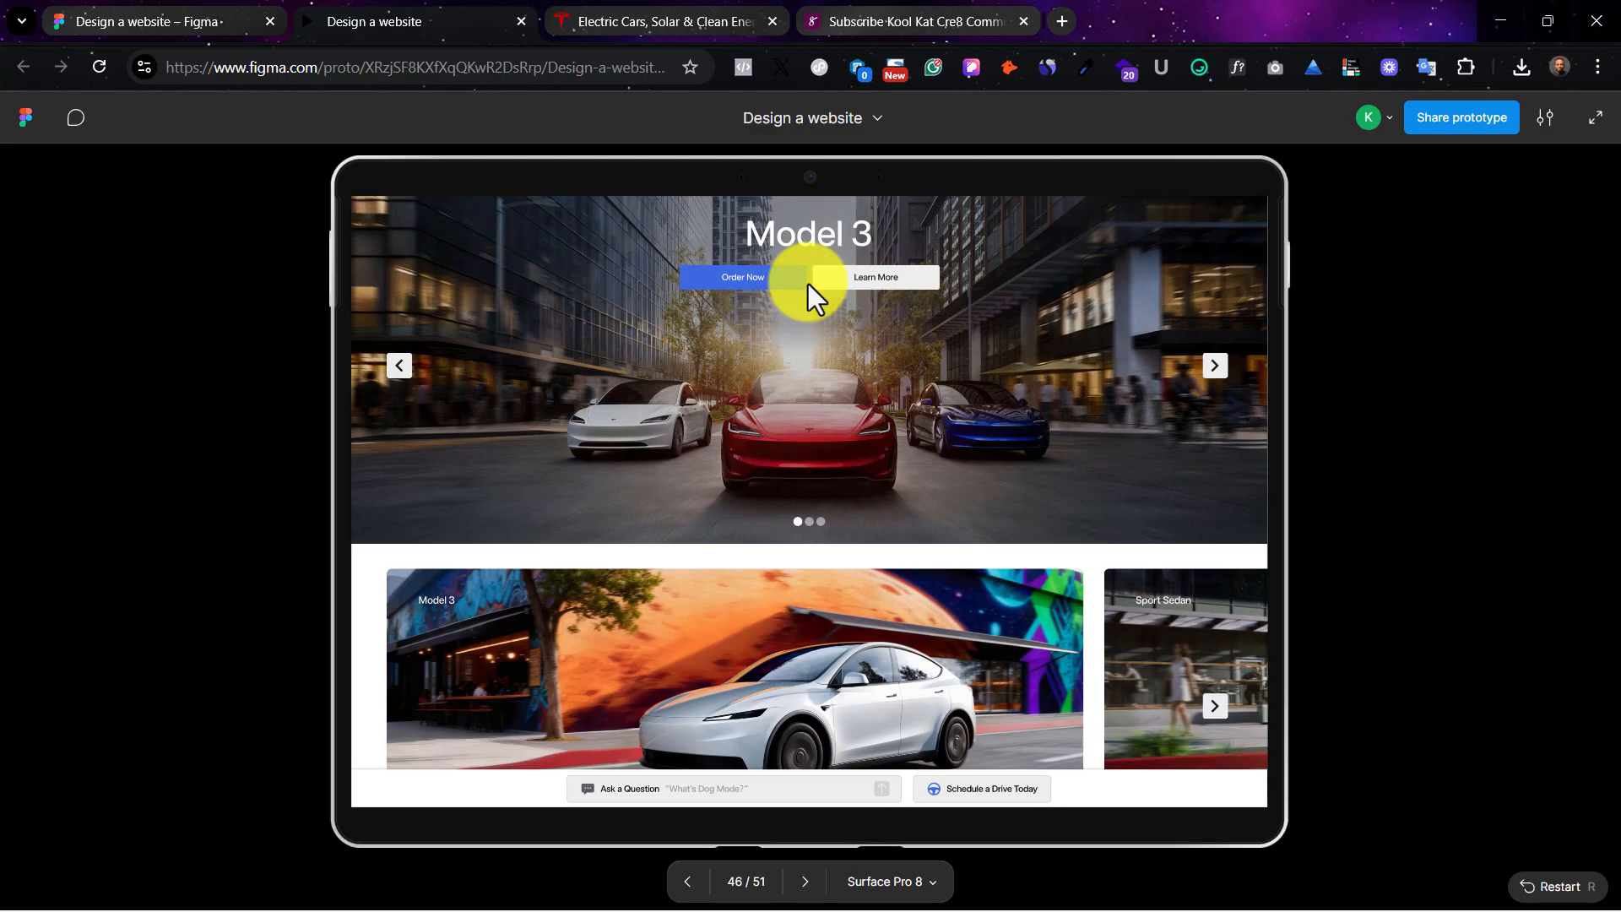
scroll(808, 283, "down", 2)
scroll(792, 257, "up", 2)
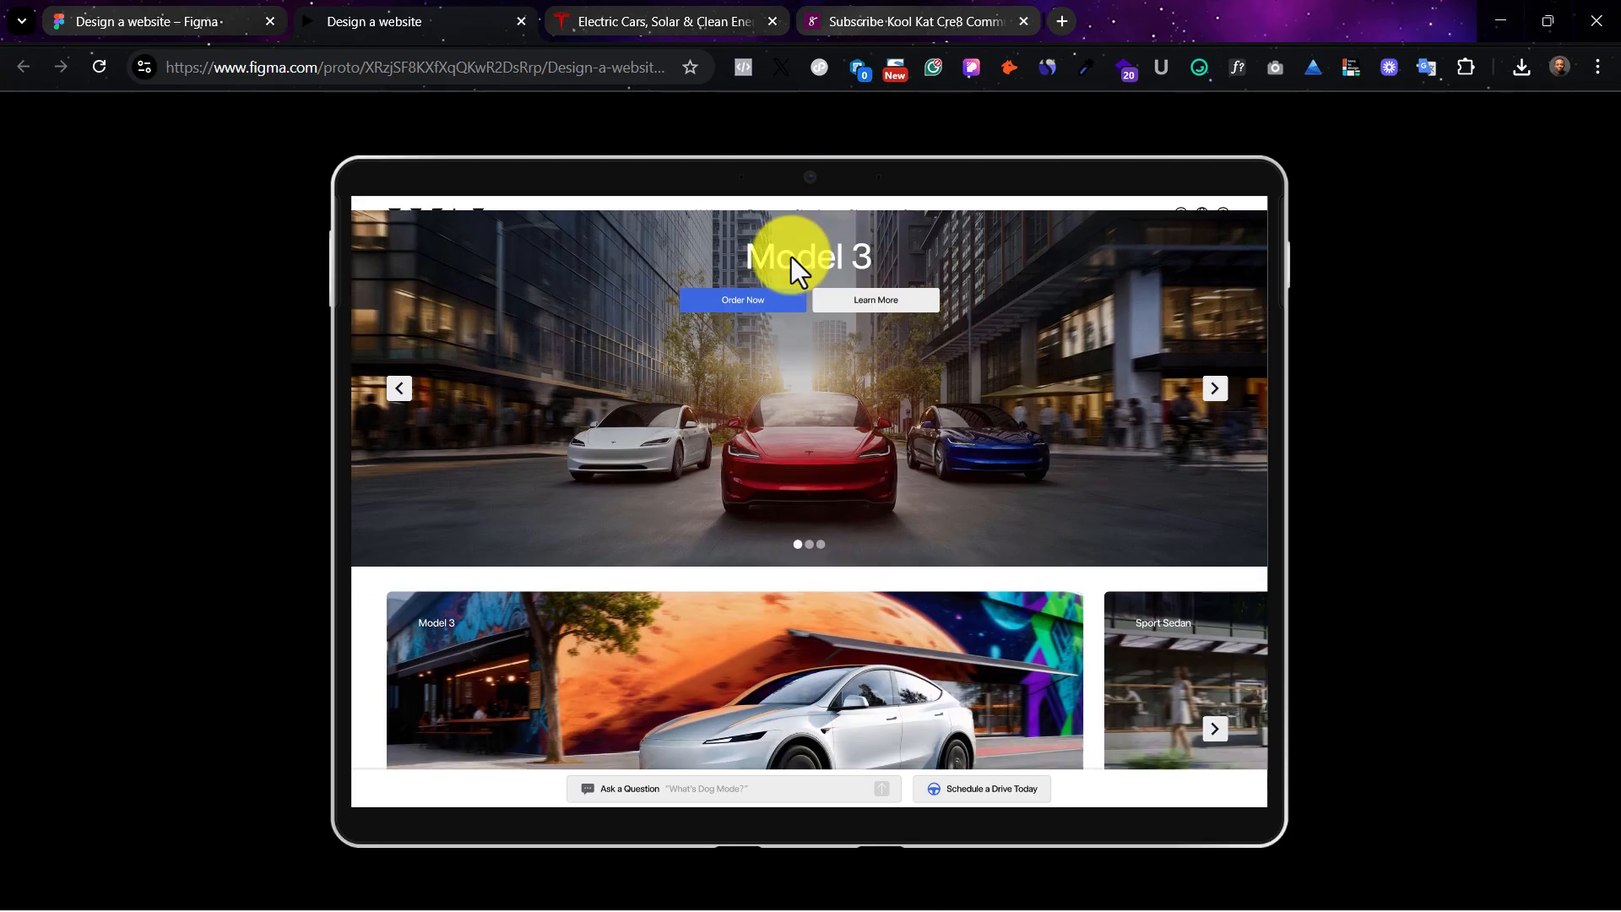
scroll(792, 257, "down", 5)
scroll(1142, 795, "up", 1)
scroll(1132, 797, "down", 5)
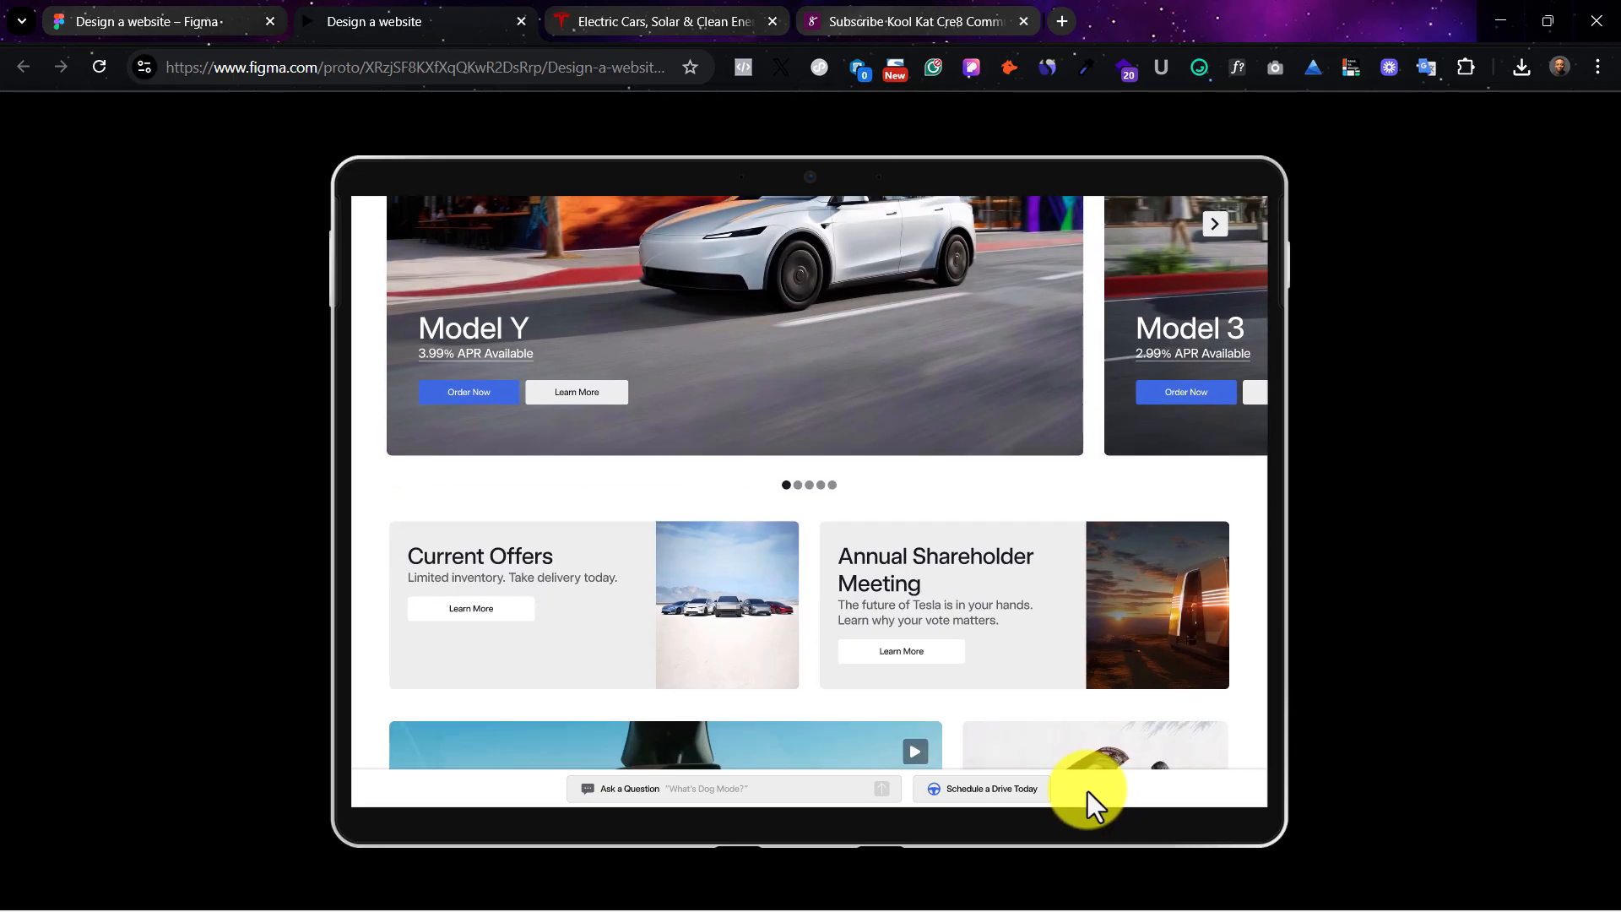
scroll(804, 631, "down", 2)
scroll(785, 616, "up", 5)
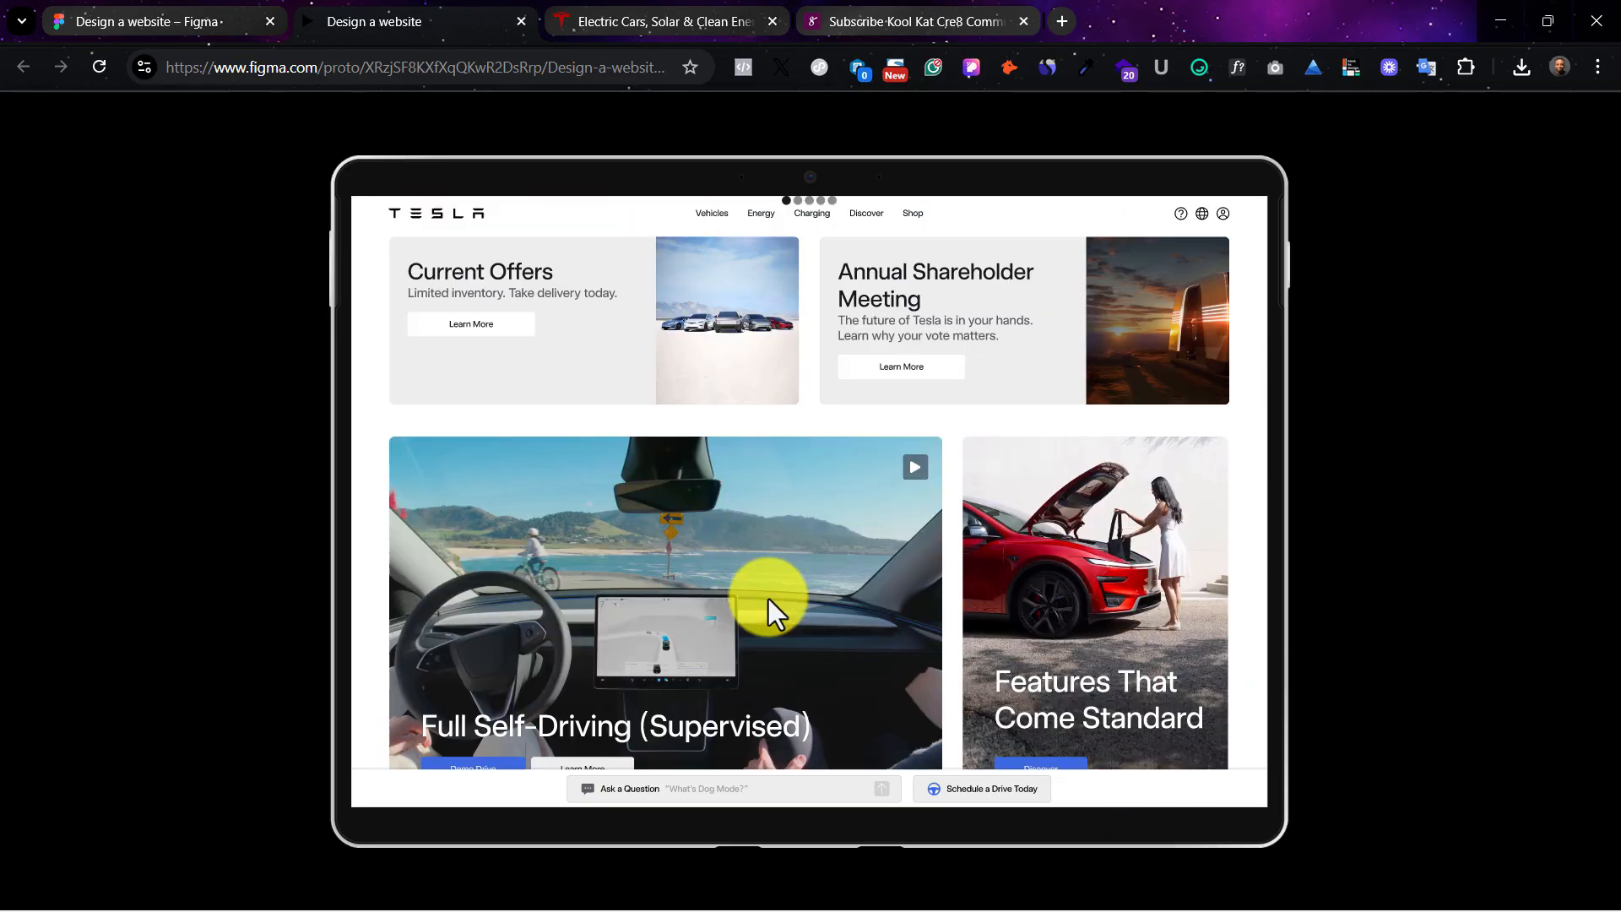
Step: Return to the design file and bring the landing page's Header instance to the front of the scrolling layers
left_click(172, 11)
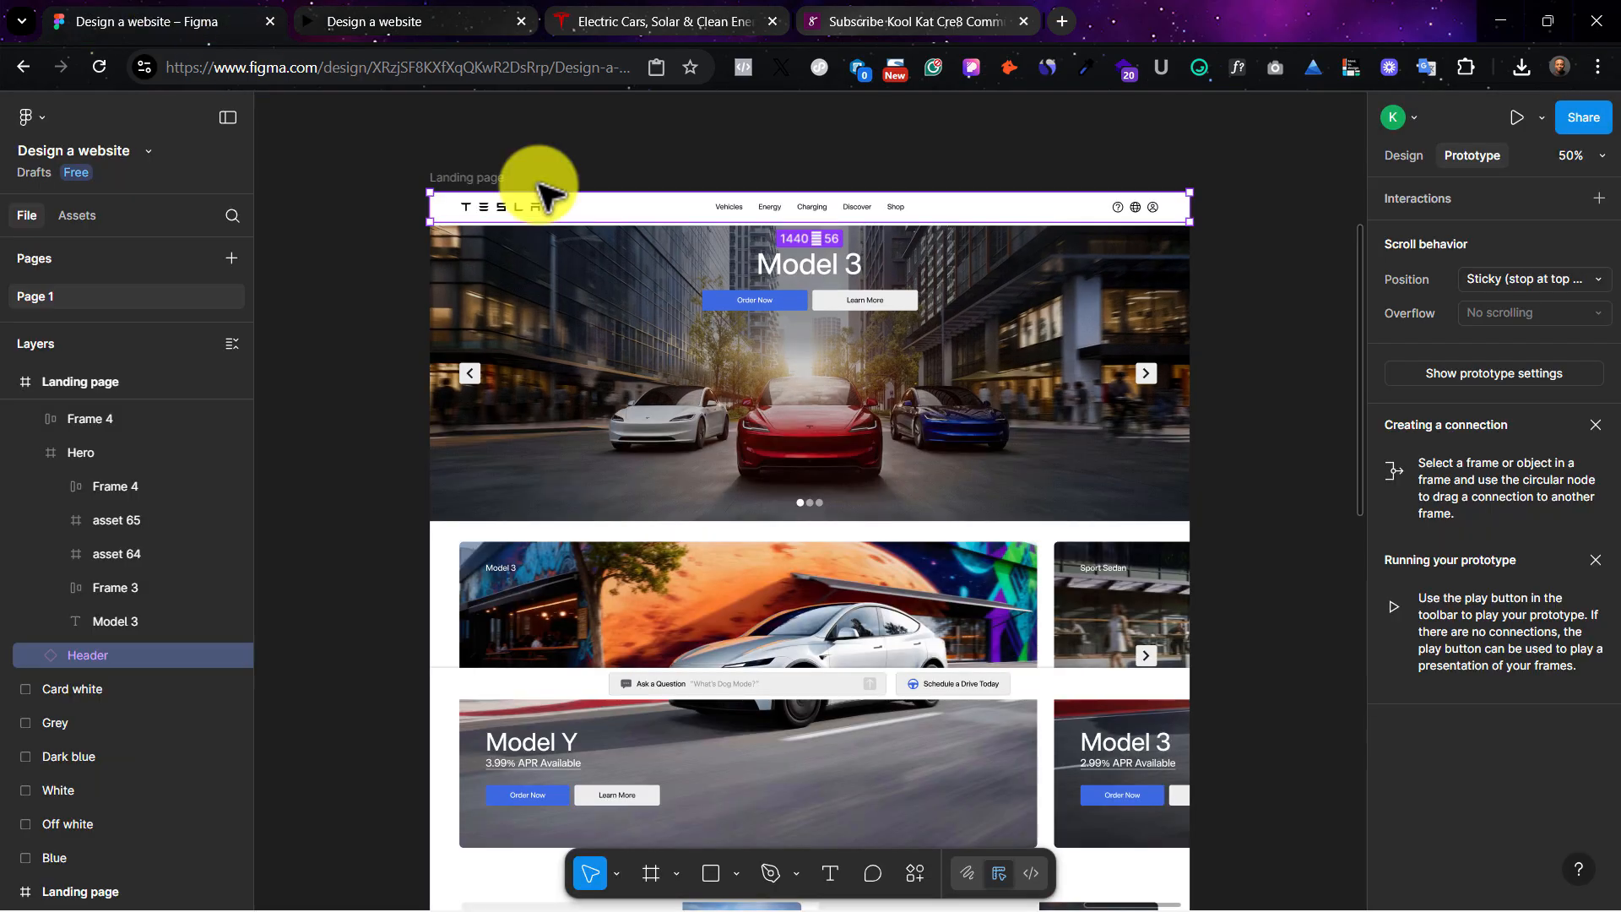
right_click(925, 210)
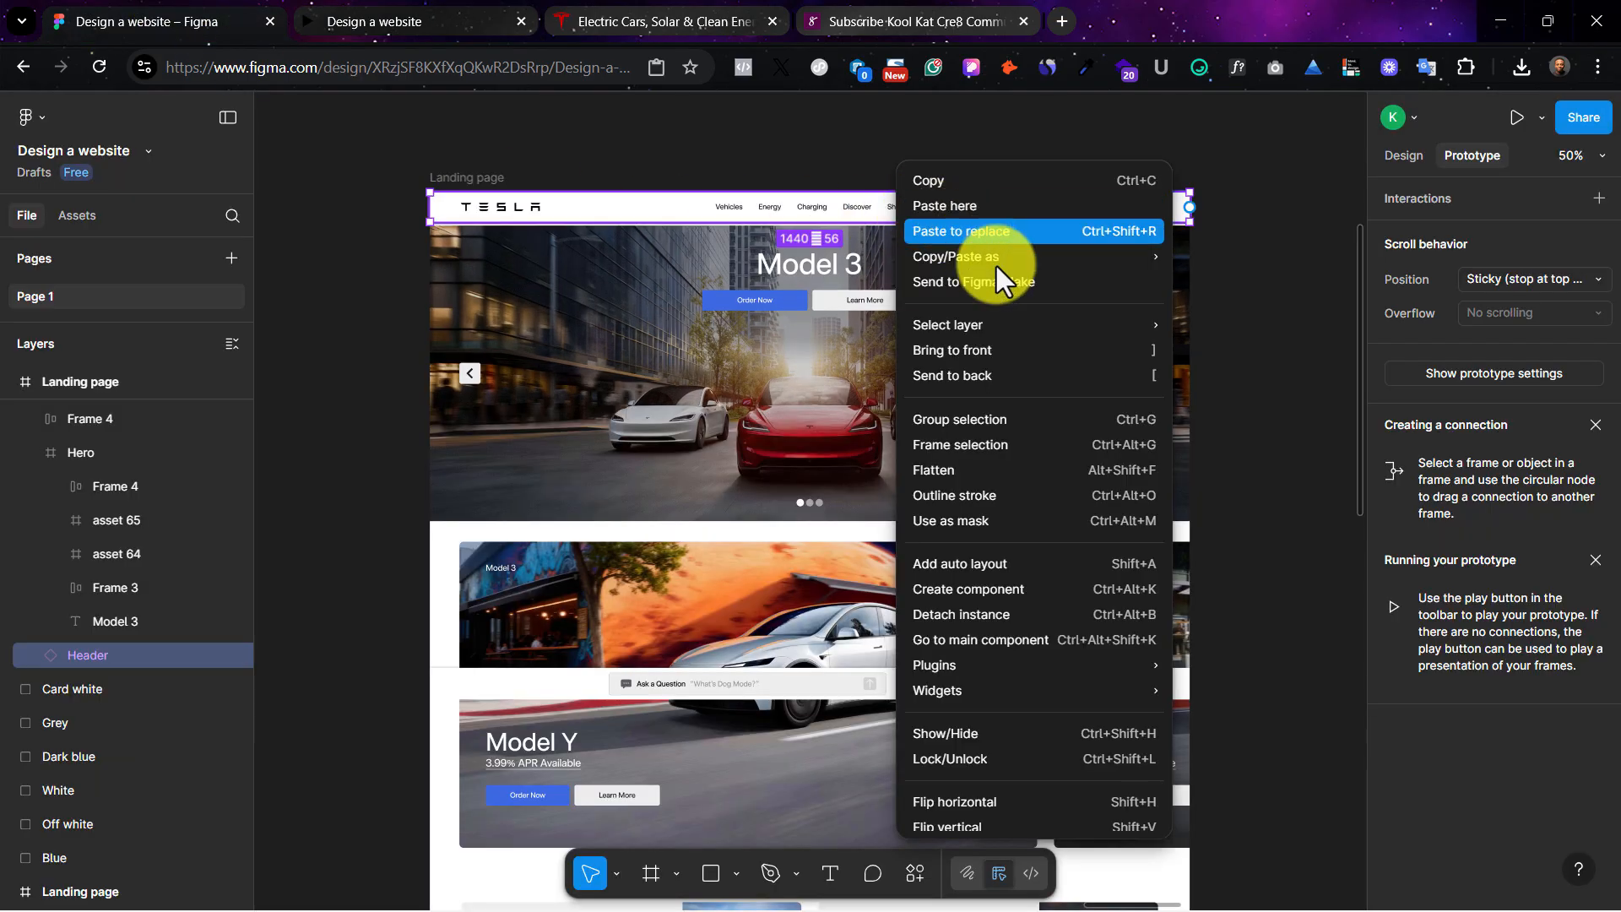
left_click(1040, 355)
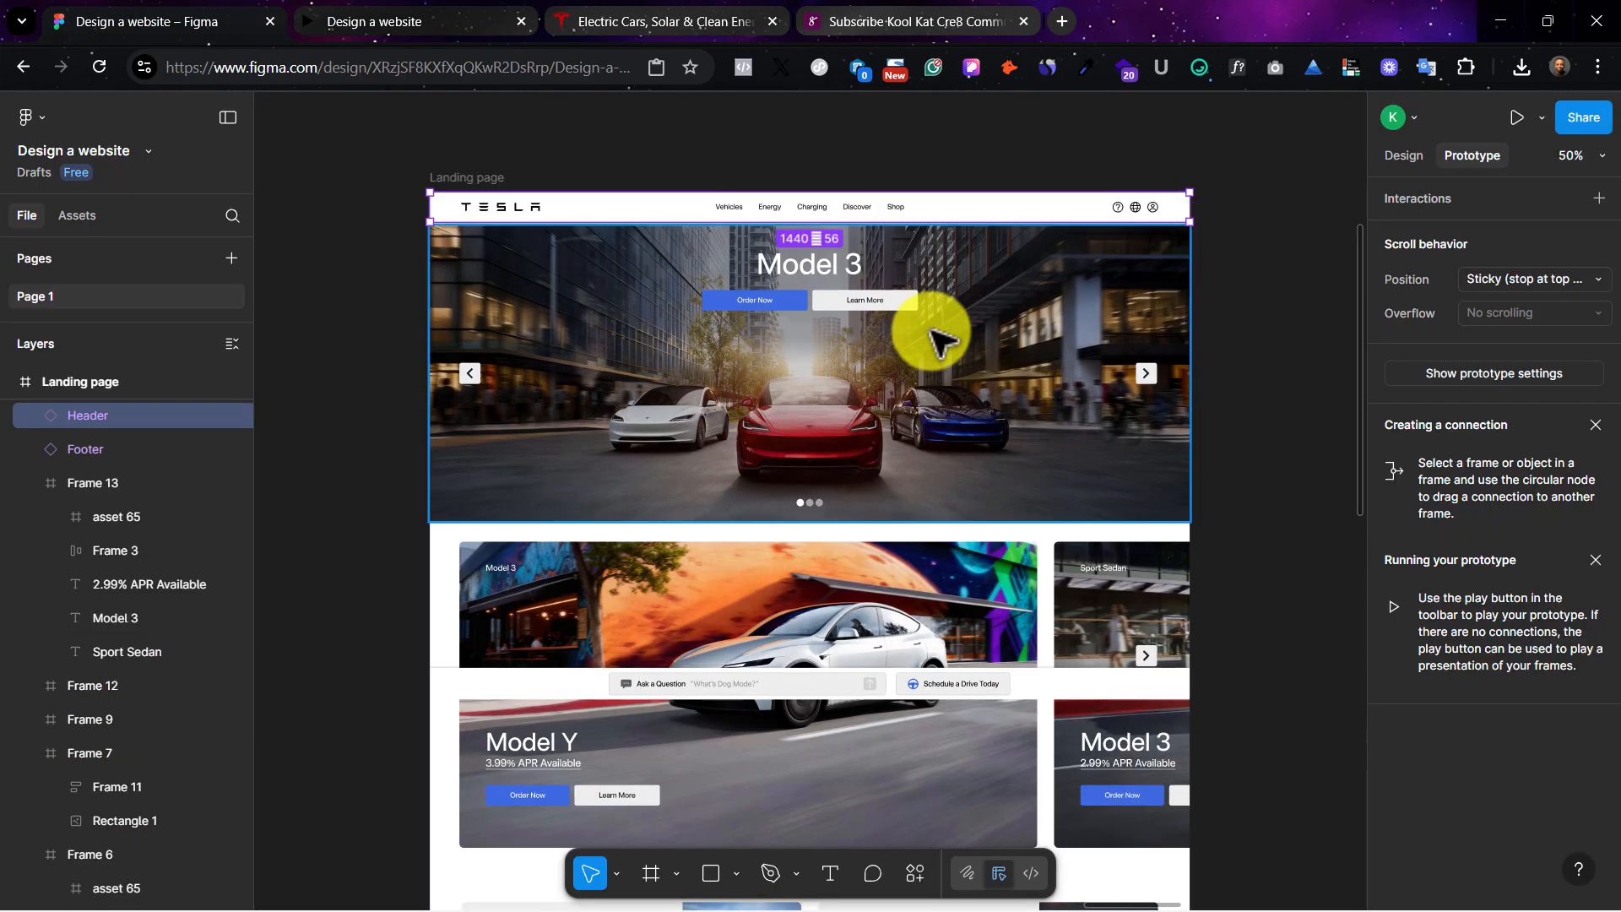
Step: Preview the prototype again and scroll to the footer and back, checking the header's stacking over the page content
left_click(371, 12)
scroll(1055, 359, "down", 1)
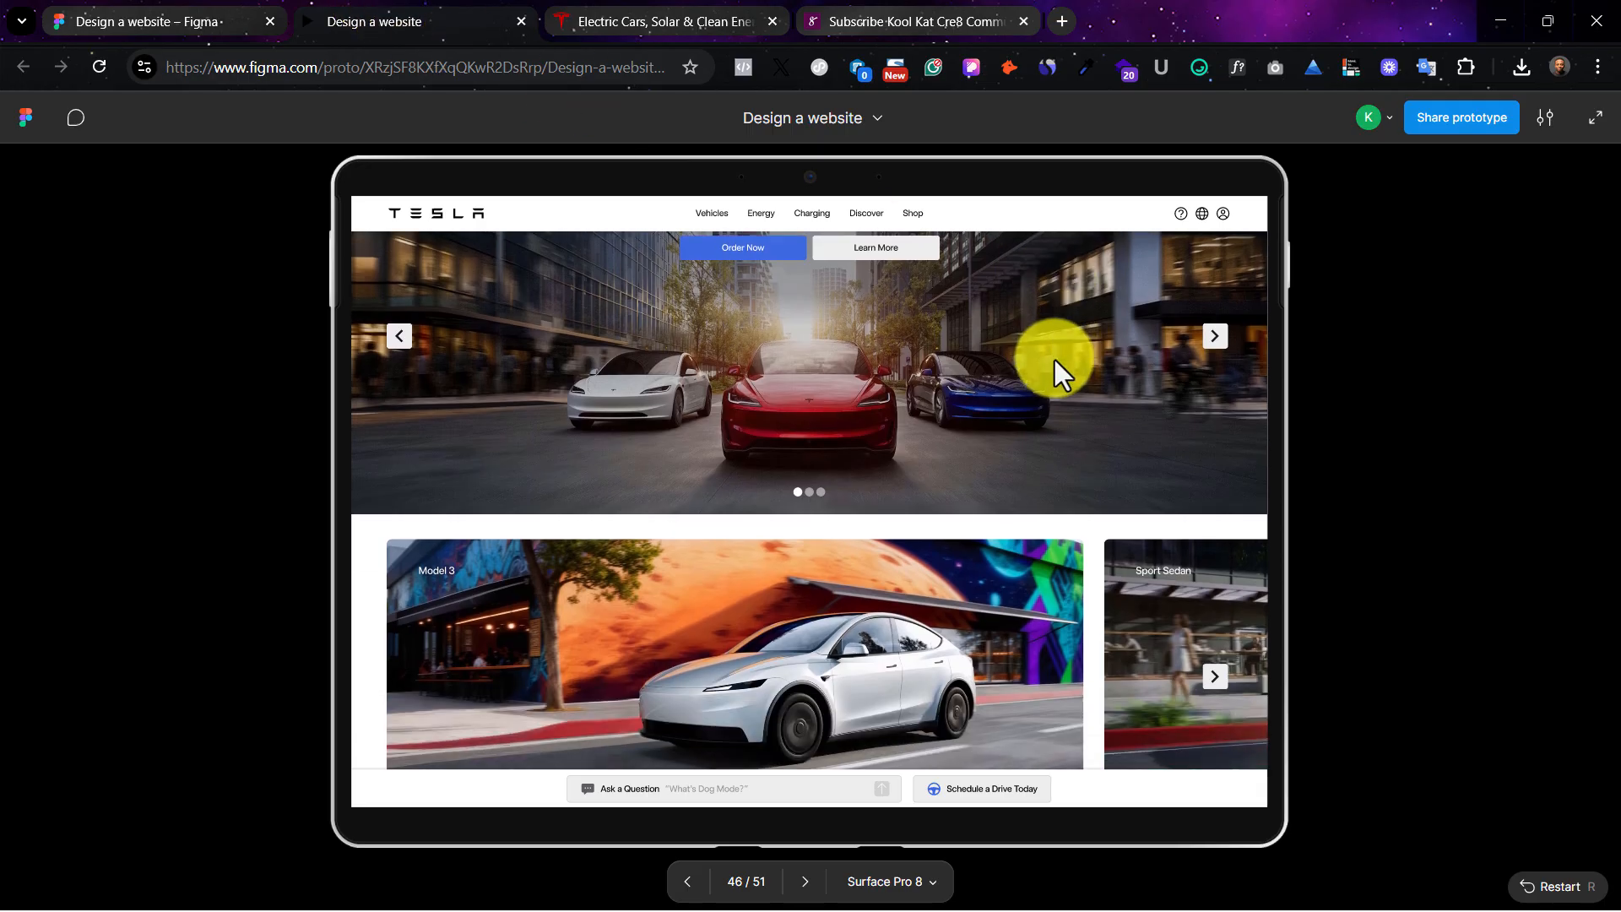
scroll(1055, 360, "down", 5)
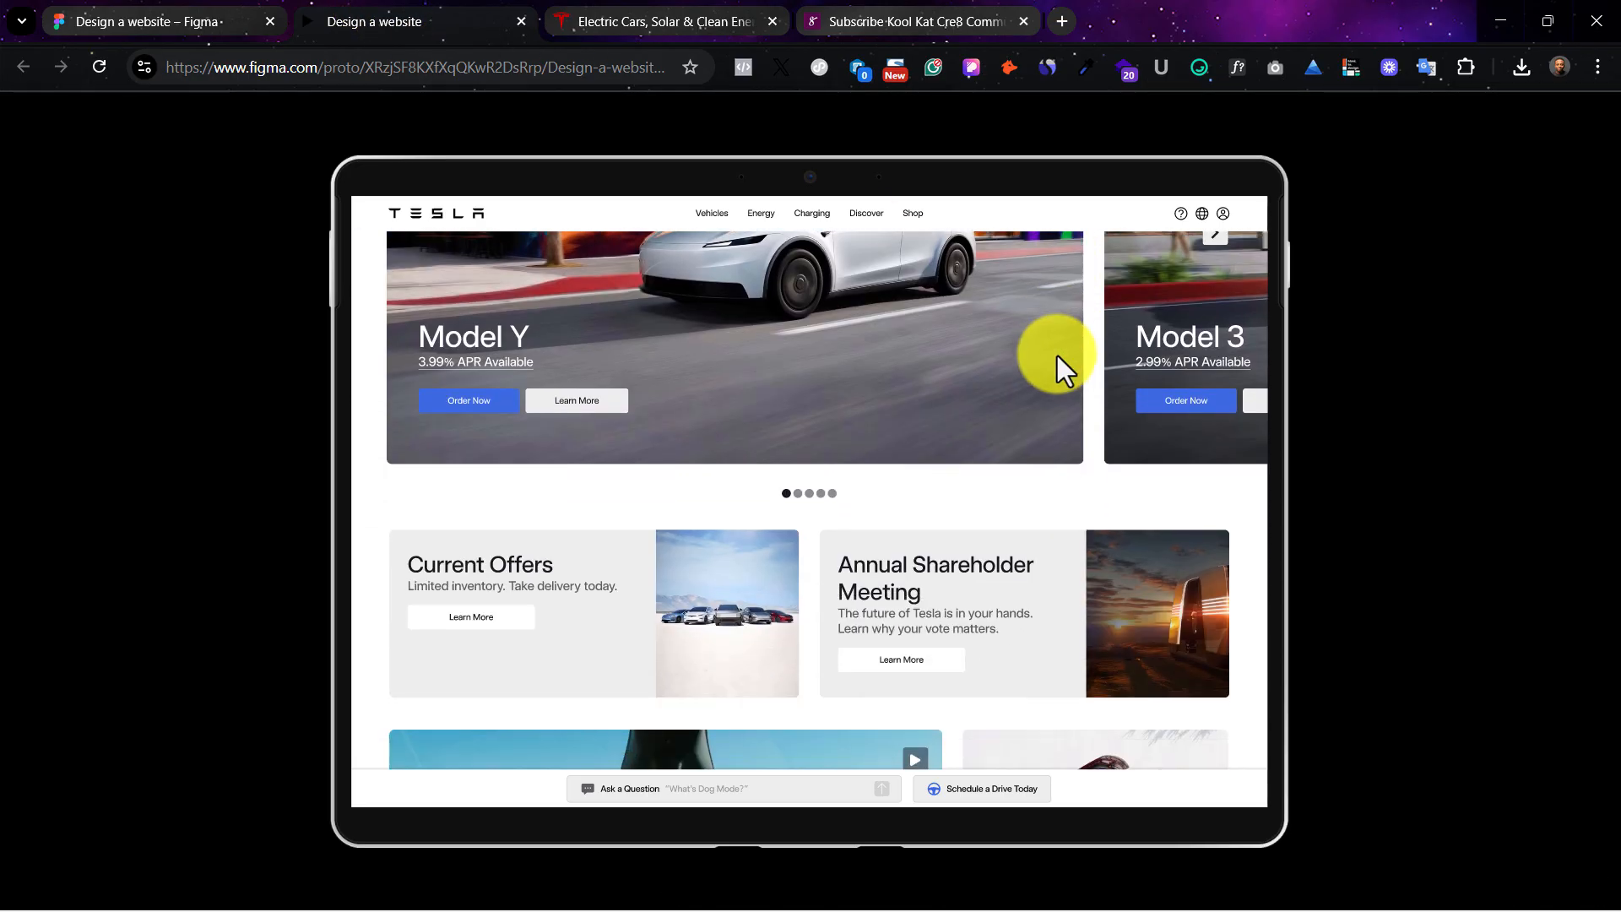
left_click(161, 21)
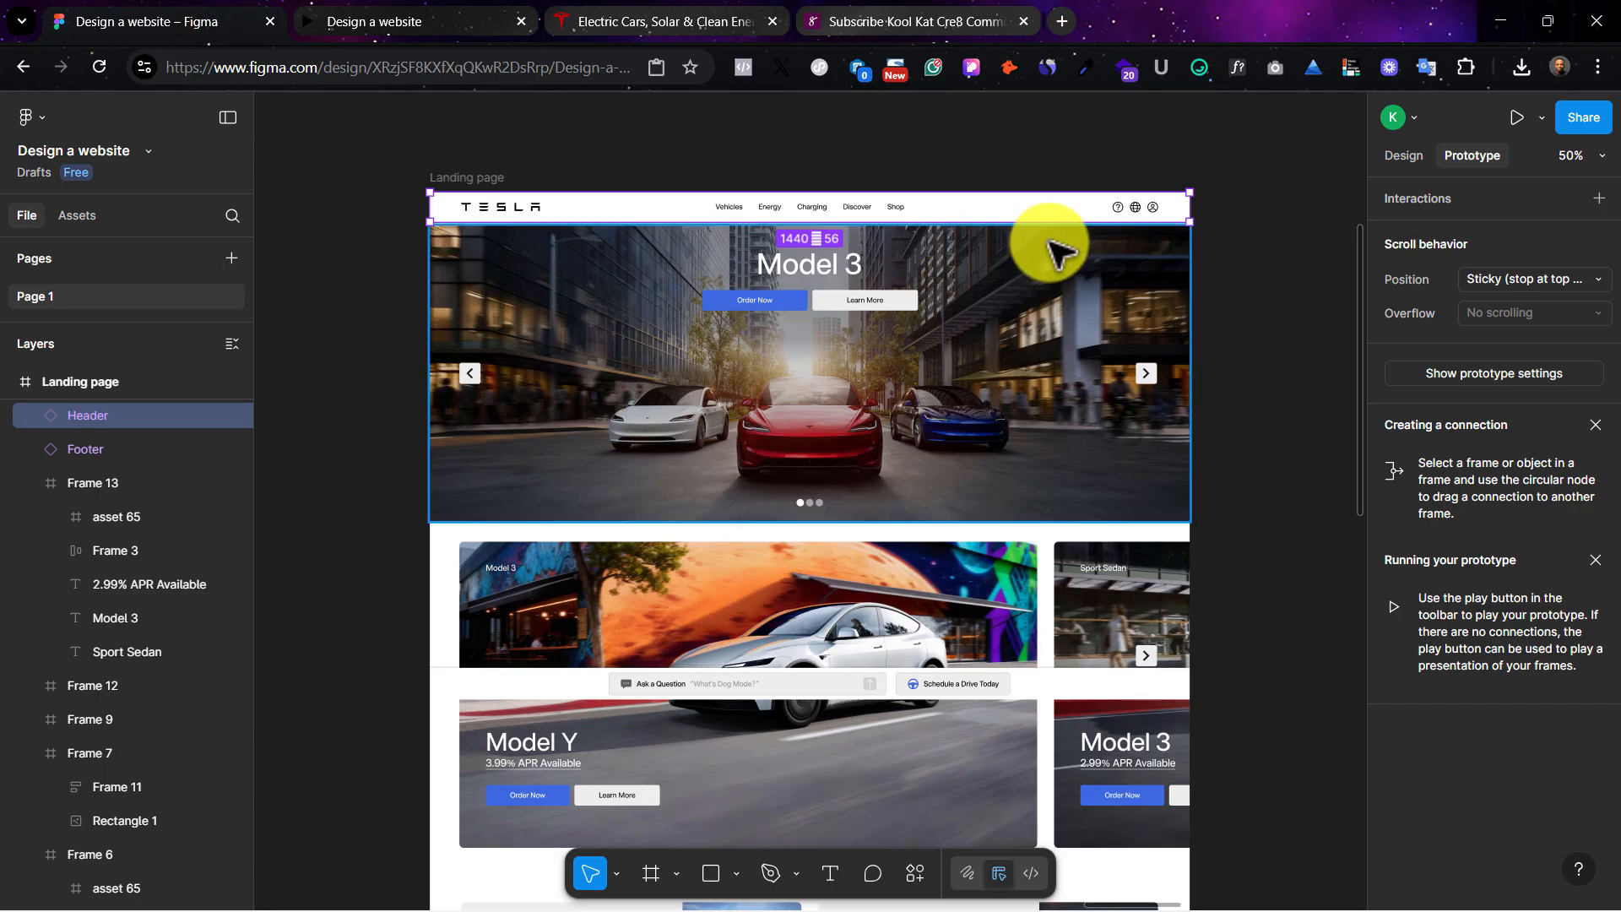
left_click(342, 18)
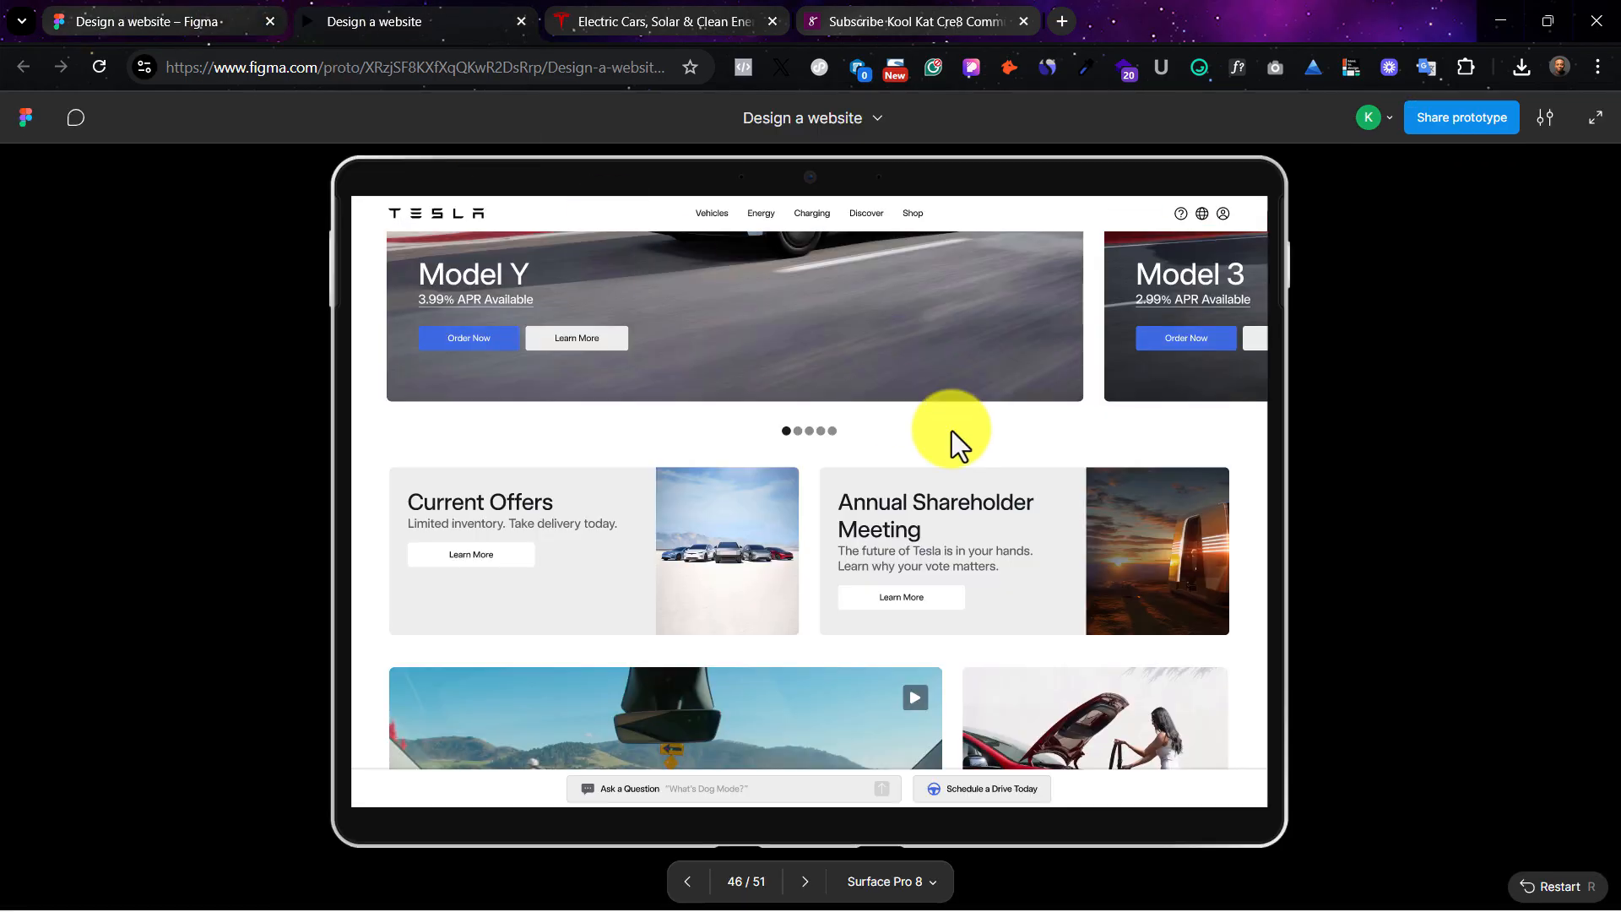
scroll(971, 422, "down", 6)
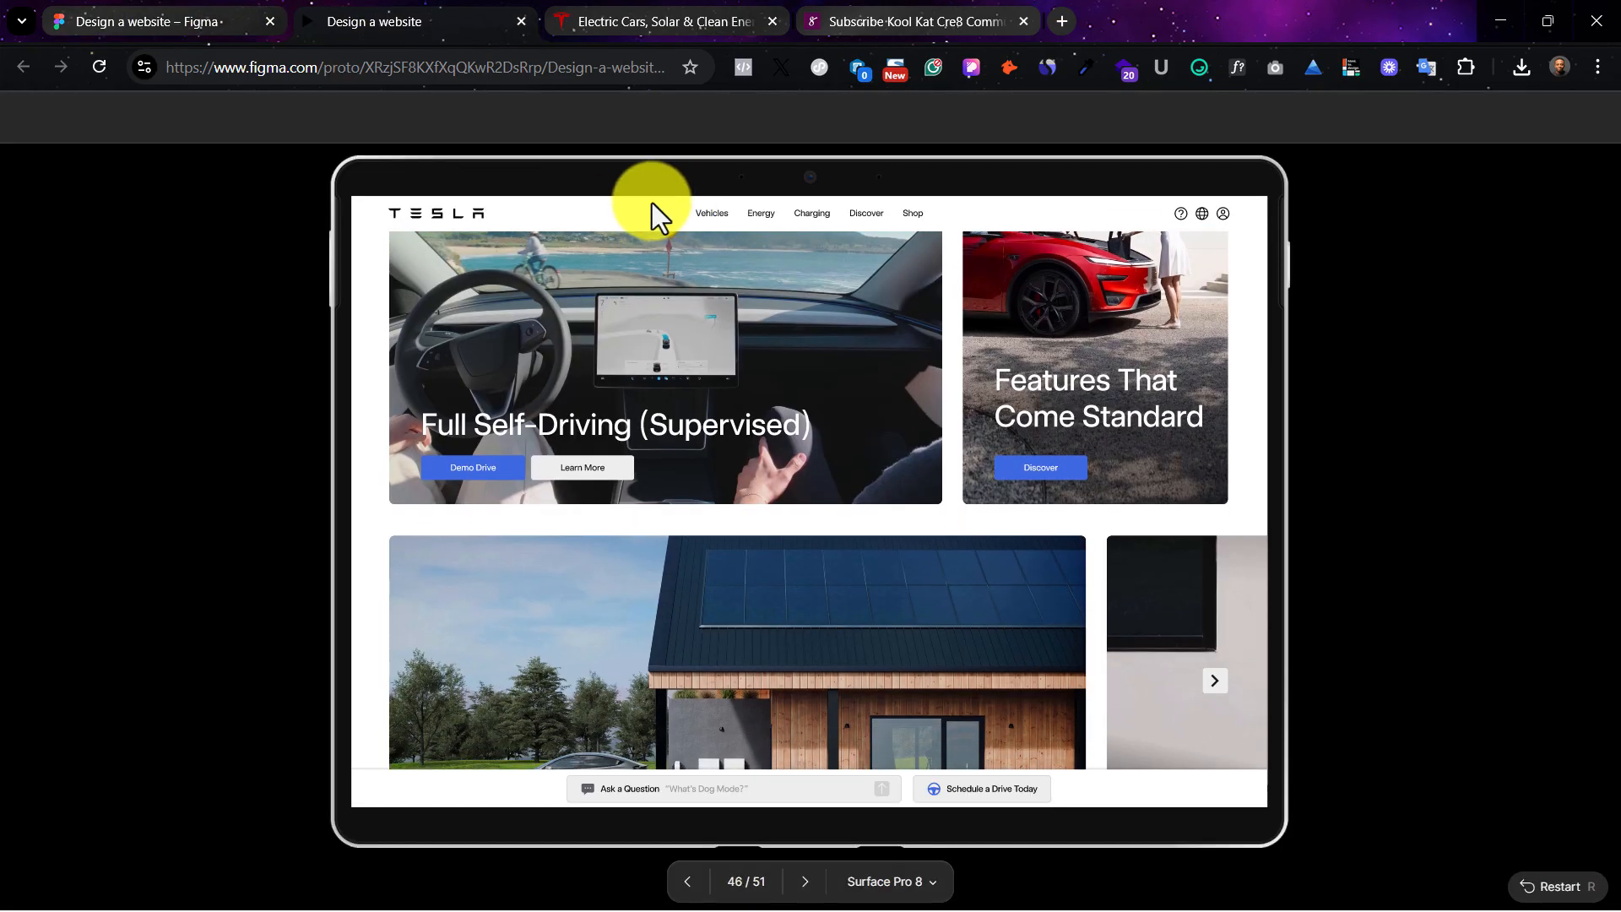
scroll(1047, 785, "down", 3)
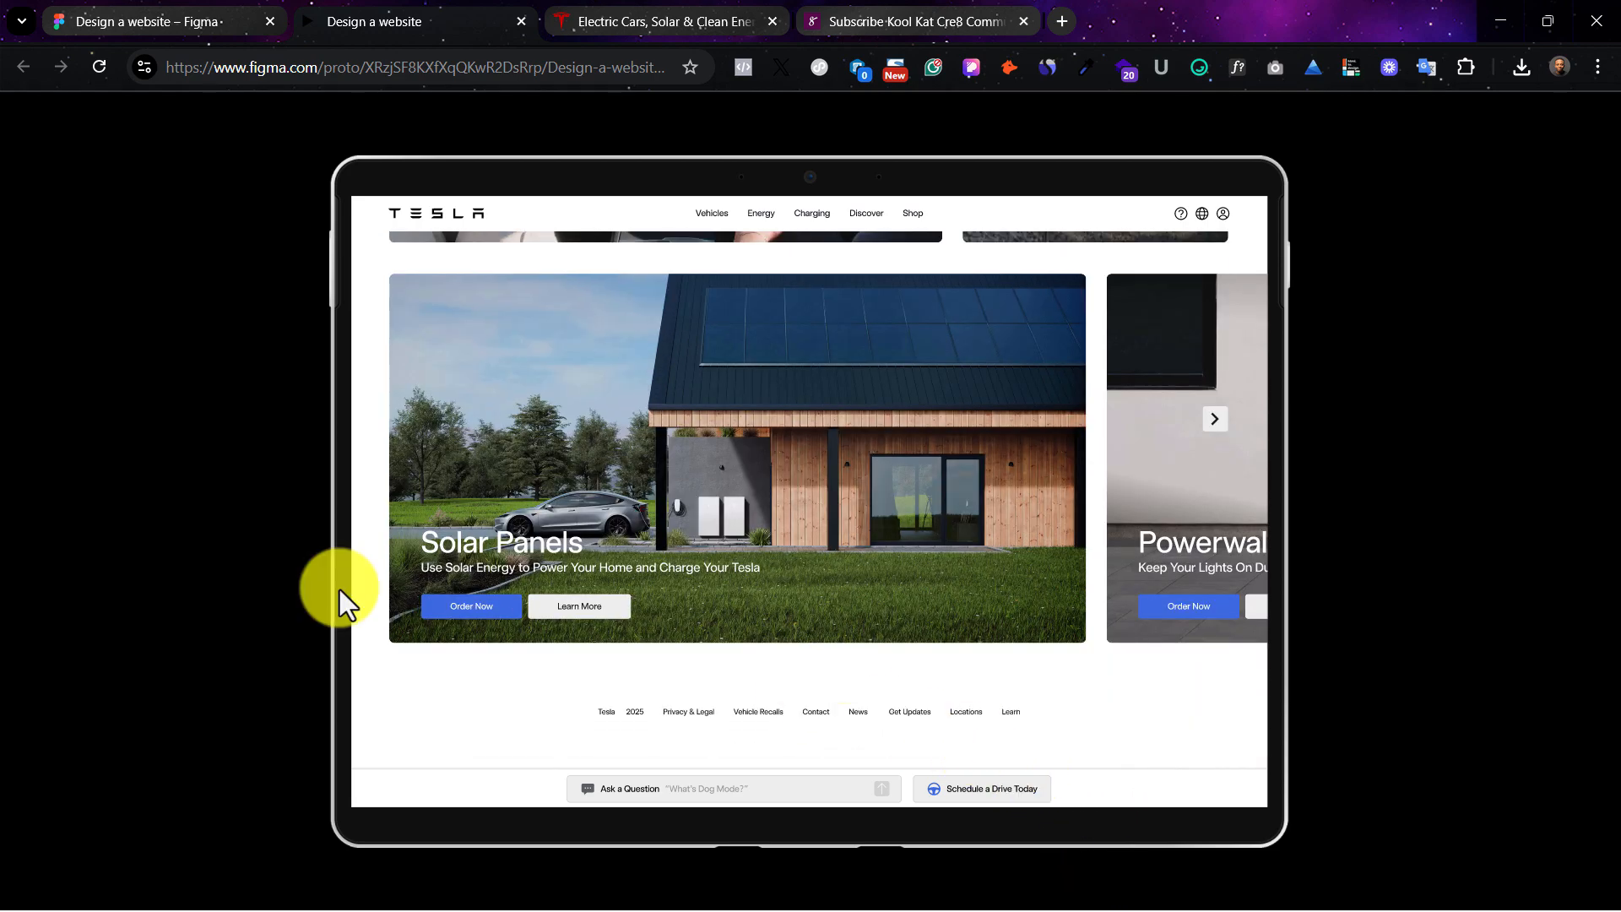
scroll(923, 555, "up", 10)
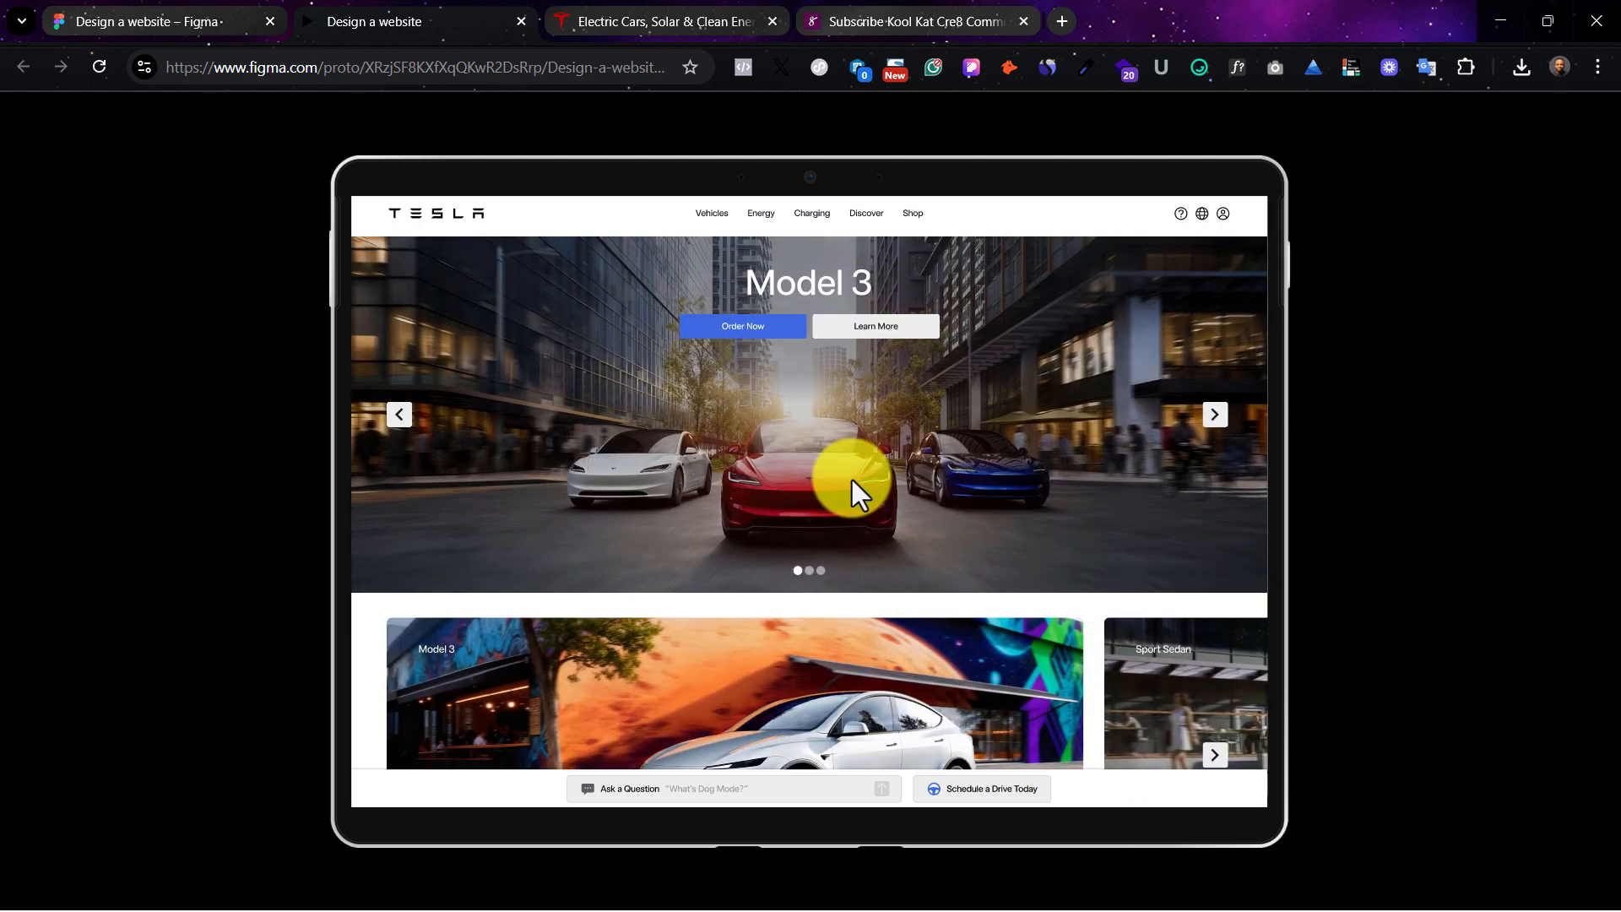